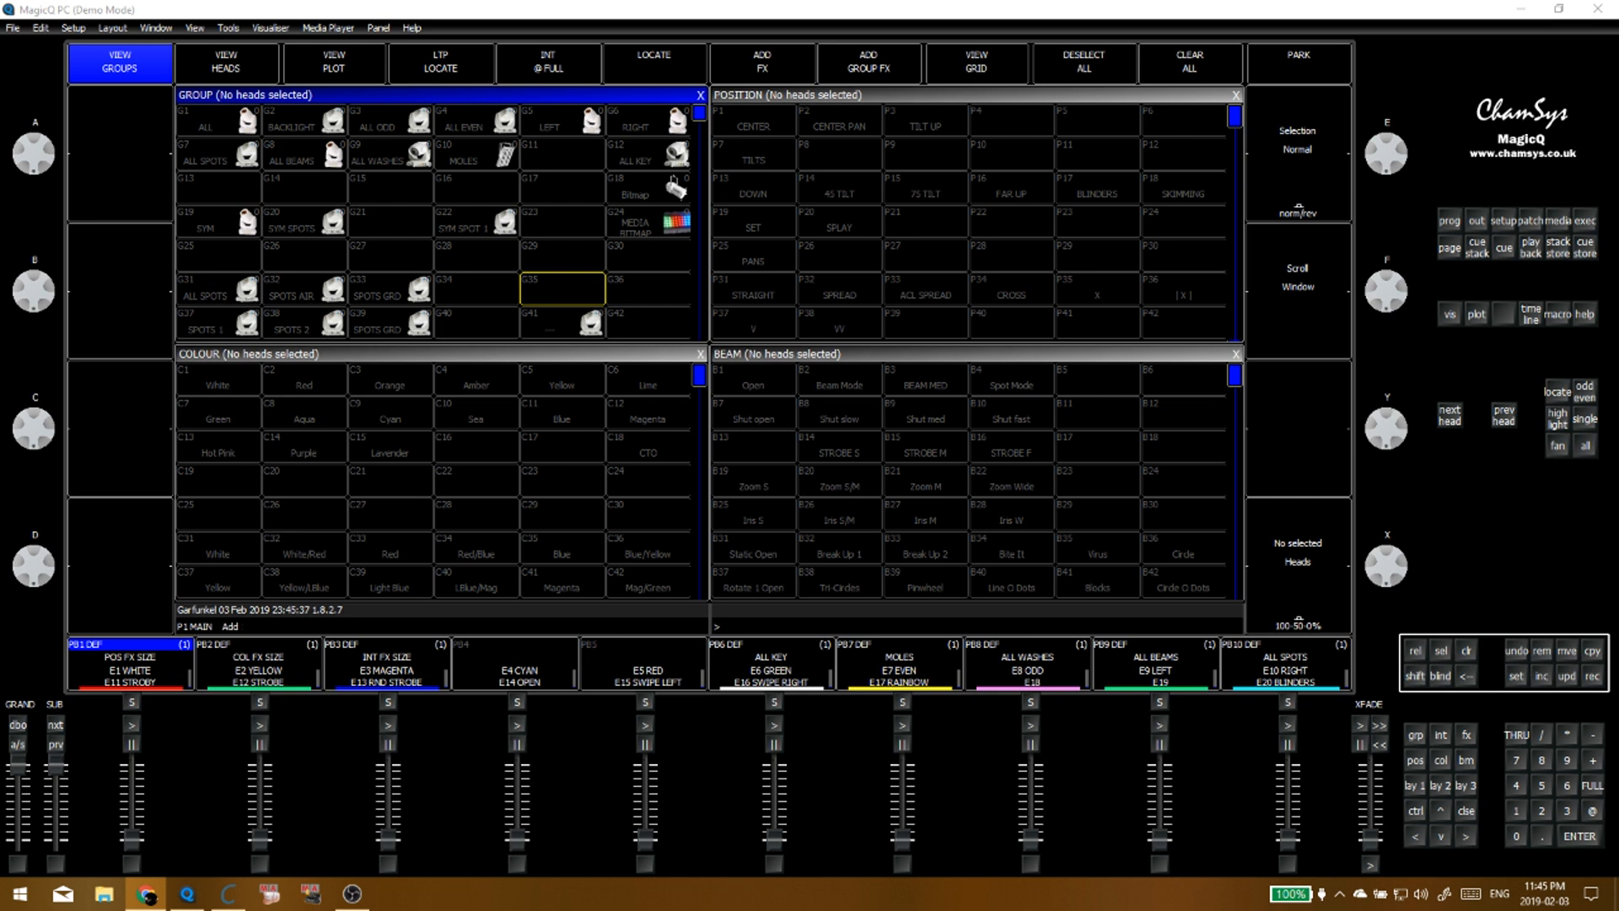
left_click(567, 302)
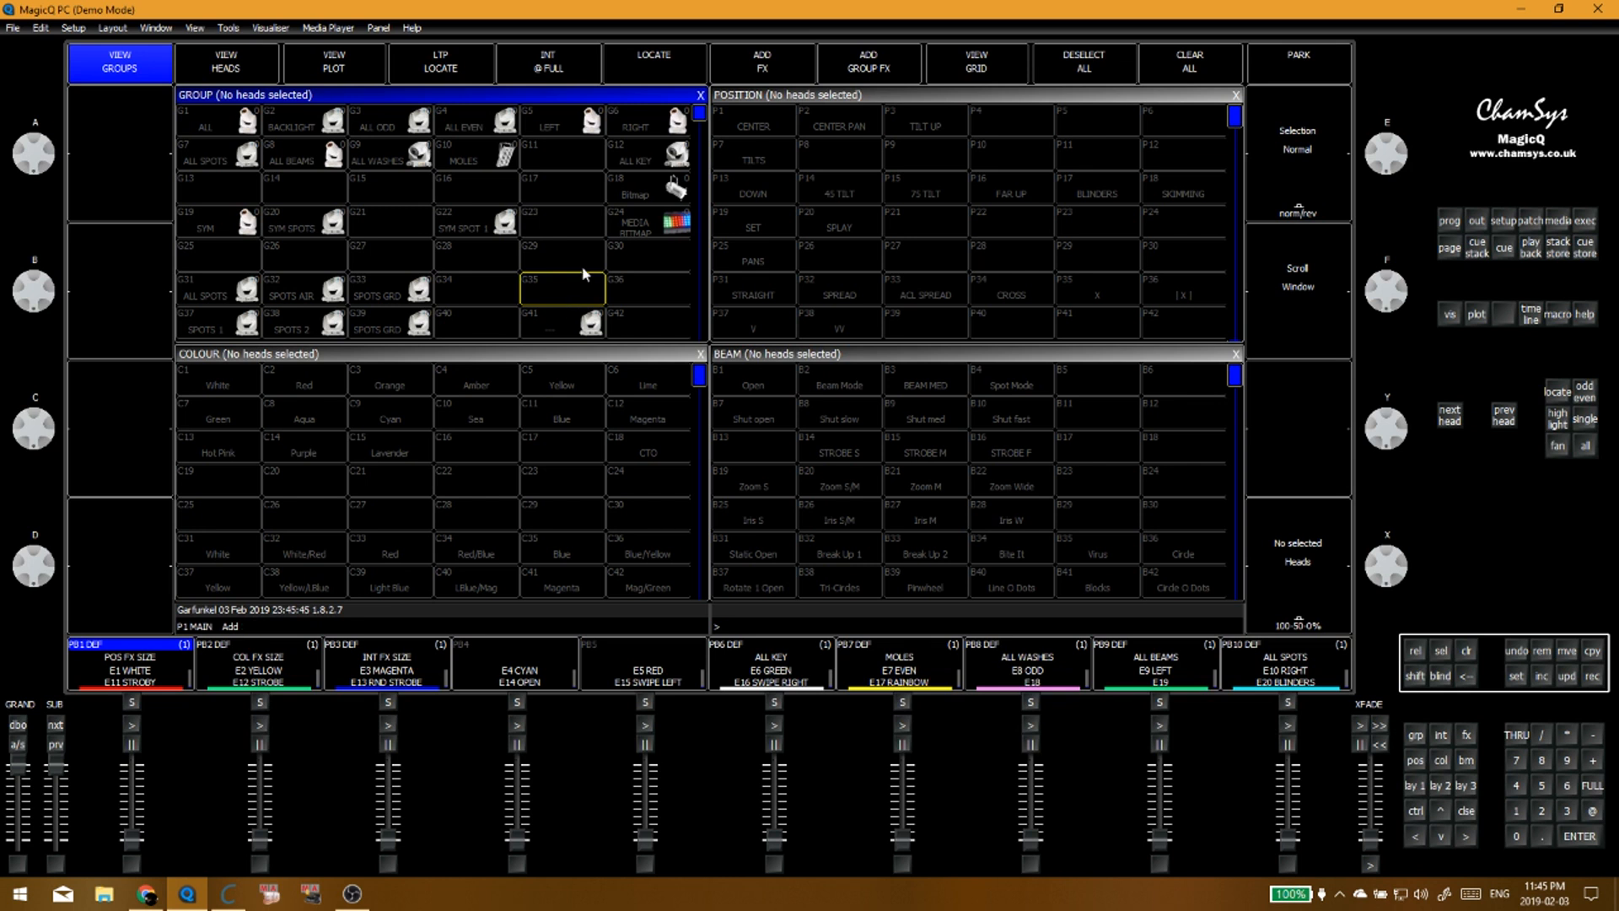
left_click(629, 225)
left_click(1531, 220)
left_click(1423, 783)
left_click(563, 287)
left_click(579, 252)
Step: Remove the cue stacks from playbacks PB1, PB2 and PB3, confirming each removal
key("Delete")
left_click(131, 676)
left_click(608, 262)
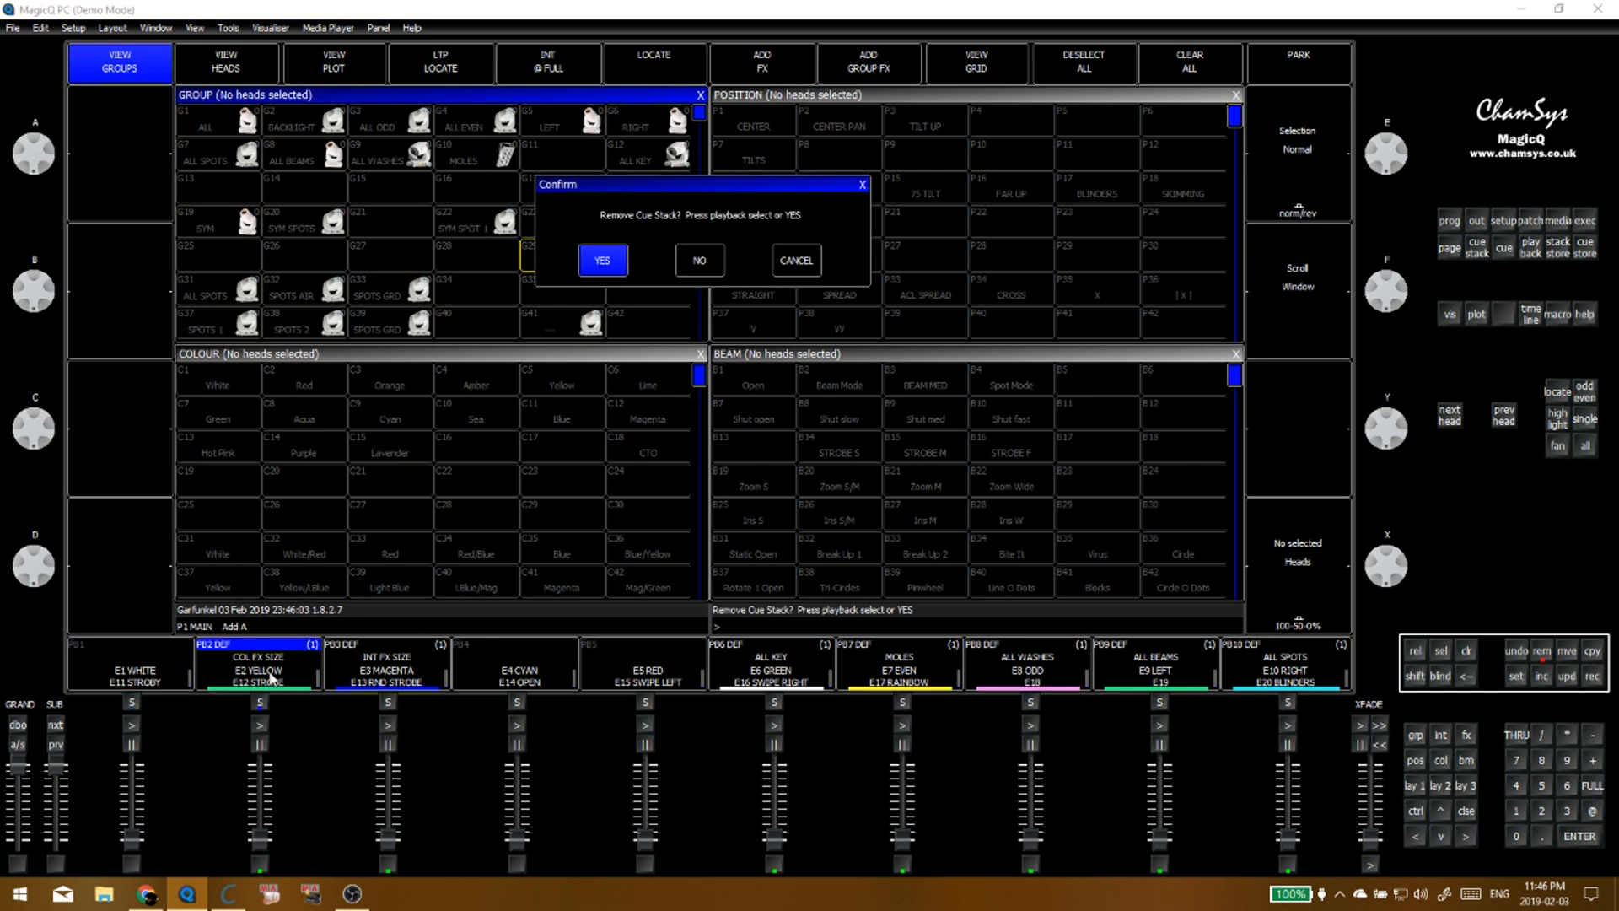
left_click(600, 264)
left_click(598, 264)
Step: Remove the cue stacks from playbacks PB6 through PB10, confirming each removal
left_click(770, 672)
left_click(609, 260)
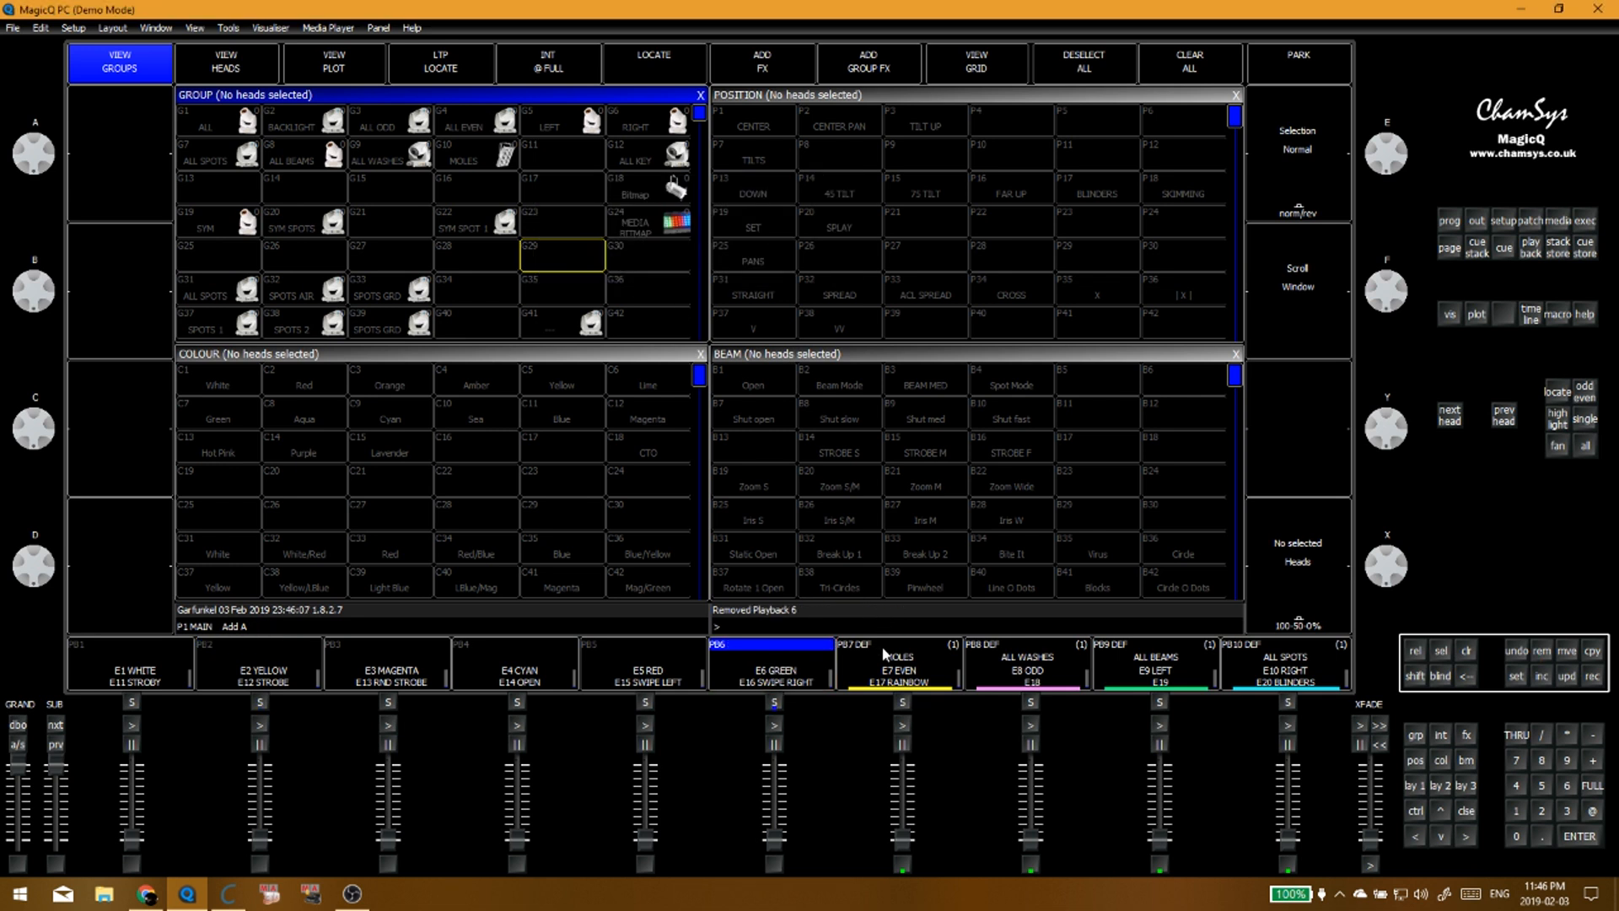
left_click(868, 666)
left_click(614, 271)
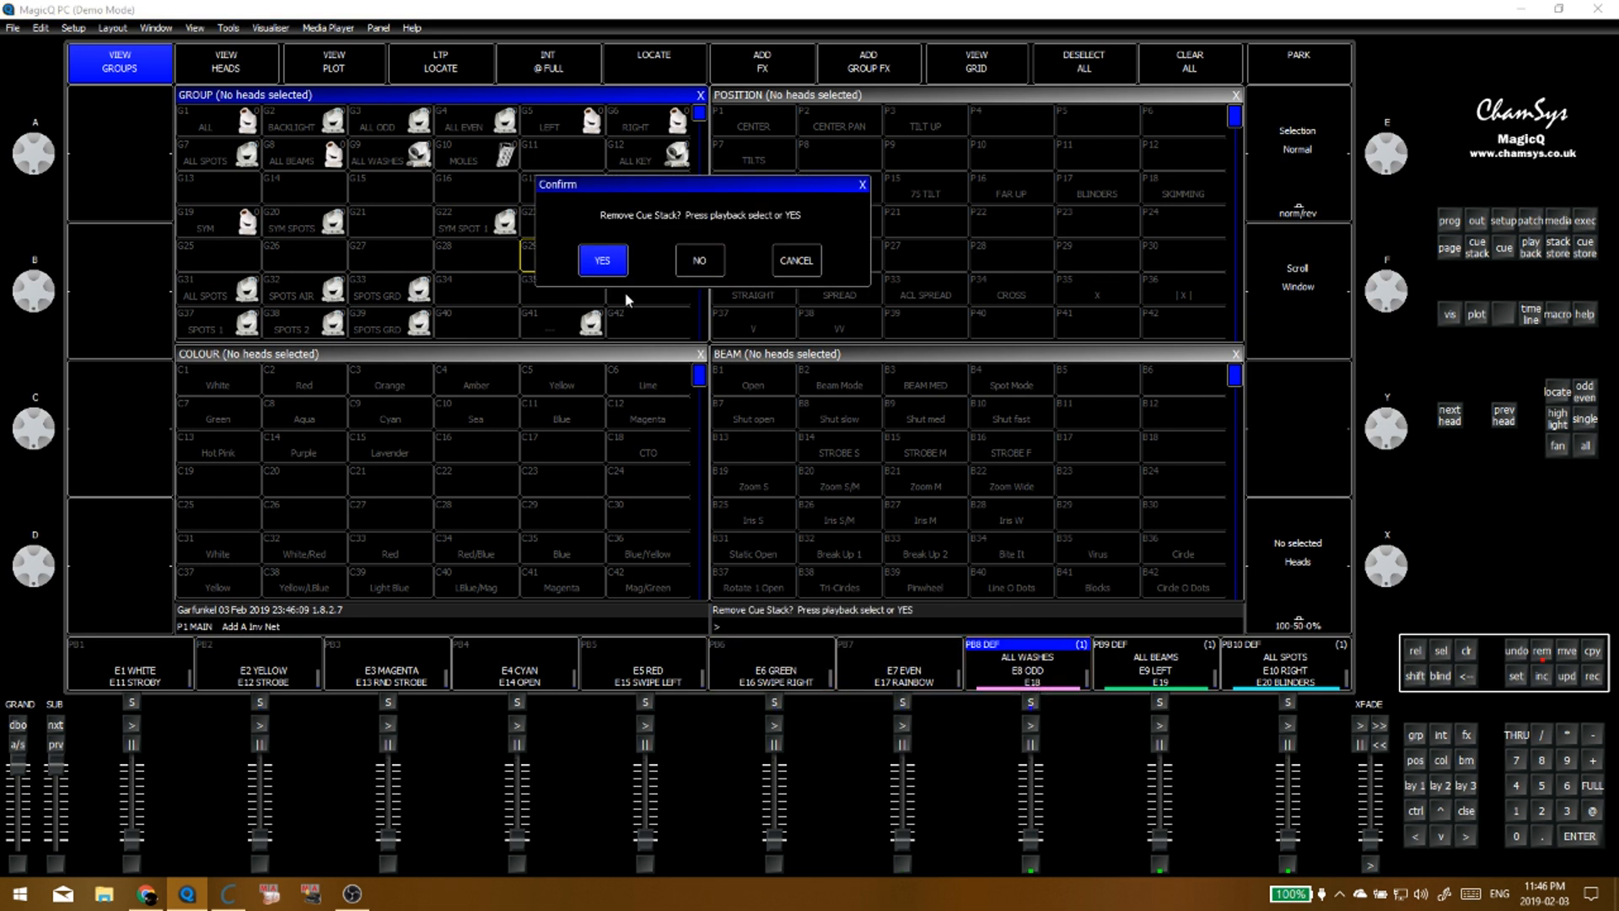
left_click(615, 273)
left_click(1157, 667)
left_click(595, 256)
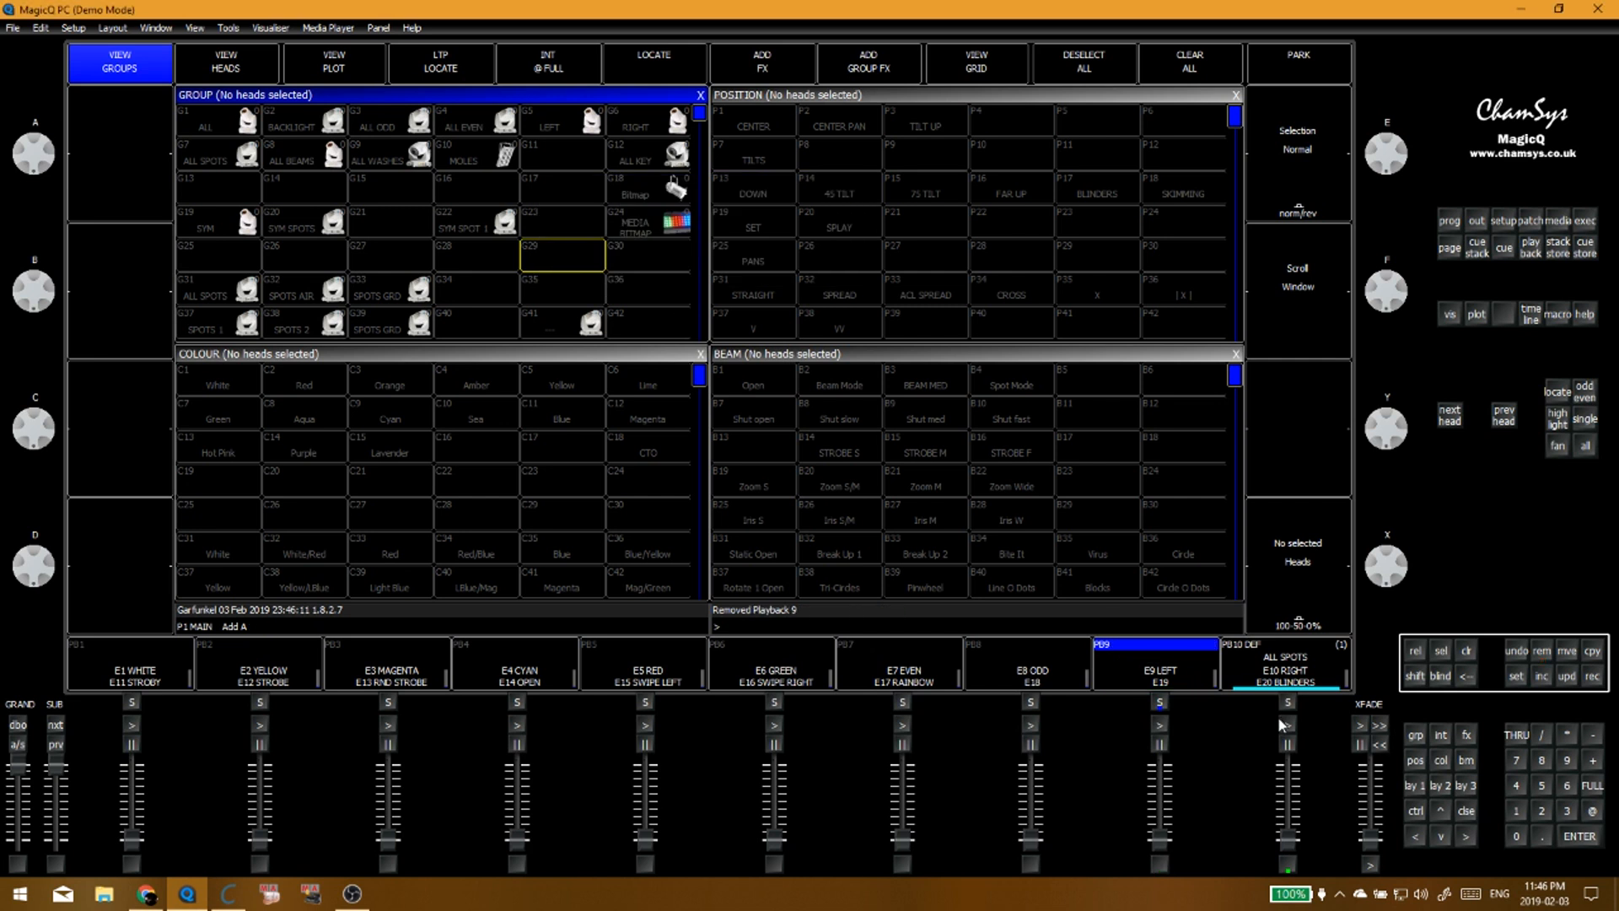
left_click(1277, 679)
left_click(609, 257)
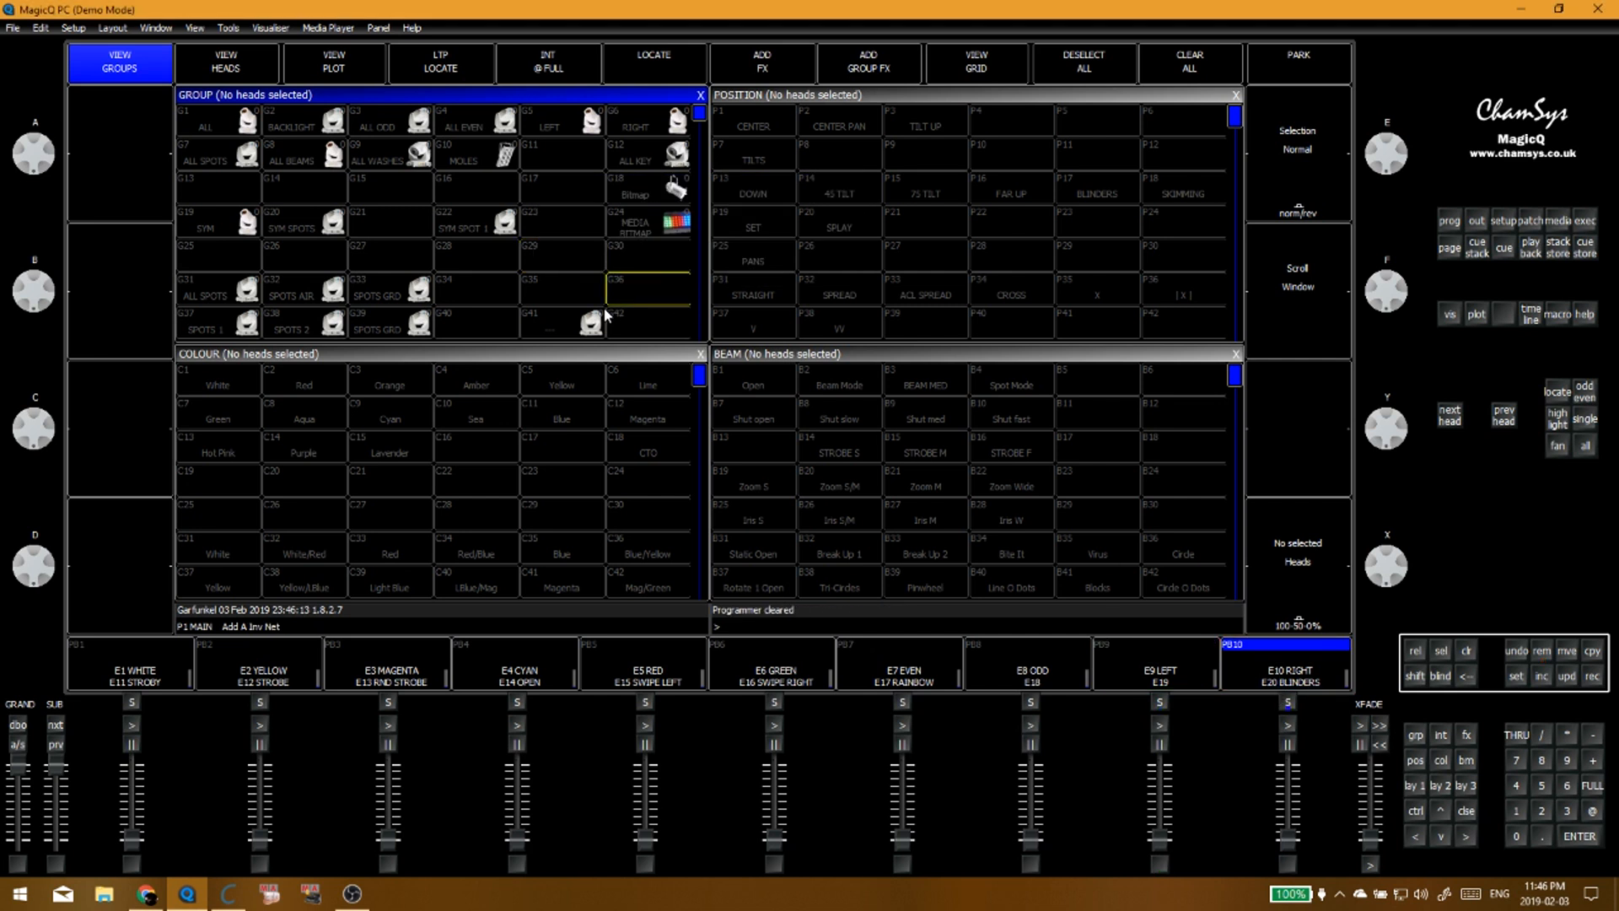
Step: Open the Execute window and remove all the items from the page 1 grid
left_click(204, 65)
left_click(155, 66)
key("ctrl+e")
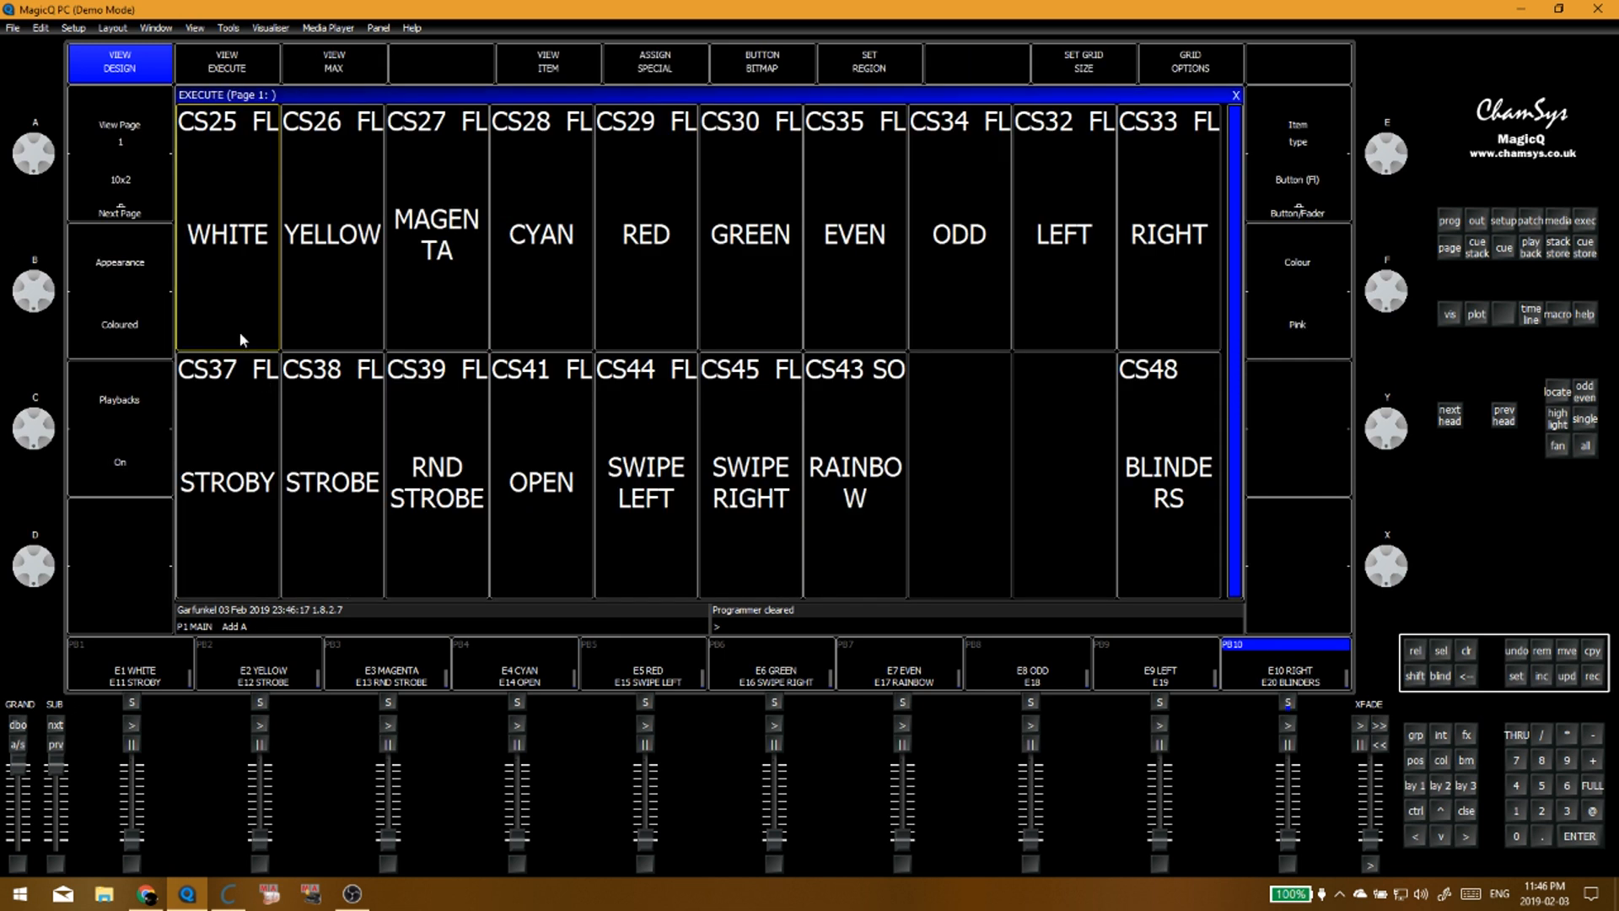
left_click_drag(263, 220, 1203, 517)
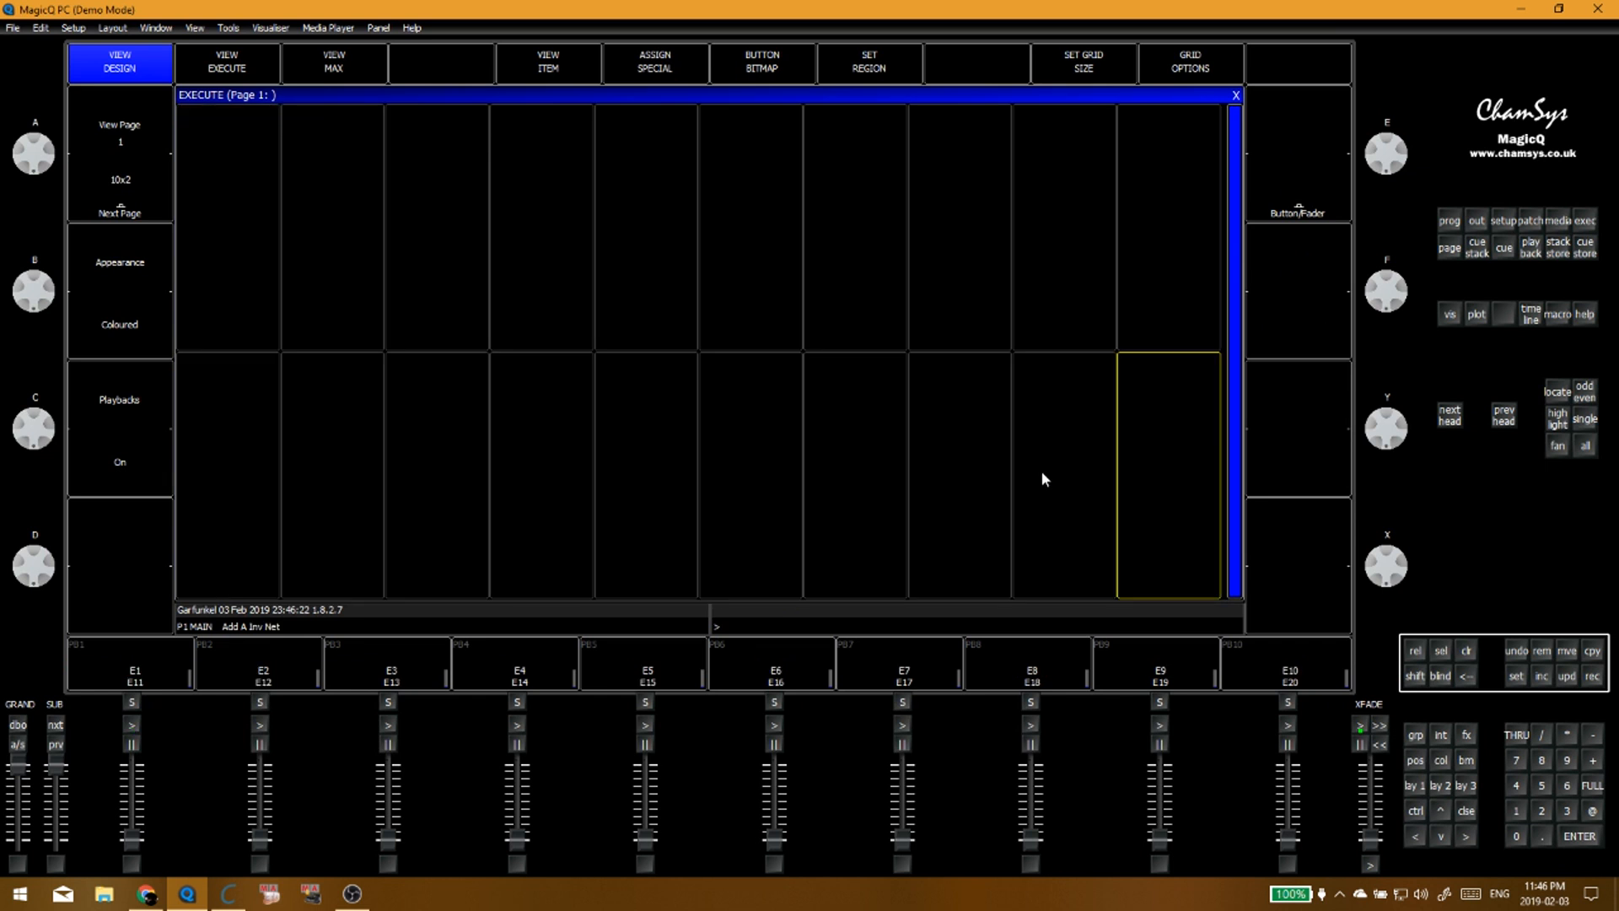
left_click(1040, 477)
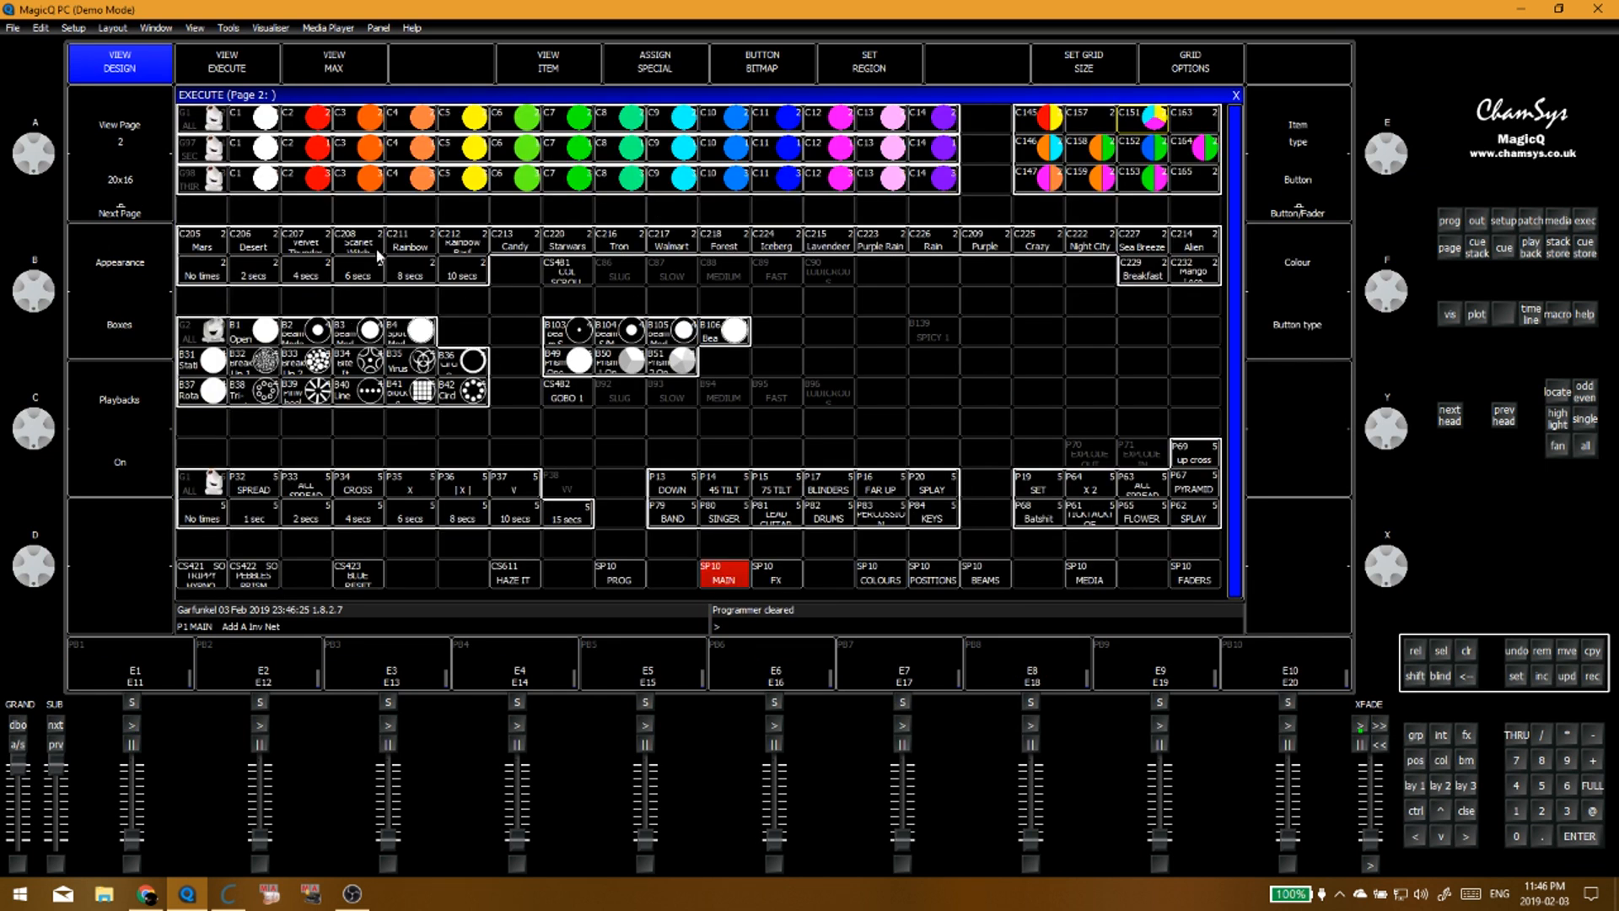
Step: Look through the remaining Execute pages, including the main and colours layouts, and return to the group and palette windows
left_click(147, 192)
left_click(141, 192)
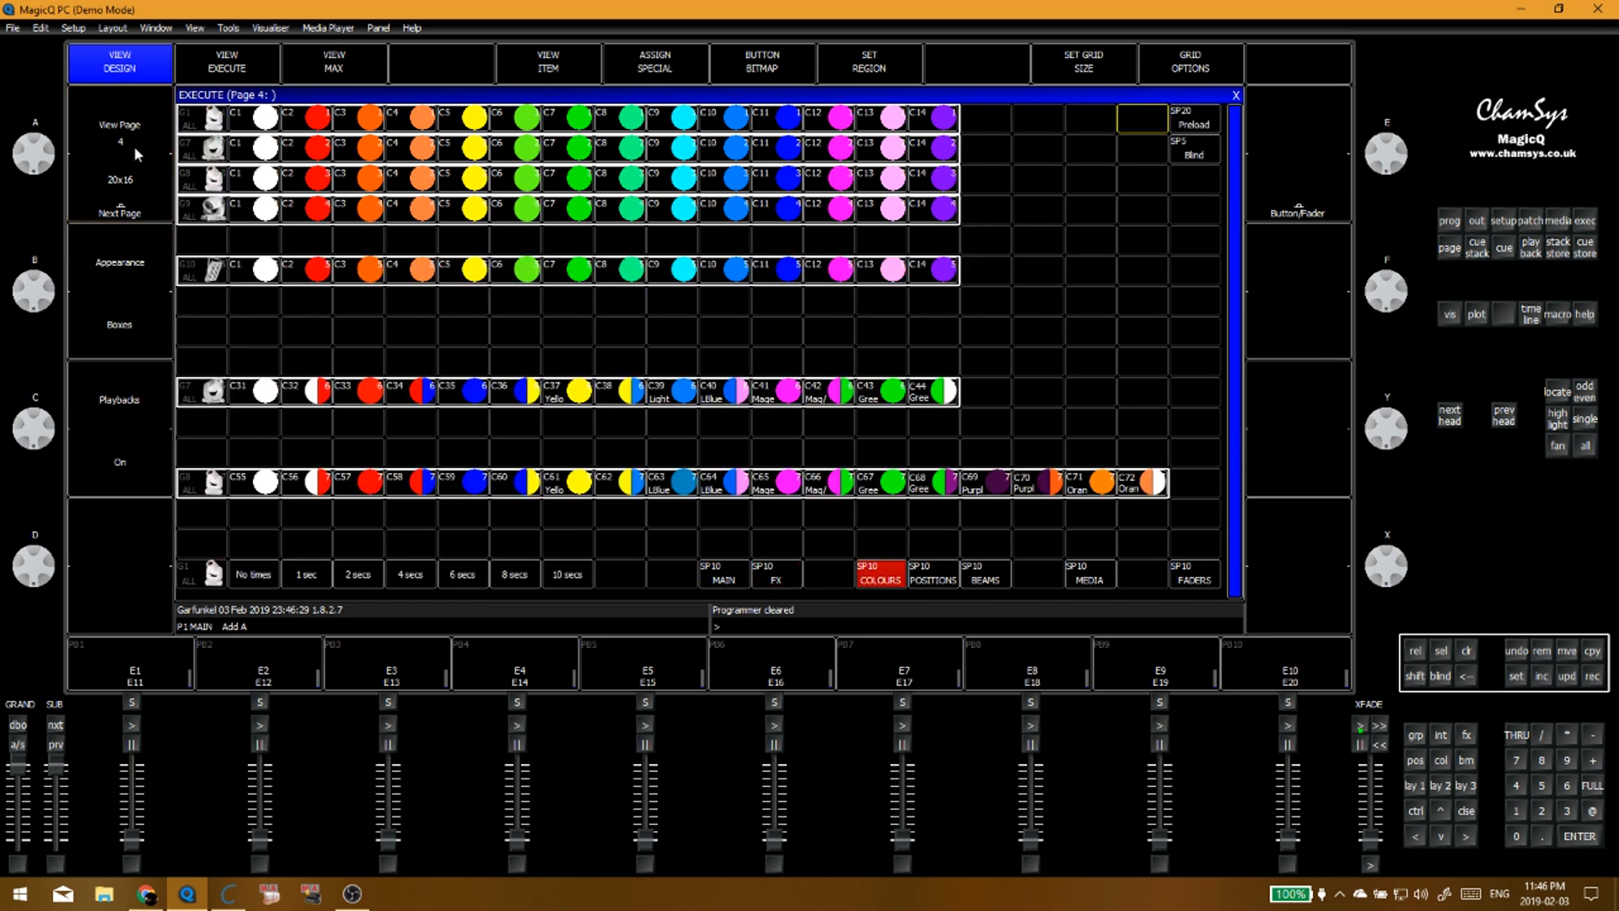
left_click(124, 131)
left_click(125, 132)
key("alt+1")
left_click(579, 274)
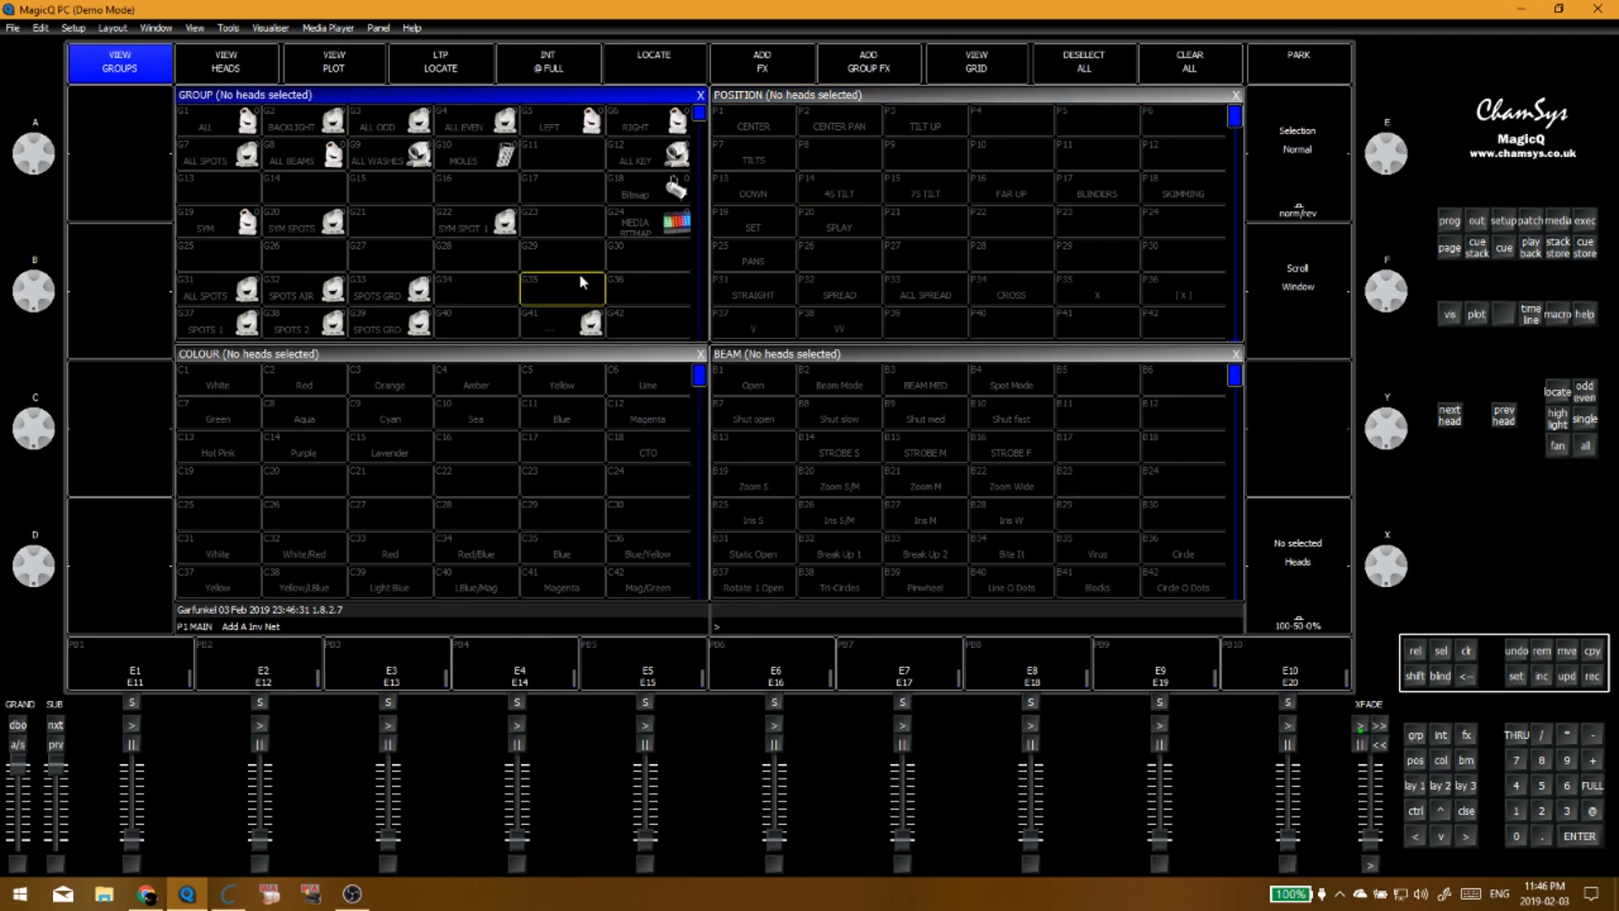
Step: Review the cue stacks assigned on playback page 1, those kept in the cue stack store, and the setup settings
key("alt+2")
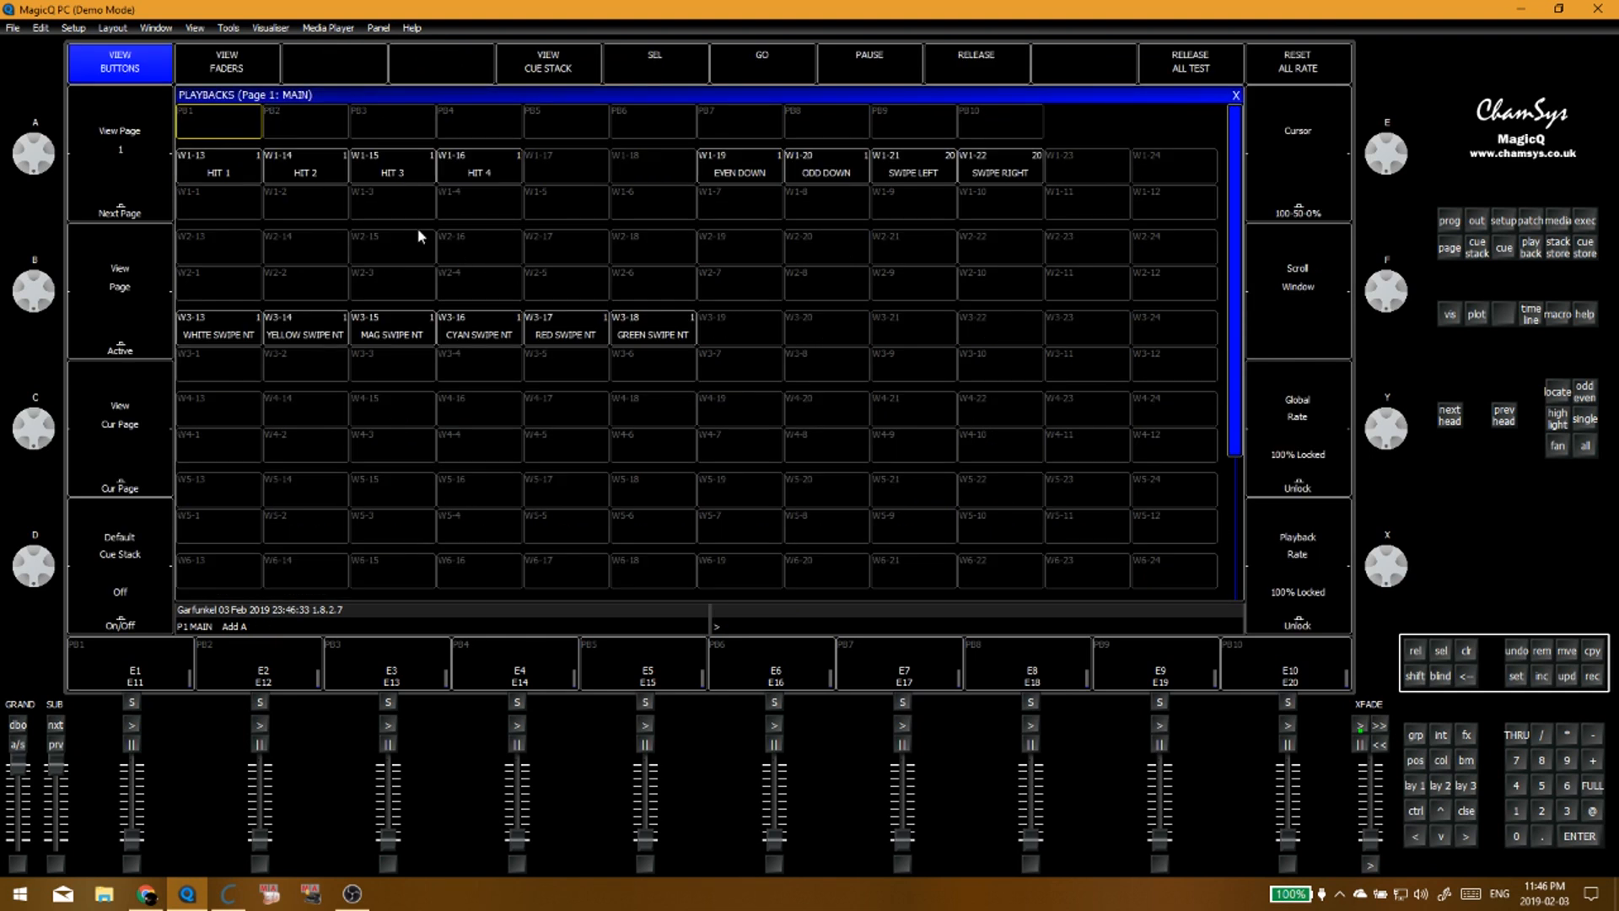
key("alt+3")
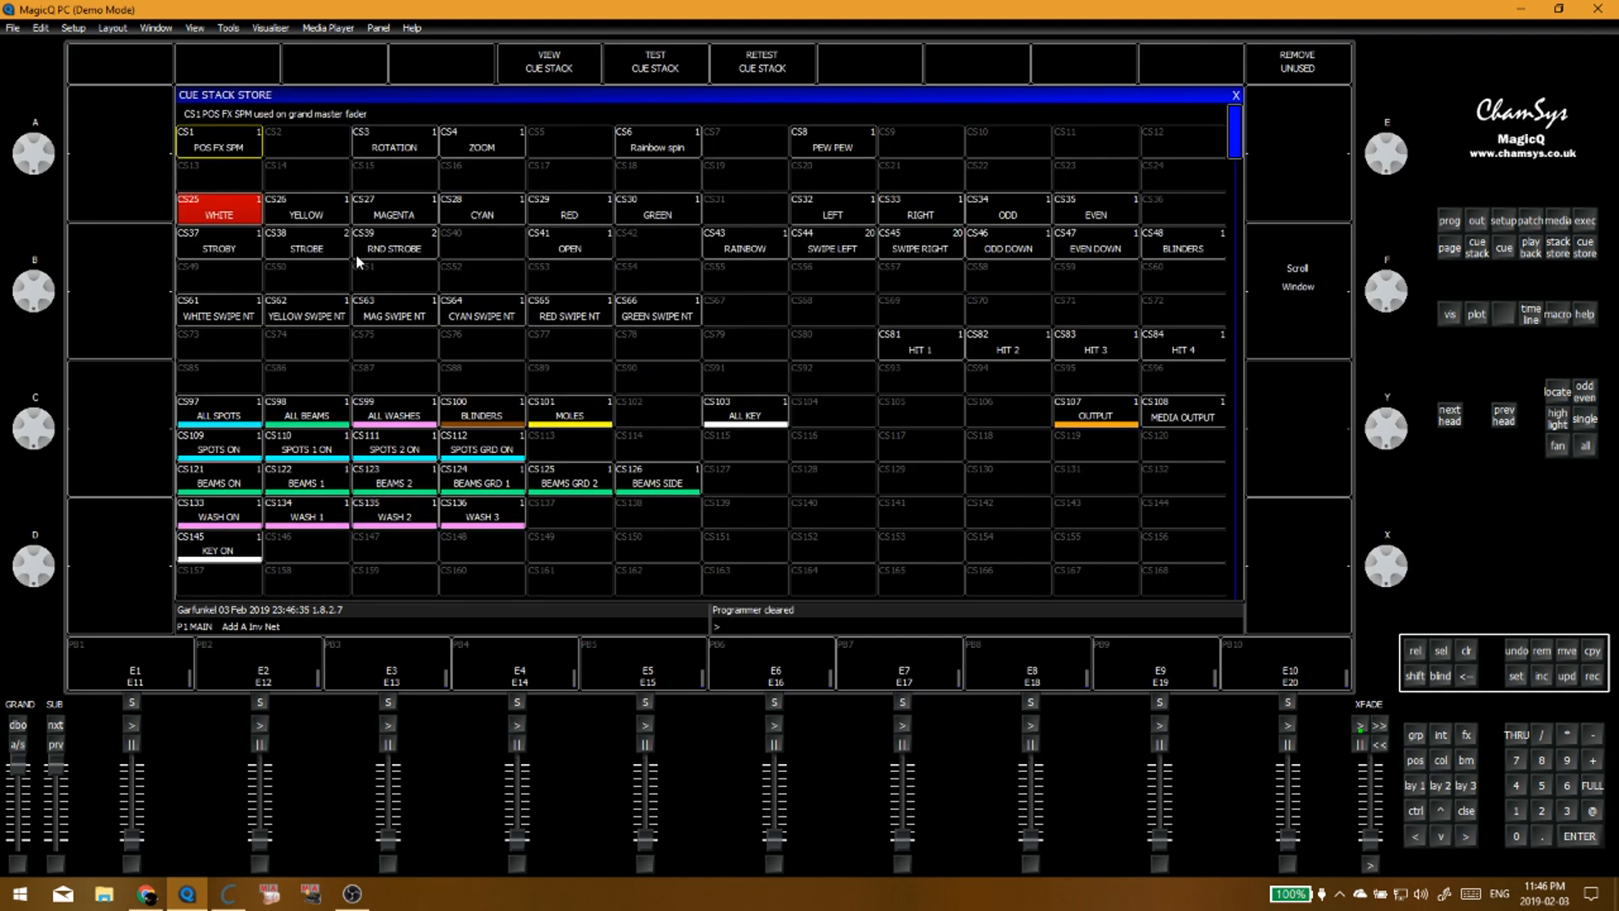
left_click(337, 265)
left_click_drag(213, 205, 1155, 257)
left_click(1012, 344)
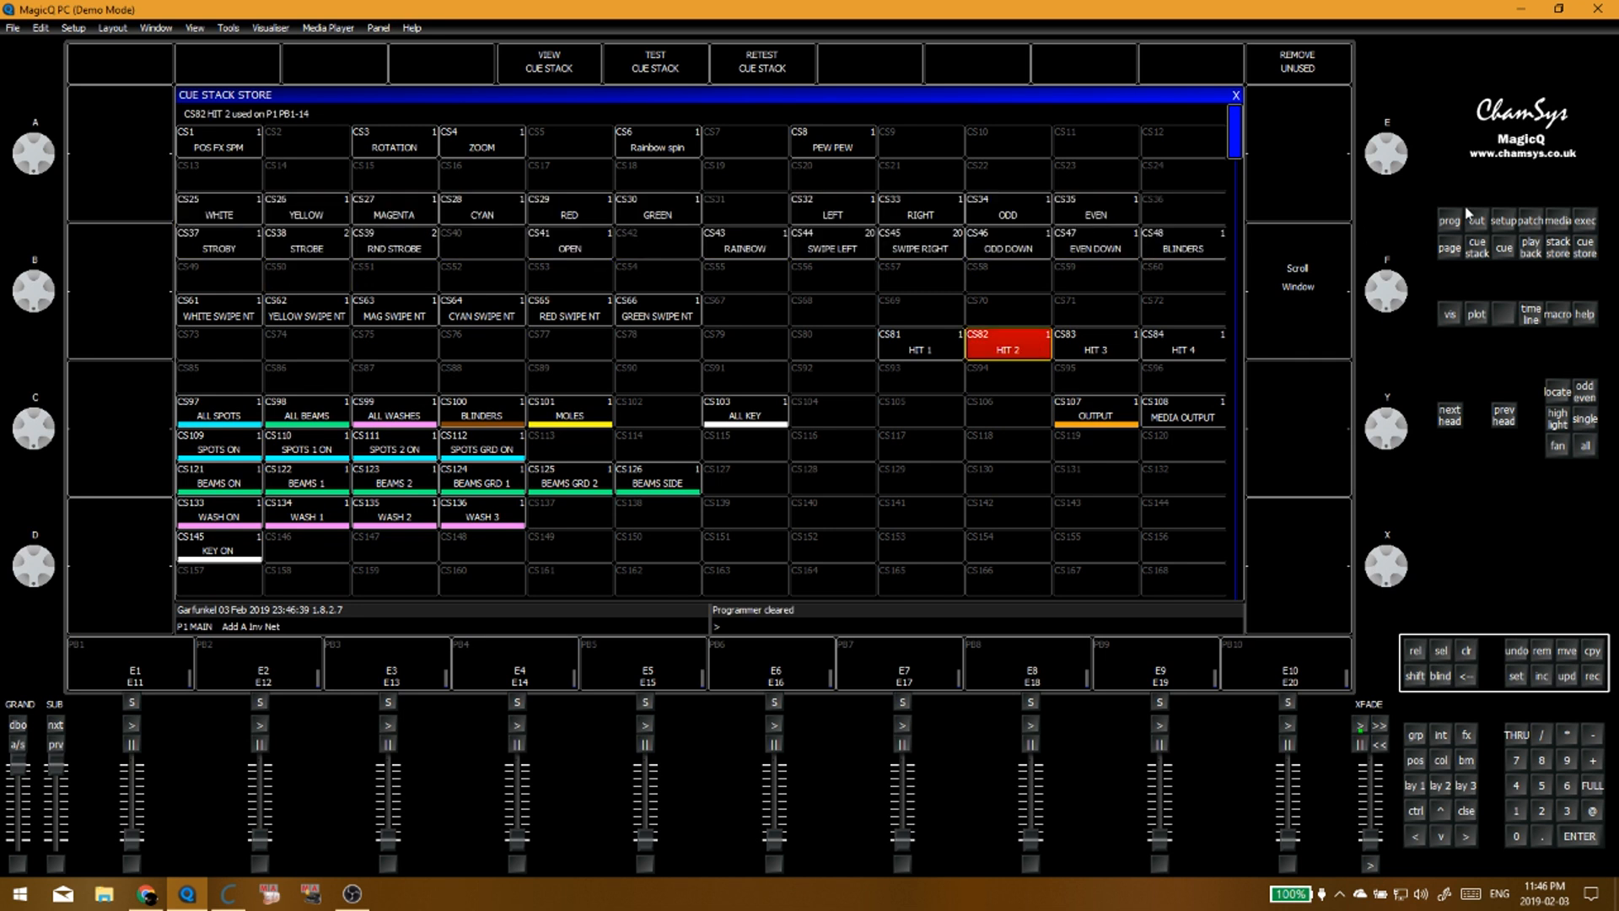
left_click(1503, 220)
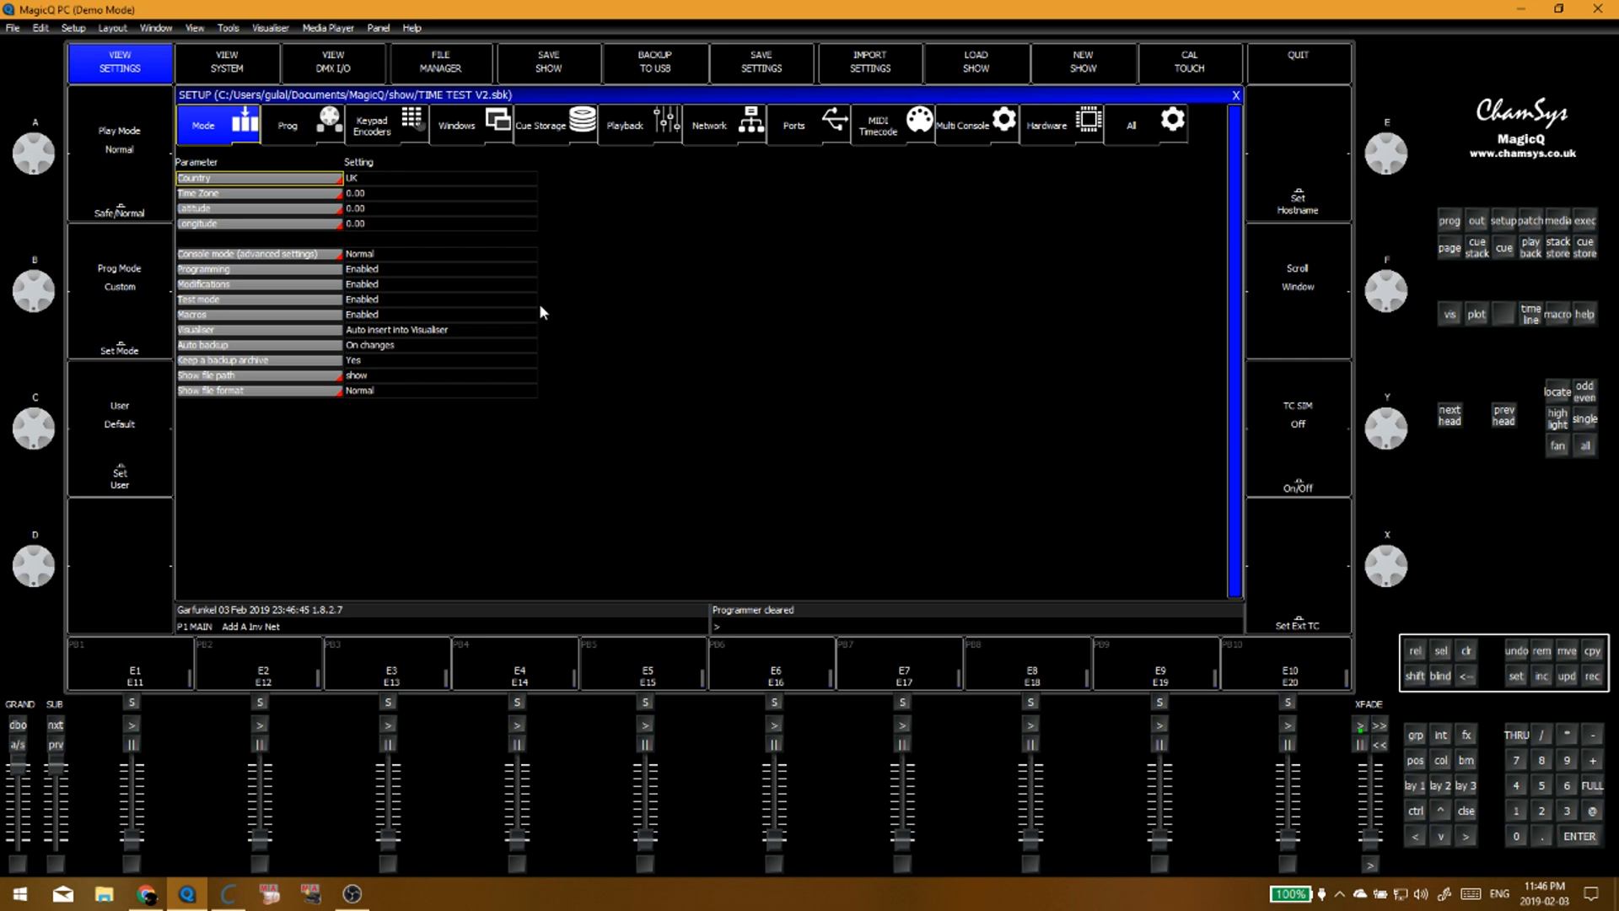
key("alt+p")
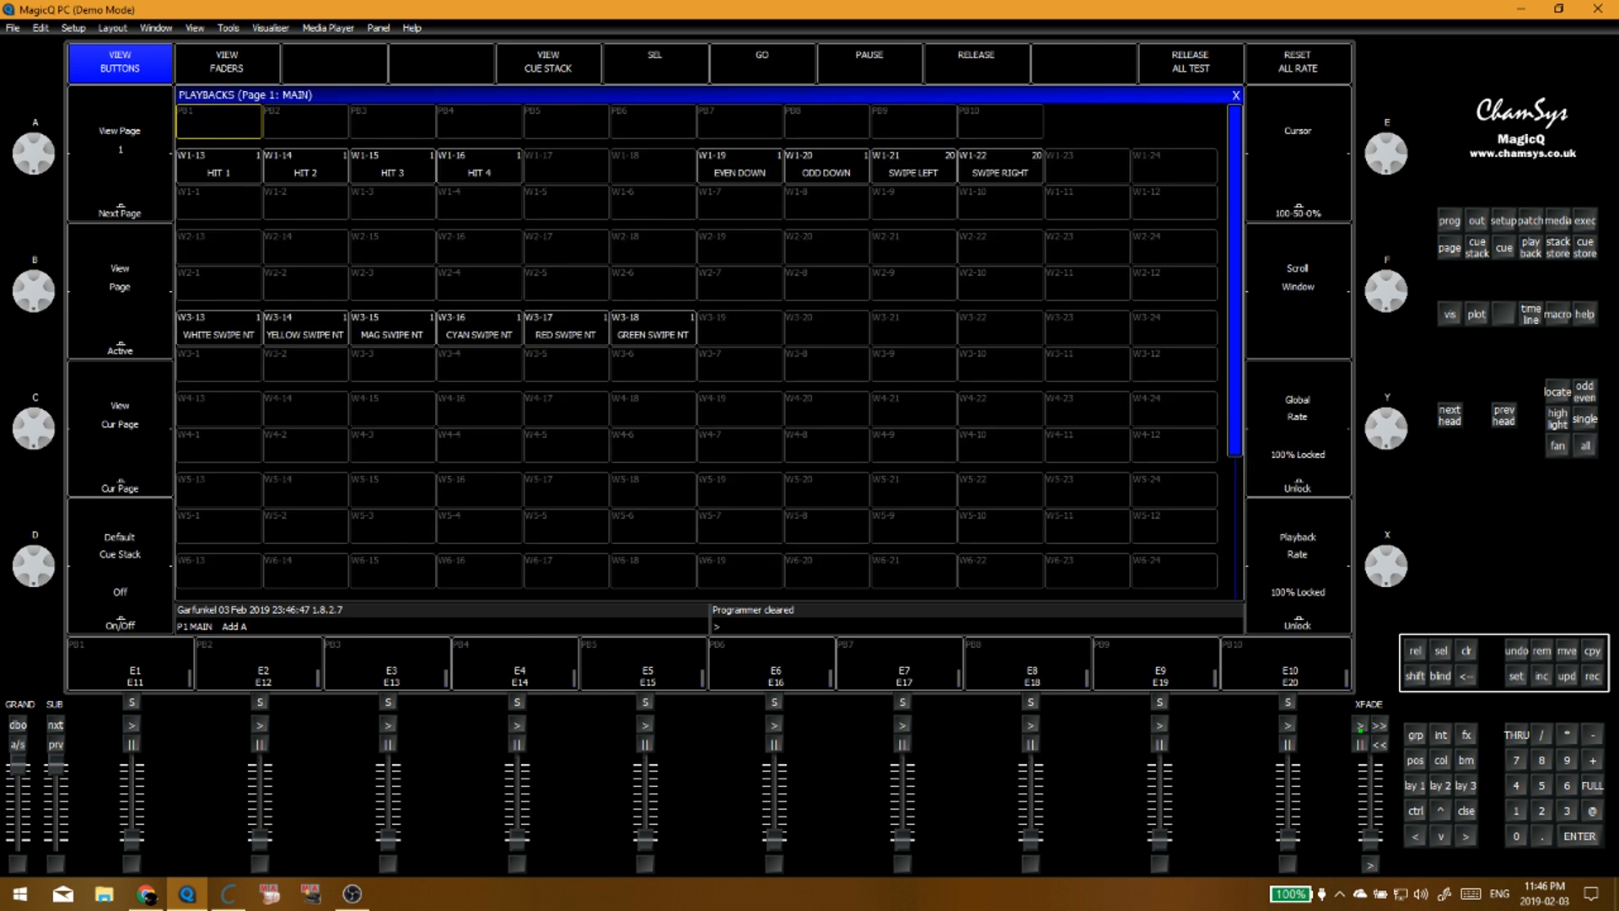
key("alt+Tab")
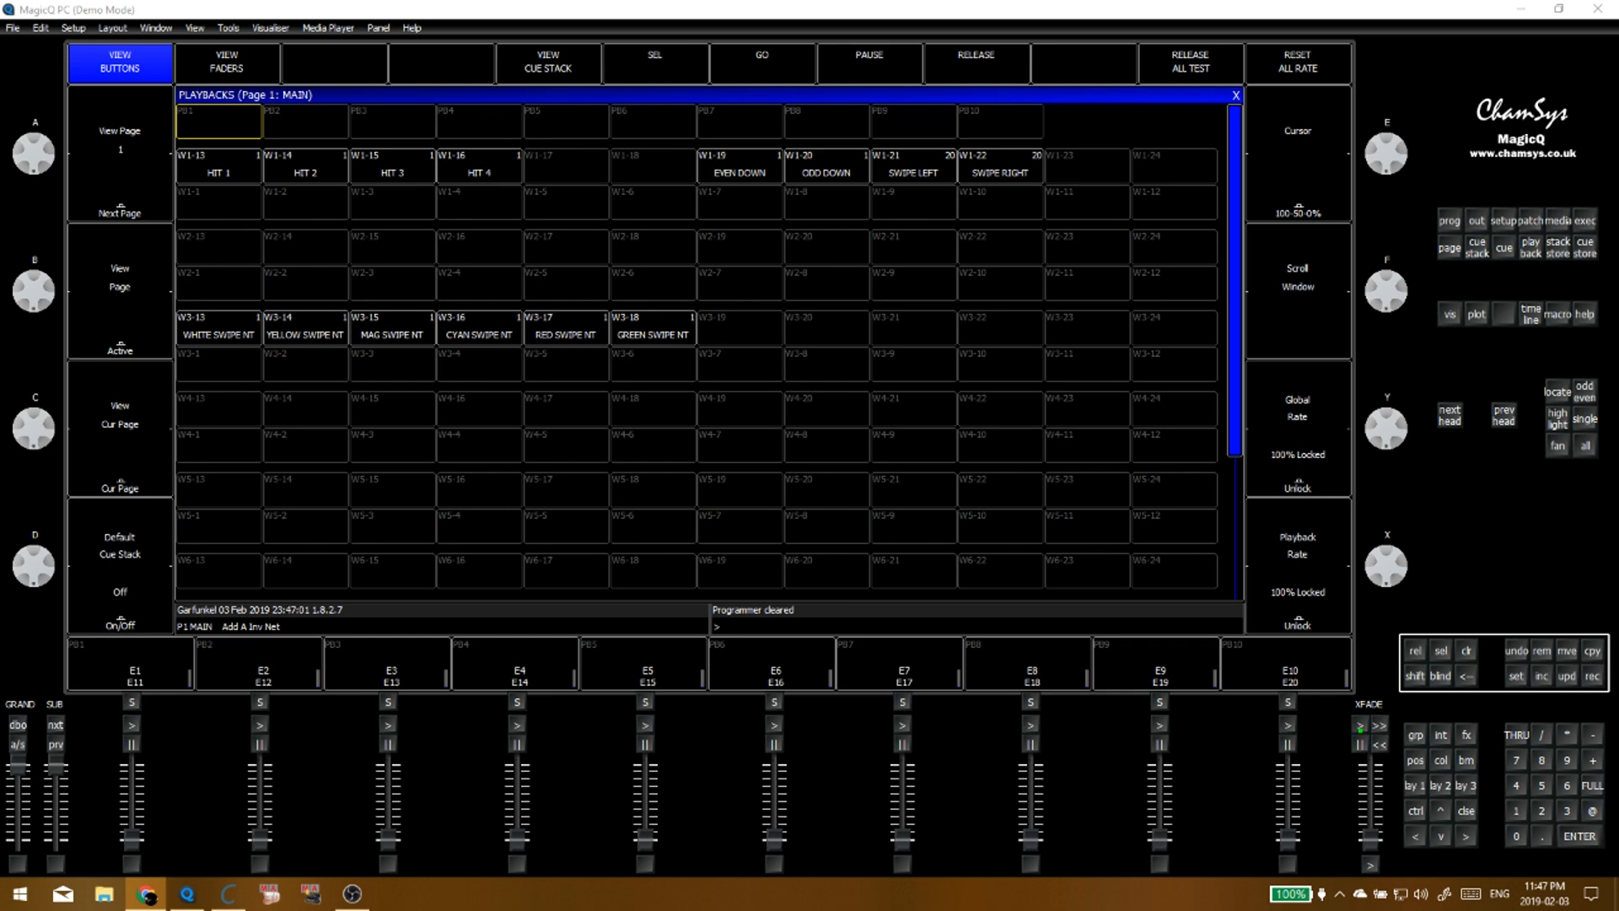
left_click(407, 377)
key("alt+1")
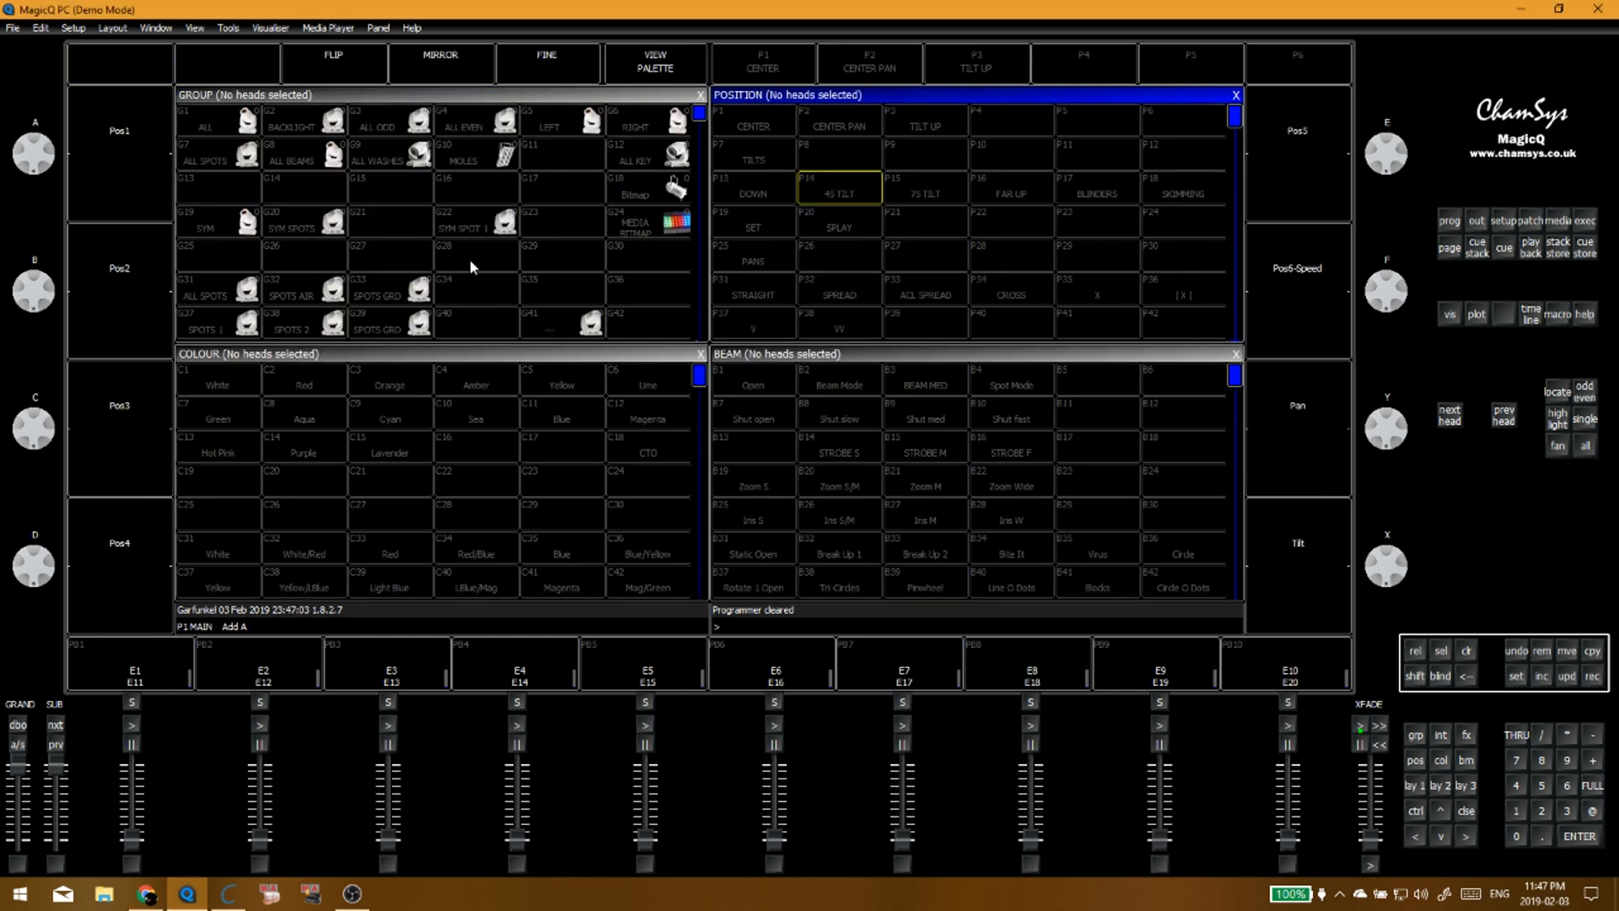
key("alt+Tab")
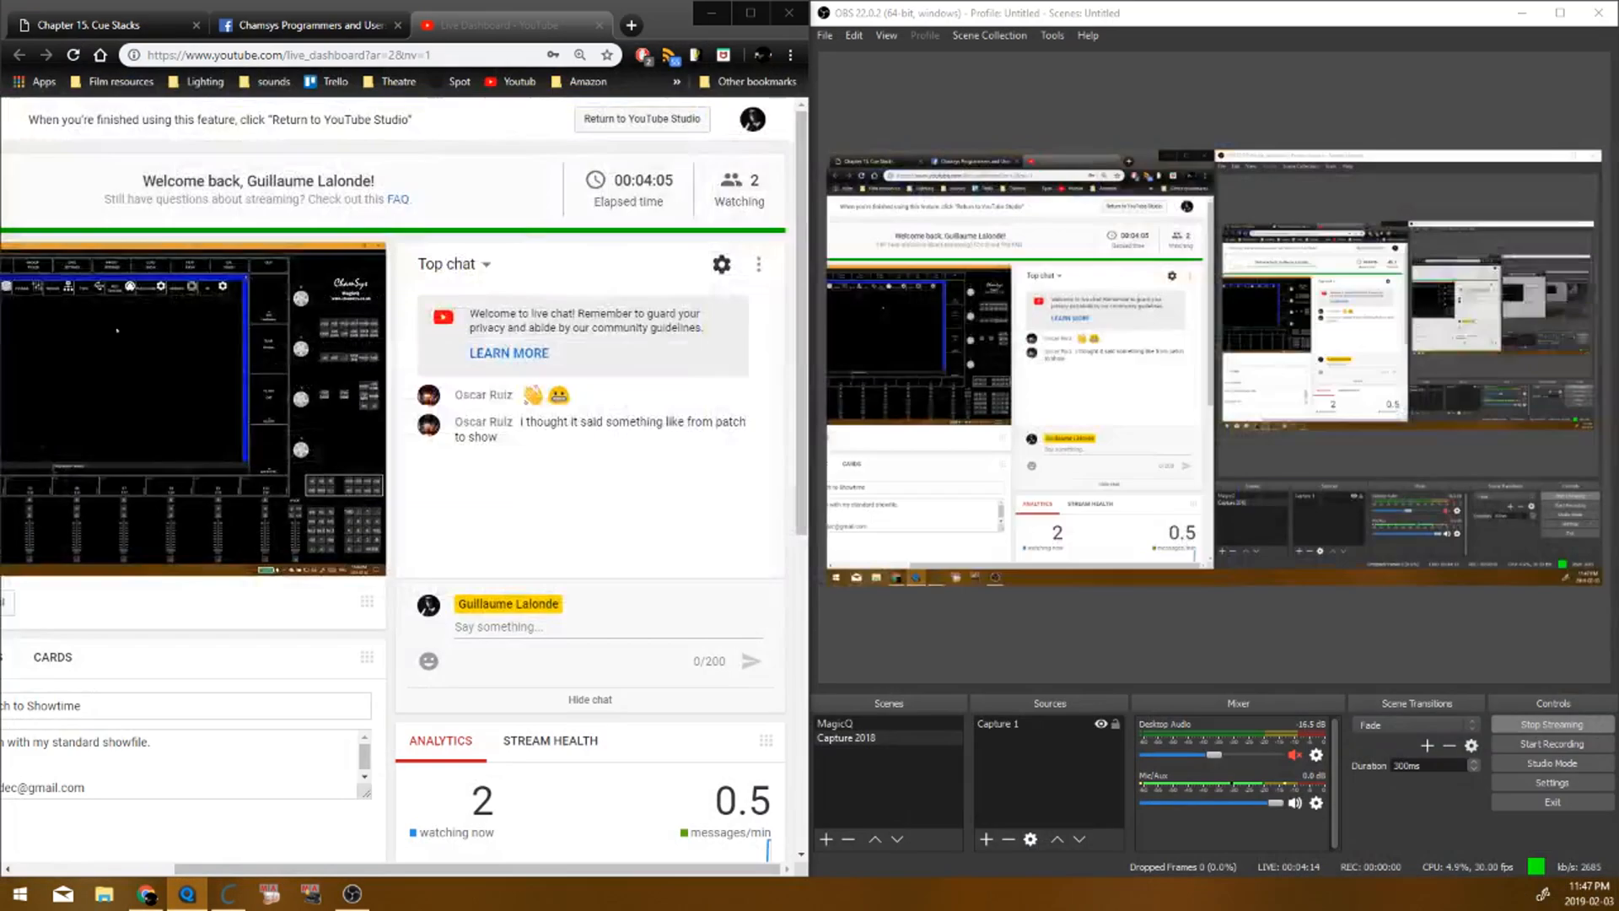
key("alt+Tab")
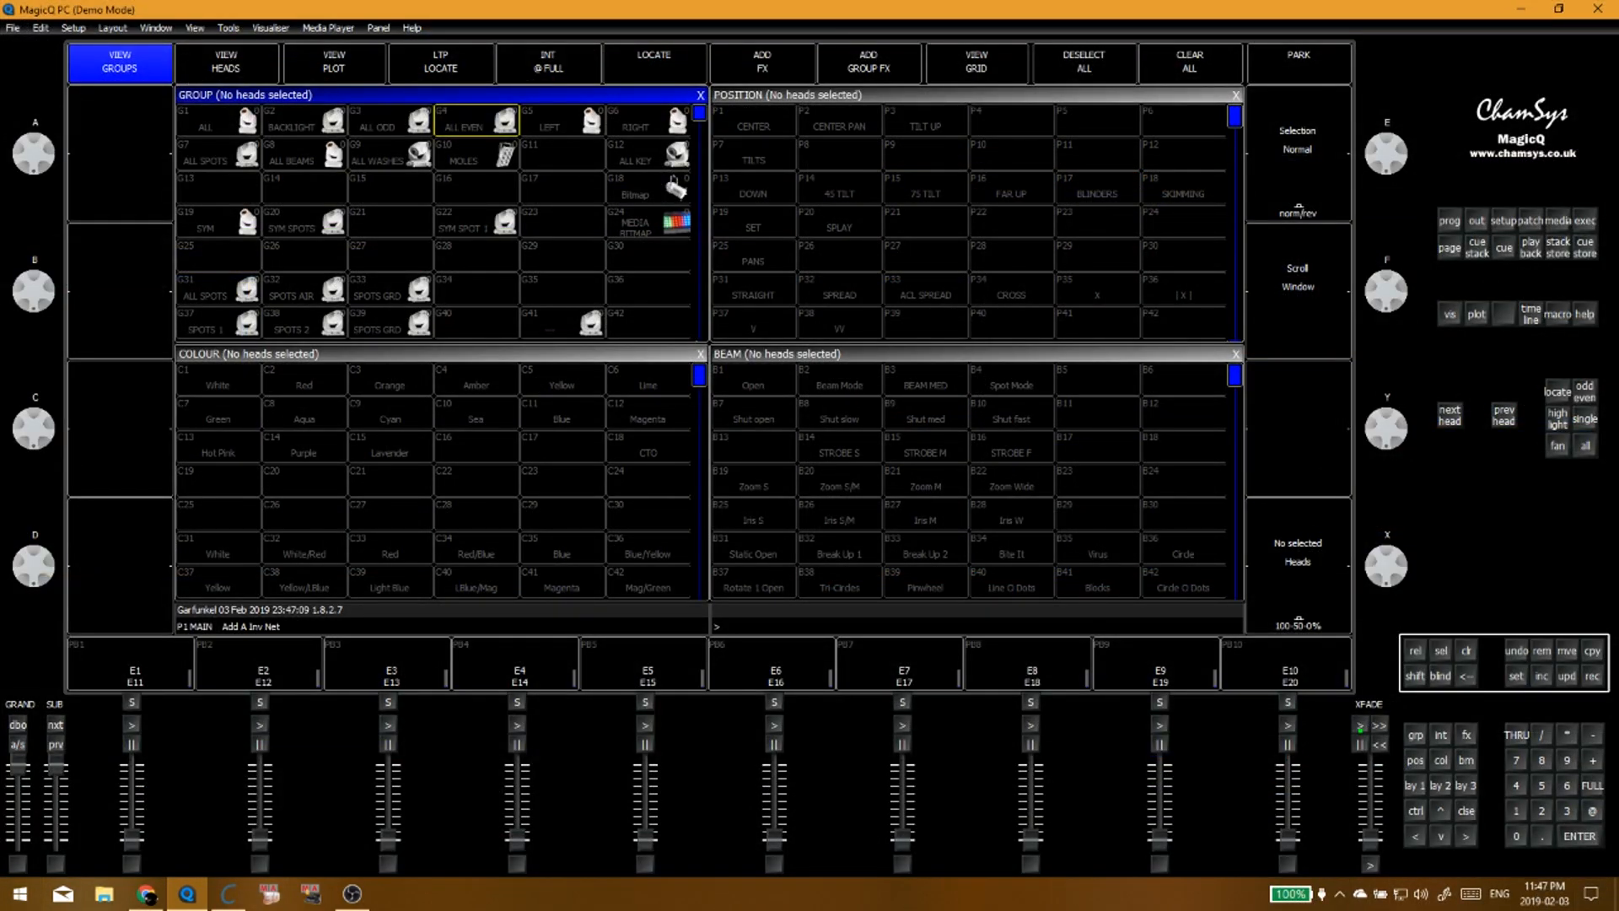
Step: Switch to OBS and set the display of the Capture 1 source to Display 2 (1600x900)
key("alt+Tab")
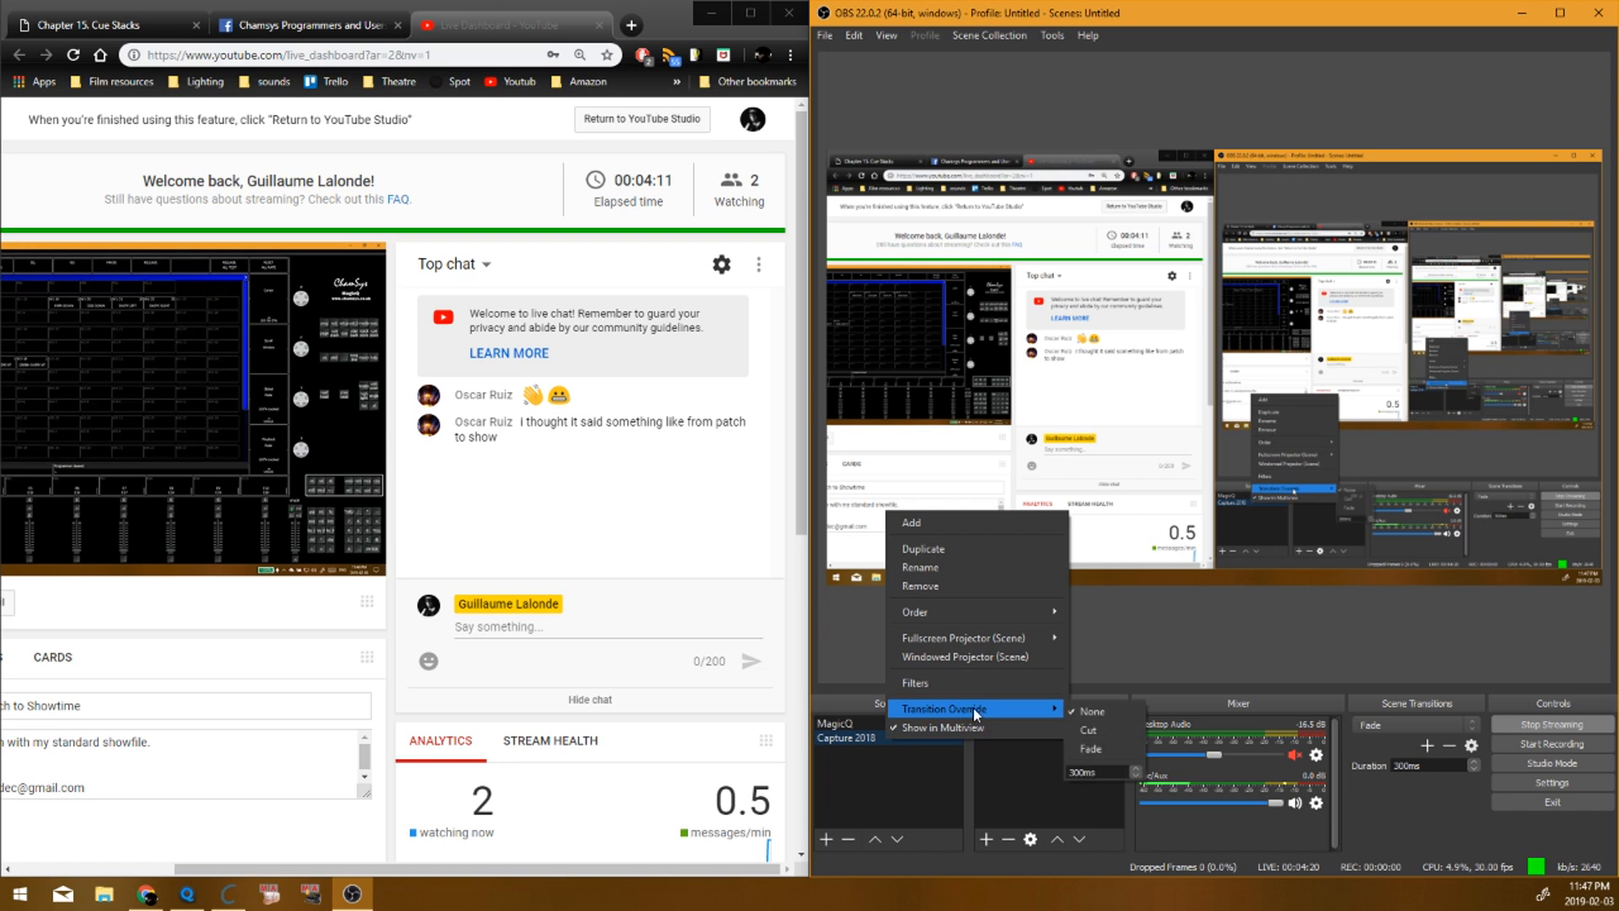
left_click(982, 767)
left_click(1016, 725)
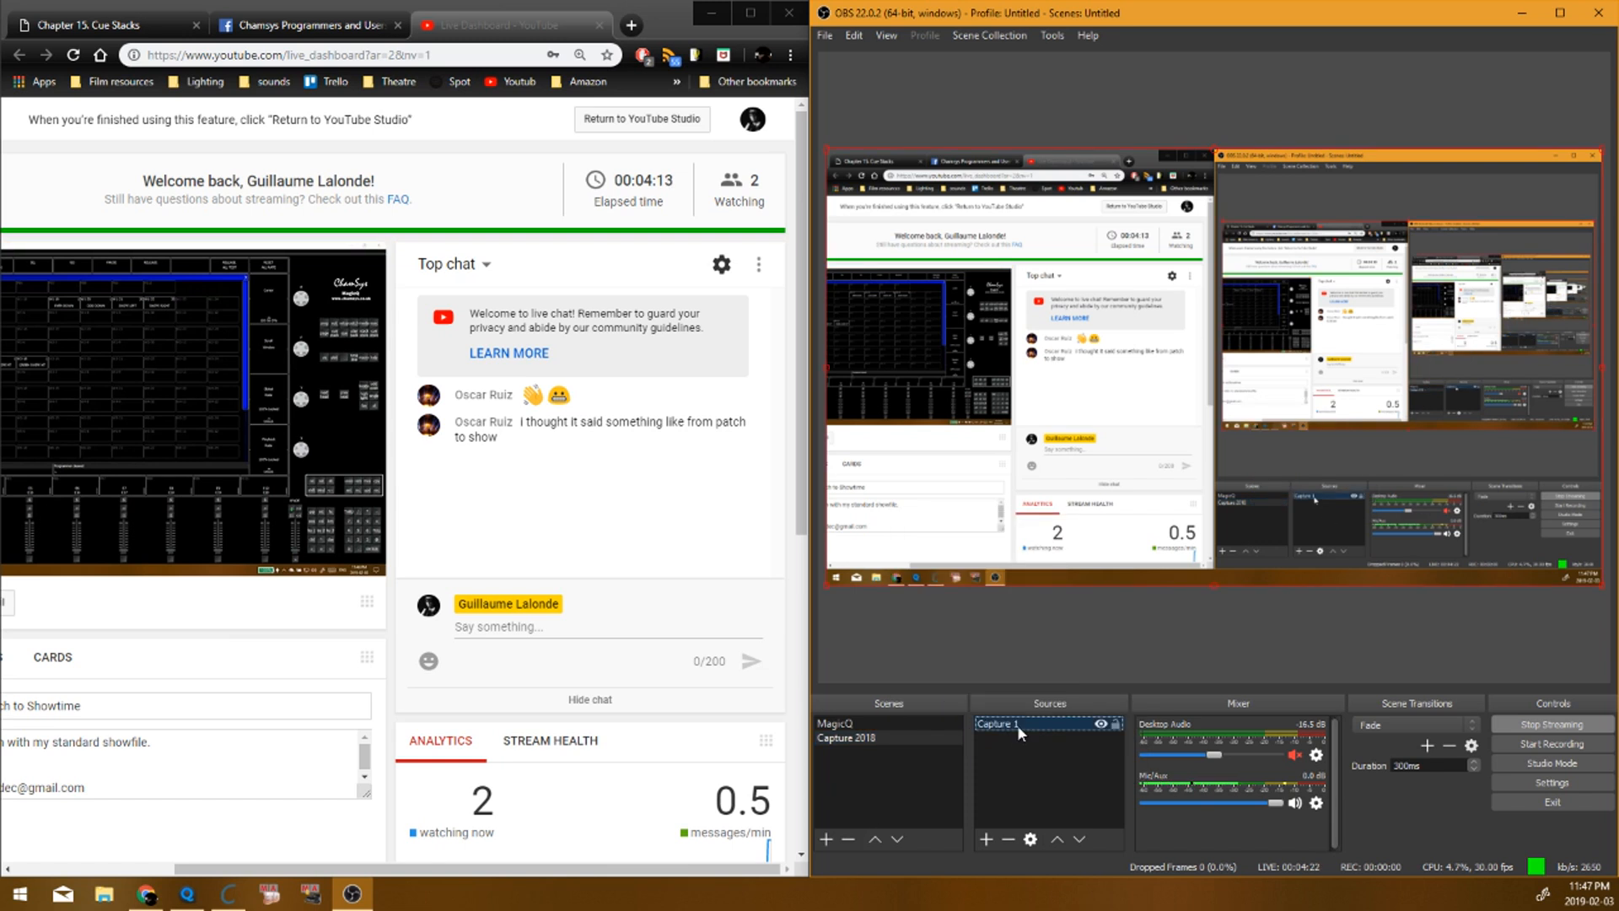
right_click(1069, 720)
left_click(1073, 729)
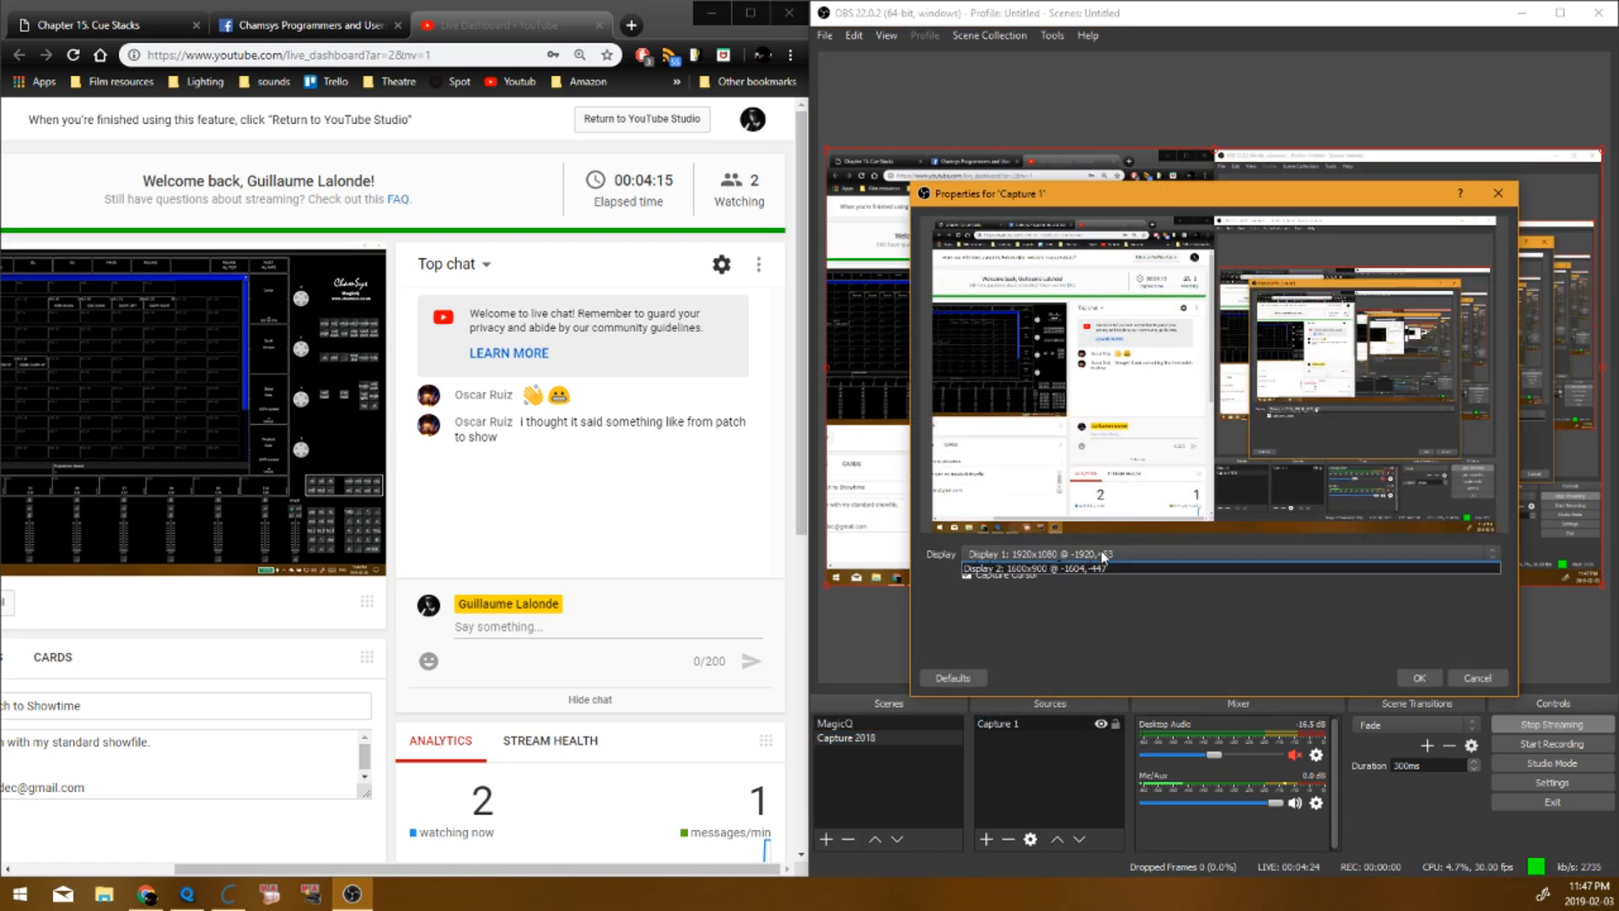
key("alt+Tab")
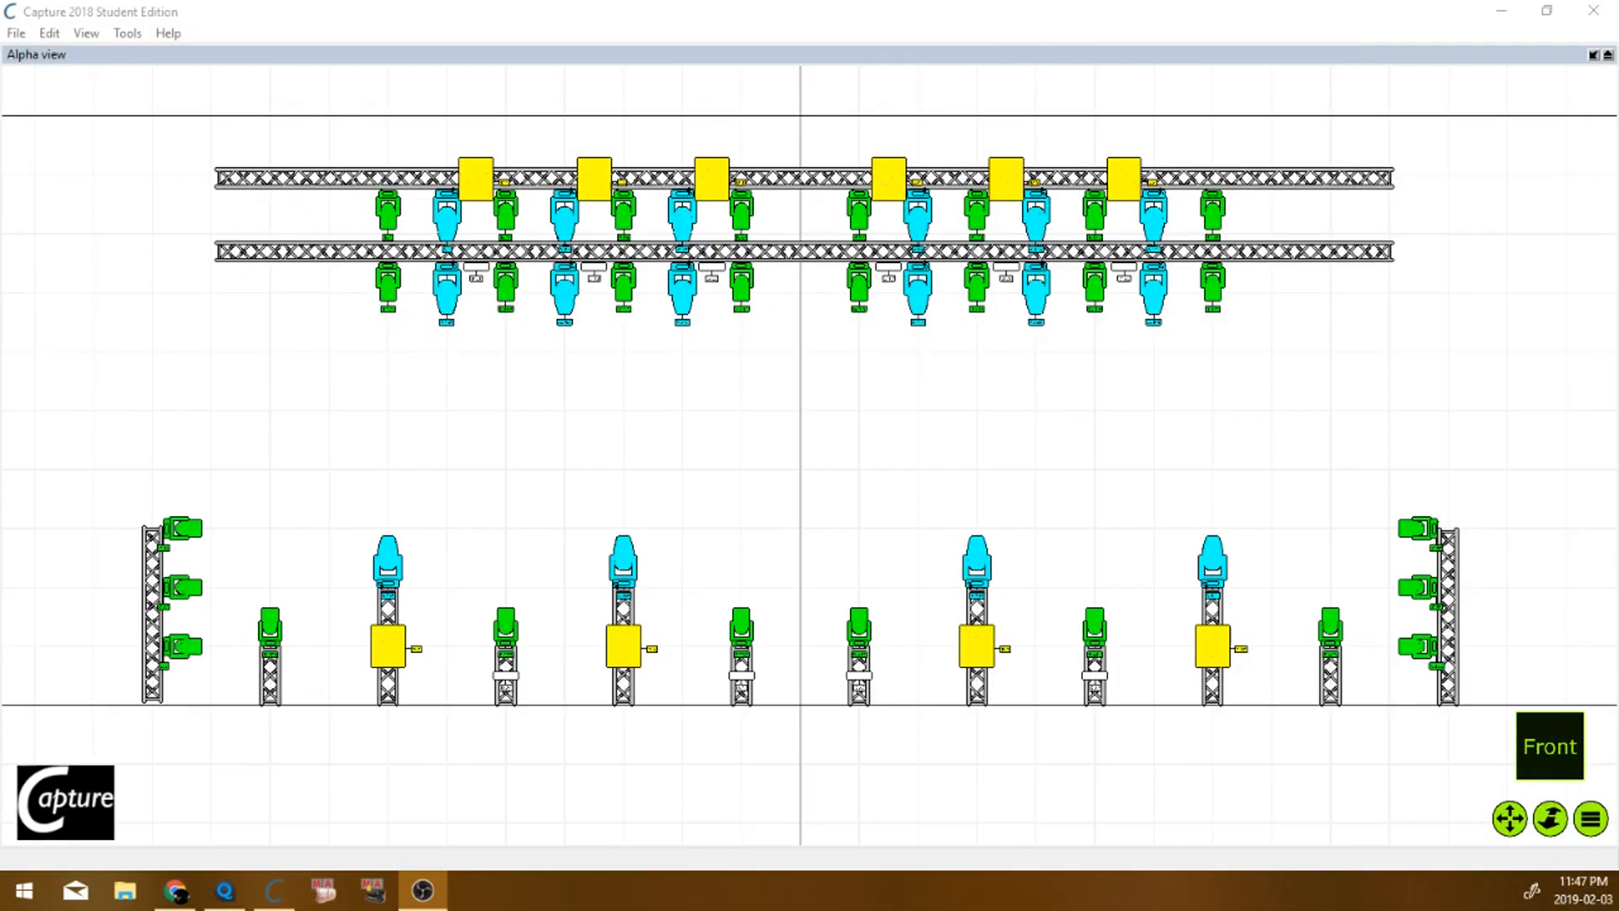
Step: Examine the rig in Capture's front view, and the head groups and position palettes in MagicQ
left_click(1046, 470)
scroll(1046, 470, "down", 1)
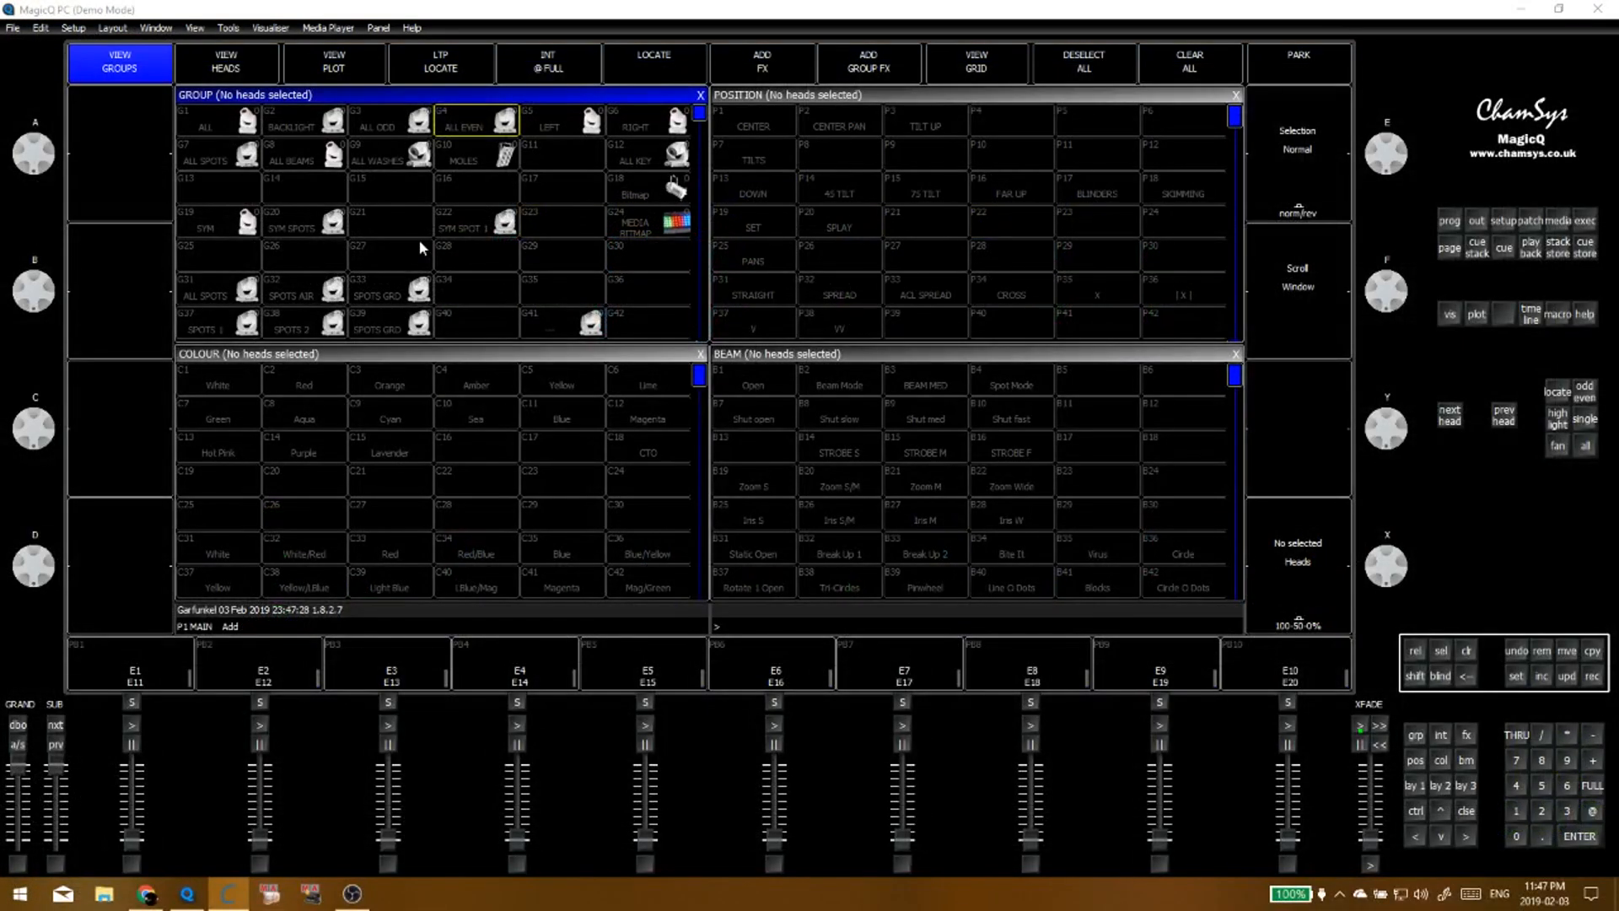
left_click(430, 245)
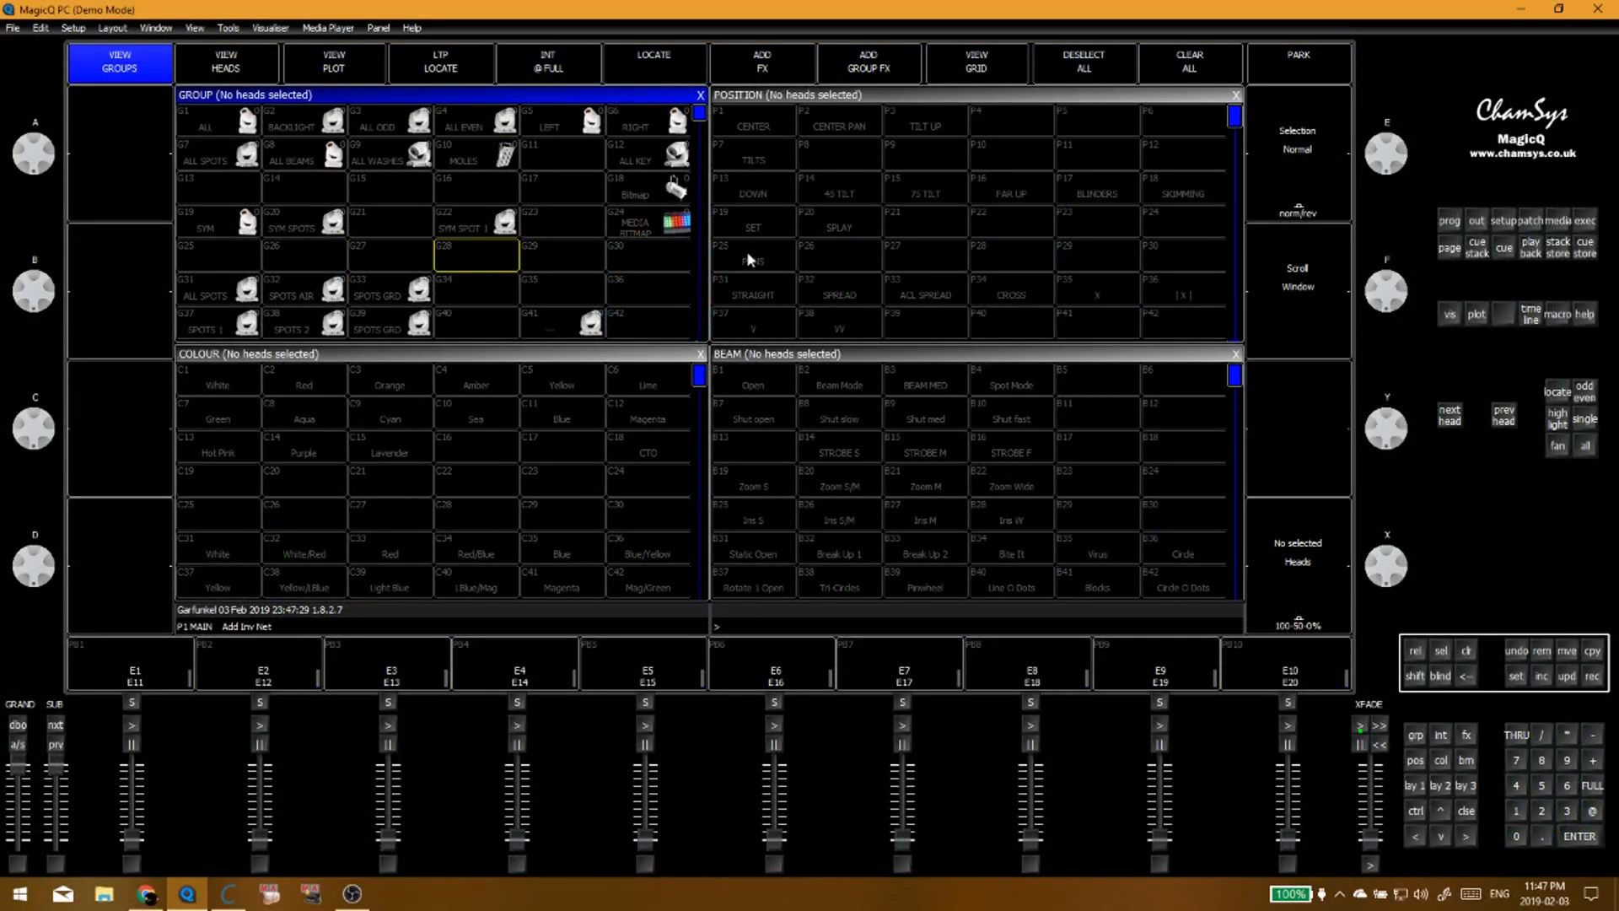
scroll(469, 244, "down", 2)
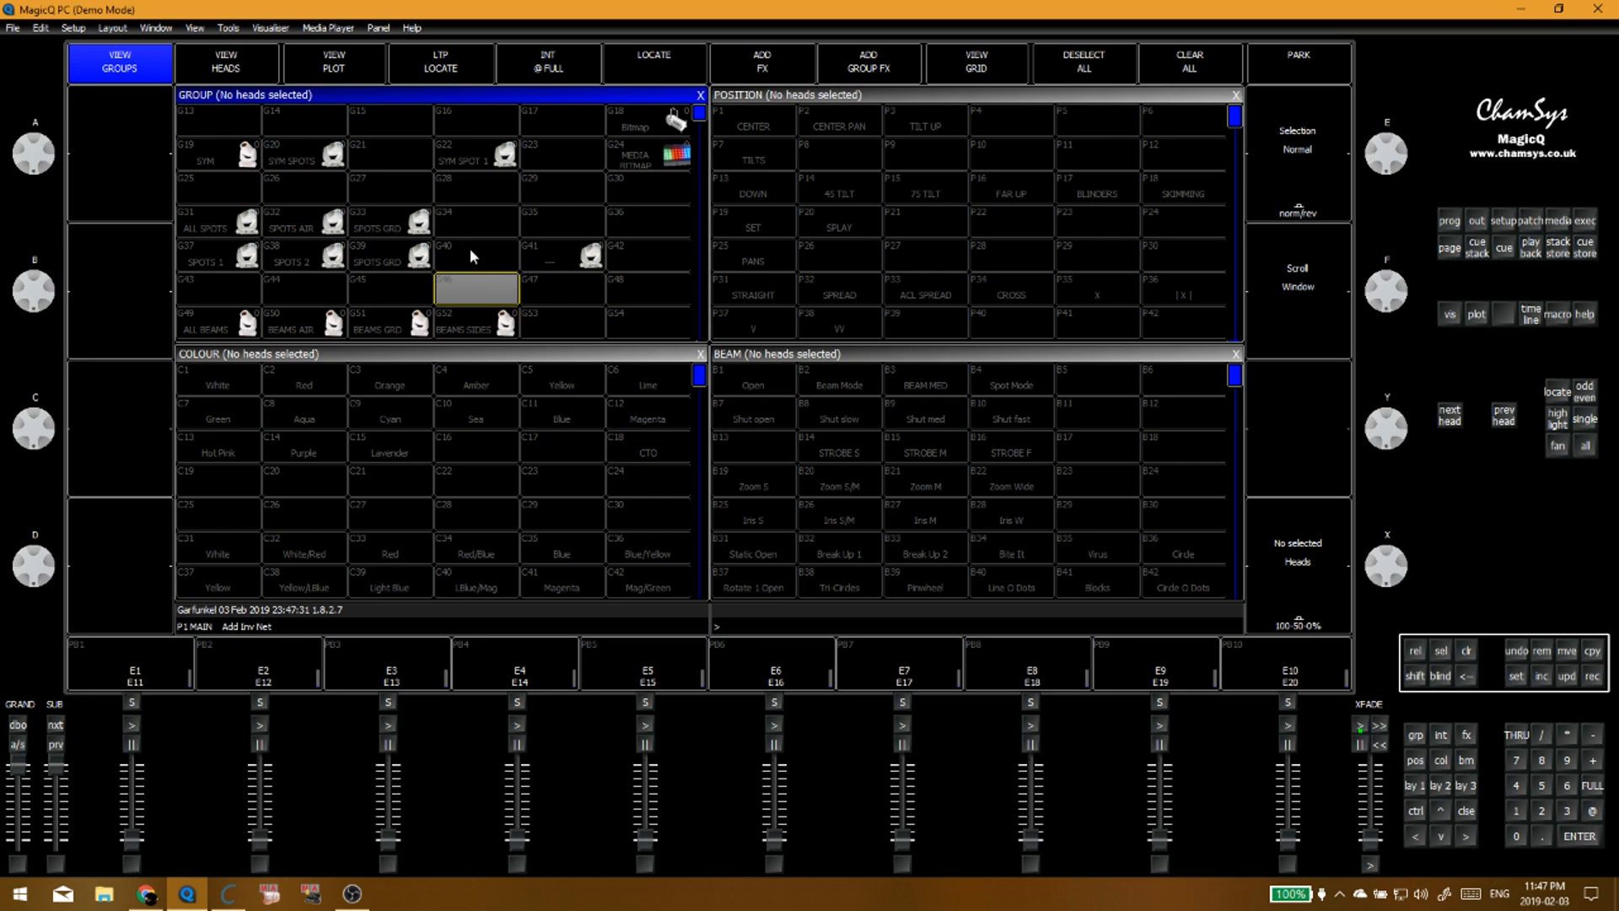
scroll(496, 246, "up", 2)
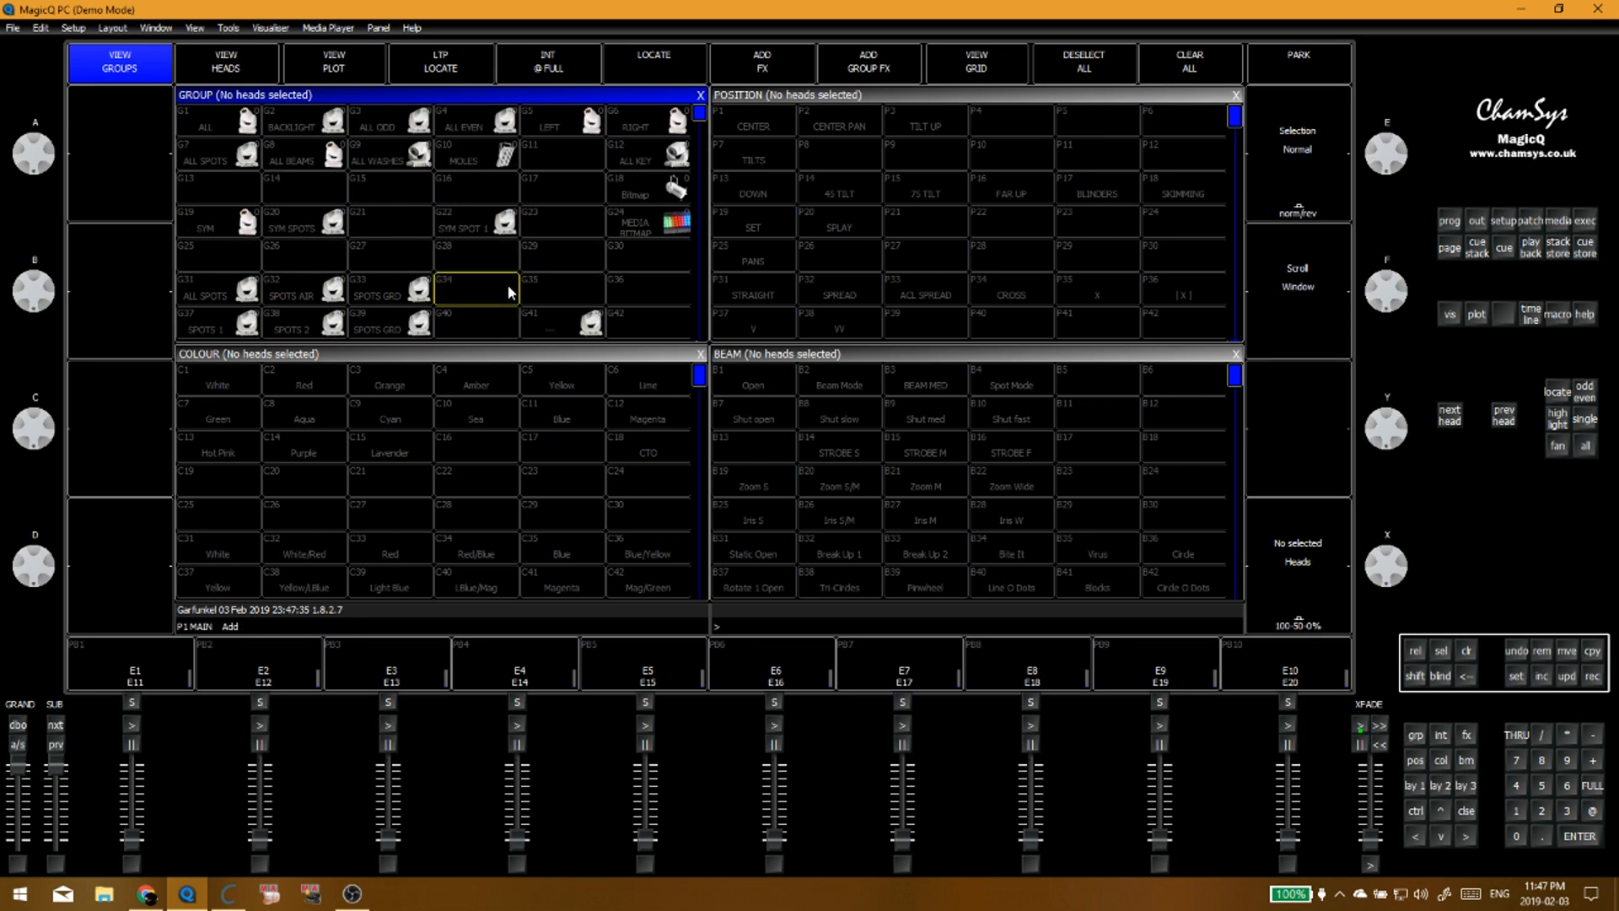
key("alt+p")
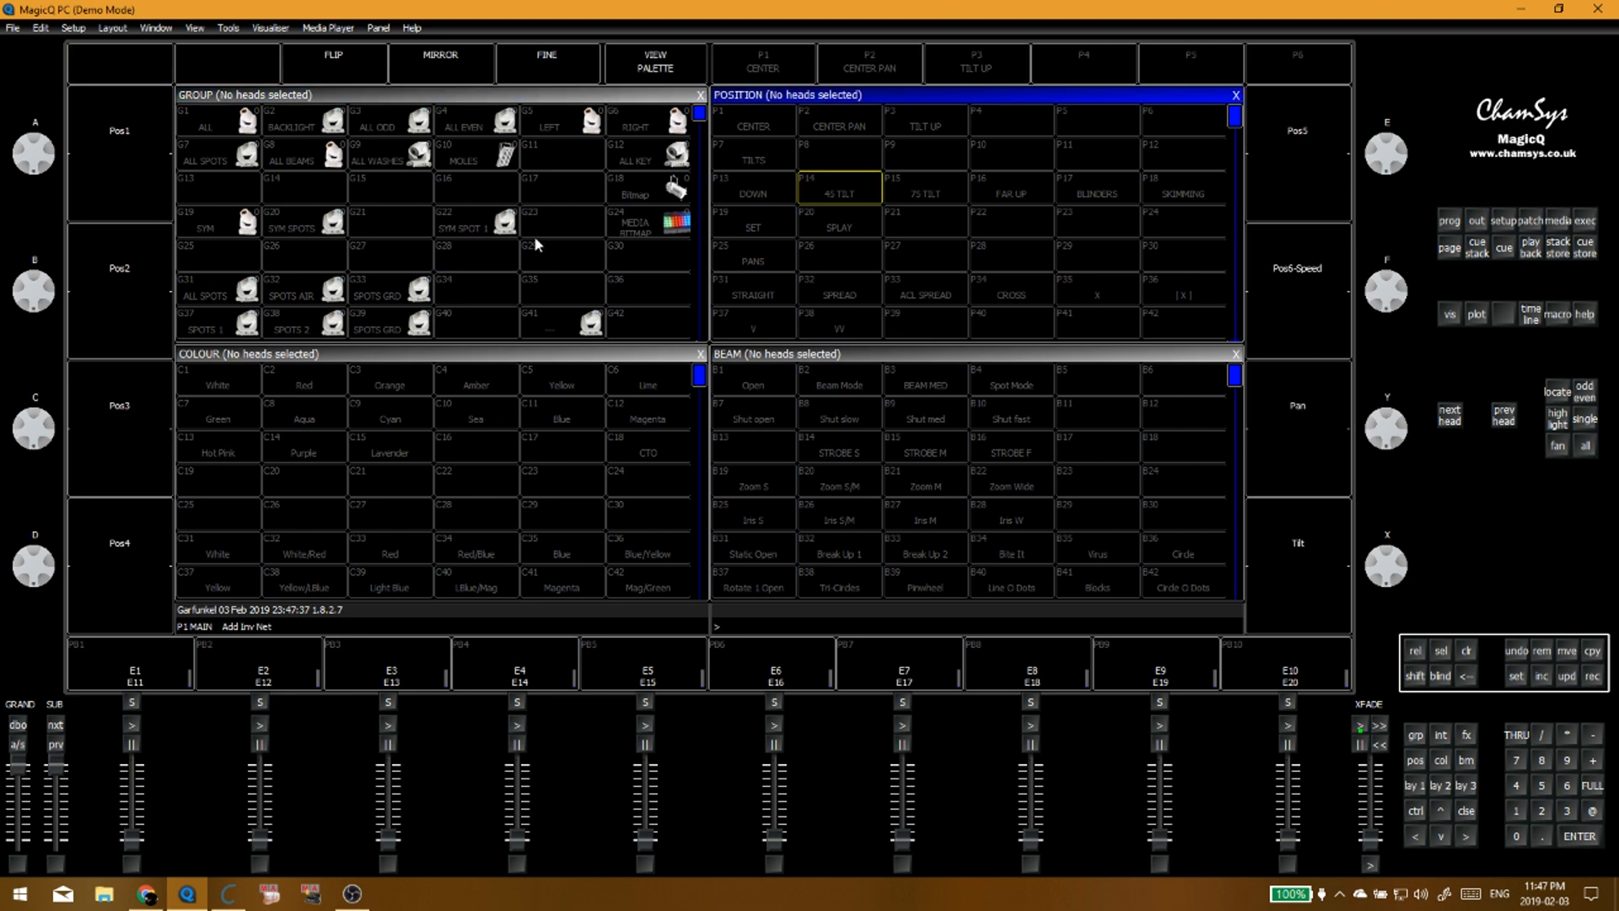
key("alt+g")
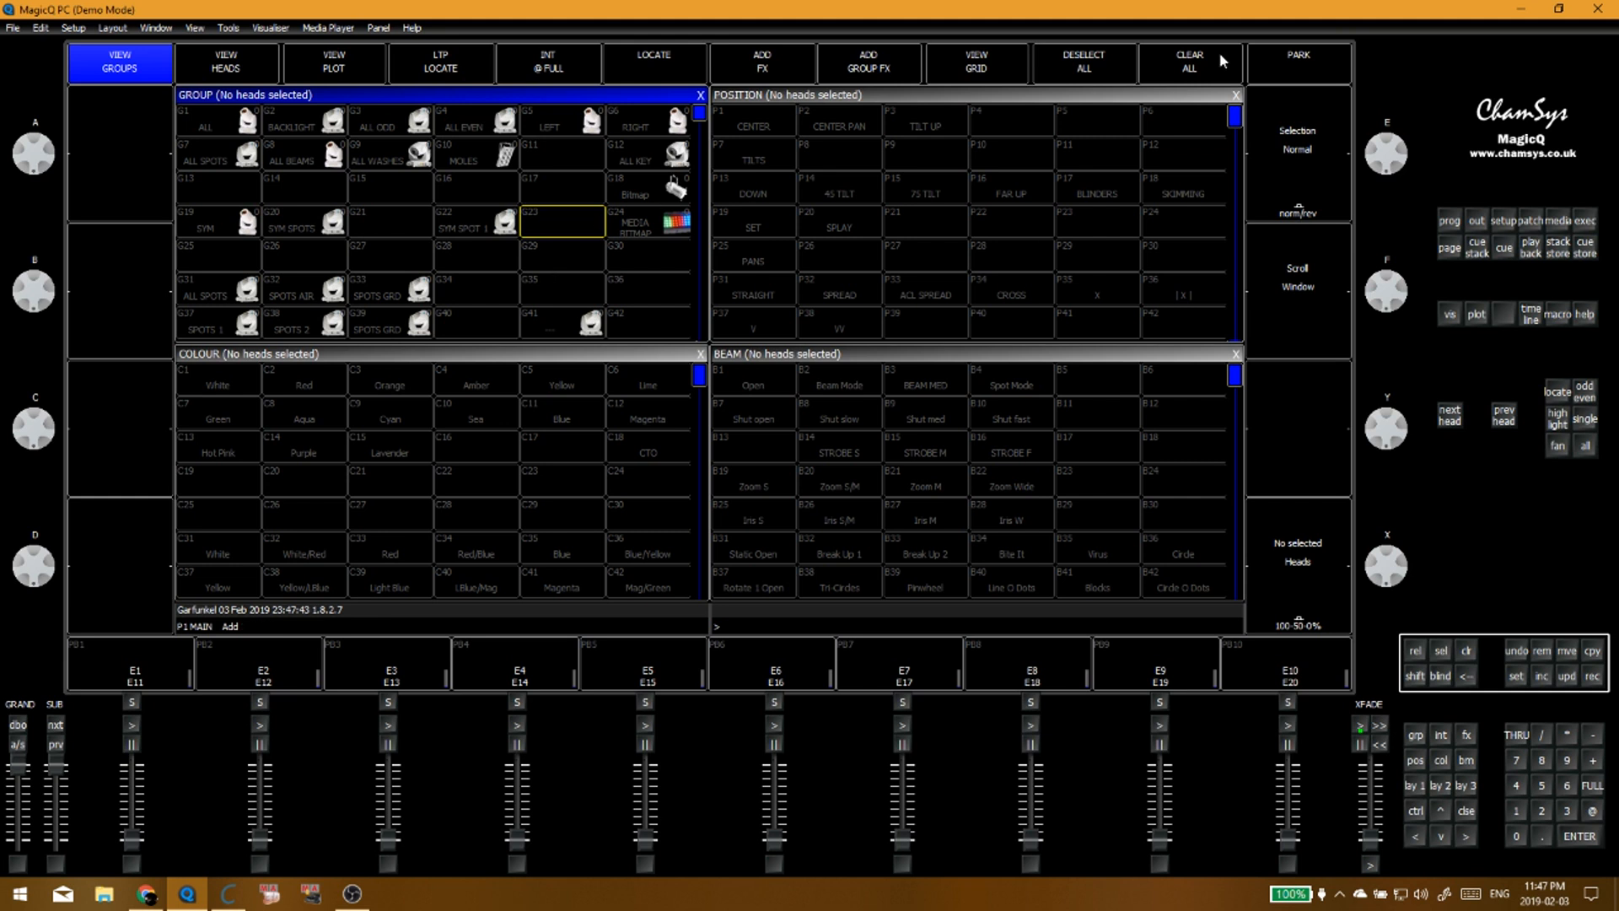
Step: Look over the show import options in the setup, cancel the import, and return to the group window
left_click(1503, 221)
key("shift")
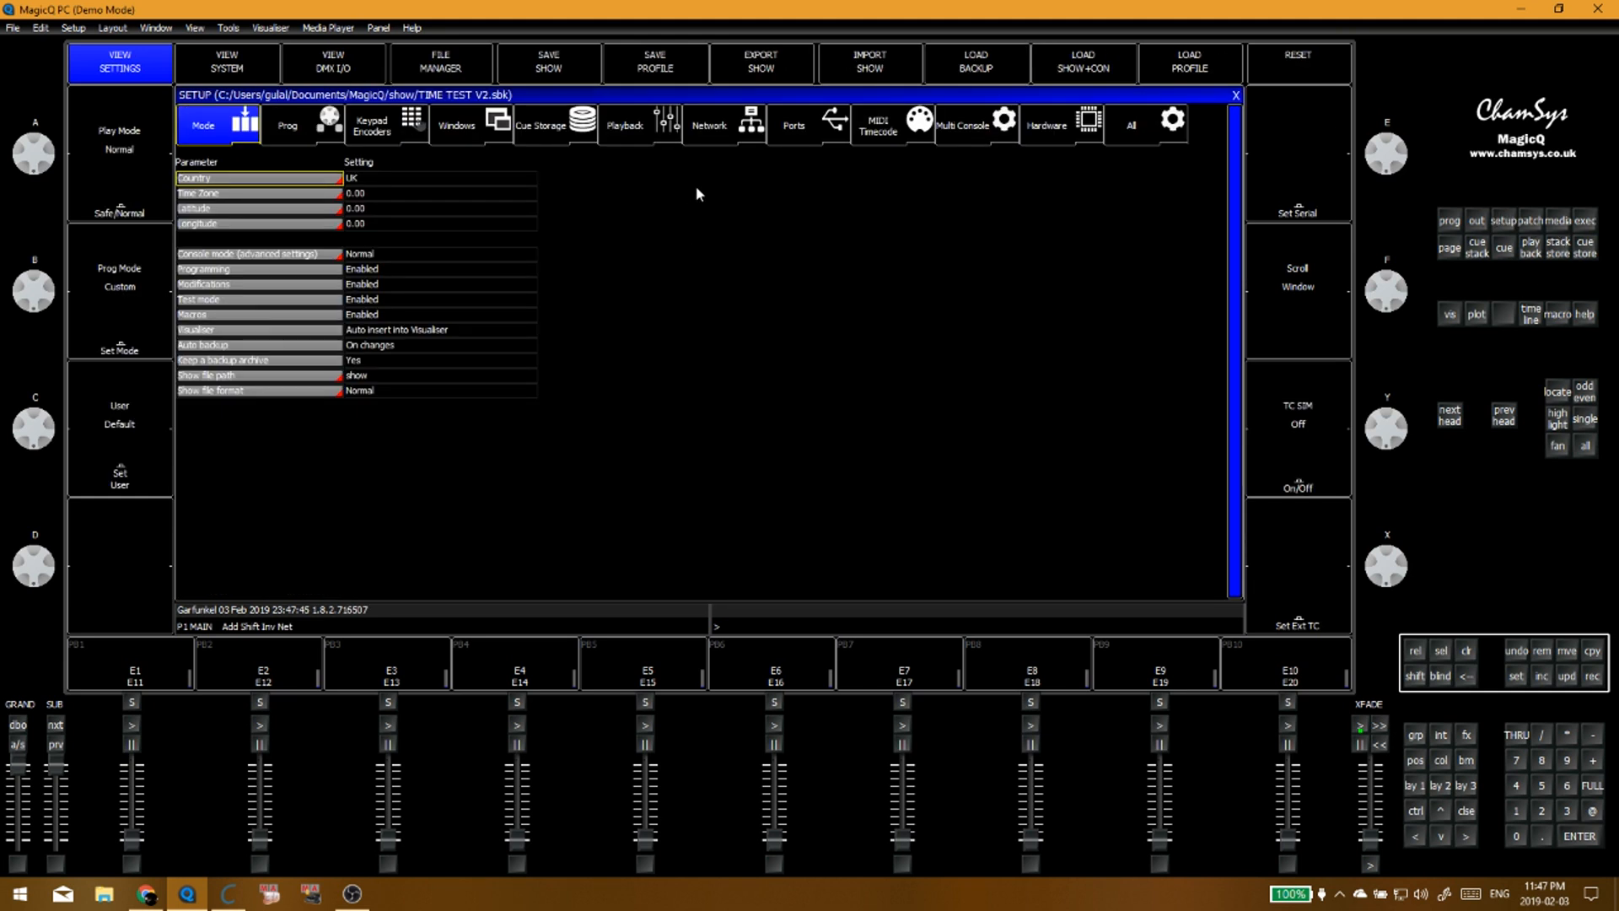
left_click(880, 75)
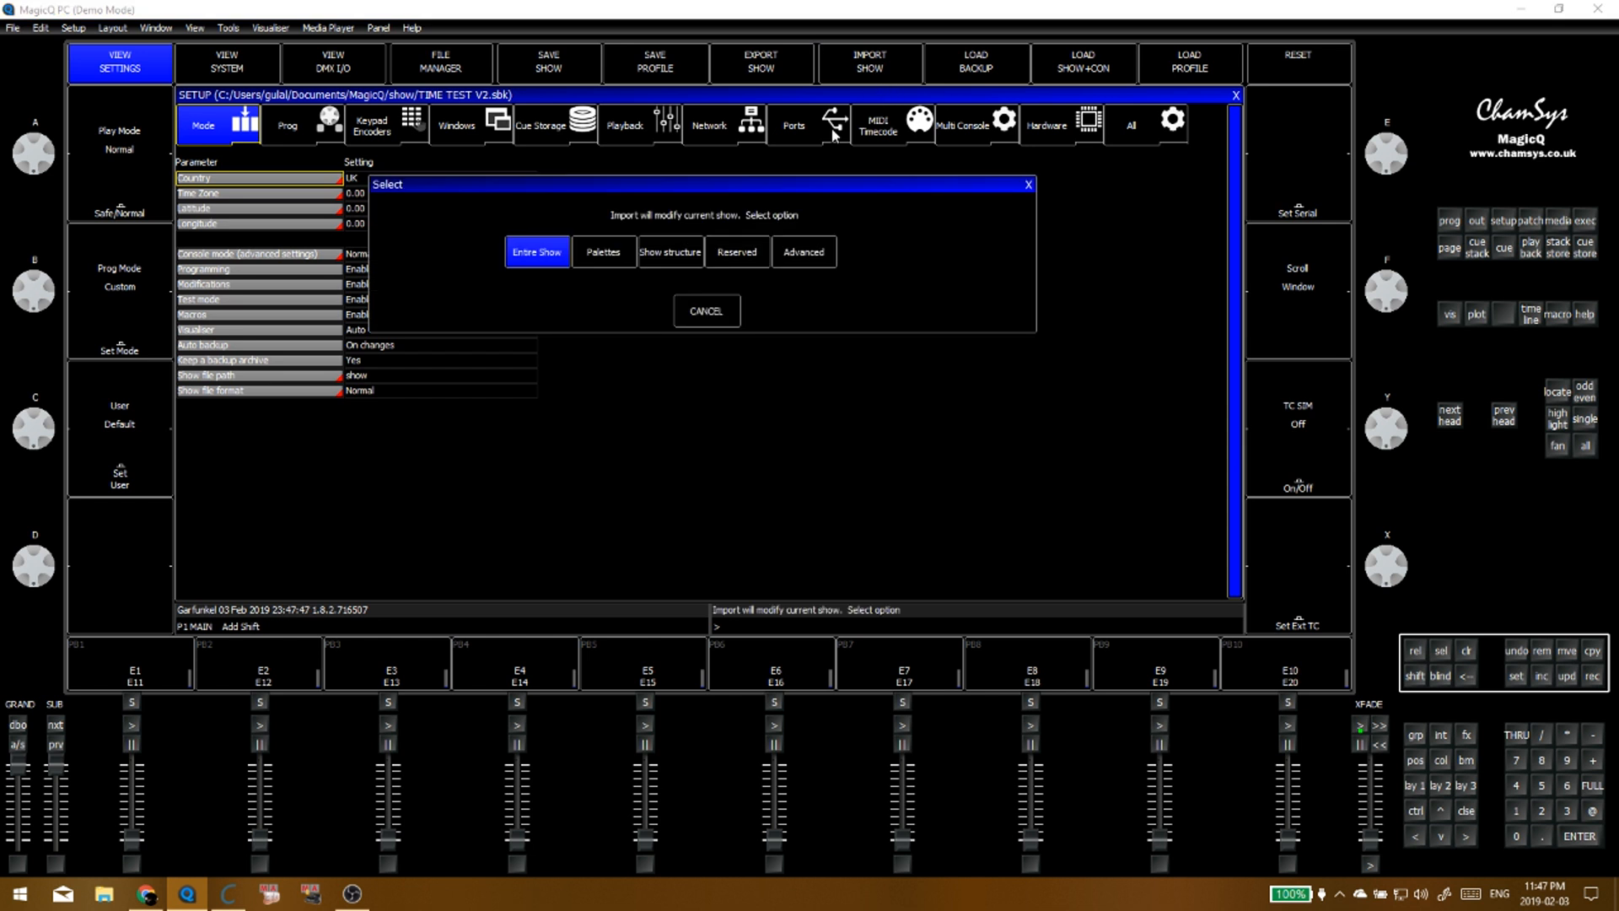
key("shift")
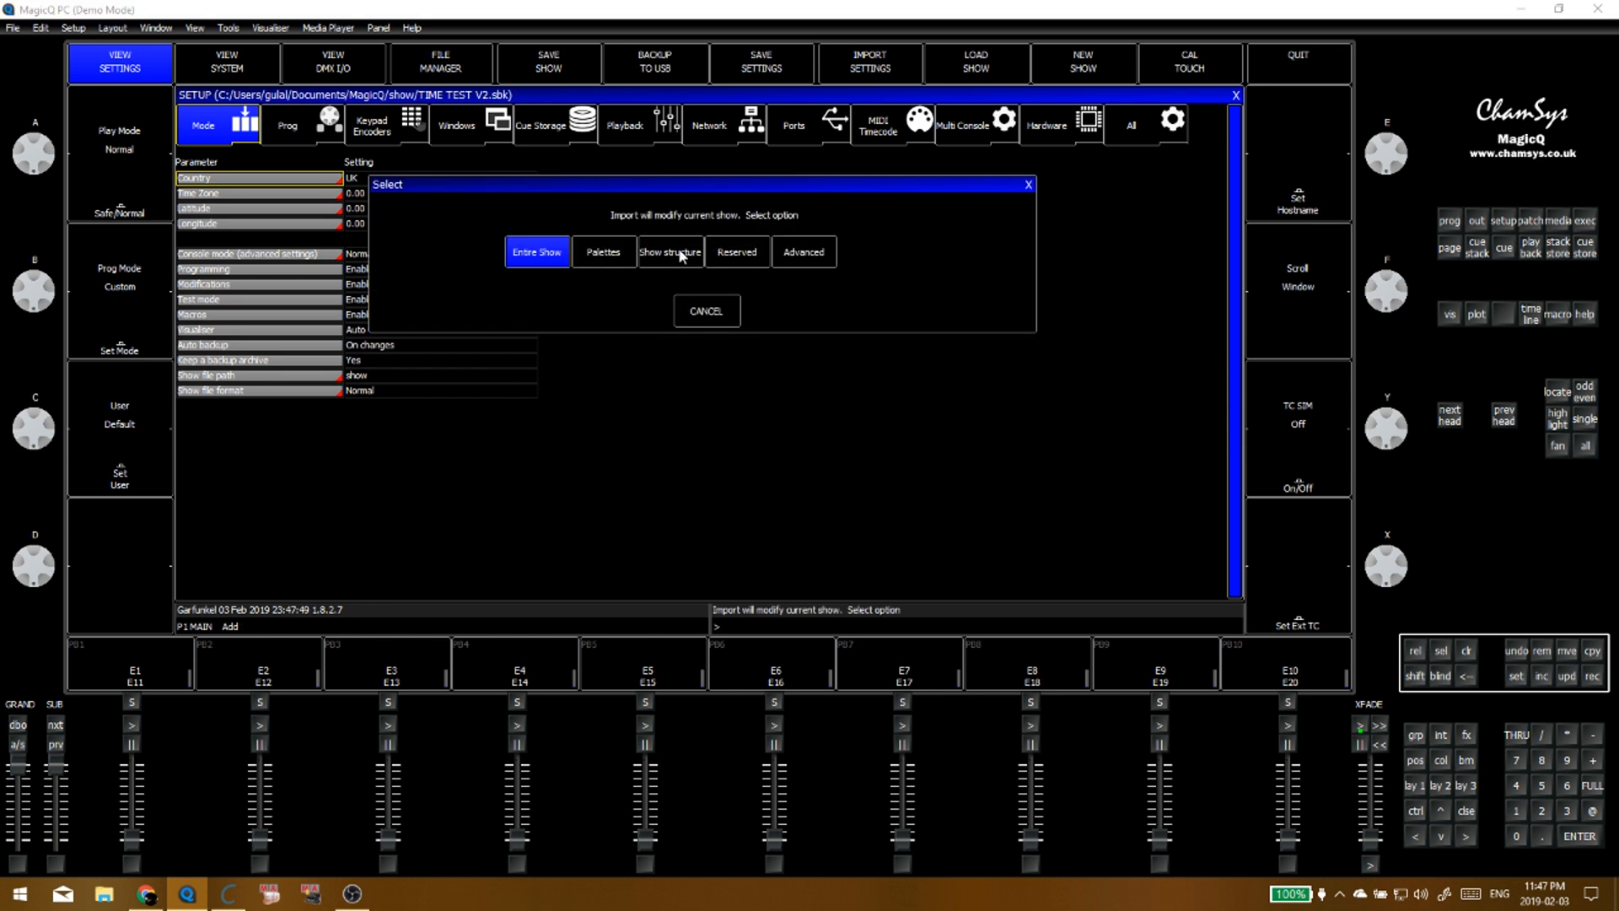
left_click(695, 326)
key("Escape")
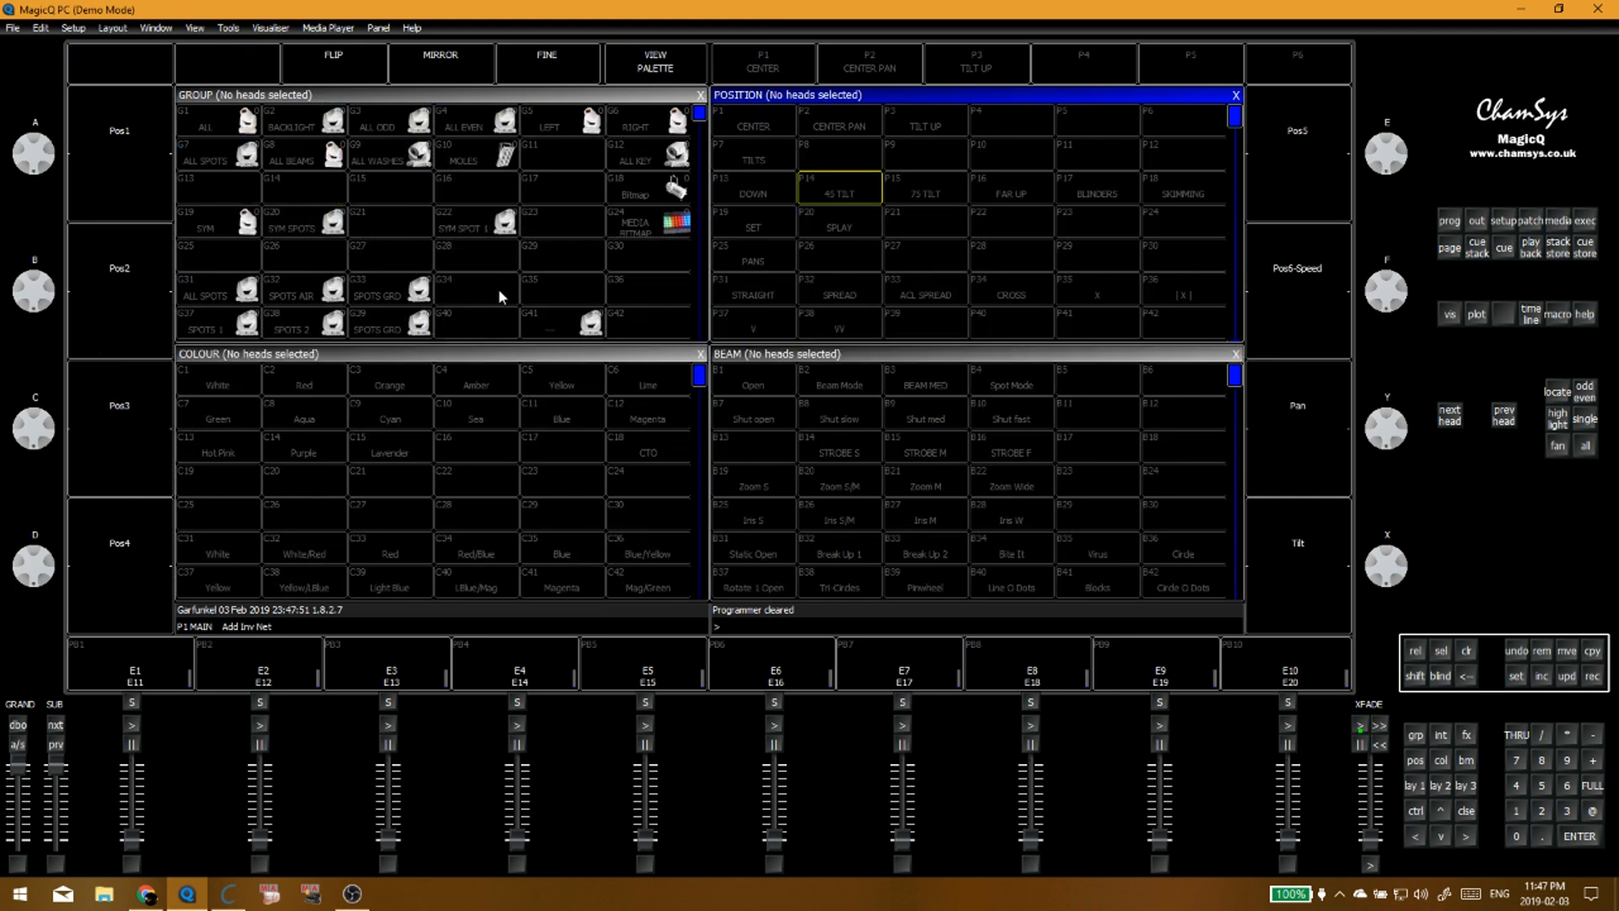
left_click(498, 289)
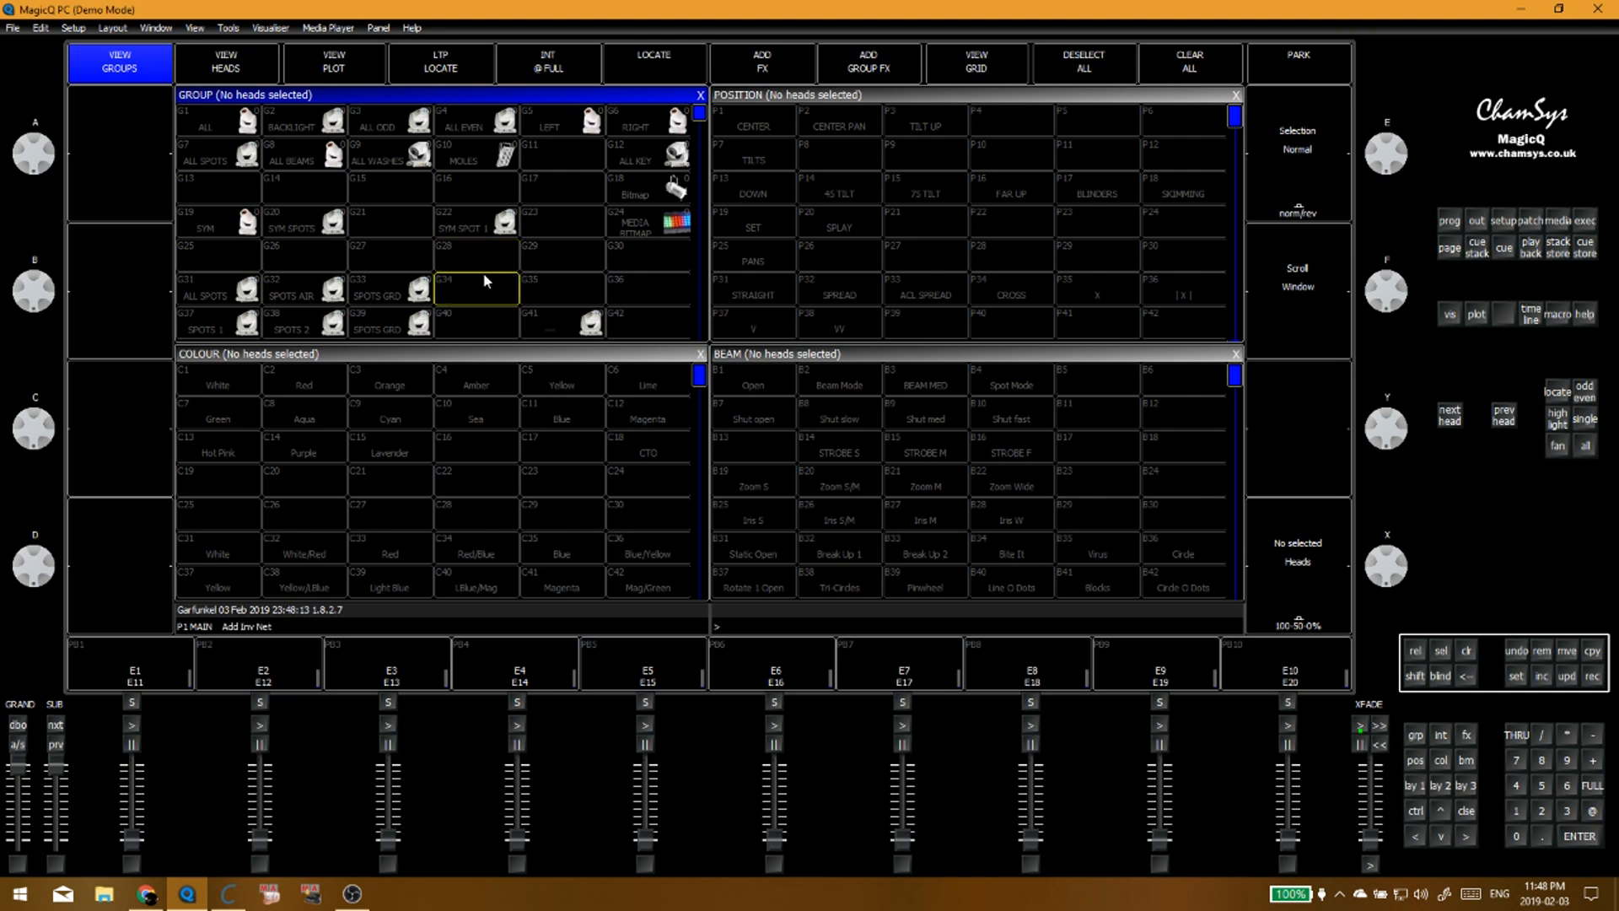
Step: Look through the head groups in the group window, including the spot and beam groups, and open the patch window
scroll(405, 199, "down", 12)
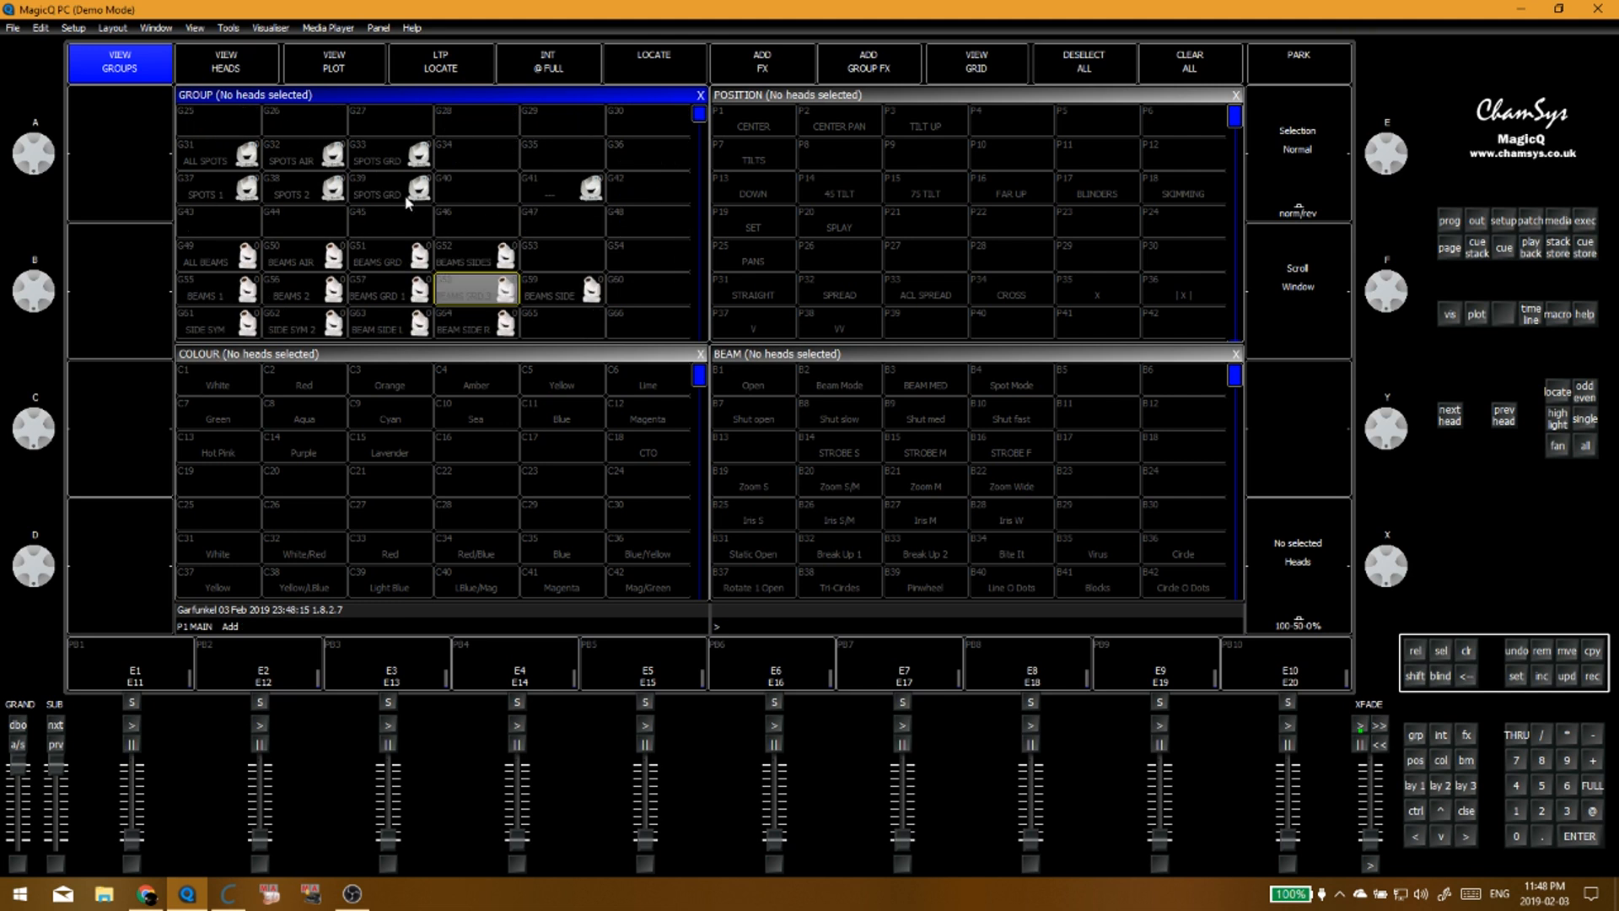
scroll(353, 221, "up", 12)
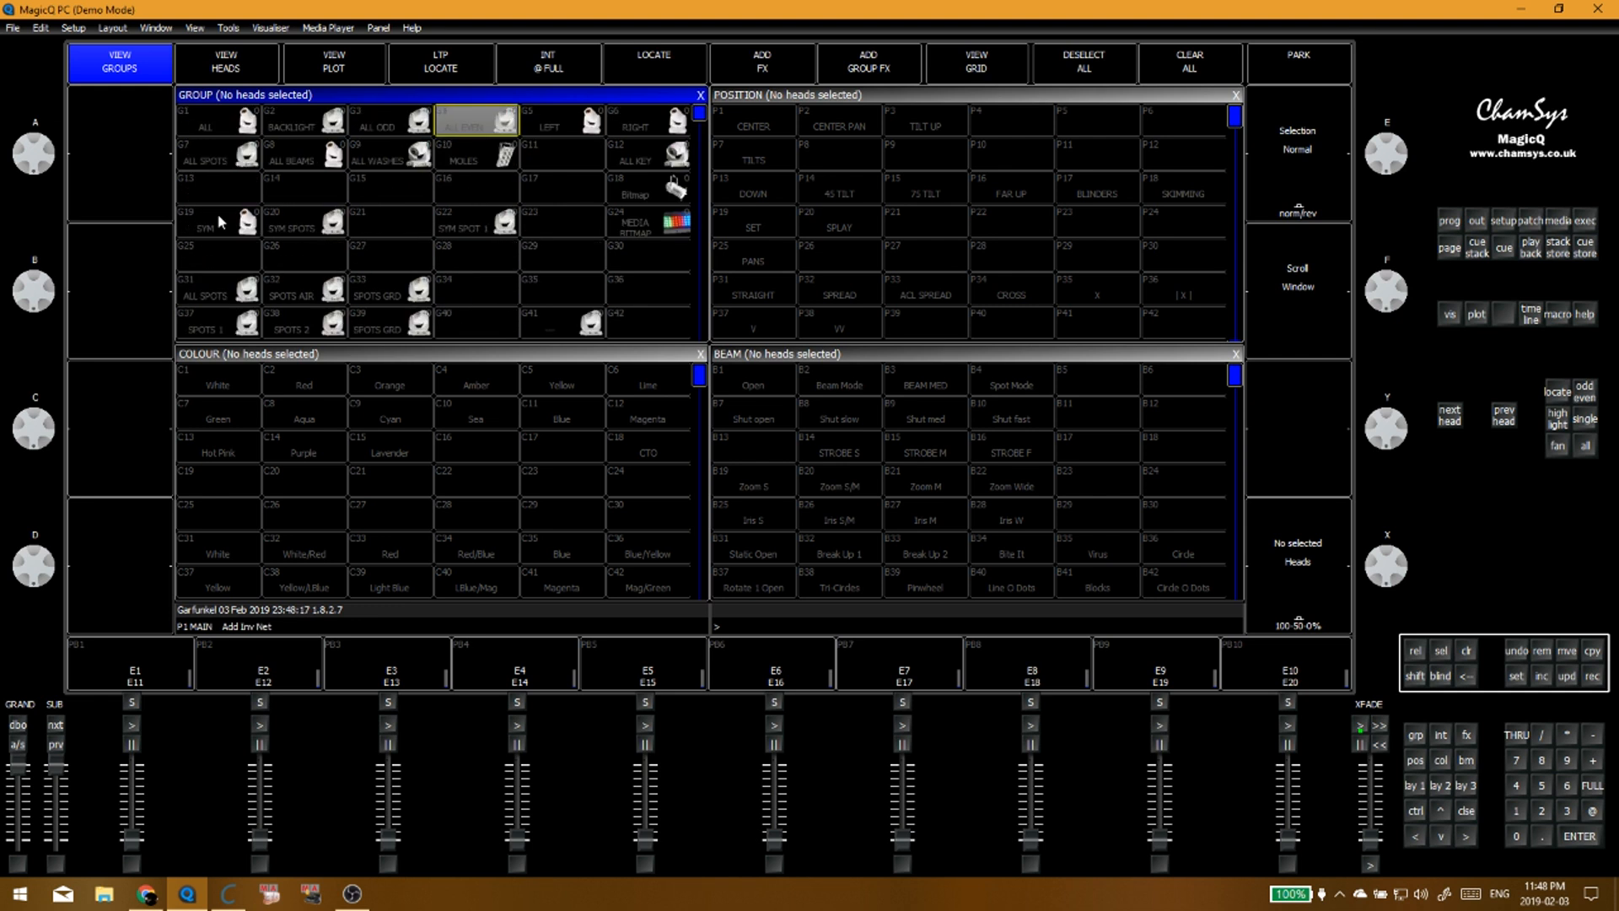
left_click(224, 68)
left_click(111, 57)
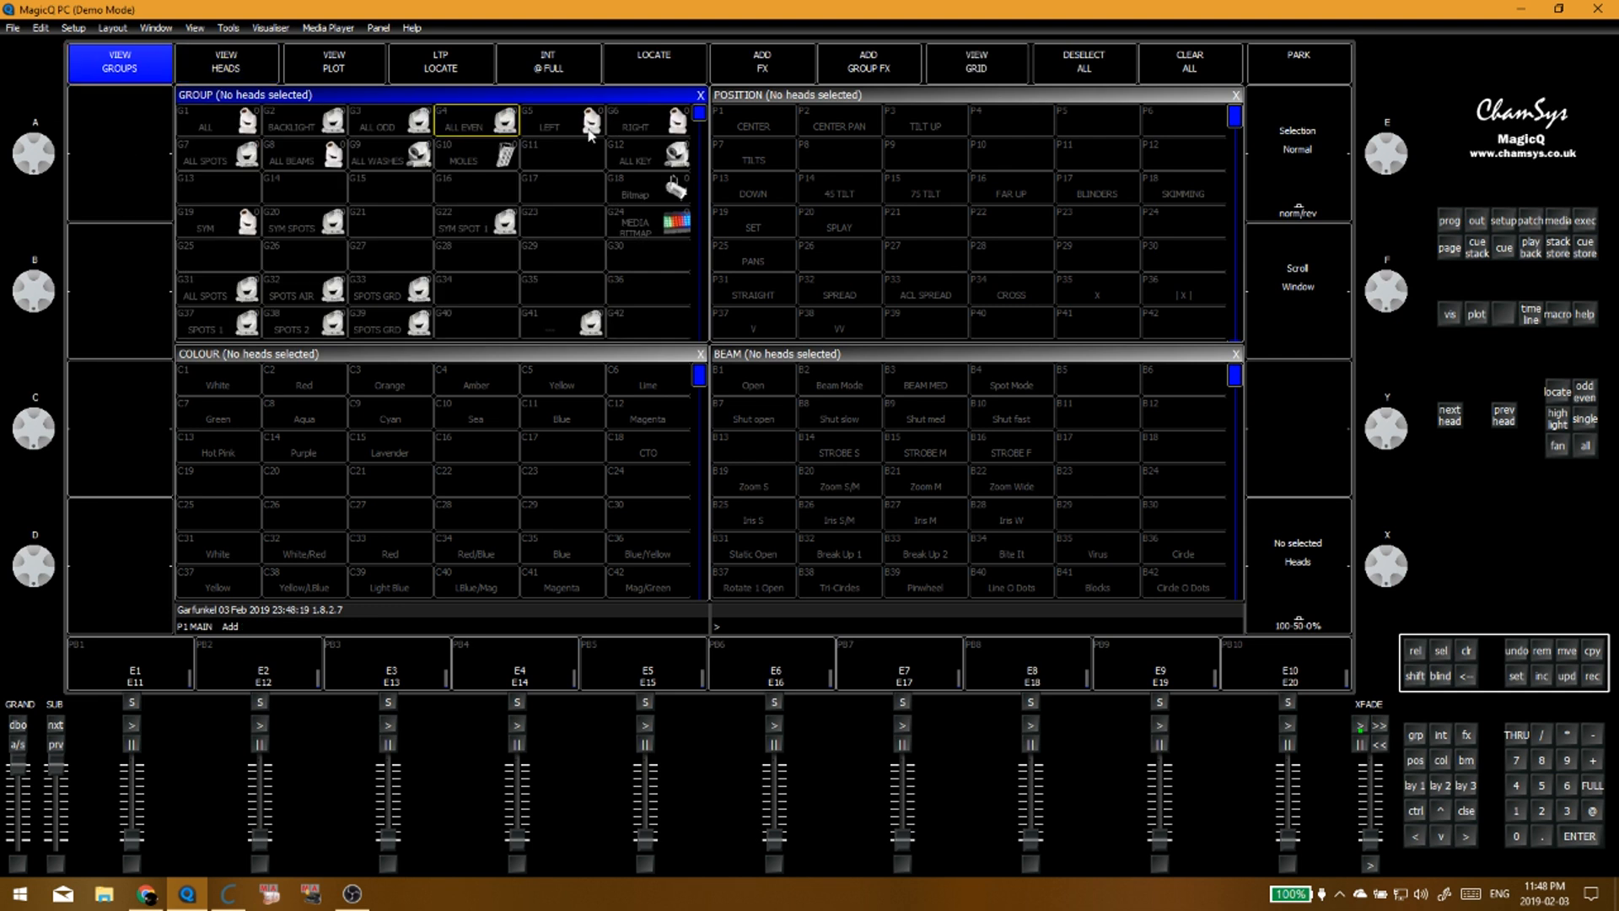
left_click(1530, 221)
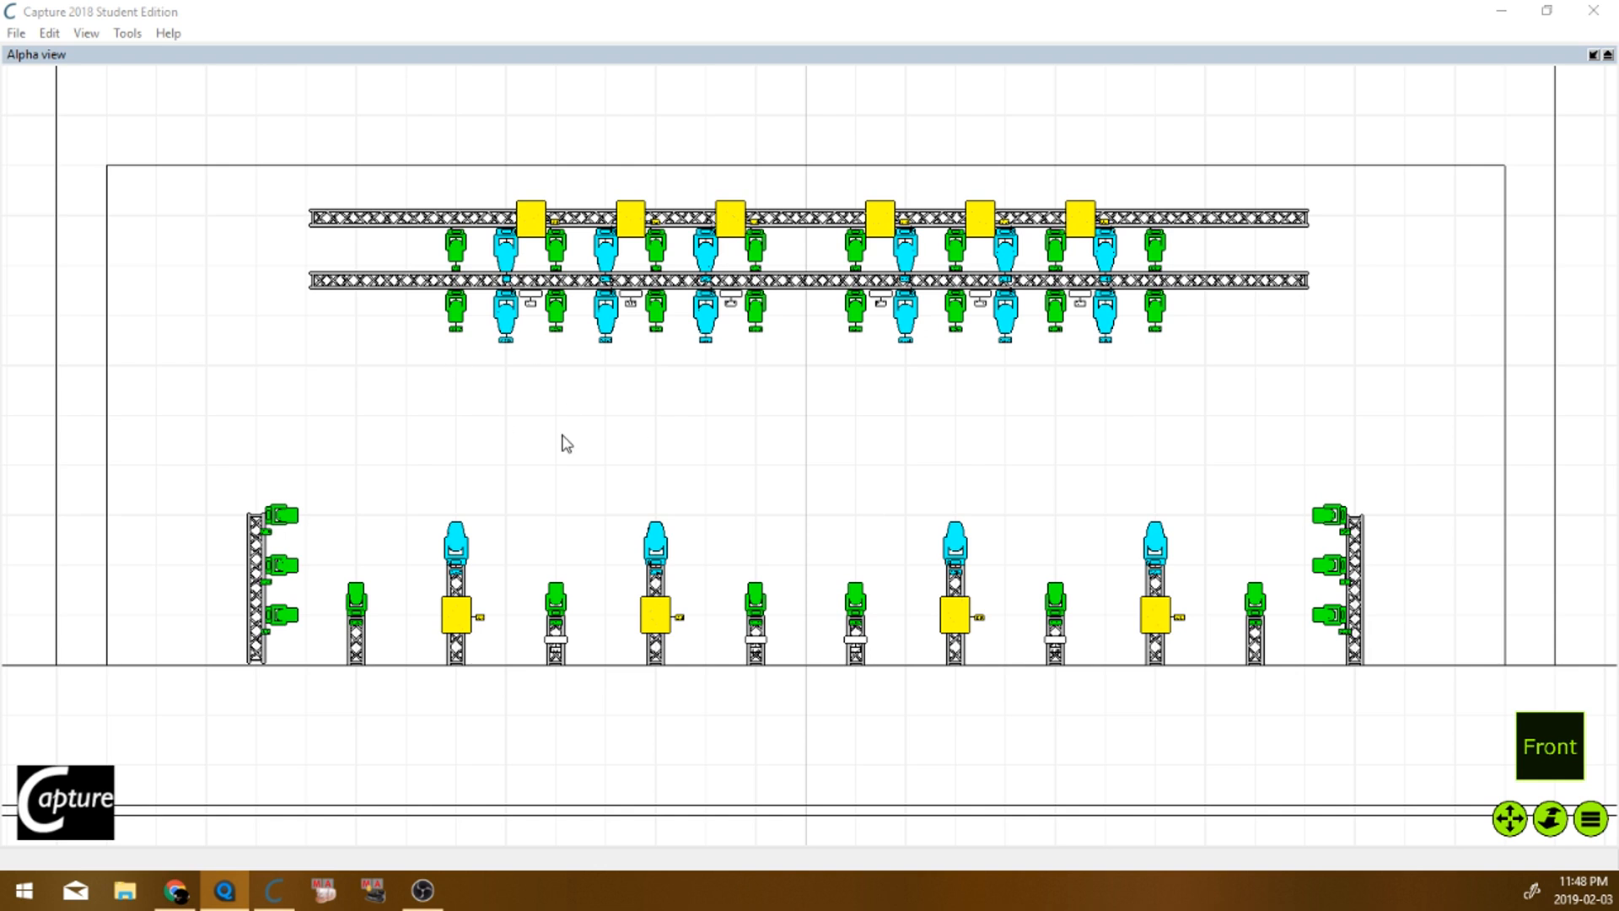
Step: Examine the fixtures on the trusses and the floor in Capture's front view
left_click(420, 411)
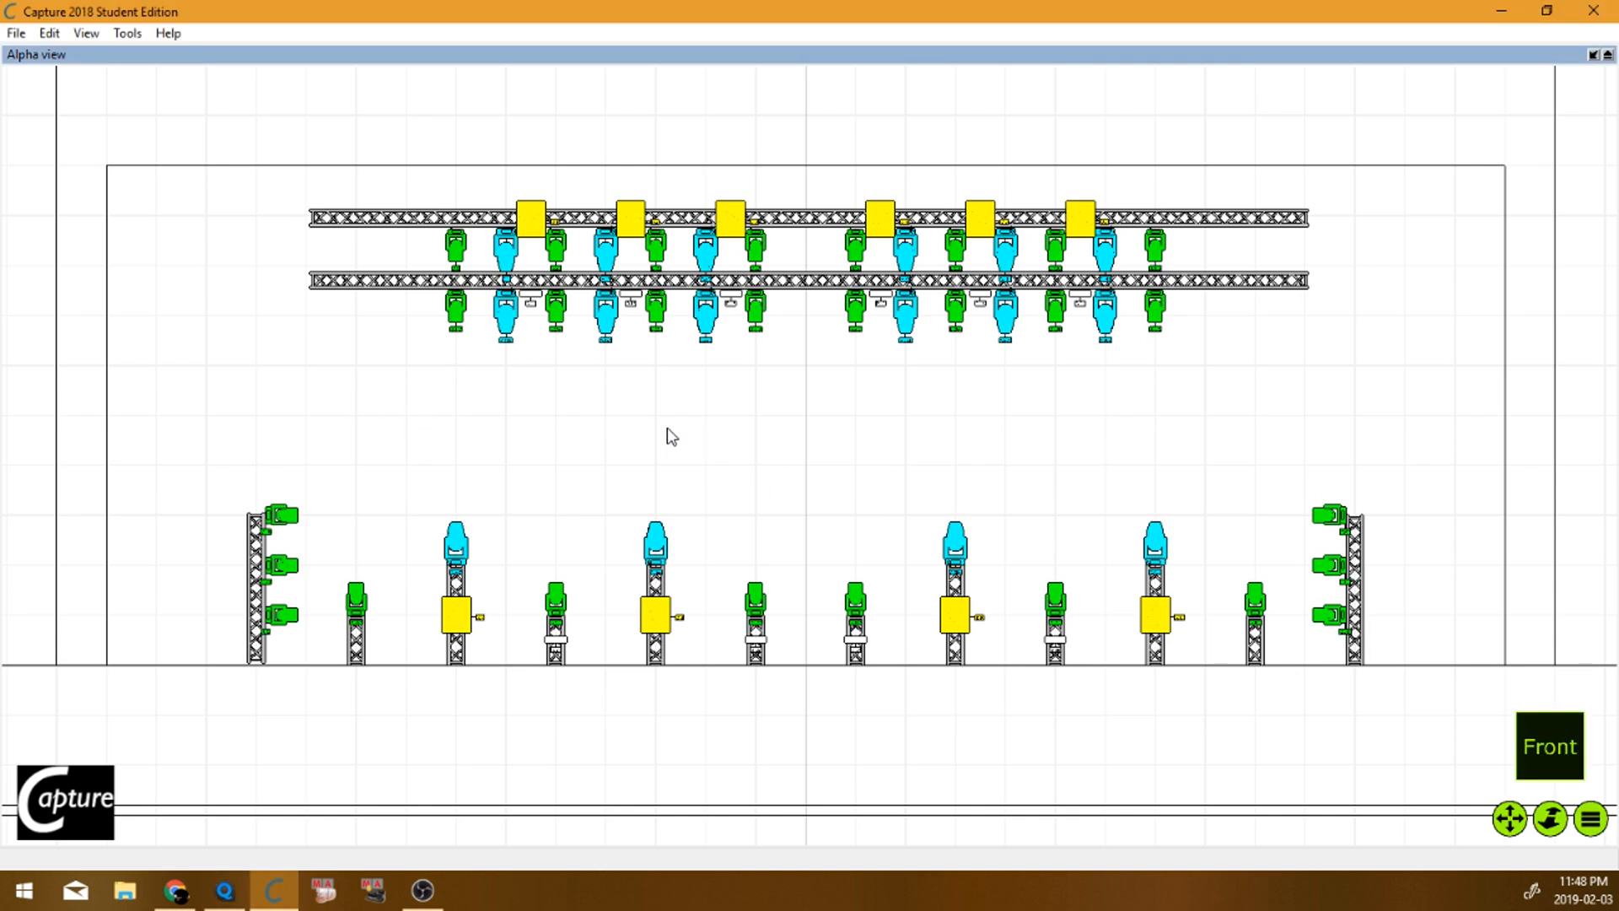
scroll(738, 413, "up", 5)
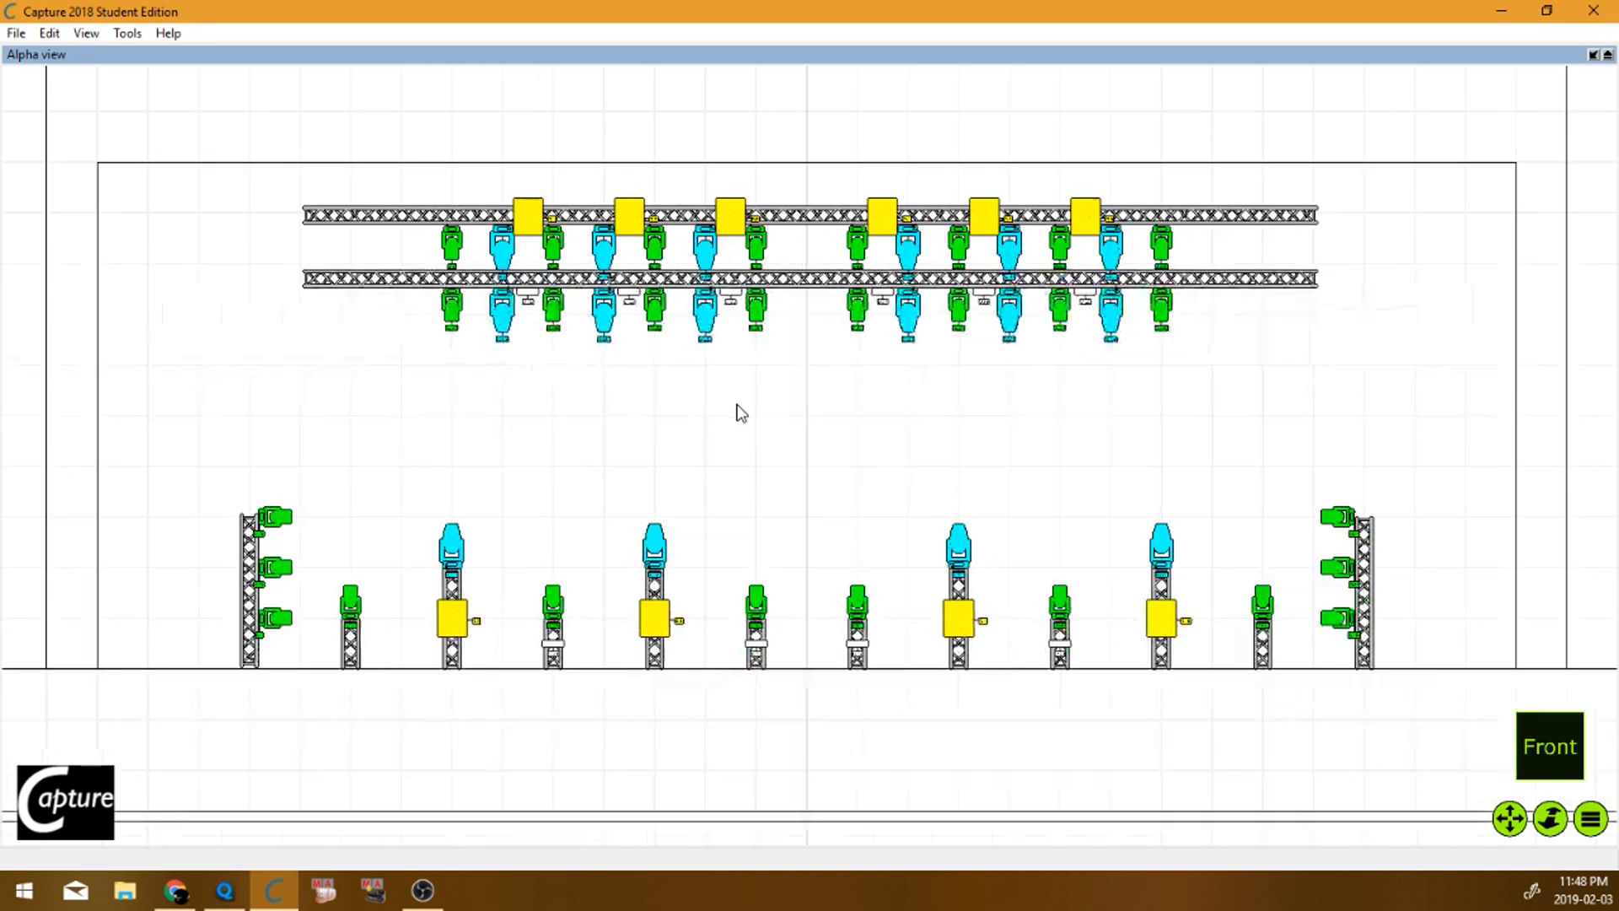
scroll(1041, 470, "down", 2)
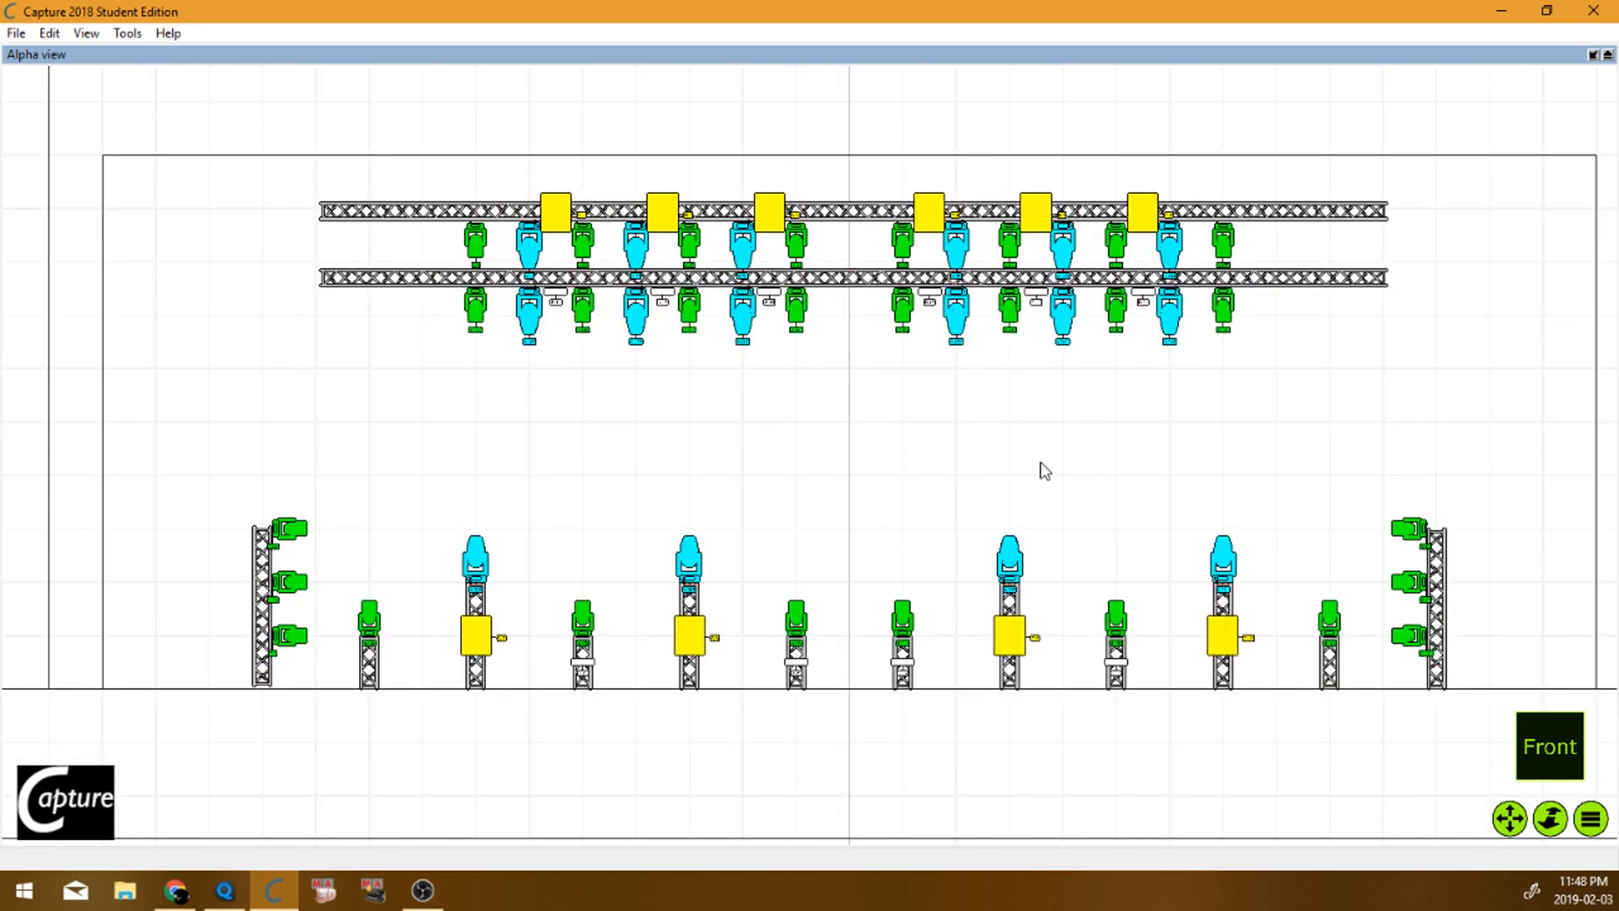
scroll(1178, 513, "up", 2)
scroll(1196, 539, "down", 3)
scroll(1180, 523, "up", 2)
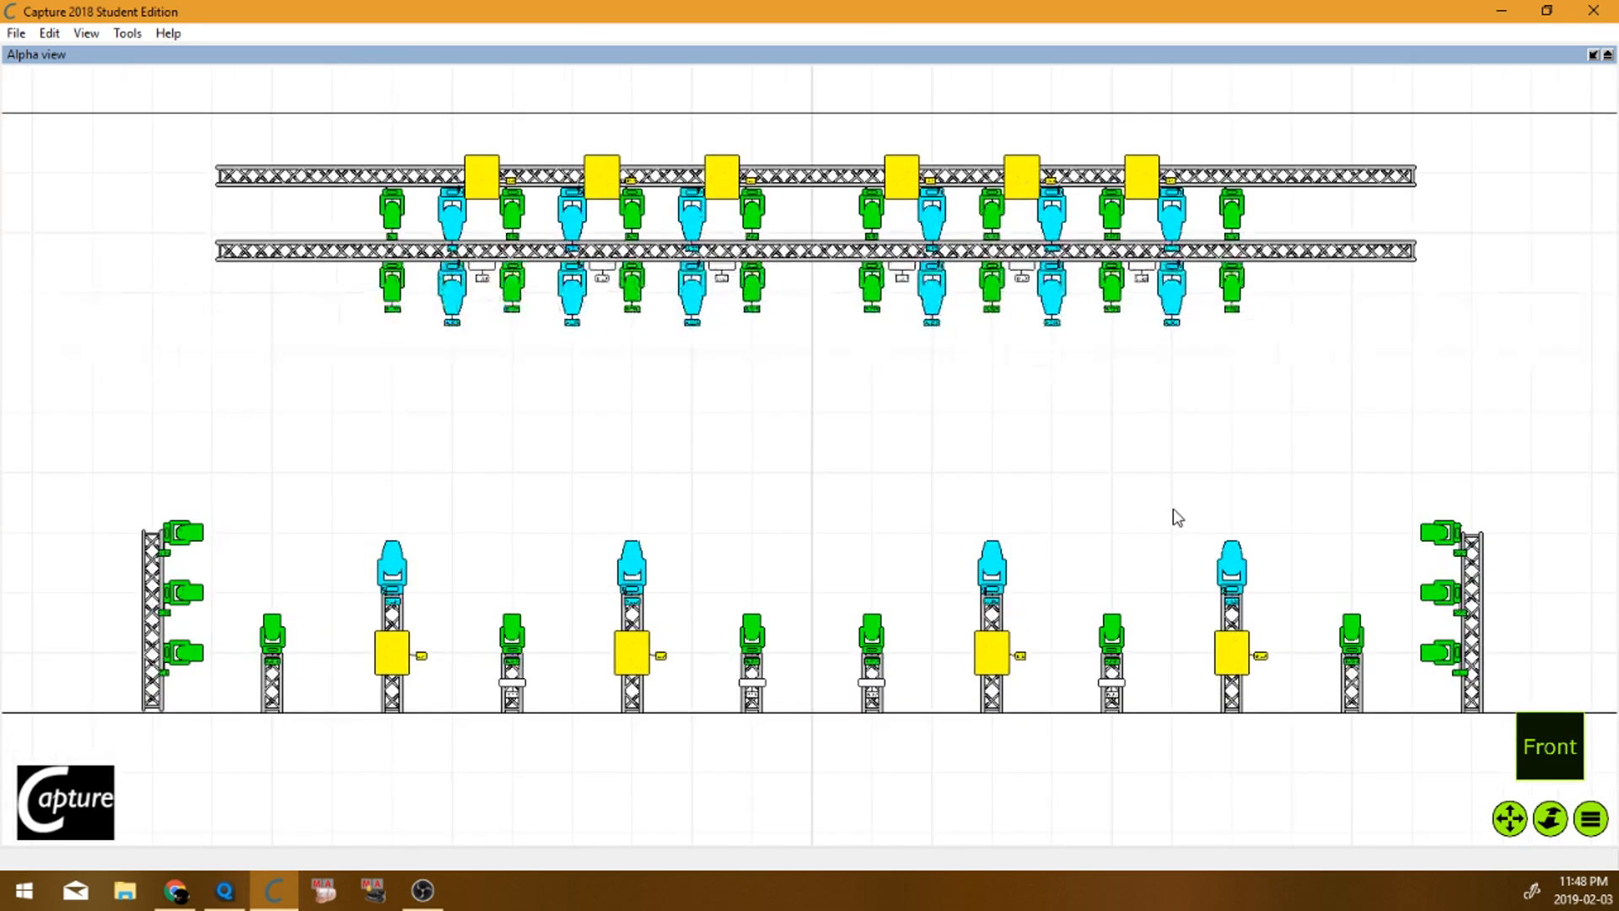
scroll(1172, 514, "down", 2)
scroll(1171, 505, "up", 2)
scroll(1169, 500, "down", 1)
scroll(1169, 500, "up", 3)
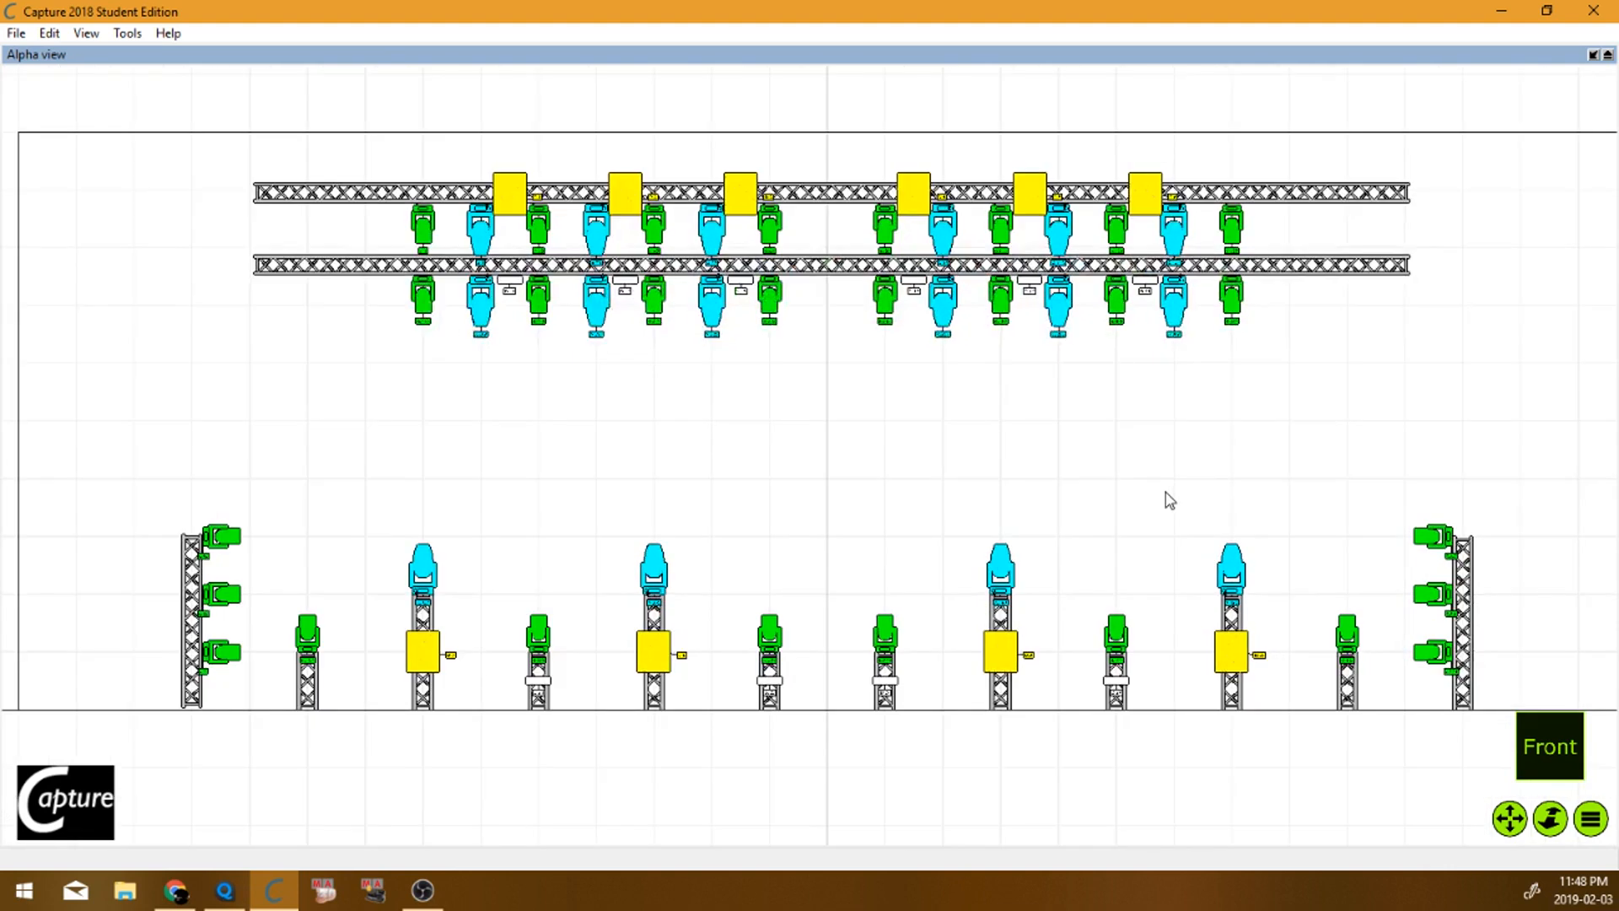
scroll(998, 513, "down", 2)
scroll(864, 397, "up", 2)
scroll(808, 295, "up", 4)
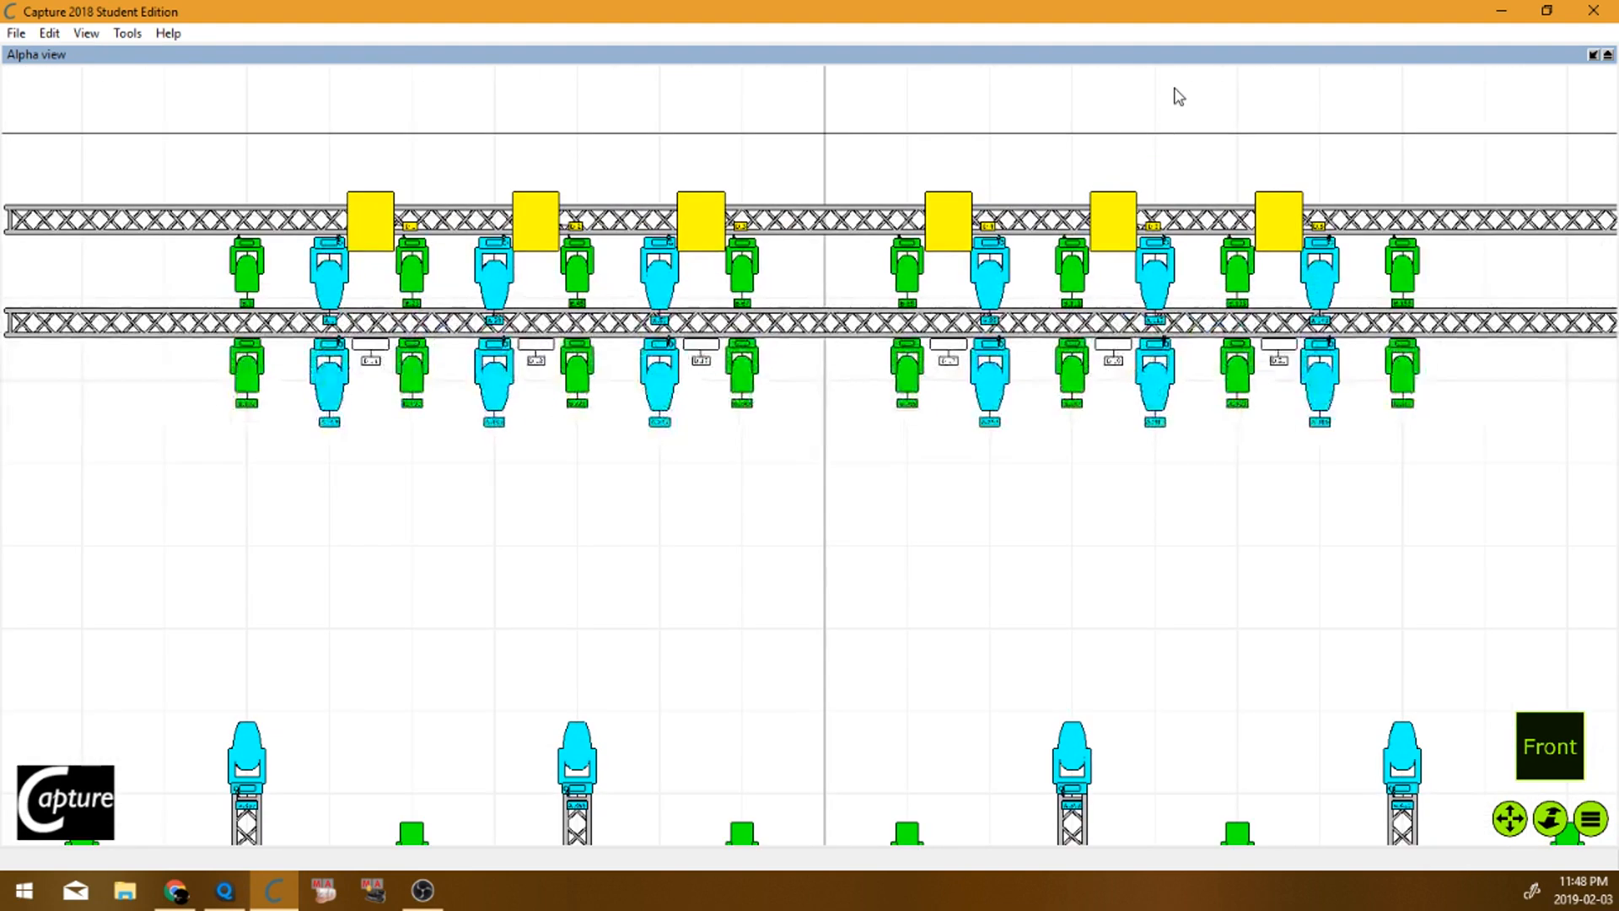
scroll(634, 259, "down", 1)
scroll(634, 259, "down", 2)
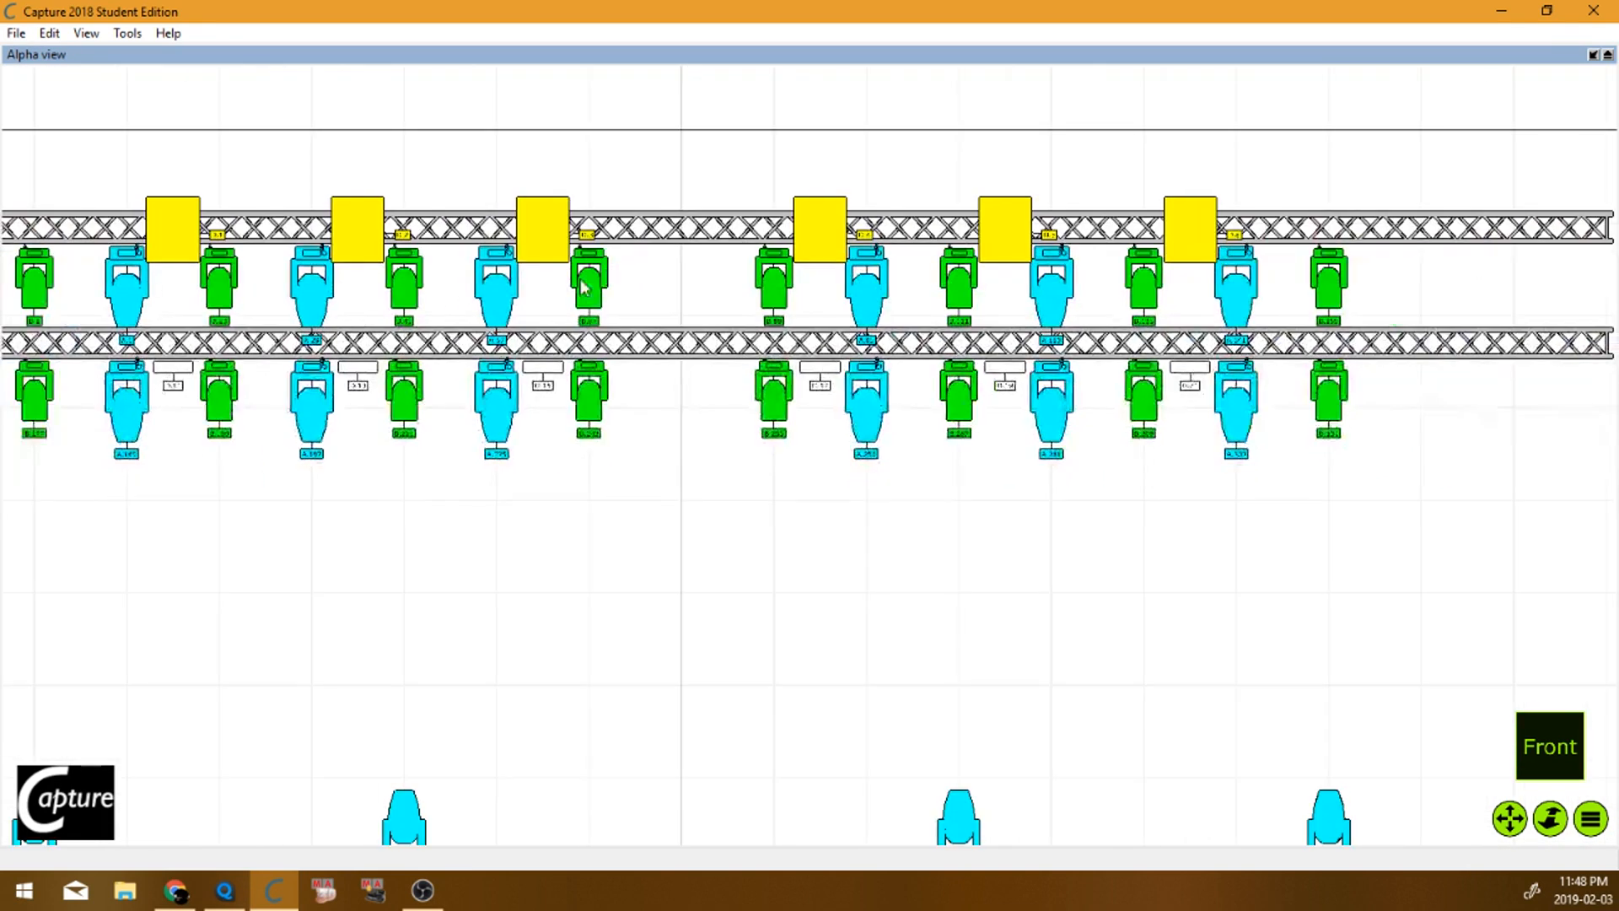
scroll(512, 456, "down", 2)
scroll(531, 462, "down", 3)
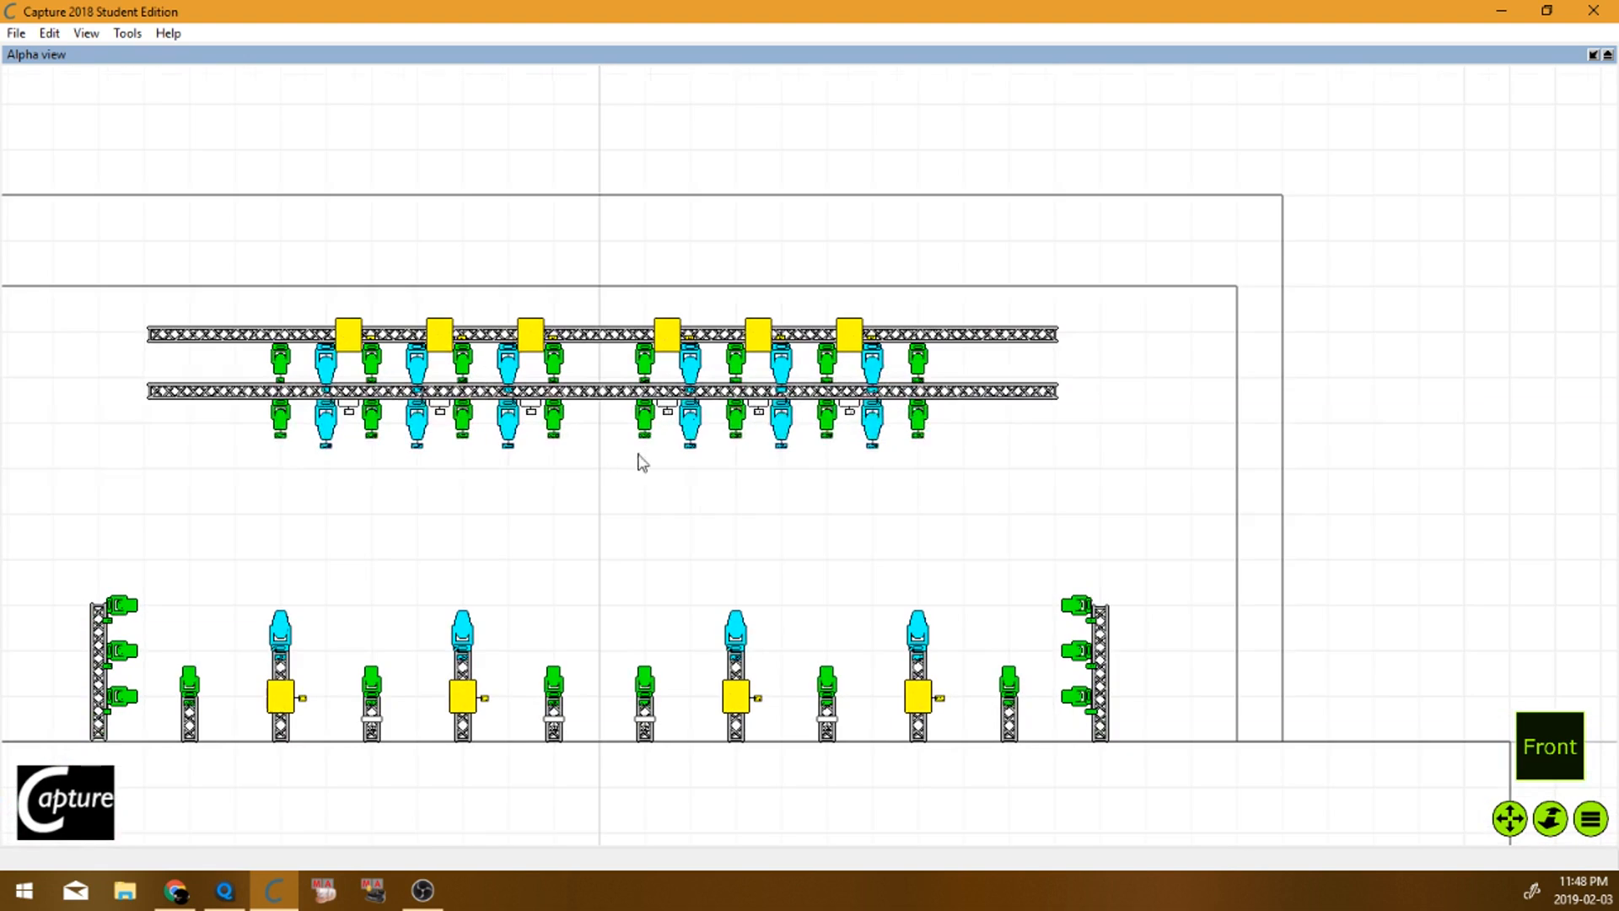
left_click_drag(1515, 818, 1615, 742)
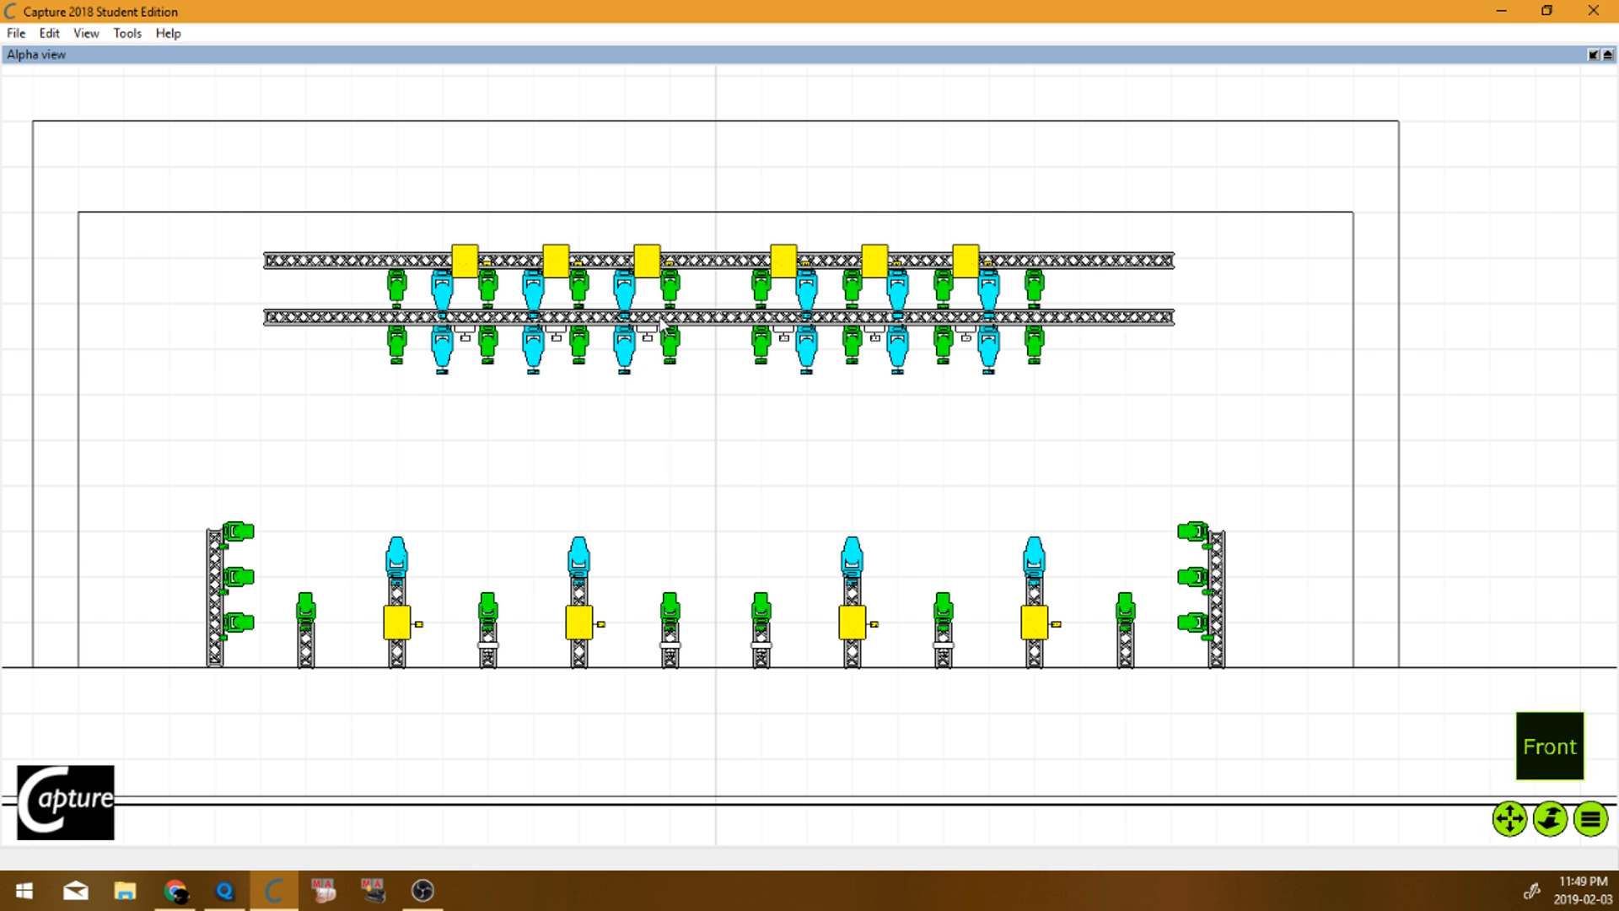
scroll(582, 312, "up", 5)
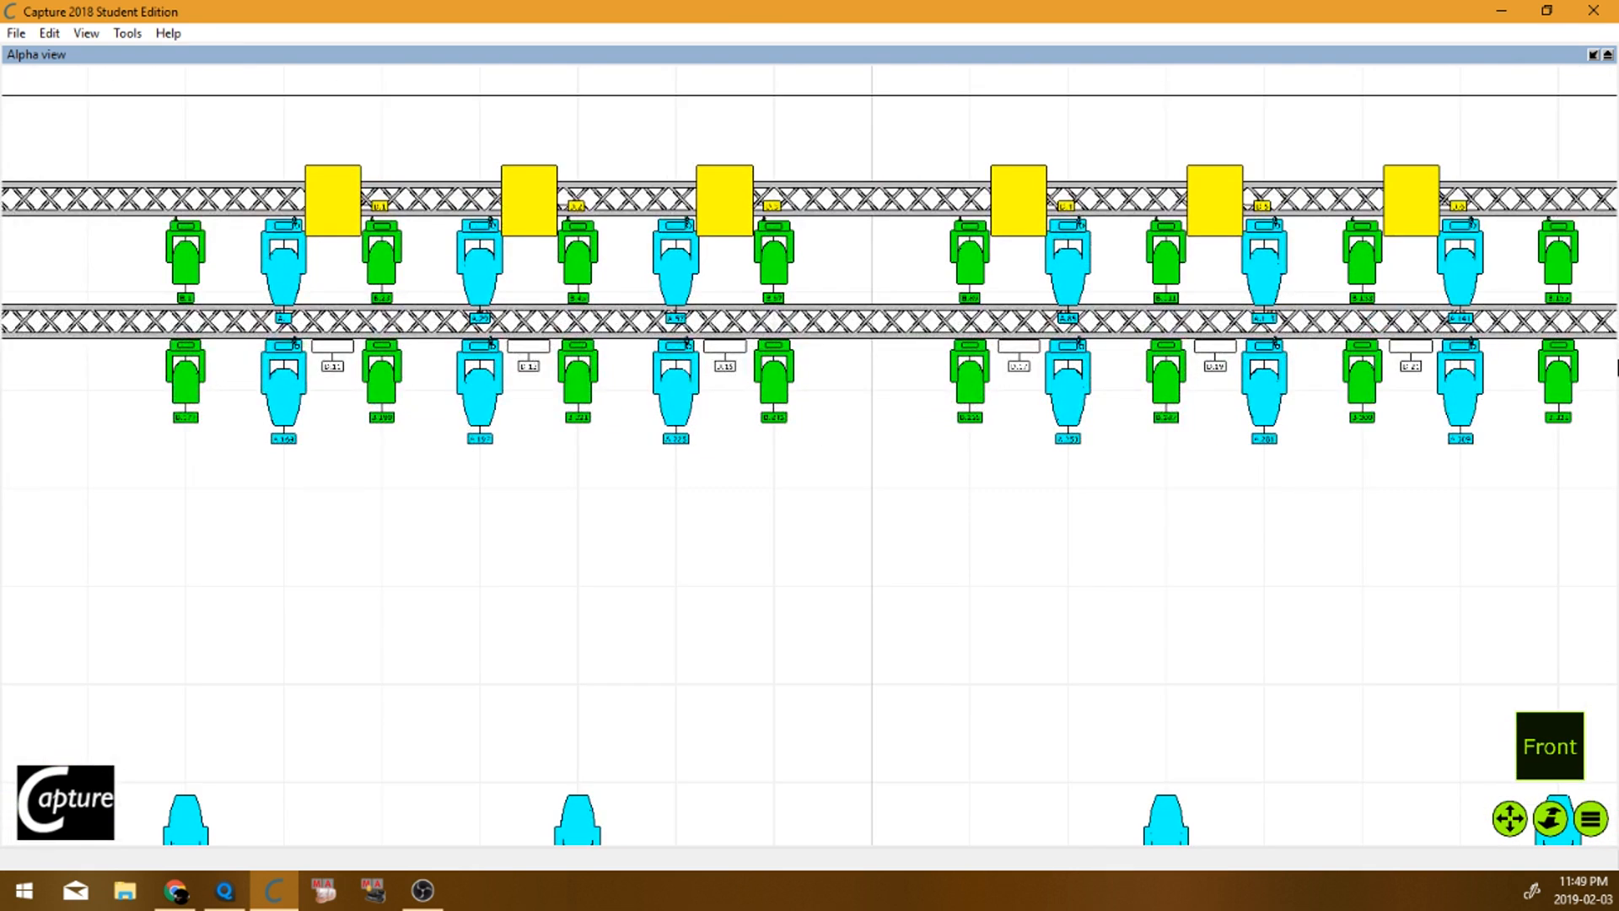
Step: Switch to MagicQ and open the head library to browse its manufacturers
key("alt+Tab")
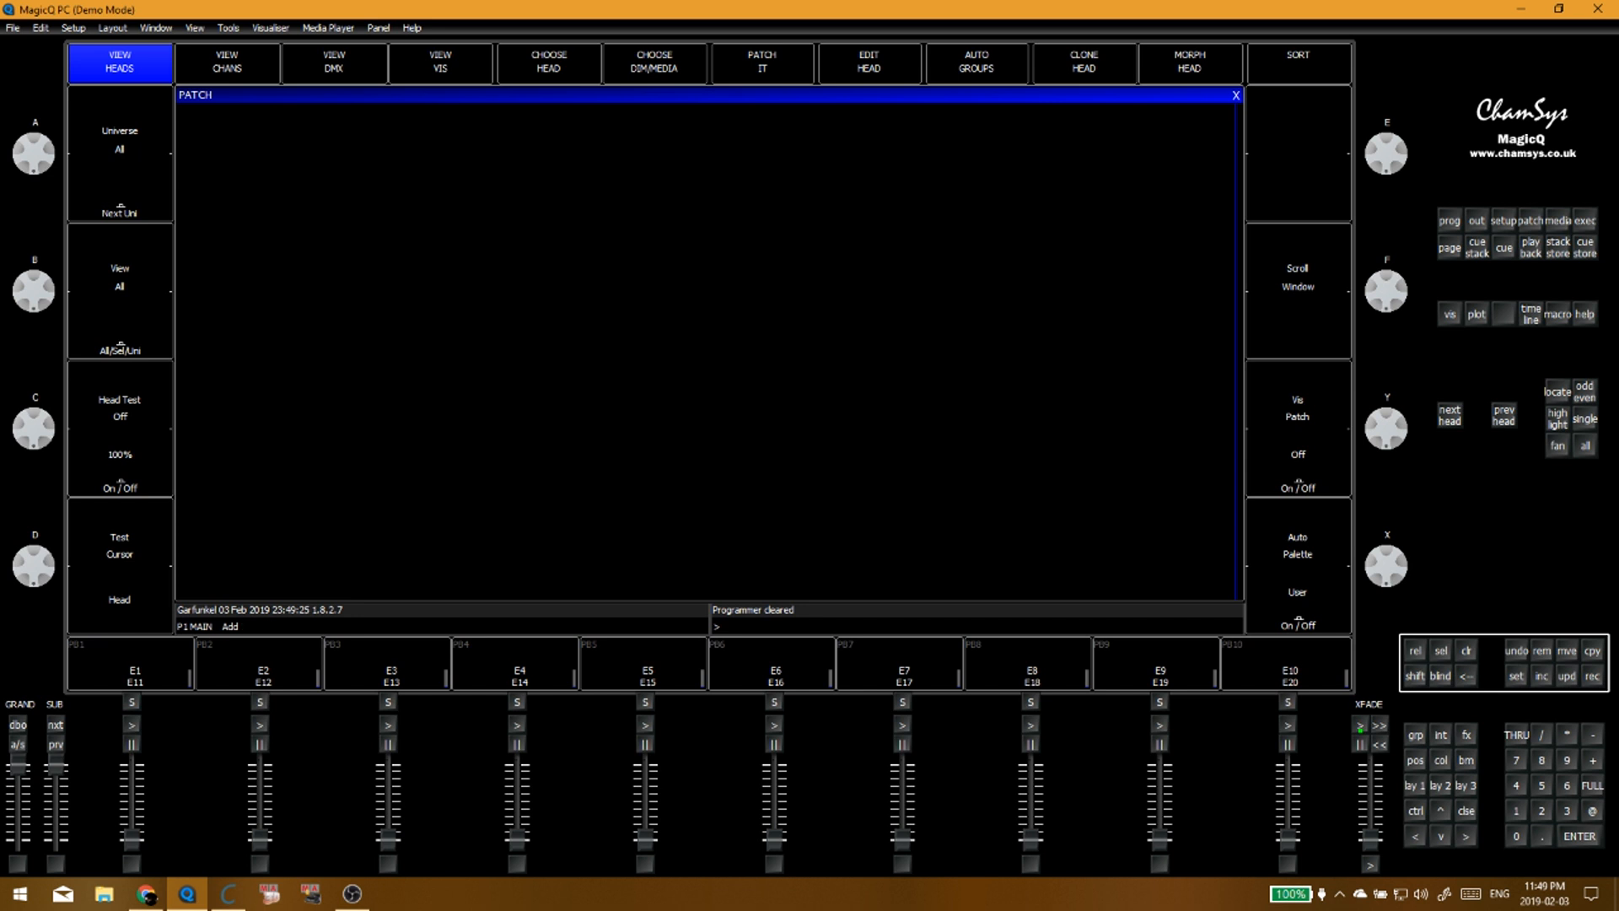
left_click(570, 72)
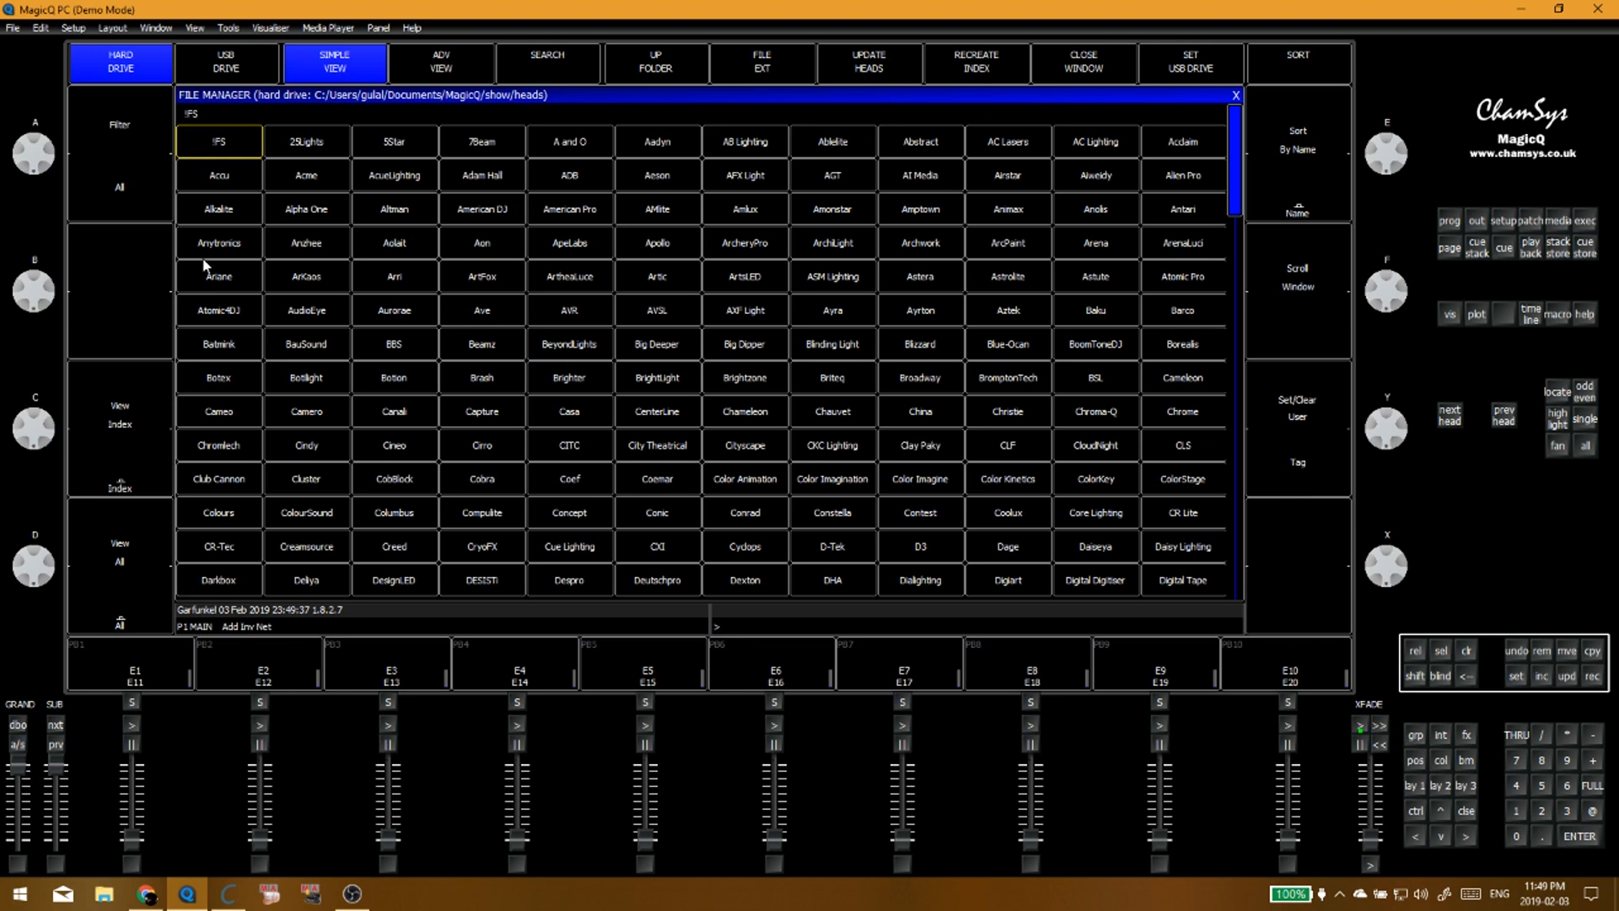
key("Down")
key("Down")
key("Down")
key("Down")
key("Down")
key("Down")
key("Down")
key("Down")
key("Down")
key("Down")
key("Down")
key("Down")
key("Down")
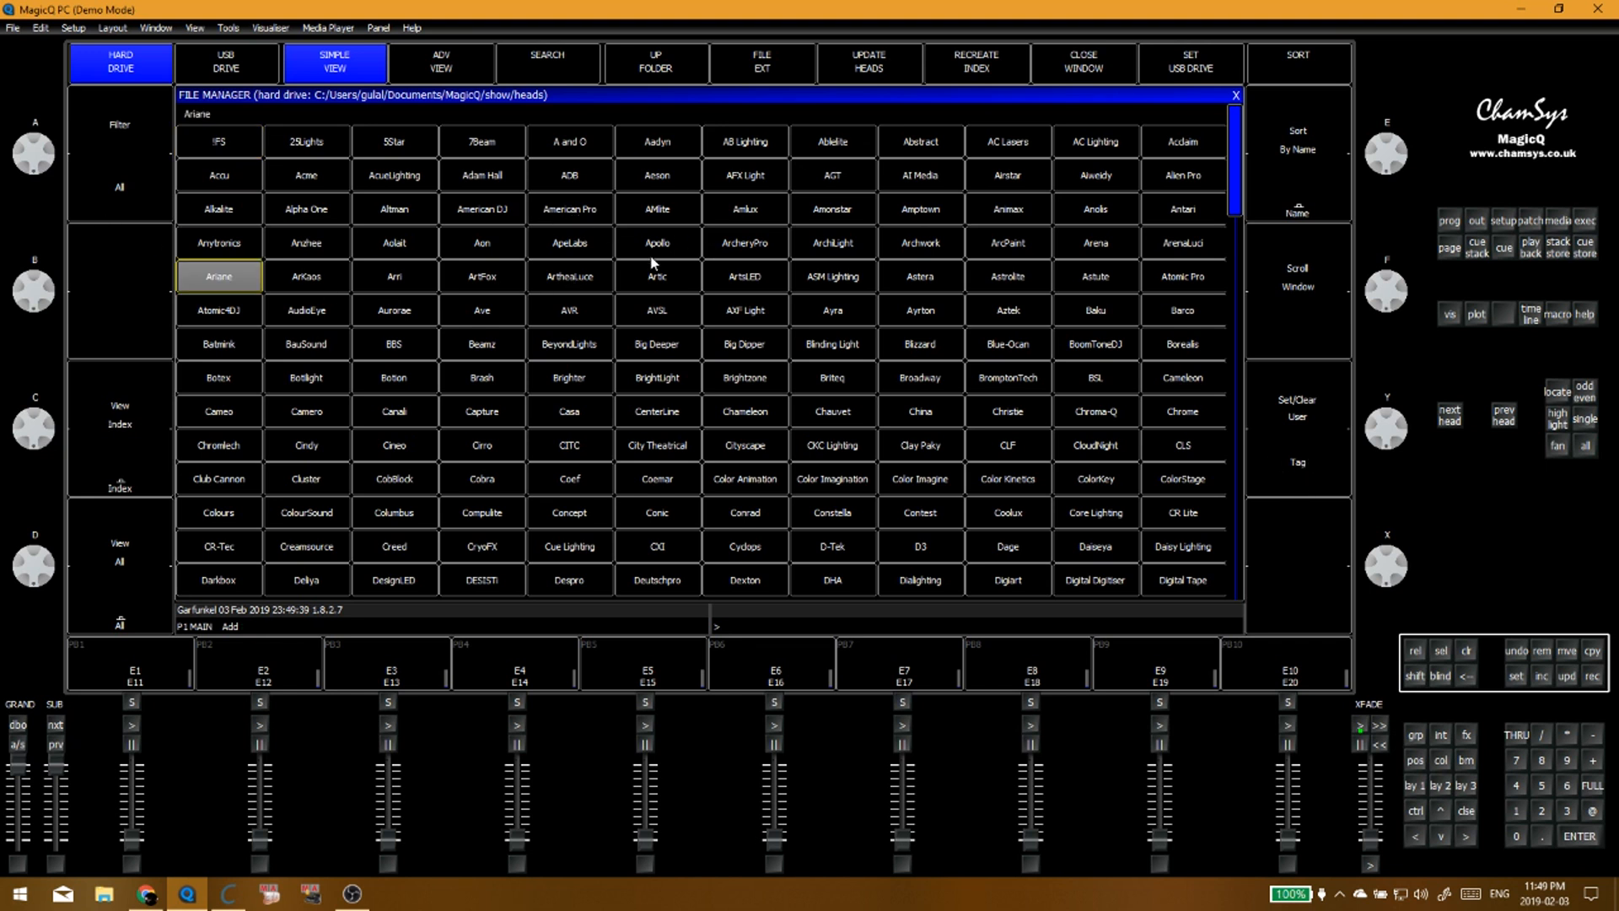
scroll(591, 355, "down", 2)
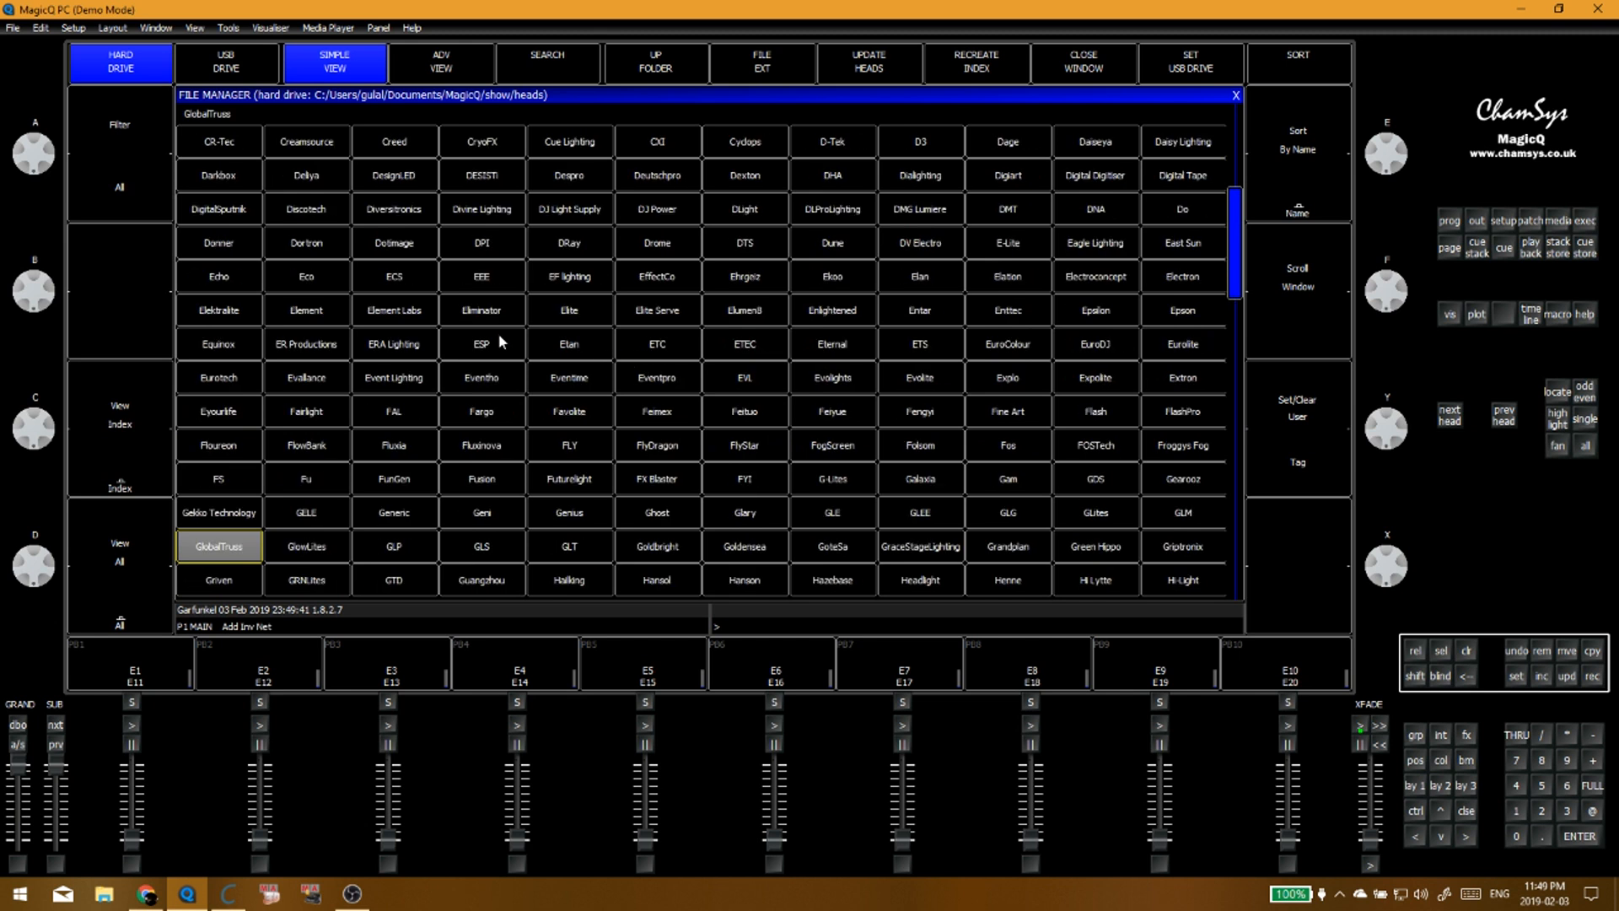
Step: Check the VariLite heads under the User filter and set the library filter back to All
left_click(137, 203)
left_click(136, 203)
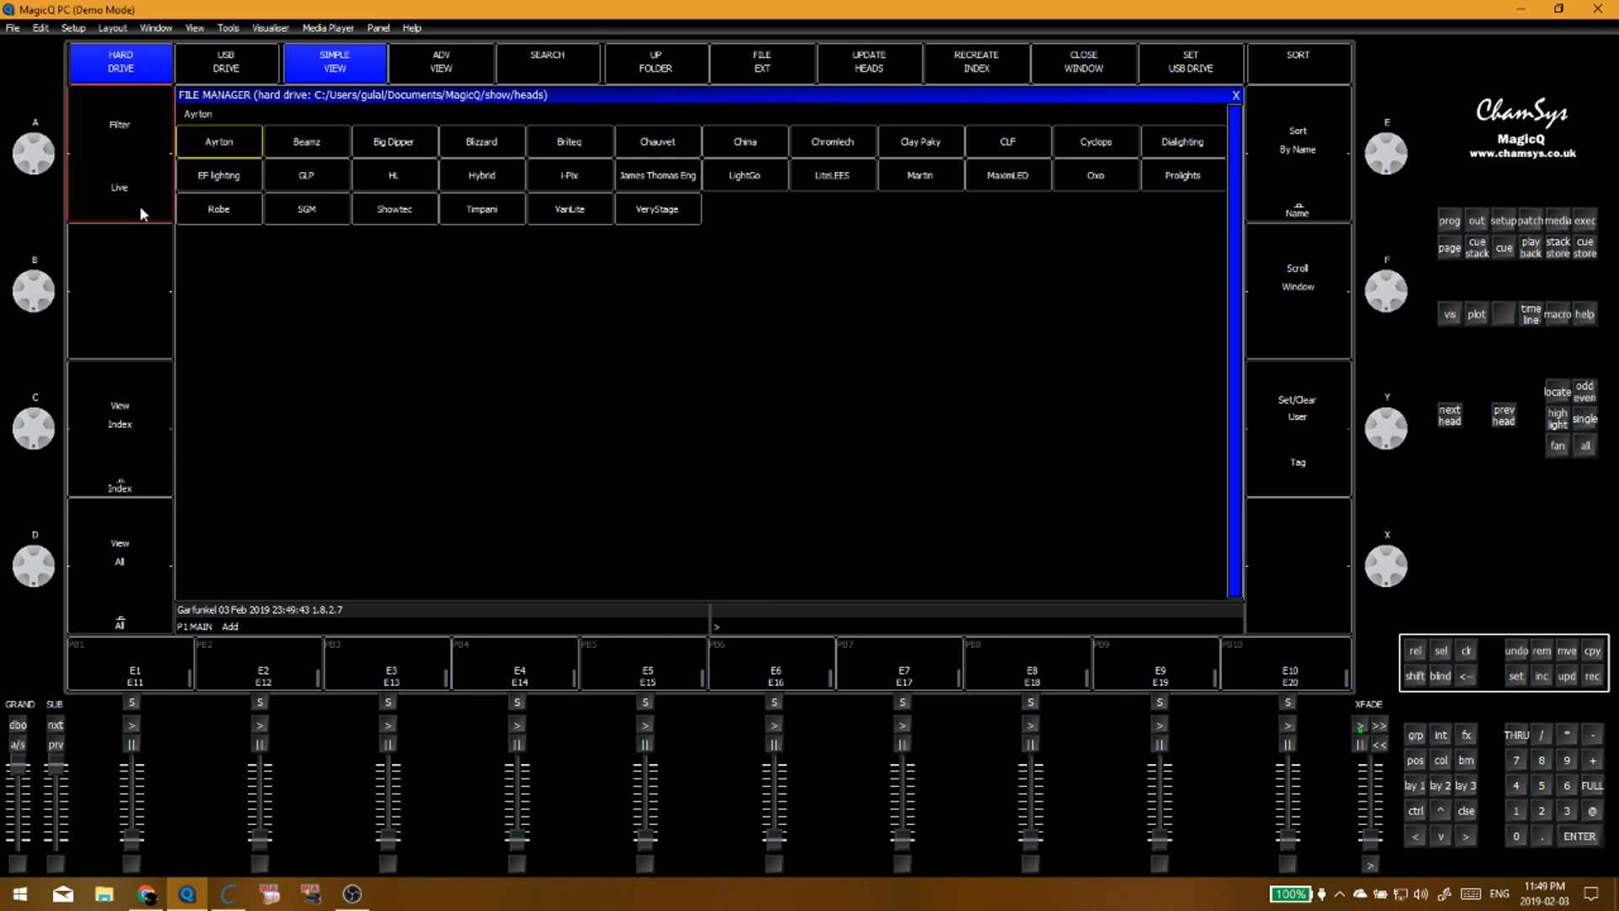
left_click(139, 205)
left_click(139, 204)
left_click(140, 205)
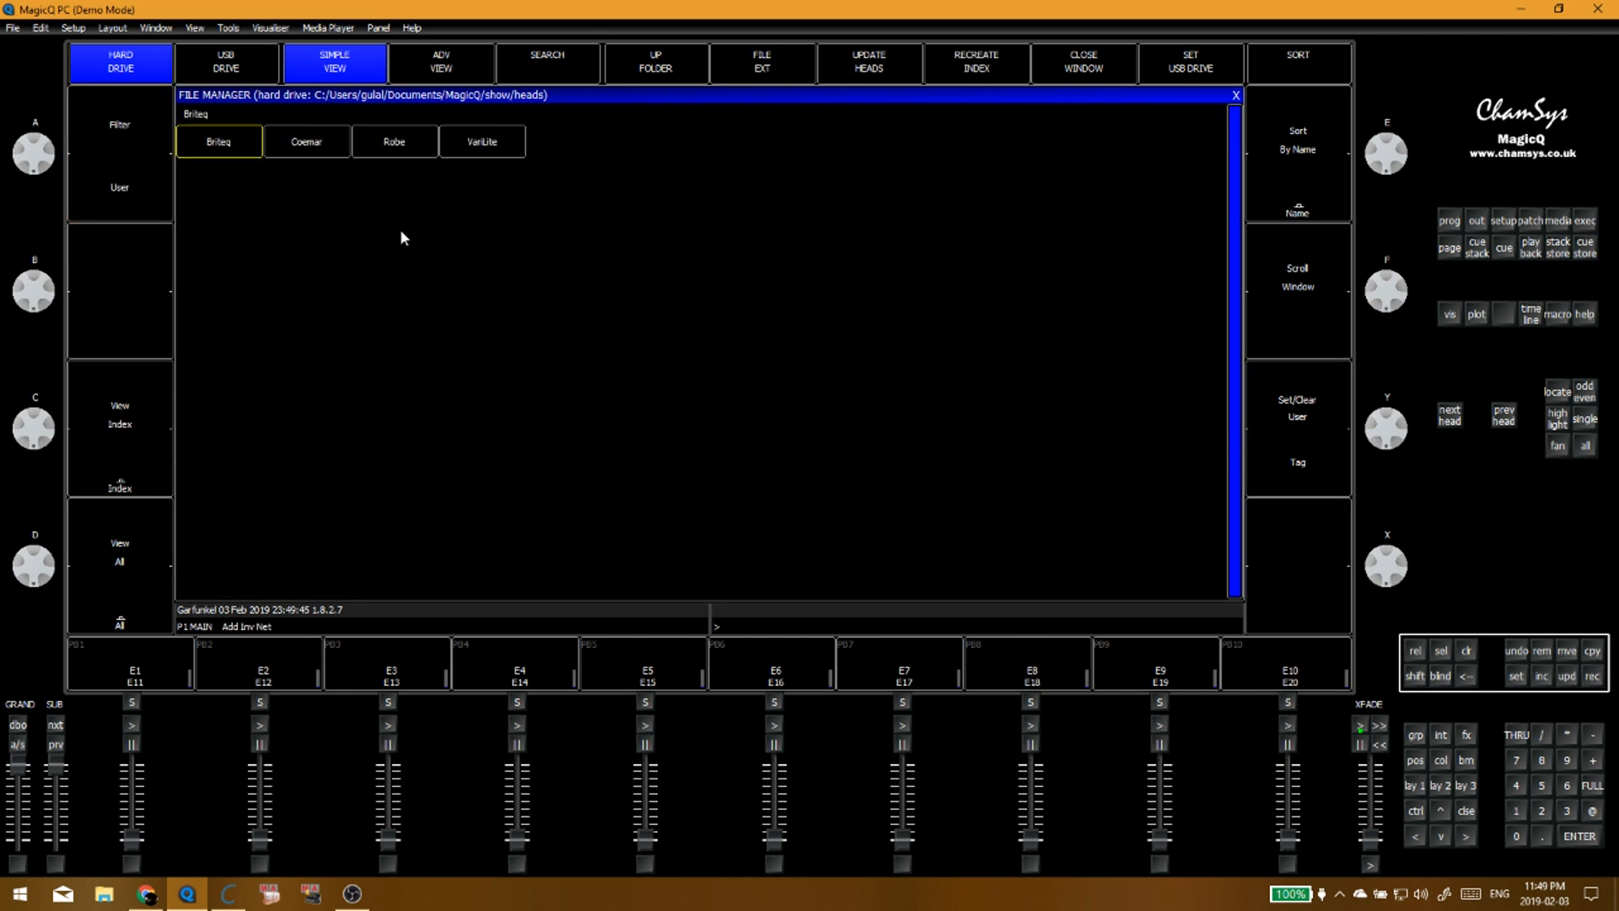
left_click(479, 154)
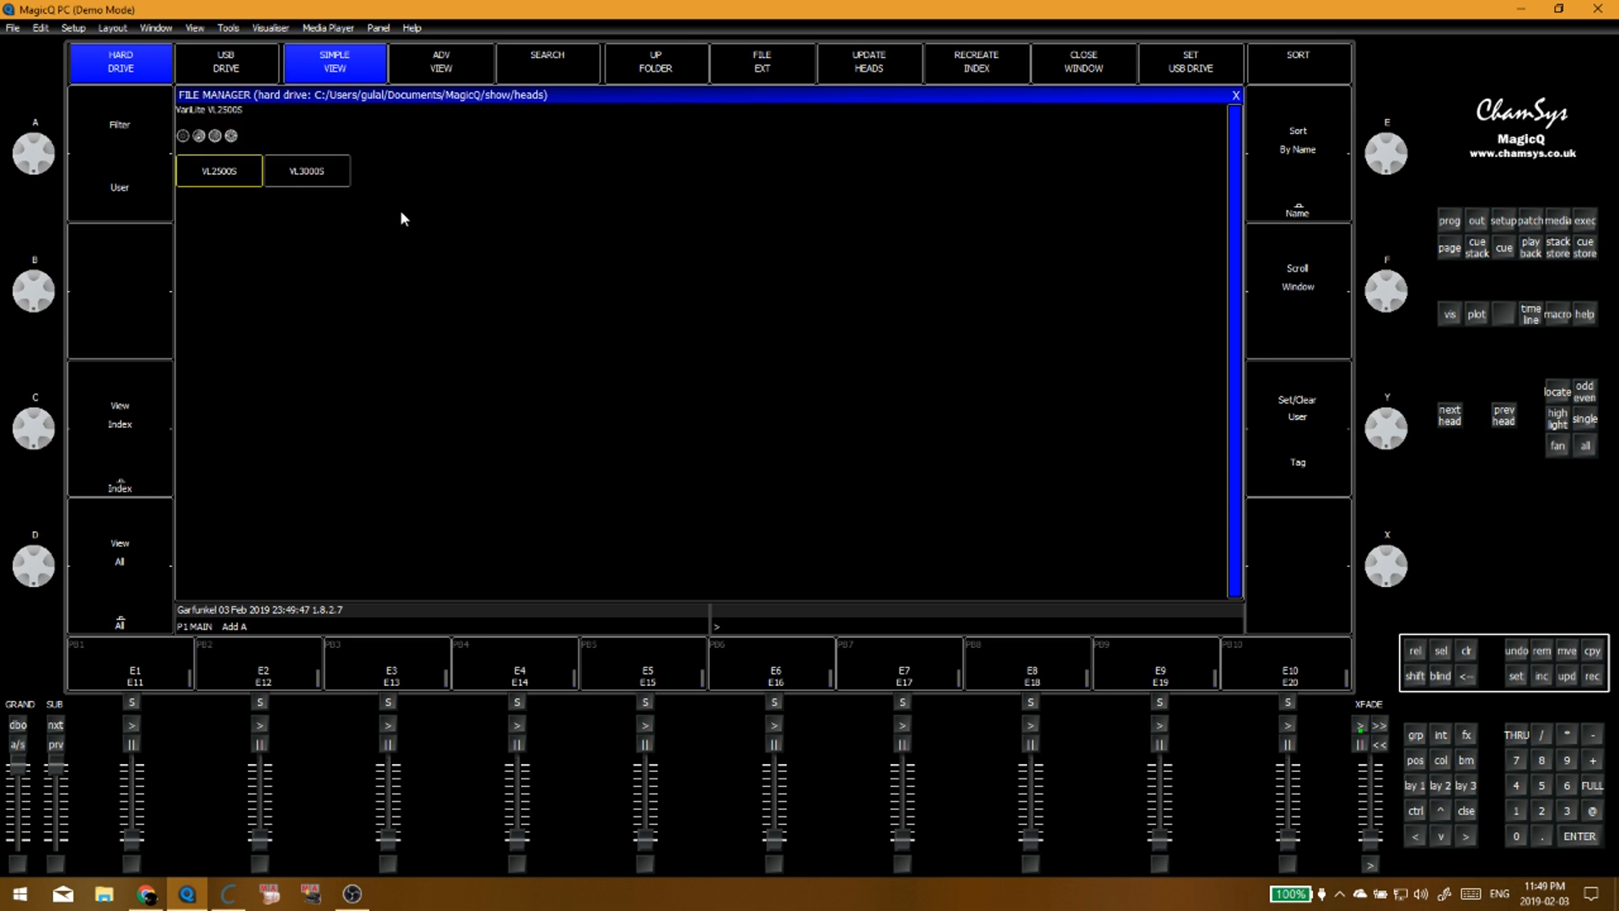
left_click(134, 123)
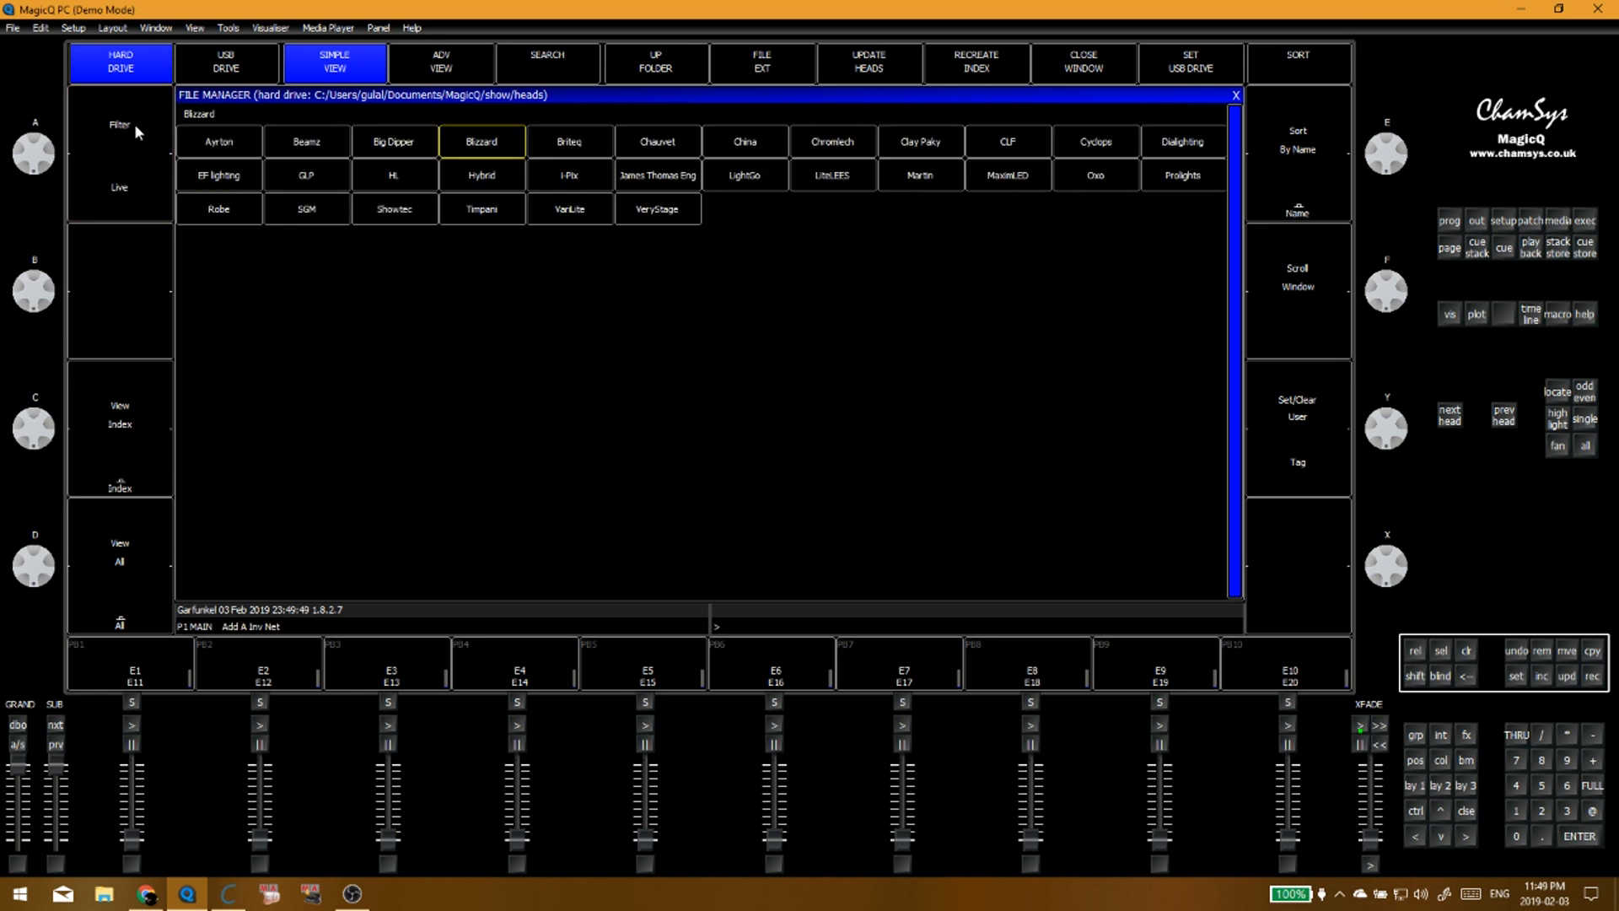
left_click(134, 123)
left_click(134, 123)
Step: Choose the VariLite VL3000S as the head to patch
scroll(640, 245, "down", 10)
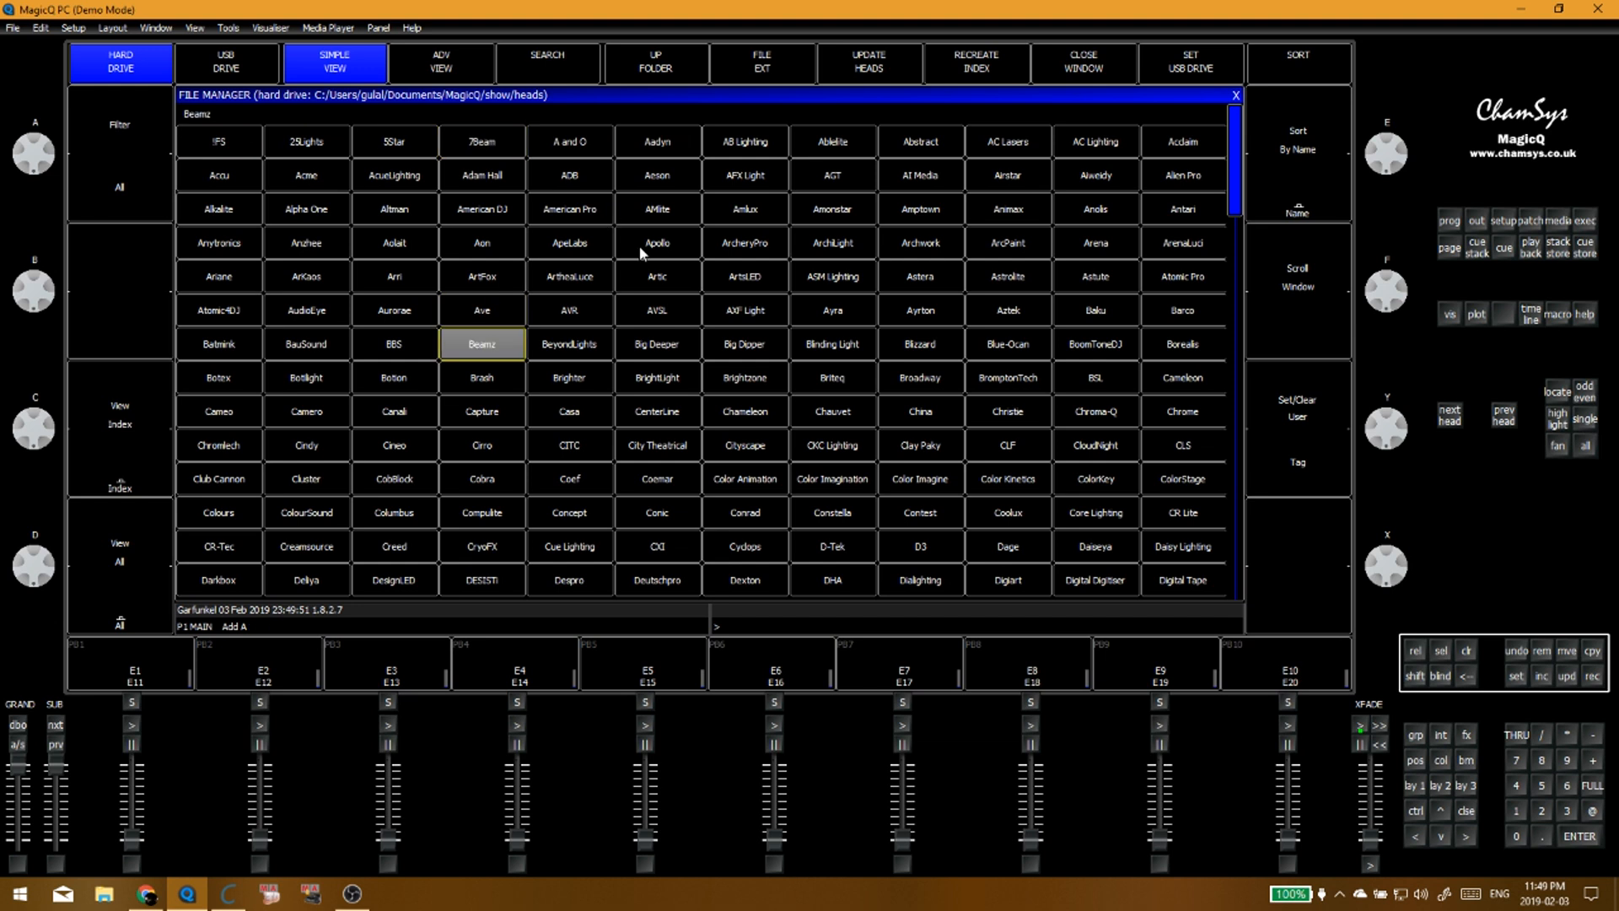
scroll(715, 401, "down", 20)
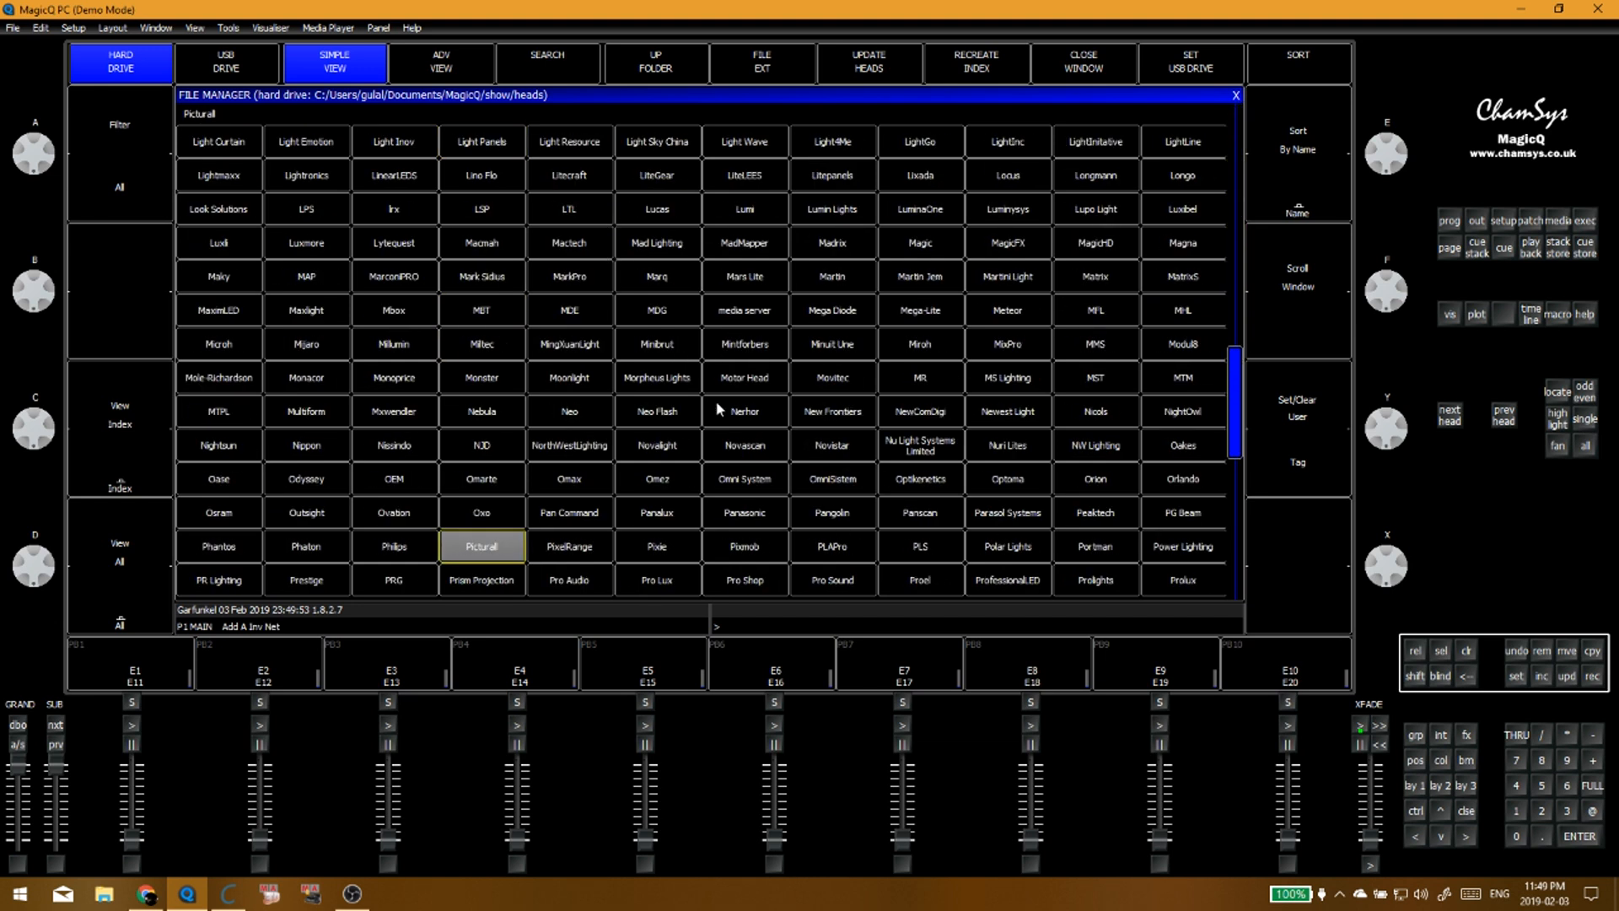
scroll(716, 402, "down", 7)
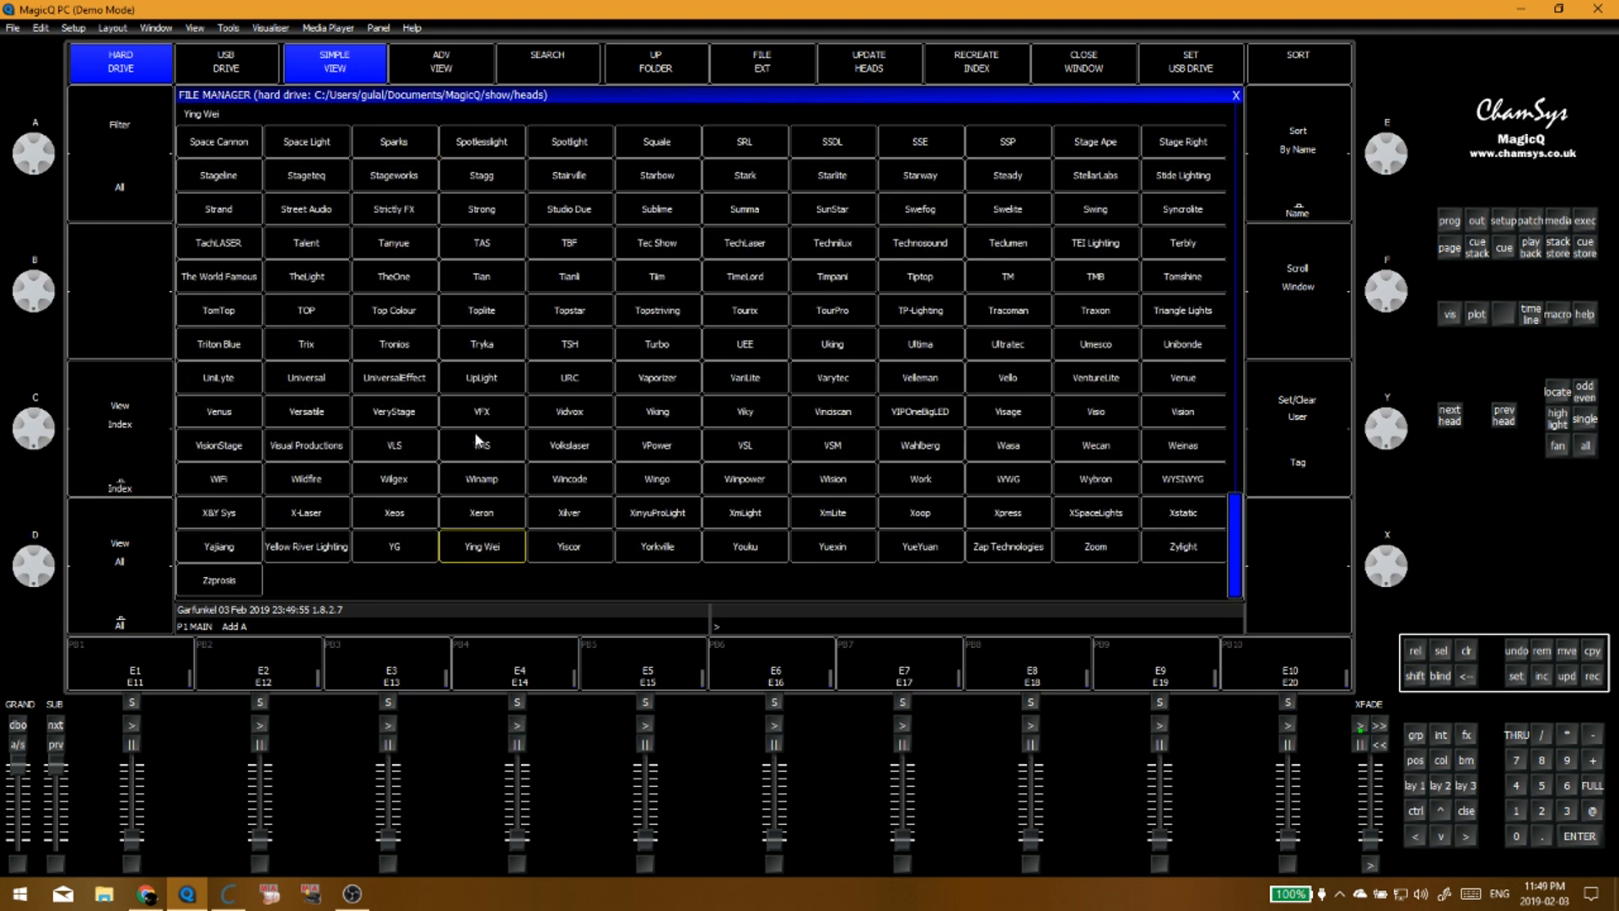
scroll(408, 442, "down", 1)
scroll(408, 442, "up", 3)
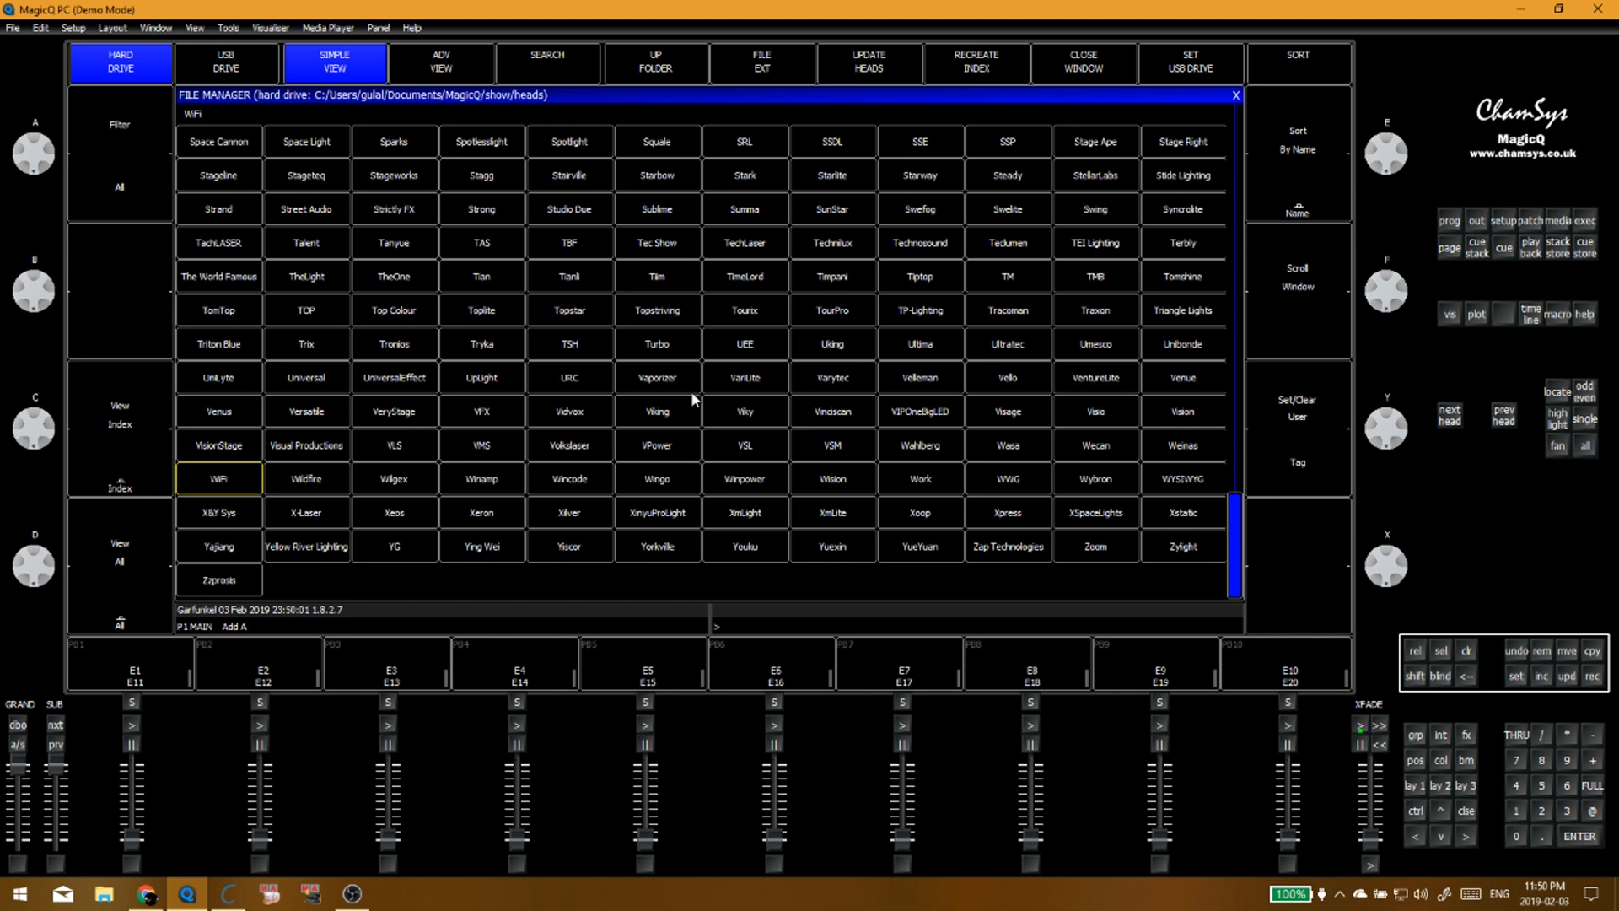
left_click(763, 384)
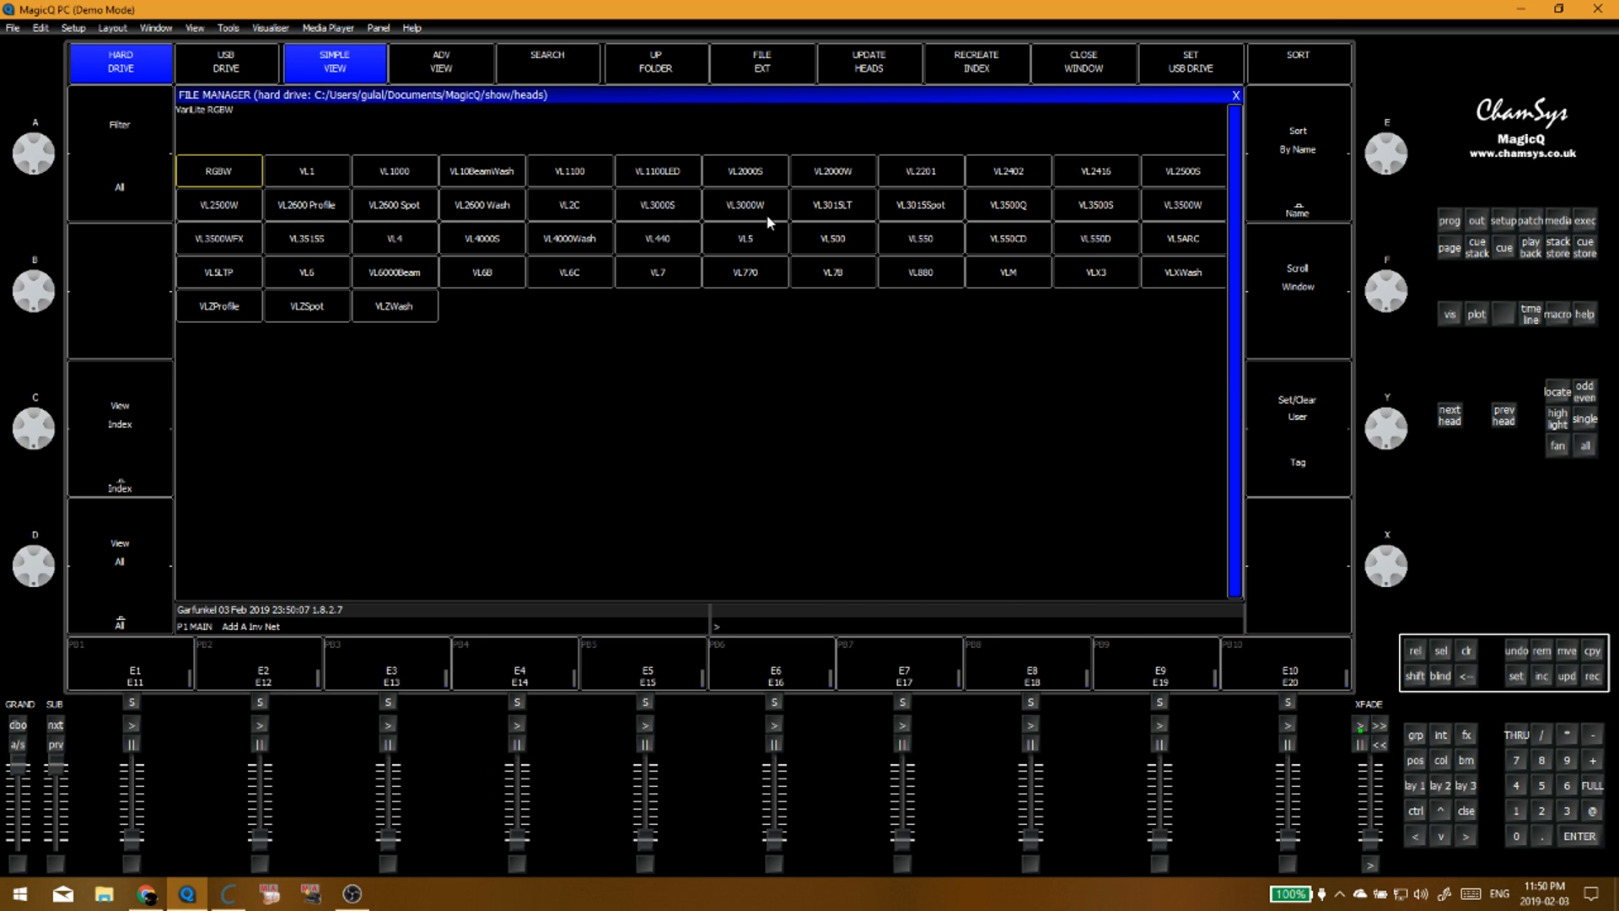
left_click(660, 210)
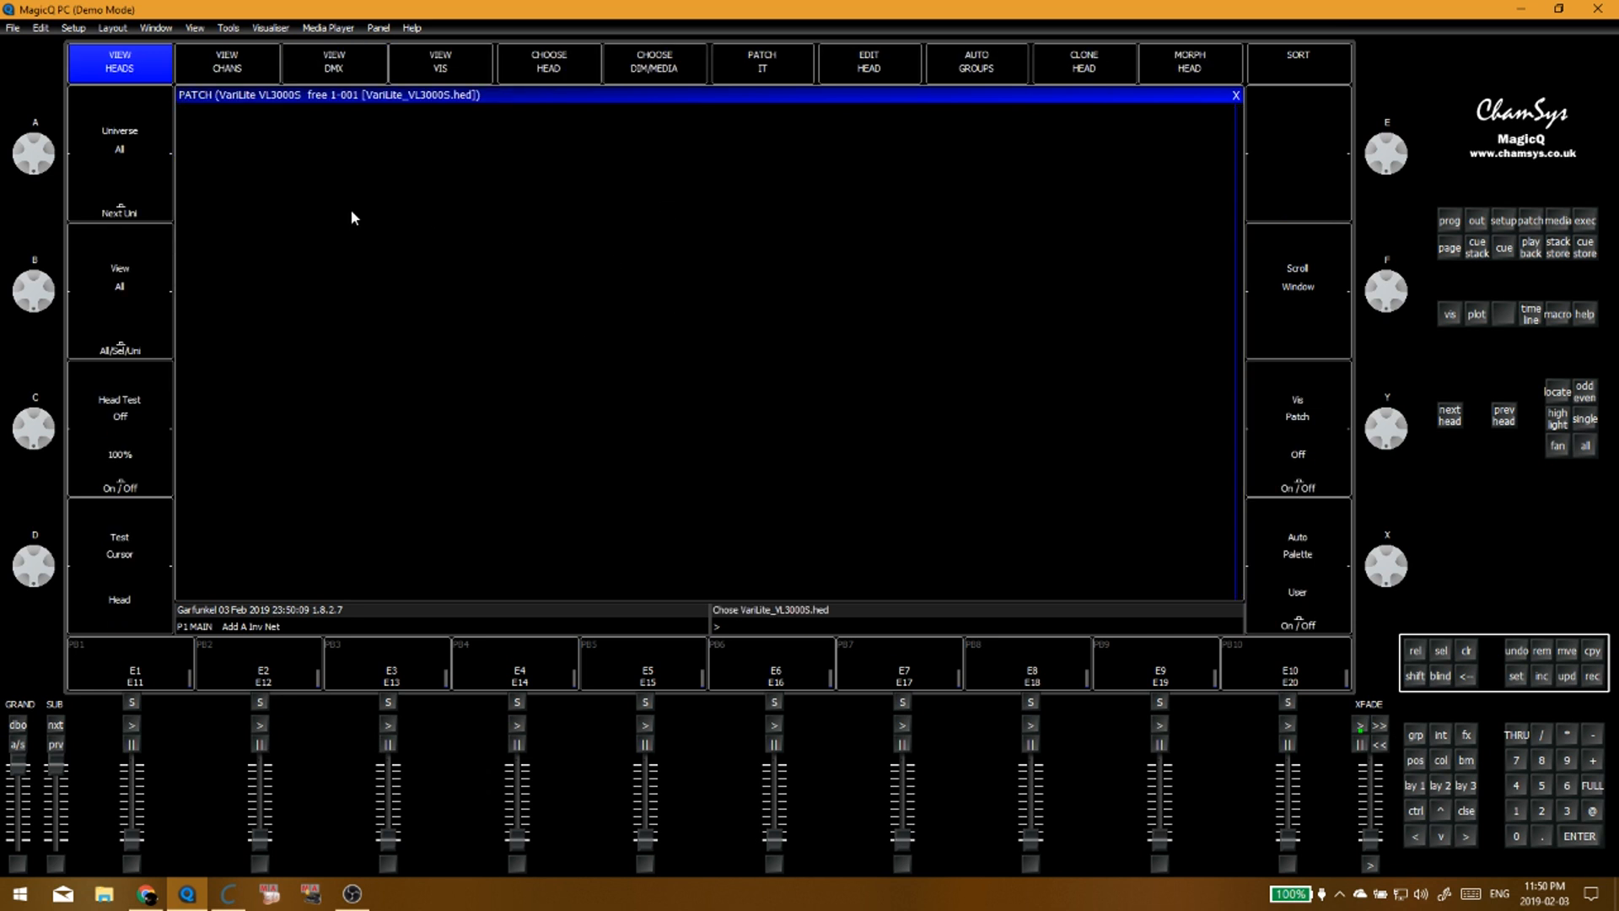
Step: Patch 16 VL3000S heads starting at universe 1, channel 1 (16@1-1)
left_click(763, 67)
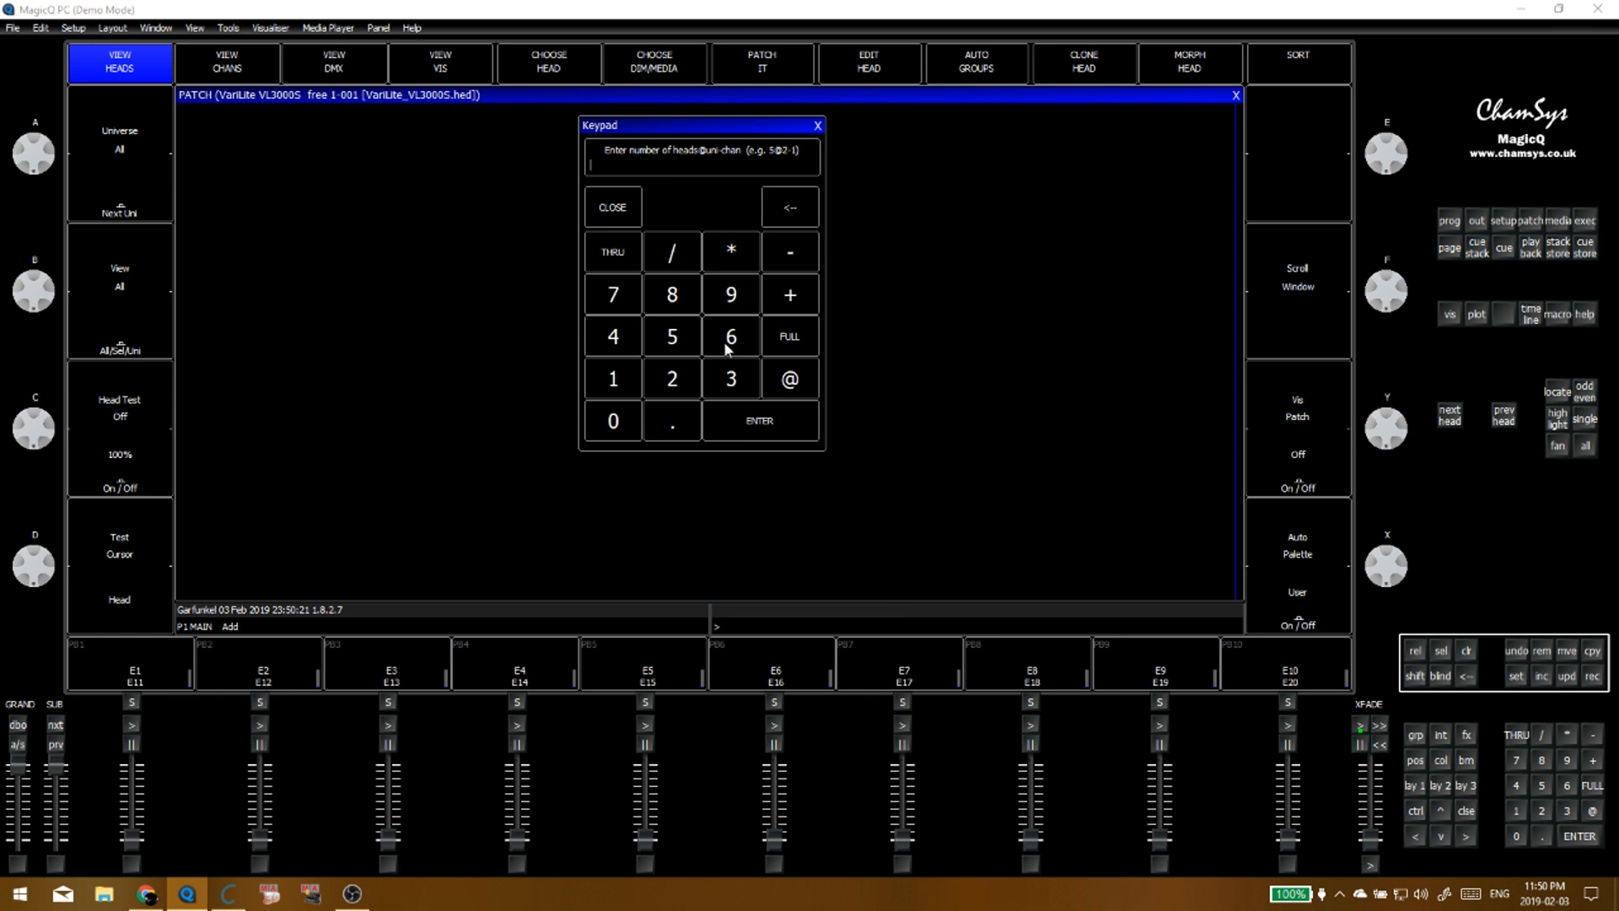
type("16@1-1")
left_click(758, 420)
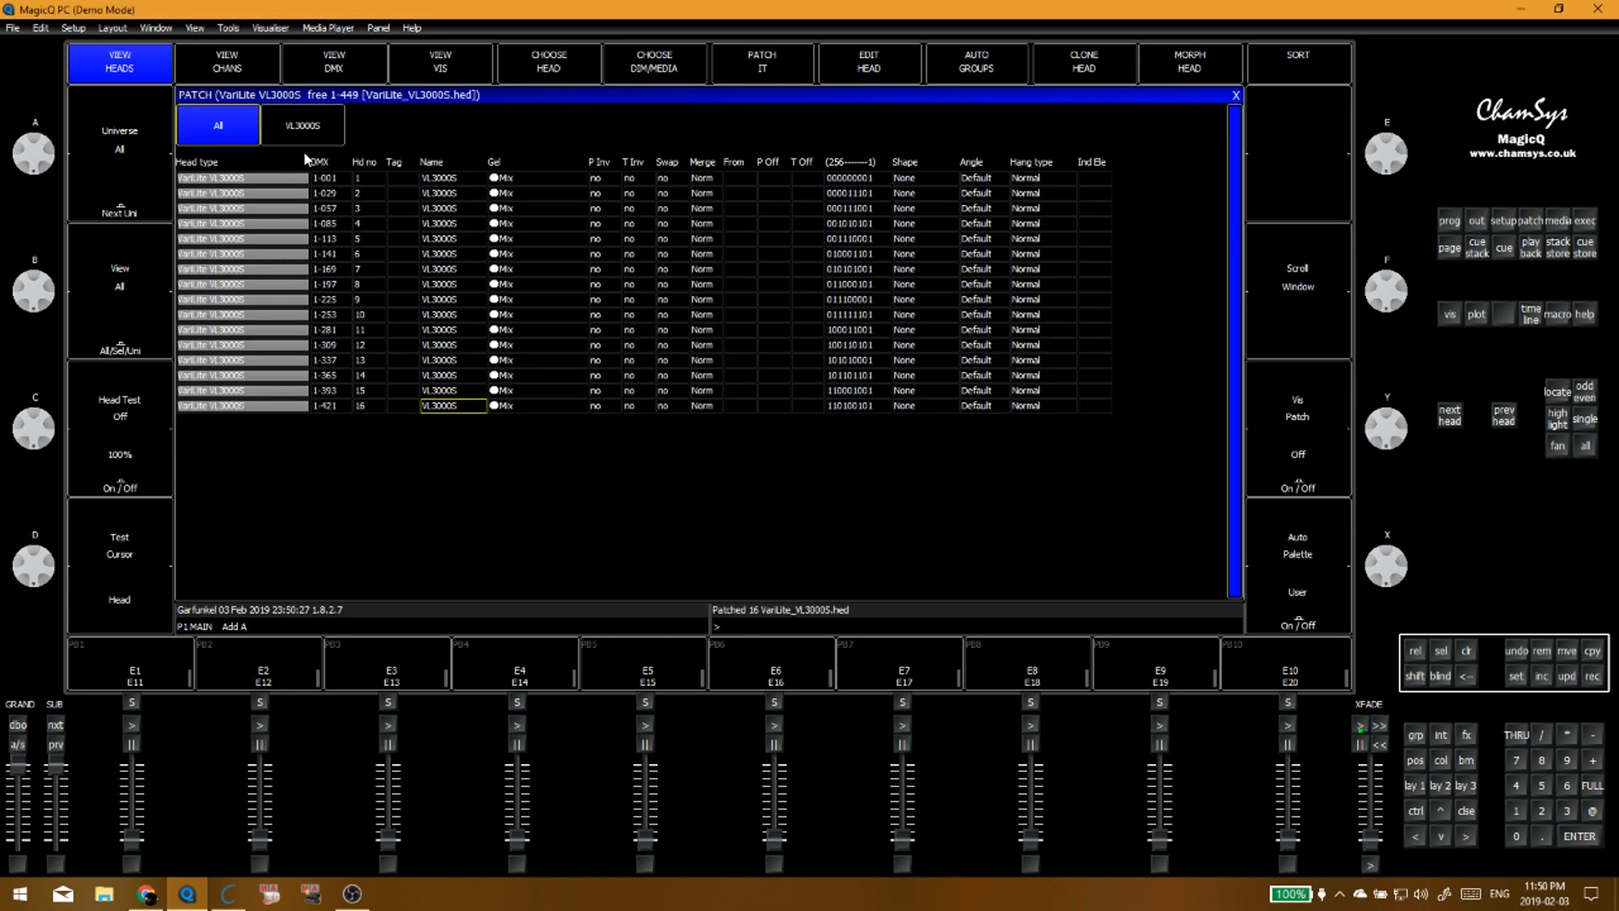
Step: Tag all 16 VL3000S heads in the patch list
left_click(445, 301)
left_click_drag(400, 180, 403, 407)
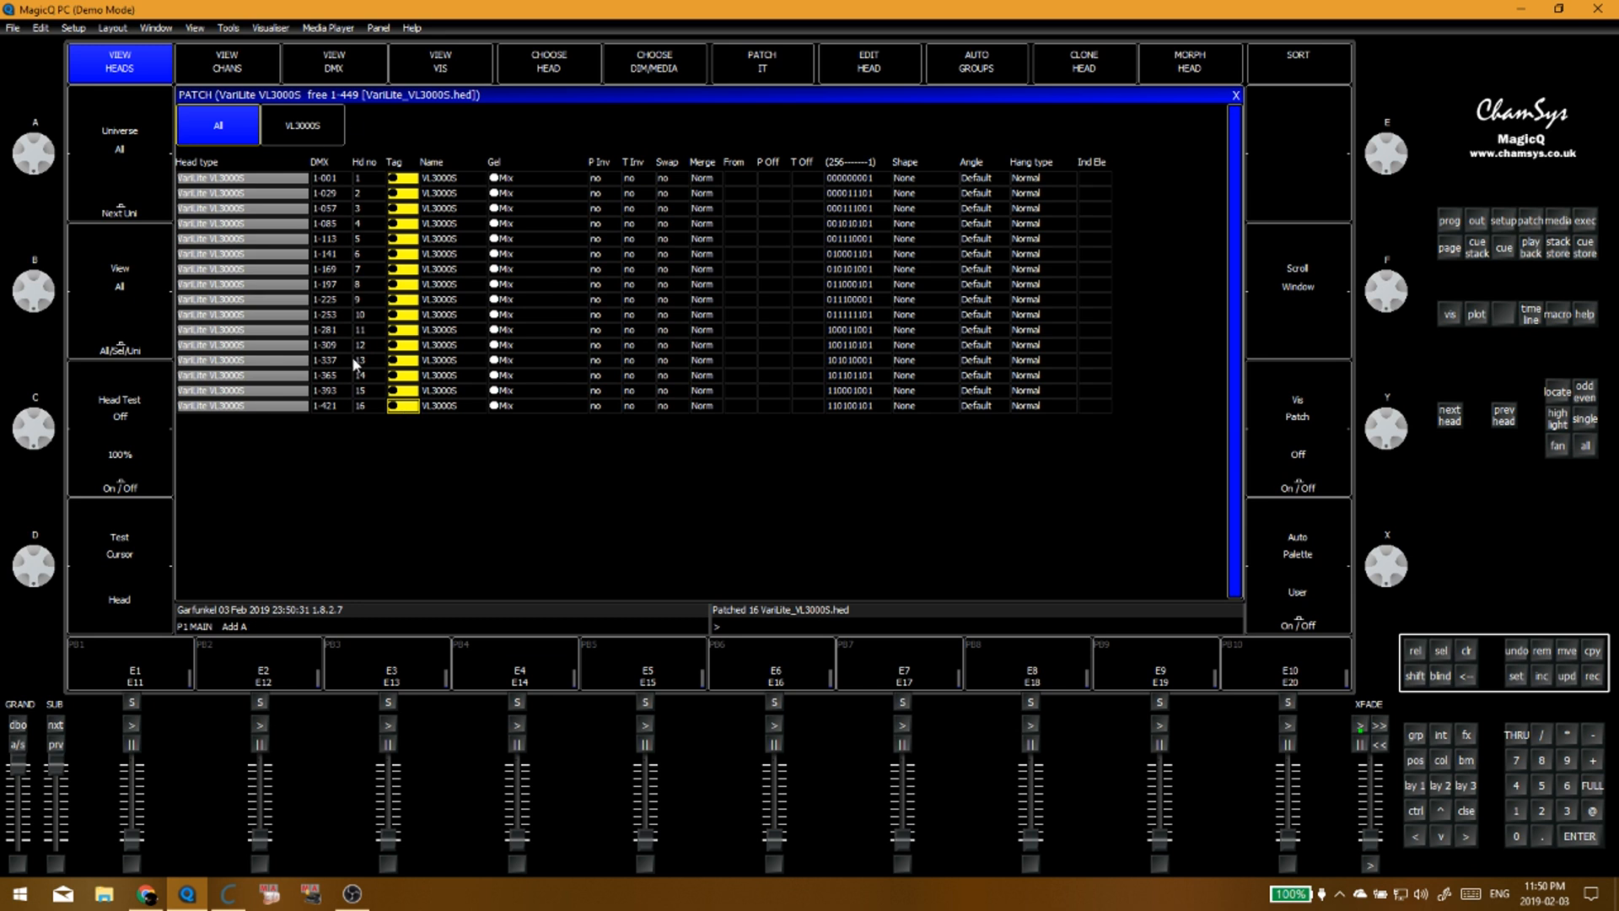
left_click(687, 177)
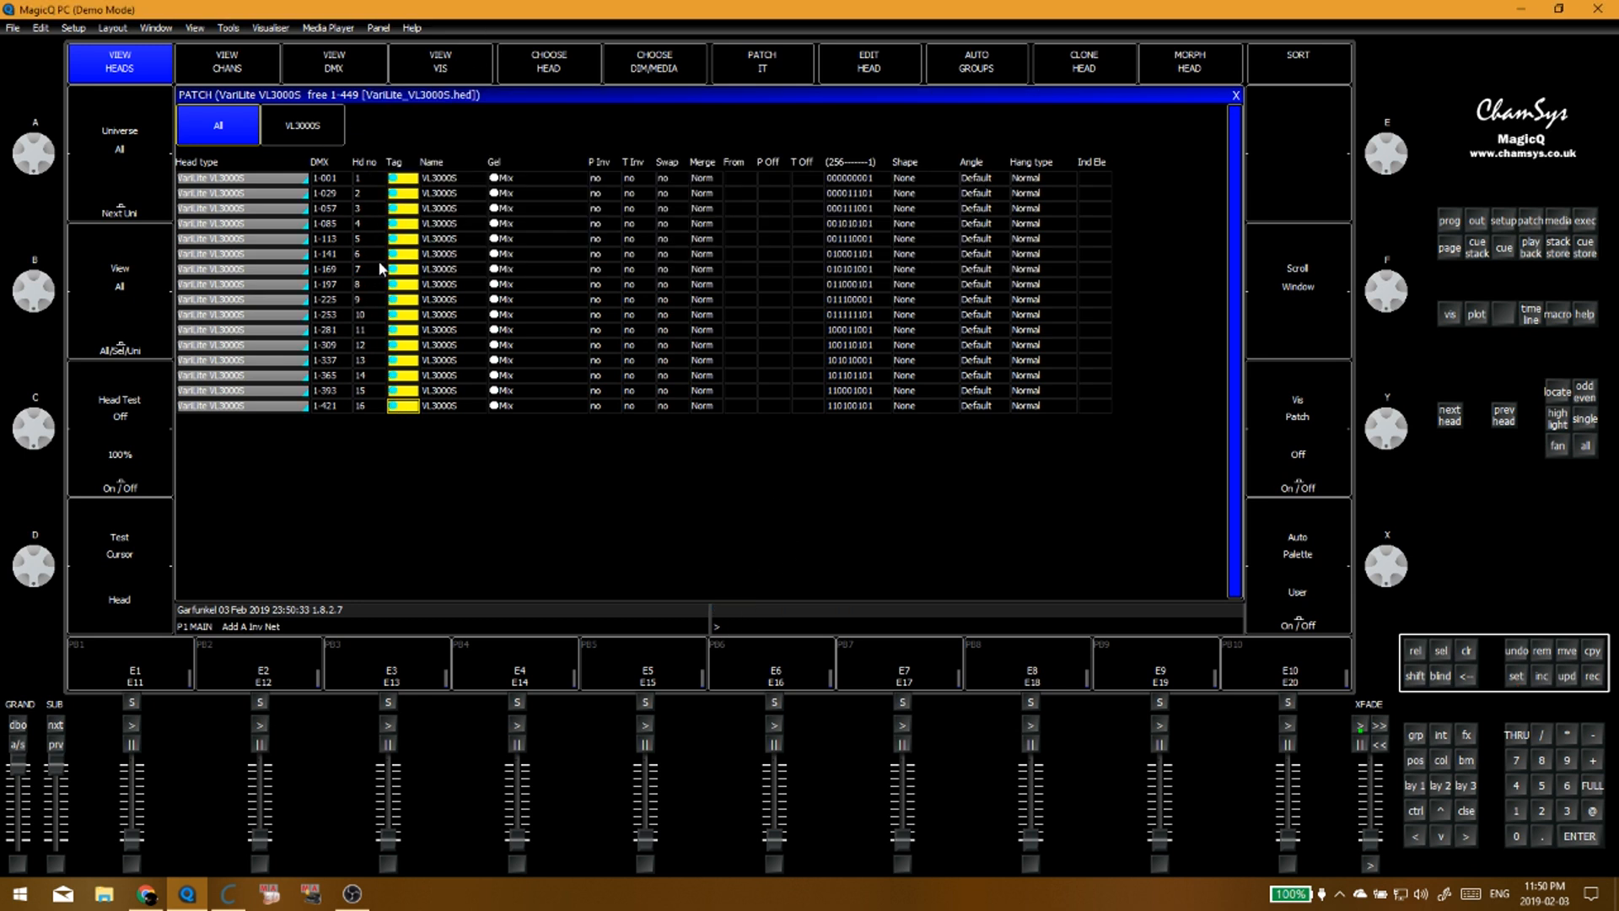
left_click(376, 257)
left_click(285, 270)
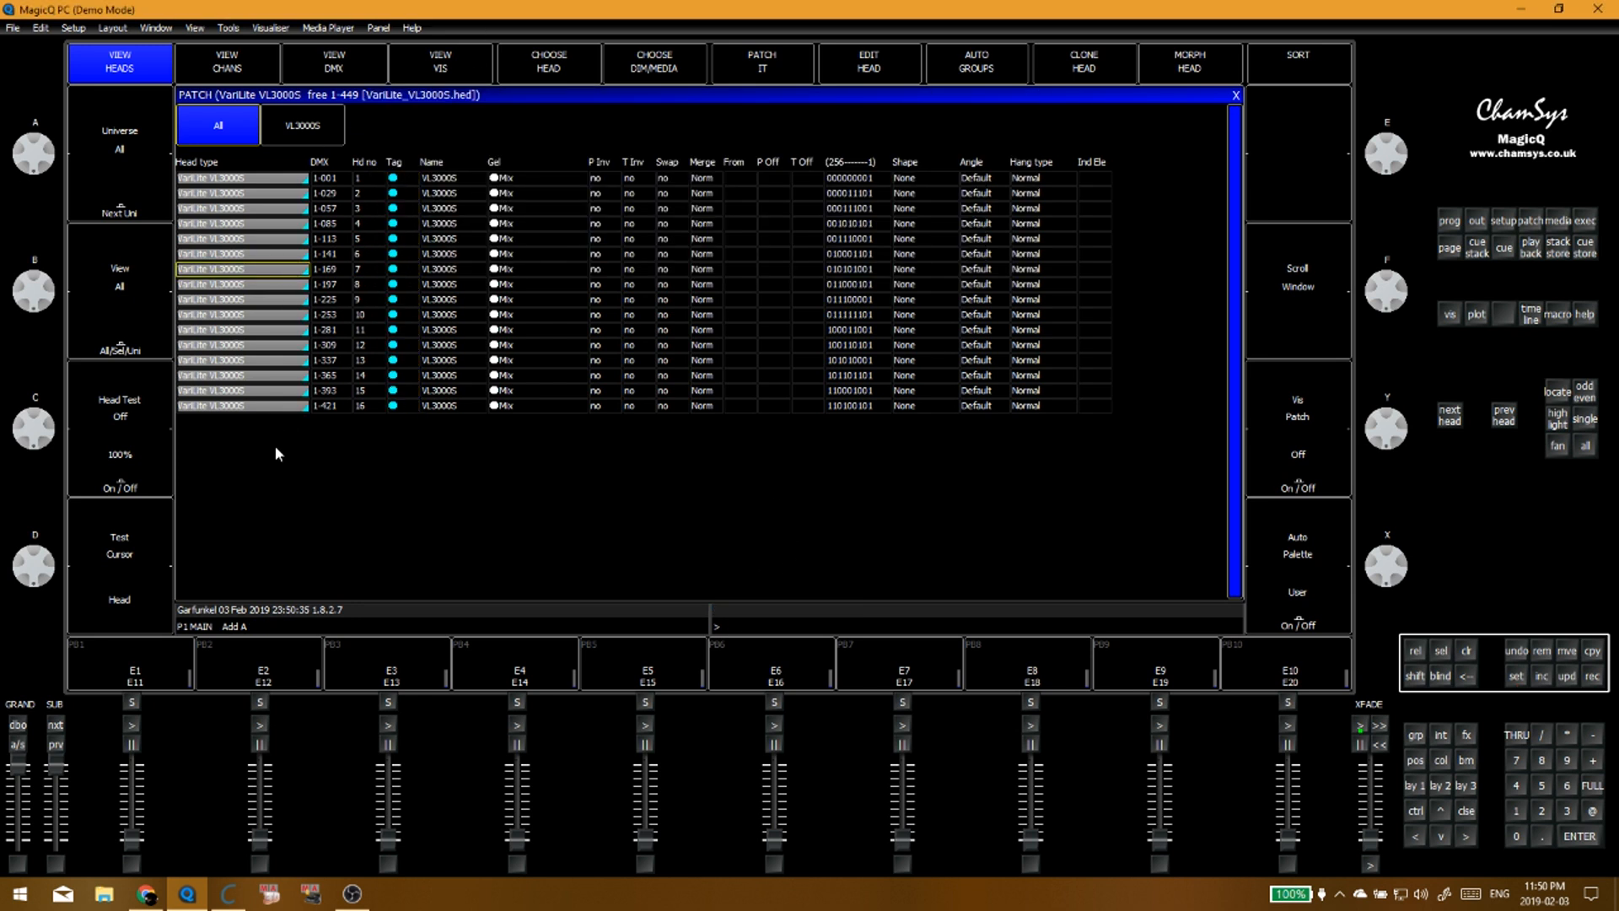
left_click(304, 300)
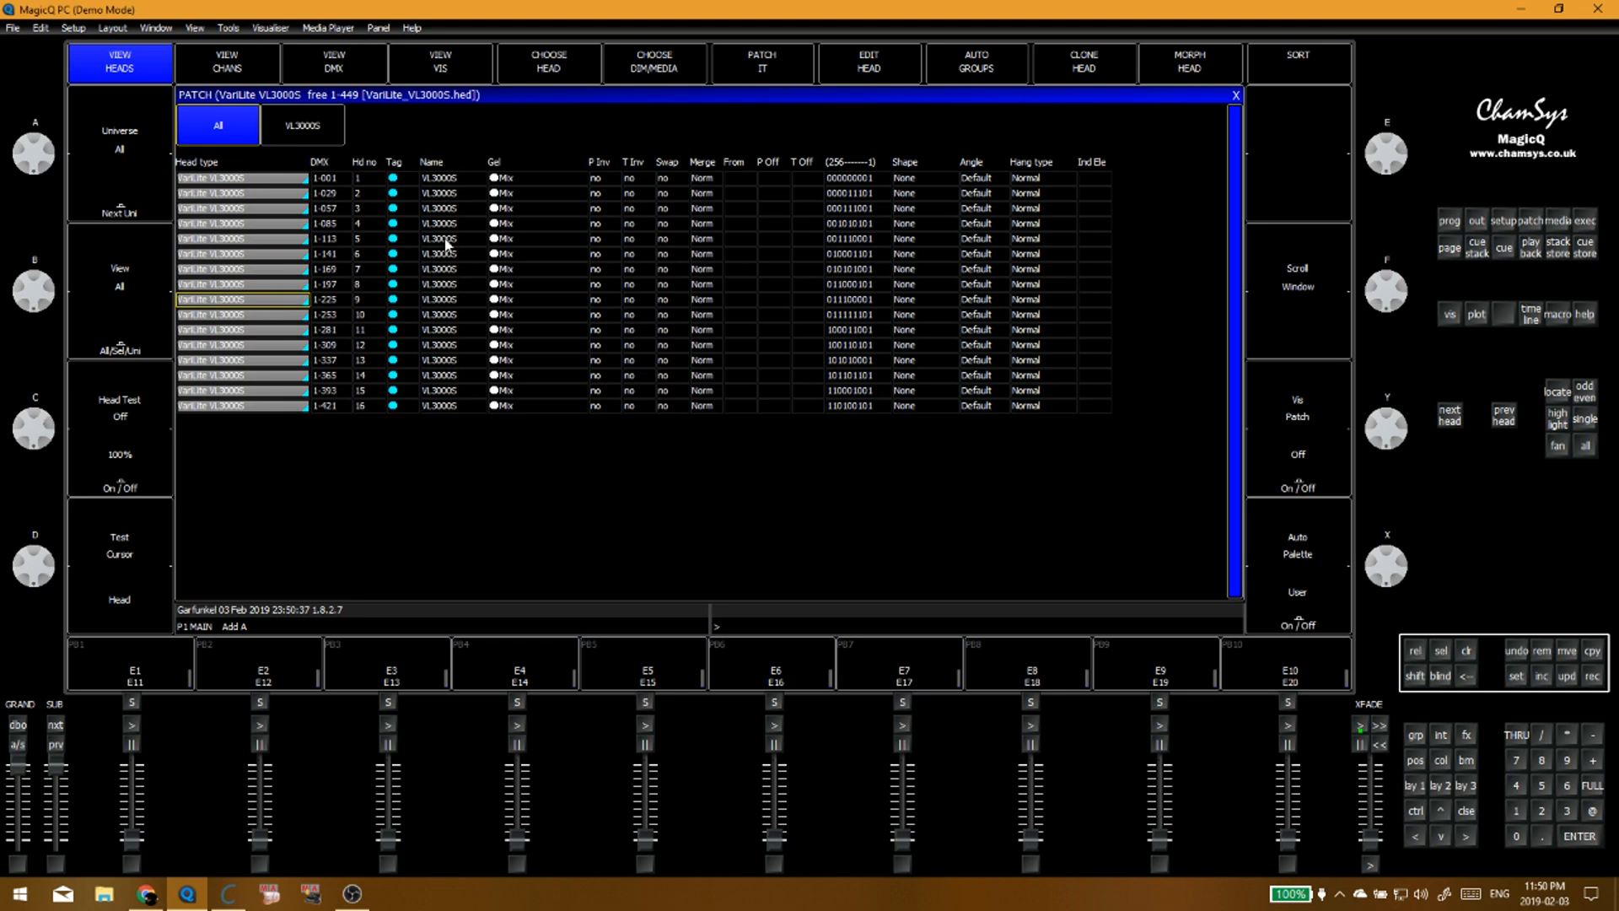
left_click(245, 125)
double_click(238, 128)
left_click(237, 128)
left_click(280, 407)
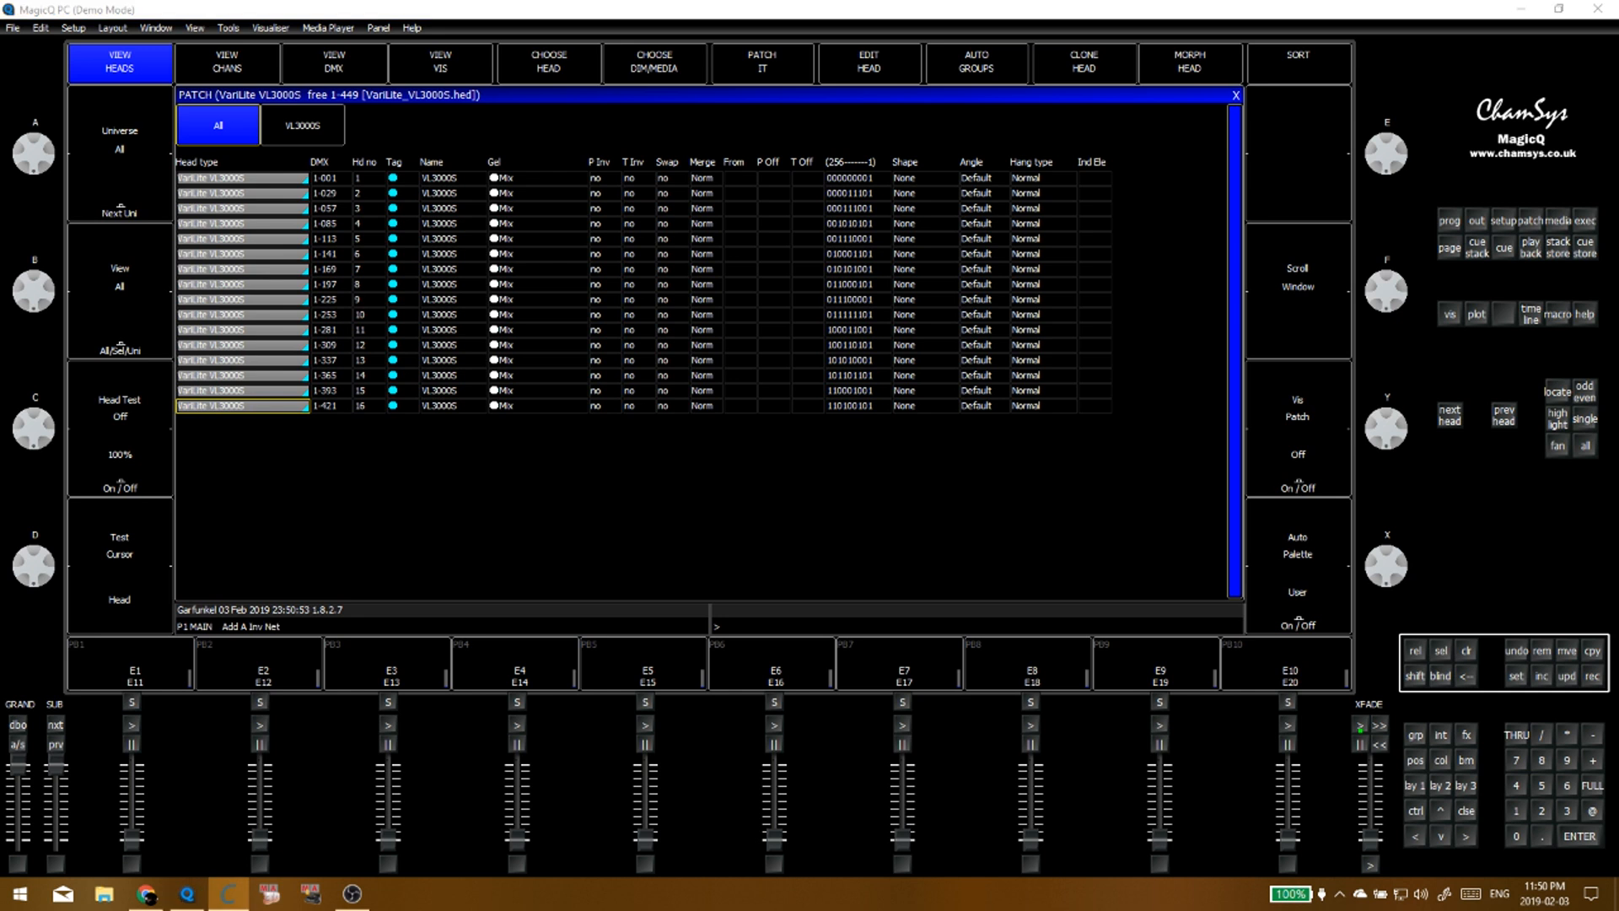
Step: Set the head library filter to Live and open the Clay Paky manufacturer's heads
left_click(727, 308)
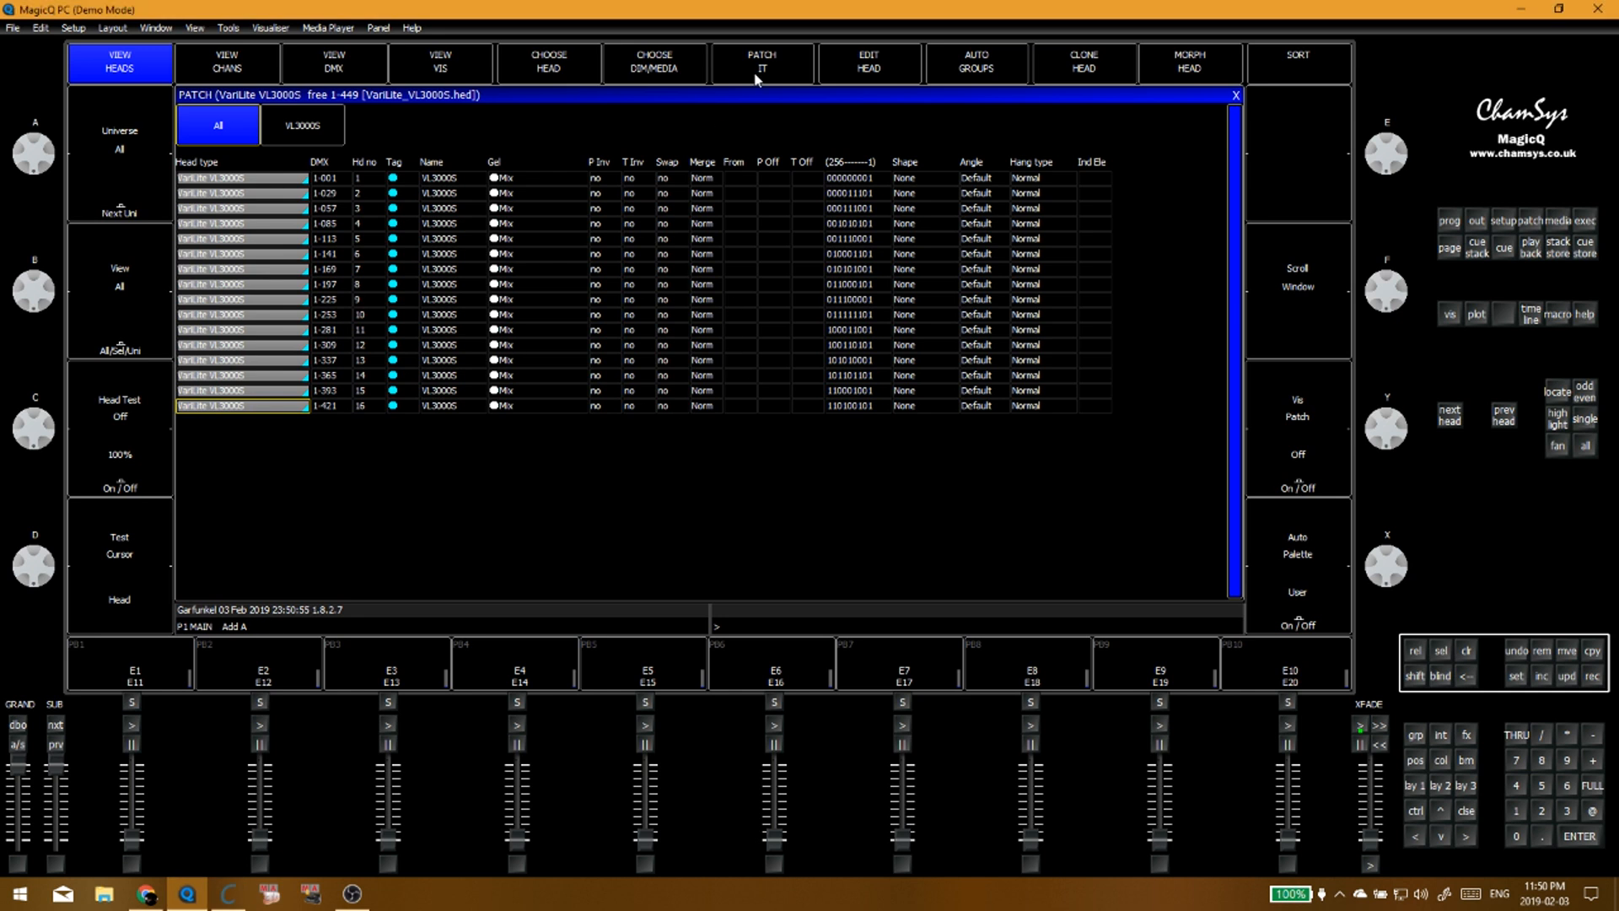
left_click(560, 68)
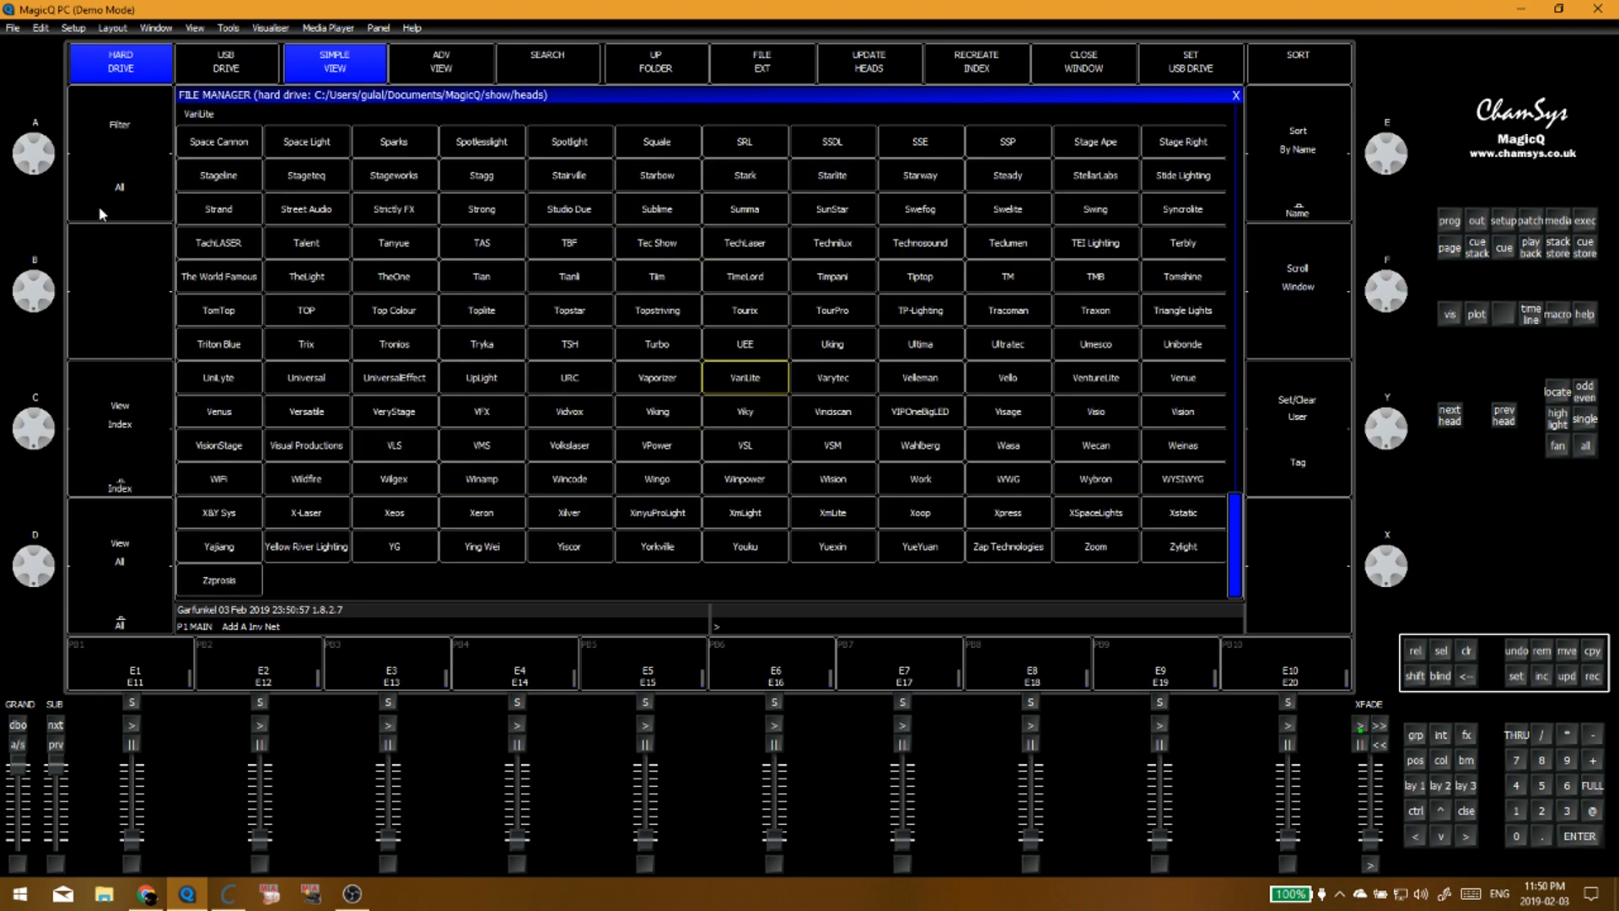
left_click(141, 199)
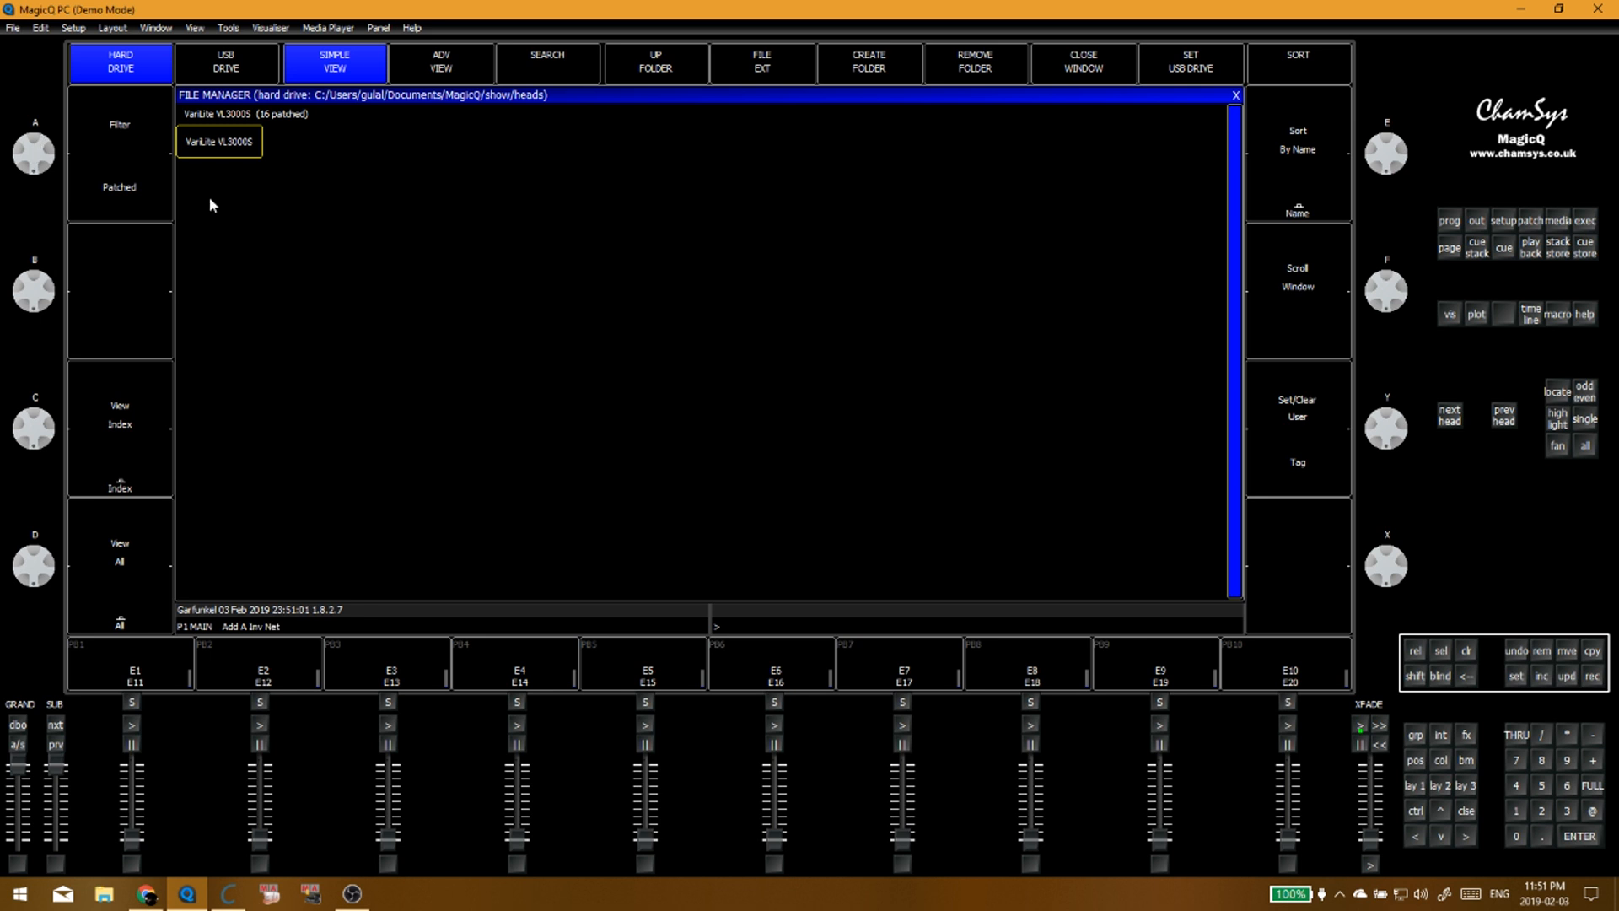
left_click(128, 189)
left_click(147, 203)
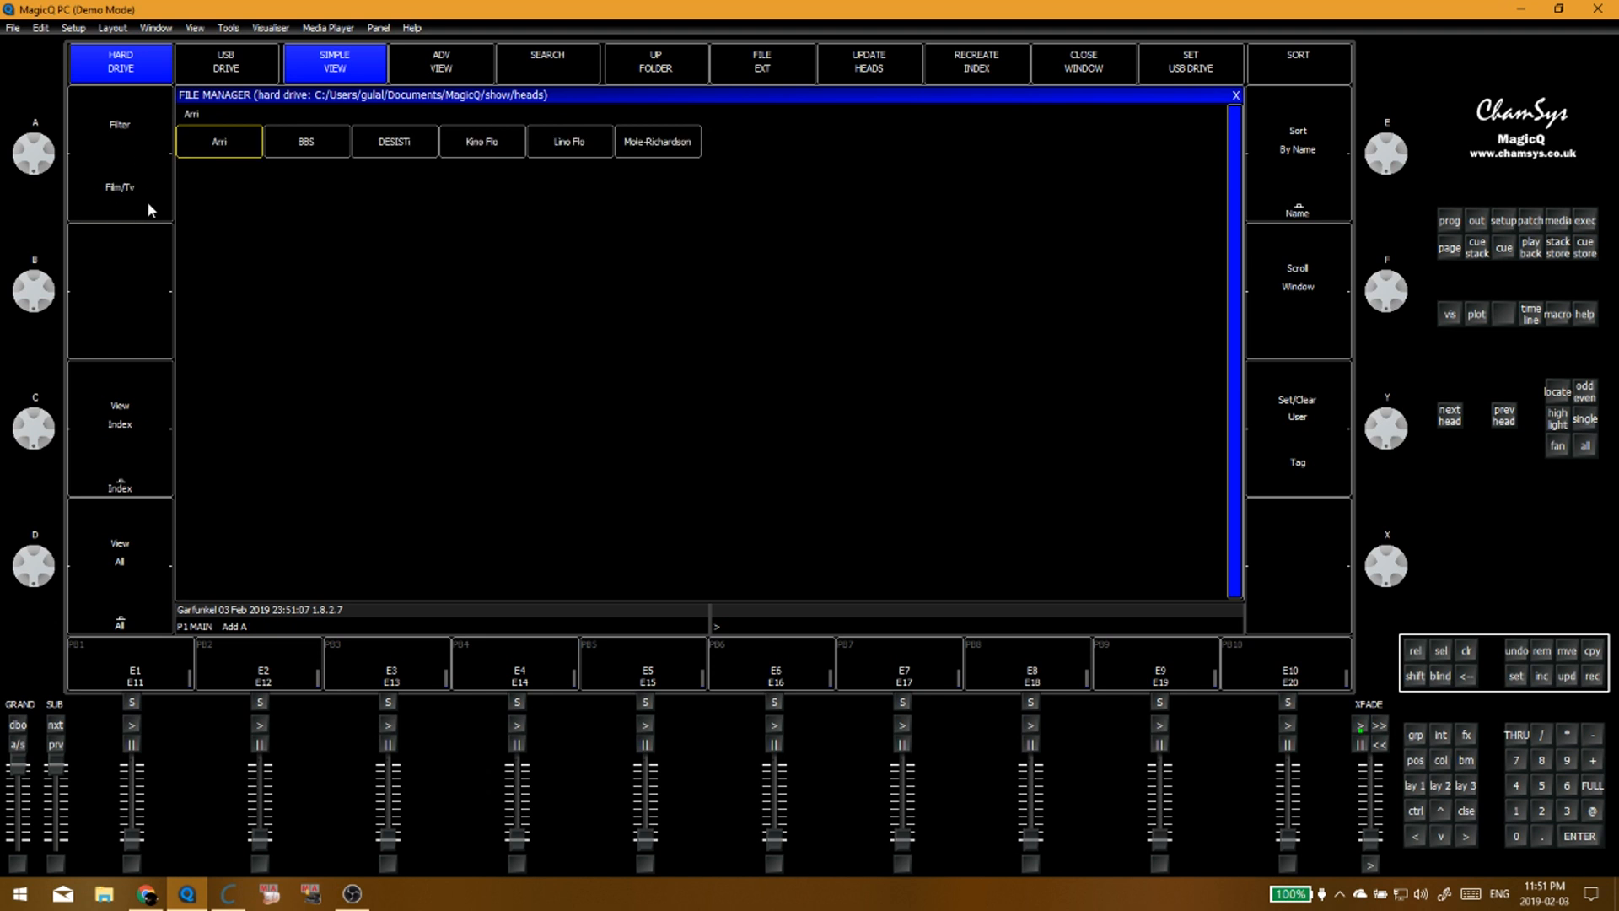
left_click(146, 201)
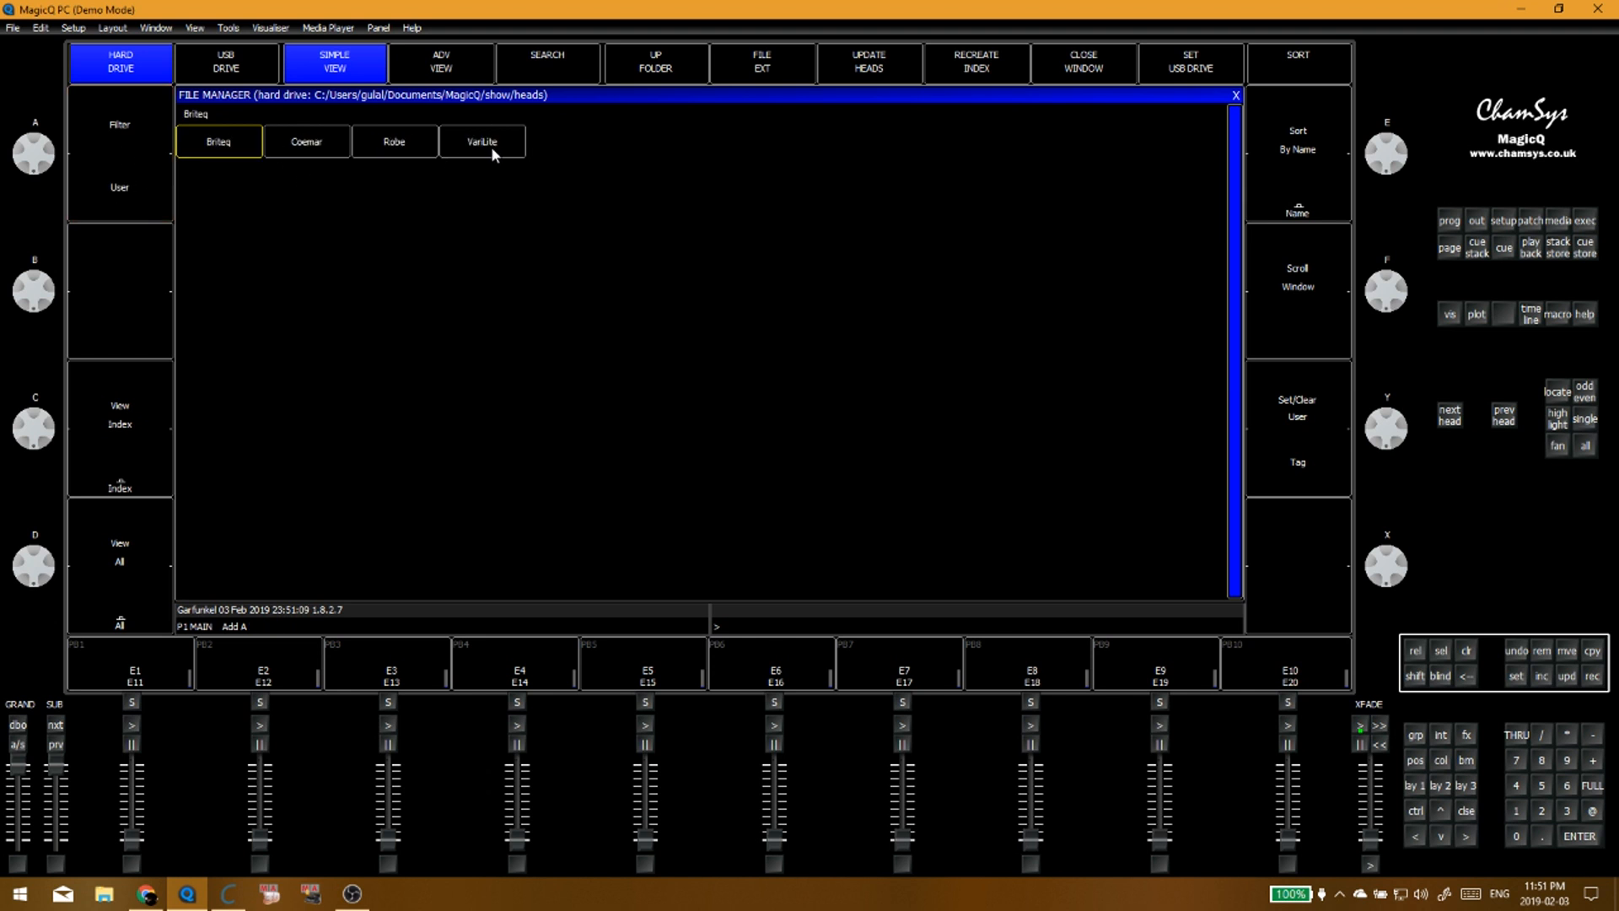
left_click(143, 111)
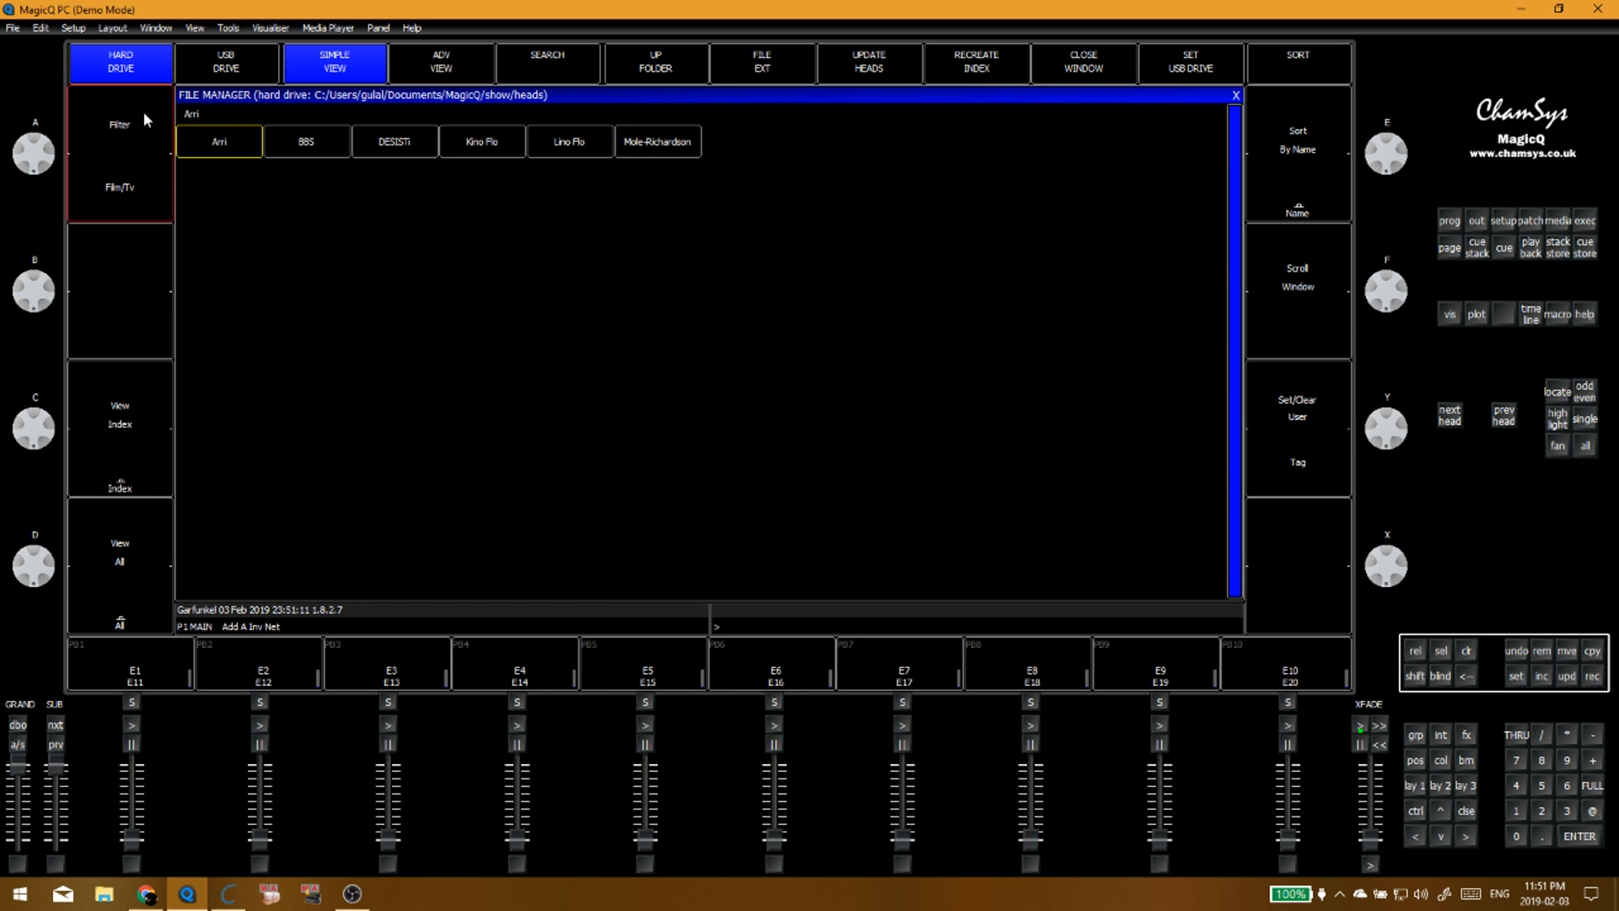
left_click(144, 116)
left_click(920, 142)
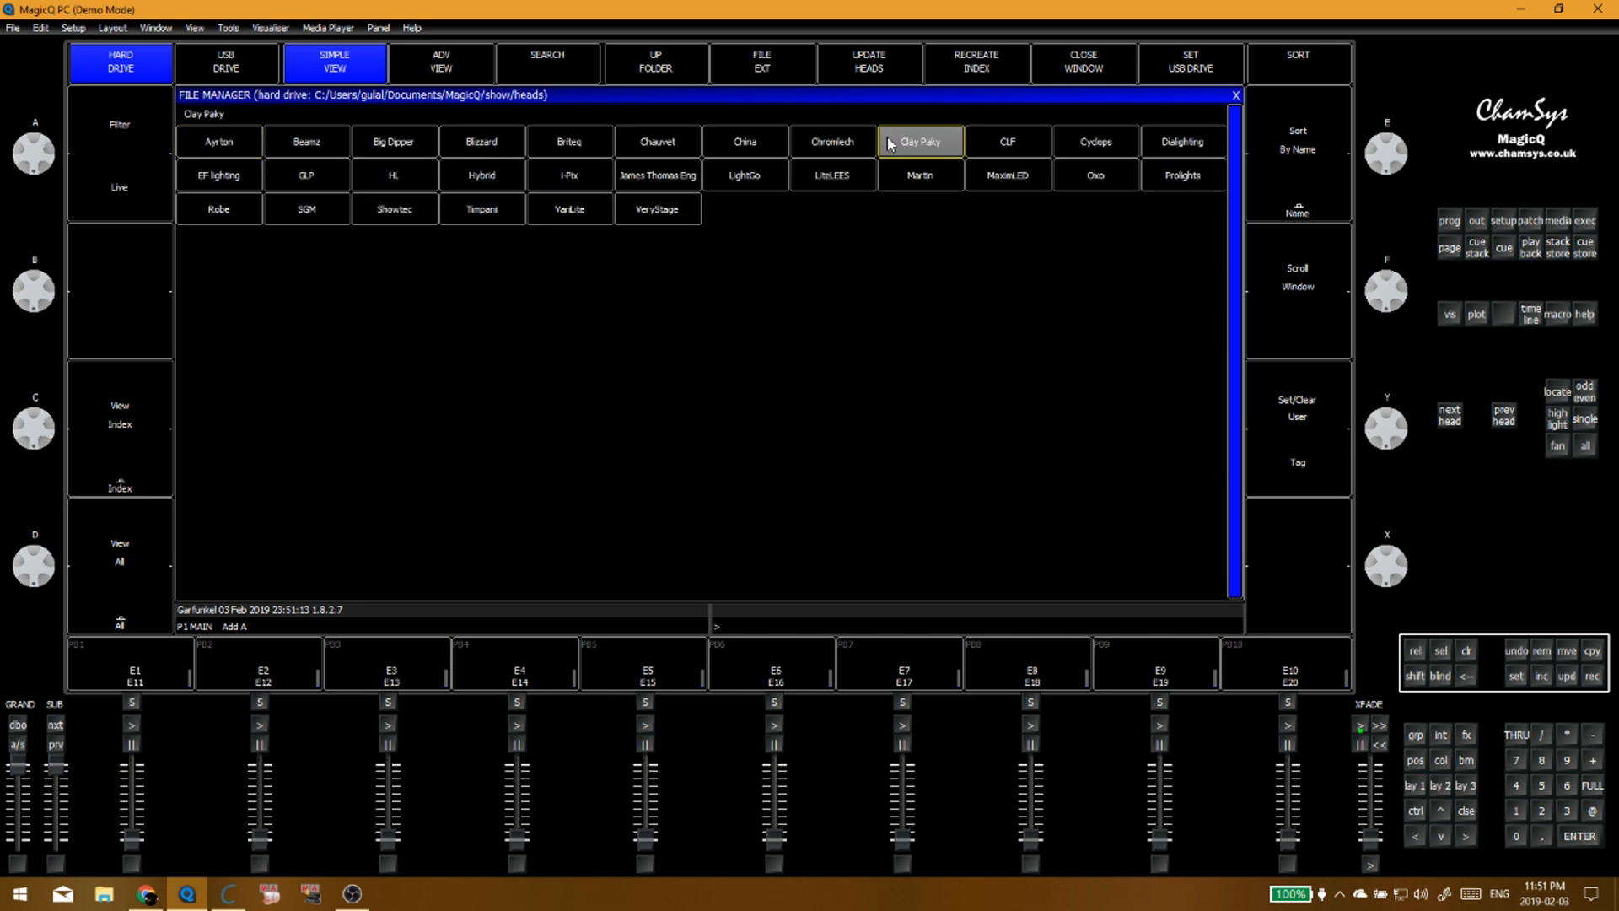
left_click(920, 142)
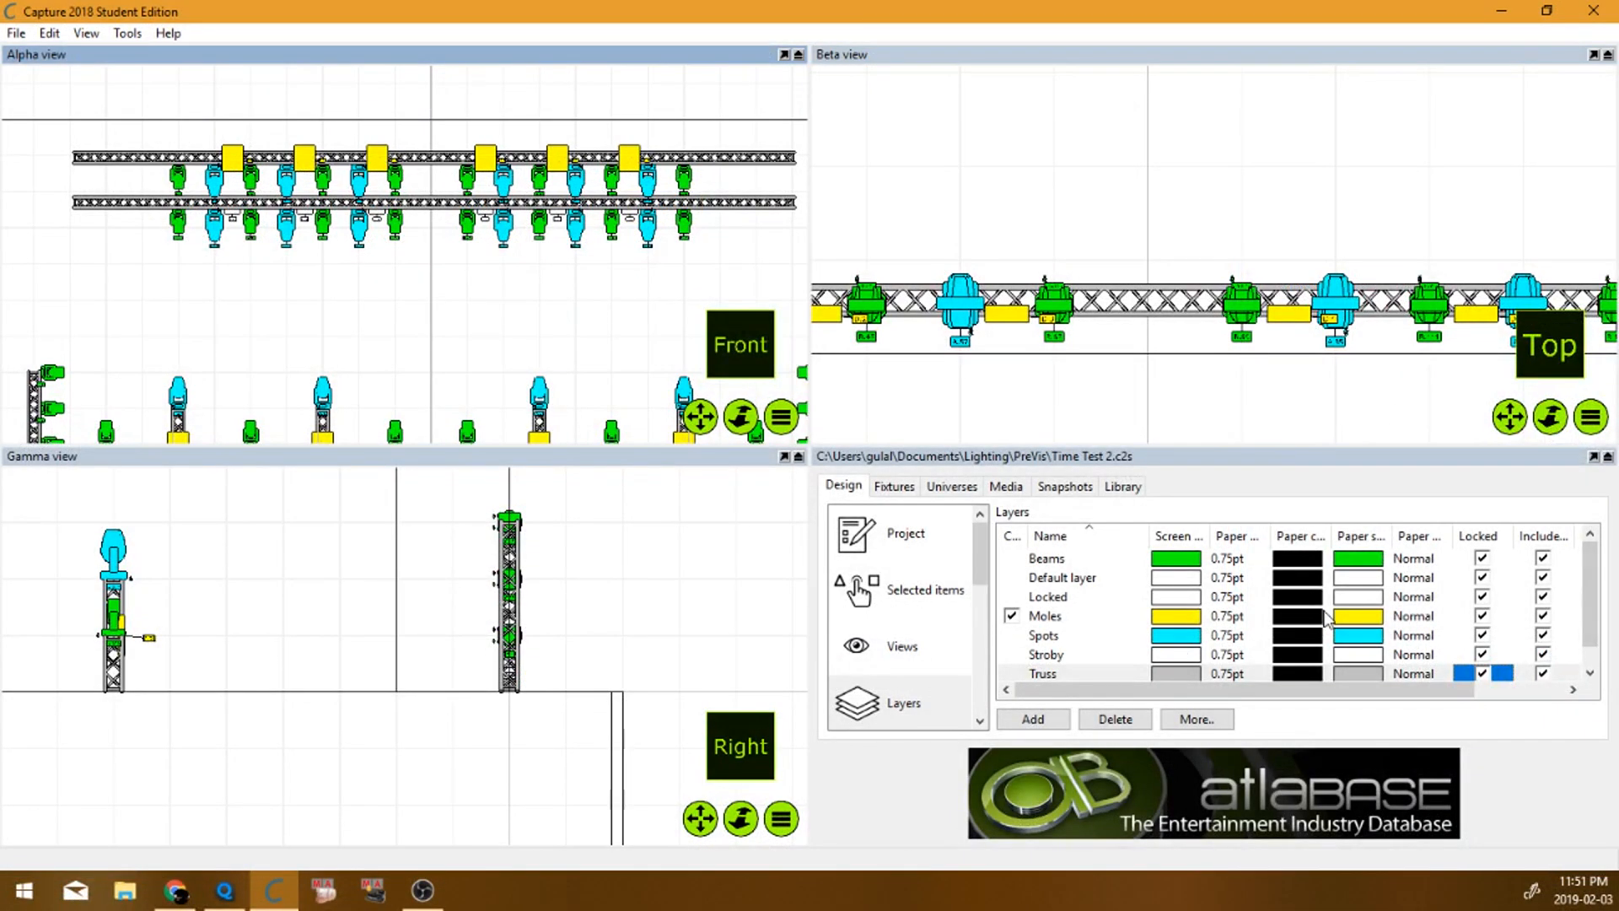
Step: Switch to Capture and unlock the Beams layer
left_click(1096, 596)
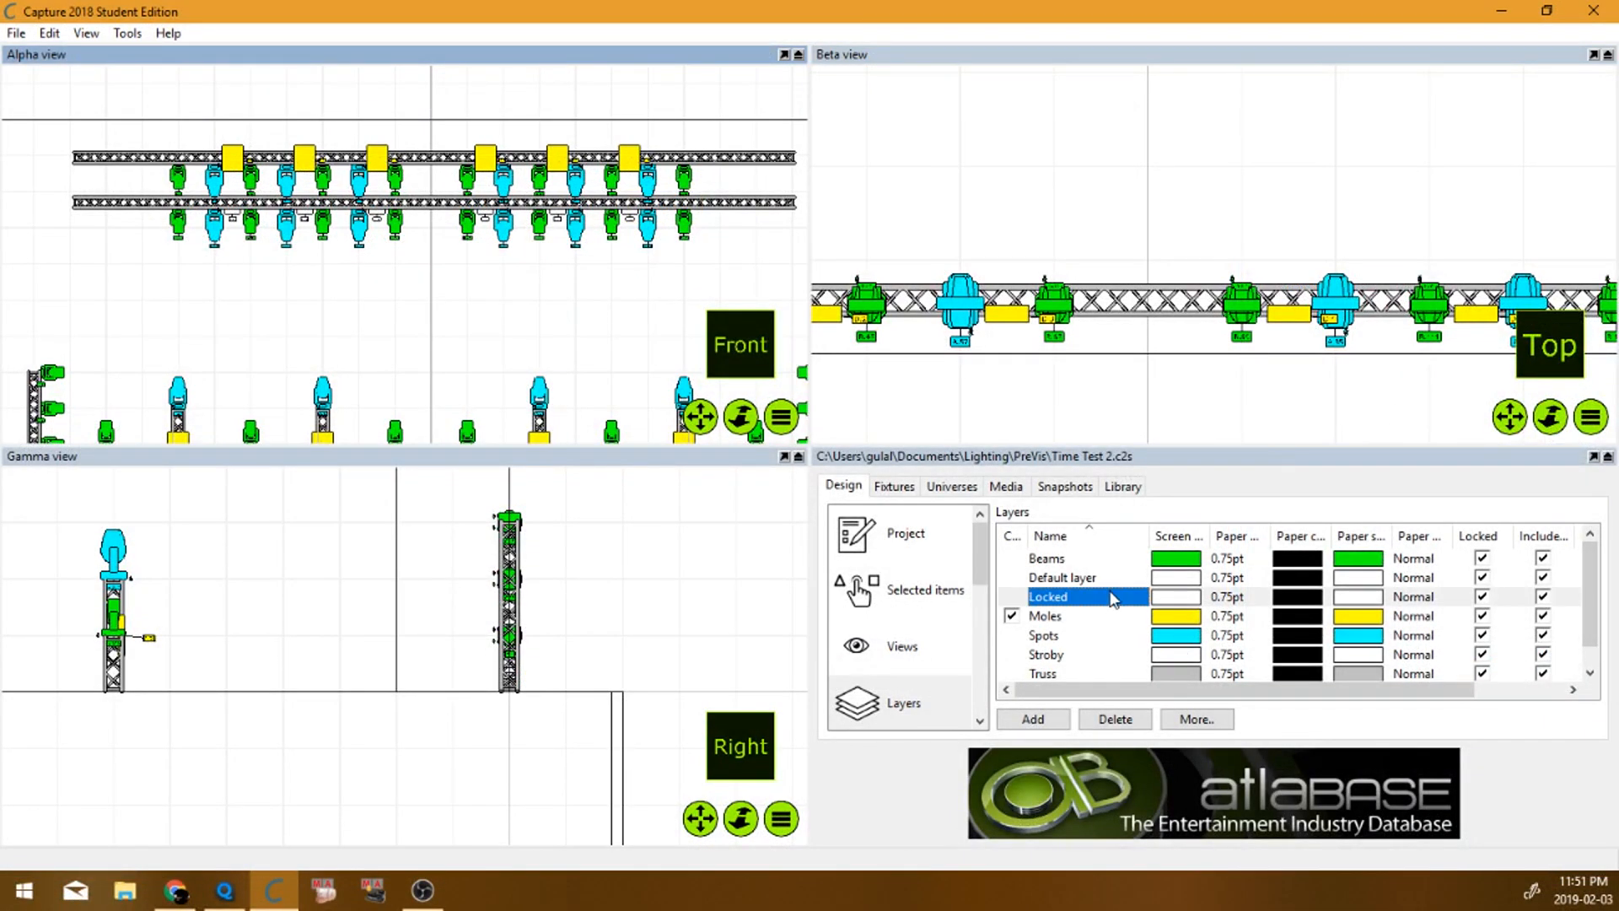
left_click(1104, 561)
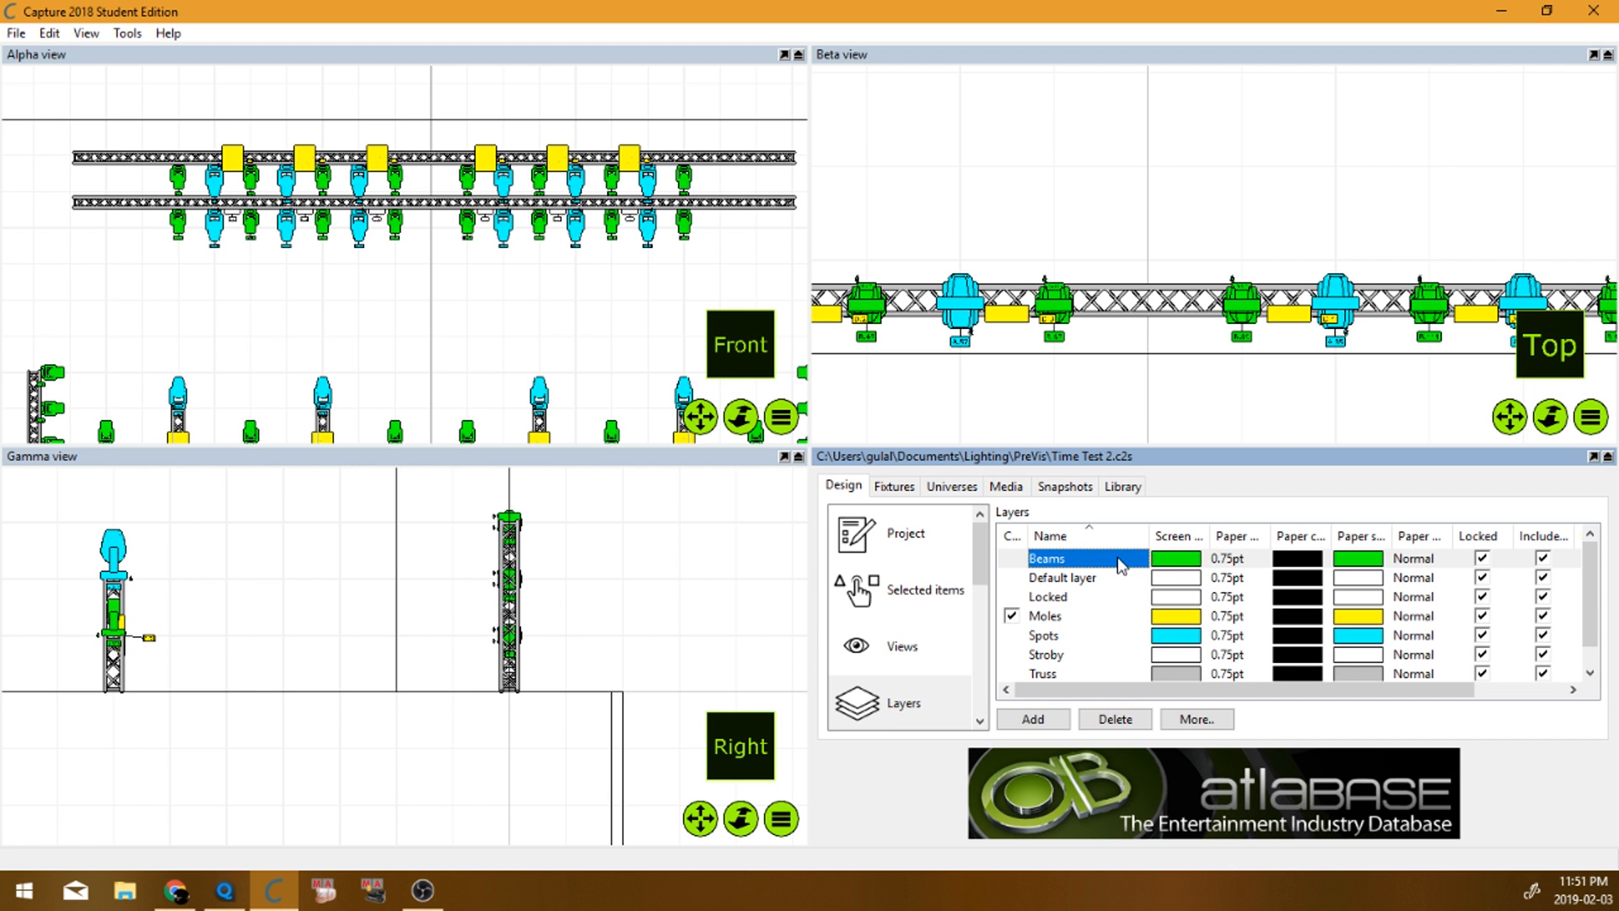
left_click(1480, 558)
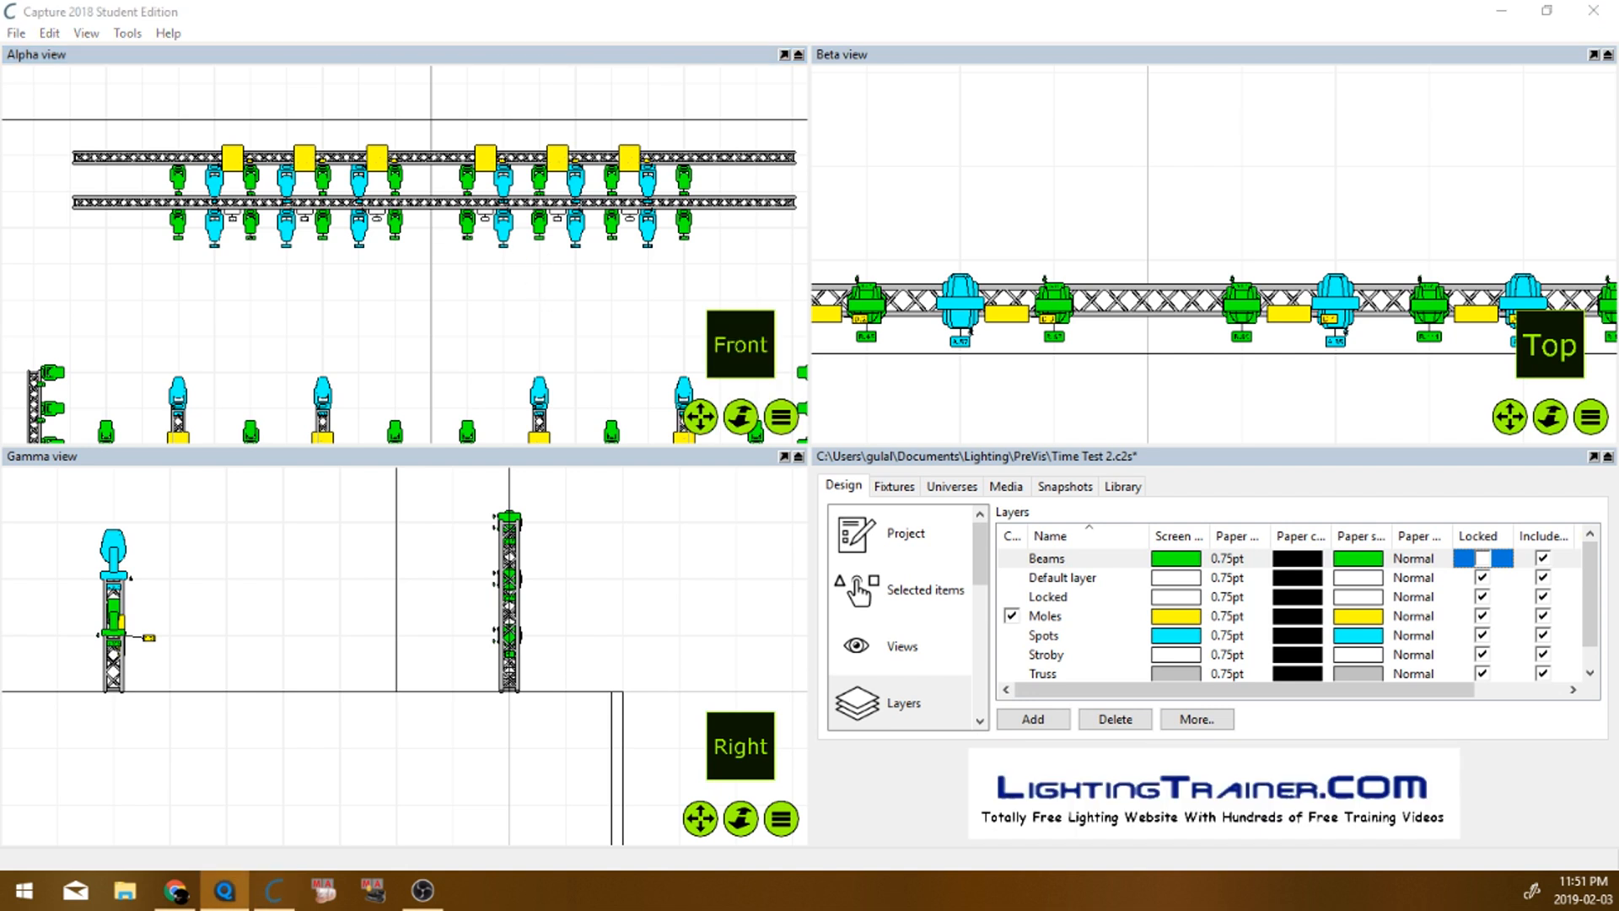
Step: Look up the make and model name of a green beam fixture on the lower truss in its properties
left_click(578, 347)
scroll(524, 271, "up", 2)
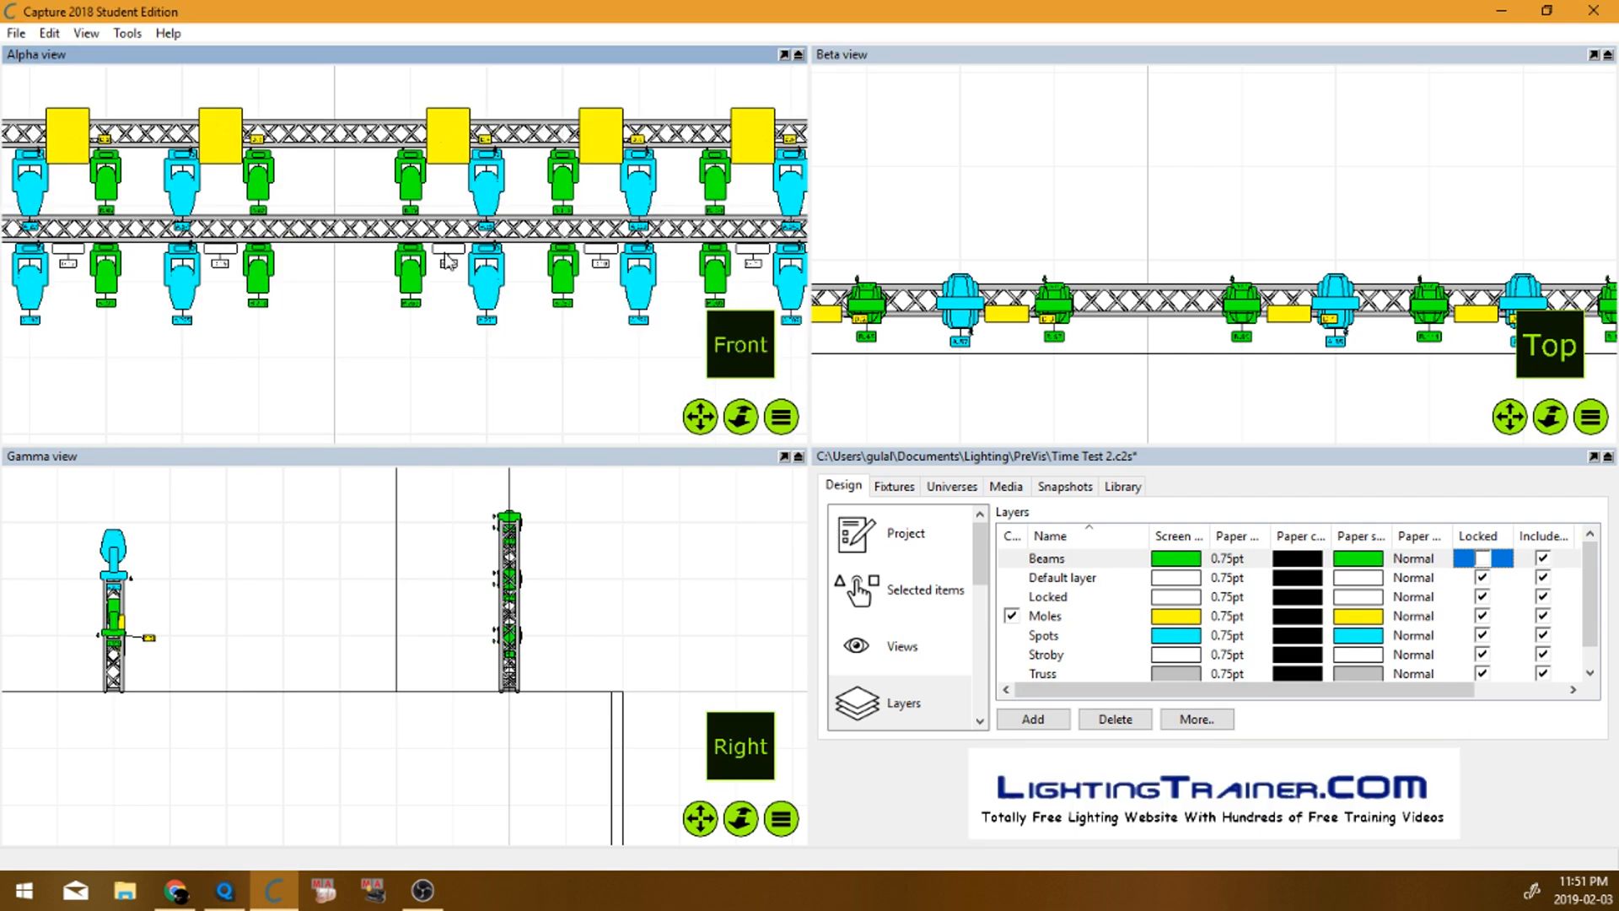
left_click(408, 285)
right_click(344, 348)
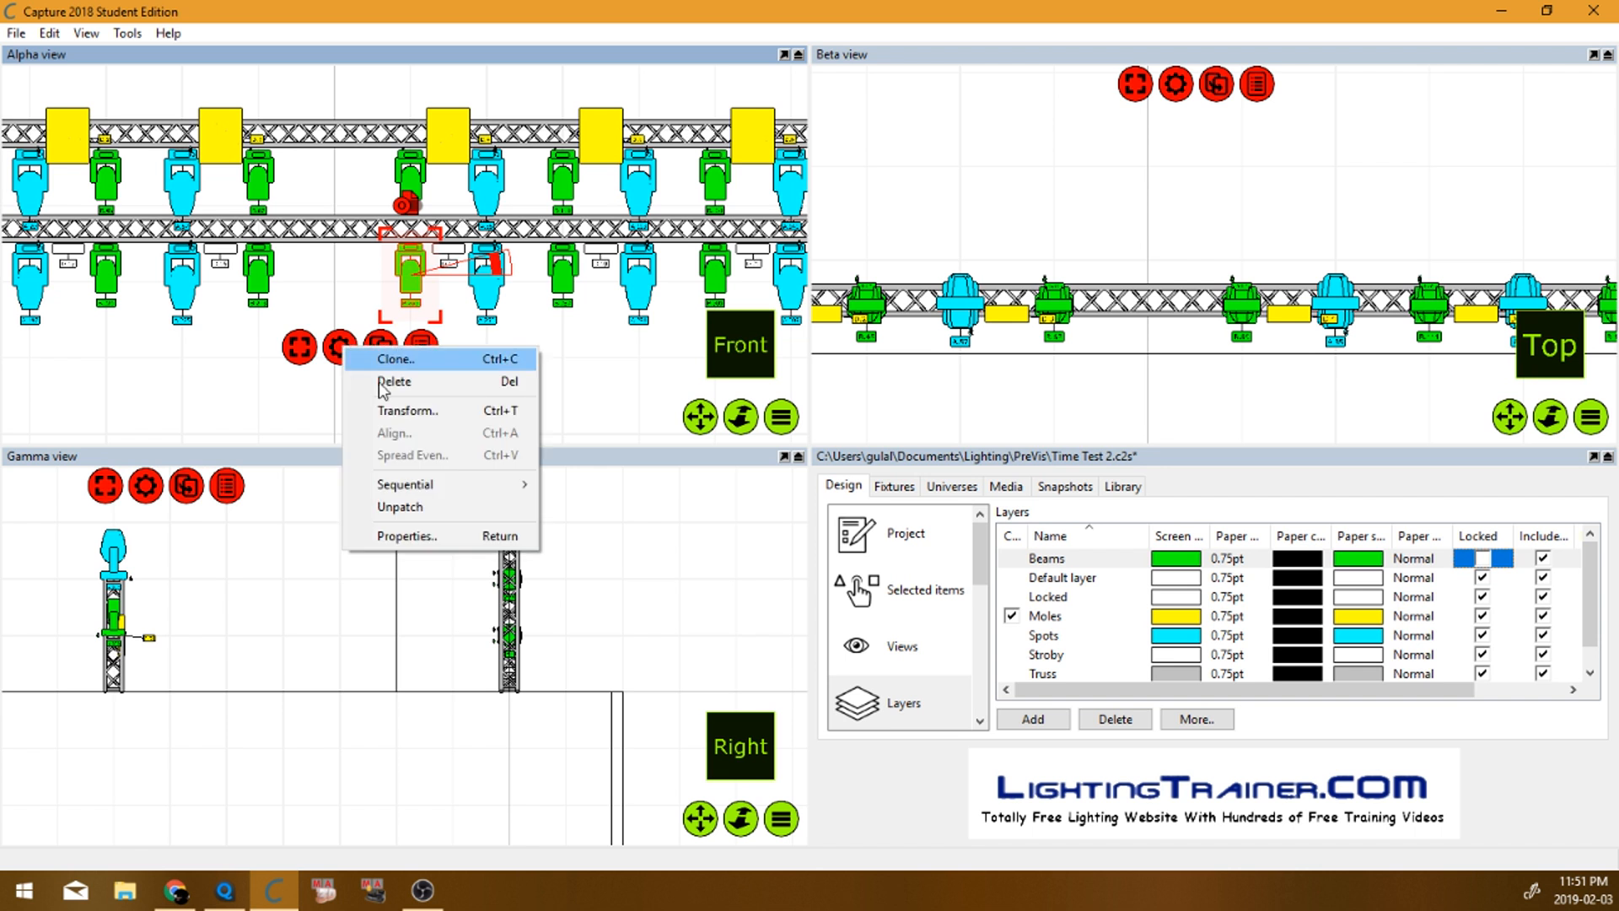
left_click(403, 535)
scroll(1236, 622, "down", 3)
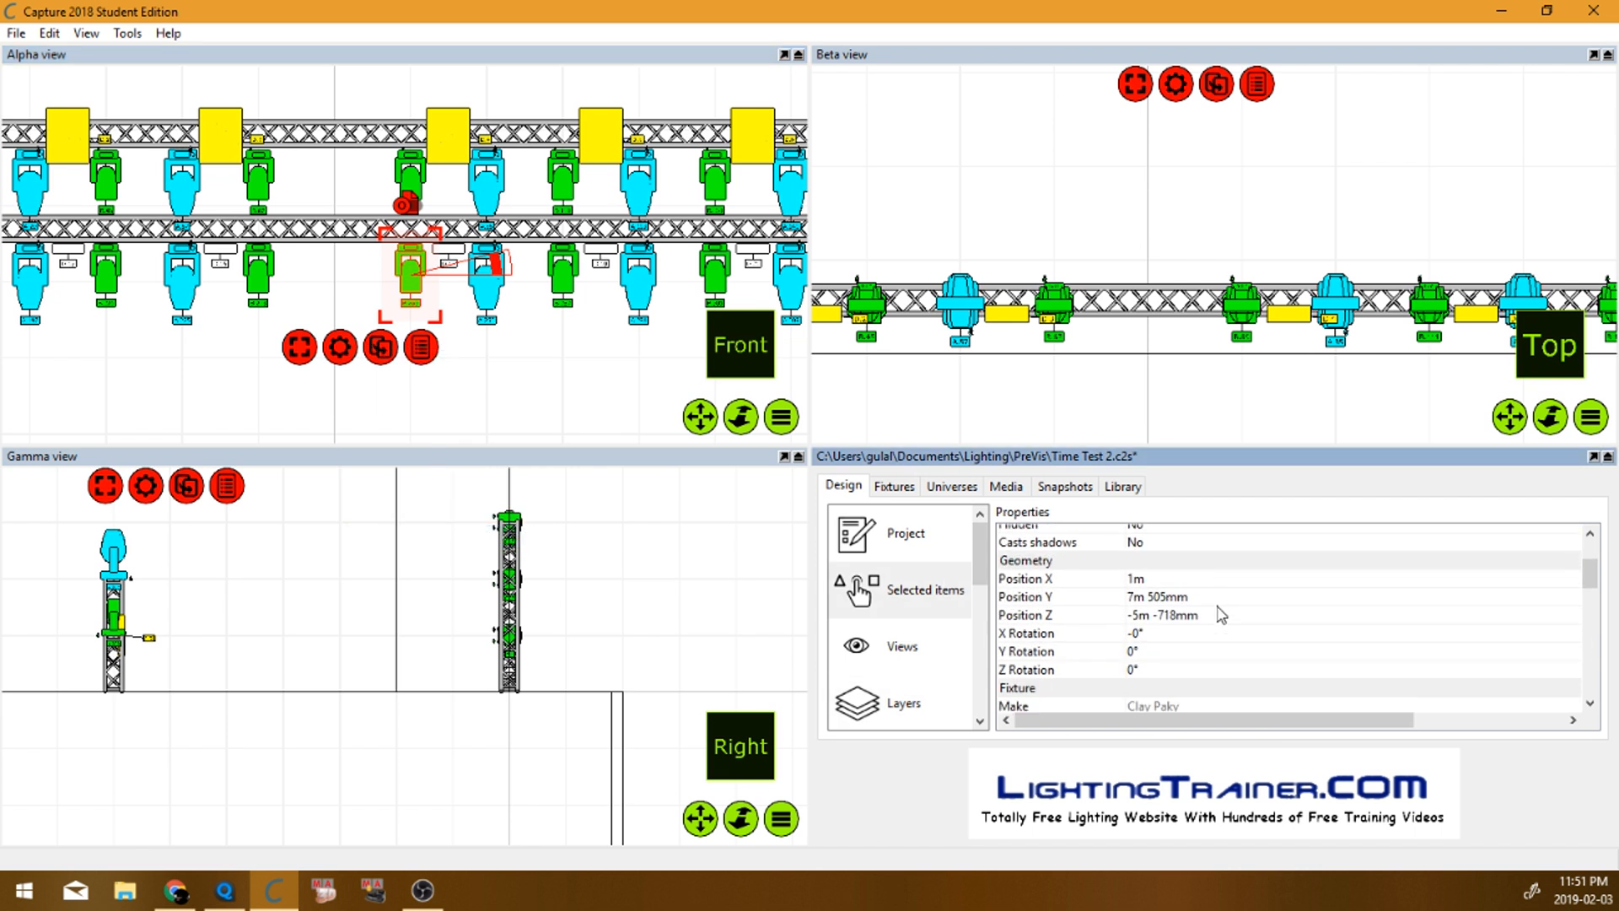
left_click(1195, 660)
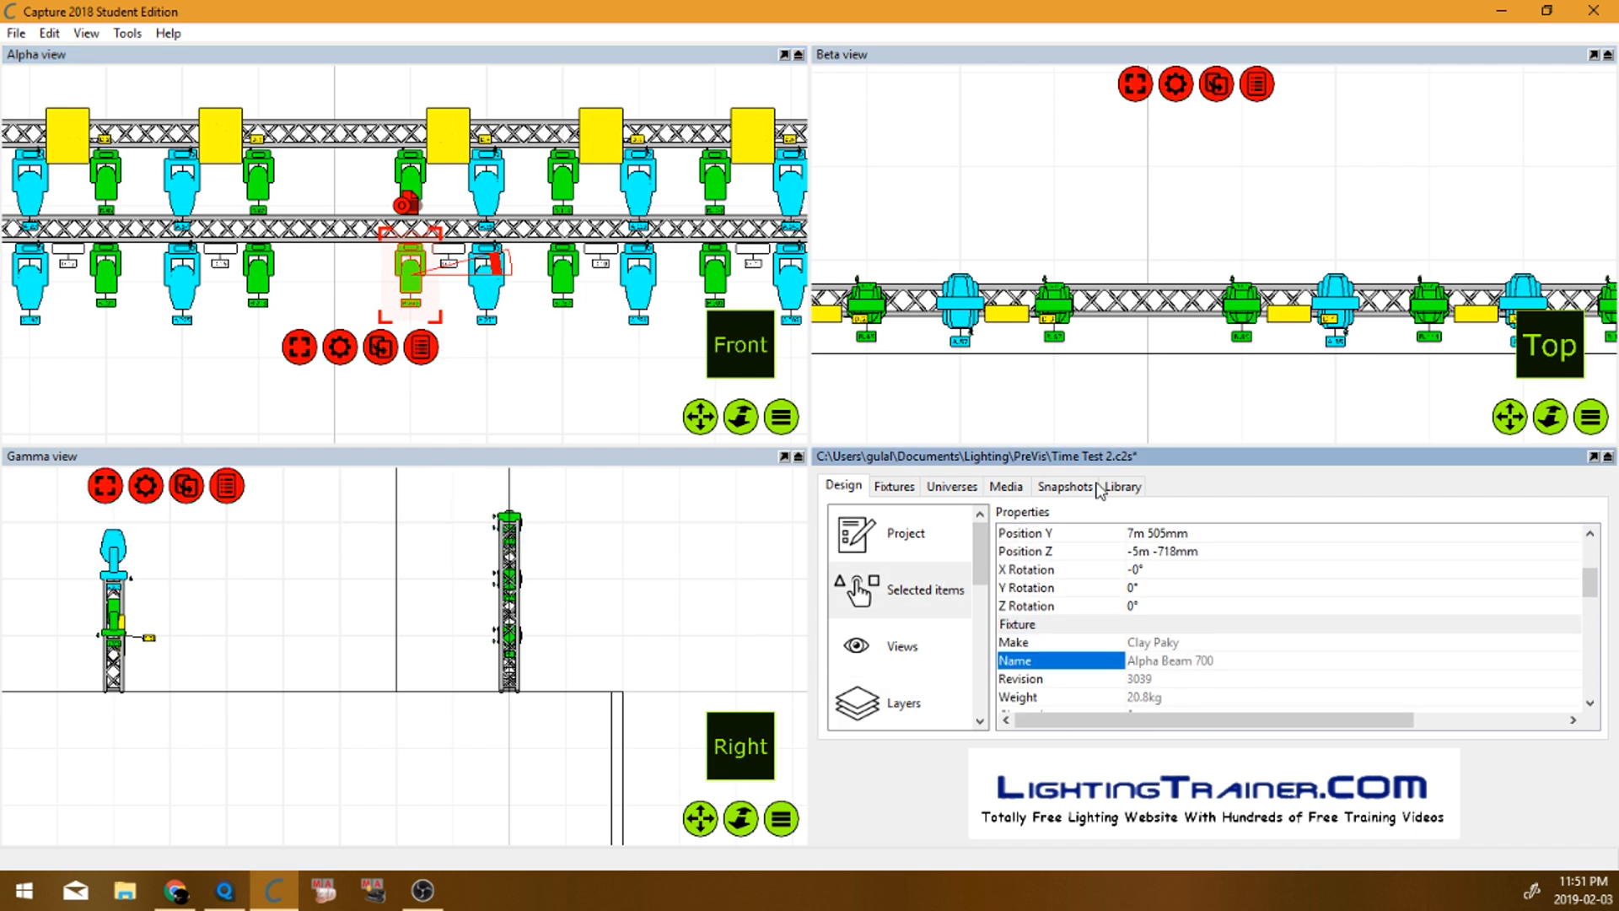
Step: Deselect the beam fixture and lock the Beams layer again
left_click(565, 354)
left_click(899, 683)
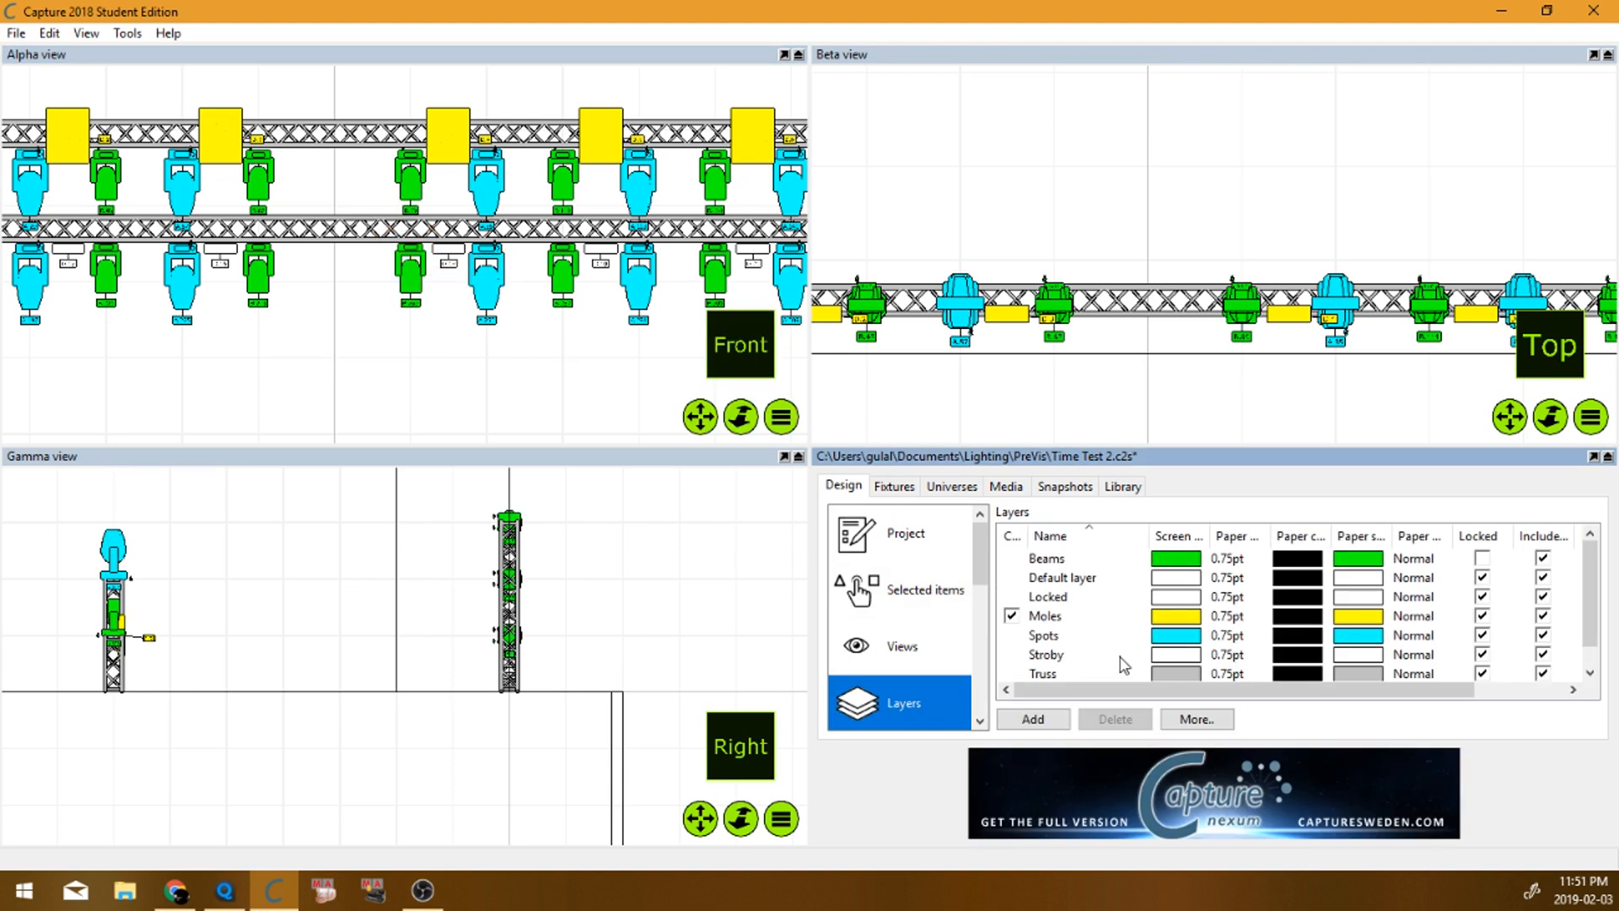
left_click(1482, 559)
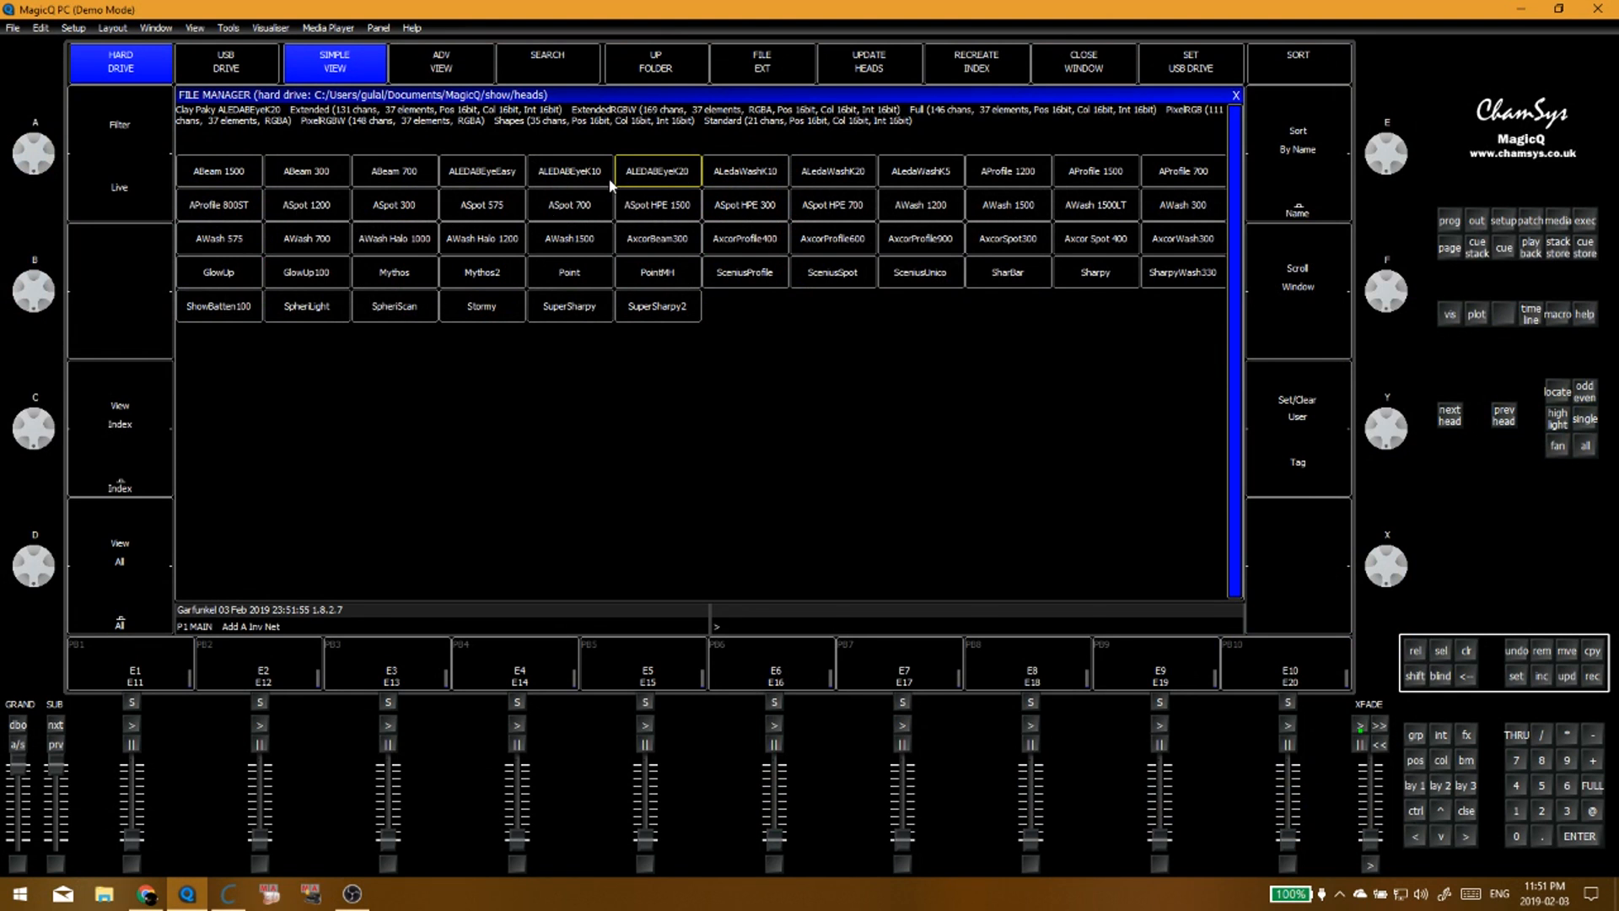
Step: Switch to MagicQ and choose the Clay Paky ABeam 700 in Standard (22) mode as the head to patch
left_click(397, 177)
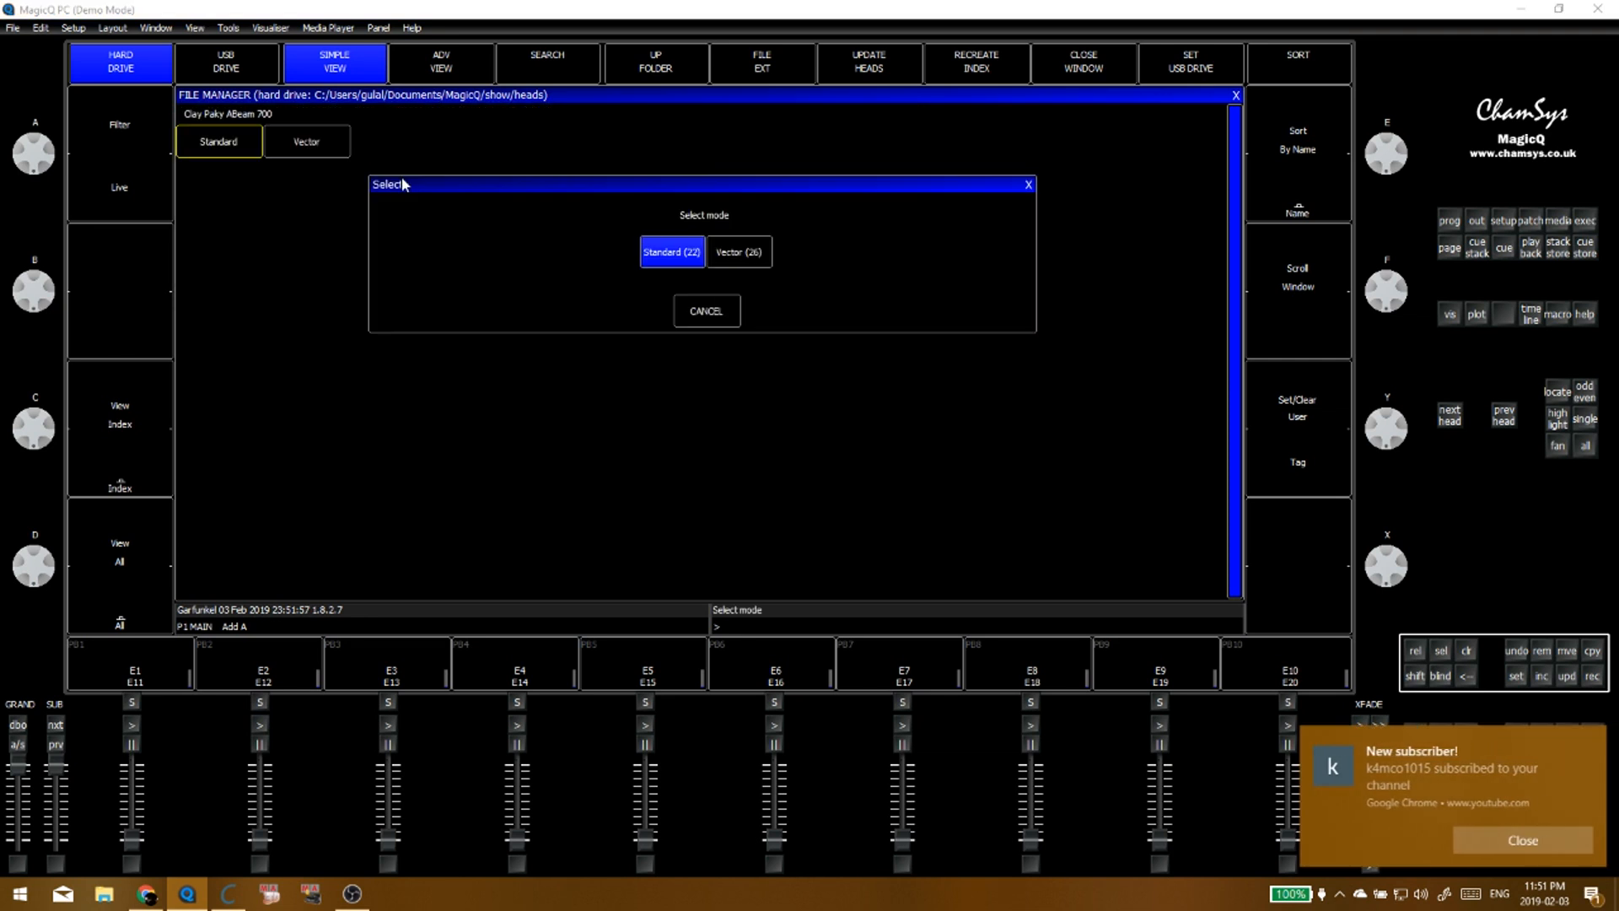
left_click(687, 267)
Step: Dismiss the desktop notification and set Windows Focus assist to Priority only
left_click(1522, 840)
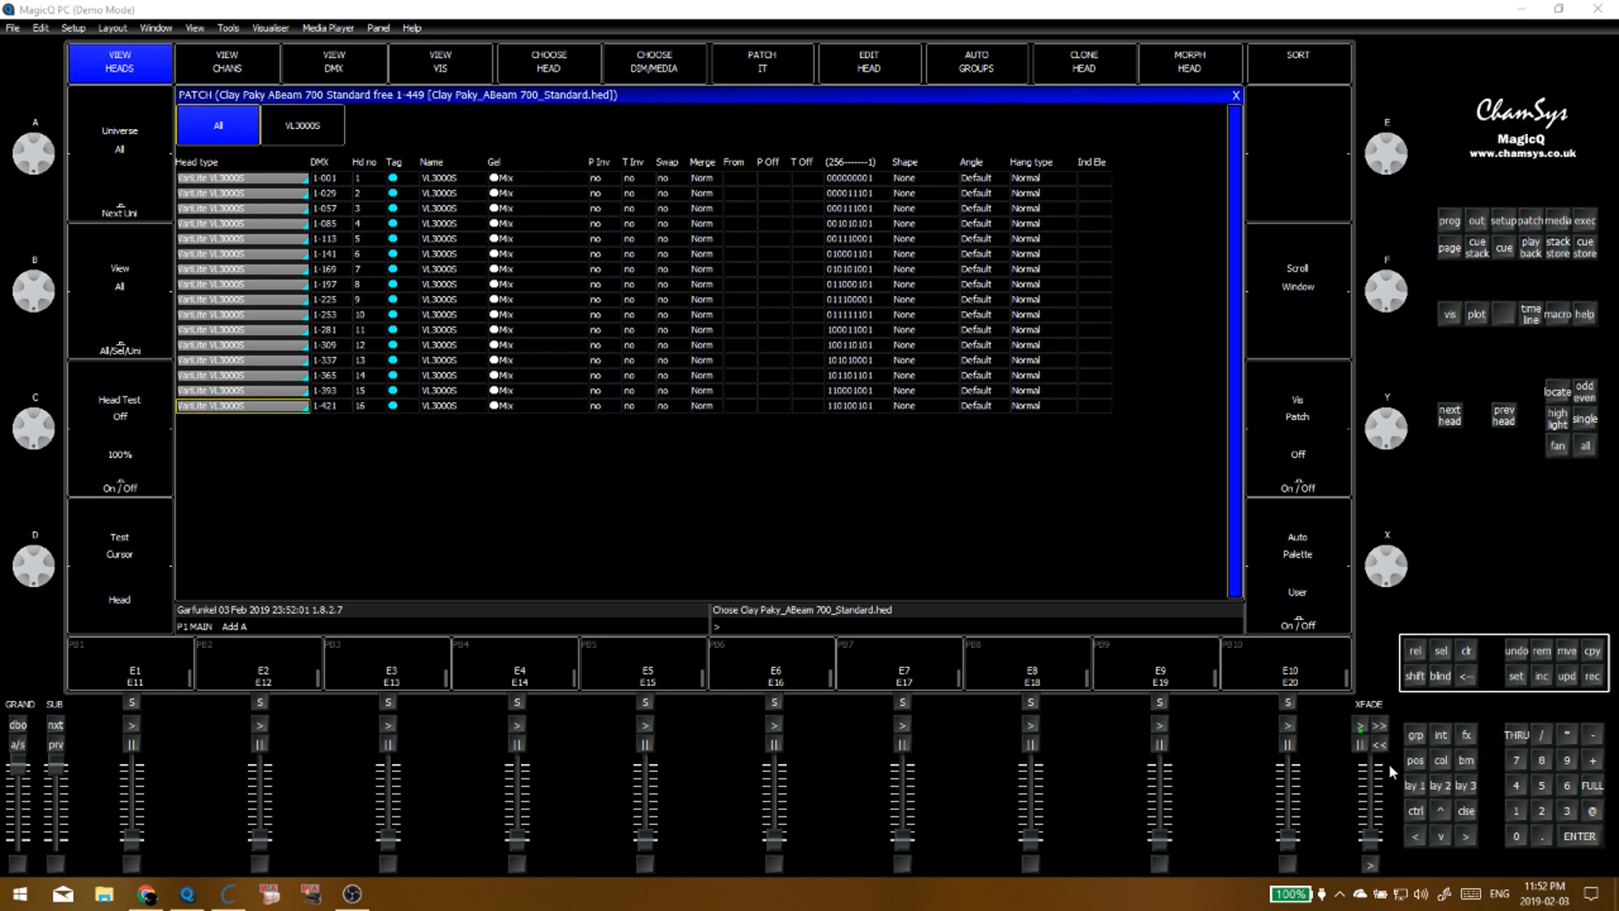
left_click(1591, 894)
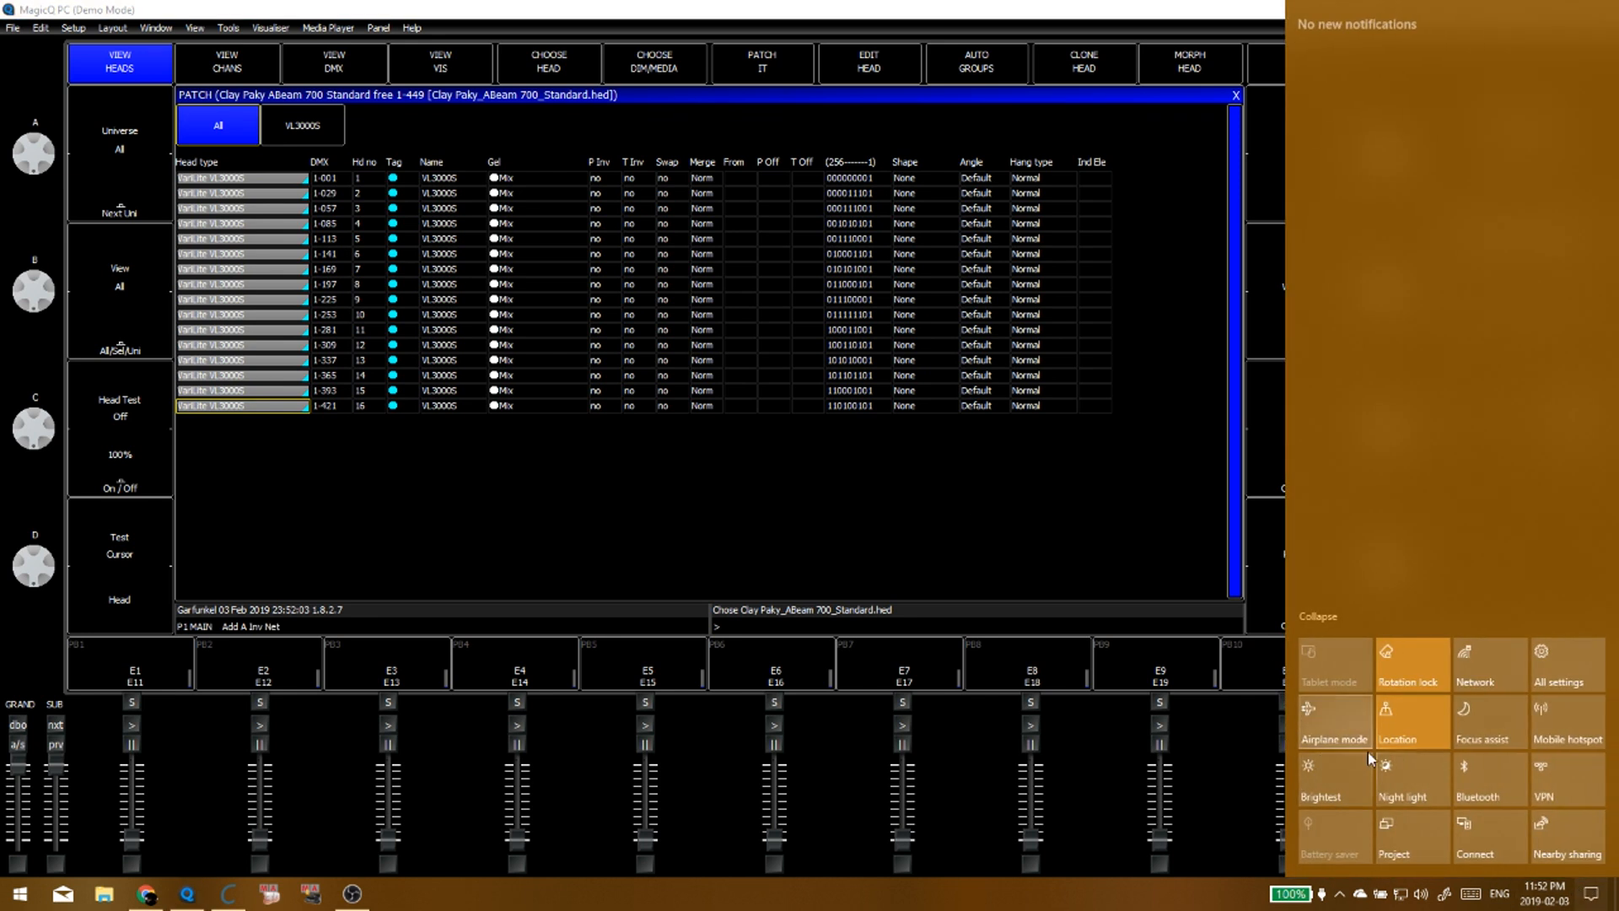
left_click(1476, 715)
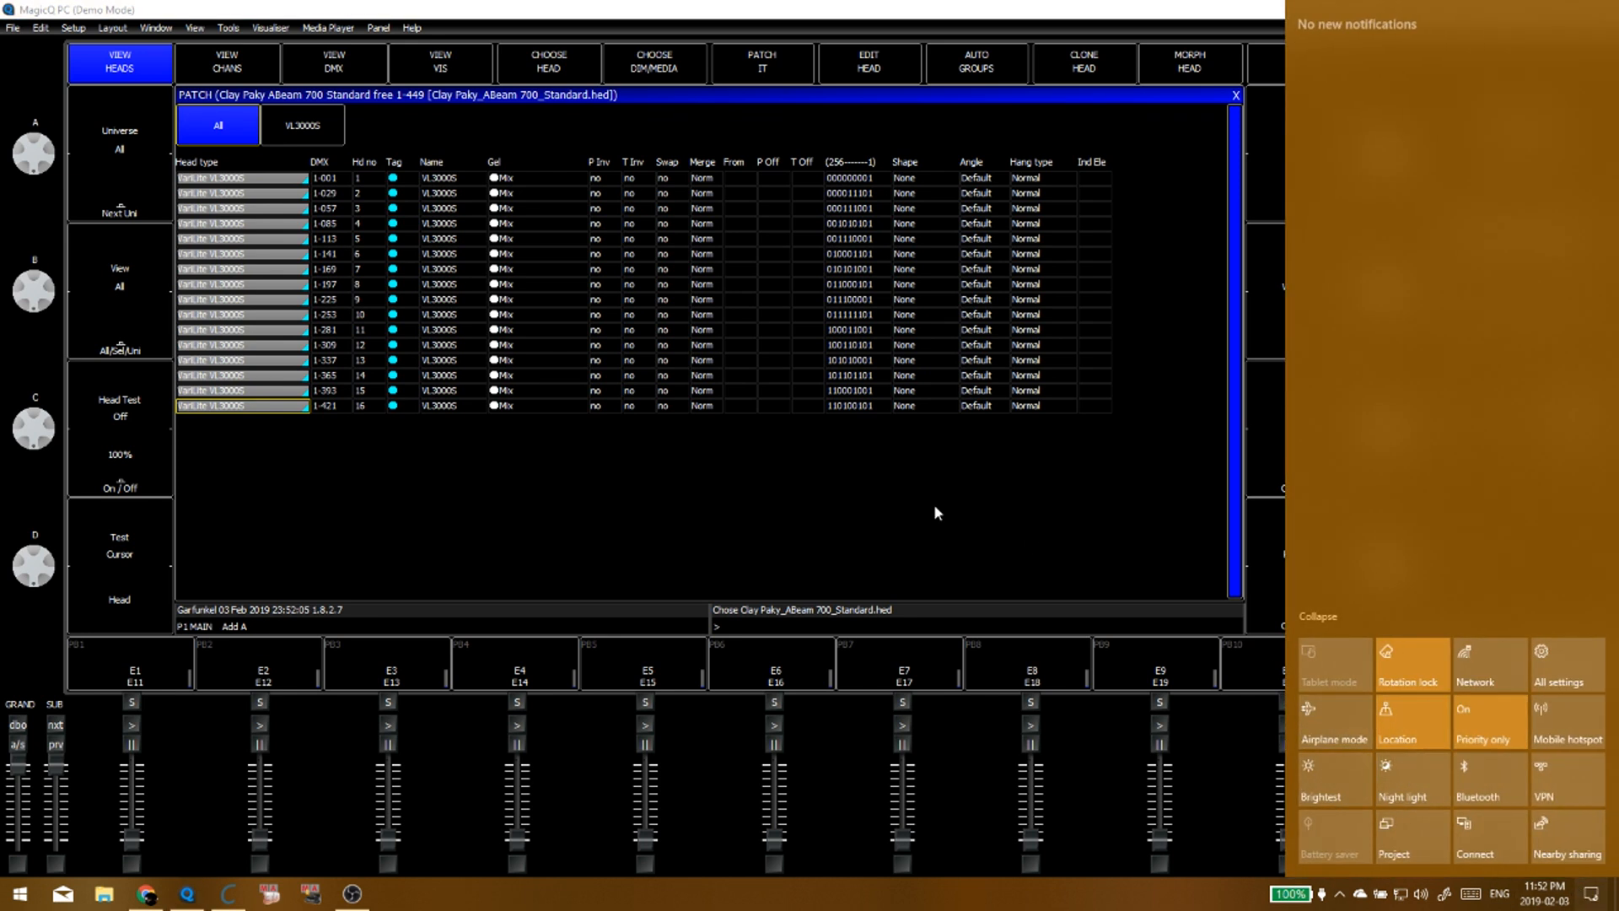
left_click(832, 524)
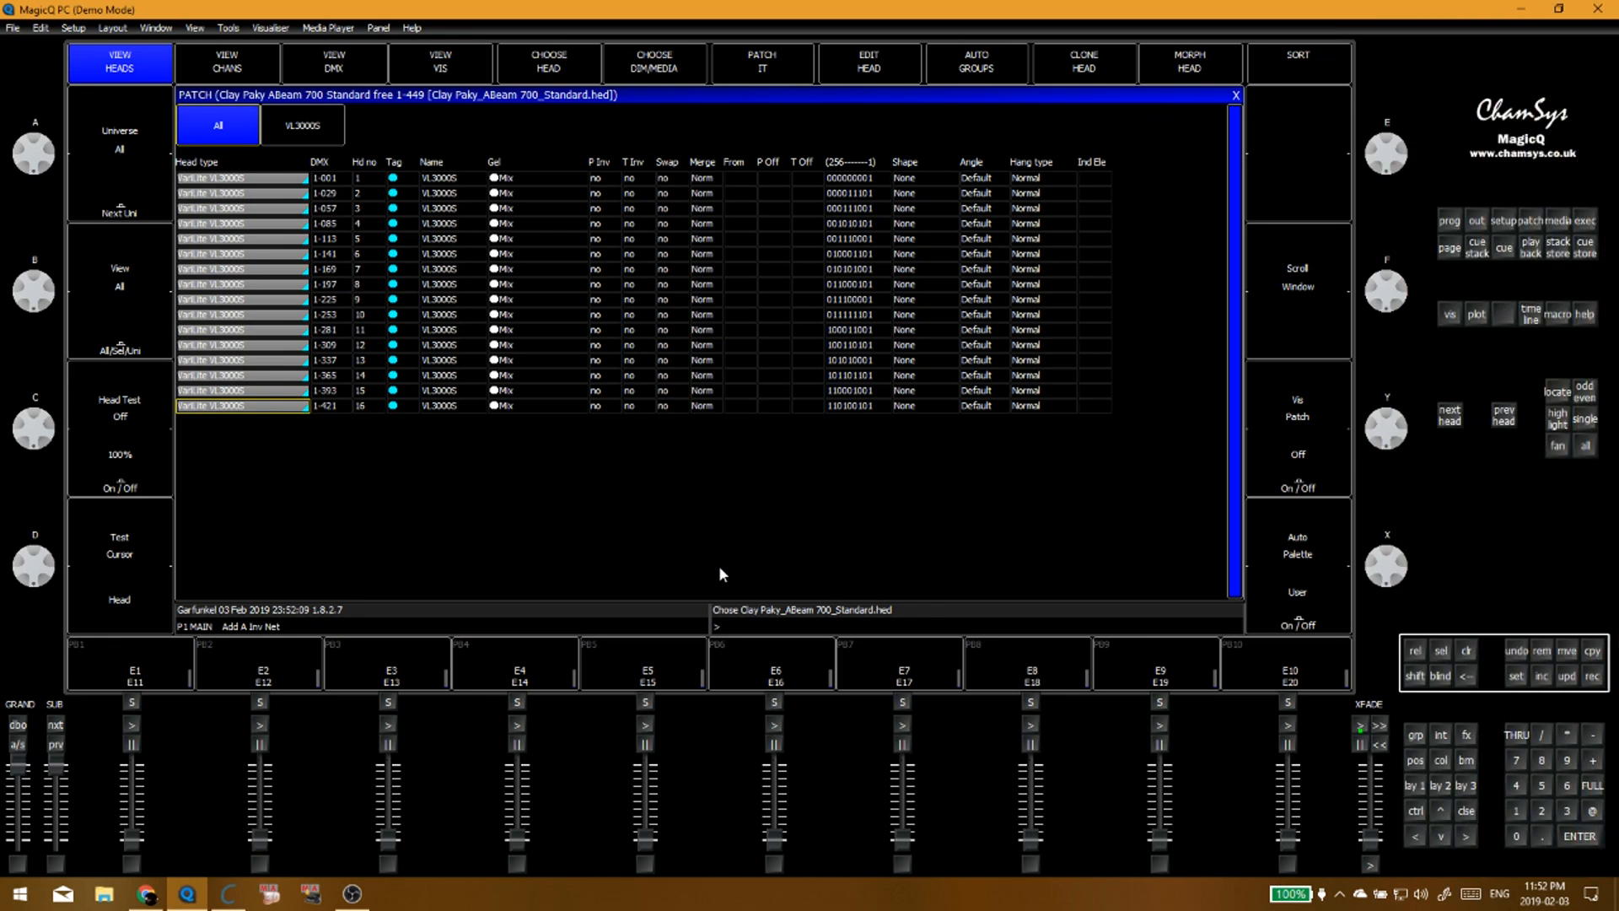
Step: Mark the Clay Paky ABeam 700 as a User head in the library, close the library and clear the programmer
left_click(568, 80)
left_click(952, 145)
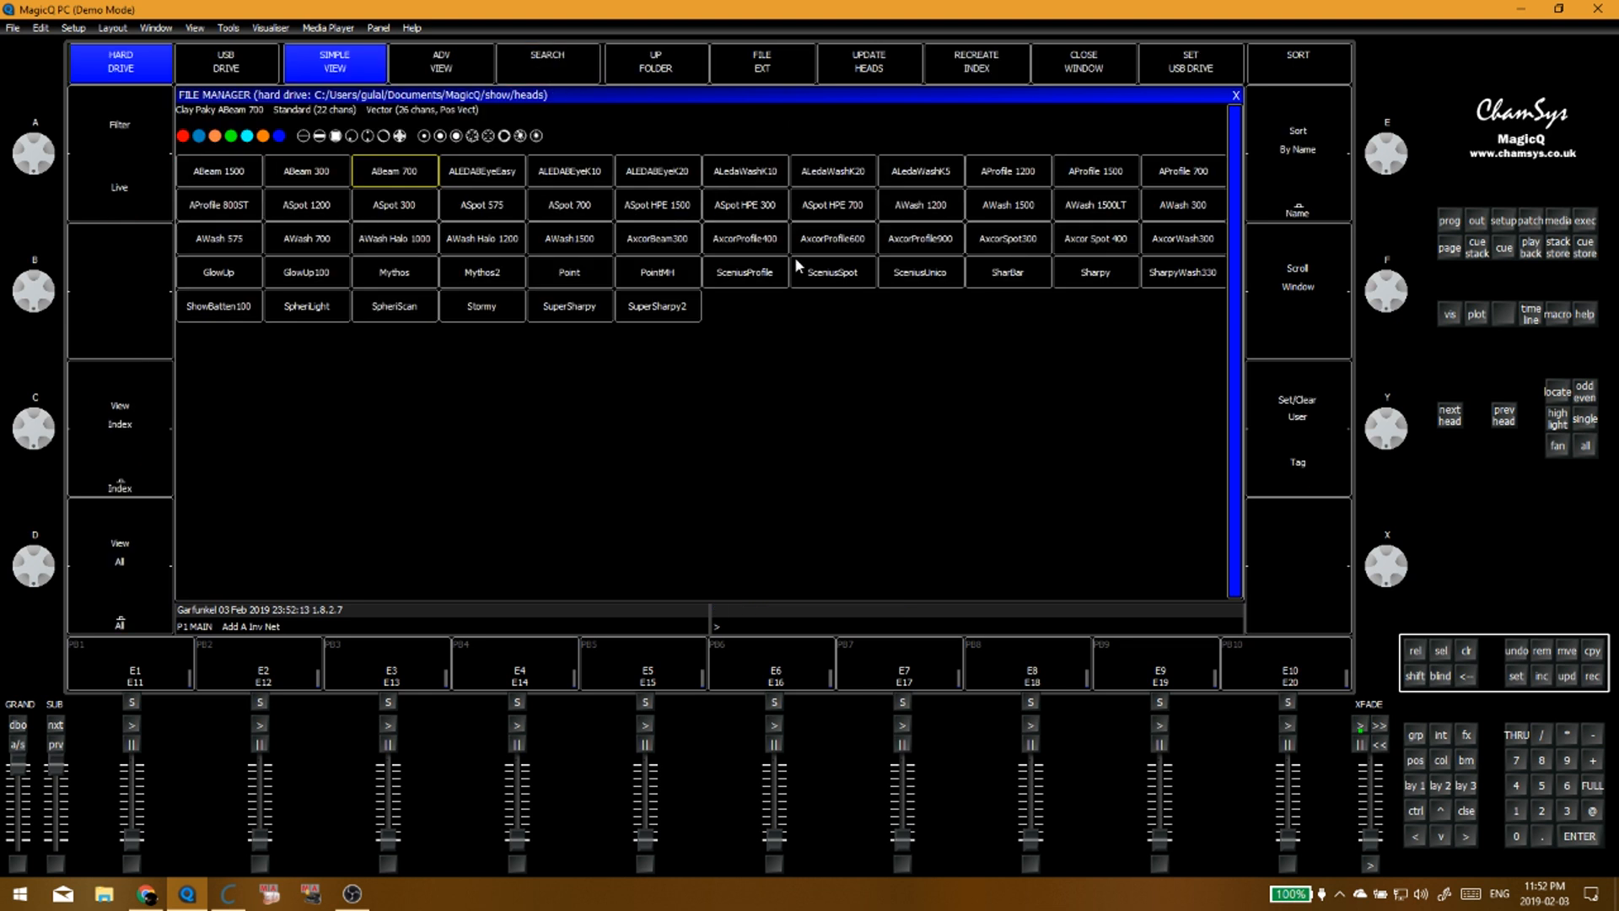
left_click(1290, 432)
left_click(1236, 95)
key("ctrl+BackSpace")
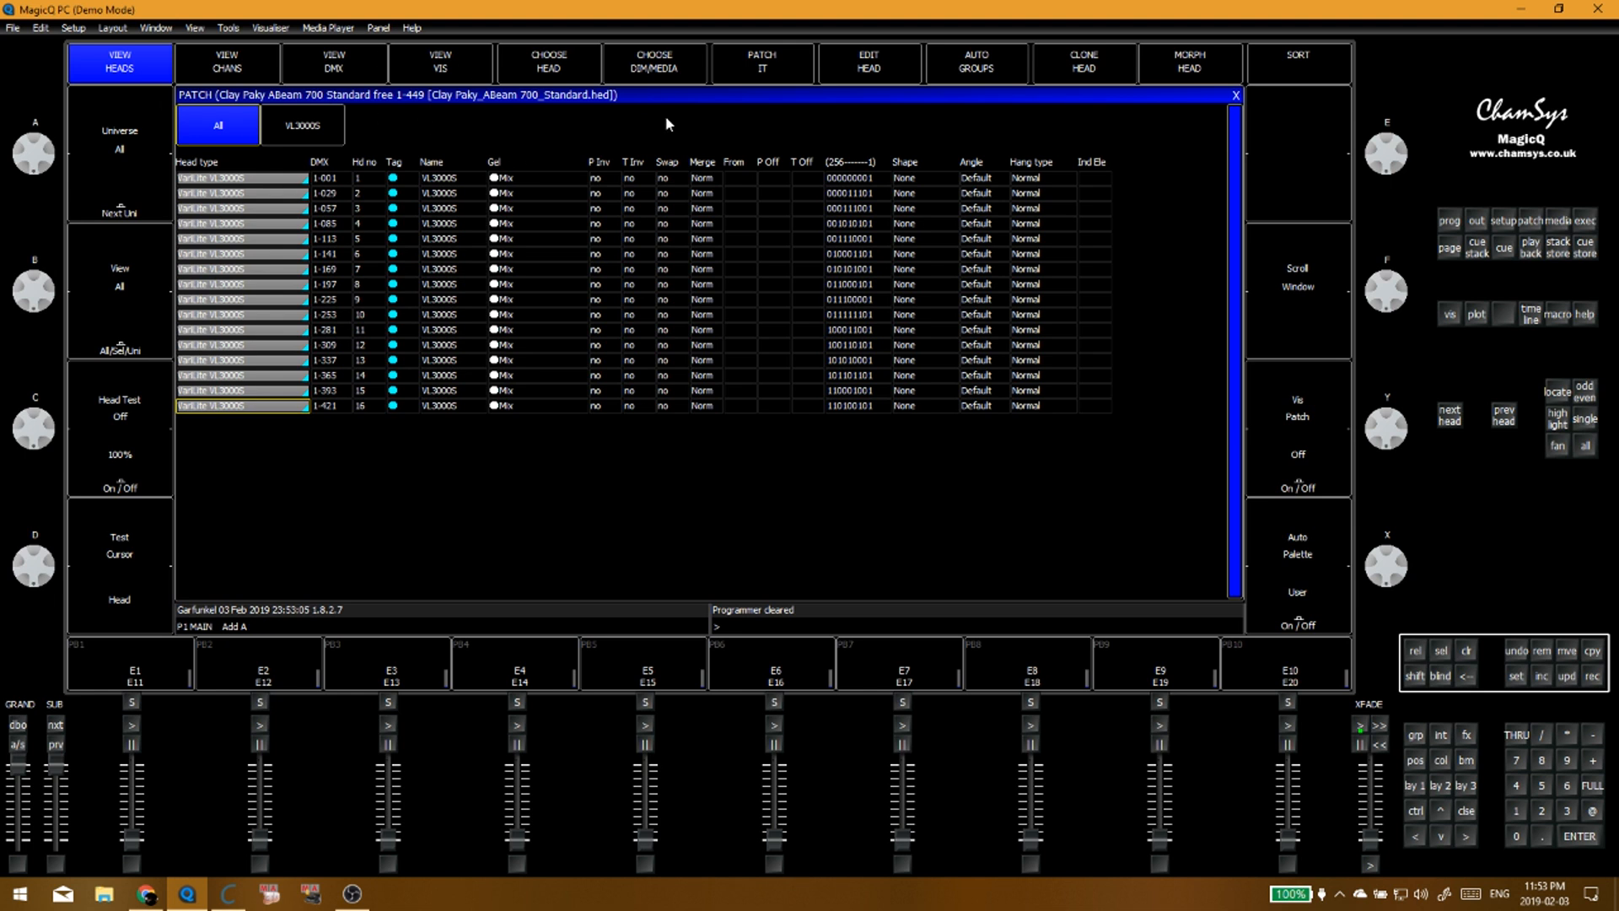
Step: Check the Clay Paky heads under the library's User filter and return to the patch list
left_click(558, 61)
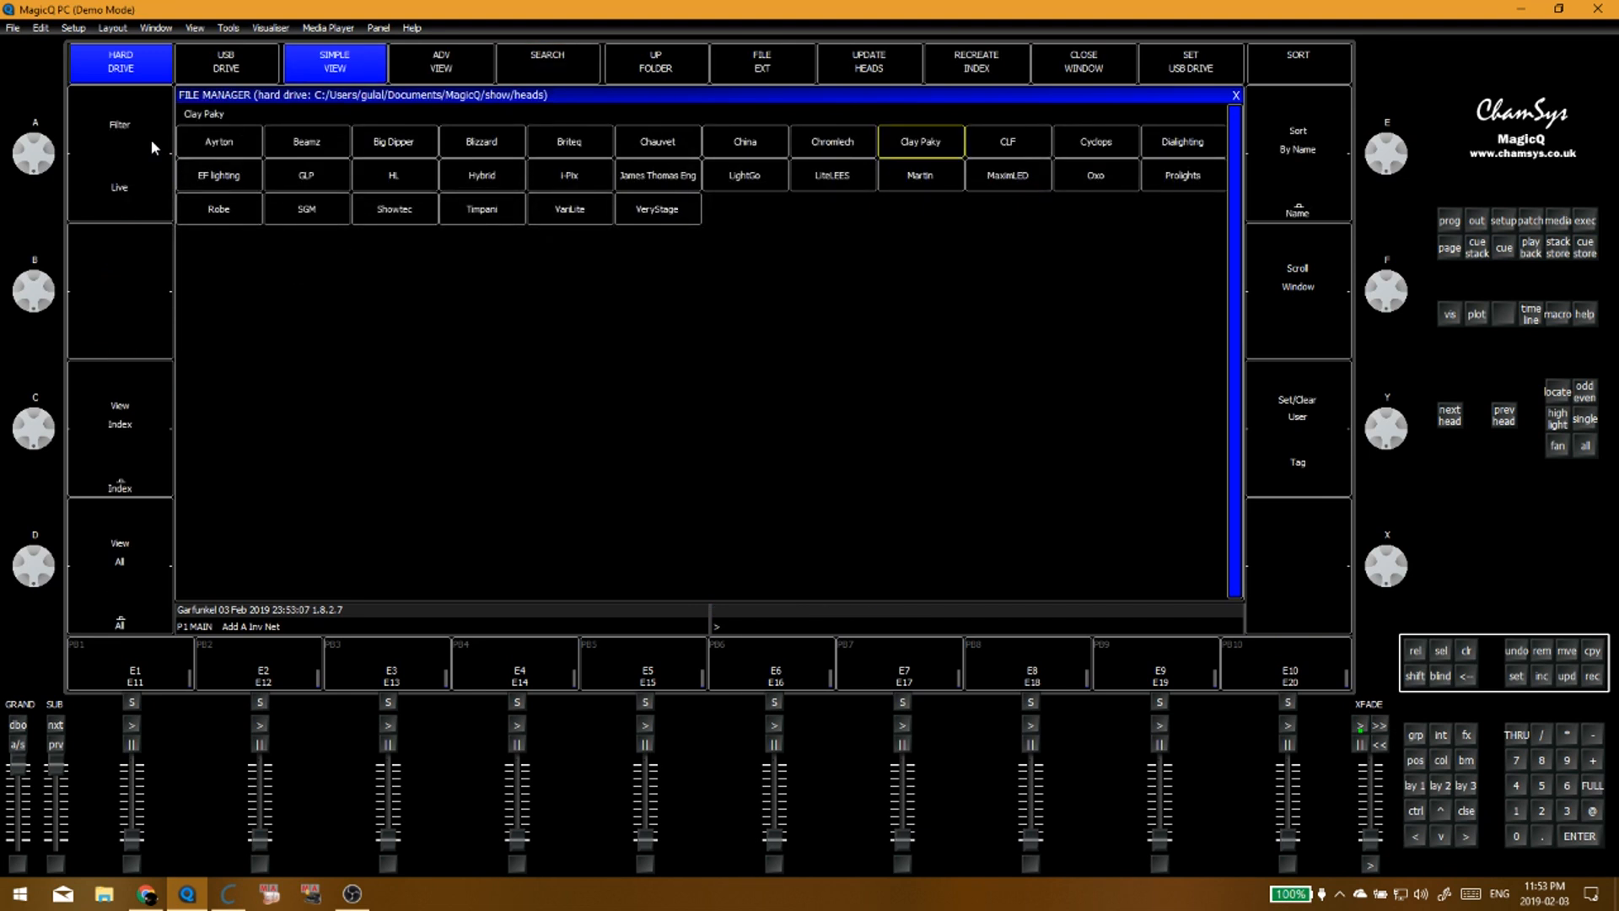
left_click(128, 194)
left_click(114, 196)
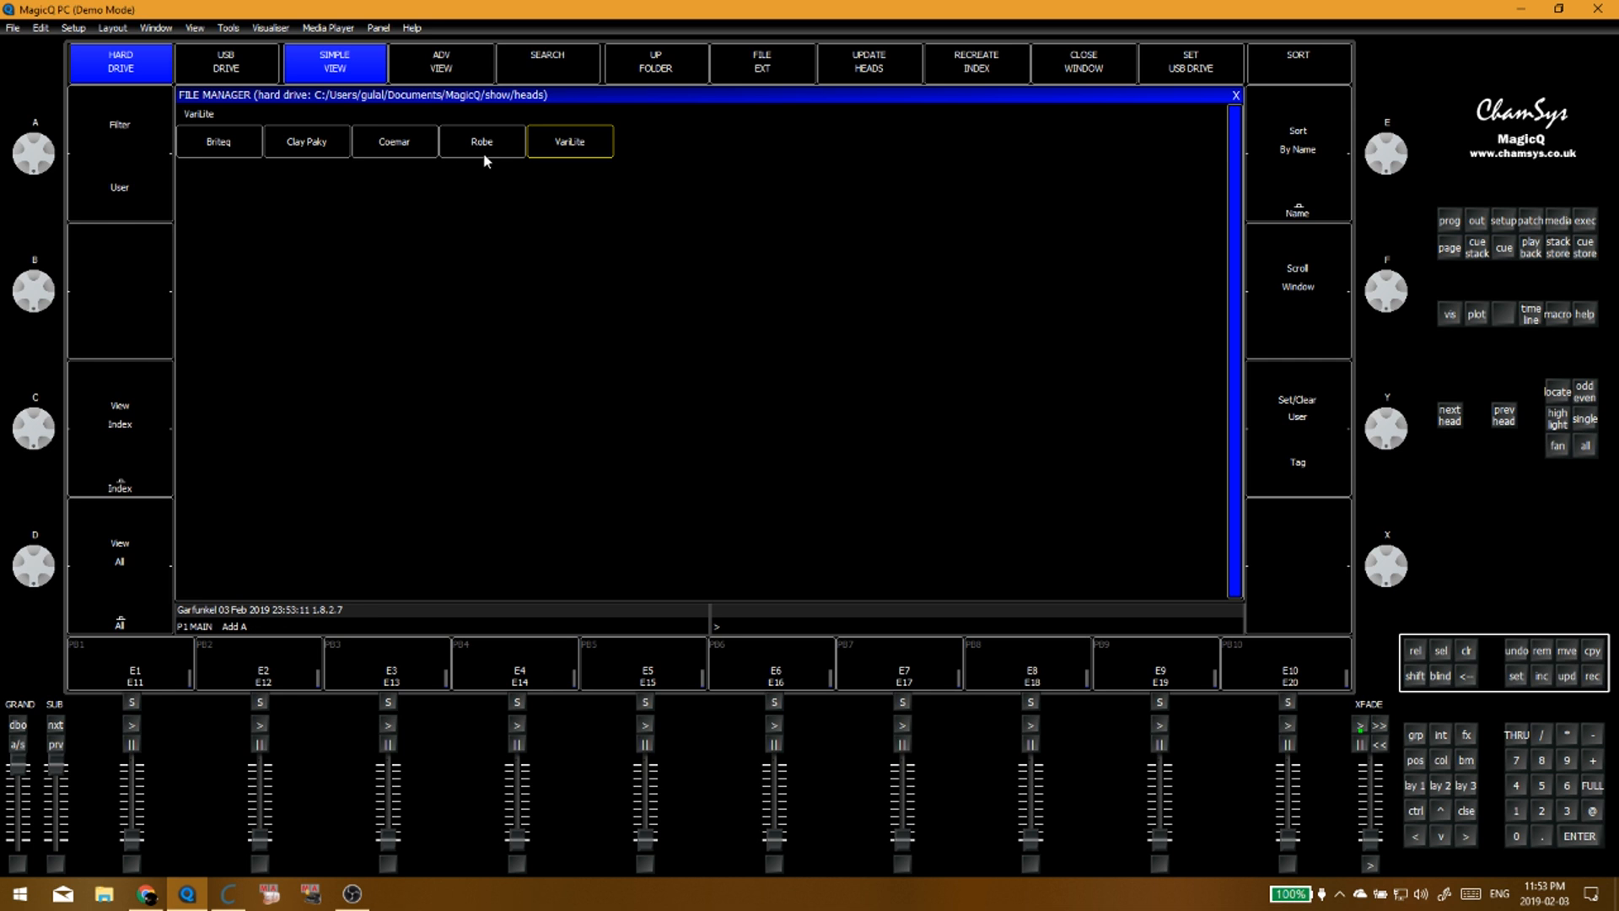
left_click(310, 144)
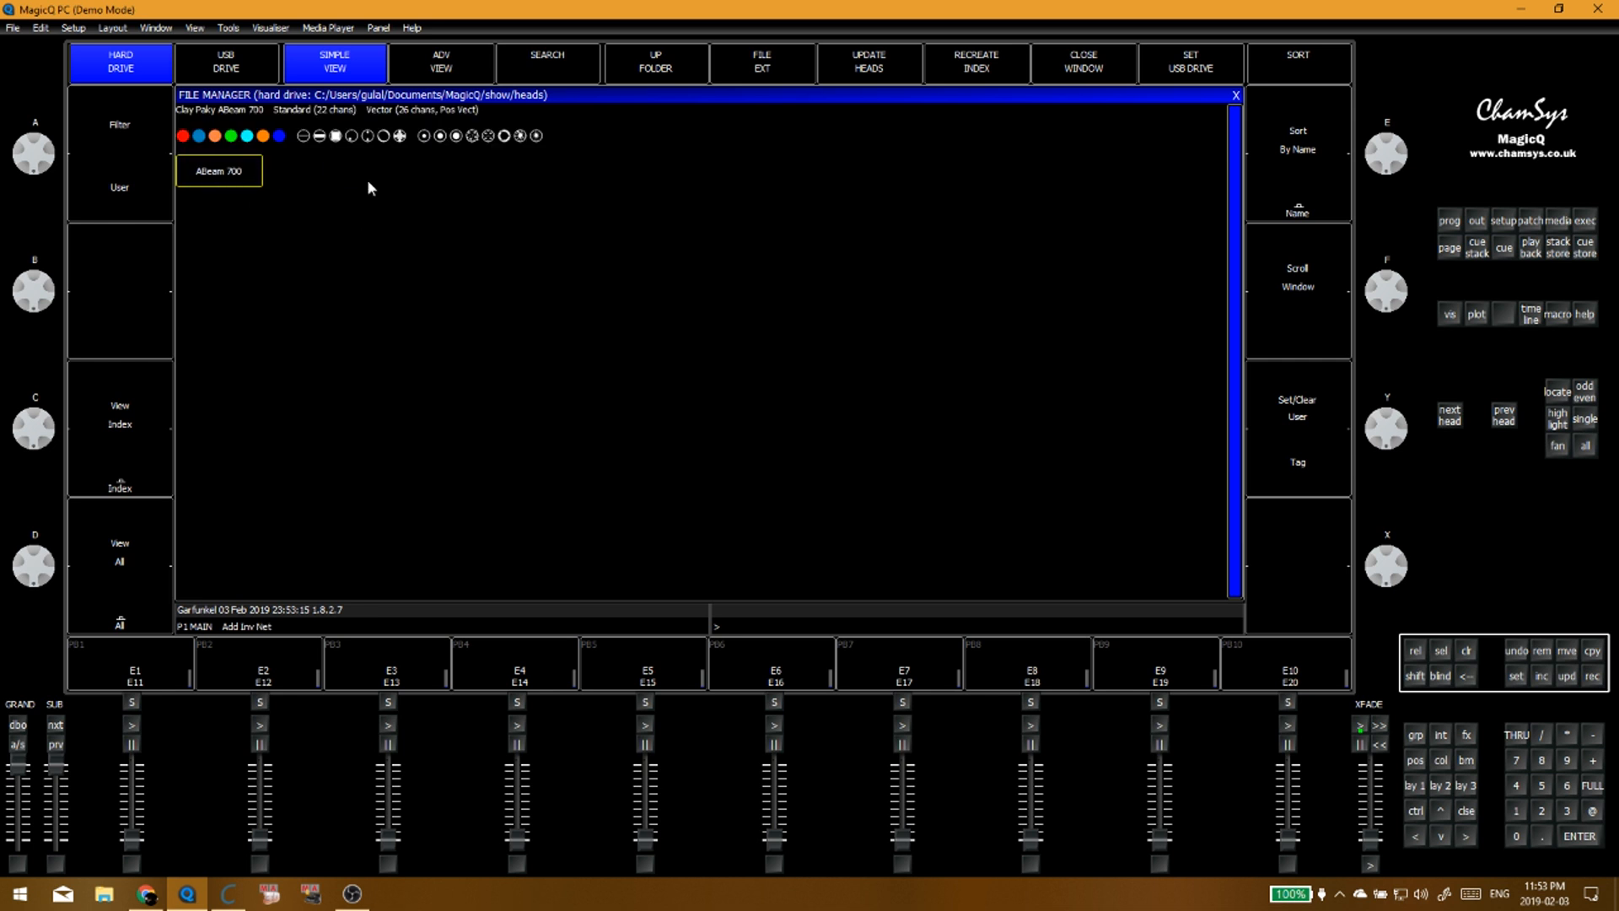
left_click(1236, 99)
left_click(1236, 98)
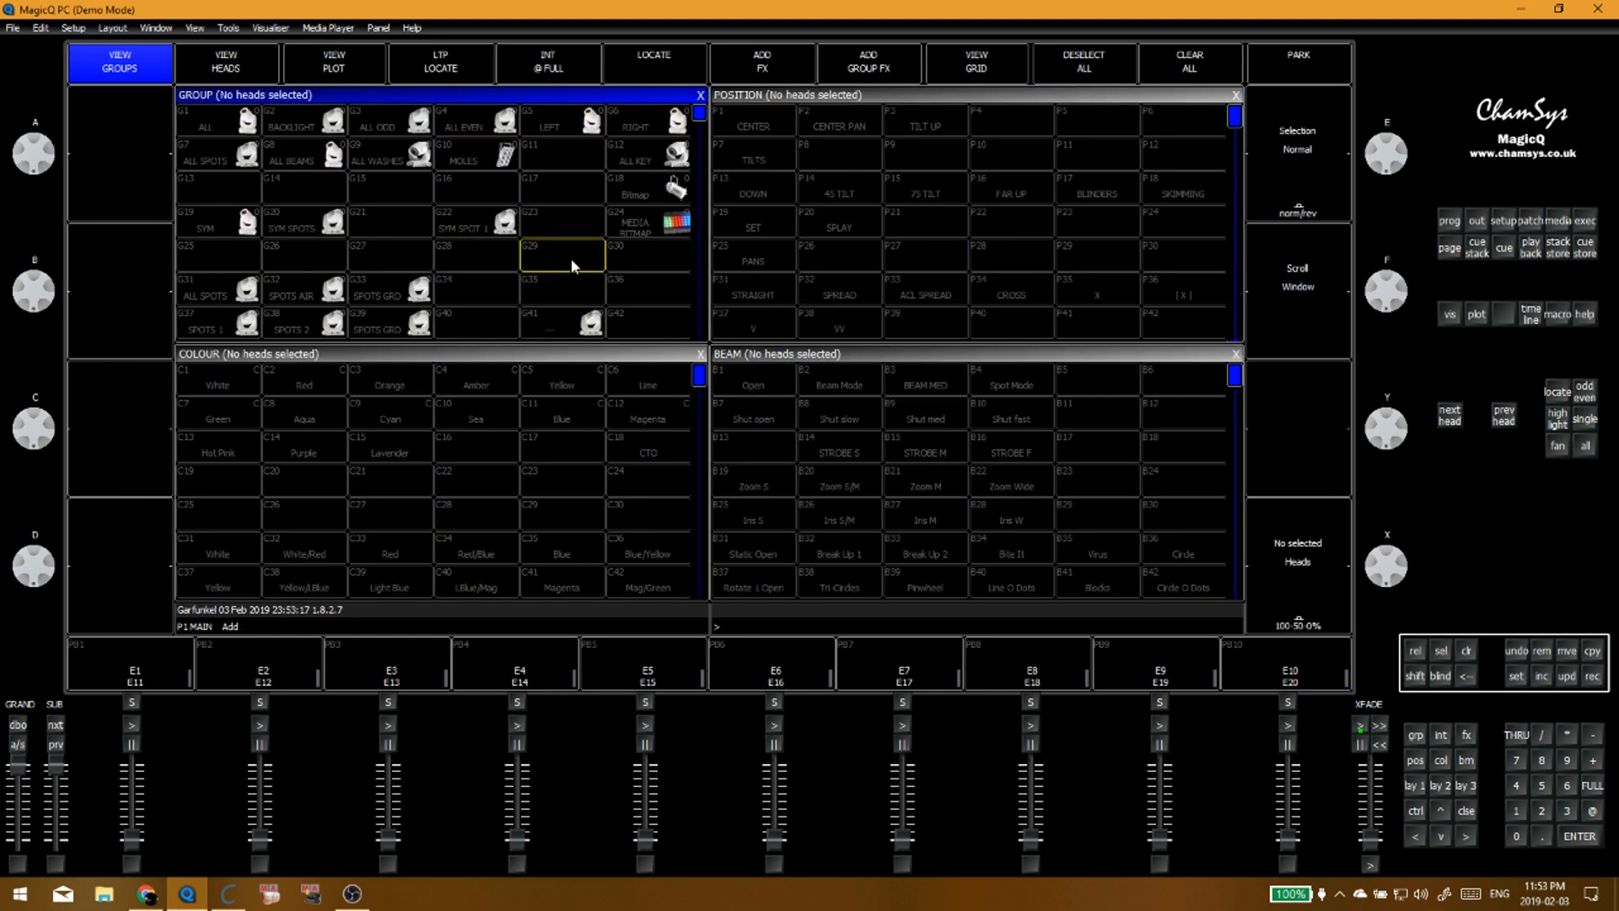
left_click(1531, 221)
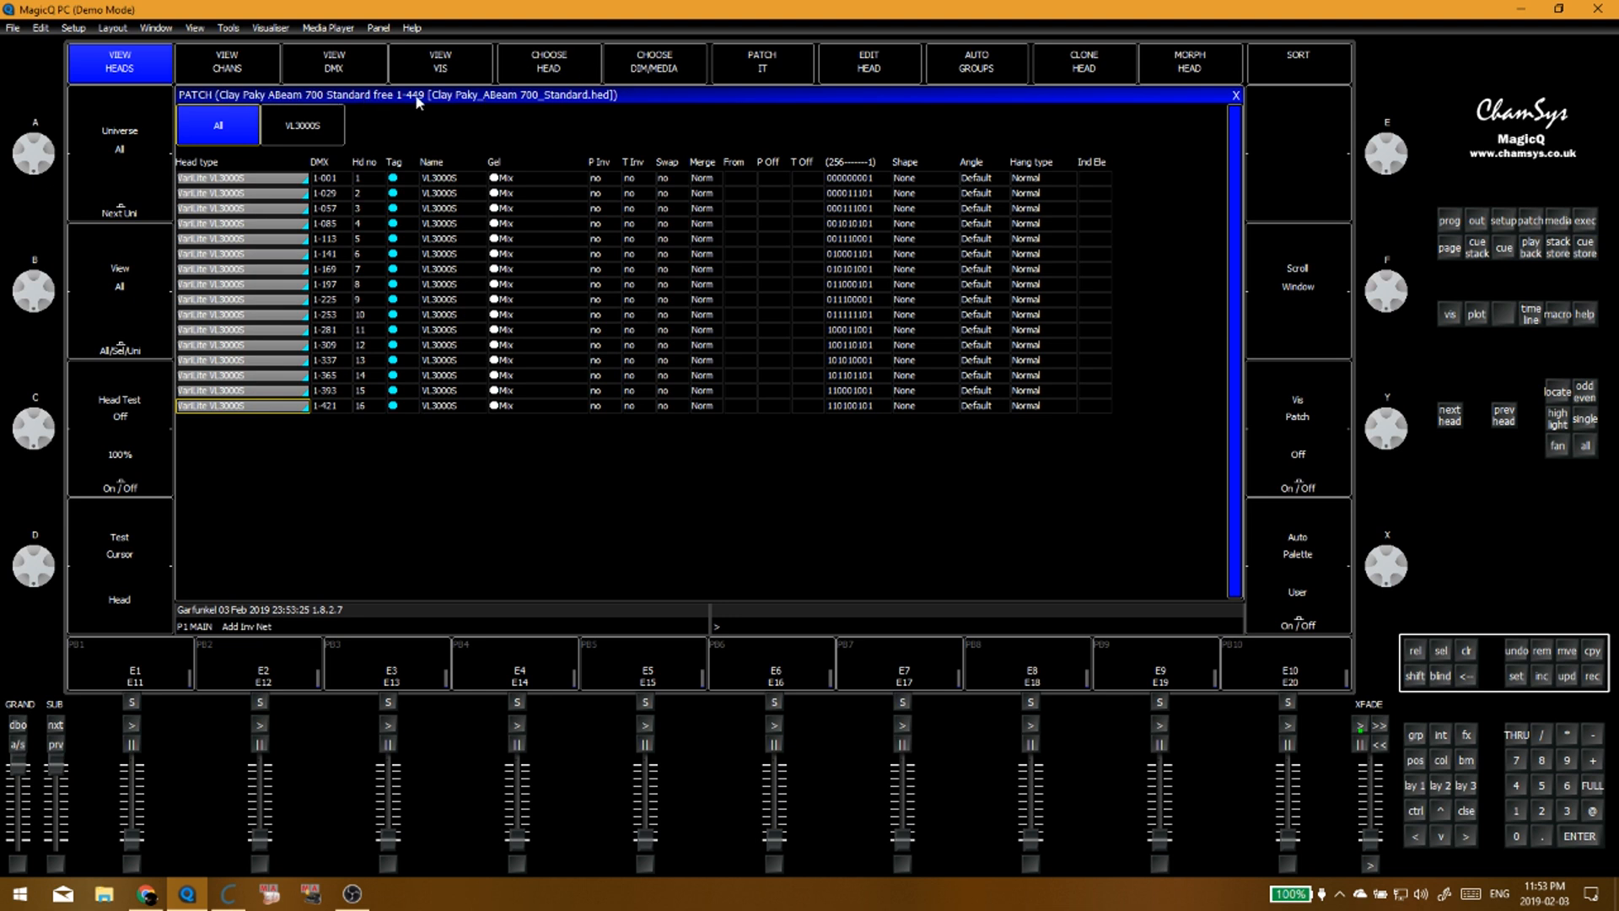
Step: Patch 16 ABeam 700 Standard heads starting at universe 2, channel 1
left_click(781, 70)
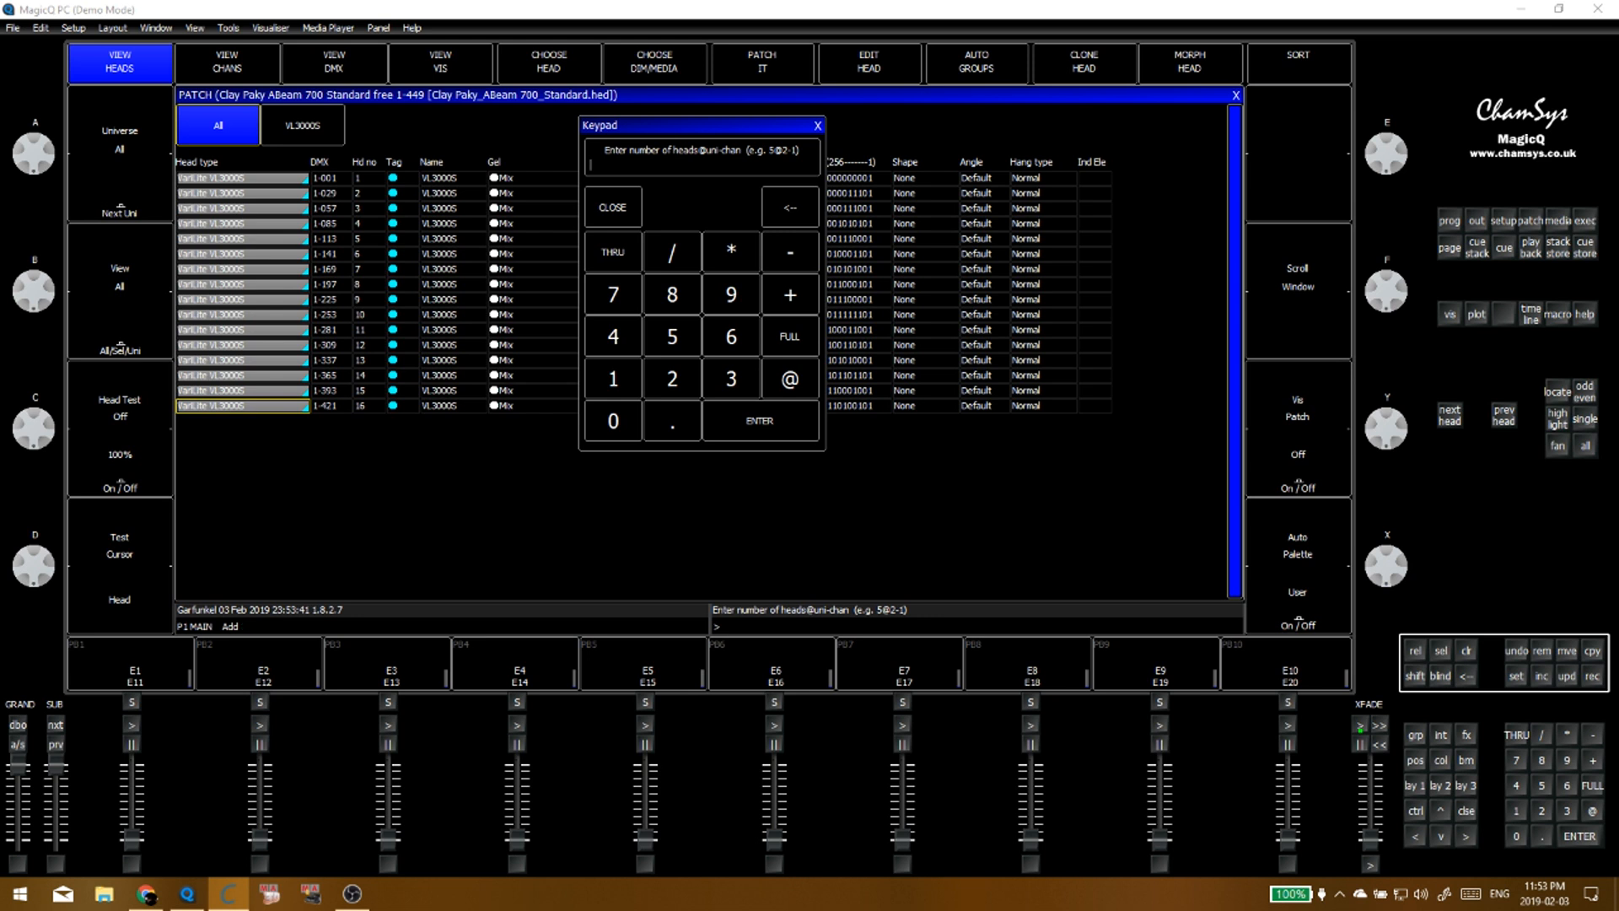
left_click(710, 355)
type("16")
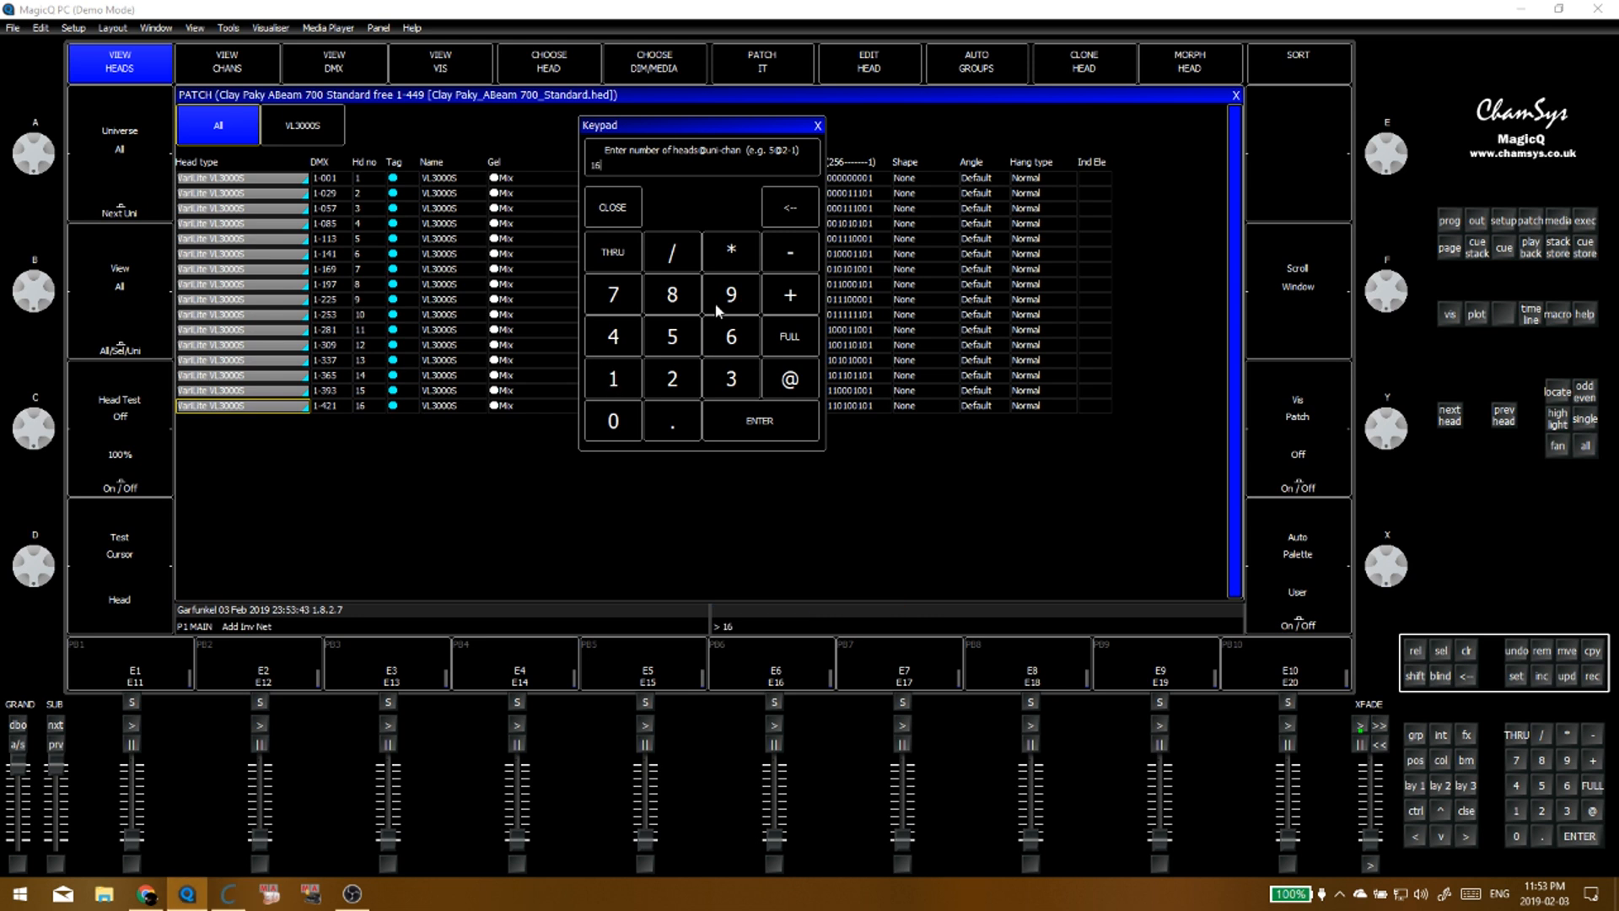
left_click(796, 387)
left_click(693, 393)
left_click(788, 206)
left_click(767, 426)
Step: Set the Tag on all 16 Clay Paky ABeam 700 heads in the patch list
left_click(389, 397)
scroll(393, 384, "down", 10)
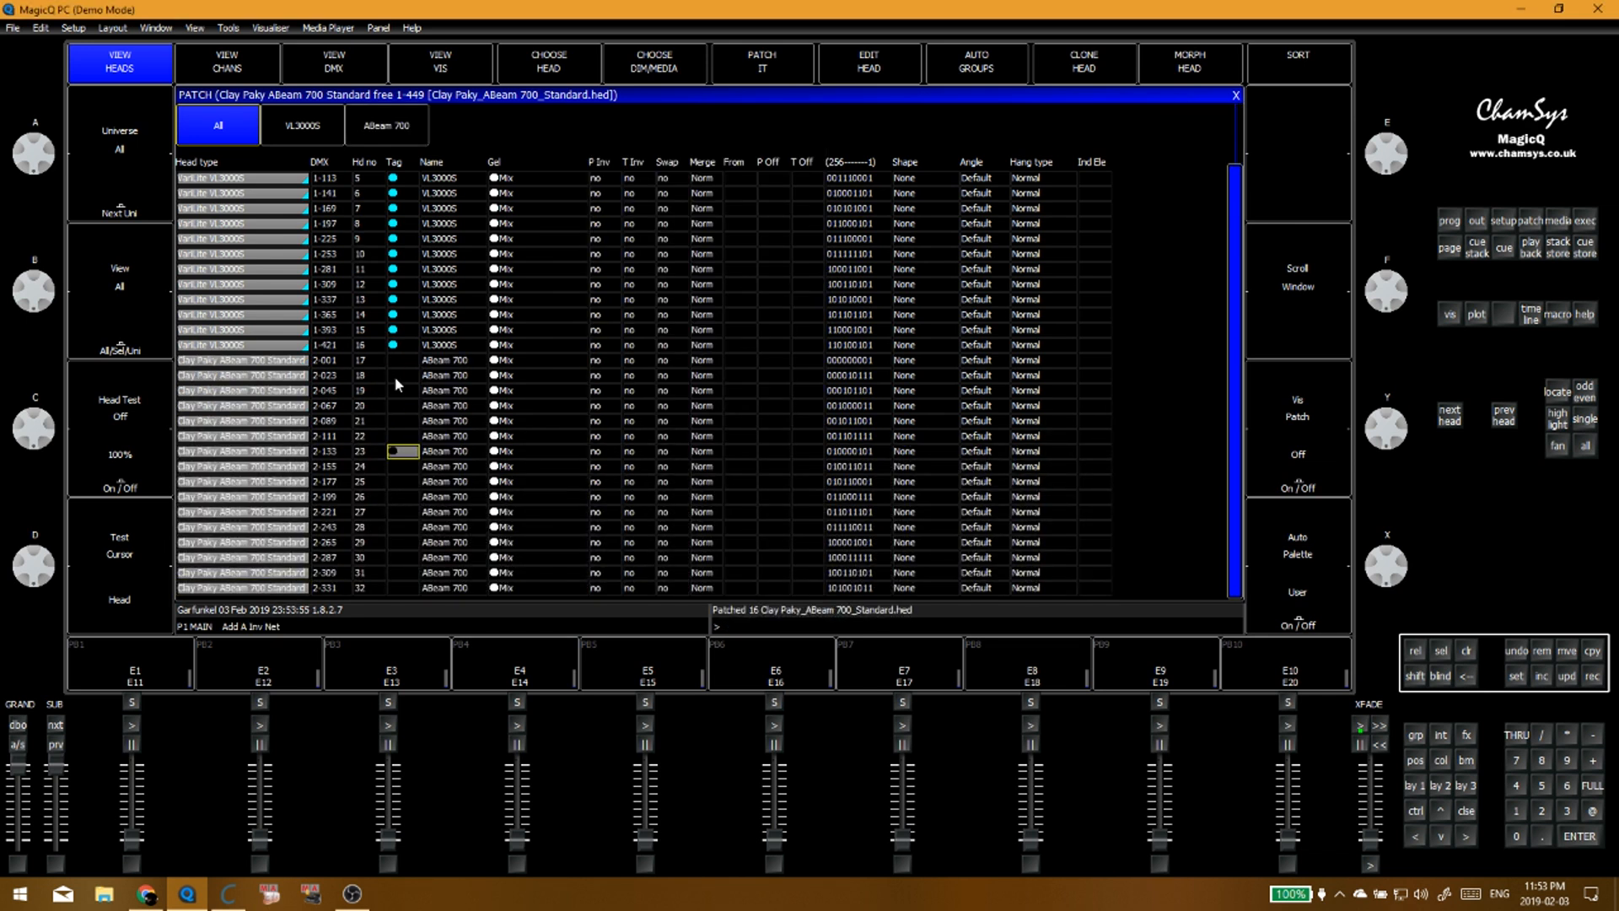
left_click(364, 360)
scroll(392, 181, "up", 2)
scroll(392, 179, "up", 3)
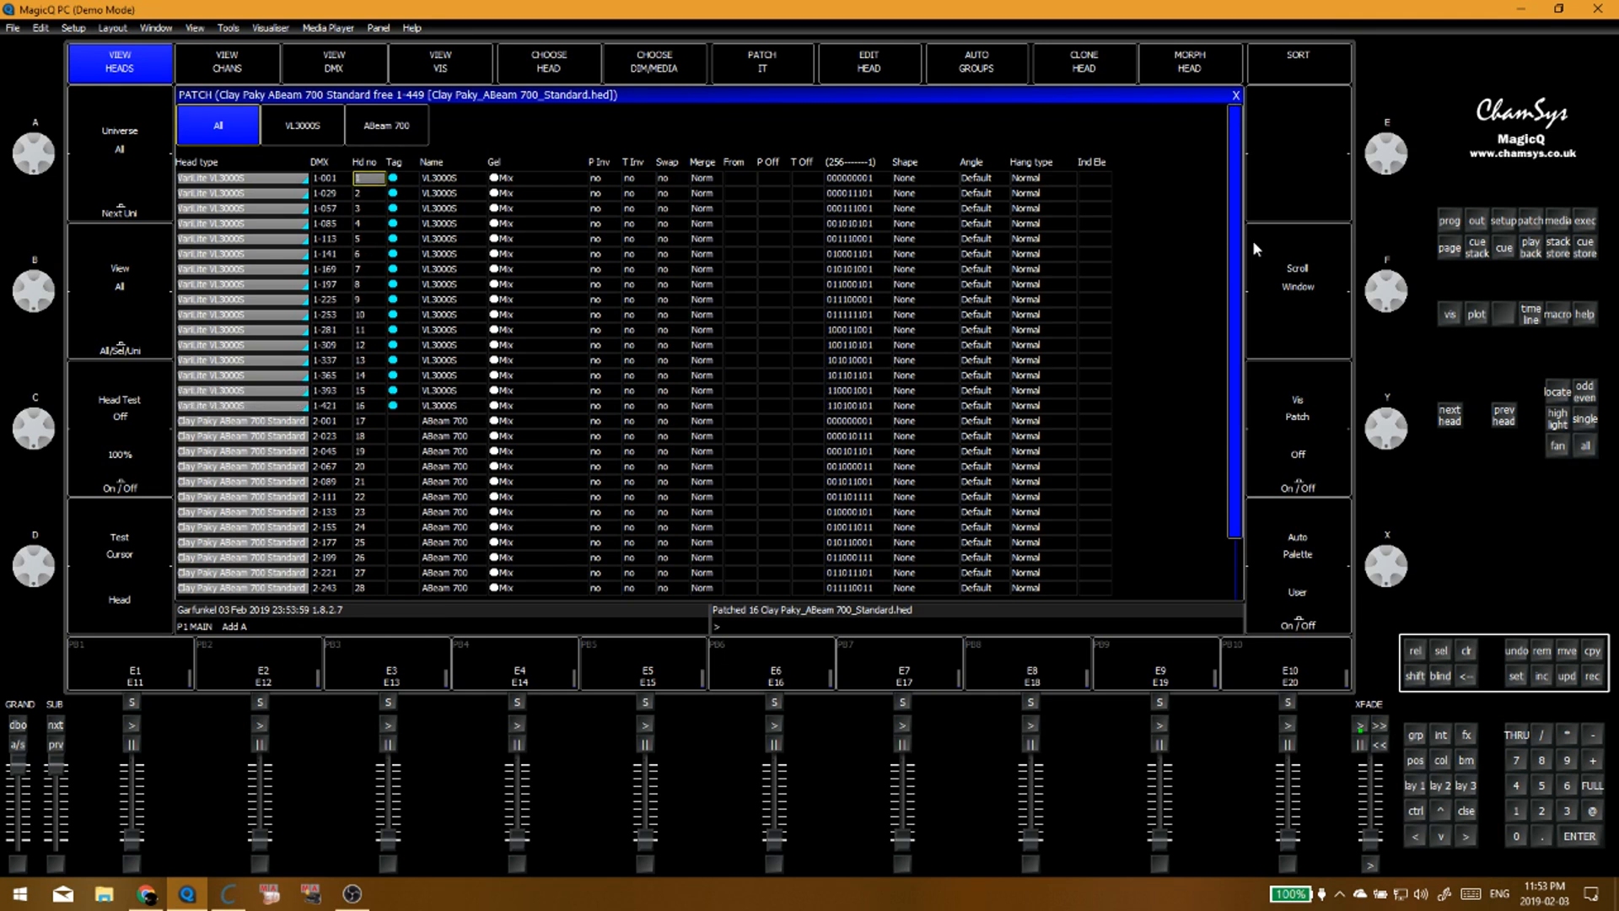
scroll(1229, 535, "down", 2)
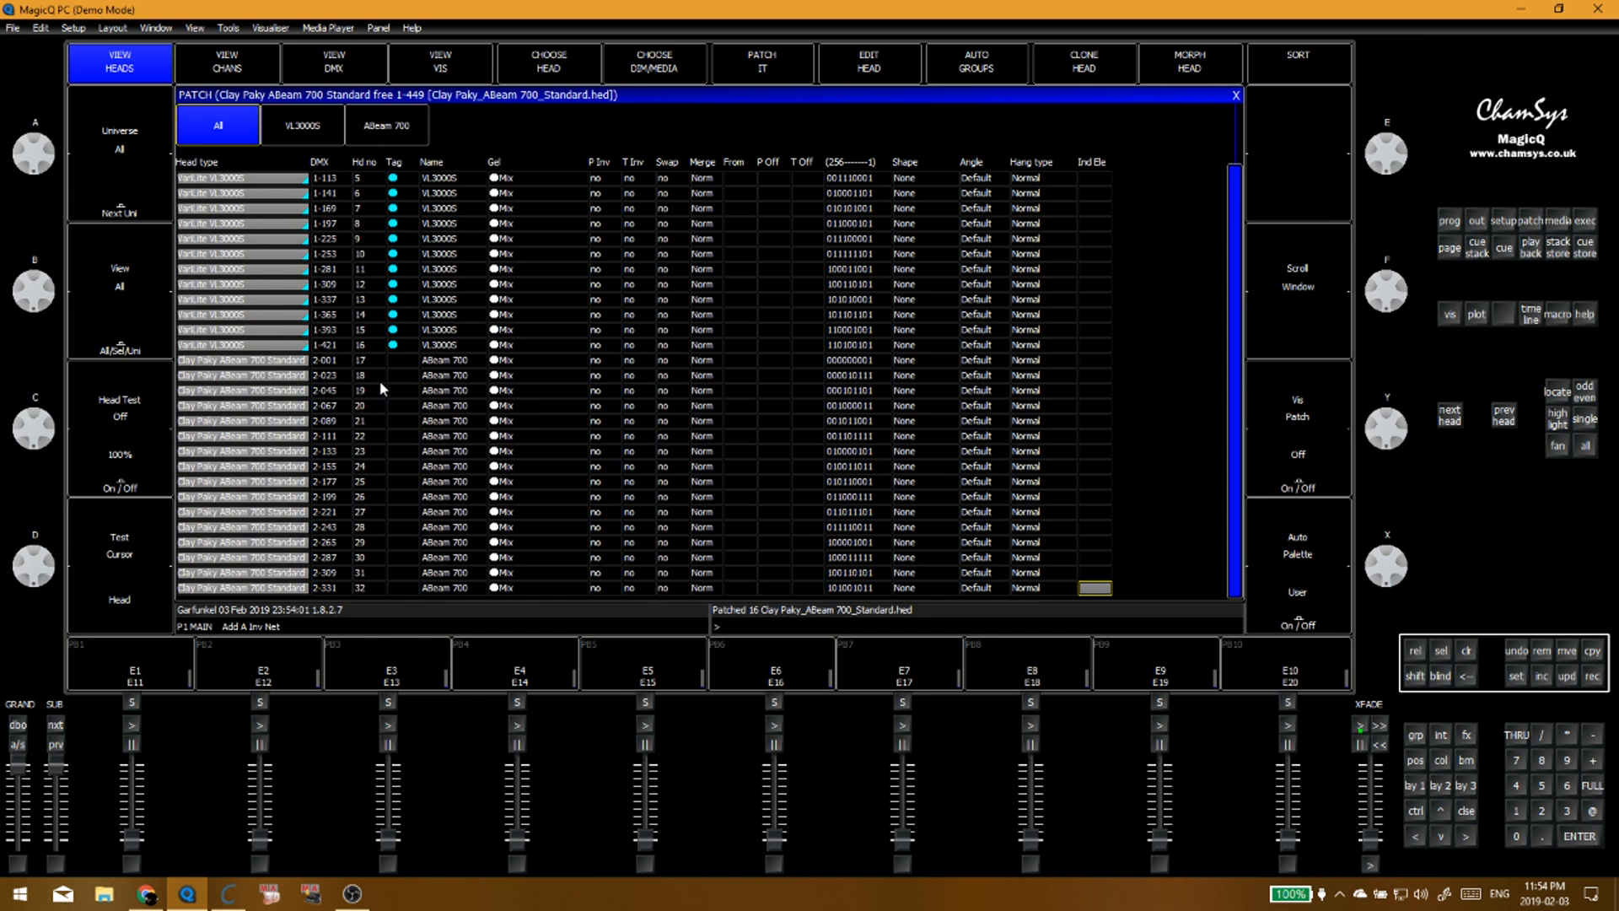
left_click_drag(407, 362, 405, 588)
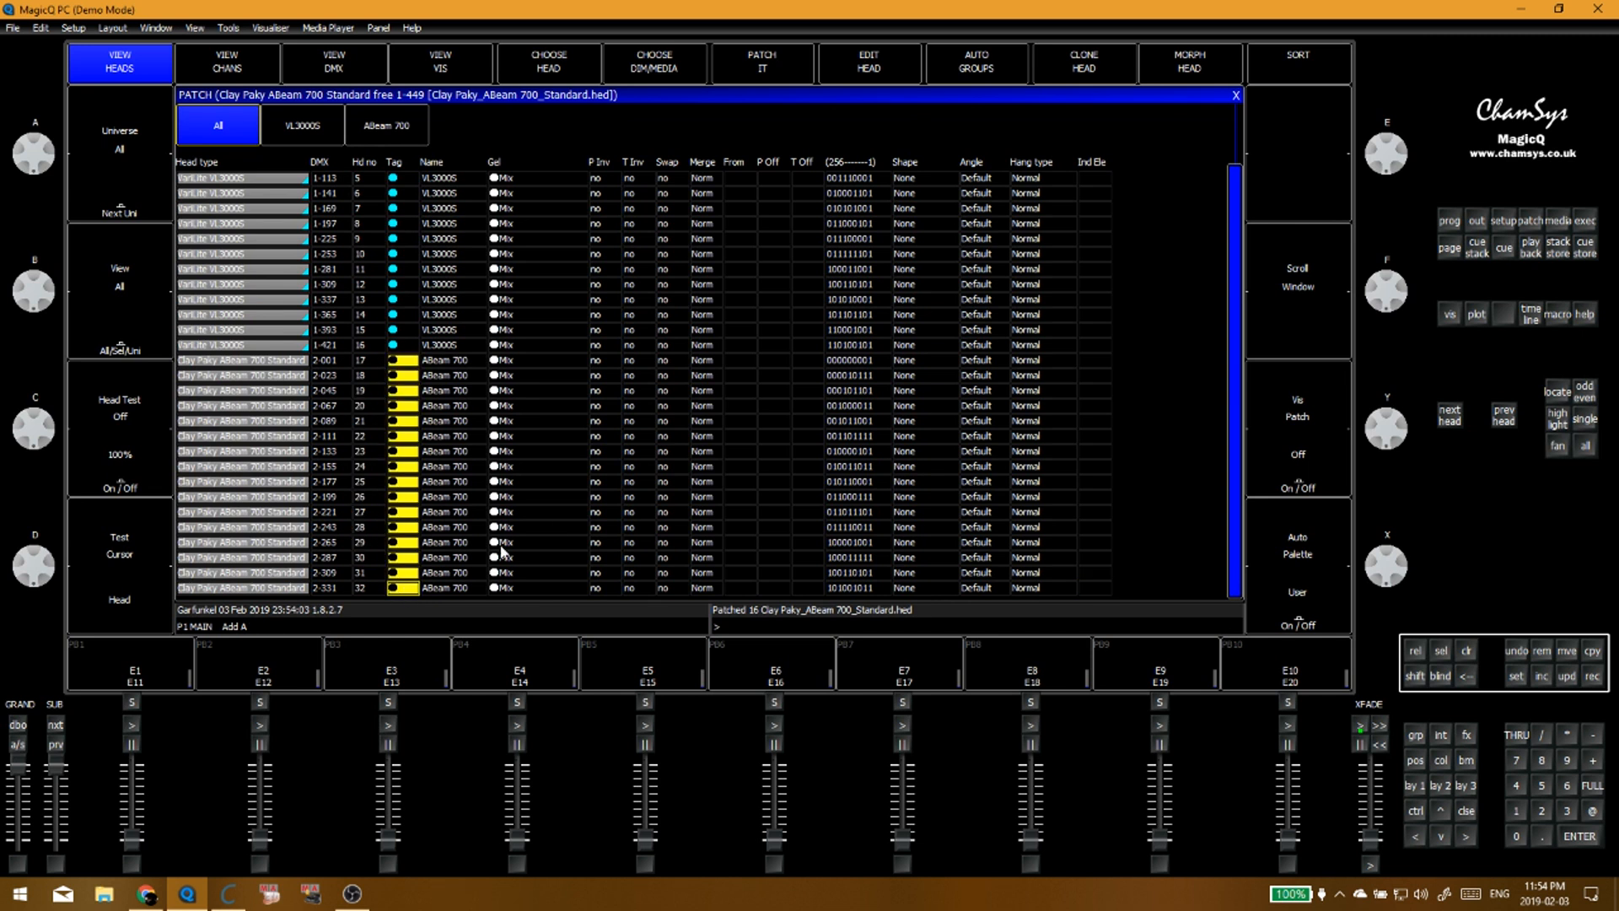
key("Return")
left_click(537, 168)
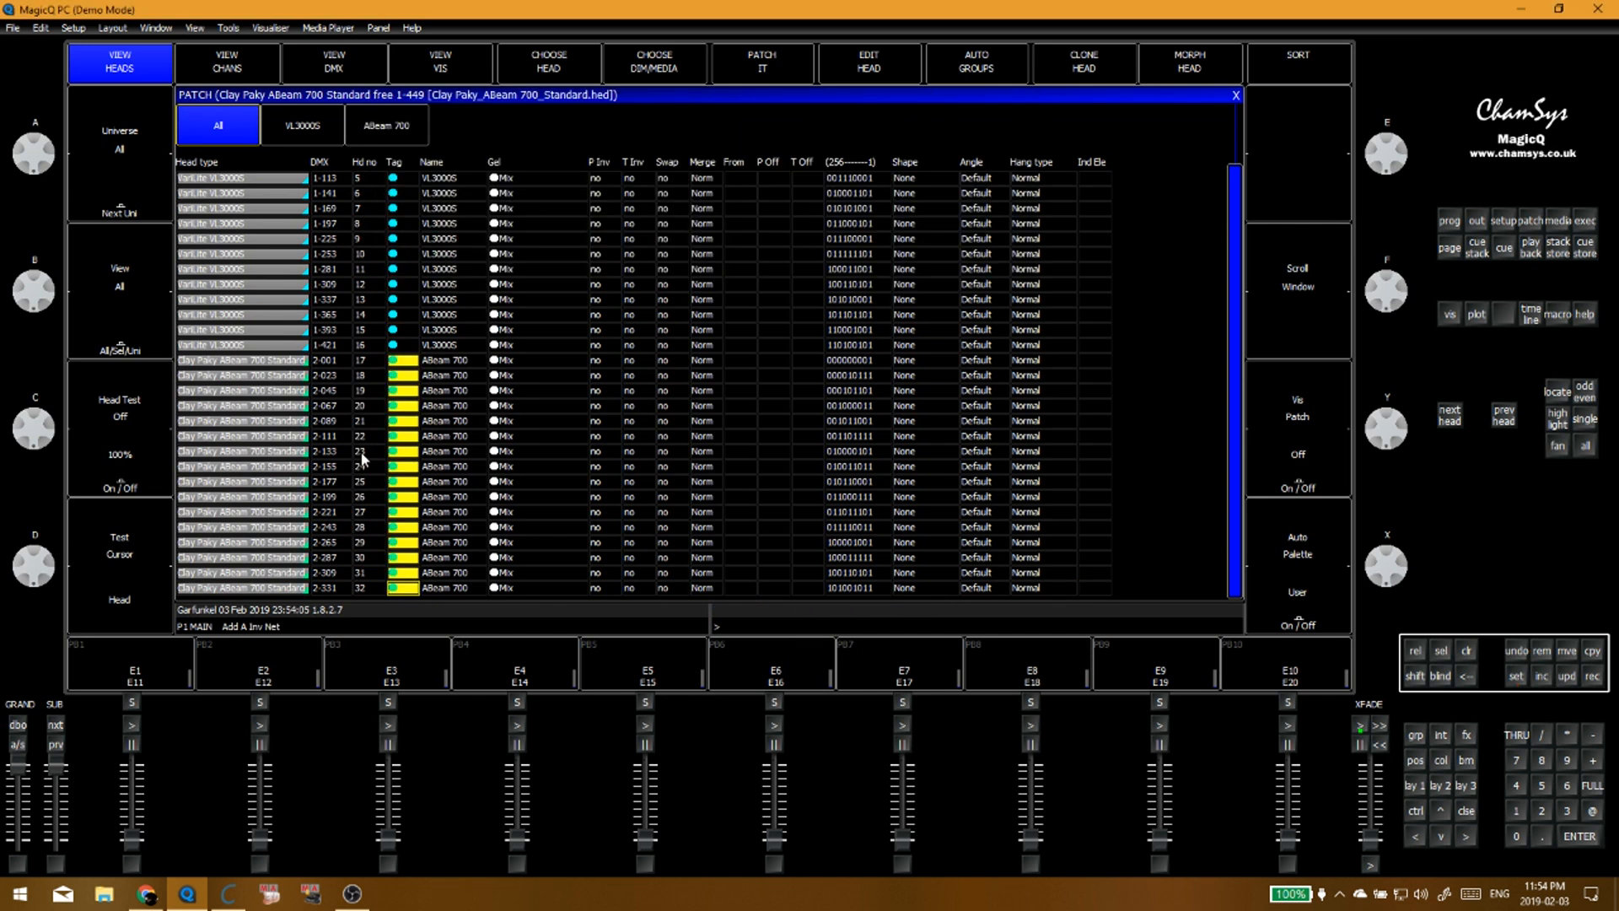
Step: Renumber the 16 ABeam 700 heads consecutively, starting from head number 21
left_click(370, 362)
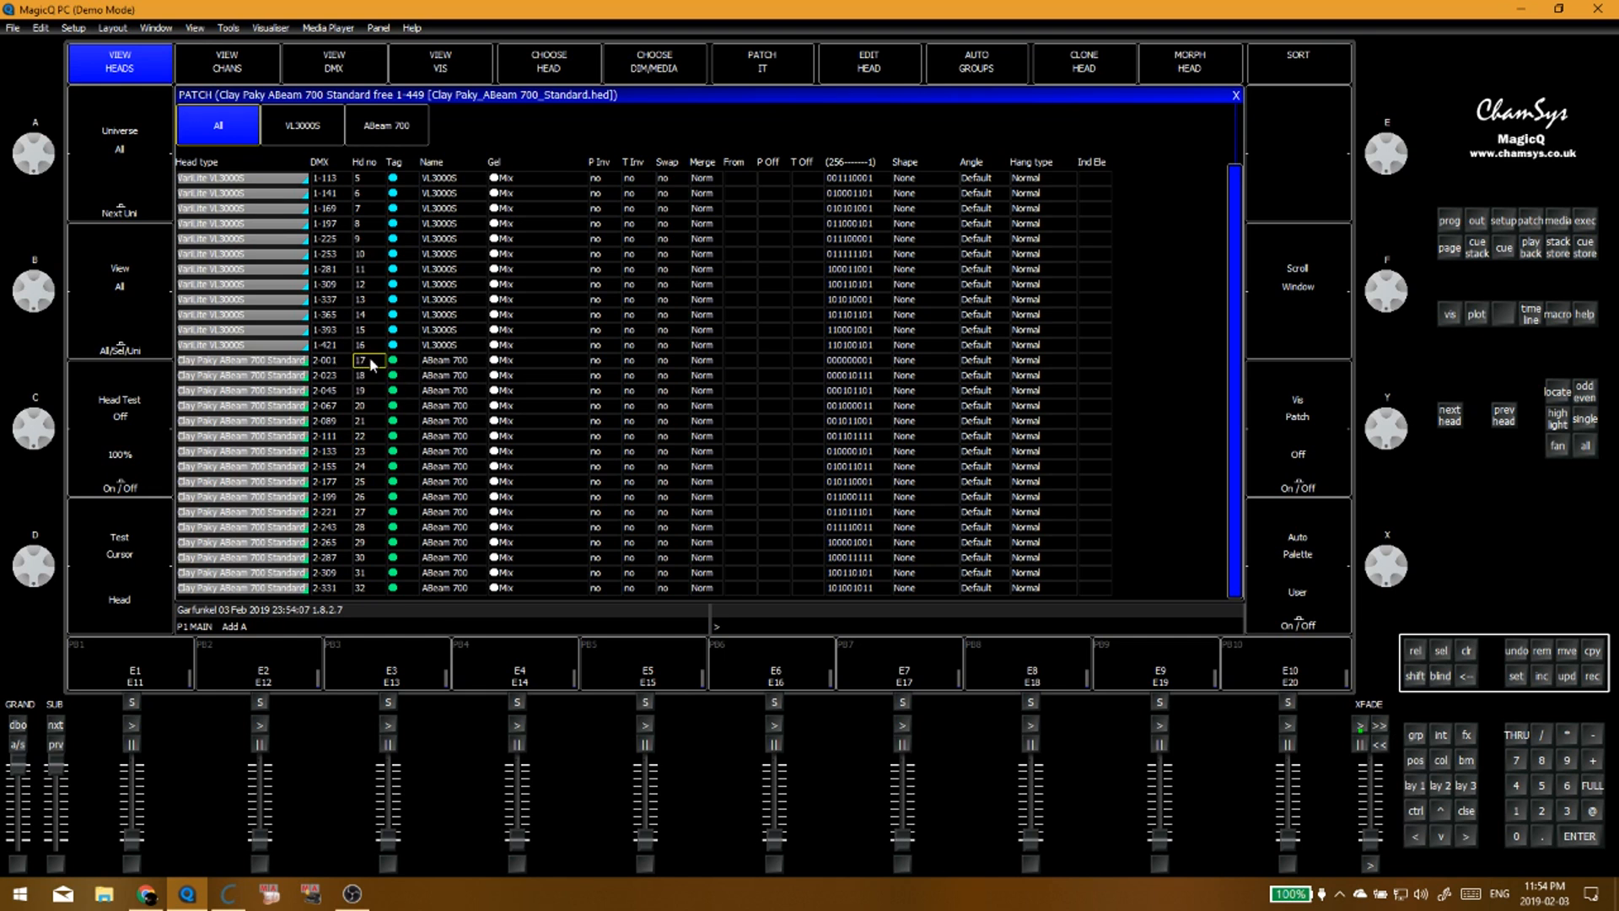
left_click_drag(373, 361, 374, 593)
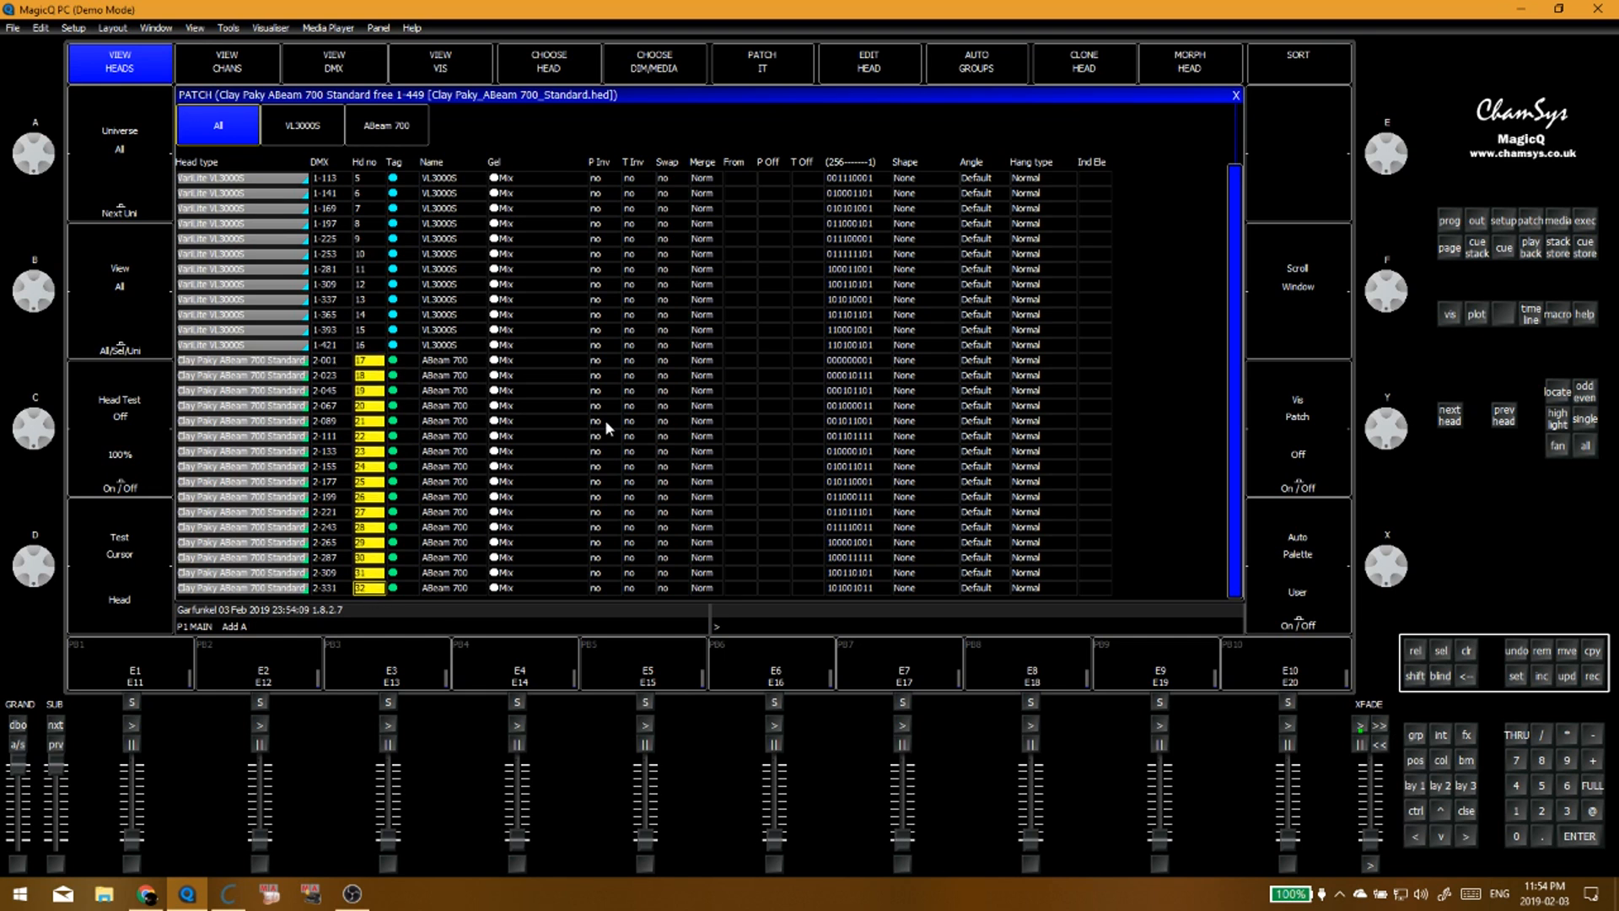
type("21")
key("Return")
left_click(358, 364)
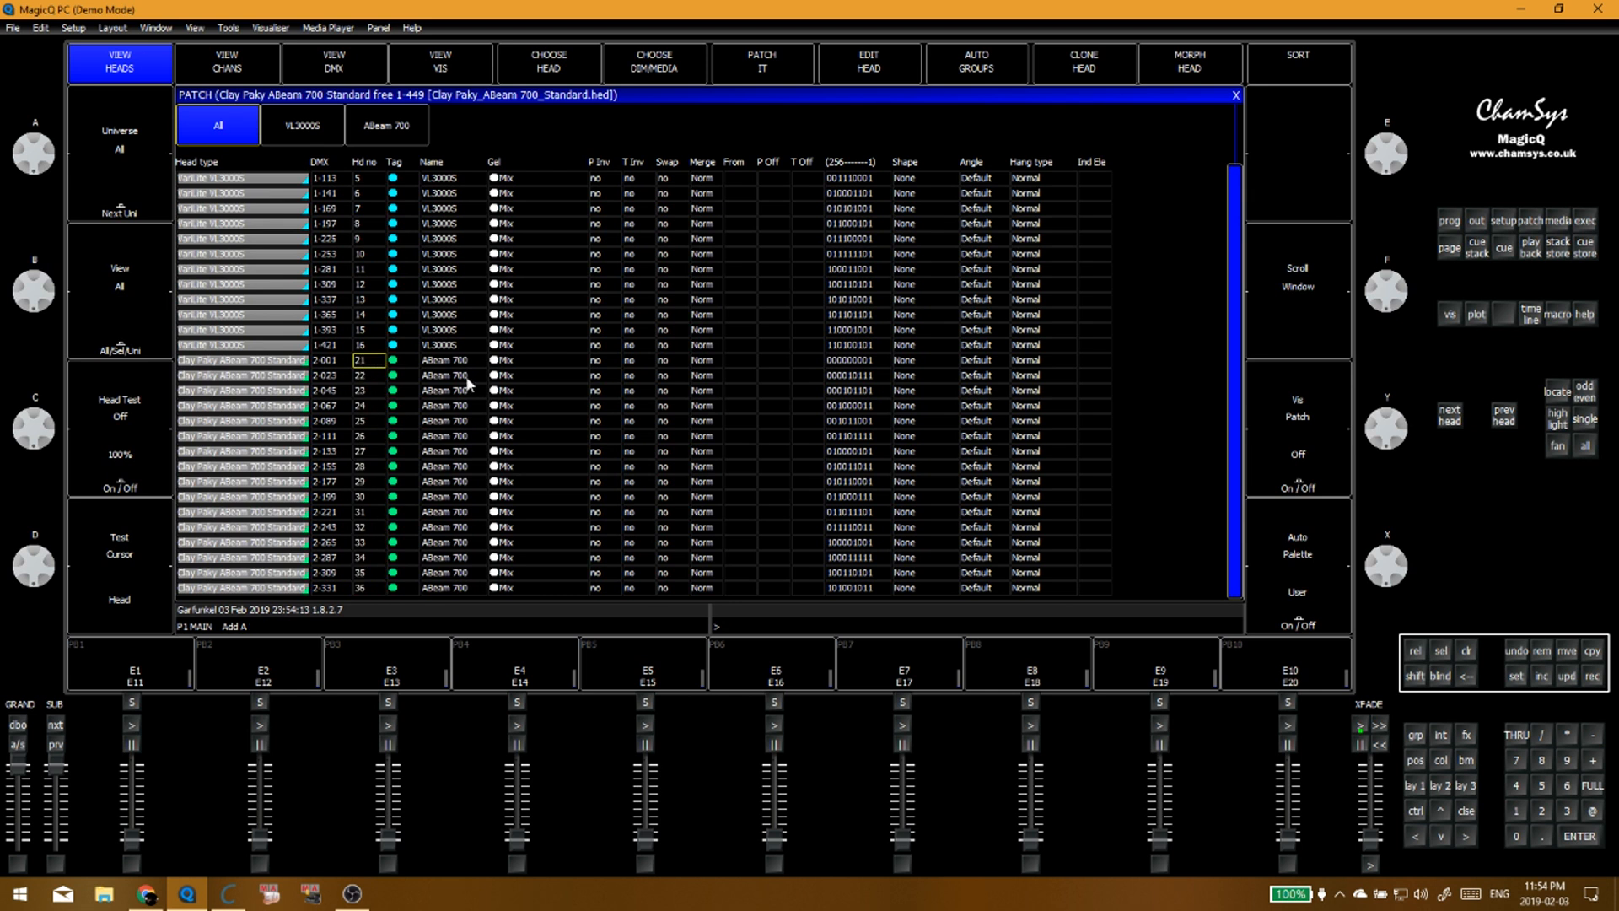
Step: Renumber the 16 ABeam 700 heads consecutively, starting from head number 40
type("utoS")
left_click(365, 361)
scroll(380, 287, "up", 5)
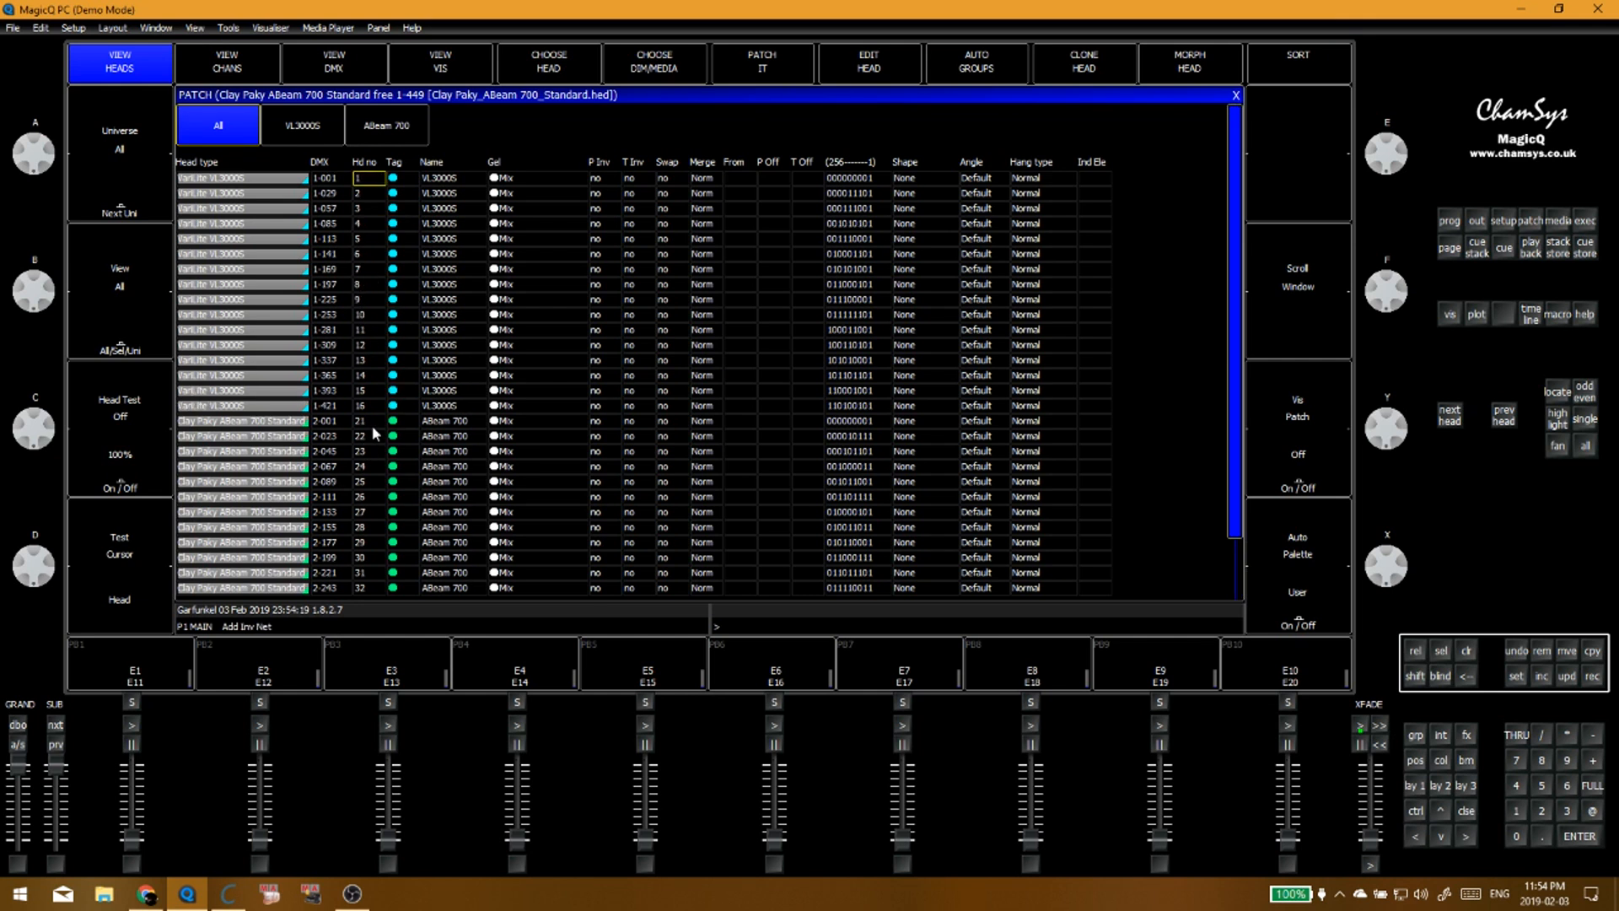
scroll(375, 433, "down", 8)
left_click_drag(372, 360, 368, 599)
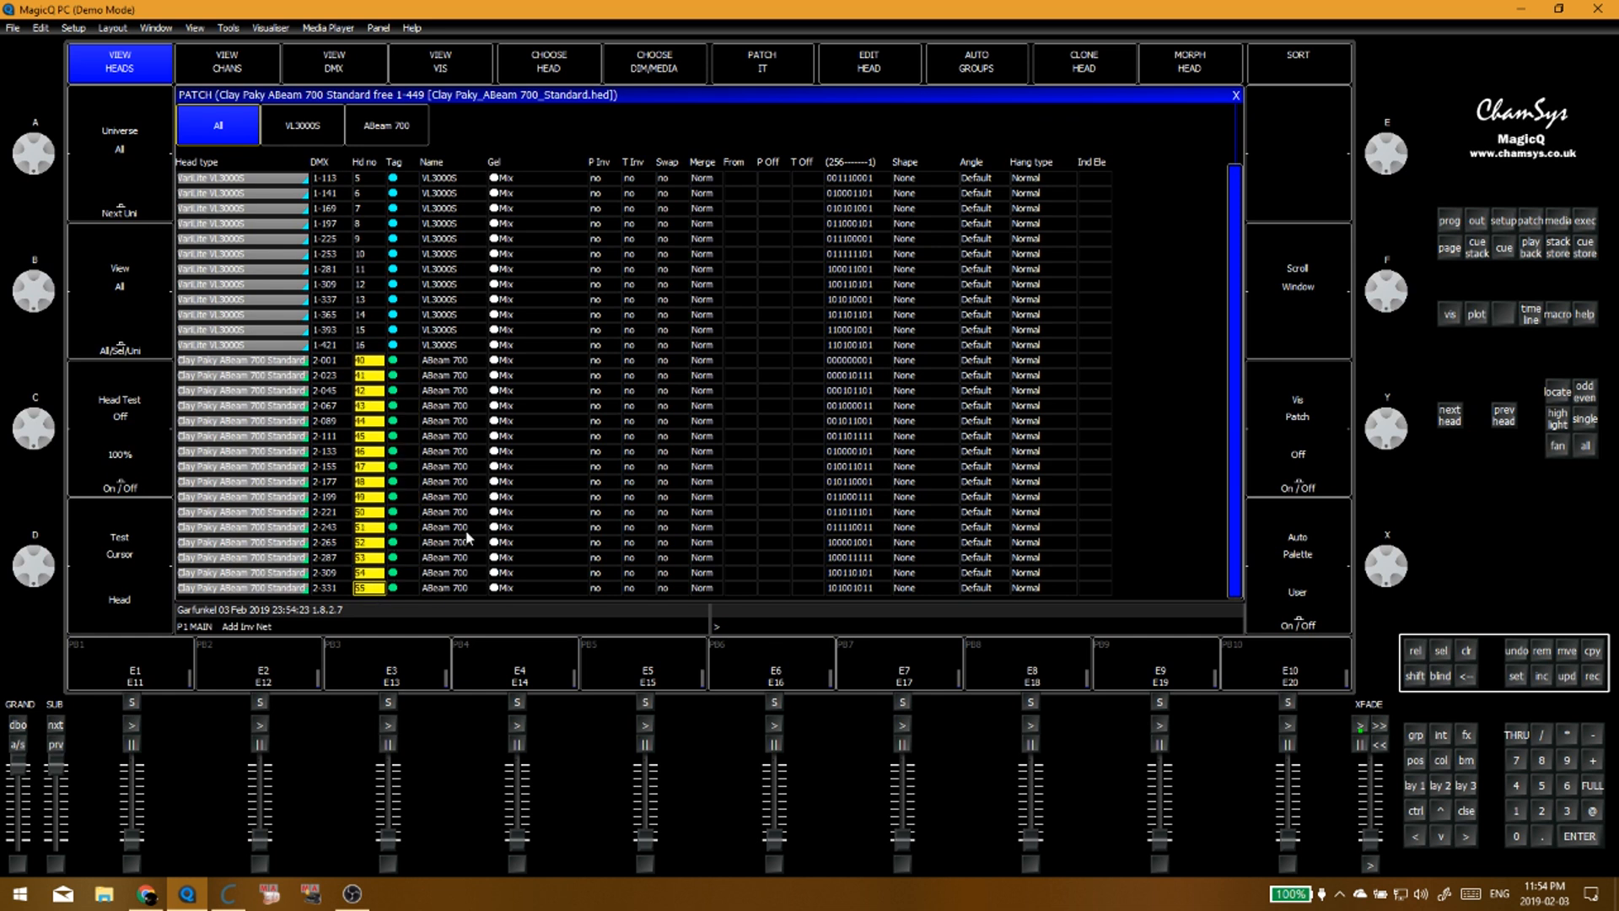
left_click(471, 481)
scroll(349, 386, "up", 10)
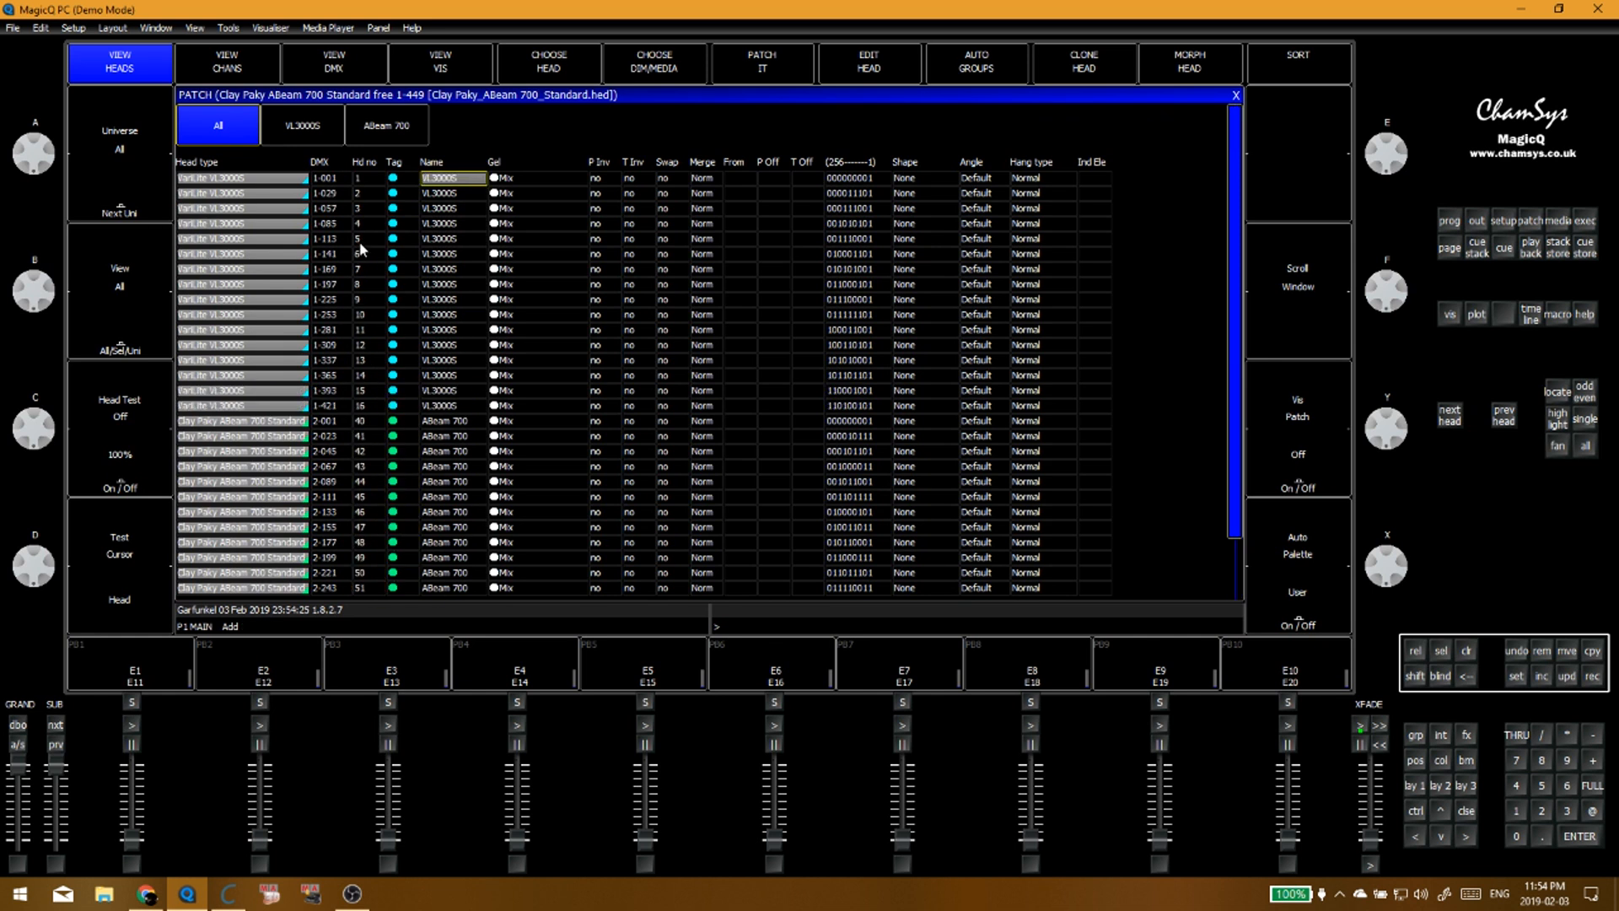
Step: Switch to Capture, examine the fixture layout in the rig's front view and return to the MagicQ patch list
left_click(363, 181)
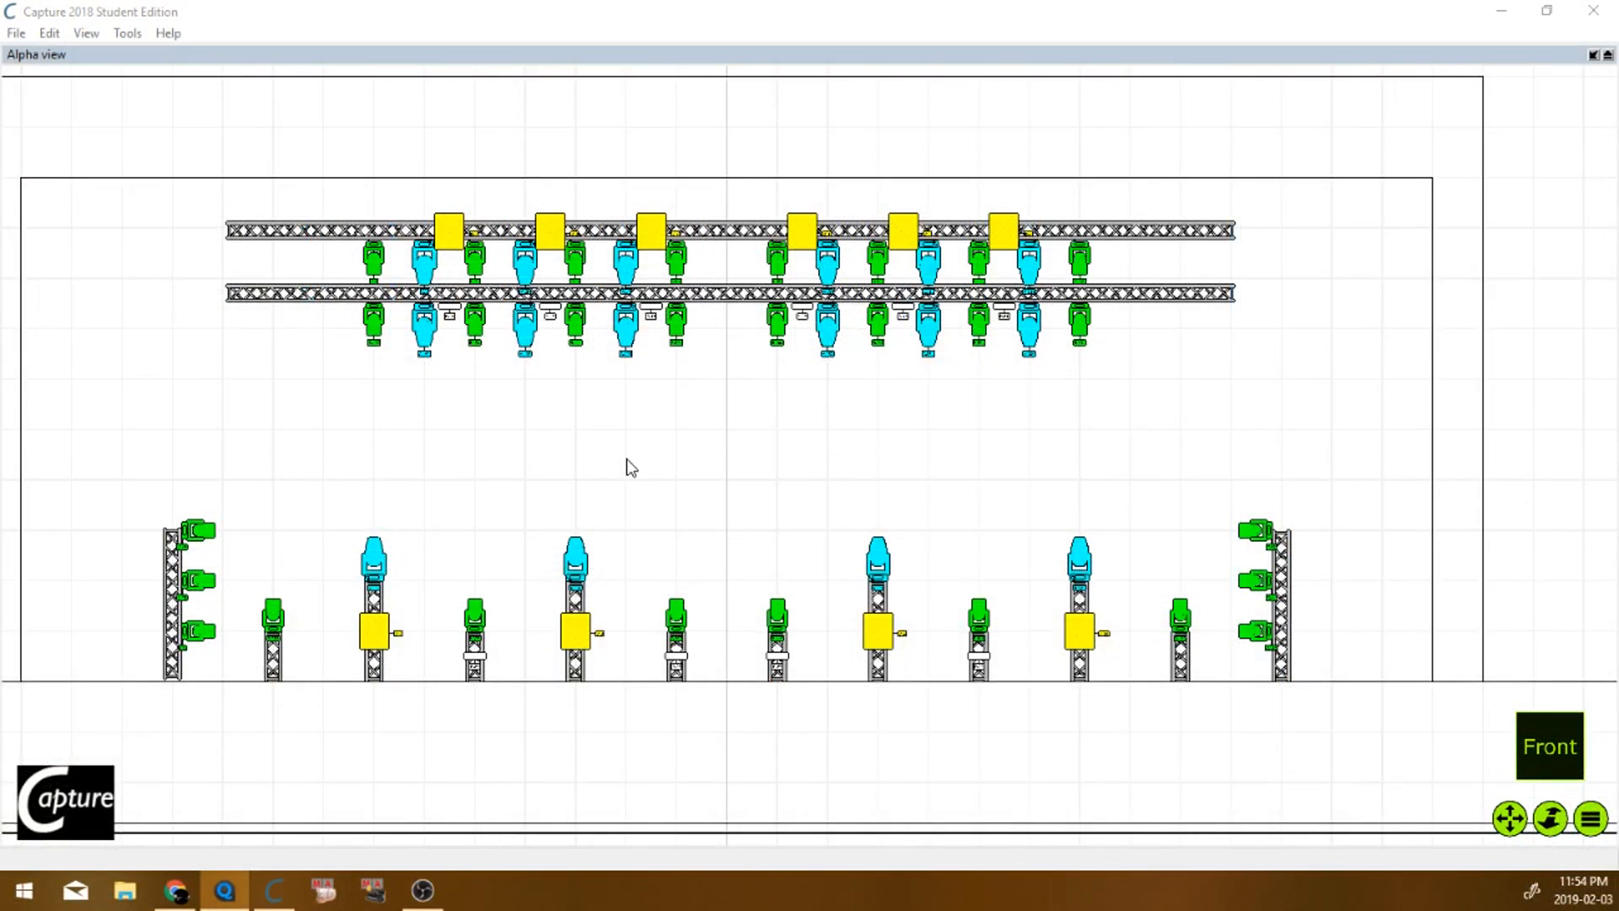
left_click(607, 451)
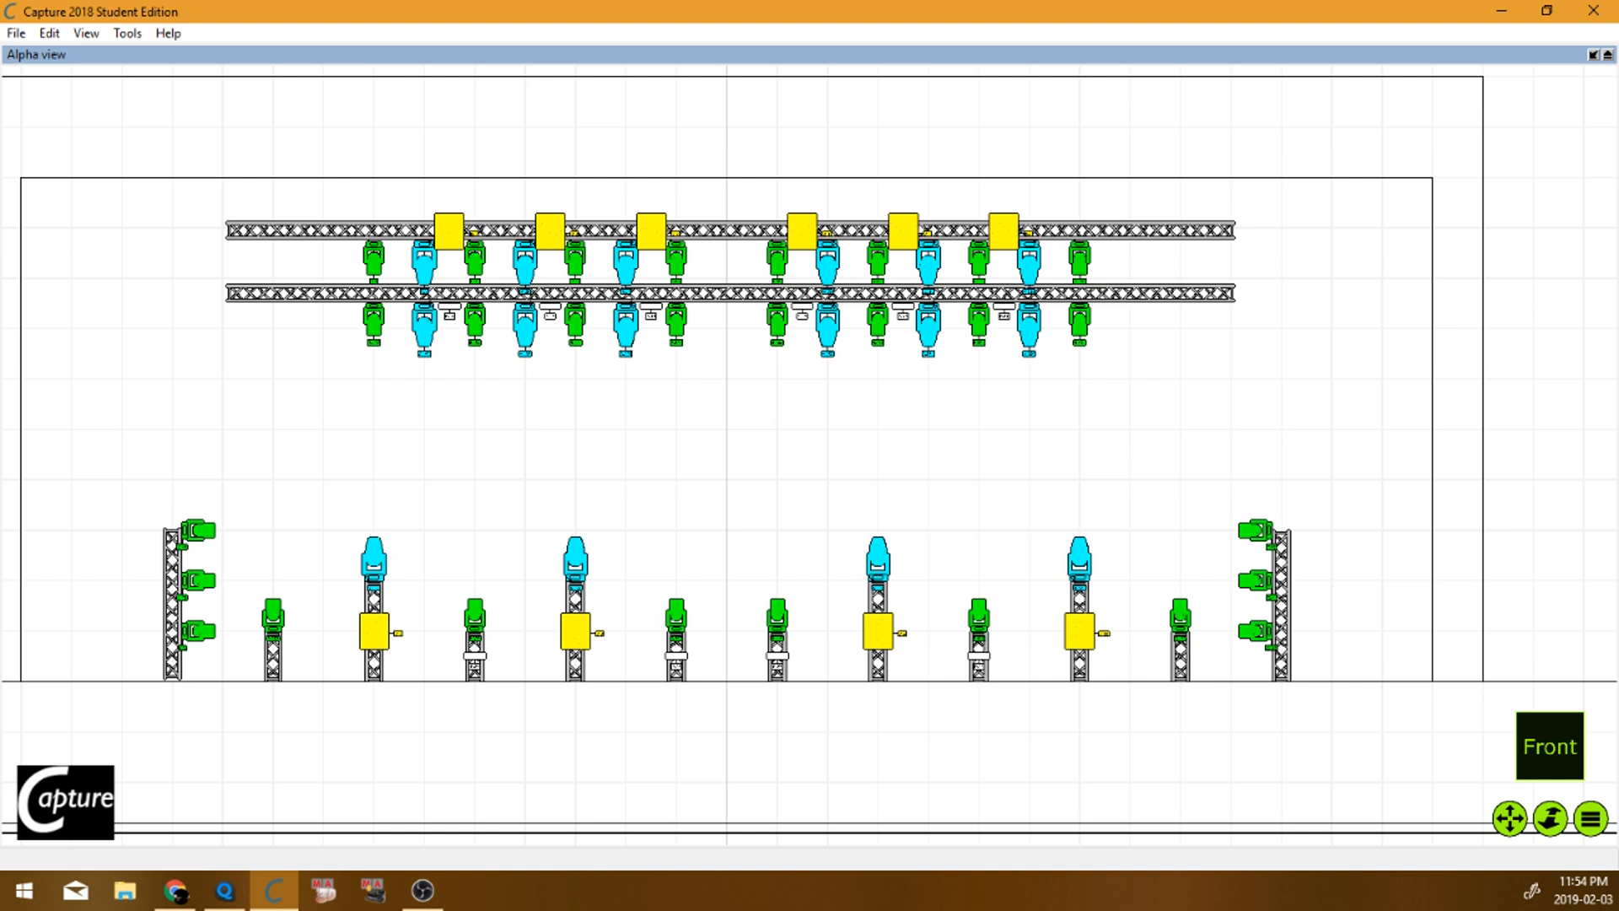
key("alt+Tab")
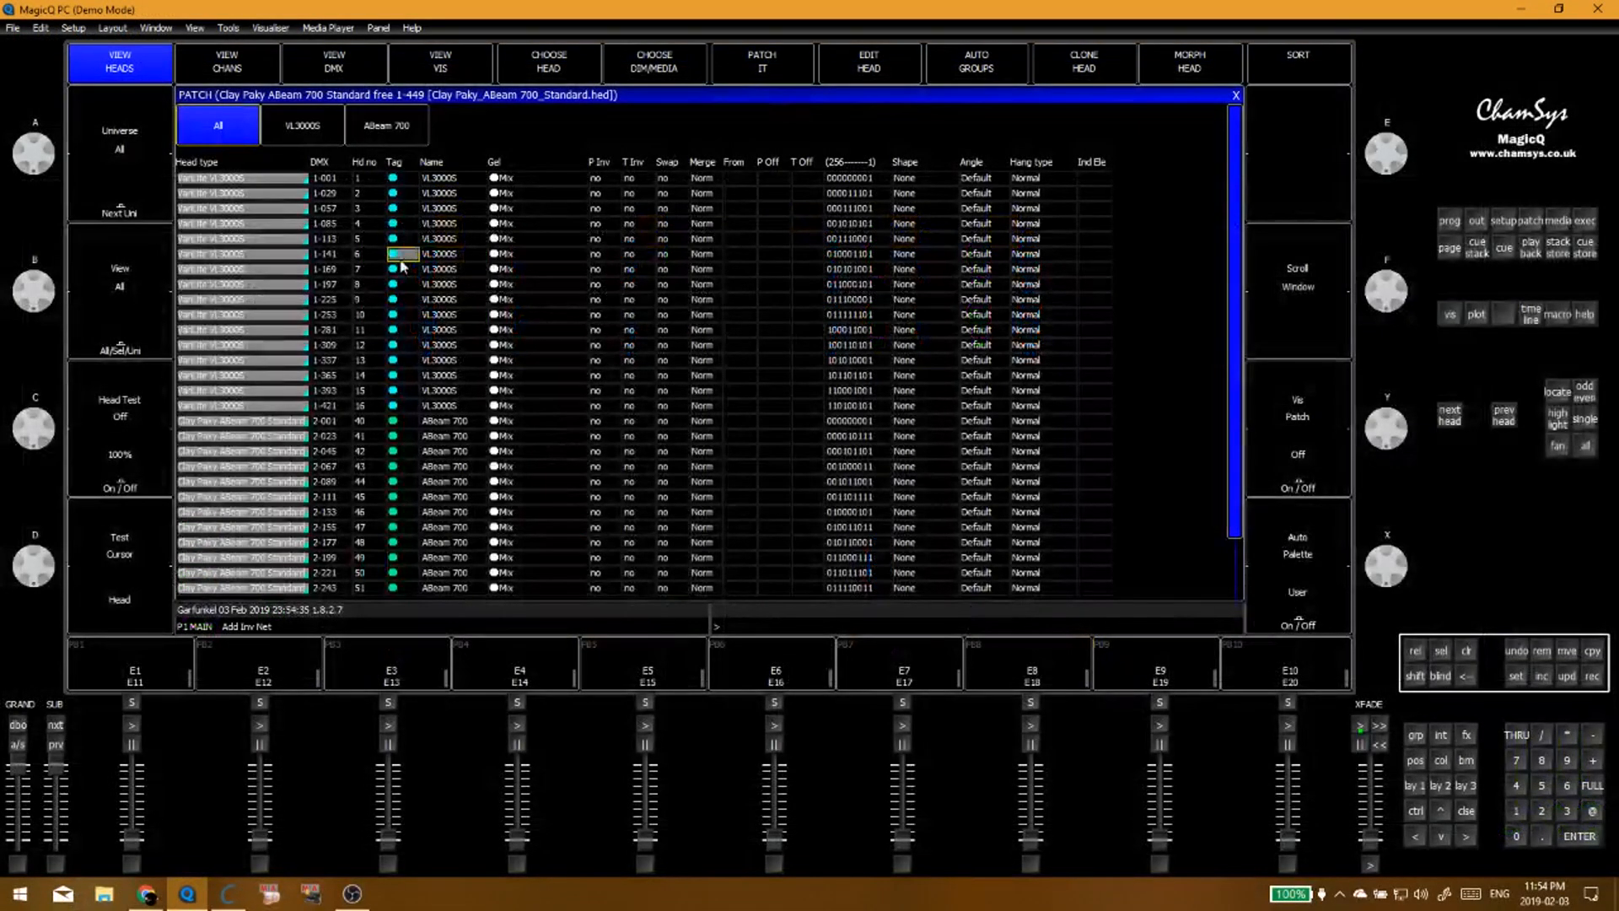
Step: Renumber VL3000S heads 7 to 12 consecutively, starting from head number 11
left_click_drag(376, 185, 381, 240)
left_click(380, 252)
left_click_drag(375, 180, 376, 349)
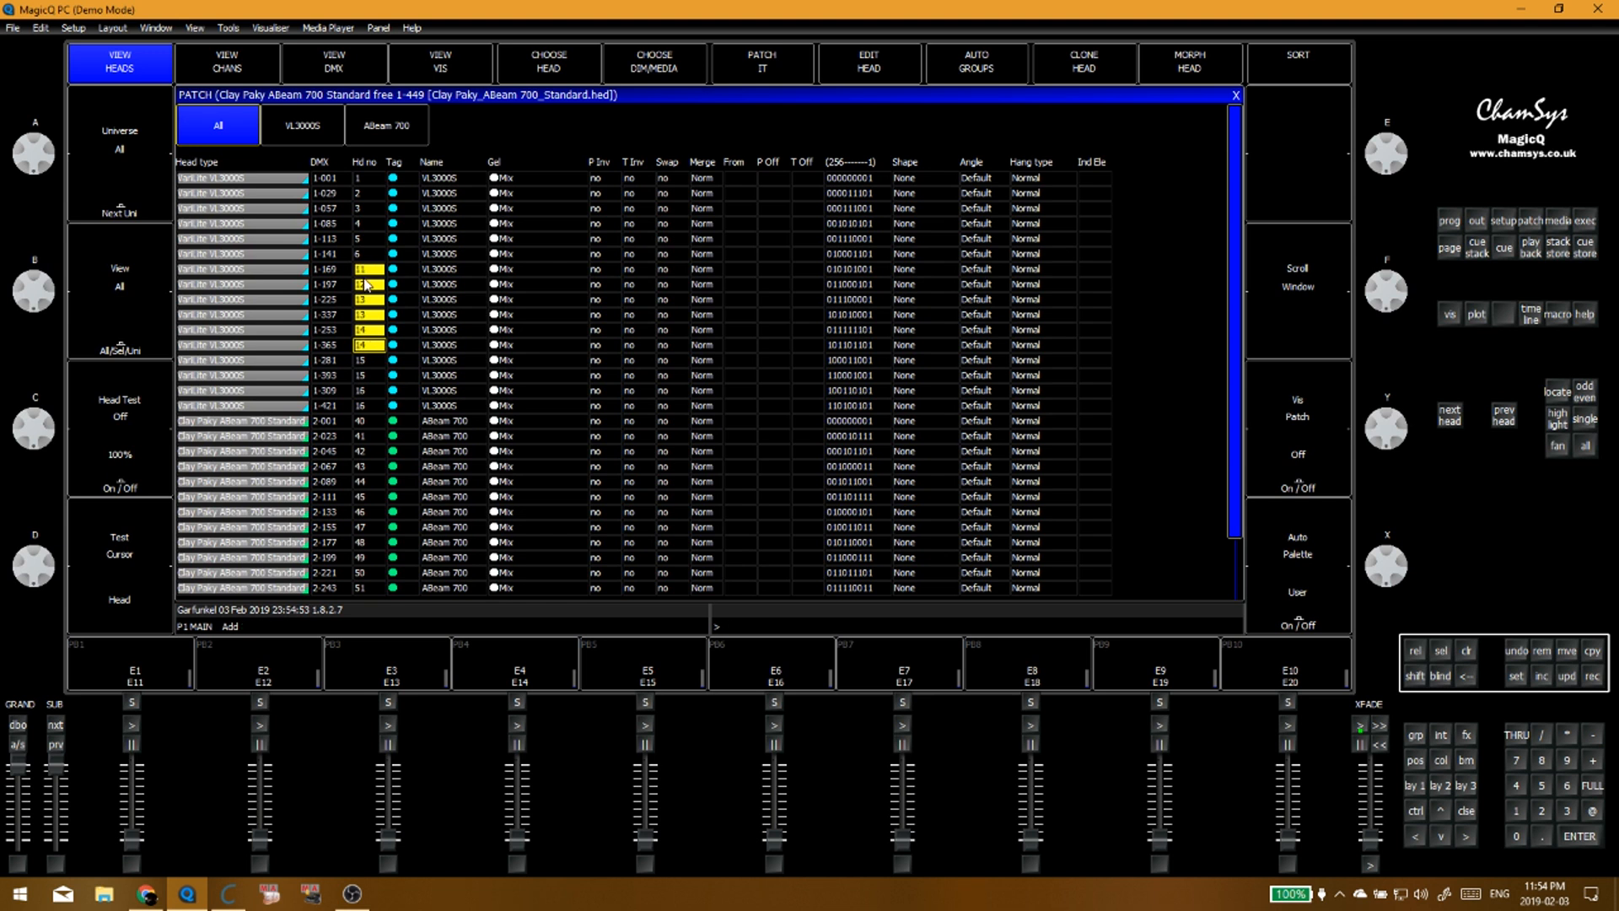
left_click(406, 274)
left_click(369, 365)
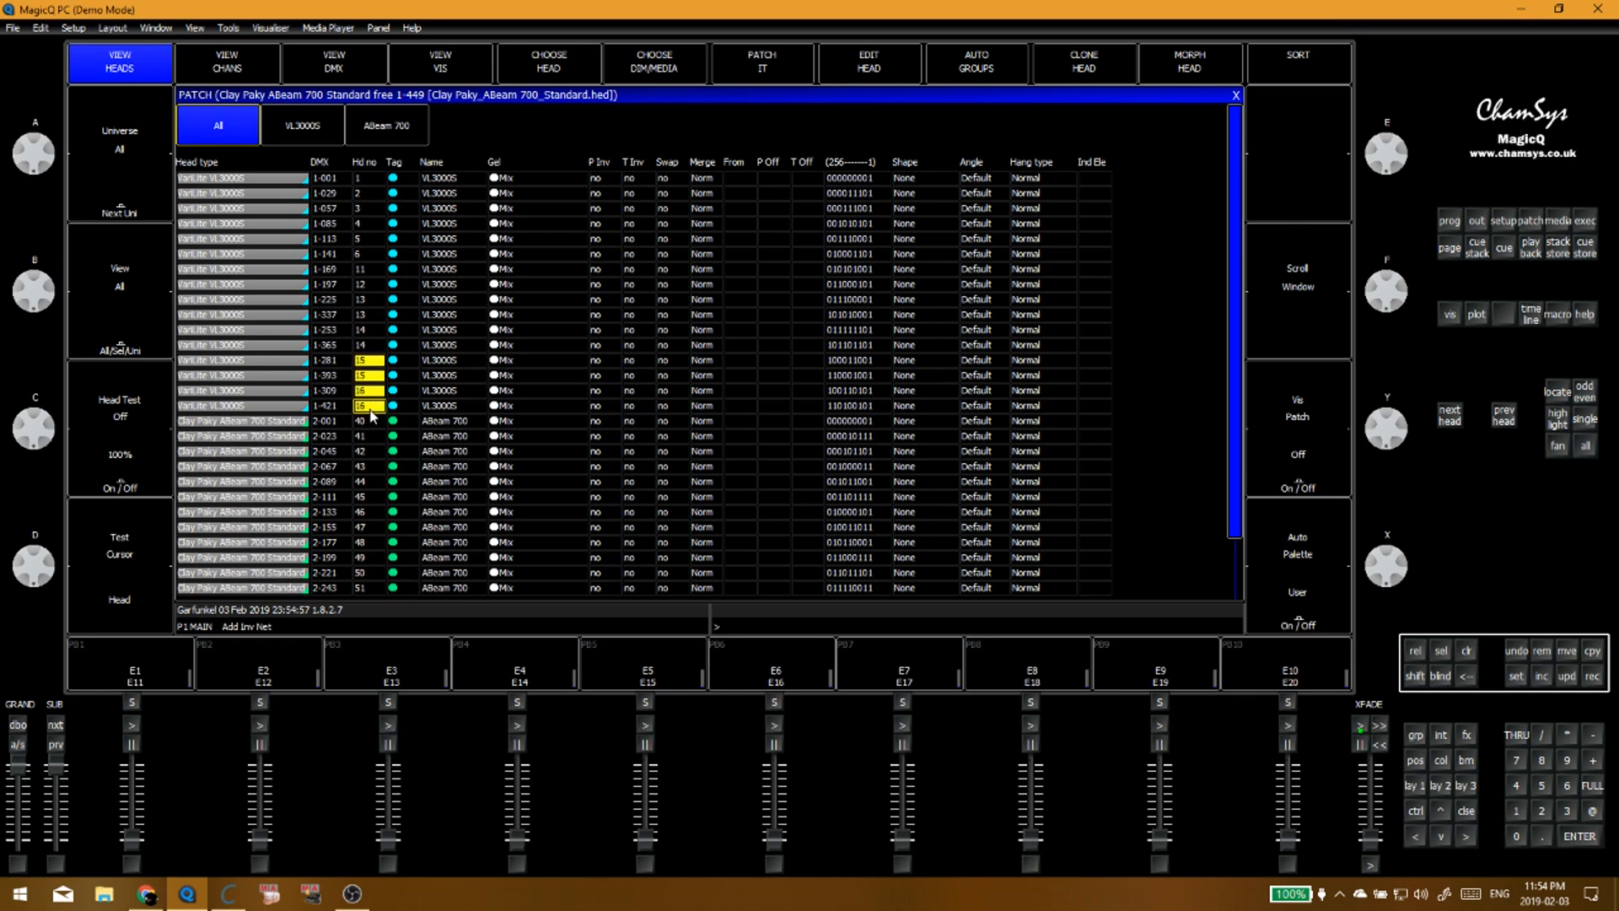
left_click(368, 345)
left_click(369, 345)
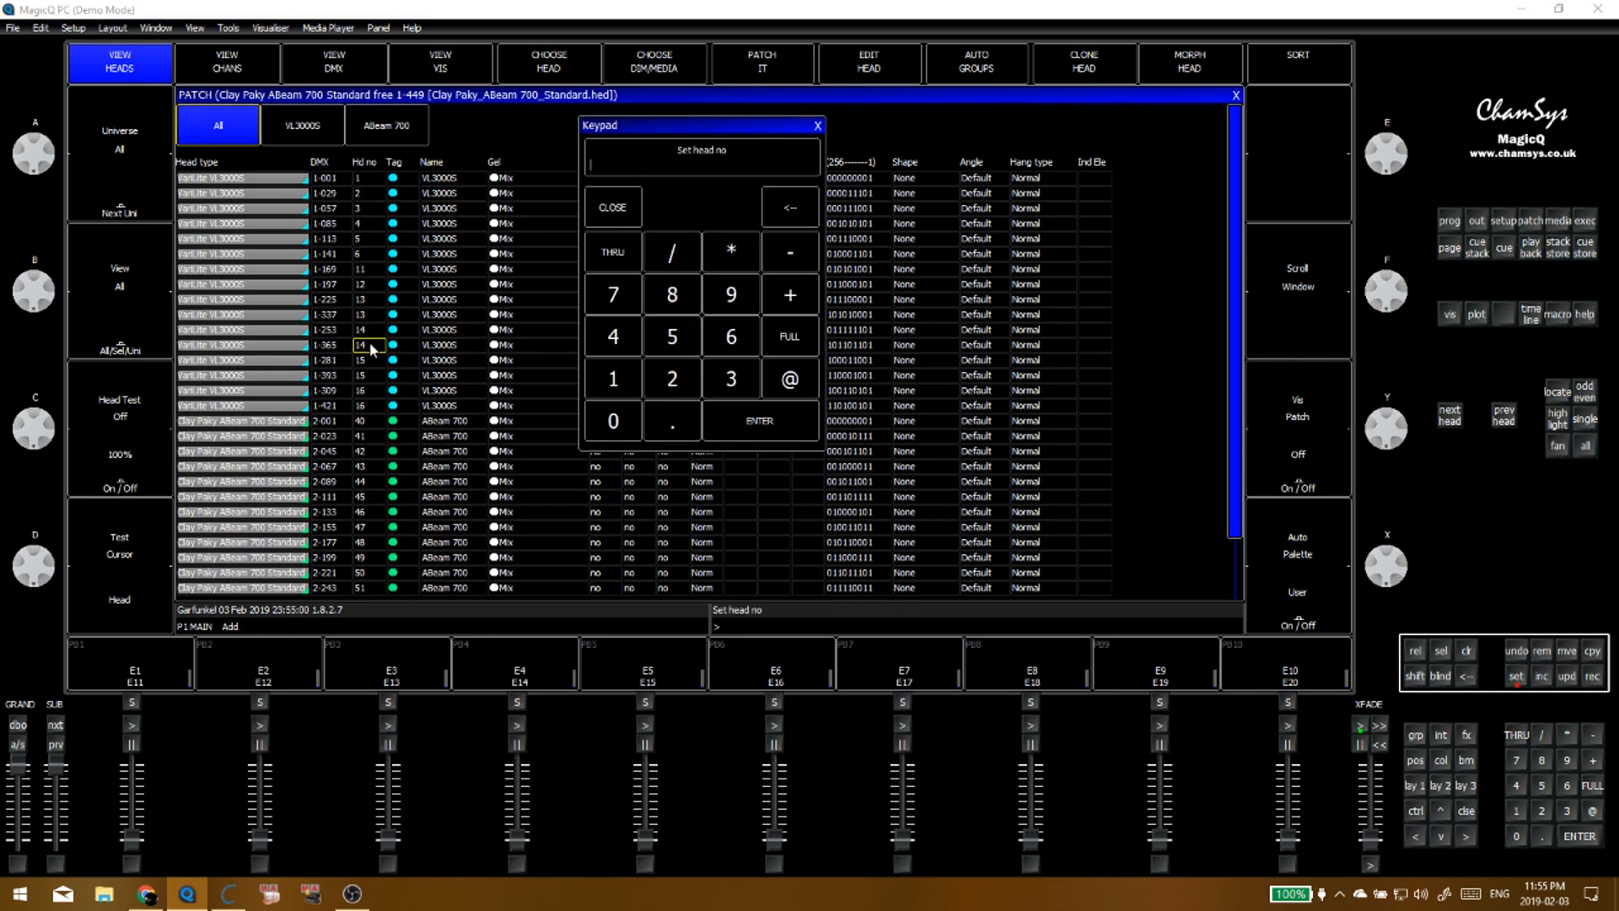
left_click(818, 127)
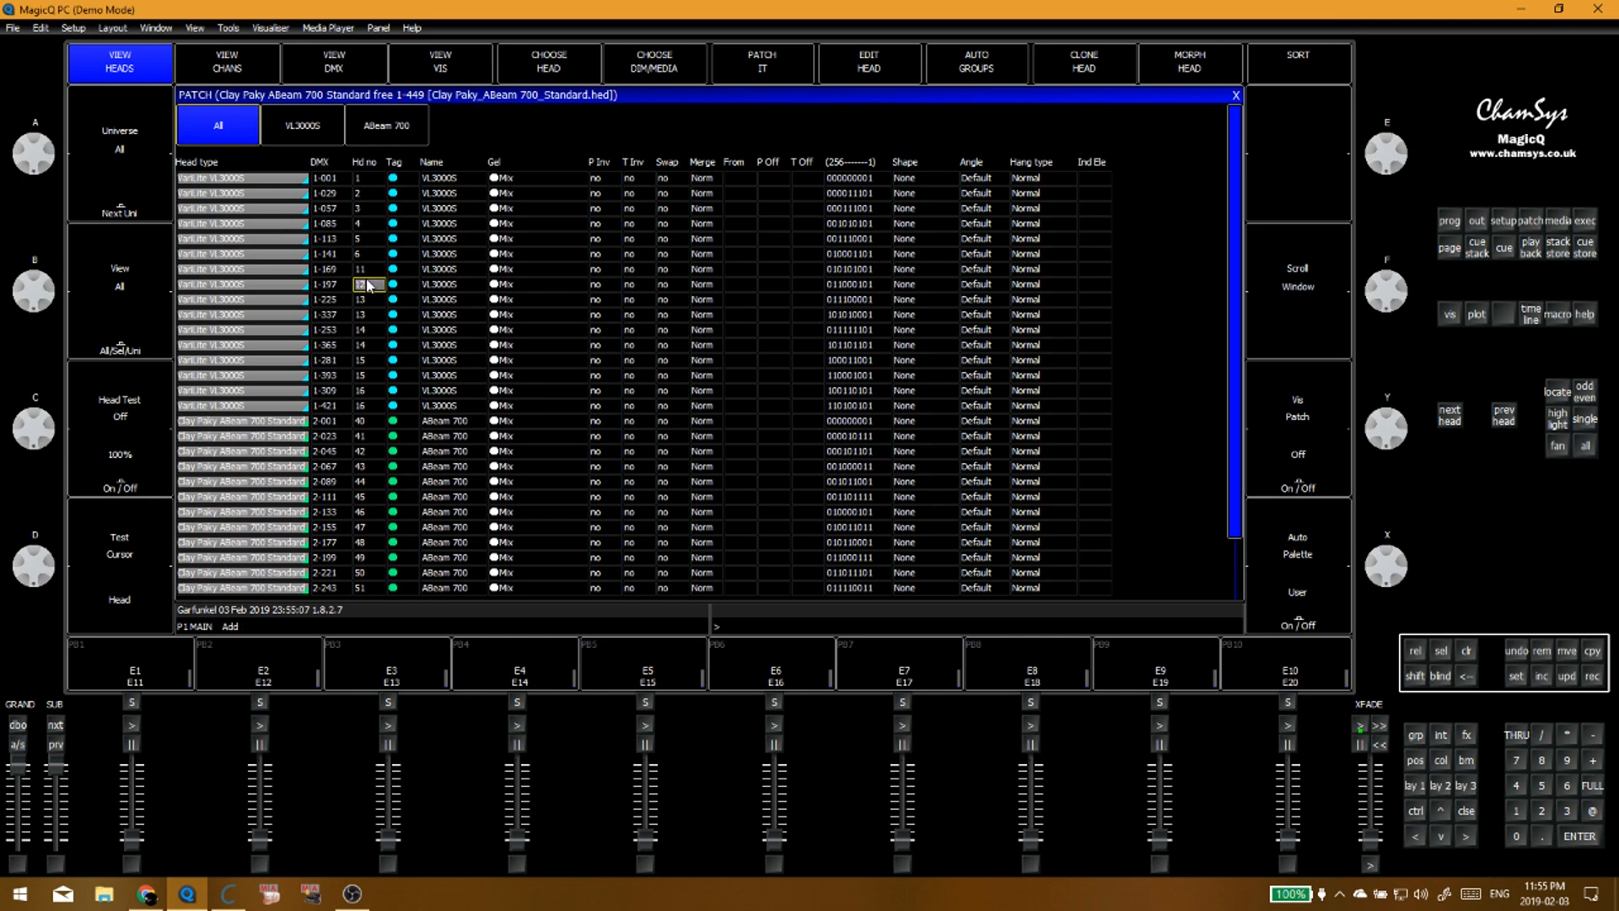
Step: Renumber the last four VL3000S heads in the list consecutively, starting from head number 21
key("Down")
key("Down")
key("Down")
key("Down")
key("Down")
key("Down")
left_click_drag(374, 369, 379, 406)
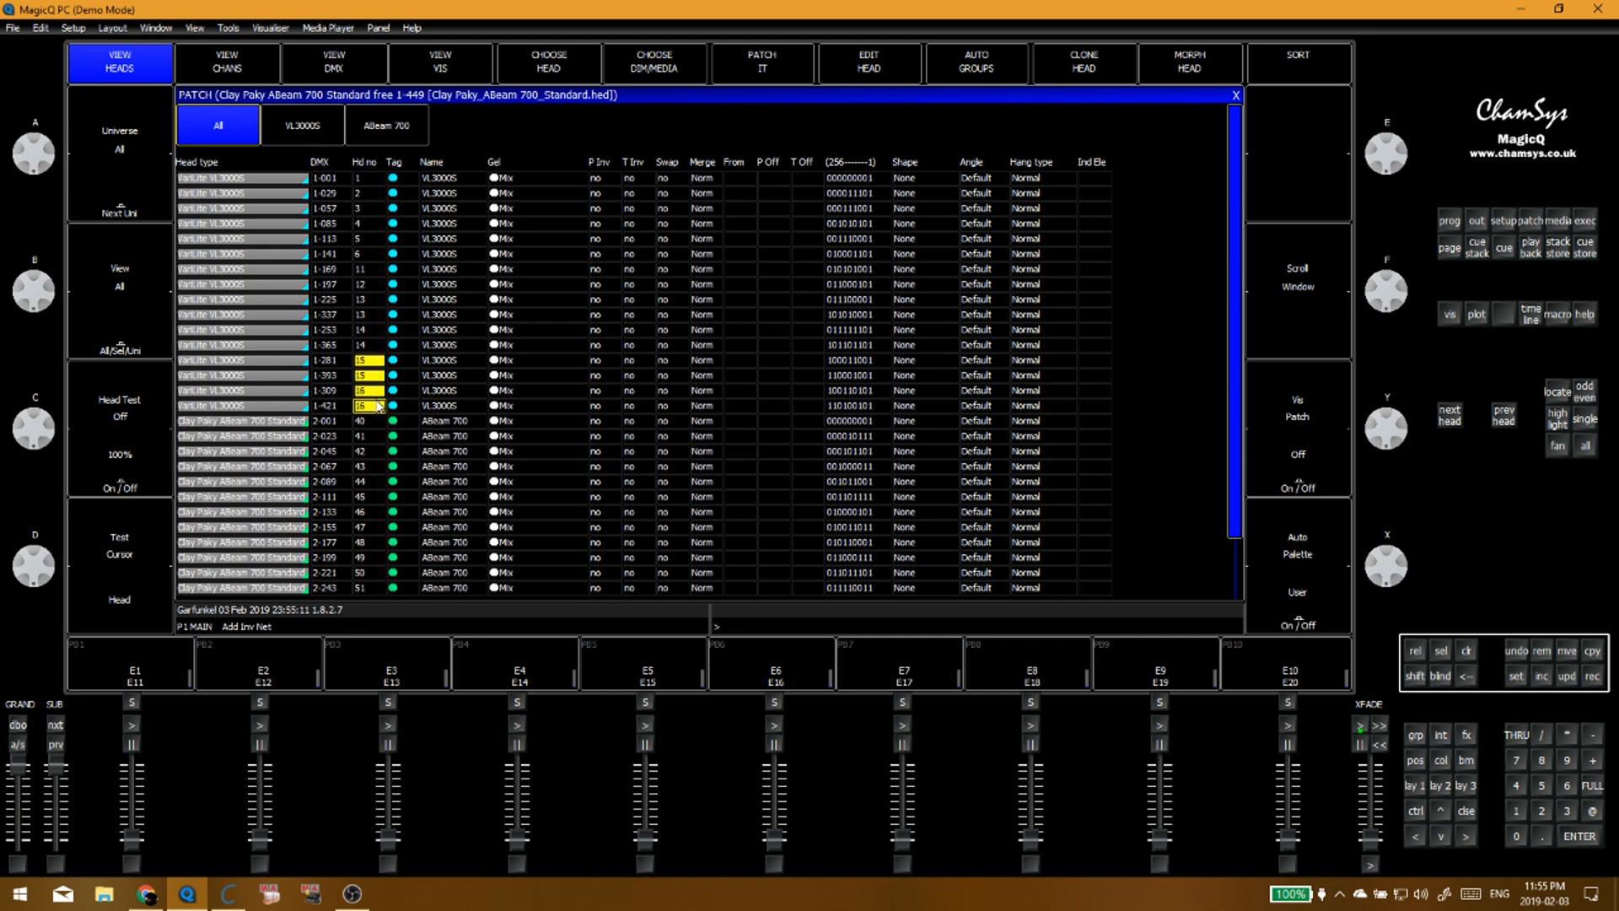
key("Return")
Step: Renumber the six VL3000S heads from DMX 1-169 to 1-365 consecutively from head number 11 and clear the programmer
left_click(374, 277)
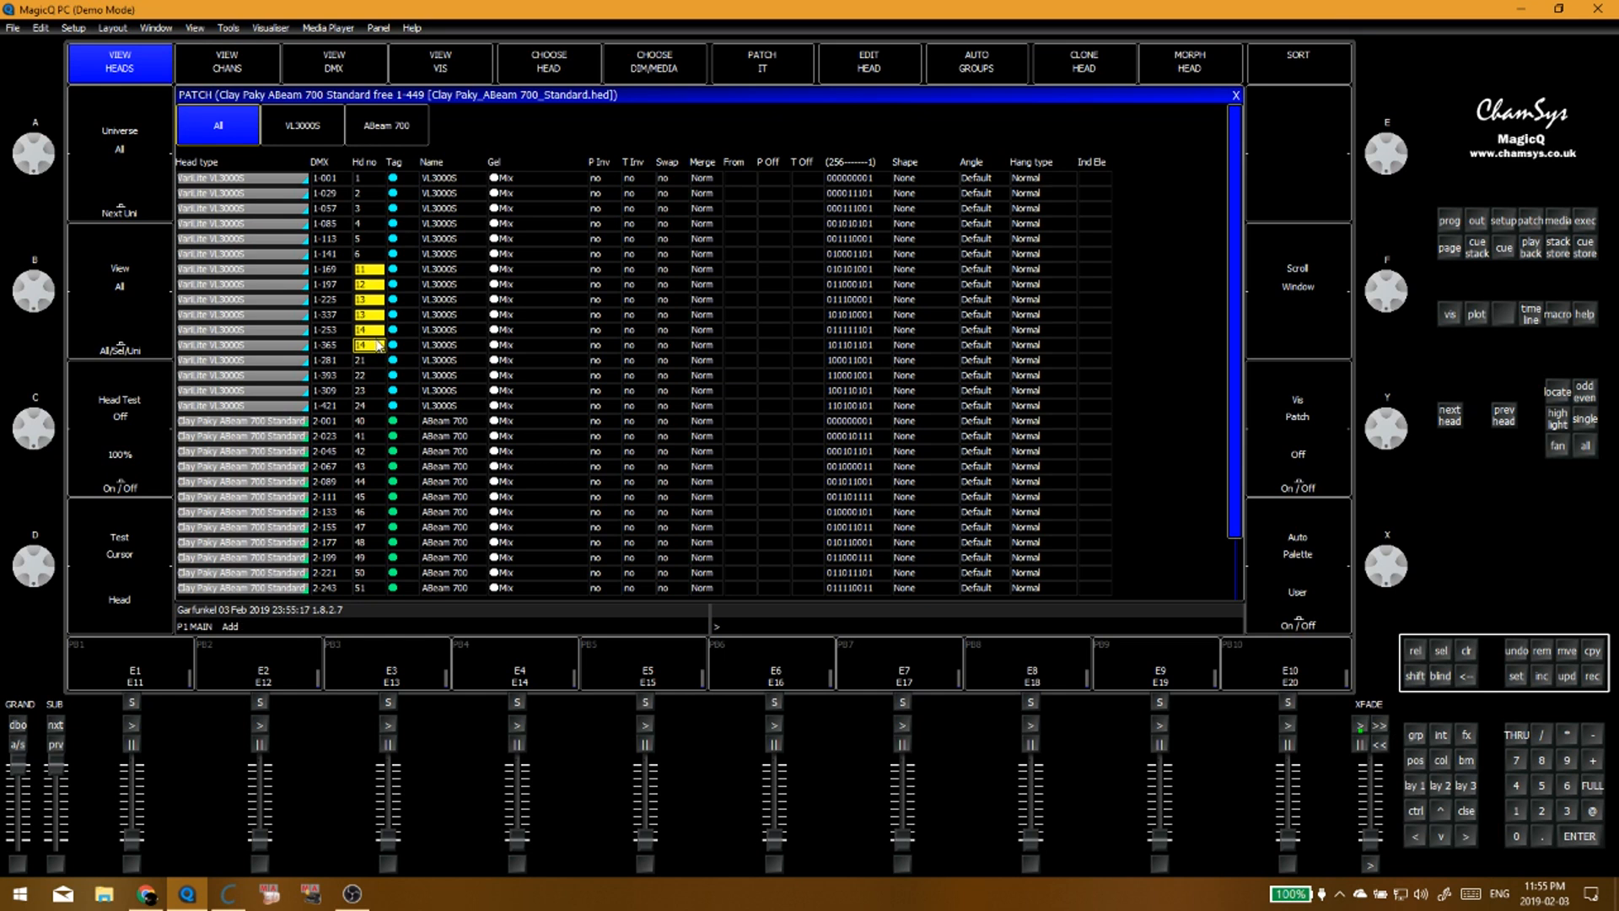
type("1")
left_click(371, 373)
left_click(366, 330)
left_click_drag(371, 359, 371, 404)
double_click(369, 271)
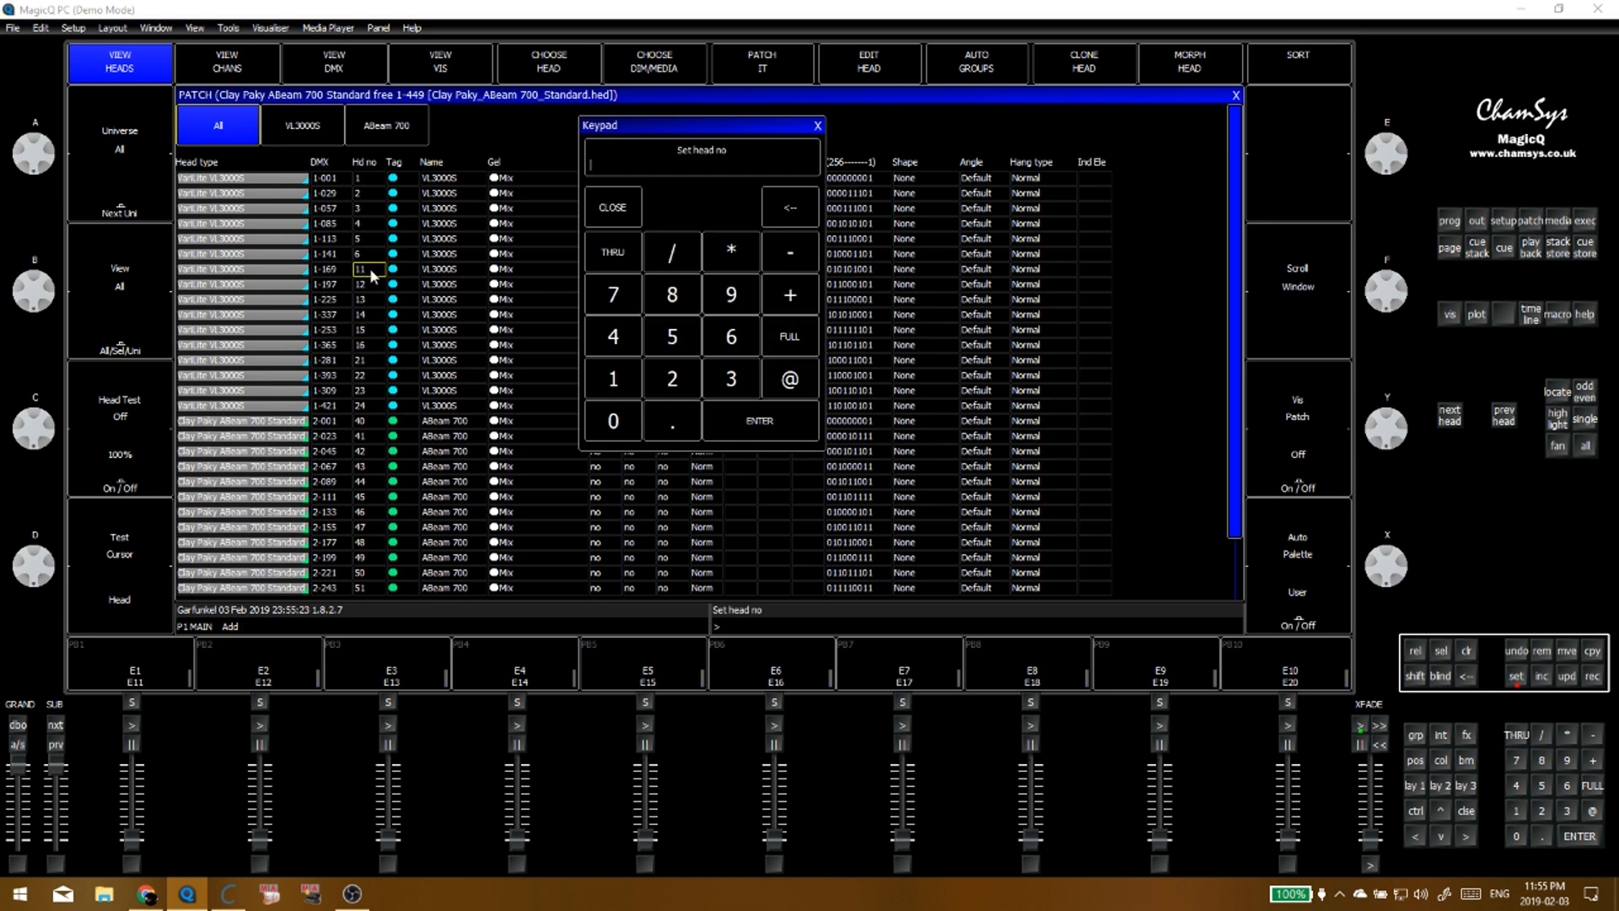
left_click(818, 124)
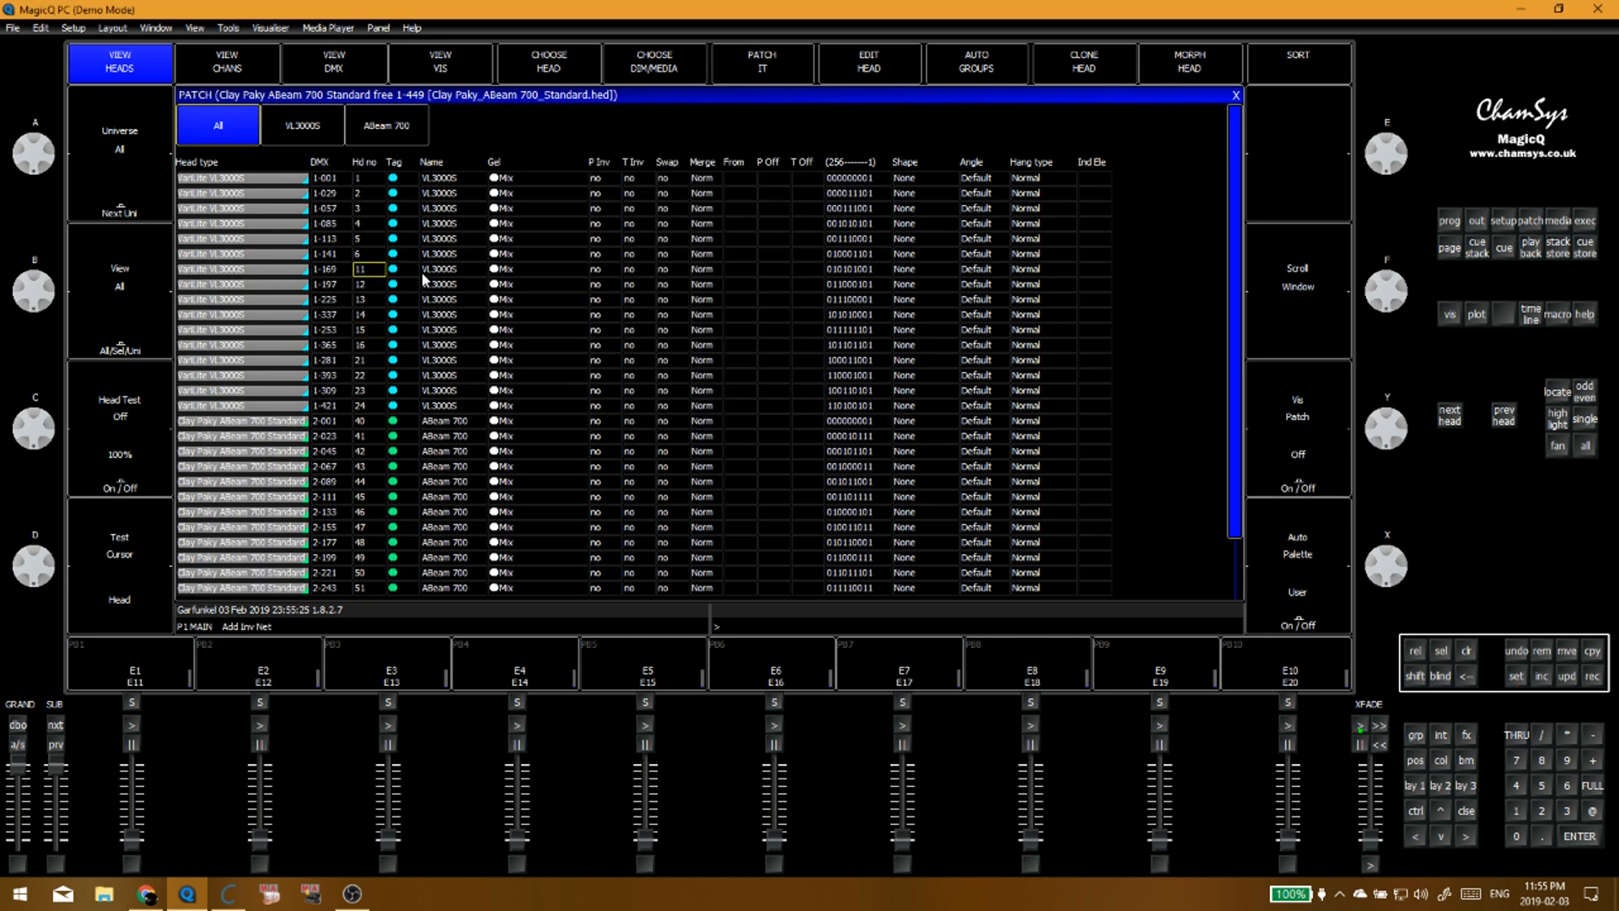
key("Escape")
left_click(451, 316)
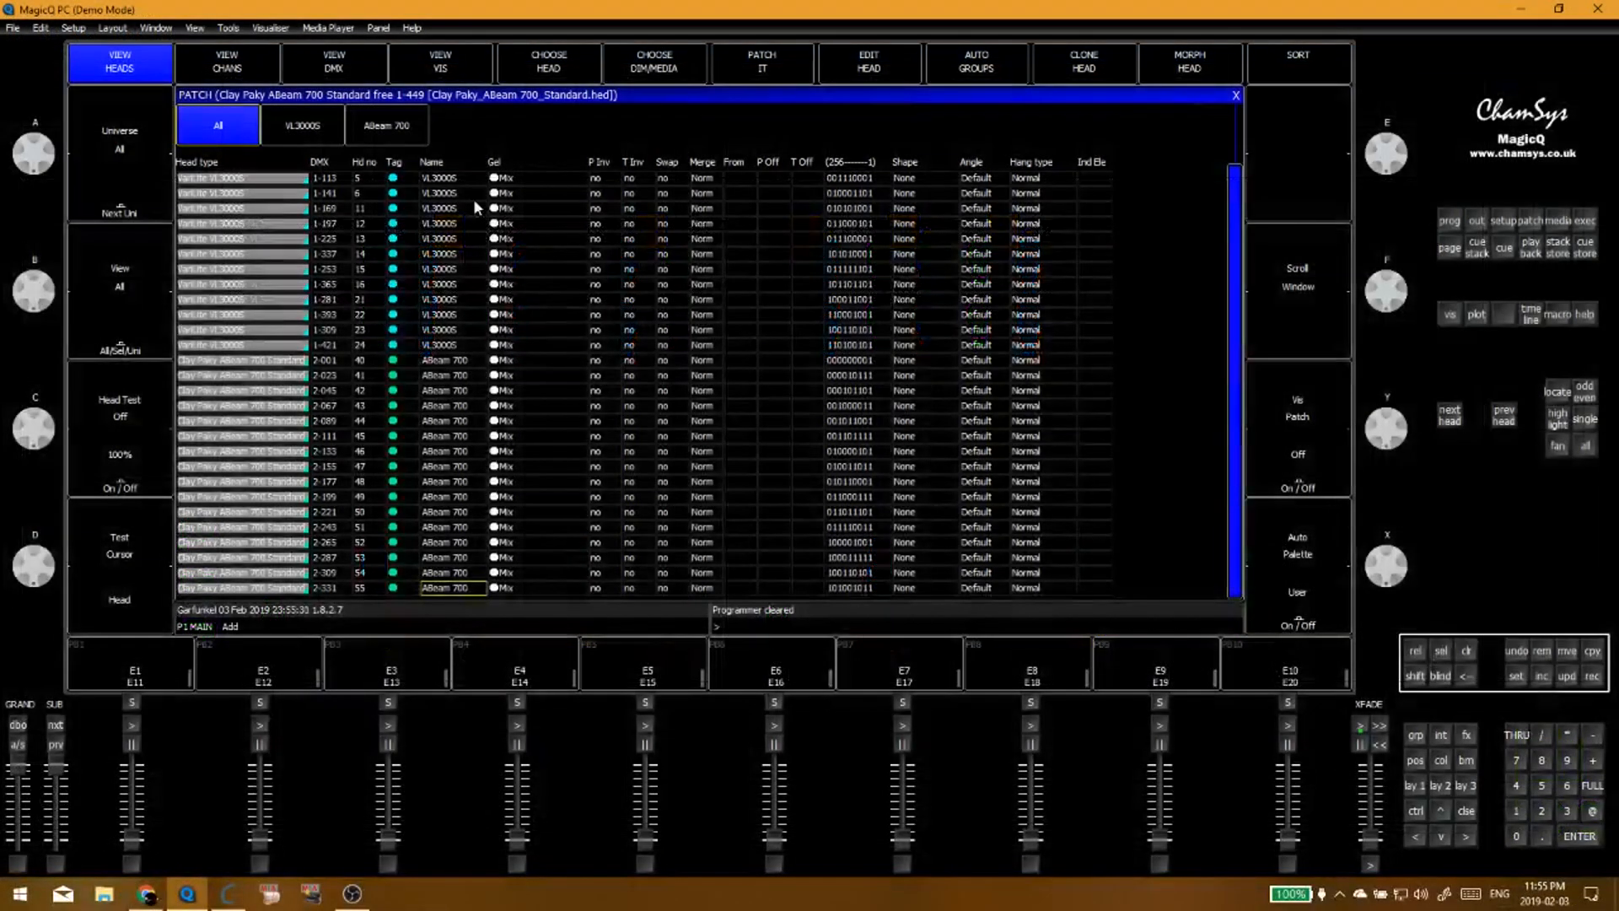
Step: Review the VL3000S head number groups 1 to 6 and 11 to 16 against the rig's front view in Capture
scroll(473, 203, "up", 10)
left_click_drag(371, 178, 371, 255)
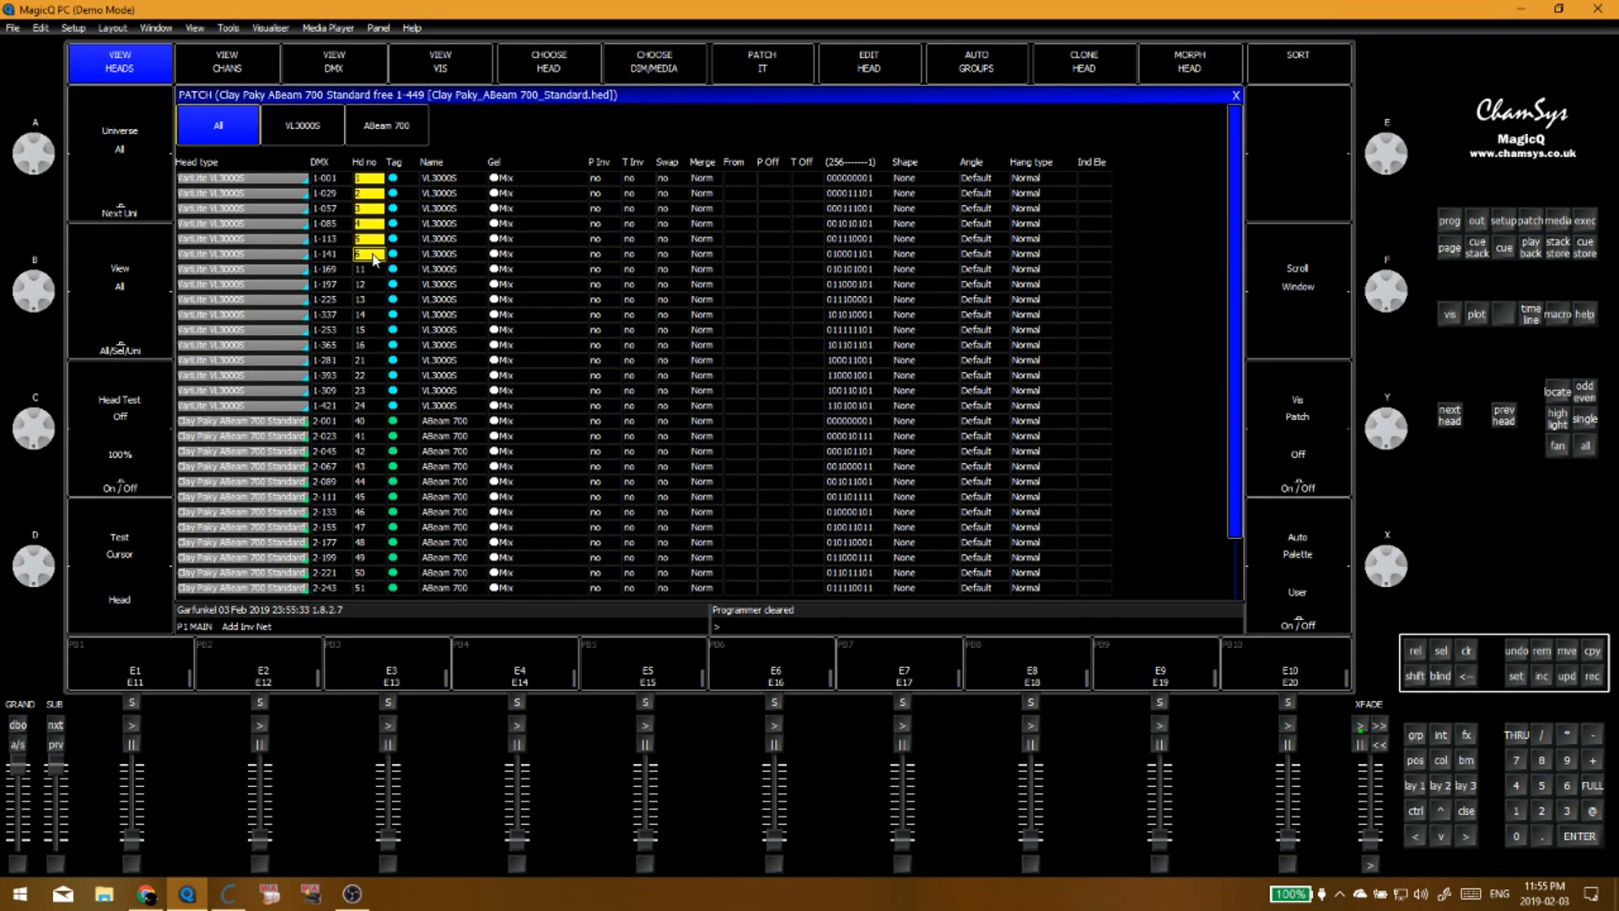
left_click(378, 304)
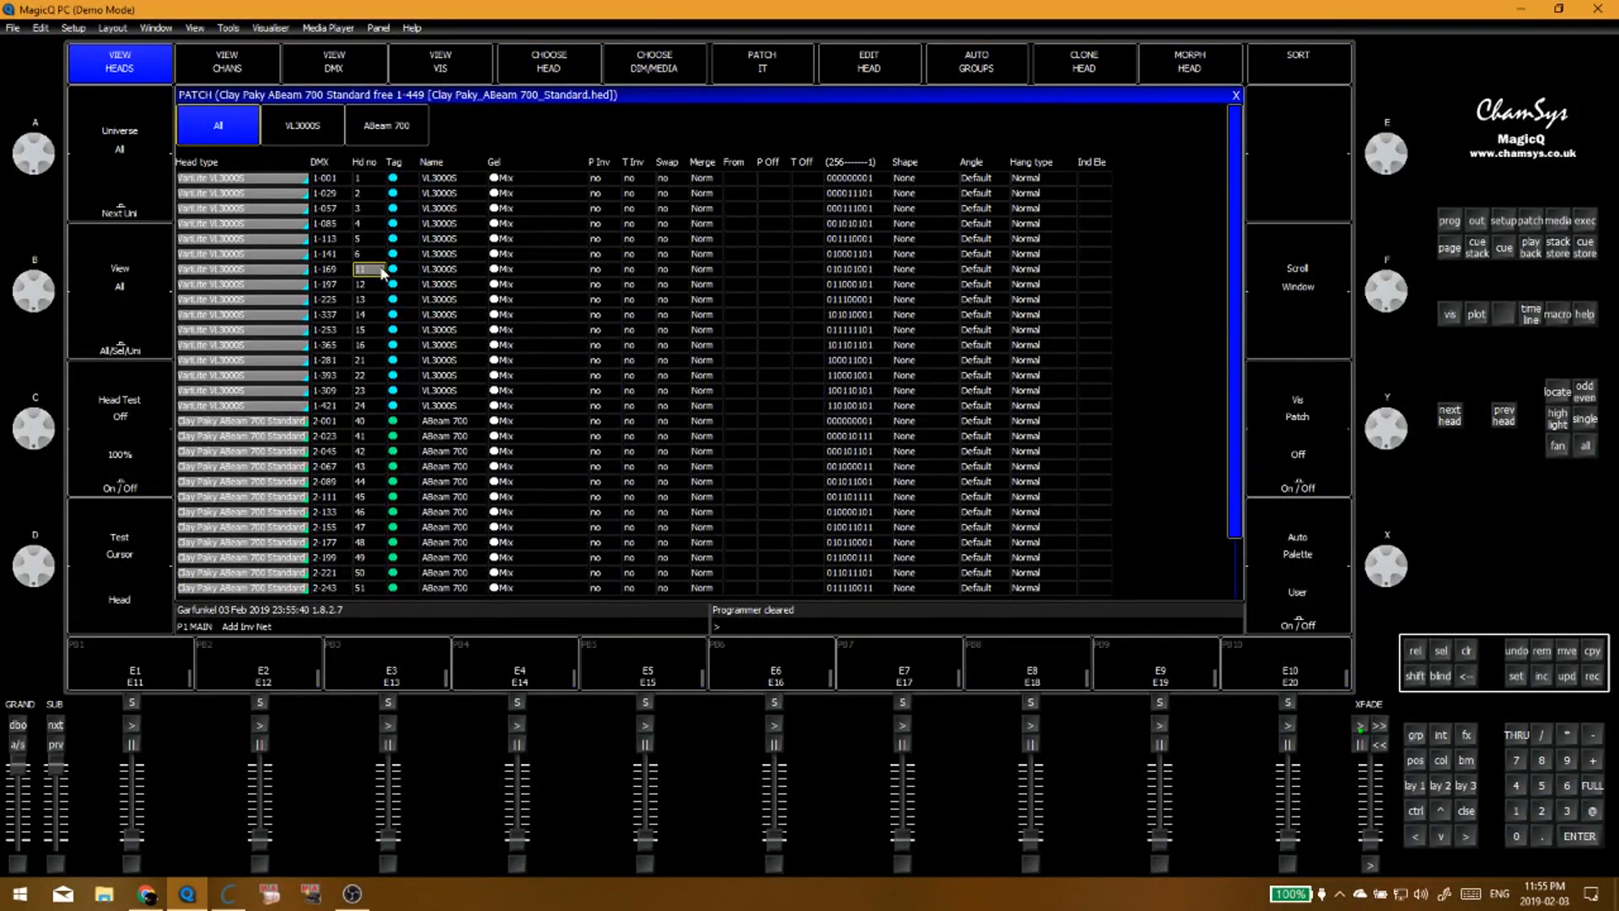
left_click_drag(383, 272, 371, 345)
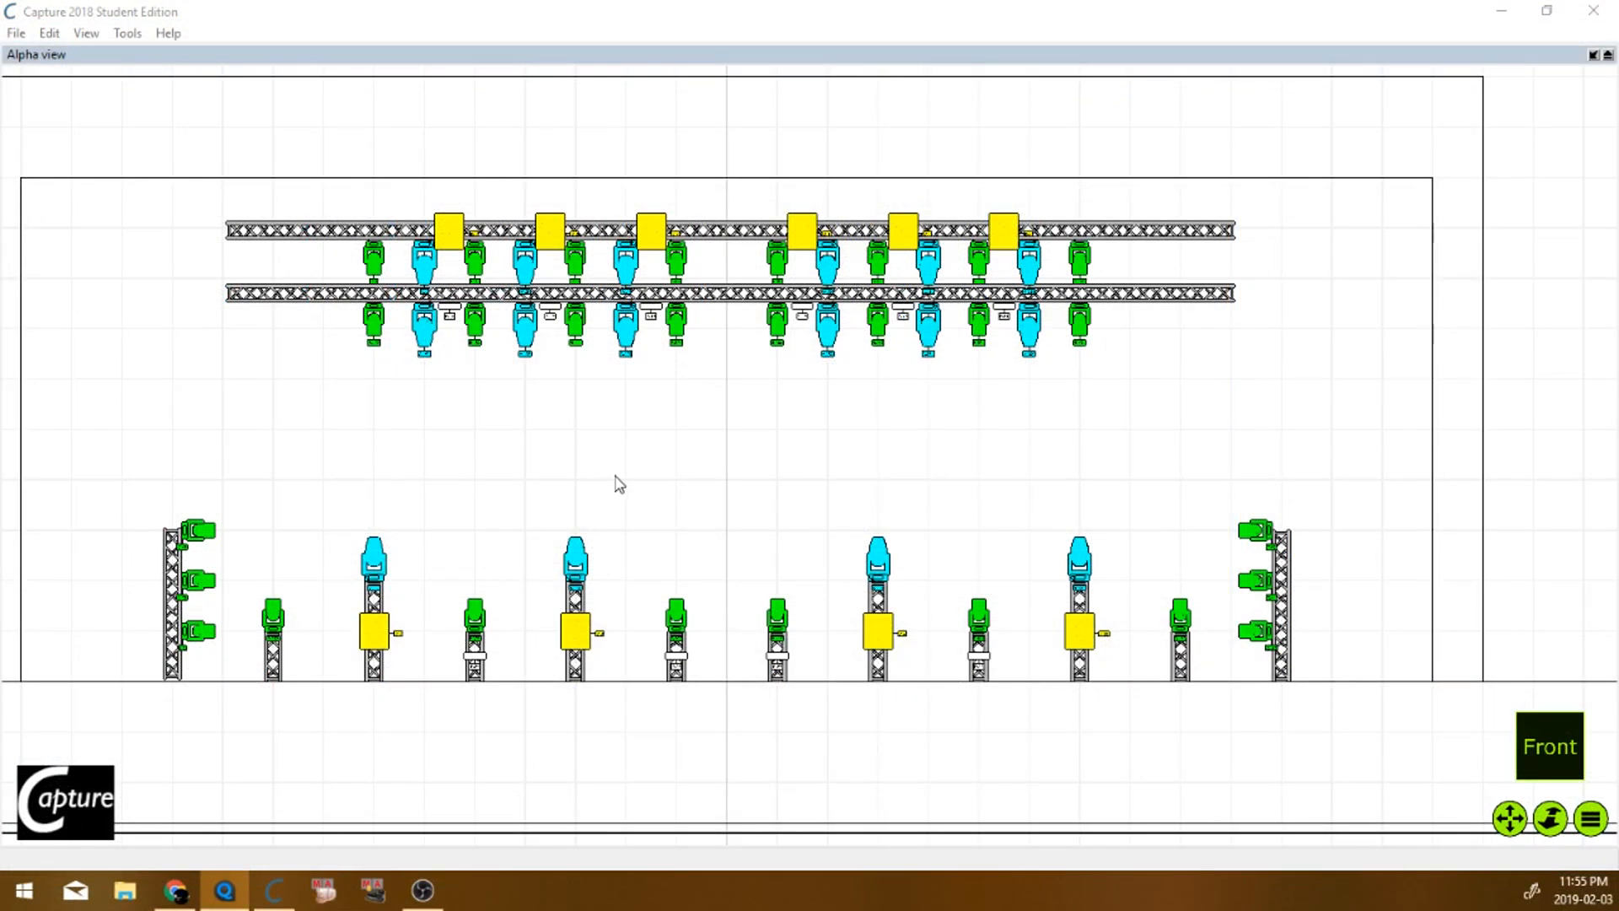
left_click(620, 484)
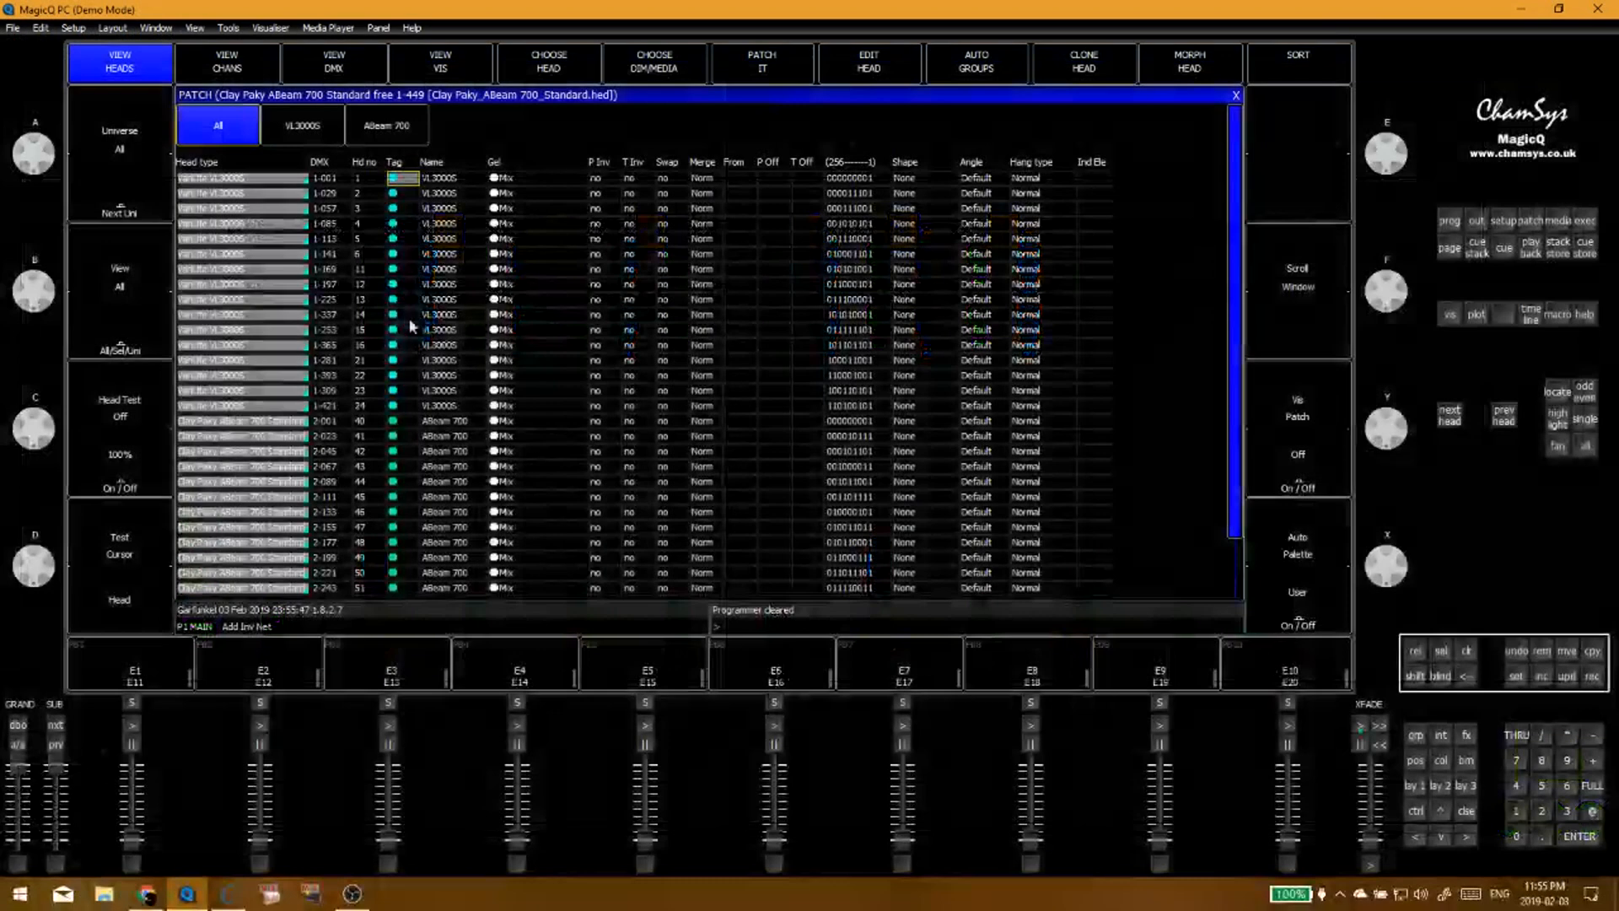
Step: Set the head number of the VL3000S at DMX 1-029 to 1 in the MagicQ patch list
left_click(369, 407)
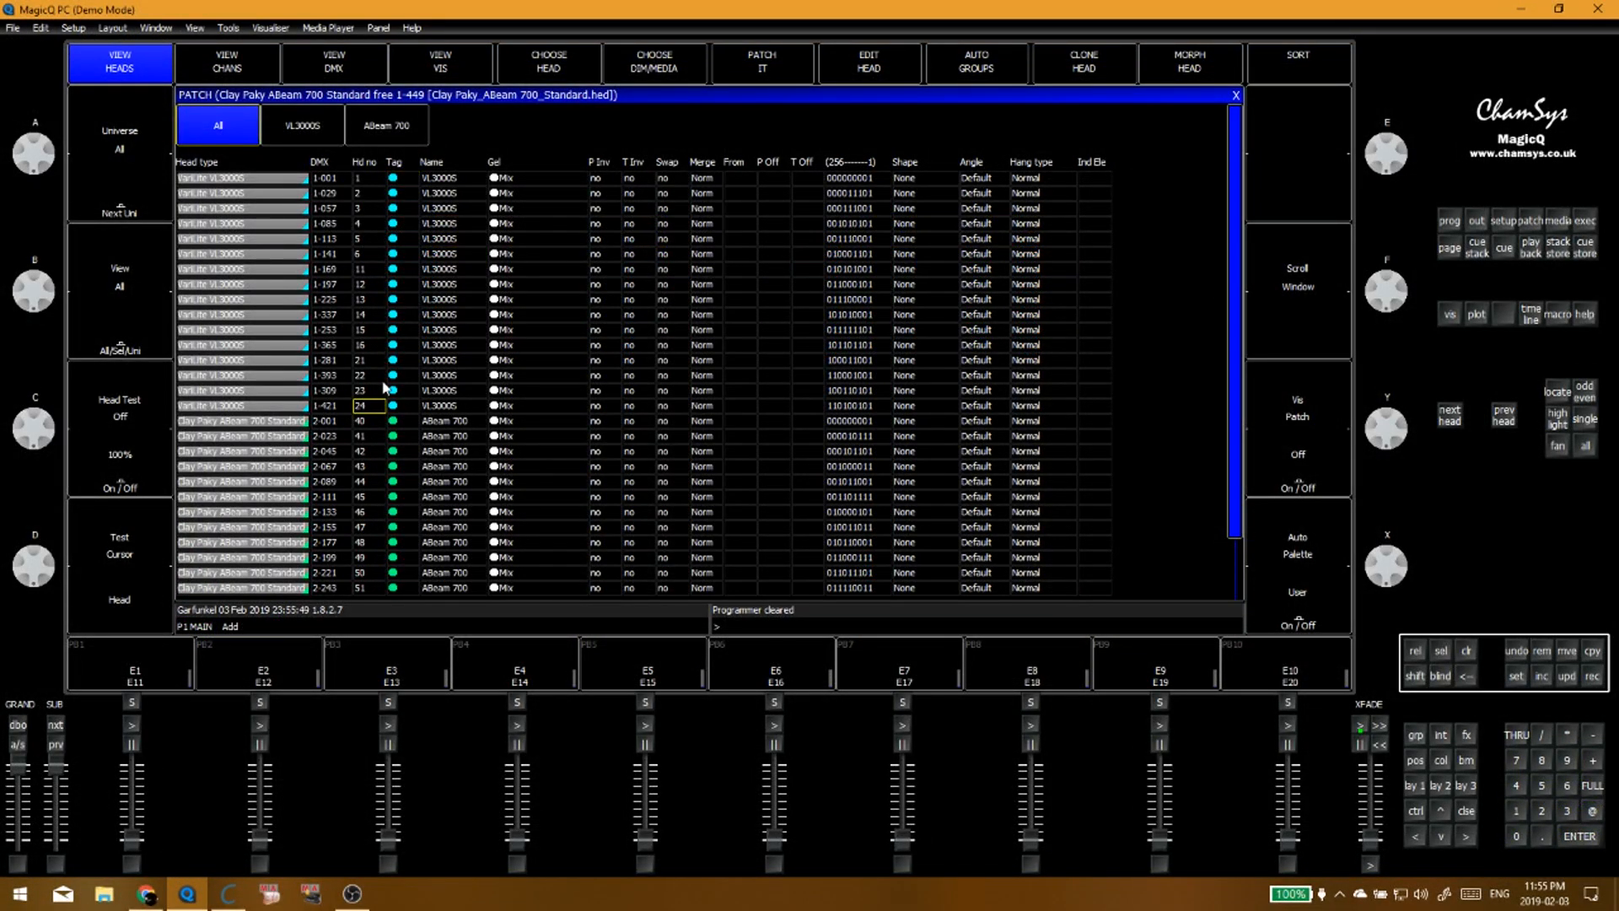
left_click(382, 361)
left_click(375, 254)
scroll(578, 301, "up", 4)
type("1")
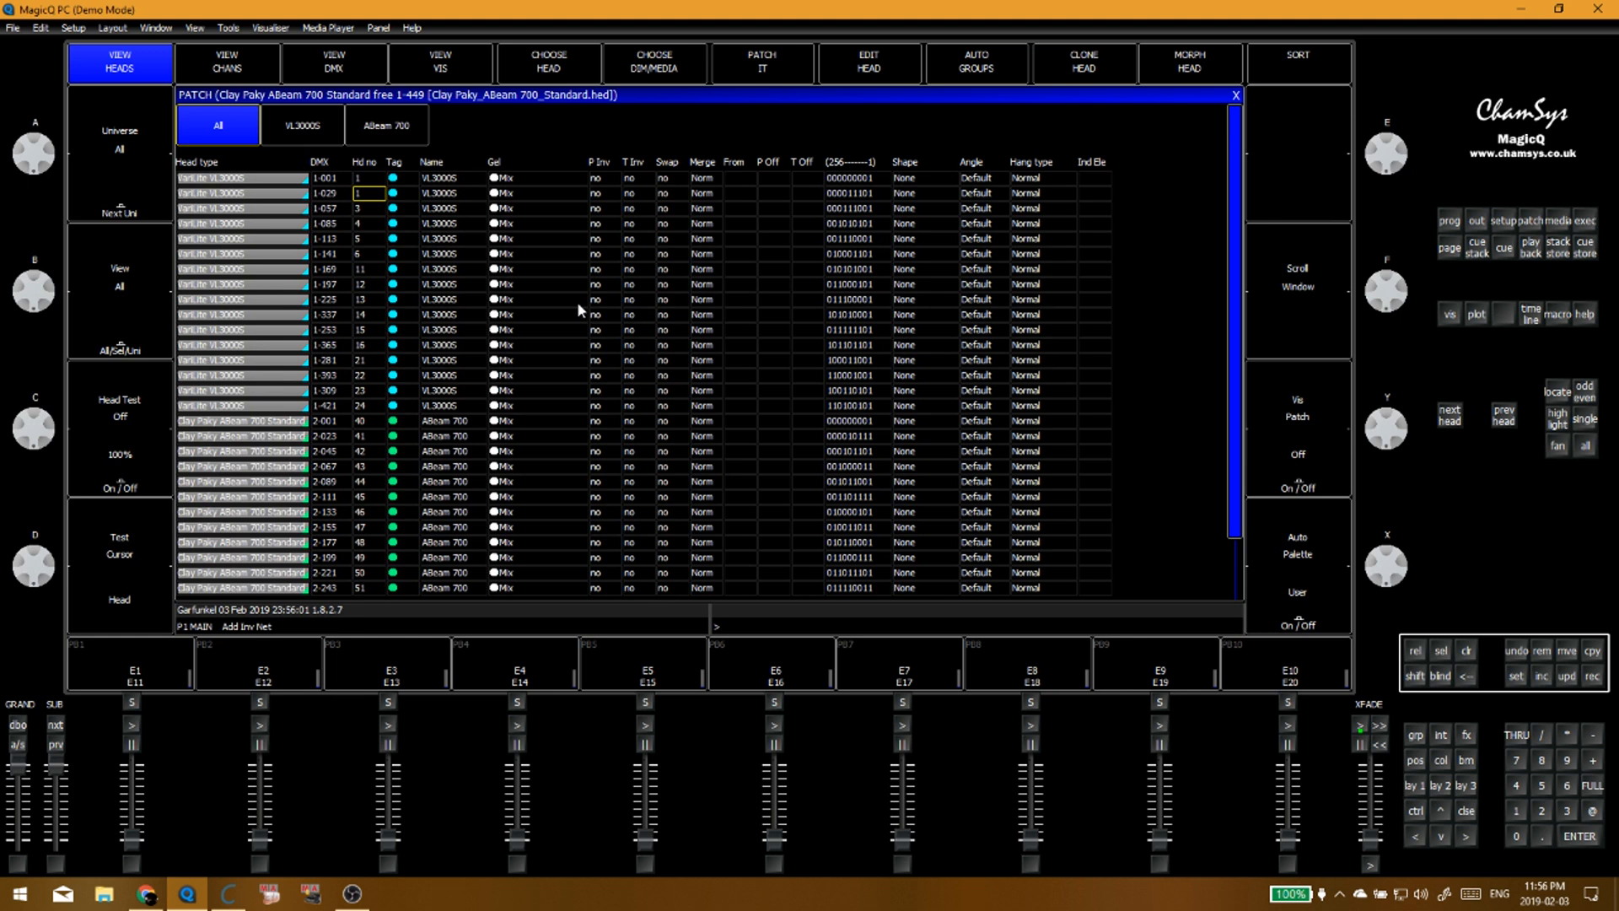
Step: Try to select heads 1>6 by number from the patch list
key("ctrl+BackSpace")
type("1>6")
key("Return")
key("ctrl+BackSpace")
type("1")
key("Return")
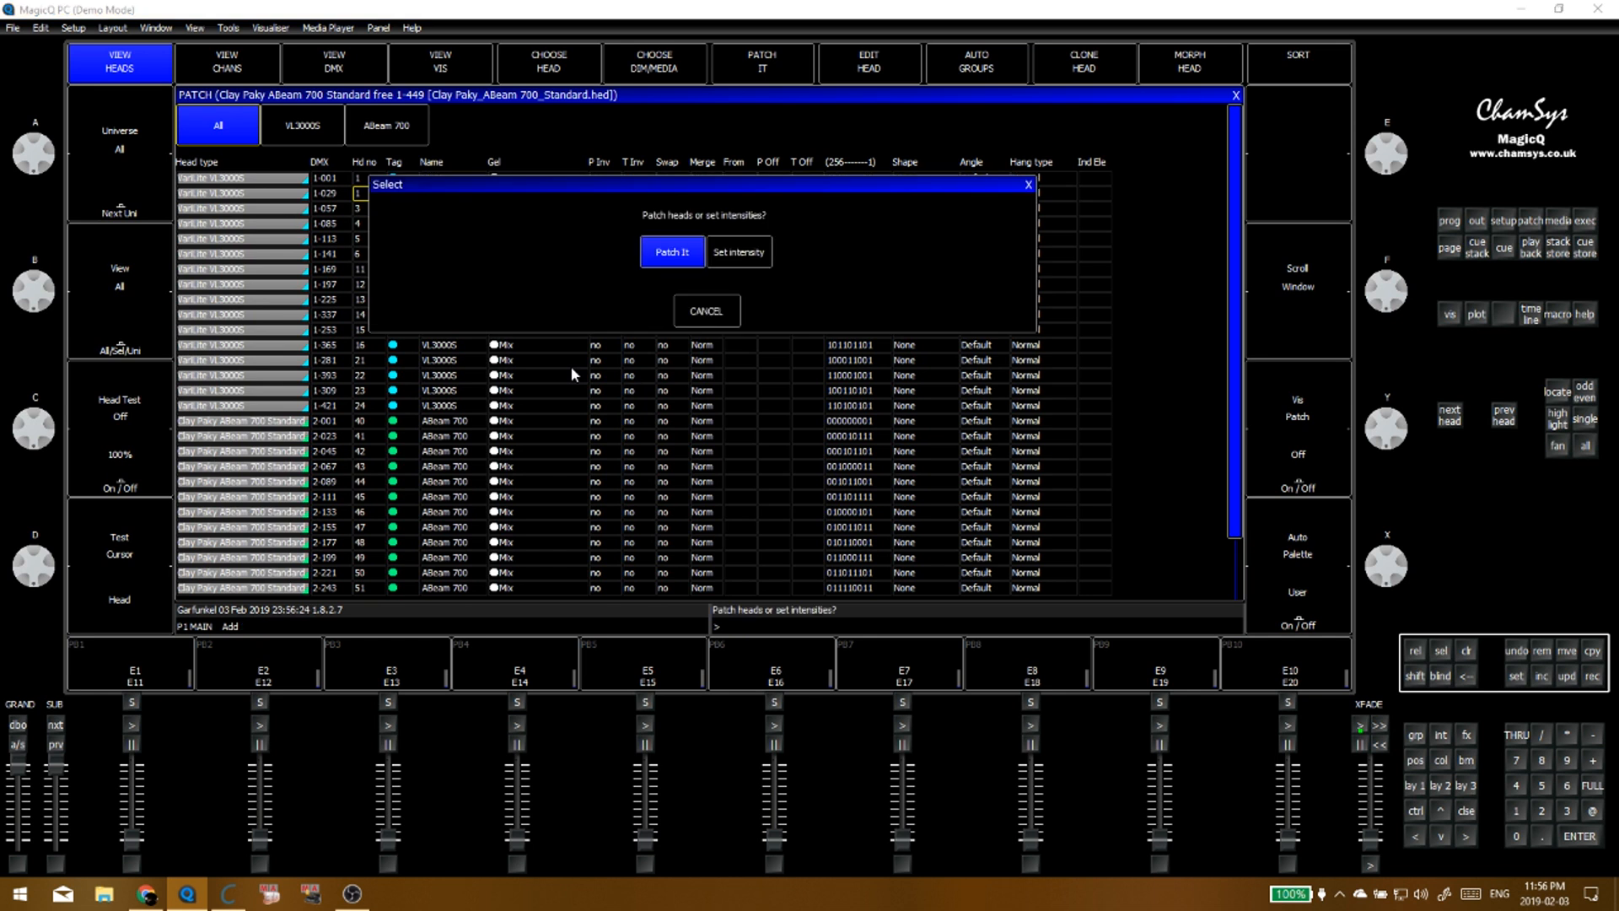
left_click(713, 317)
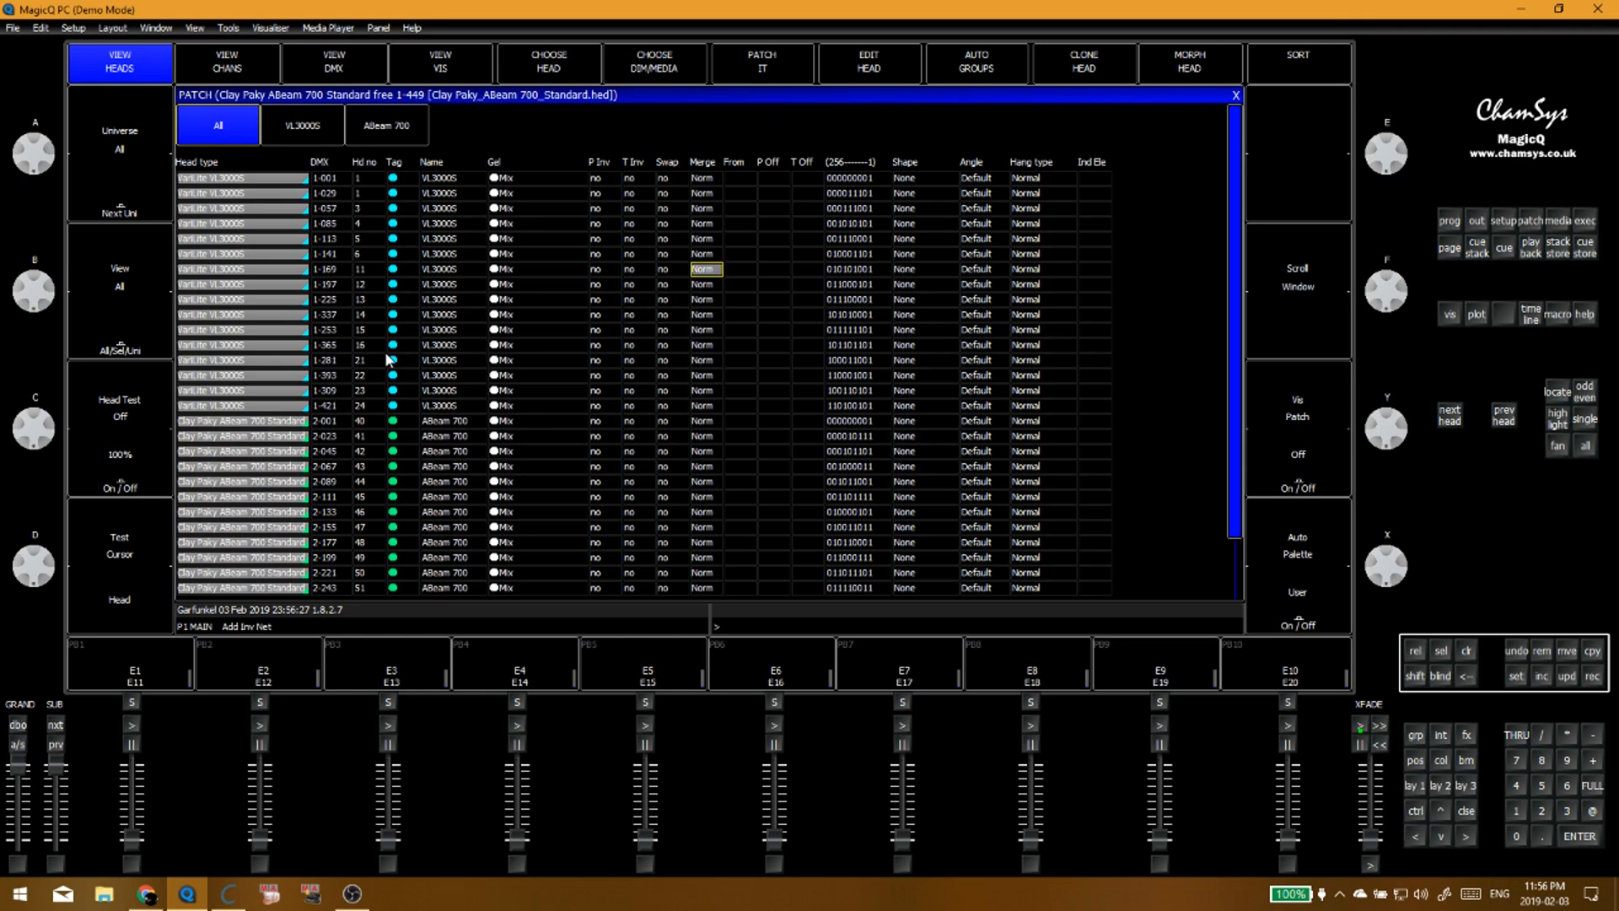
Step: Return to the Group window, clear the programmer and select heads 1>6
key("Escape")
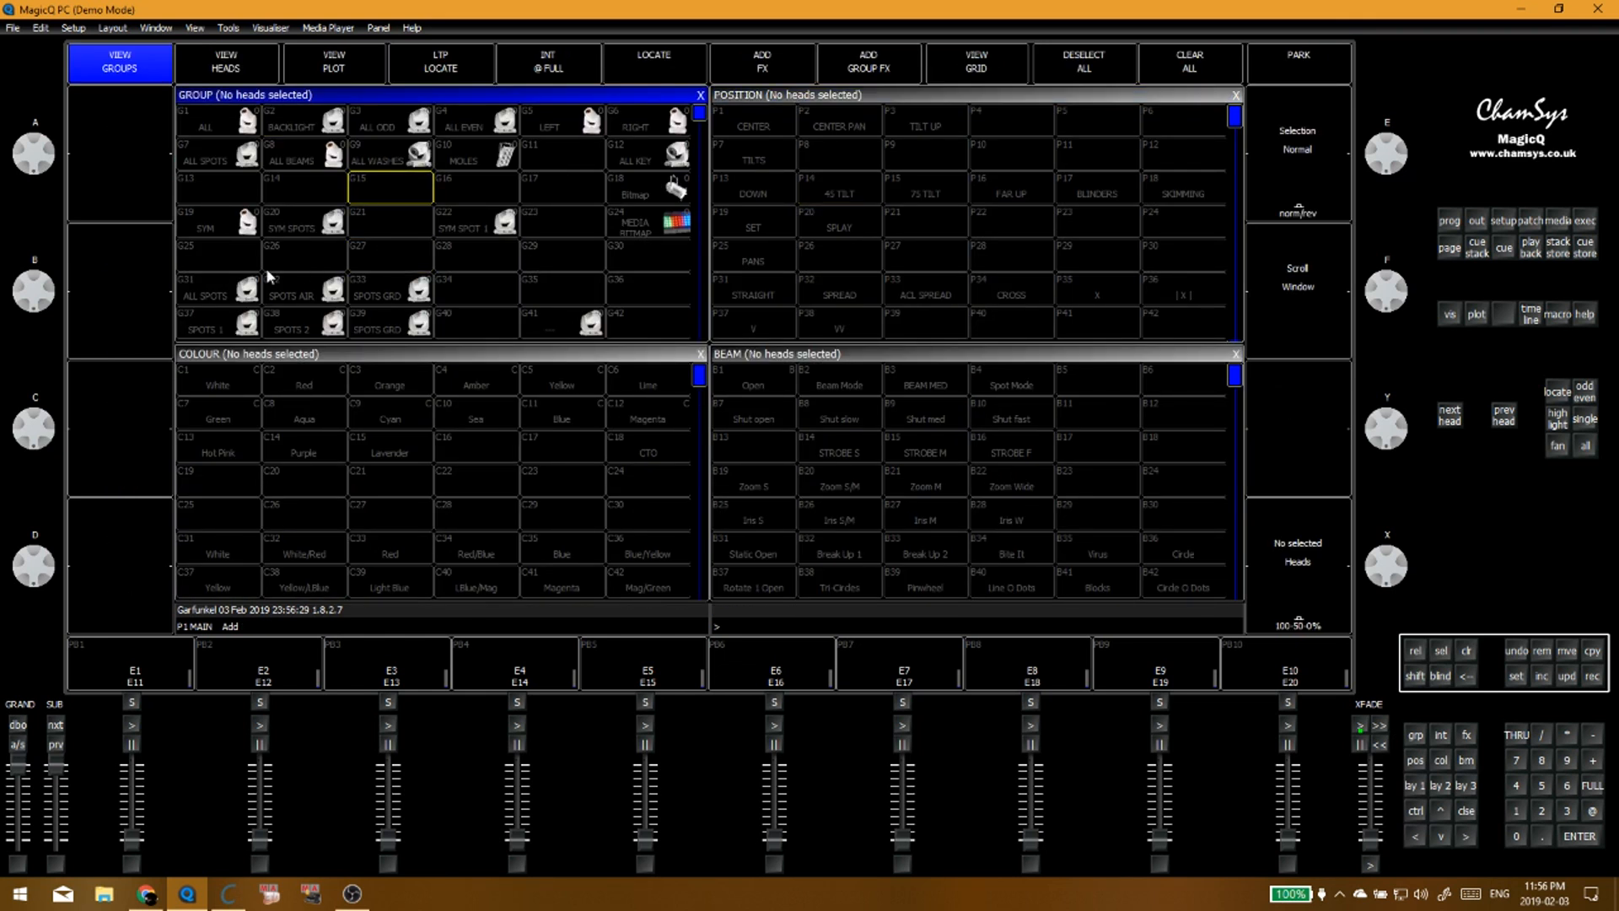
scroll(224, 267, "down", 2)
left_click(226, 265)
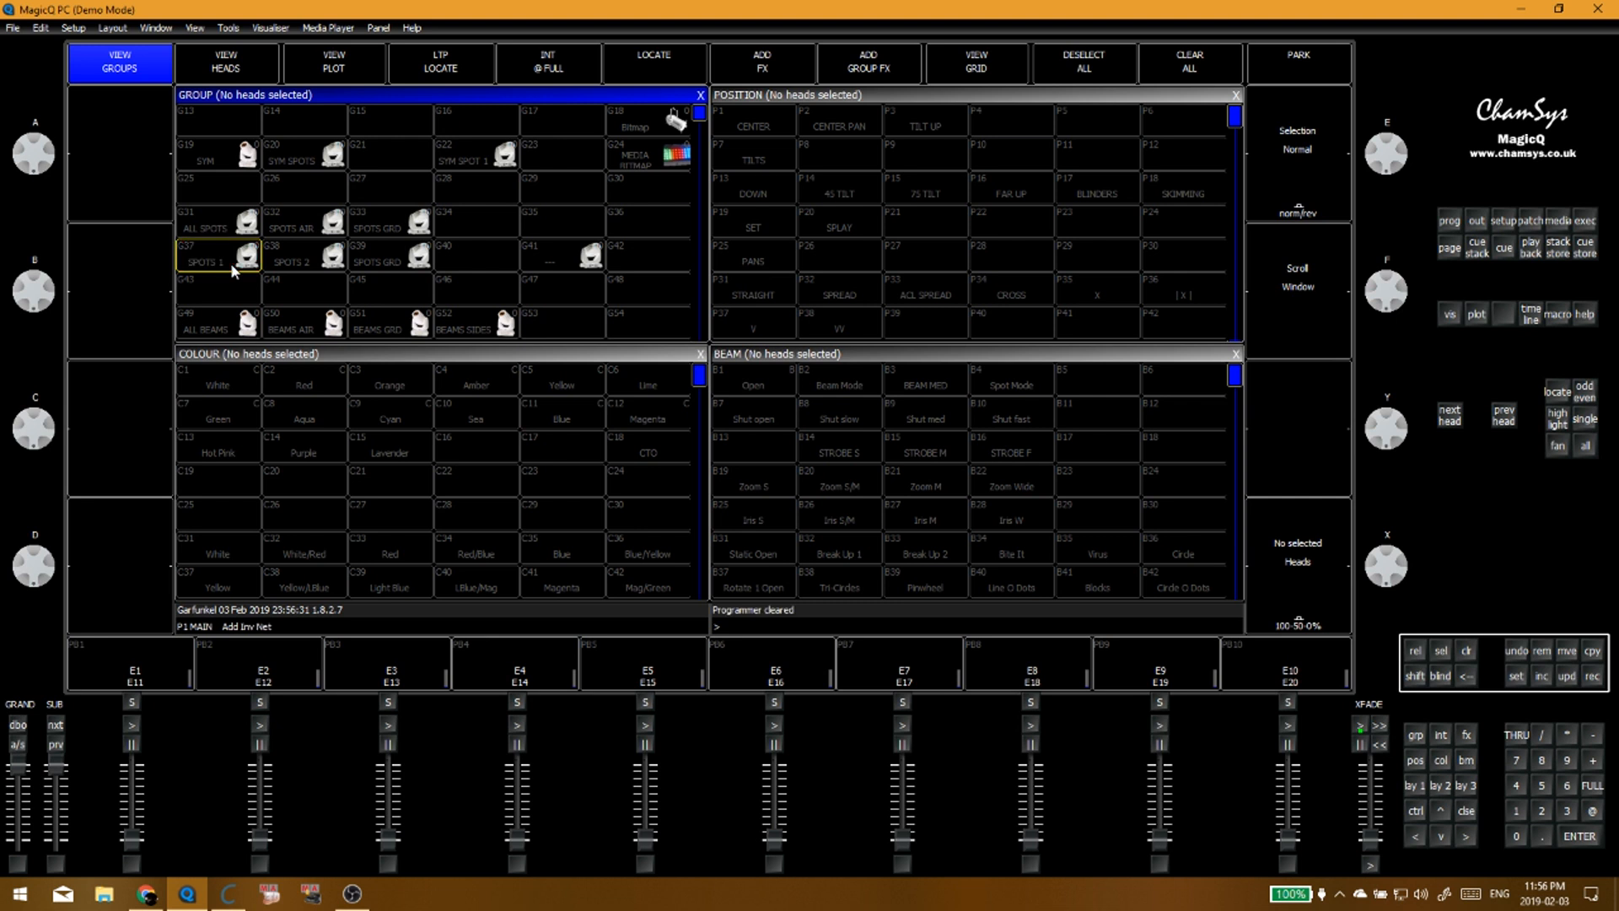
type("1")
key("Return")
type("1>6")
key("Return")
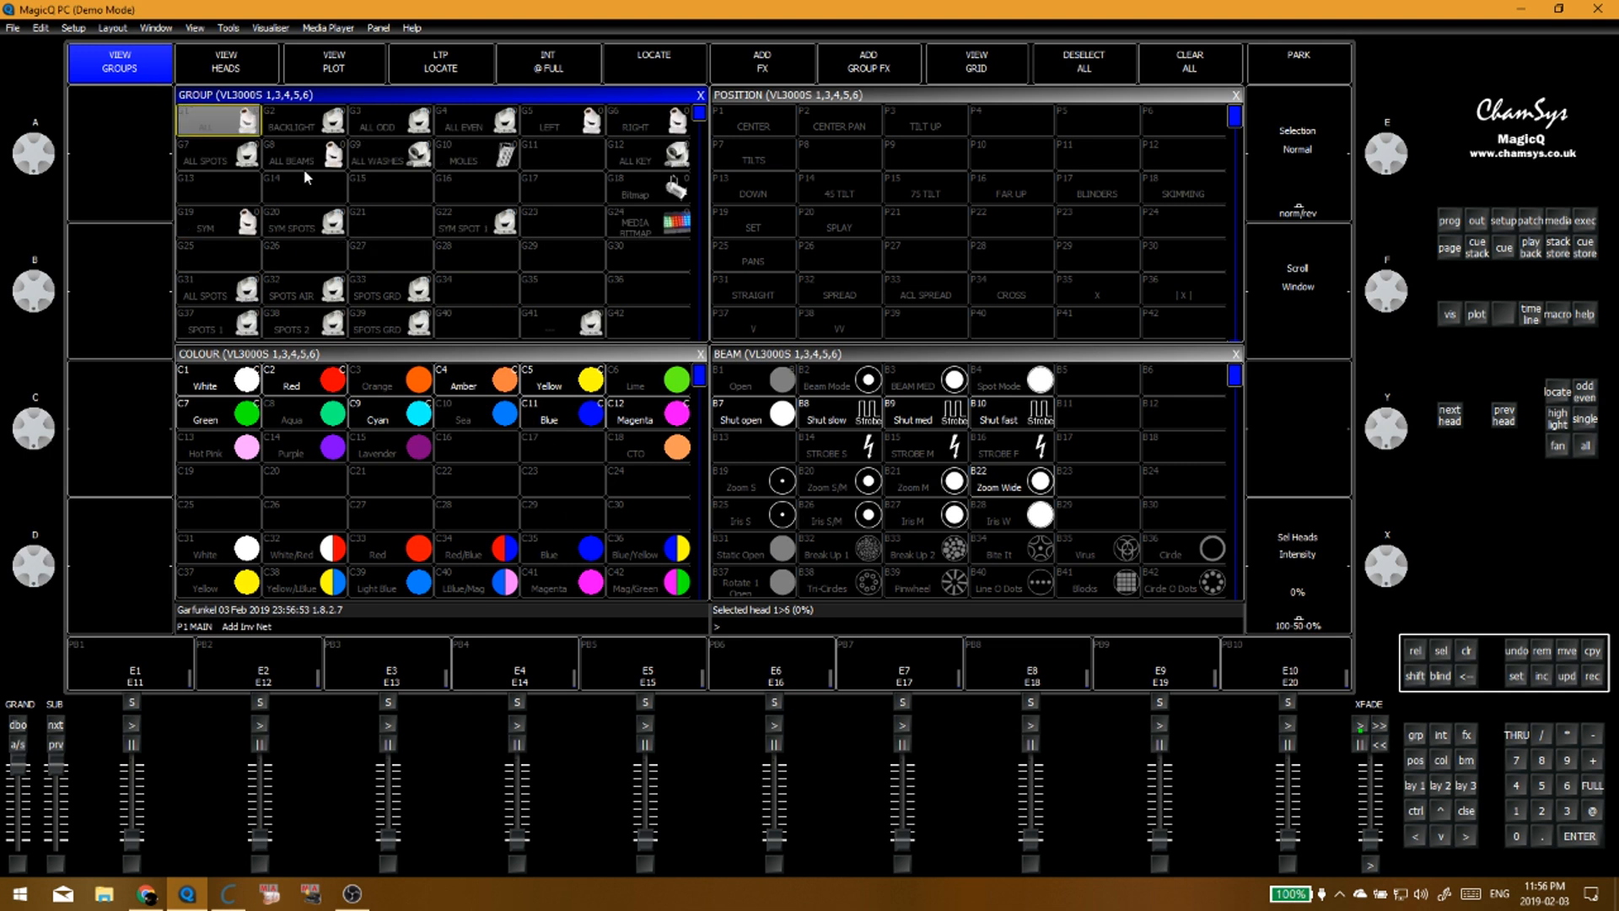
scroll(316, 175, "up", 1)
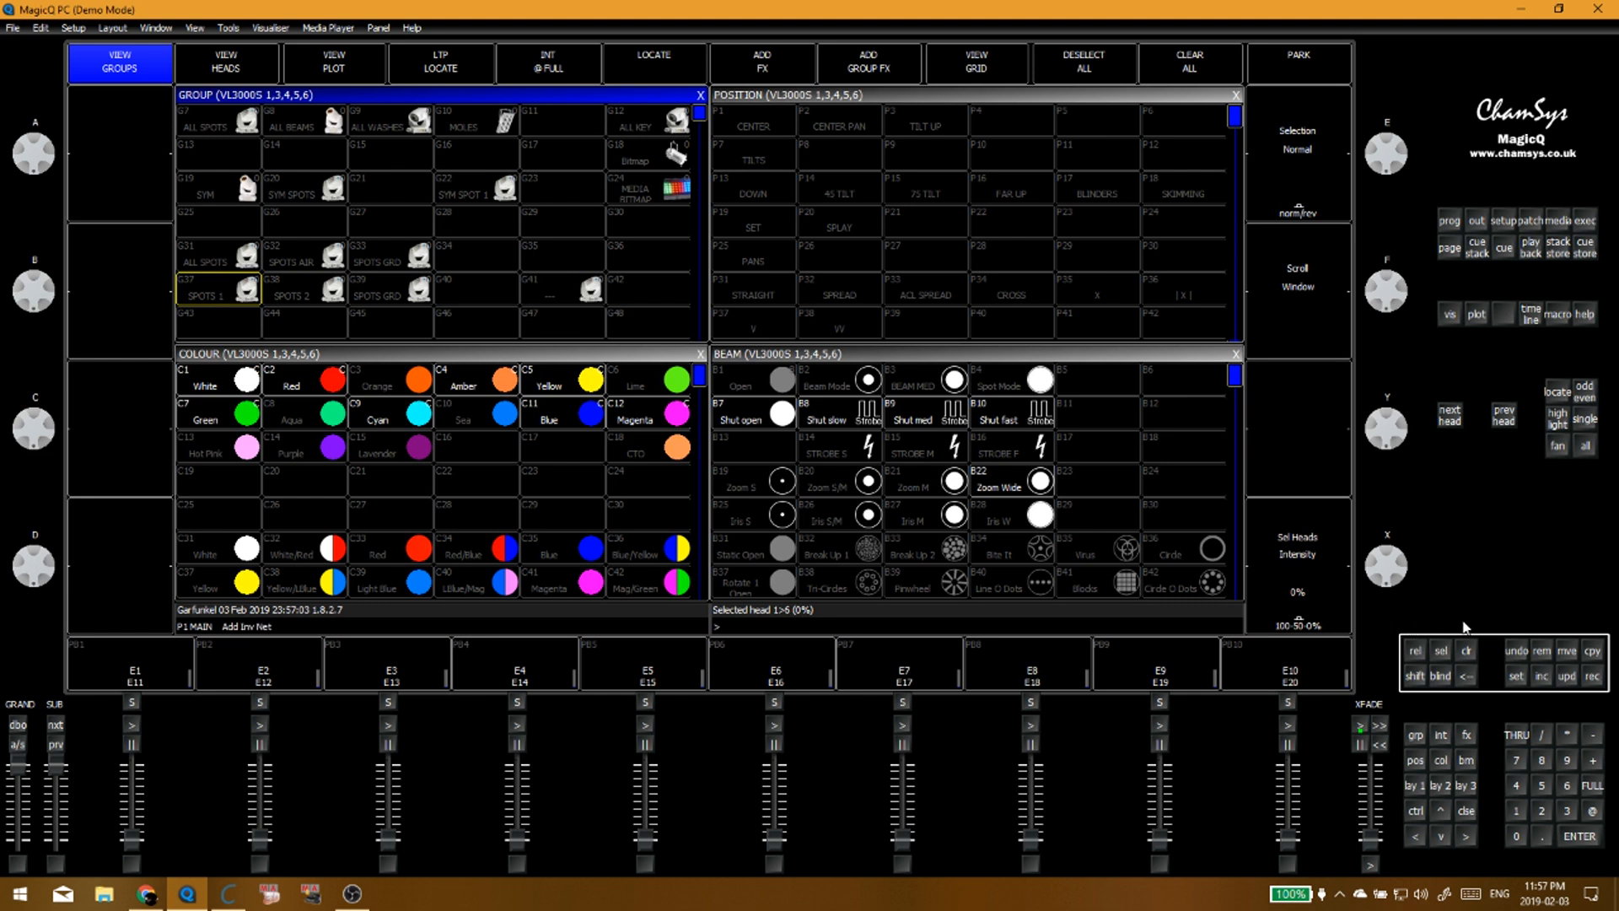
Step: Record the selected heads 1>6 over the existing SPOTS 1 group, confirm the replacement, and clear the programmer
left_click(1592, 677)
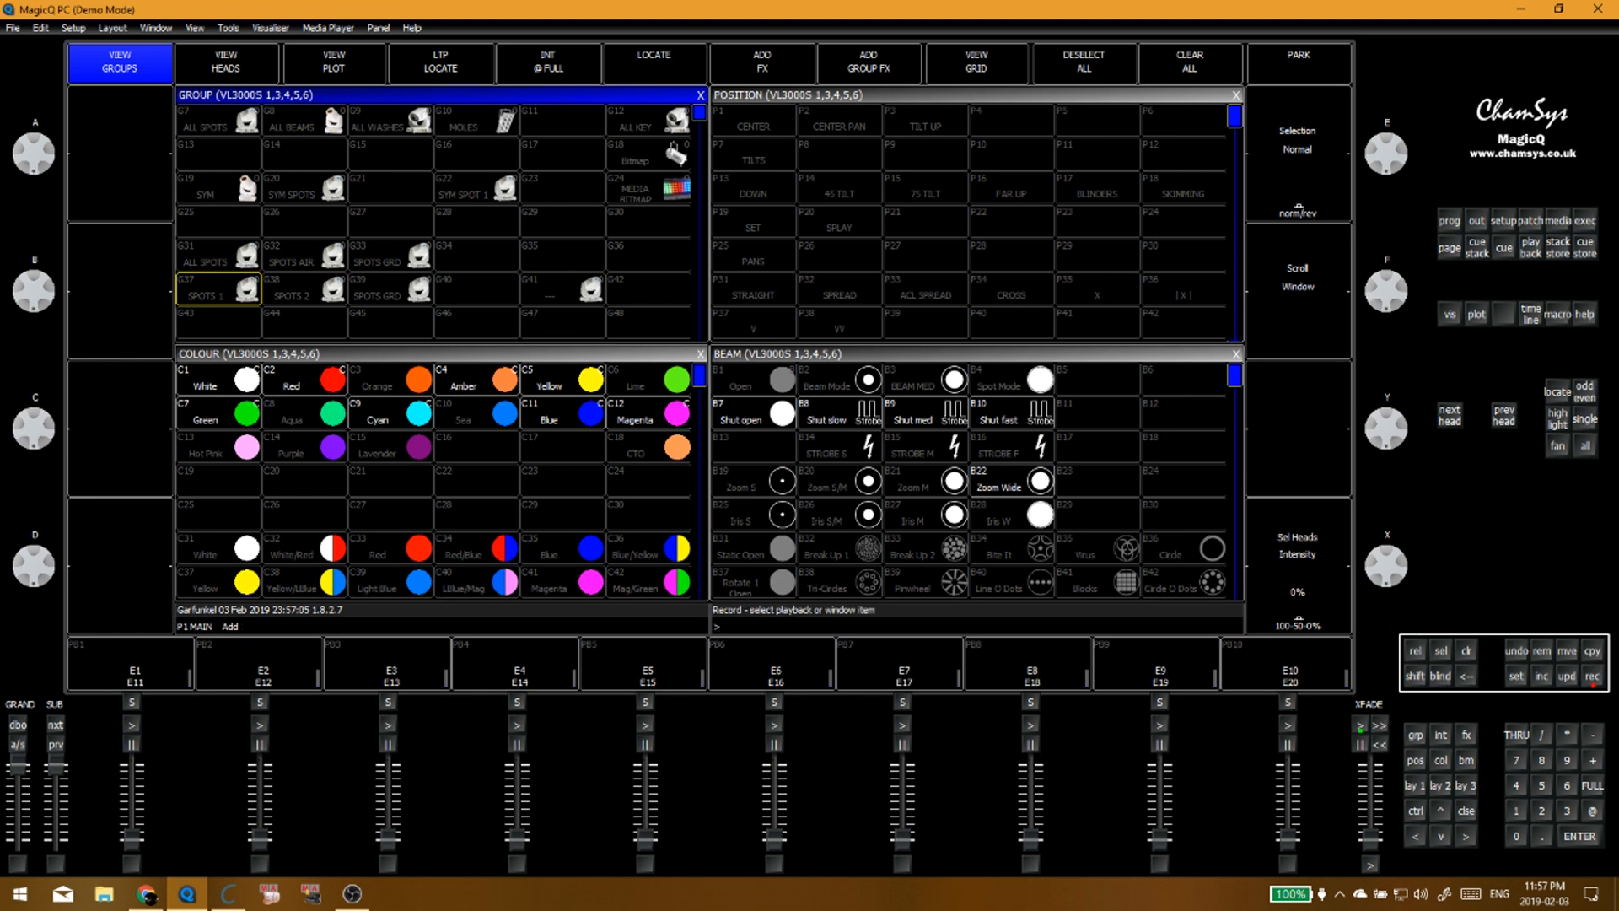
left_click(226, 308)
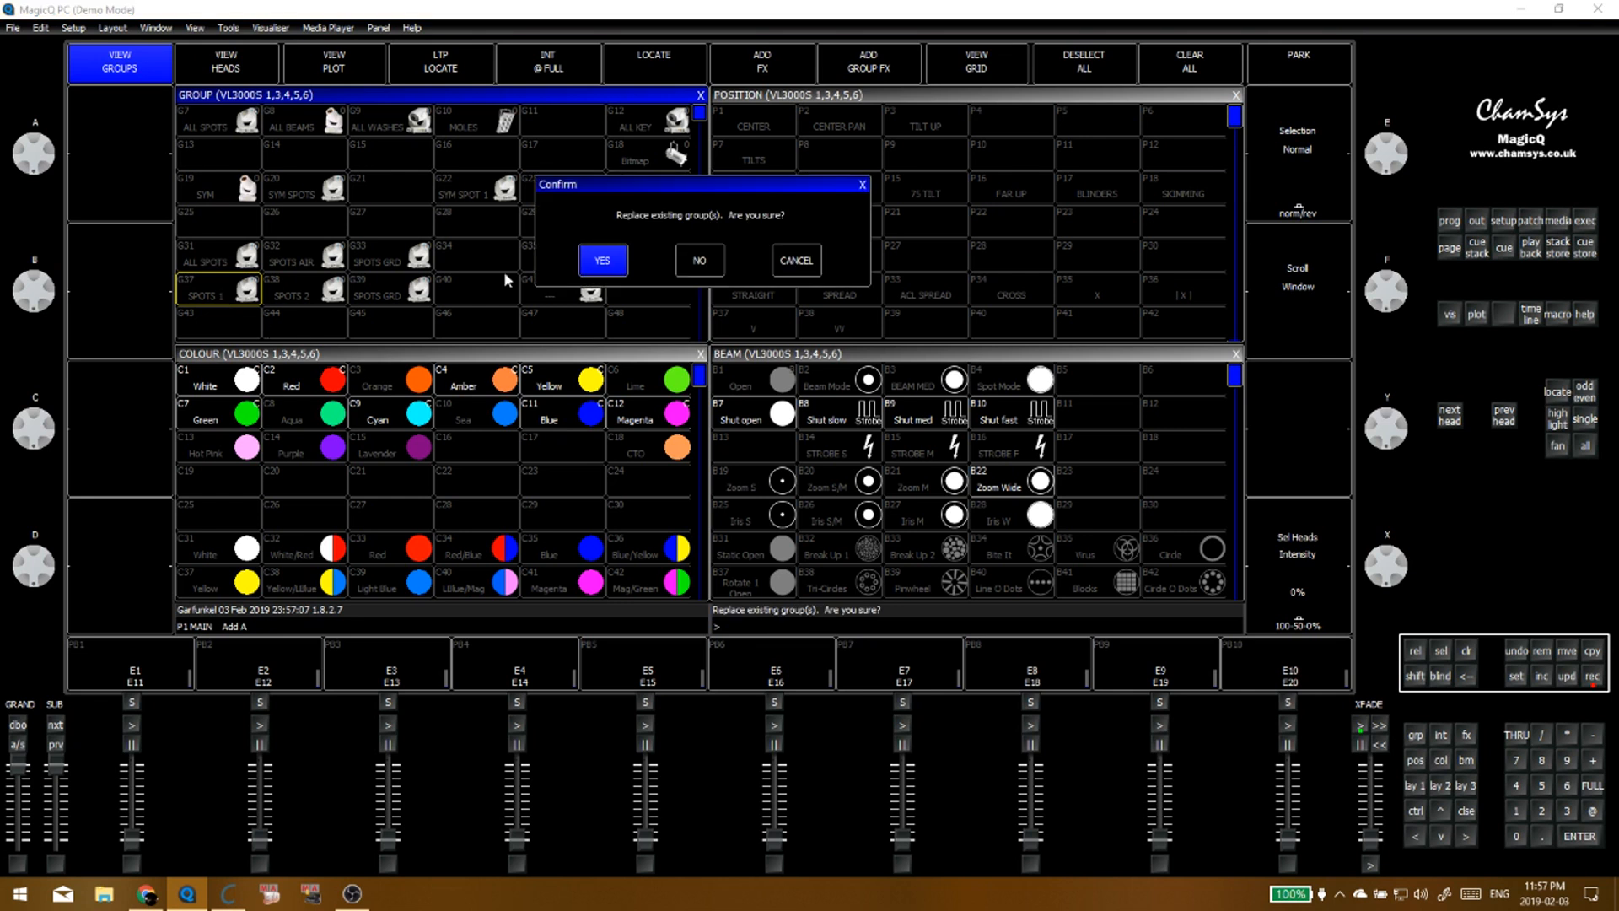
left_click(604, 259)
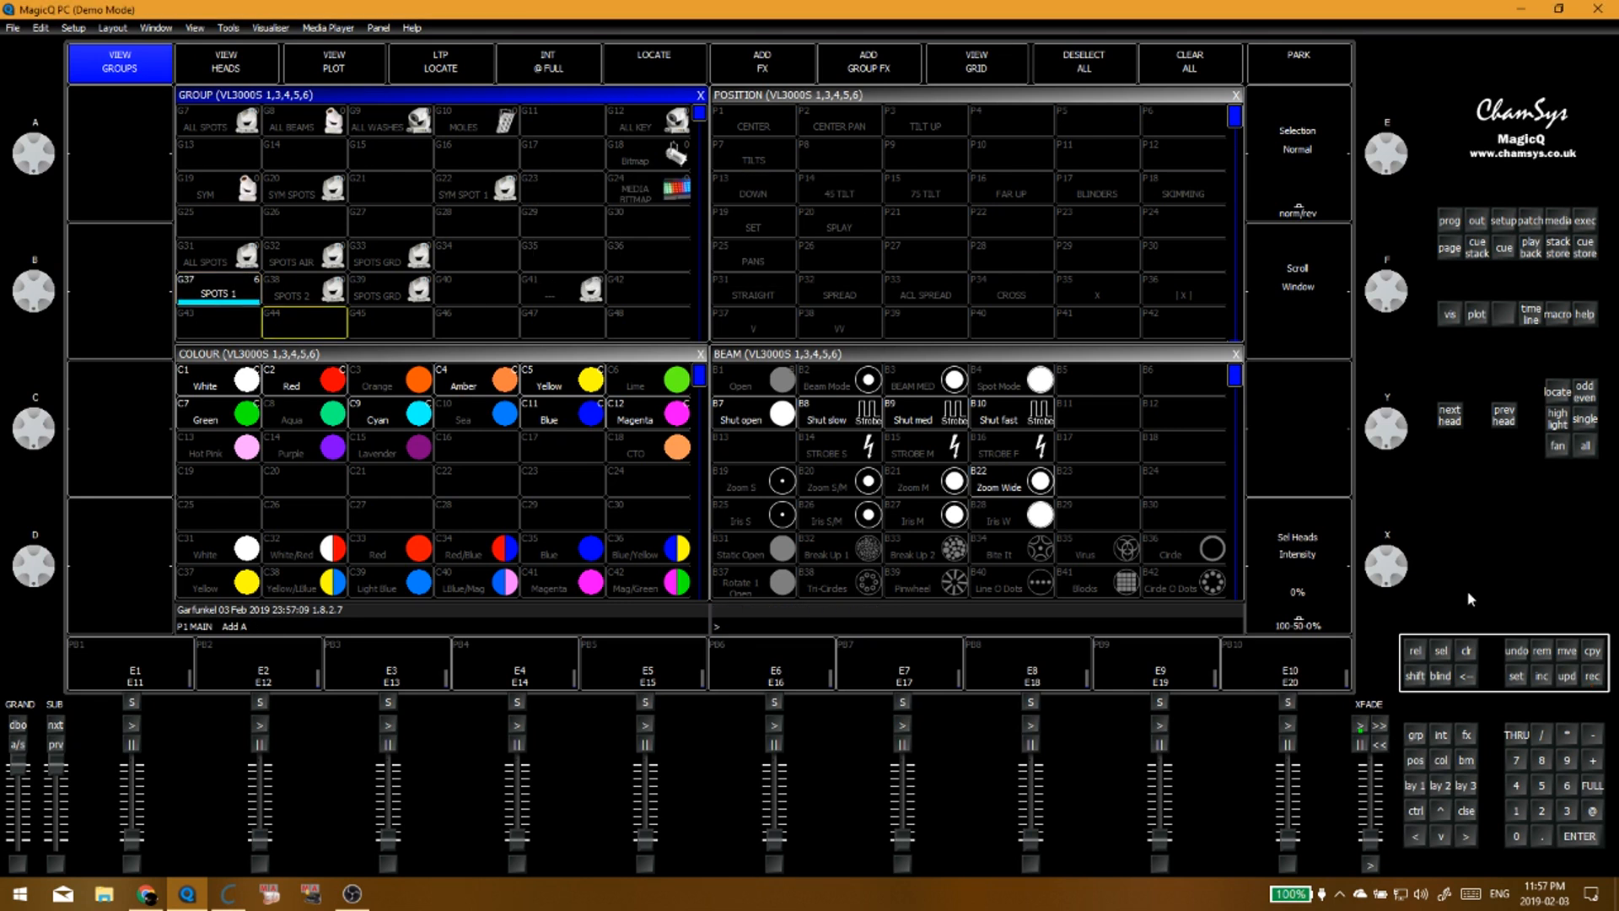
left_click(1466, 651)
left_click(444, 317)
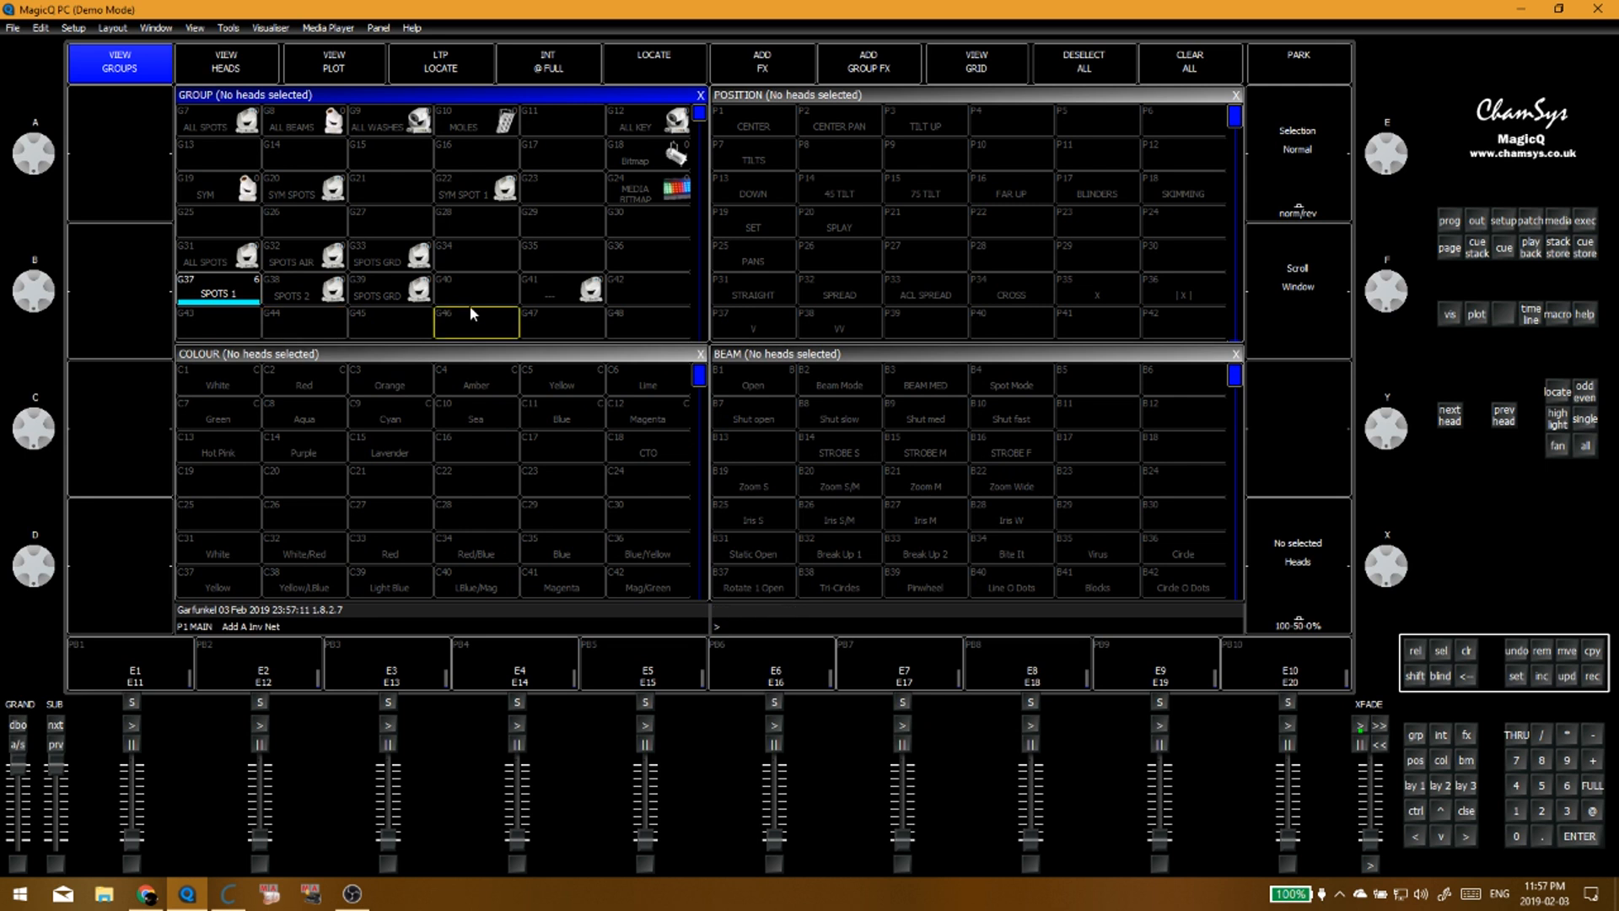
scroll(439, 291, "up", 5)
scroll(386, 246, "up", 3)
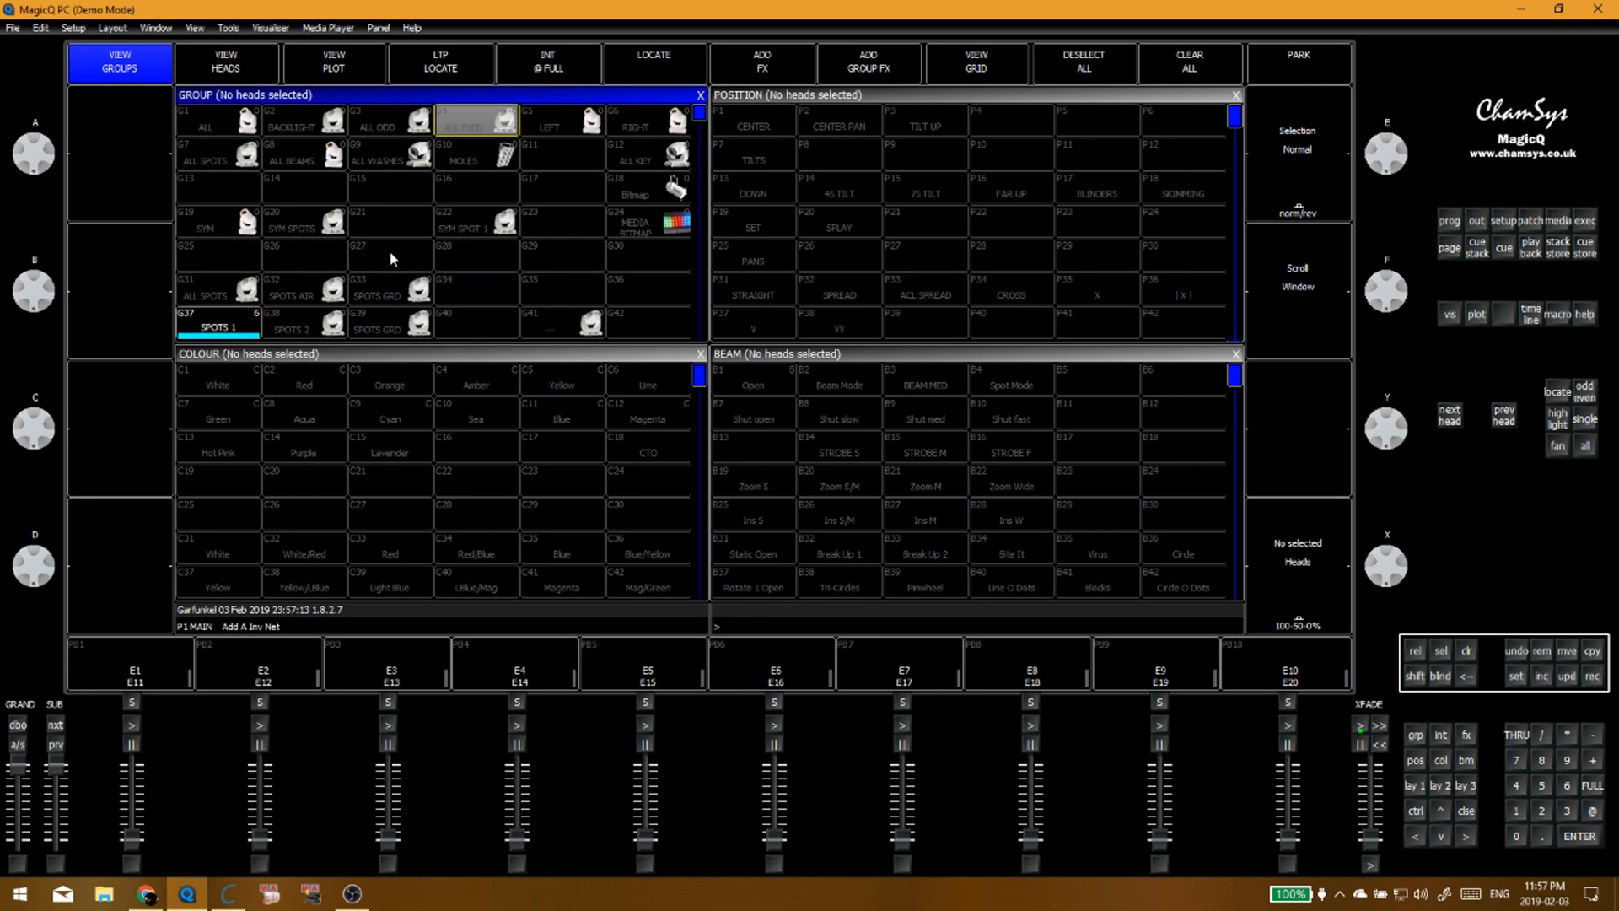
left_click(326, 253)
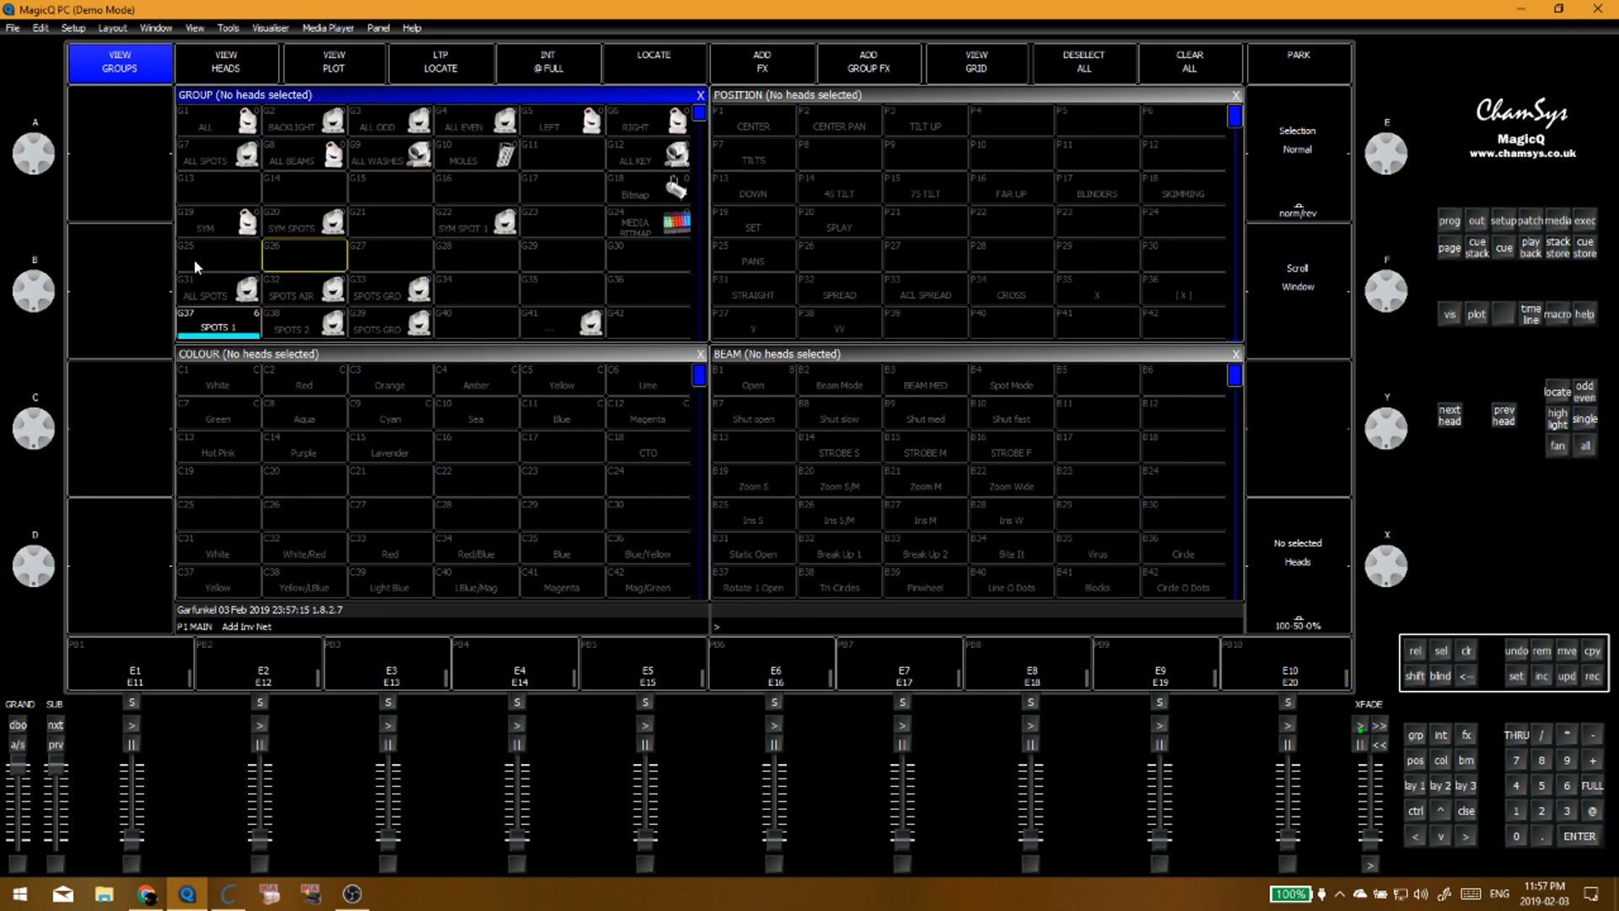
left_click(404, 264)
Step: Open the patch list and count the patched ABeam 700 heads from DMX 2-001 to 2-331
left_click(1531, 222)
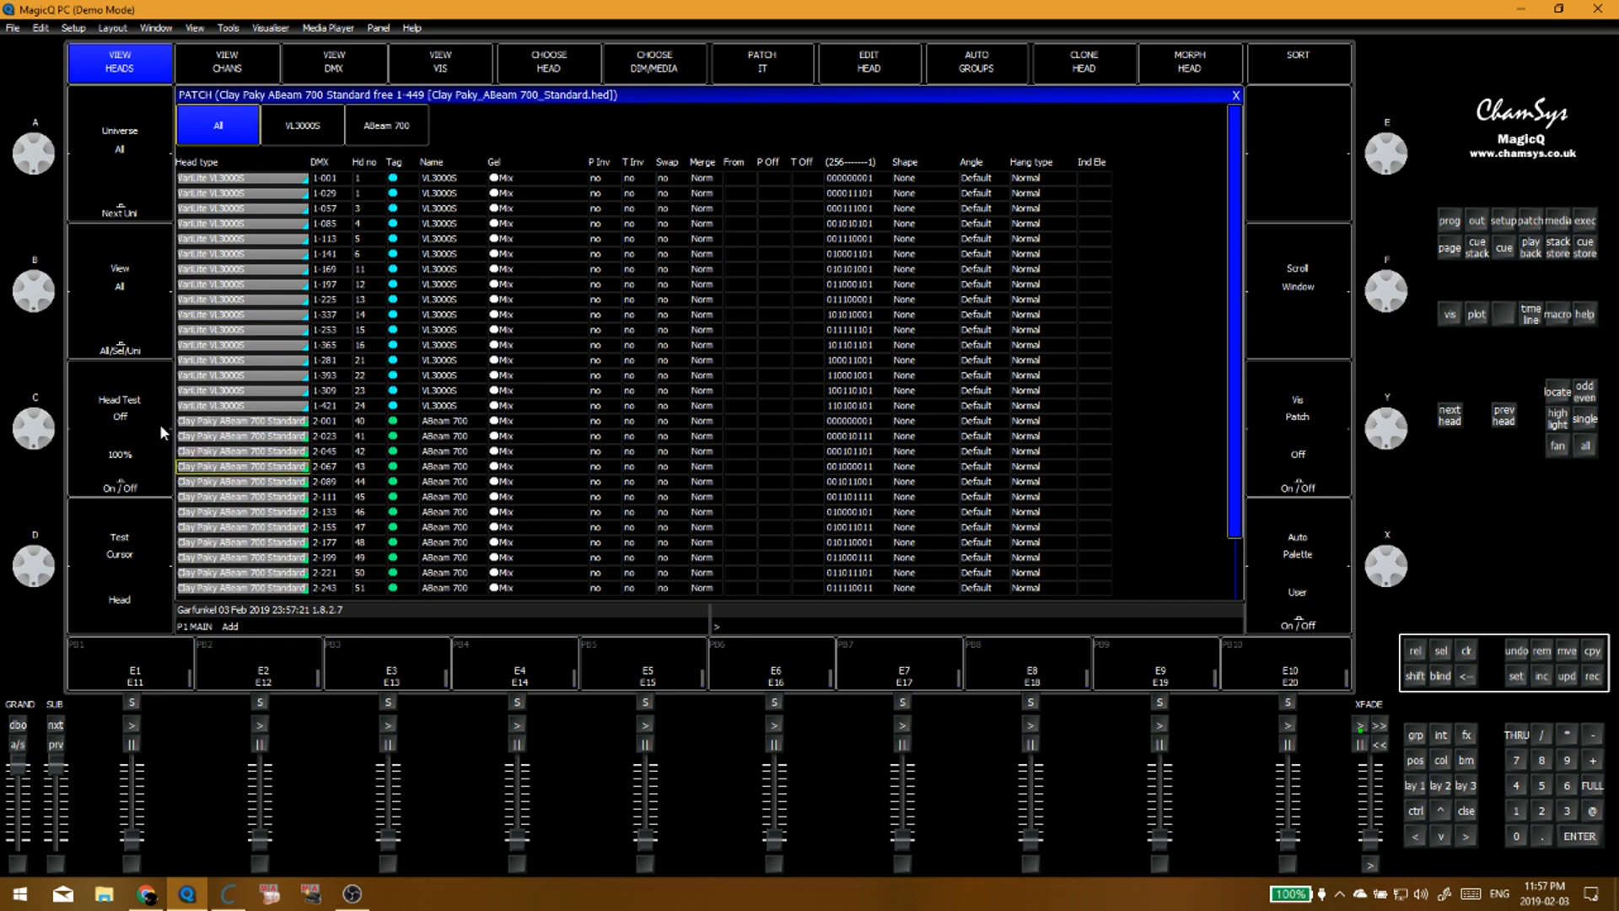
scroll(163, 431, "down", 2)
left_click(378, 363)
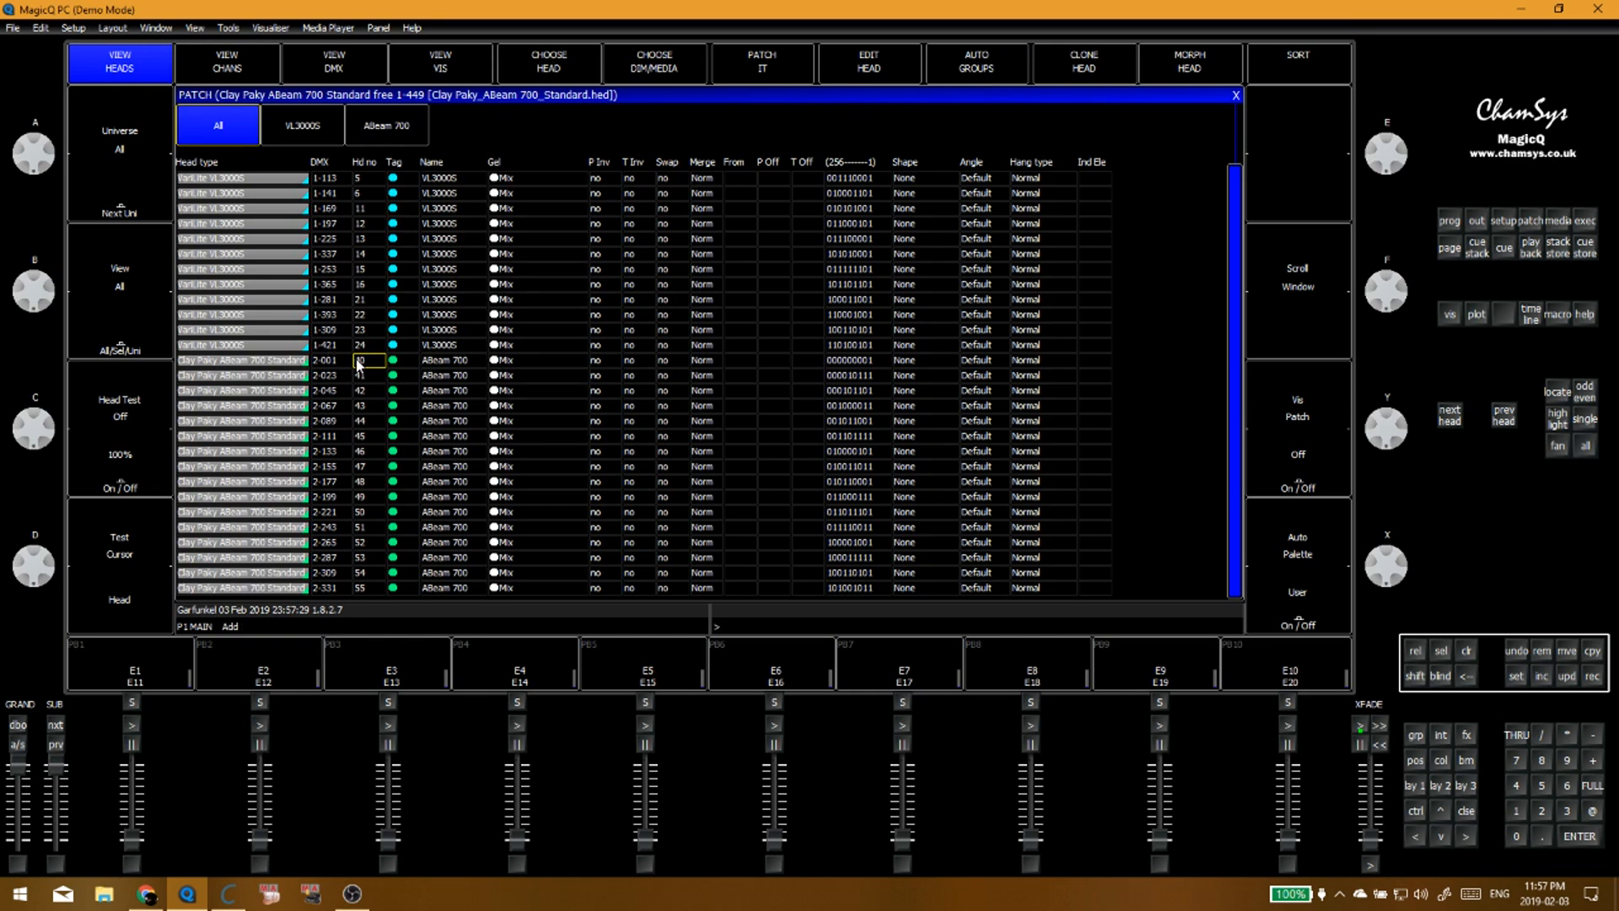
mouse_move(369, 366)
left_mouse_down()
mouse_move(371, 404)
mouse_move(374, 380)
left_mouse_up()
left_click_drag(371, 382, 377, 427)
left_click(338, 442)
key("Down")
key("Down")
key("Down")
key("Down")
key("Down")
key("Down")
key("Down")
key("Down")
key("Down")
key("Down")
left_click(367, 361)
key("Down")
key("Down")
key("Down")
key("Down")
key("Down")
key("Down")
key("Down")
key("Down")
key("Down")
key("Down")
key("Down")
key("Down")
key("Down")
key("Down")
key("Down")
left_click(369, 363)
left_click_drag(367, 362, 453, 482)
left_click_drag(282, 362, 257, 603)
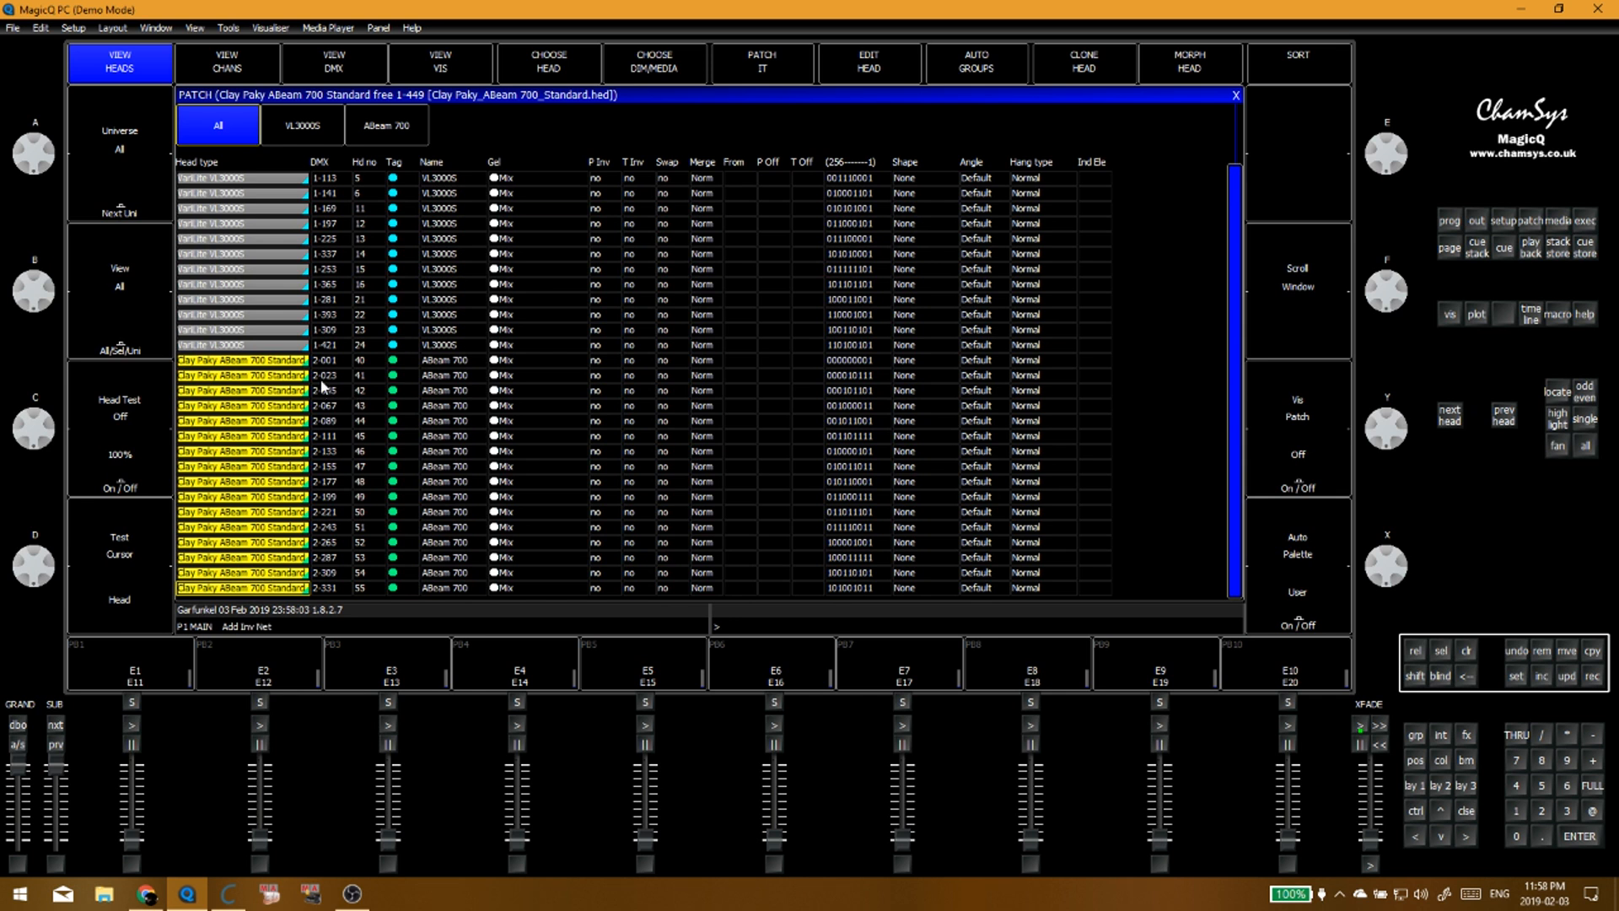
left_click(291, 372)
left_click_drag(264, 361, 241, 595)
left_click(356, 406)
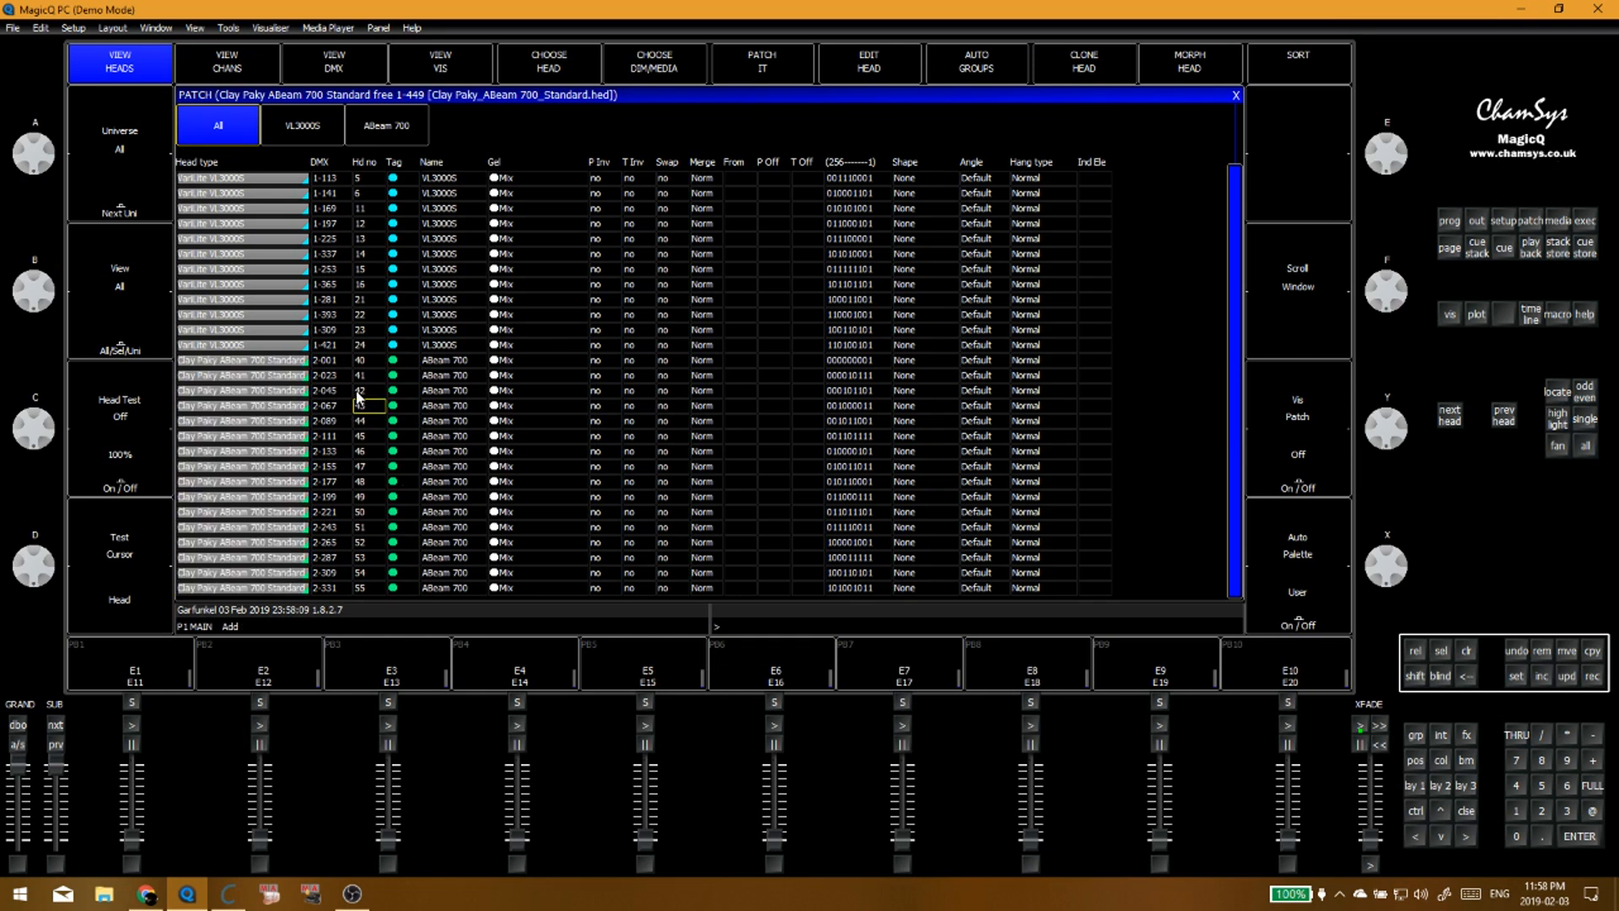
left_click_drag(296, 364, 283, 600)
left_click(319, 526)
left_click(332, 587)
left_click(283, 588)
Step: Check the patch's channel view for the first free DMX address after the ABeam 700 head at 2-331
left_click(769, 67)
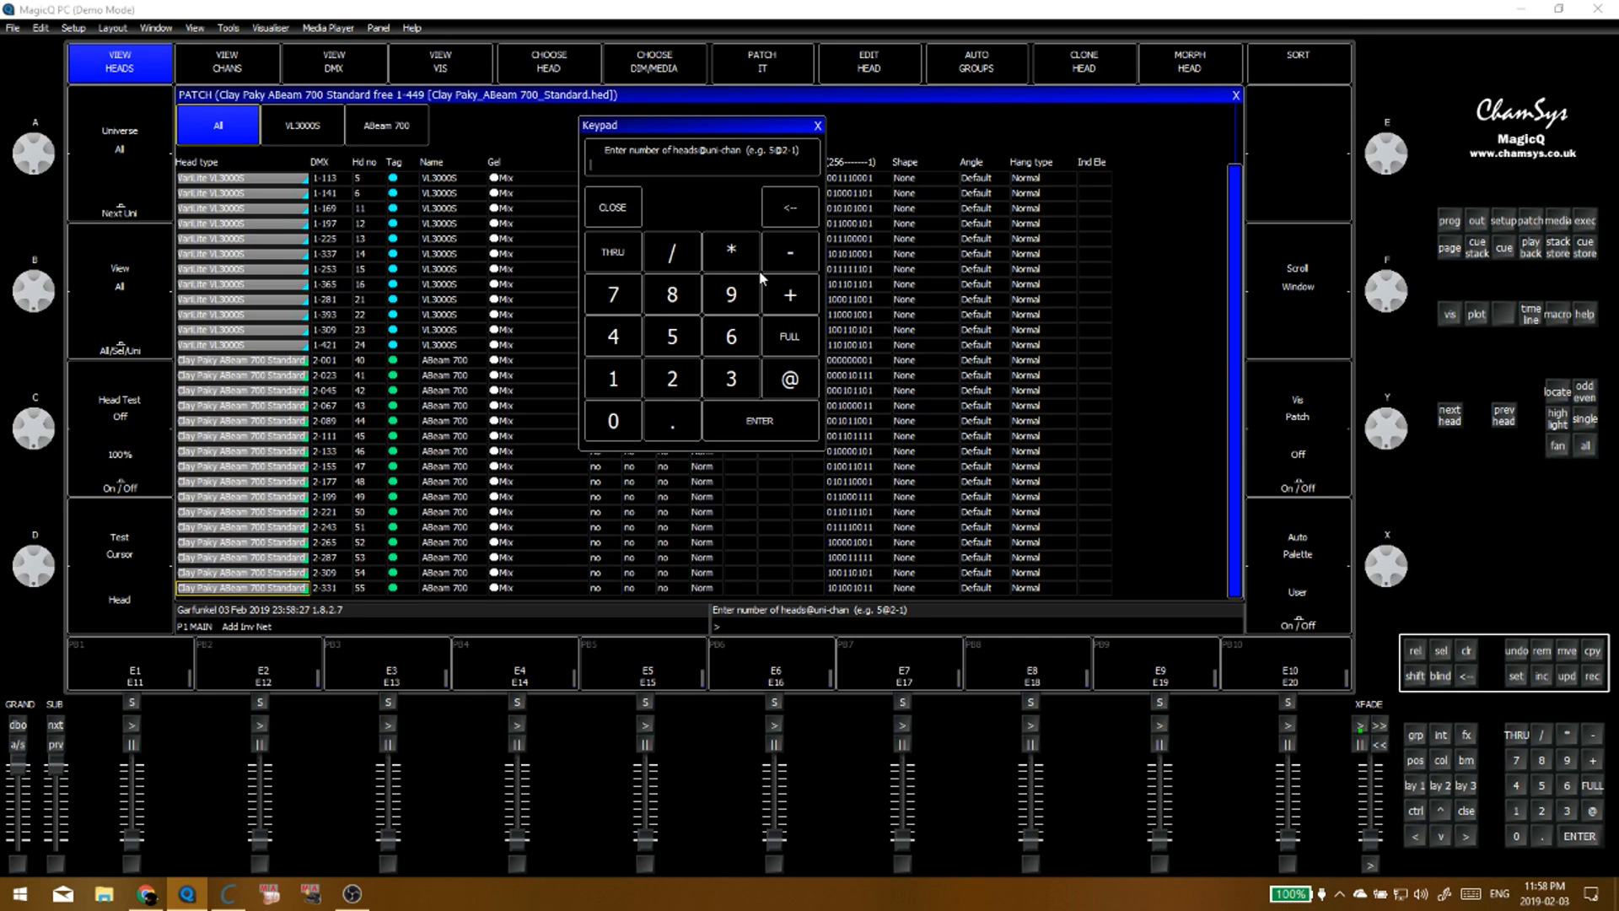
left_click(818, 126)
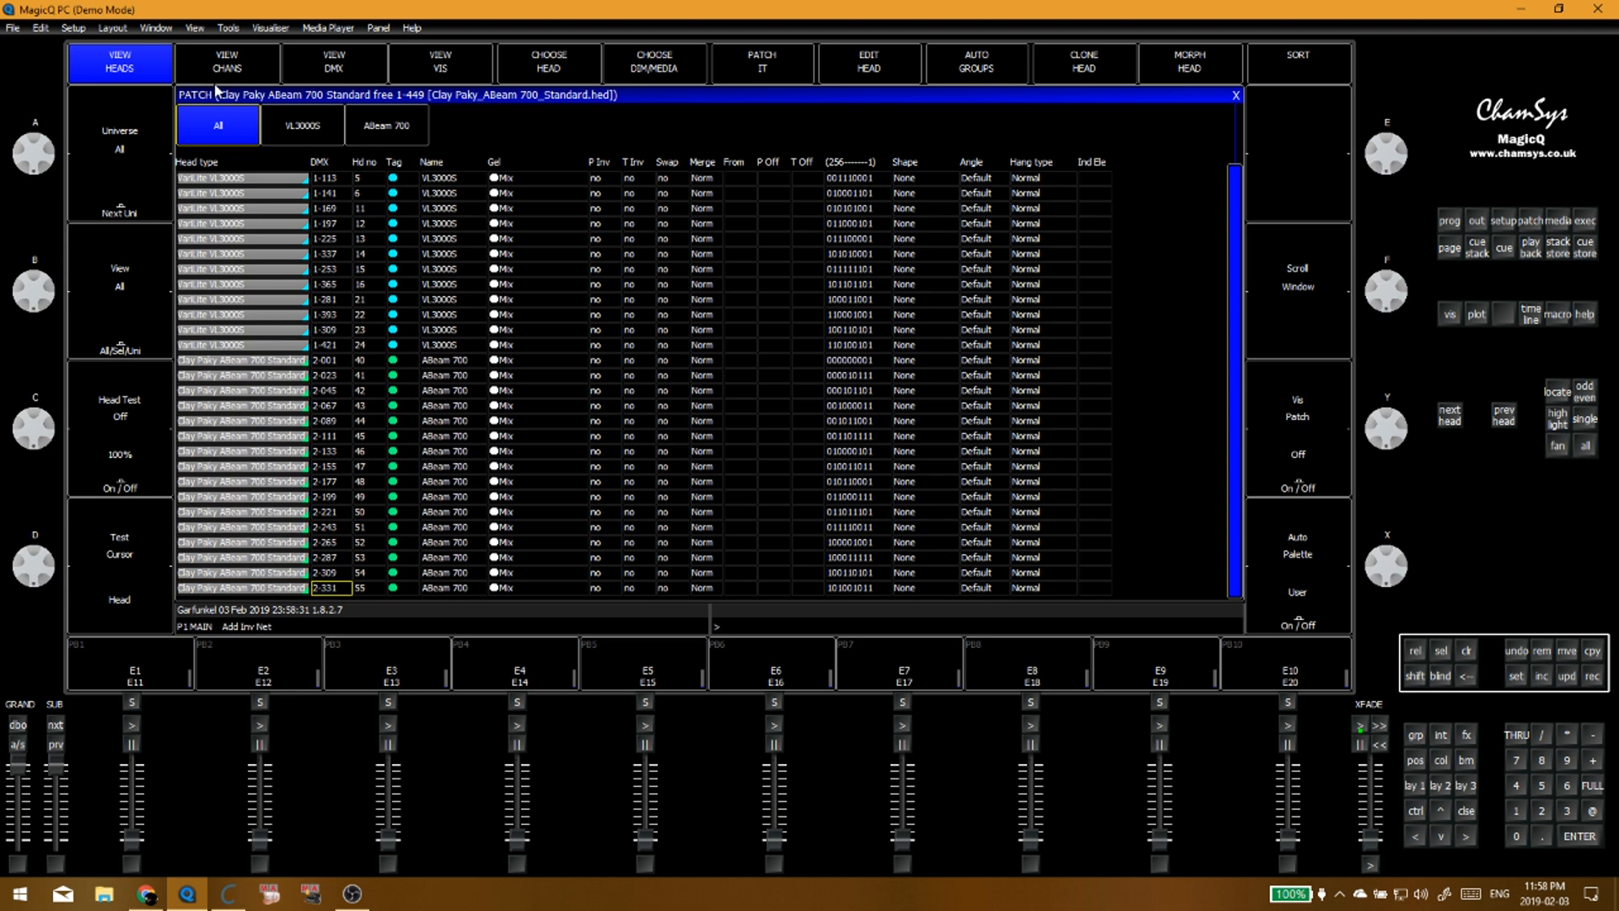
left_click(314, 588)
left_click(212, 77)
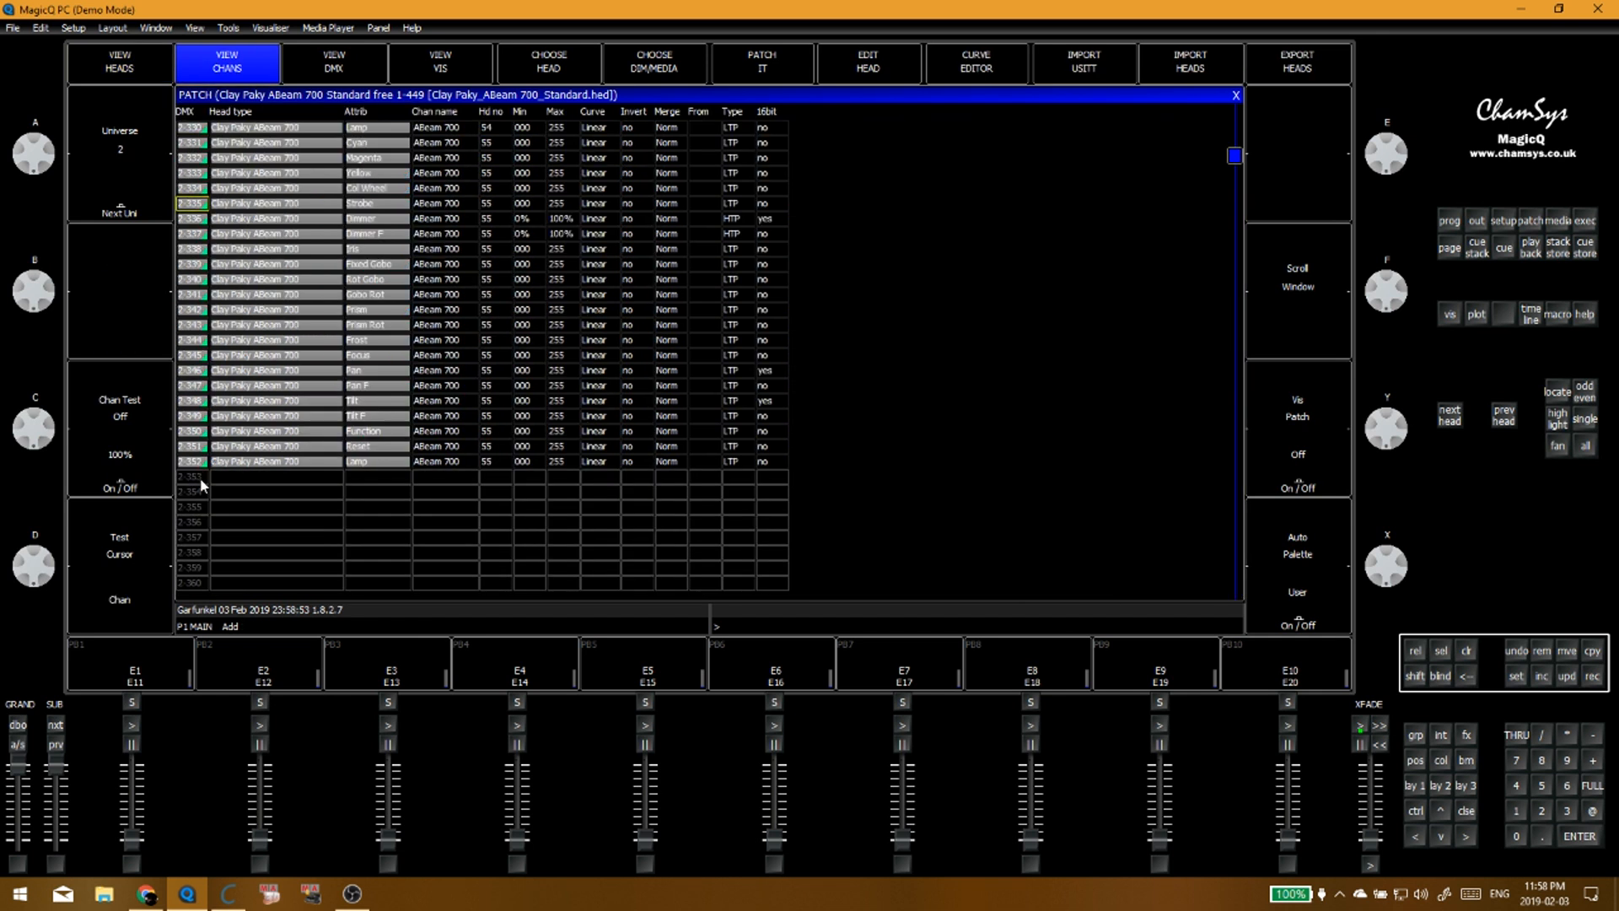
left_click(201, 478)
left_click(133, 70)
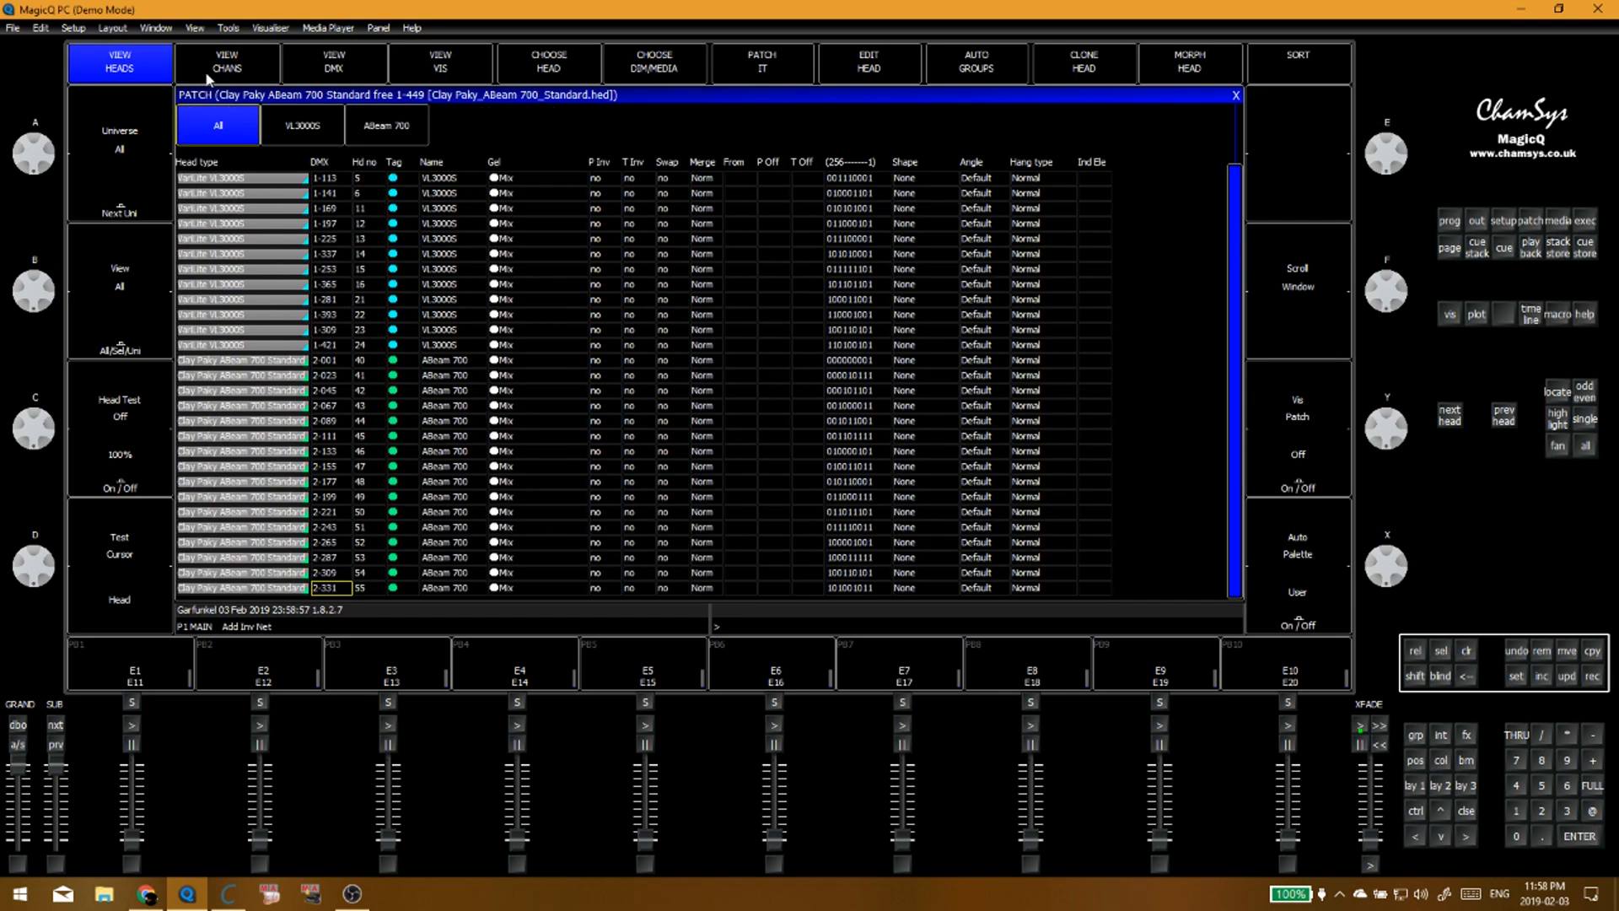
left_click(206, 71)
left_click(201, 478)
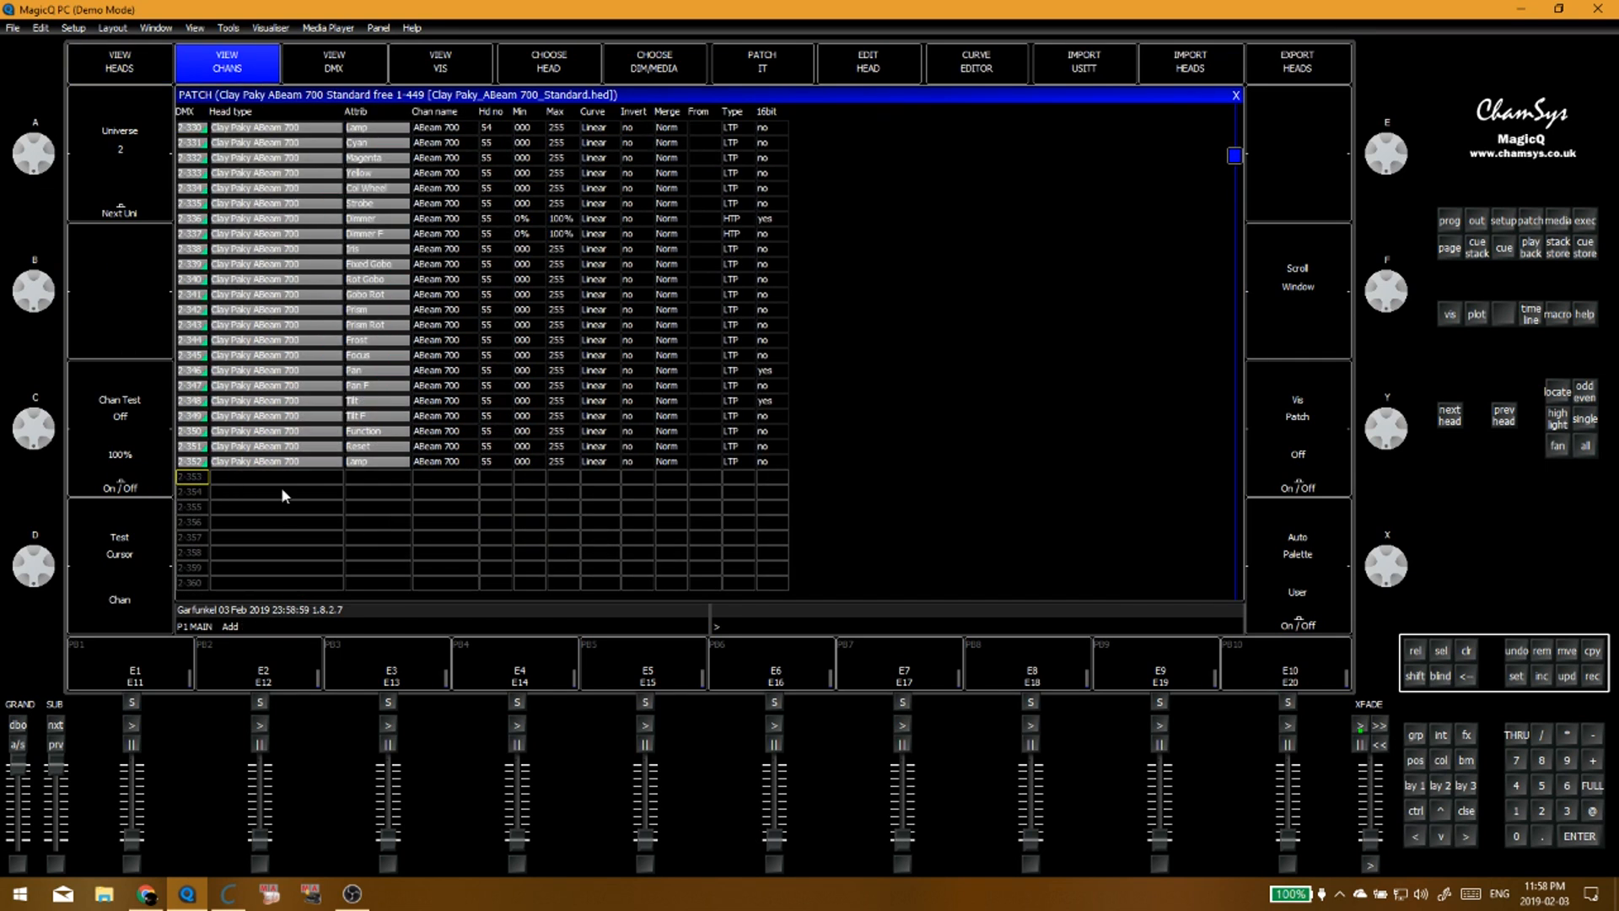
left_click(126, 67)
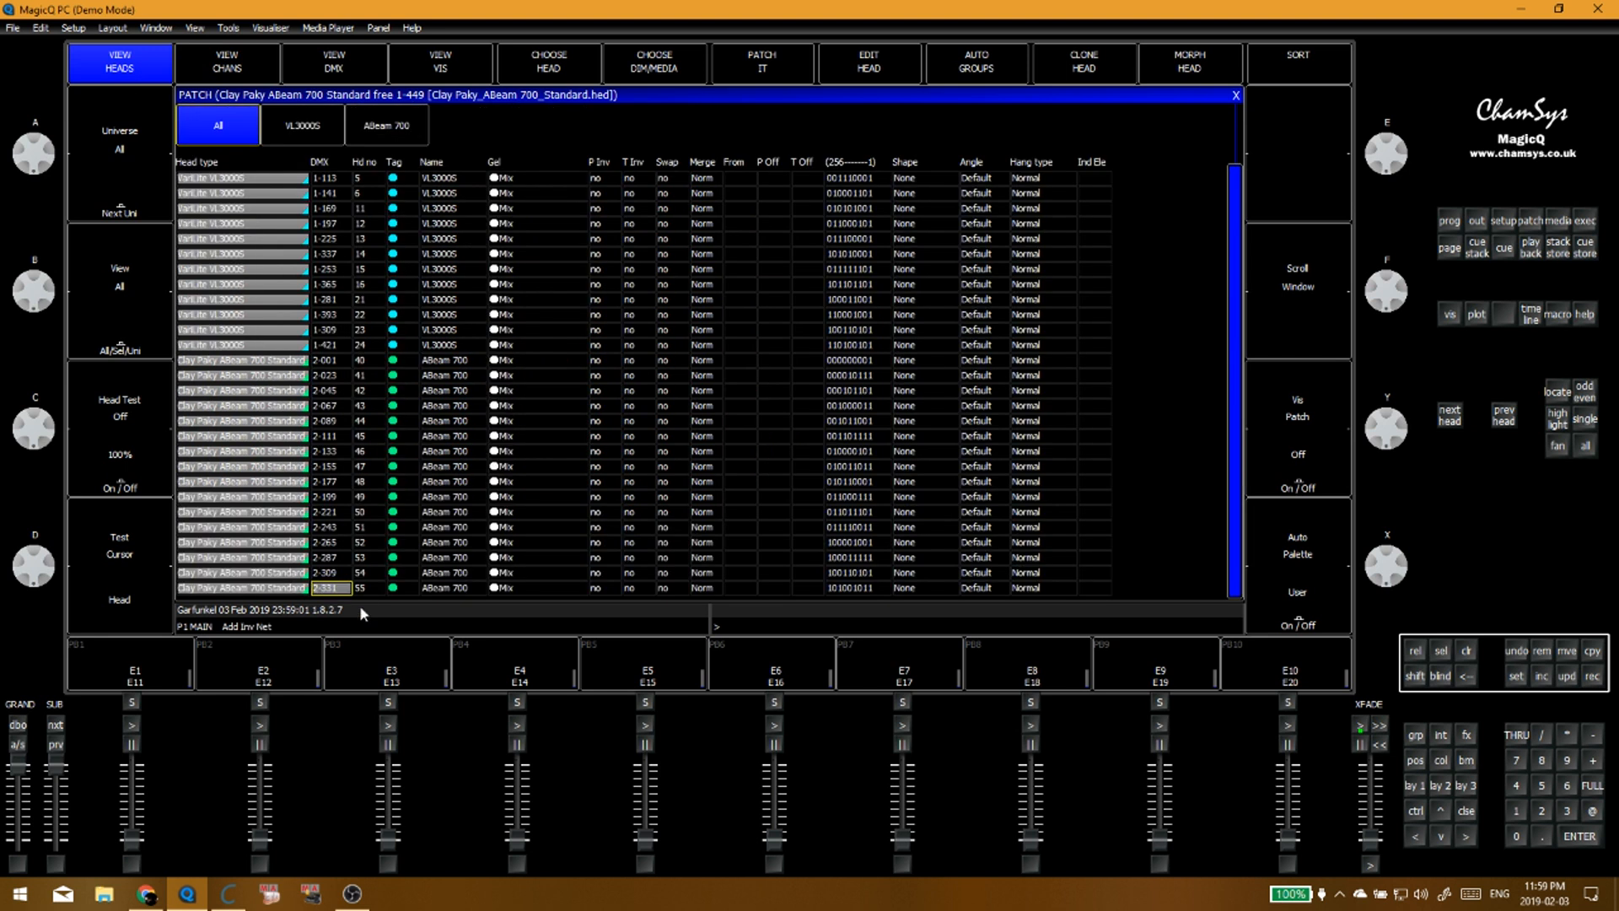
left_click(325, 587)
left_click(226, 76)
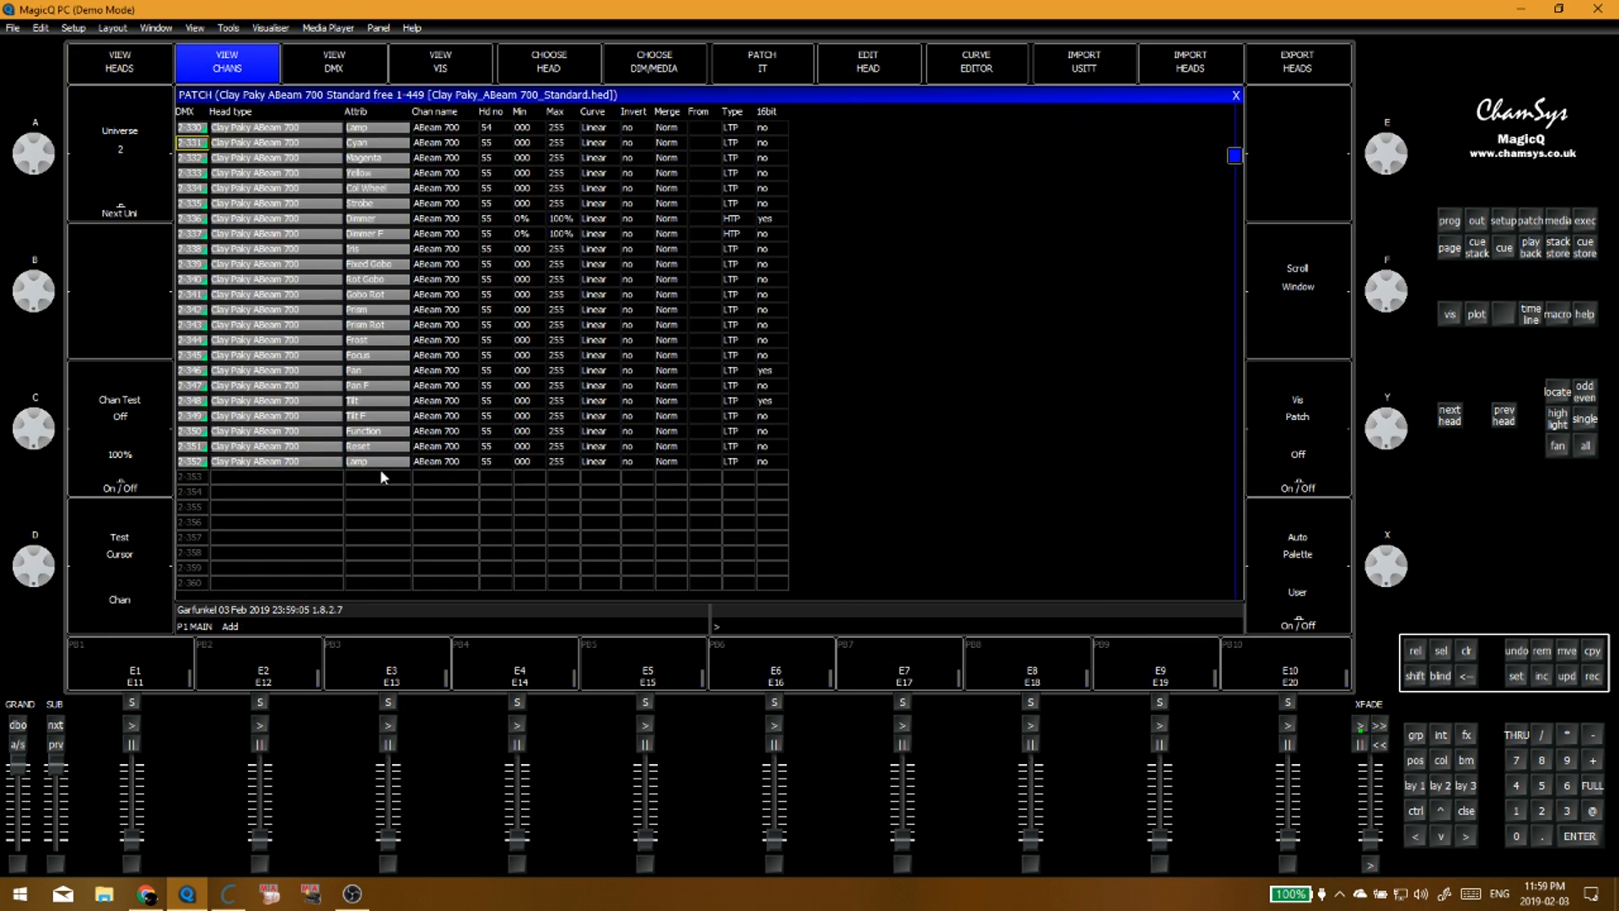
left_click(196, 481)
left_click(198, 479)
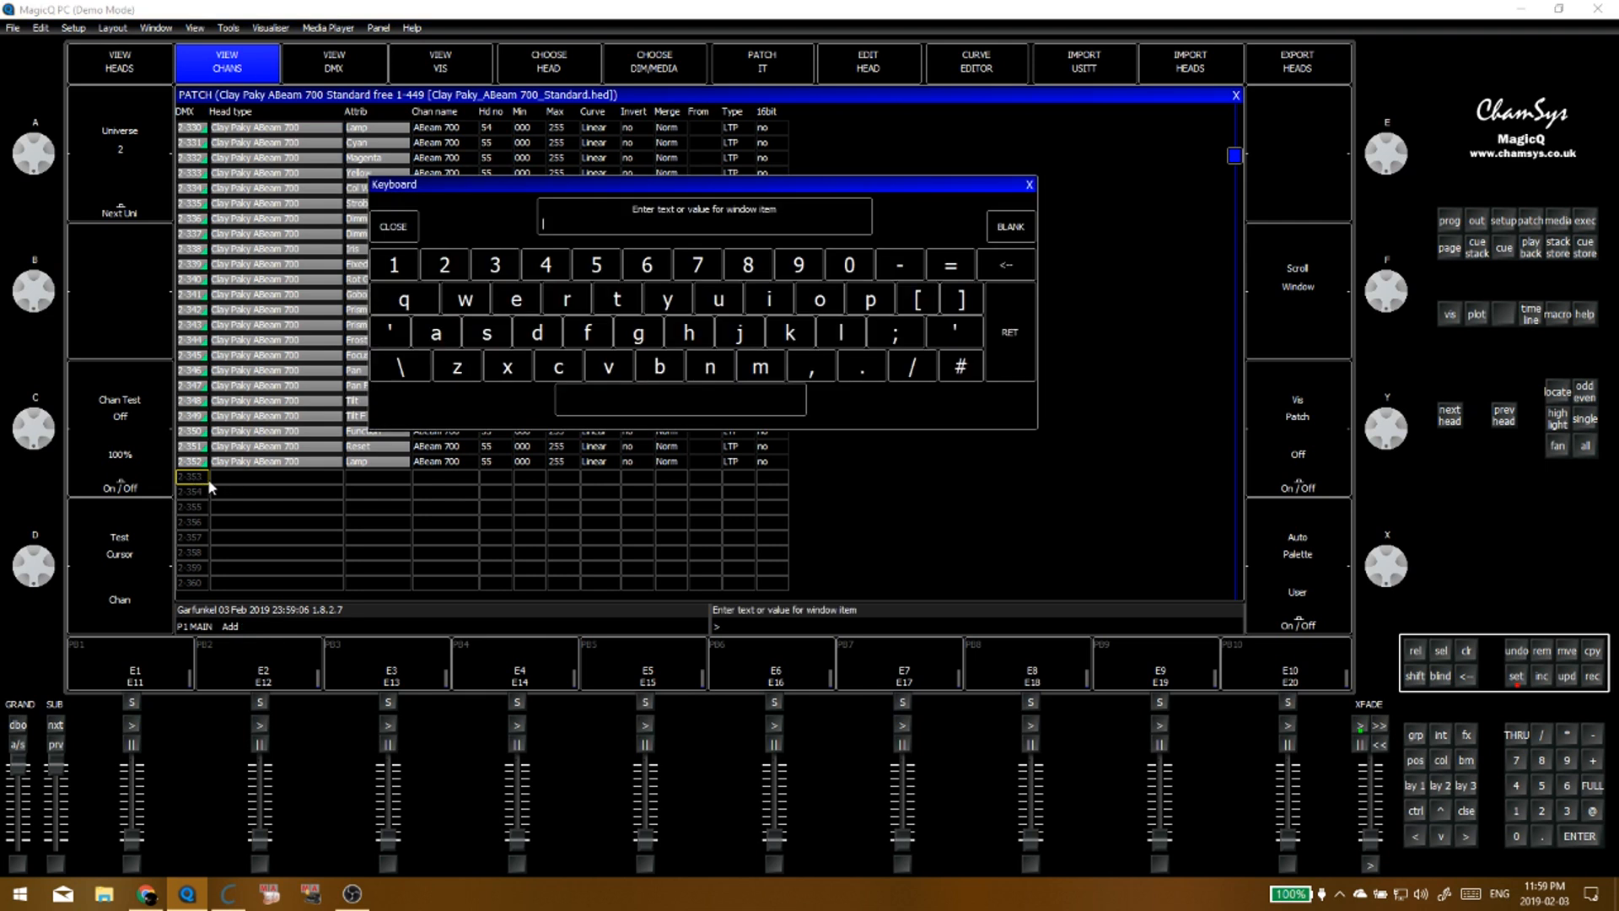
left_click(1030, 184)
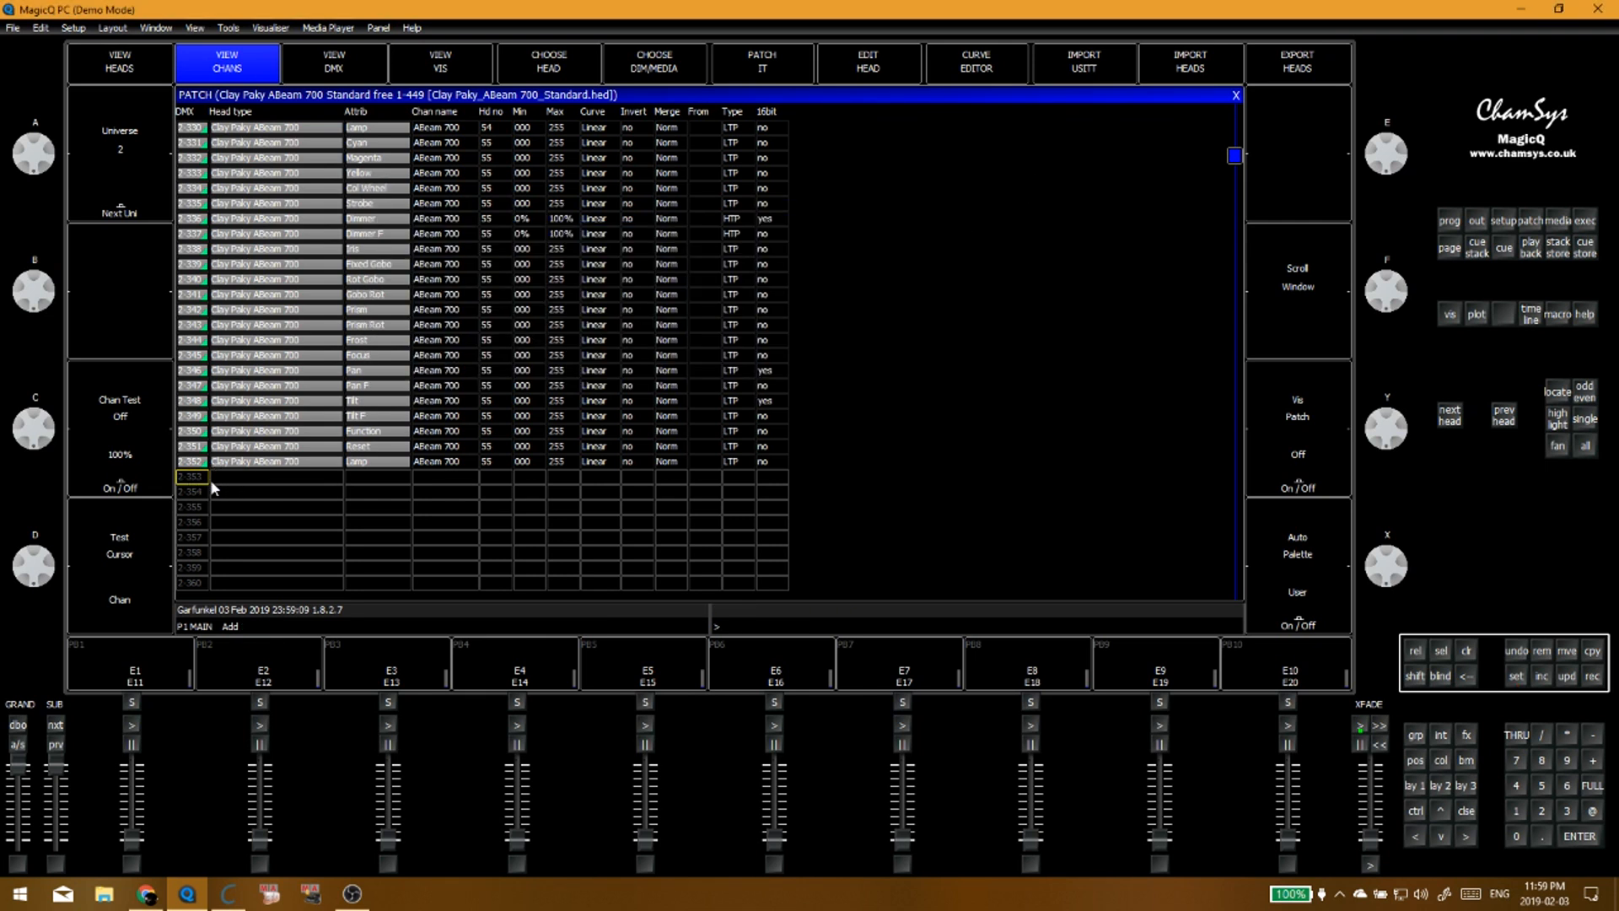
Step: Return to the patch's heads view and patch 6 more ABeam 700 heads starting at 2-353
left_click(119, 67)
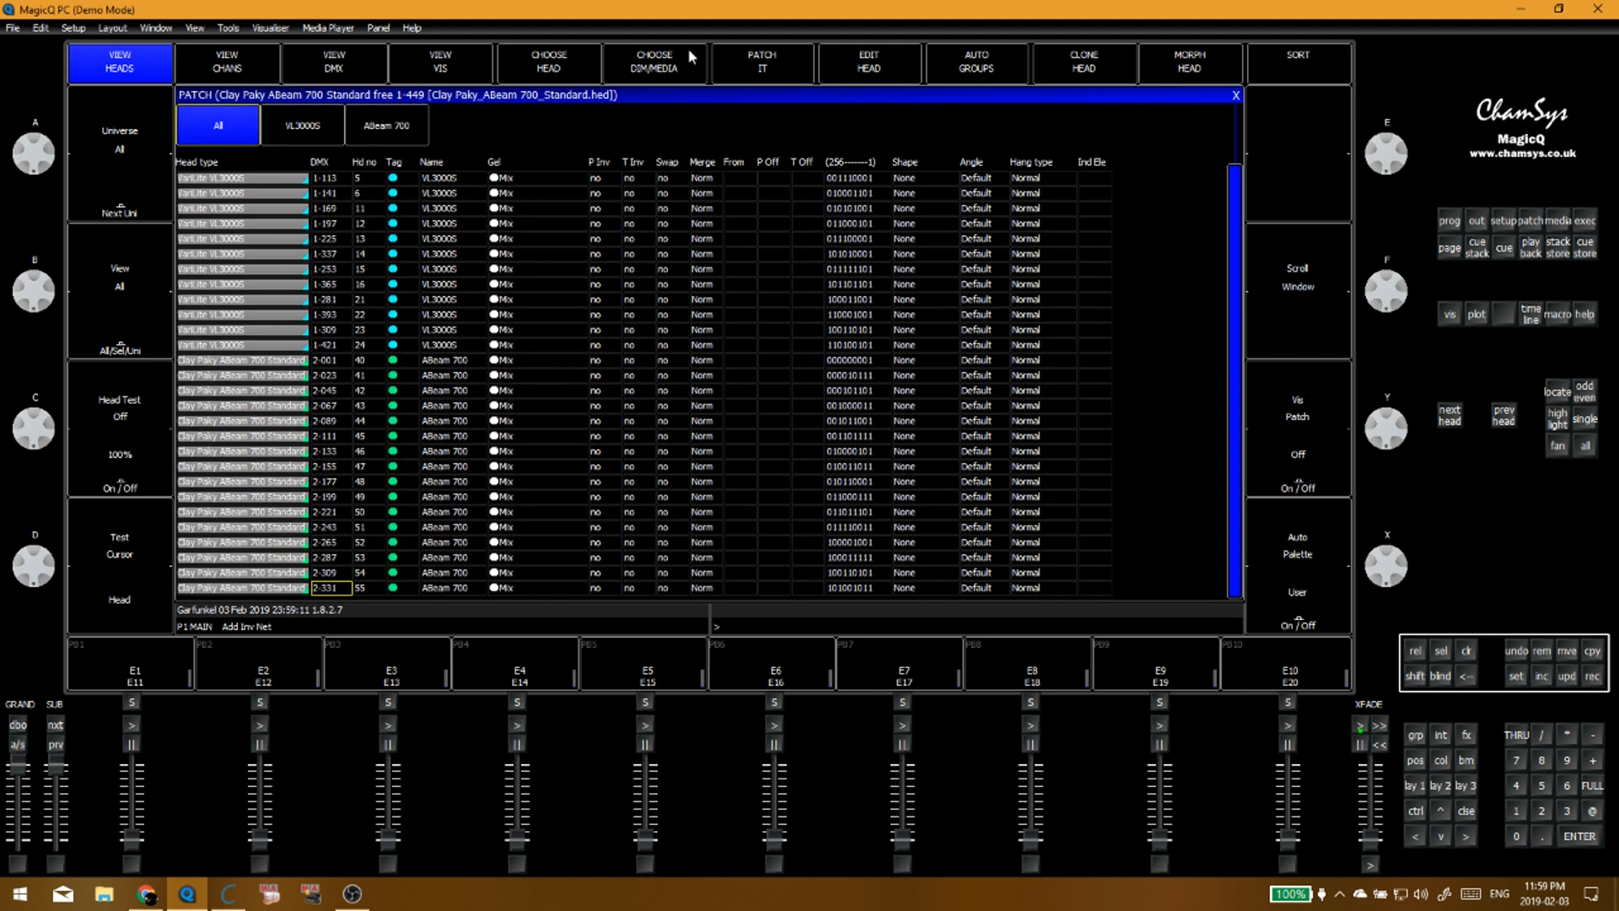
left_click(792, 68)
left_click(741, 349)
left_click(786, 382)
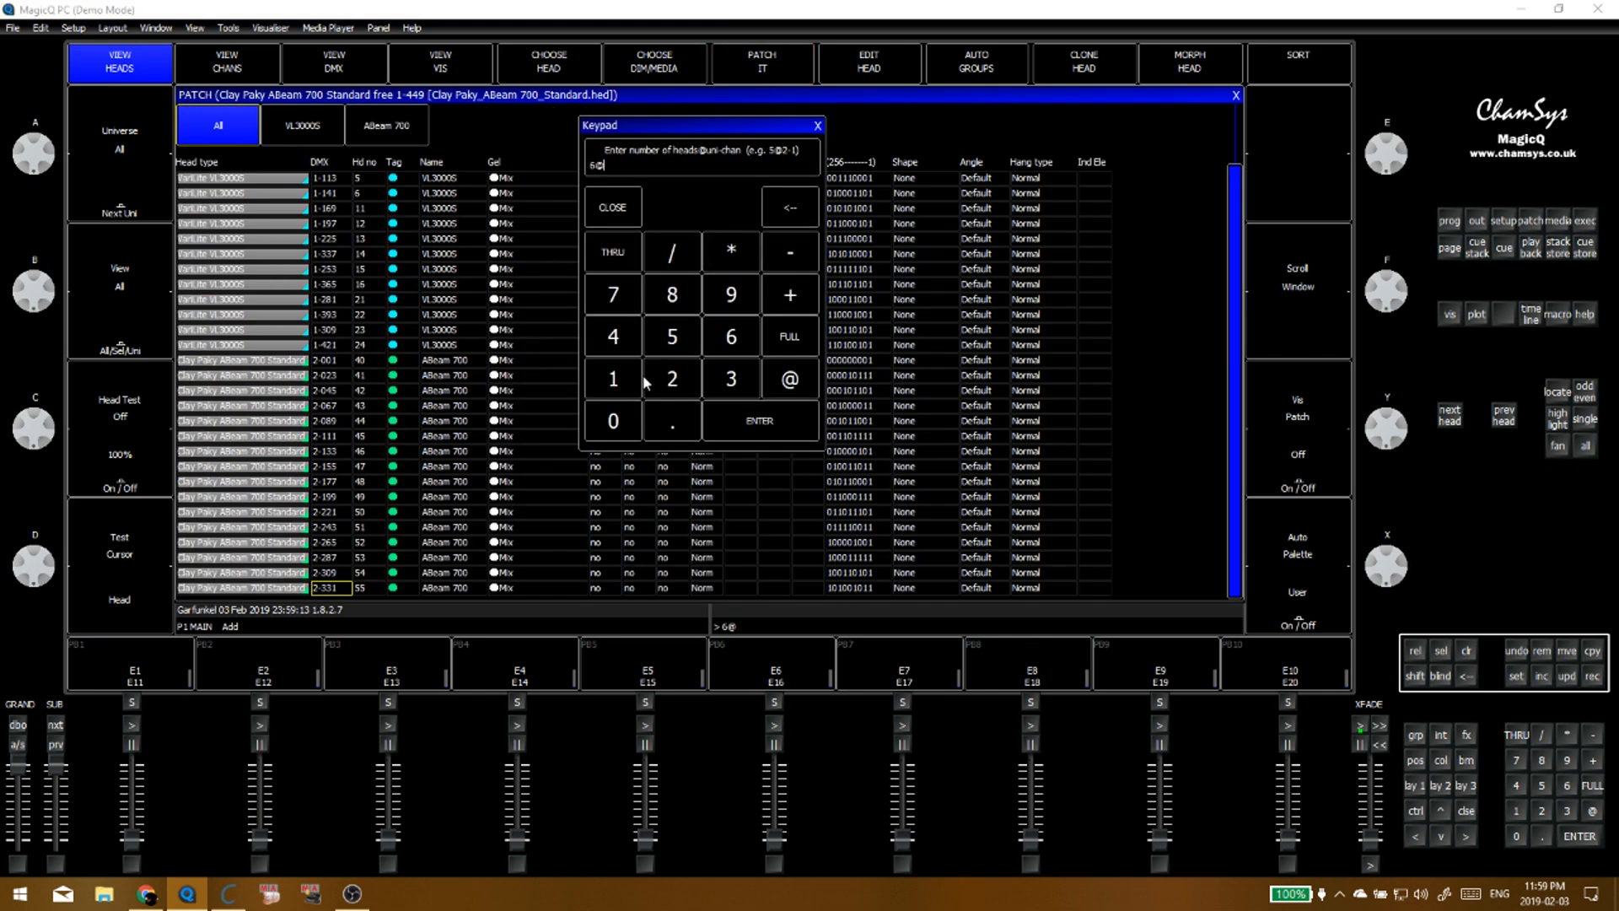
left_click(681, 390)
left_click(795, 248)
left_click(730, 381)
left_click(681, 341)
left_click(768, 427)
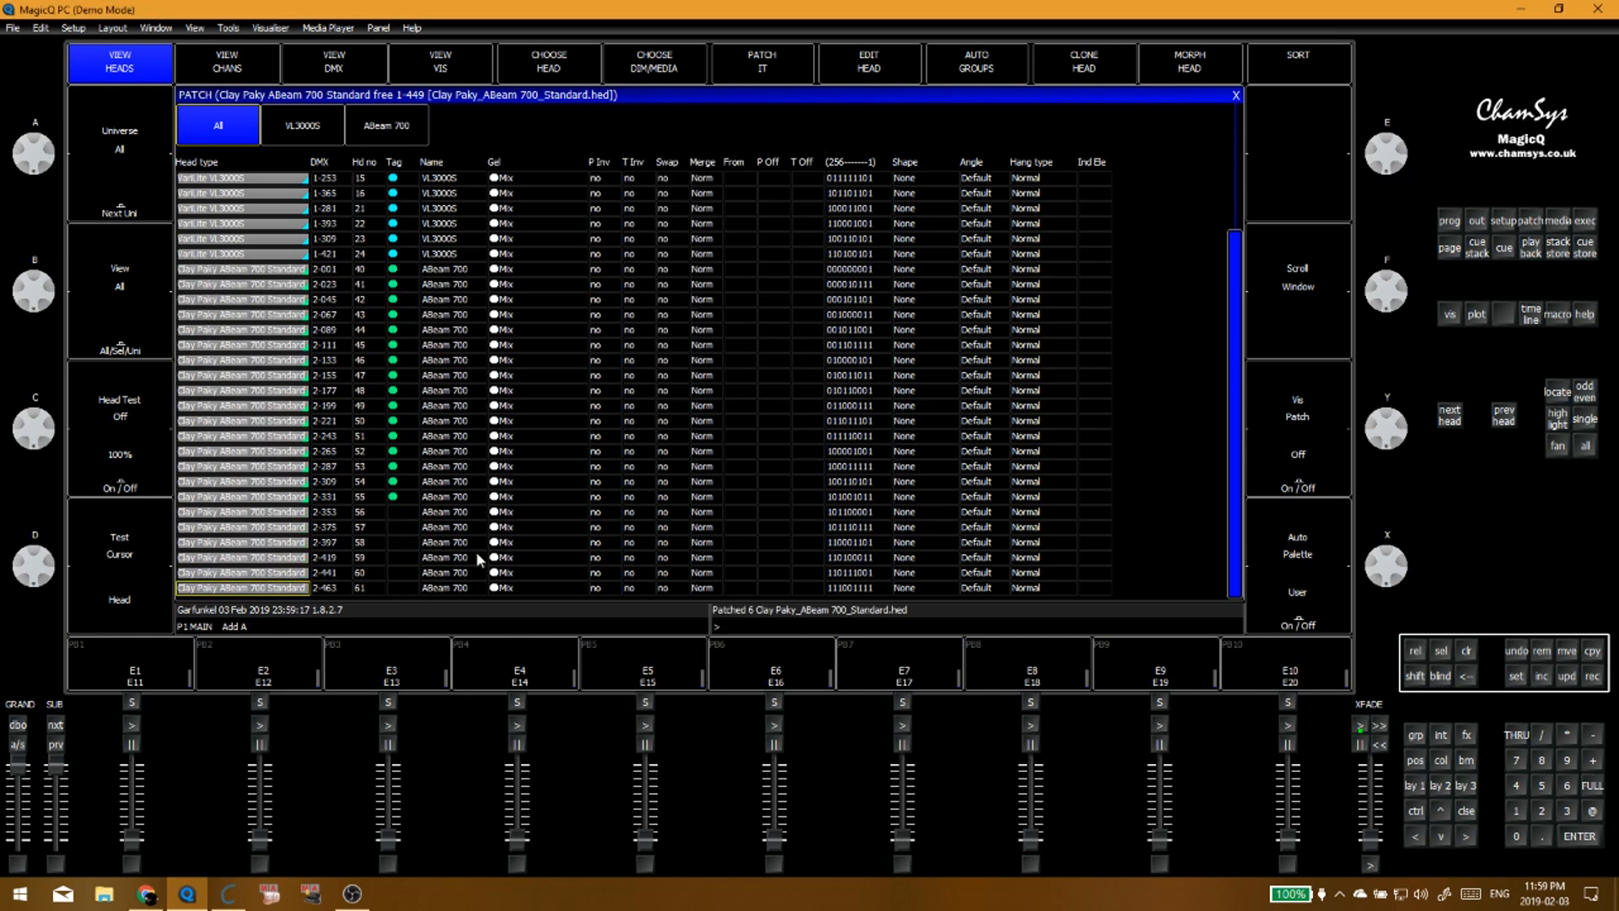
Step: Set the colour tag of the six ABeam 700 heads at DMX 2-353 to 2-463 to Green
left_click_drag(406, 512, 403, 598)
left_click(1516, 676)
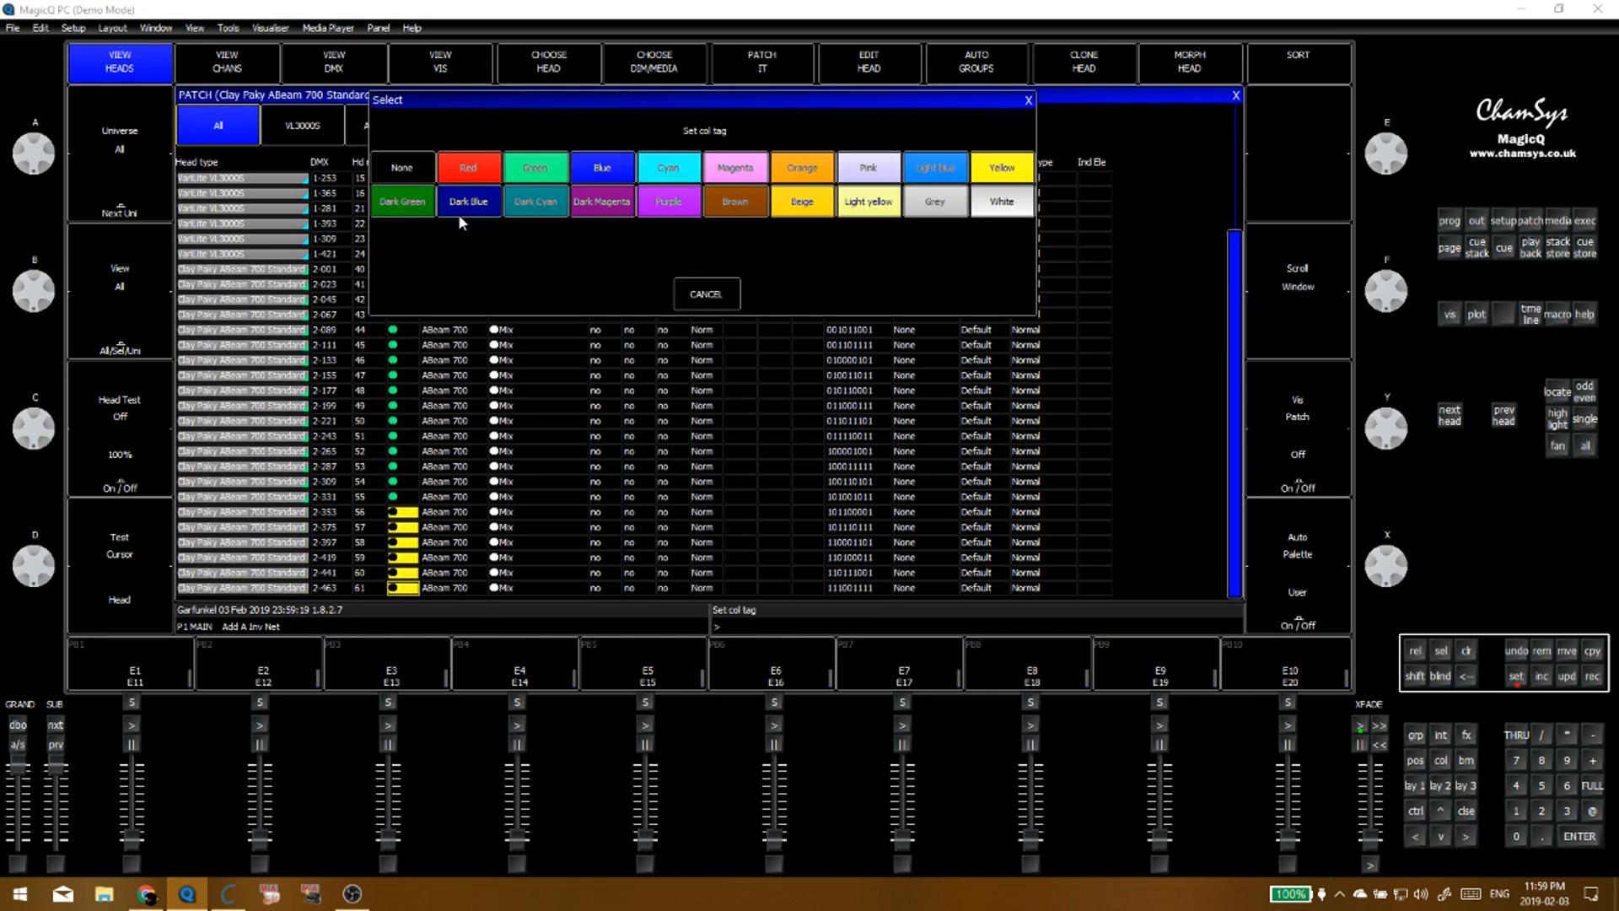
left_click(534, 165)
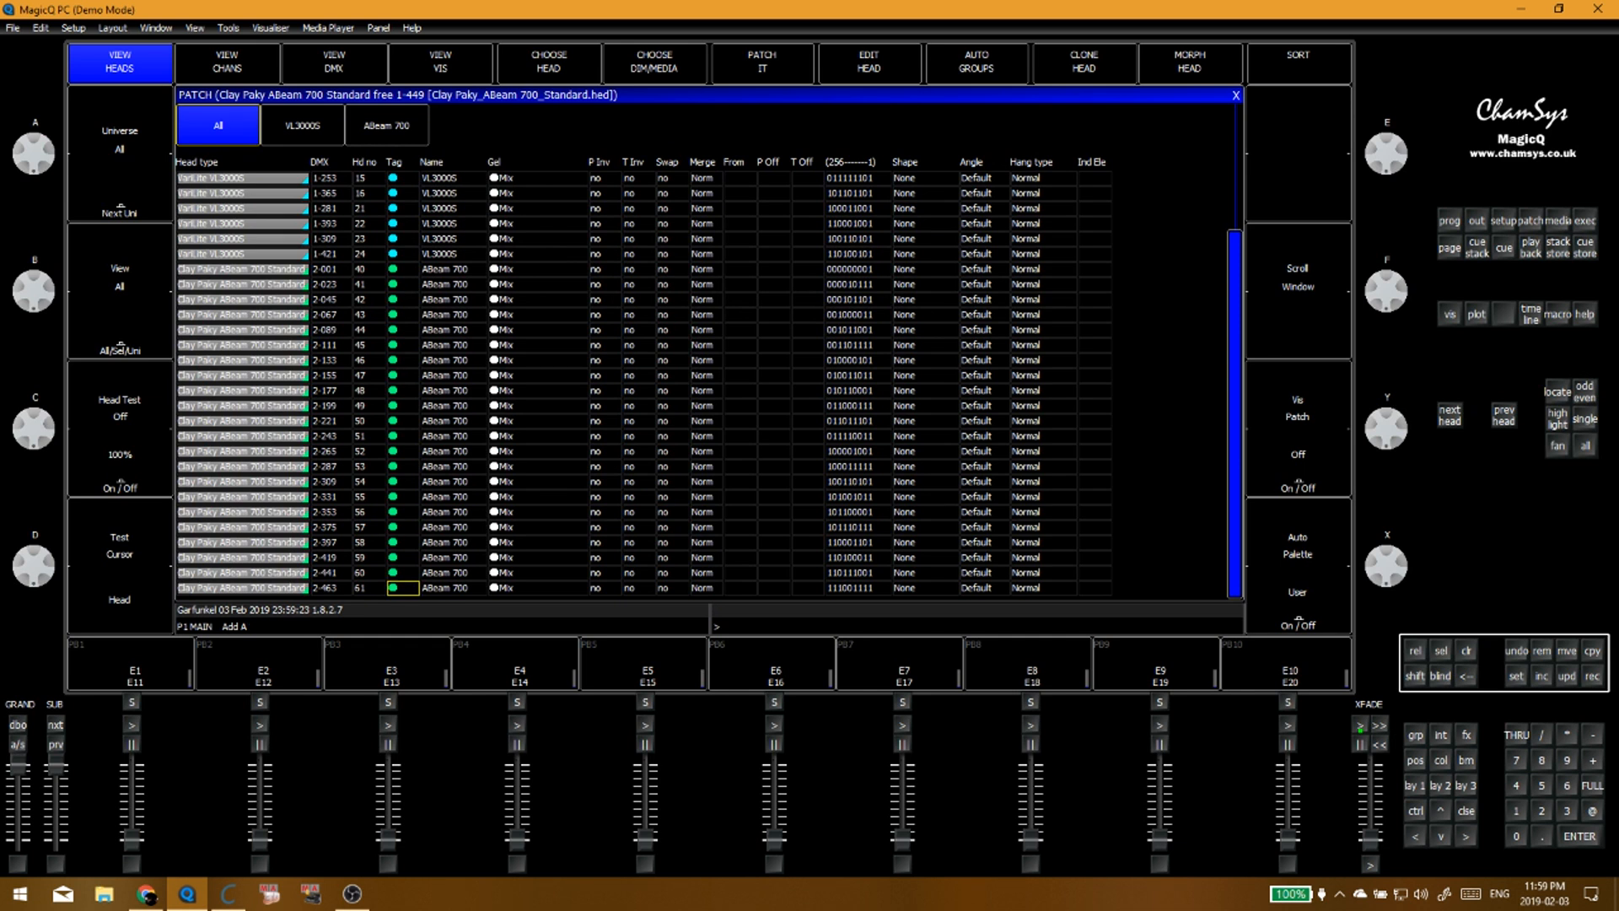
Step: Turn on Head Test in the patch list with the VL3000S at DMX 1-001 as the test head
key("alt+Tab")
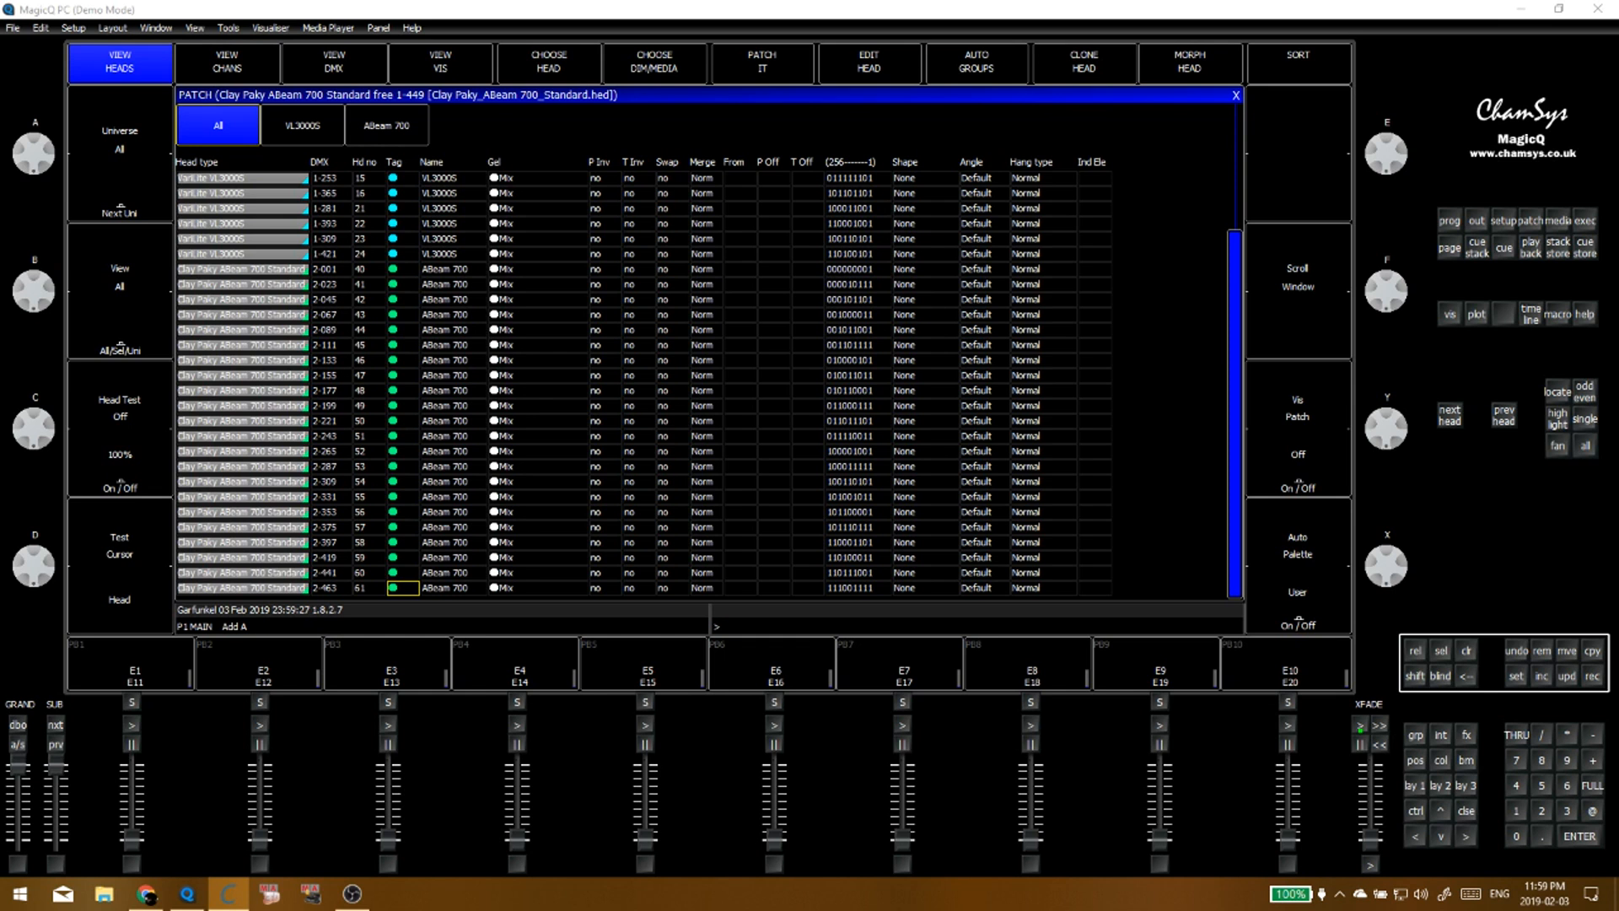
left_click(444, 299)
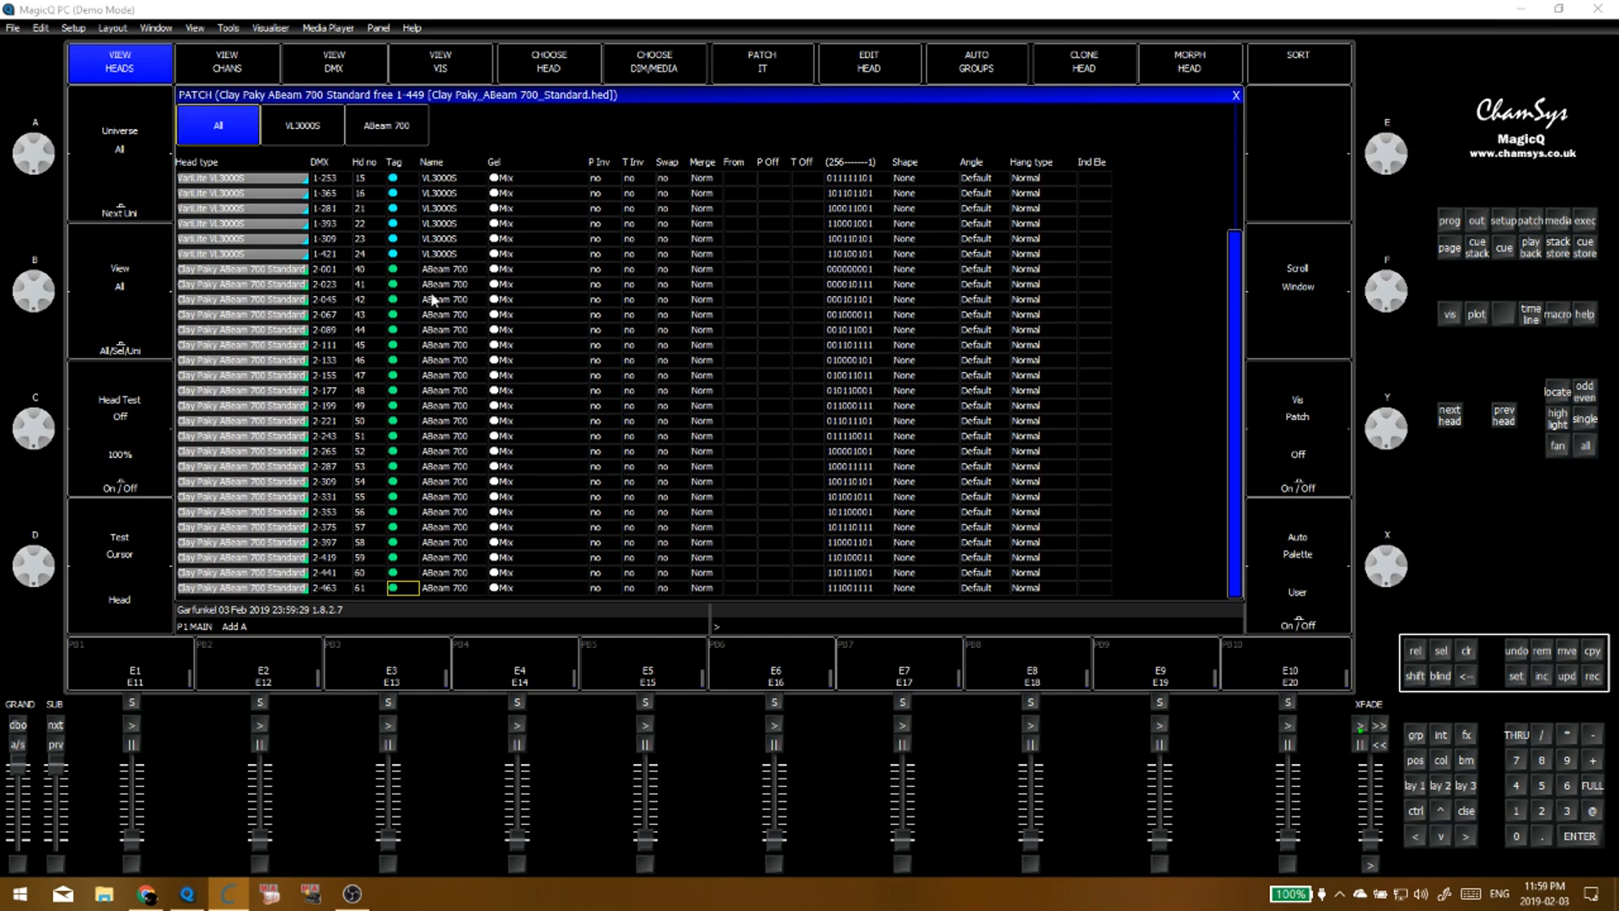
left_click(295, 272)
scroll(328, 319, "up", 5)
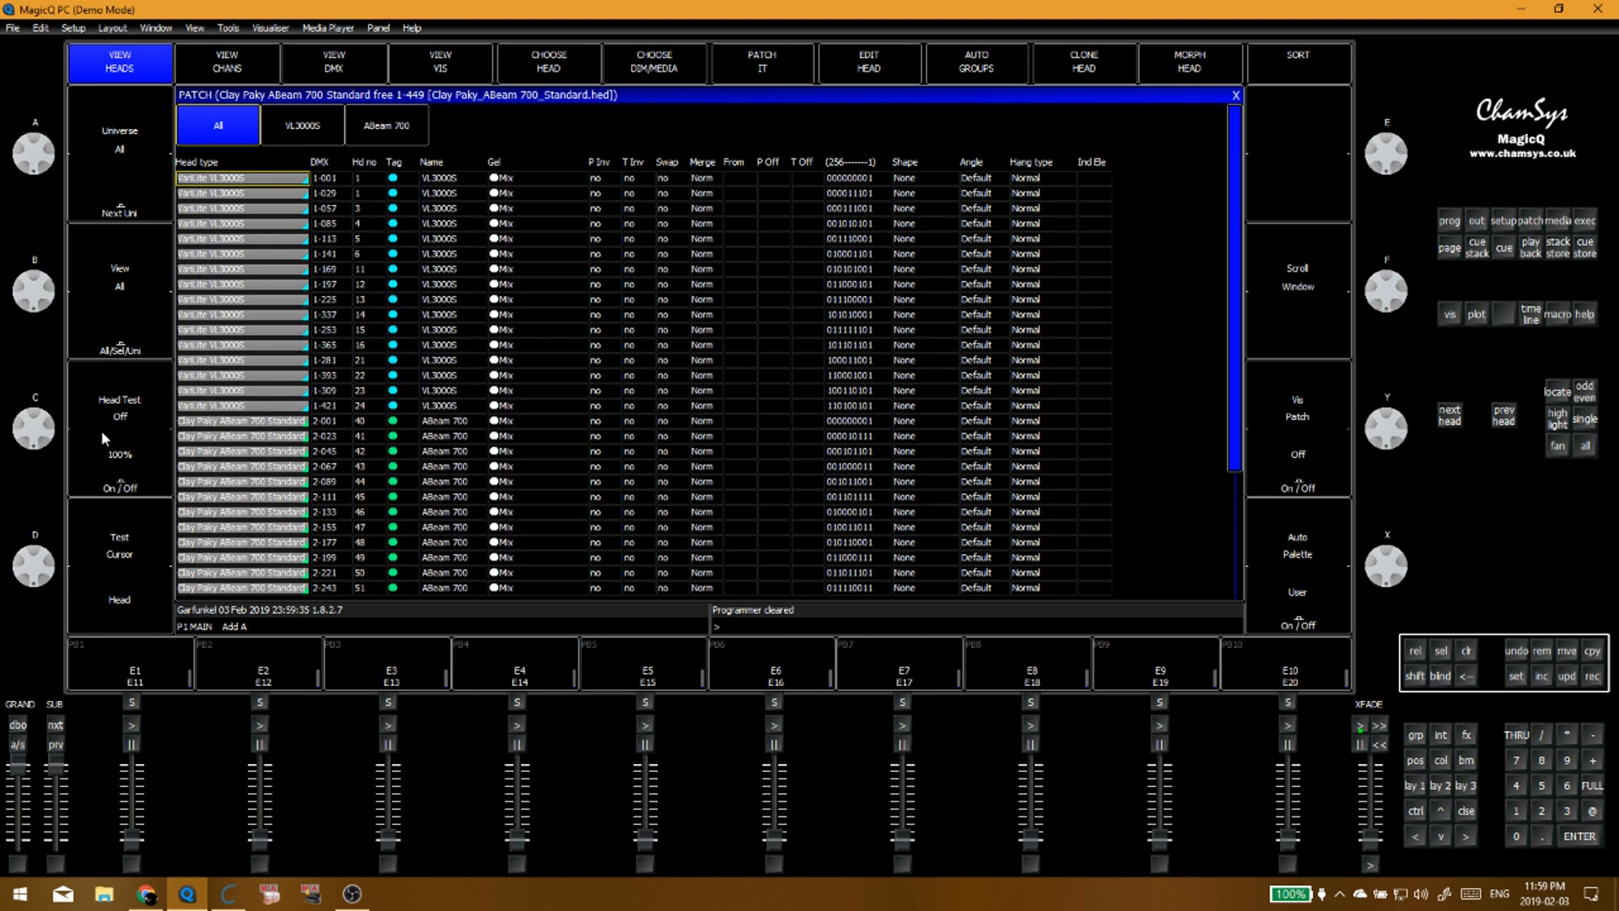
left_click(120, 474)
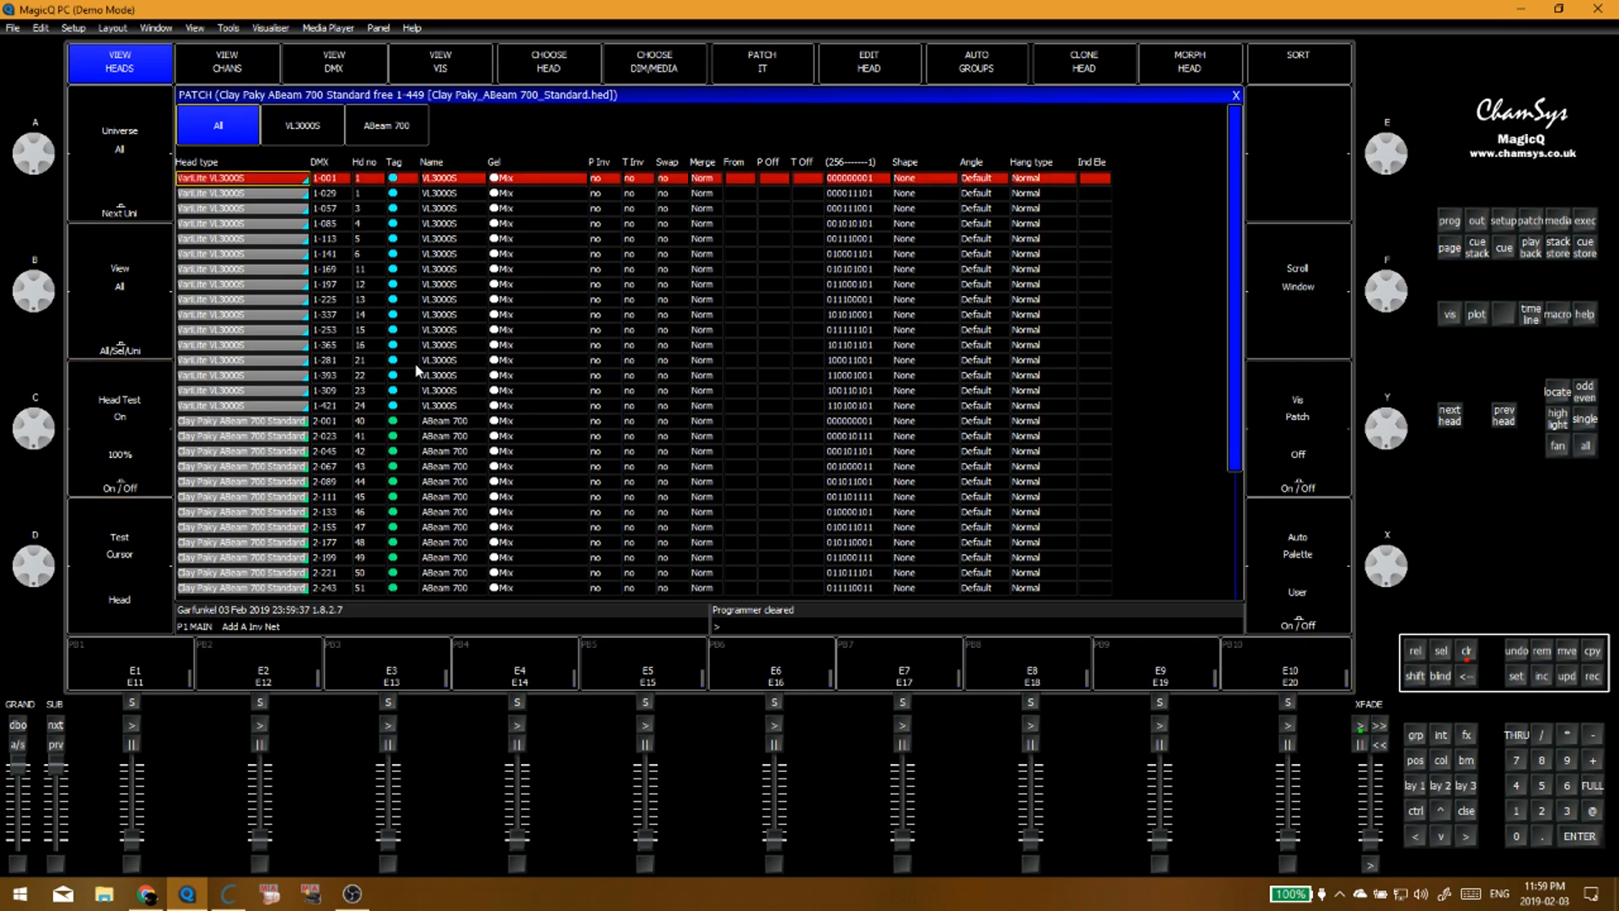
Step: Clear the programmer, return to the Group window and try selecting the ALL group
key("c")
key("F1")
left_click(397, 266)
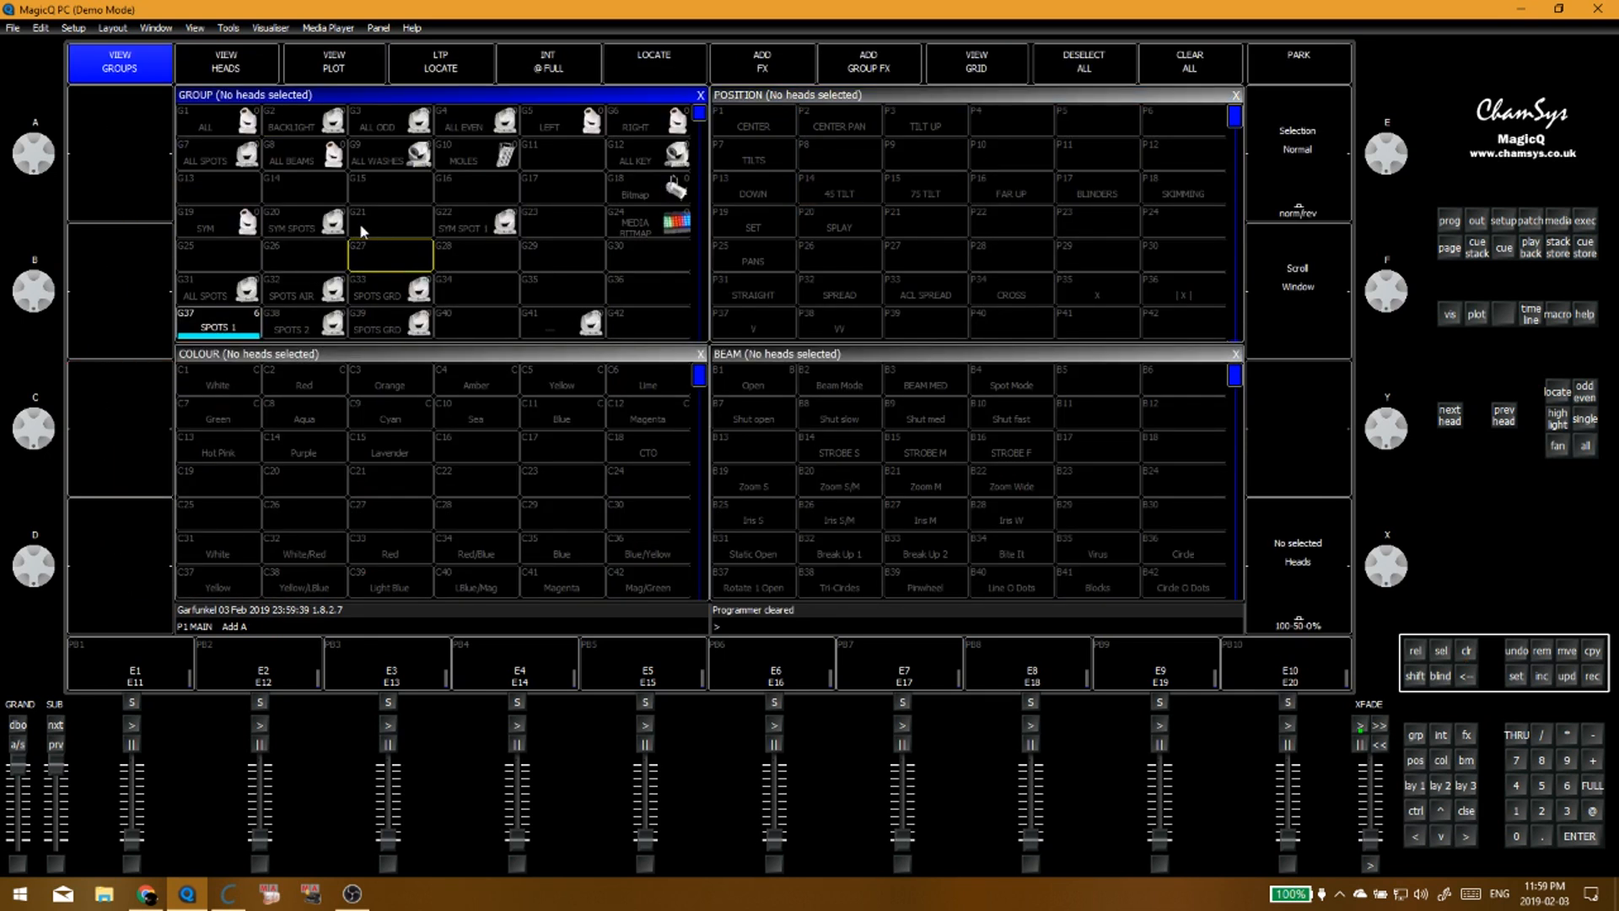
left_click(226, 125)
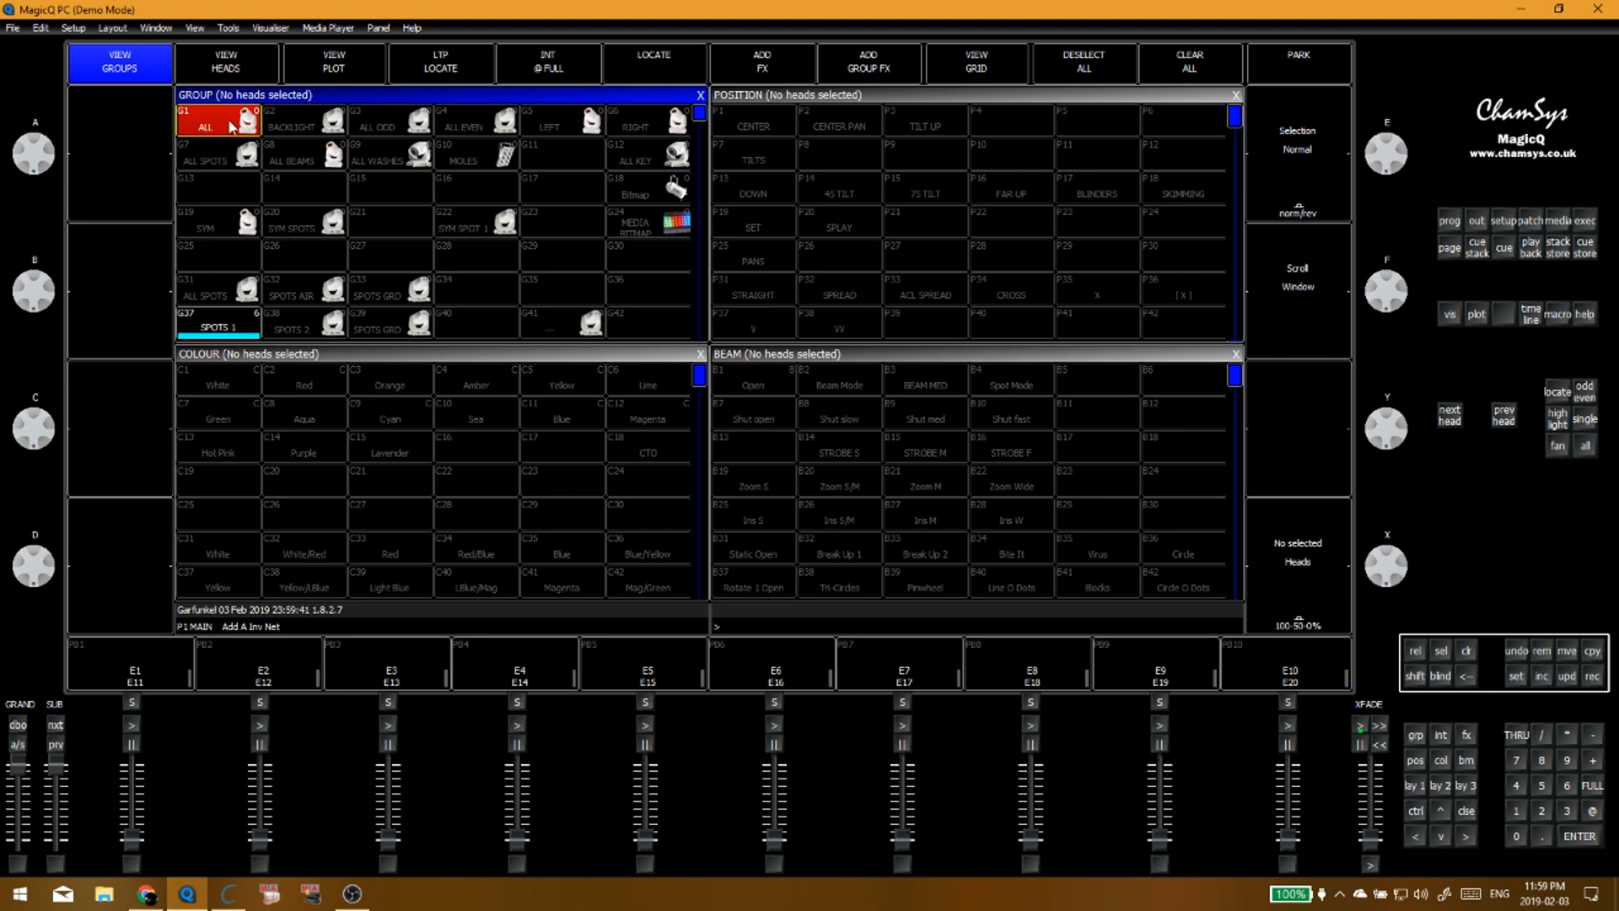
key("Escape")
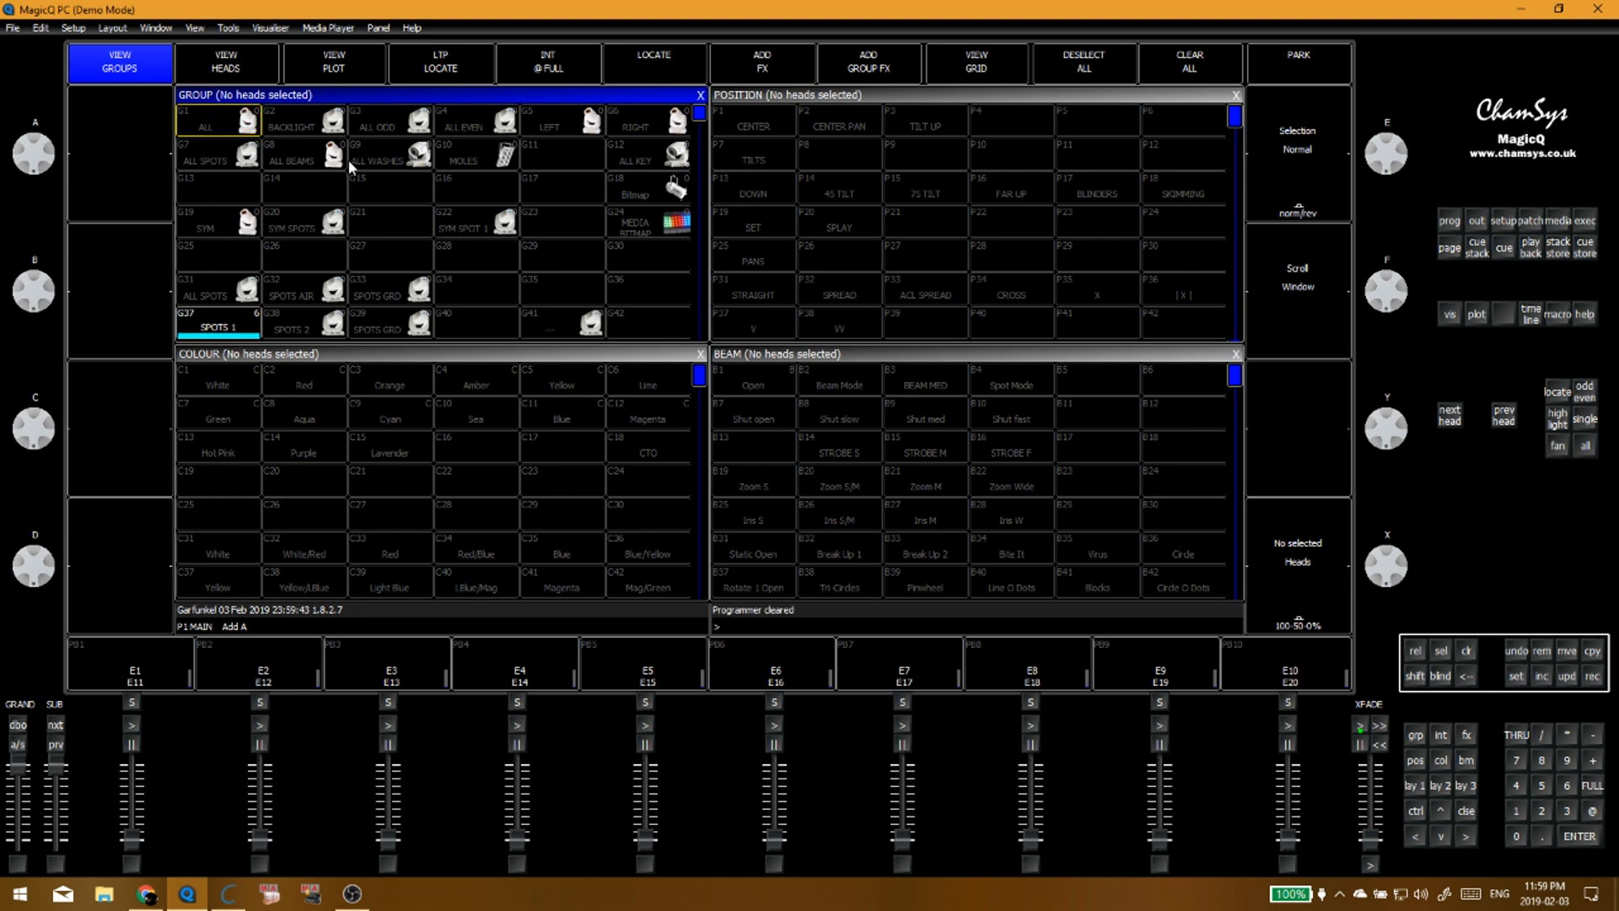
Step: Show the individual heads in the Group window and select heads 1>61 by number
left_click(243, 67)
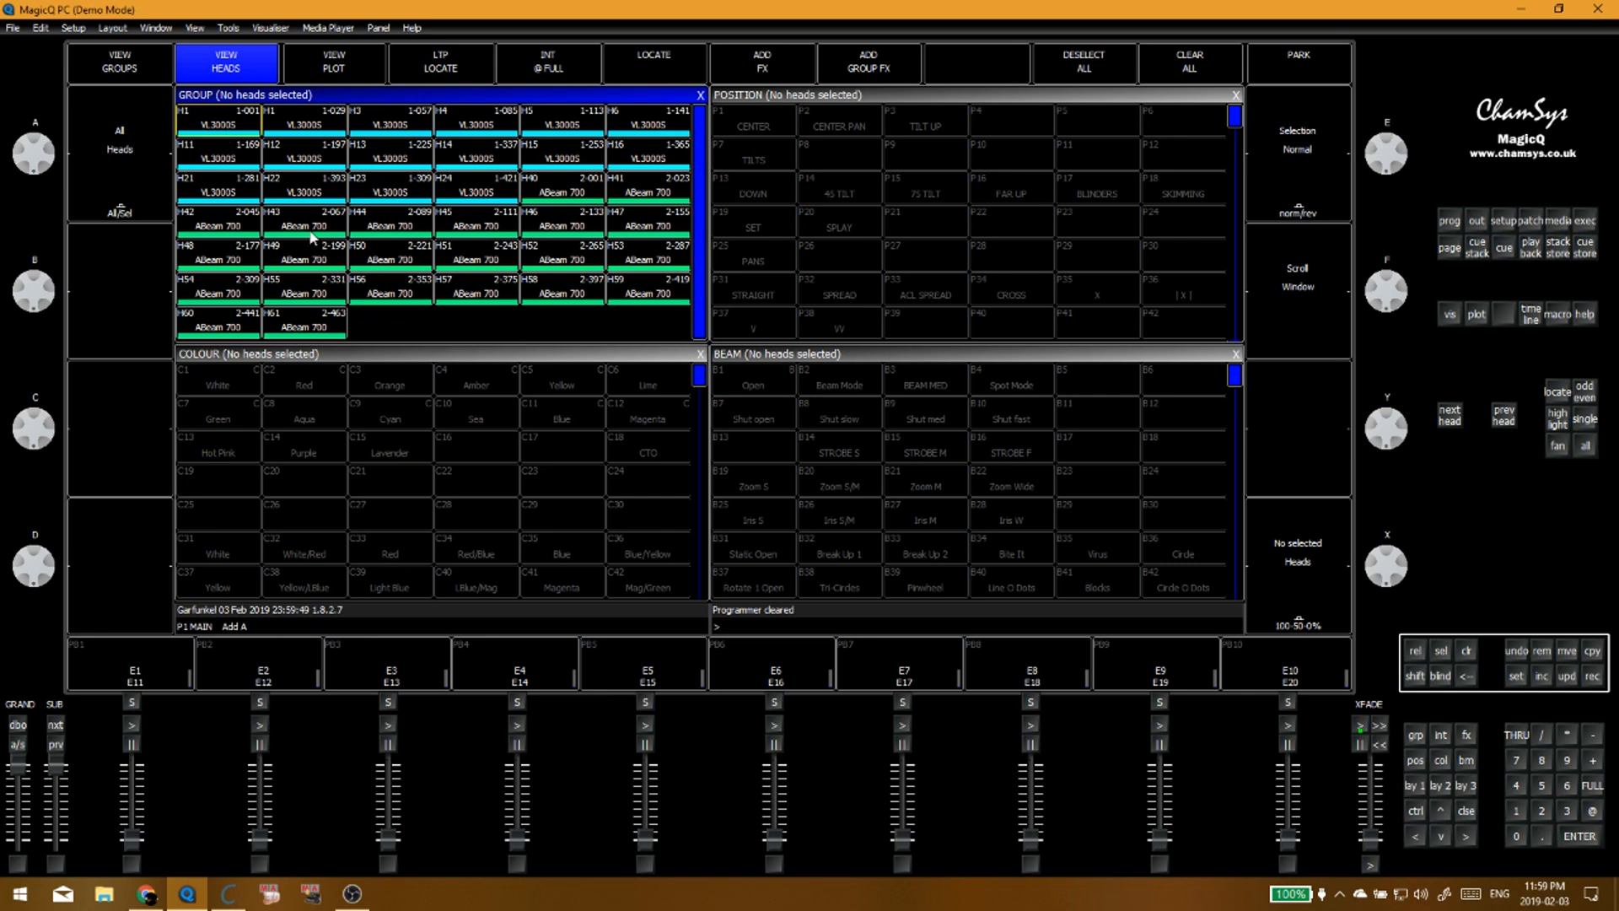
type("1>61")
key("Return")
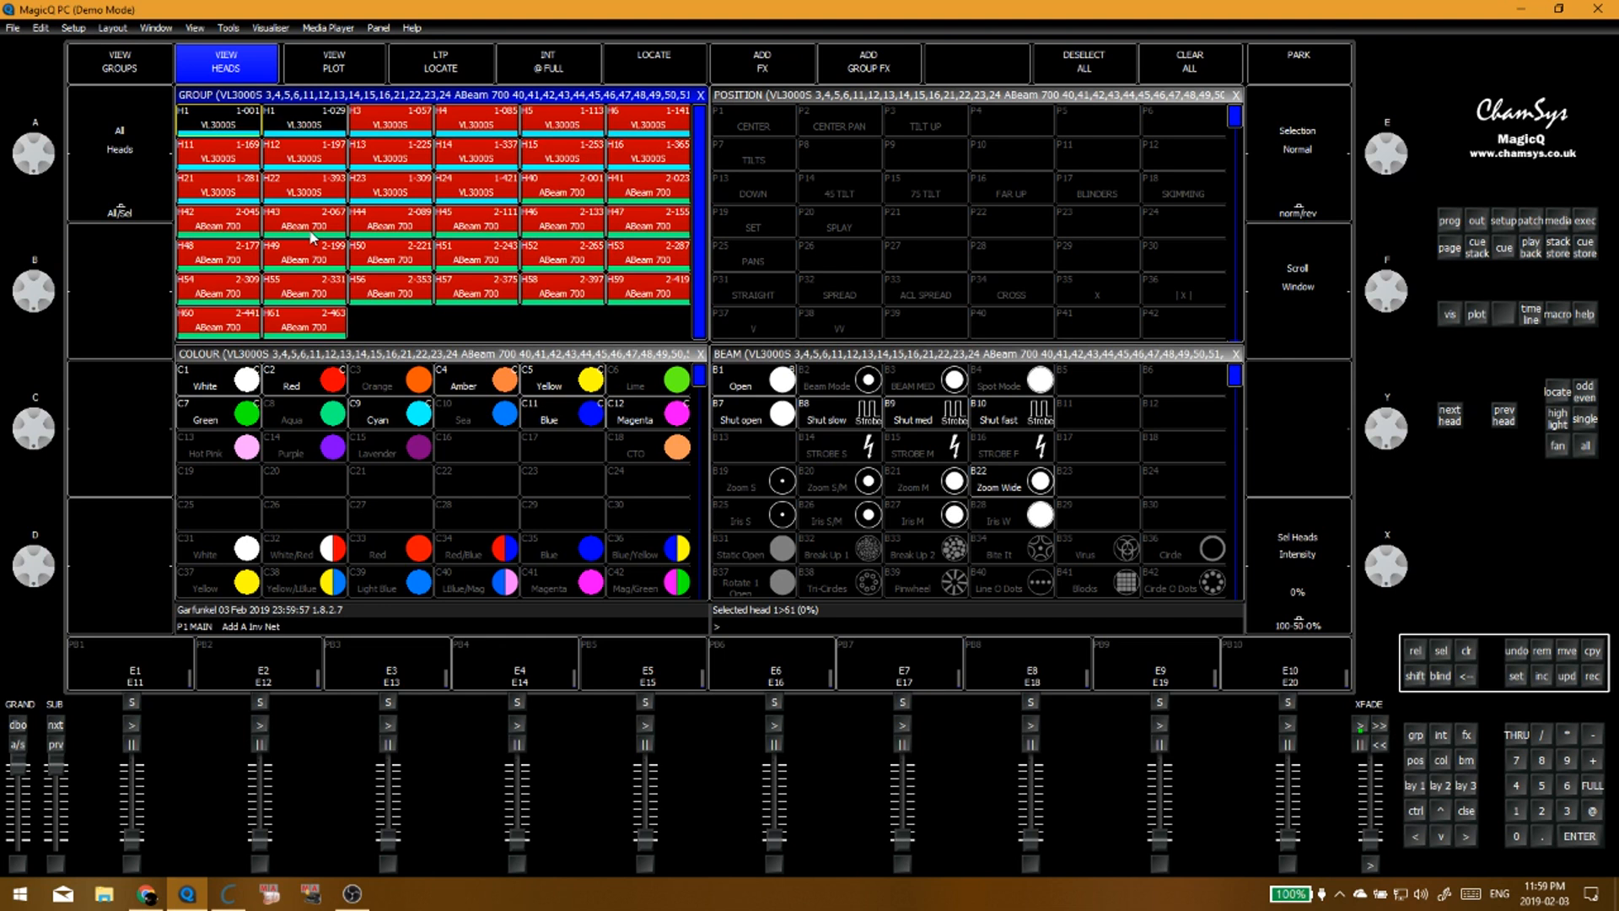
type("1")
key("Return")
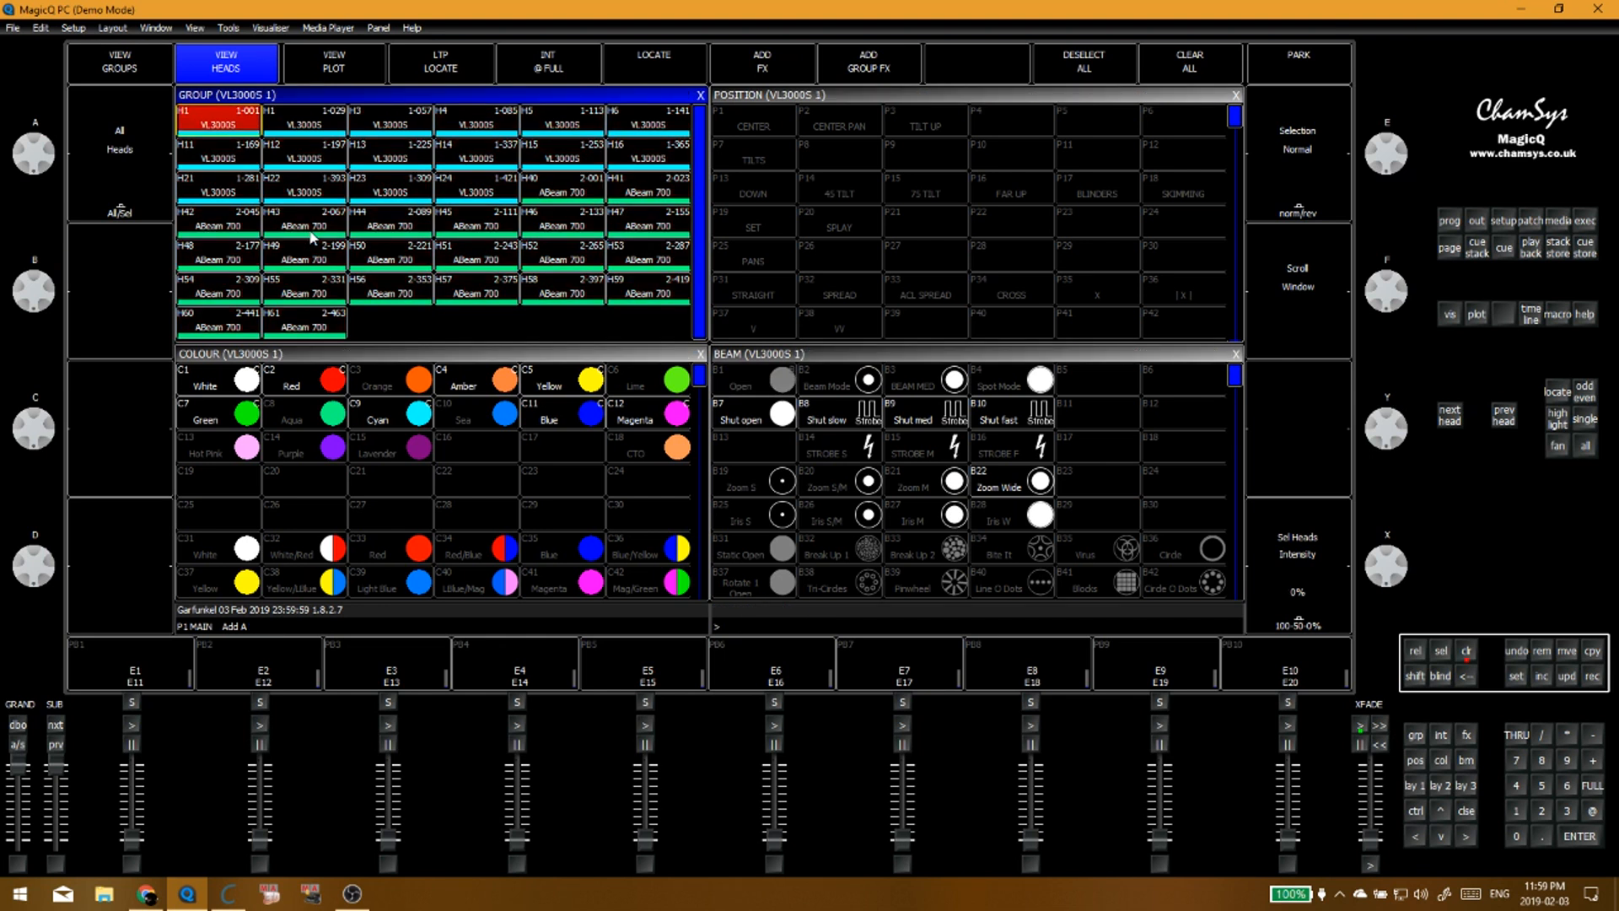
key("BackSpace")
type("1@")
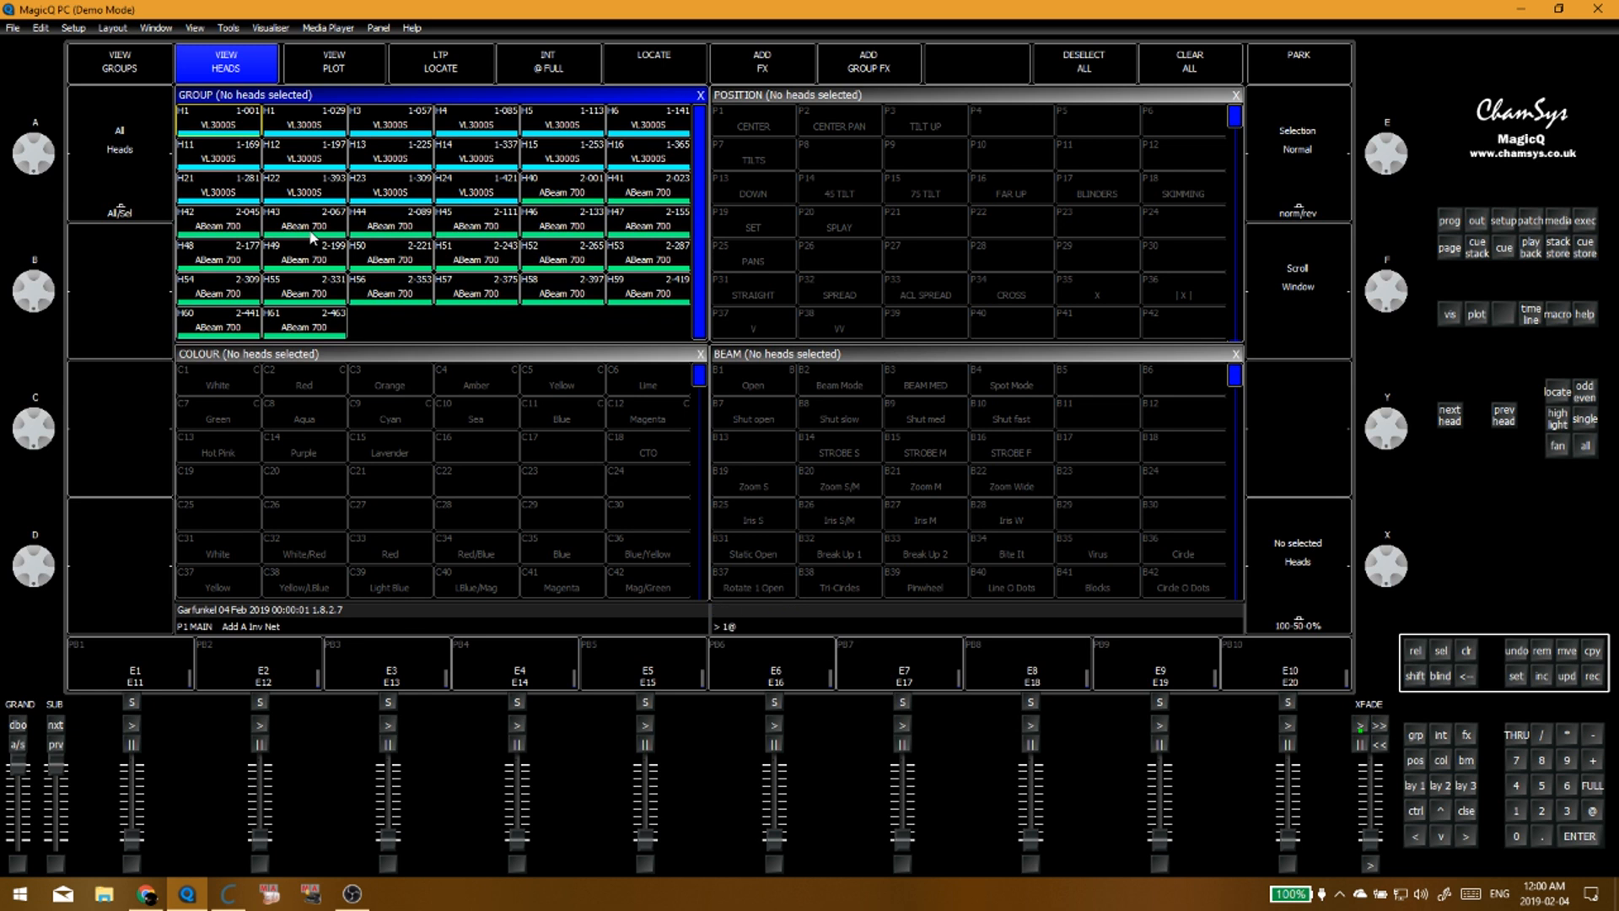
key("Return")
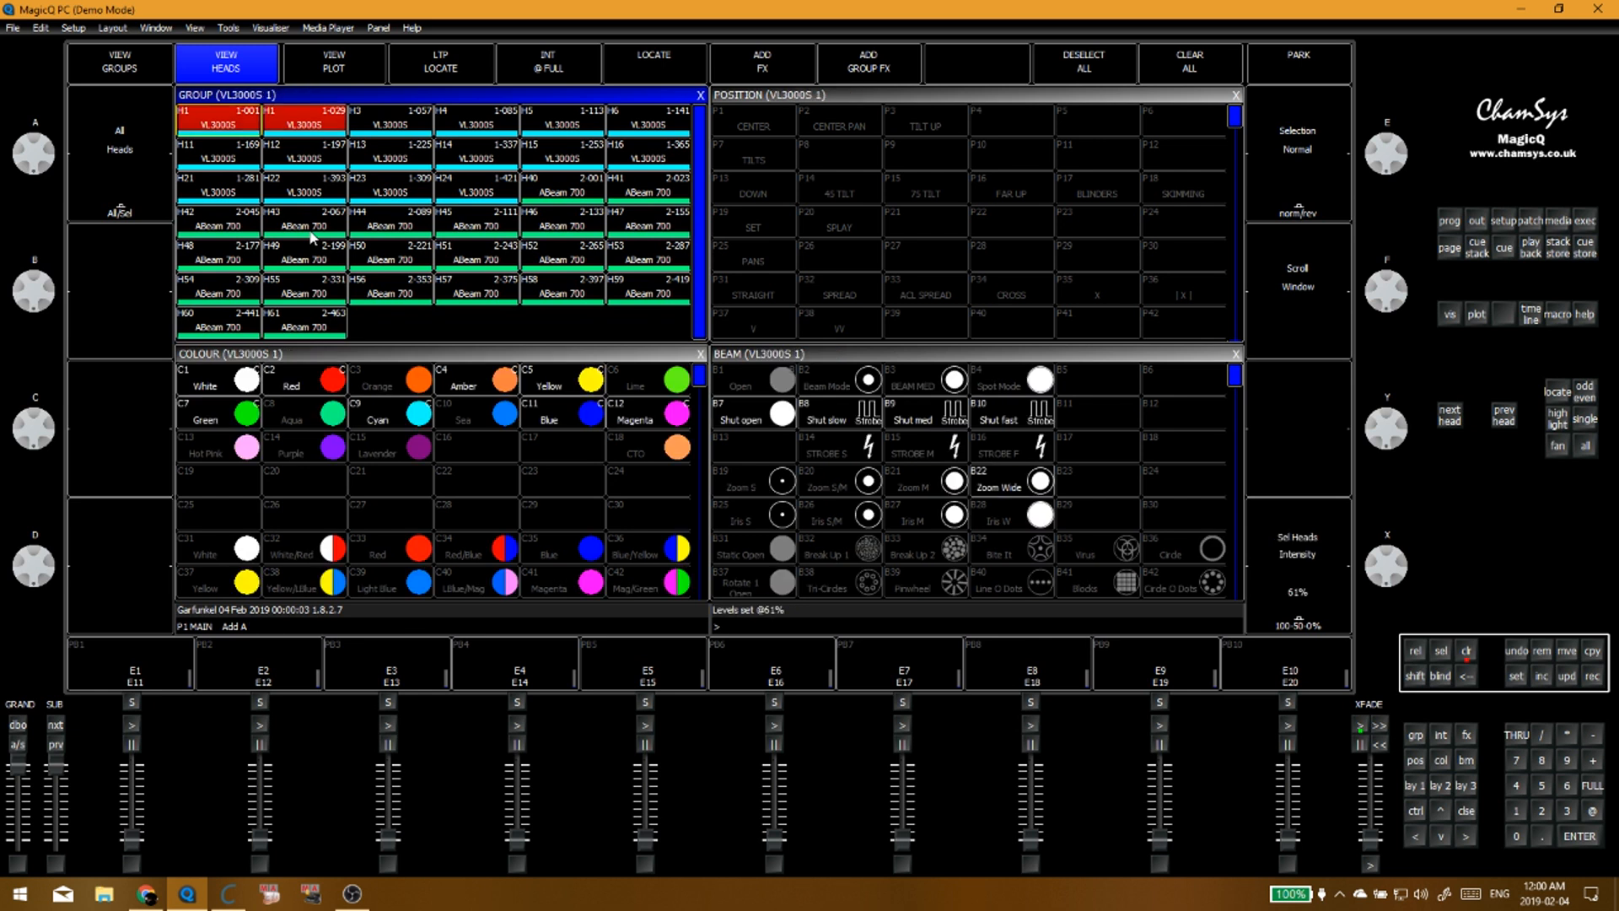
key("BackSpace")
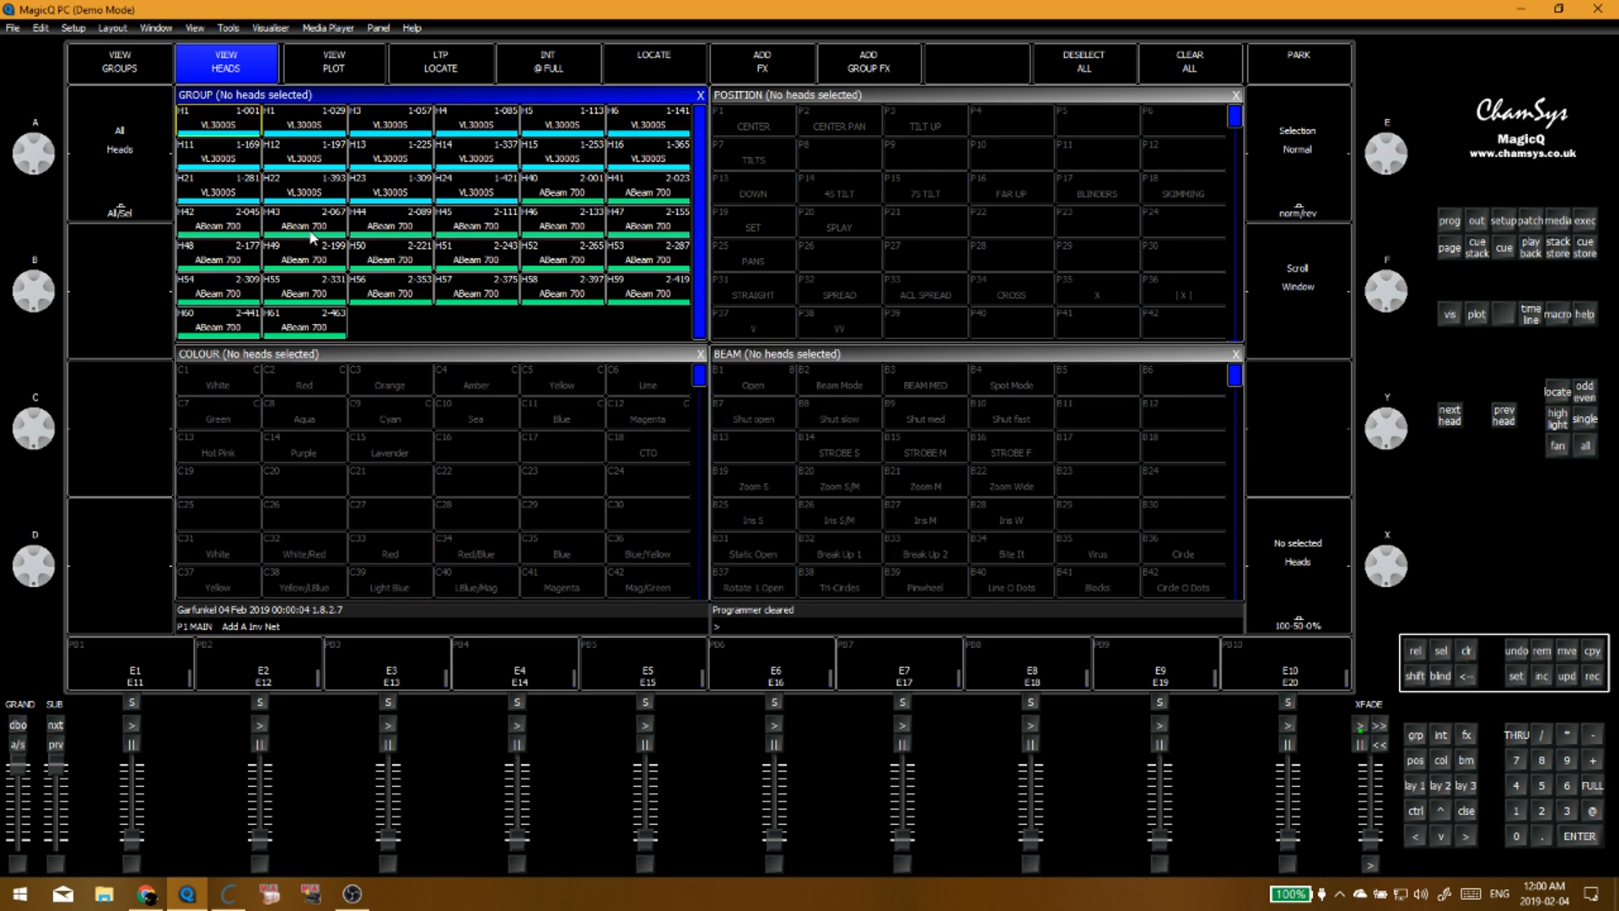
Step: Select heads 1>61 by number and record them into the ALL group
type("1>61")
key("Return")
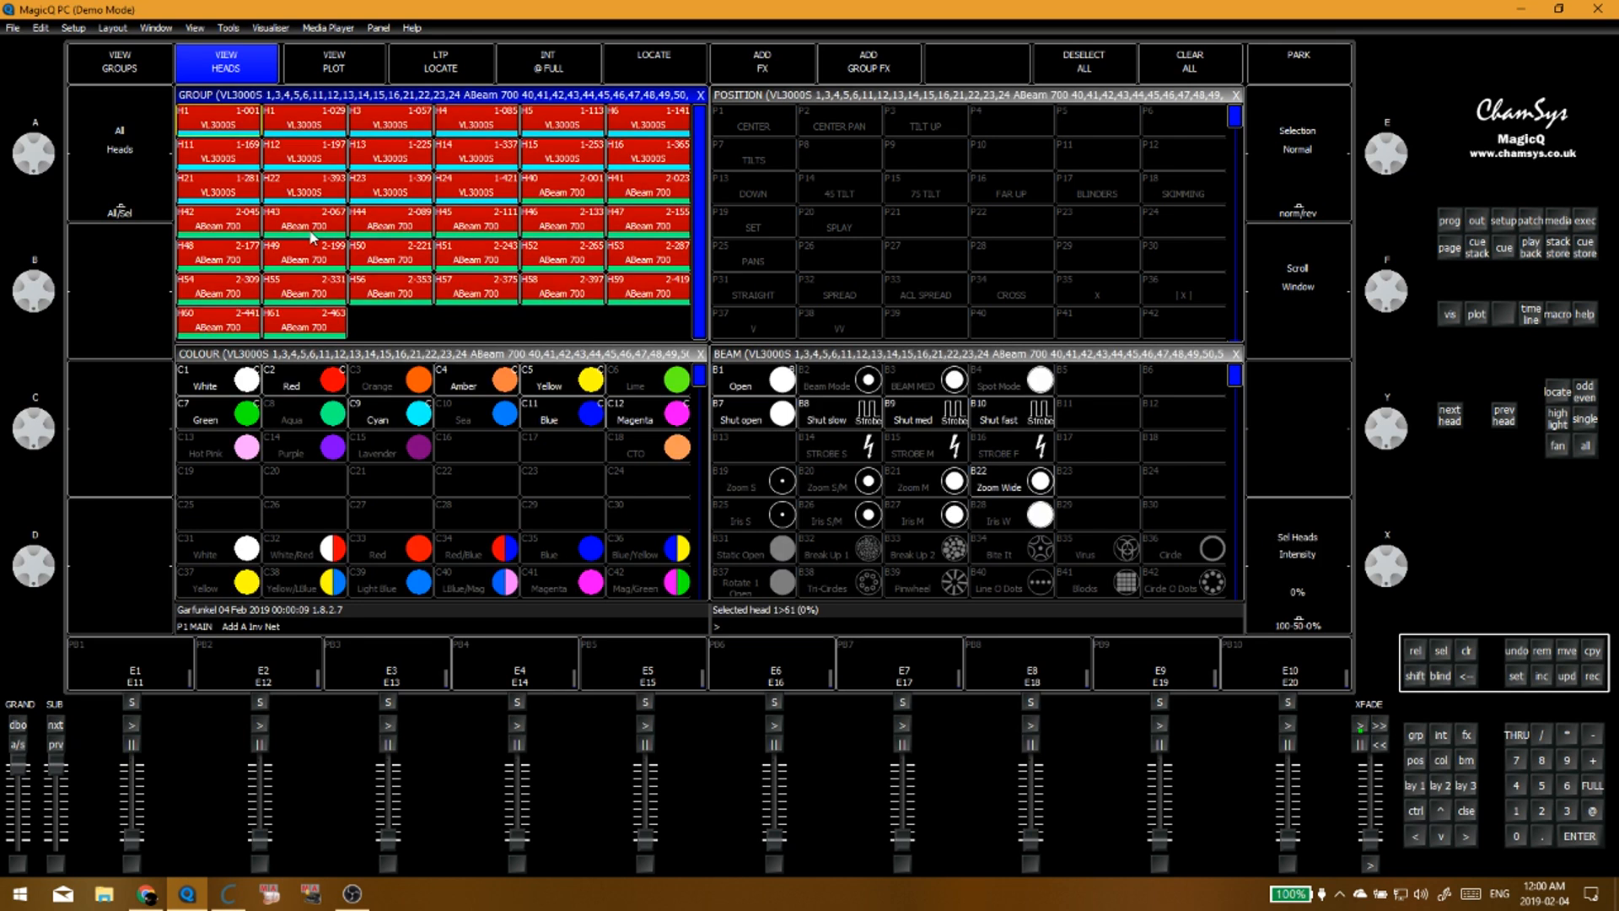
left_click(134, 61)
left_click(1592, 676)
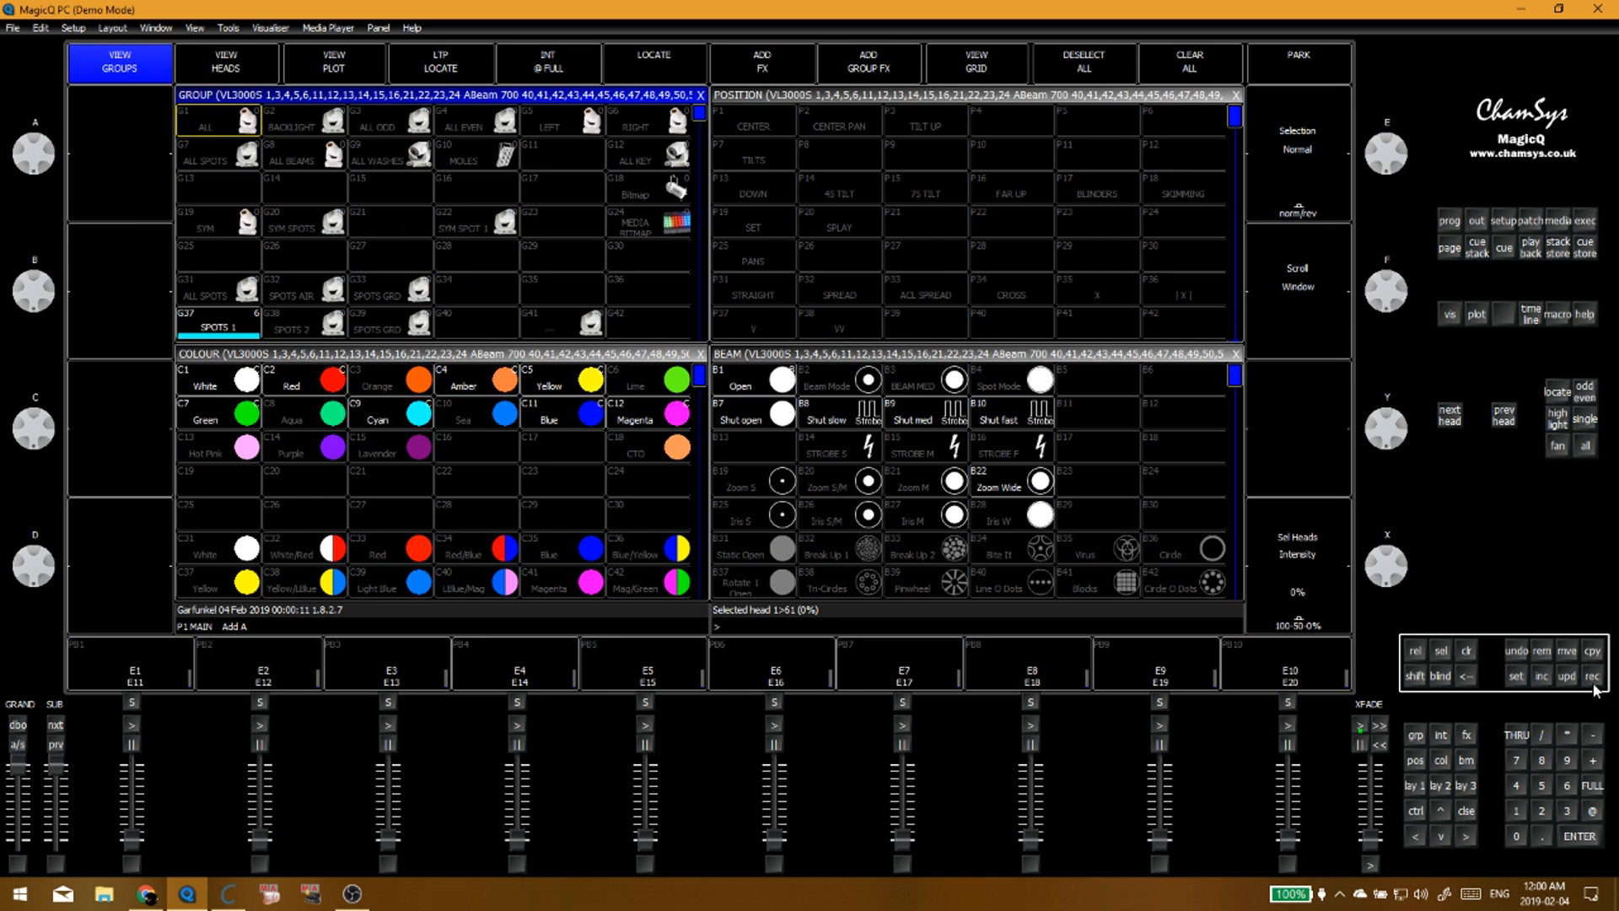
left_click(218, 122)
left_click(593, 259)
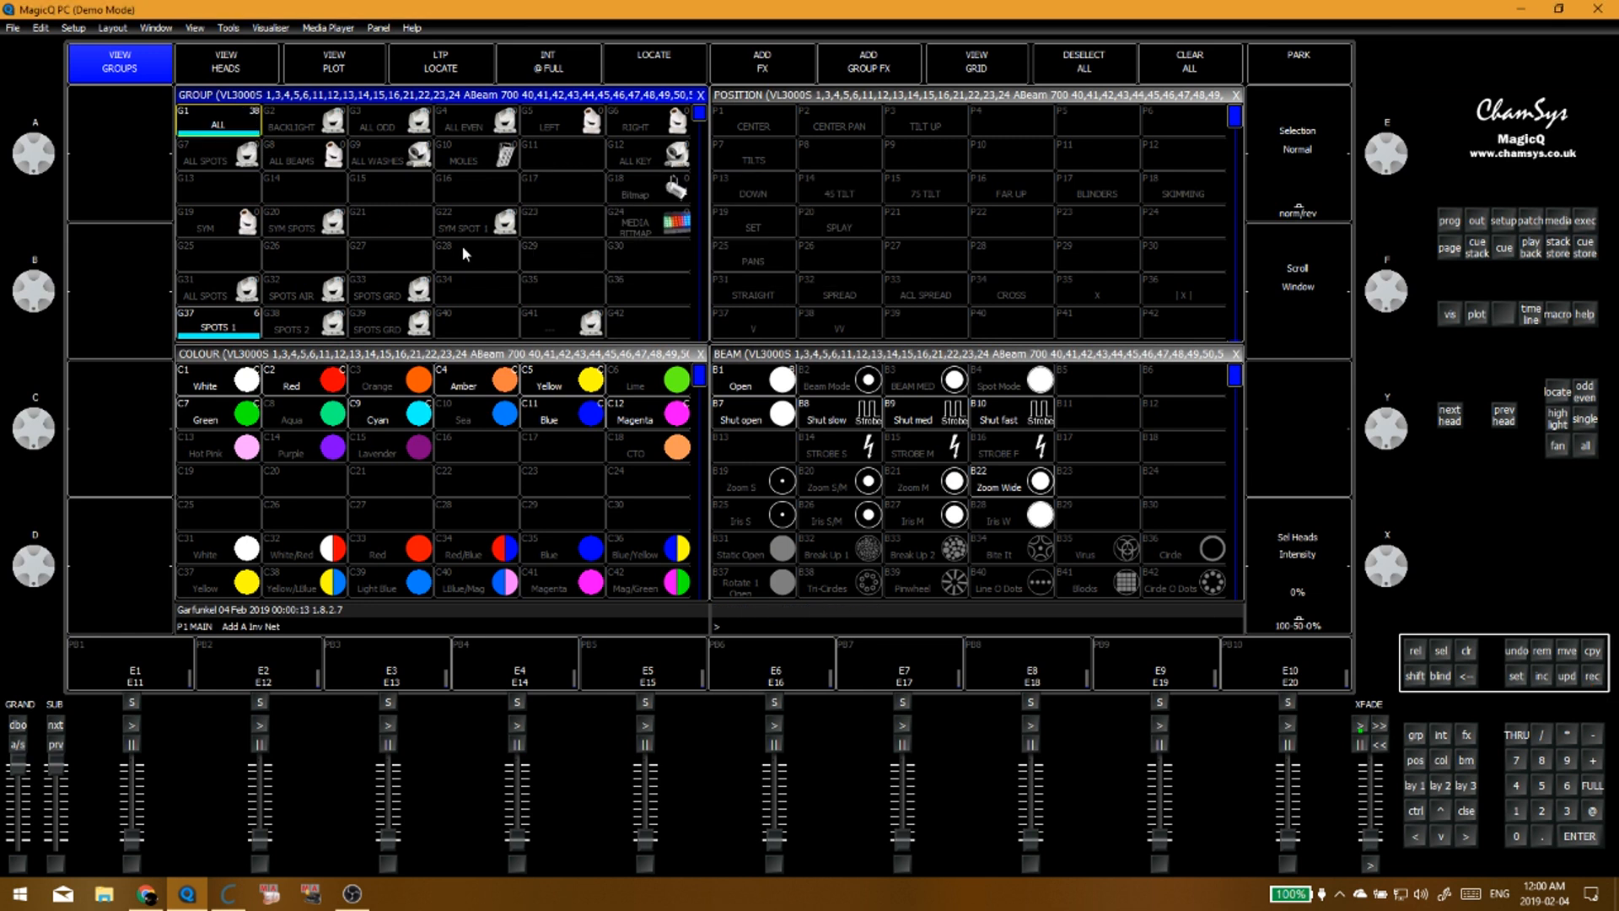
left_click(417, 267)
Step: Test the ALL group with the White colour palette, clear the programmer, and return to the MagicQ window
left_click(218, 123)
left_click(239, 382)
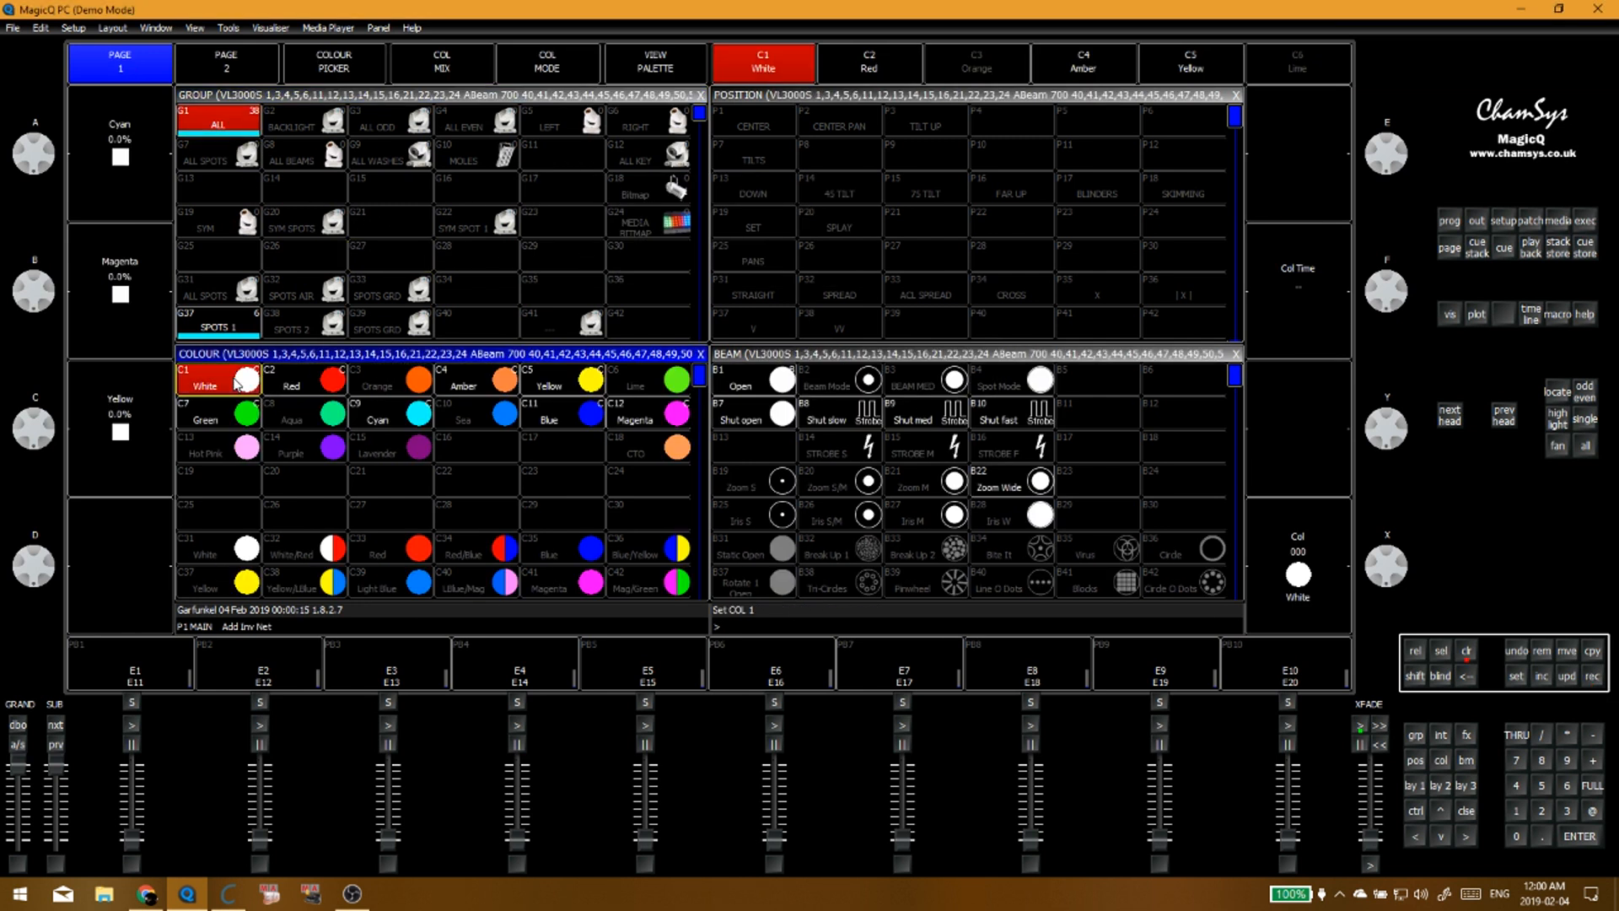
left_click(390, 288)
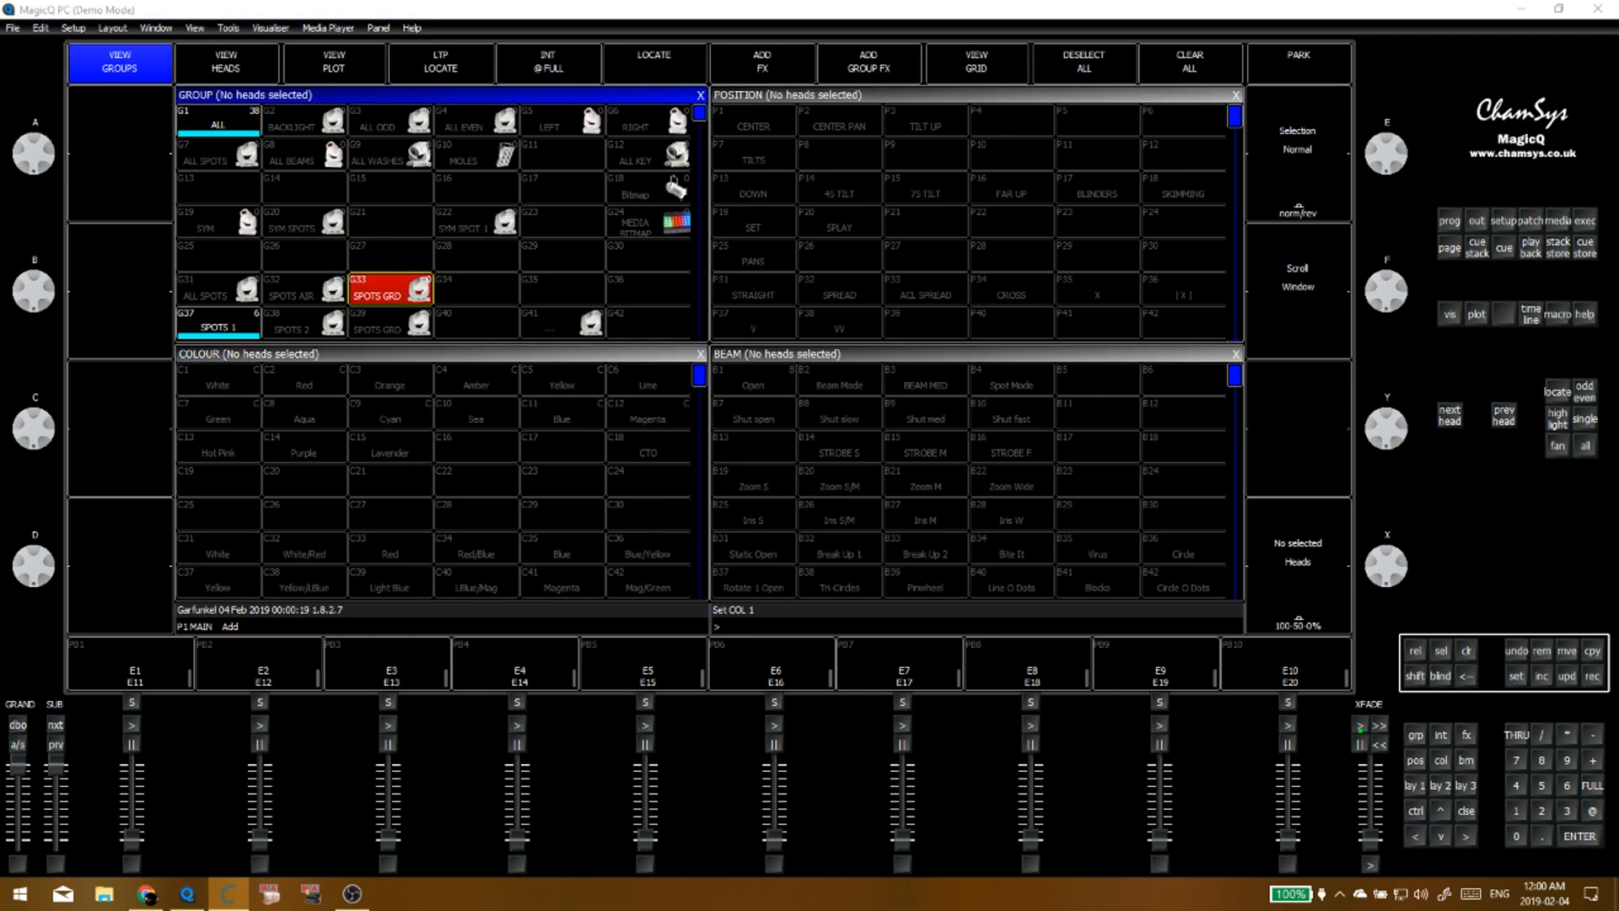
left_click(582, 290)
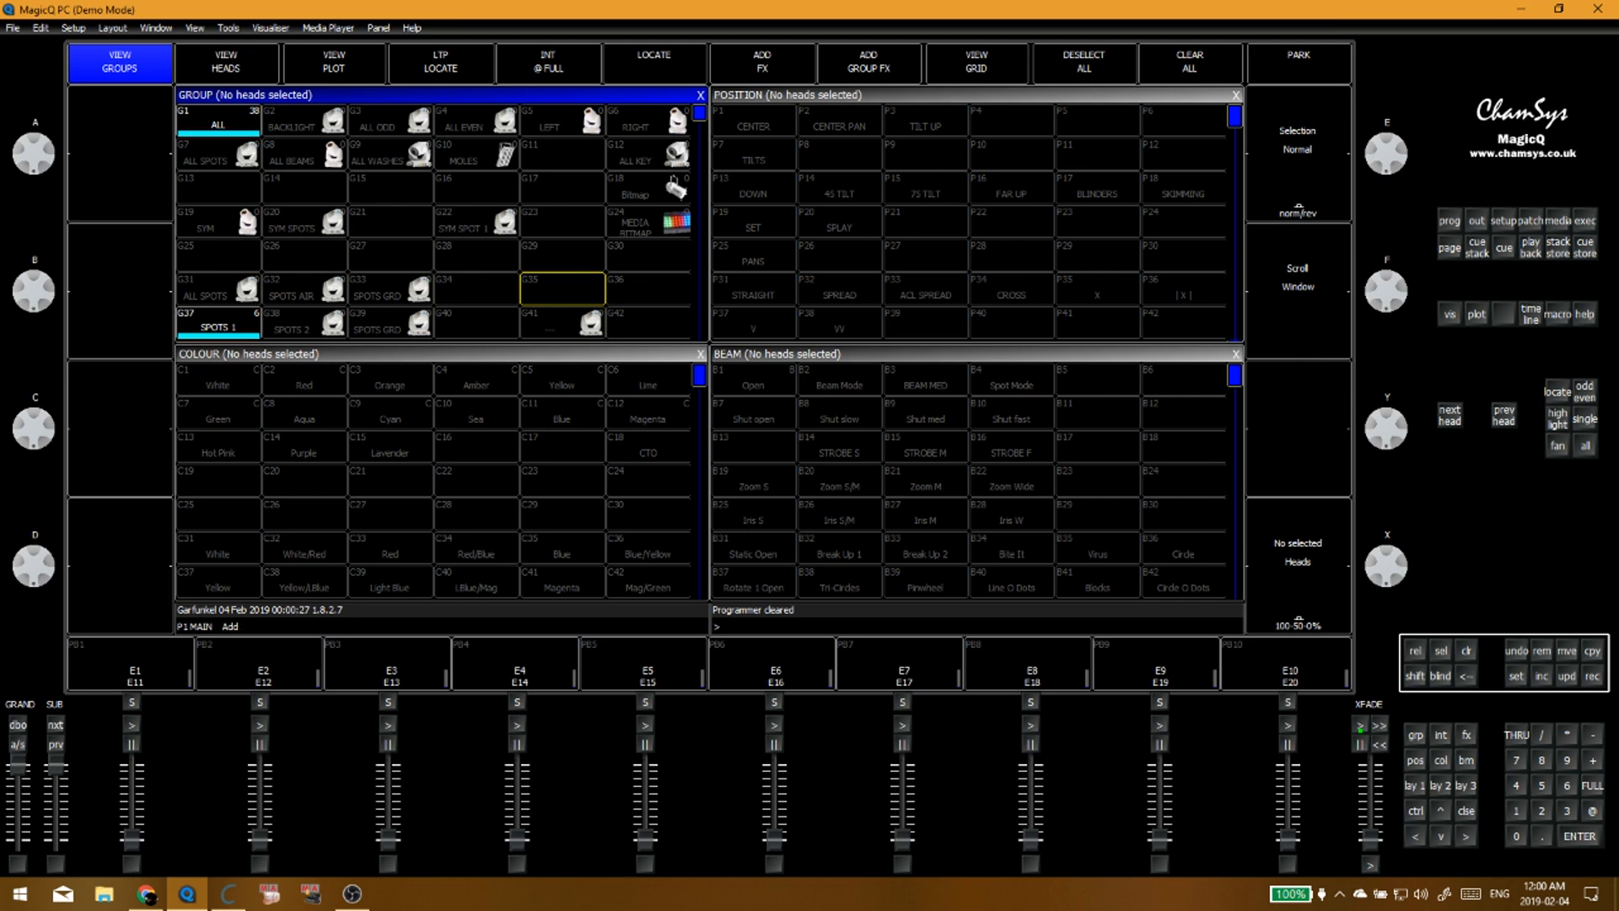
key("alt+Tab")
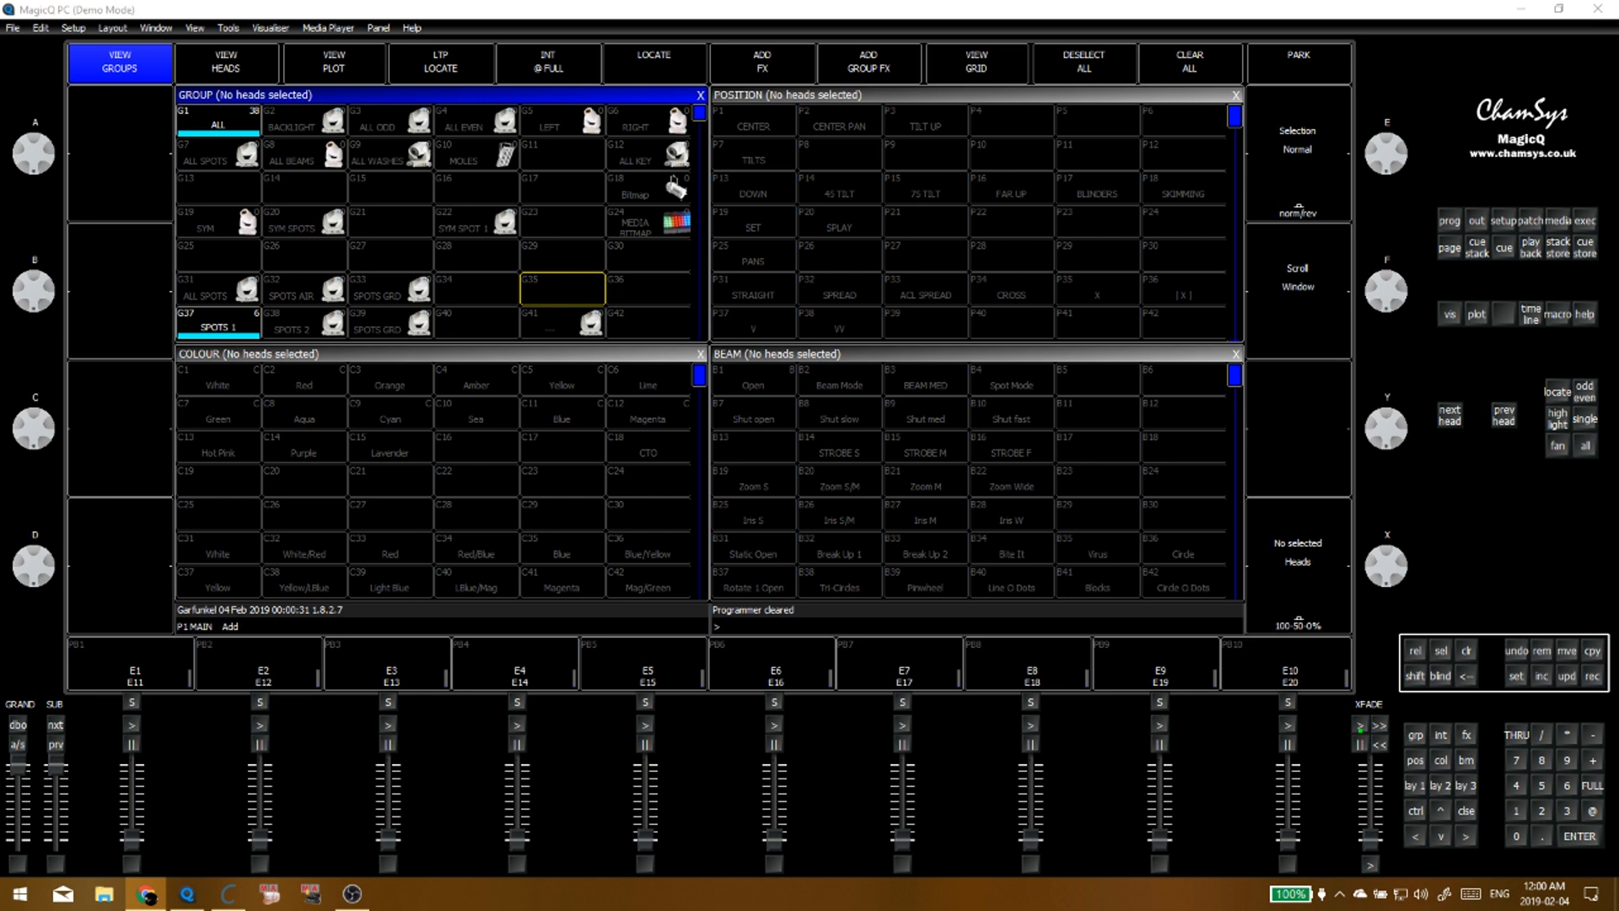
key("alt+Tab")
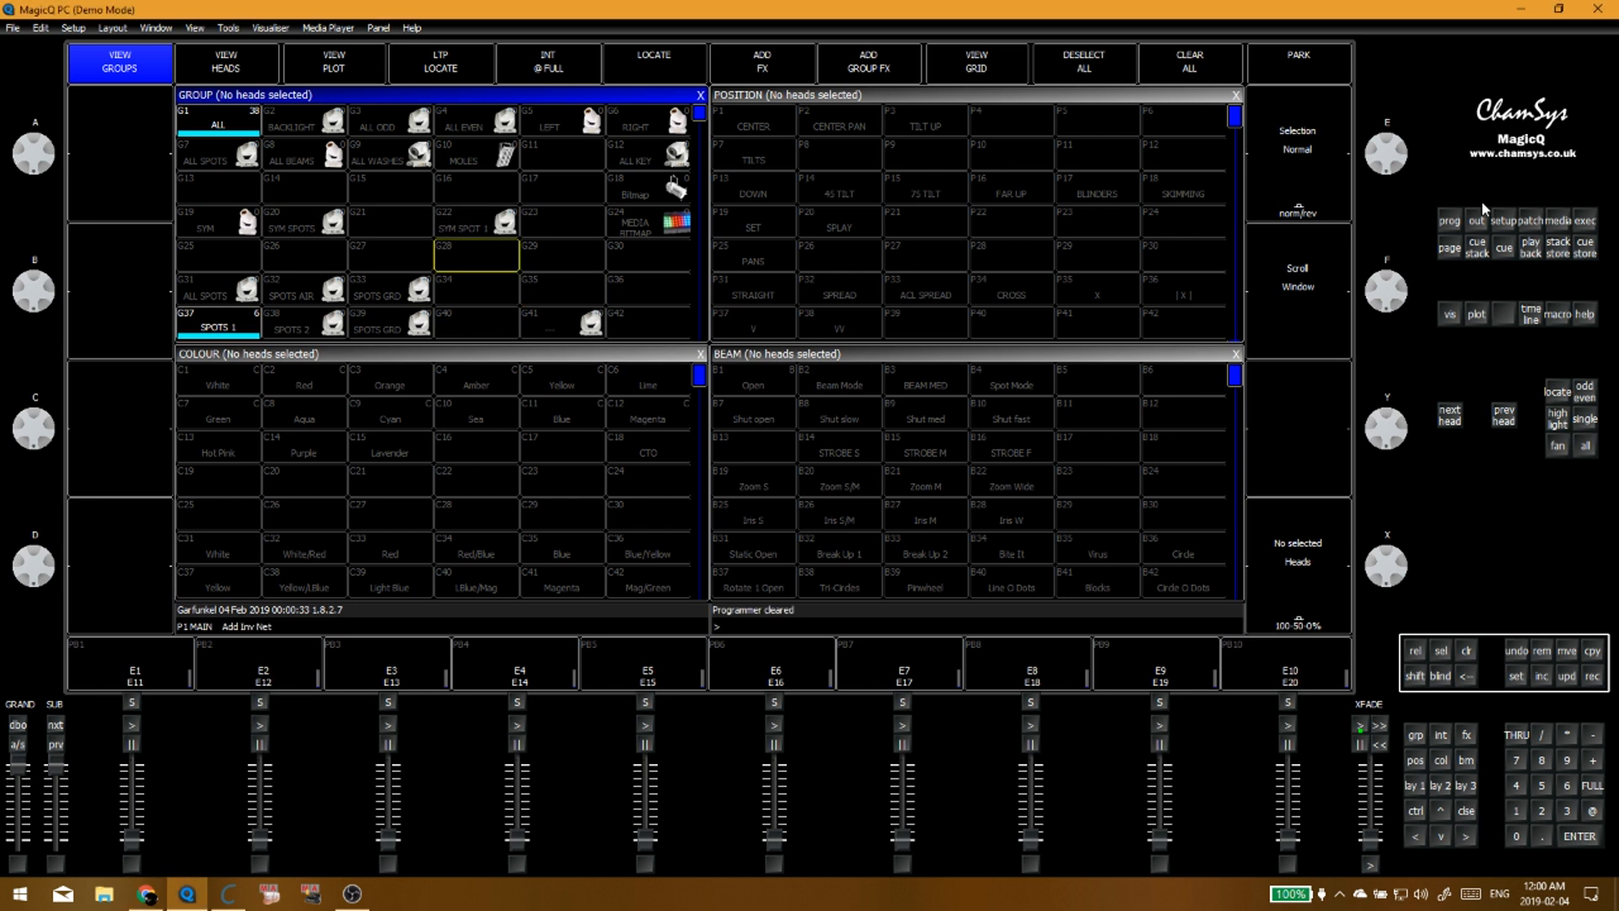
Step: Review the patched VL3000S and ABeam 700 heads in the patch list
left_click(1532, 223)
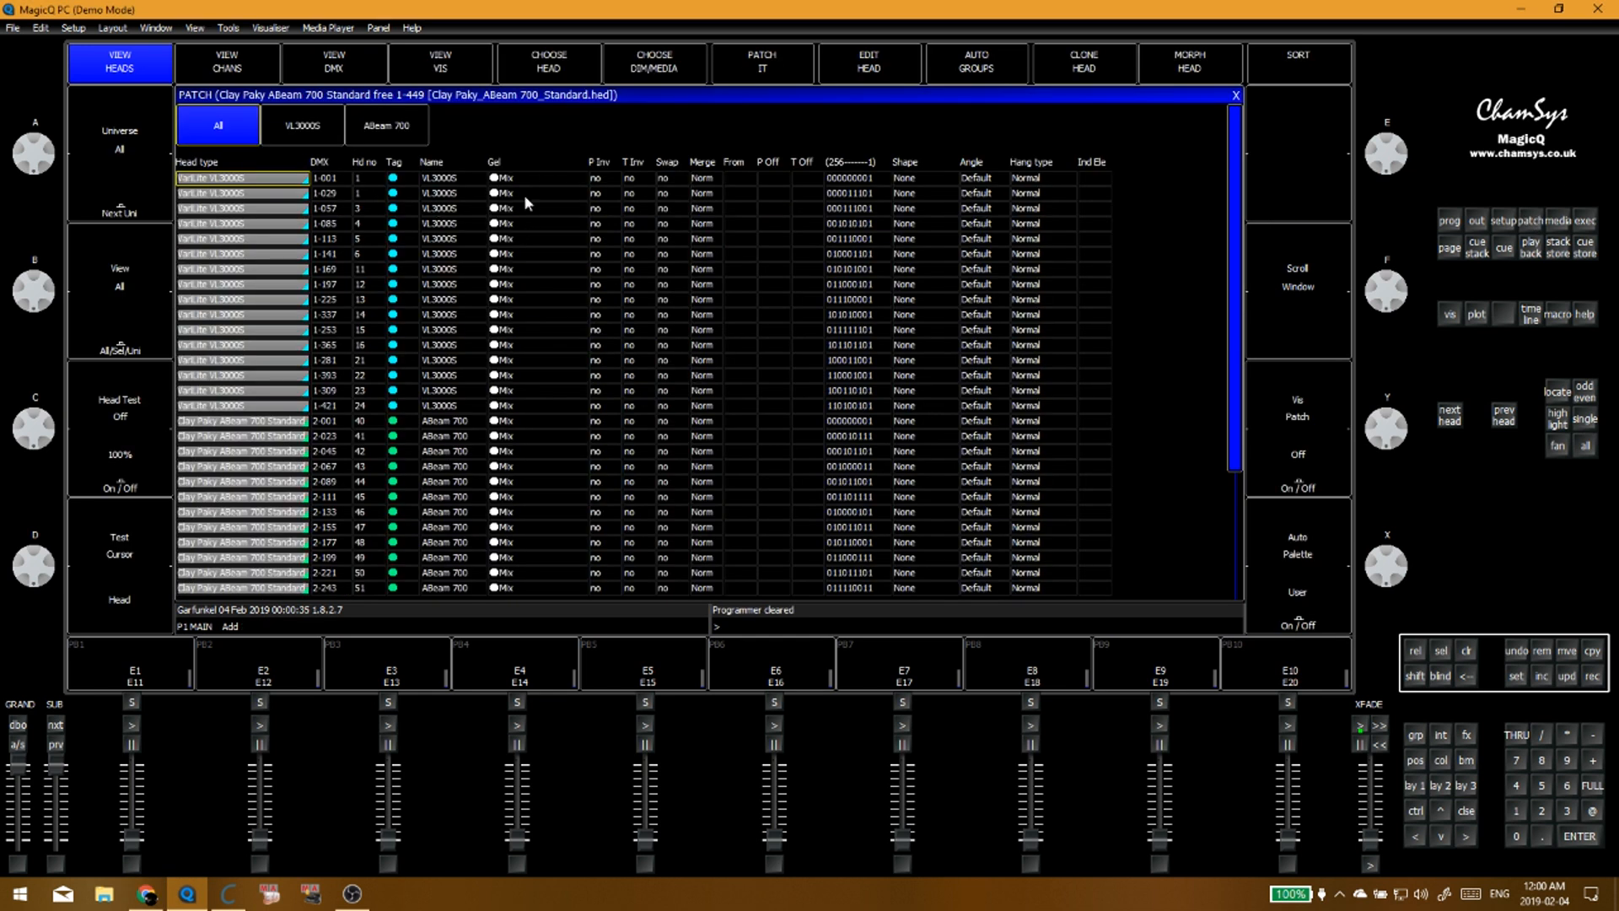
left_click(354, 72)
left_click(101, 68)
left_click(289, 288)
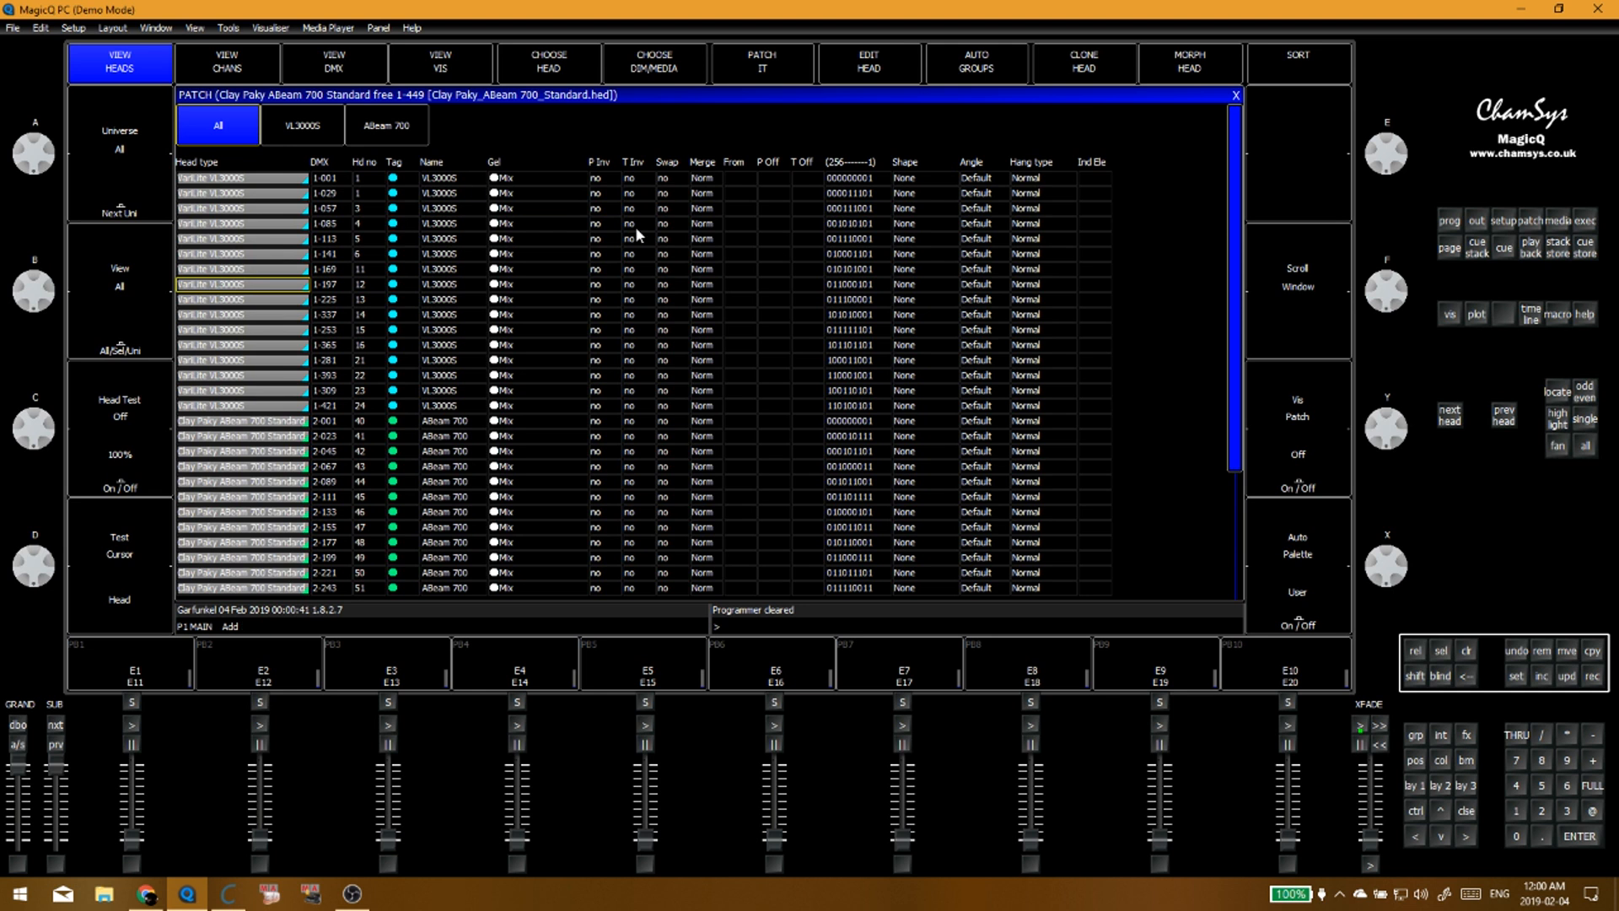
Step: Show the DMX I/O setup and examine the status and visualiser assignment of the first universes
left_click(1500, 218)
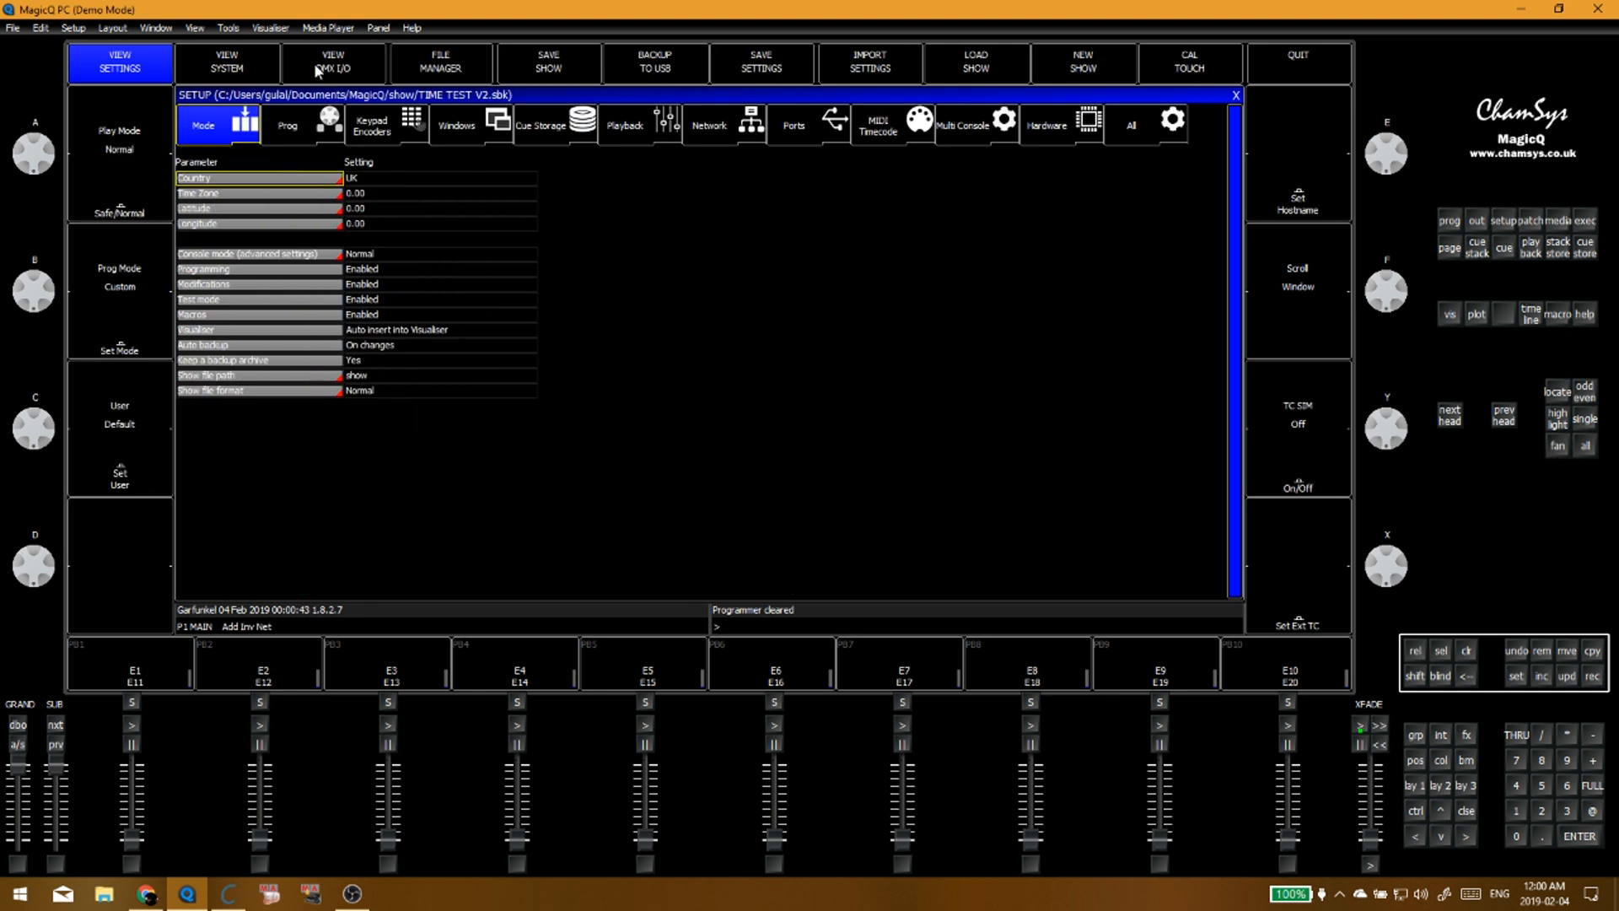
left_click(318, 71)
left_click(440, 163)
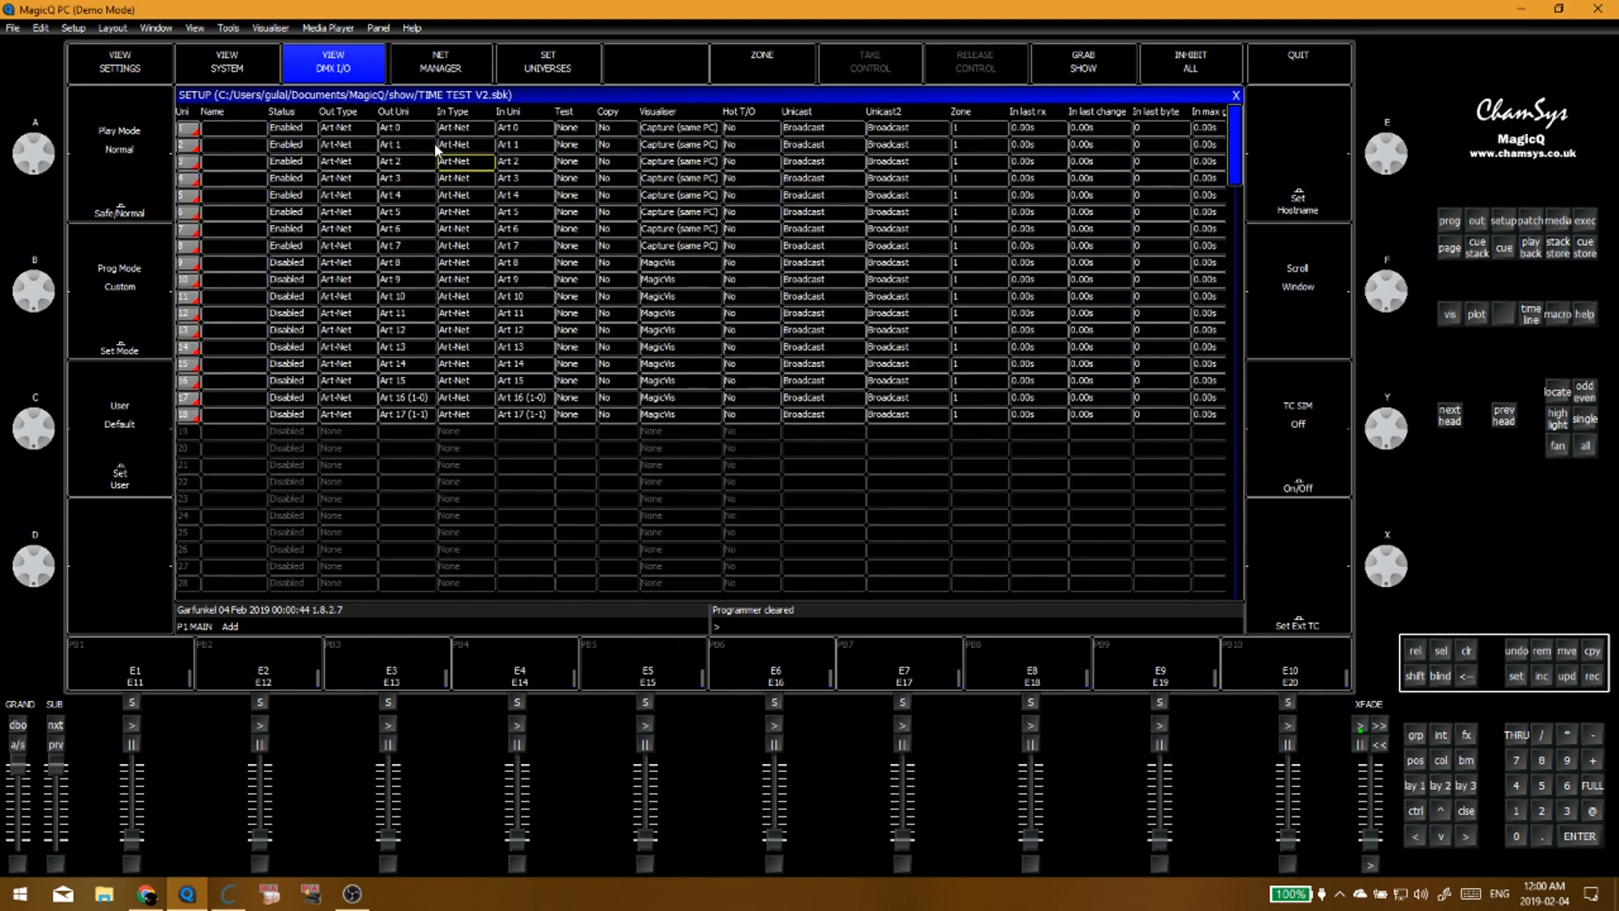
left_click(678, 135)
left_click(287, 145)
left_click(242, 133)
left_click(663, 142)
left_click(248, 134)
Step: Highlight the Visualiser settings of universes 1 to 6 to inspect them, and release the selection
left_click(677, 130)
key("shift+Down")
key("shift+Down")
key("shift+Down")
key("shift+Down")
key("shift+Down")
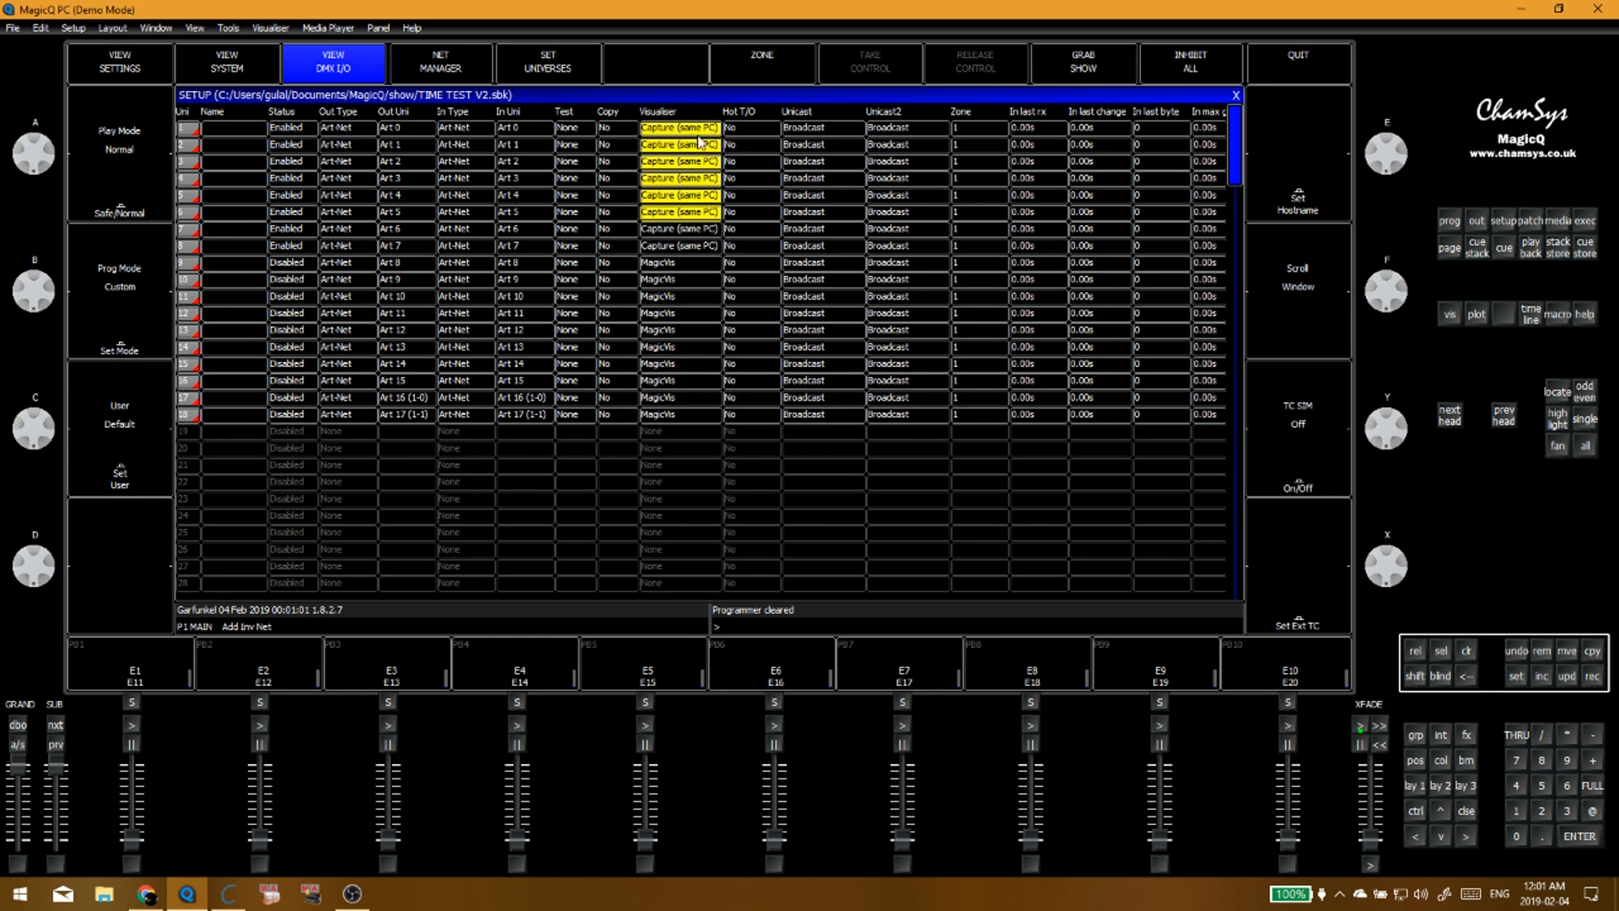
left_click(675, 131)
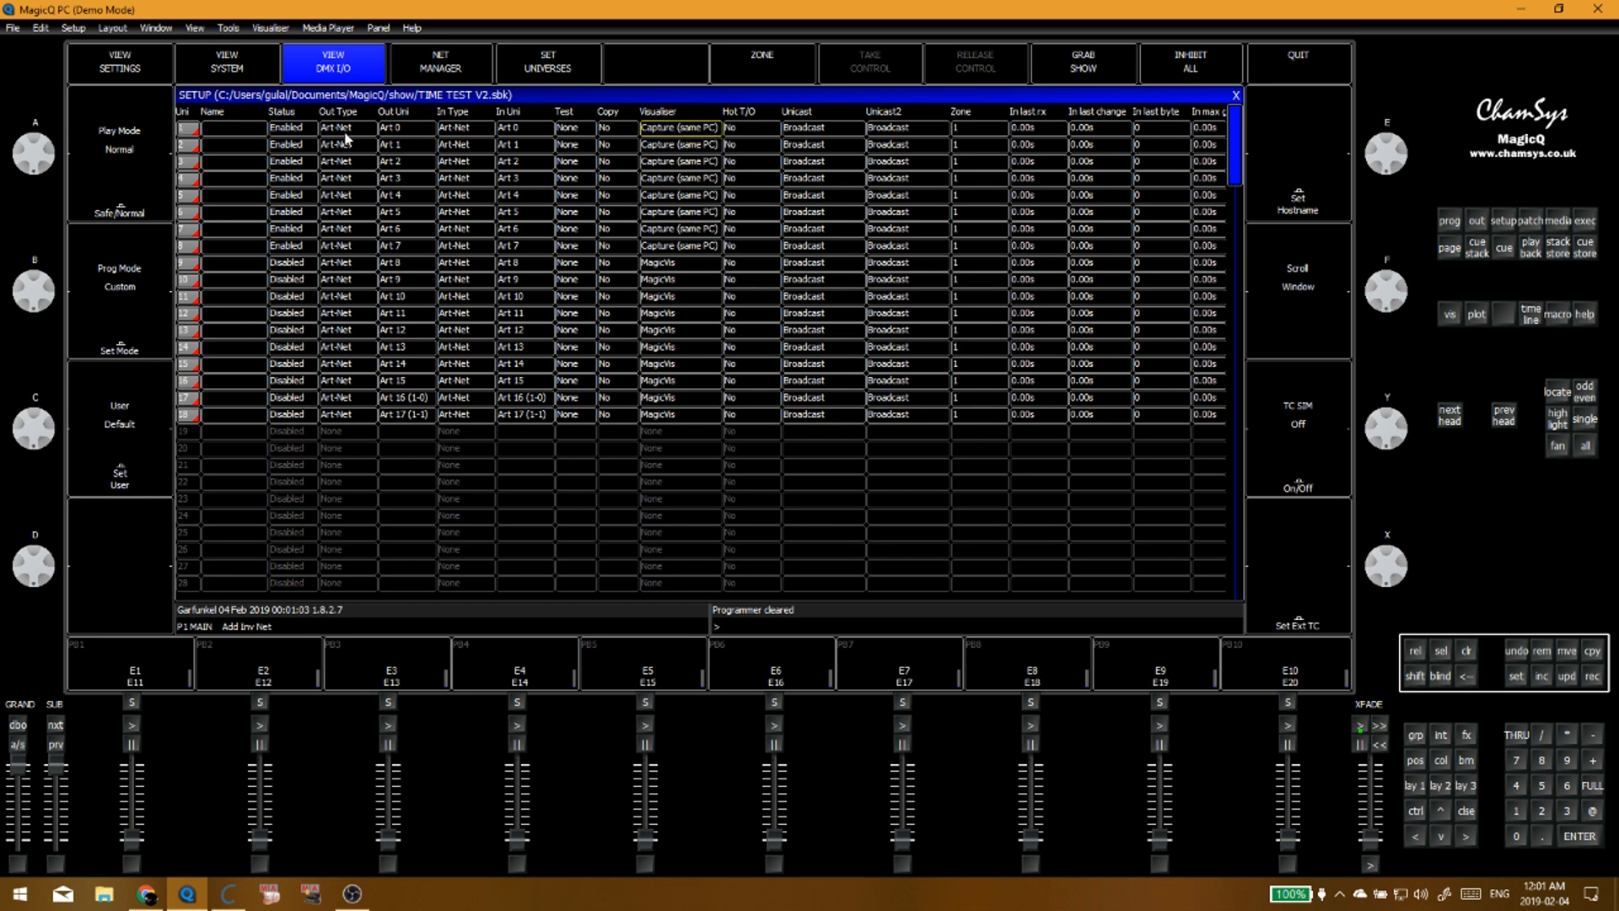
Step: Check the output type options for universe 1 and cancel without choosing one
left_click(346, 131)
key("shift")
key("alt+Tab")
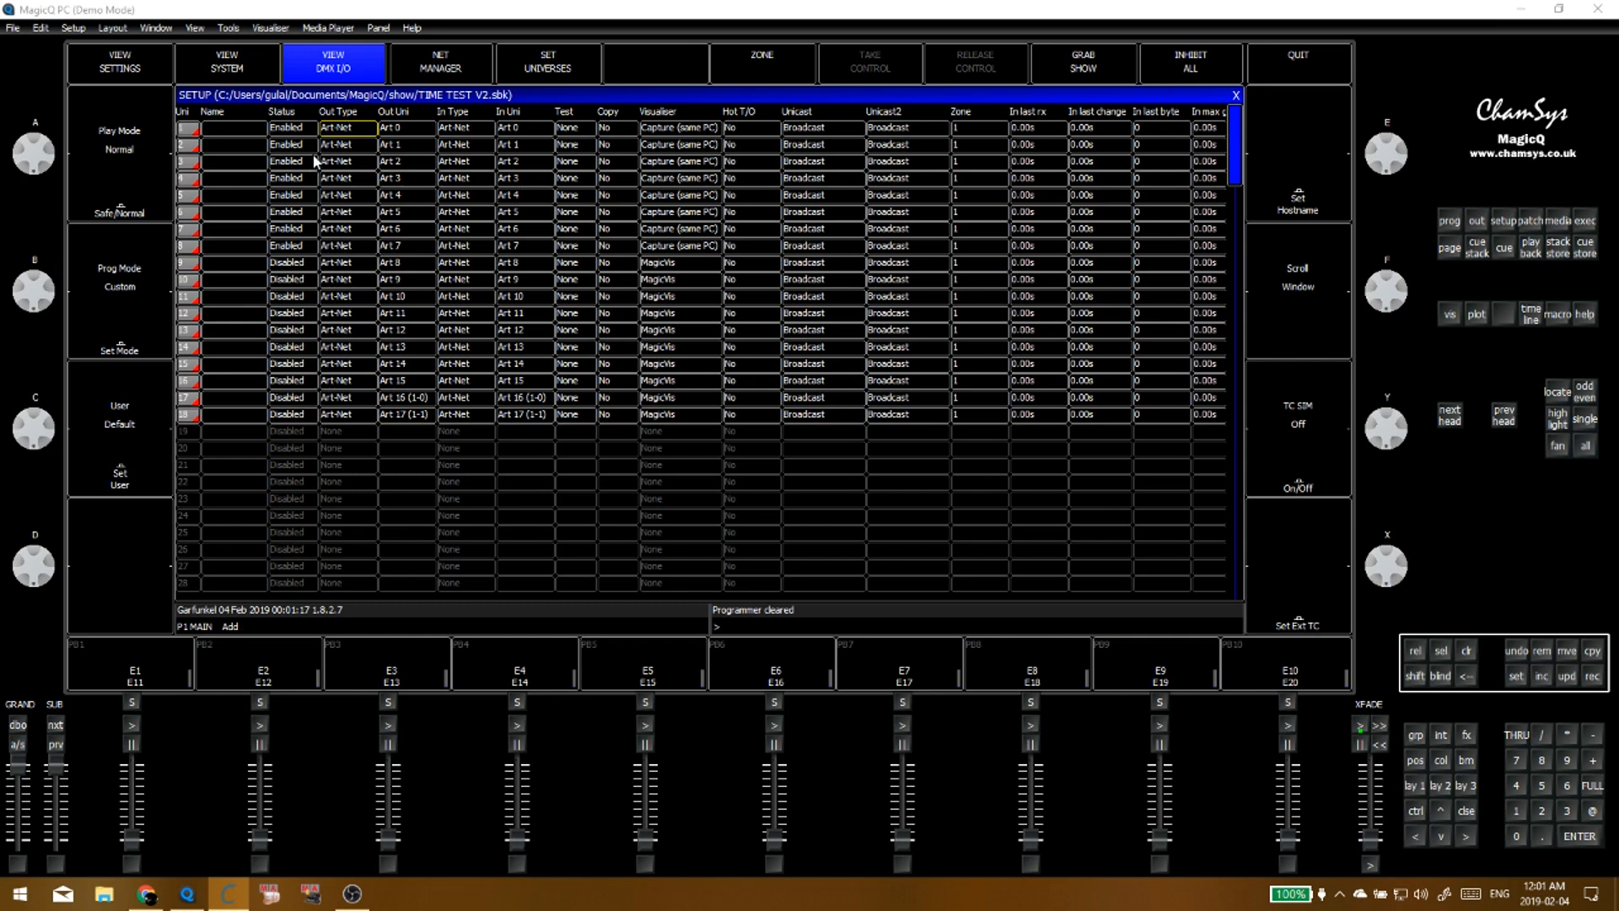
left_click(294, 129)
left_click(345, 130)
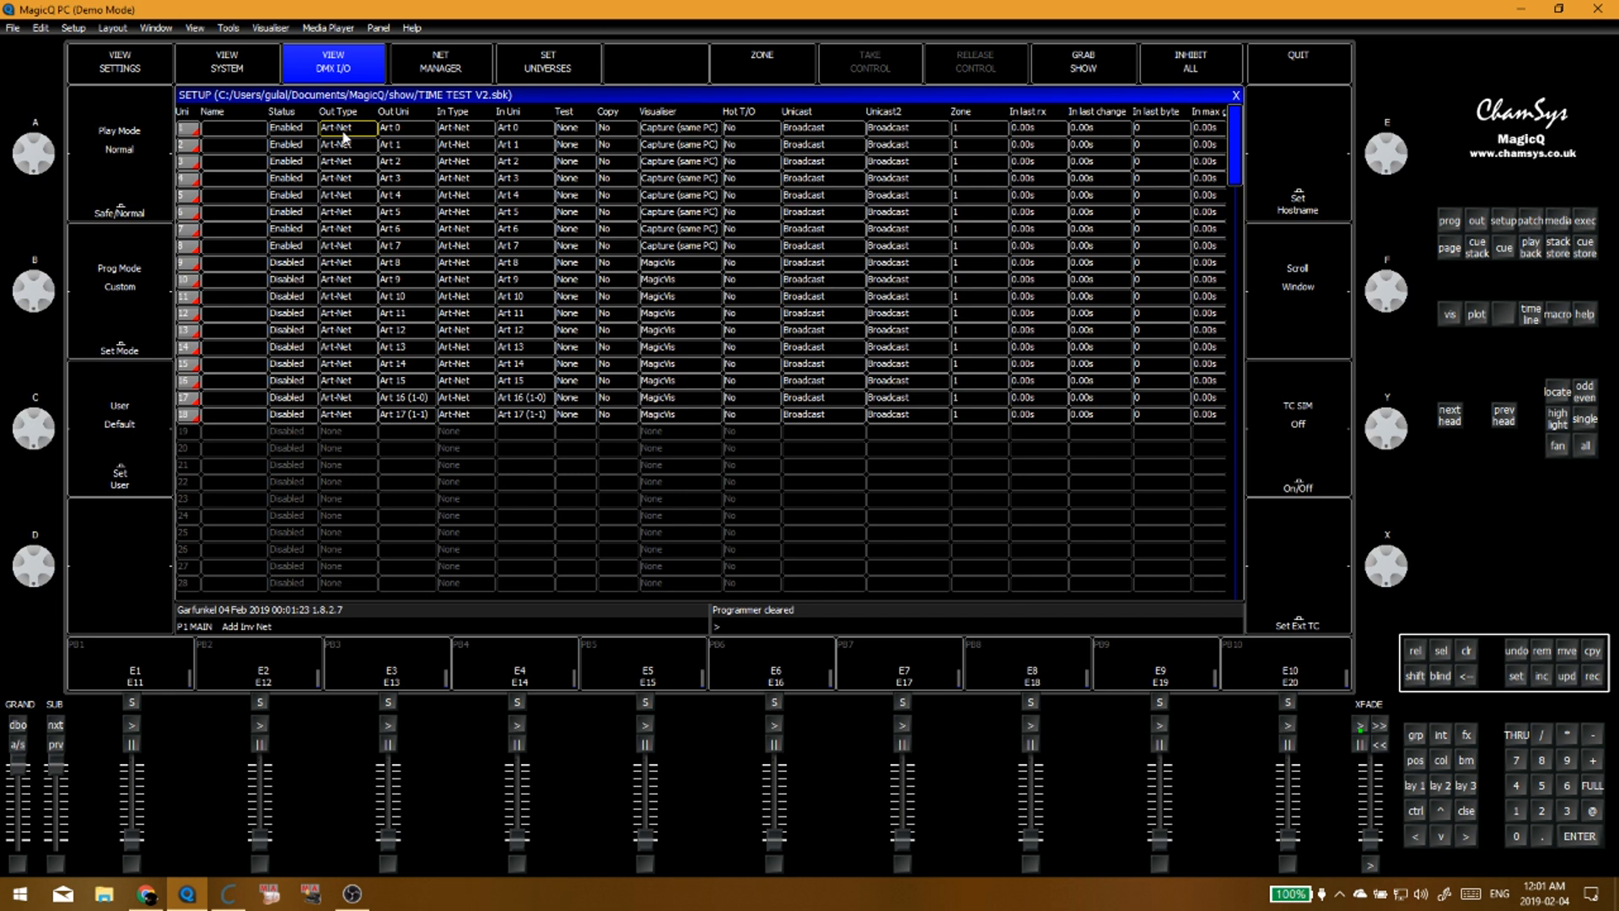
left_click(343, 135)
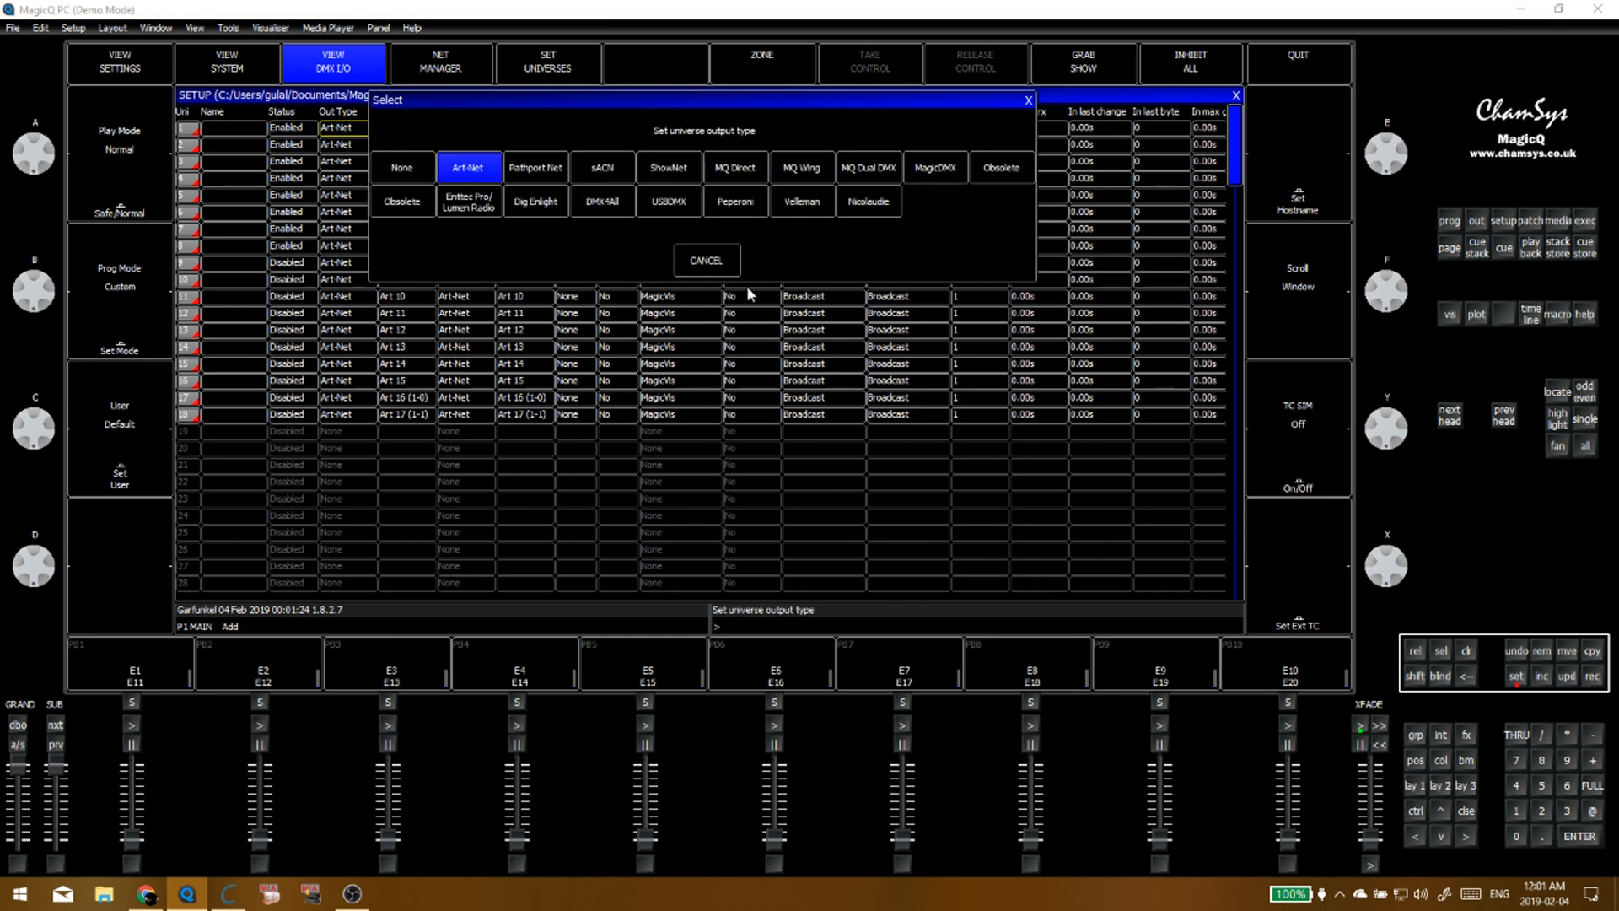
left_click(709, 259)
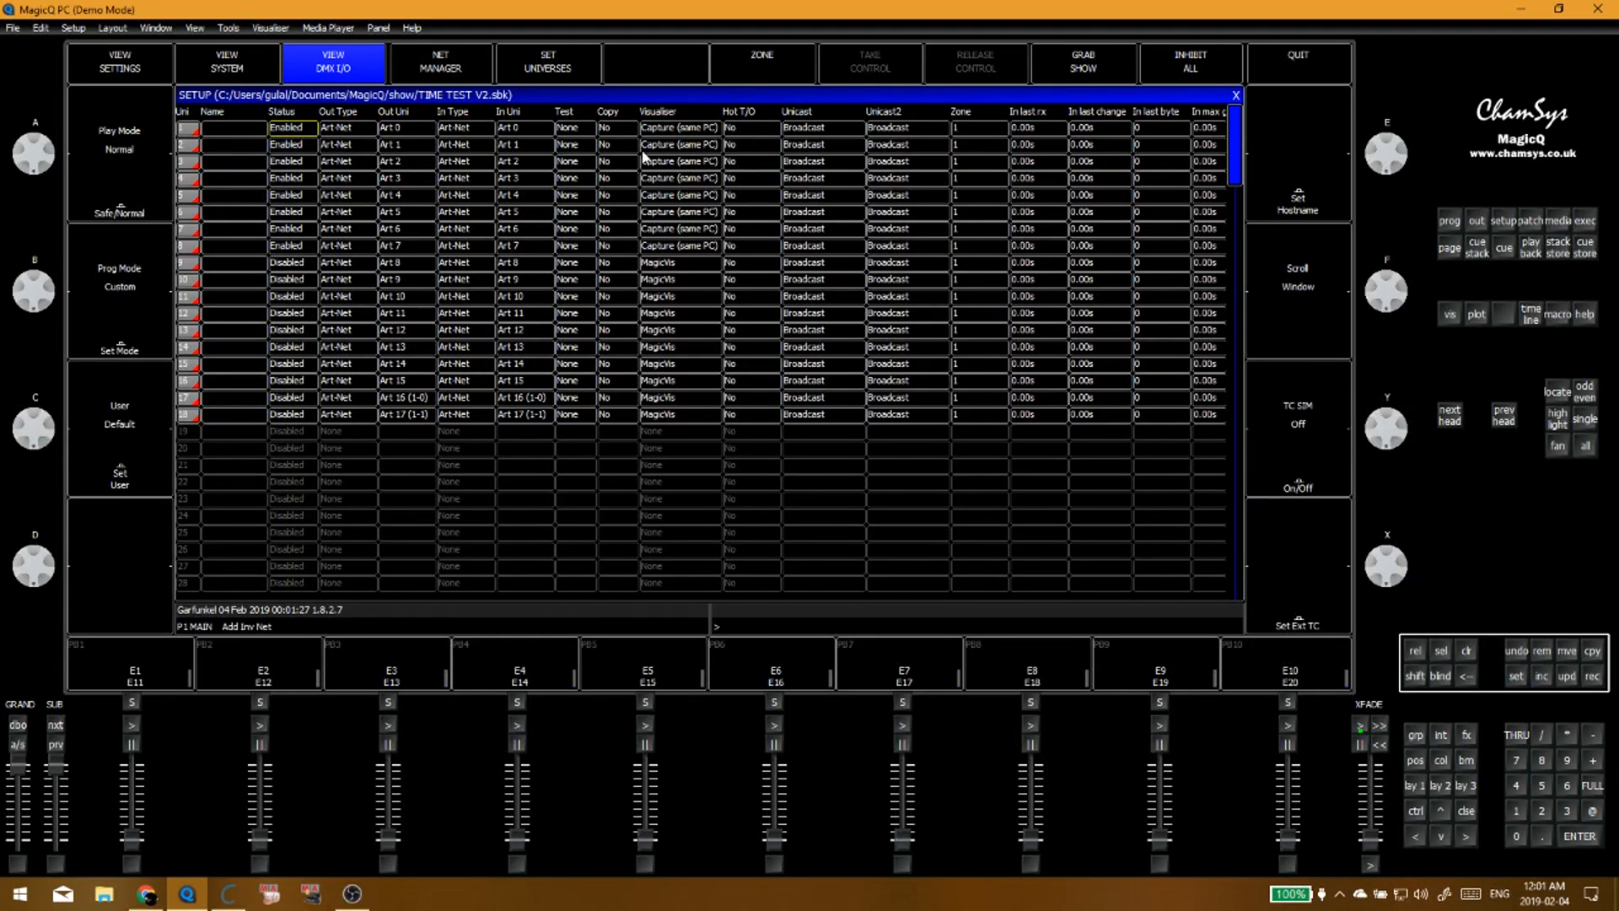
Step: Look through the setup settings for the Network parameters and inspect Send to Applications on this PC
left_click(693, 128)
left_click(143, 74)
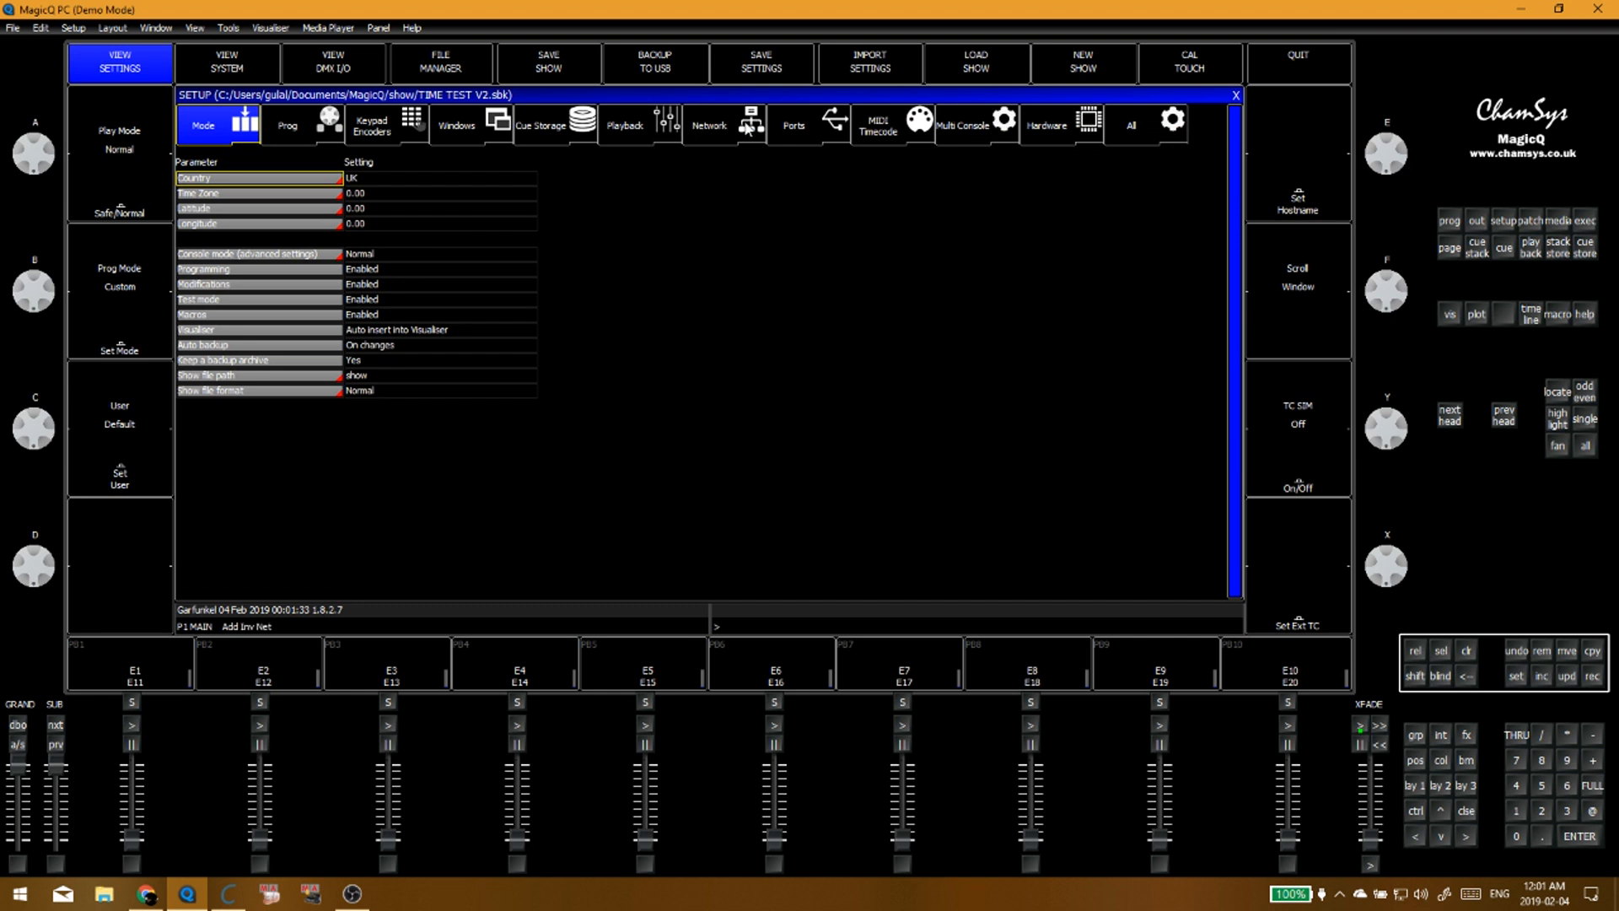
left_click(1071, 135)
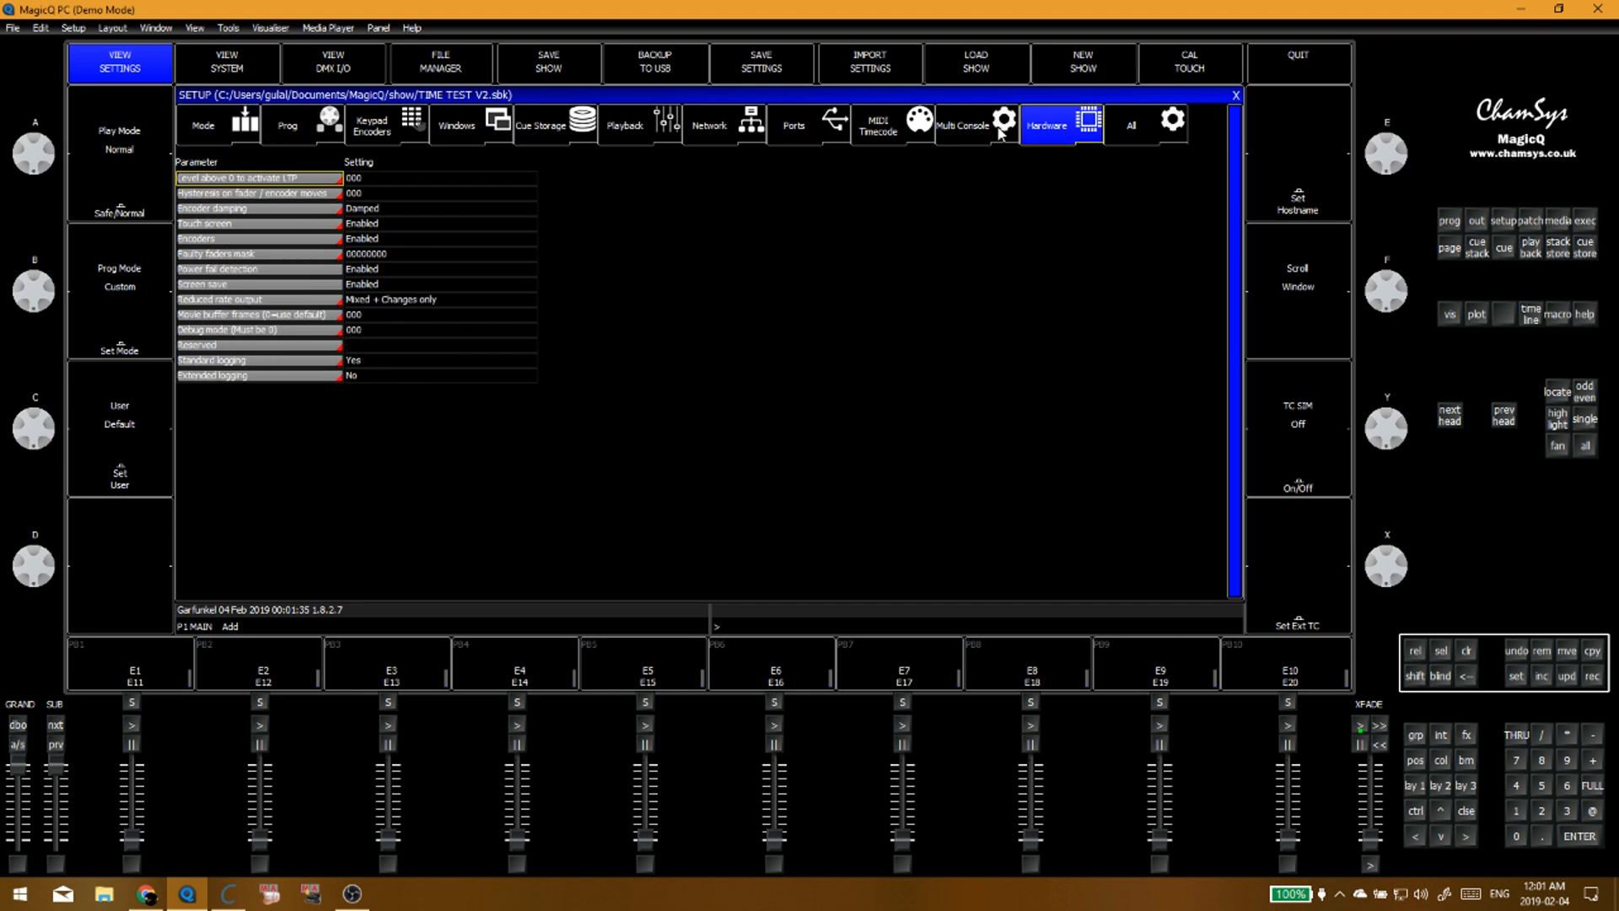
left_click(1001, 134)
left_click(857, 139)
left_click(793, 139)
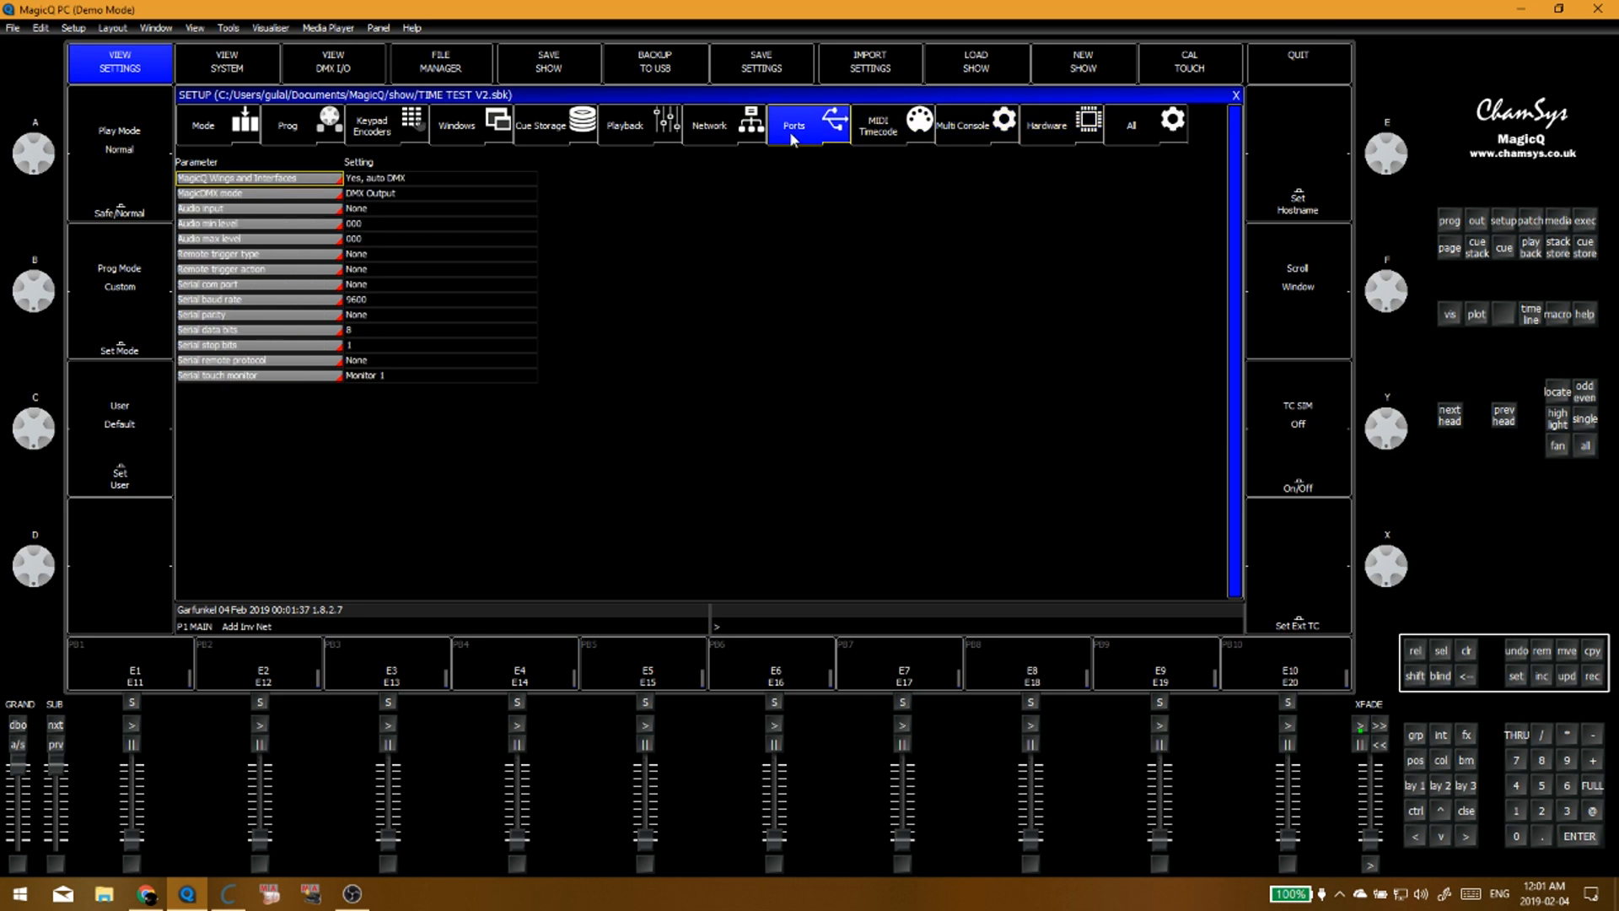
left_click(716, 128)
left_click(385, 193)
left_click(367, 225)
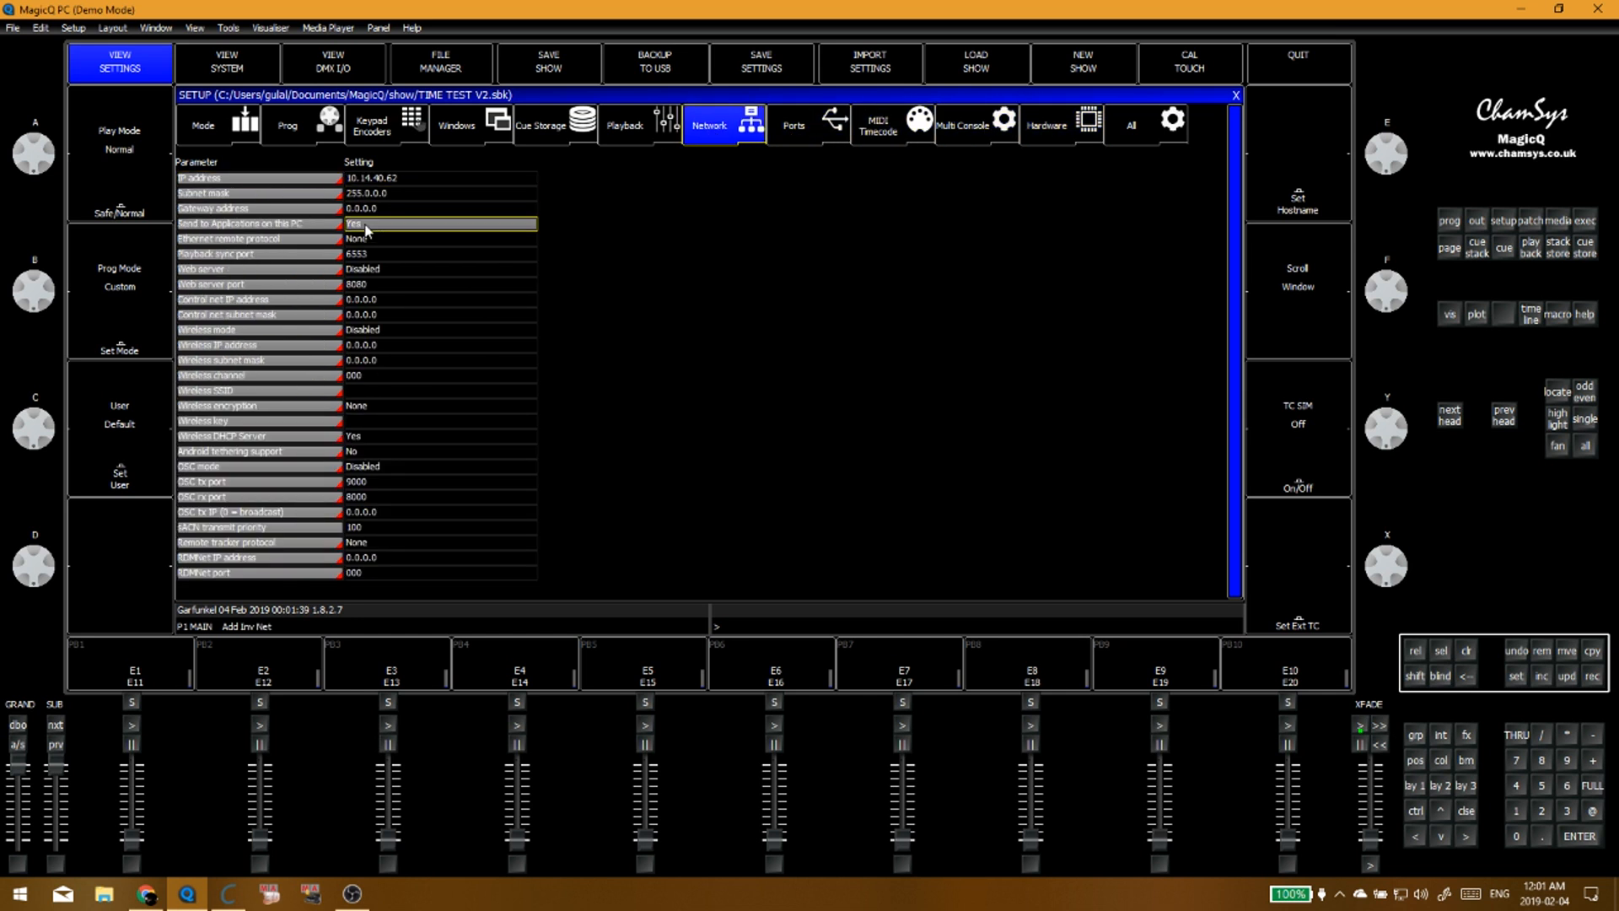
left_click(315, 223)
left_click(419, 223)
Step: Set the network IP address to 25.85.227.251 and close the Setup window
double_click(410, 180)
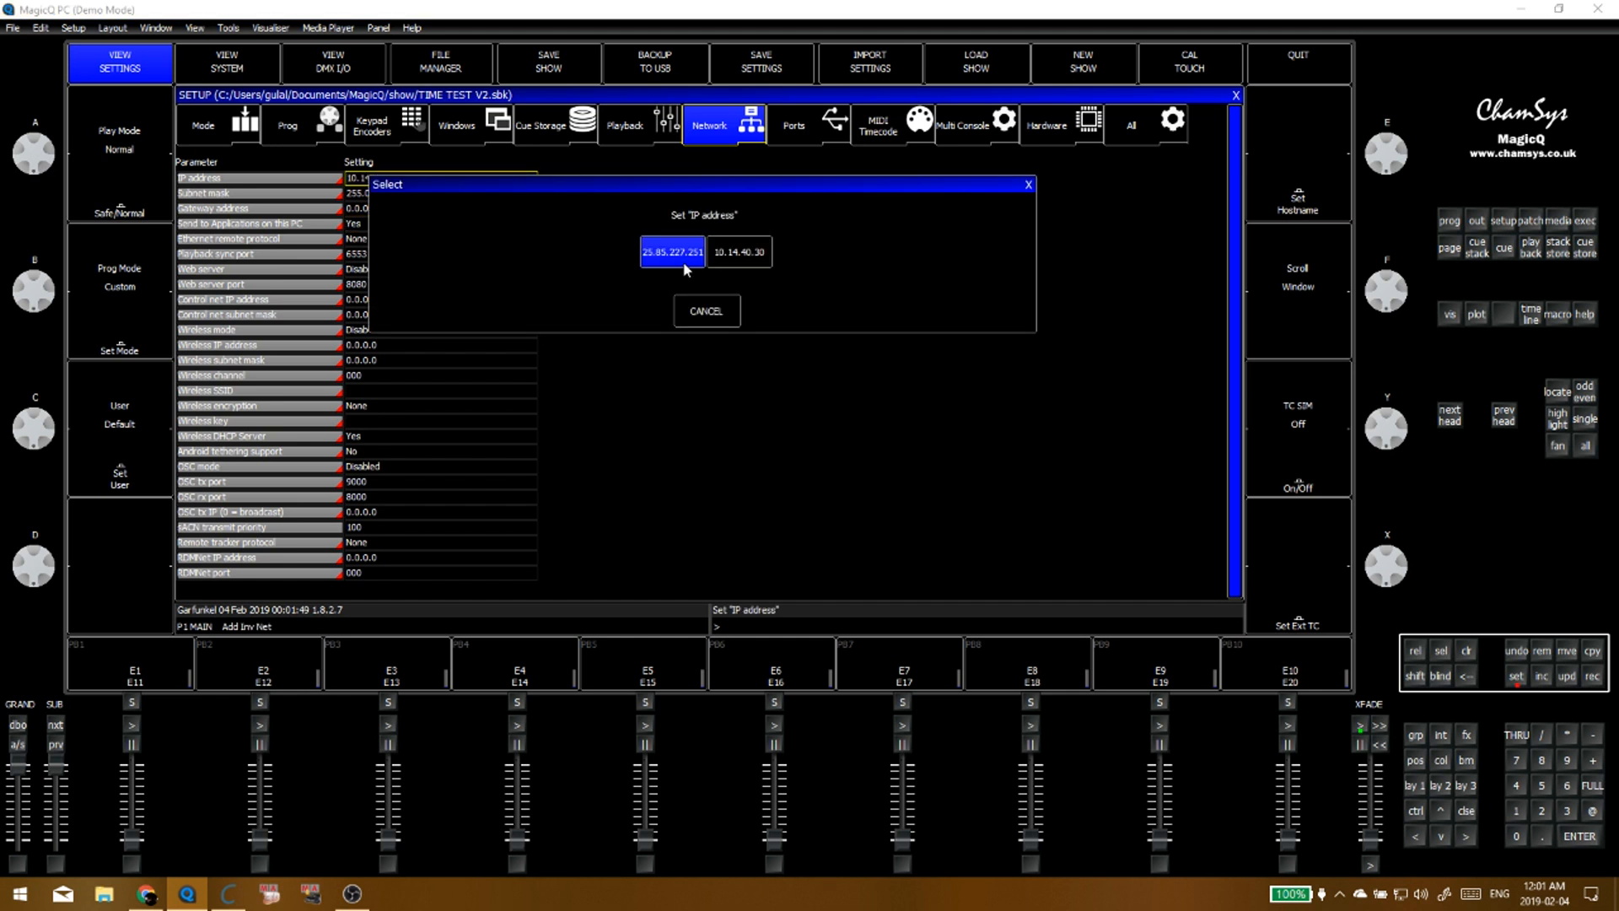
left_click(682, 262)
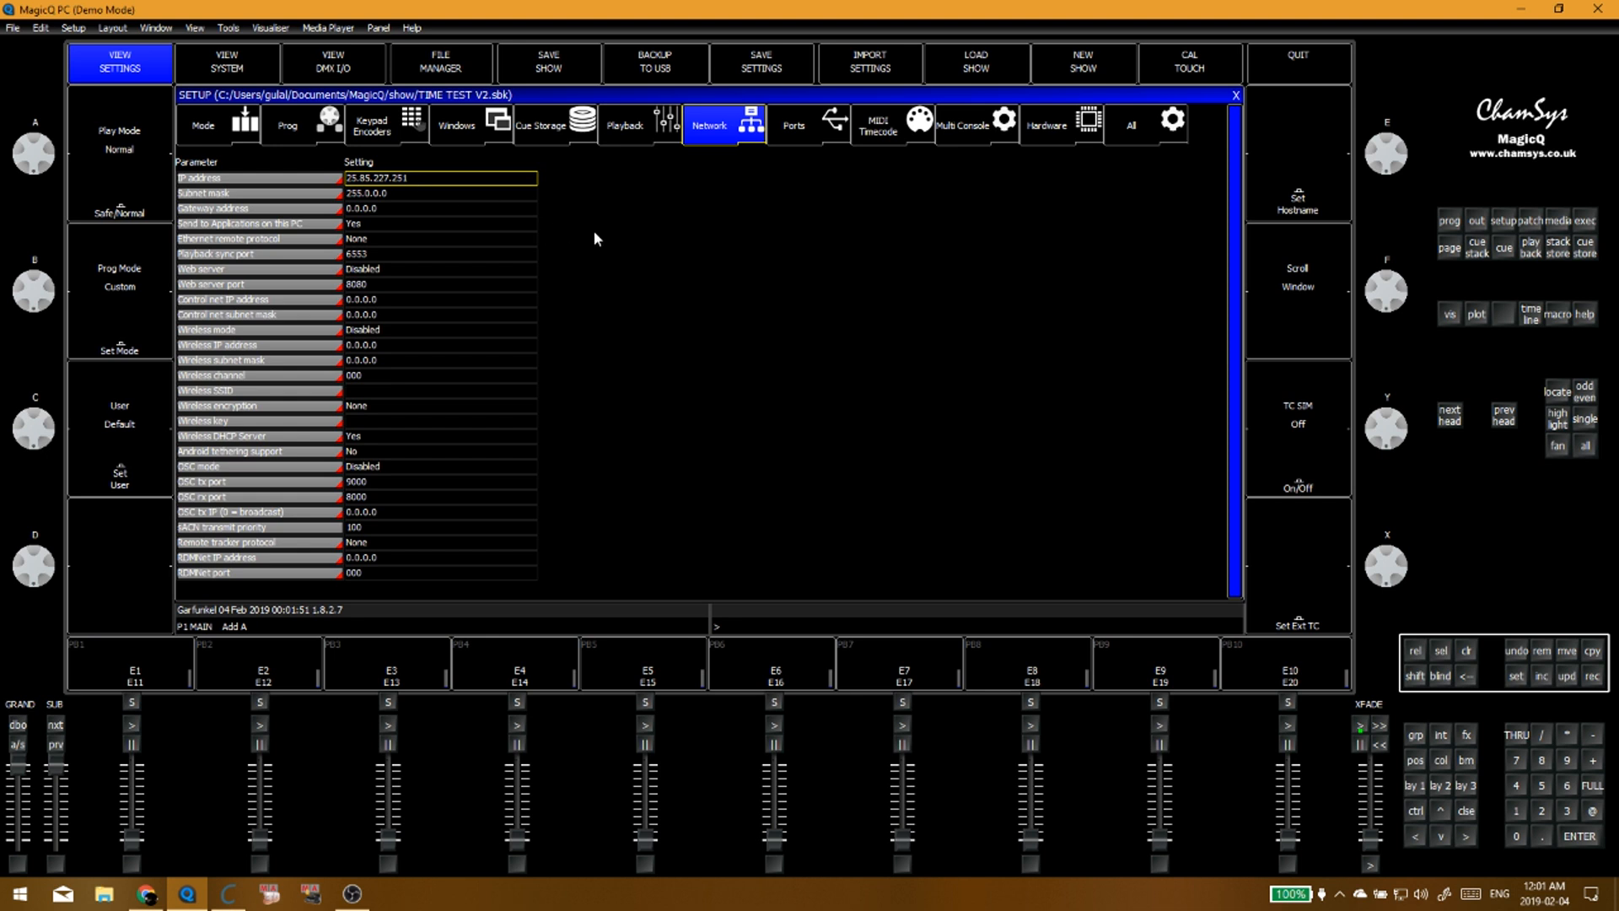
key("Escape")
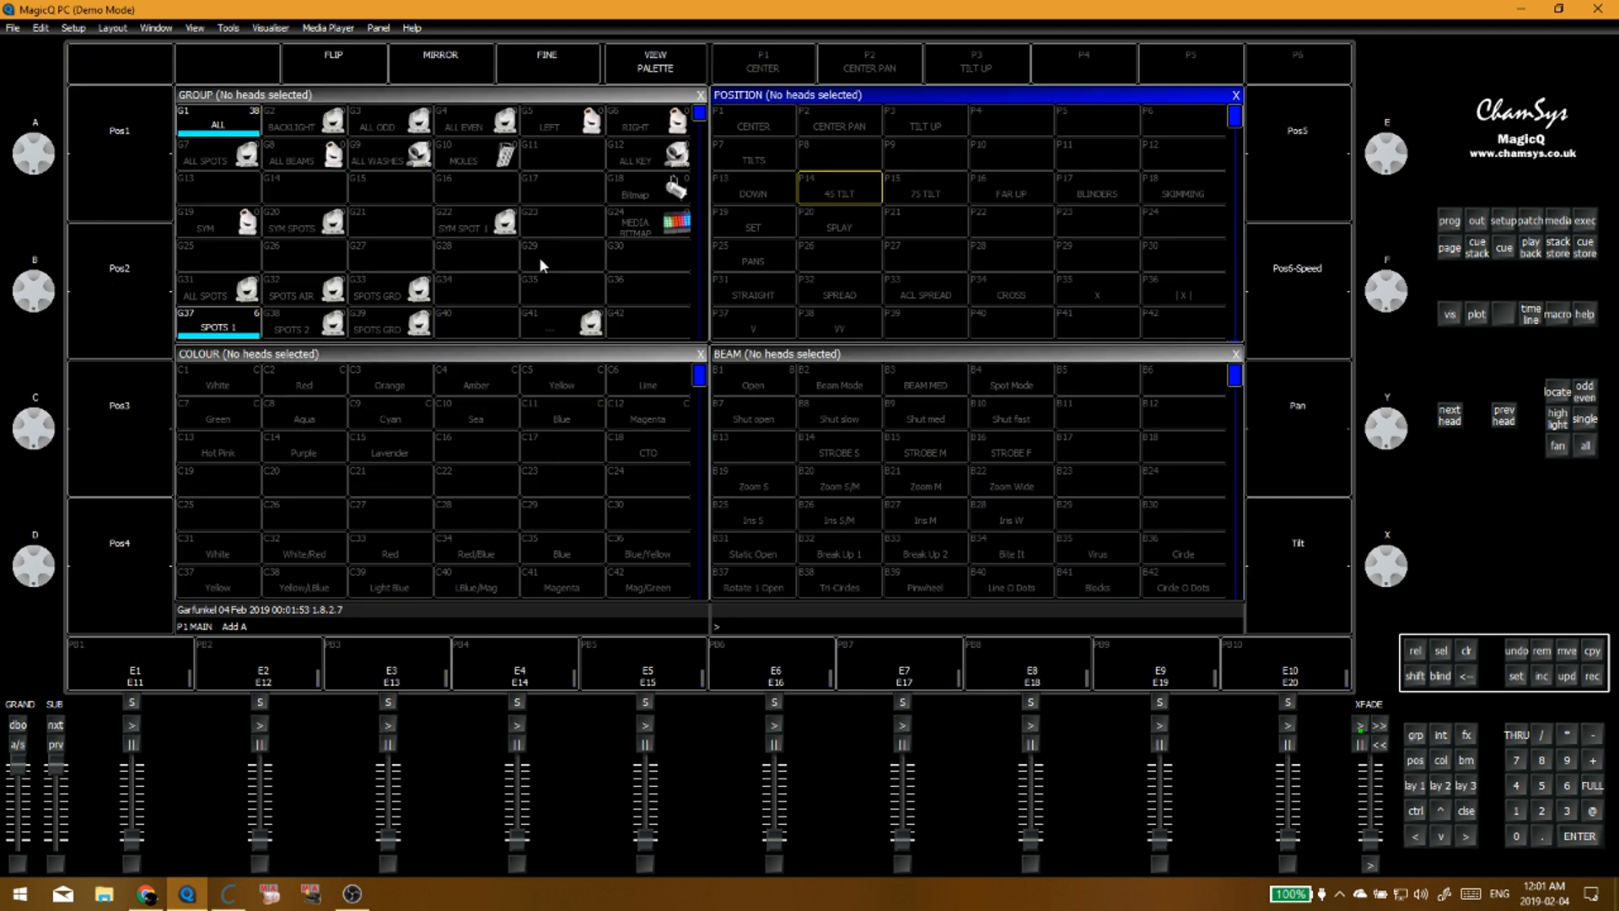
Step: Test the ALL group at full intensity with the White colour and Open beam palettes, and clear the programmer
left_click(539, 257)
key("c")
left_click(233, 130)
key("f")
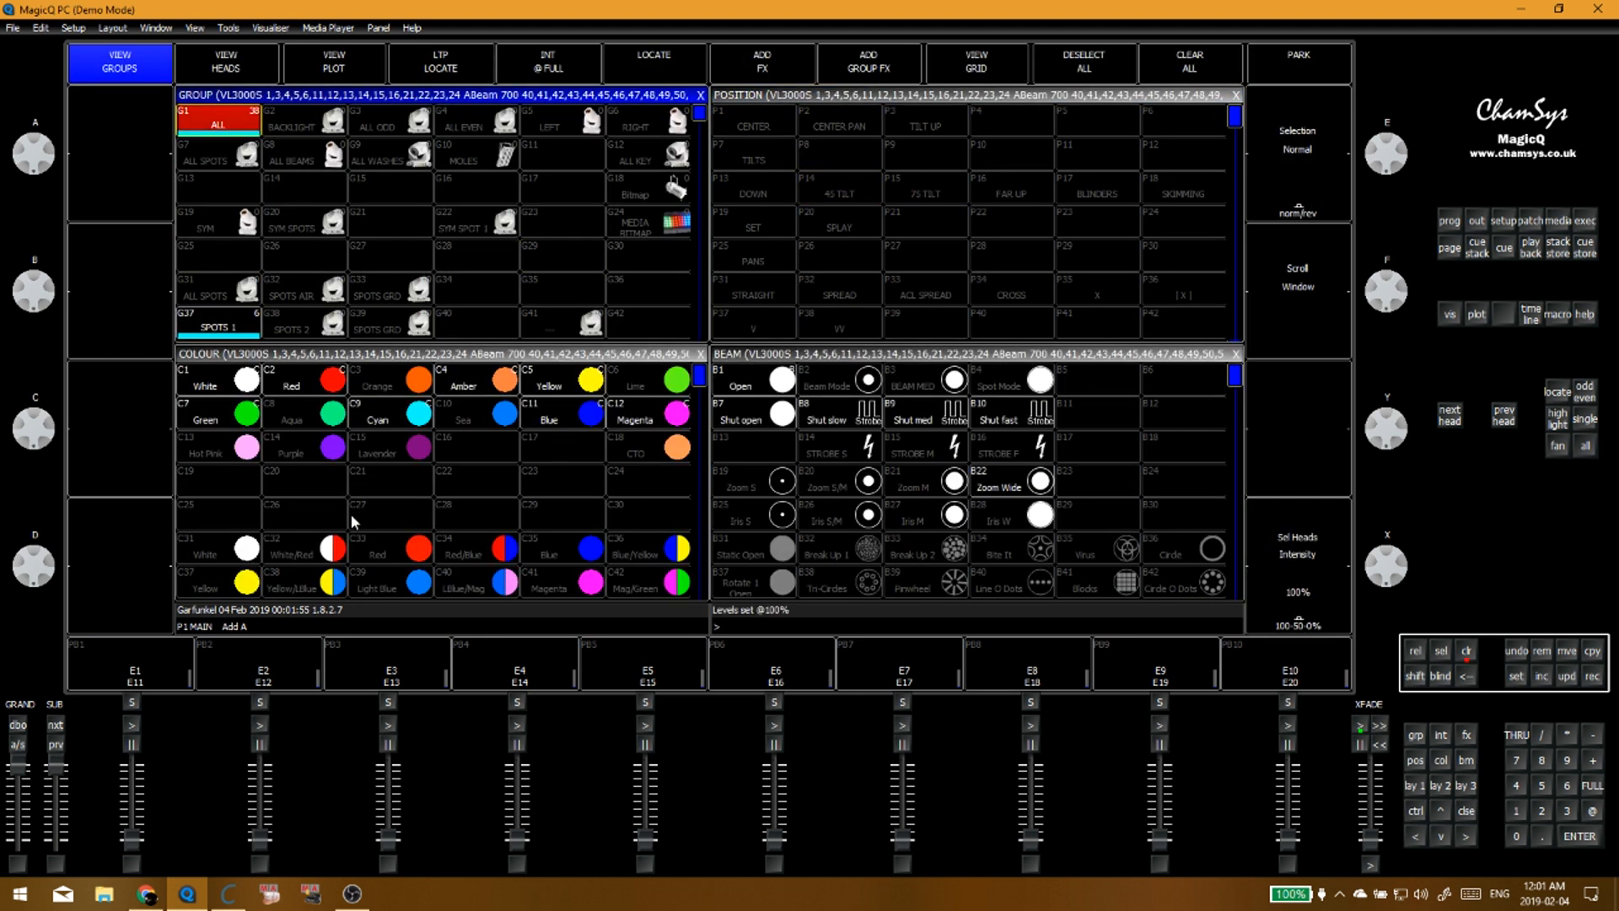
left_click(234, 381)
left_click(763, 389)
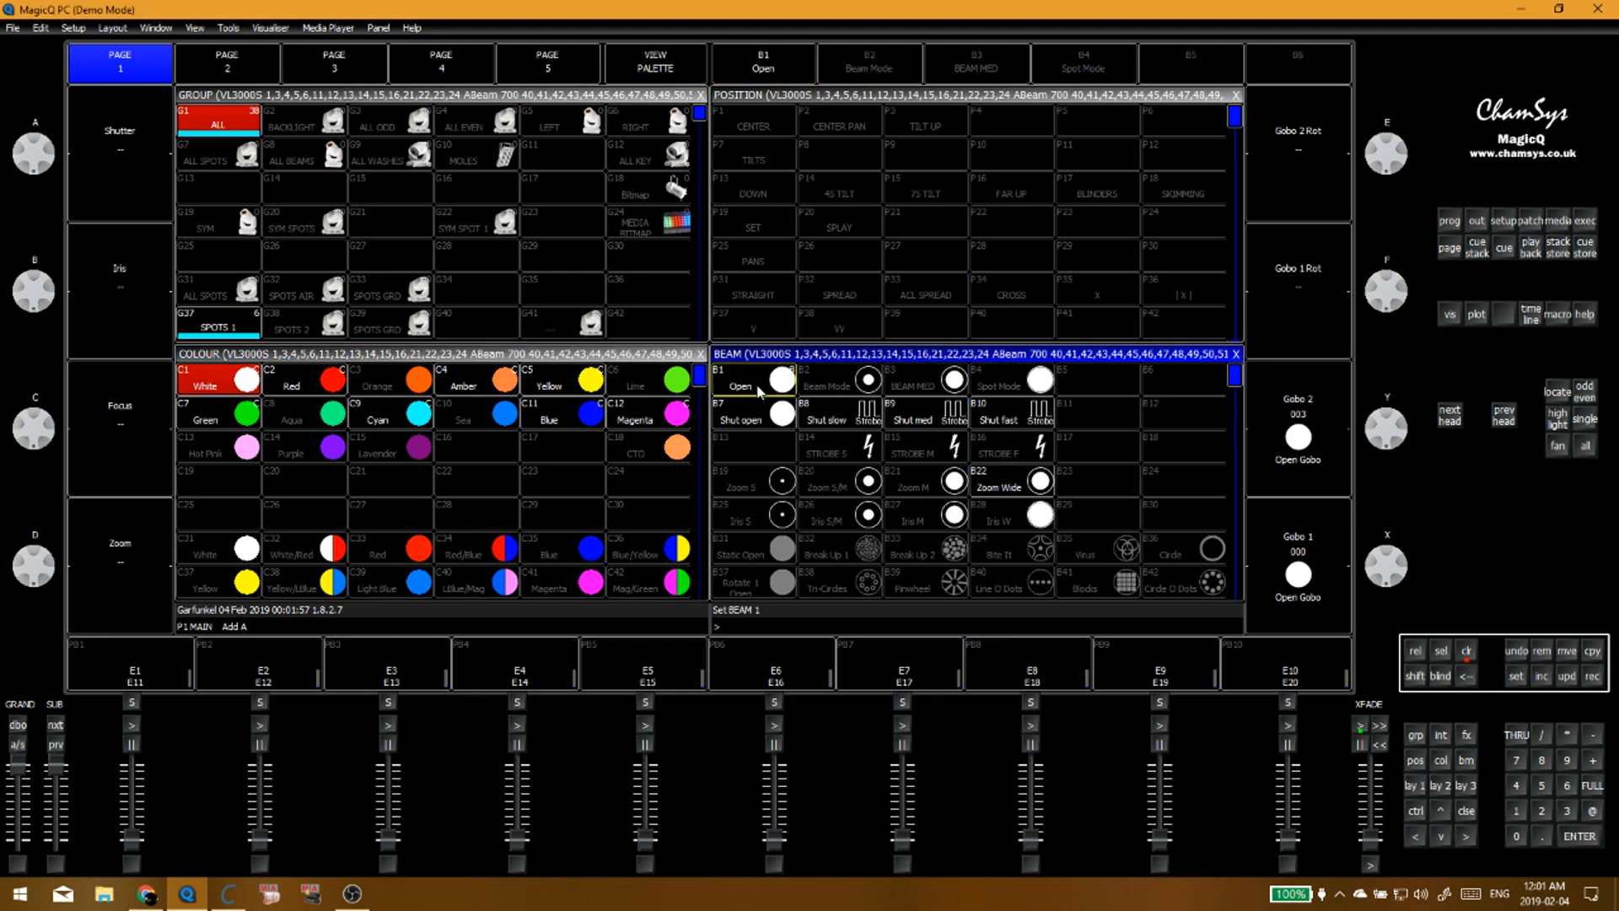
key("c")
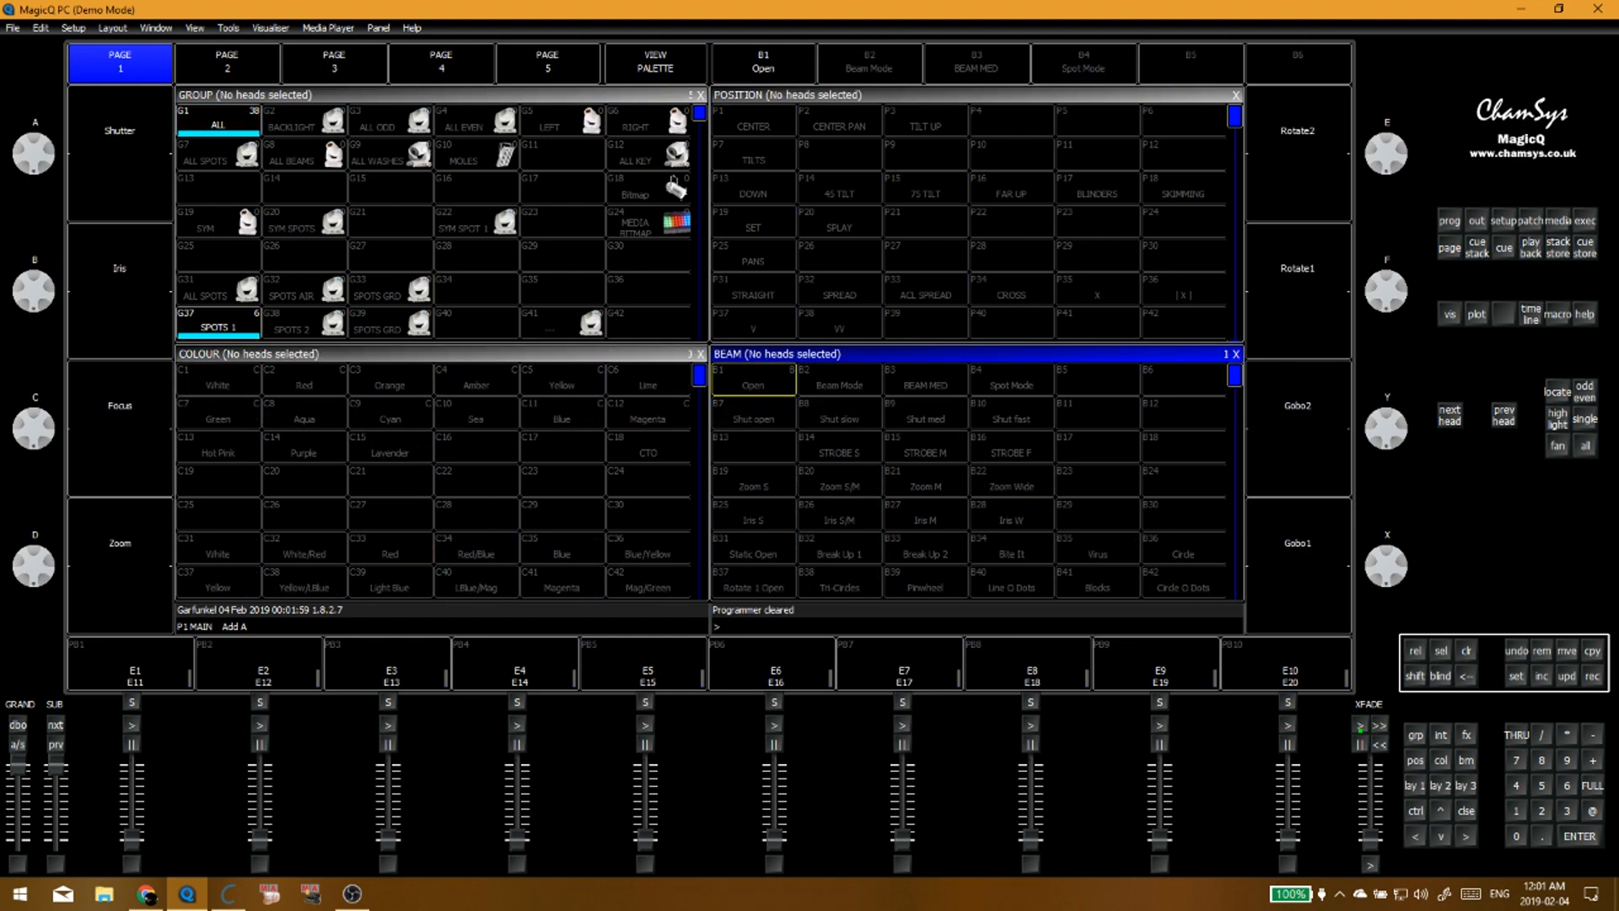
Step: Select the ALL group at 100% intensity and switch to Capture
key("alt+Tab")
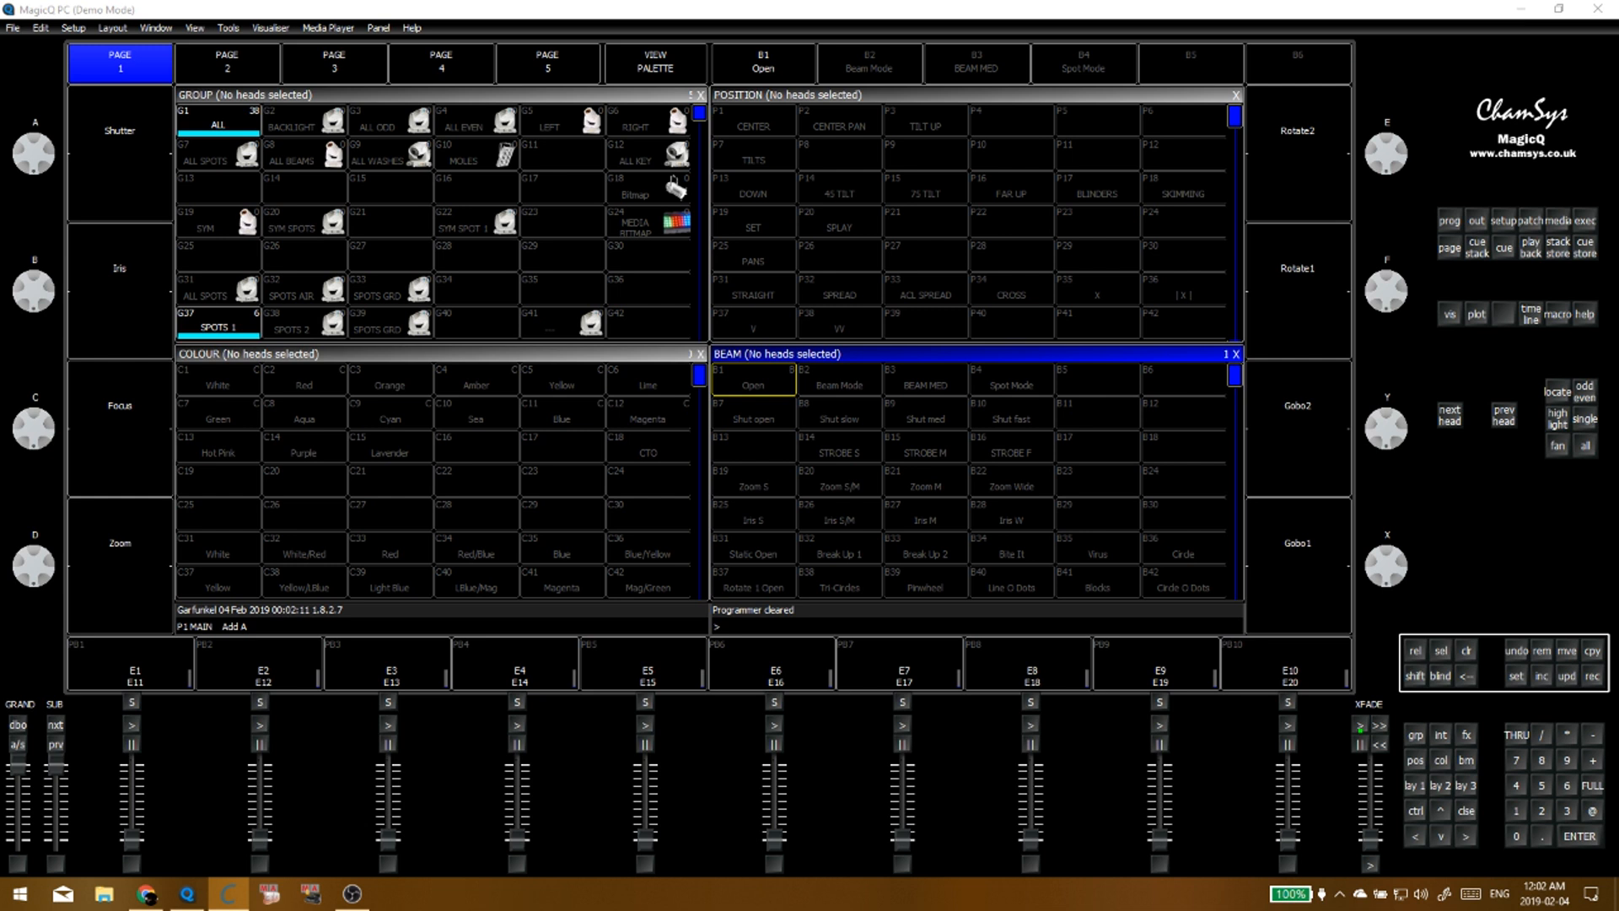
left_click(360, 218)
left_click(234, 128)
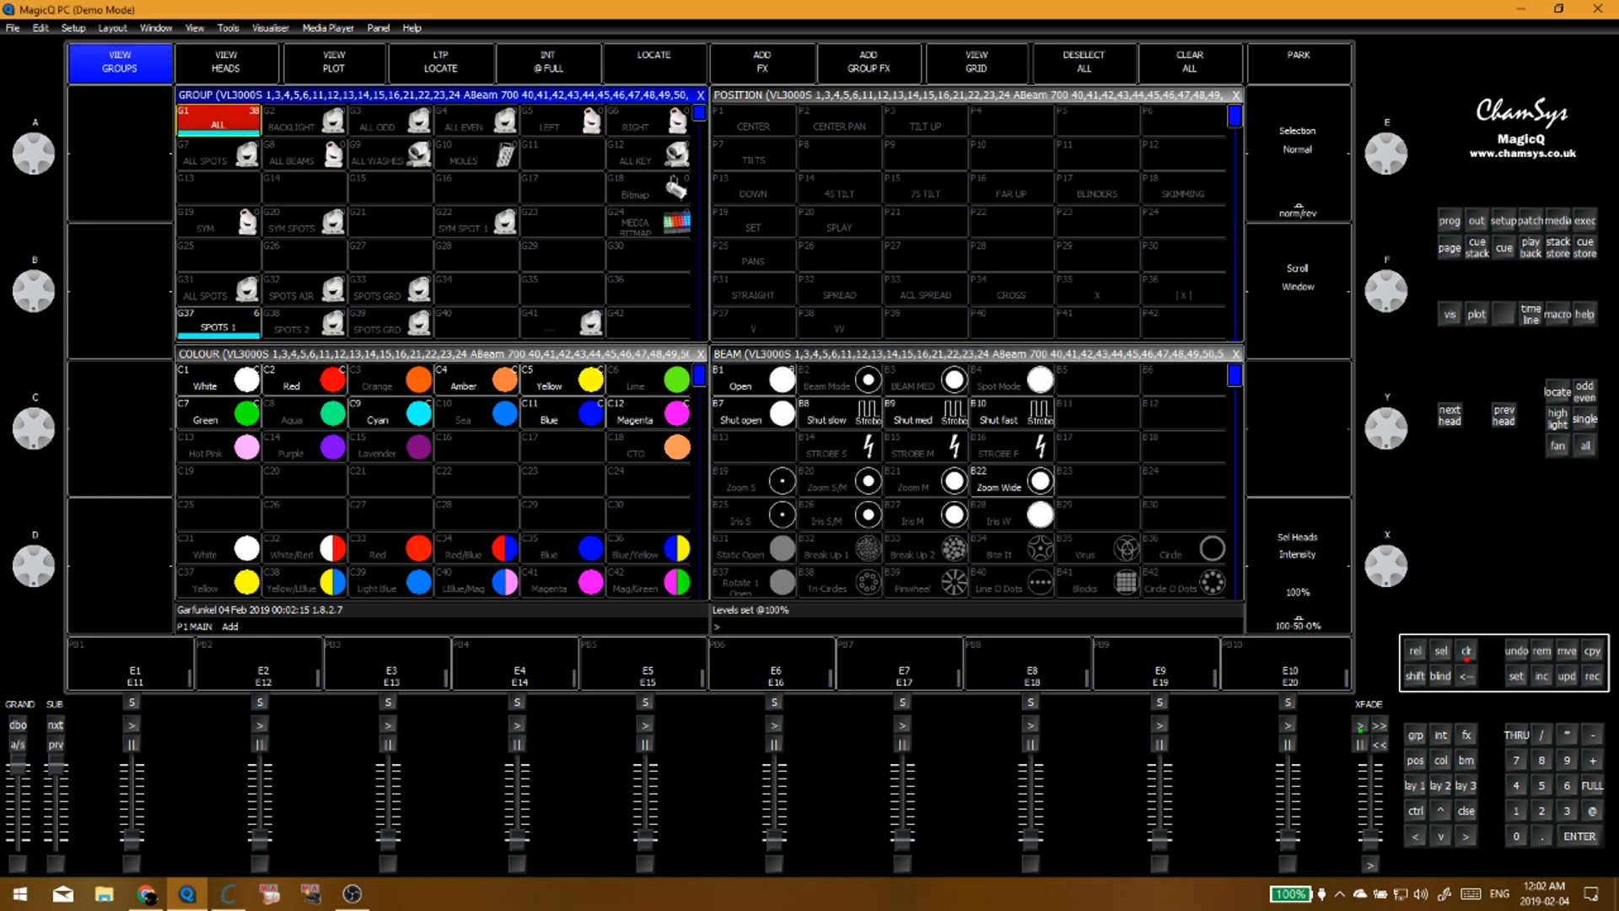
key("alt+Tab")
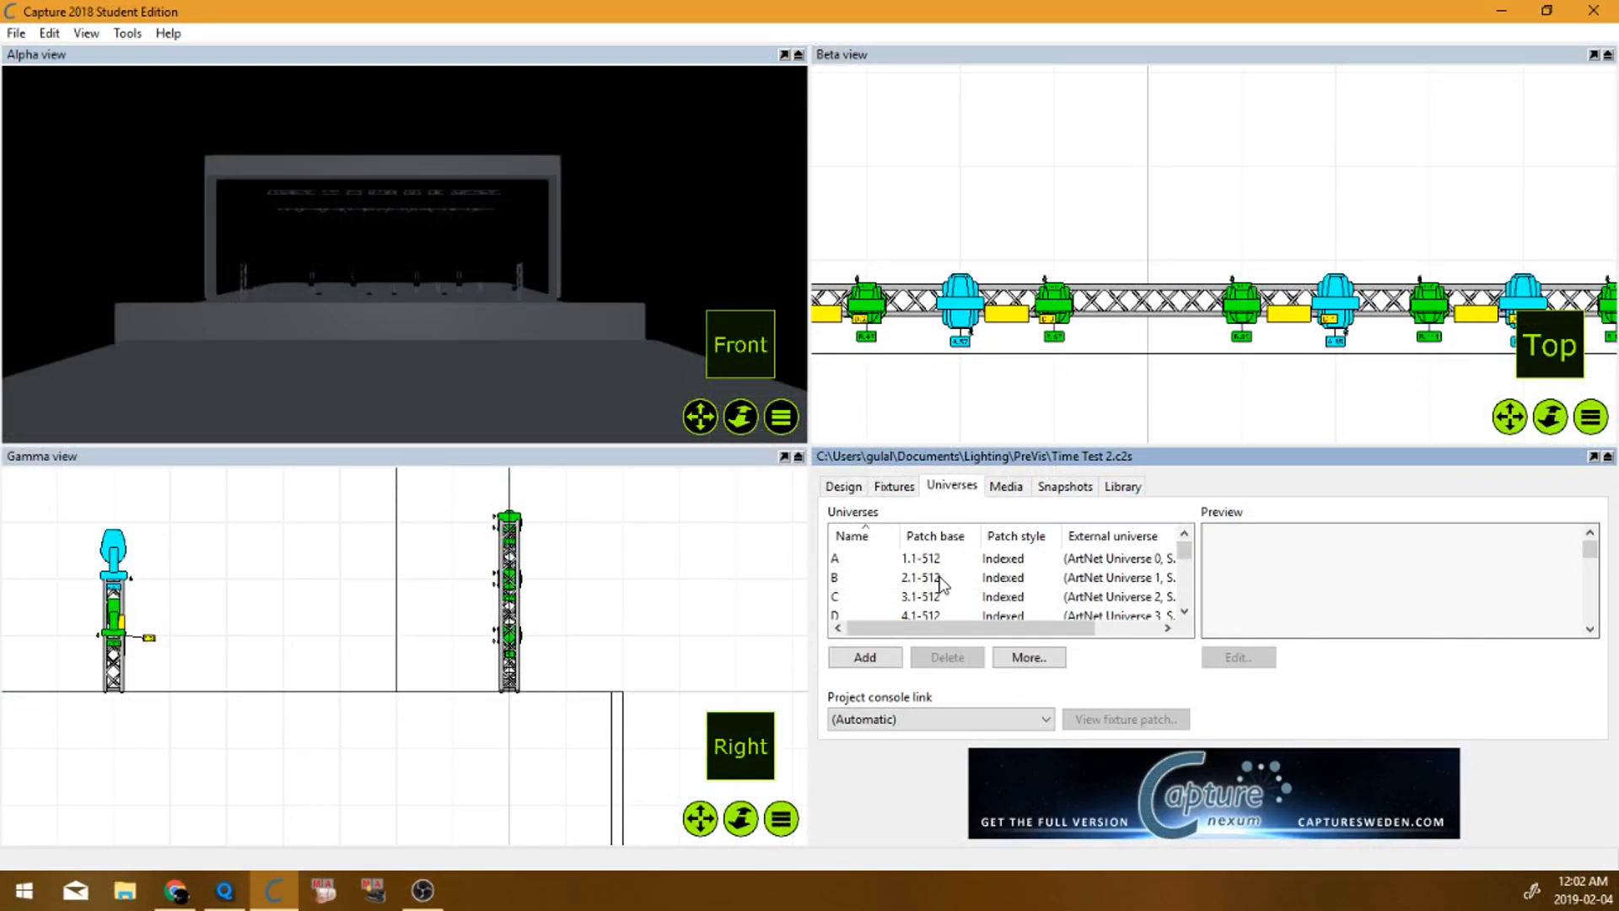
Step: Examine the incoming DMX channel levels of universe A for the Vari-Lite VL3000 Spot fixtures, then close the universe window
left_click(882, 559)
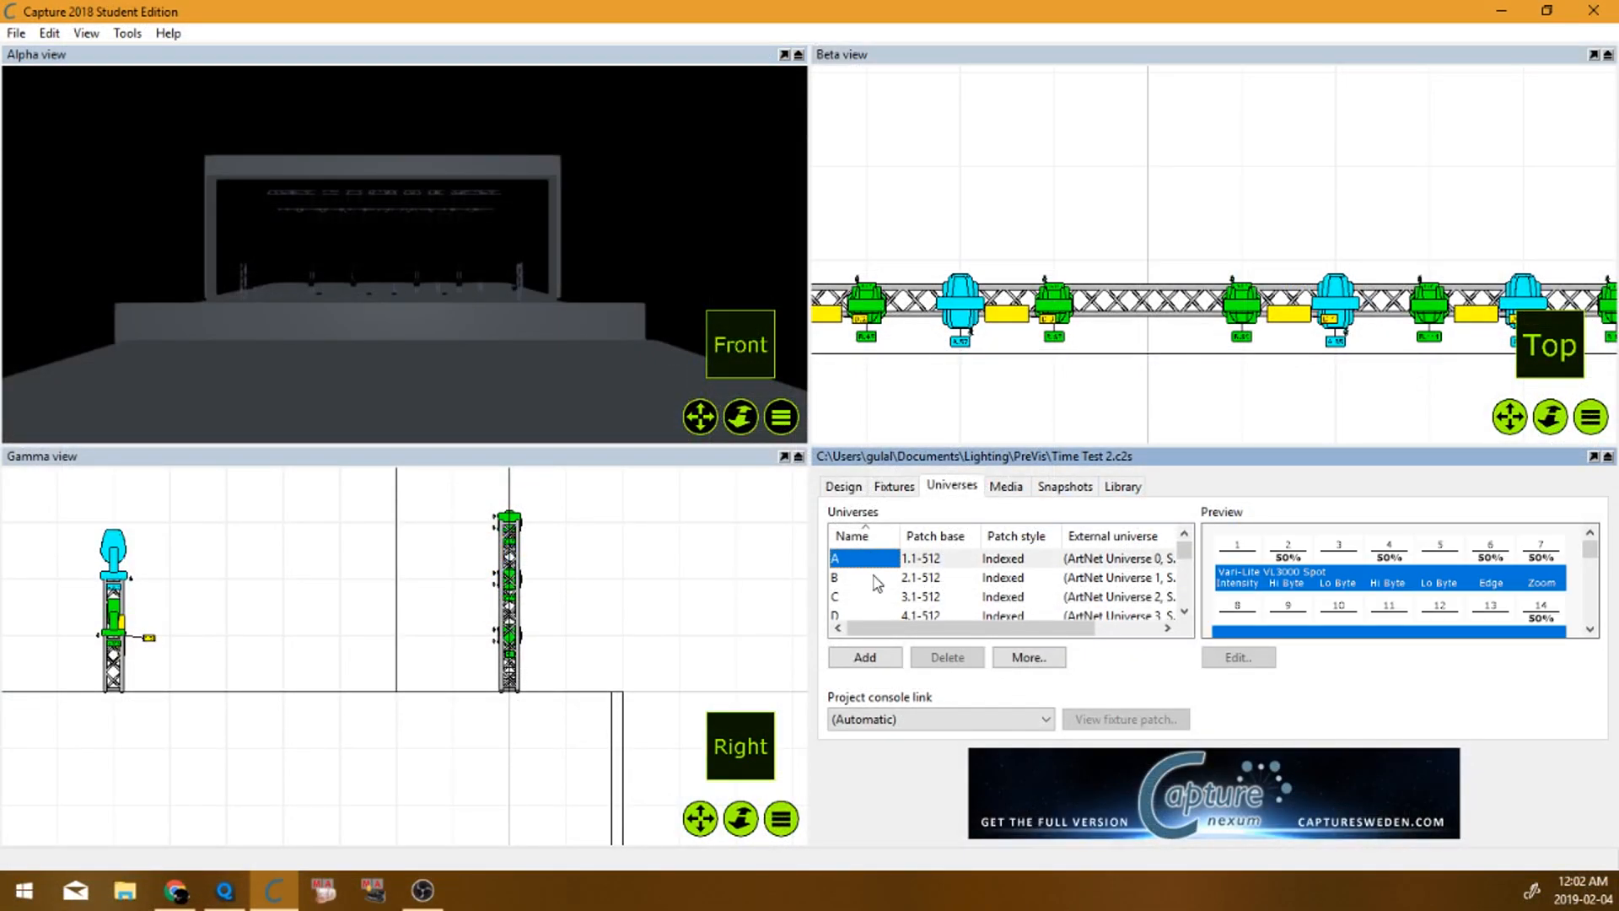
left_click(1208, 661)
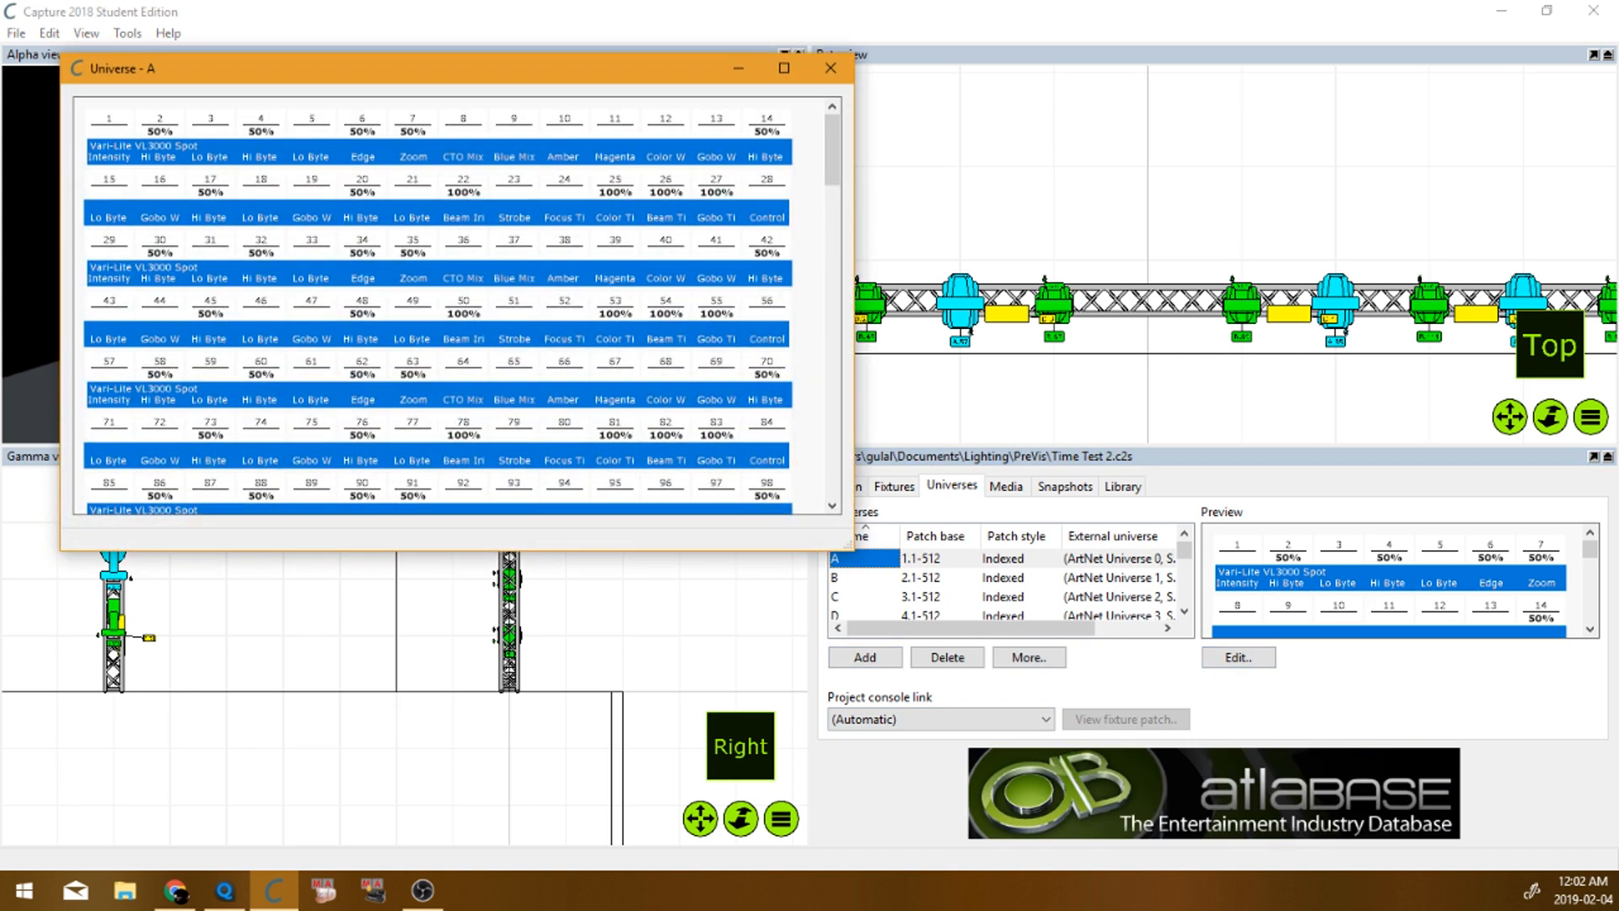
key("alt+Tab")
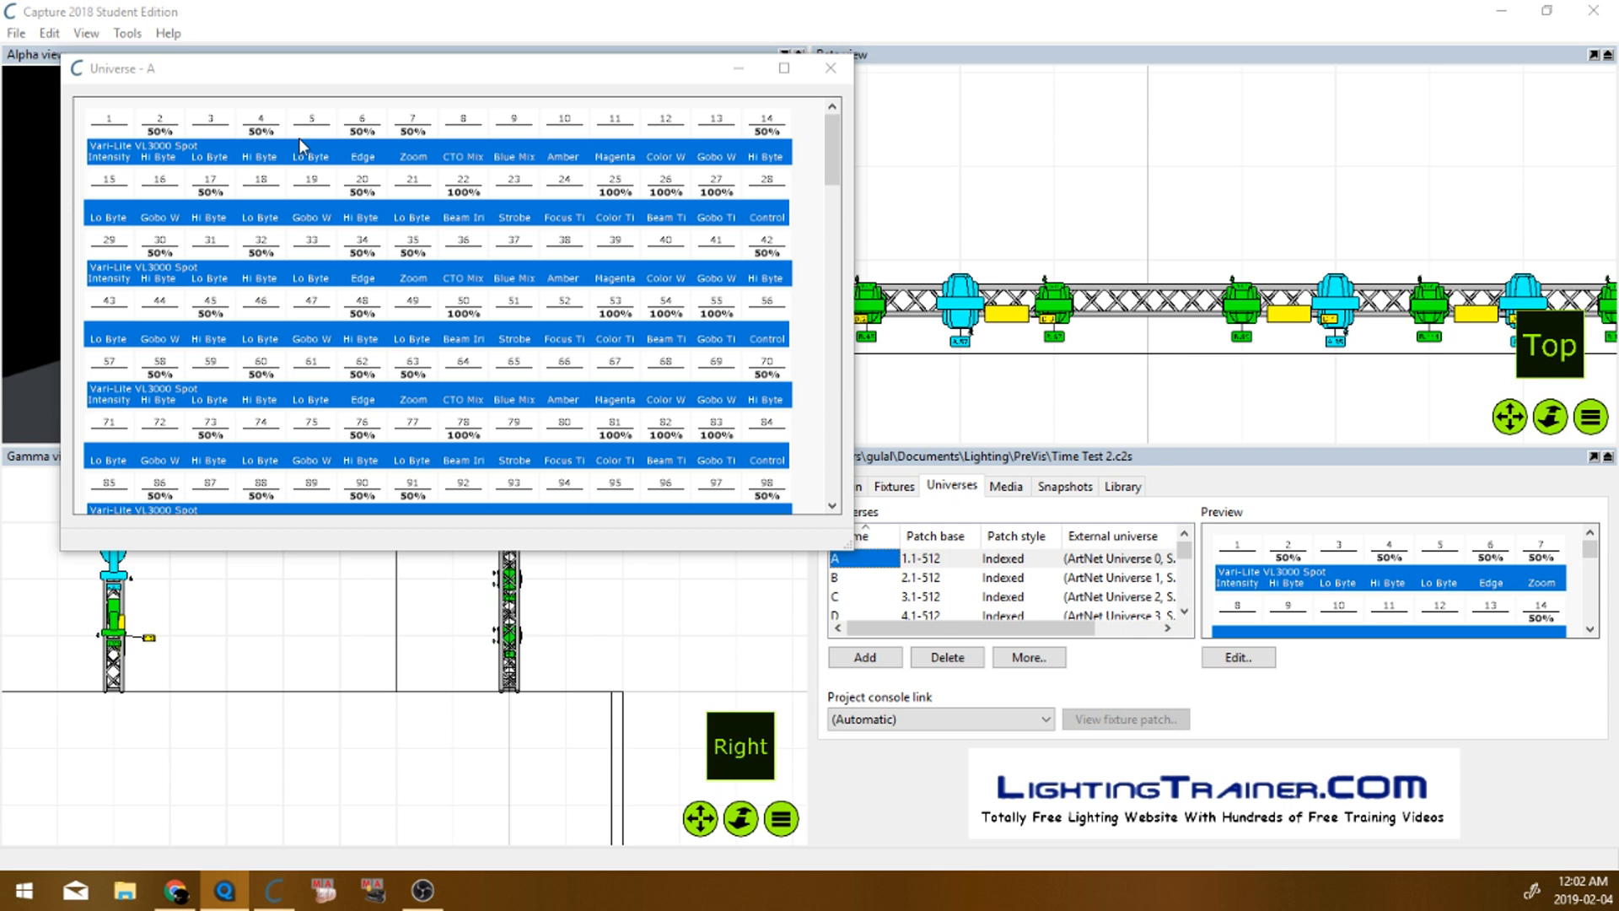
left_click(830, 67)
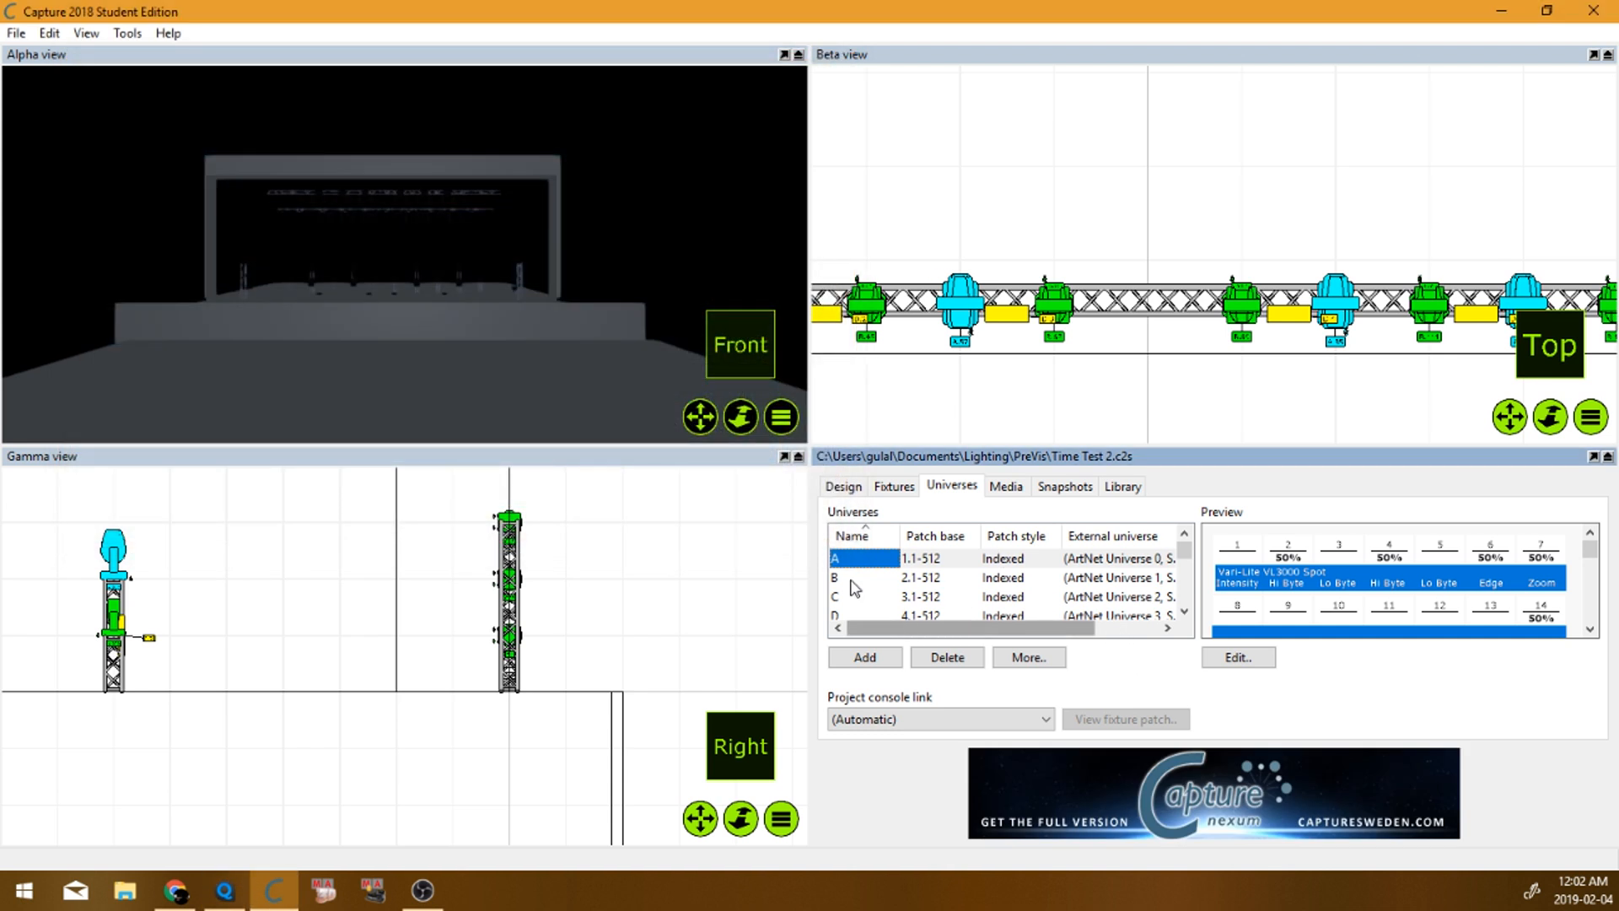
left_click(1123, 361)
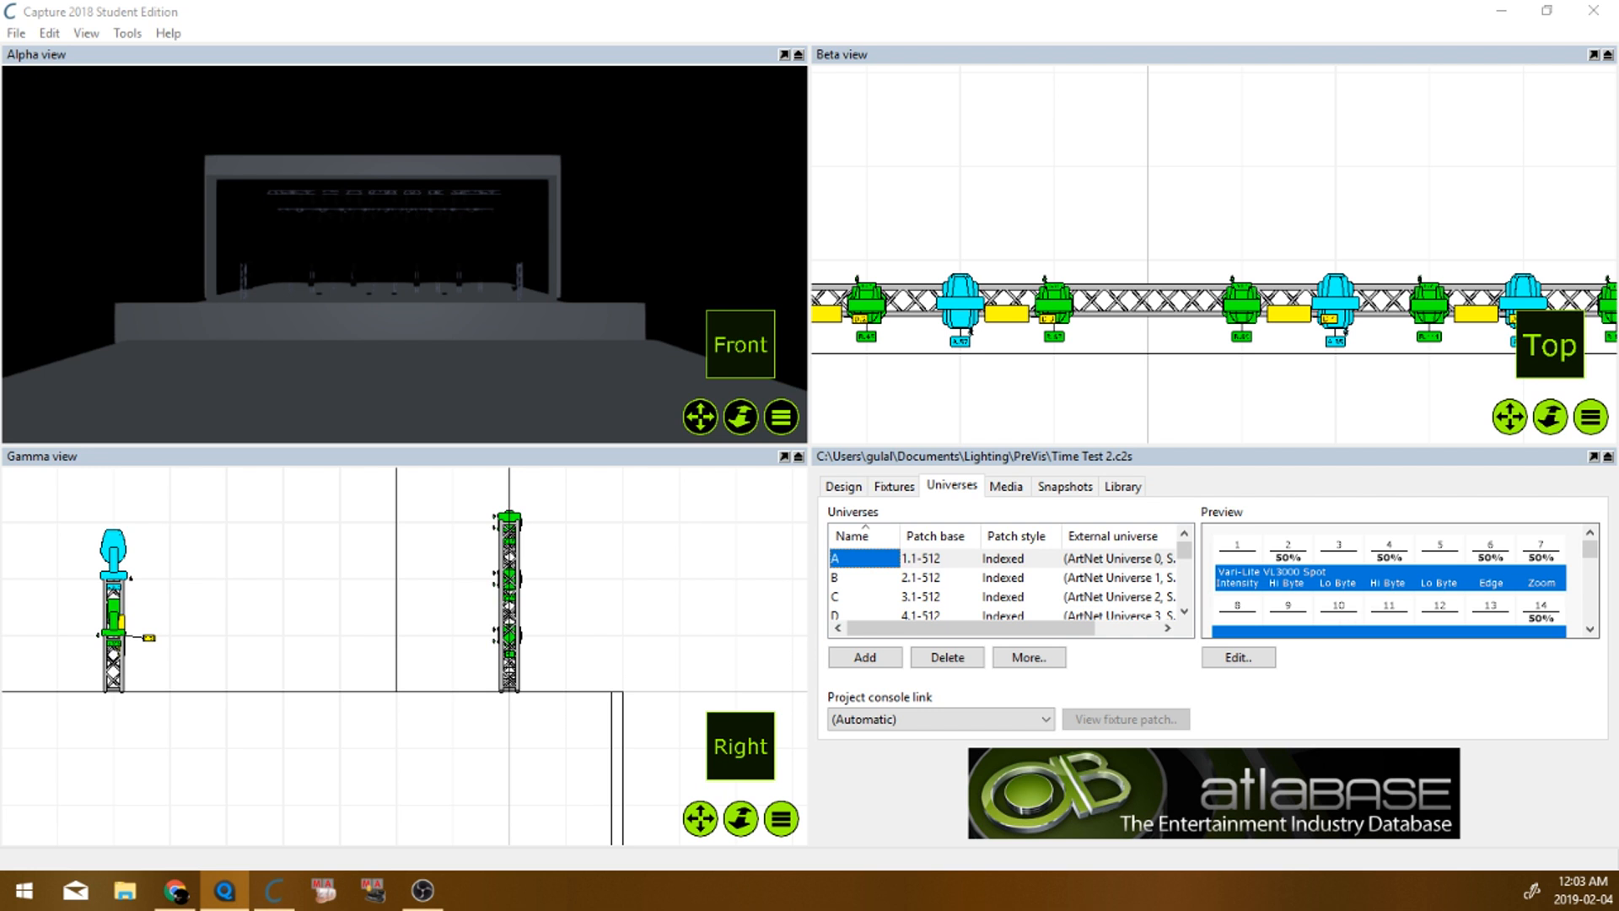
scroll(1392, 582, "down", 1)
left_click(1238, 657)
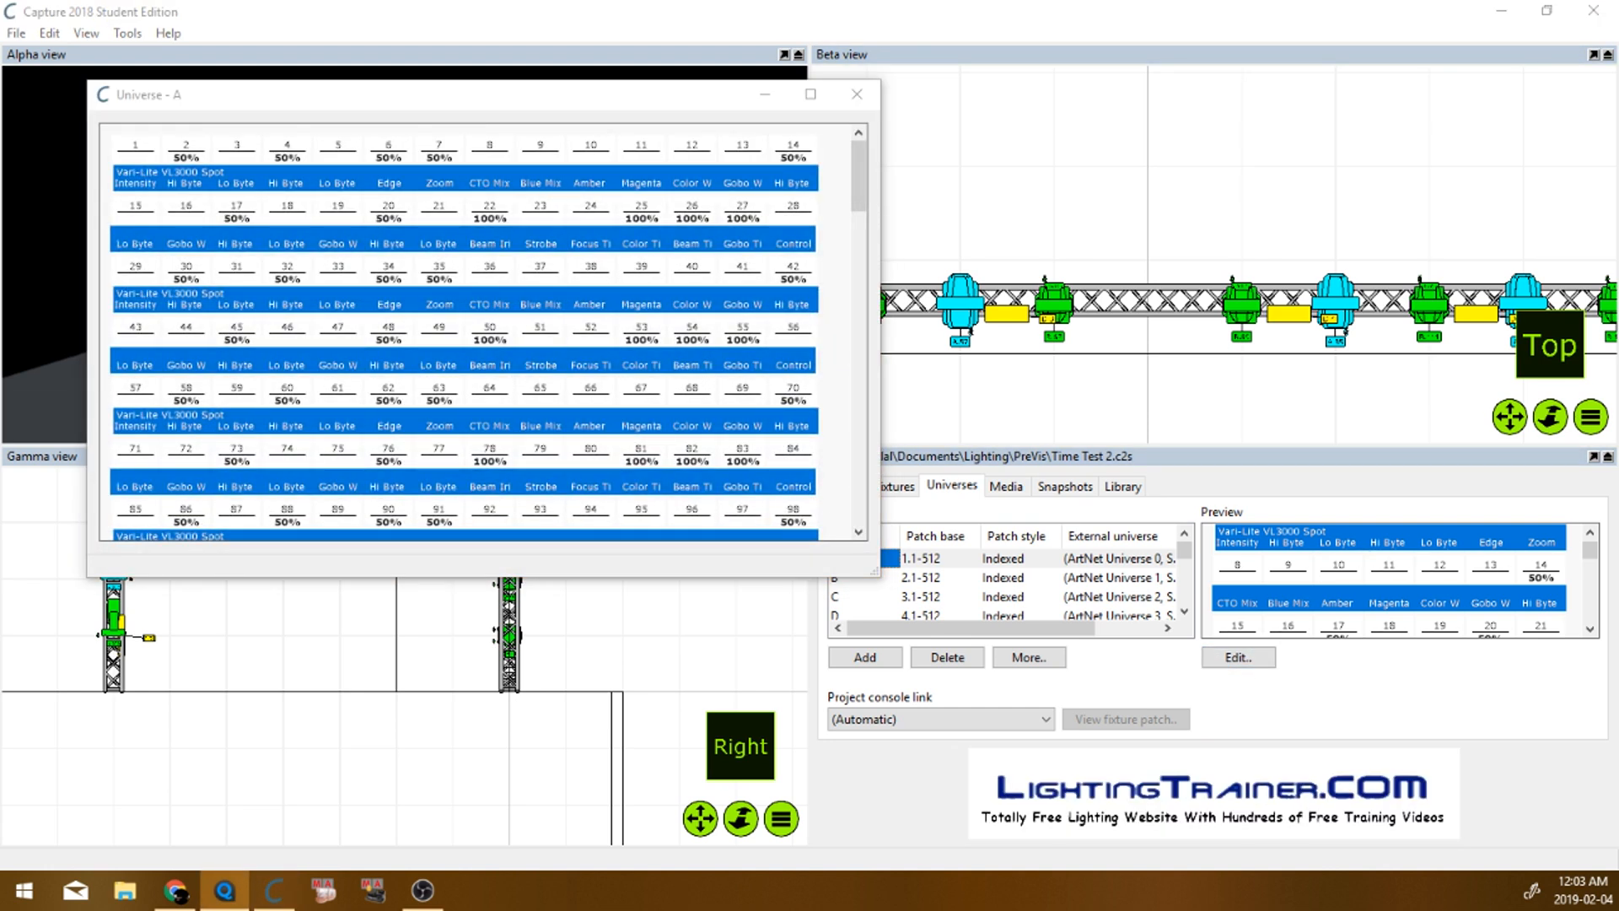
left_click(857, 94)
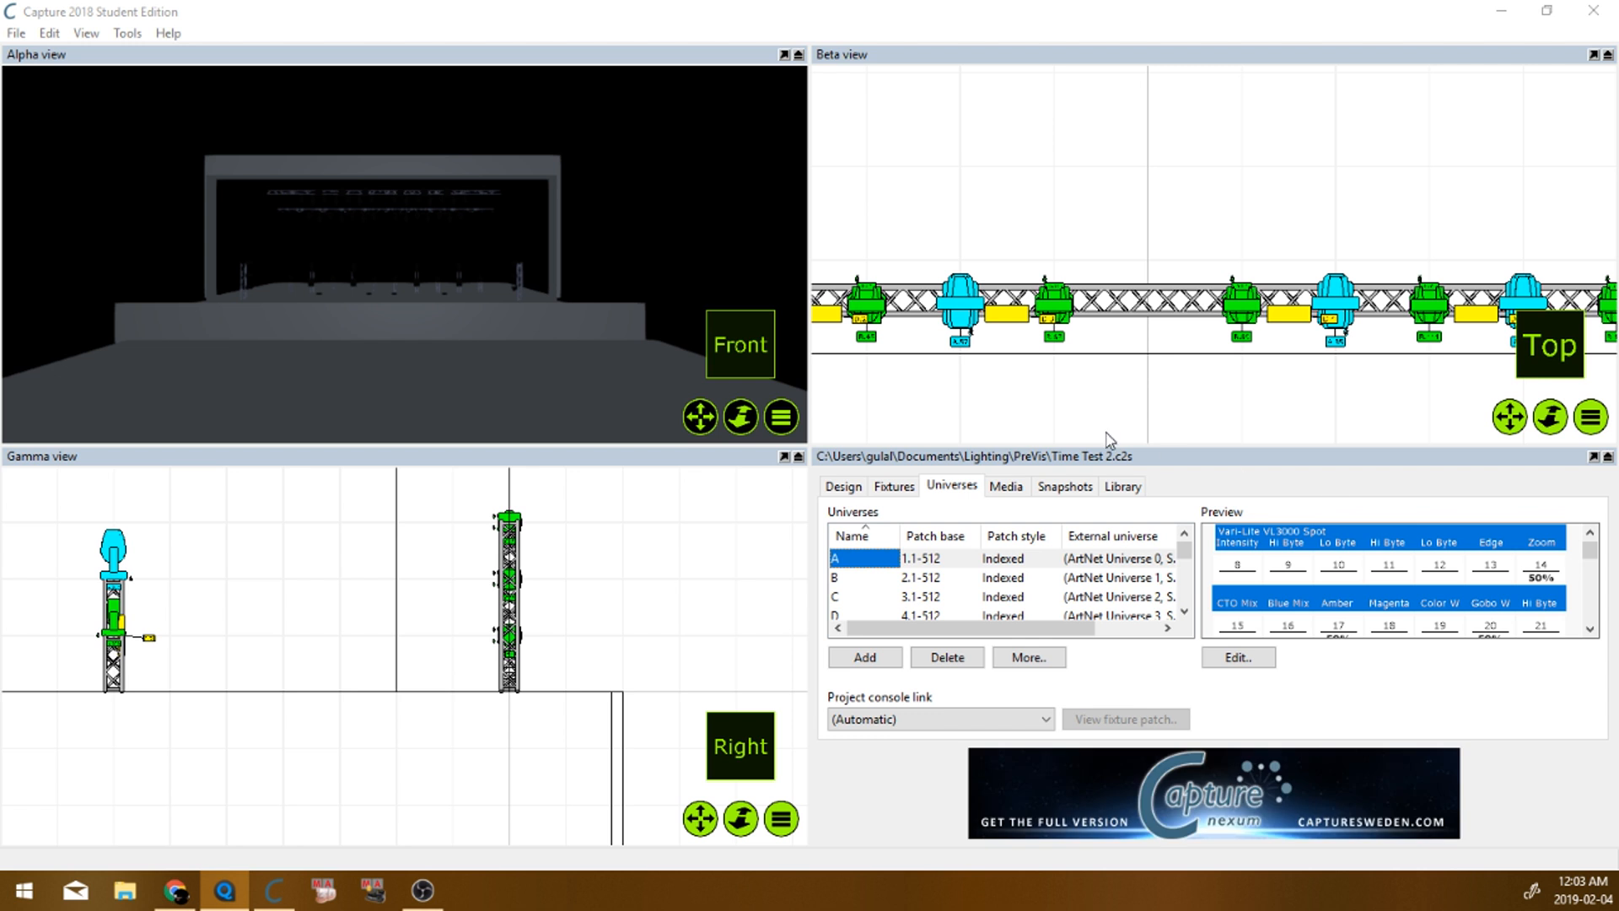
Step: Switch the Alpha view to Plot mode and examine the fixtures and their patch labels in an enlarged view
left_click(782, 419)
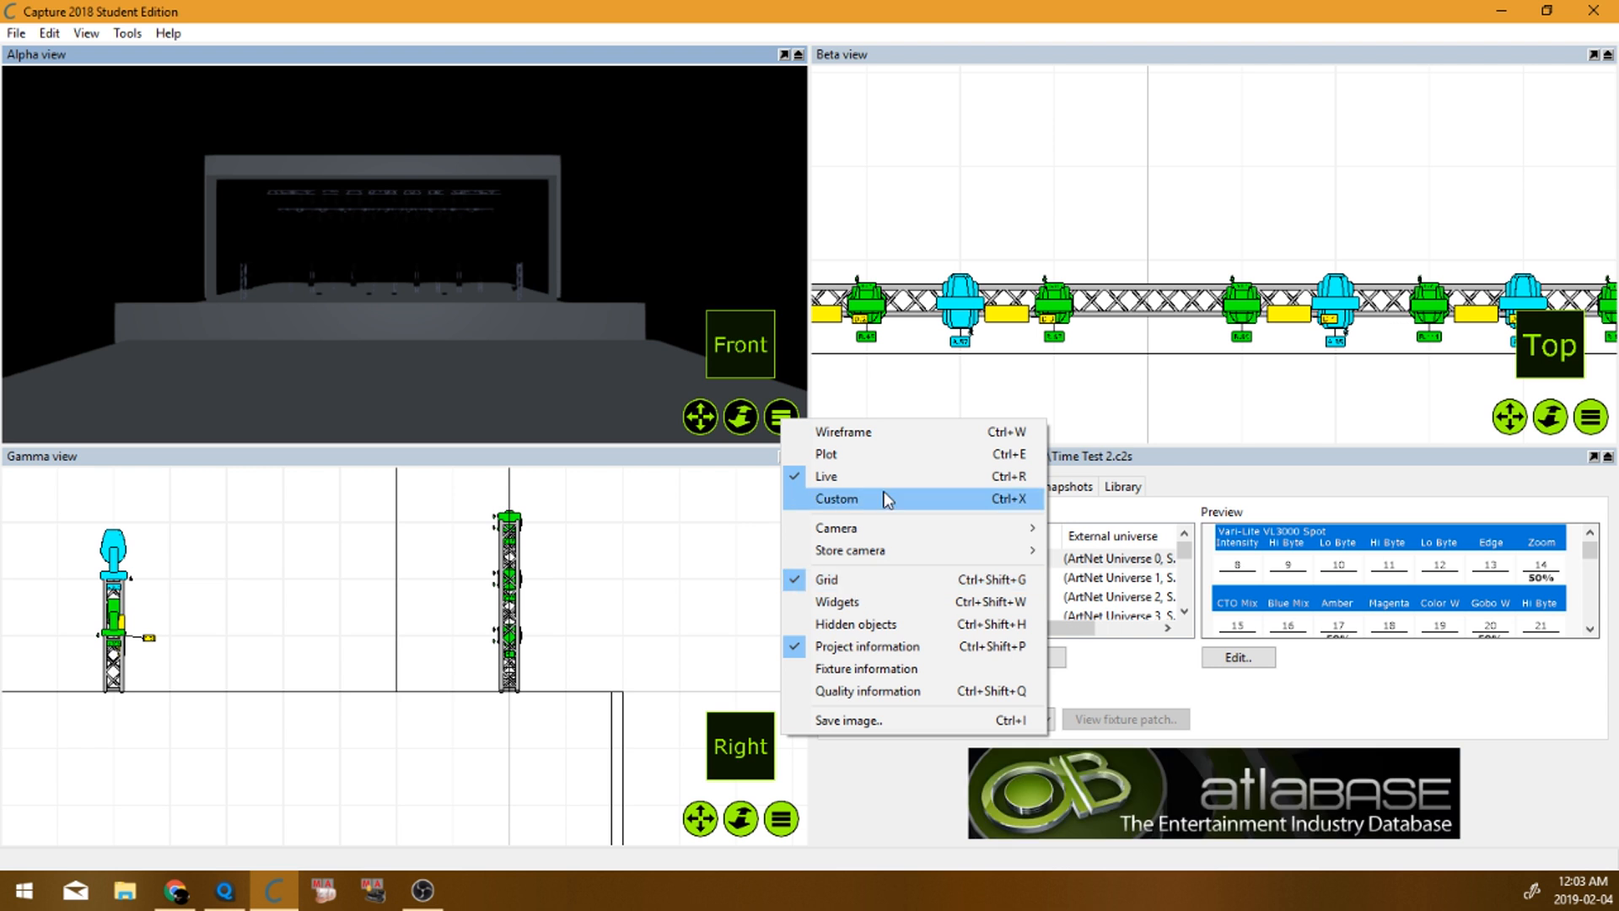
left_click(826, 475)
left_click(790, 416)
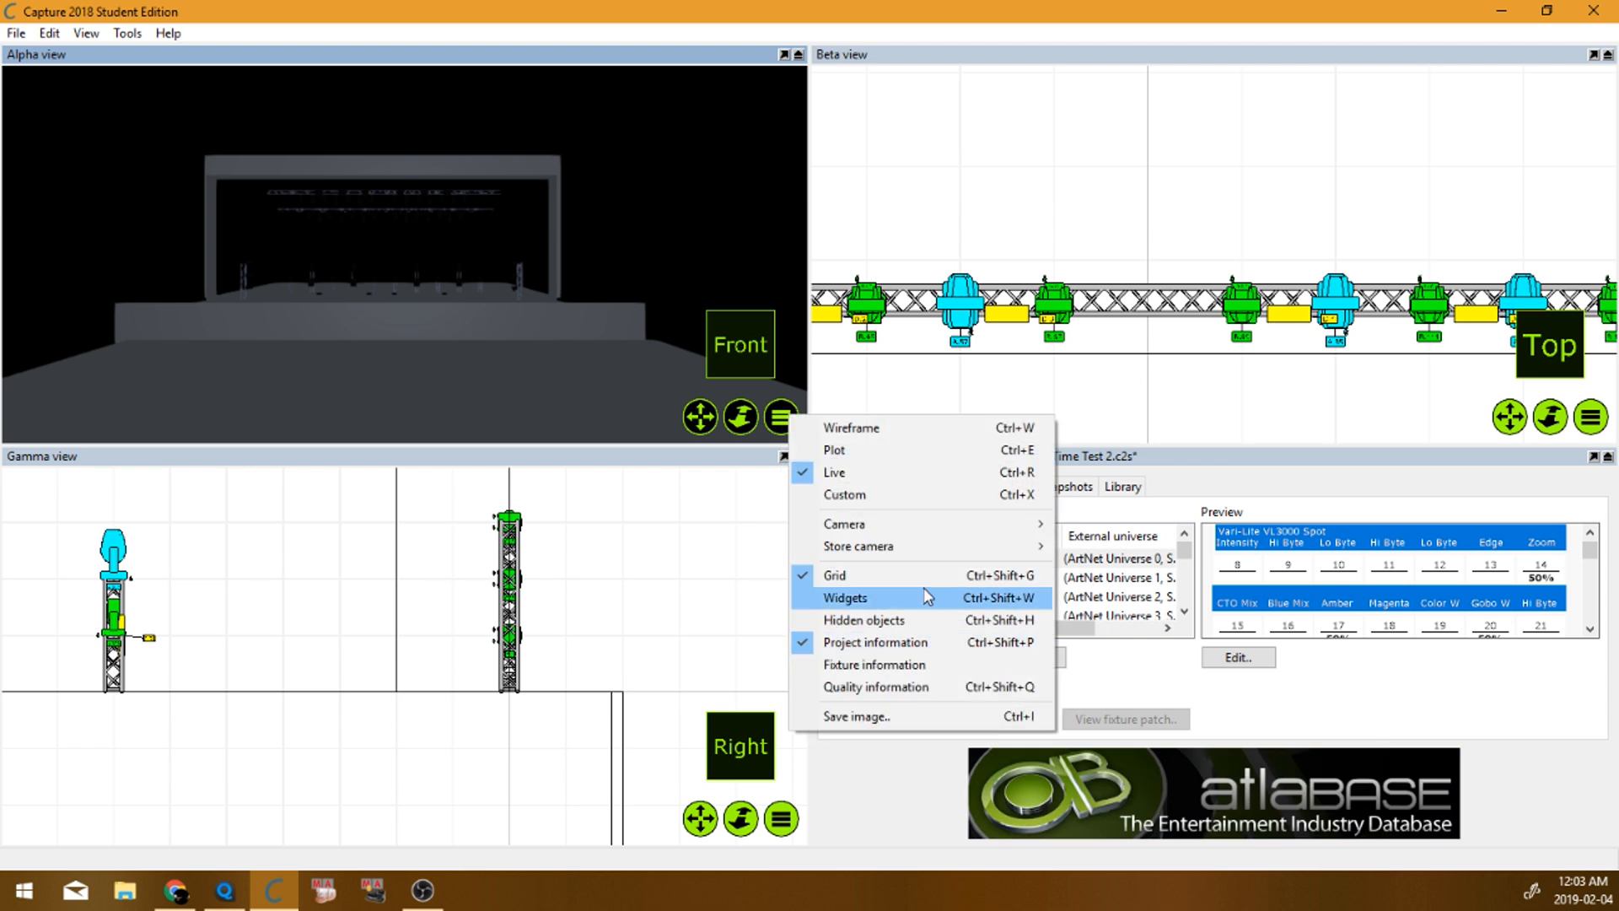
mouse_move(907, 533)
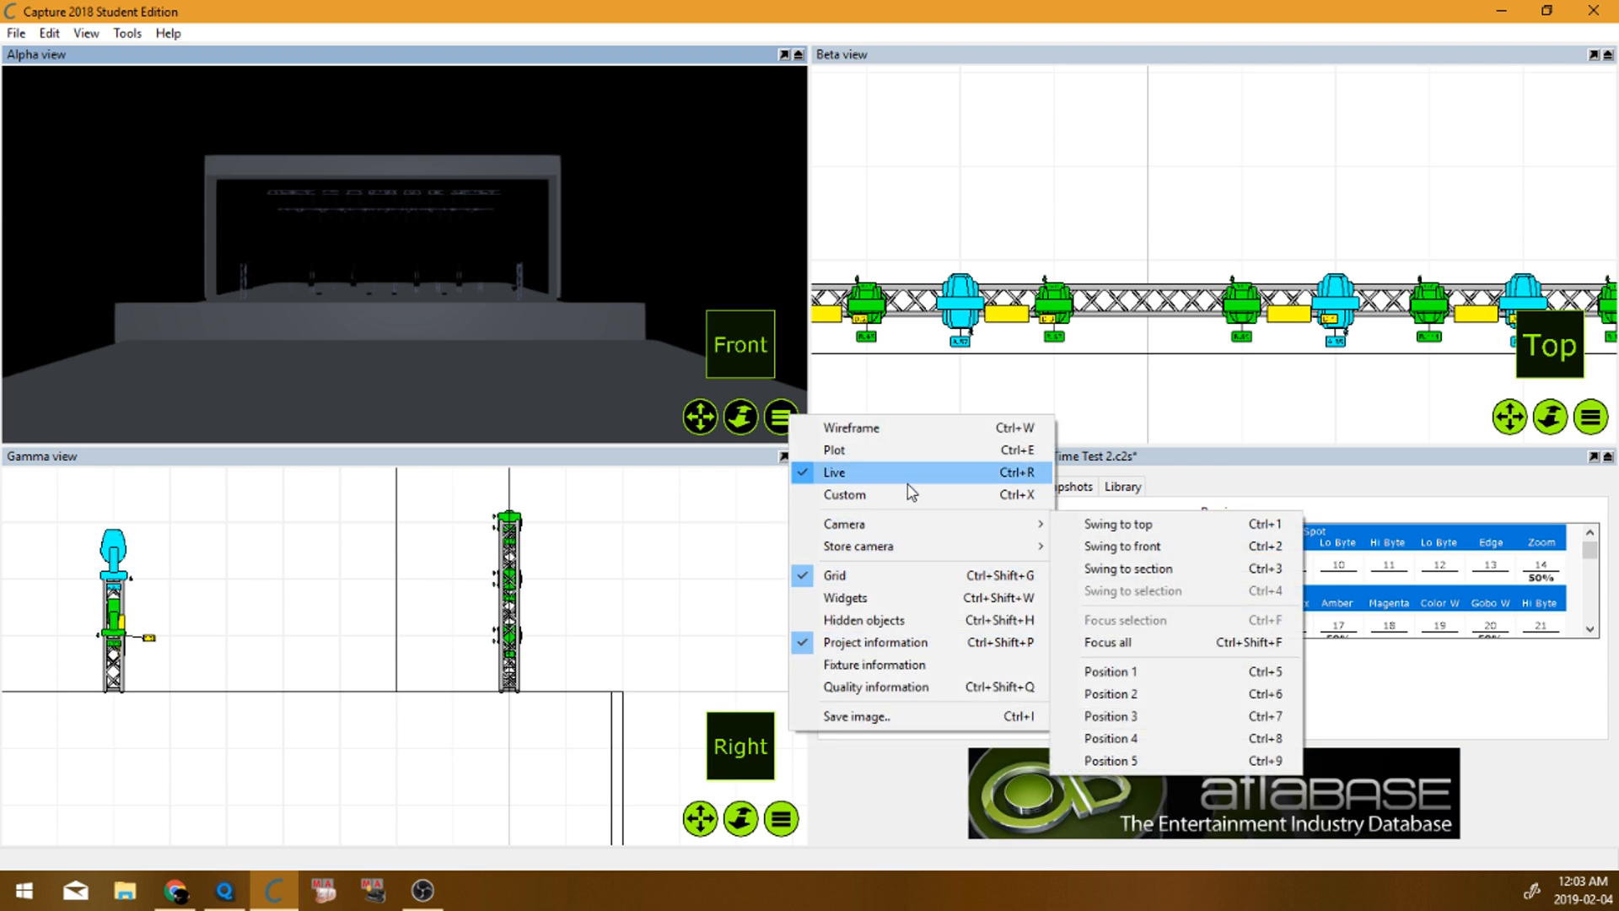
left_click(892, 452)
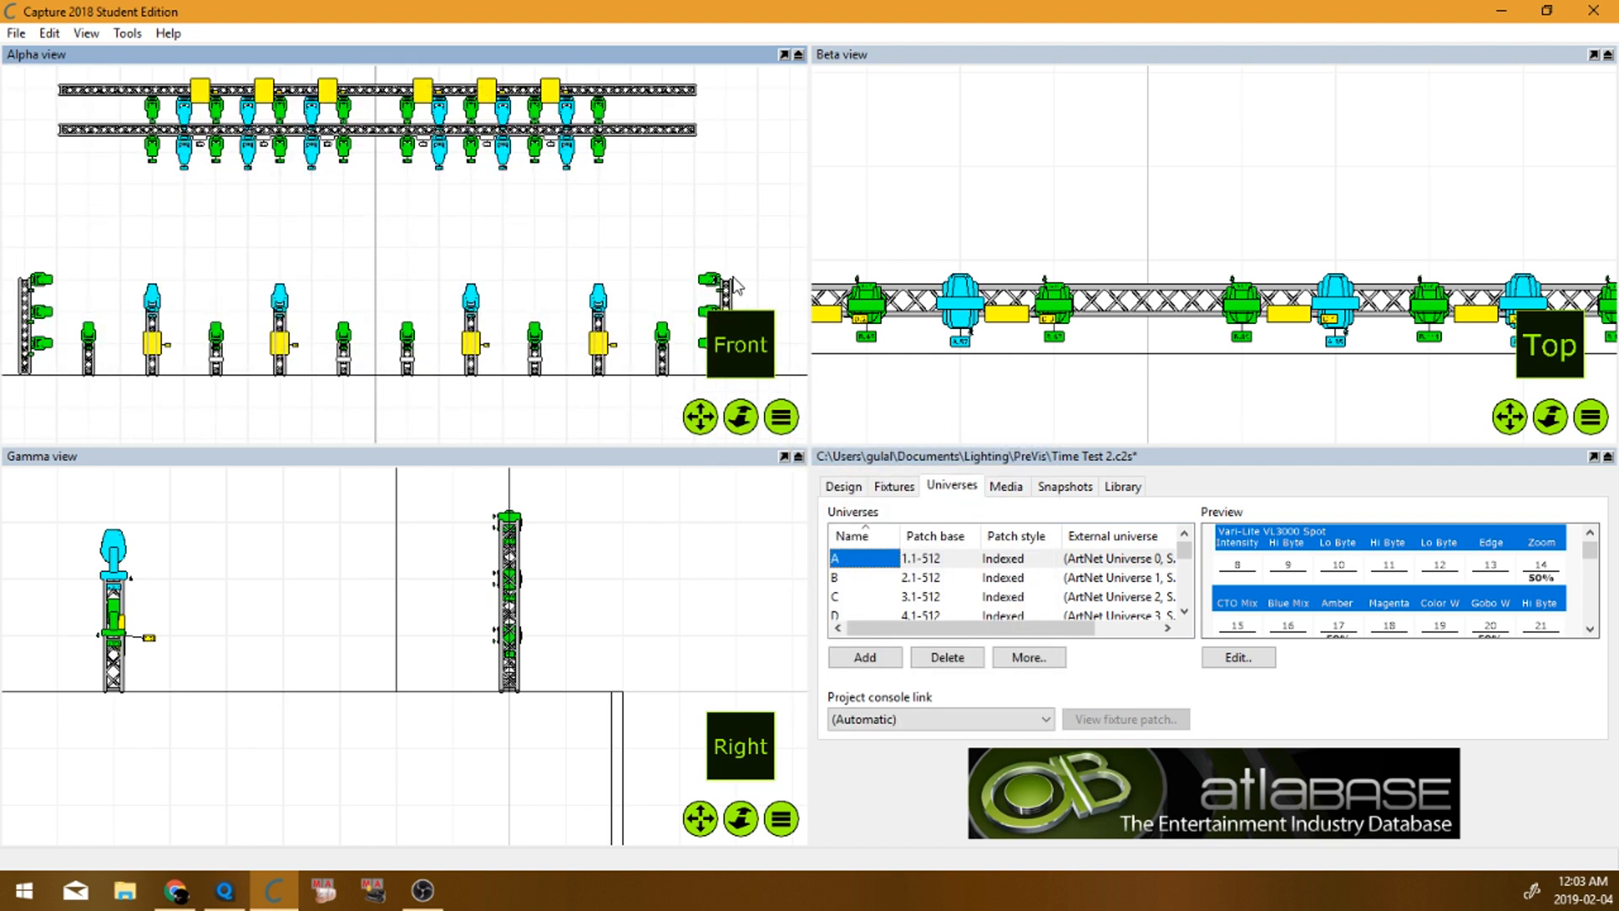
left_click(783, 54)
scroll(543, 287, "up", 5)
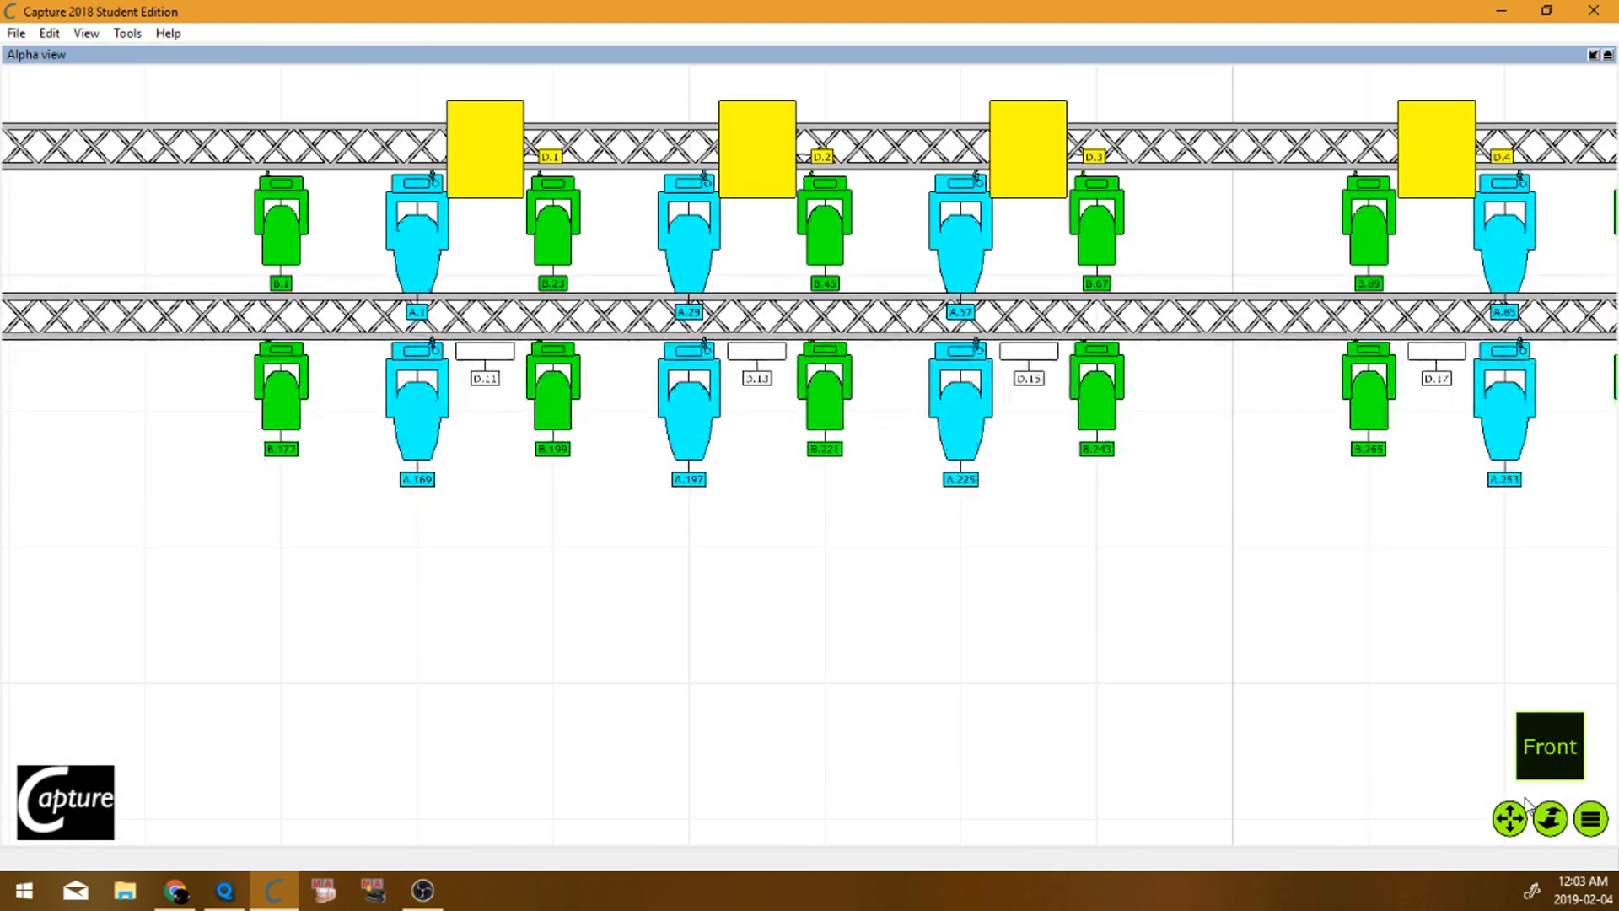
left_click(1593, 54)
Step: Unlock the Beams, Default layer, Moles, Spots, Stroby and Truss layers in the project design settings
left_click(844, 487)
left_click(902, 645)
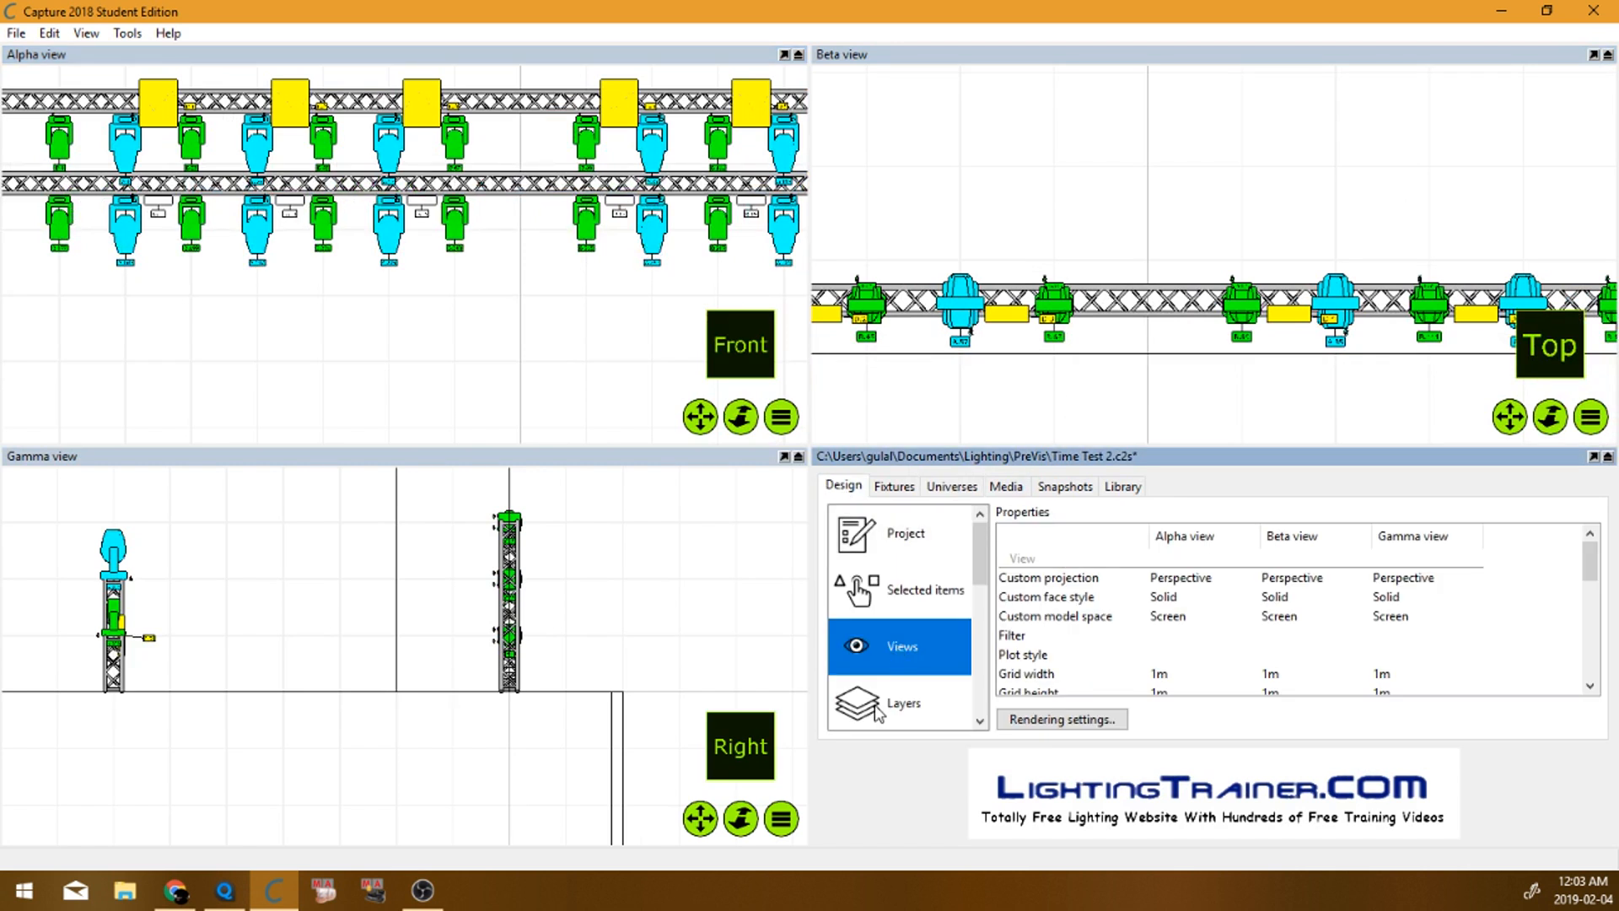
left_click(879, 706)
left_click(1486, 560)
left_click(1483, 578)
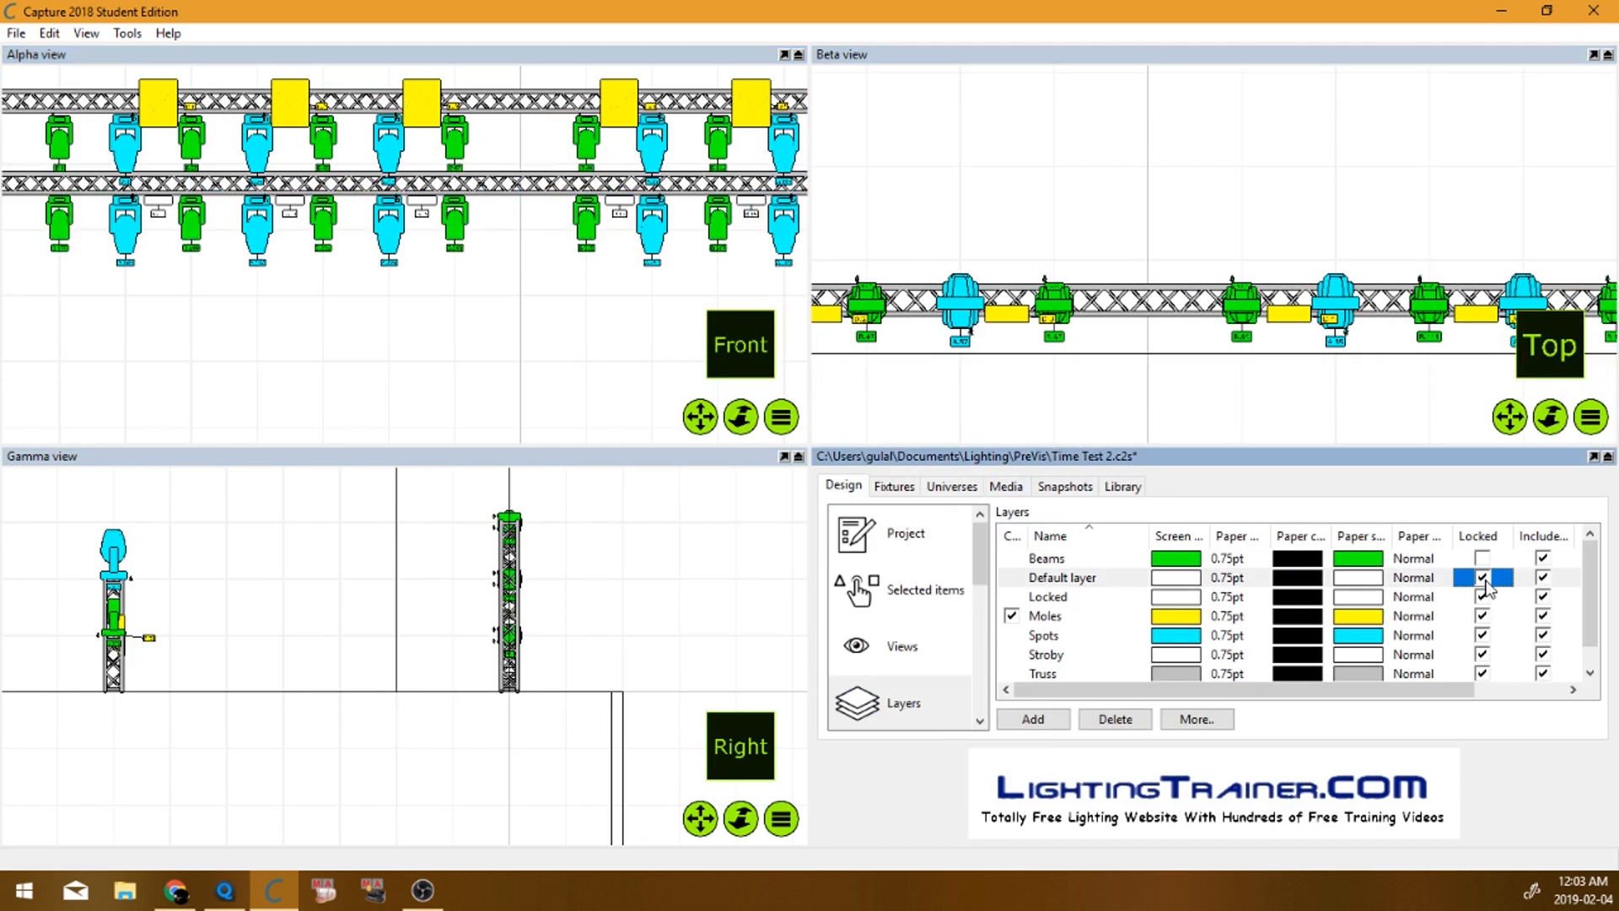
left_click(1483, 617)
left_click(1483, 635)
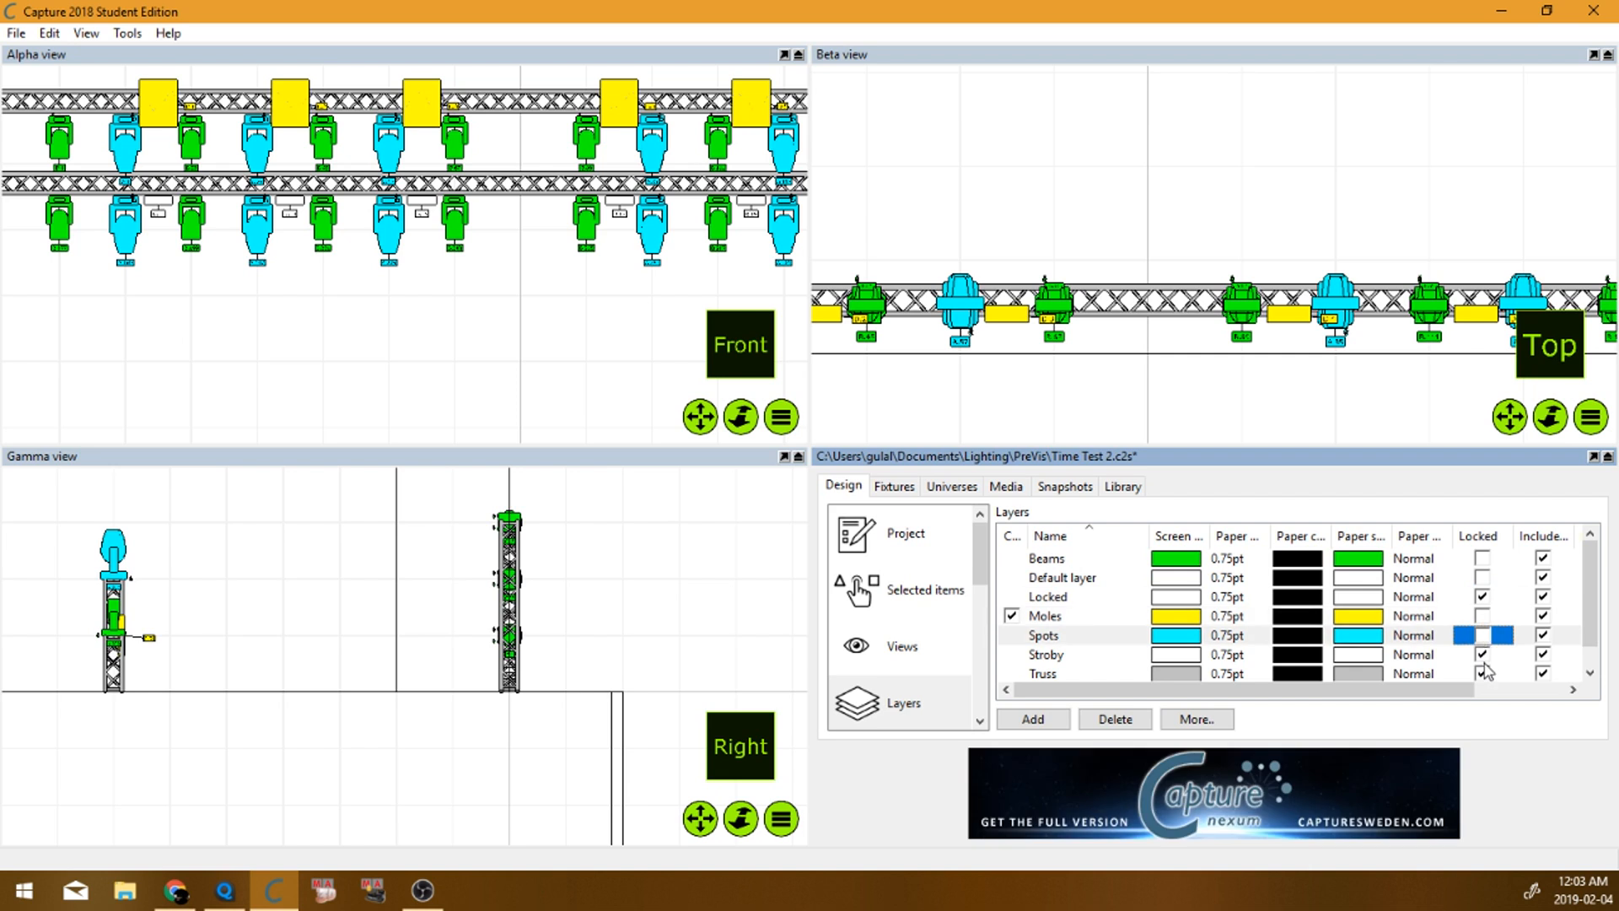
left_click(1484, 654)
scroll(1483, 649, "down", 1)
left_click(1483, 638)
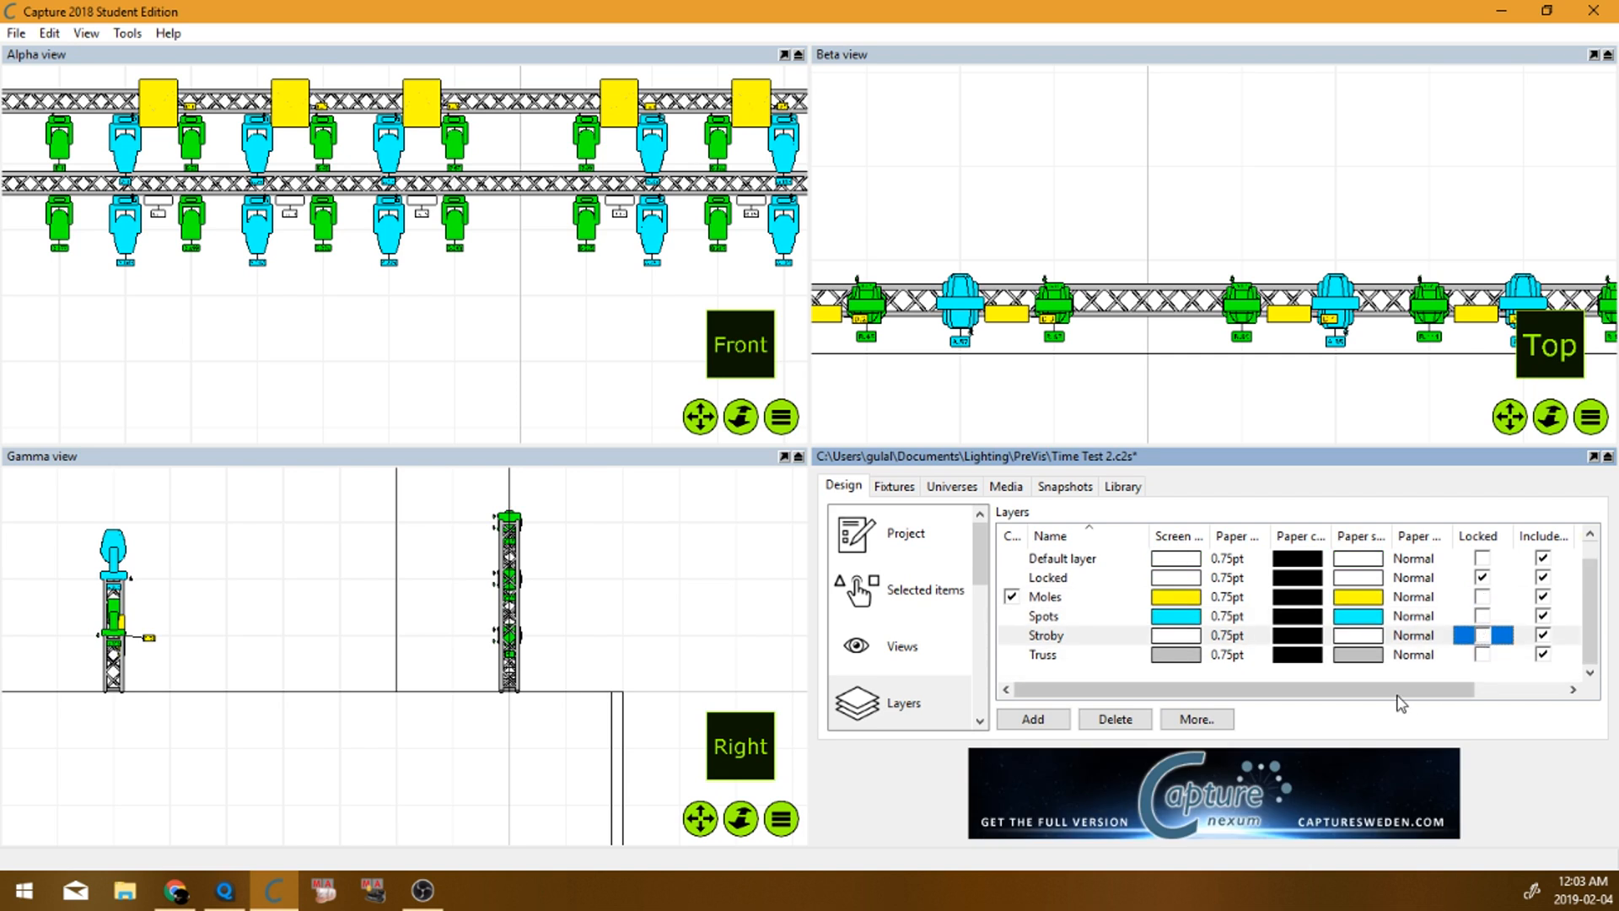
Step: Enlarge the Alpha view, switch it to Custom mode and frame the whole stage
left_click(594, 346)
left_click(784, 55)
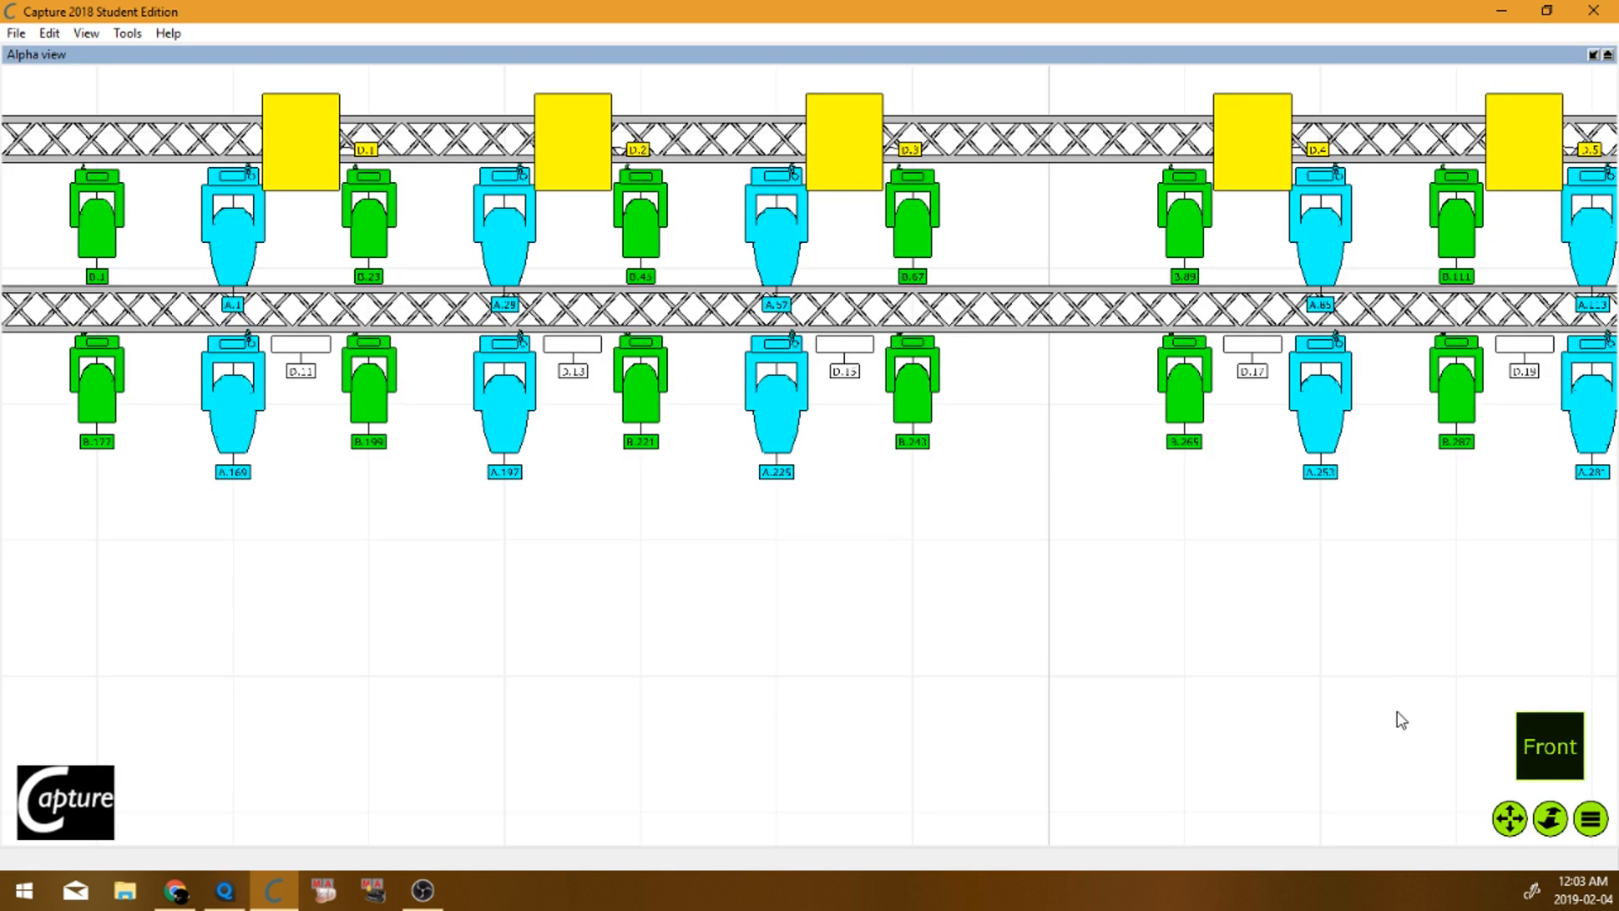
left_click(1591, 822)
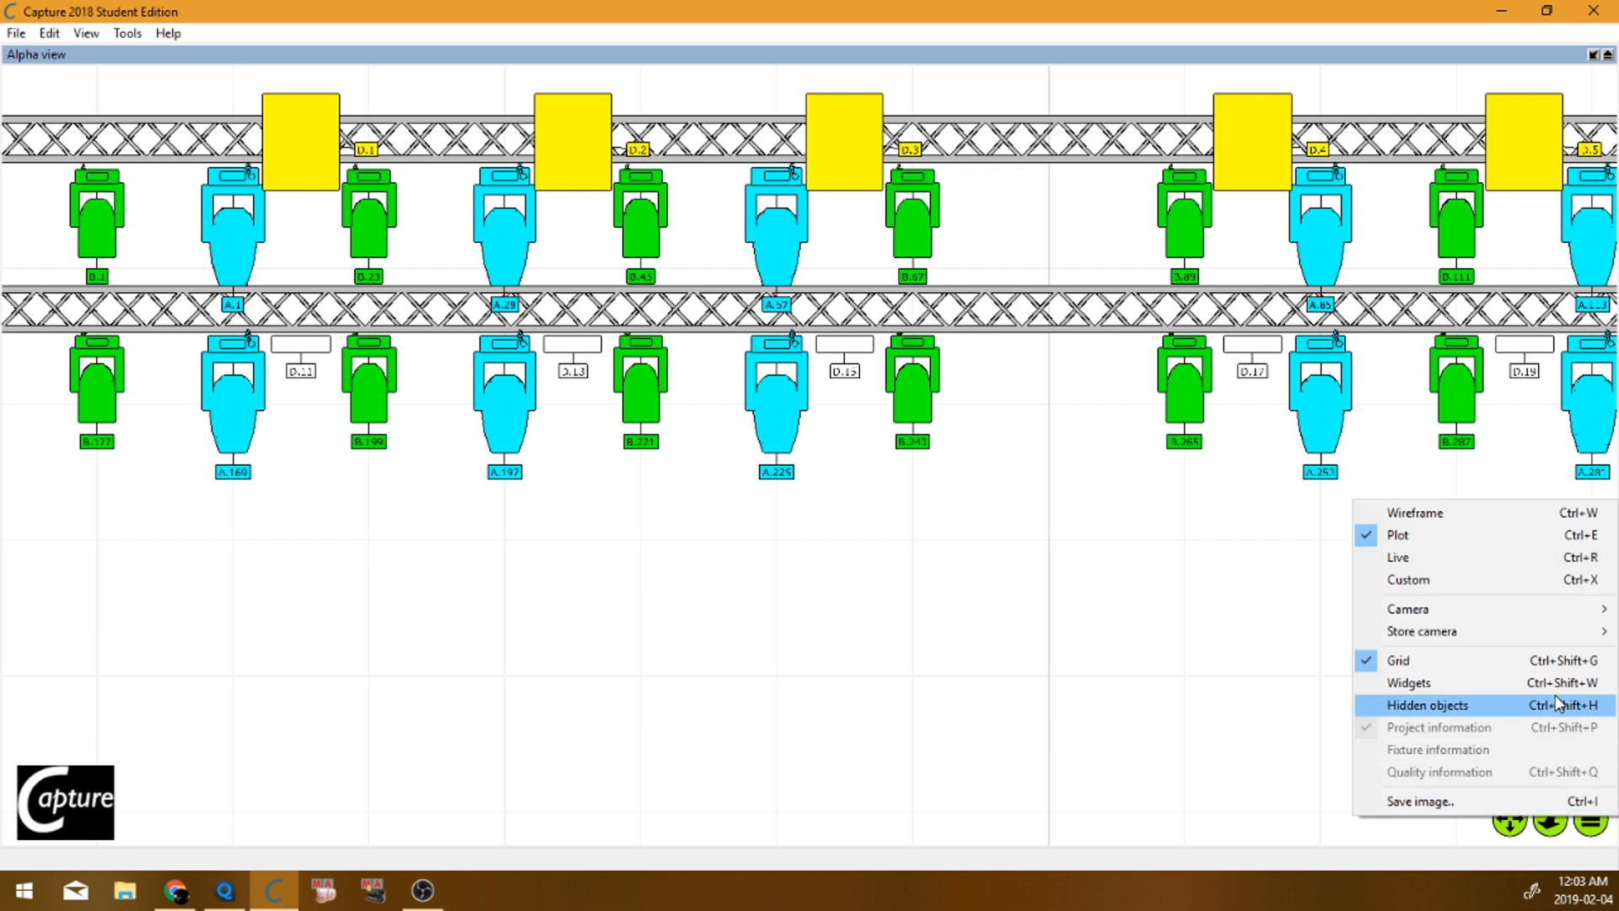
left_click(1500, 579)
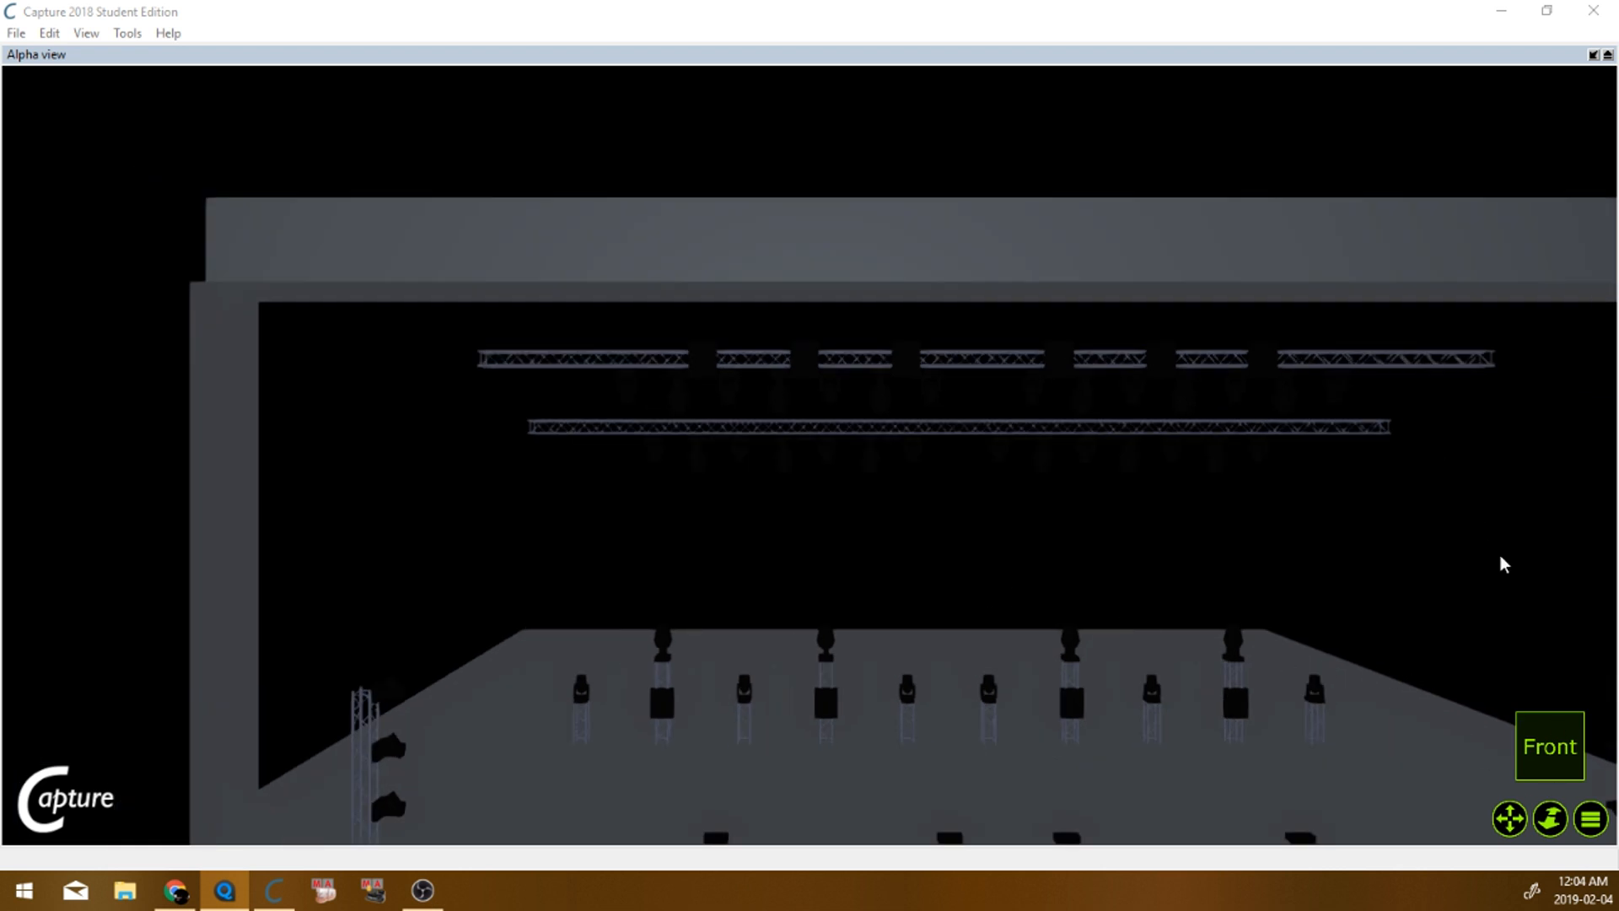
left_click_drag(1528, 811, 1301, 654)
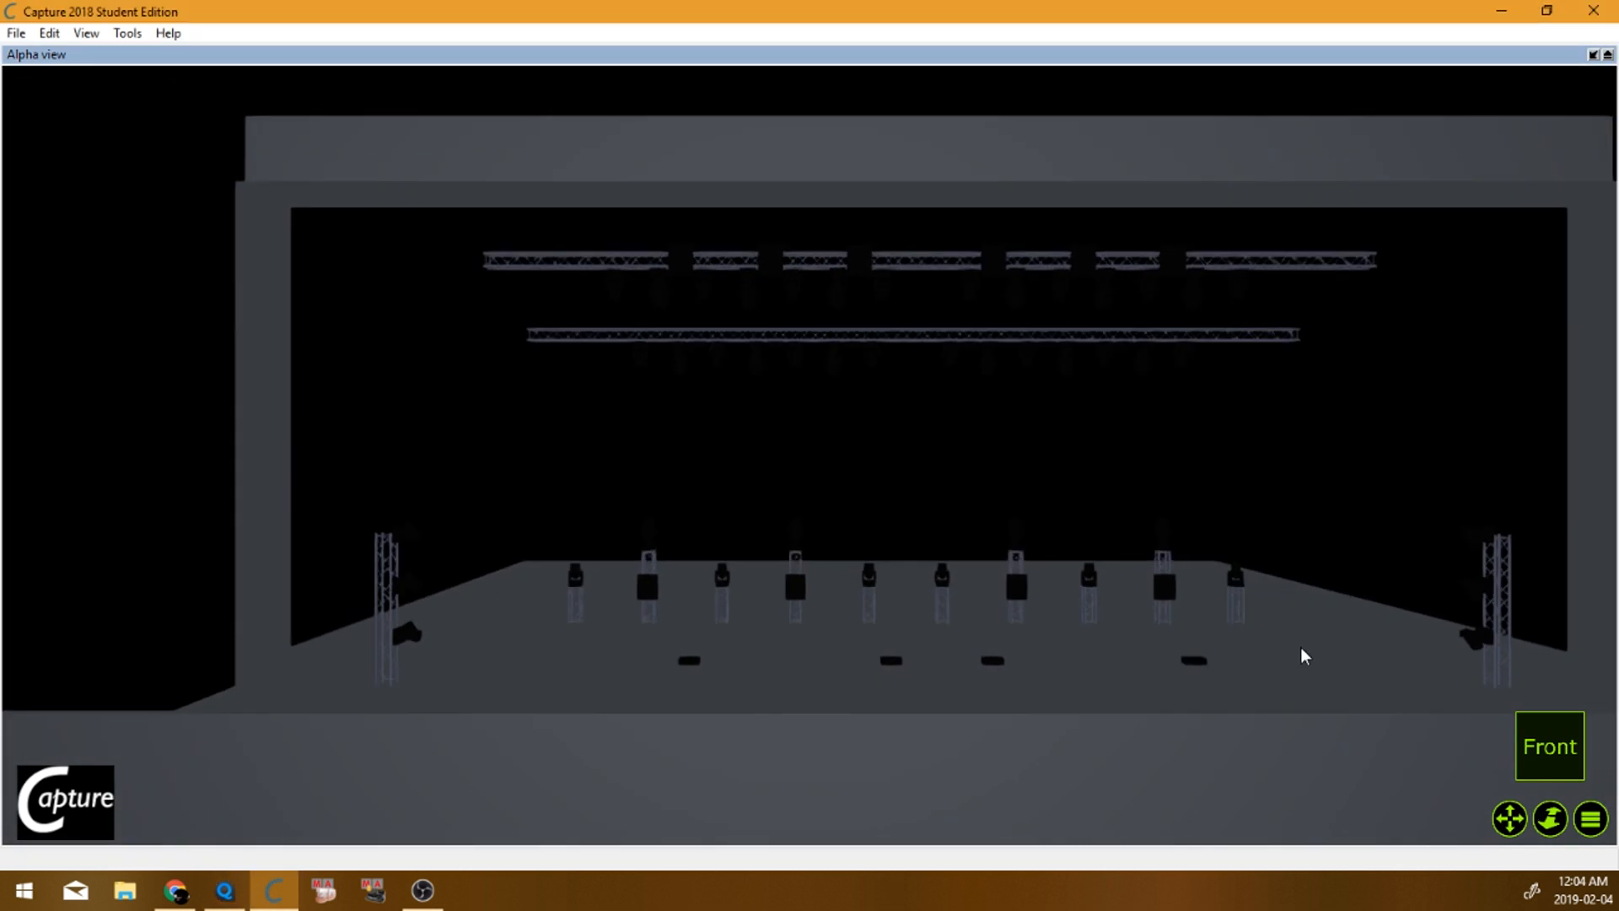
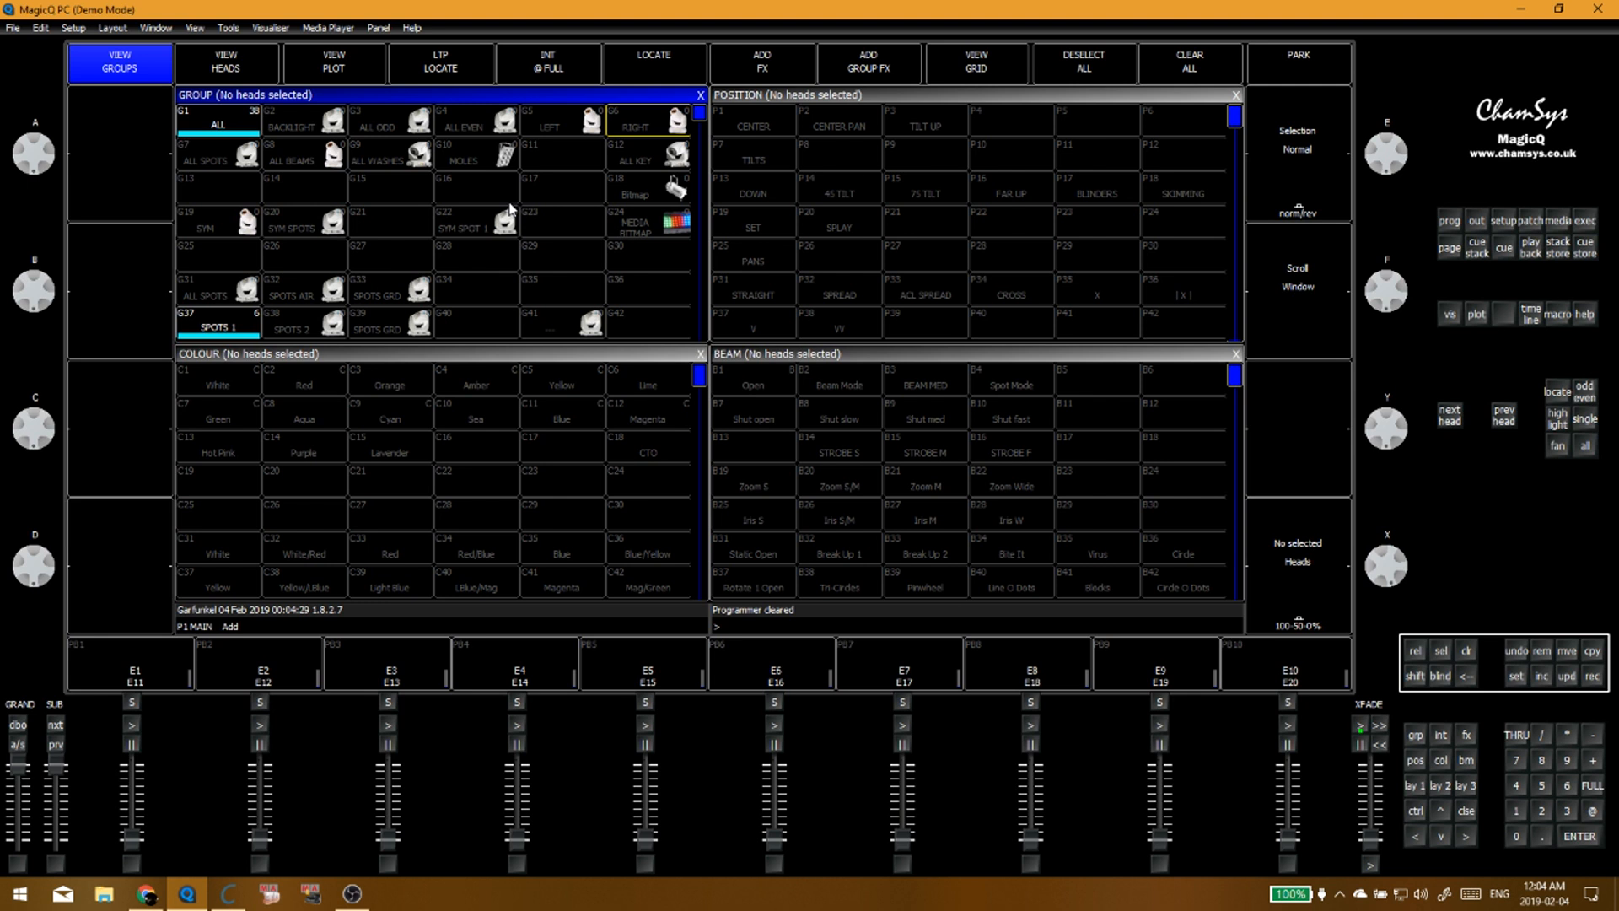
Step: Set the ALL group to 100% intensity in MagicQ and display the output values of the heads
left_click(1476, 223)
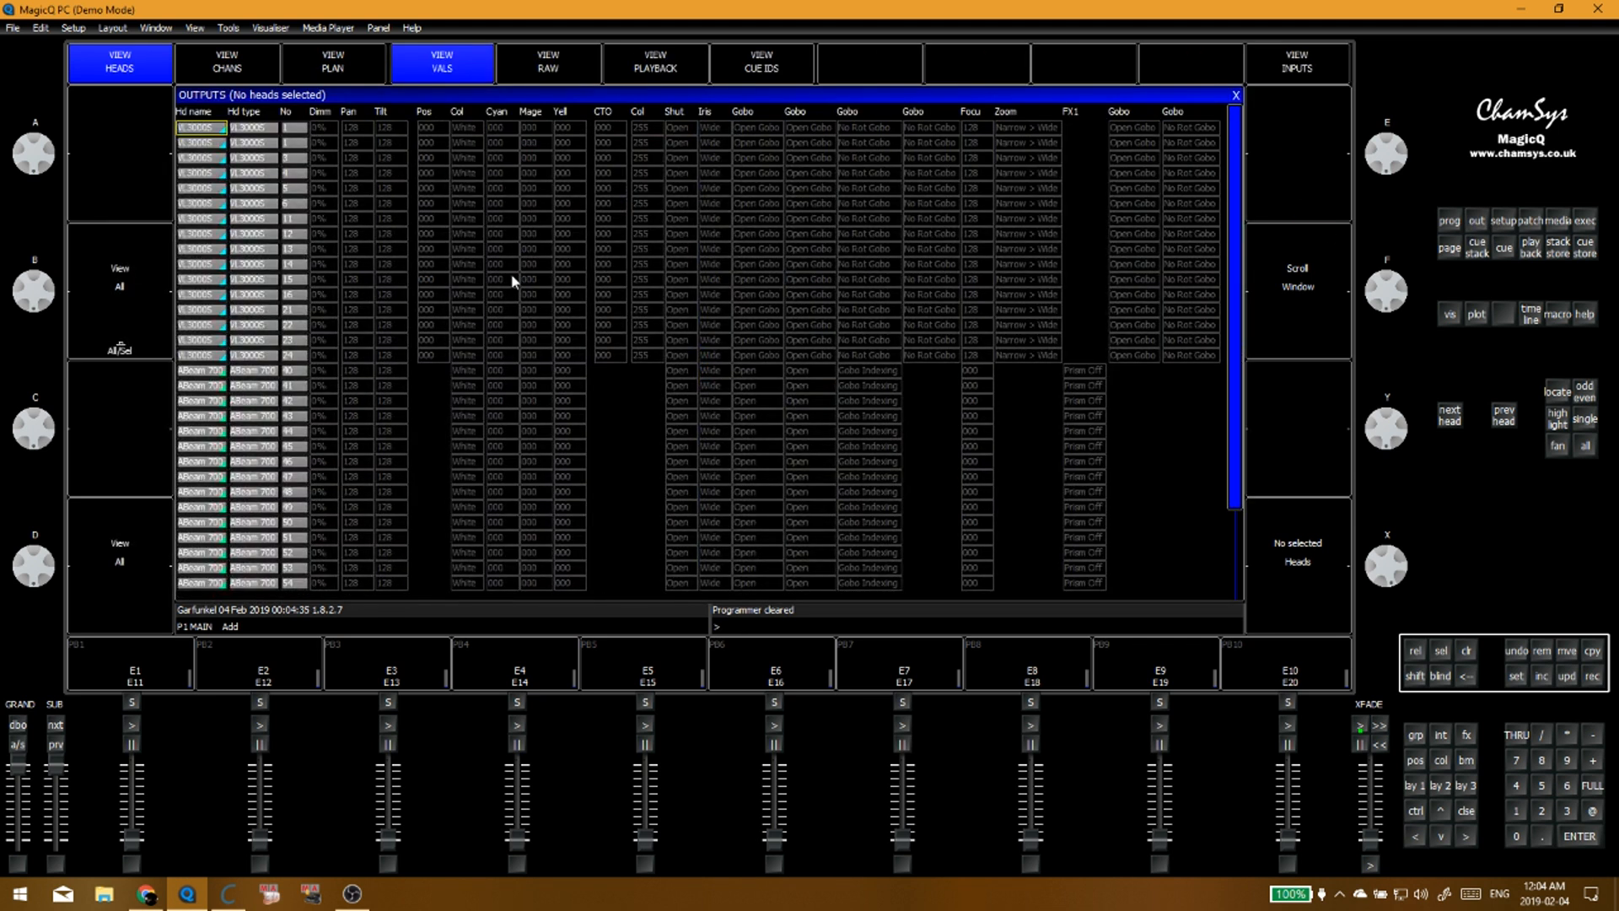
key("Escape")
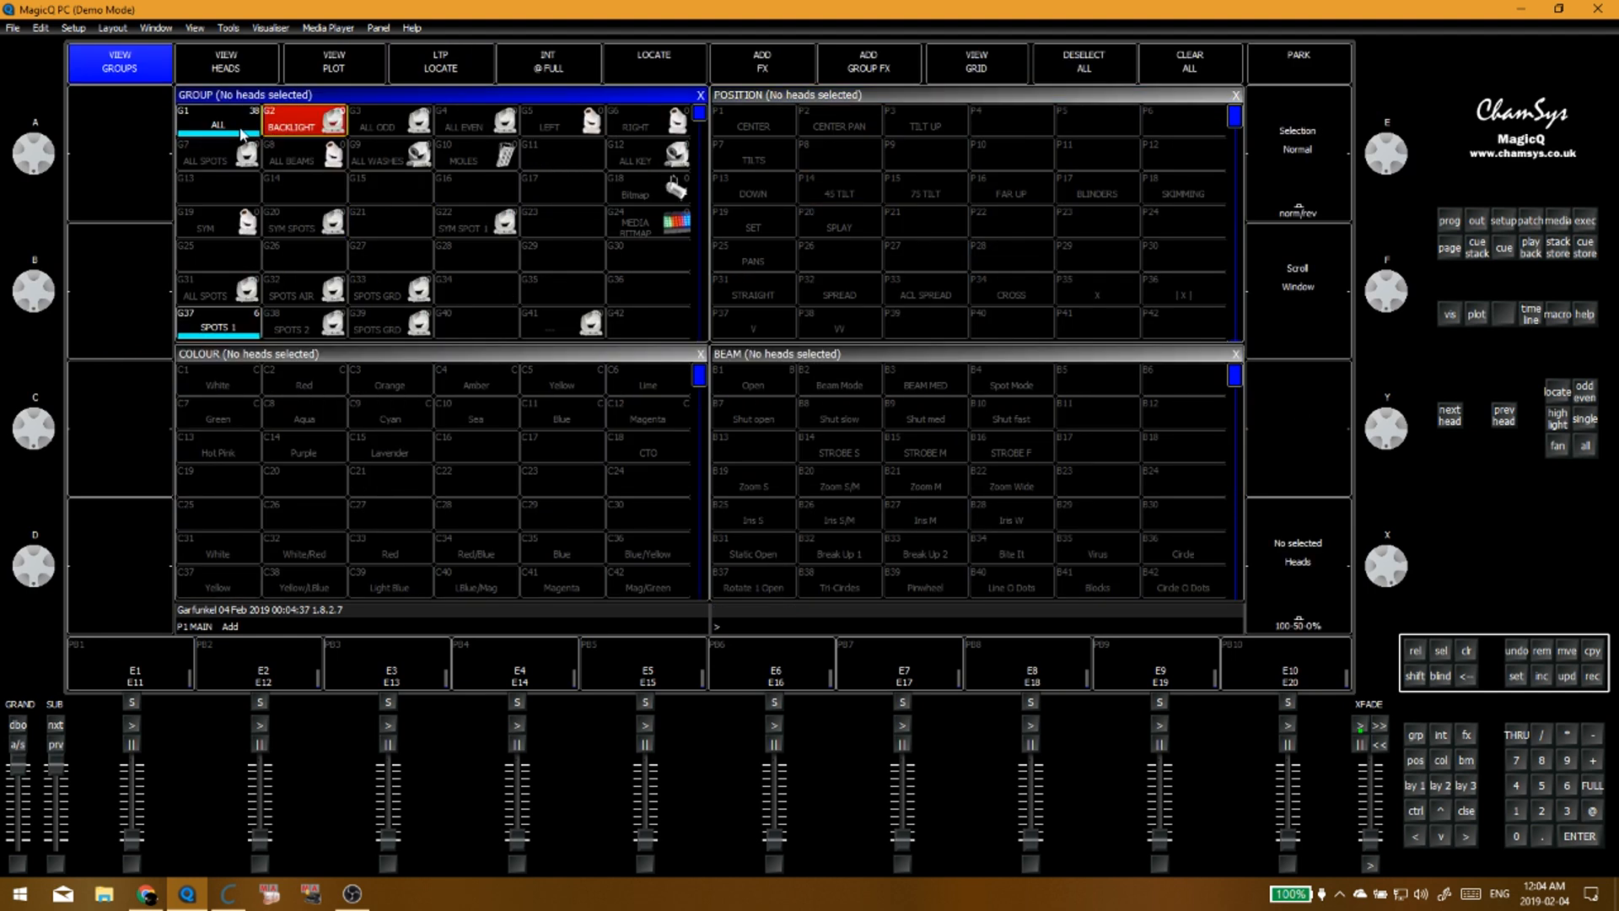
left_click(238, 131)
key("at")
key("at")
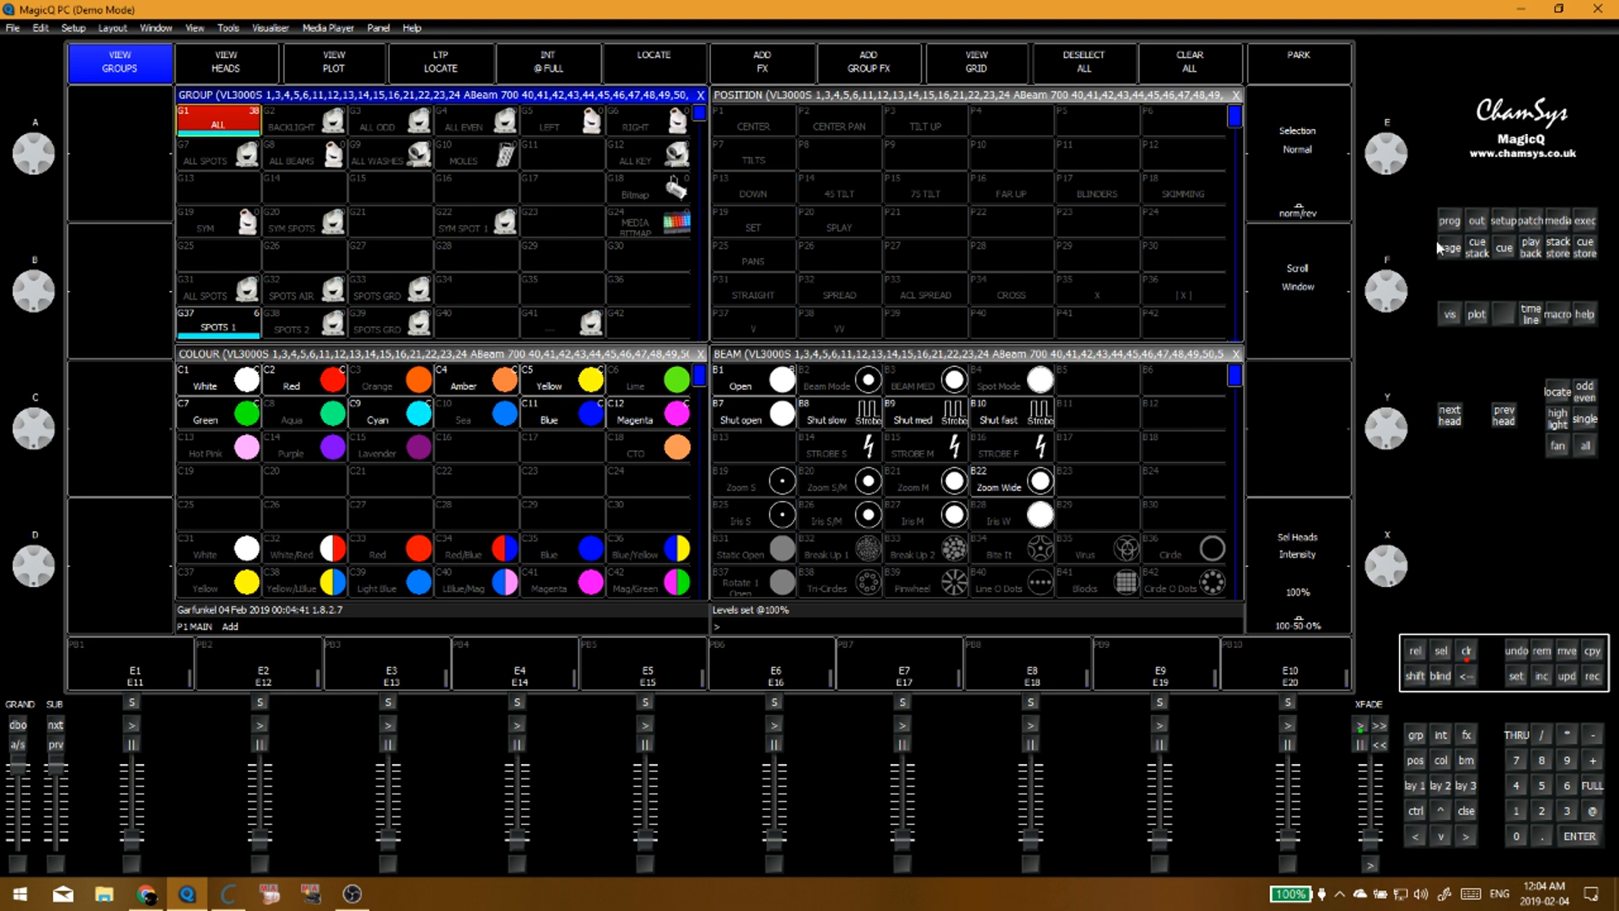
left_click(1478, 222)
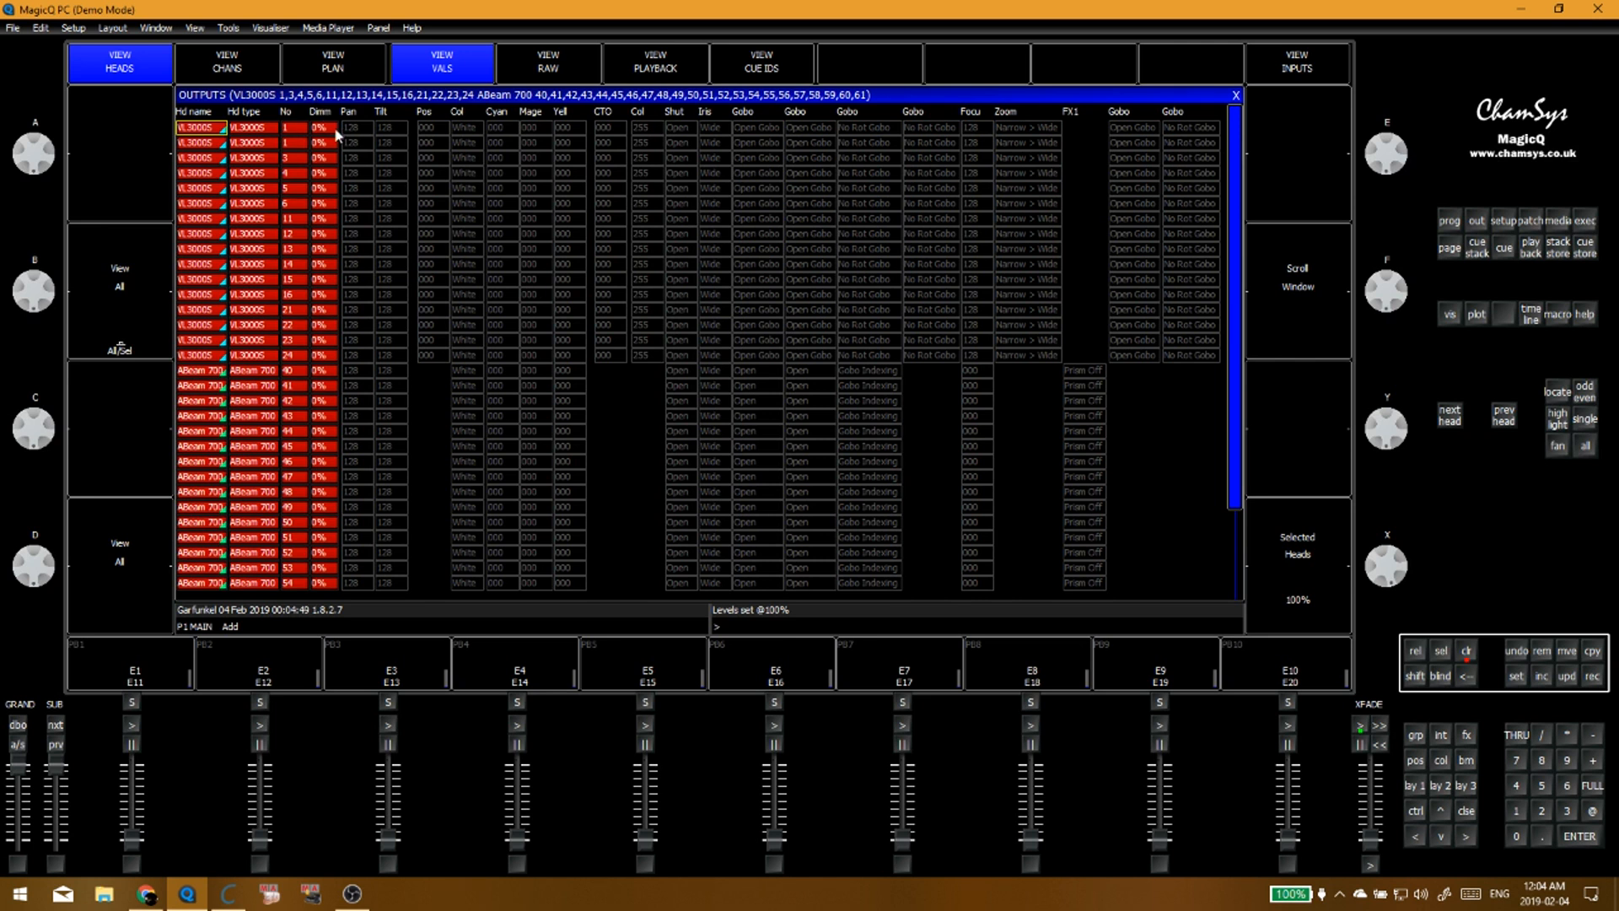
Step: Check the channel, plan and head views of the outputs, and clear the programmer
left_click(254, 71)
left_click(140, 66)
left_click(326, 79)
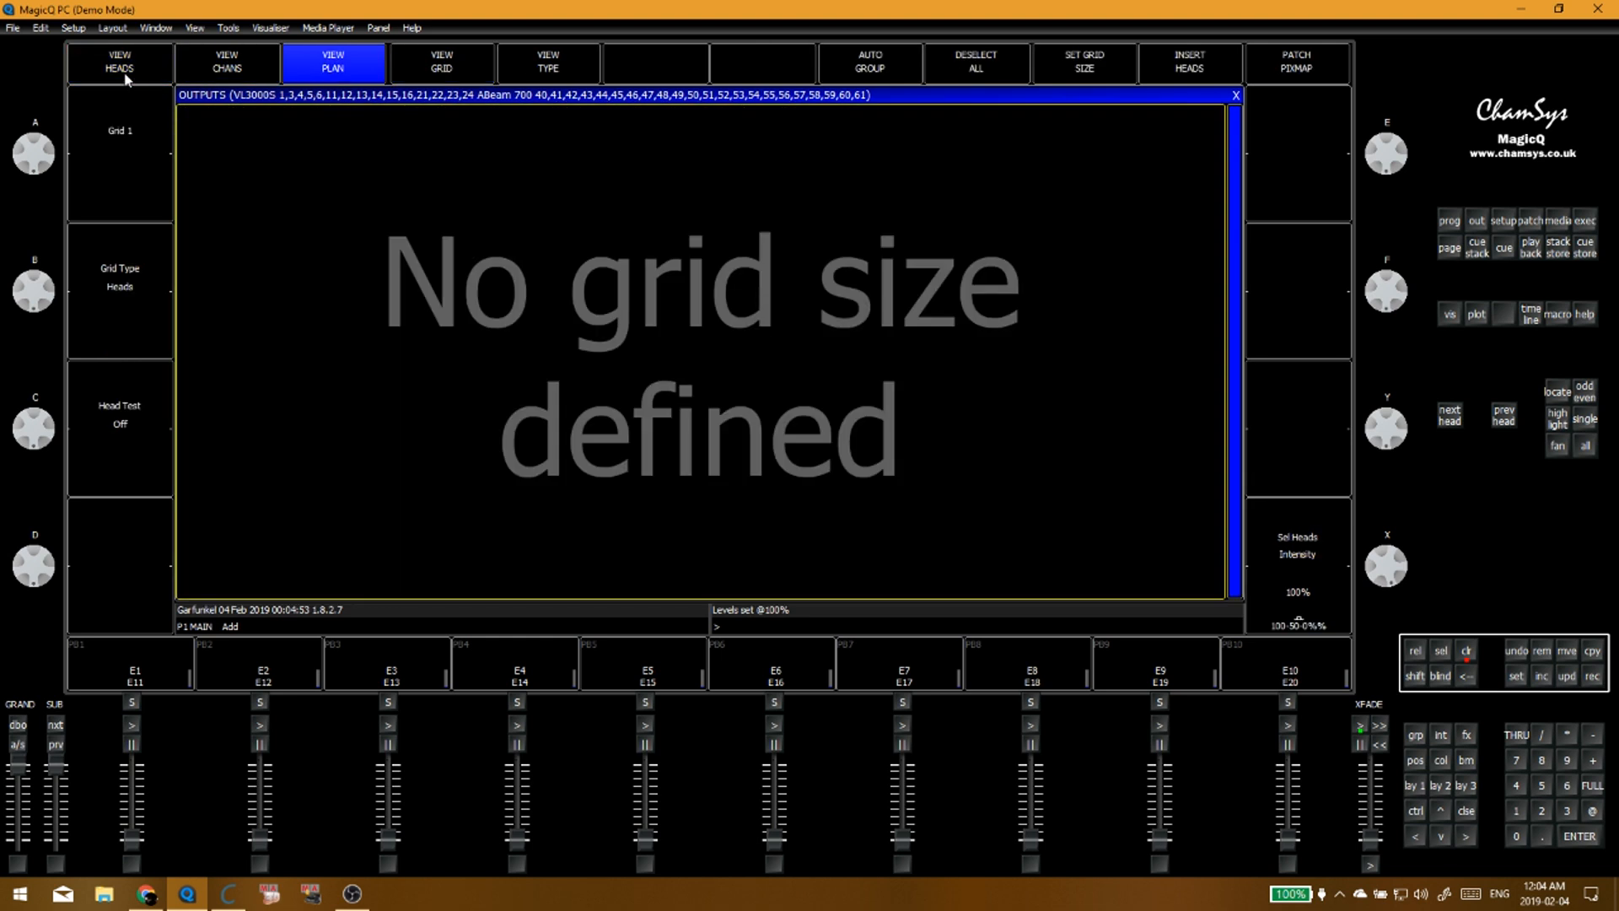
left_click(128, 77)
key("ctrl+BackSpace")
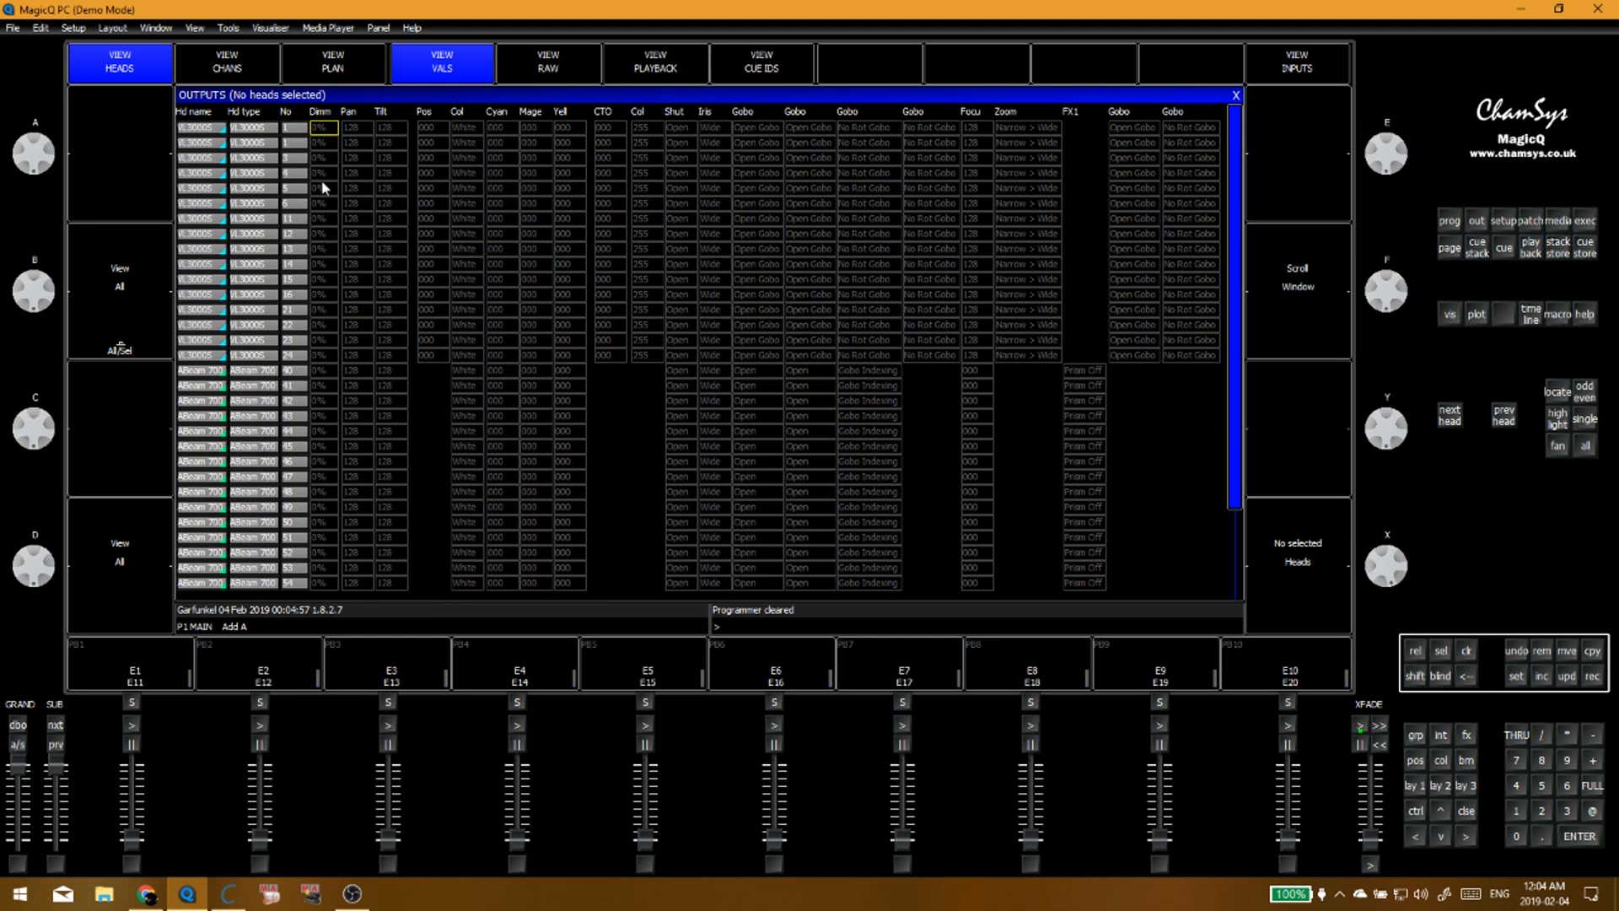
Step: Adjust the grand master, set the ALL group to 100% intensity again and show the outputs as raw values
left_click_drag(18, 769, 20, 750)
key("Escape")
left_click(234, 130)
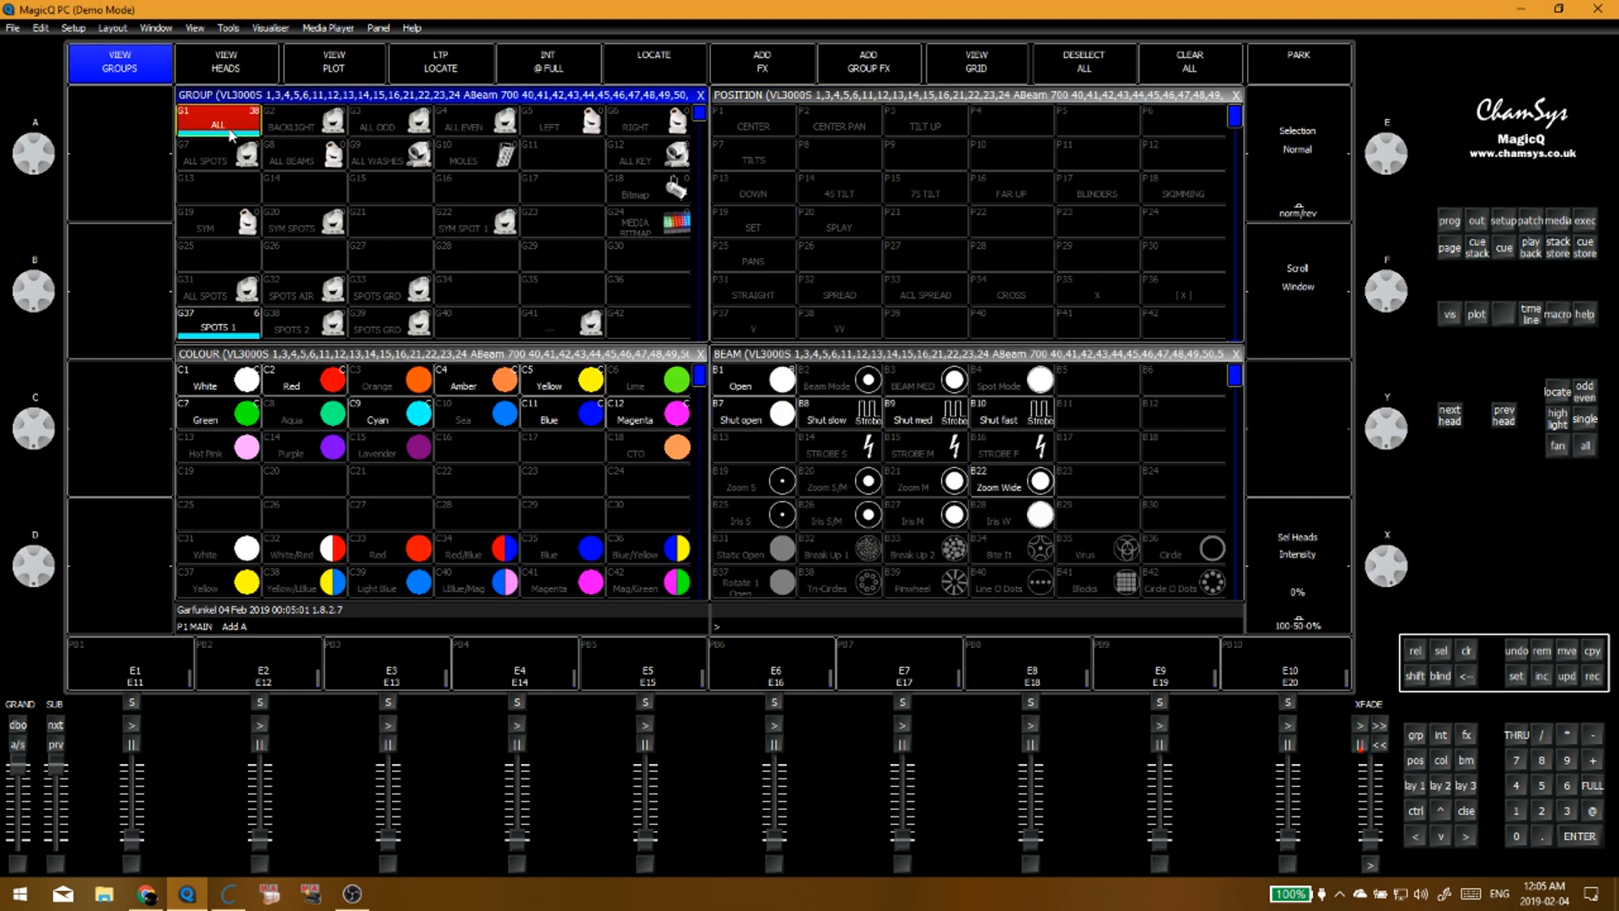
key("numbersign")
left_click(1476, 220)
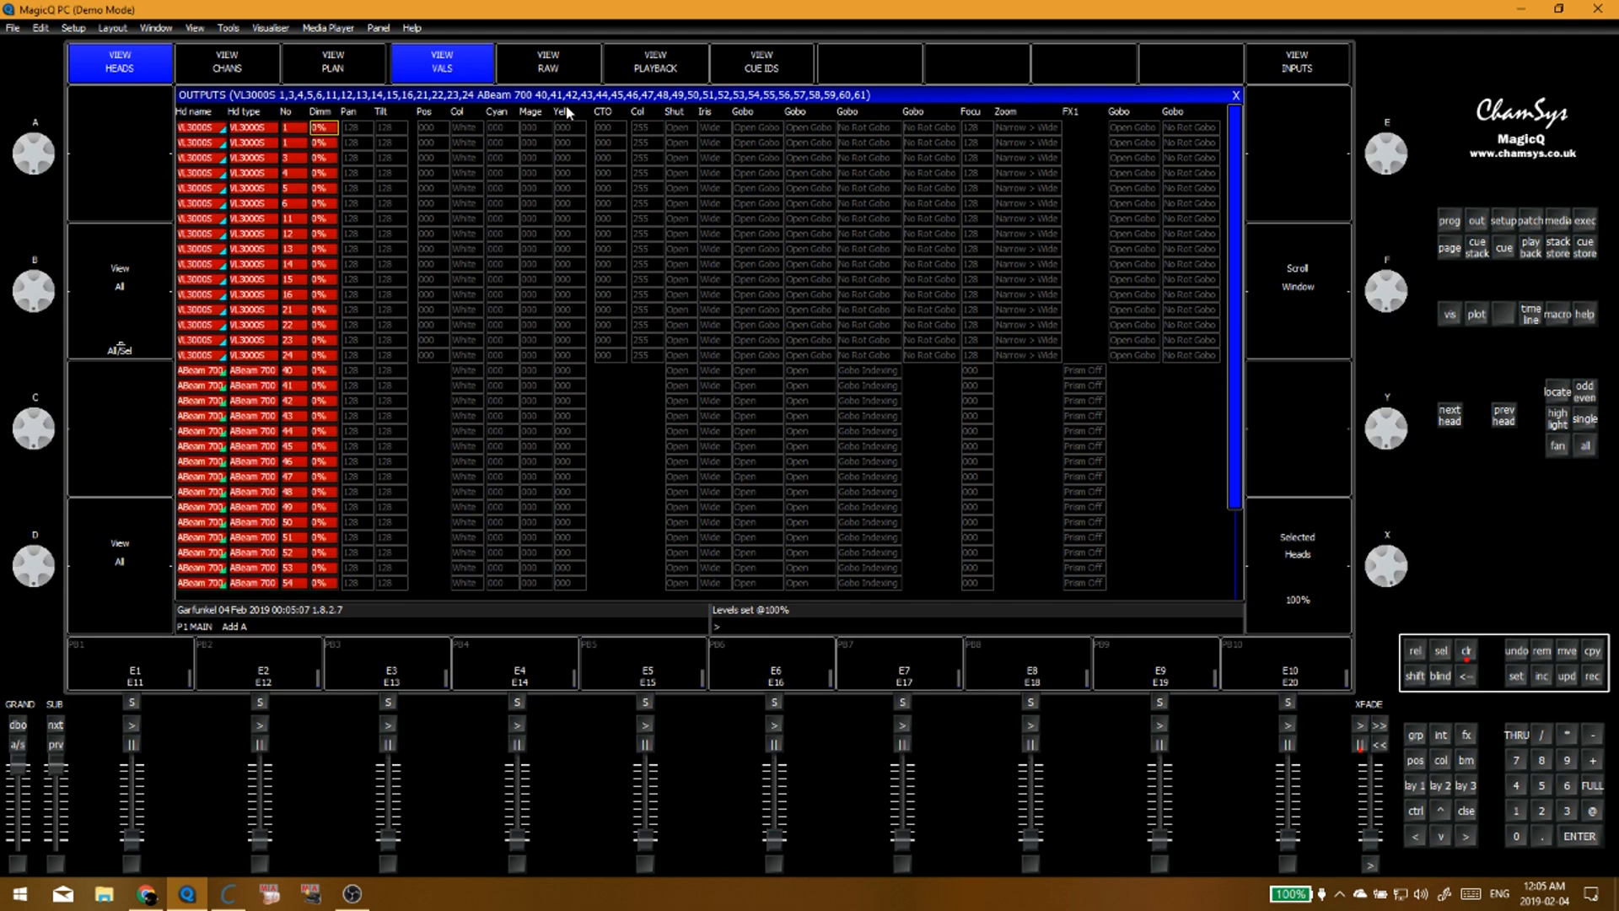
left_click(498, 69)
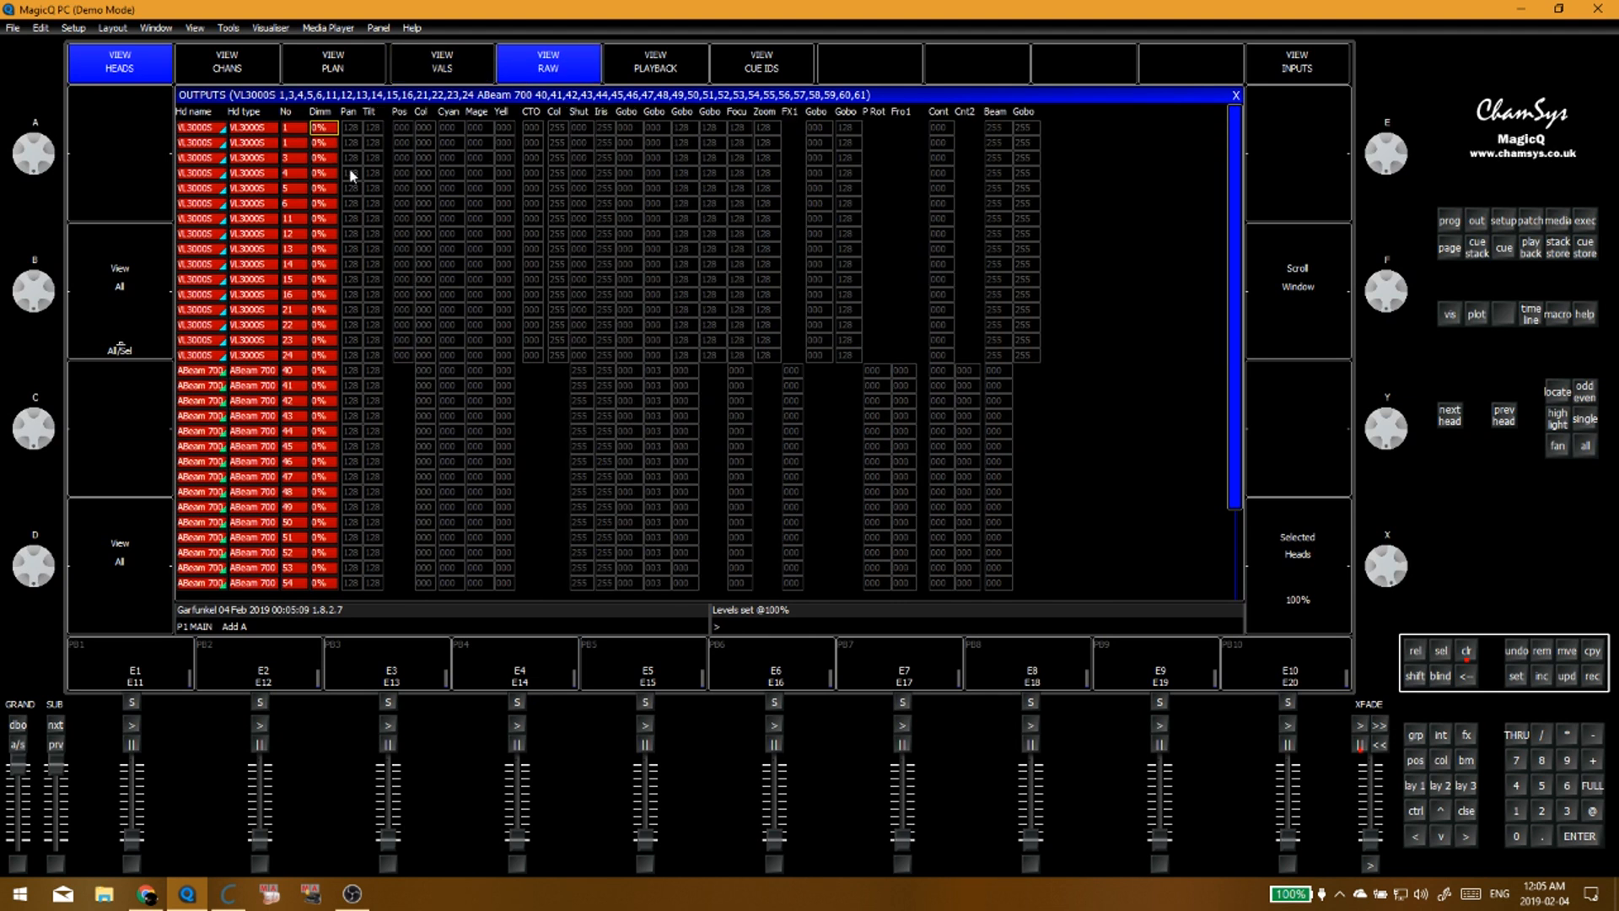
Step: Try adjusting the selected heads' intensity with its encoder, then clear the programmer and close the outputs
left_click_drag(1400, 555, 1392, 666)
left_click_drag(1387, 568, 1406, 723)
key("ctrl+BackSpace")
key("Escape")
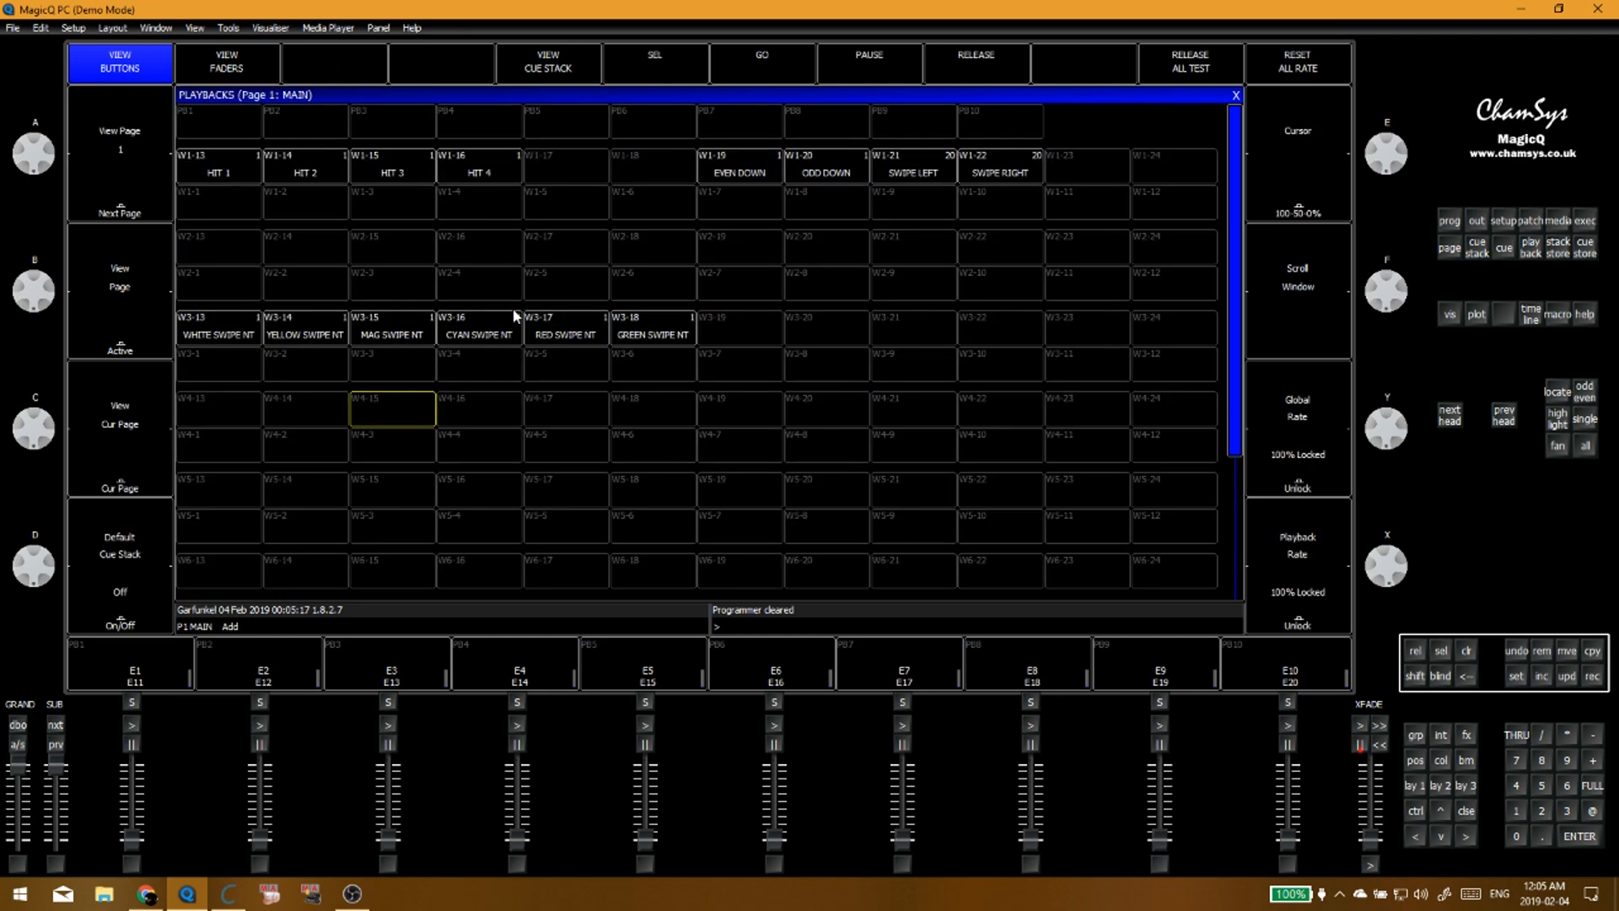
Step: Look through the Playbacks, Cue Stack Store and Execute windows, and check where the HIT 2 cue stack is used
scroll(438, 291, "up", 4)
key("Escape")
scroll(403, 320, "up", 5)
left_click(226, 155)
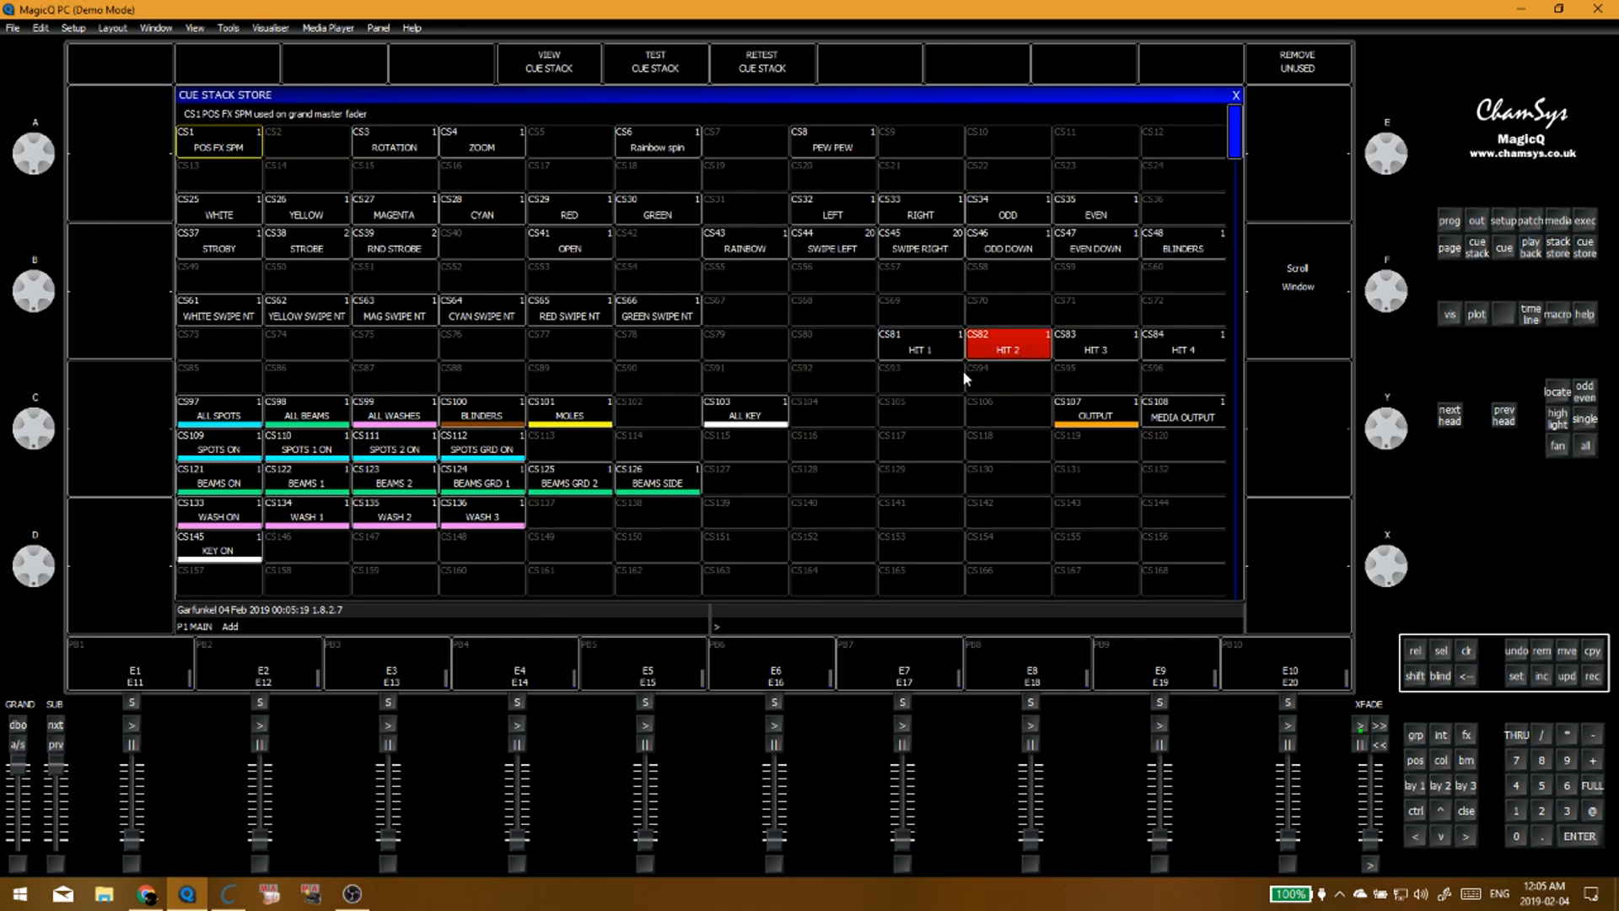
left_click(993, 355)
left_click(946, 400)
key("Escape")
key("Escape")
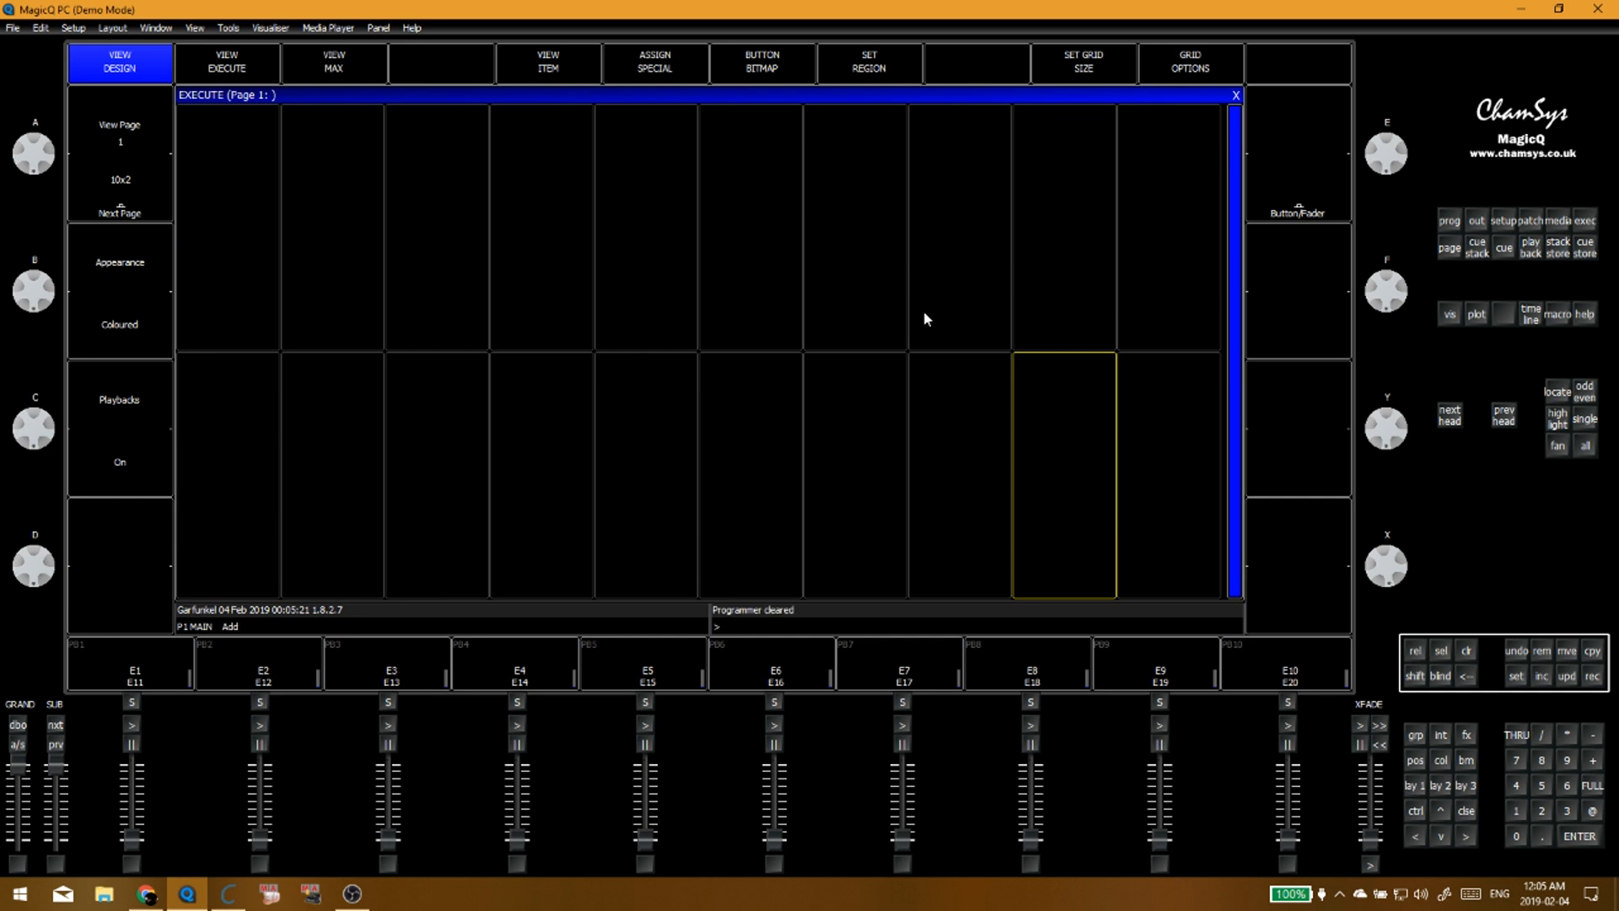
key("Escape")
key("Escape")
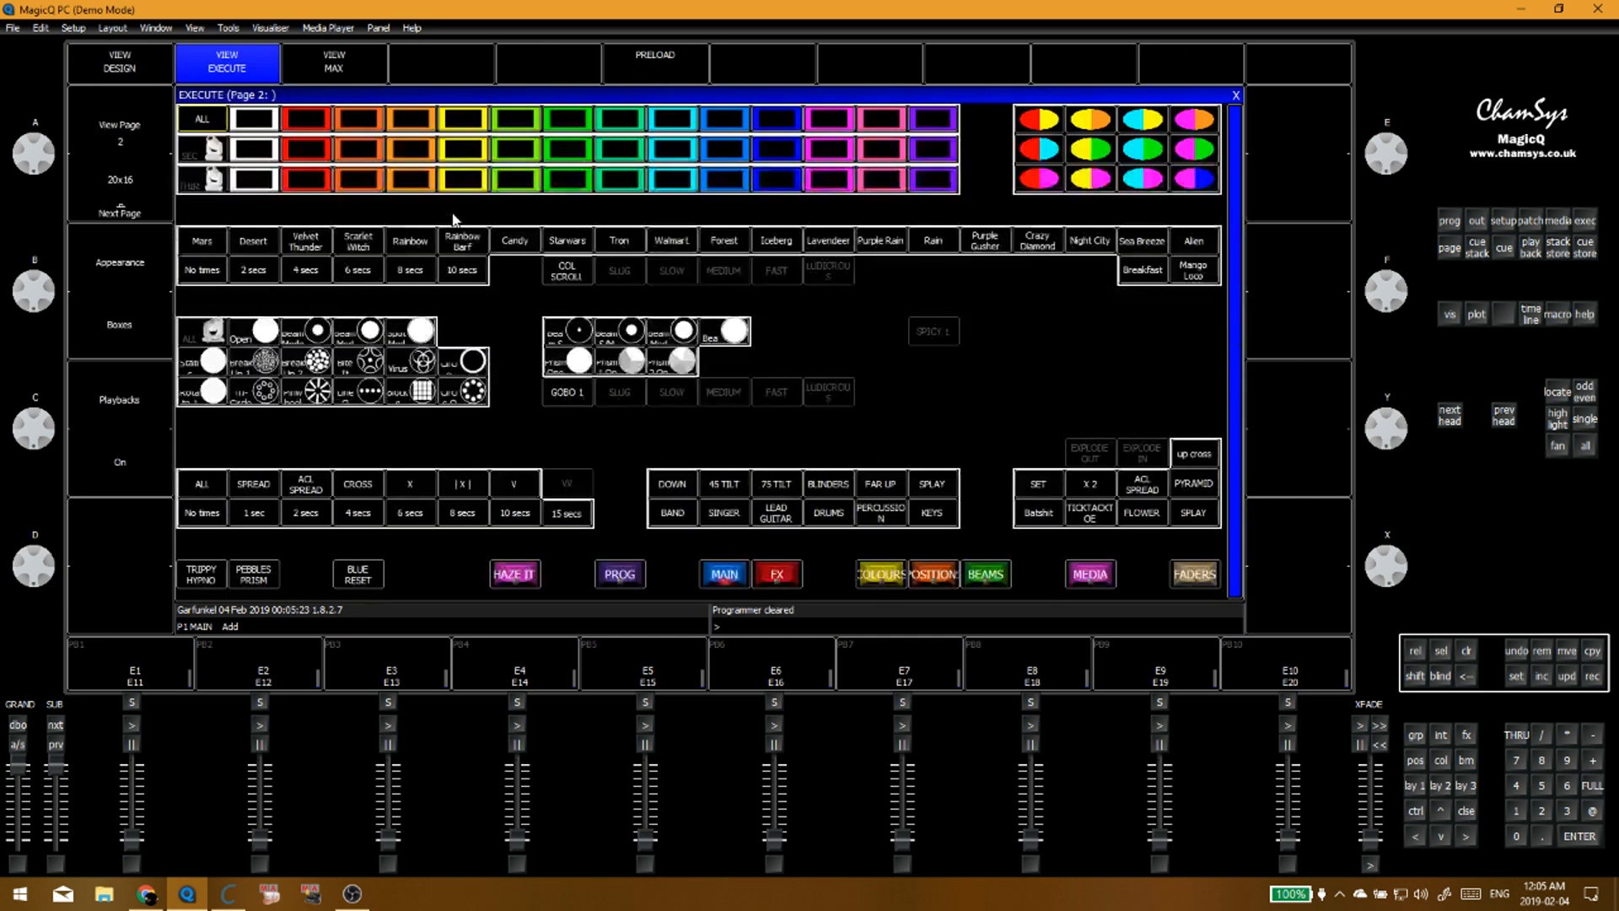
key("Escape")
left_click(1002, 442)
left_click(1004, 350)
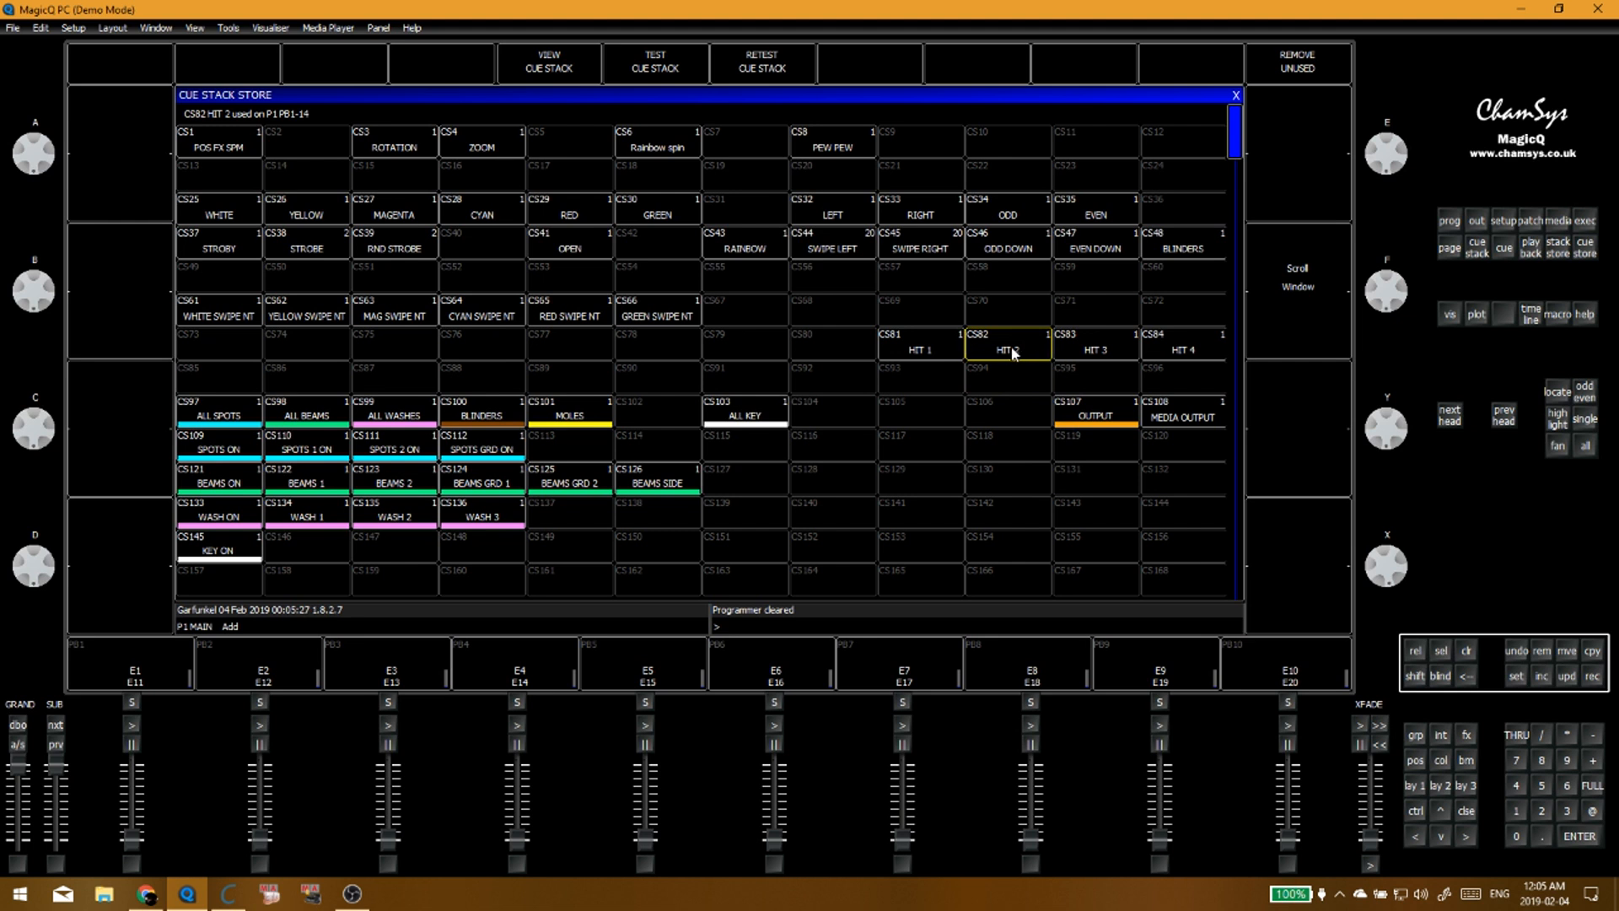
Step: Examine the HIT 2 cue stack, its cue and its fader and button options, then return to the Cue Stack Store
left_click(559, 72)
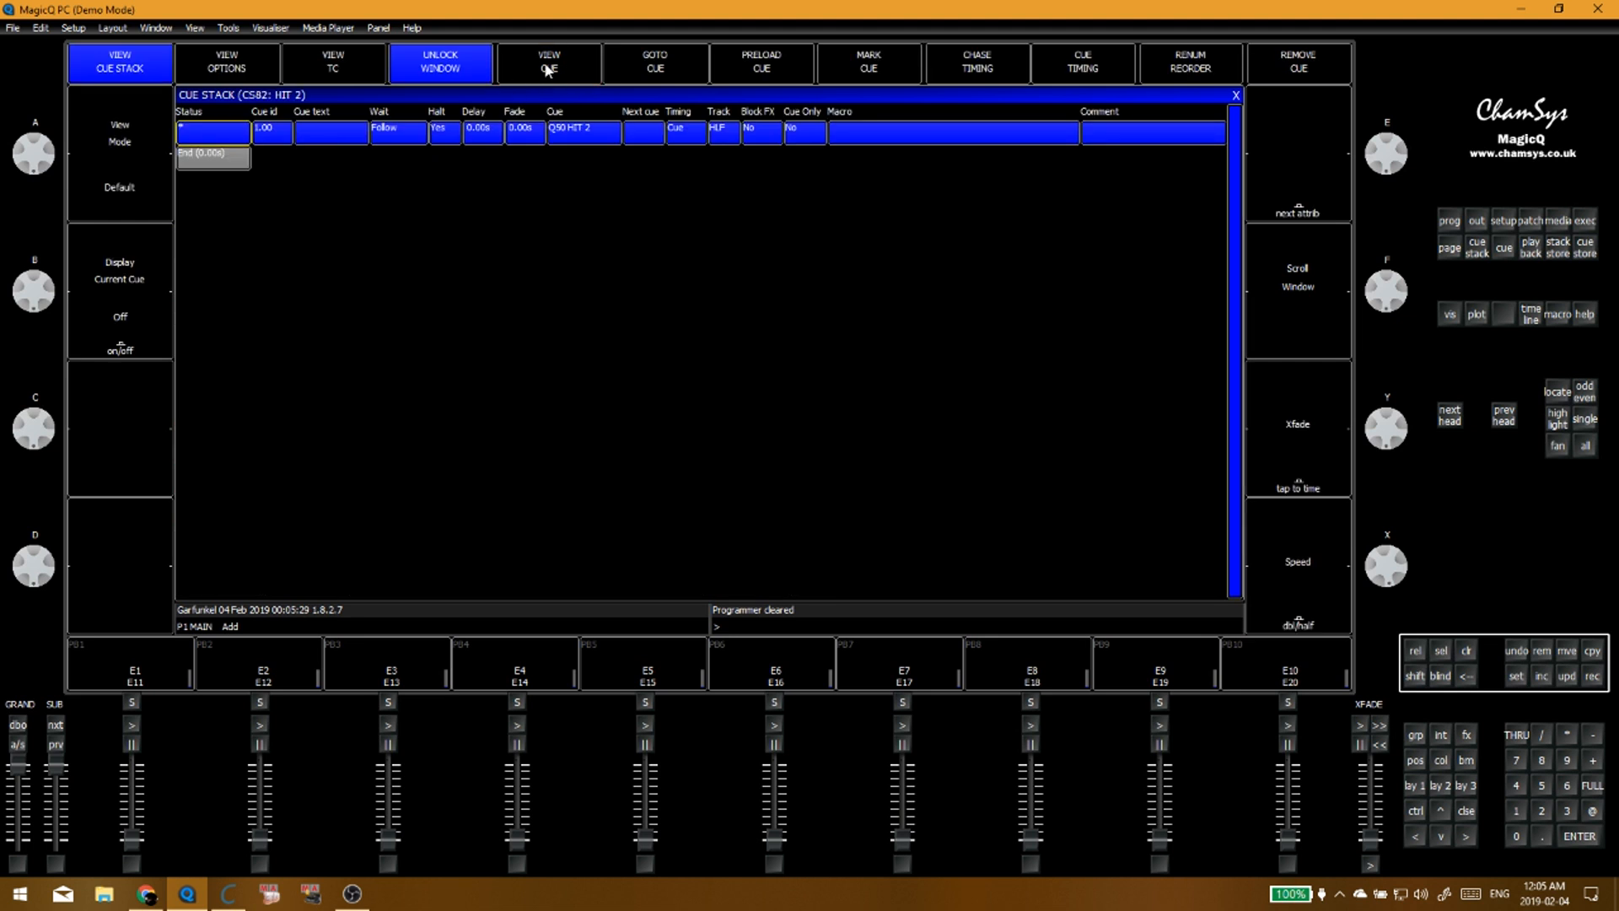
left_click(549, 71)
left_click(1236, 95)
left_click(240, 68)
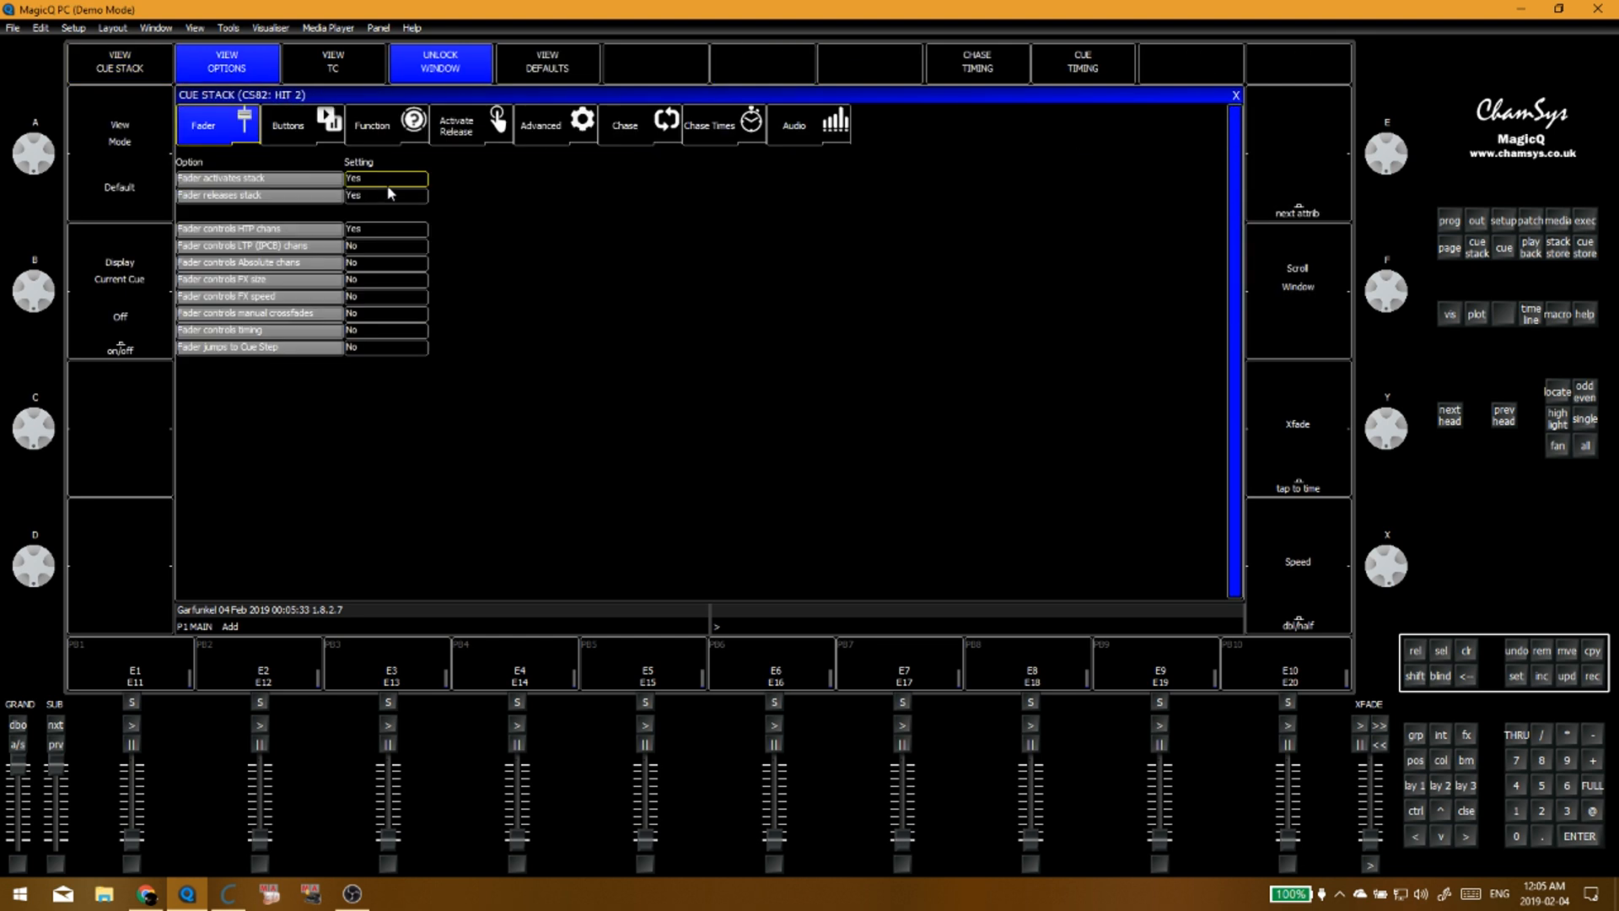
left_click(285, 124)
key("Escape")
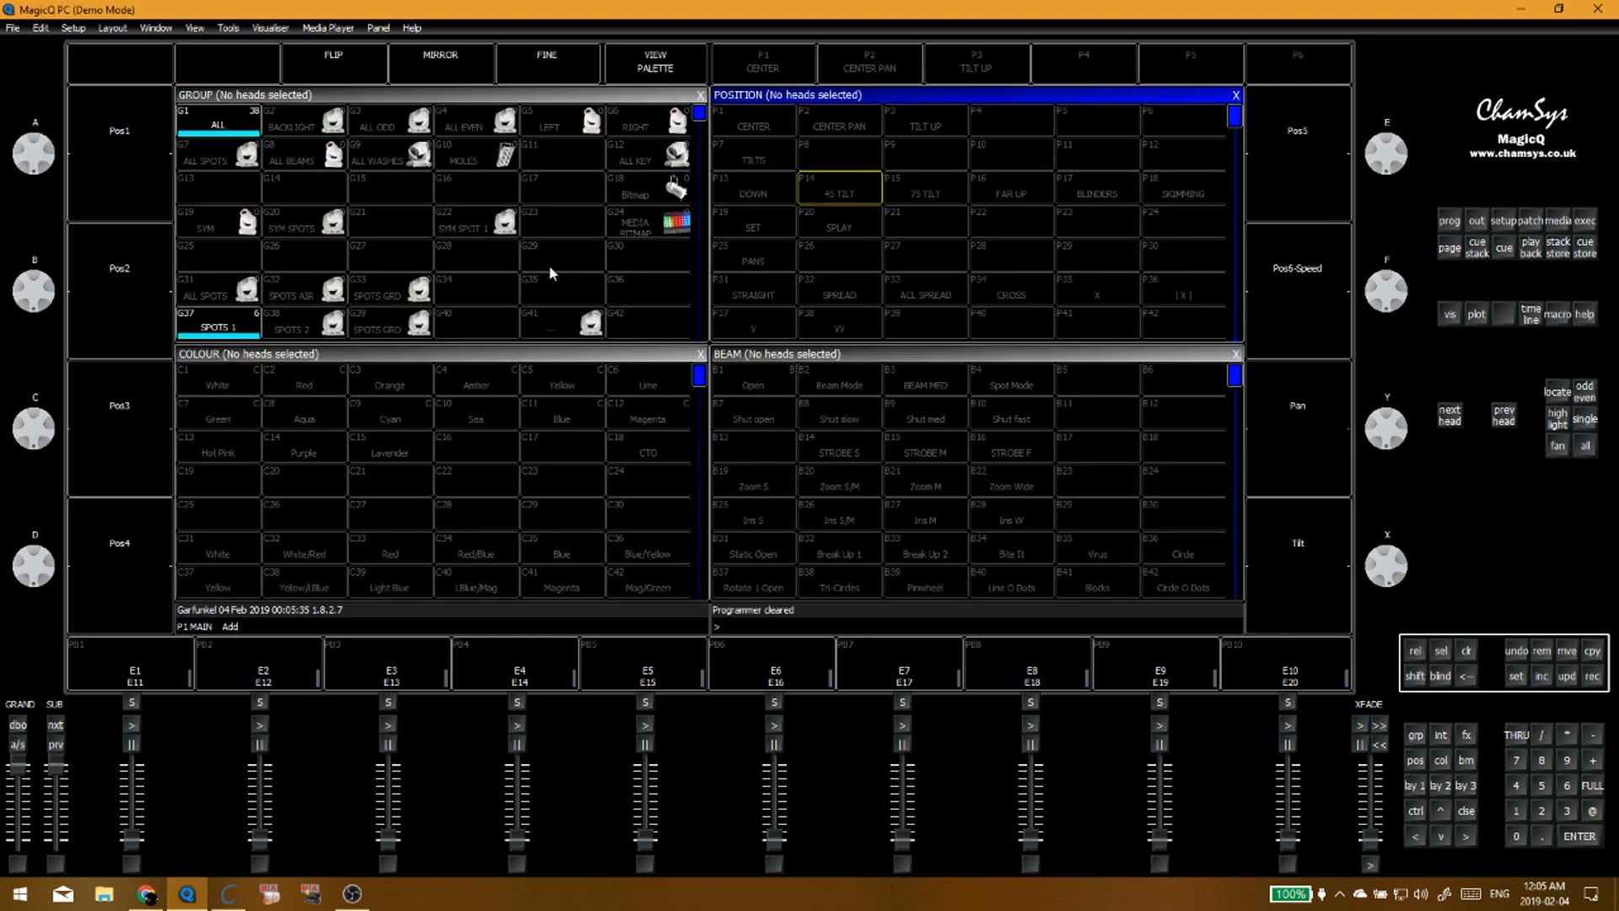
left_click(554, 268)
key("Escape")
key("Escape")
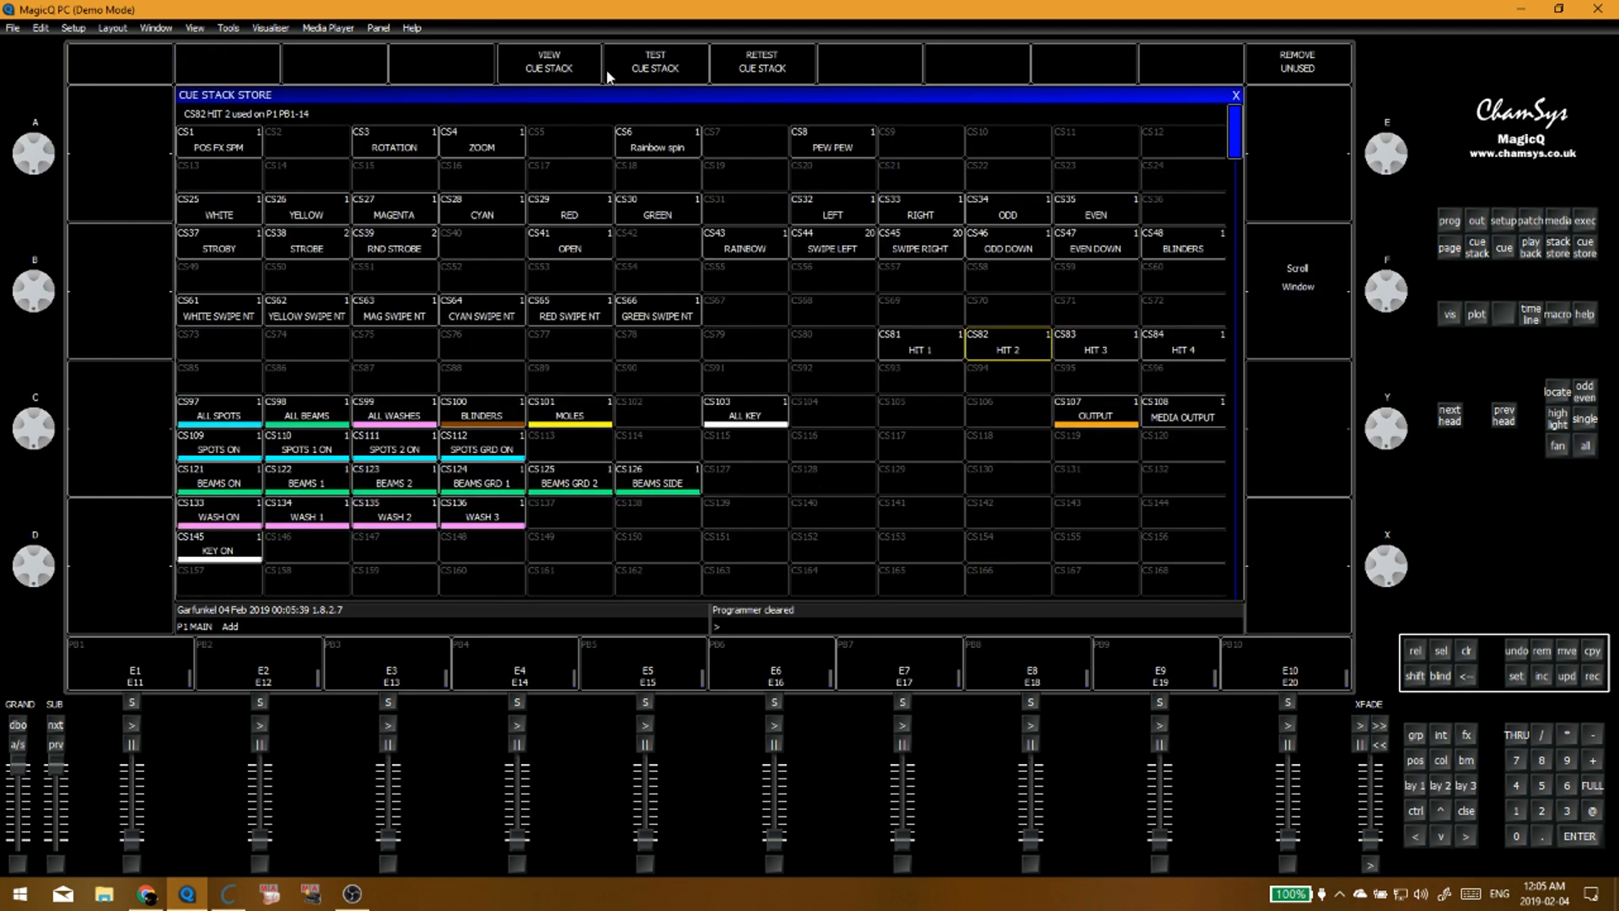
Step: Reopen the HIT 2 cue stack and check the levels stored in its cue, then close it
left_click(517, 83)
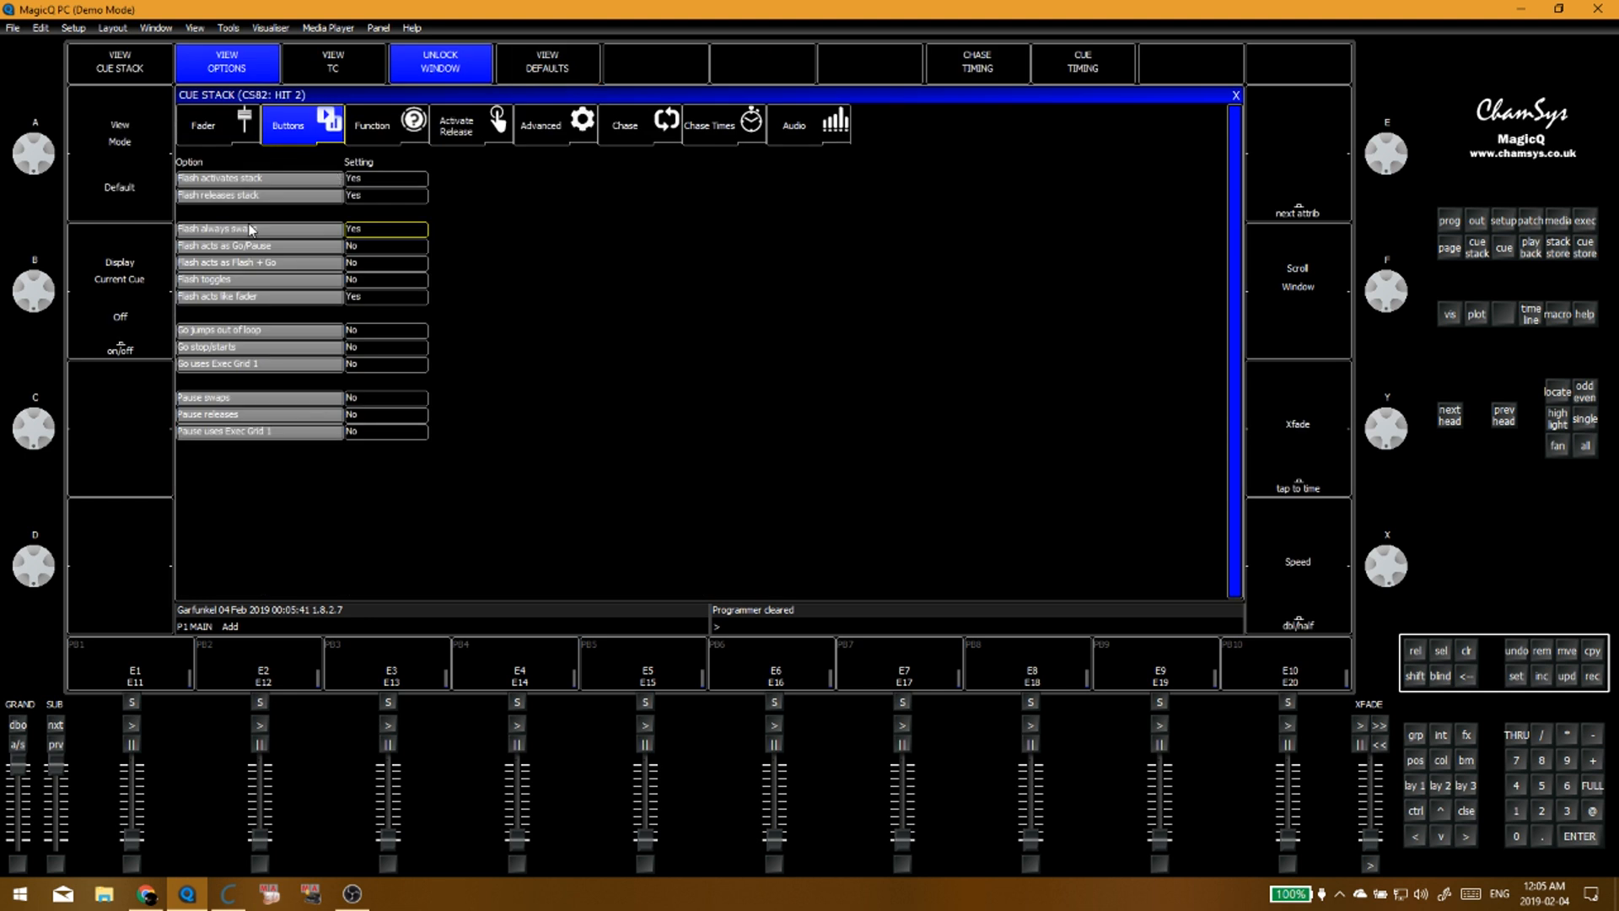
key("F1")
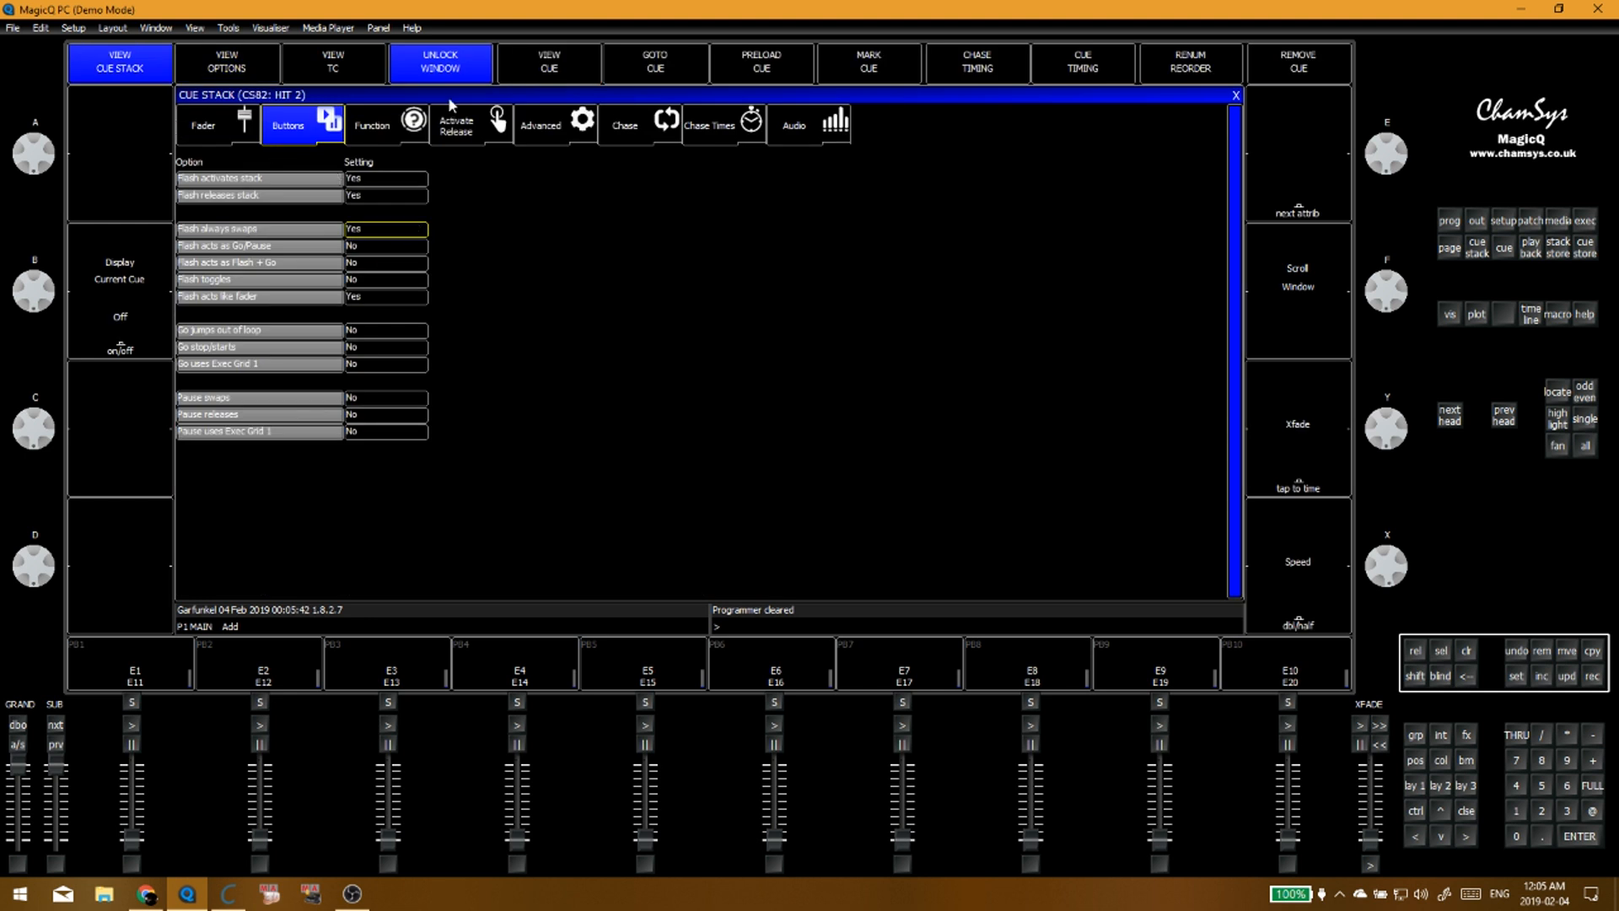
left_click(526, 76)
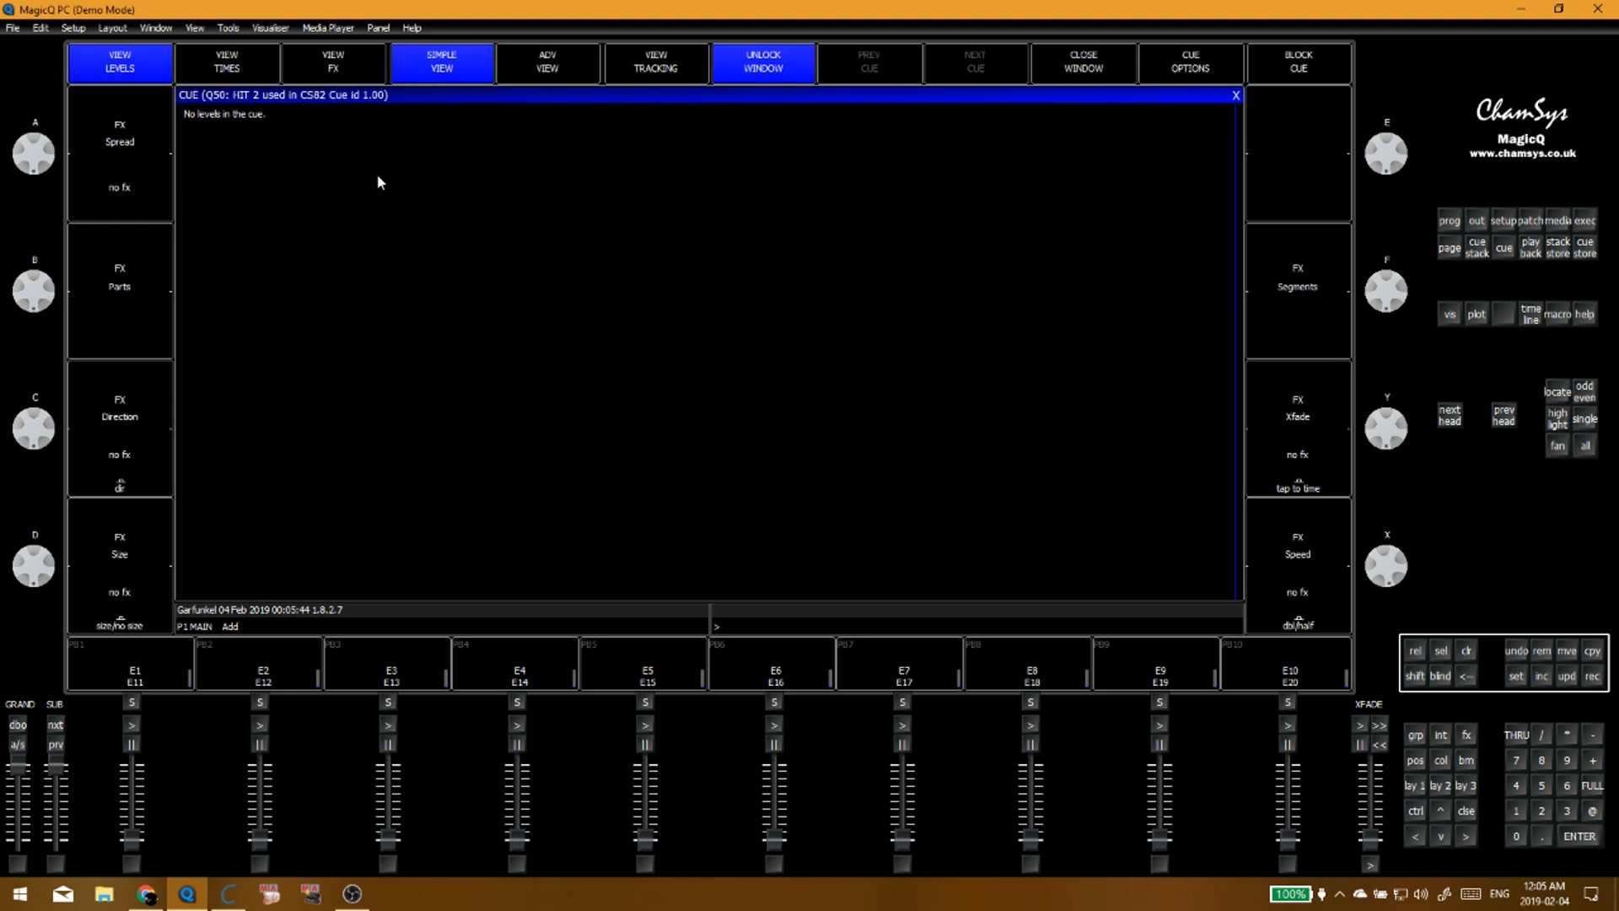
left_click(1235, 95)
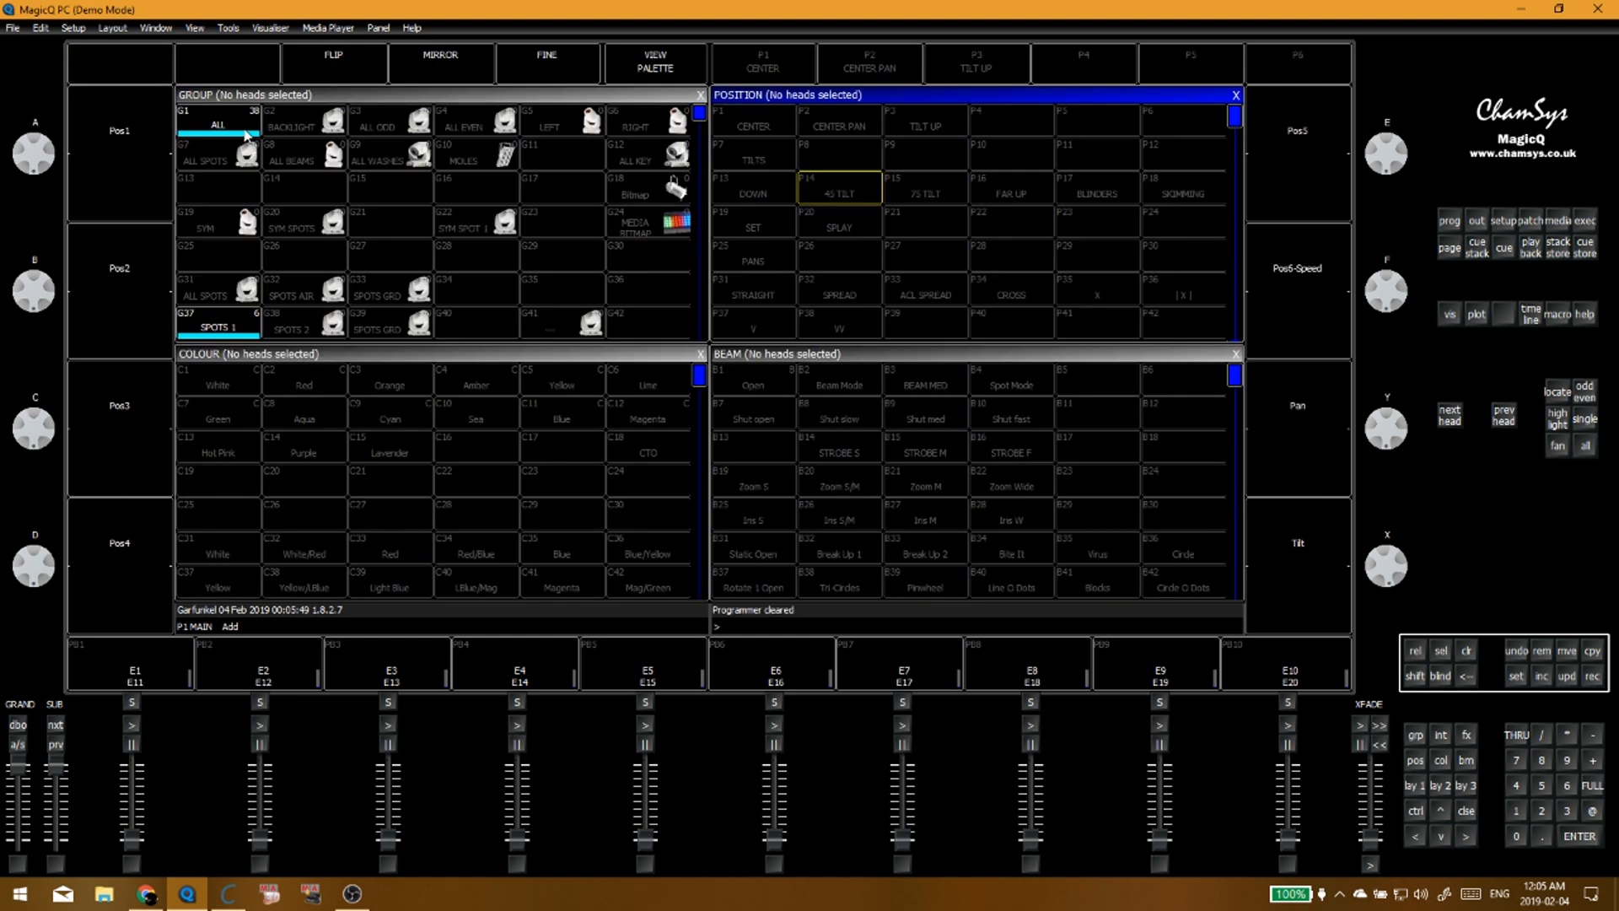
Step: Try the ALL group at full intensity once more, then clear the programmer
left_click(217, 122)
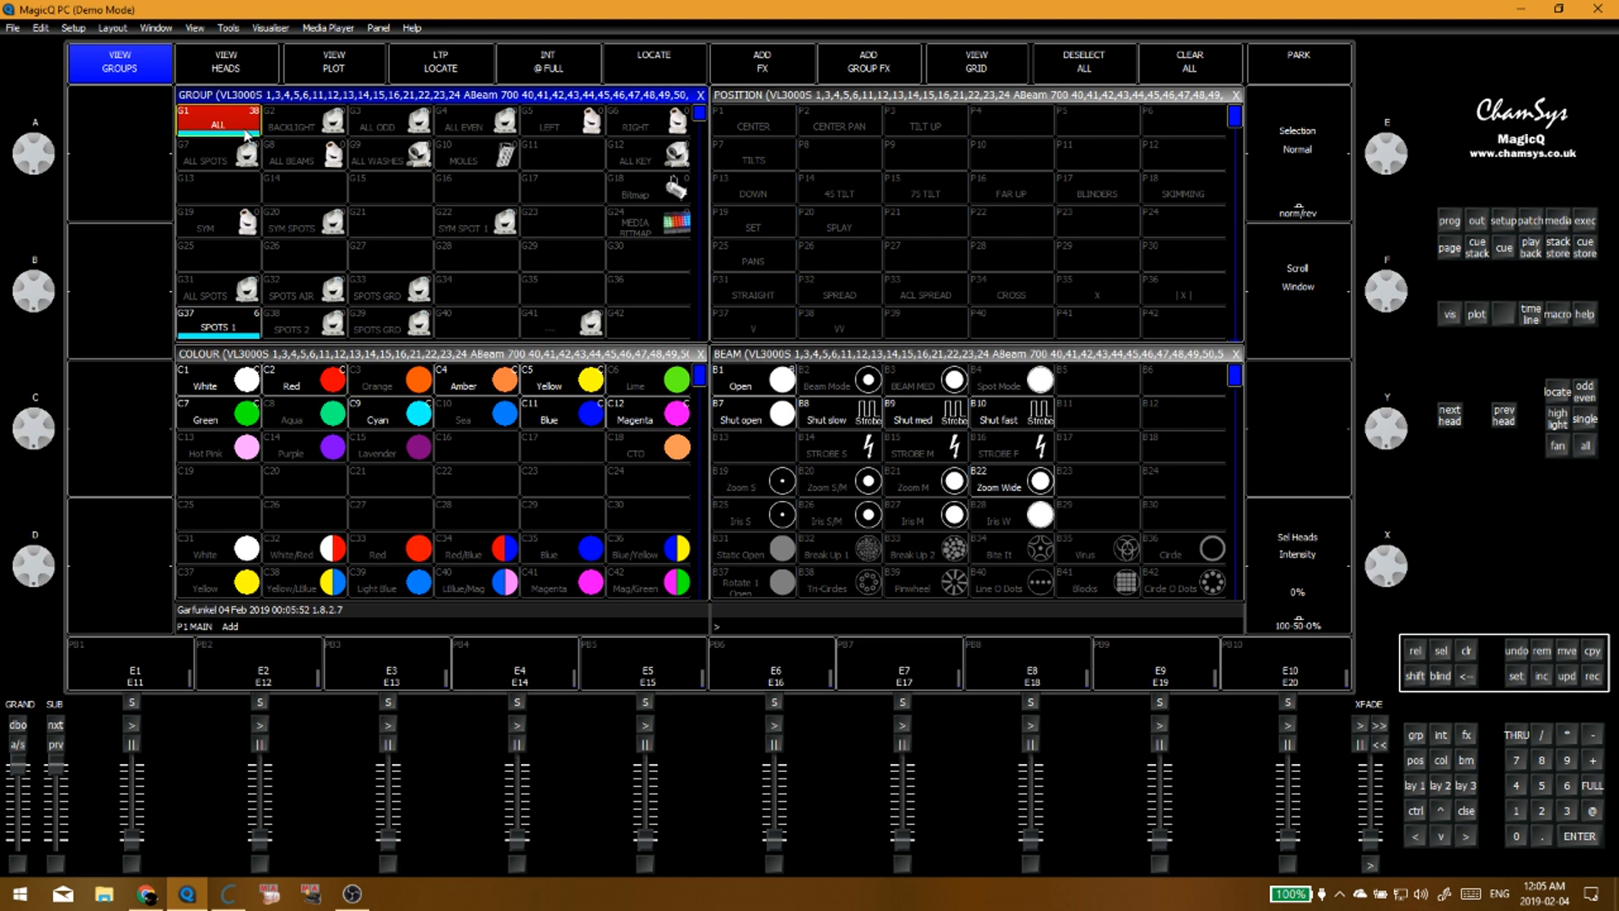
key("F5")
key("ctrl+BackSpace")
left_click(218, 188)
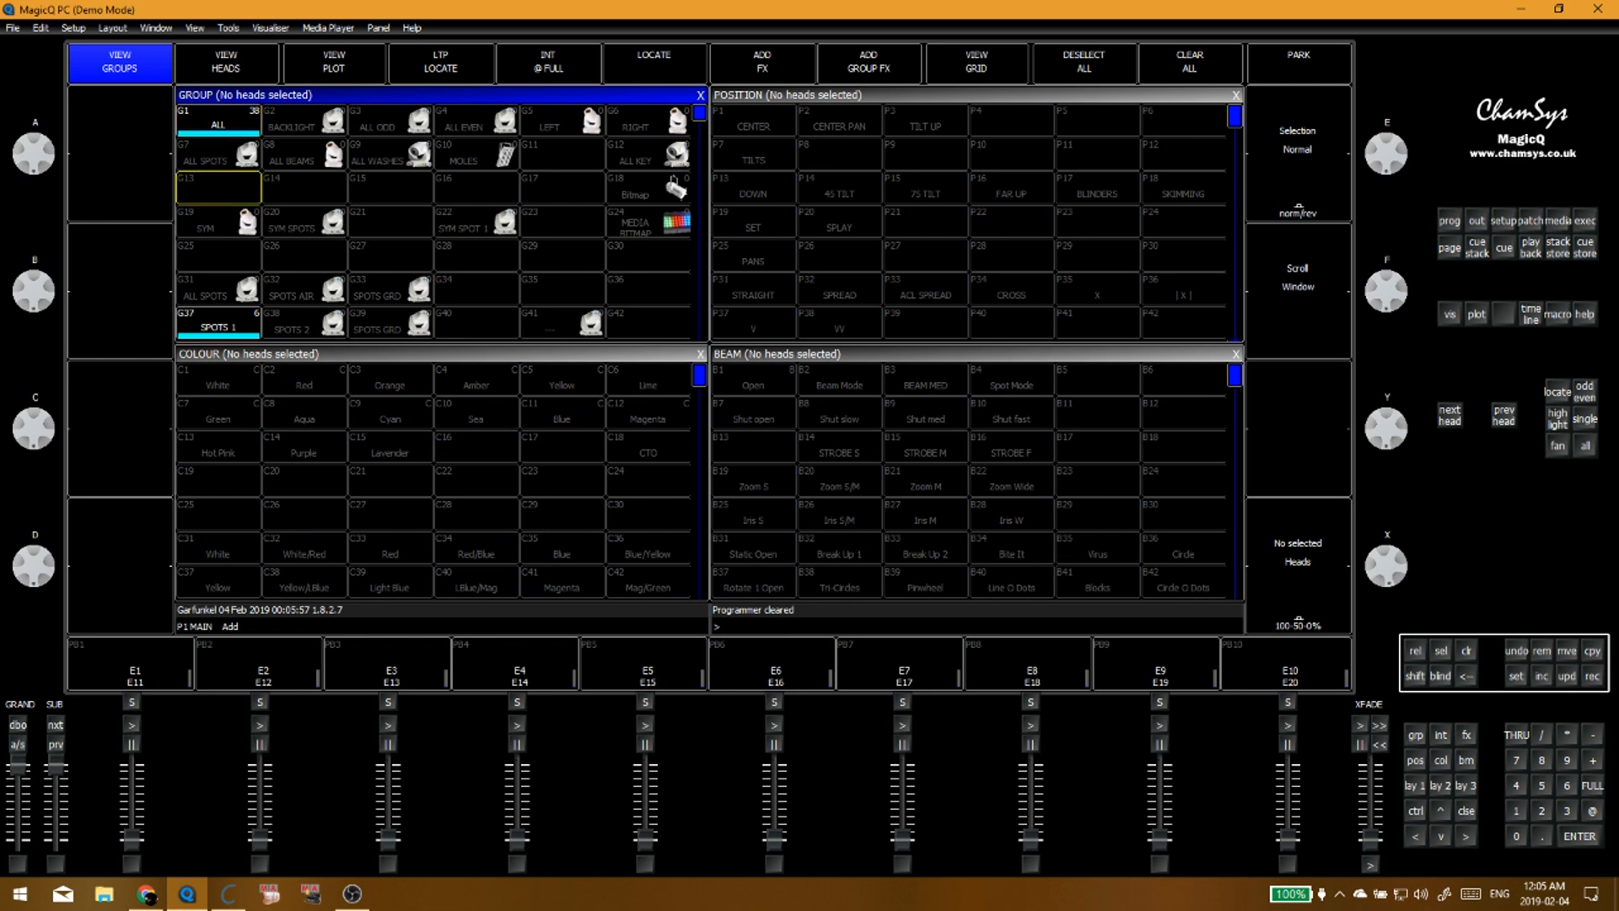
Step: Switch to Capture to check the fixtures, then return to MagicQ
key("alt+Tab")
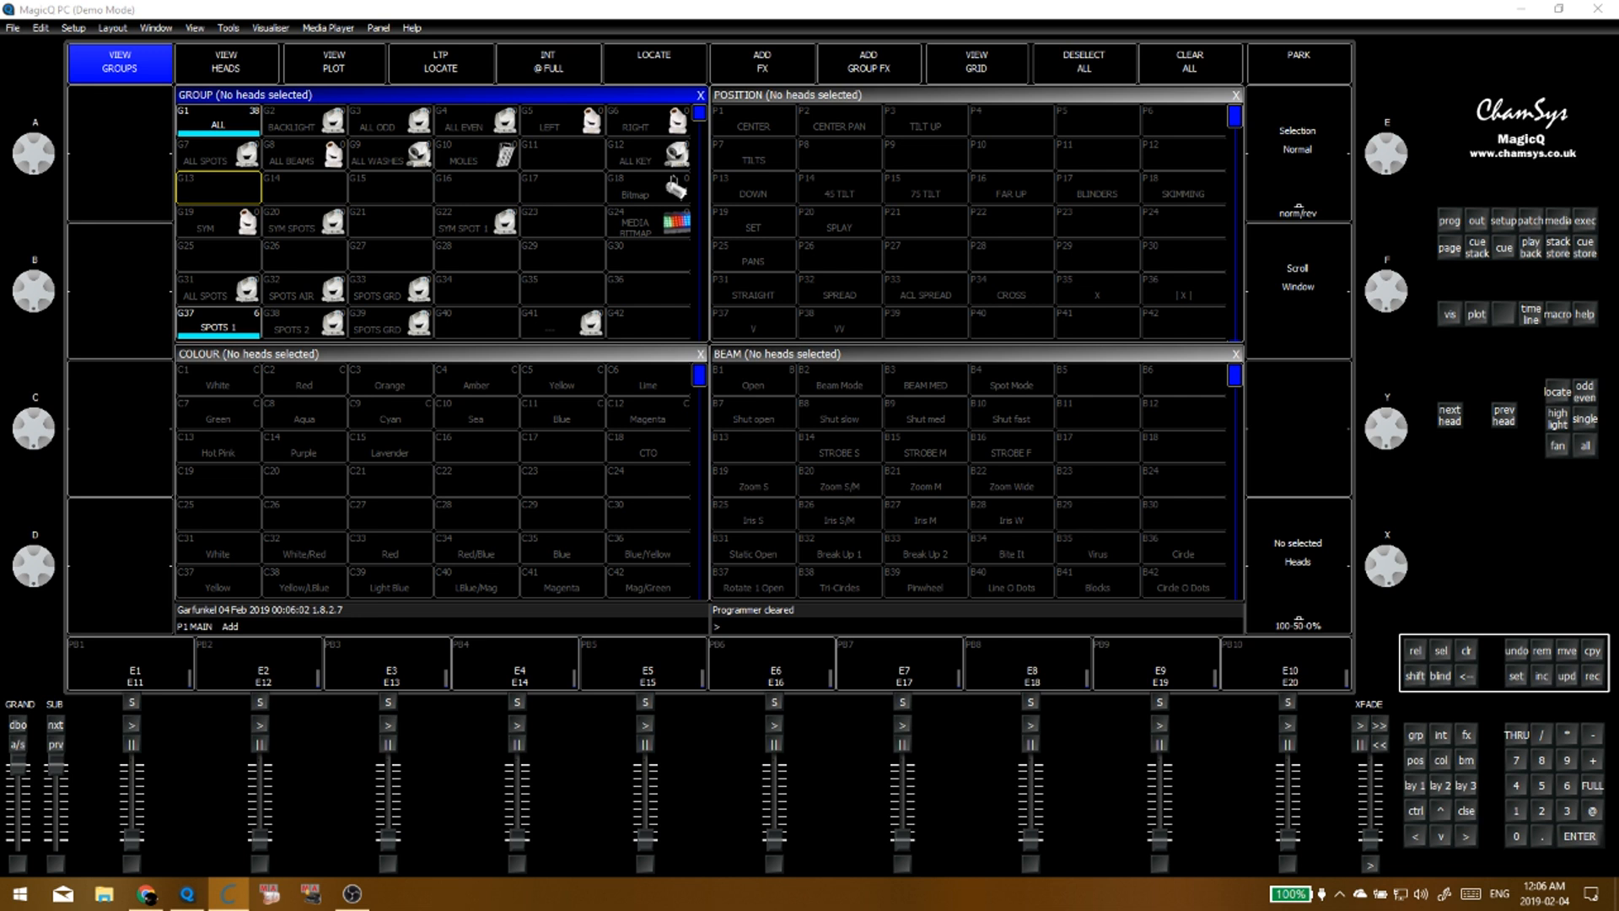
key("alt+Tab")
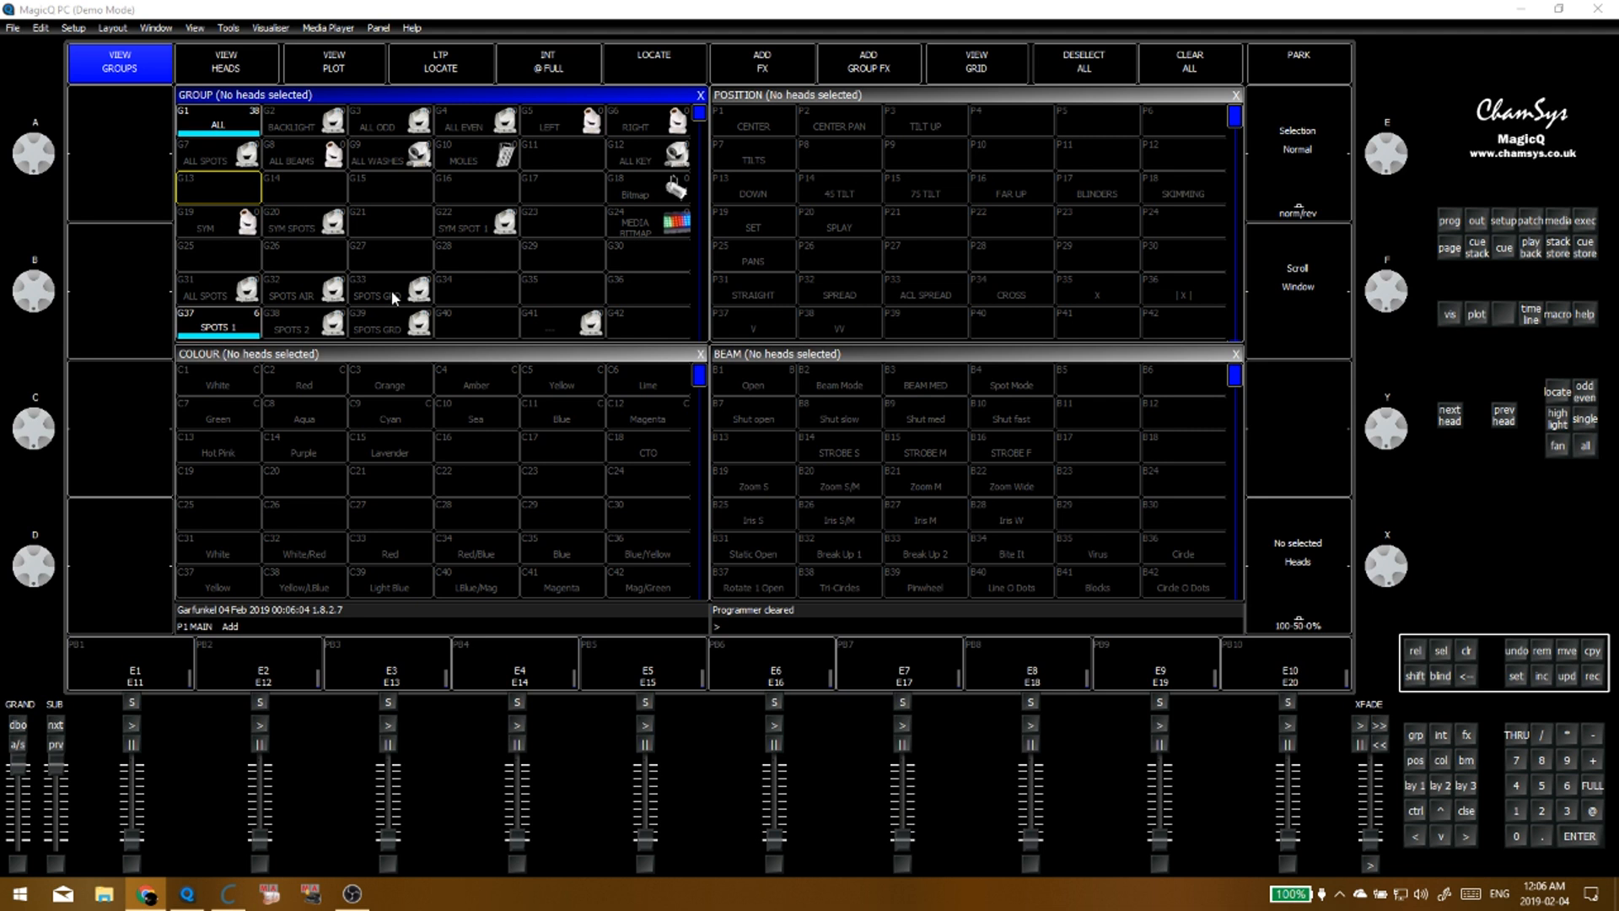
left_click(477, 289)
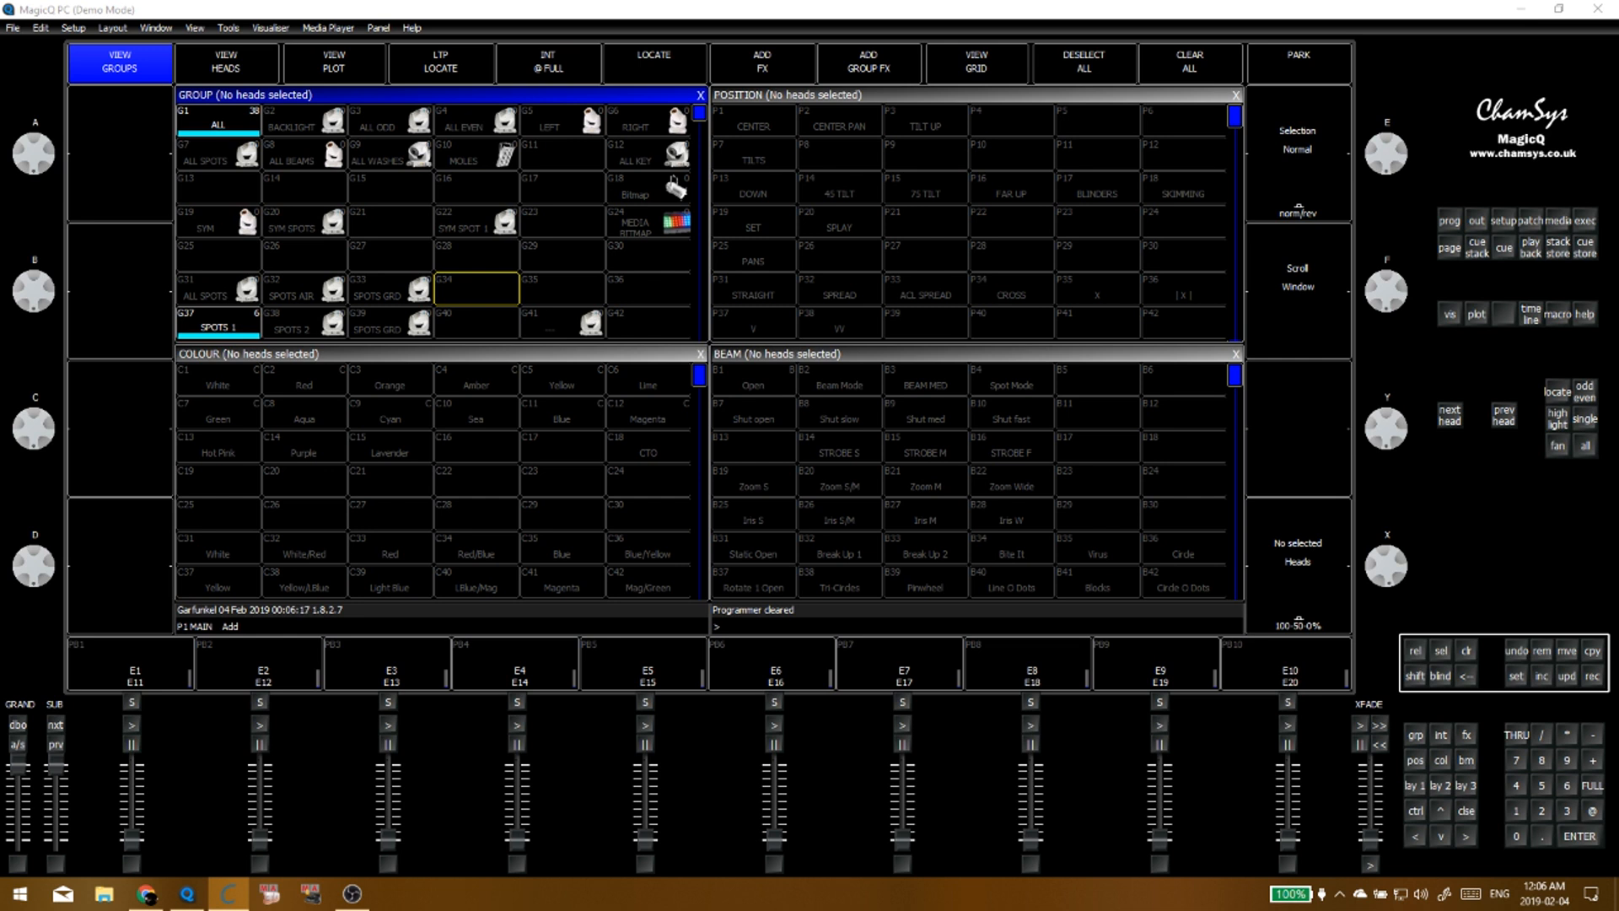
left_click(524, 243)
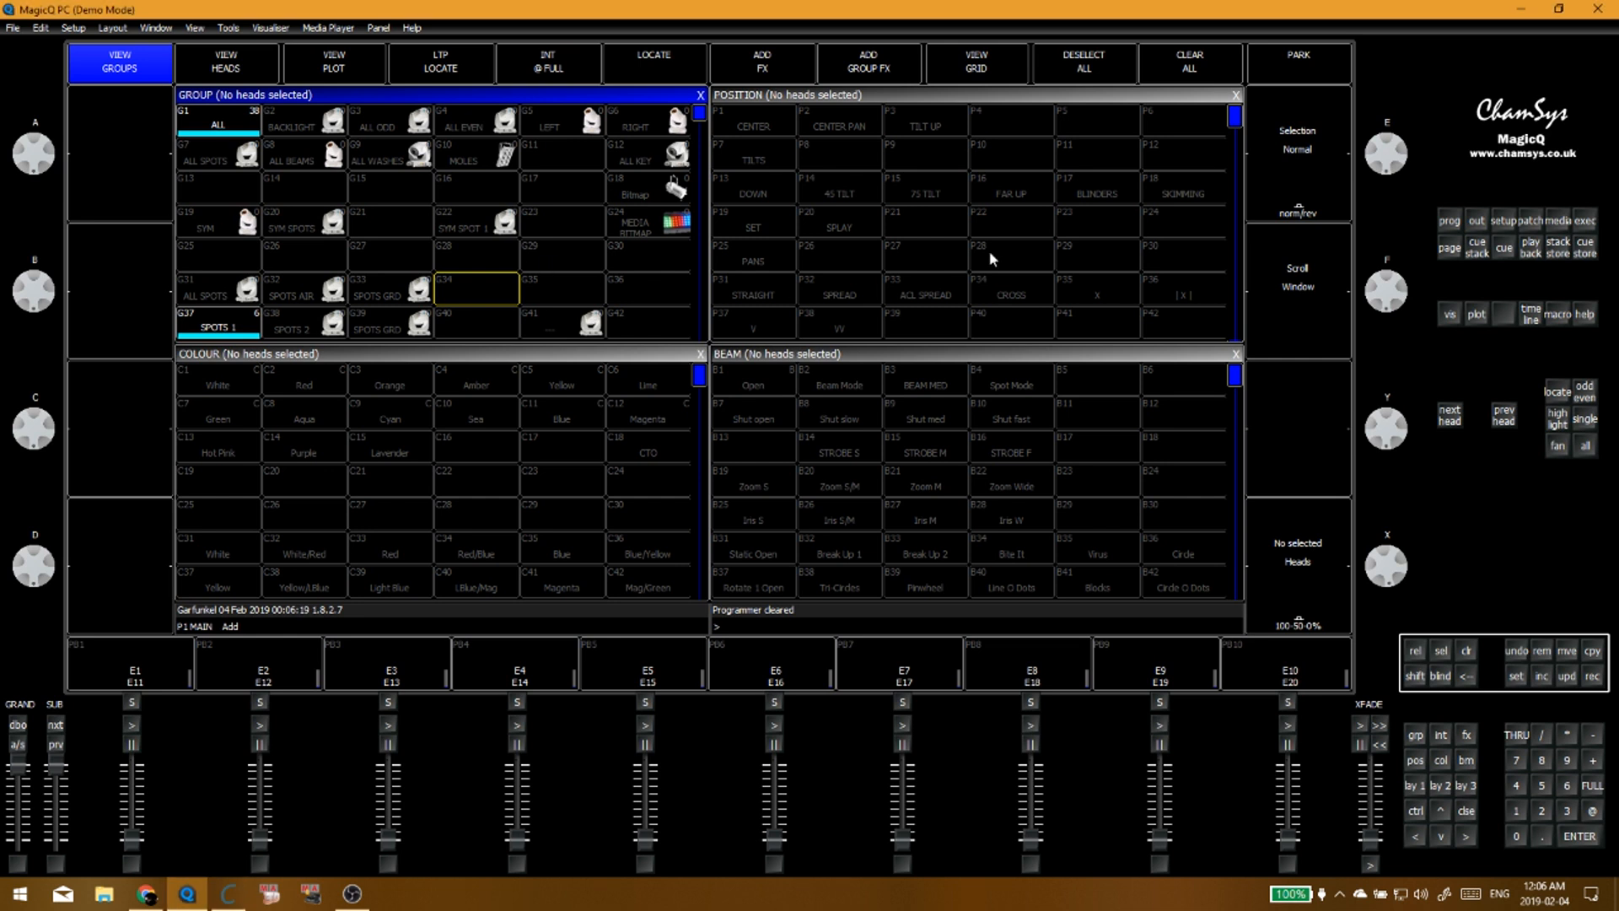
Step: Open the patch and turn on the head test at 100% for the first ABeam 700, head 40
left_click(1477, 224)
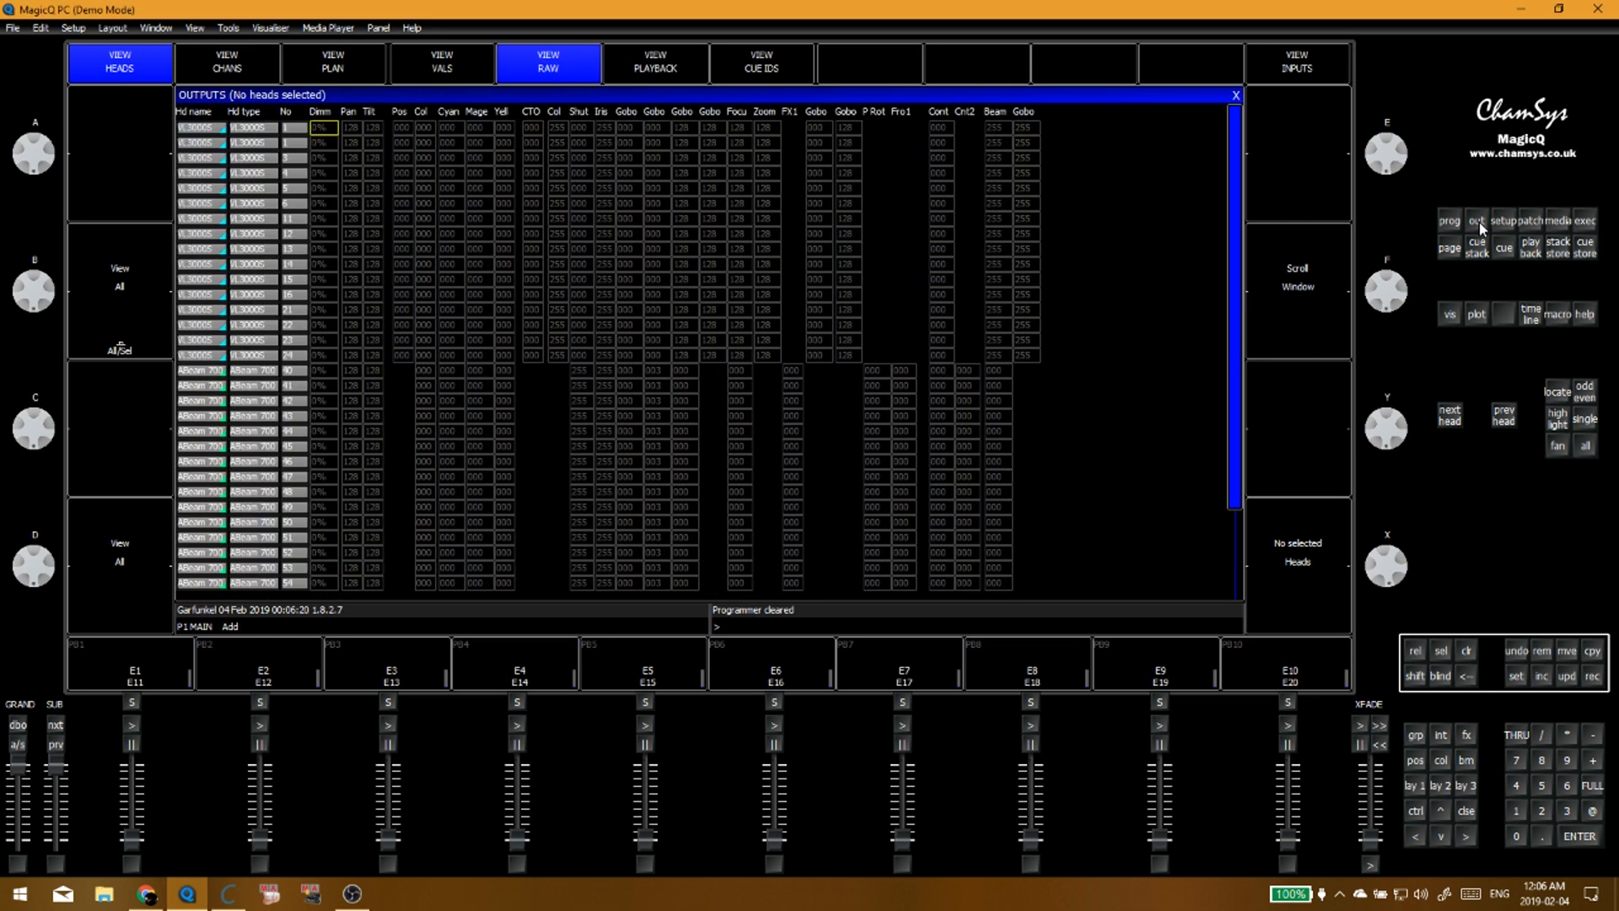
left_click(1531, 221)
scroll(306, 439, "down", 14)
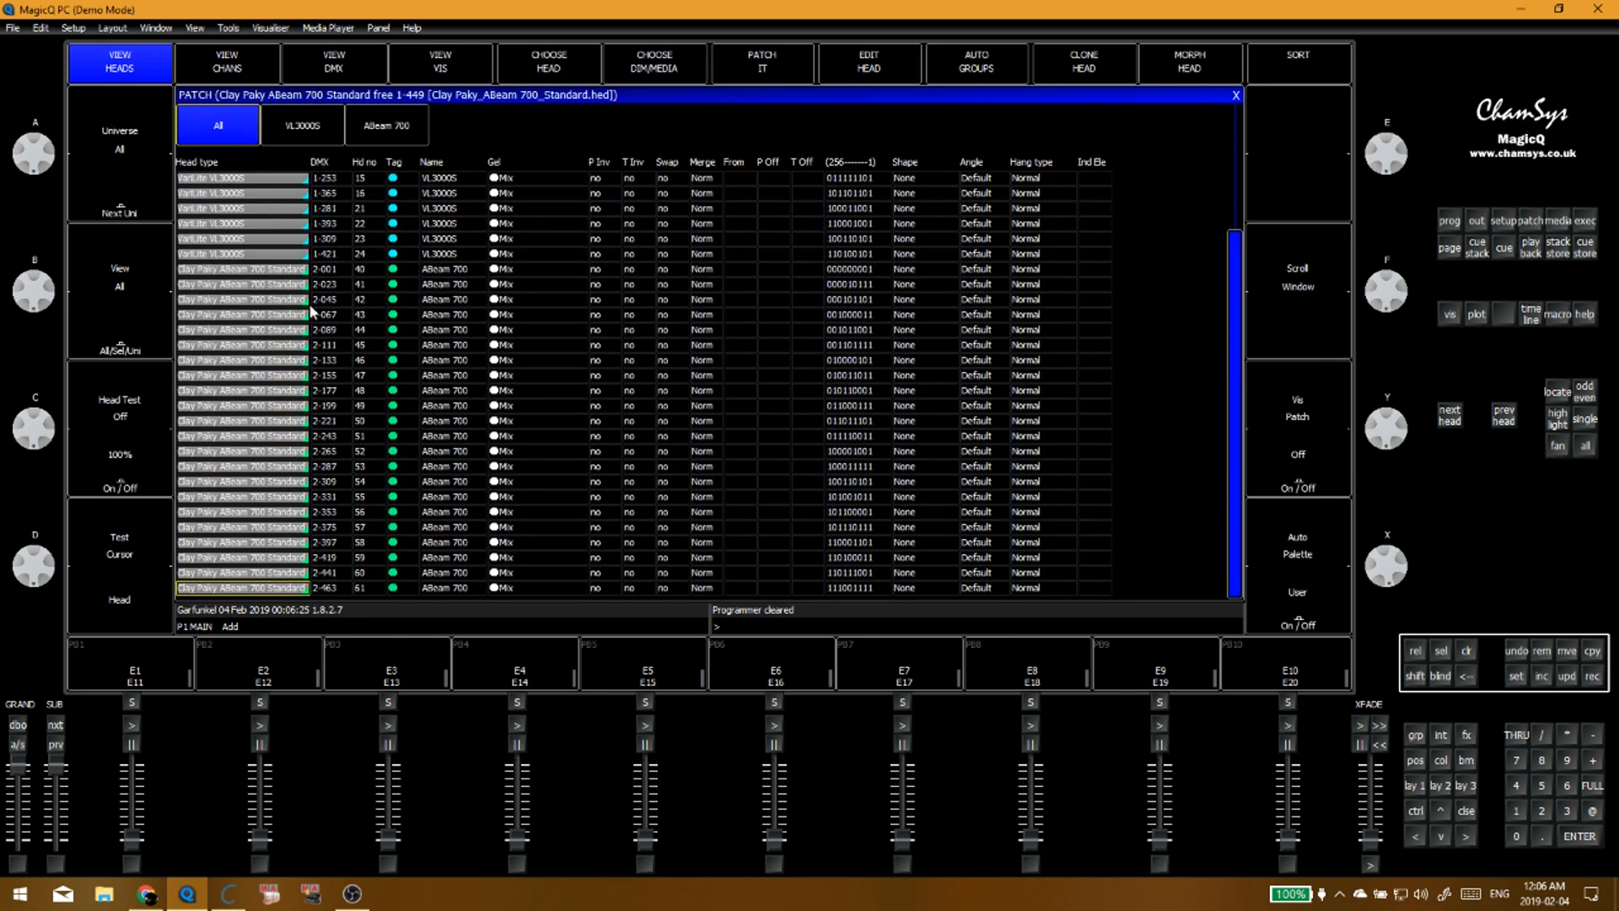
left_click(254, 273)
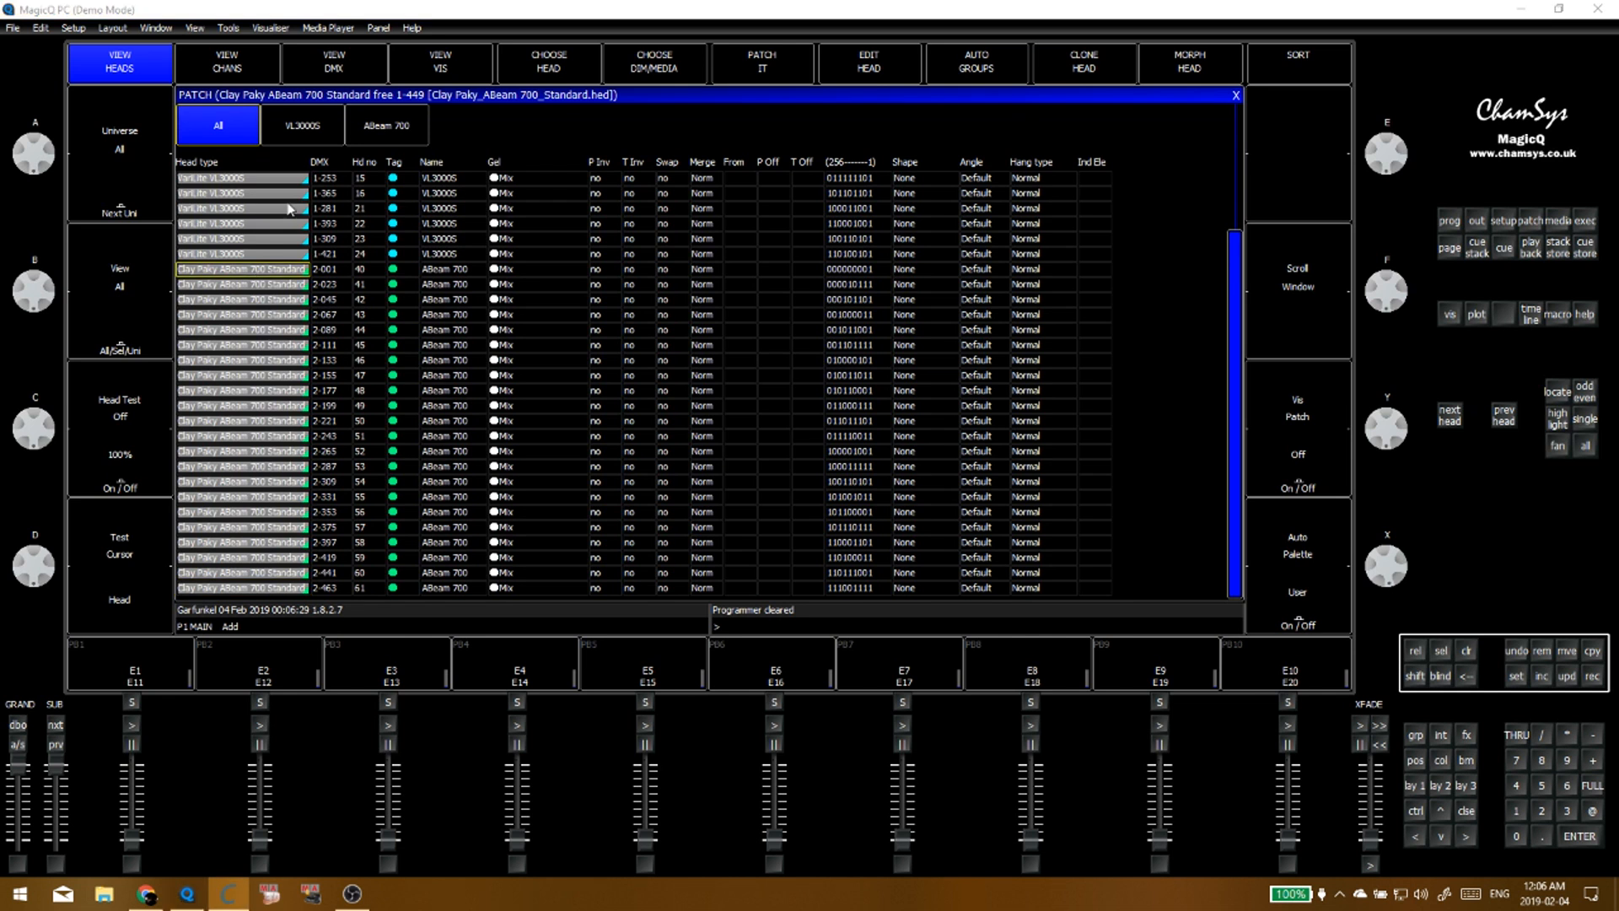
left_click(262, 275)
left_click(131, 454)
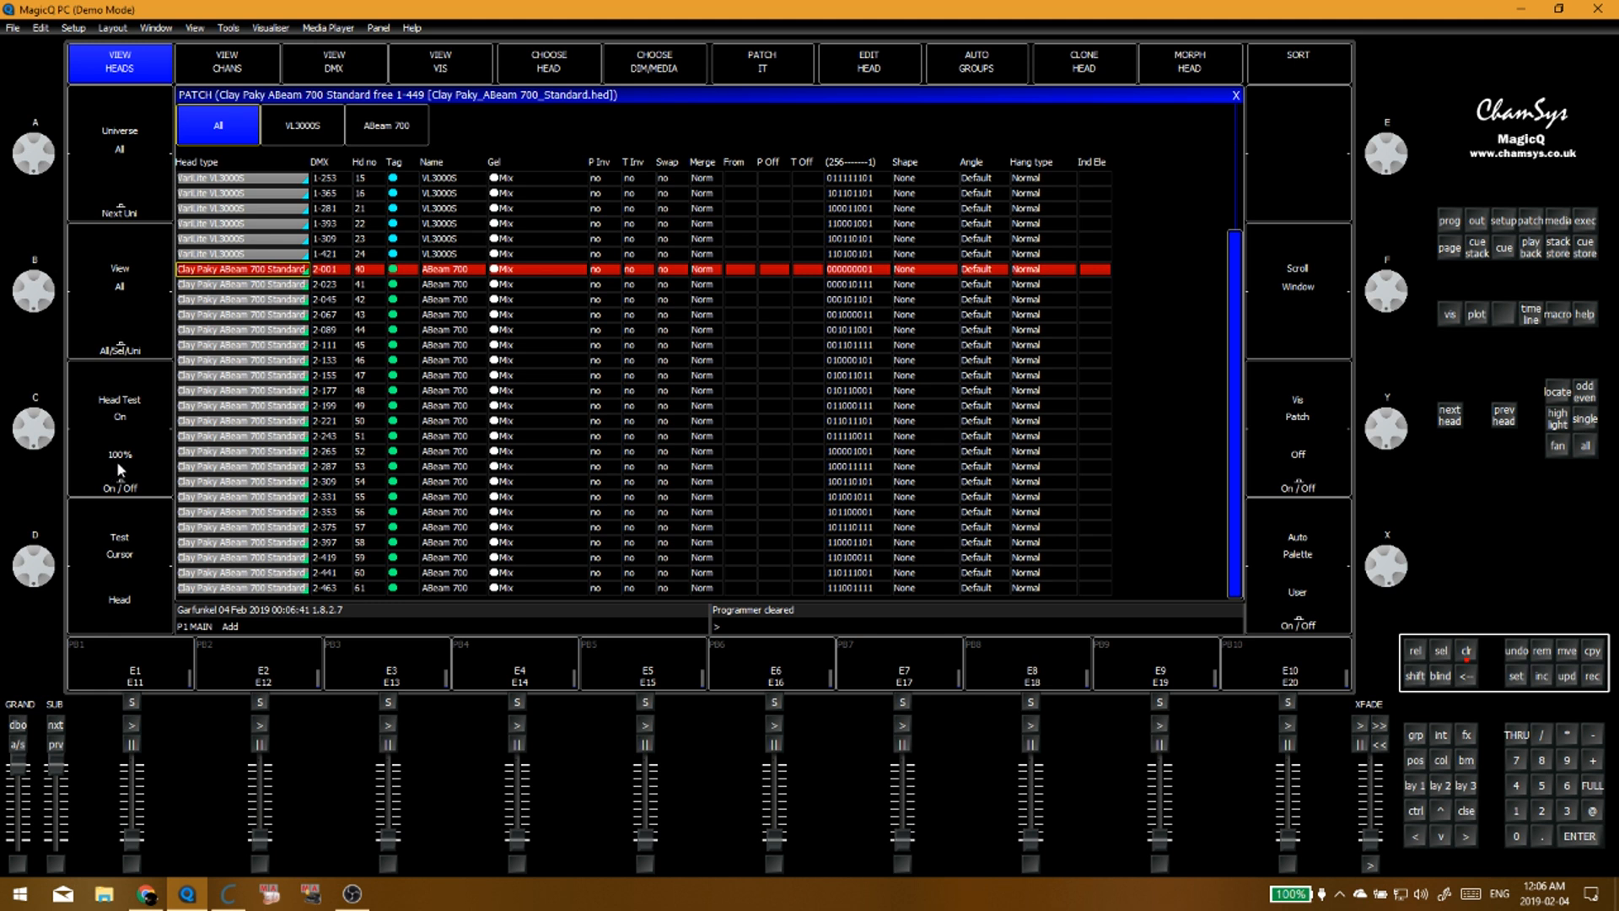
Step: Step the head test down through the ABeam 700 heads, one fixture at a time
key("Down")
key("Down")
key("Down")
key("Down")
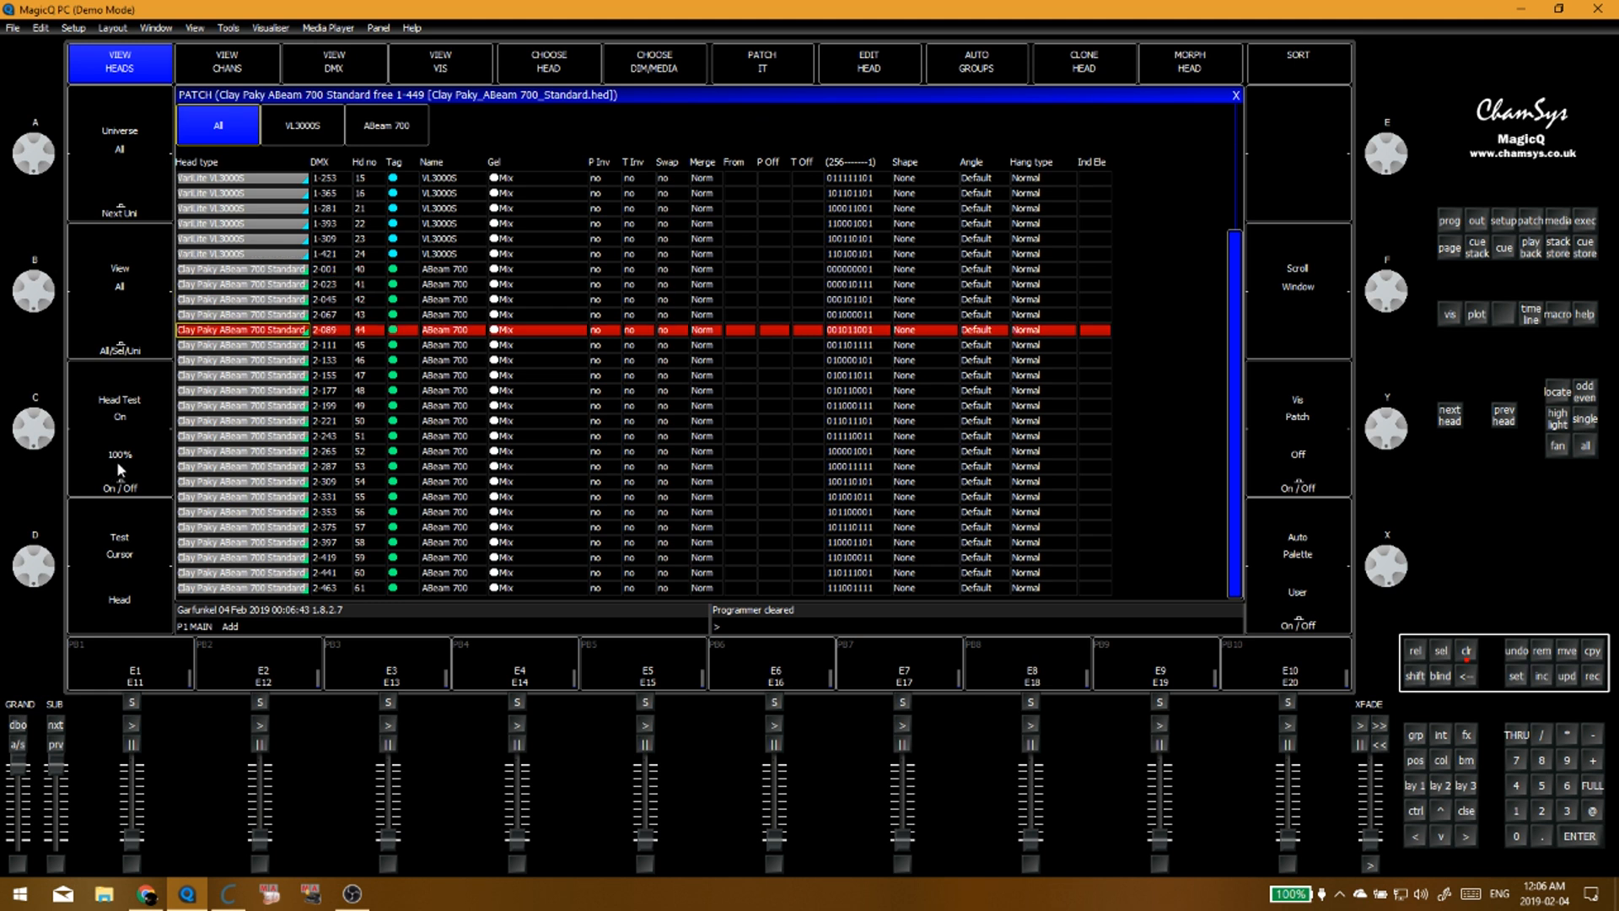
key("Down")
key("Down")
key("Down")
key("Down")
key("Down")
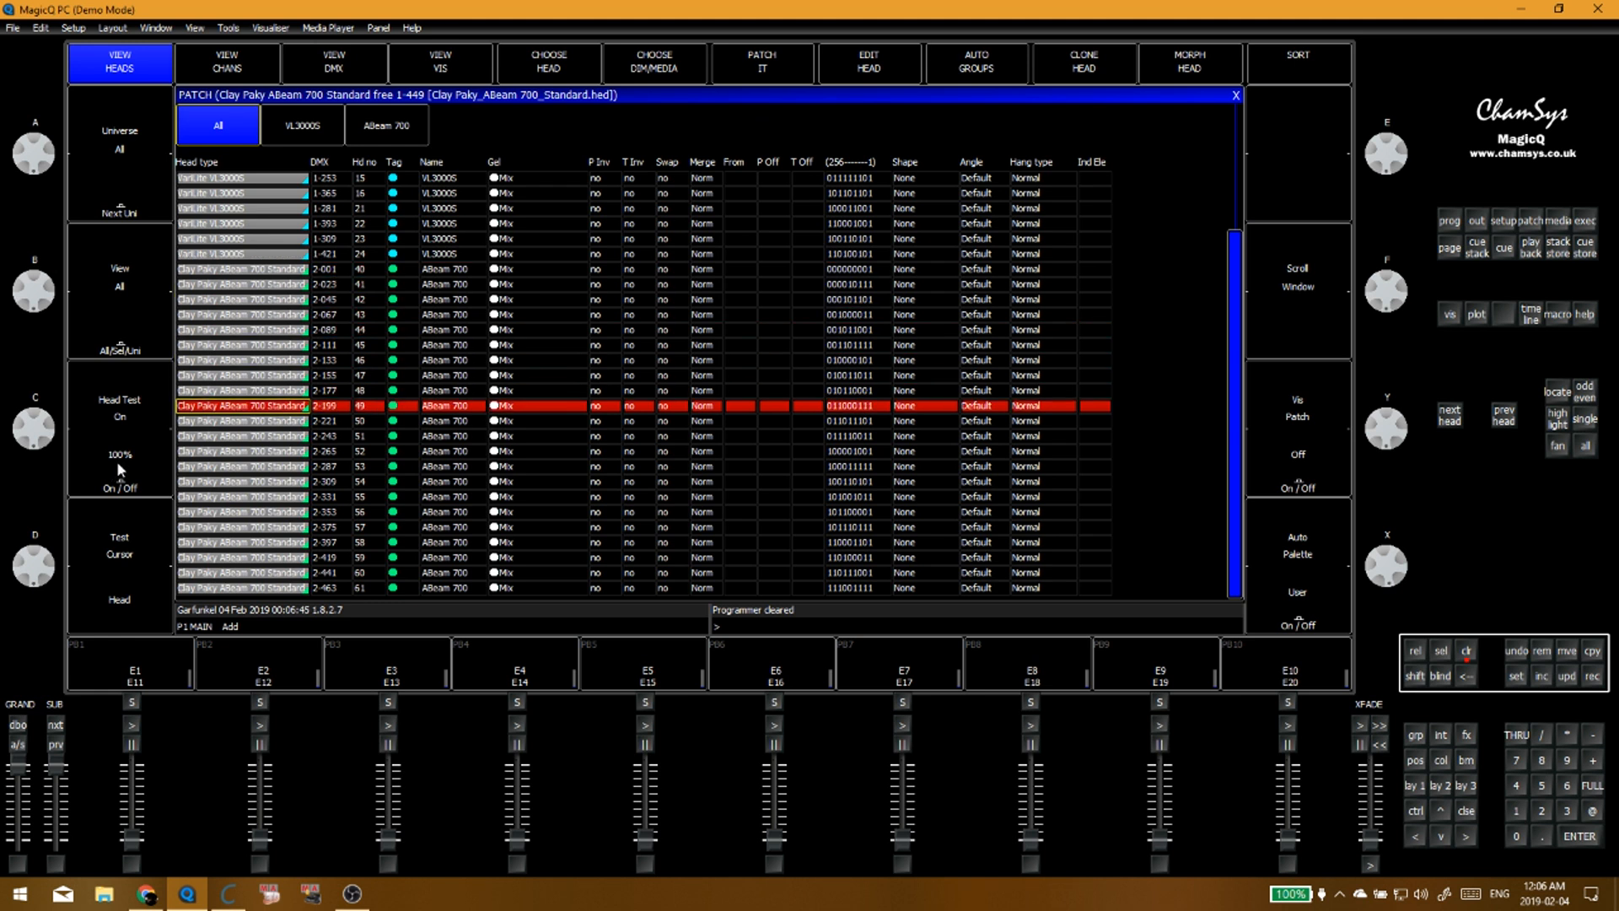
key("Down")
key("Down")
key("Down")
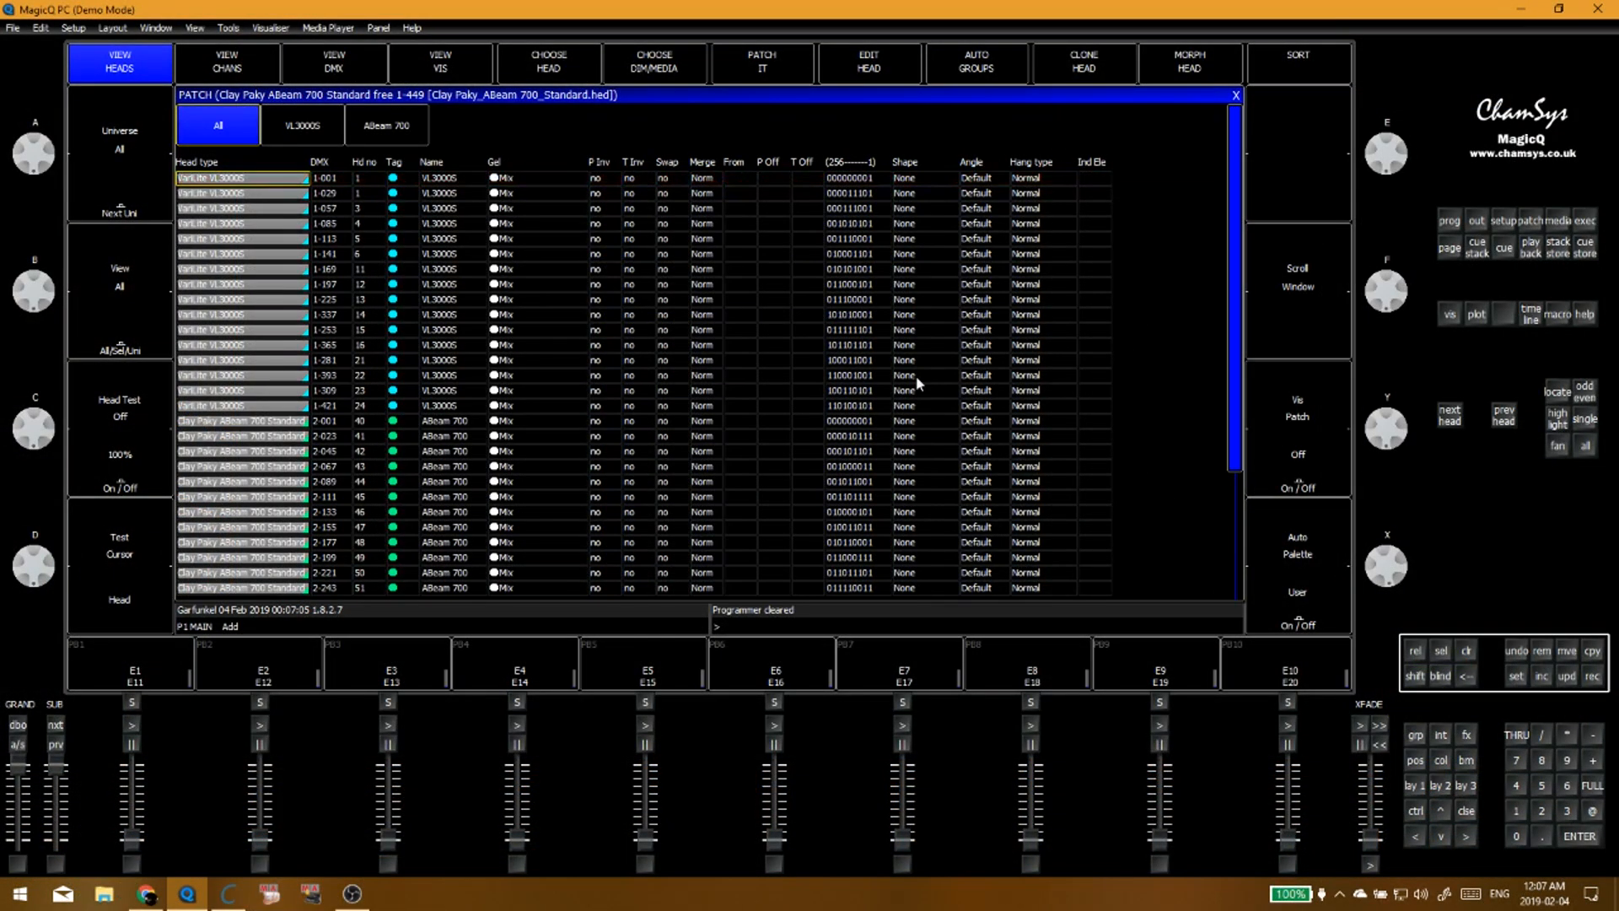
Step: Turn on the head test at the first VL3000S and step it down to head 15
left_click(122, 452)
key("Down")
key("Down")
key("Down")
key("Down")
key("Down")
key("Down")
key("Down")
key("Down")
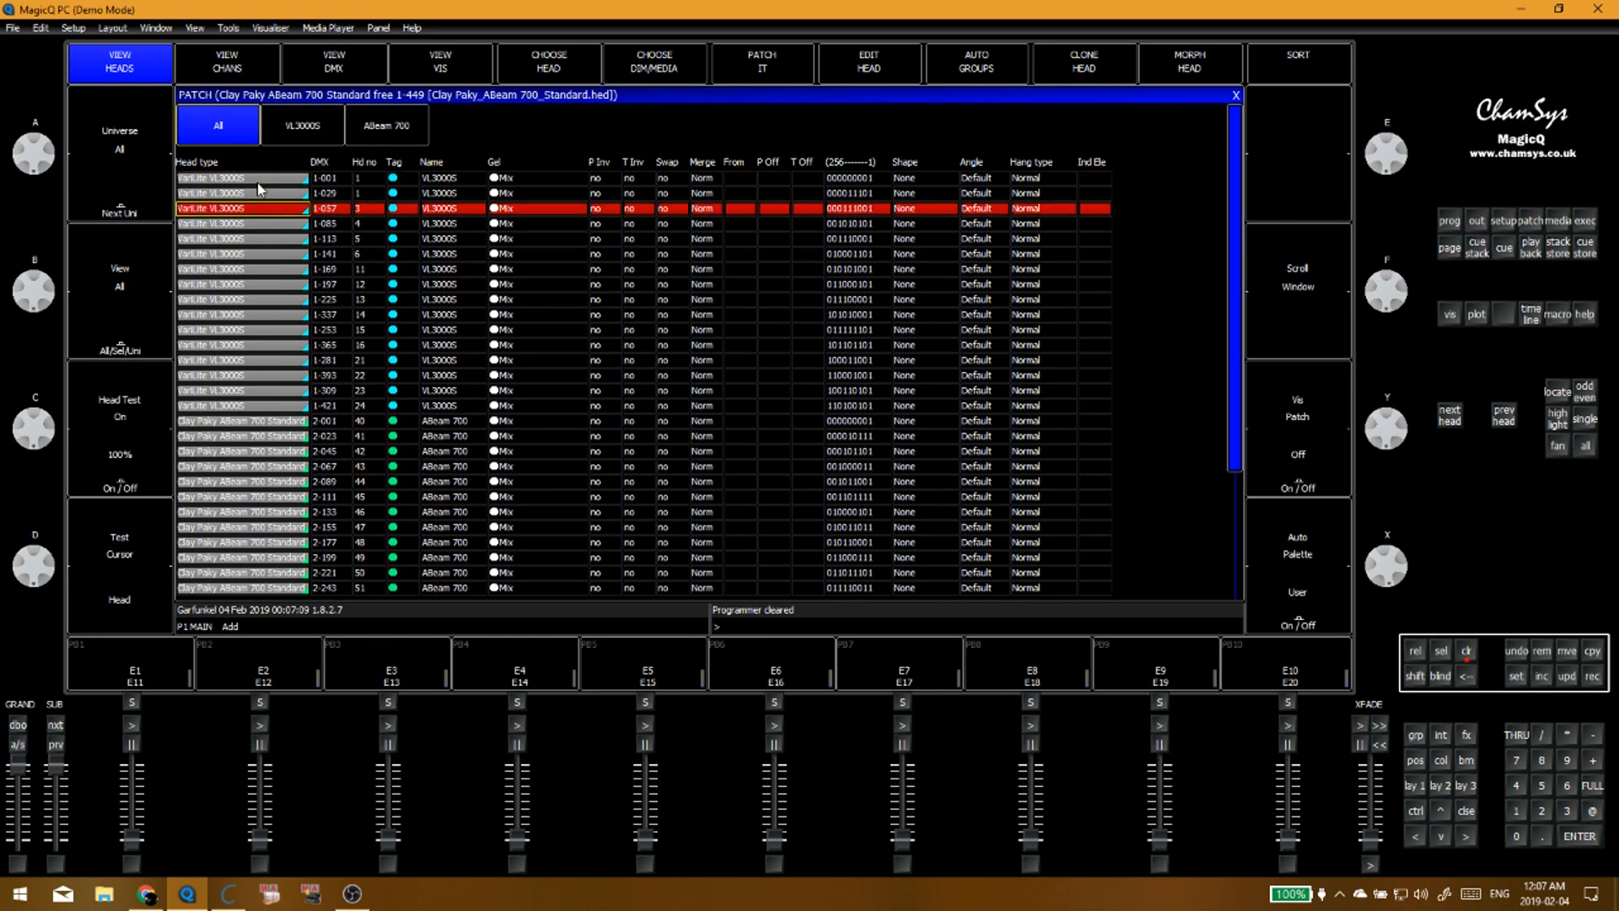
key("Down")
key("Down")
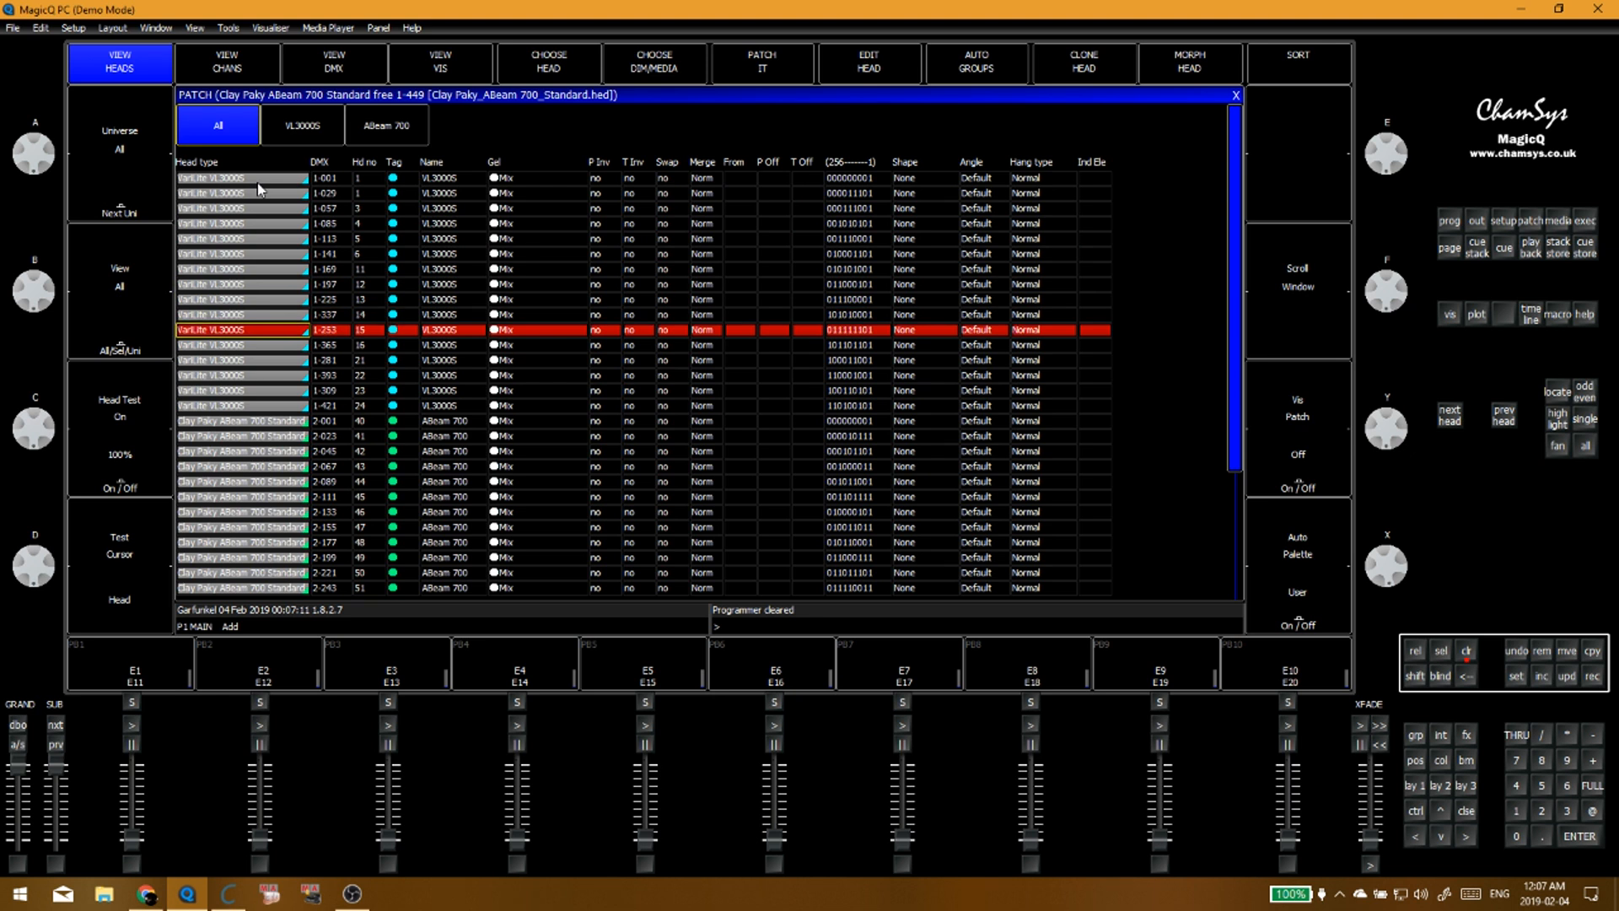
Step: Move the head test back and forth between VL3000S heads 13 to 15 to compare which fixtures they light
key("Up")
key("Down")
key("Up")
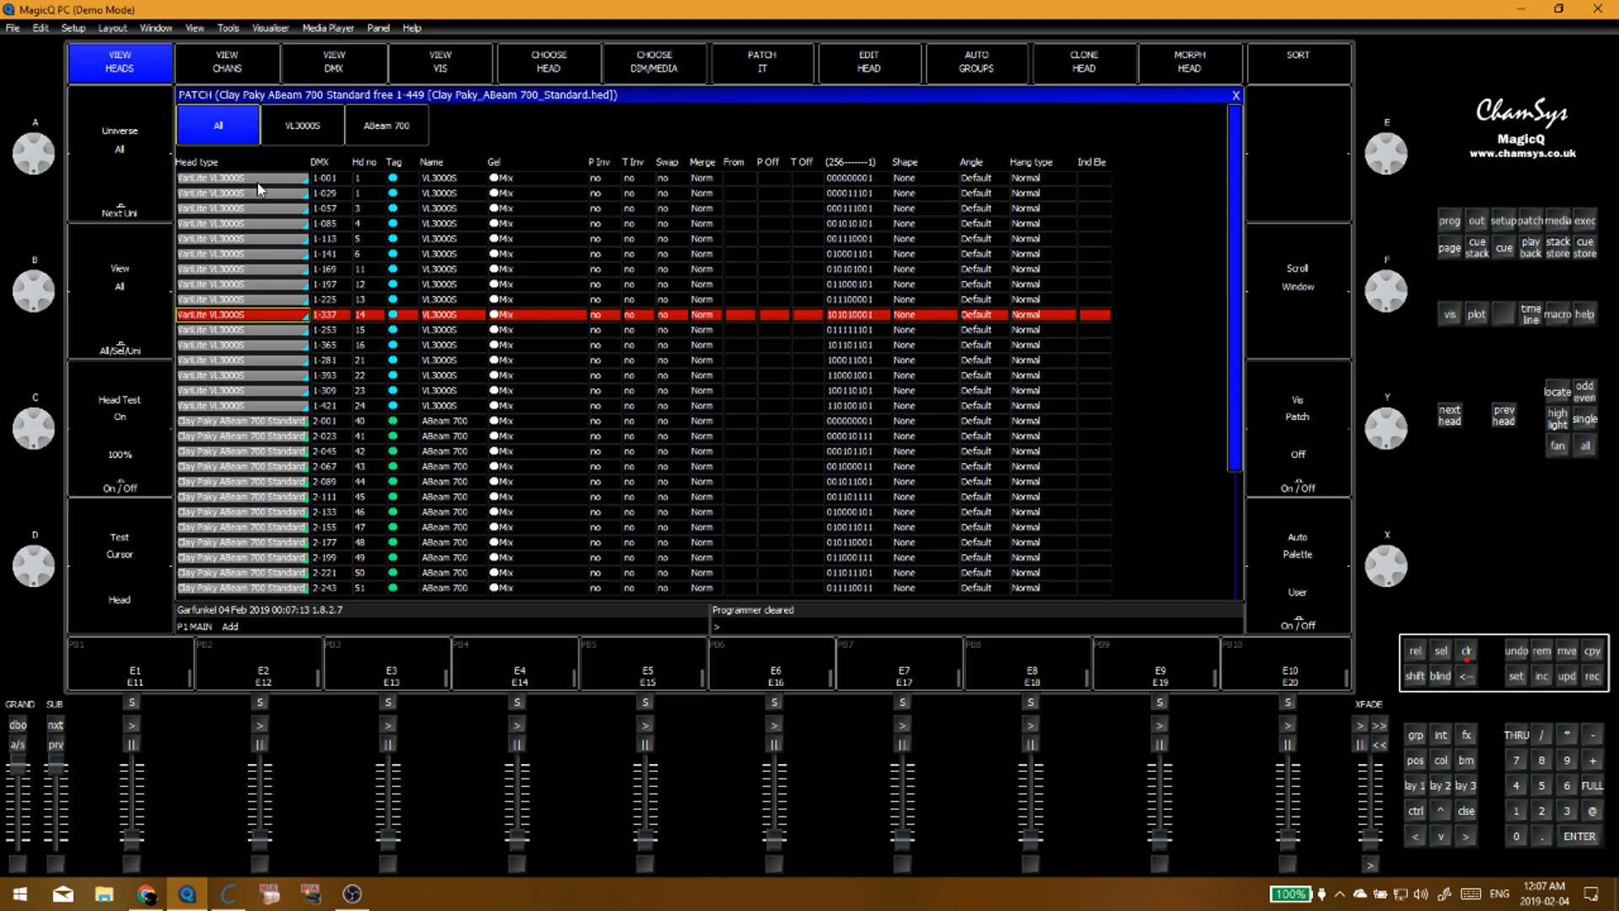
key("Up")
key("Down")
key("Up")
key("Down")
Step: Run the head test back up the VL3000S list, then down again to head 14
key("Up")
key("Up")
key("Up")
key("Up")
key("Up")
key("Up")
key("Up")
key("Up")
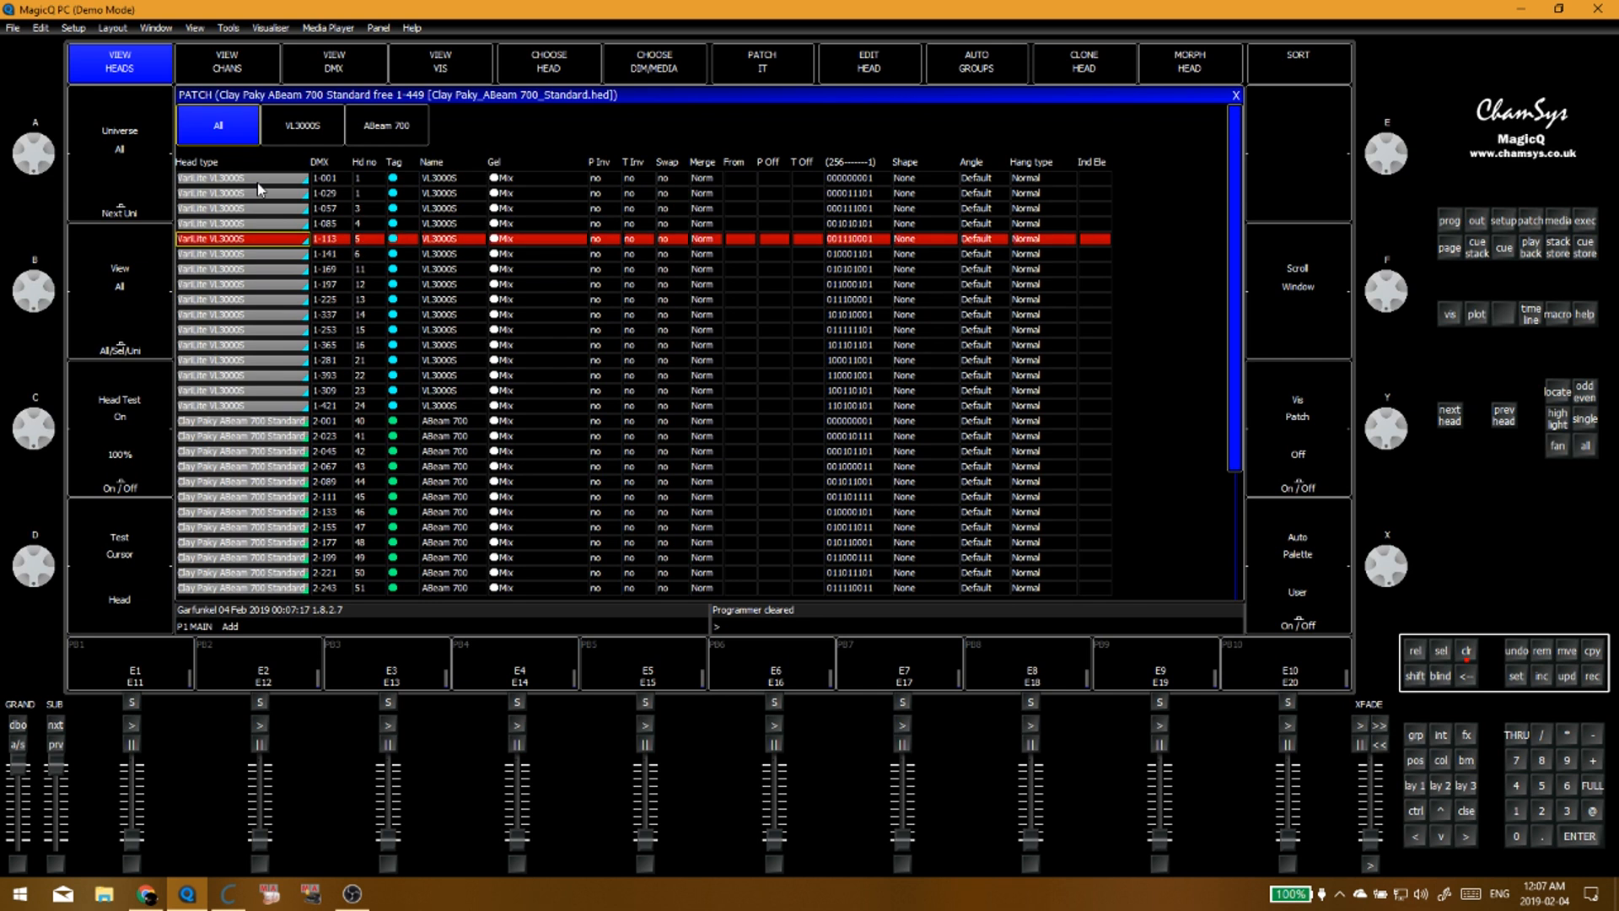
key("Up")
key("Down")
key("Down")
key("Down")
key("Down")
key("Down")
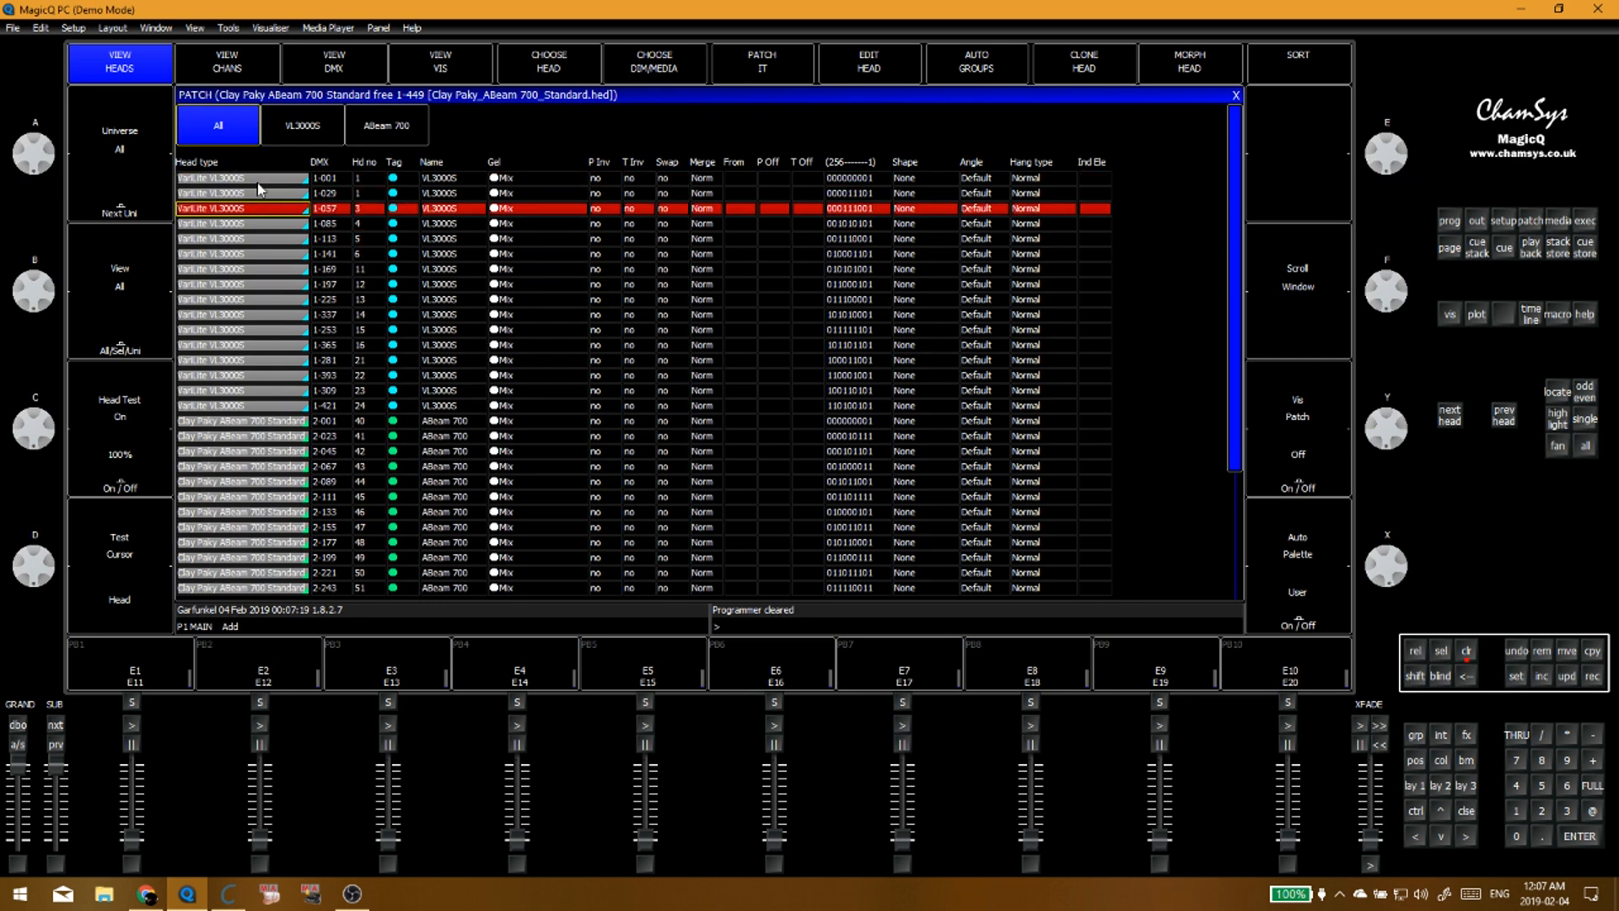
key("Down")
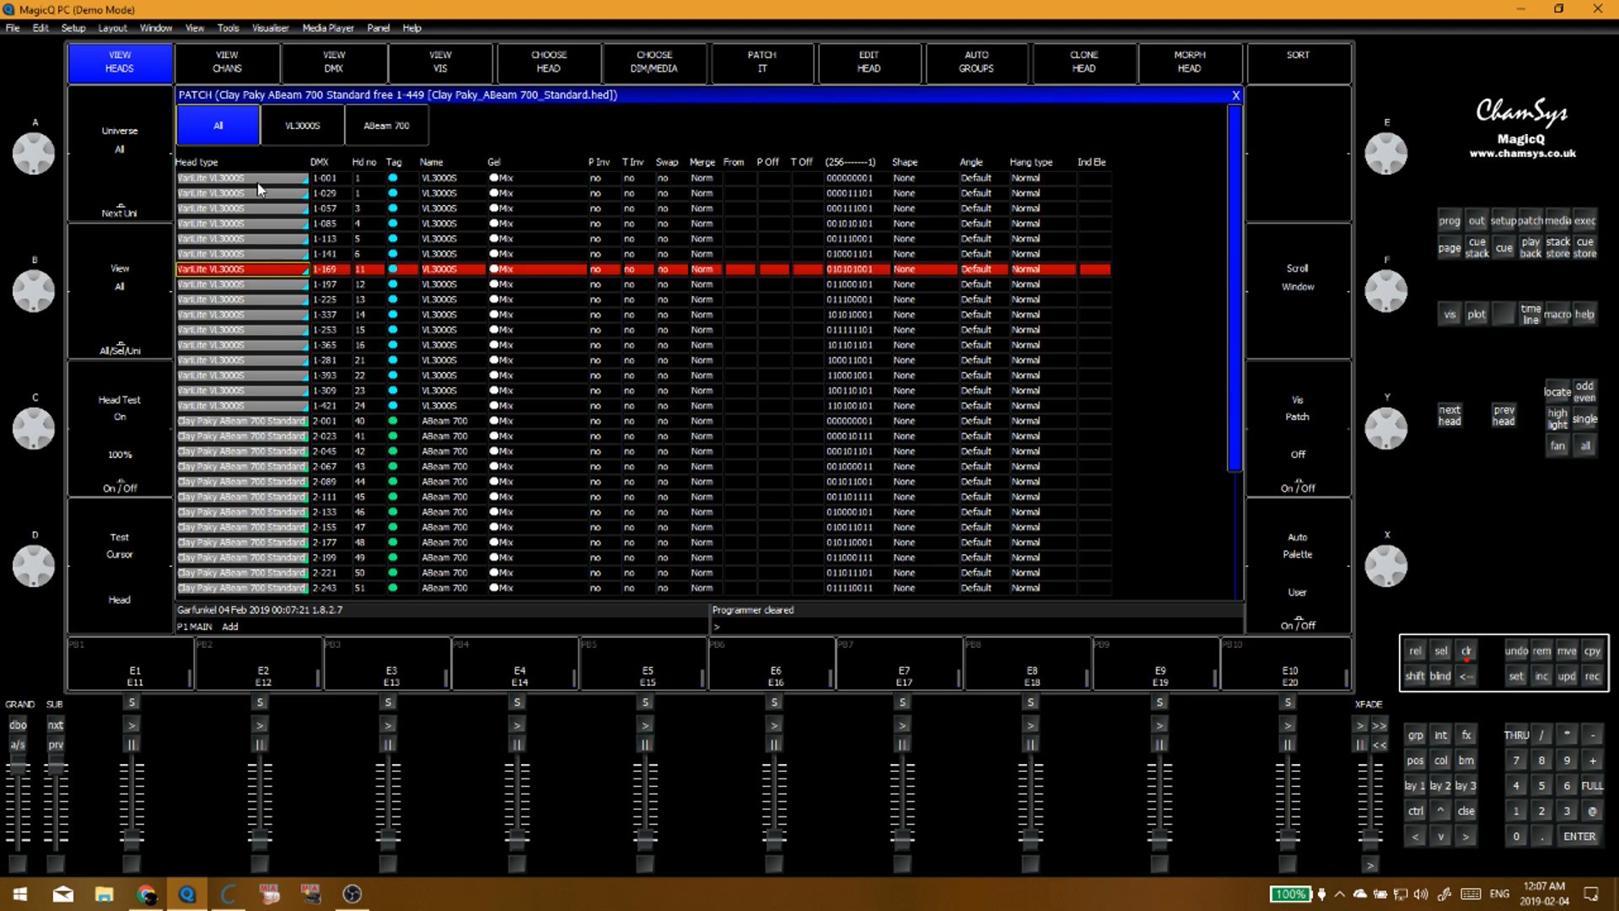
key("Down")
key("Down")
key("Down")
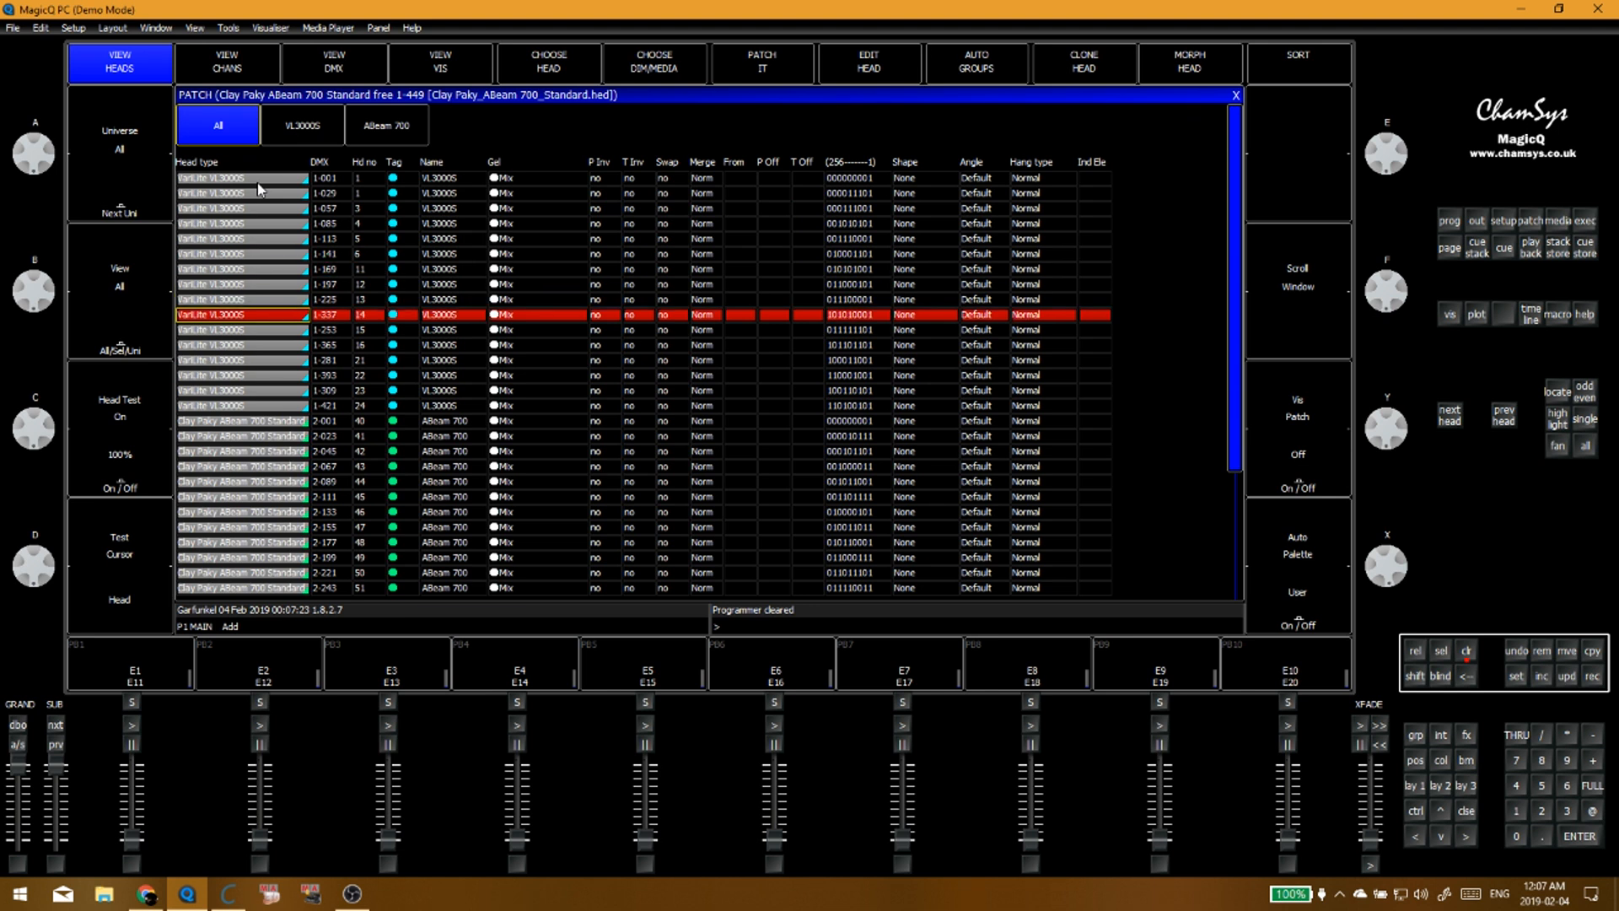
Step: Compare VL3000S heads 13, 14 and 15 with the head test and select head 14's DMX address
key("Up")
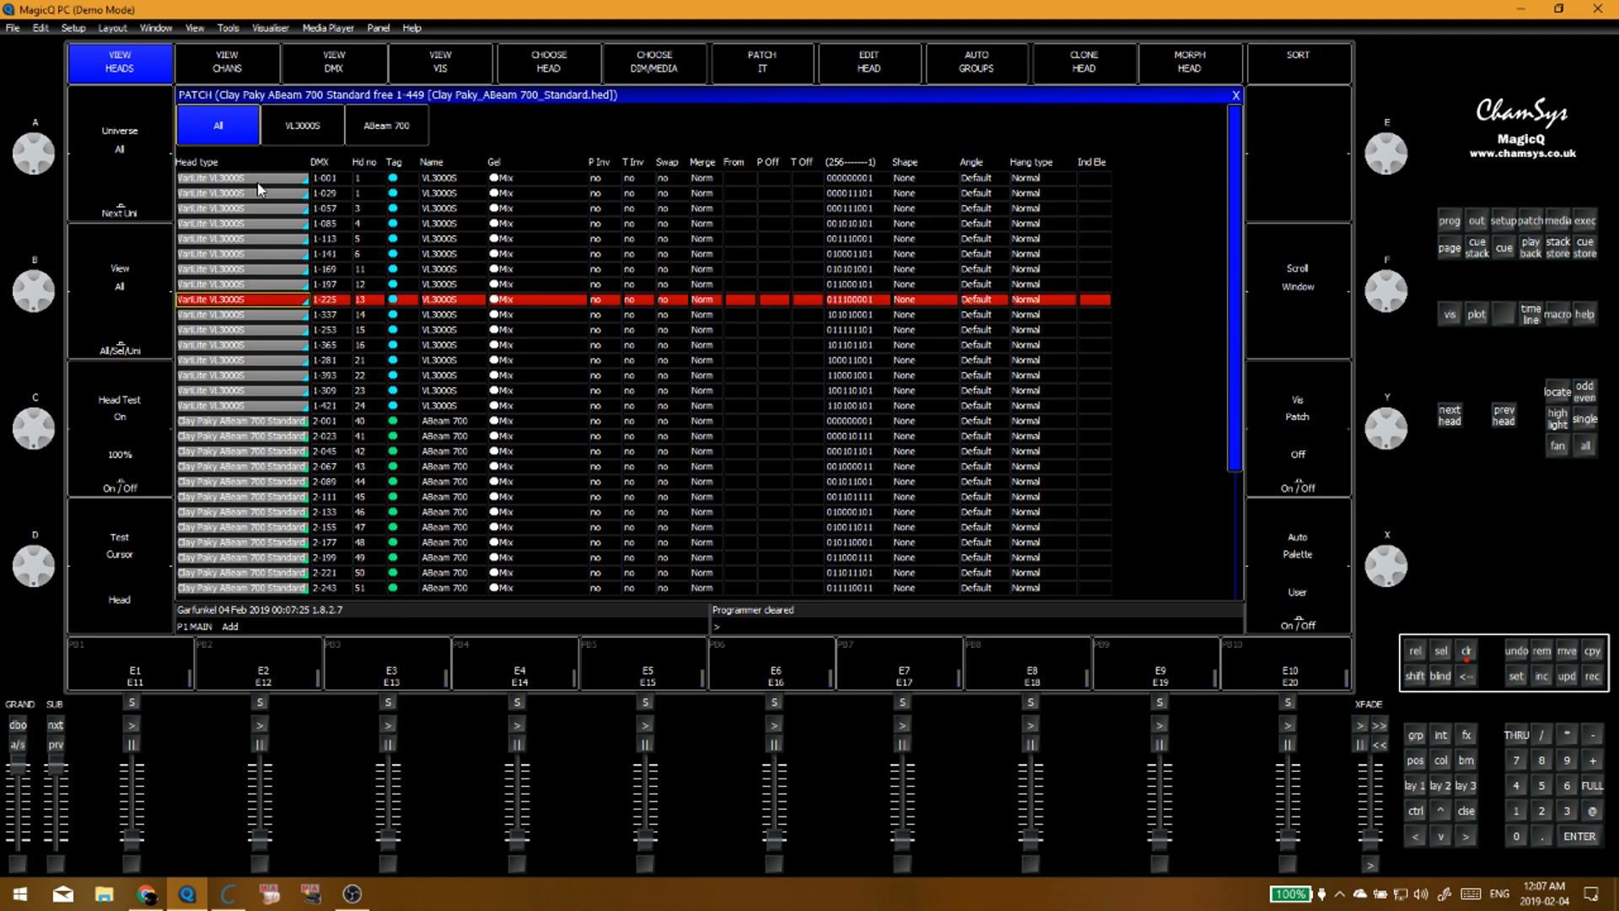
key("Down")
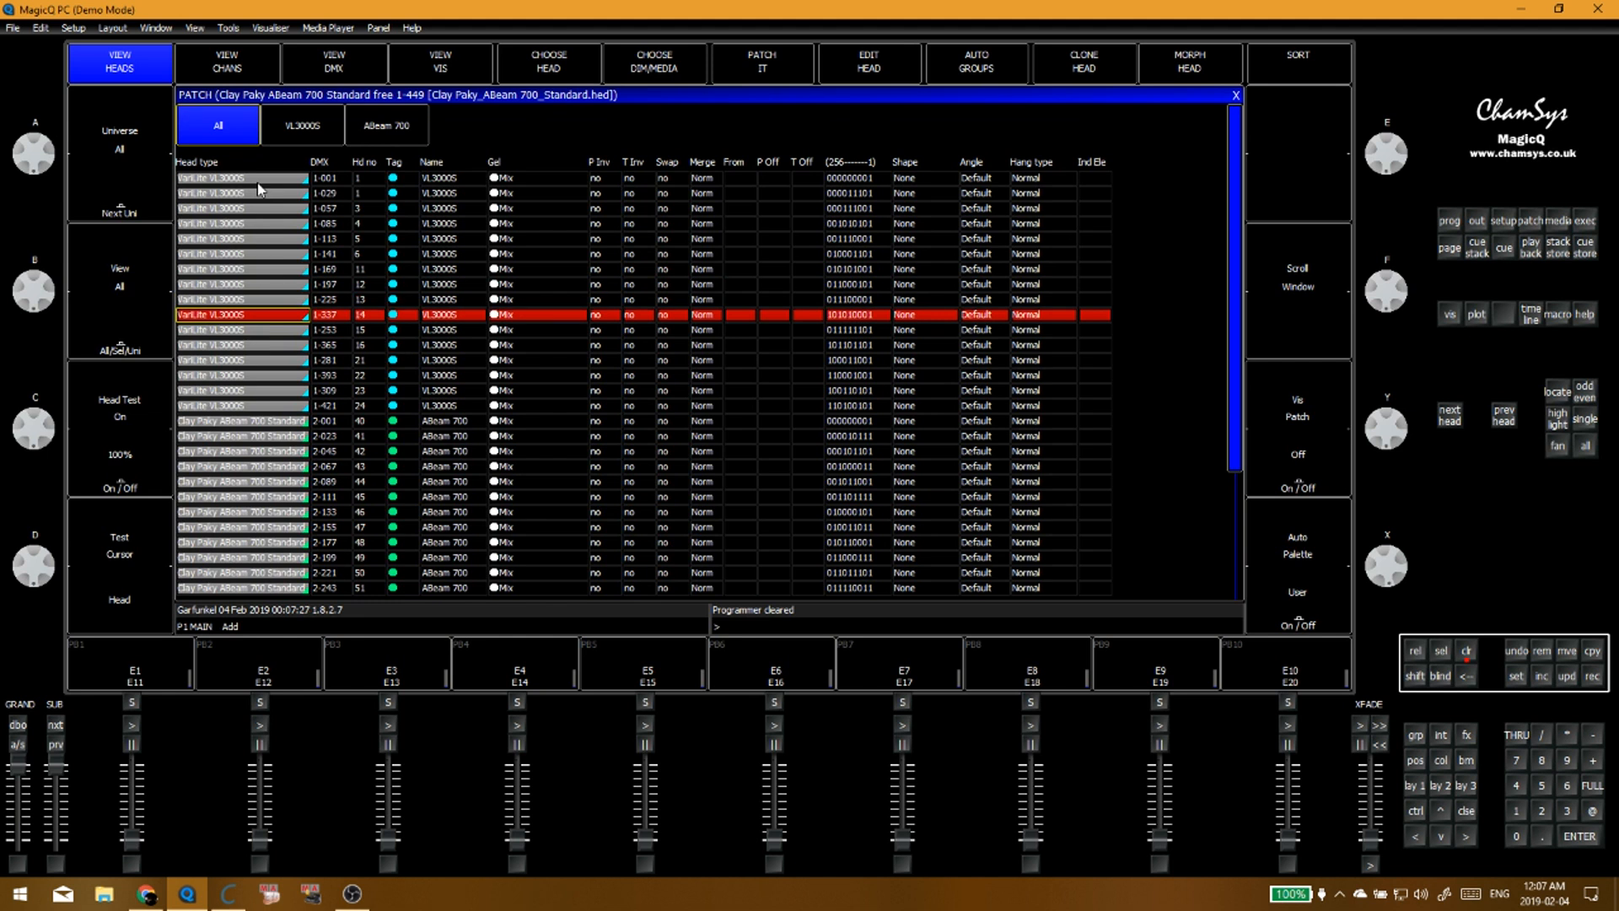
left_click(356, 332)
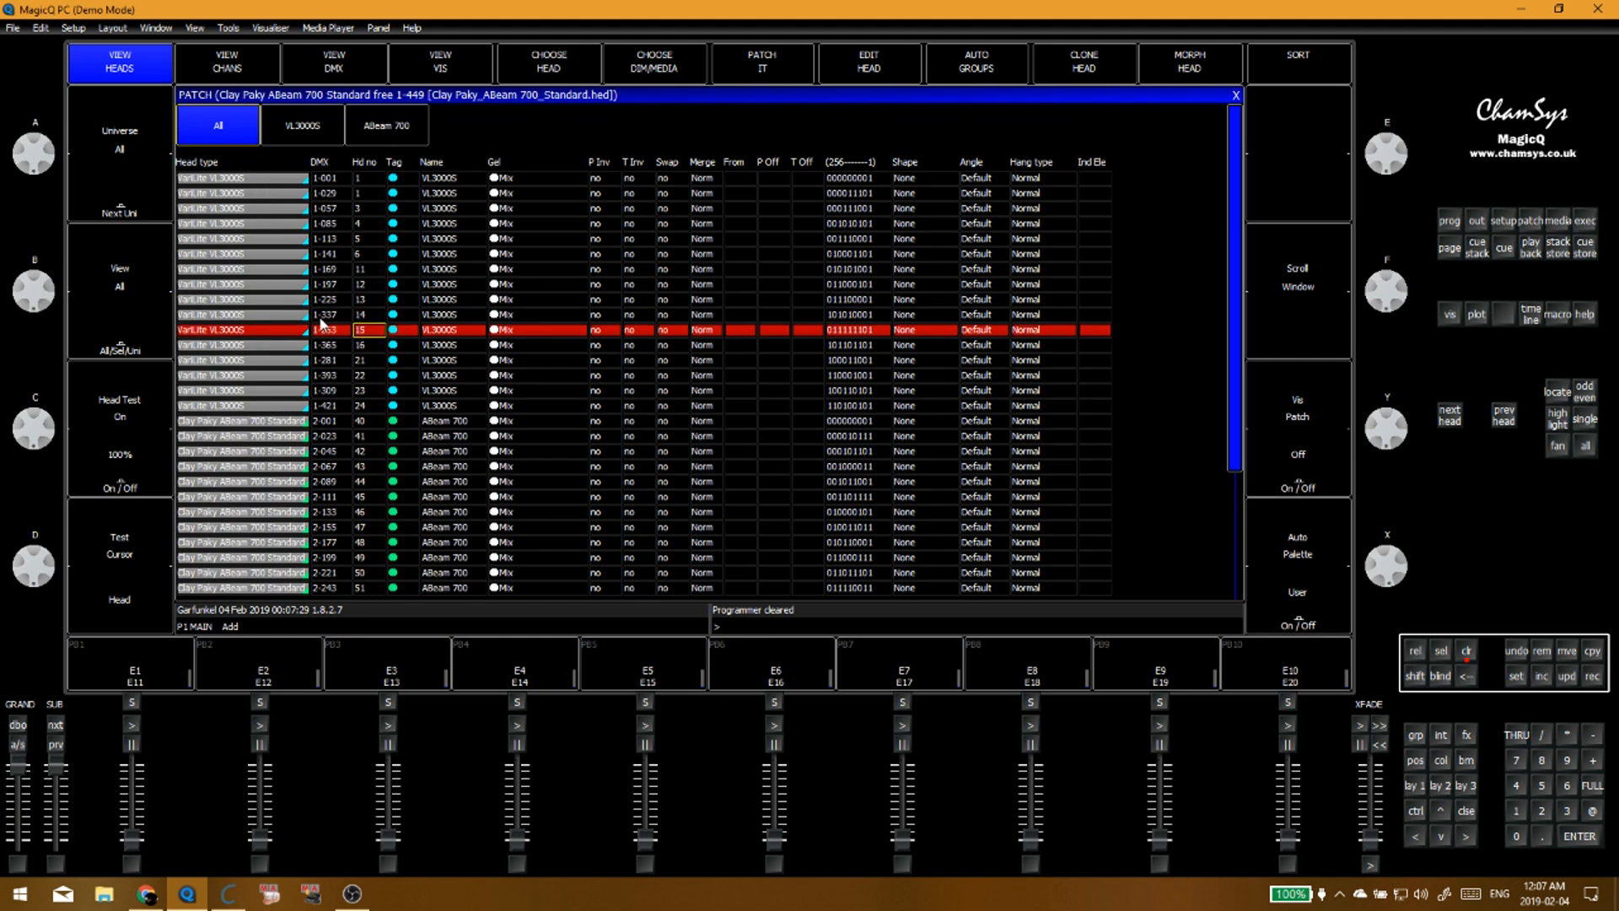
left_click(320, 317)
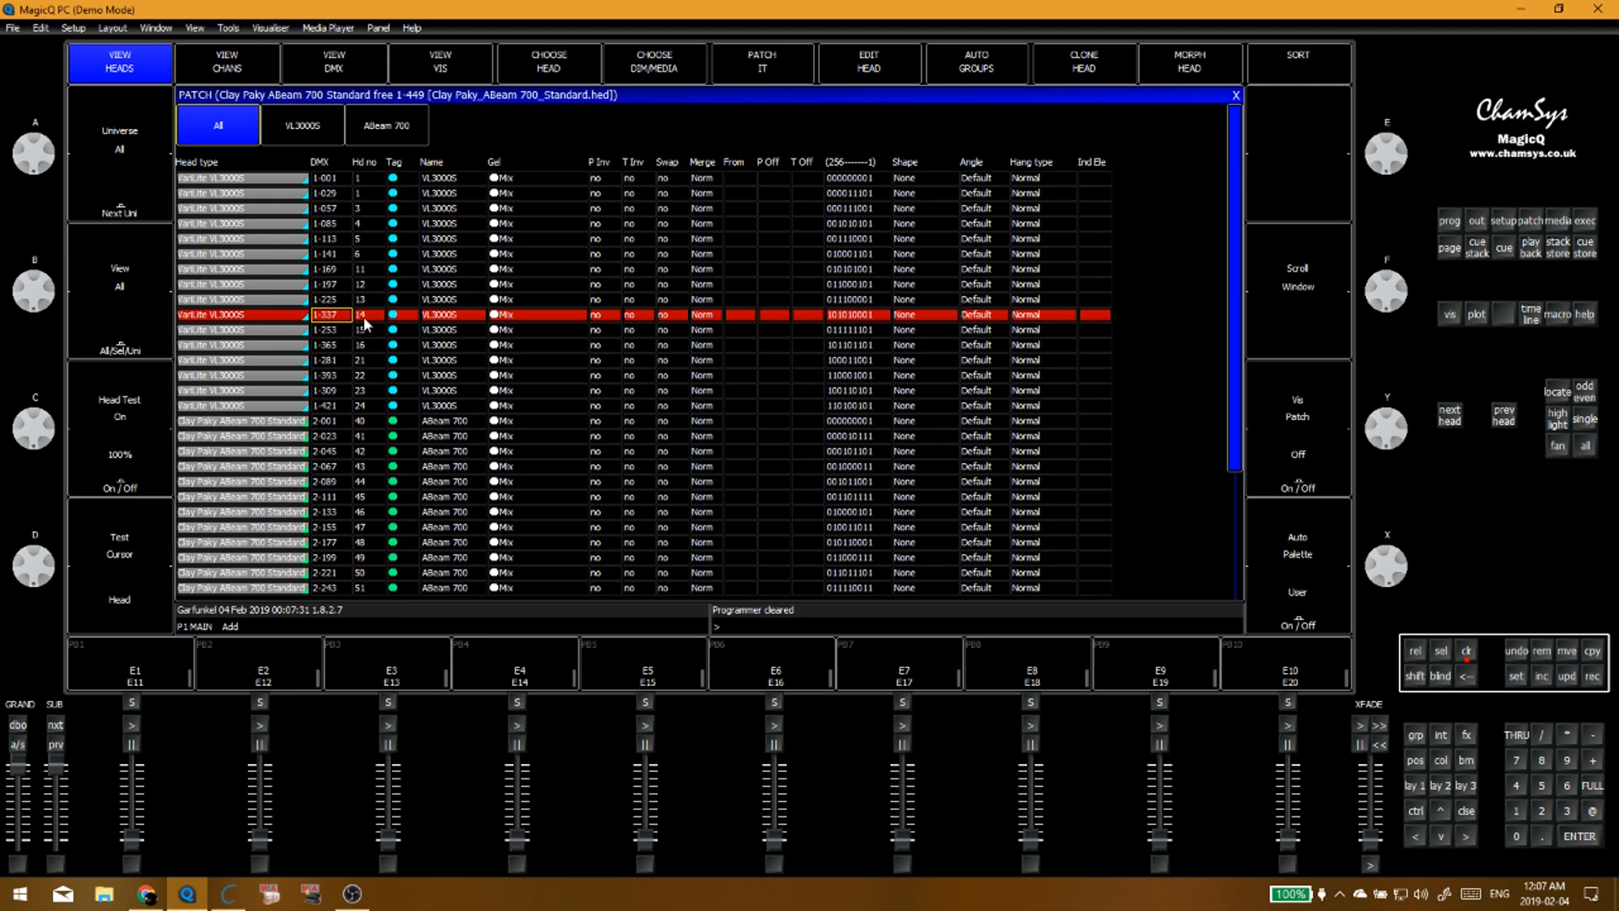
Step: Step the head test down from the first VL3000S head and back up to check the lit fixtures in Capture
key("Home")
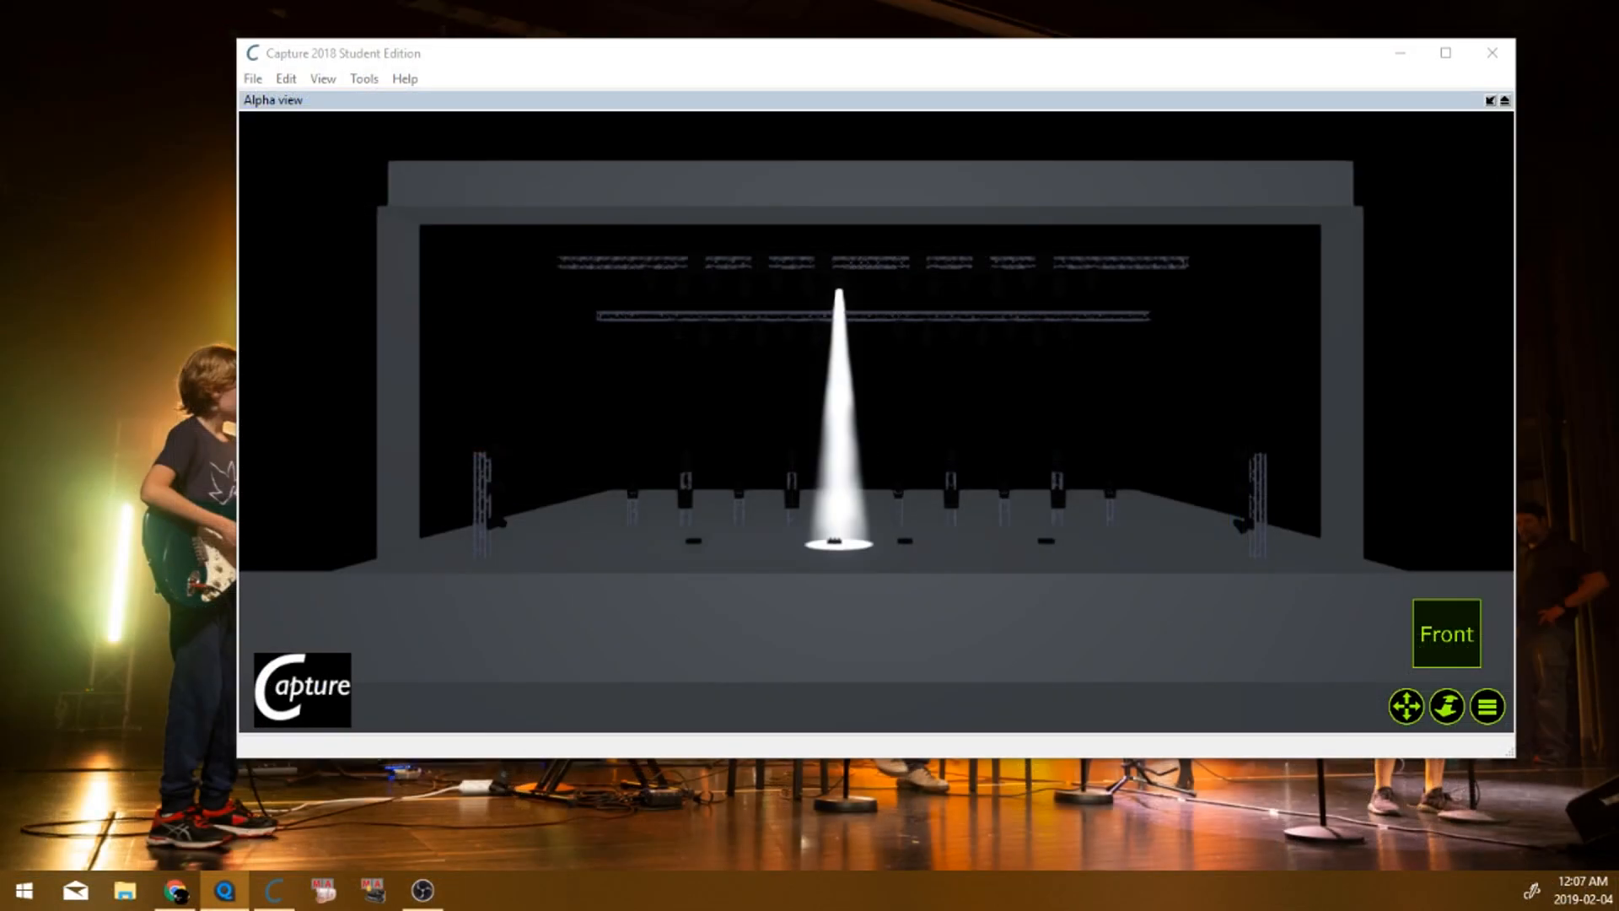
key("Down")
key("Down")
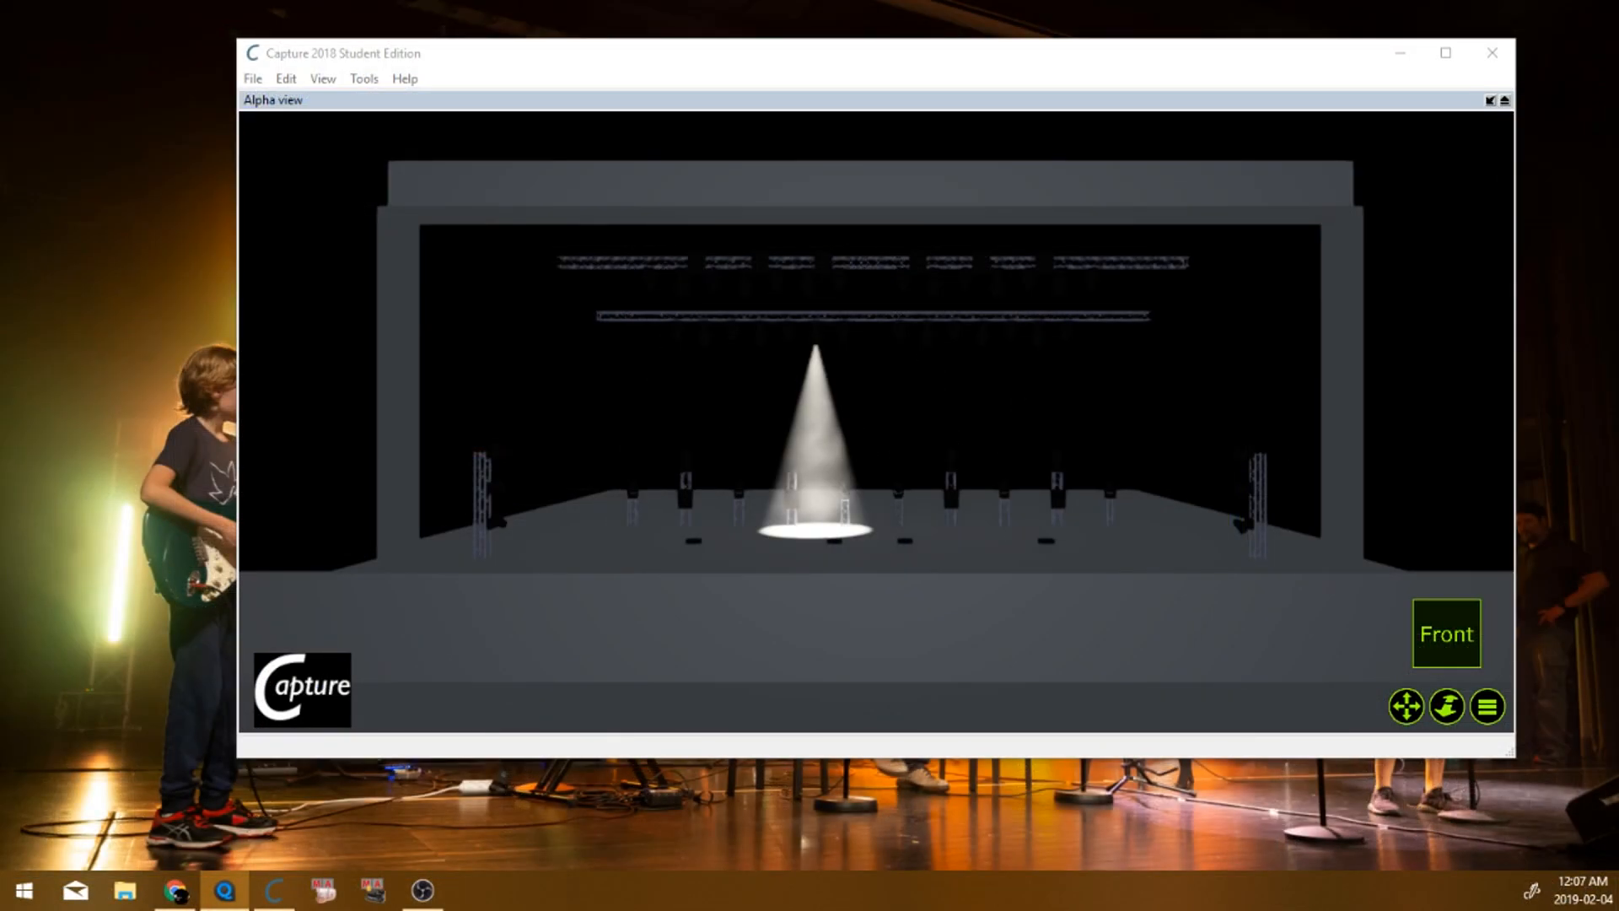
key("Down")
key("Down")
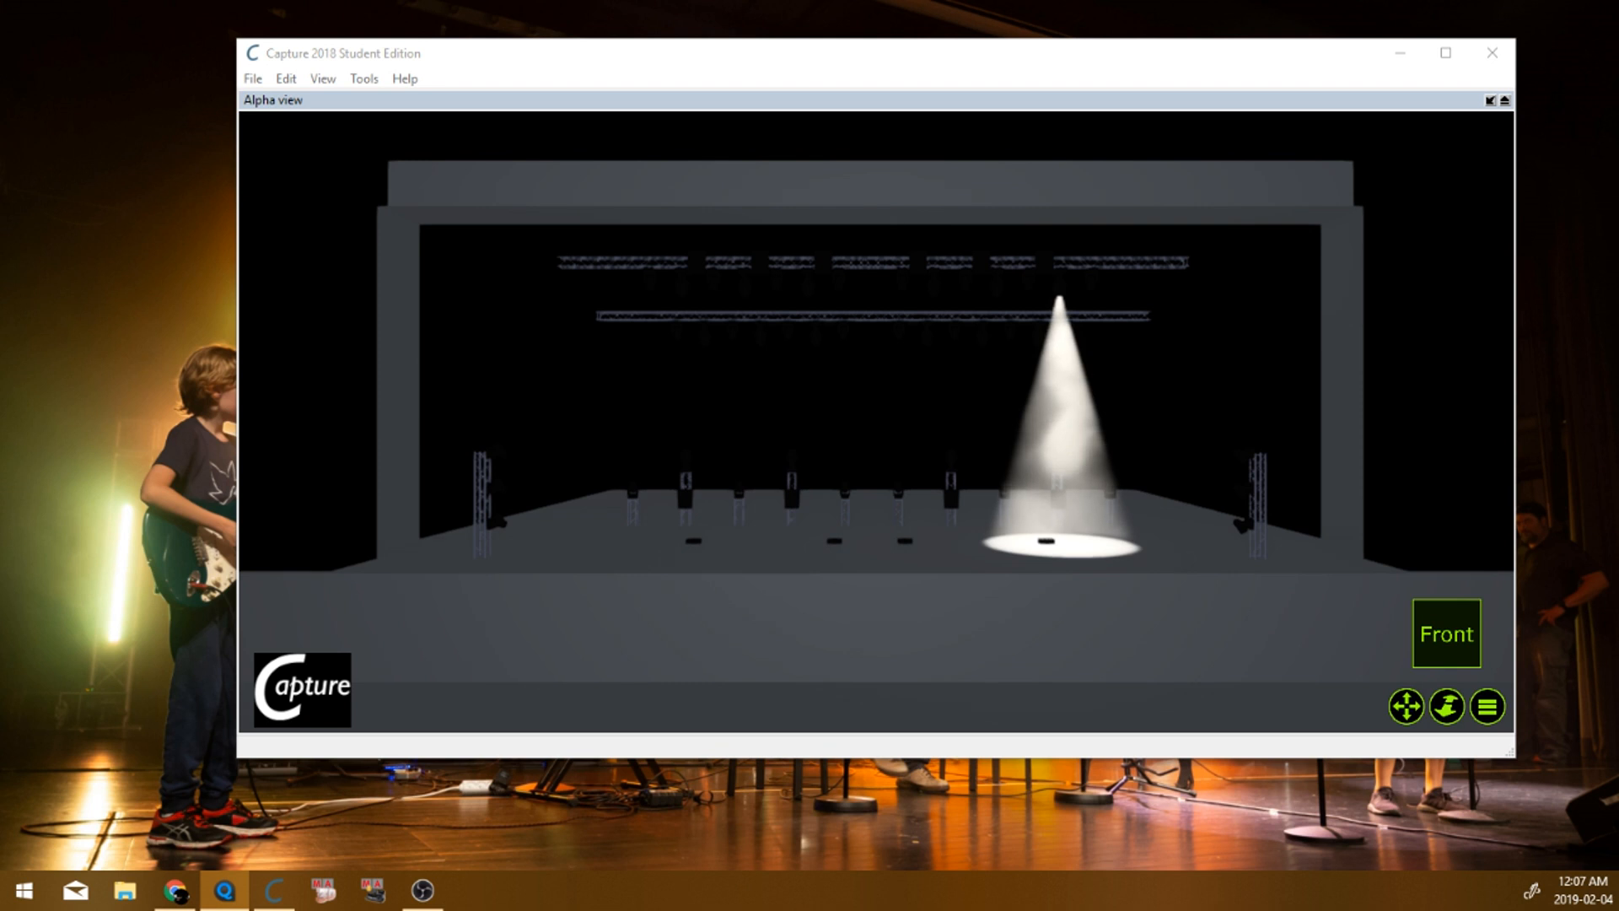
key("Up")
key("Up")
key("Up")
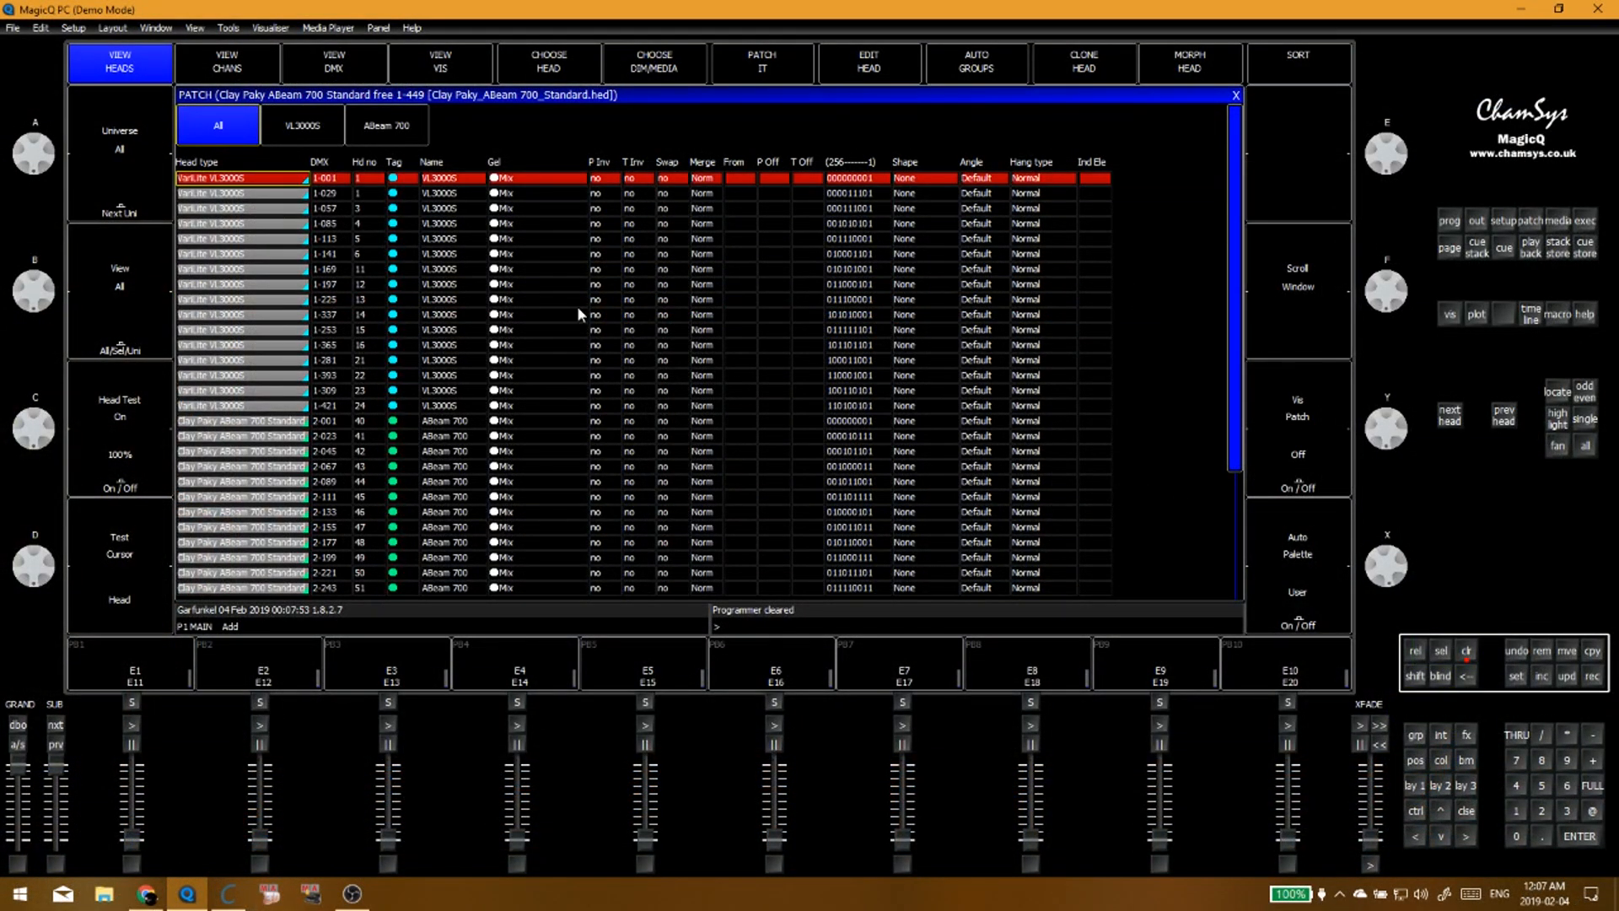
Step: Turn off the head test and place the patch cursor on VL3000S head 15's DMX address
left_click(332, 360)
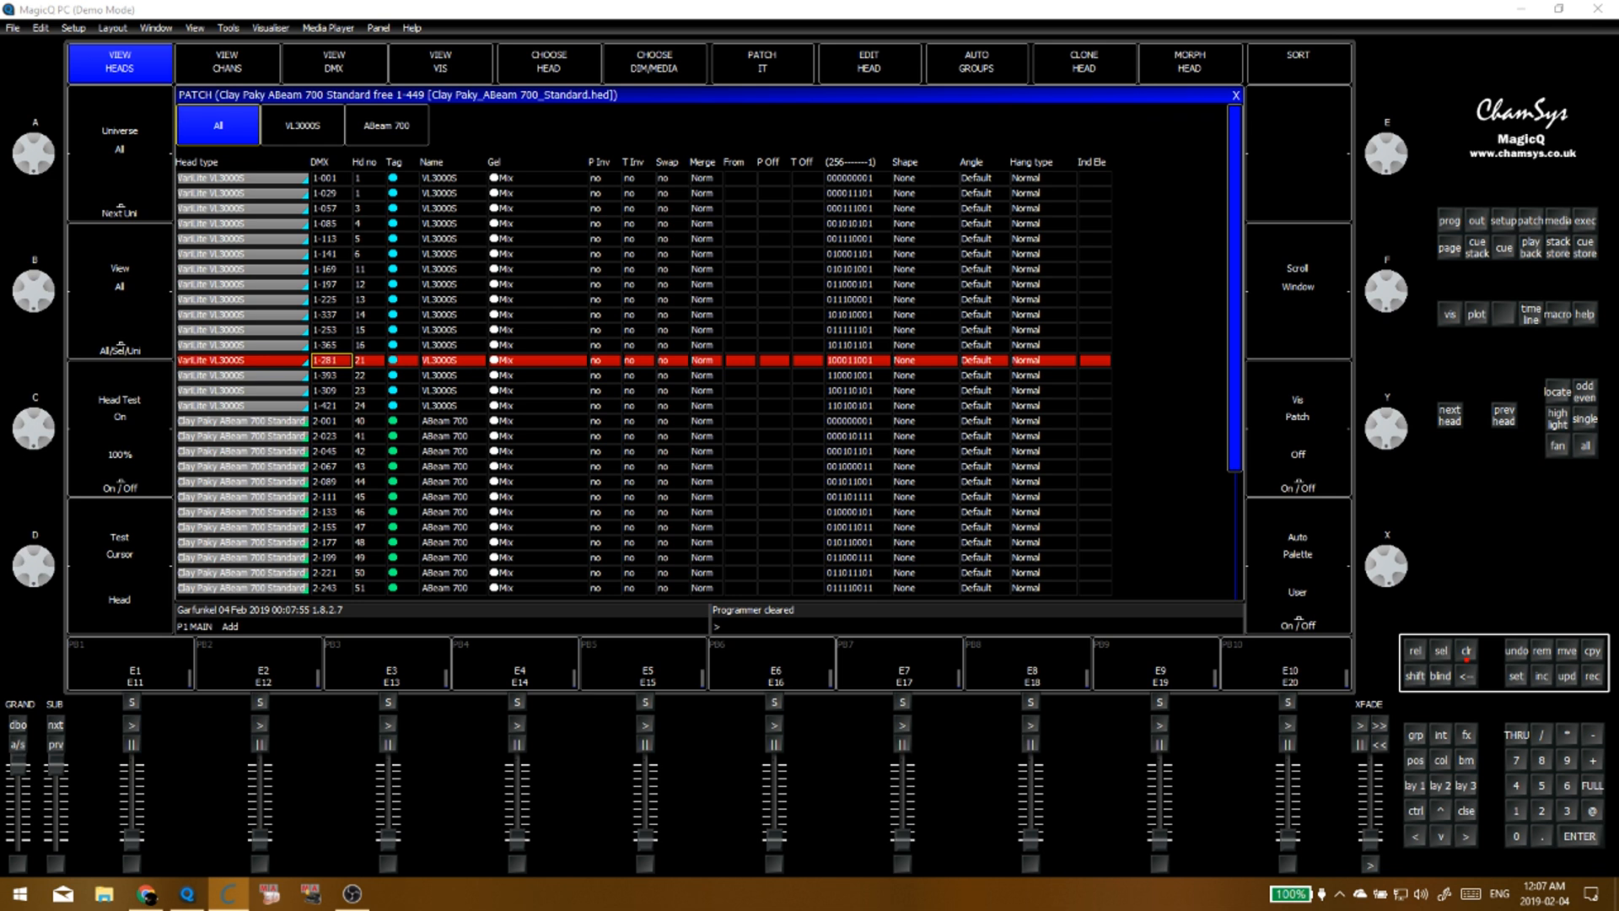
left_click(139, 408)
left_click(139, 408)
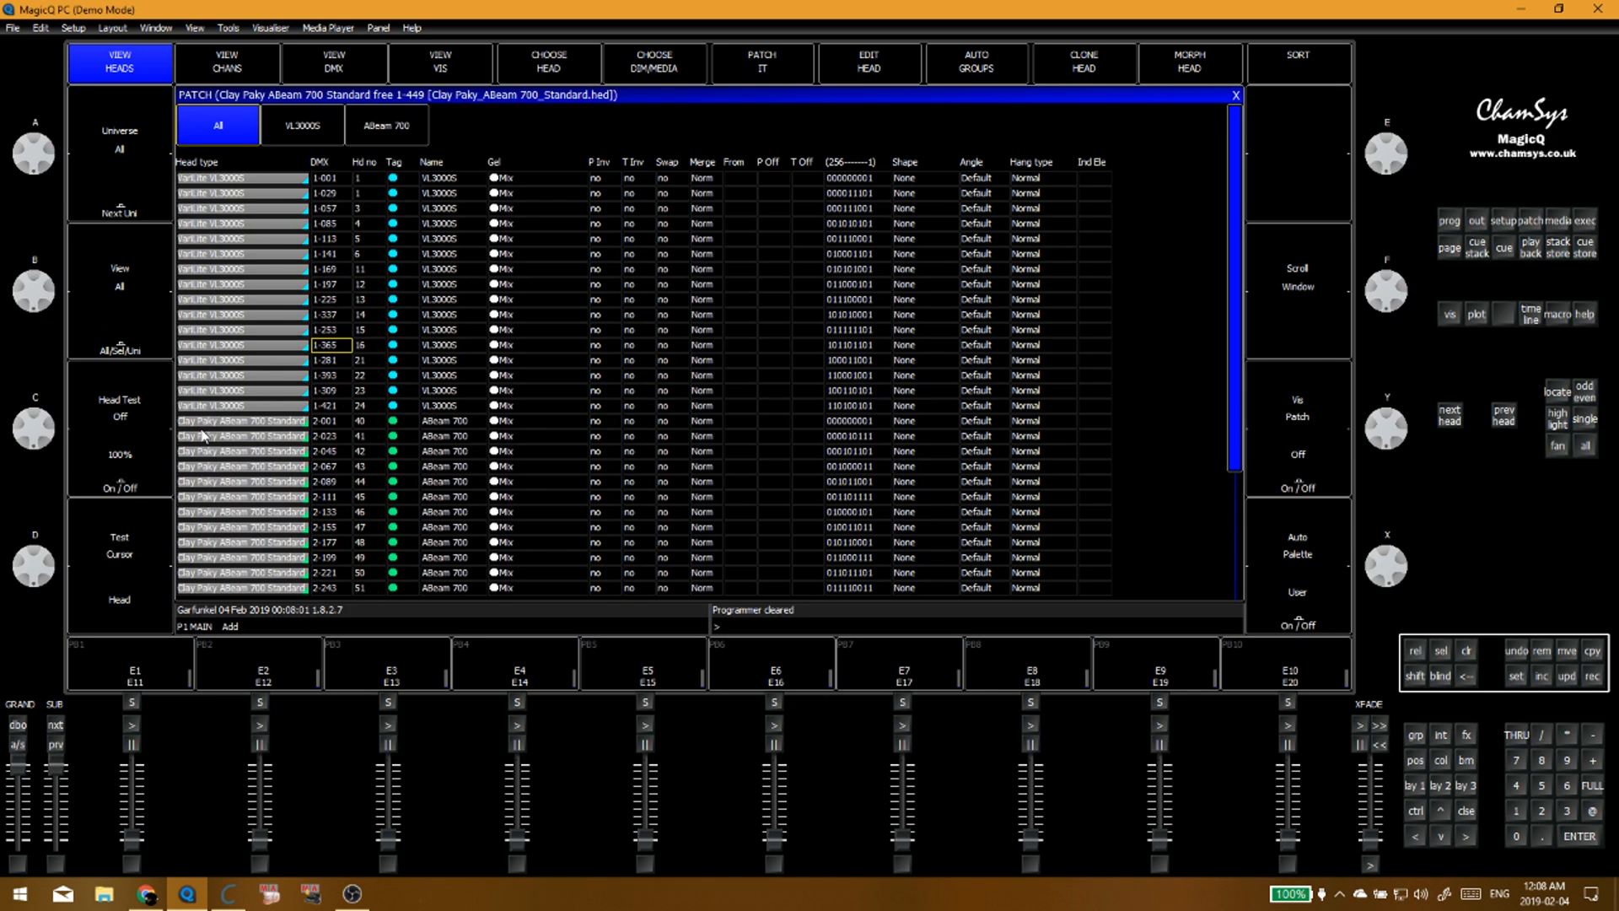
key("Up")
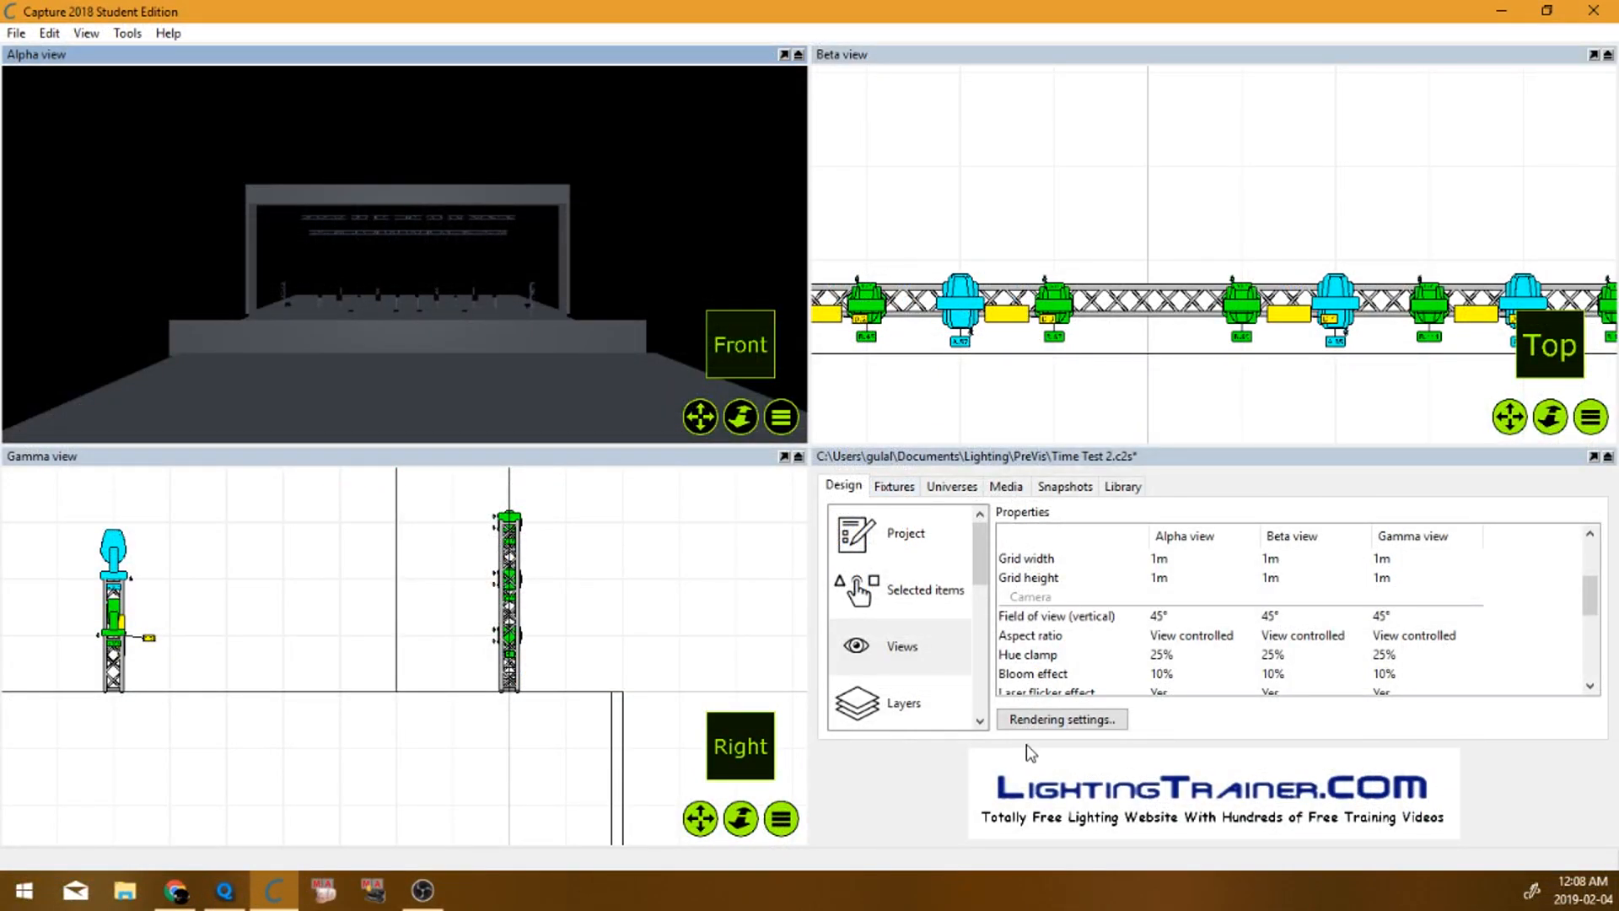
Step: Check the atmospheric resolution and beam atmospheric detail in Capture's rendering settings and detach the Alpha view
left_click(1058, 720)
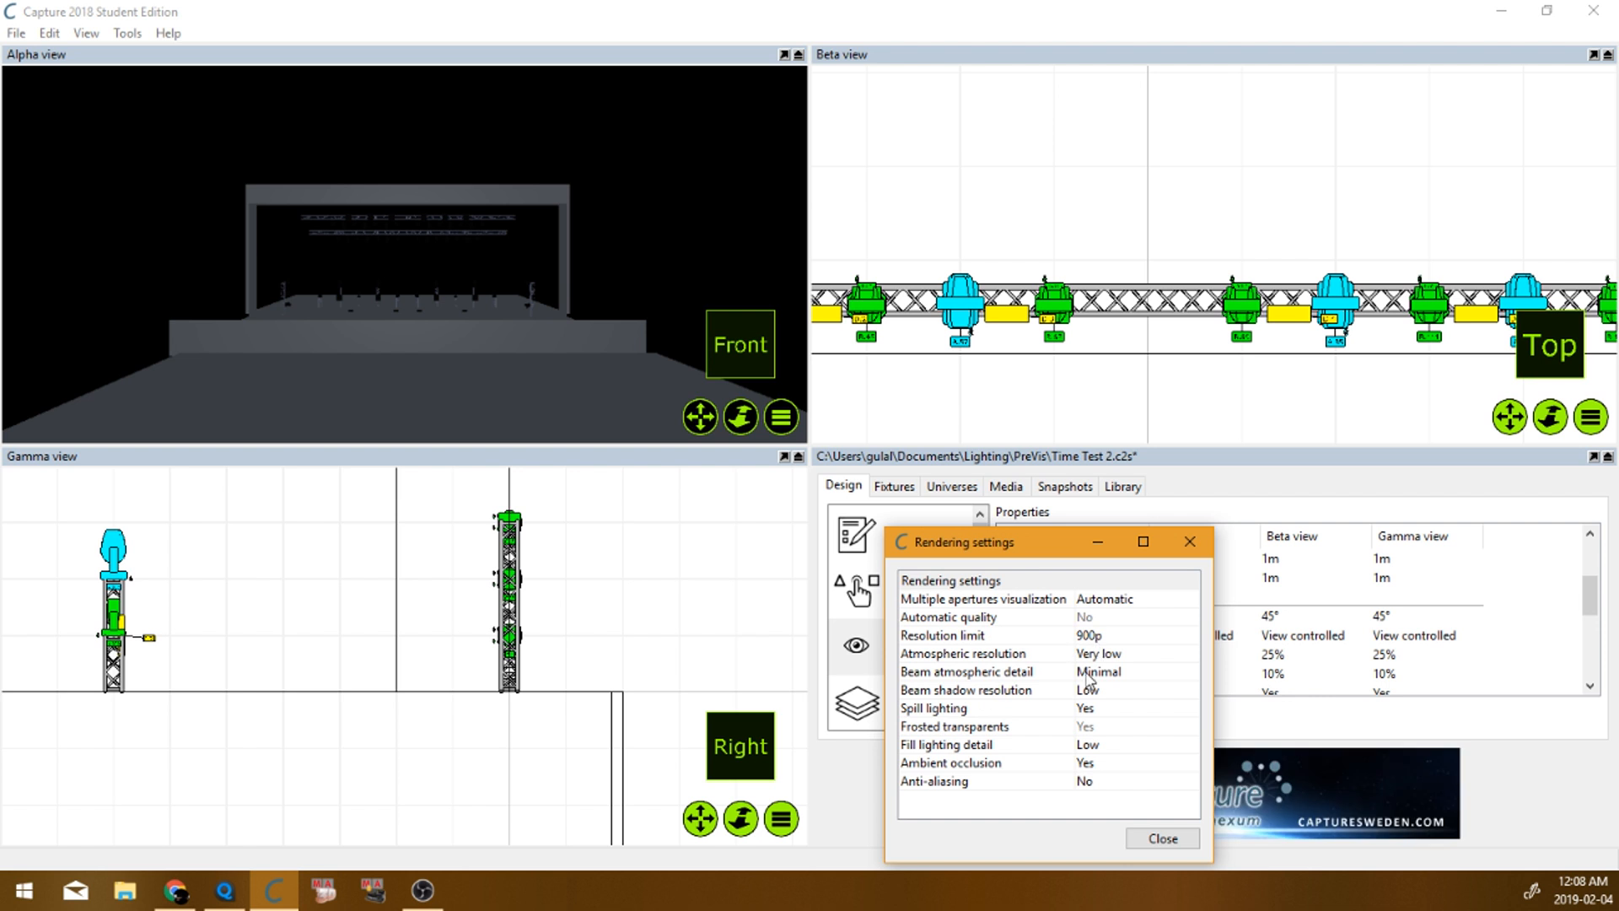
left_click(1110, 654)
left_click(1126, 672)
left_click(1142, 675)
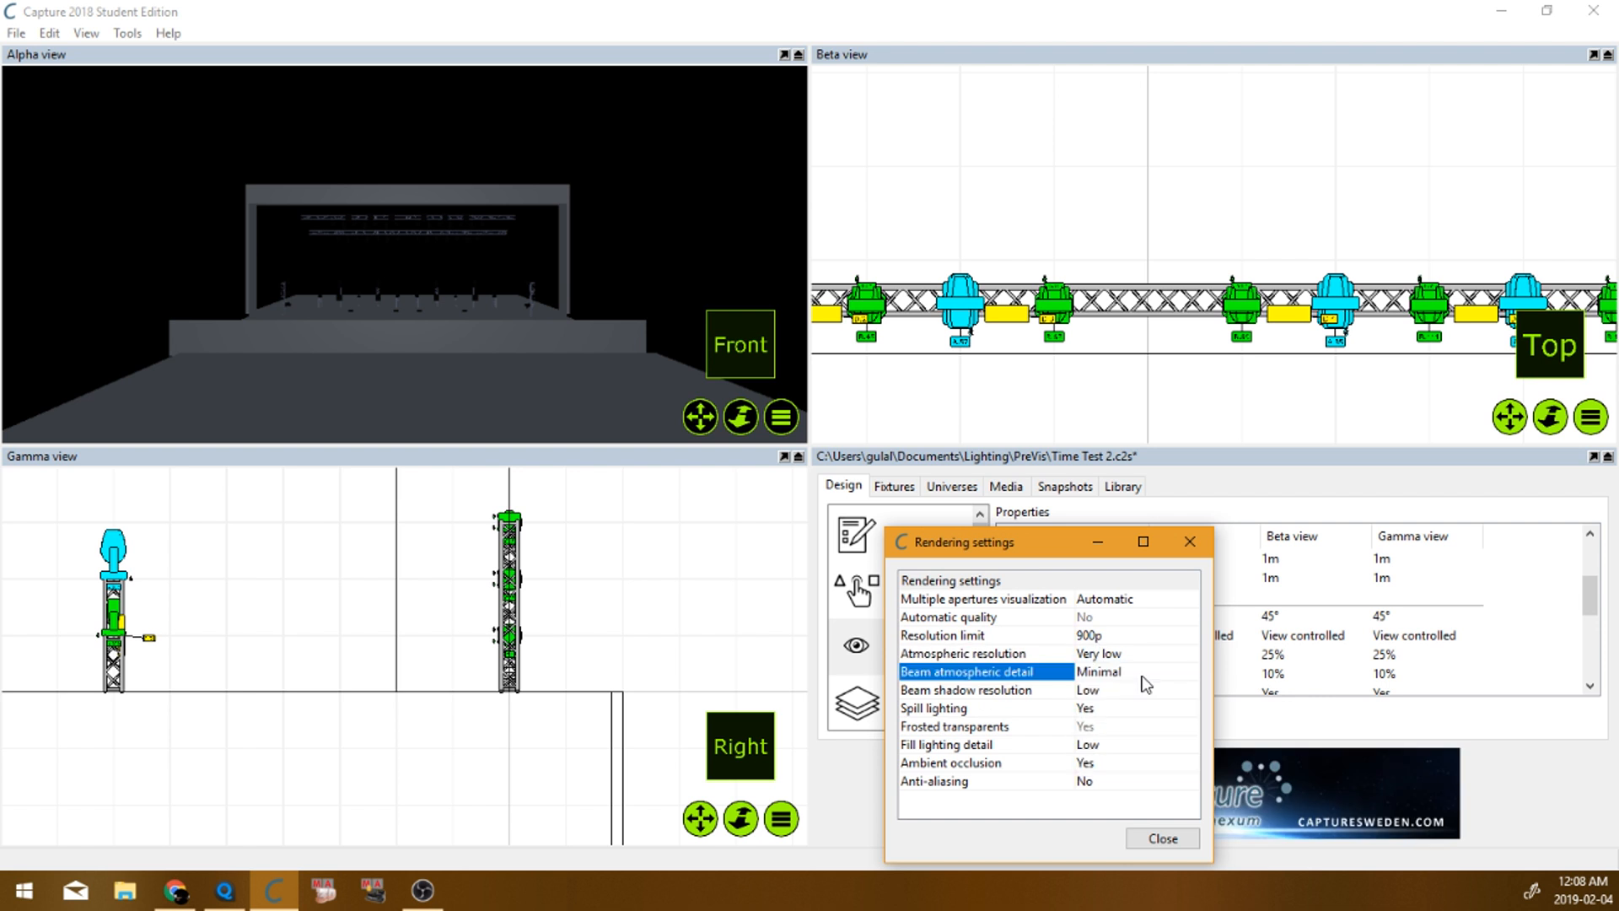
left_click(1138, 654)
left_click(1139, 651)
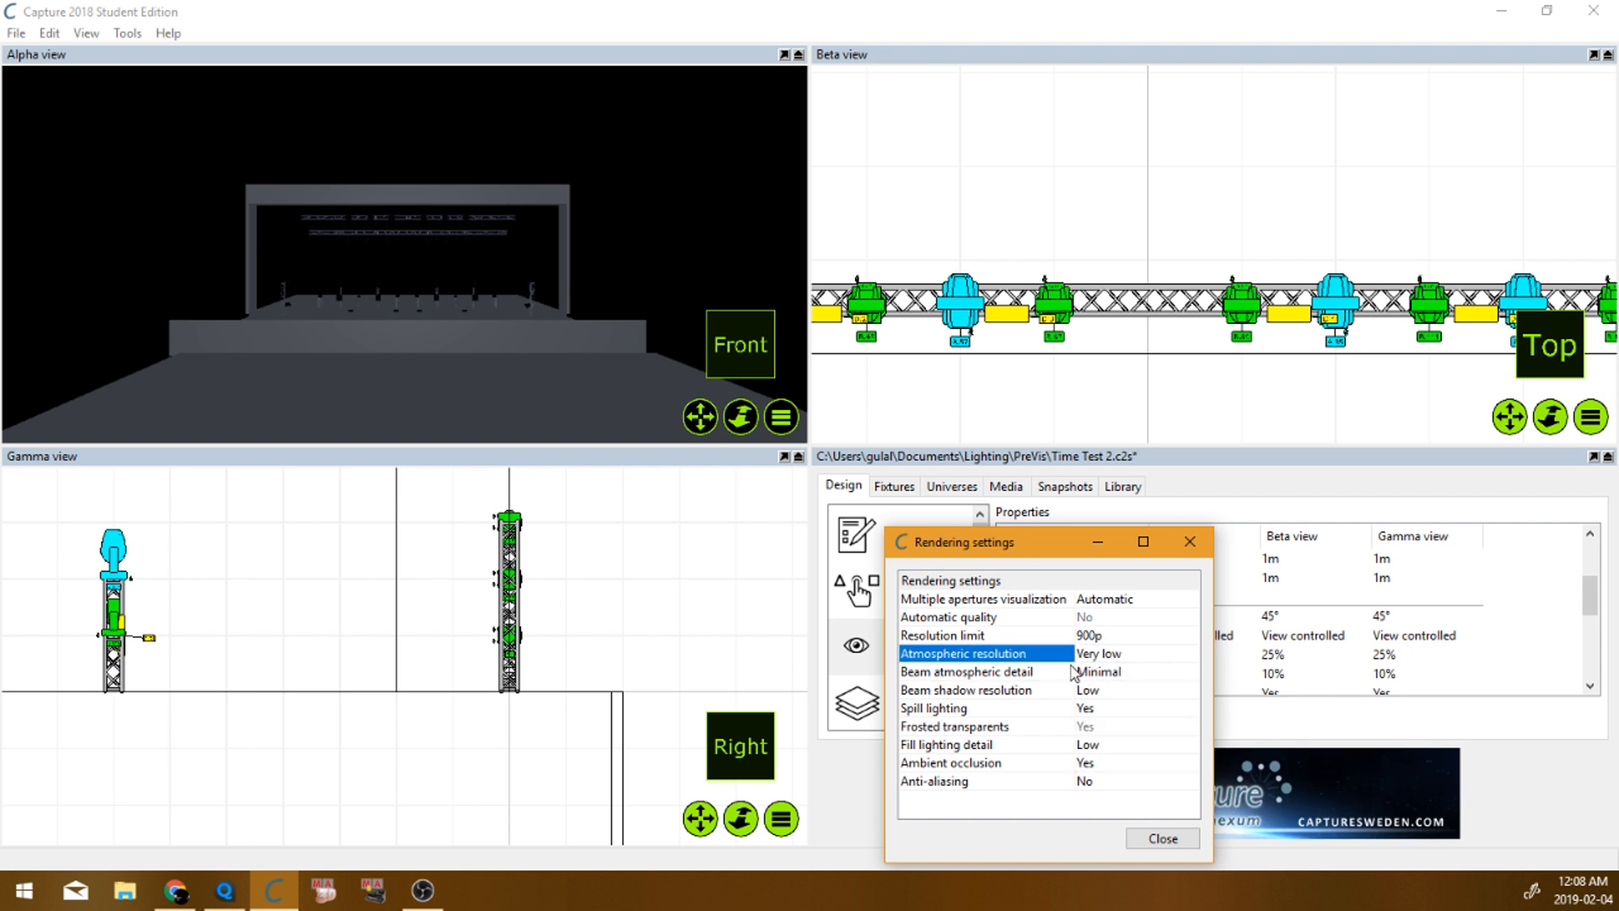
left_click(1148, 839)
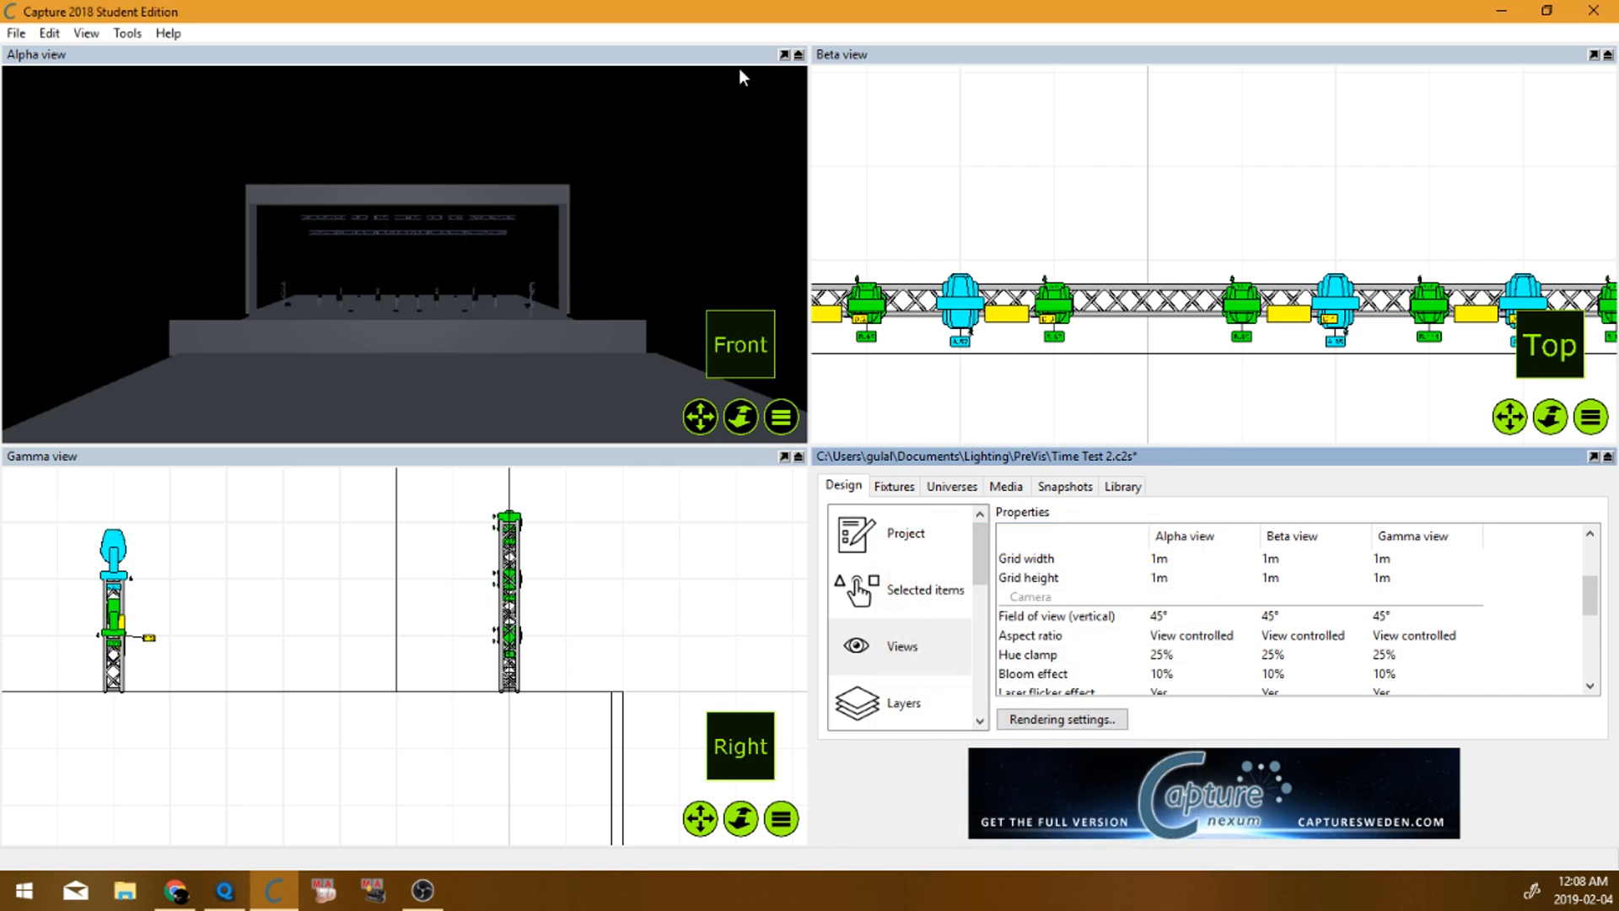
left_click(784, 54)
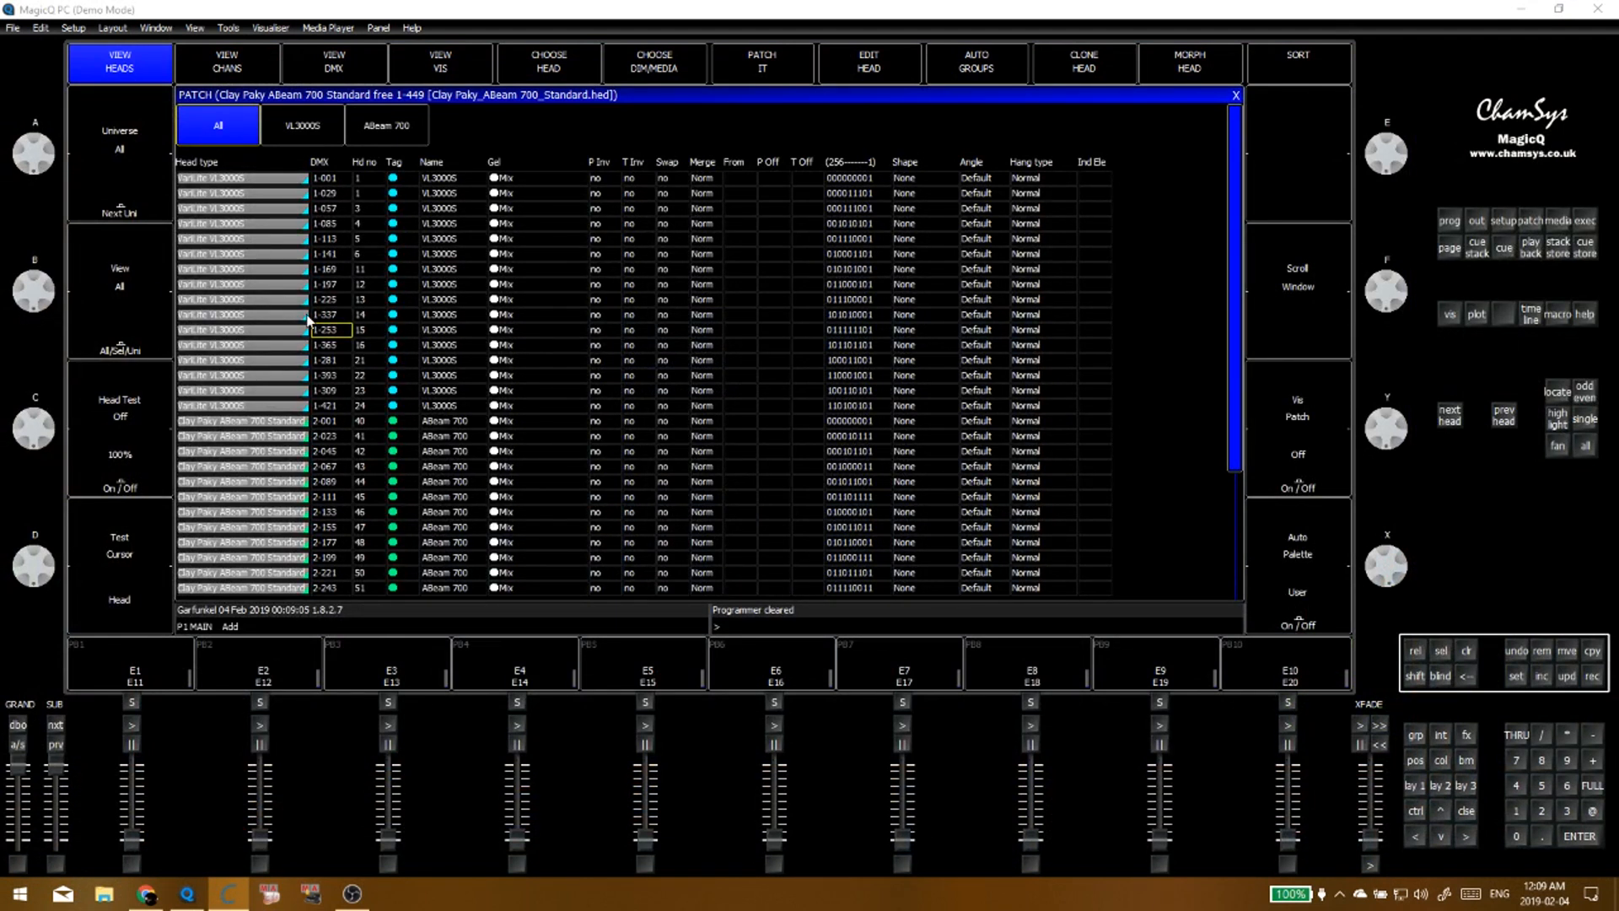
Step: In MagicQ, turn on the head test at VL3000S head 11 and step it down to head 15
left_click(363, 377)
scroll(363, 376, "down", 2)
scroll(364, 393, "down", 8)
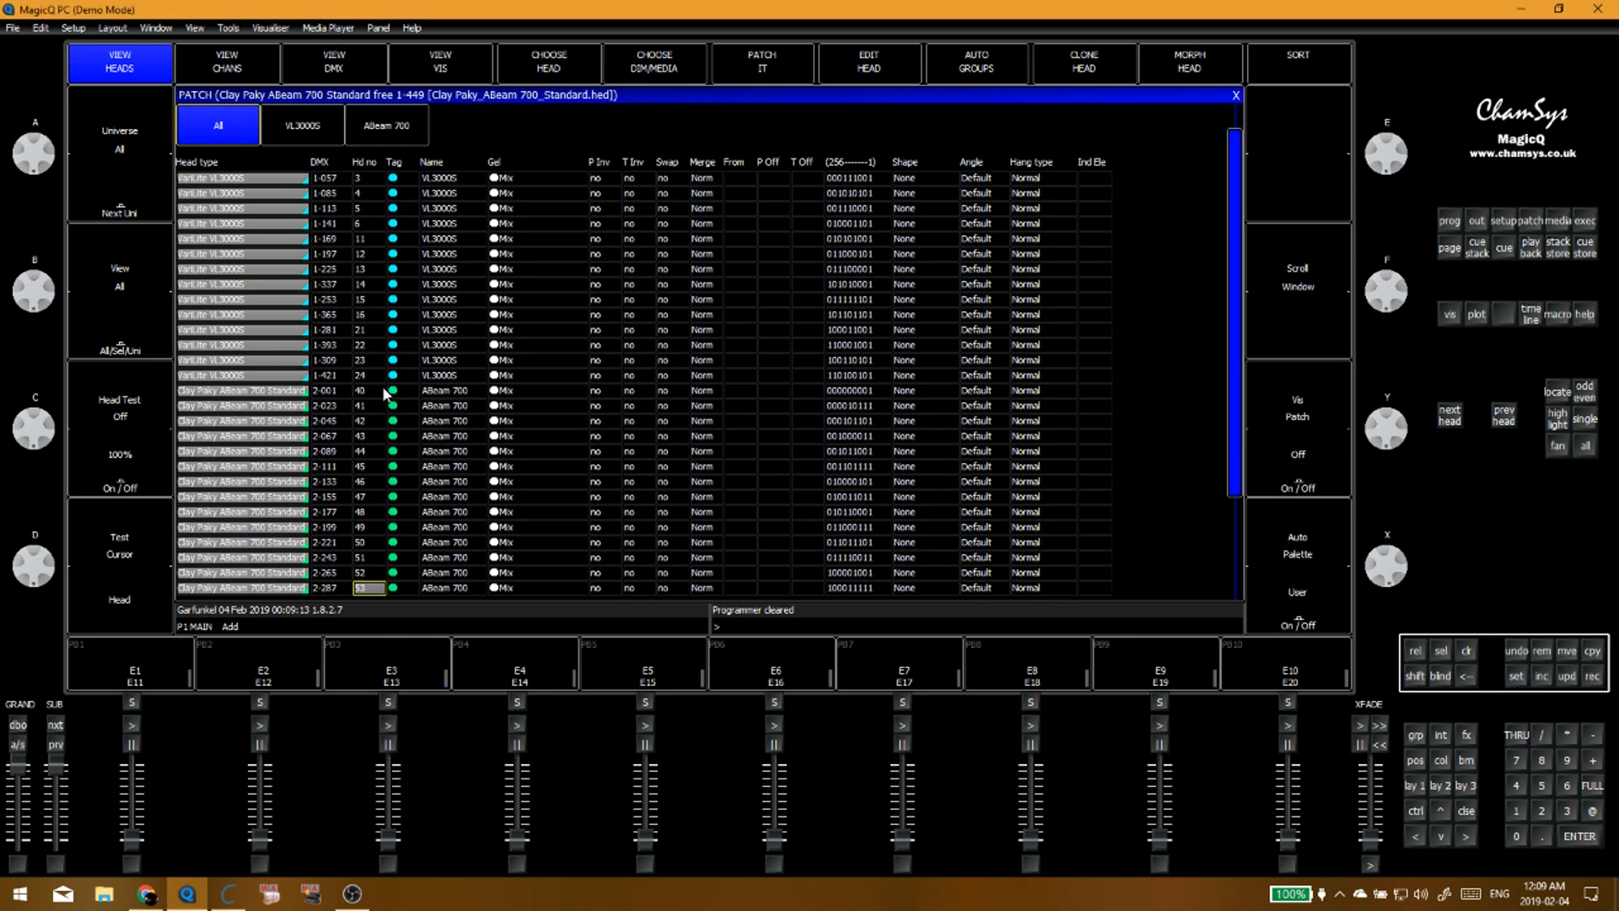
scroll(386, 391, "down", 6)
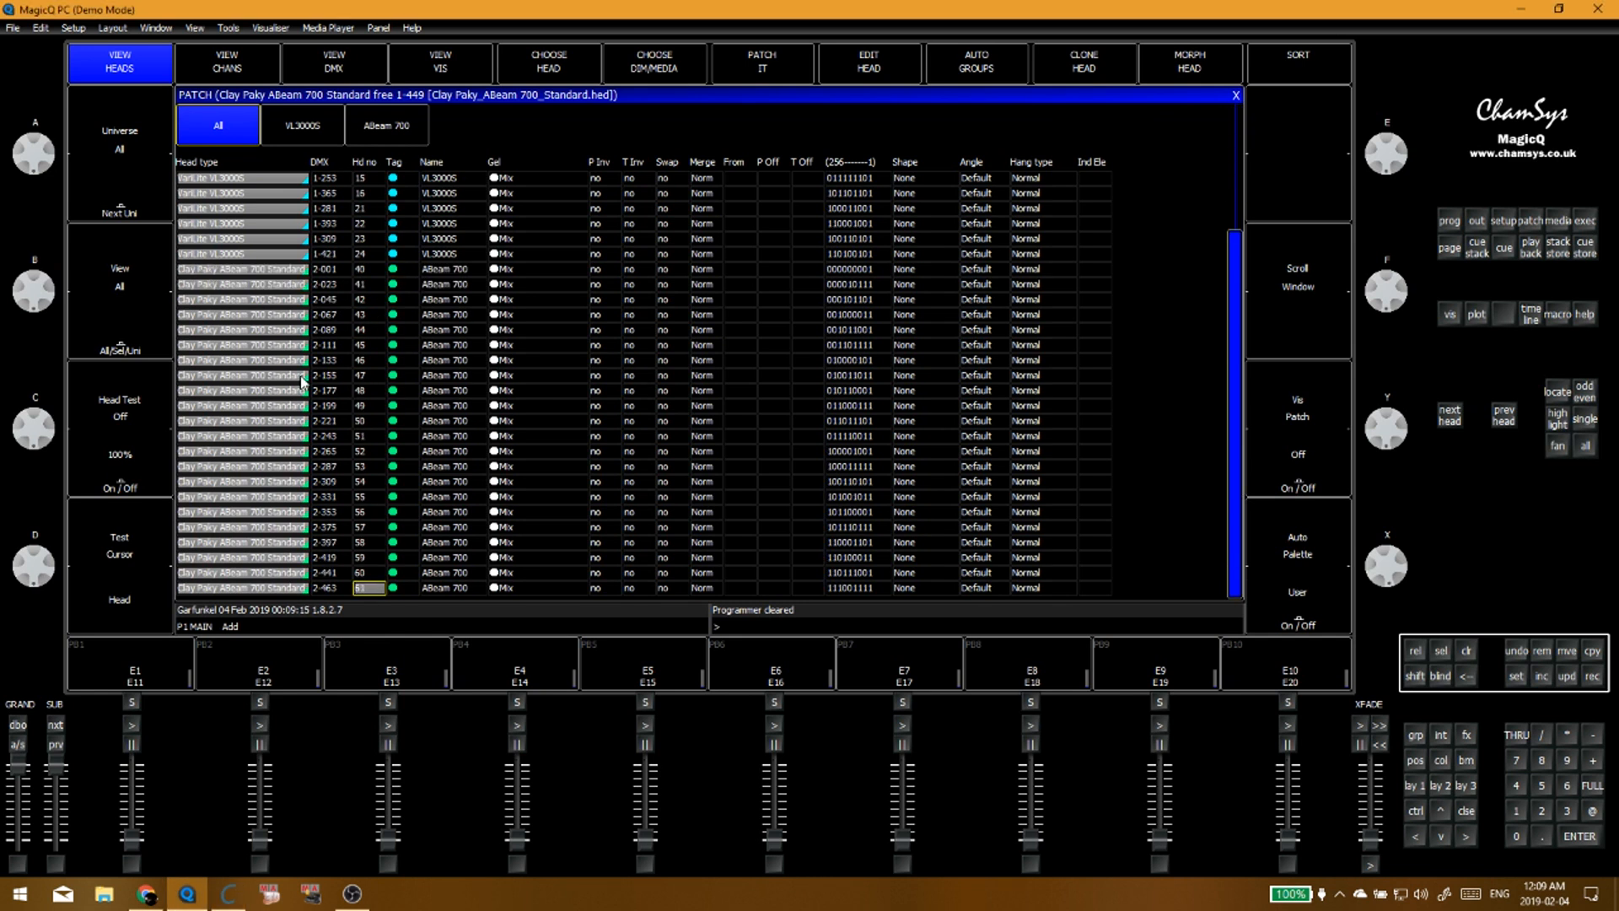
left_click(272, 285)
scroll(271, 278, "up", 17)
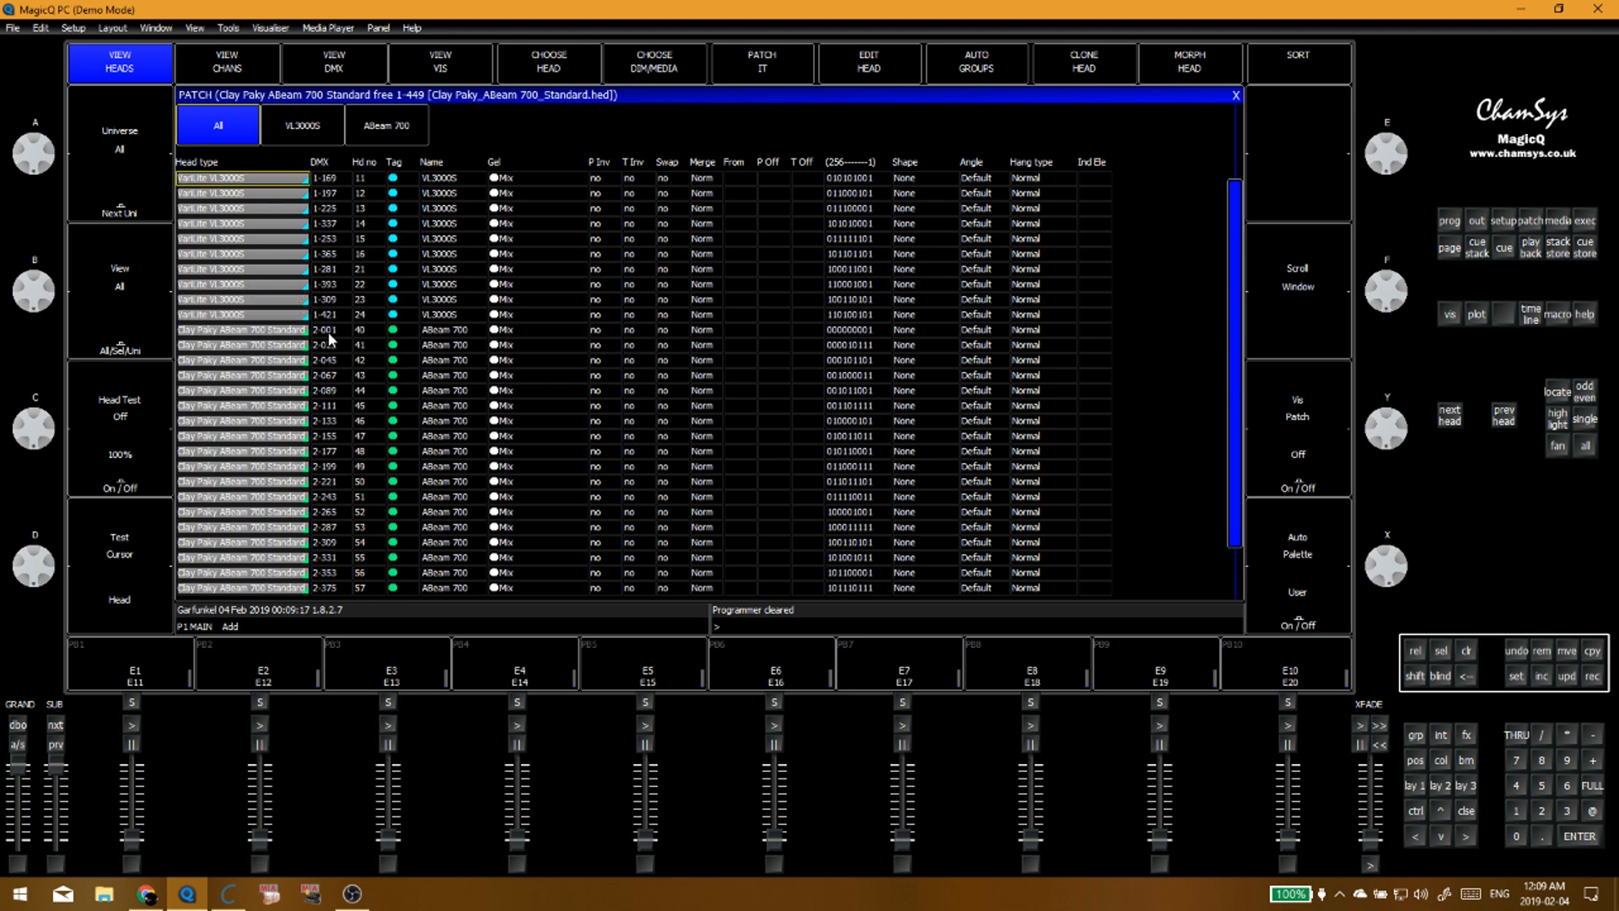
left_click(272, 257)
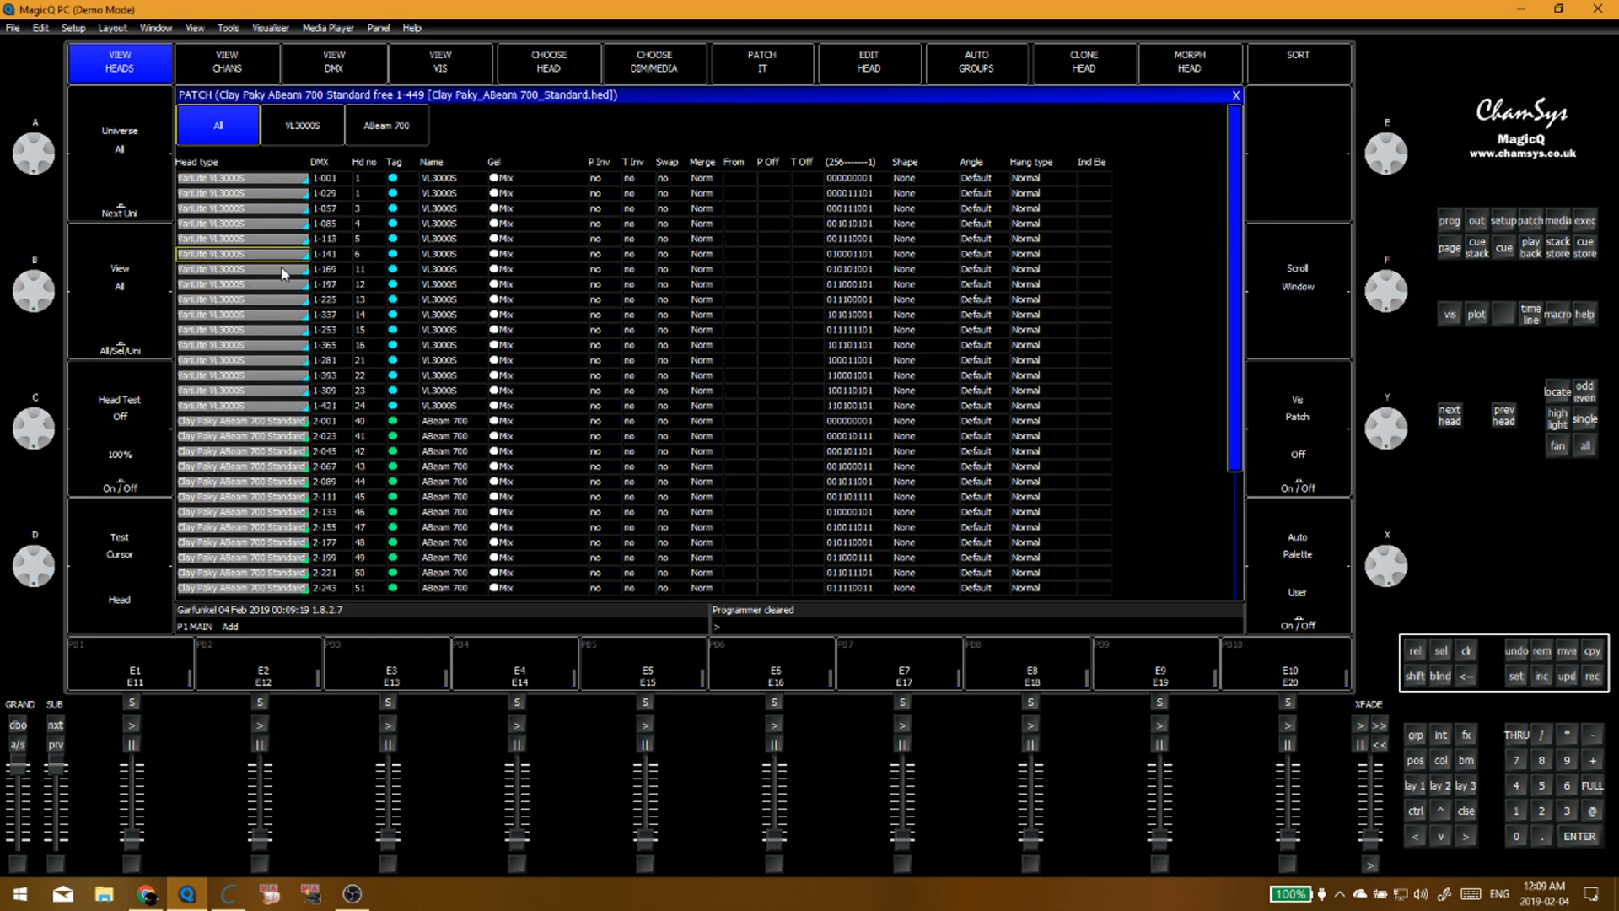
left_click(283, 269)
left_click(142, 439)
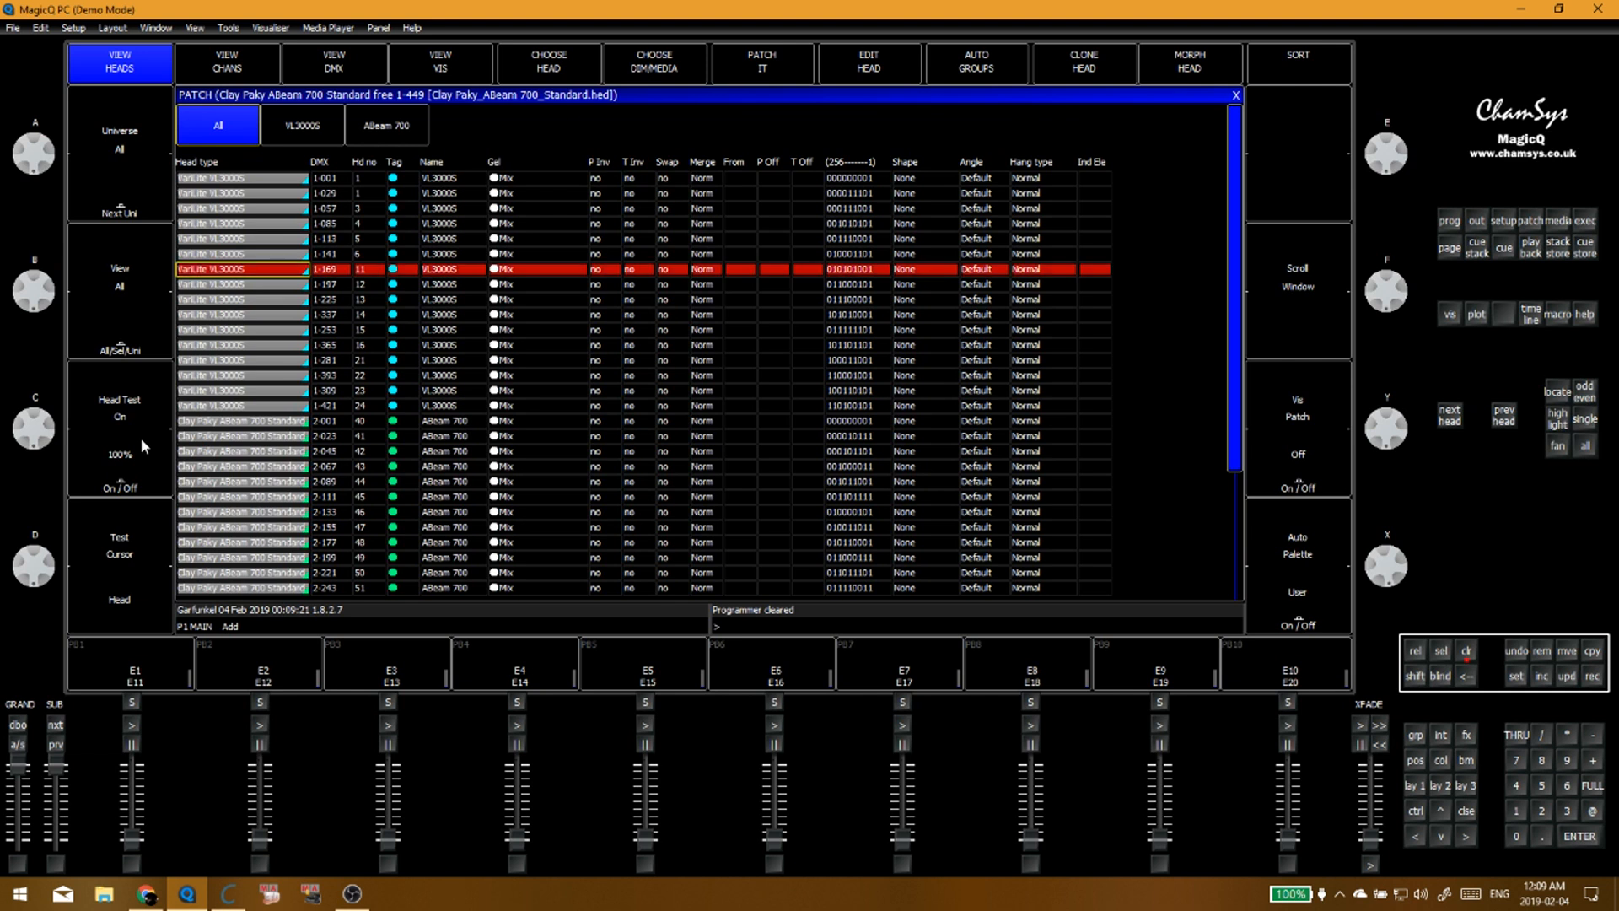
key("Down")
key("Down")
key("Down")
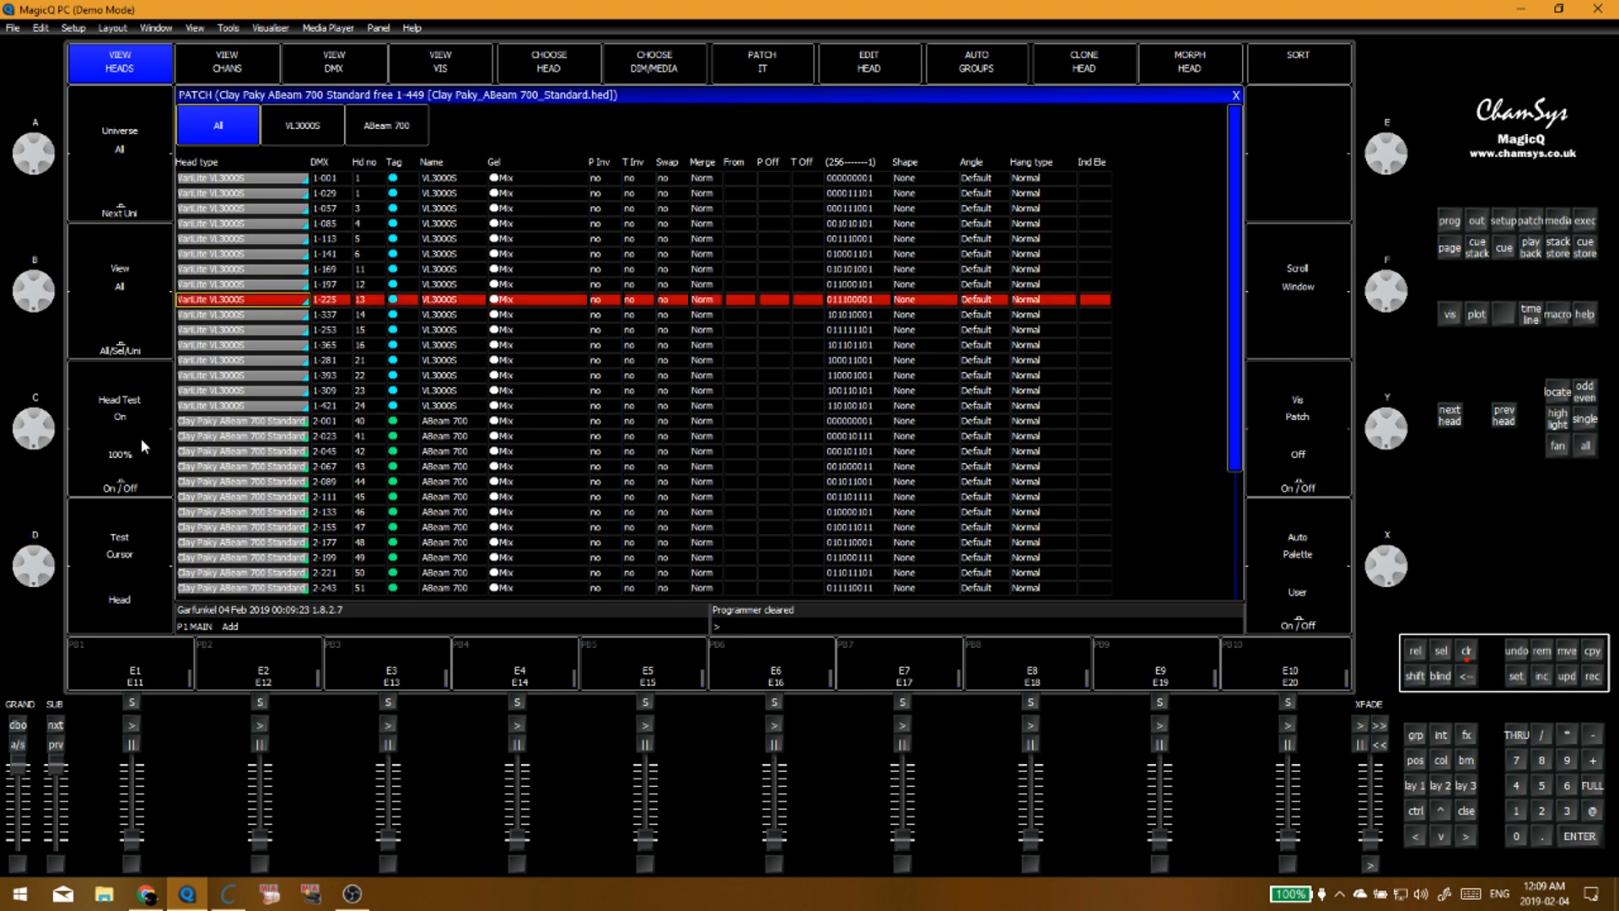
key("Down")
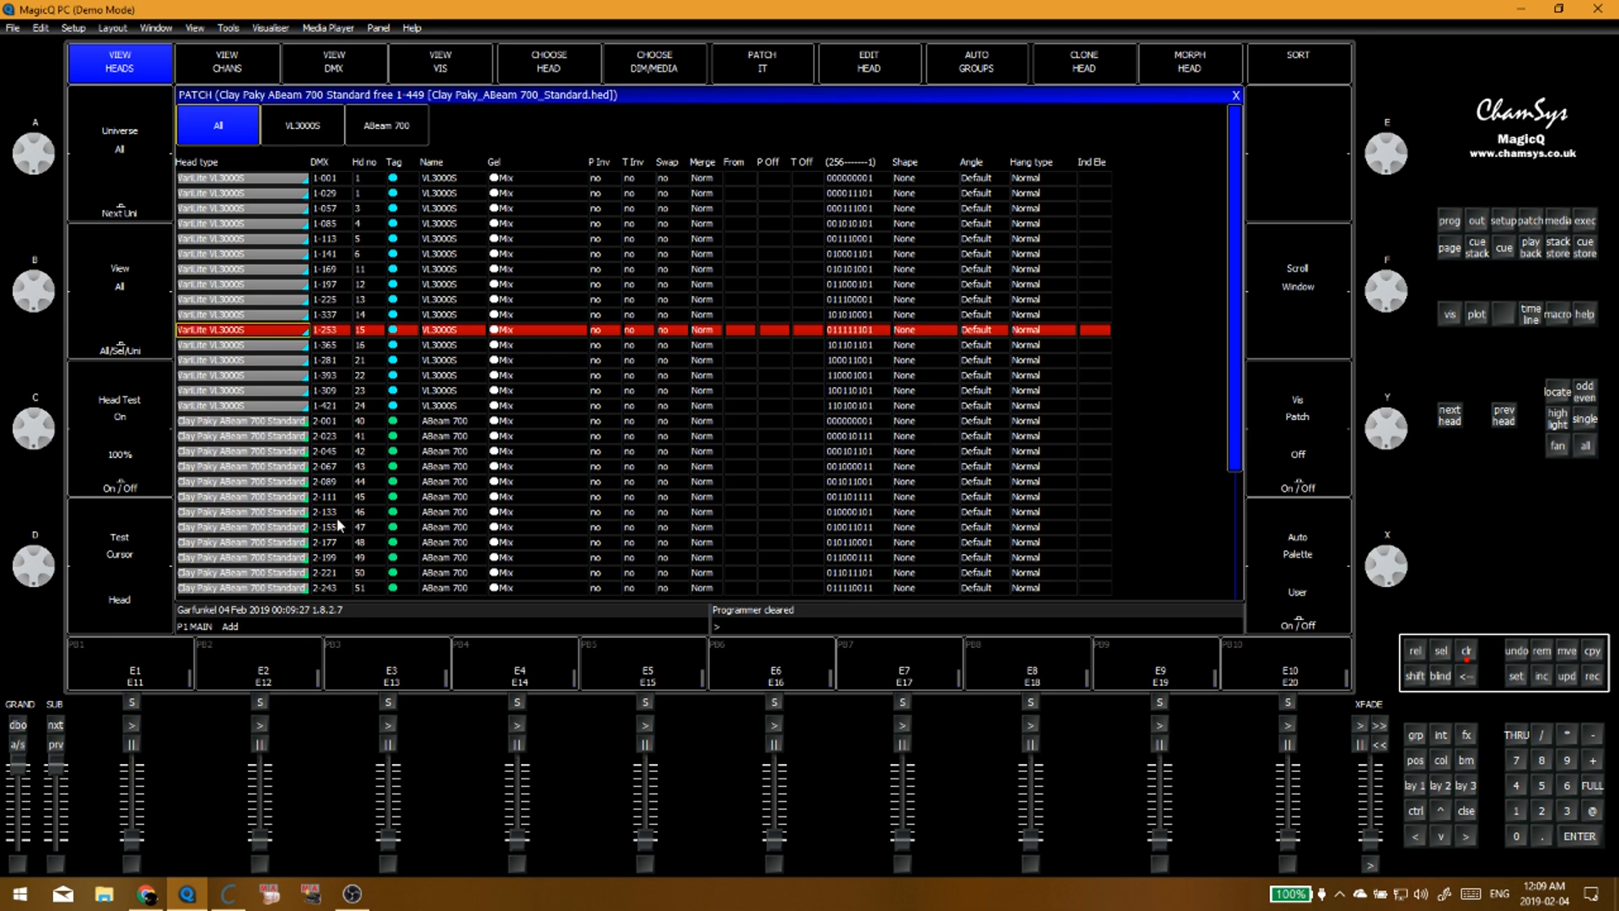
Step: Restart the head test at VL3000S head 13 and step it down to head 14
left_click(361, 409)
left_click(278, 303)
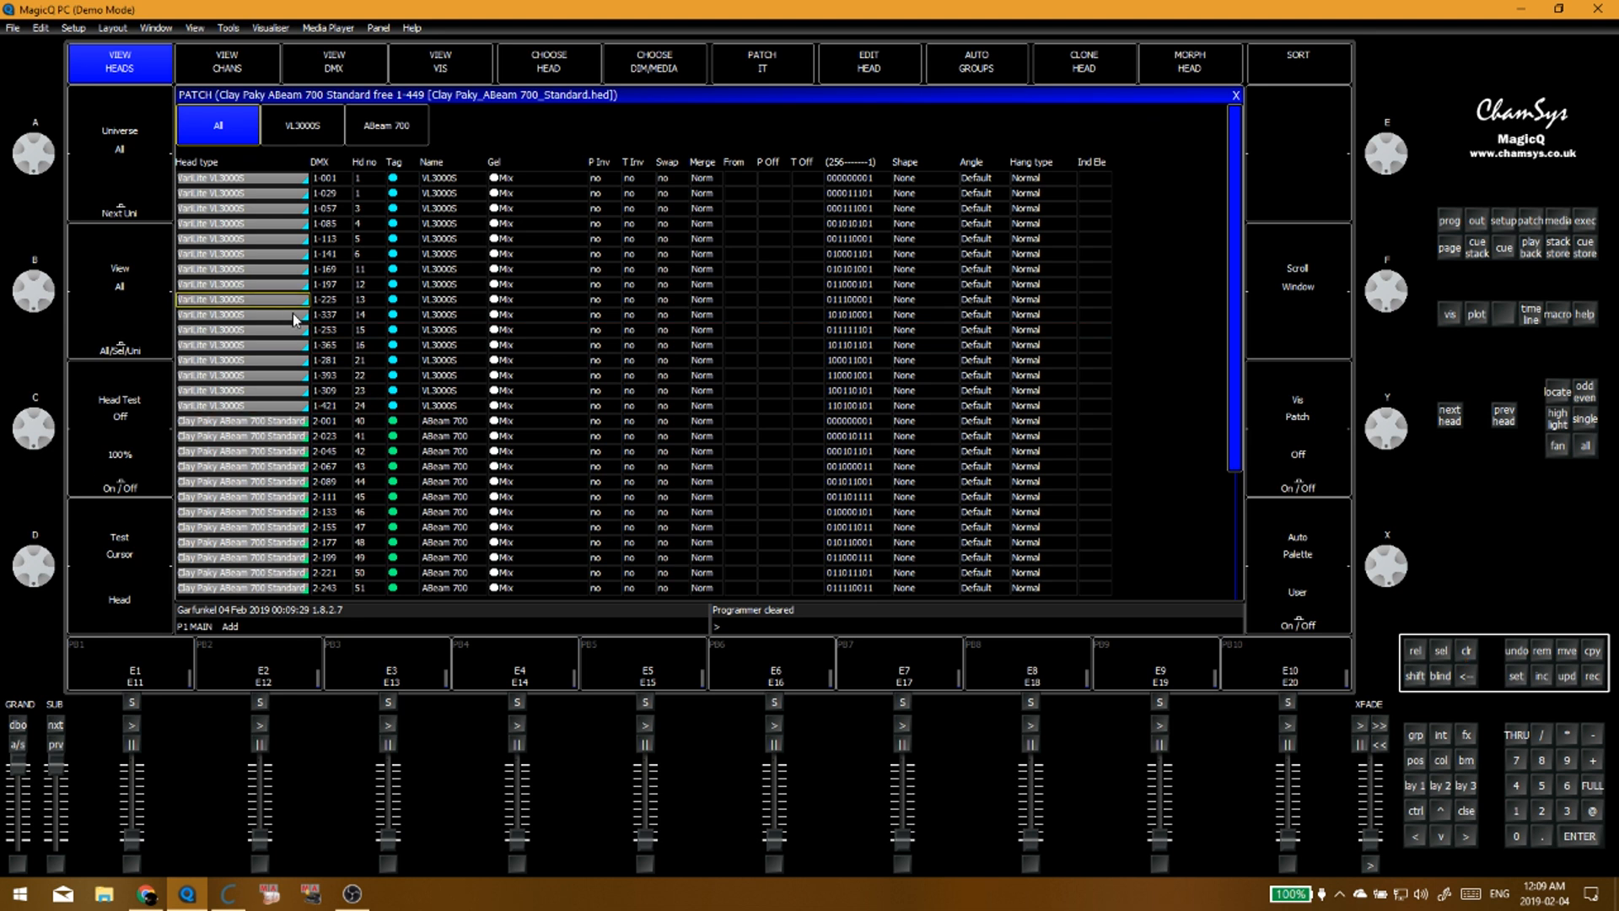
left_click(149, 406)
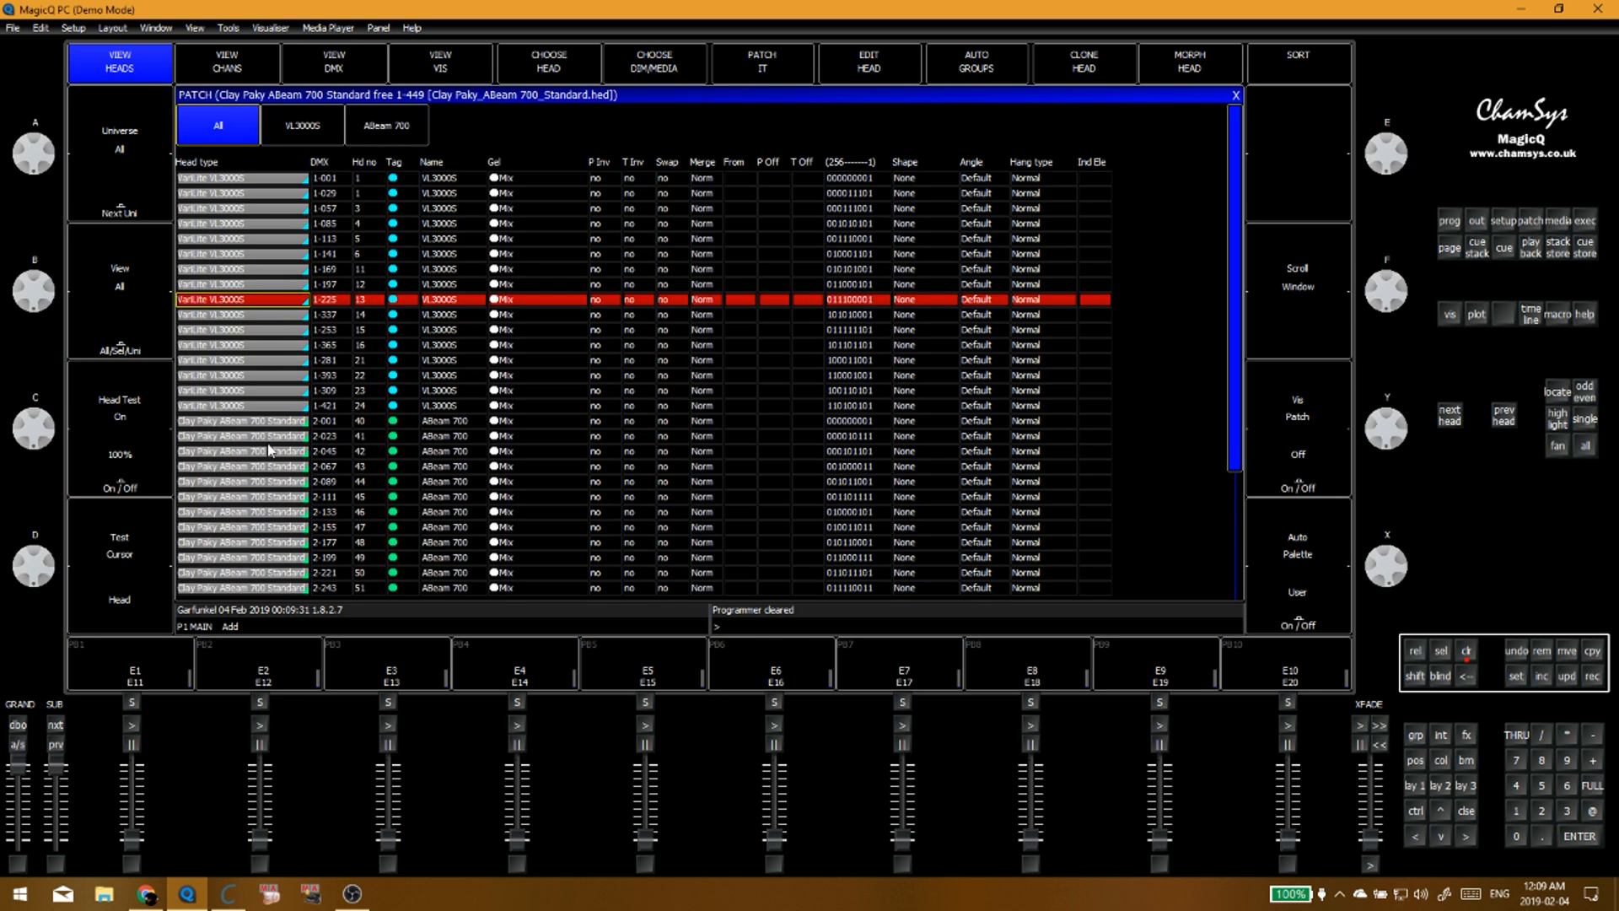
key("Down")
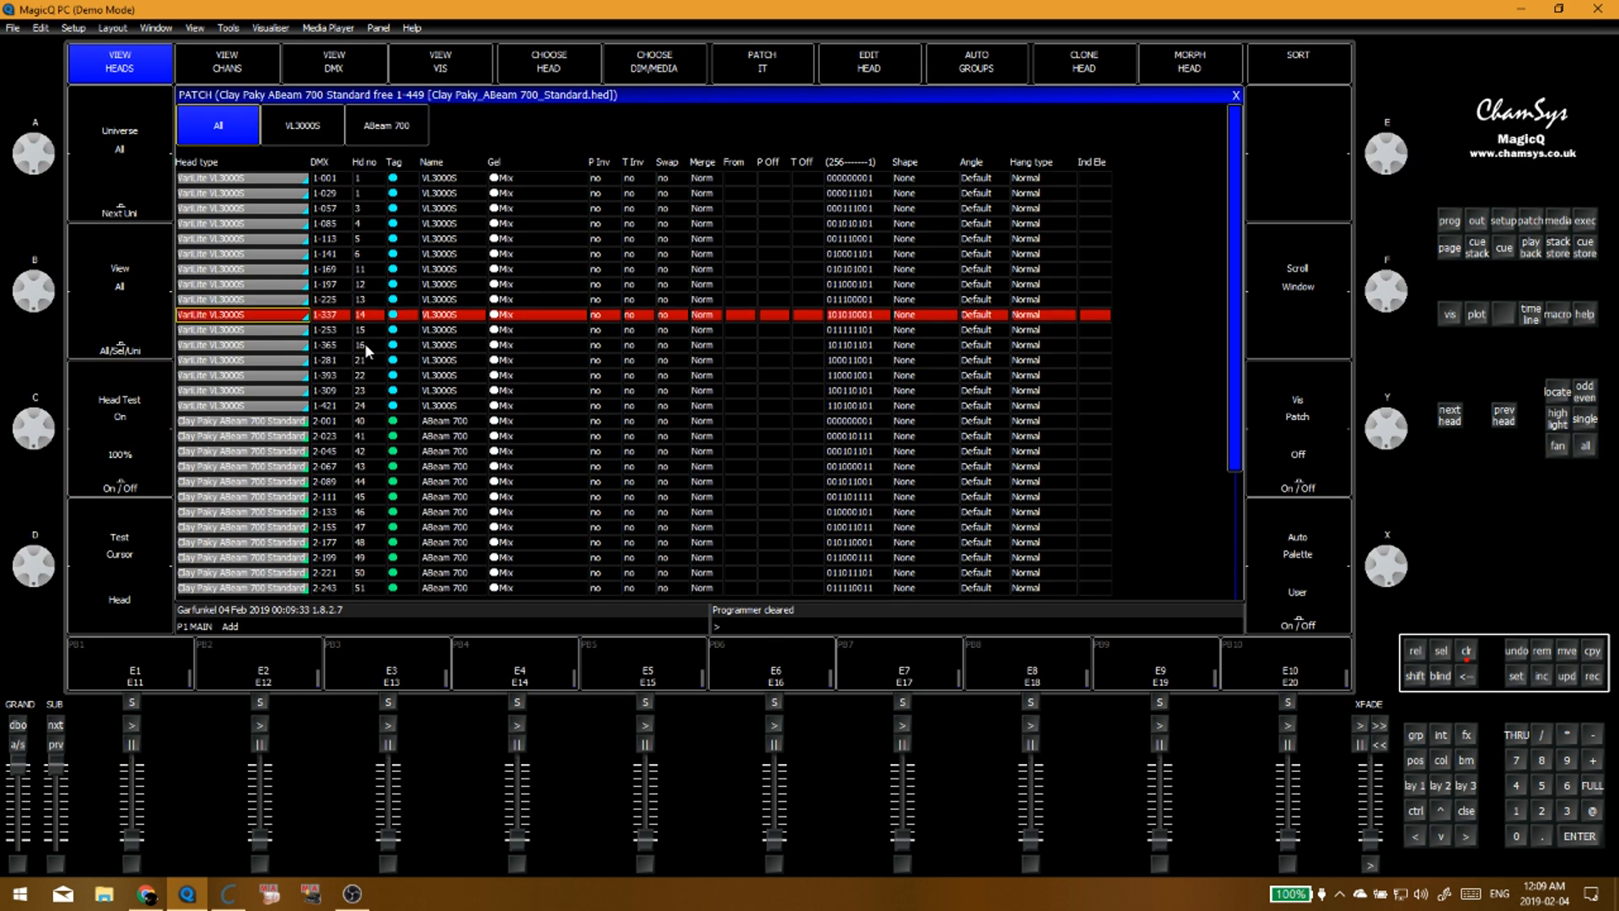
Step: Renumber the VL3000S at DMX 1-337 as head 31 and the one at 1-253 as head 14
left_click(365, 316)
type("30")
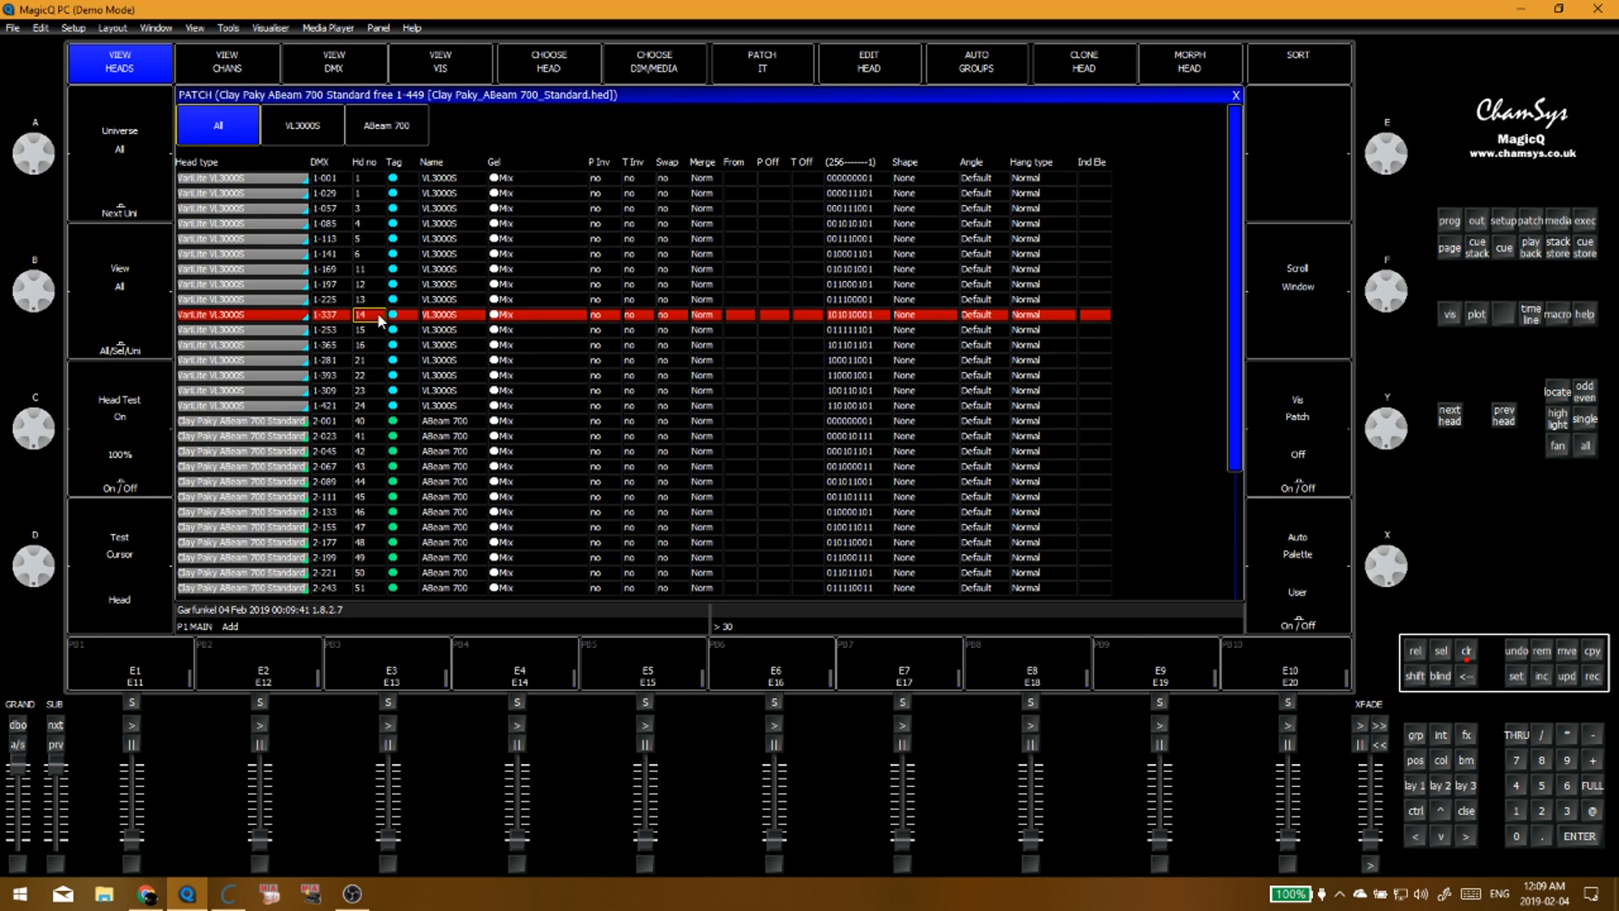
key("Return")
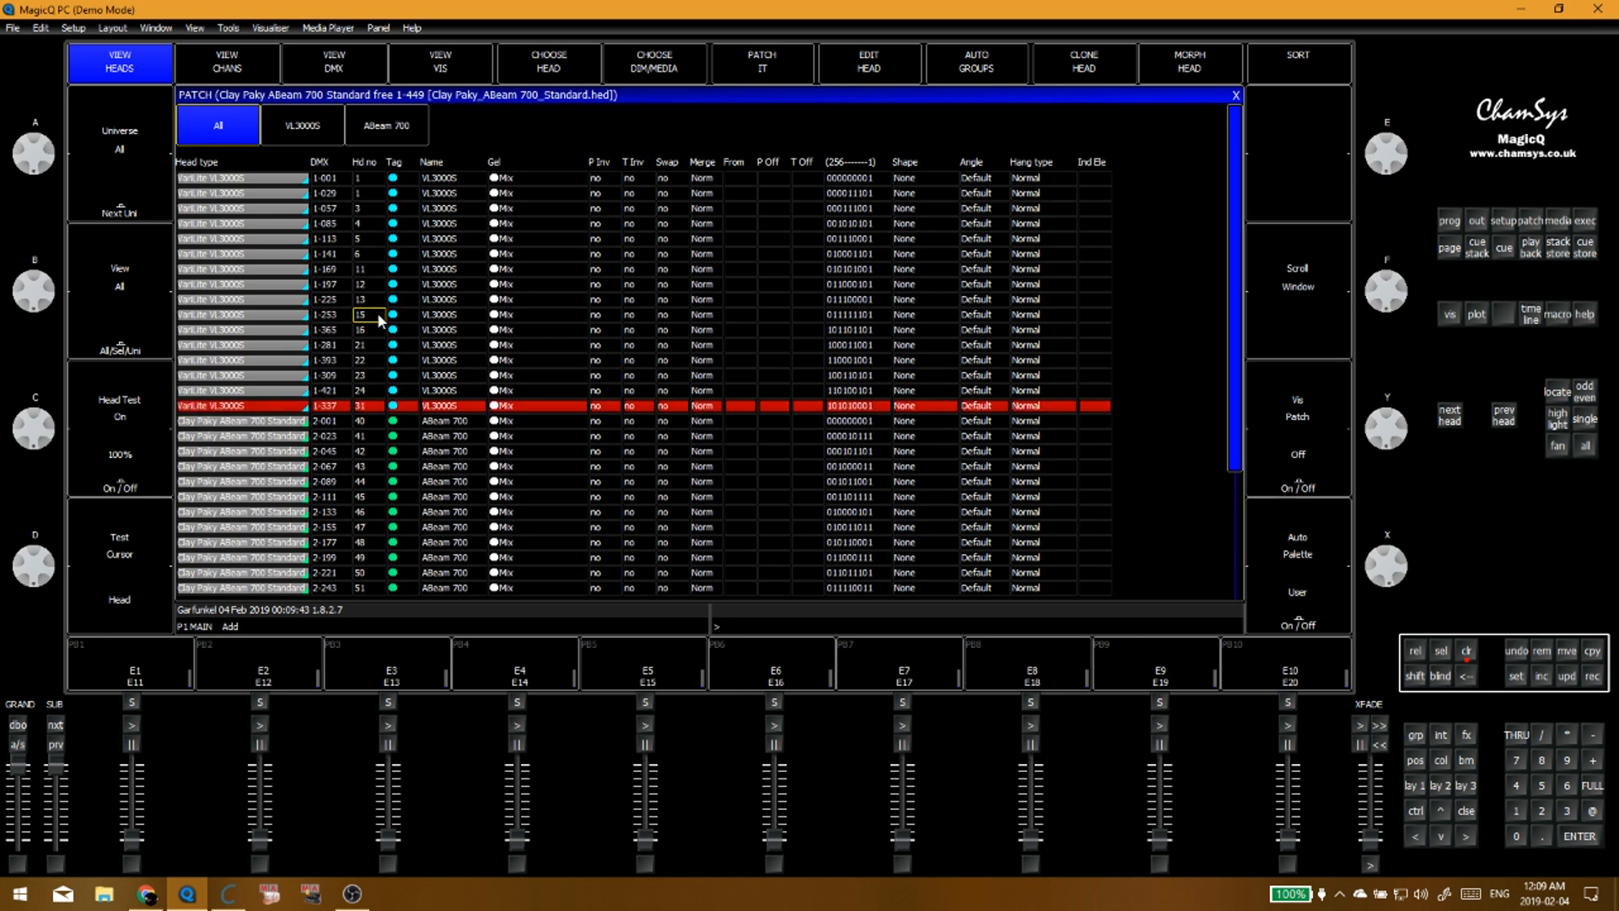
left_click(263, 284)
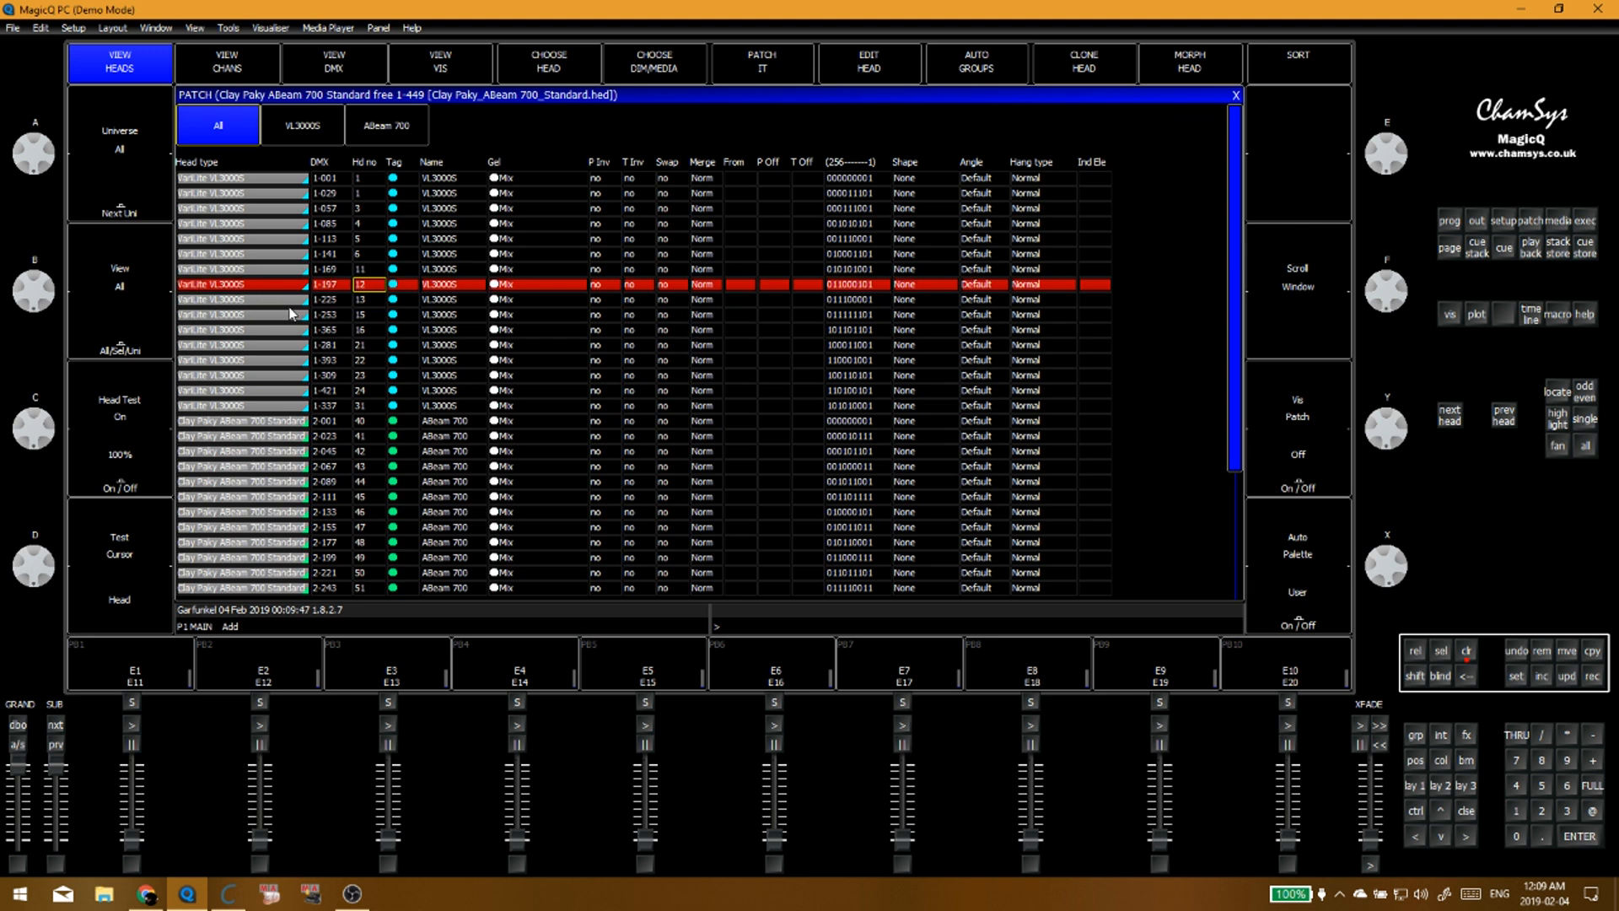
left_click(290, 314)
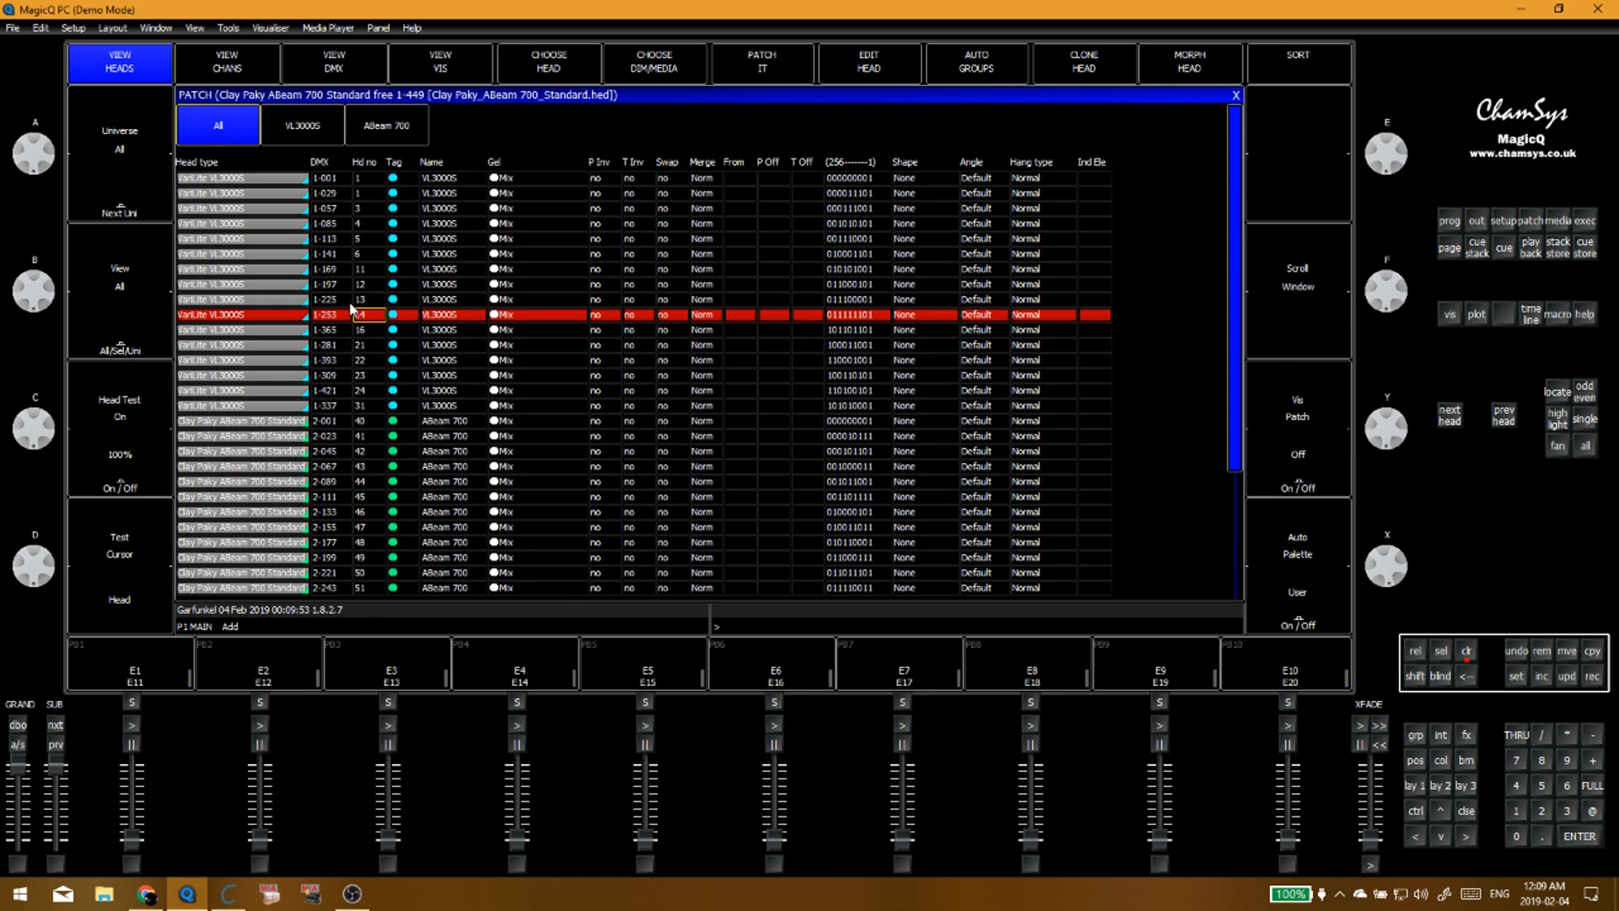
Step: Renumber the VL3000S at DMX 1-365 as head 32 and the one at 1-281 as head 15
key("Down")
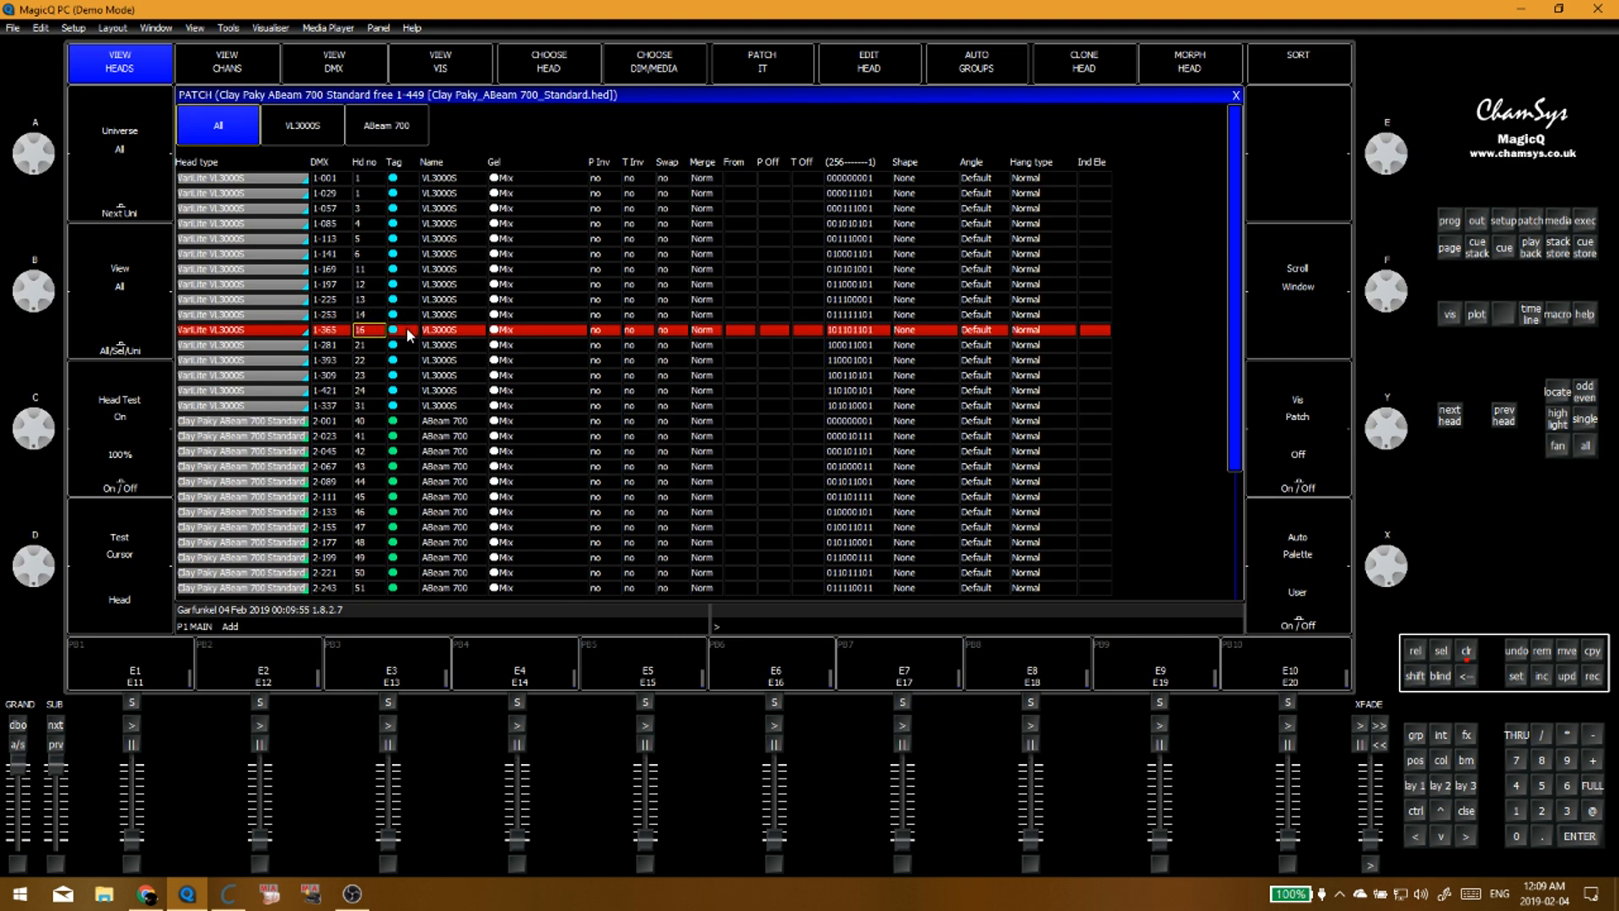
key("Return")
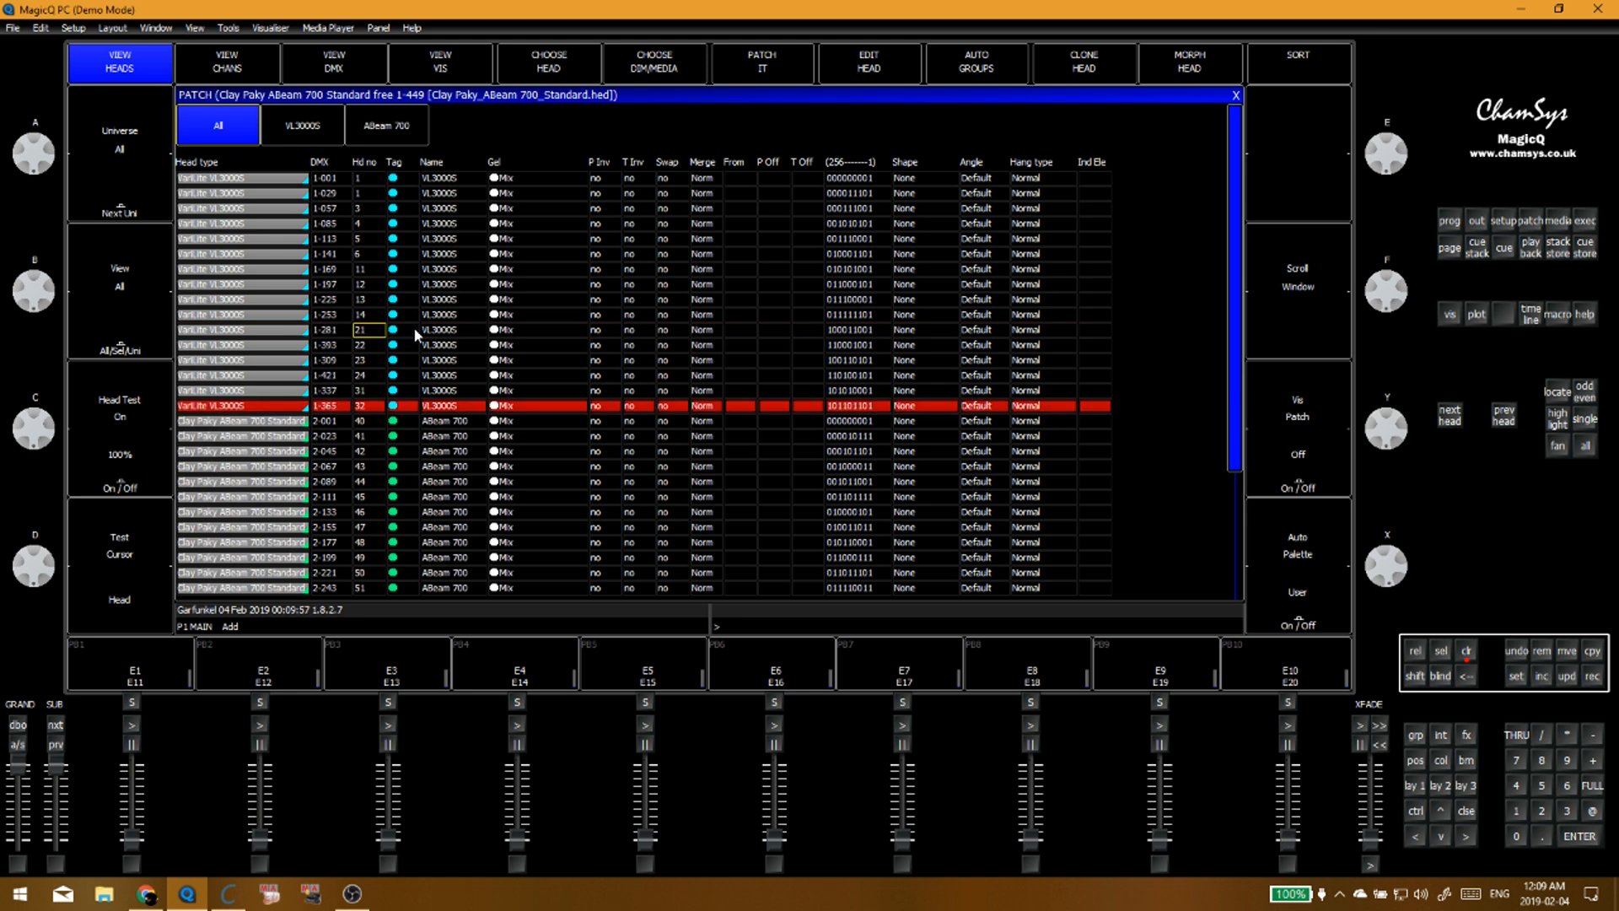
key("Down")
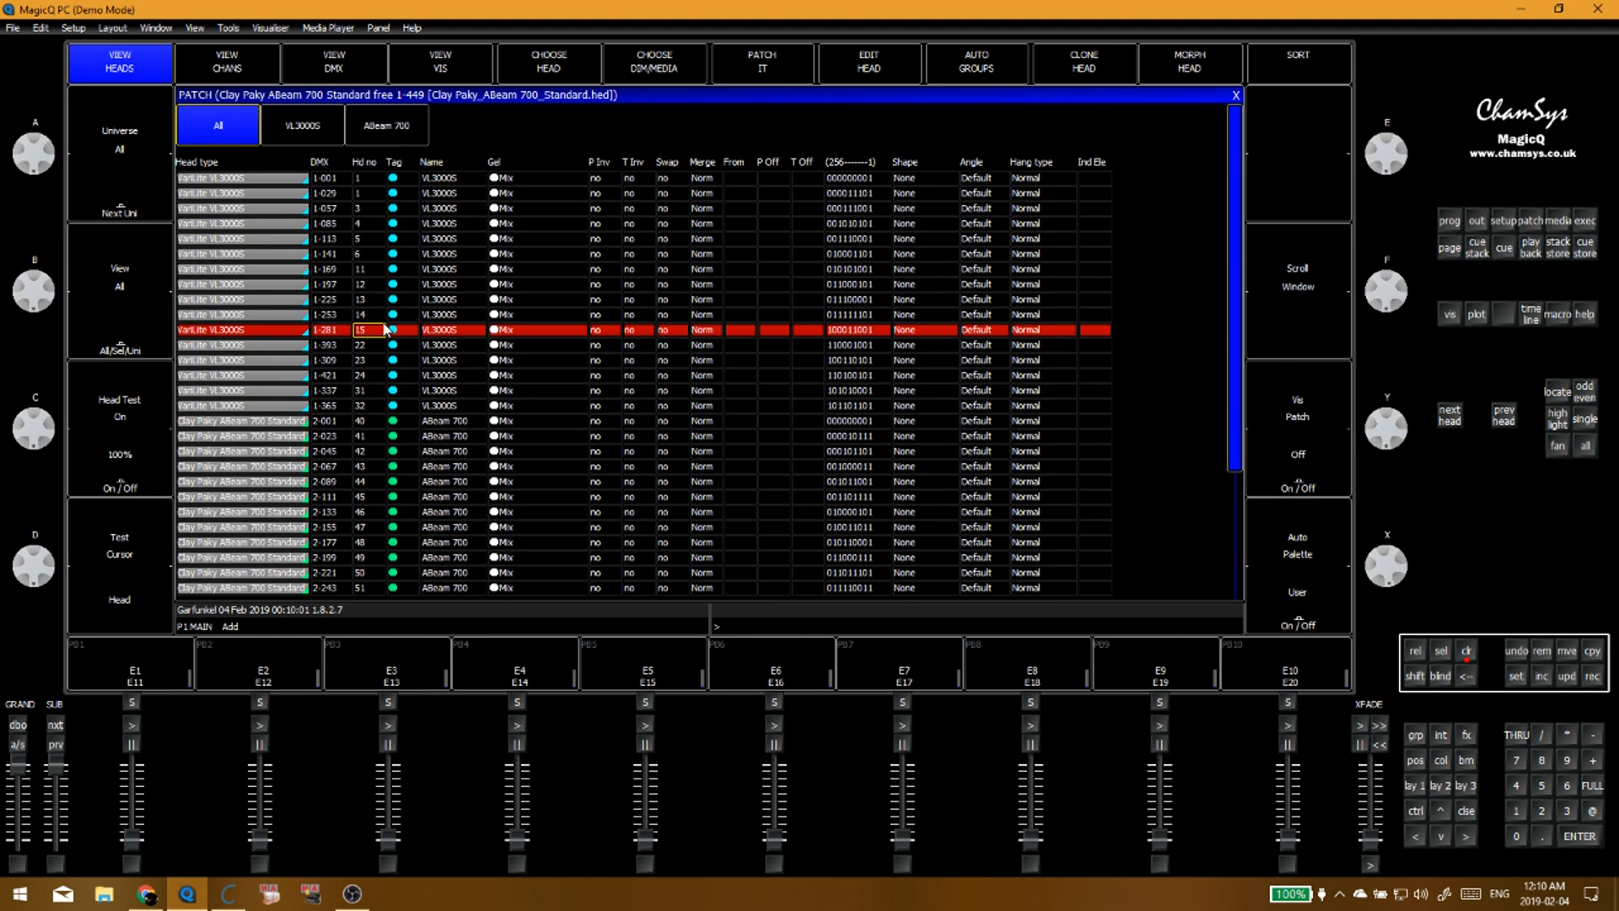
Step: Renumber the VL3000S fixtures at DMX 1-393, 1-309 and 1-421 as heads 33, 16 and 34
key("Down")
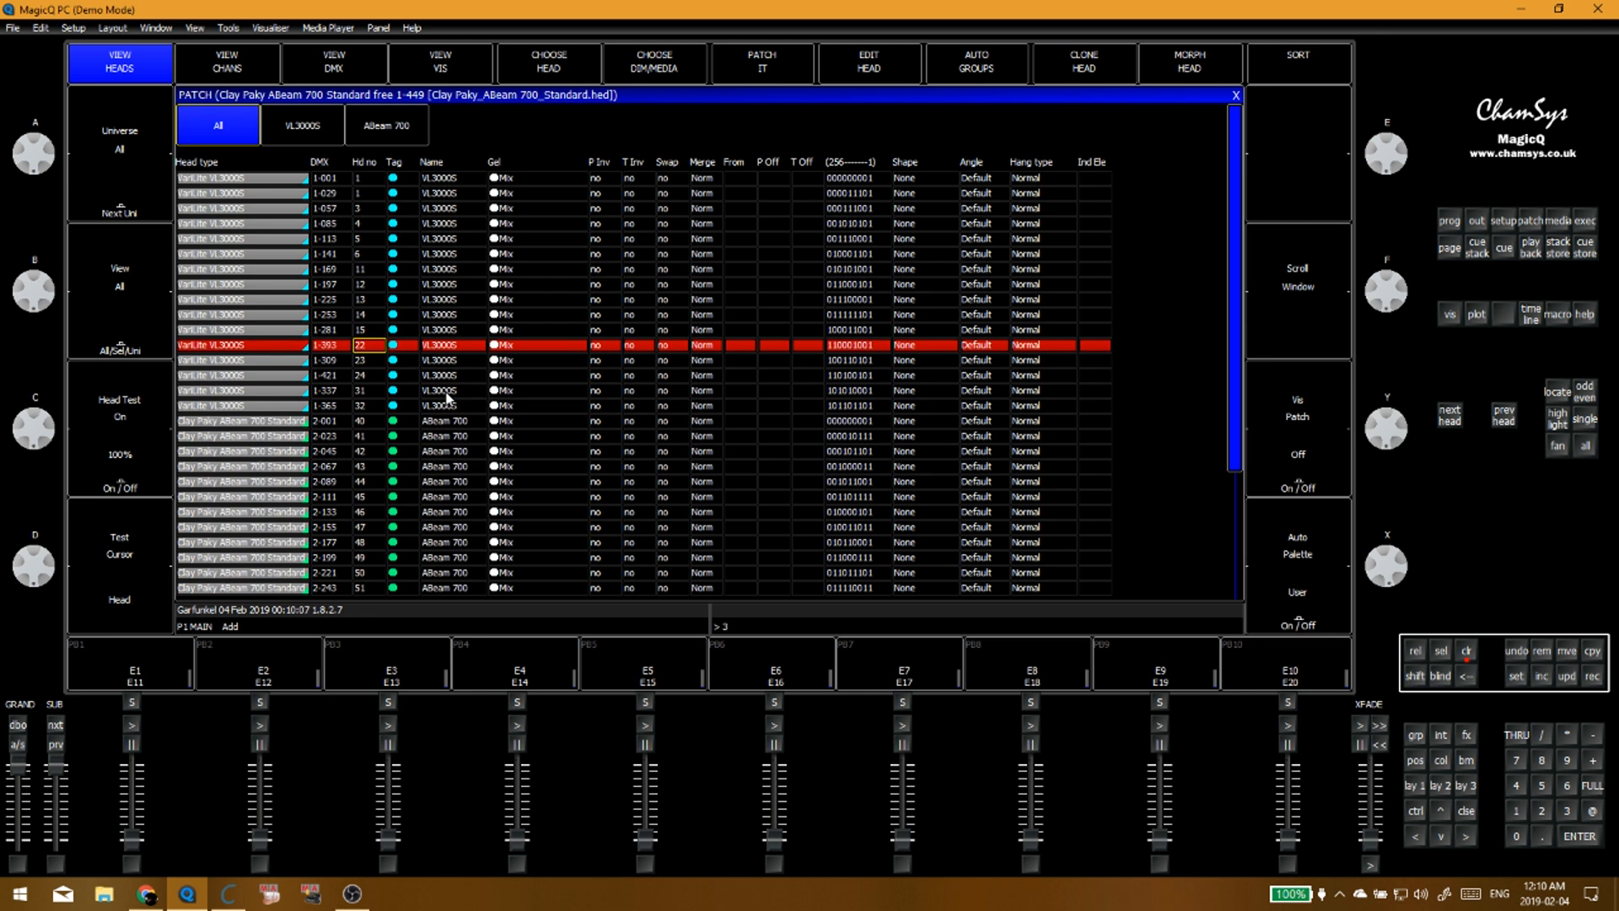
key("Up")
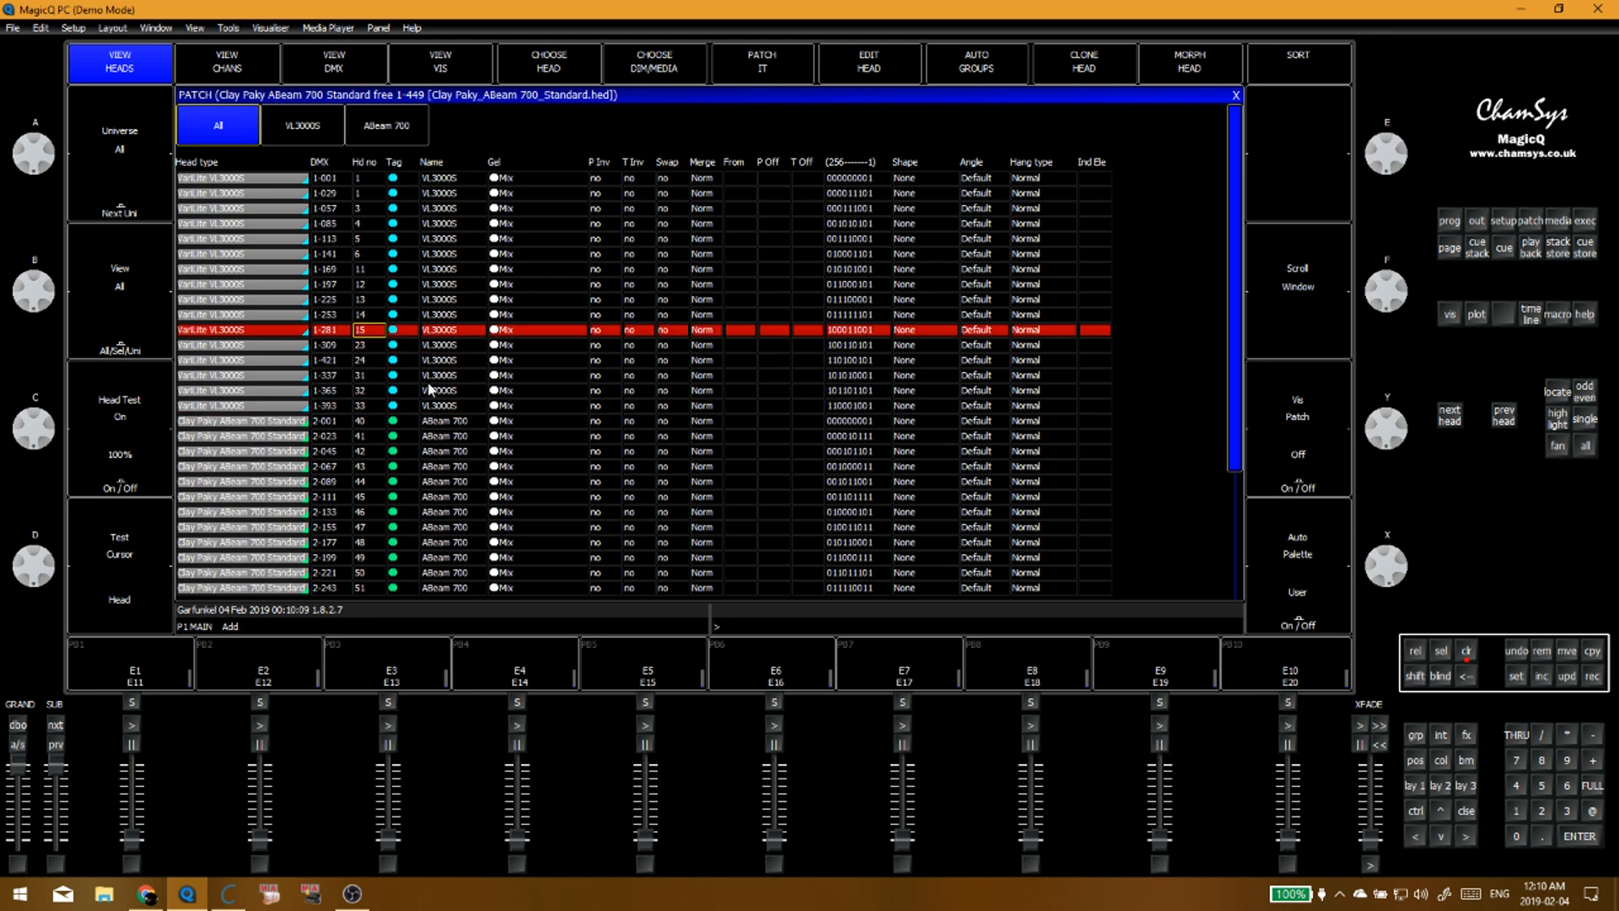
key("Down")
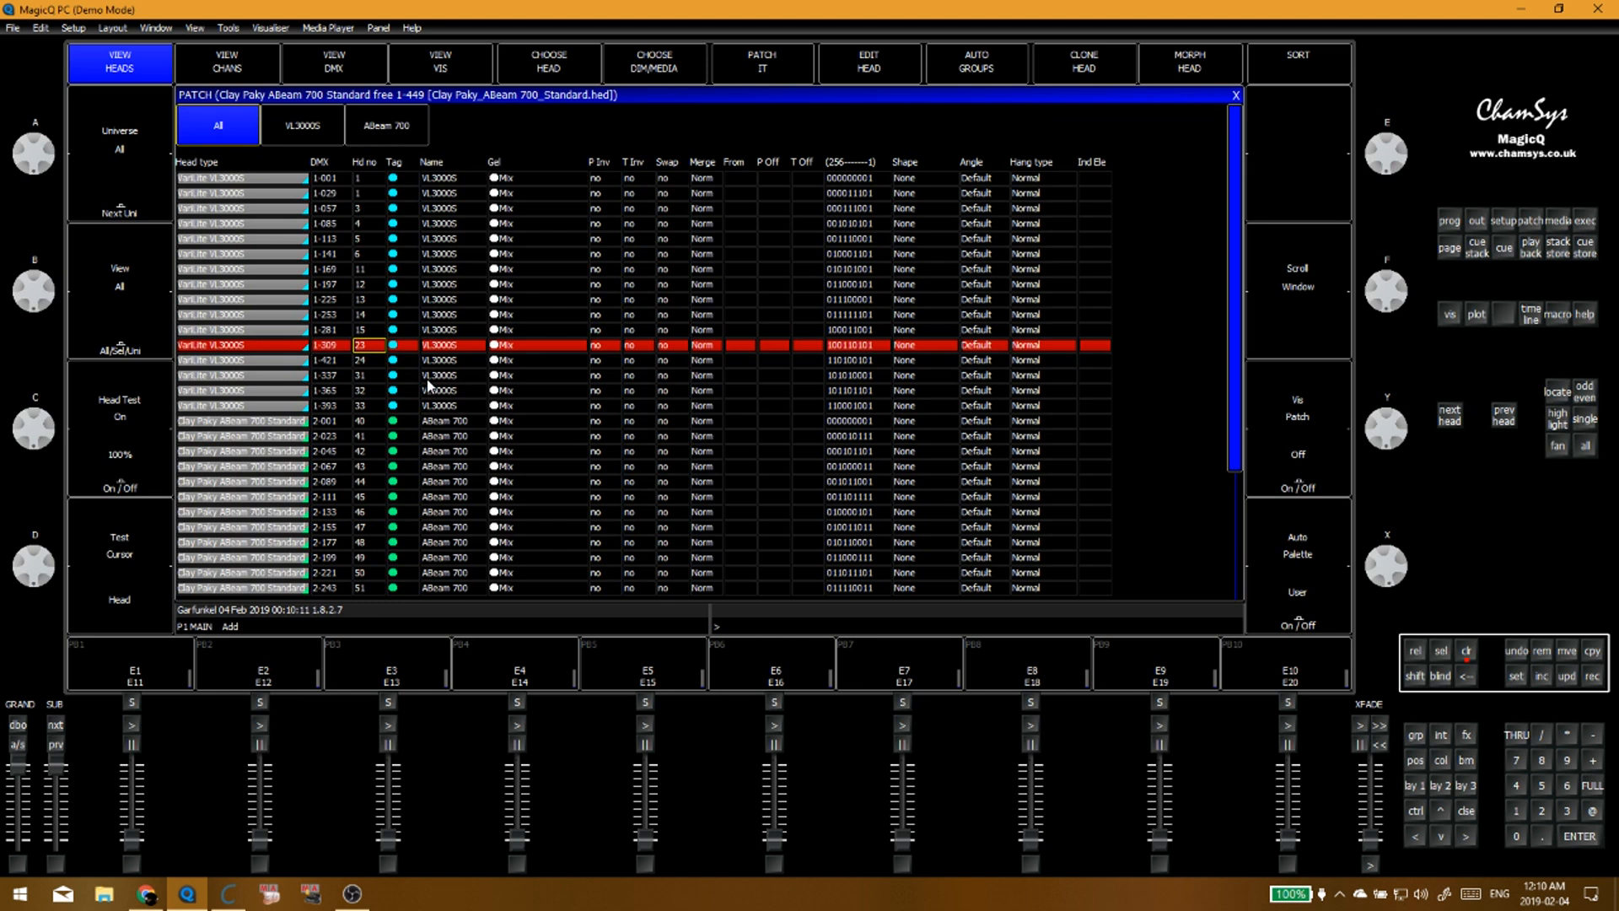
key("Down")
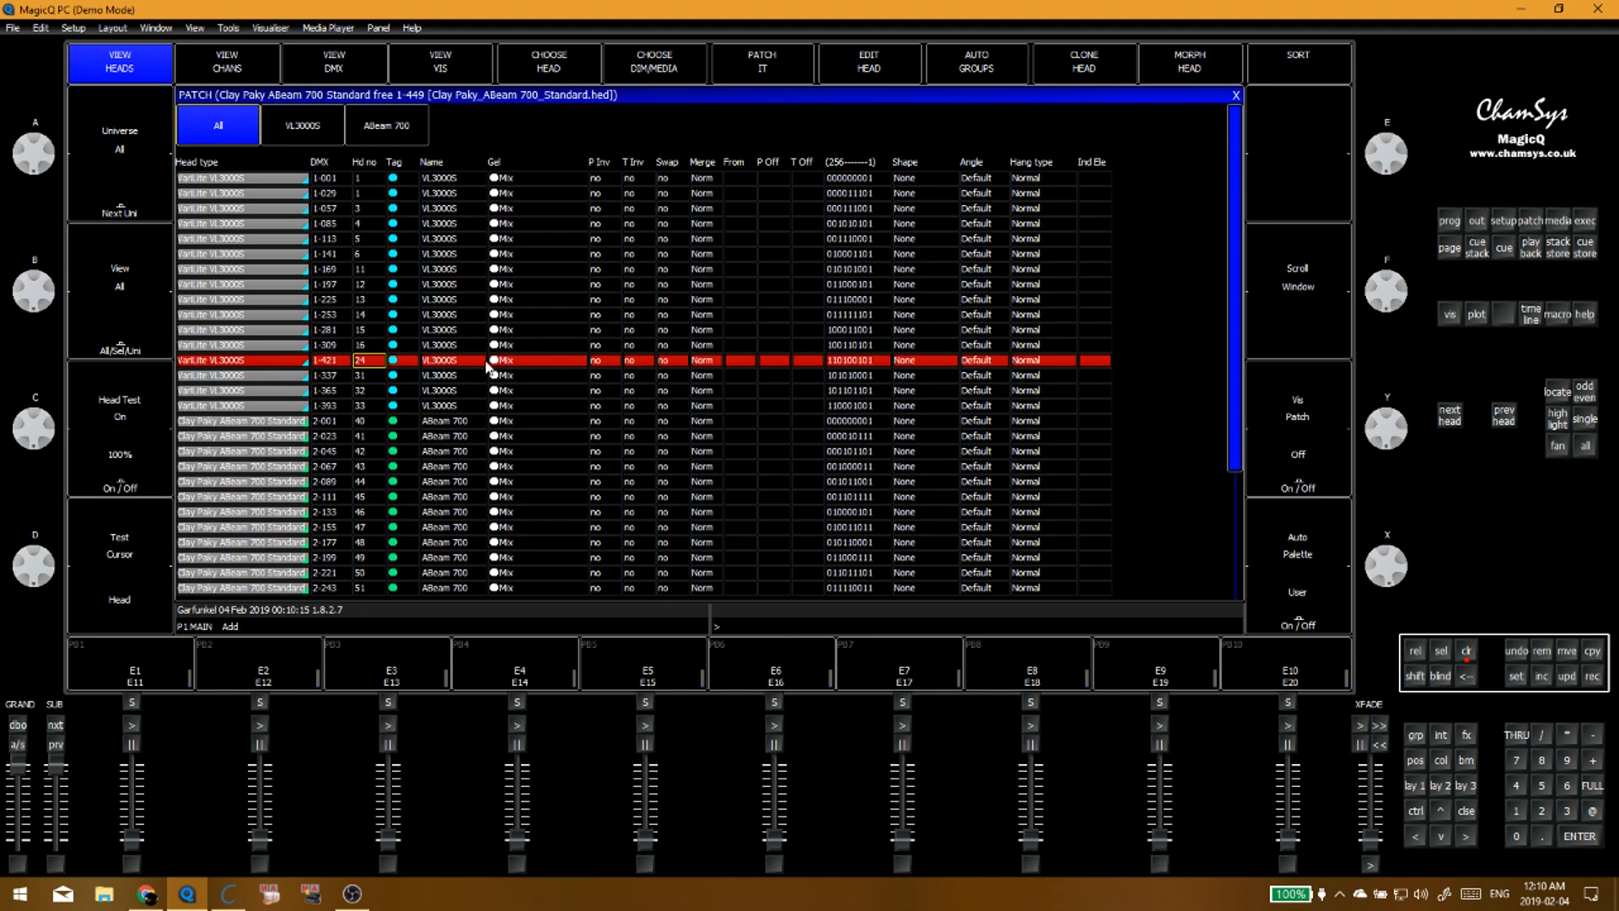
key("Return")
Step: Run the head test up and down the renumbered VL3000S list to check the lighting order, ending on head 13
key("Up")
key("Up")
key("Up")
key("Up")
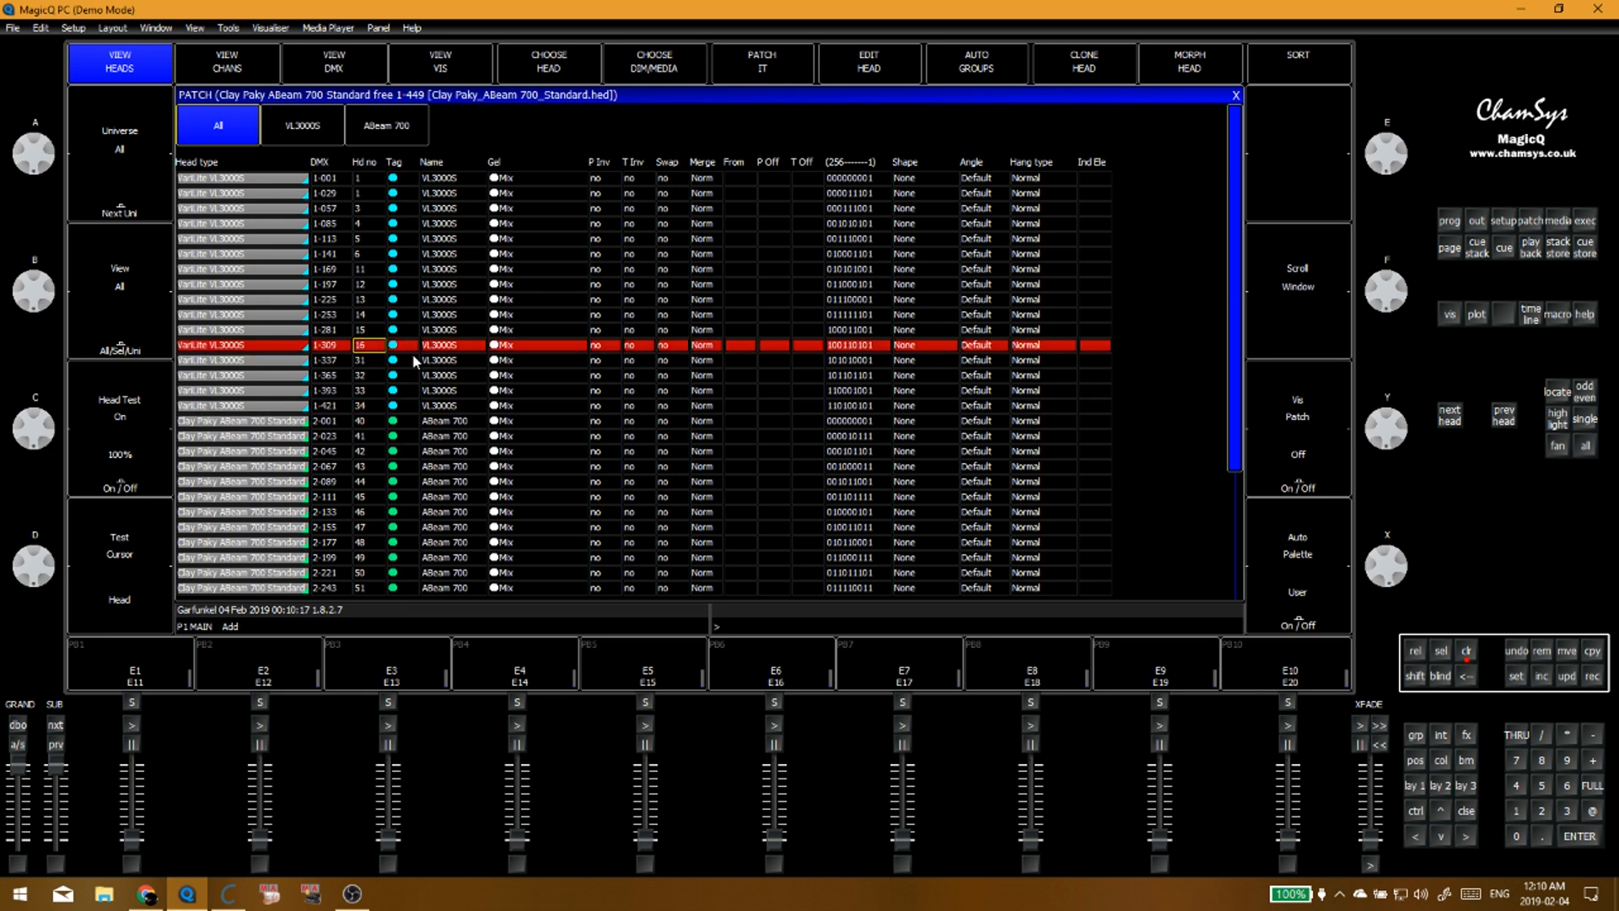
key("Down")
key("Up")
key("Up")
key("Up")
key("Up")
key("Up")
key("Up")
key("Up")
key("Down")
key("Down")
key("Down")
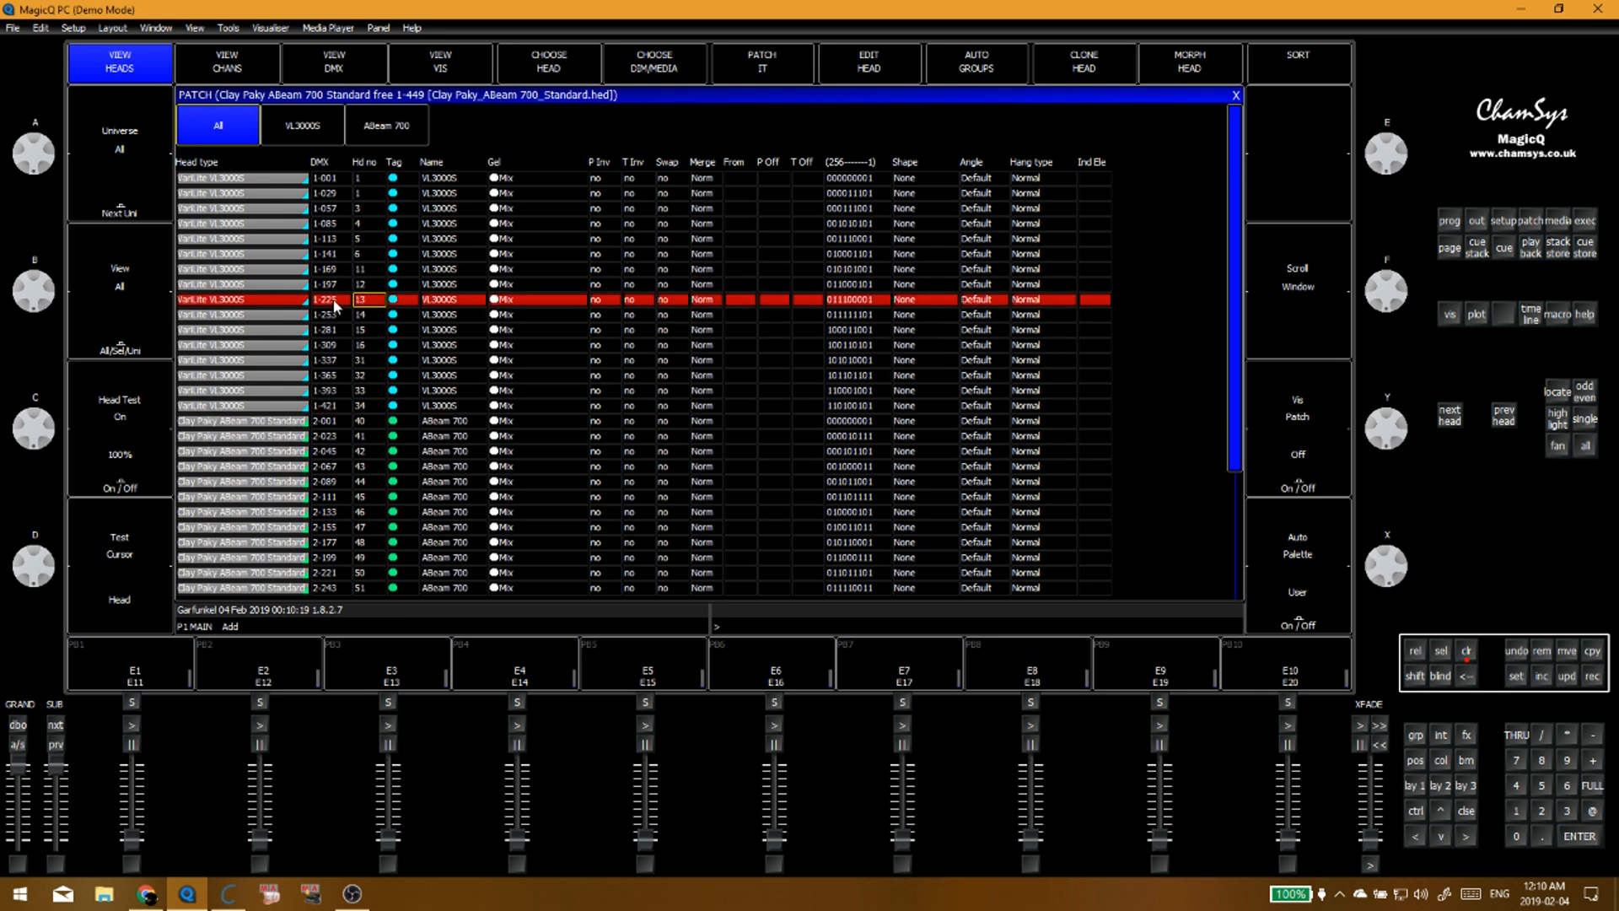
Step: Reopen the patch and compare the VL3000S, ABeam 700 and complete head lists
key("Up")
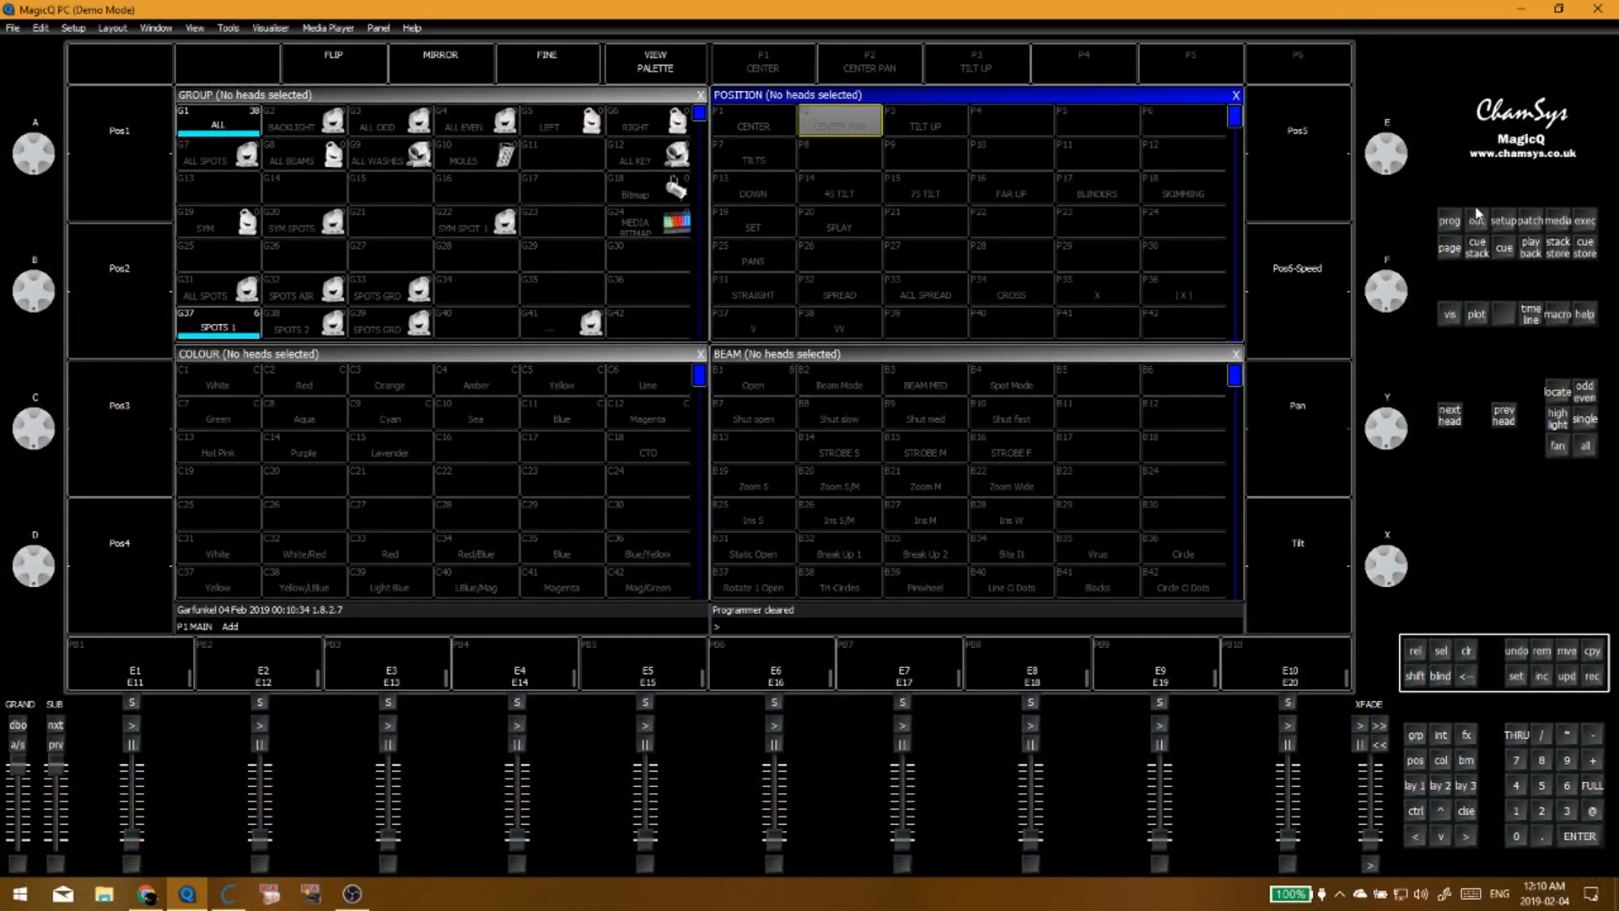
left_click(1531, 220)
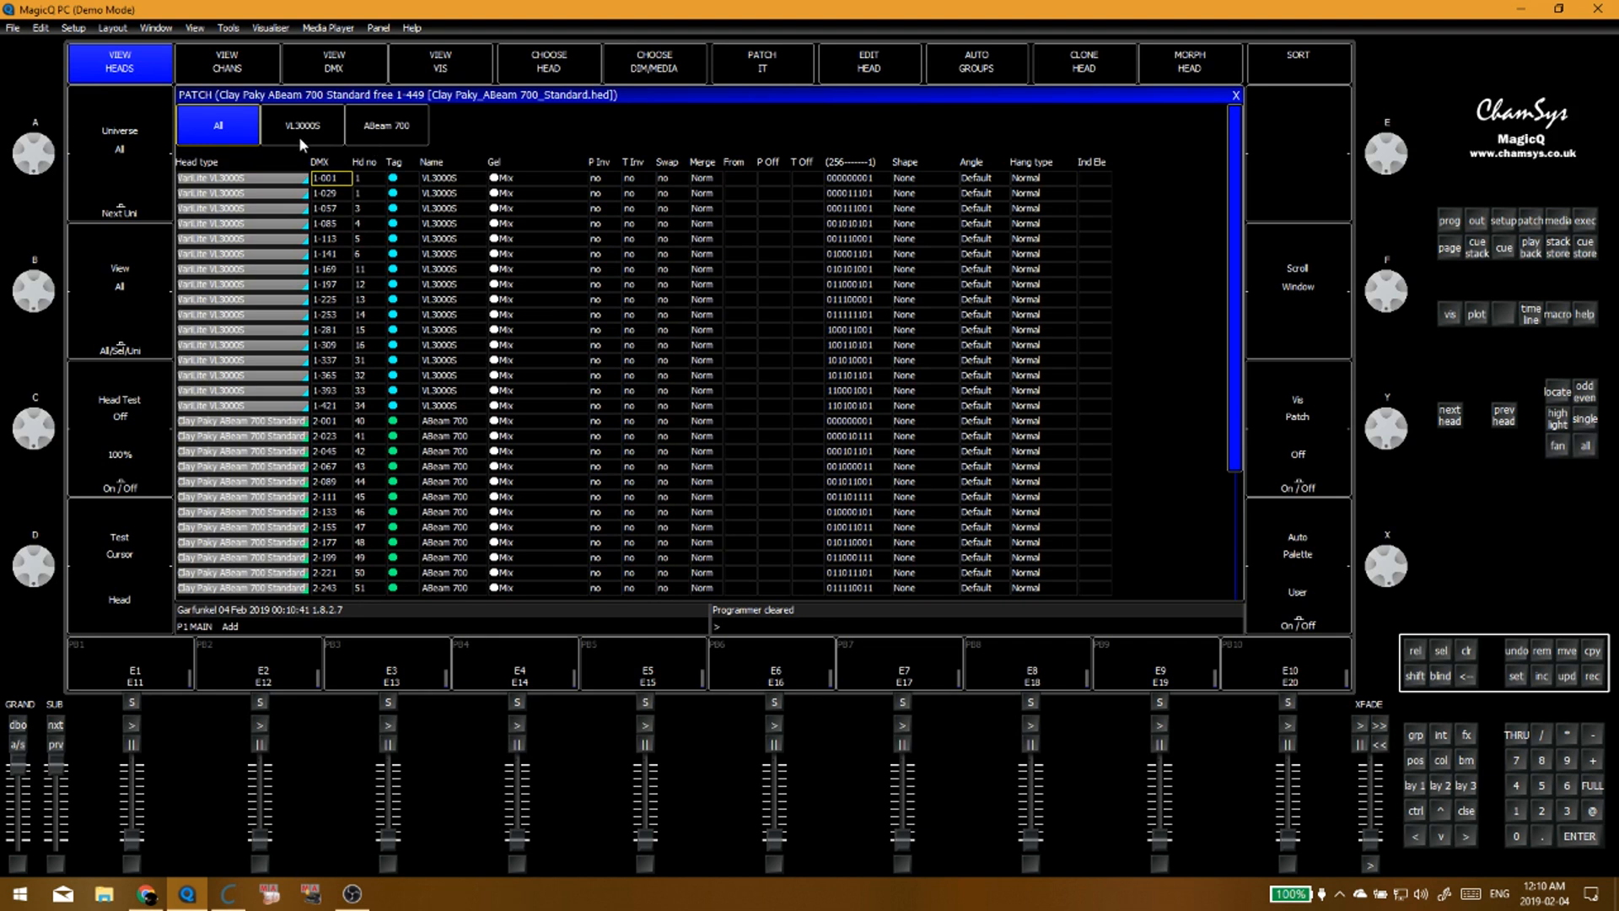
left_click(1510, 840)
left_click(393, 130)
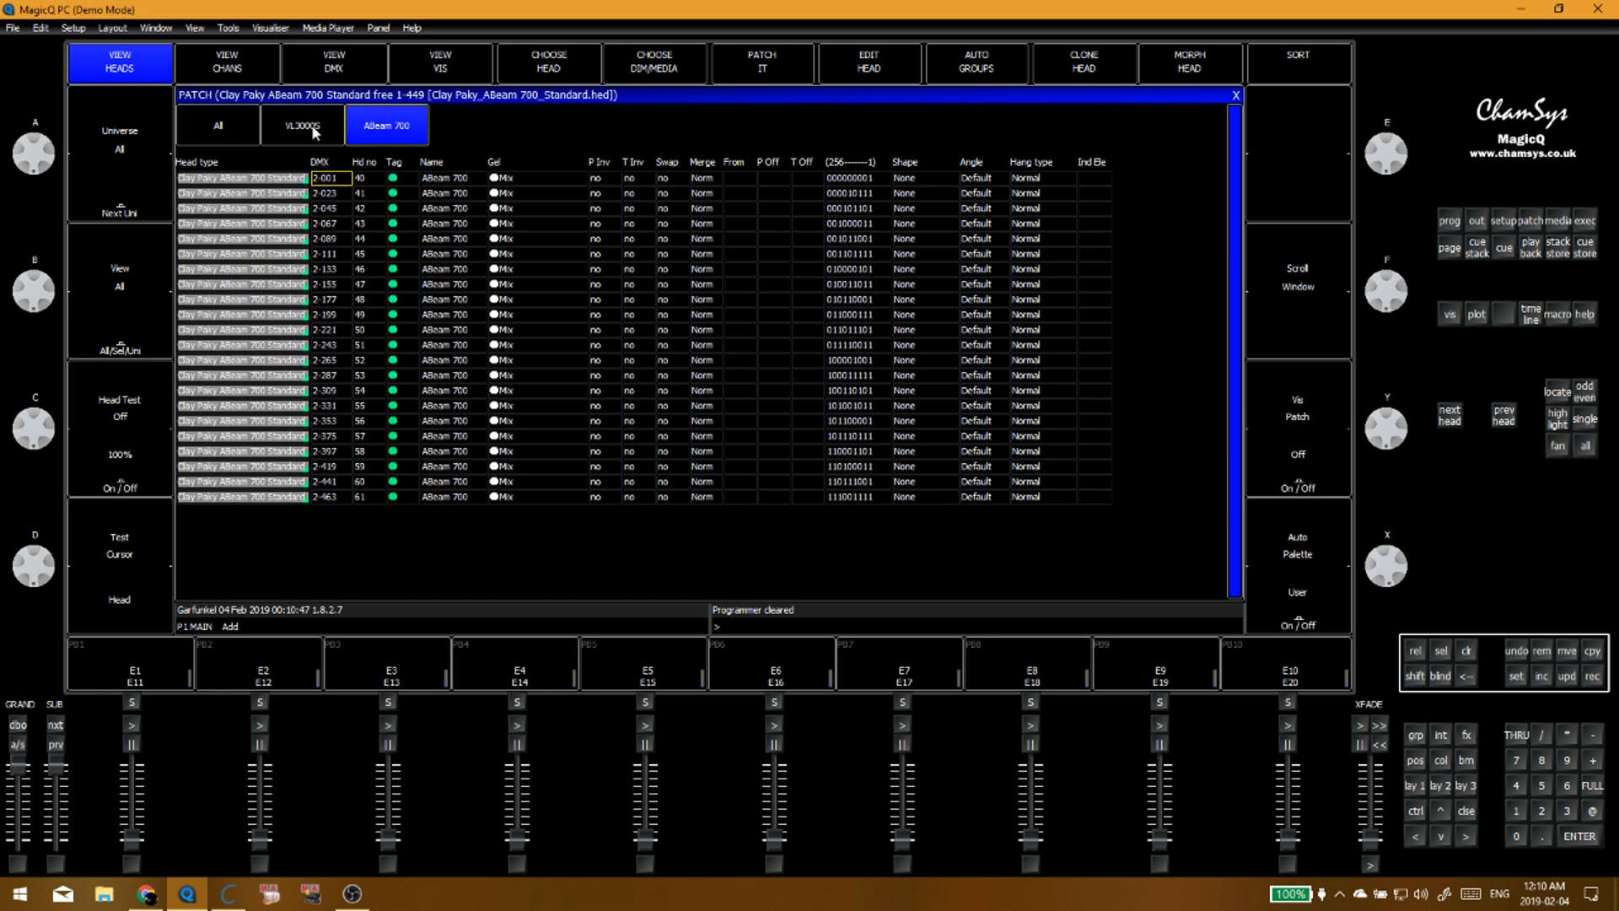
left_click(302, 128)
left_click(221, 122)
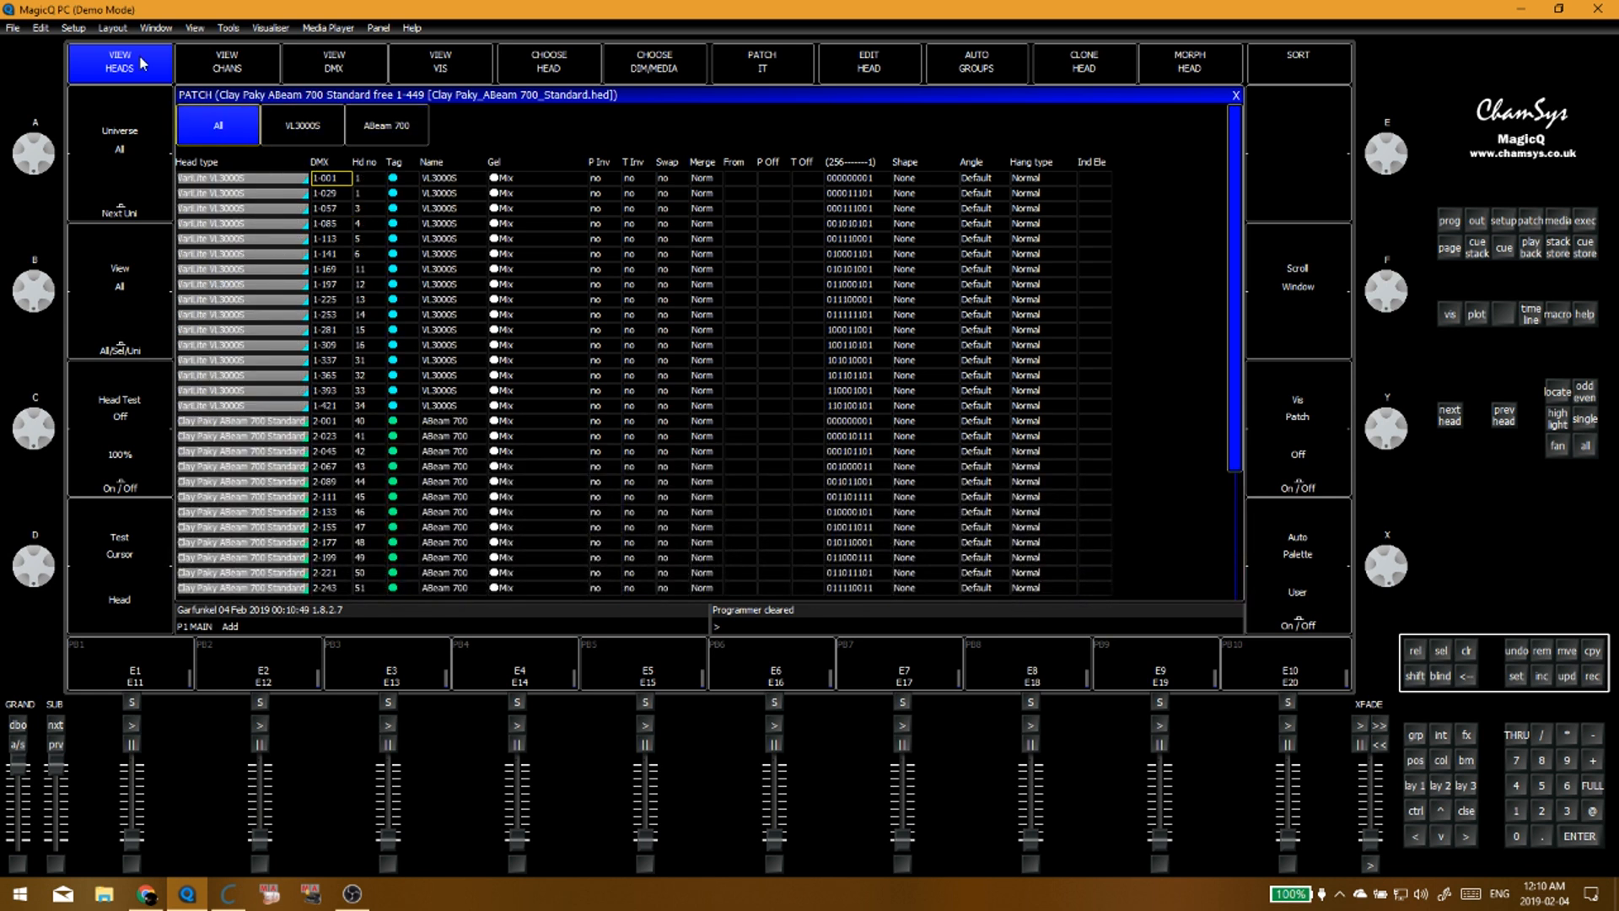
left_click(327, 125)
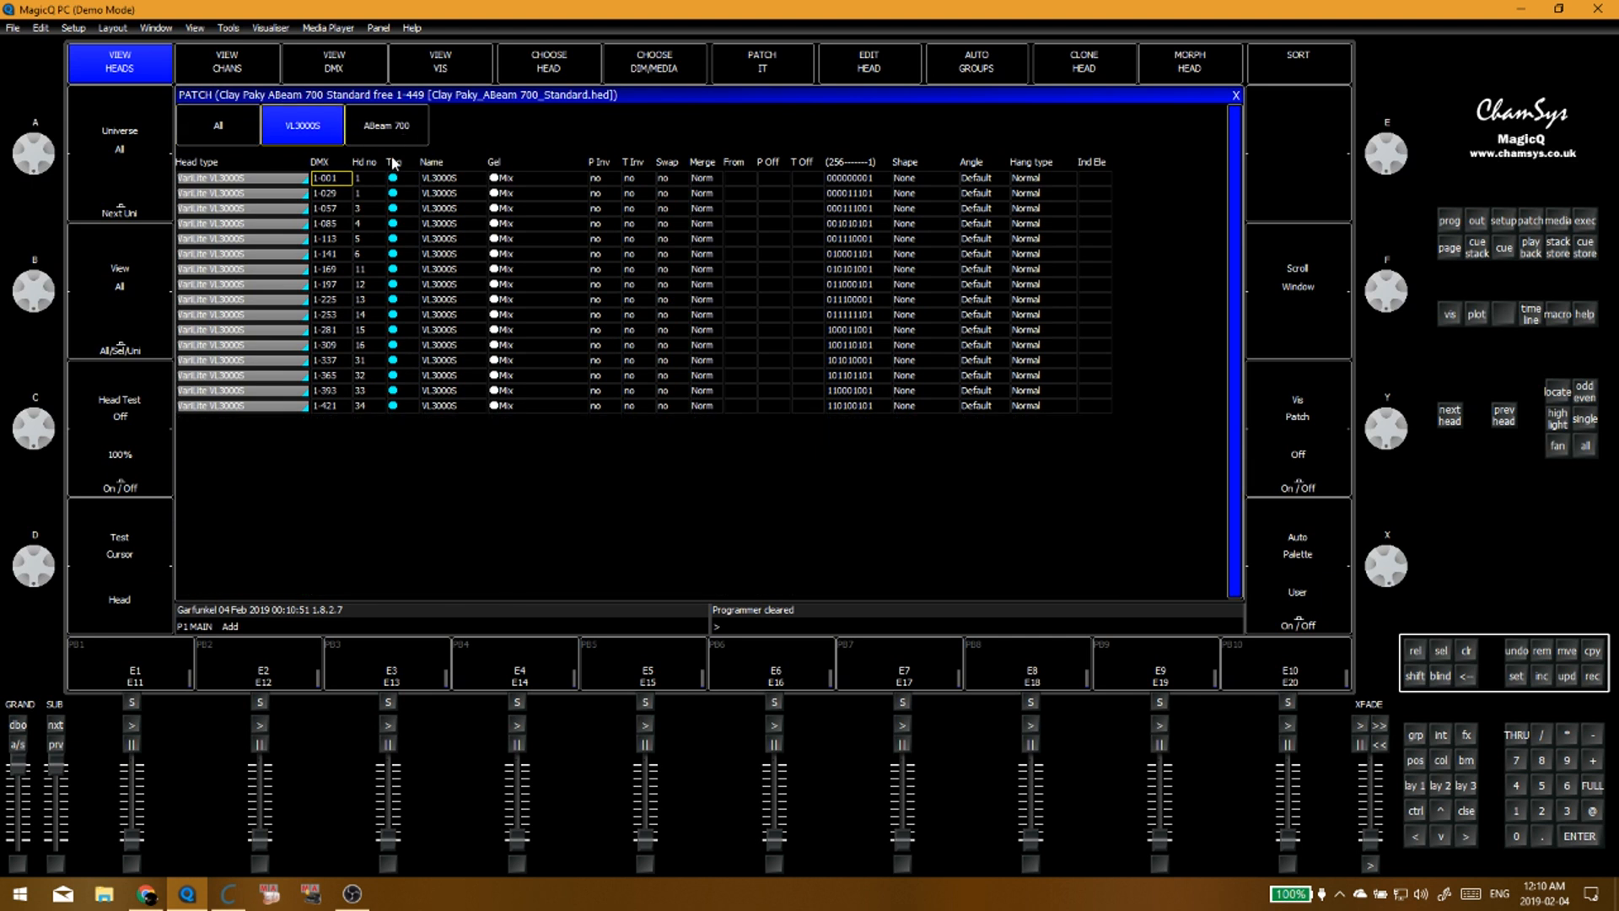
left_click(384, 130)
left_click(330, 127)
left_click(246, 116)
left_click(321, 124)
left_click(385, 127)
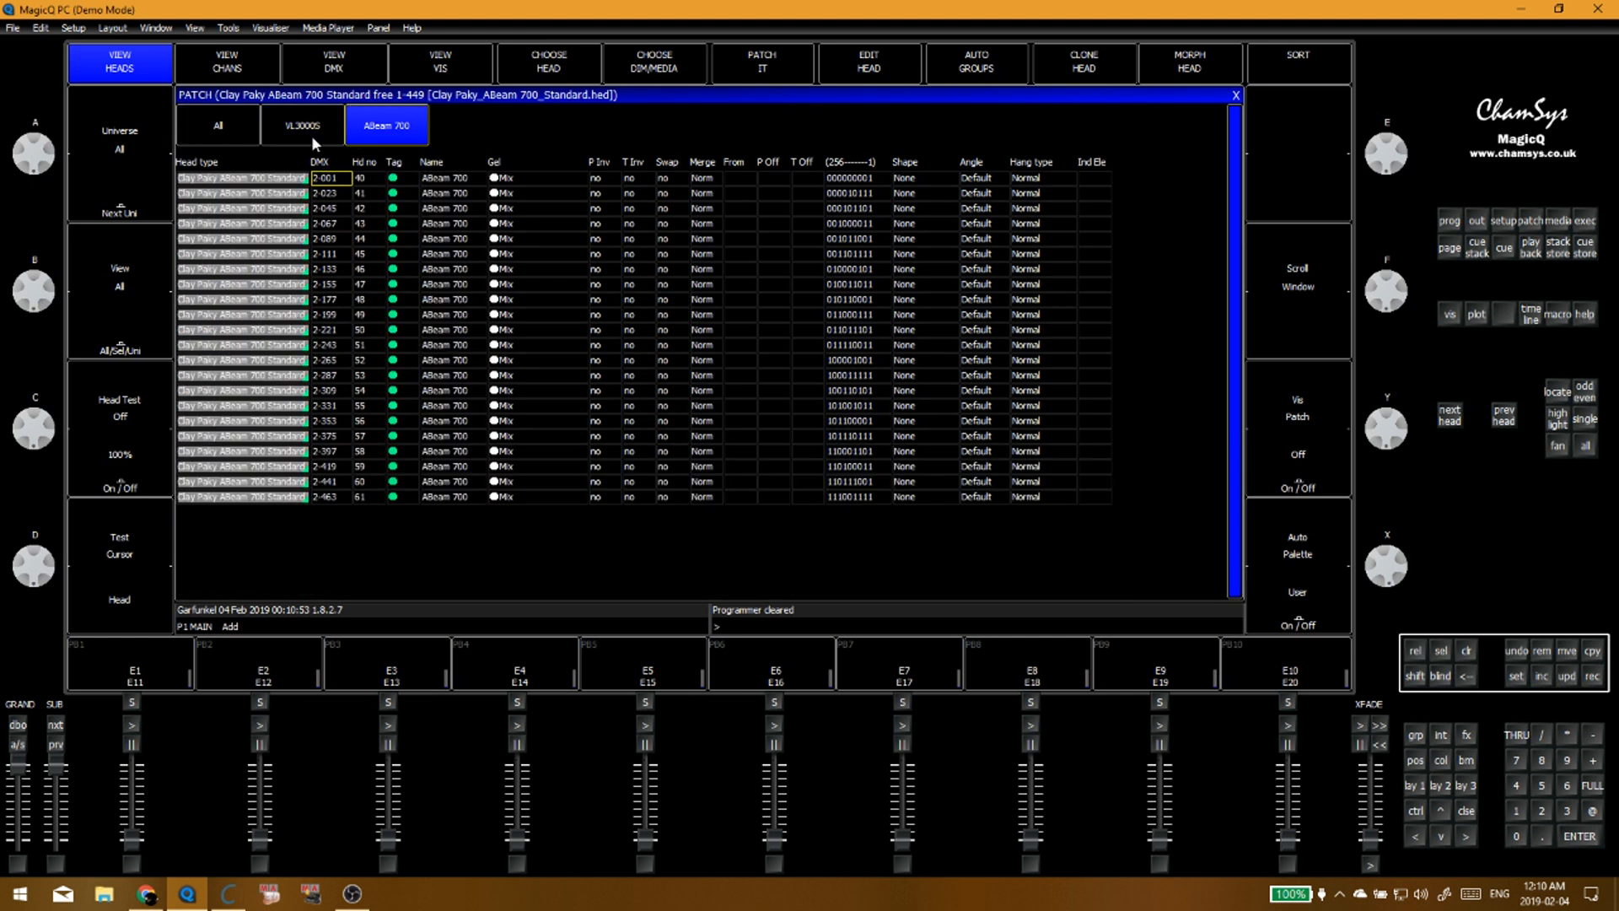
left_click(304, 127)
left_click(219, 126)
Step: Renumber the four VL3000S fixtures at DMX 1-337 to 1-421 as heads 21 to 24
left_click(369, 391)
scroll(438, 387, "down", 3)
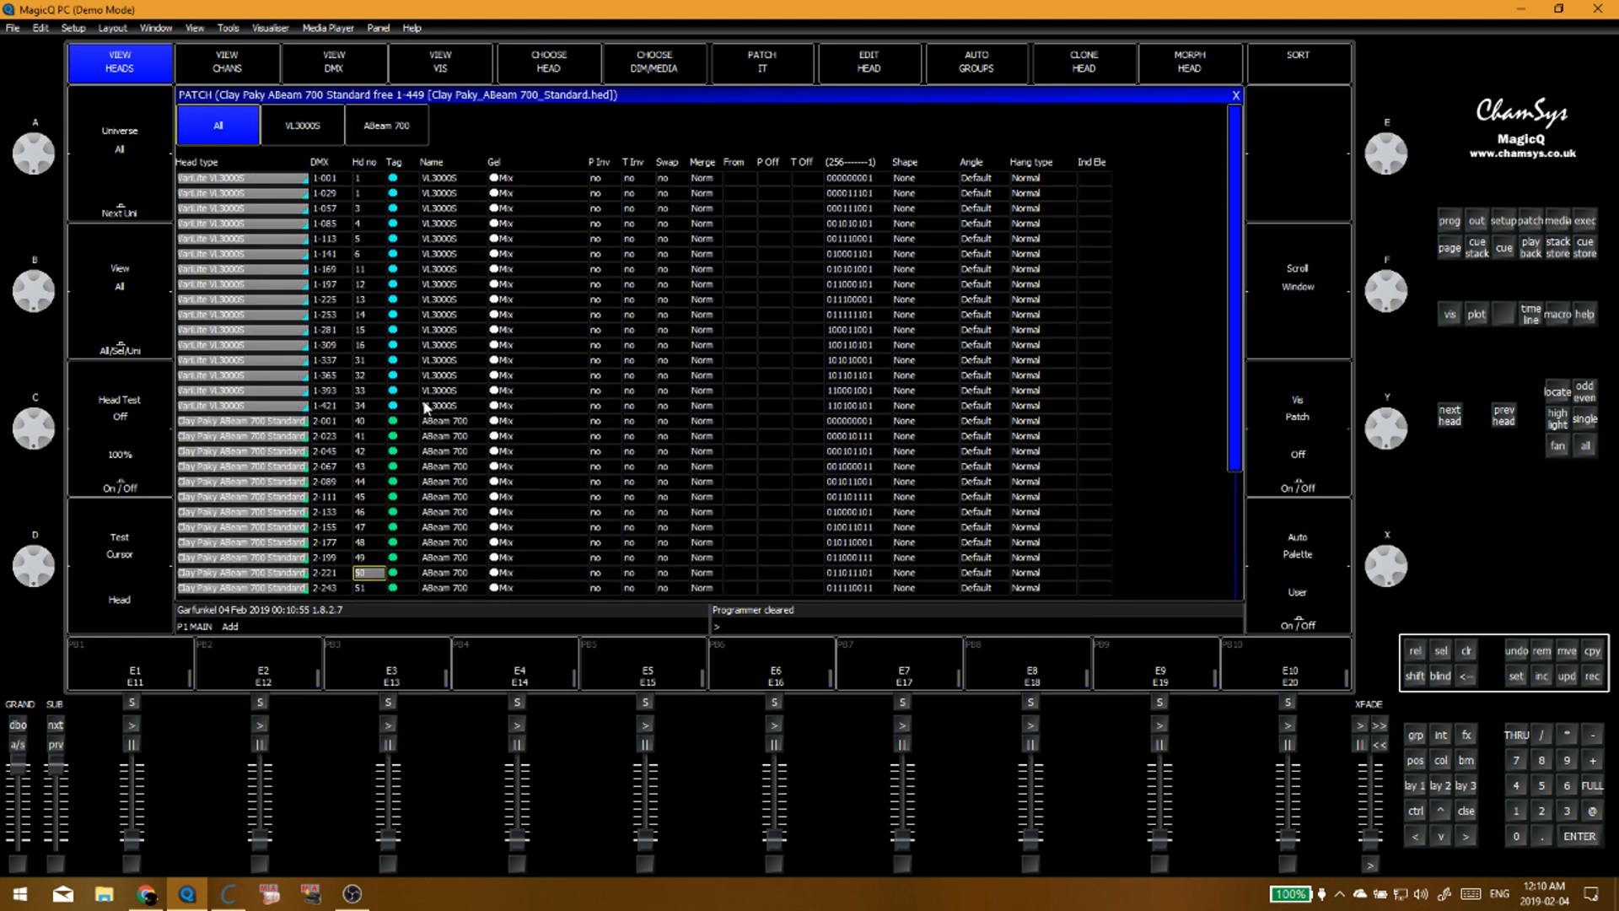
left_click(385, 381)
key("Up")
key("Up")
key("Up")
key("Up")
key("Up")
key("Up")
key("Up")
key("Up")
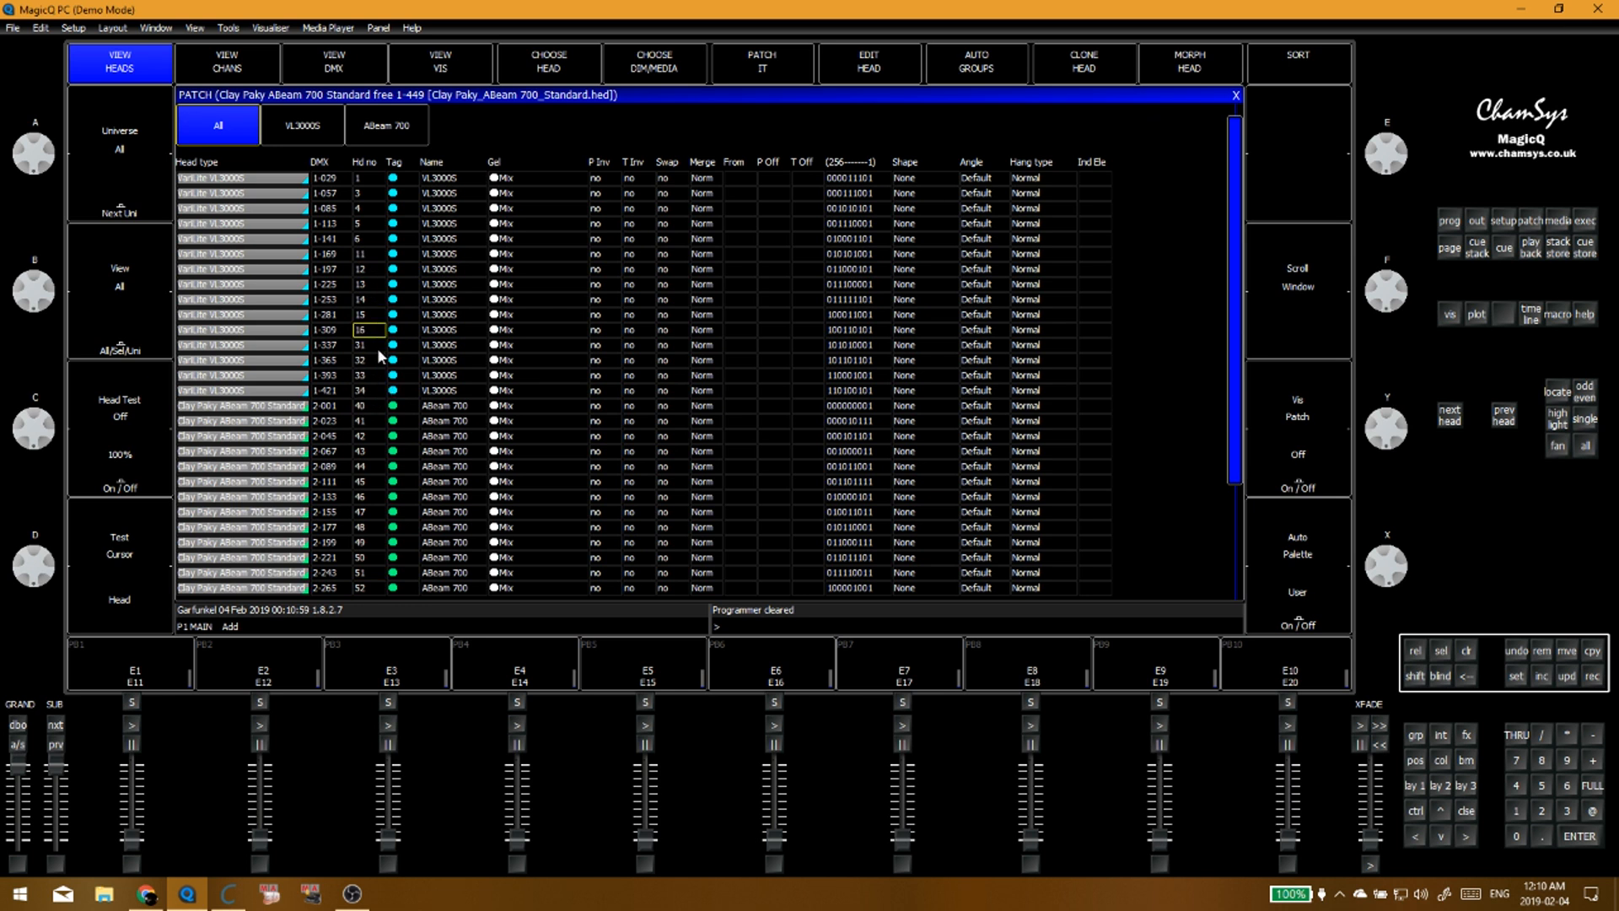
left_click_drag(376, 344, 377, 396)
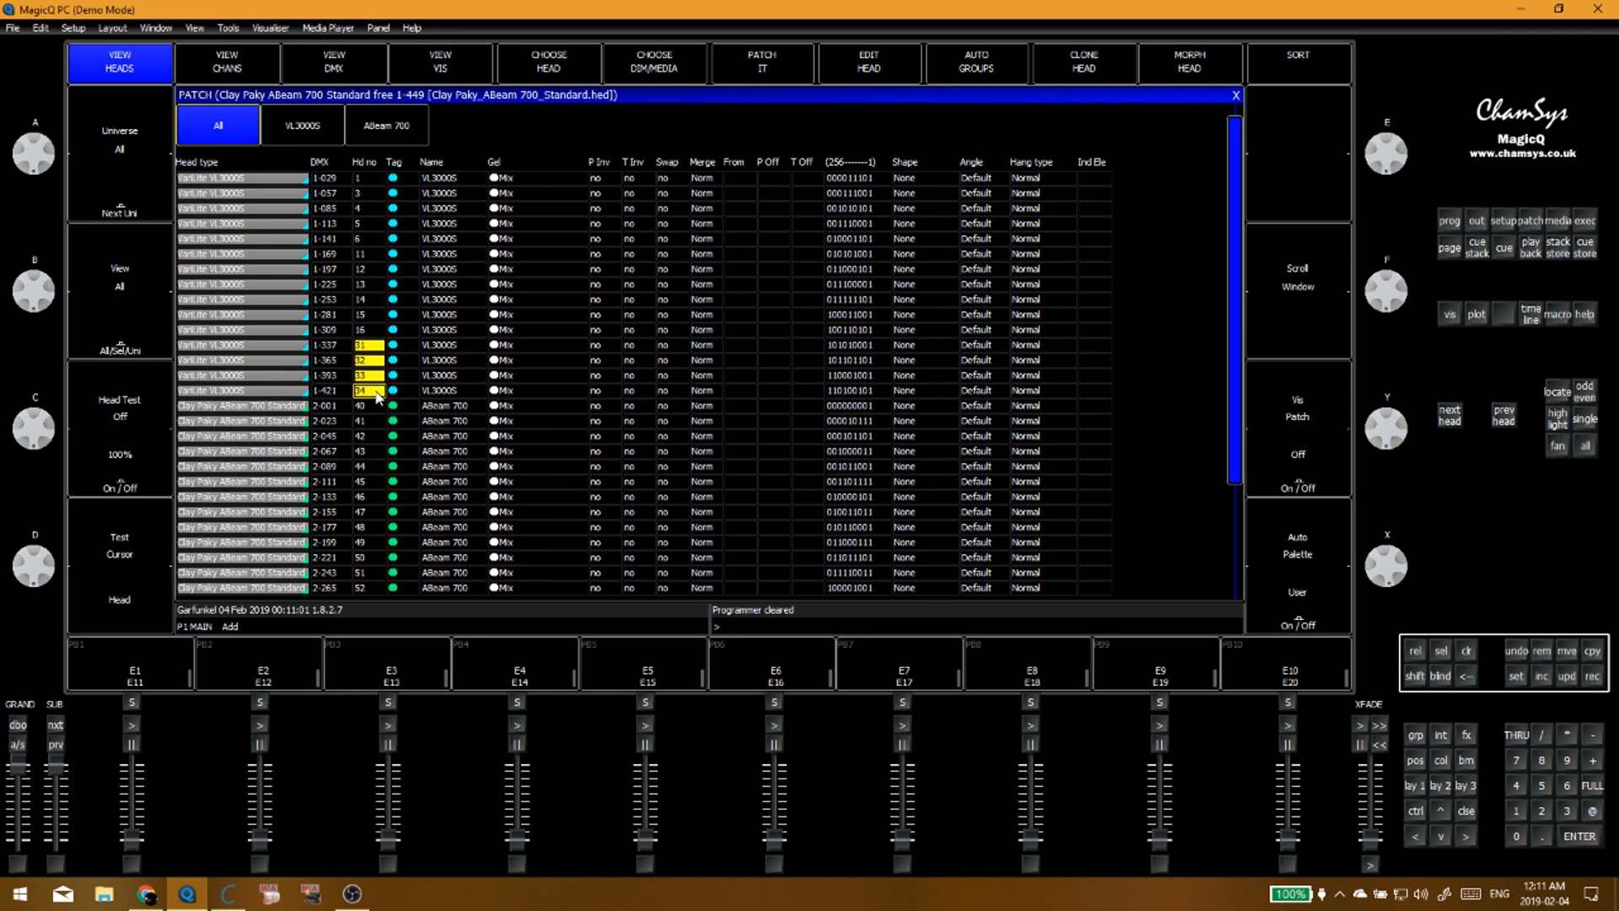
type("21")
left_click(354, 297)
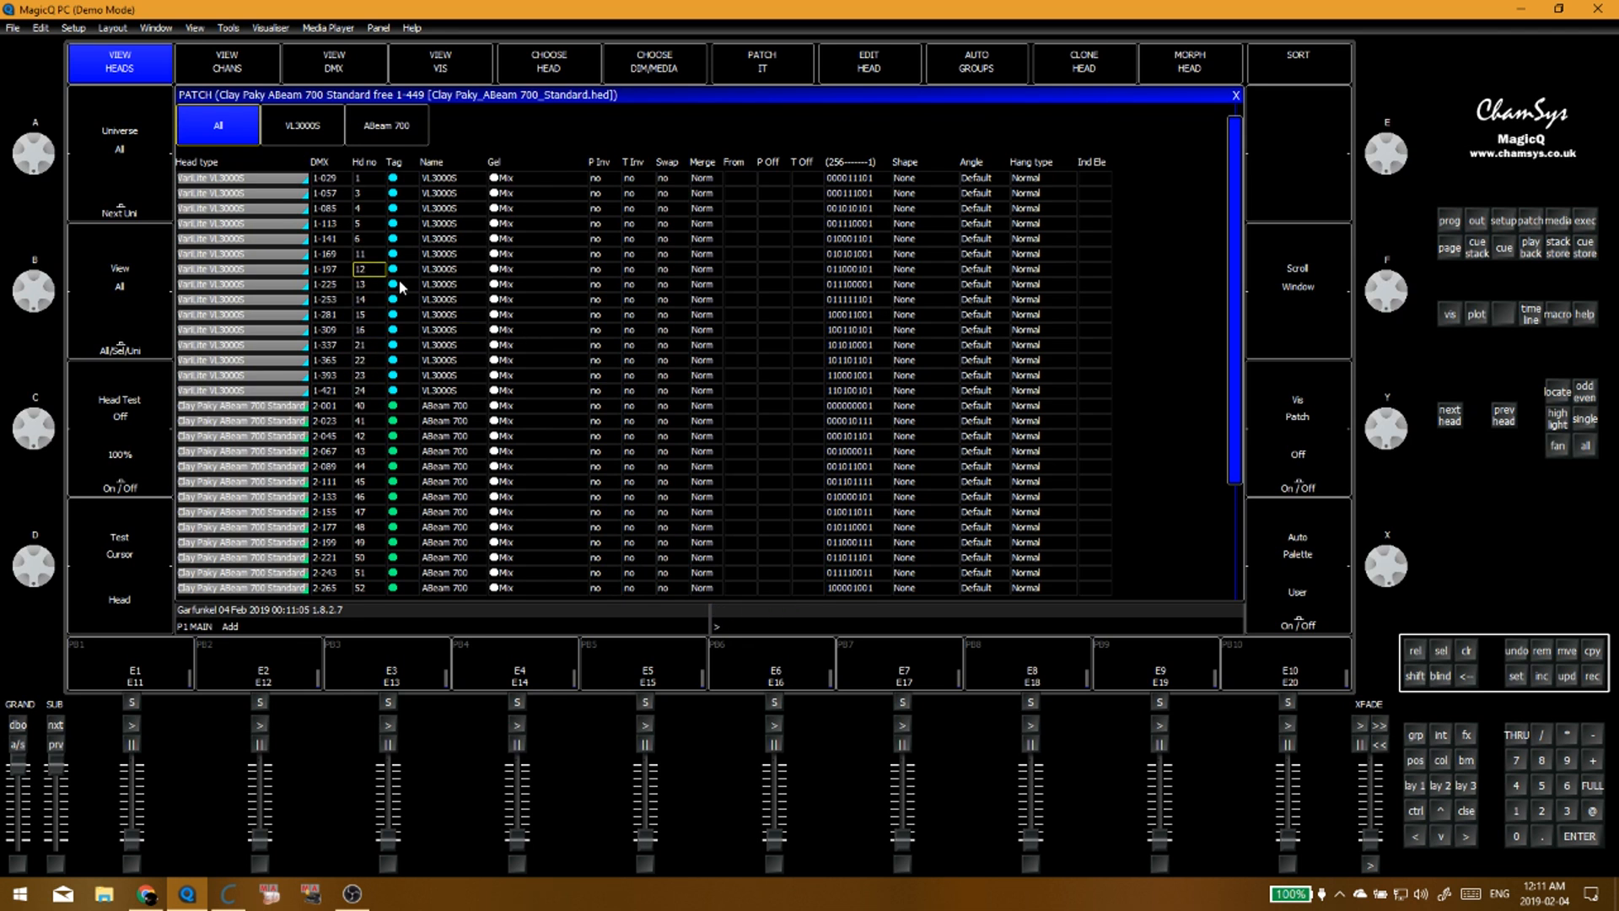
Step: Patch six more ABeam 700 fixtures starting at universe 3, channel 1 (6@3-1)
scroll(430, 301, "up", 1)
scroll(458, 314, "down", 3)
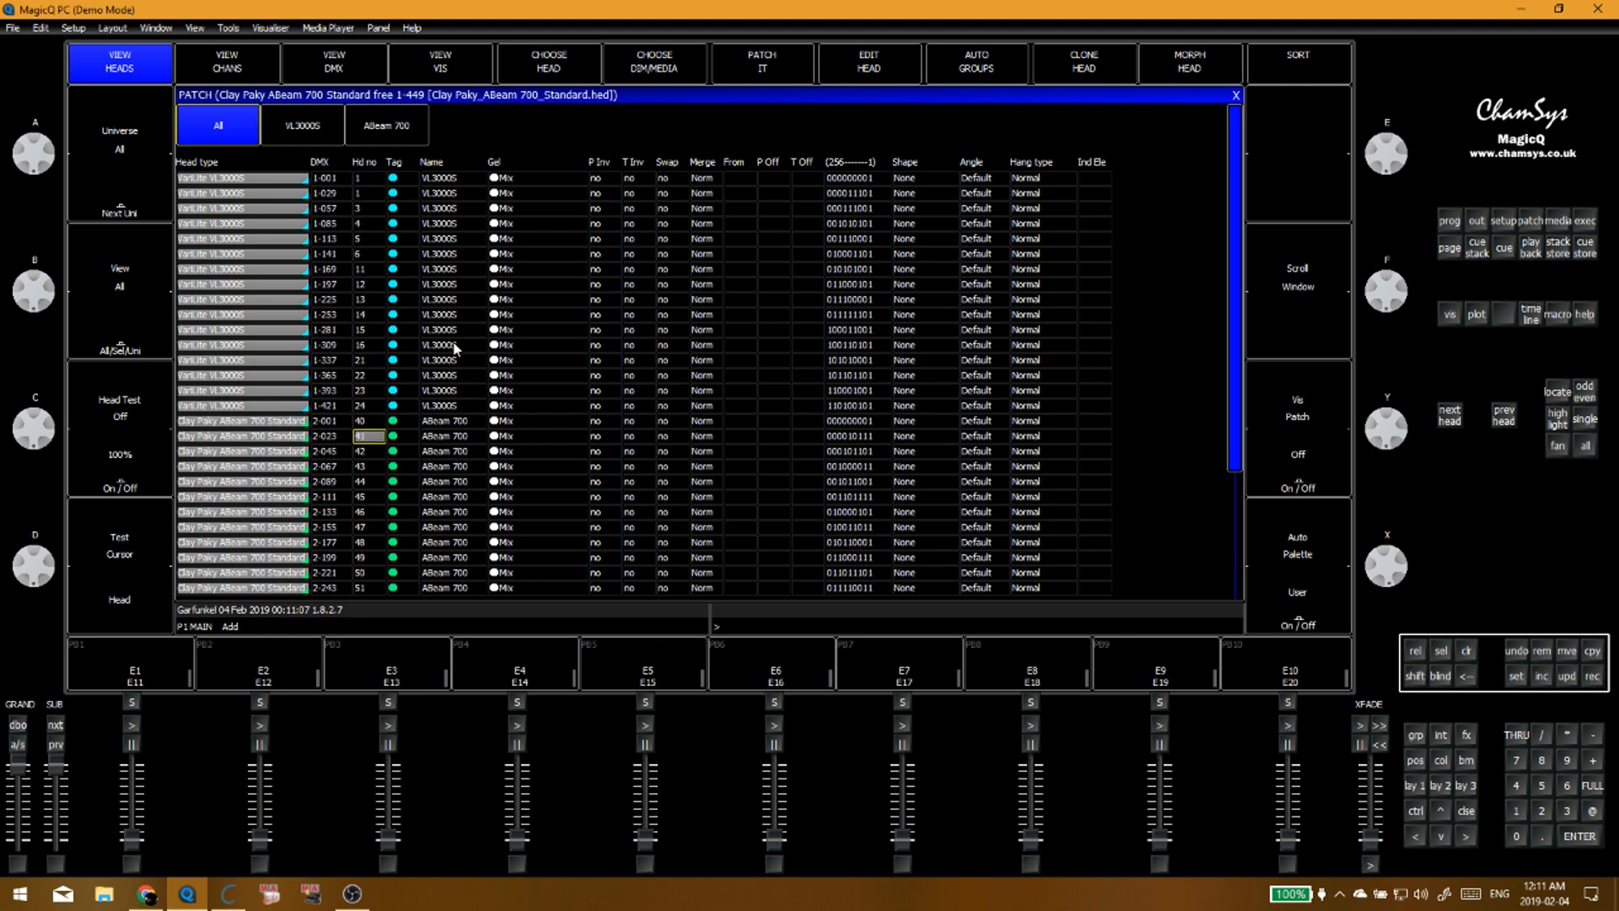
scroll(455, 348, "down", 5)
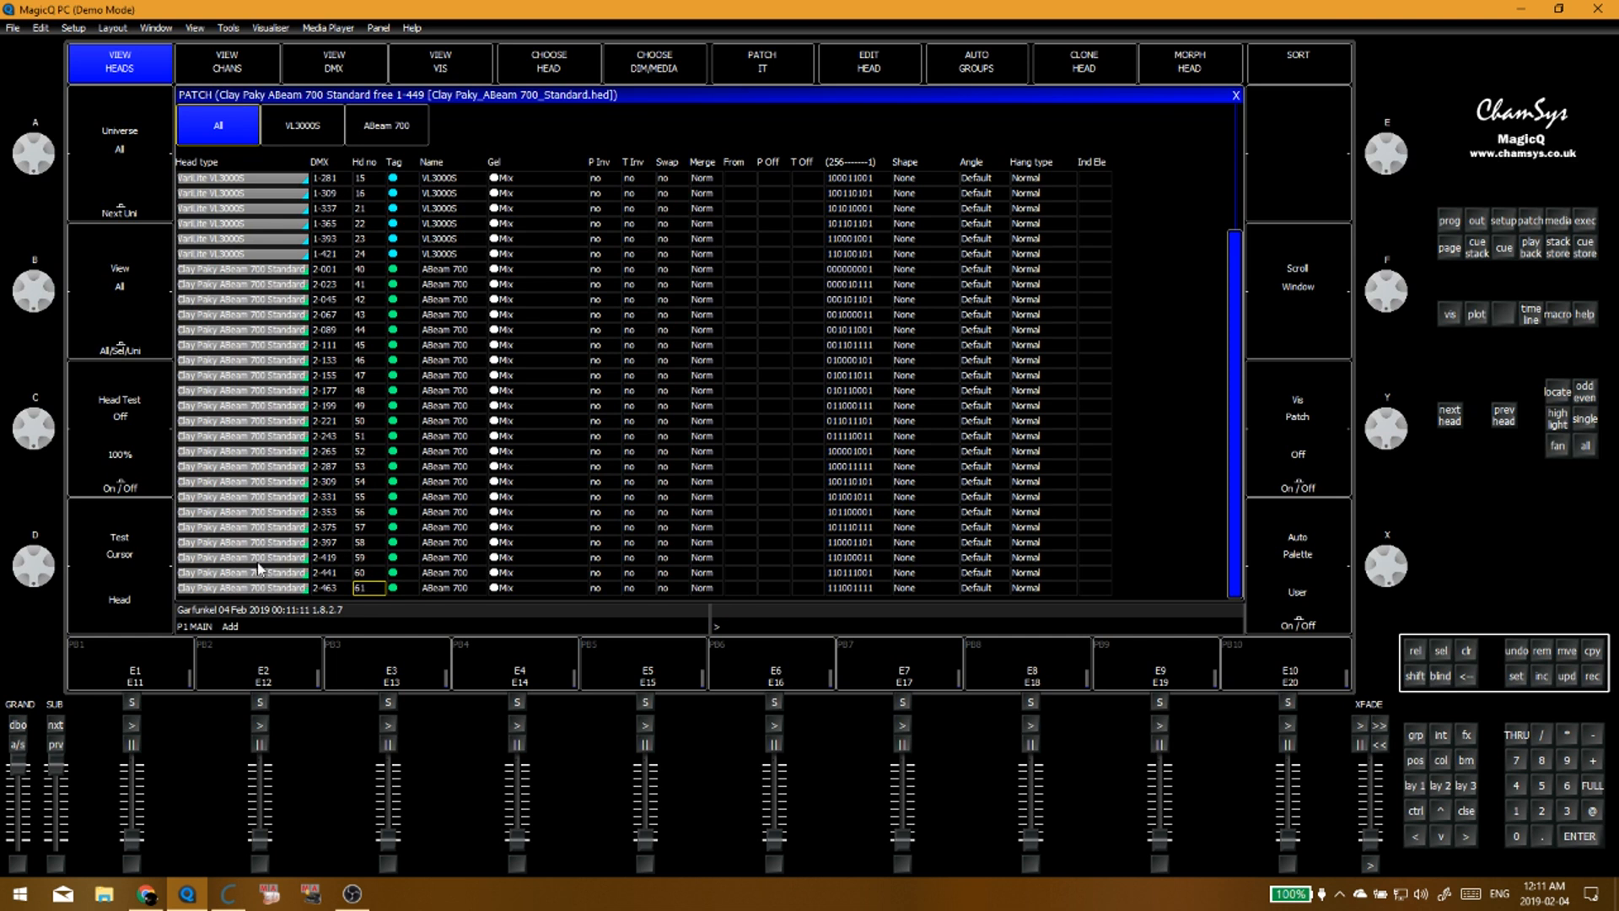
left_click(235, 587)
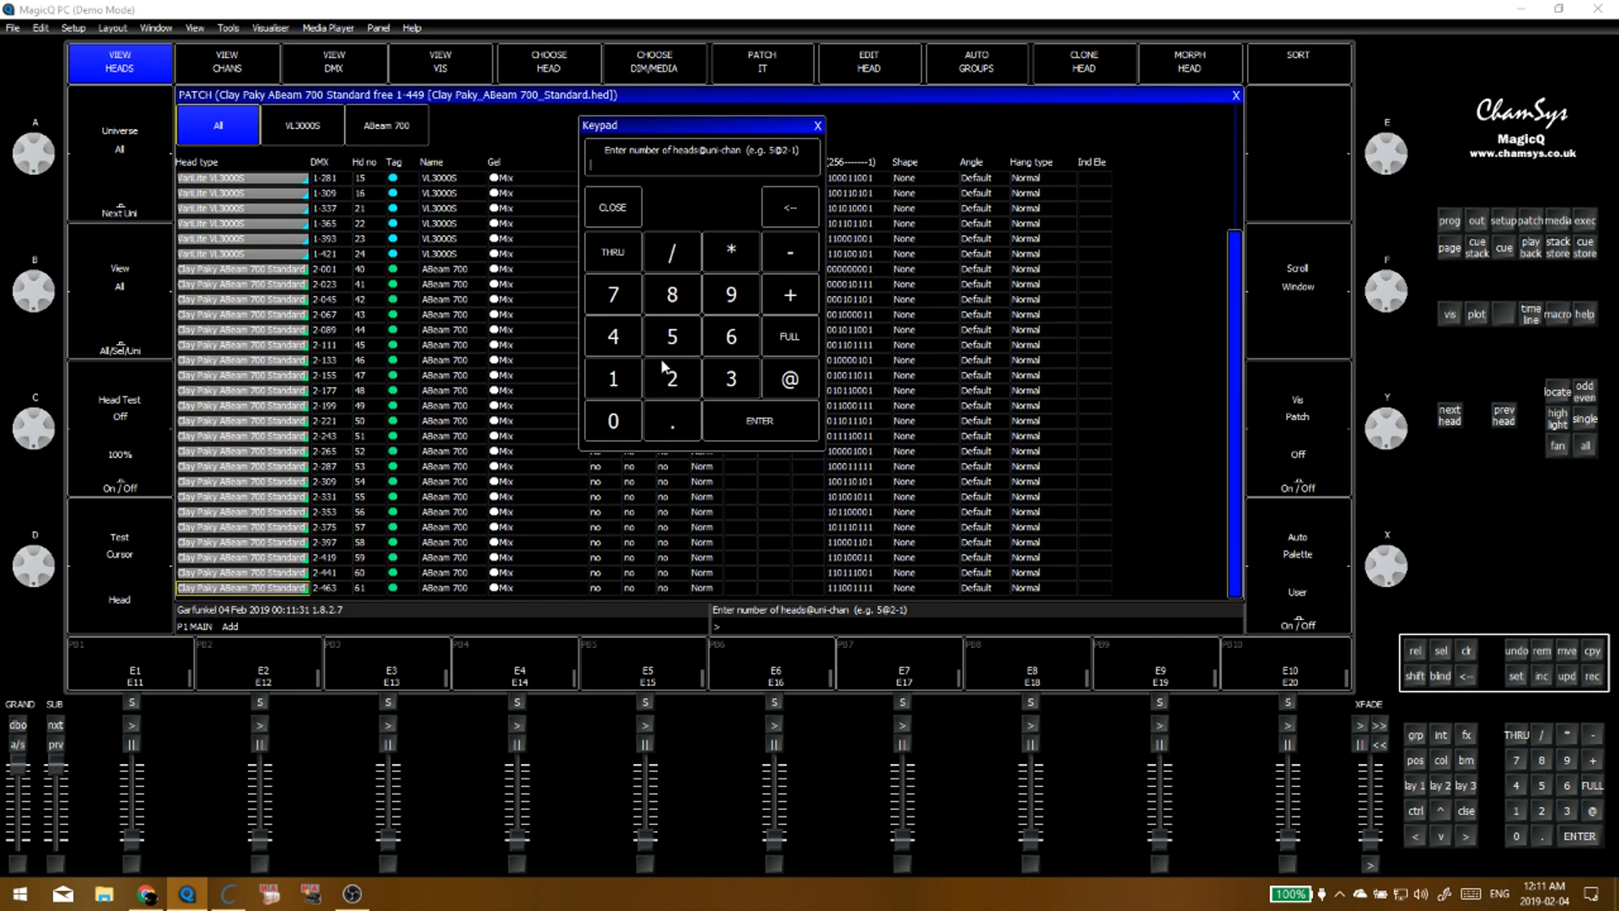
left_click(732, 337)
left_click(780, 390)
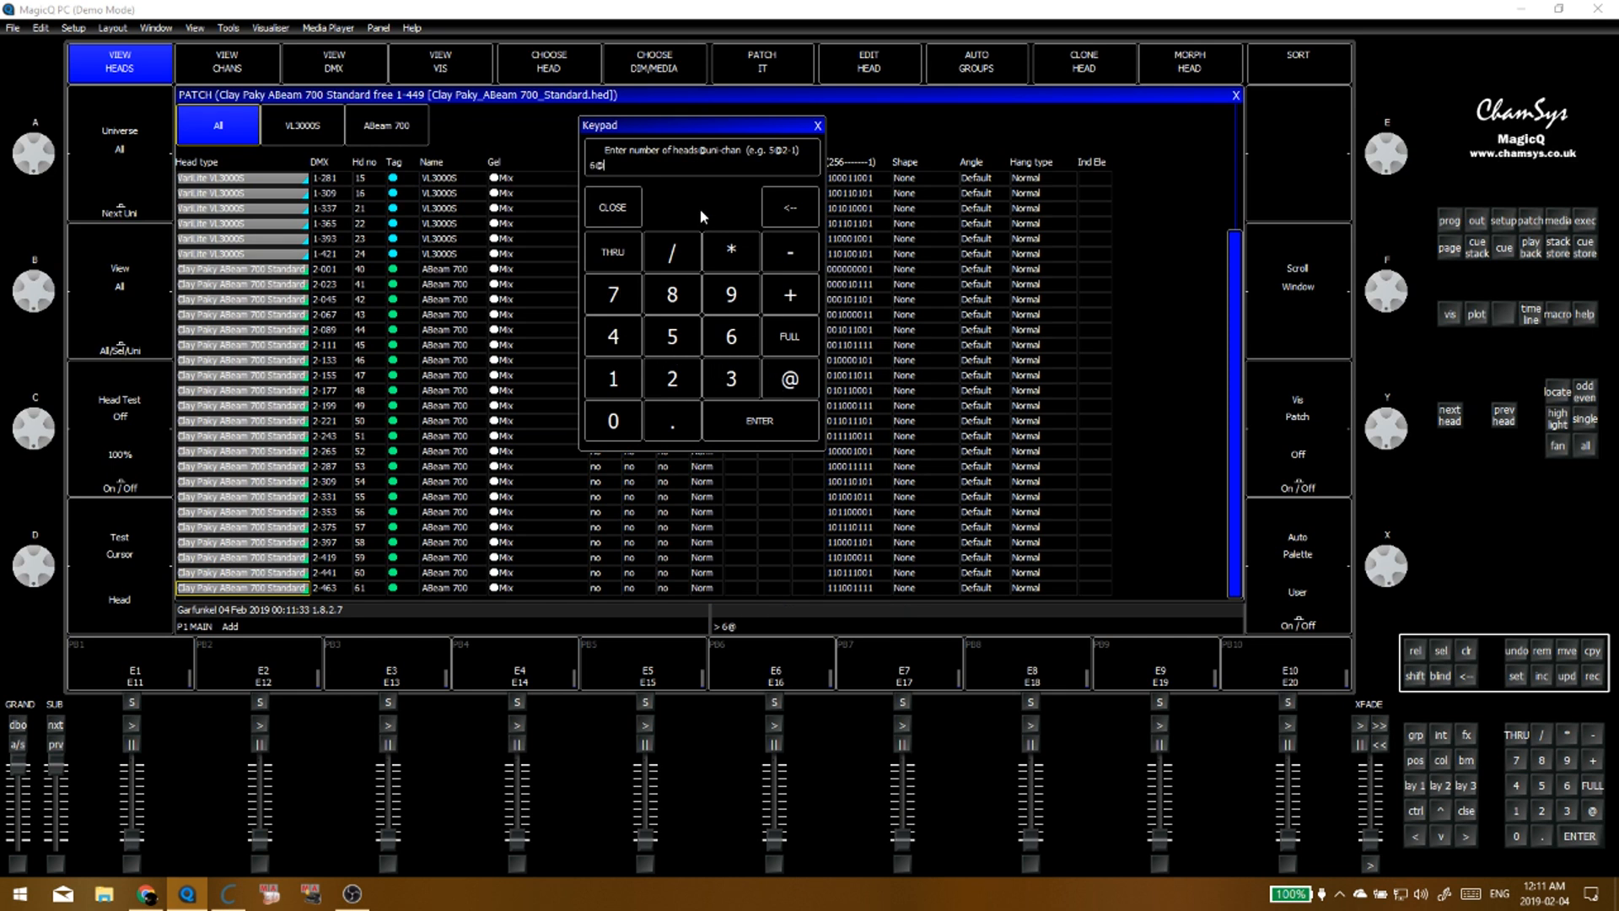
left_click(732, 385)
left_click(604, 389)
left_click(750, 428)
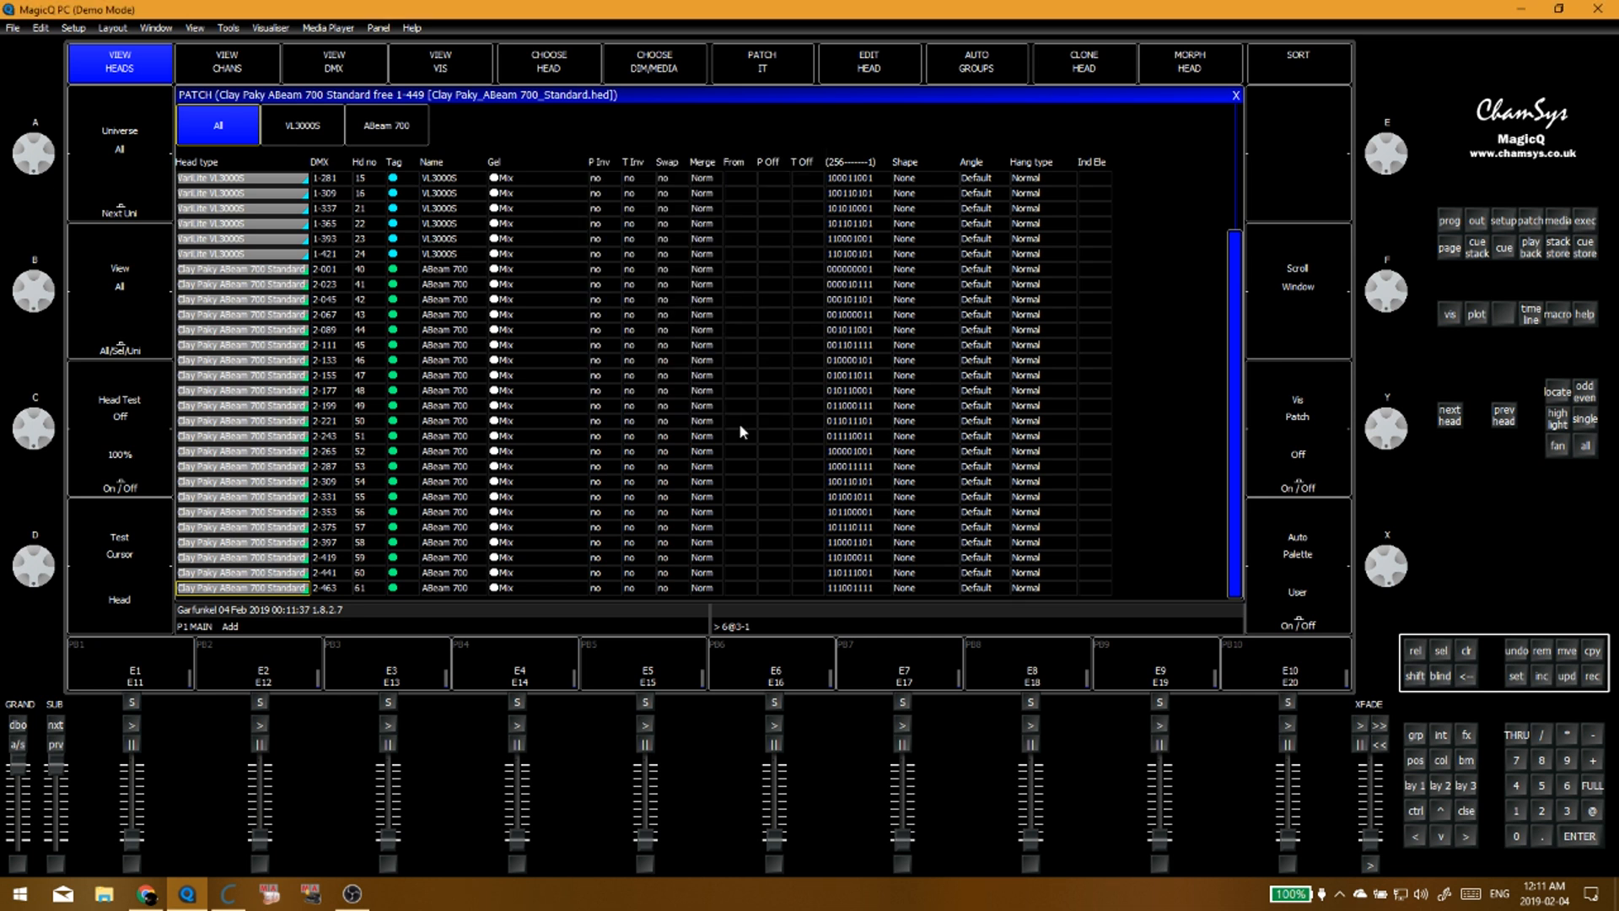
Step: Tag the six new ABeam 700 fixtures at DMX 3-001 to 3-111 with the Green colour
left_click(401, 514)
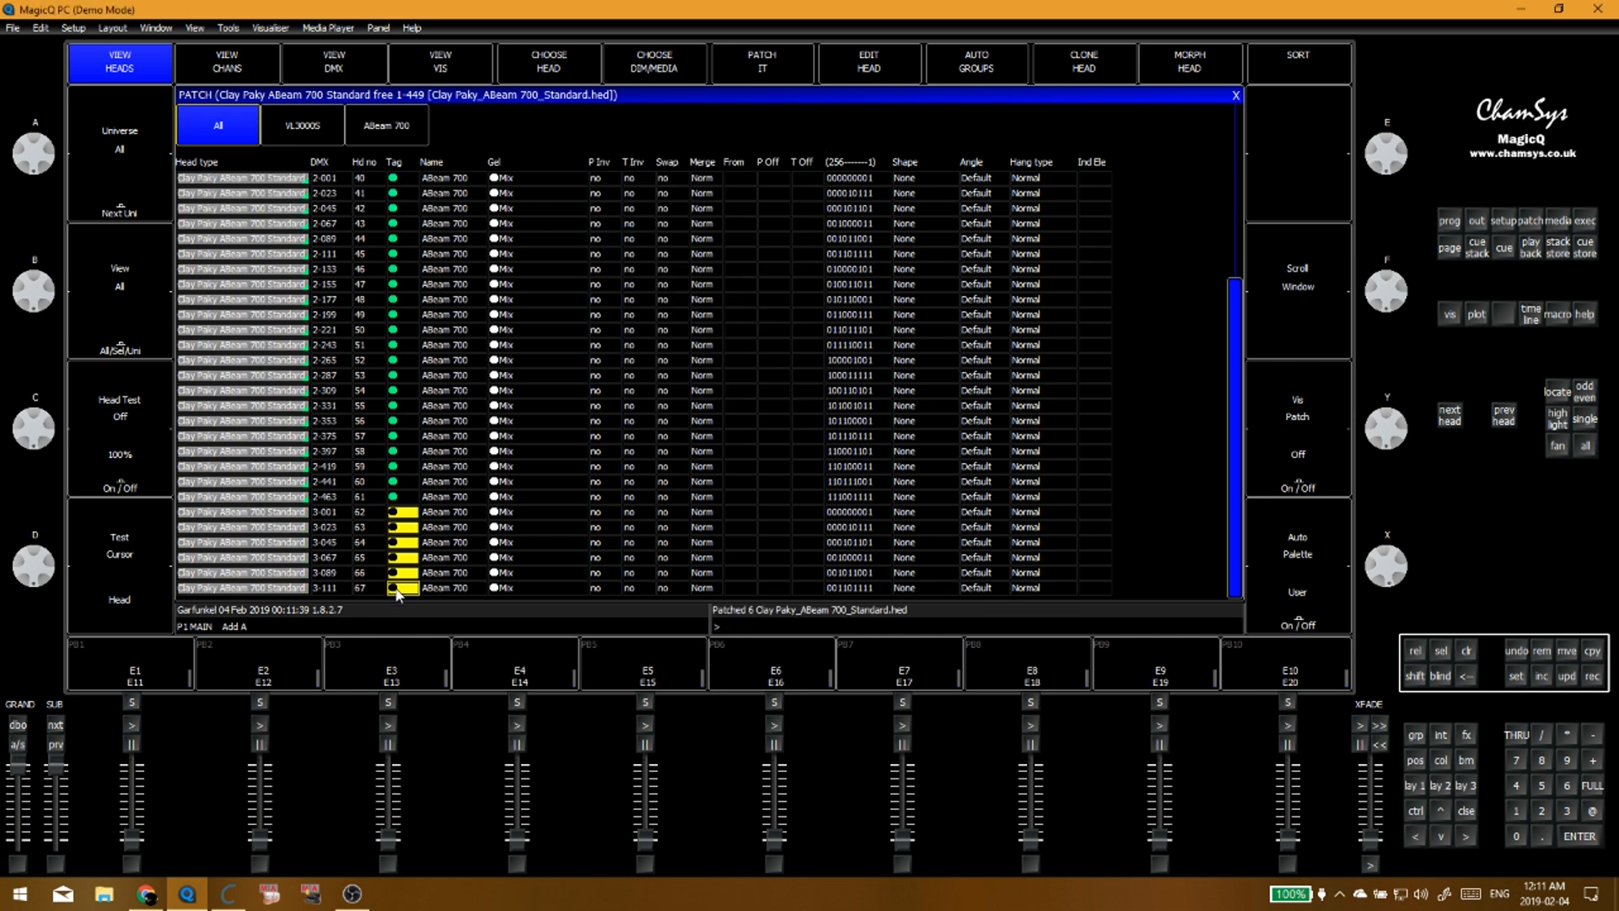
left_click(393, 516)
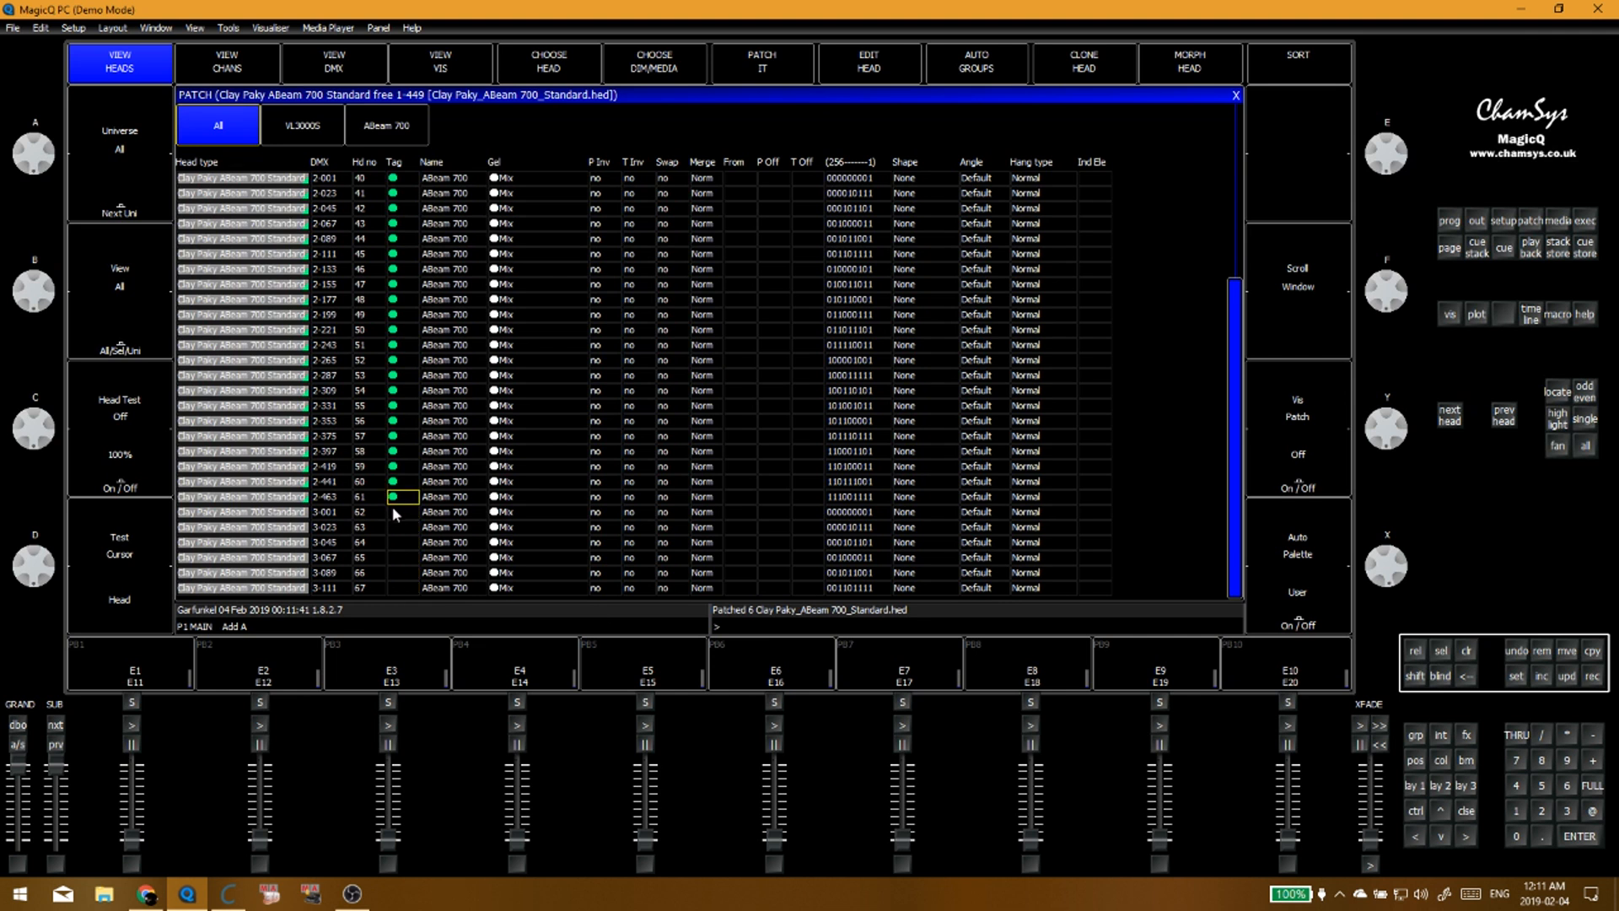
left_click(394, 516)
left_click(394, 590)
left_click(401, 516)
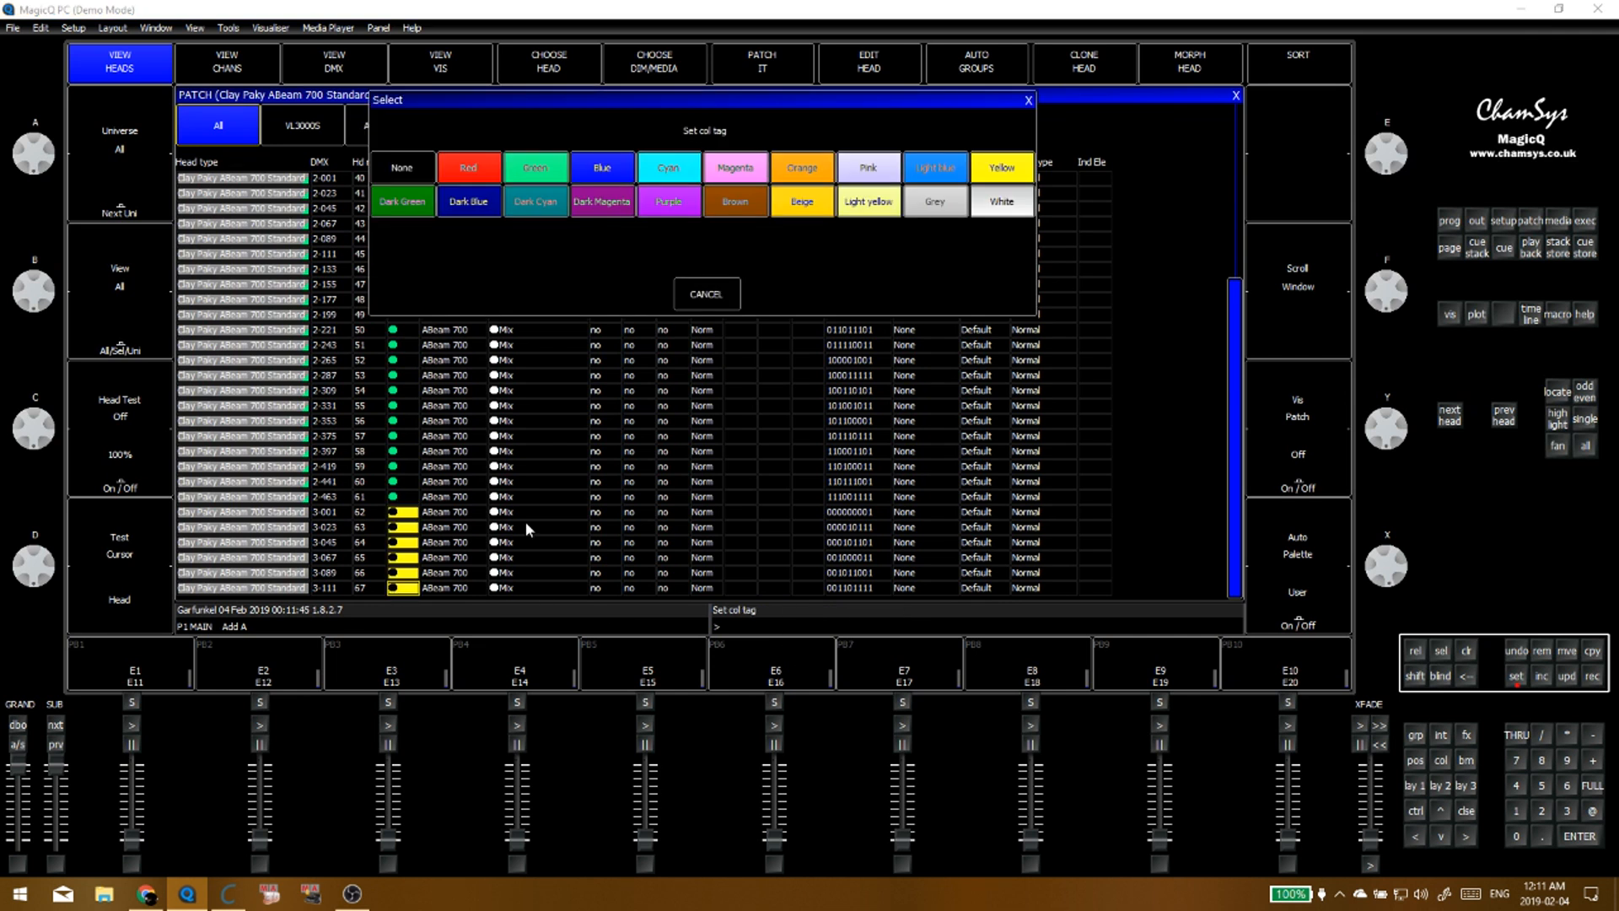
left_click(563, 175)
Step: Renumber the ABeam 700 fixtures at DMX 3-001 to 3-111 as heads 71 to 76
left_click(367, 511)
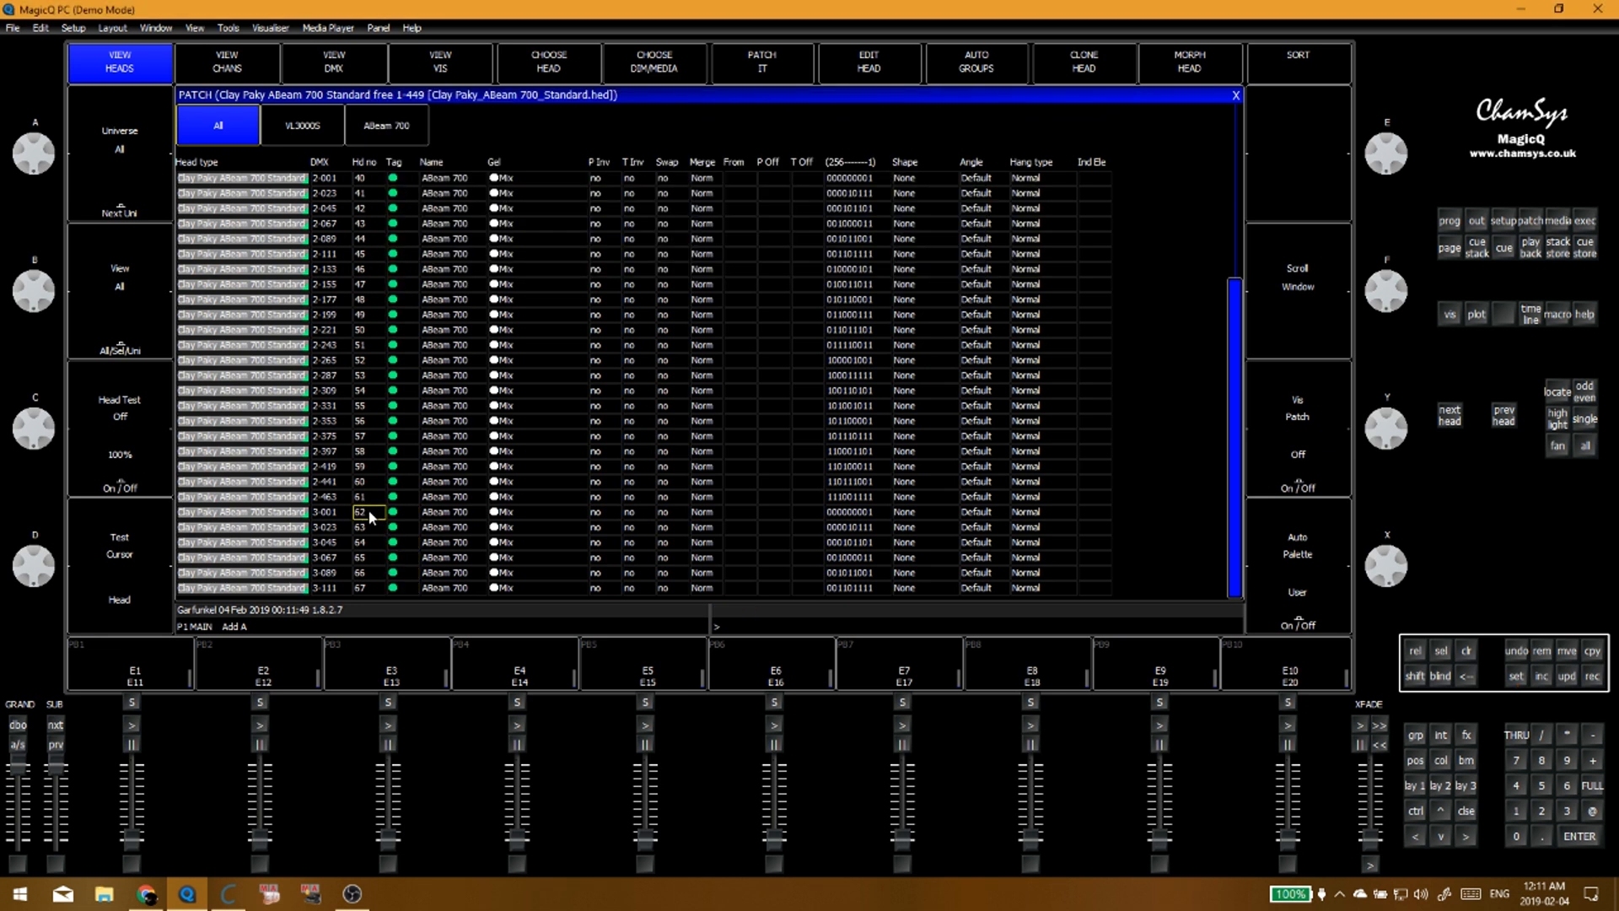
left_click(369, 588, "shift")
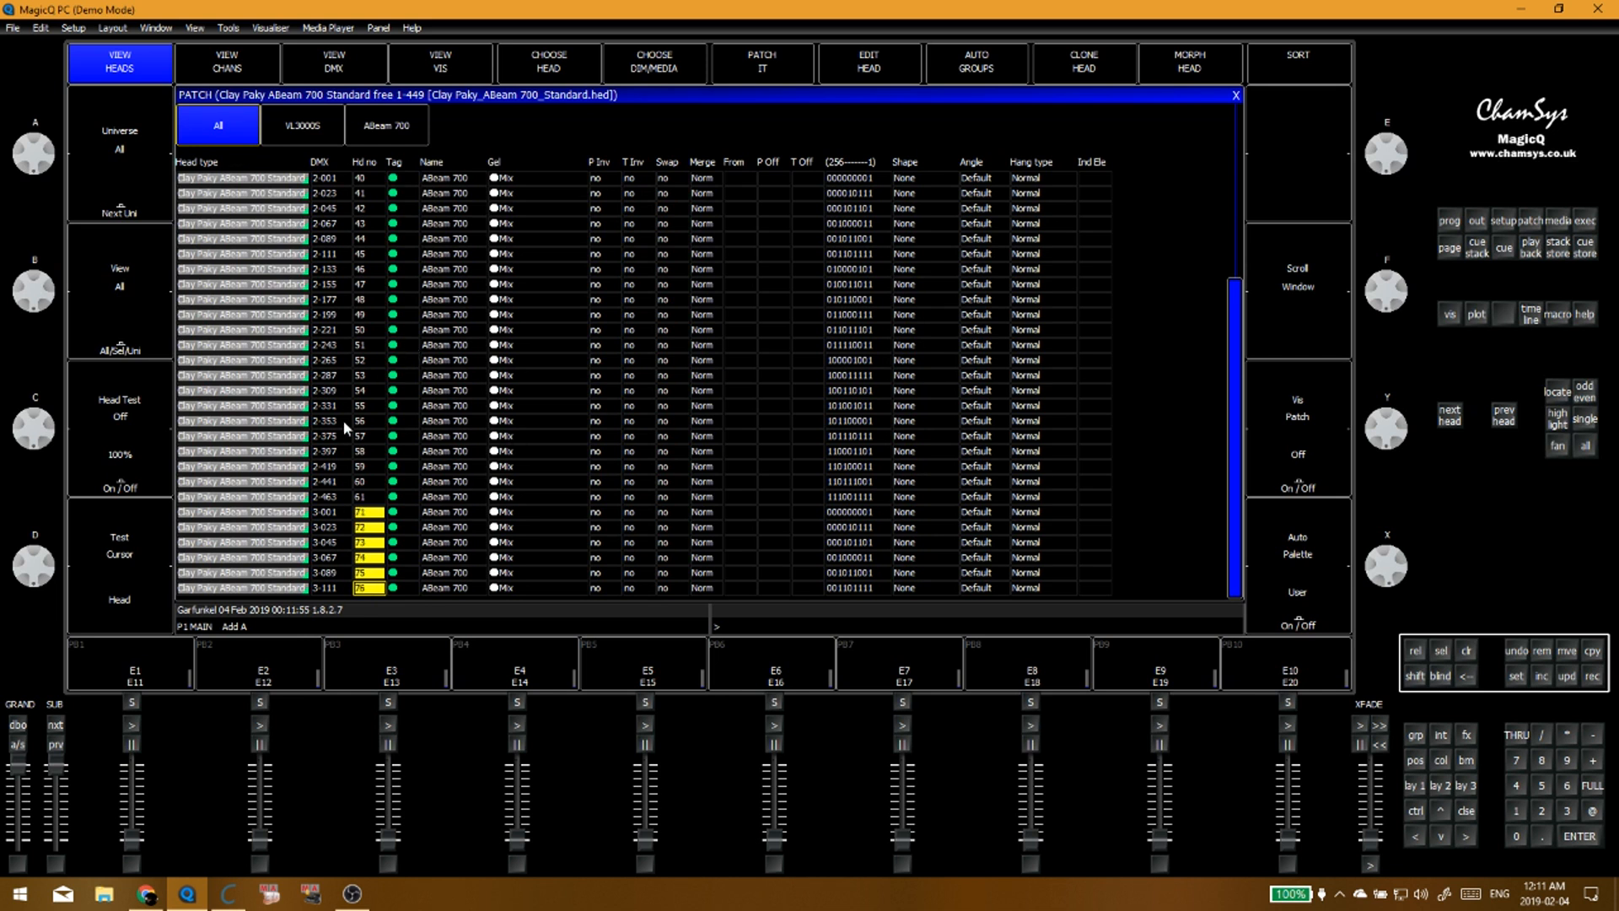
type("1")
key("Return")
left_click(328, 515)
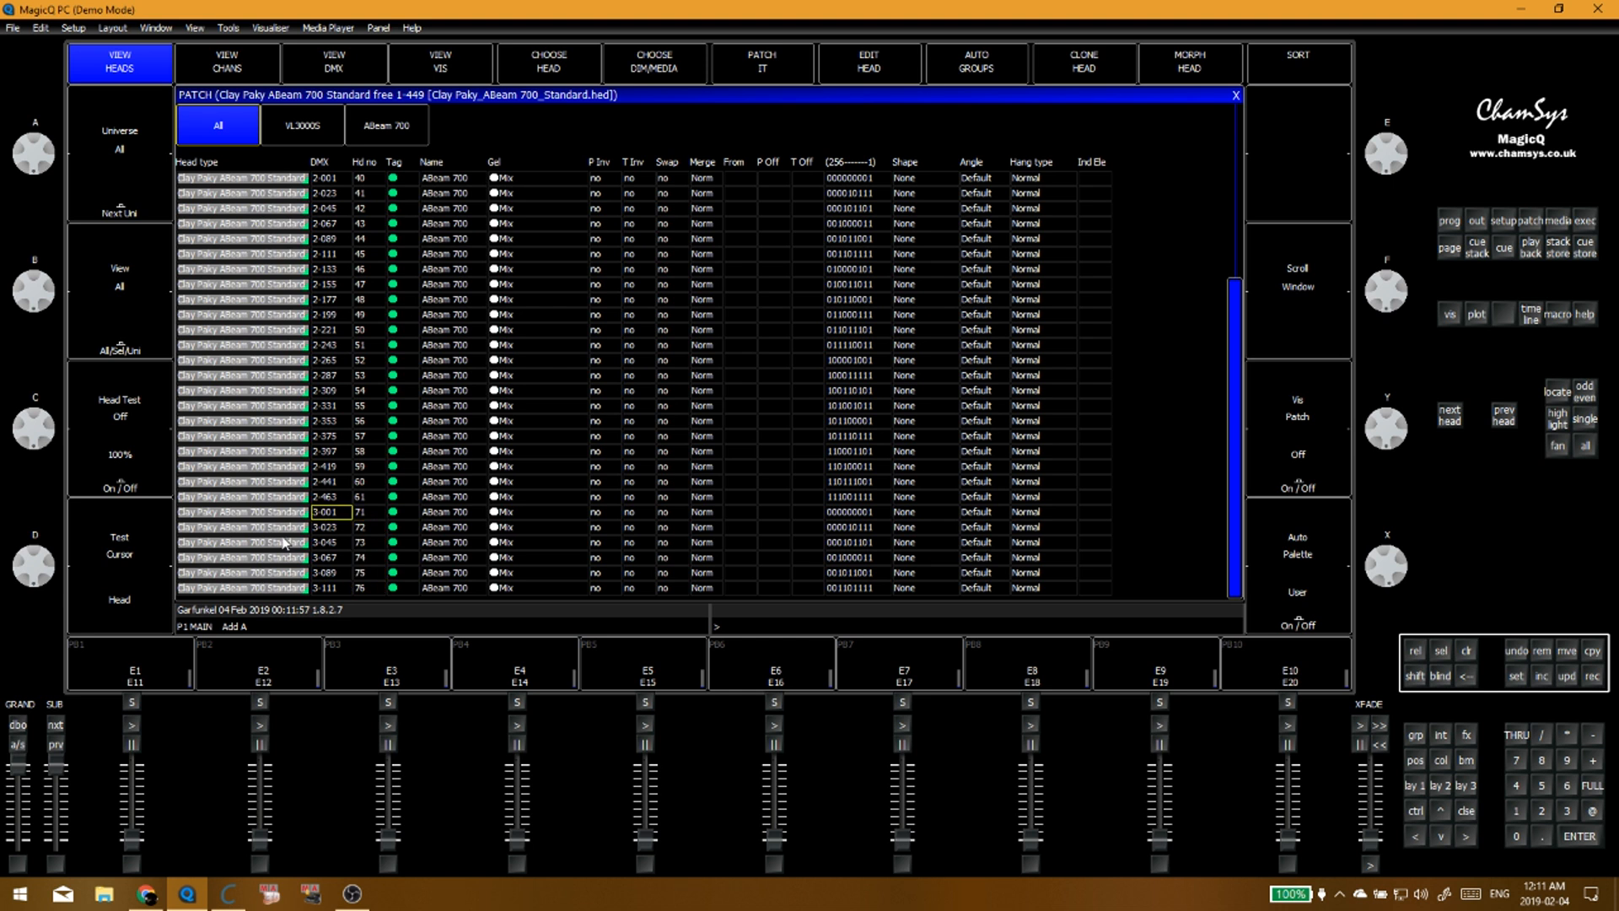
Step: Turn on the head test at head 71 and step it down through the new ABeam 700 fixtures to head 76
key("alt+Tab")
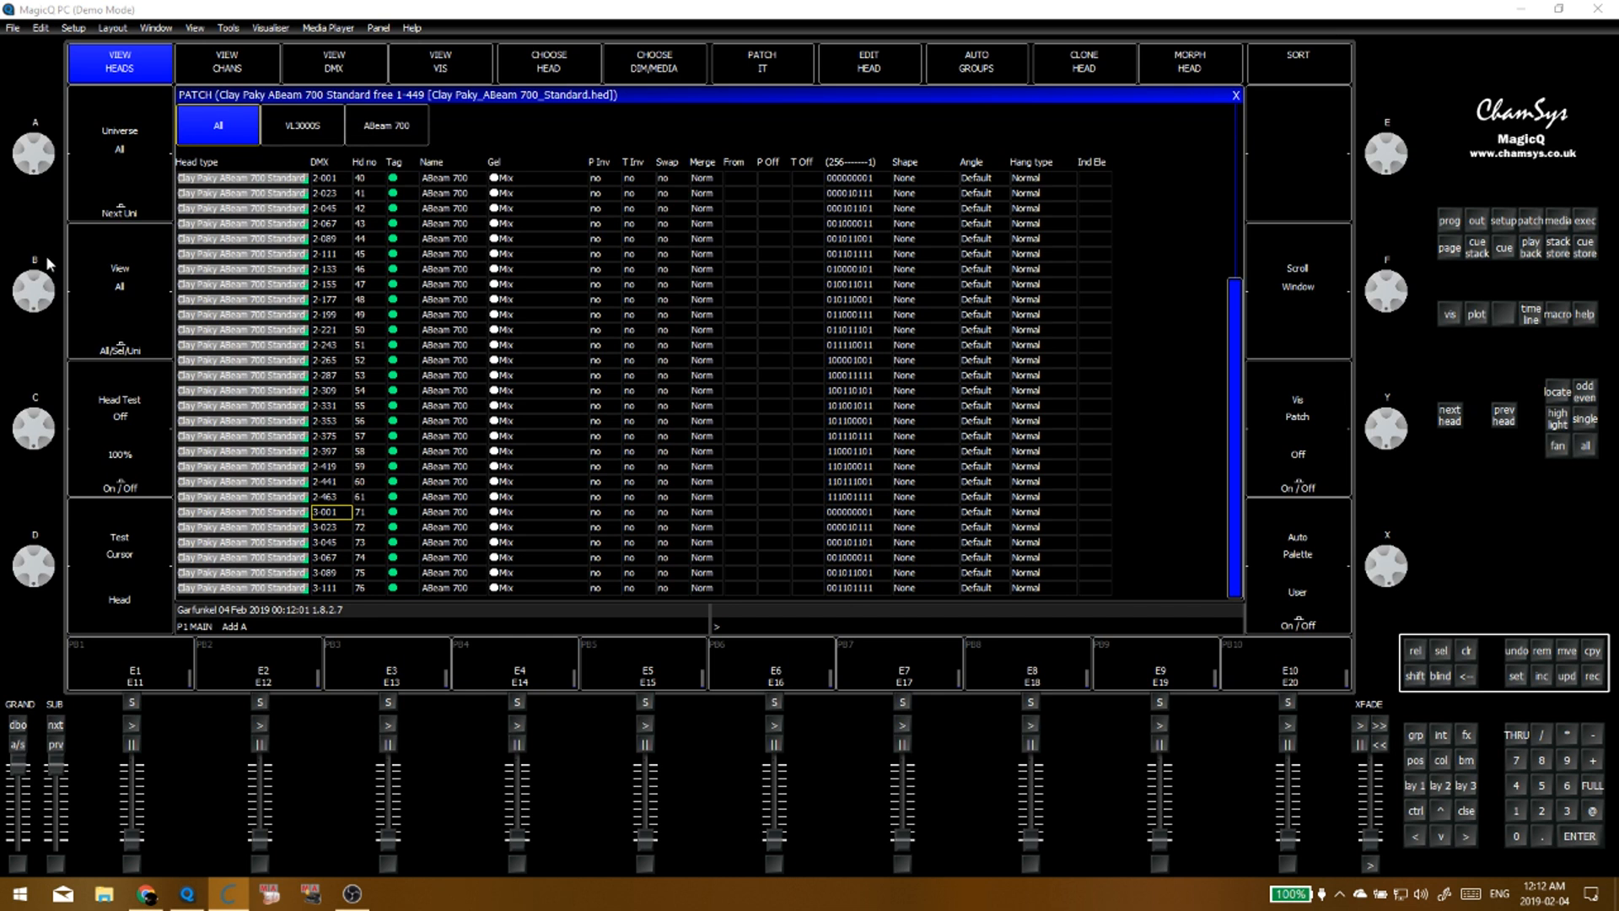
left_click(253, 515)
left_click(136, 418)
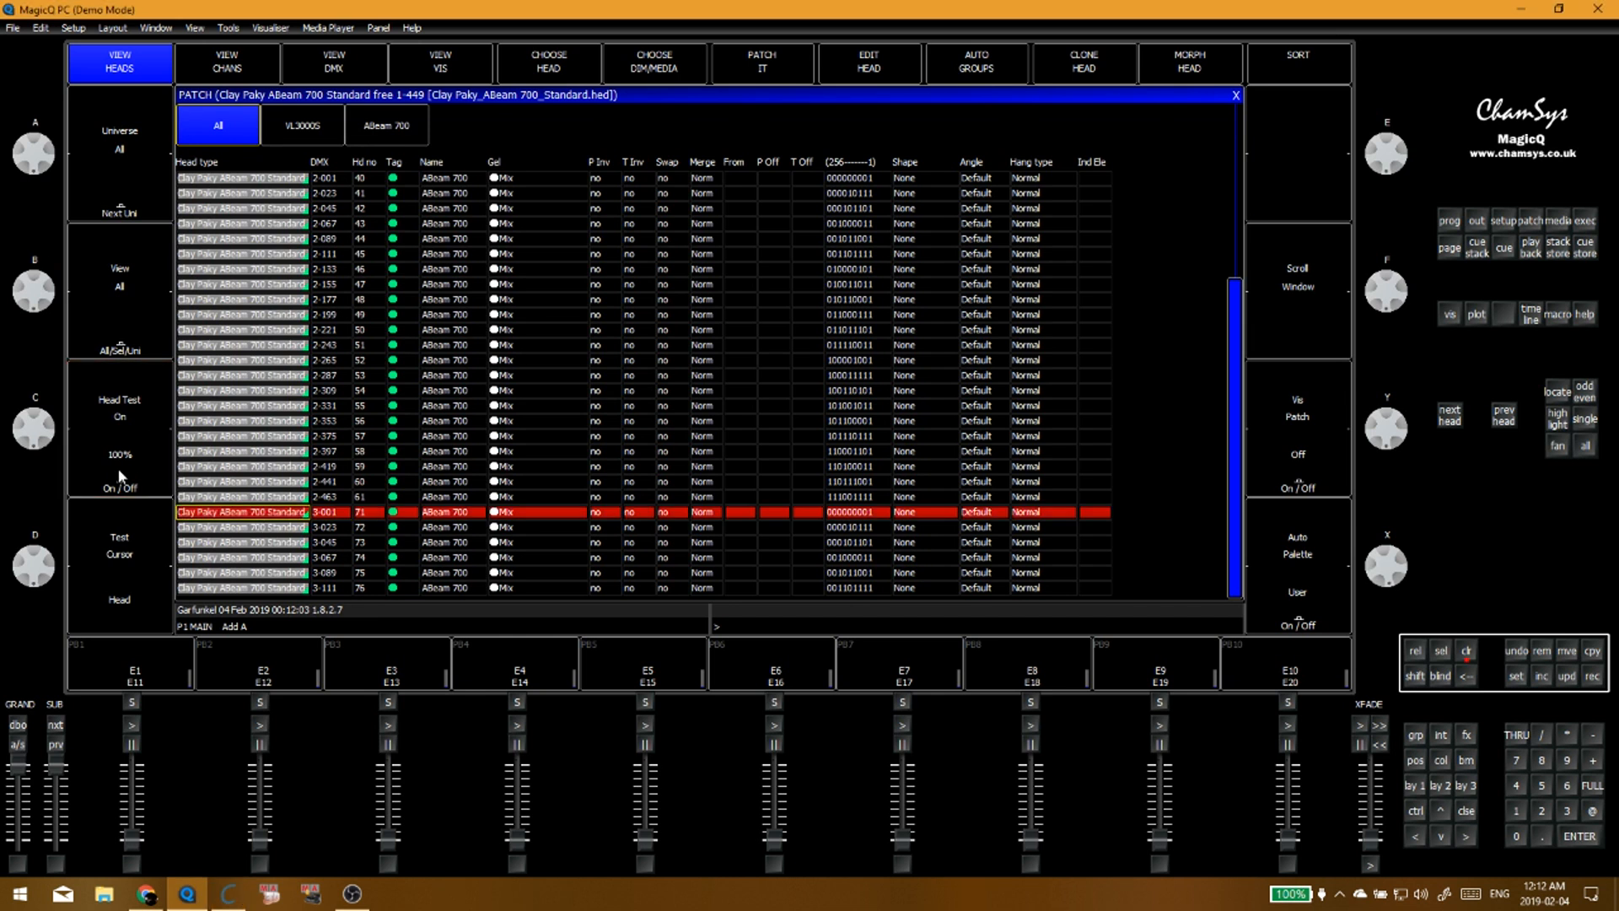
key("Down")
key("Down")
key("Down")
key("Down")
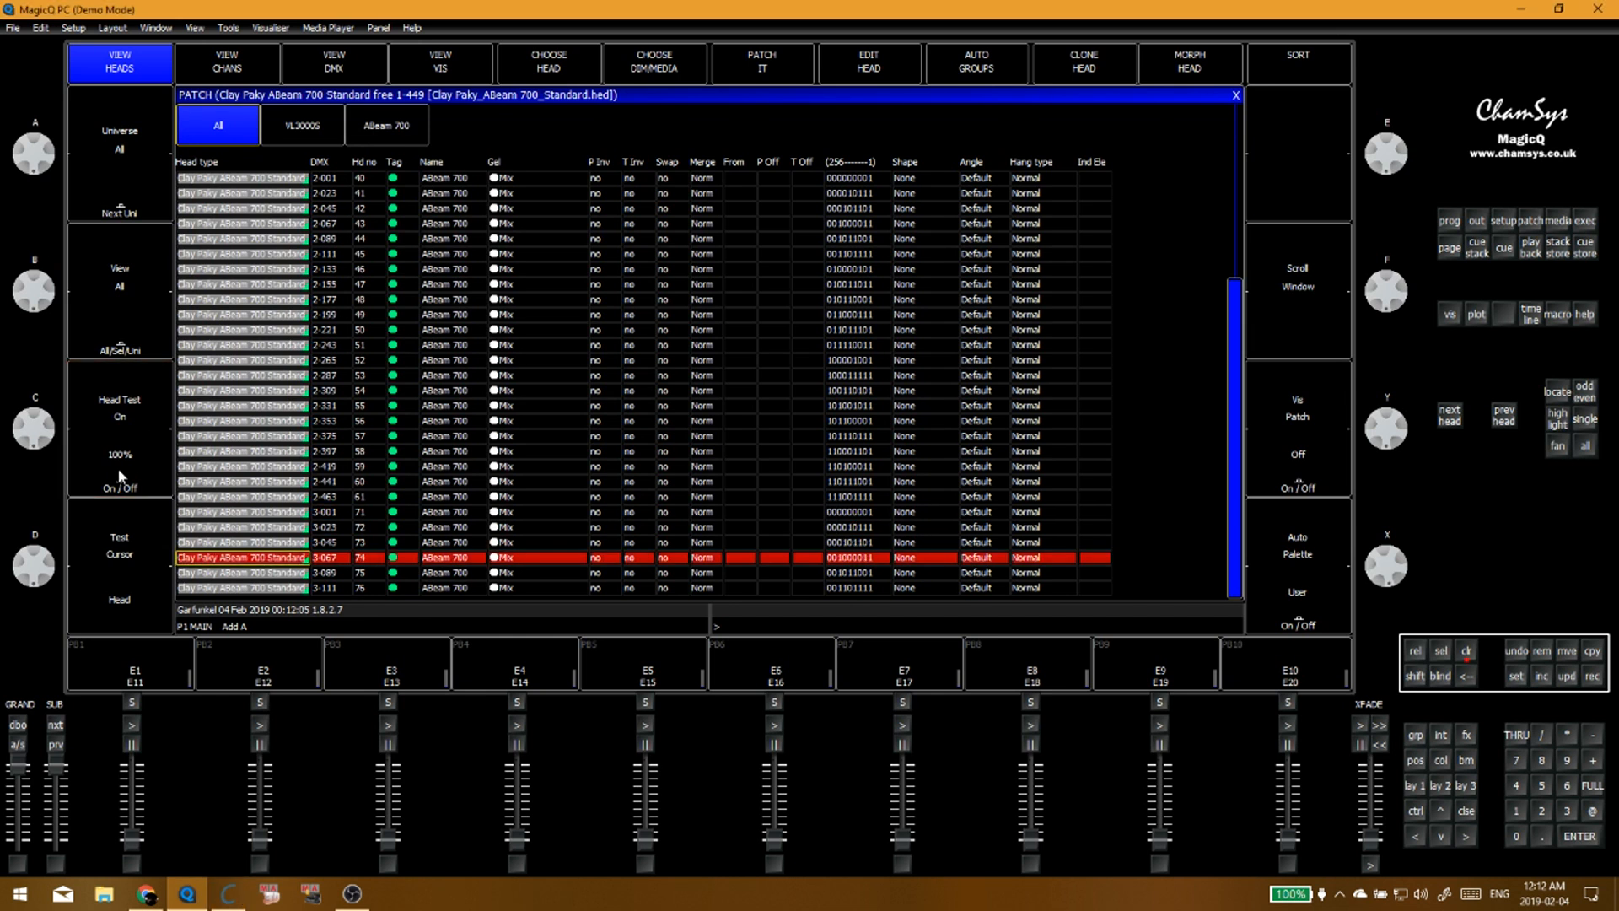
key("Down")
Step: Step the head test back up to head 60, spot-check heads 61 and 53, and clear the programmer
key("Up")
key("Up")
key("Up")
key("Up")
key("Up")
key("Up")
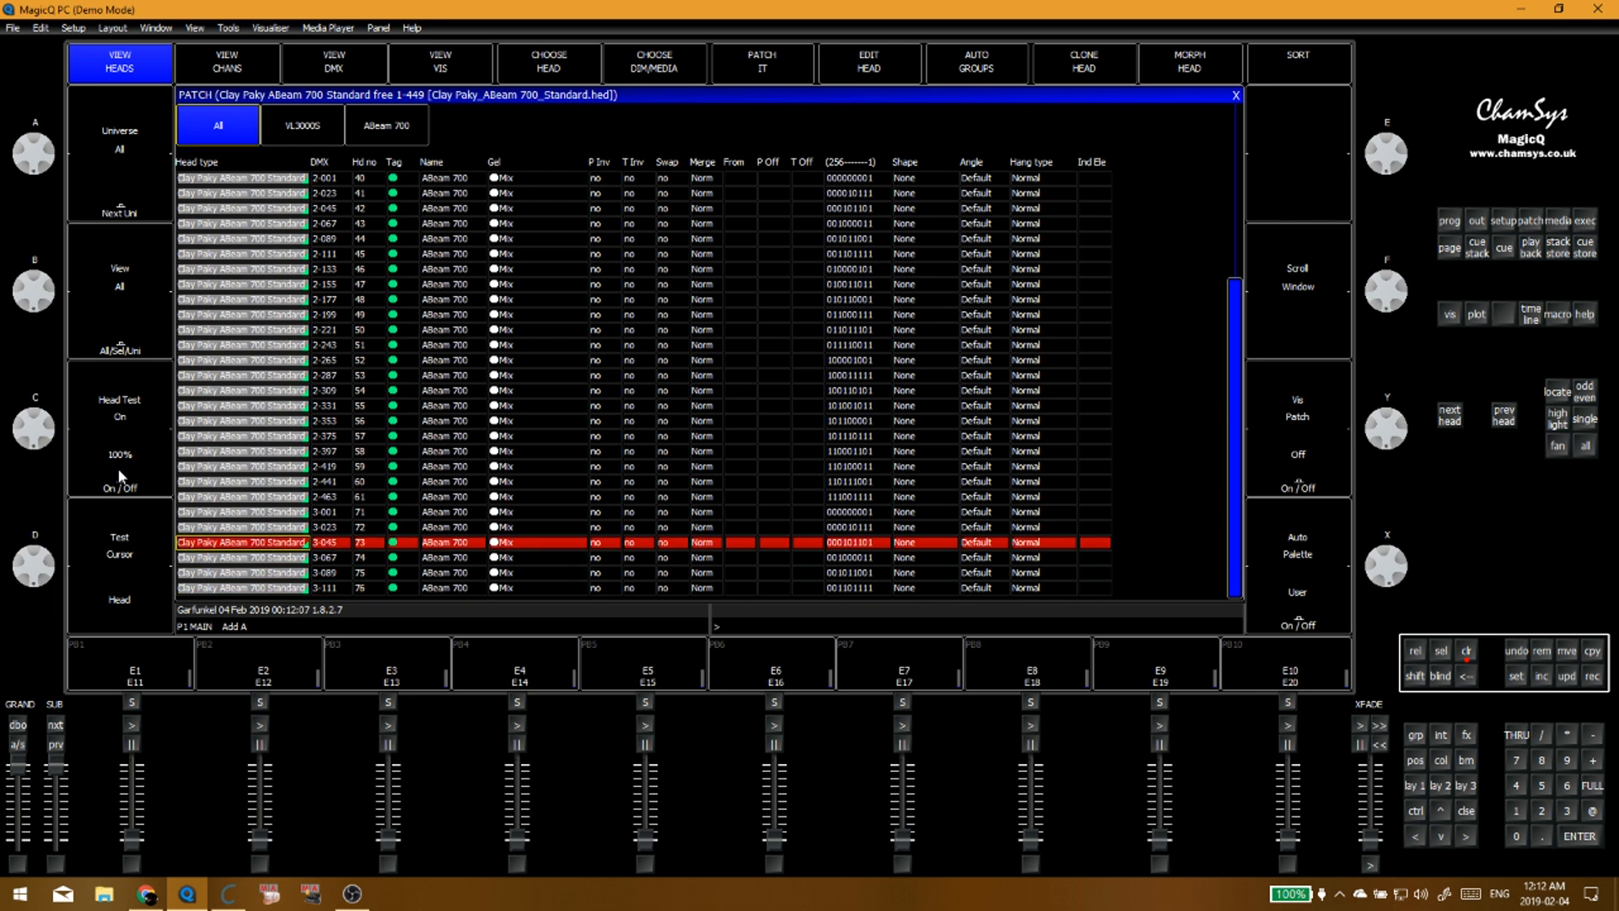
key("Up")
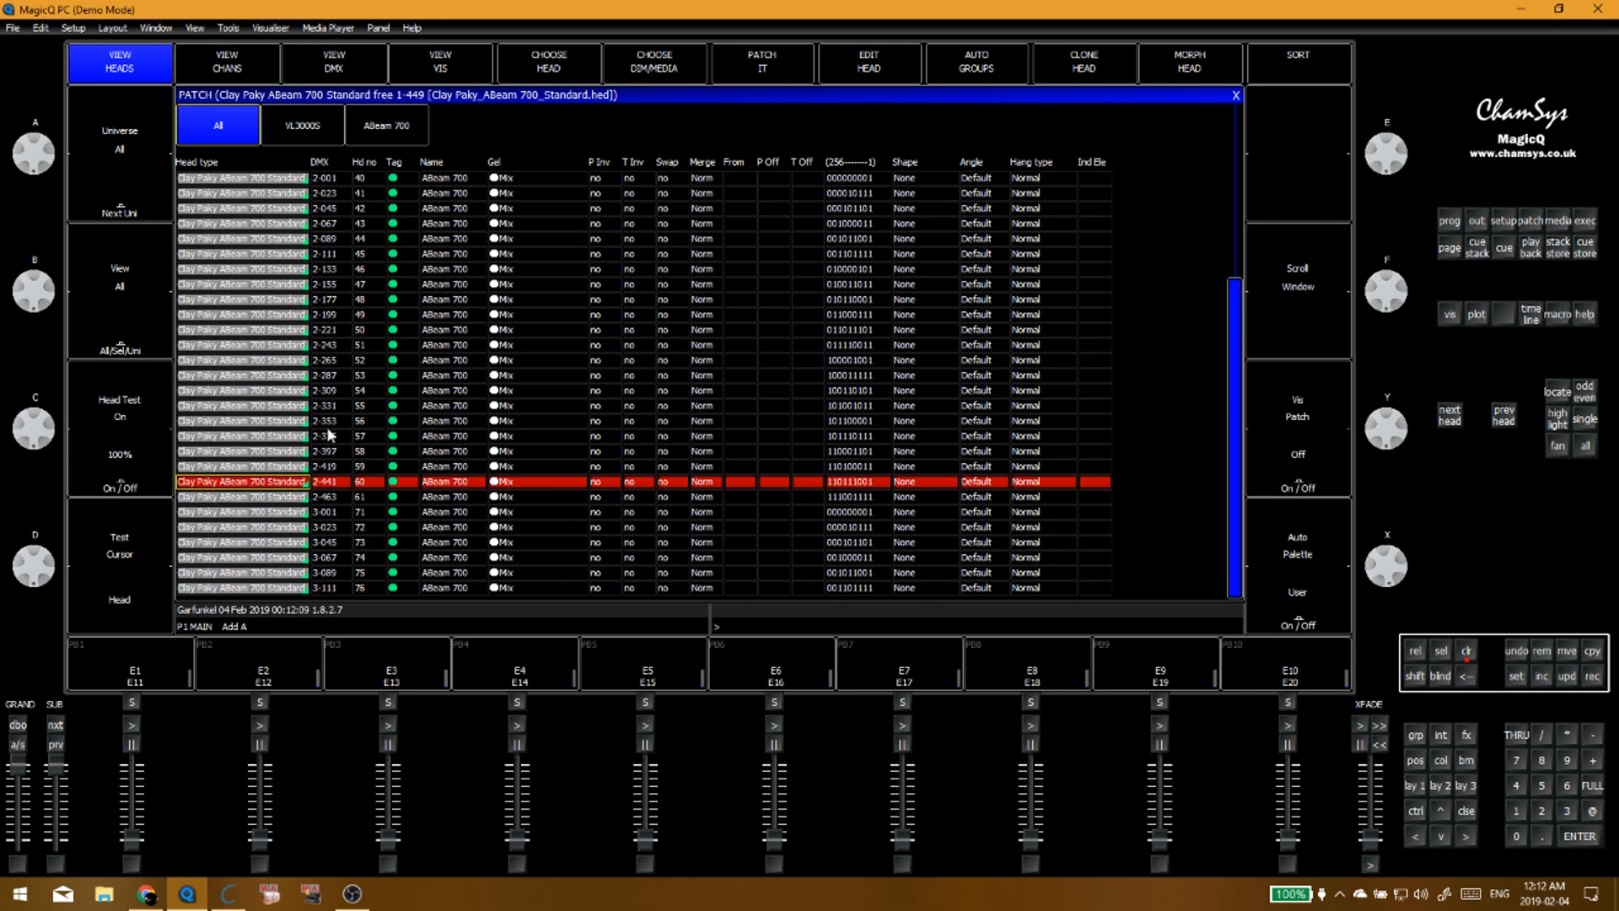
left_click(307, 496)
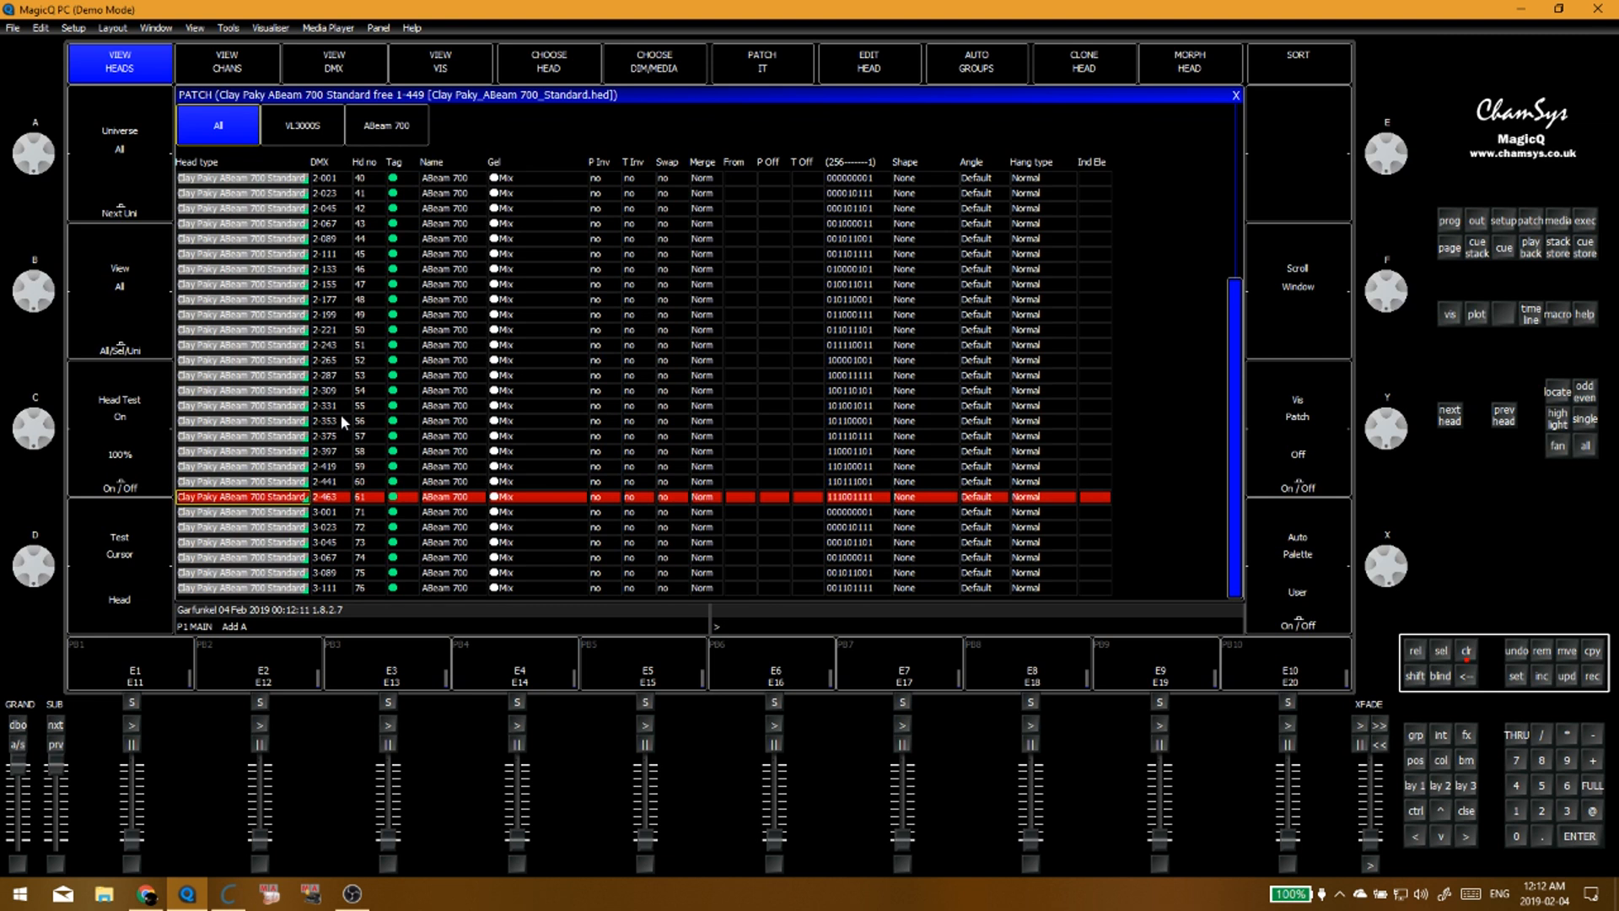
left_click(341, 375)
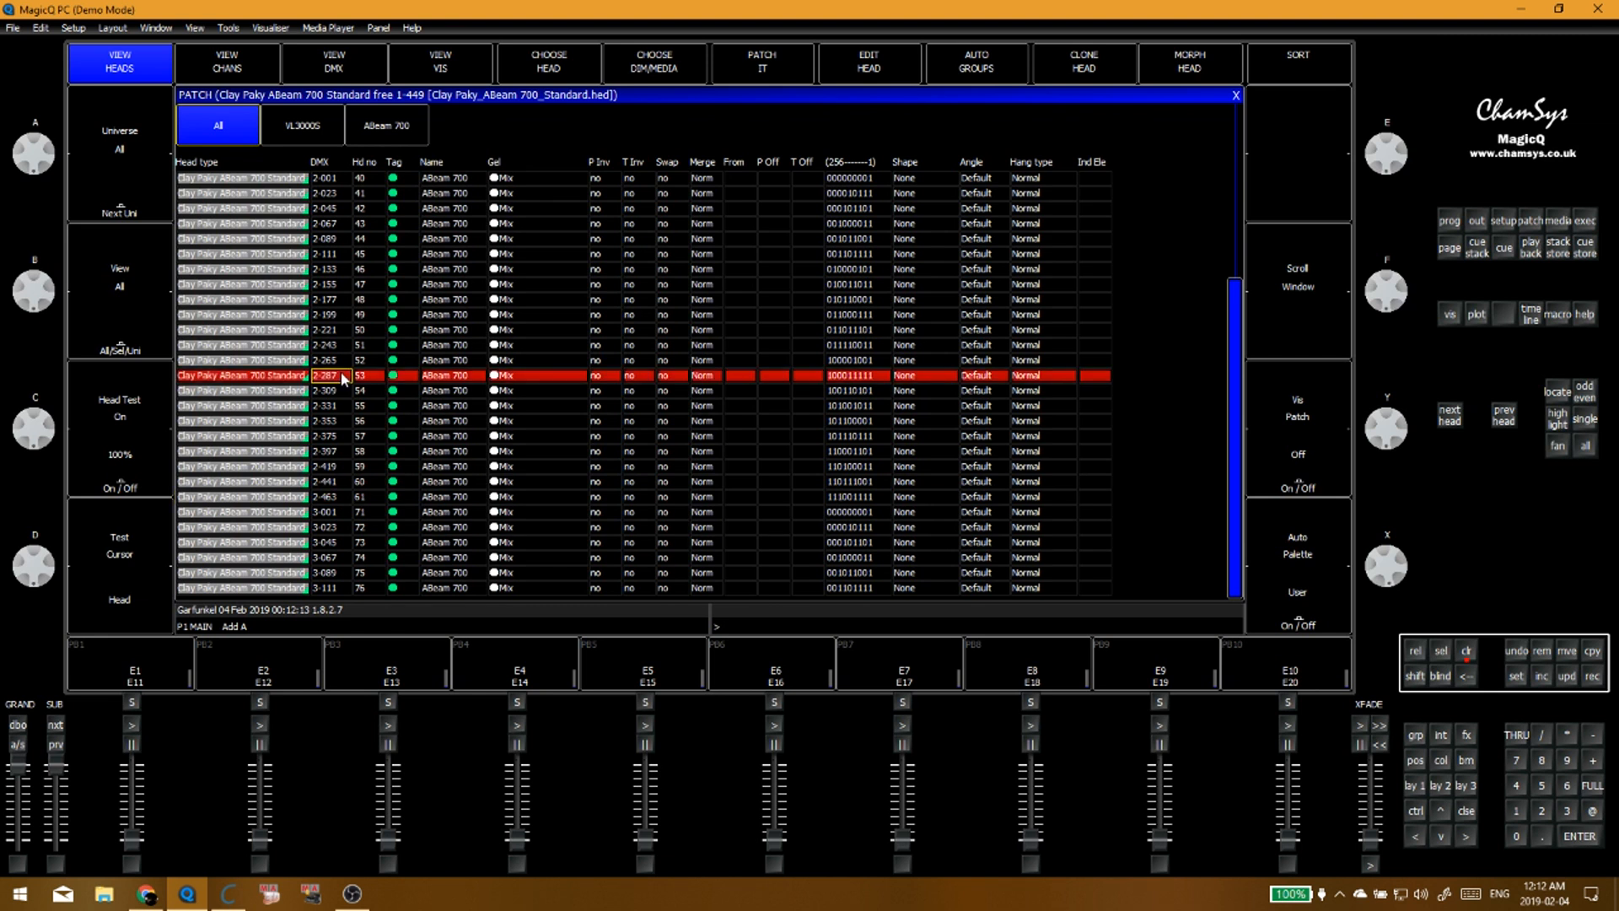
key("ctrl+BackSpace")
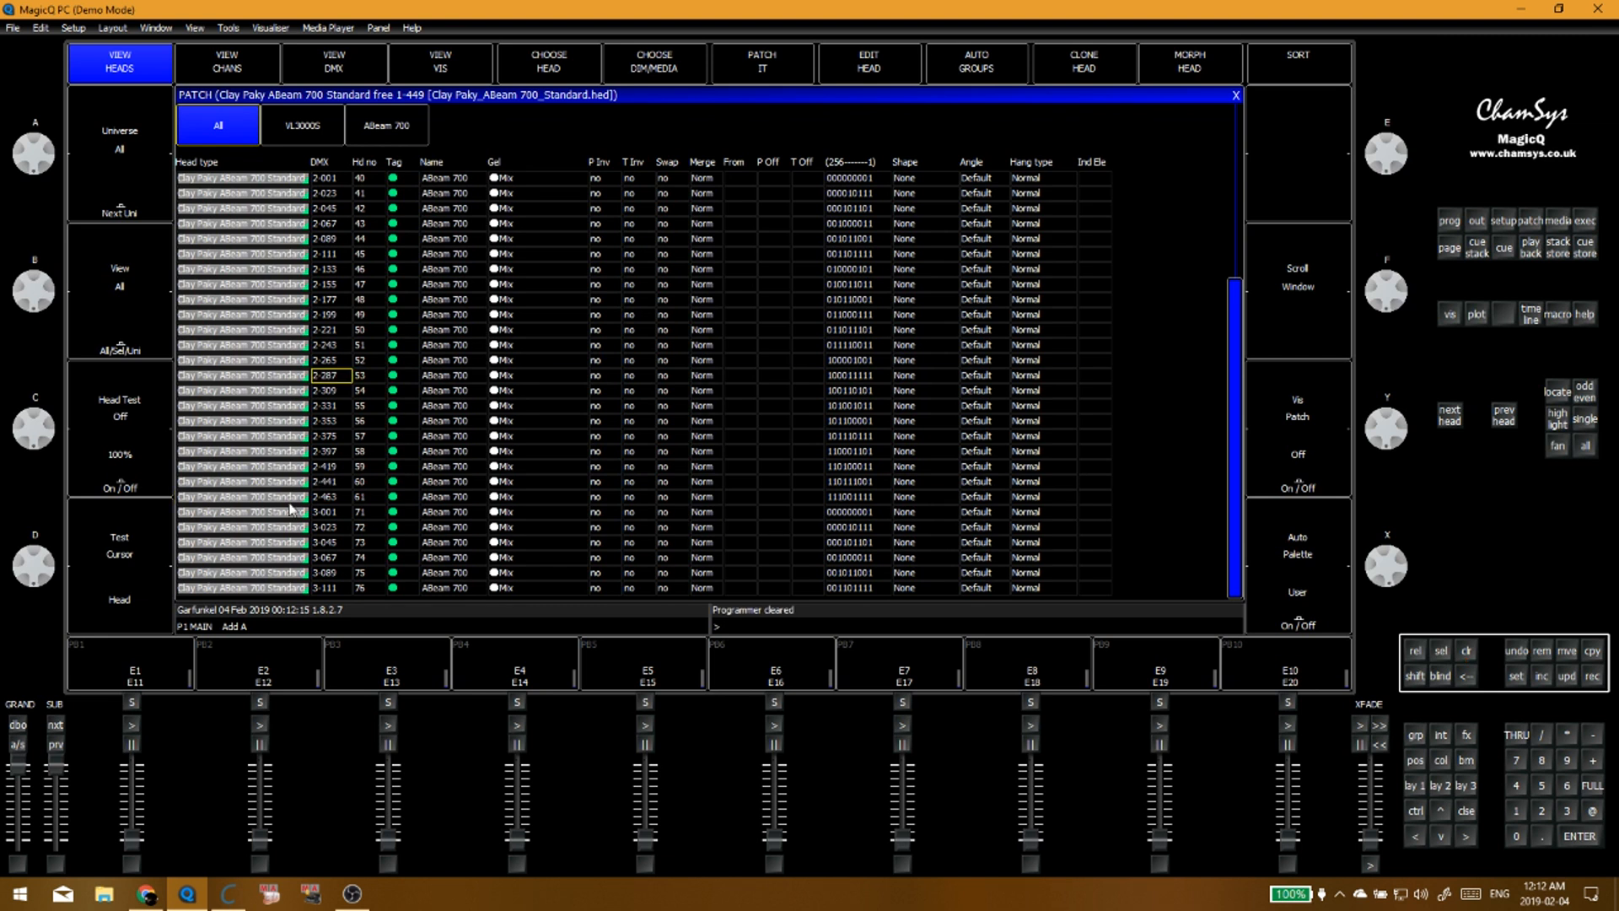
key("Down")
key("Down")
key("Down")
key("Down")
left_click(363, 329)
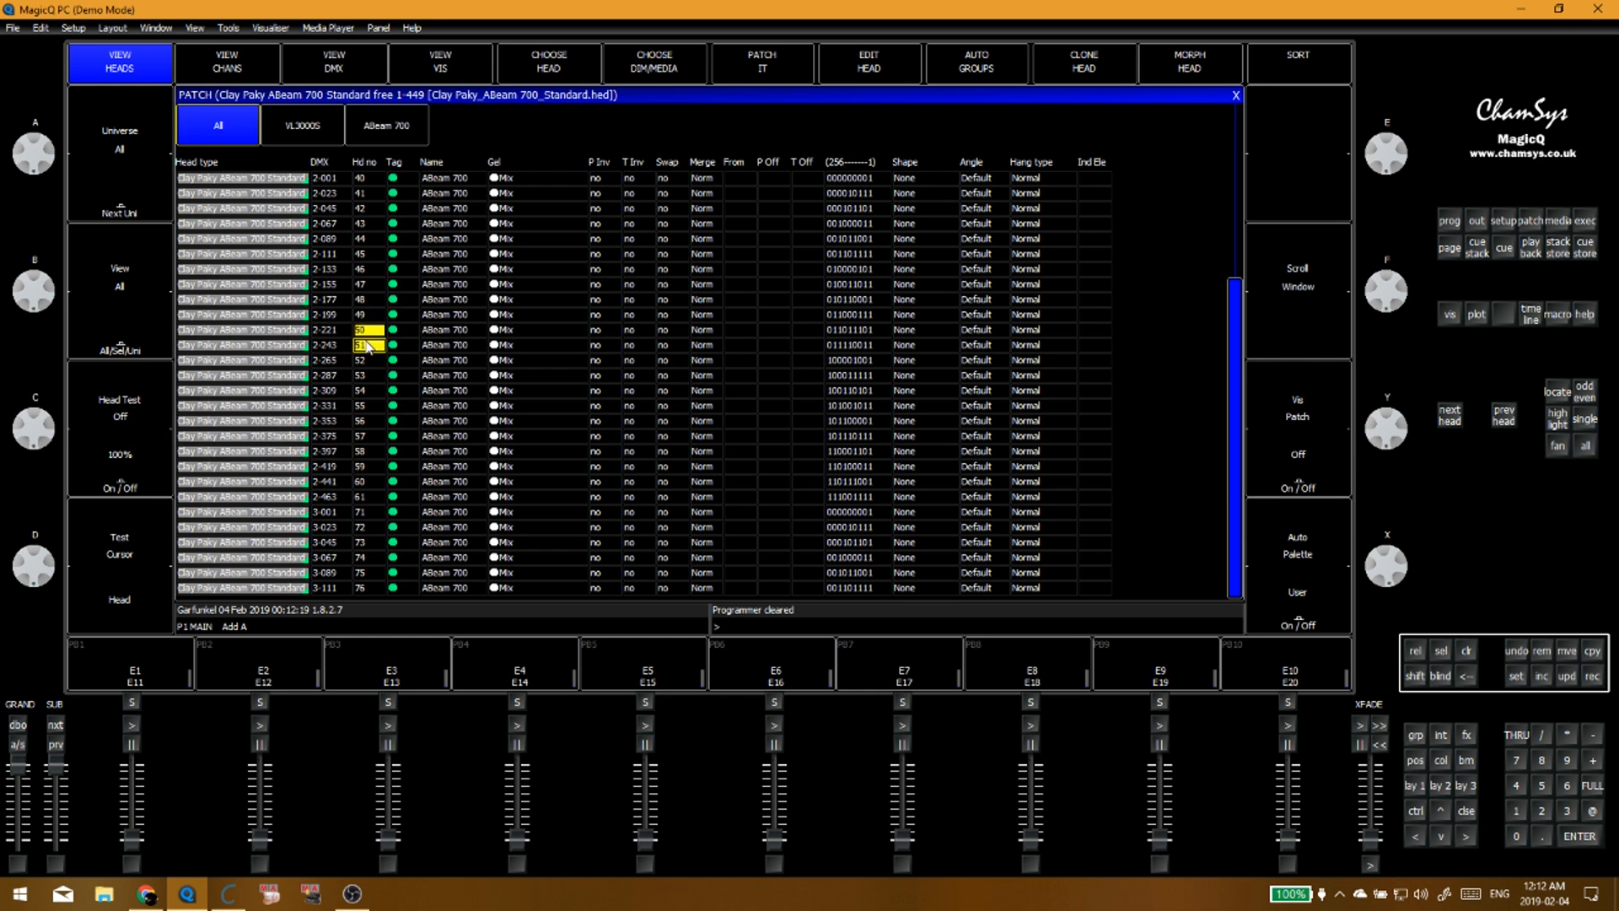
left_click(366, 332)
left_click(322, 270)
left_click(317, 224)
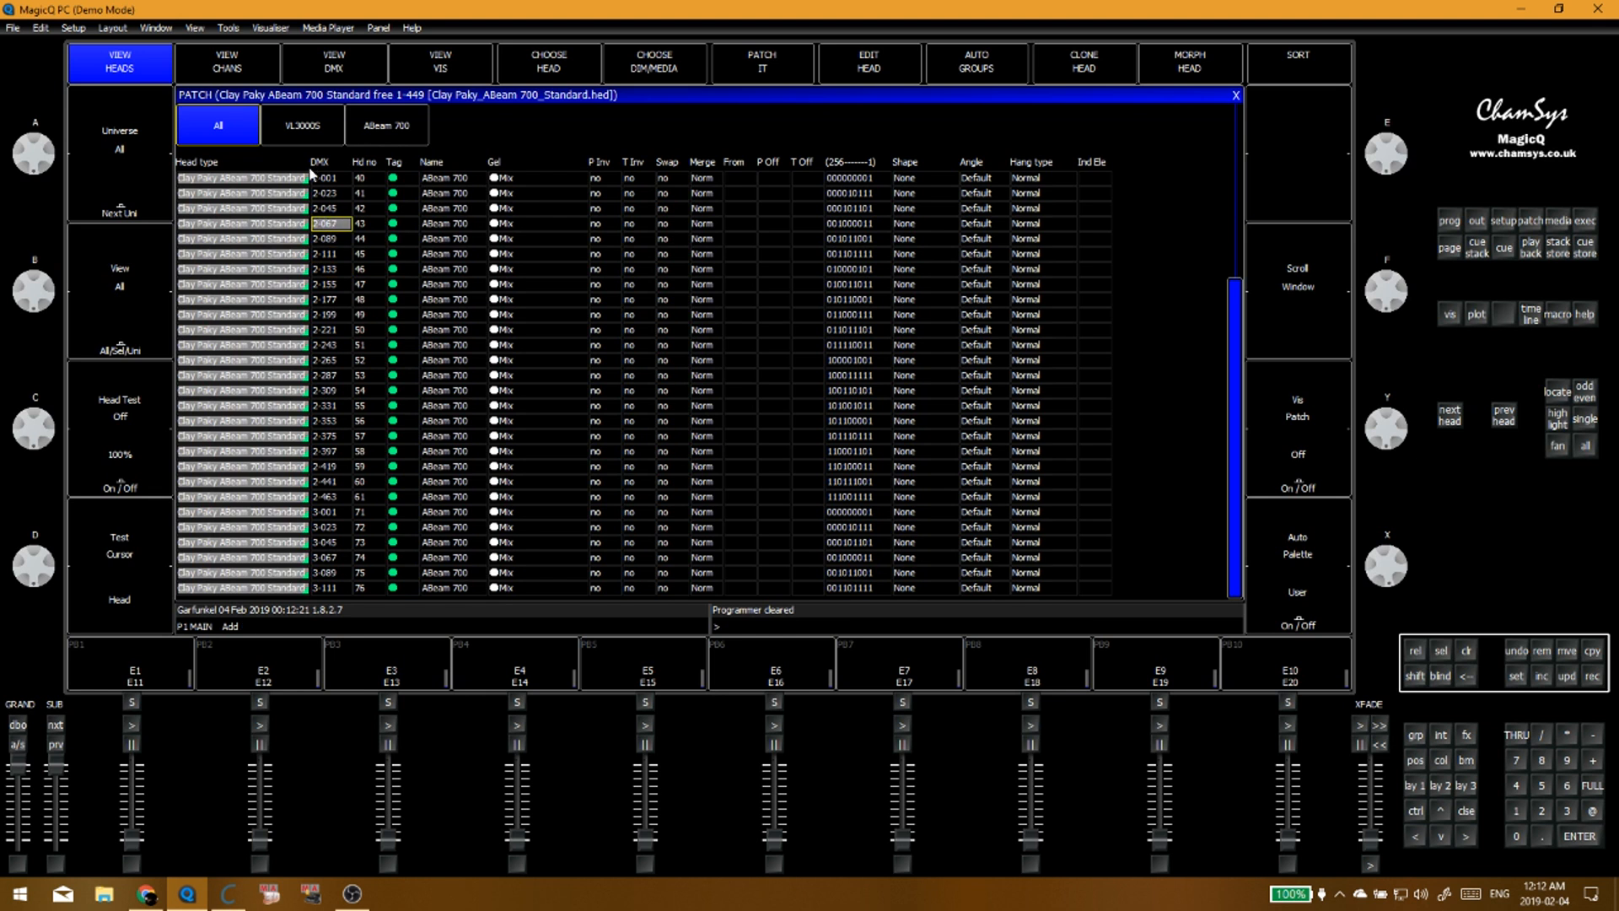
Step: Turn on the head test at the first ABeam 700, head 40, and step it down to head 47
scroll(310, 175, "up", 2)
left_click(305, 211)
left_click(305, 226)
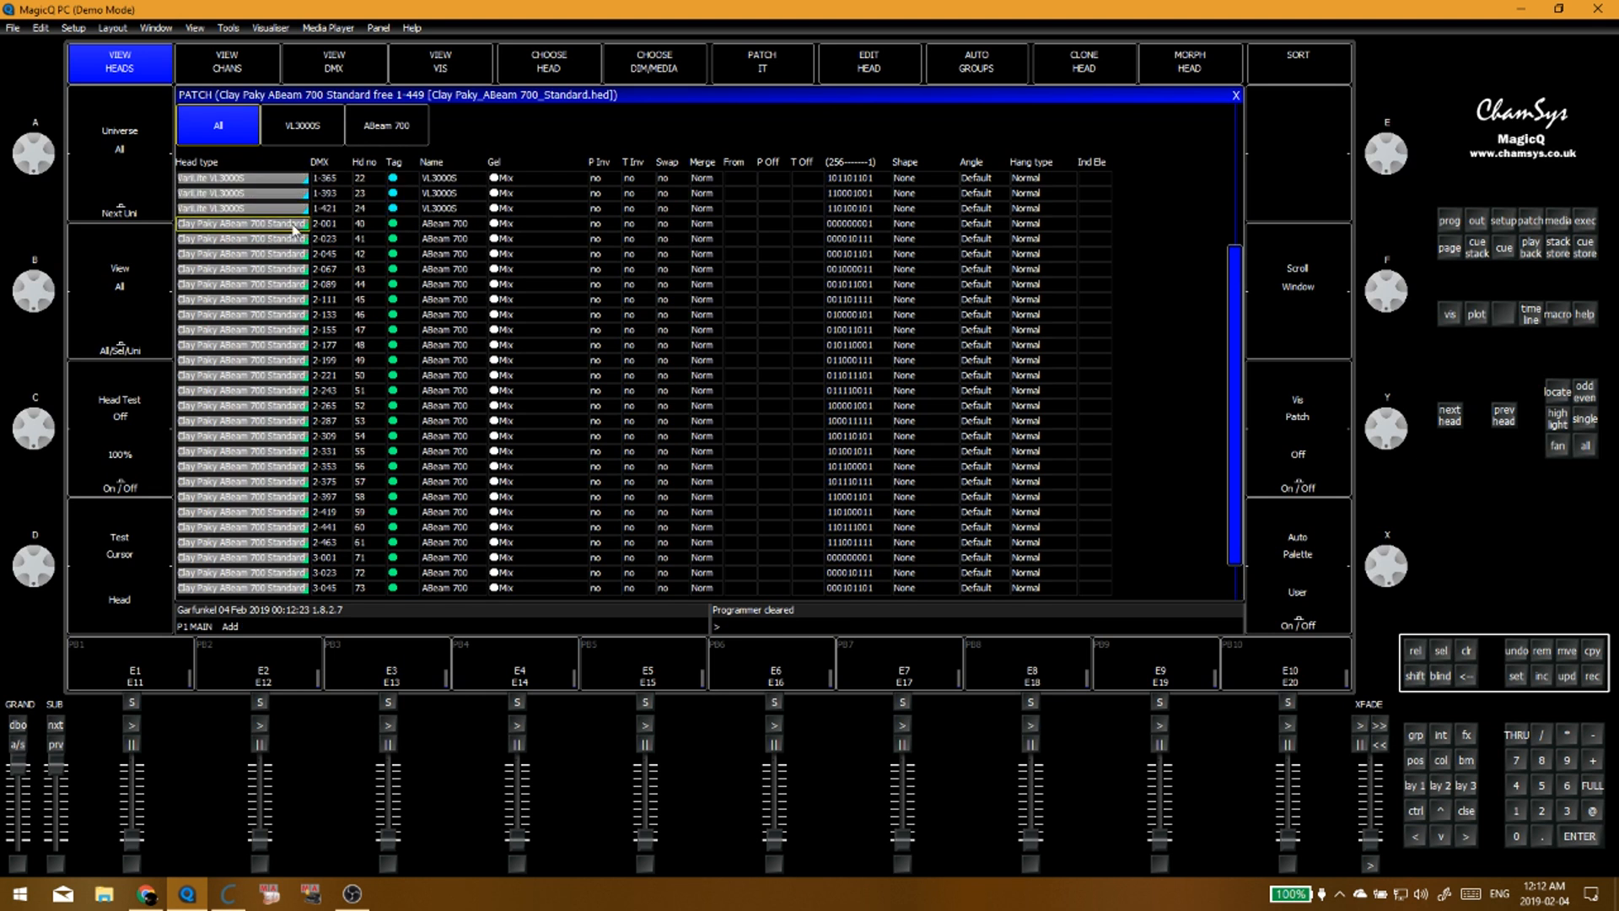
left_click(371, 228)
left_click(117, 438)
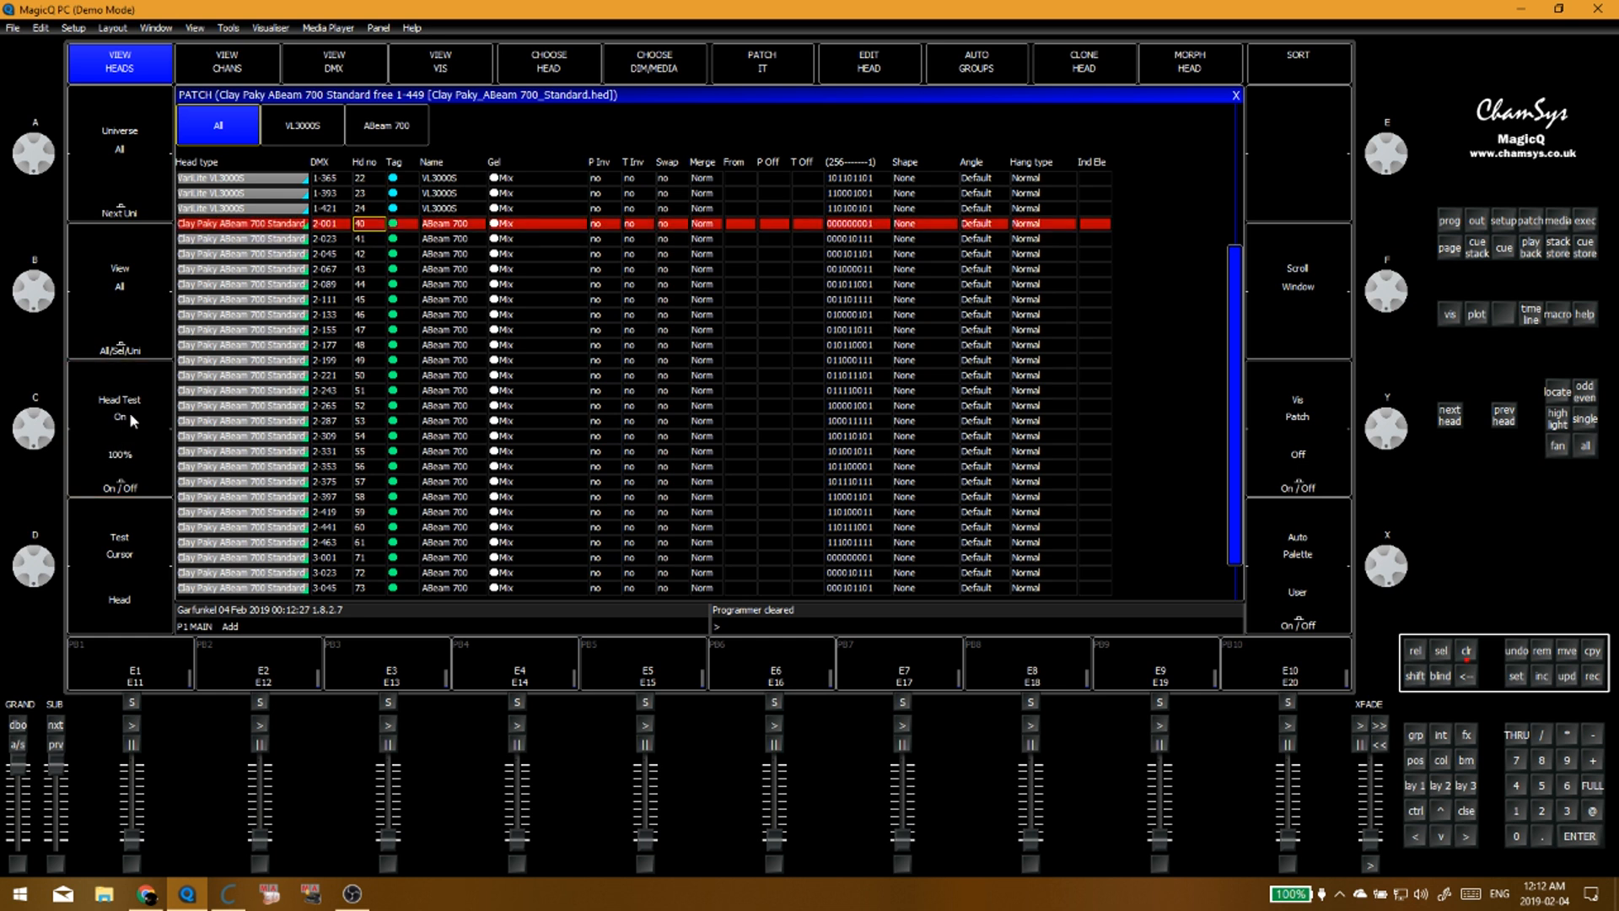
key("Down")
key("Down")
key("Down")
key("Down")
key("Down")
key("Down")
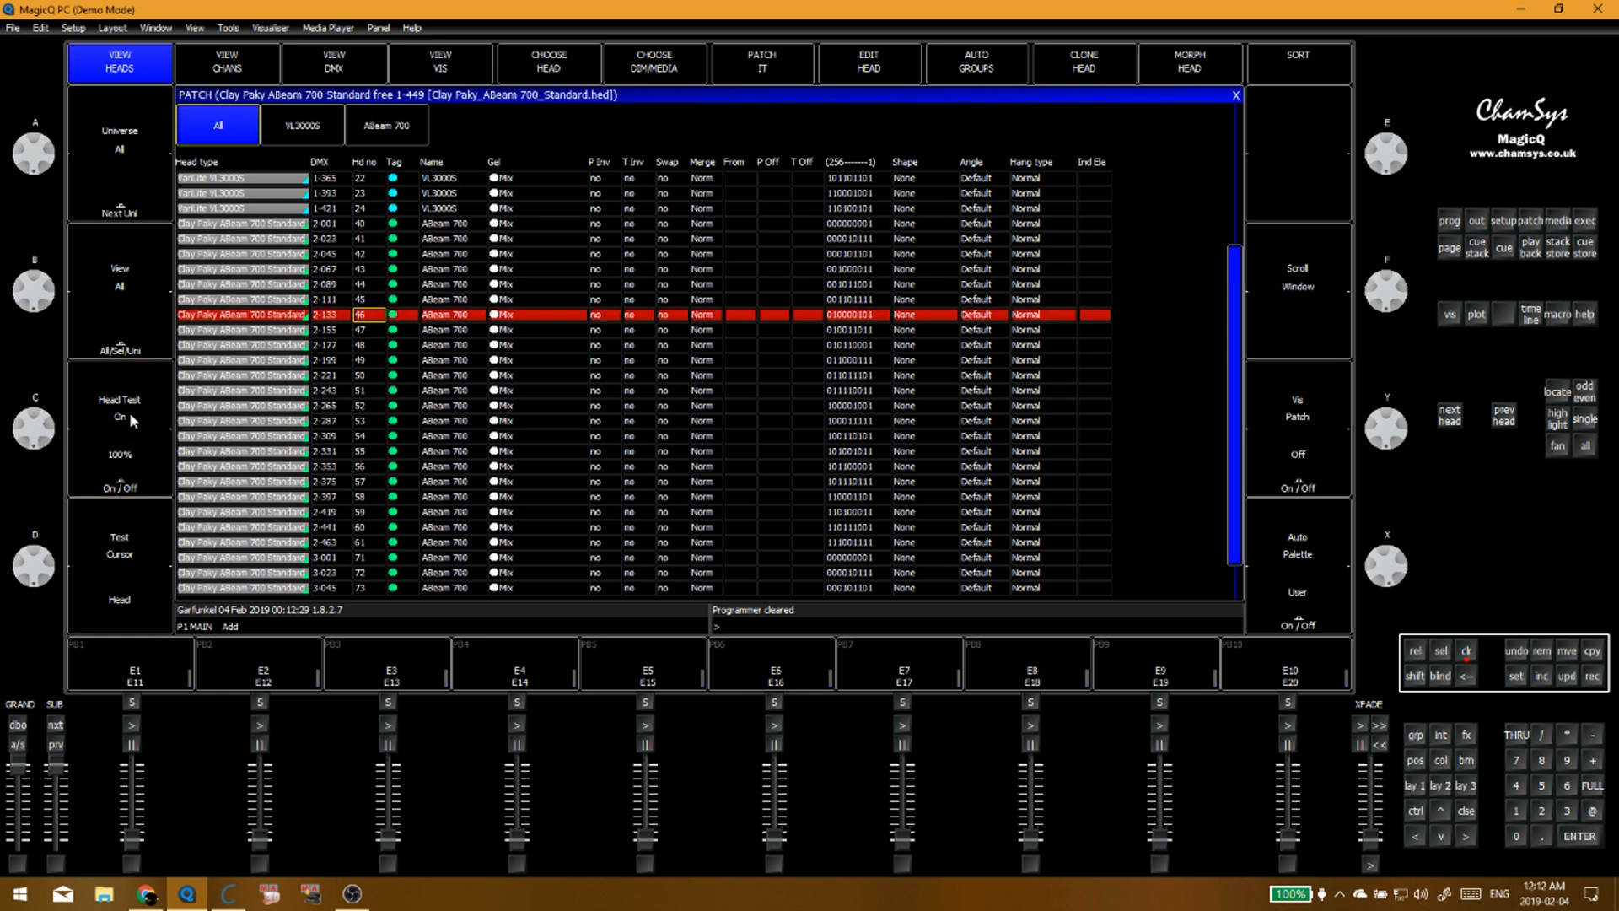
key("Down")
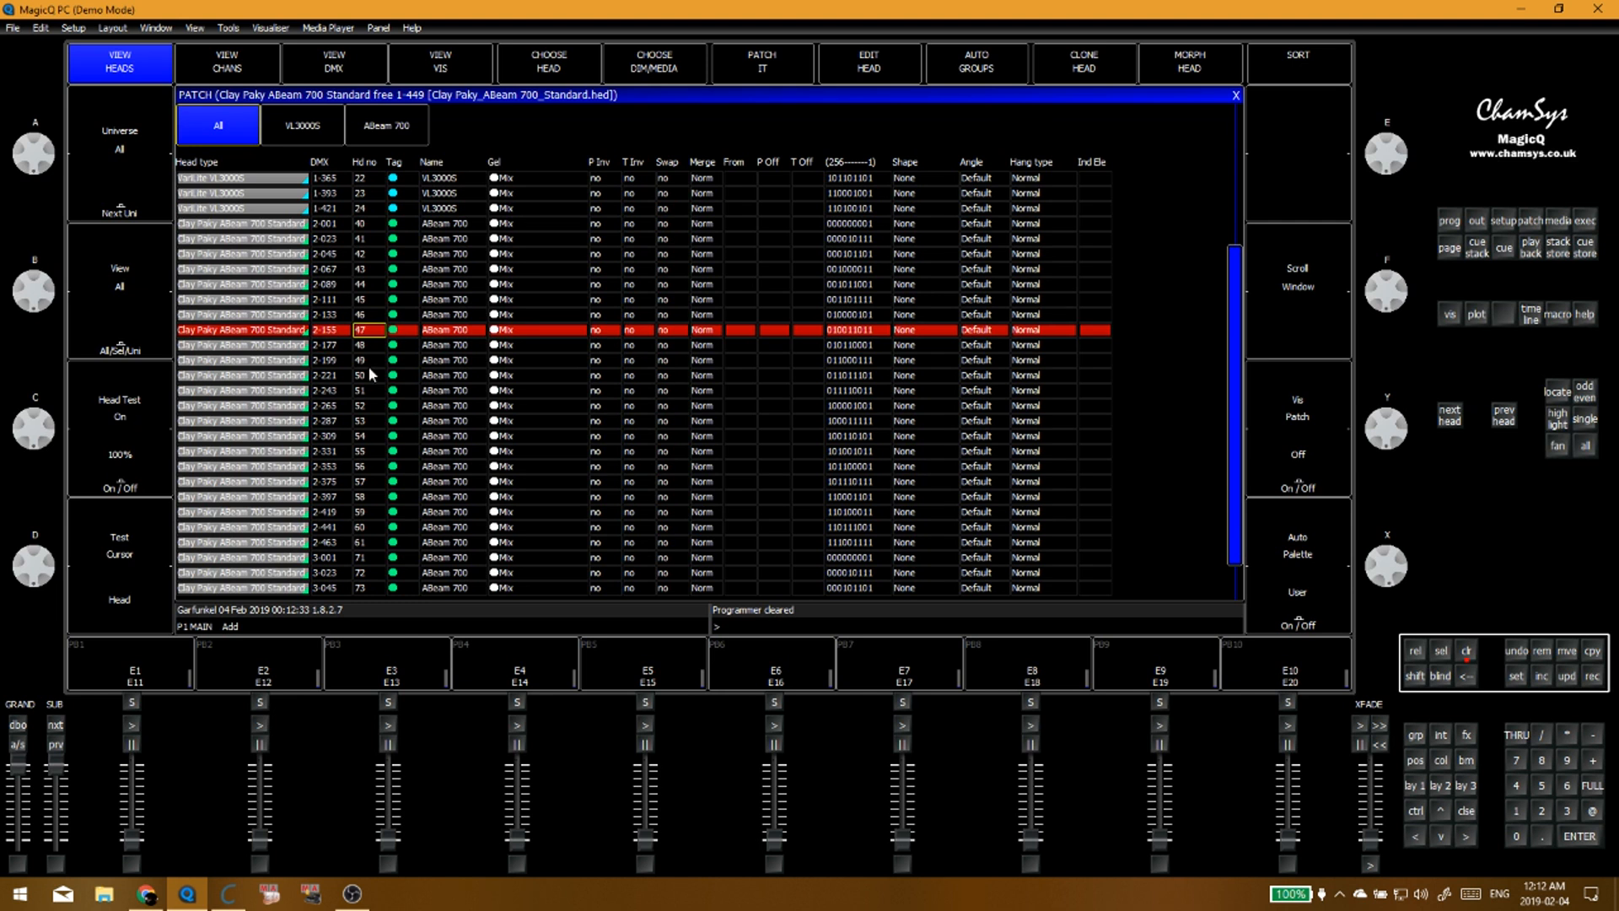
Step: Step the head test down from head 47 to the last ABeam 700, head 76, and turn it off
key("Down")
key("Down")
key("Down")
key("Down")
key("Down")
key("Down")
key("Down")
key("Down")
key("Down")
key("Down")
key("Down")
key("Down")
key("Down")
key("Down")
key("Down")
key("Down")
key("Down")
key("Down")
key("Down")
key("Down")
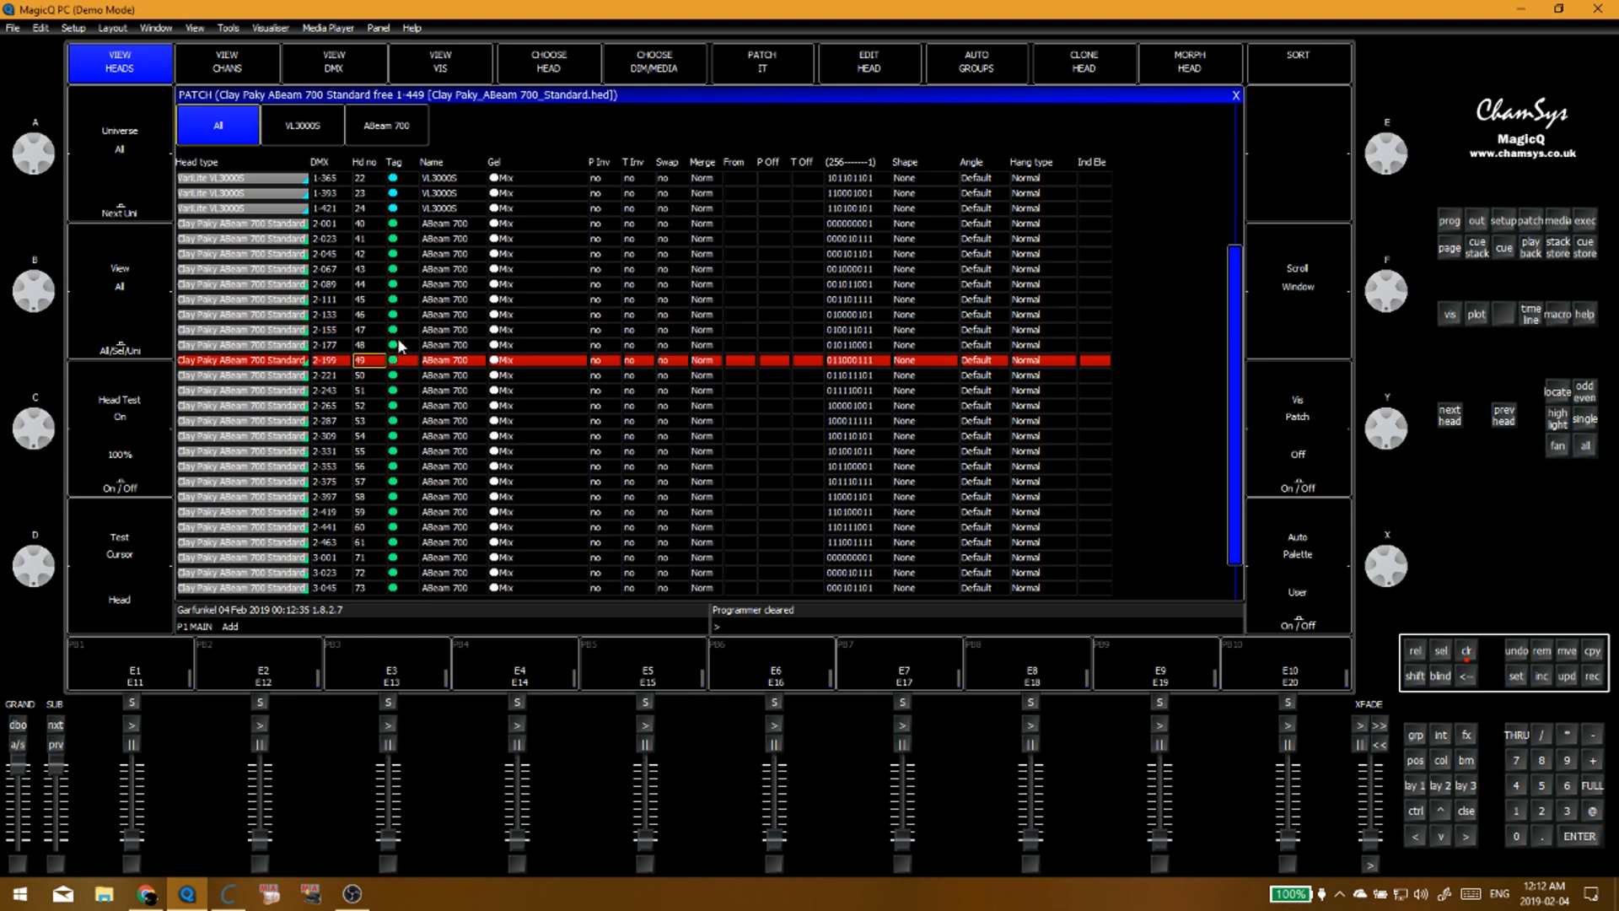
key("Down")
key("Down")
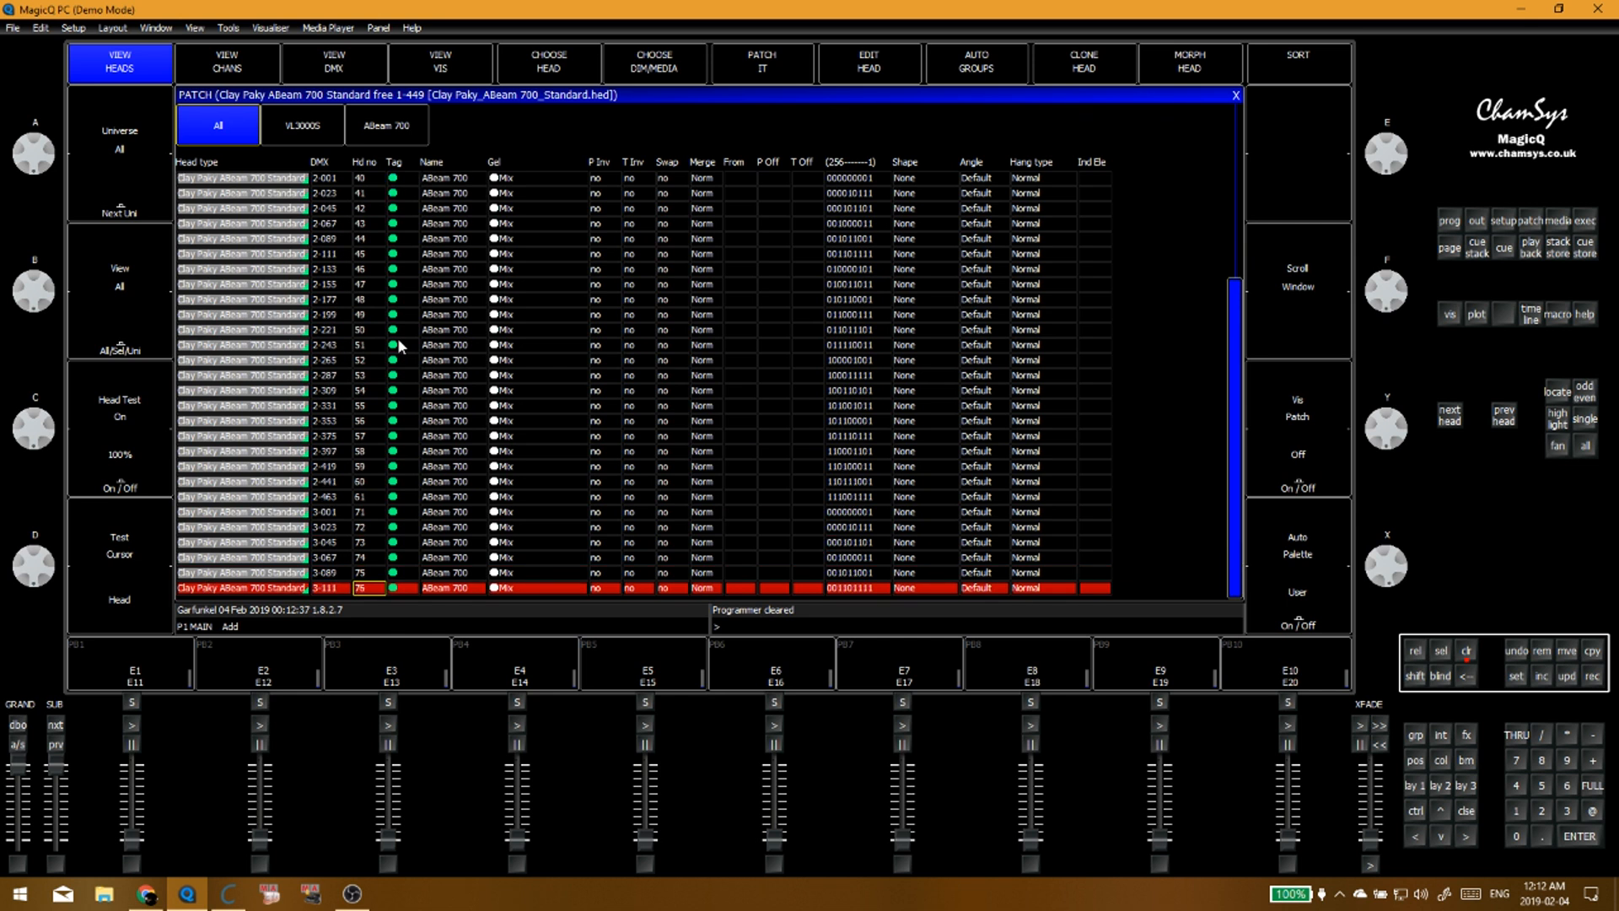
left_click(150, 440)
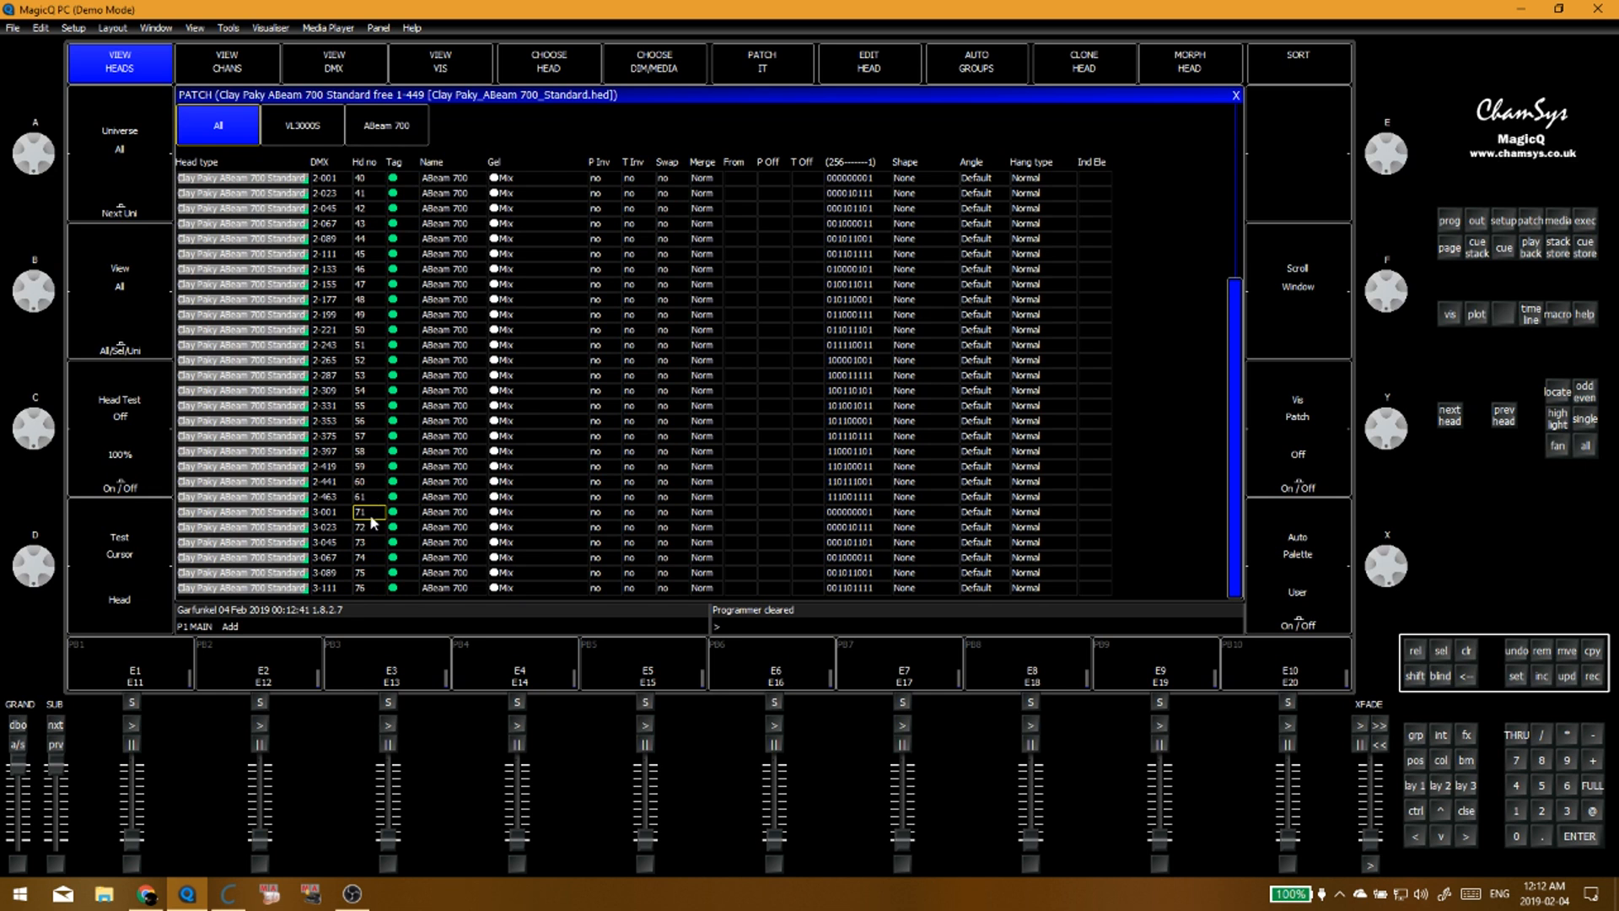
Step: Renumber the ABeam 700 fixtures at DMX 3-001 to 3-111 as heads 91 to 96
left_click_drag(368, 512, 369, 587)
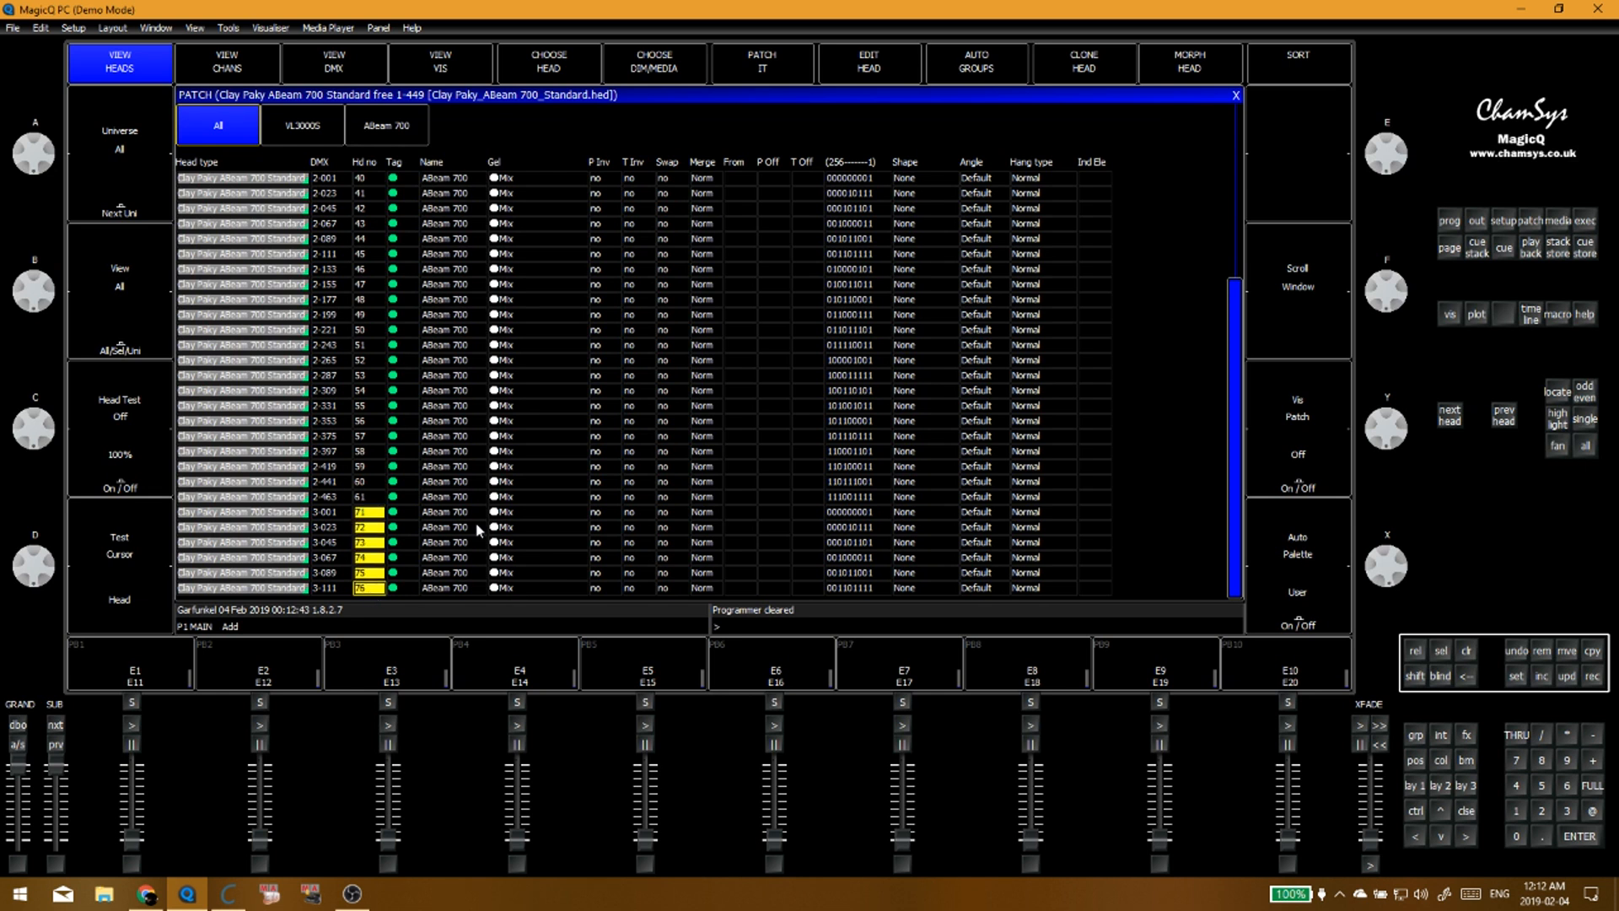
type("91")
key("Return")
Step: Turn on the head test at head 40 and step it down through the universe 2 ABeam 700 fixtures to head 61
left_click(370, 365)
scroll(430, 342, "up", 5)
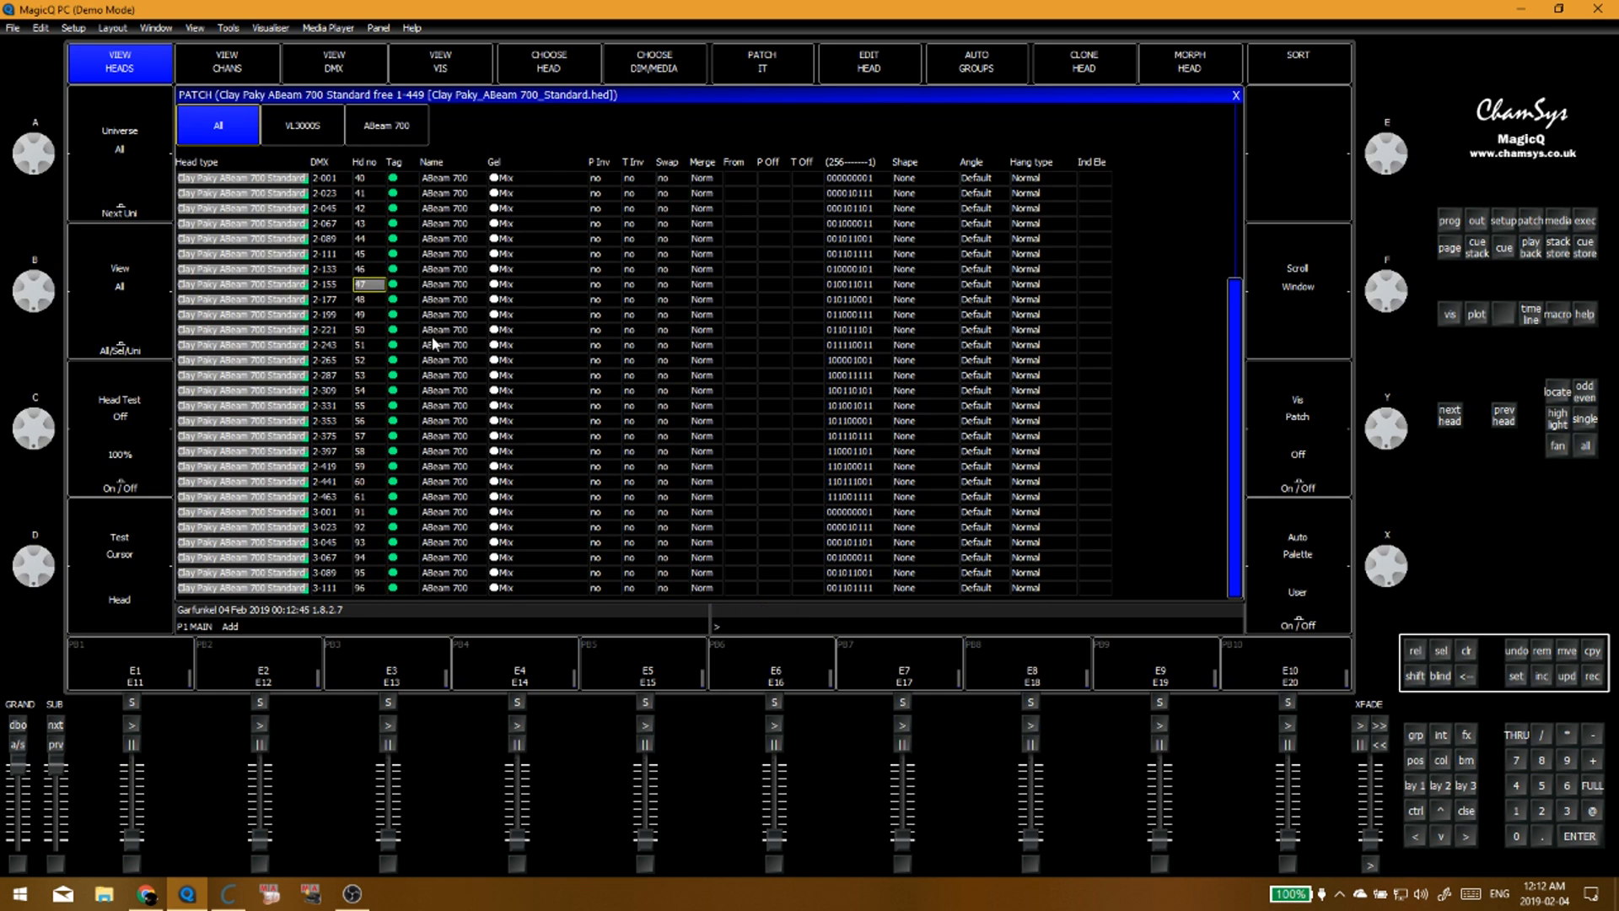
scroll(390, 337, "up", 8)
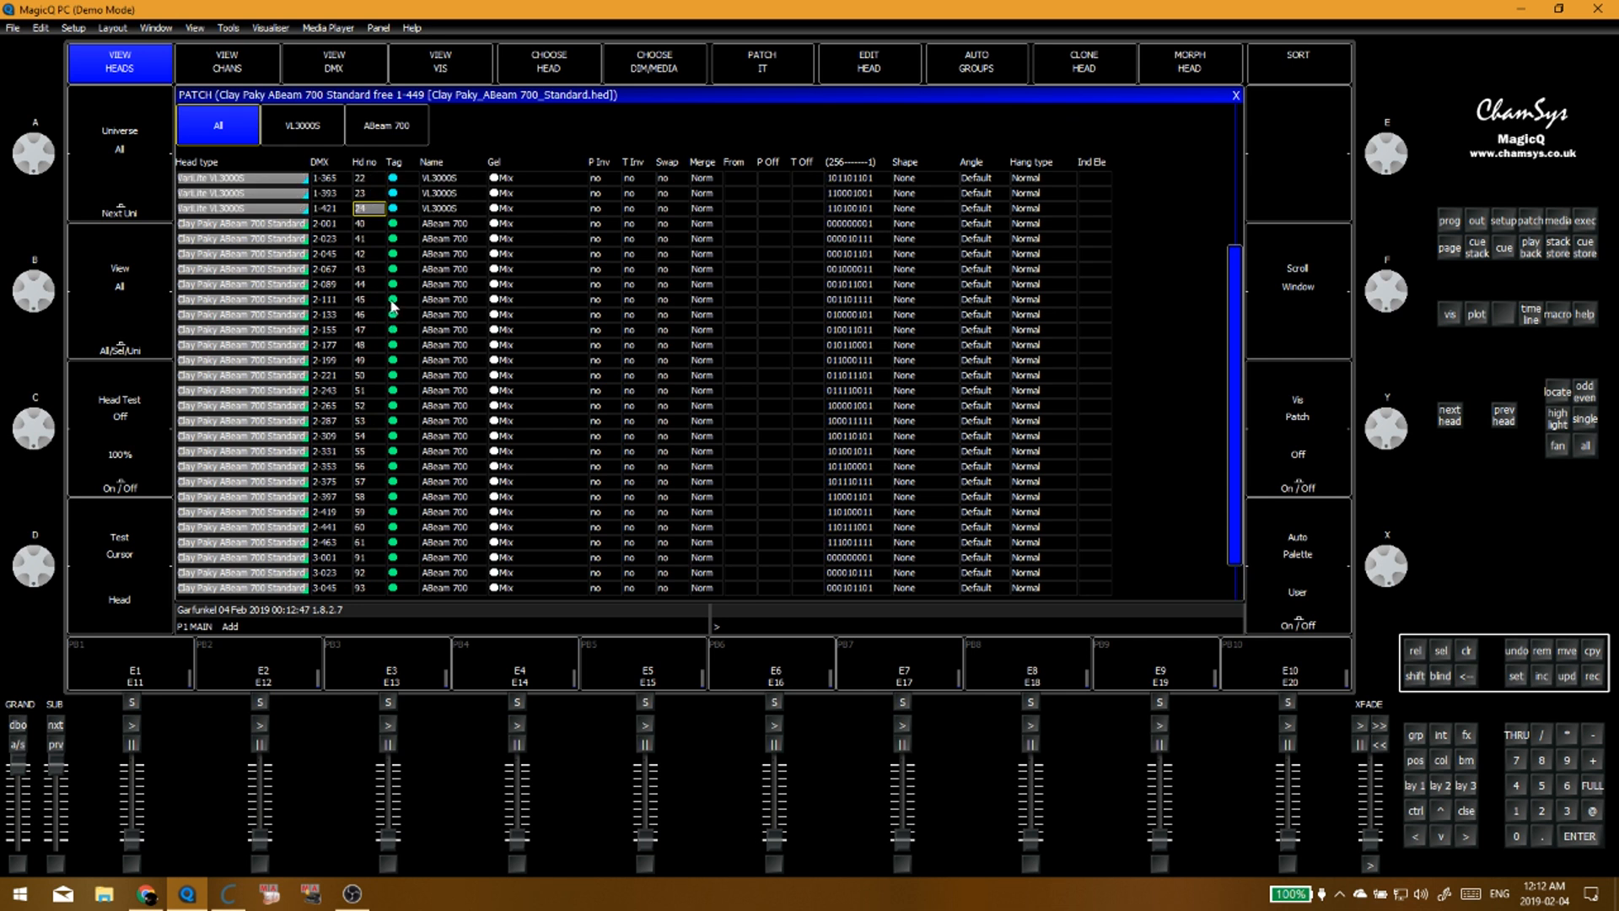
scroll(392, 307, "down", 1)
left_click(138, 424)
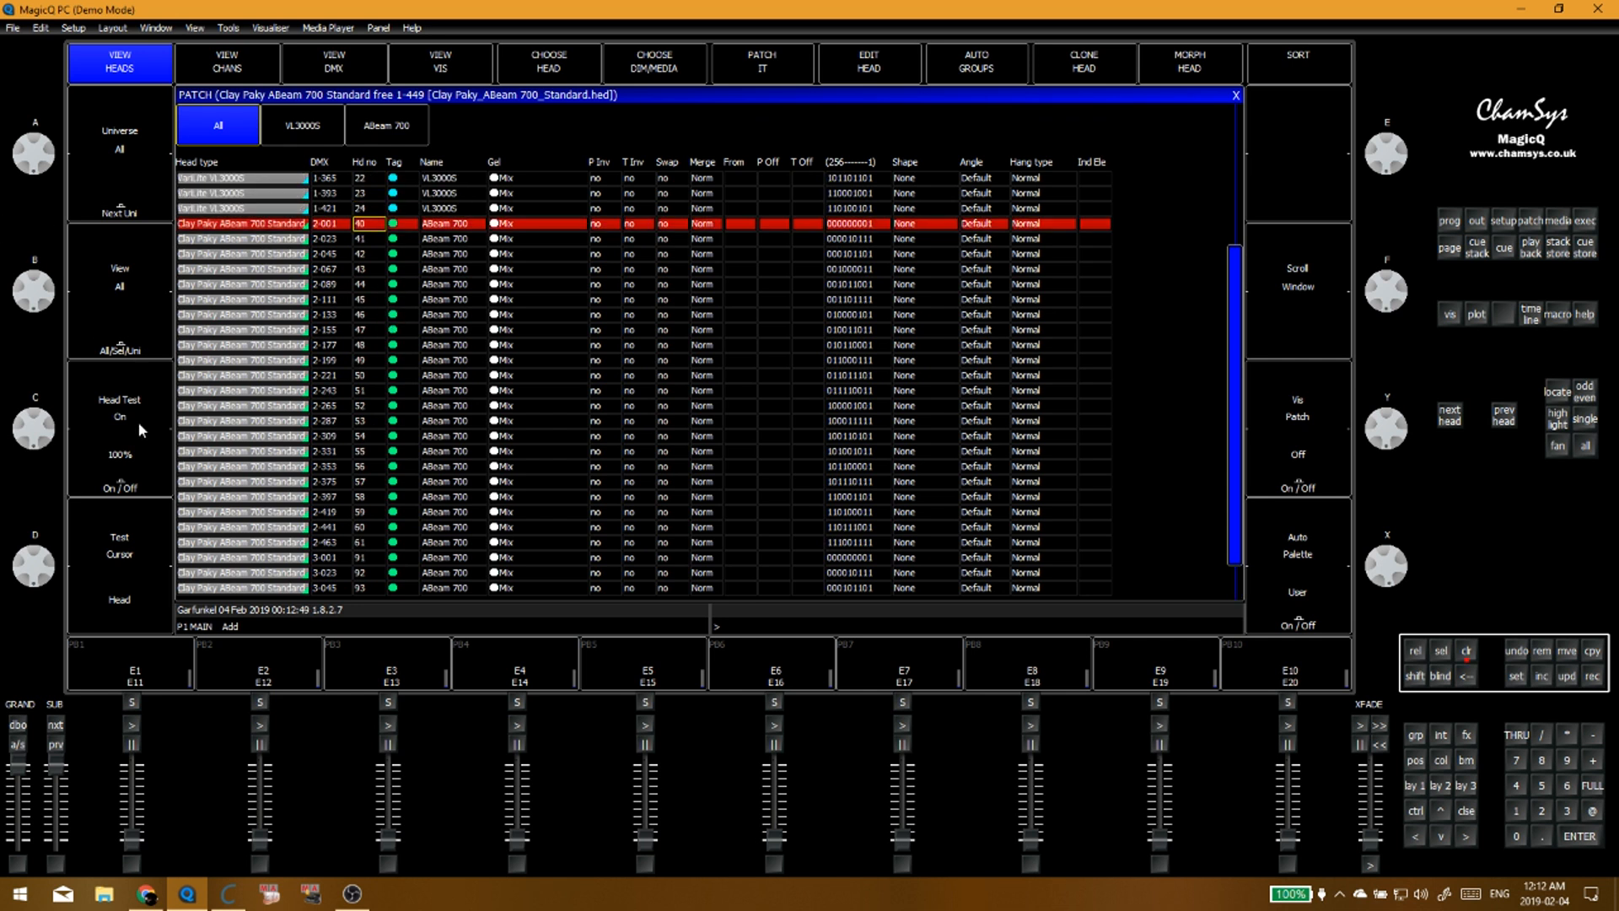
key("Down")
key("Down")
key("Down")
key("Down")
key("Down")
key("Down")
key("Down")
key("Down")
key("Down")
key("Down")
key("Down")
key("Down")
key("Down")
key("Down")
key("Down")
key("Down")
key("Down")
key("Down")
key("Down")
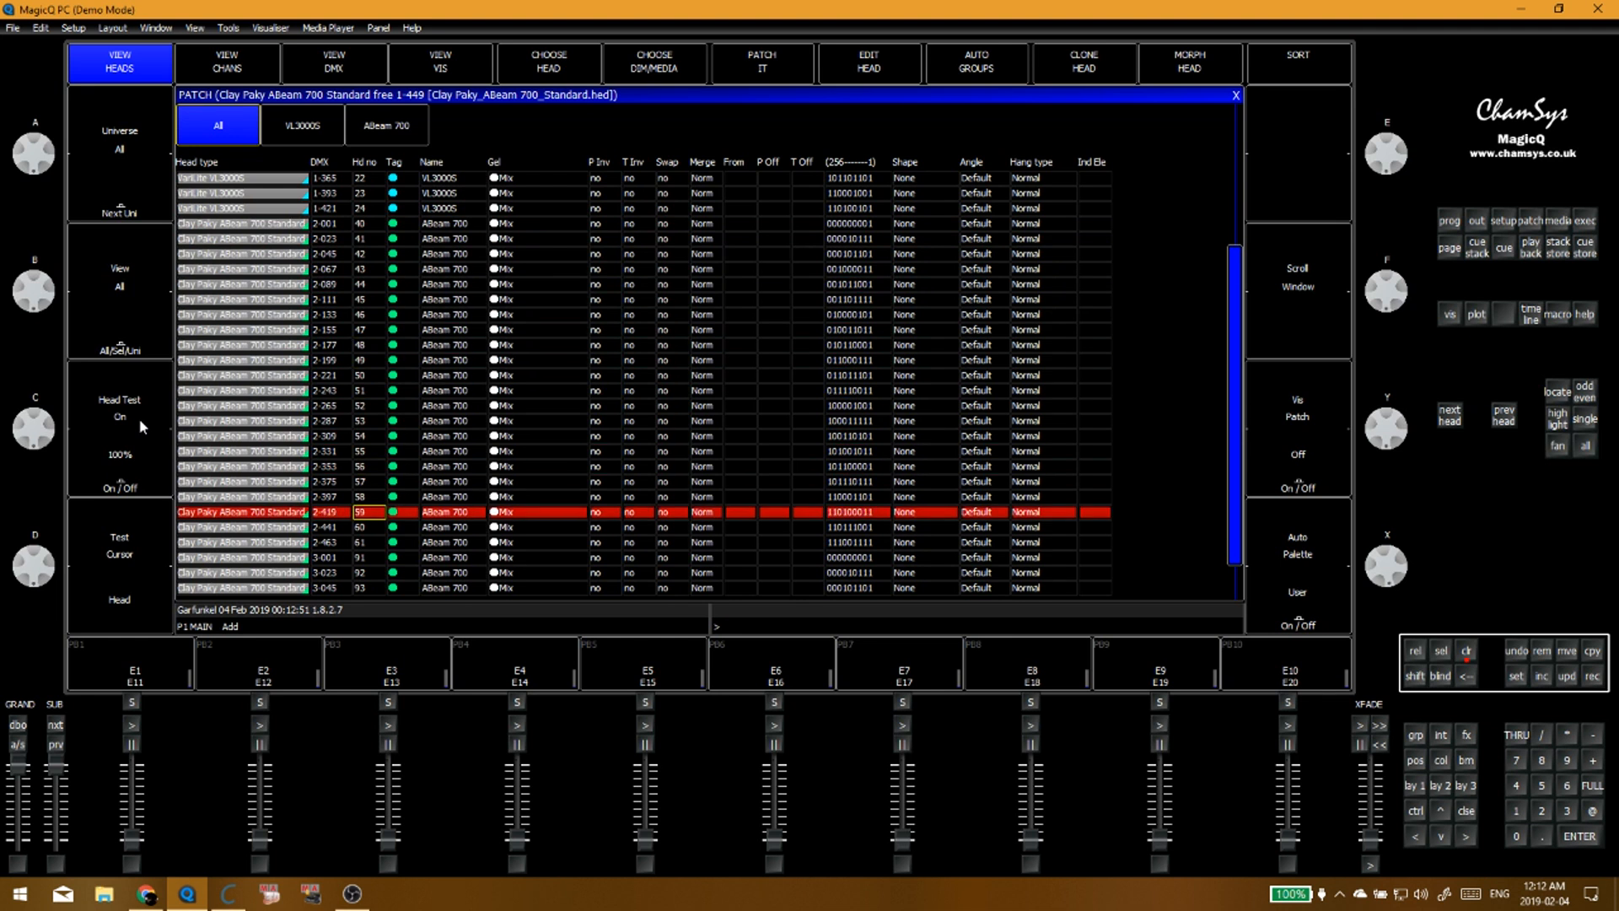
key("Down")
key("Down")
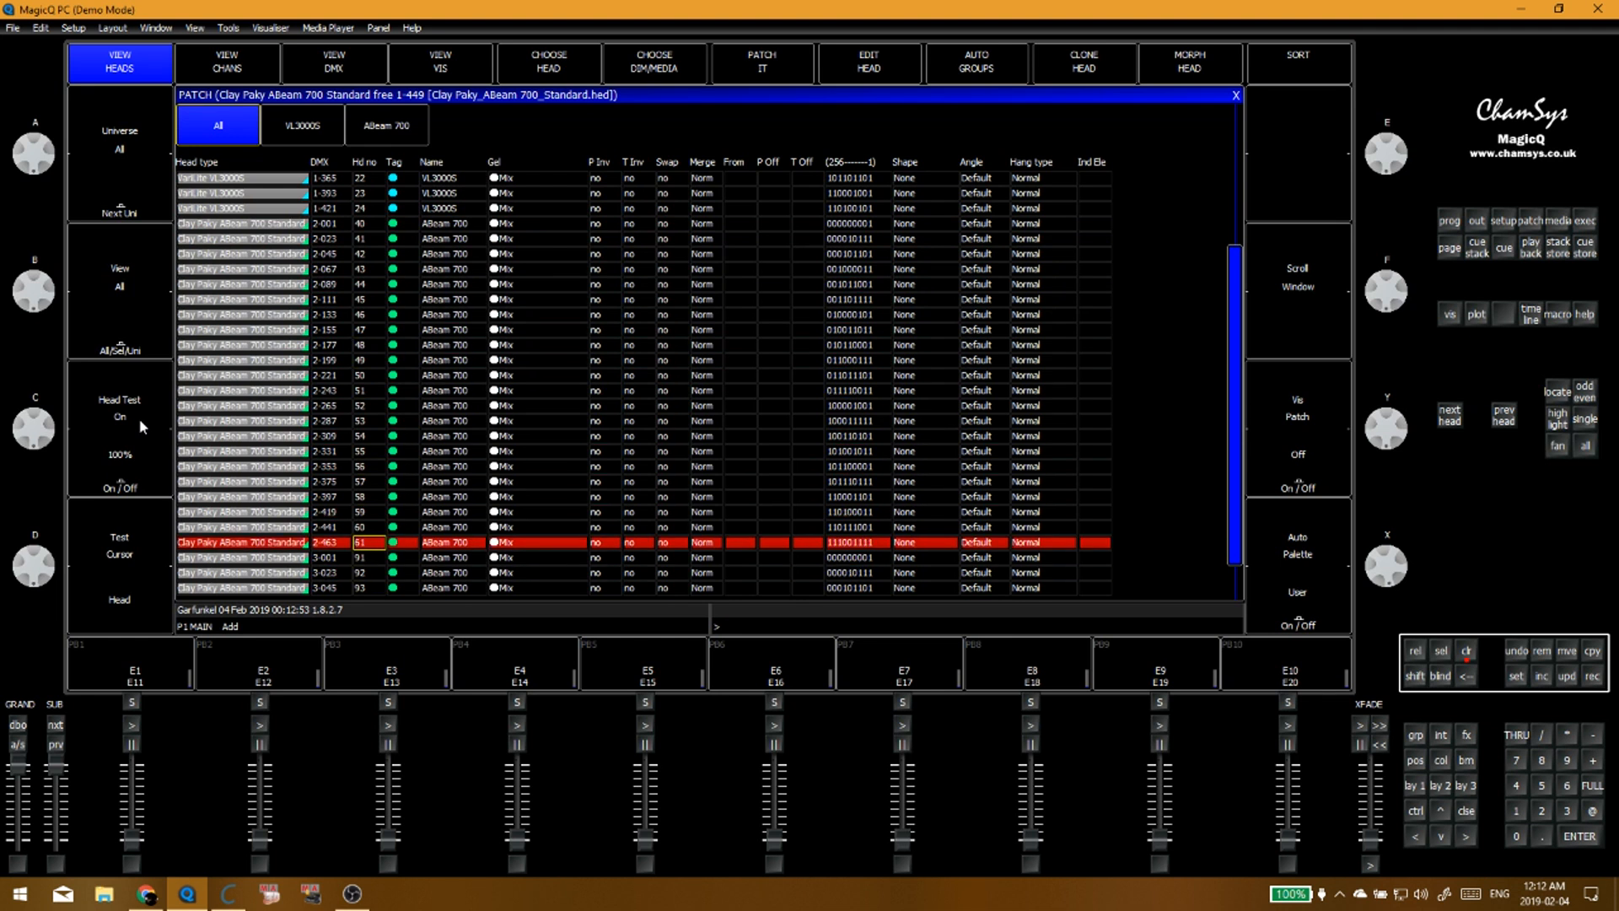
Step: Step the head test up to head 56 and renumber the ABeam 700 fixtures at DMX 2-353 to 2-463 as heads 61 to 66
key("Up")
key("Up")
key("Up")
key("Up")
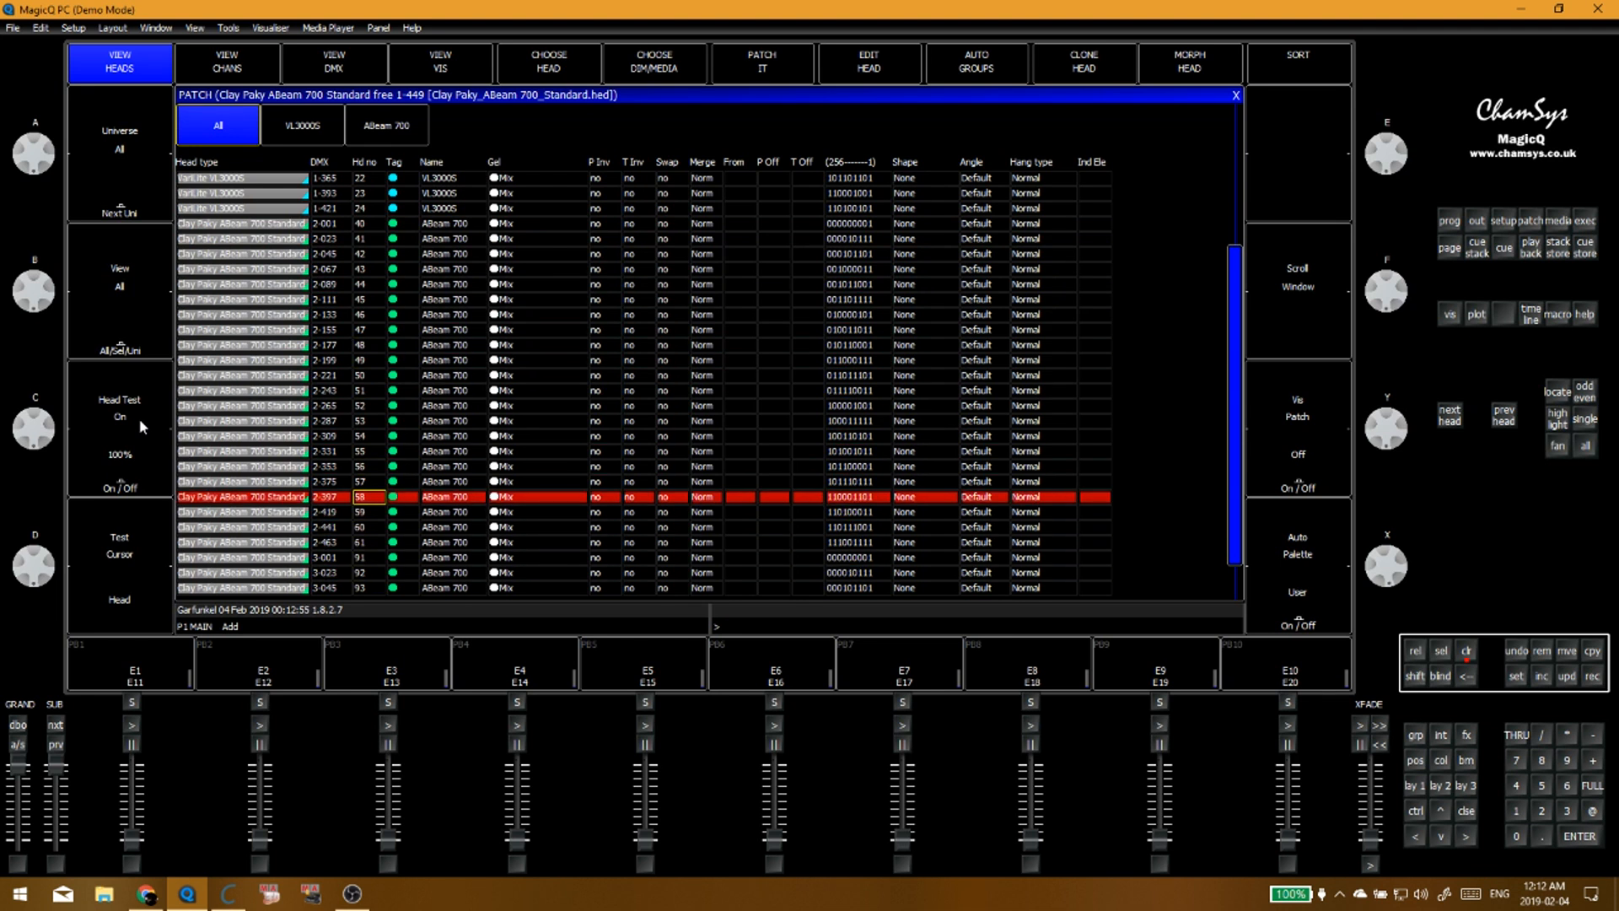
key("Up")
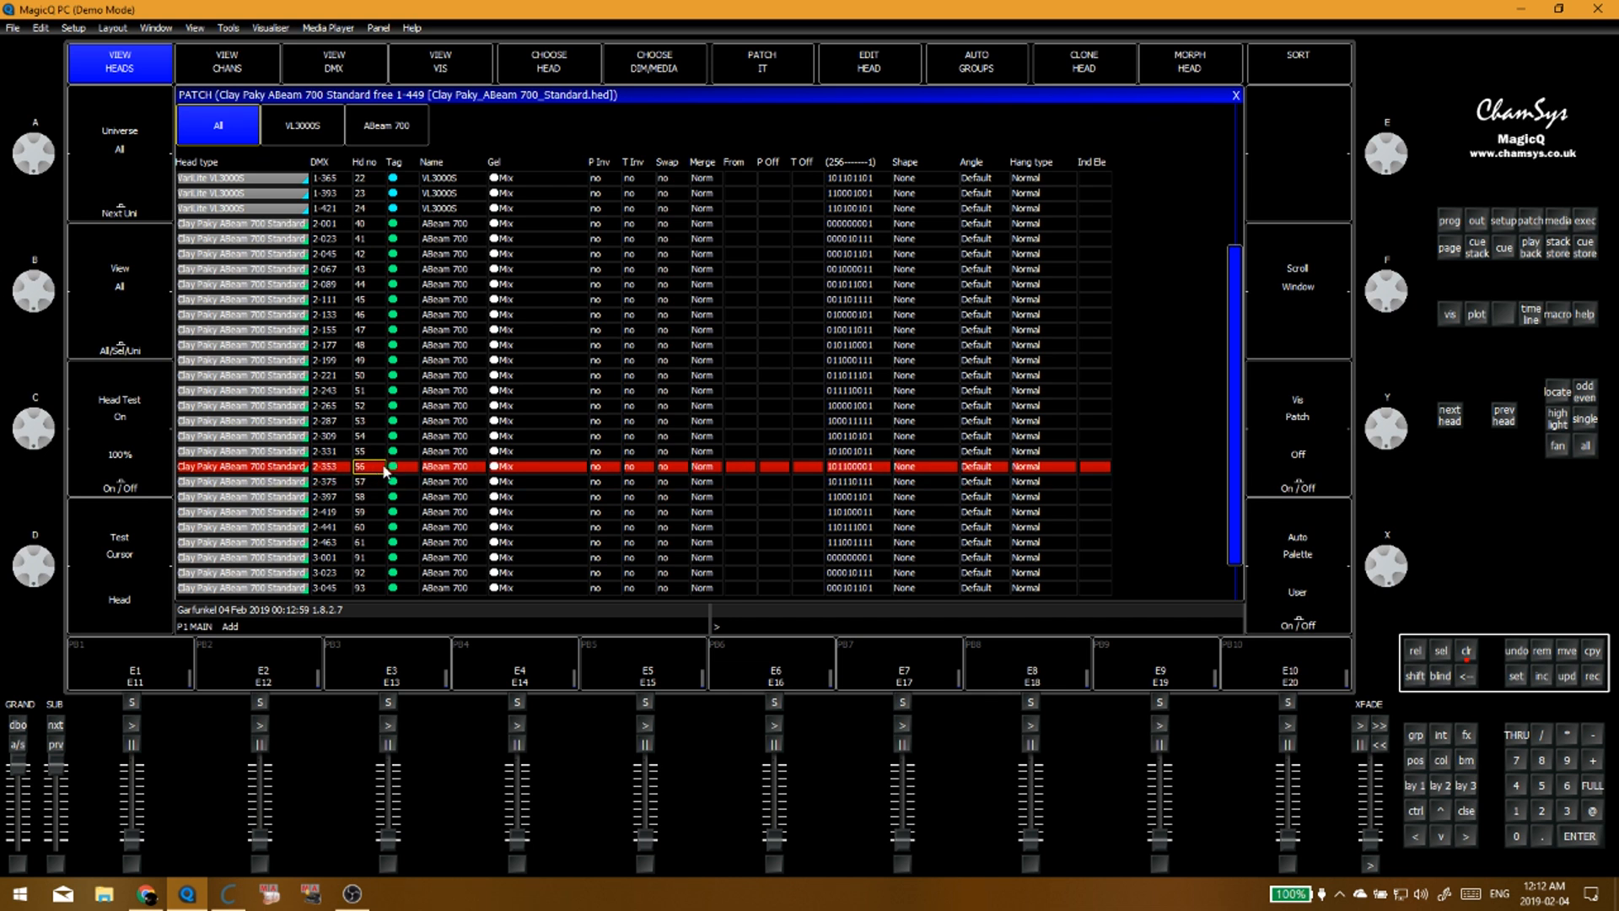
left_click_drag(369, 506, 377, 542)
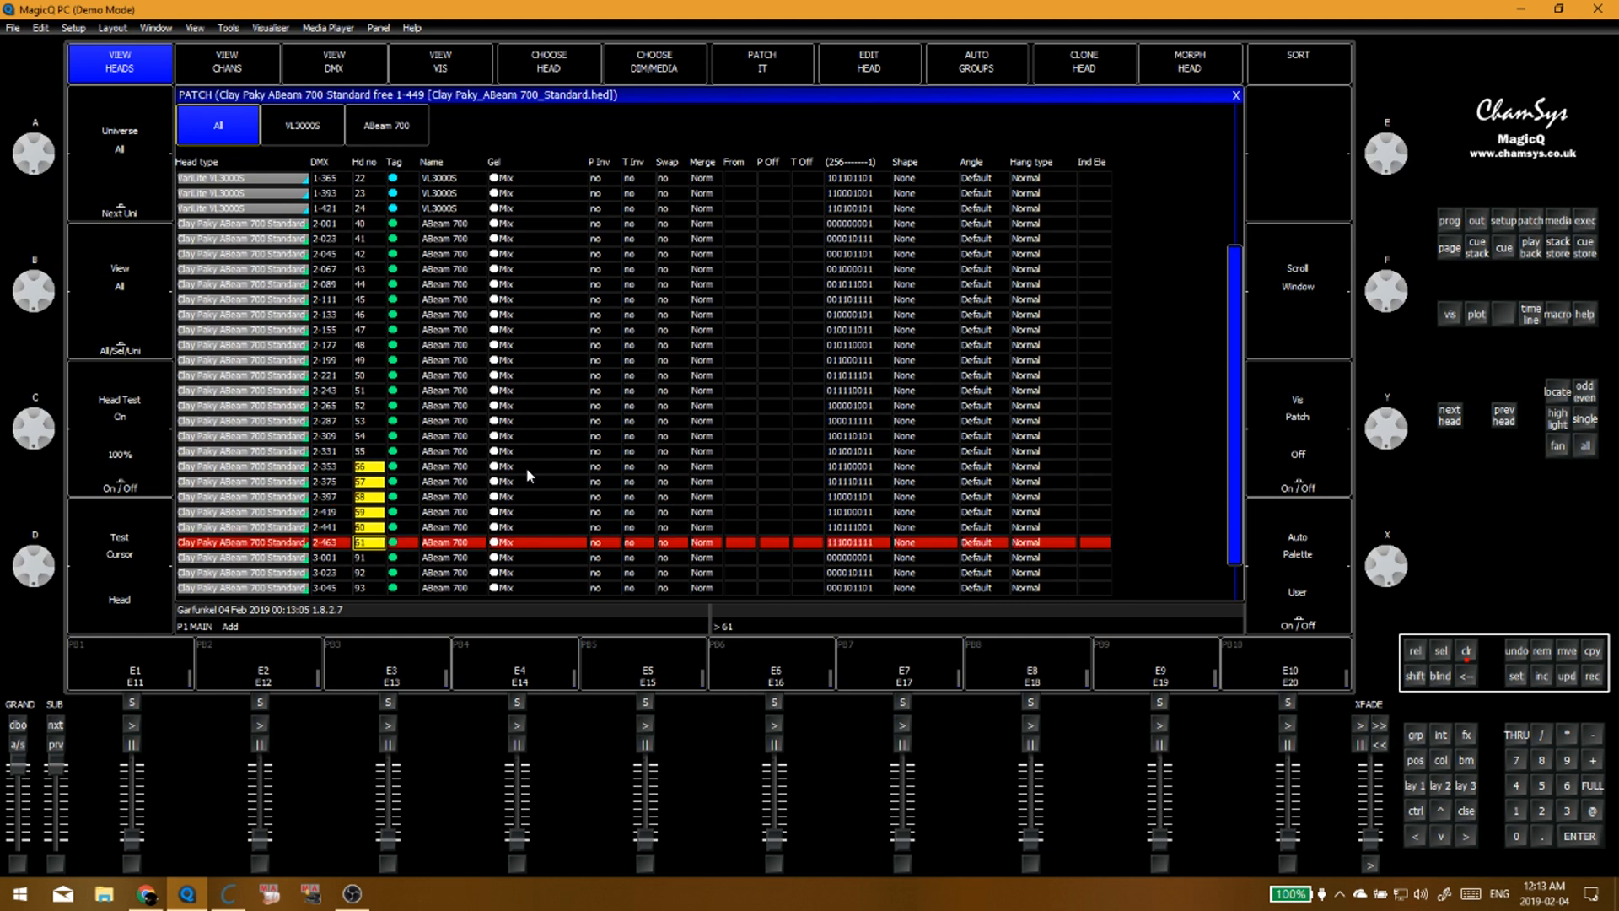
key("Return")
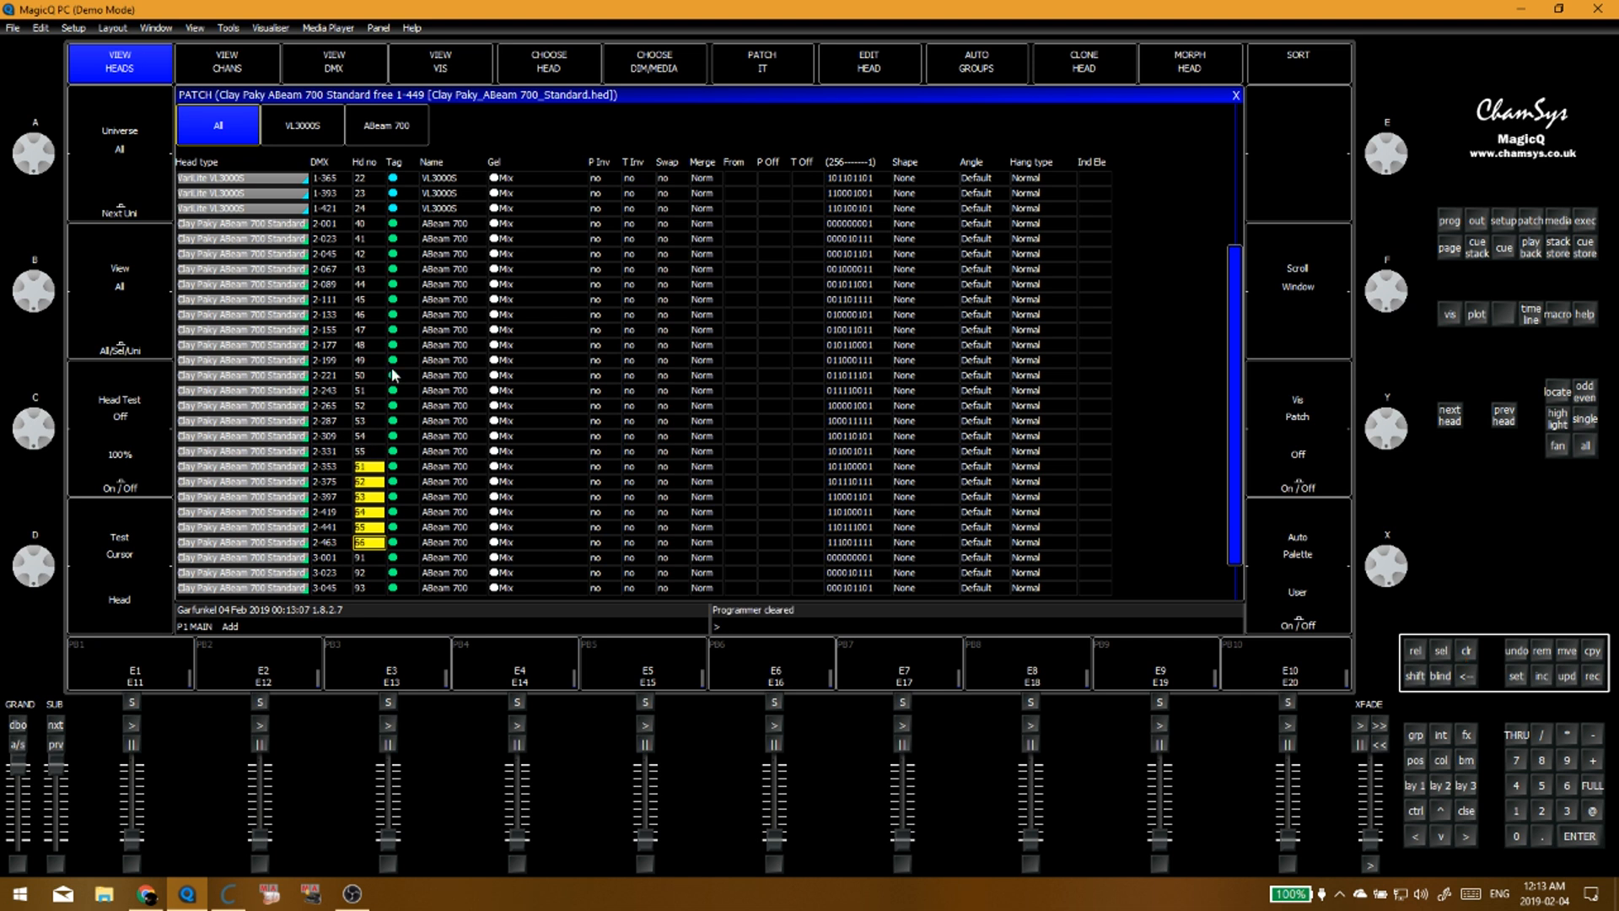
Step: Renumber the ABeam 700 fixtures at DMX 2-353 to 2-463 as heads 71 to 76
left_click_drag(372, 470, 384, 546)
type("71")
key("Return")
left_click(368, 467)
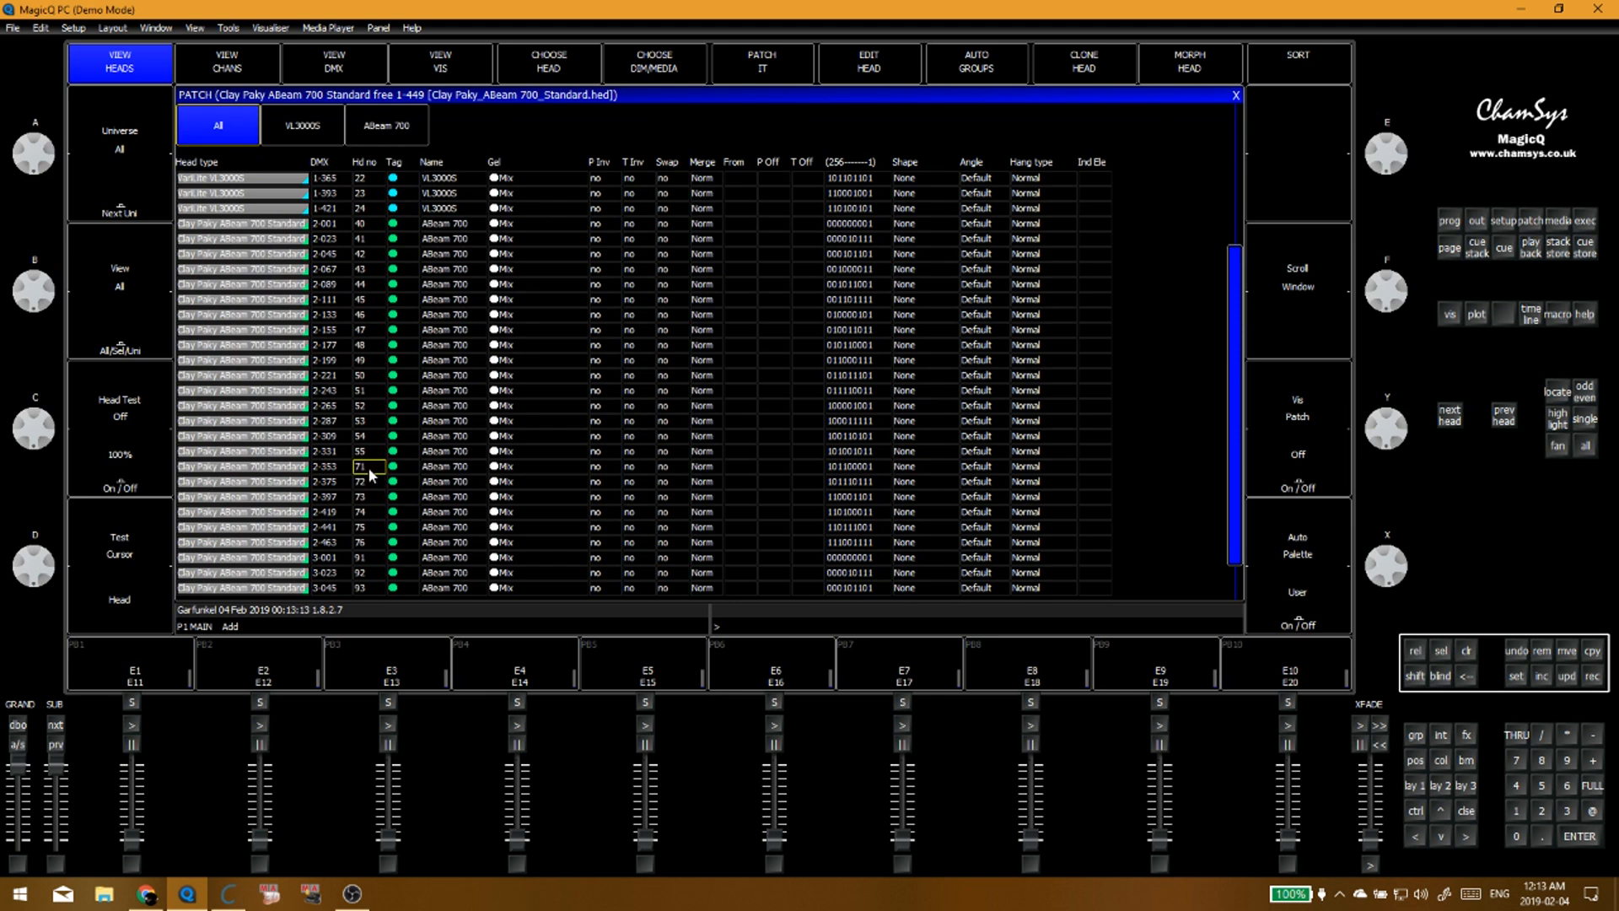
Step: Turn on the head test and step it up through the ABeam 700 fixtures from head 55 to head 48
left_click(302, 467)
key("Up")
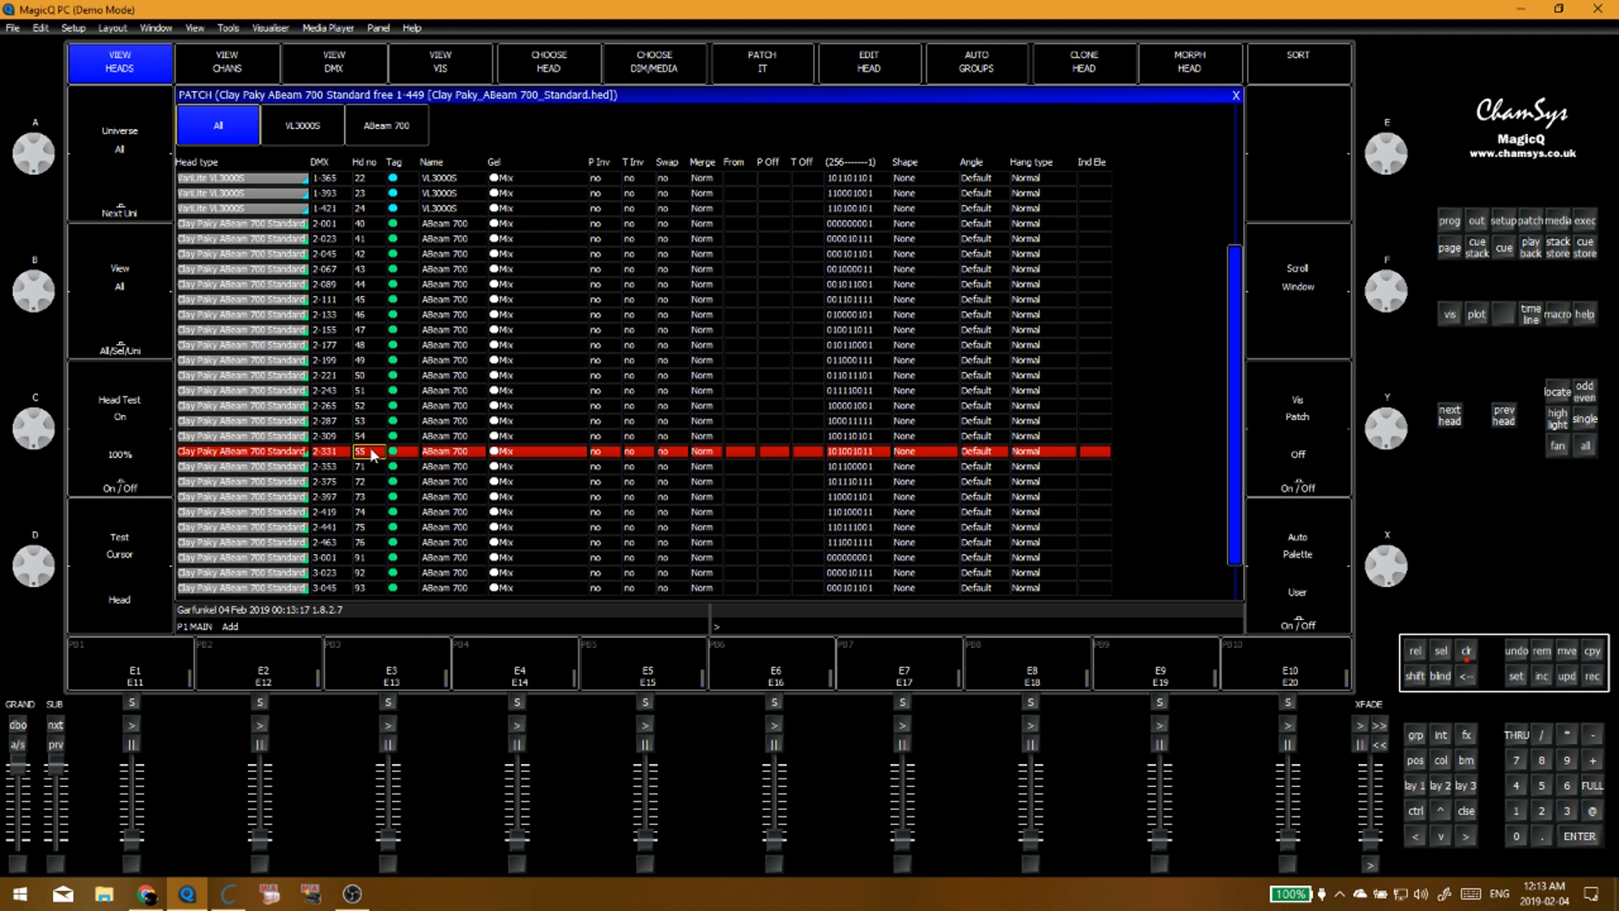
key("Up")
key("Up")
key("Up")
key("Up")
key("Up")
key("Up")
key("Up")
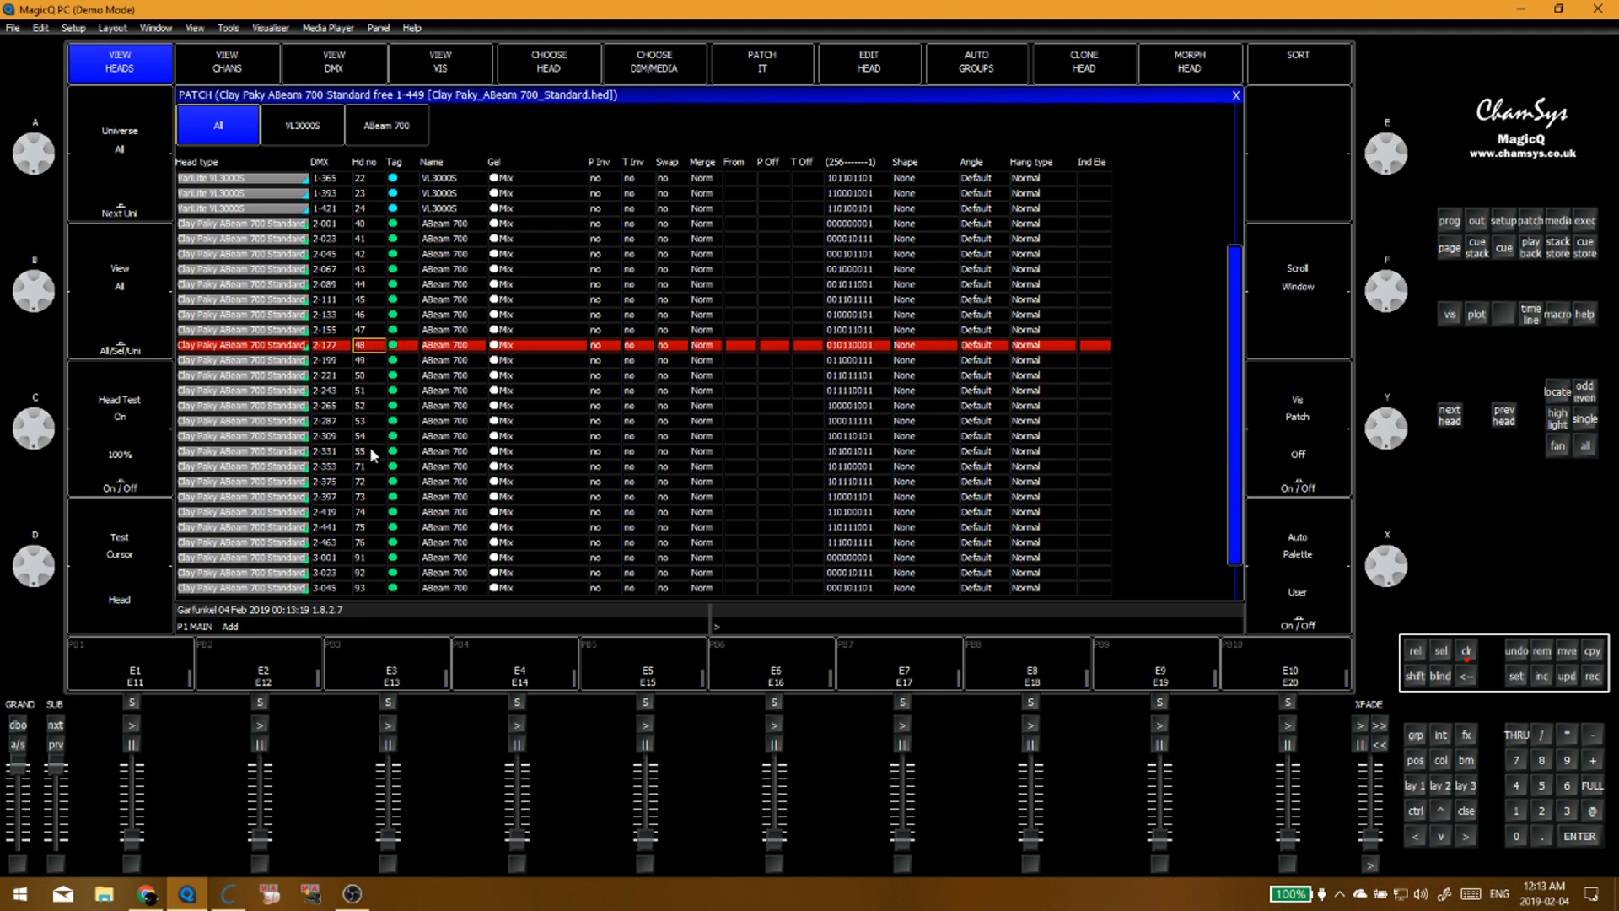
Step: Renumber the ABeam 700 fixtures at DMX 2-177 to 2-331 as heads 51 to 58
left_click_drag(369, 351, 375, 455)
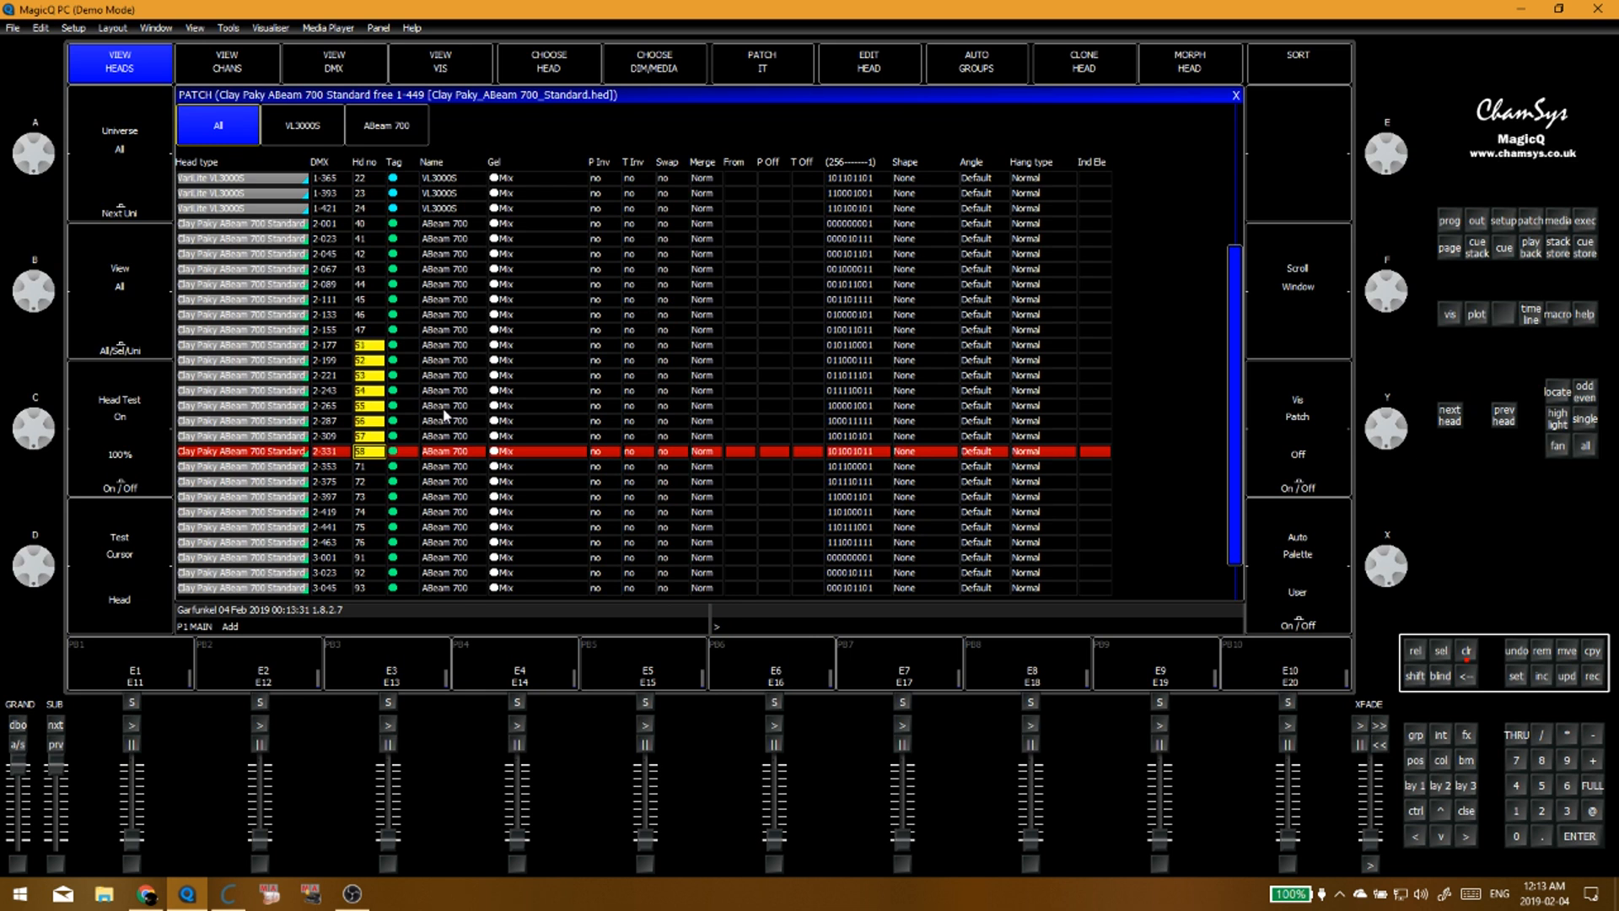
left_click(376, 349)
left_click(376, 349)
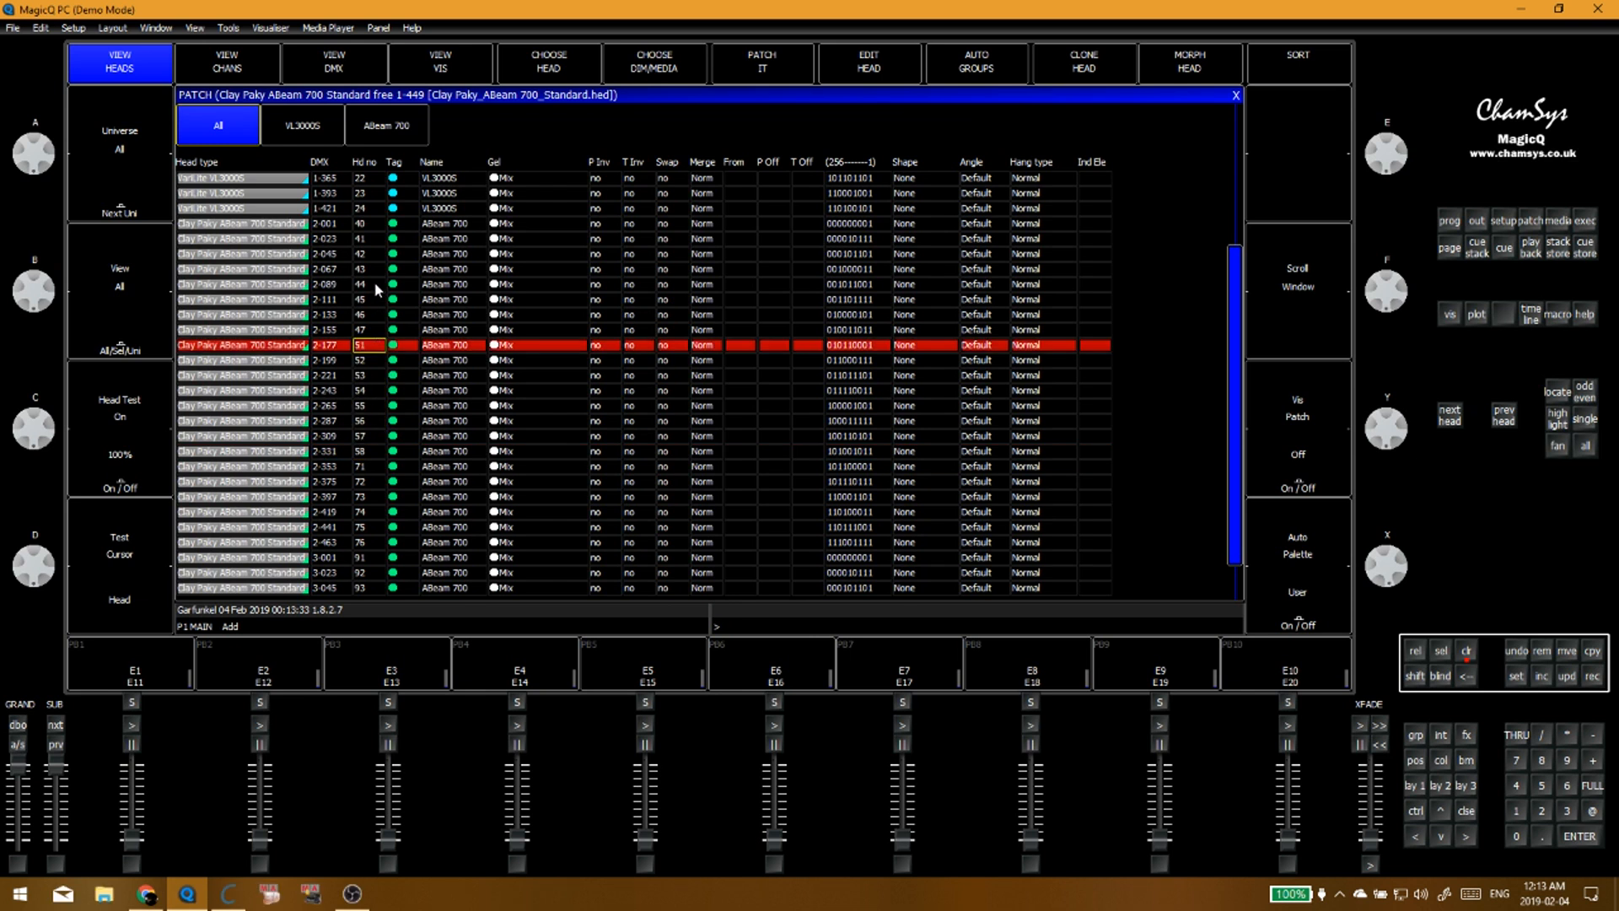
Step: Spot-check heads 47, 46, 45 and 41 with the head test, then clear the programmer
left_click(376, 328)
left_click(385, 312)
left_click(380, 300)
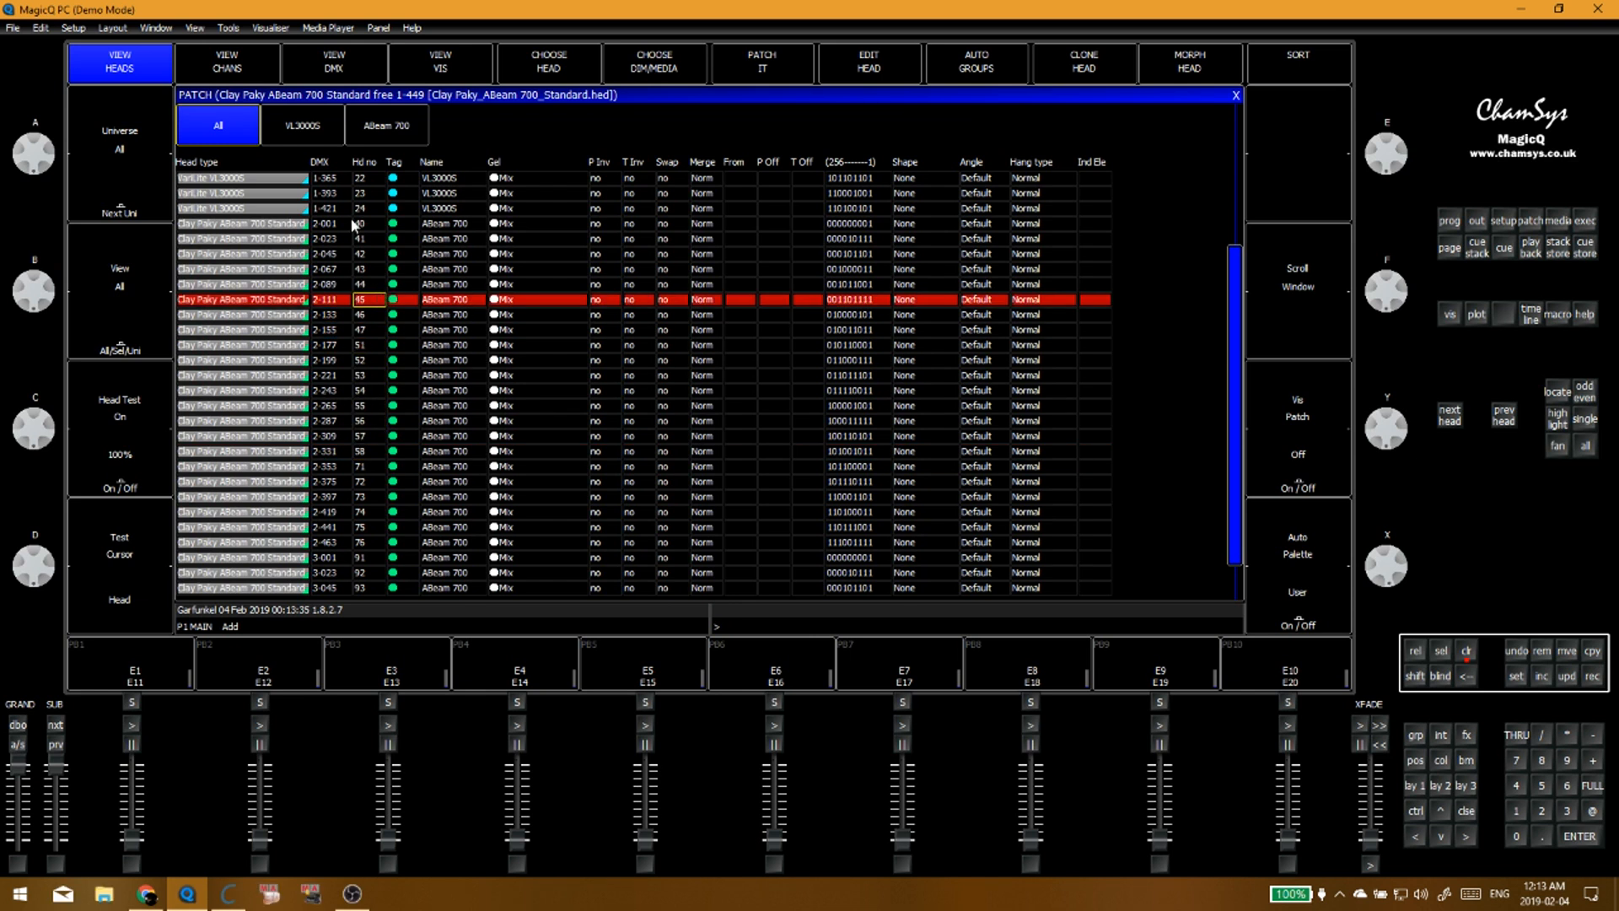
left_click_drag(369, 224, 373, 239)
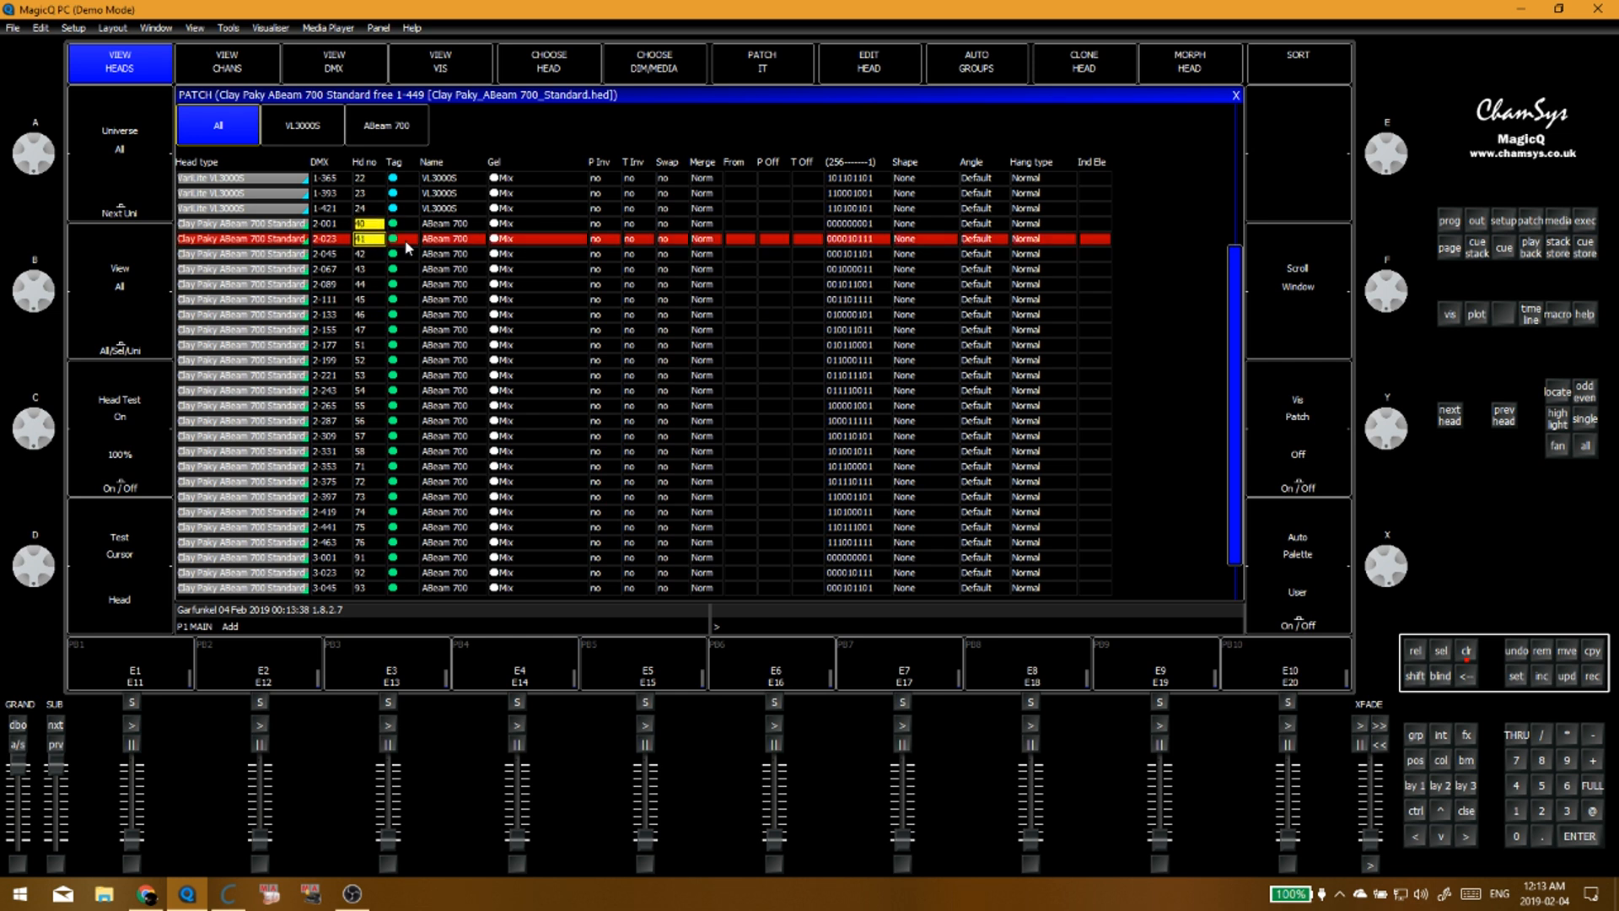
key("Escape")
key("Escape")
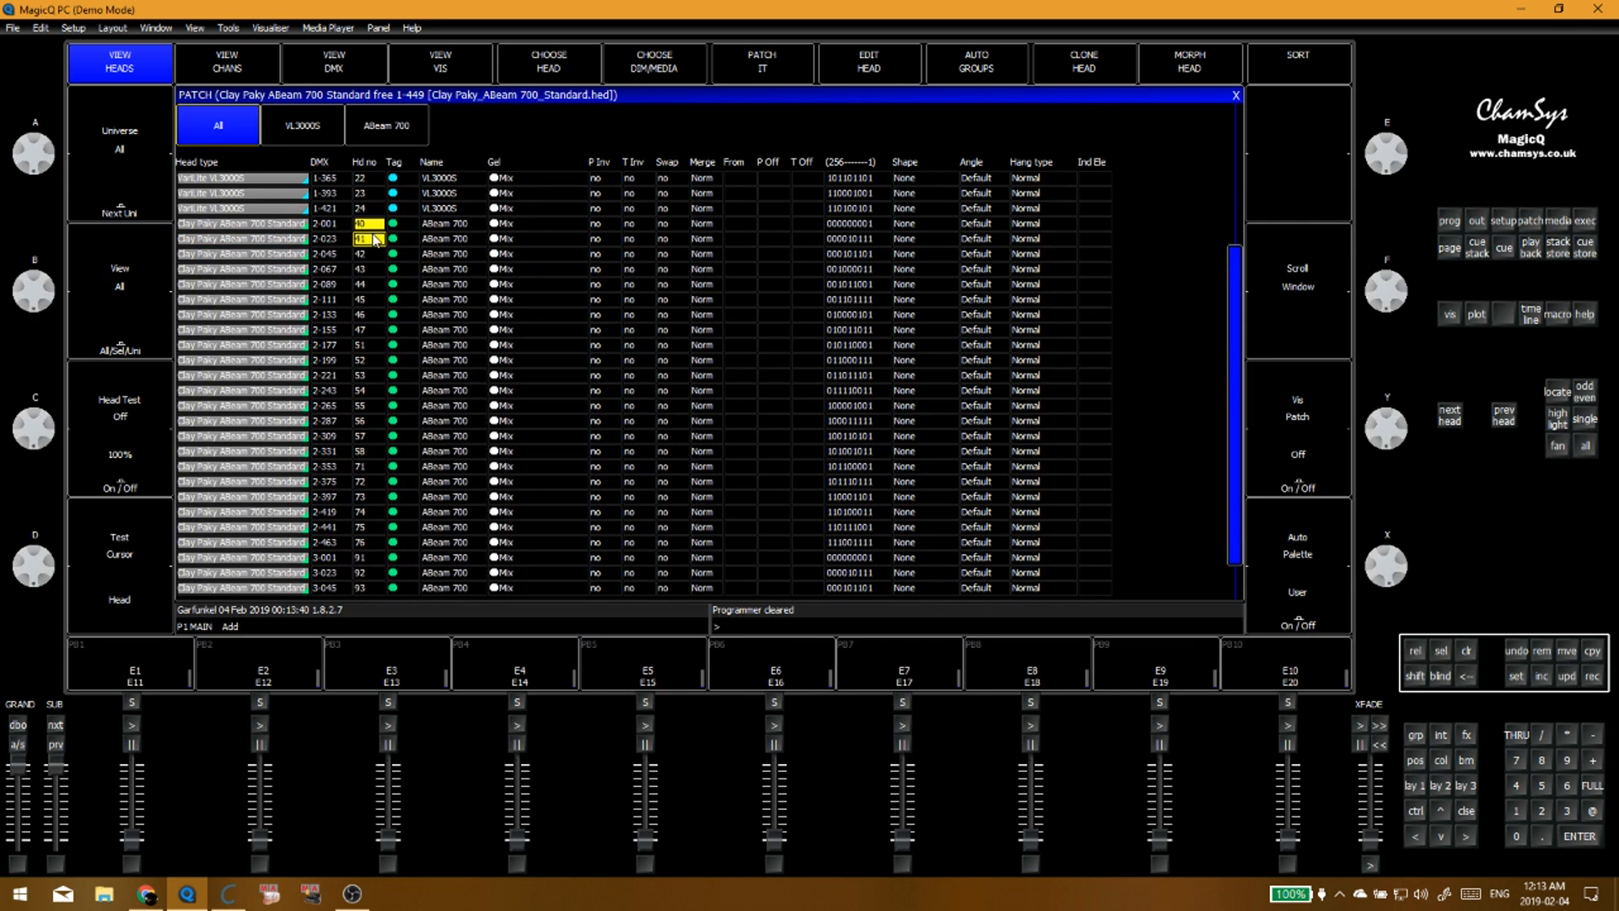
Step: Renumber the ABeam 700 fixtures at DMX 2-001 to 2-155 as heads 41 to 48
left_click(364, 226)
left_click_drag(363, 225, 367, 300)
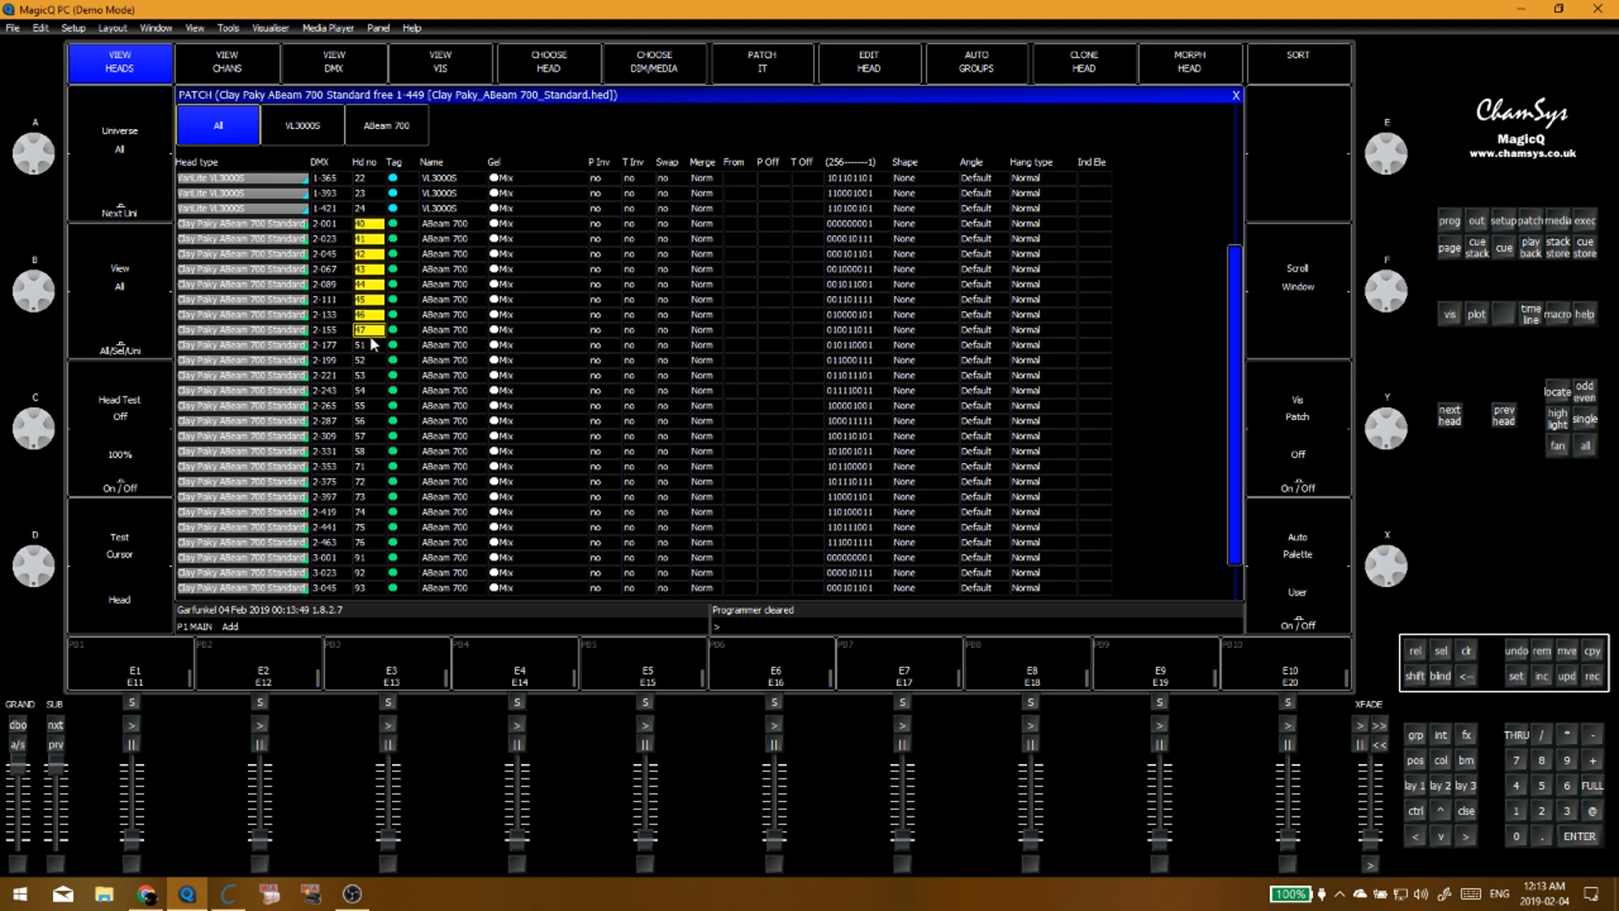
type("41")
key("Return")
left_click(359, 345)
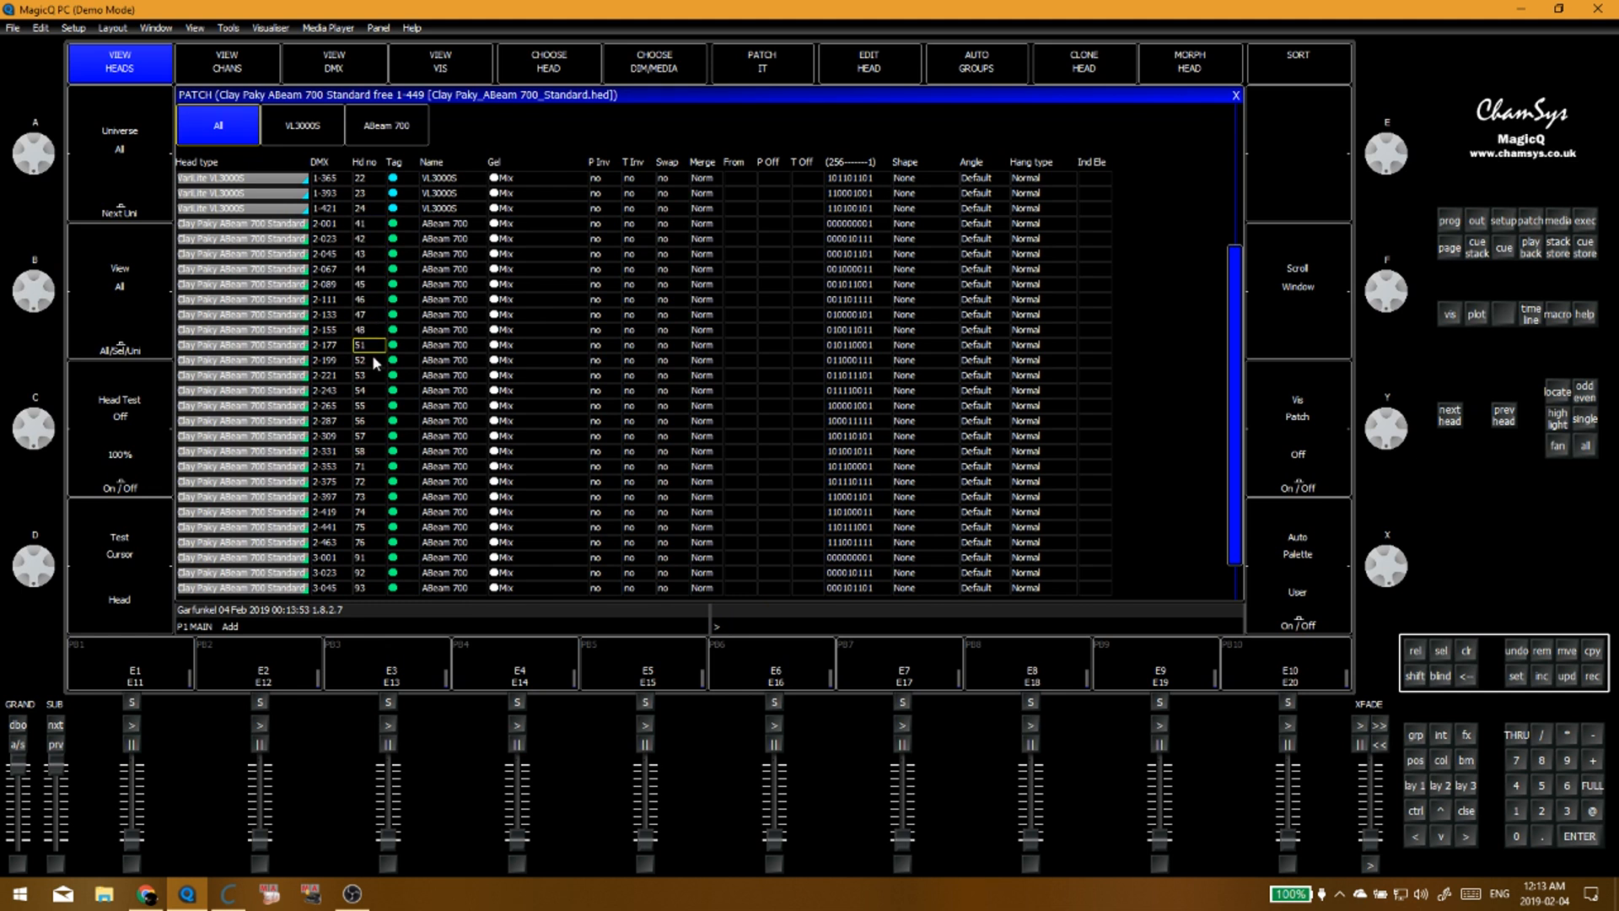
Step: Renumber the ABeam 700 fixtures at DMX 2-353 to 2-463 as heads 61 to 66
left_click(369, 405)
left_click(370, 466)
left_click(364, 547, "shift")
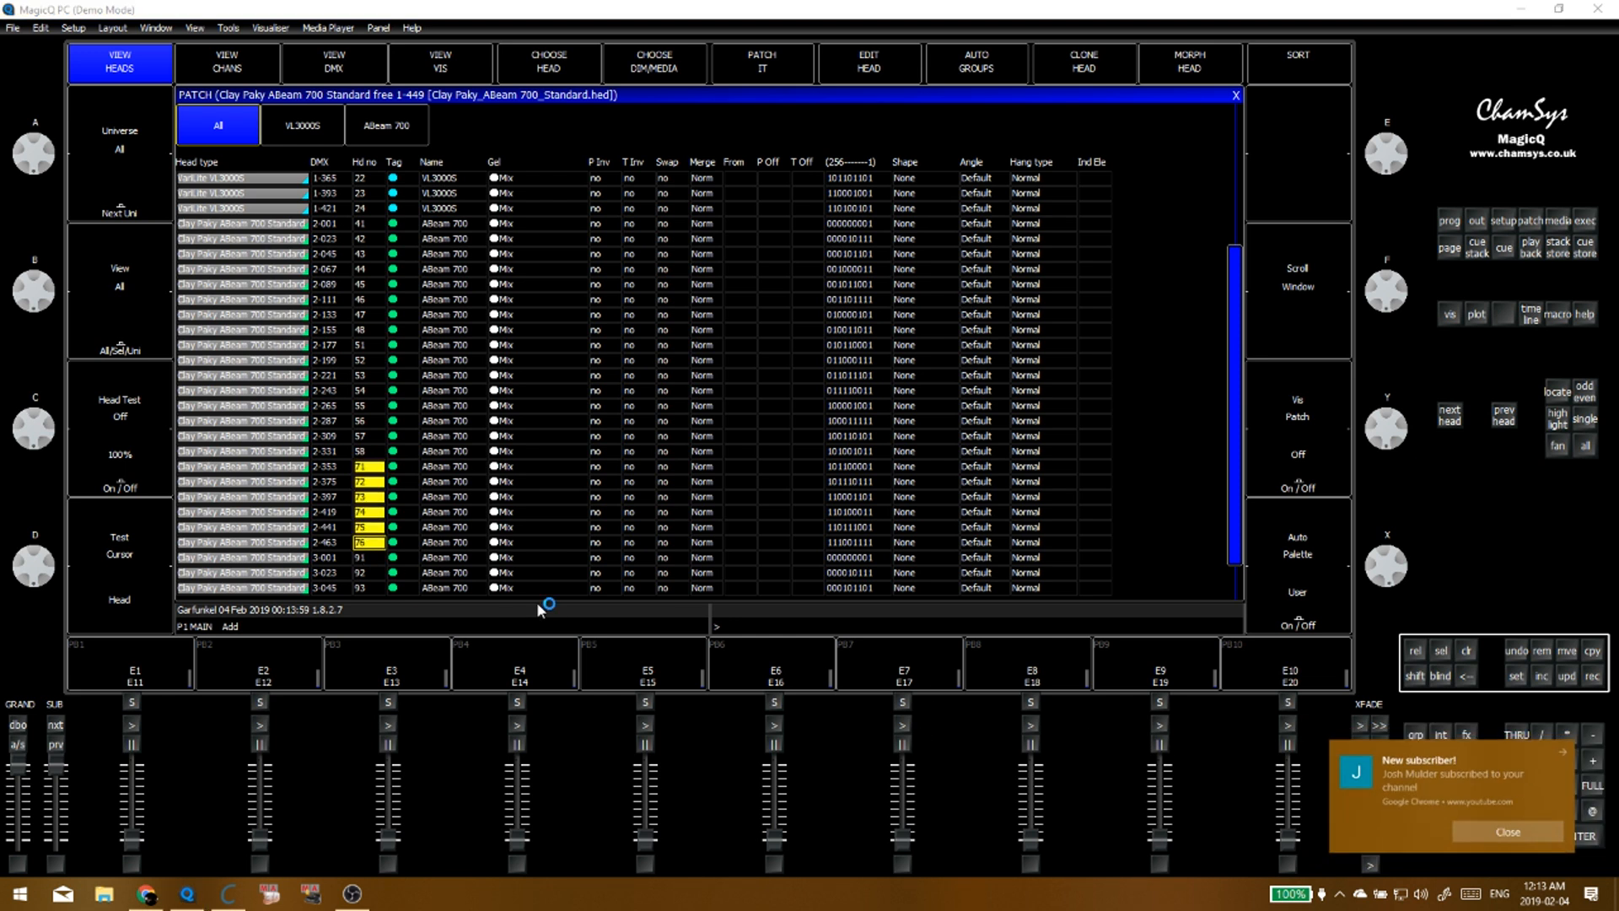
left_click(372, 463)
left_click_drag(372, 464, 377, 550)
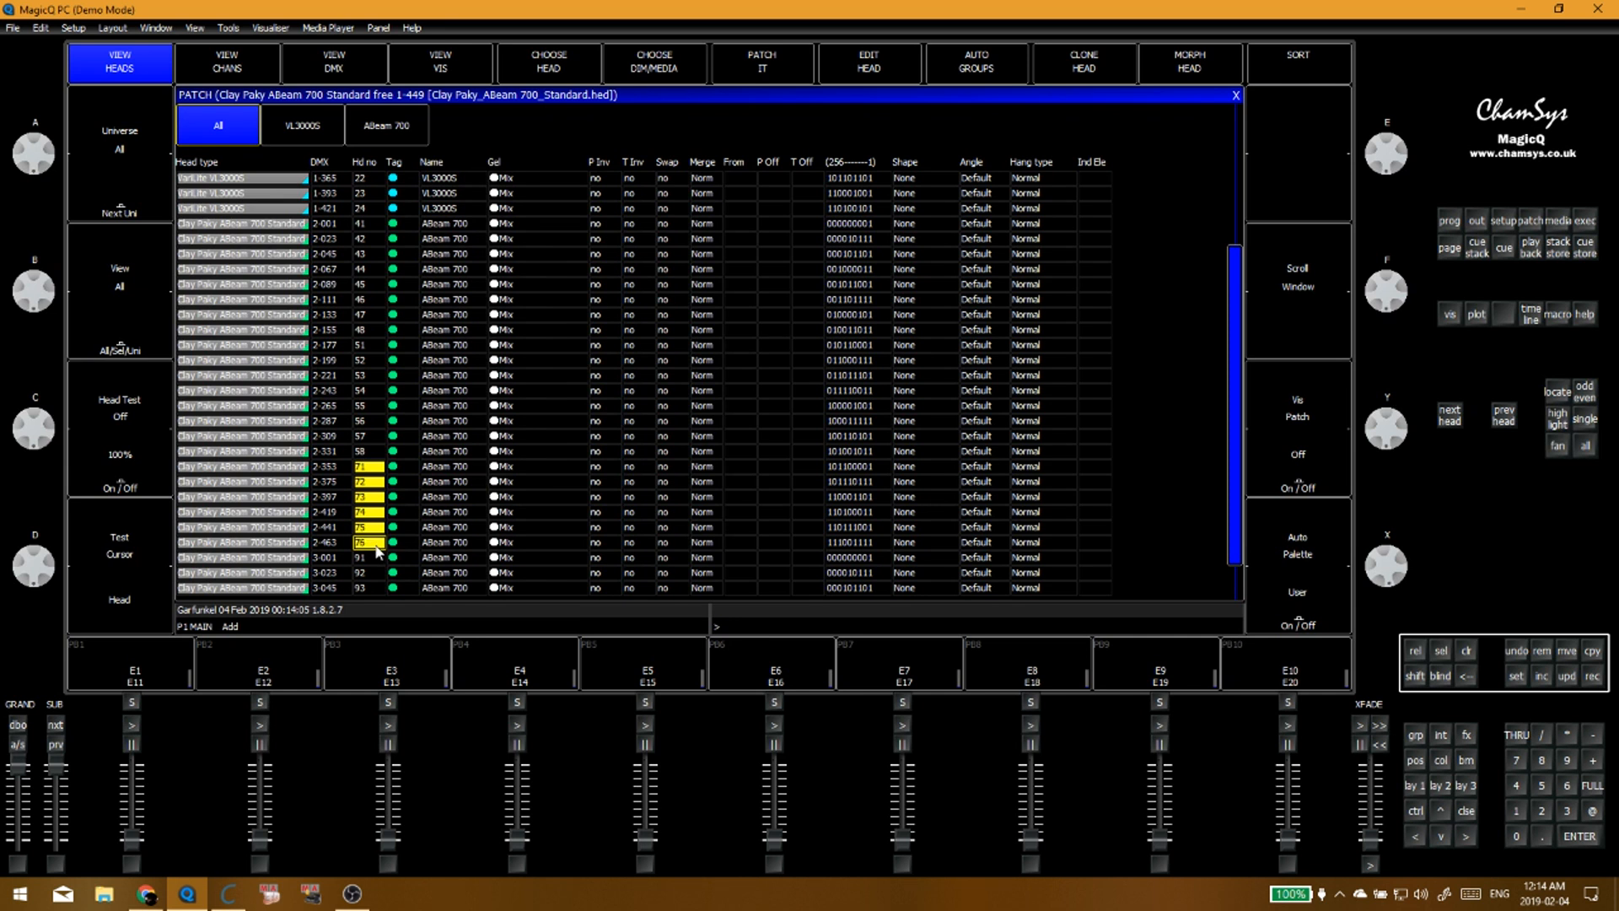
type("61")
key("Return")
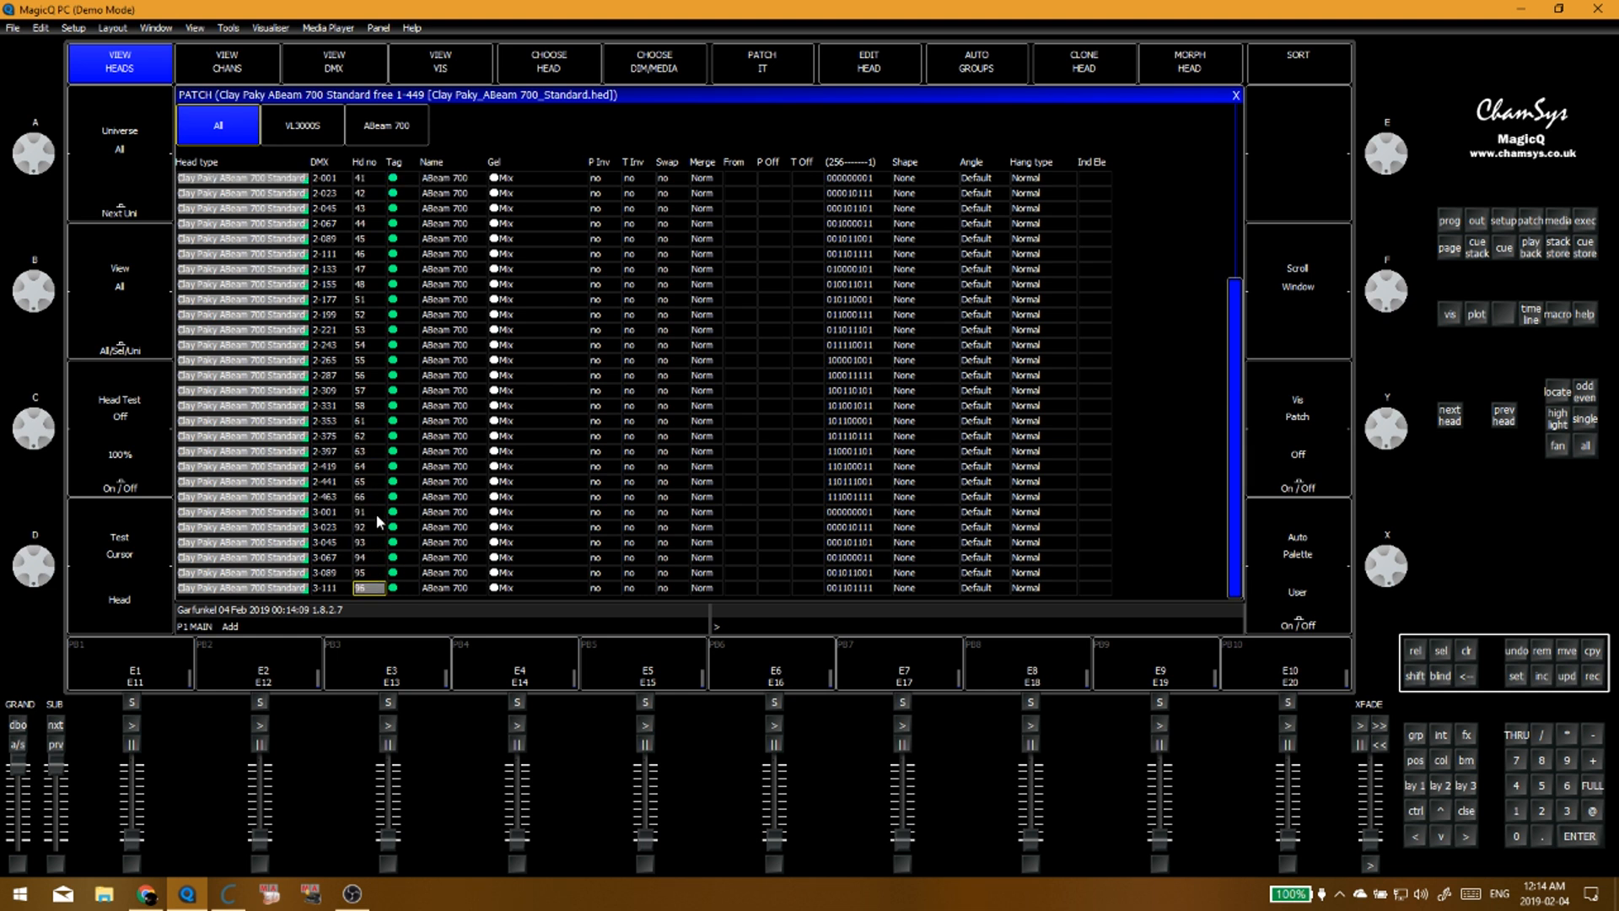
Step: Renumber the ABeam 700 fixtures at DMX 3-001 to 3-111 as heads 71 to 76
left_click_drag(368, 513, 372, 593)
left_click(428, 437)
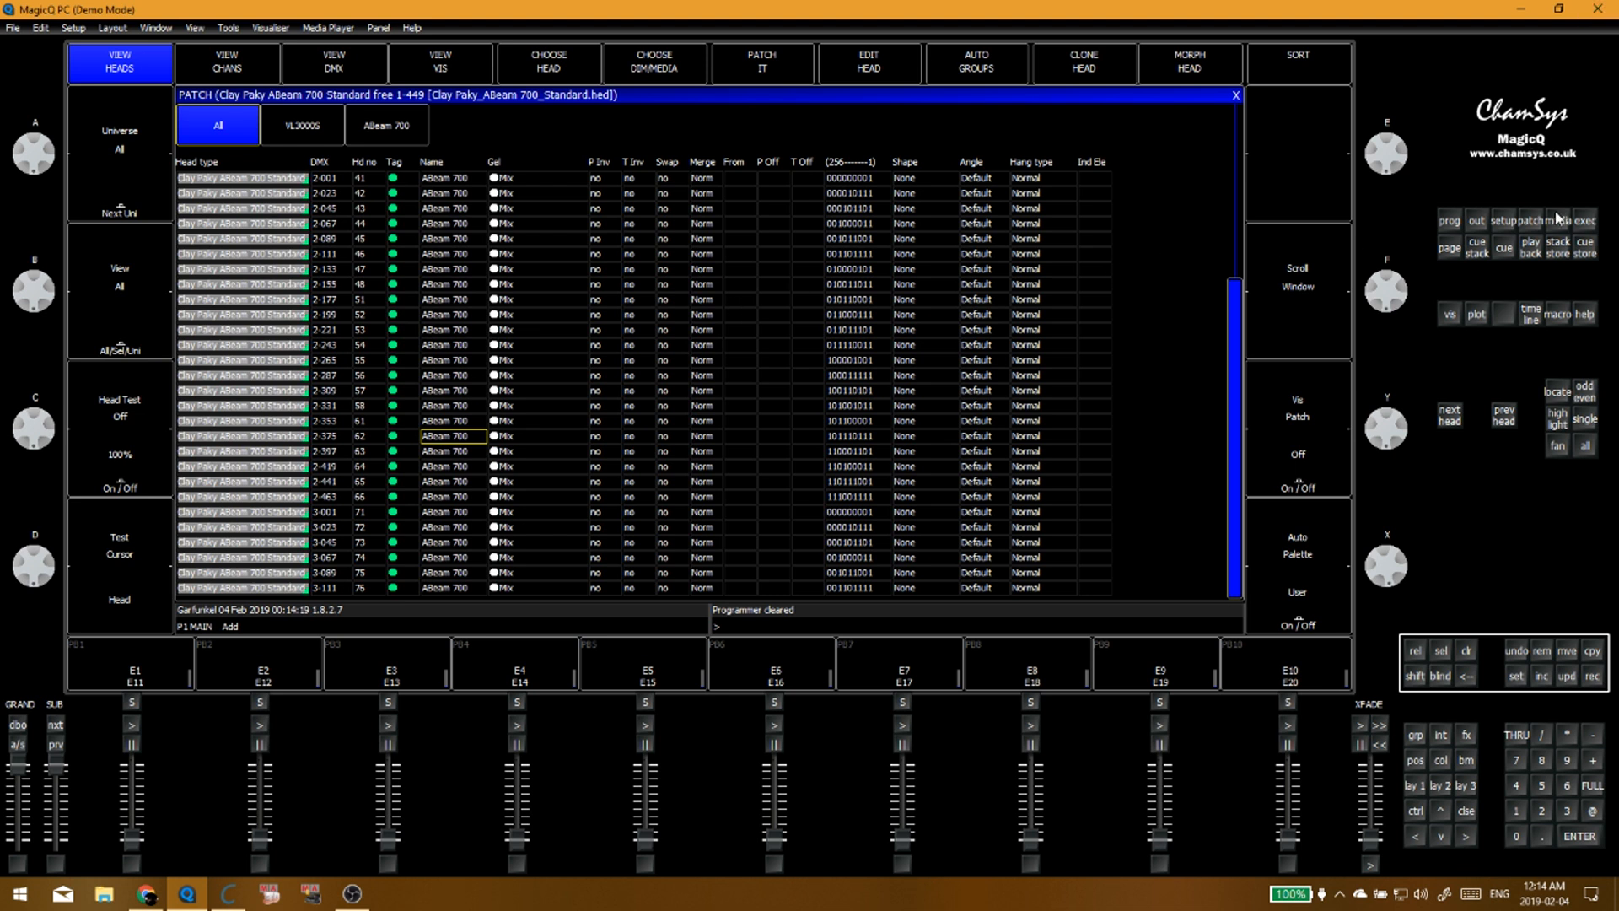
Step: Open the console setup at its network settings
left_click(1505, 221)
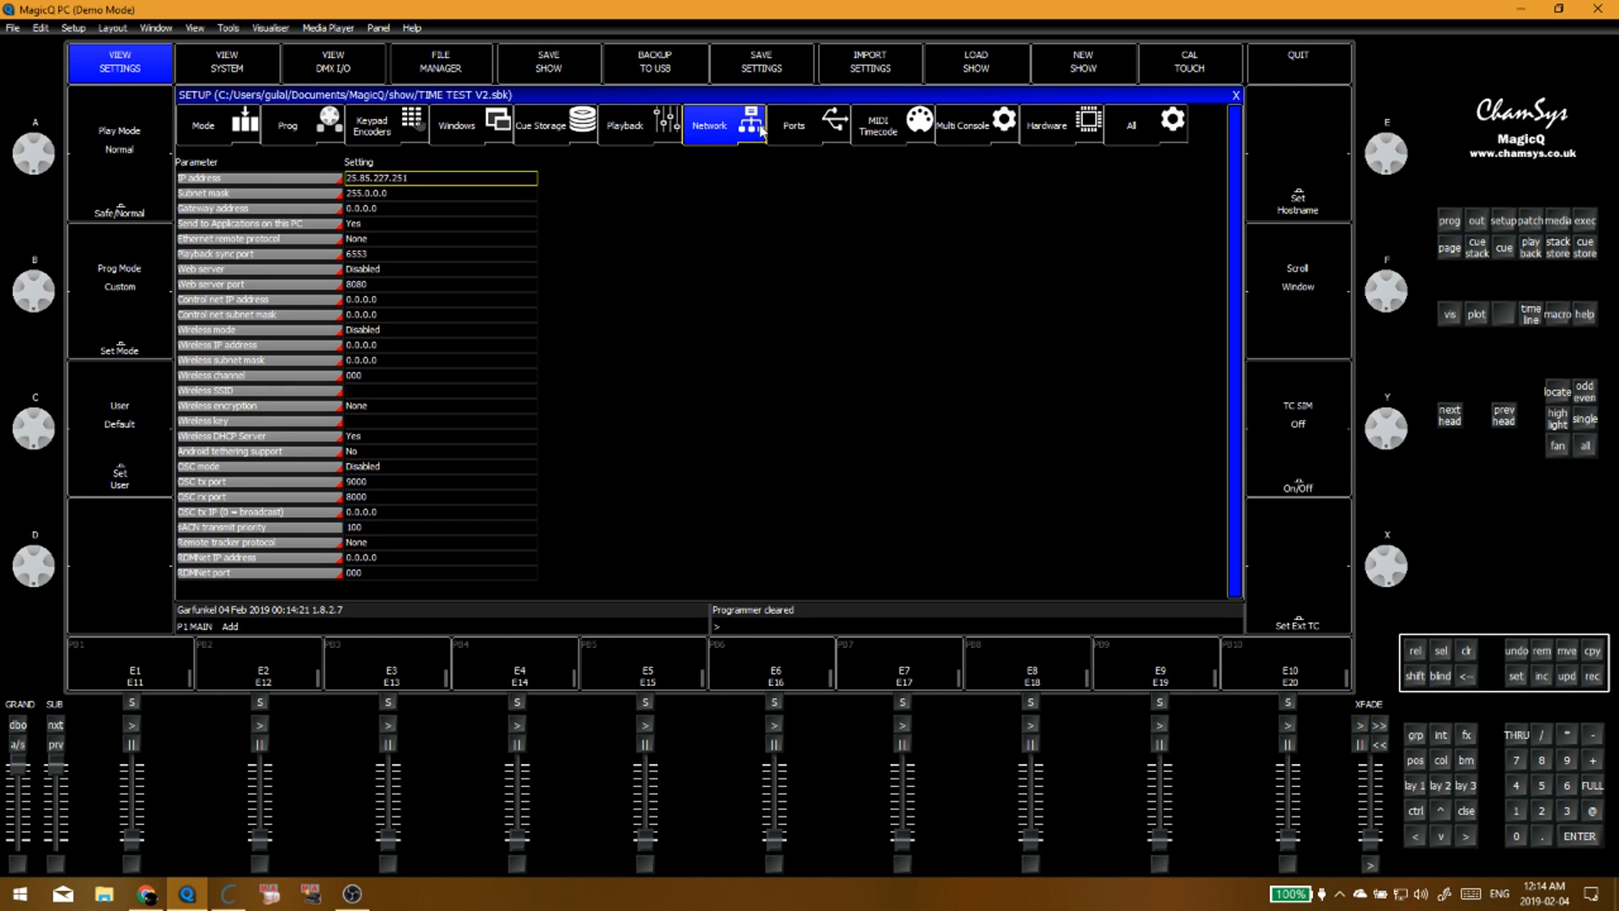
Step: Save the show under its existing name, overwriting the current file
left_click(549, 619)
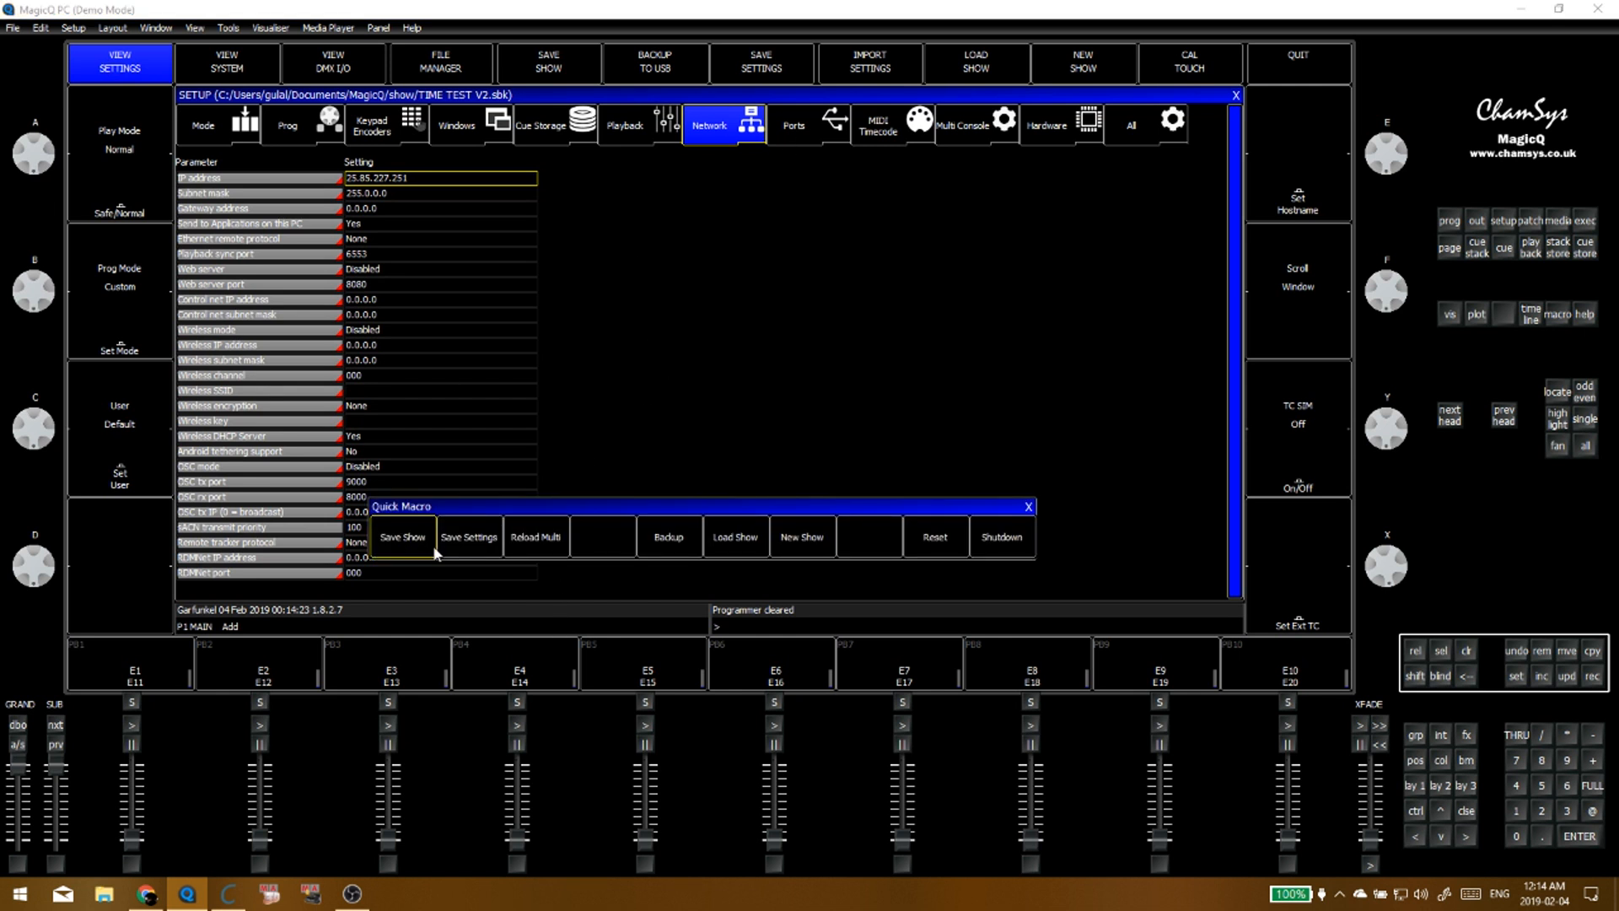
left_click(1029, 507)
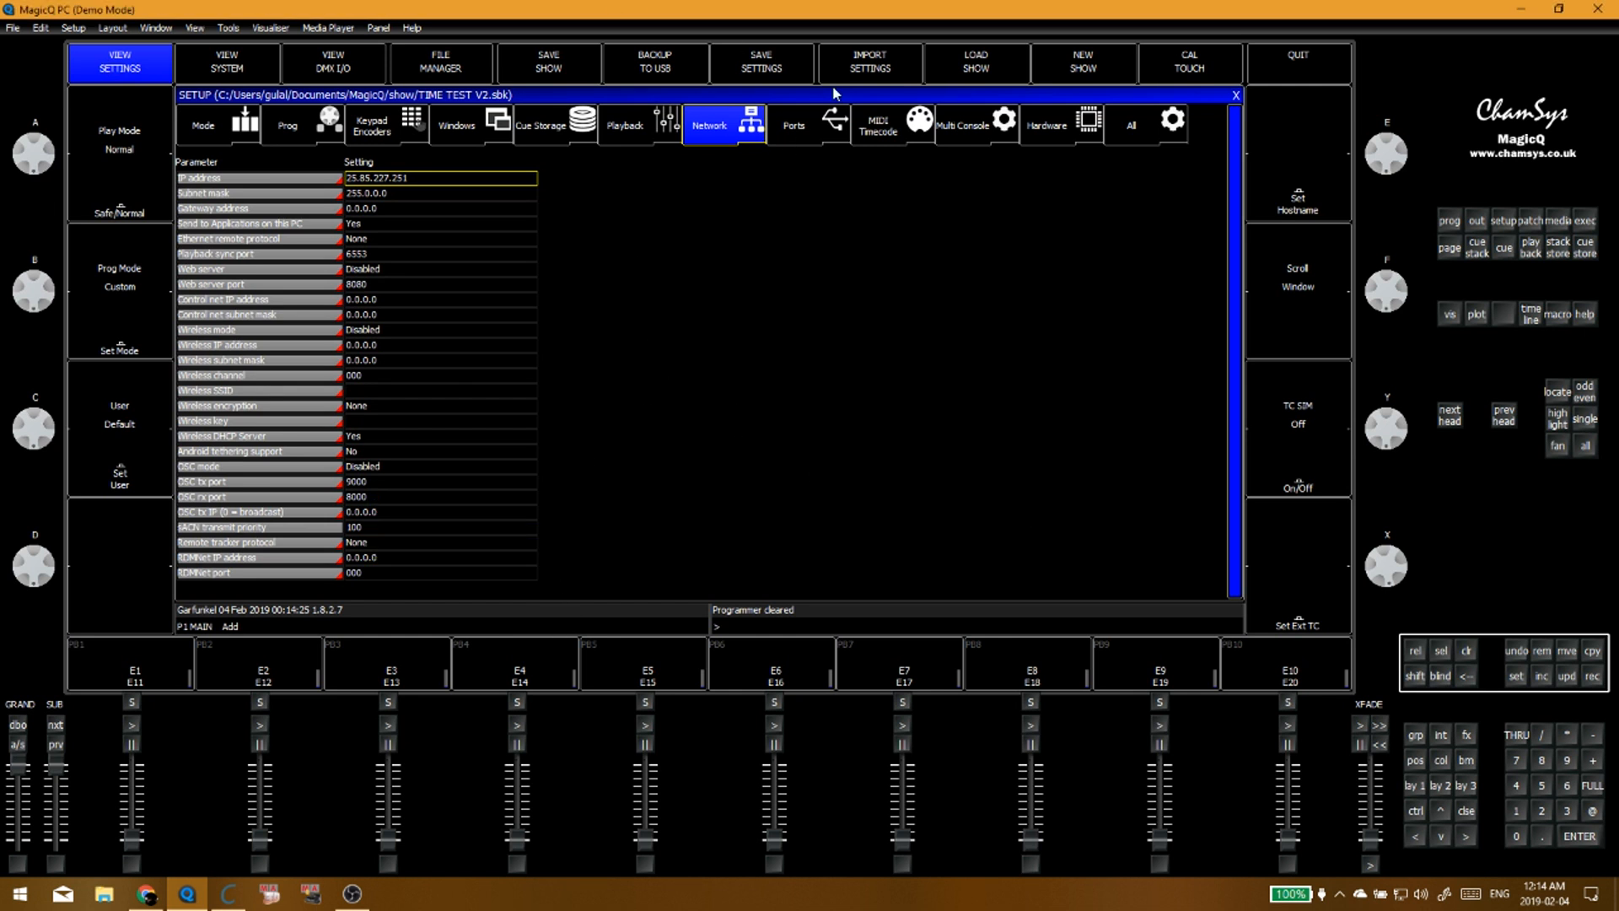
left_click(552, 61)
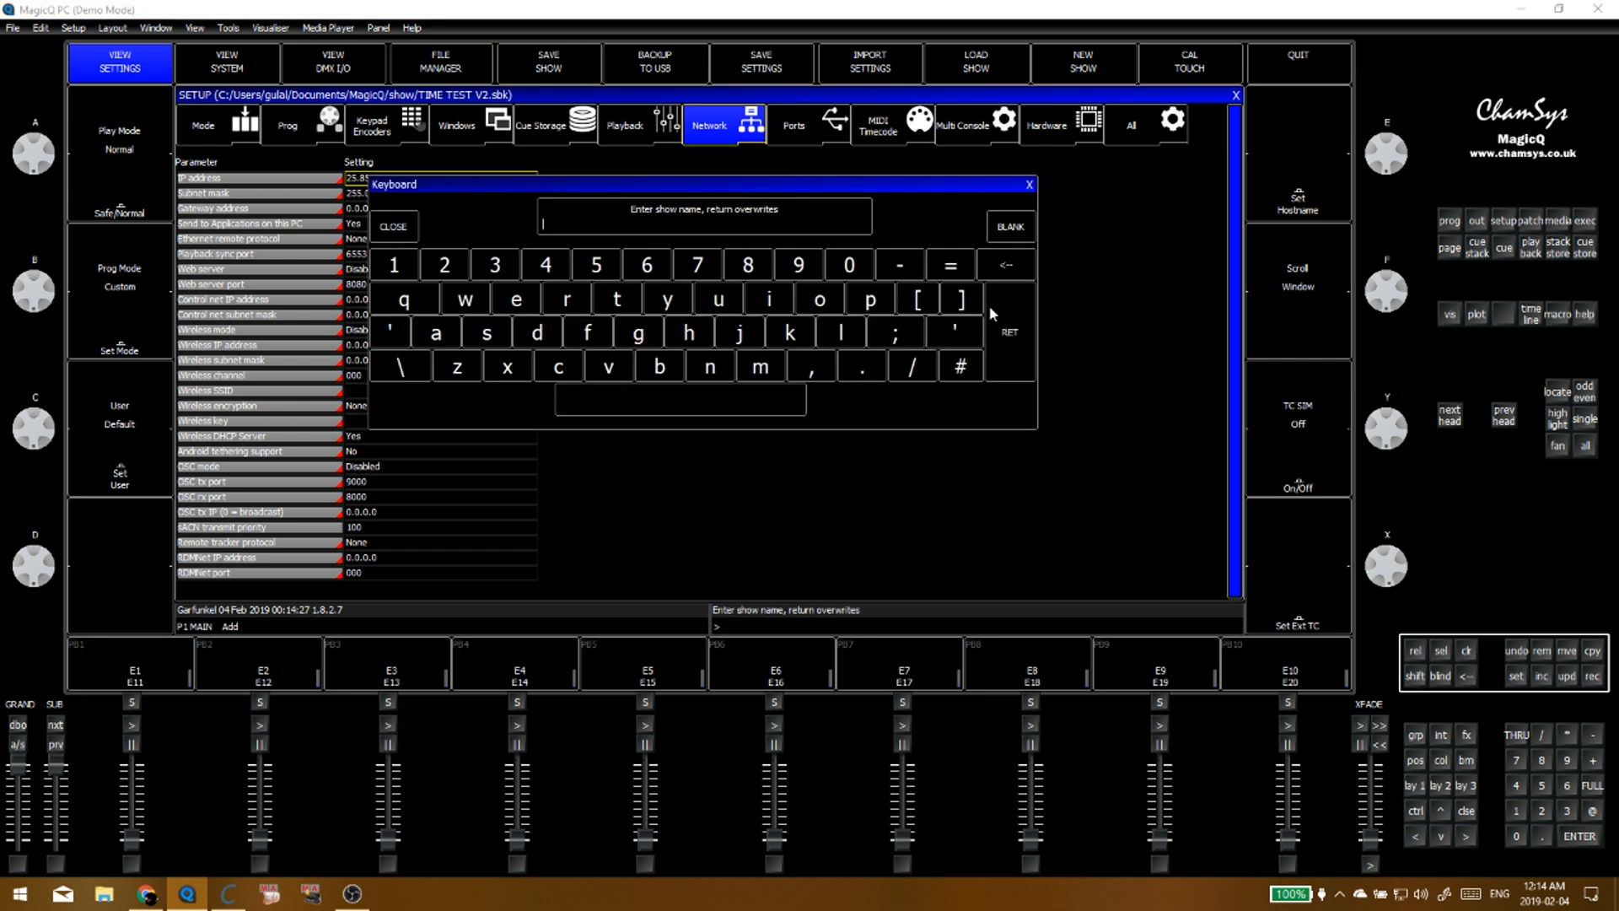
left_click(1008, 332)
left_click(602, 257)
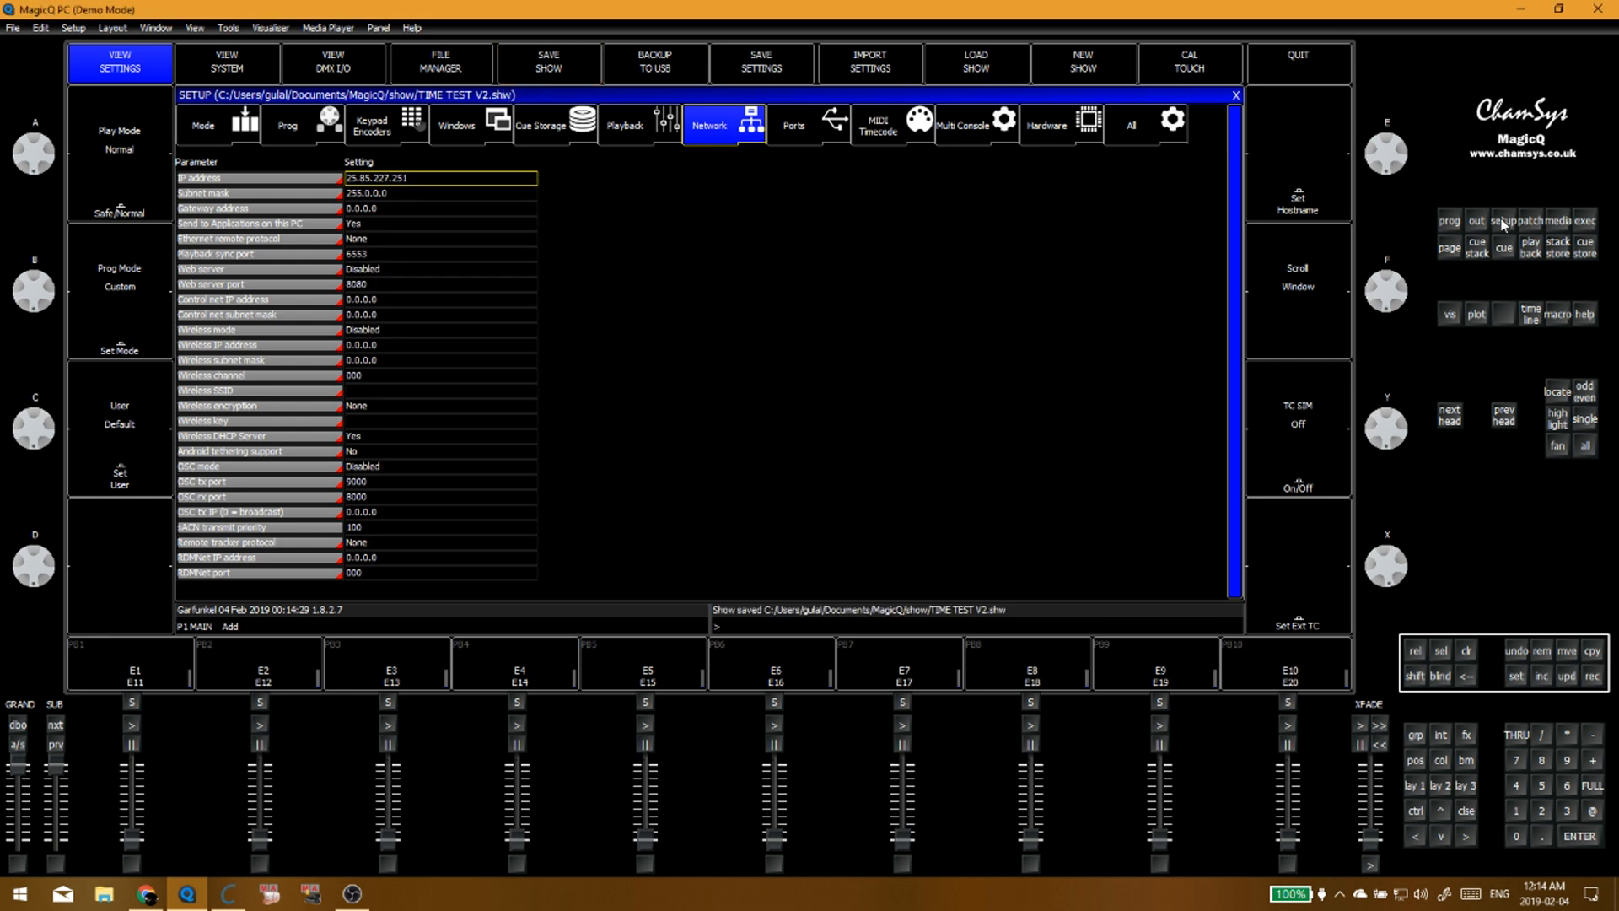
Step: Go to the end of the patched heads list and choose Generic Dimmer as the head type to patch
left_click(1530, 221)
scroll(456, 395, "down", 10)
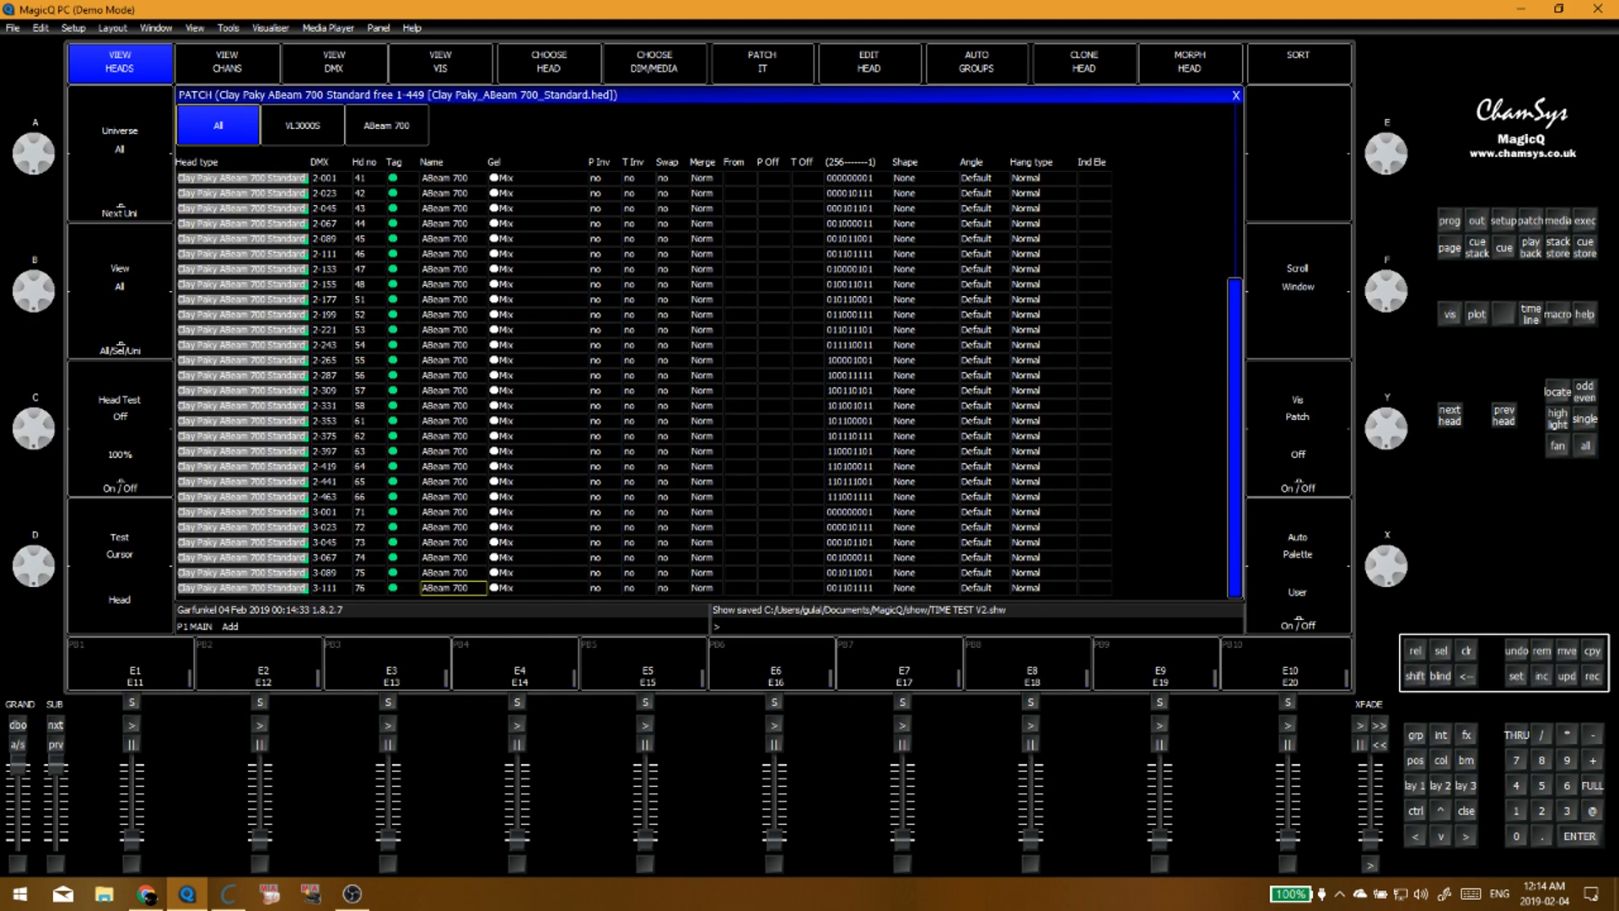
key("alt+Tab")
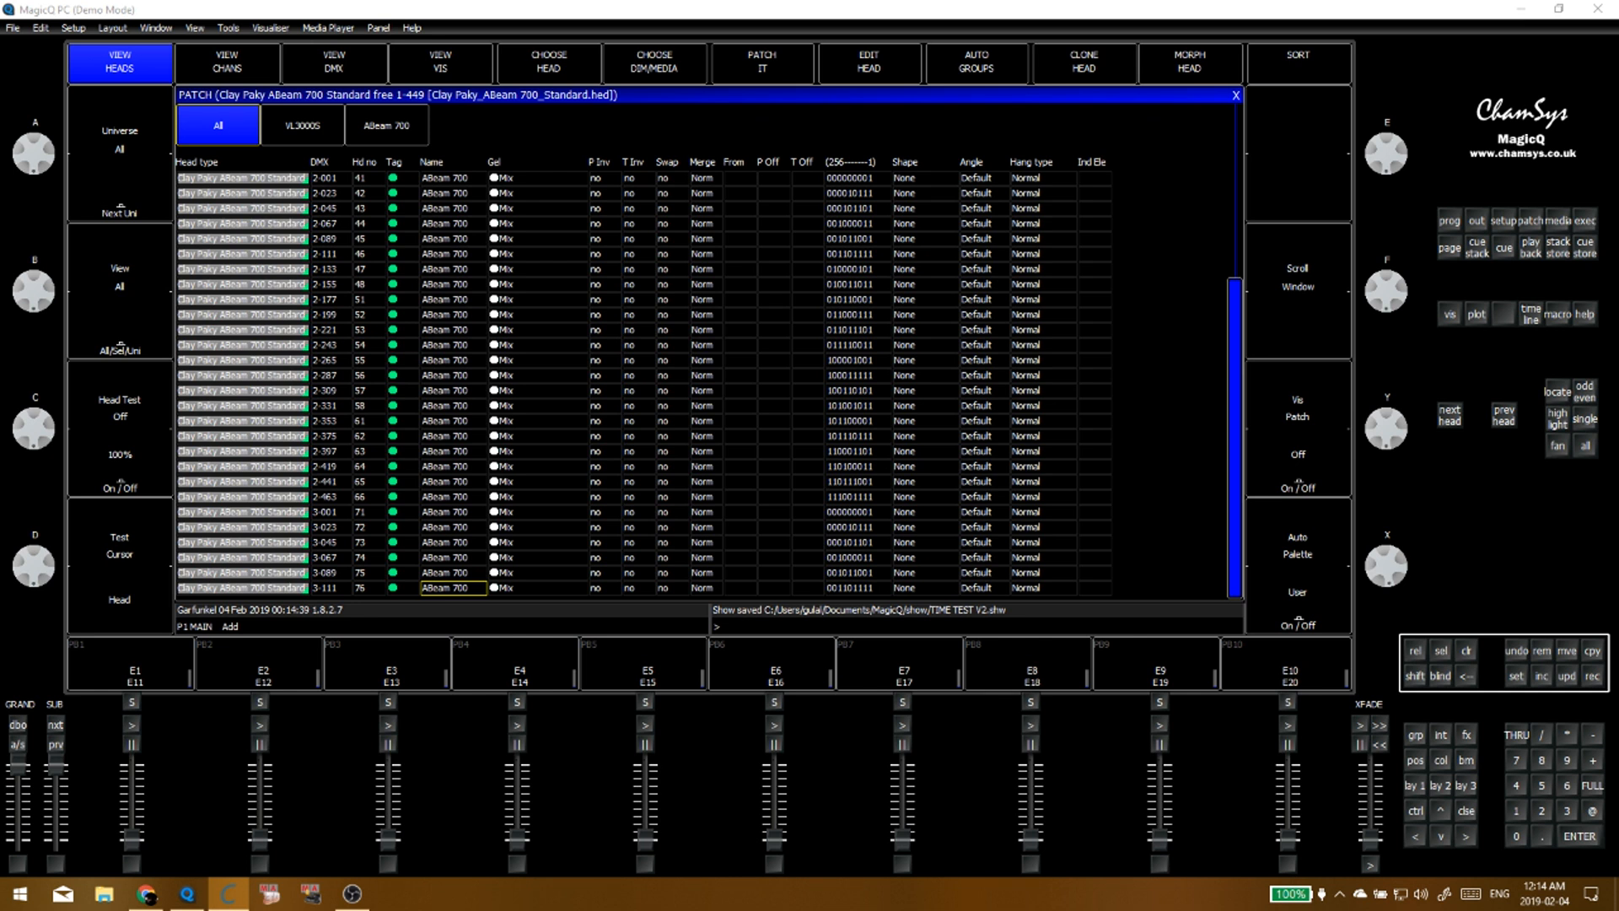
left_click(257, 584)
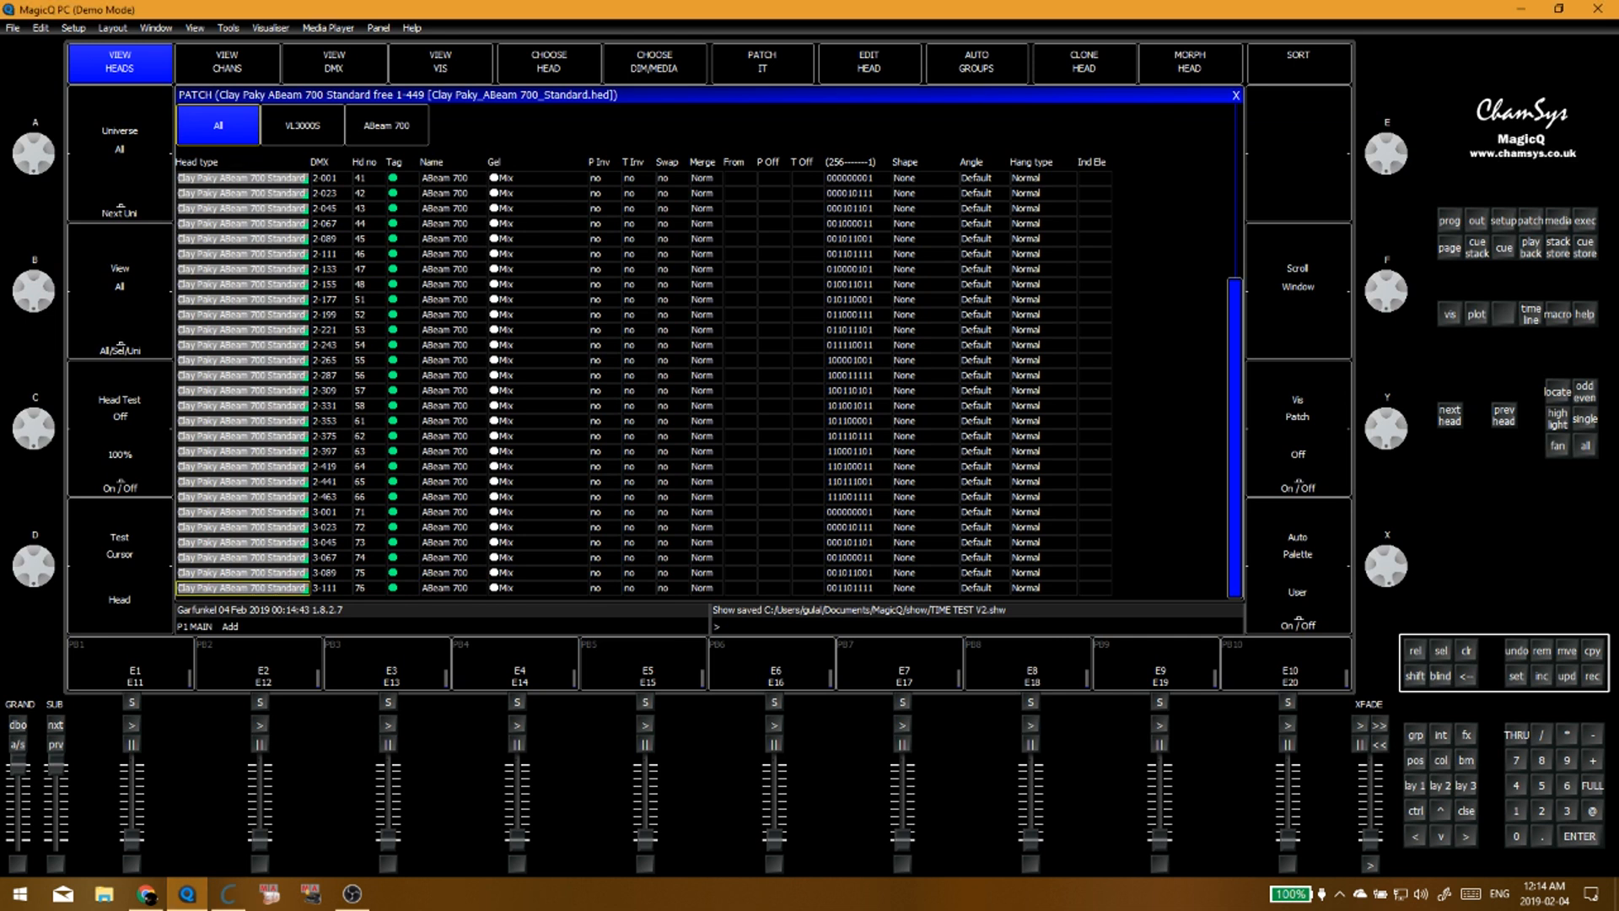
key("alt+Tab")
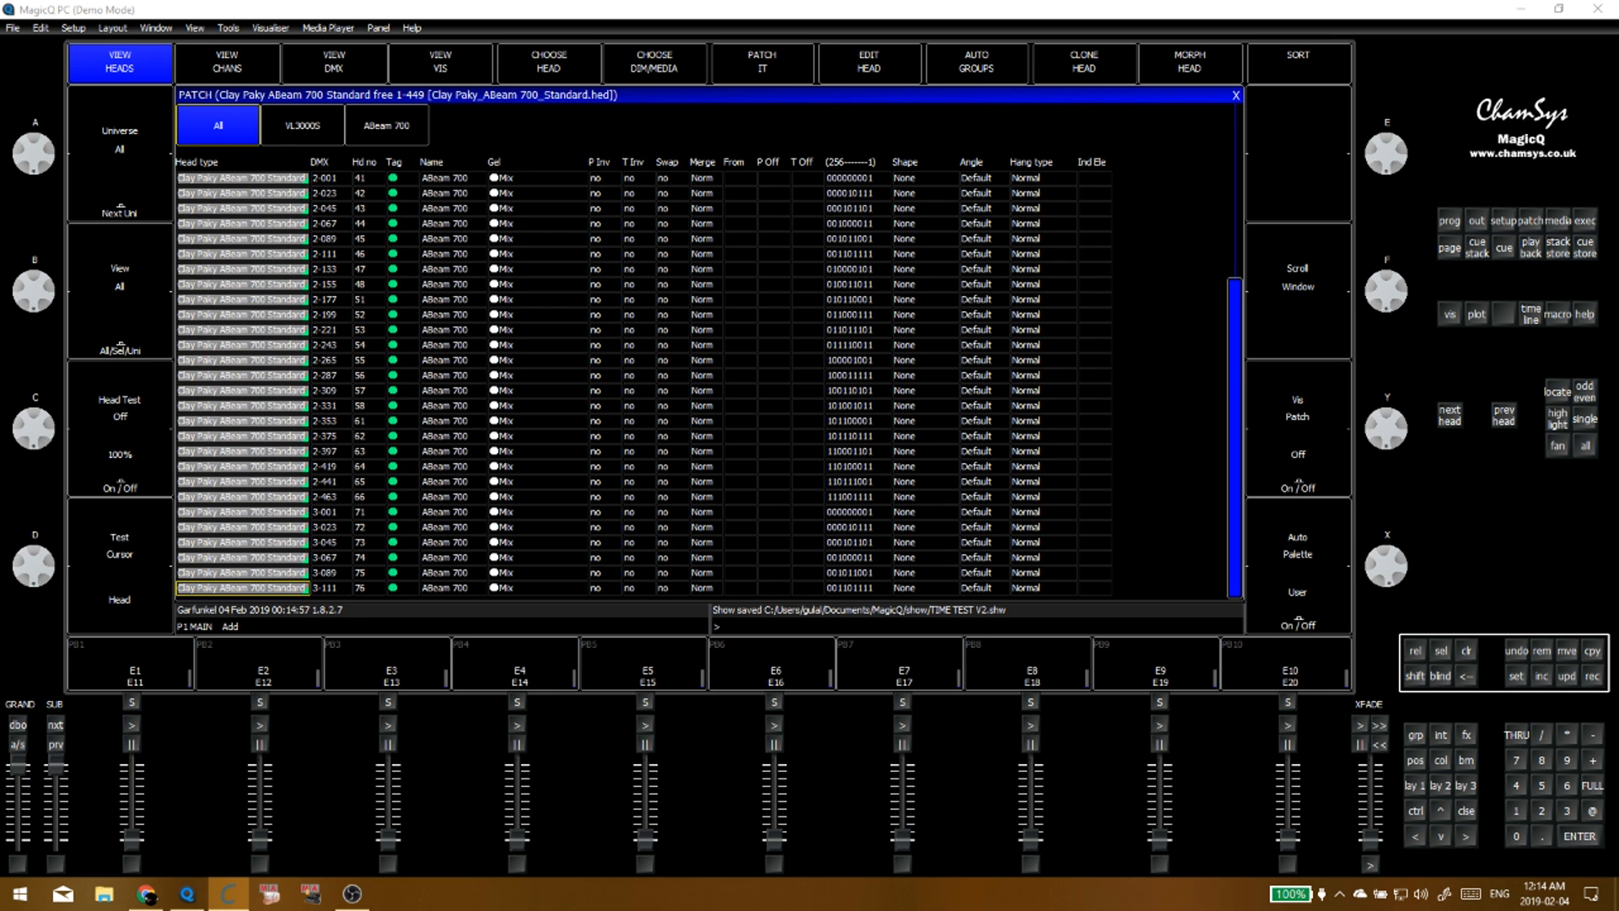
left_click(278, 588)
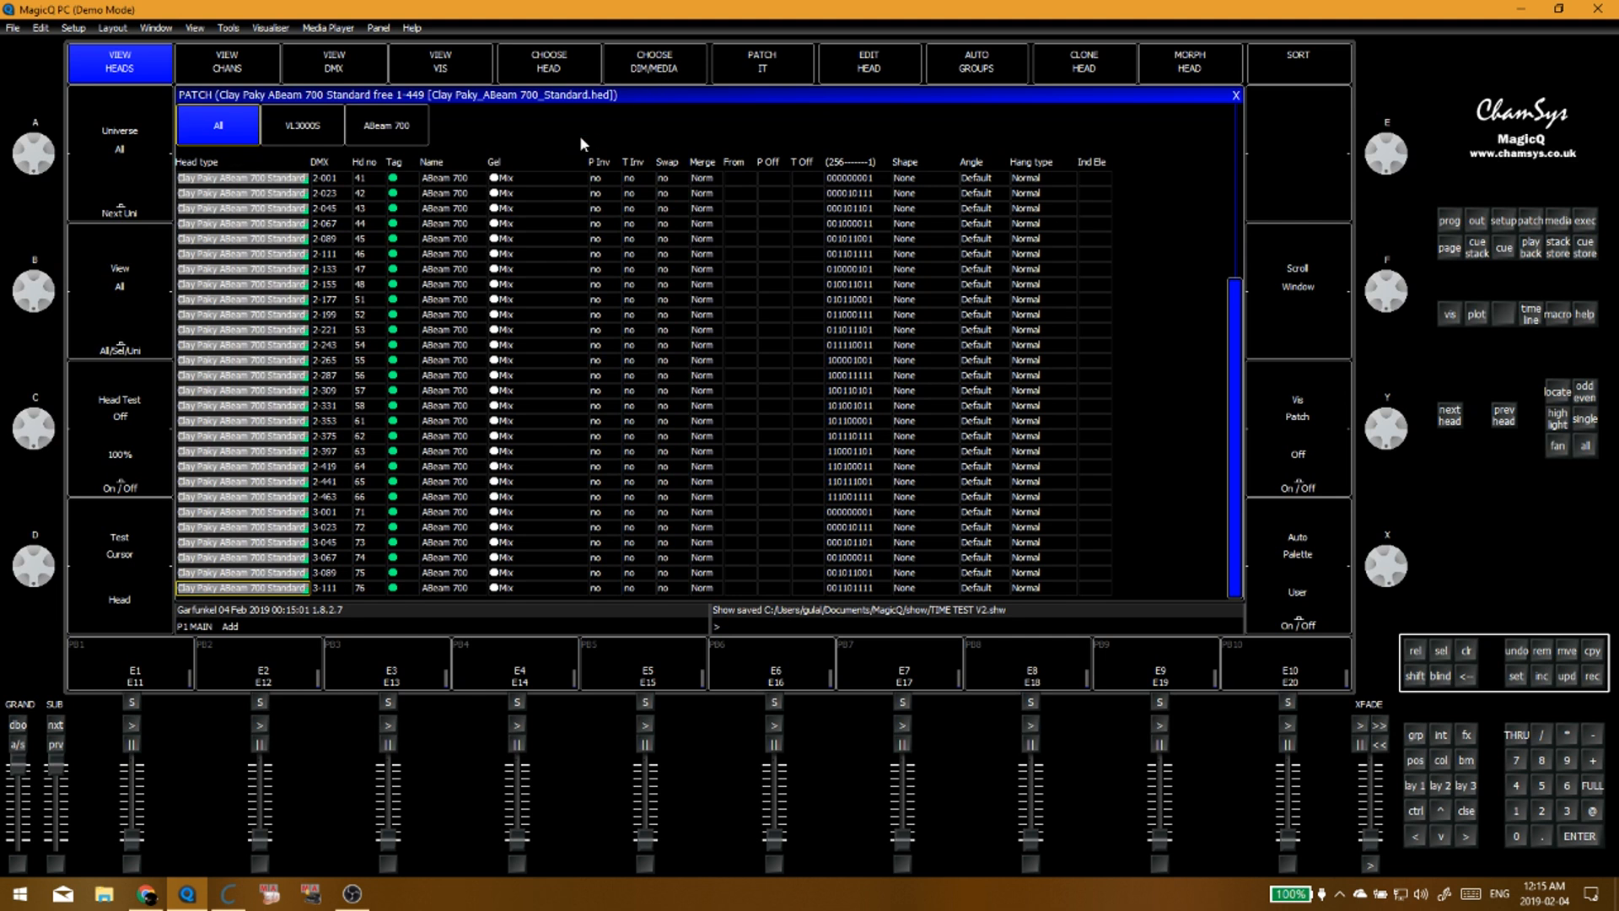
left_click(649, 68)
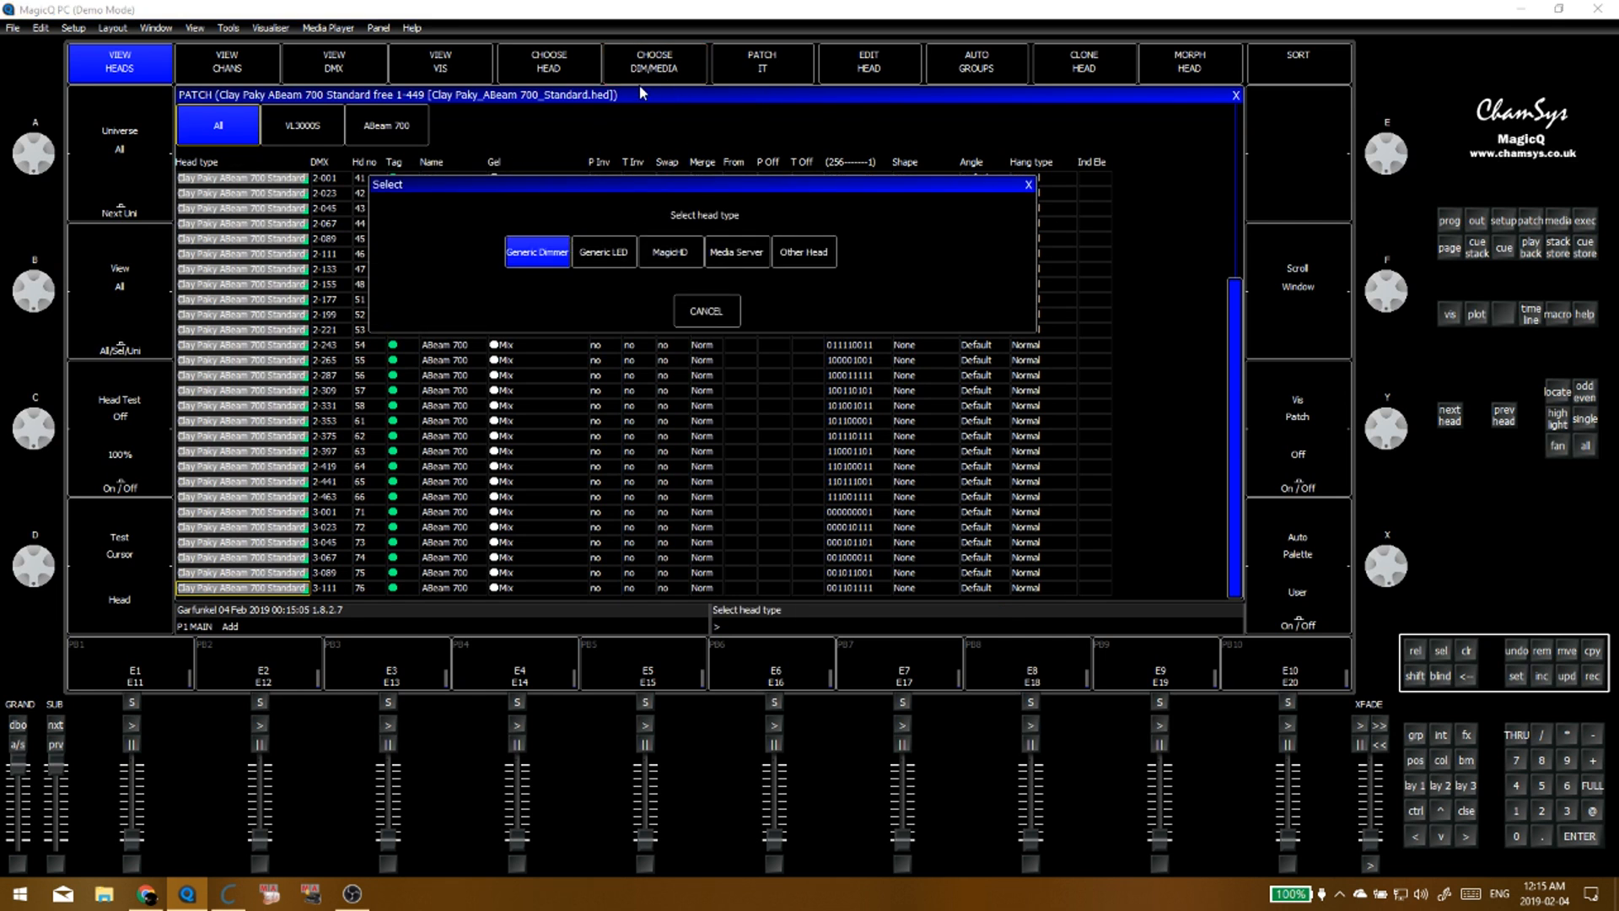
left_click(546, 253)
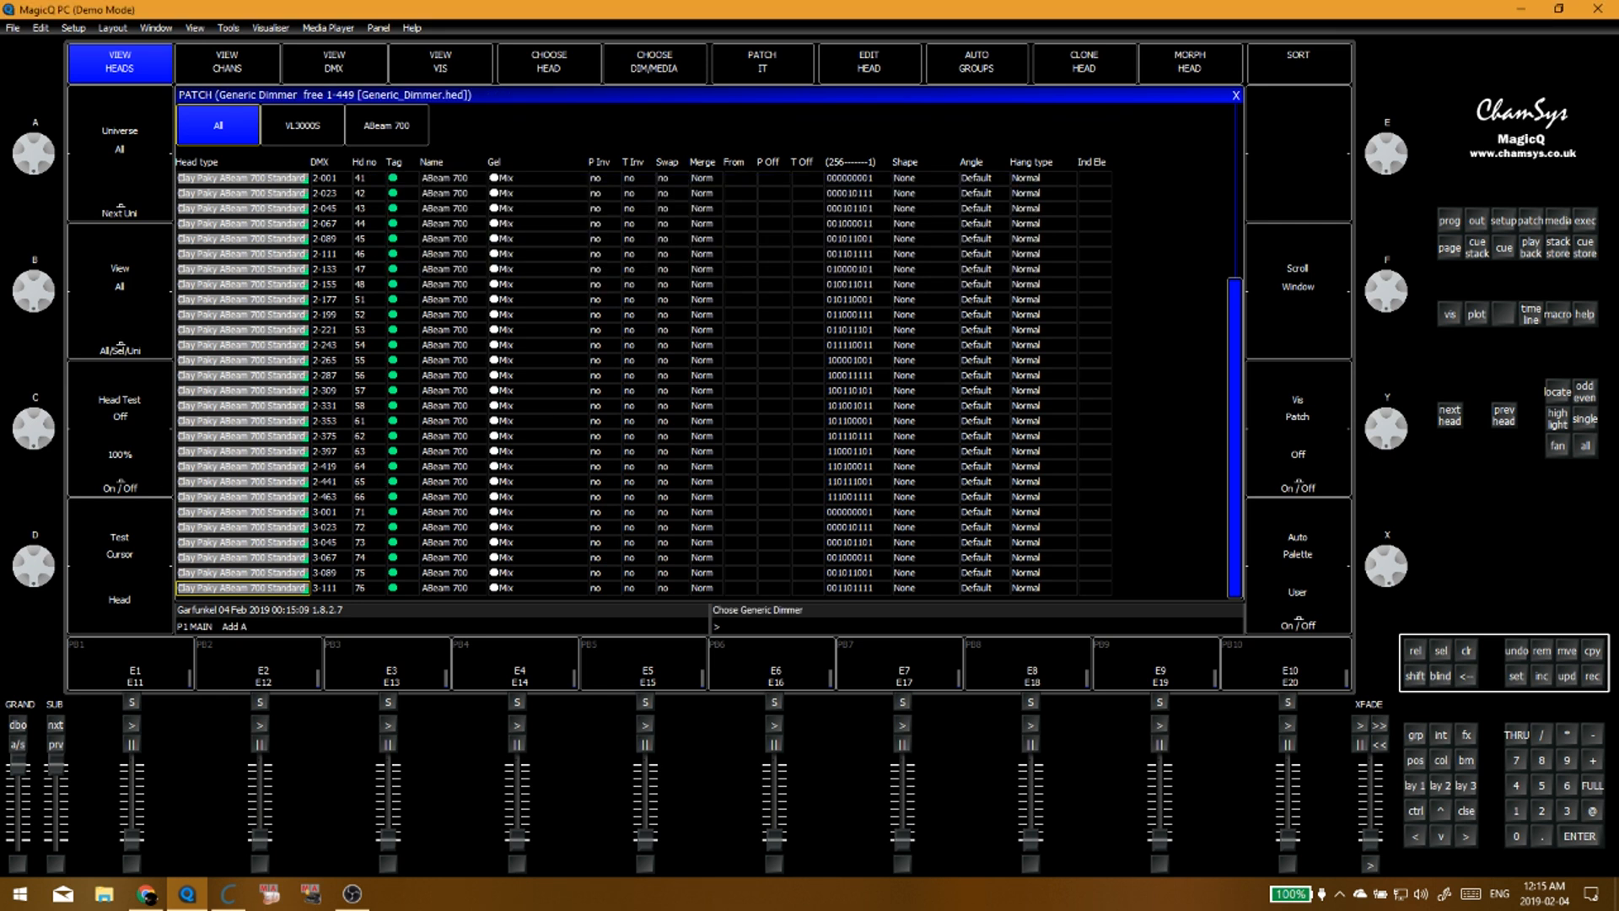
Step: Patch 10 Generic Dimmer heads starting at universe 4, channel 1
key("alt+Tab")
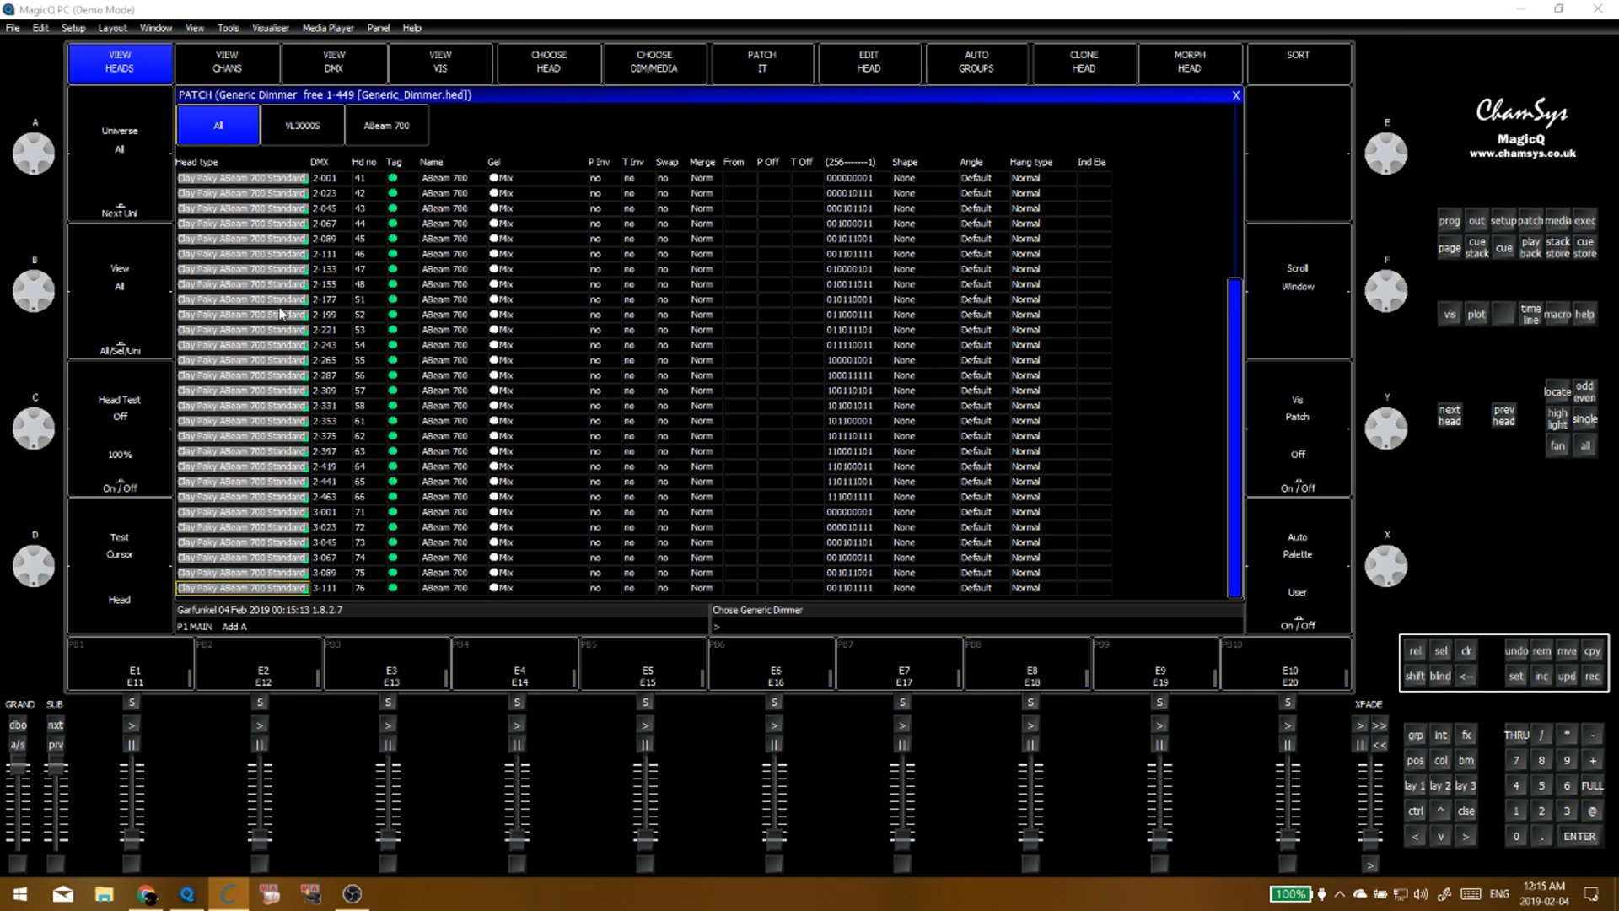
type("utoS")
key("Escape")
left_click(759, 59)
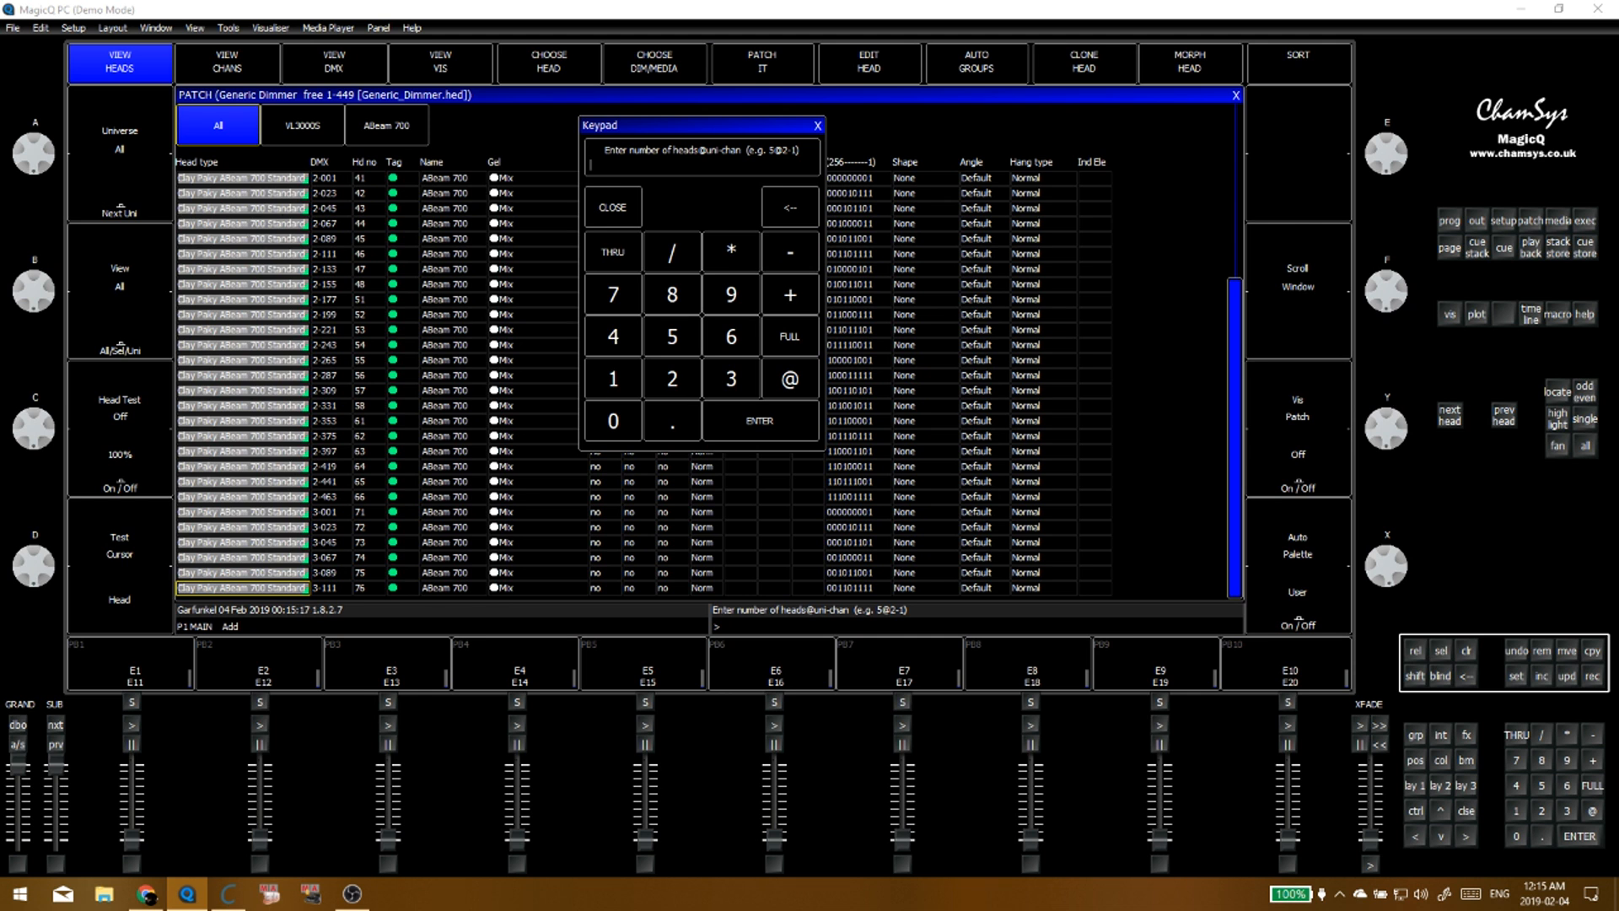
left_click(624, 381)
left_click(626, 420)
left_click(780, 378)
left_click(624, 329)
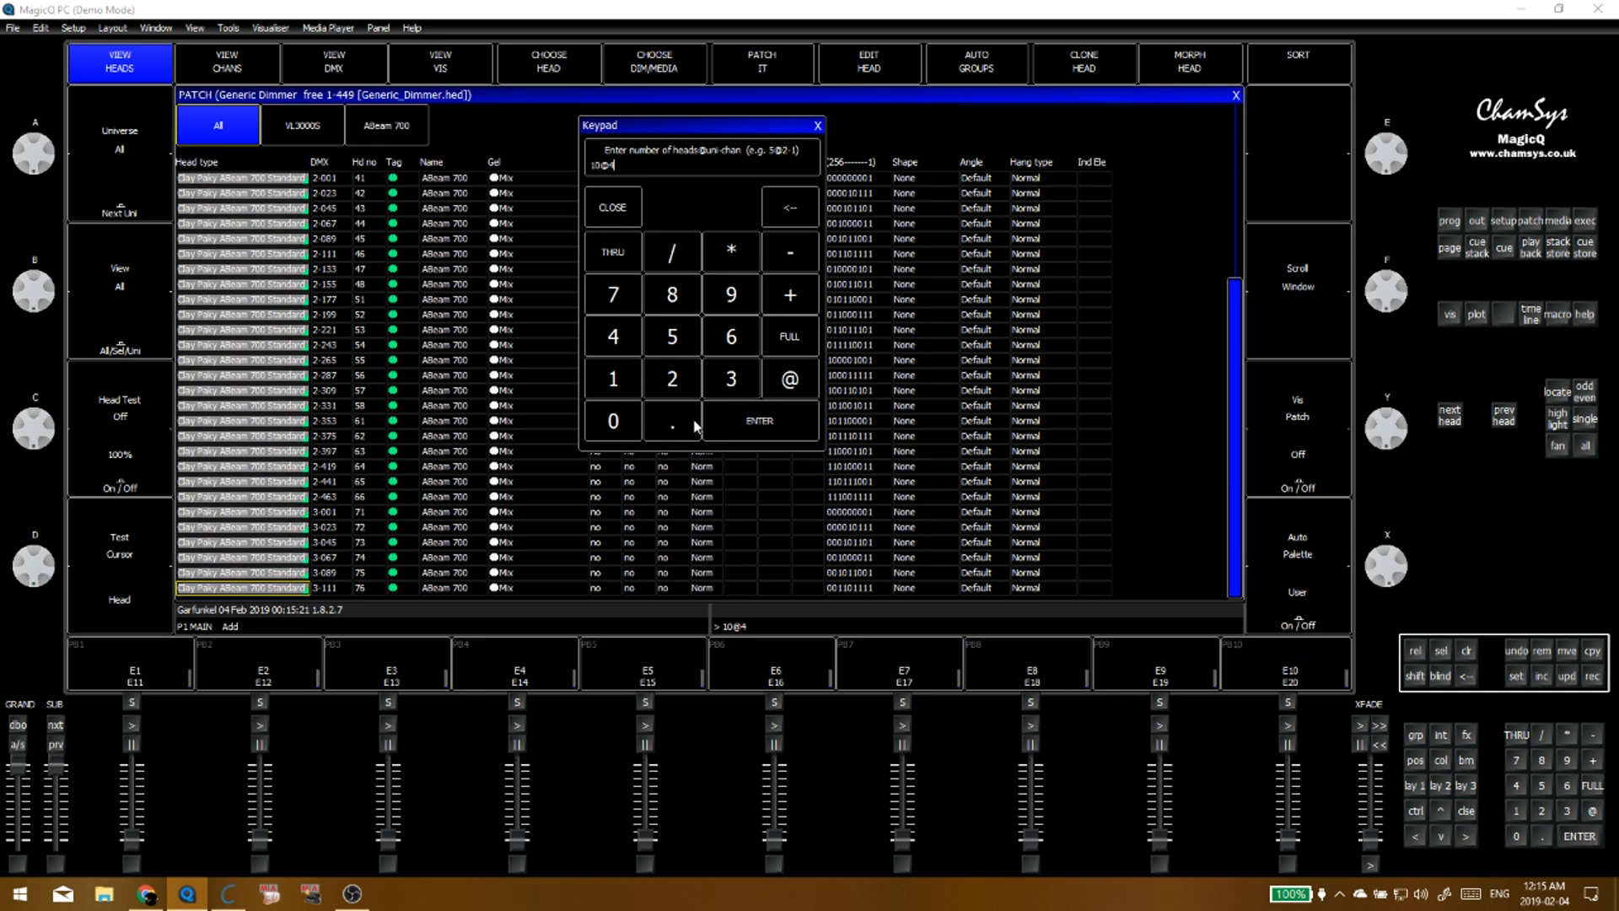
left_click(794, 244)
left_click(628, 386)
left_click(751, 423)
Step: Name the ten Generic Dimmer heads MOLES
left_click(466, 442)
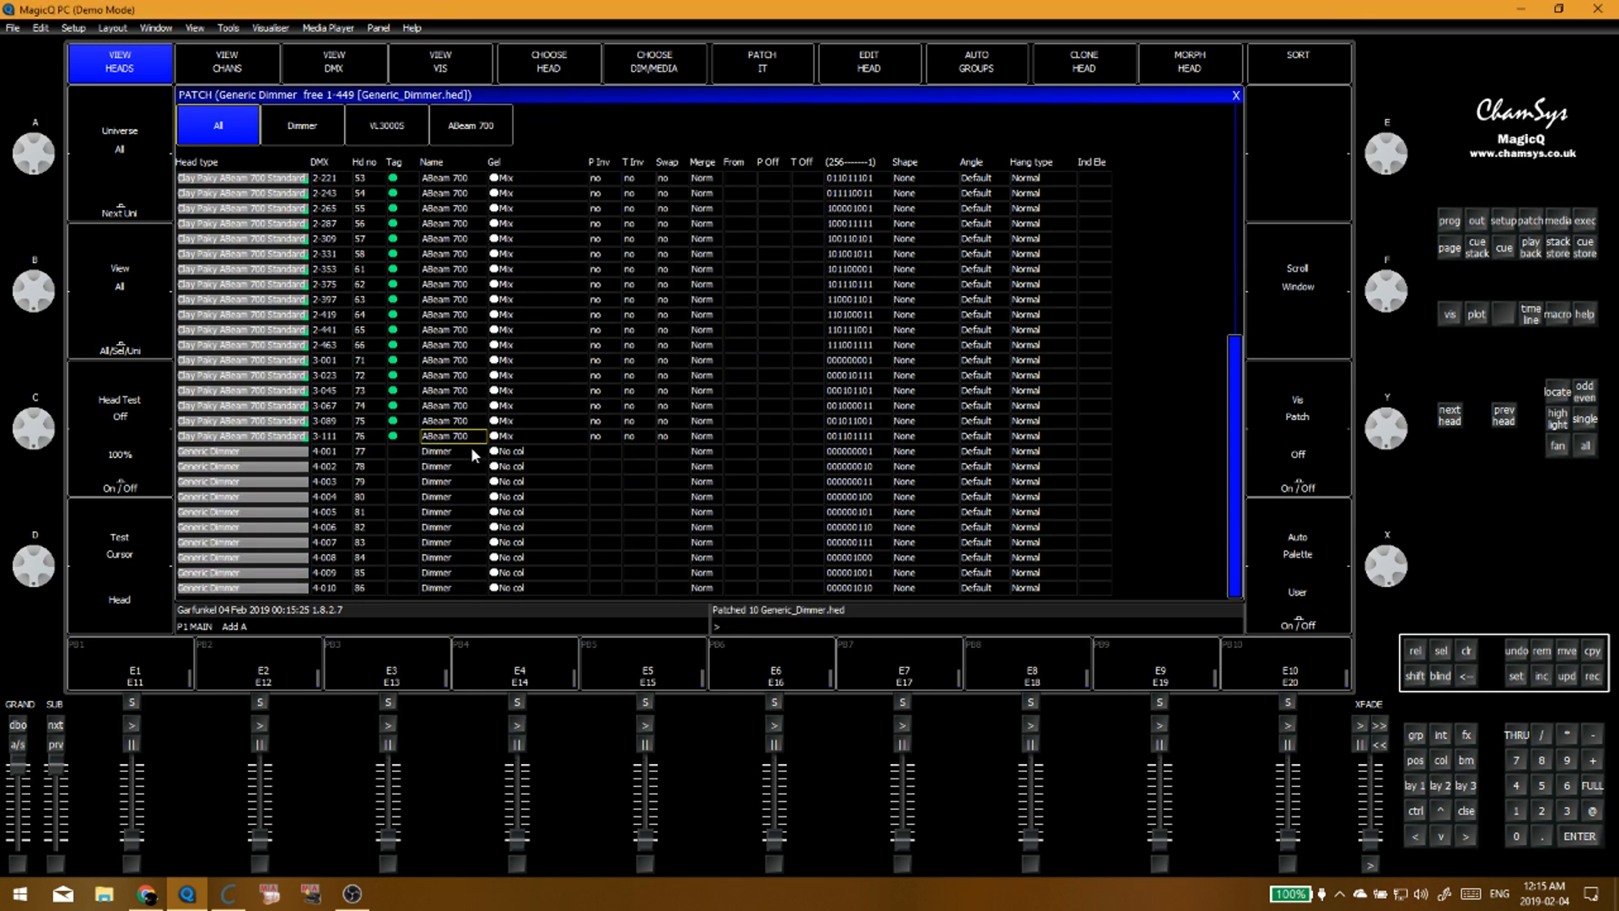
left_click_drag(451, 453, 443, 588)
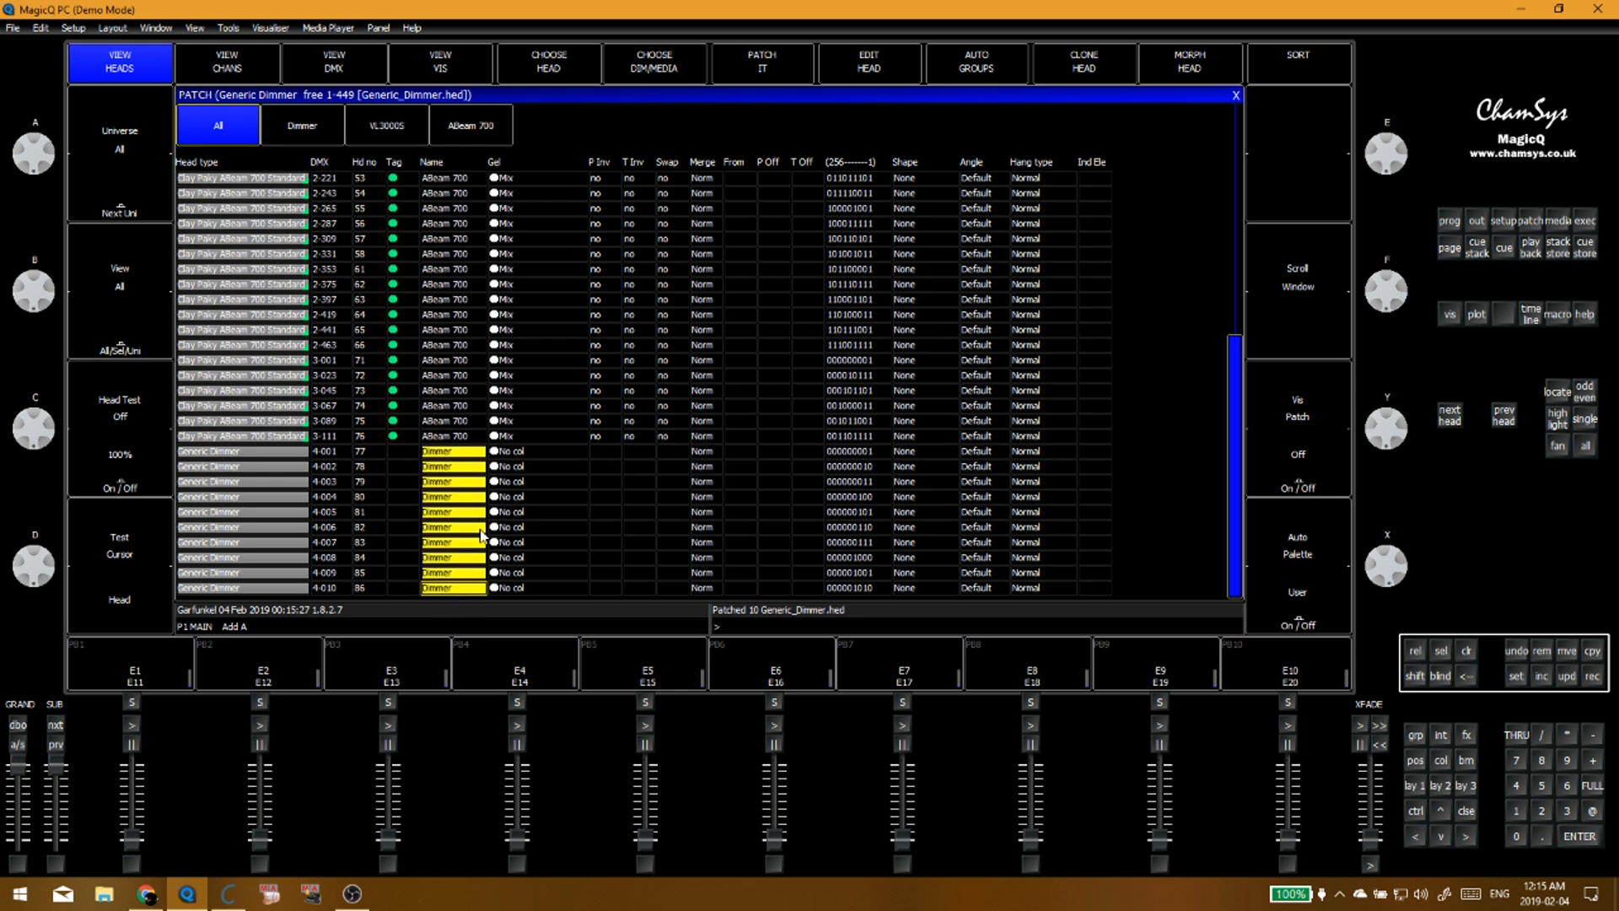
type("MOLES")
key("Return")
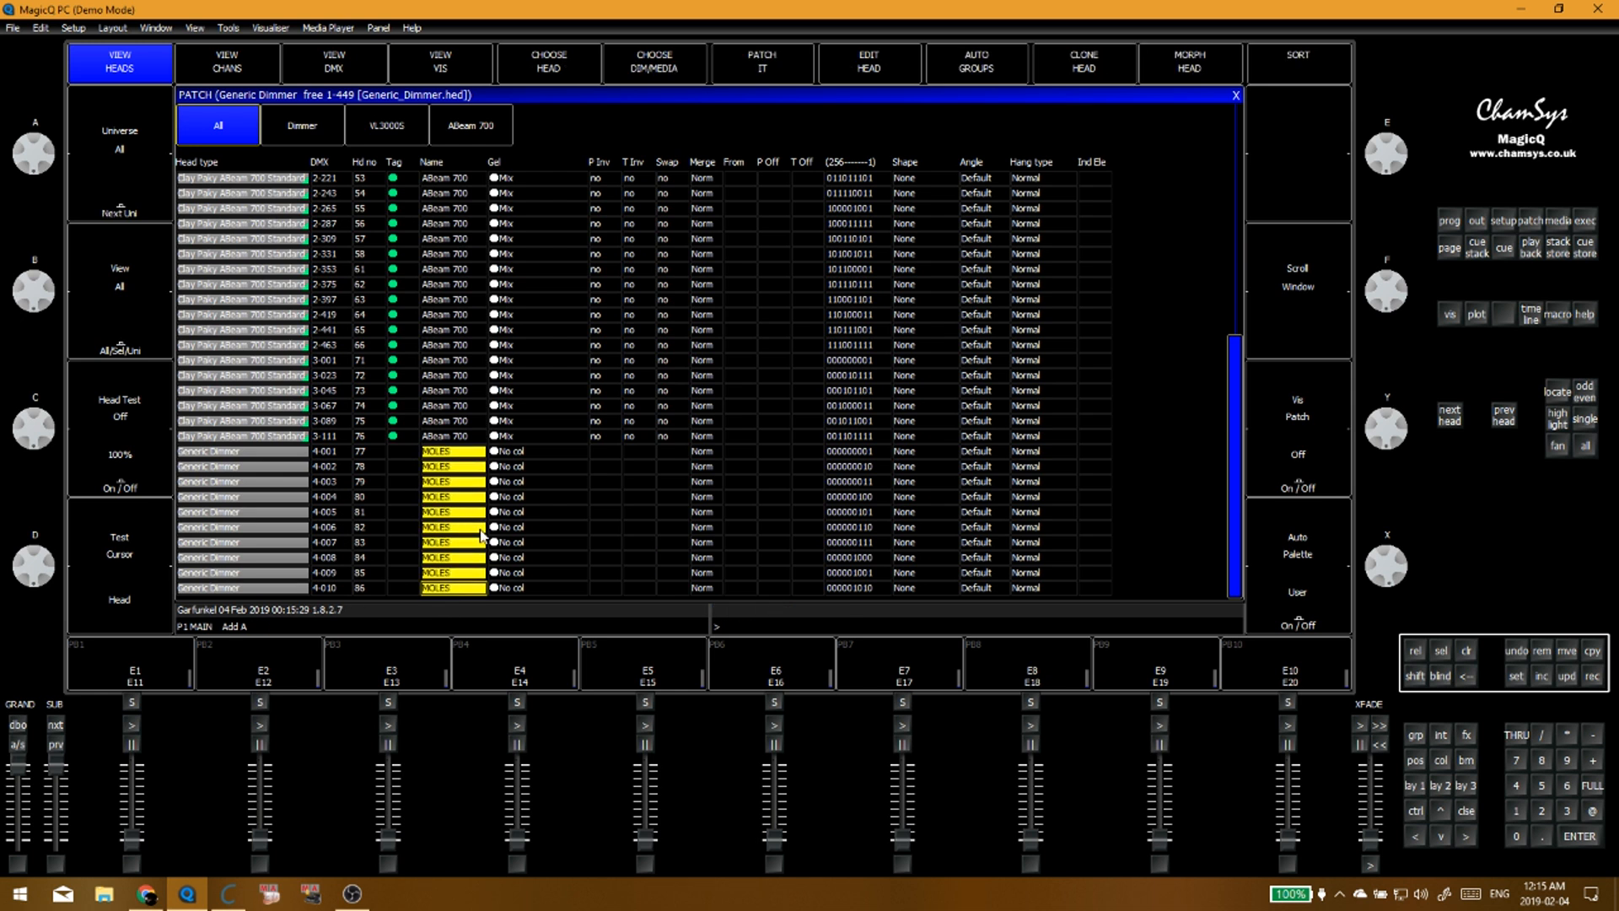
Step: Renumber the ten MOLES heads as 101 to 110
left_click(372, 453)
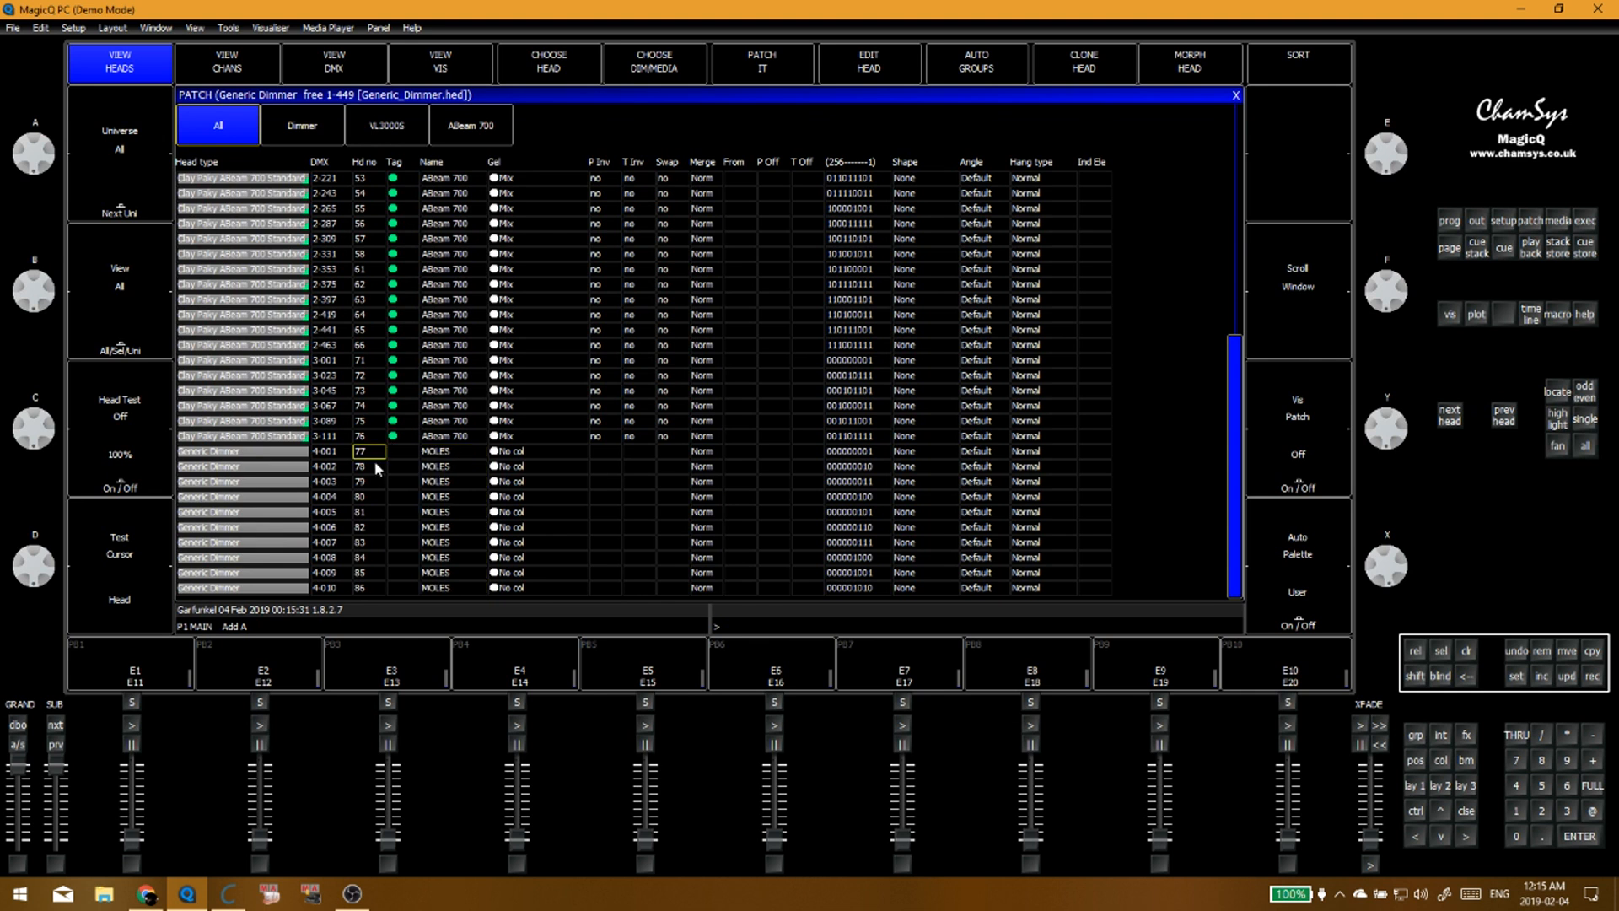
left_click_drag(370, 484, 362, 589)
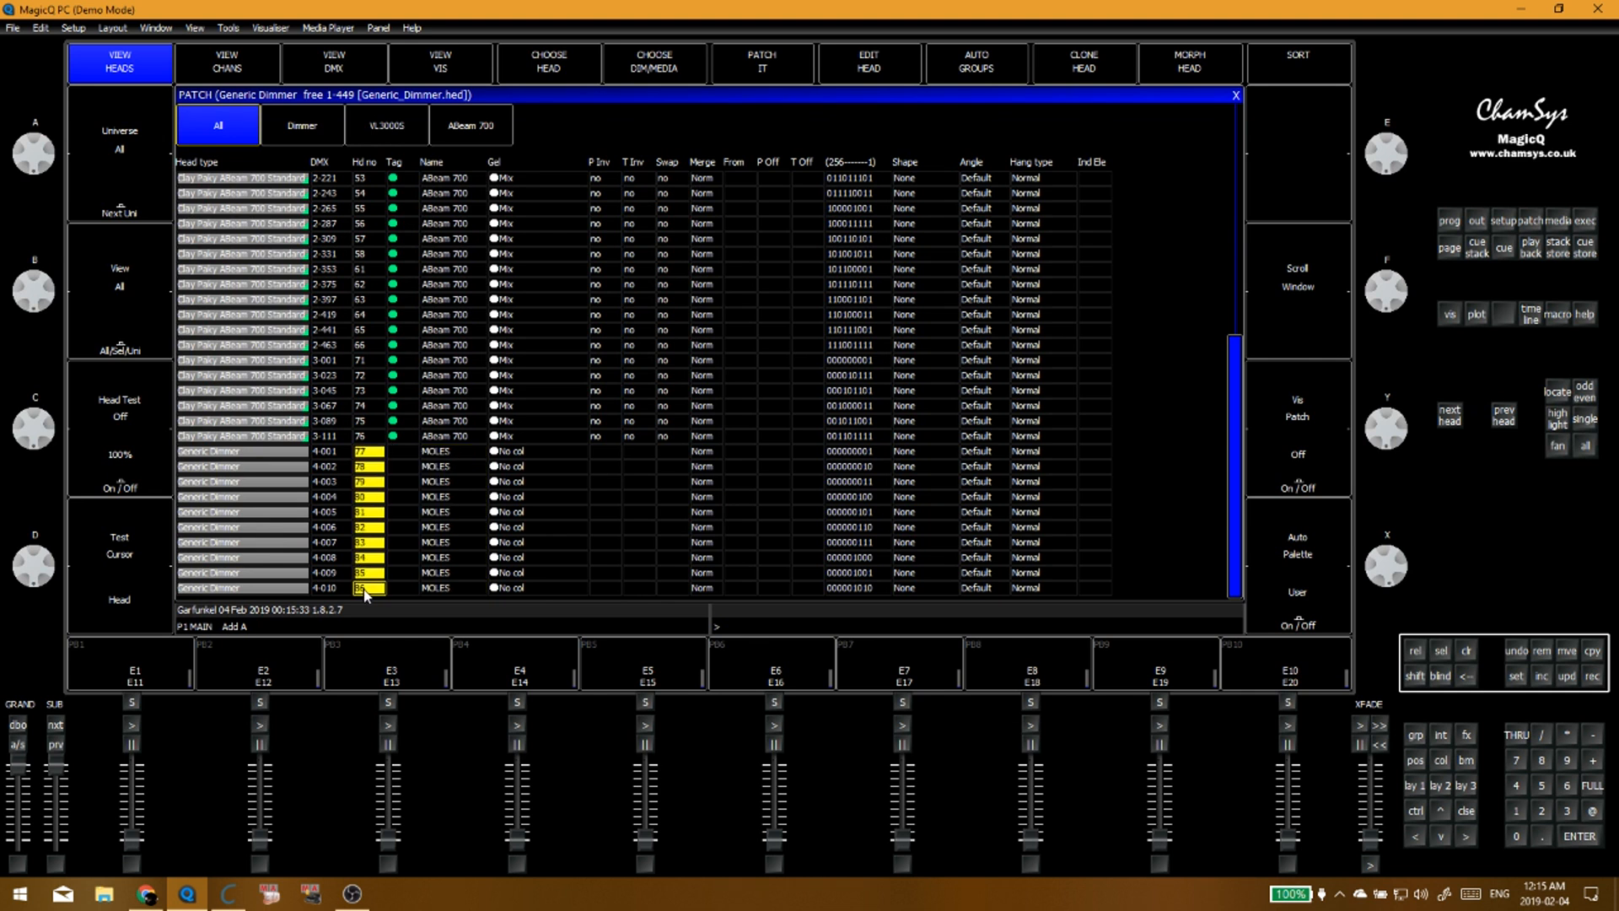
left_click(370, 499)
left_click(367, 452)
type("100")
key("Return")
Step: Assign a golden-yellow colour tag to all ten MOLES heads
left_click_drag(419, 451, 419, 588)
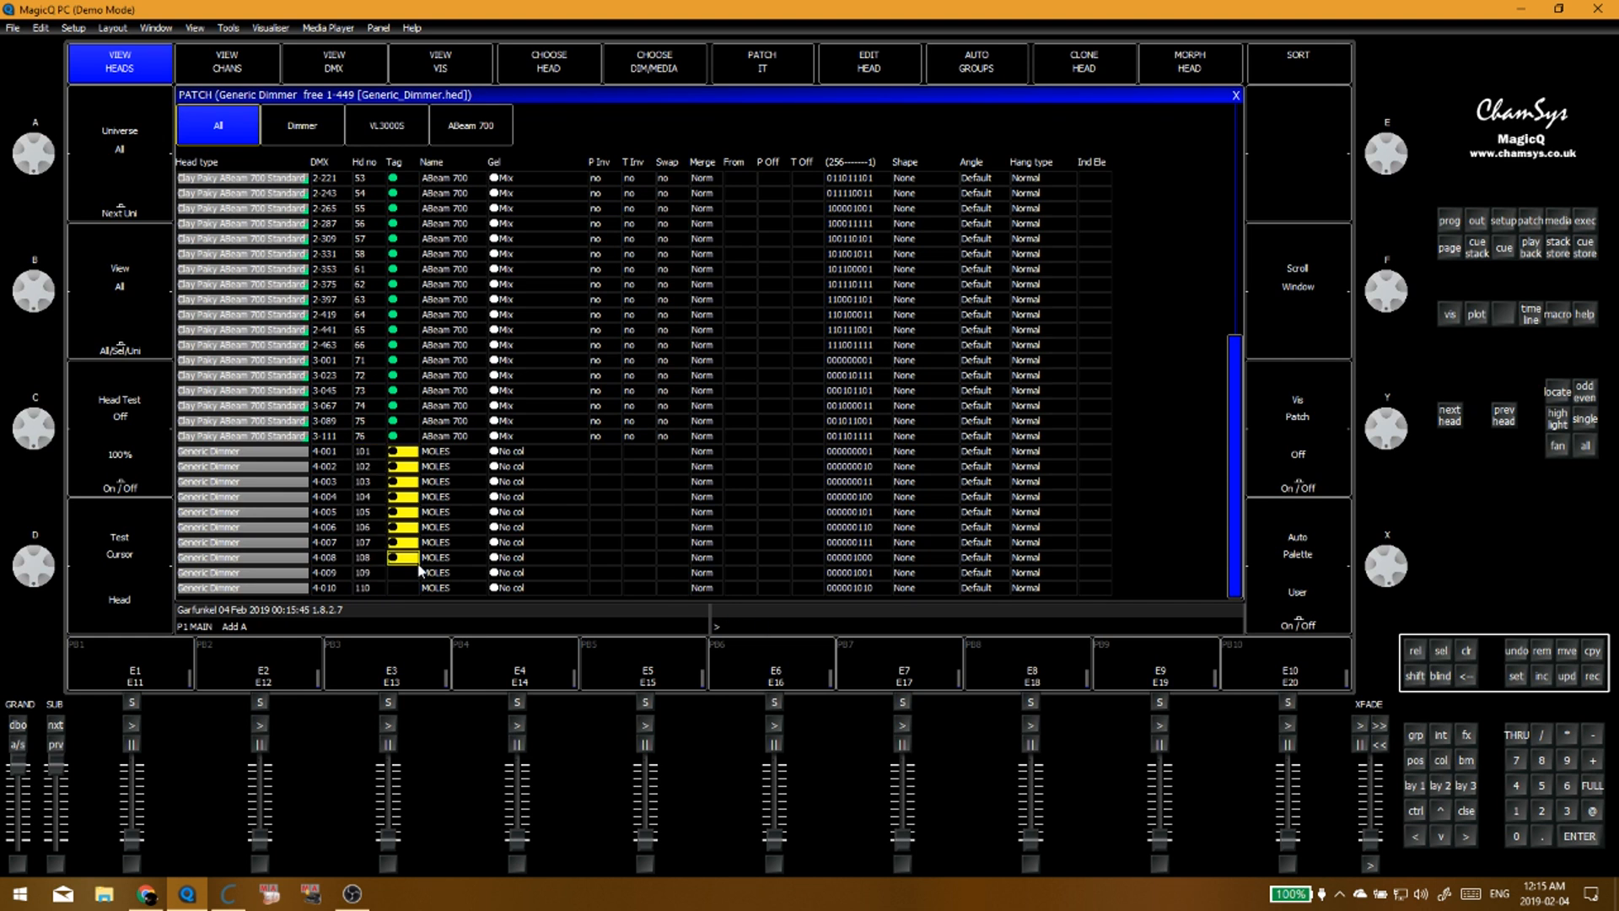
key("Return")
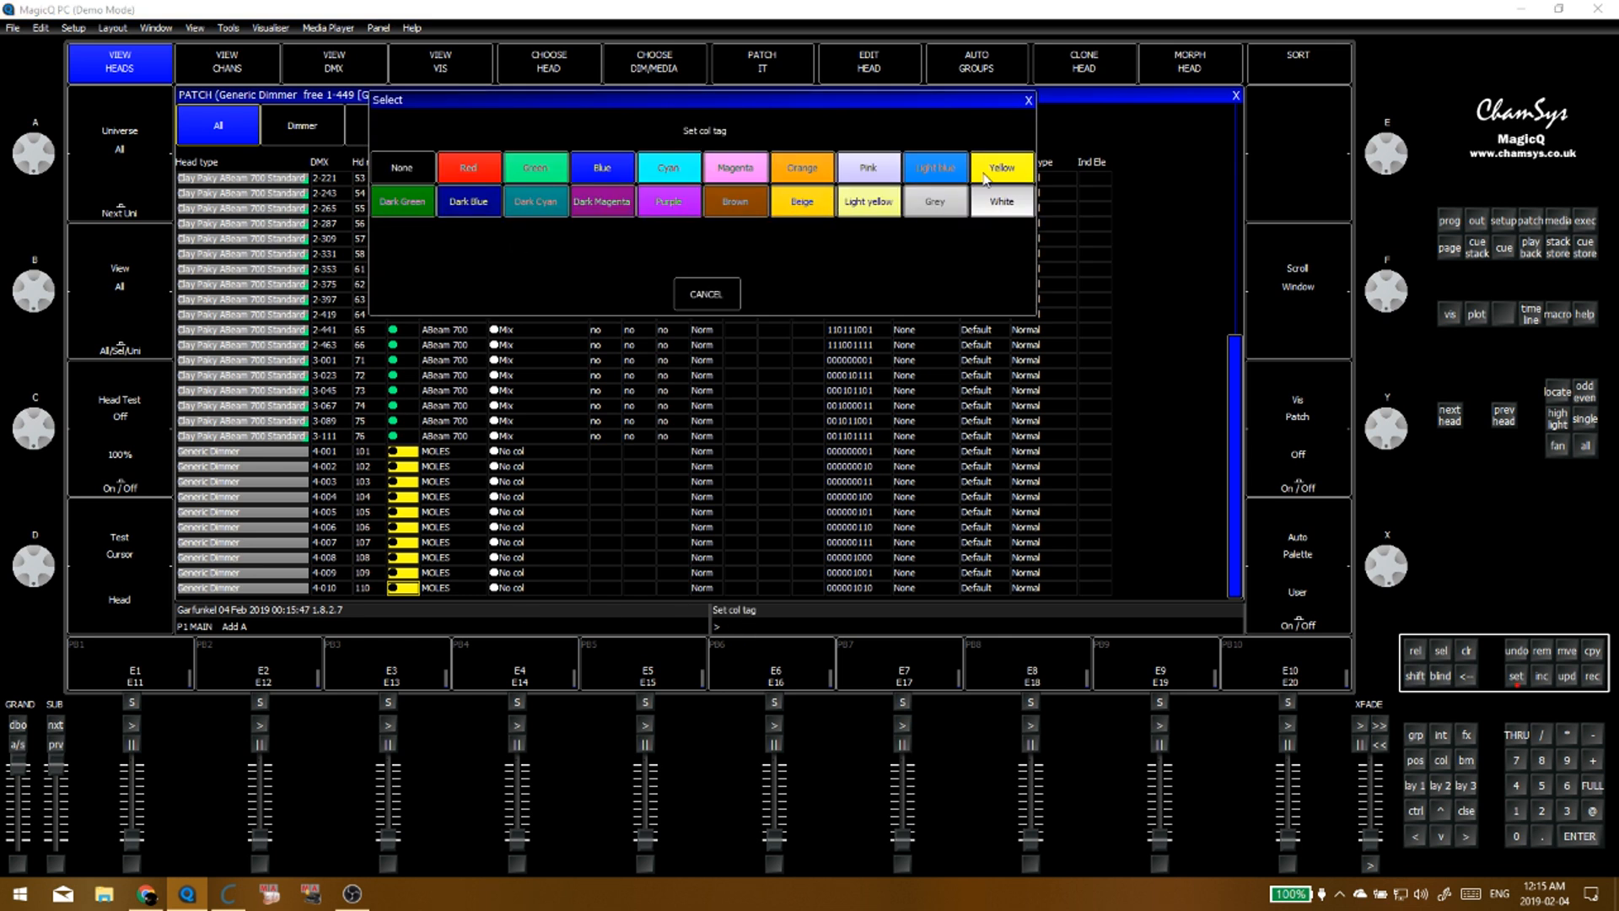
left_click(880, 213)
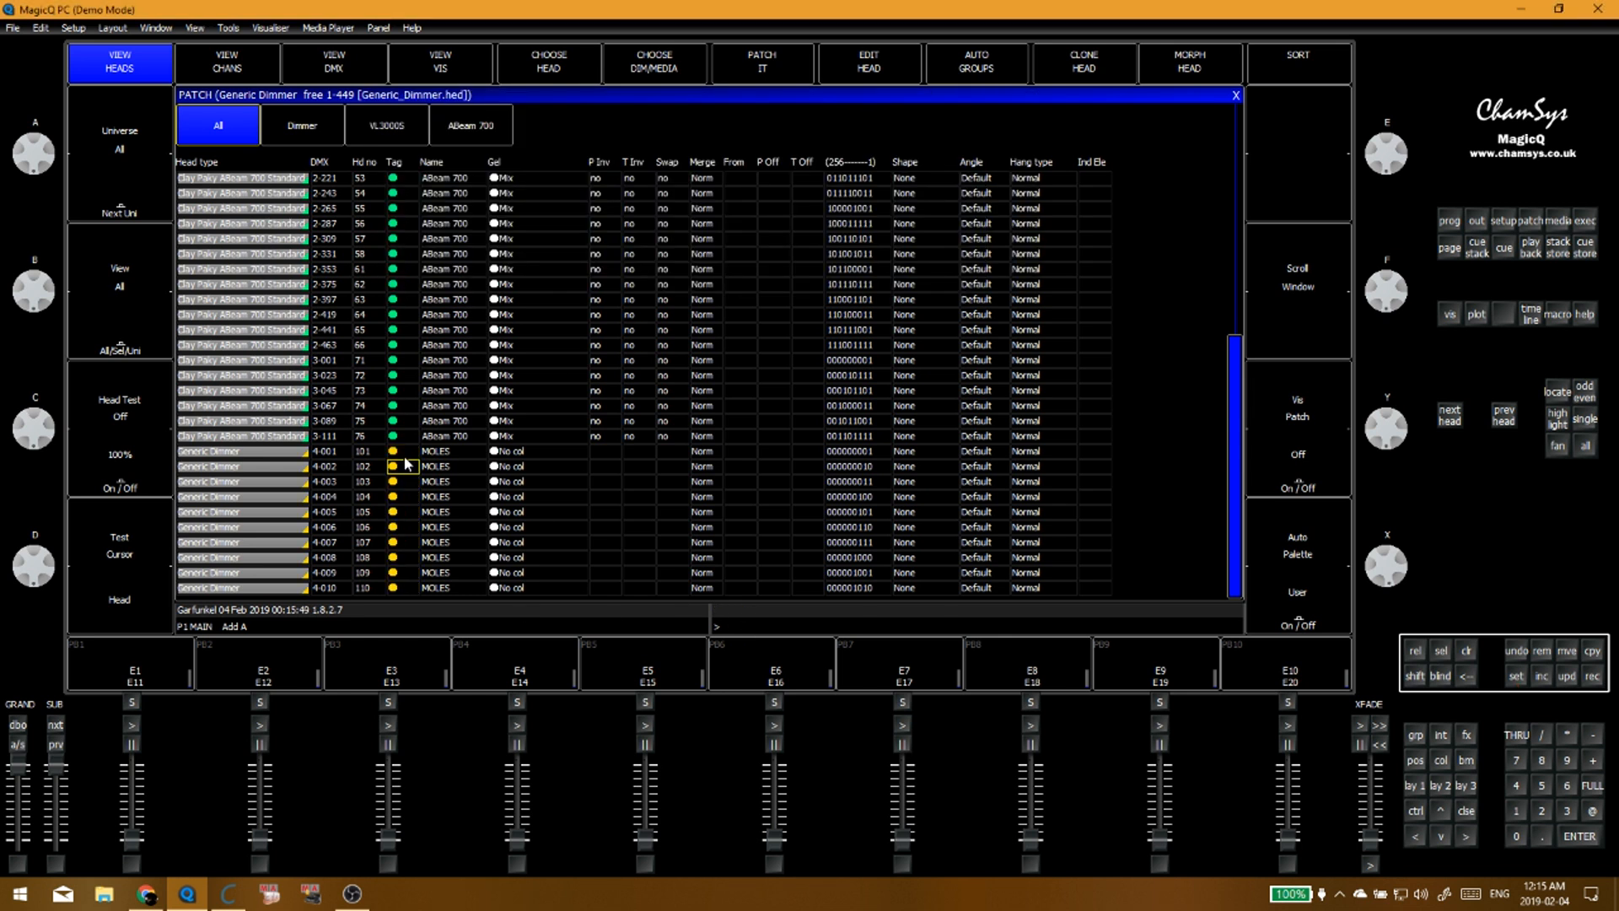
Step: Check the MOLES dimmers one by one with the head test at 100%, and turn the test off
scroll(377, 467, "down", 3)
left_click(318, 454)
key("alt+Tab")
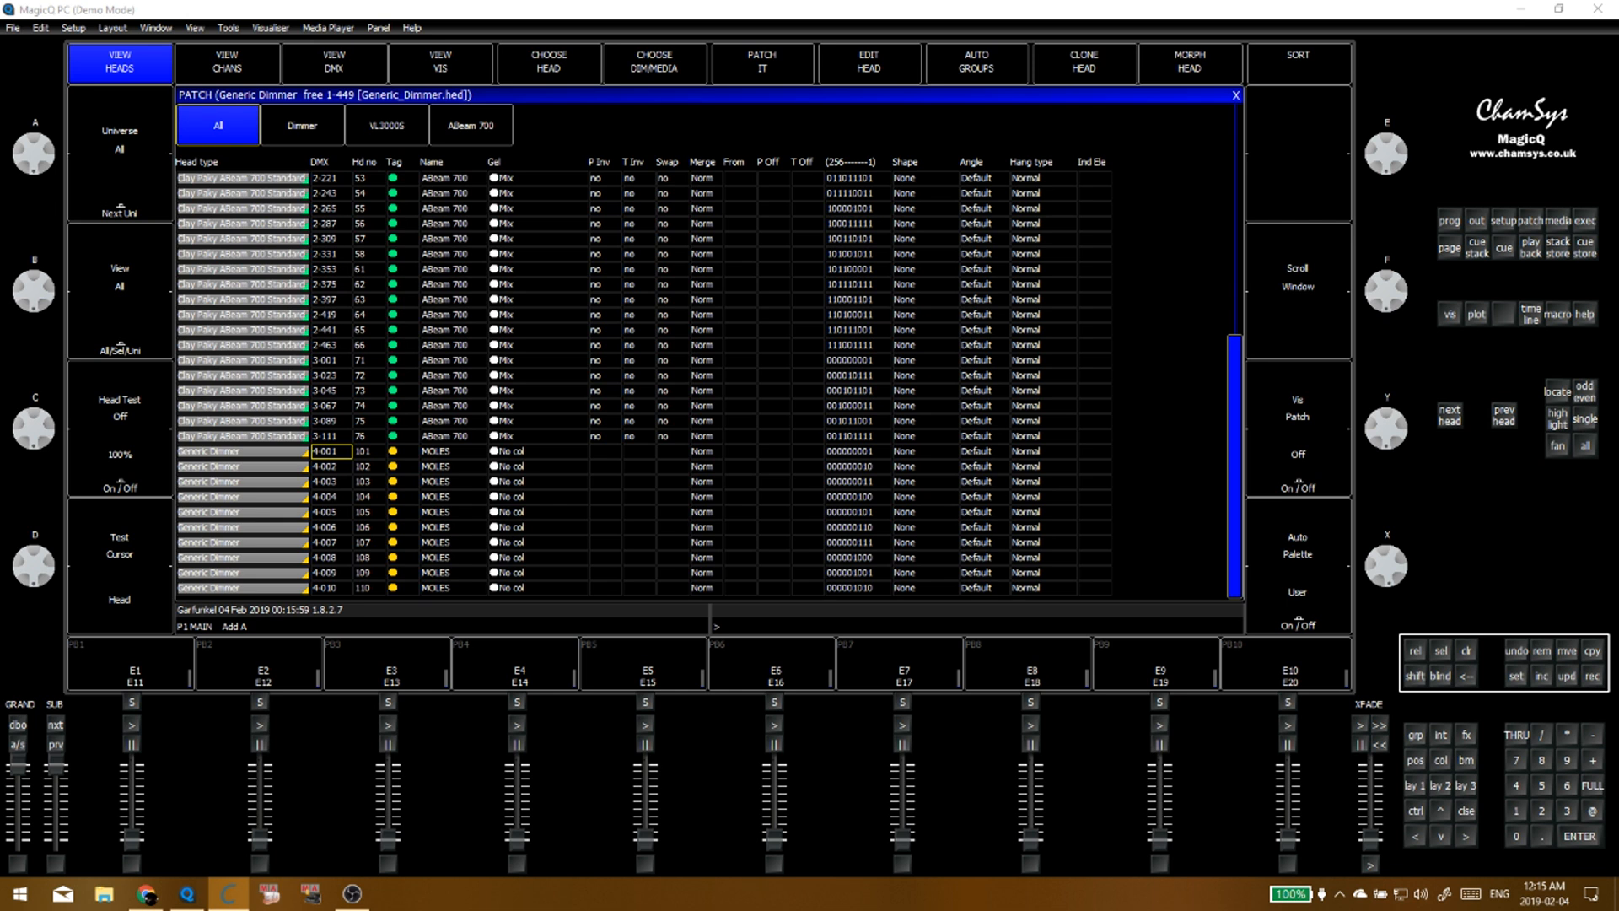
left_click(130, 472)
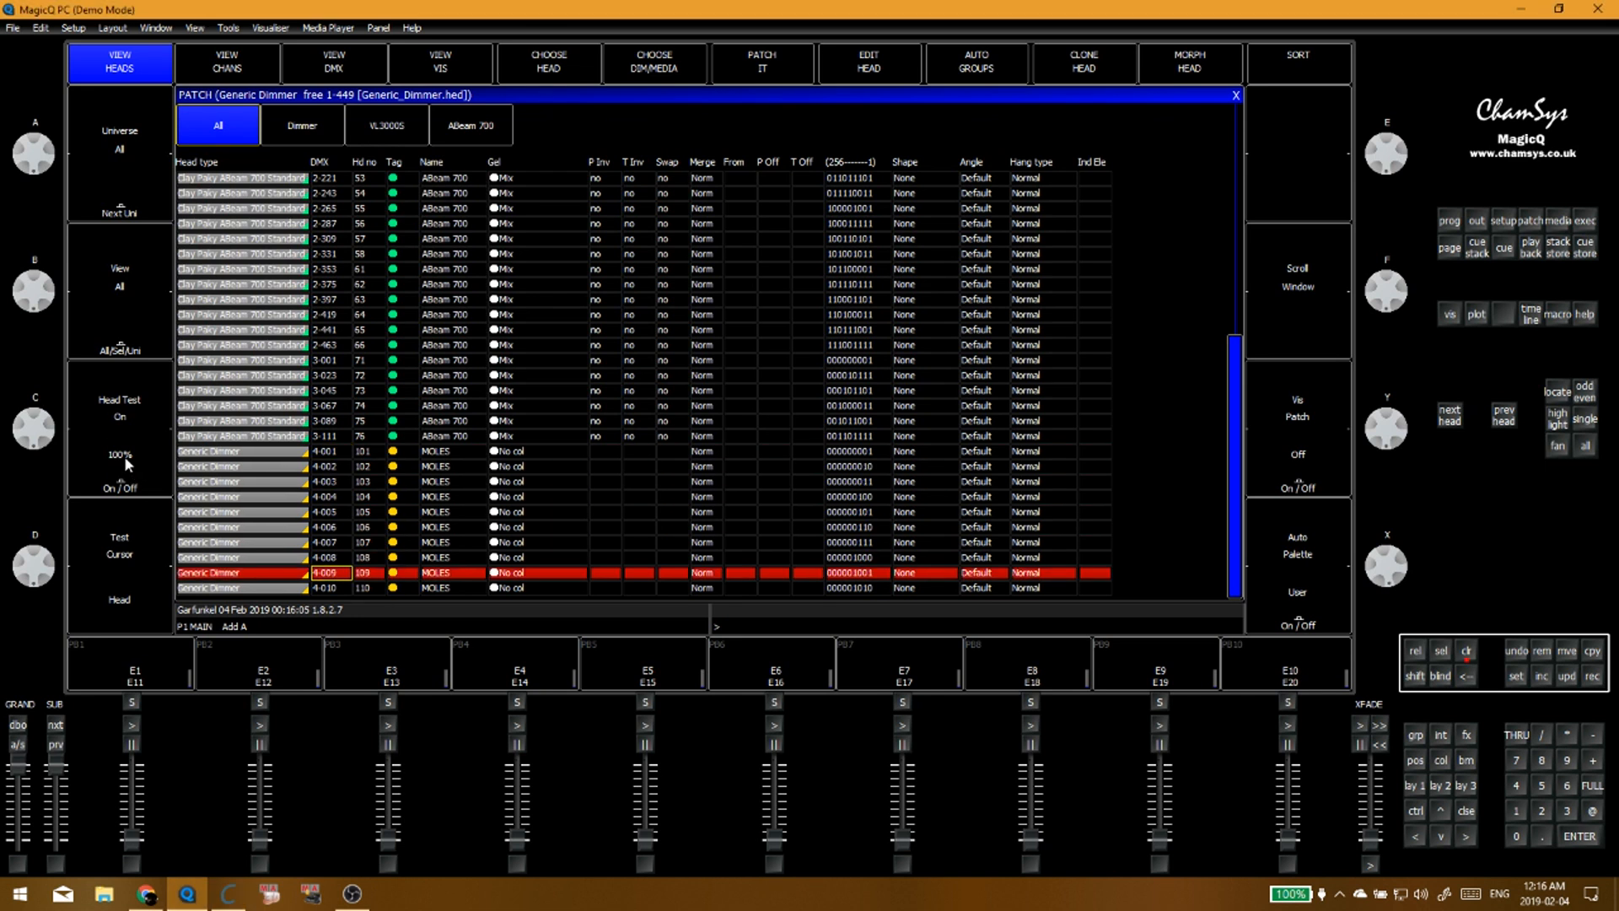
left_click(124, 455)
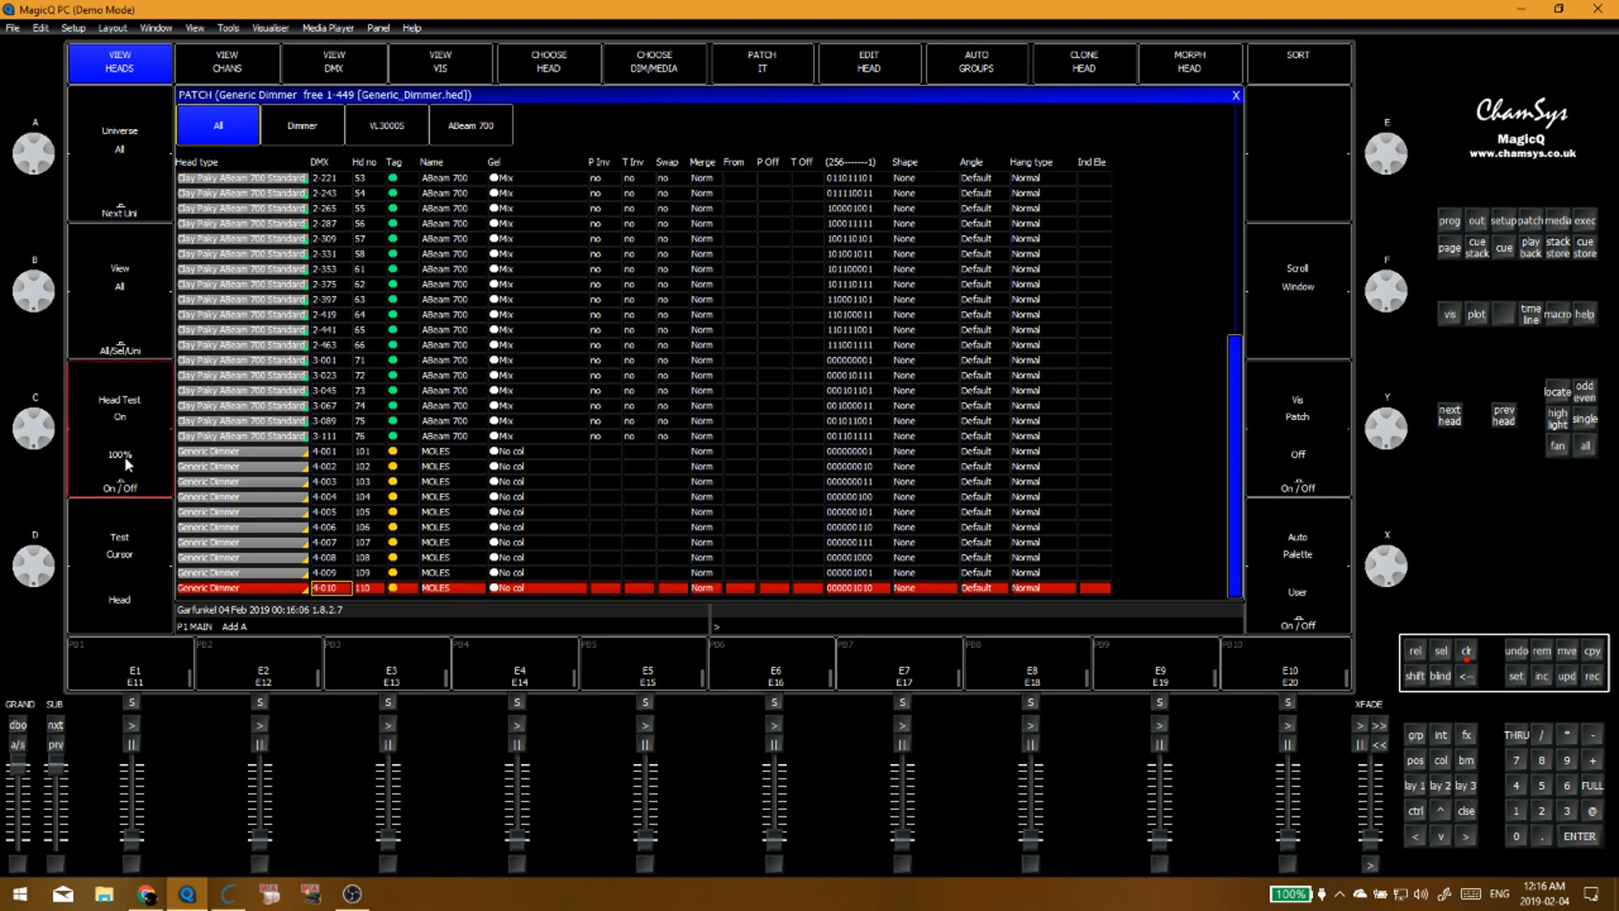
left_click(341, 451)
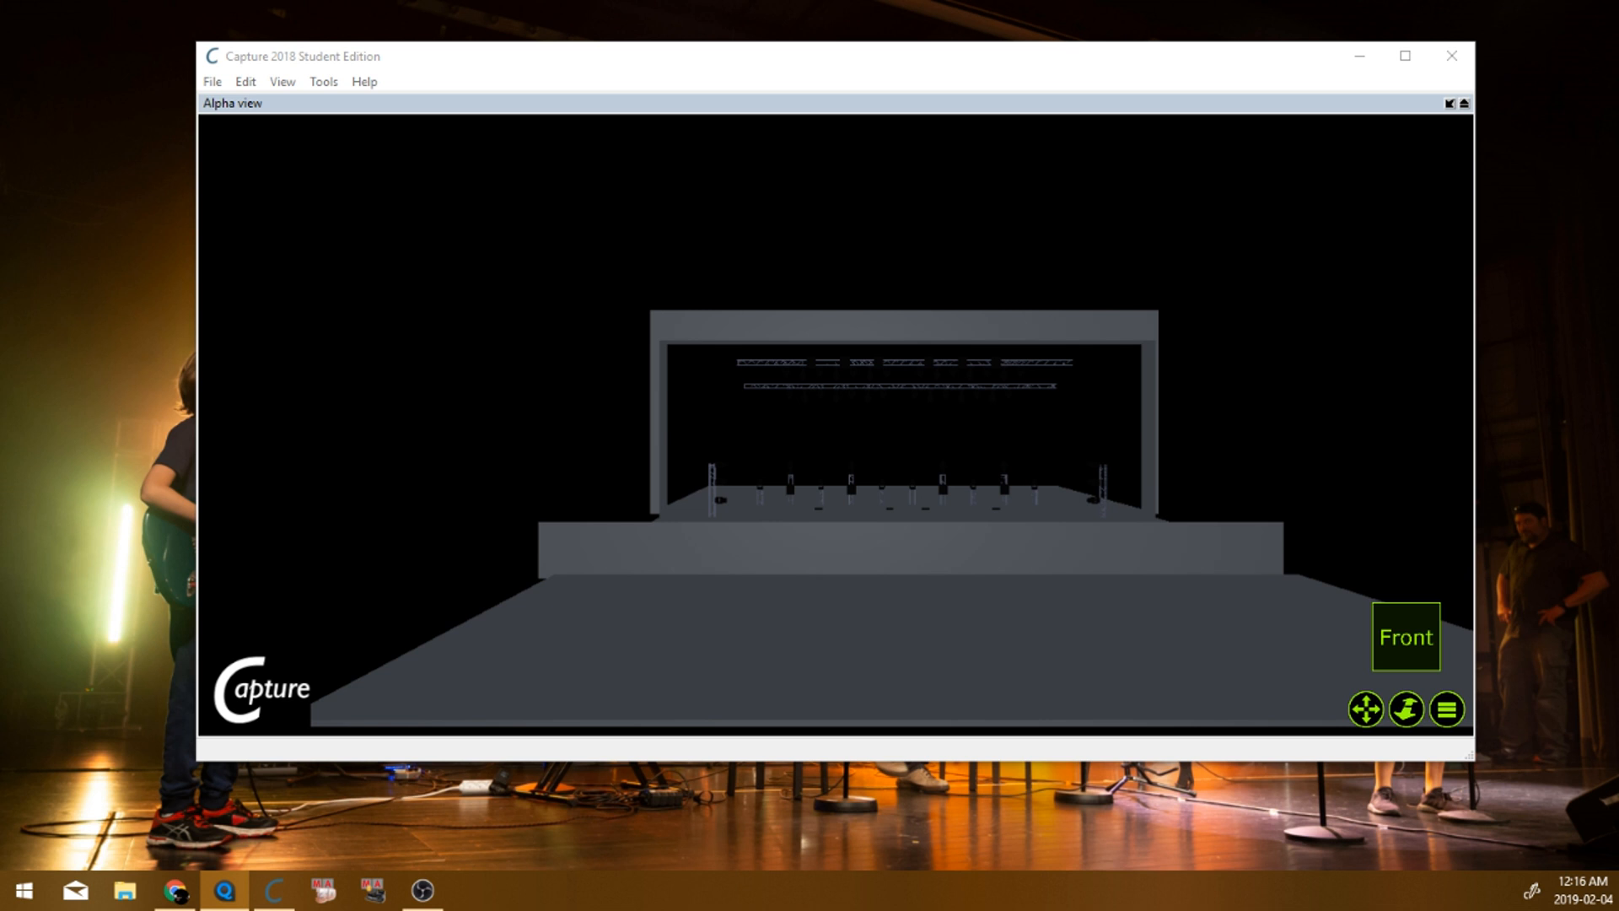
Step: In Capture, display the front view as a plot and select the white fixture just left of centre on the lower truss
scroll(1109, 397, "up", 3)
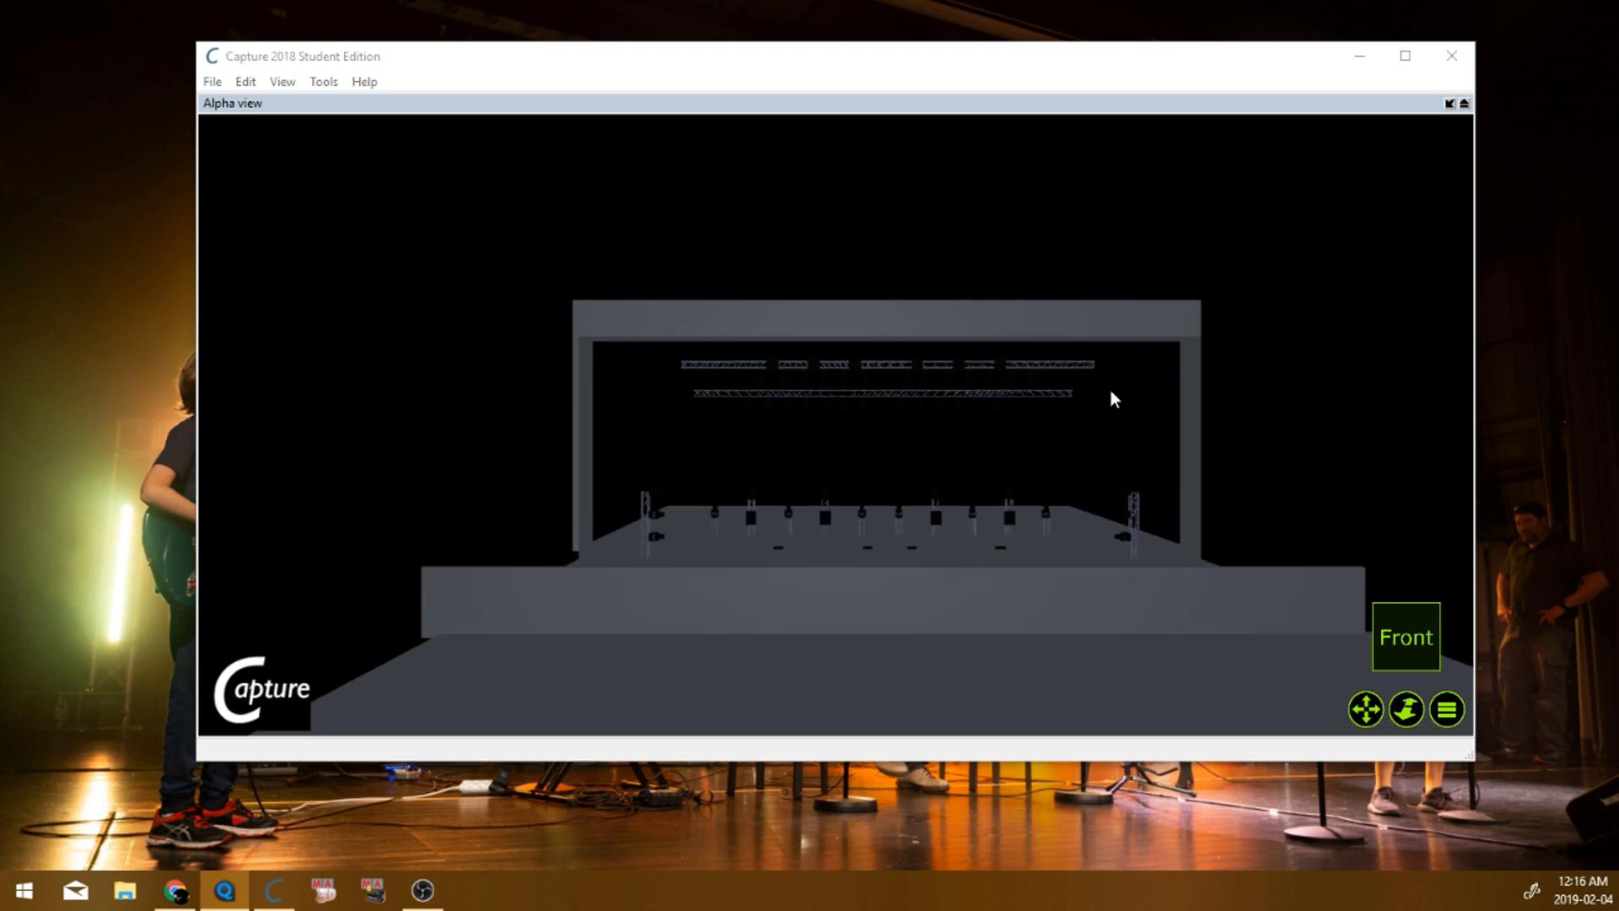
left_click(1446, 712)
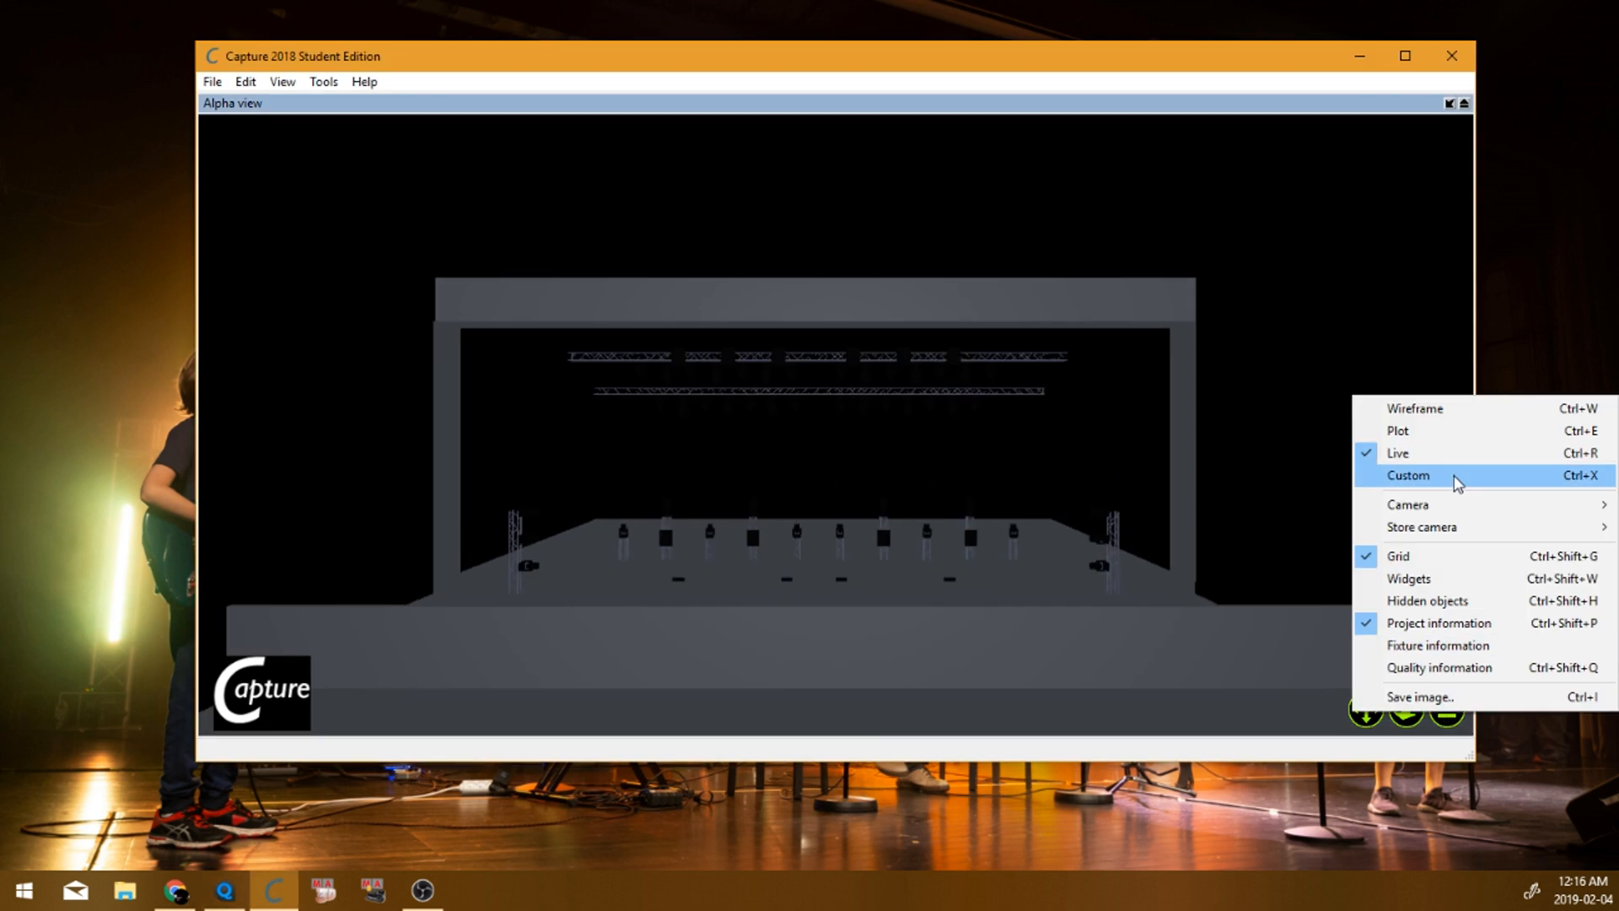
left_click(1471, 428)
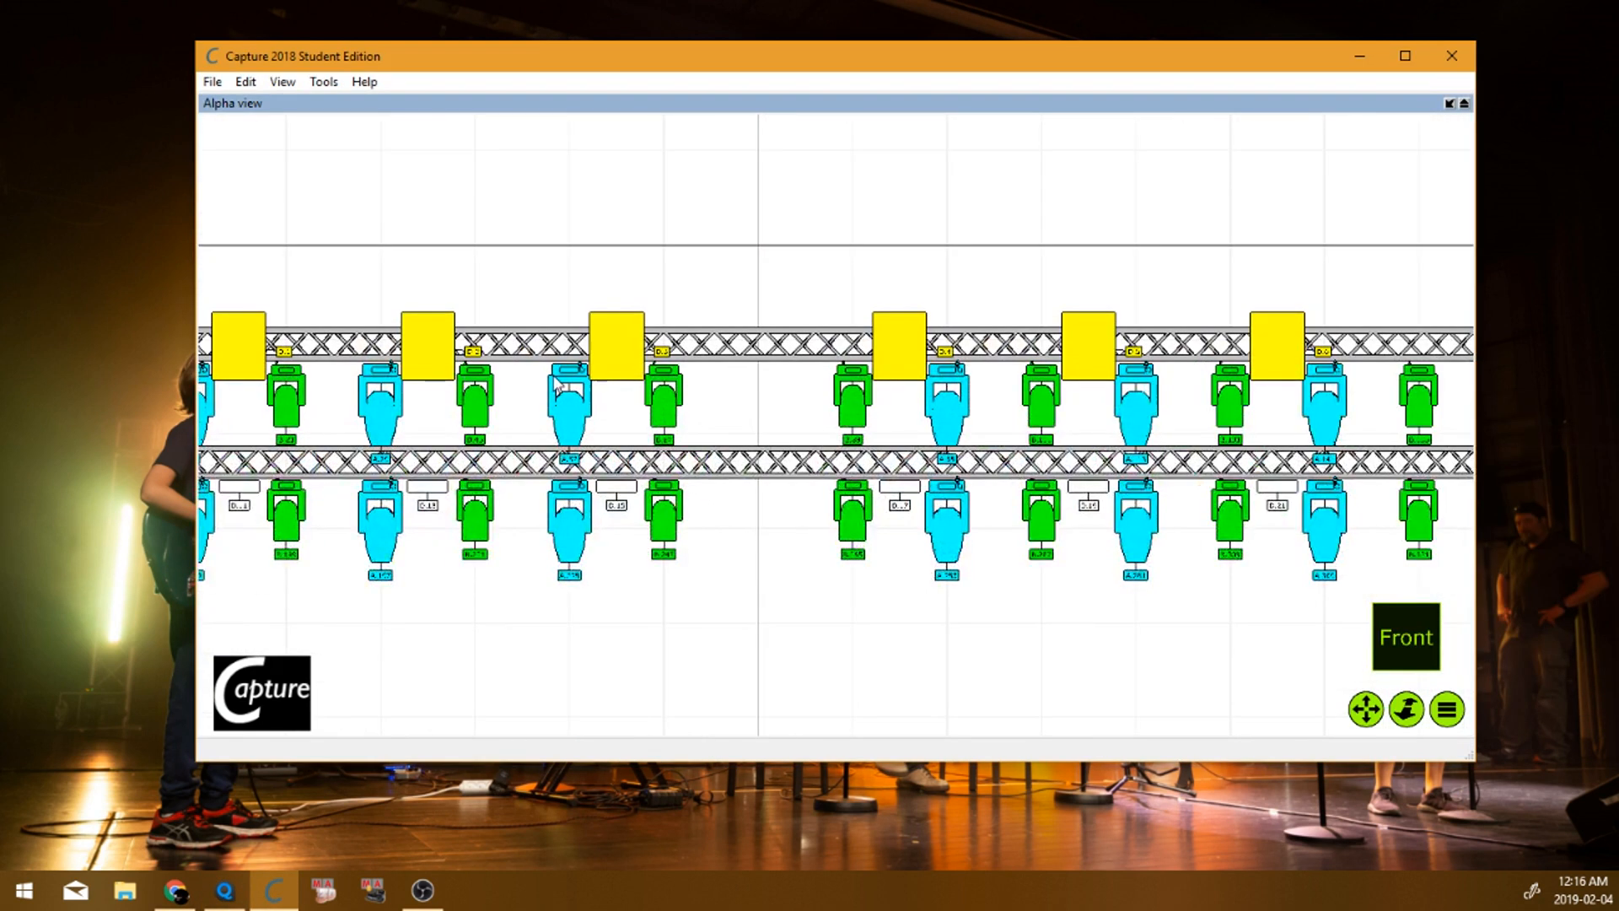
left_click(620, 506)
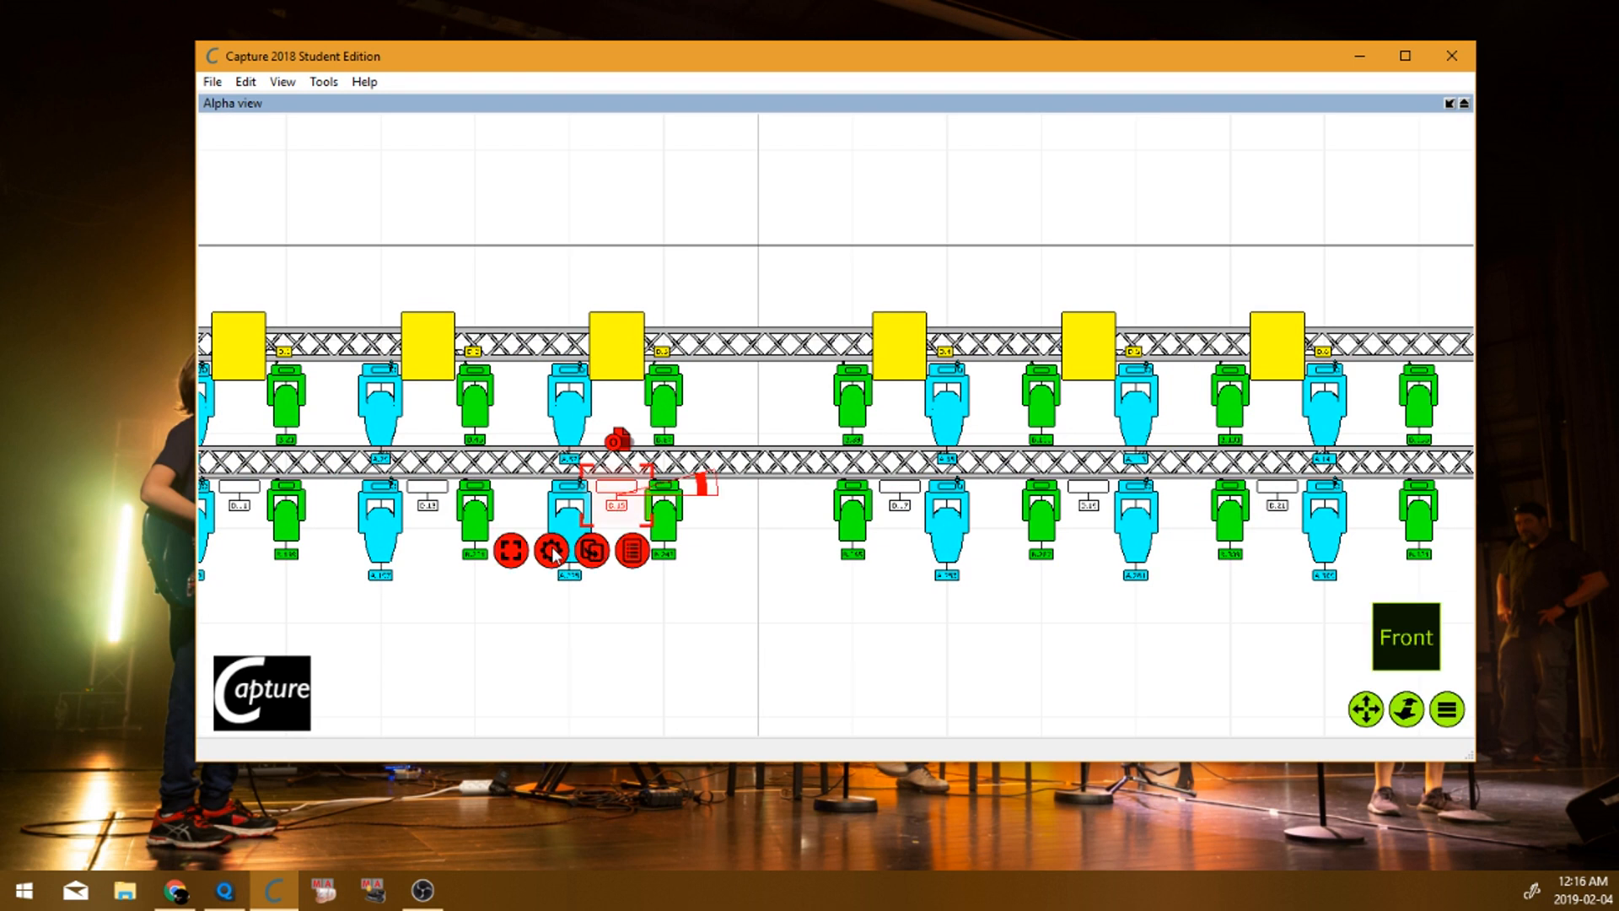
left_click(592, 552)
left_click(672, 733)
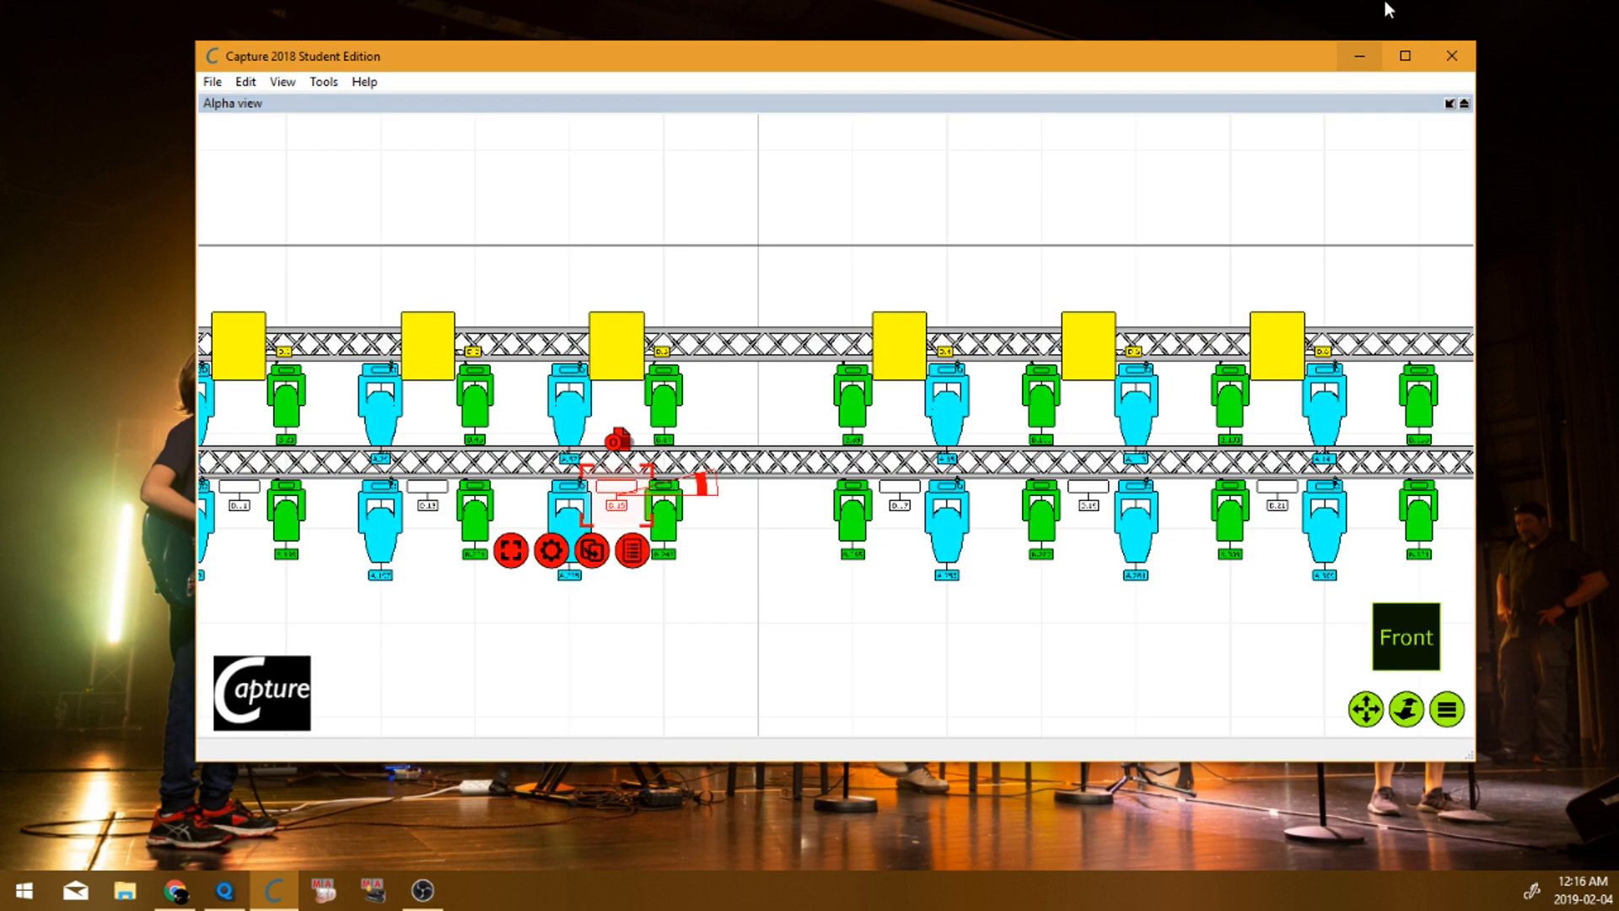
Step: Restore the four-view layout and examine the selected fixture's make, name and mode in its properties
left_click(1450, 103)
scroll(1234, 540, "down", 2)
scroll(1231, 536, "down", 5)
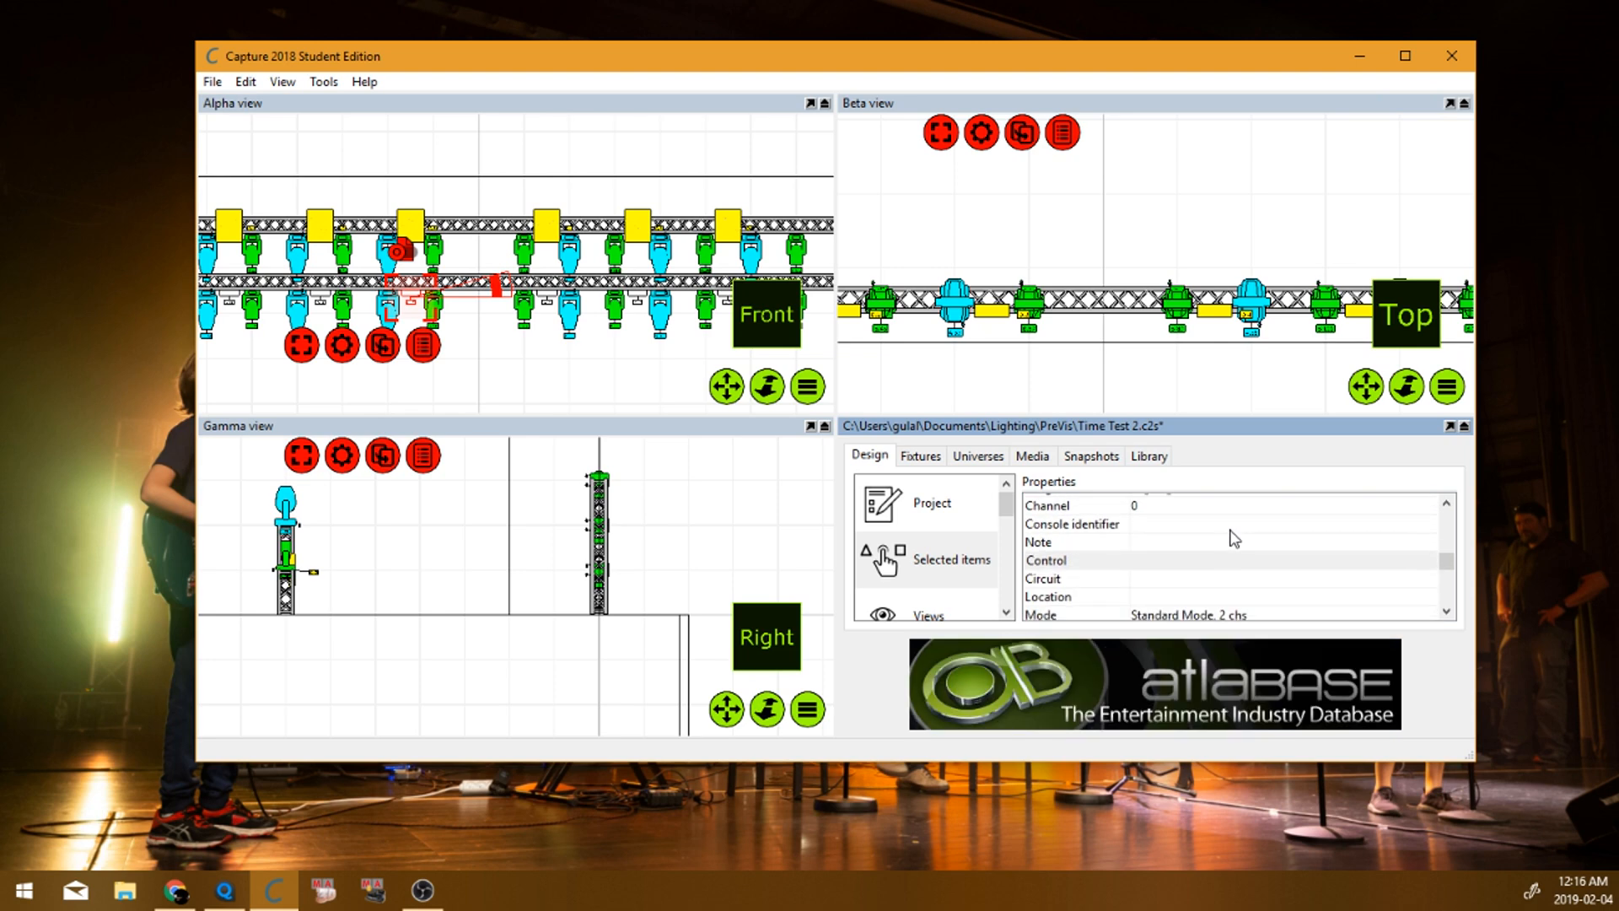
scroll(1229, 536, "up", 3)
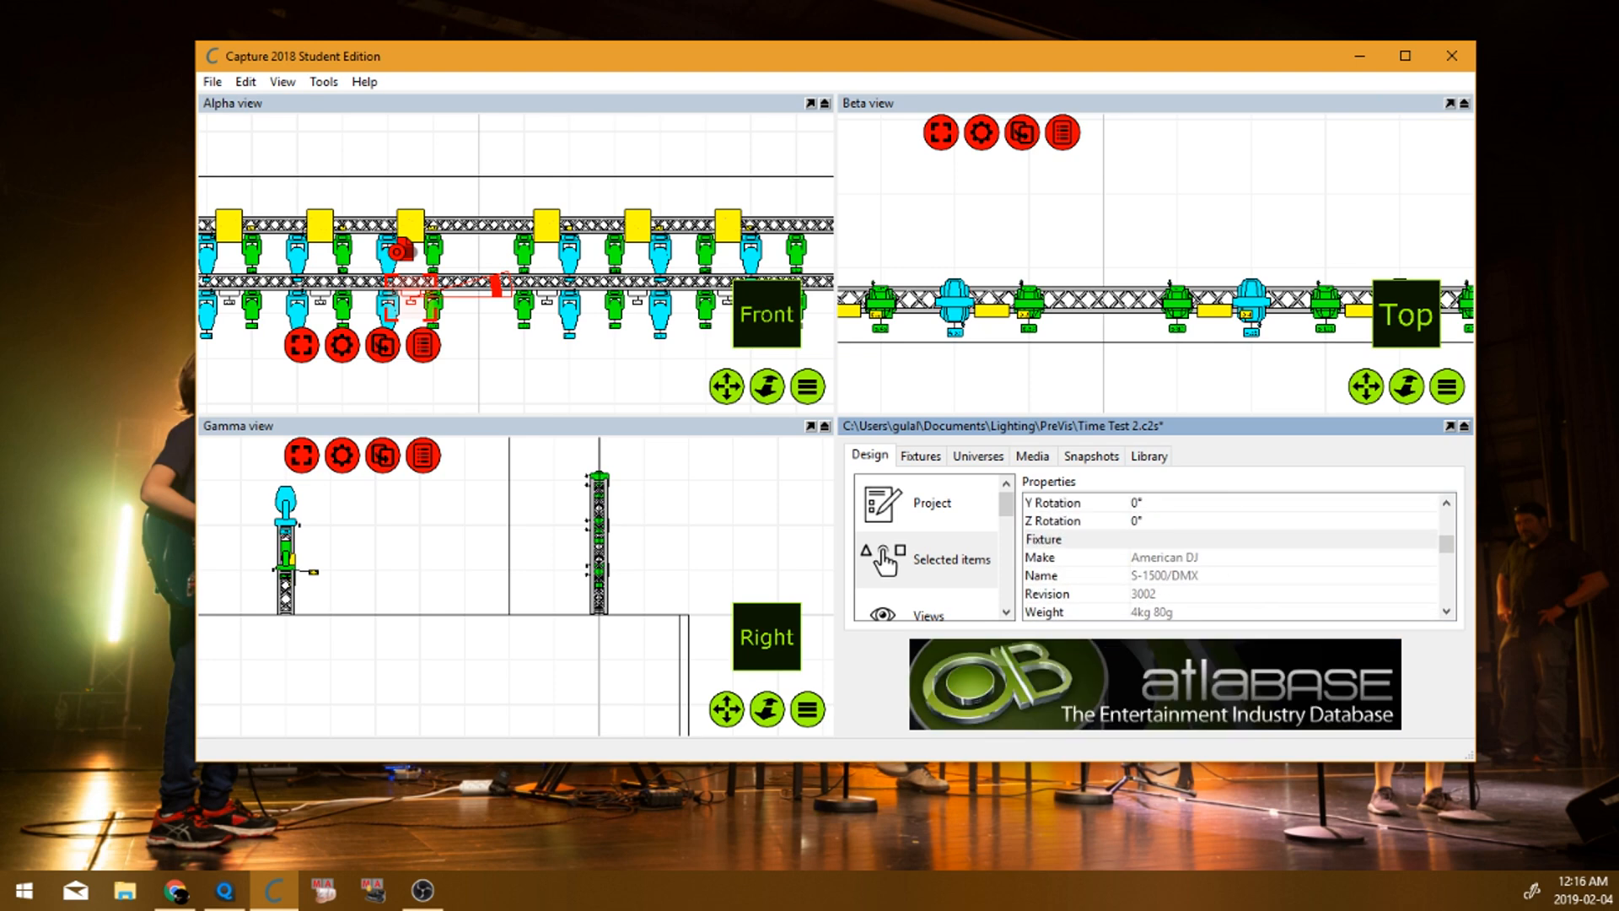
Step: Switch to MagicQ and choose the American DJ S1500 from the full head library as the head to patch
key("alt+Tab")
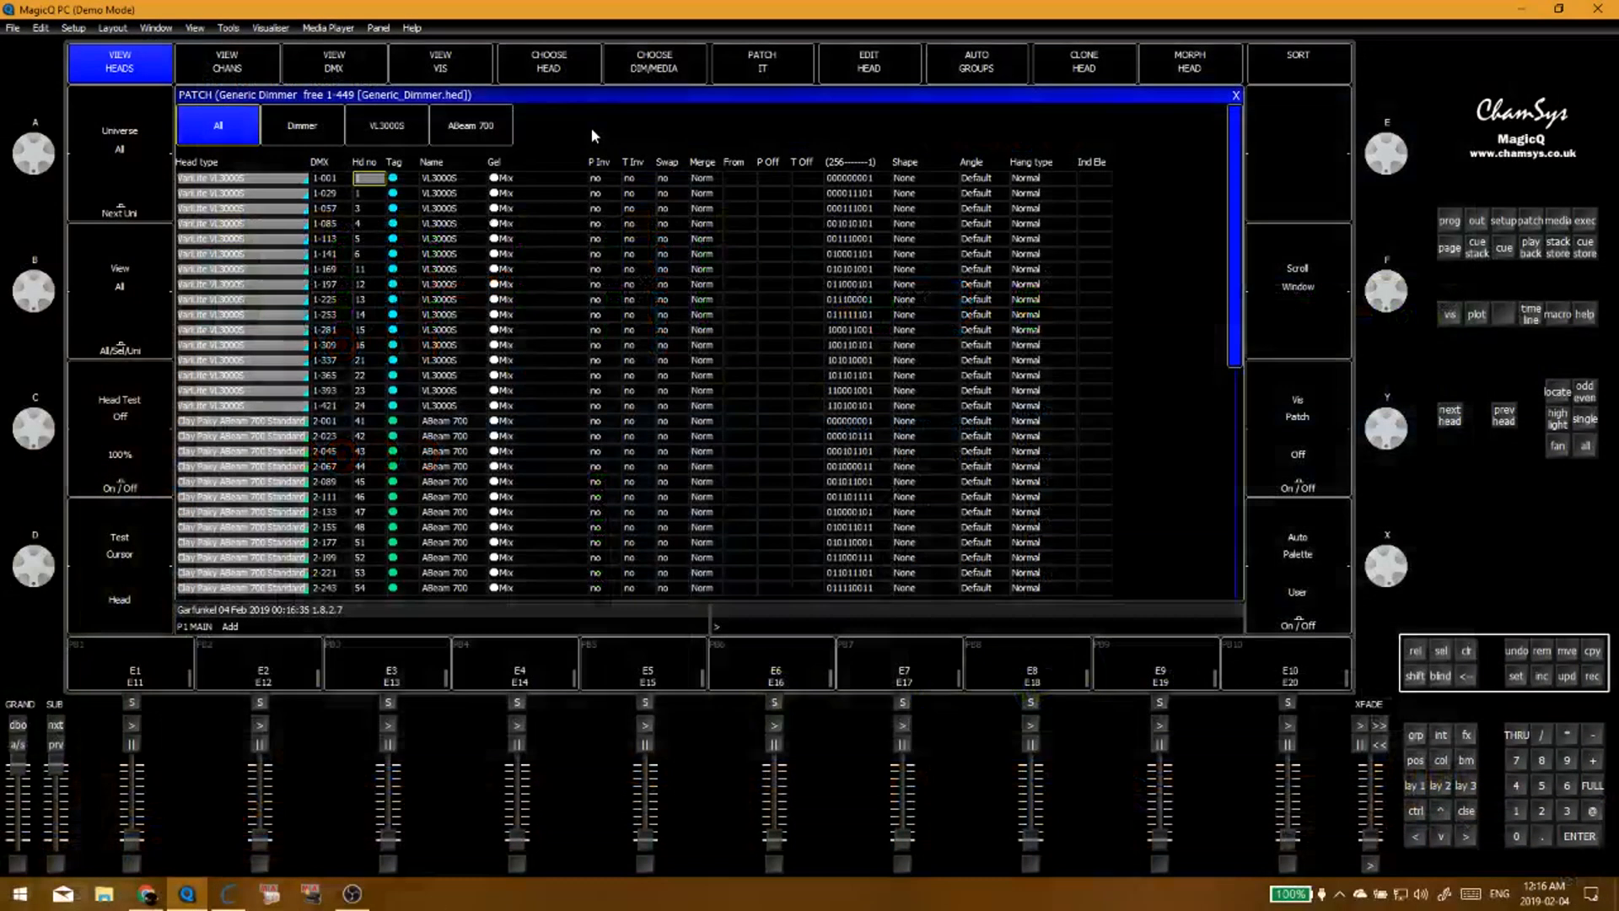
left_click(625, 60)
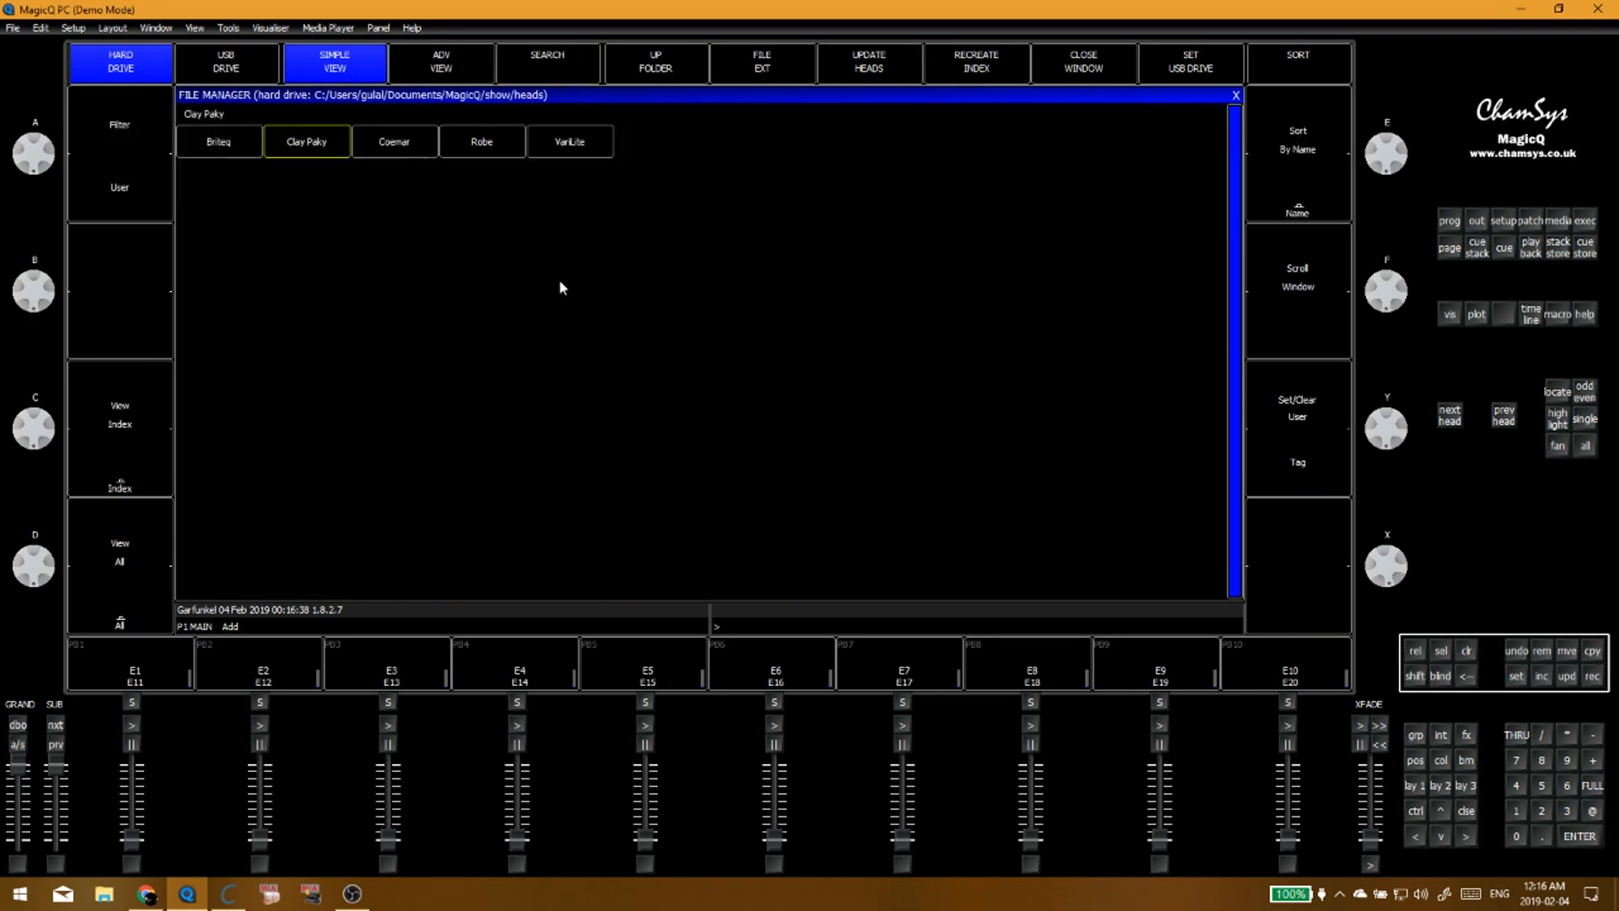
left_click(142, 189)
scroll(552, 206, "down", 4)
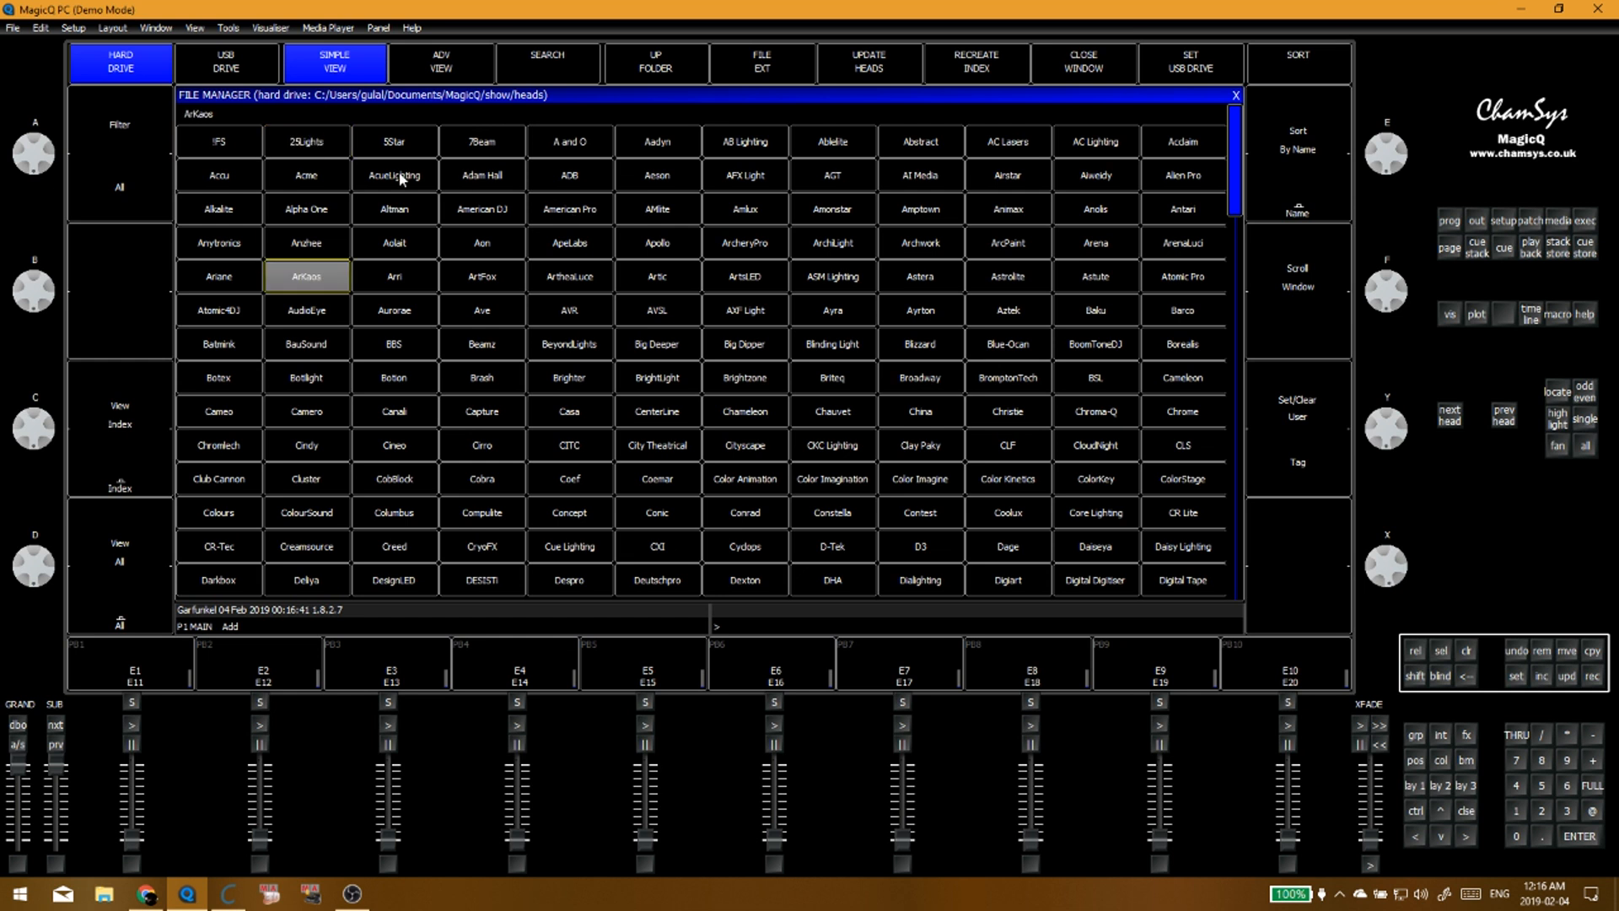
left_click(488, 210)
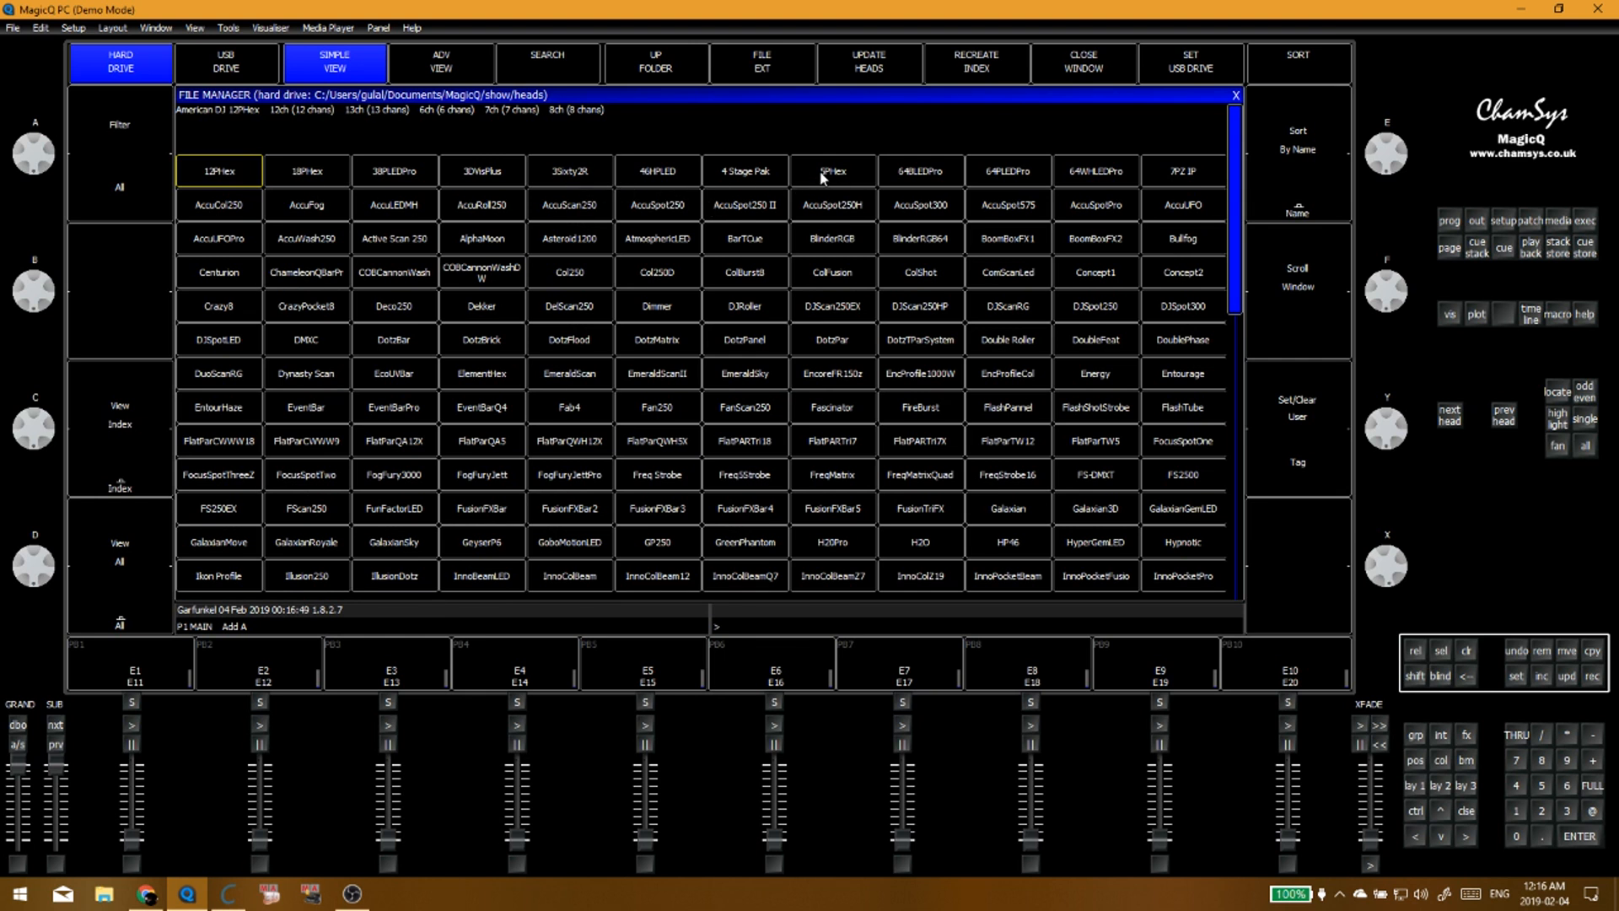
scroll(786, 266, "down", 3)
scroll(787, 266, "down", 20)
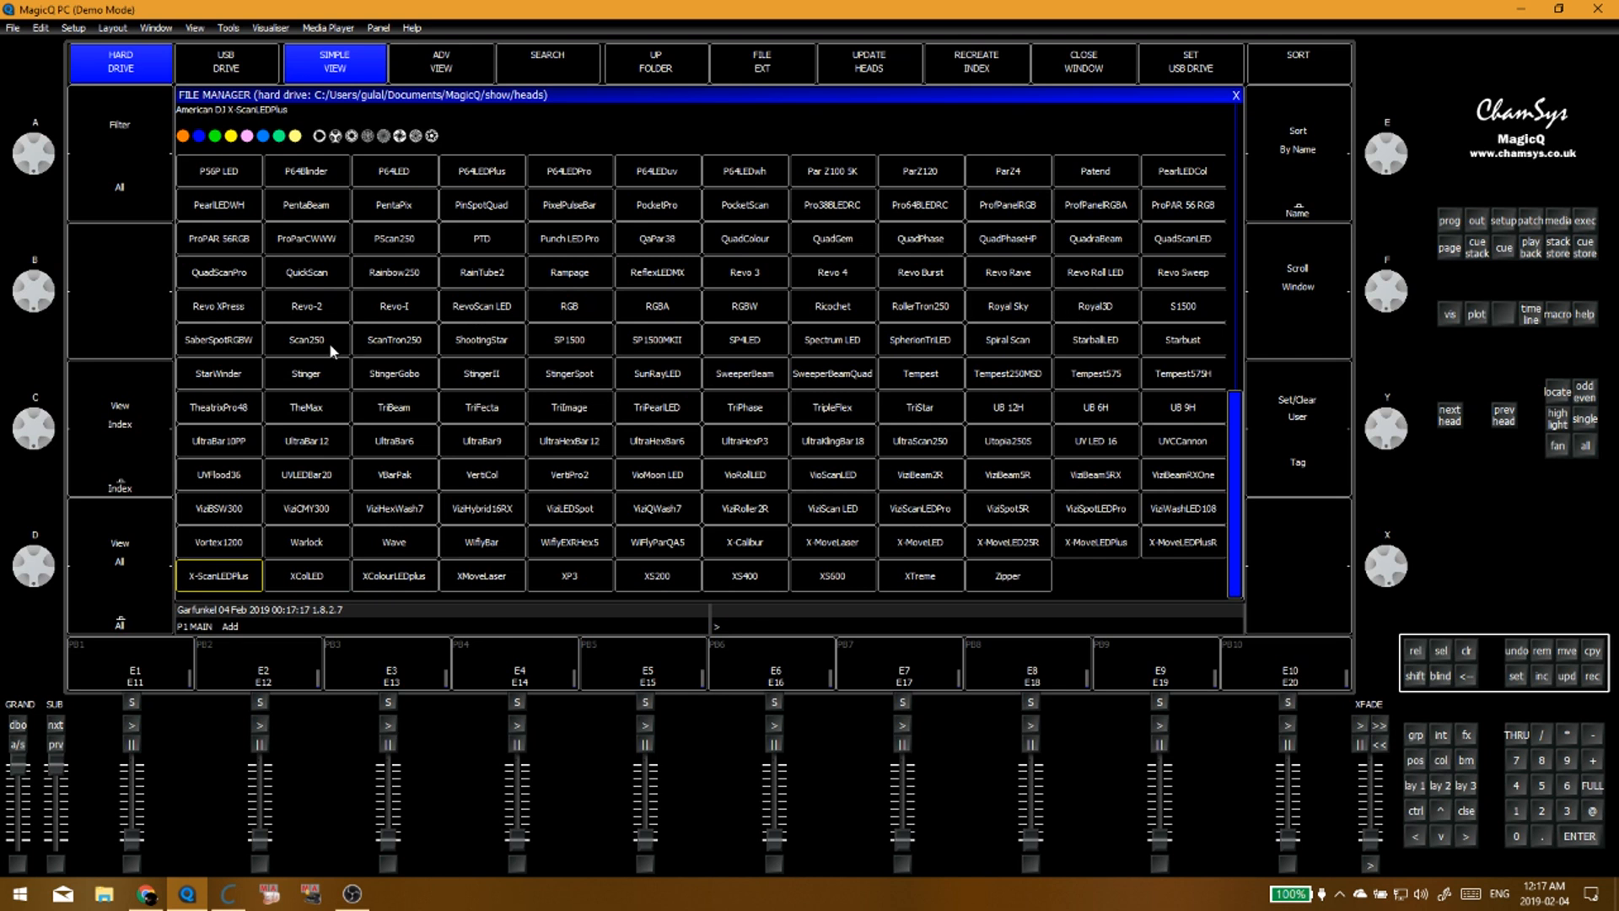
left_click(1183, 309)
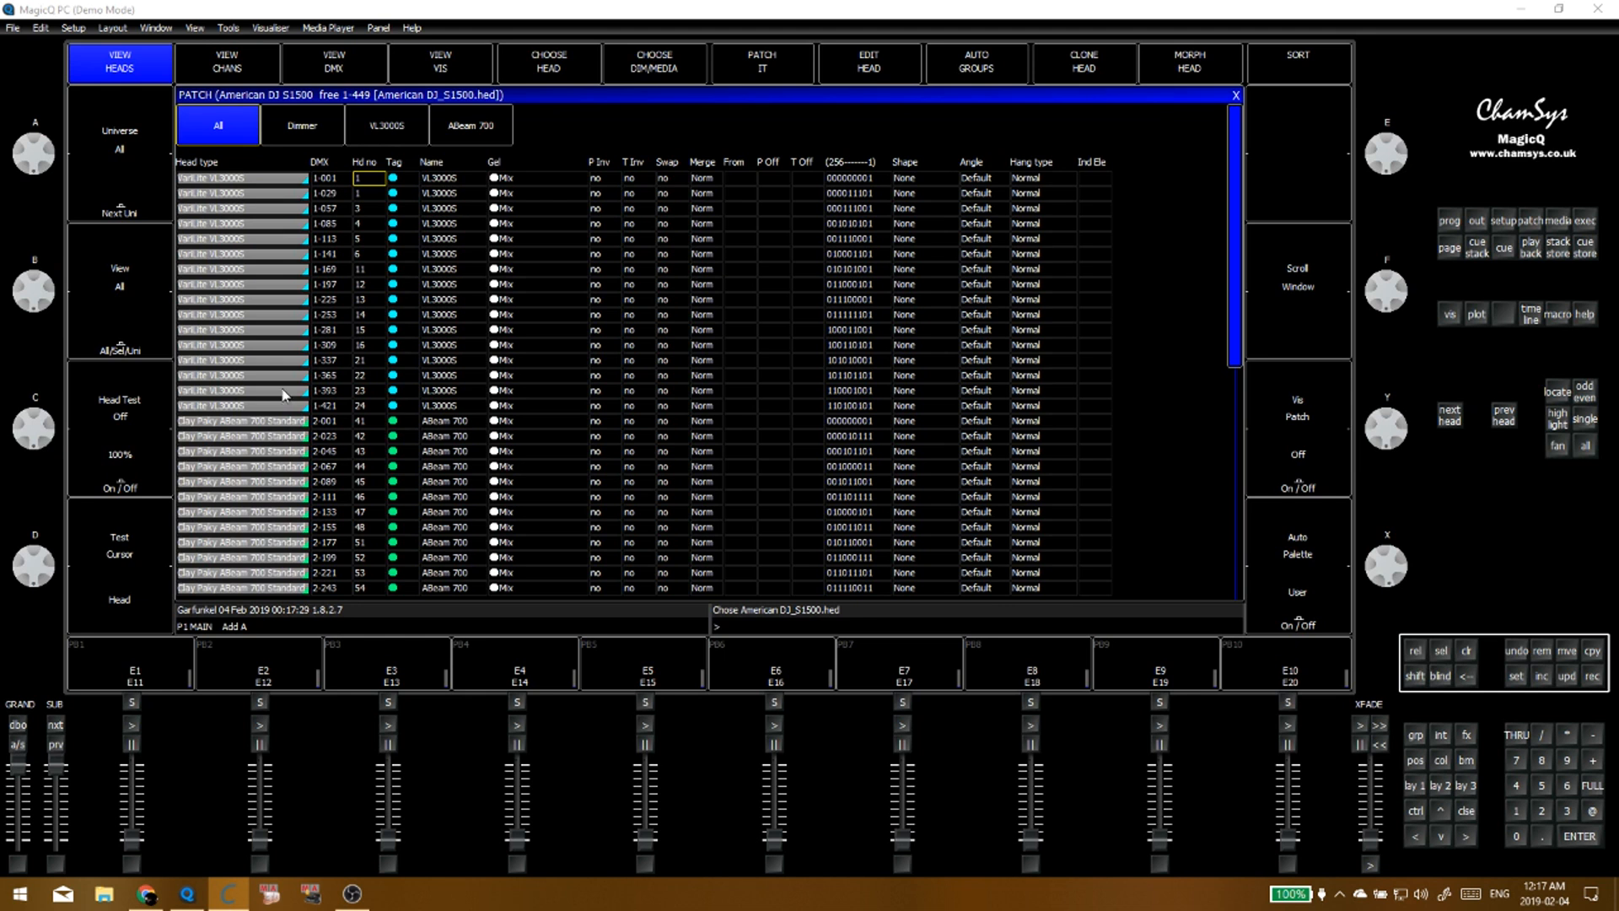
Step: Examine the end of the patched heads list and the universe 4 channels for the first free address after the MOLES
left_click(264, 570)
key("Down")
key("Down")
key("Down")
key("Down")
key("Down")
key("Down")
key("Down")
key("Down")
key("Down")
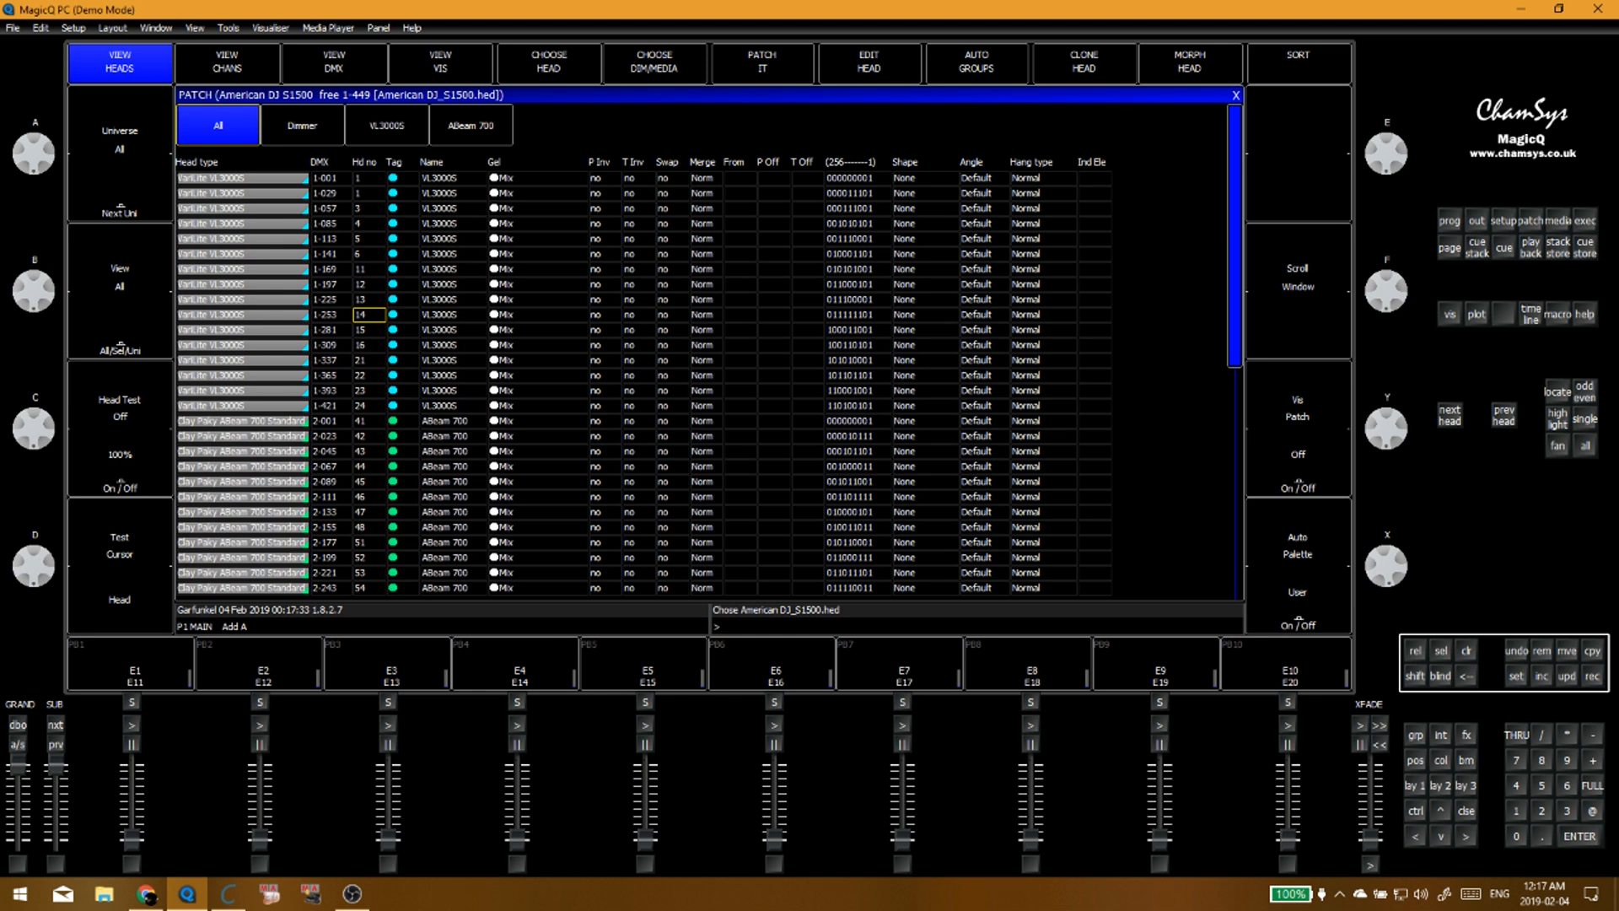
key("alt+Tab")
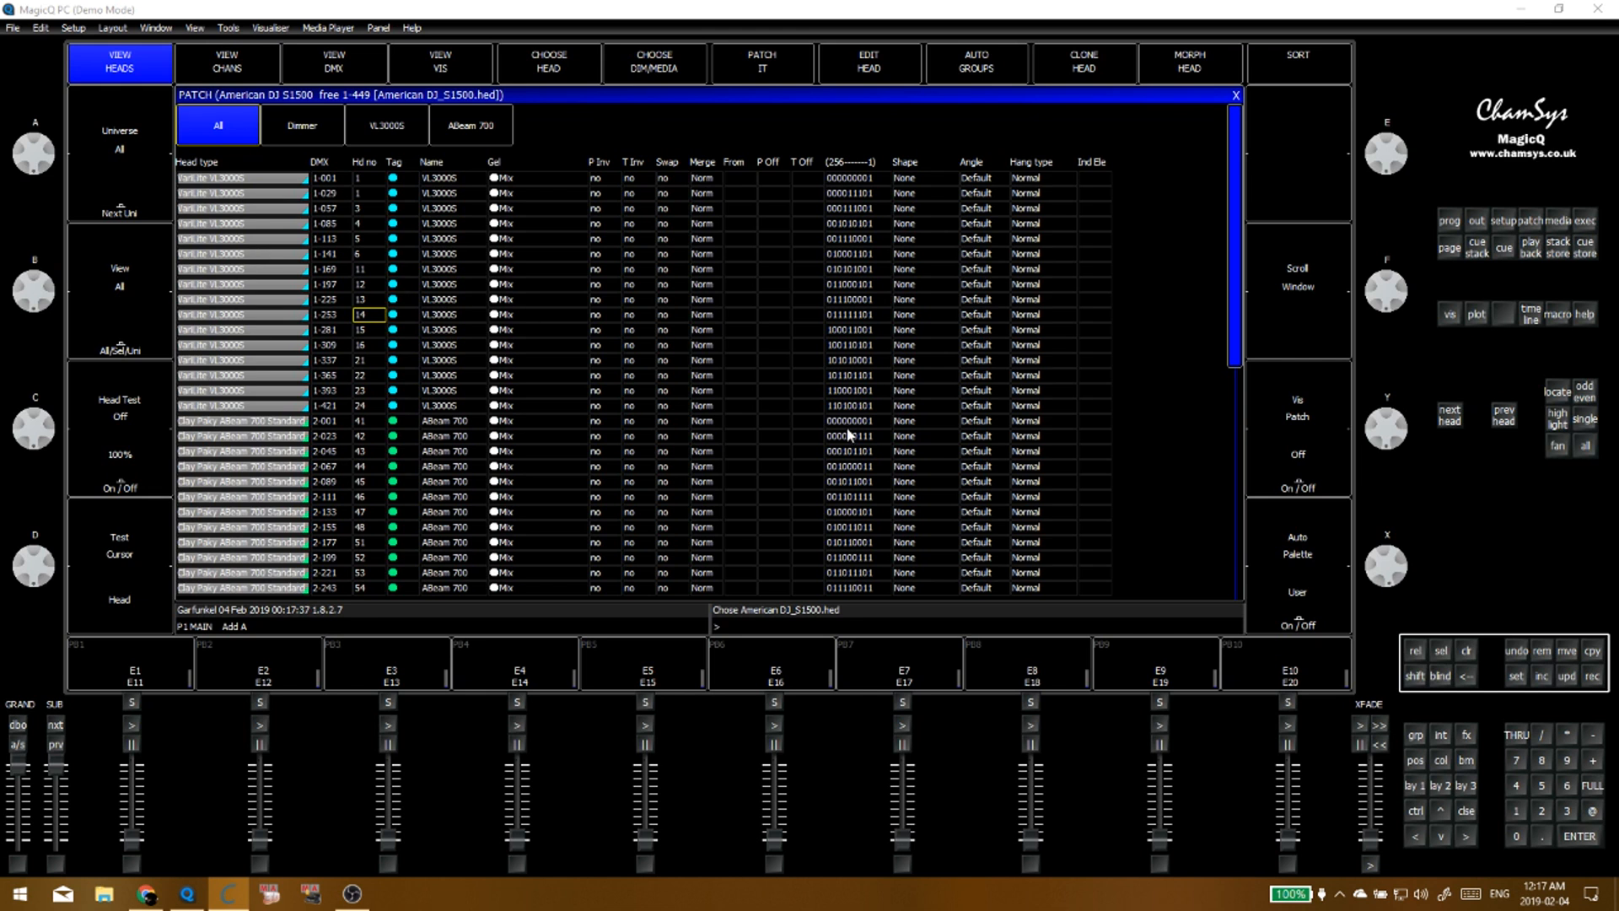
key("alt+Tab")
key("Down")
key("Down")
key("Down")
key("Down")
key("Down")
key("Down")
key("Down")
key("Down")
key("Down")
key("Down")
key("Down")
key("Down")
key("Down")
key("Down")
key("Down")
key("Down")
key("Down")
key("Down")
key("Down")
key("Down")
key("Down")
key("Down")
key("Down")
key("Down")
key("Down")
key("Down")
key("Down")
key("Down")
key("Down")
key("Down")
key("Down")
key("Down")
key("Down")
key("Down")
key("Down")
key("Down")
key("Down")
key("Down")
key("Down")
key("Down")
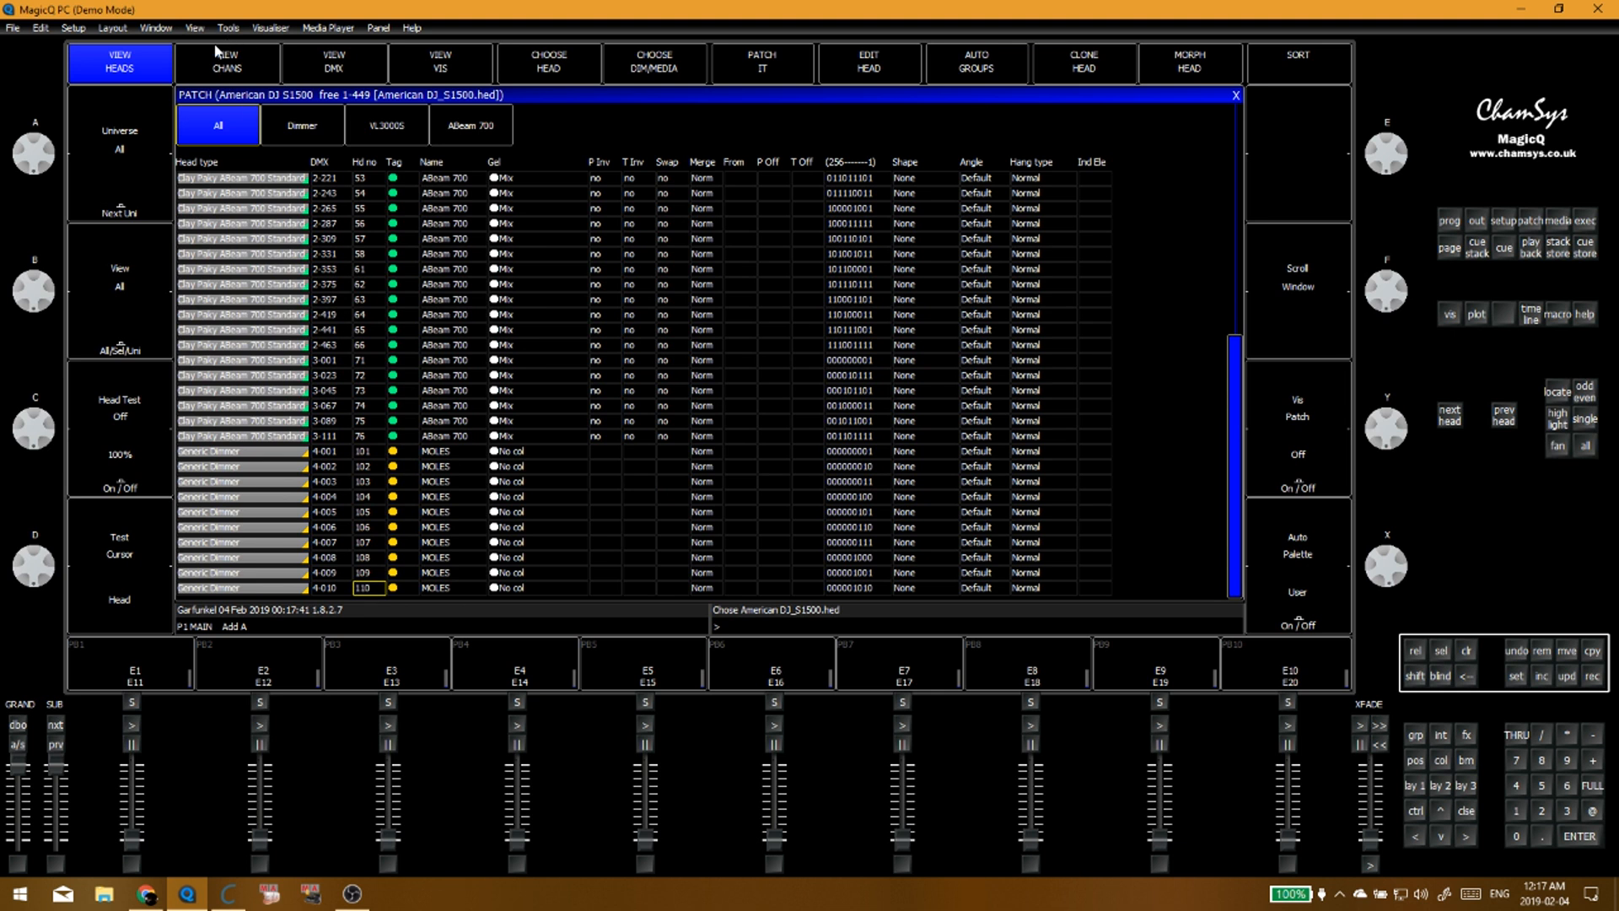
left_click(222, 67)
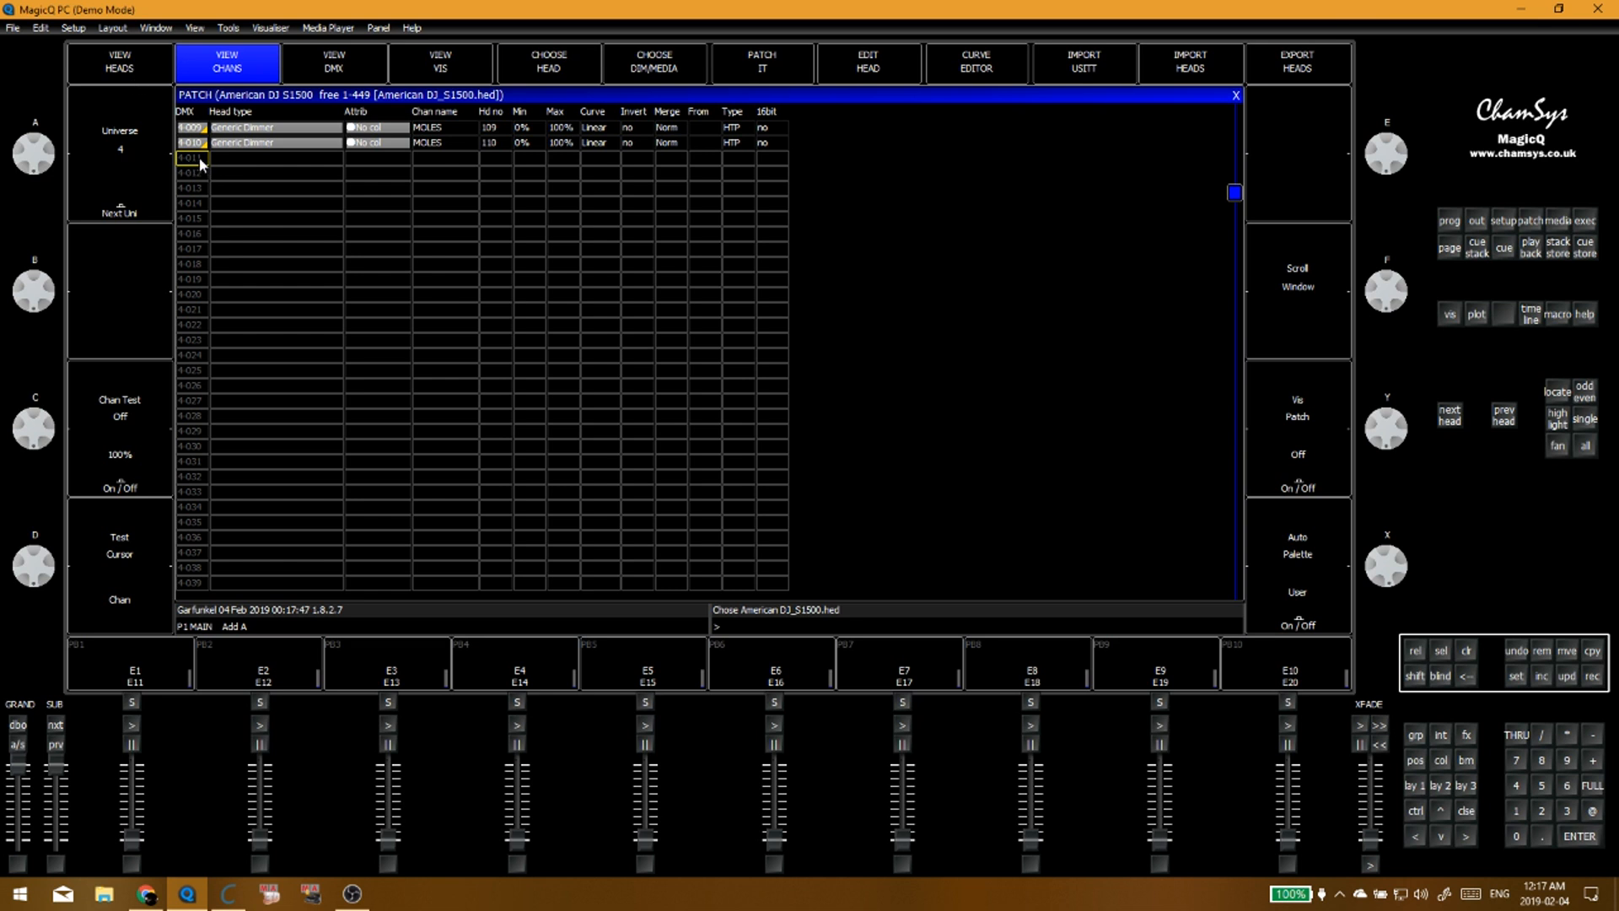
left_click(144, 52)
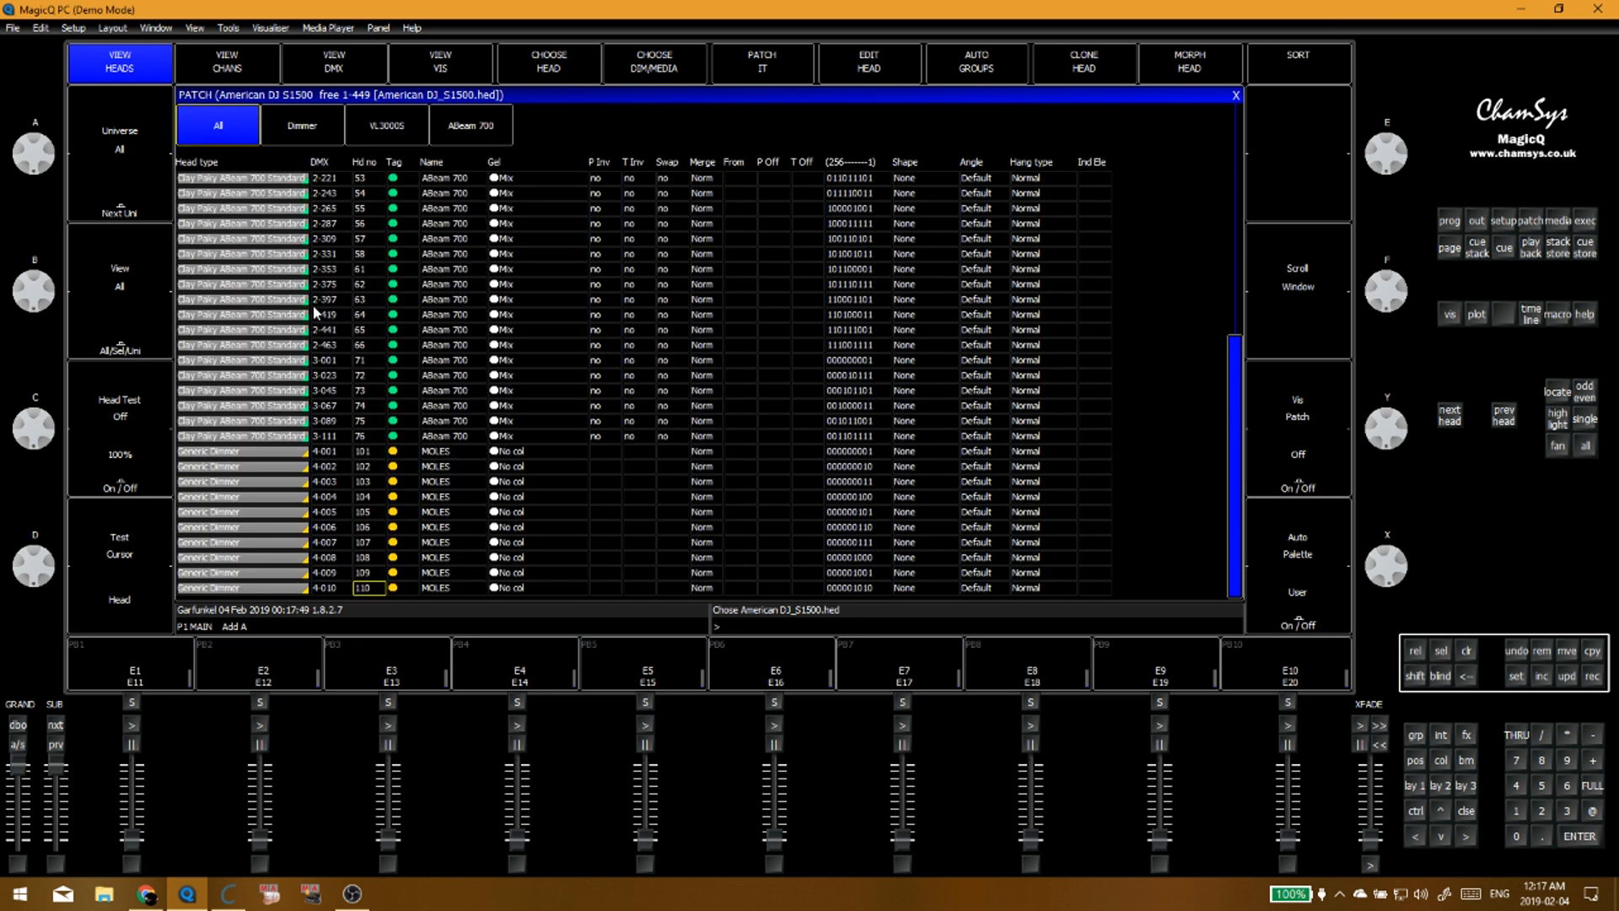
Step: Patch ten American DJ S1500 heads starting at universe 4, channel 11
left_click(642, 435)
left_click(628, 395)
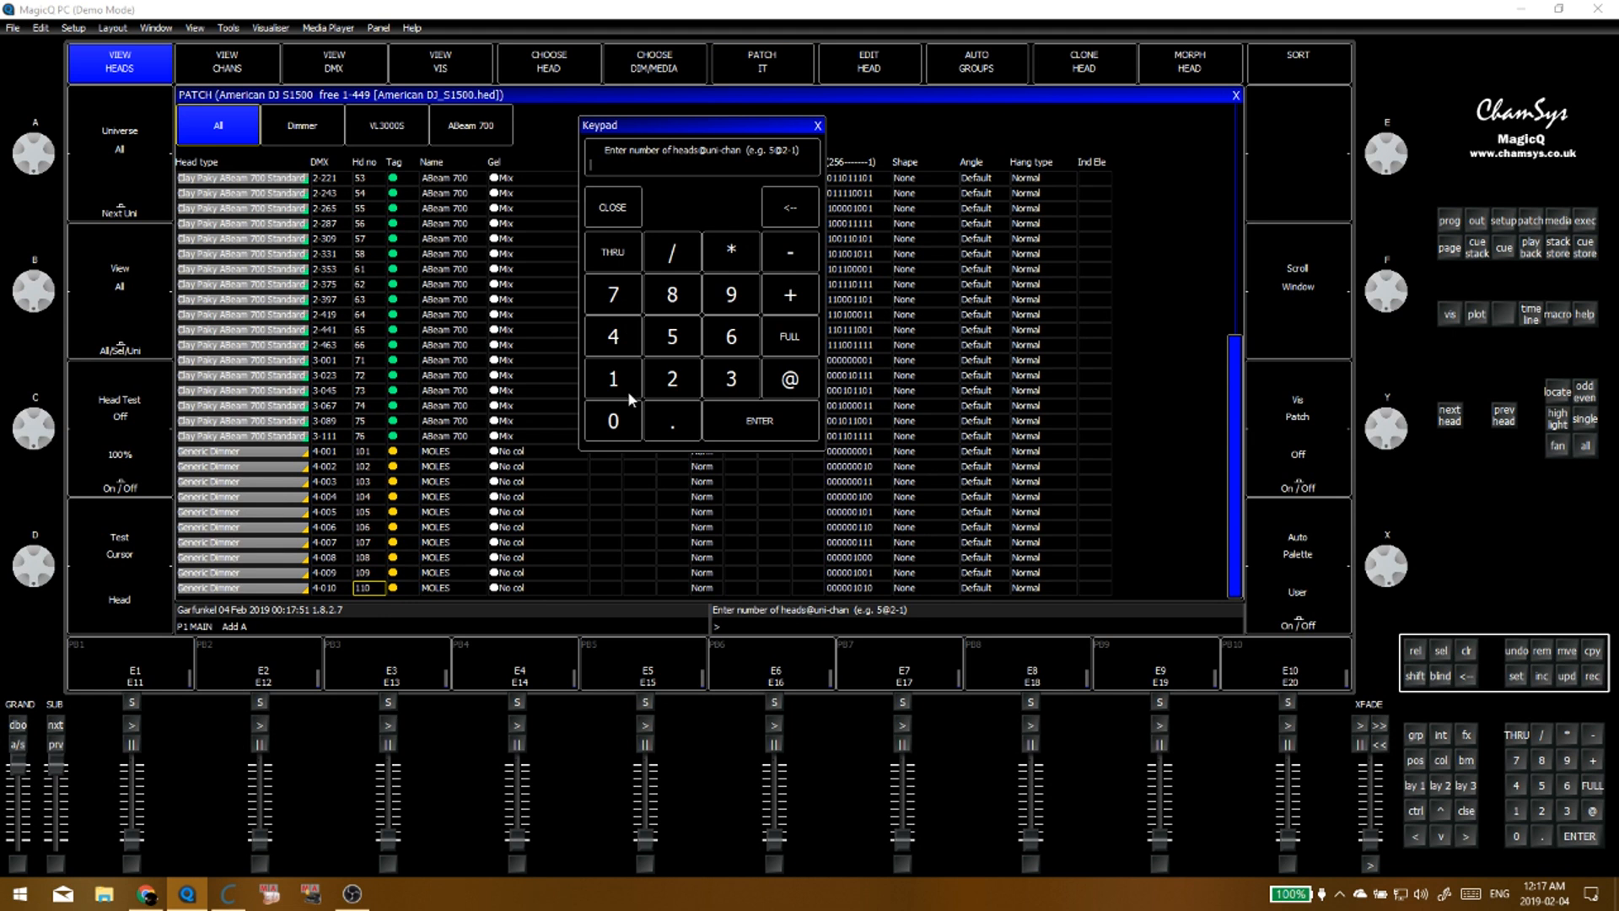
left_click(629, 410)
left_click(790, 381)
left_click(613, 336)
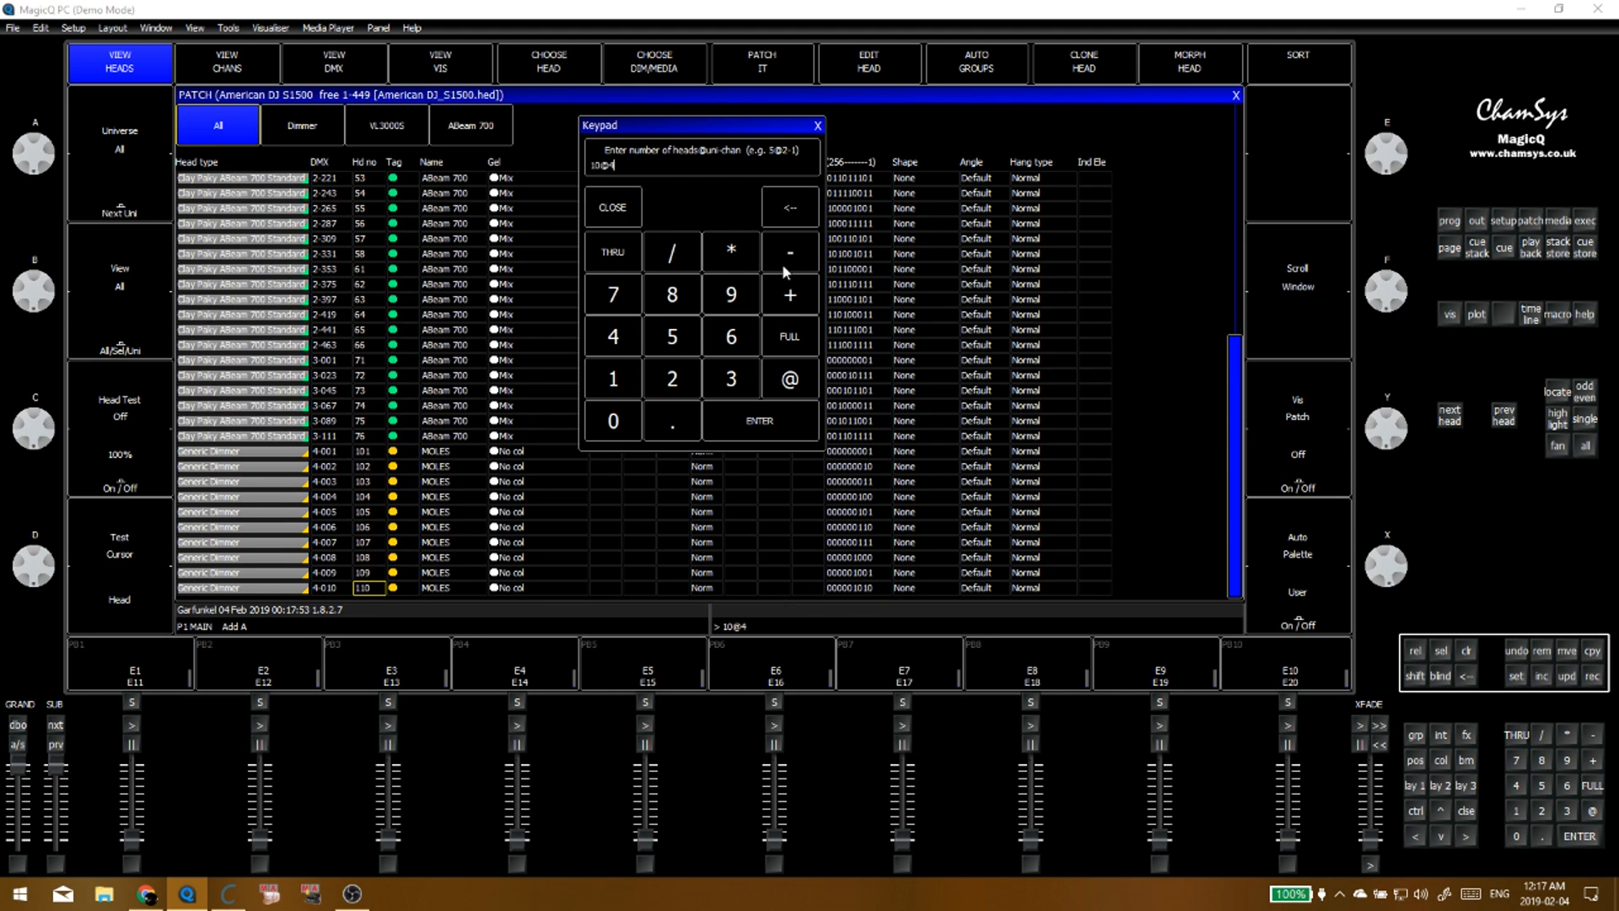
left_click(790, 252)
left_click(613, 378)
left_click(613, 378)
left_click(746, 425)
Step: Try a light-yellow colour tag on all ten S1500 heads
left_click(398, 464)
left_click_drag(396, 455, 407, 587)
key("Return")
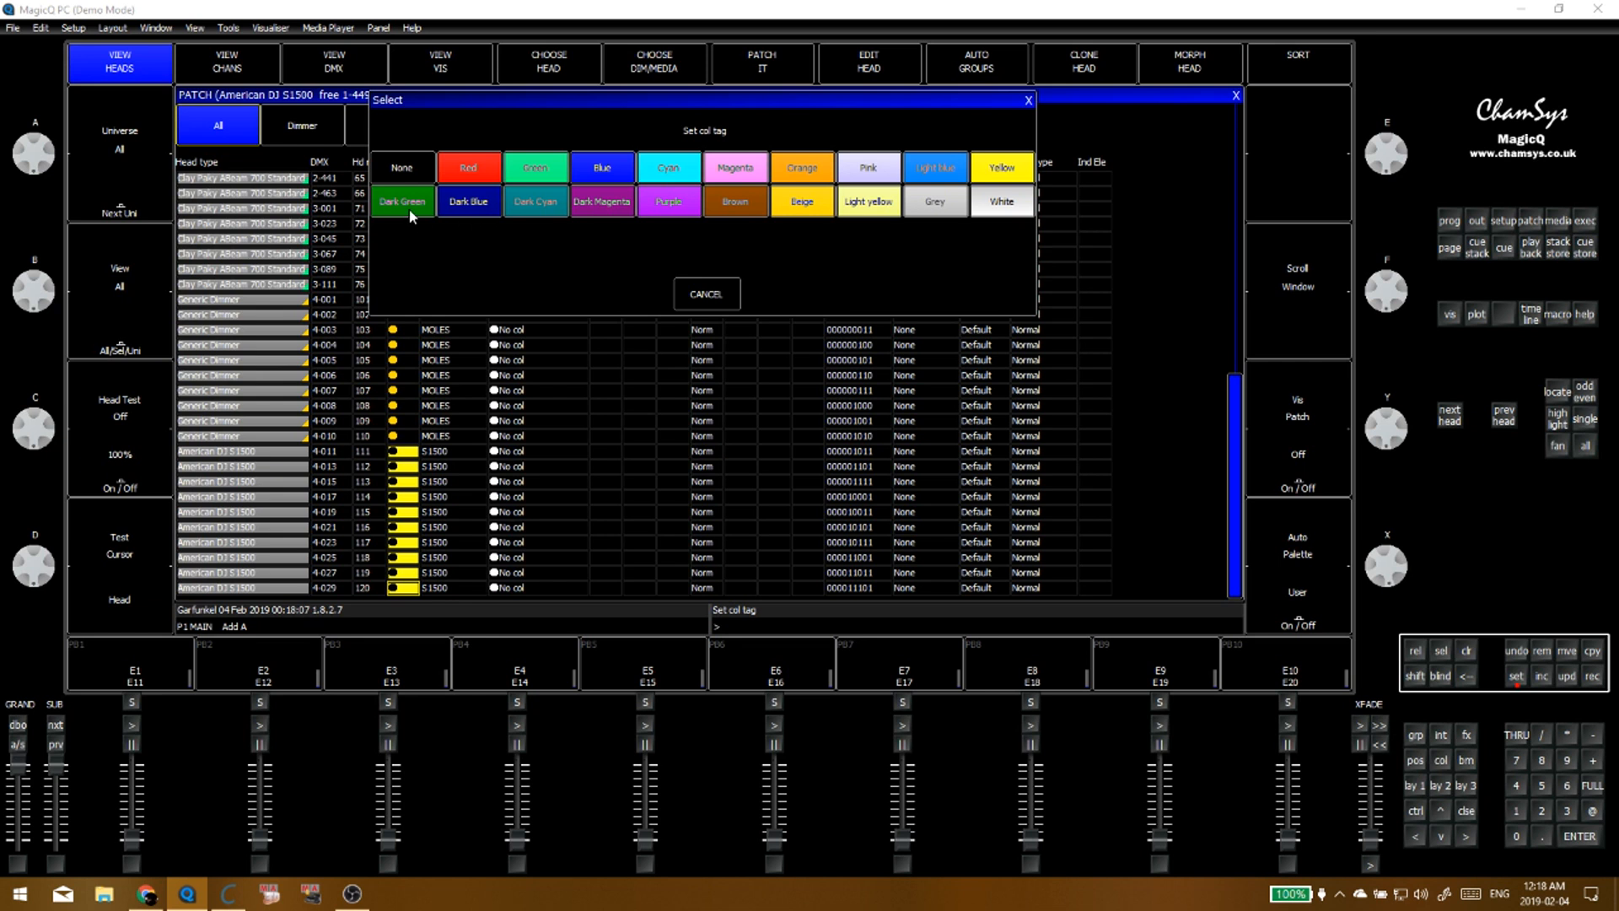
left_click(874, 209)
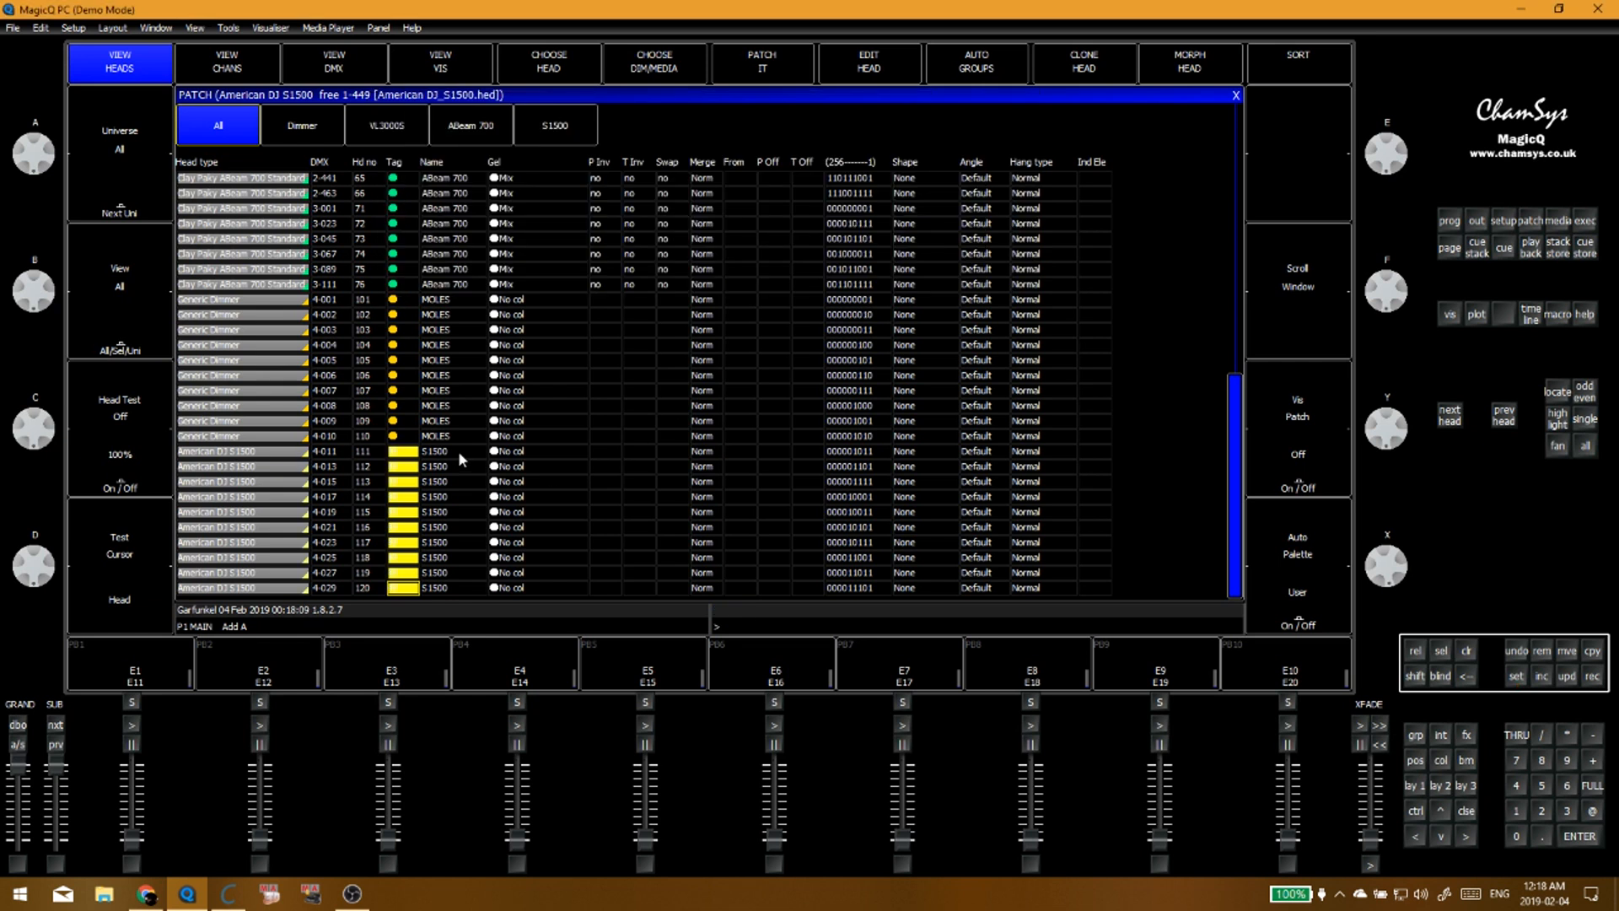
Step: Try a white colour tag on the ten S1500 heads, and settle on grey for all of them
left_click(410, 456)
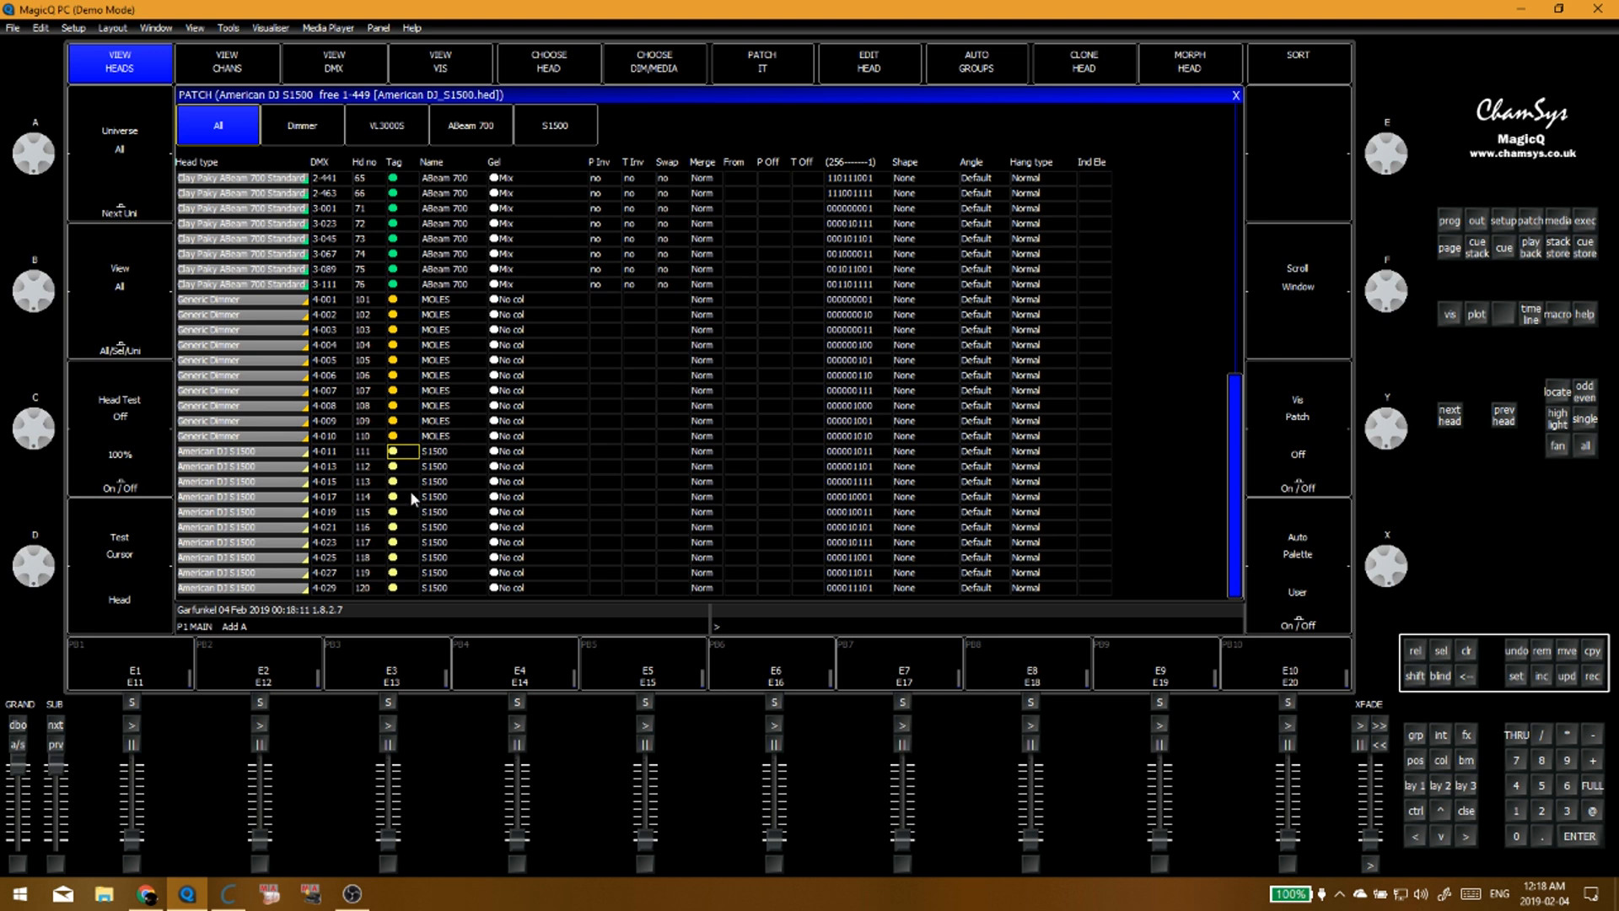
left_click_drag(412, 460, 463, 591)
left_click(1002, 202)
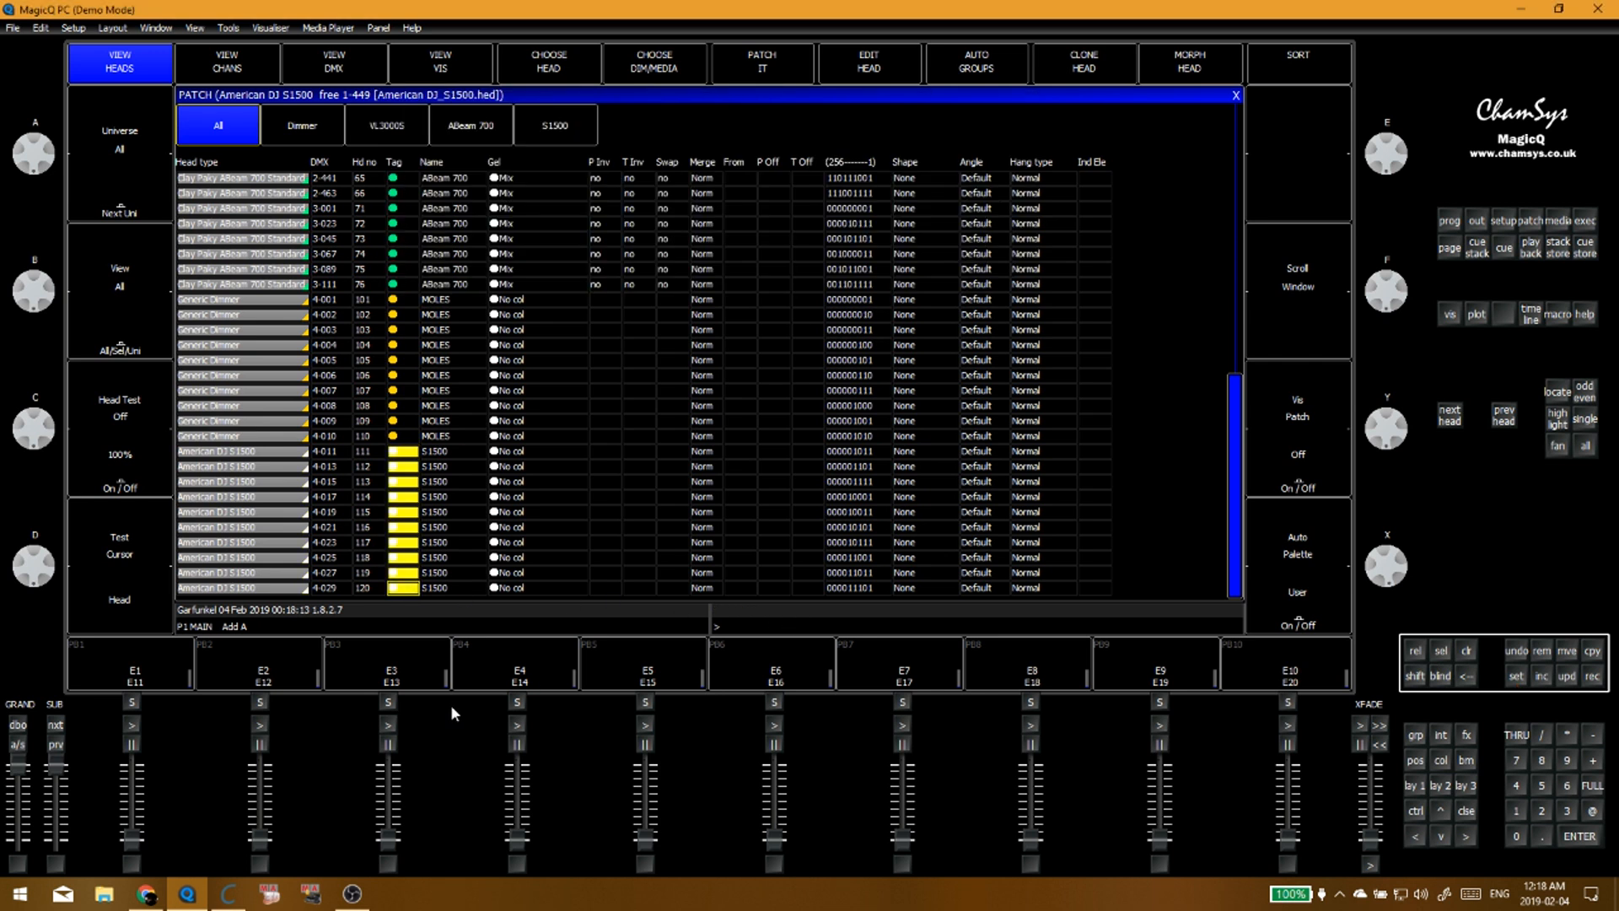
key("Return")
left_click(936, 211)
left_click(424, 500)
left_click(402, 451)
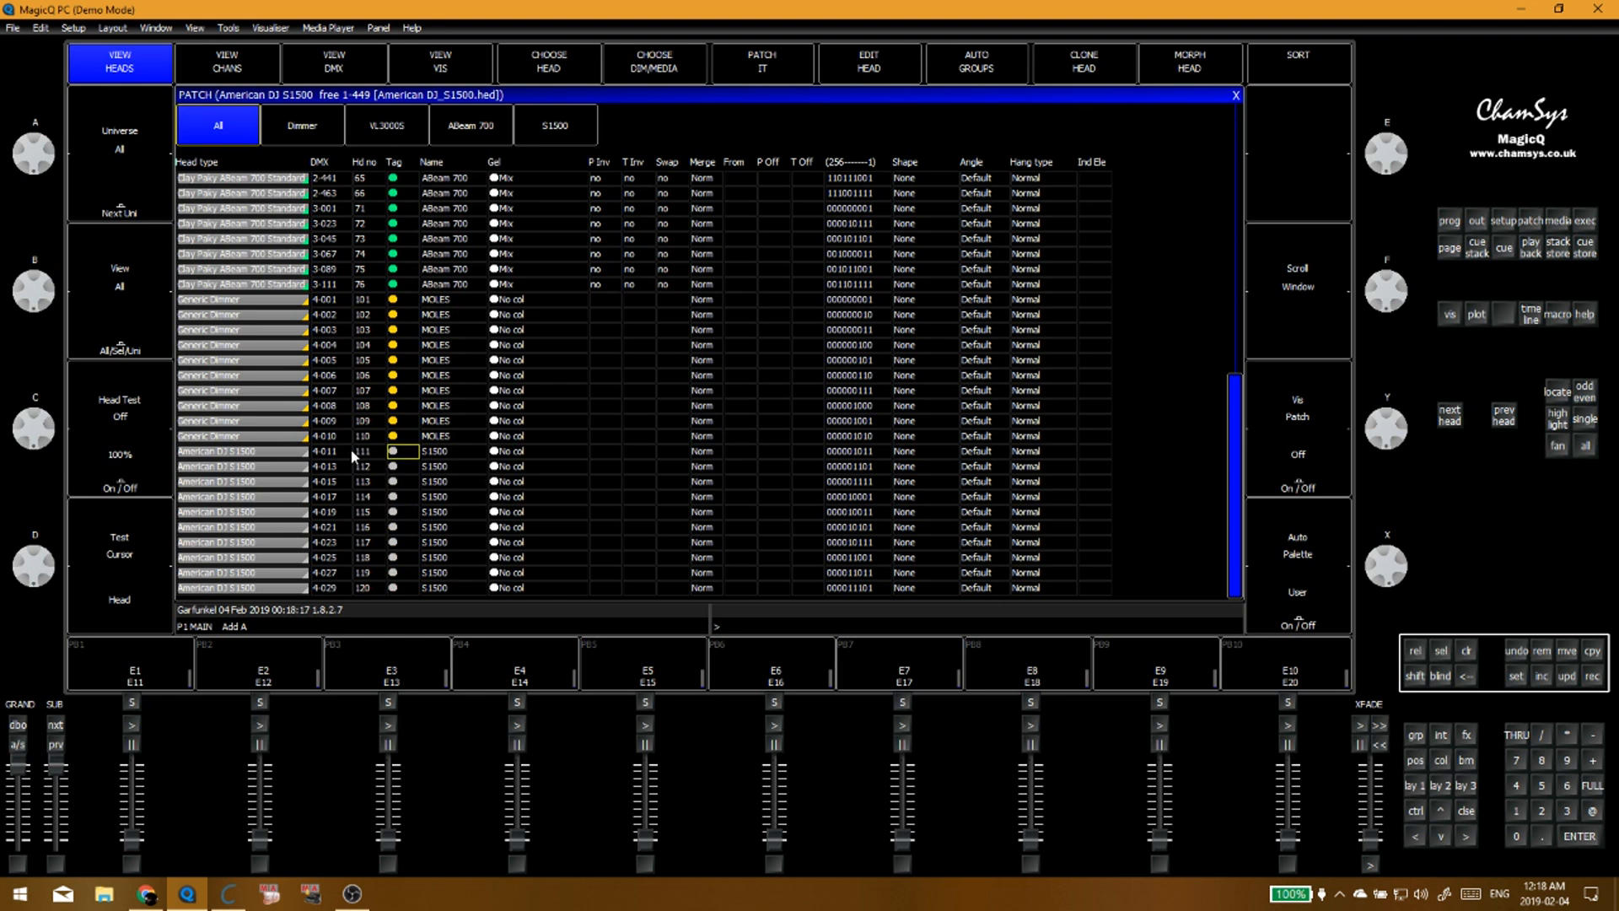
Step: Check the S1500 heads one by one with the head test at 100%, and clear the programmer to end the test
left_click(292, 452)
key("alt+Tab")
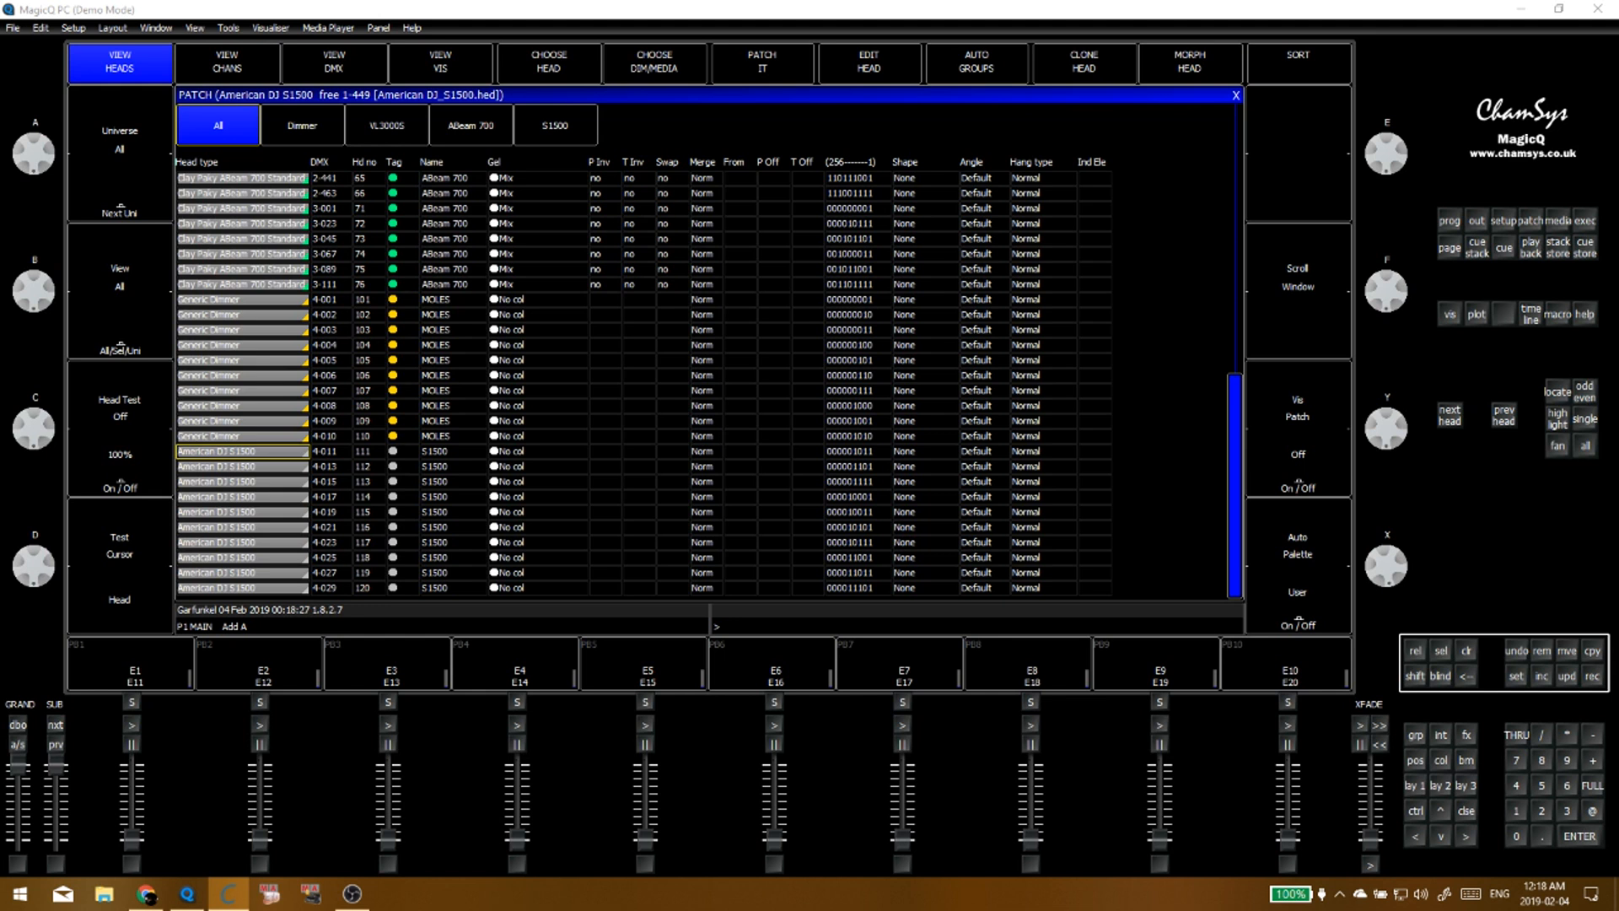
left_click(408, 359)
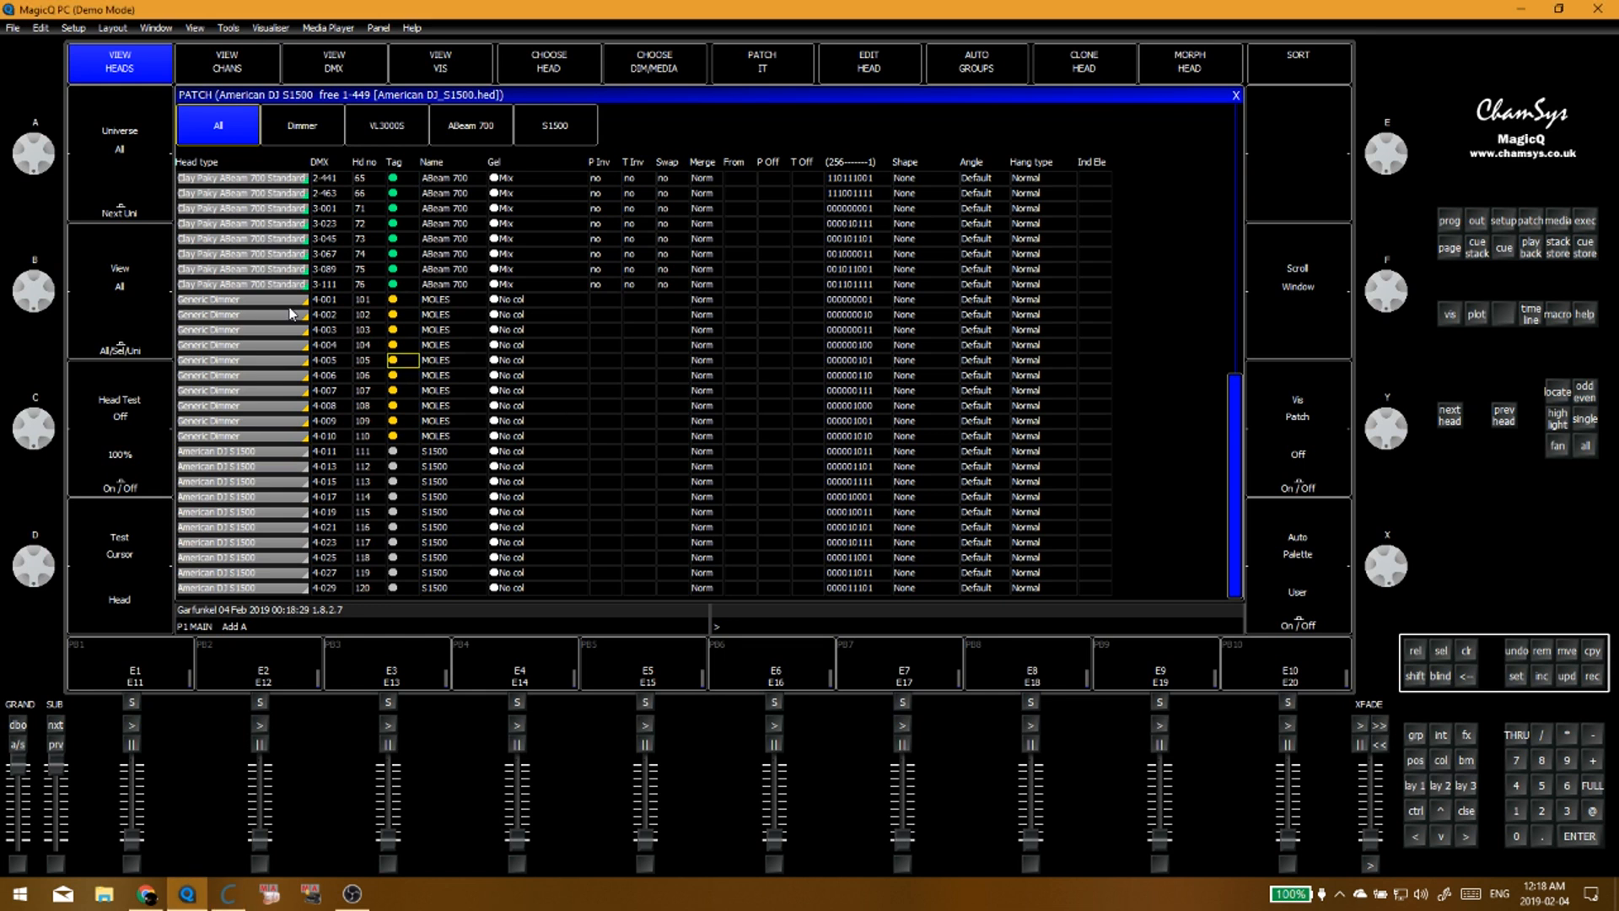
left_click(286, 304)
left_click(239, 453)
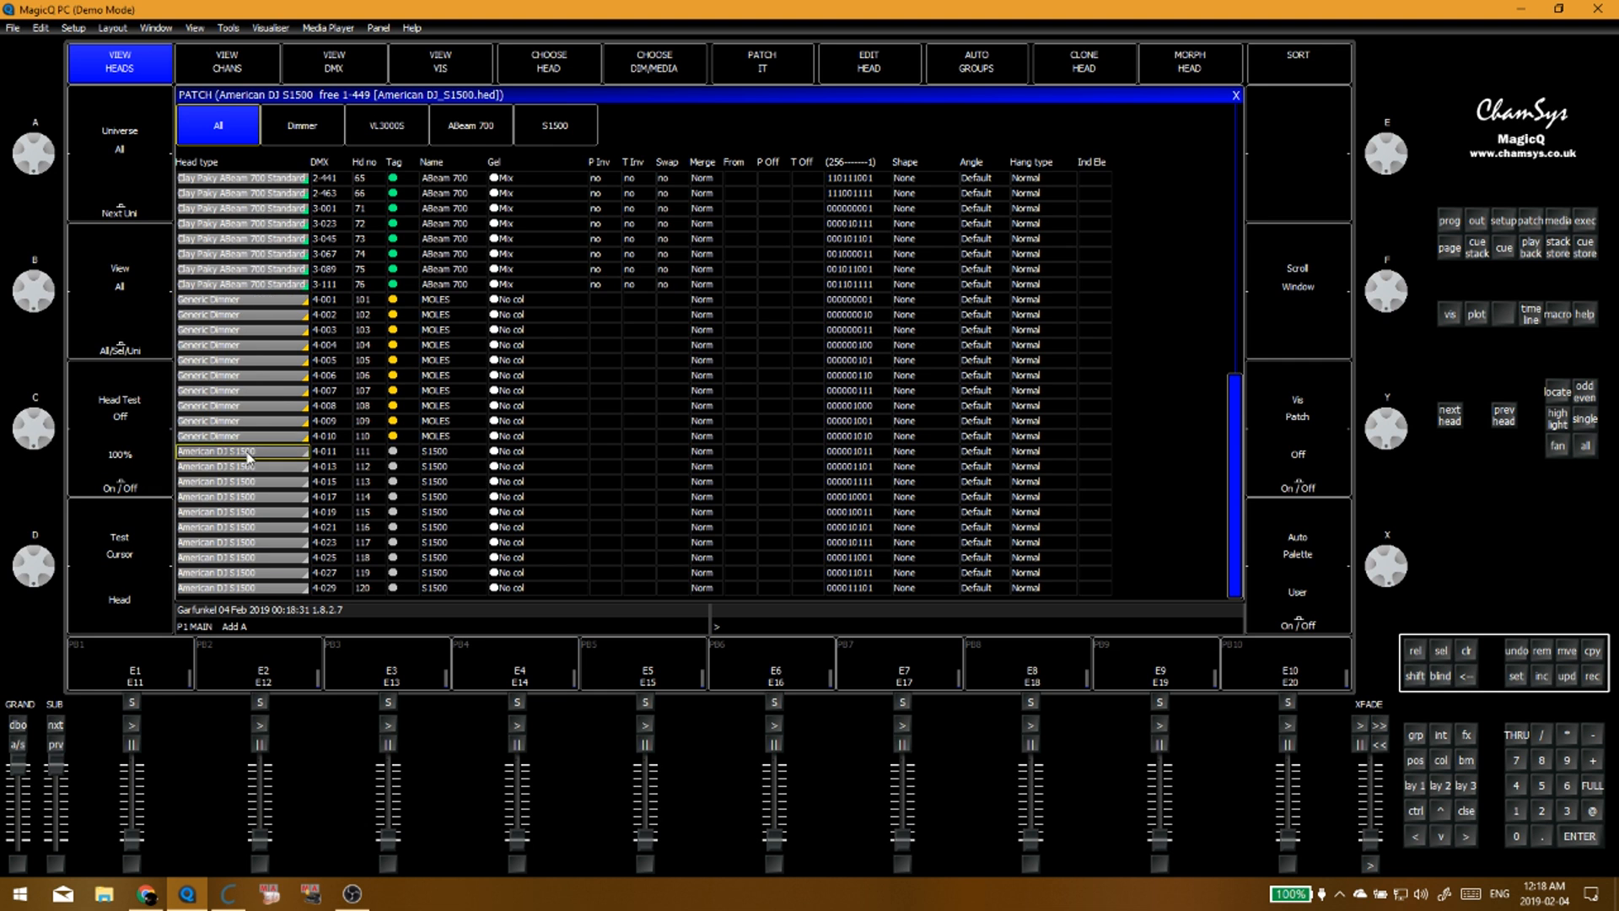
left_click(87, 442)
key("Down")
key("Down")
key("Down")
key("Down")
key("Down")
key("Down")
key("Down")
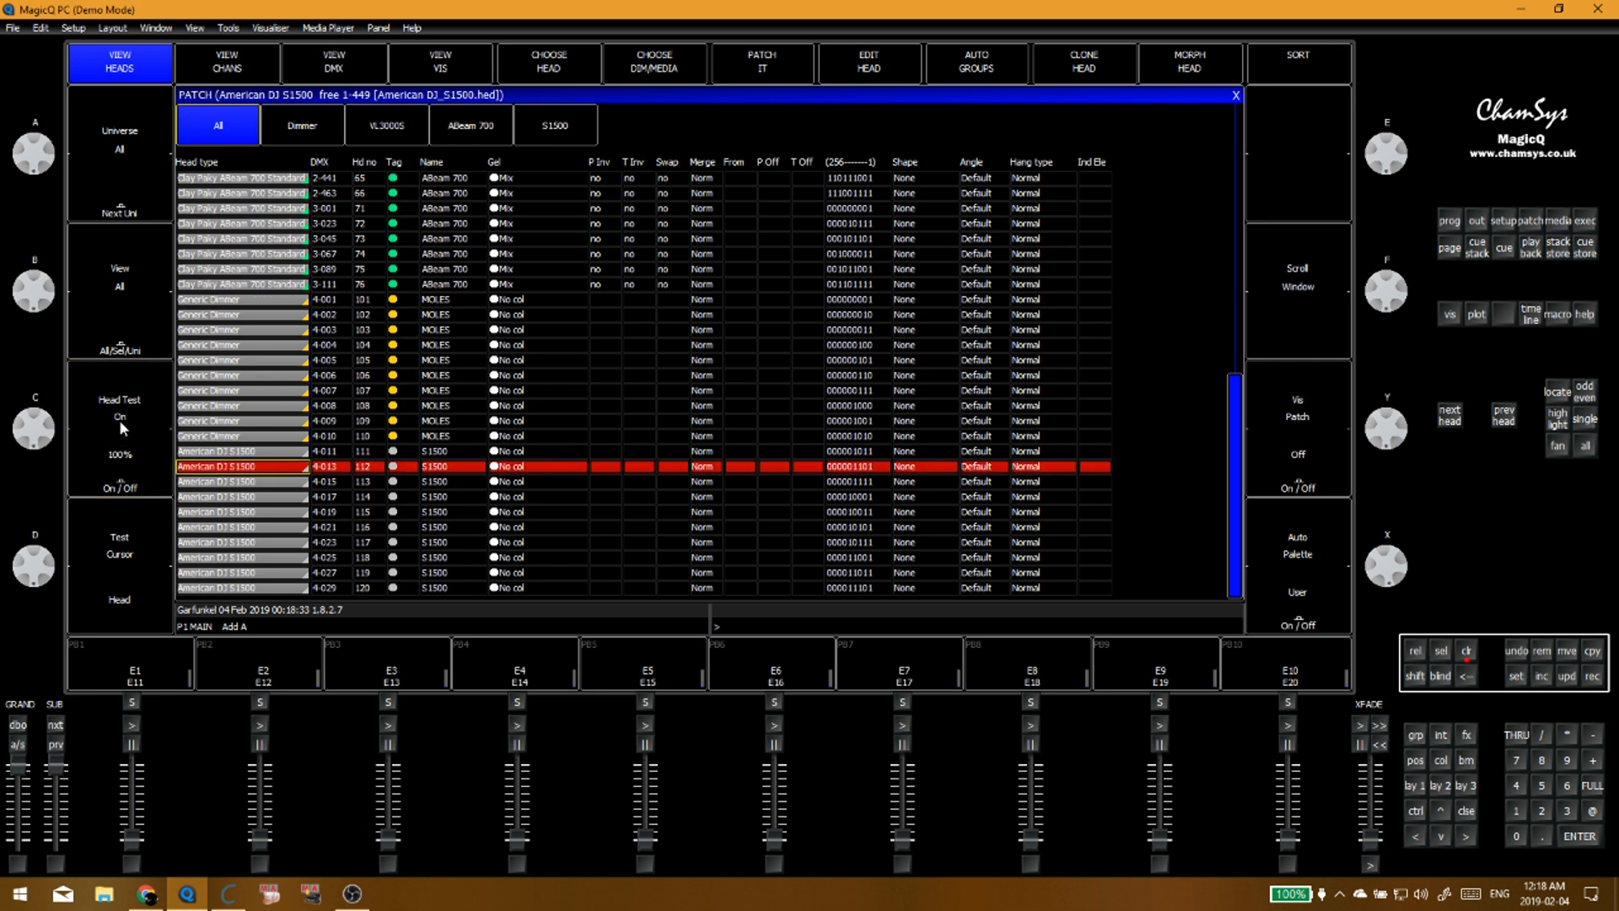
key("Down")
key("Down")
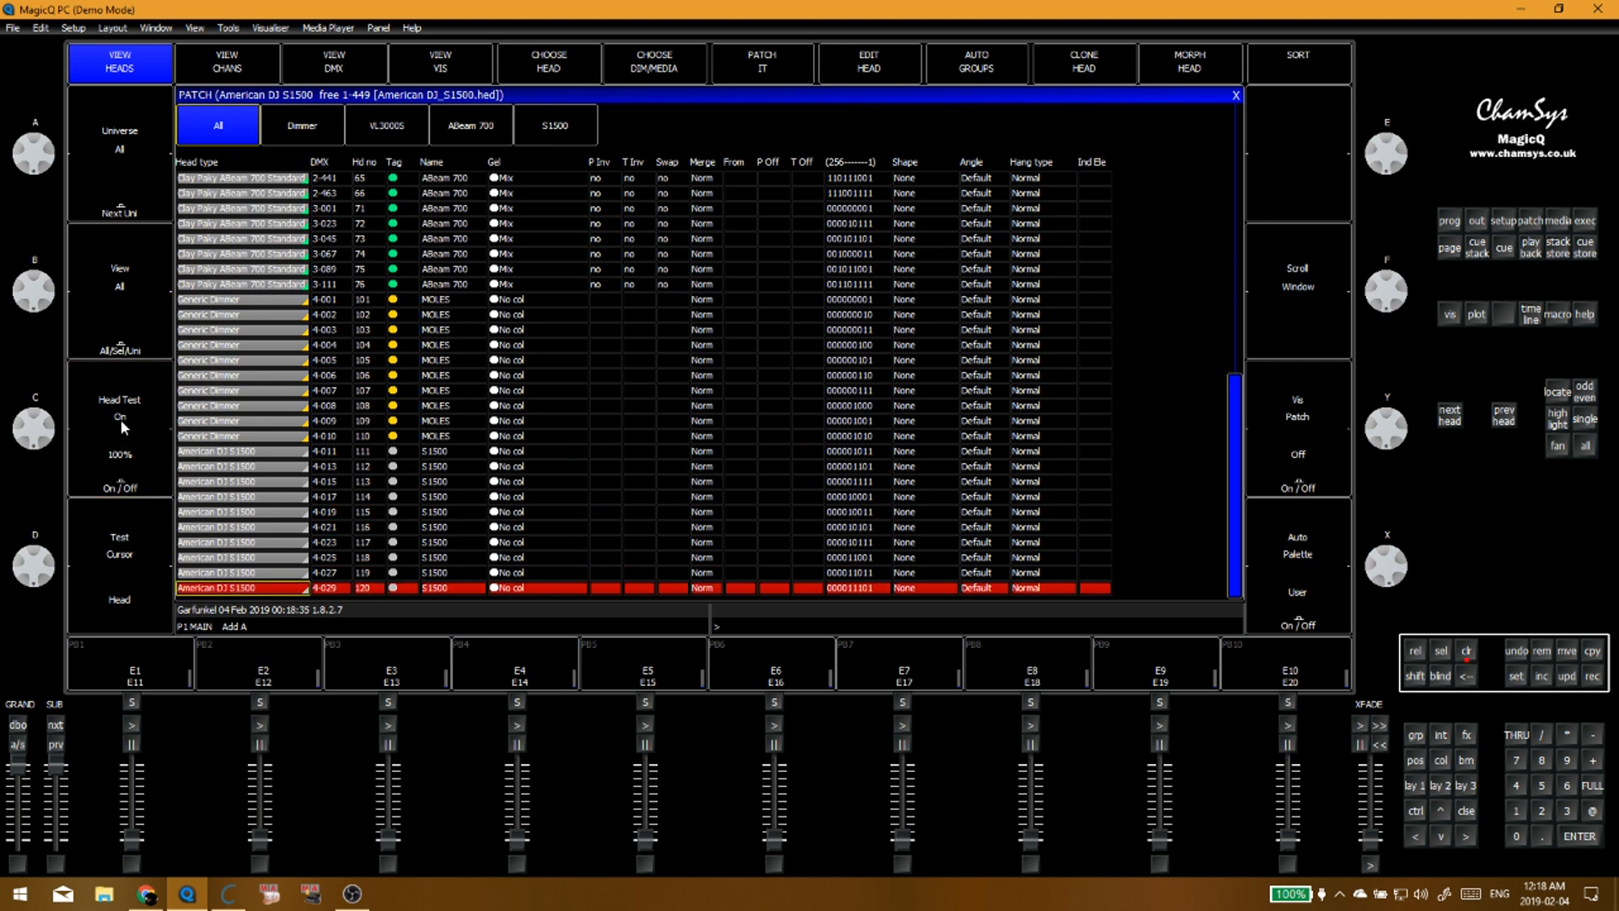
key("Up")
key("Up")
key("Up")
key("Up")
key("Up")
key("Up")
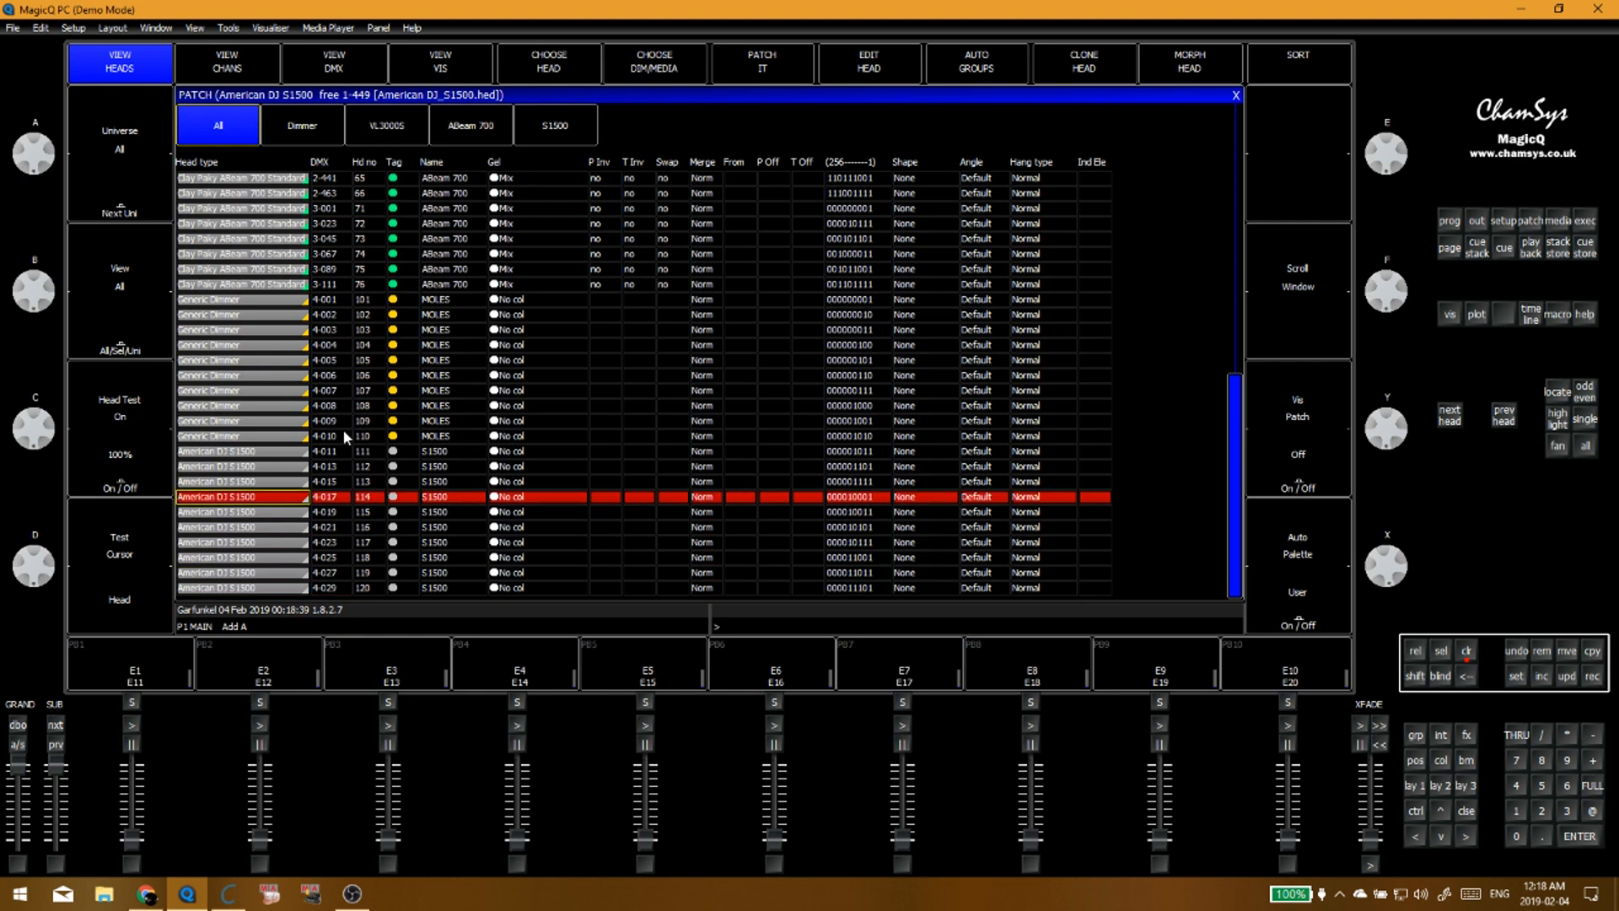
key("ctrl+BackSpace")
left_click(295, 435)
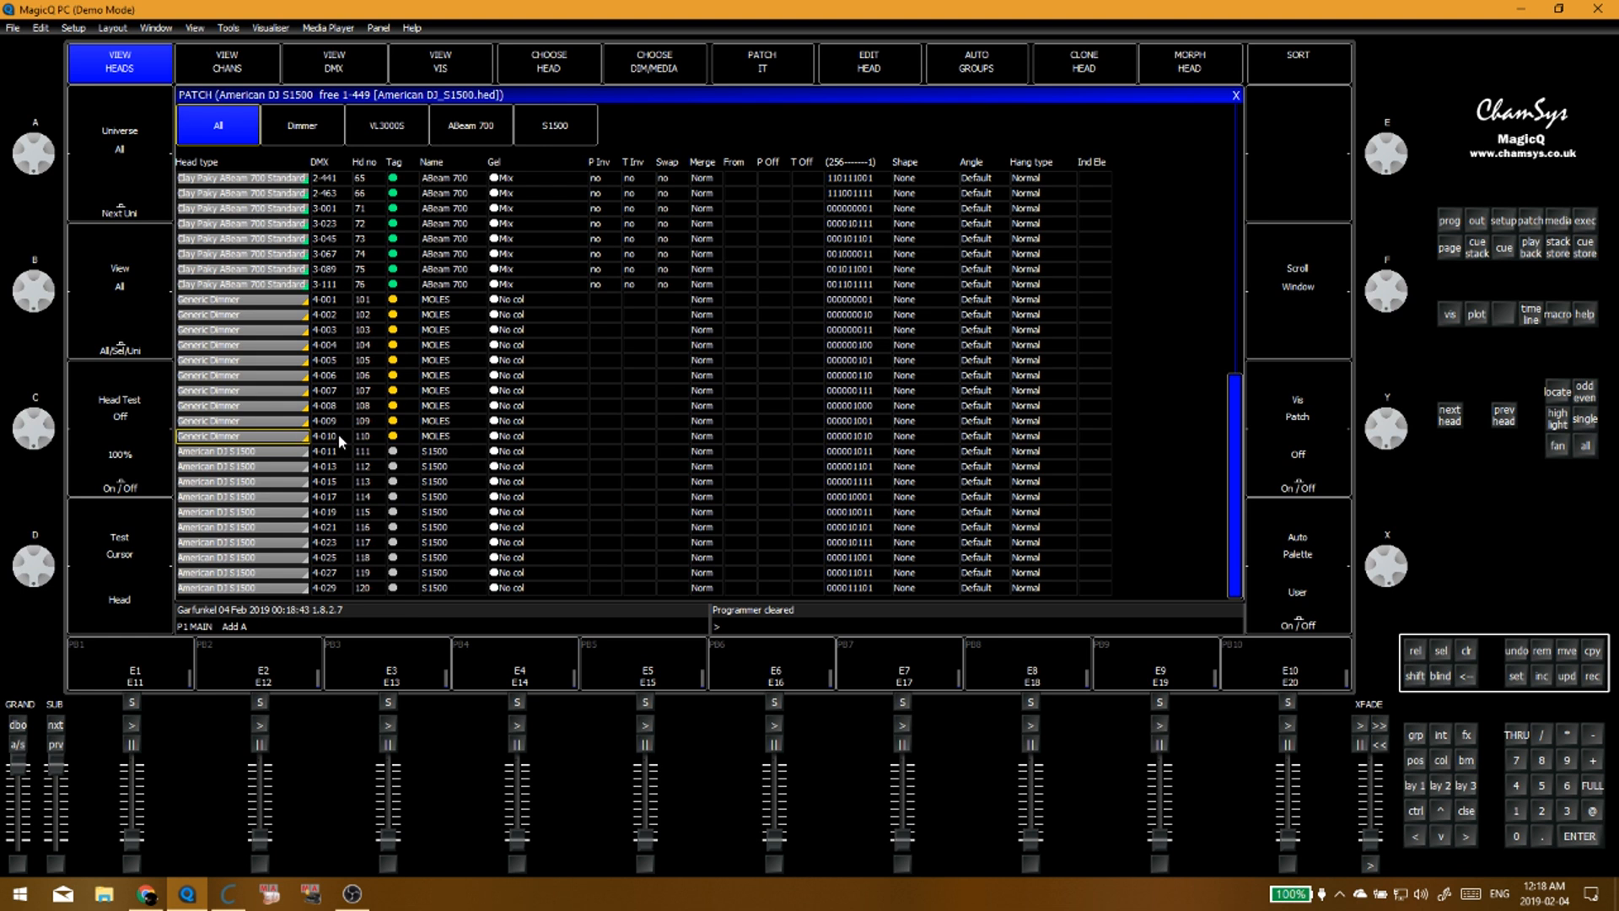
Step: Review the patch filtered by head type (Dimmer, VL3000S, ABeam 700 and S1500), and return to the list of all heads
left_click(301, 121)
left_click(387, 137)
left_click(248, 124)
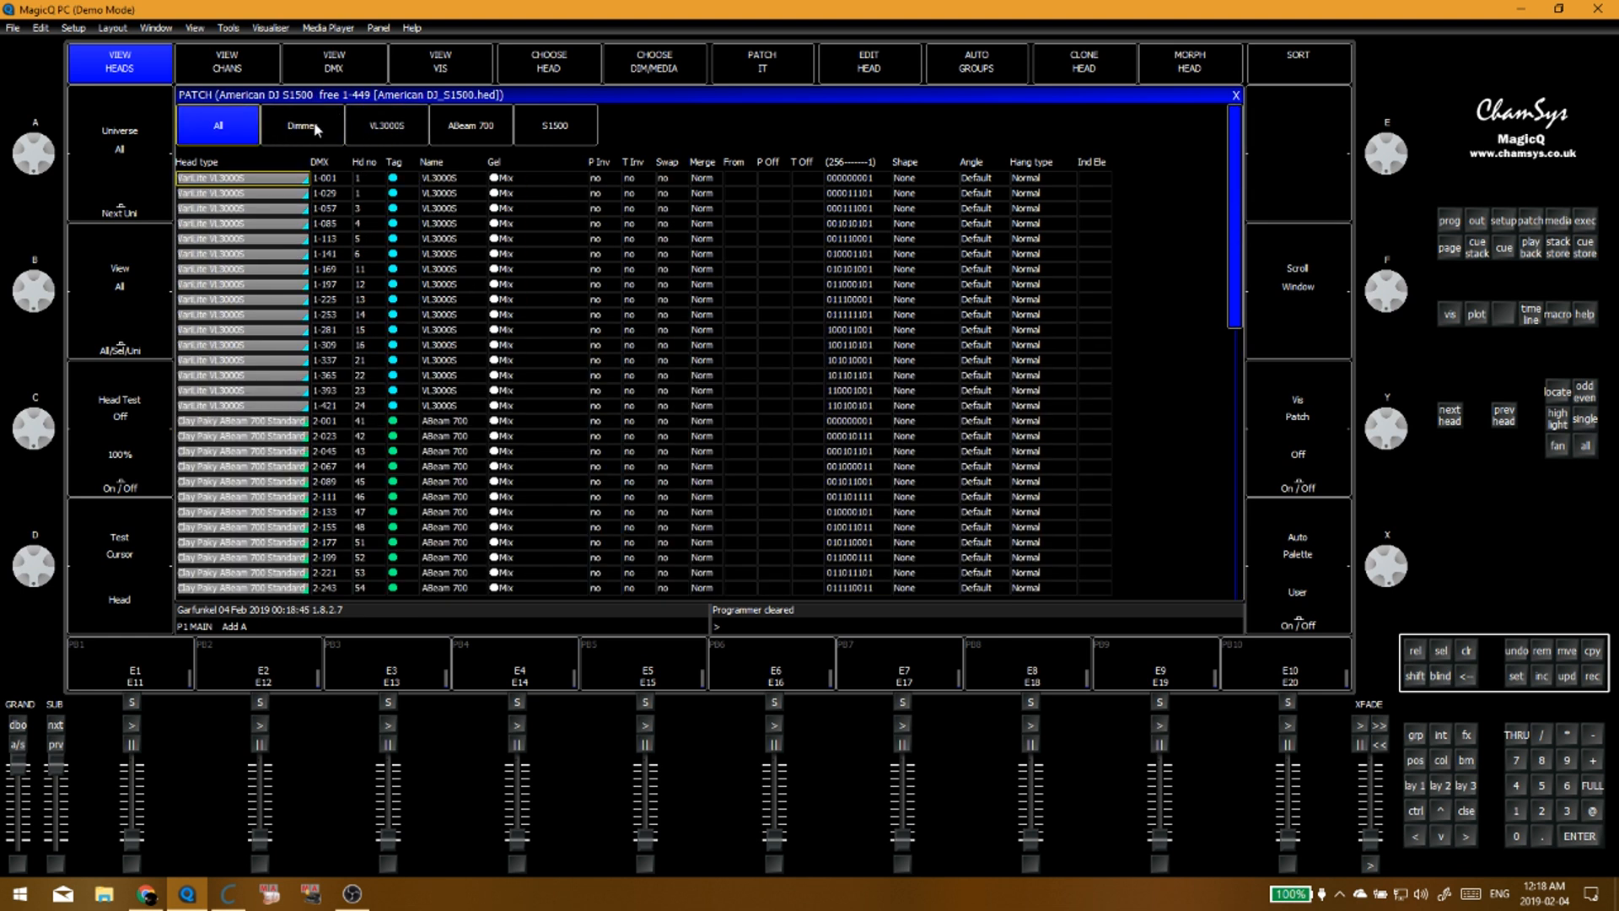
left_click(337, 128)
left_click(393, 129)
left_click(471, 127)
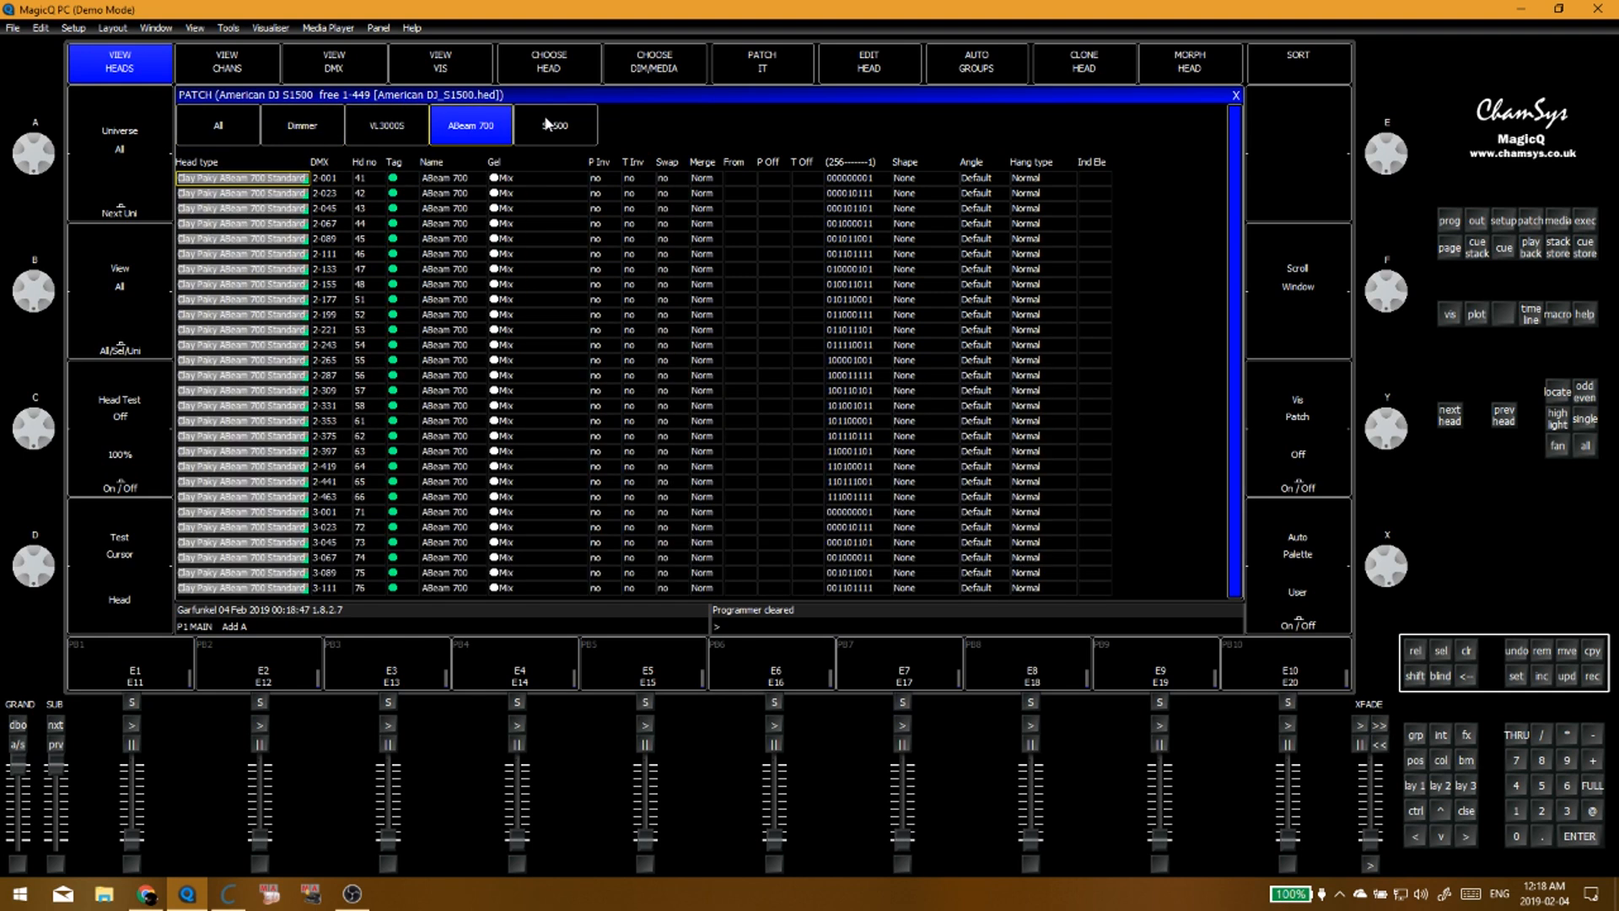
left_click(544, 118)
left_click(471, 126)
left_click(387, 126)
left_click(302, 127)
left_click(218, 127)
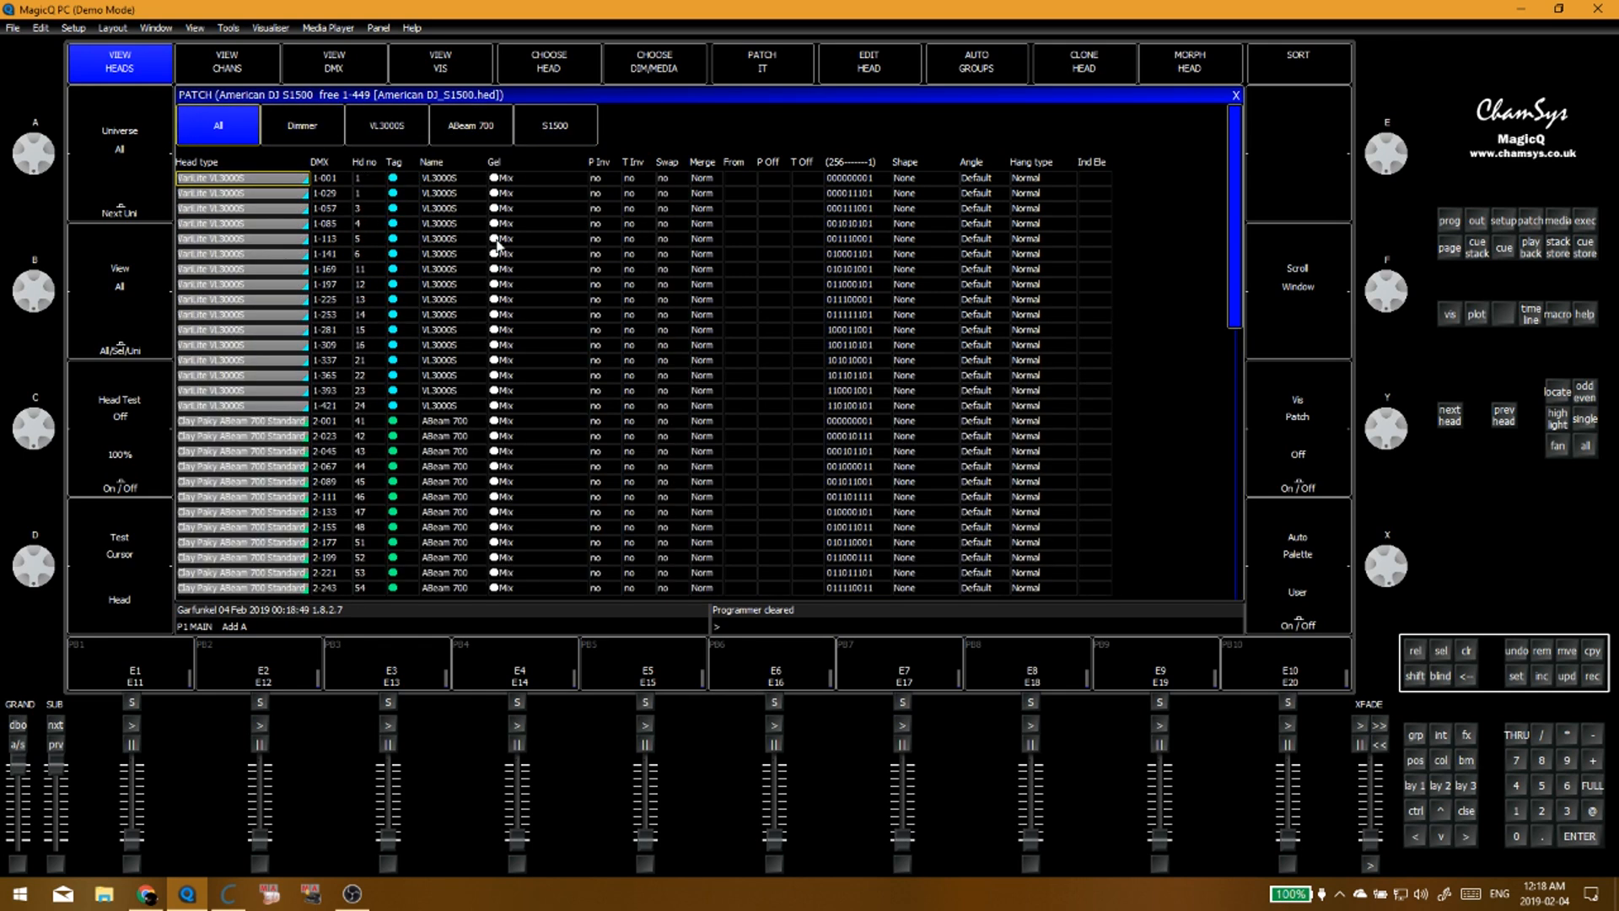
Step: Leave the patch list and save the show over its existing file, TIME TEST V2
left_click(545, 342)
key("Escape")
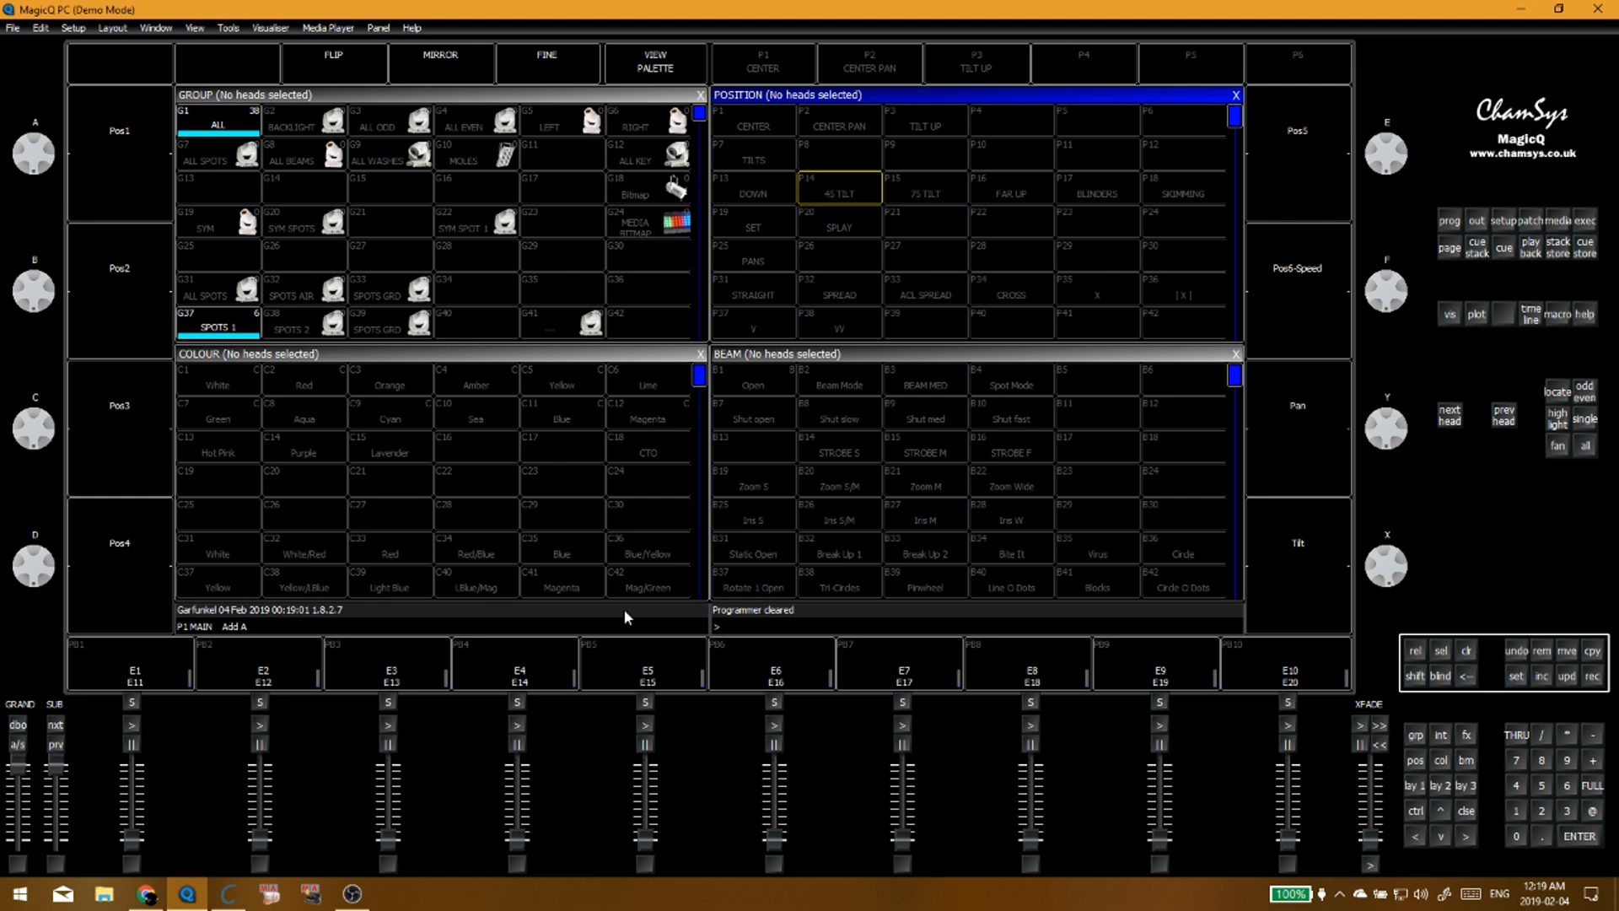
left_click(522, 633)
left_click(408, 535)
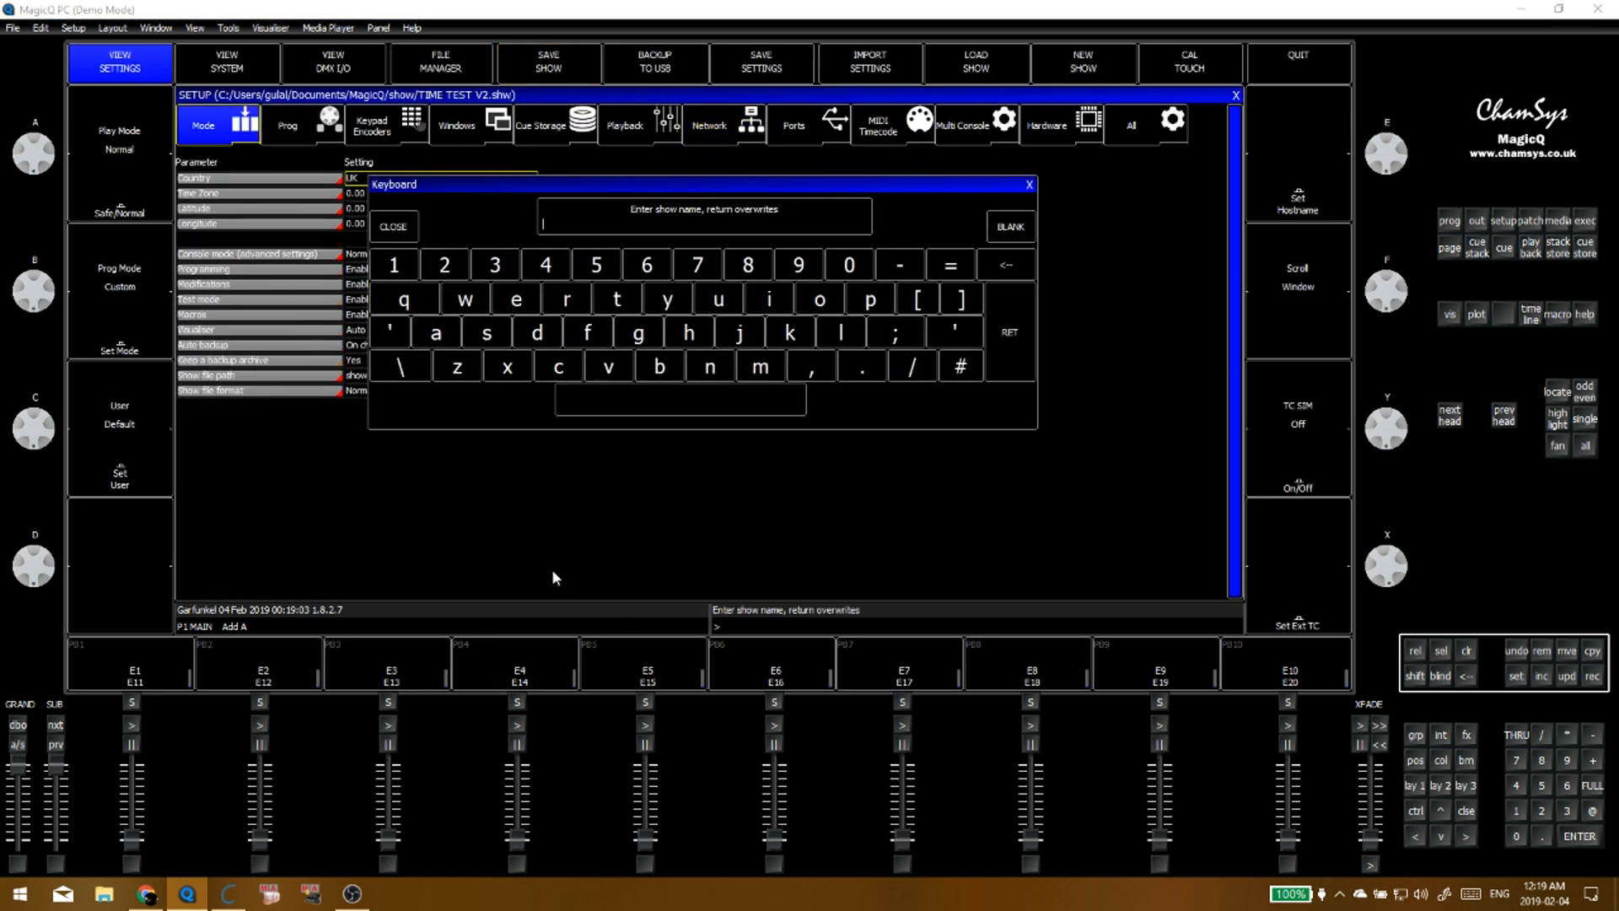
key("Return")
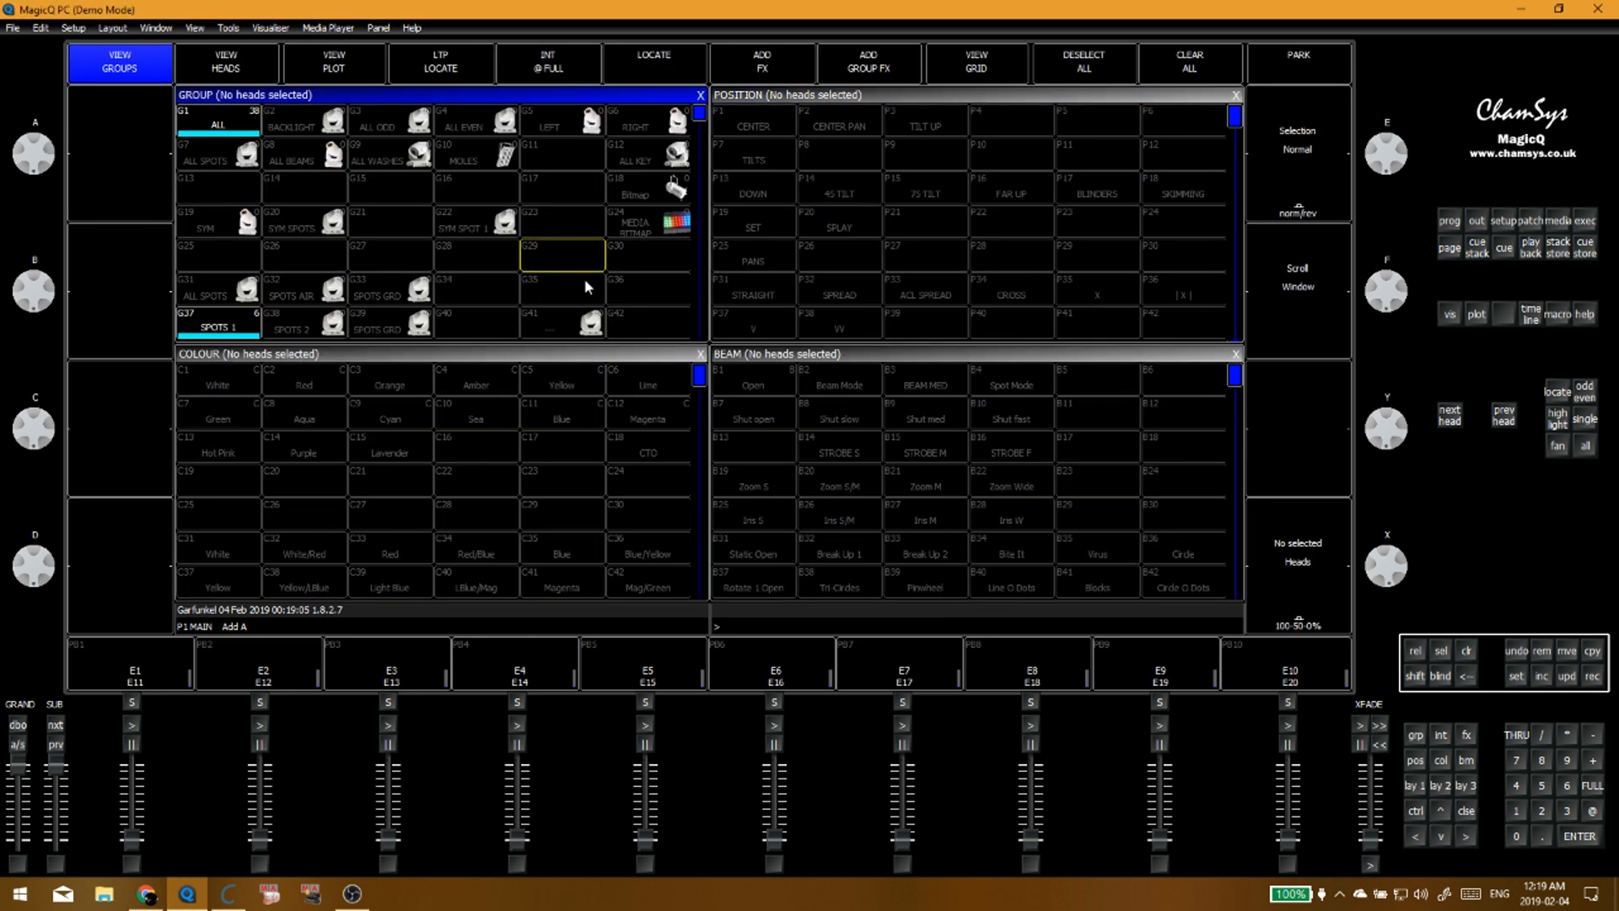
Step: Show the individual patched heads instead of groups in the Group window and look through the fixtures
left_click(221, 76)
scroll(312, 172, "down", 4)
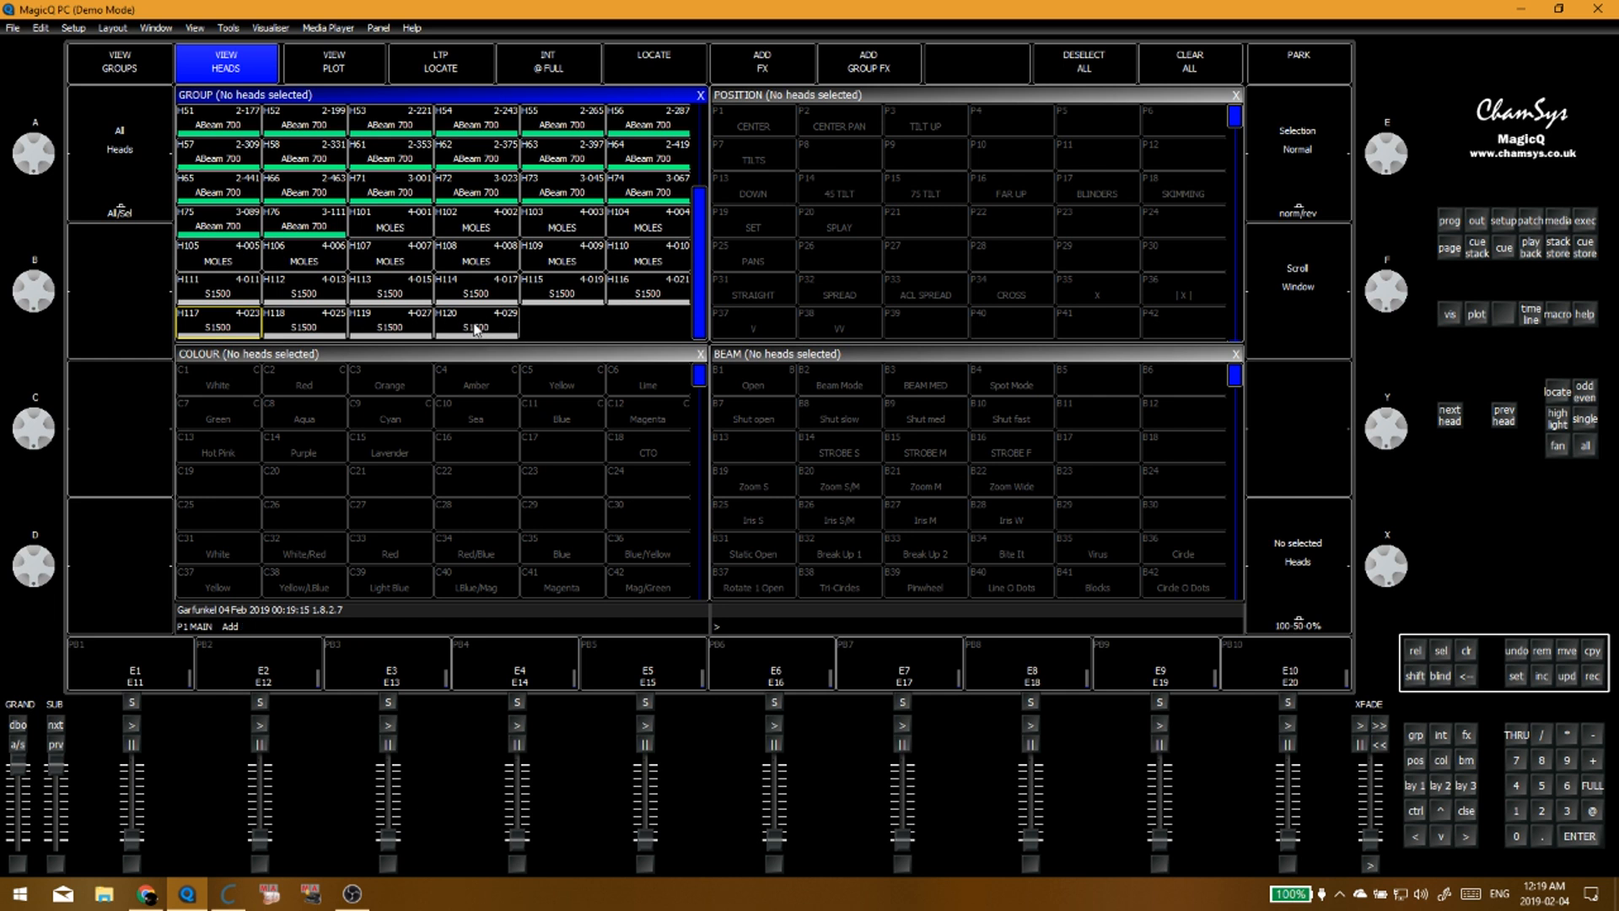
scroll(477, 329, "up", 5)
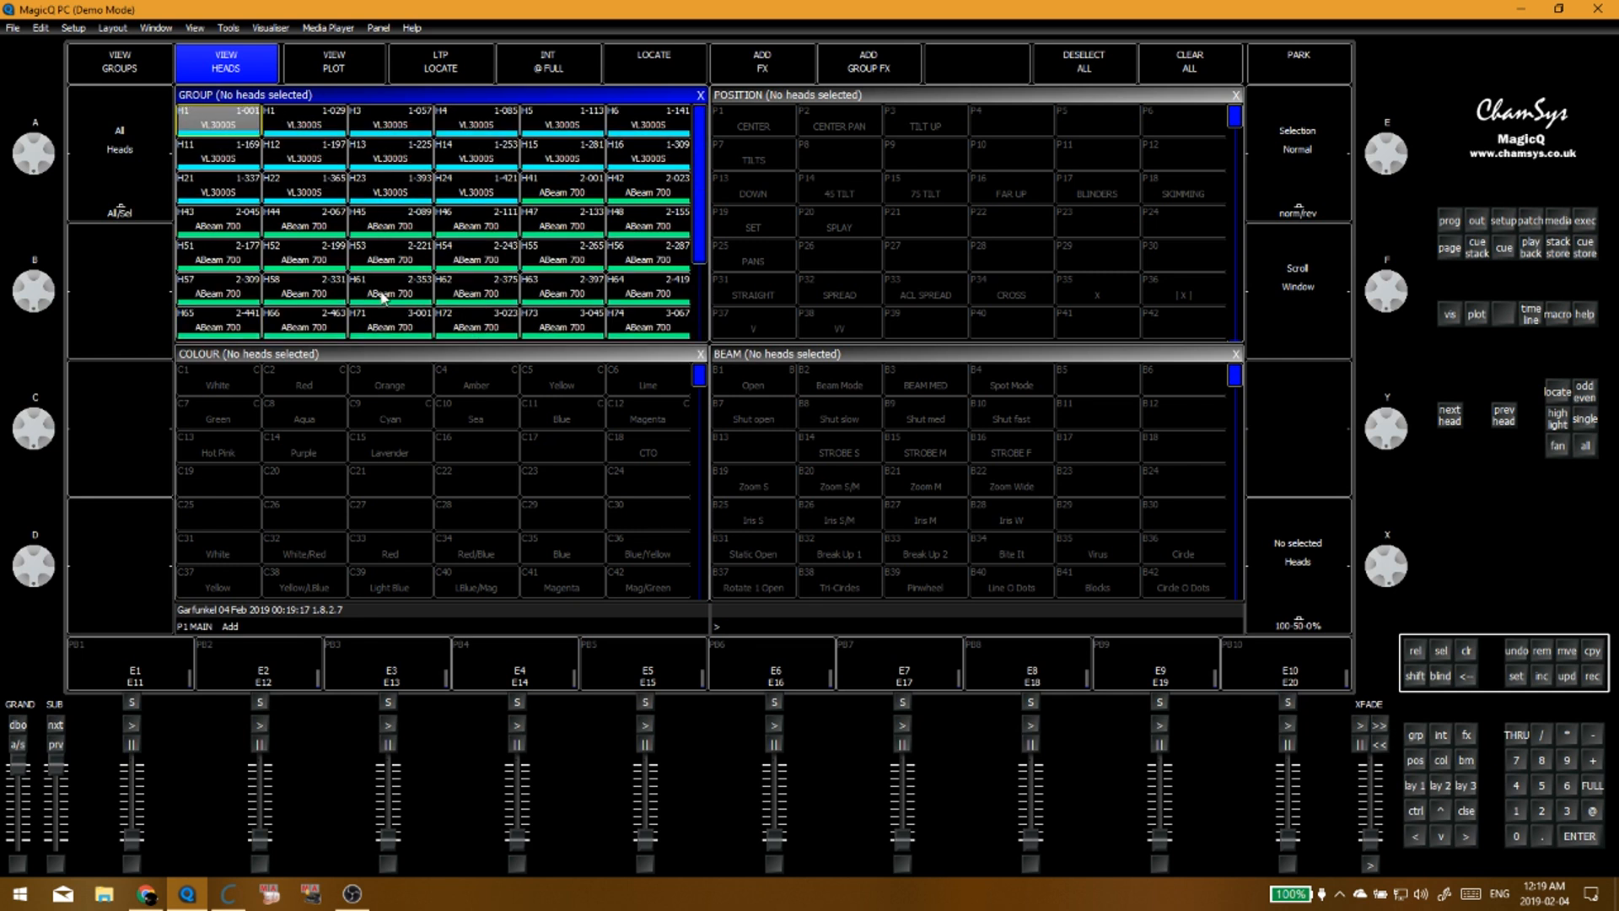
left_click(119, 72)
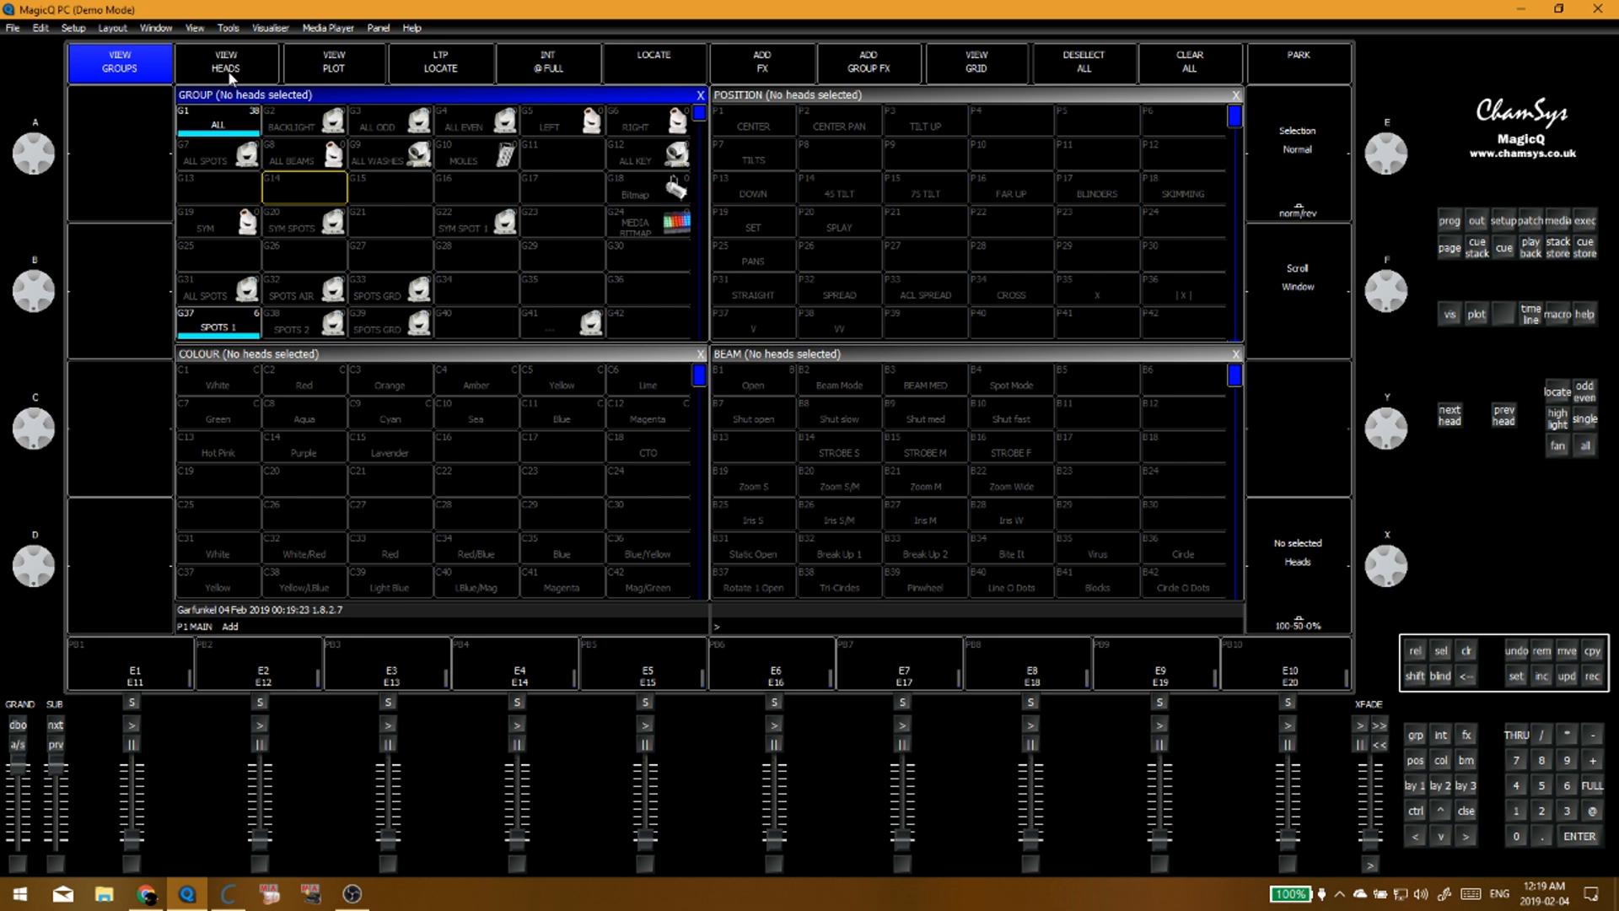
left_click(228, 75)
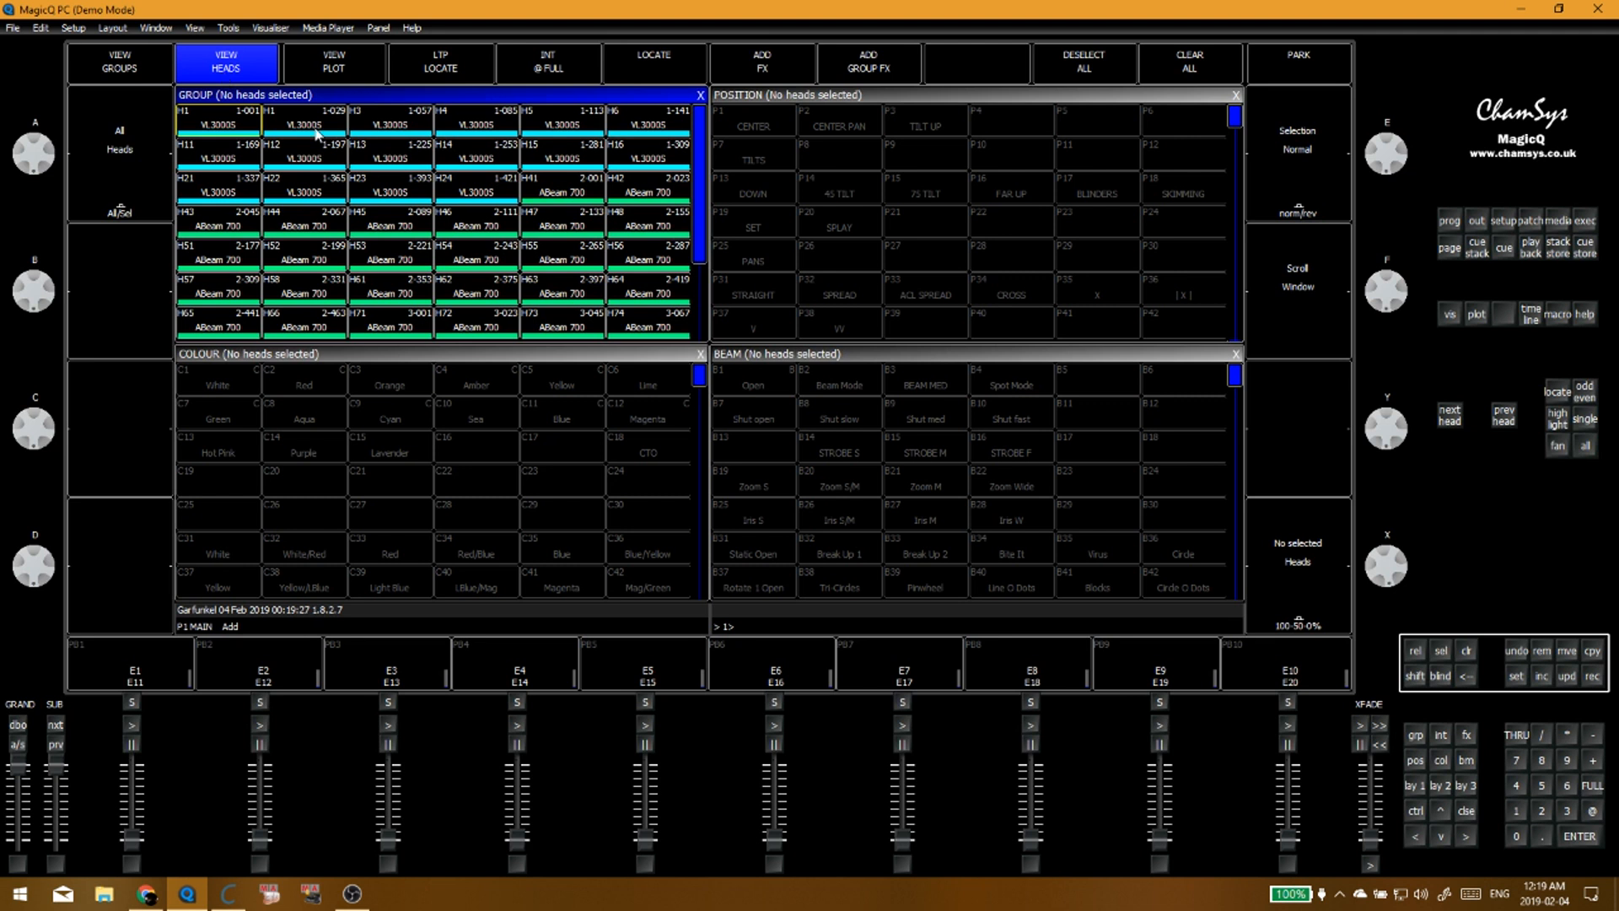
Step: Select heads 1 through 120 and record them over the existing ALL group, replacing its contents
scroll(468, 249, "down", 5)
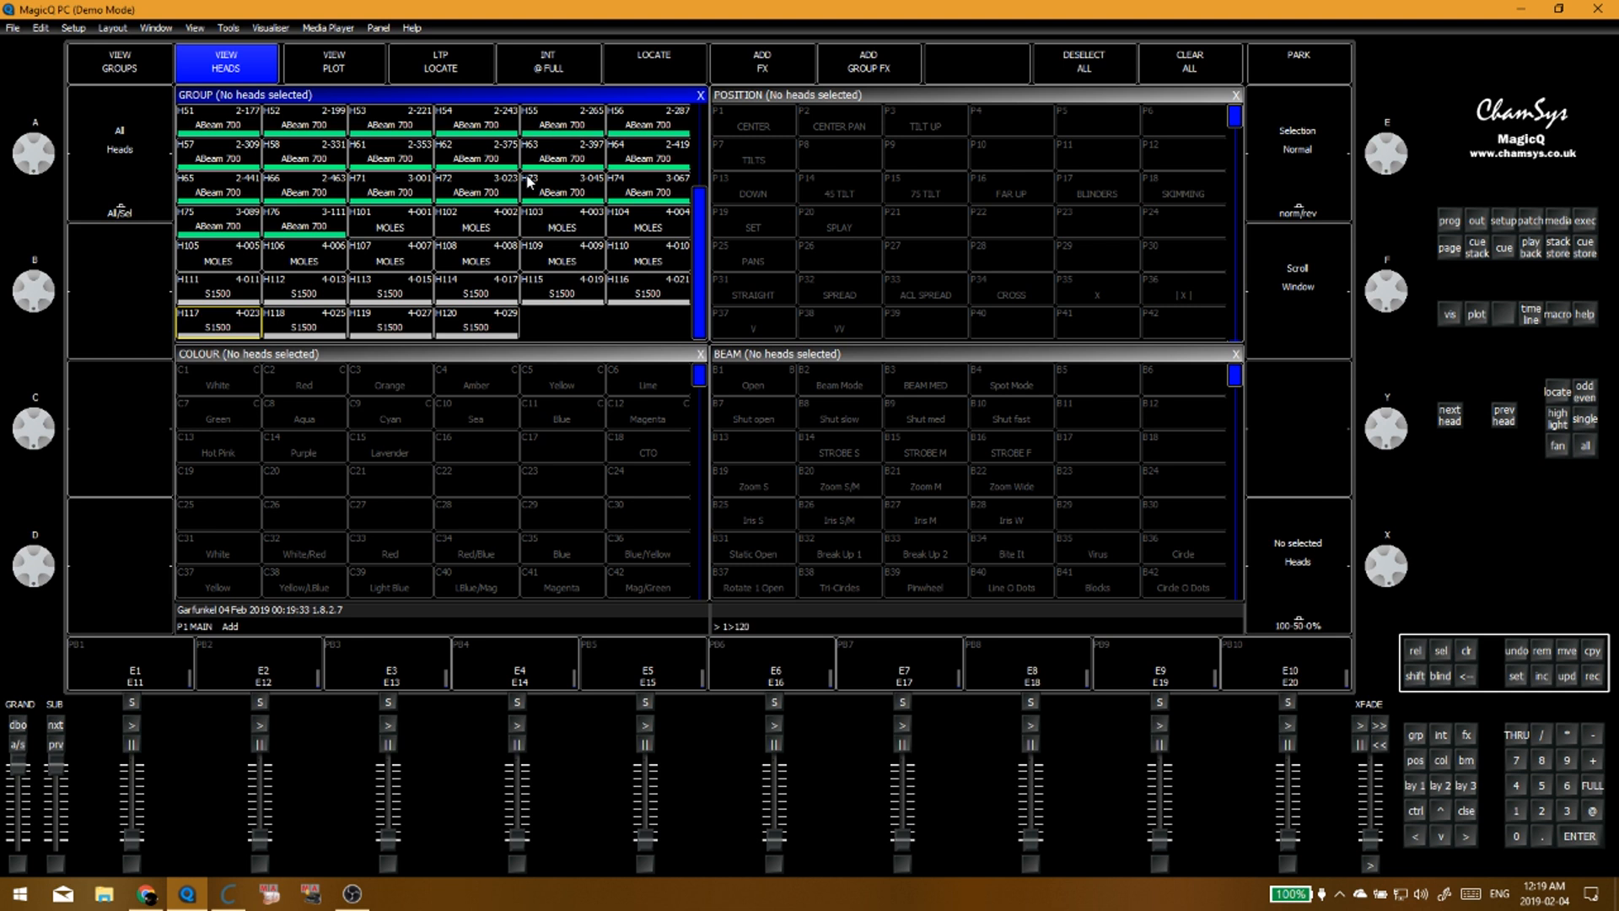
key("Return")
left_click(122, 62)
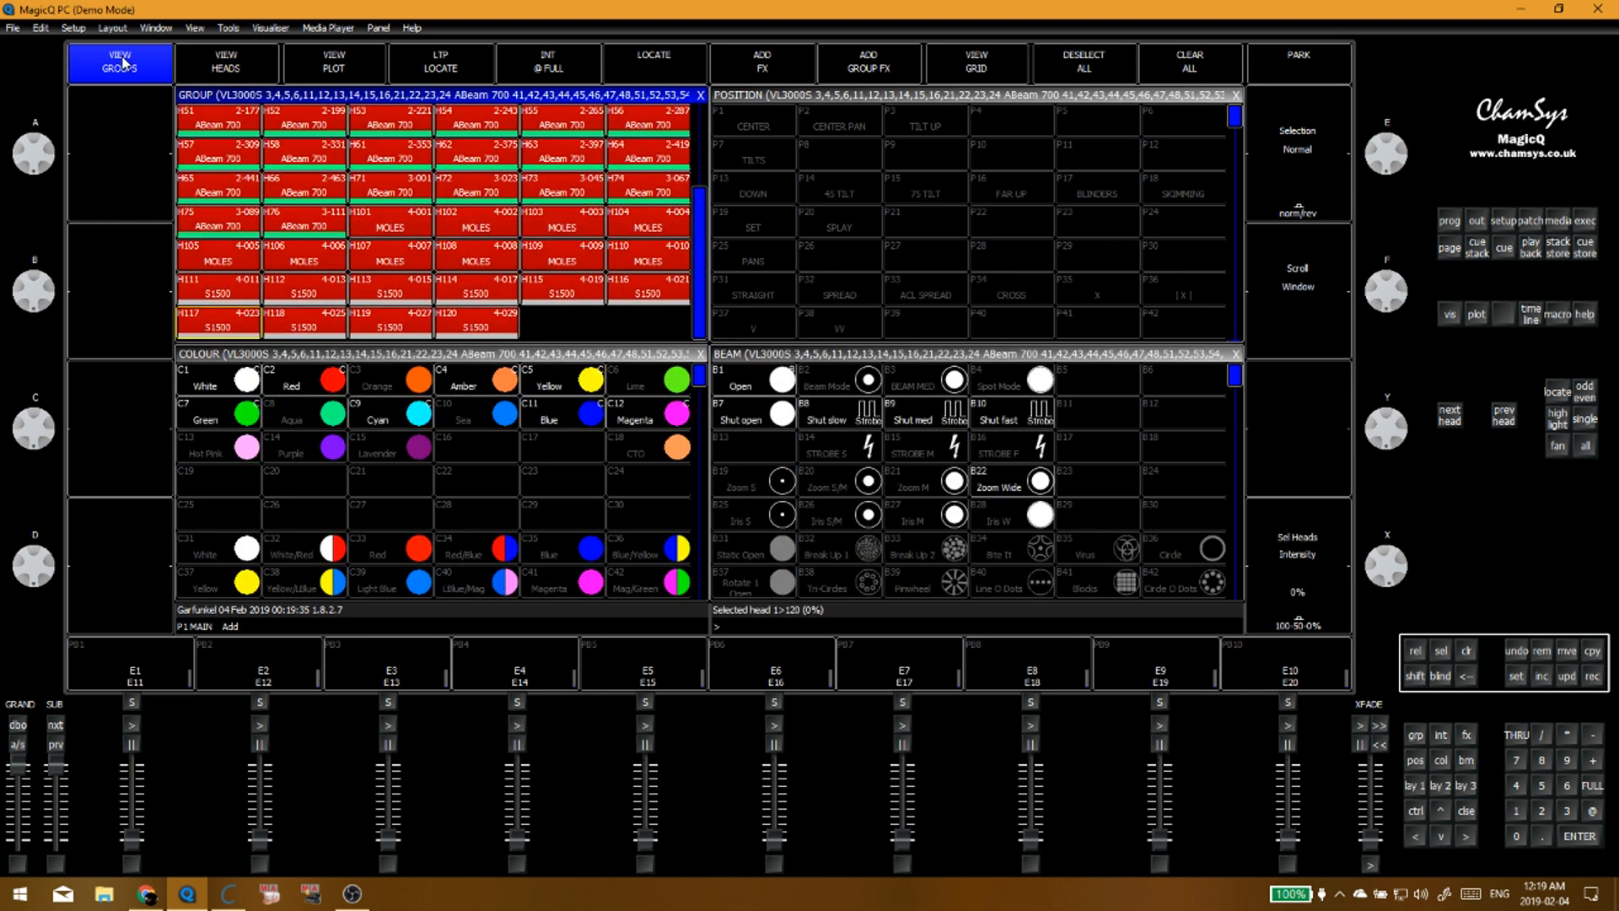
left_click(1592, 677)
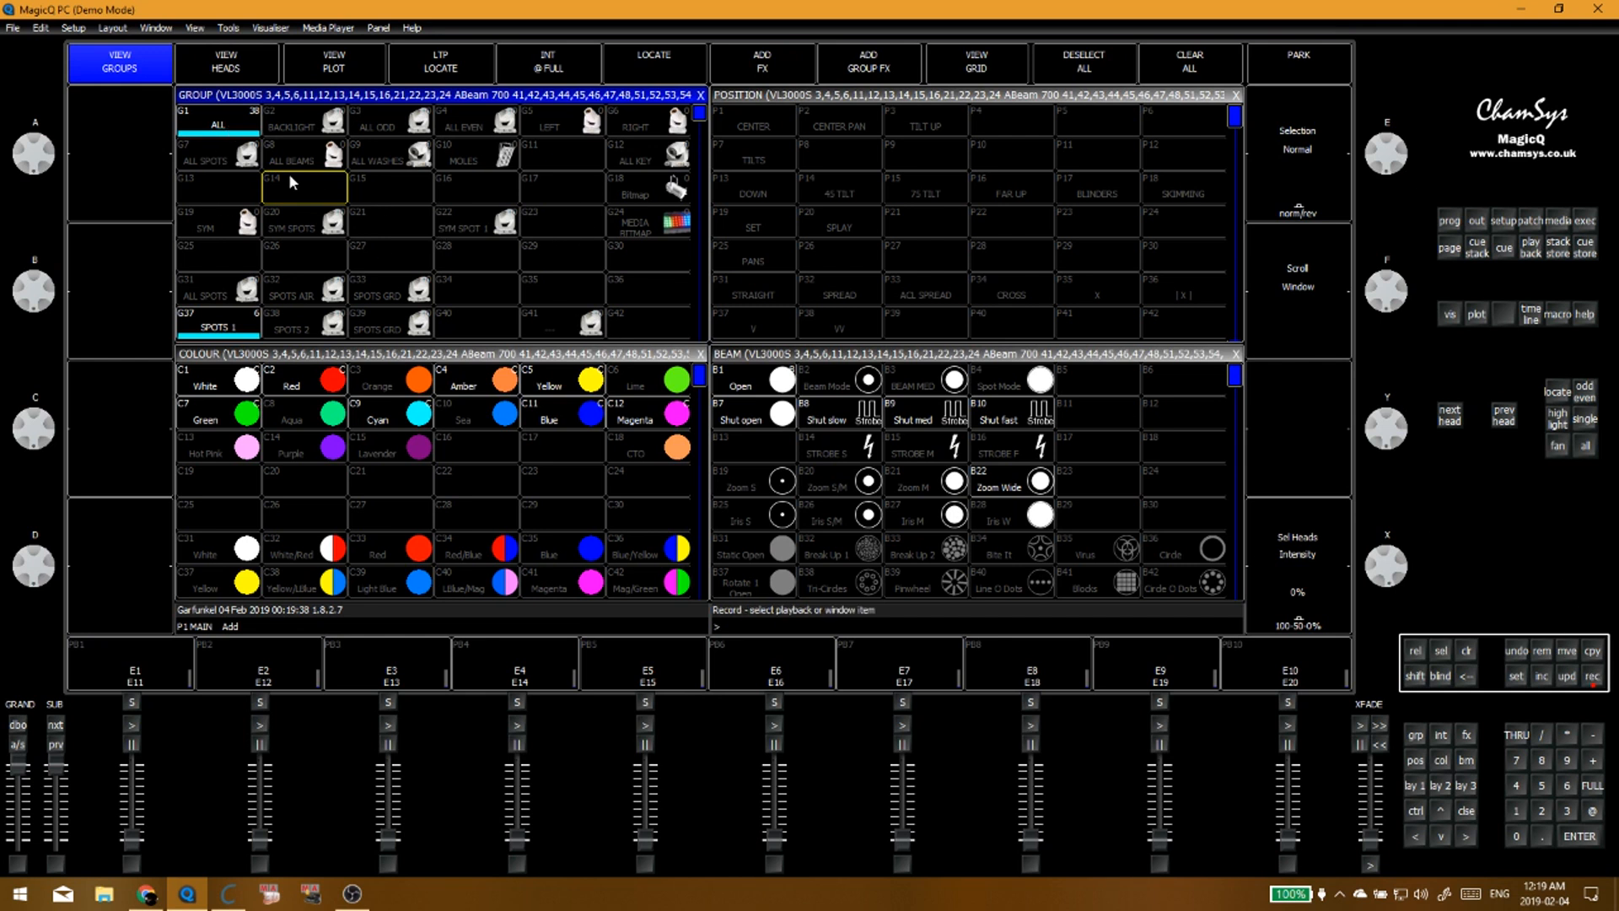
left_click(226, 124)
left_click(607, 266)
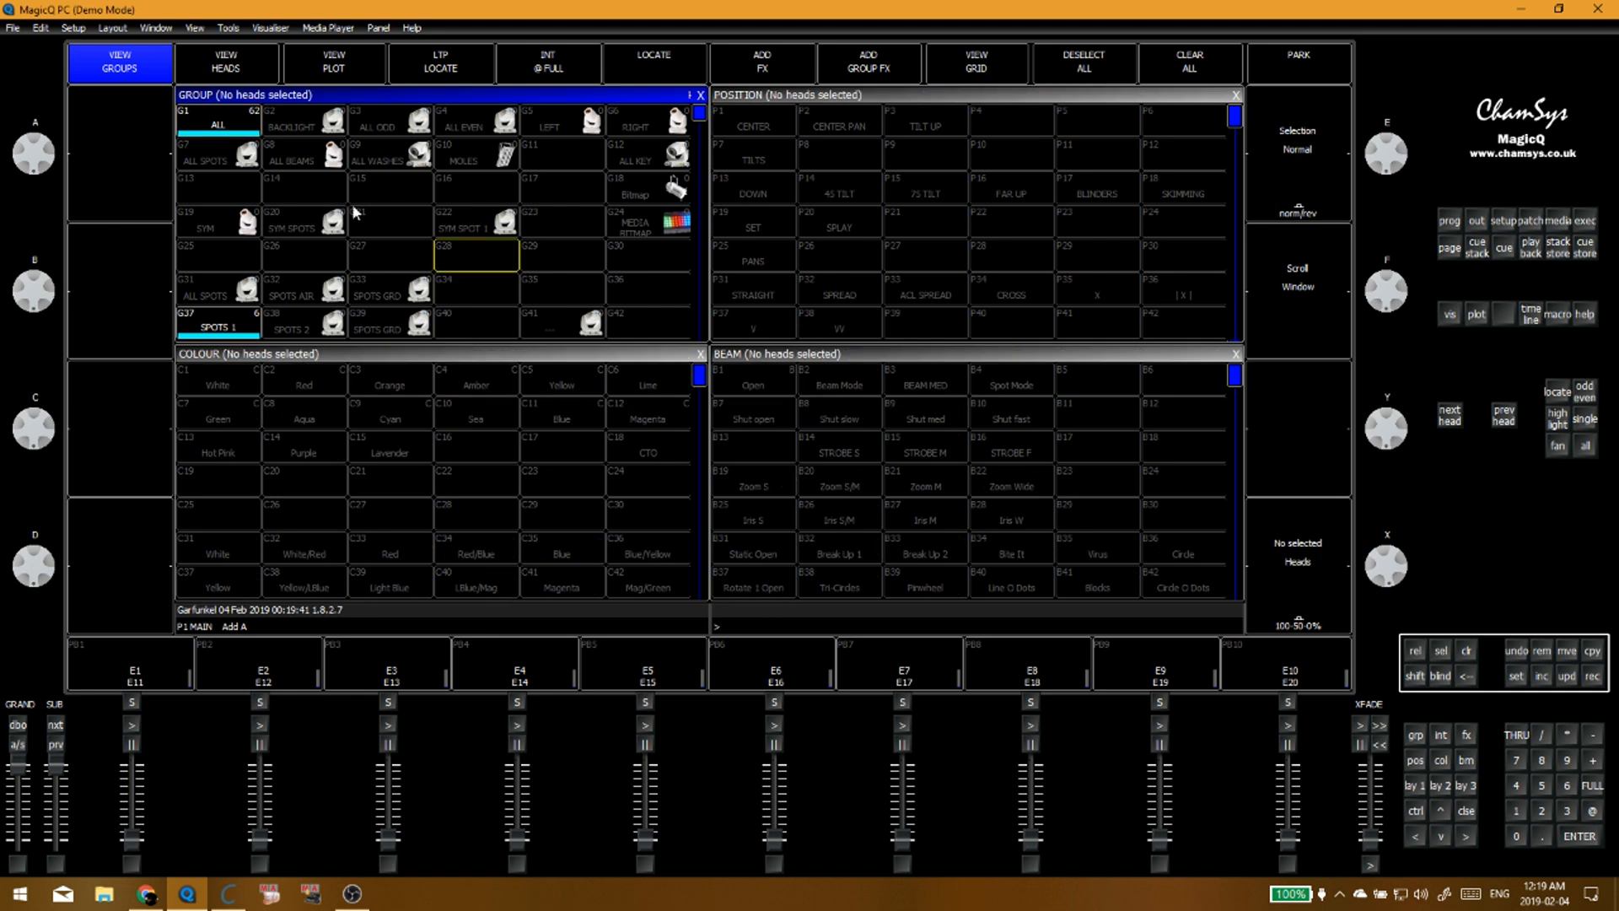
Step: Decline the ransomware remediation recommendation, return to the Group window and clear the programmer
left_click_drag(375, 211, 308, 197)
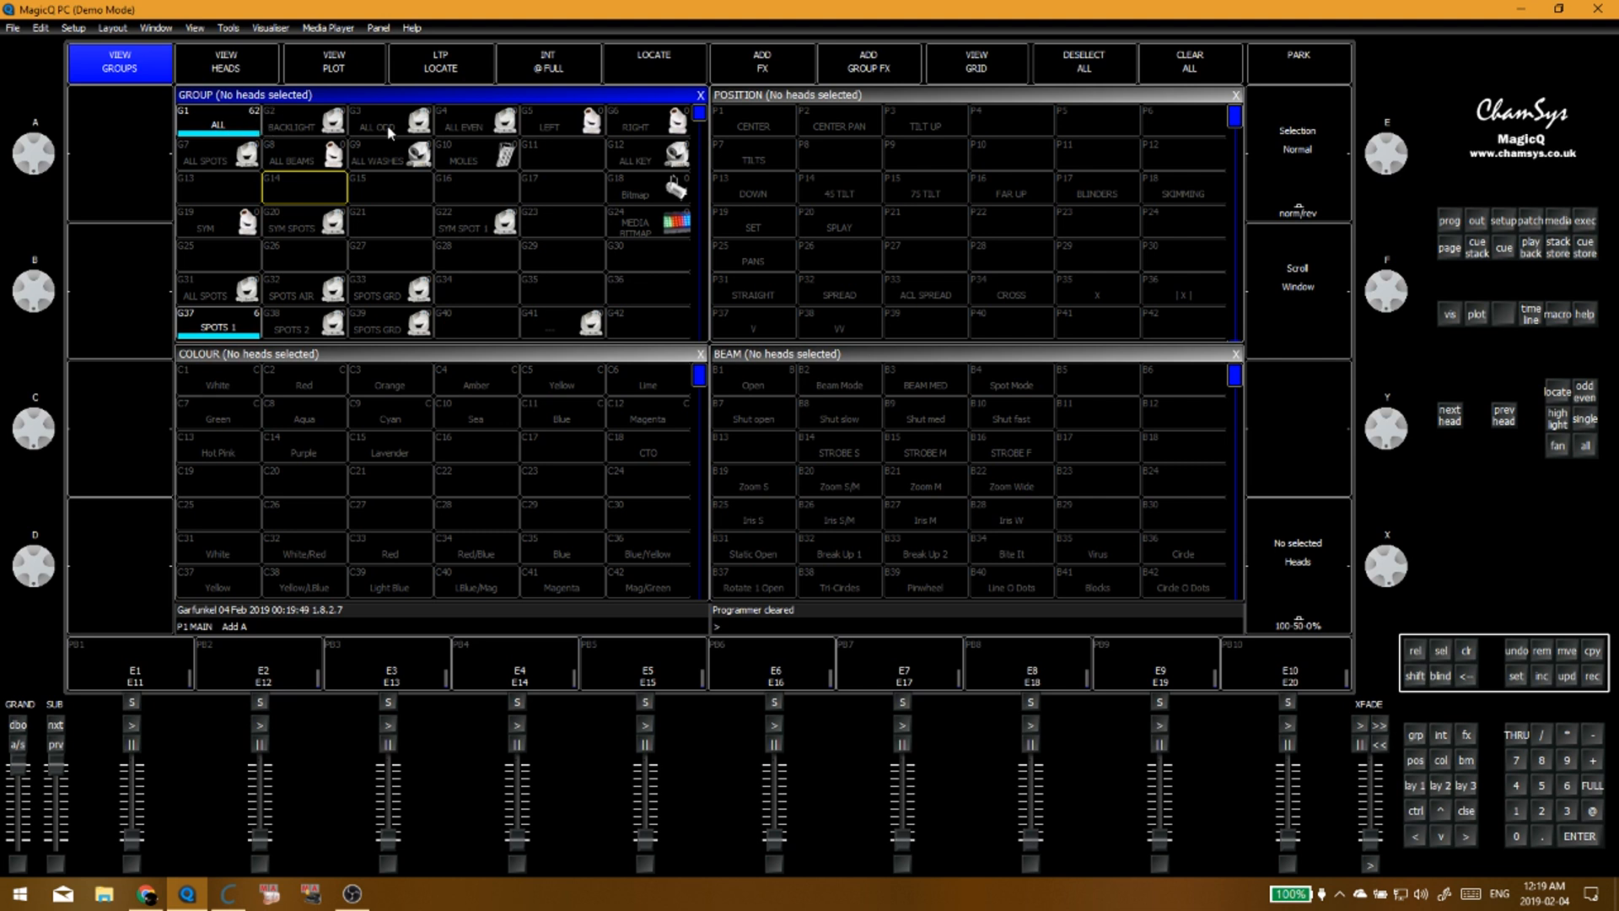
left_click(553, 153)
key("alt+Tab")
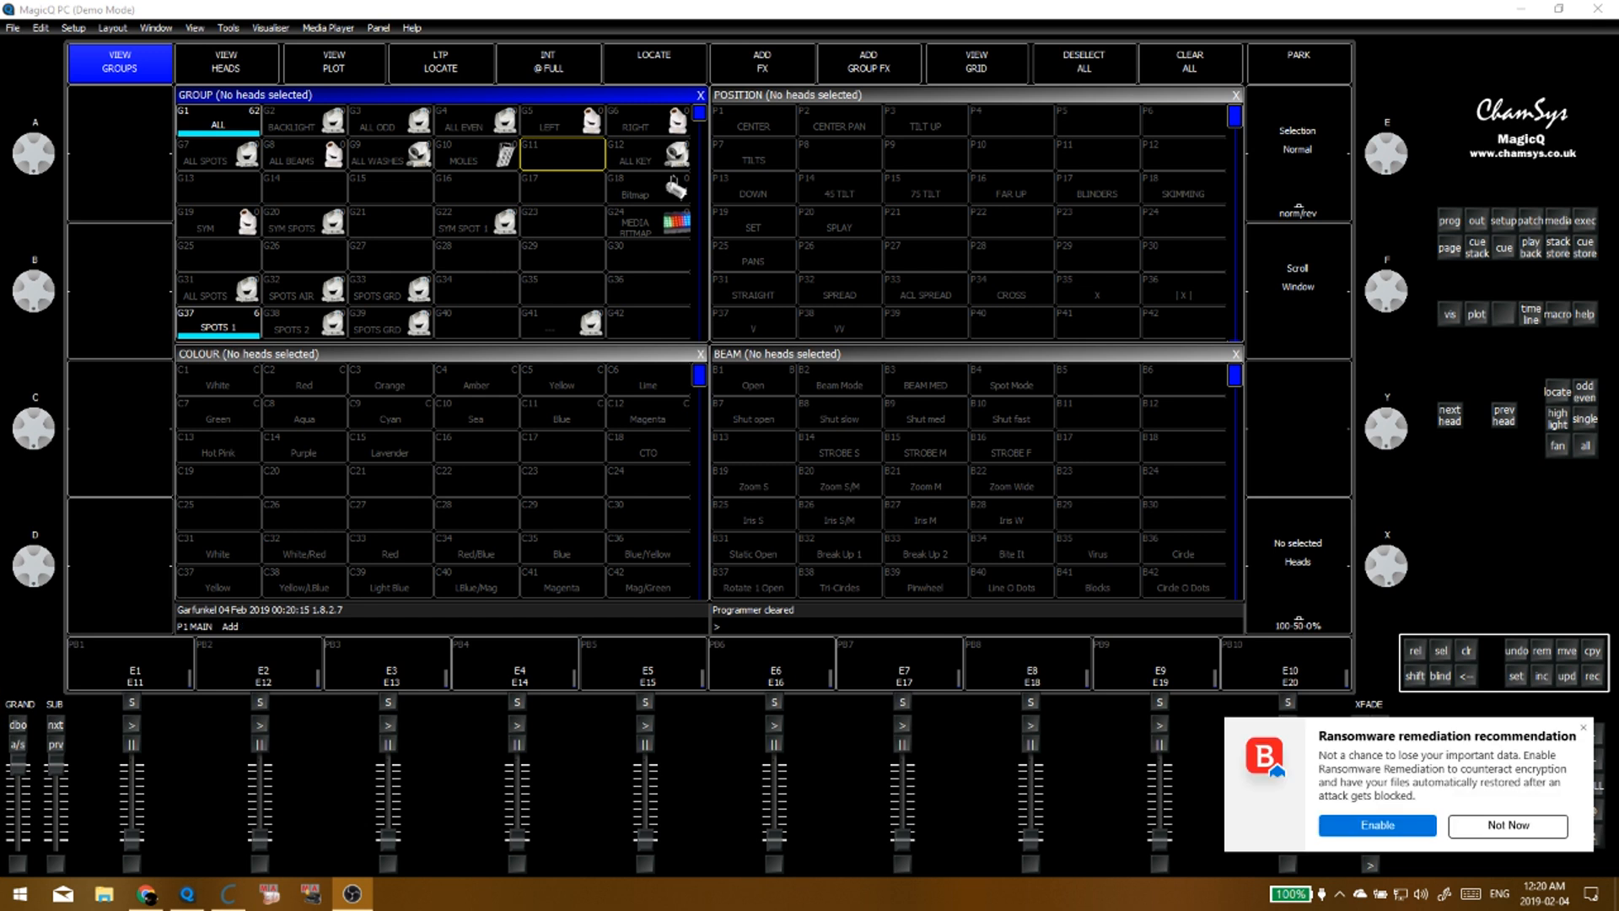
left_click(1522, 826)
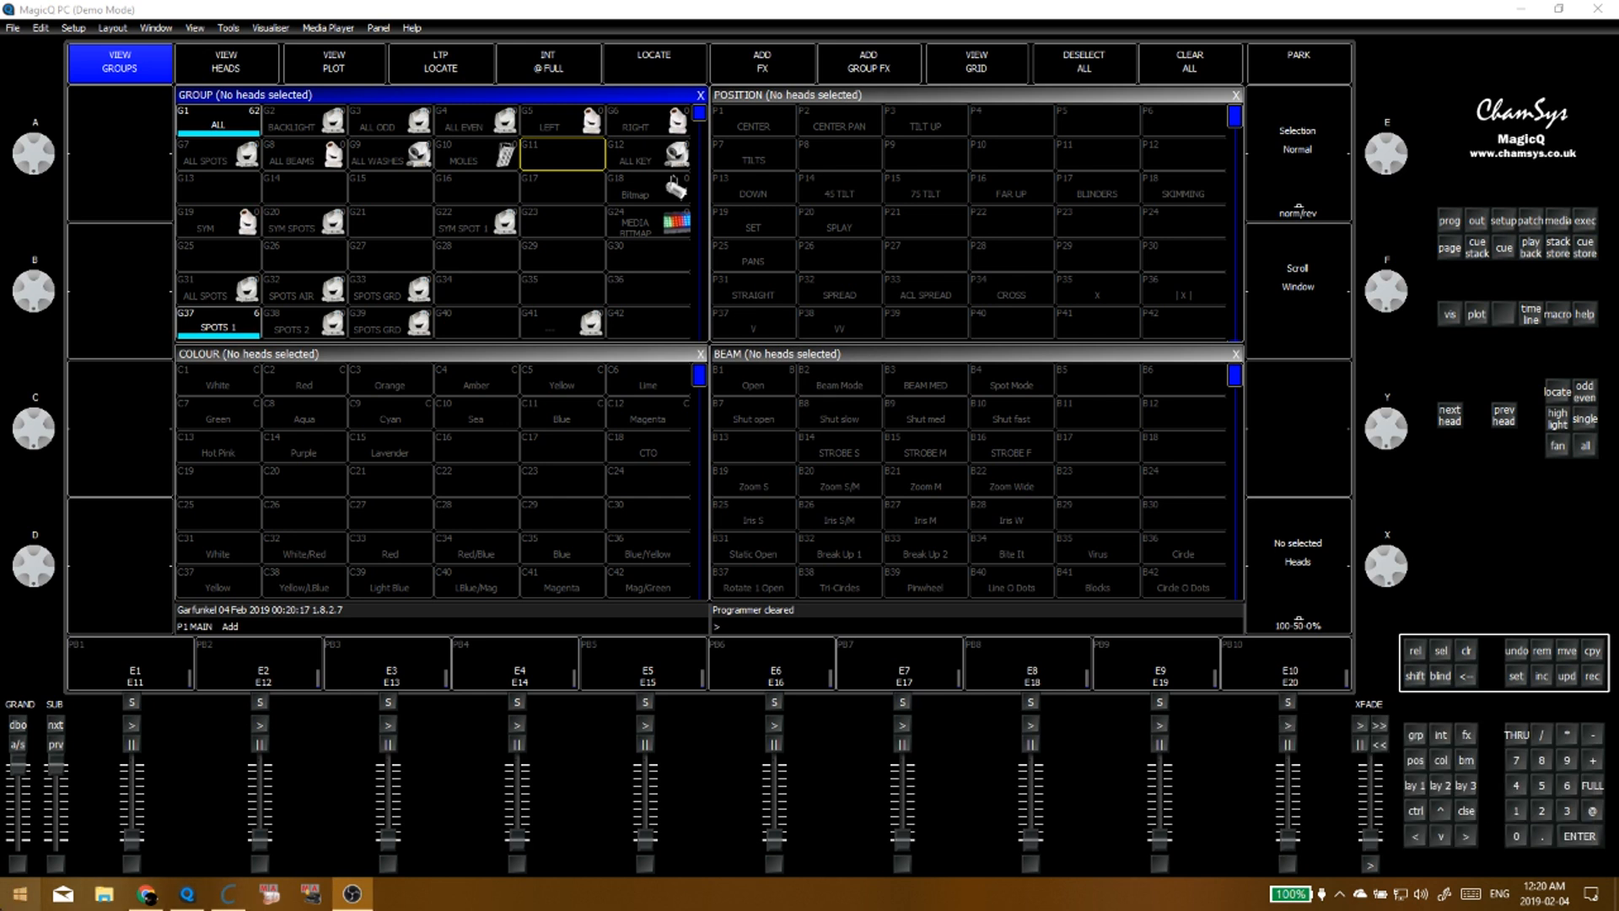
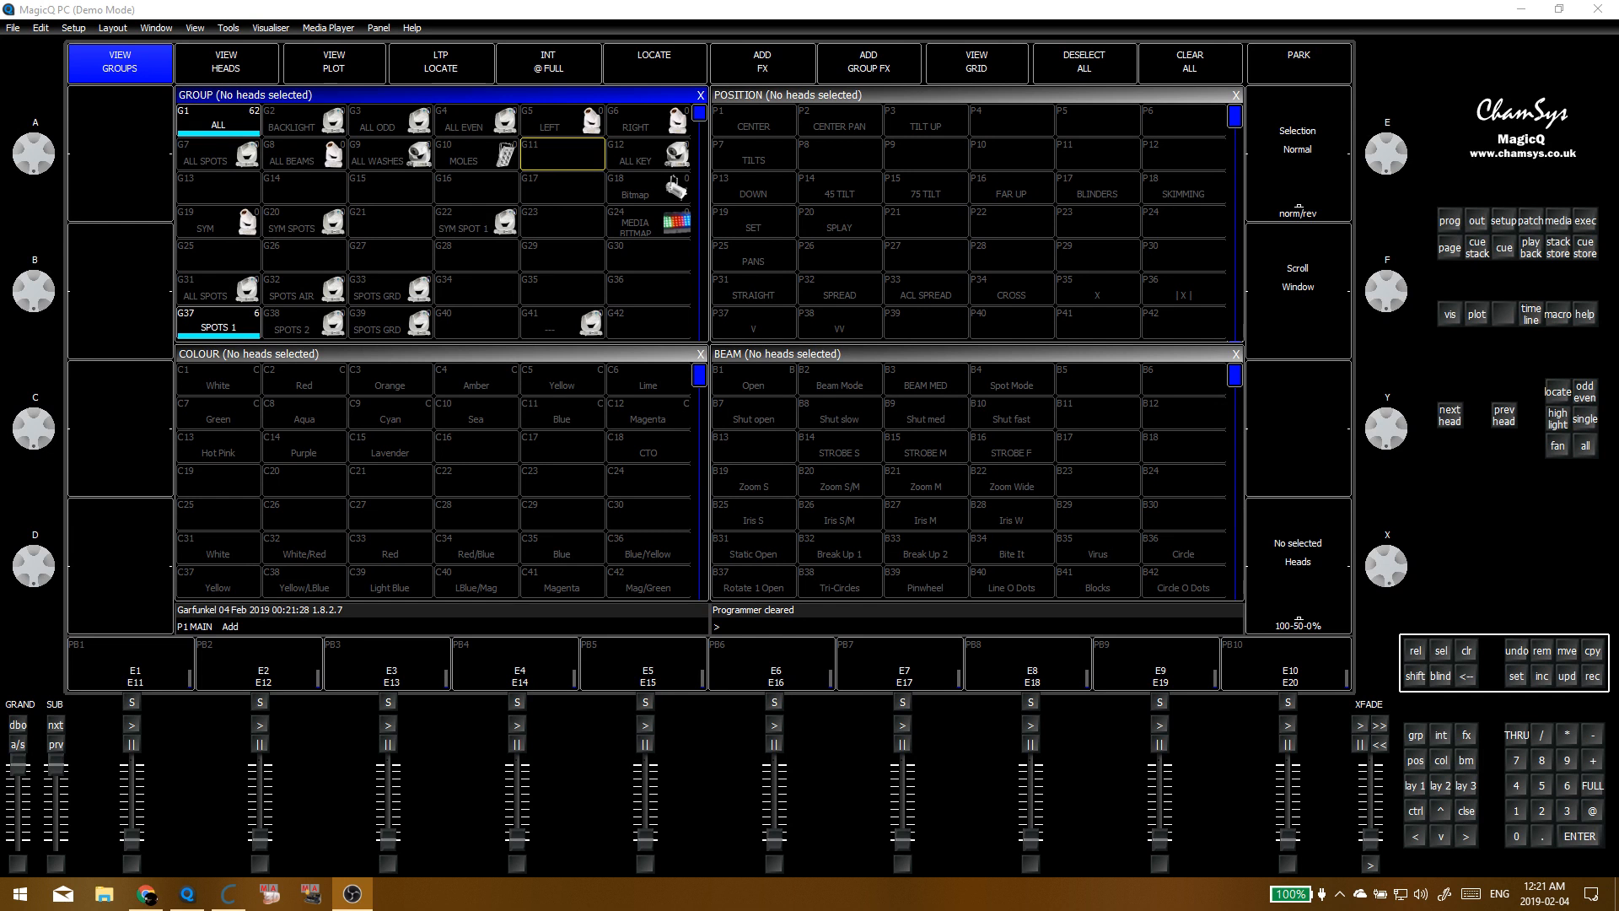
left_click(563, 279)
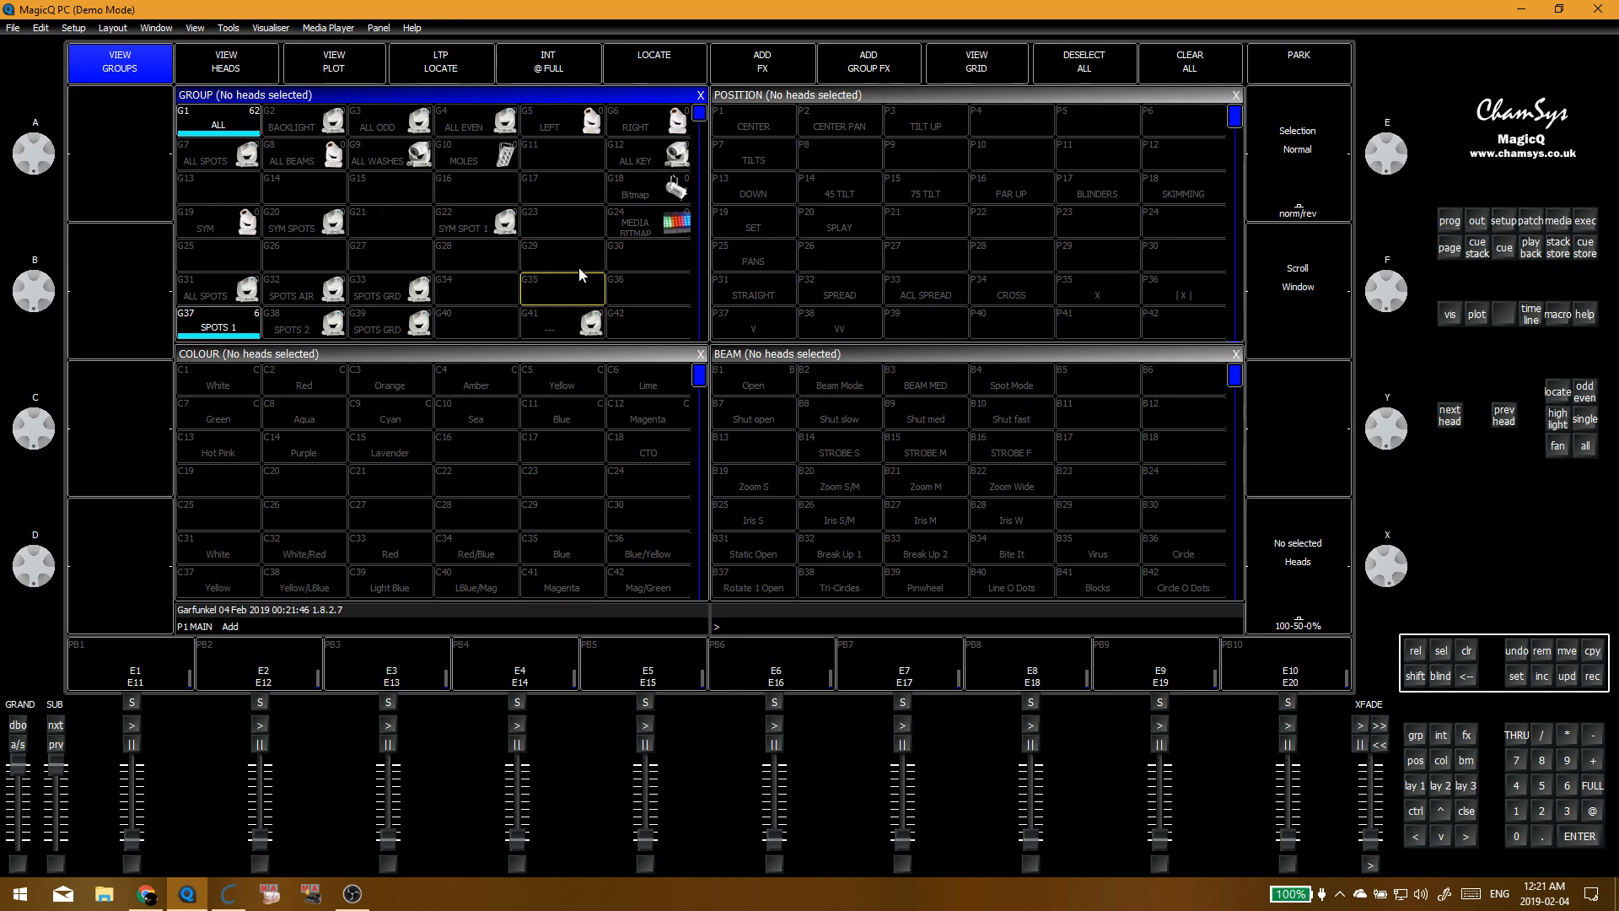
key("ctrl+BackSpace")
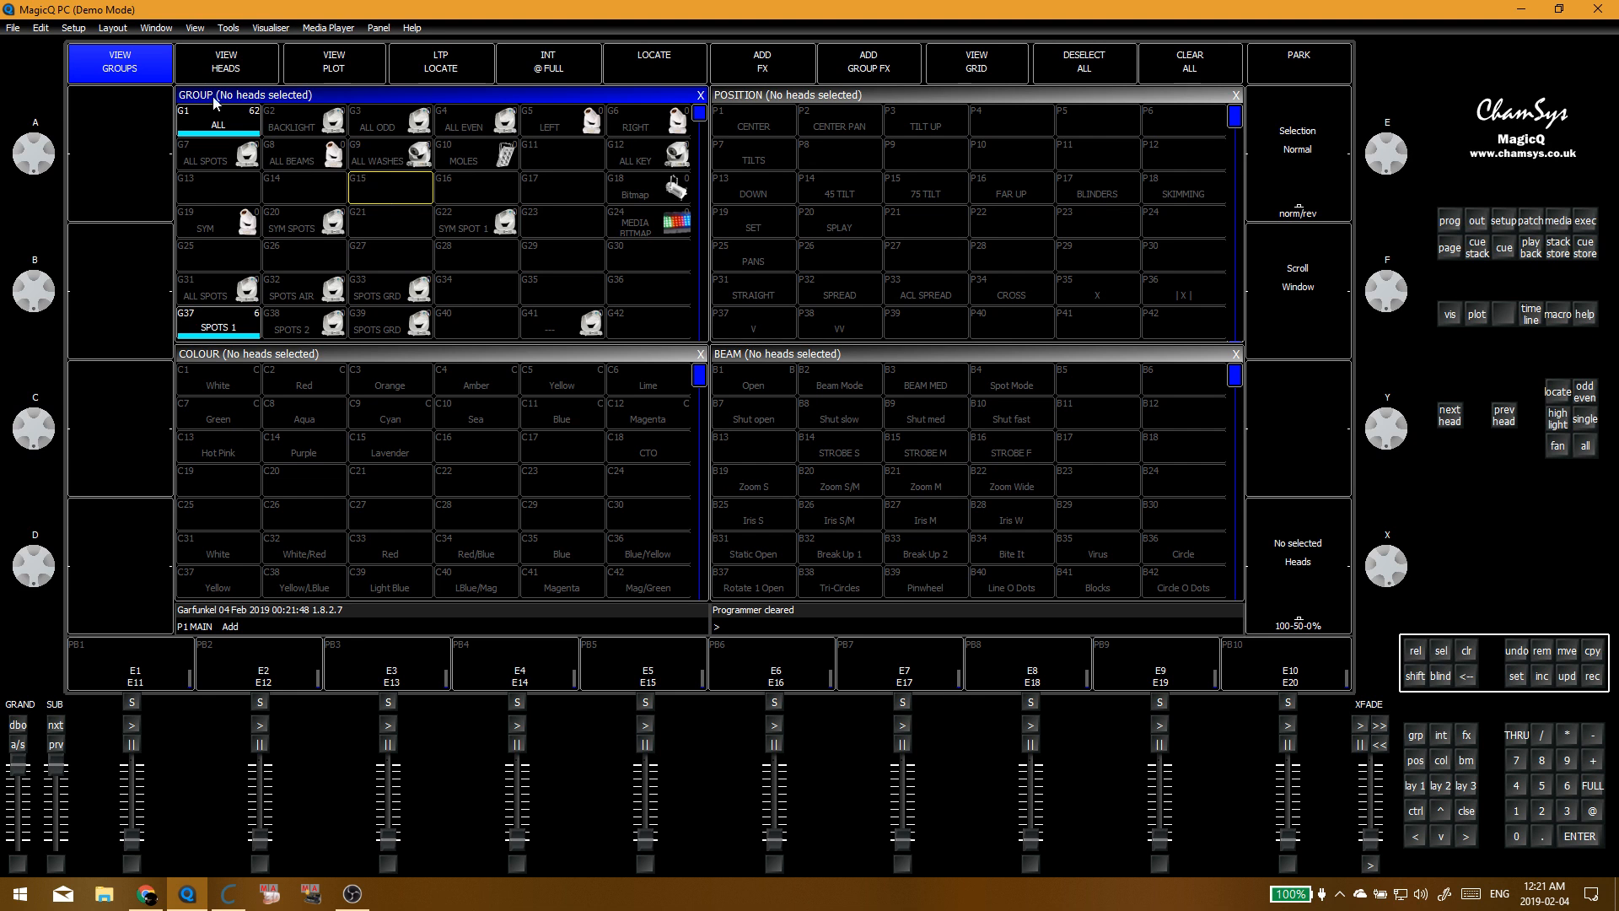
left_click(327, 124)
Step: Show the individual heads and select the VL3000S range with 1>24, clearing and re-entering the selection to include head 1
left_click(210, 64)
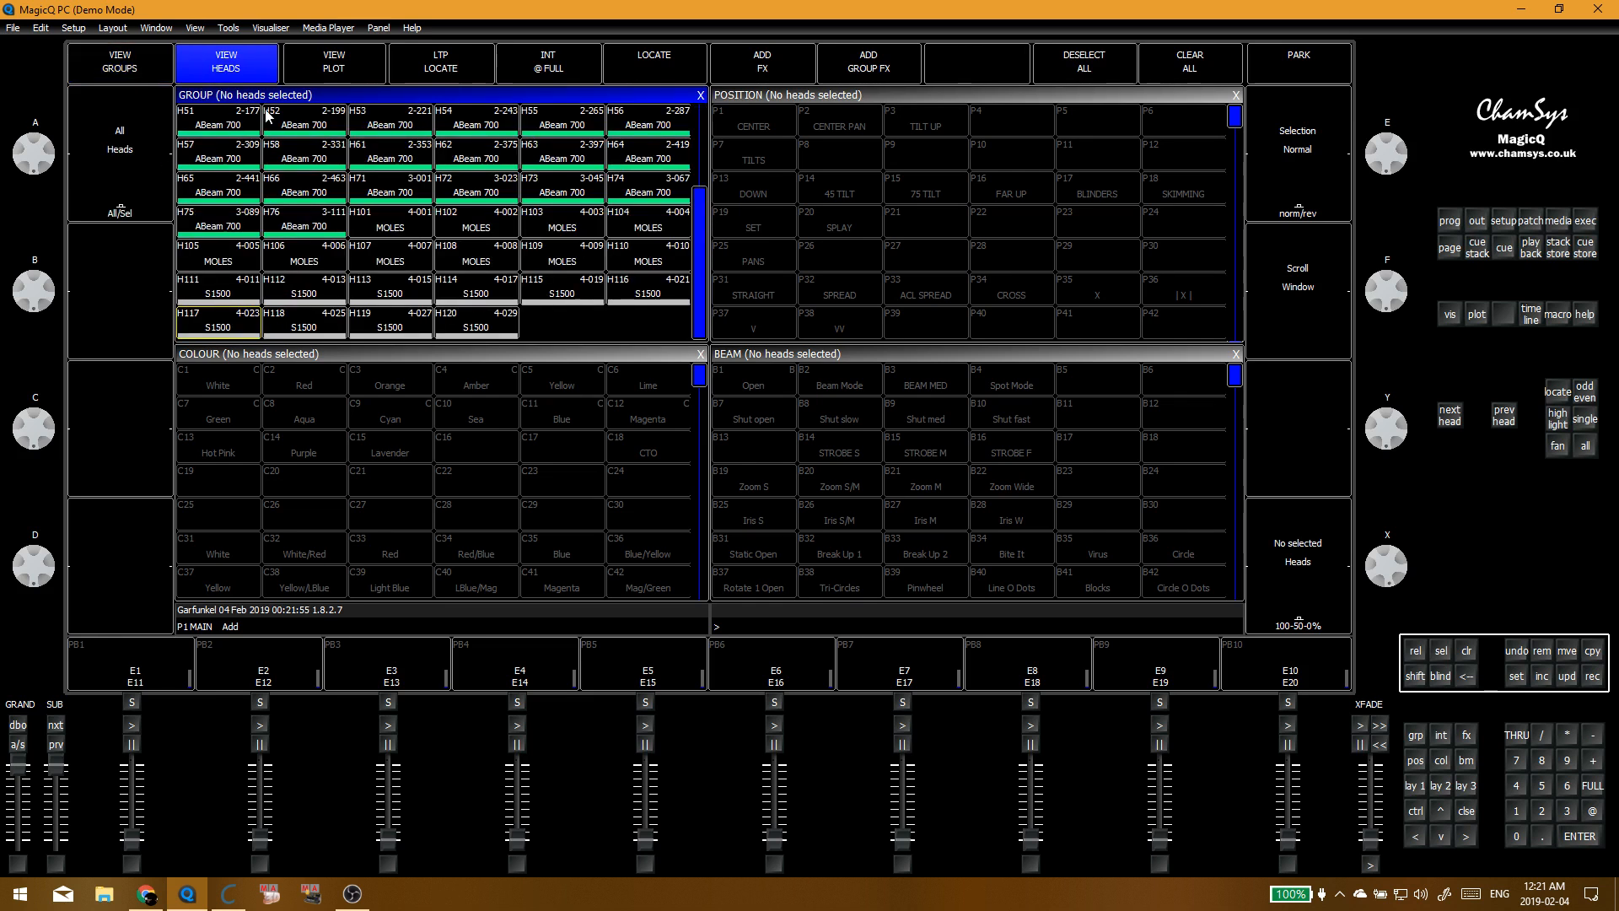
scroll(304, 127, "up", 2)
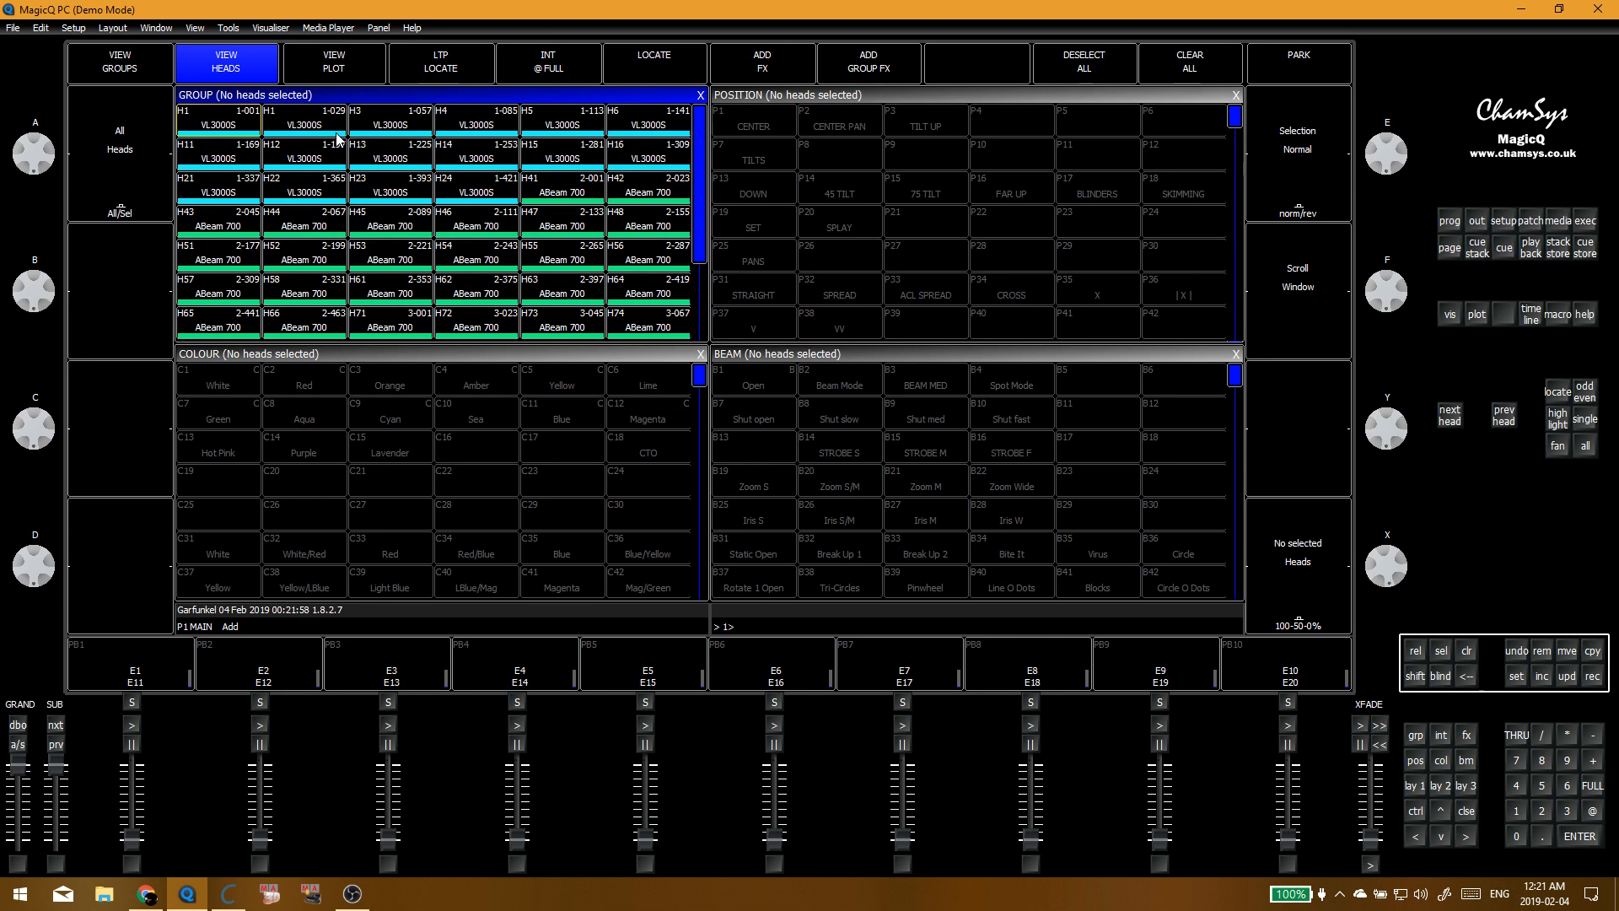
type("24")
key("Return")
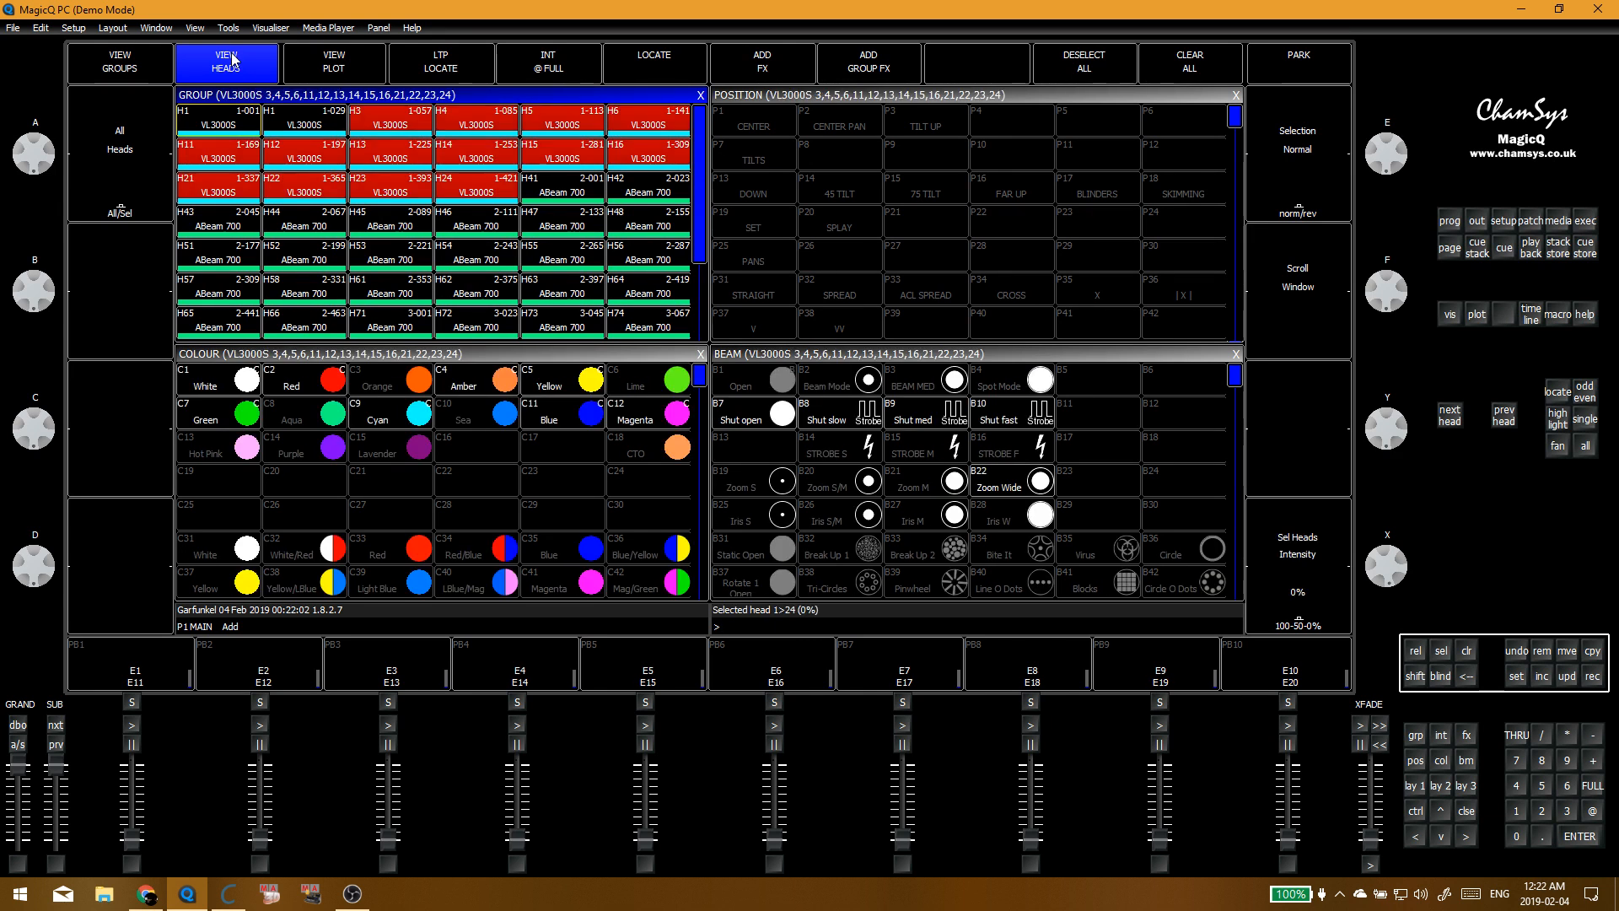
type("1")
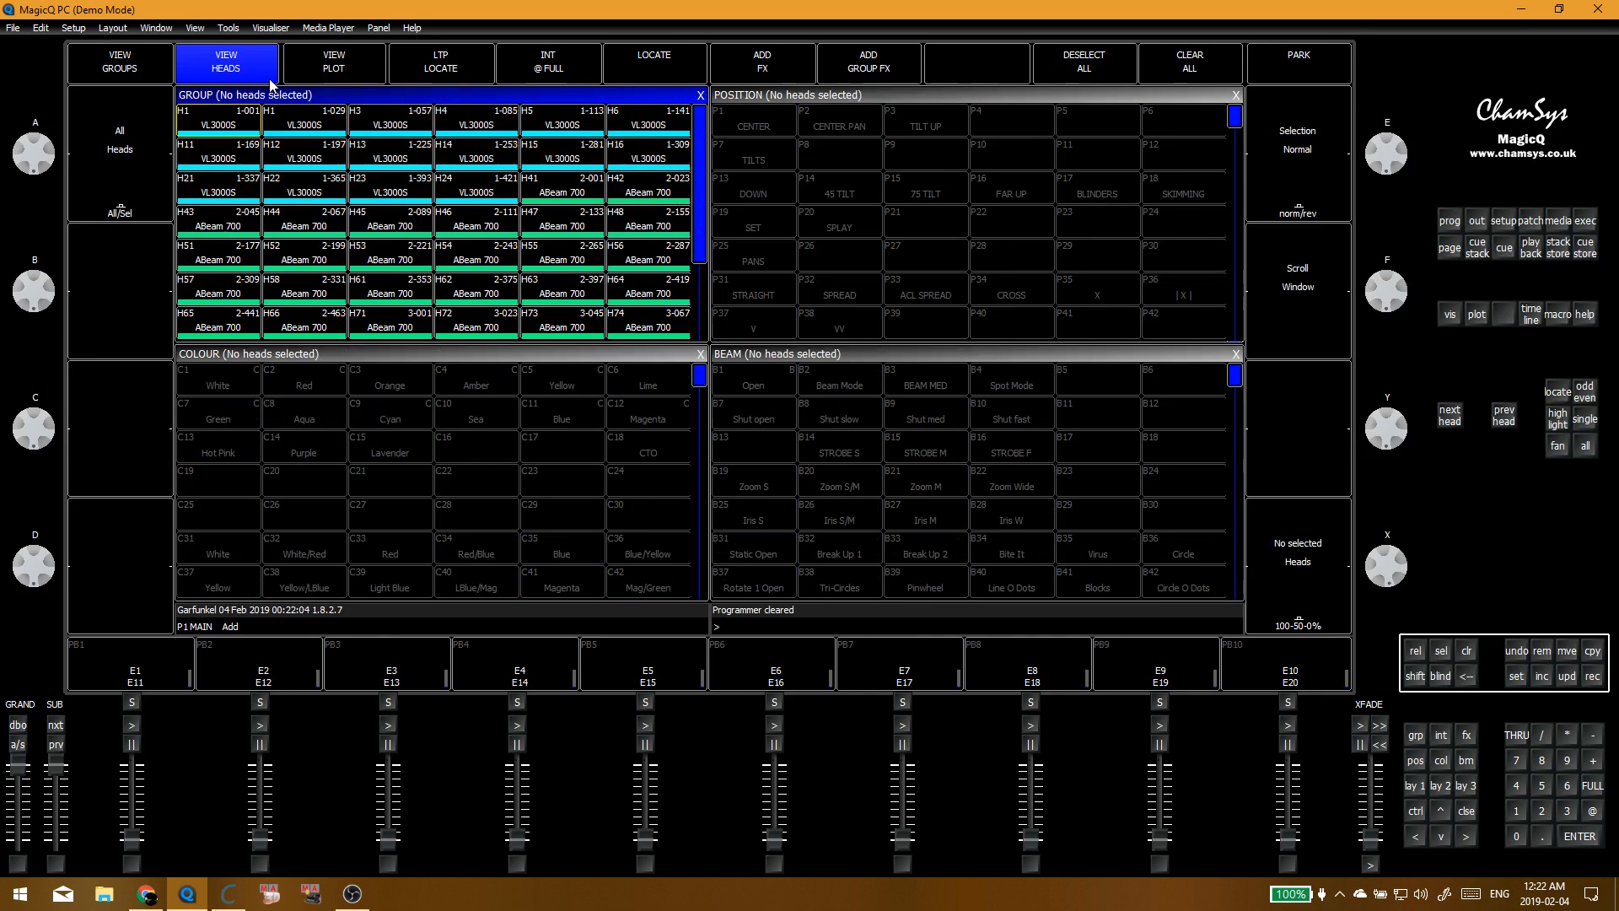
type(">24")
key("Return")
Step: Record the selected VL3000S heads over the existing ALL SPOTS group and clear the programmer
left_click(142, 64)
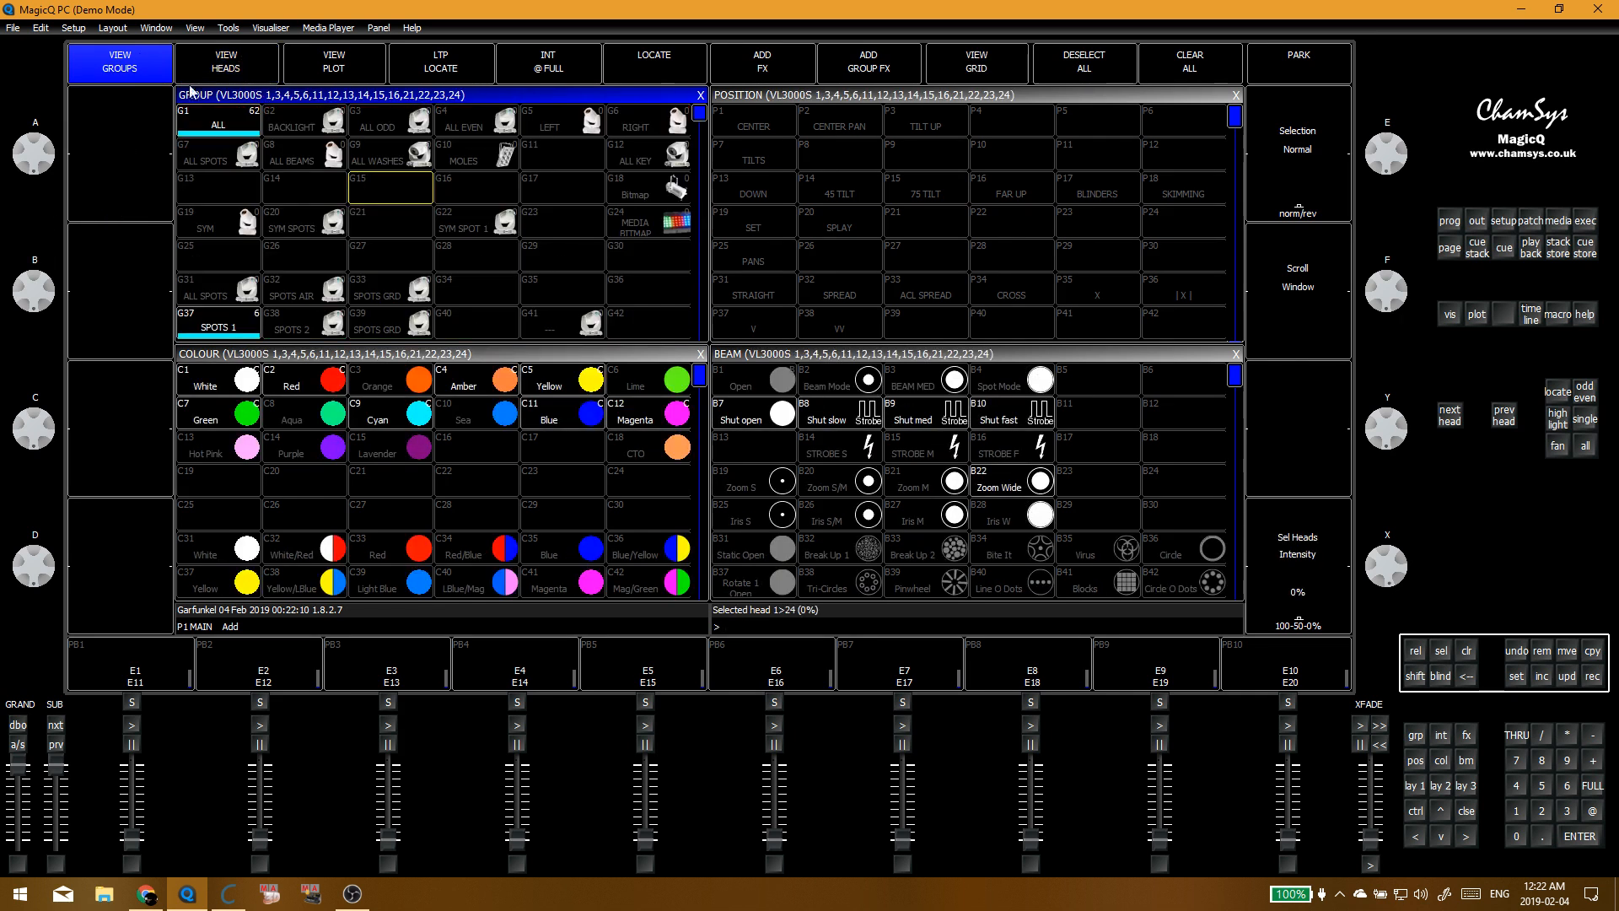
key("ctrl+r")
left_click(230, 159)
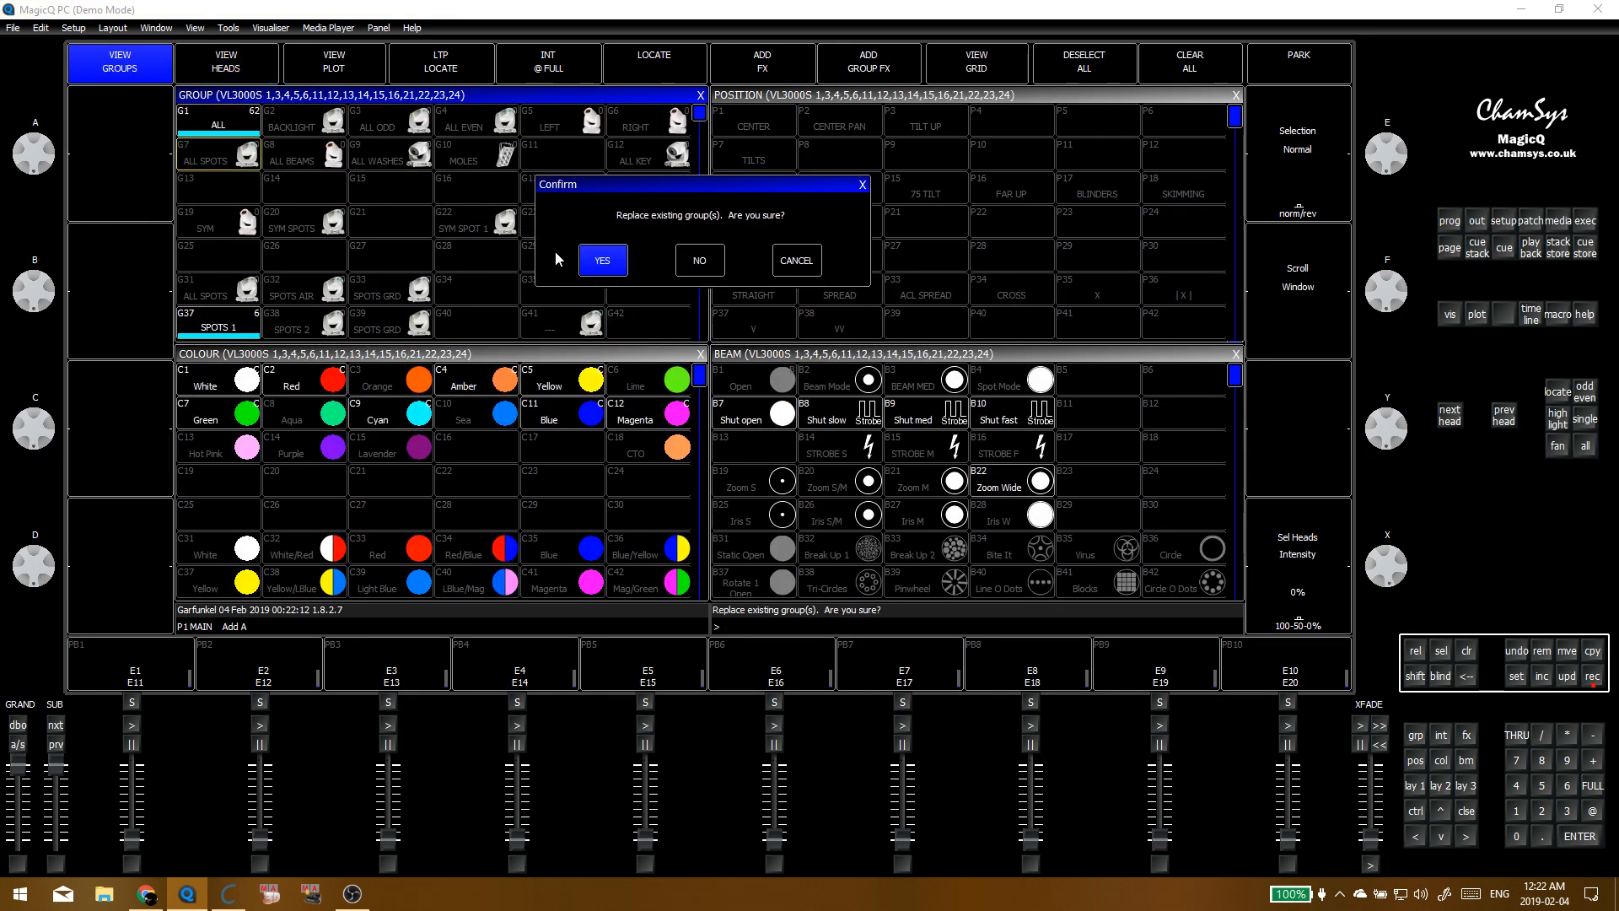
left_click(591, 251)
key("ctrl+BackSpace")
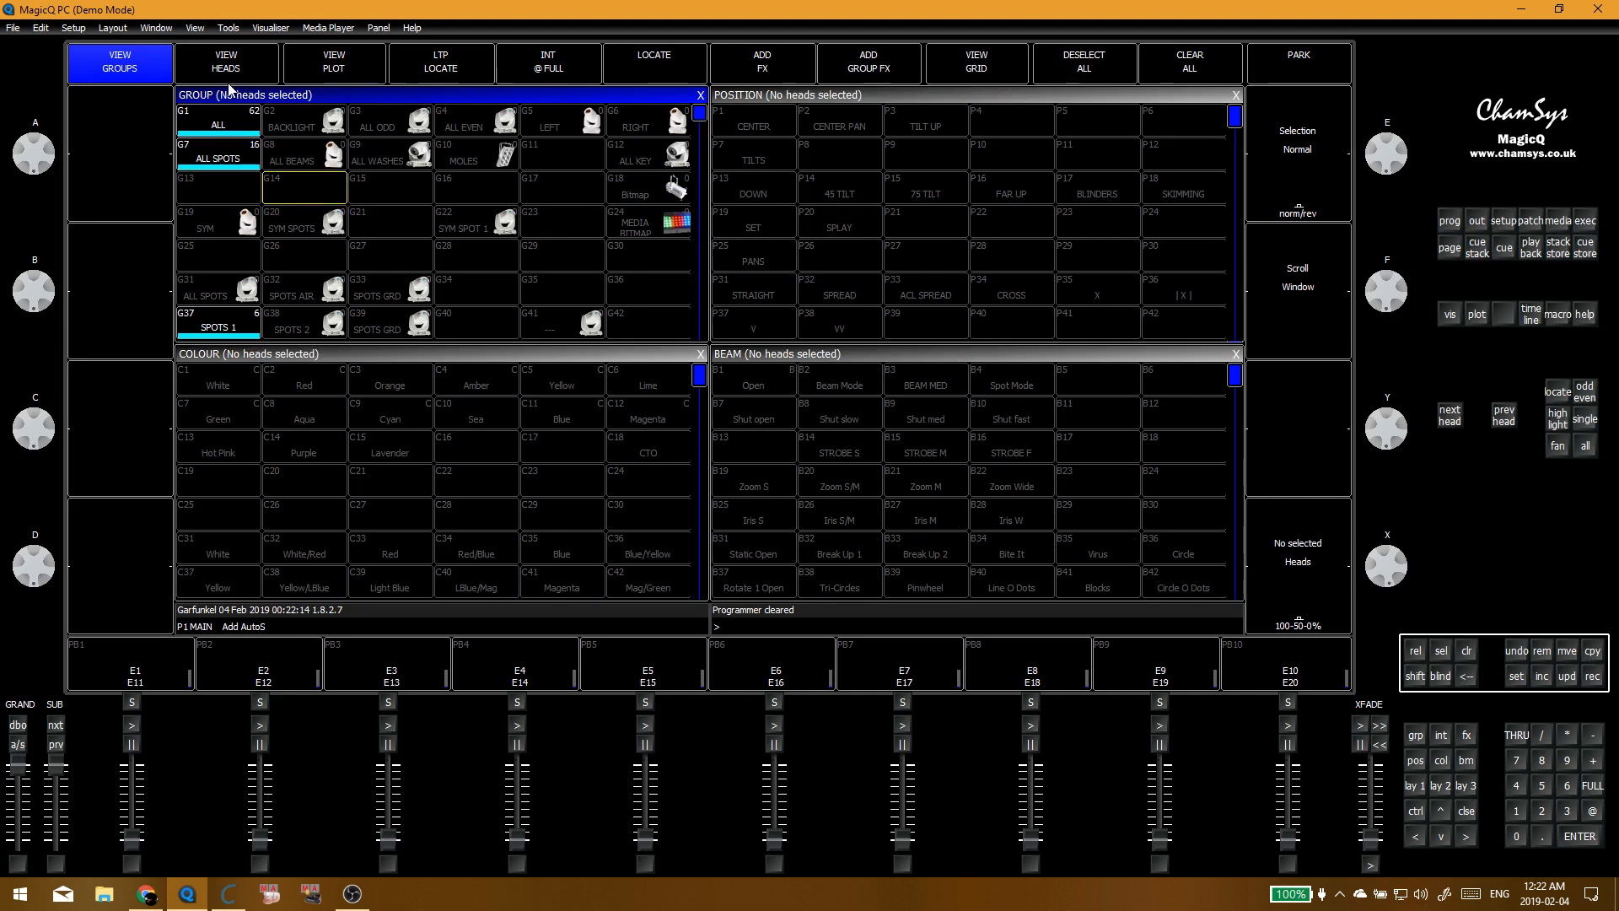
Step: Show the individual heads and select all the ABeam 700 fixtures with the range 41>76
left_click(230, 71)
scroll(447, 224, "down", 6)
scroll(542, 182, "down", 1)
scroll(543, 177, "up", 3)
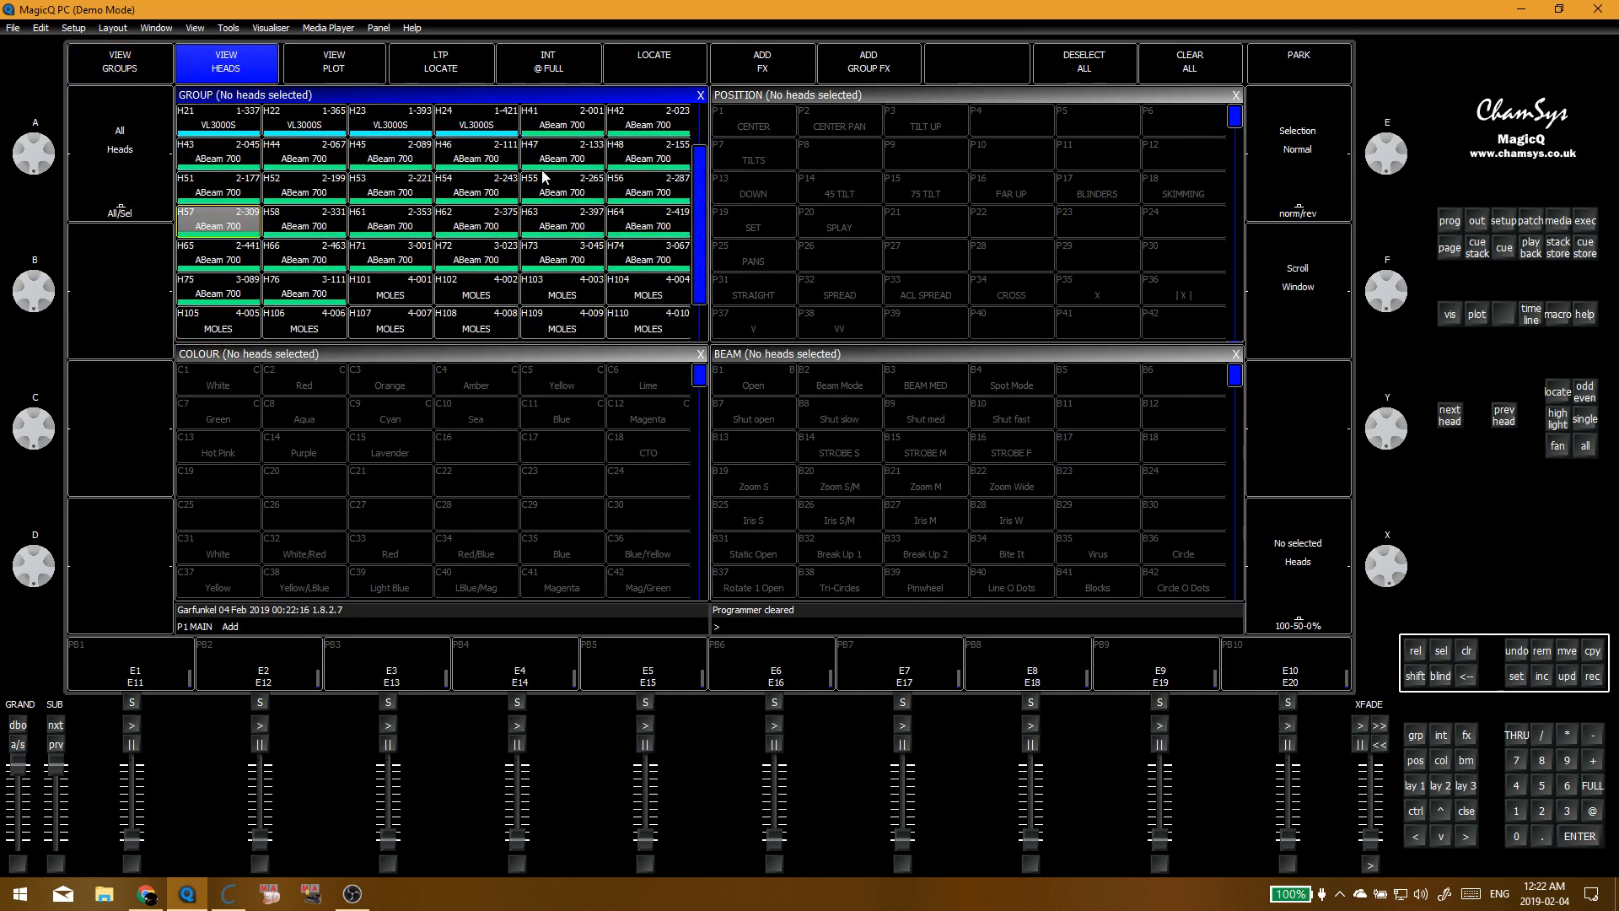
type("41>")
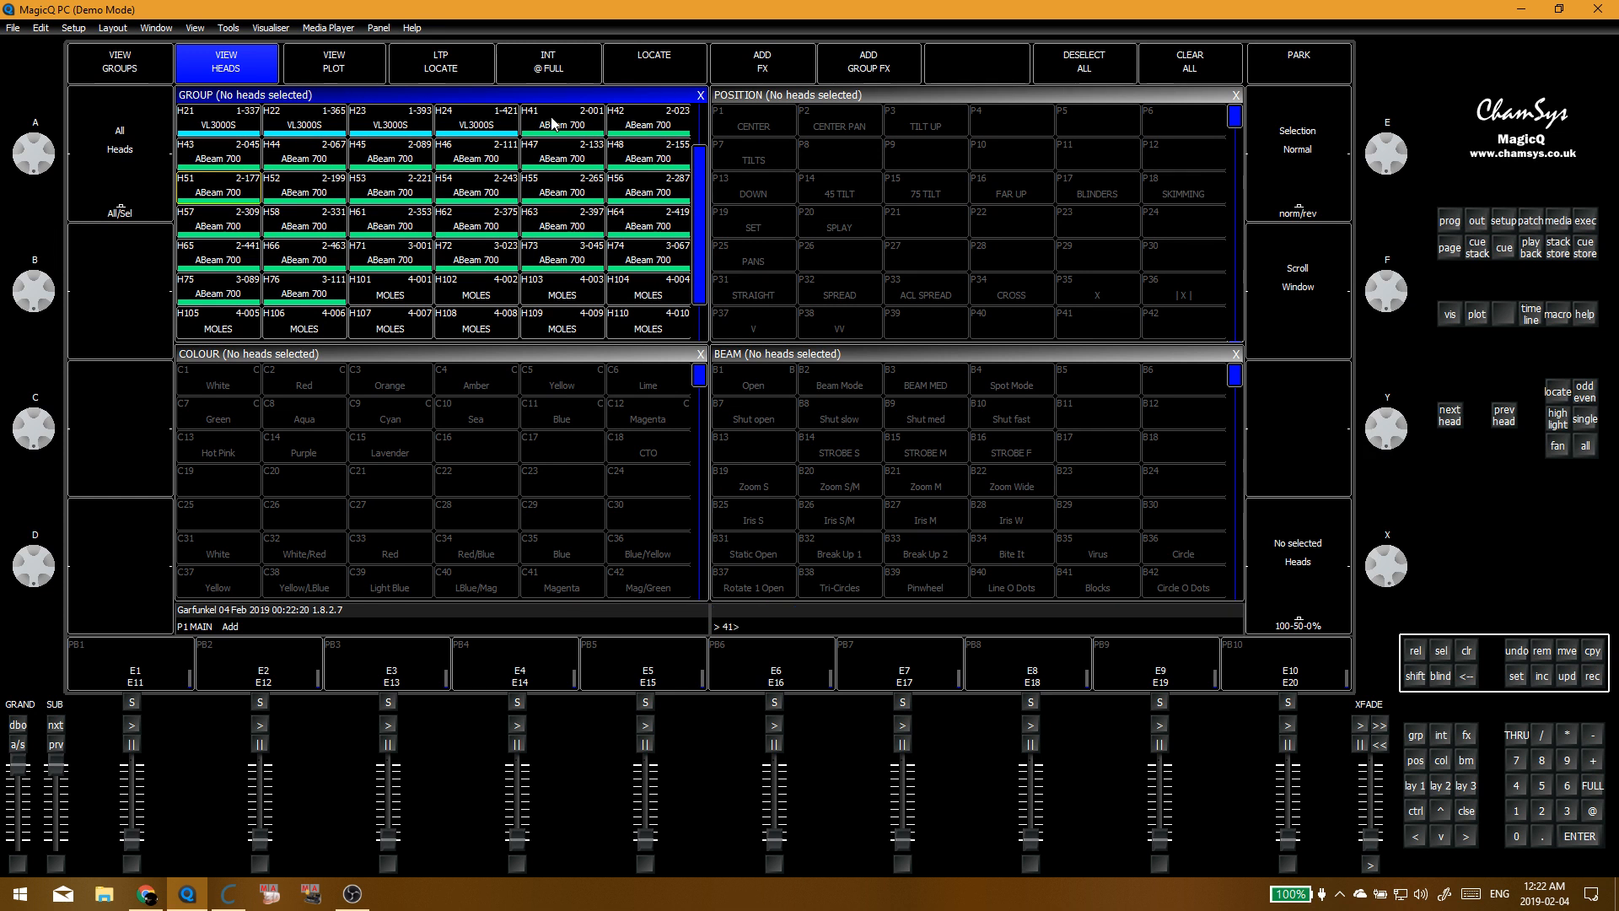
type("76")
key("Return")
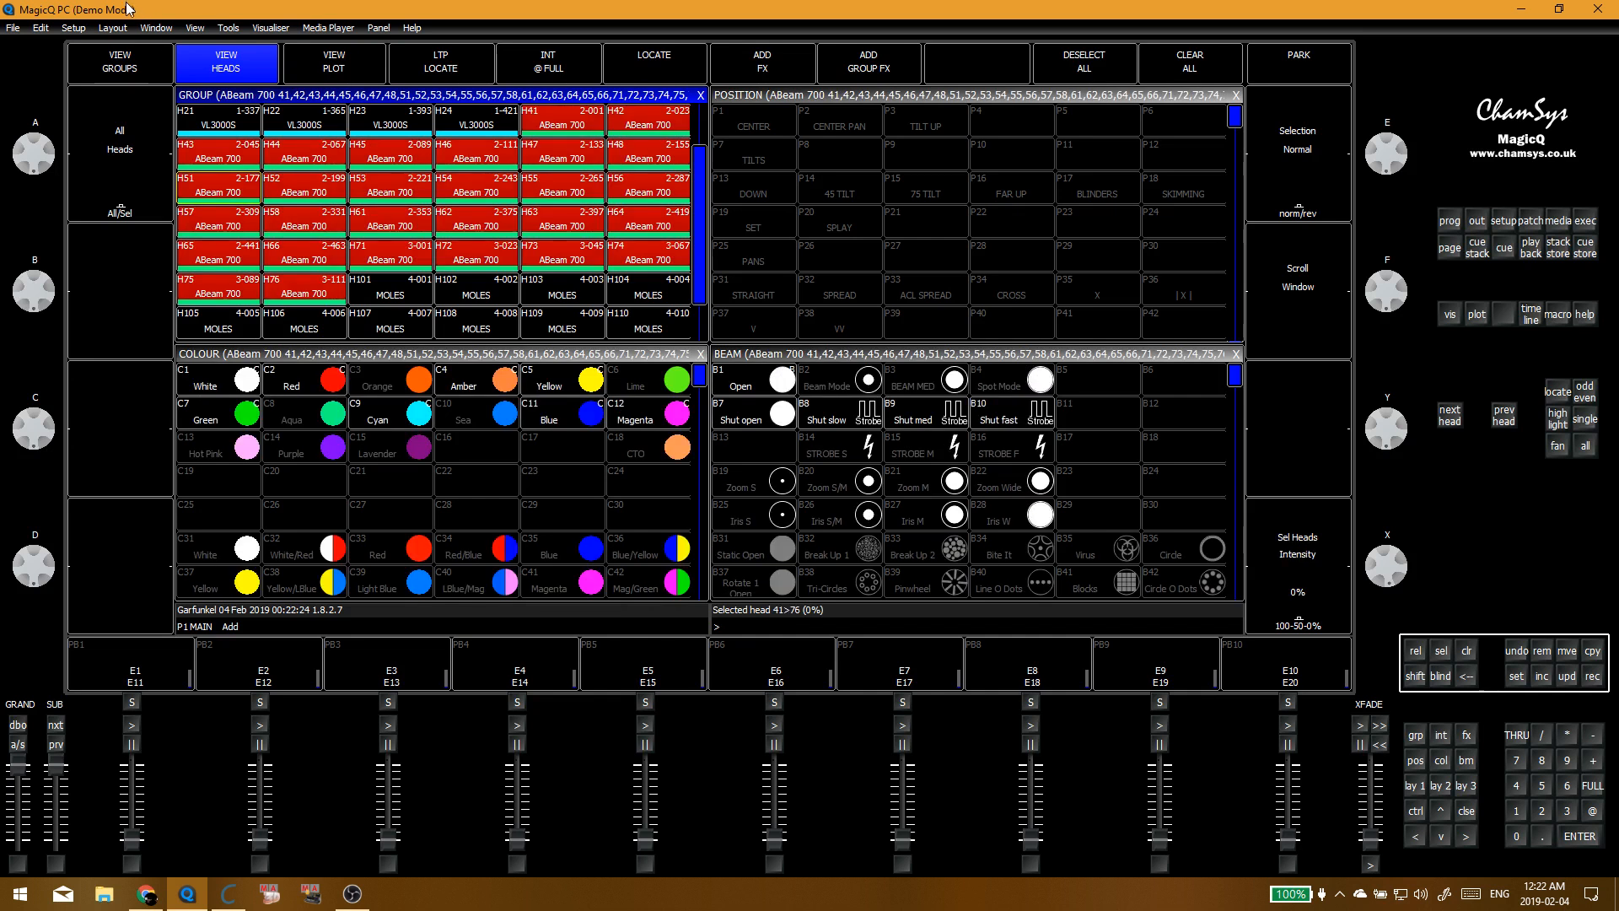
Step: Record the selected ABeam 700 heads over the existing ALL BEAMS group and clear the programmer
left_click(135, 70)
left_click(1594, 676)
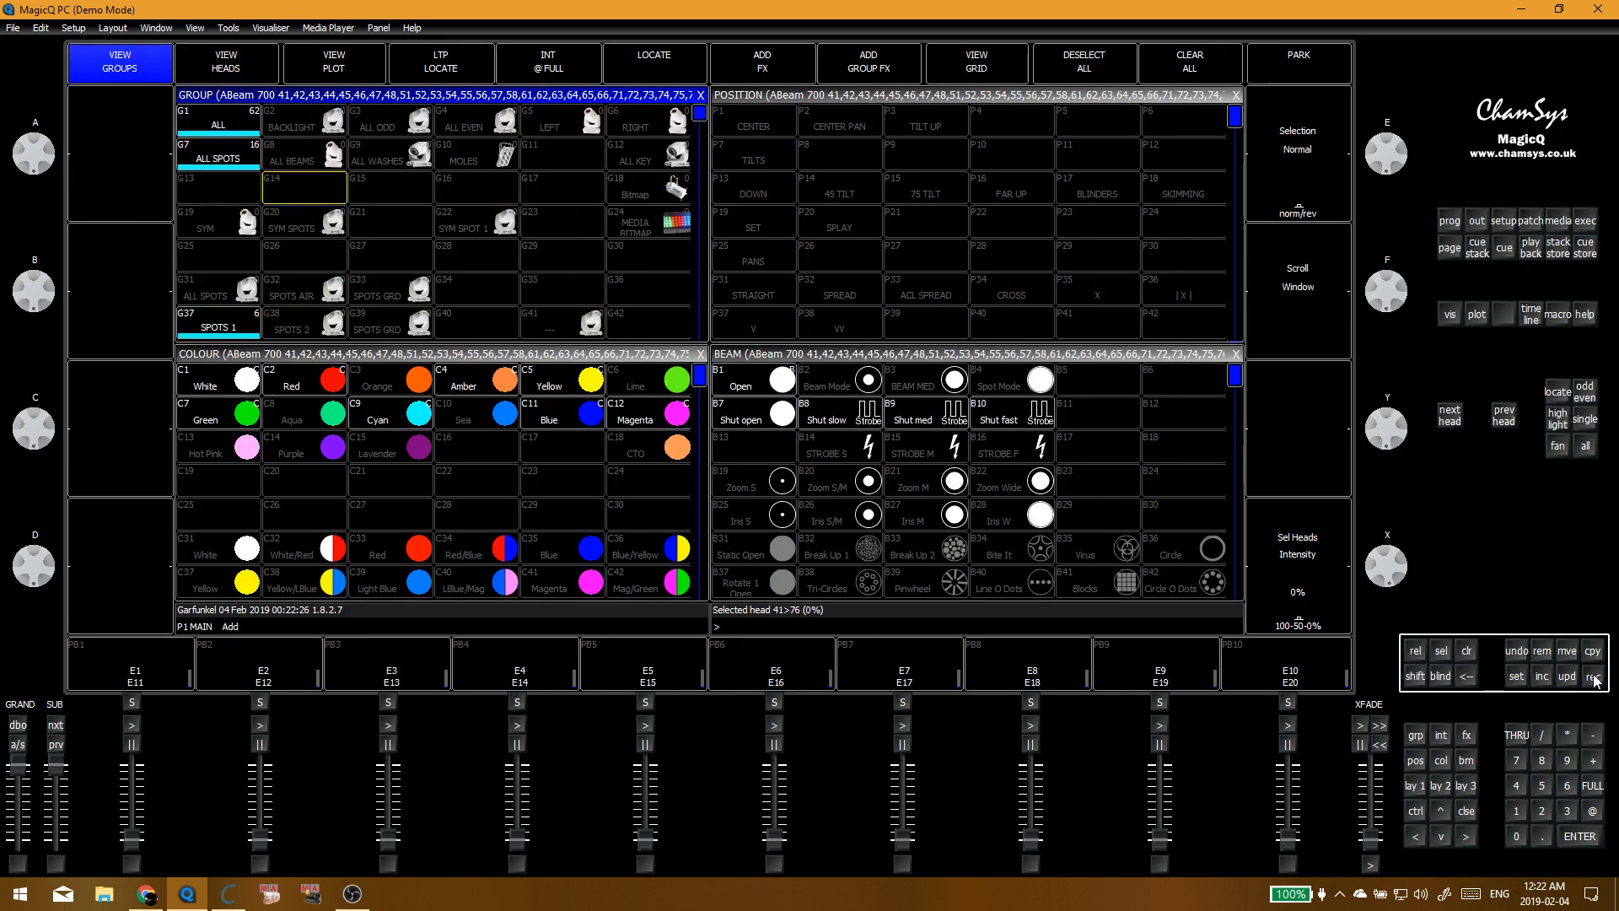
left_click(302, 159)
left_click(600, 259)
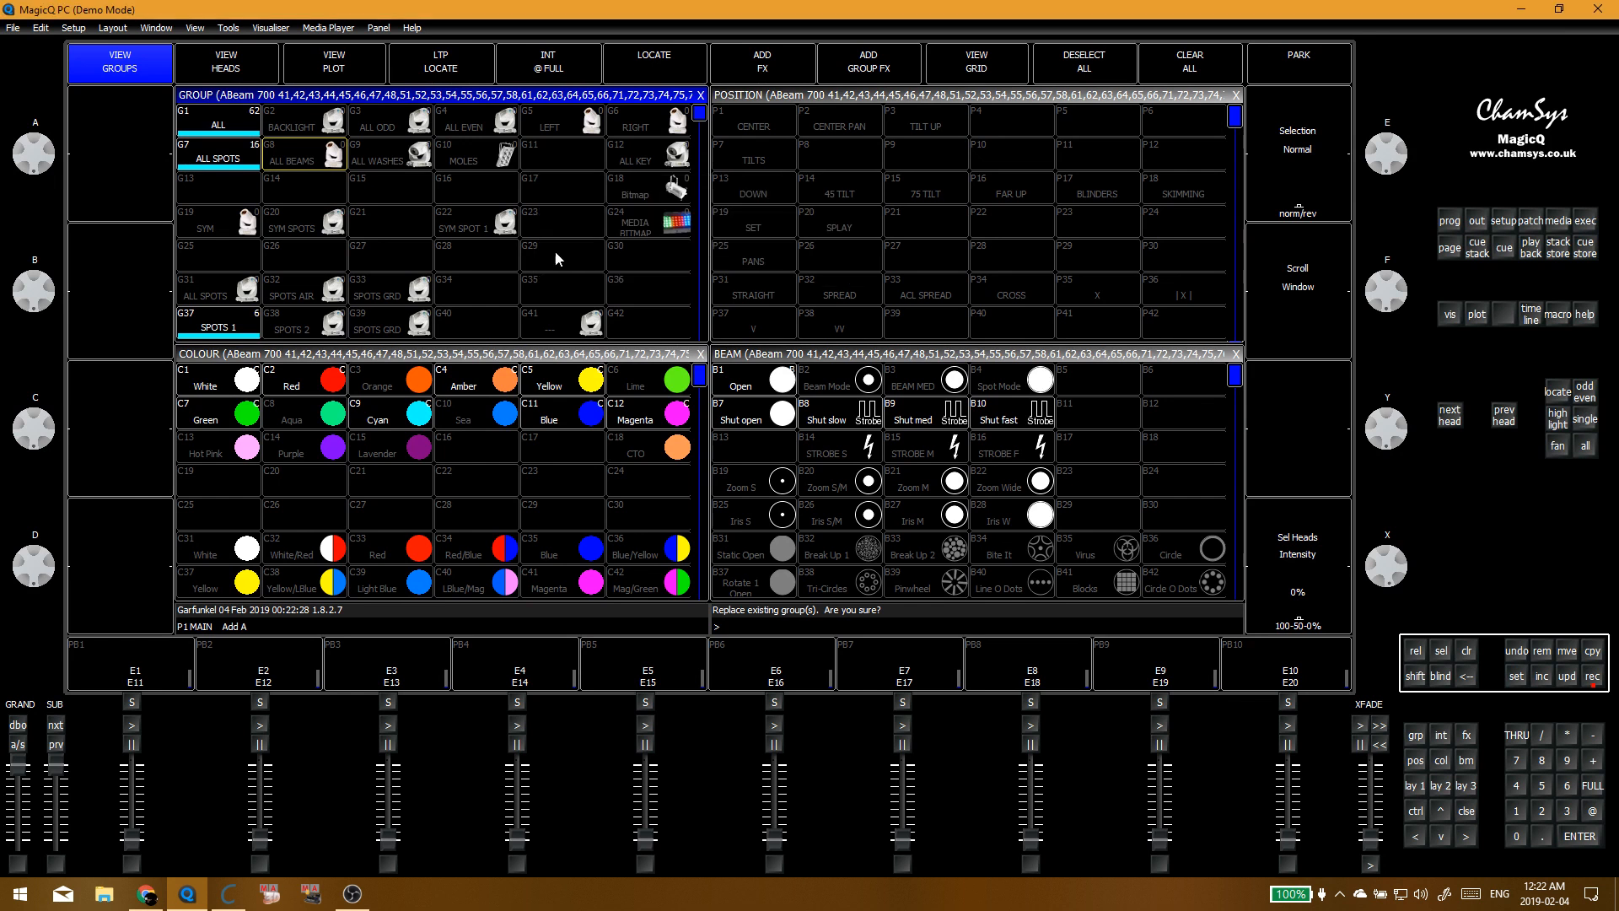
left_click(353, 189)
key("ctrl+BackSpace")
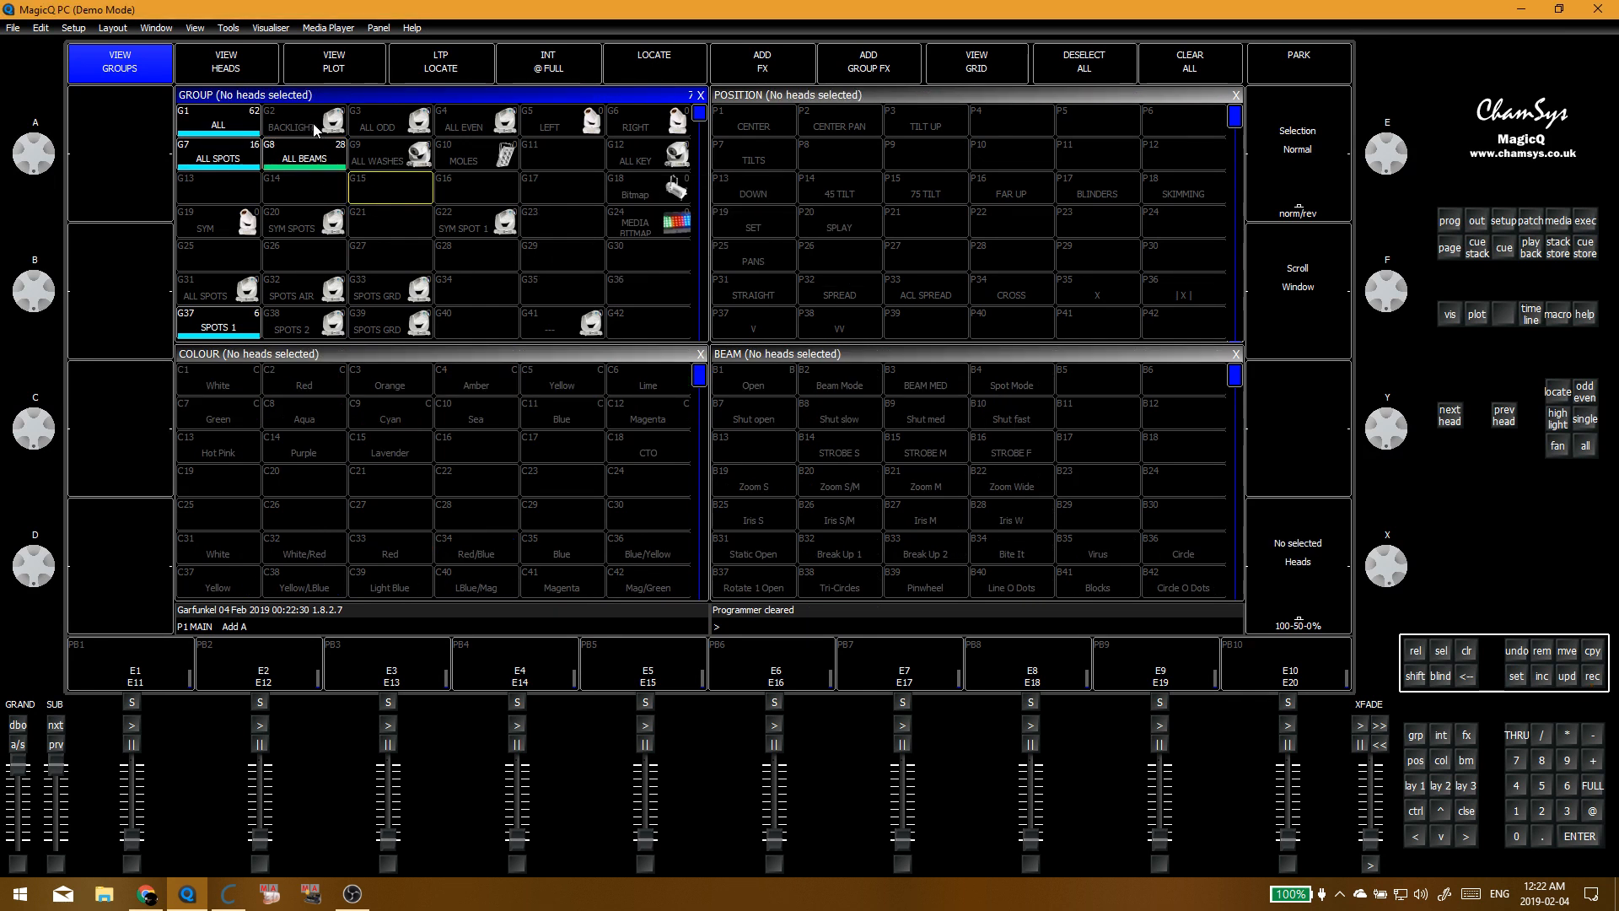
left_click(250, 65)
left_click(112, 27)
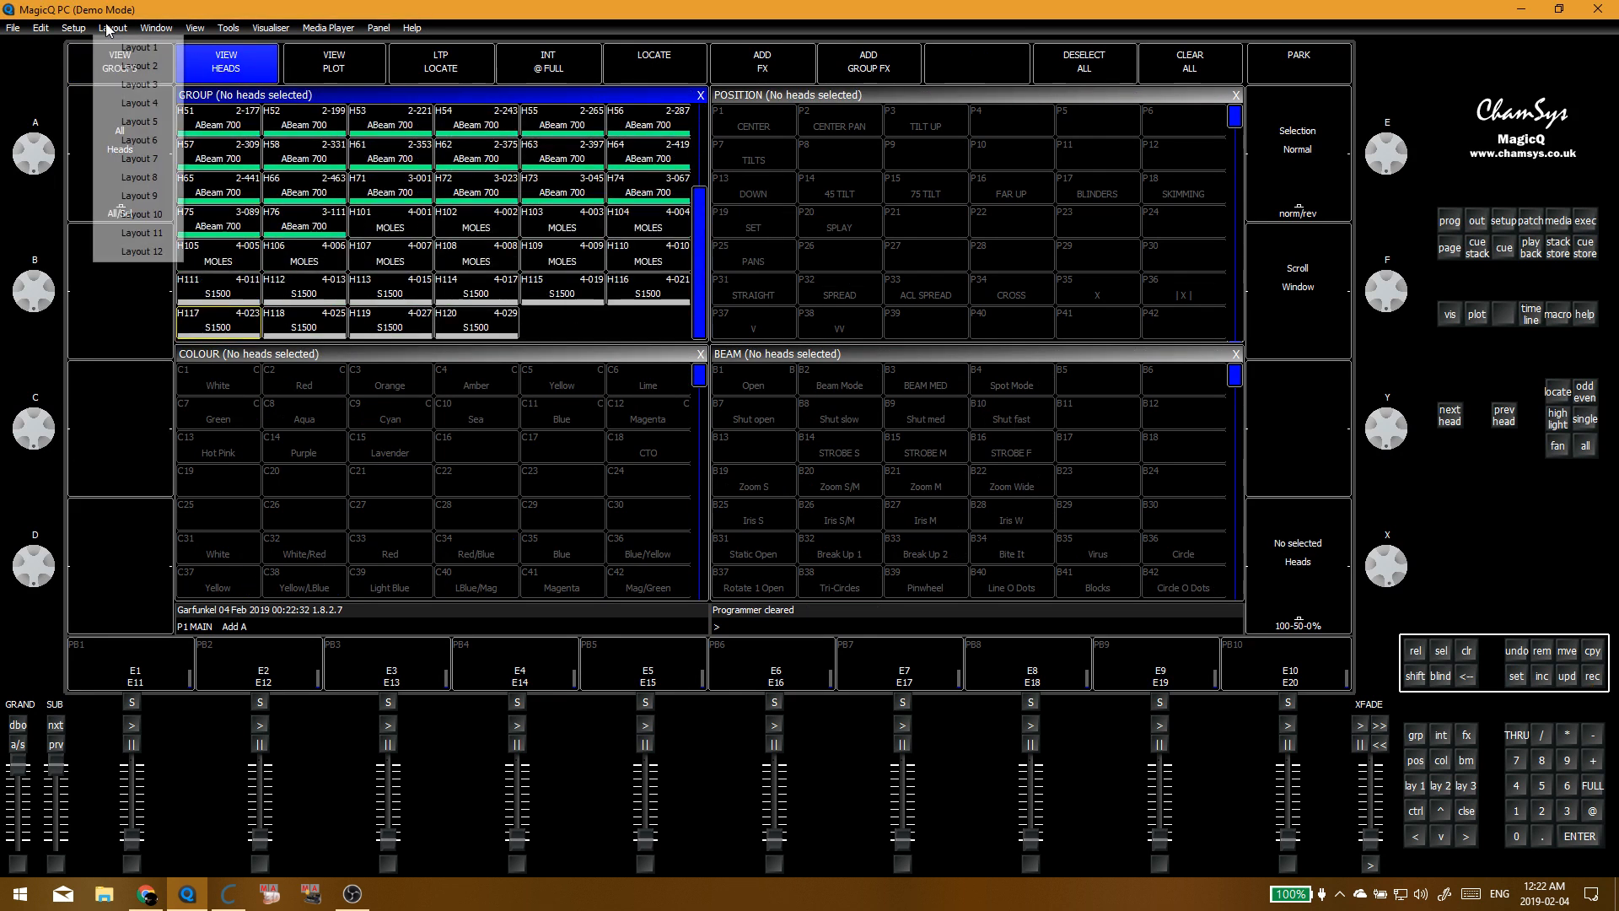
left_click(278, 94)
left_click(137, 65)
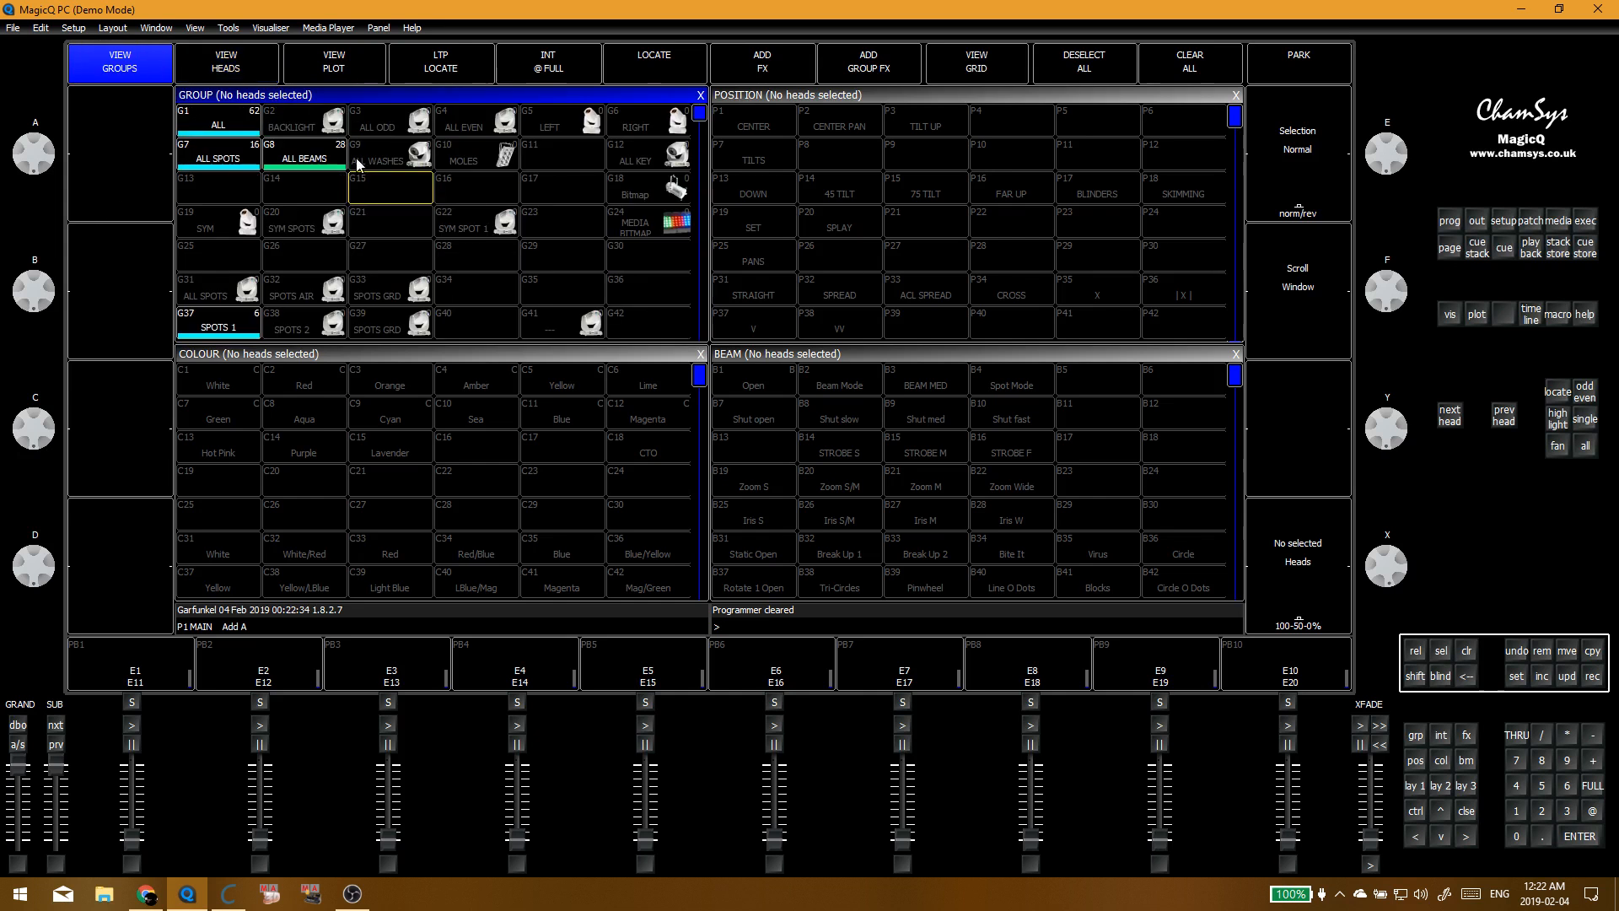
left_click(398, 166)
left_click(412, 186)
key("ctrl+BackSpace")
left_click(565, 160)
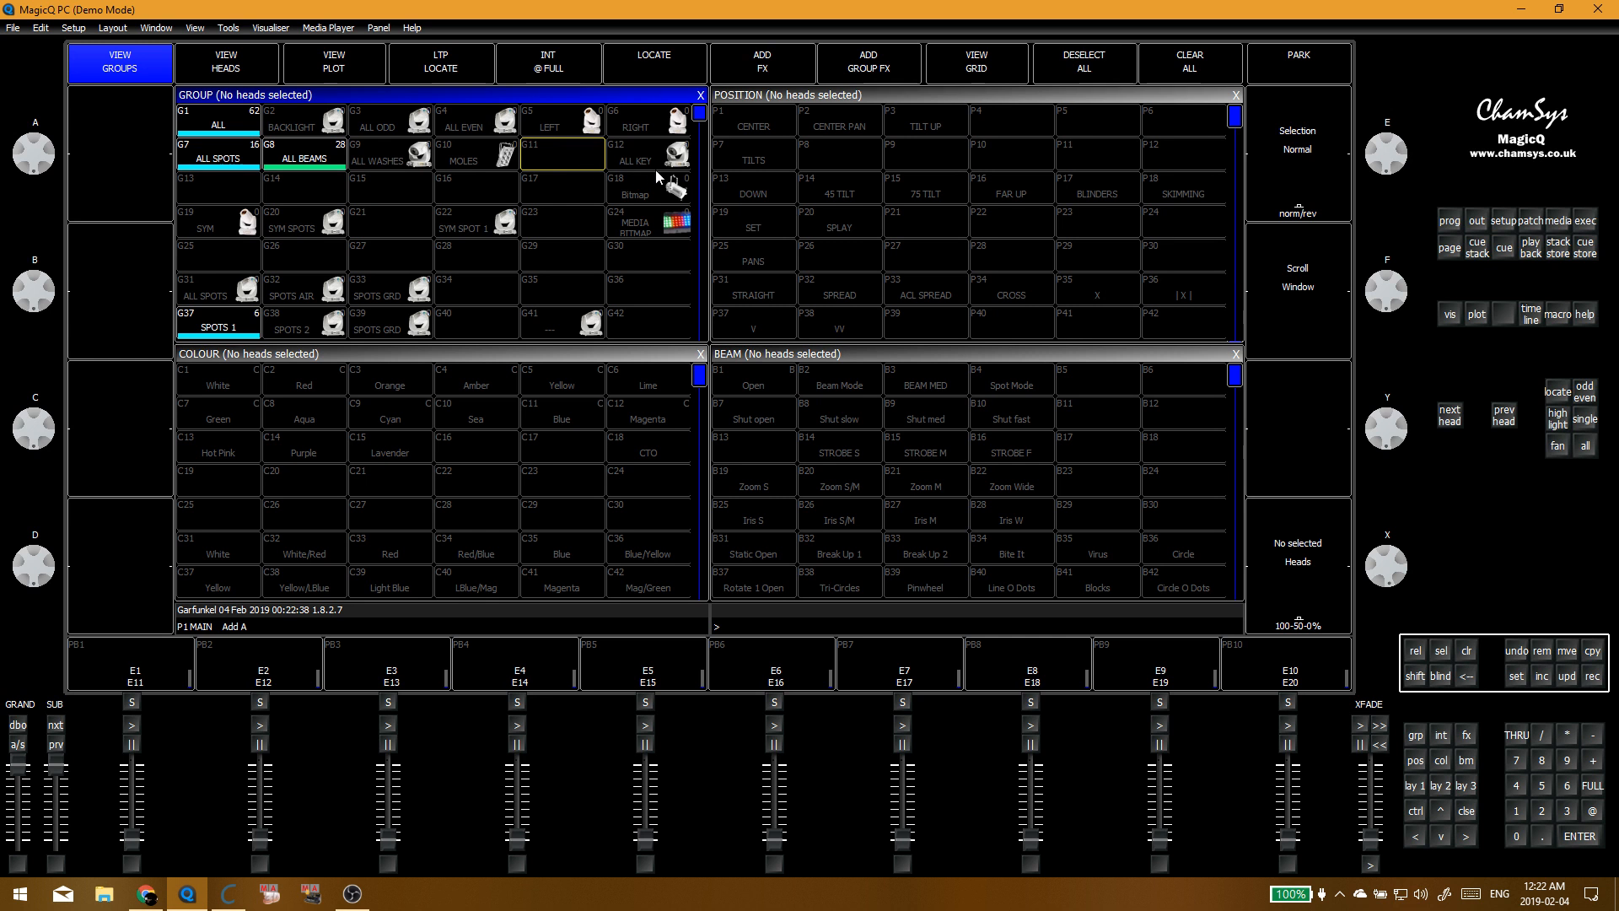
Step: Select heads 101>110 and record them over the existing MOLES group, replacing its contents
left_click(221, 68)
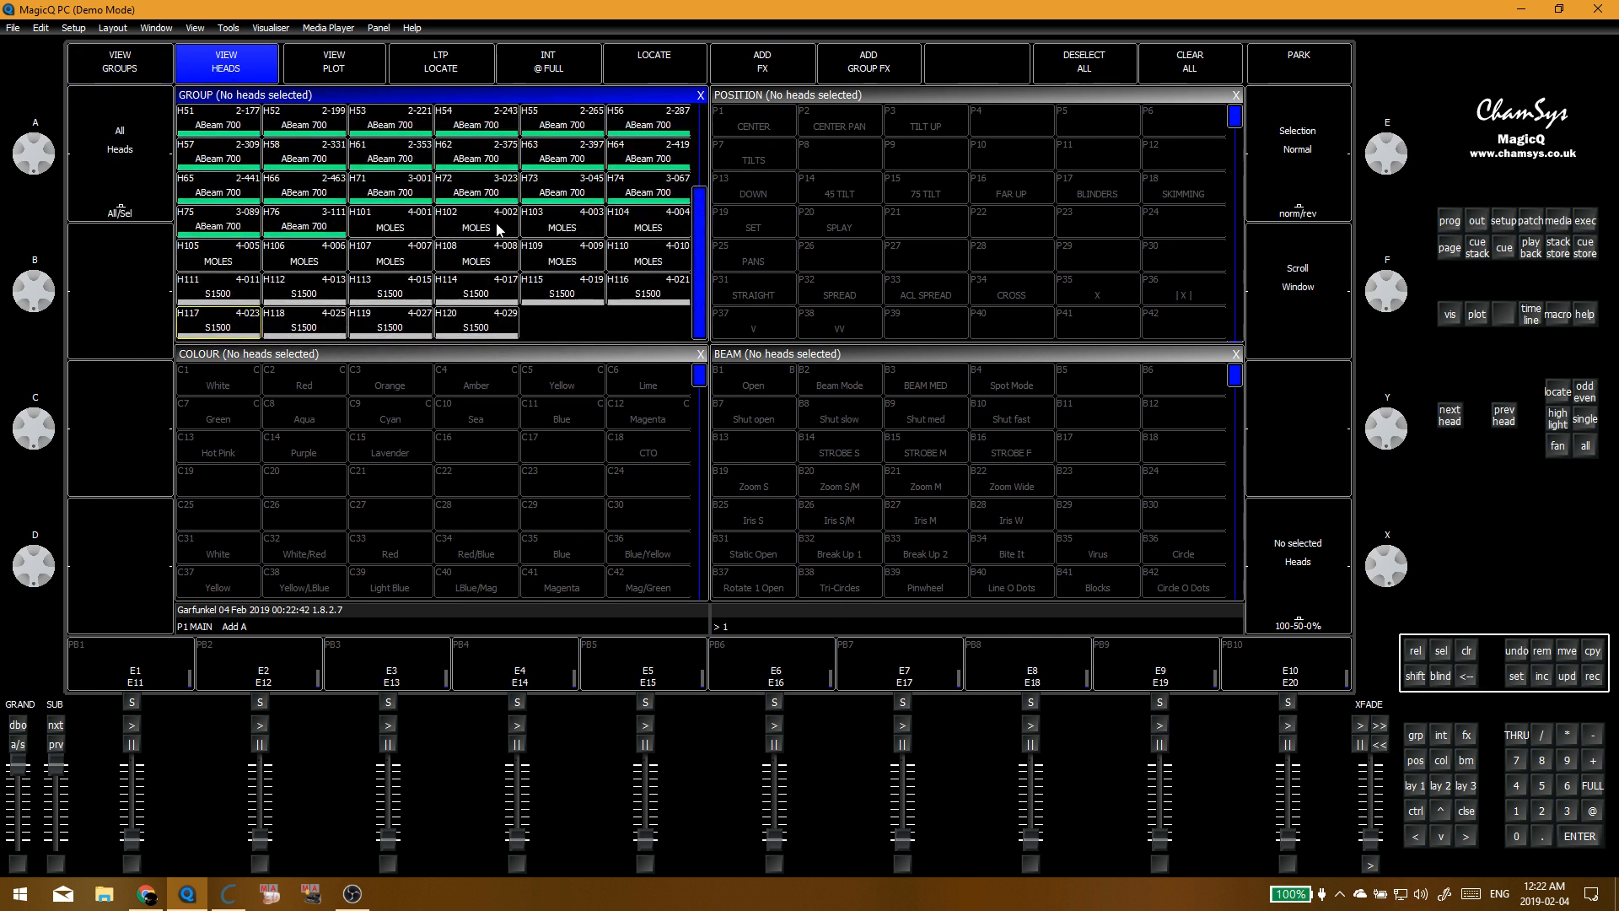
type("01>110")
key("Return")
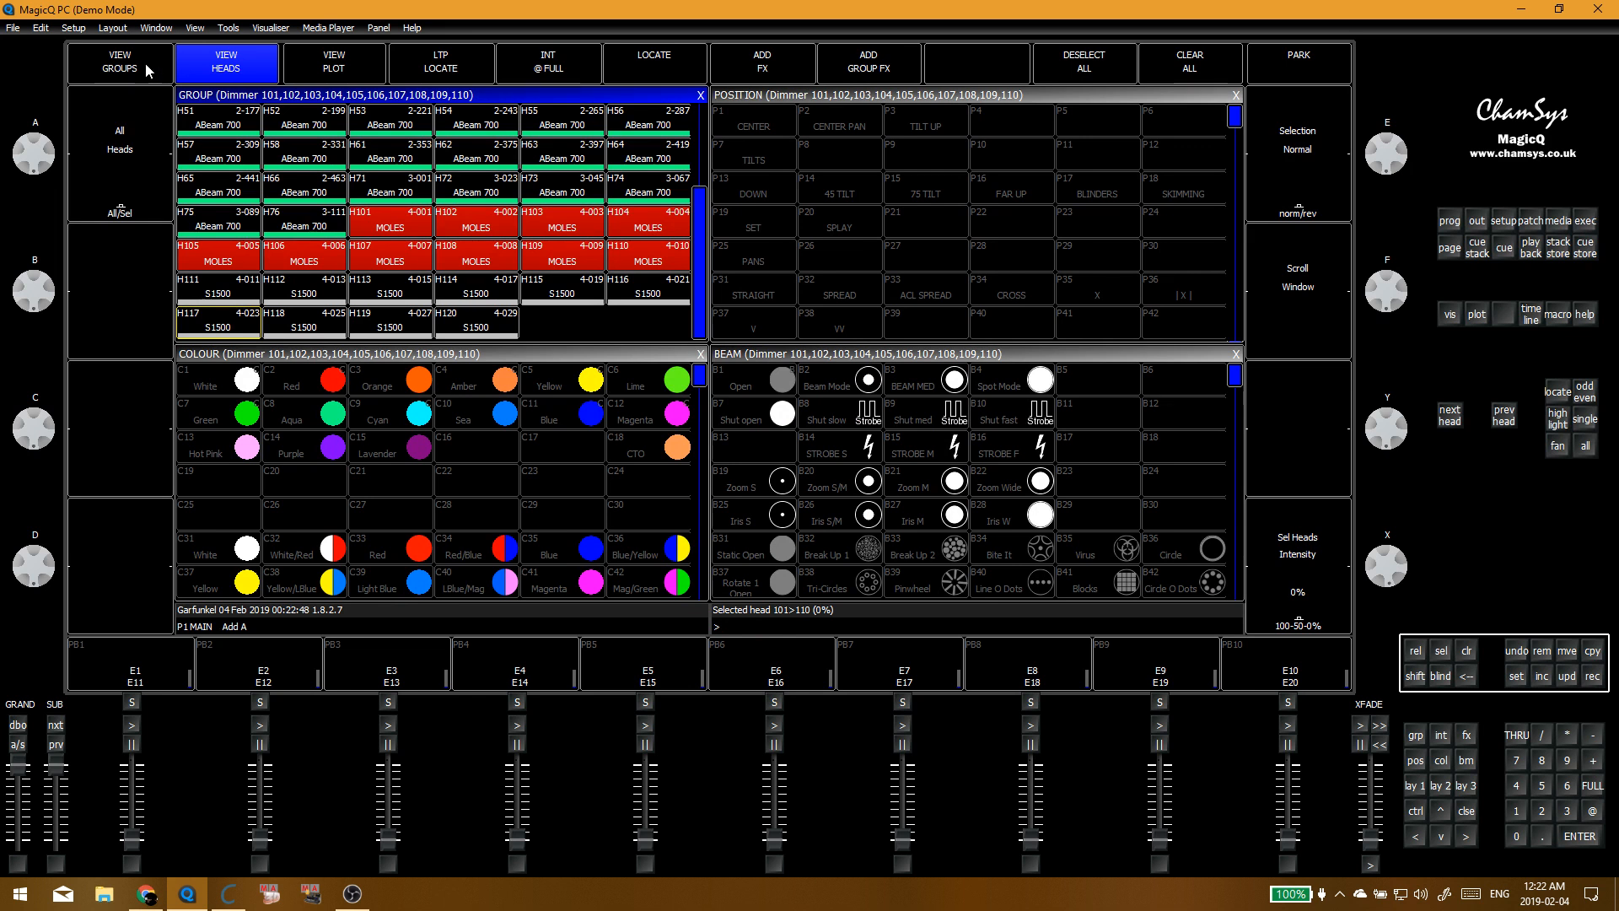
left_click(119, 64)
key("ctrl+r")
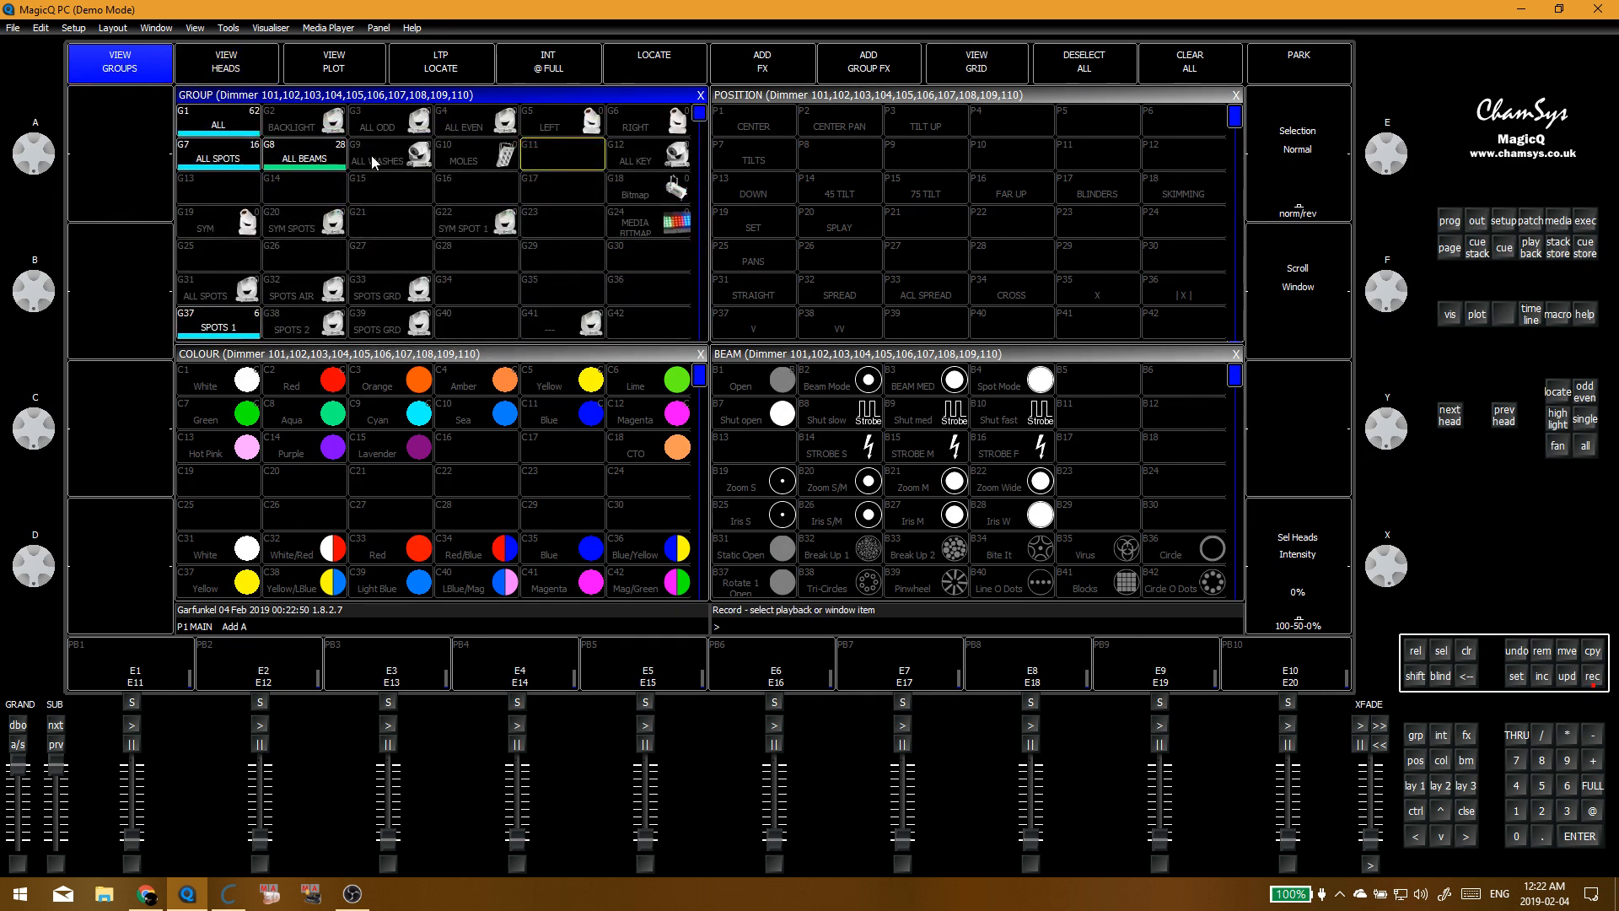
left_click(493, 162)
left_click(598, 258)
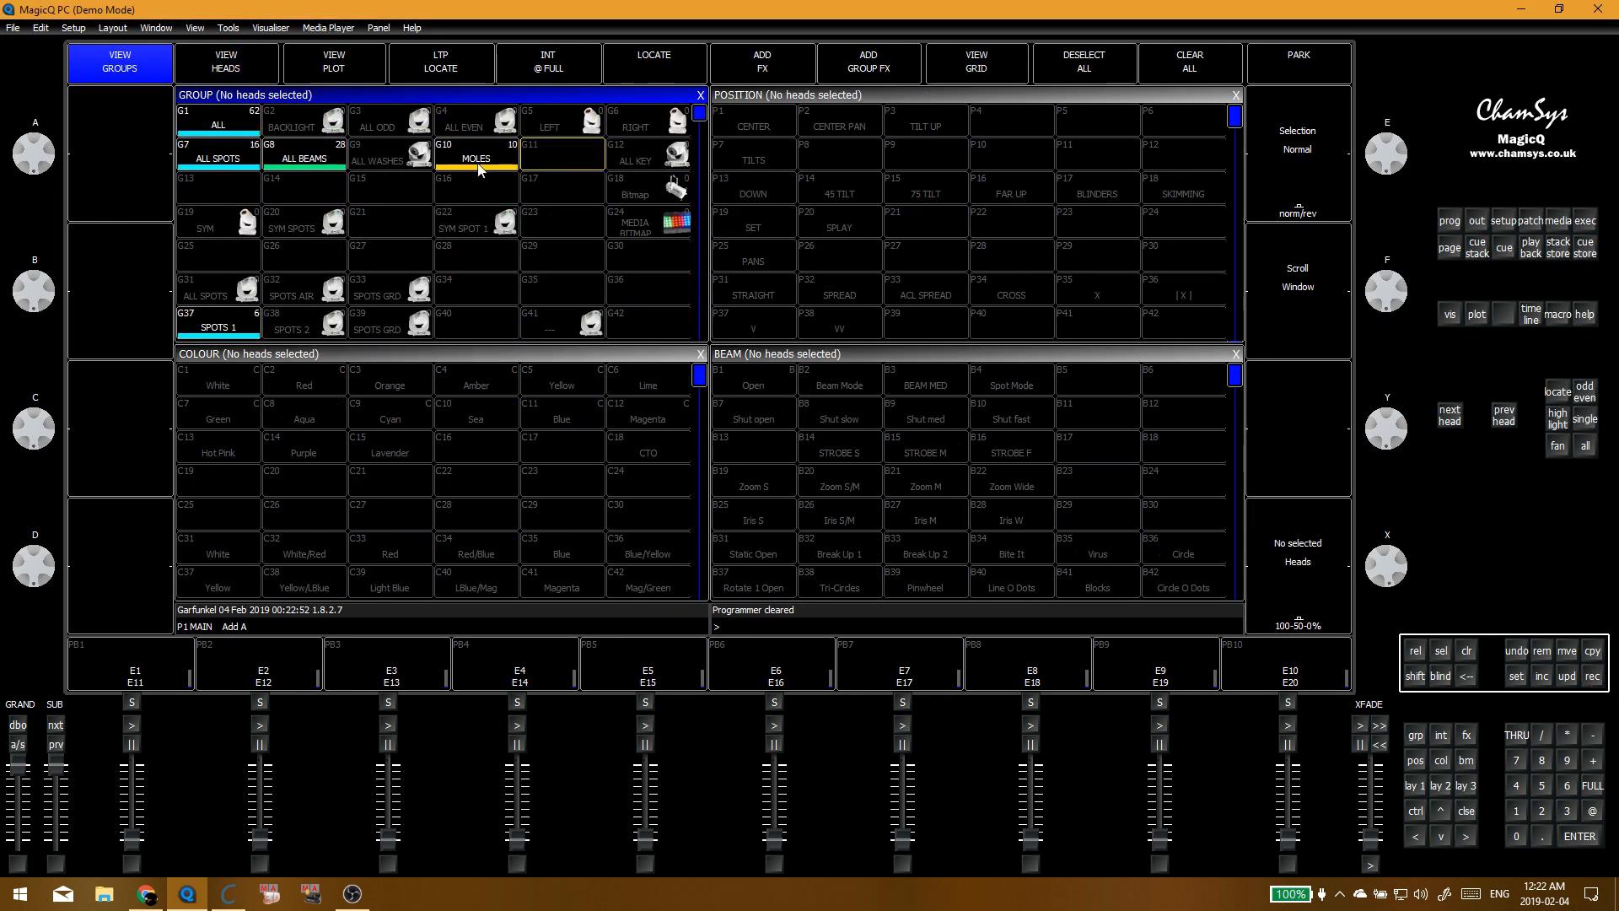
Step: Select the S1500 heads 111>120 and record them as a new group in the empty slot G11
left_click(191, 61)
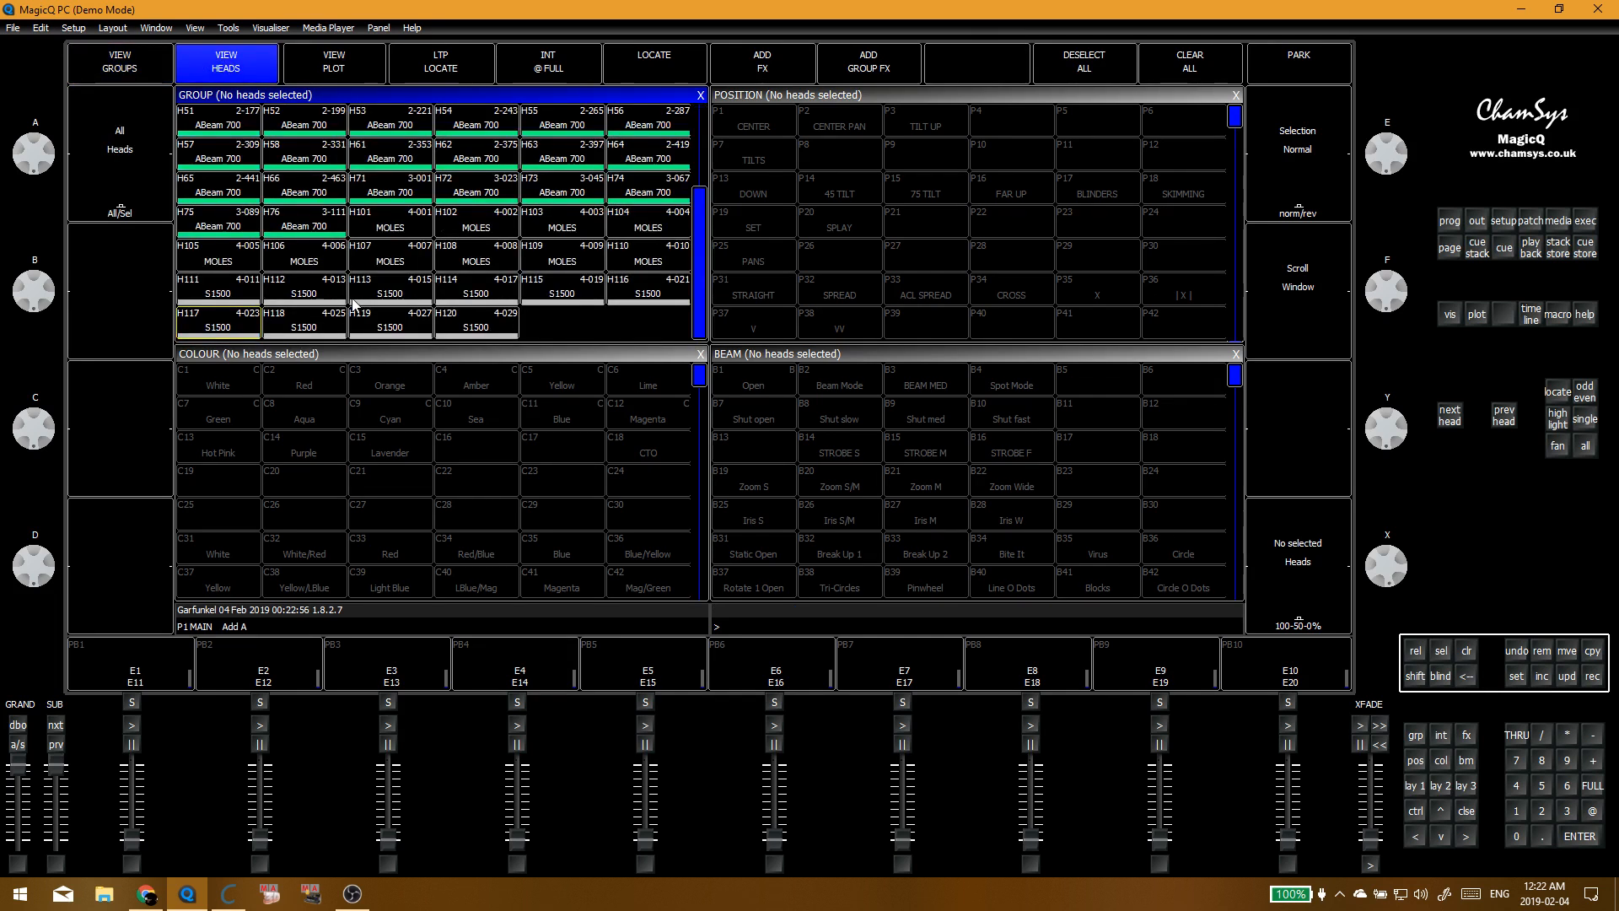
type("111>120")
key("Return")
left_click(121, 67)
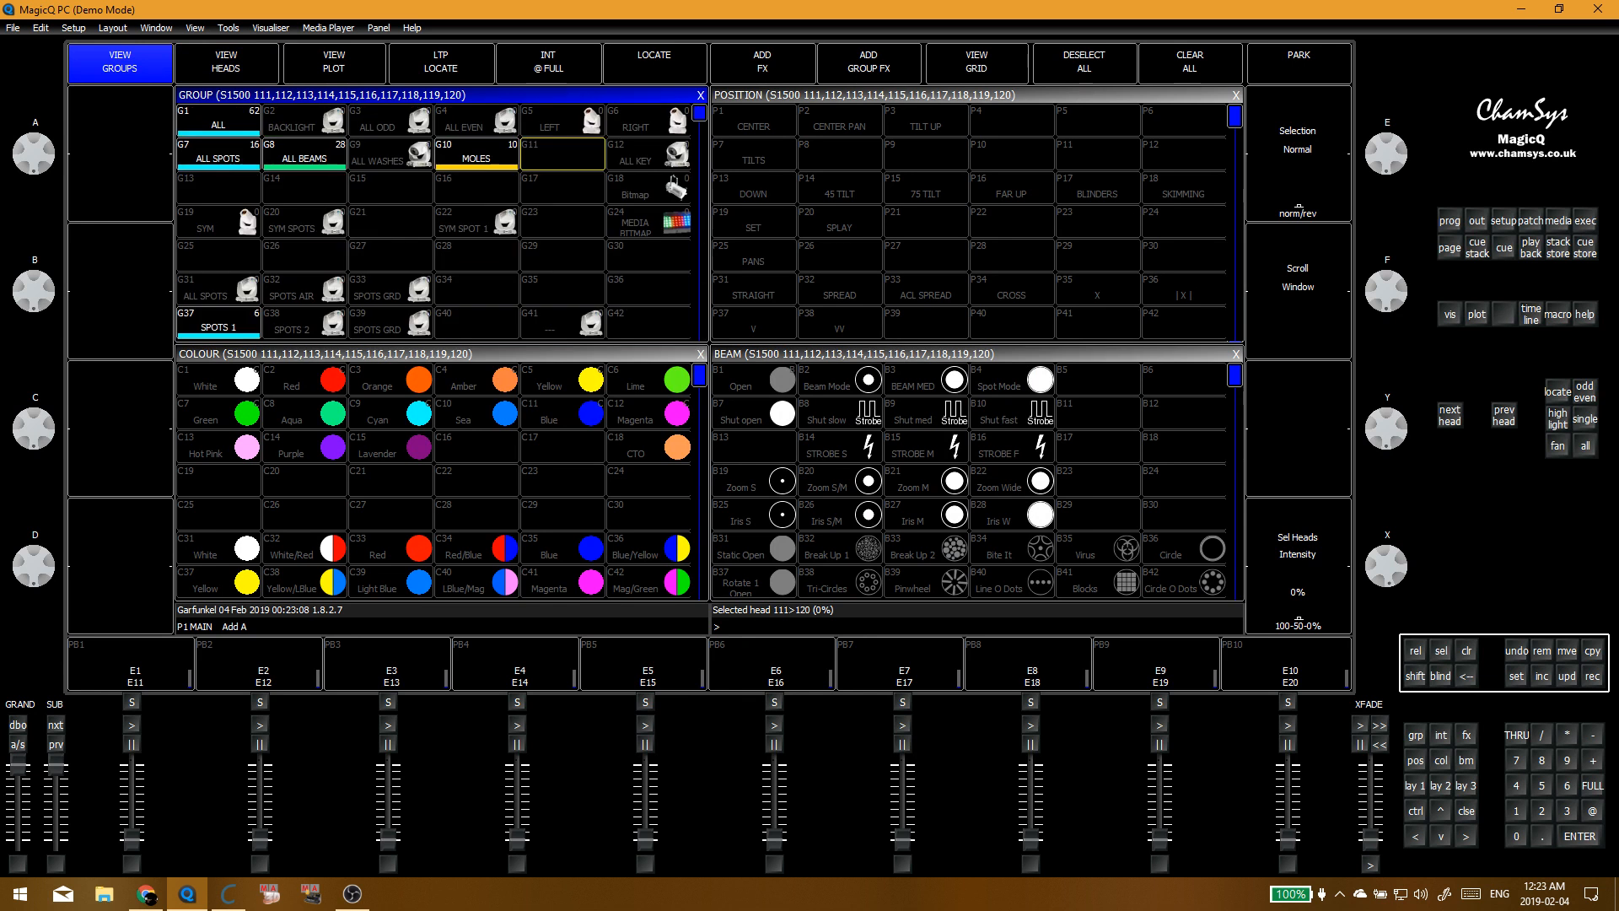
left_click(1585, 680)
left_click(573, 159)
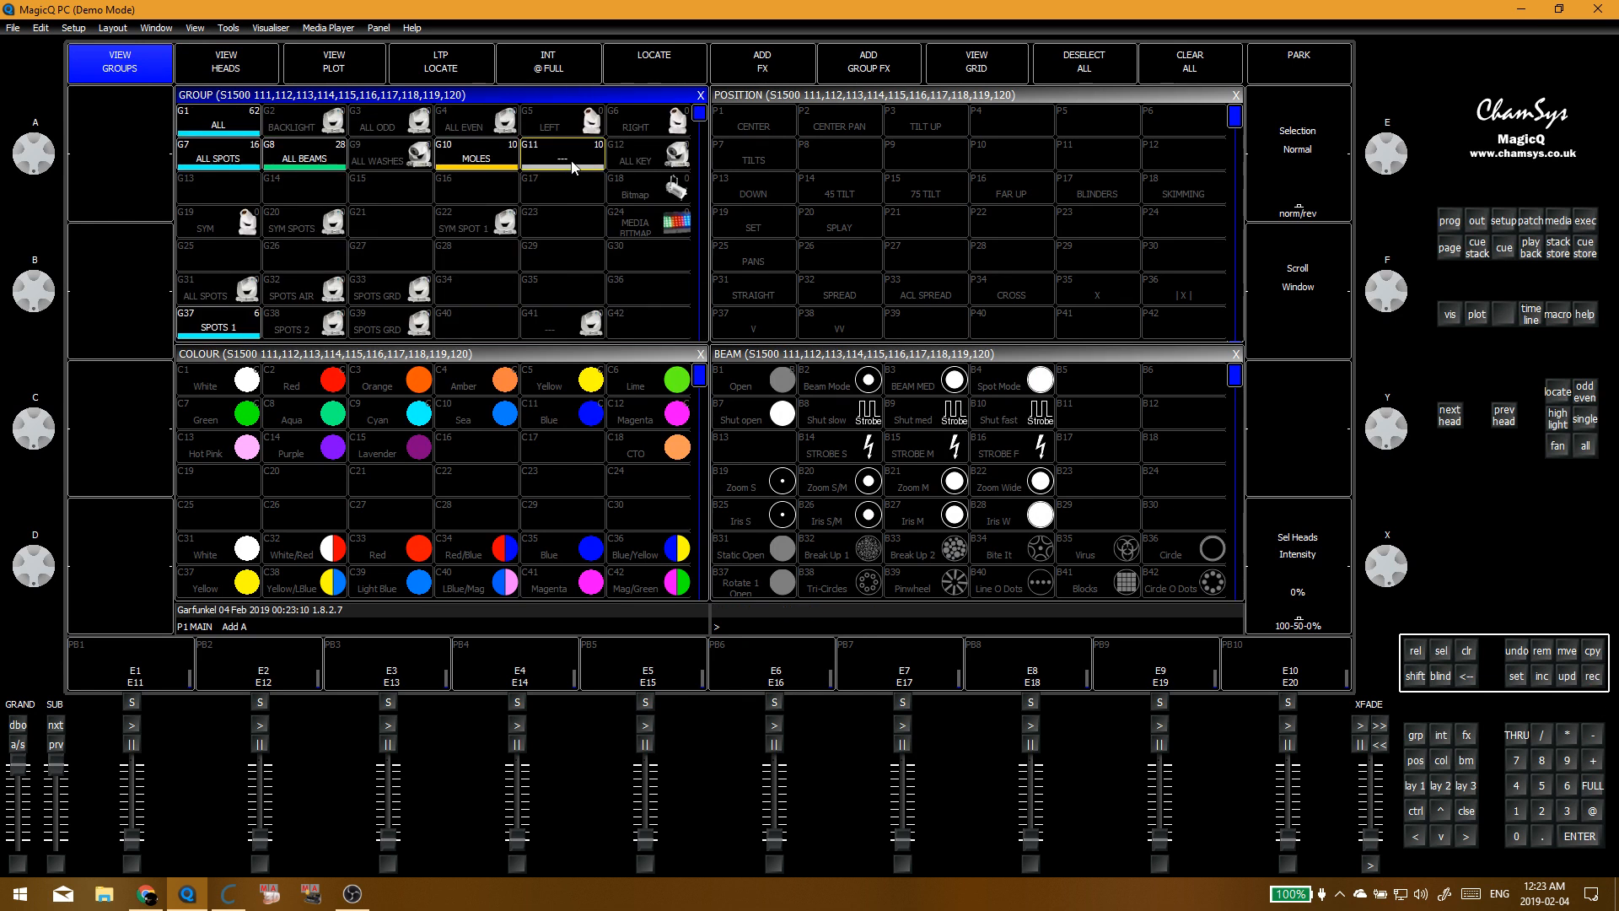
Step: Name the new S1500 group STROBYS and clear the programmer
type("STROBES")
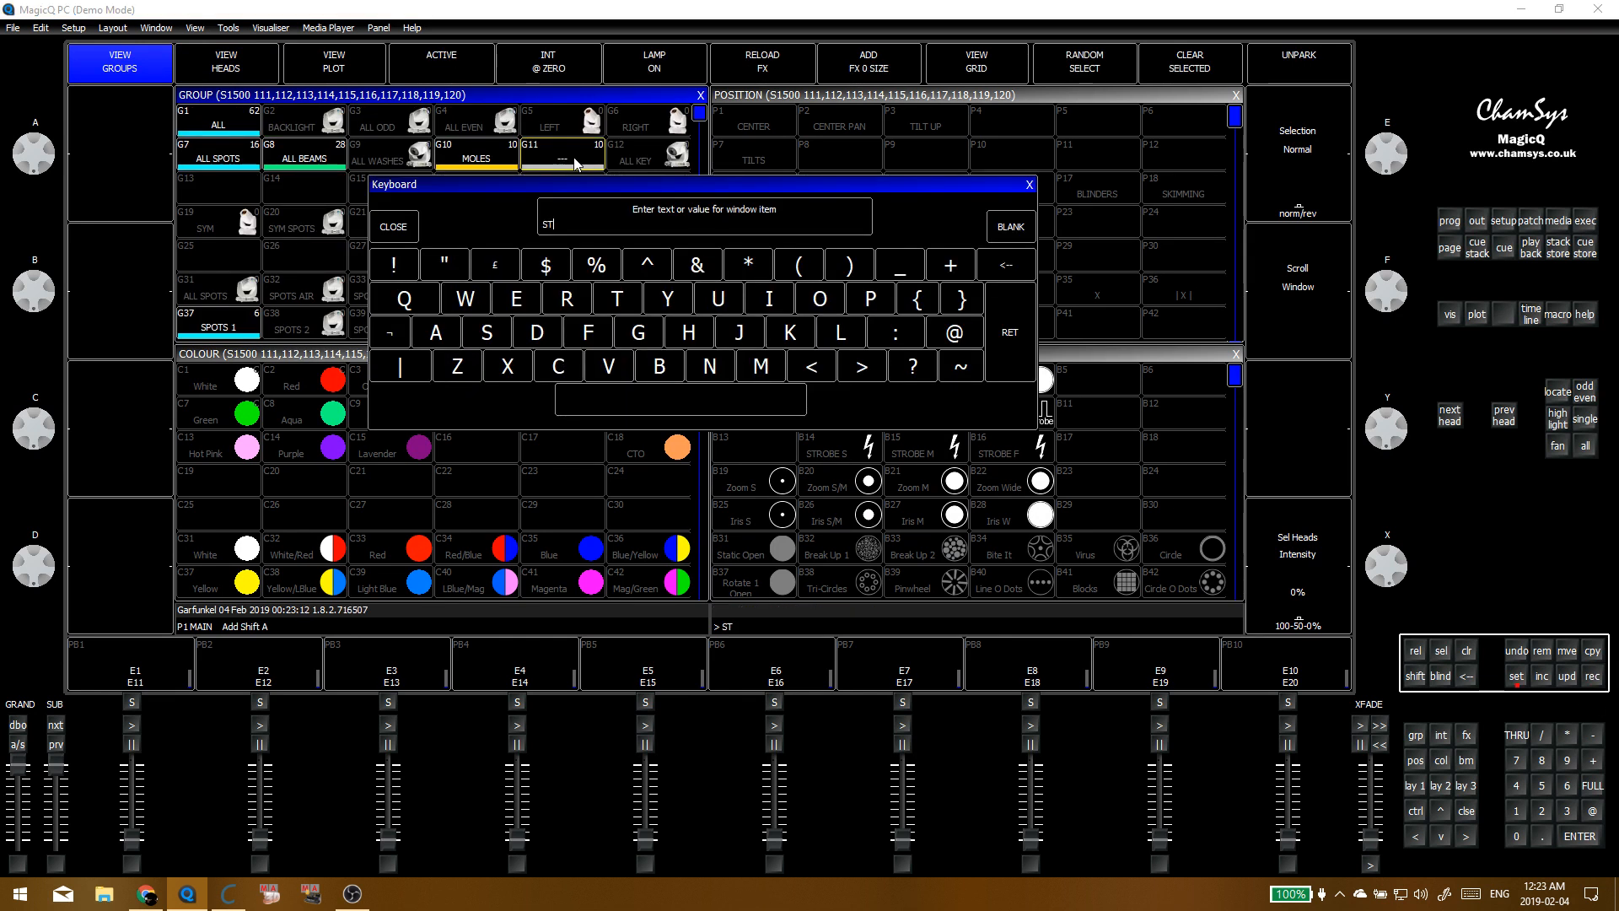
key("Return")
left_click(576, 164)
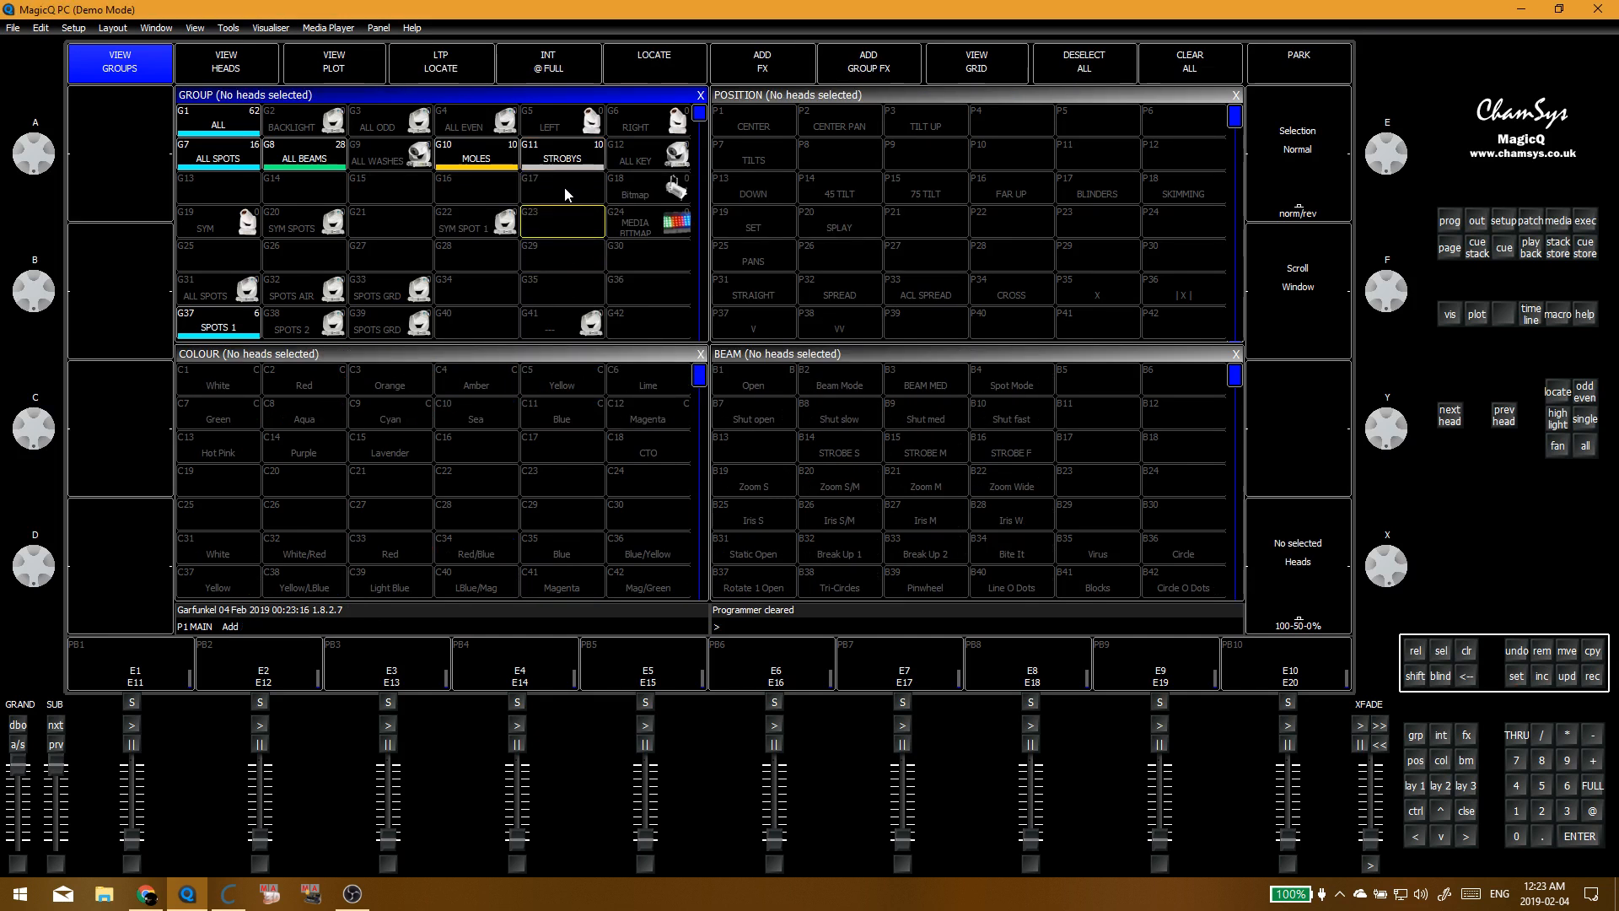
Step: Select the ALL SPOTS and ALL BEAMS heads, record them over the BACKLIGHT group G2, and clear the programmer
left_click(305, 126)
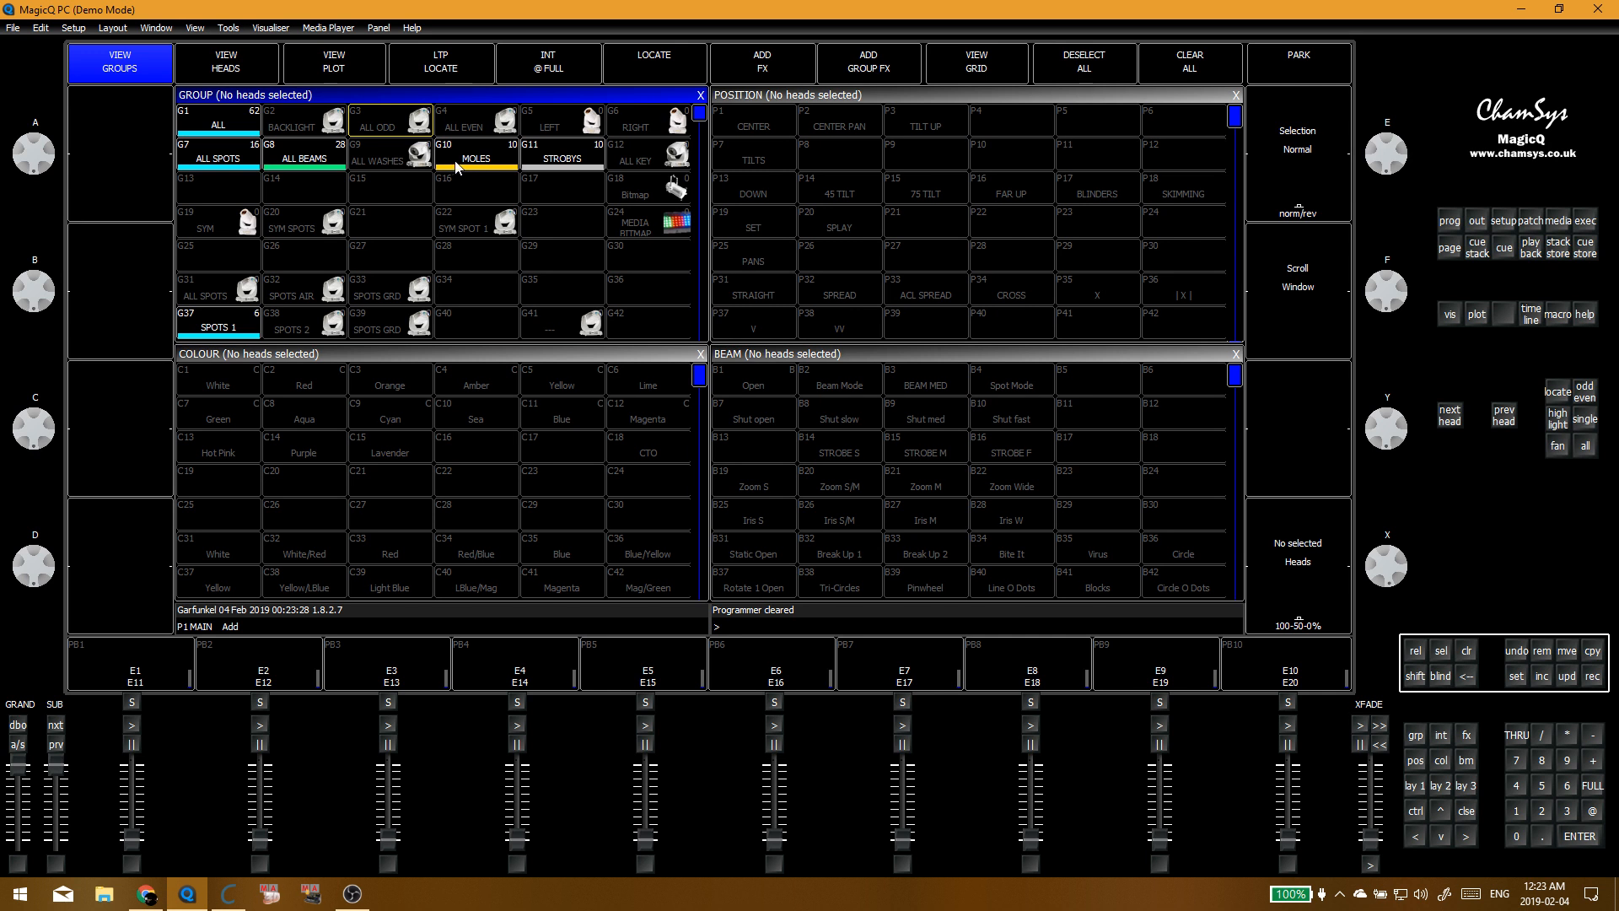
left_click(221, 160)
left_click(305, 159)
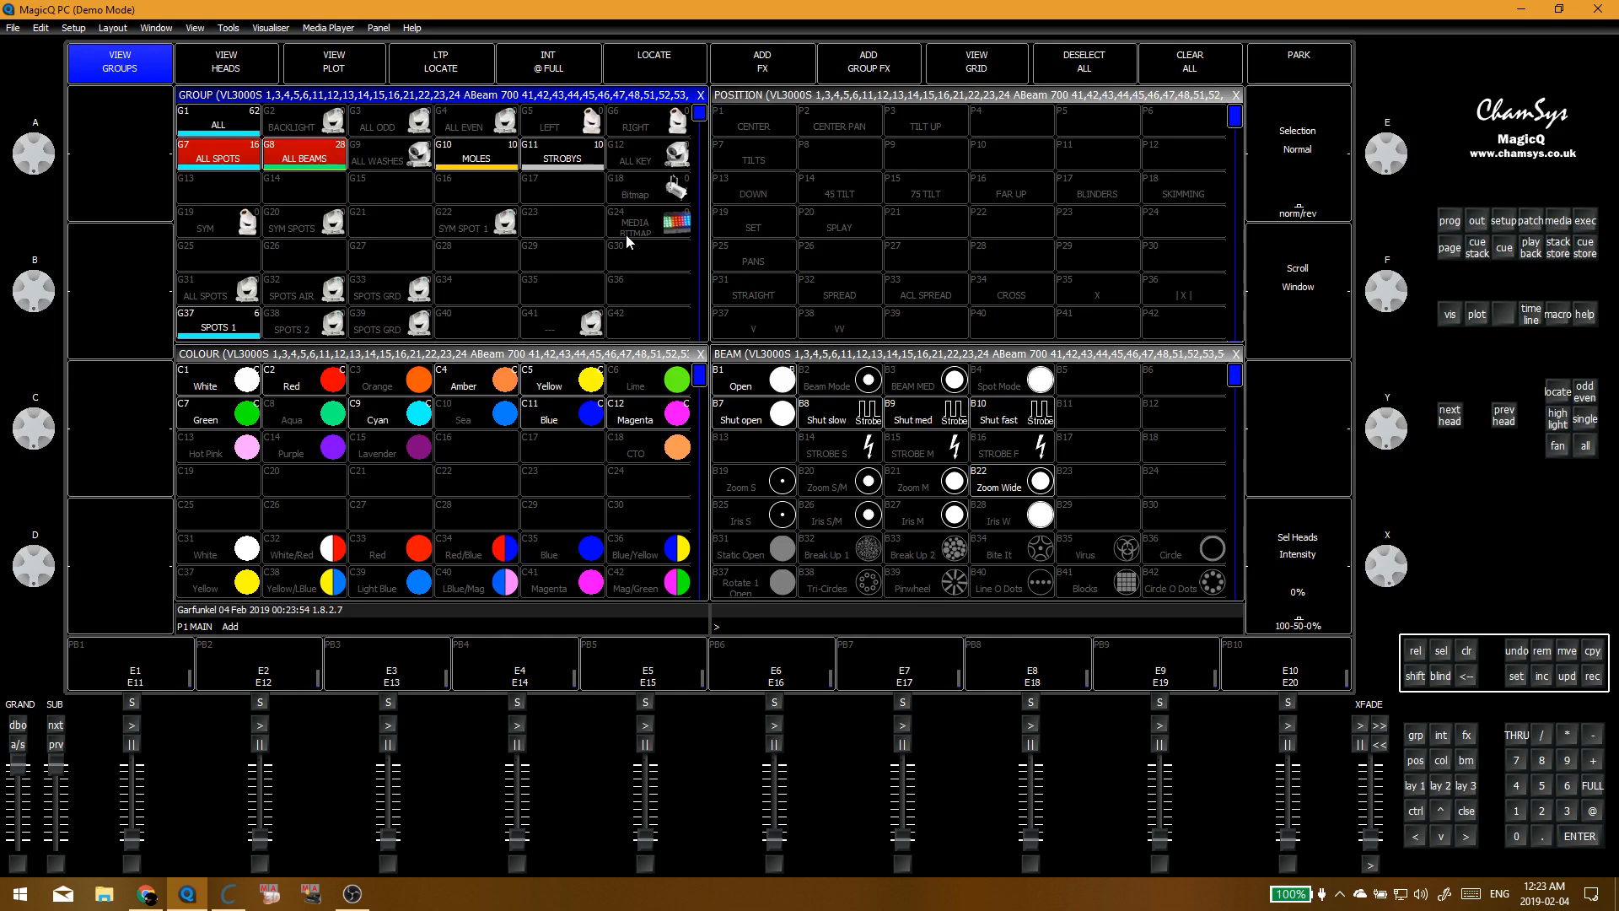
key("ctrl+r")
left_click(232, 139)
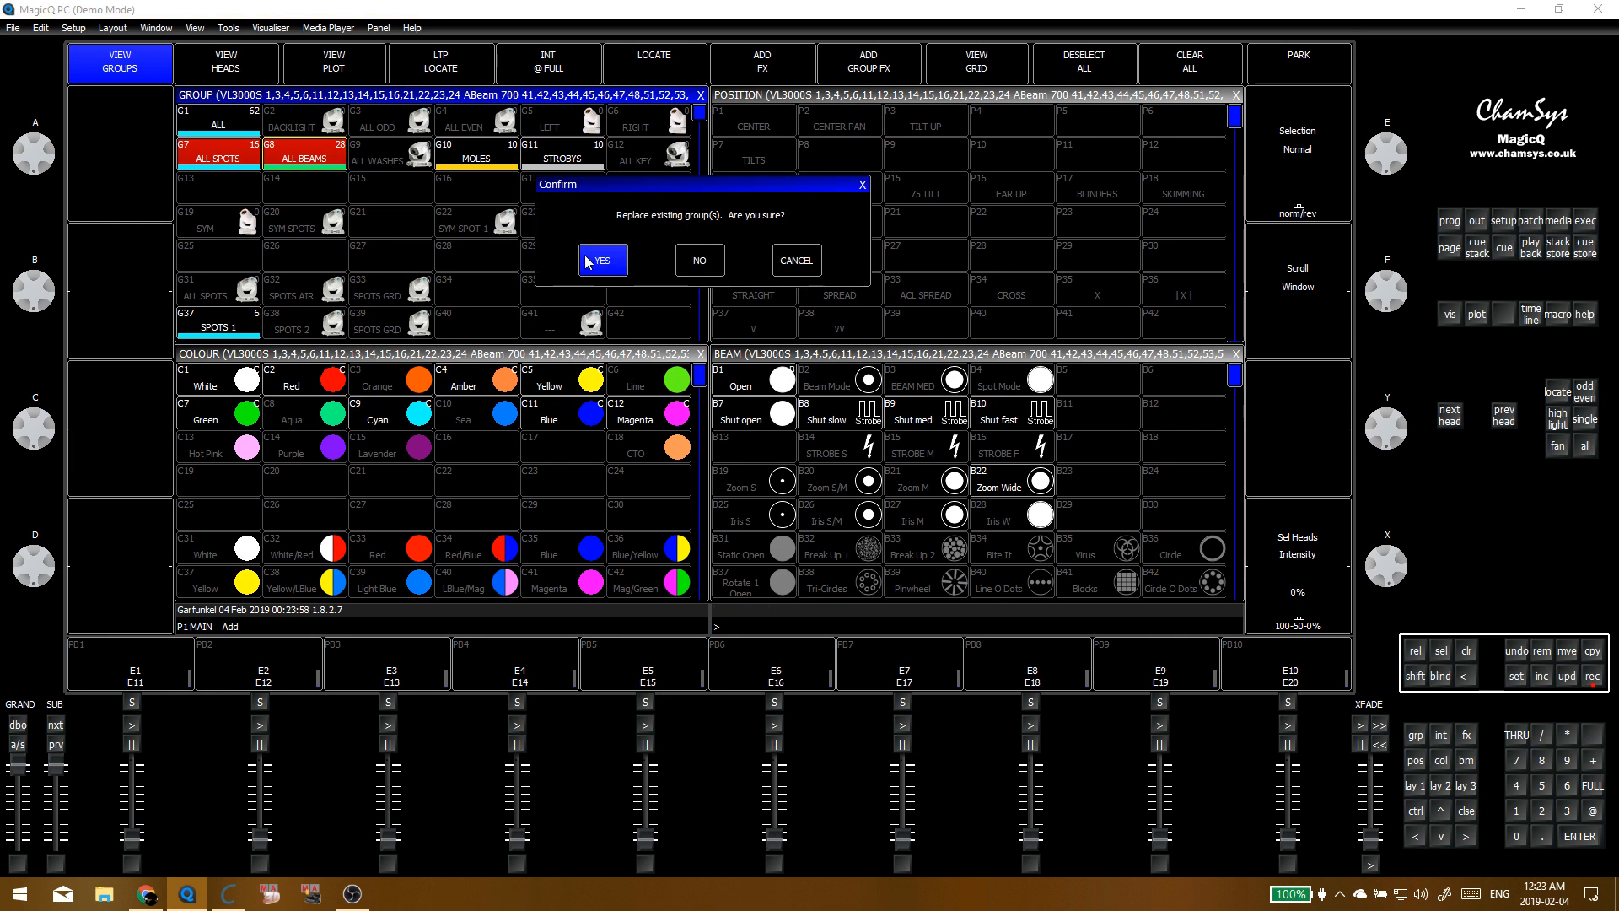
left_click(600, 260)
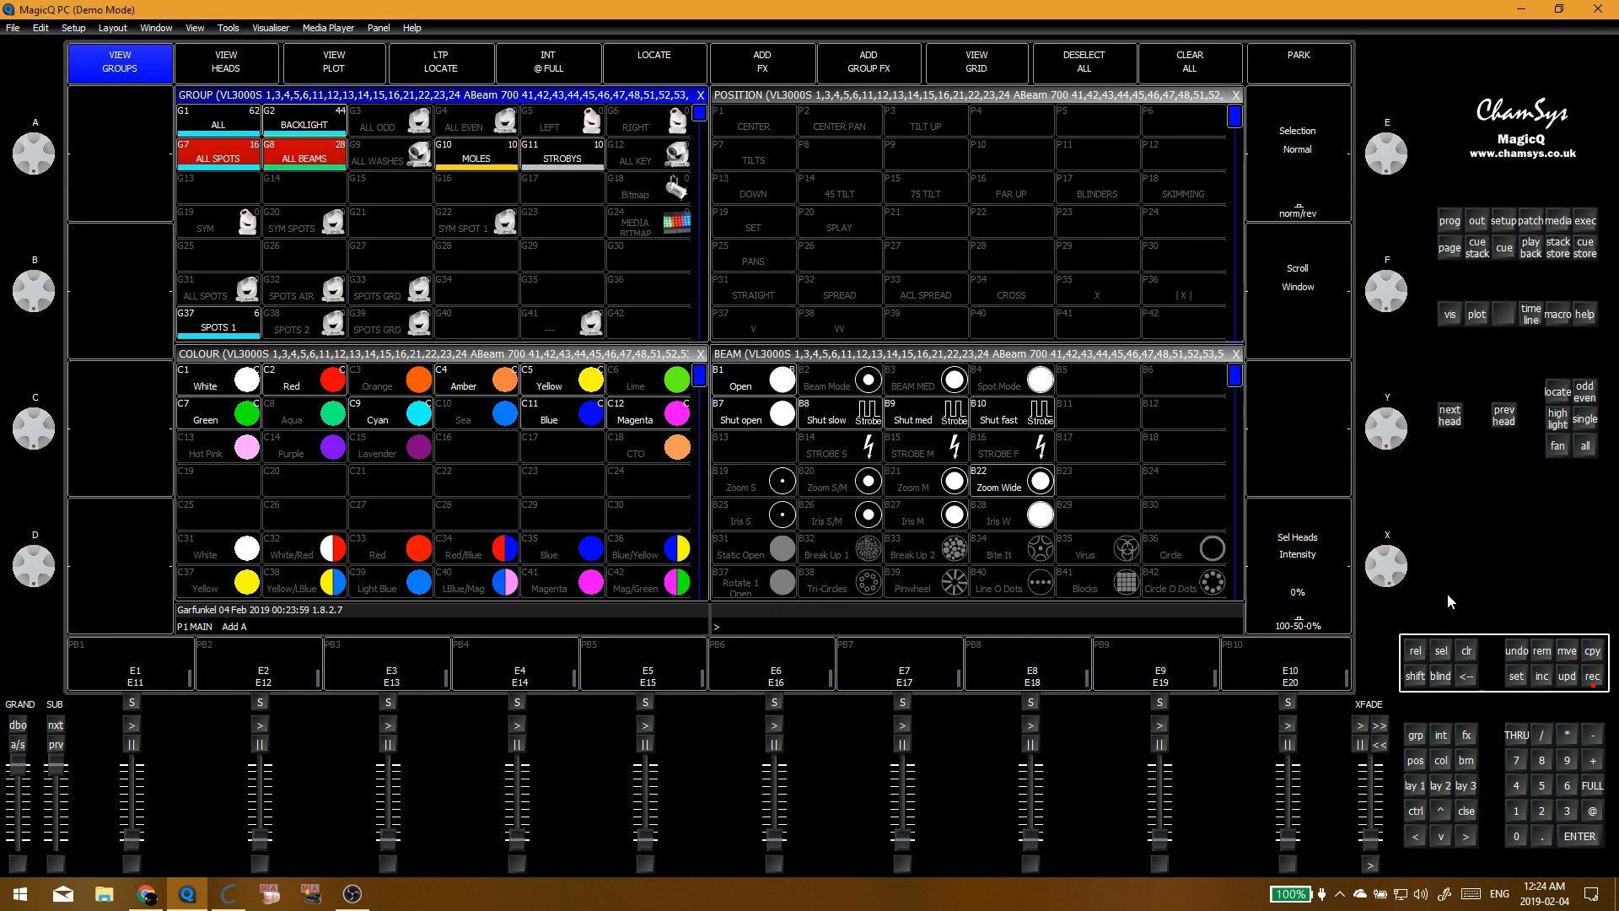
left_click(1468, 652)
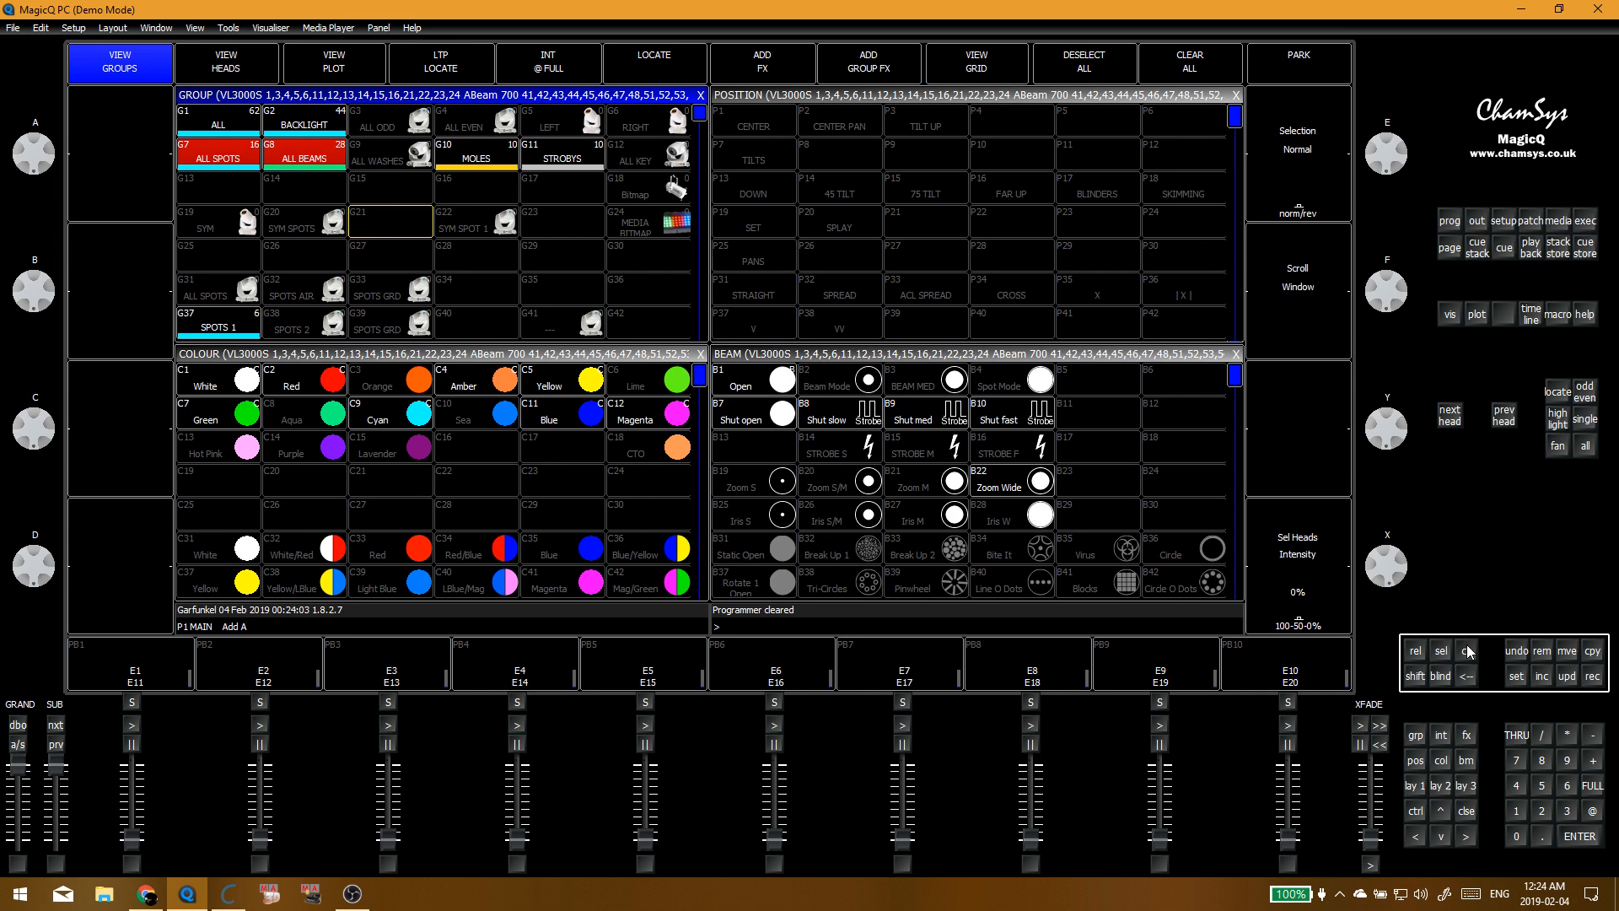
left_click(1468, 651)
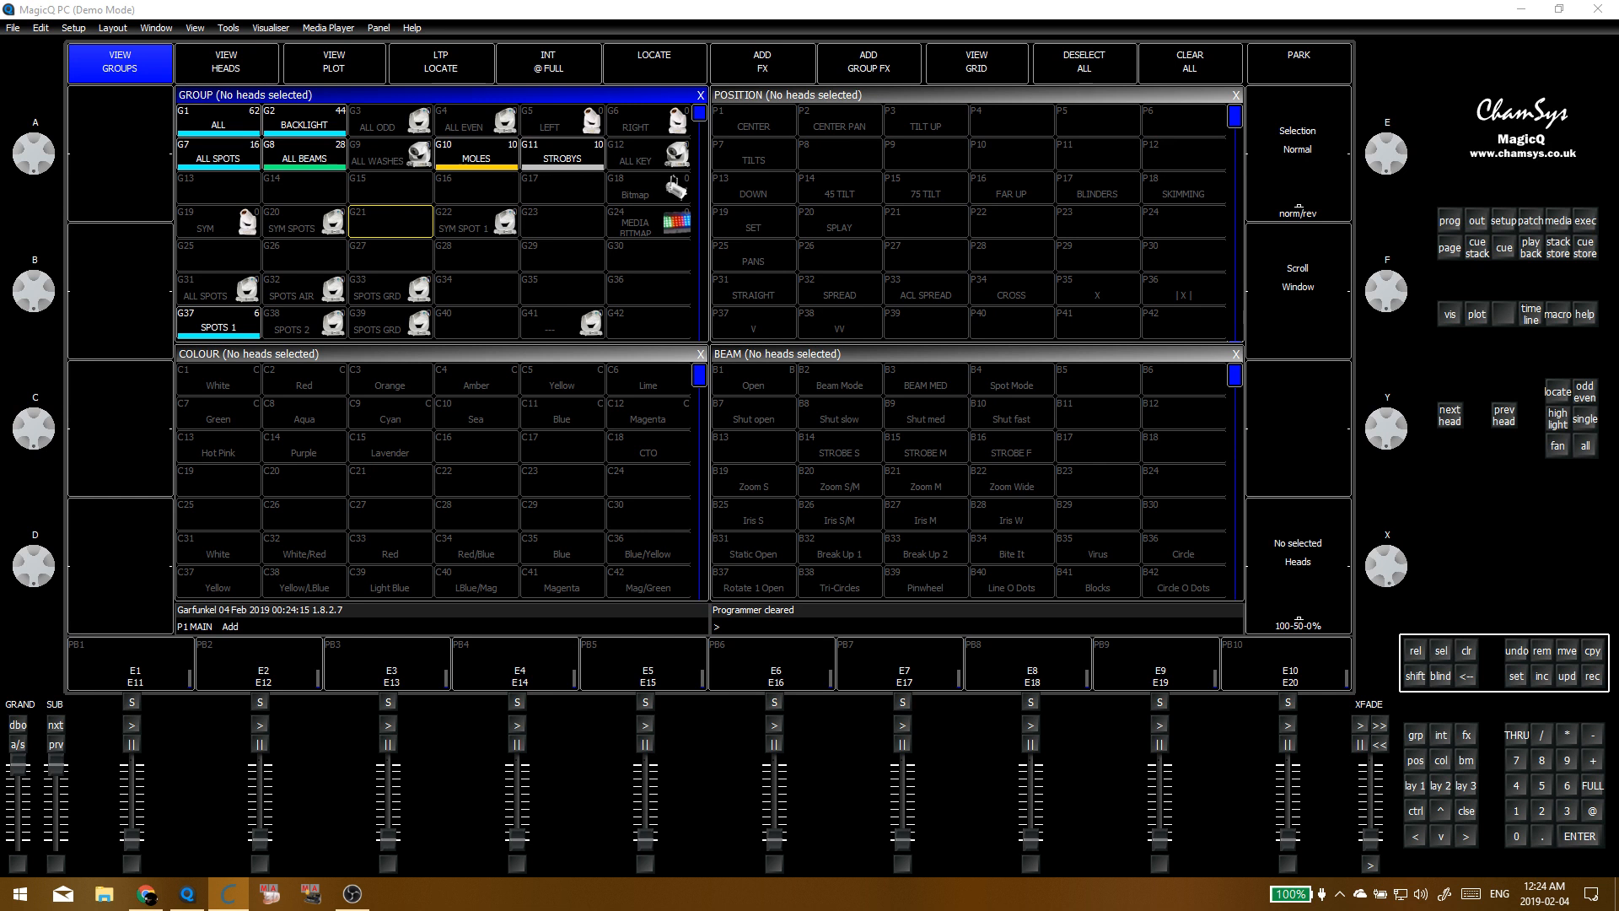
Step: Set the ALL SPOTS heads to 100% intensity and record them onto playback PB10
left_click(1193, 660)
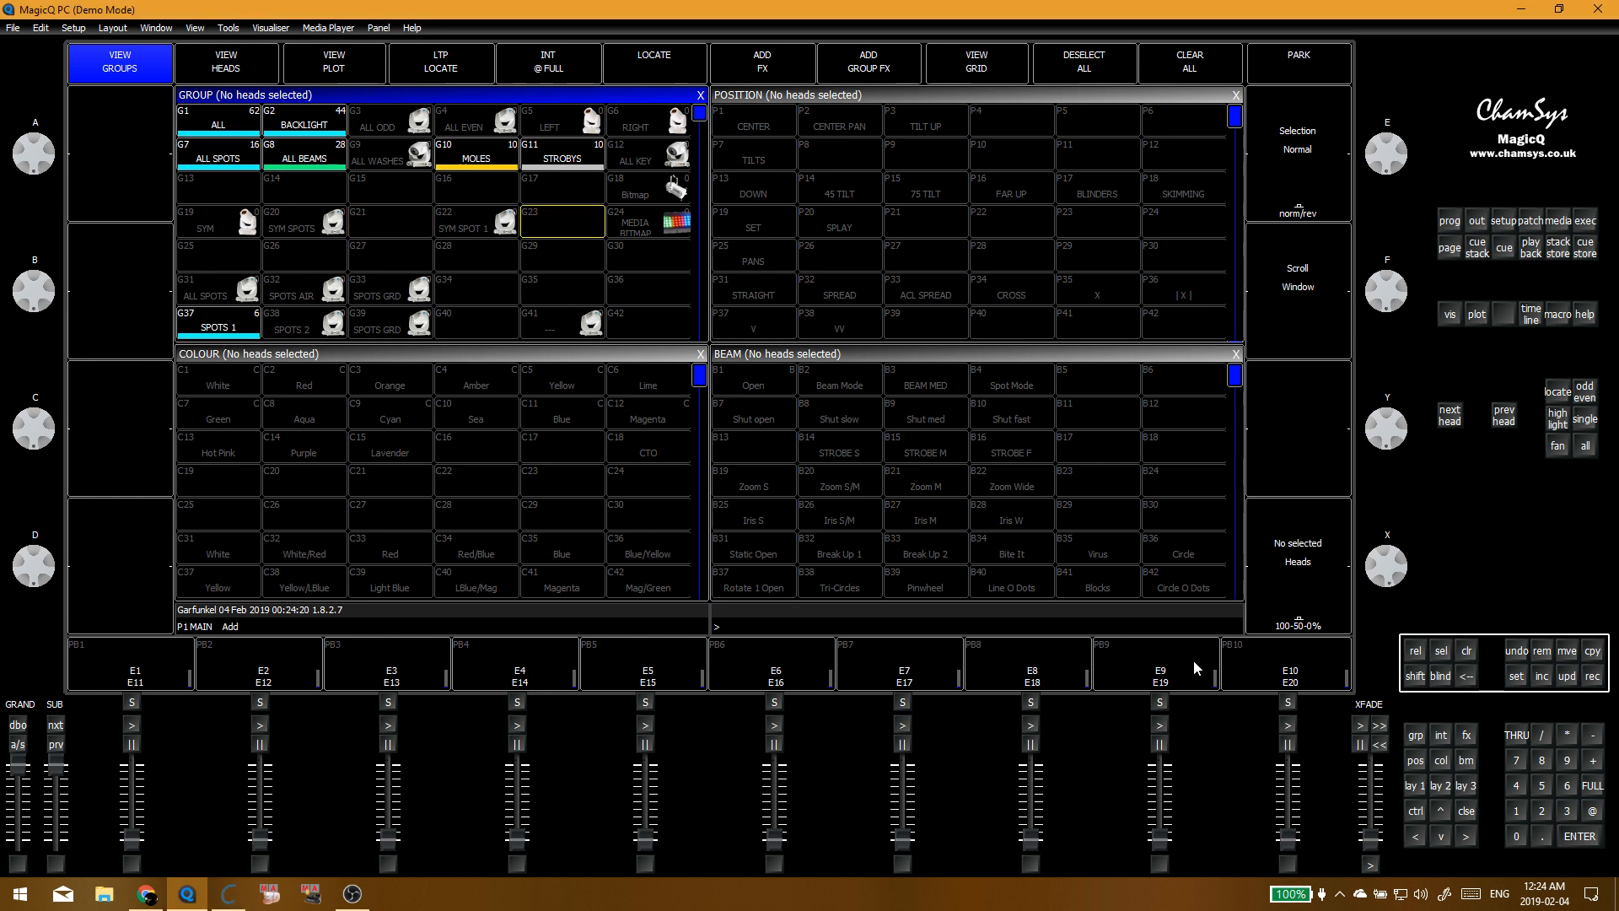
left_click(1189, 680)
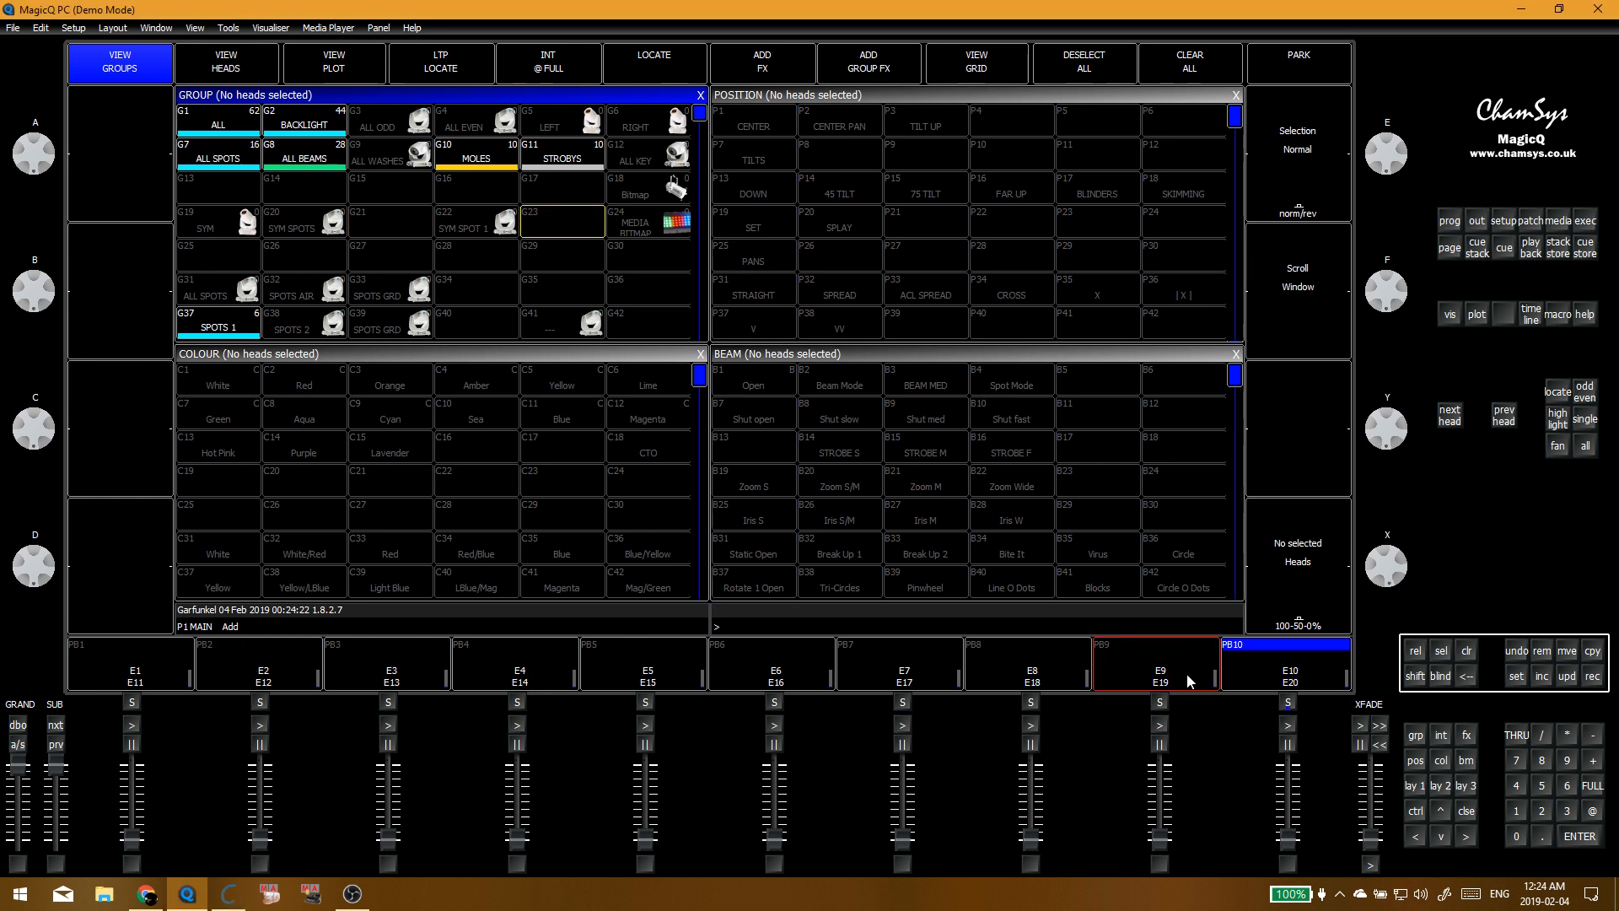
left_click(1189, 680)
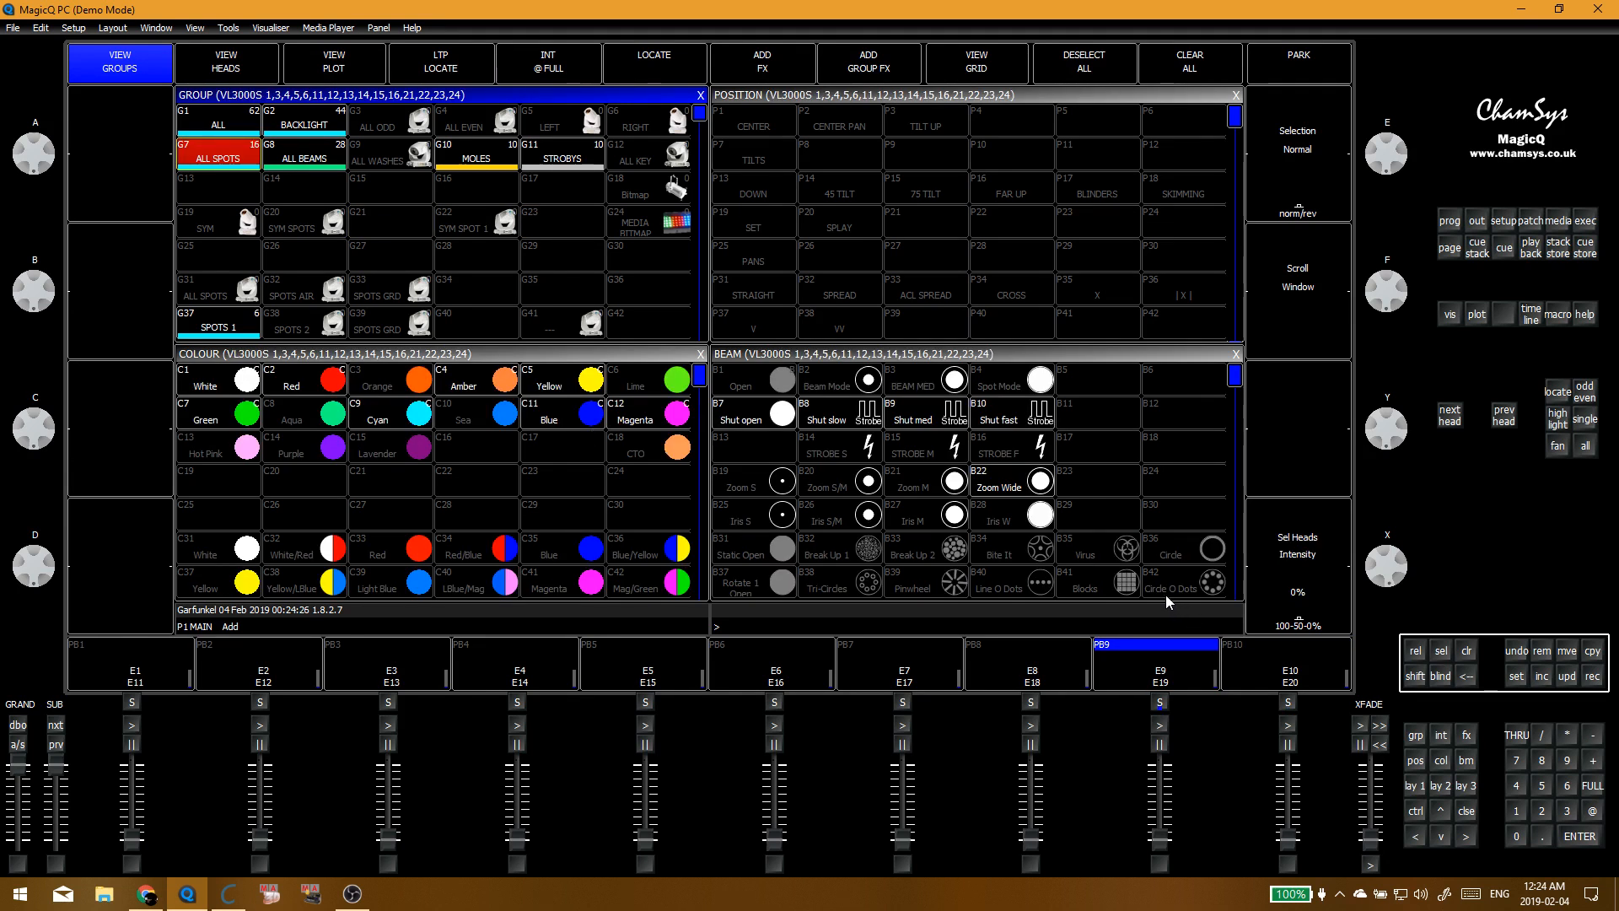
key("shift+2")
key("shift+2")
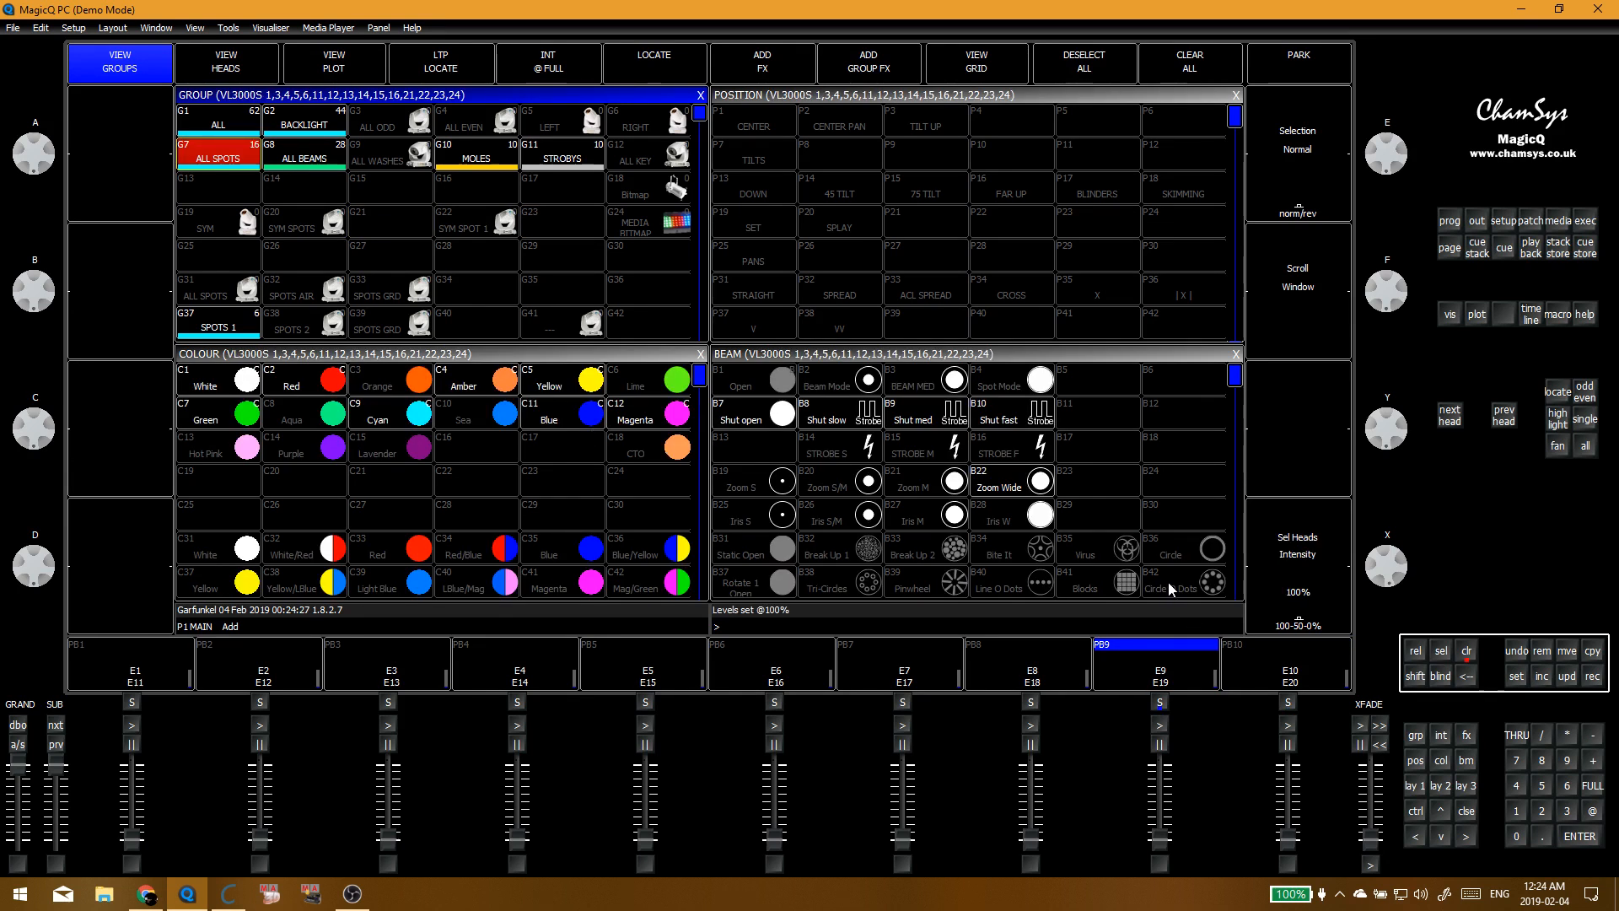
left_click(1269, 679)
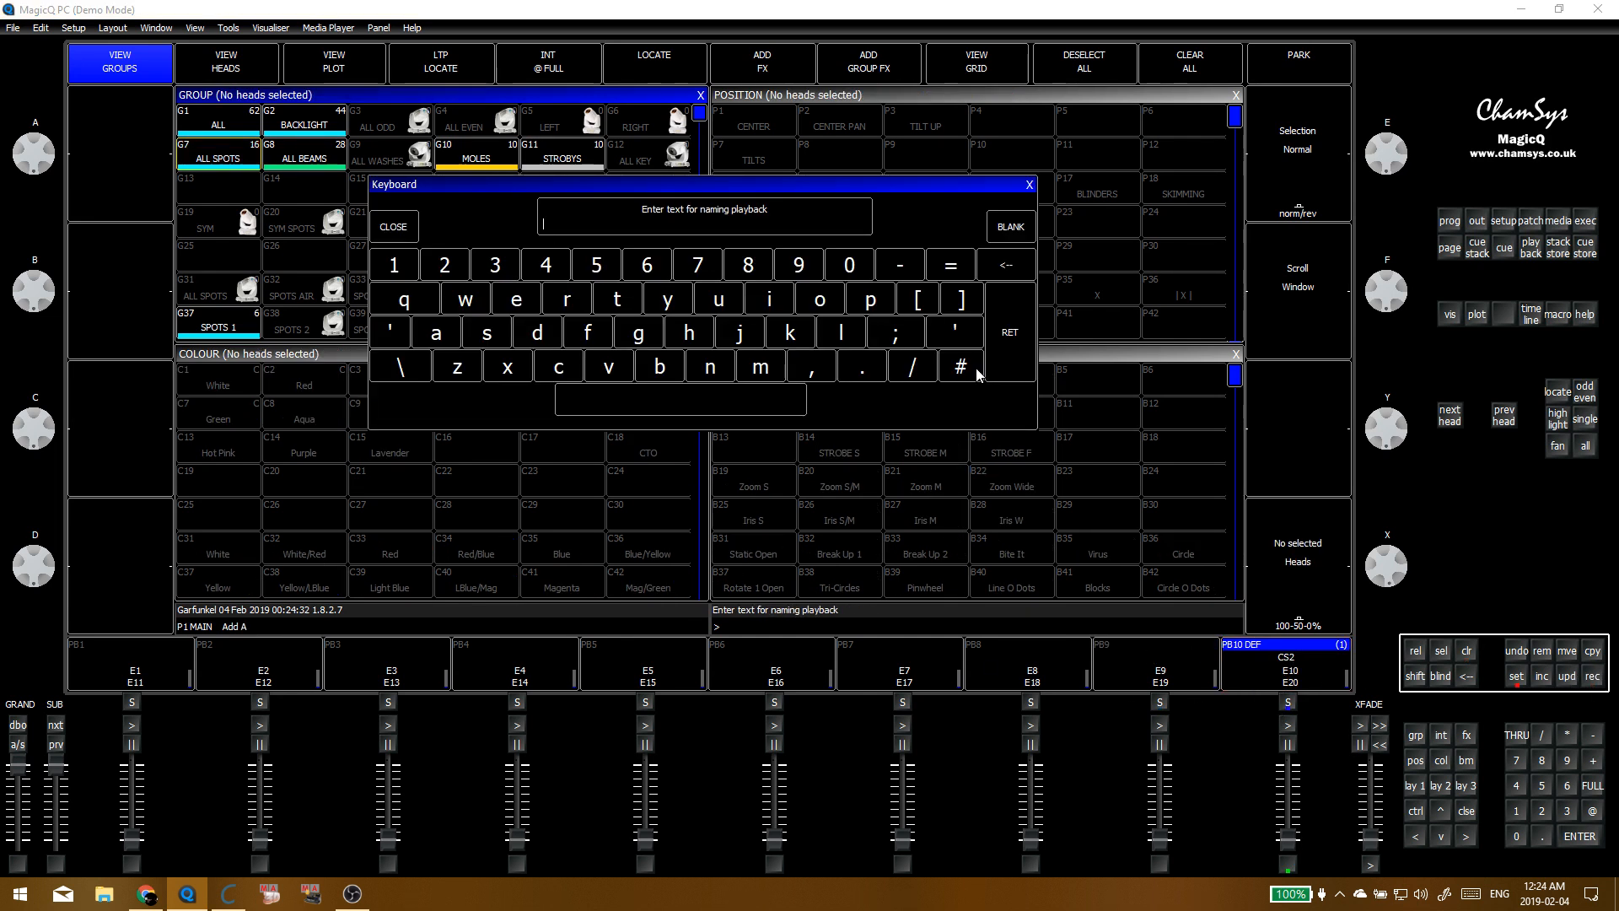
Step: Name the playback recorded on PB10 SPOTS INT
type("SPOTS ")
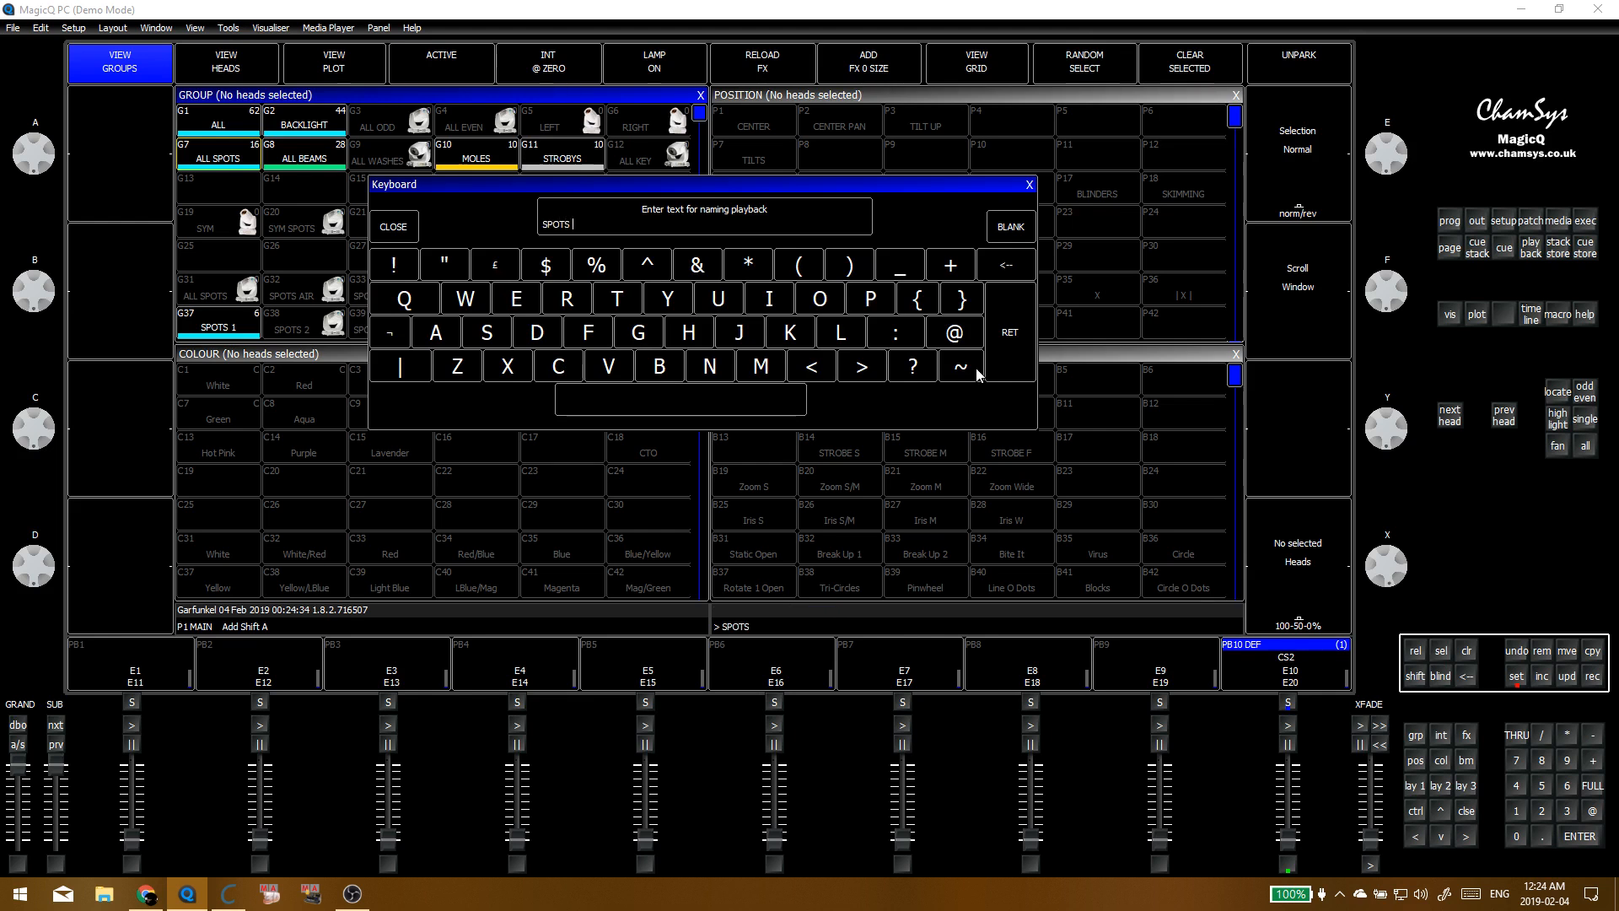
type("INT")
key("Return")
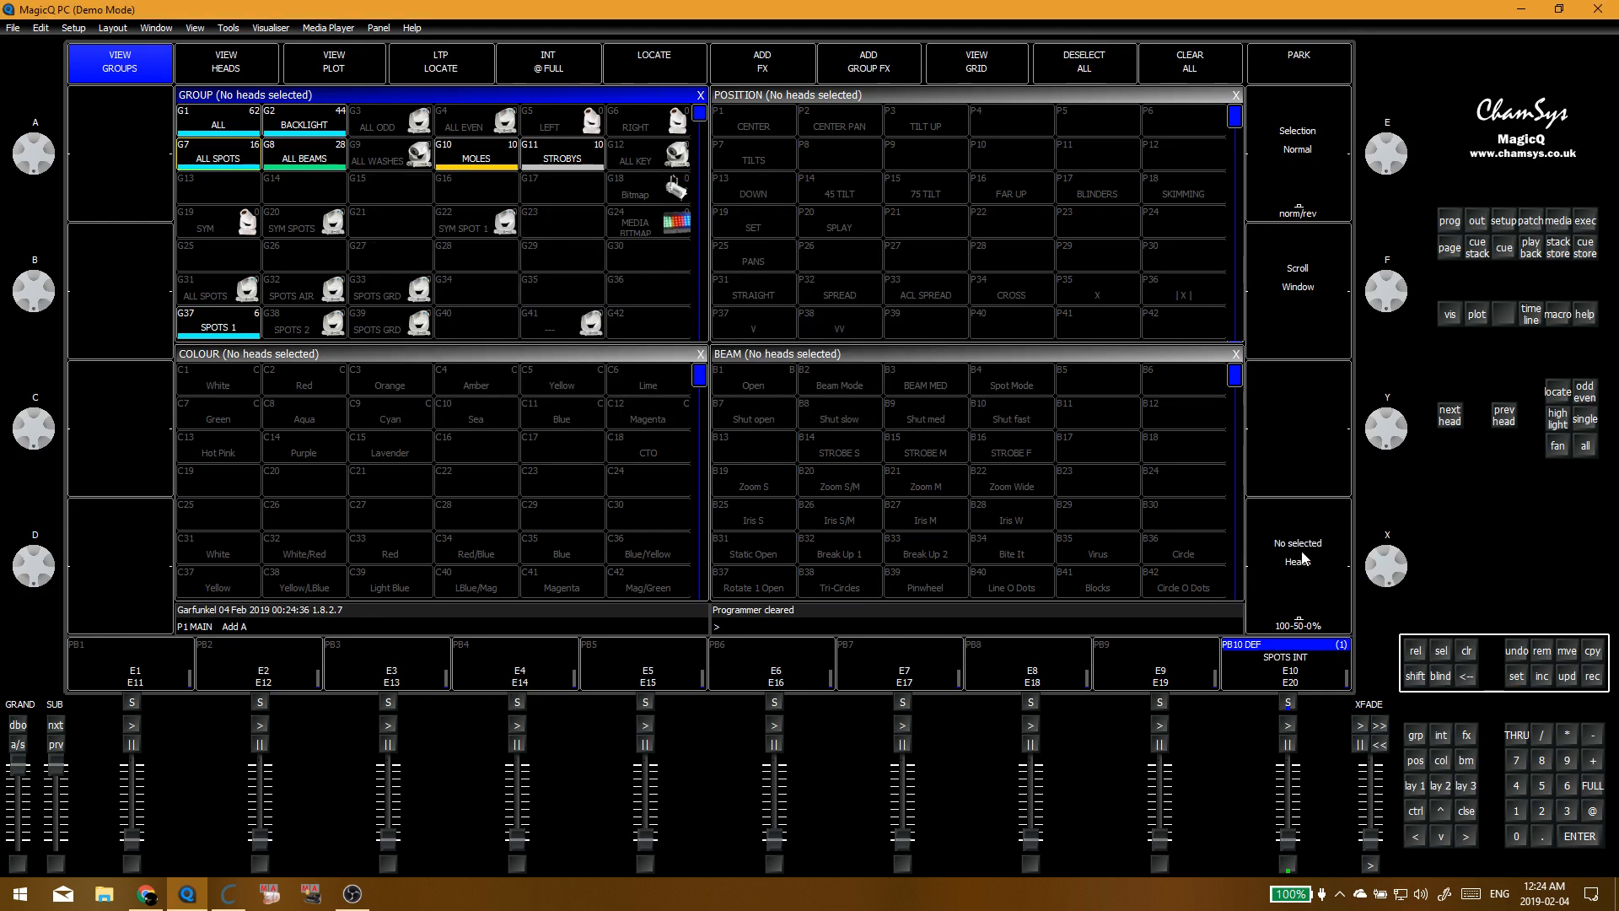
Step: Move the SPOTS INT cue stack from CS2 to the empty slot CS85 in the cue stack store
key("alt+s")
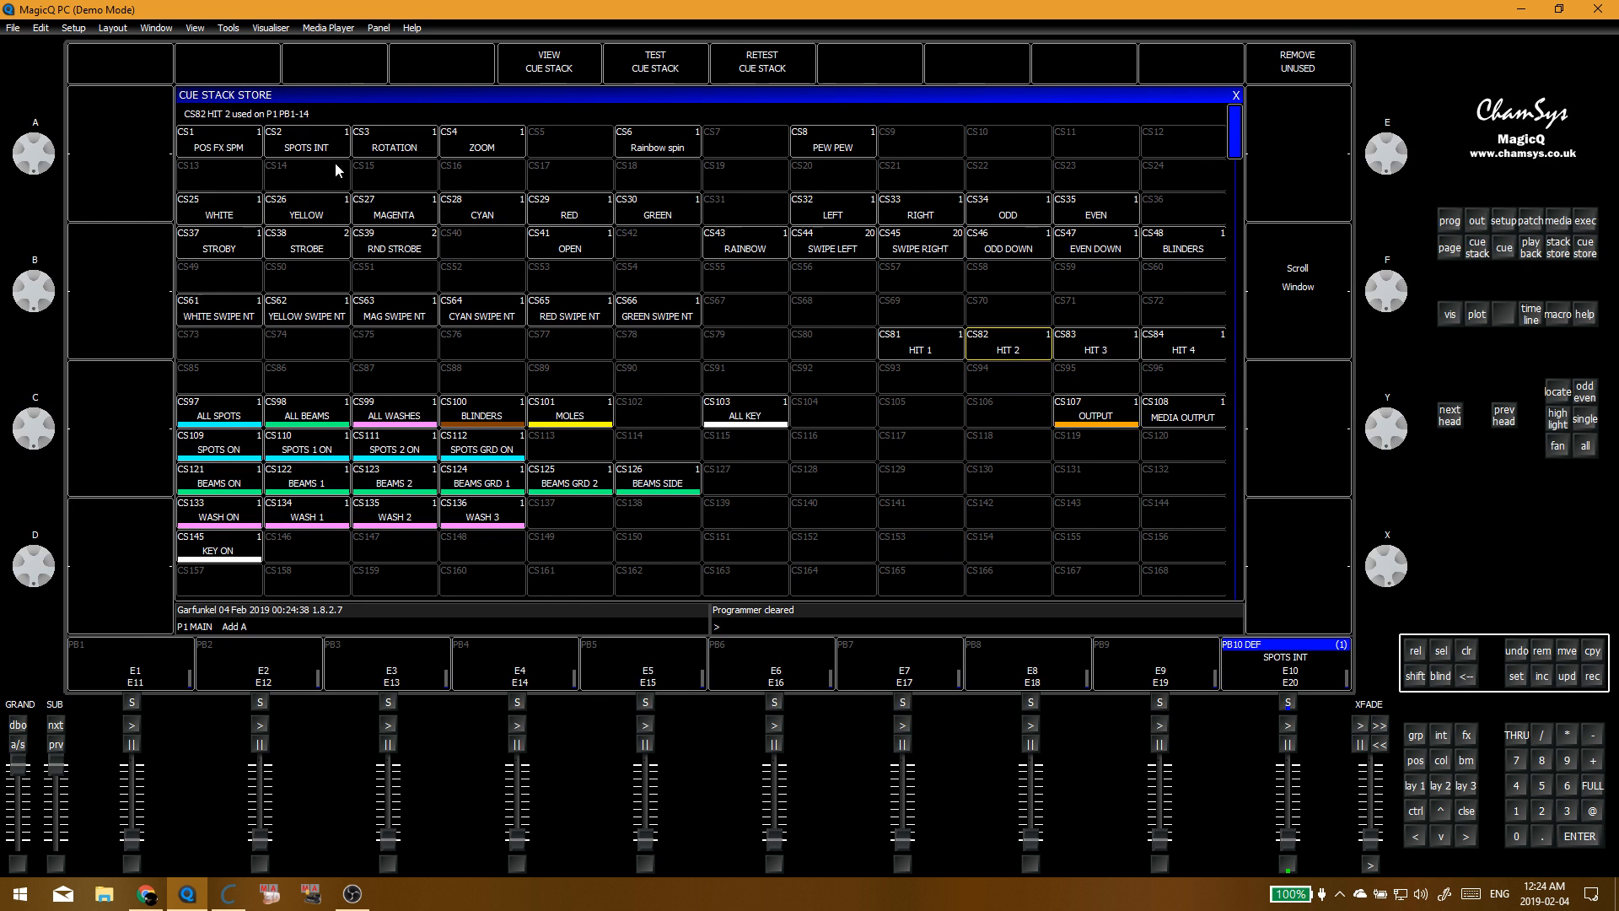
left_click(317, 145)
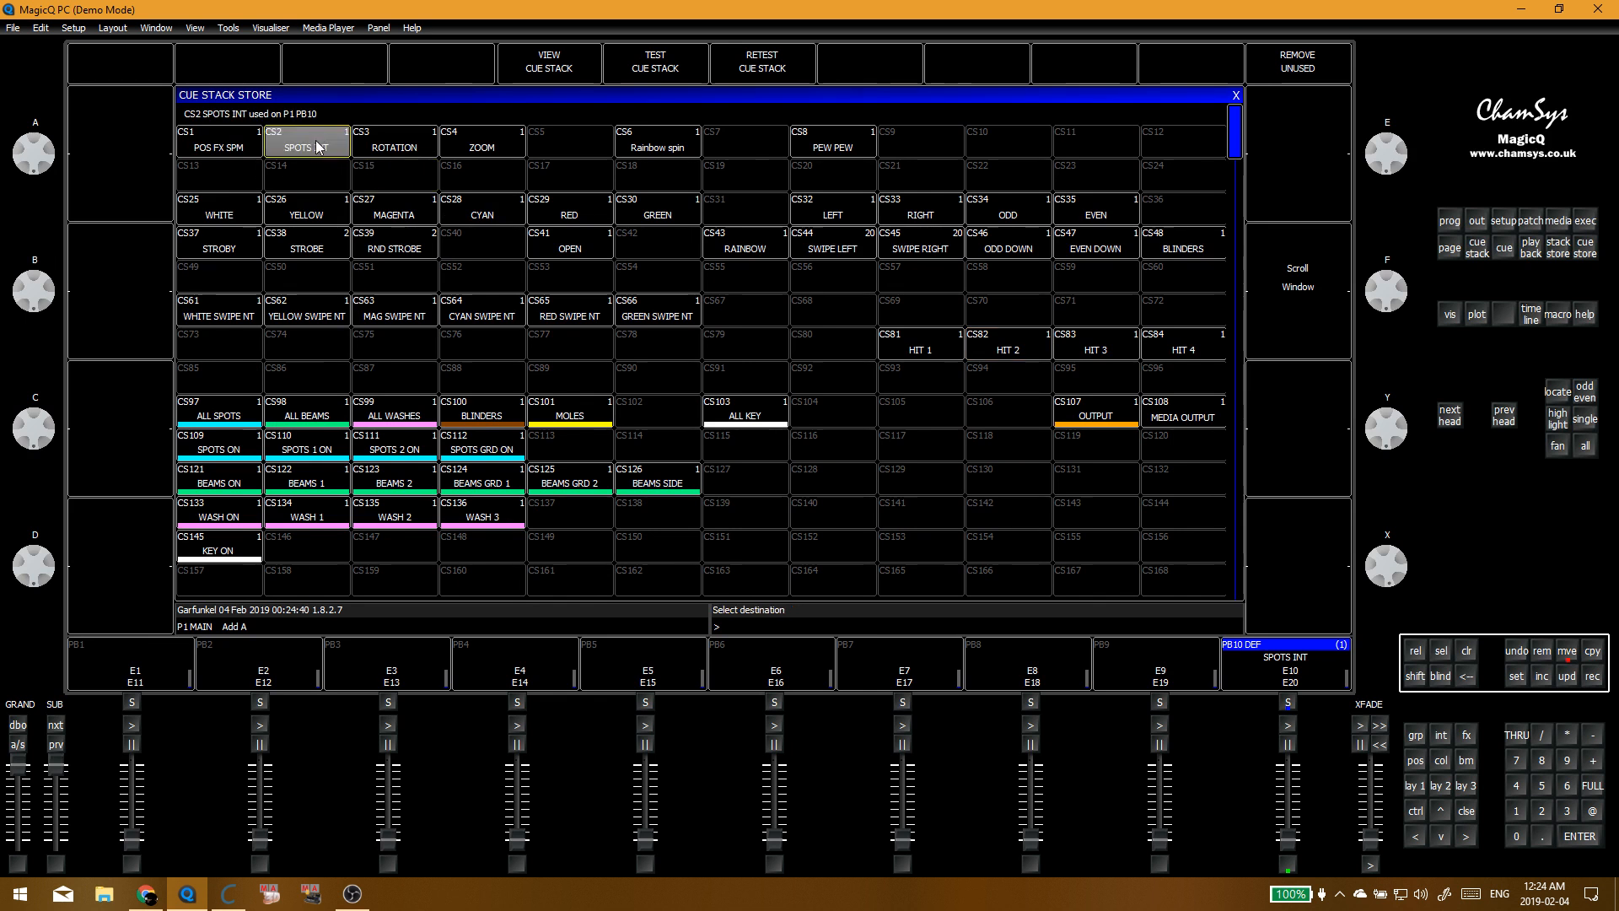
left_click(232, 382)
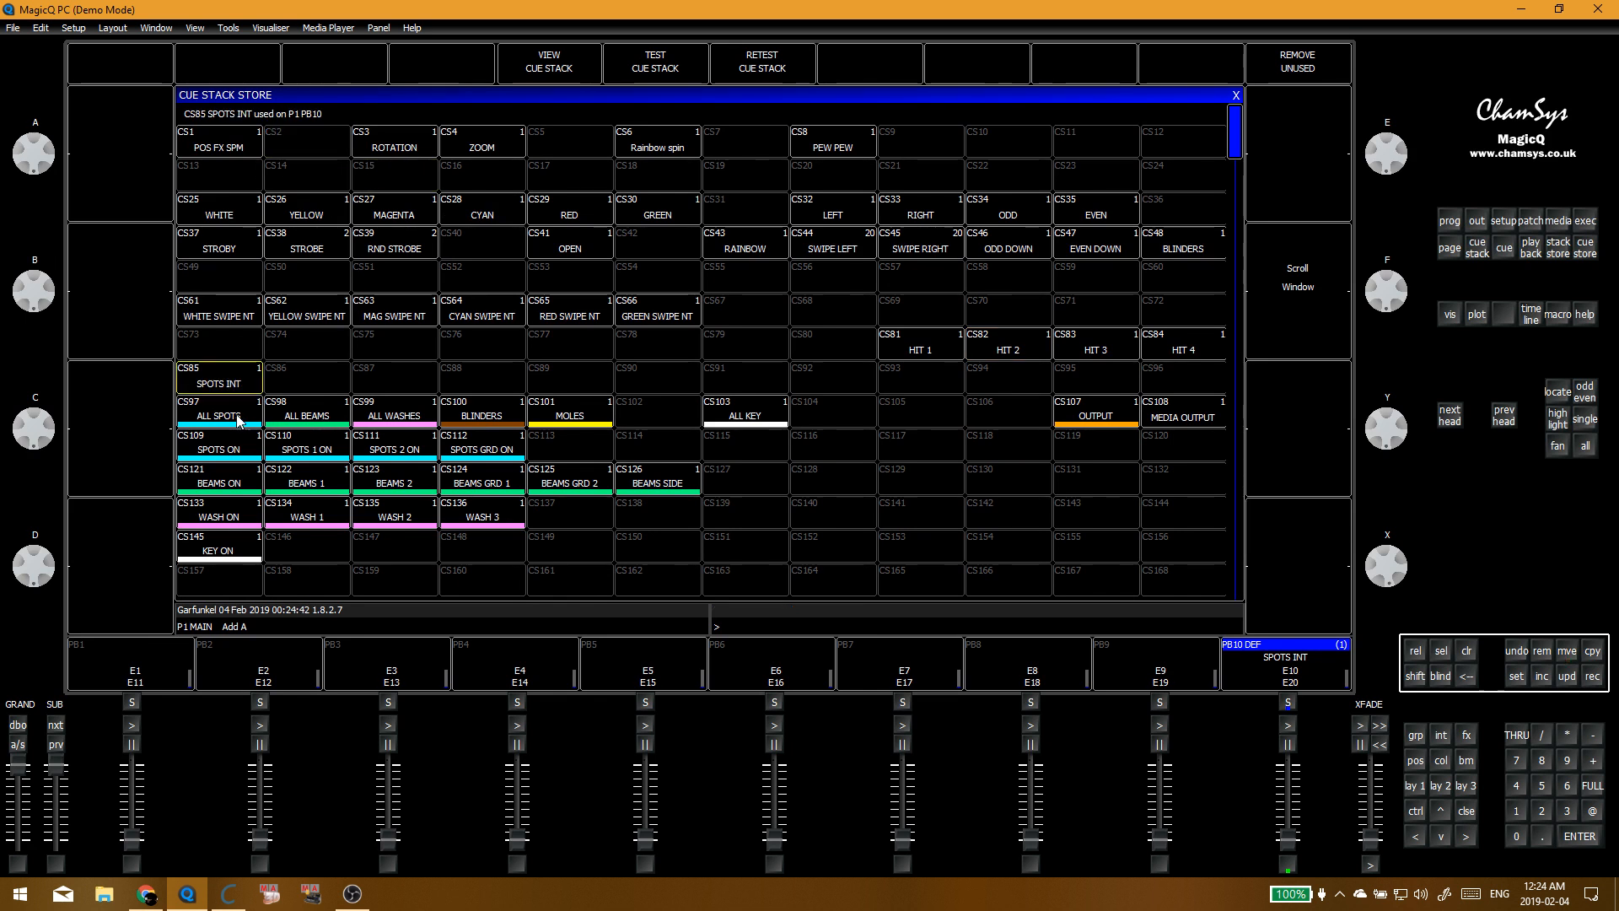
Step: Remove the old cue stacks in CS97 through CS103 and move SPOTS INT into the freed slot CS97
left_click_drag(221, 413, 742, 414)
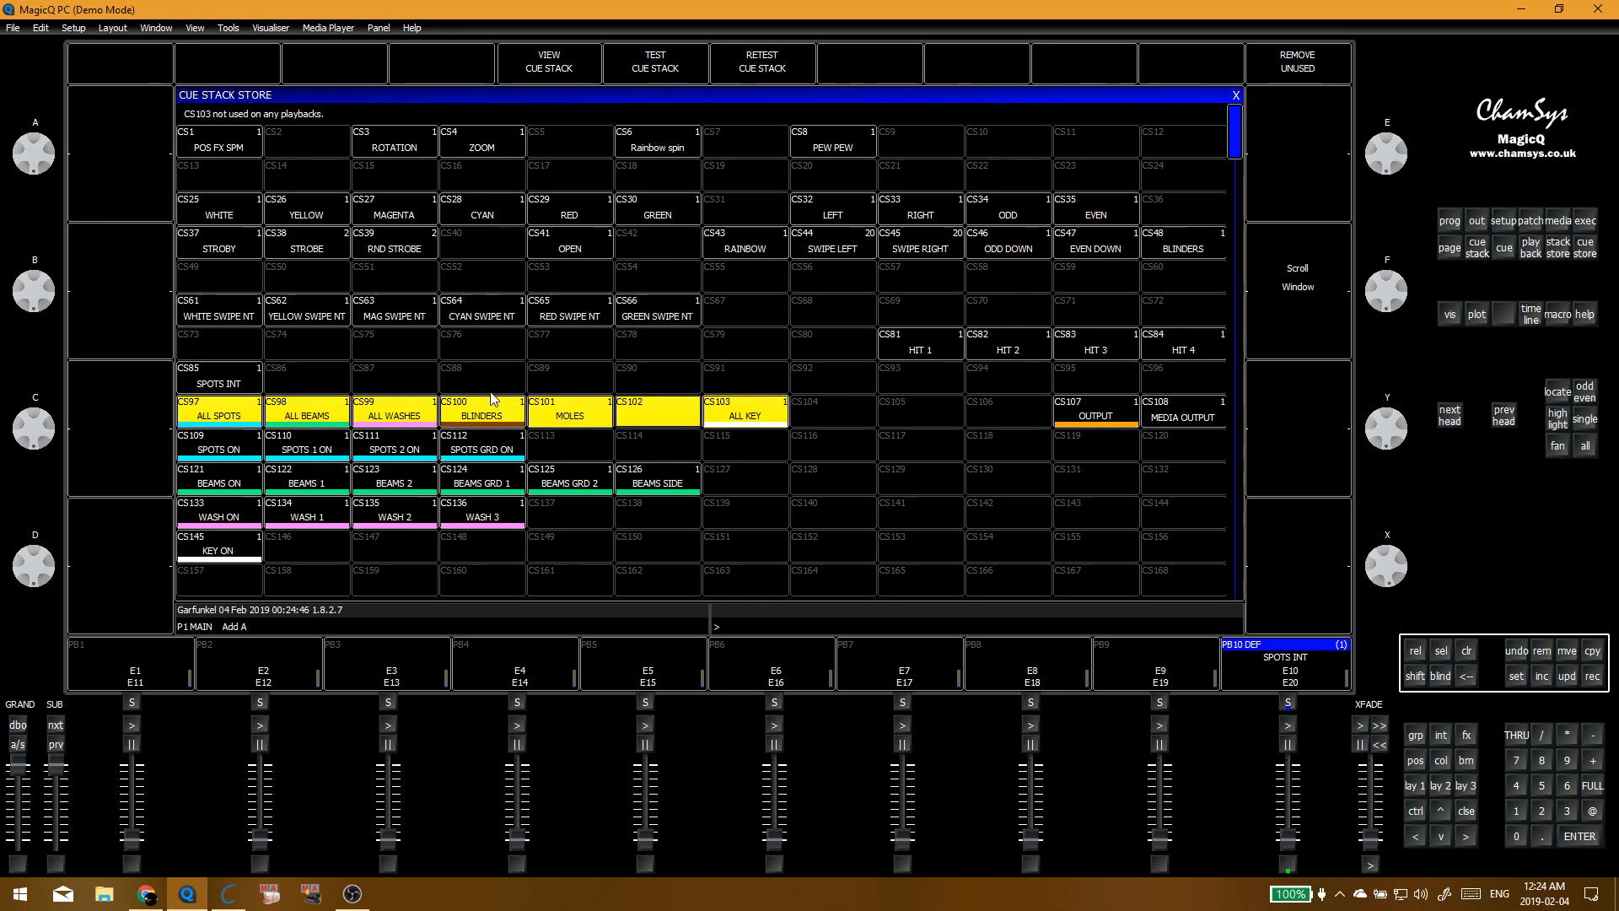
key("Delete")
left_click(569, 384)
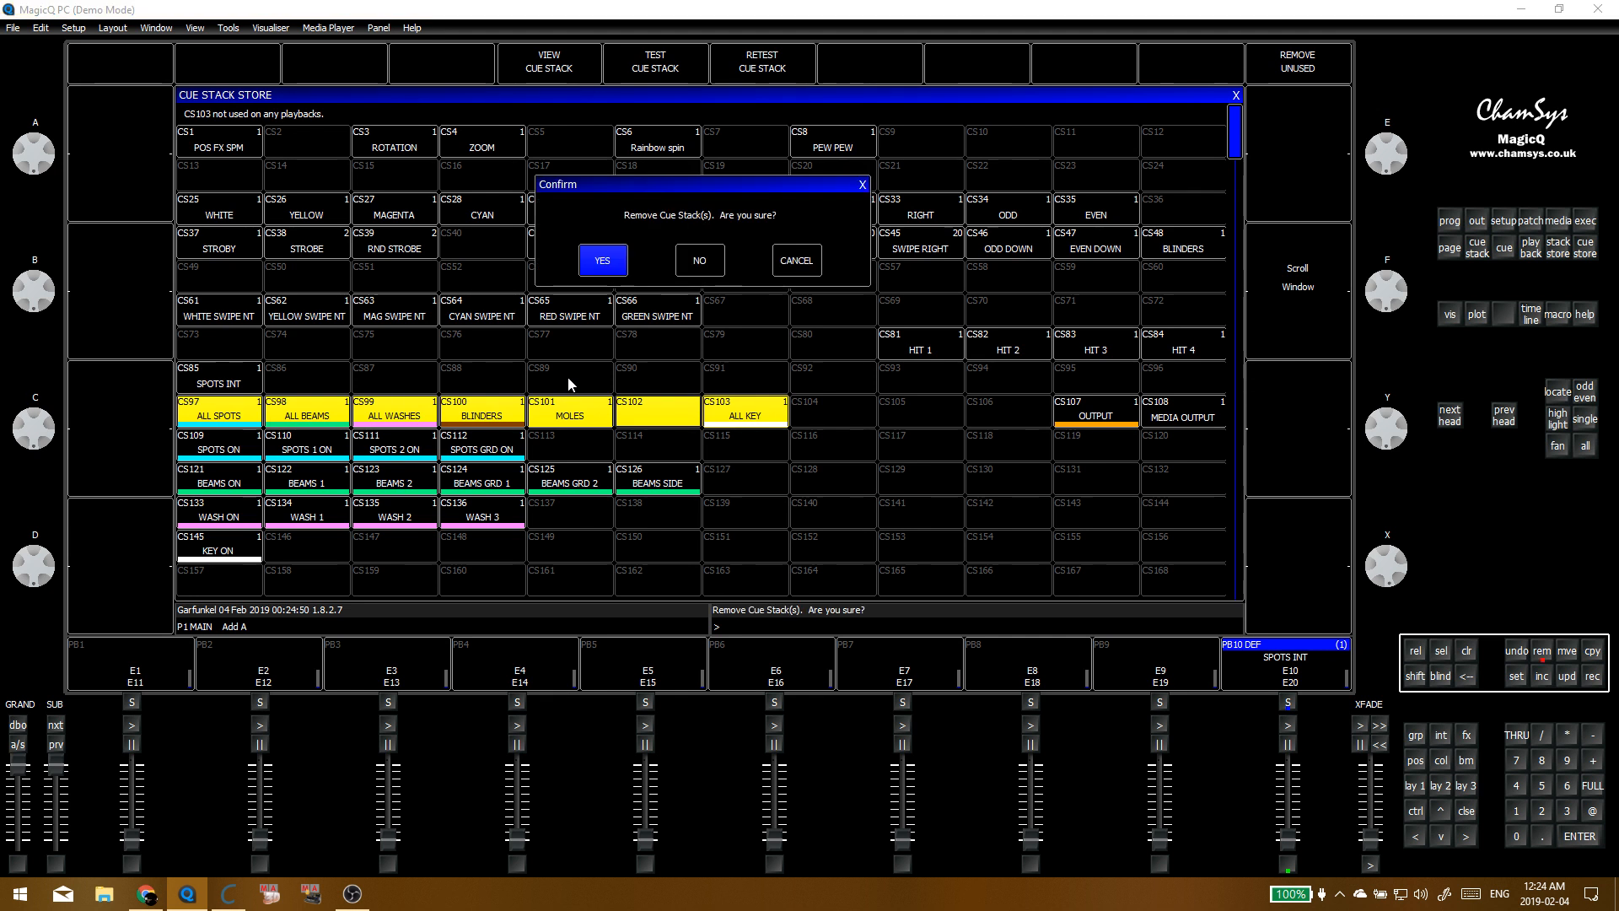
left_click(600, 260)
left_click_drag(257, 387, 236, 400)
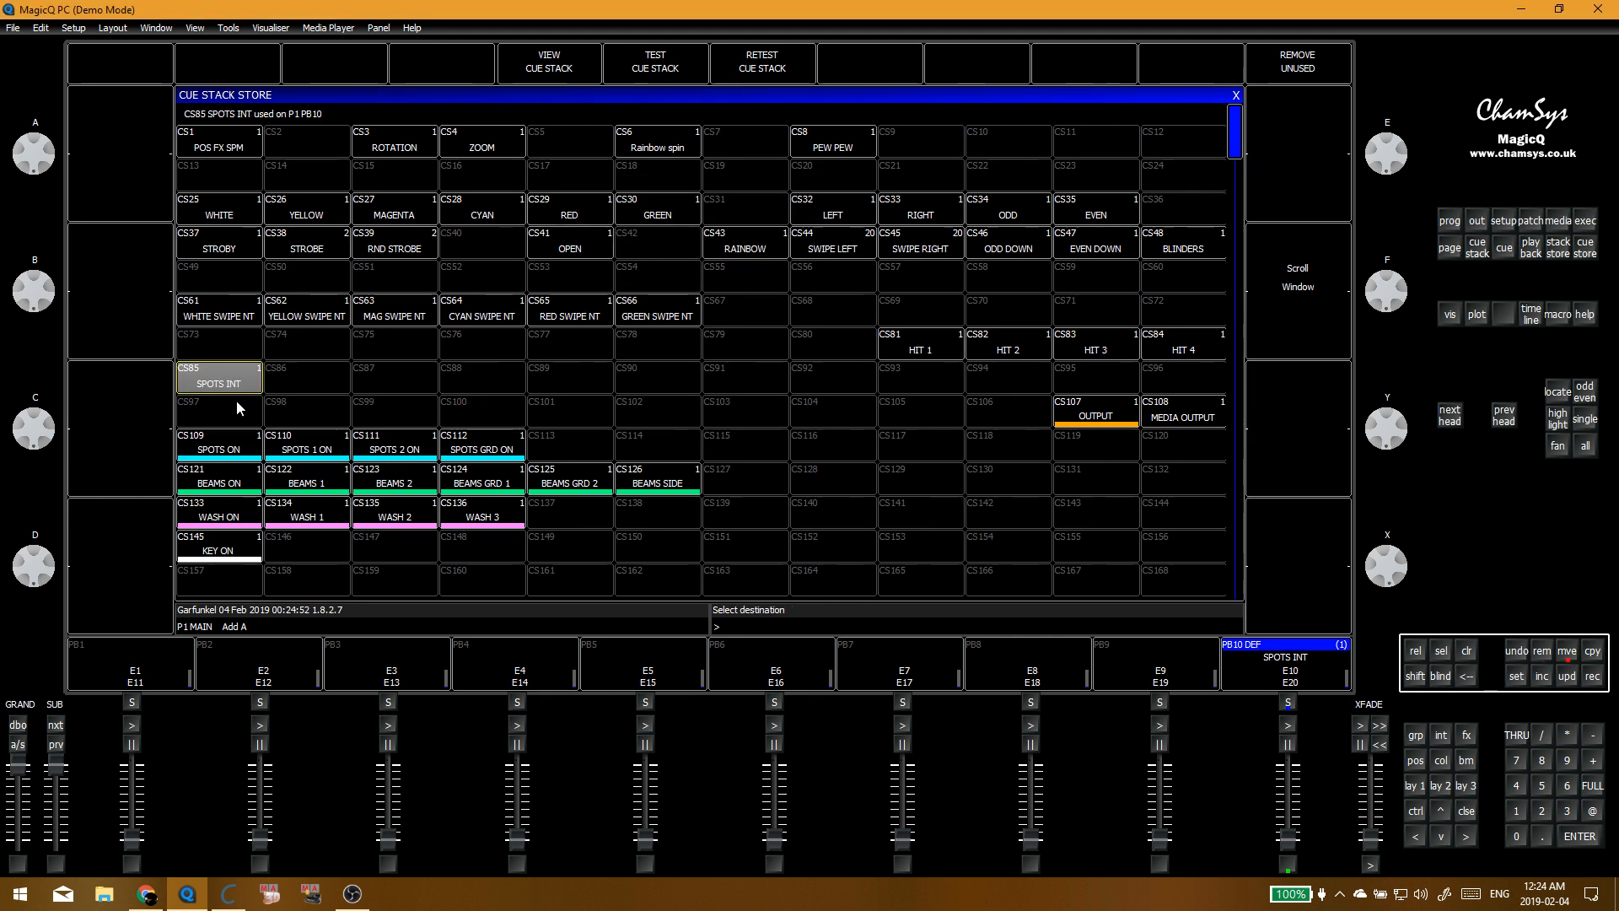
left_click(292, 379)
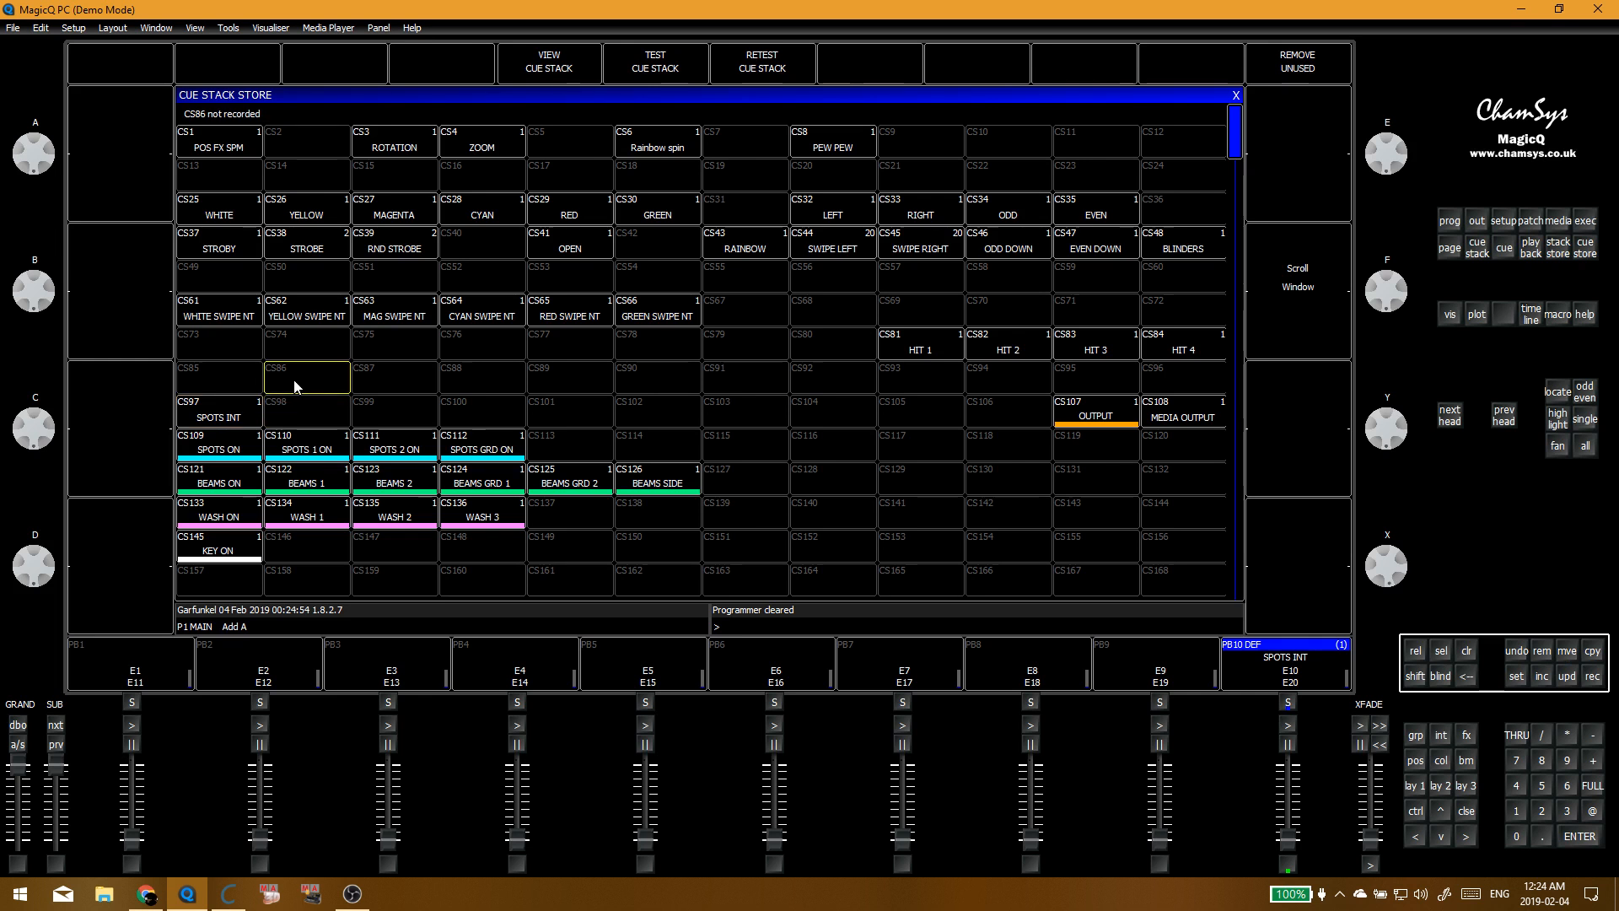
Step: Remove the row of colour and selection cue stacks from CS25 WHITE through CS35 EVEN
scroll(550, 240, "down", 2)
scroll(835, 279, "up", 3)
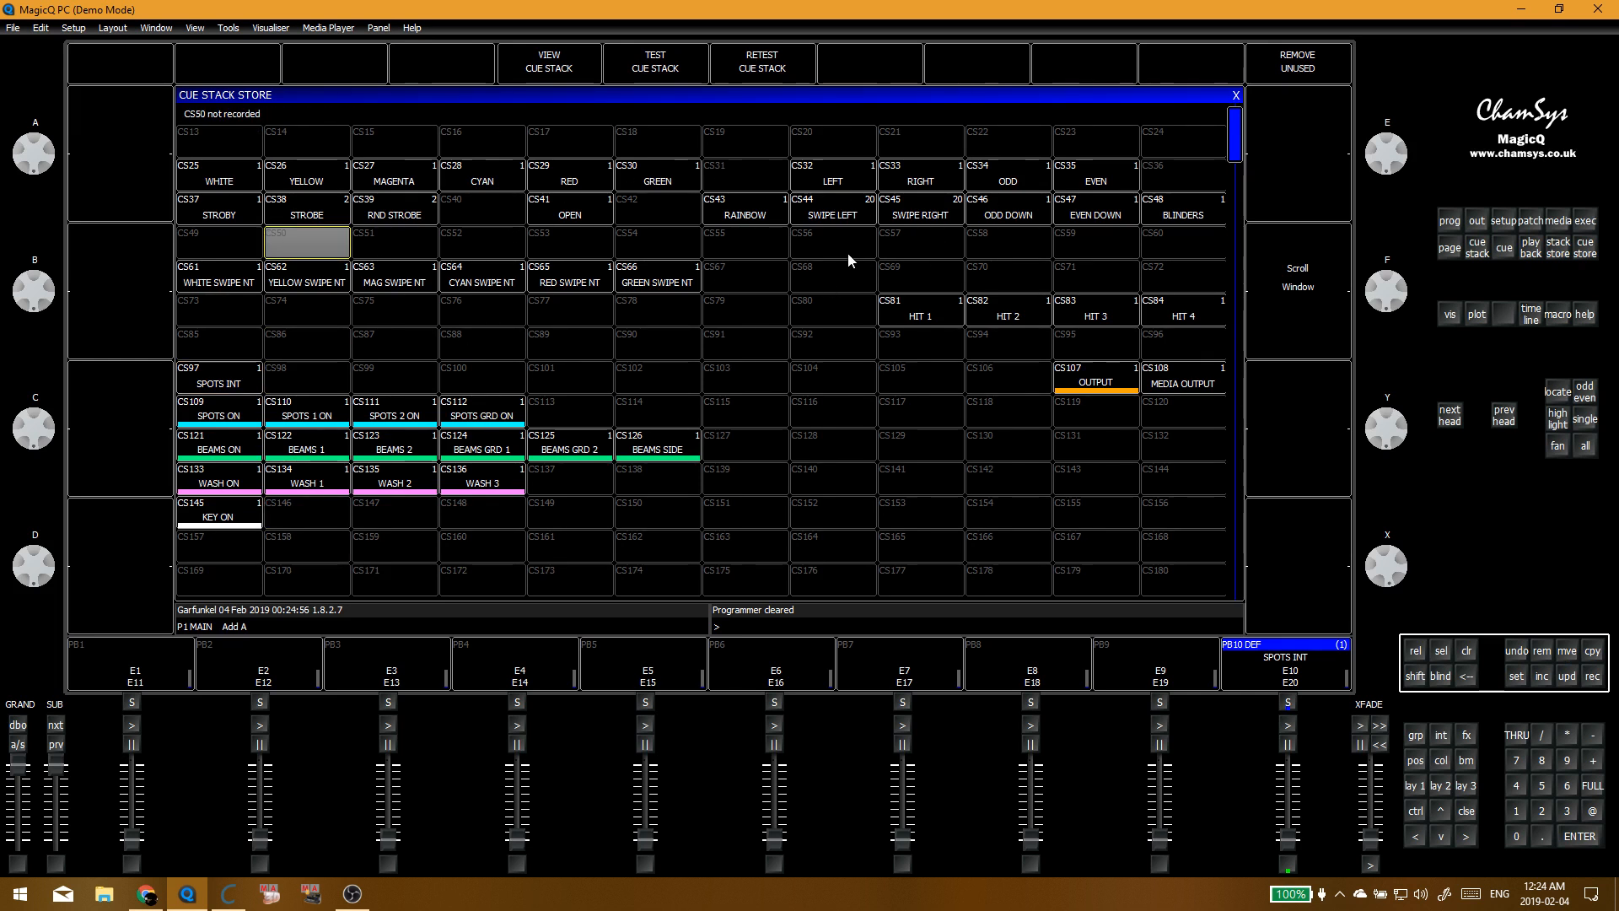
scroll(848, 251, "up", 1)
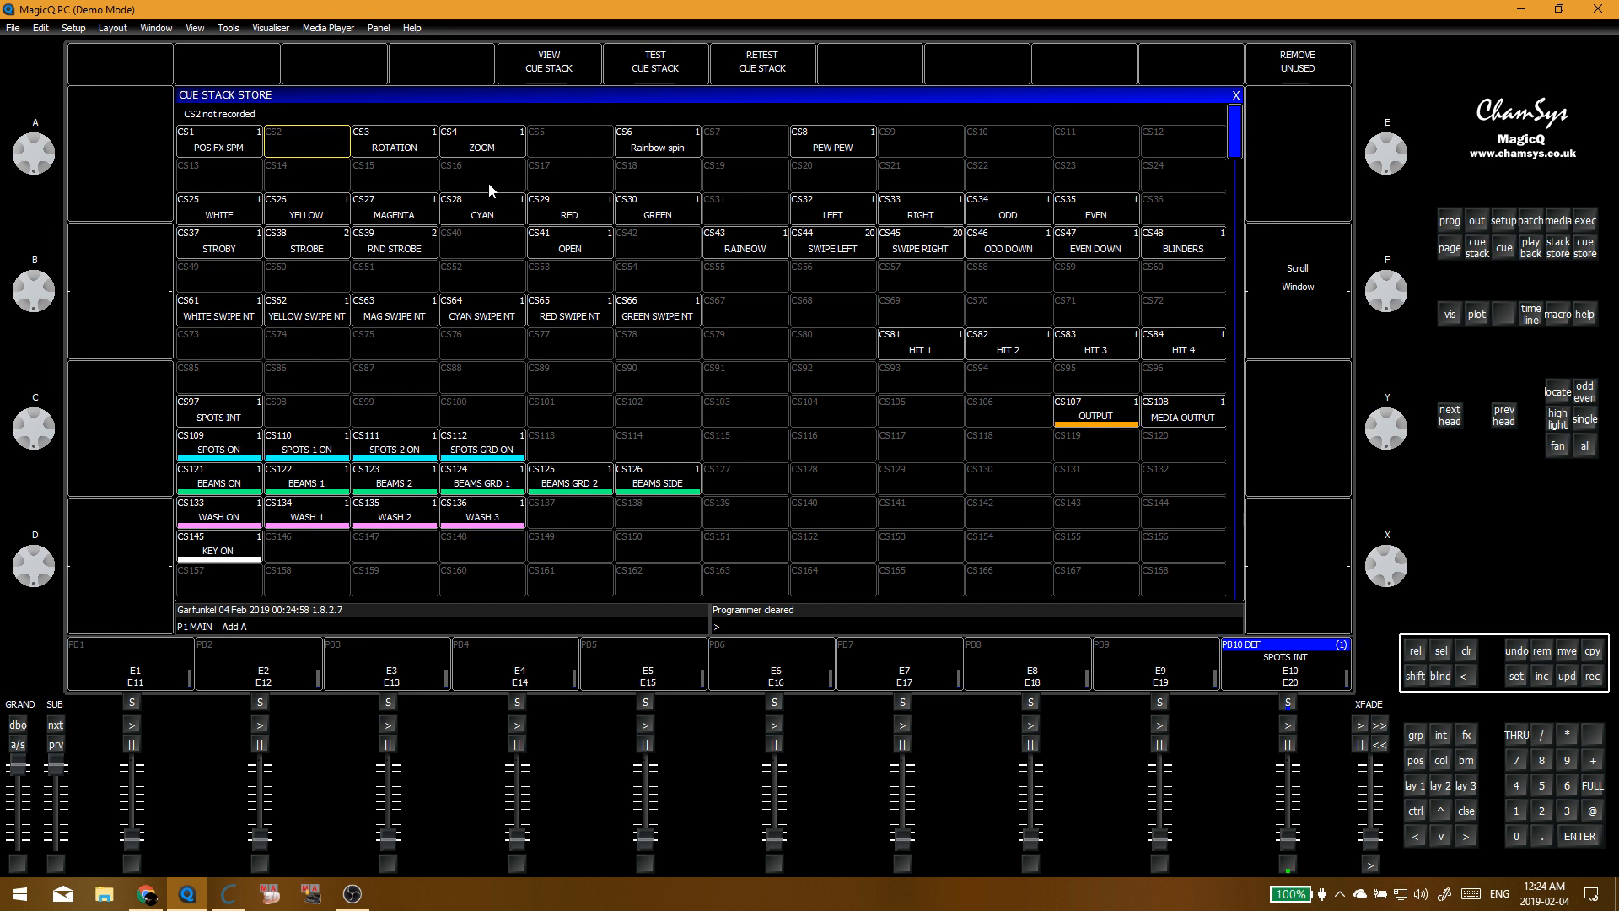
left_click_drag(240, 221, 1088, 211)
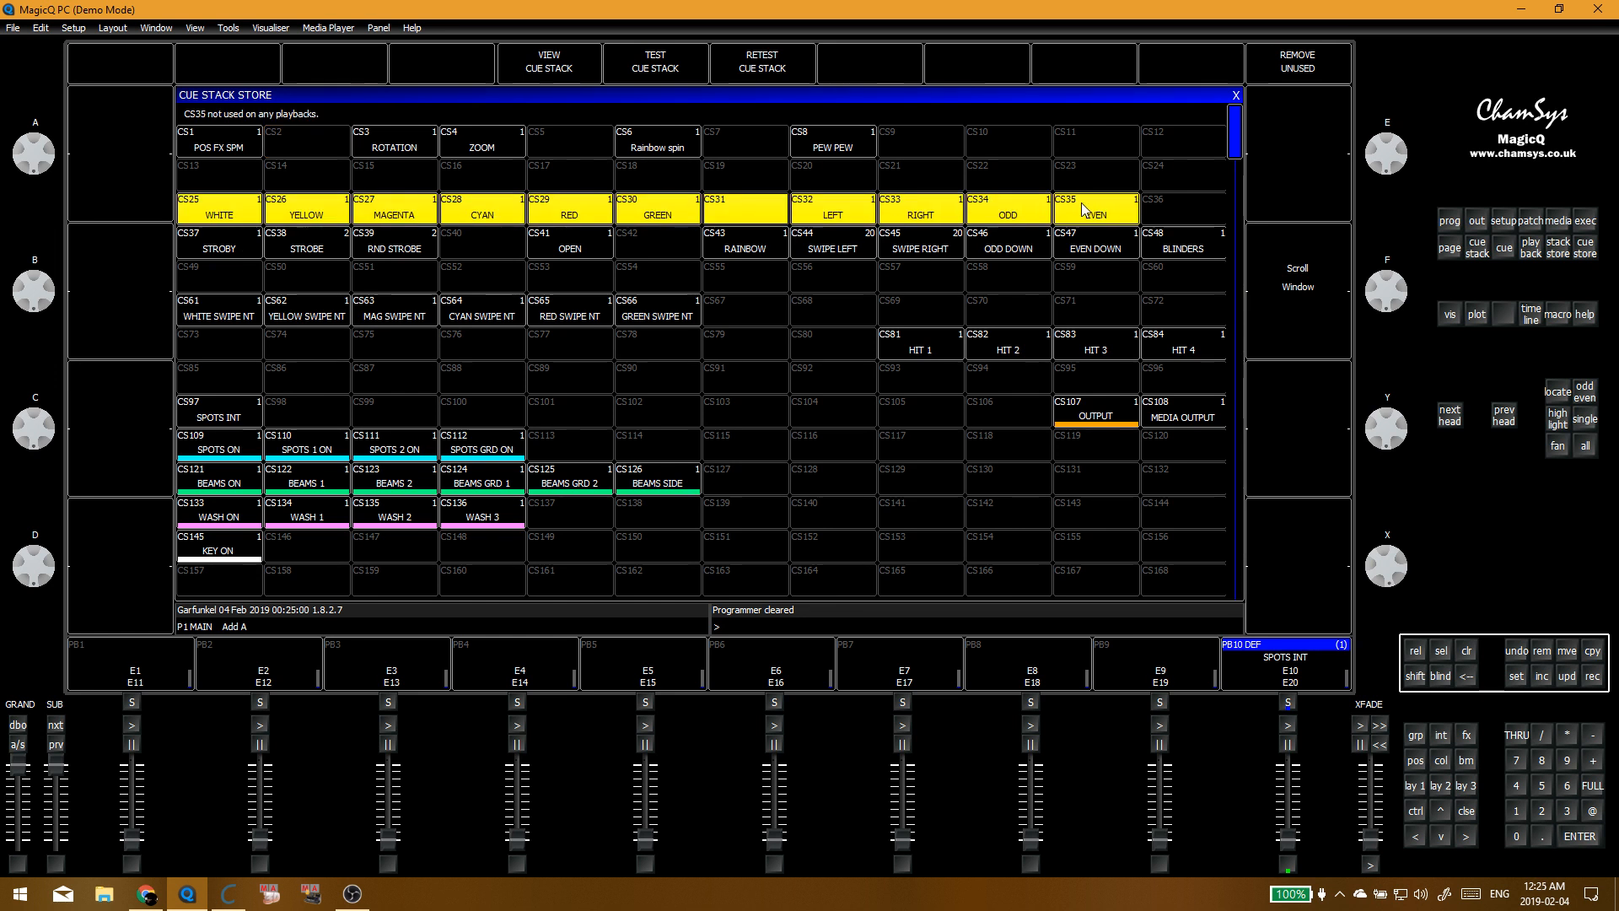
key("Delete")
left_click(599, 262)
Step: Remove the selected row of cue stacks from CS37 STROBY through CS48 BLINDERS
left_click_drag(221, 244, 1162, 257)
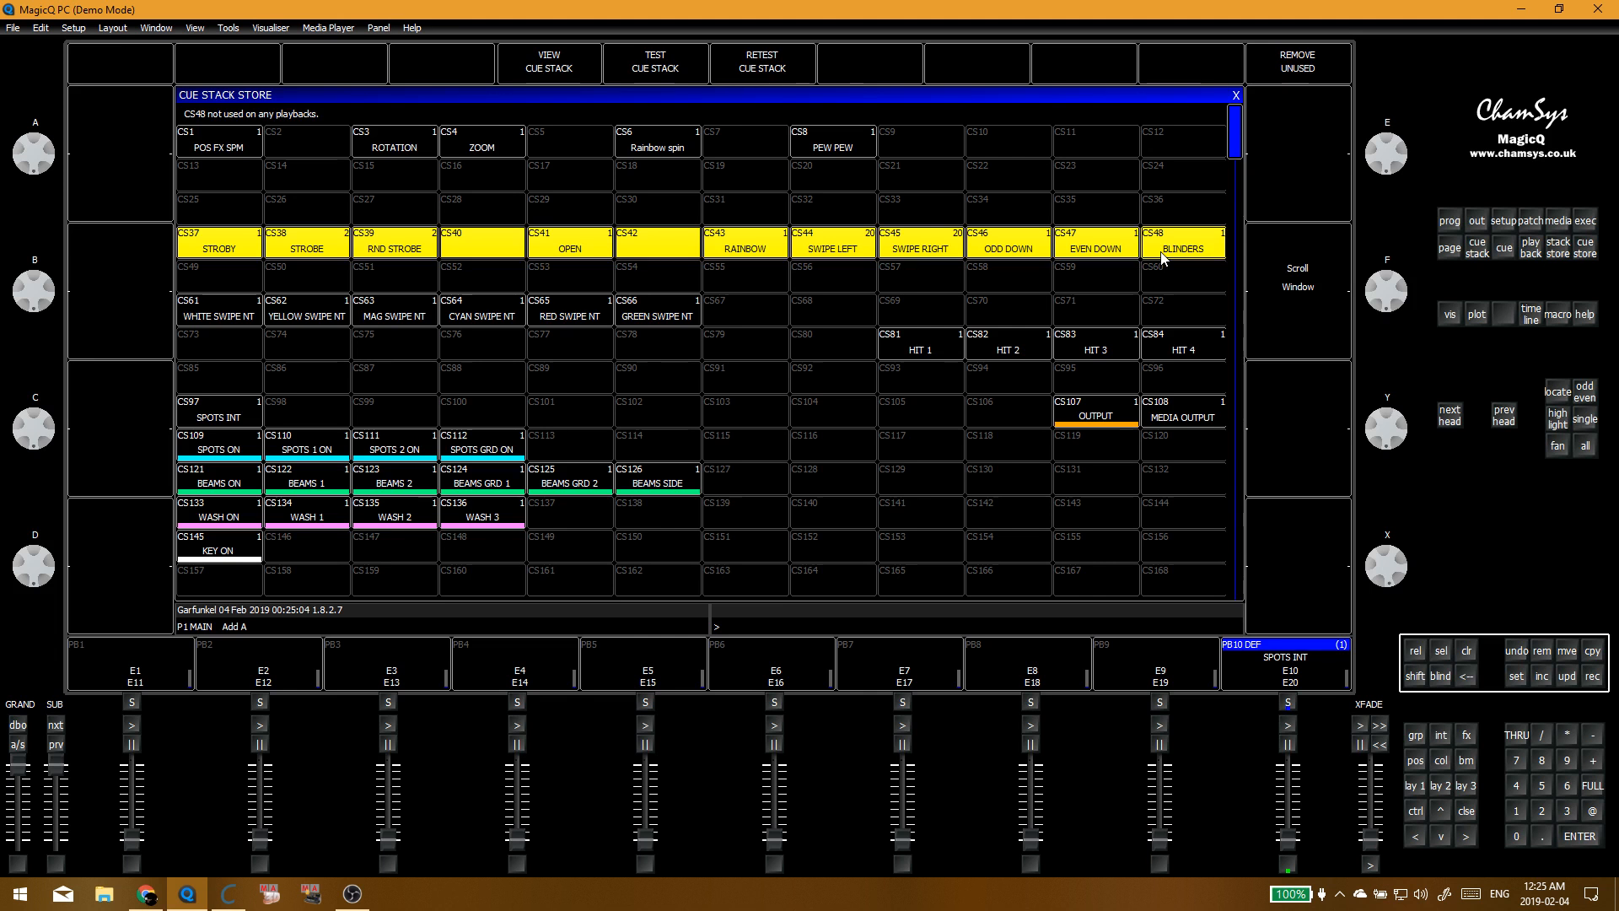
key("Delete")
left_click(599, 258)
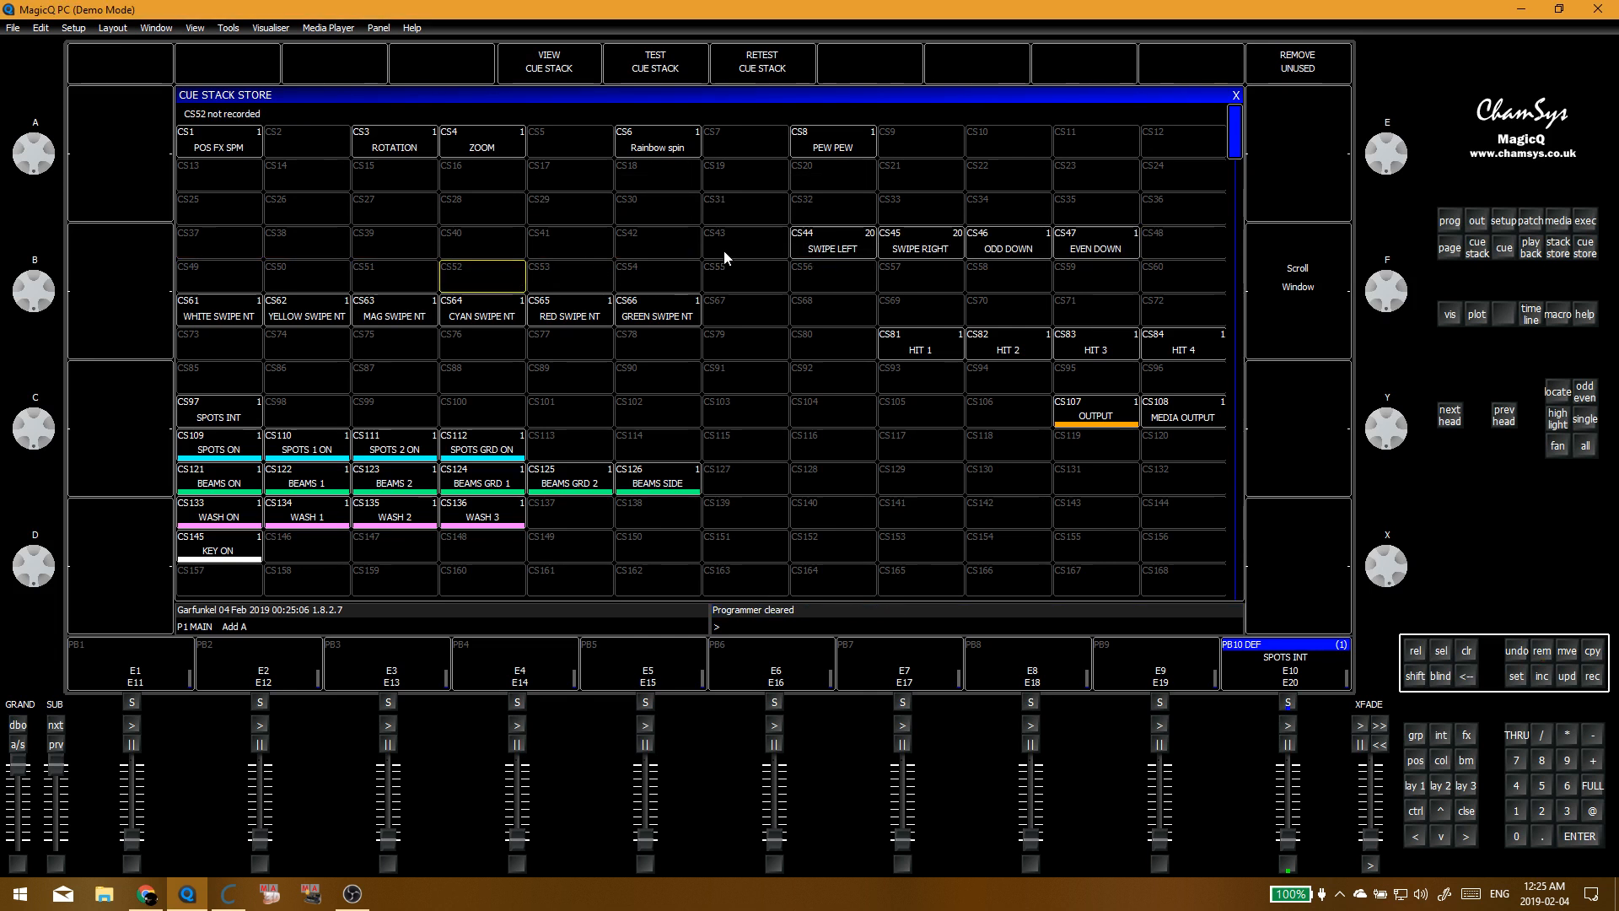
left_click(797, 272)
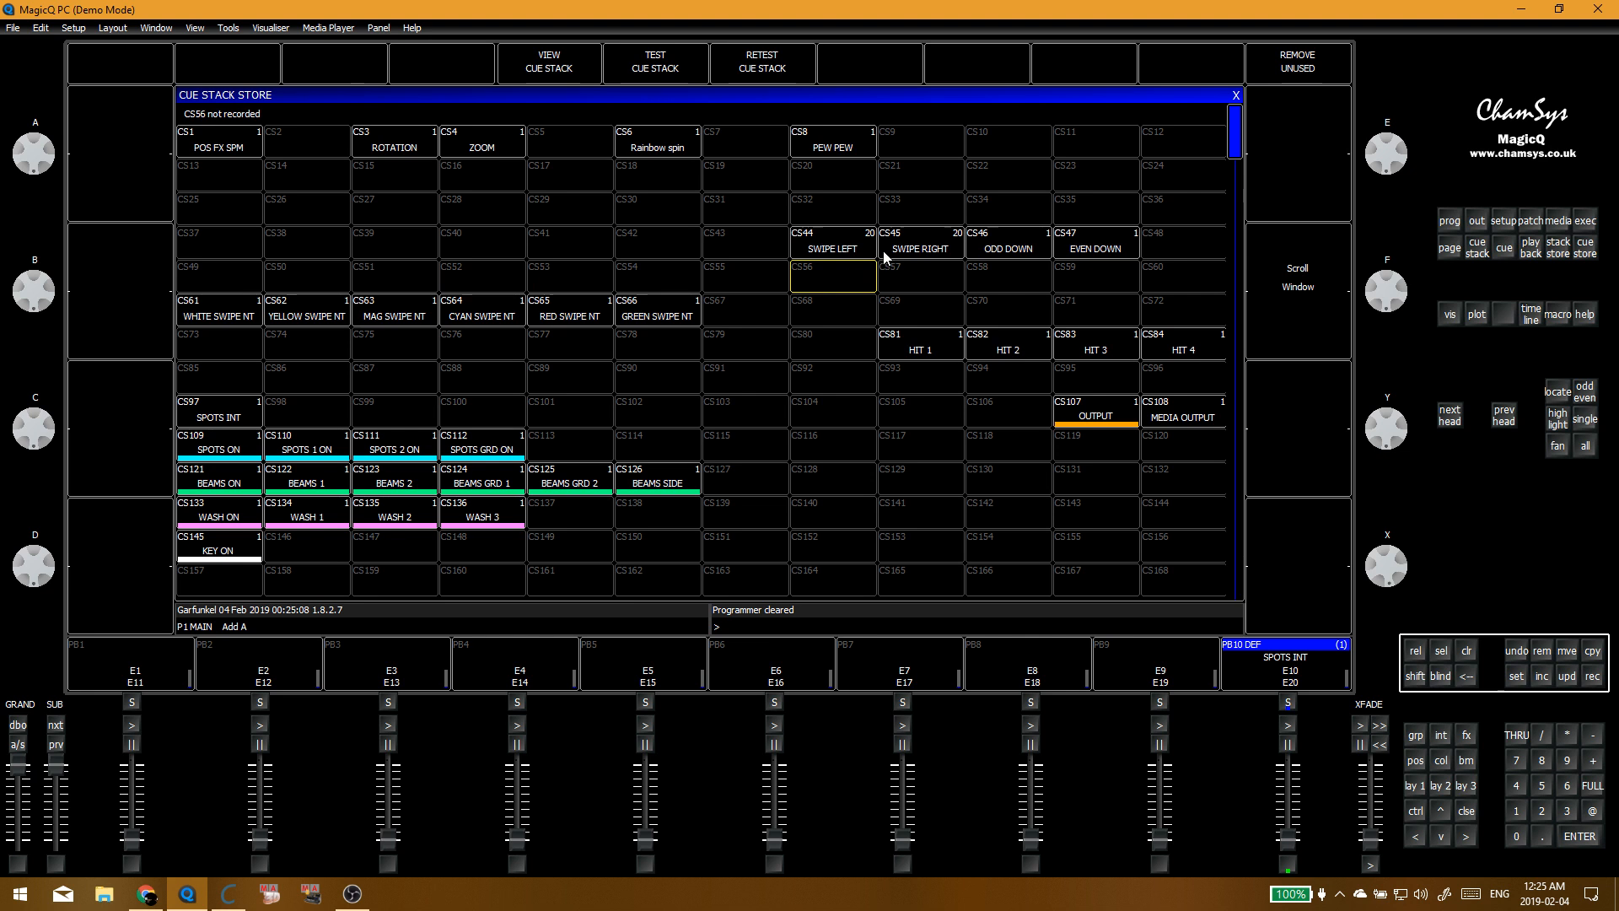
left_click_drag(830, 245, 1096, 246)
left_click(508, 237)
type("213")
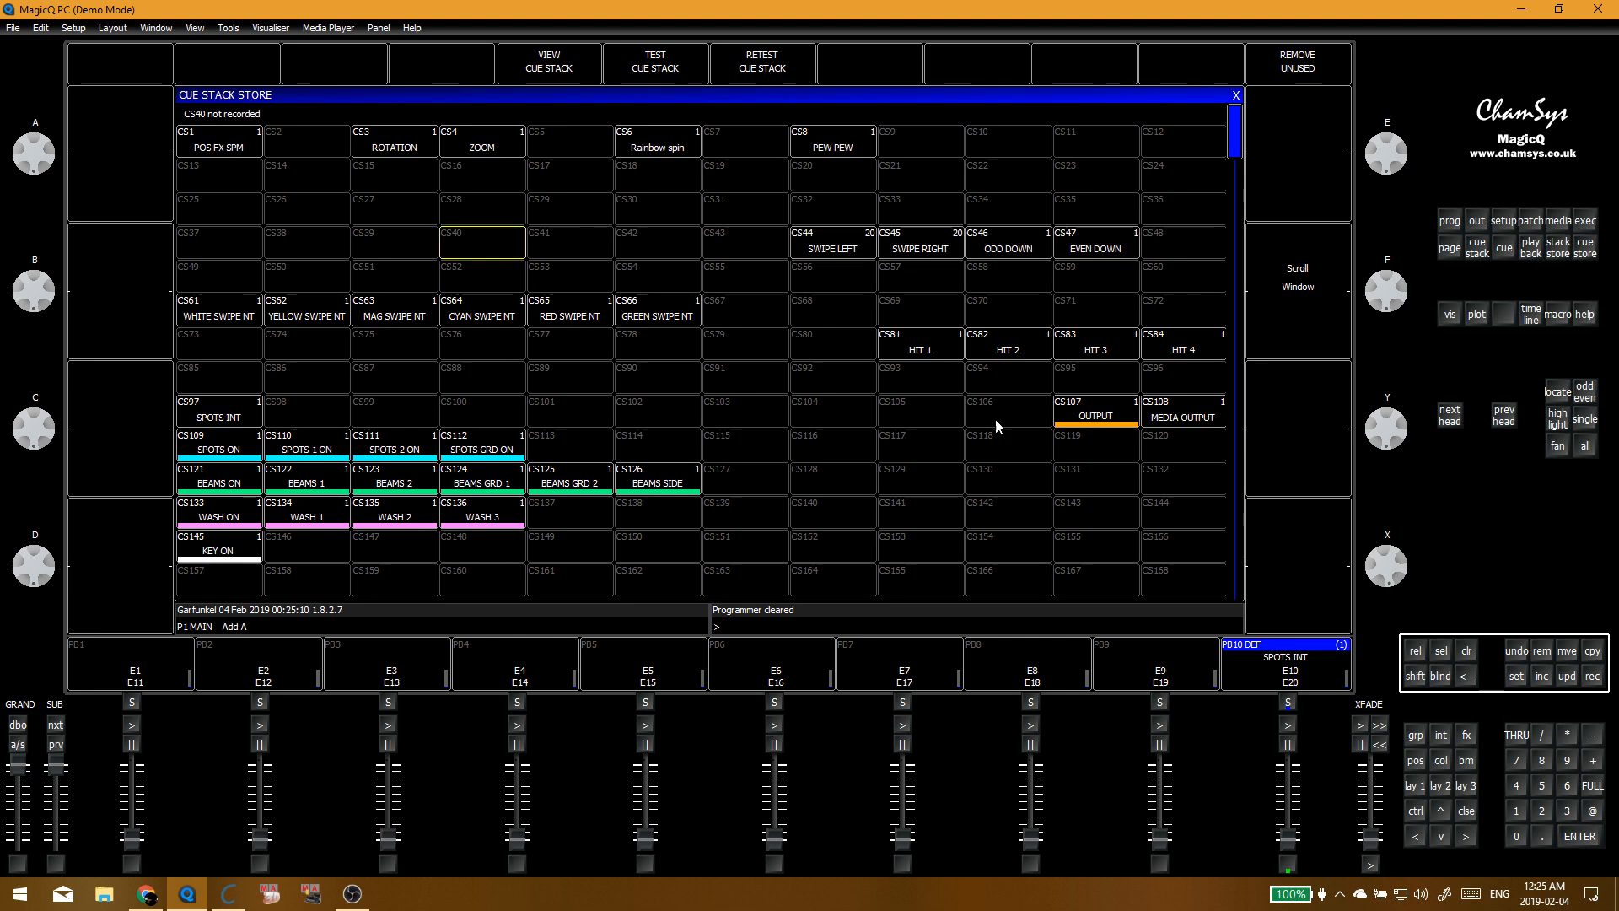
key("Return")
scroll(582, 503, "up", 15)
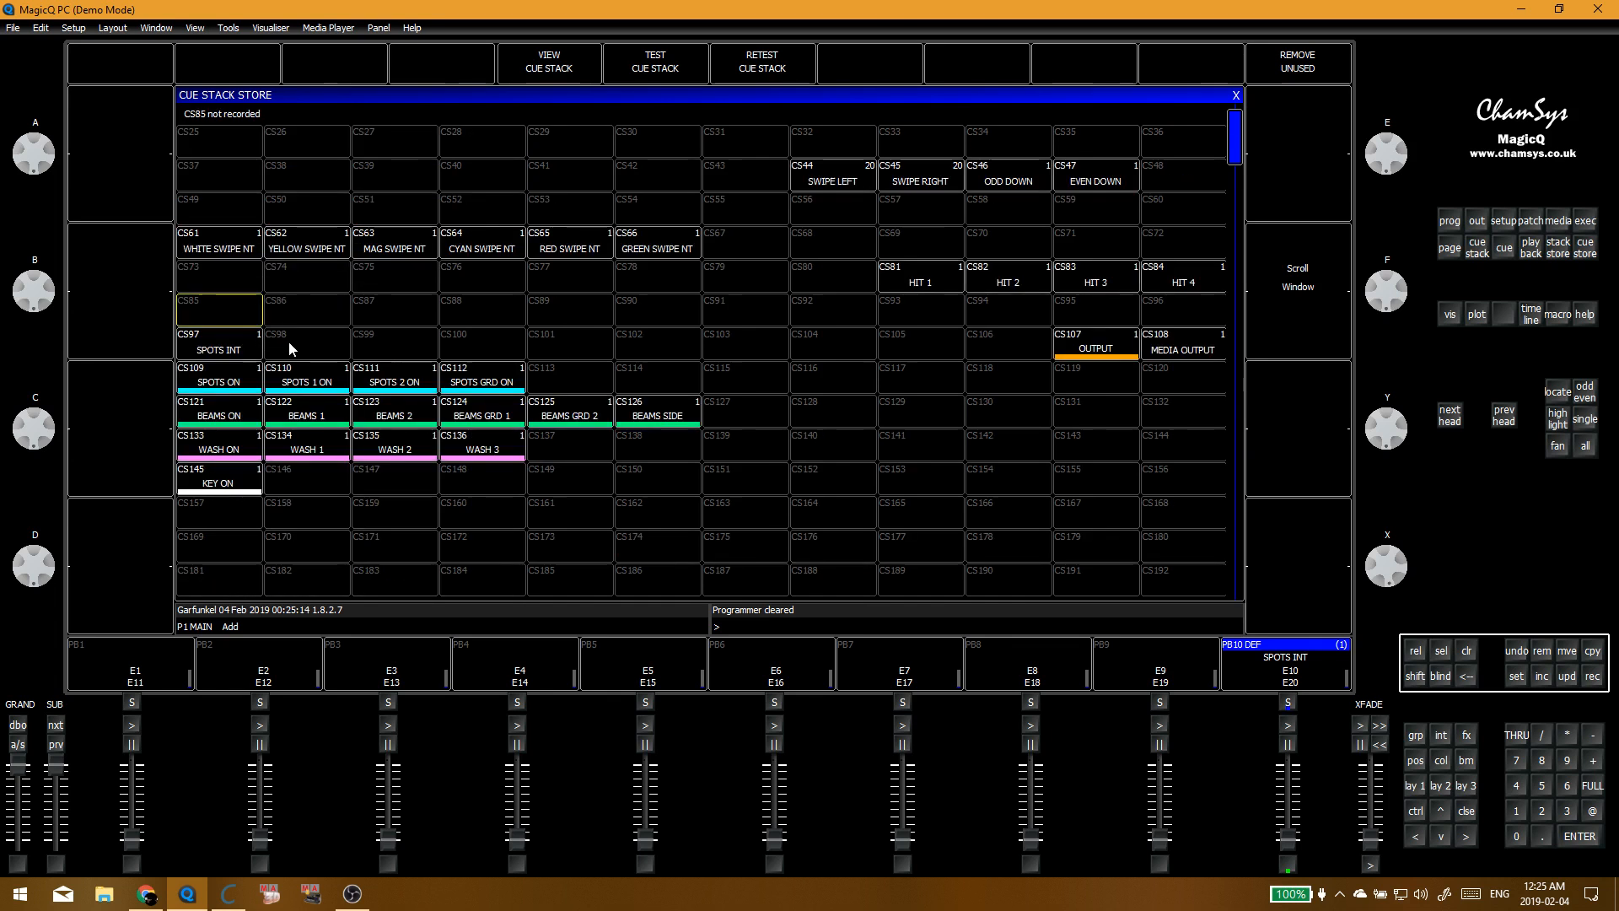
left_click(287, 340)
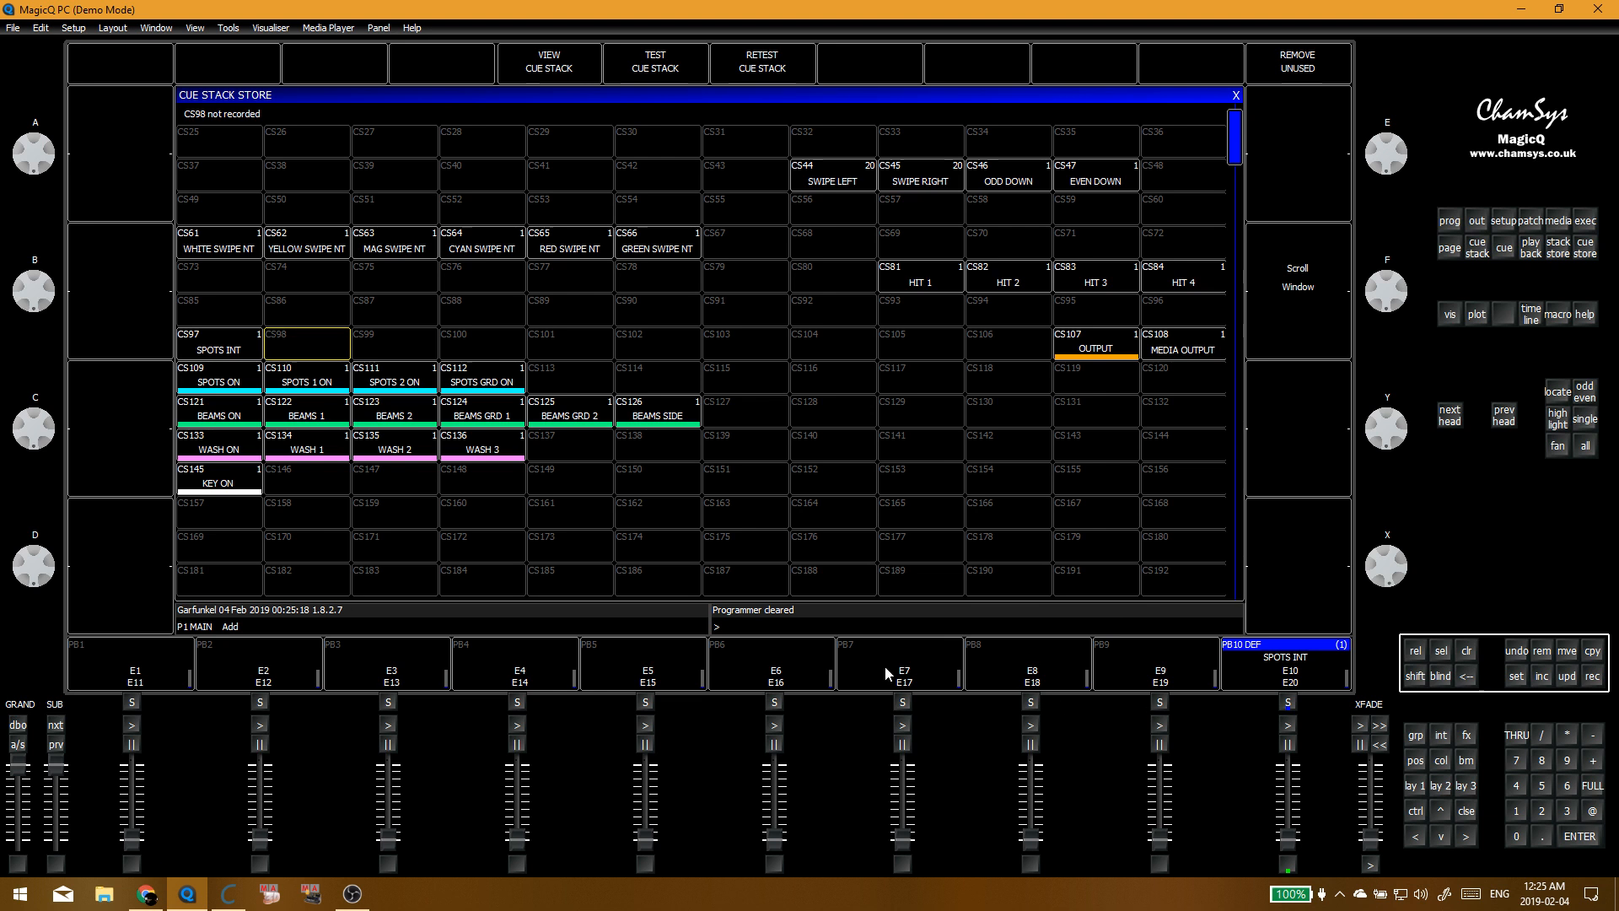
Step: Close the cue stack store and return to the group, position, colour and beam windows
key("Escape")
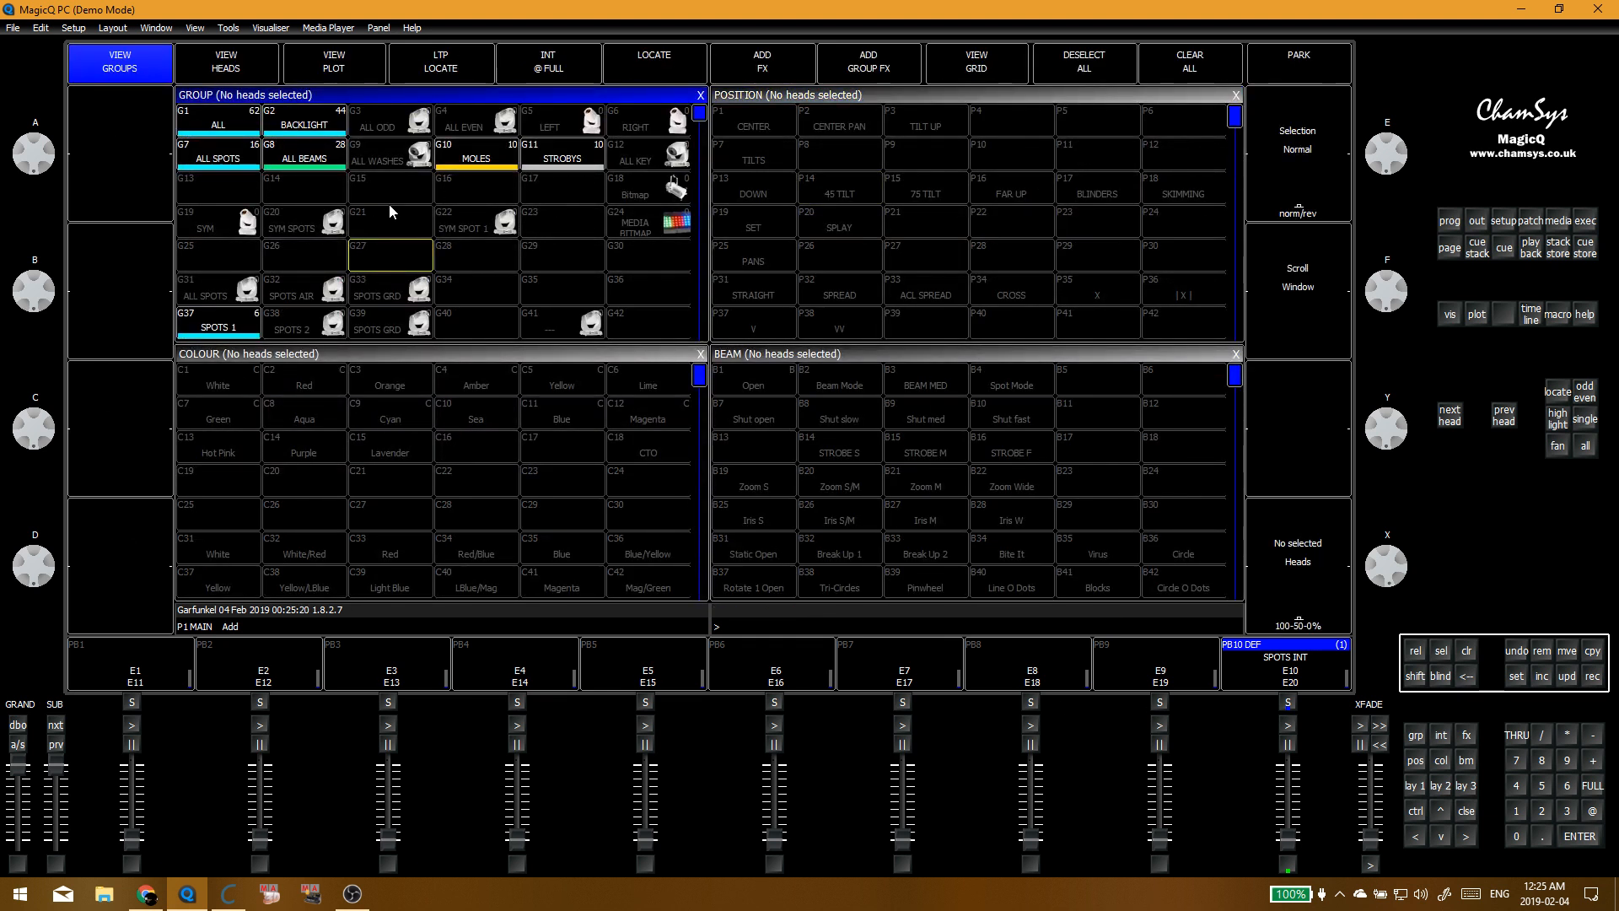
key("Up")
key("Up")
left_click(392, 210)
left_click(385, 197)
left_click(258, 183)
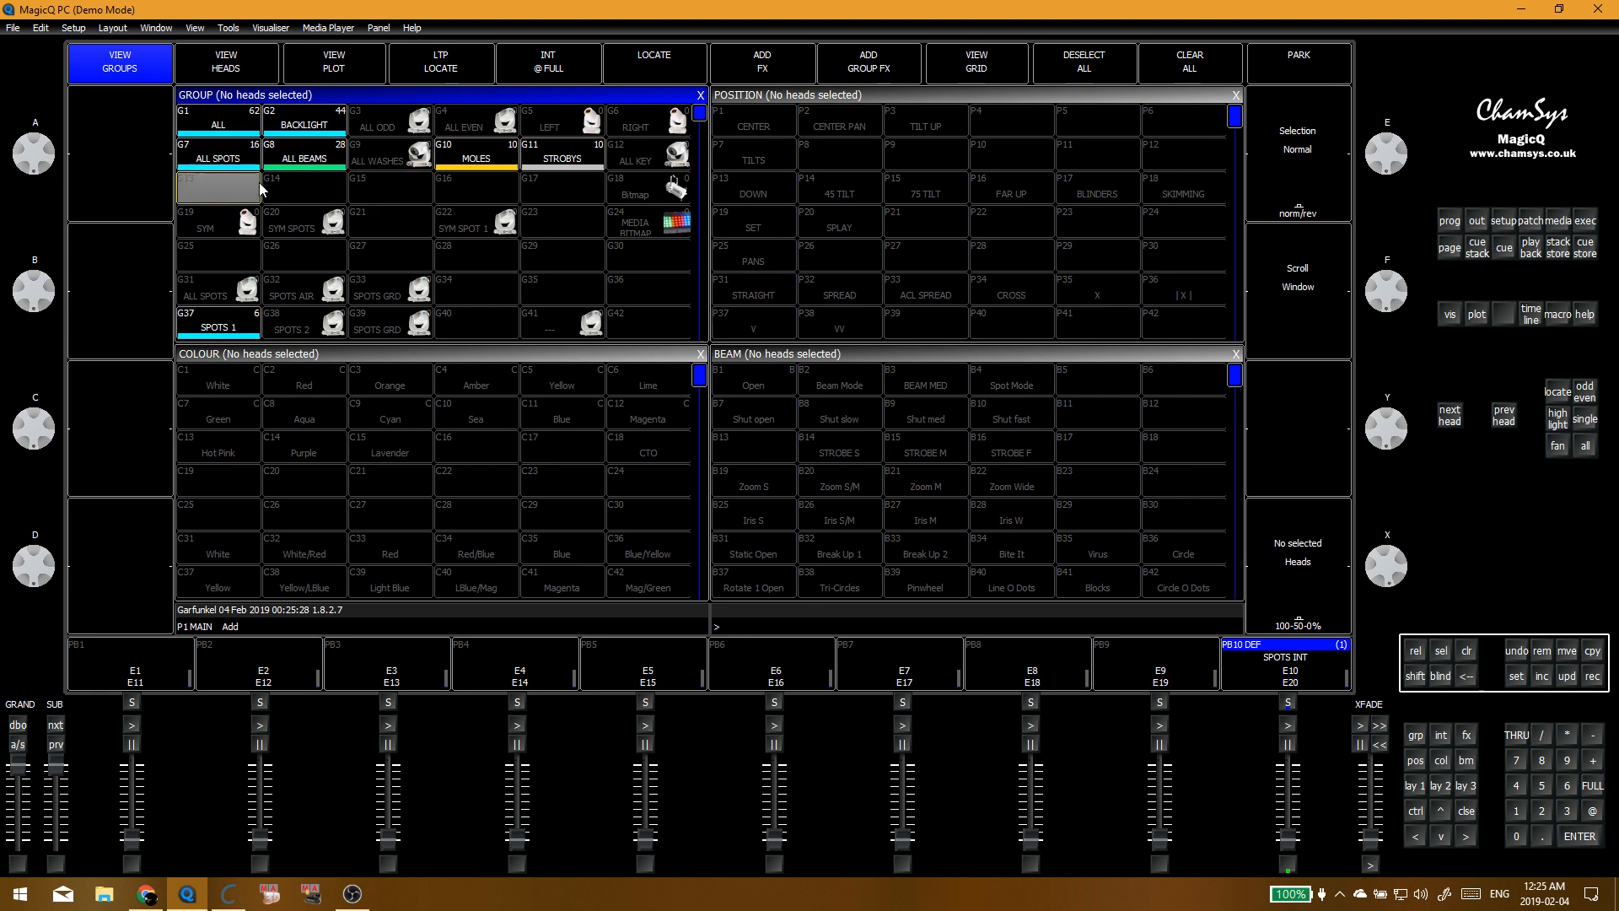
left_click(327, 180)
Step: Open the options of the SPOTS INT cue stack on PB10 and set its playback priority to Above Programmer
left_click(1306, 666)
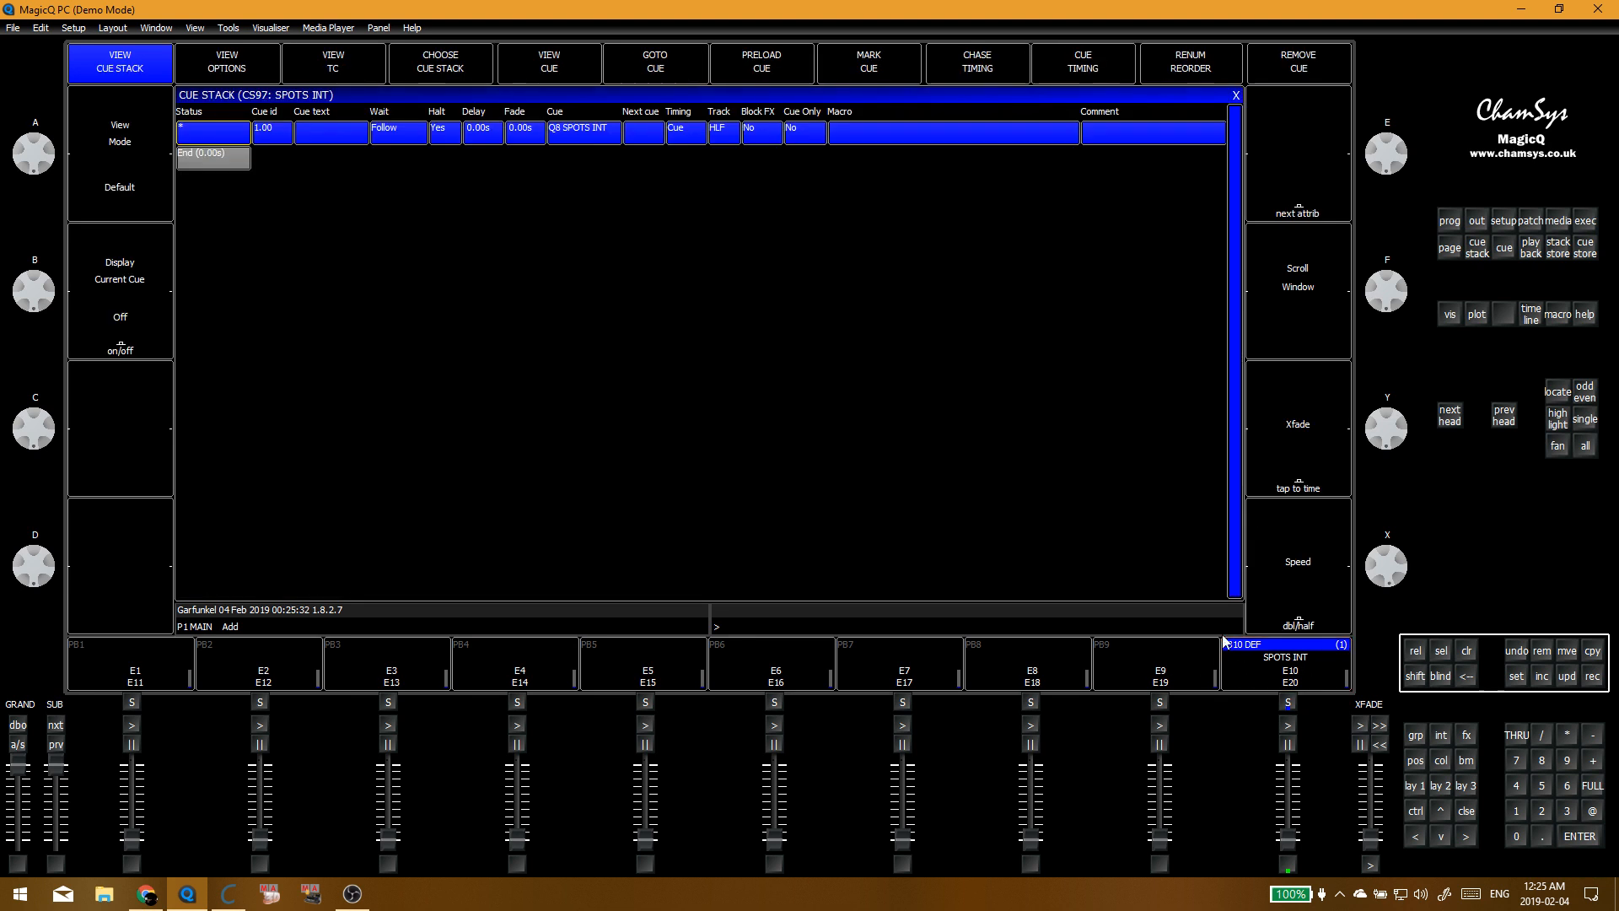
left_click(203, 67)
left_click(554, 135)
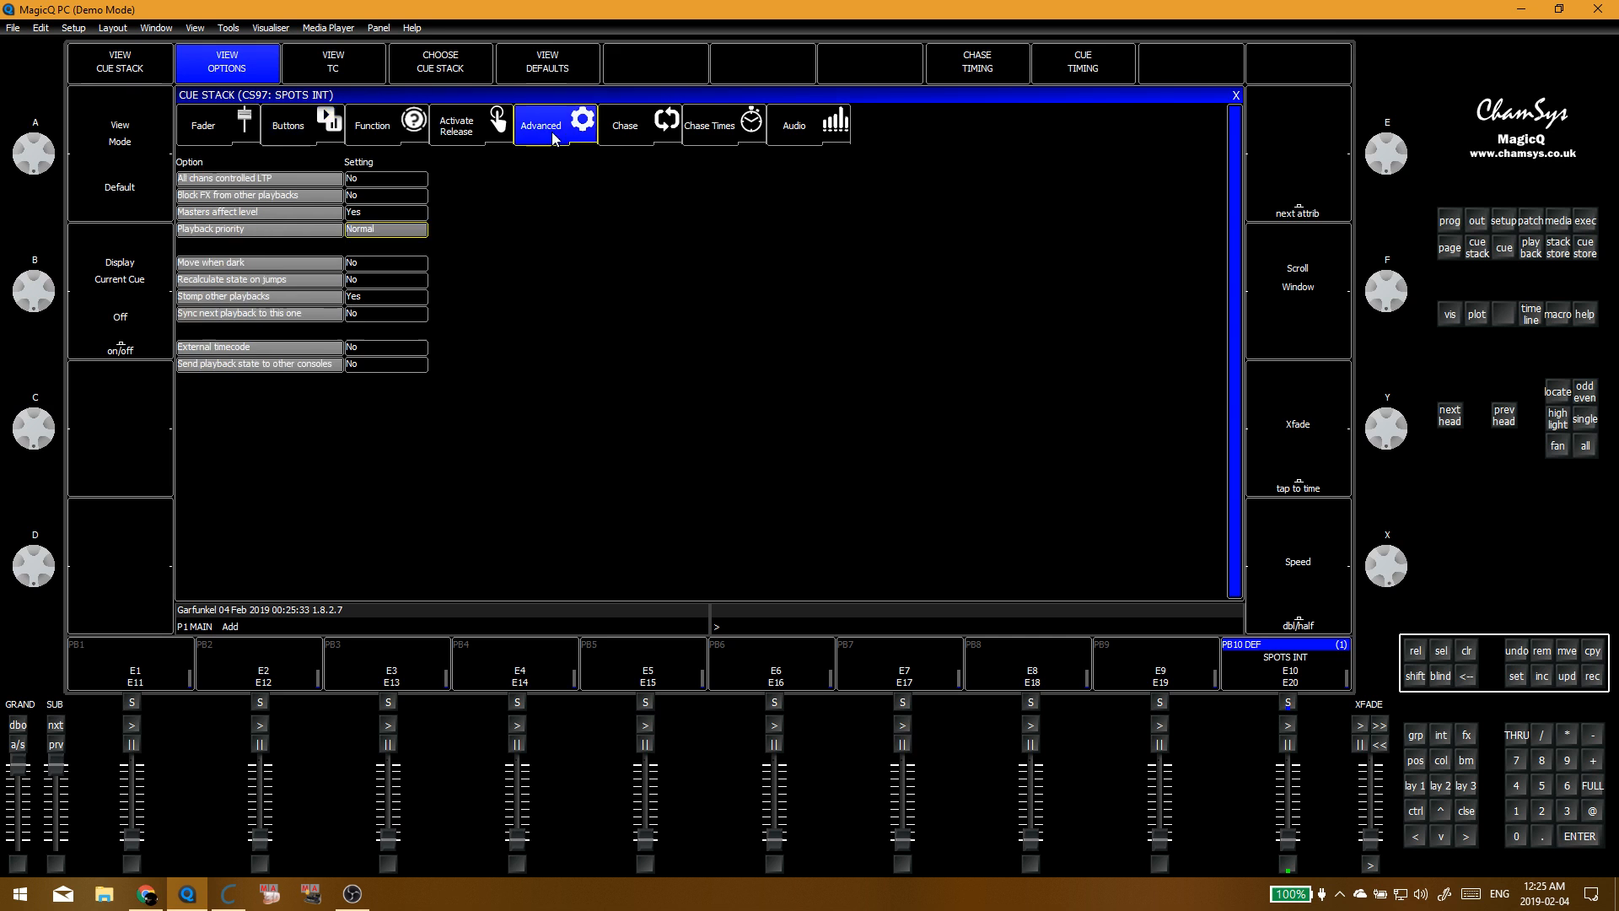
left_click(393, 230)
left_click(822, 263)
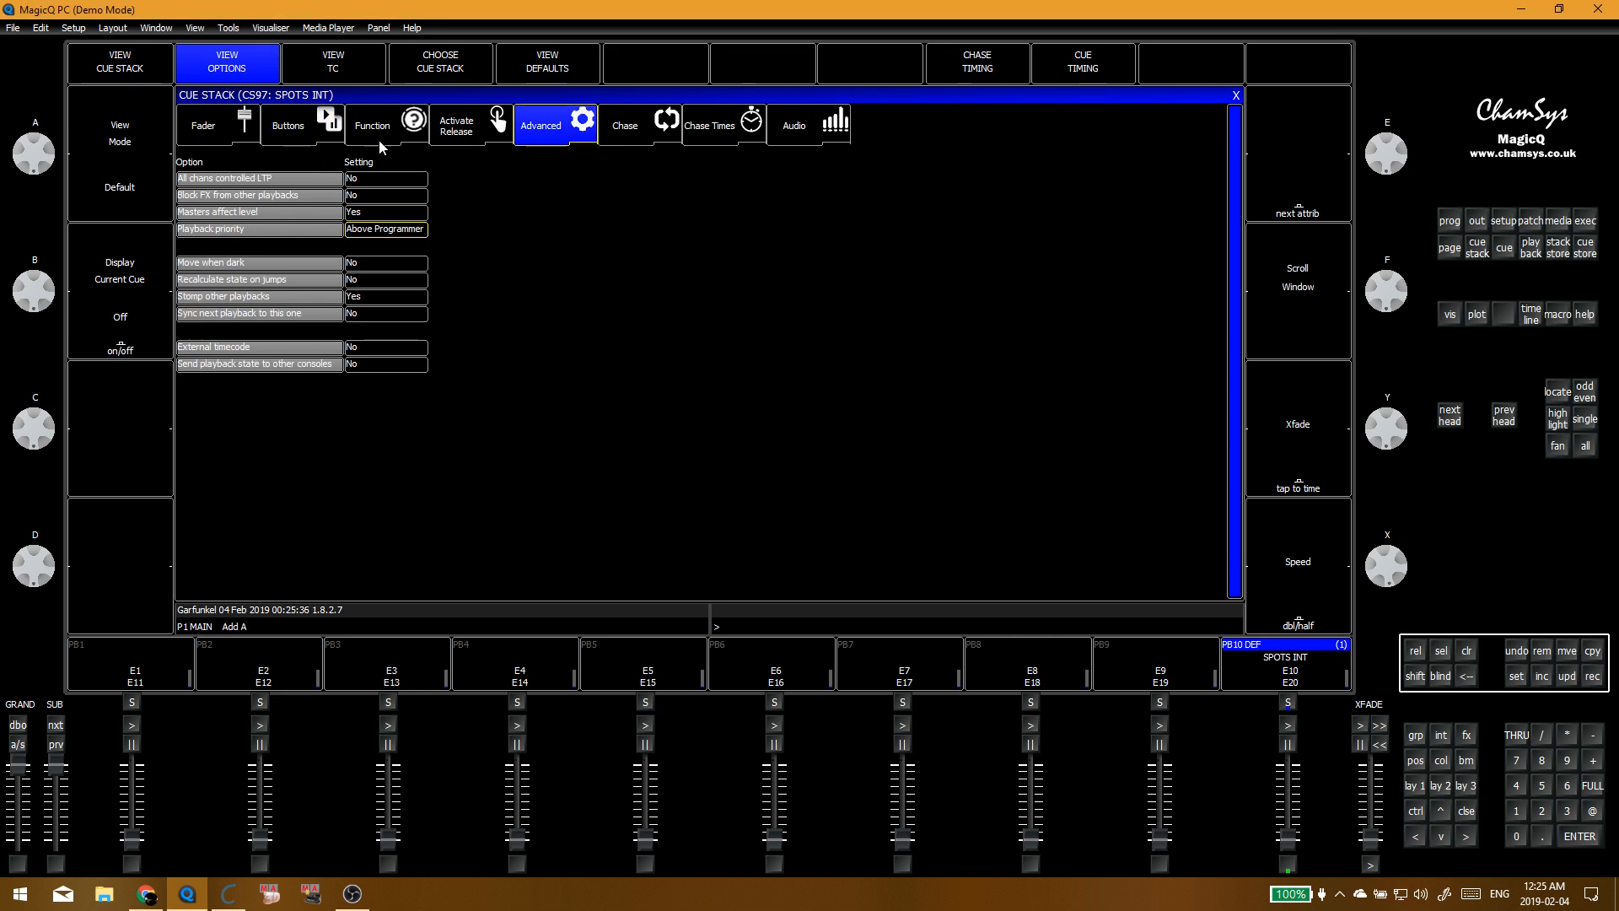
Step: Set the SPOTS INT cue stack's colour tag to Cyan and return to the group, position, colour and beam windows
left_click(381, 144)
left_click(412, 314)
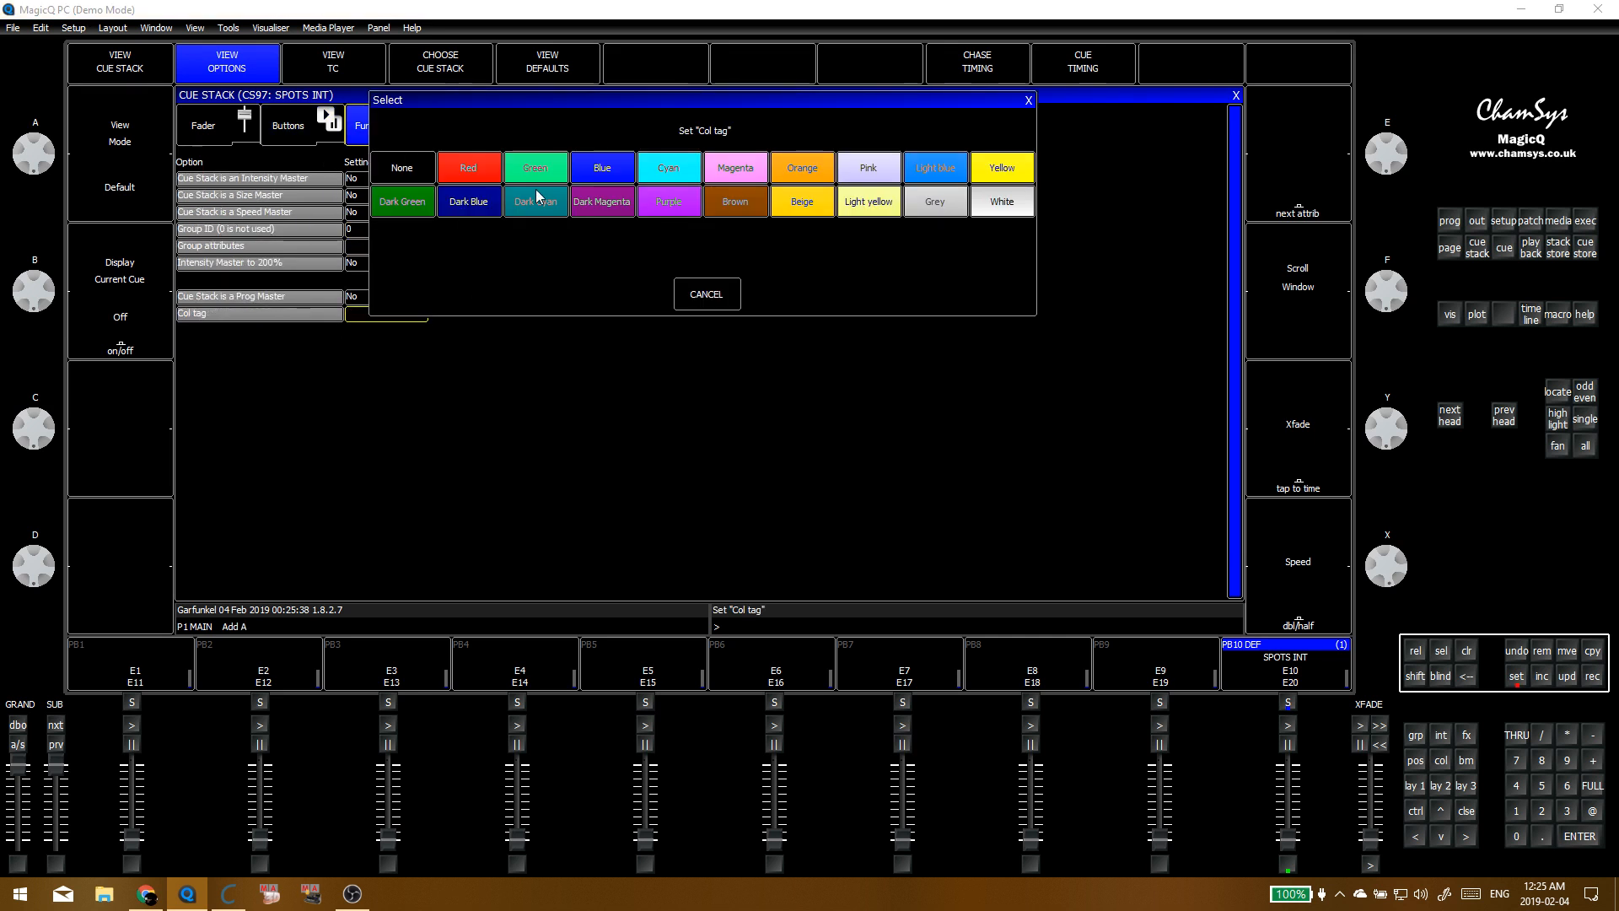
left_click(655, 177)
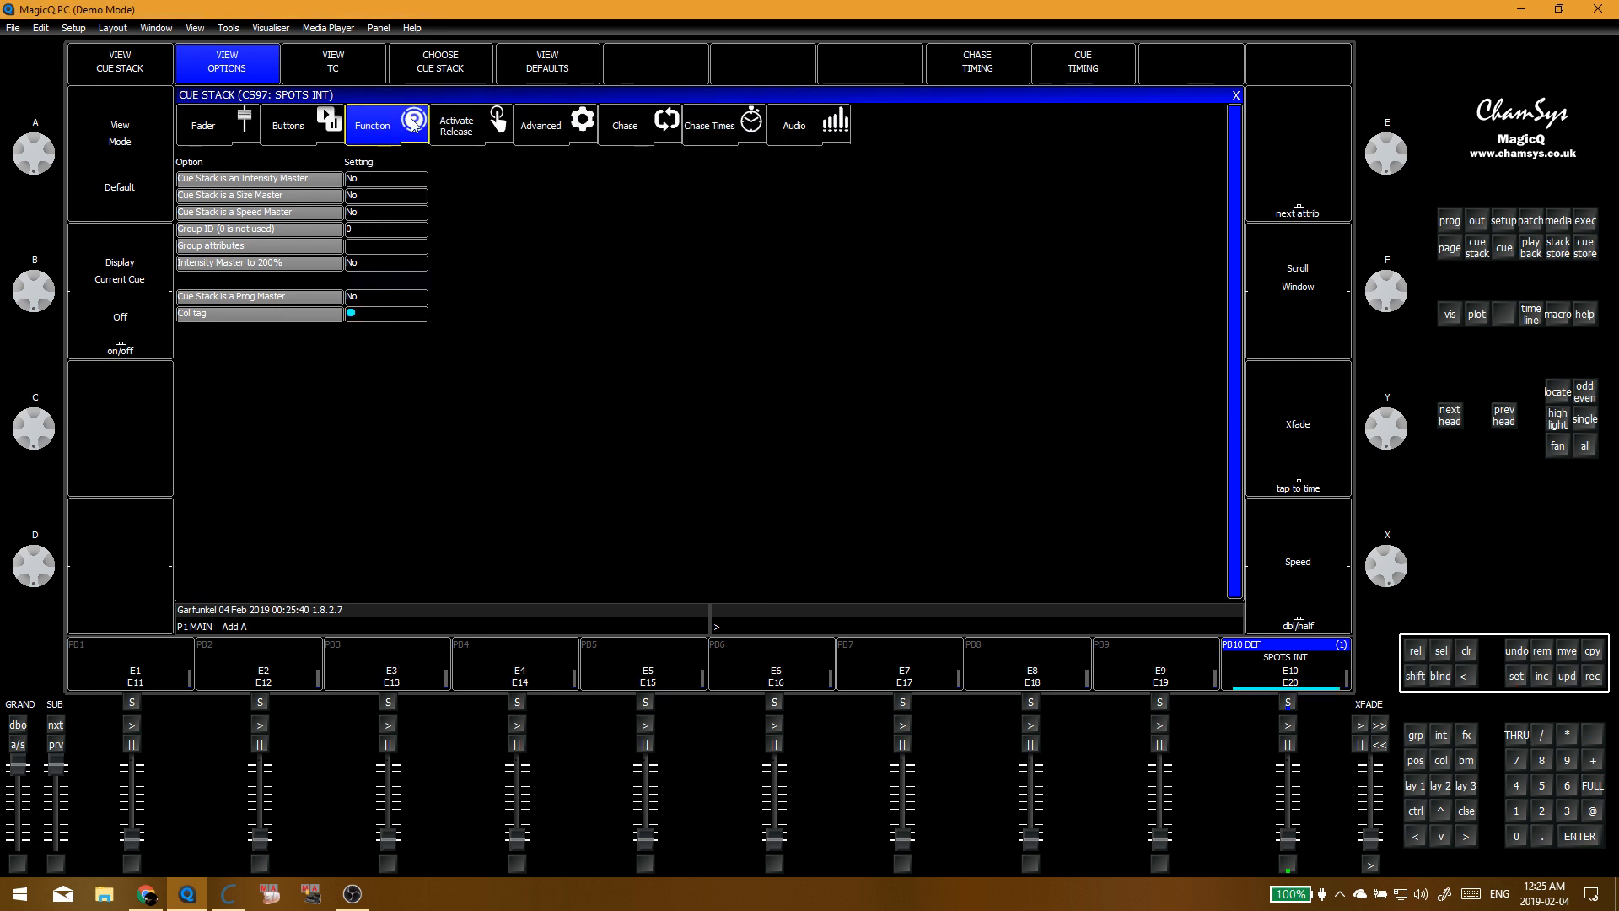
left_click(109, 72)
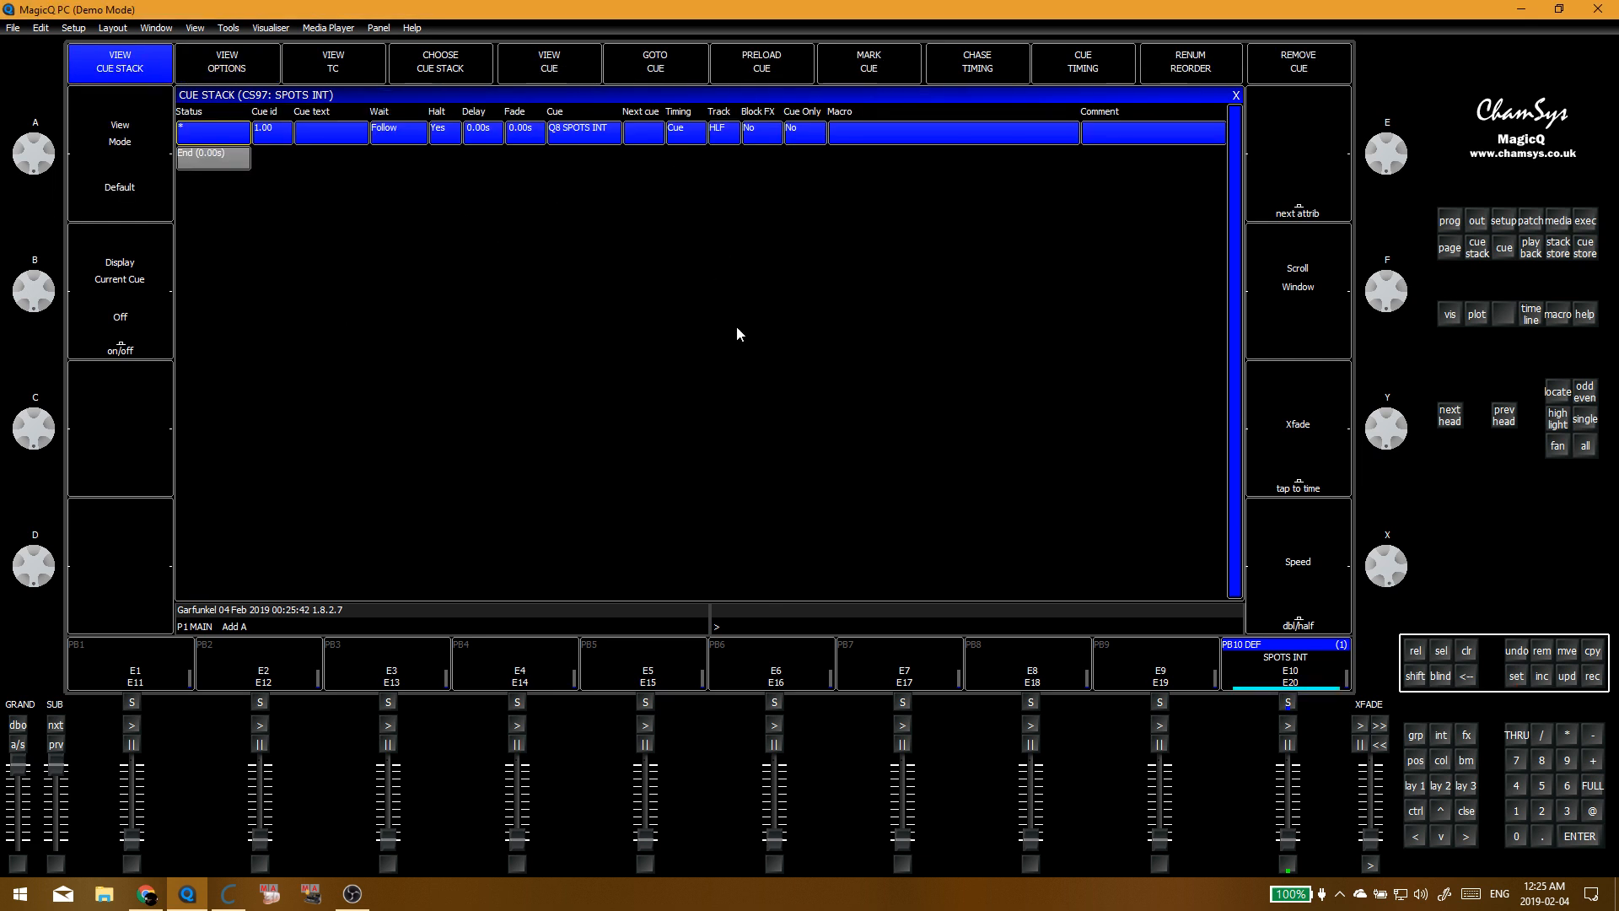
left_click(1236, 96)
left_click(1291, 863)
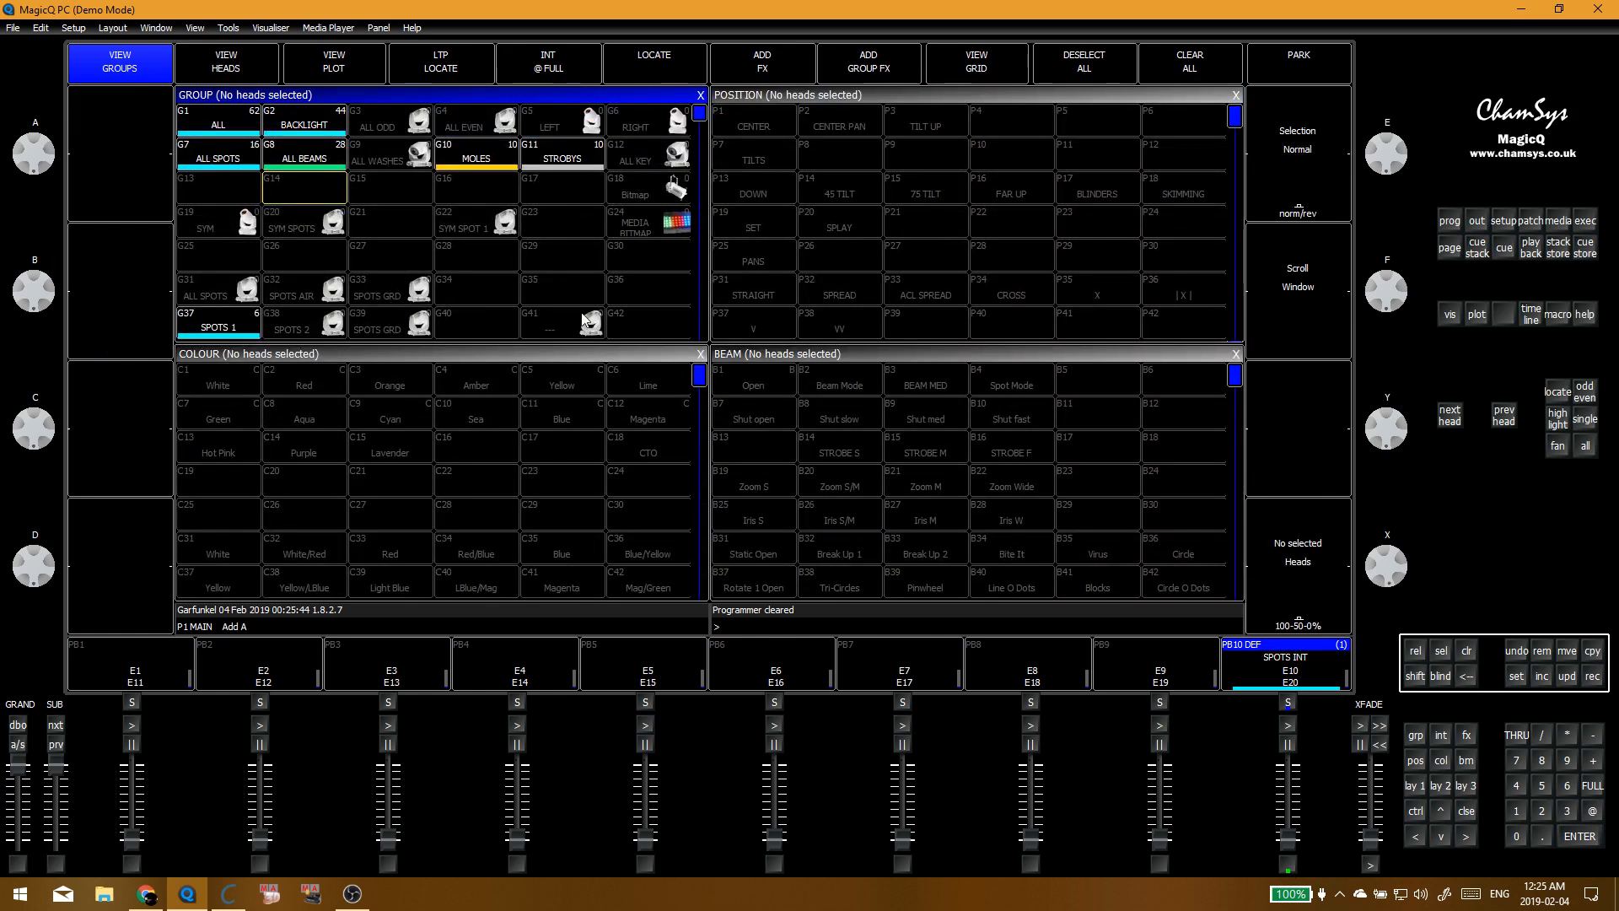
left_click(558, 283)
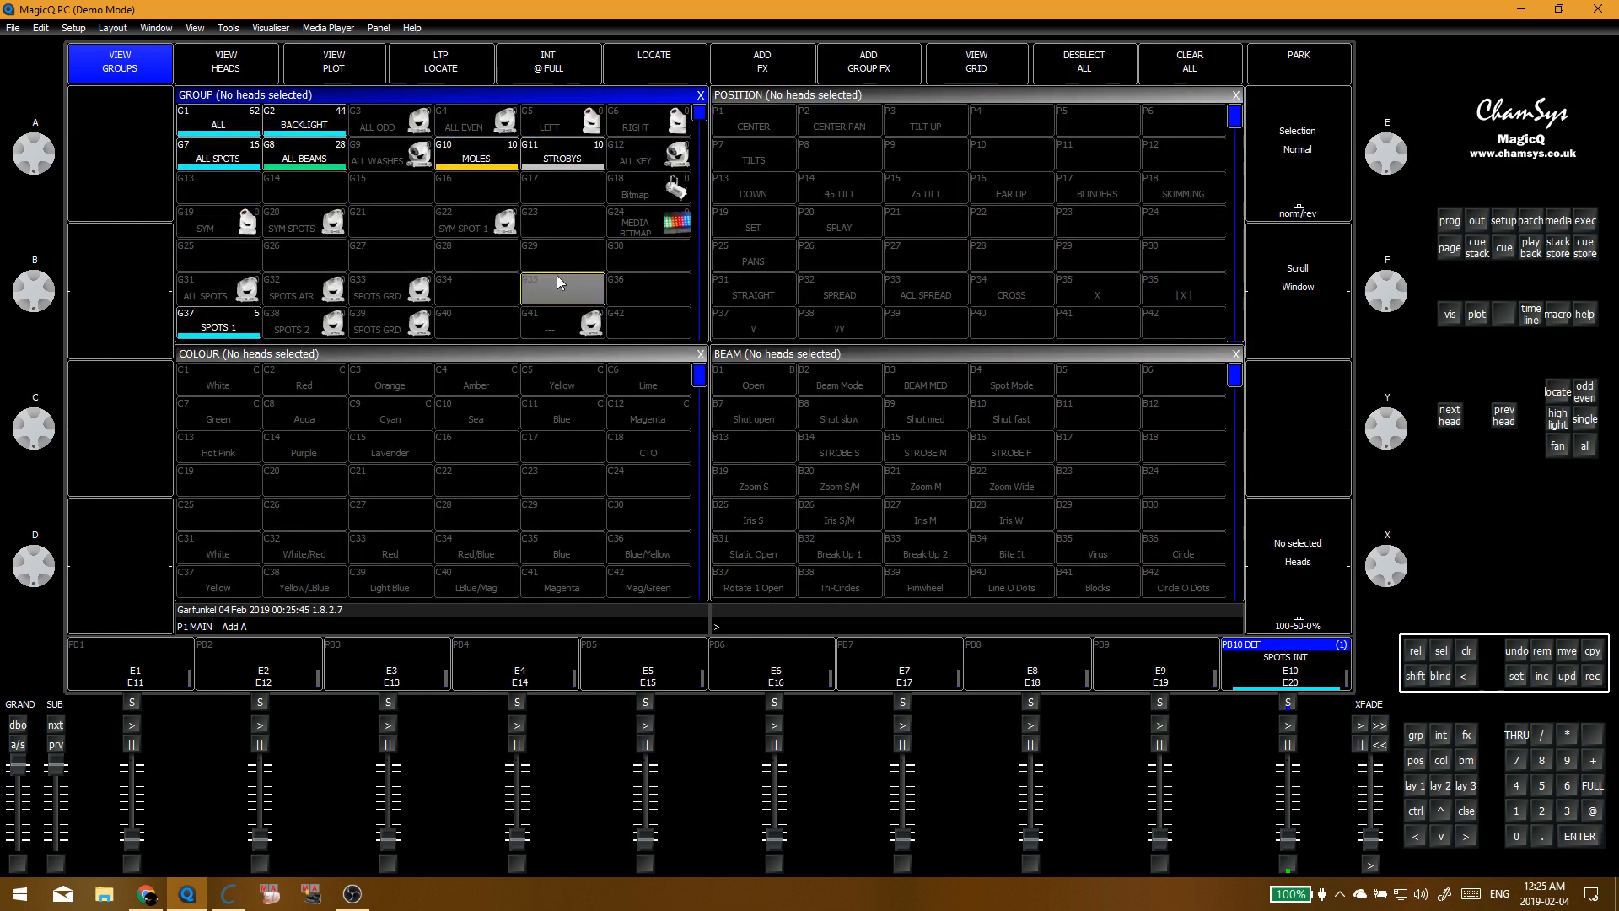
Step: Set both Go uses Exec Grid 1 and Pause uses Exec Grid 1 to Yes for SPOTS INT, and close its cue stack window
left_click(1294, 678)
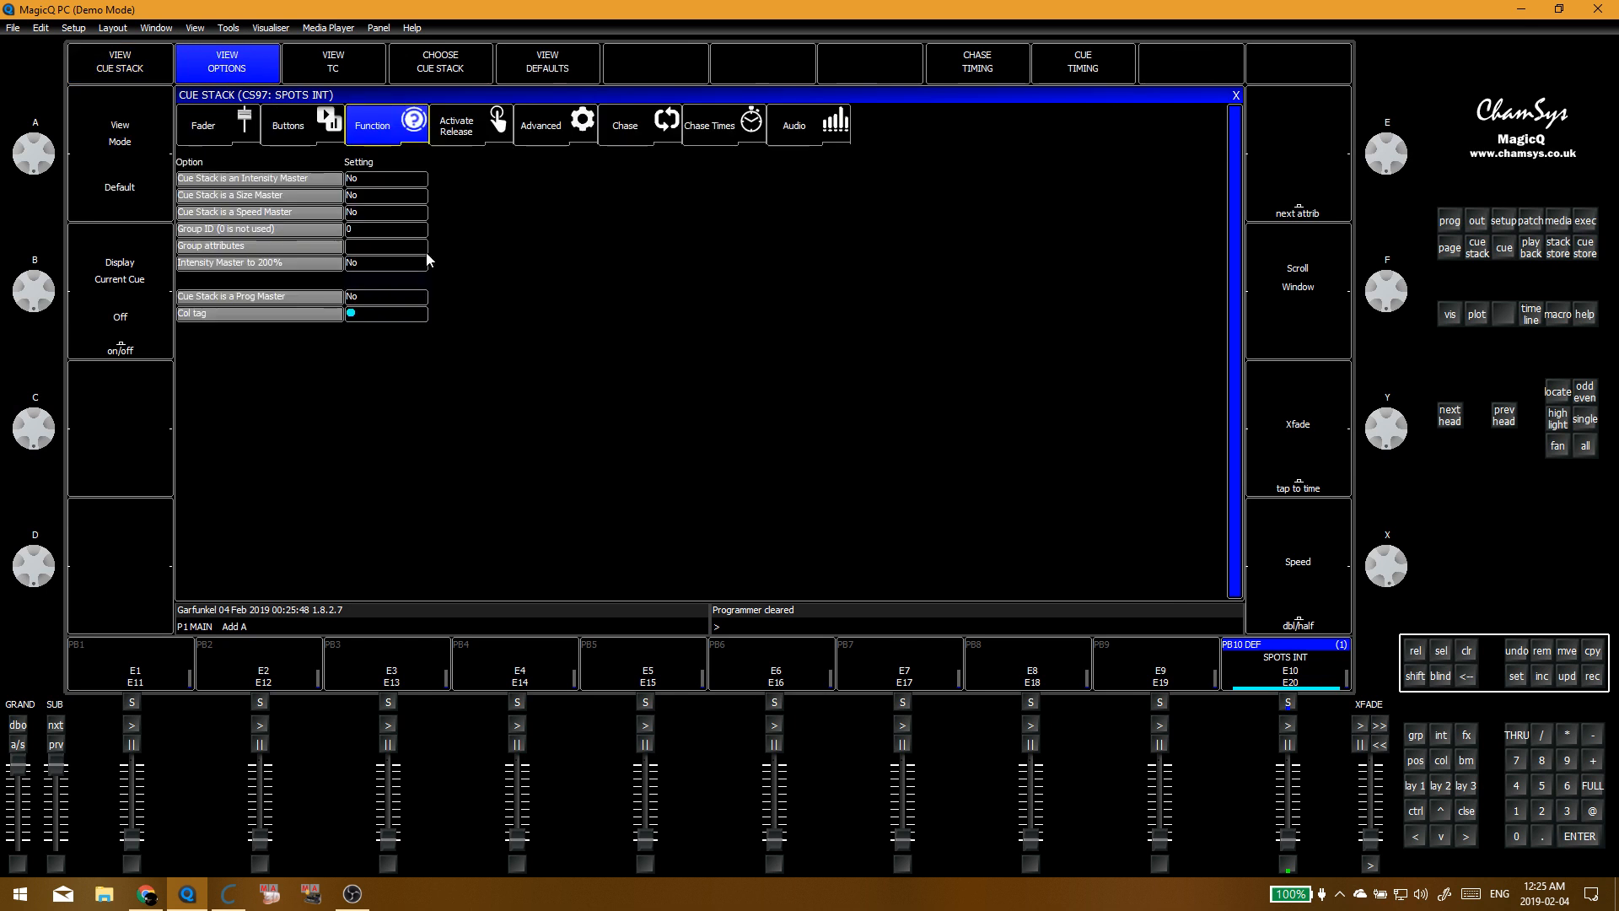
left_click(307, 145)
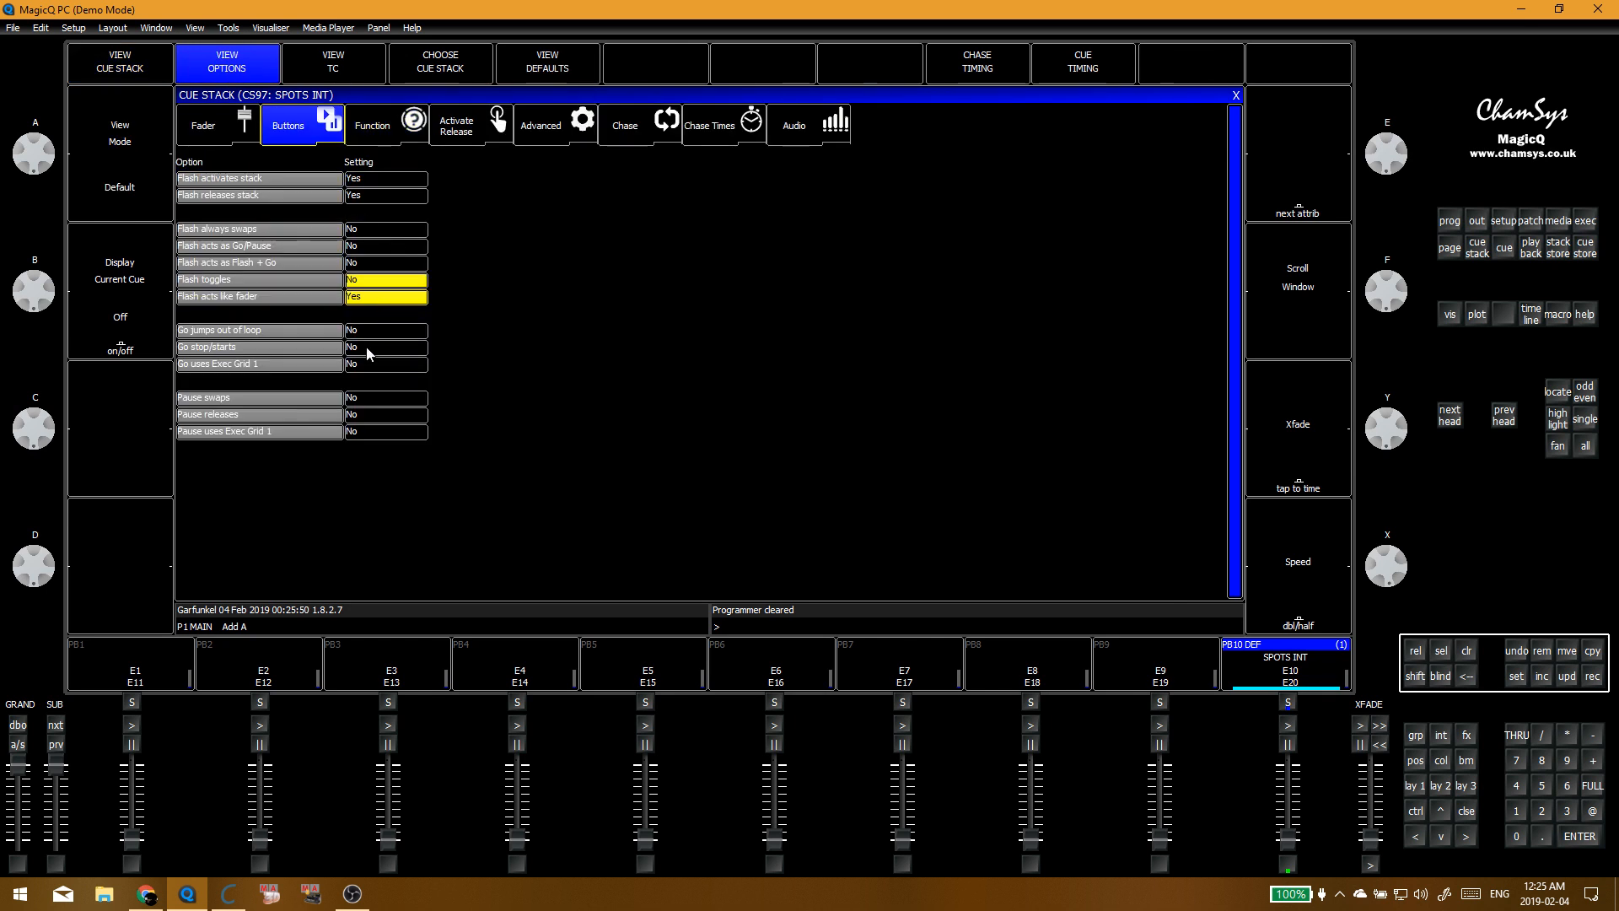
left_click(372, 364)
left_click(745, 266)
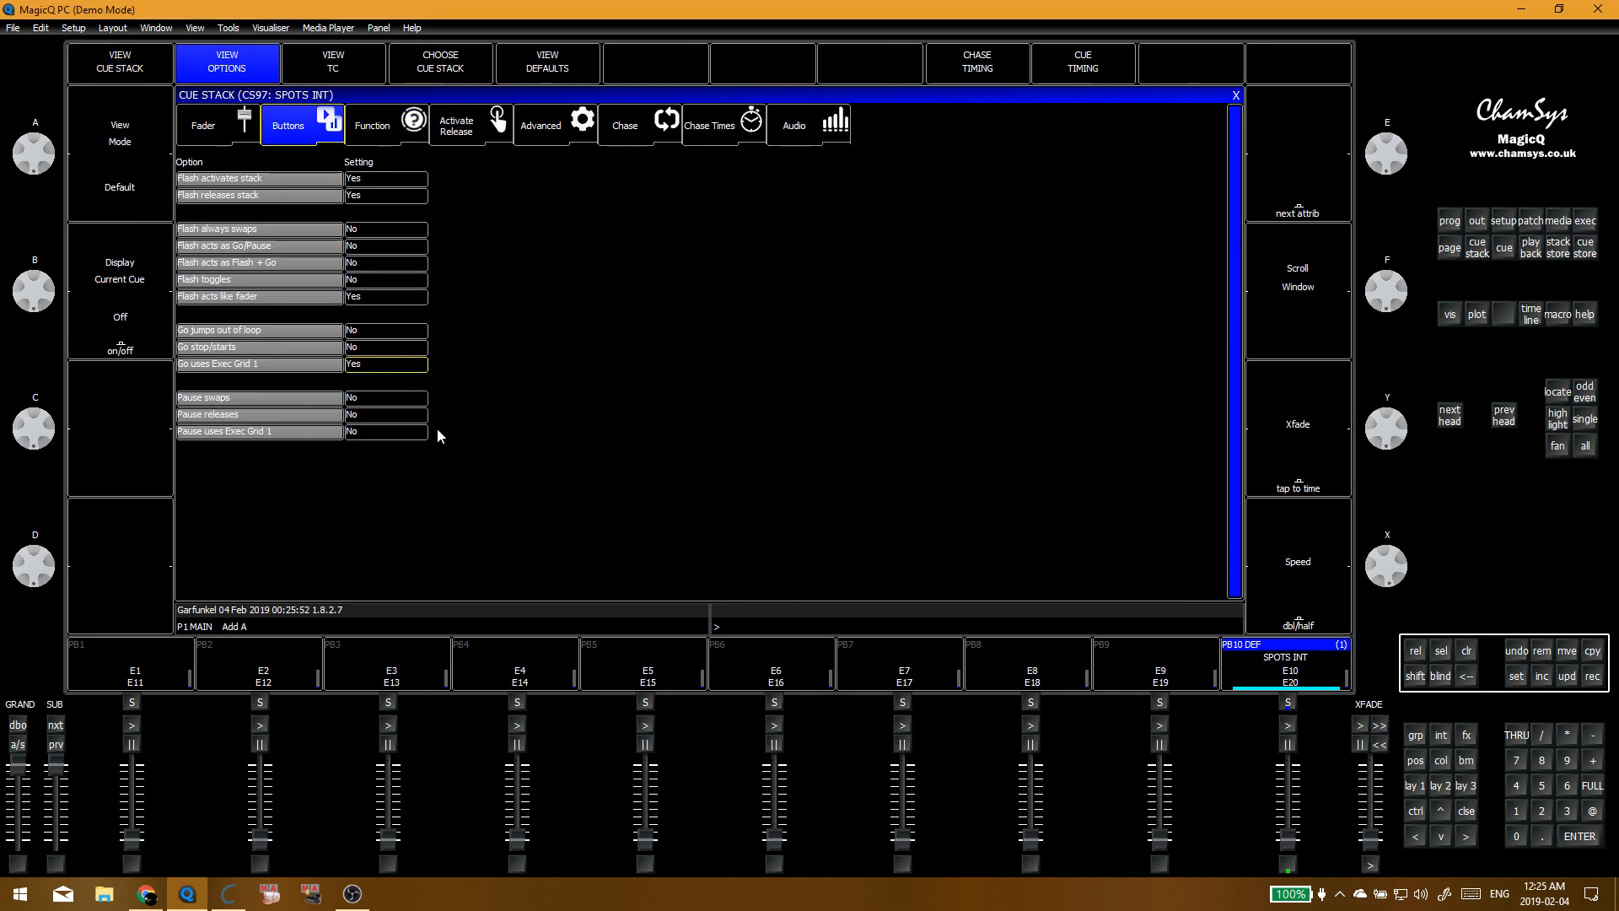
left_click(358, 435)
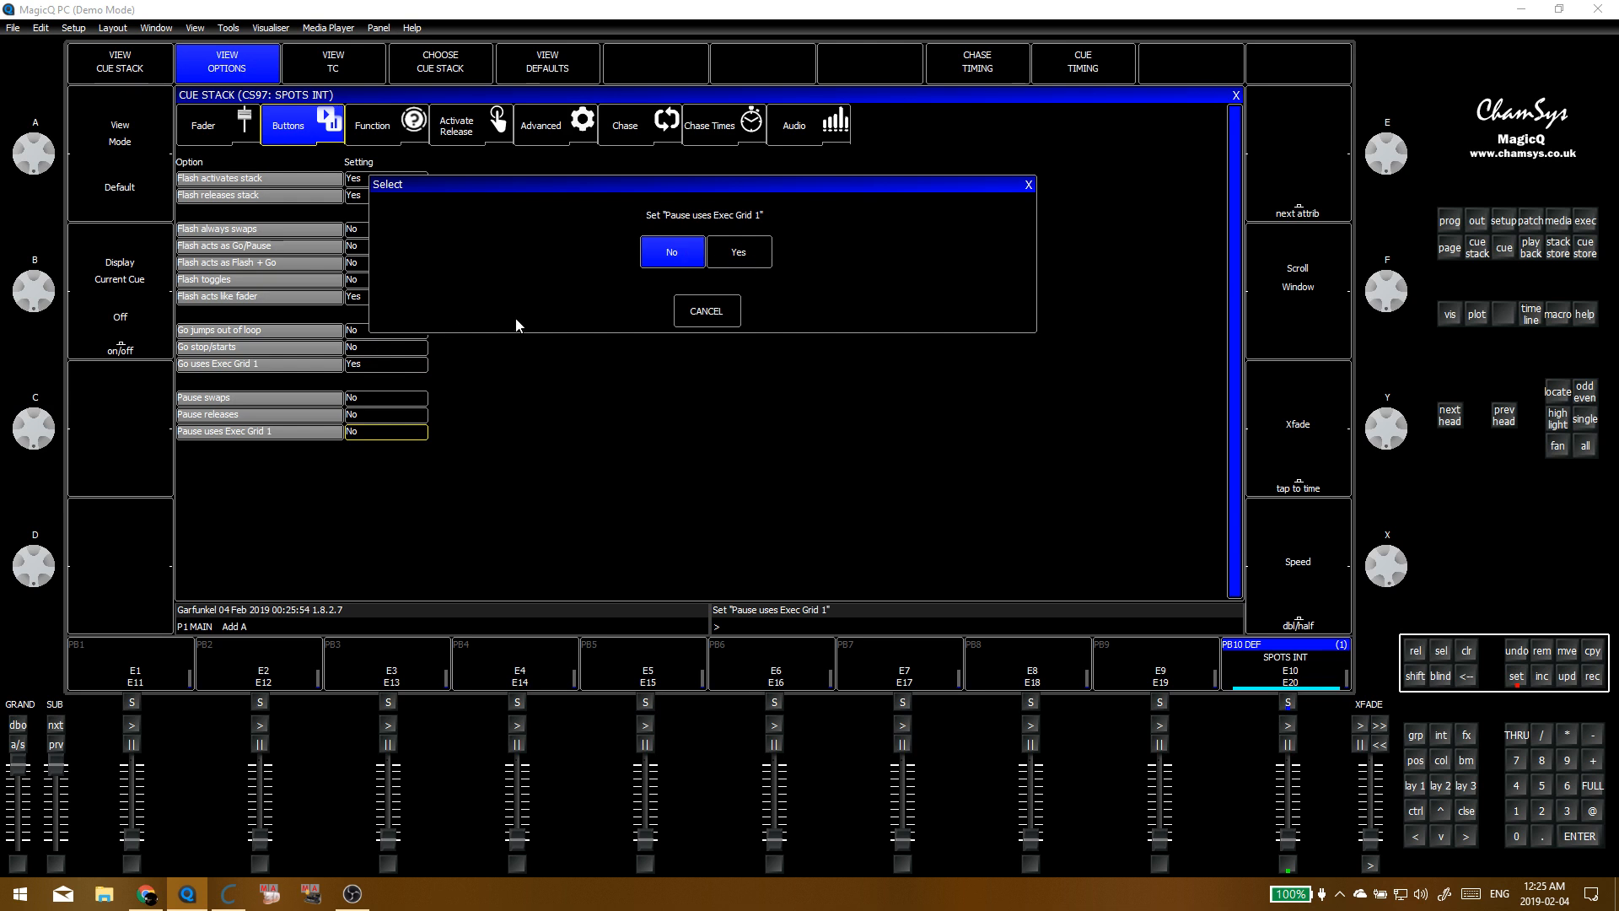
left_click(735, 258)
left_click(143, 75)
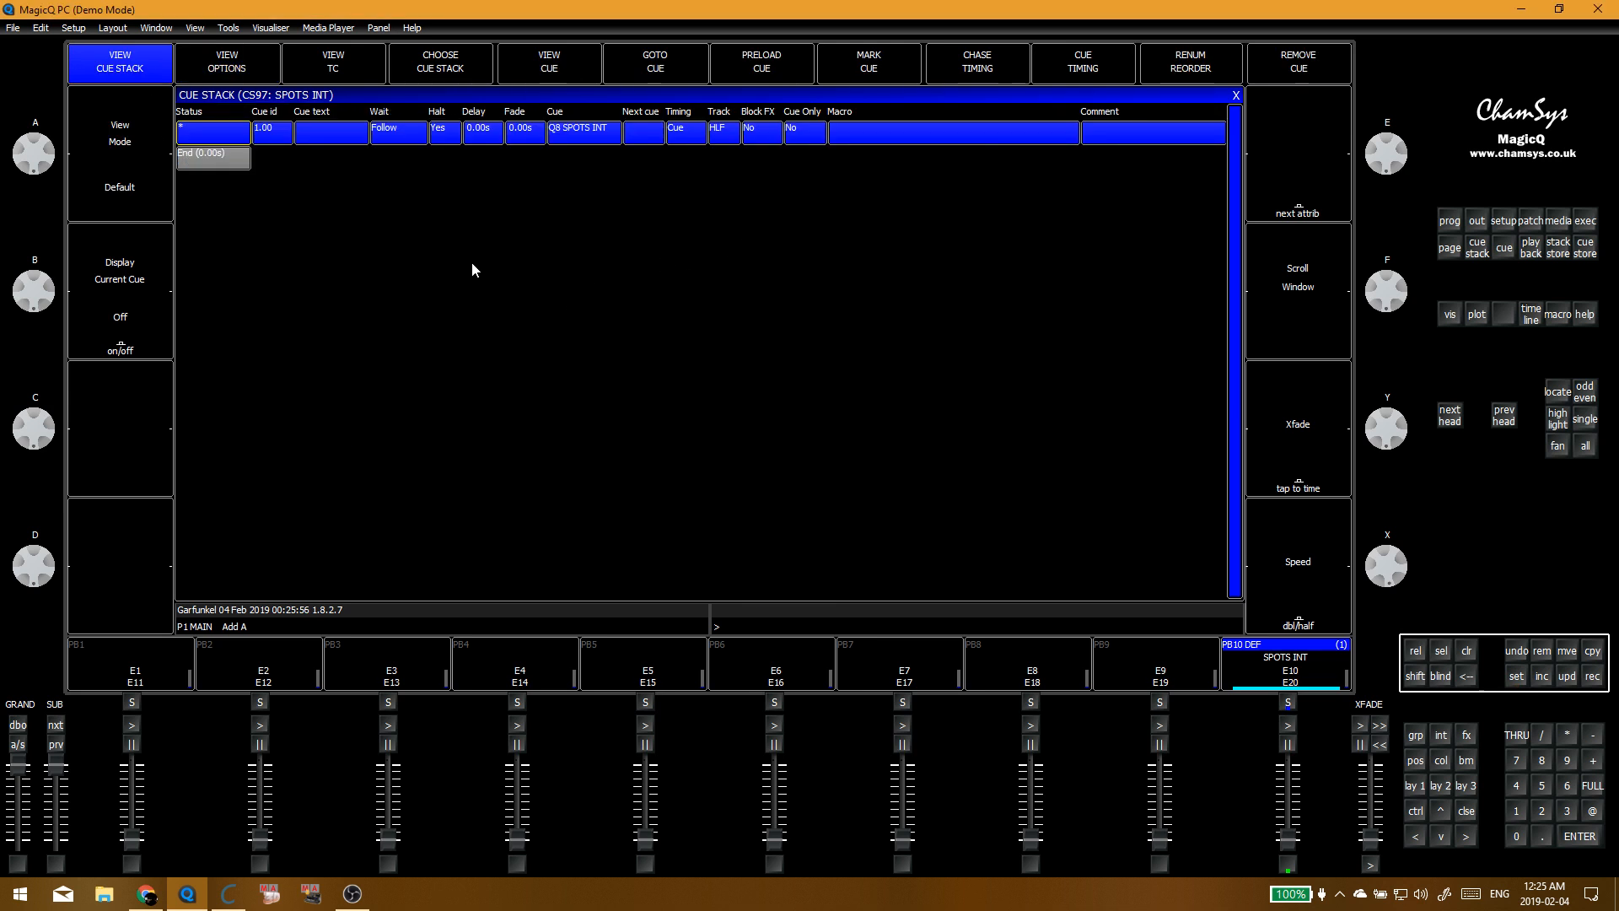
left_click(1235, 96)
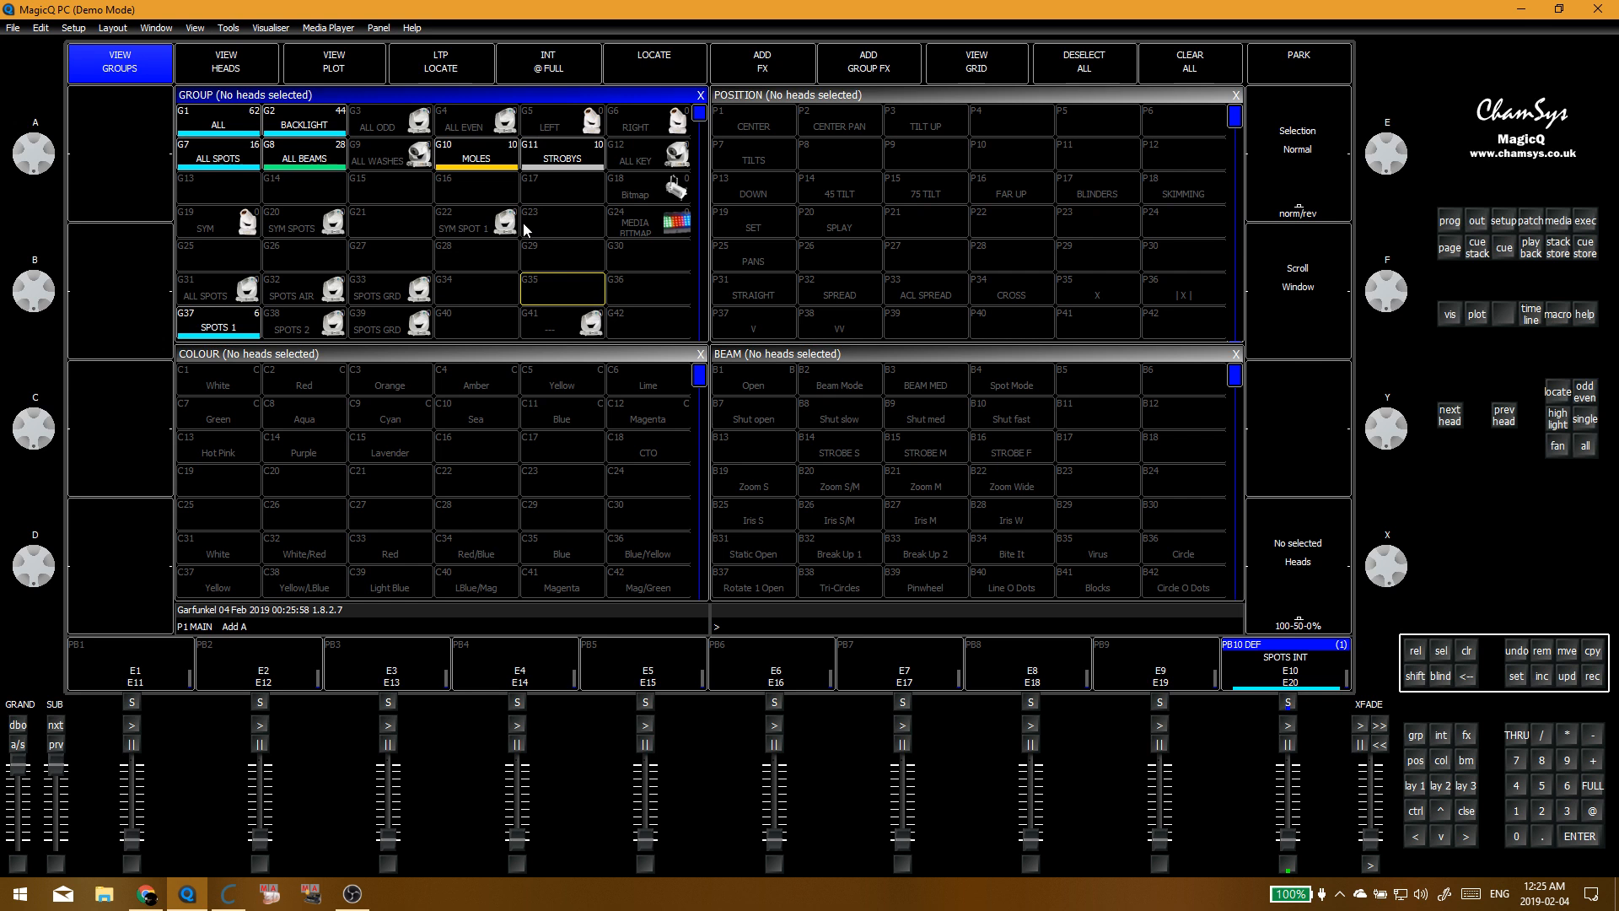
Step: Record the ALL BEAMS group at full intensity onto playback PB9, starting from and ending with a cleared programmer
key("ctrl+F11")
key("ctrl+BackSpace")
key("Escape")
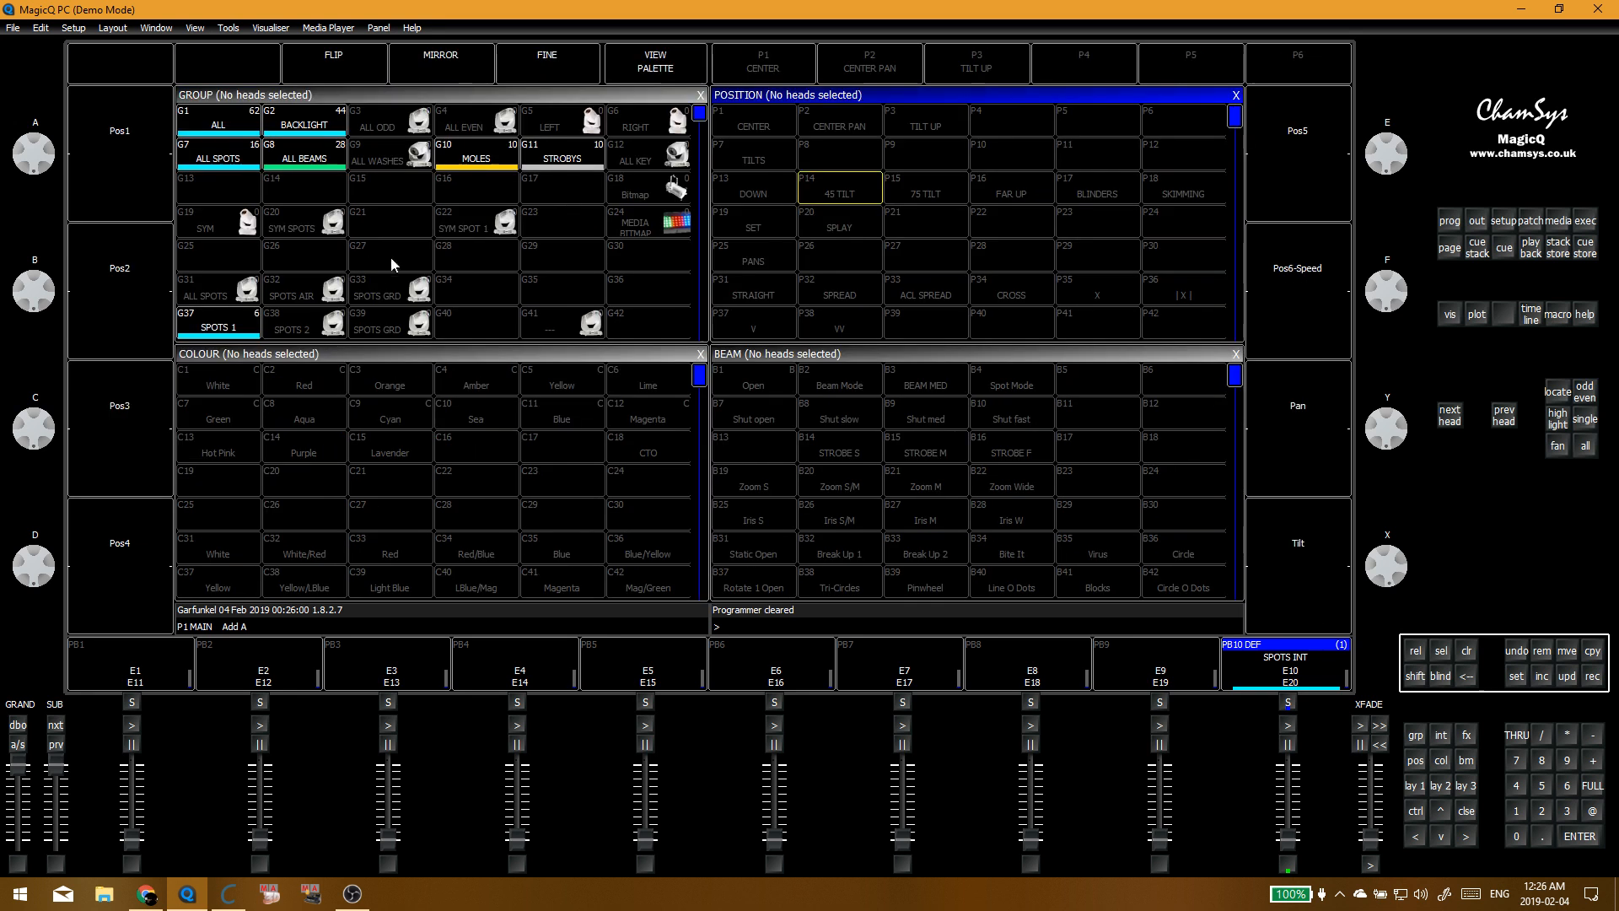
left_click(453, 242)
key("ctrl+BackSpace")
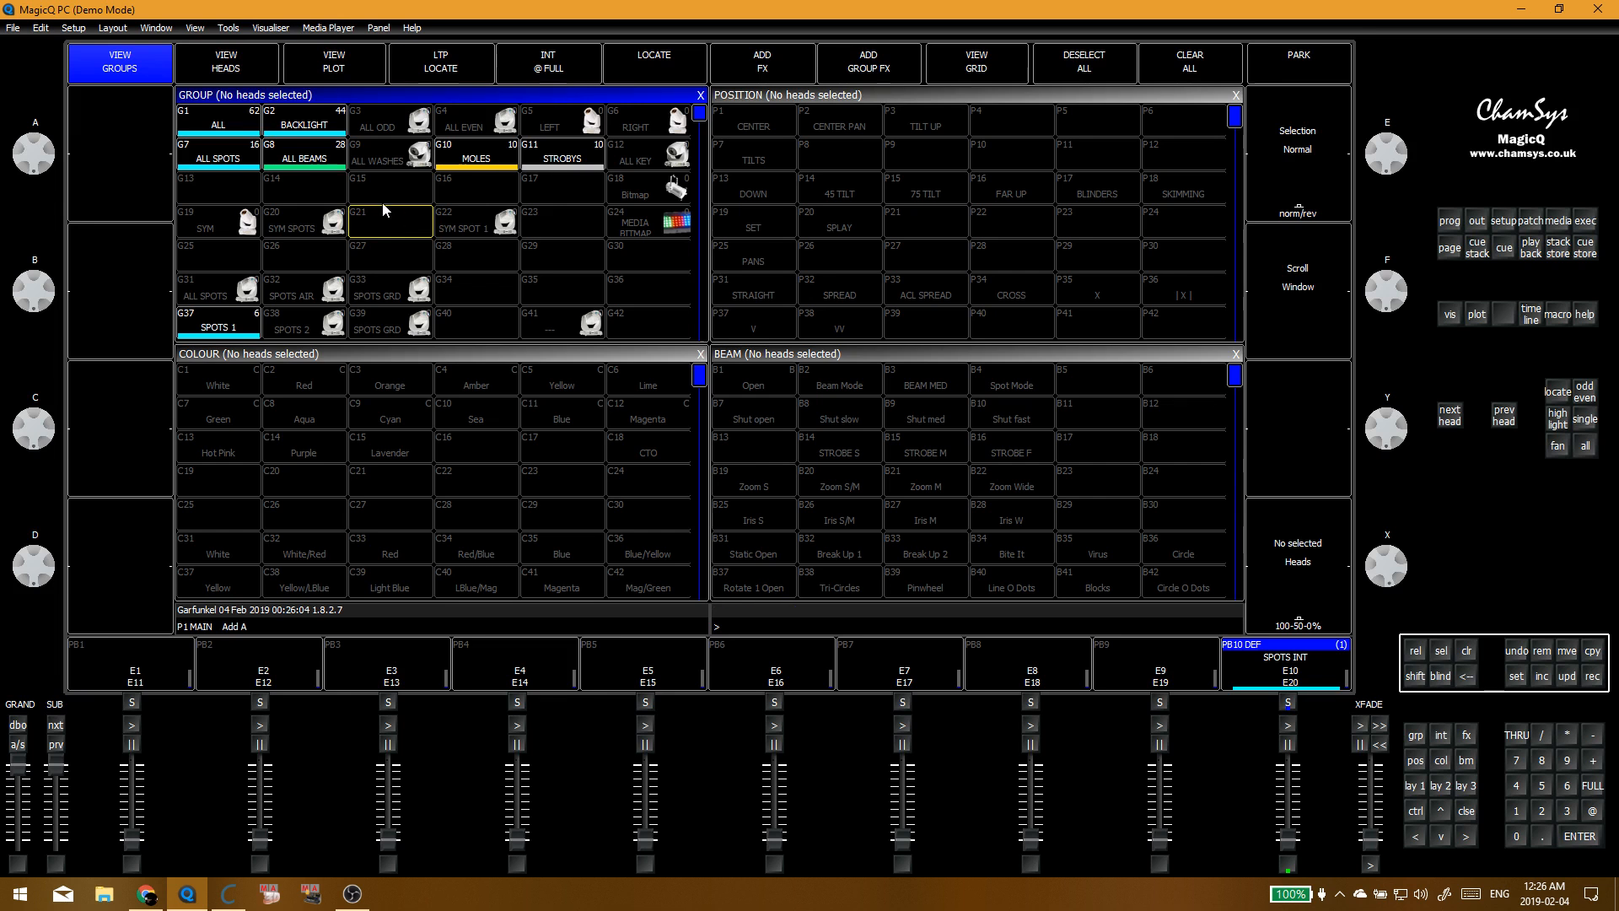
left_click(342, 168)
type("@@")
key("ctrl+r")
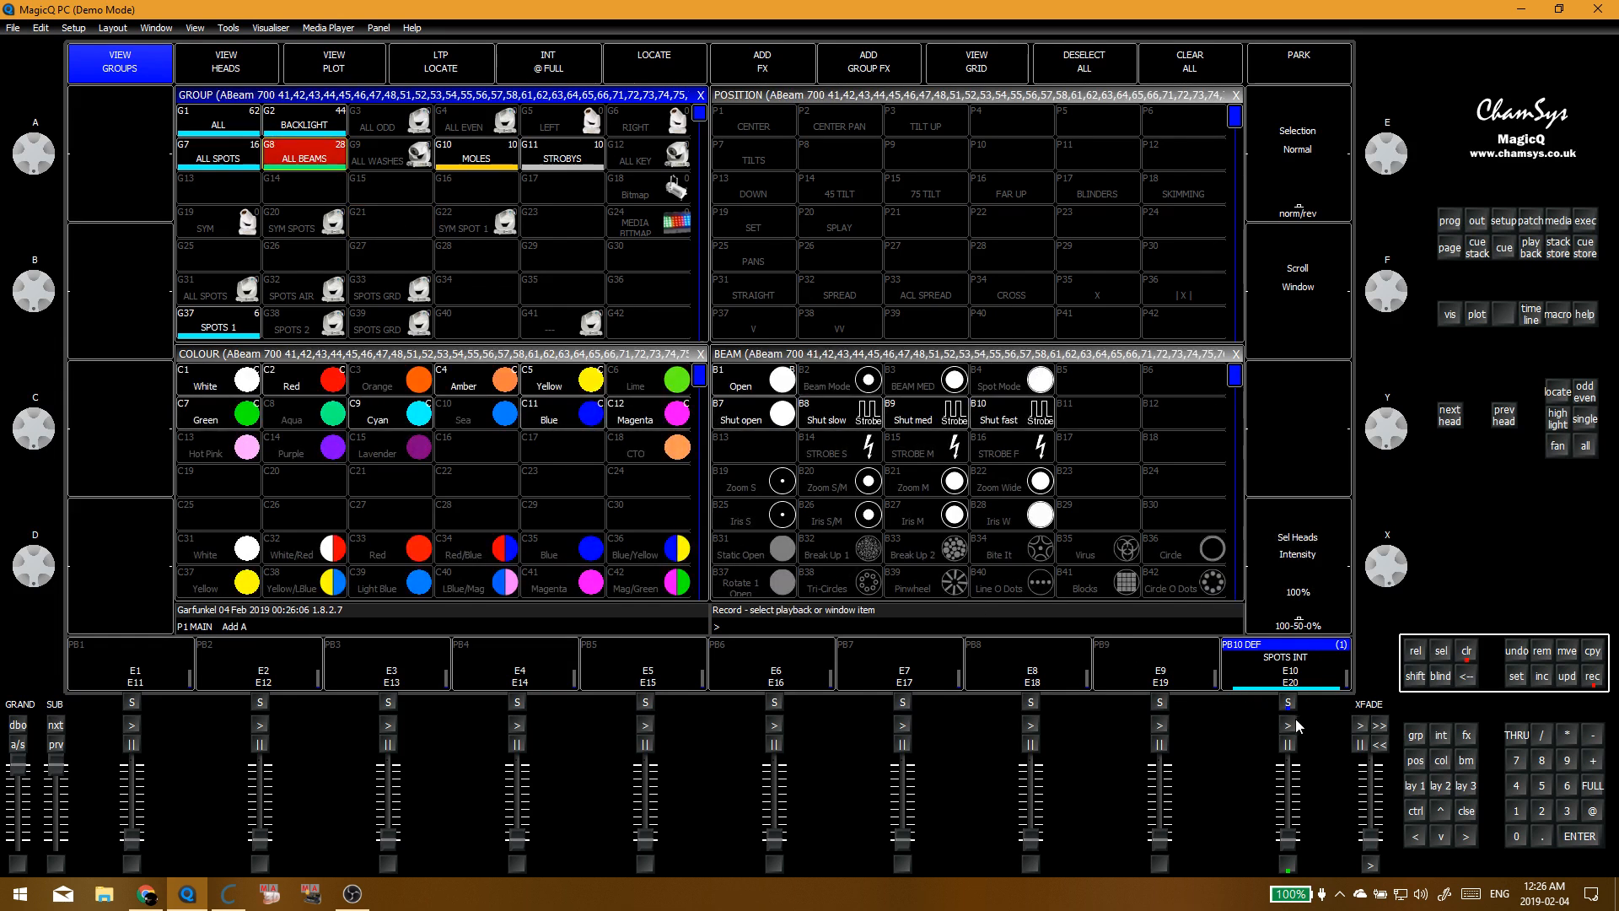
left_click(1158, 706)
key("ctrl+BackSpace")
Step: Name the cue stack on playback PB9 BEAMS INT
left_click(1159, 681)
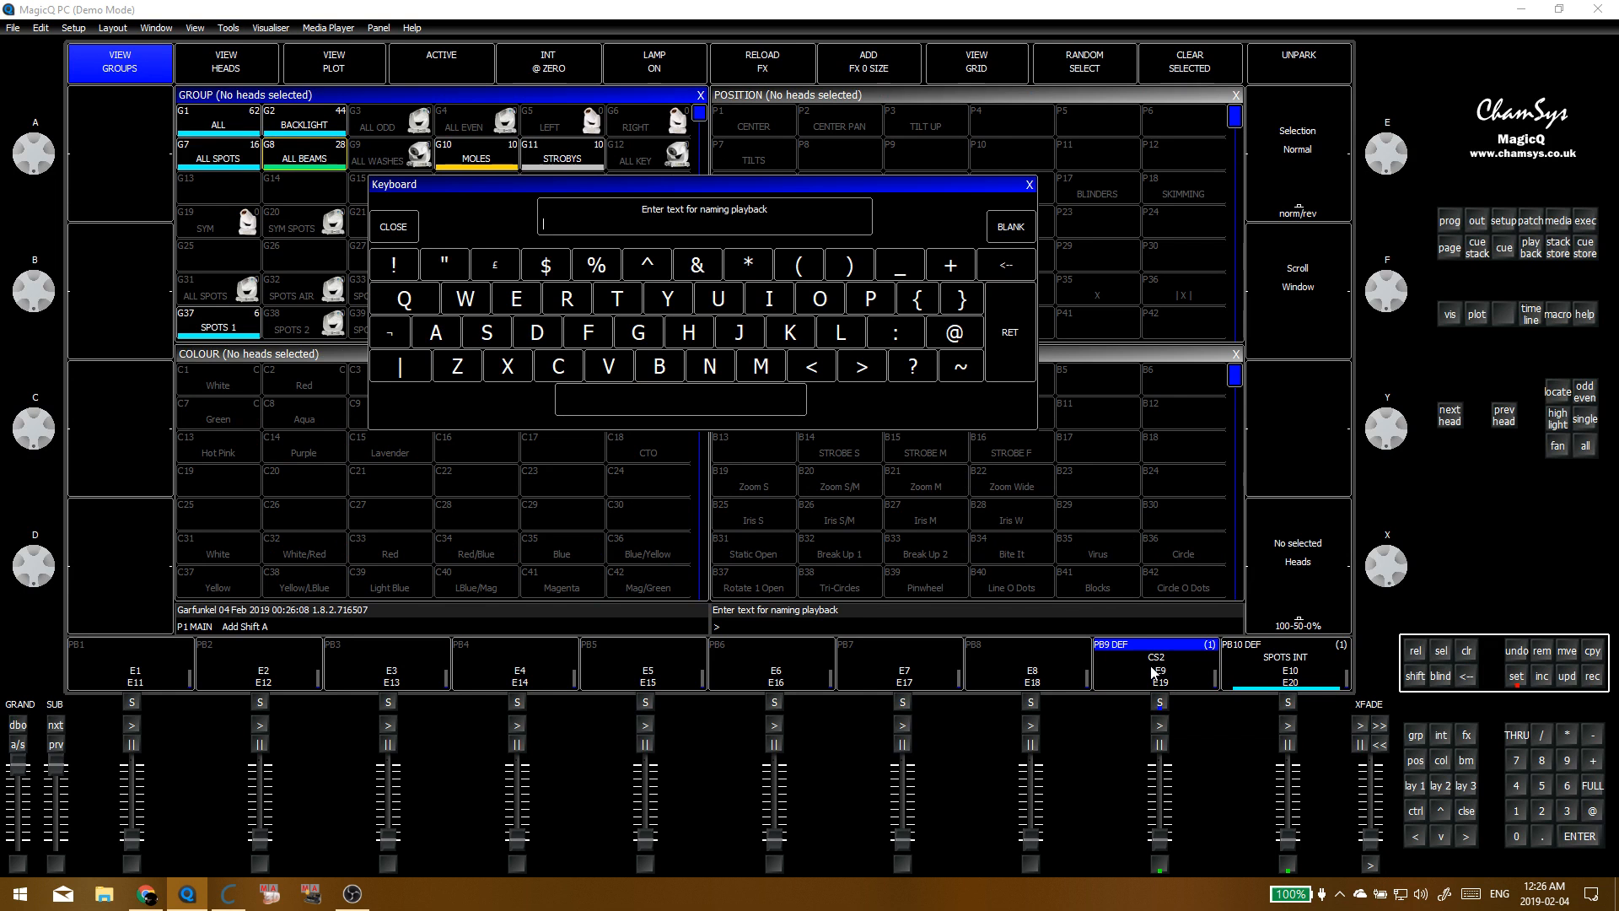
type("BEAMS INT")
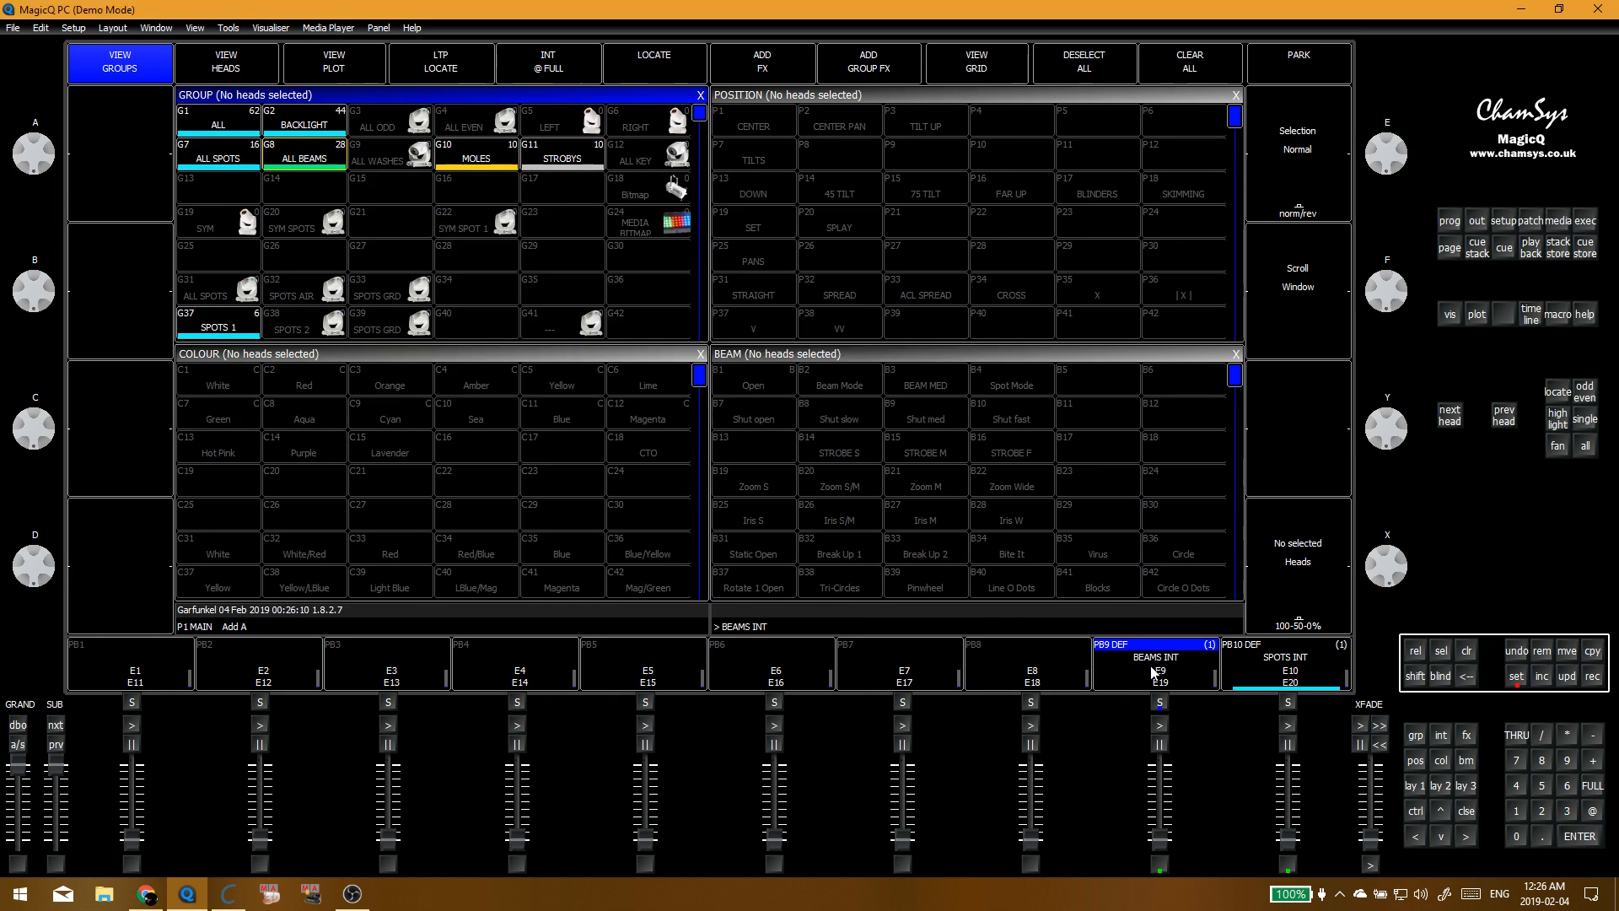
key("Return")
Step: In the BEAMS INT options, go through the Exec Grid 1 button settings and set the playback priority to Above Programmer
left_click(1147, 677)
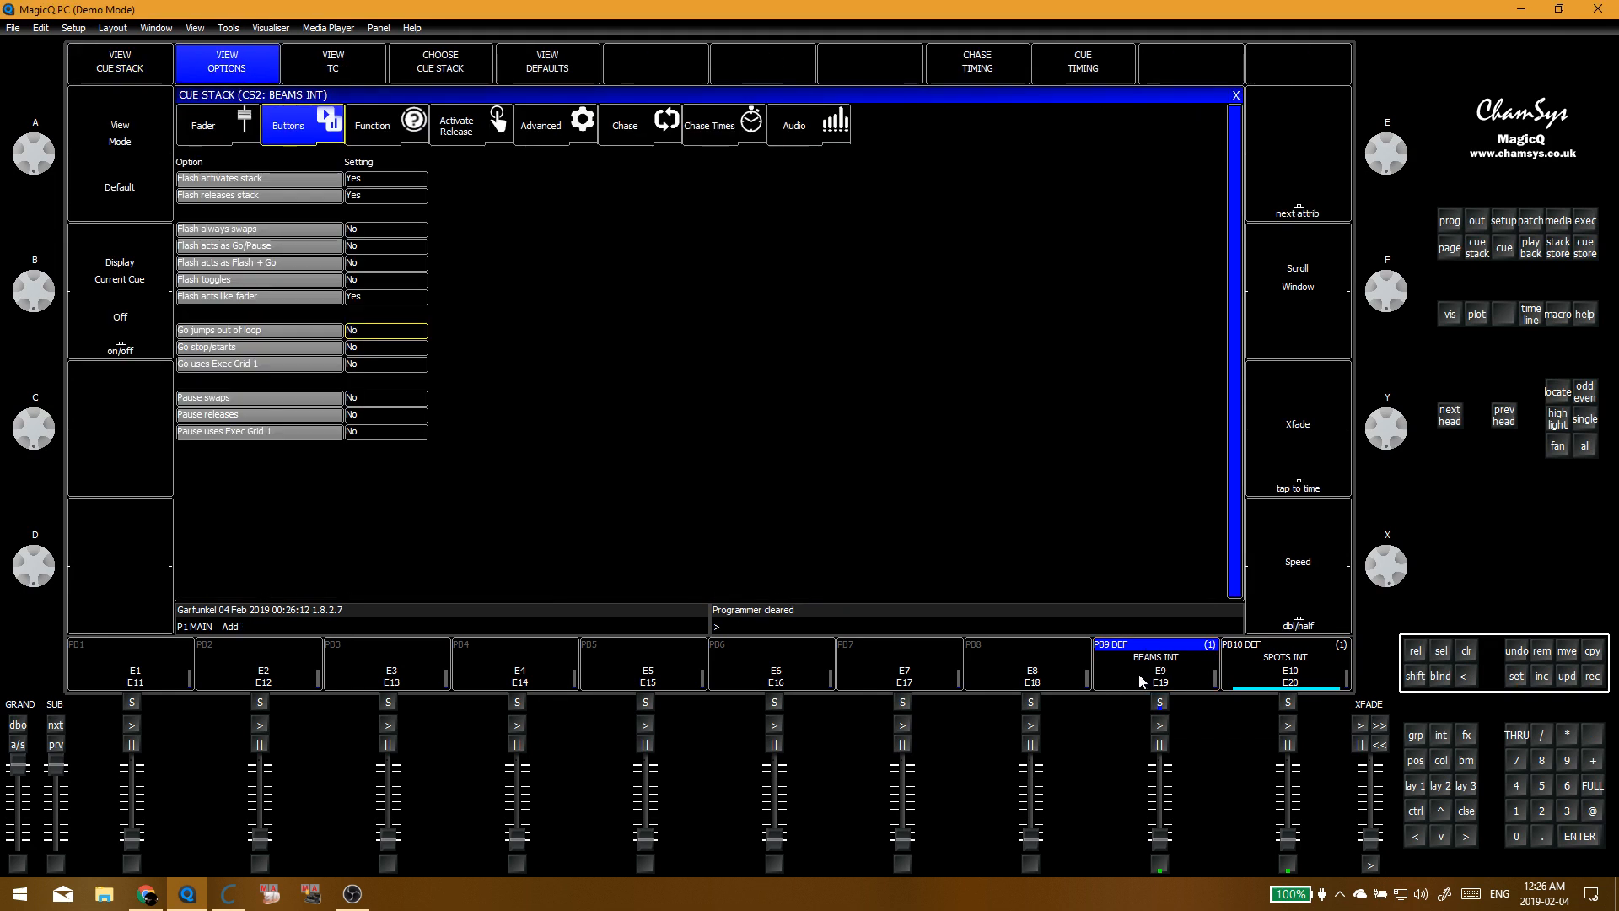
left_click(375, 367)
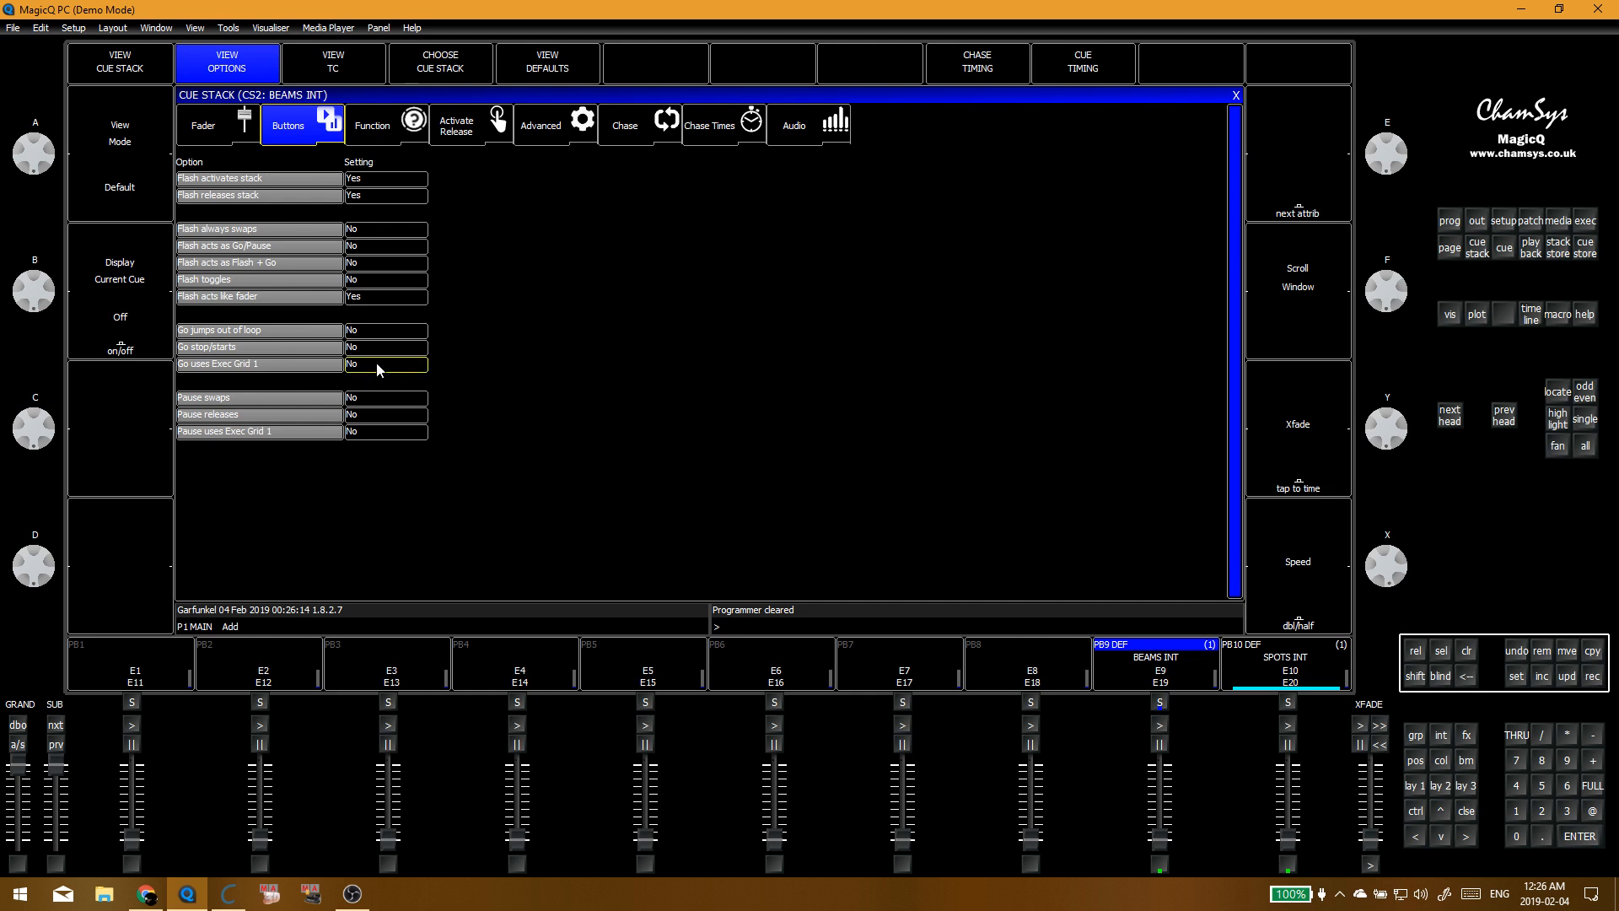
left_click(392, 433)
left_click(567, 128)
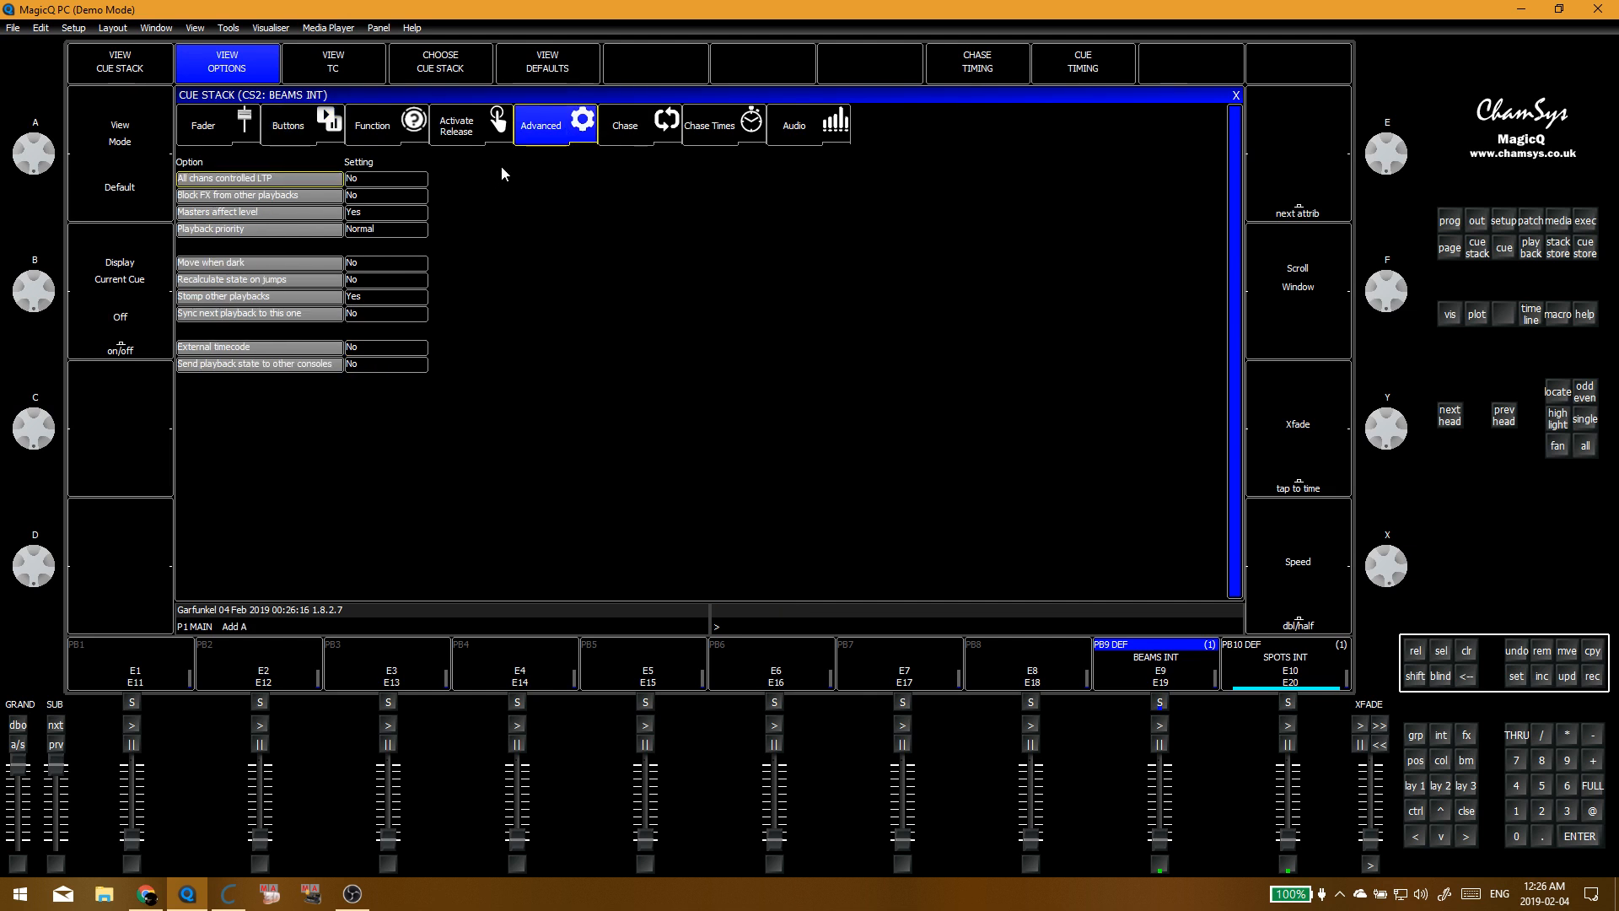
left_click(384, 230)
left_click(806, 257)
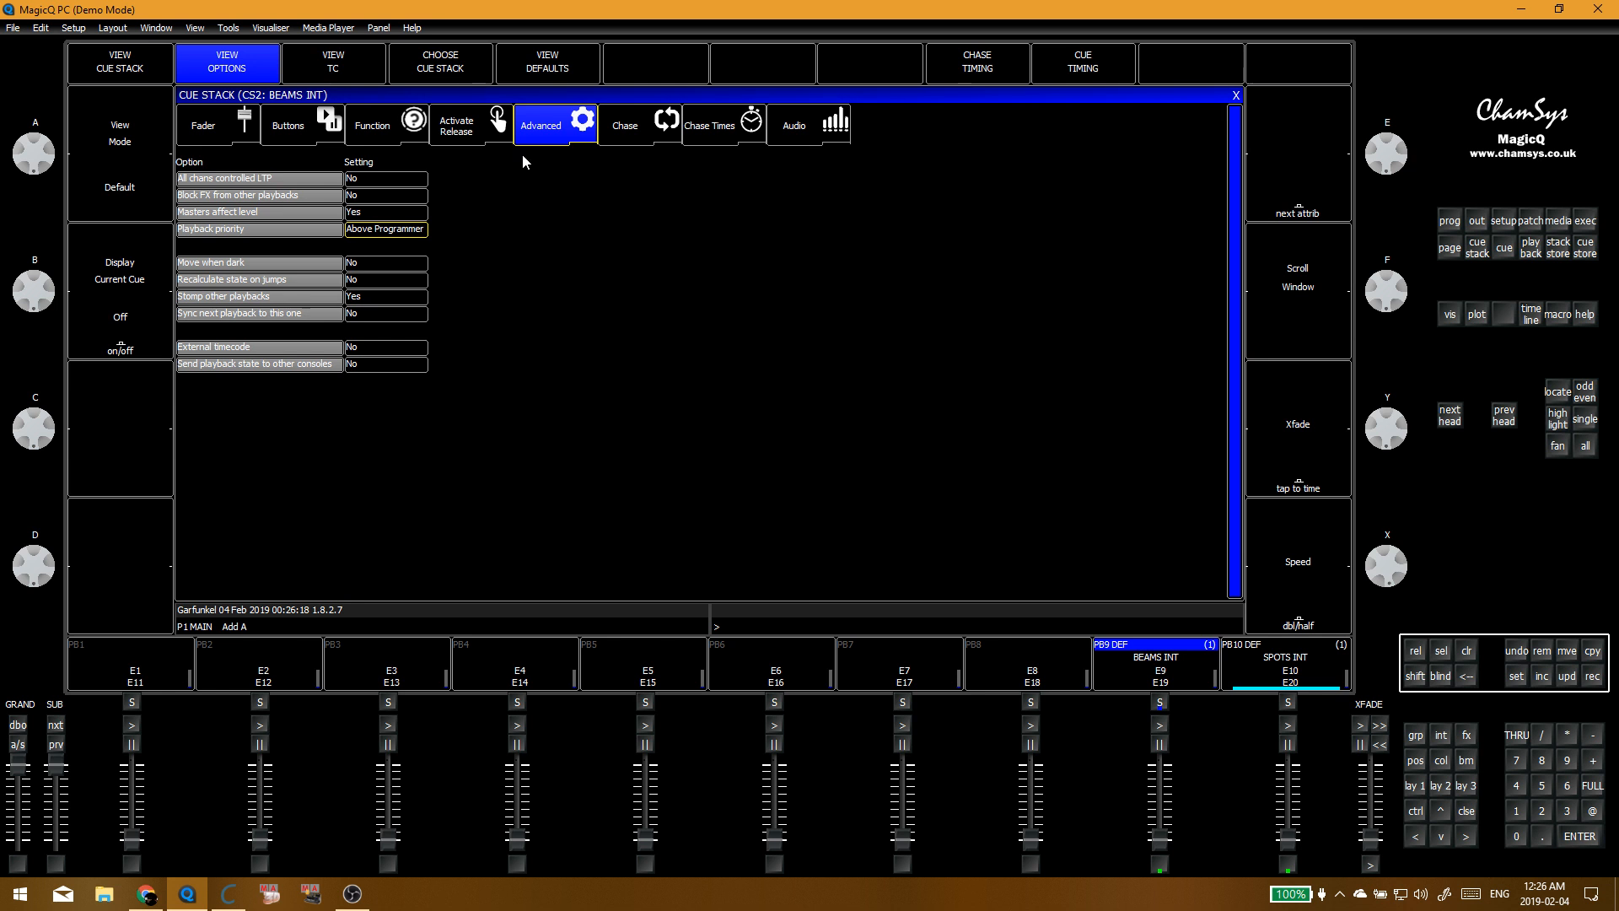
Step: Set the BEAMS INT cue stack's colour tag to Green and close its options
left_click(412, 125)
left_click(376, 321)
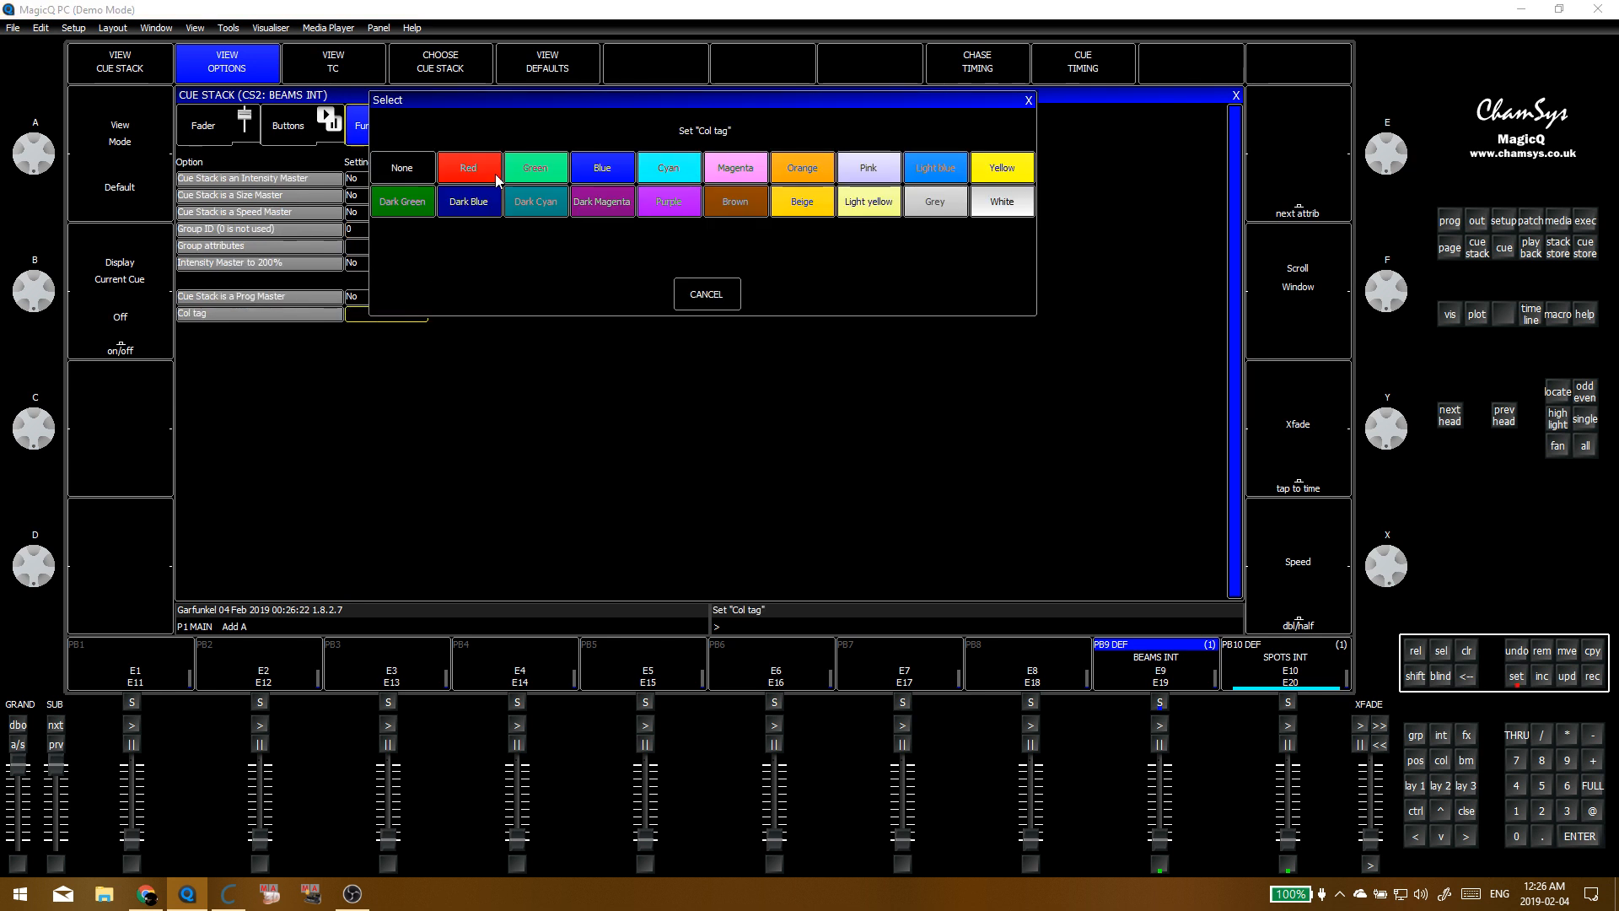
left_click(535, 175)
left_click(1237, 99)
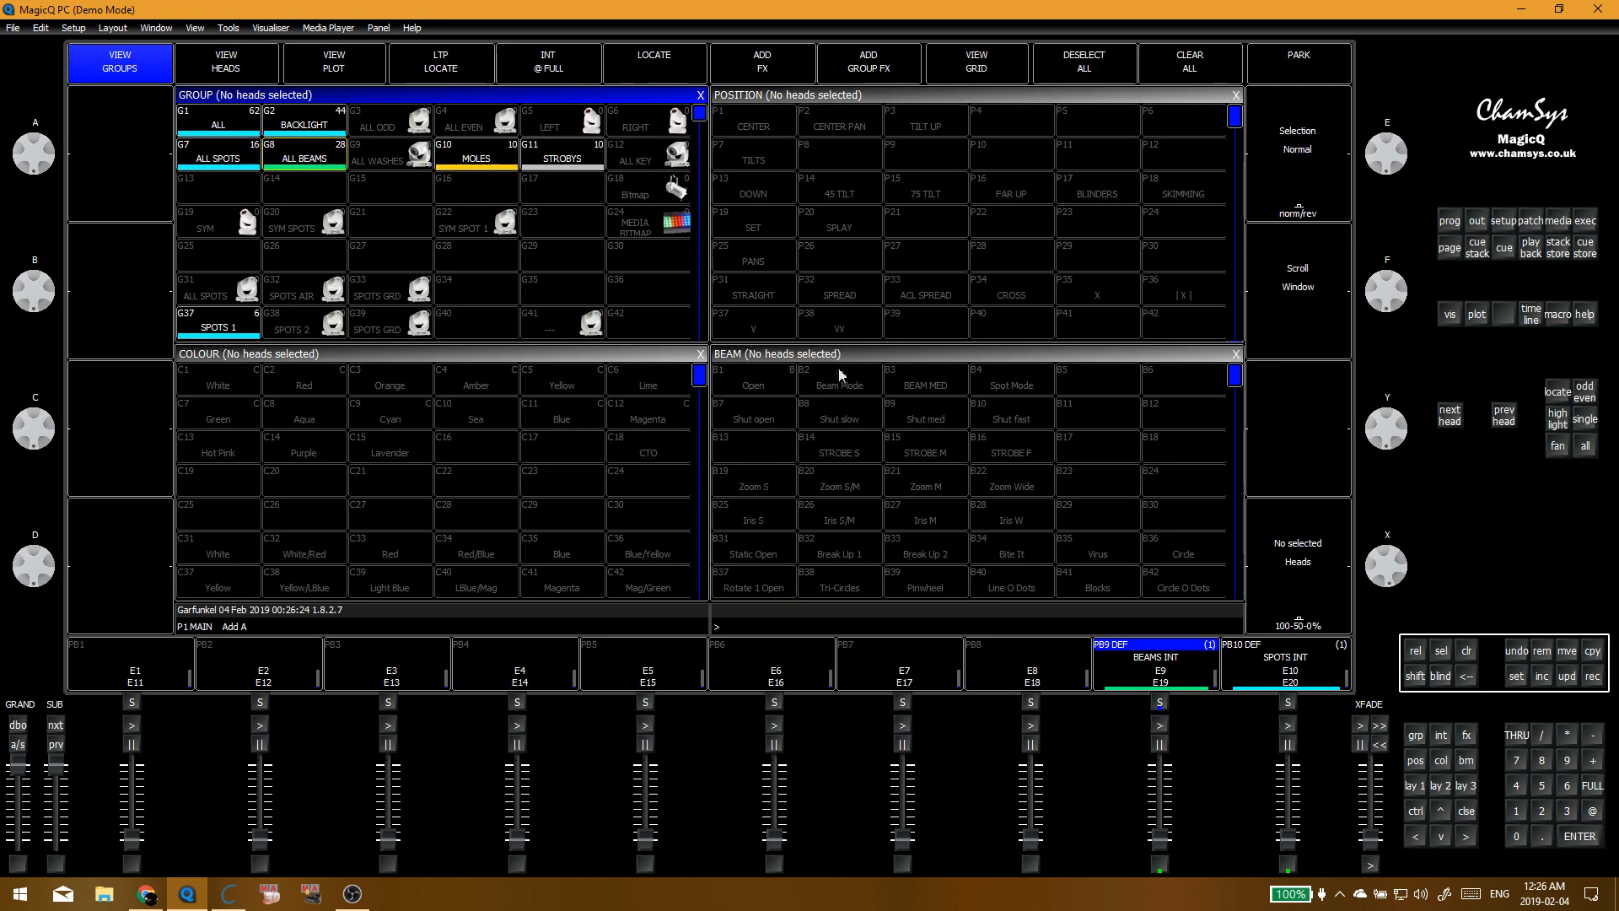
Step: Move the BEAMS INT cue stack from CS2 to the empty slot beside SPOTS INT in the cue stack store, and leave the store
key("F10")
key("c")
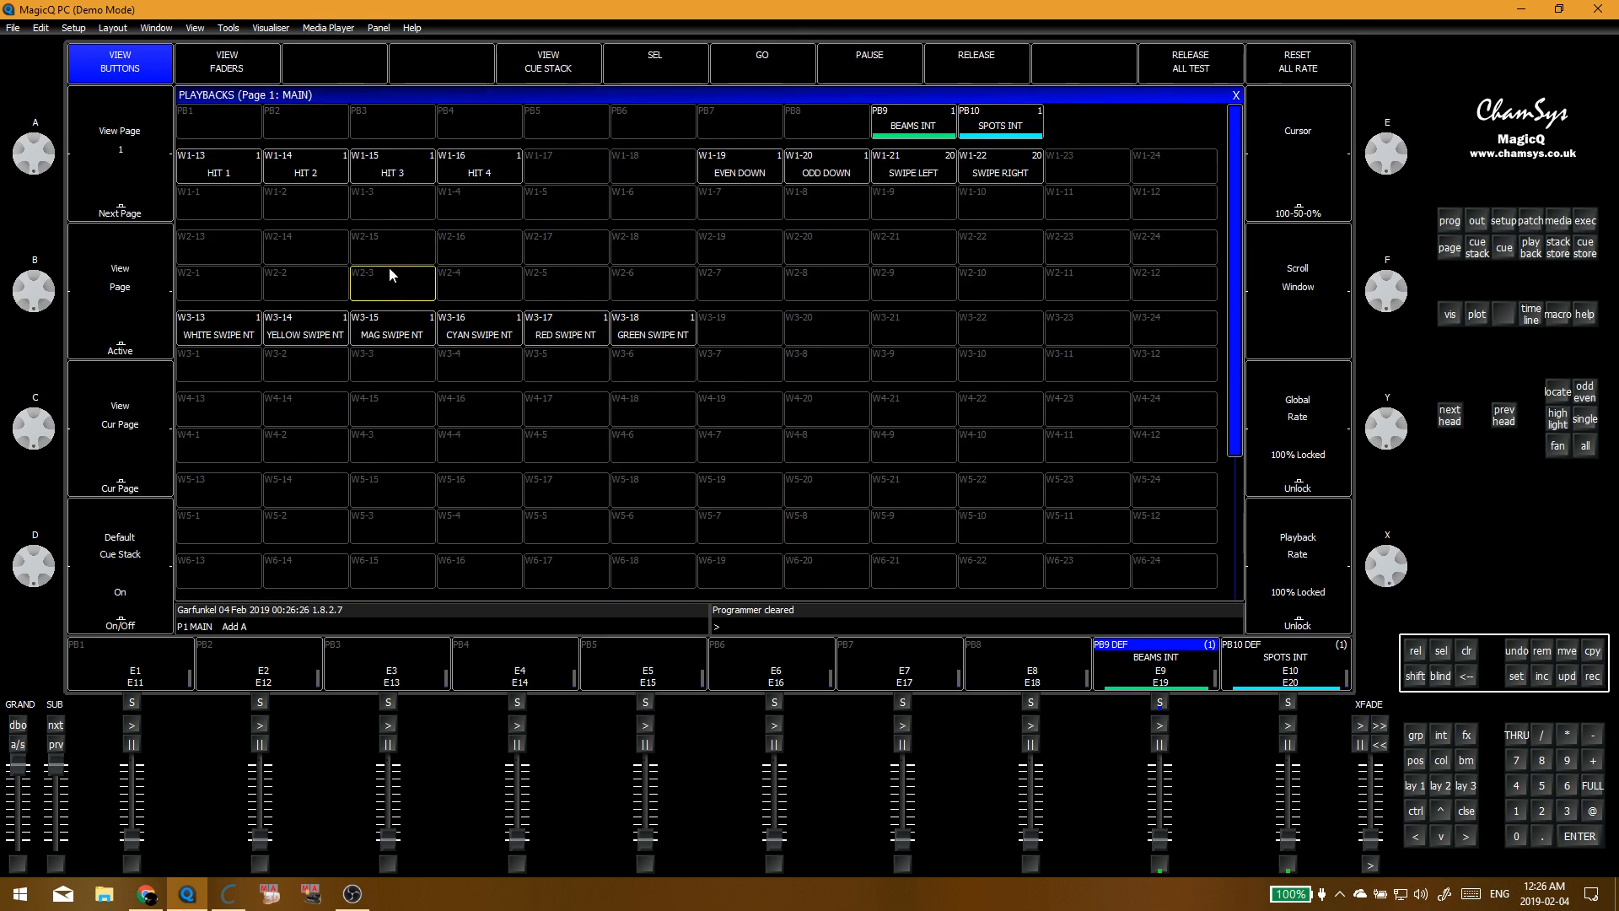
key("F11")
scroll(391, 251, "up", 7)
key("m")
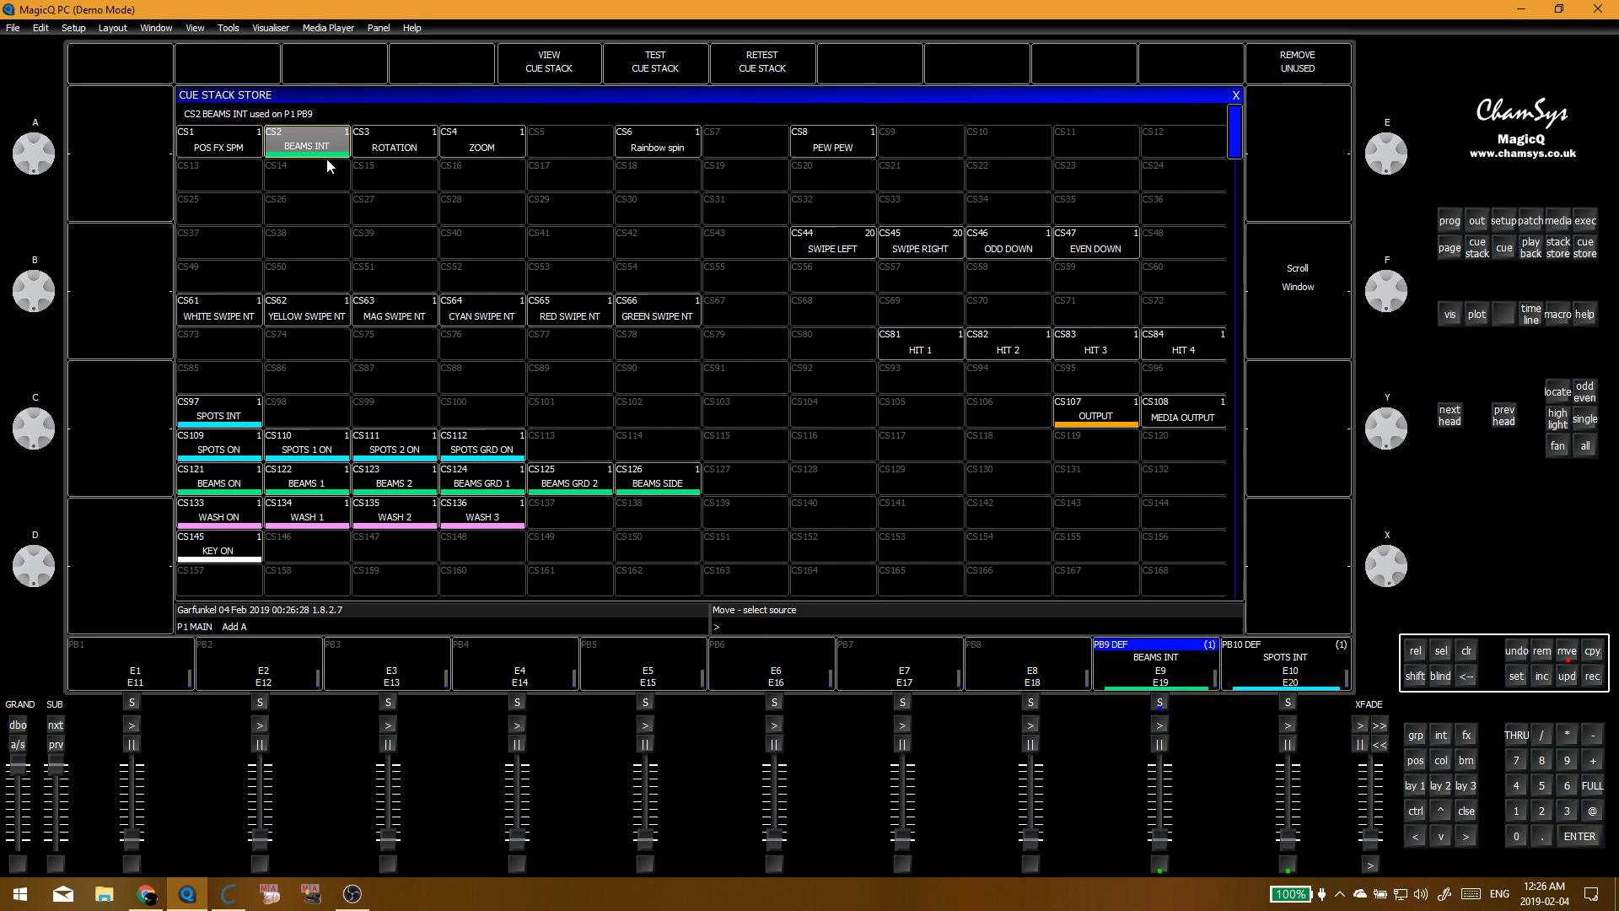
left_click(344, 411)
left_click(377, 418)
key("Escape")
key("c")
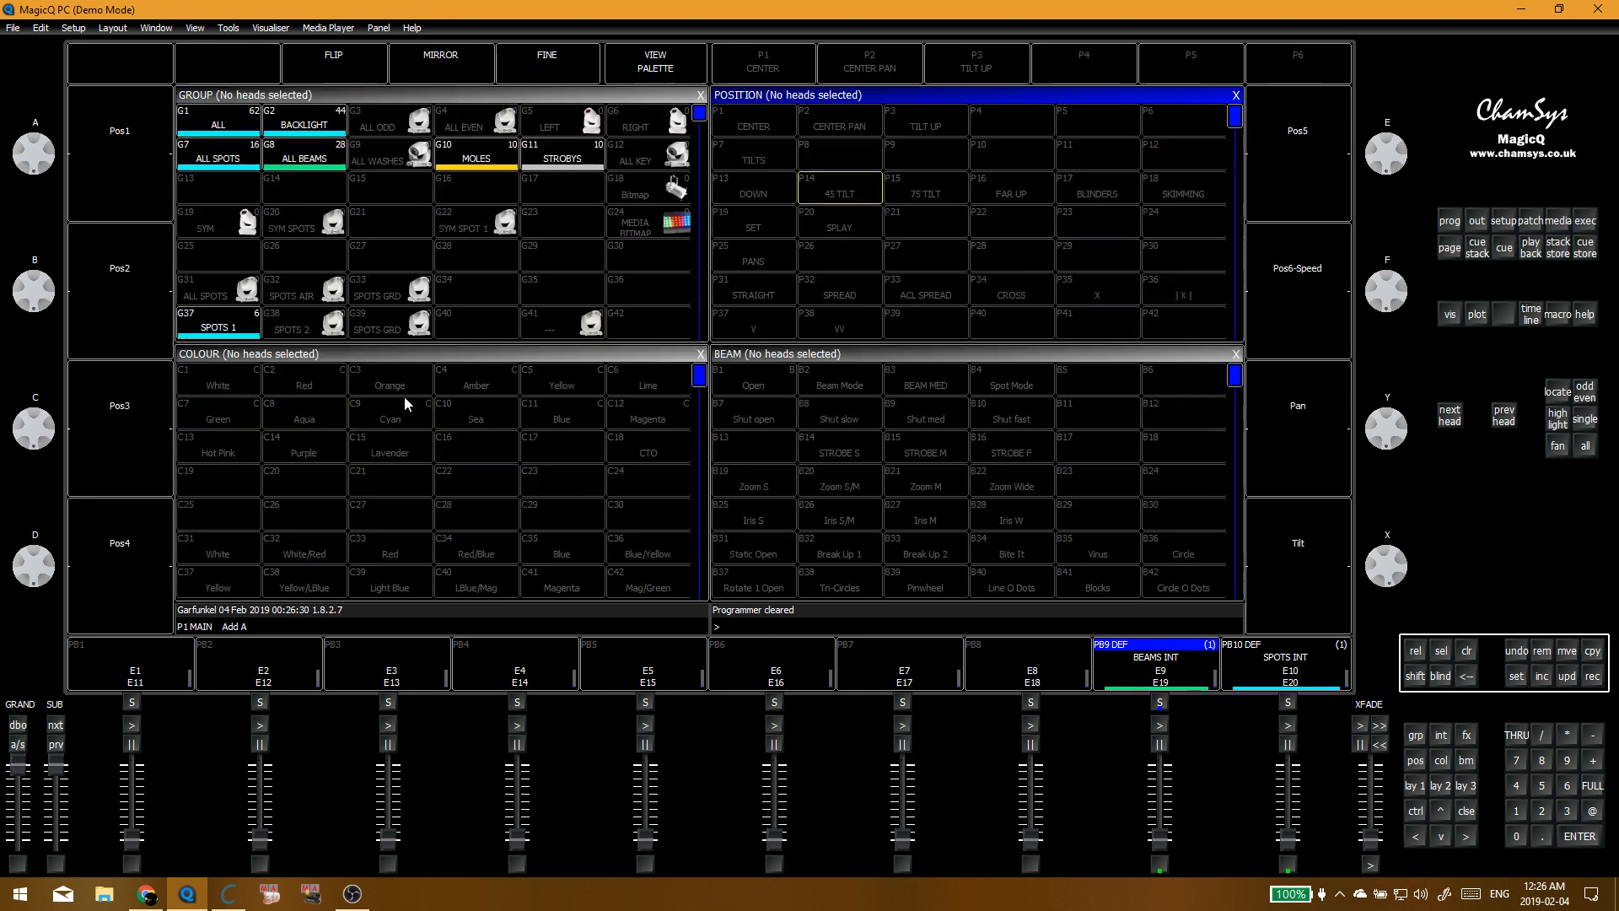
Step: Record the MOLES group at full intensity onto playback PB8 and clear the programmer
left_click(511, 268)
left_click(556, 192)
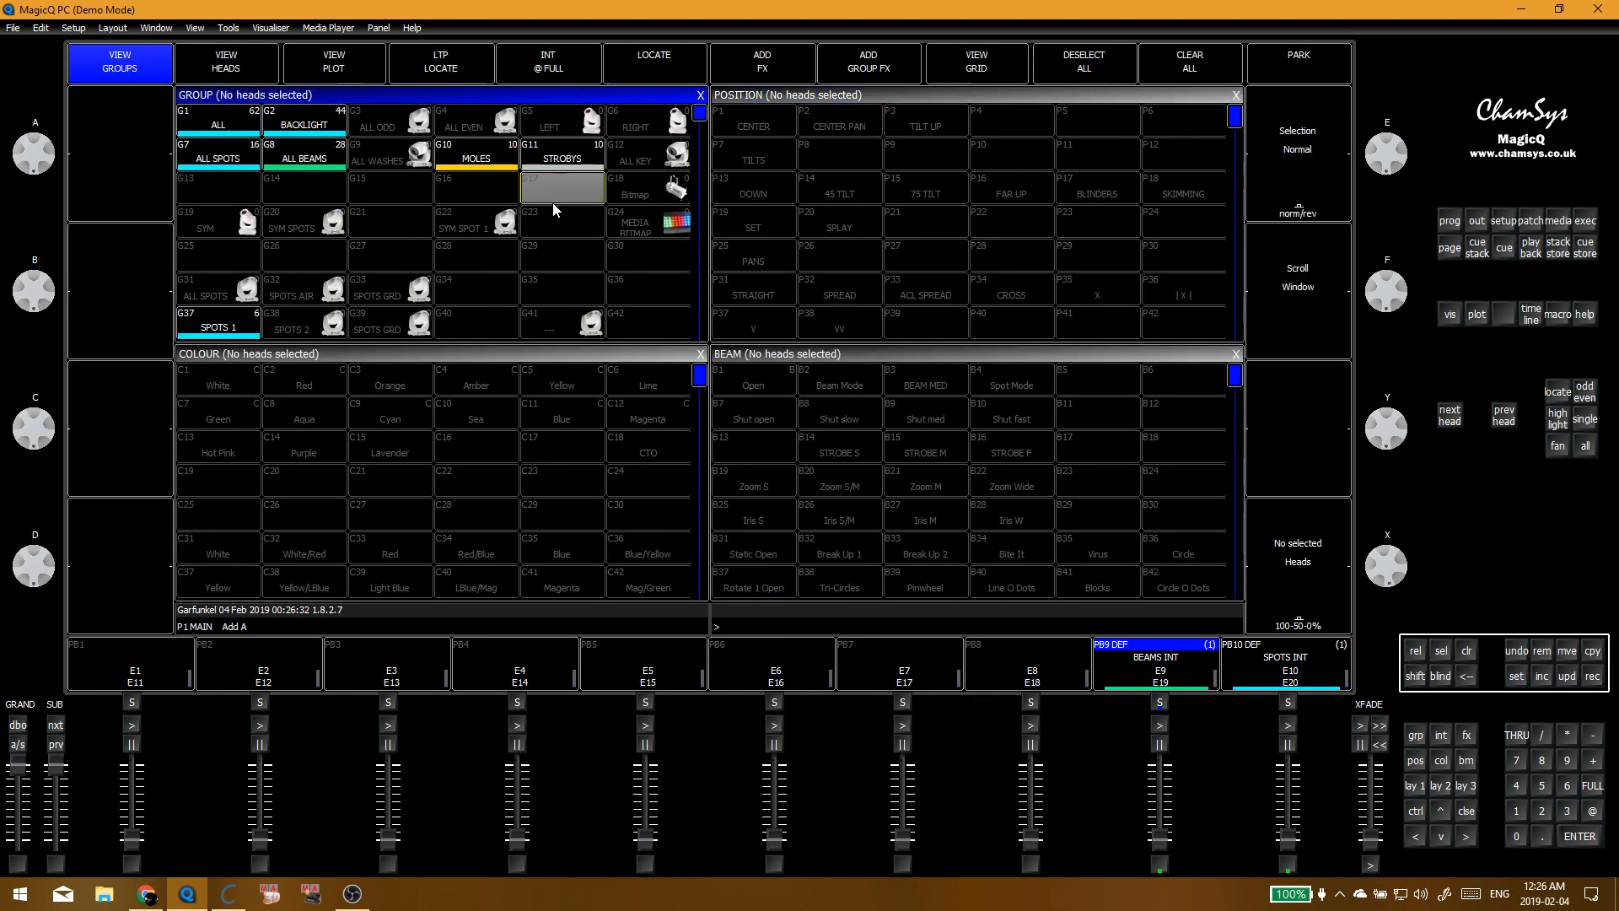
left_click(1011, 685)
key("c")
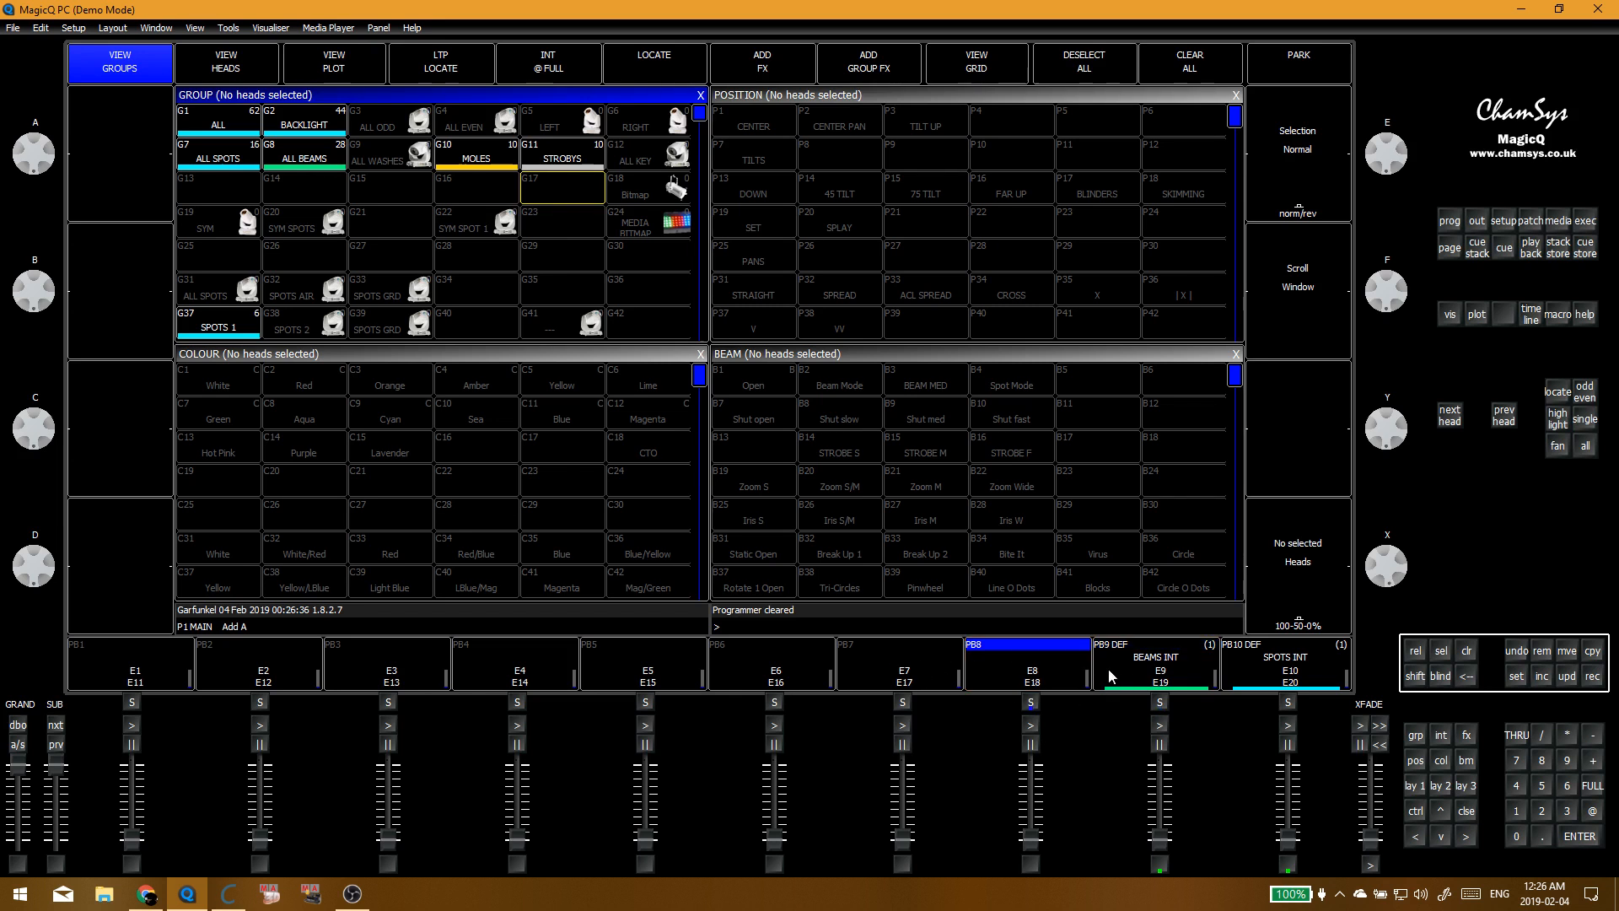
left_click(480, 177)
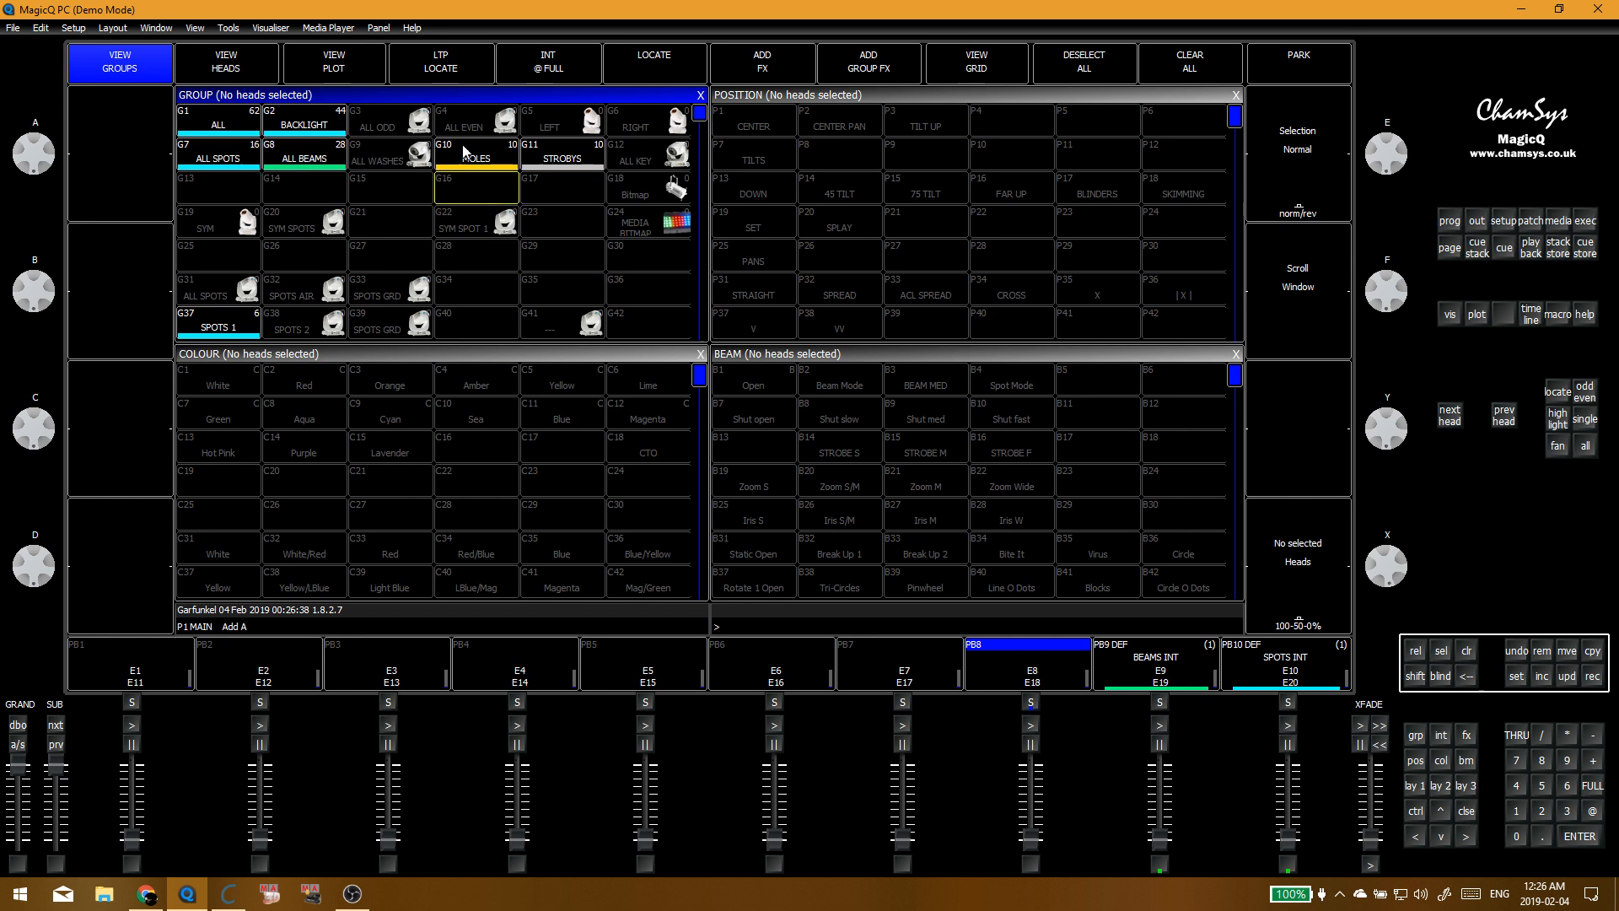
key("c")
left_click(484, 166)
type("@r")
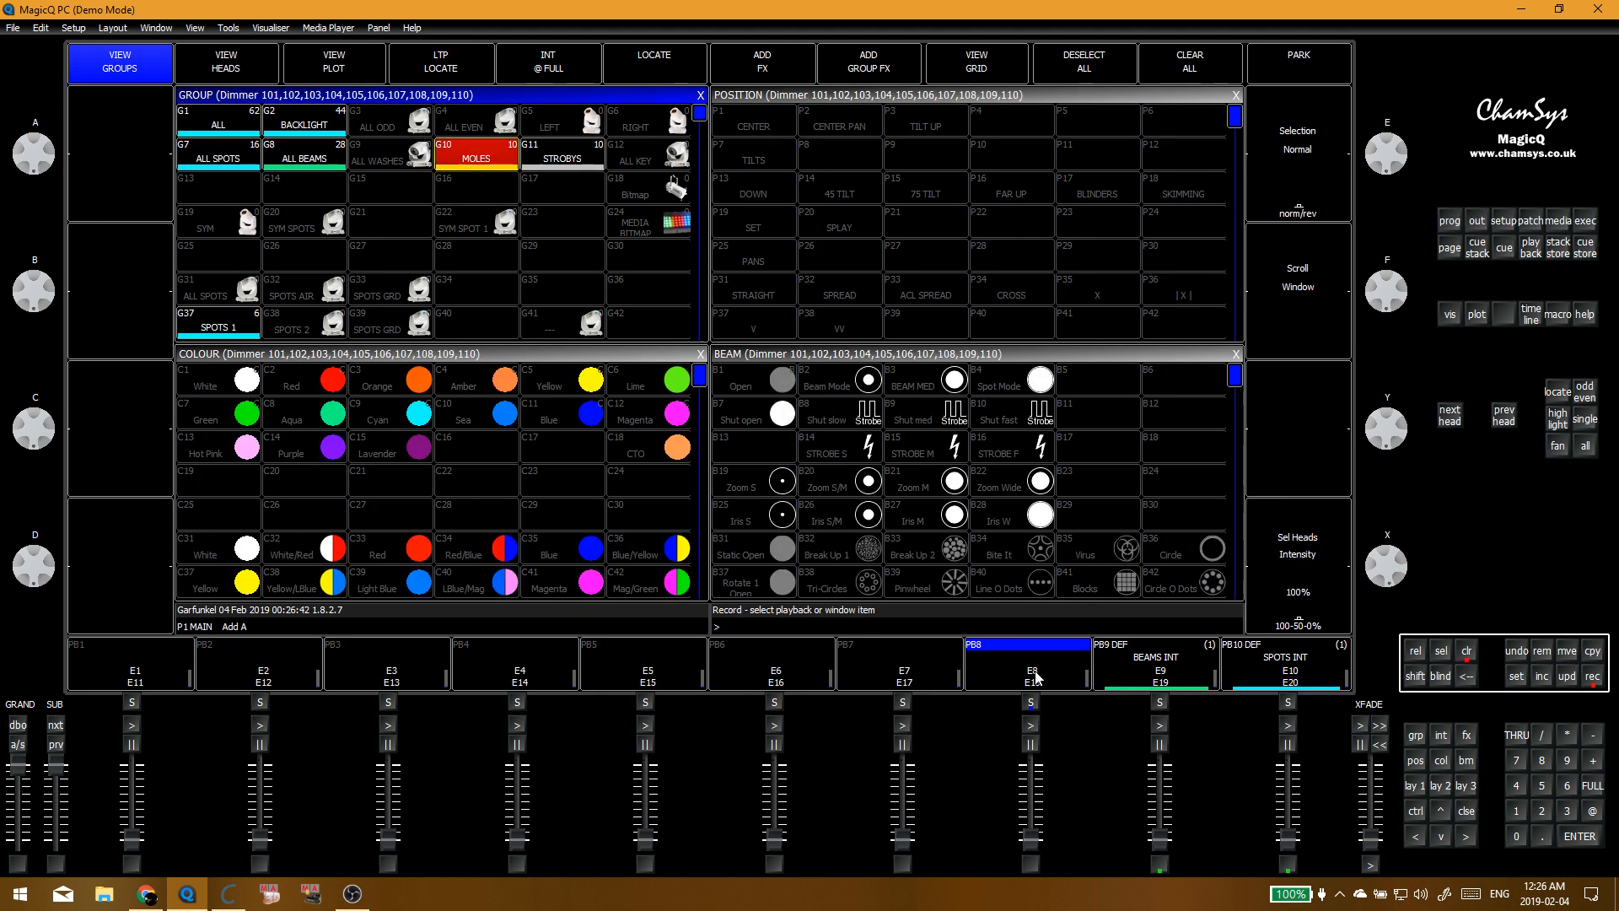
left_click(1033, 672)
key("c")
Step: Name the cue stack on playback PB8 MOLES INT
key("s")
left_click(1021, 663)
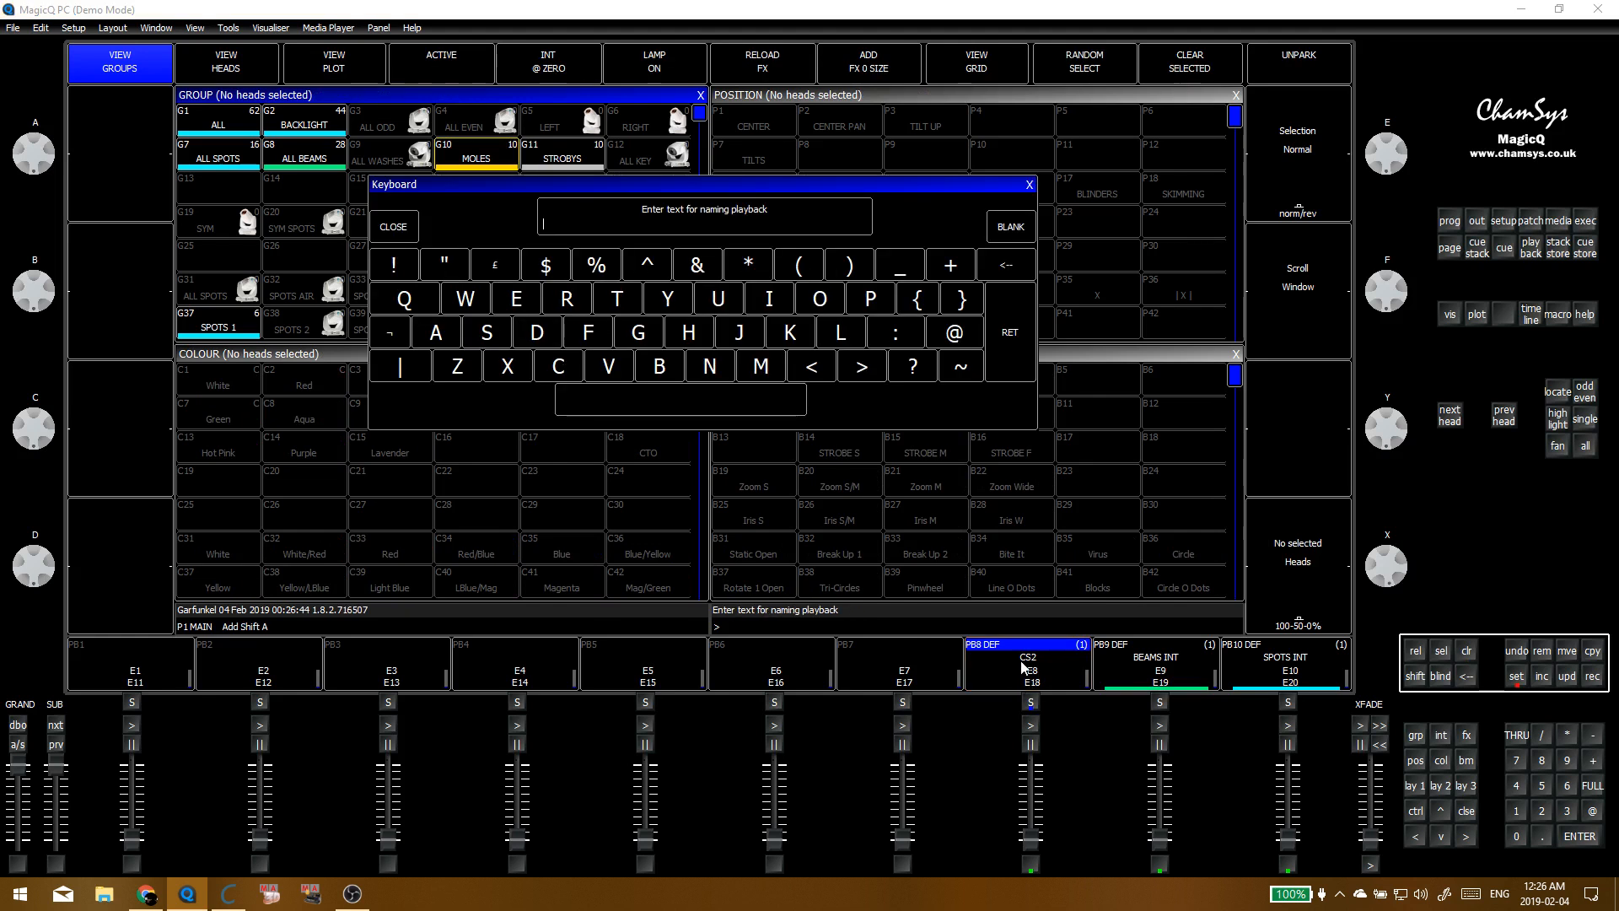
type("MOLES INT")
key("Return")
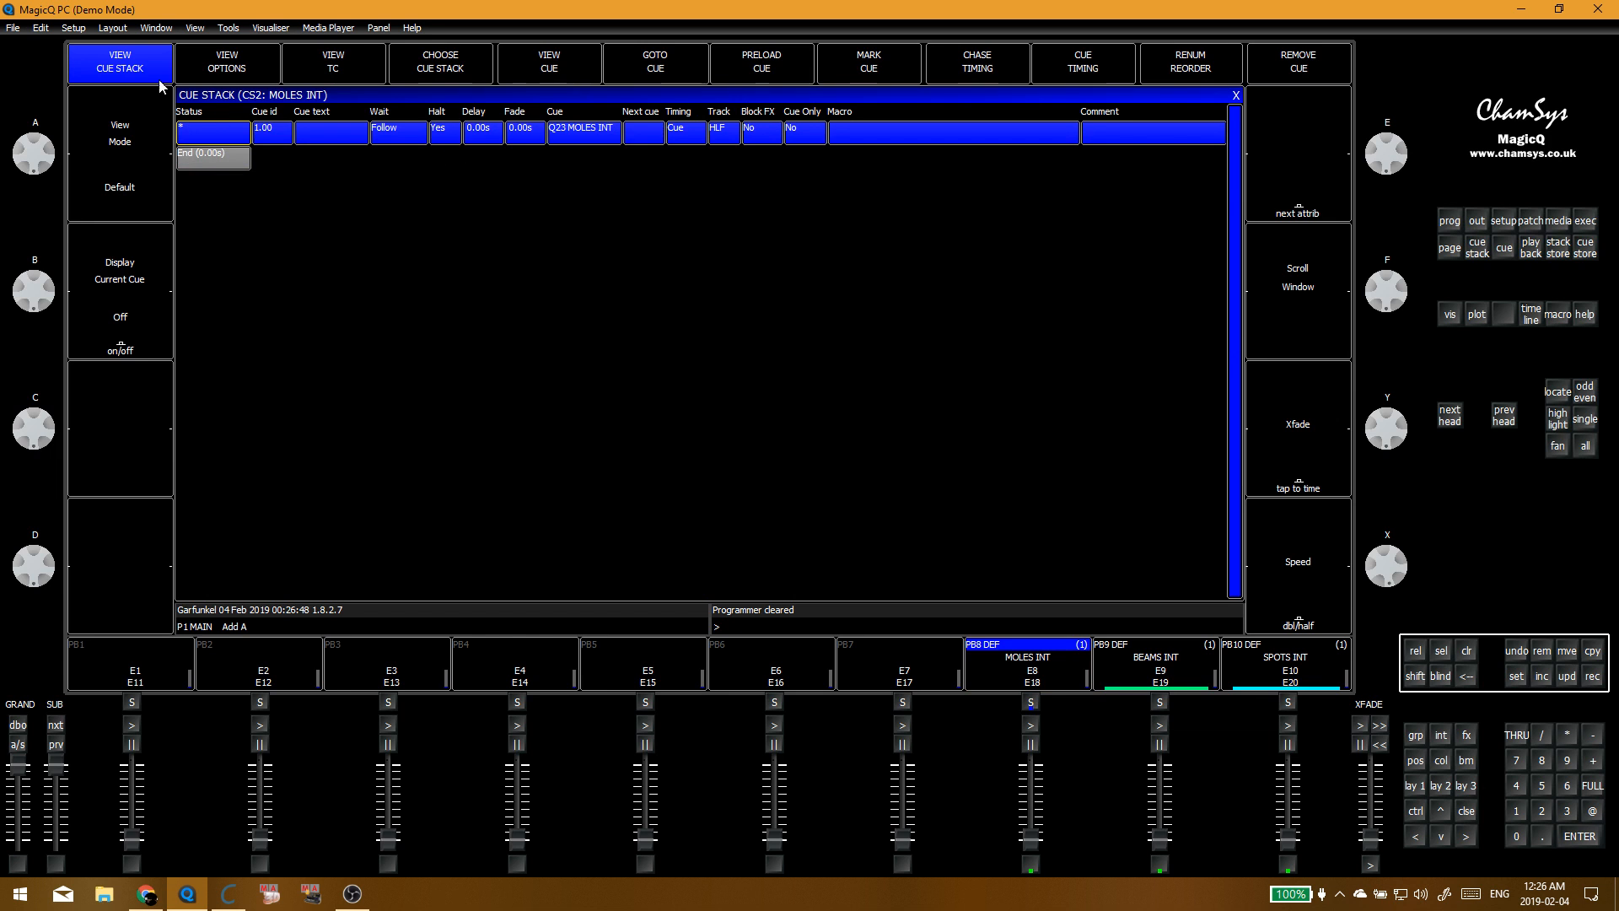
Step: Open the MOLES INT cue stack options and set its playback priority to Above Programmer
left_click(229, 66)
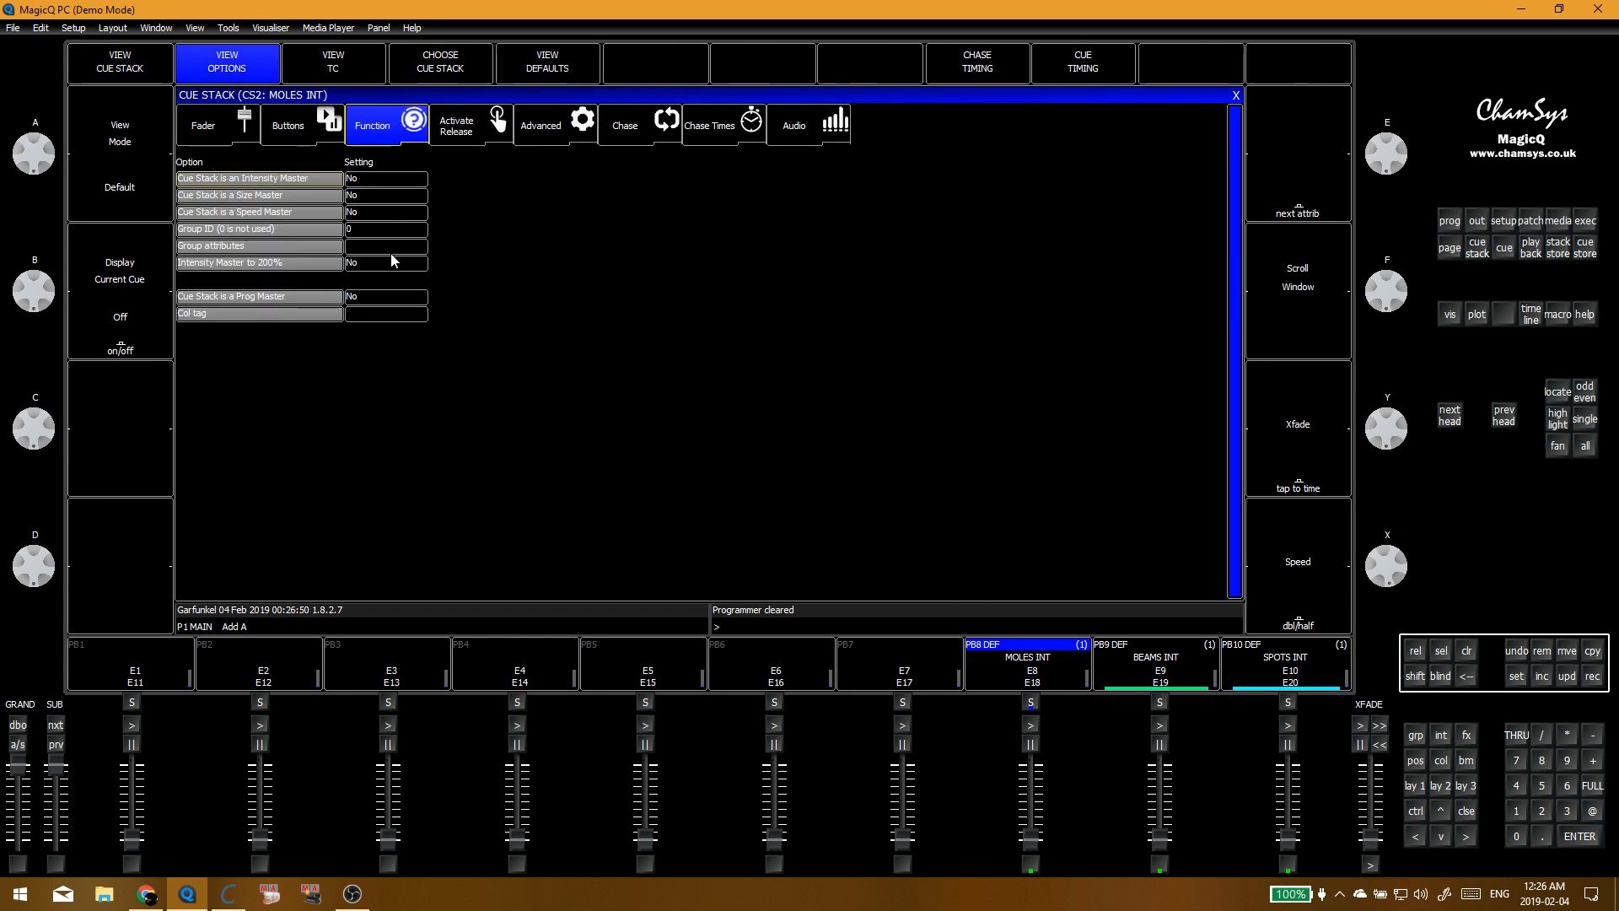
left_click(473, 127)
left_click(542, 128)
left_click(385, 228)
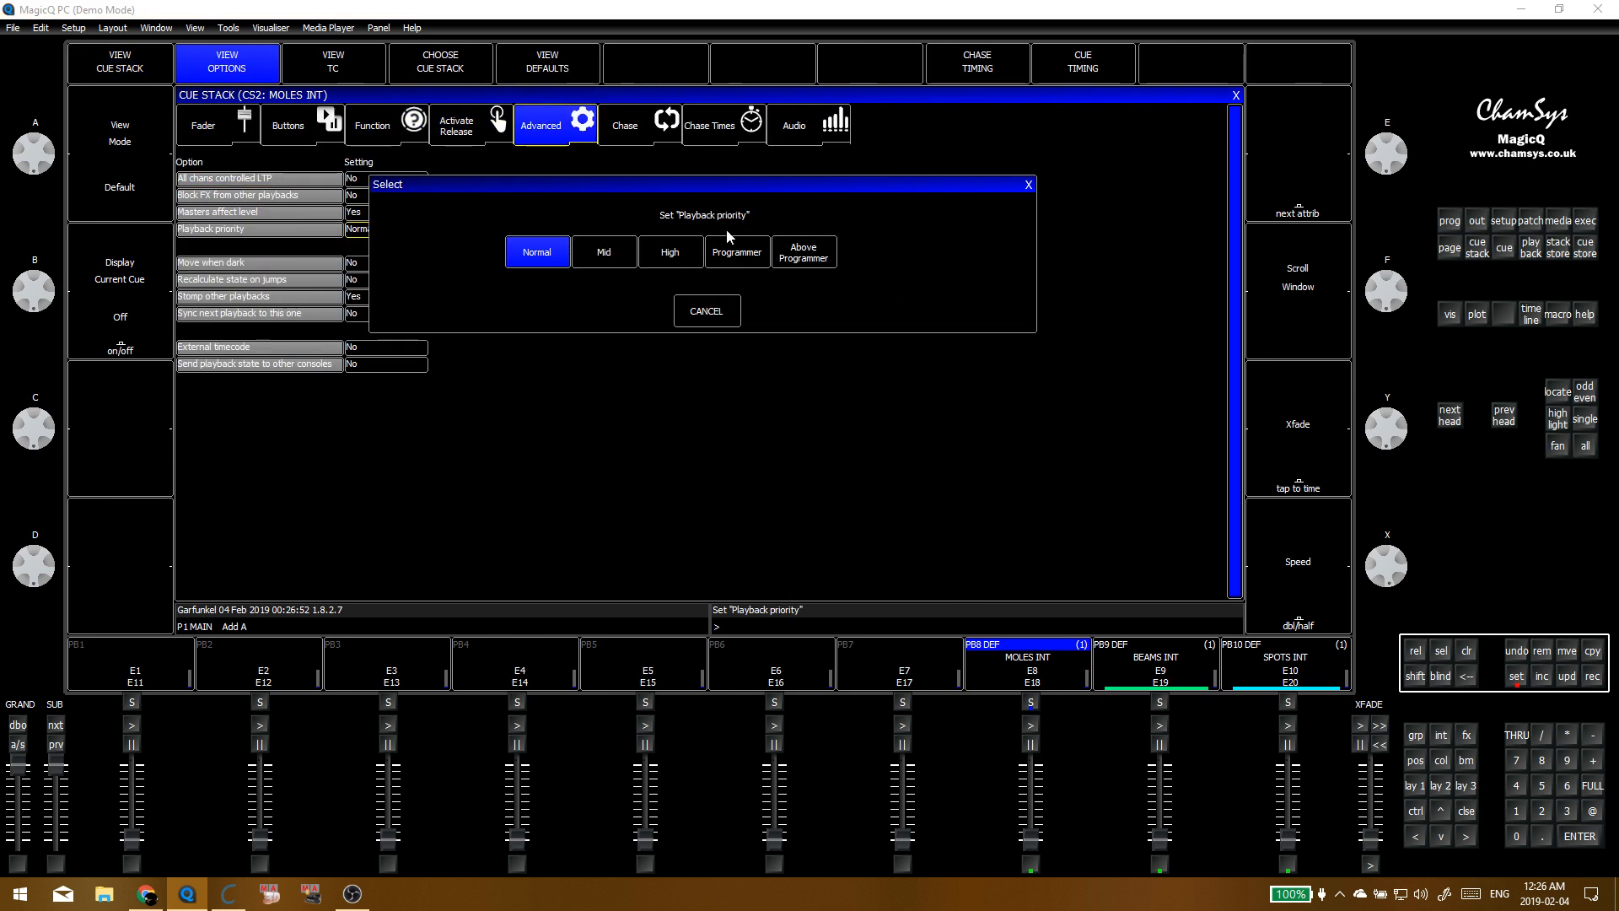
left_click(795, 281)
Step: Set the colour tag of the MOLES INT cue stack to Yellow and leave its options
left_click(372, 125)
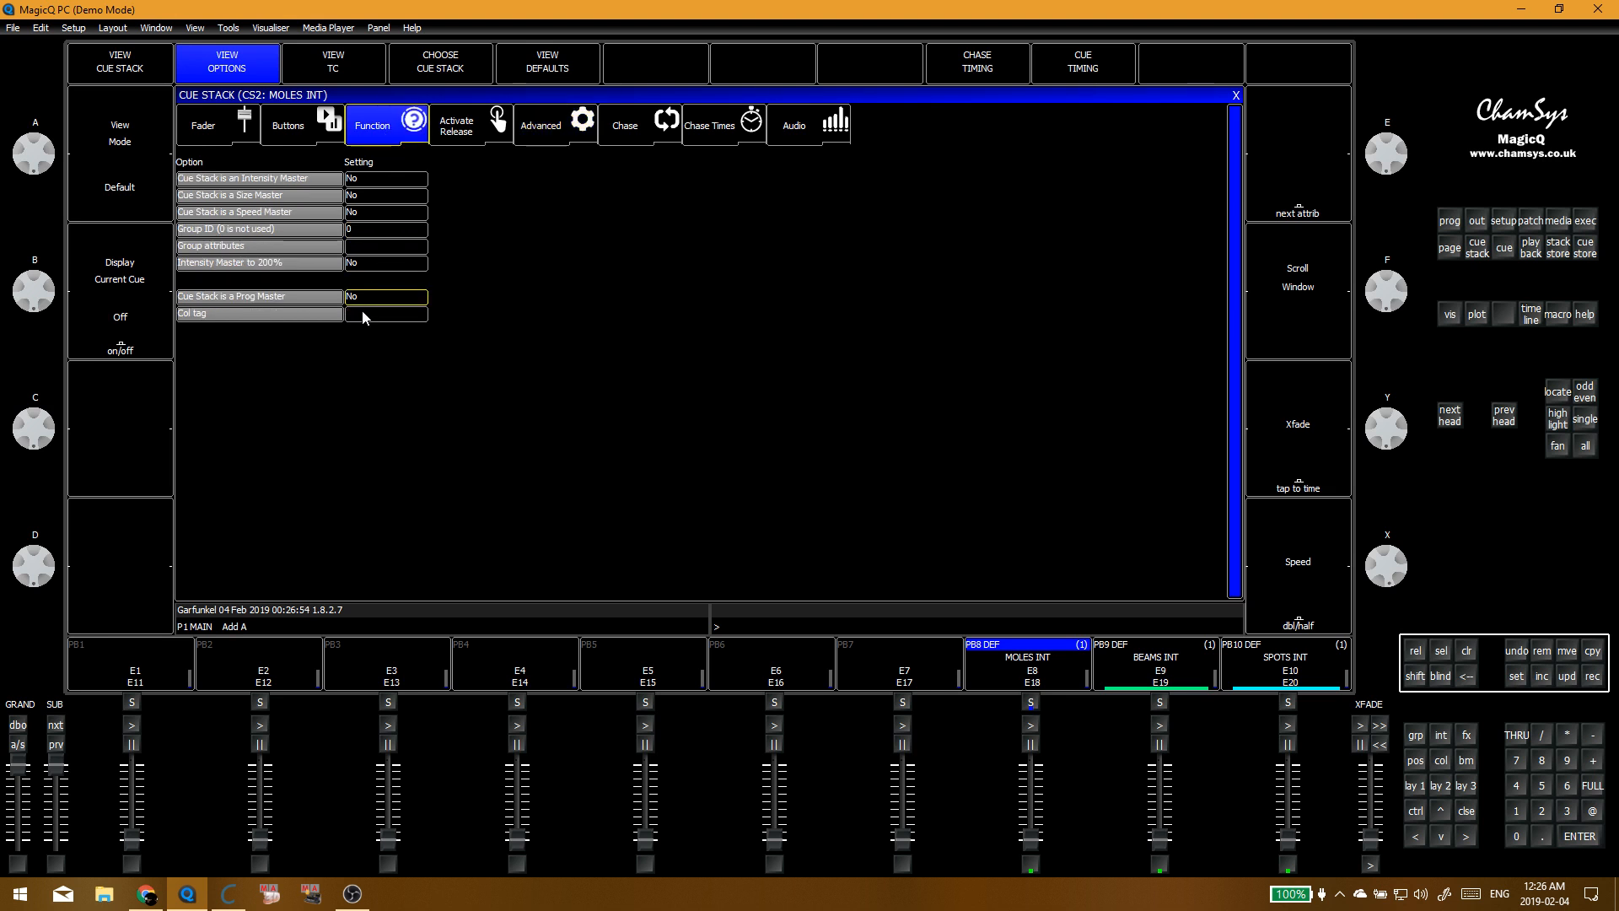
left_click(385, 313)
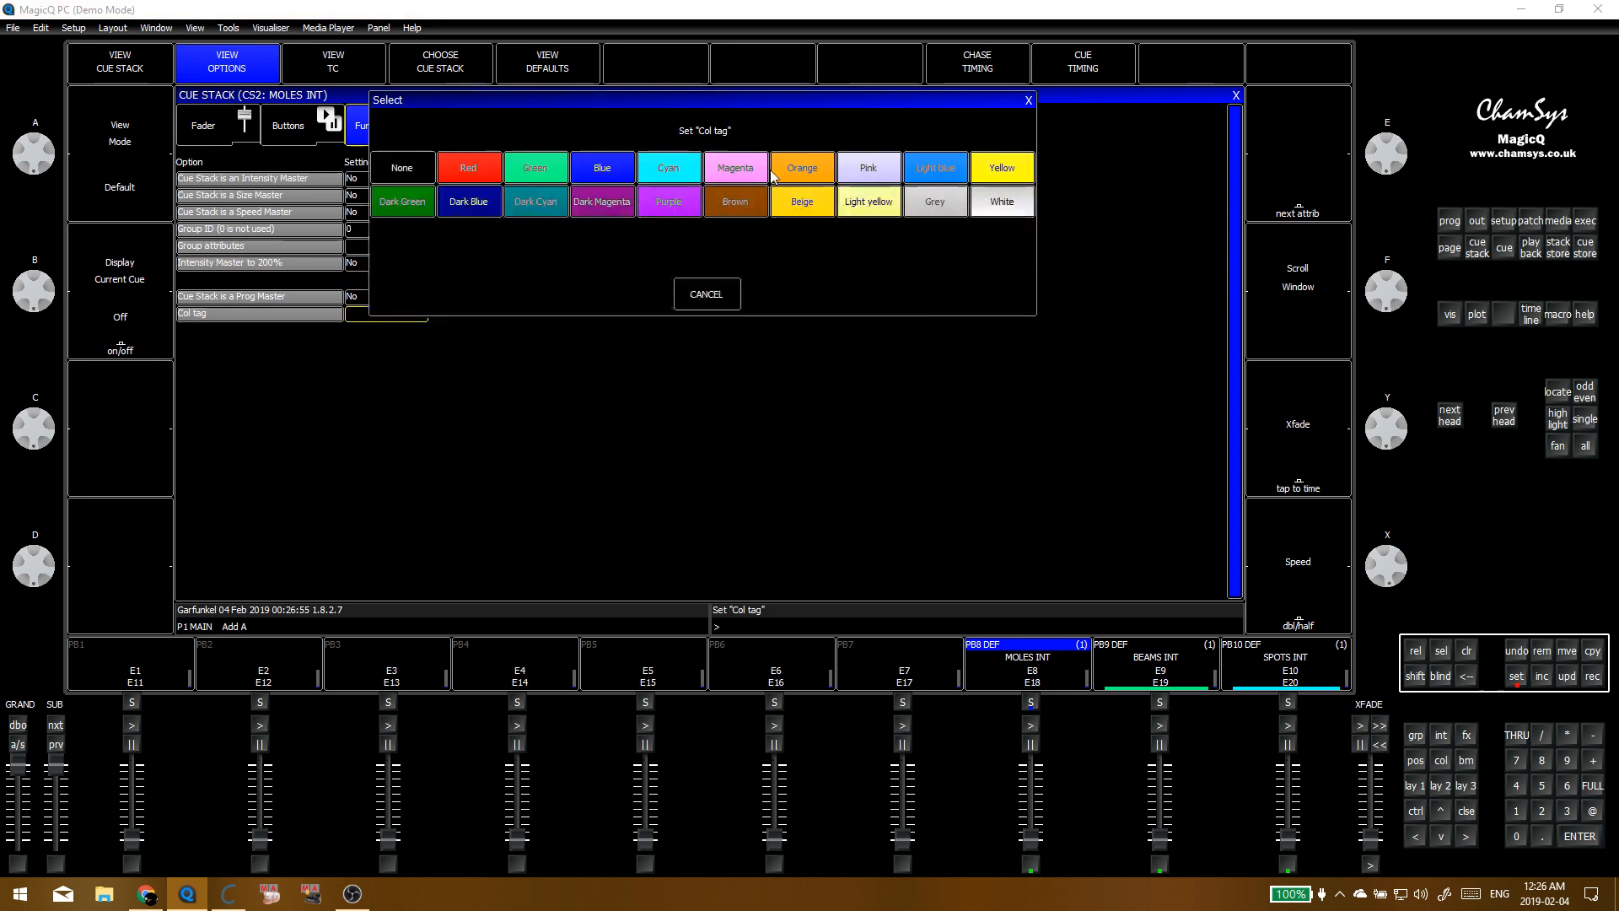
left_click(814, 209)
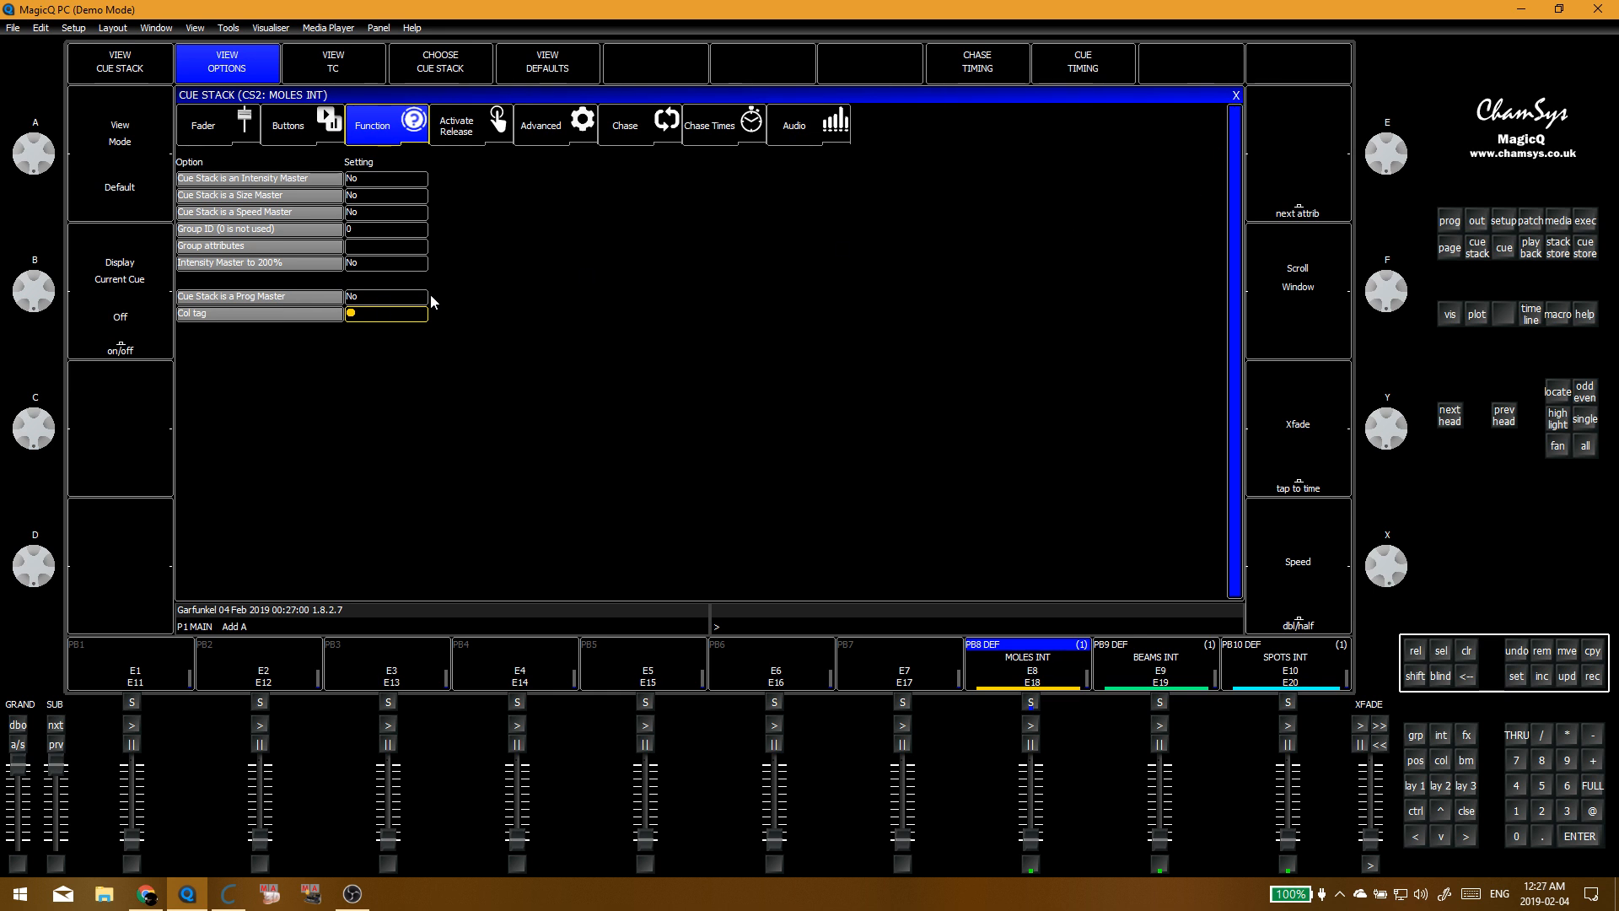
left_click(373, 313)
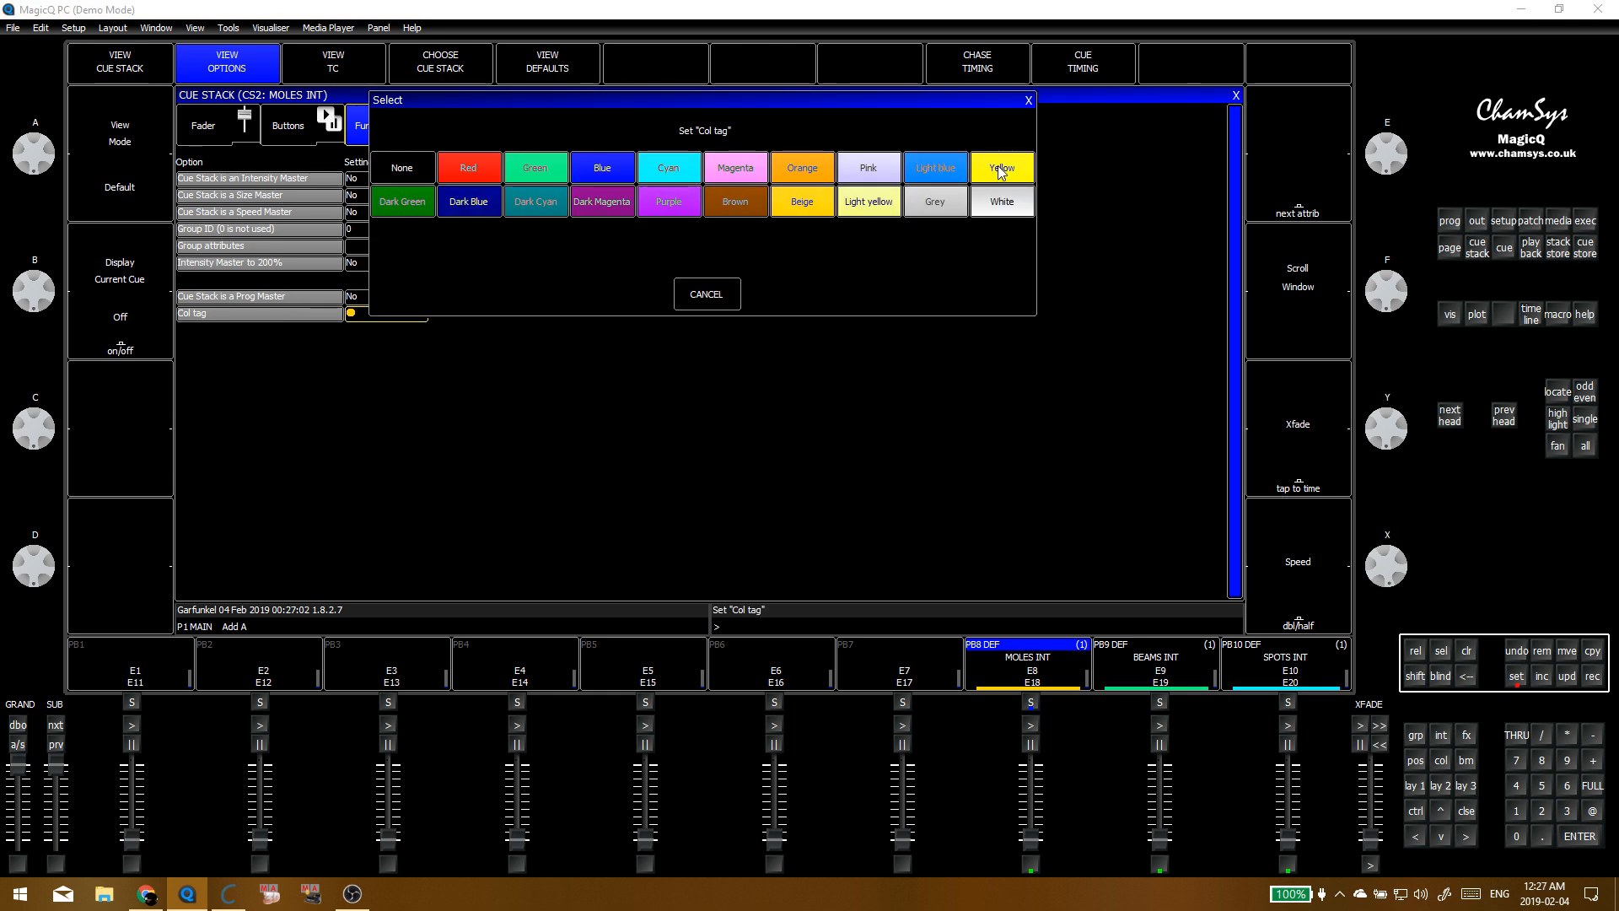
left_click(401, 167)
left_click(376, 317)
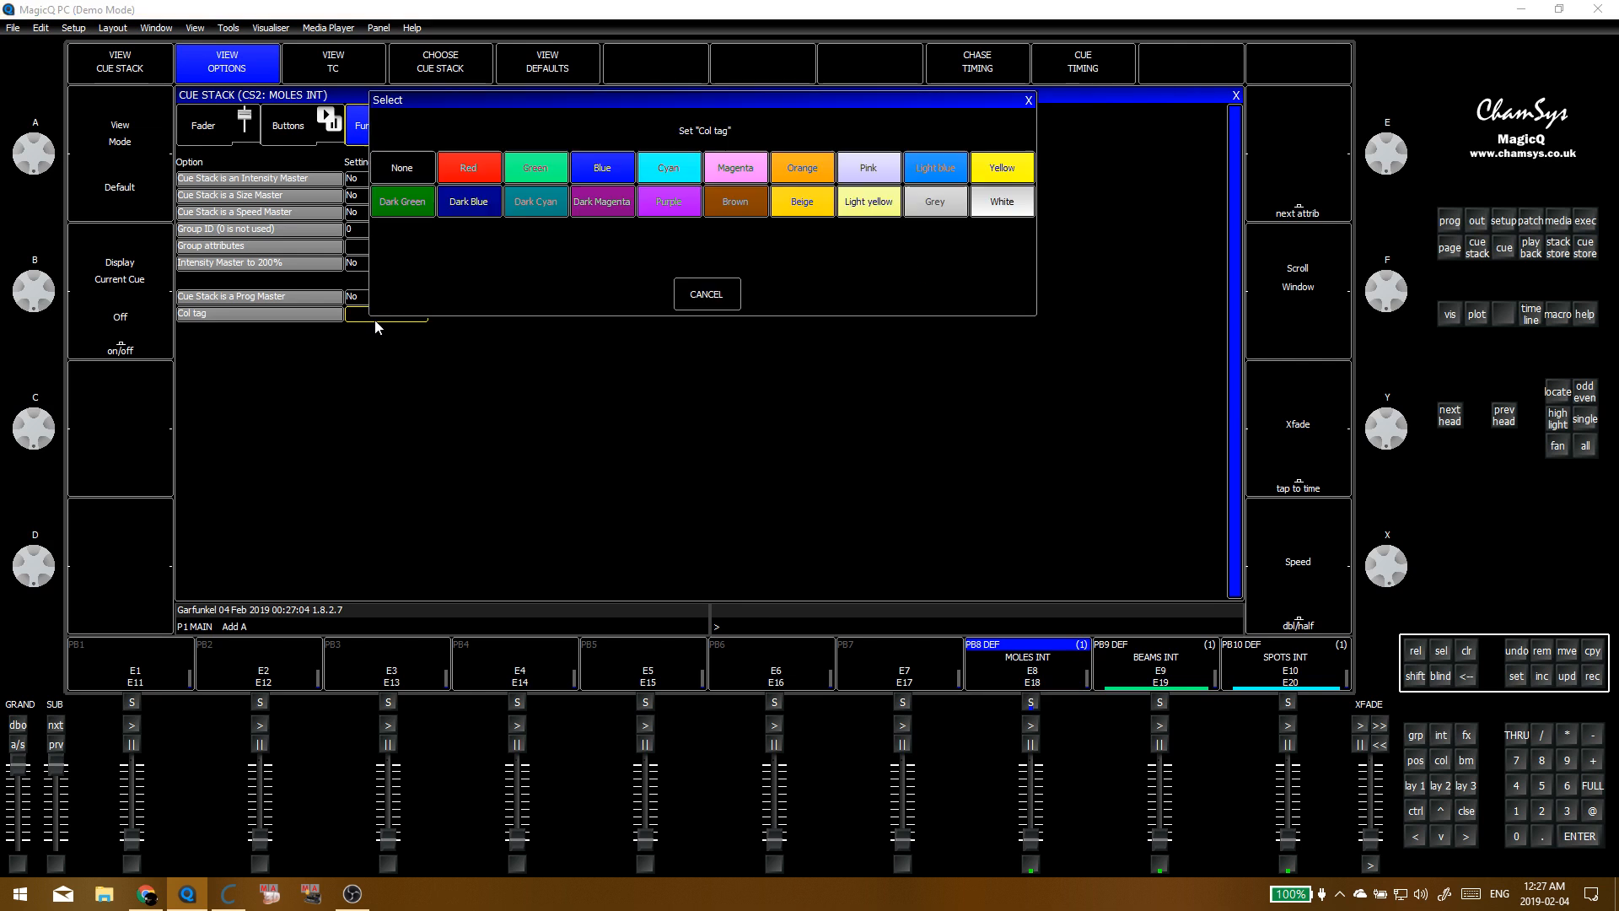
left_click(1012, 175)
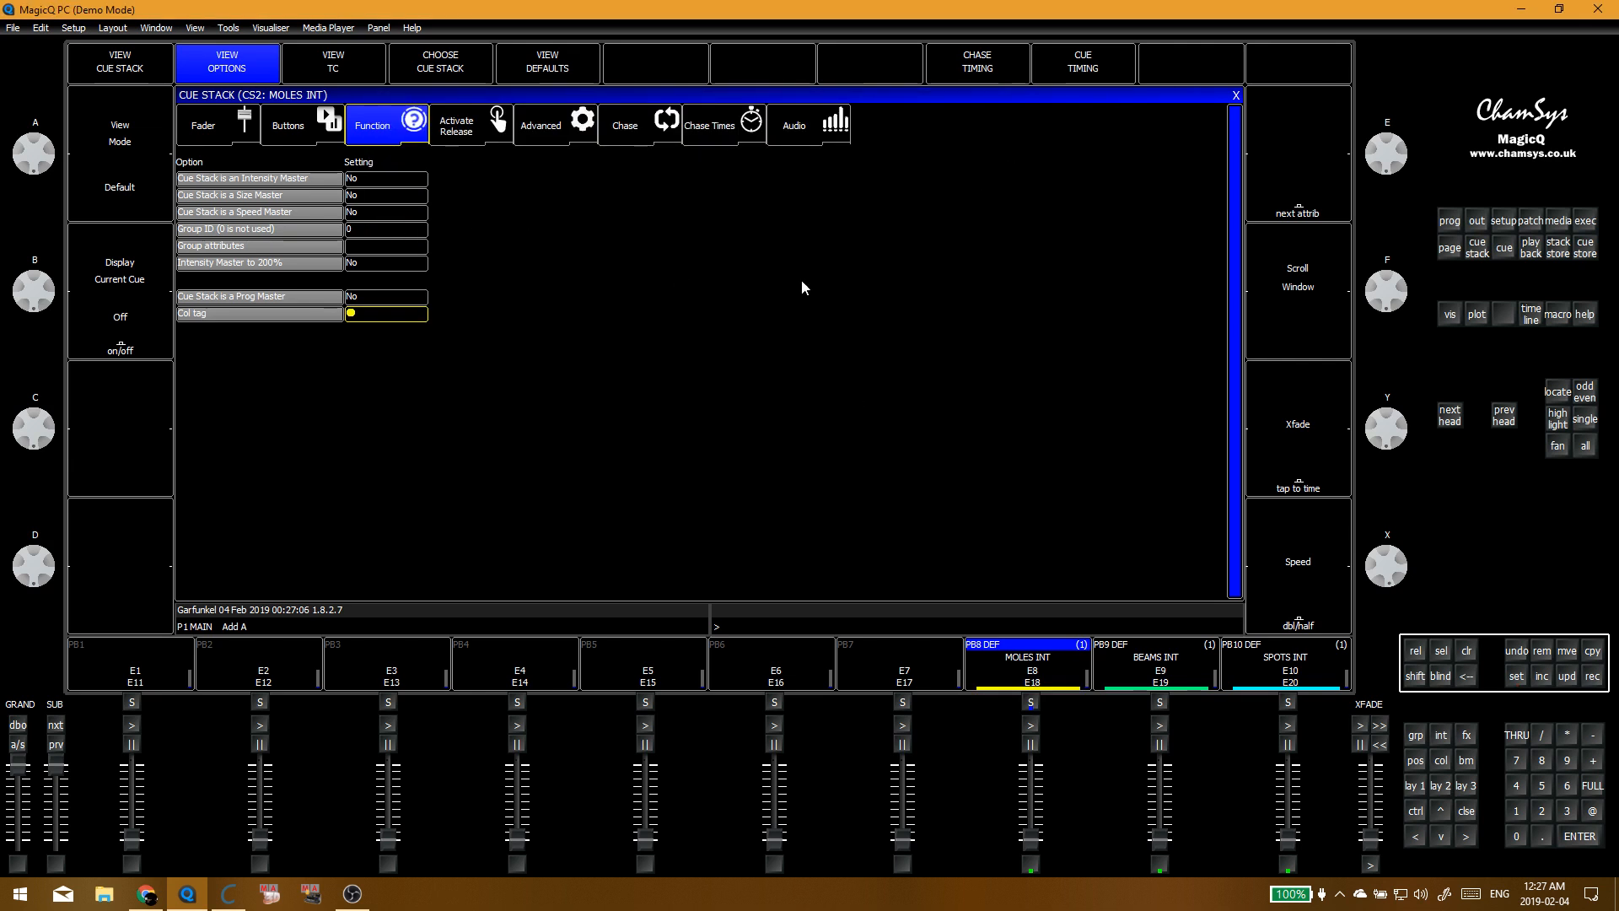
left_click(1235, 96)
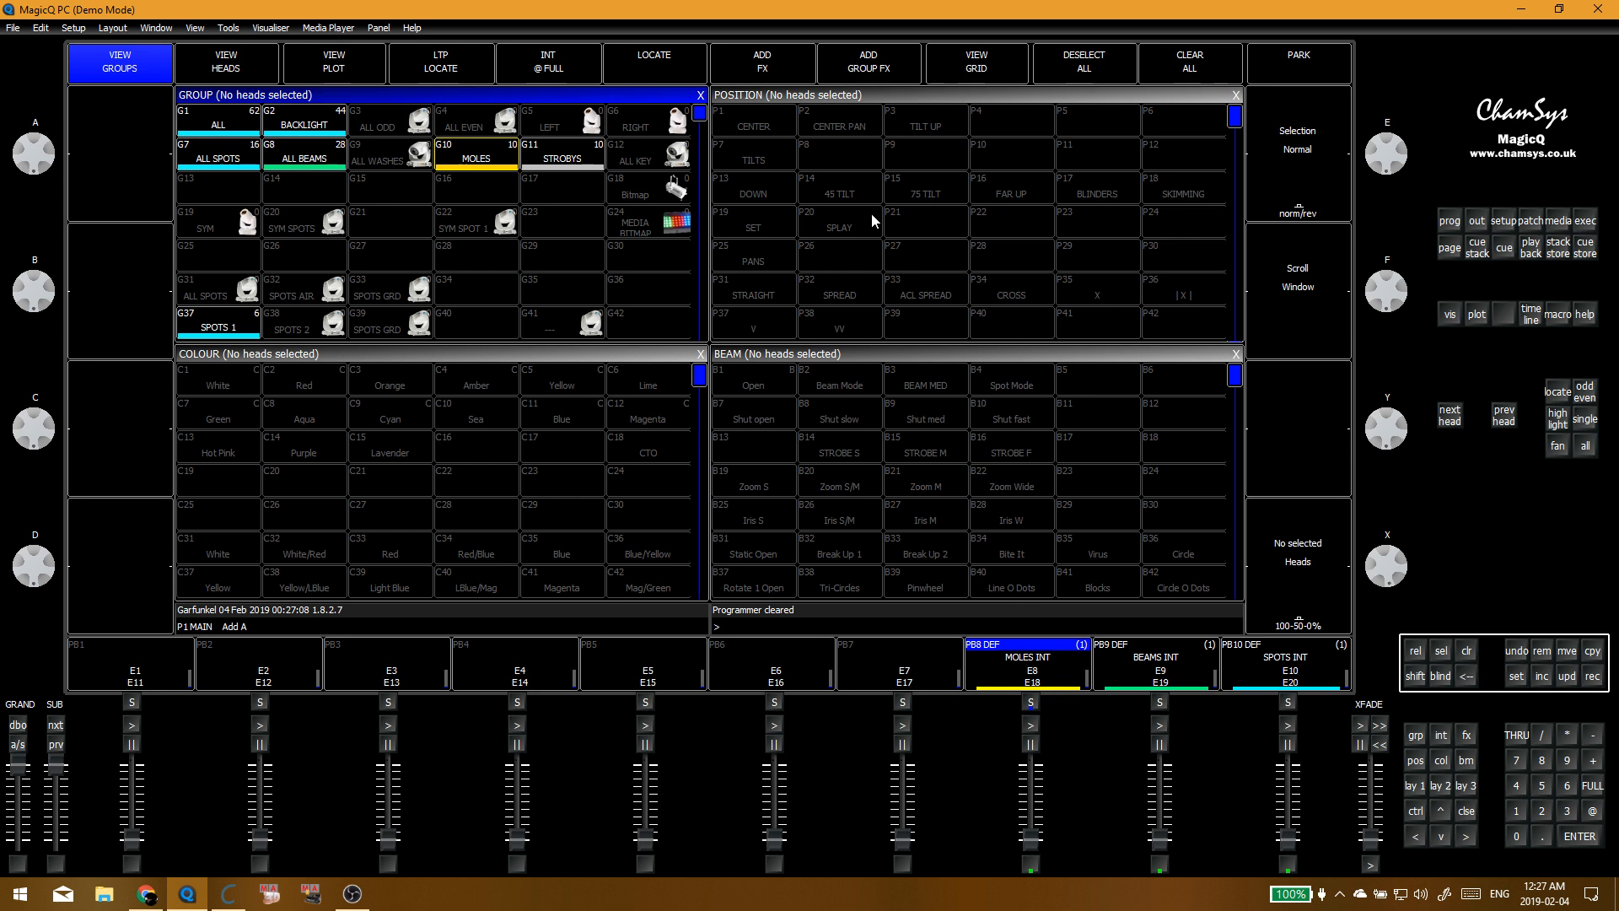
Step: Move the MOLES INT cue stack from CS2 to CS99 in the cue stack store and return to the groups
left_click(859, 196)
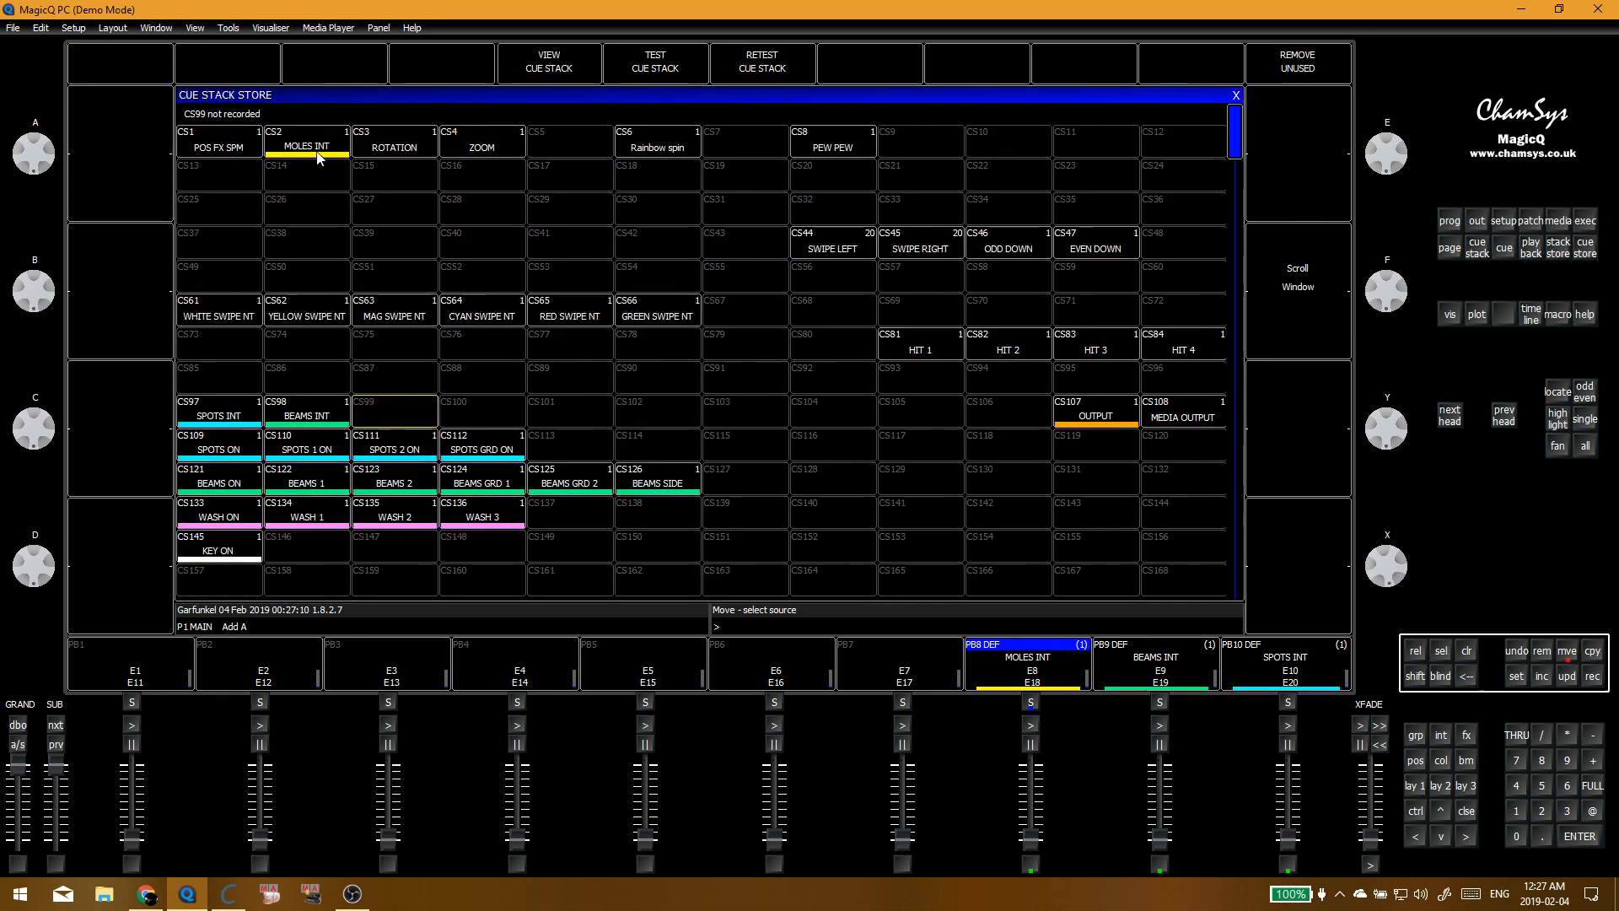
left_click_drag(335, 161, 375, 408)
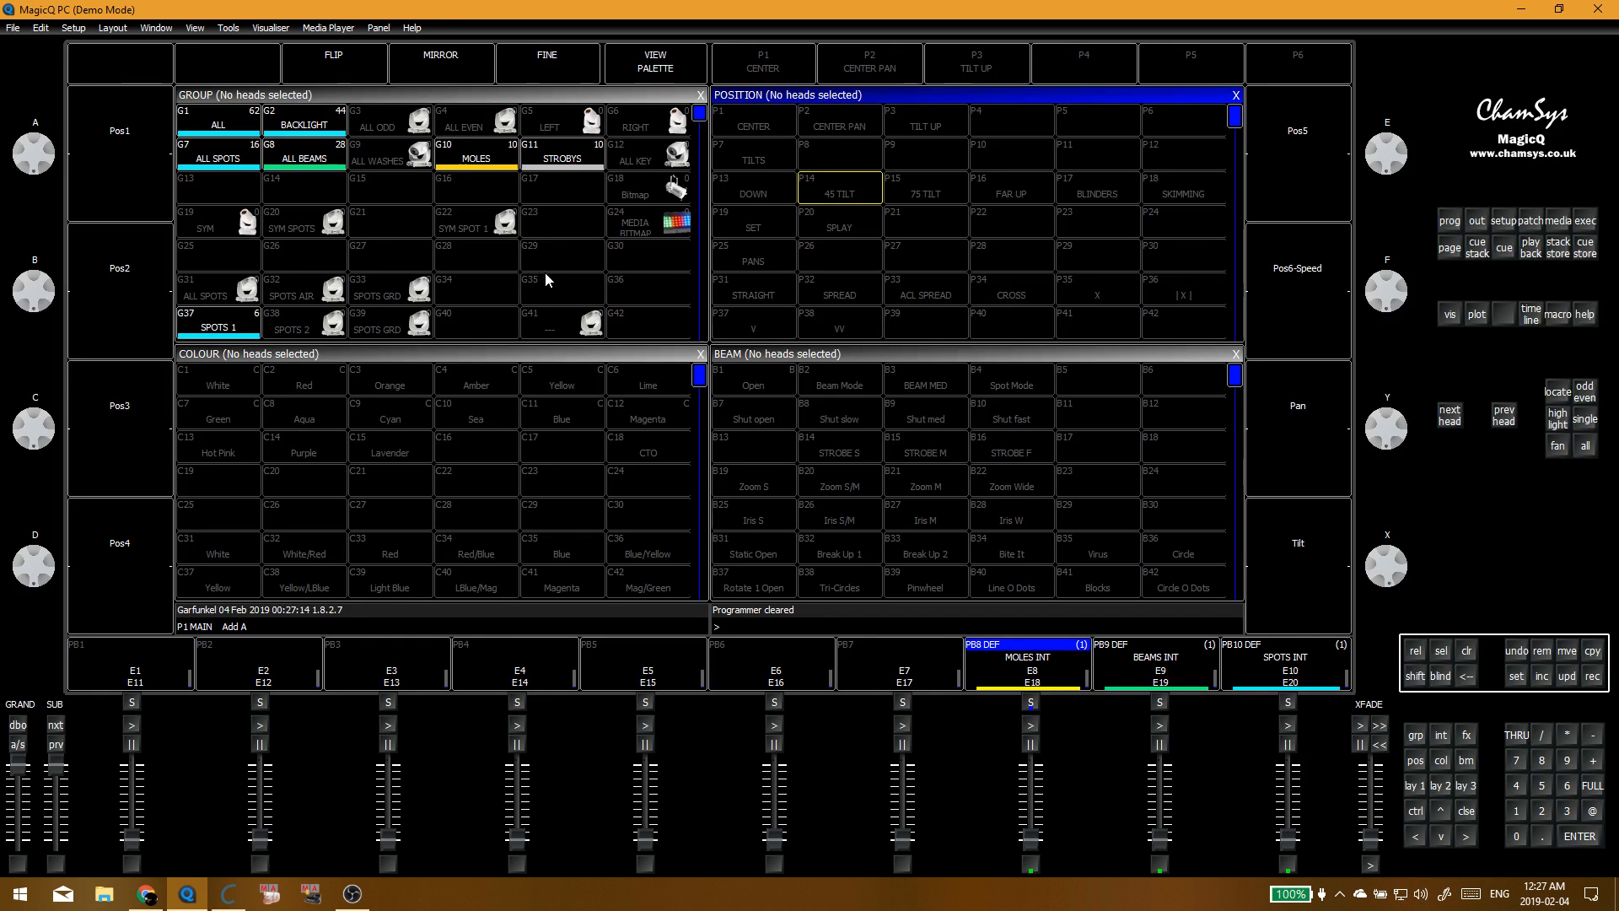
left_click(486, 199)
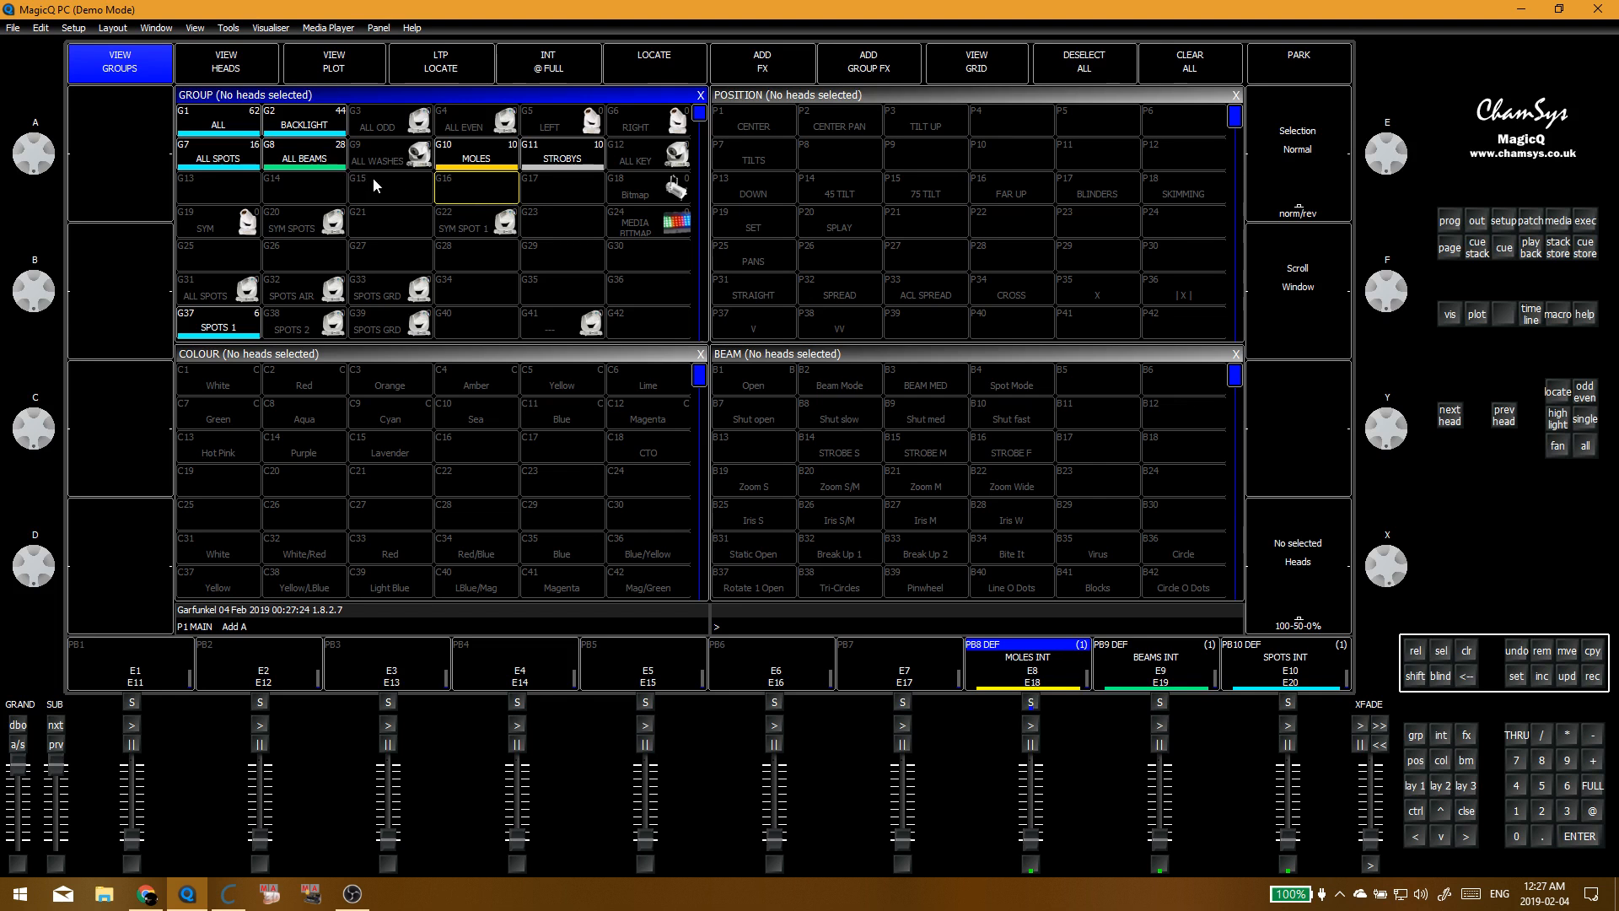
Step: Record the BACKLIGHT group in the White colour palette onto the first item of execute page 1, and show the page in design view
left_click(210, 143)
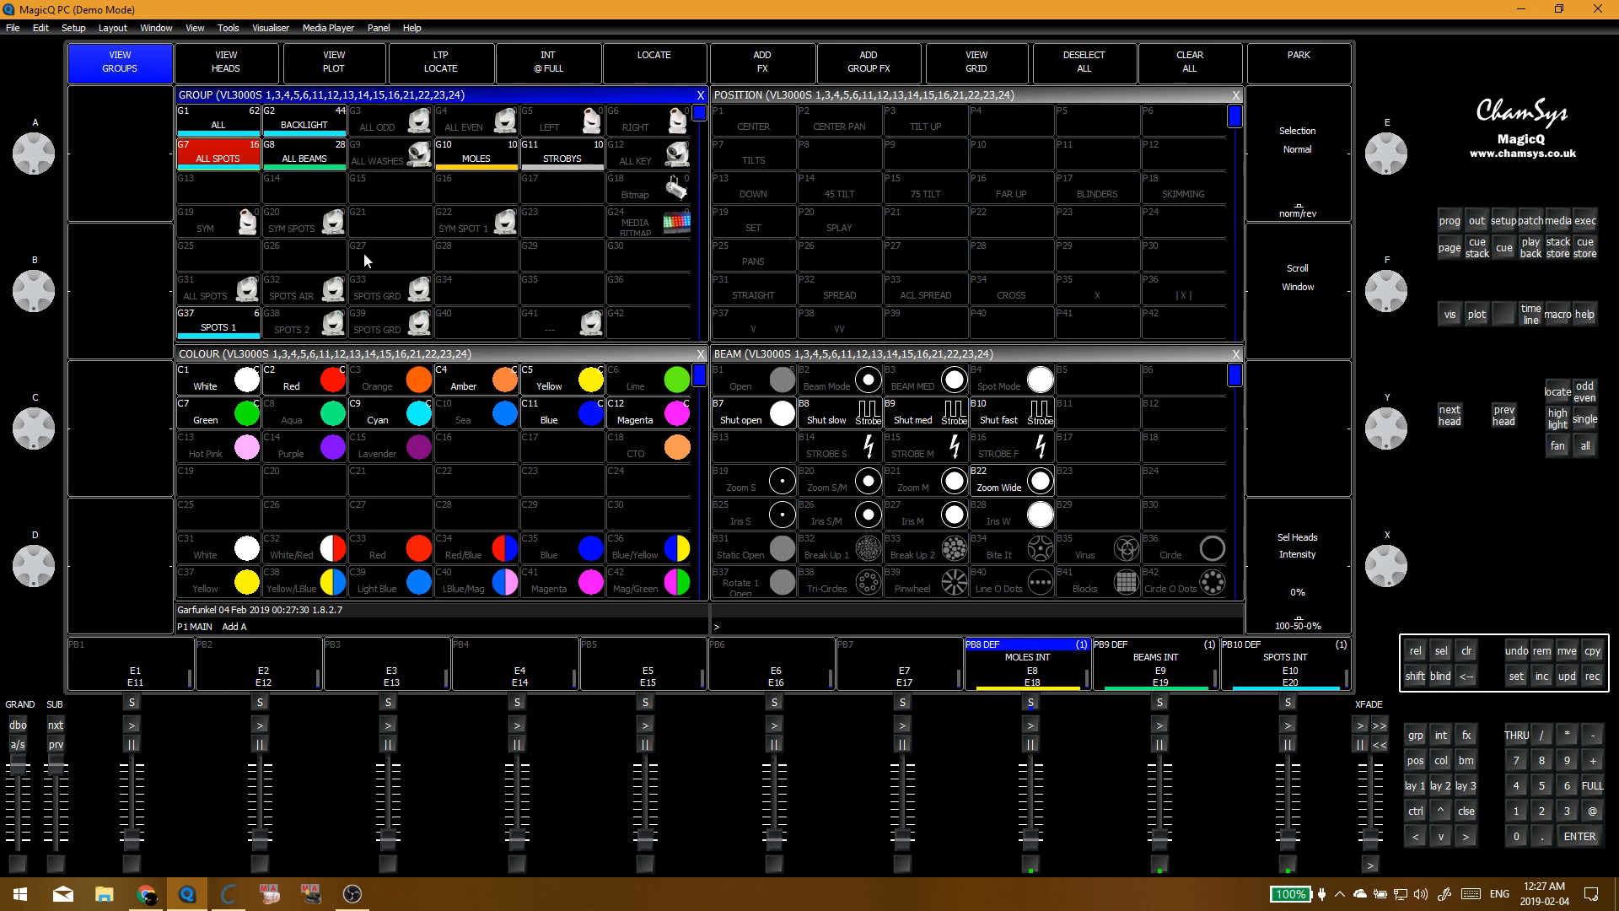
left_click(462, 226)
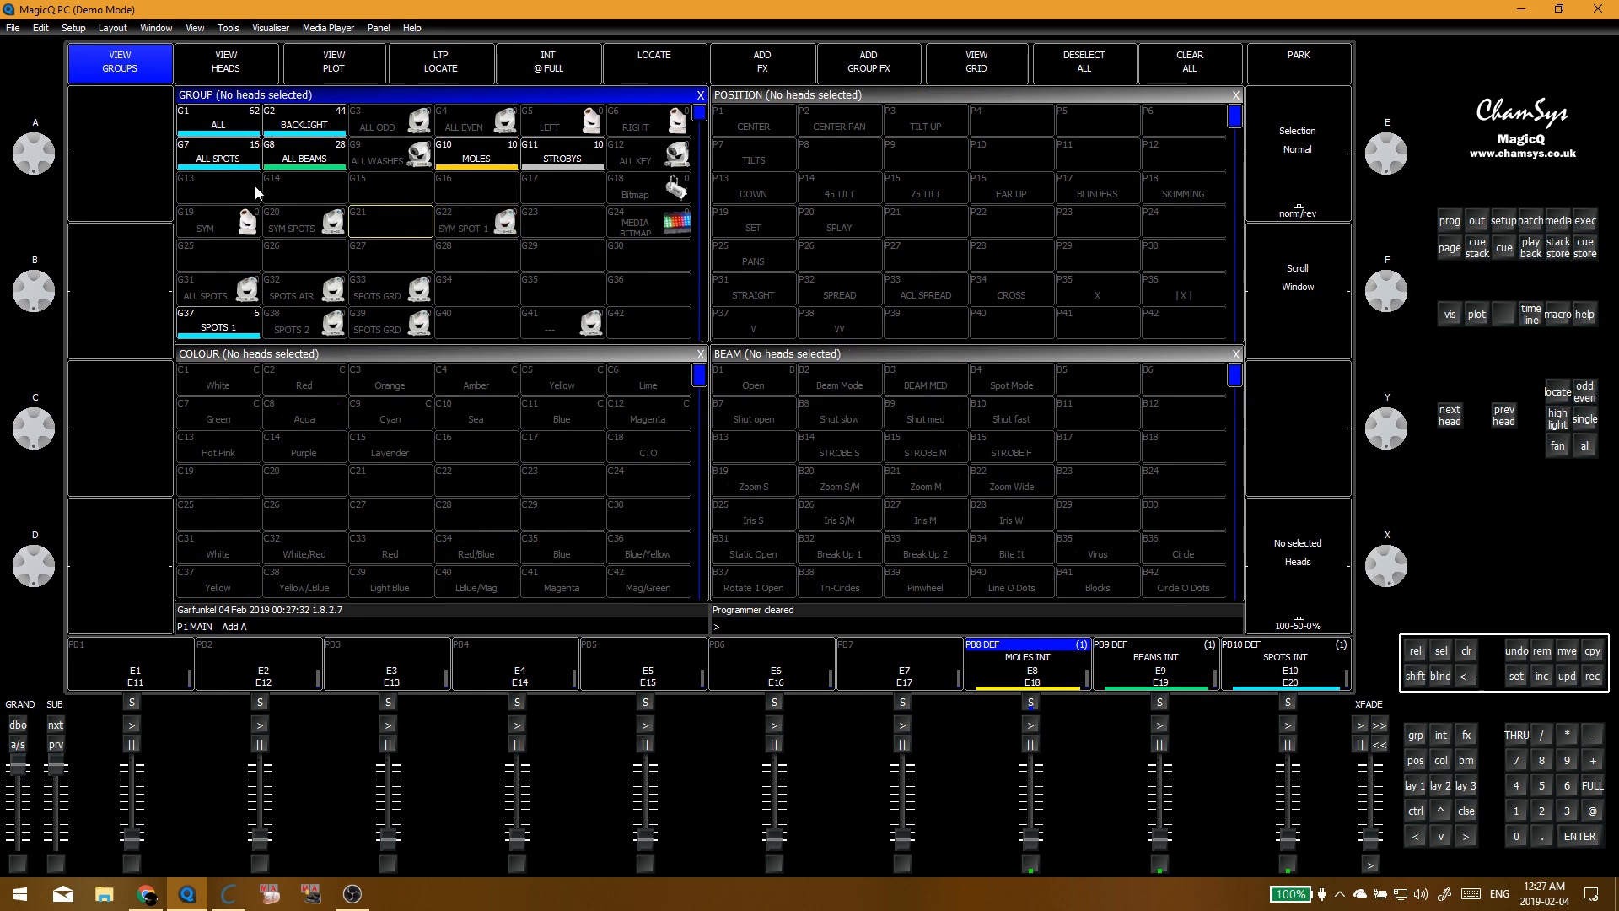
left_click(310, 131)
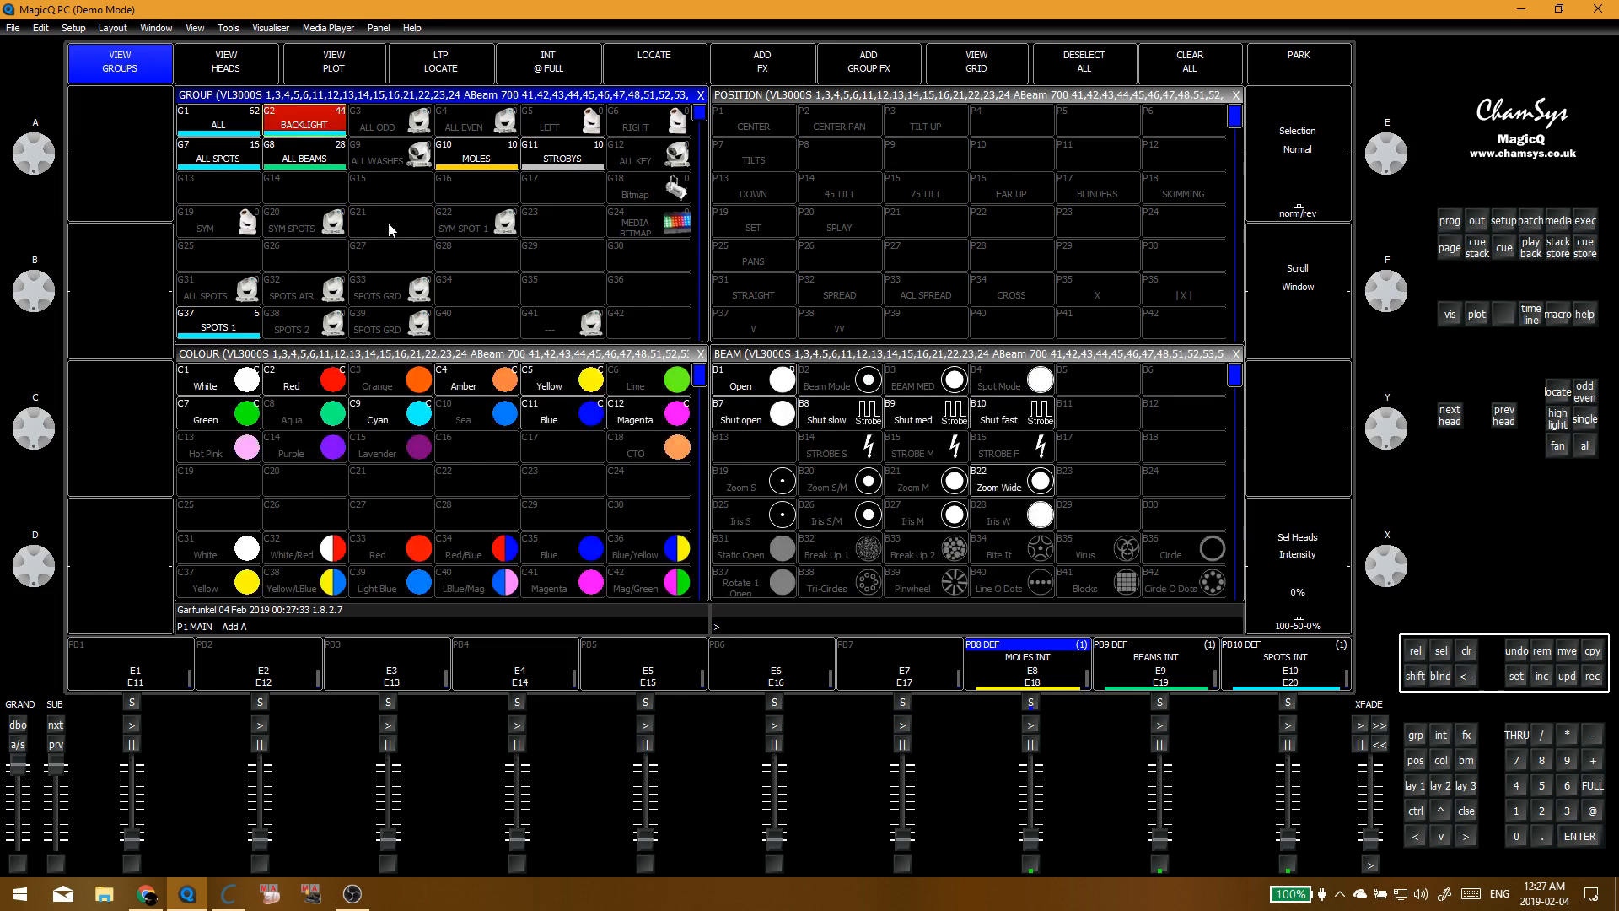
left_click(450, 466)
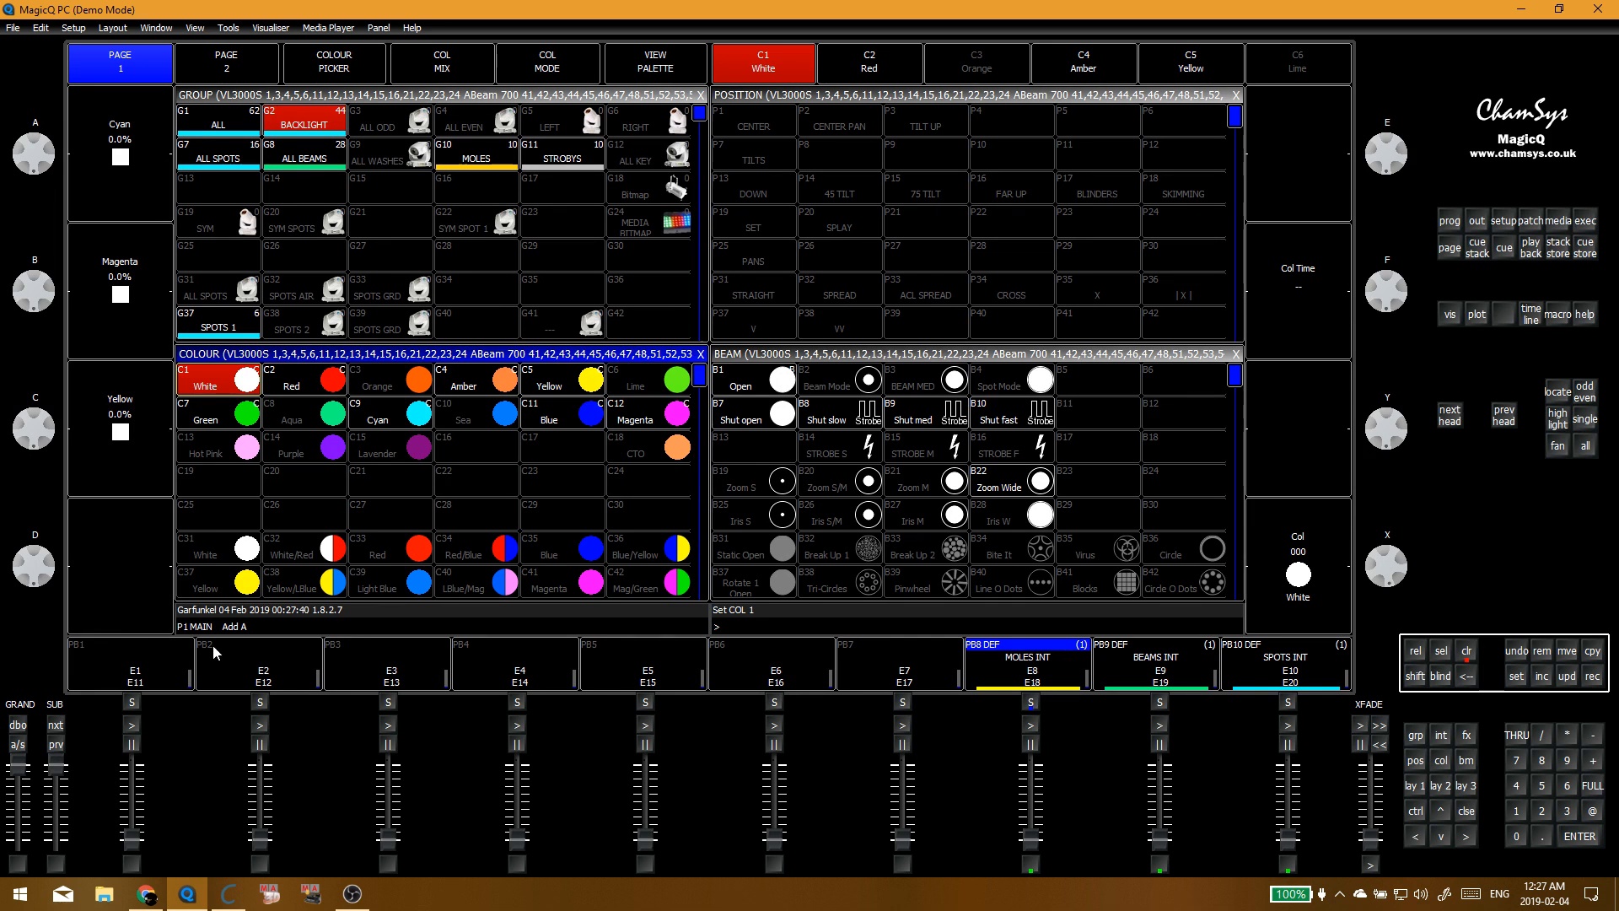
key("alt+r")
key("alt+e")
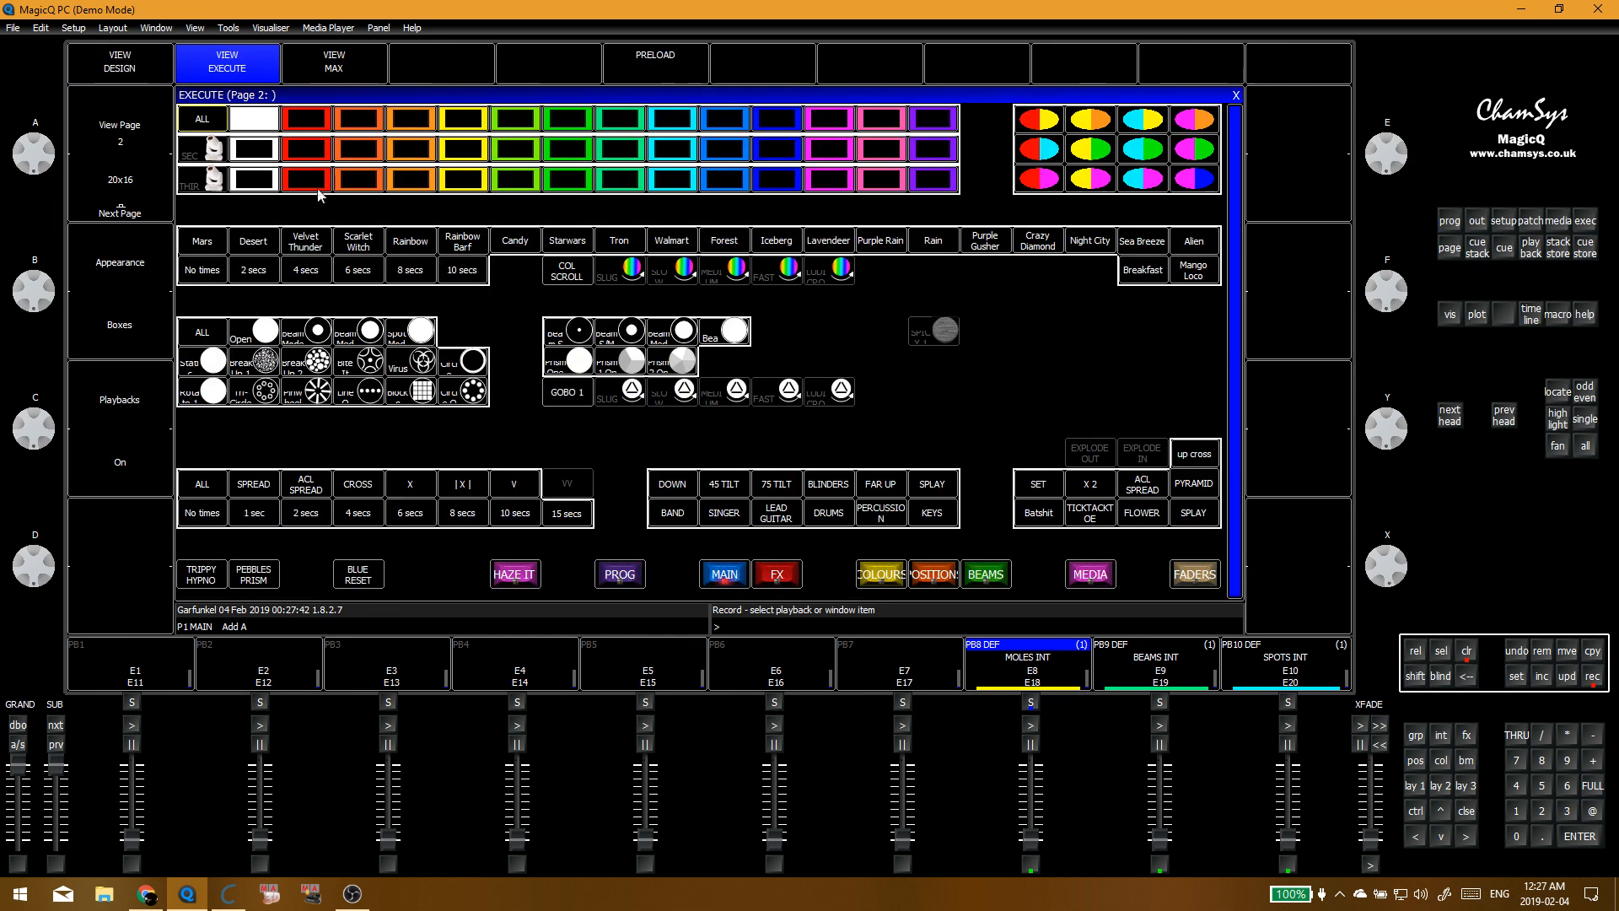
left_click(120, 211)
left_click(243, 175)
left_click(86, 58)
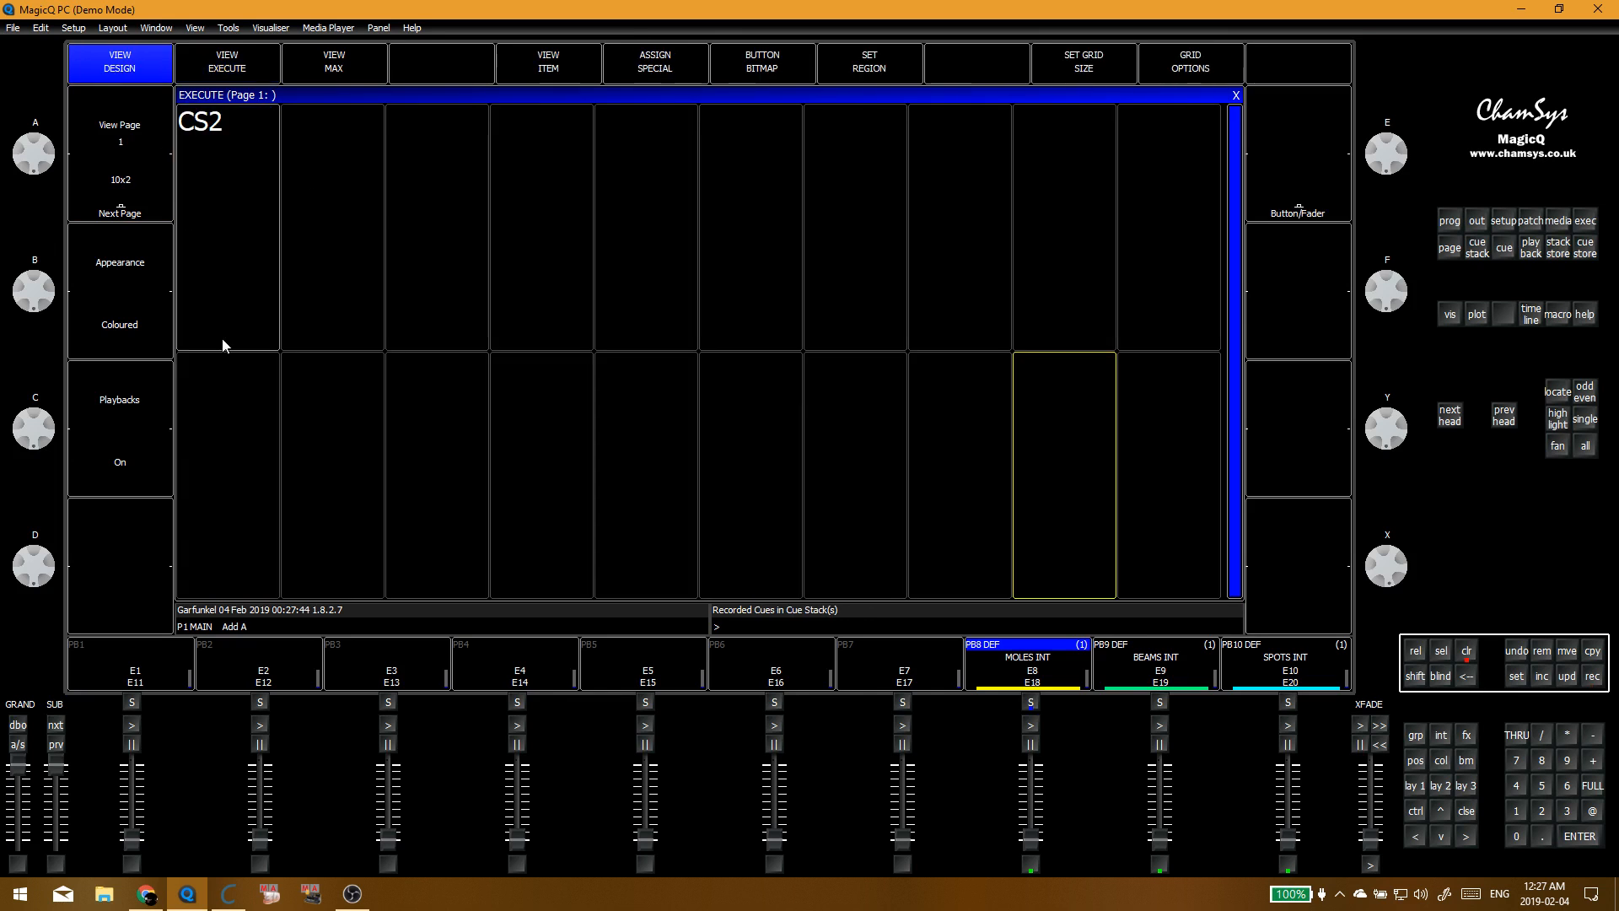
Step: Name the first execute item WHITE, with item type Button (Fl), and clear the programmer
key("alt+s")
left_click(249, 224)
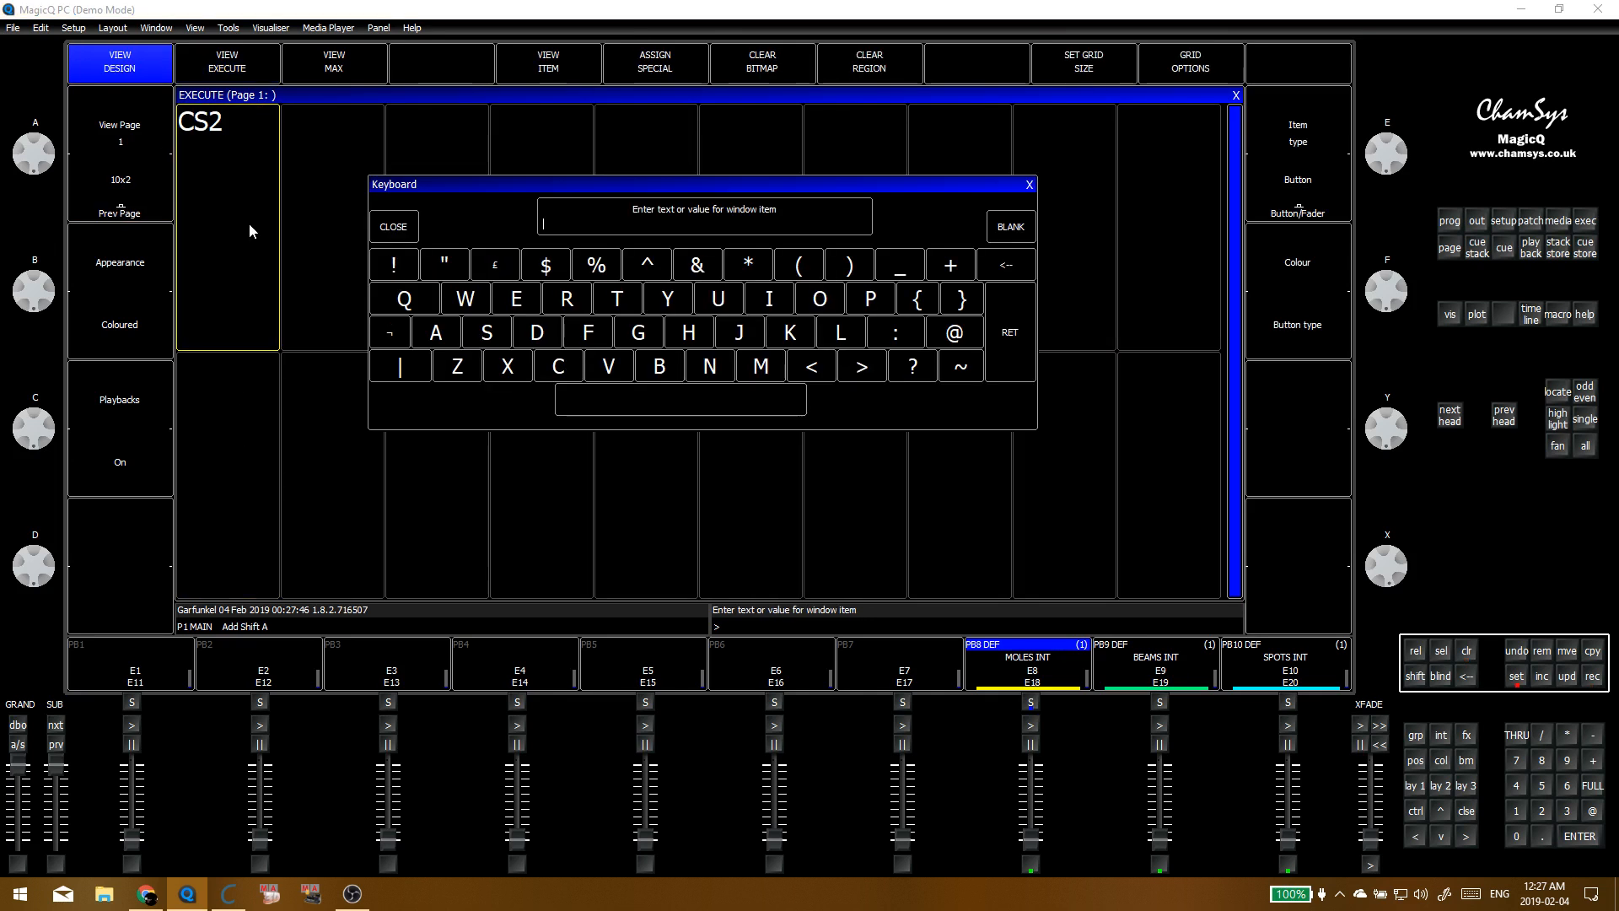
type("WHITE")
key("Return")
key("Escape")
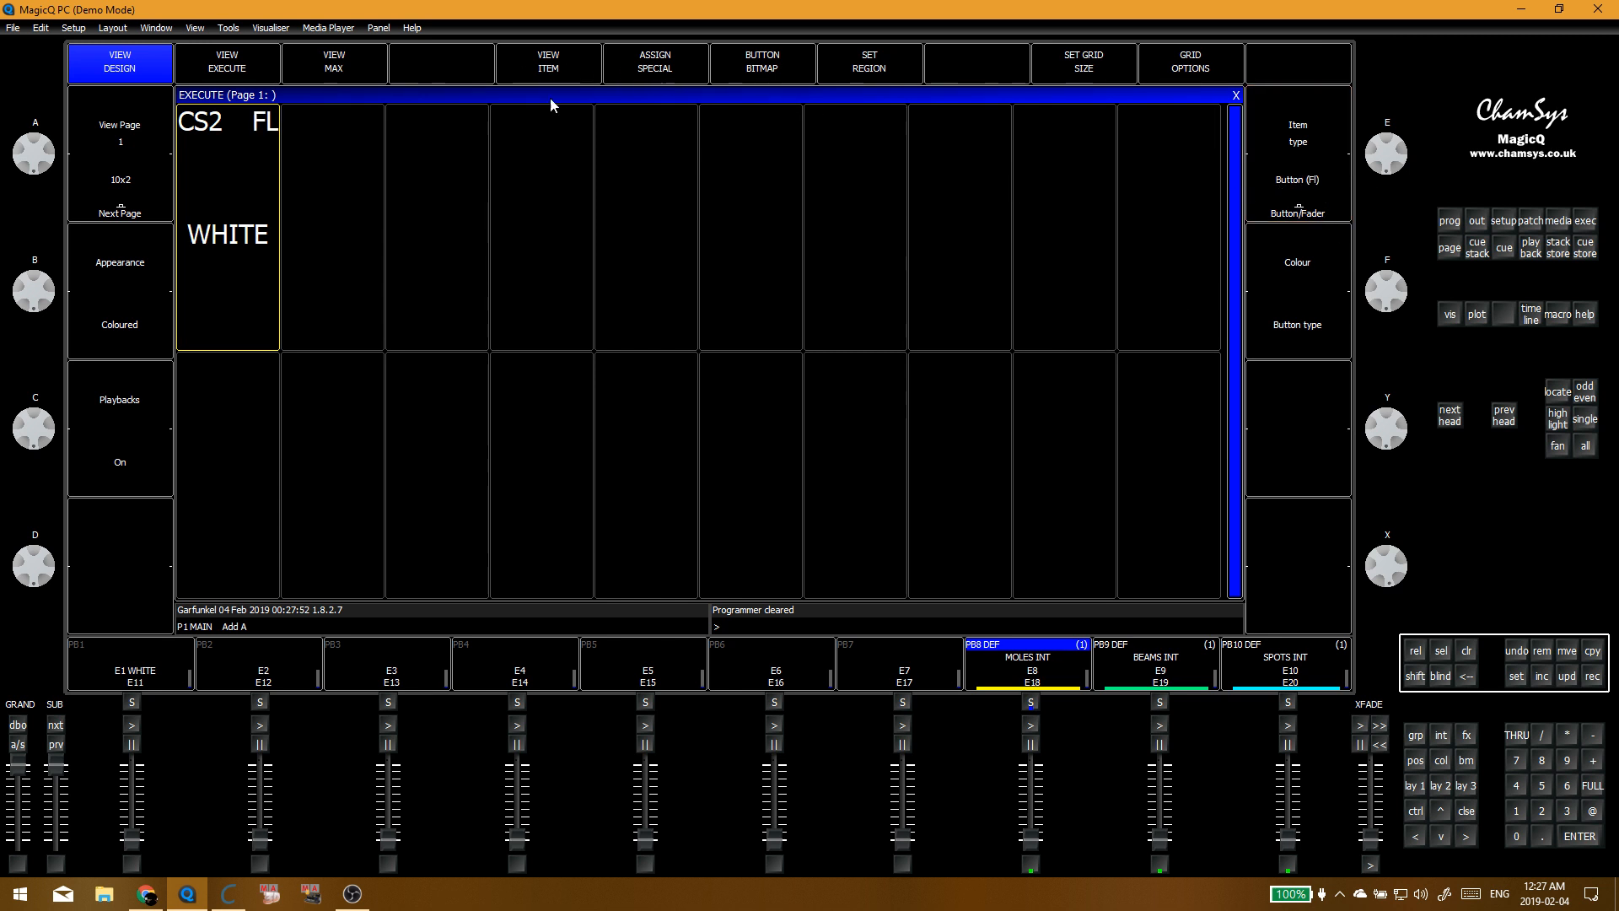
Step: Set the WHITE cue stack's playback priority to Above Programmer and Stomp other playbacks to No
left_click(548, 62)
left_click(557, 135)
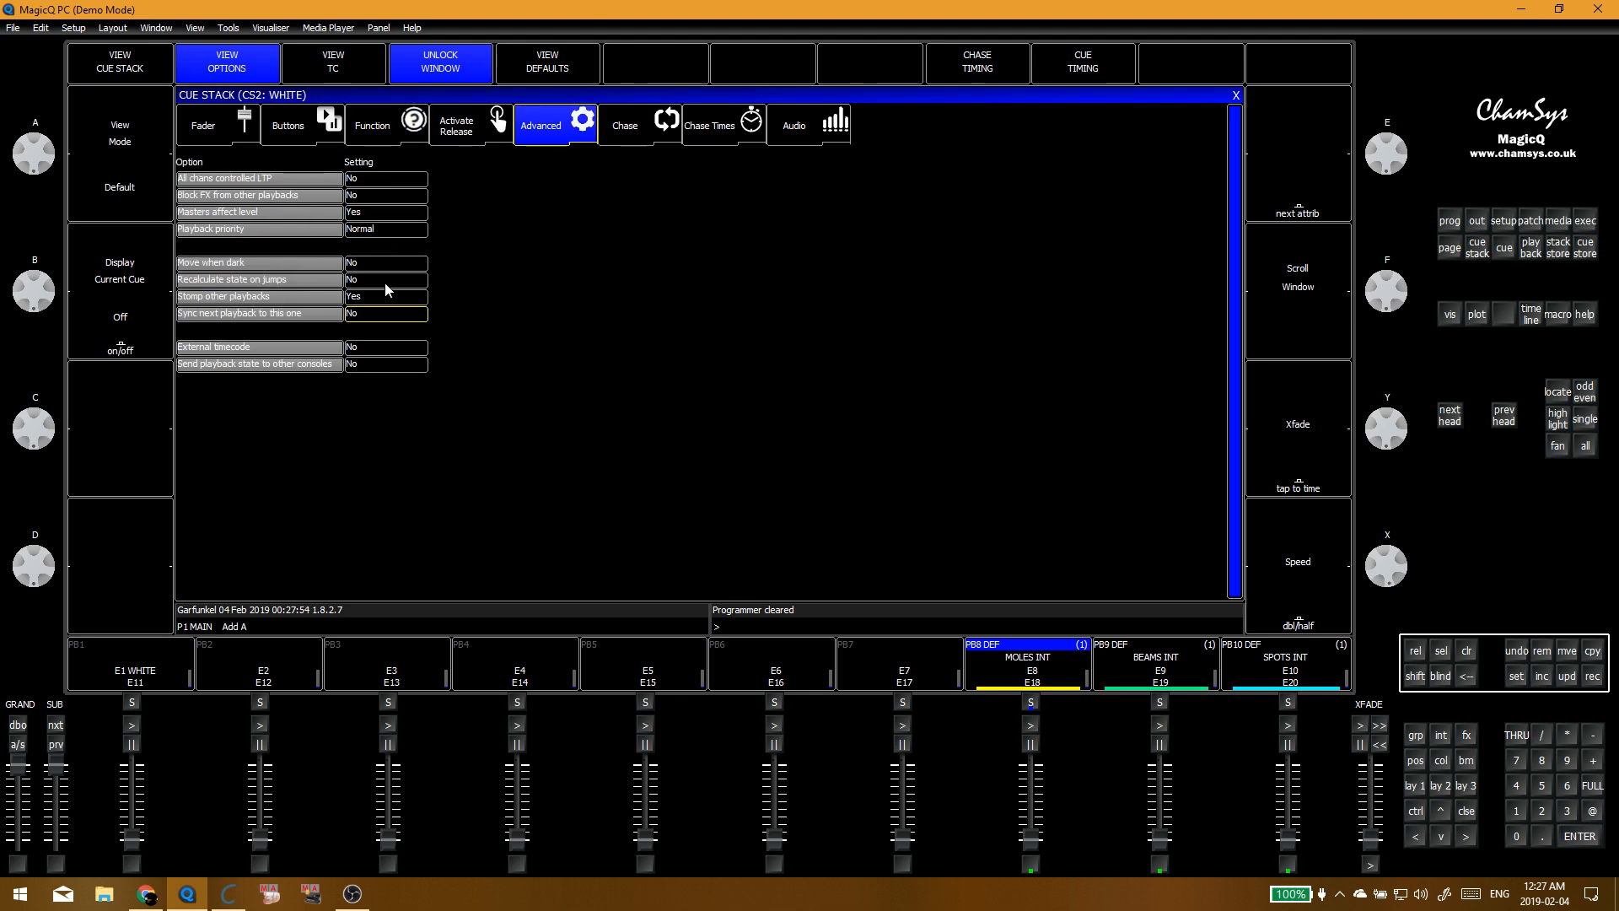
left_click(393, 231)
left_click(774, 252)
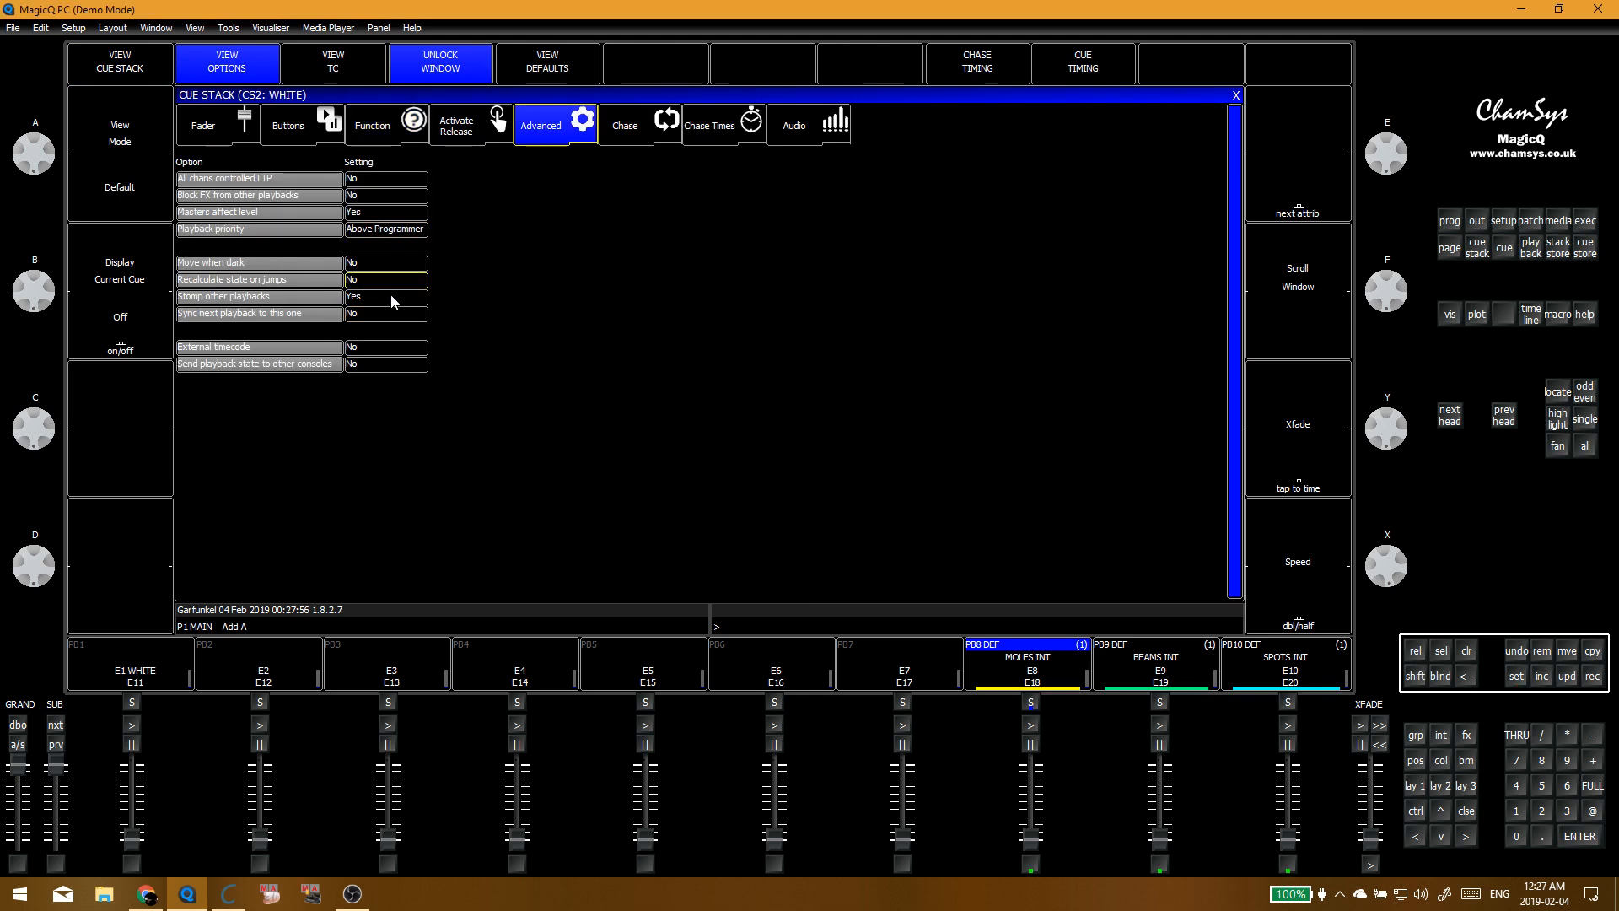
left_click(390, 297)
left_click(740, 253)
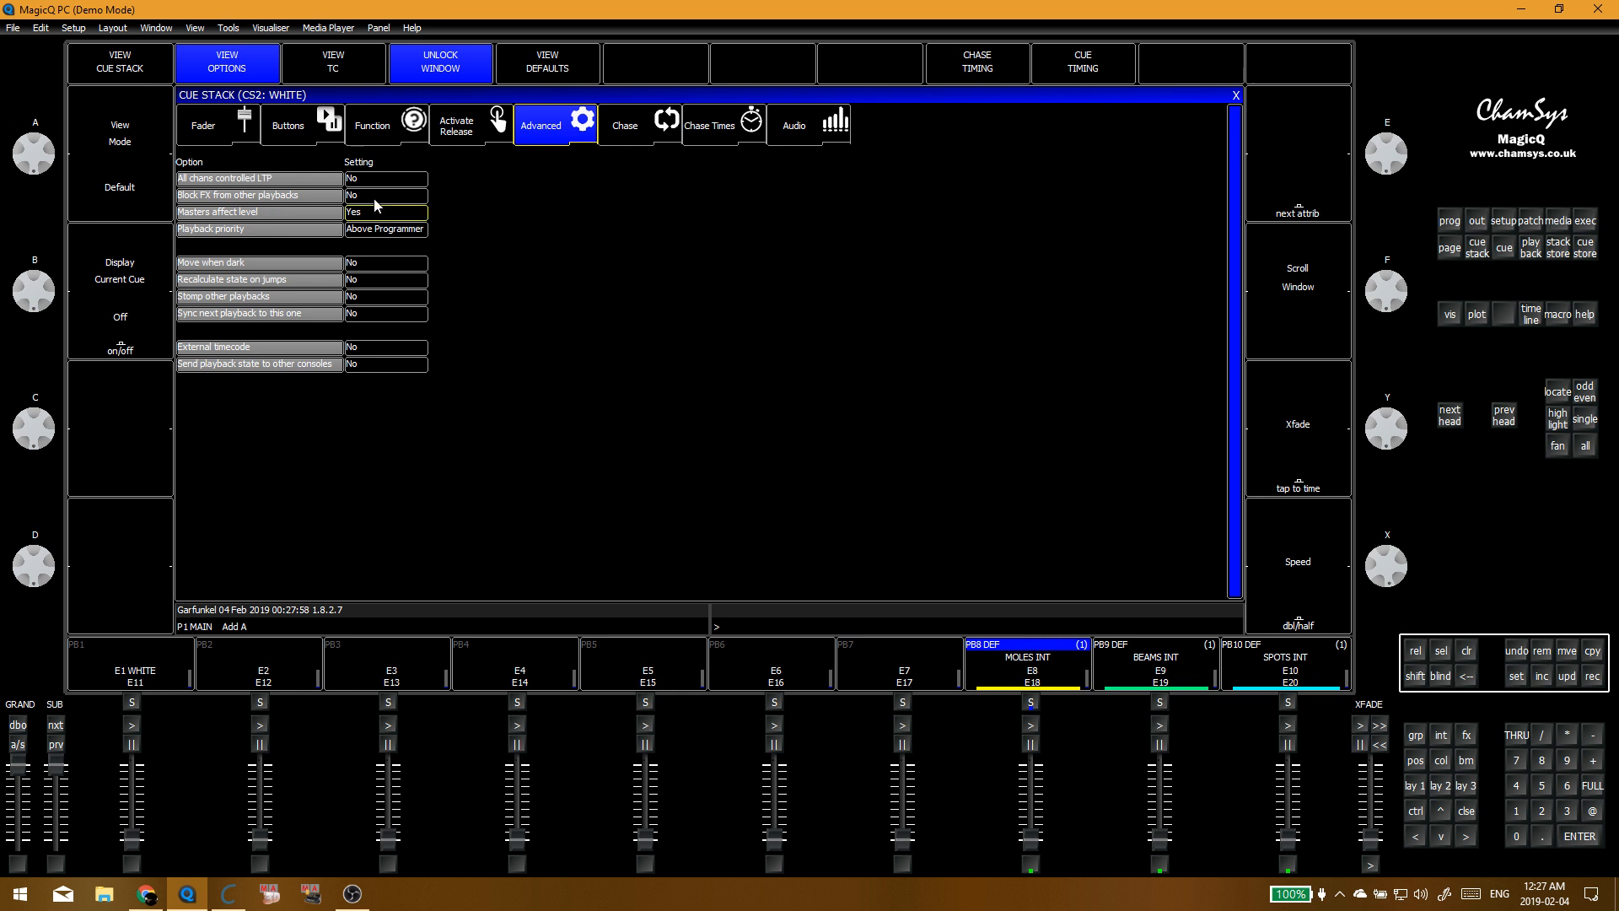
left_click(140, 71)
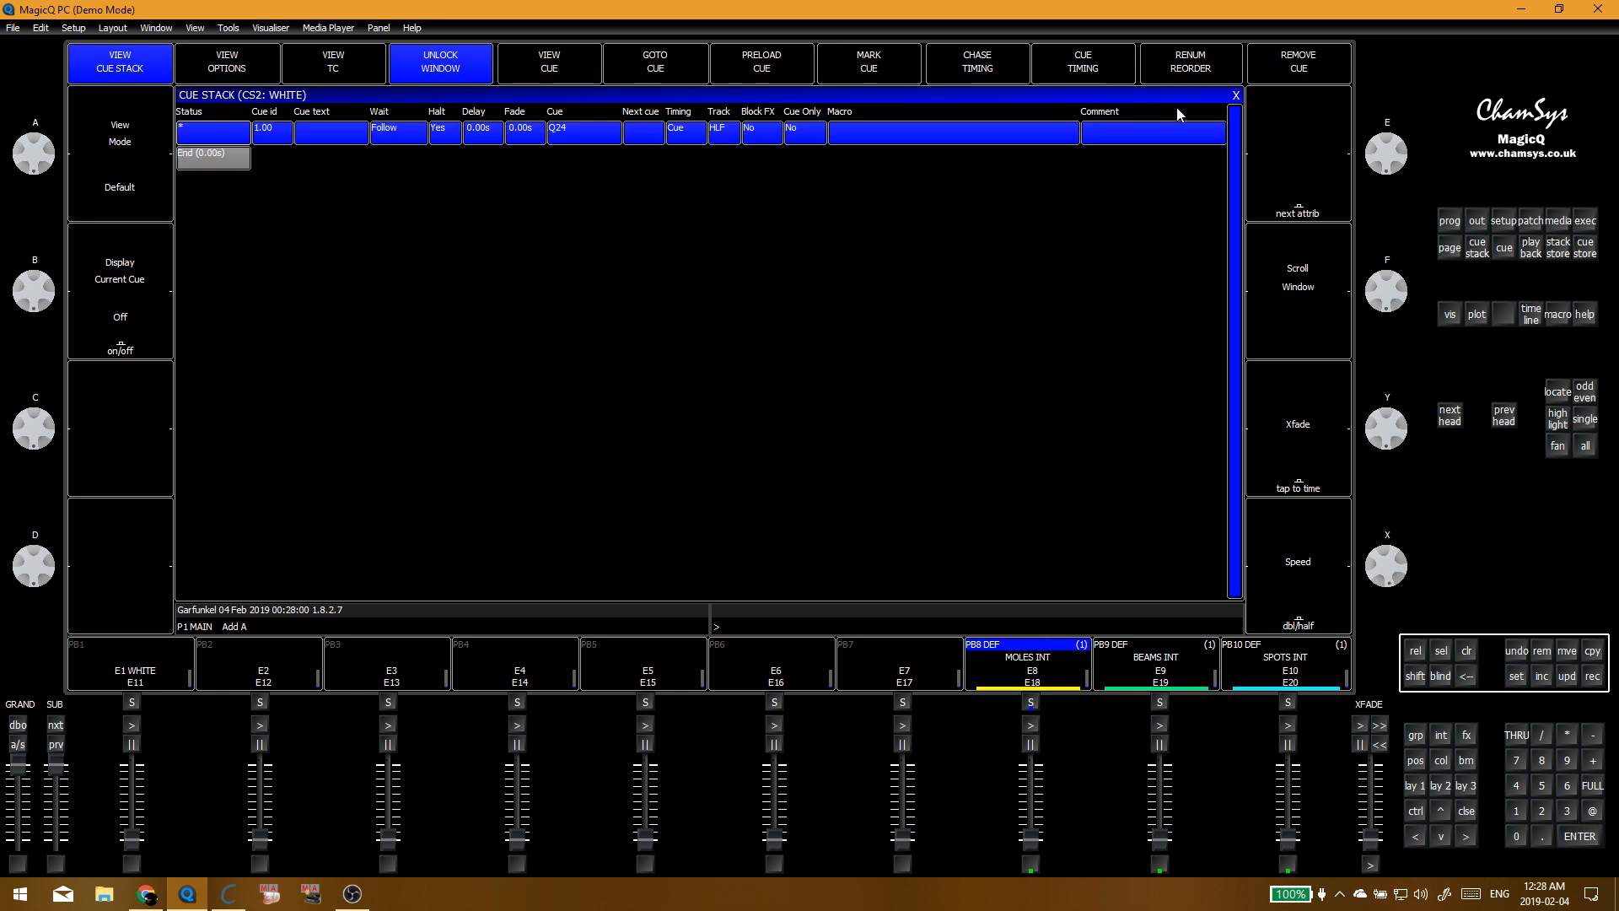
left_click(1234, 95)
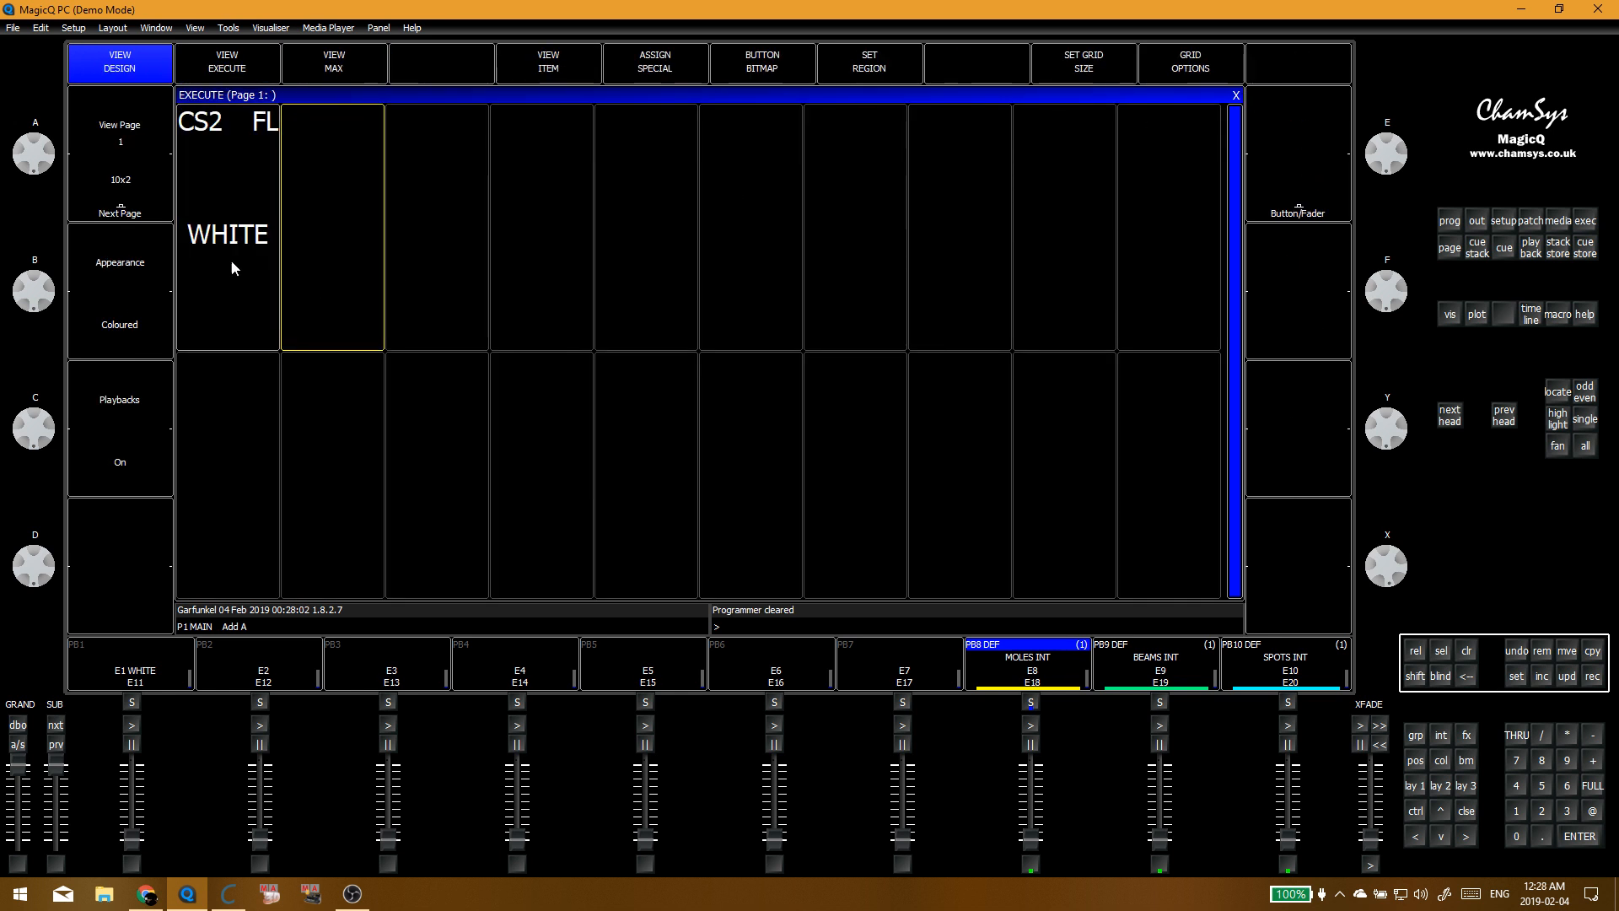
Step: Move the WHITE cue stack from CS2 to CS37 in the cue stack store, and leave the store
left_click(401, 356)
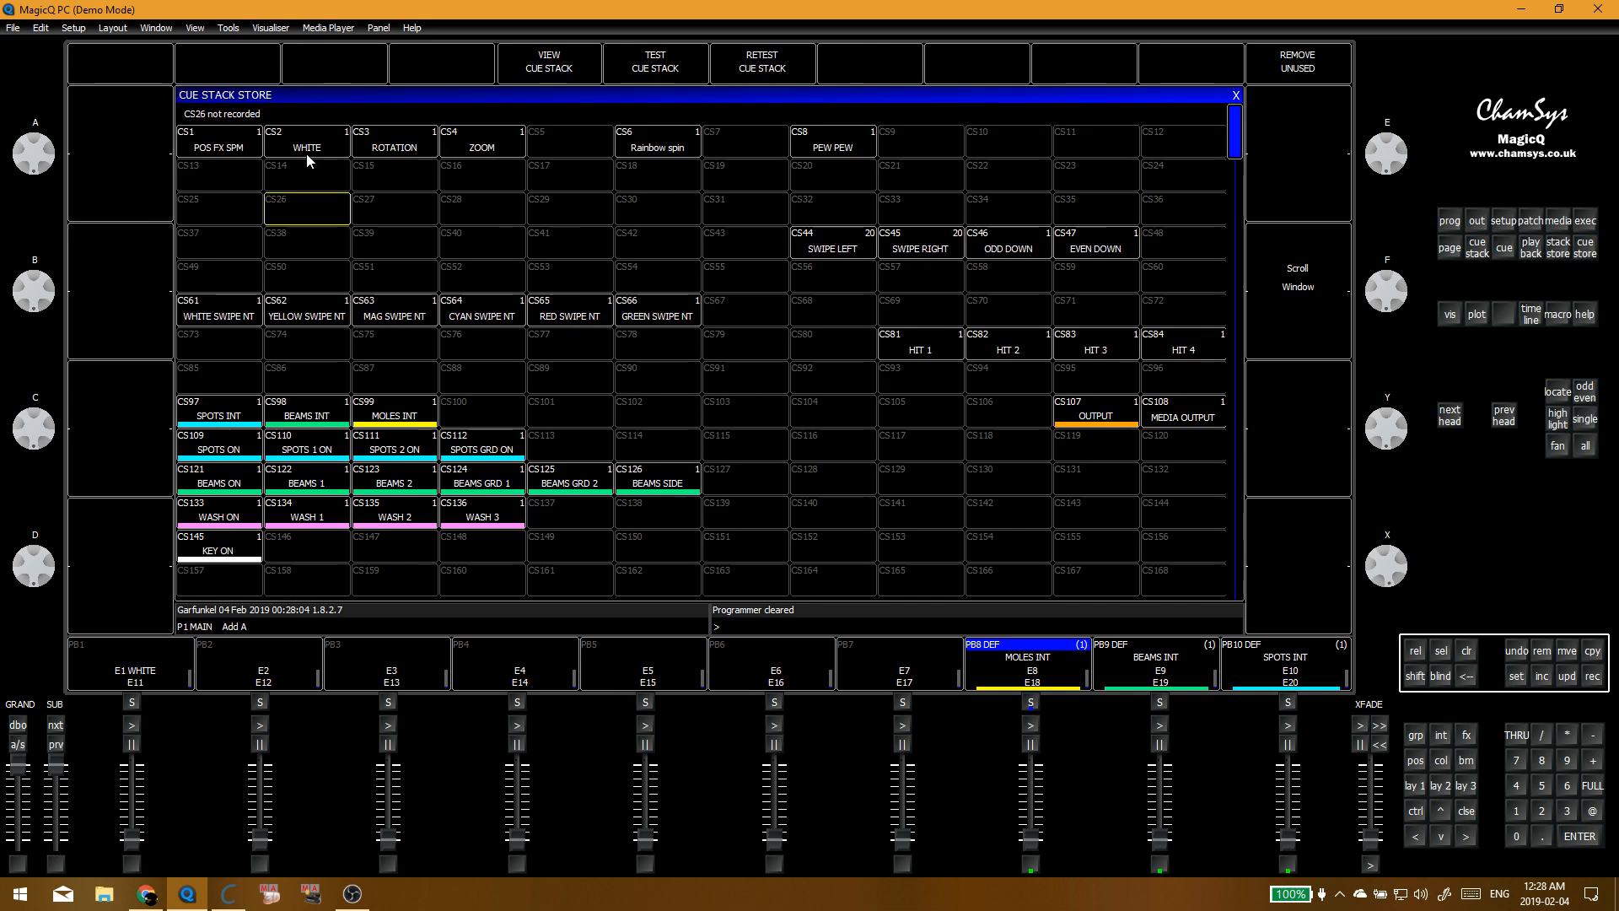
left_click(235, 246)
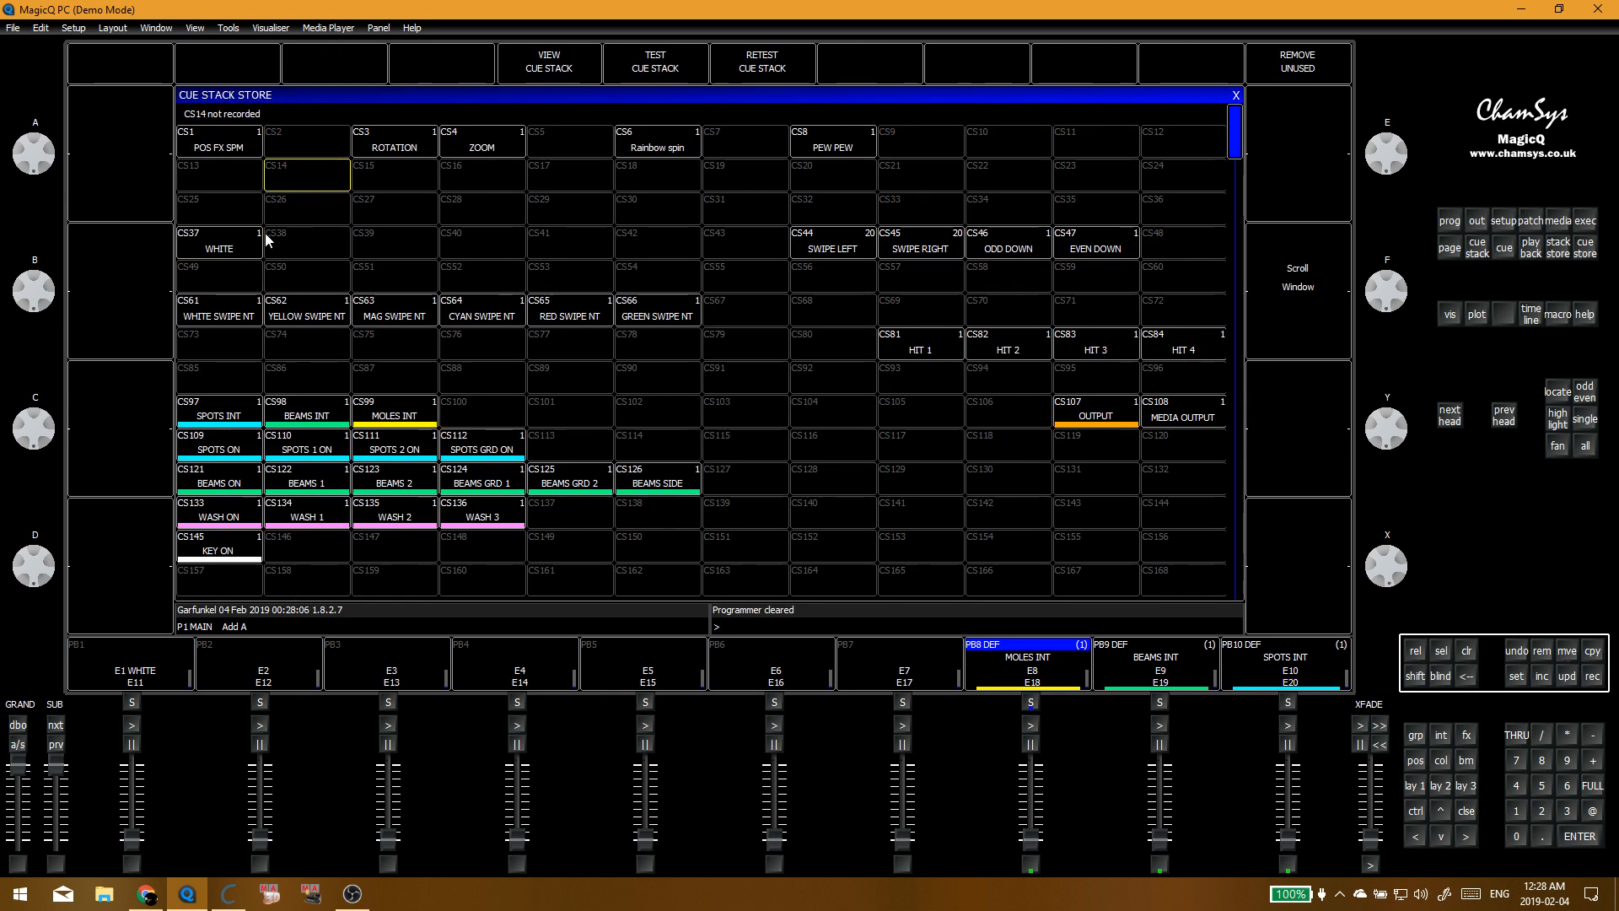
key("Escape")
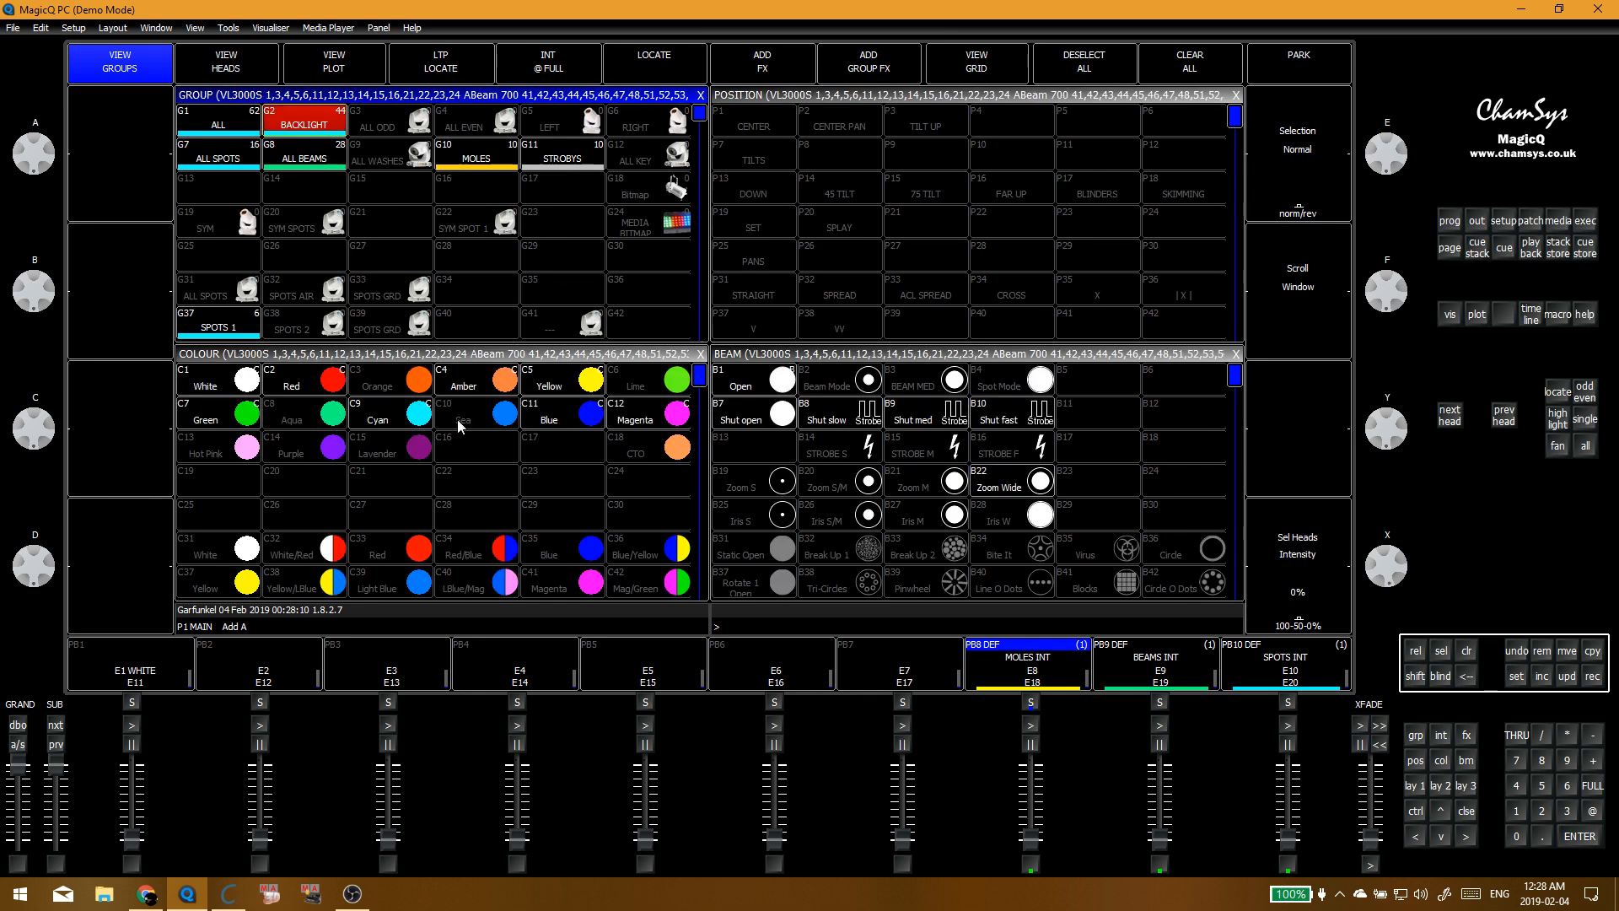
Step: Record the BACKLIGHT group in the Yellow colour palette onto the second item of execute page 1
left_click(565, 386)
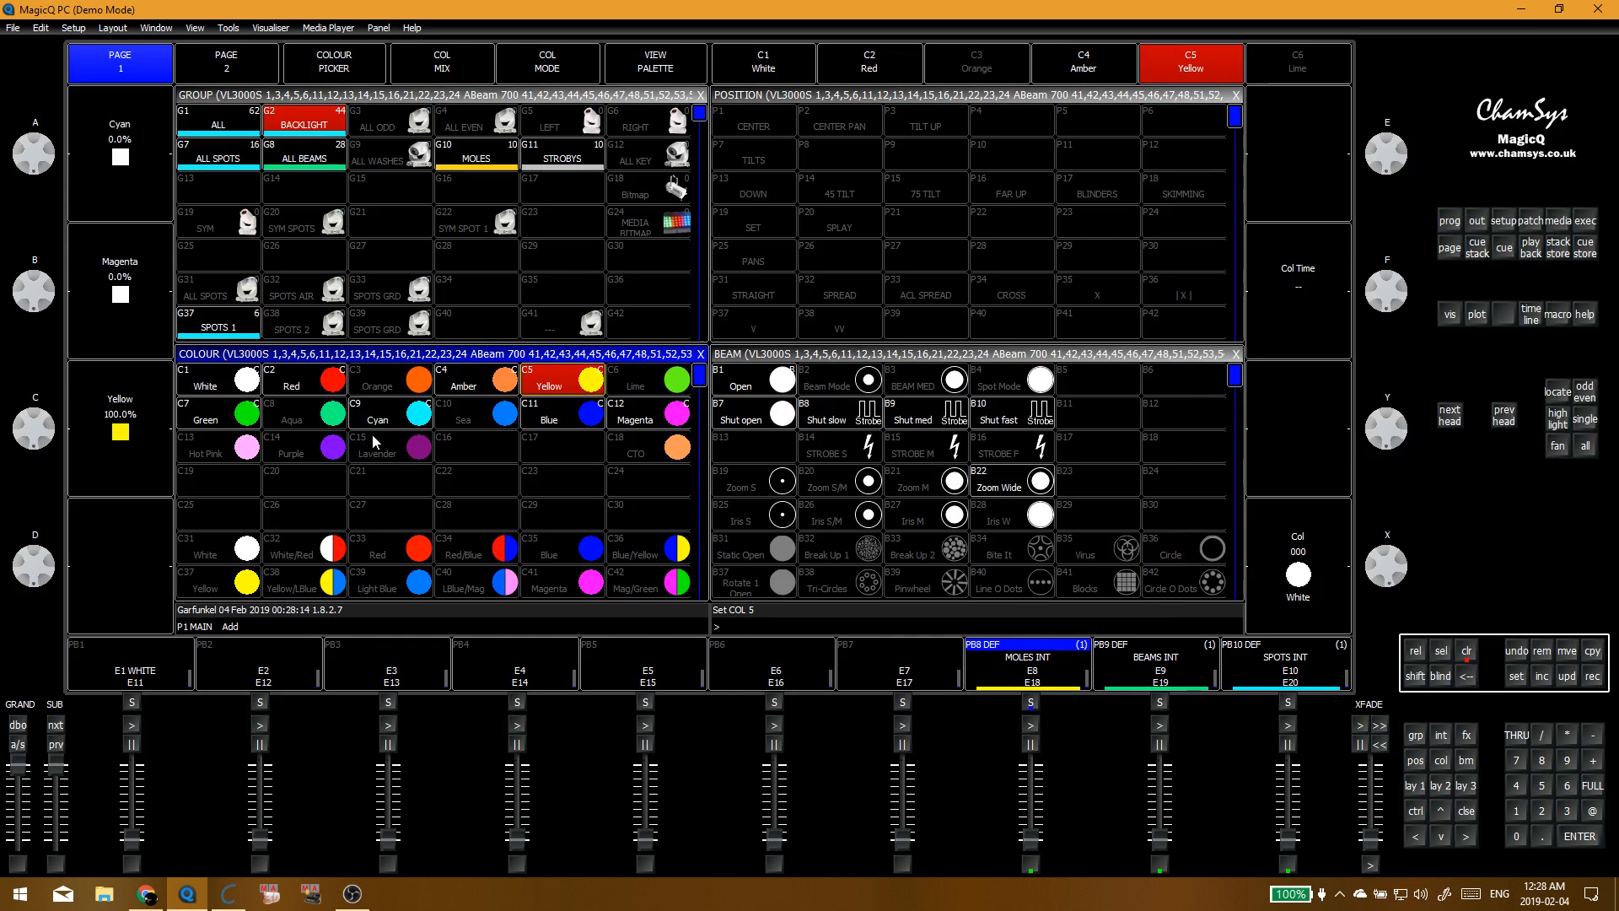
key("alt+e")
left_click(337, 184)
Step: Name the second execute item YELLOW
left_click(344, 199)
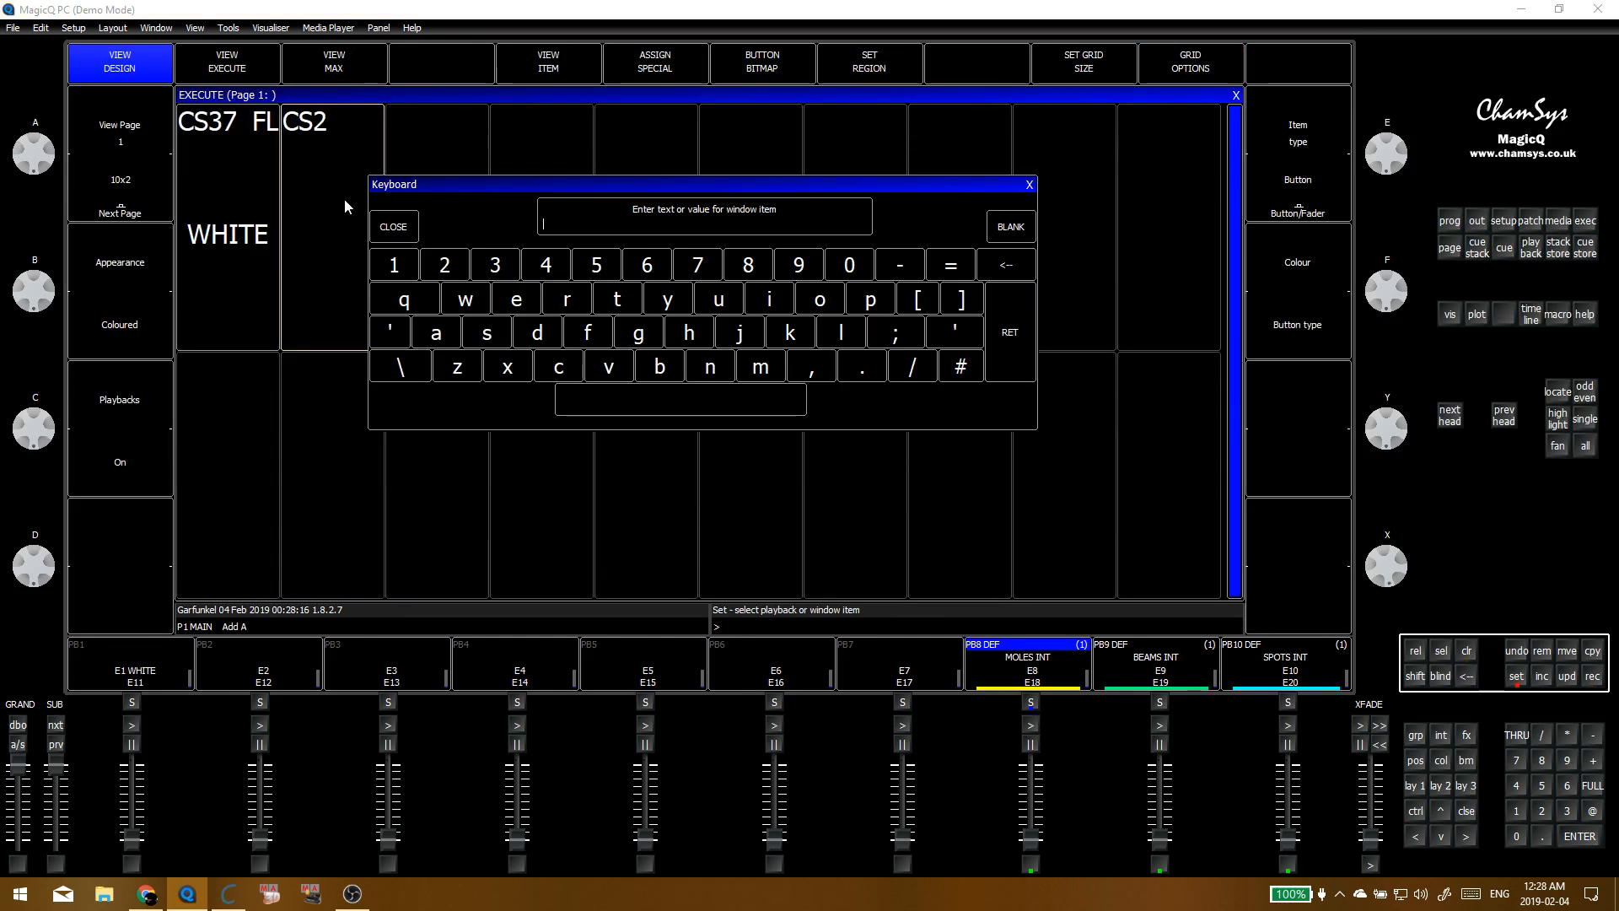
type("YEL")
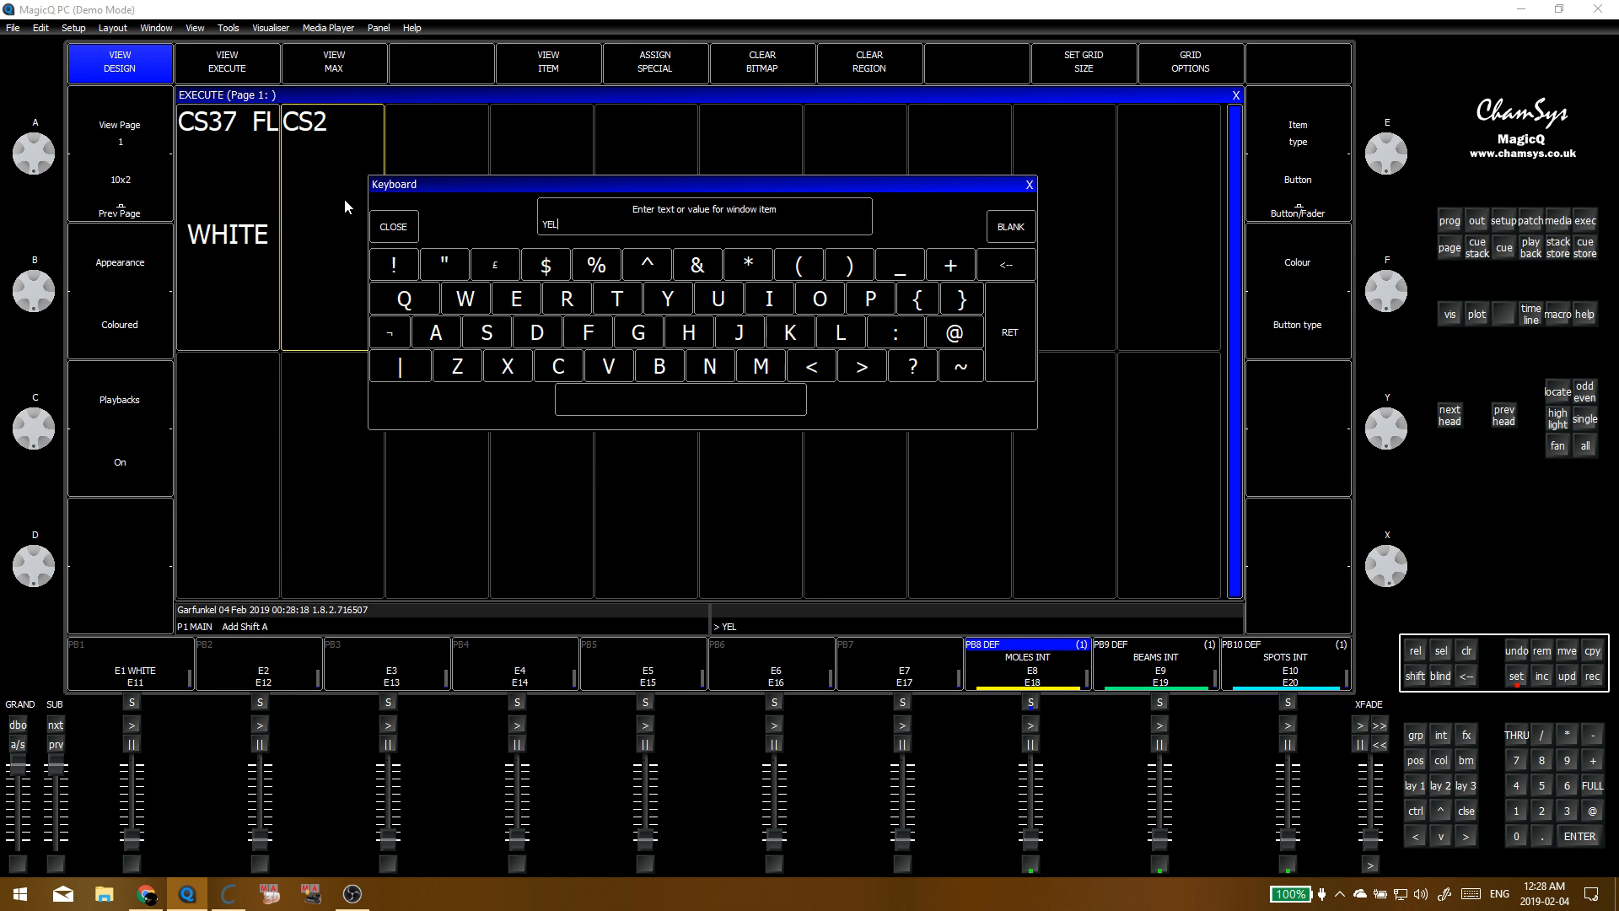
type("LOW")
key("Return")
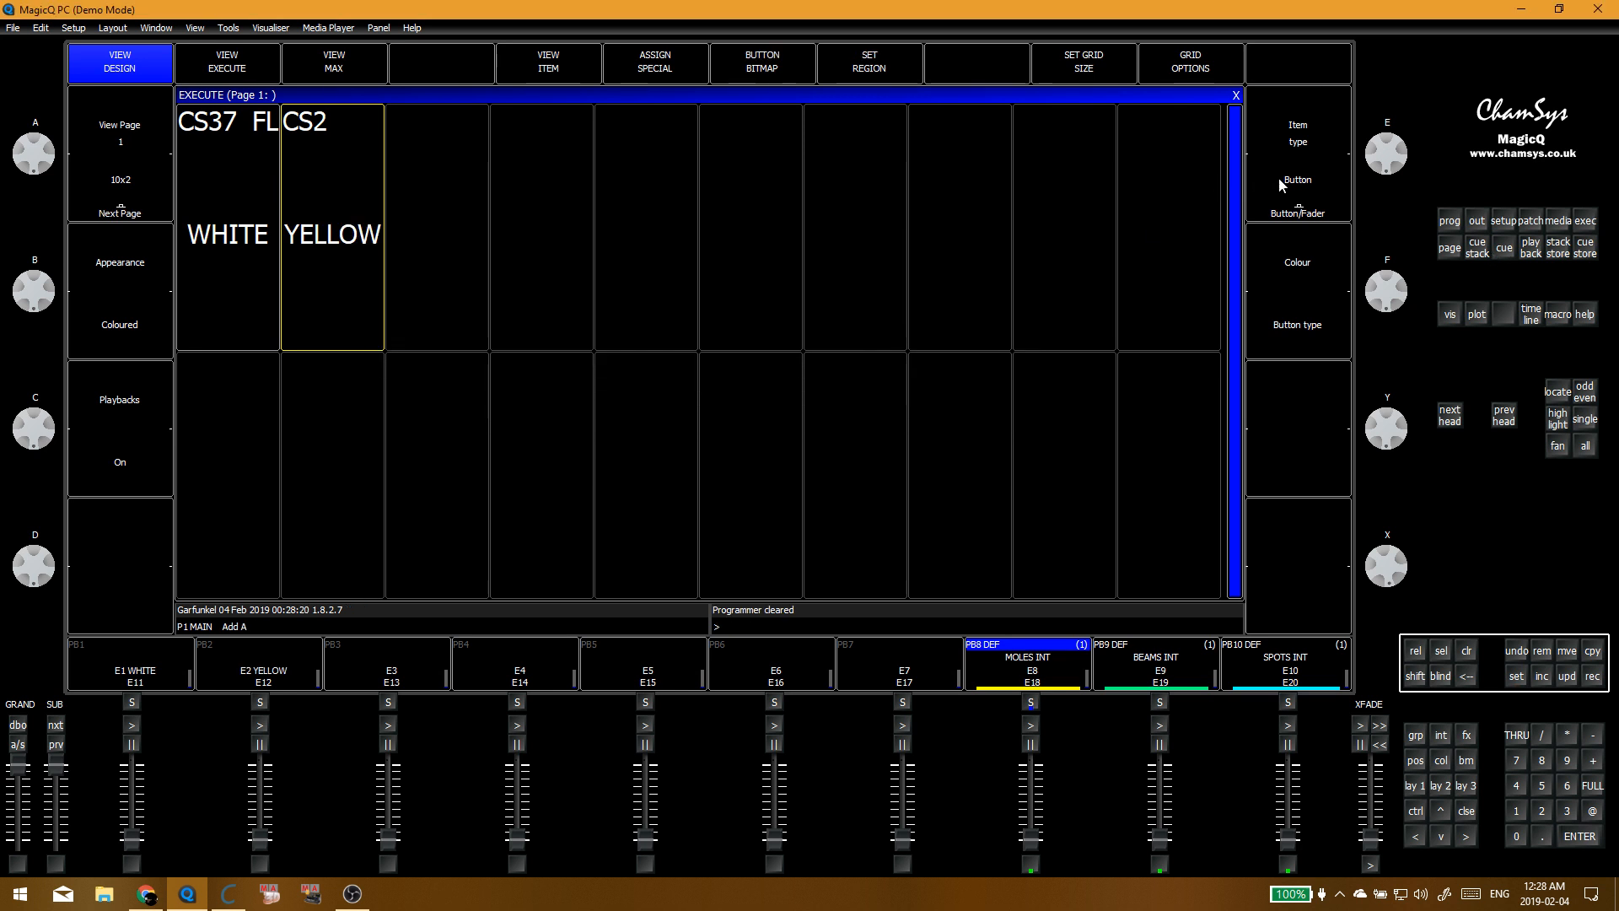
Step: Set the YELLOW execute item's type to Button (Fl) and move its cue stack from CS2 to CS38
left_click(1279, 177)
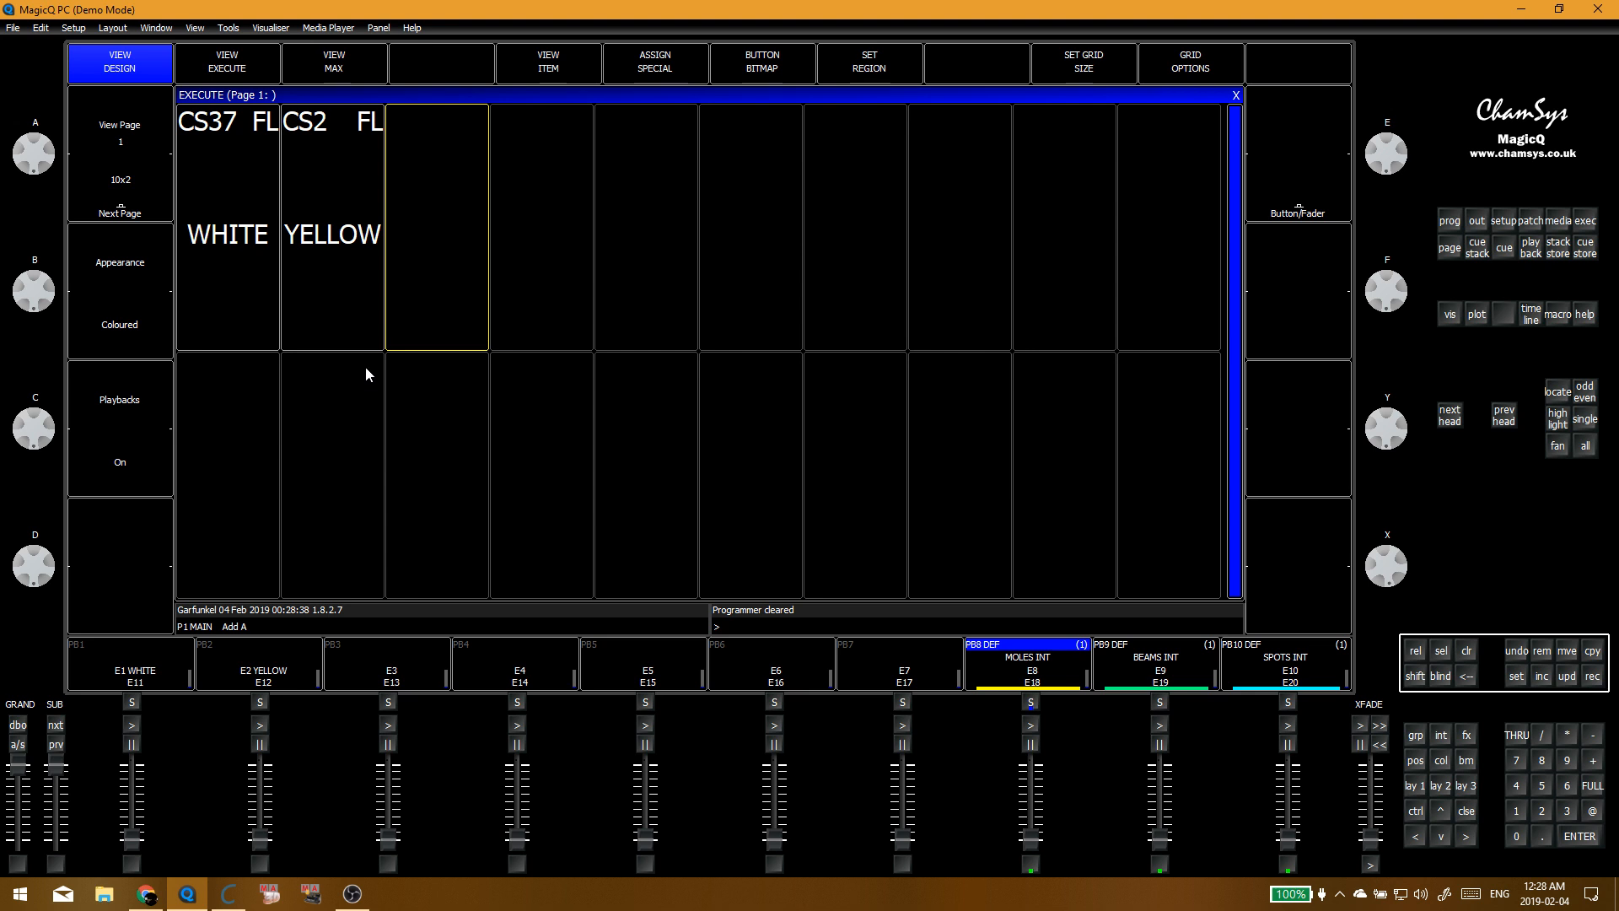
left_click(389, 129)
left_click(306, 243)
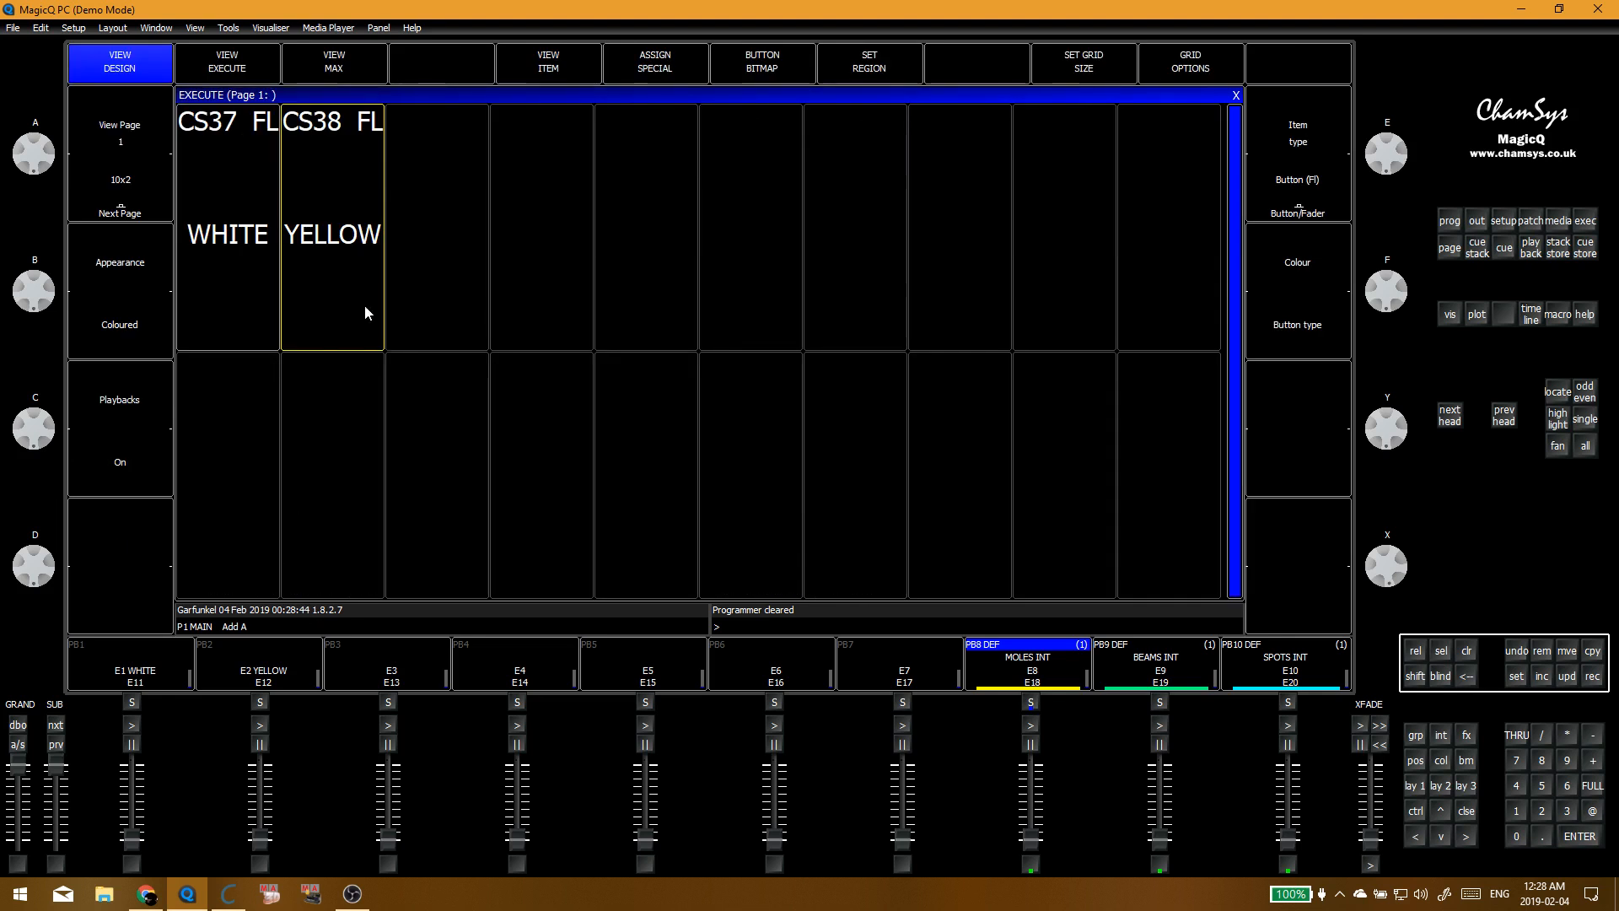
Step: Set the YELLOW cue stack's playback priority to Above Programmer and Stomp other playbacks to No
left_click(549, 72)
left_click(227, 60)
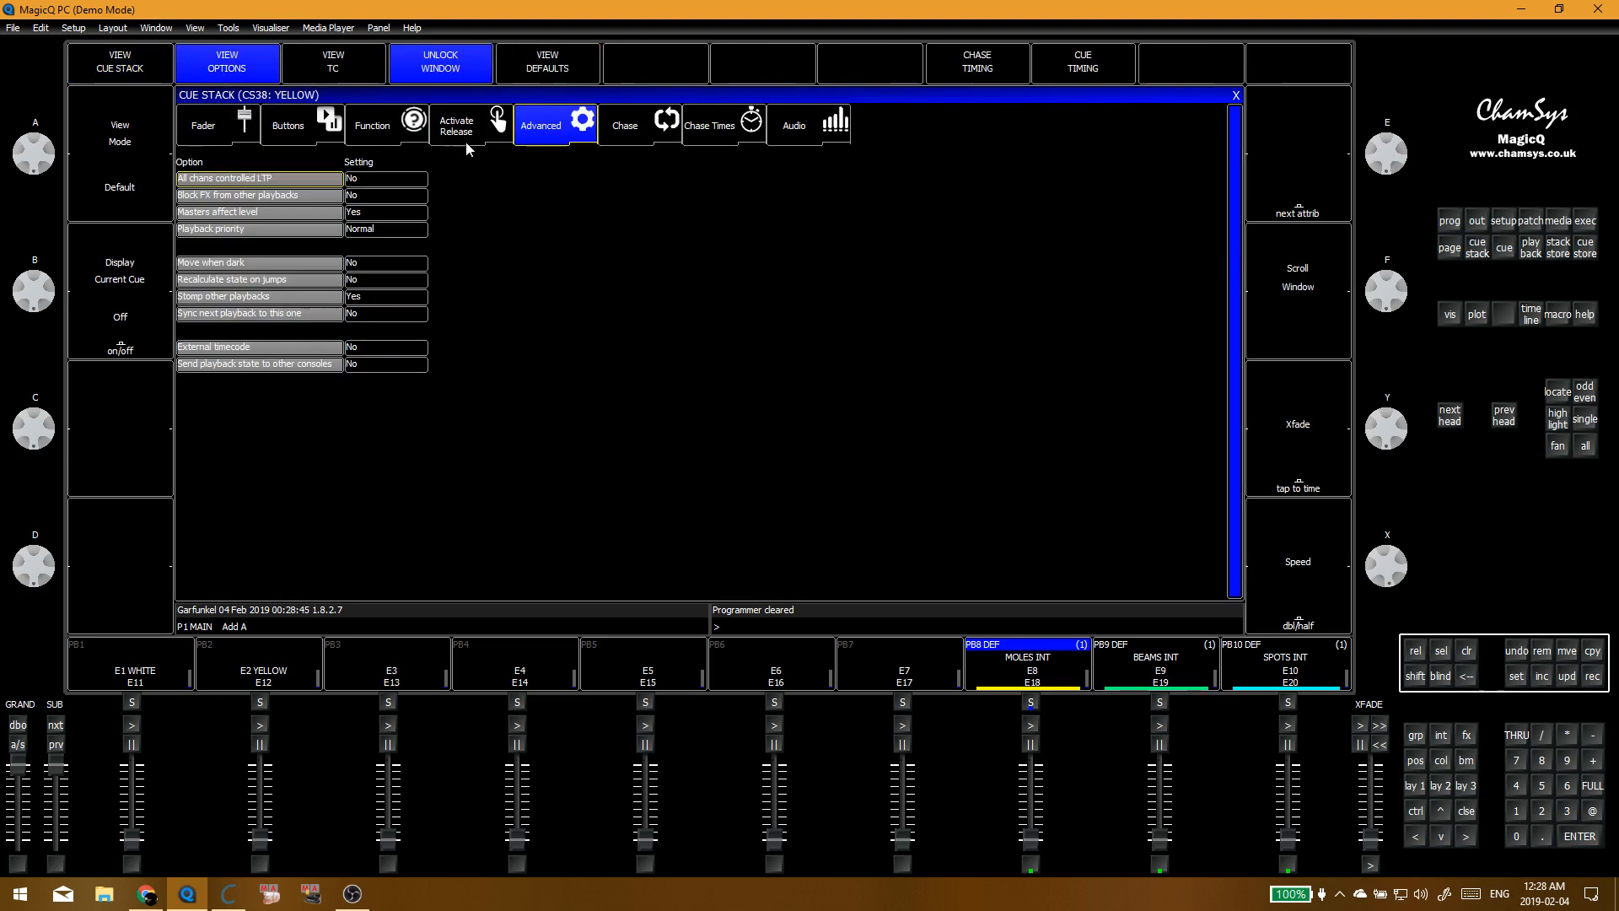
left_click(396, 236)
left_click(373, 241)
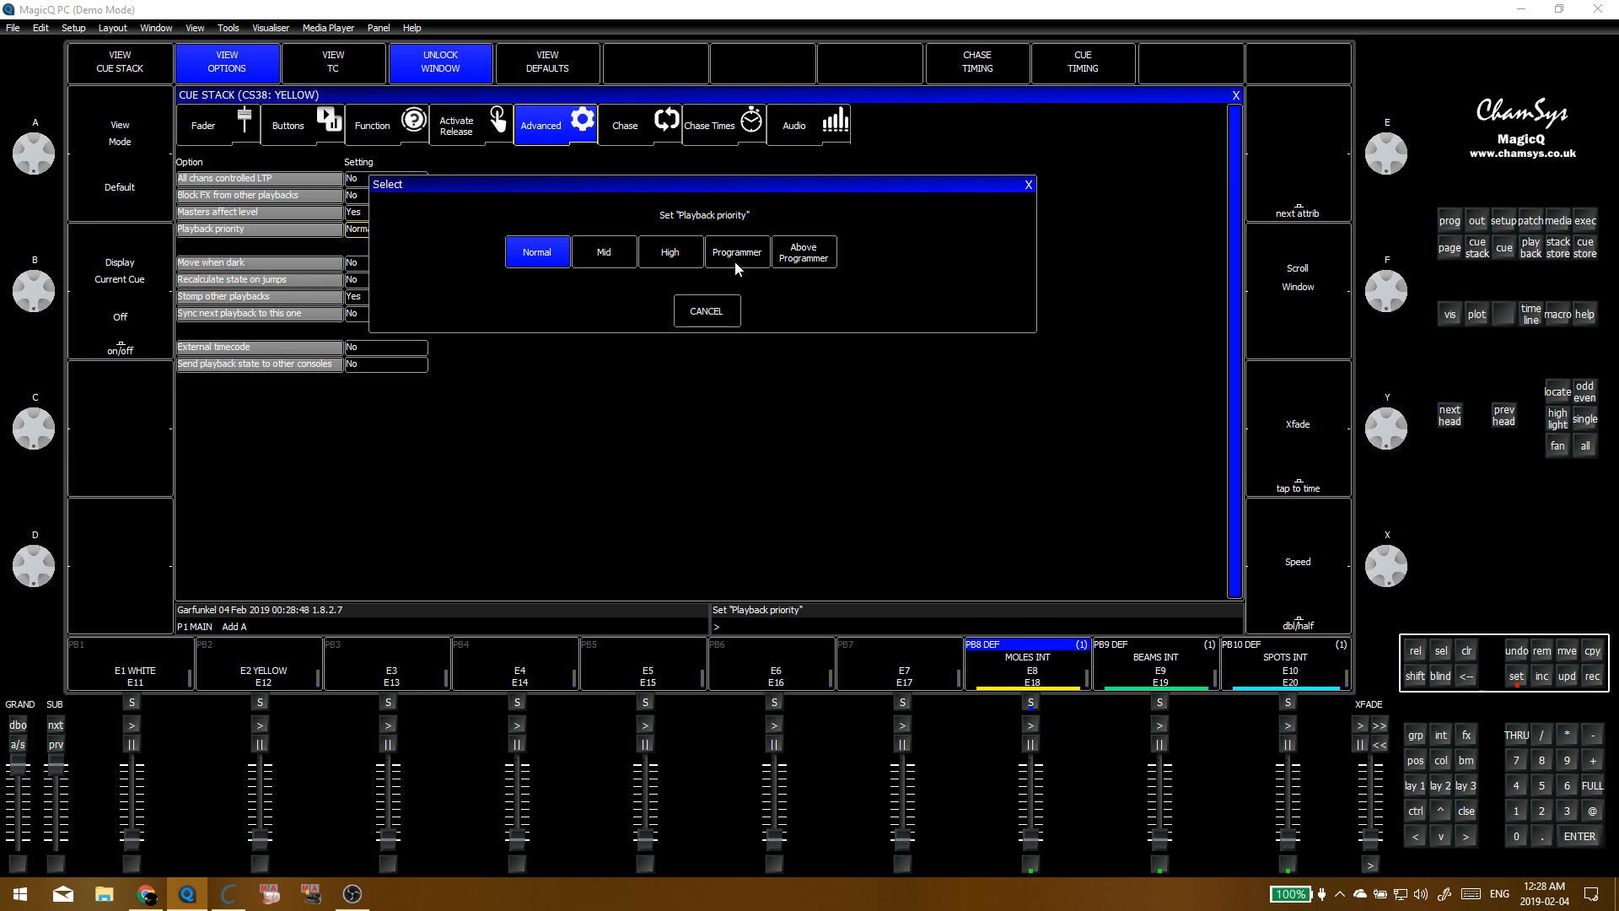
left_click(803, 252)
left_click(396, 297)
left_click(396, 297)
left_click(730, 258)
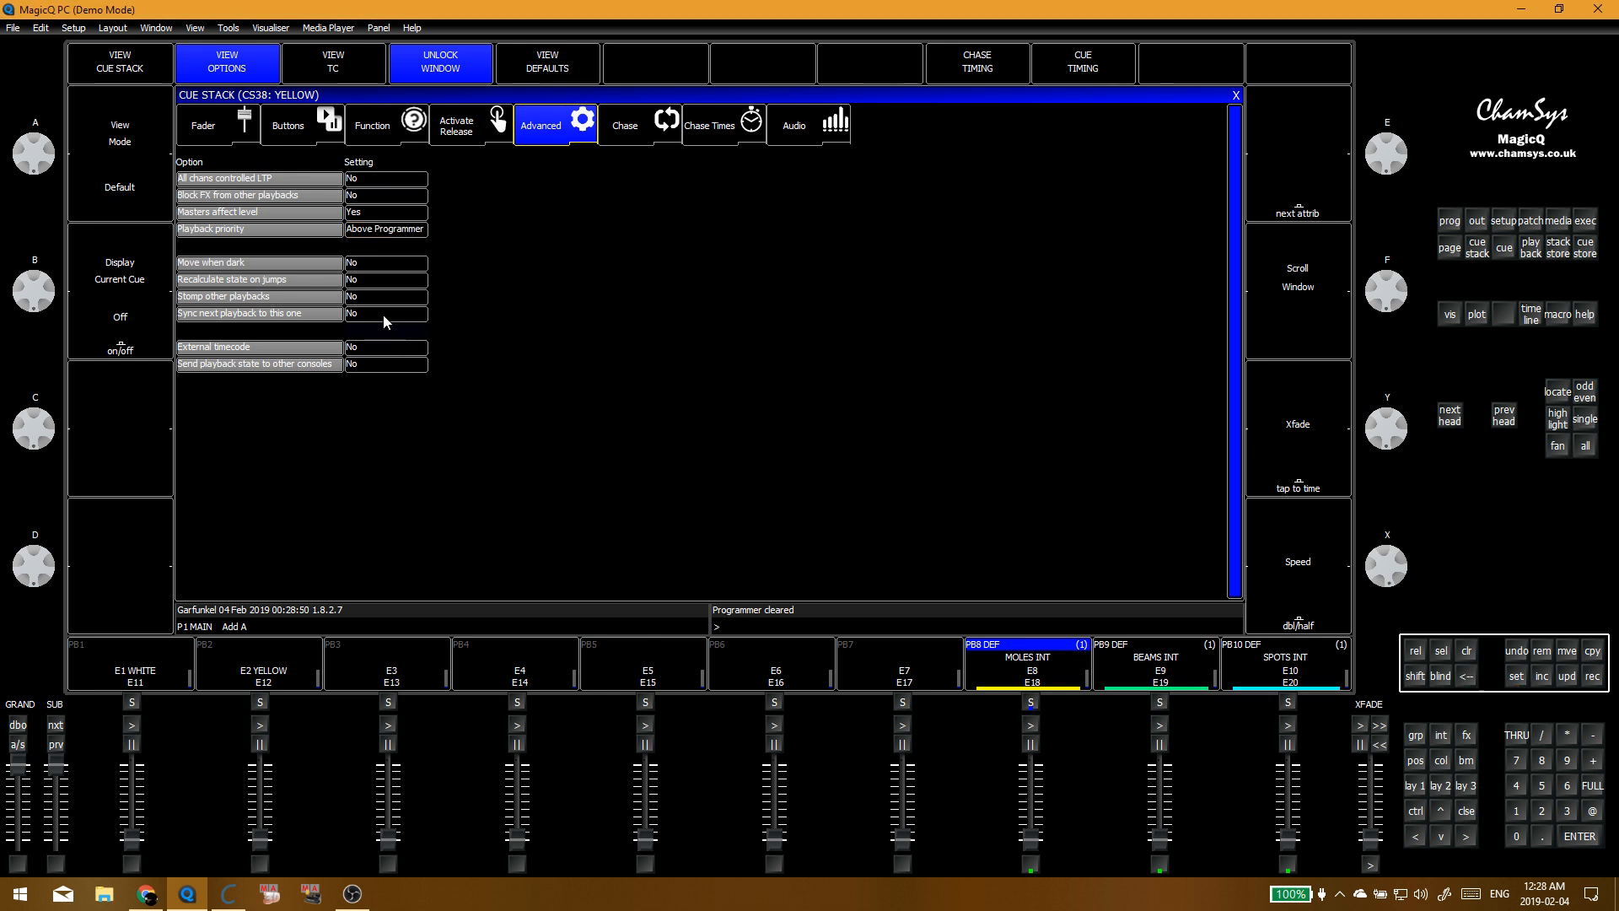
Step: Test the WHITE and YELLOW execute playbacks with the BEAMS INT fader raised, and bring that fader back down
left_click(1235, 96)
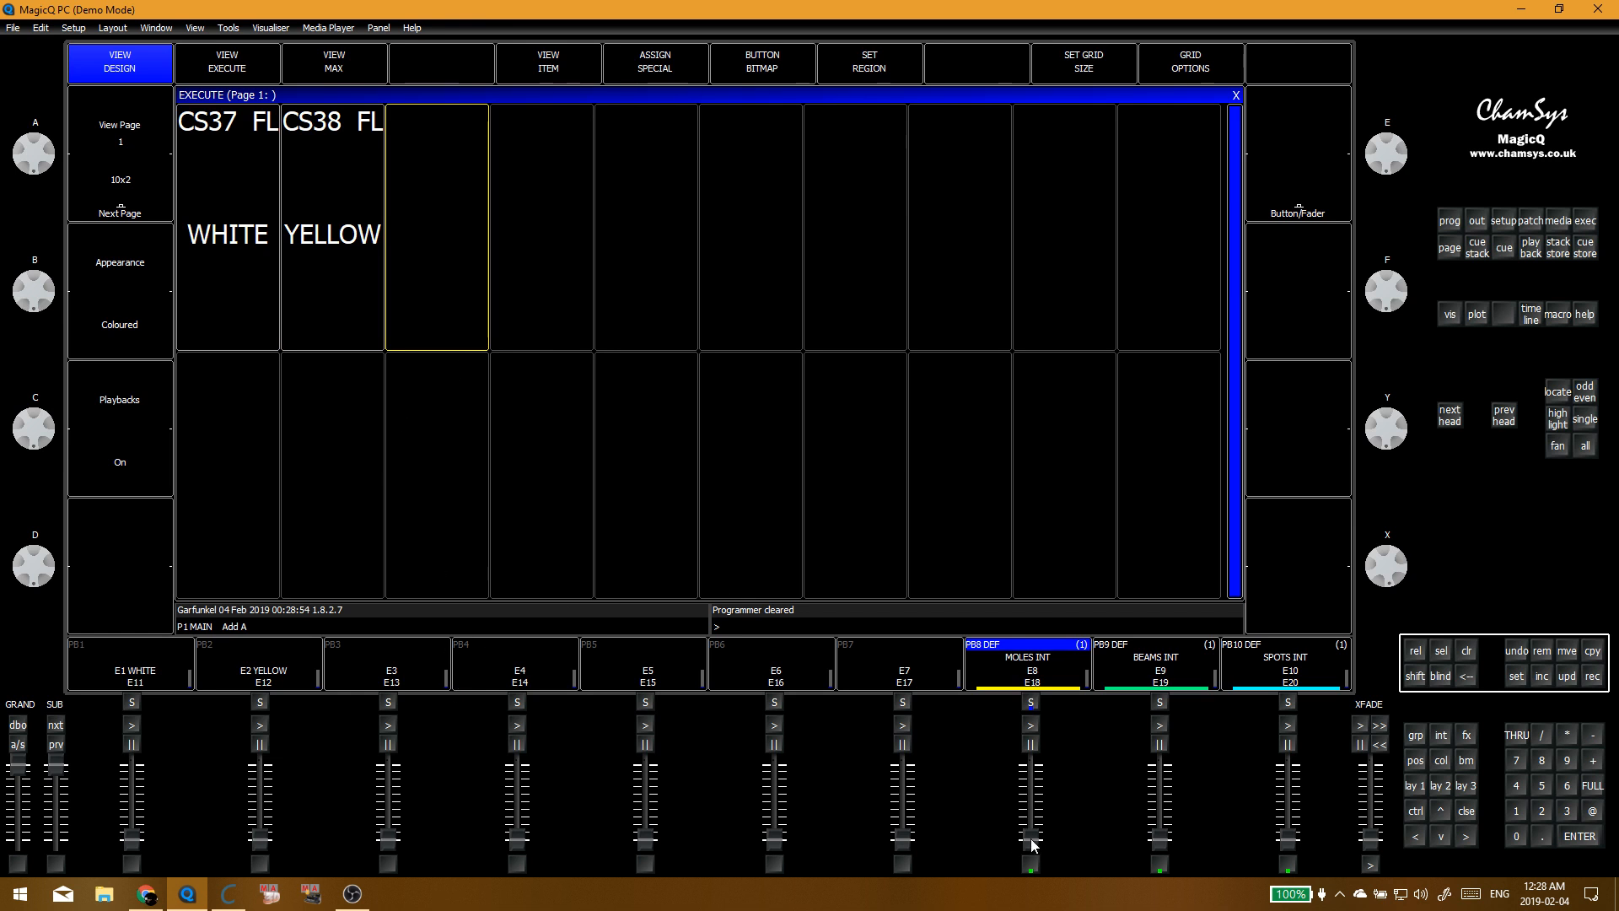
left_click_drag(1160, 839, 1158, 780)
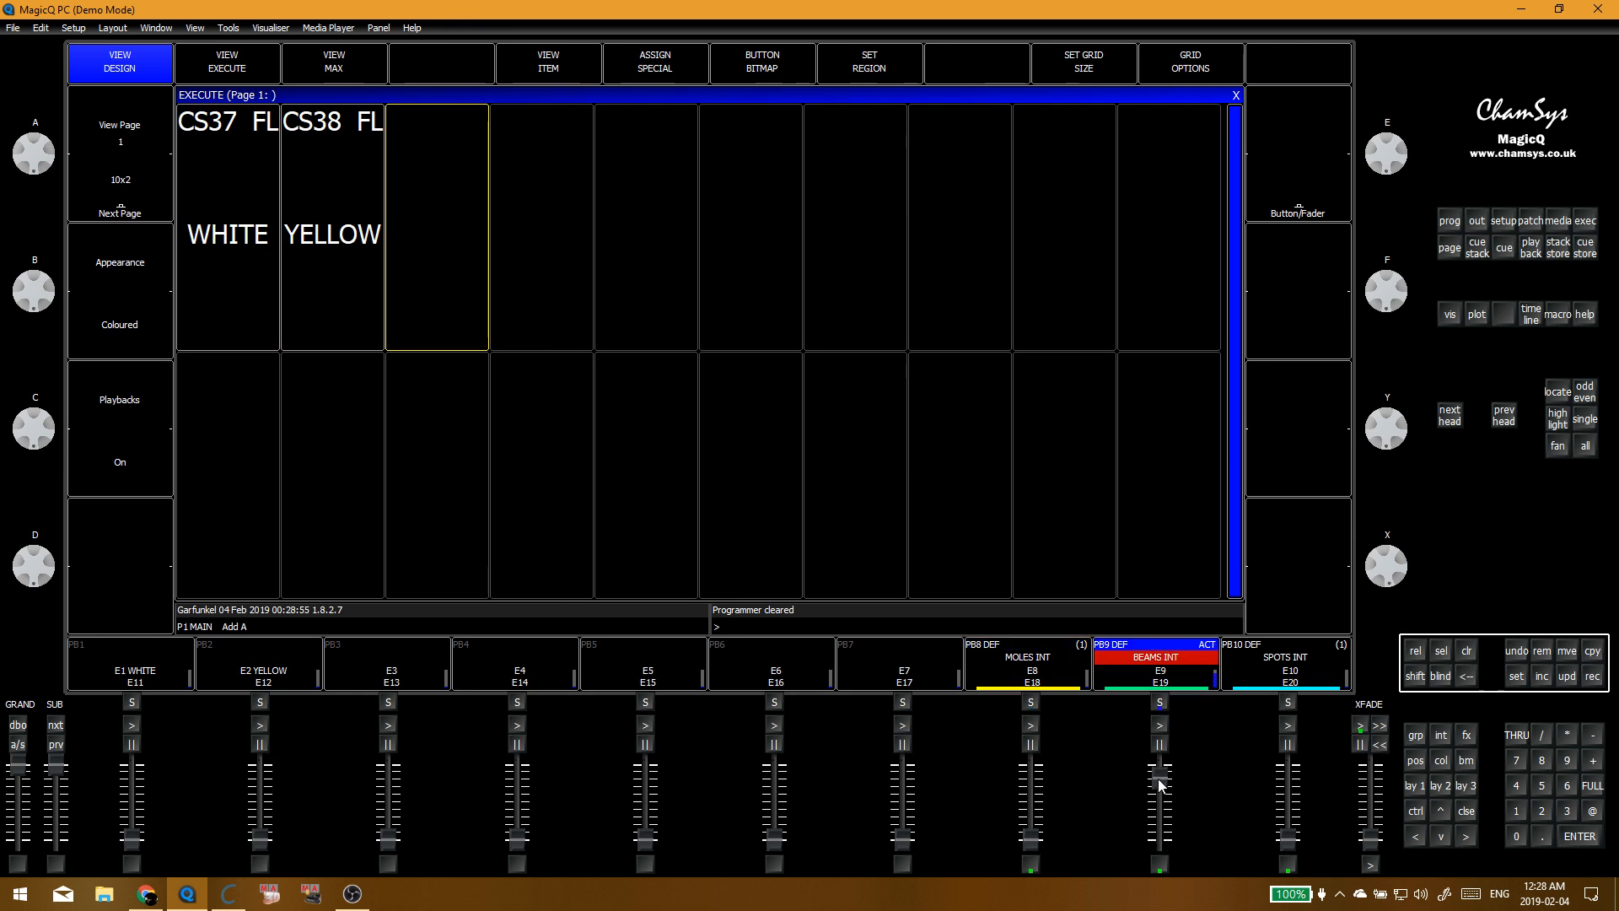
left_click(131, 702)
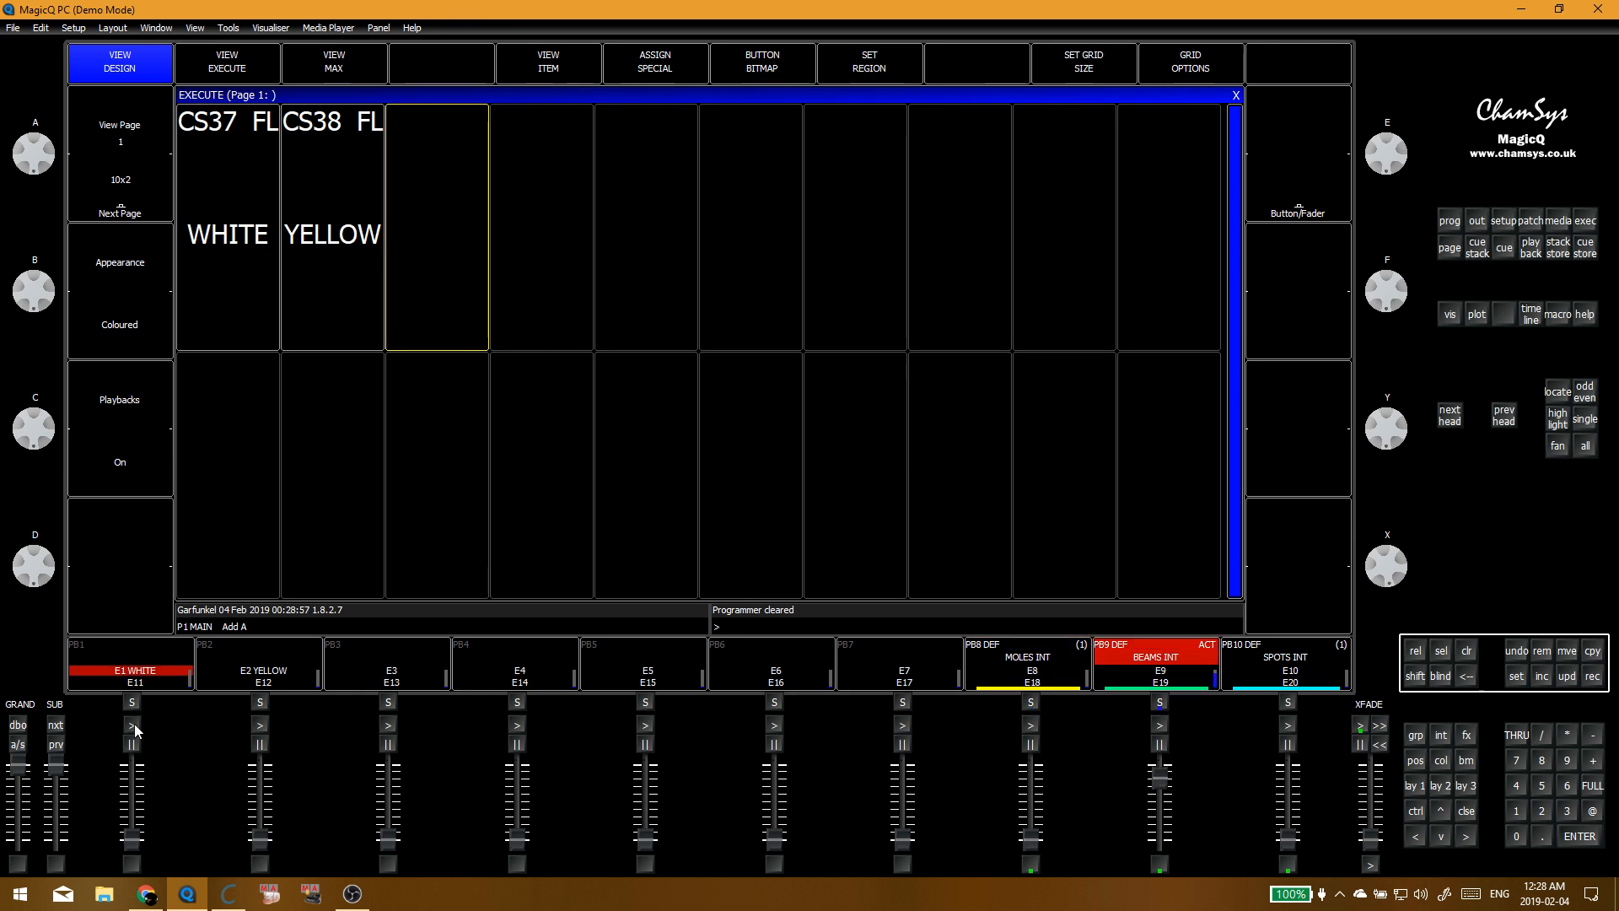
left_click(260, 726)
key("ctrl+F1")
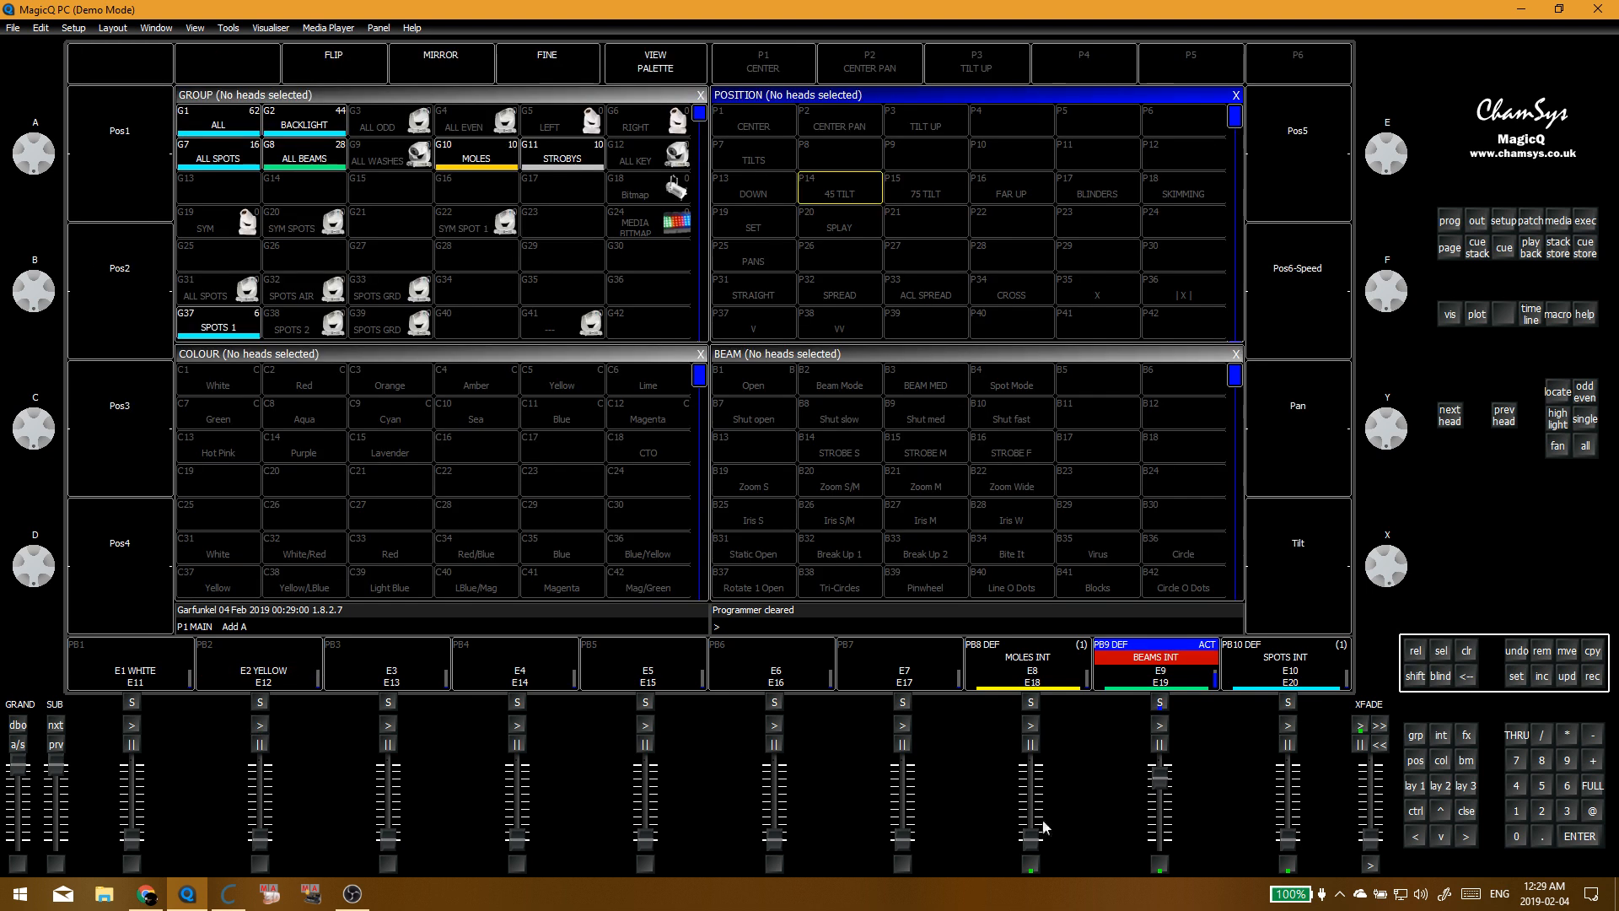
left_click_drag(1160, 777, 1160, 839)
Step: Record the BACKLIGHT group in the Magenta colour palette onto the third item of execute page 1
left_click(569, 246)
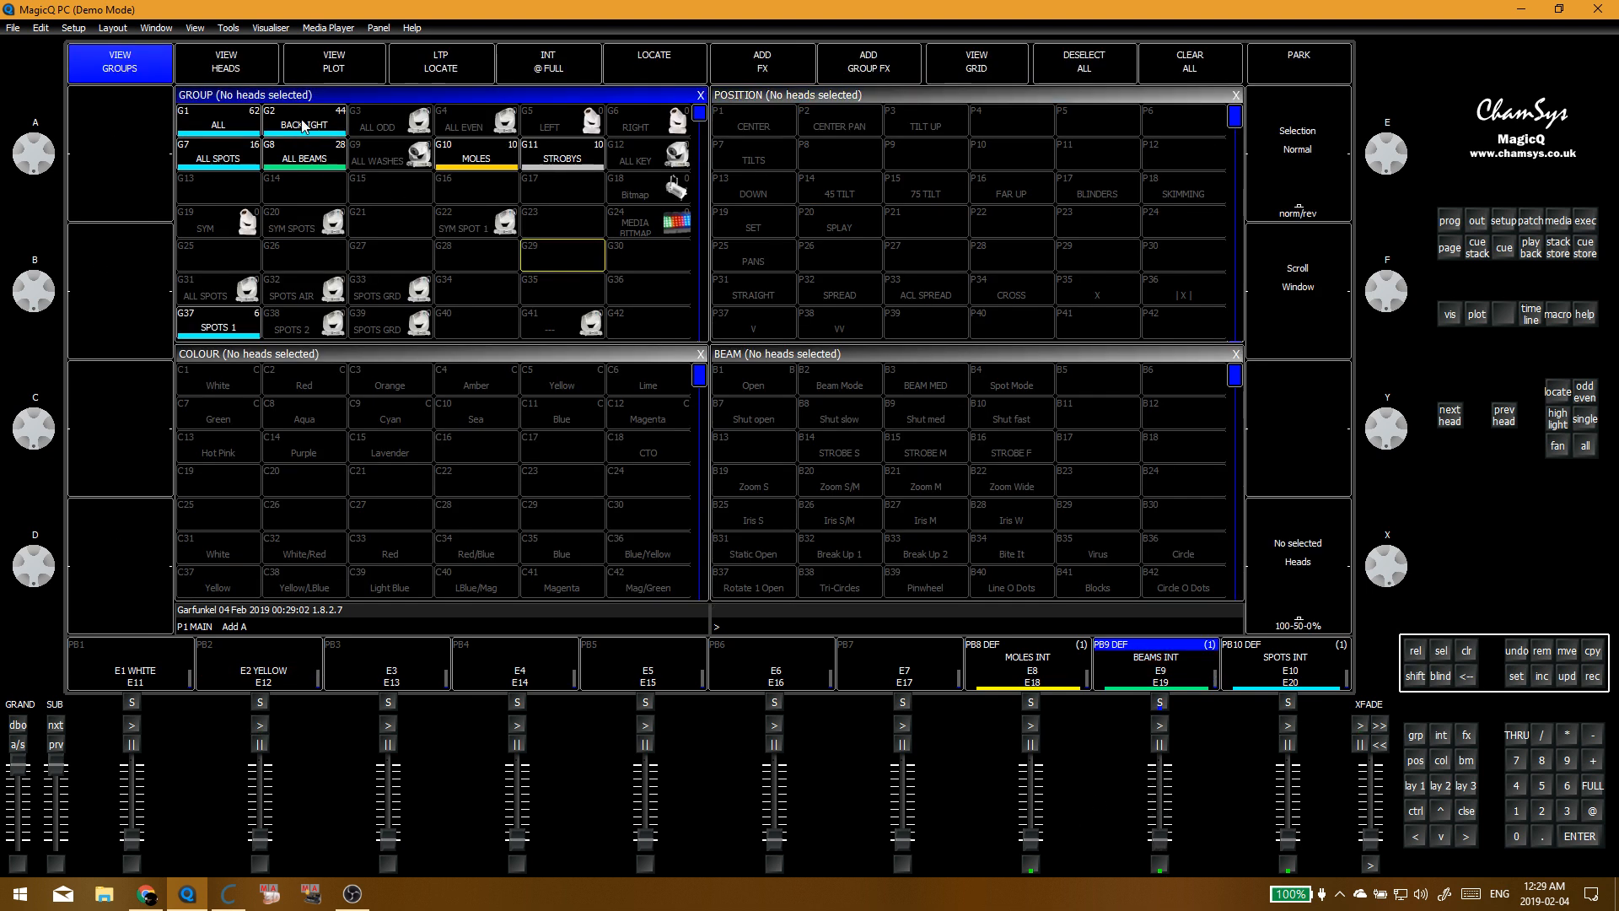
left_click(303, 122)
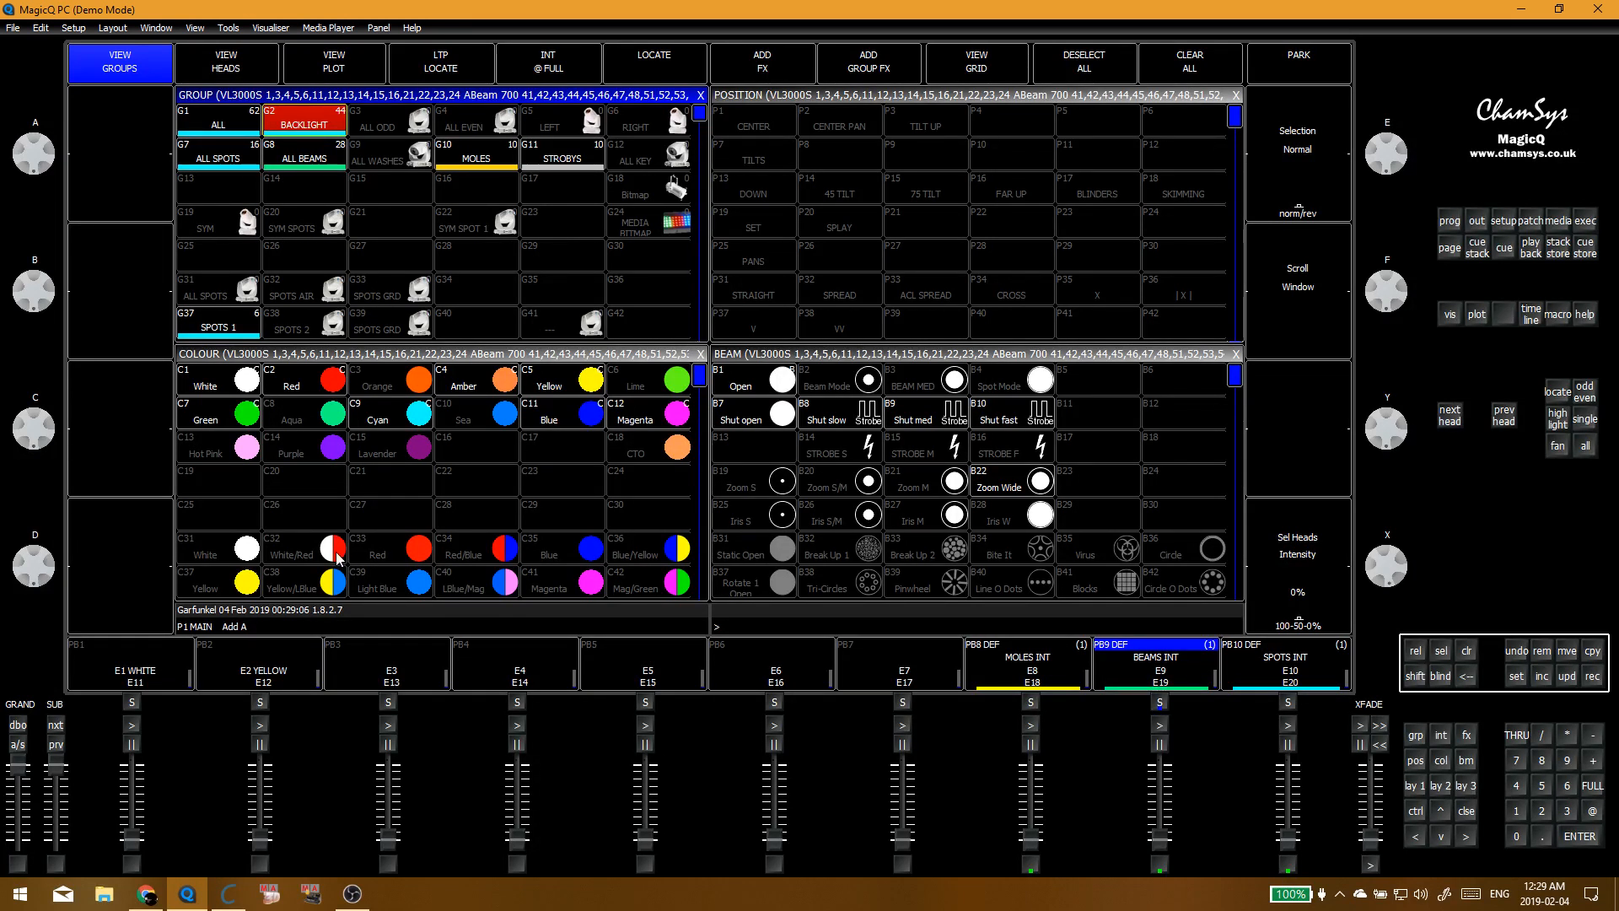
left_click(656, 425)
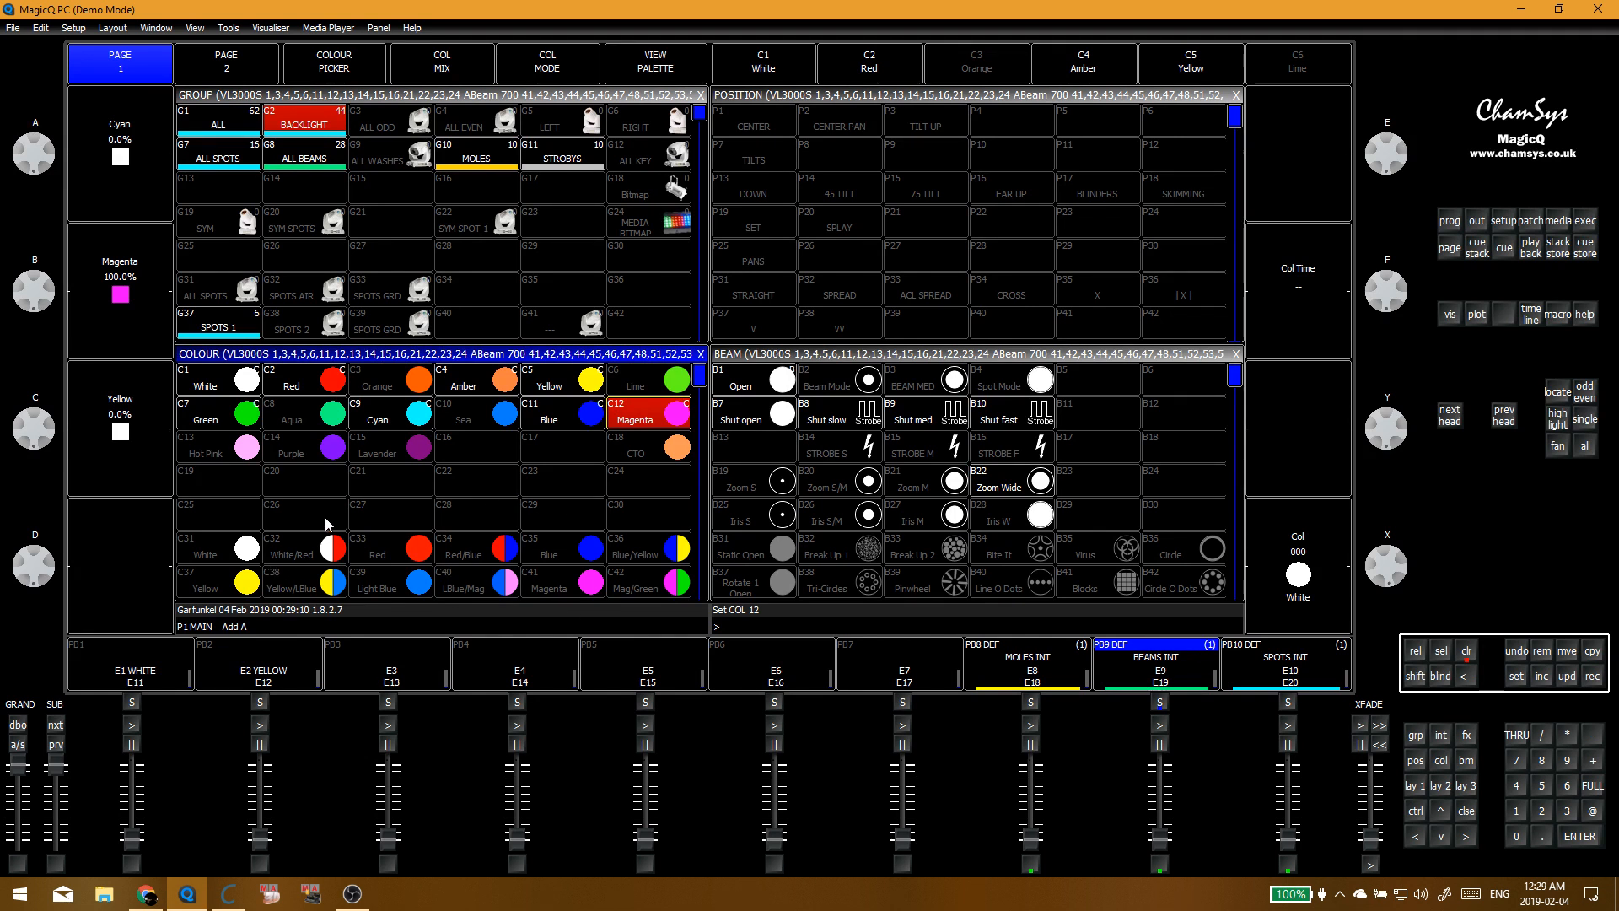
left_click(1592, 675)
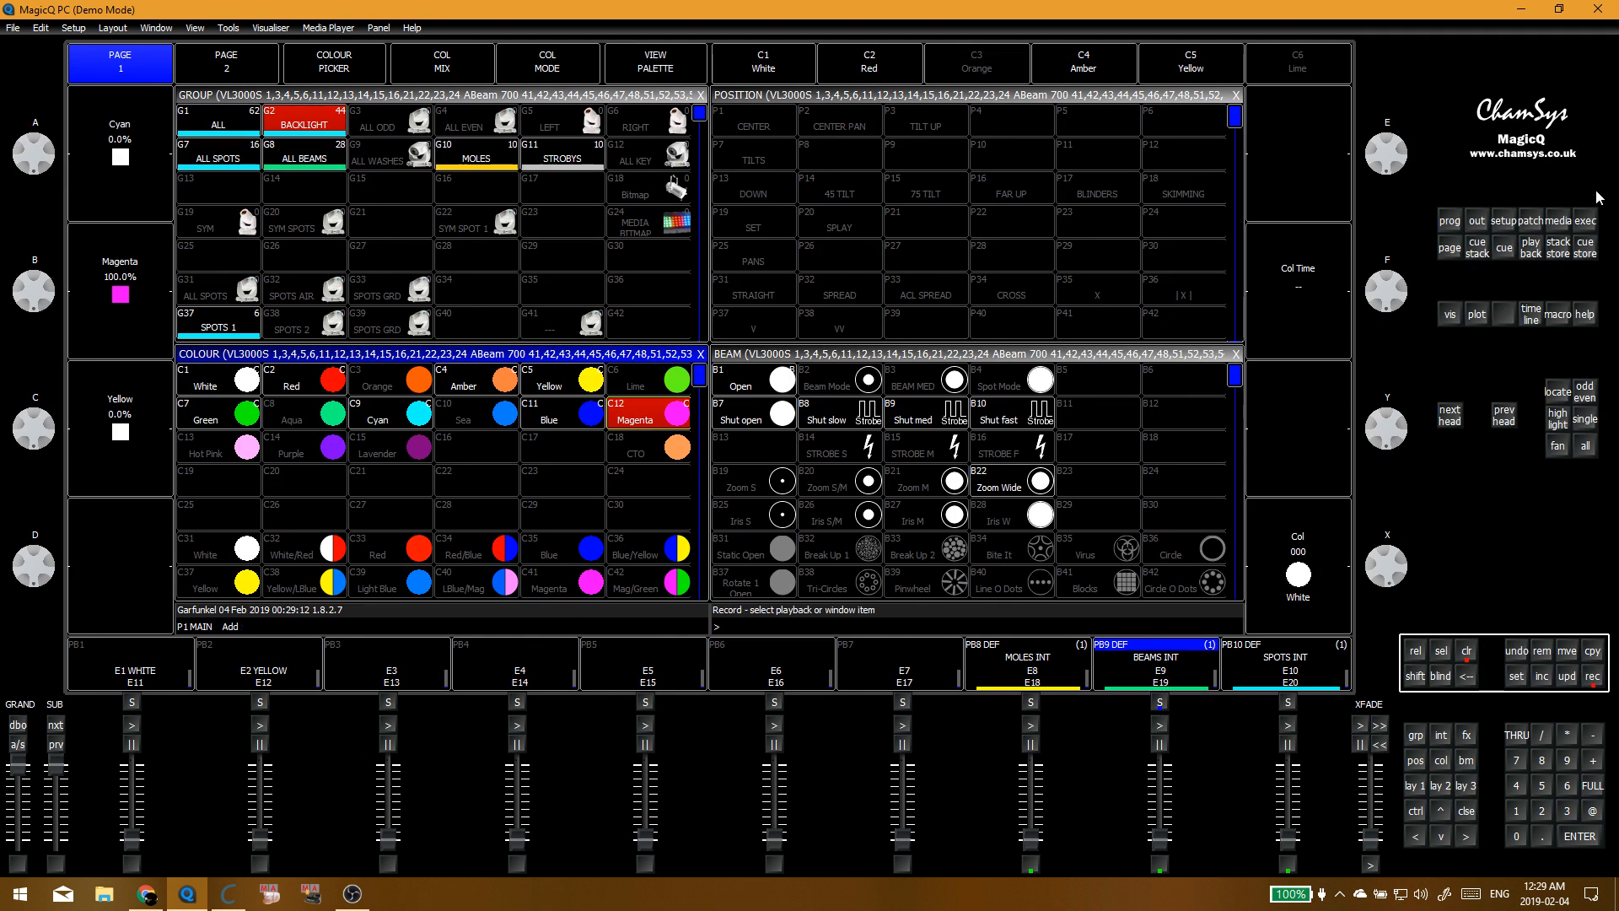
left_click(1585, 220)
left_click(437, 268)
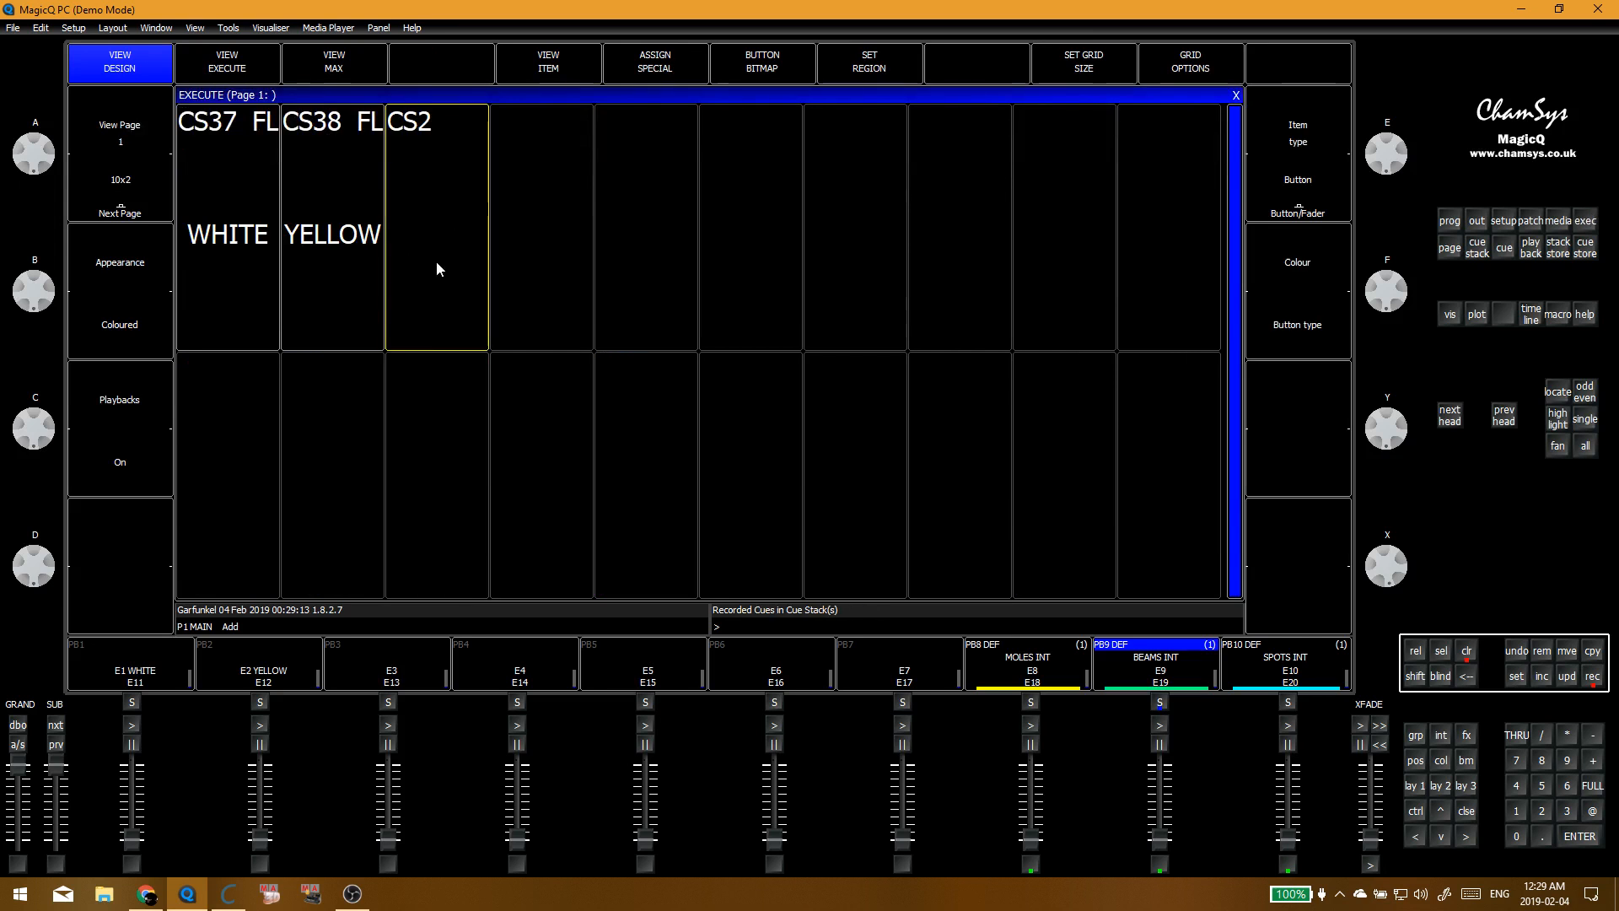
Step: Name the third execute item MAGENTA
left_click(452, 217)
type("MAGENTA")
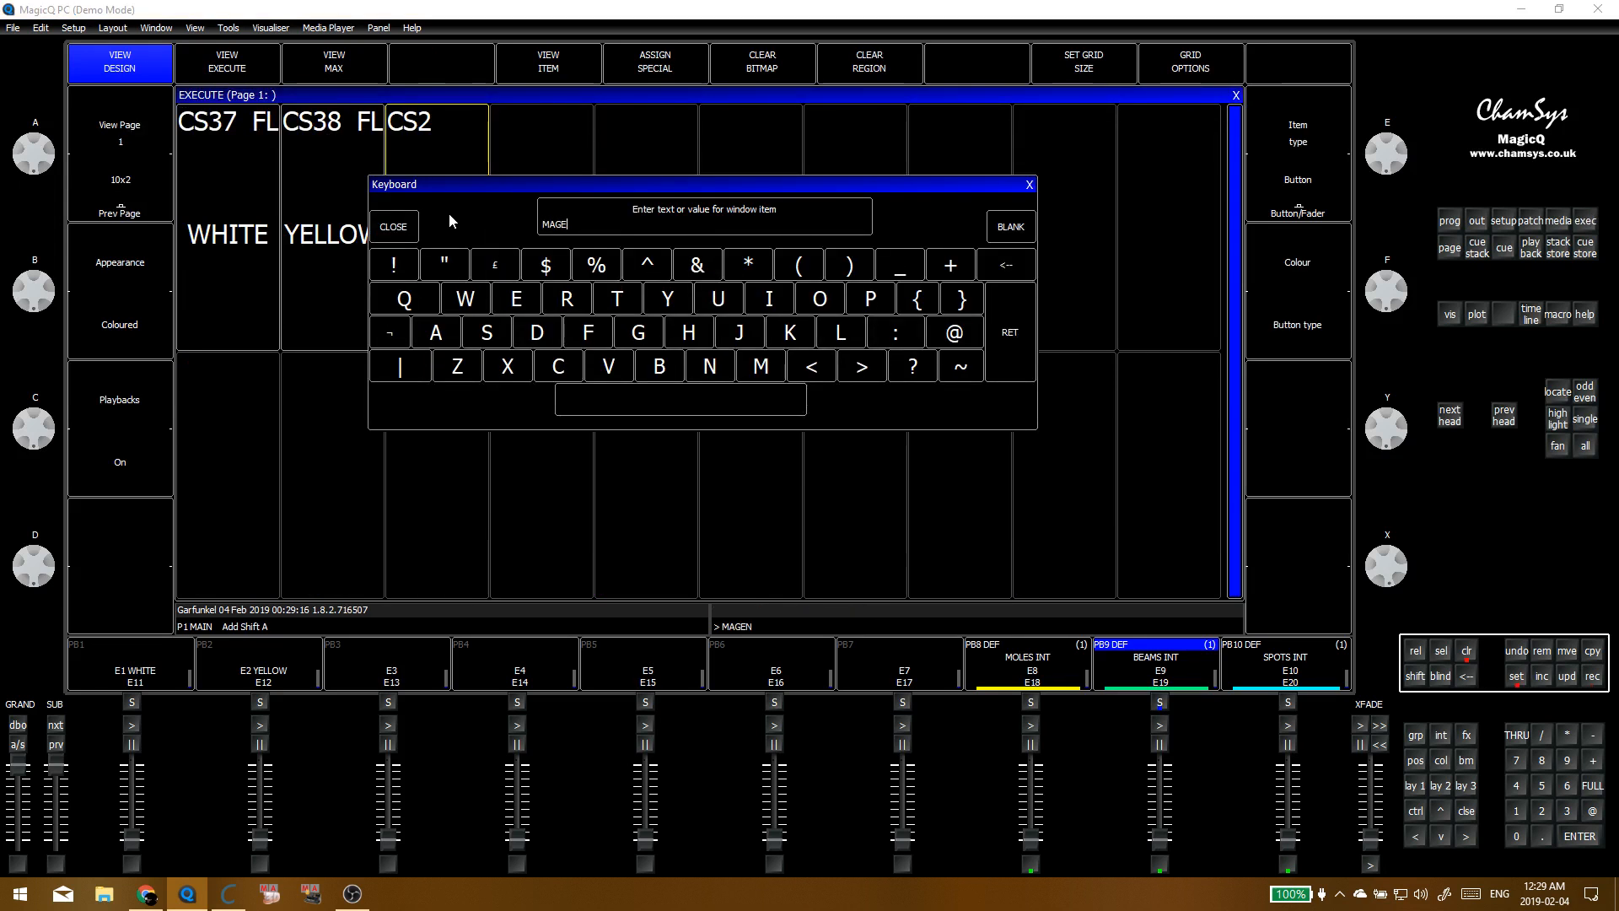
key("Return")
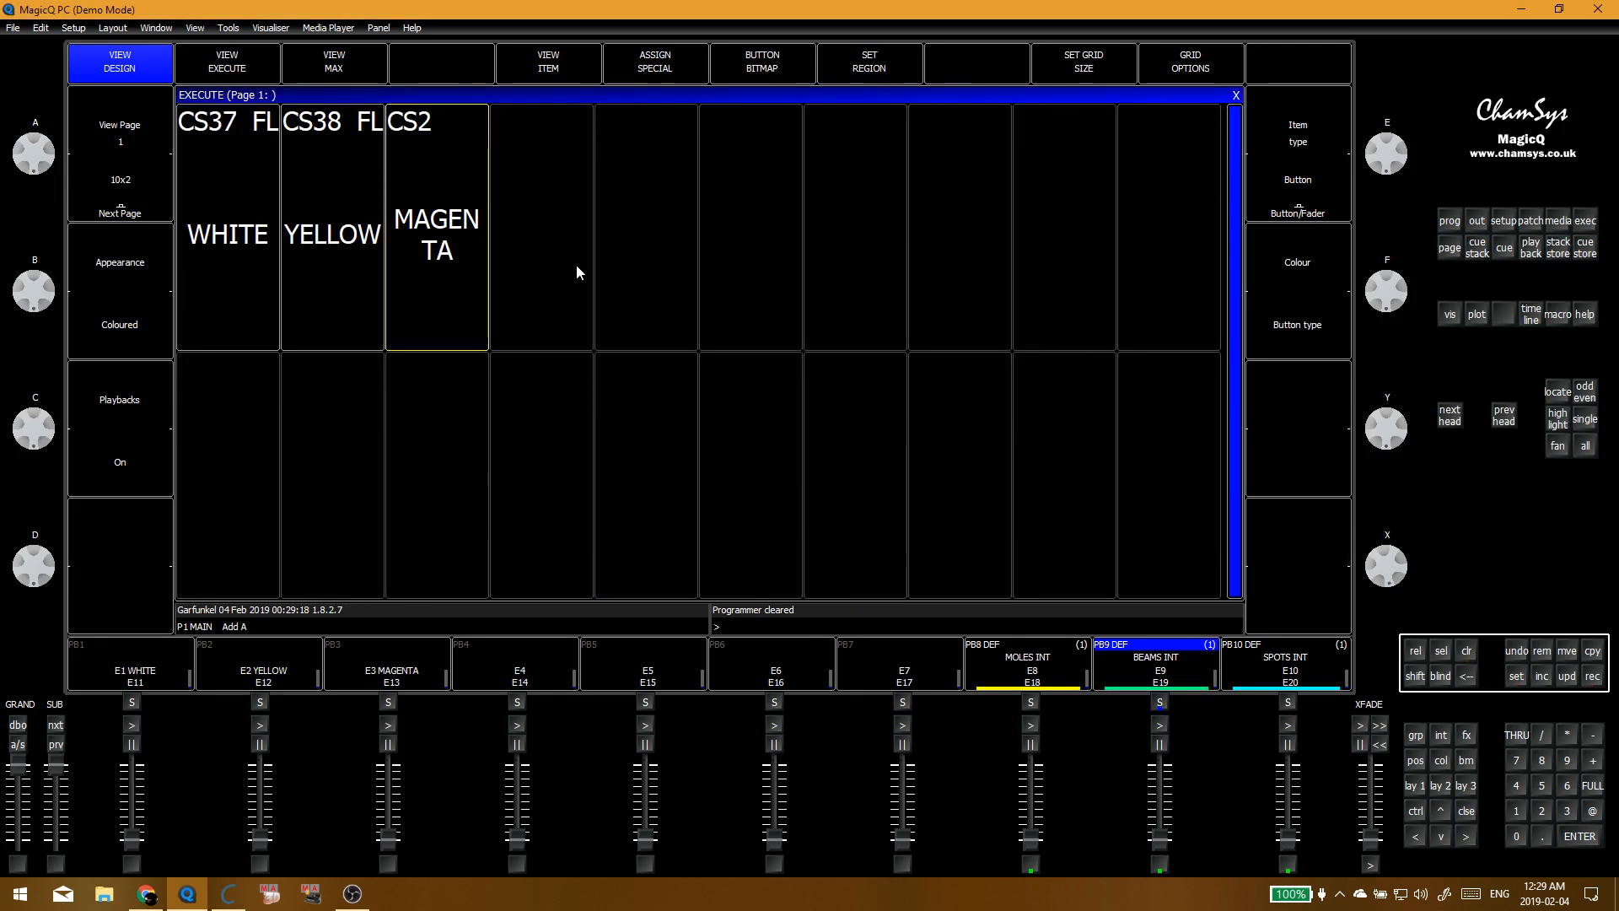
Step: Set the MAGENTA cue stack's playback priority to Above Programmer and Stomp other playbacks to No
left_click(549, 64)
left_click(398, 230)
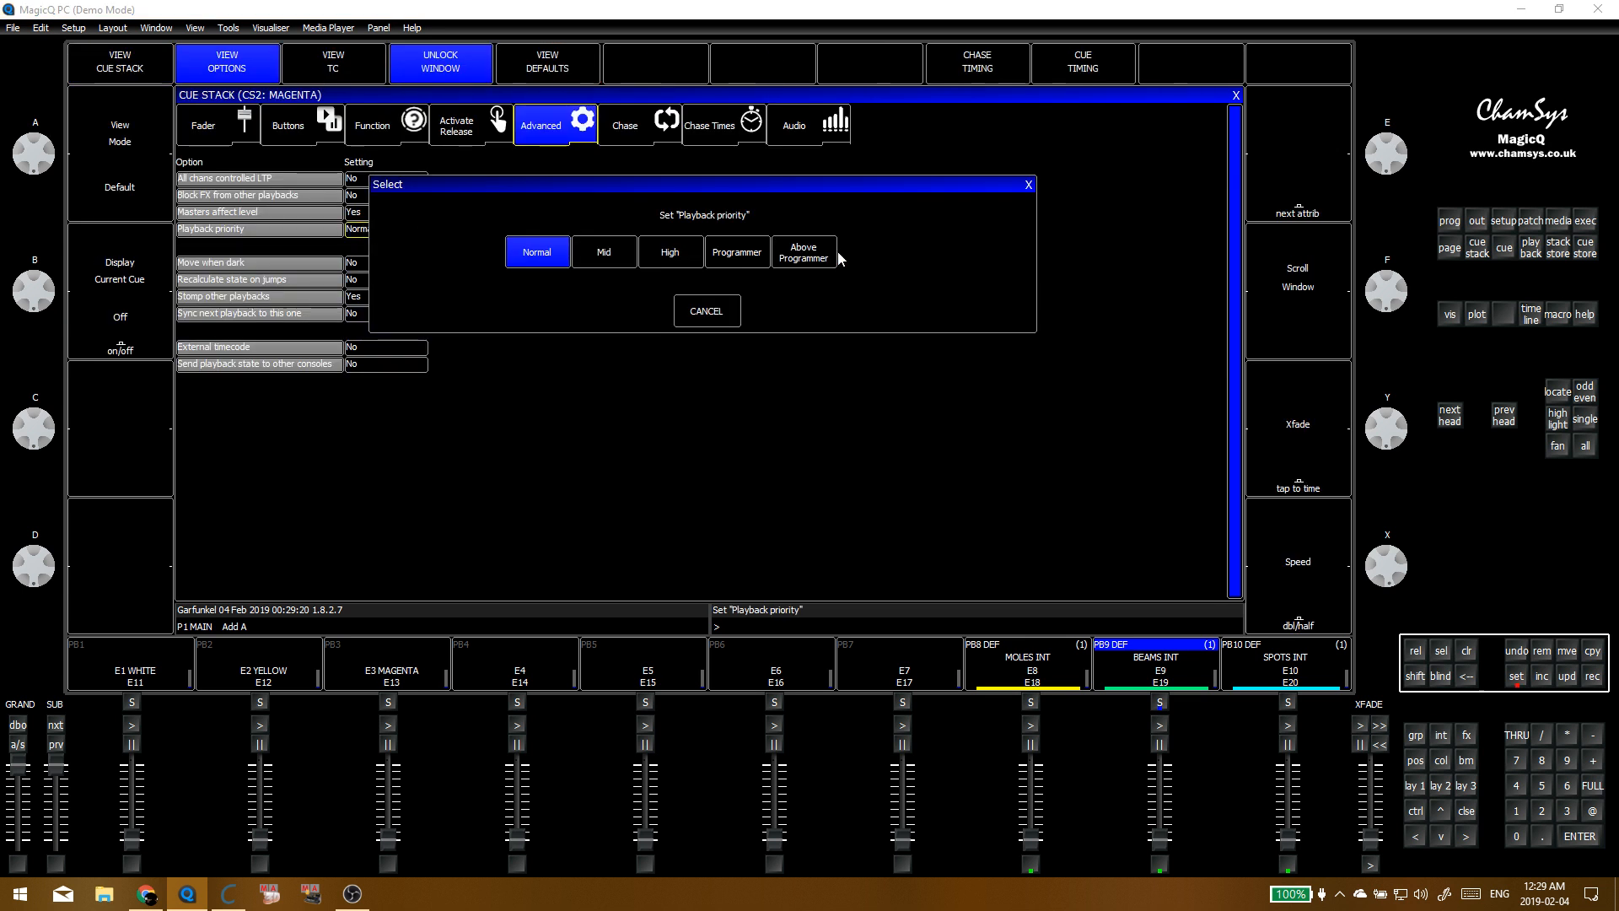
left_click(805, 255)
left_click(393, 296)
left_click(744, 253)
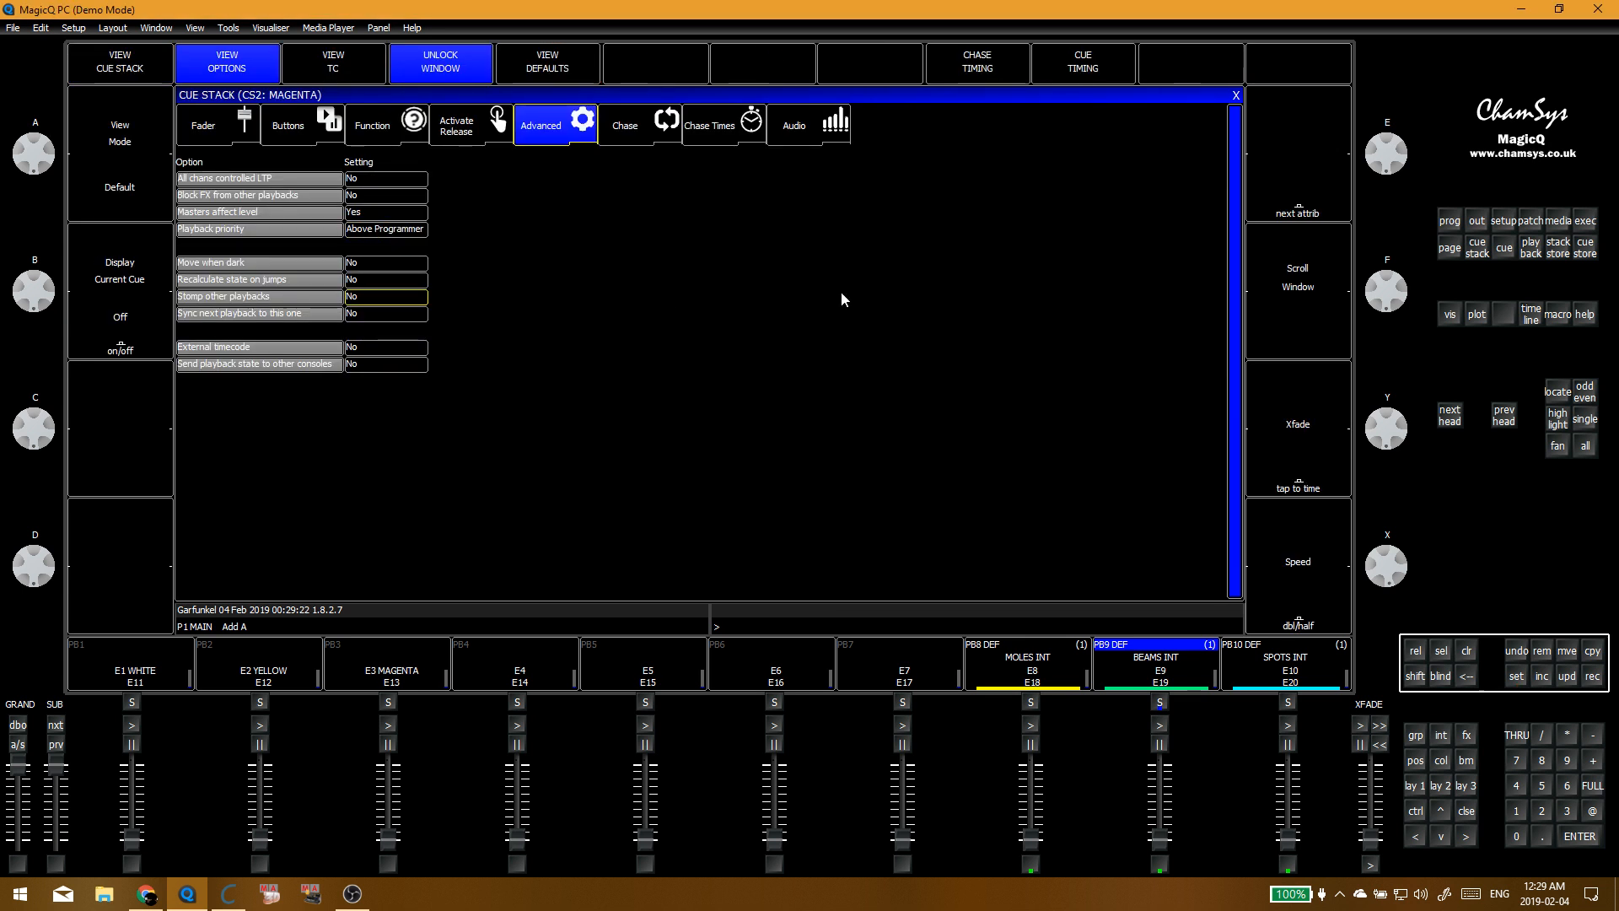
Step: Record the BACKLIGHT group in the Cyan colour palette onto the fourth item of execute page 1
key("Delete")
key("F1")
left_click(493, 275)
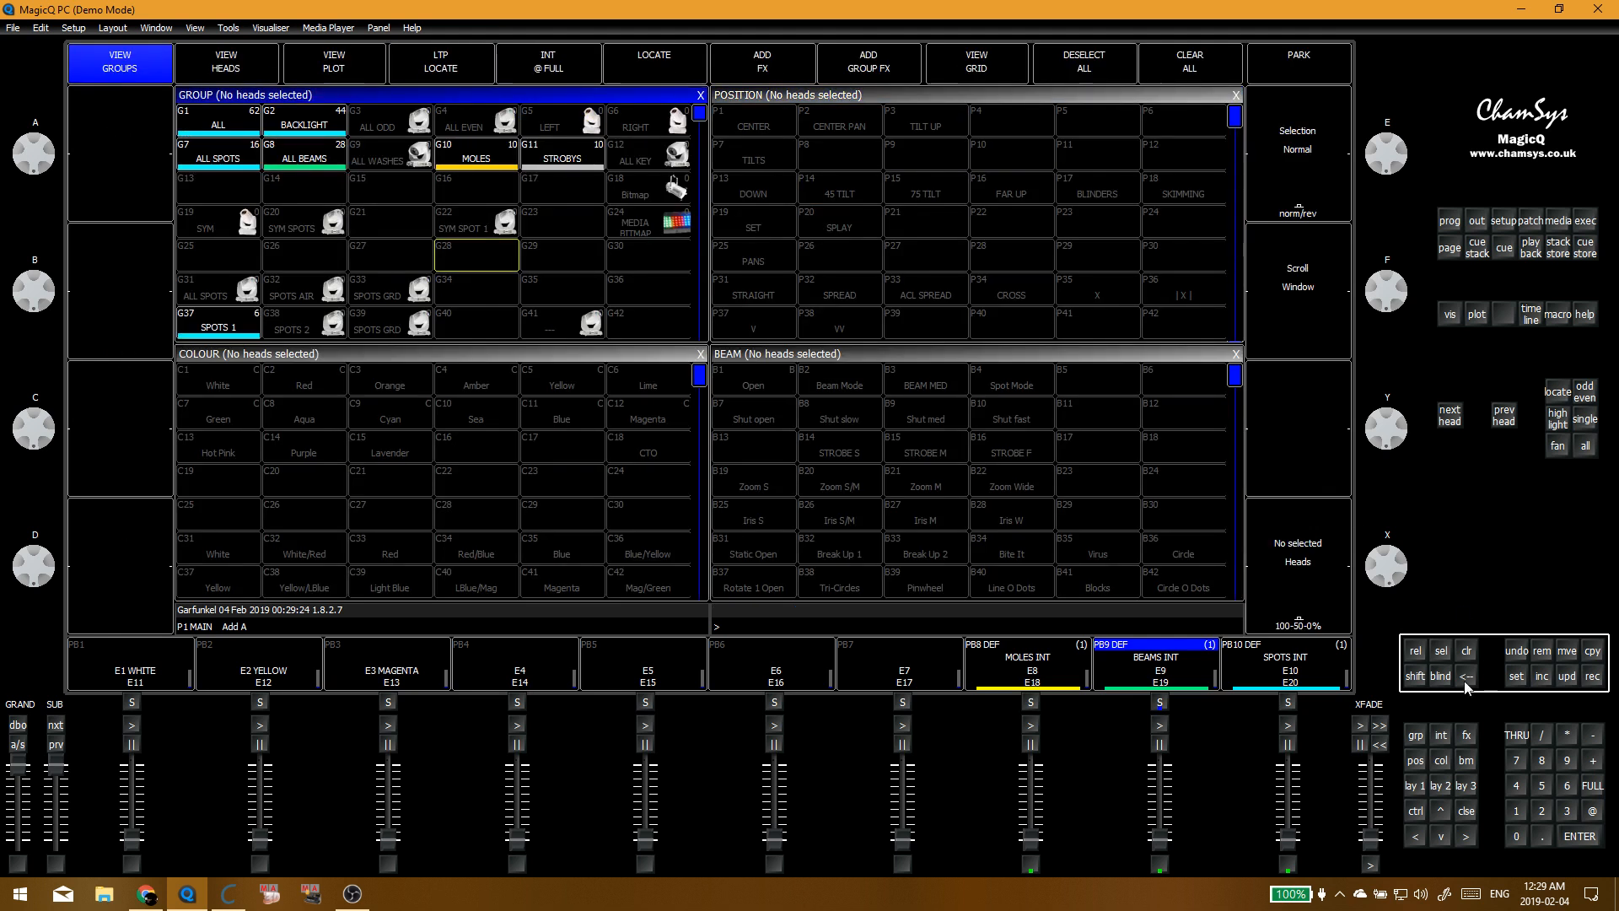
left_click(287, 128)
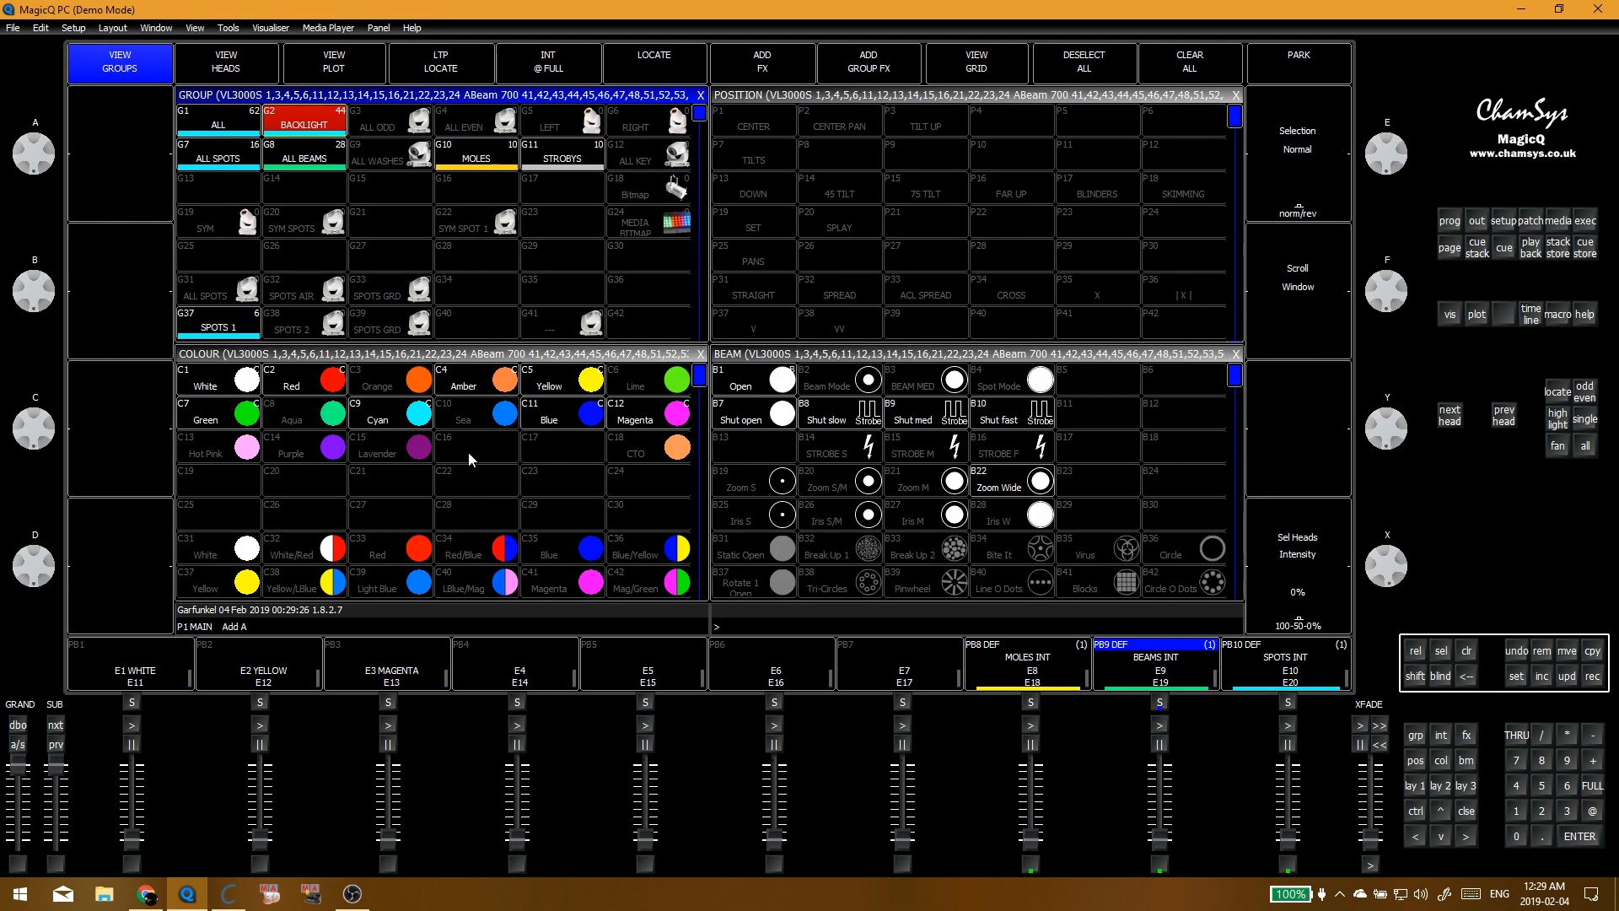
left_click(504, 485)
left_click(391, 412)
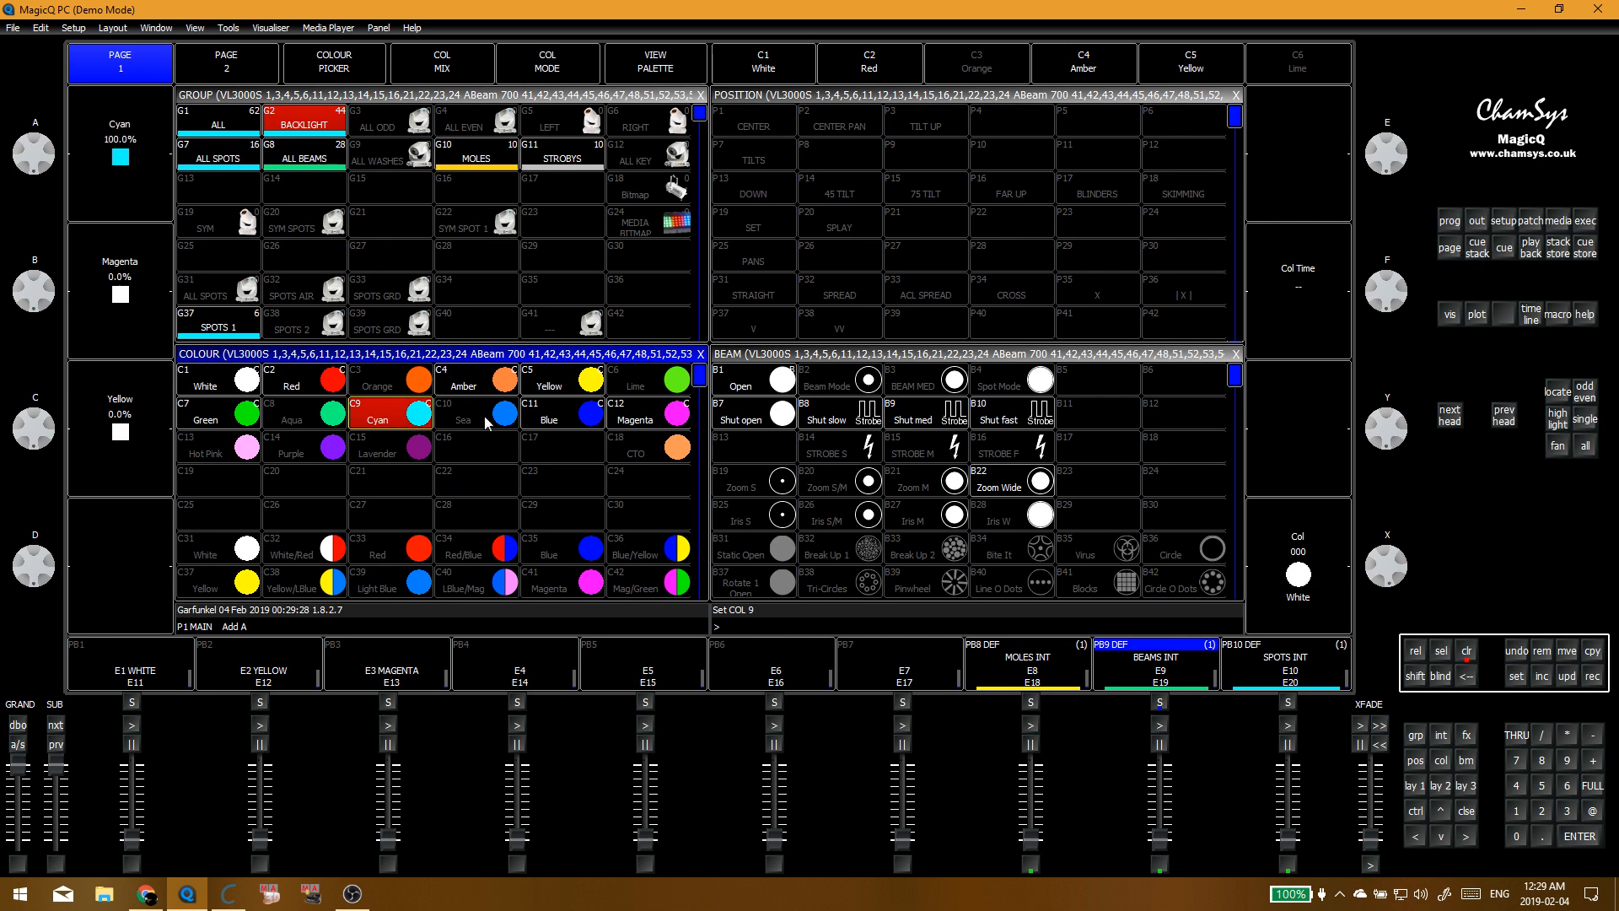
left_click(1585, 222)
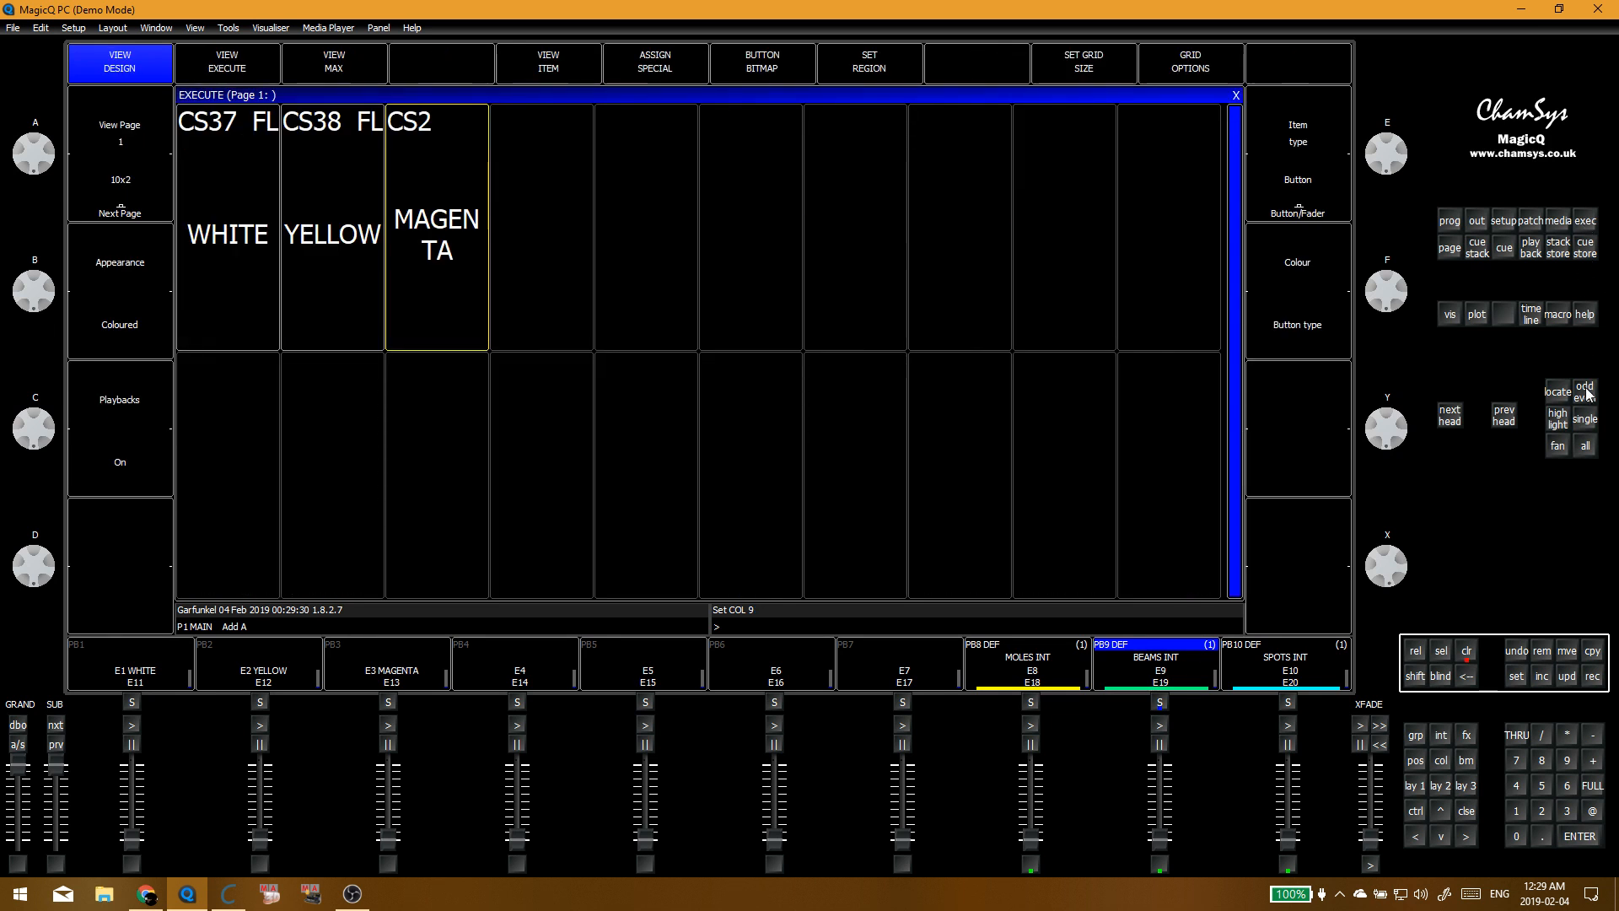
left_click(1590, 681)
left_click(541, 211)
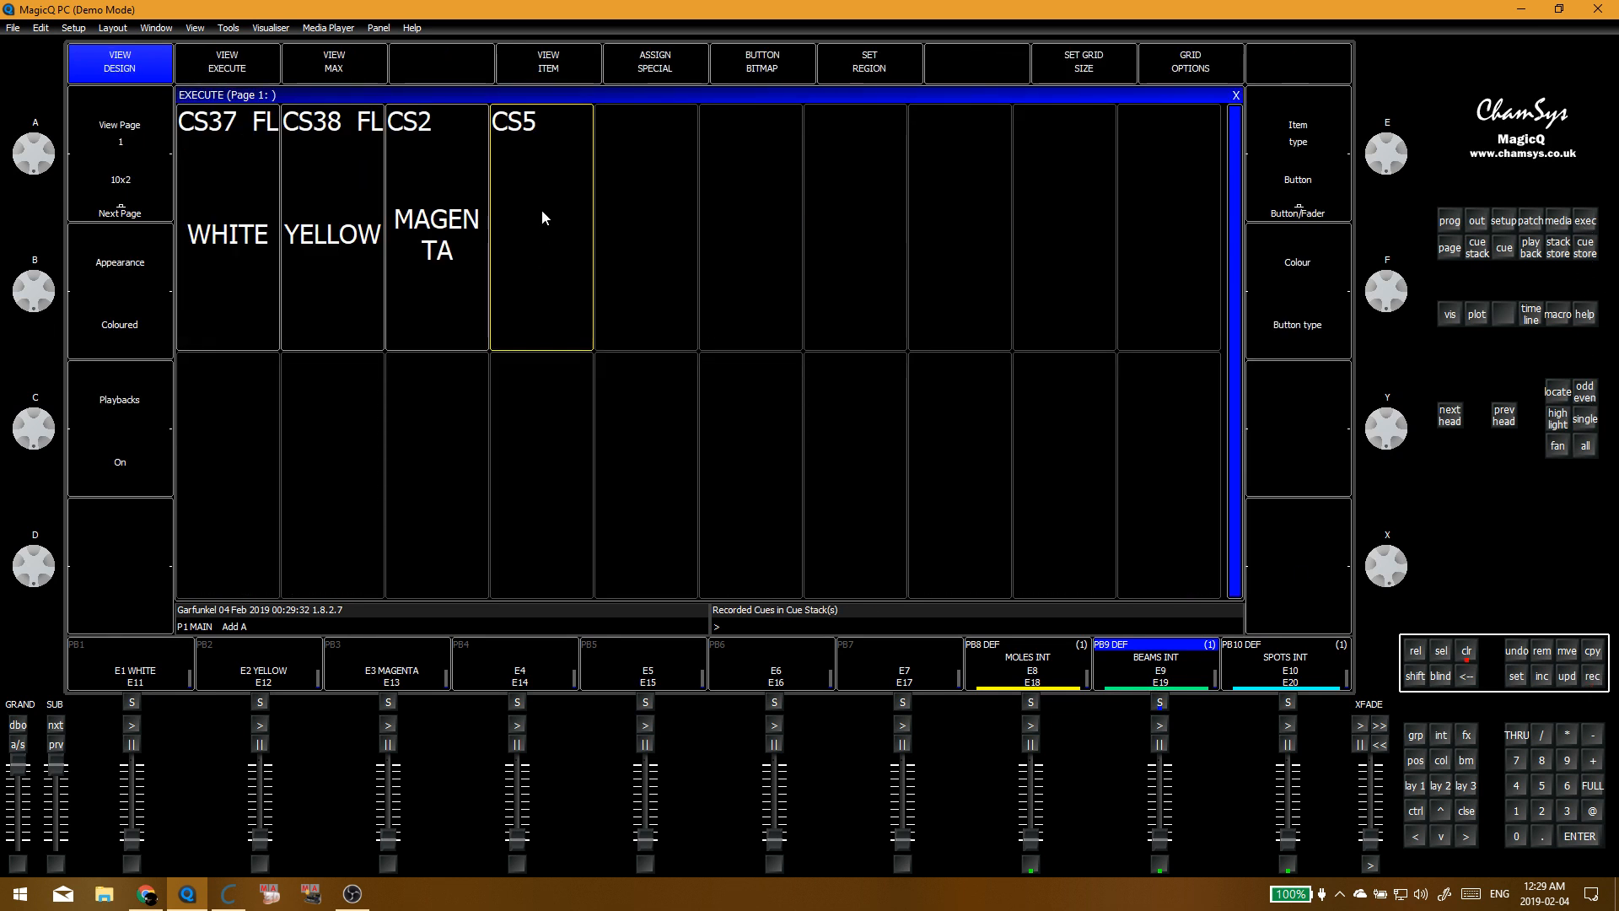
Step: Name the fourth execute item CYAN
right_click(540, 213)
type("C")
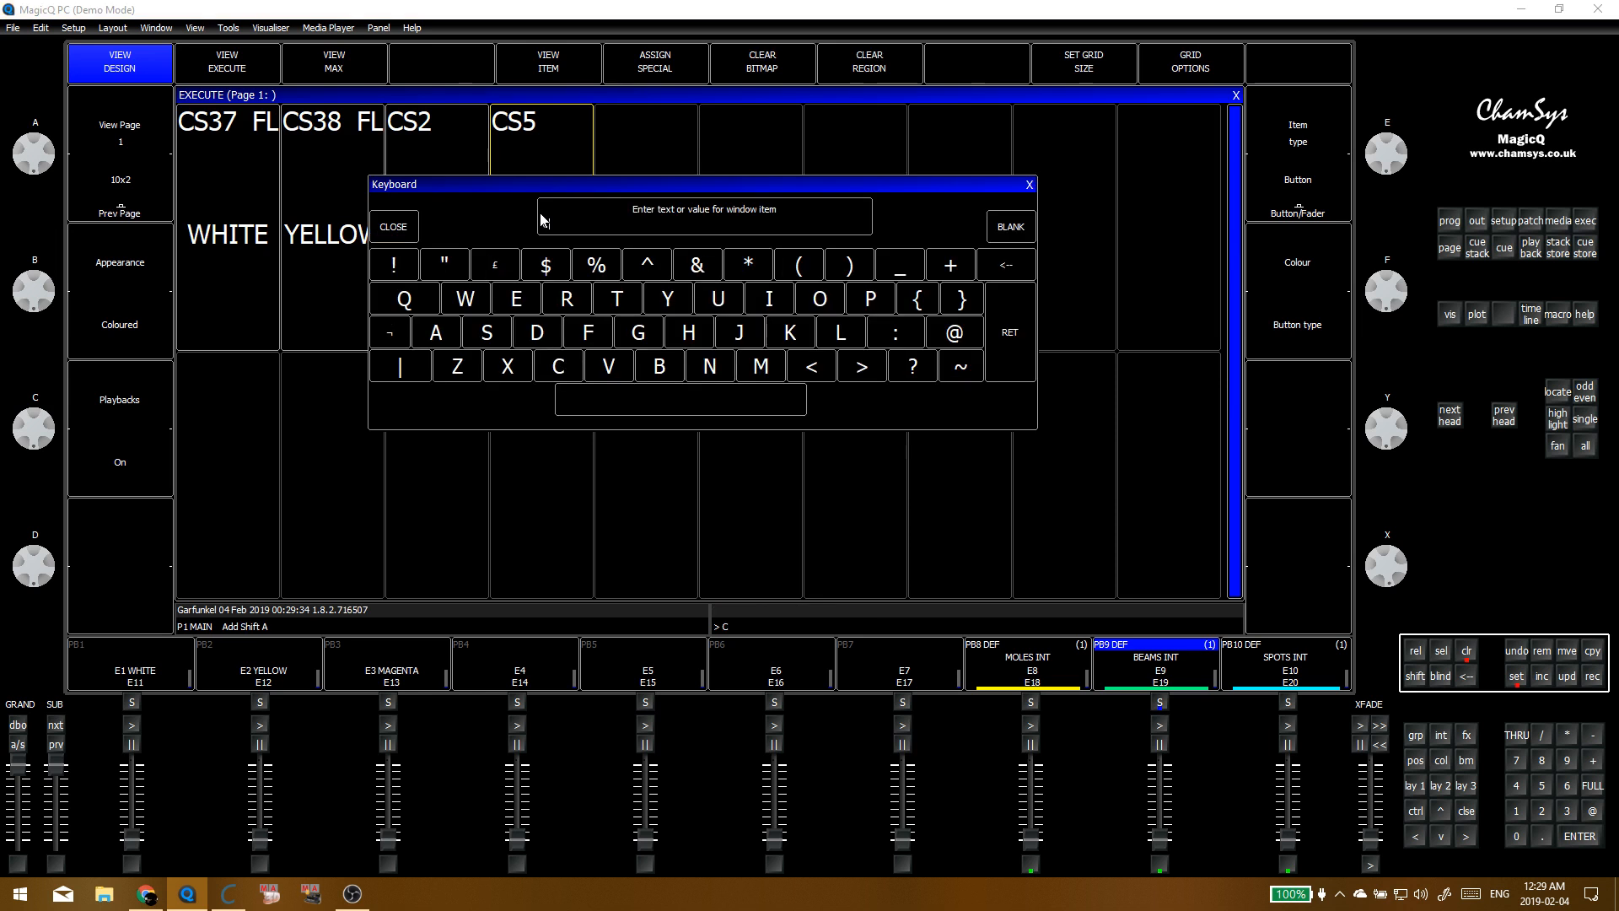
type("YAN")
key("Return")
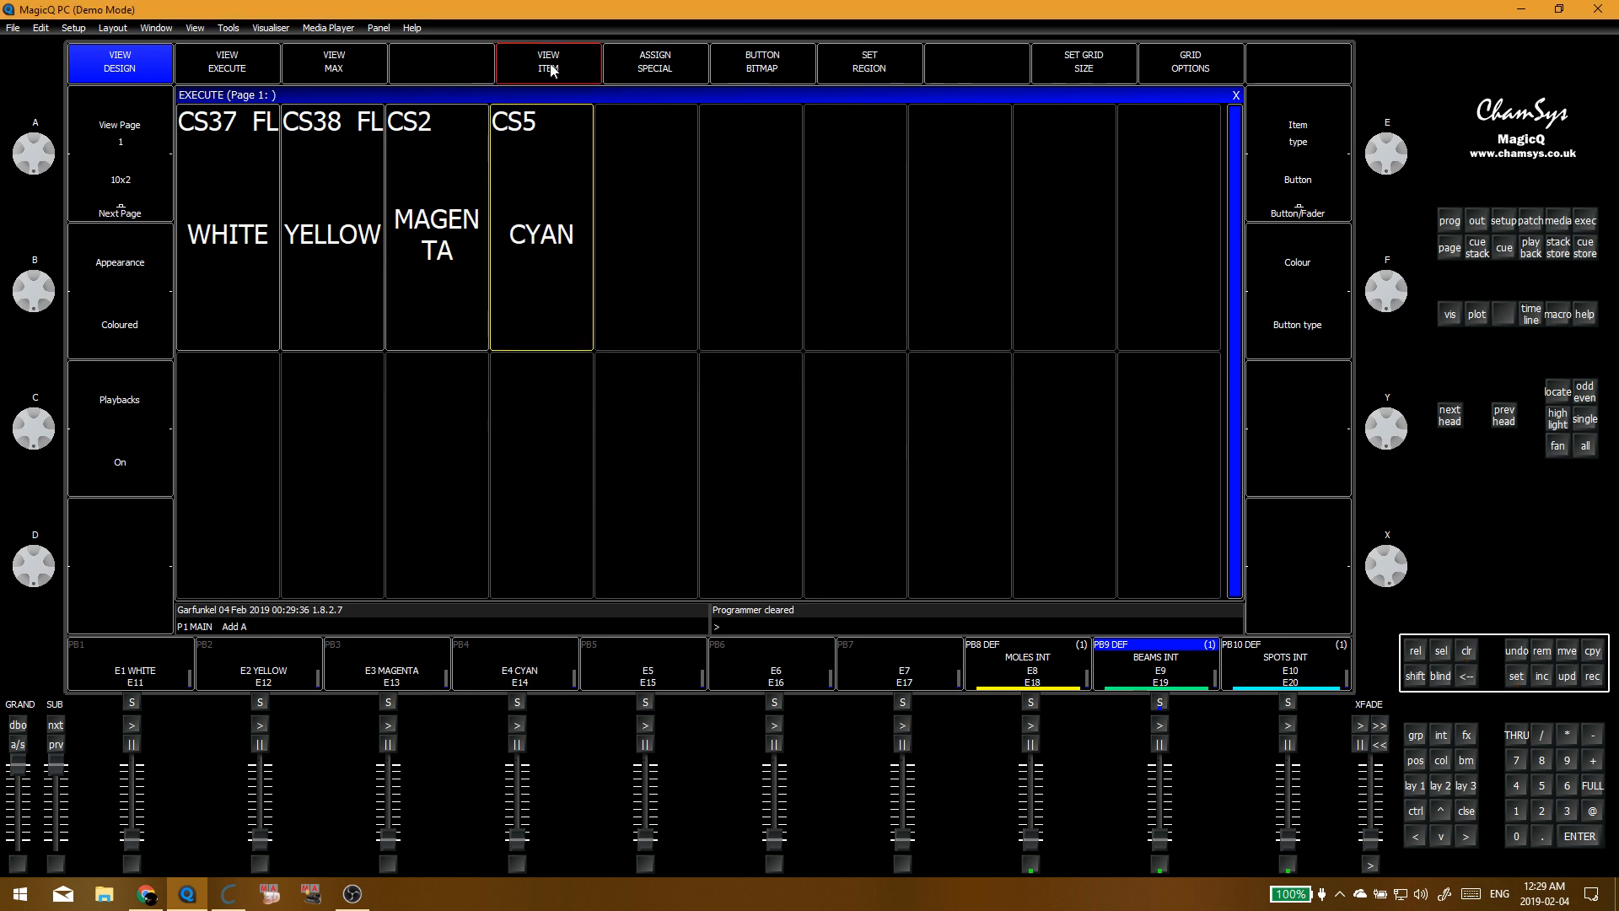
Step: Set the CYAN cue stack's playback priority to Above Programmer and Stomp other playbacks to No
left_click(550, 70)
left_click(392, 232)
left_click(824, 253)
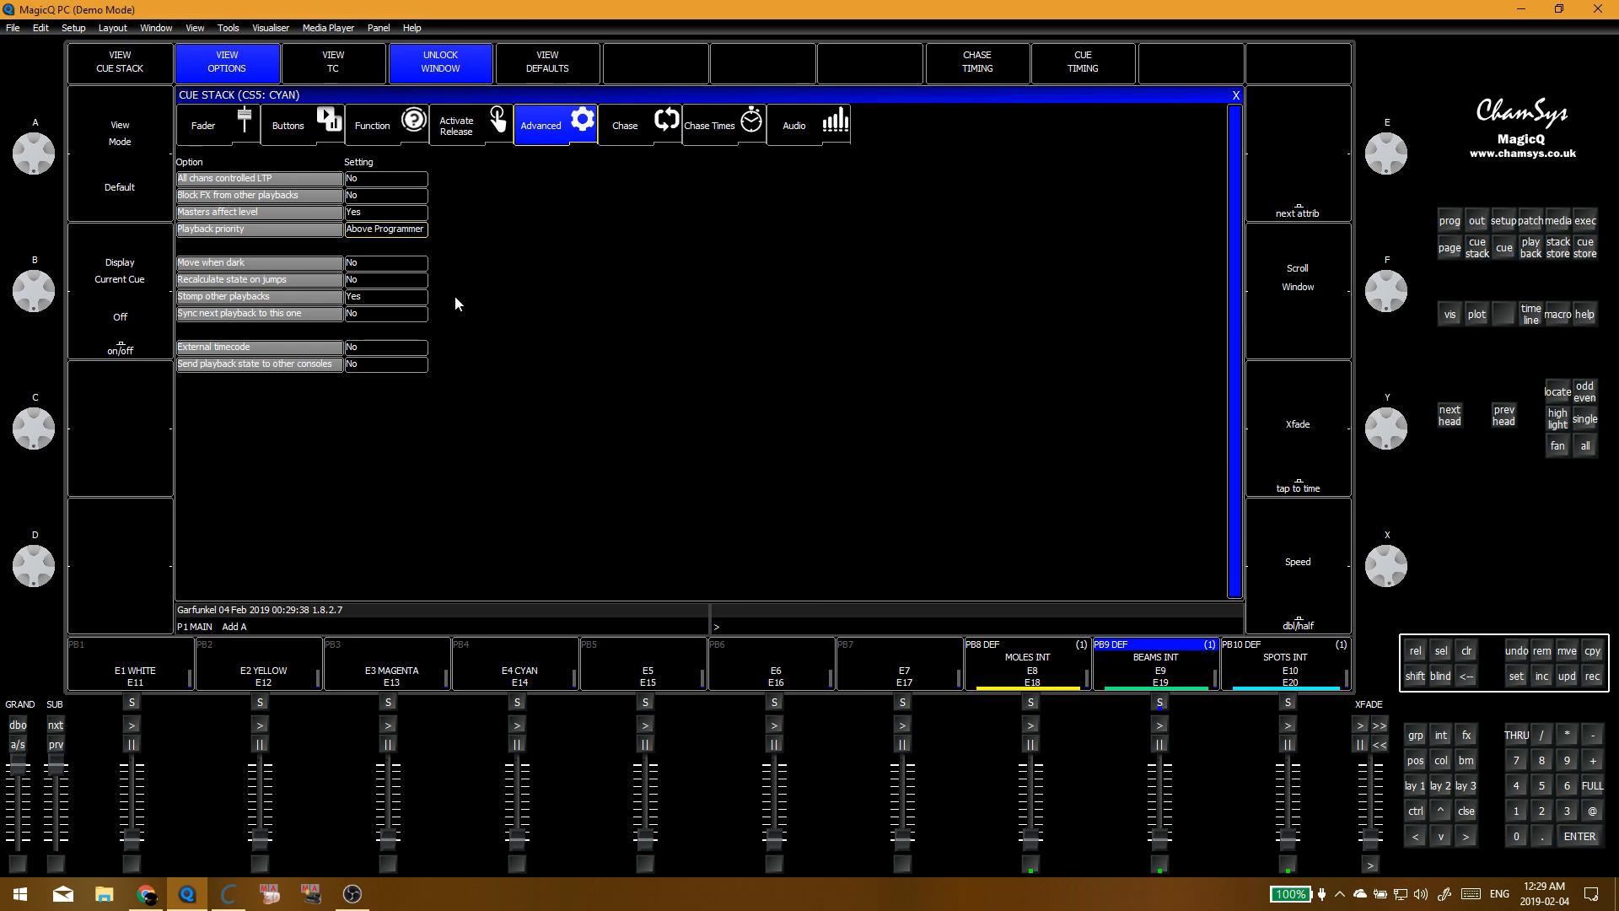
left_click(404, 280)
left_click(681, 311)
left_click(395, 312)
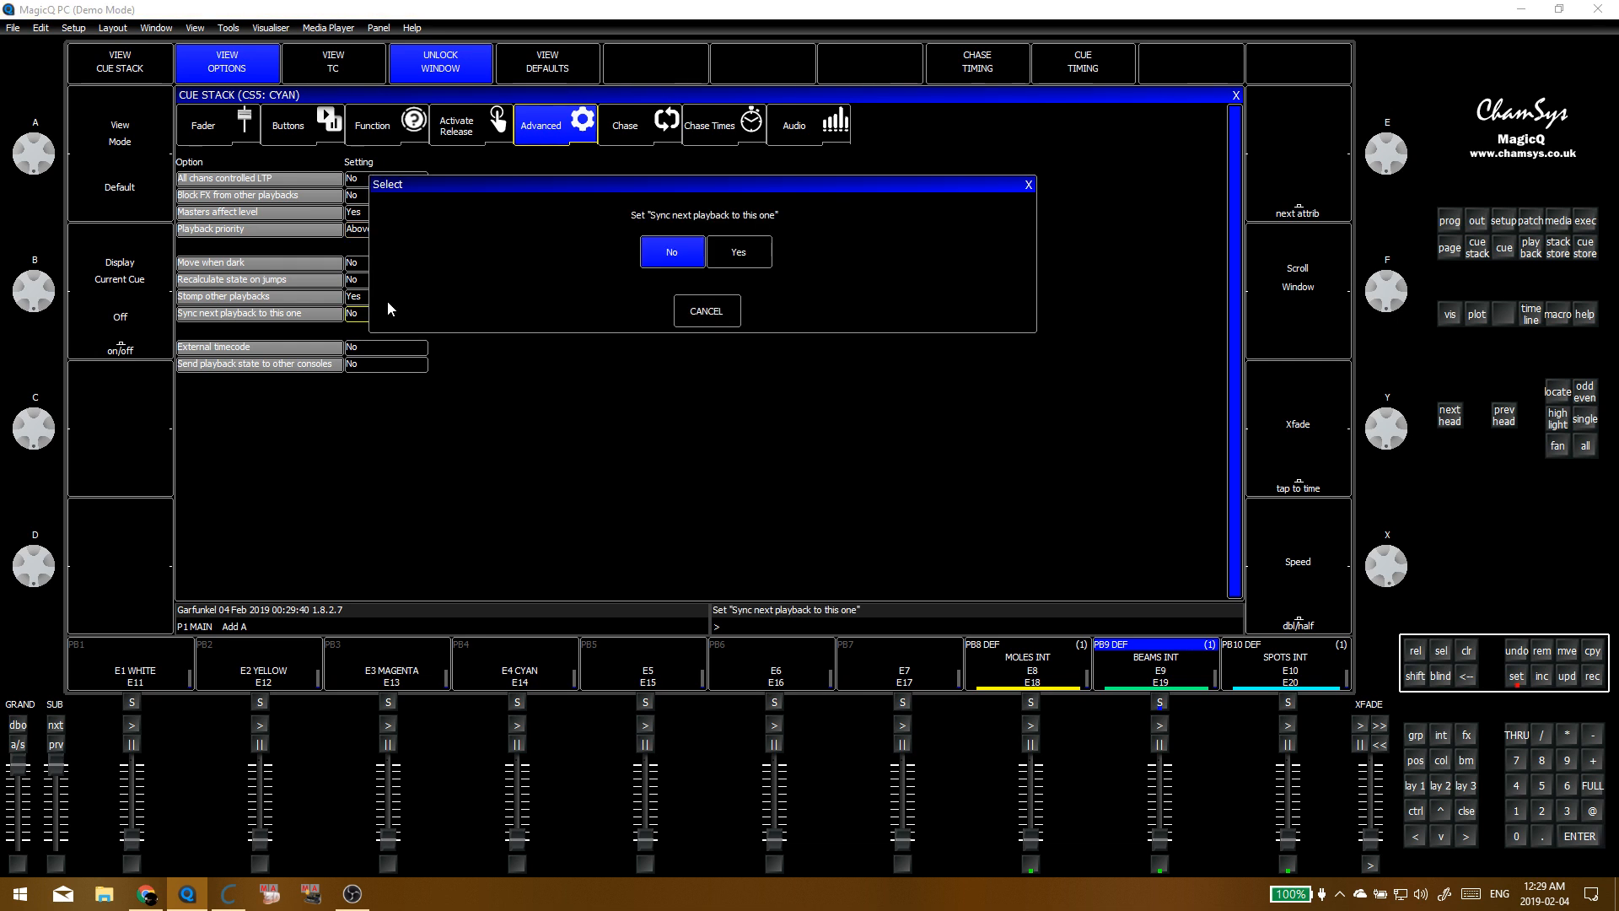
left_click(679, 323)
left_click(403, 301)
left_click(747, 256)
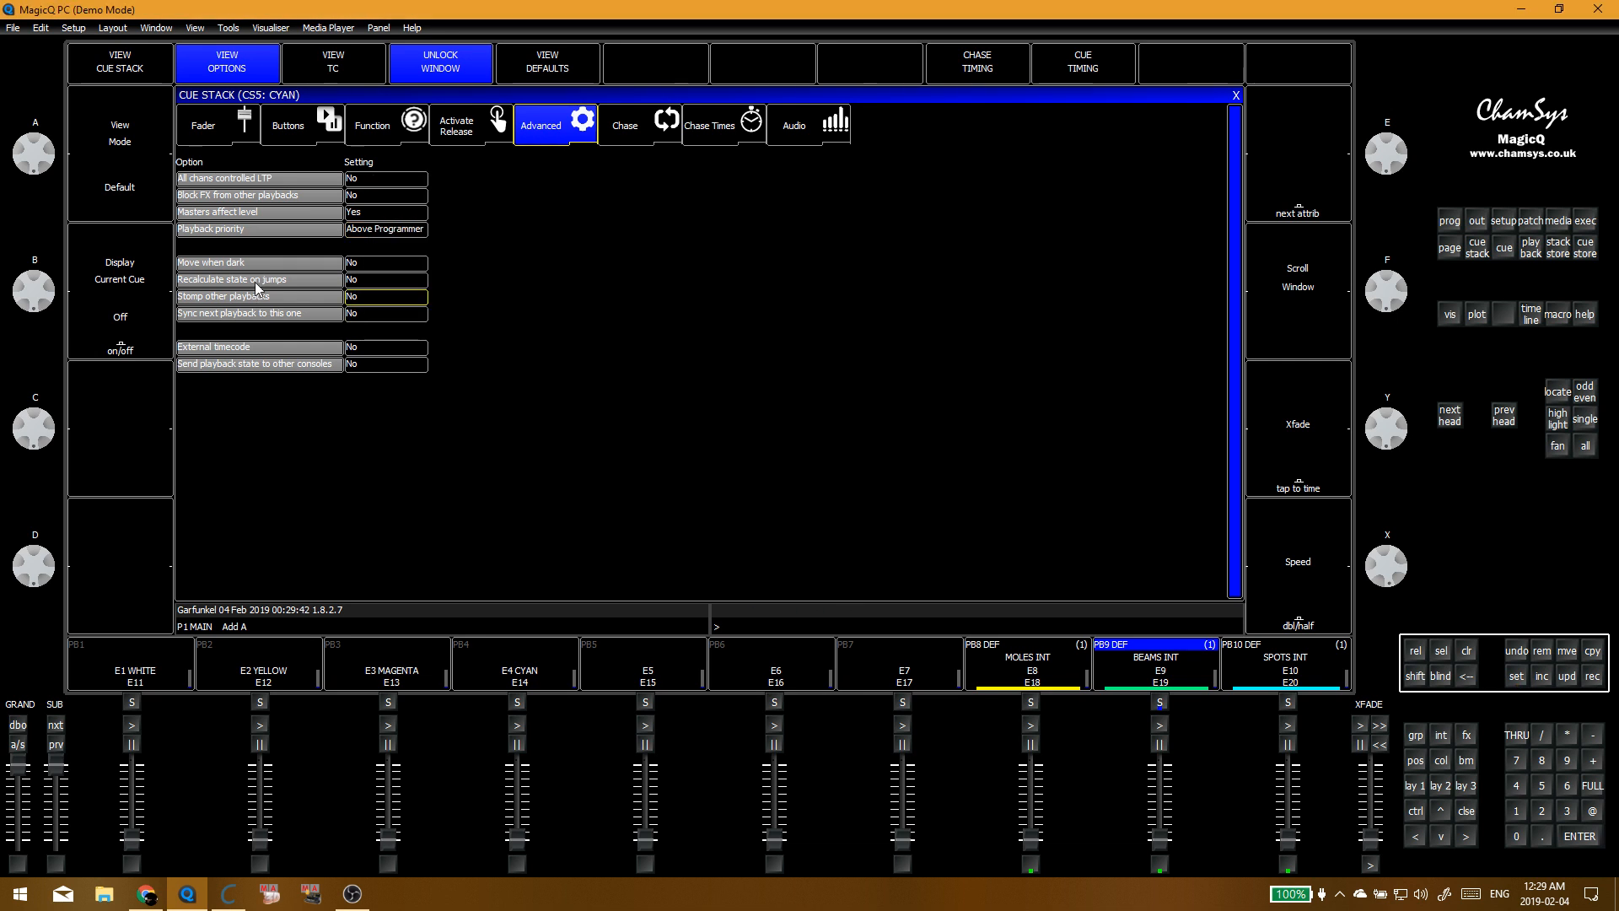
left_click(254, 283)
Step: Record the BACKLIGHT group in the Red colour palette onto the fifth item of execute page 1 and name it RED
key("ctrl+F1")
left_click(600, 231)
left_click(304, 122)
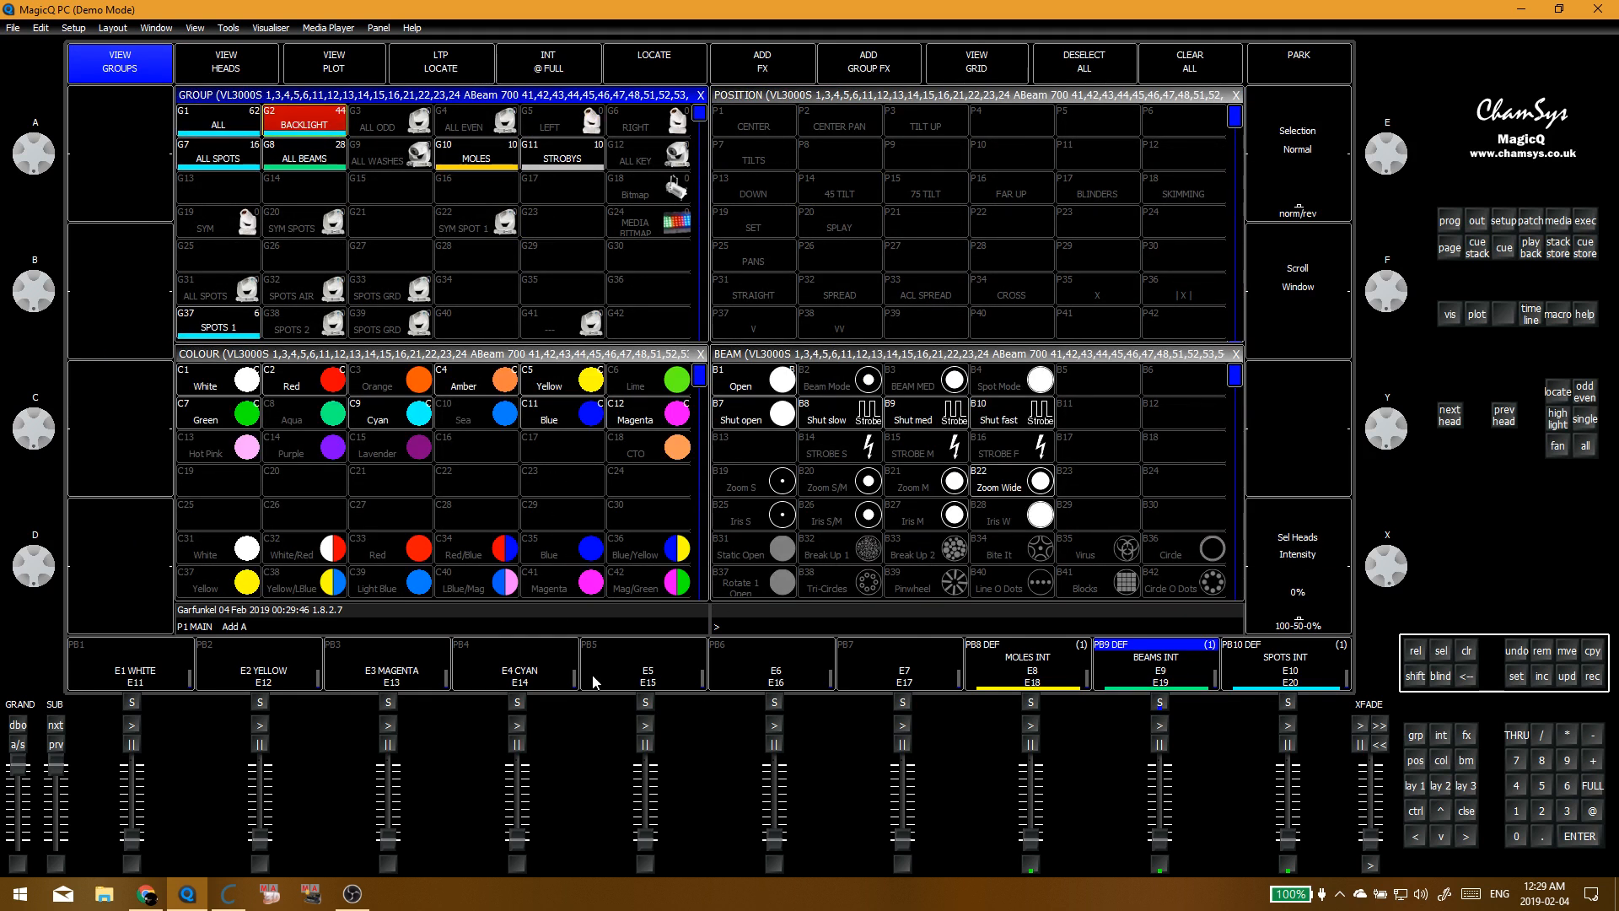
left_click(291, 375)
left_click(1584, 225)
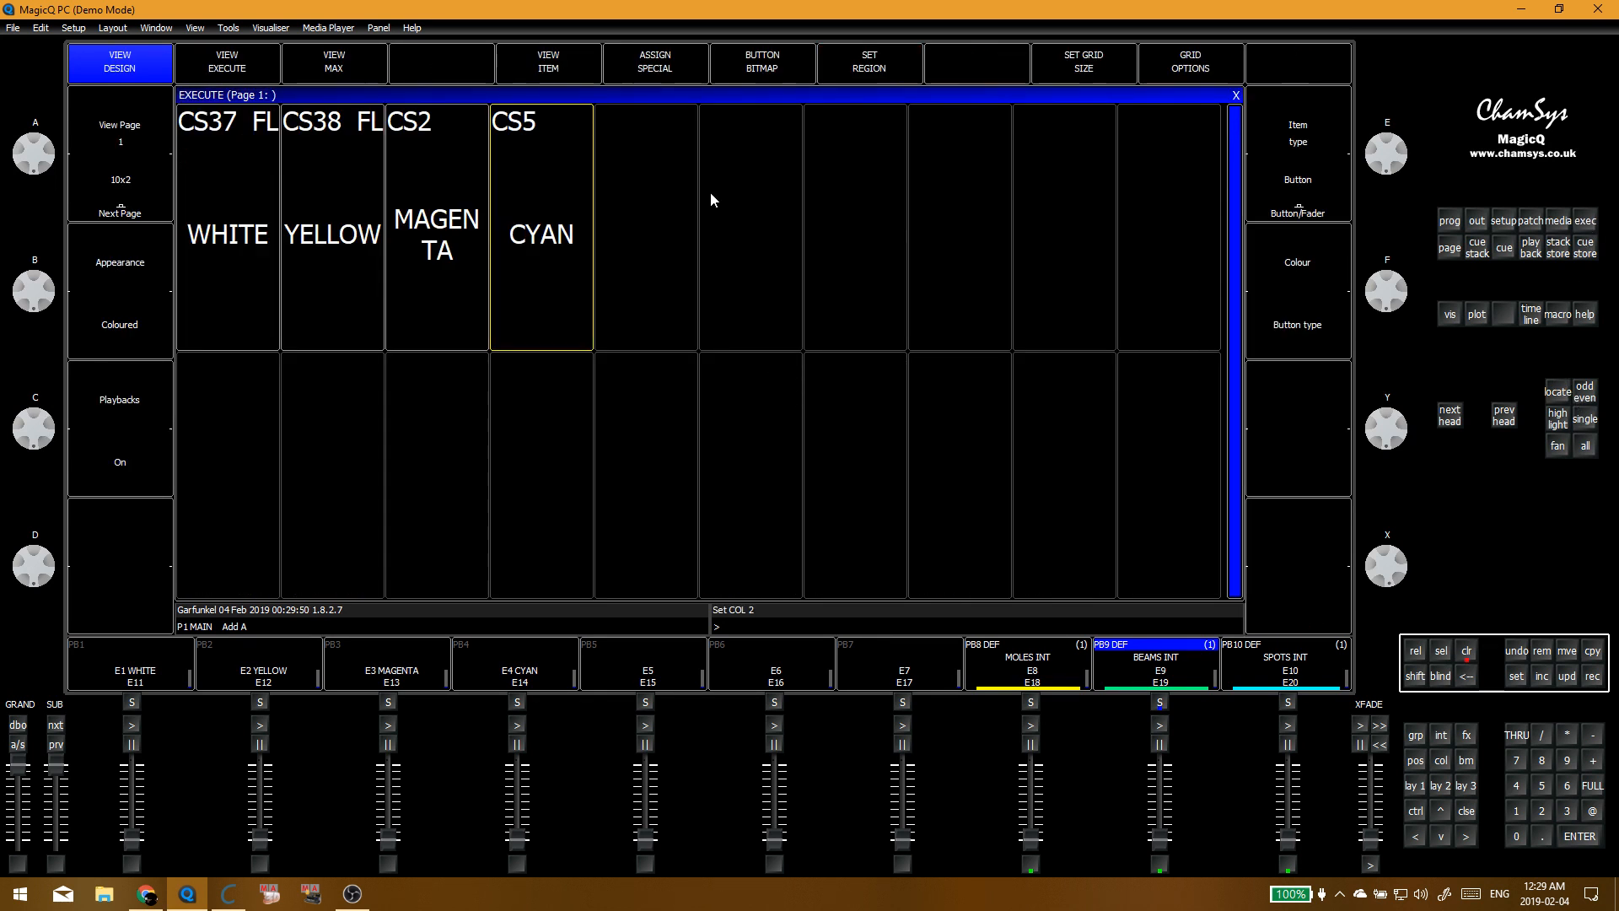
left_click(666, 246)
type("RED")
key("Return")
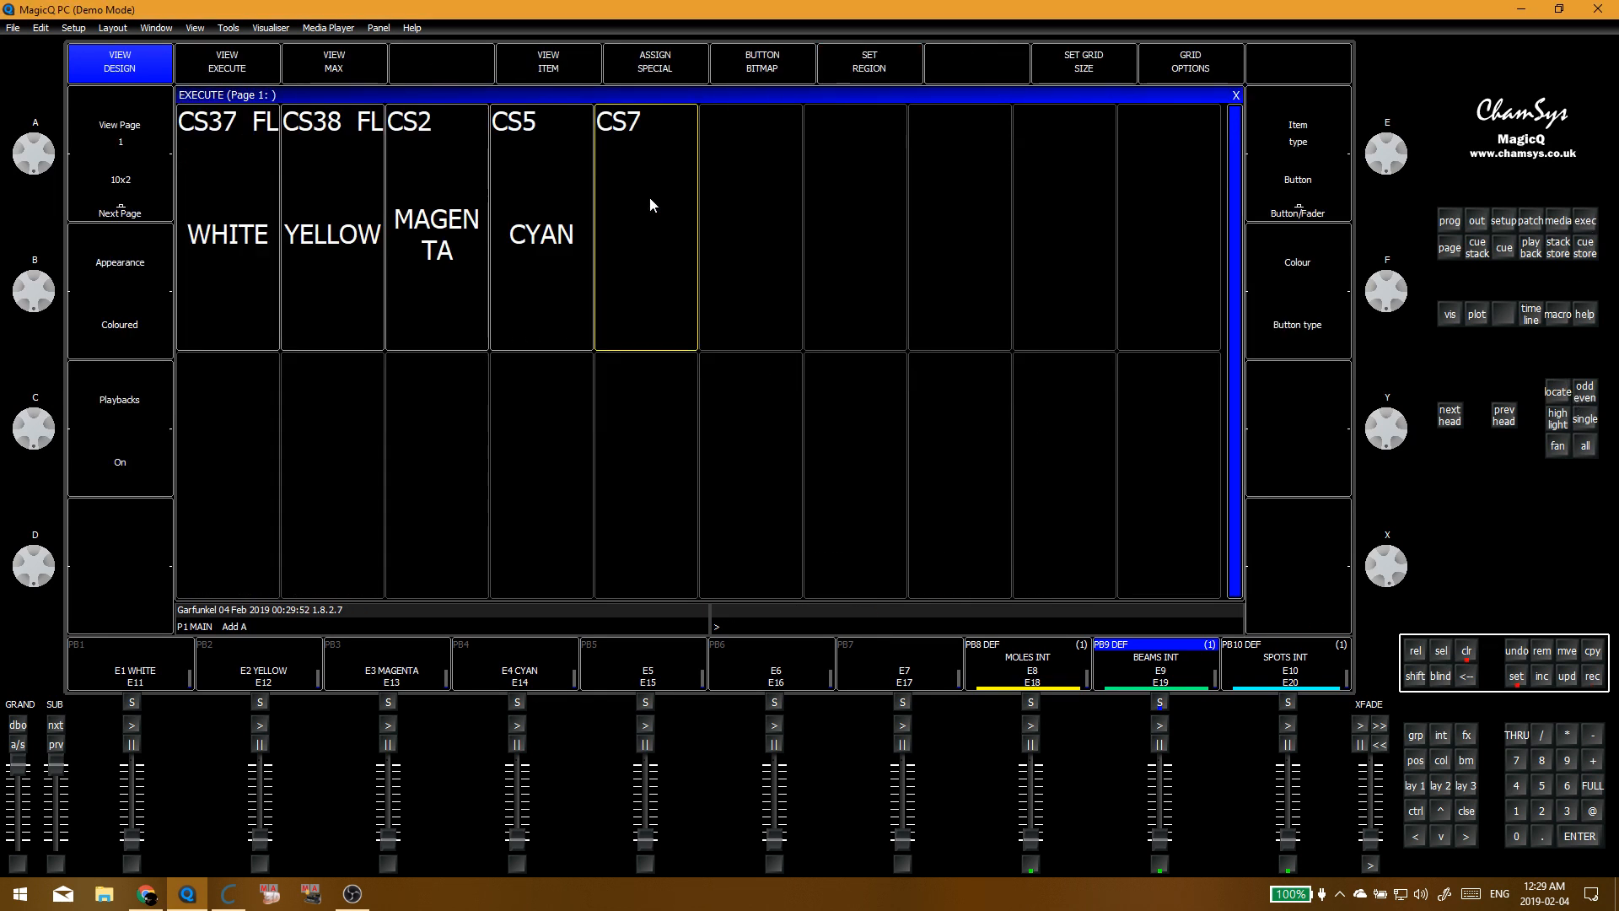
Step: Set the item type of the MAGENTA, CYAN and RED execute items together to Button (Fl)
left_click_drag(459, 438, 649, 249)
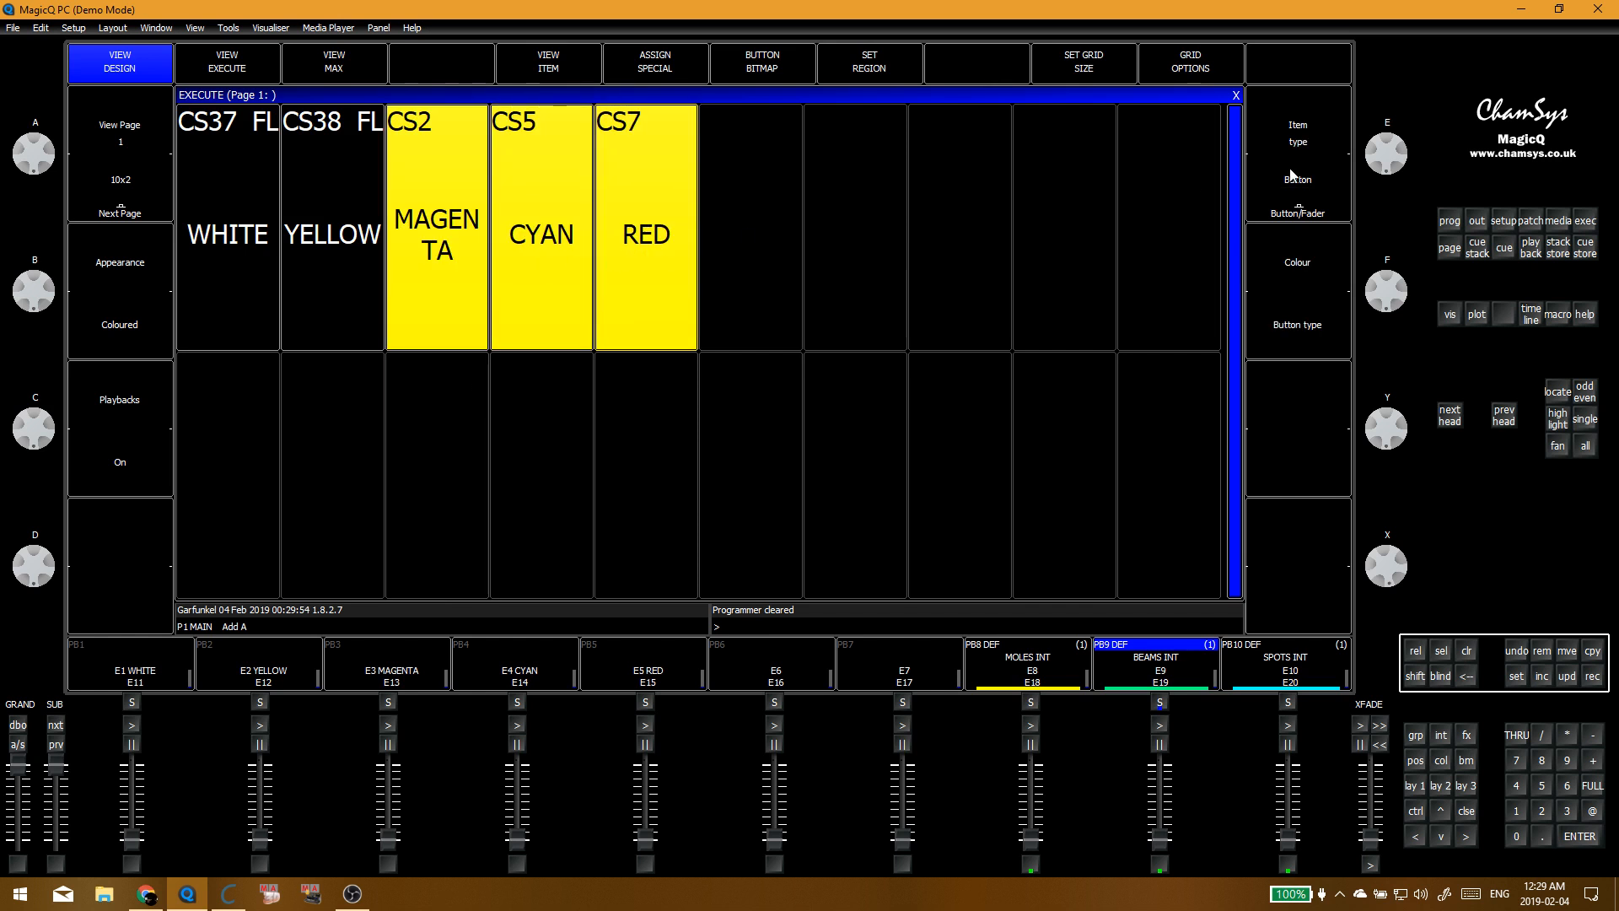
left_click(1322, 203)
left_click(855, 404)
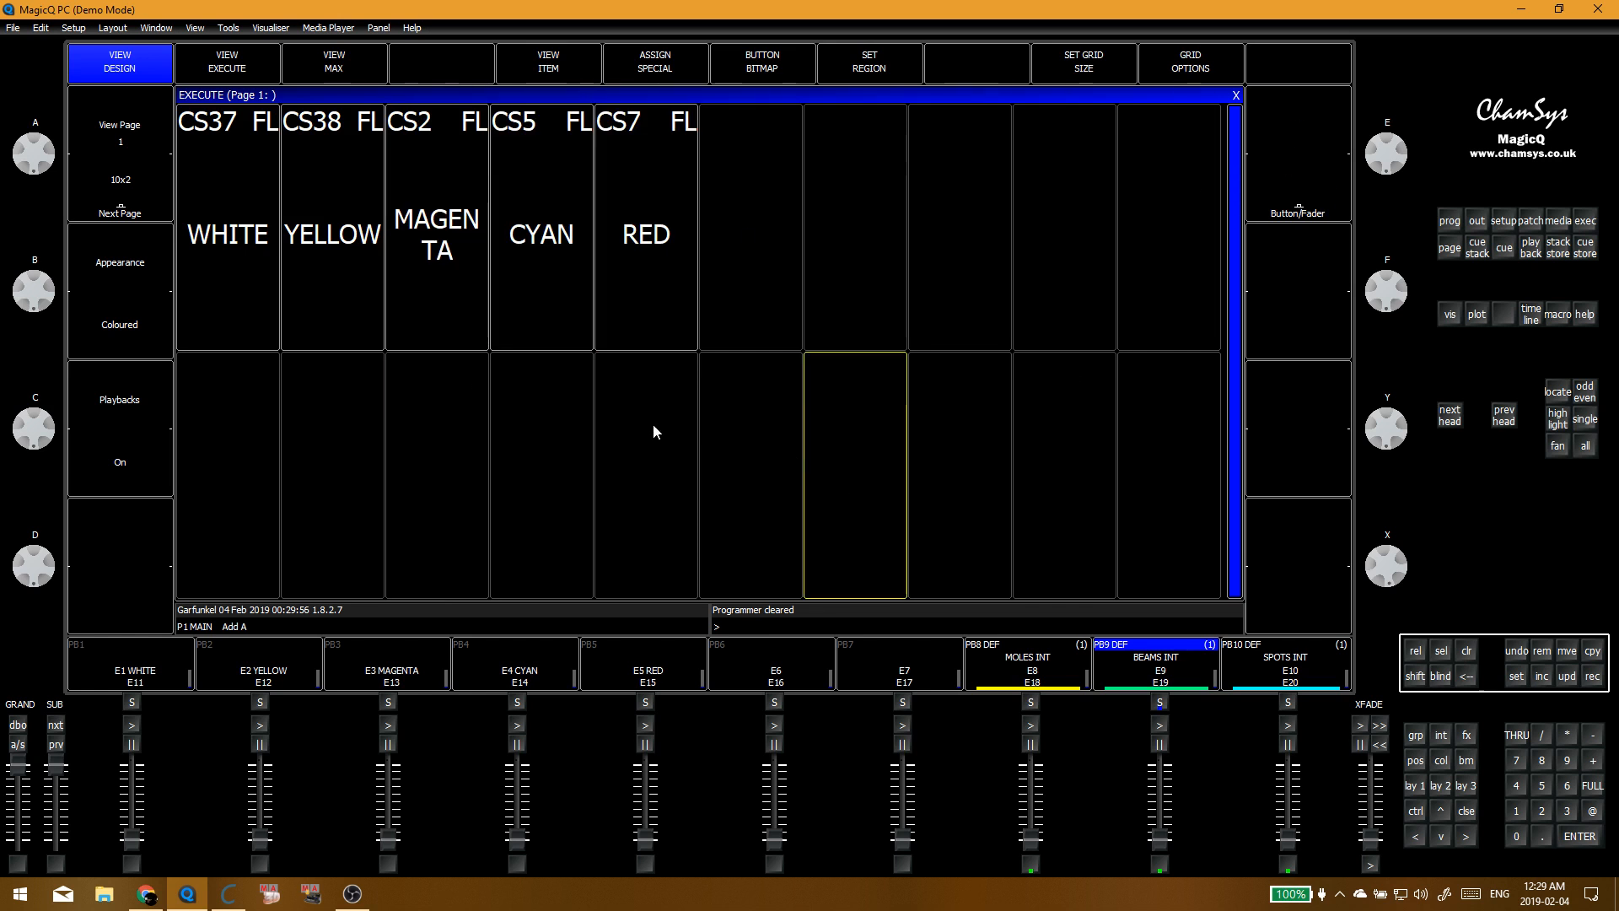
left_click(650, 423)
Step: Set the RED cue stack's playback priority to Above Programmer and Stomp other playbacks to No
left_click(620, 295)
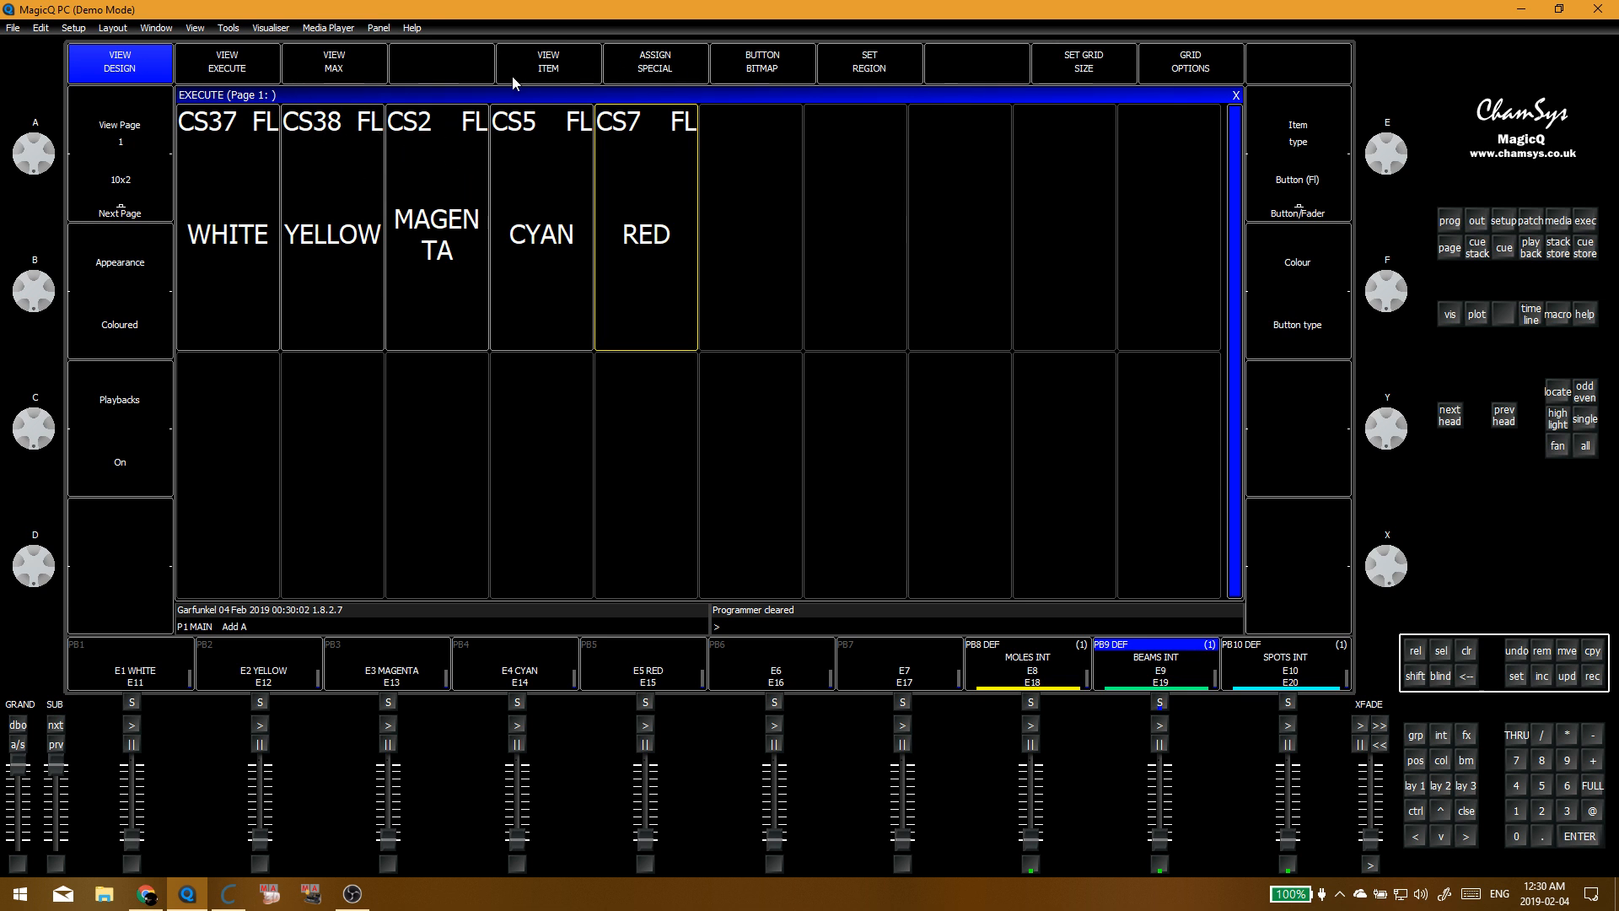
left_click(678, 225)
left_click(678, 226)
left_click(668, 226)
left_click(548, 62)
left_click(377, 230)
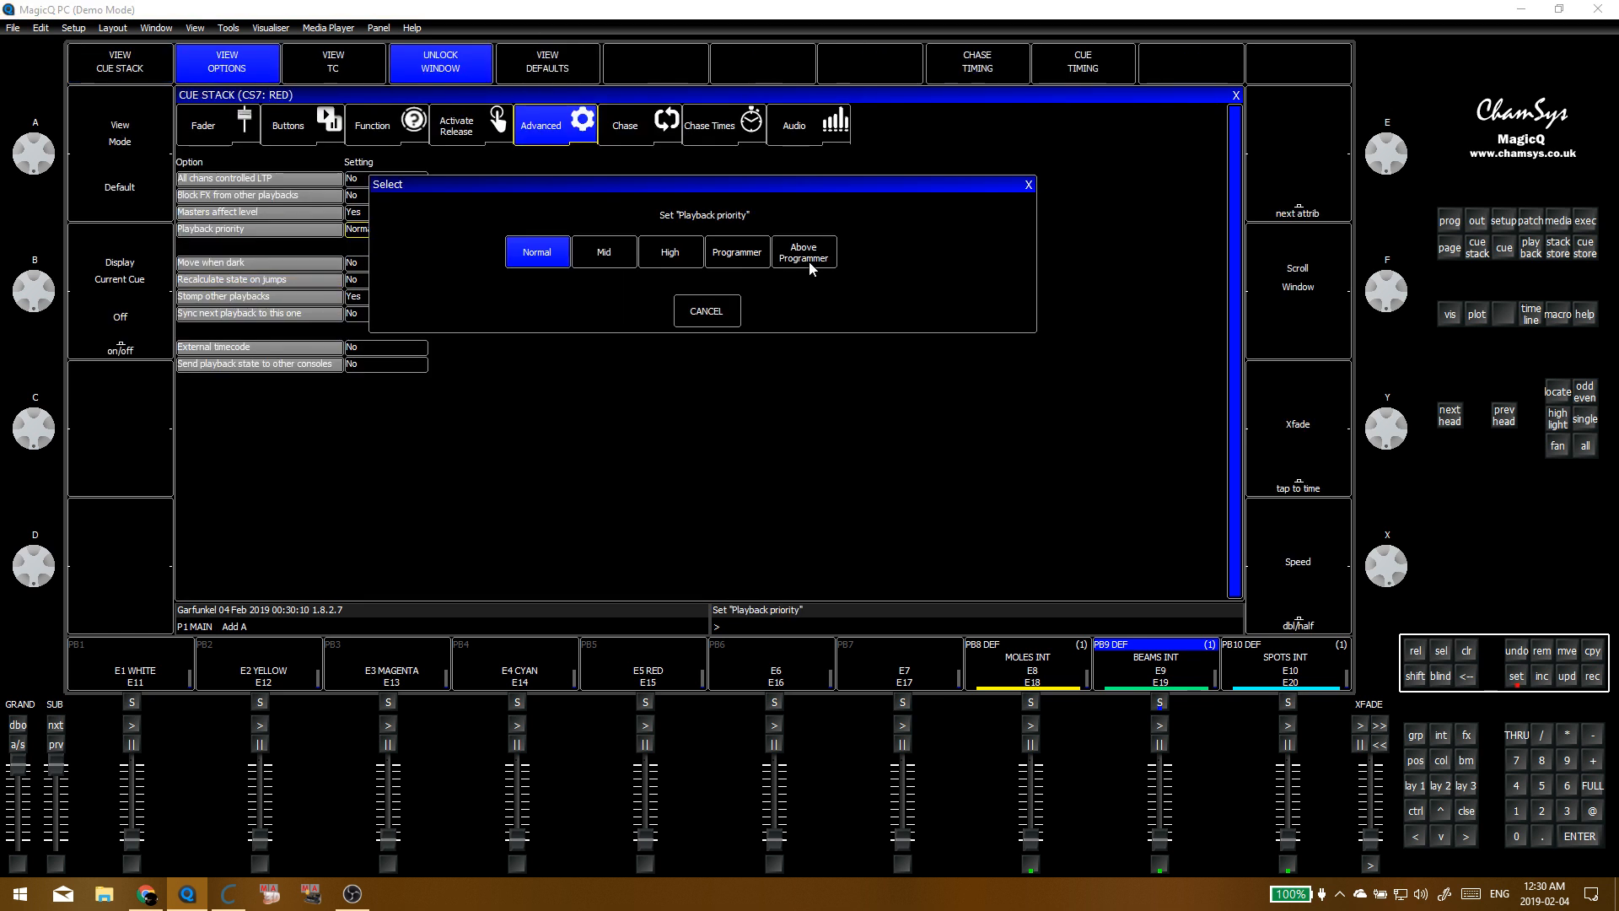
left_click(809, 256)
left_click(369, 305)
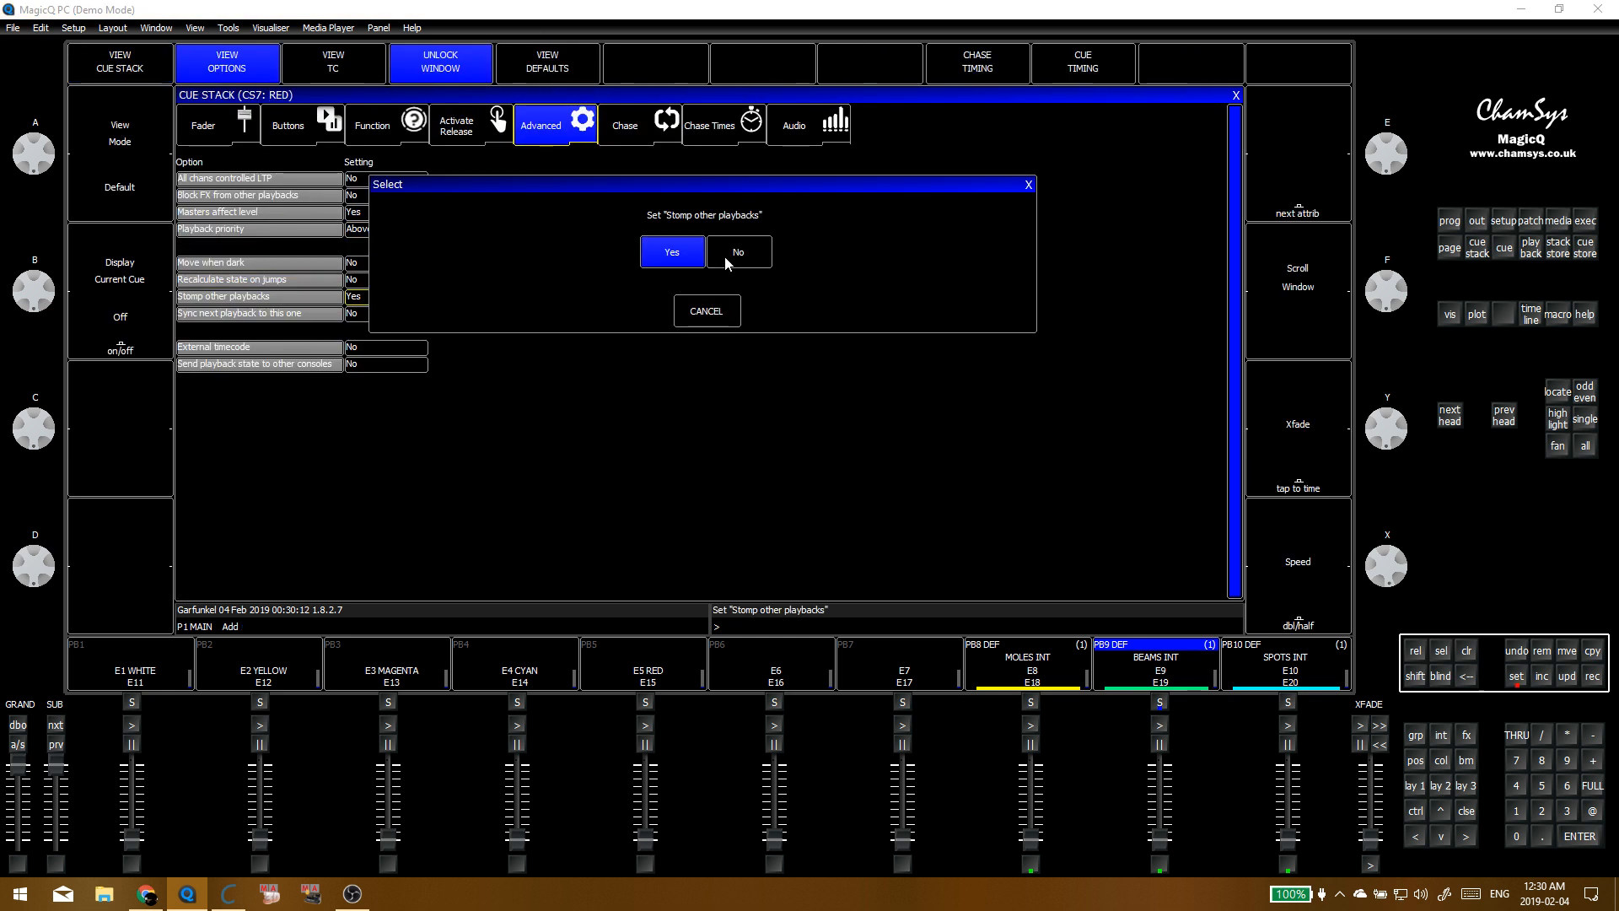
left_click(727, 262)
Step: Record the BACKLIGHT group in the Green colour palette onto the sixth item of execute page 1 and name it GREEN
key("ctrl+1")
left_click(306, 133)
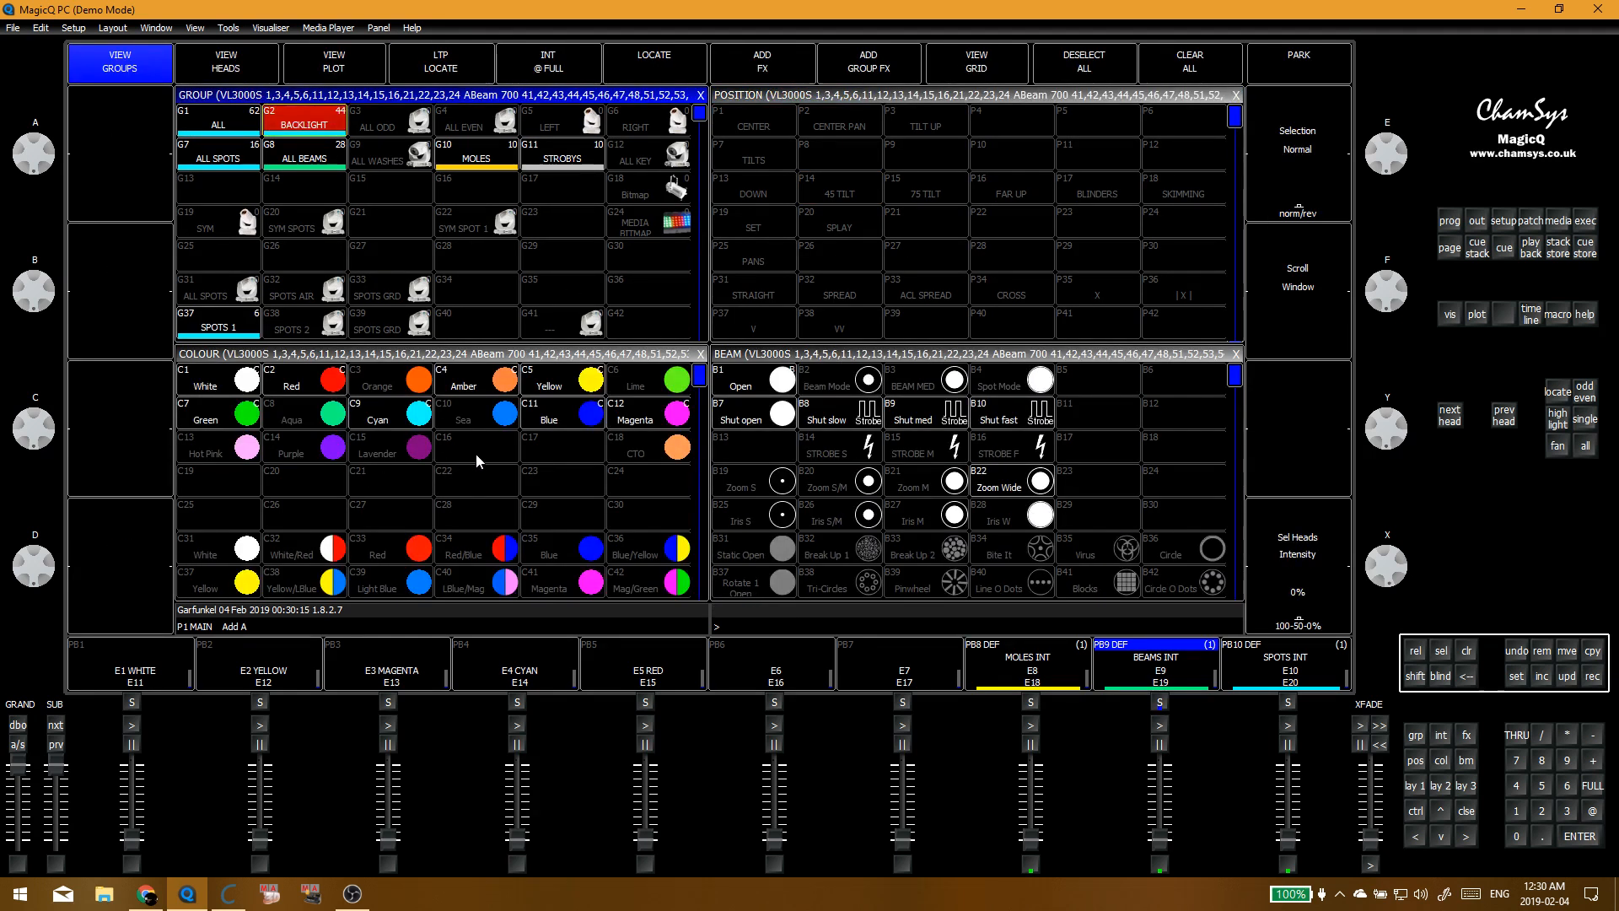
left_click(244, 419)
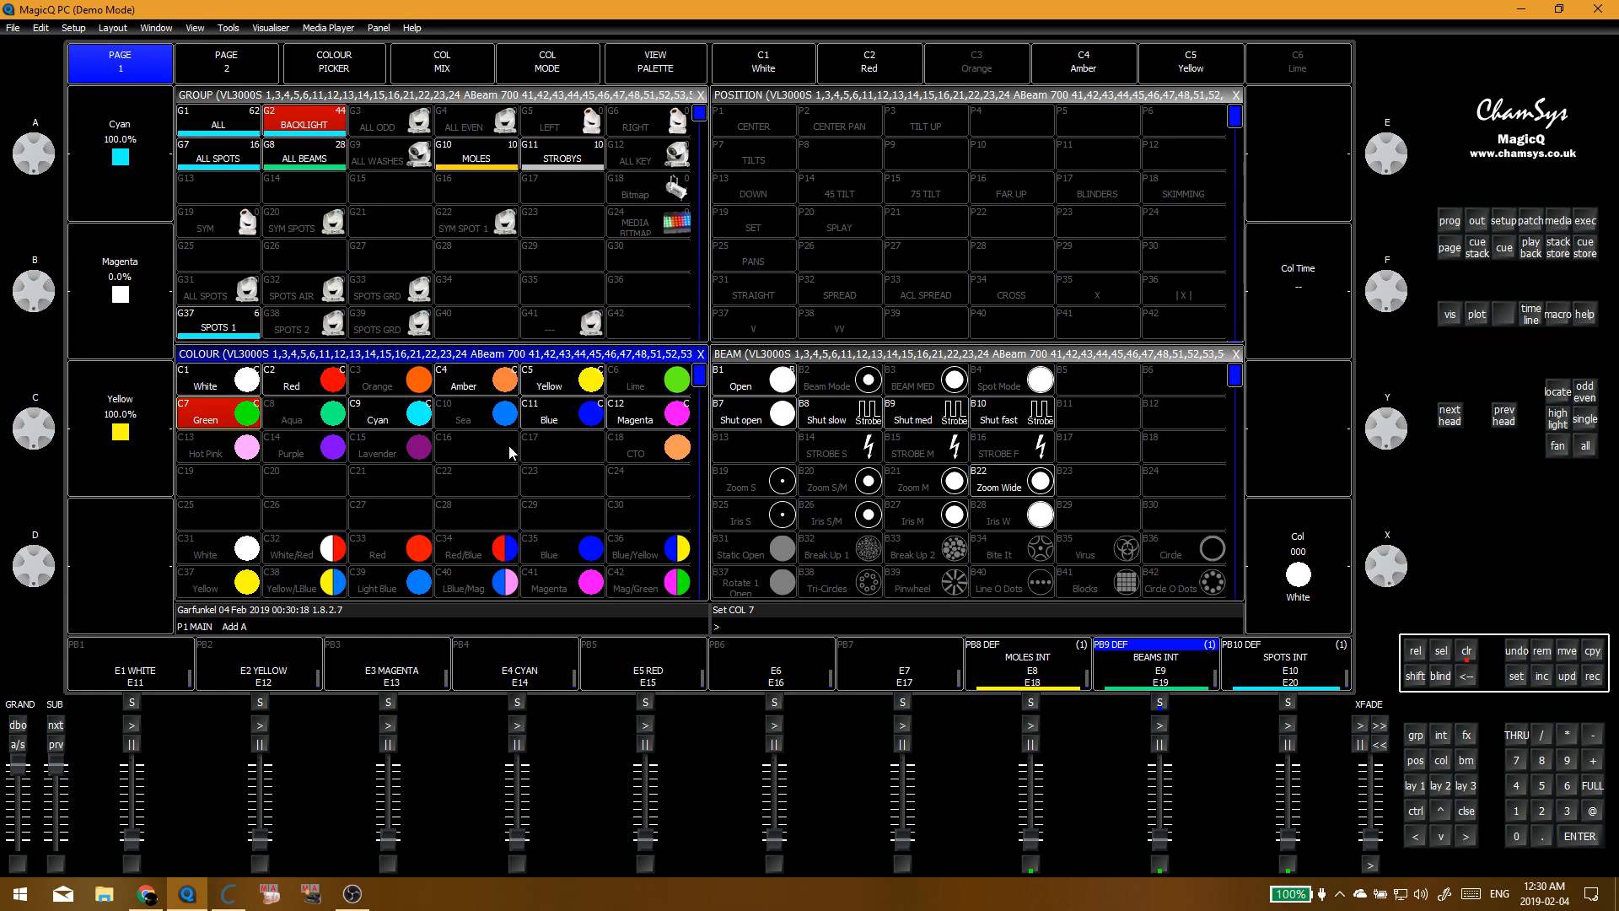
left_click(1577, 226)
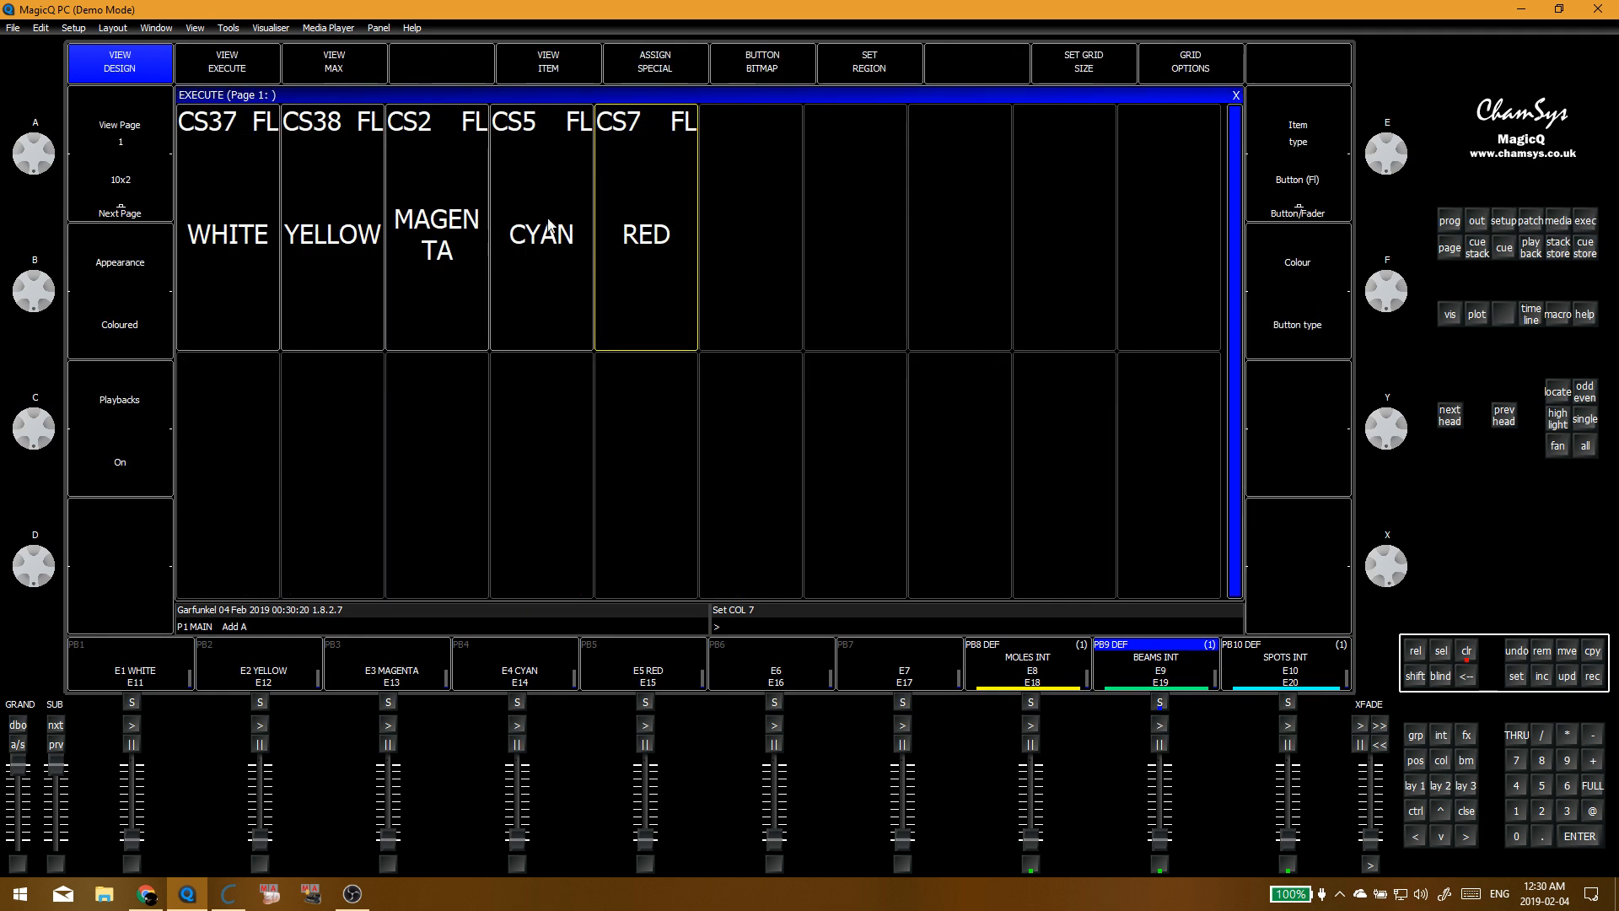
left_click(731, 235)
left_click(754, 207)
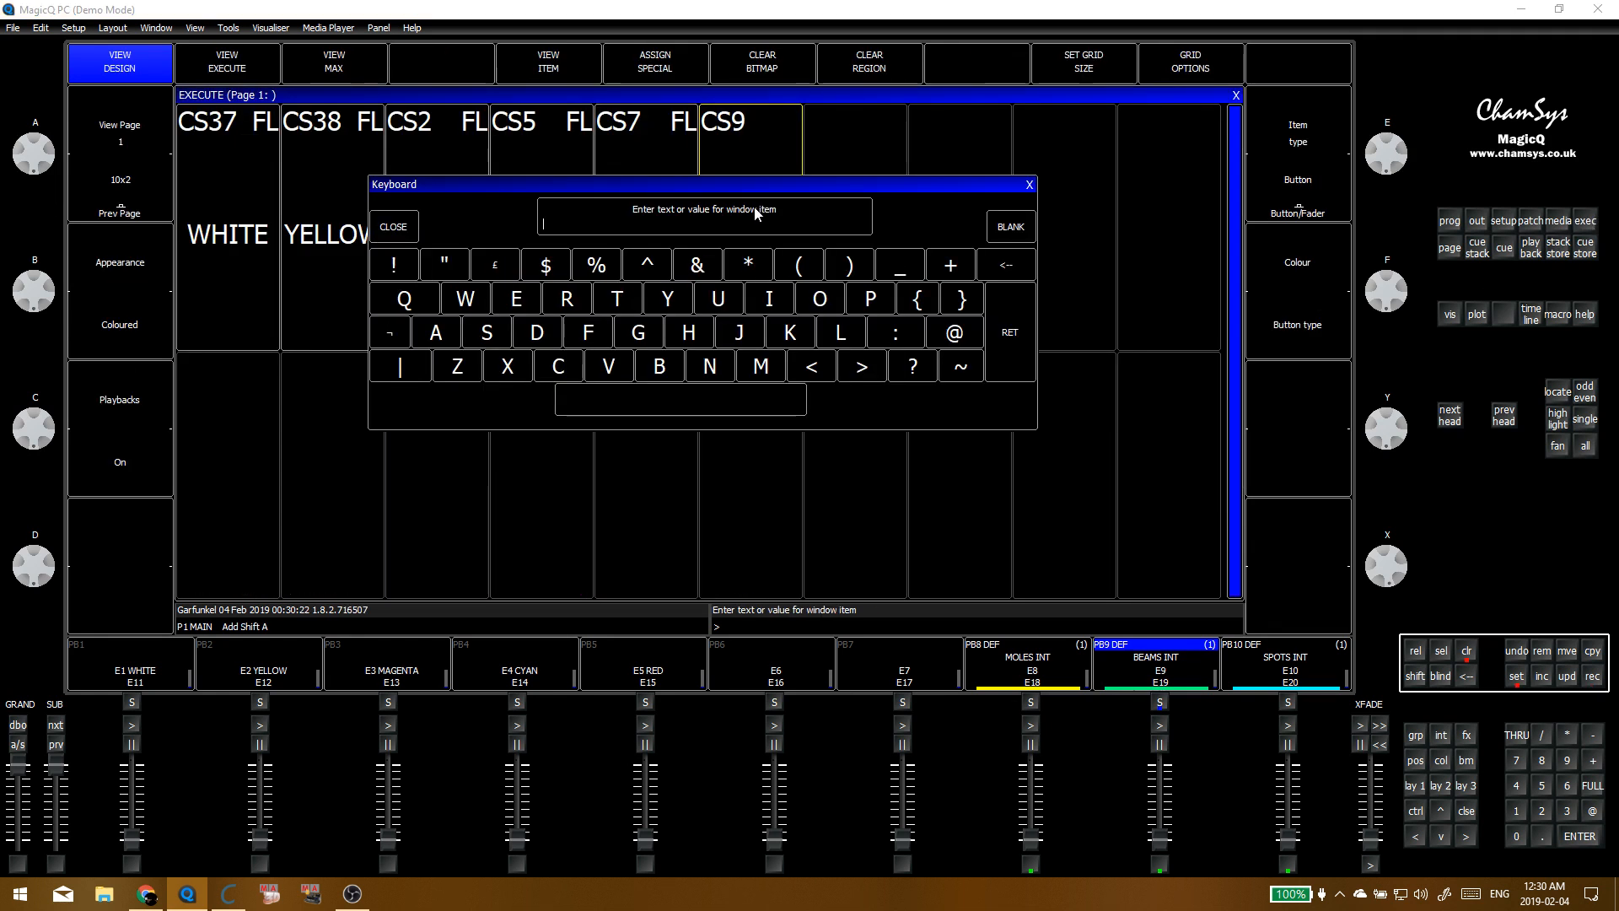
type("GREEN")
key("Return")
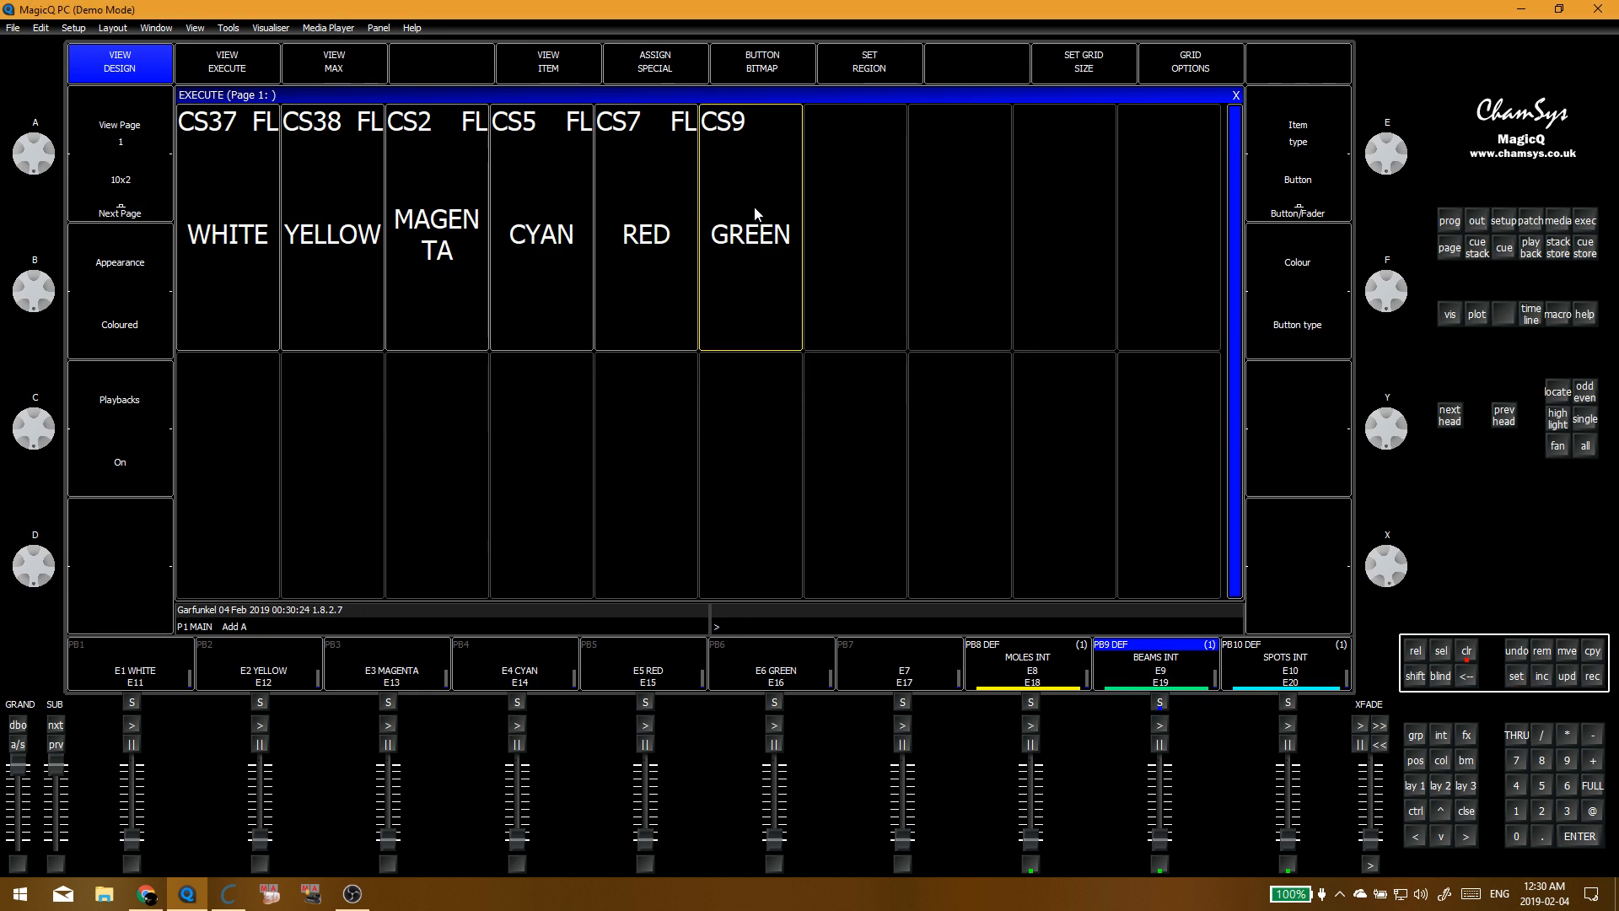
Step: Make the GREEN item a Button (Fl) and set its cue stack to Above Programmer priority with Stomp other playbacks set to No
left_click(1319, 190)
left_click(518, 79)
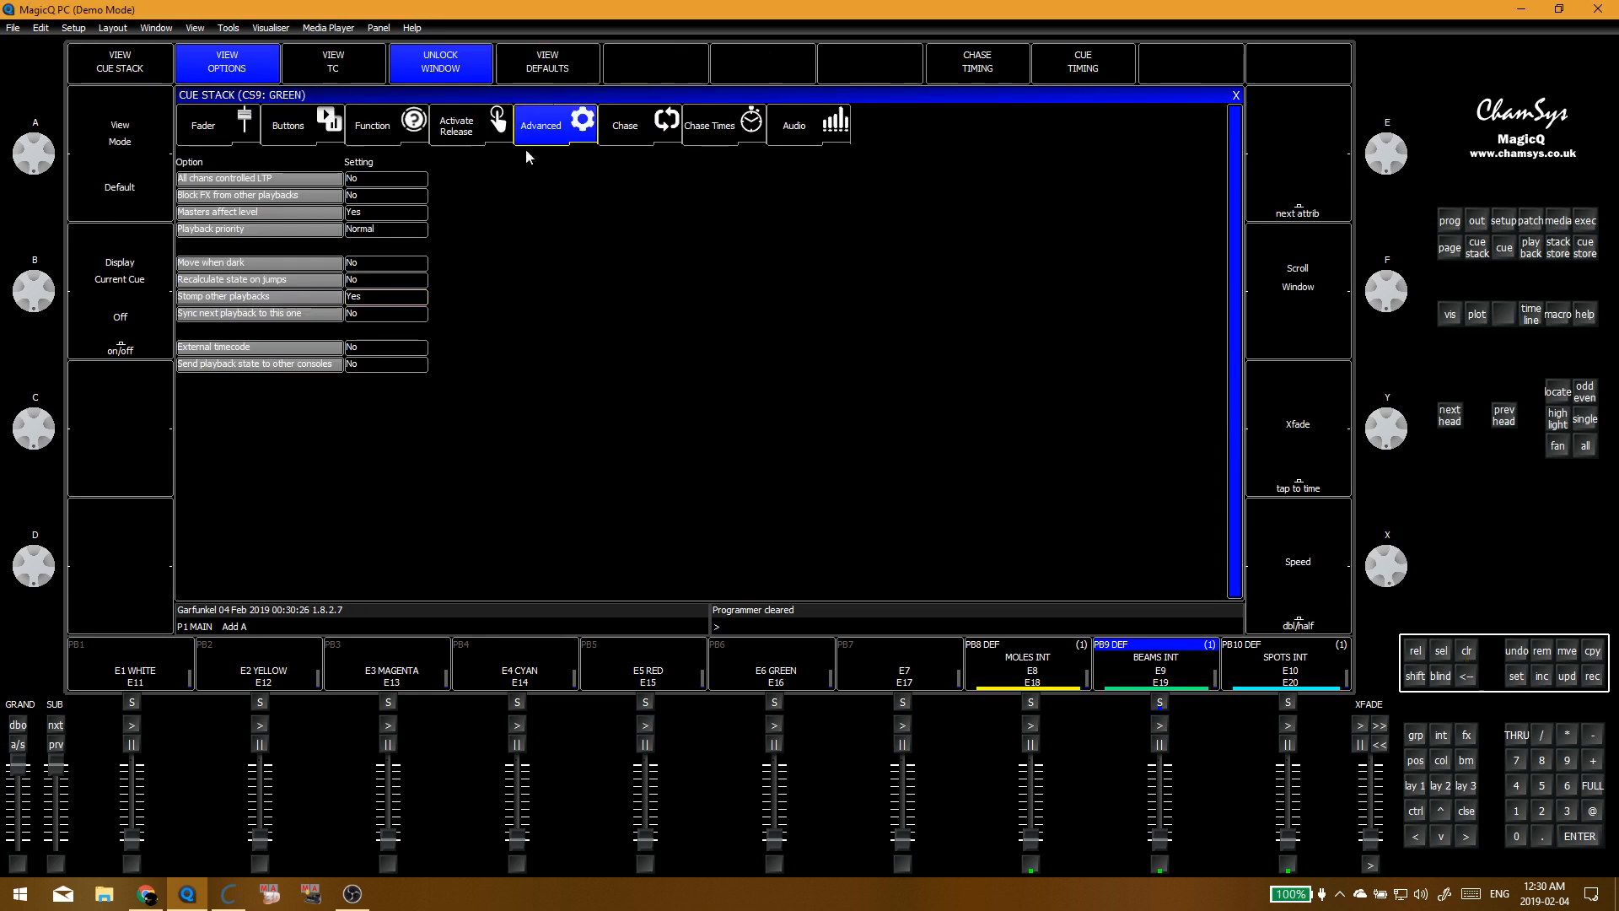
left_click(419, 233)
left_click(802, 251)
left_click(392, 311)
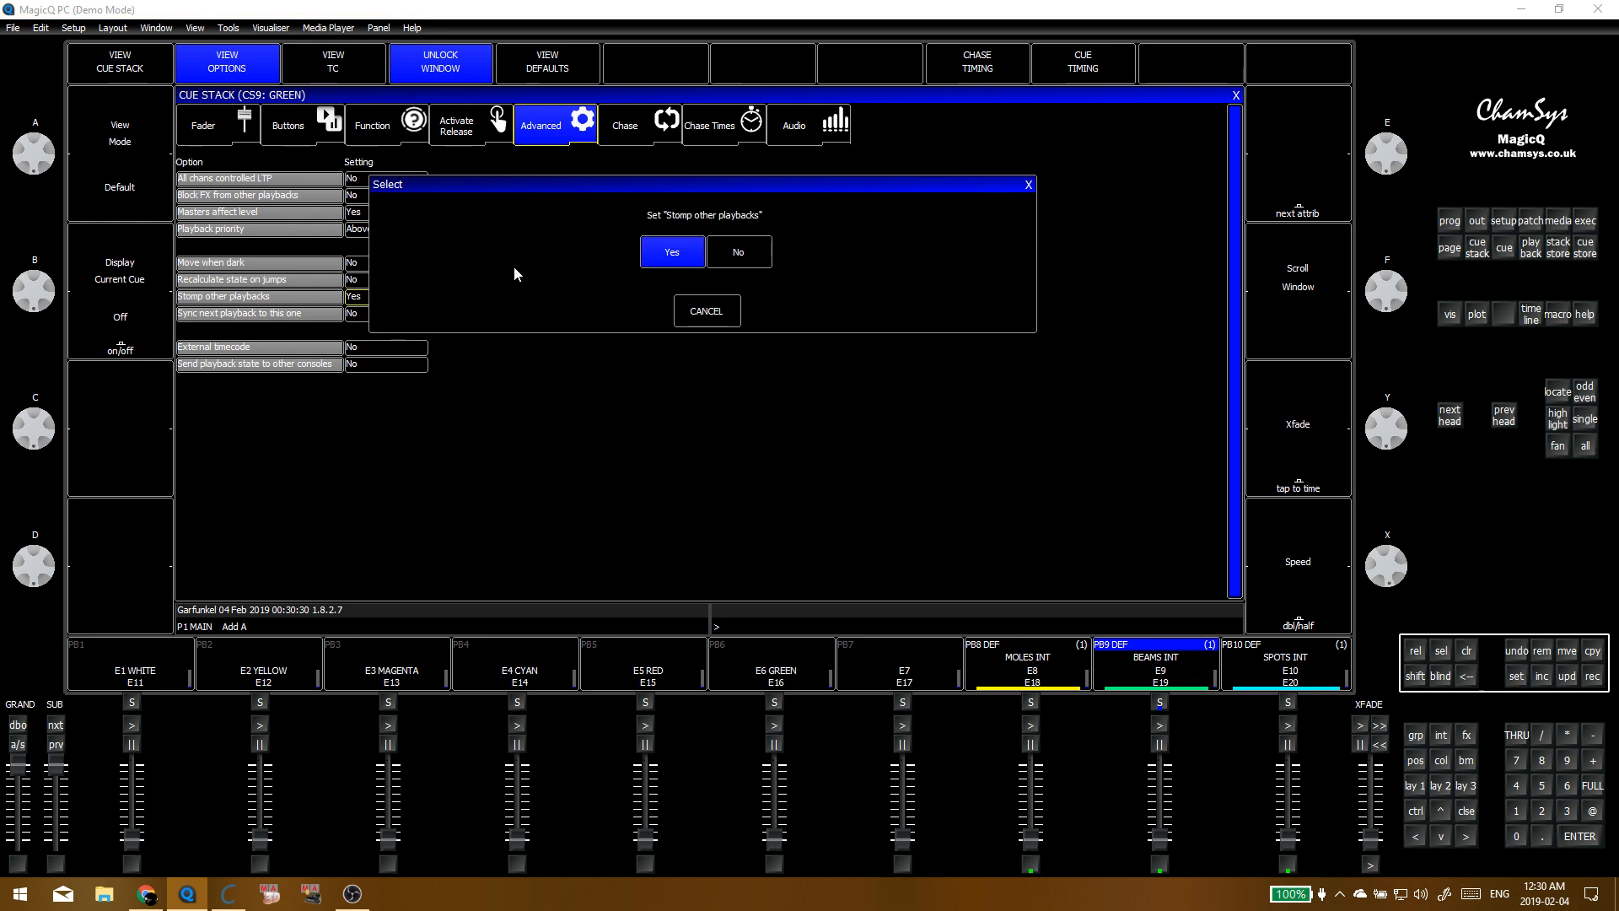
left_click(713, 302)
key("Escape")
key("alt+1")
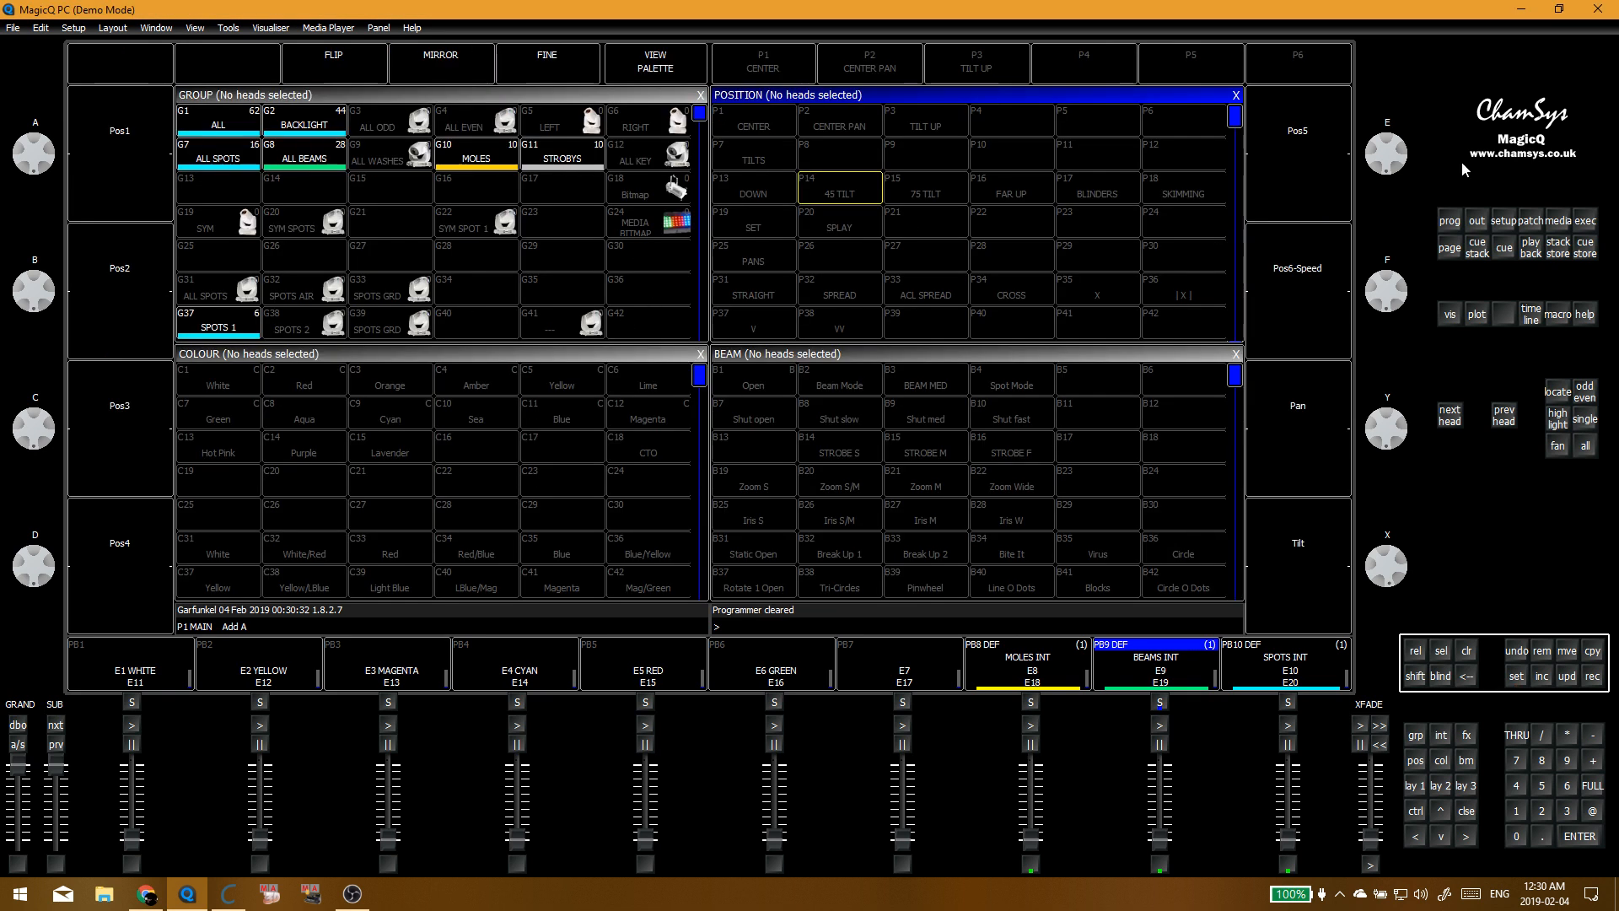
Step: Check the programmer and playback settings in Setup, including the global Stomp playbacks option
left_click(1504, 220)
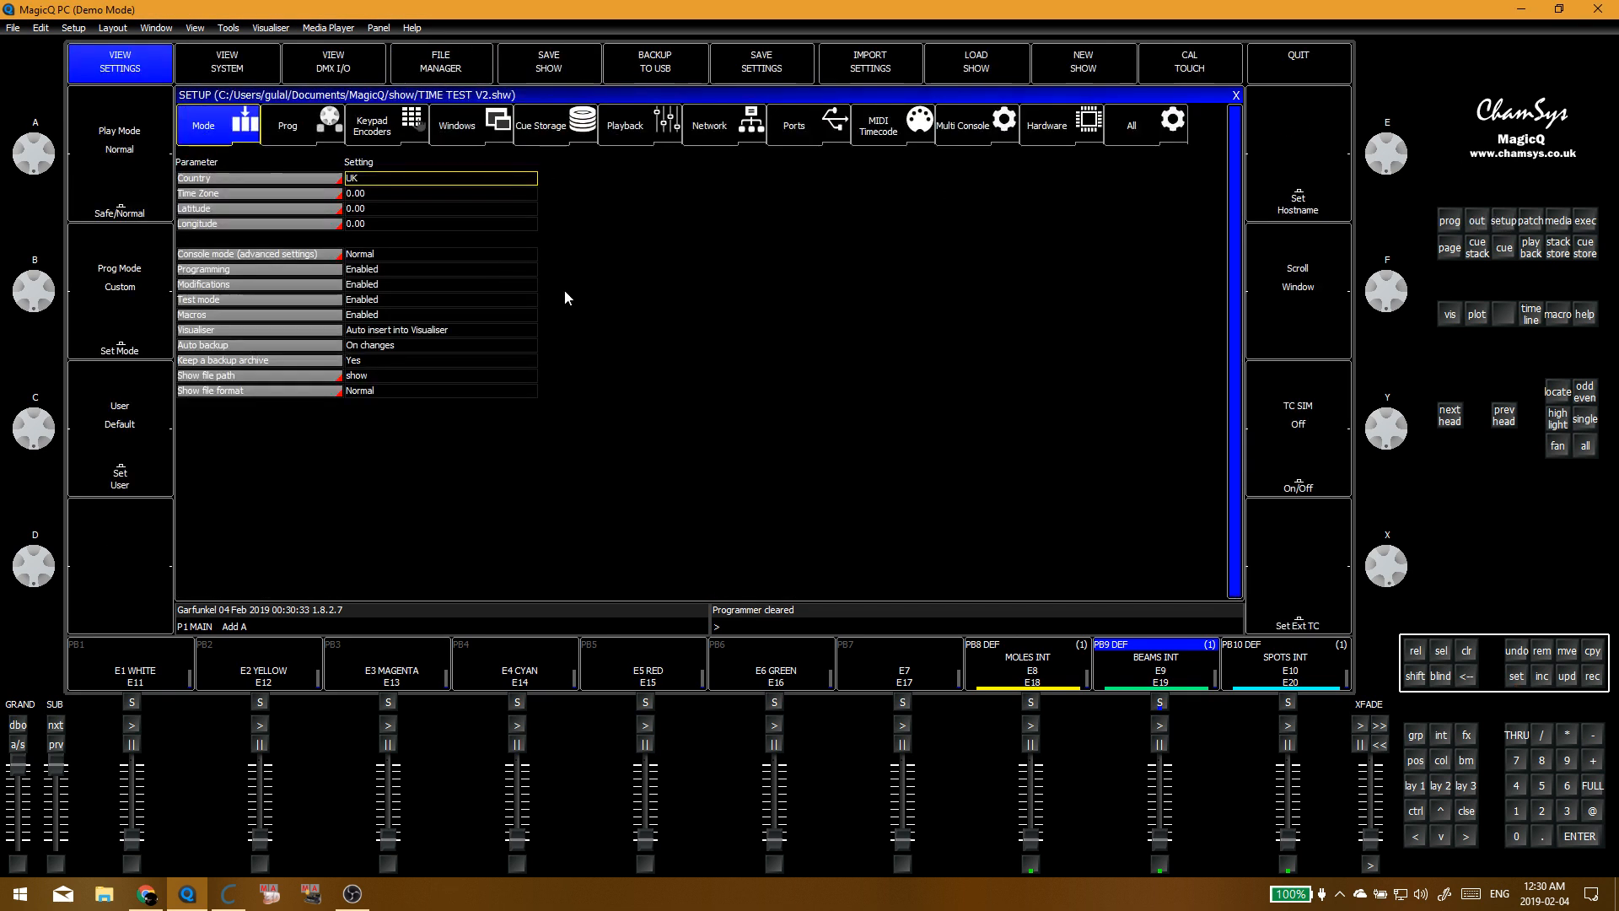
left_click(328, 138)
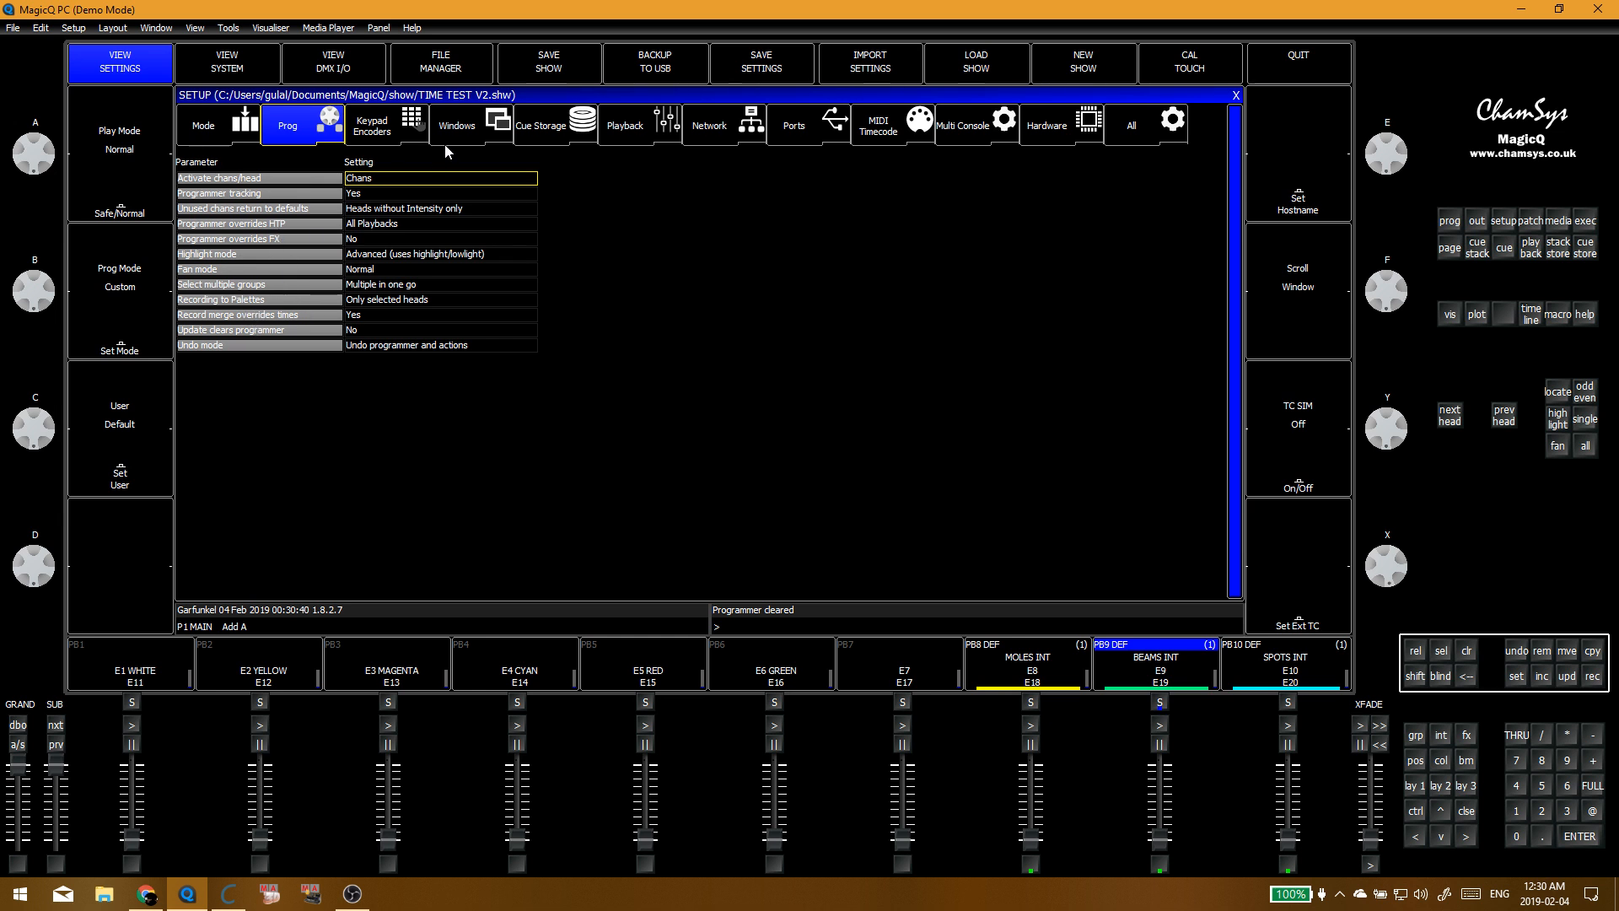
left_click(634, 132)
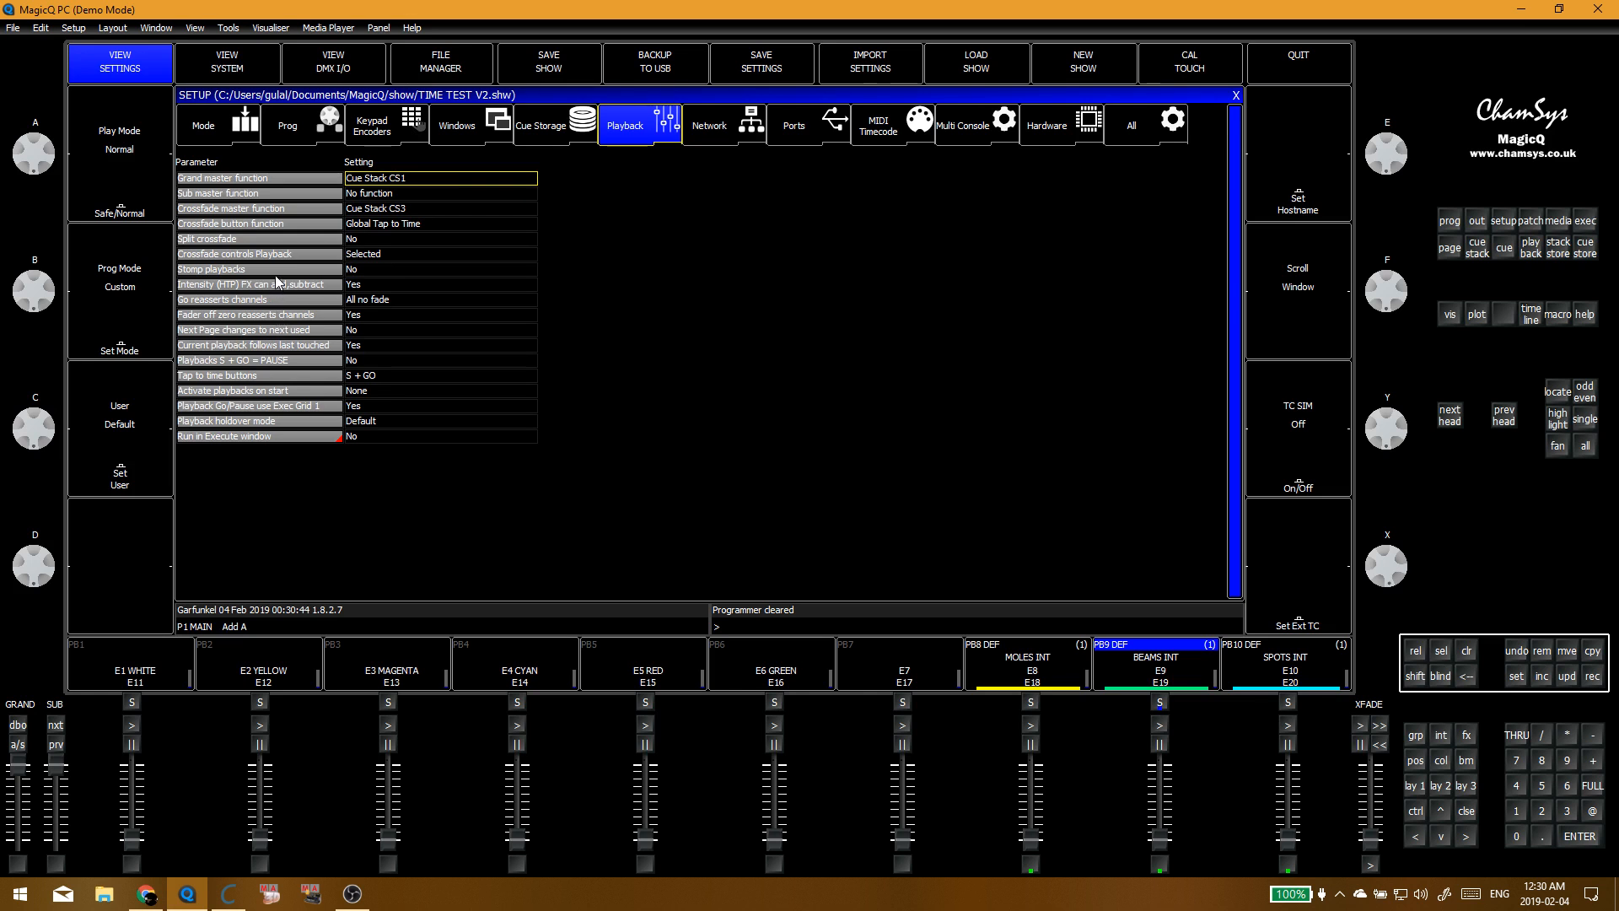
left_click(414, 270)
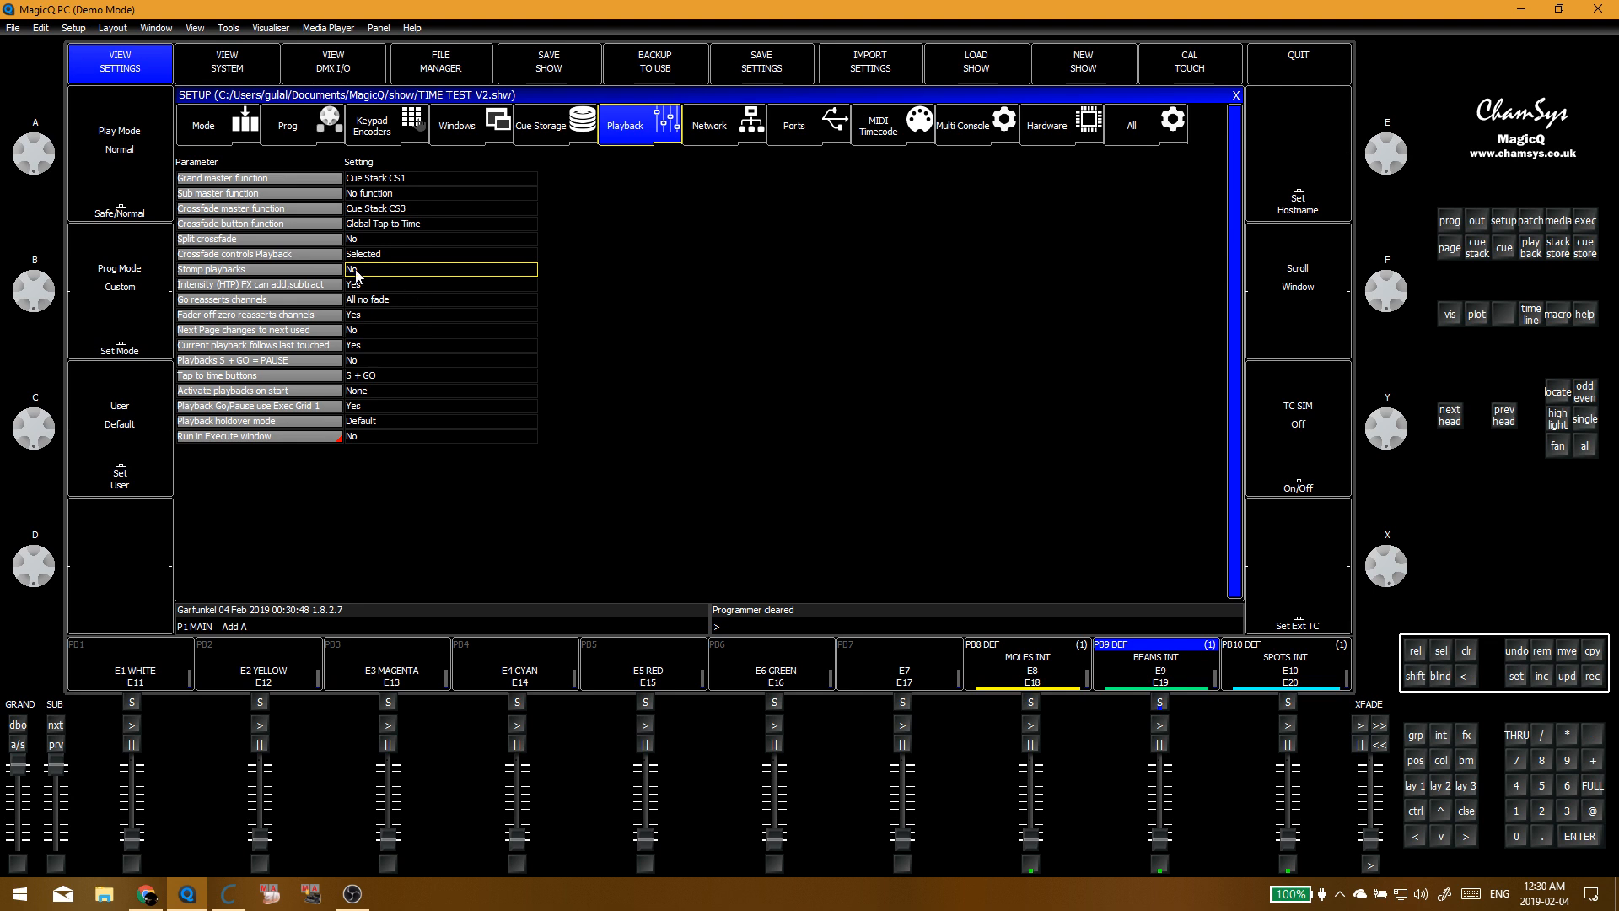
key("Escape")
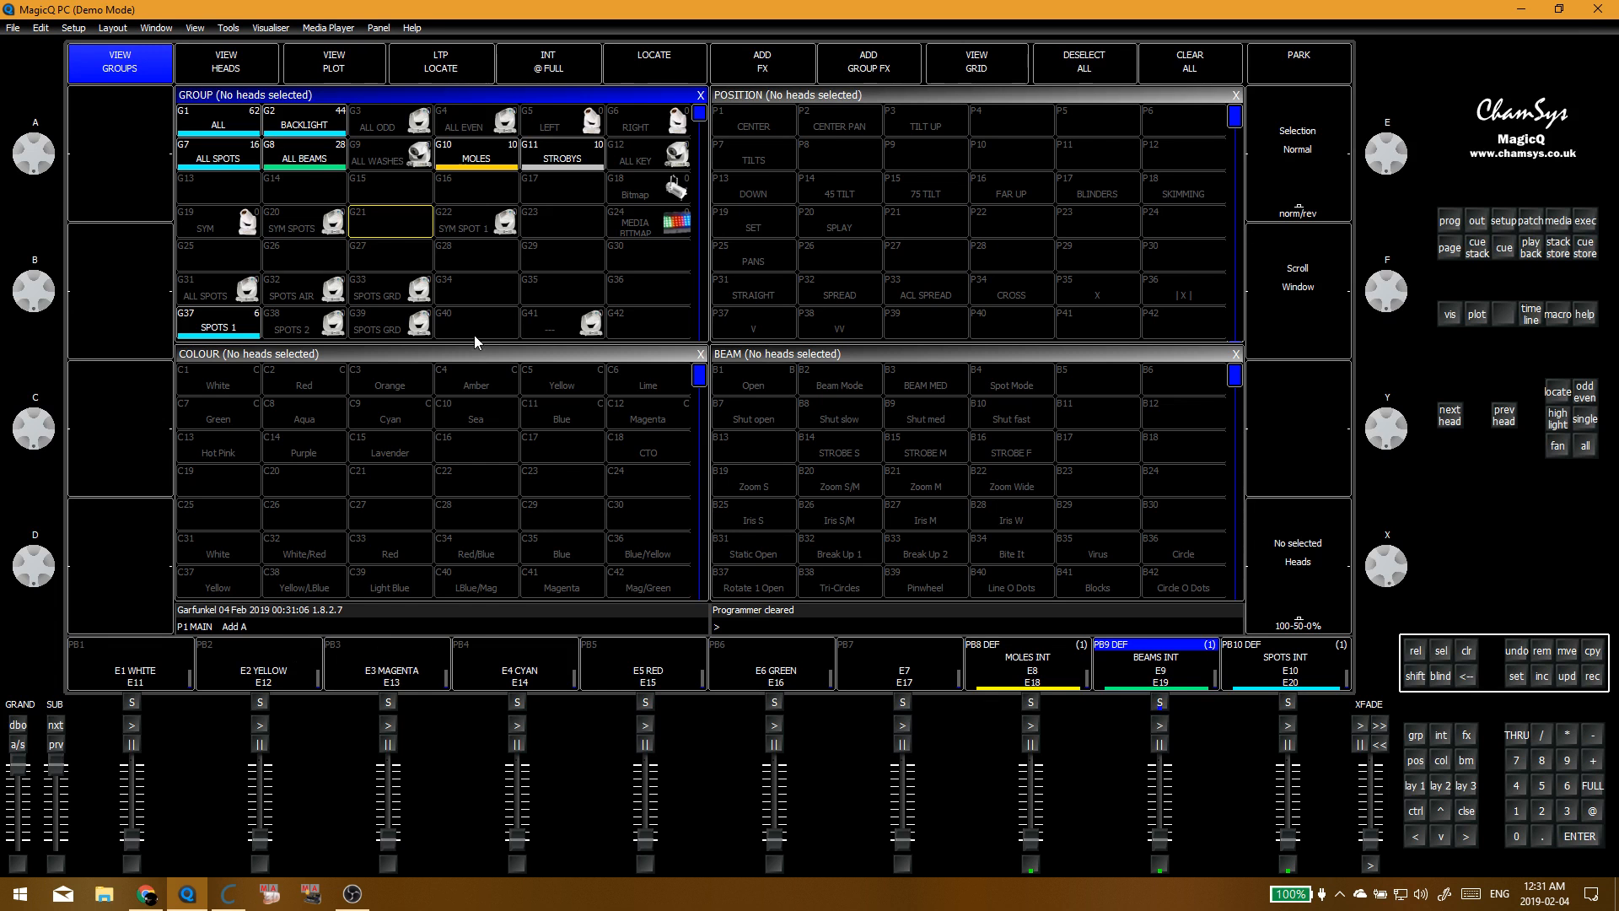
left_click(545, 280)
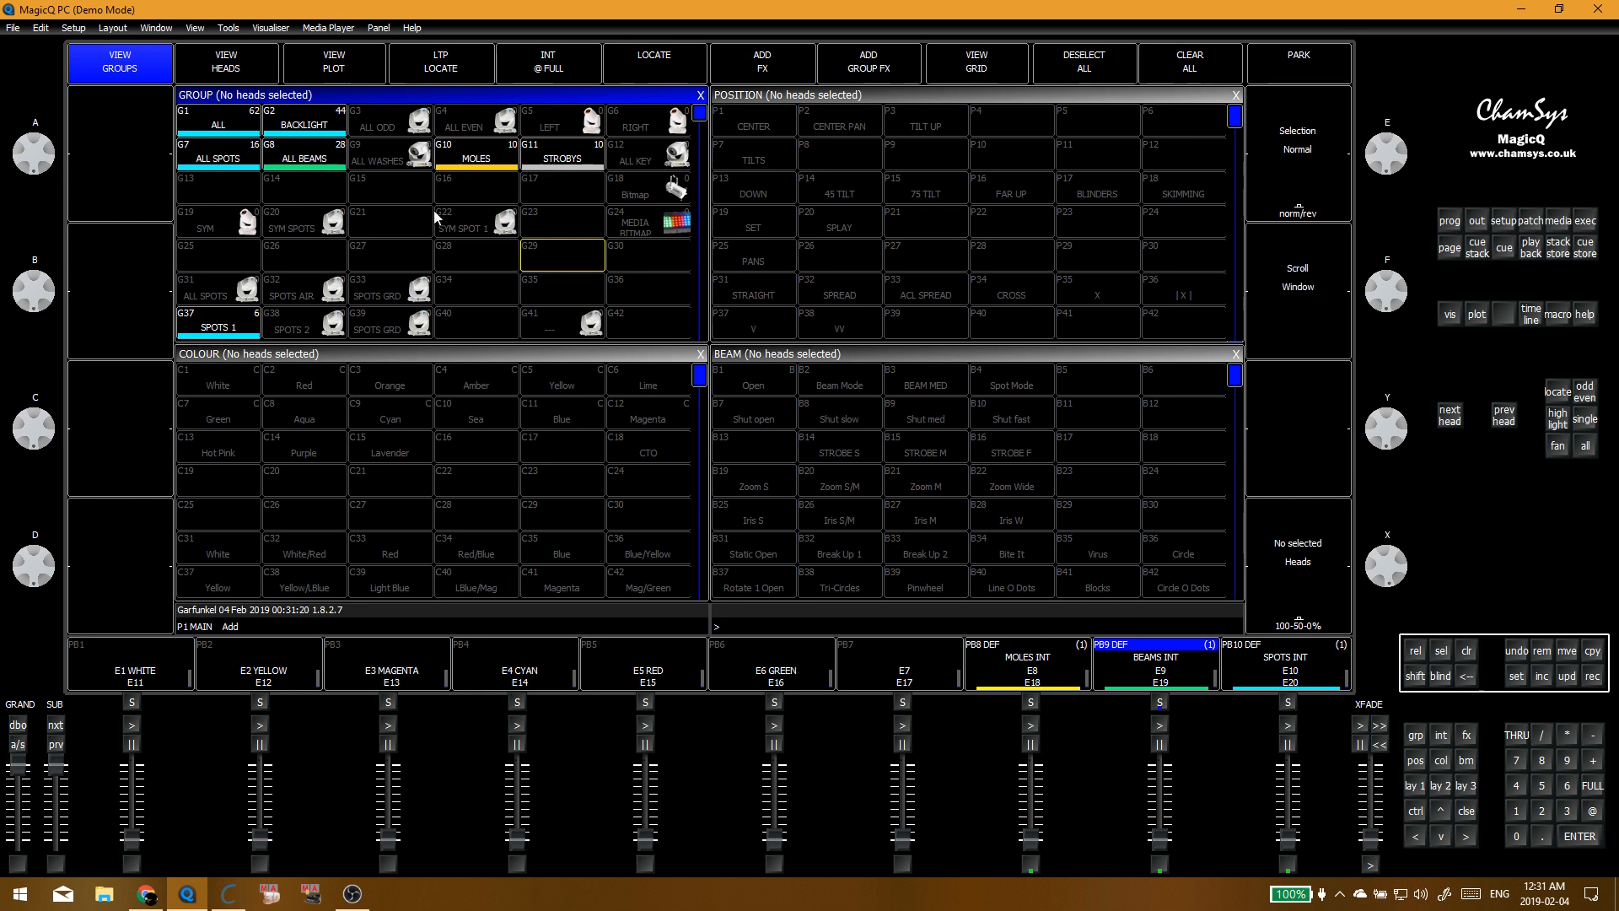
key("ctrl+BackSpace")
key("ctrl+BackSpace")
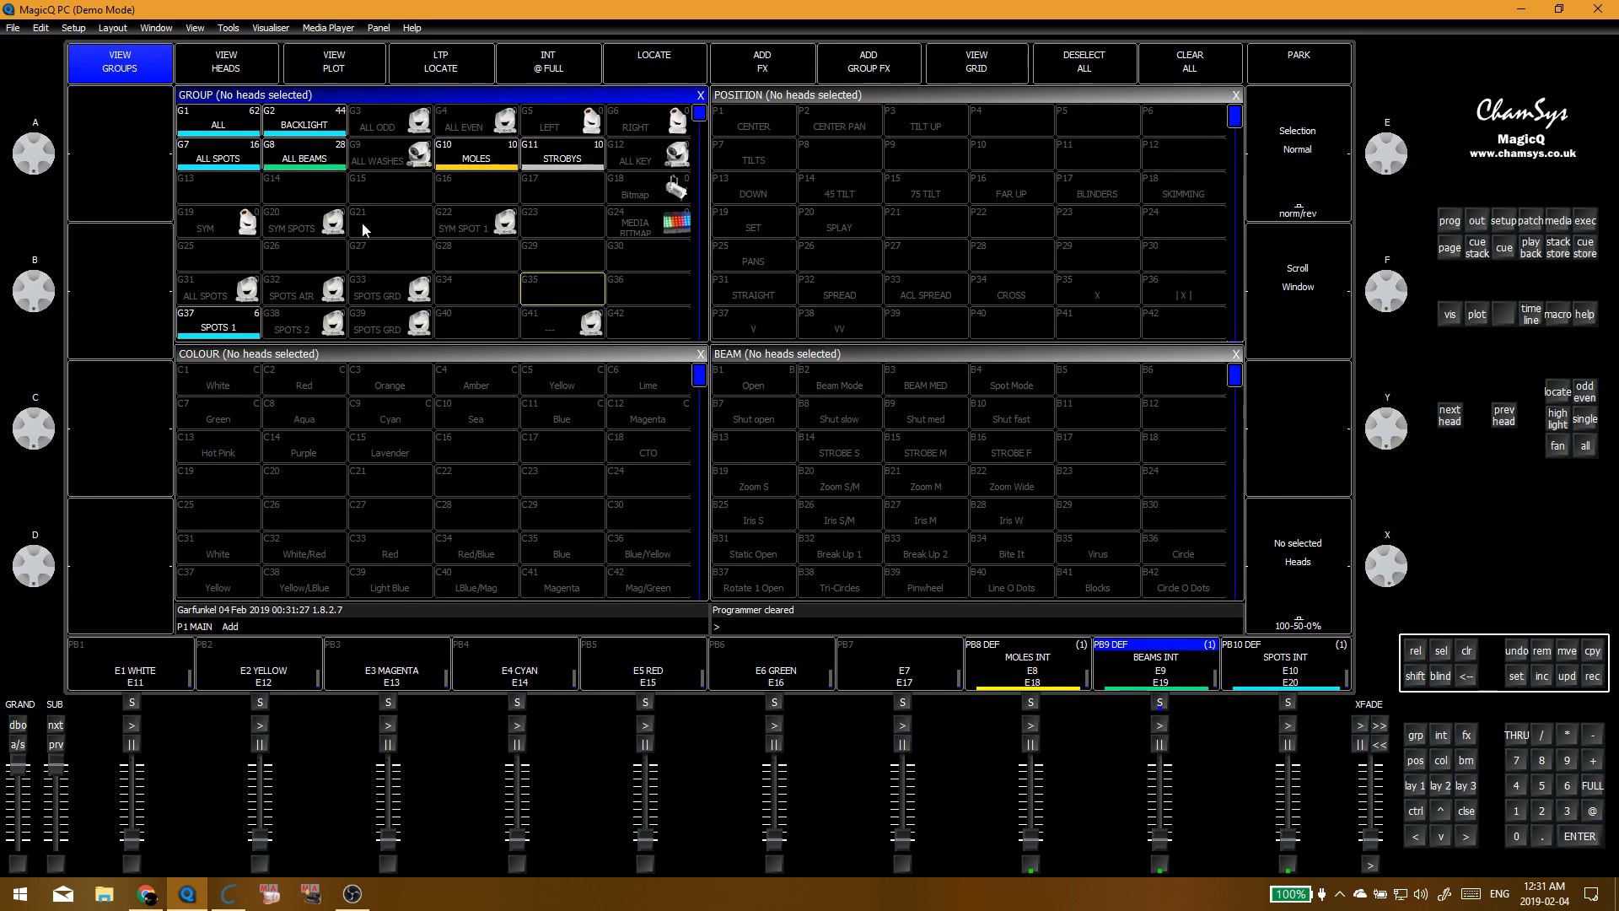
Step: Try the odd/even subselection on the ALL SPOTS group and on the BACKLIGHT group
left_click(202, 150)
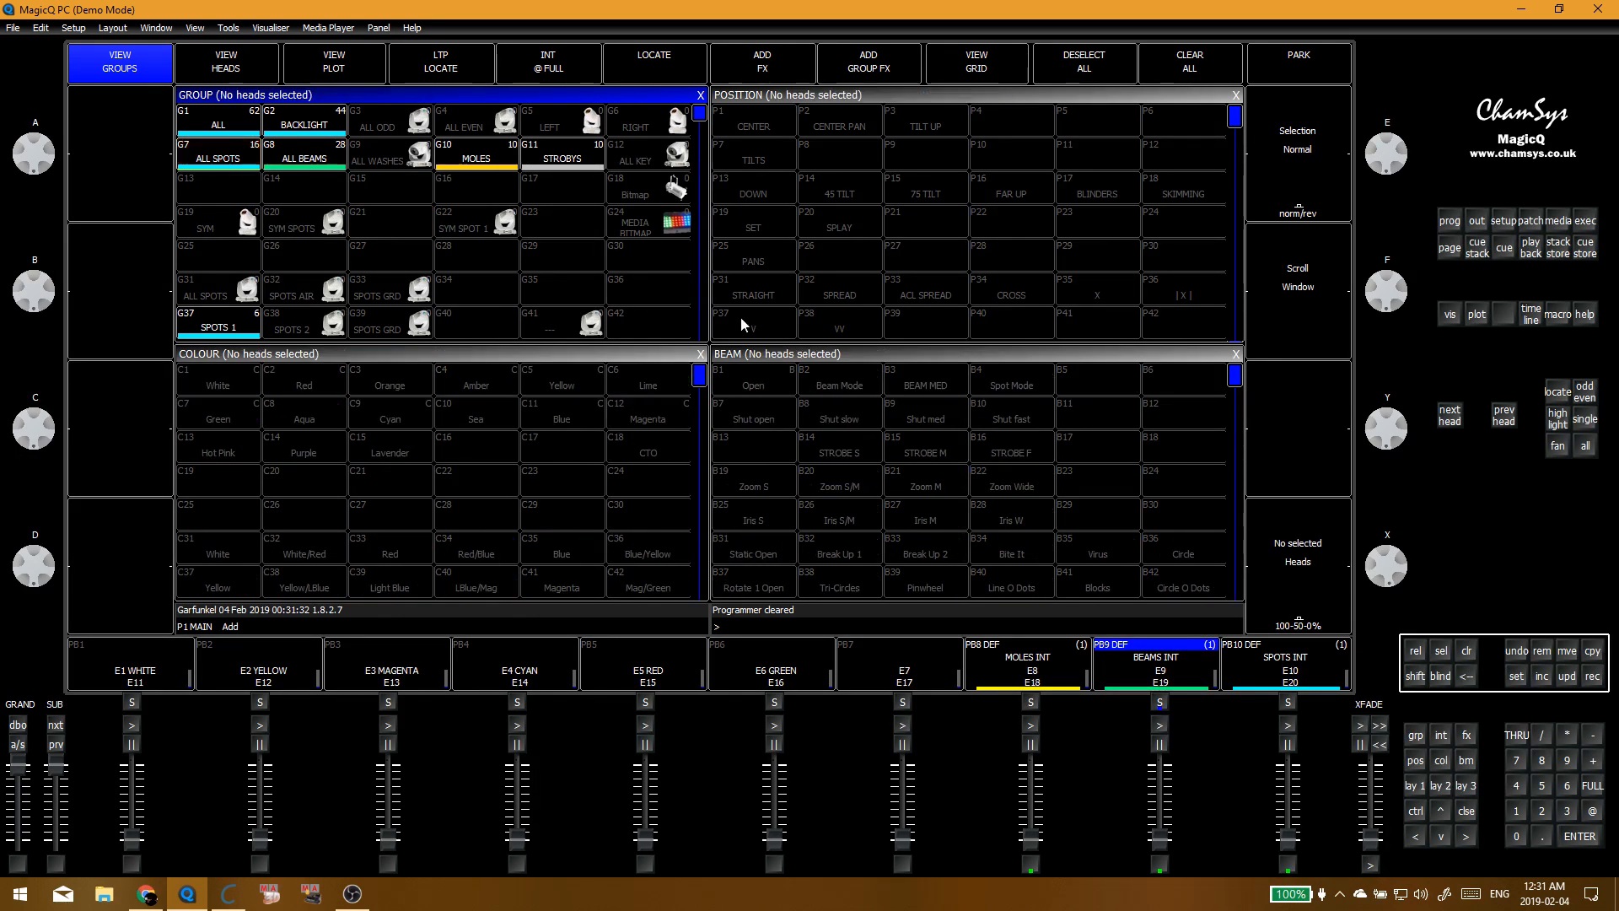
left_click(1585, 396)
left_click(869, 460)
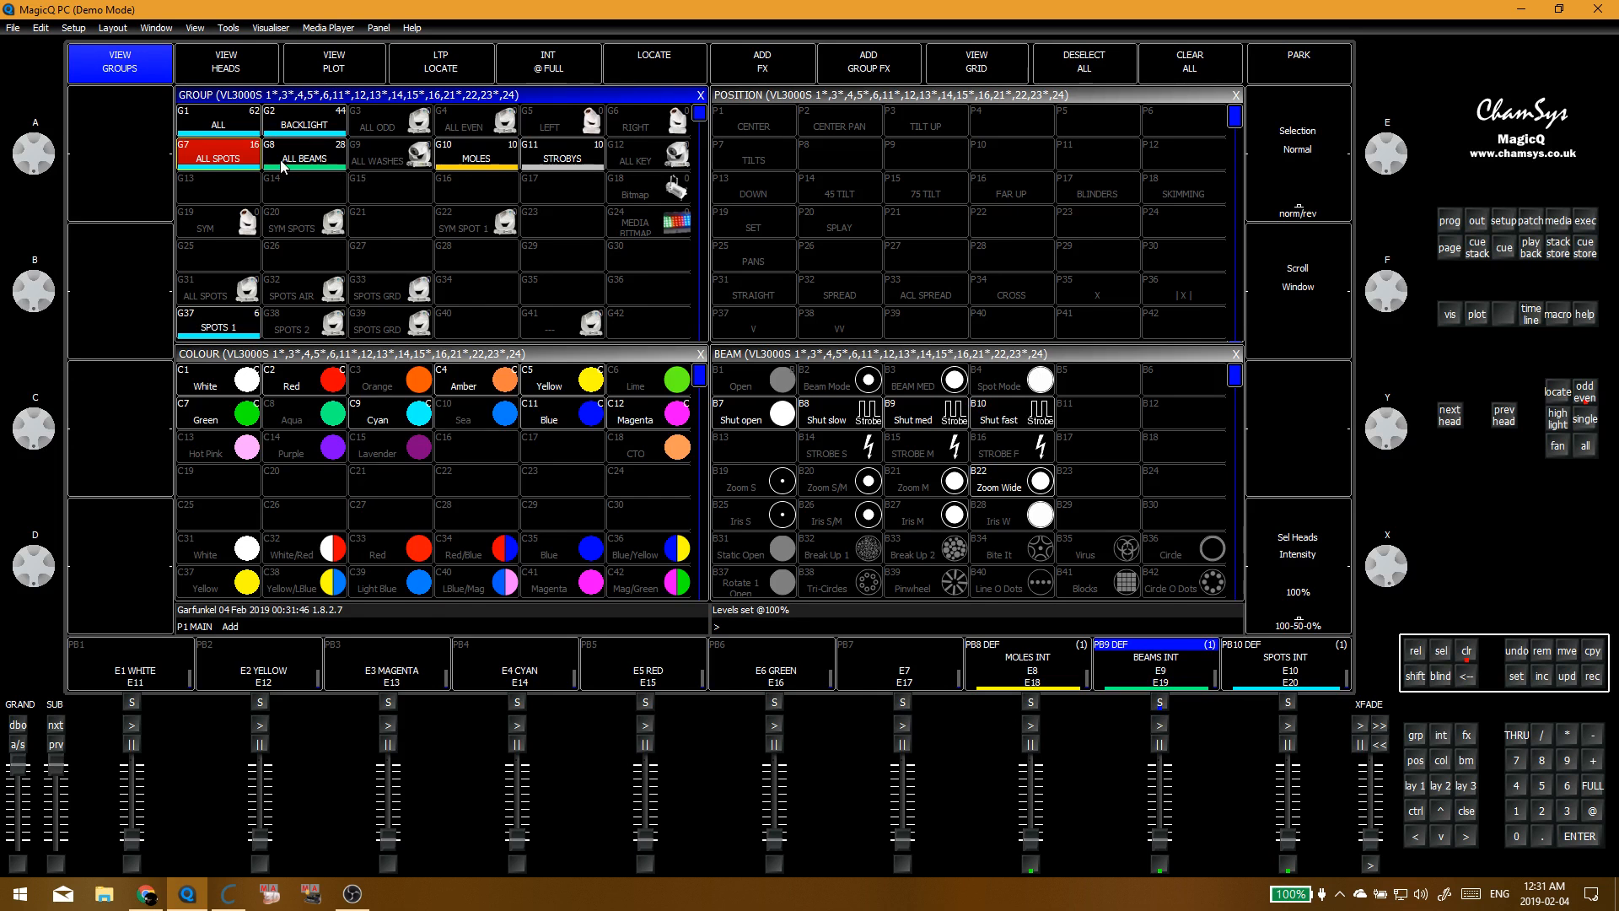
left_click(247, 162)
left_click(301, 124)
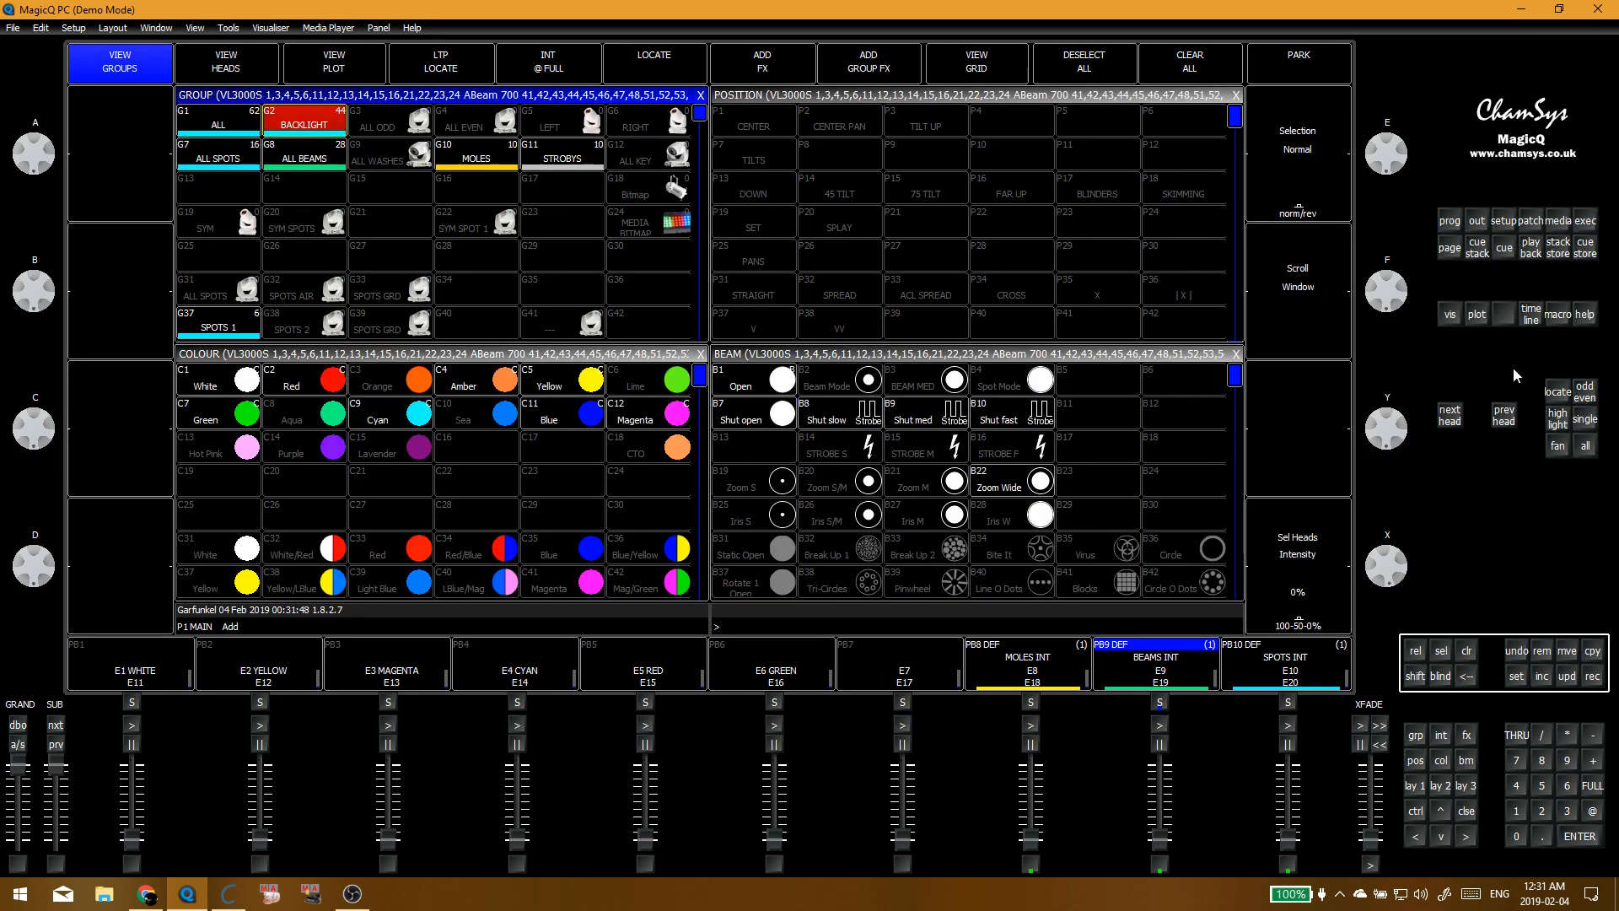
left_click(1568, 389)
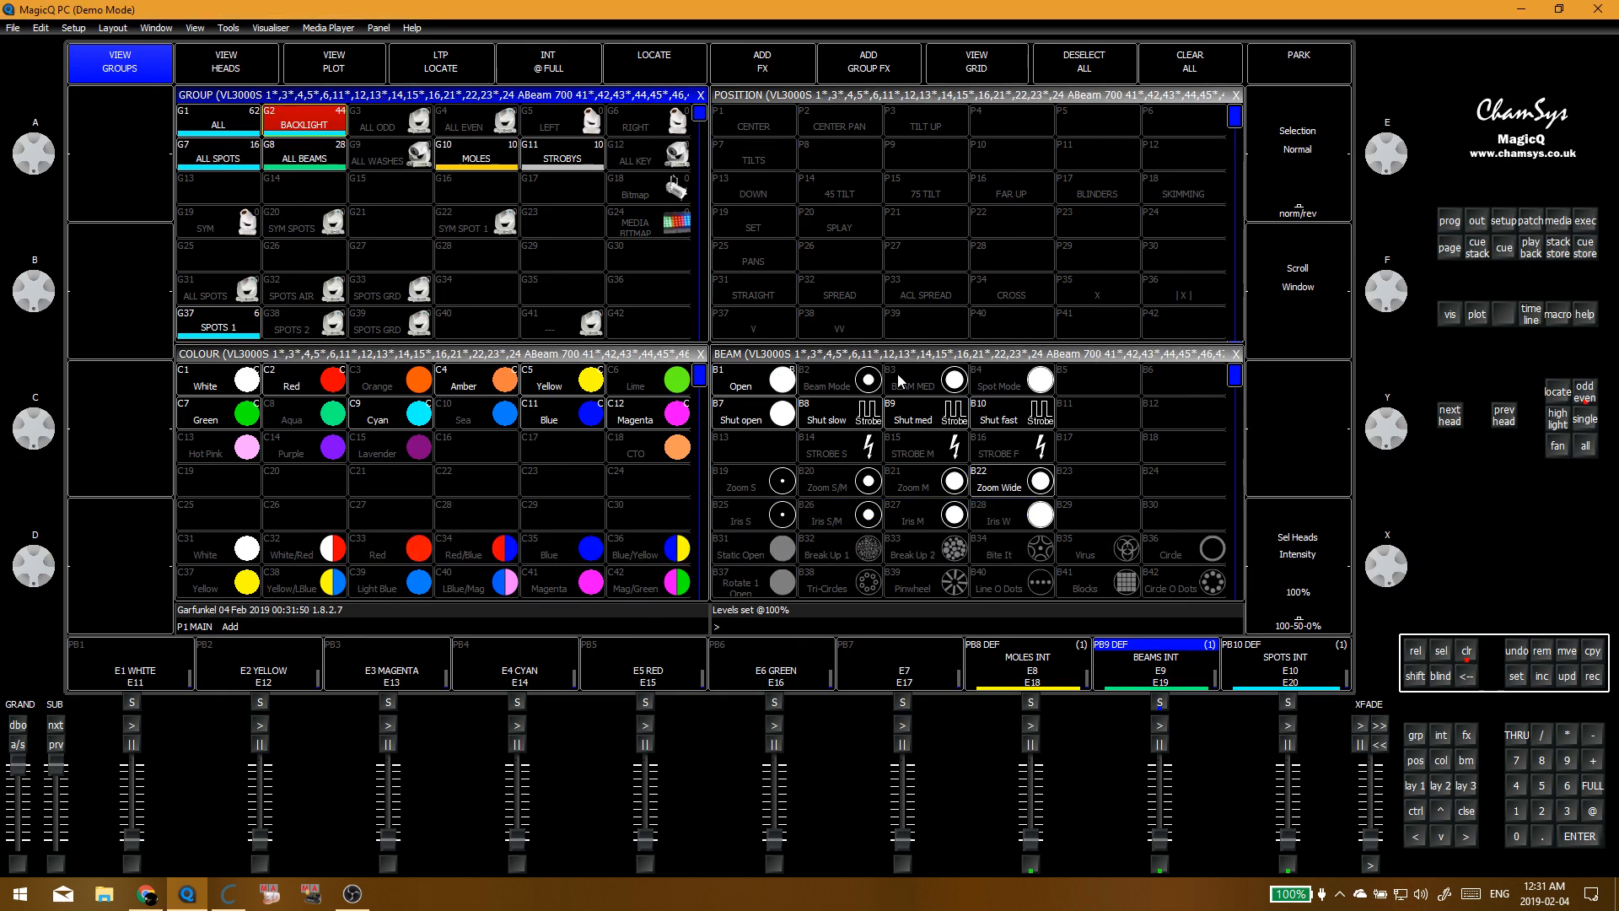
key("Escape")
Step: Record the odd heads of the ALL SPOTS group into the ALL ODD group
left_click(234, 158)
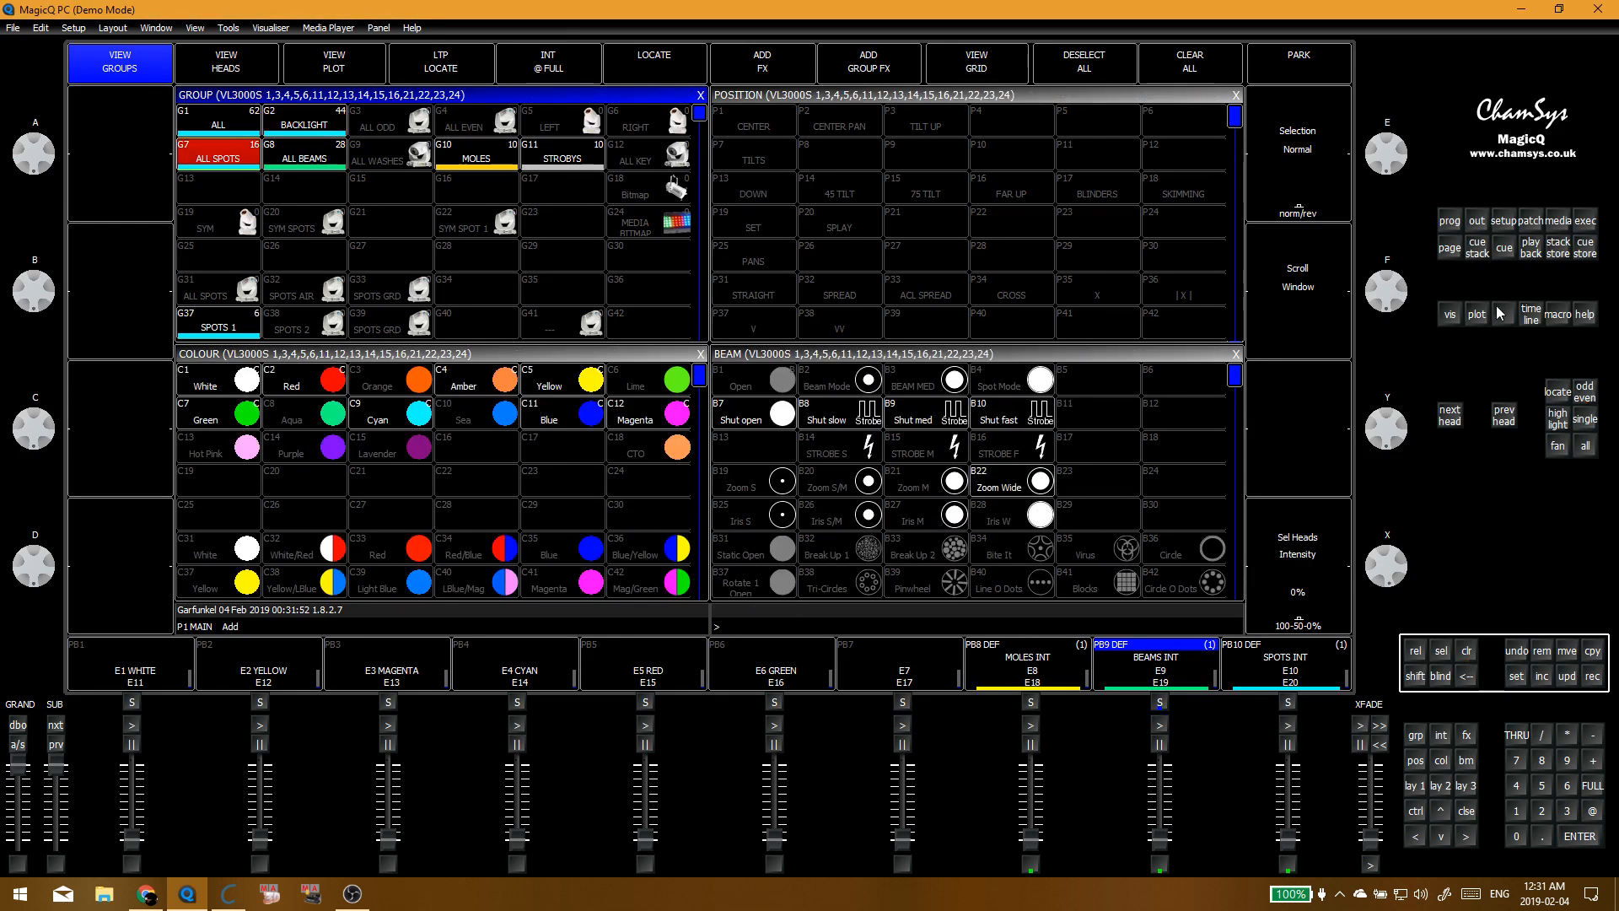
left_click(1587, 396)
left_click(420, 128)
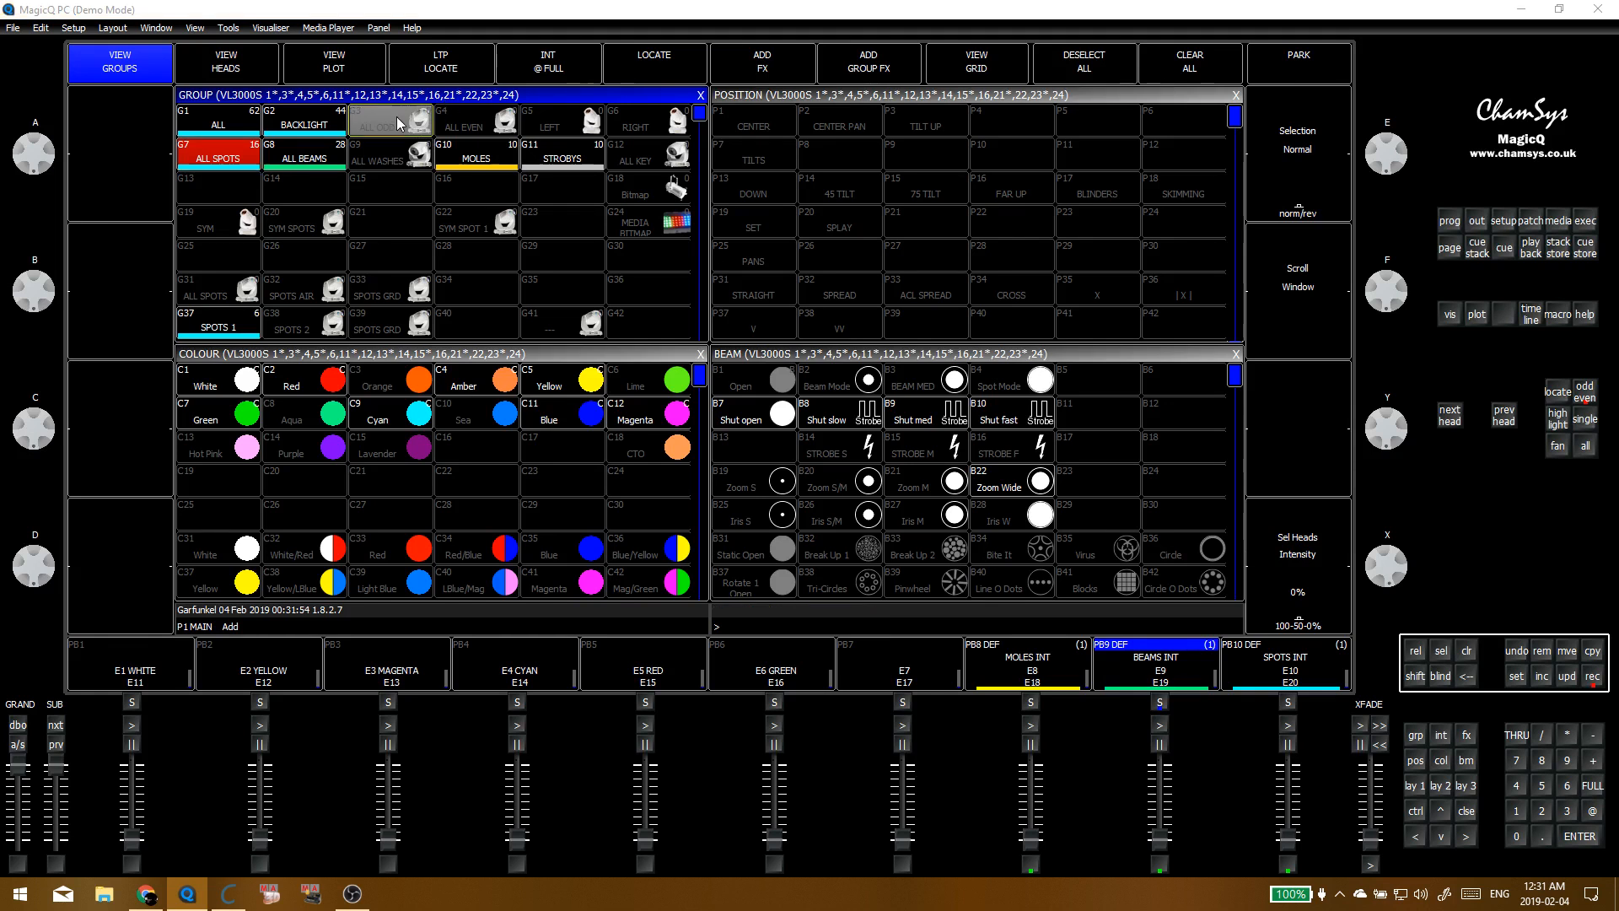
left_click(624, 268)
Step: Try to add the even heads of the ALL BEAMS group to the ALL ODD group
left_click(317, 160)
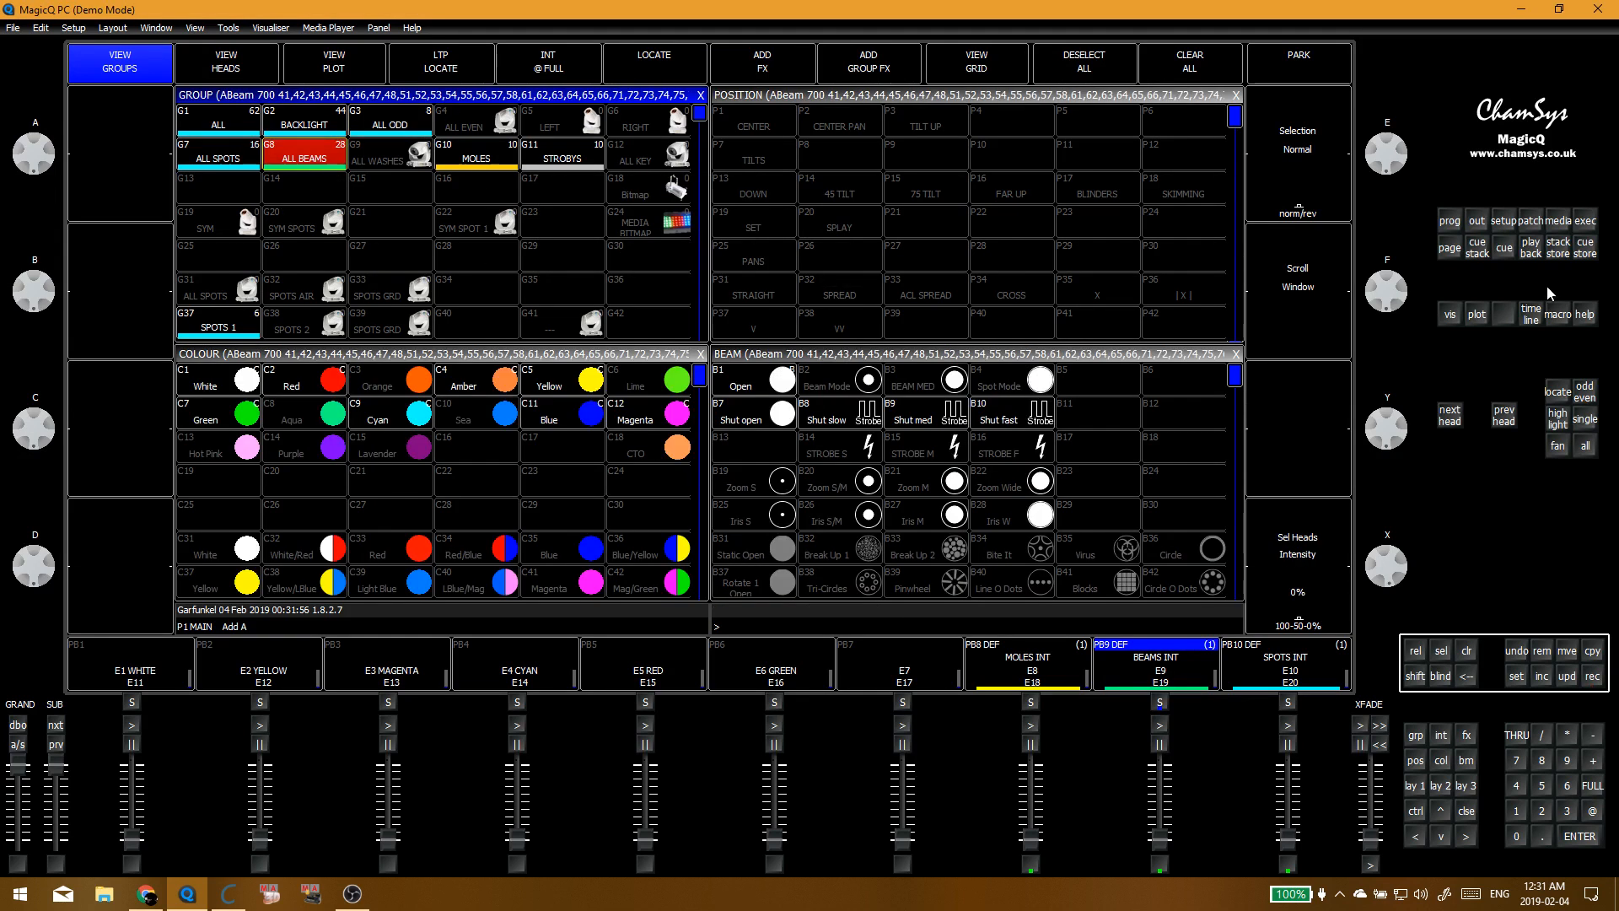
left_click(1585, 393)
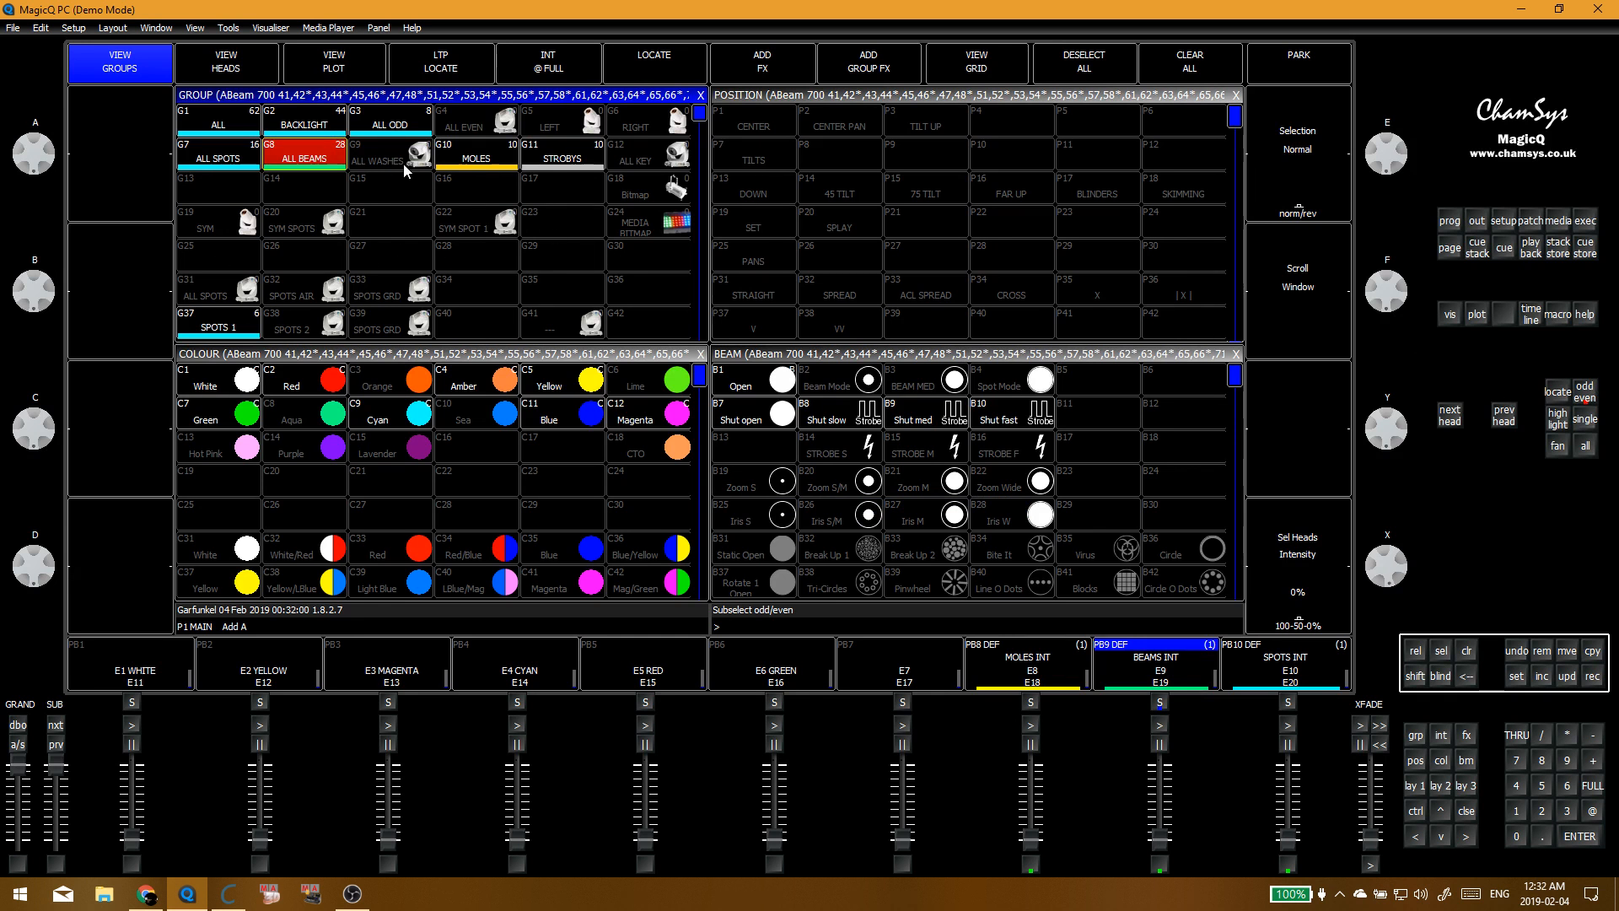
key("ctrl+r")
left_click(408, 123)
left_click(597, 267)
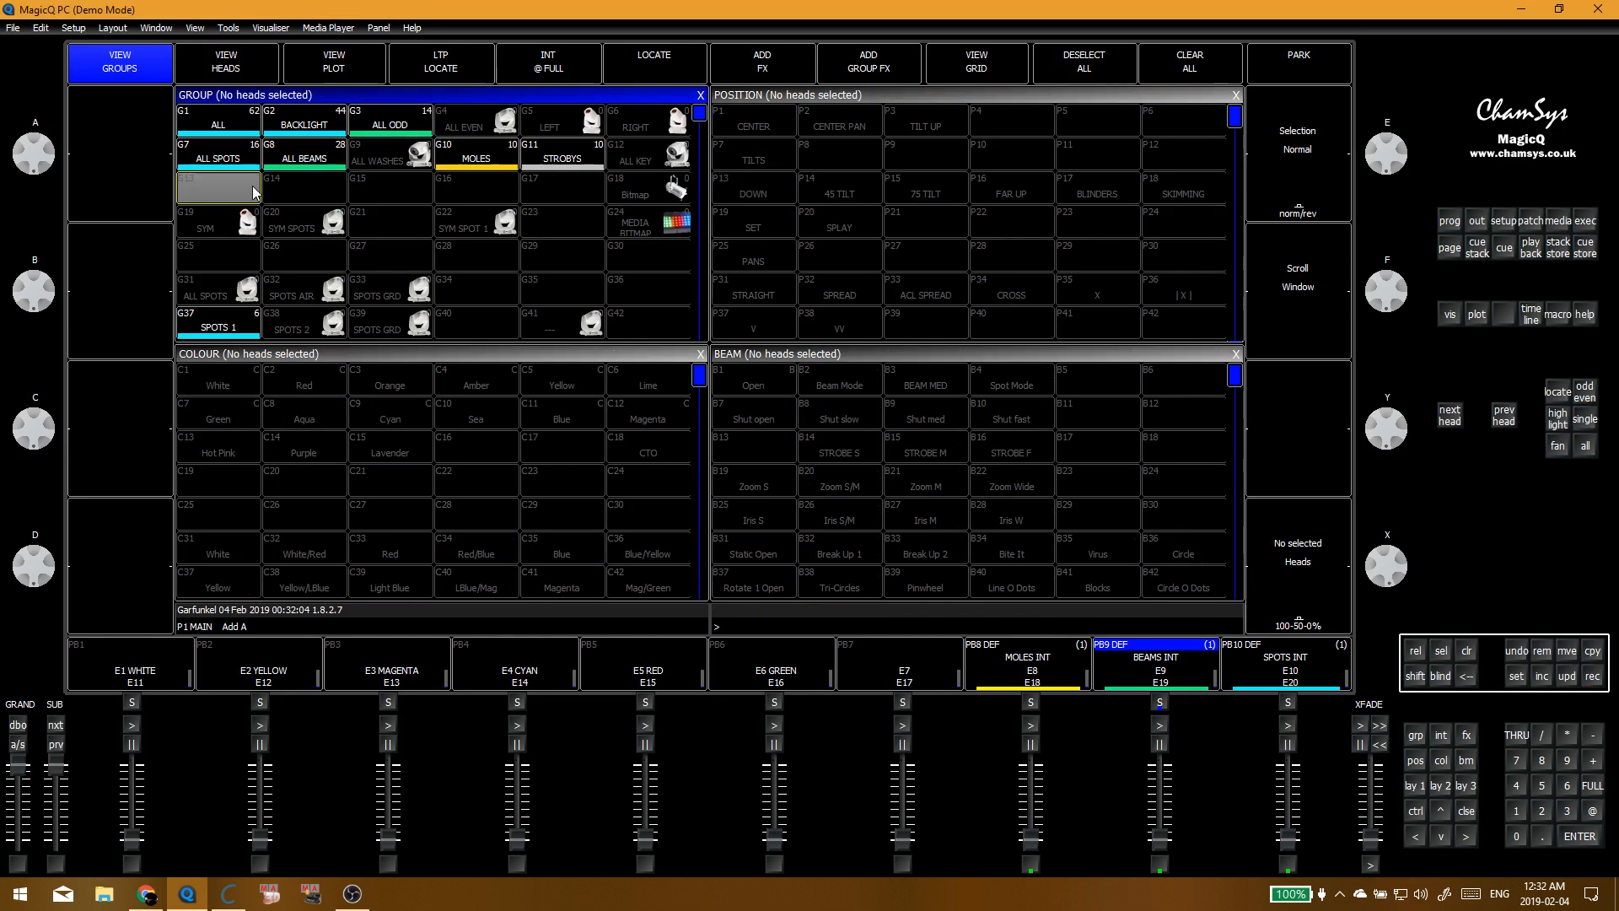
Step: Recall the ALL ODD group to check which heads it contains
left_click(393, 125)
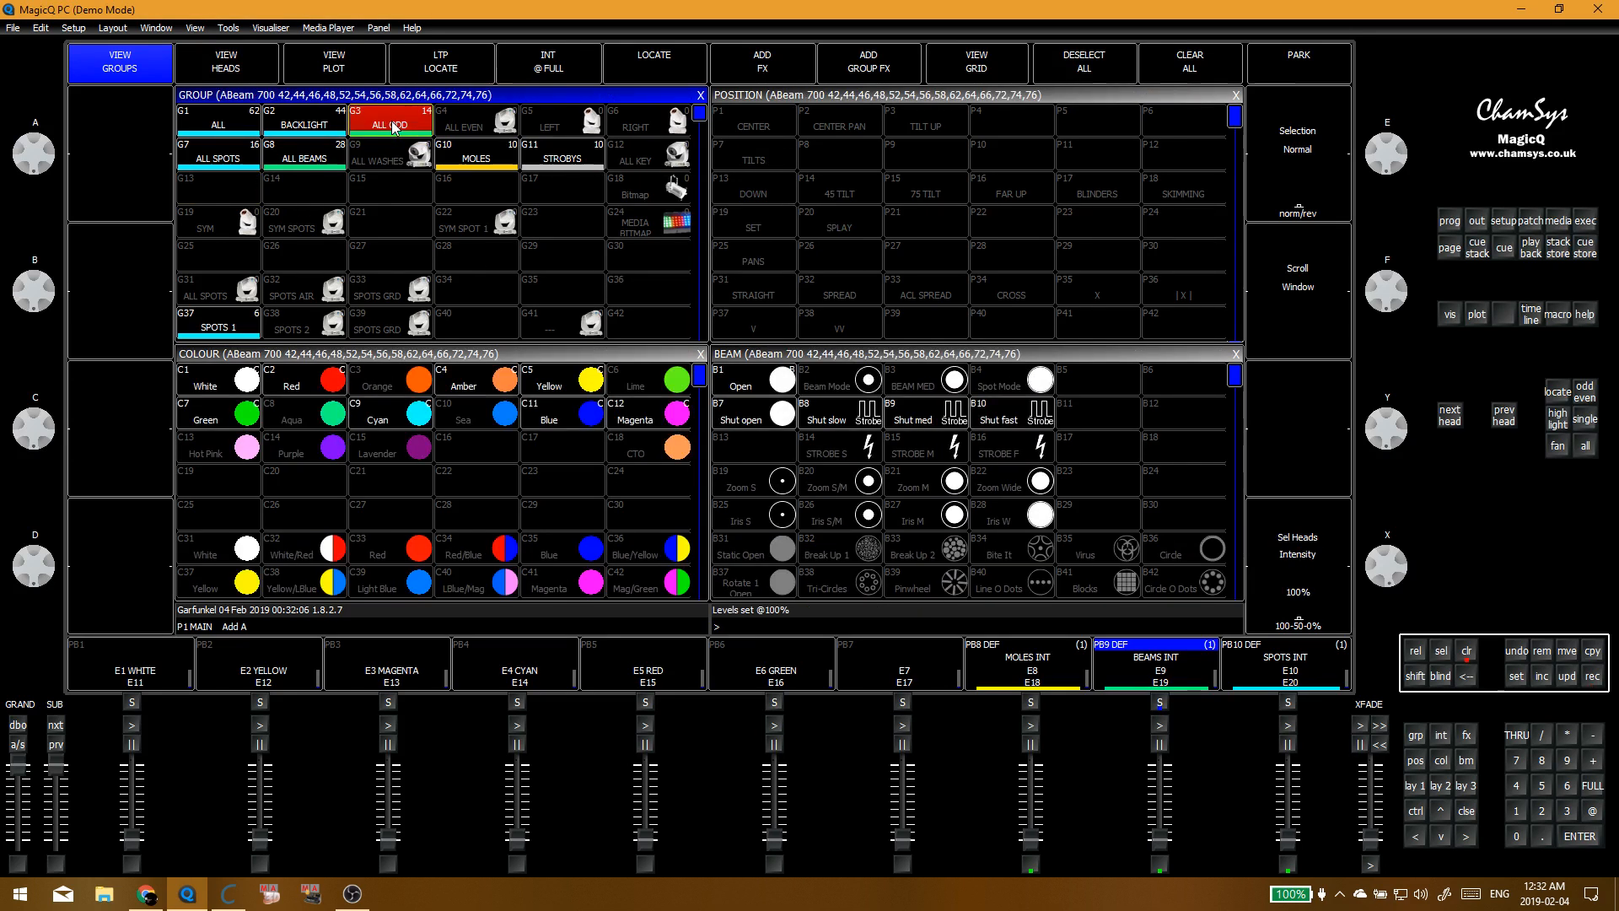
left_click(393, 127)
left_click(243, 156)
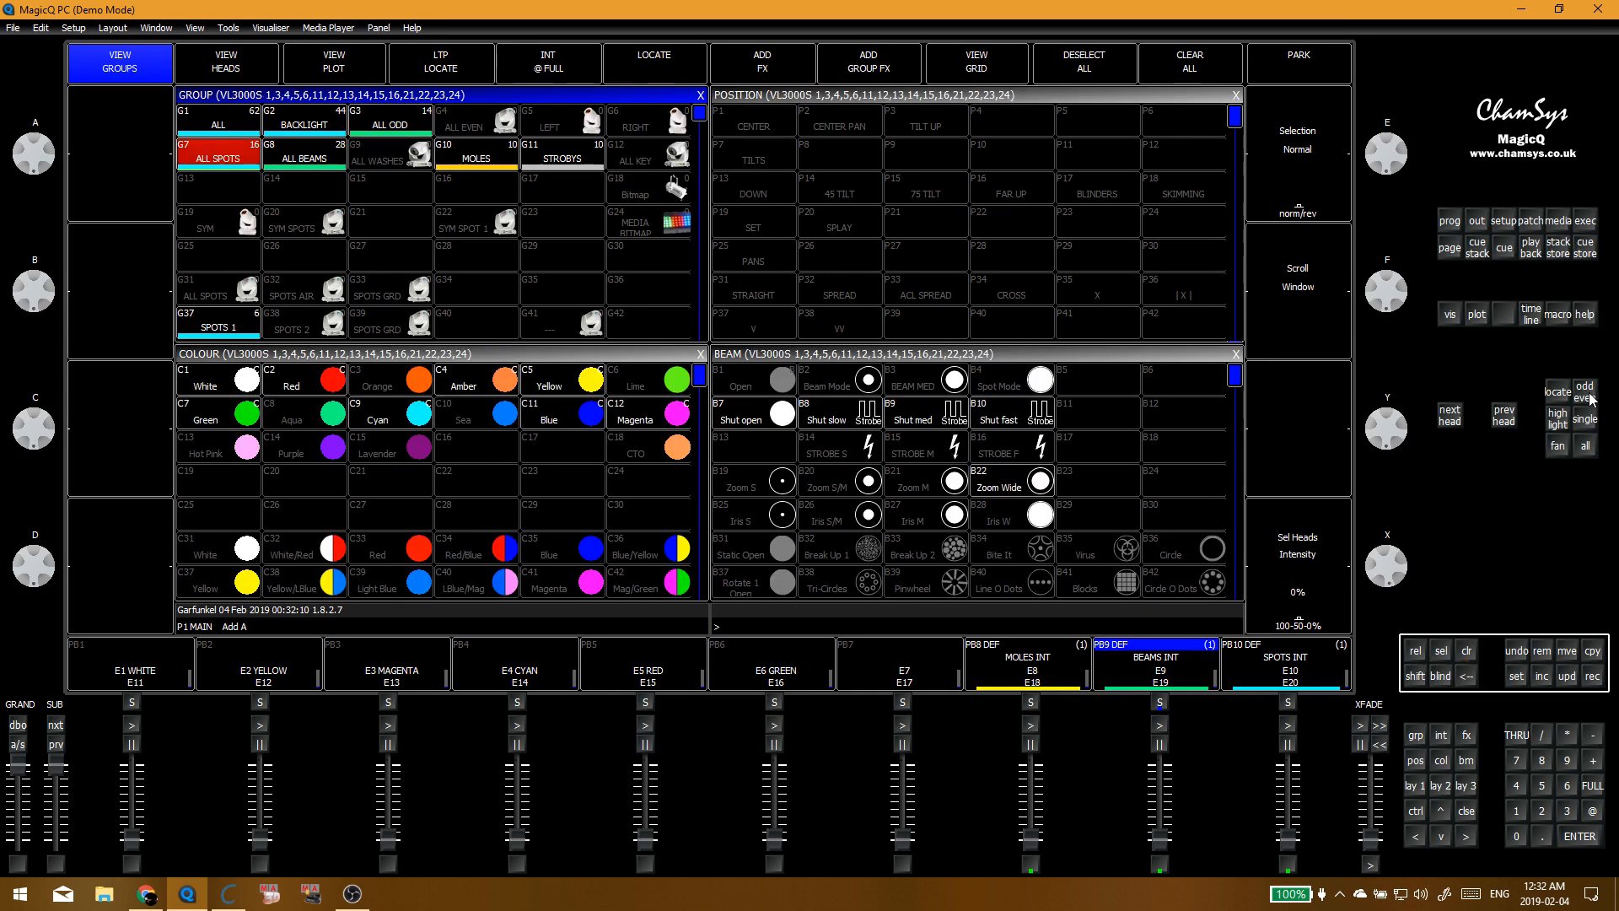
left_click(393, 200)
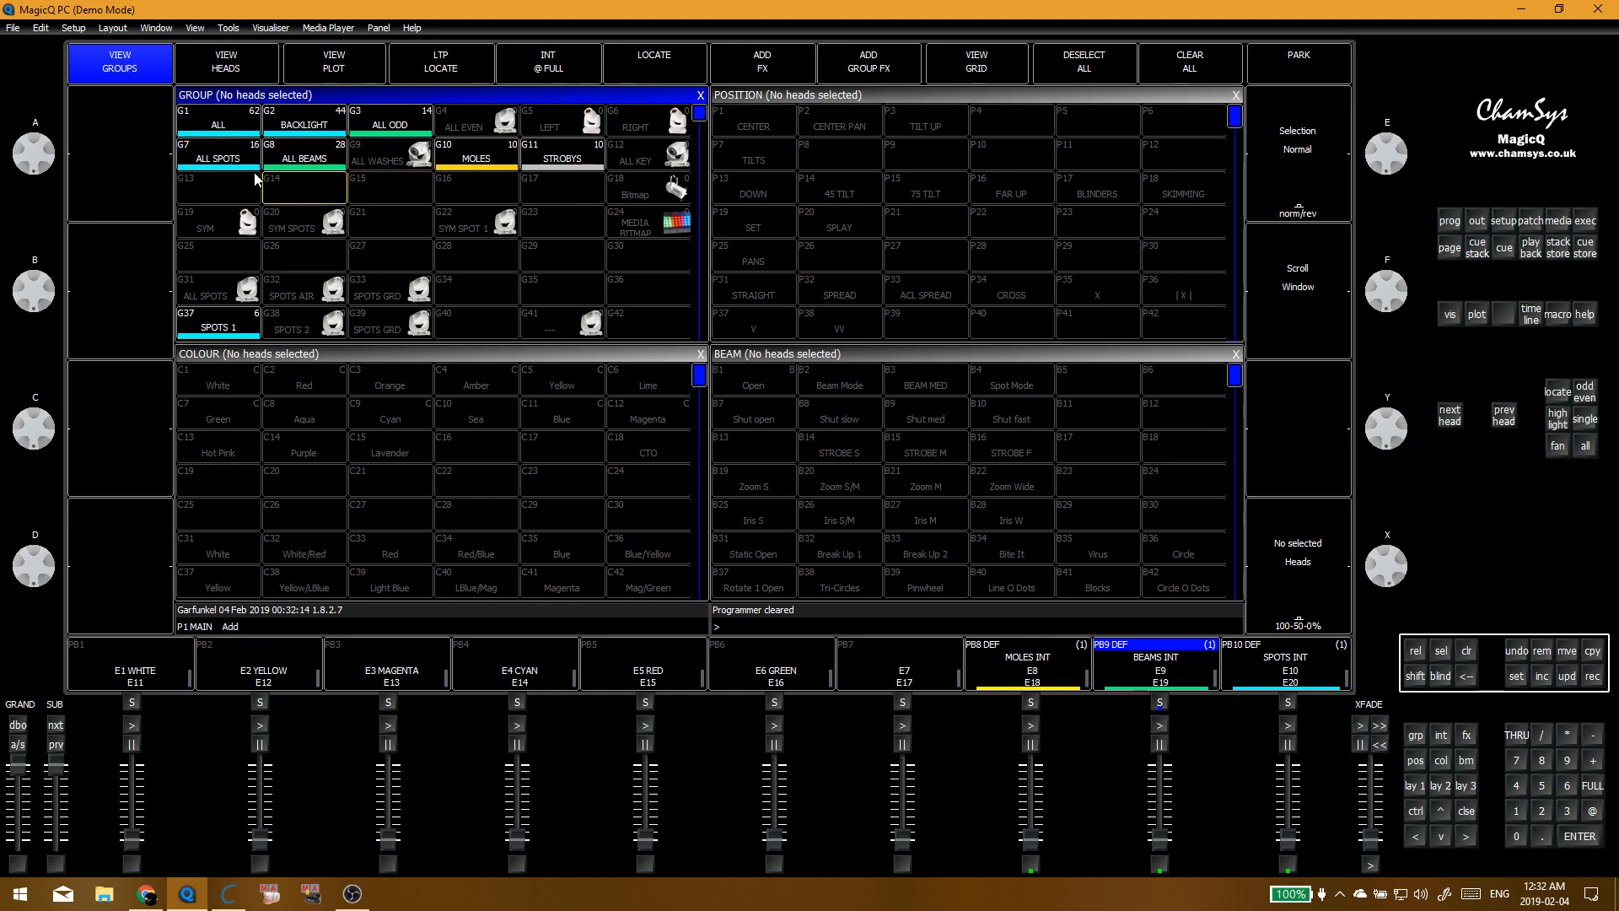
left_click(331, 187)
Step: Record the odd heads of ALL SPOTS into empty group slot G15
left_click(217, 157)
left_click(1594, 398)
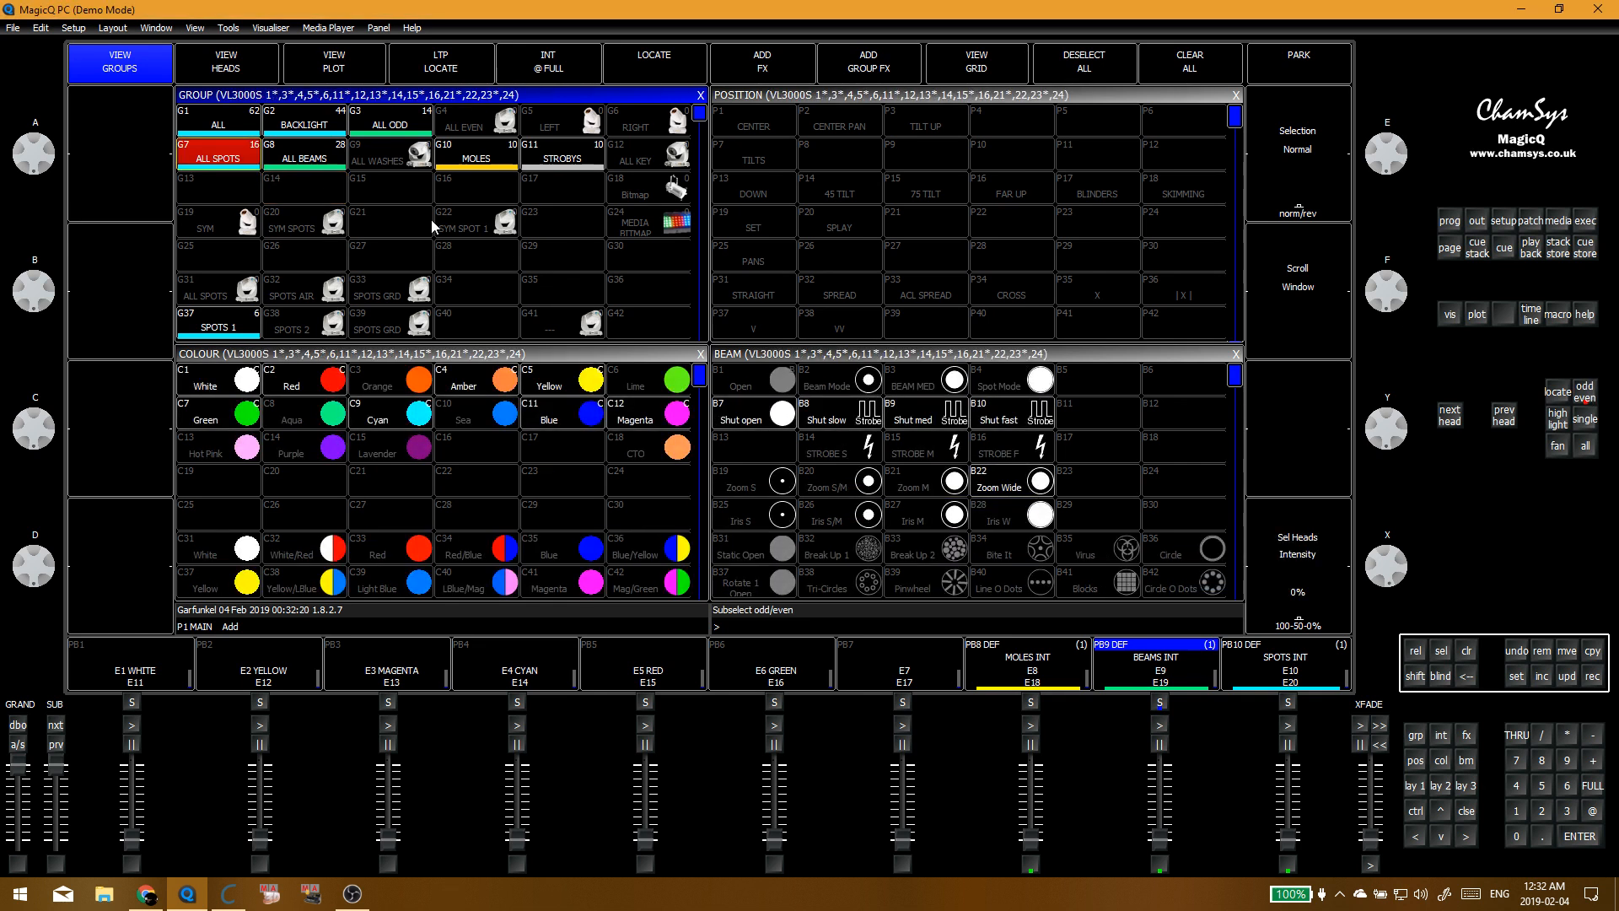
double_click(390, 190)
key("ctrl+BackSpace")
Step: Record the even heads of ALL BEAMS into empty group slot G16
left_click(309, 160)
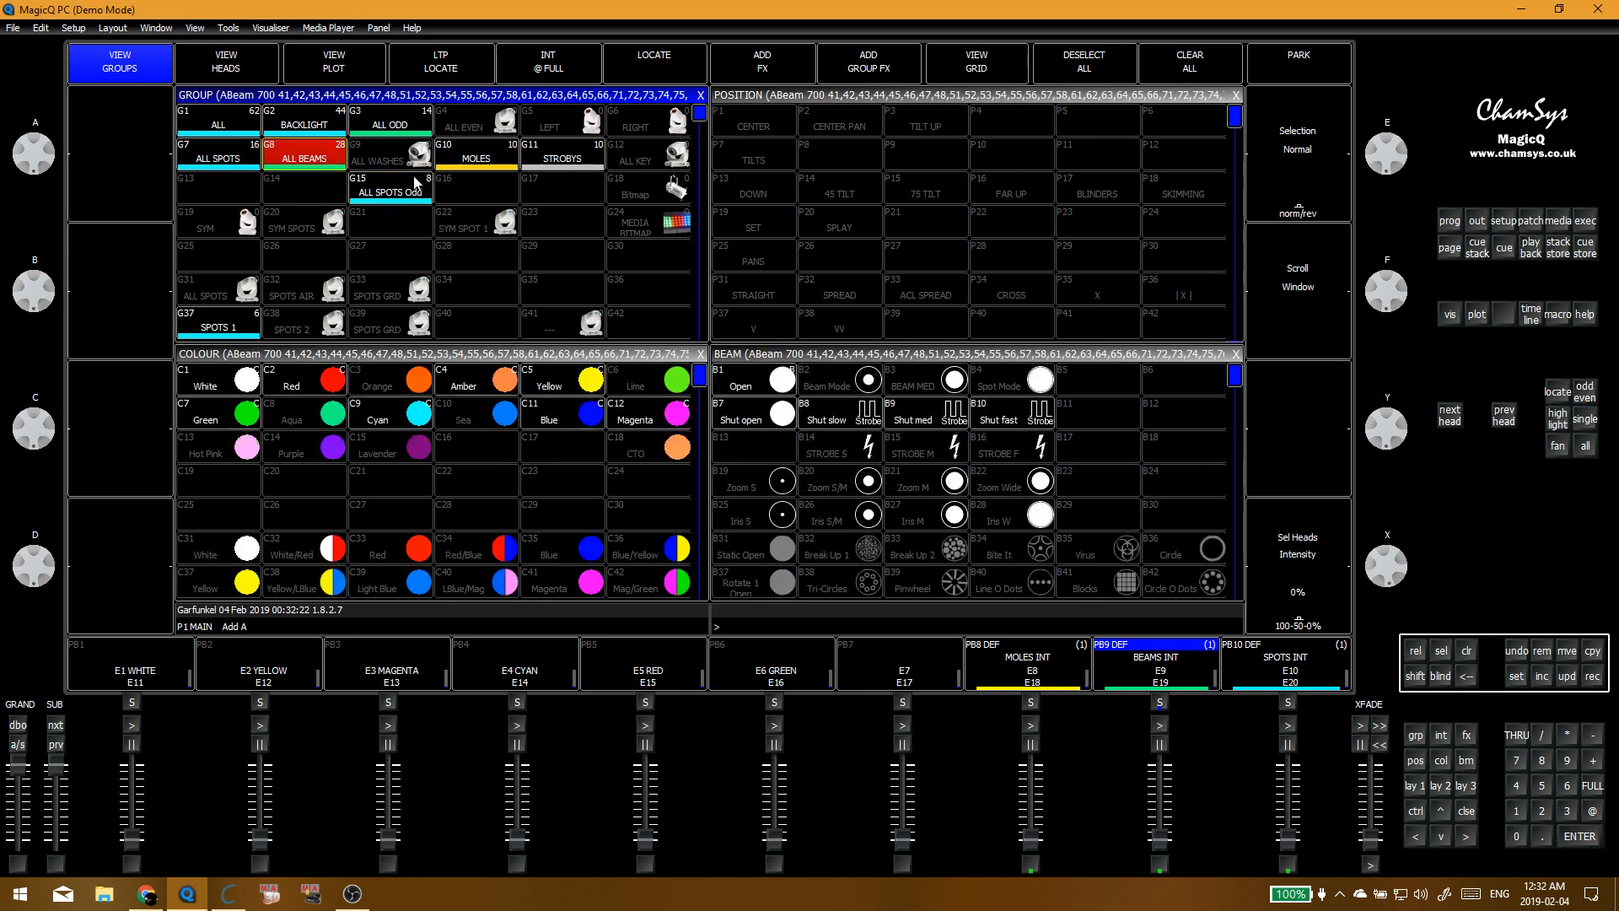
left_click(1585, 394)
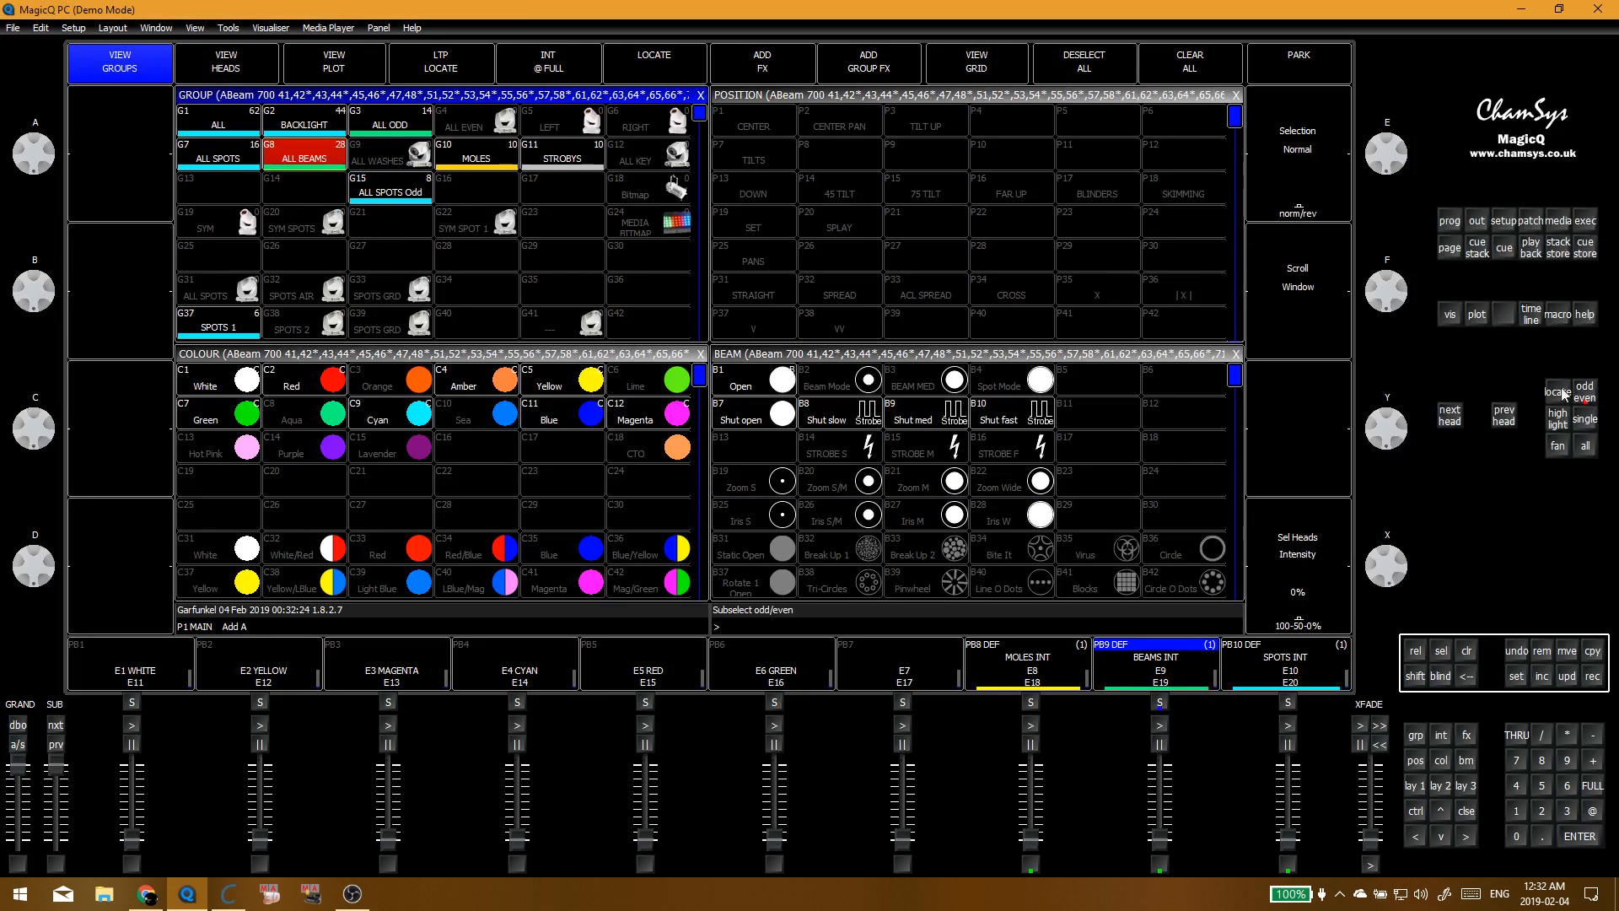
double_click(472, 190)
Step: Select the ALL SPOTS Odd and ALL BEAMS Even groups together and record them over the ALL ODD group
left_click(411, 196)
left_click(472, 192)
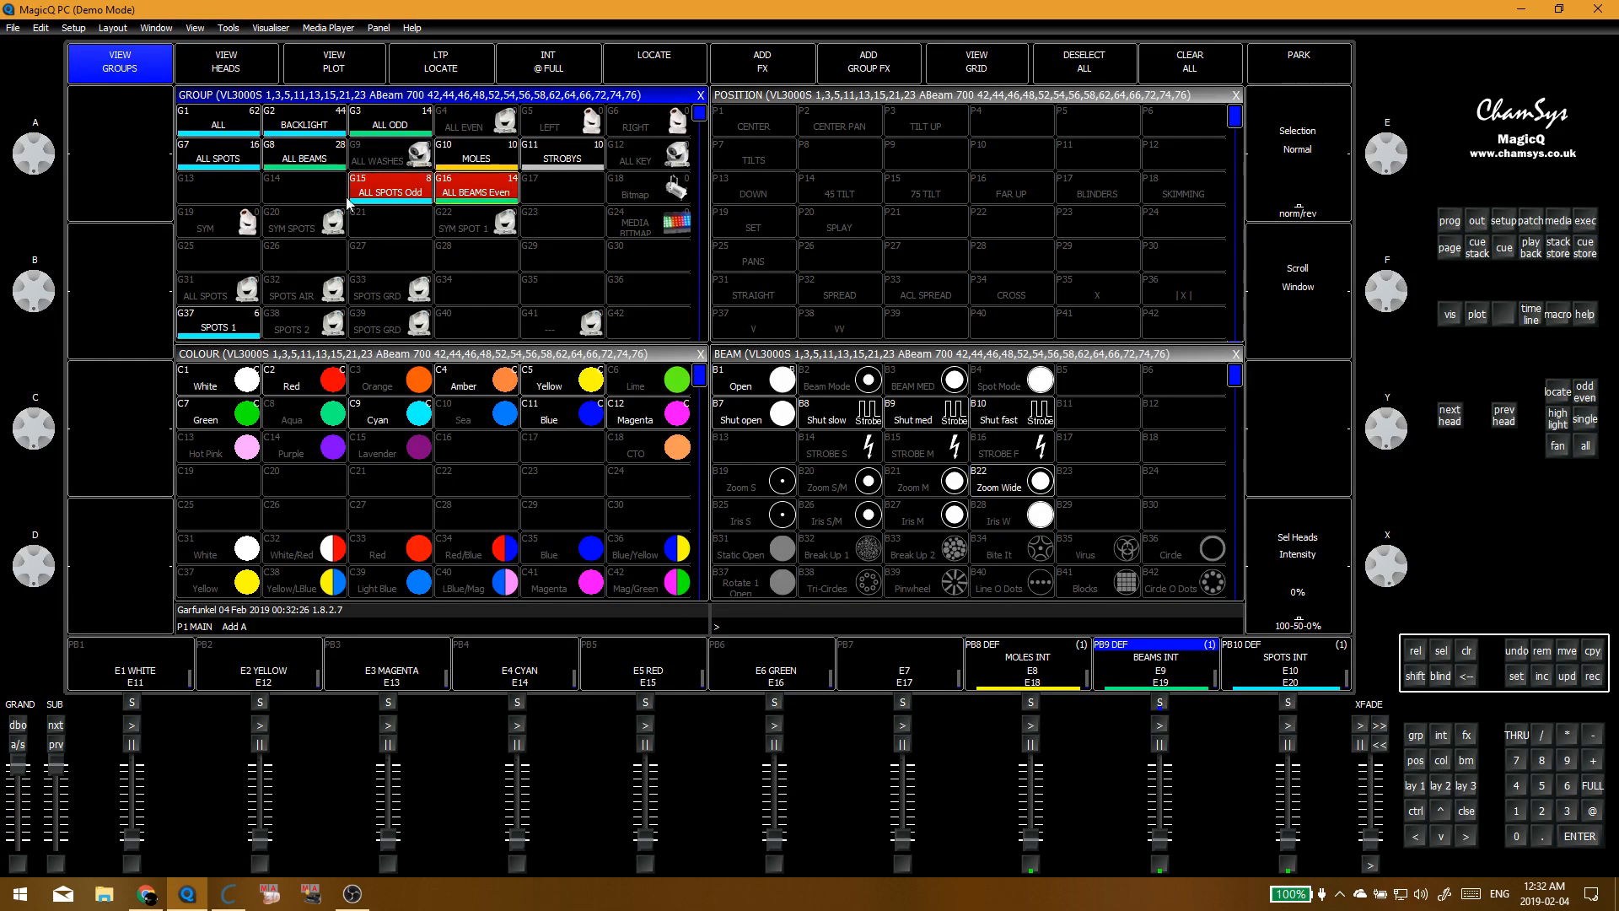
left_click(401, 123)
left_click(619, 258)
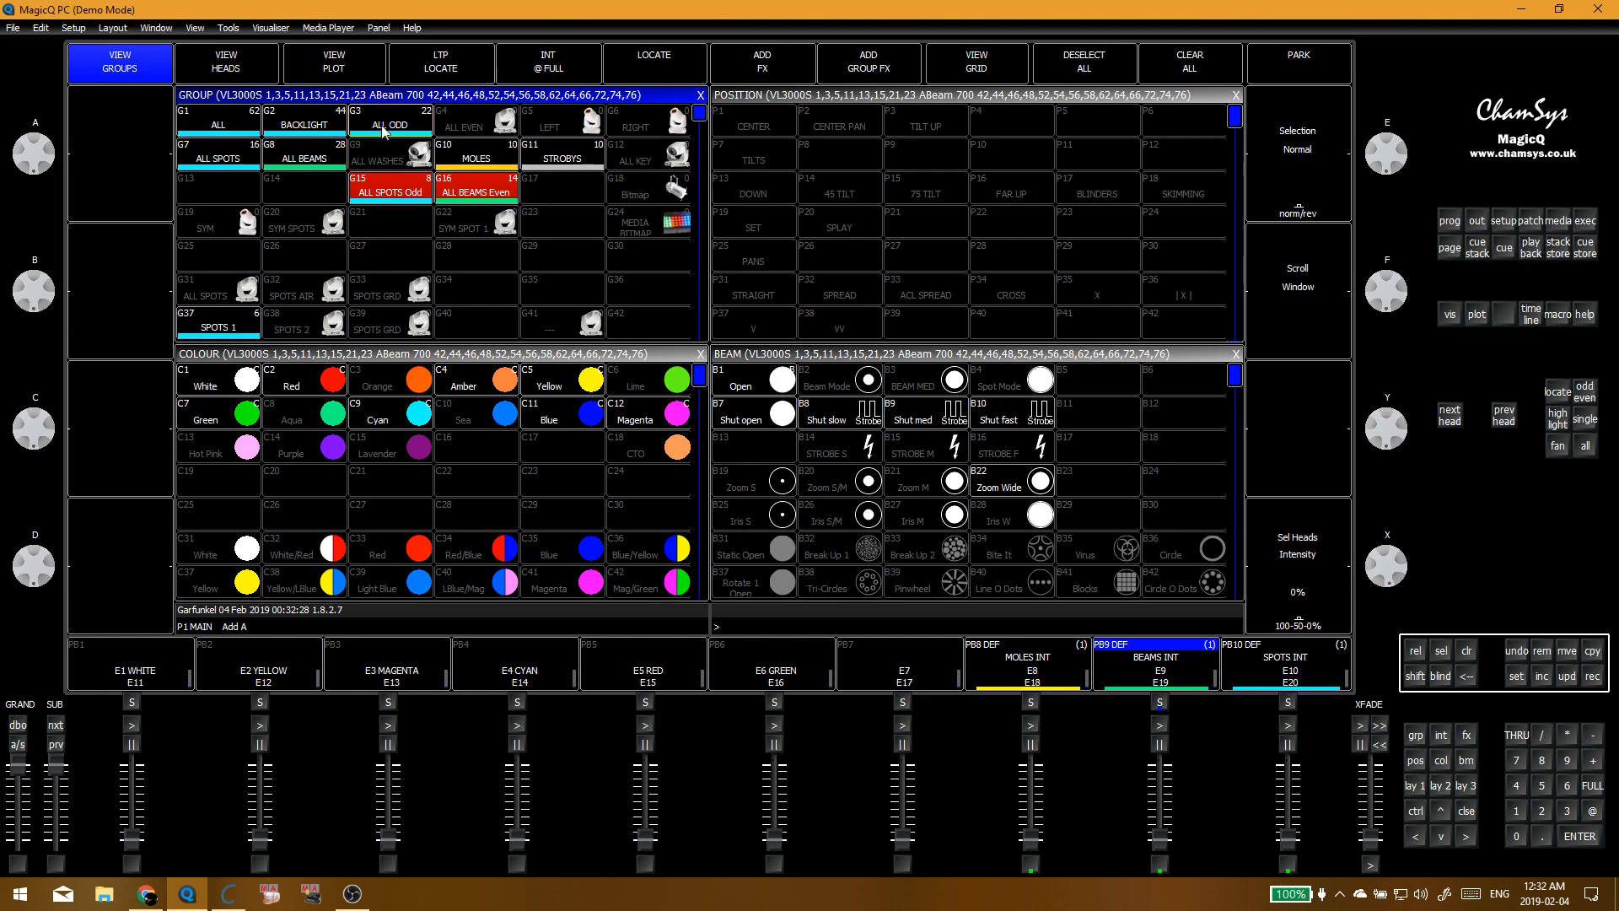
Step: Clear the programmer and delete the helper groups ALL SPOTS Odd and ALL BEAMS Even
key("c")
left_click(410, 203)
key("c")
left_click(454, 191, "shift")
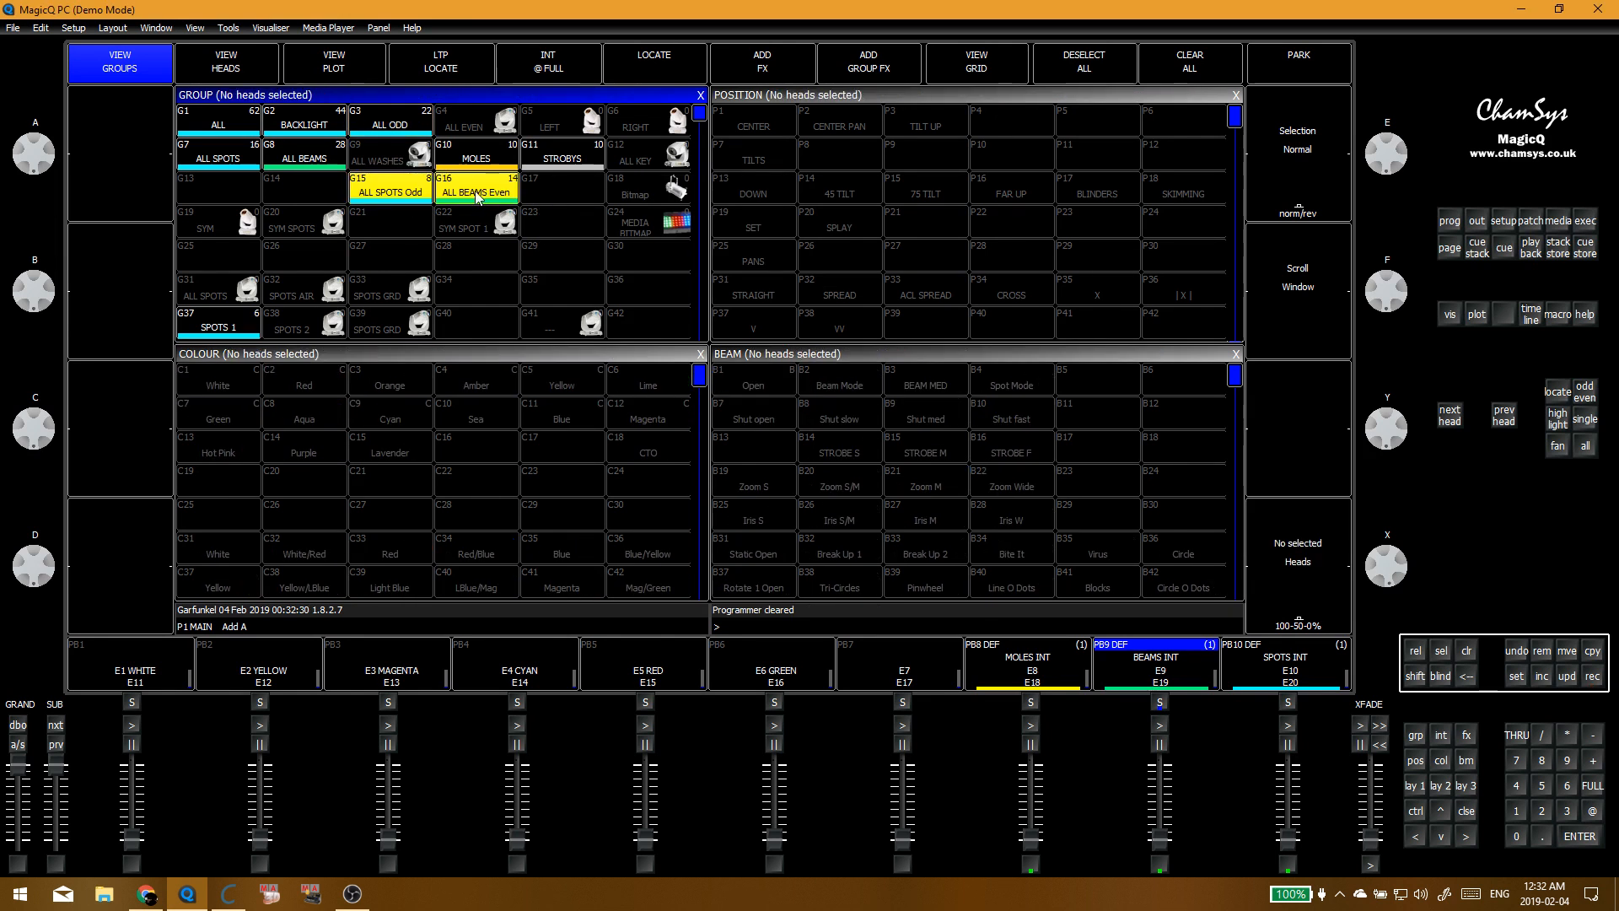
key("Delete")
left_click(614, 263)
key("c")
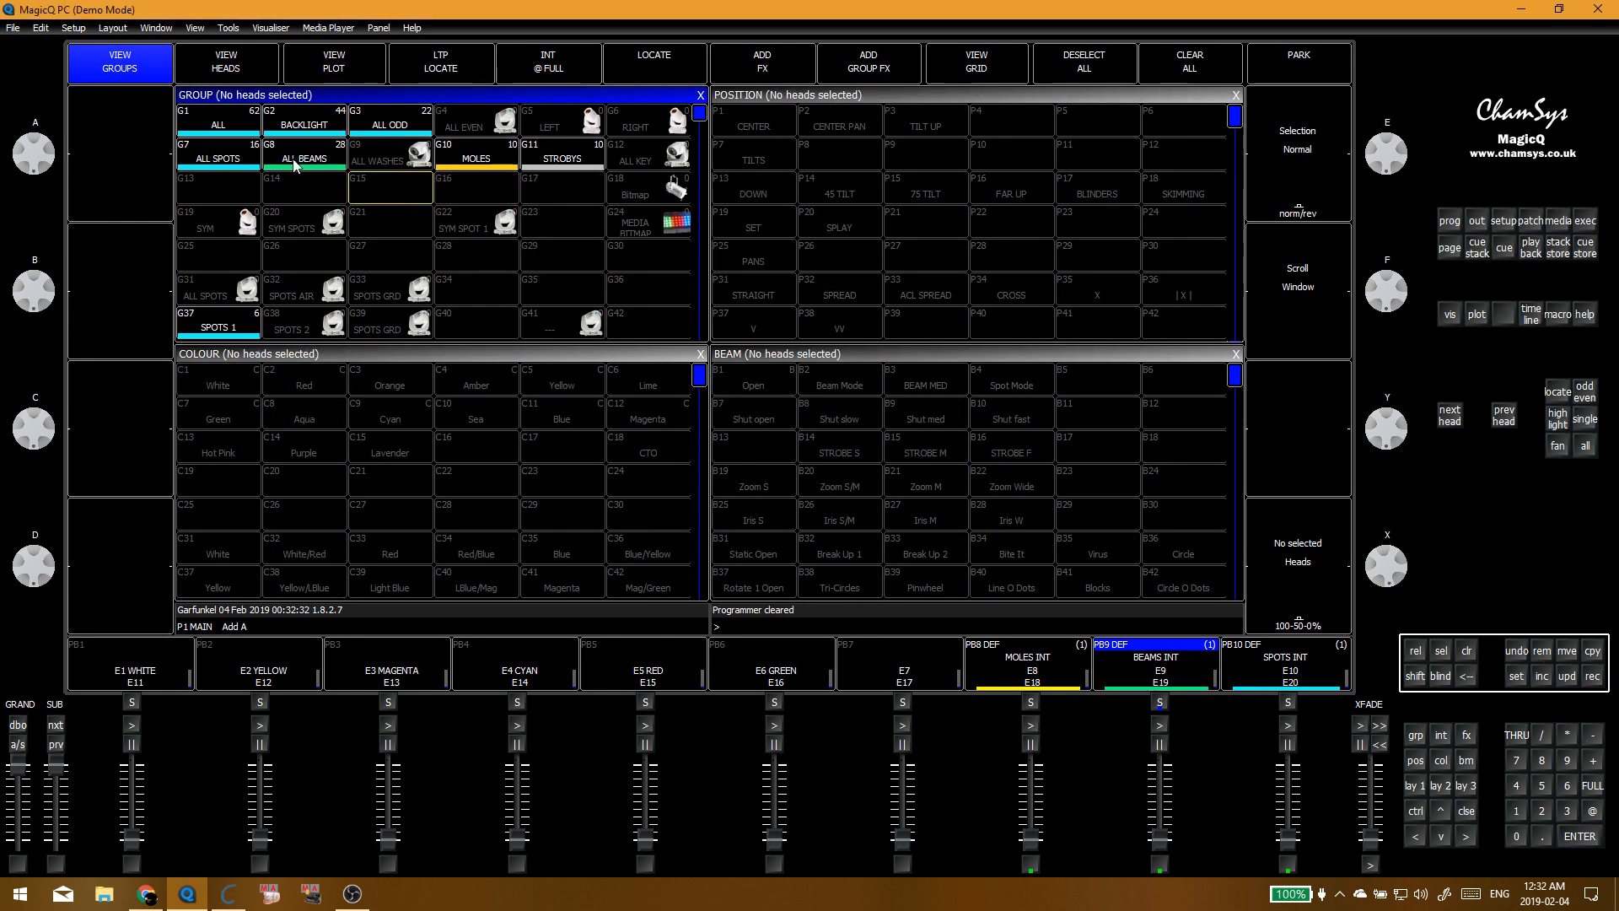
Step: Record the even heads of ALL SPOTS into empty group slot G15
left_click(240, 163)
left_click(1586, 393)
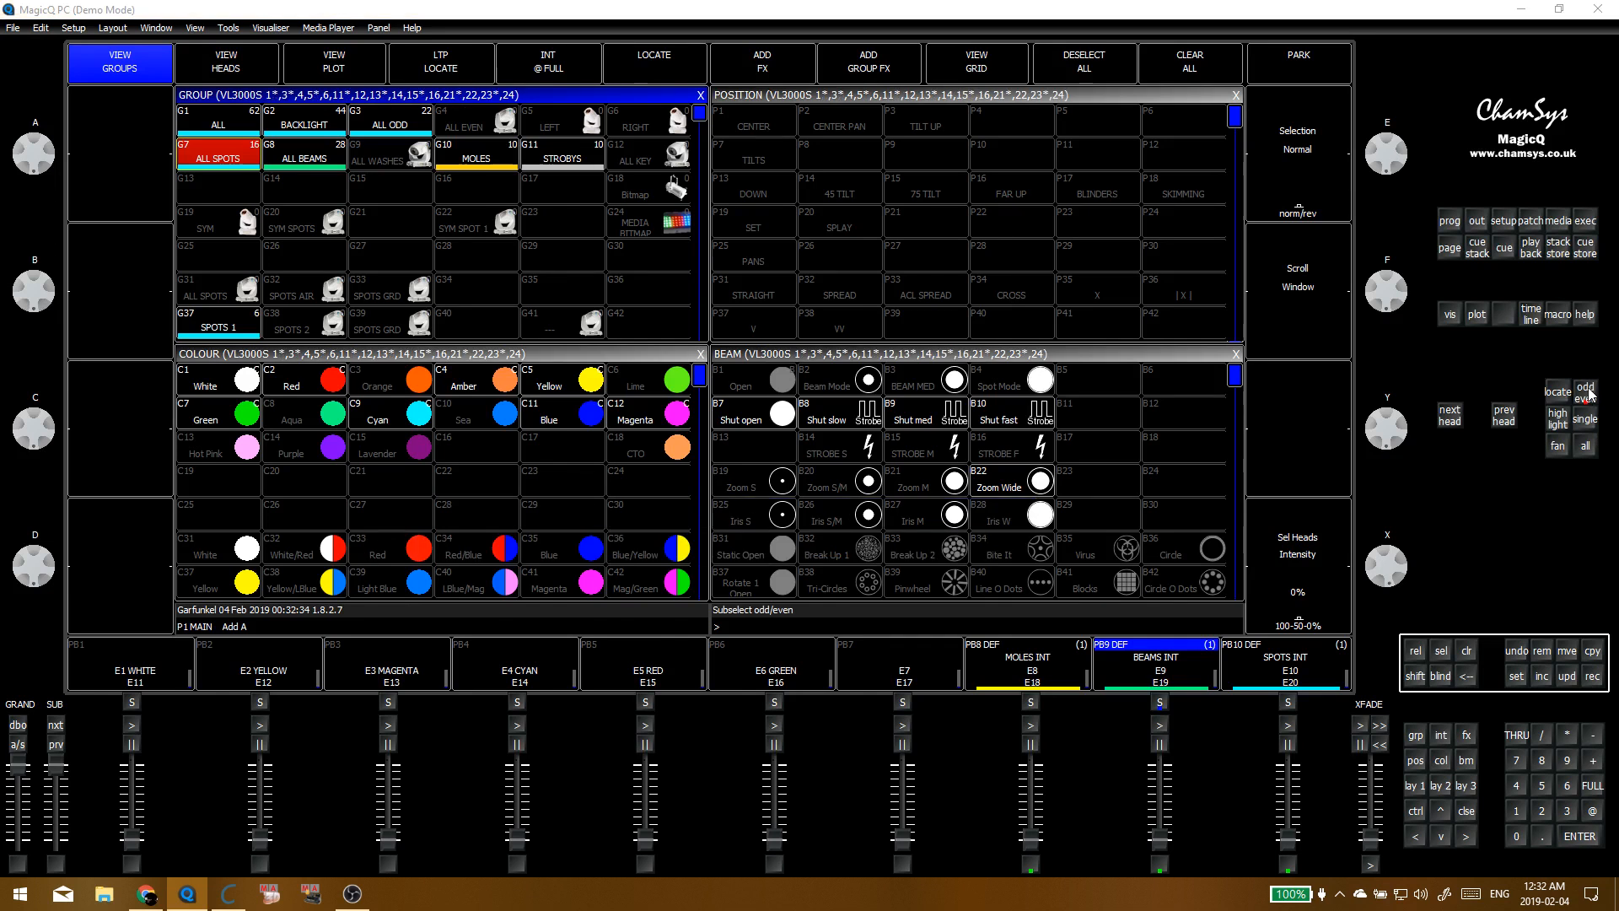
left_click(1587, 393)
left_click(1594, 676)
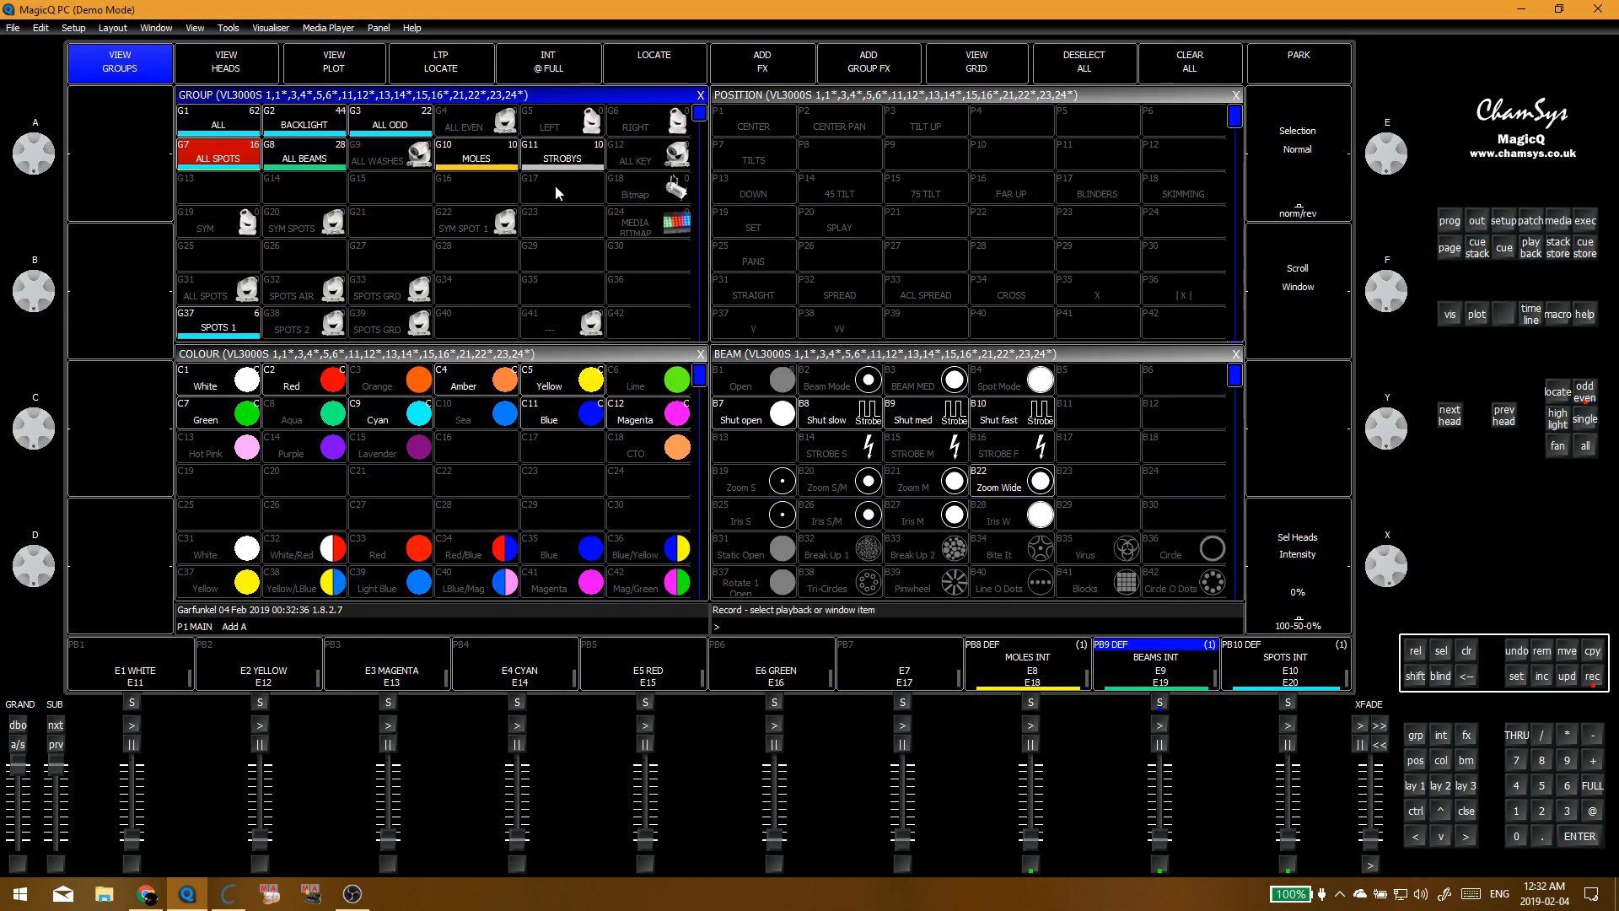
left_click(393, 192)
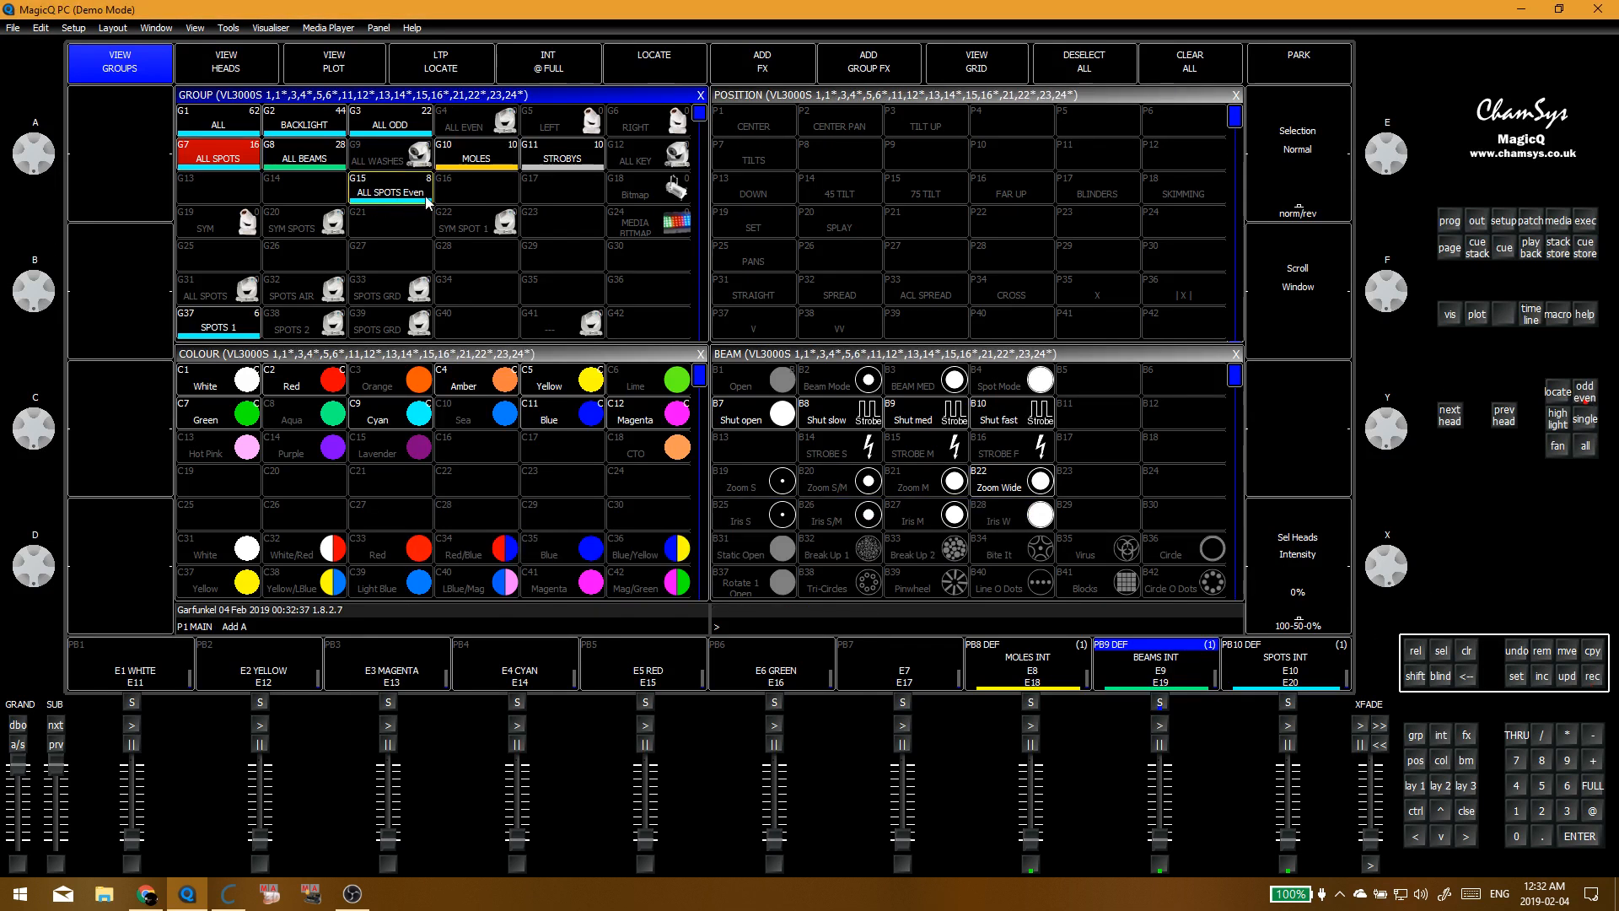
Step: Record the odd heads of ALL BEAMS into empty group slot G16 and clear the programmer
left_click(303, 156)
left_click(1587, 392)
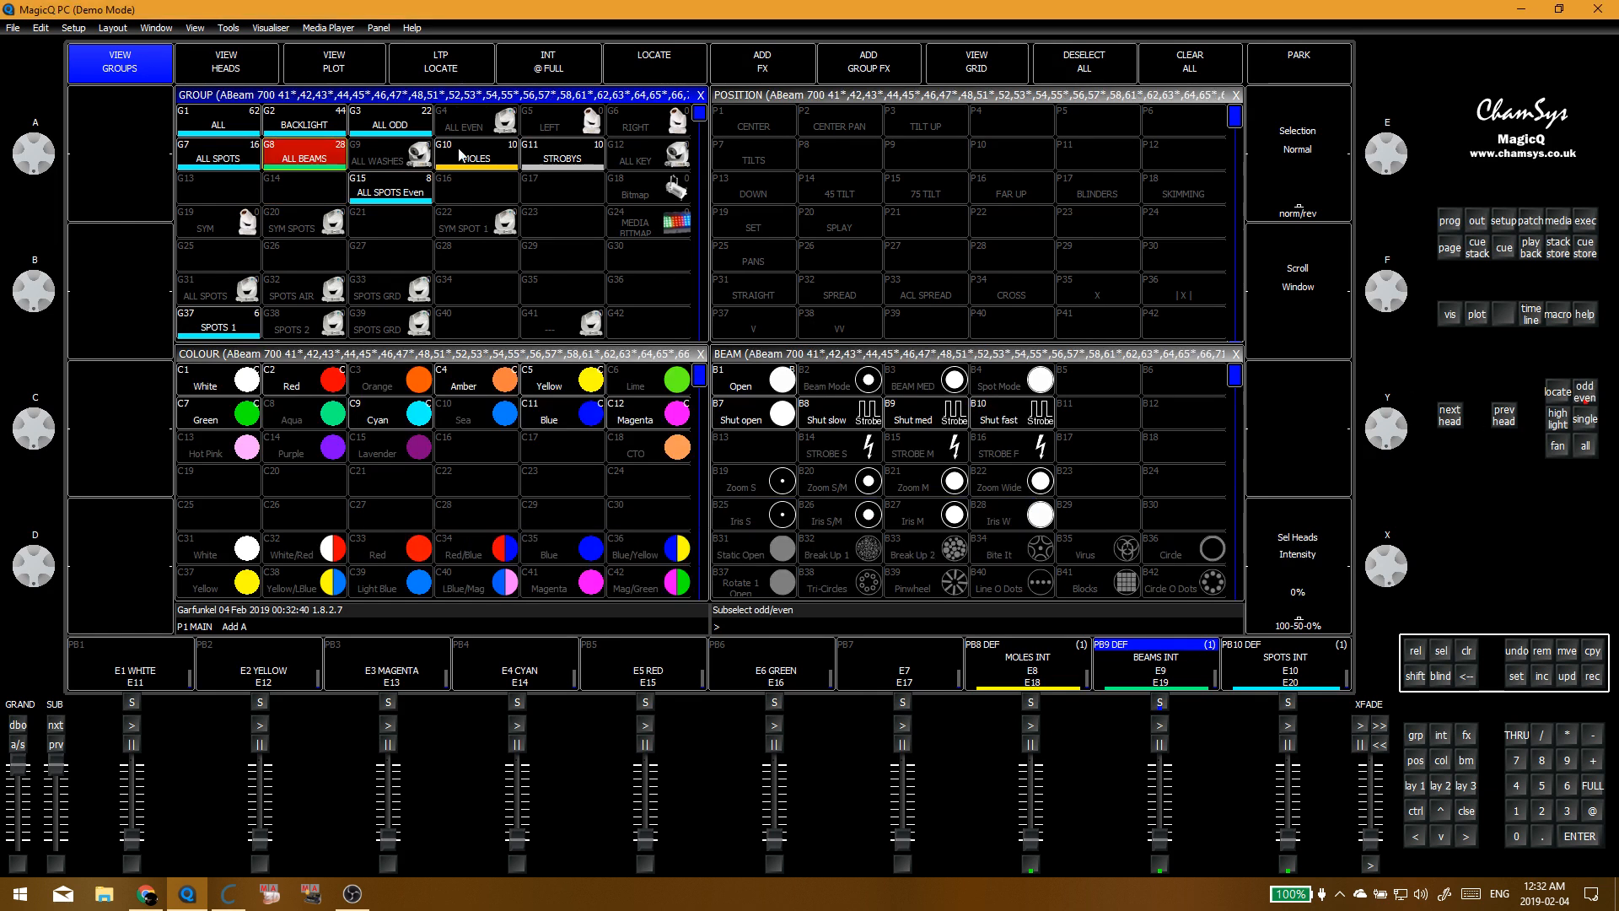
left_click(1592, 681)
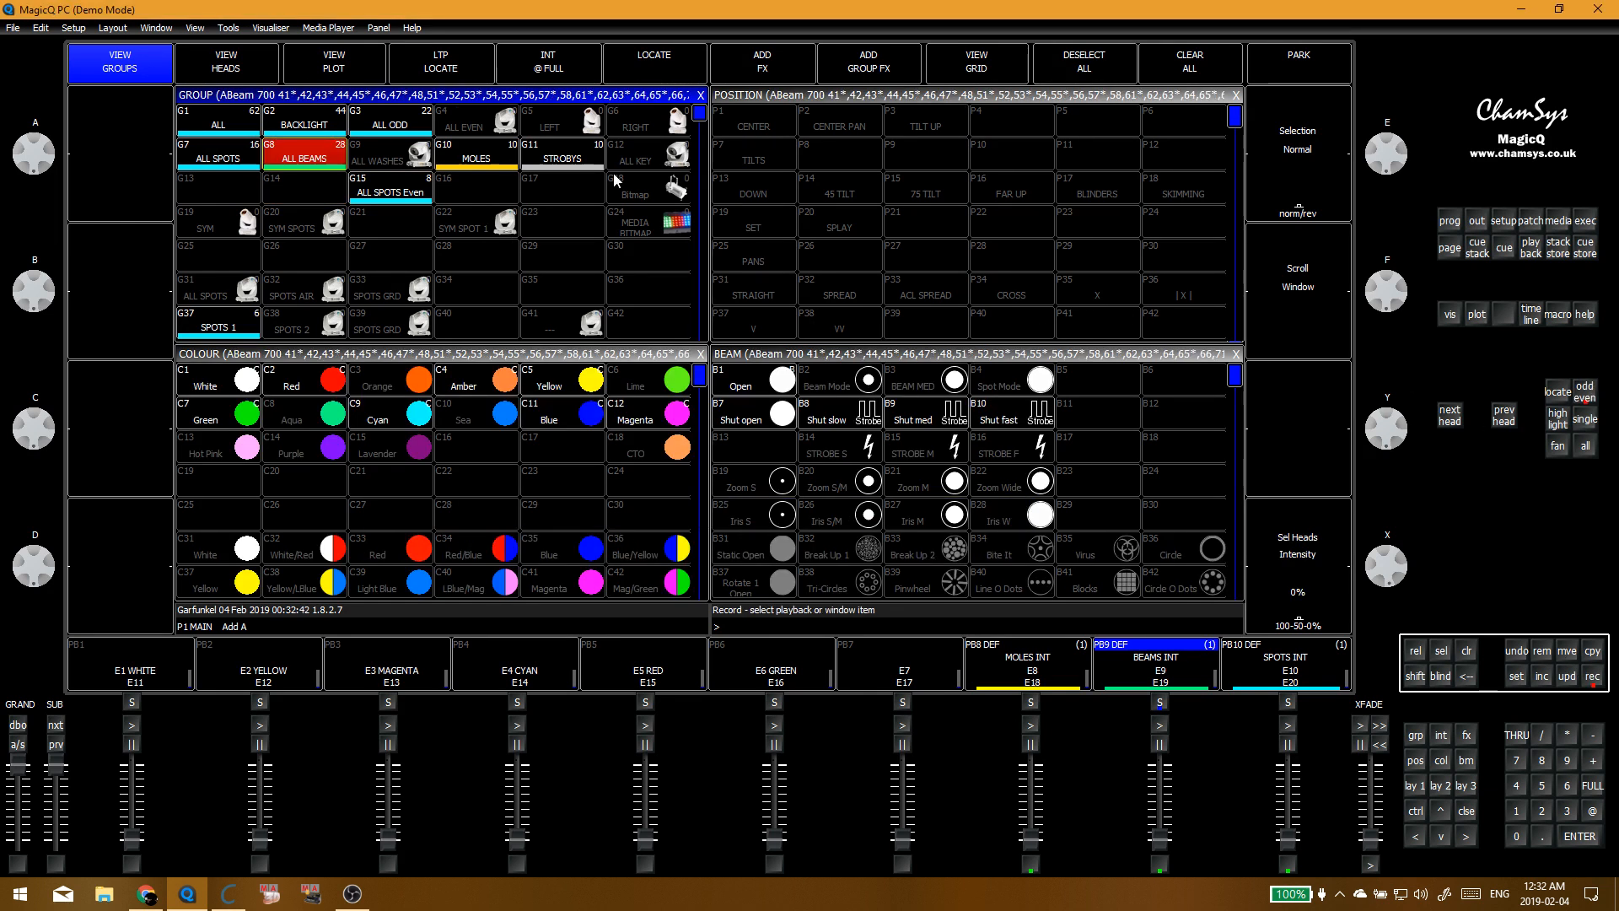
left_click(485, 203)
key("Delete")
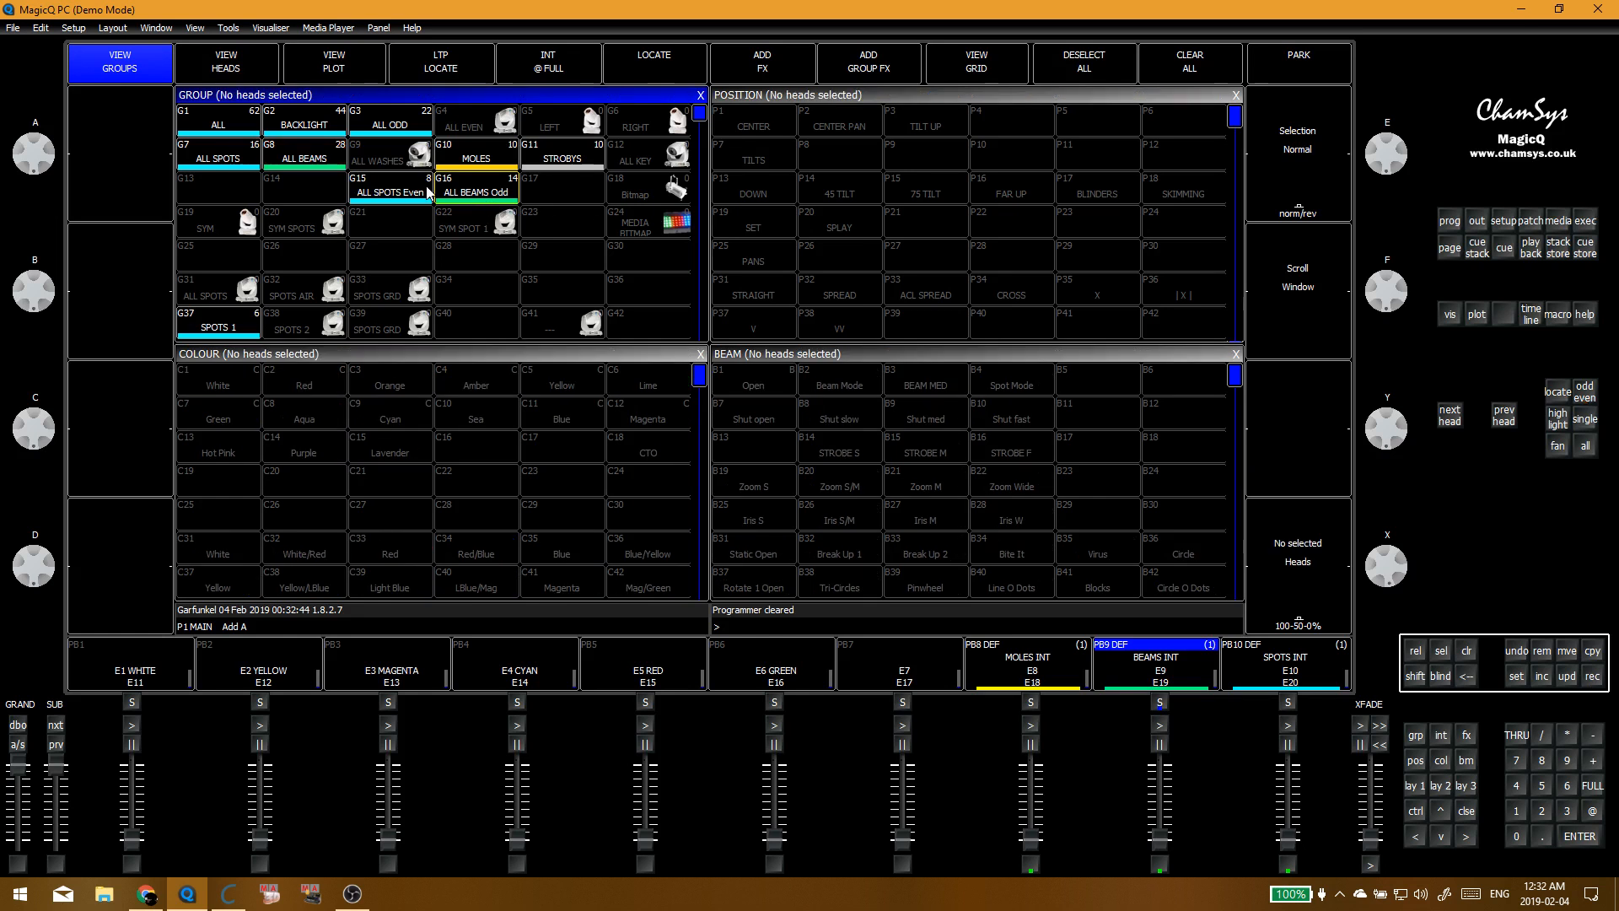
Step: Select the ALL SPOTS Even and ALL BEAMS Odd groups together and record them over the ALL EVEN group
left_click(390, 189)
left_click(510, 202)
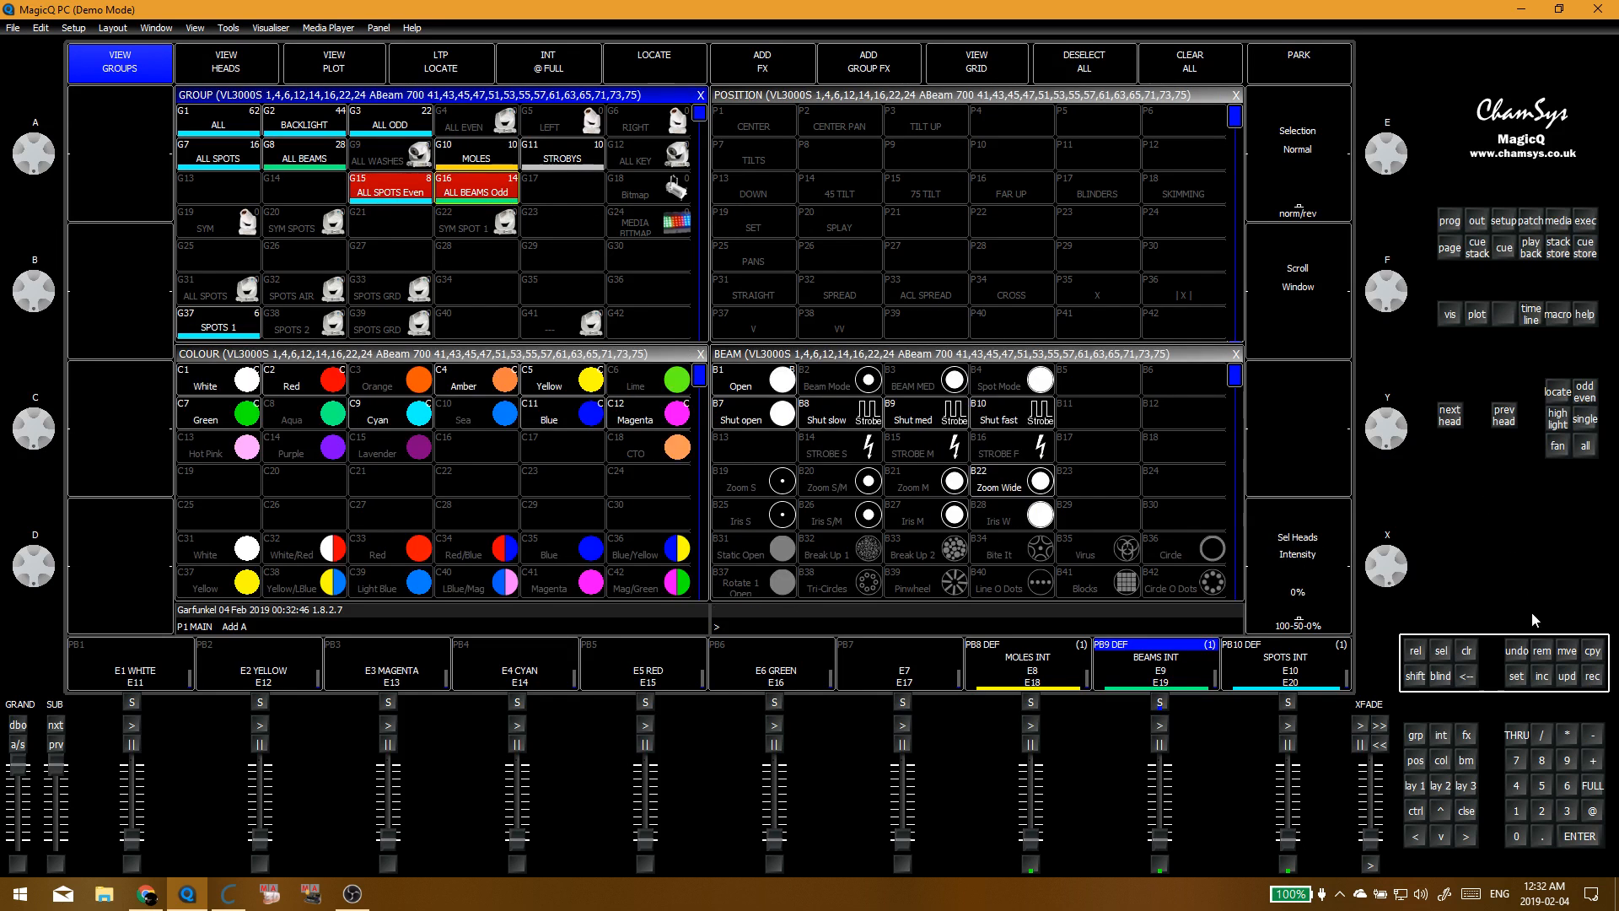
left_click(1592, 677)
left_click(464, 132)
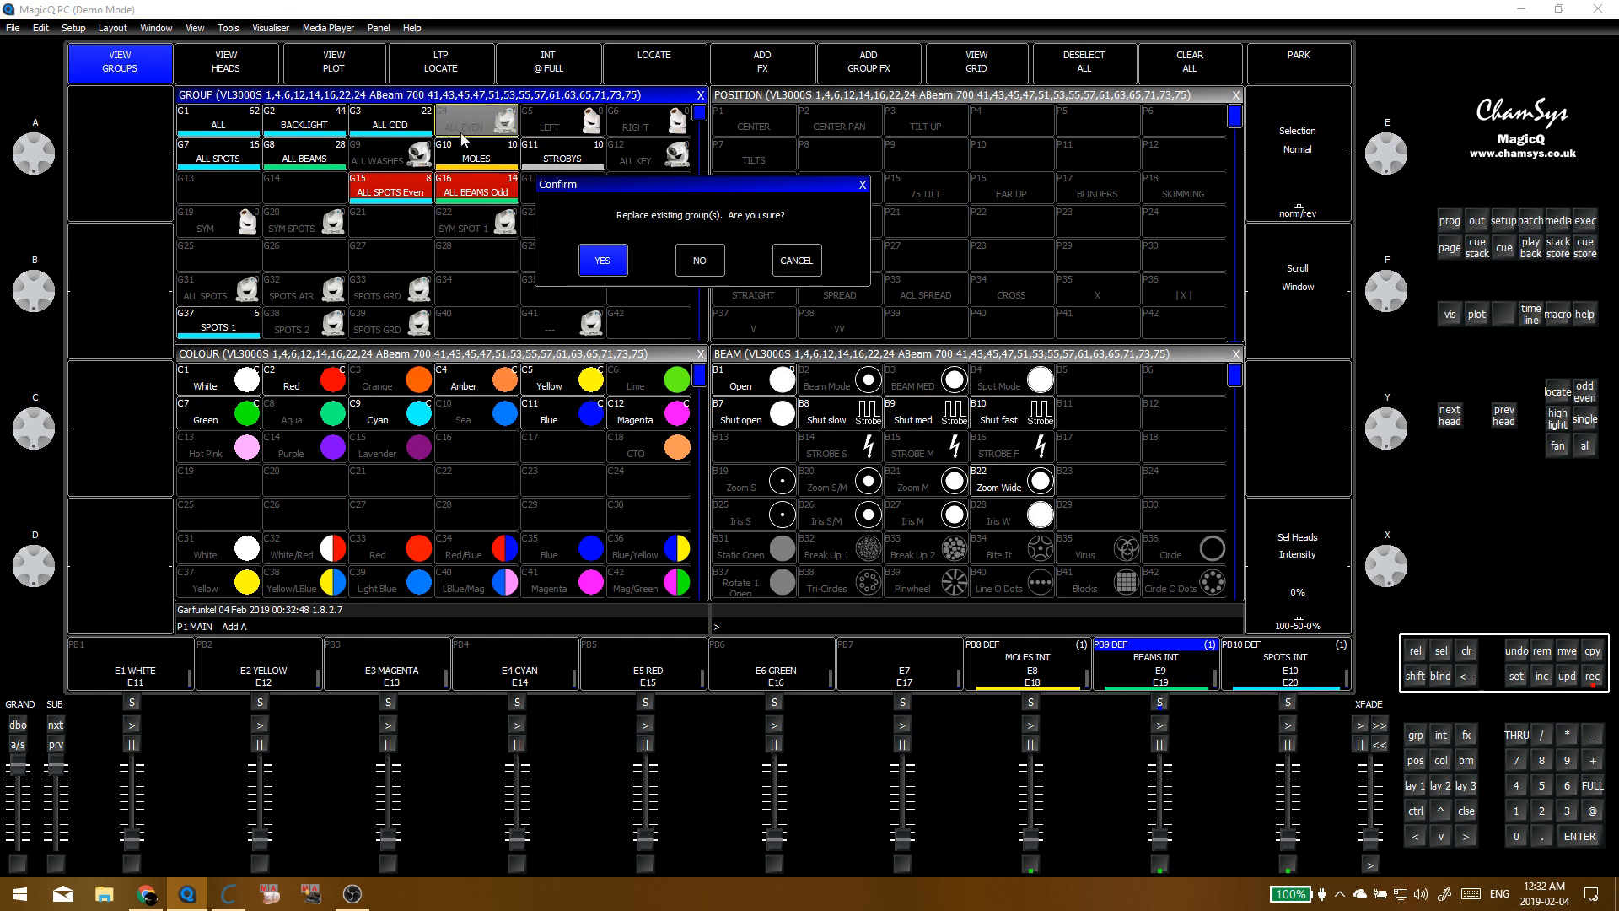
left_click(625, 264)
Step: Clear the programmer and delete the helper groups ALL SPOTS Even and ALL BEAMS Odd
key("Delete")
left_click(421, 193)
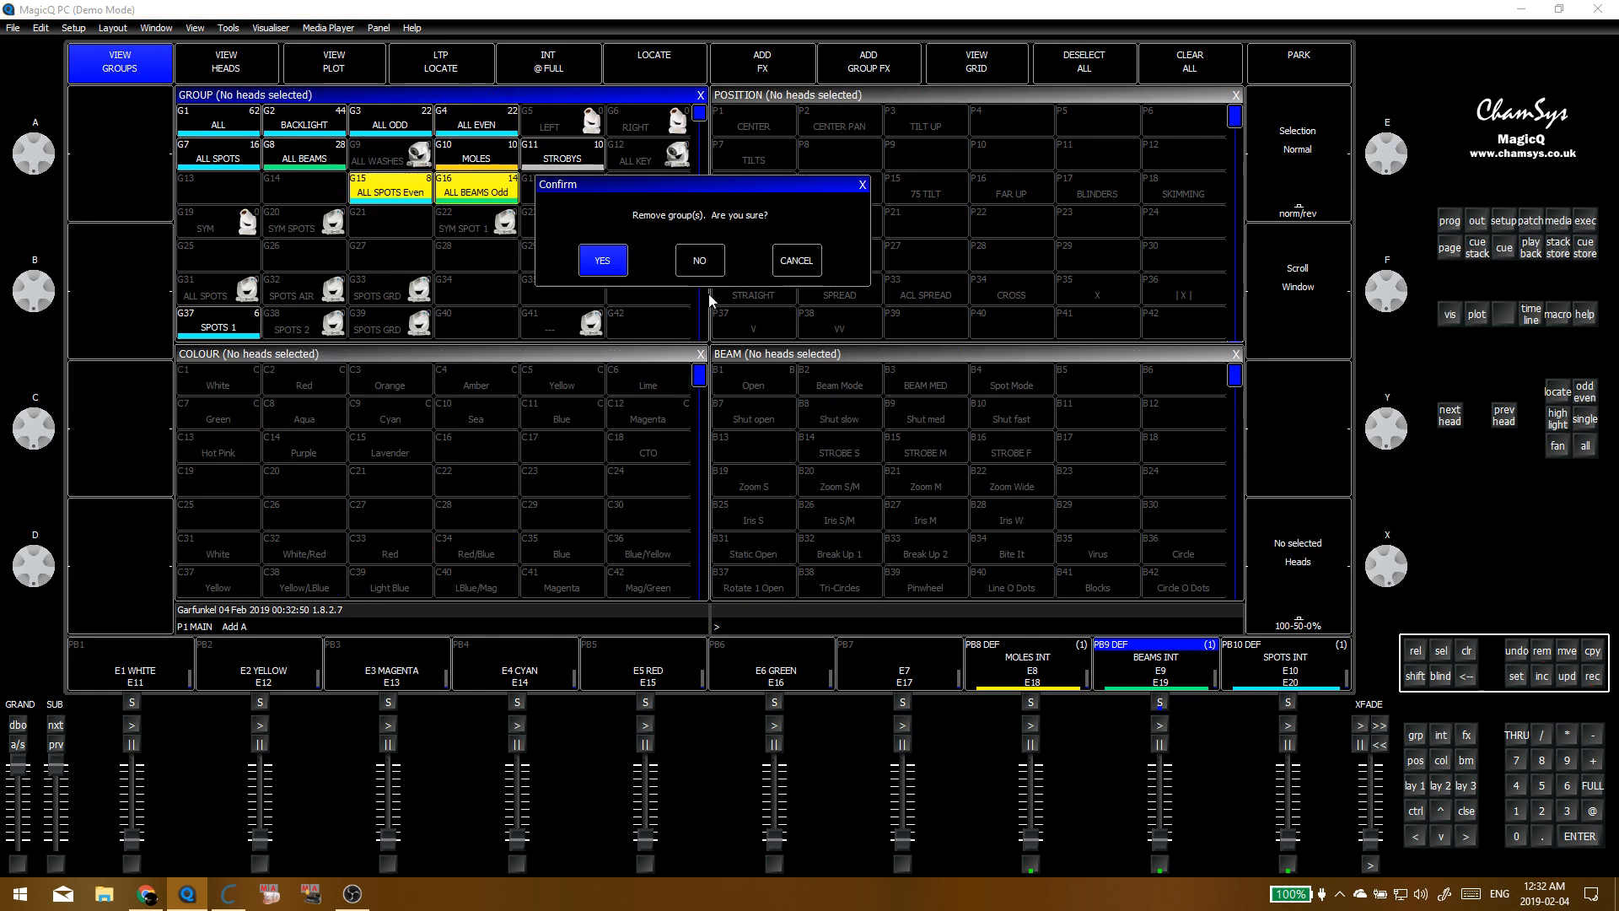
left_click(599, 261)
Step: Check the ALL ODD and ALL EVEN groups by bringing each to full intensity, and clear the programmer
left_click(394, 126)
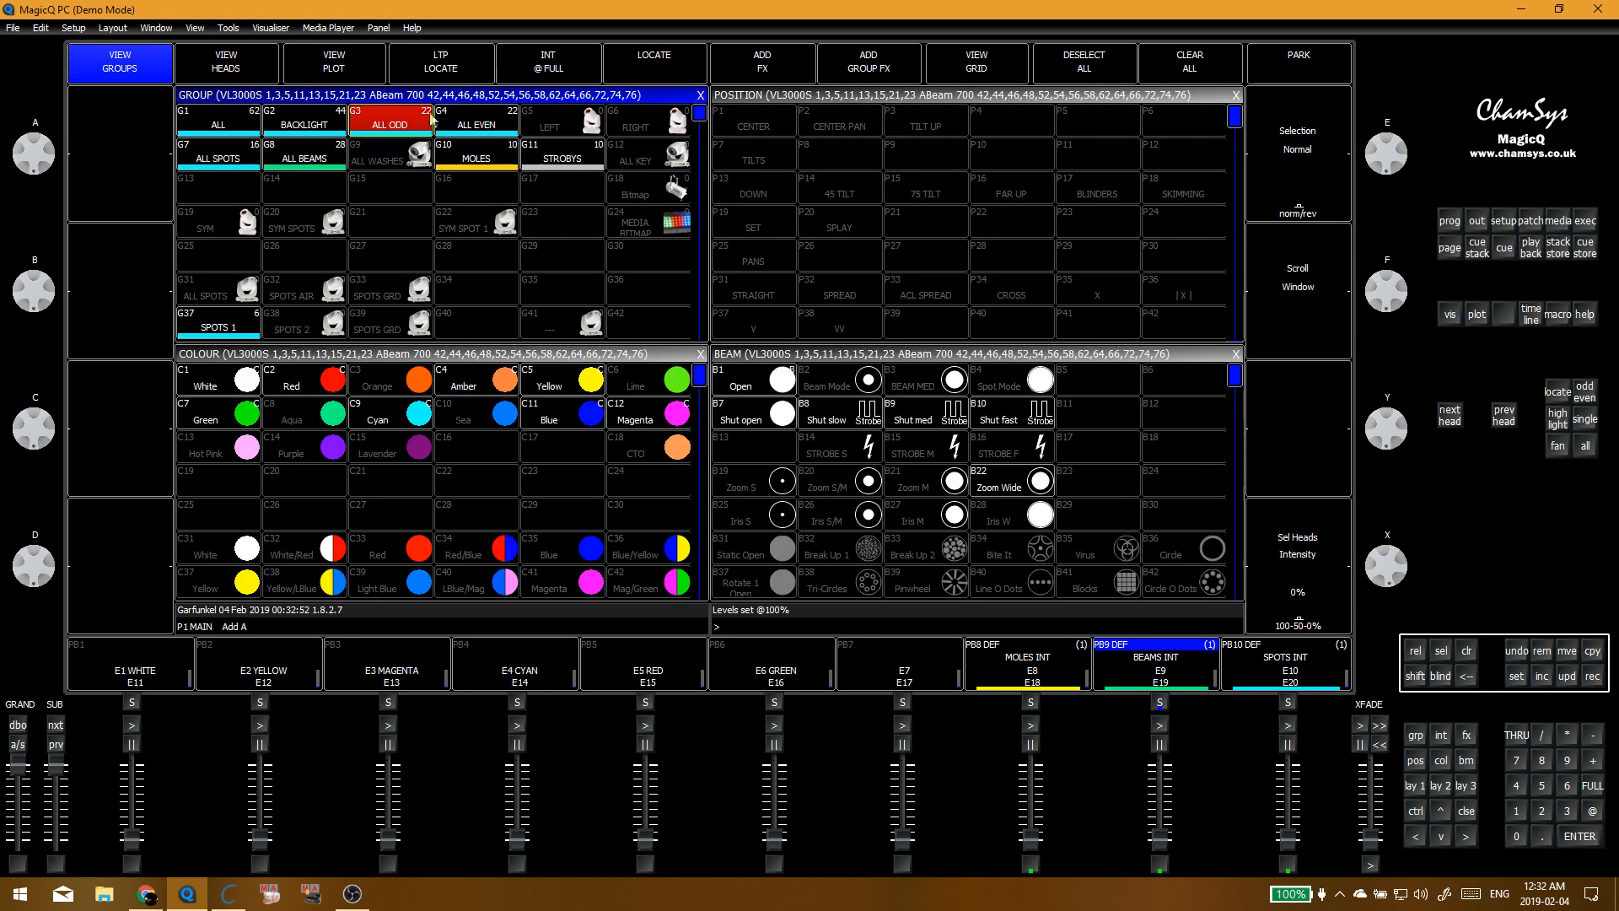
left_click(470, 128)
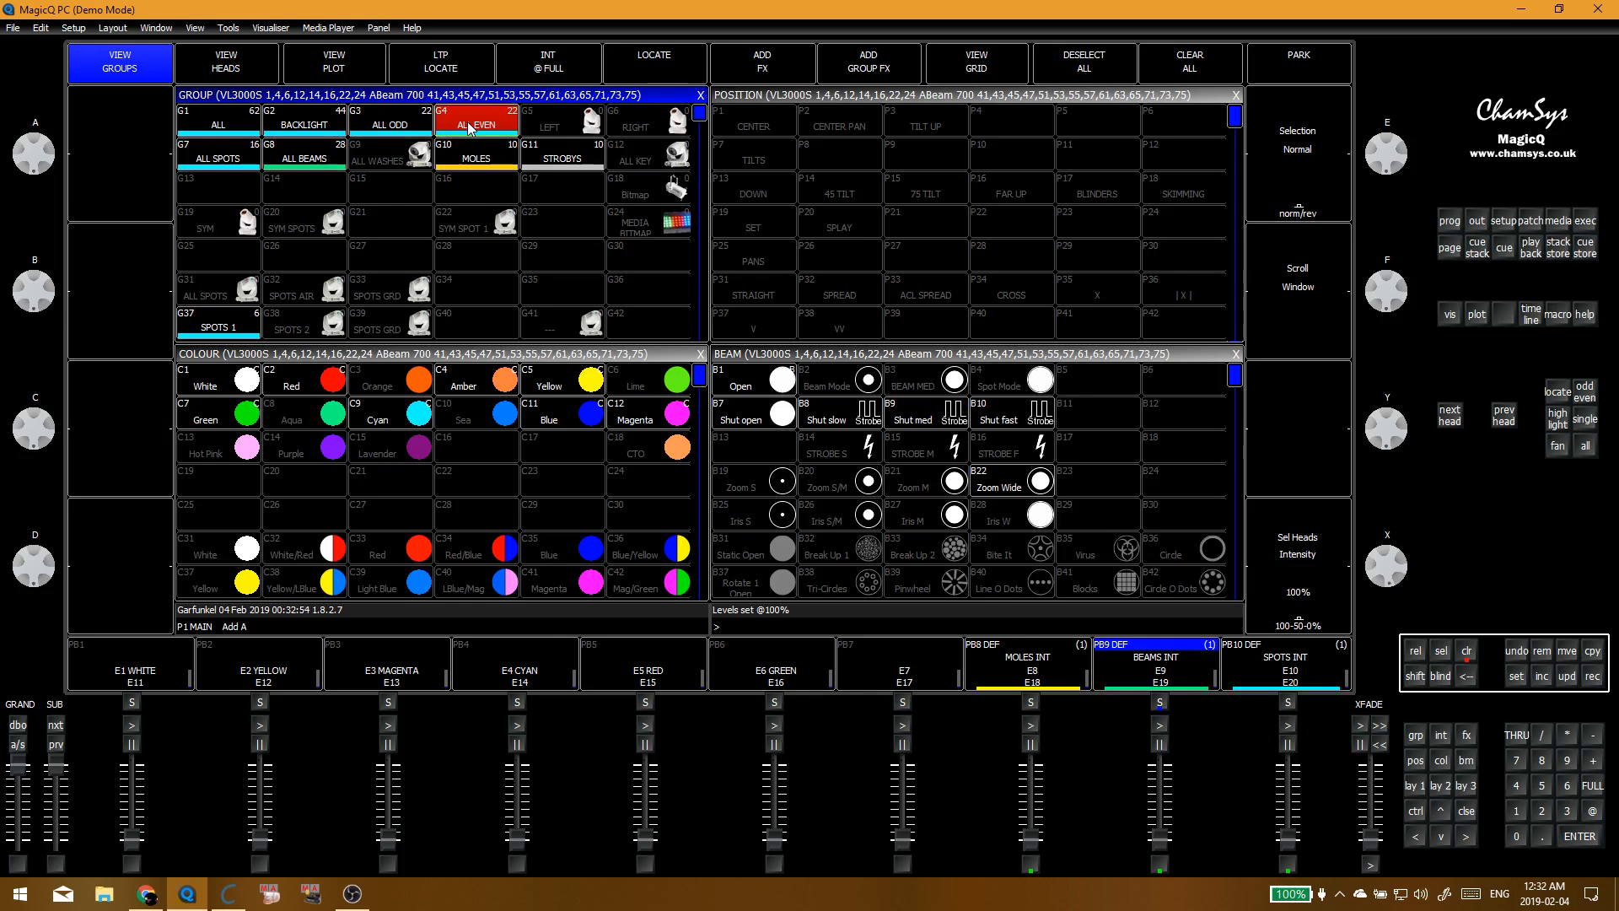
key("Delete")
Step: Set the ALL ODD group to full intensity and record it to the empty execute button after GREEN, named ODD FLASH
left_click(403, 127)
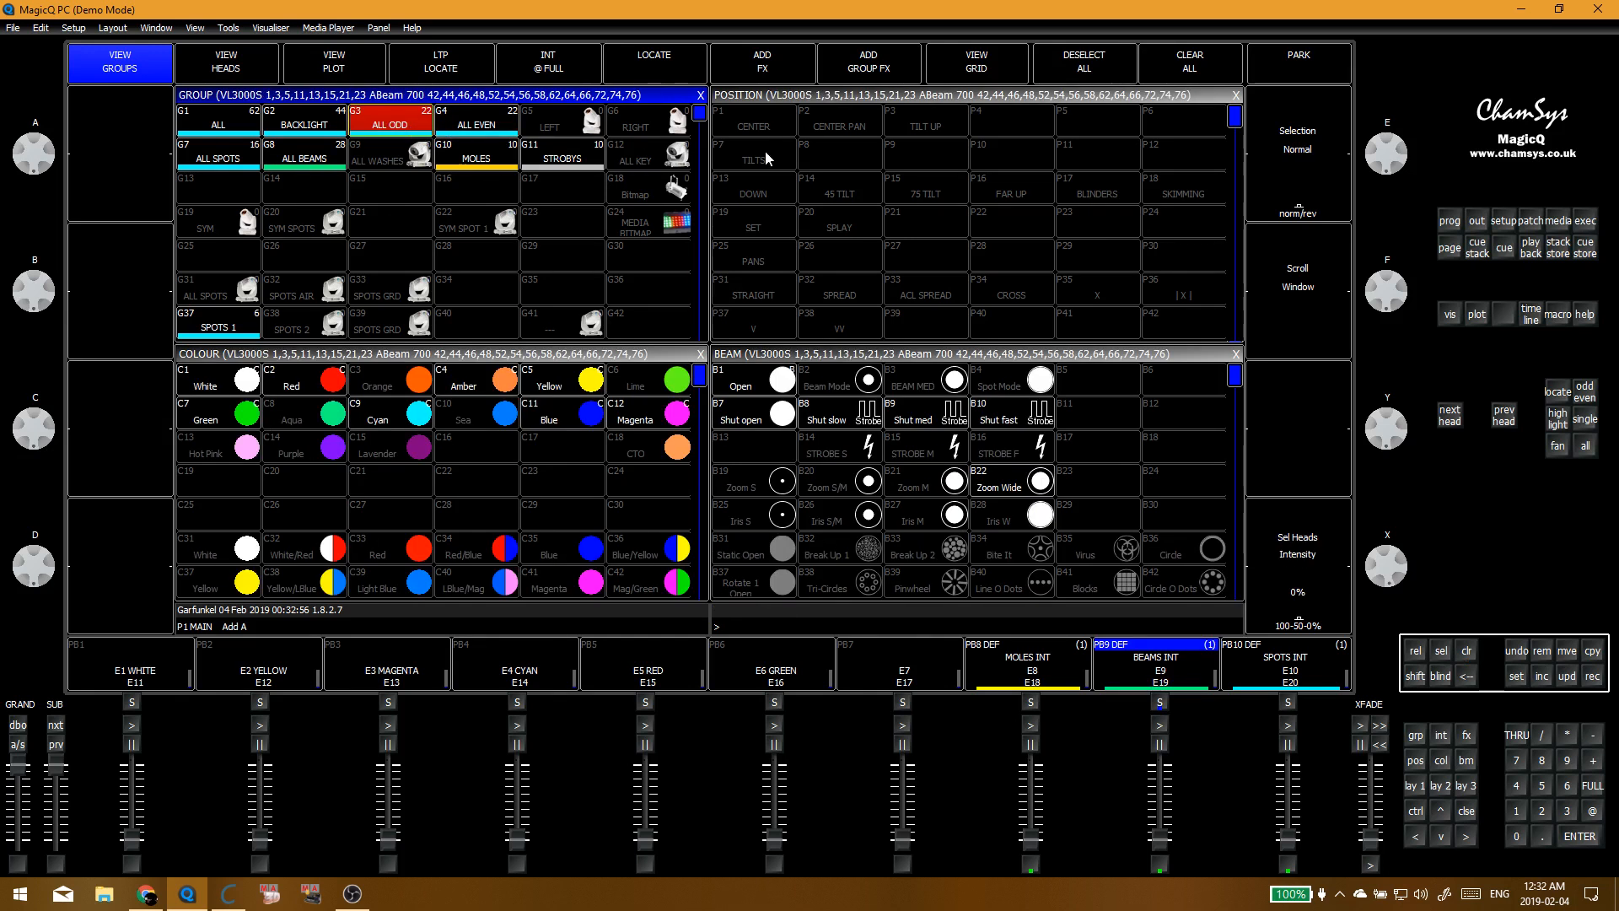
left_click(548, 68)
key("e")
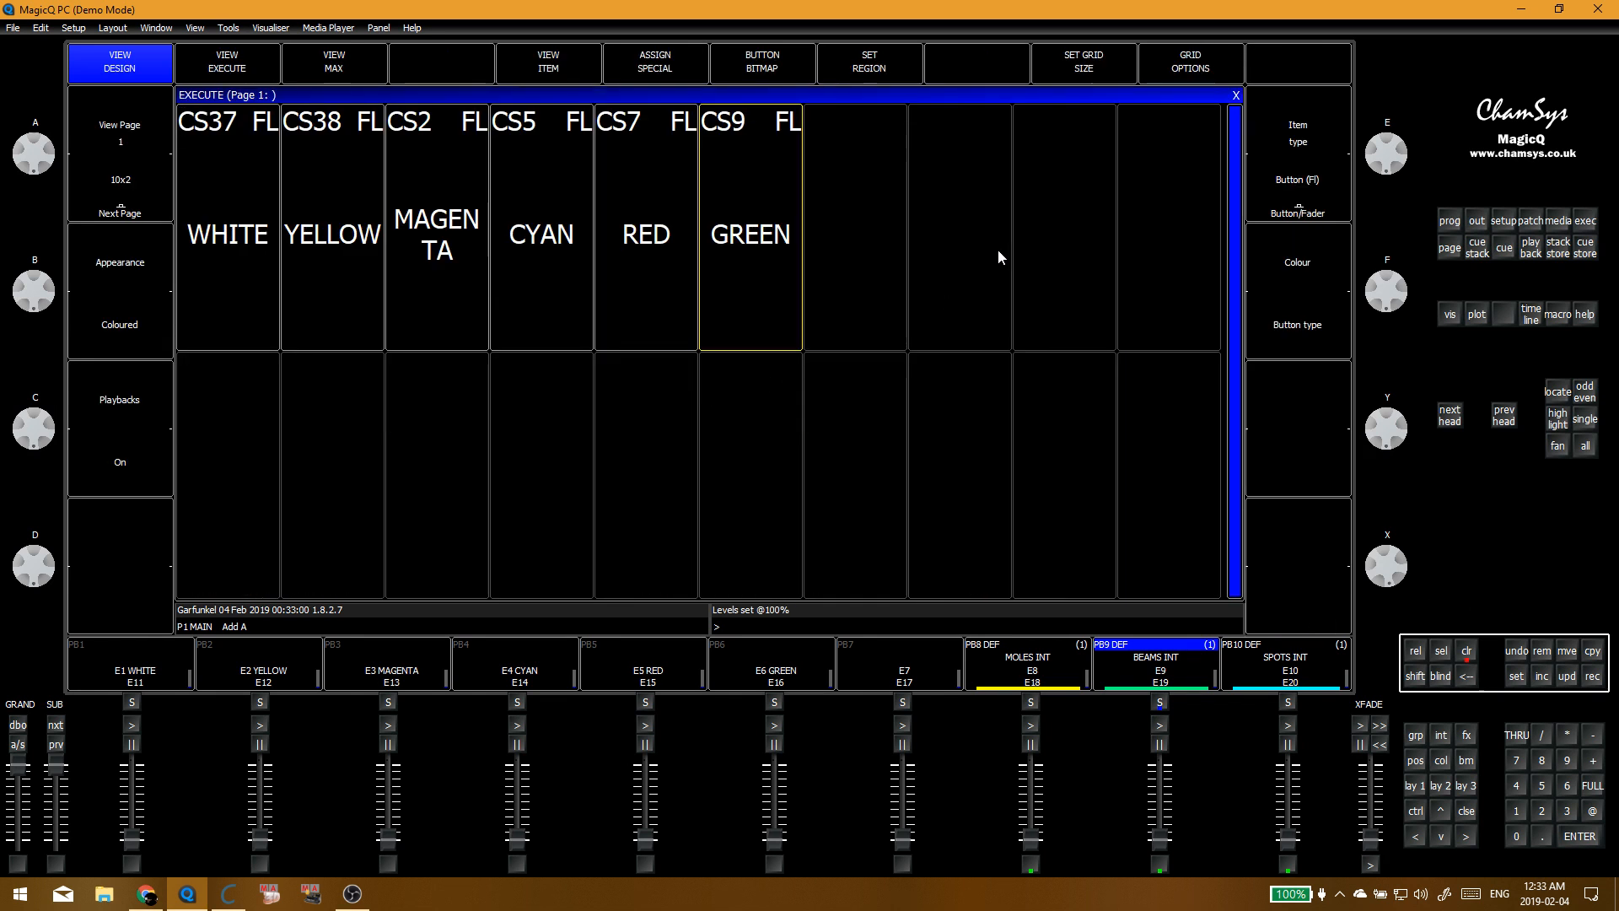
left_click(878, 244)
left_click(862, 225)
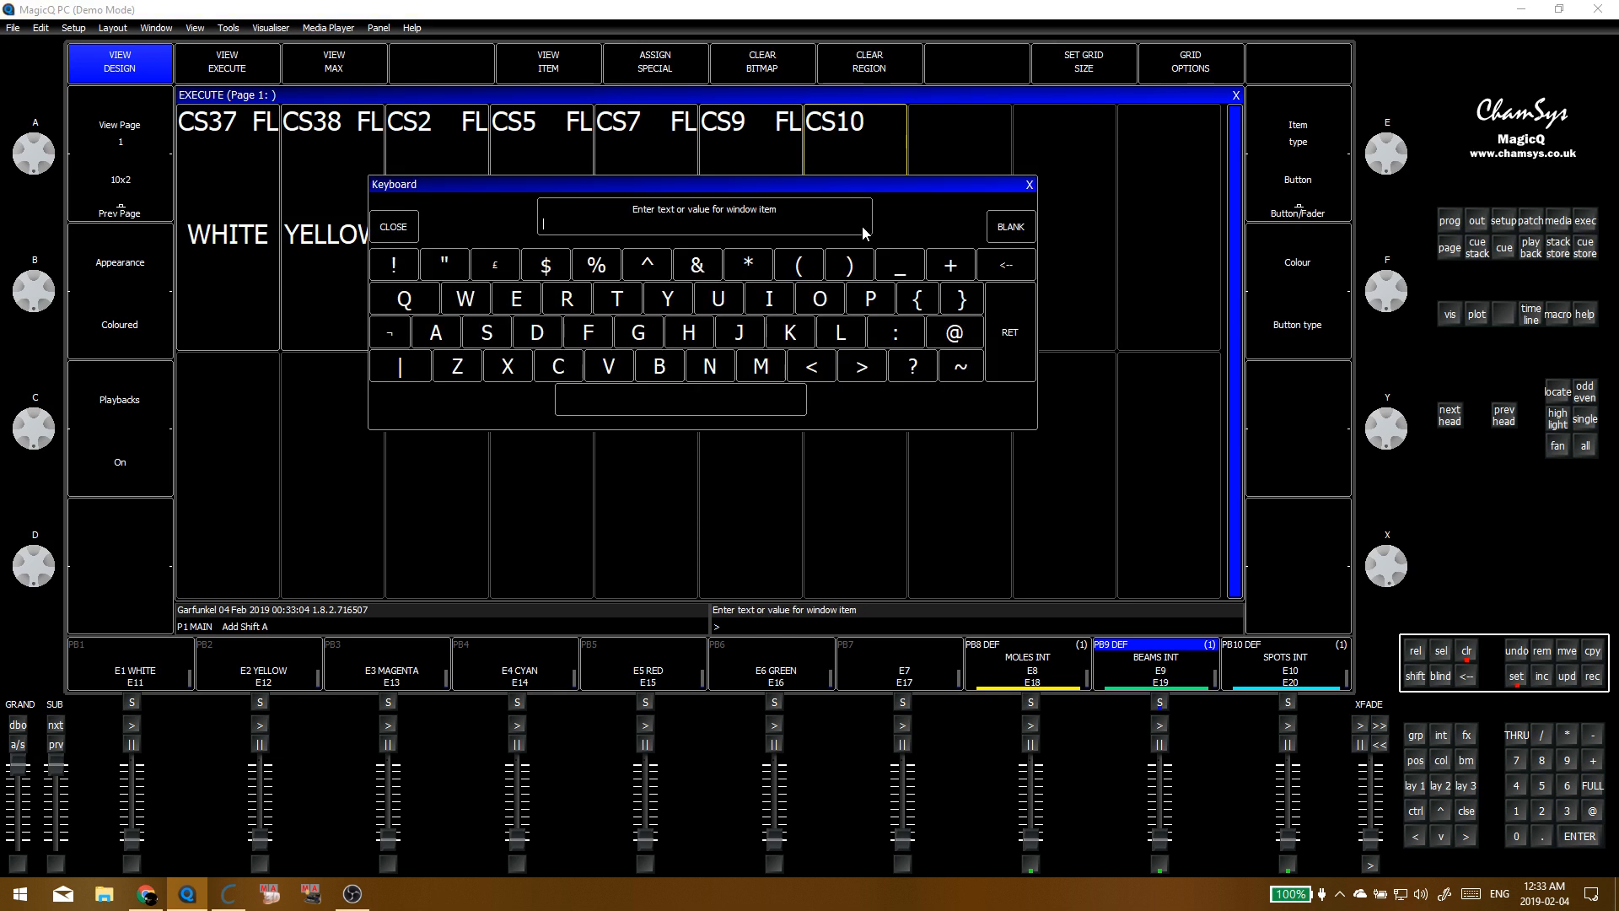
type("ODD ")
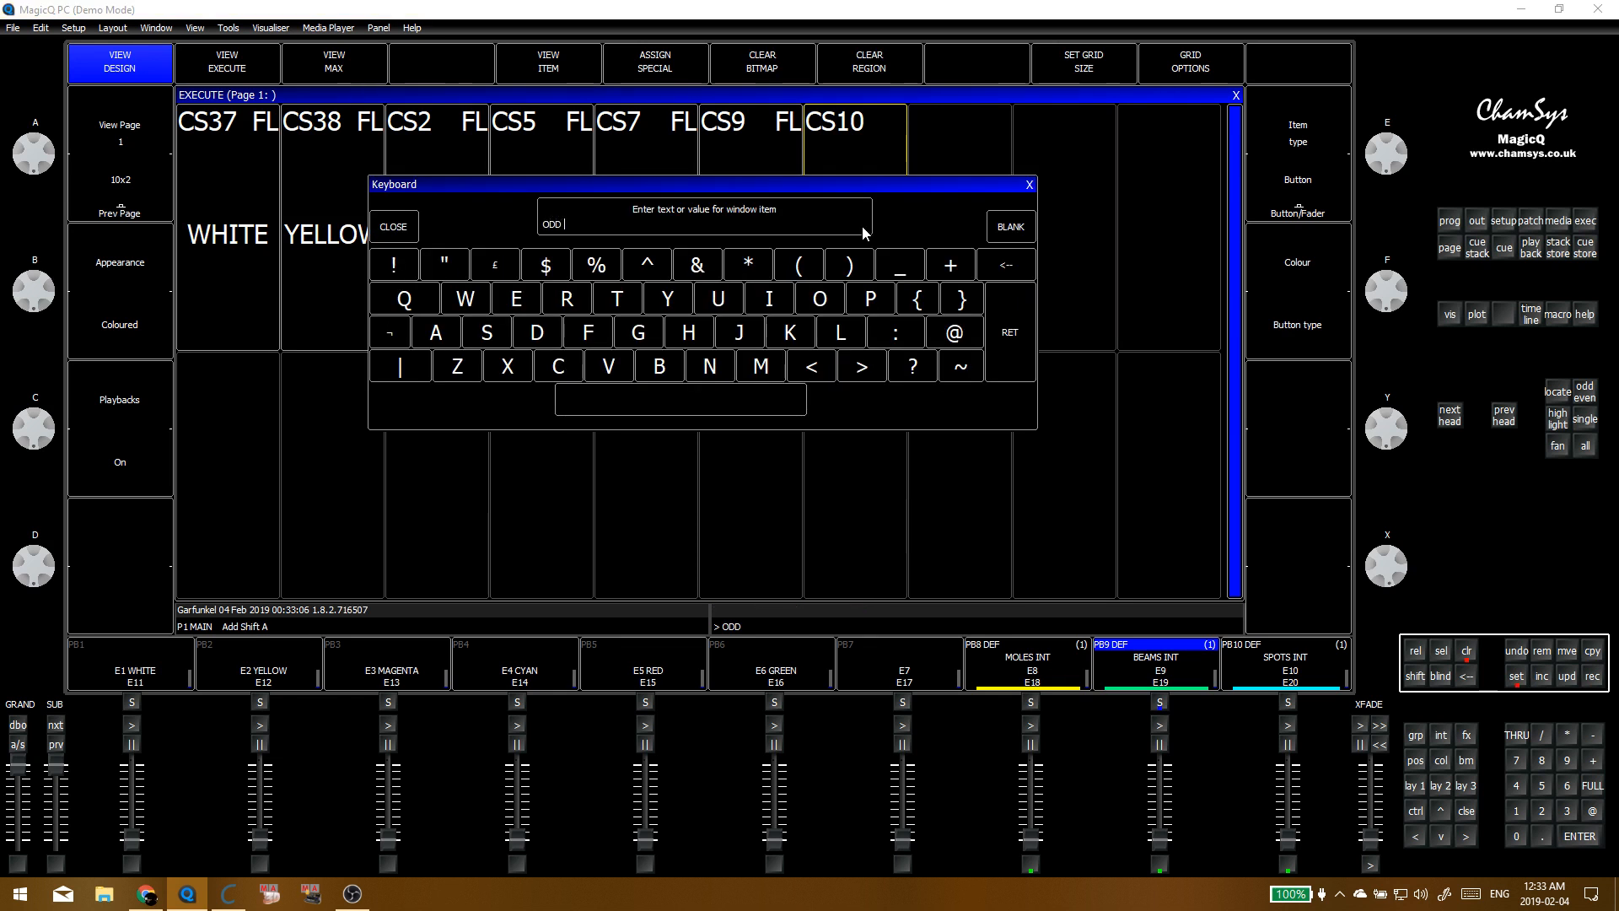
type("FLASH")
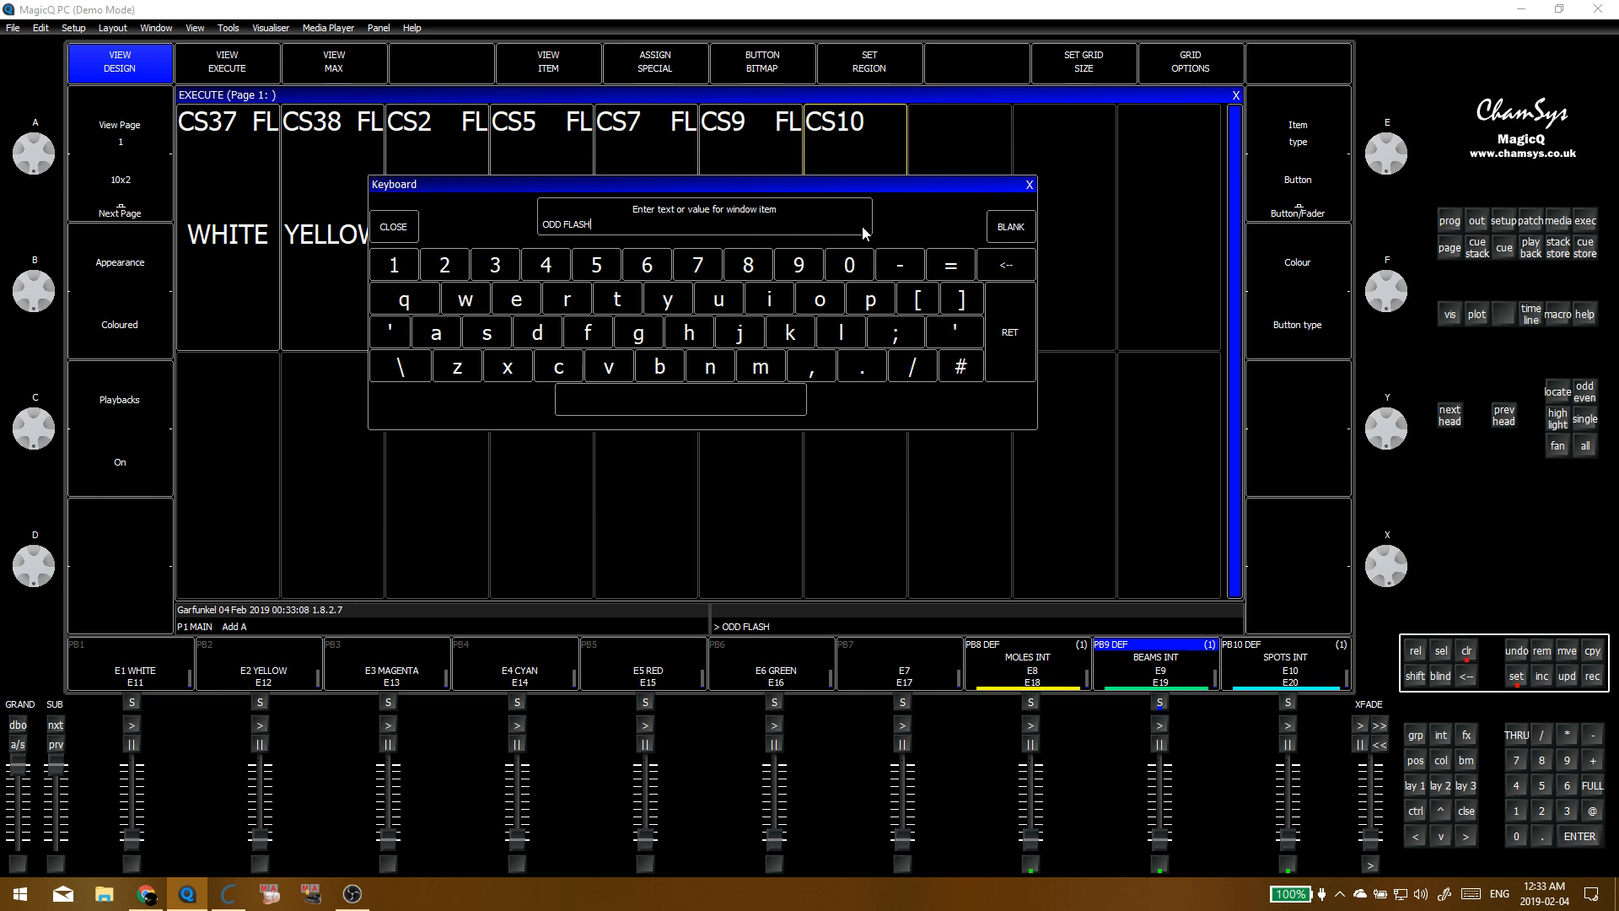
key("Return")
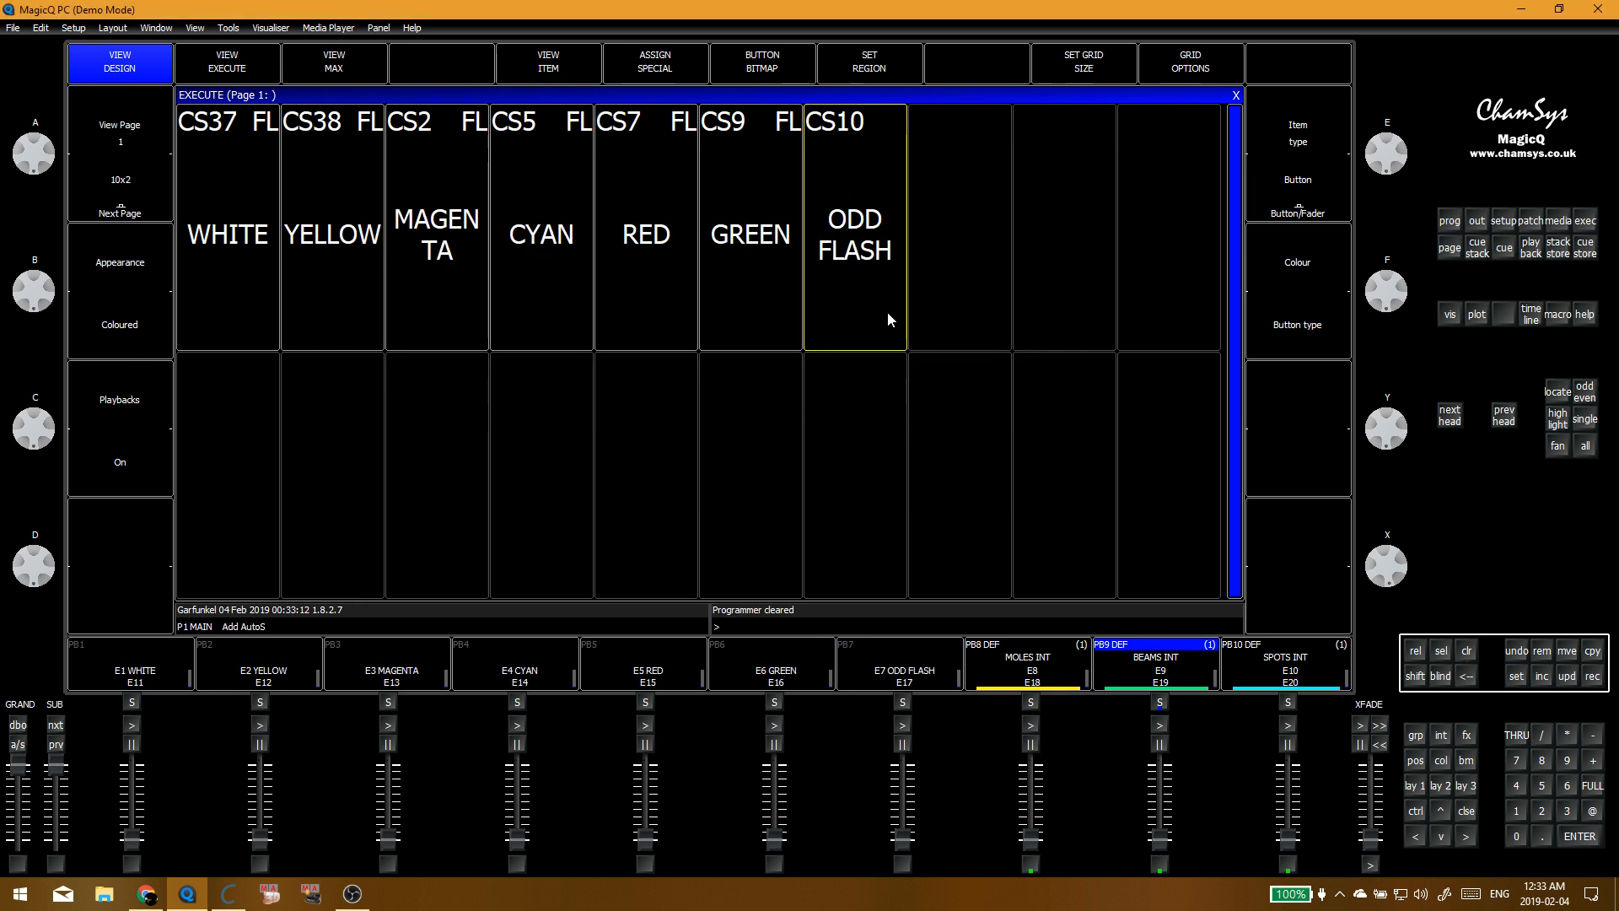
Step: In the cue stack store, move MAGENTA to CS39, CYAN to CS40, RED to CS41 and GREEN to CS42
key("F11")
key("ctrl+c")
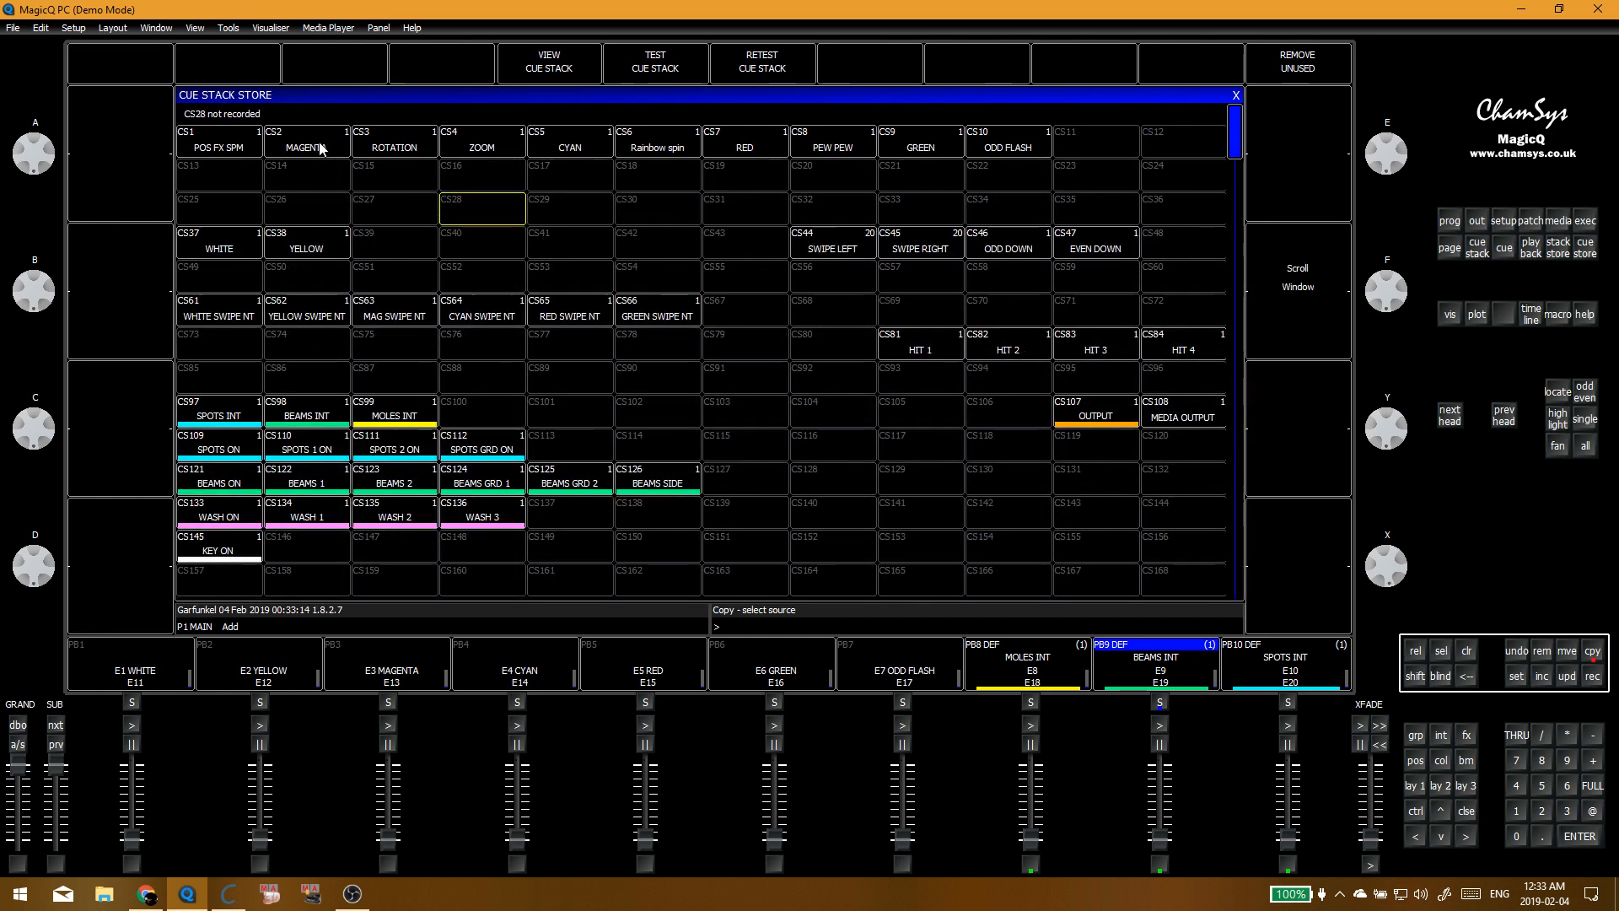
left_click(321, 149)
left_click(390, 249)
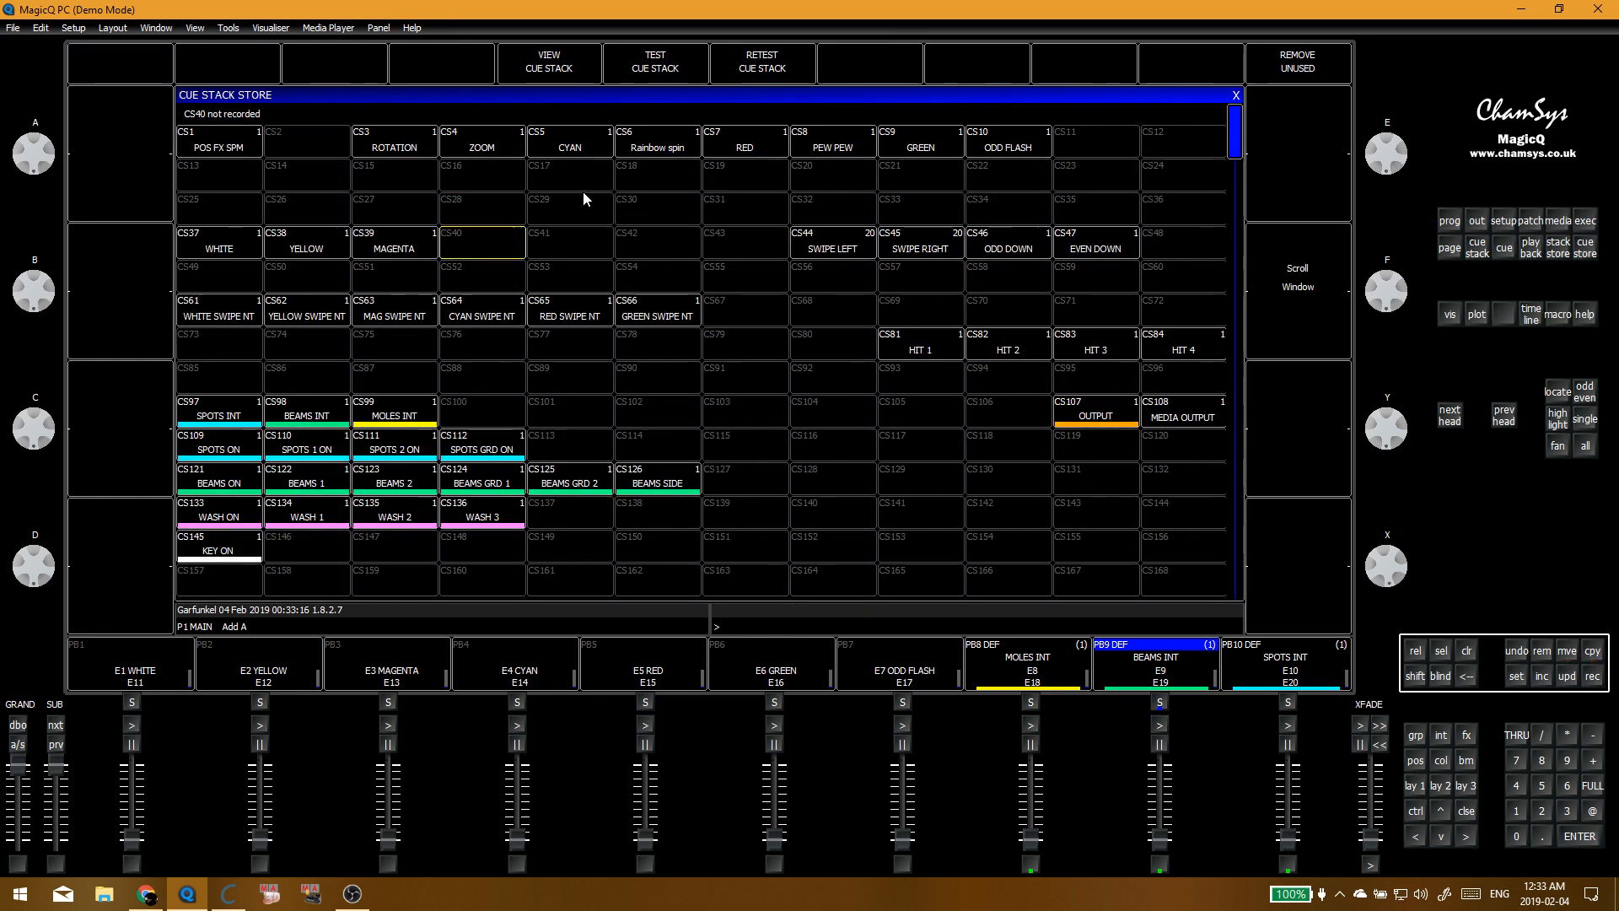
left_click(569, 151)
left_click(477, 240)
left_click(733, 151)
left_click(579, 253)
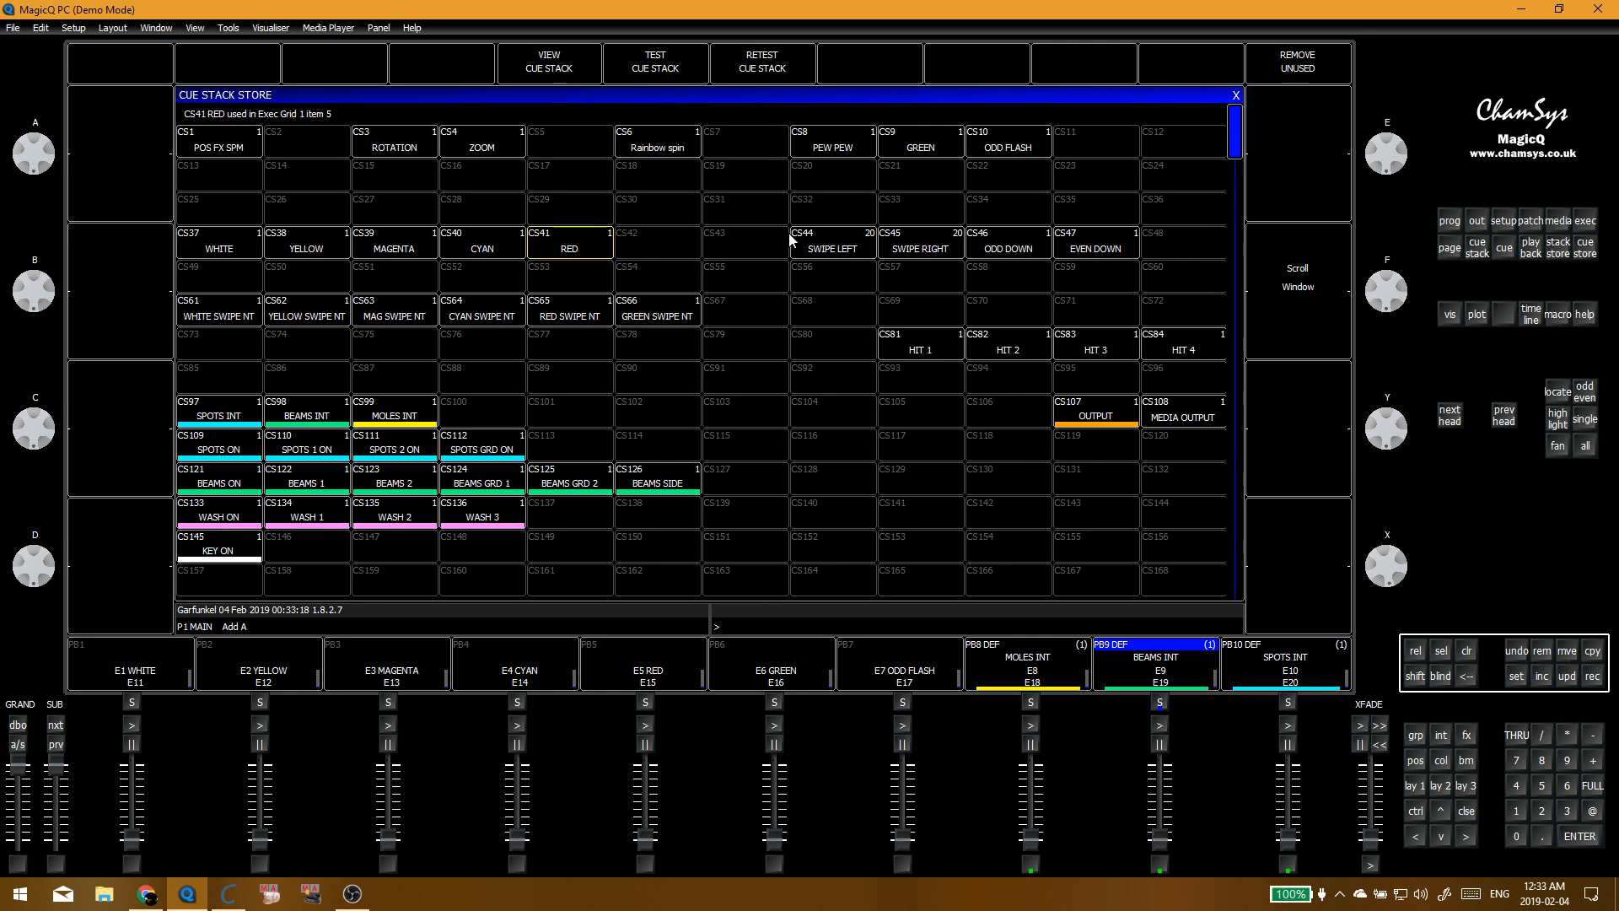
left_click(927, 153)
left_click(658, 245)
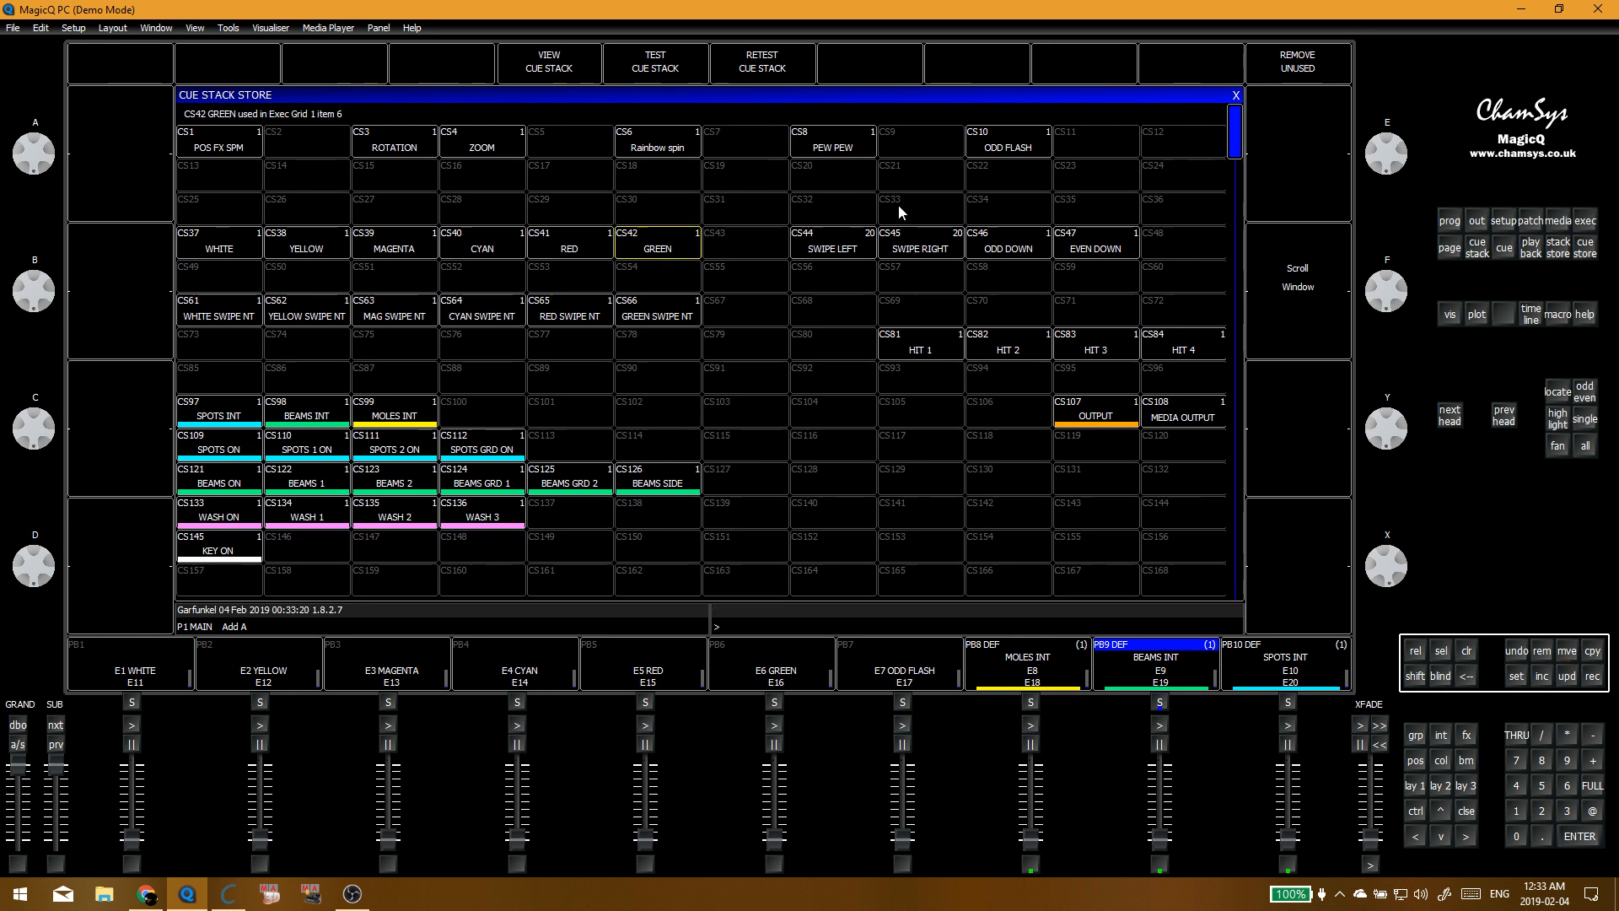
Step: Move the ODD FLASH cue stack to CS56 and the SWIPE LEFT through EVEN DOWN stacks to the row starting at CS32
left_click(1020, 145)
left_click(828, 283)
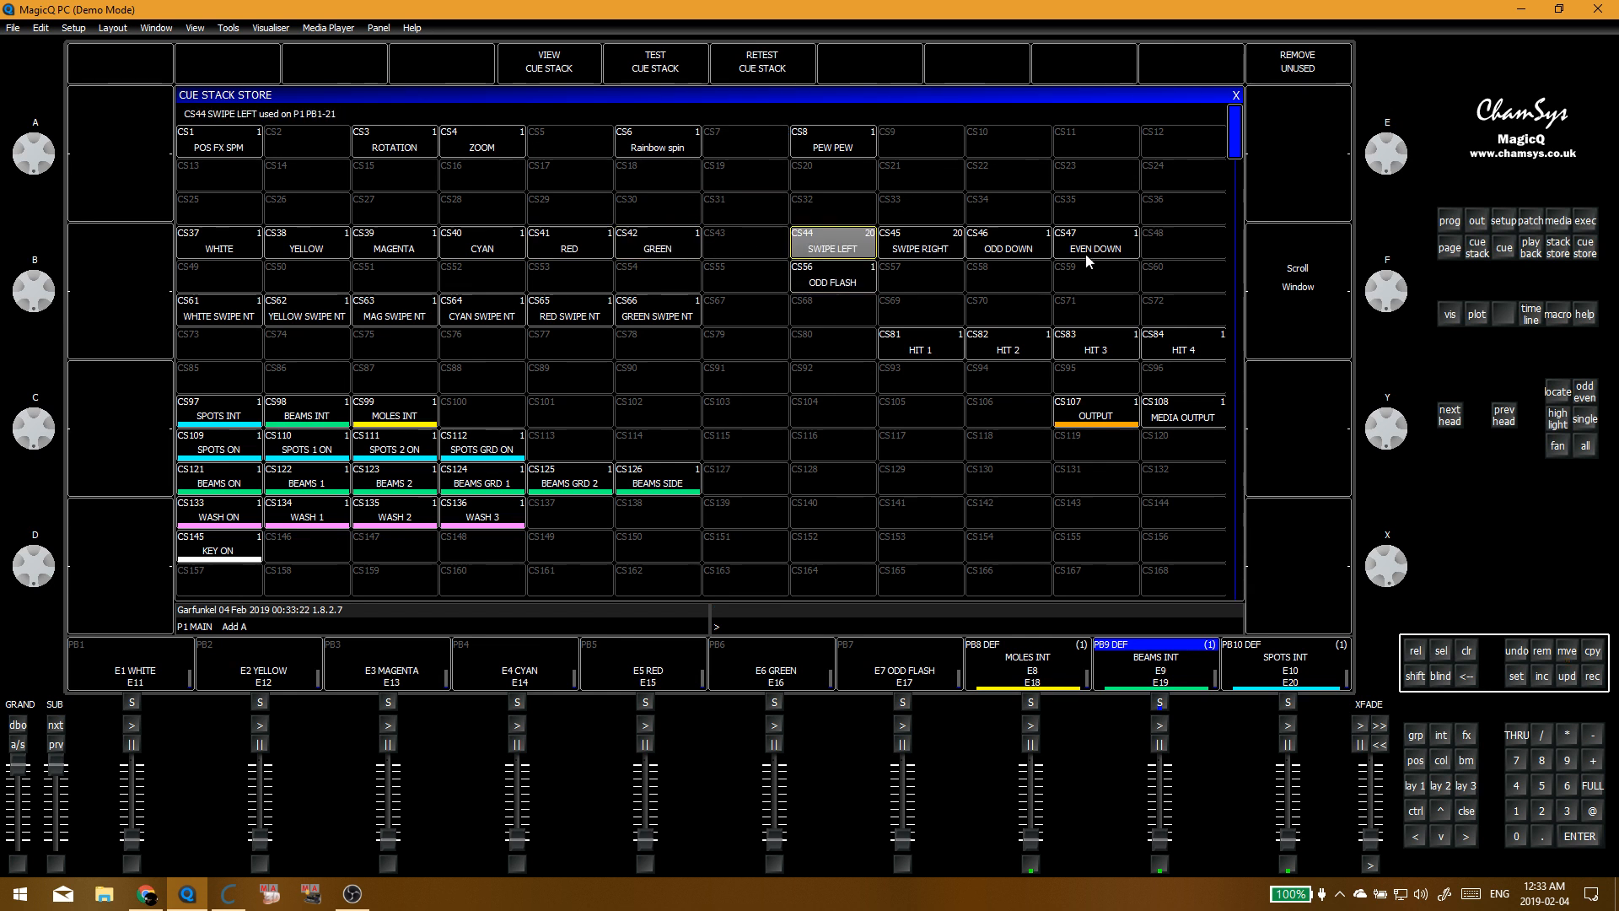
left_click(1088, 253, "shift")
left_click(835, 209)
Step: Move the ODD FLASH cue stack to CS43, directly after GREEN
left_click(821, 275)
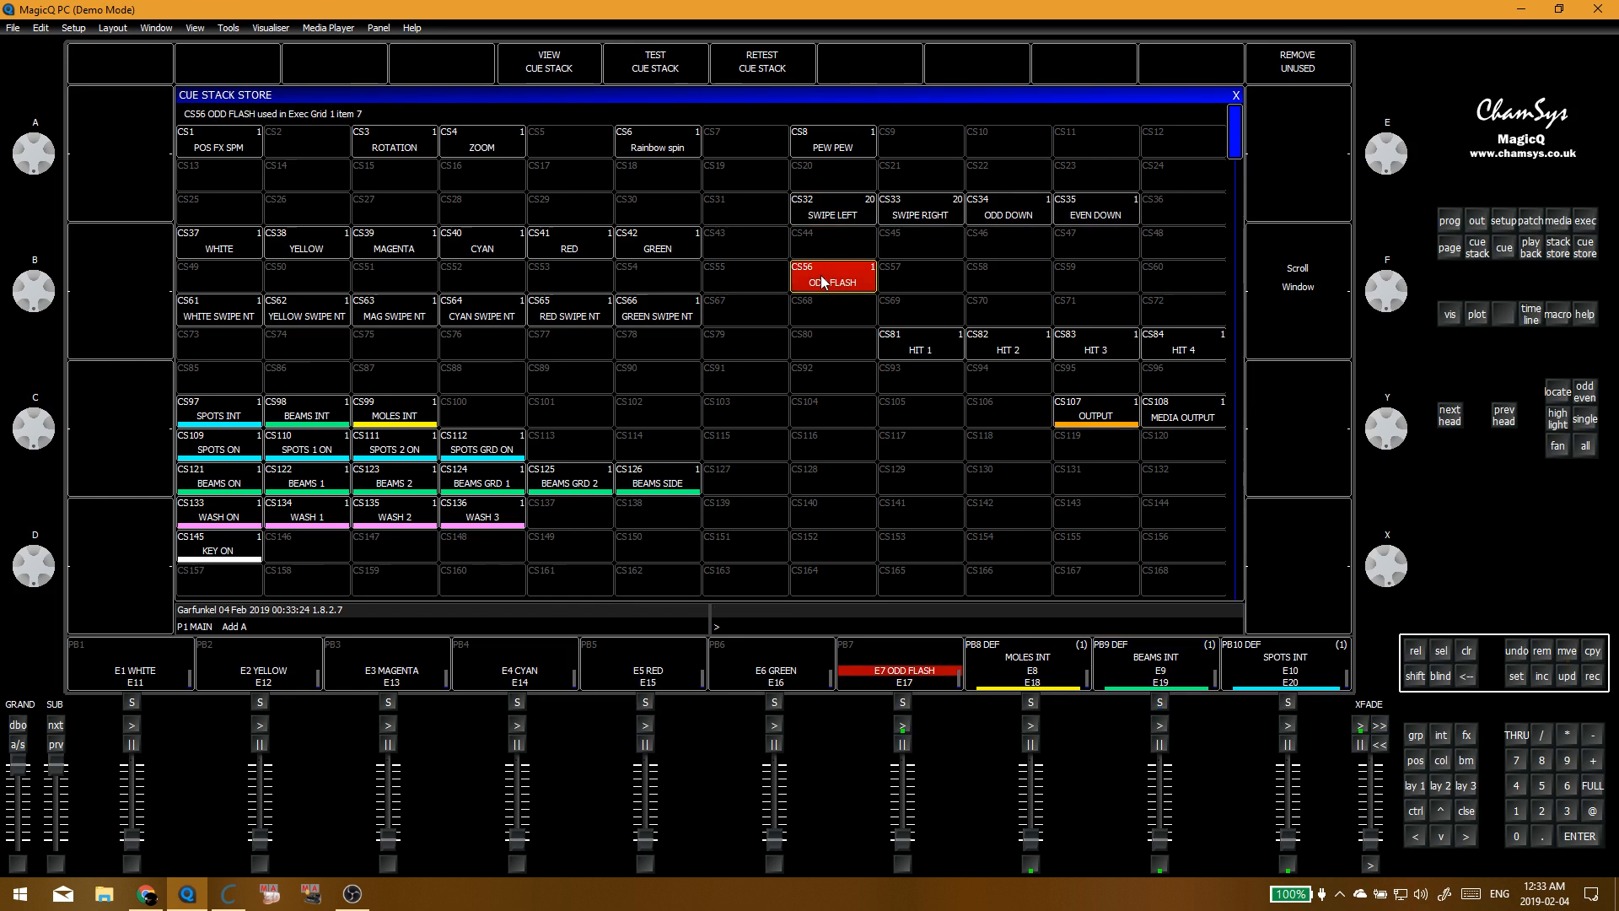
left_click(821, 275)
key("ctrl+m")
left_click(829, 281)
left_click(833, 247)
left_click(833, 305)
key("ctrl+BackSpace")
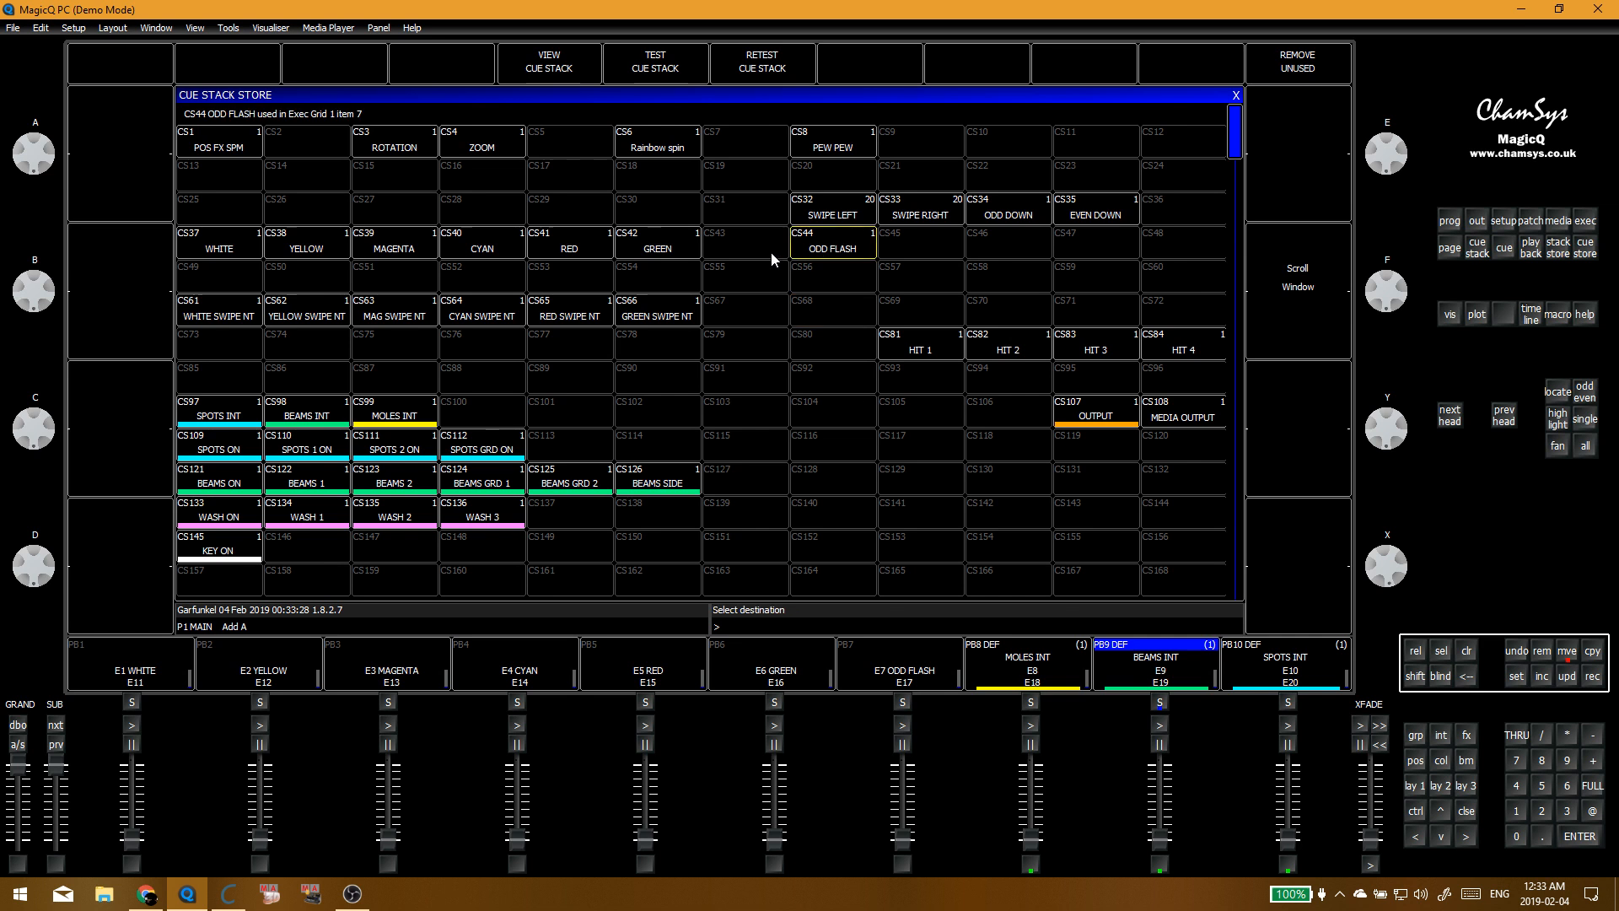
left_click(773, 281)
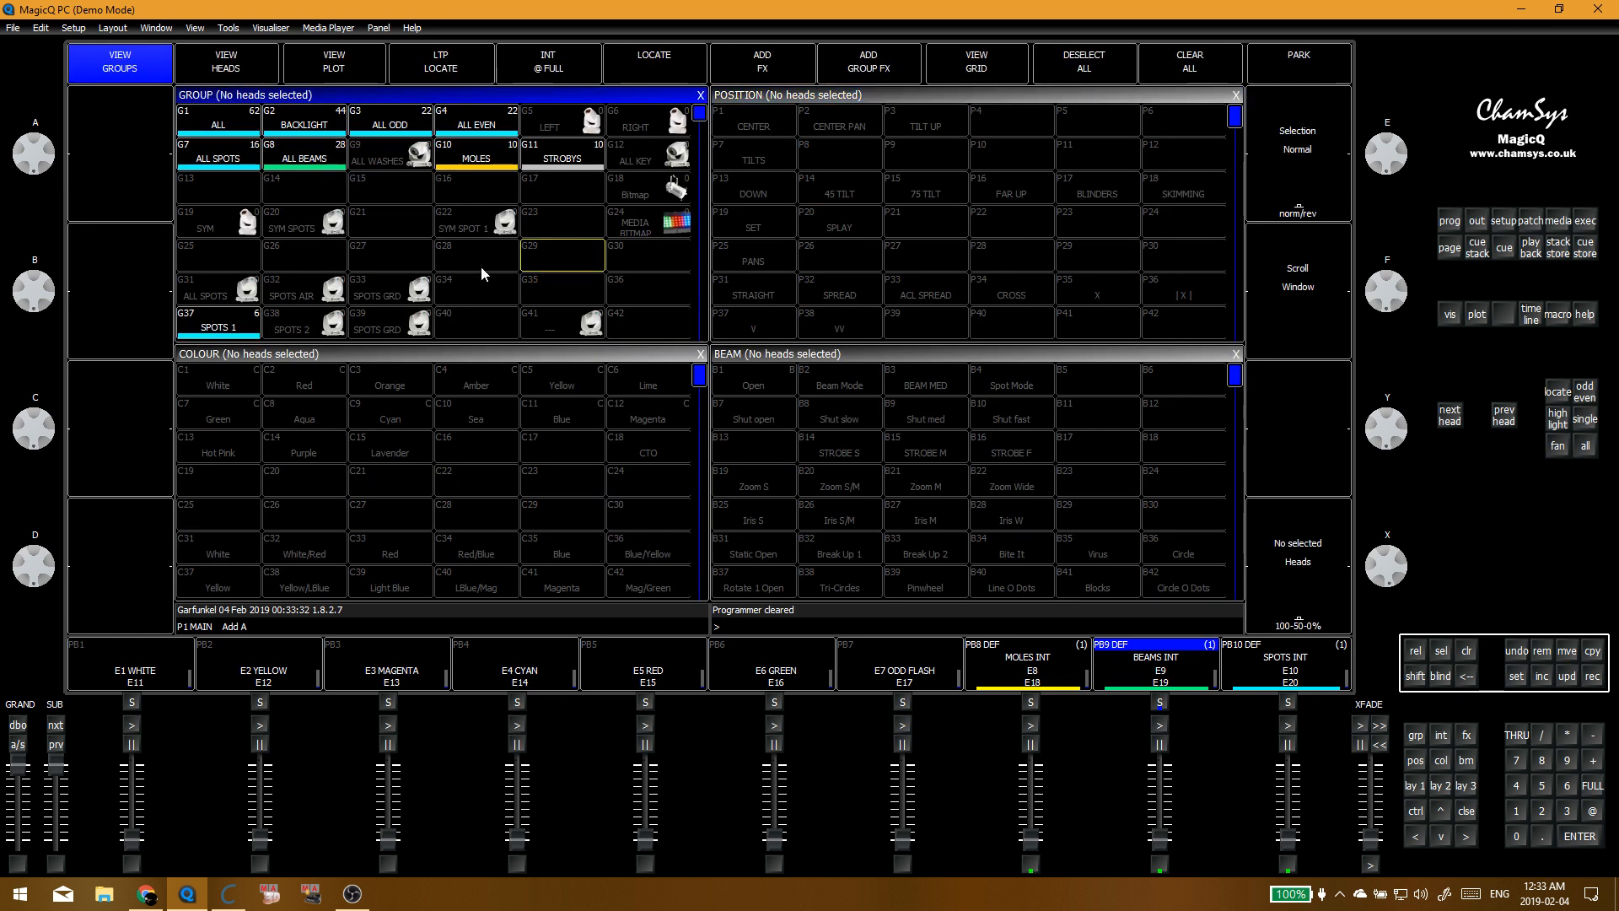
Step: Set the ALL EVEN group to full intensity and record it to the execute button after ODD FLASH, named EVEN FLASH
left_click(478, 128)
key("at")
key("at")
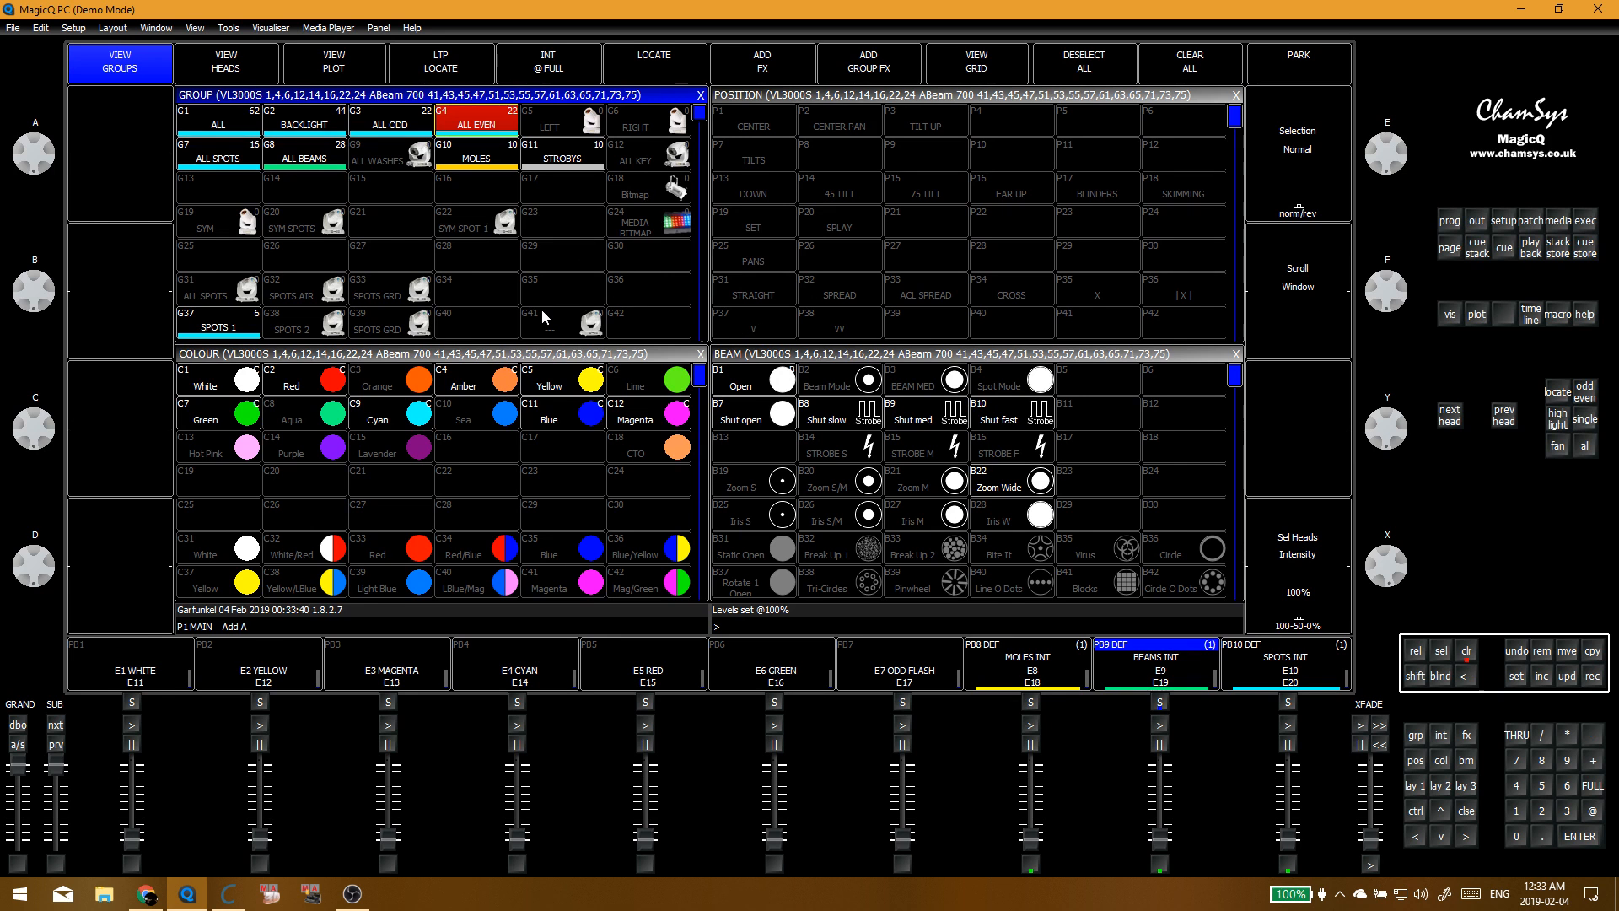
left_click(1592, 221)
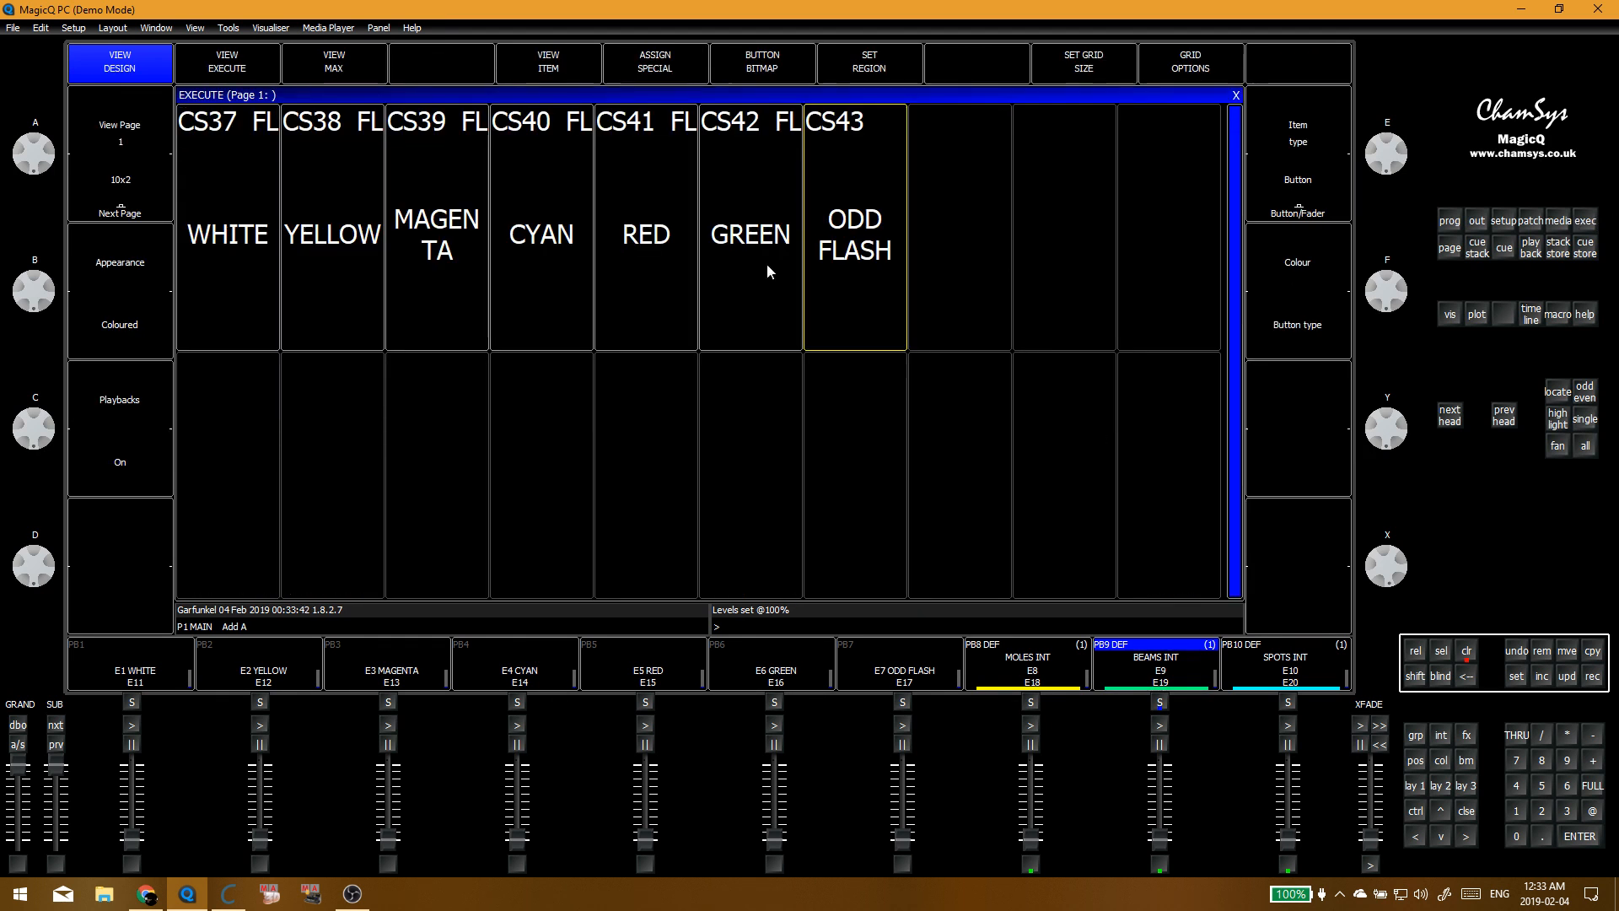
left_click(940, 229)
left_click(955, 217)
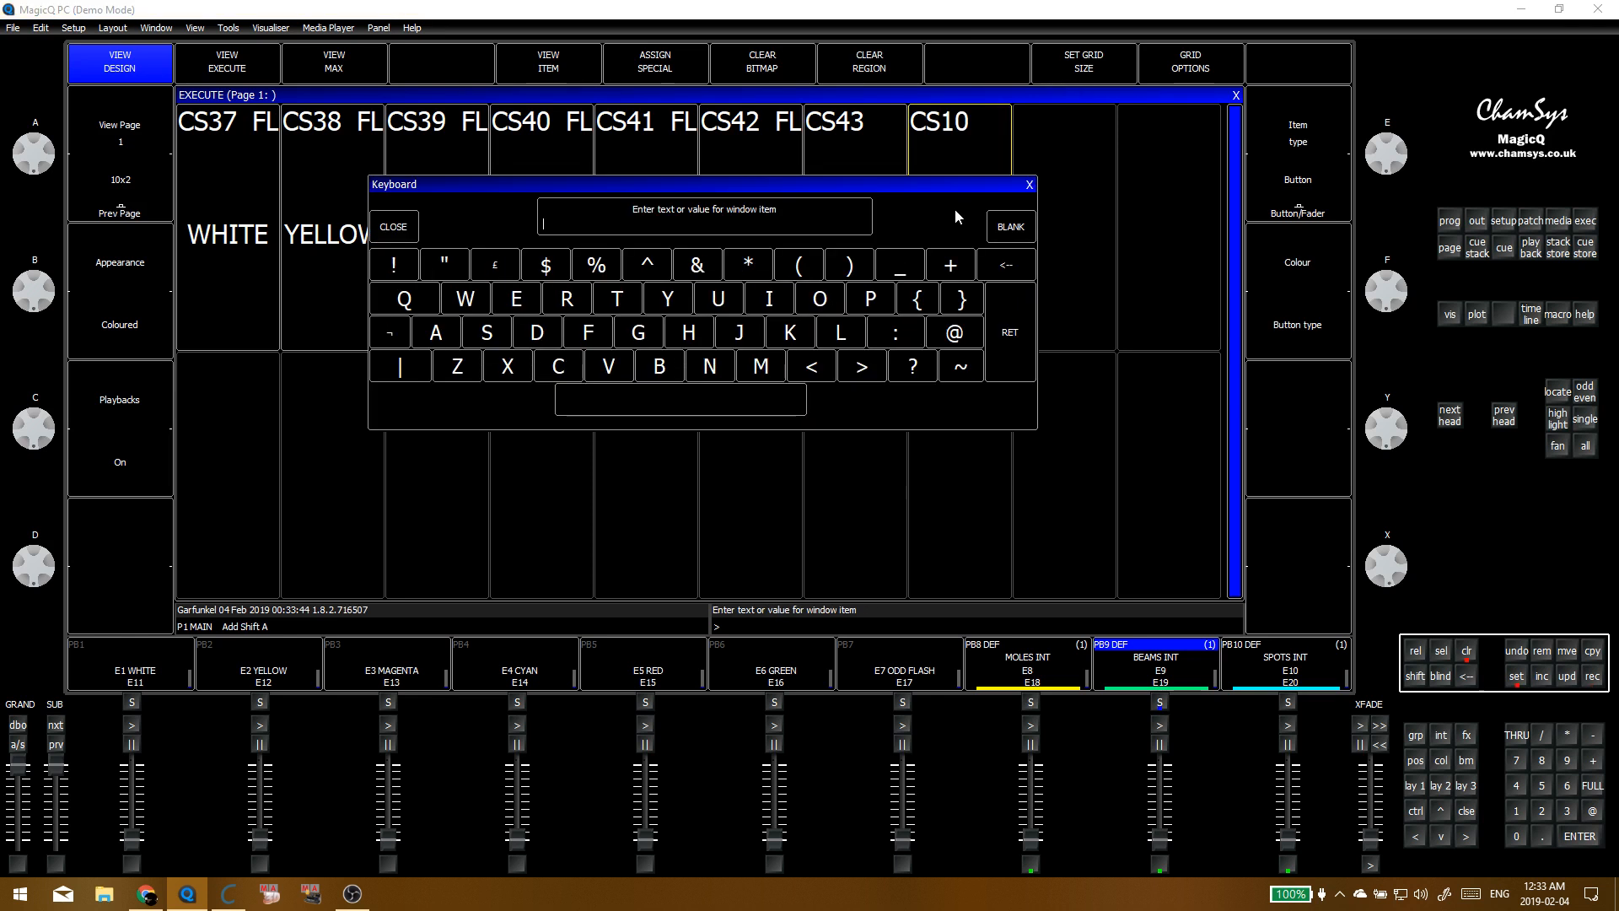
type("EVEN GF")
key("BackSpace")
key("BackSpace")
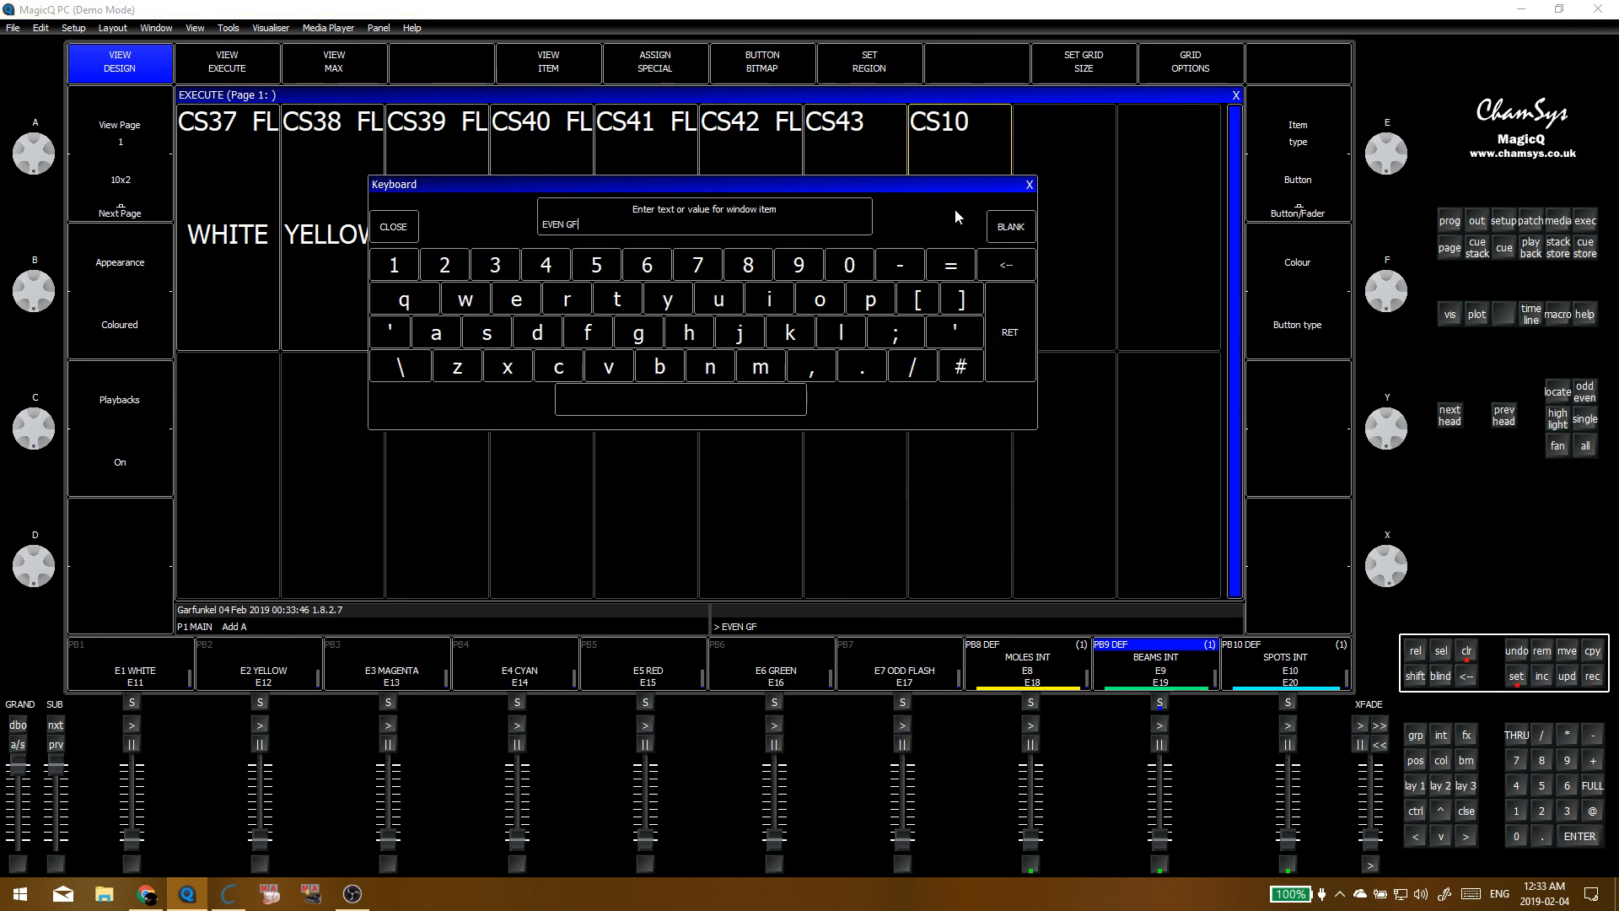
type("FLASH")
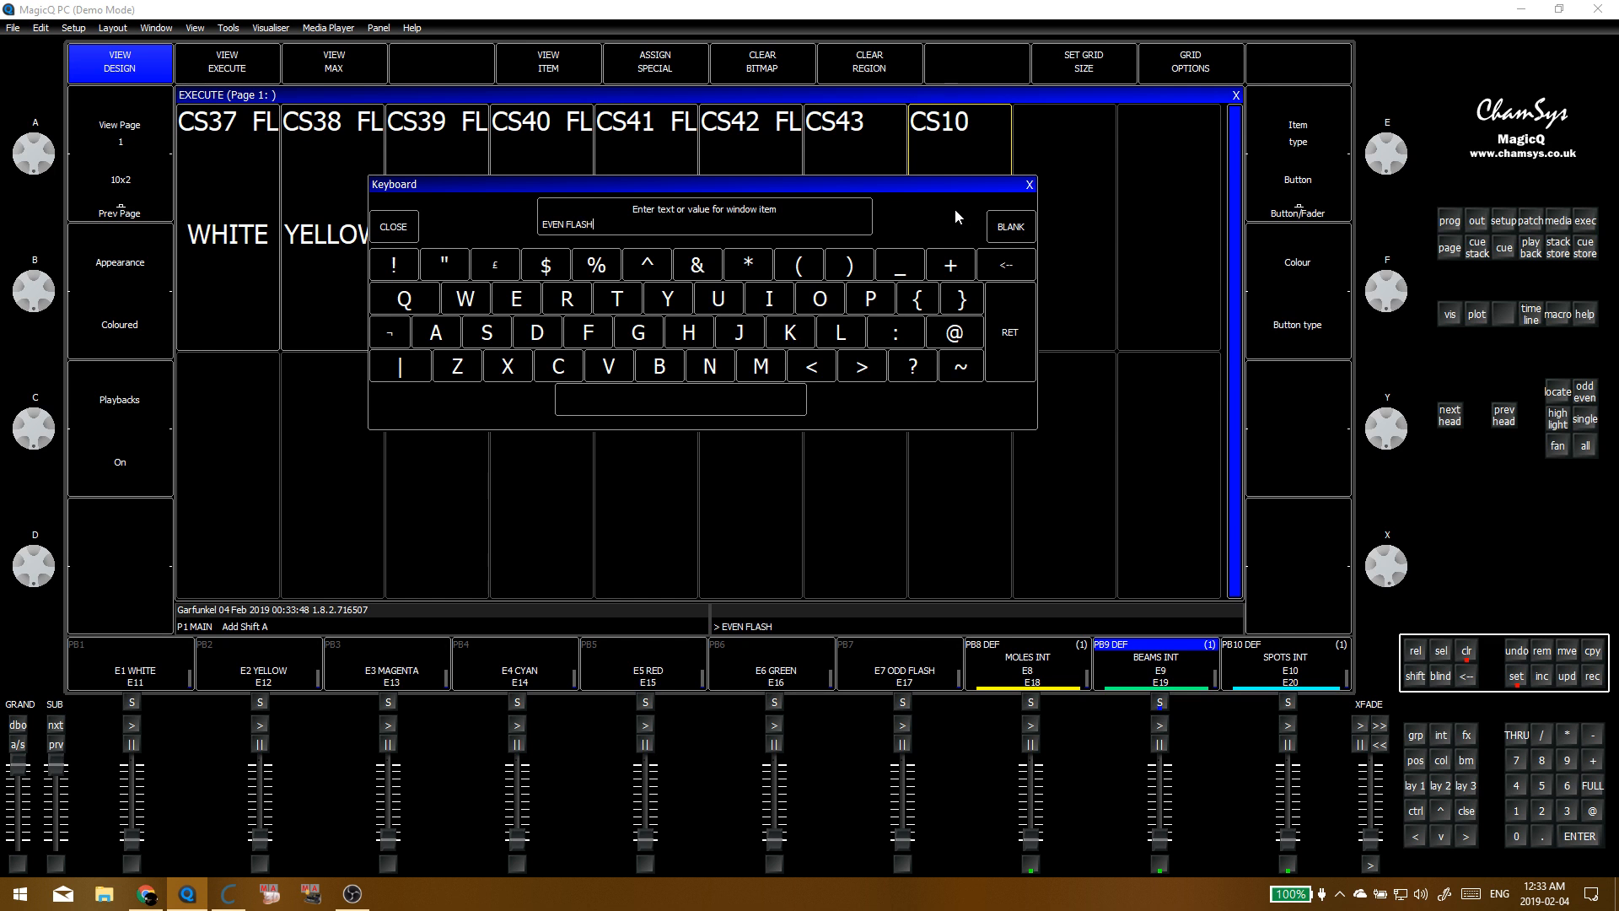
key("Return")
Step: Change the item type of the ODD FLASH and EVEN FLASH execute buttons to Button (Fl)
left_click_drag(855, 320, 959, 312)
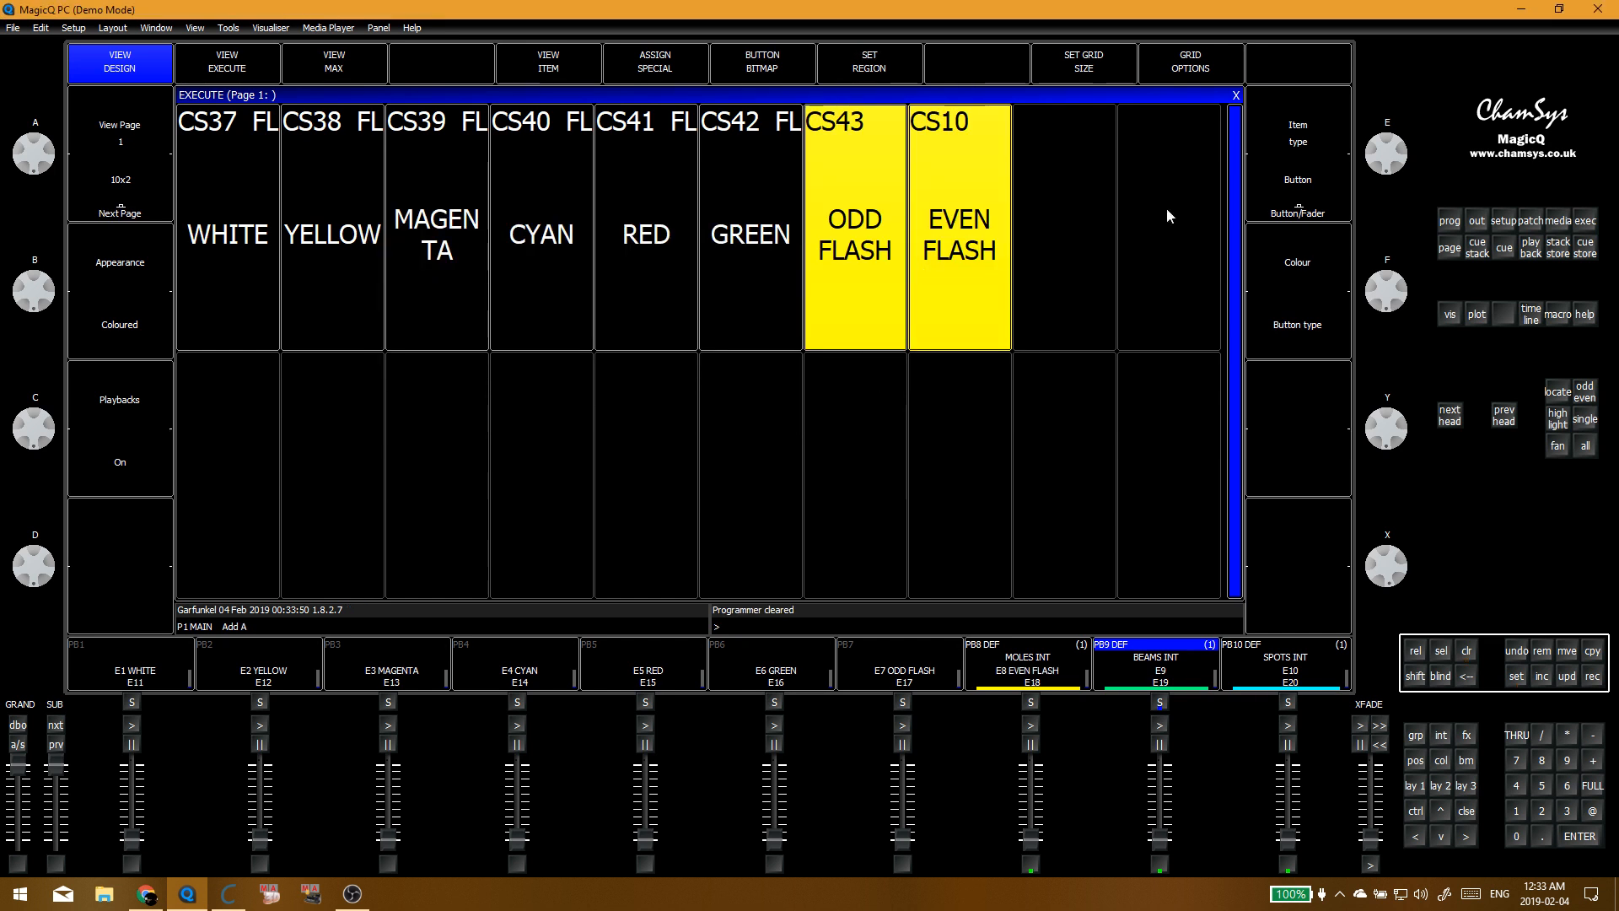
left_click(1316, 179)
left_click(959, 391)
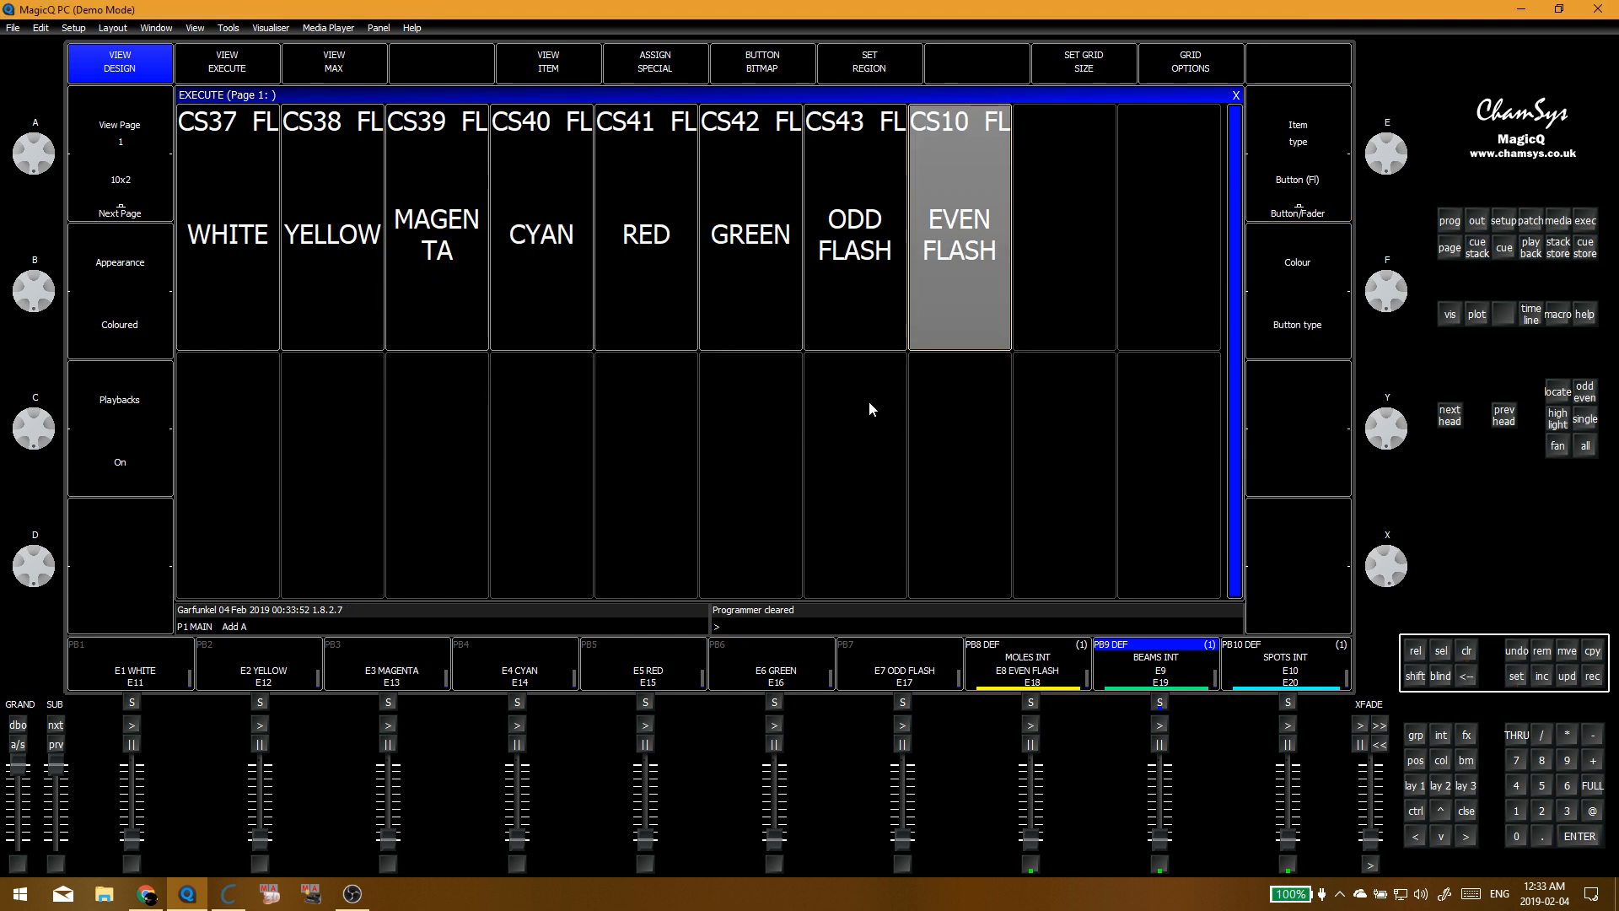
Step: Set the ODD FLASH cue stack's playback priority to Above Programmer and open its button options
left_click(869, 400)
key("alt+s")
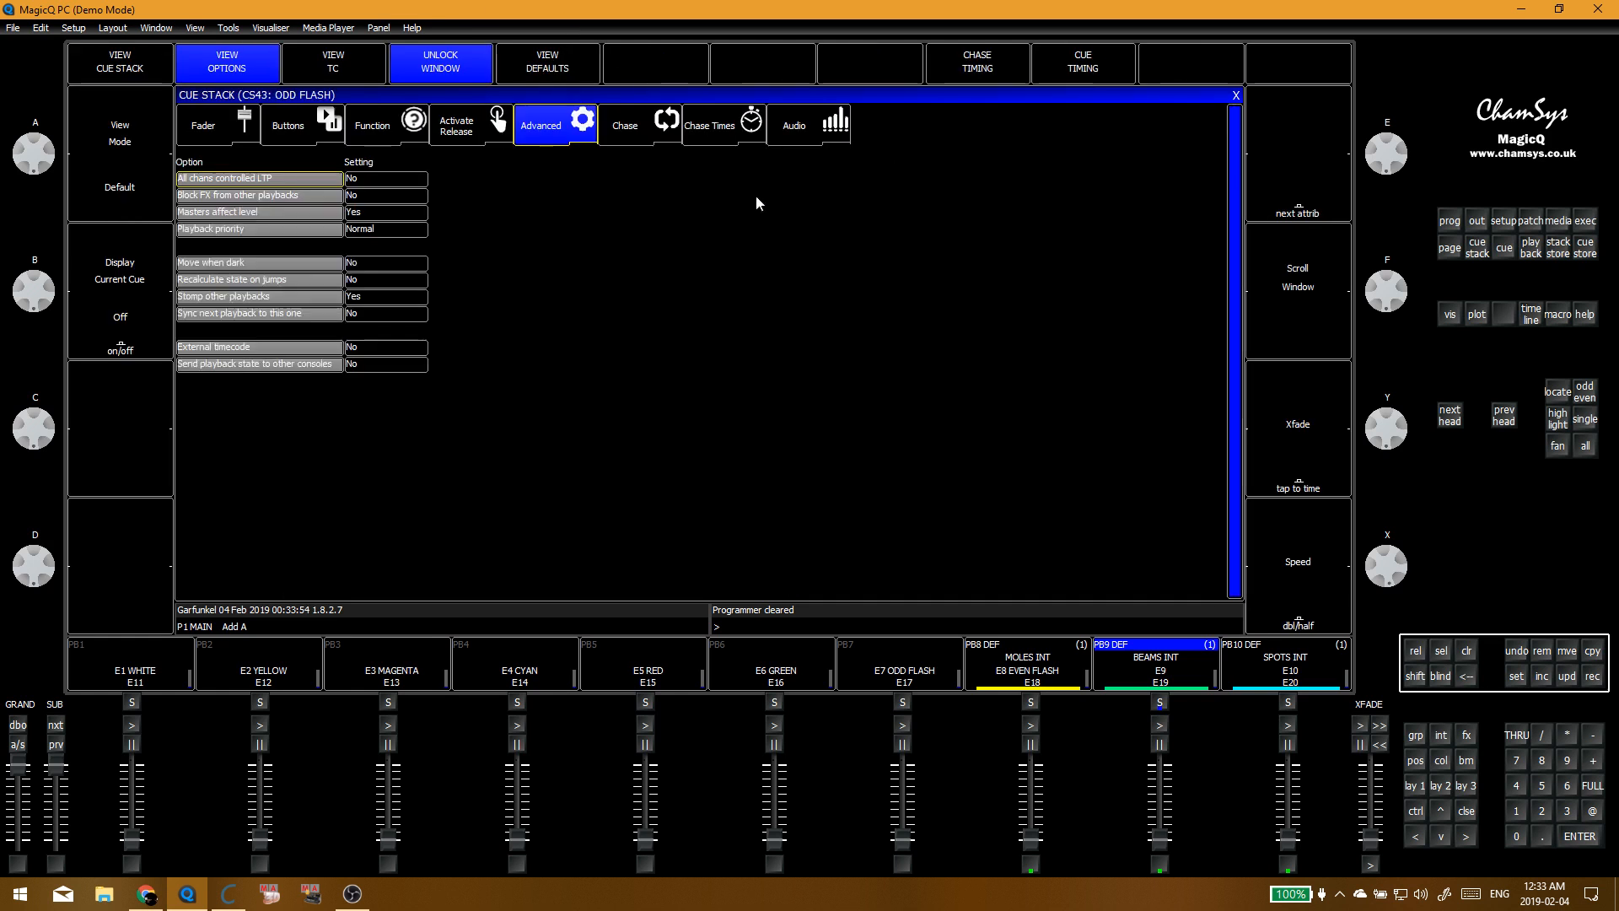
left_click(364, 228)
left_click(804, 253)
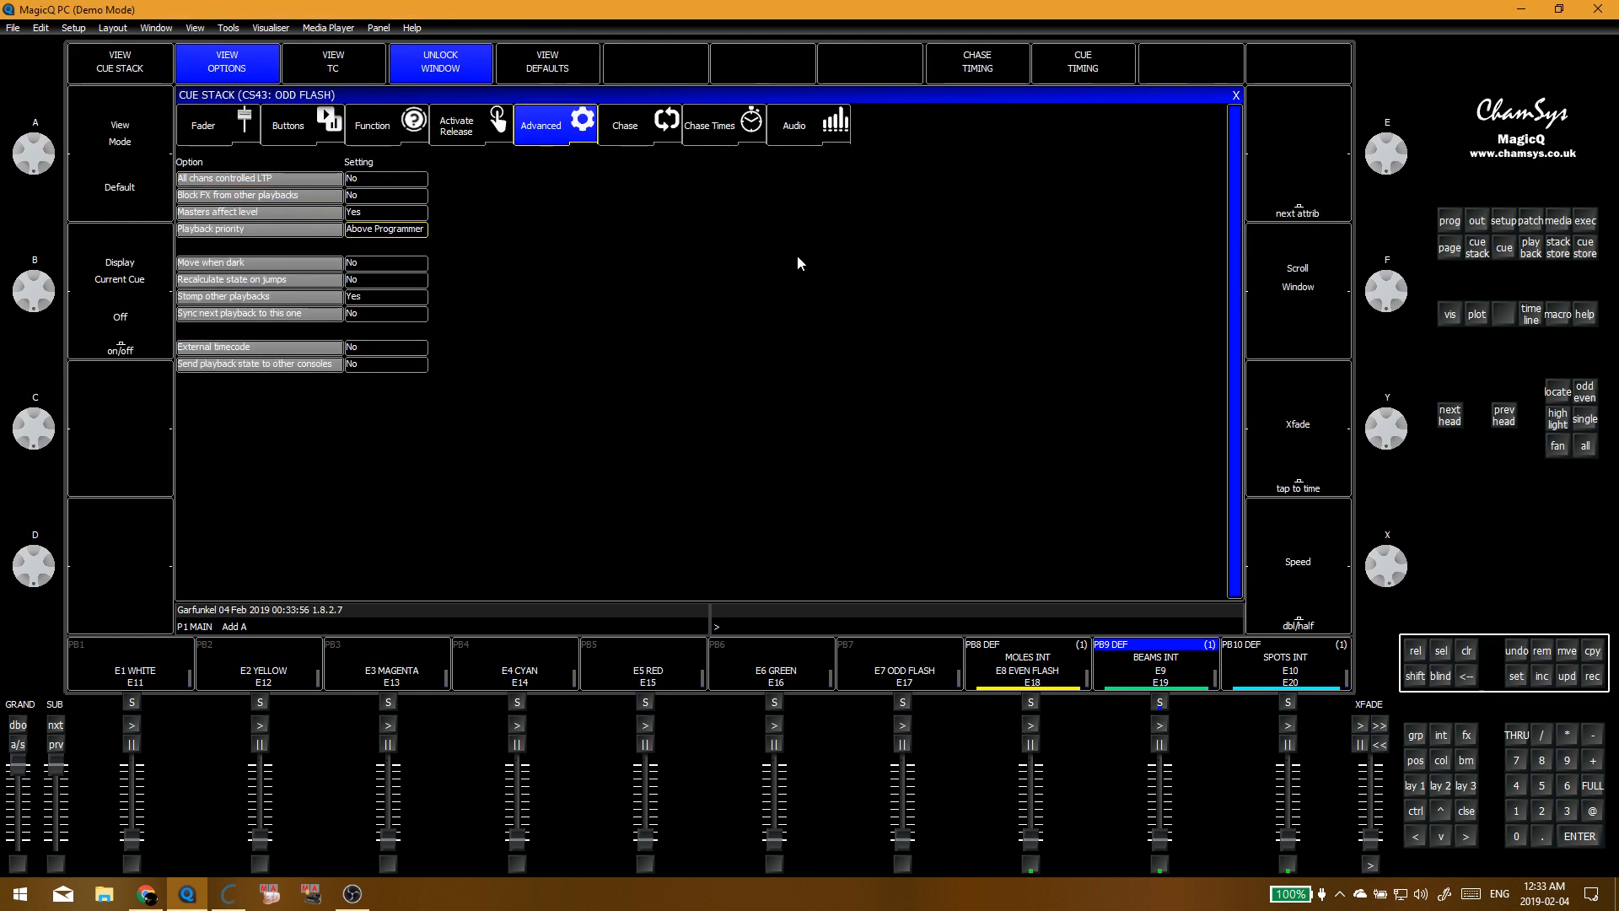
left_click(342, 135)
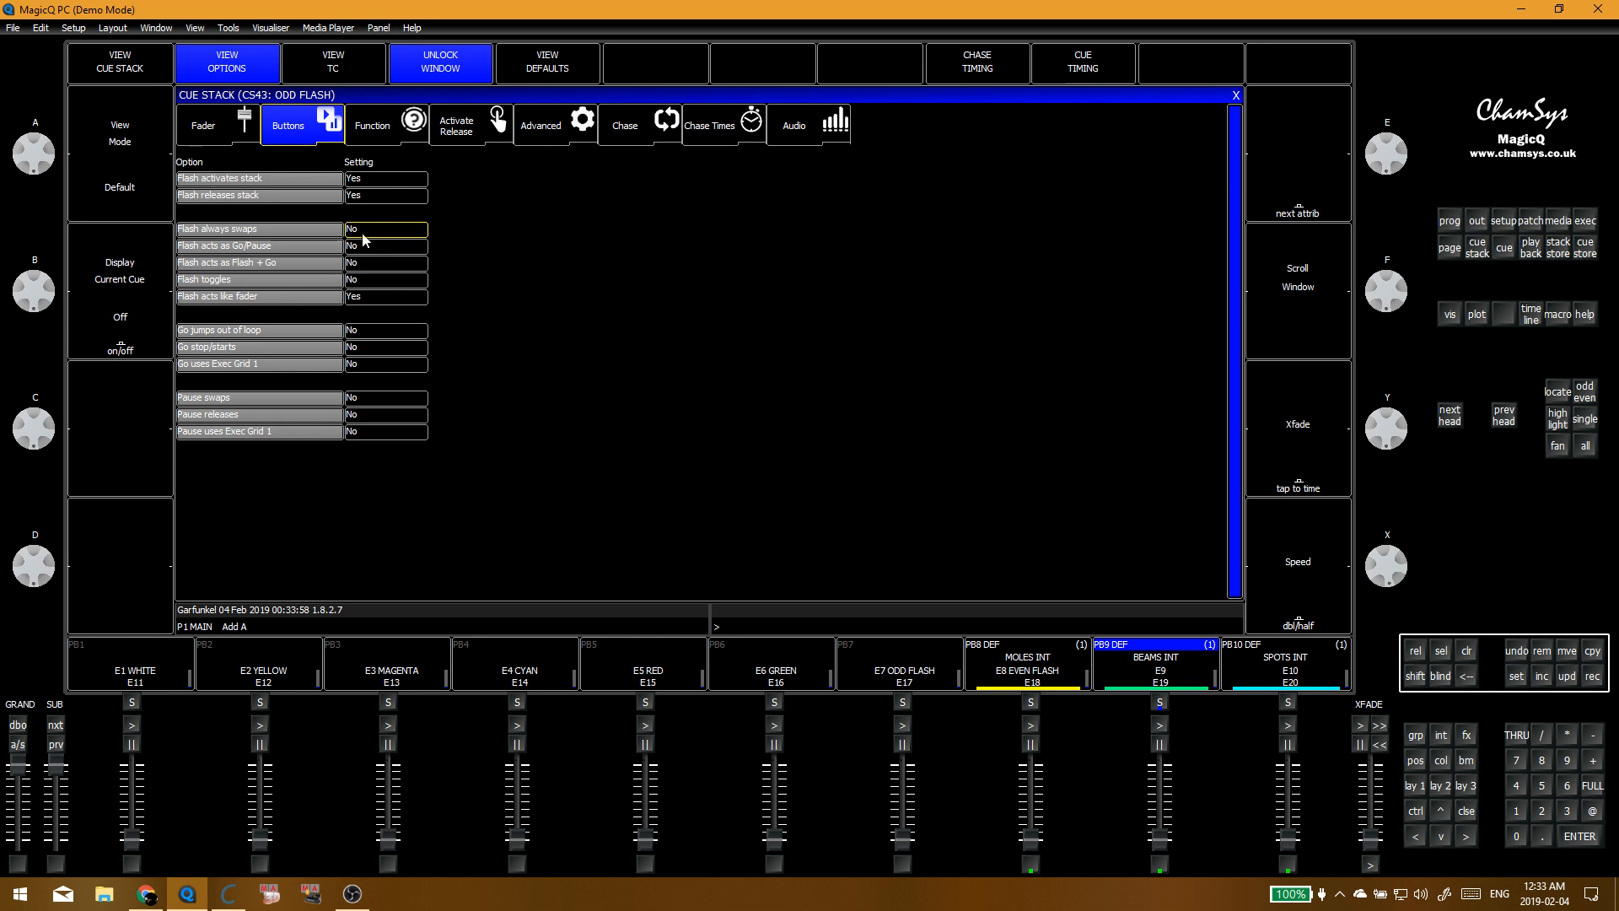
Step: Set the EVEN FLASH cue stack's playback priority to Above Programmer
key("Return")
left_click(1236, 95)
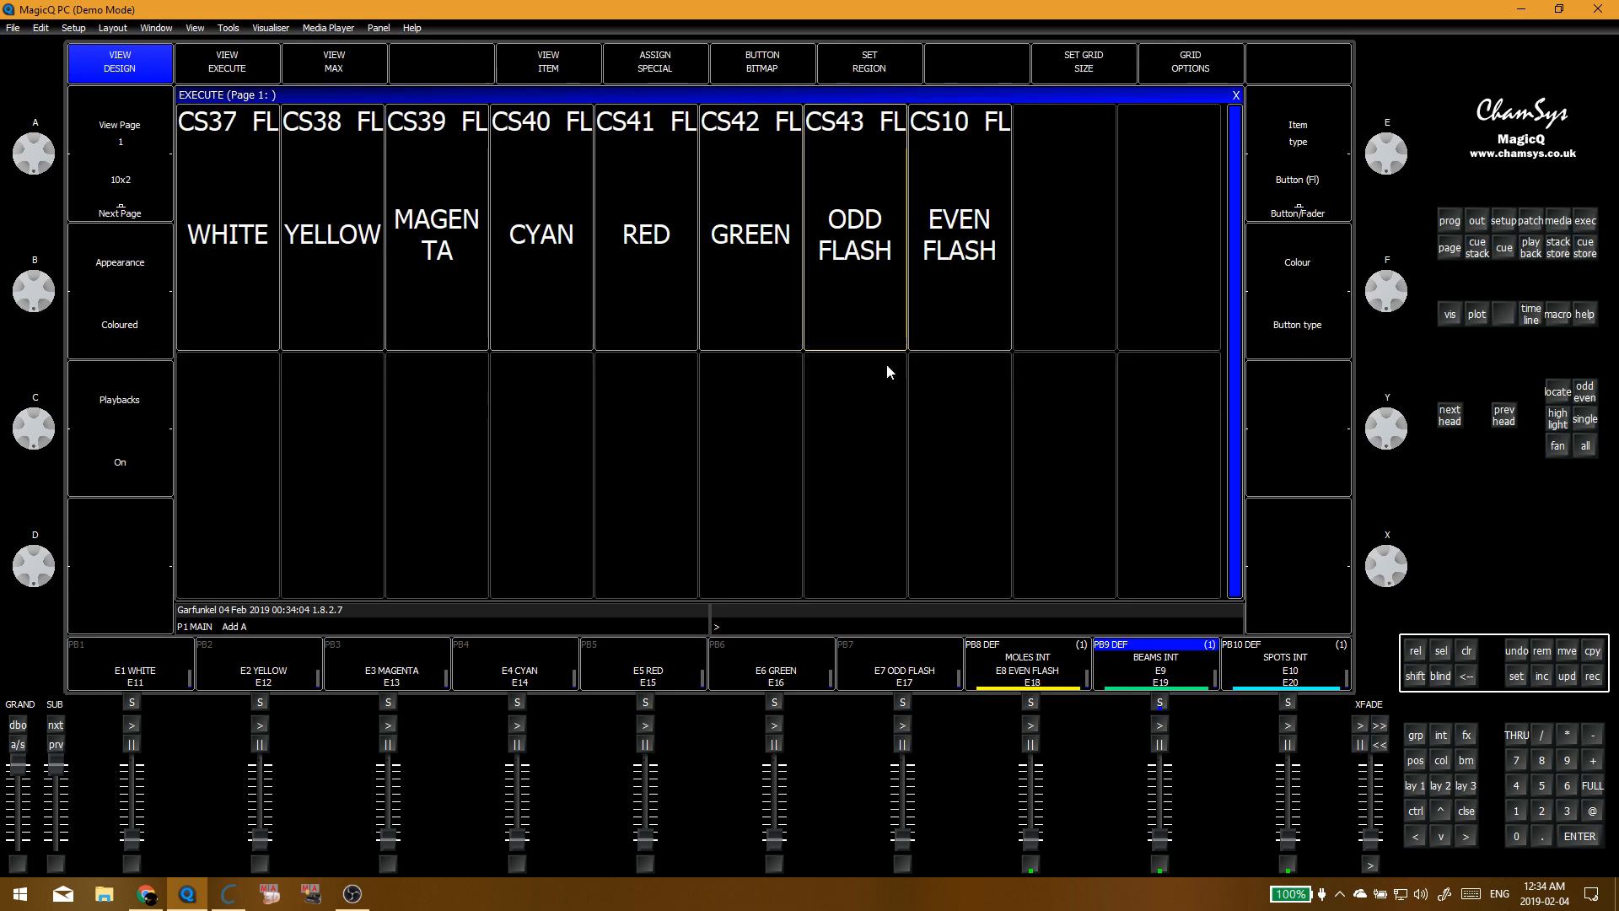
left_click(962, 245)
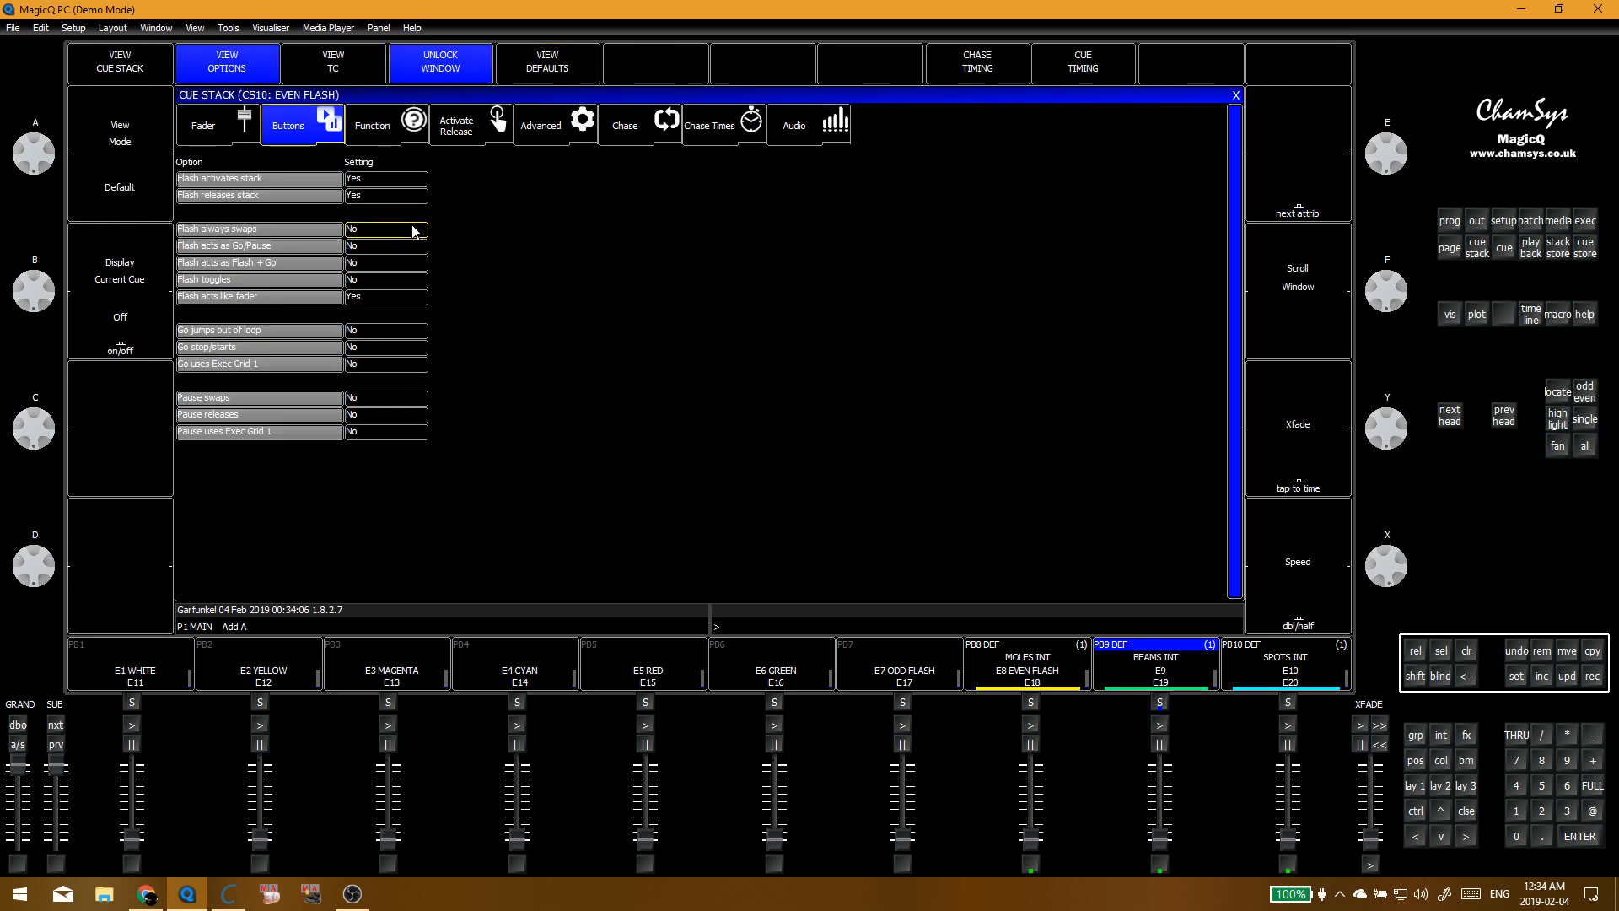
left_click(540, 125)
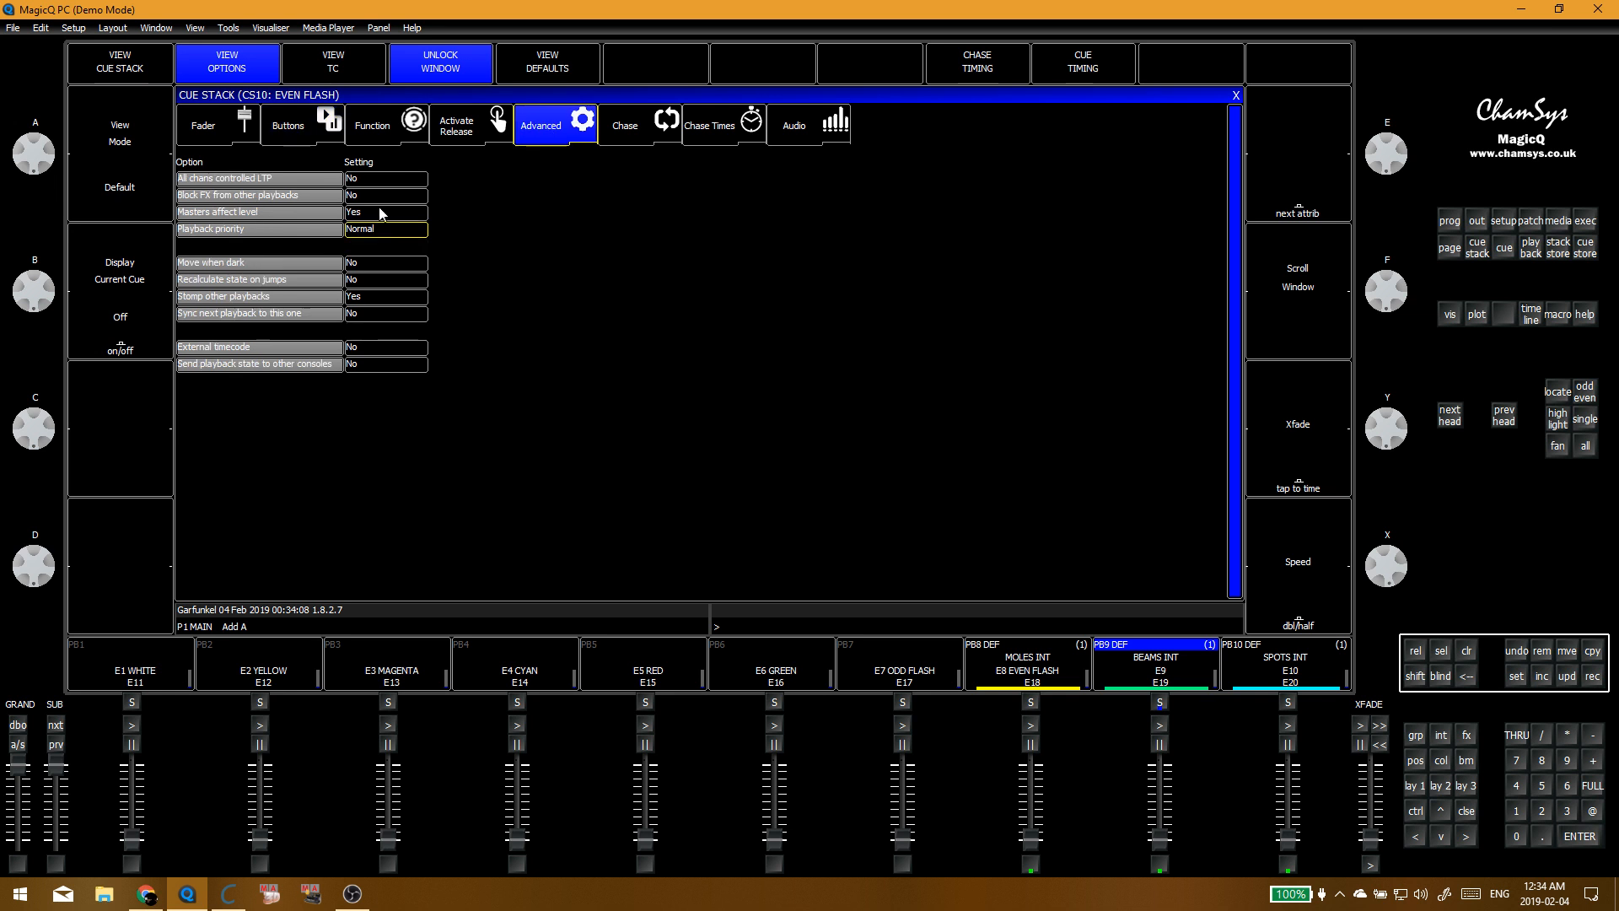
left_click(383, 228)
left_click(805, 257)
Step: Test the BEAMS INT playback by raising its fader and bringing it back to zero, and return to the group and palette windows
left_click_drag(1159, 839, 1160, 763)
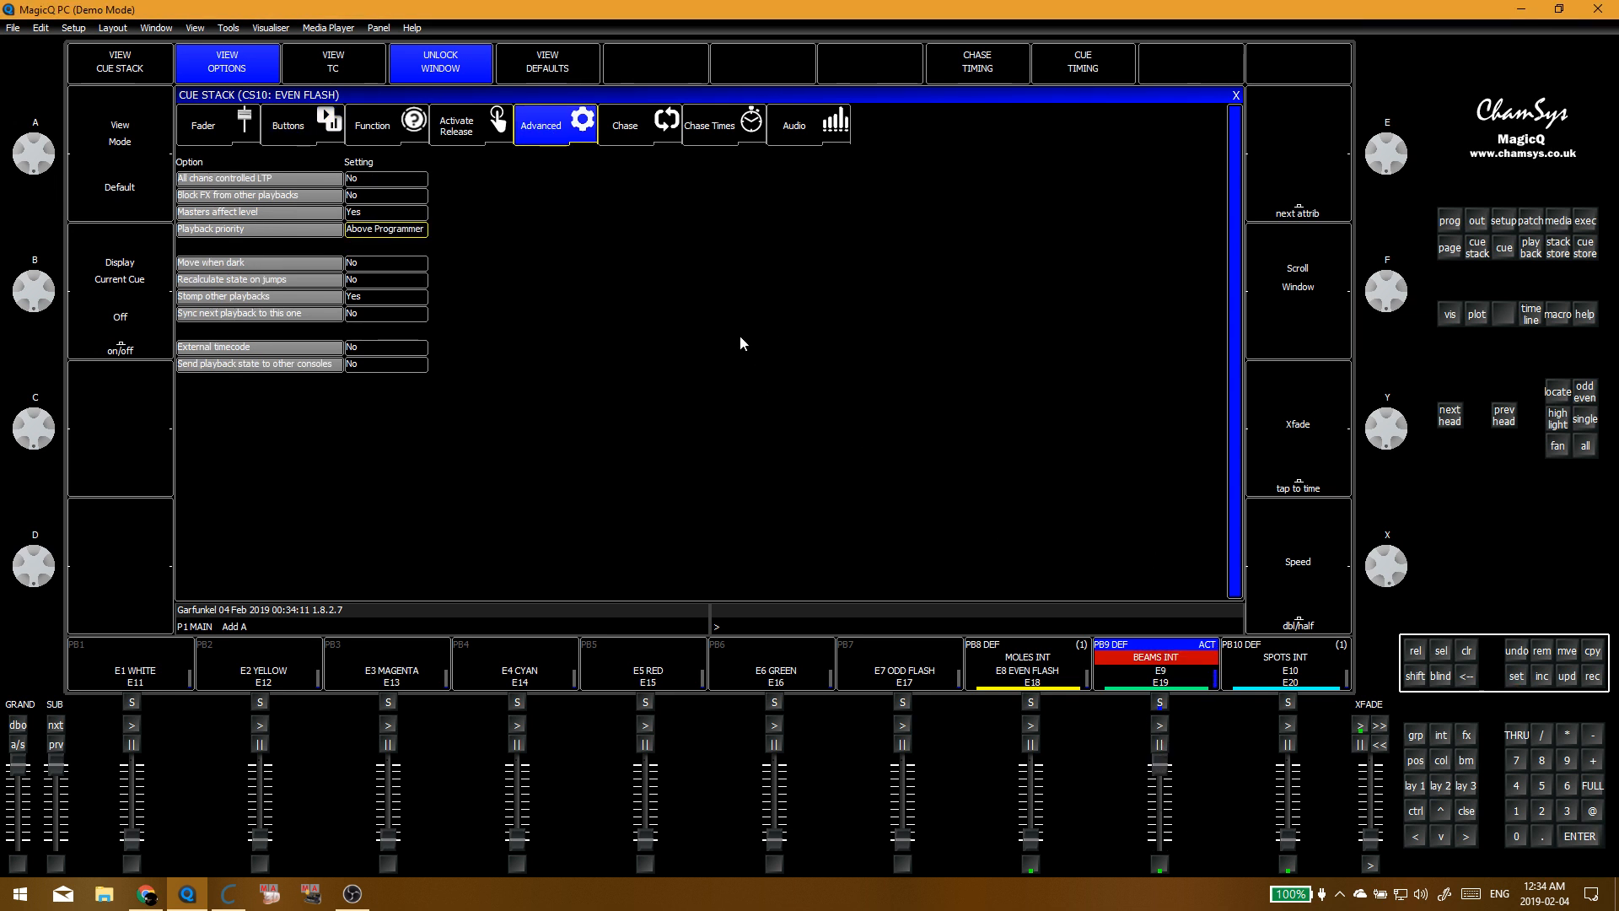
left_click(1030, 725)
left_click_drag(1160, 772, 1160, 839)
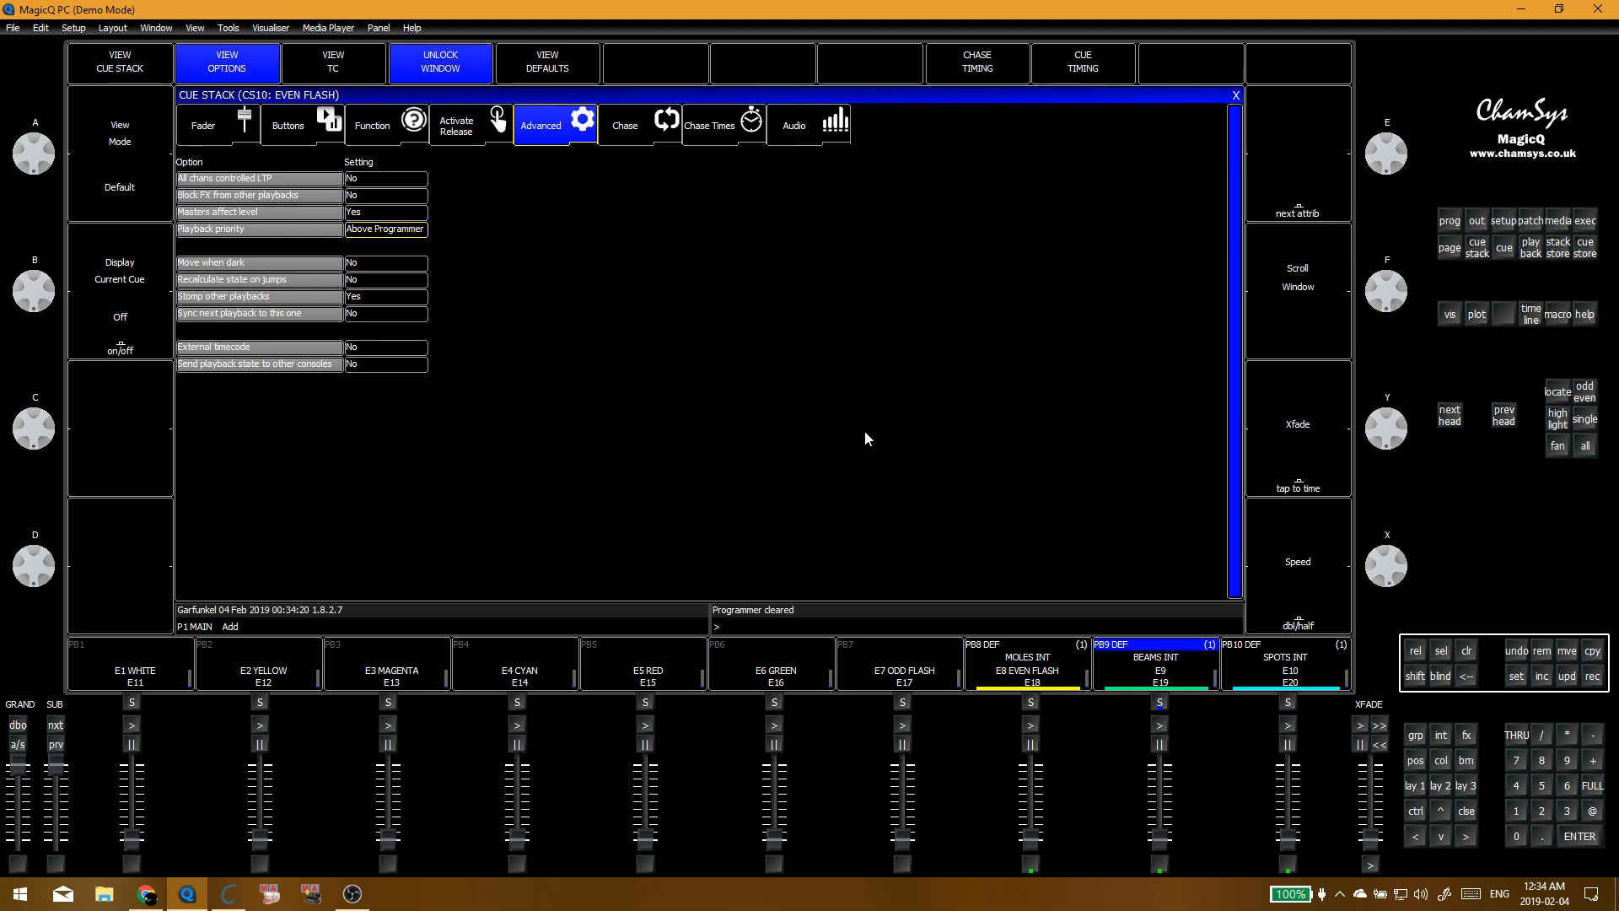
key("Escape")
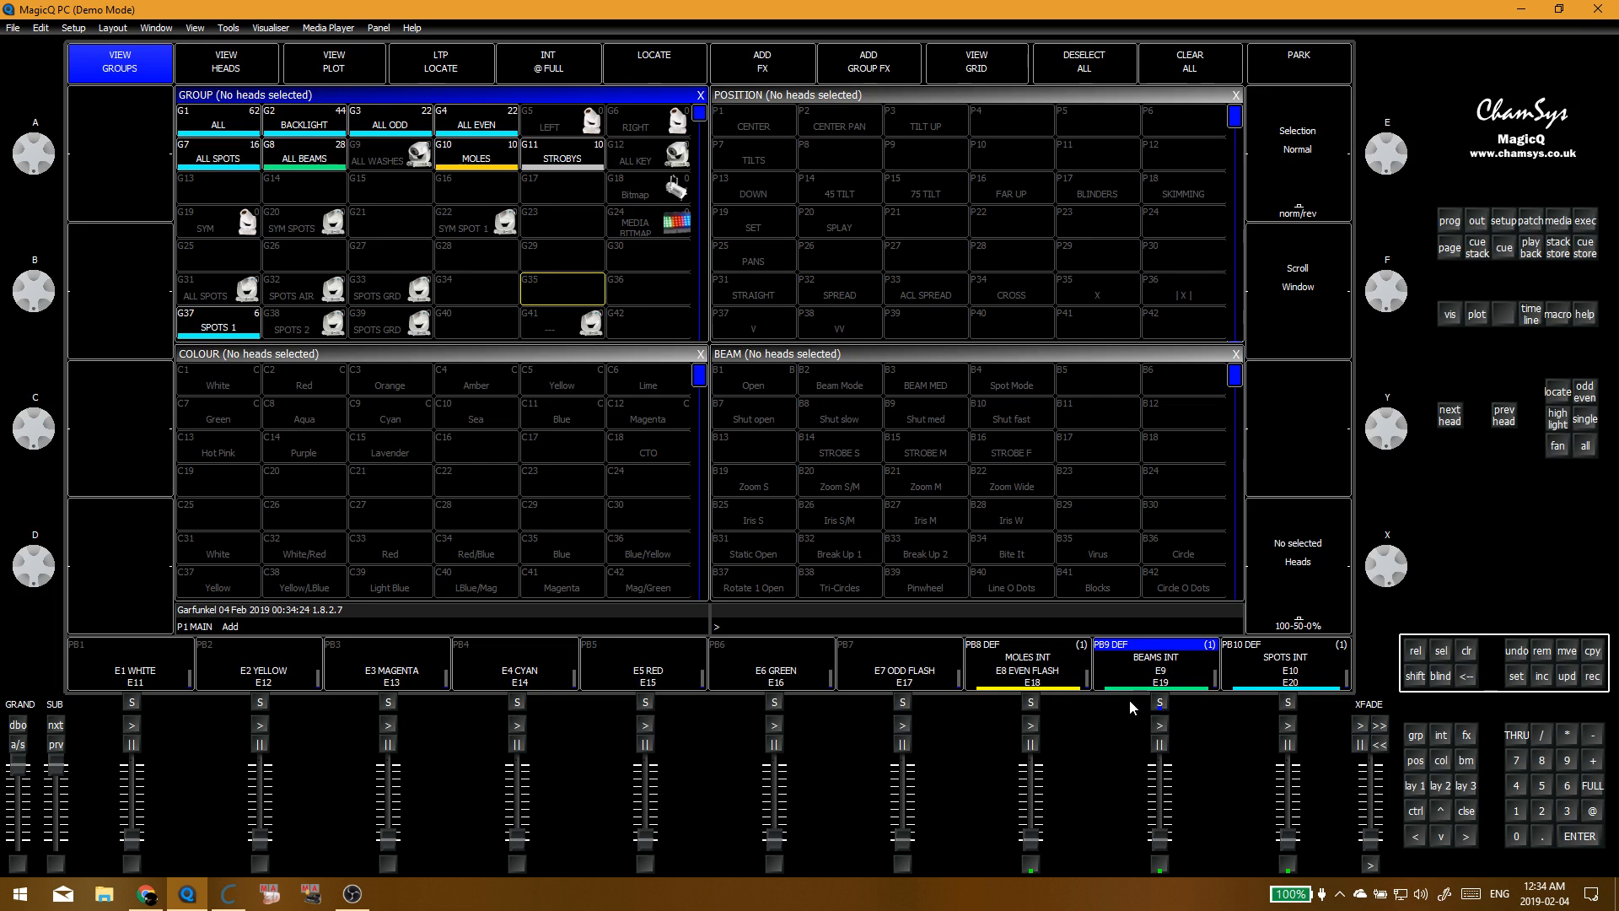
Step: Test the ODD FLASH and EVEN FLASH execute buttons by flashing them alternately
key("alt+e")
left_click(976, 274)
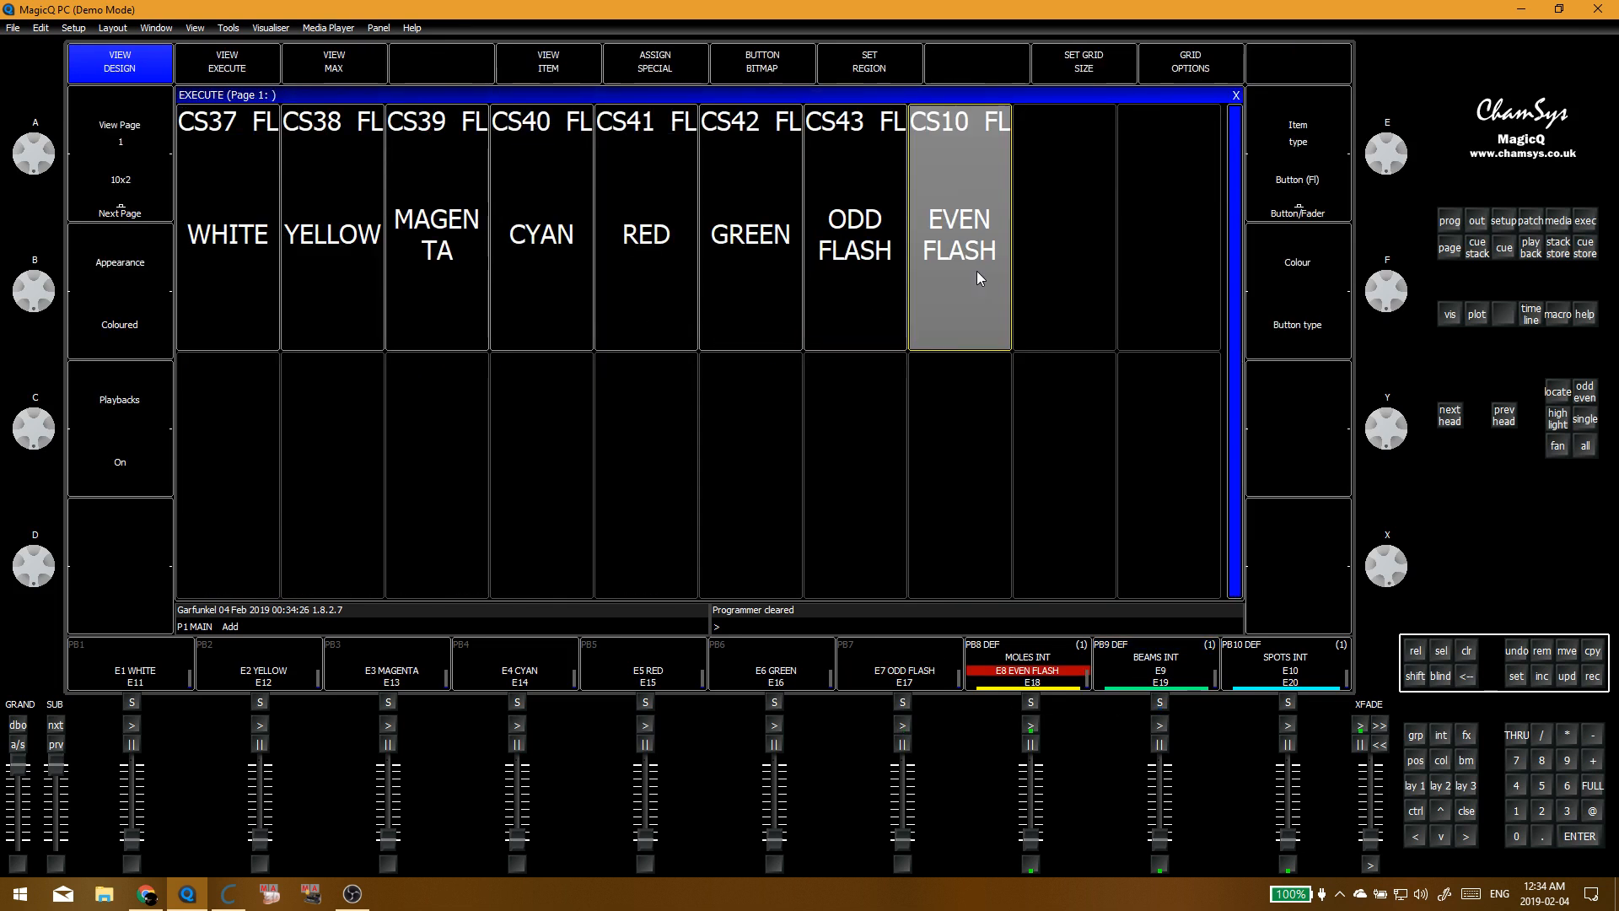
left_click(851, 280)
left_click(870, 267)
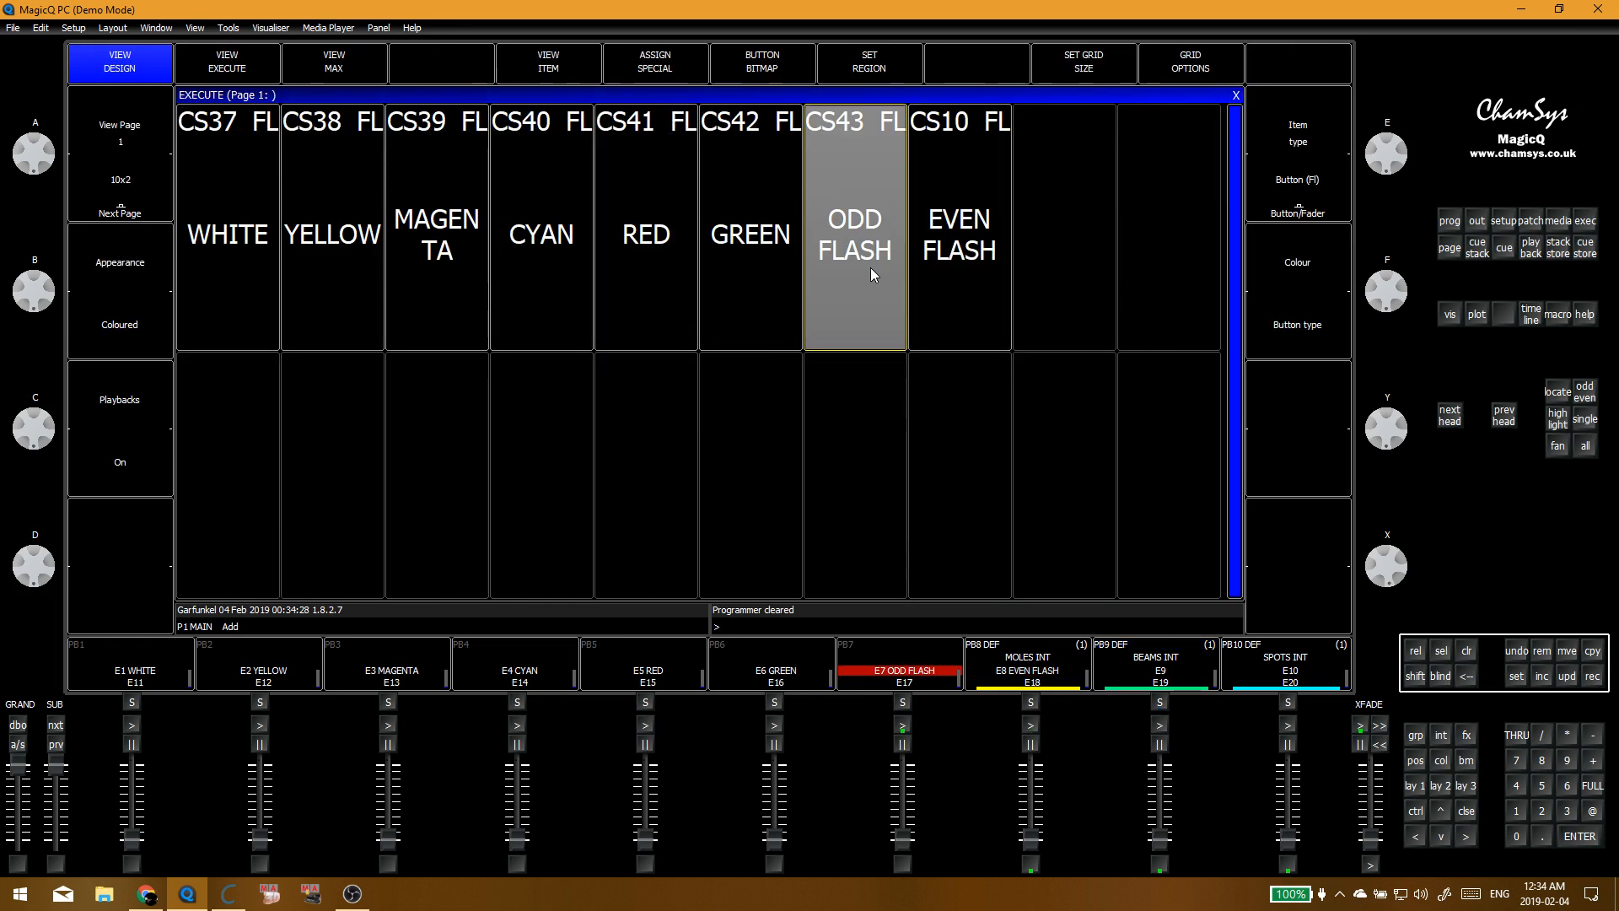
left_click(970, 276)
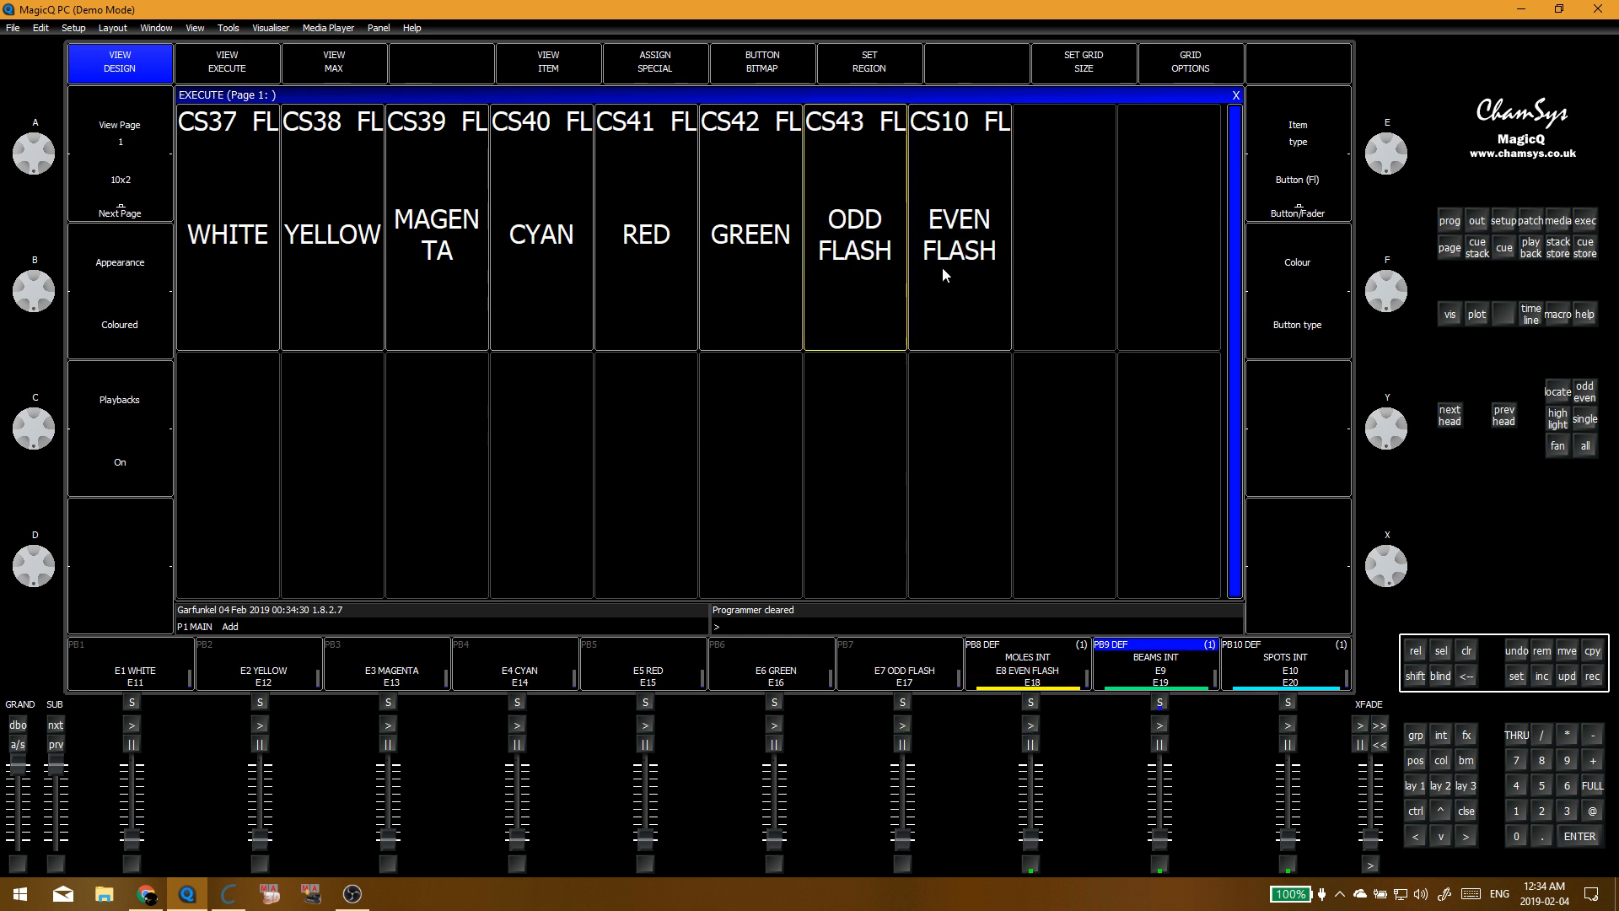
left_click(868, 266)
left_click(918, 265)
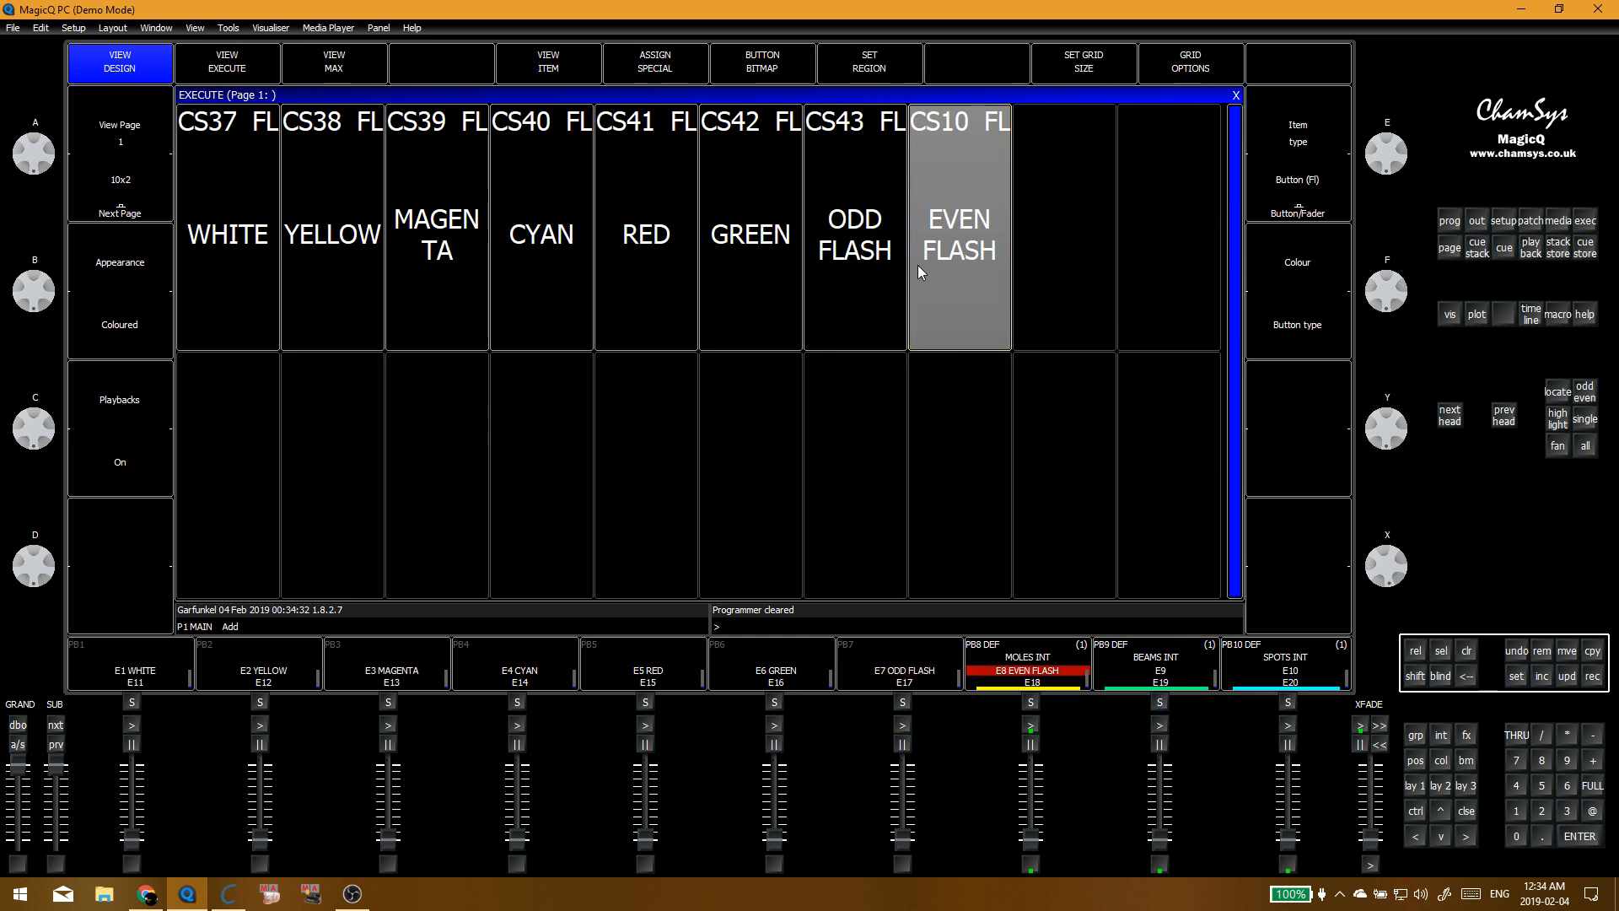
left_click(868, 266)
left_click(953, 260)
left_click(898, 272)
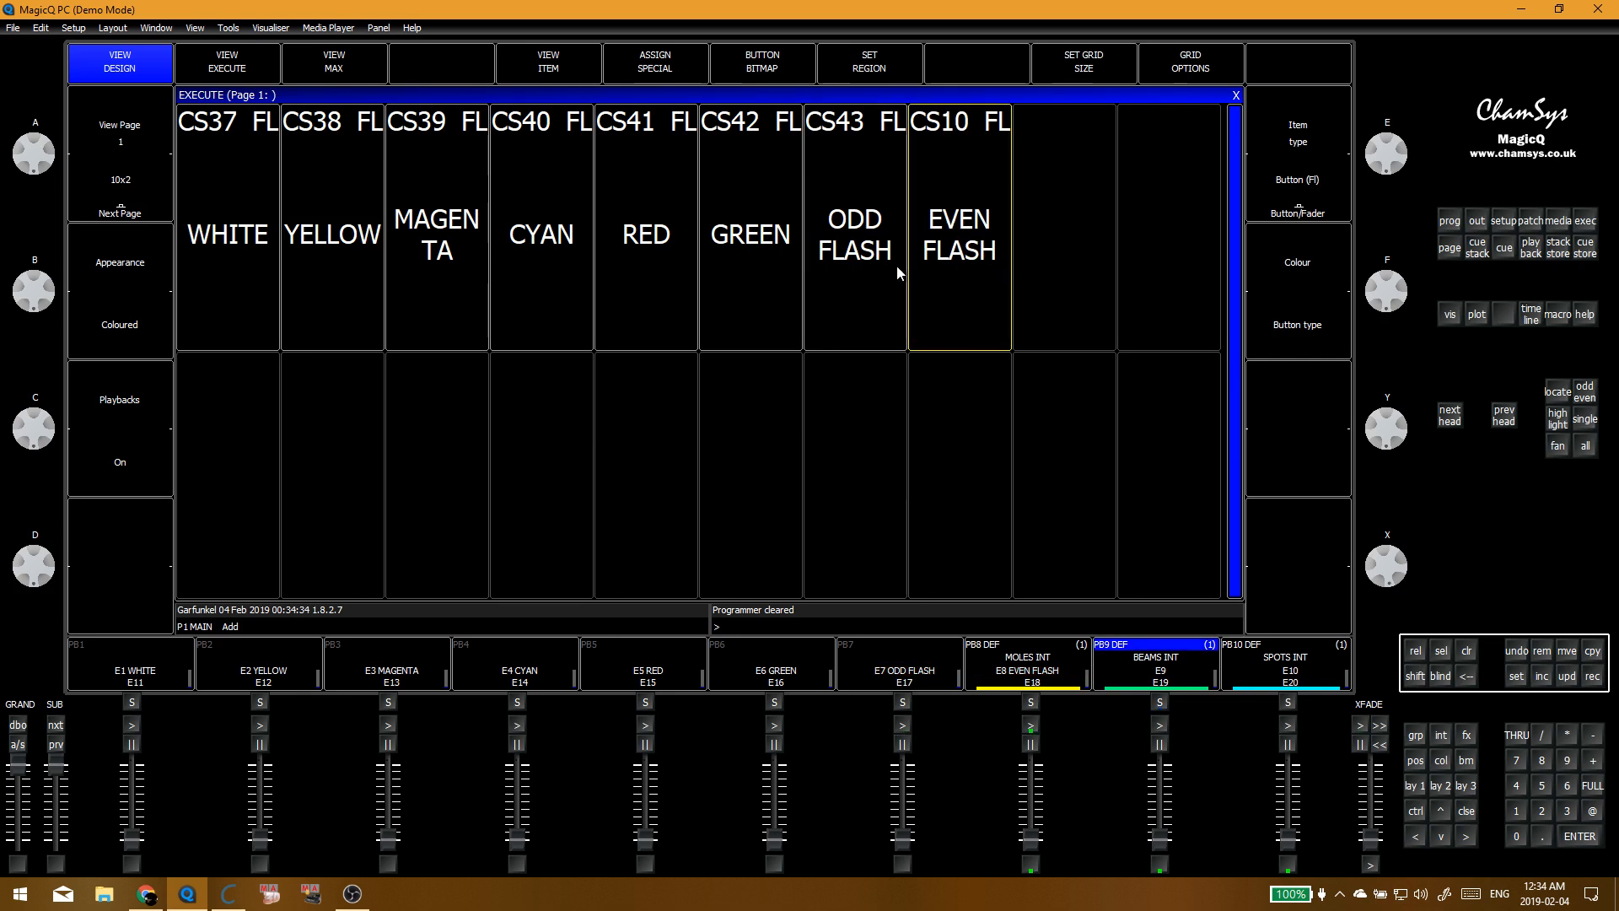
left_click(899, 272)
Step: Switch the outputs window to its plan view and return to the group and palette windows
key("alt+g")
left_click(540, 253)
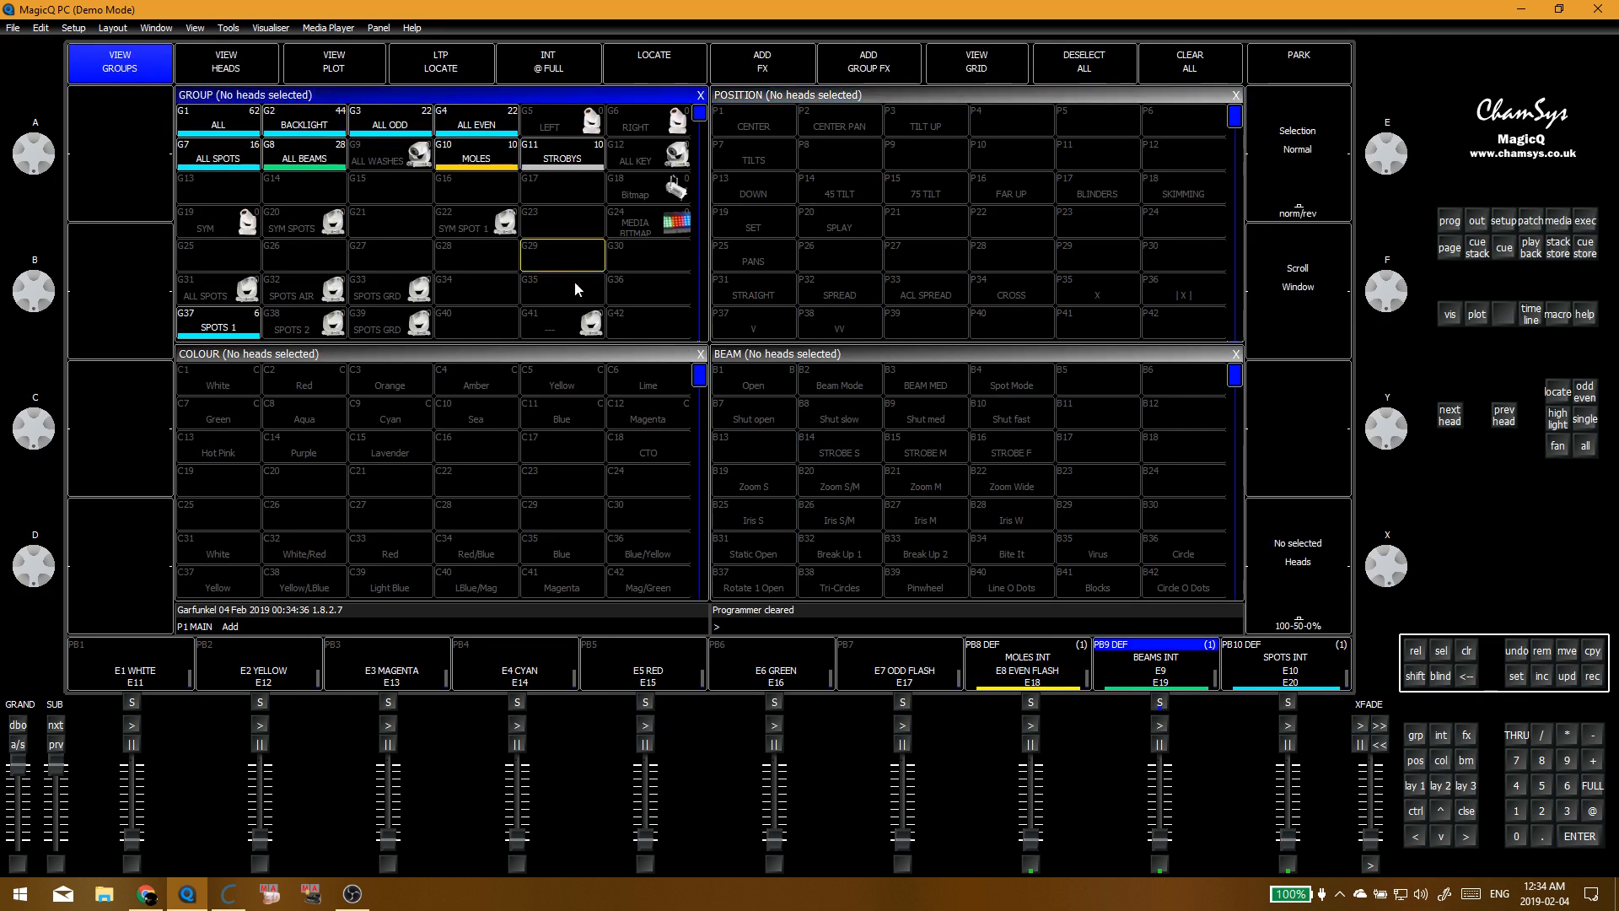
key("alt+o")
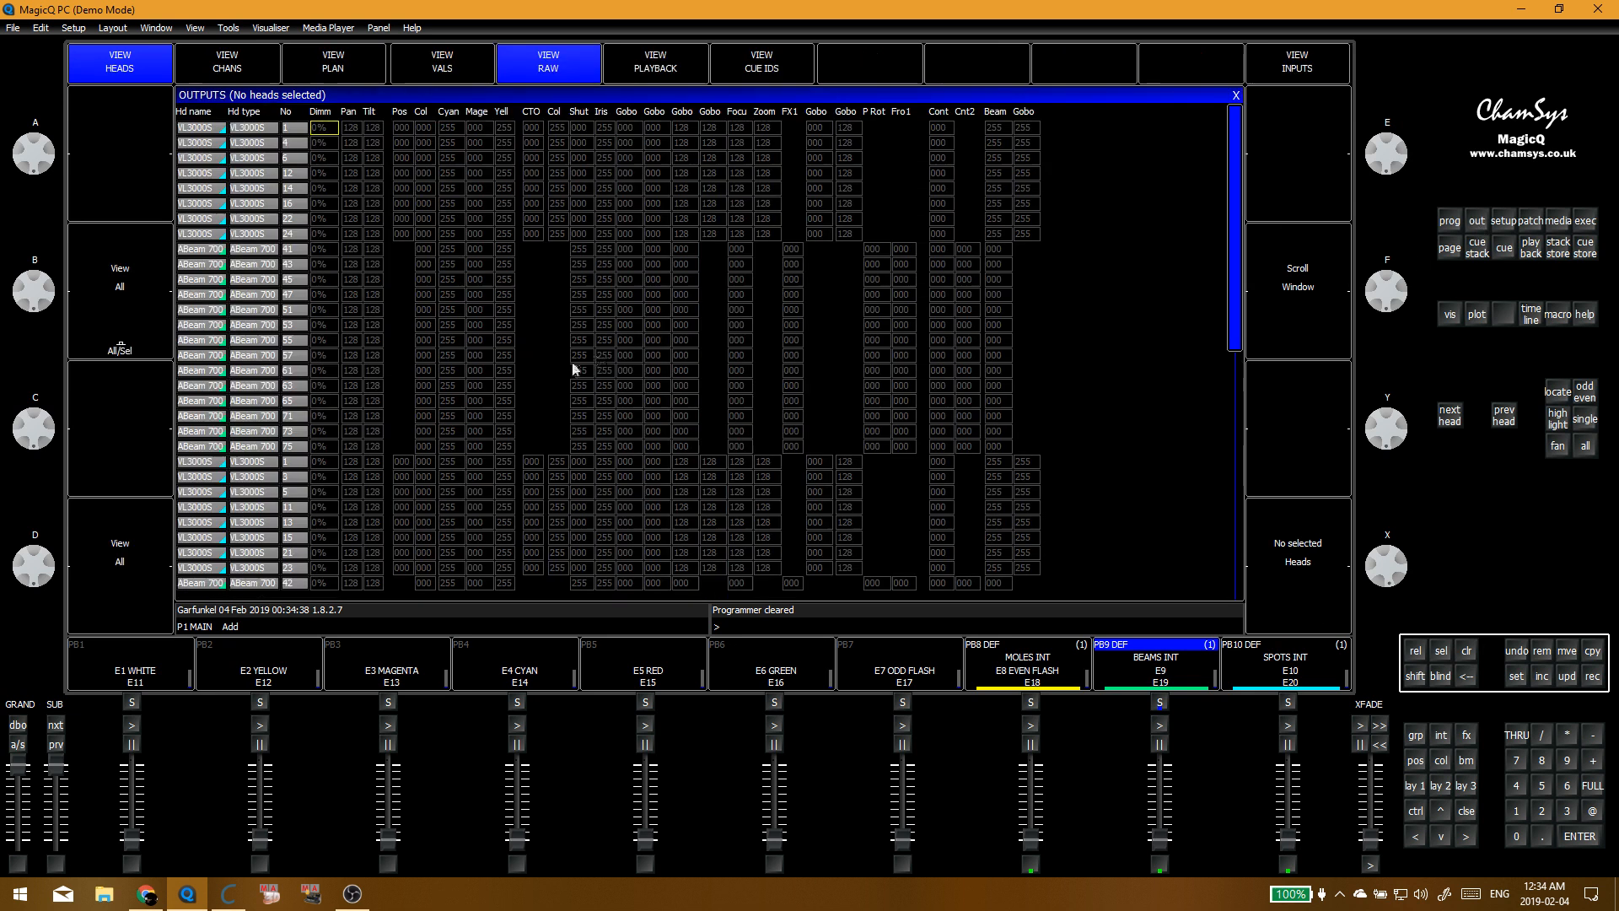
left_click(354, 63)
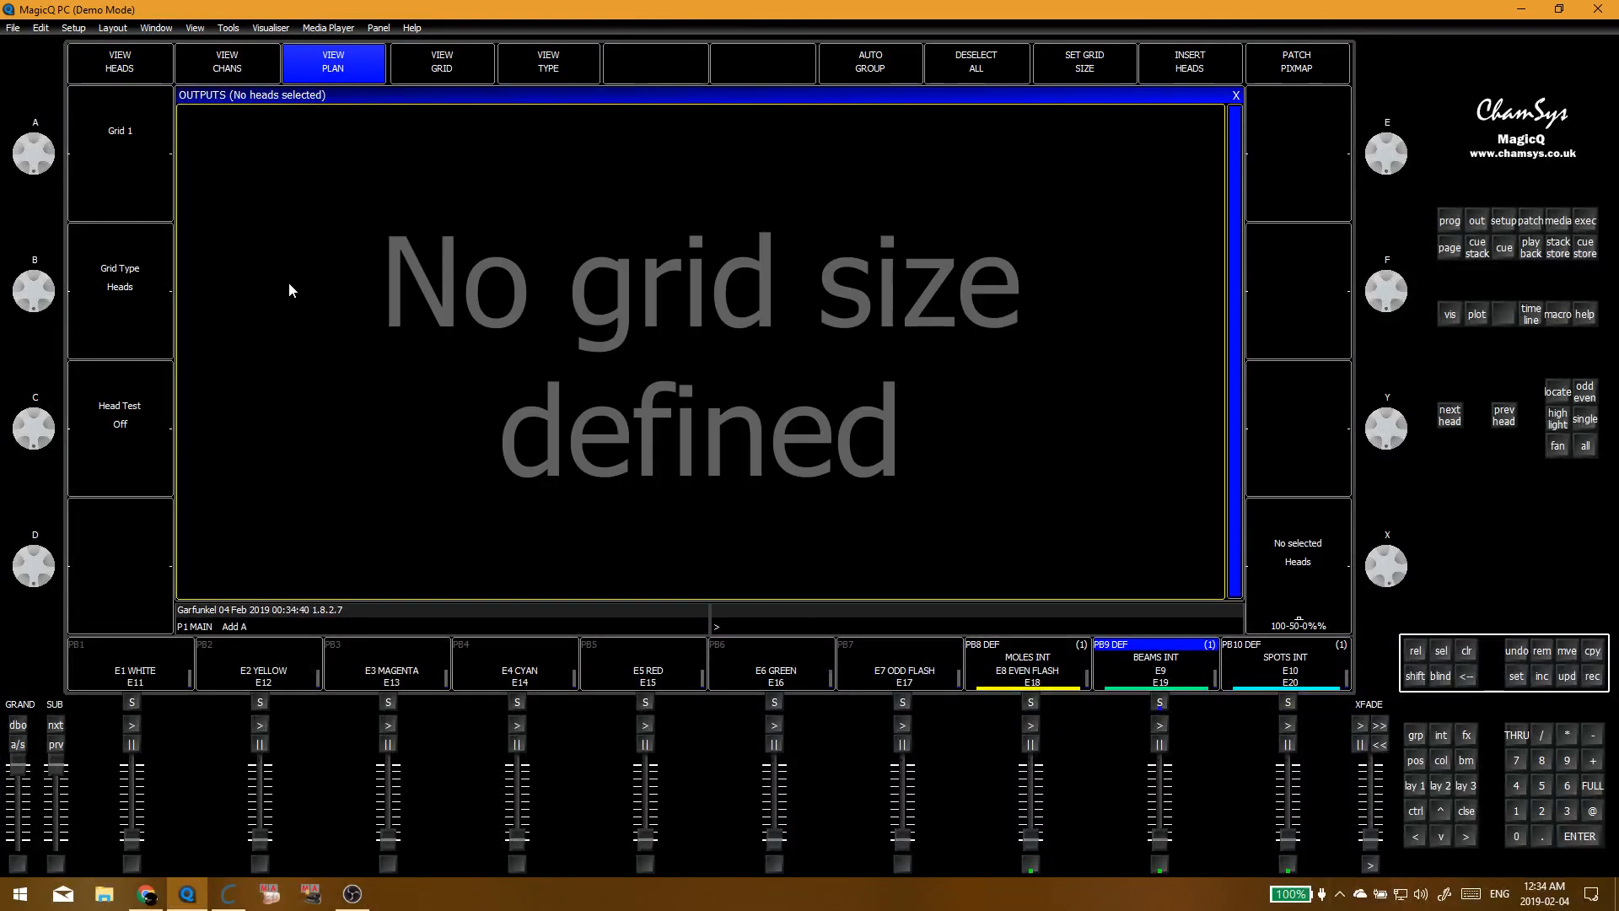
key("ctrl+BackSpace")
key("Escape")
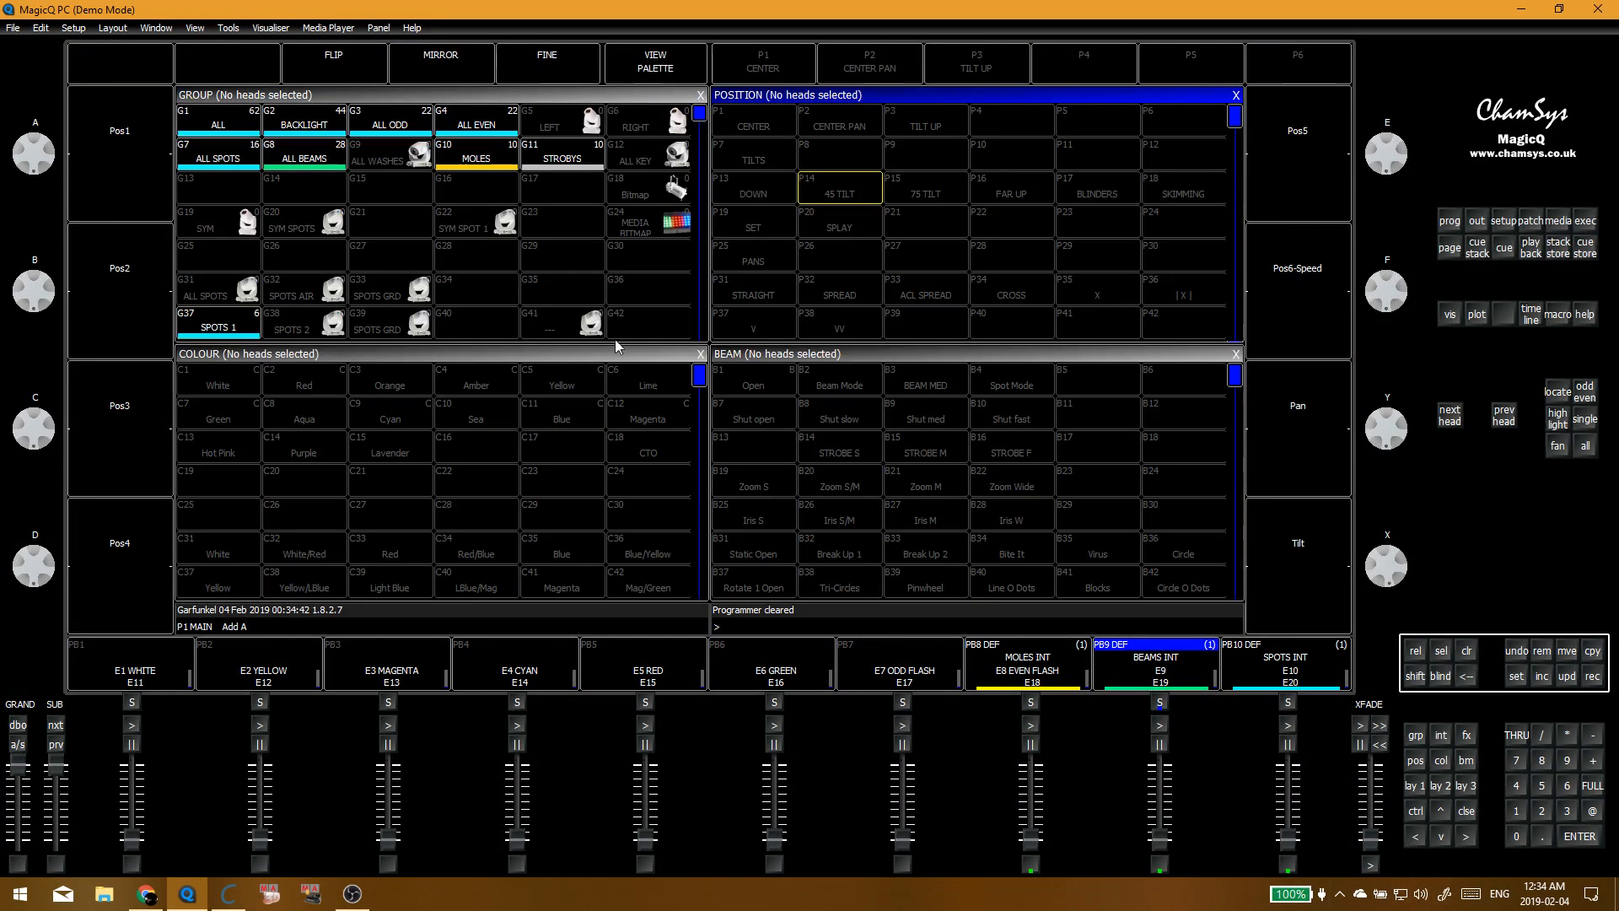
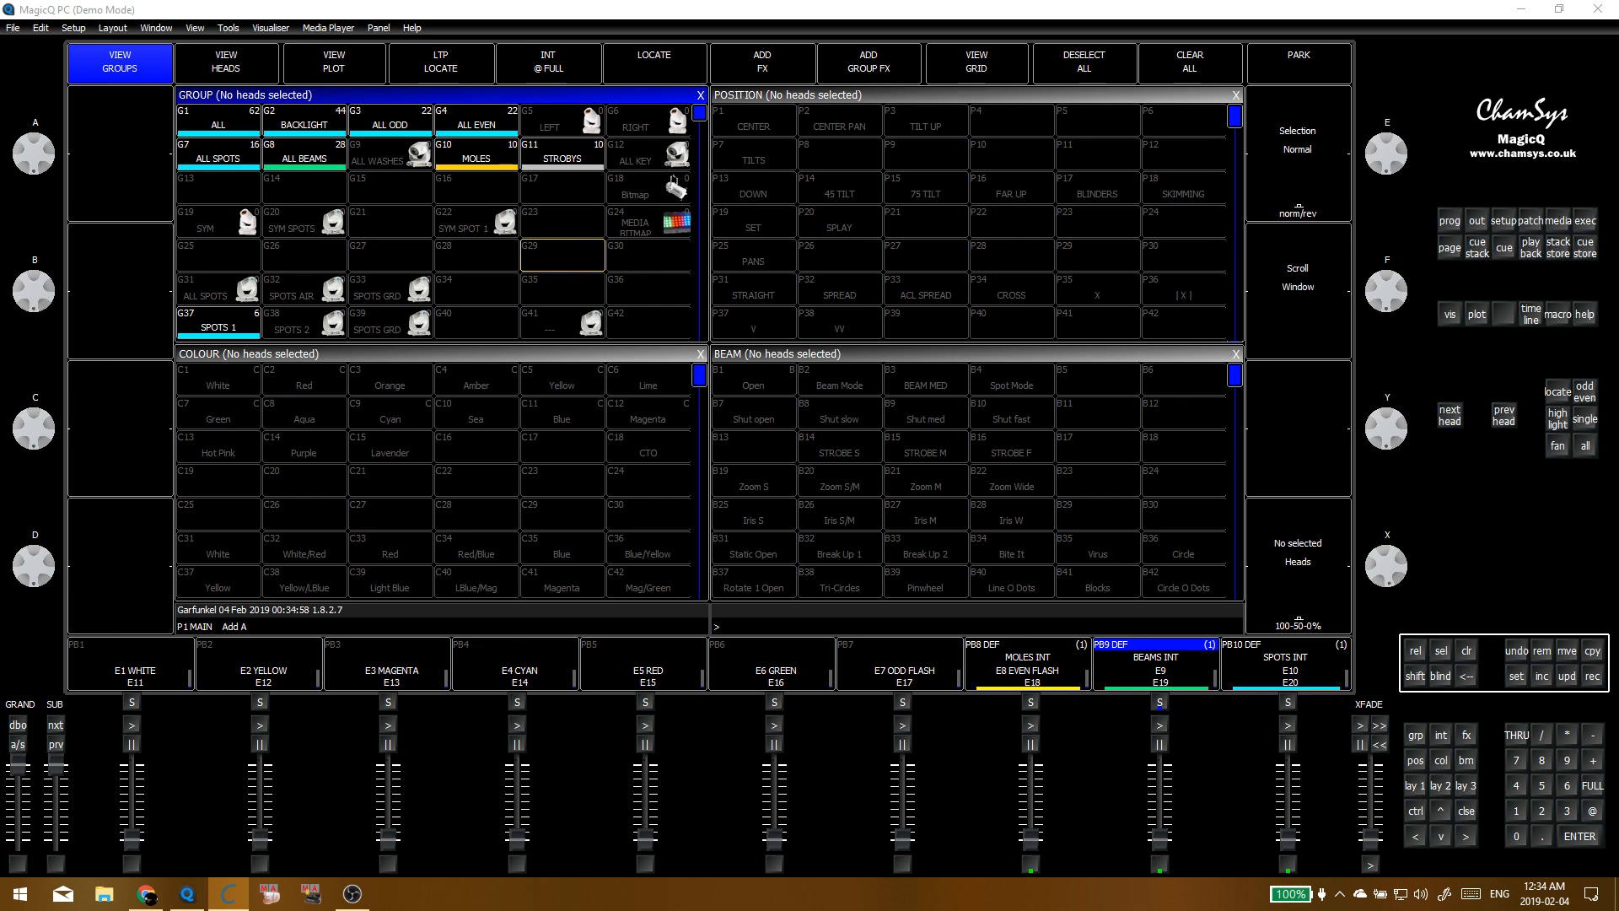
Step: Set the grid size of the outputs plan to 20/10
left_click(1477, 220)
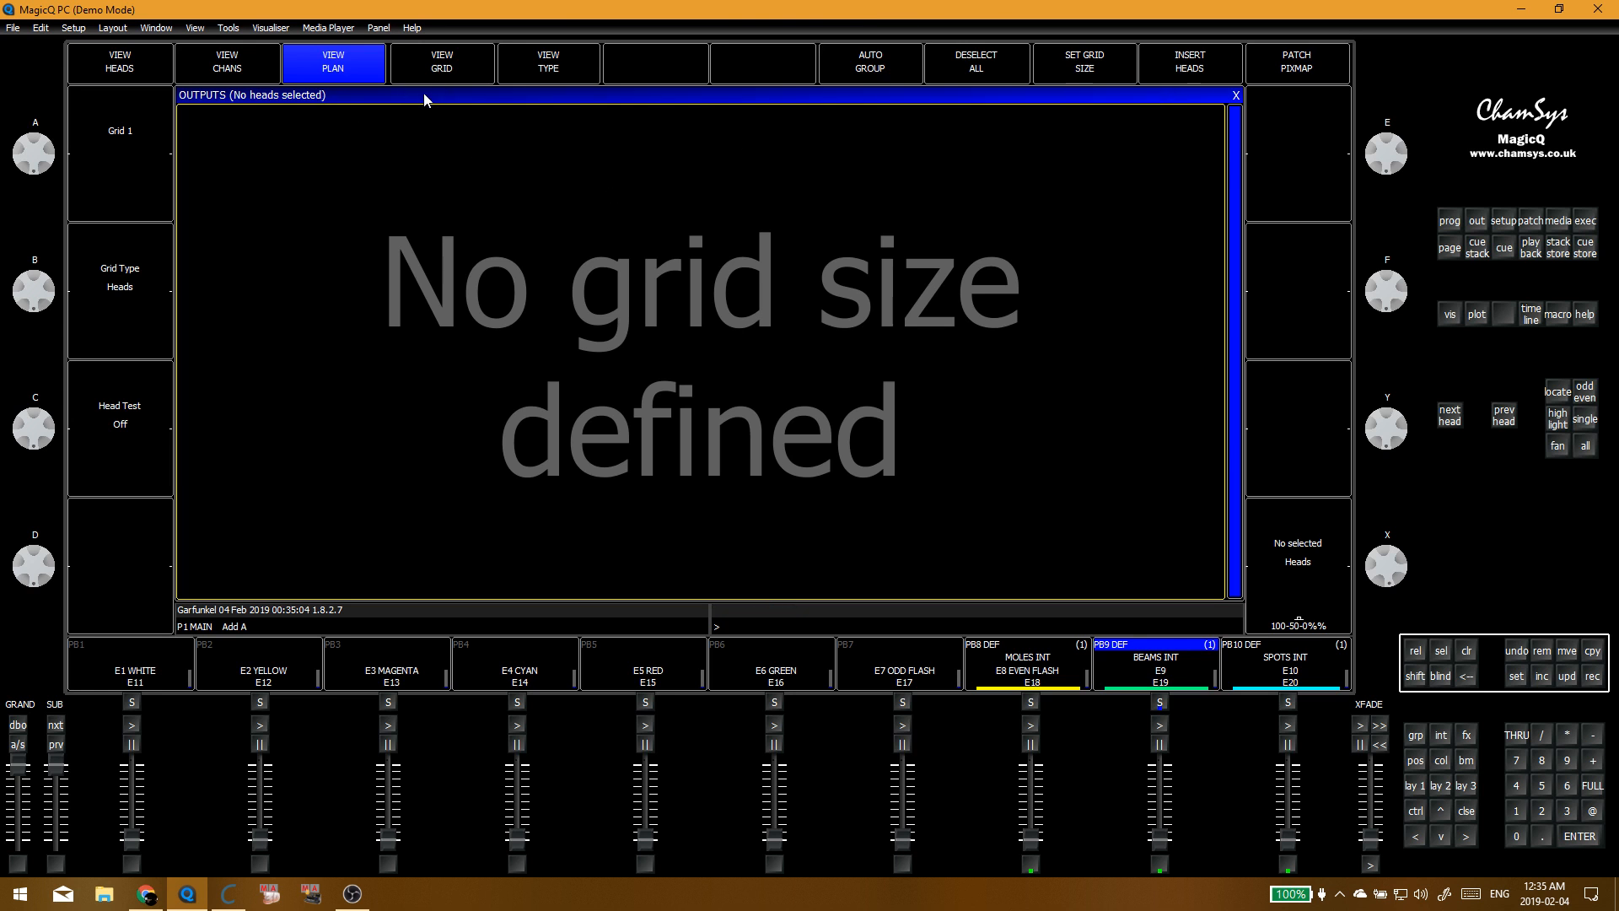
left_click(1105, 74)
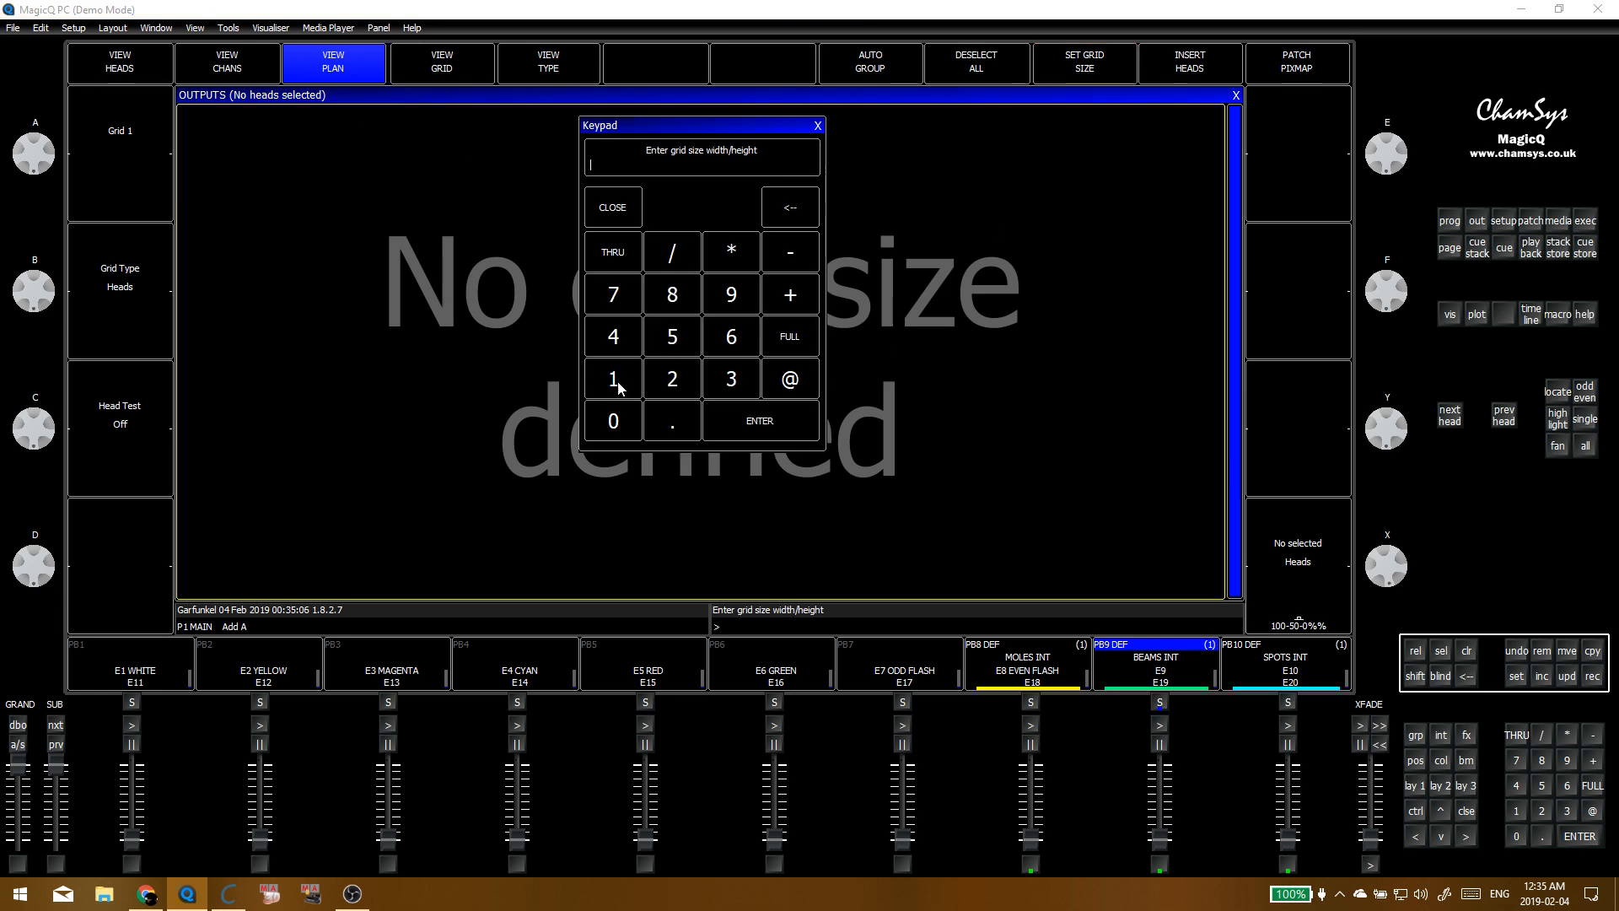
type("20")
left_click(694, 247)
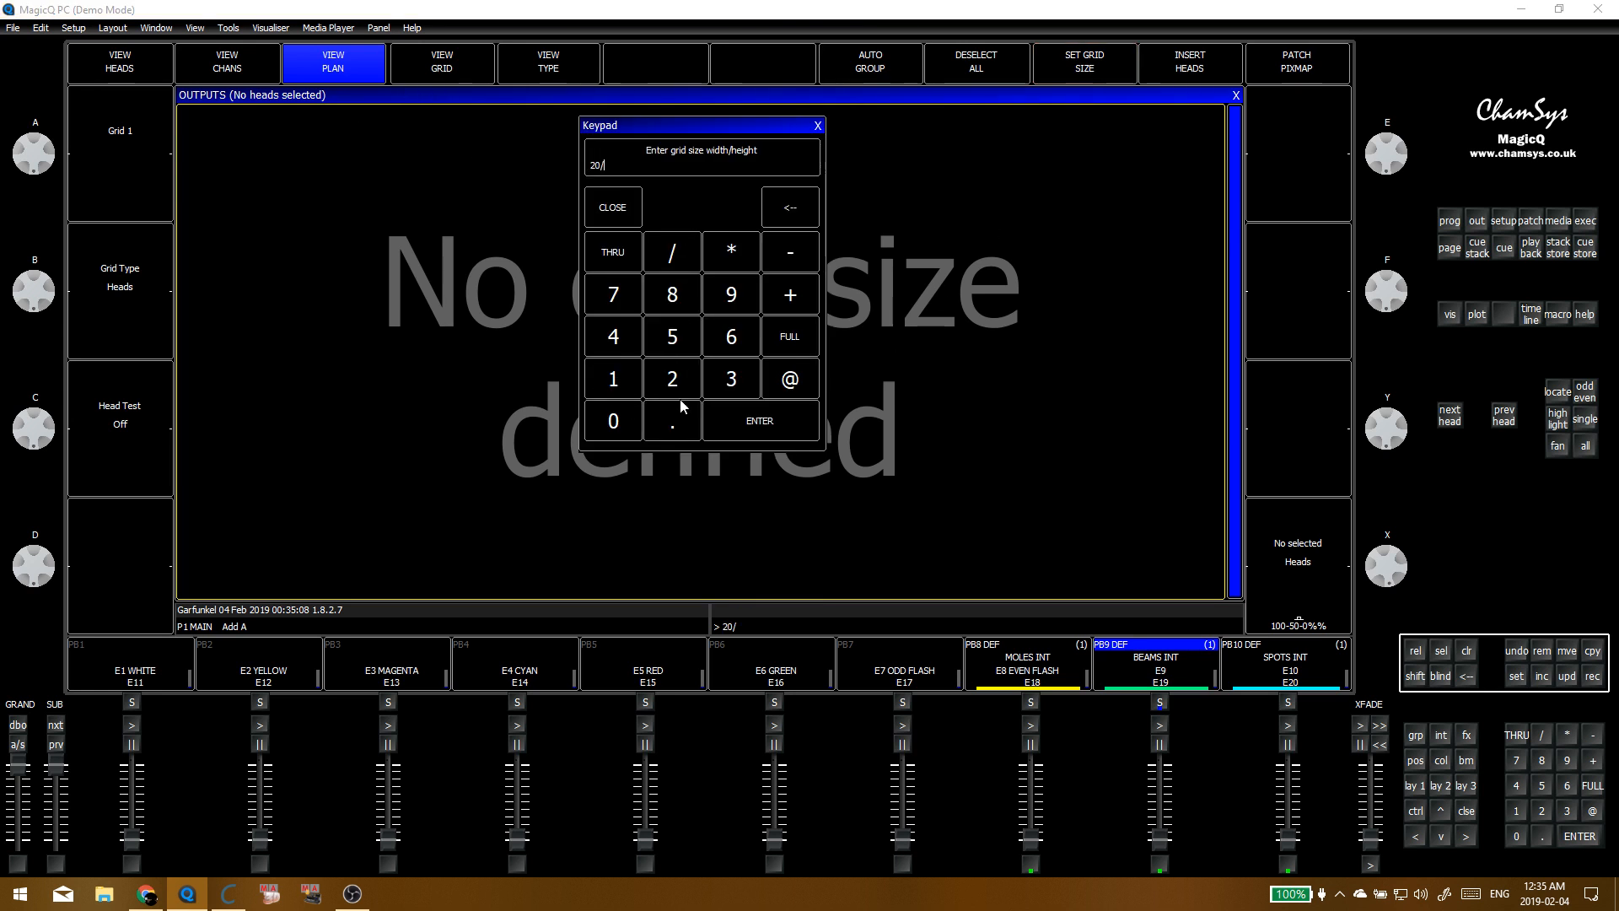
left_click(632, 385)
left_click(766, 441)
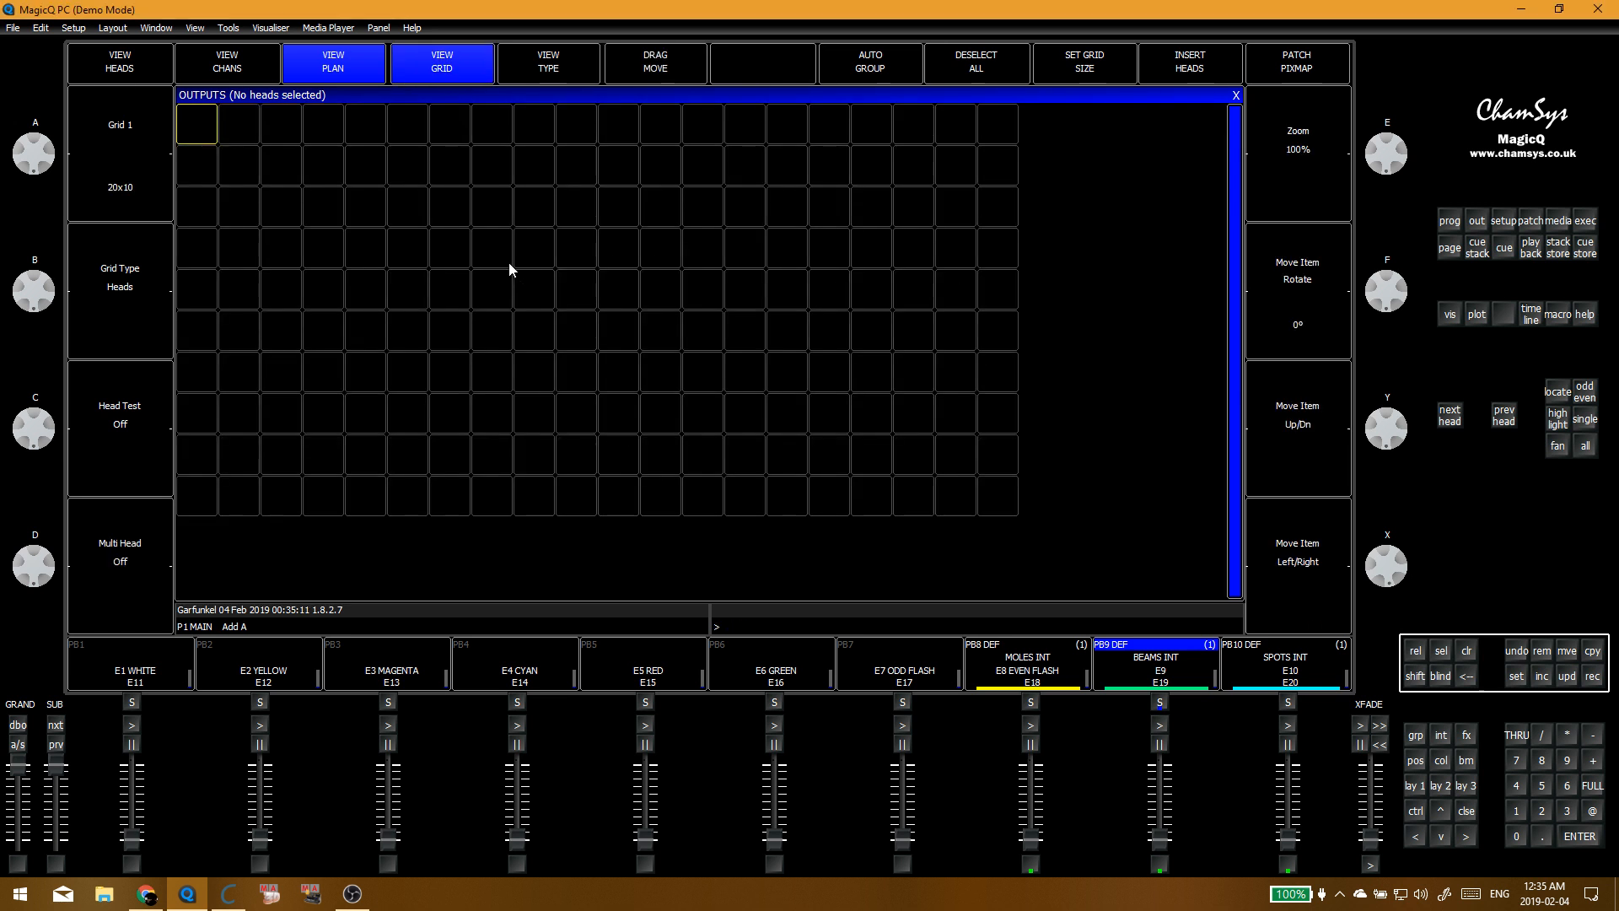
Step: Check the rig's top view in Capture, and select ABeam 700 heads 51 to 58 in MagicQ's head list
left_click(504, 184)
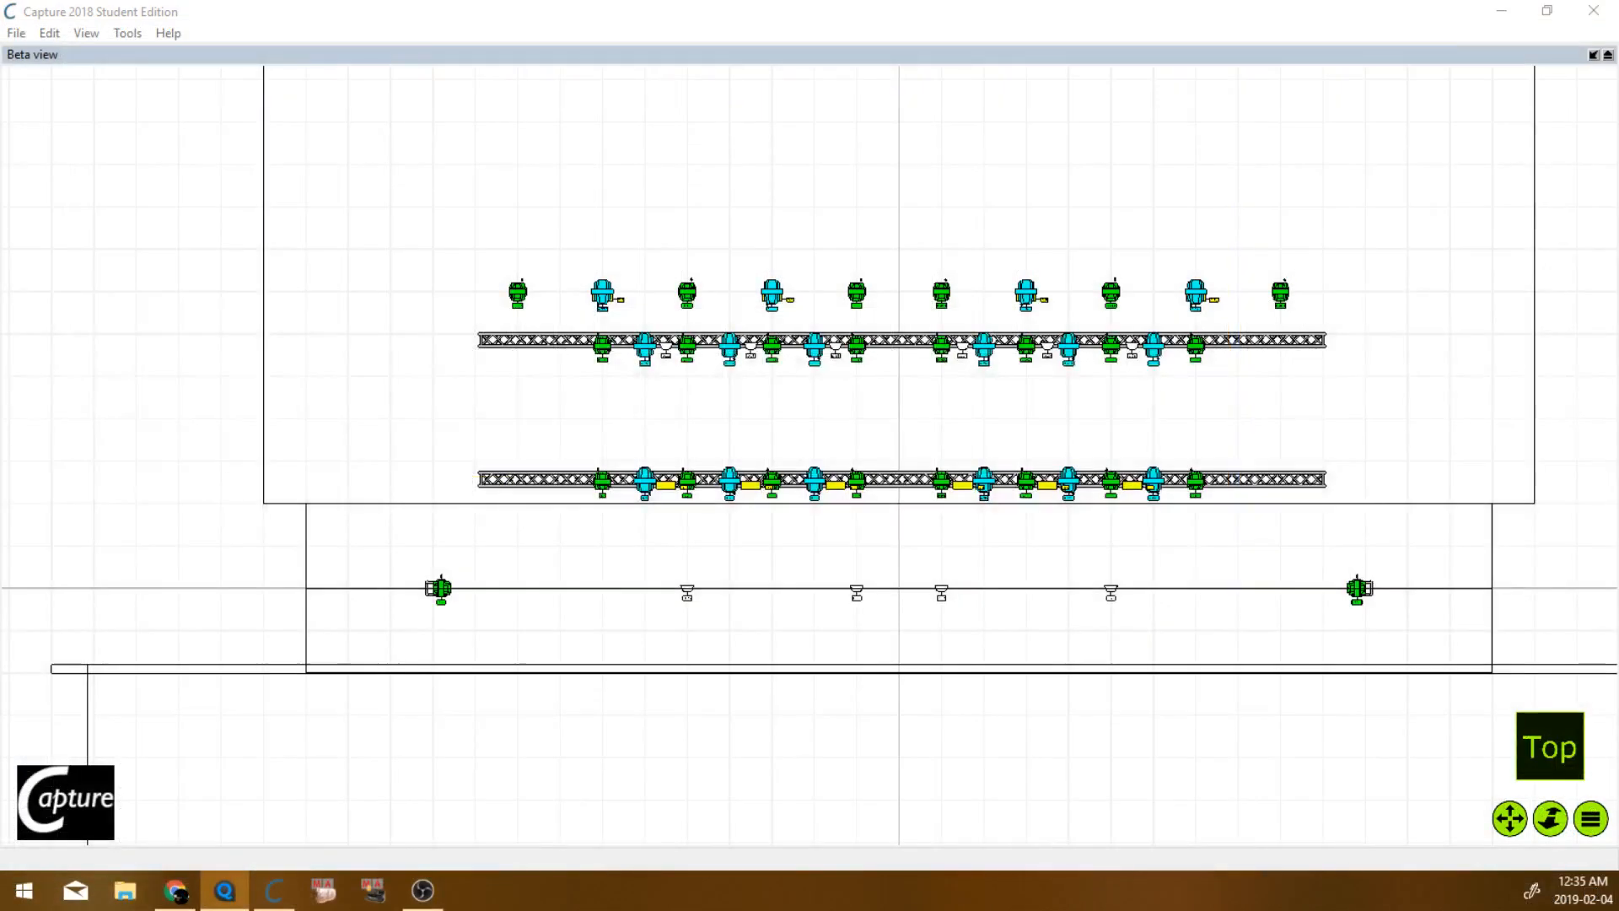
left_click(1543, 830)
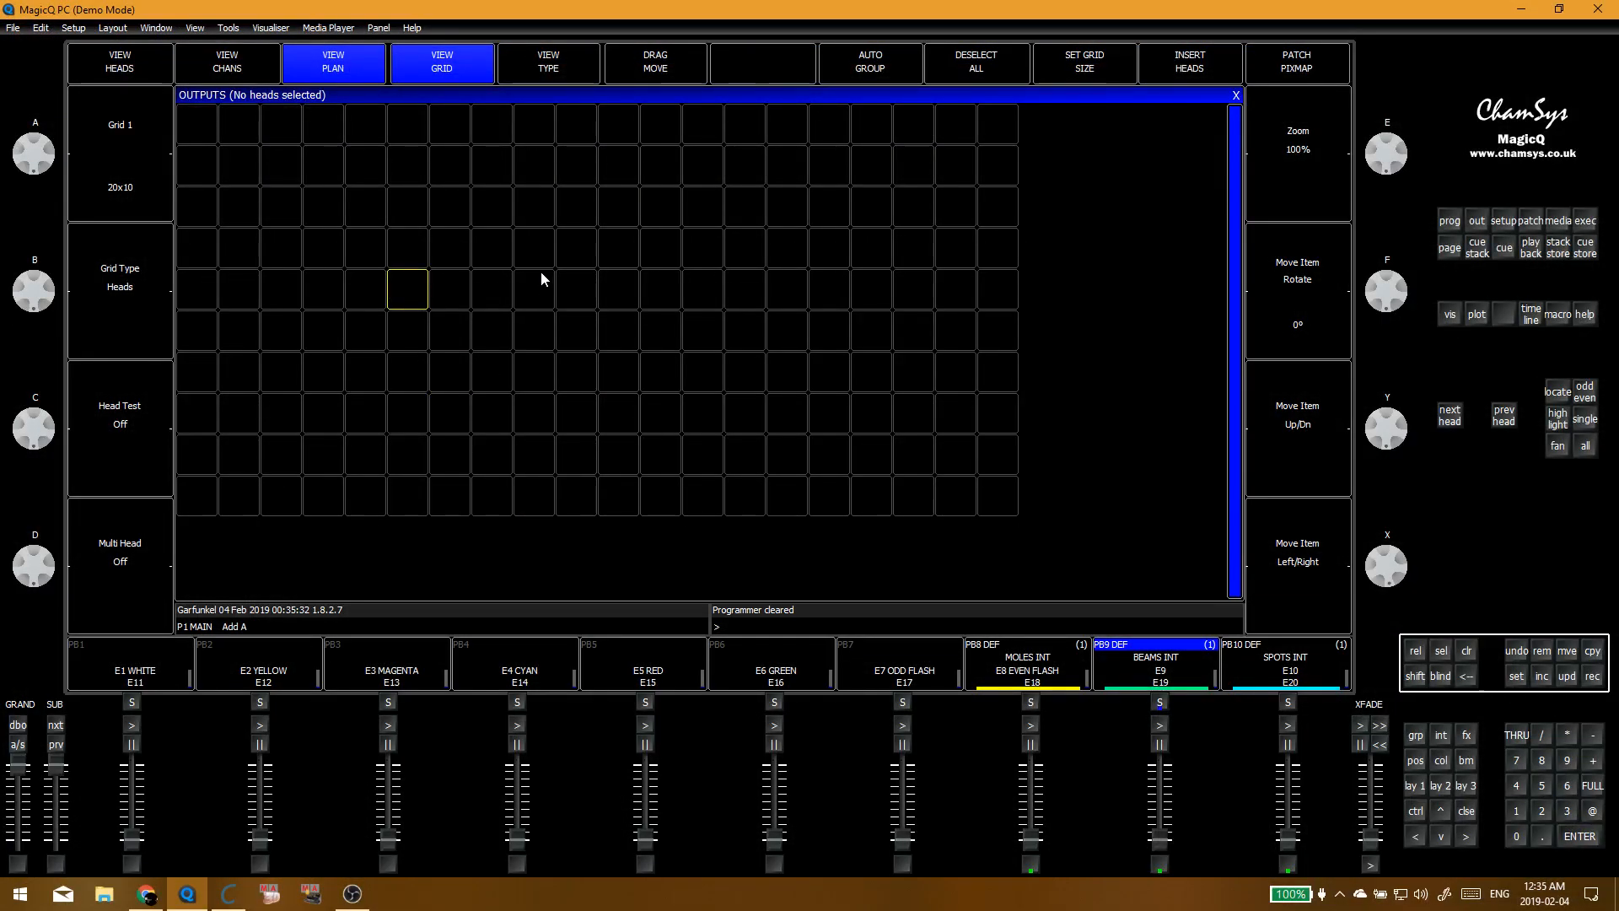
key("g")
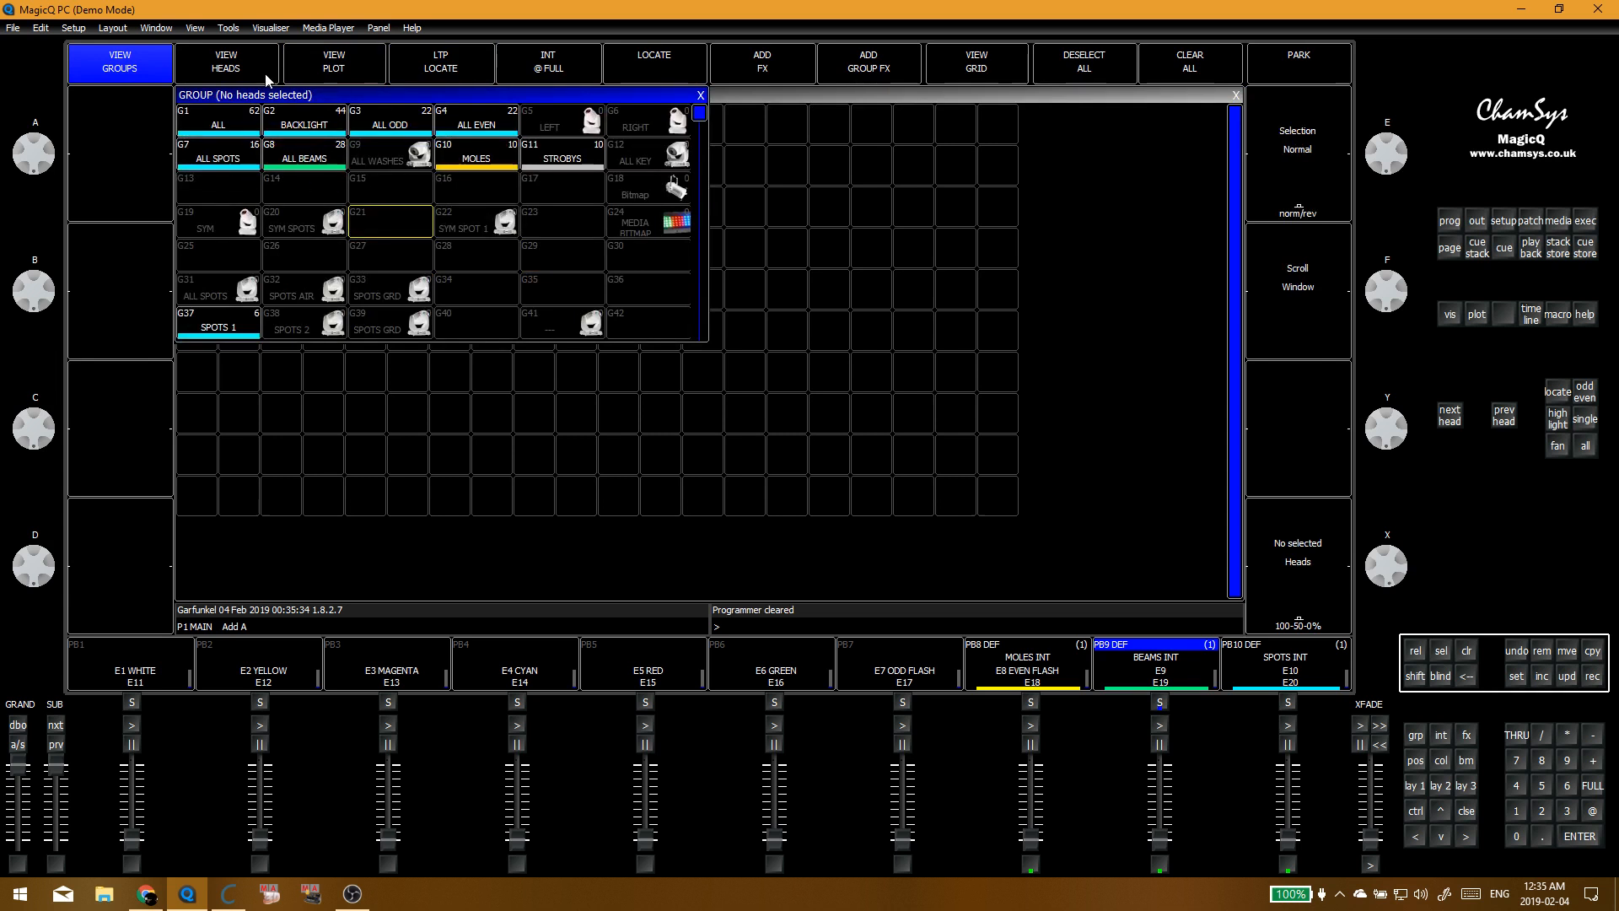
left_click(239, 76)
left_click_drag(236, 121, 405, 126)
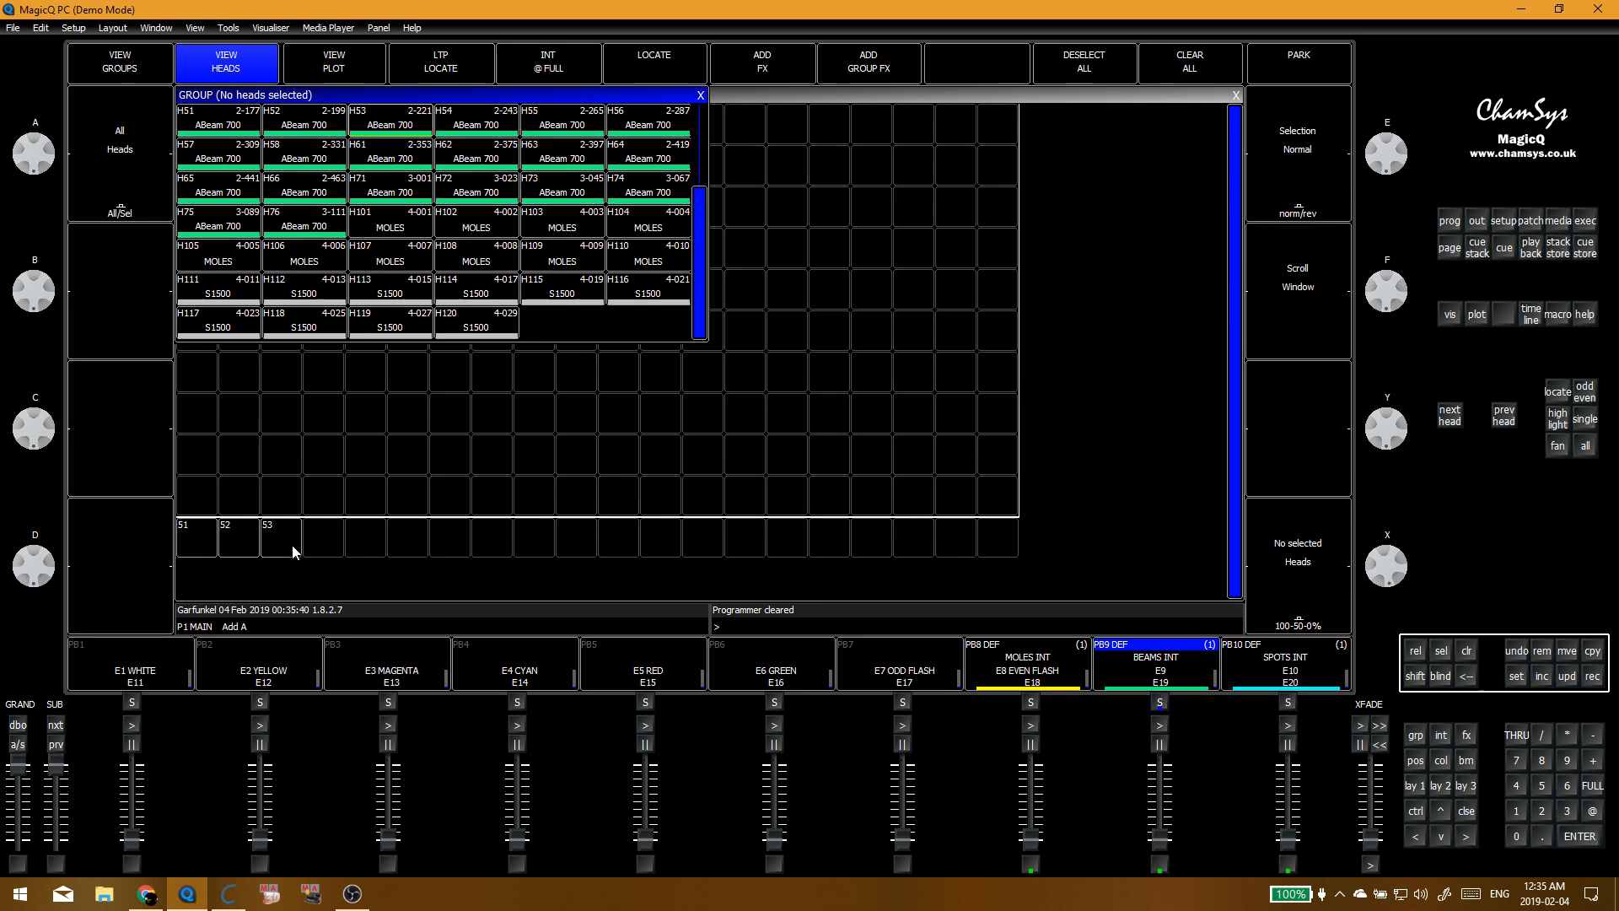
left_click_drag(206, 120, 304, 157)
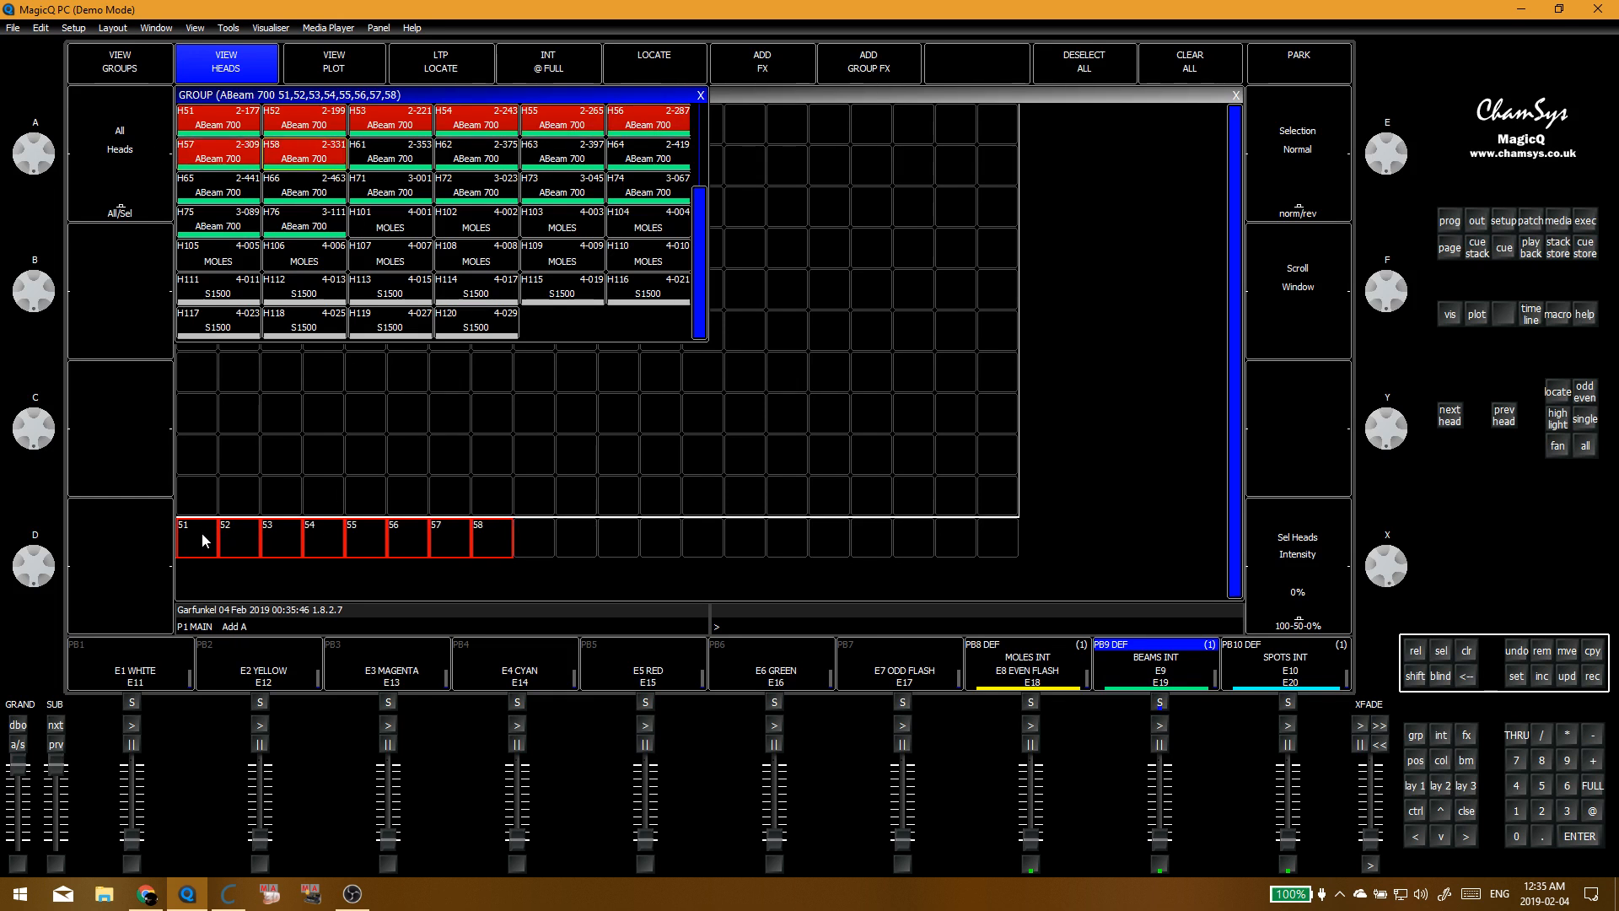
Step: Move heads 51 to 58 onto the plan grid and line them up in the eighth row, starting in the sixth column
left_click_drag(202, 534, 479, 545)
key("ctrl+x")
left_click(371, 168)
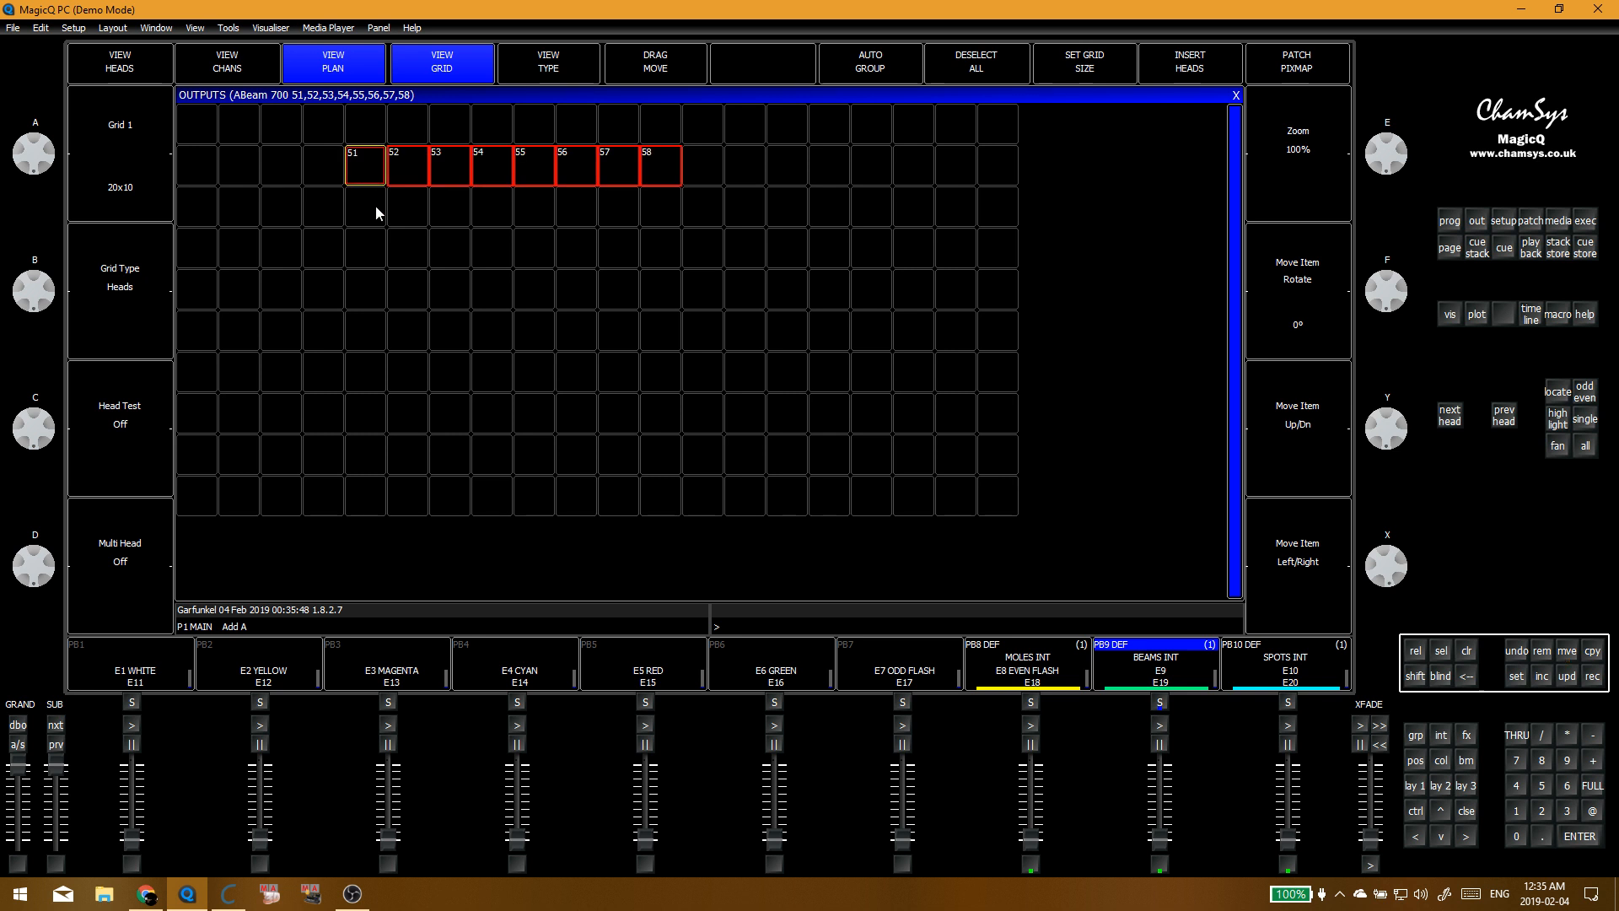
left_click(367, 258)
left_click(619, 330)
key("Escape")
left_click_drag(369, 168, 655, 165)
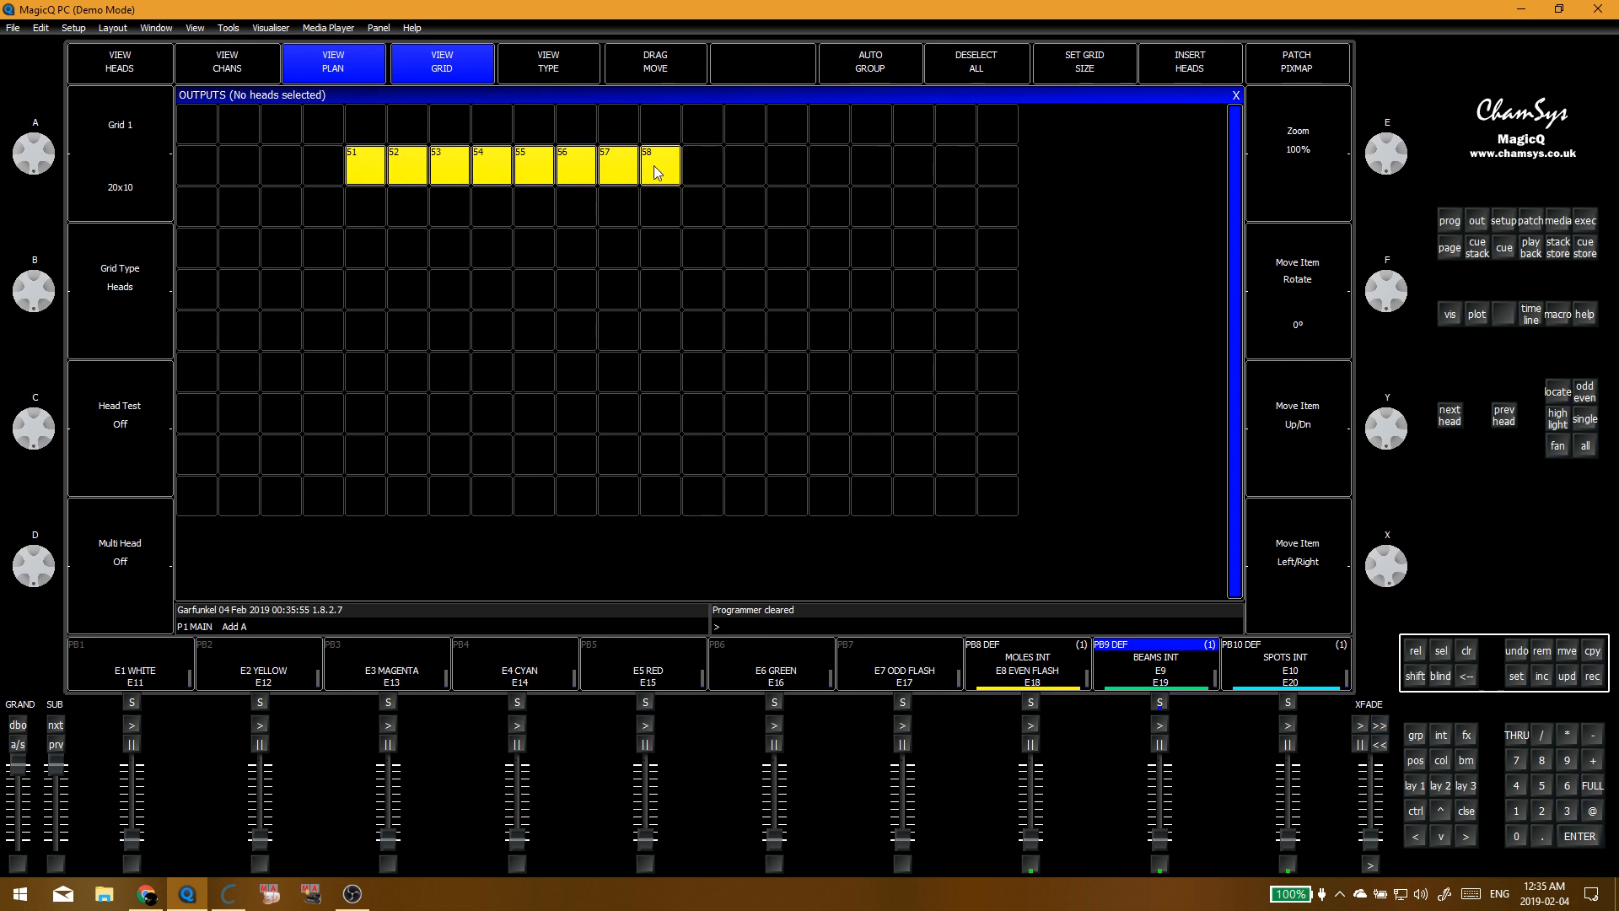
left_click(402, 421)
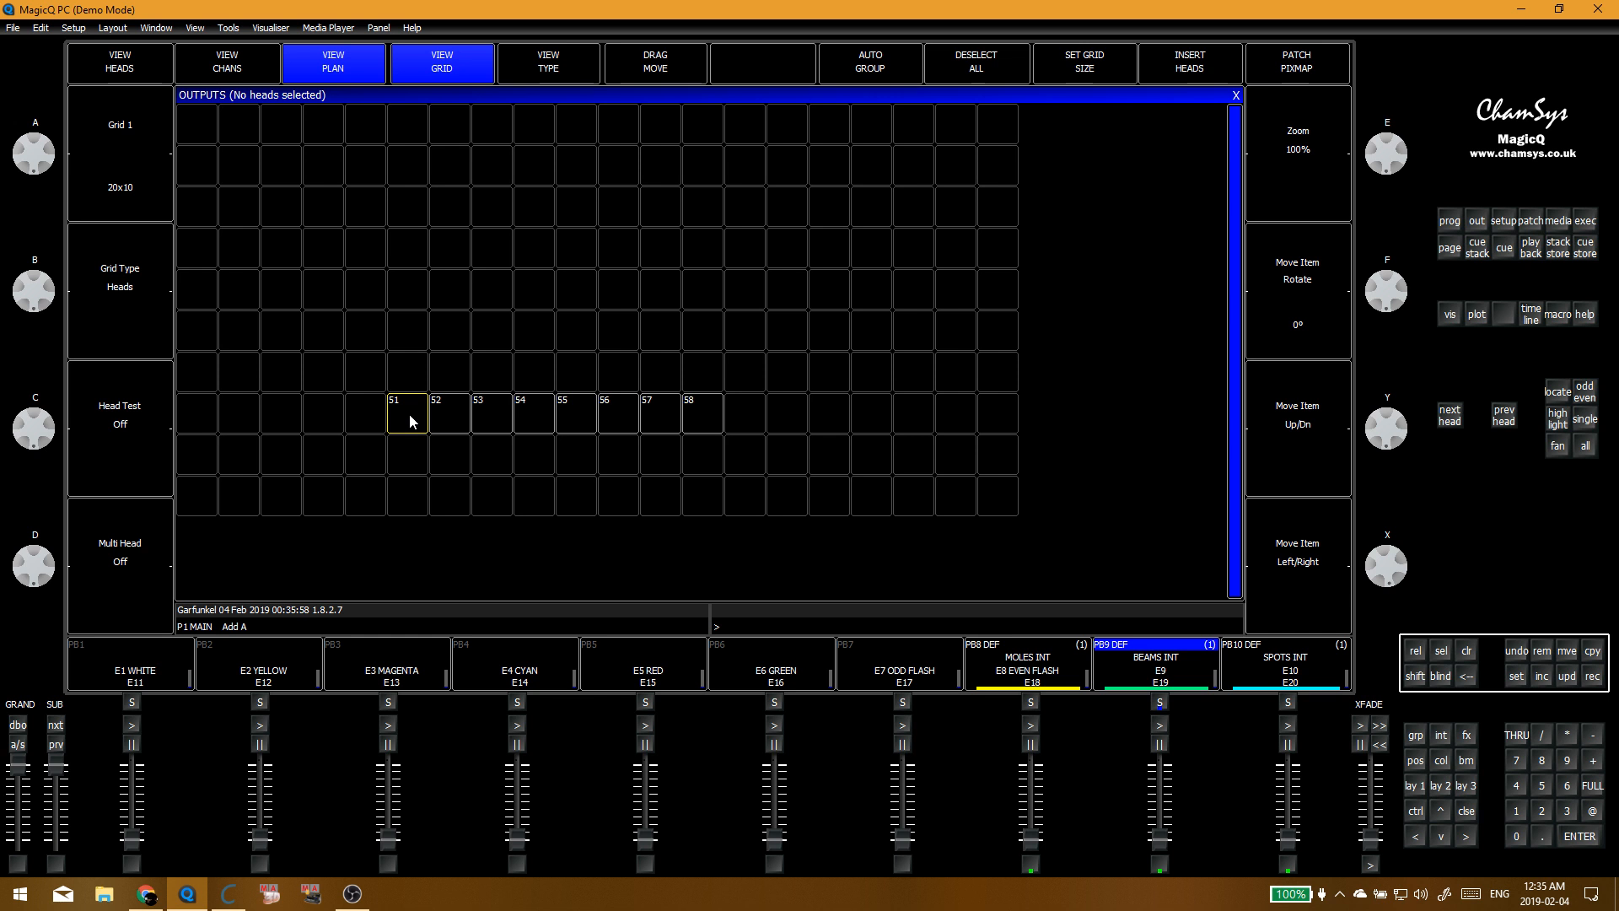
Step: Spread heads 58, 57 and 56 along the eighth grid row to columns 16, 14 and 12
left_click(706, 415)
left_click(820, 416)
left_click(678, 421)
left_click(735, 416)
left_click(625, 423)
left_click(659, 417)
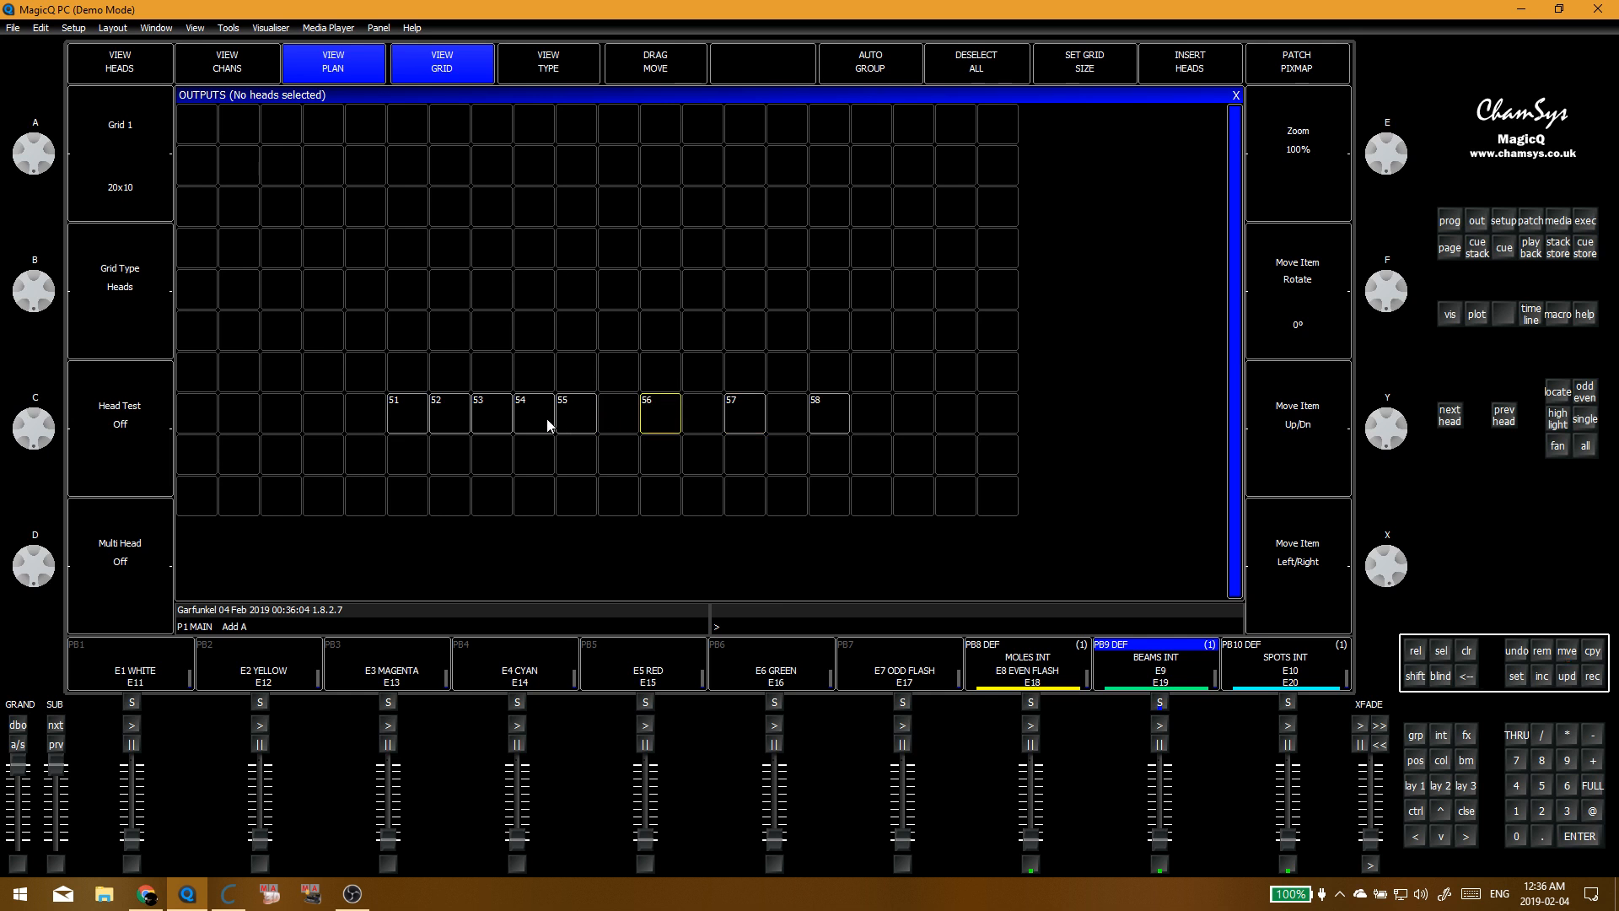
Step: Shift head 58 to column 18, head 57 to column 15, head 56 to column 13 and head 55 to column 11
left_click(827, 413)
left_click(914, 413)
left_click(755, 417)
left_click(789, 418)
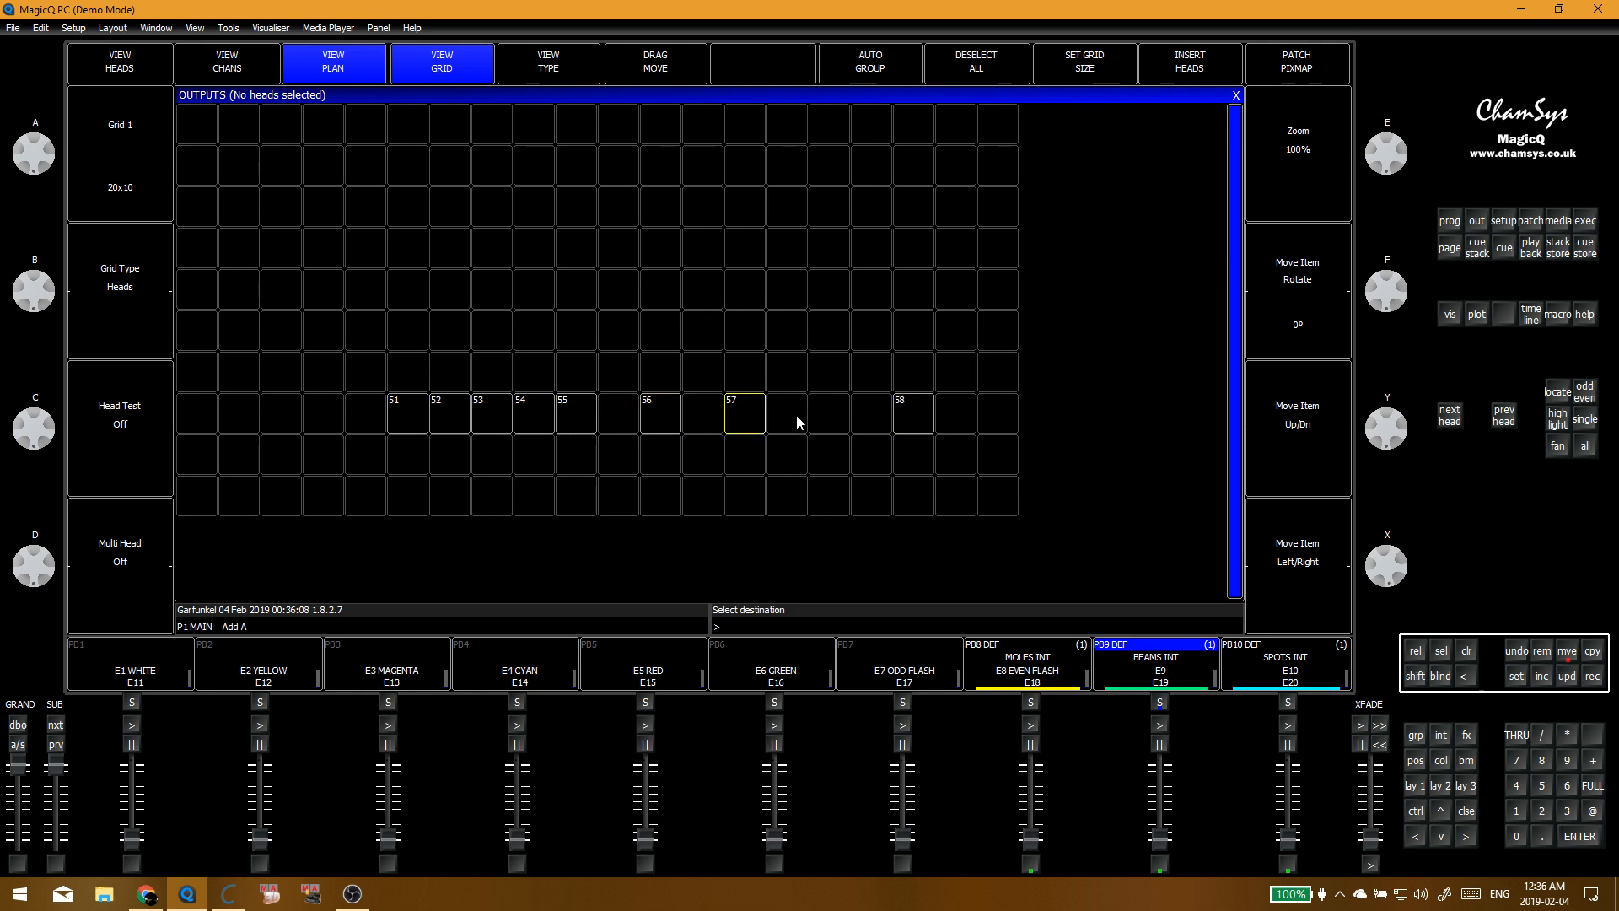
left_click(656, 415)
left_click(700, 418)
left_click(578, 422)
left_click(605, 416)
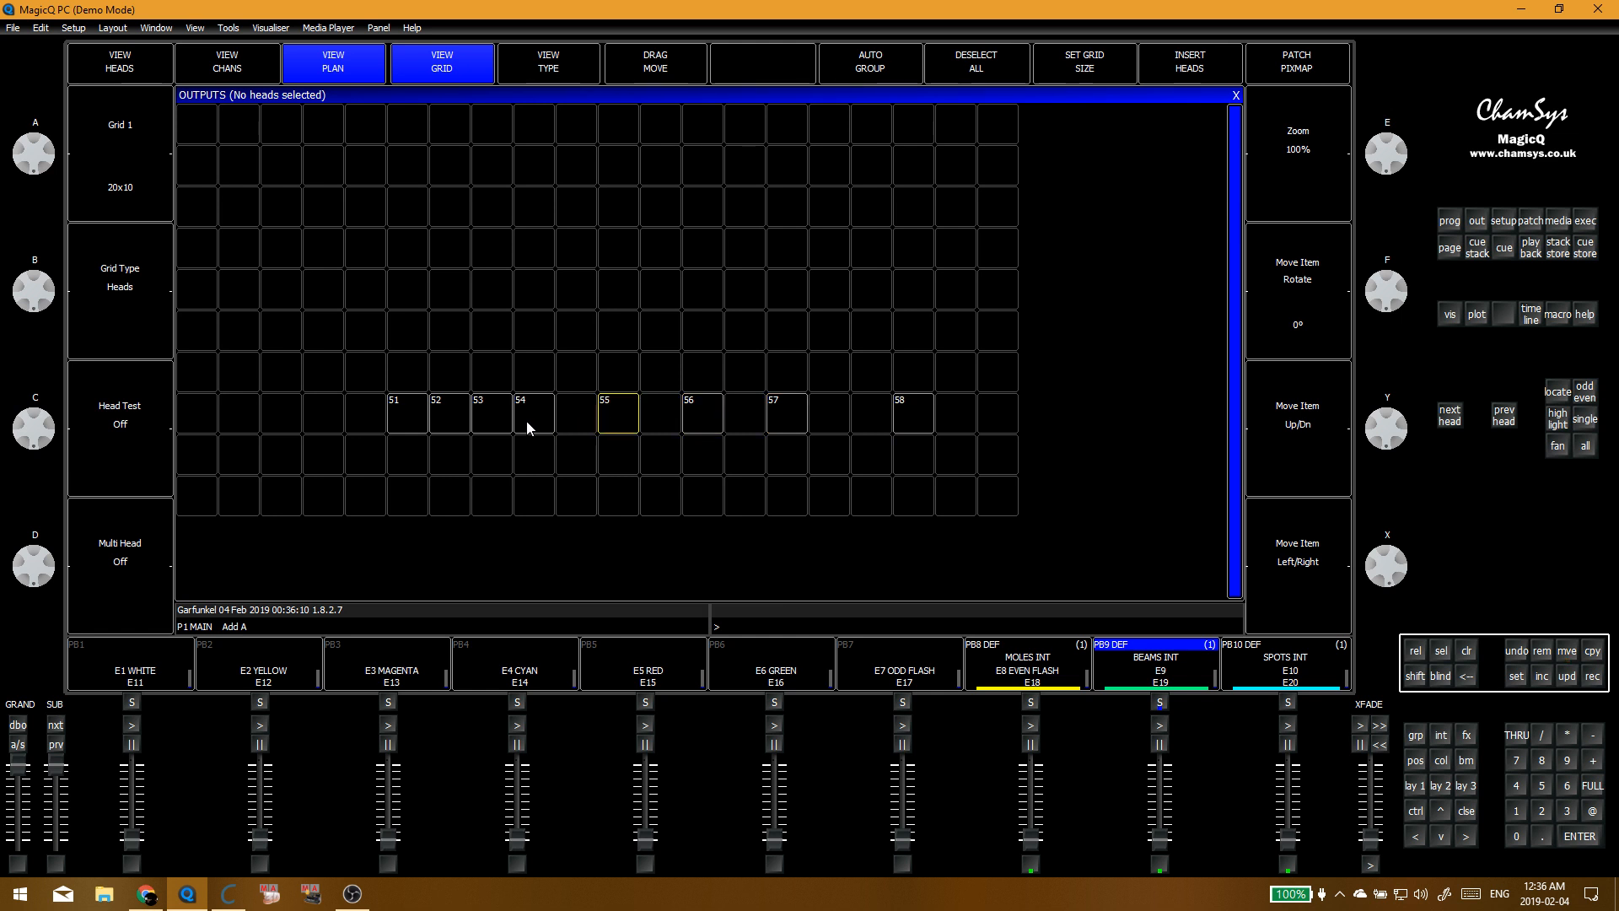
Step: Move head 51 to column 4, head 52 to column 6 and head 53 to column 7 of the eighth grid row
left_click(408, 420)
left_click(322, 413)
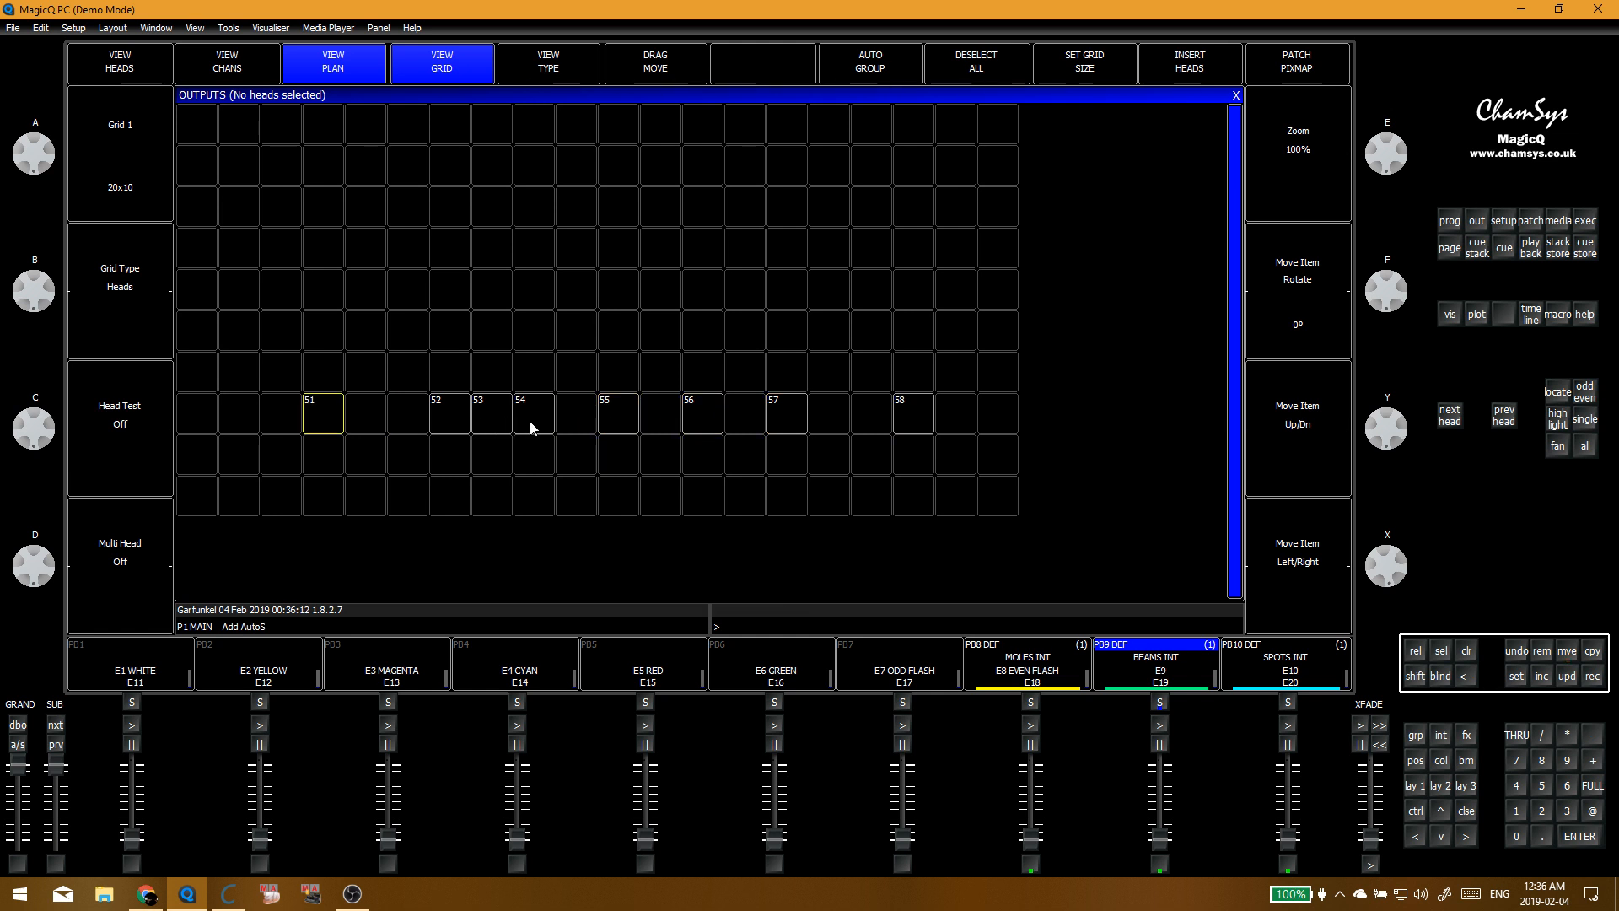
left_click(449, 418)
left_click(408, 414)
left_click(490, 414)
left_click(447, 418)
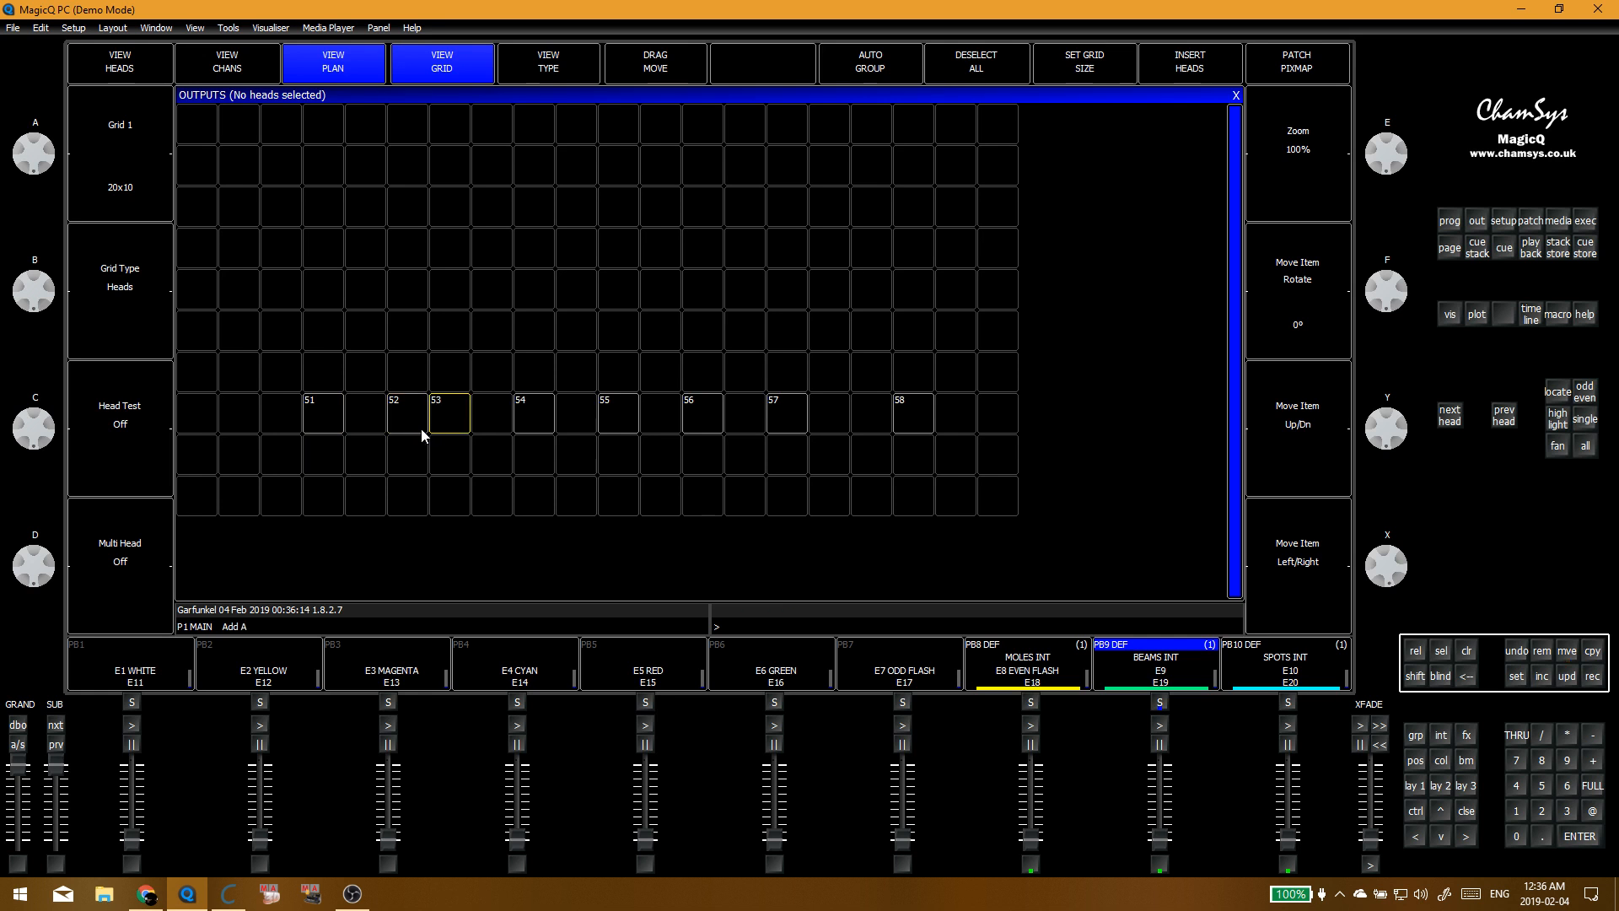
Step: Shift head 51 to column 3 and head 52 to column 5 of the eighth grid row
left_click(483, 371)
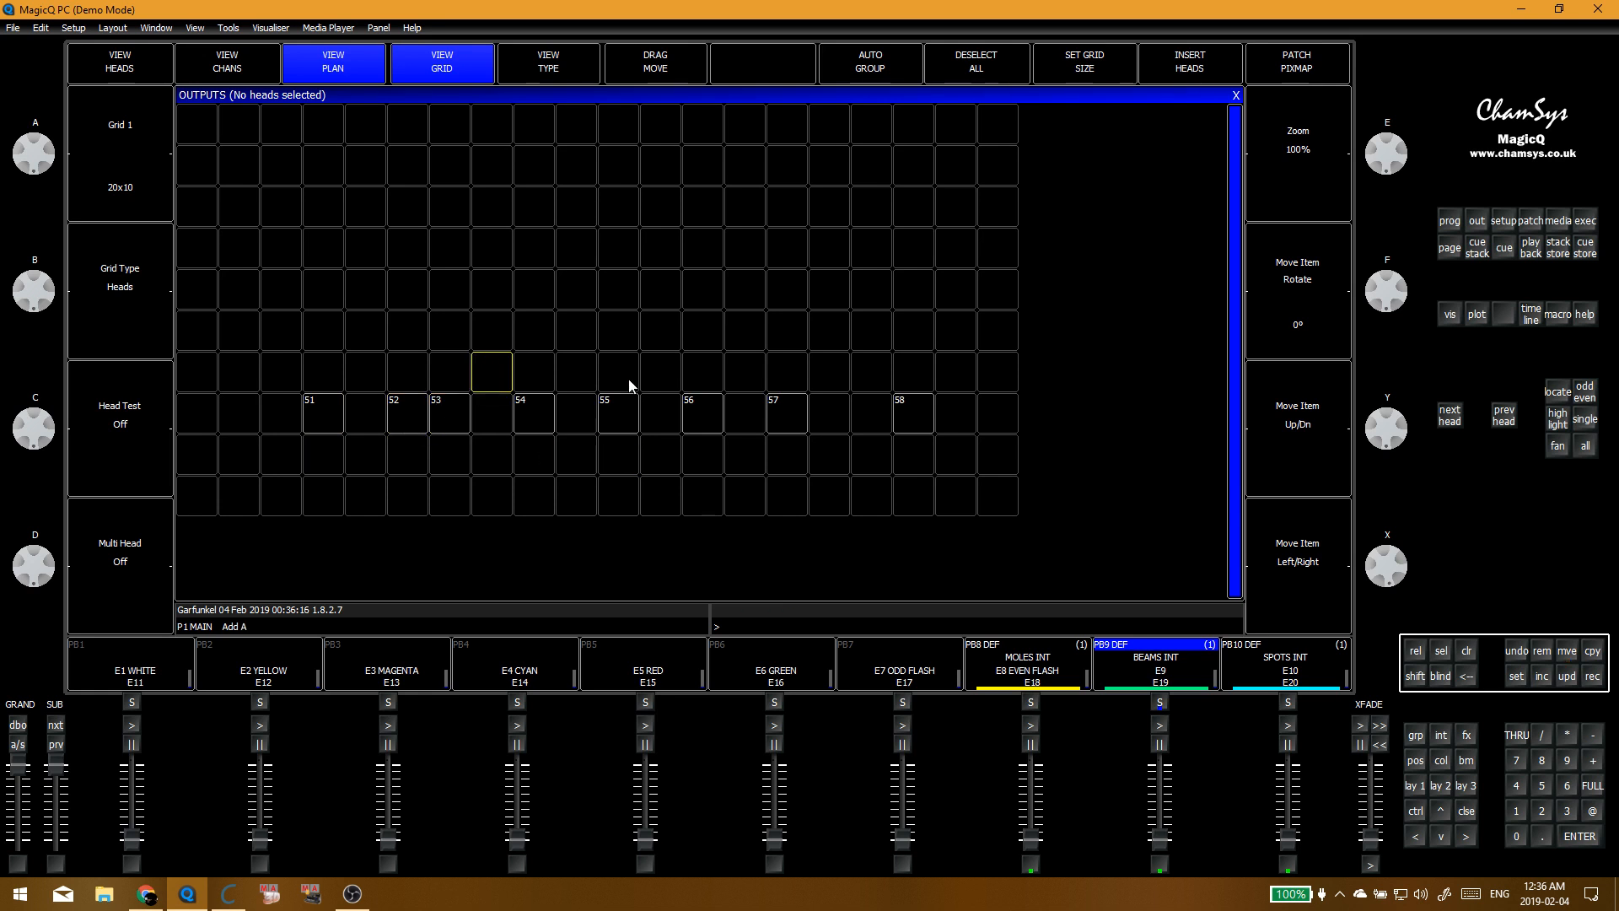
left_click(304, 410)
left_click(281, 413)
left_click(418, 417)
left_click(365, 422)
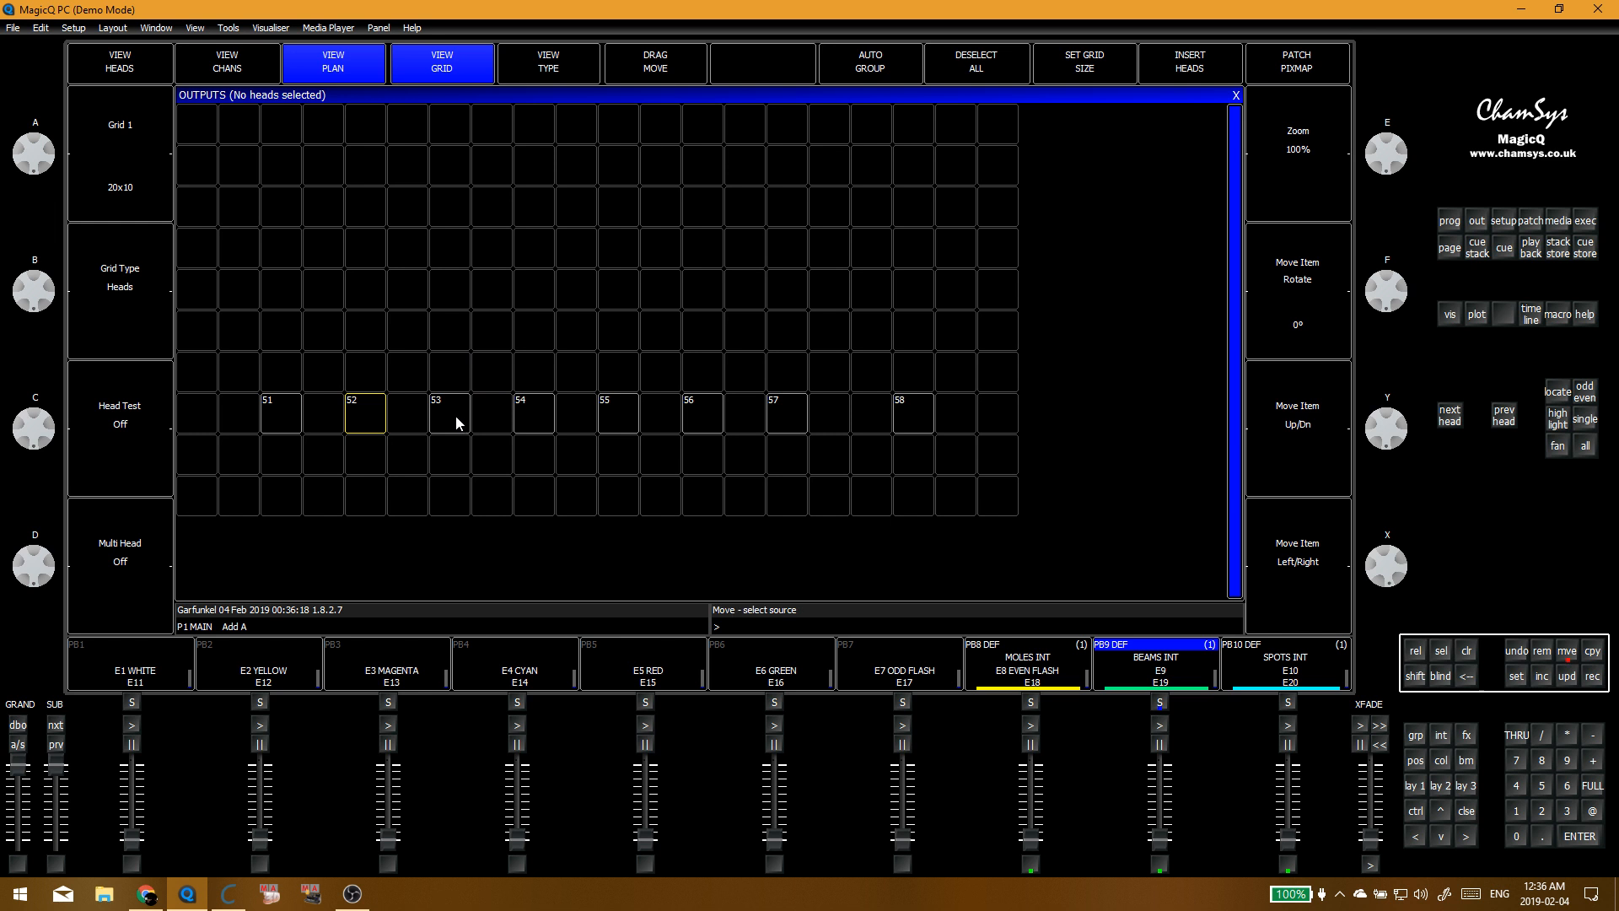
Step: Shift head 57 to column 16, head 56 to column 14 and head 55 to column 12 of the eighth grid row
left_click(534, 331)
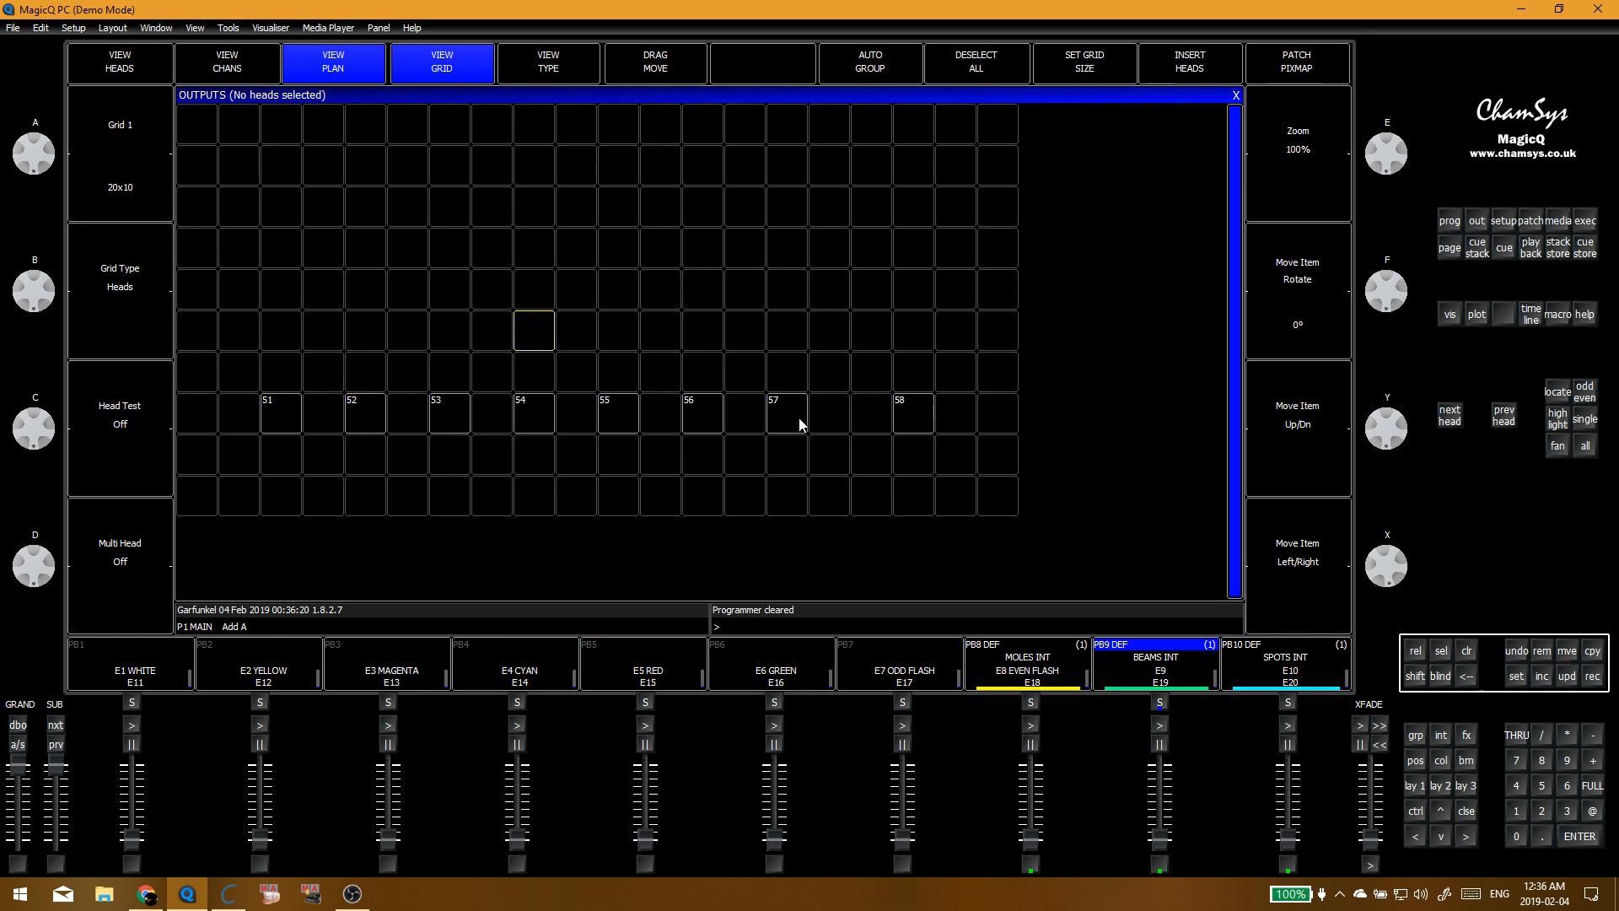
left_click(790, 319)
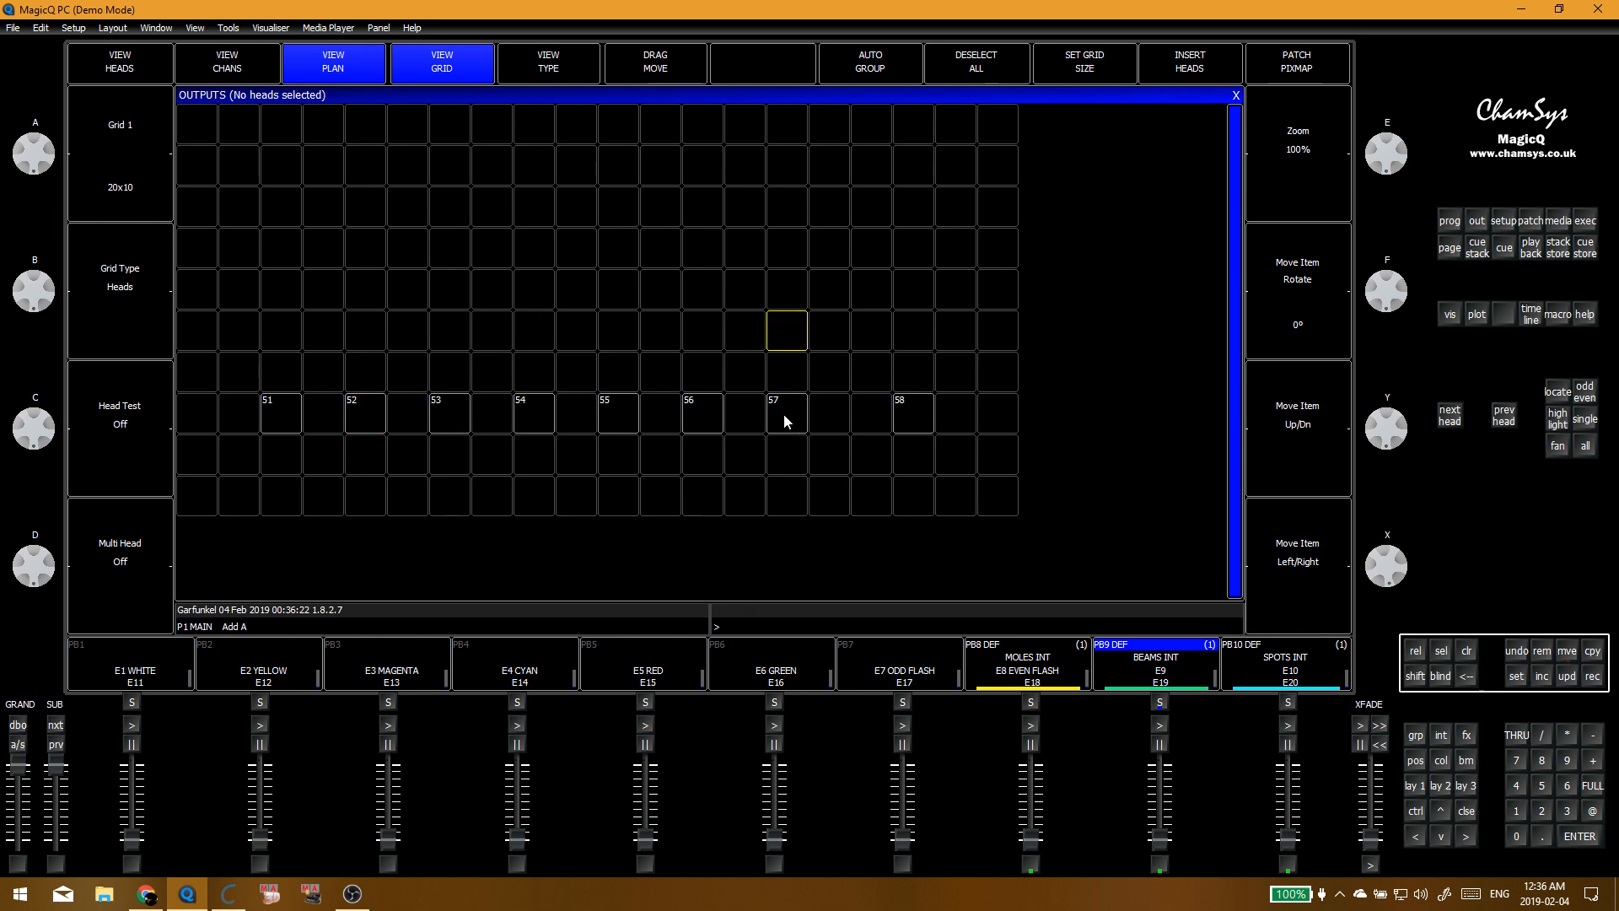
key("ctrl+m")
left_click(782, 418)
left_click(824, 422)
key("ctrl+m")
left_click(696, 426)
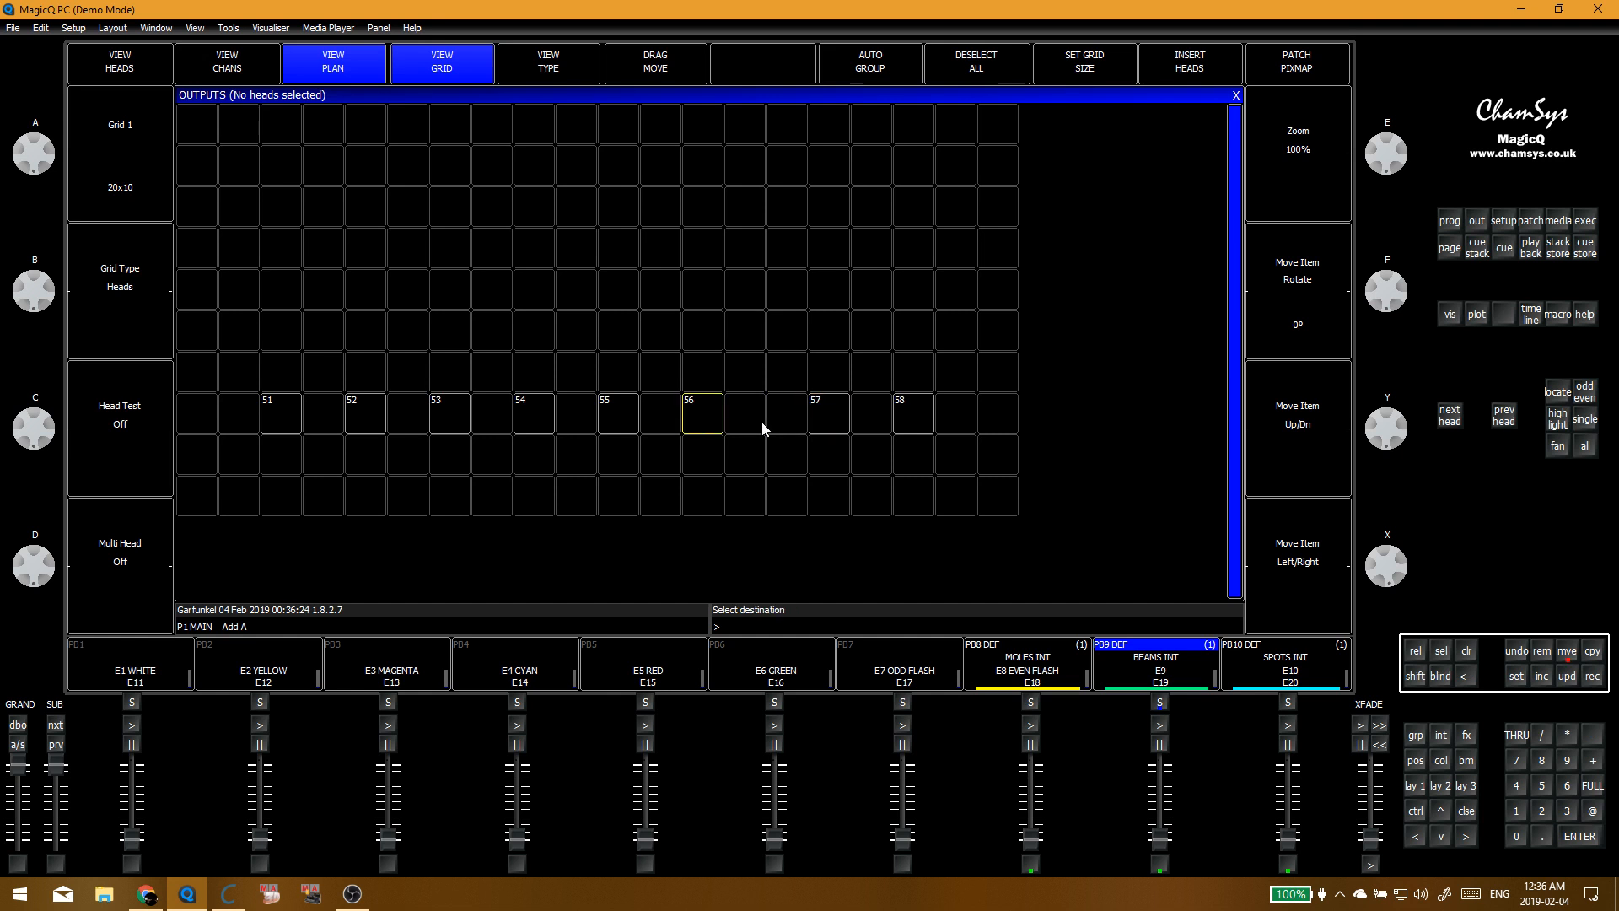
left_click(761, 426)
left_click(609, 424)
left_click(655, 410)
left_click(590, 362)
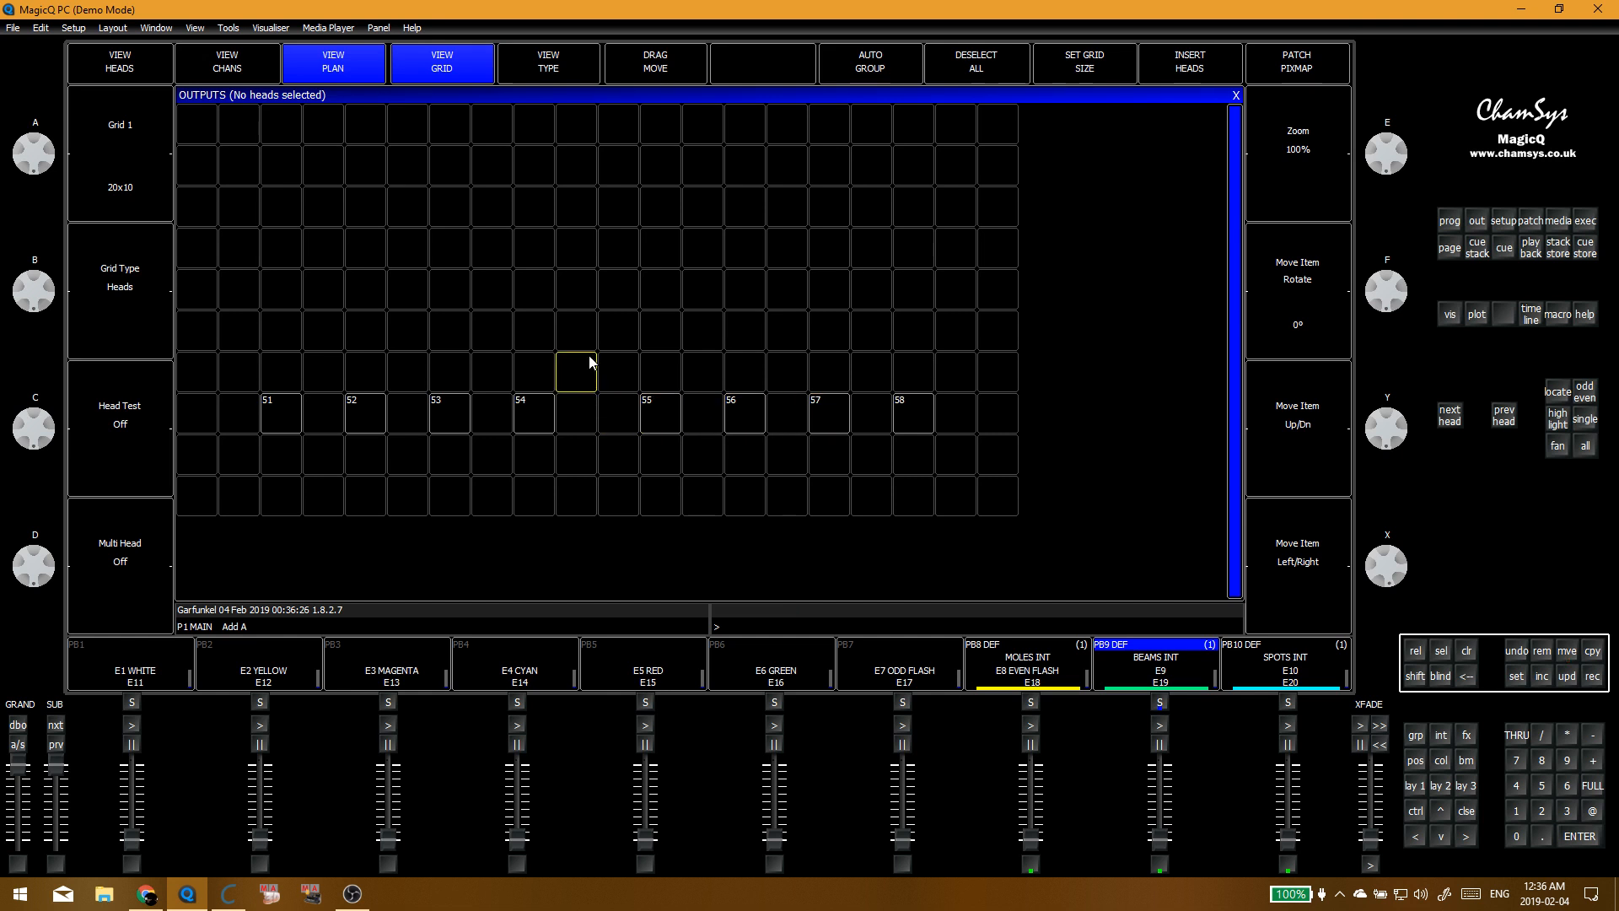
left_click(590, 295)
left_click(484, 327)
left_click(527, 335)
left_click(660, 322)
left_click(333, 333)
left_click(411, 340)
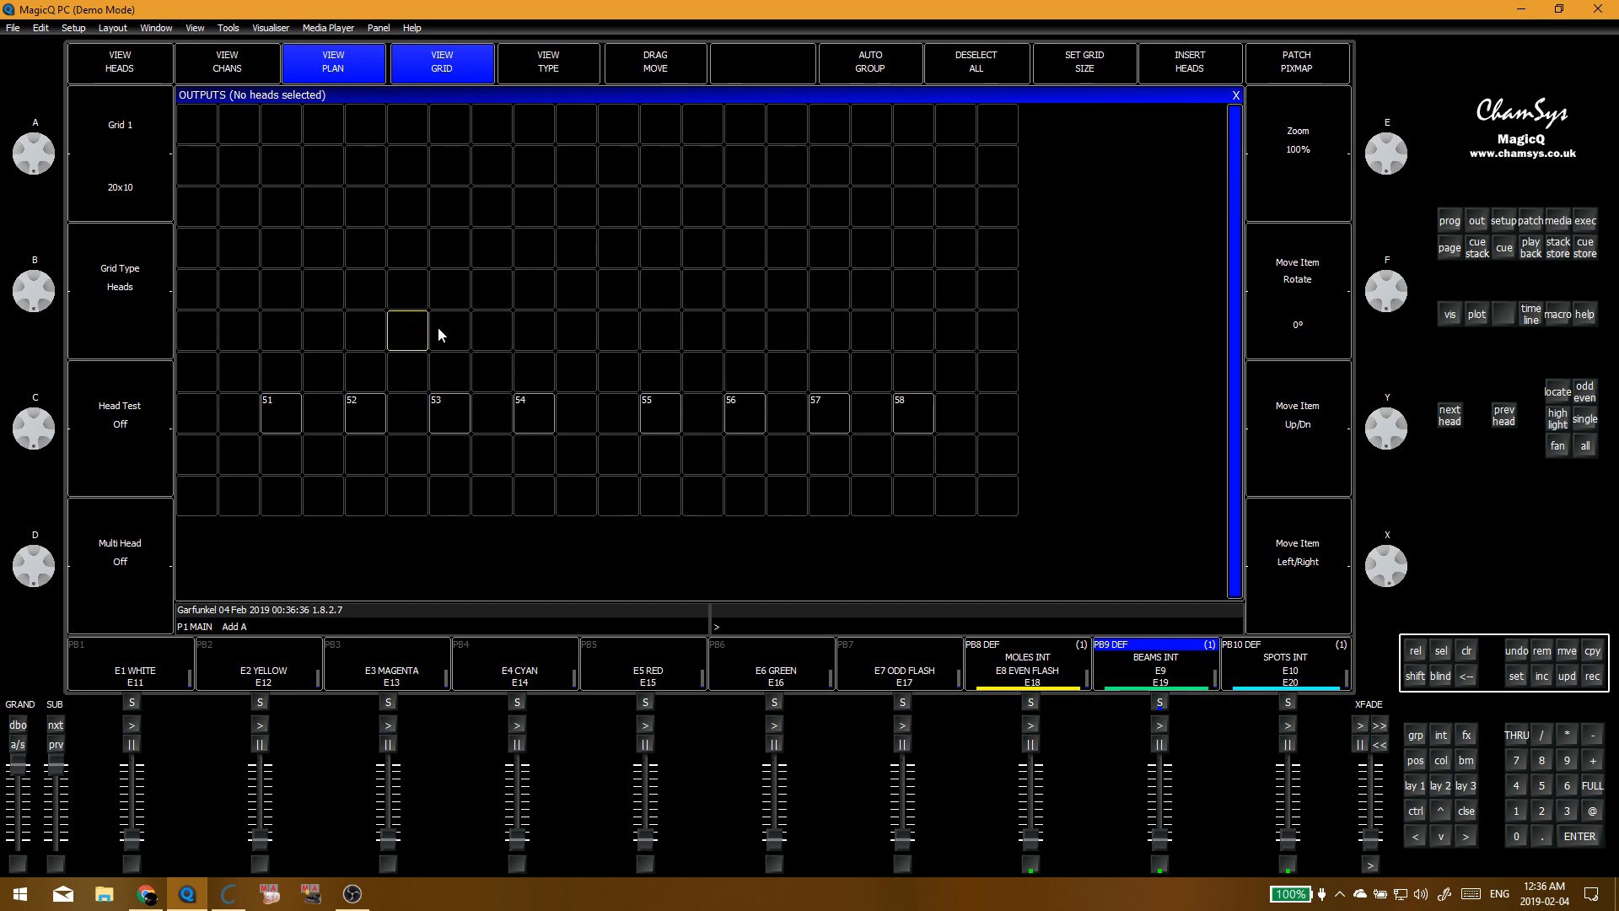
Step: Set the outputs grid size to 30 by 10
left_click(1113, 67)
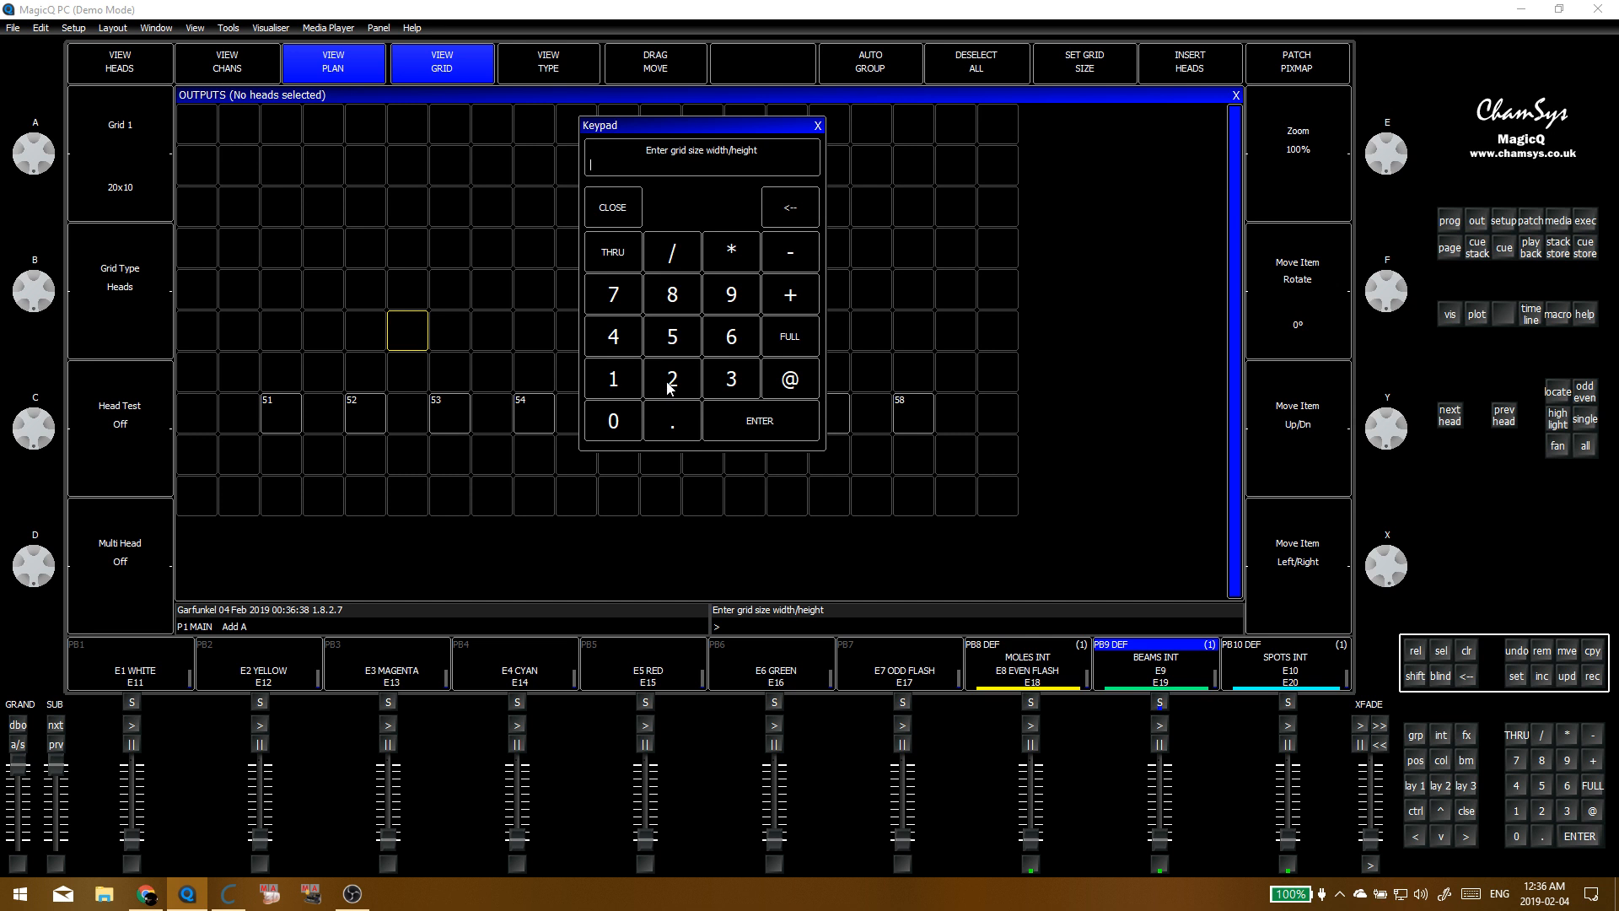
left_click(731, 378)
left_click(613, 420)
left_click(672, 252)
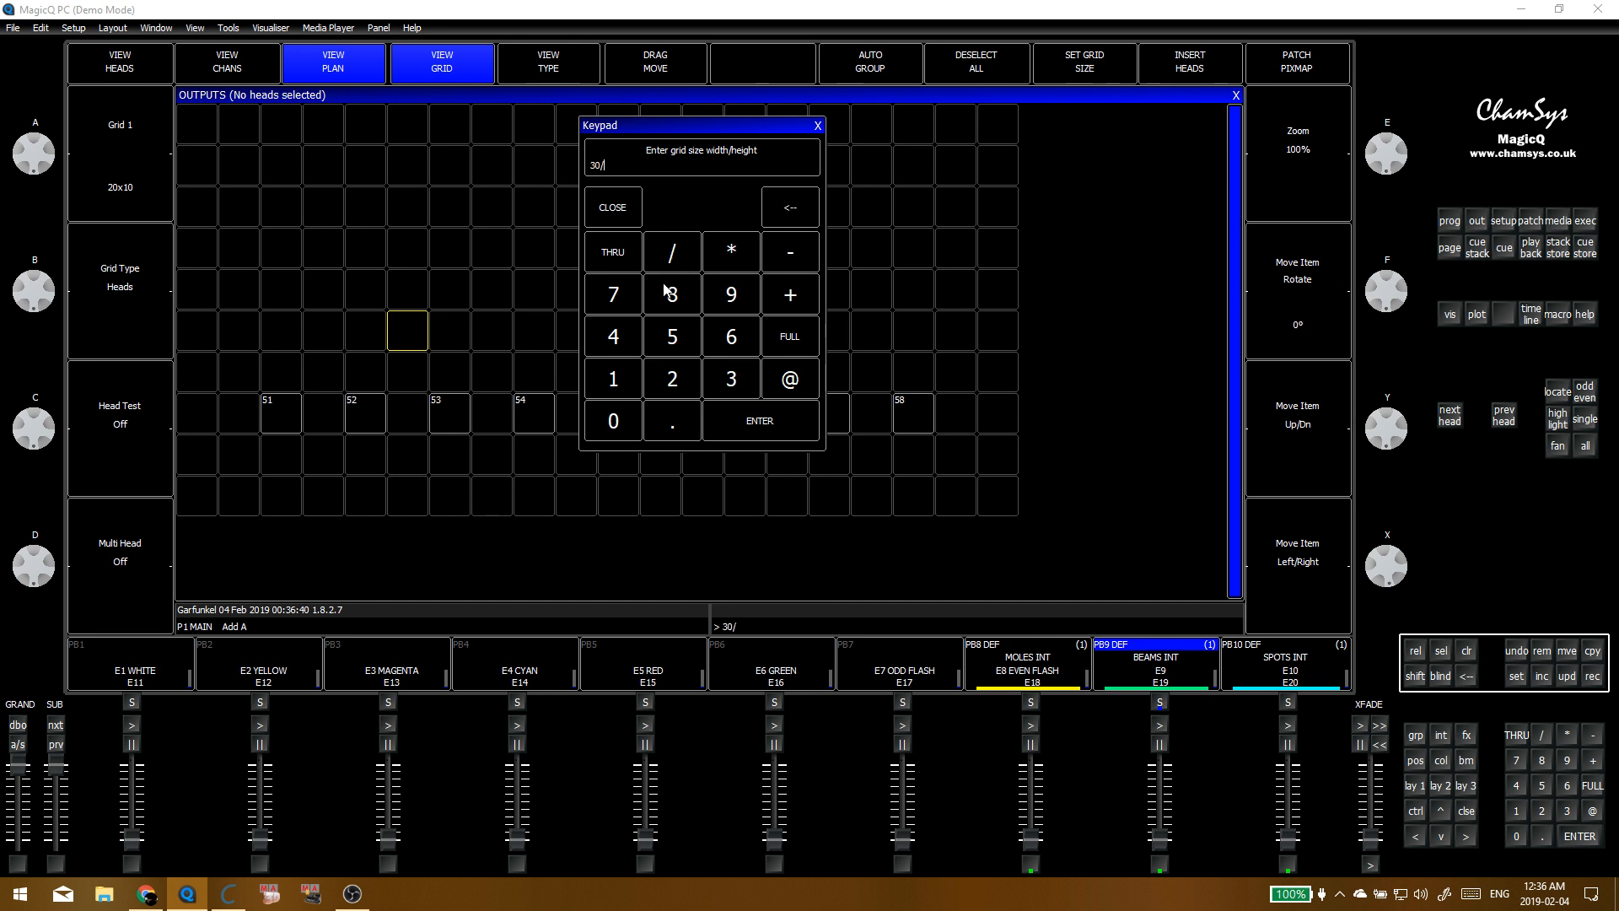
left_click(613, 414)
left_click(760, 420)
left_click(574, 110)
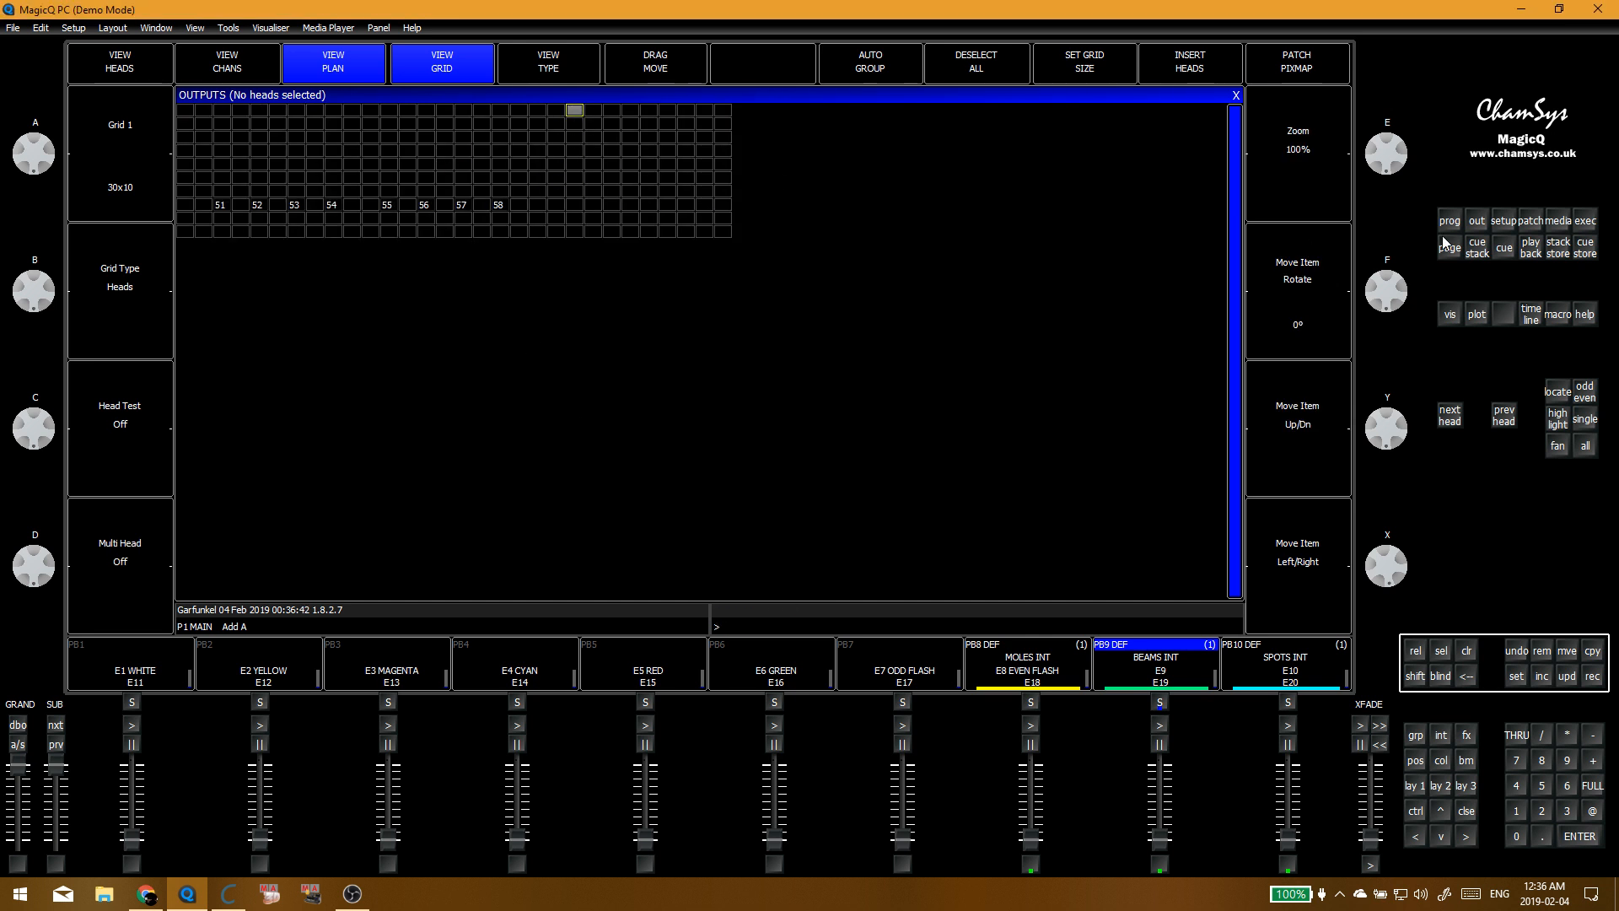
scroll(1383, 194, "up", 8)
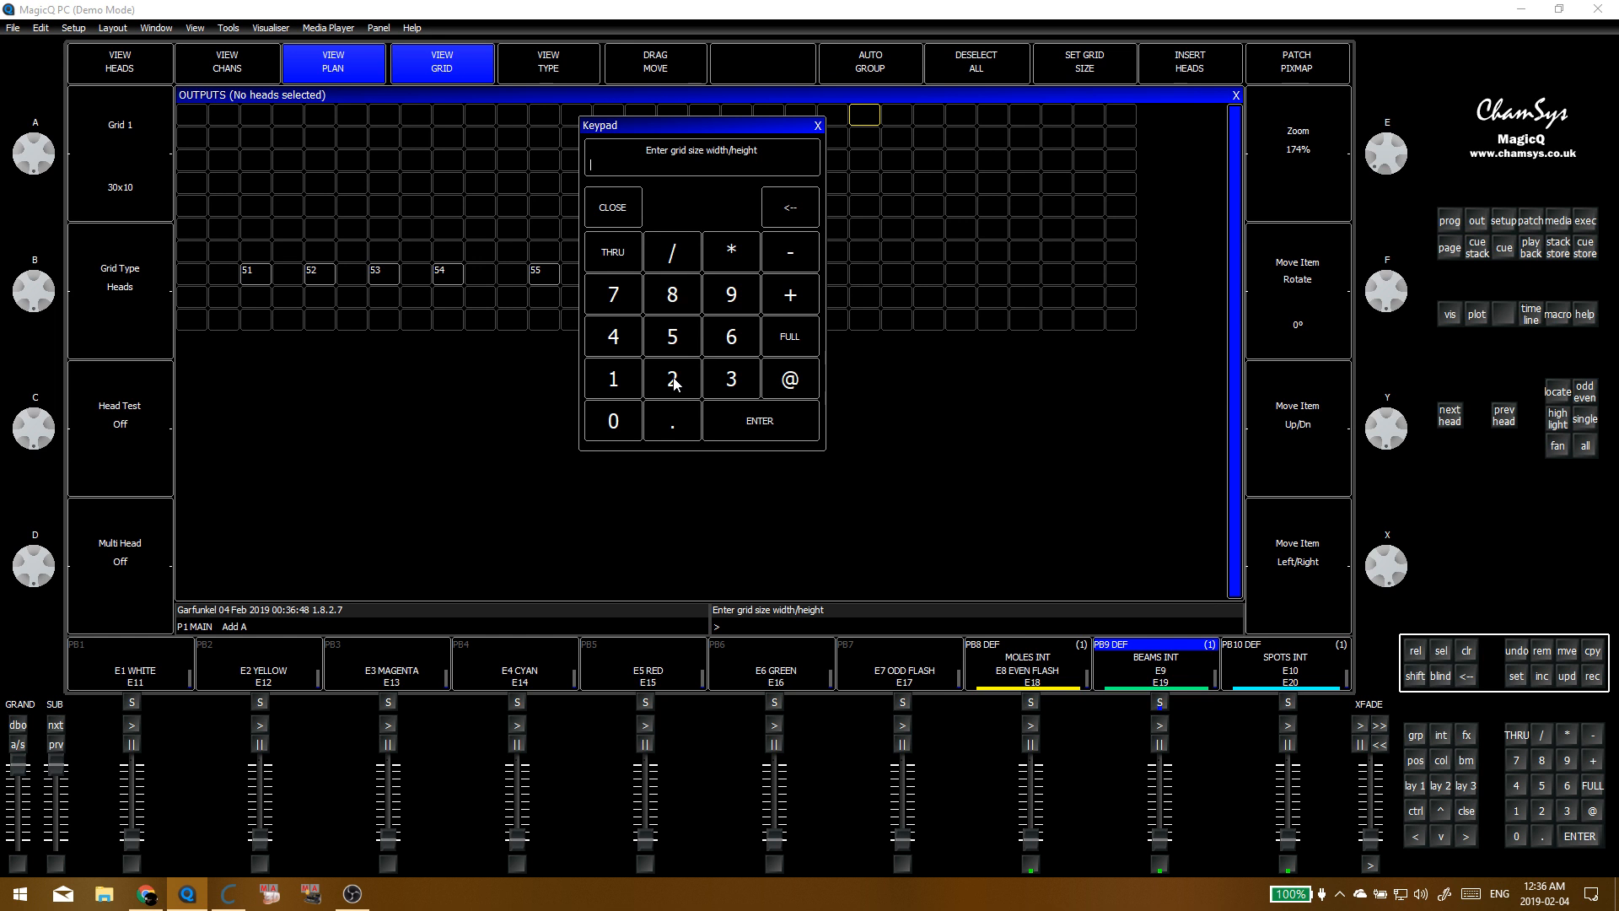
Step: Set the grid size to 24 by 10 and move head 57 to column 18 of the eighth row
type("24/10")
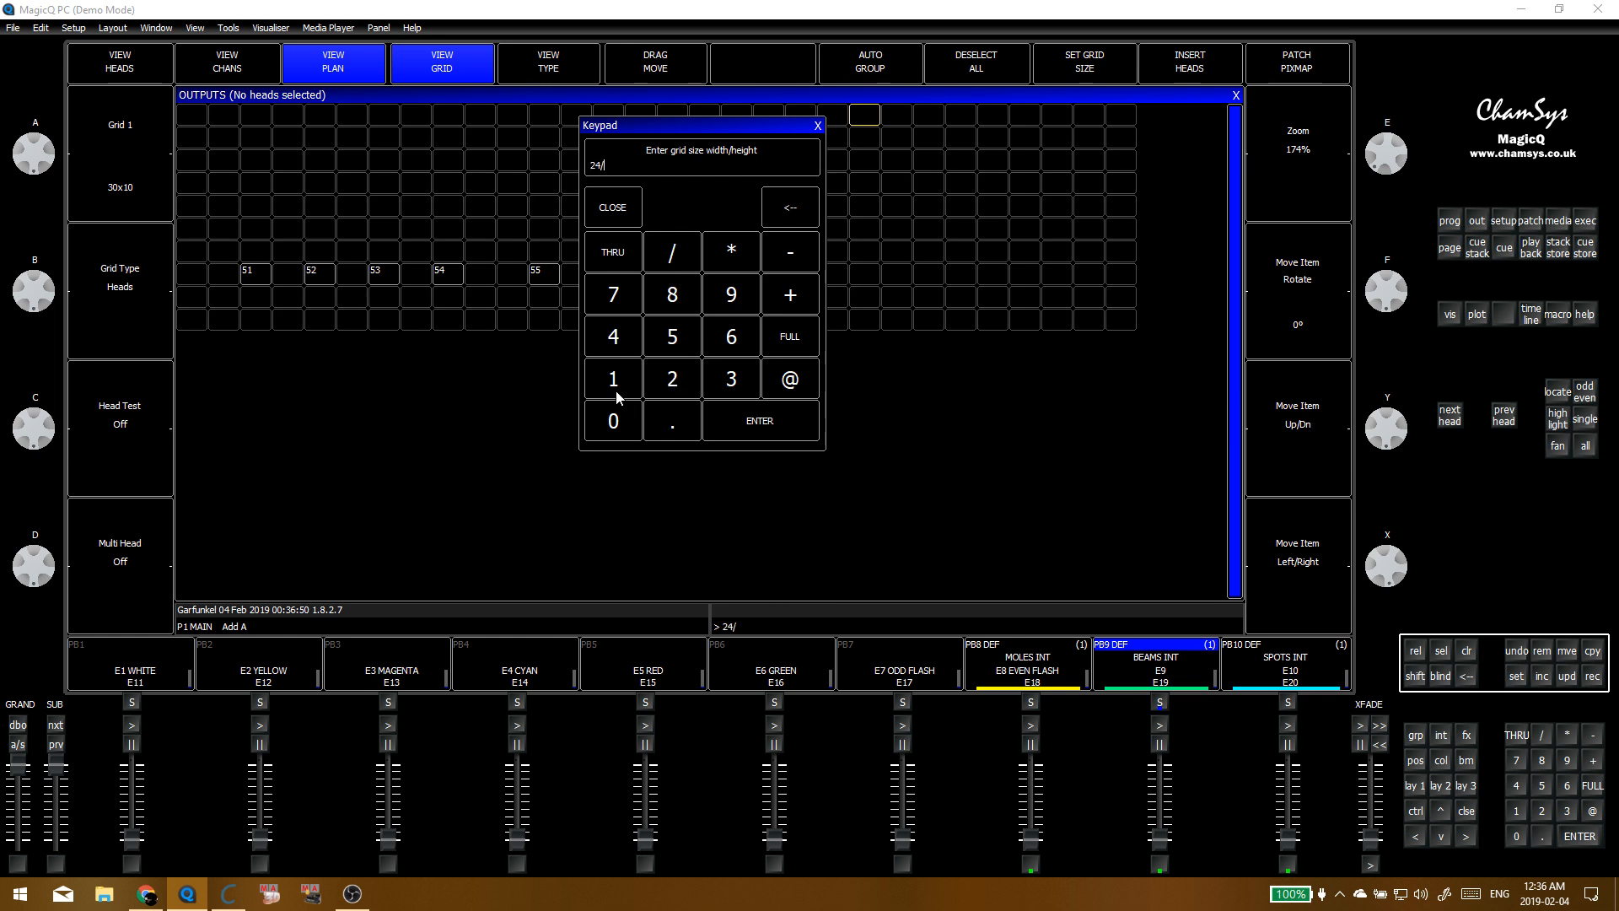
left_click(750, 436)
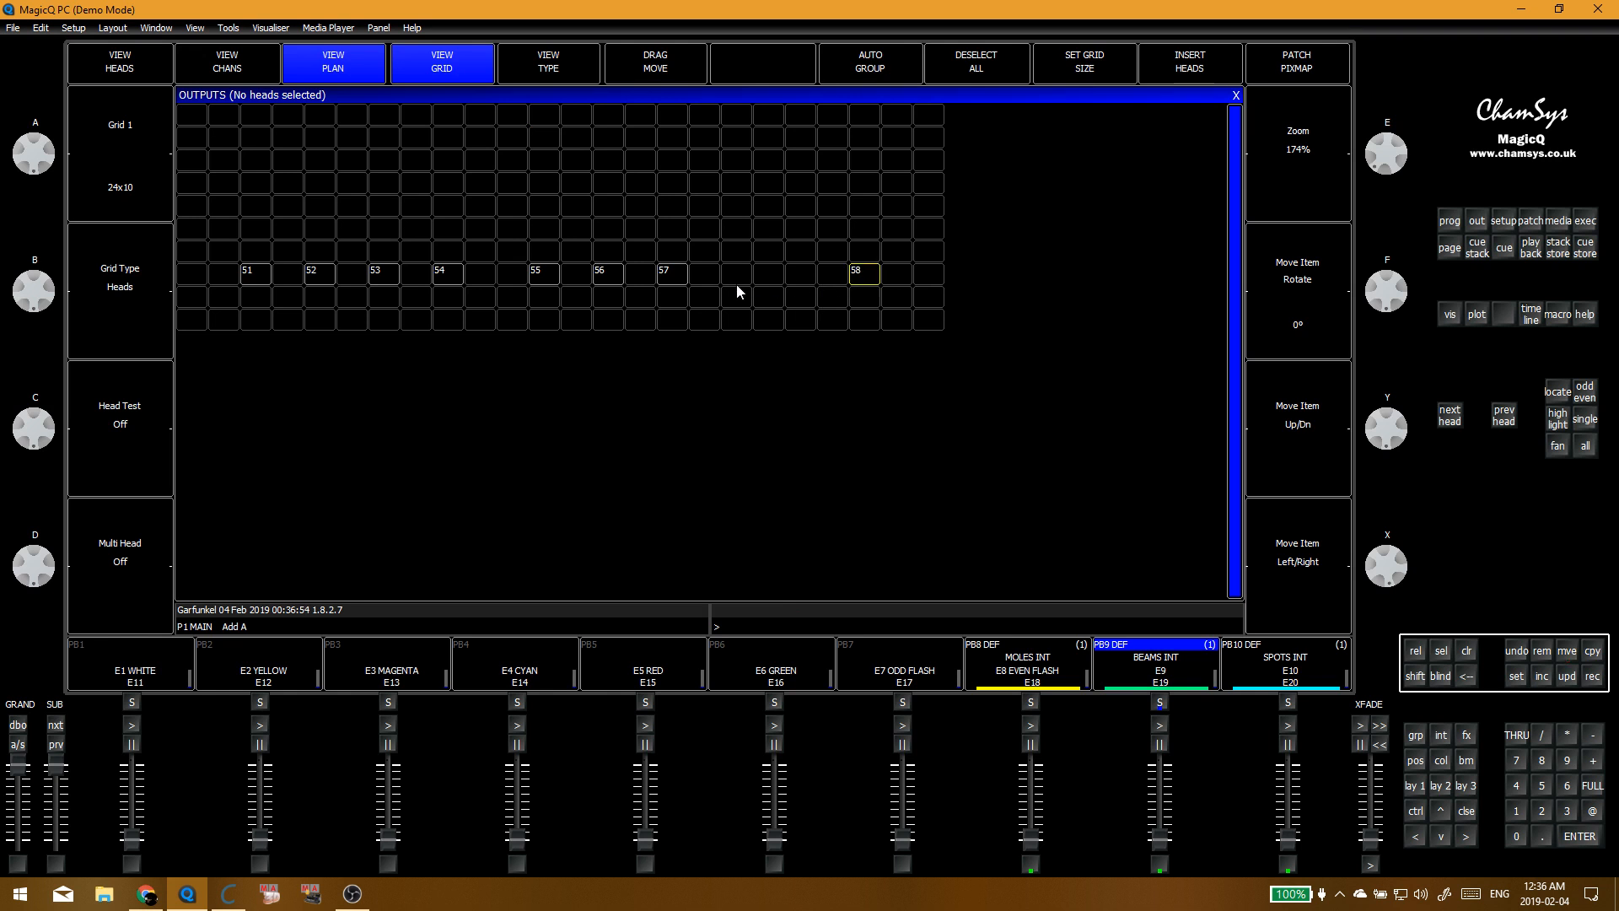
left_click(672, 272)
left_click(771, 275)
left_click(767, 278)
left_click(736, 271)
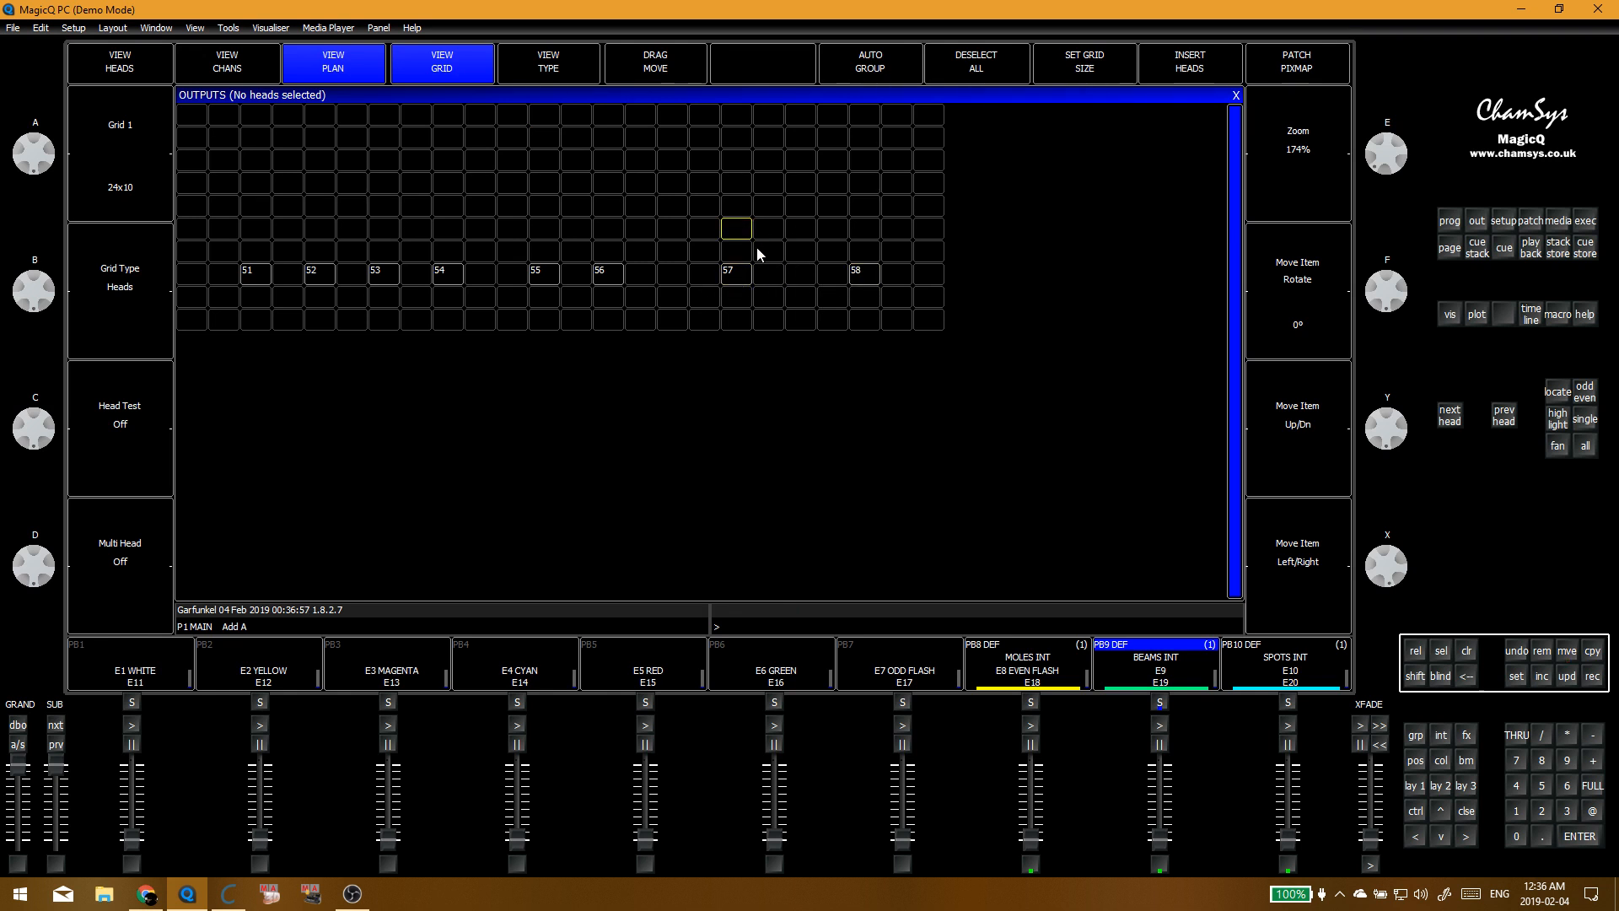
Step: Move head 57 back to column 16 and head 58 back to column 18 of the eighth grid row
left_click(625, 276)
left_click(665, 228)
left_click(800, 276)
left_click(540, 227)
left_click(352, 230)
left_click(731, 228)
left_click_drag(857, 272, 735, 278)
left_click(741, 237)
Step: Restore the outputs grid size to 20 by 10
left_click(1049, 63)
left_click(672, 378)
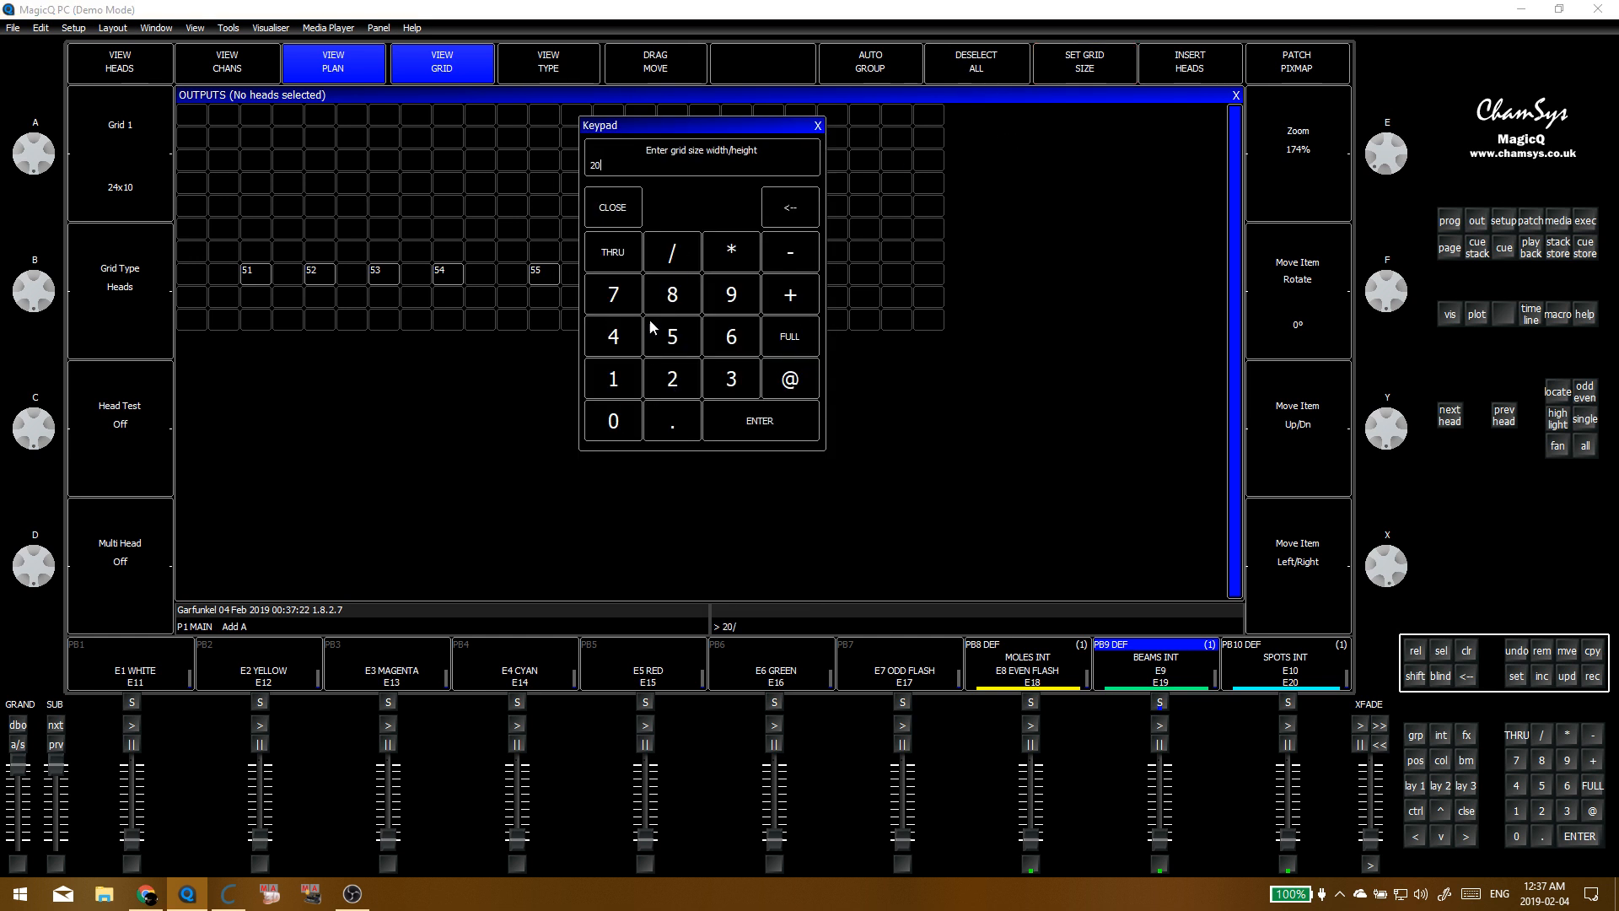
left_click(613, 378)
left_click(621, 419)
left_click(746, 426)
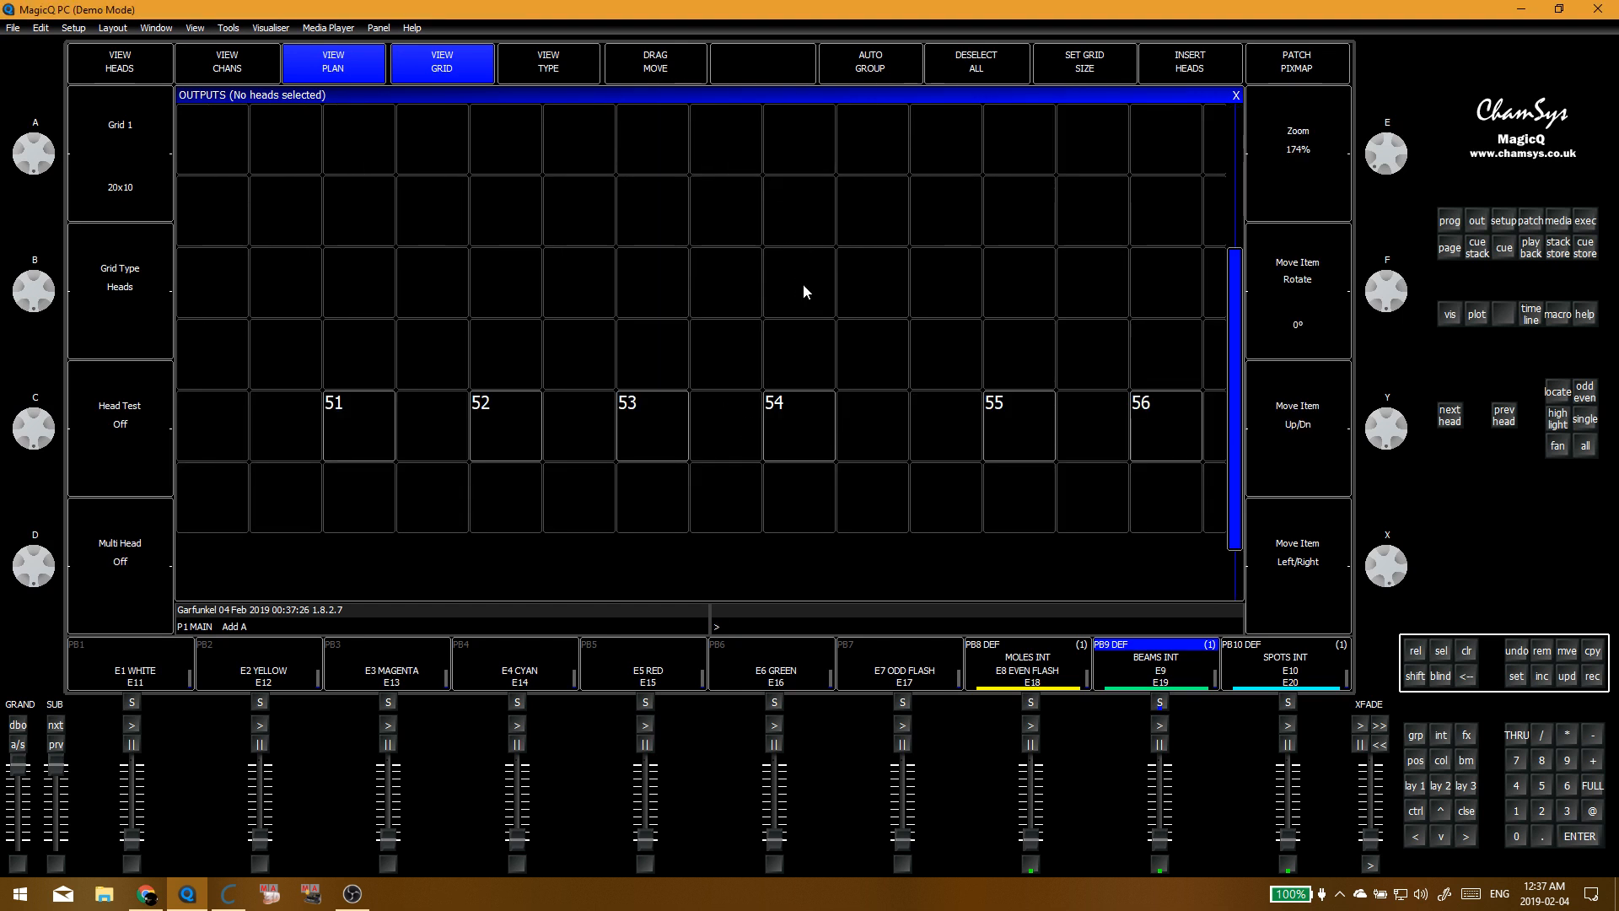
left_click_drag(1383, 156, 1412, 114)
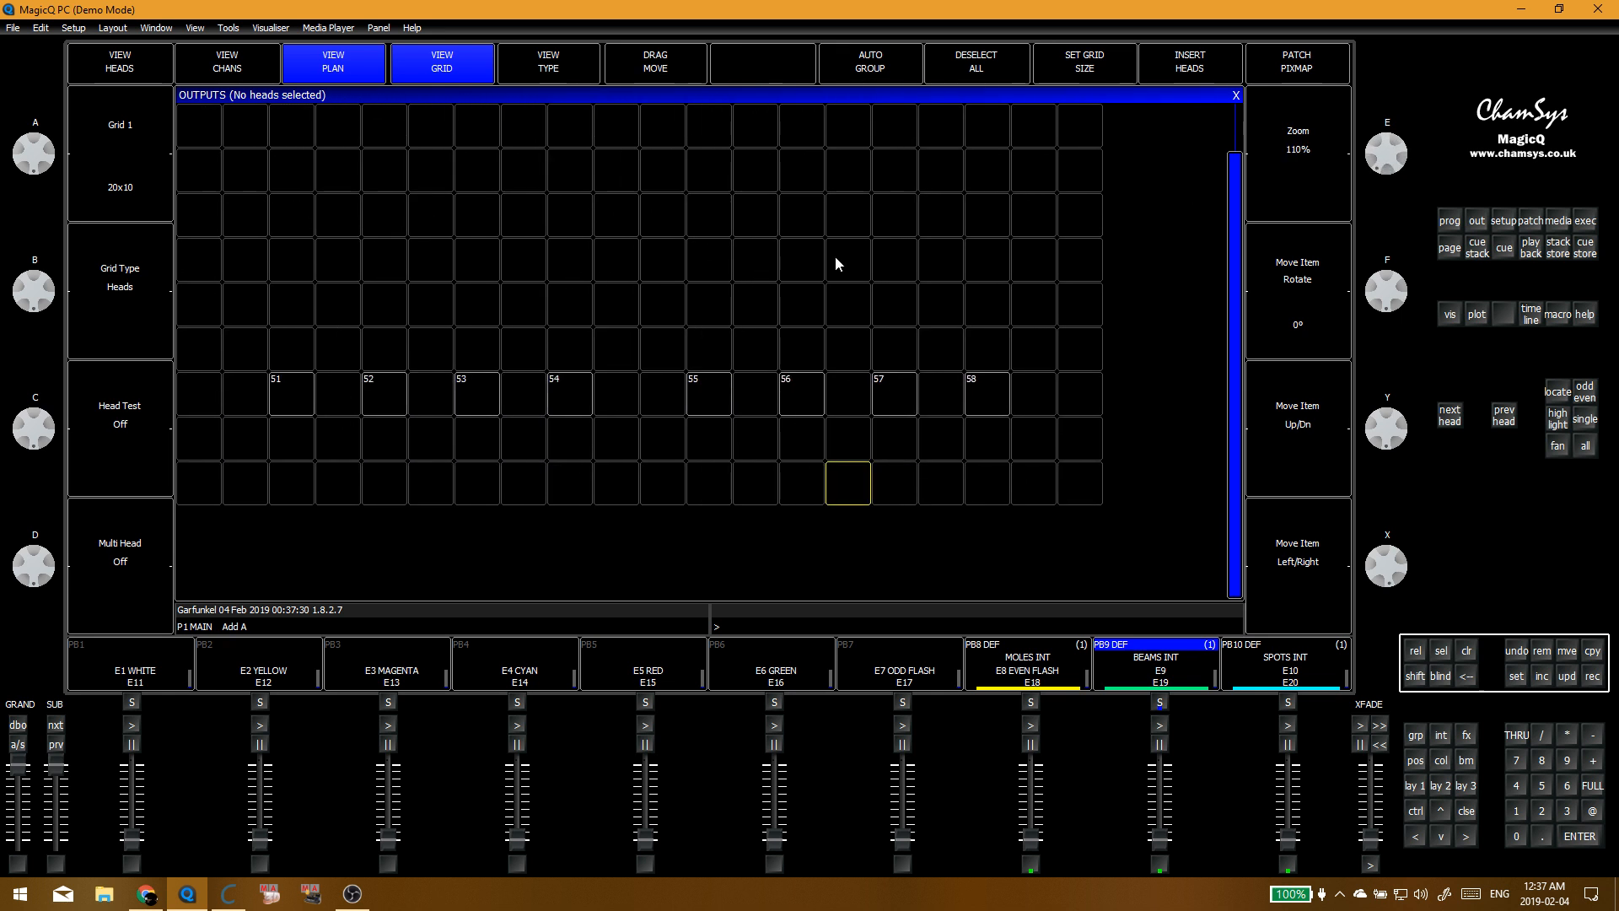
left_click(522, 259)
left_click(522, 126)
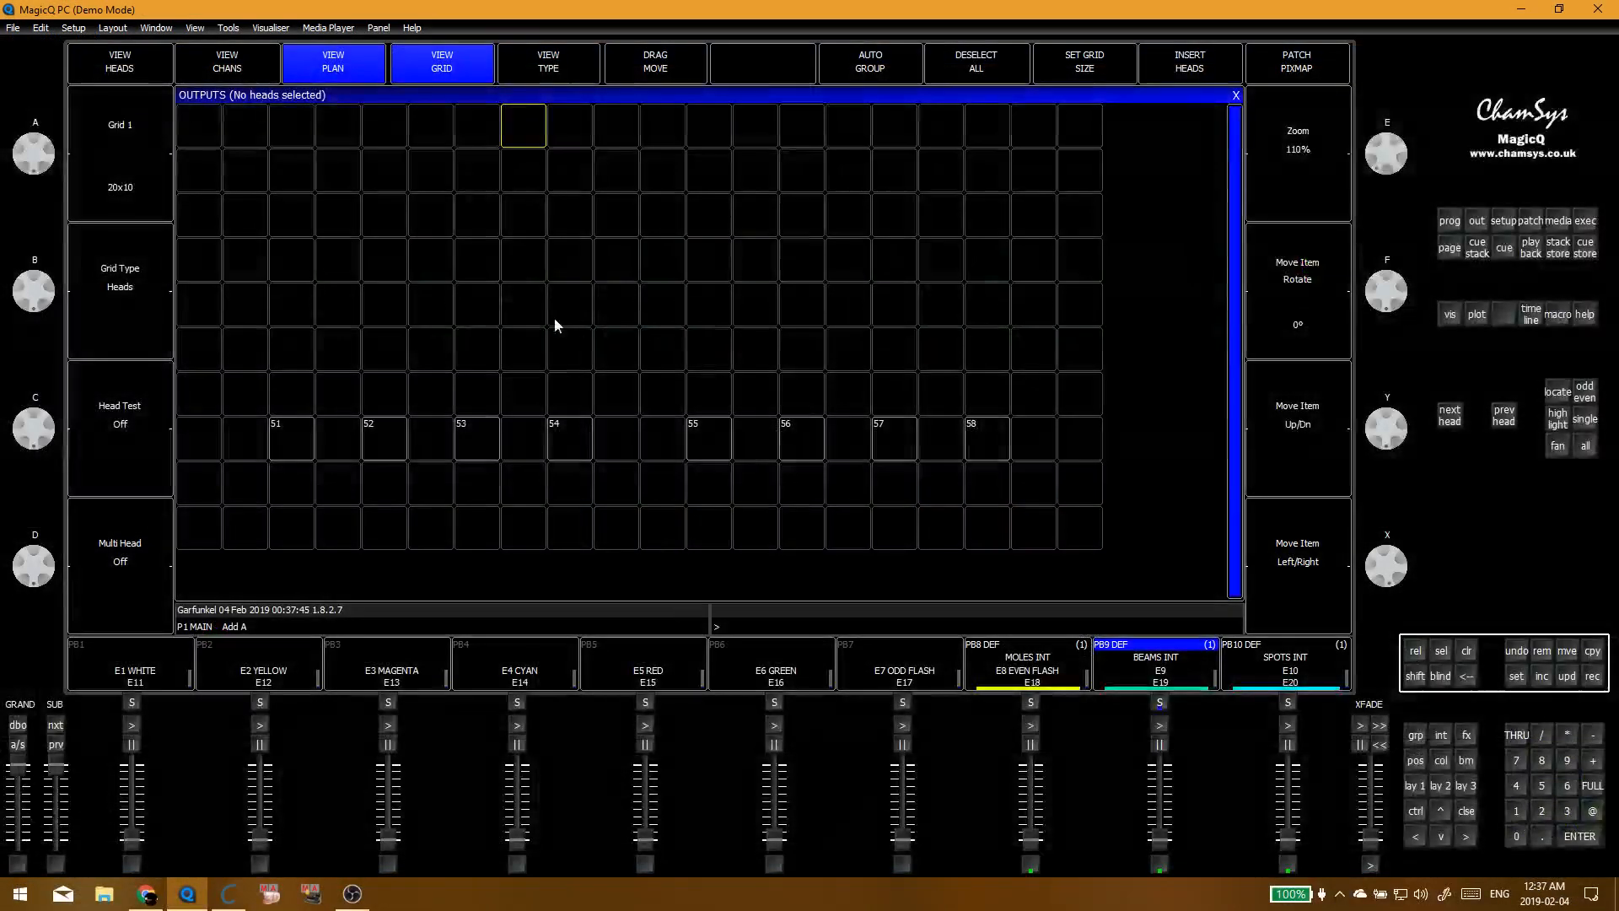
key("Right")
key("Right")
key("Right")
key("Down")
key("Down")
key("Down")
key("Down")
key("Down")
key("Down")
key("Down")
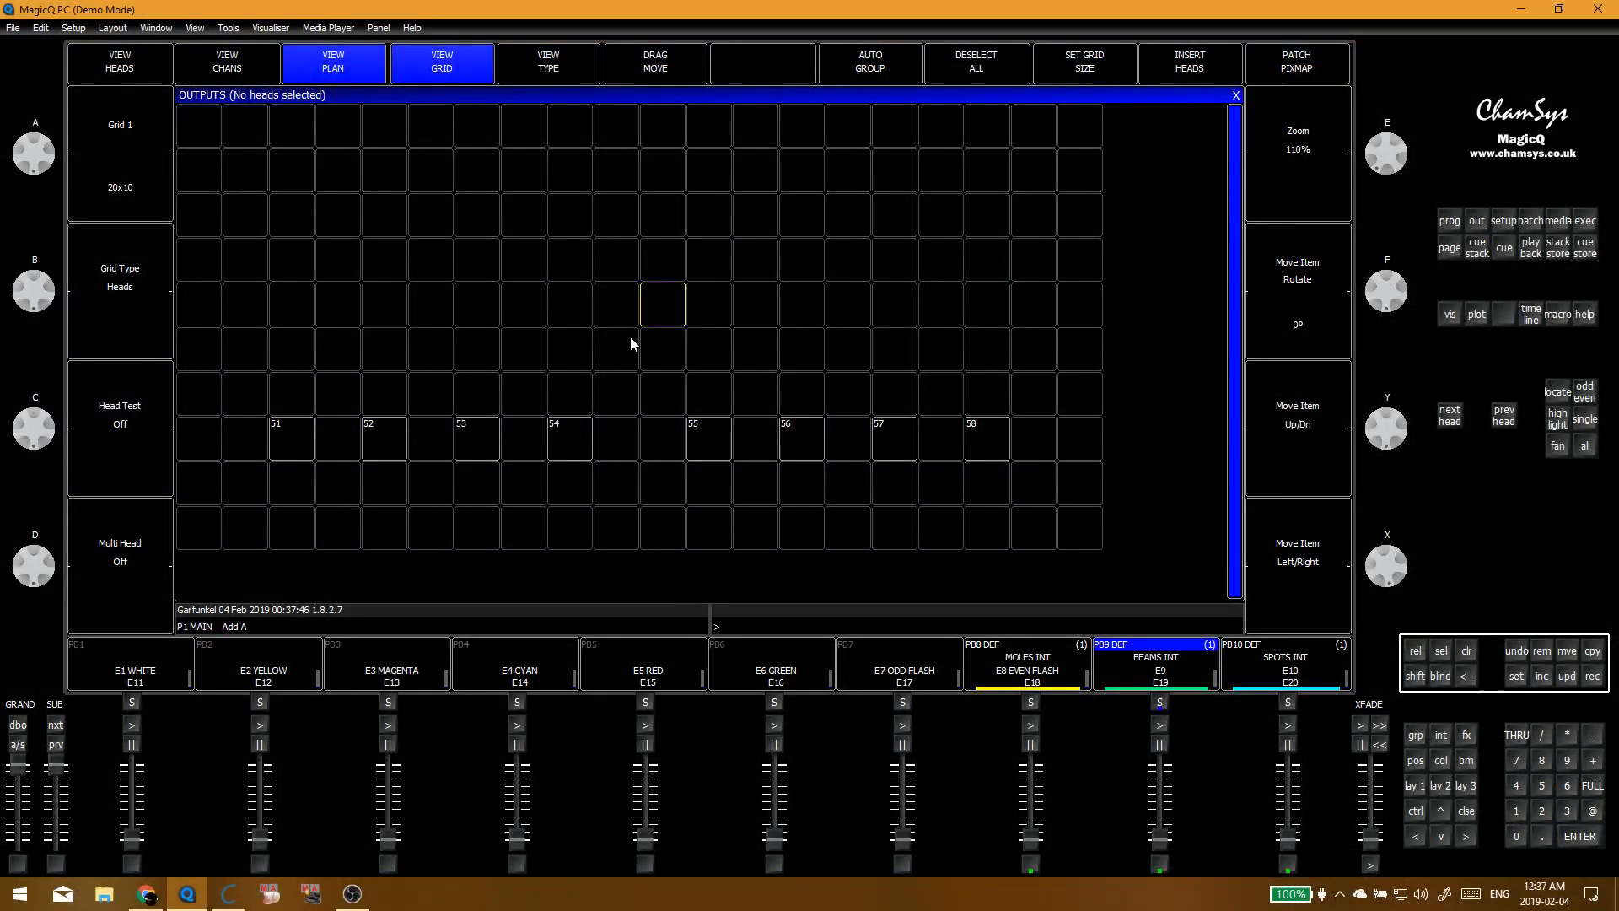
key("Down")
key("Down")
key("Up")
key("Up")
key("Up")
key("Up")
key("Up")
key("Up")
key("Up")
key("Up")
key("Up")
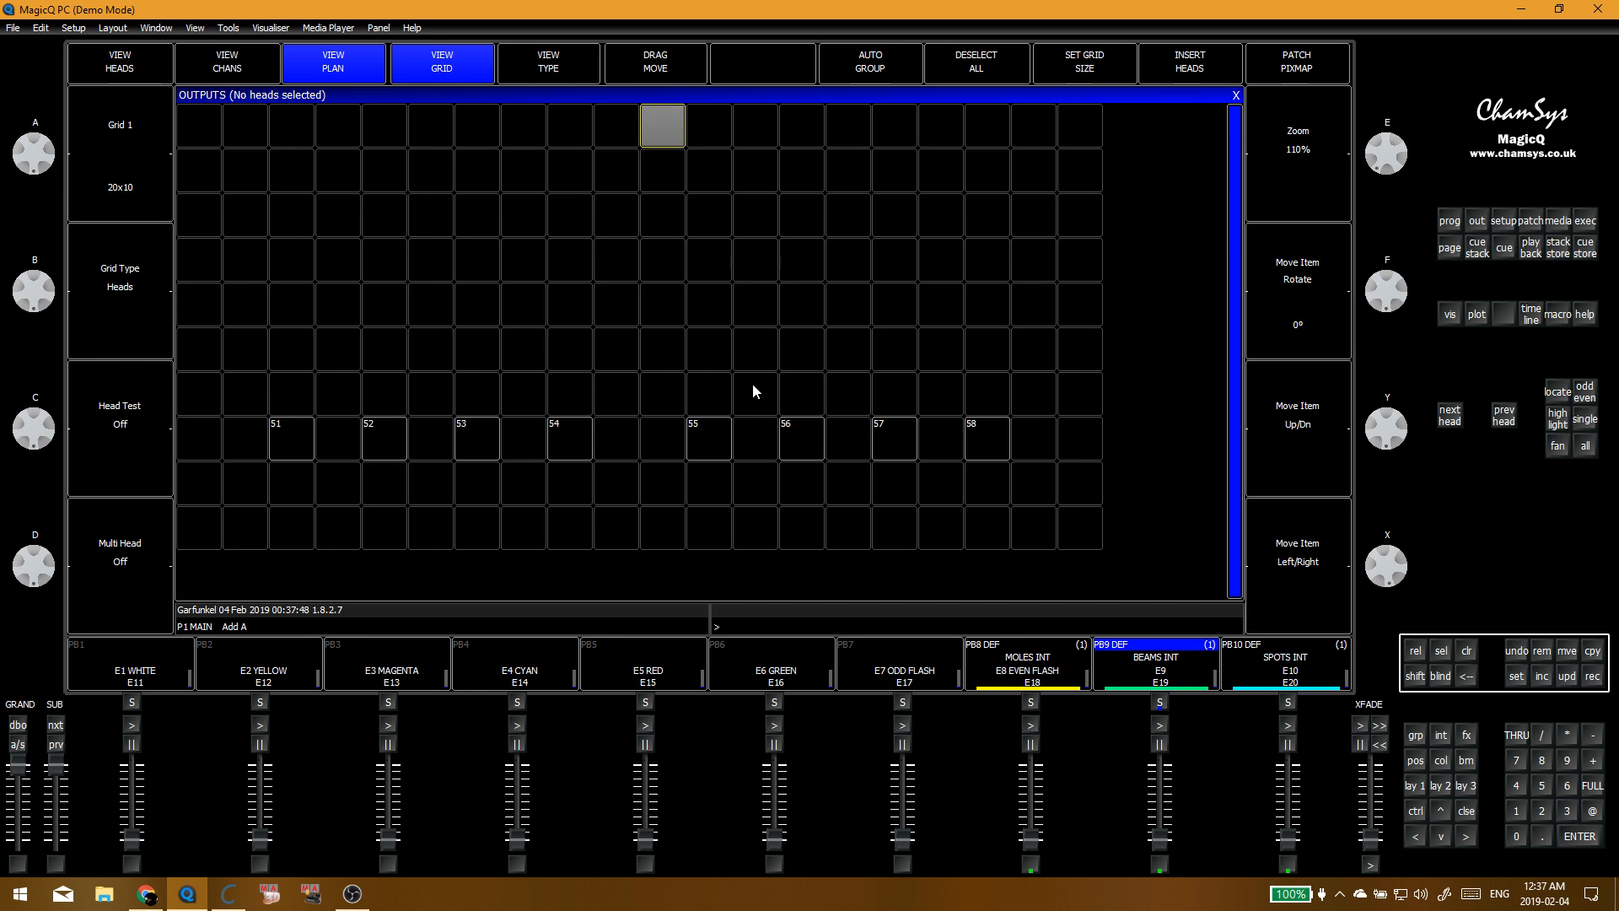
key("Down")
key("Down")
key("Down")
key("Down")
key("Down")
key("Down")
key("Down")
key("Down")
key("Down")
key("Up")
key("Up")
key("Up")
key("Up")
key("Up")
key("Up")
key("Up")
key("Up")
key("Up")
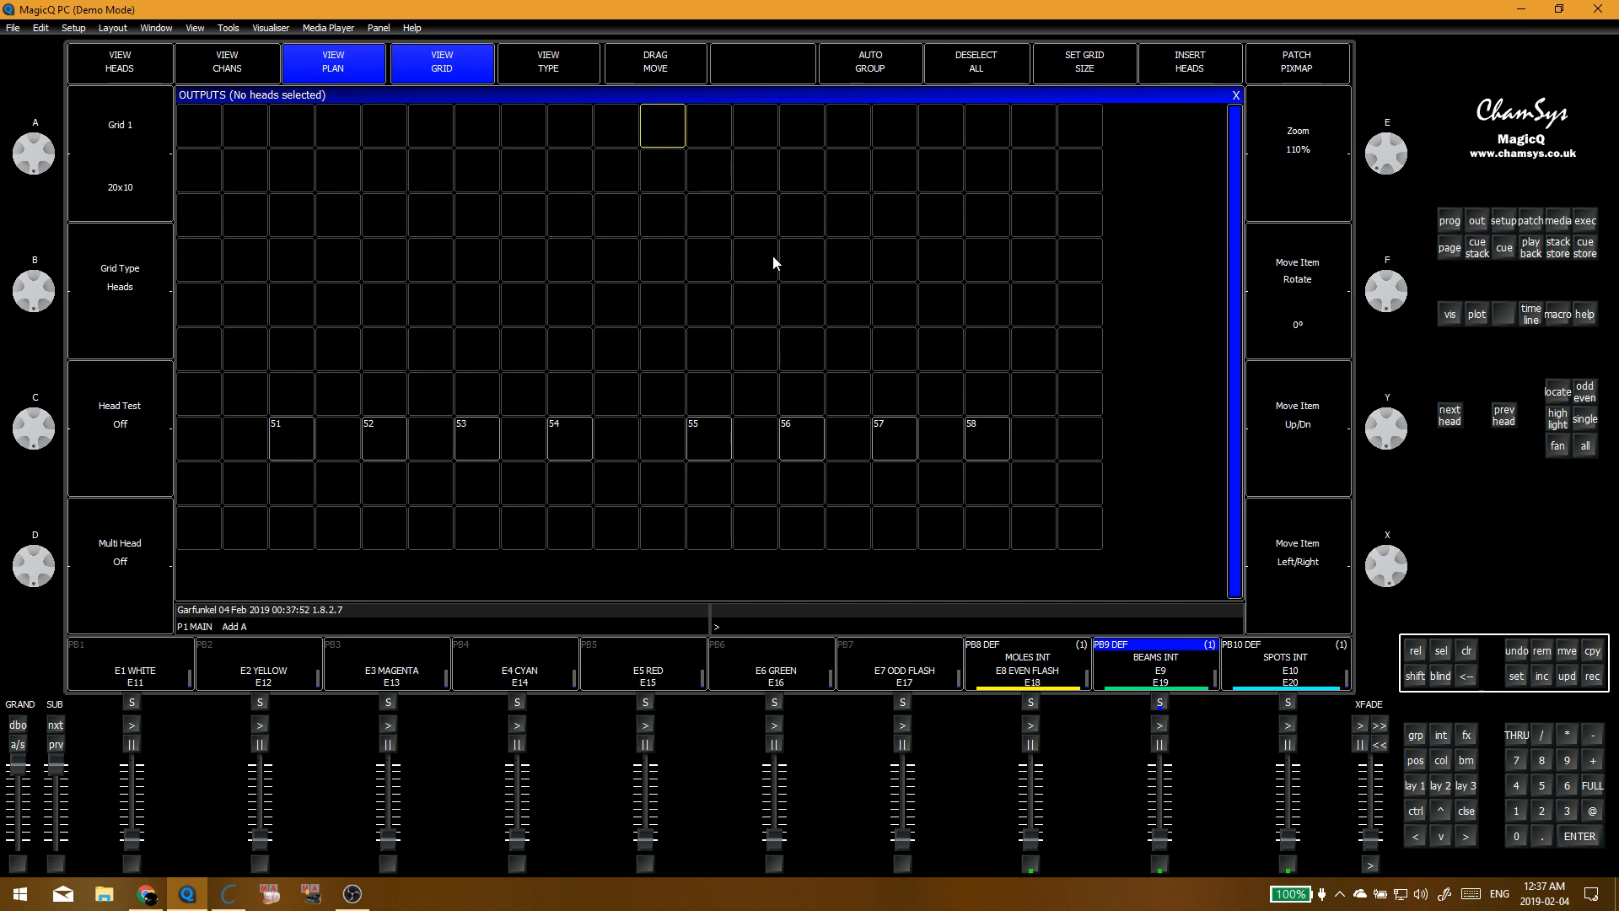
left_click(572, 278)
left_click(440, 319)
left_click(660, 232)
Step: Select ABeam 700 heads 41 to 44 from the list of heads and clear the programmer
left_click(1415, 736)
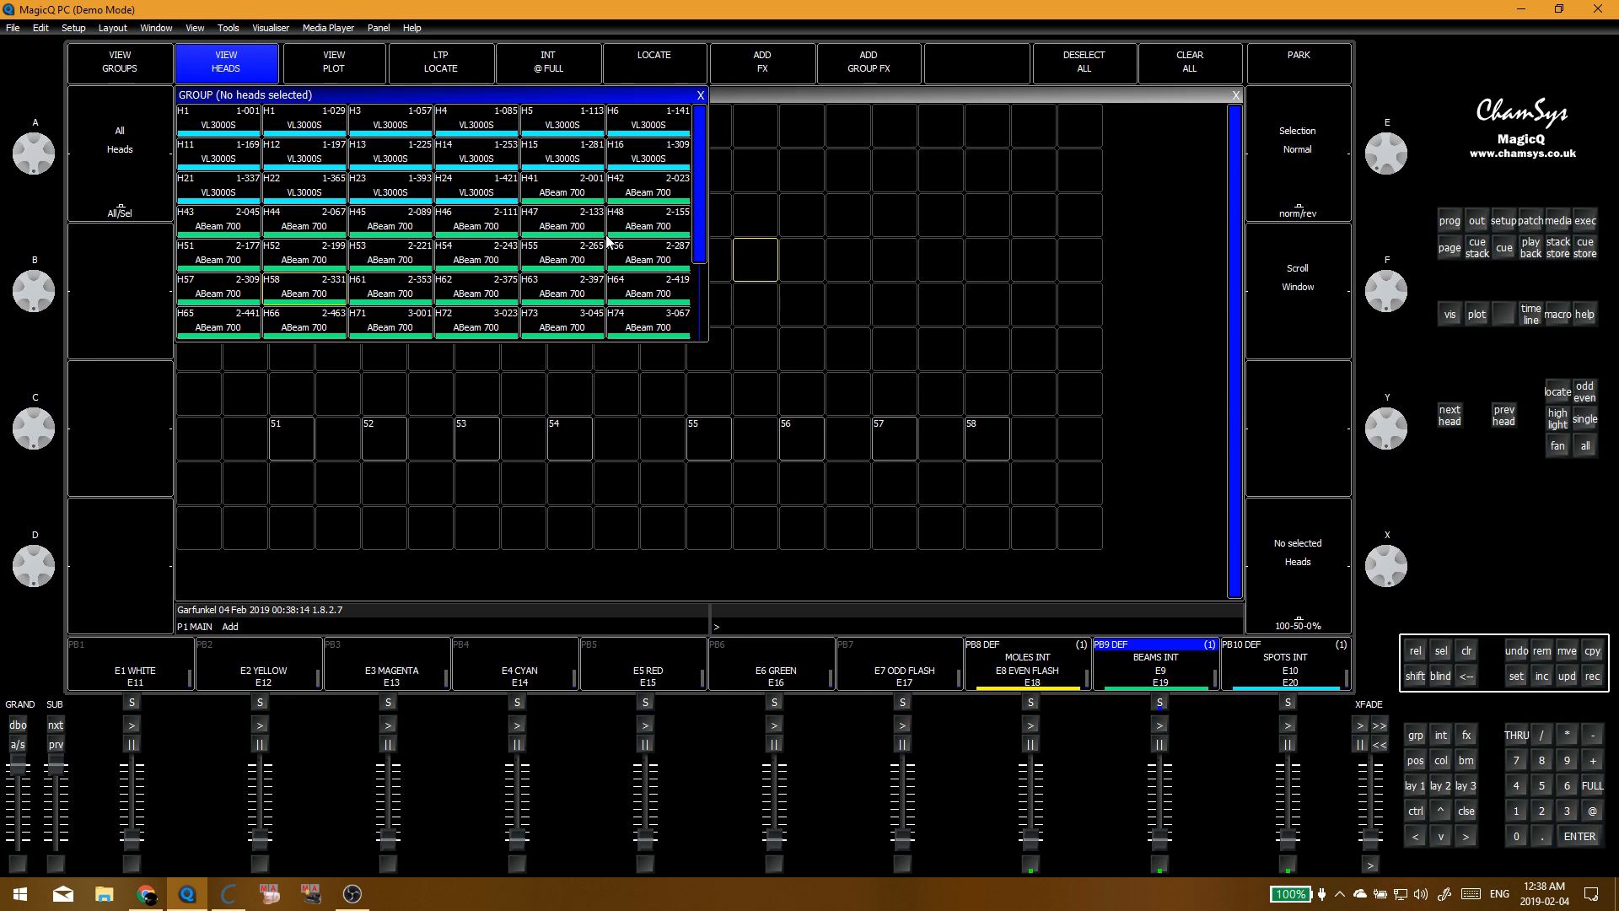
left_click(578, 190)
left_click(633, 192)
left_click(246, 229)
left_click(303, 229)
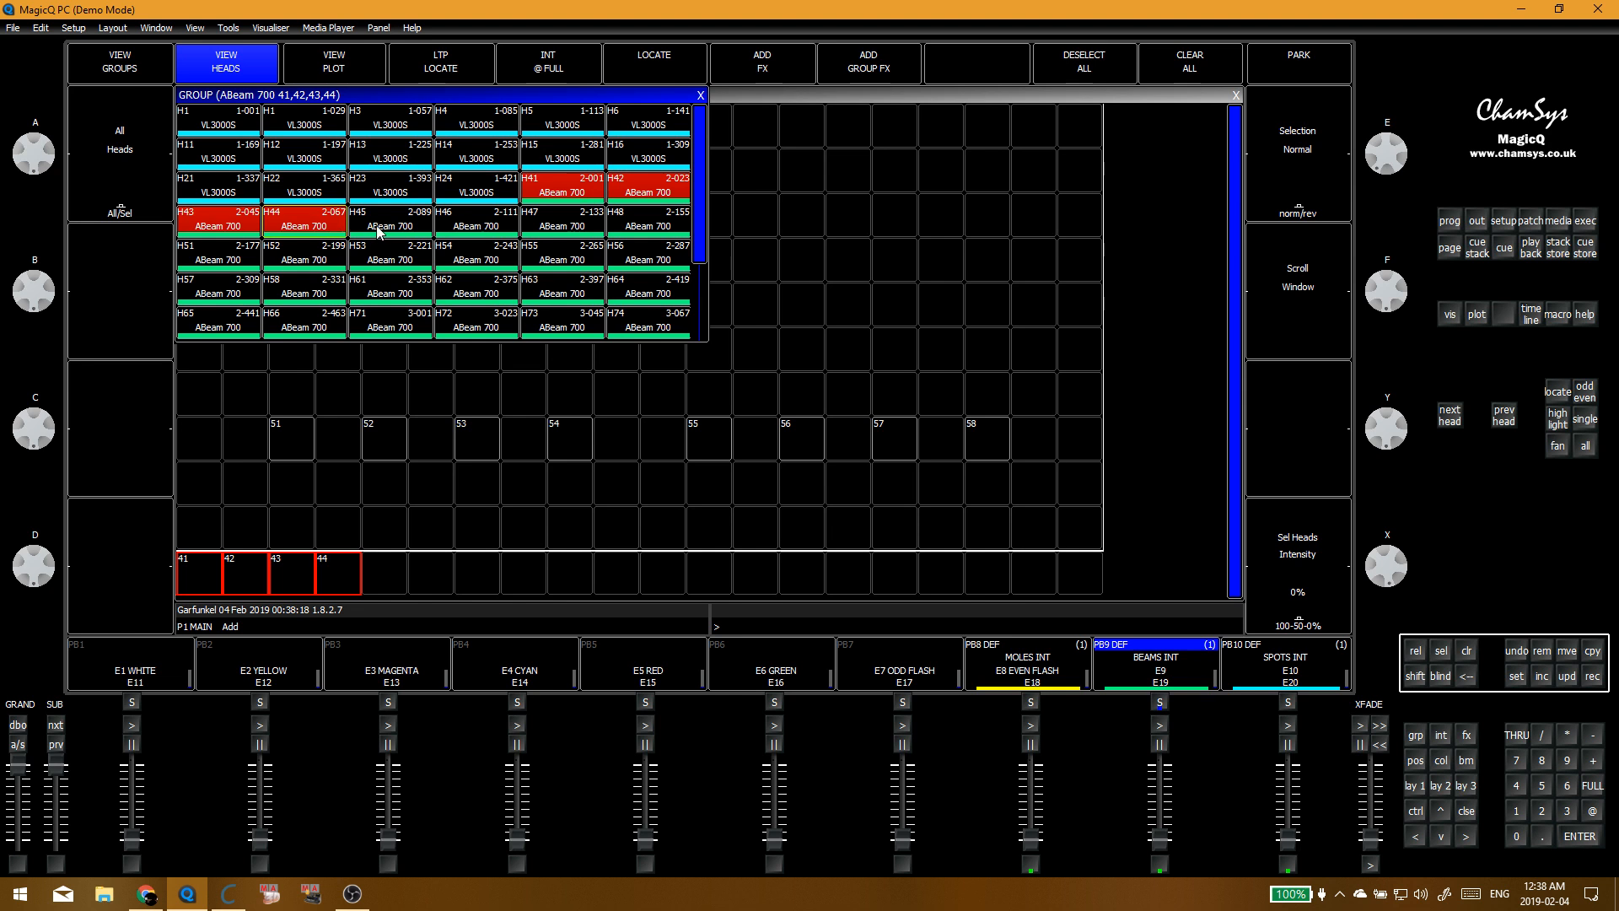
left_click(829, 301)
key("Escape")
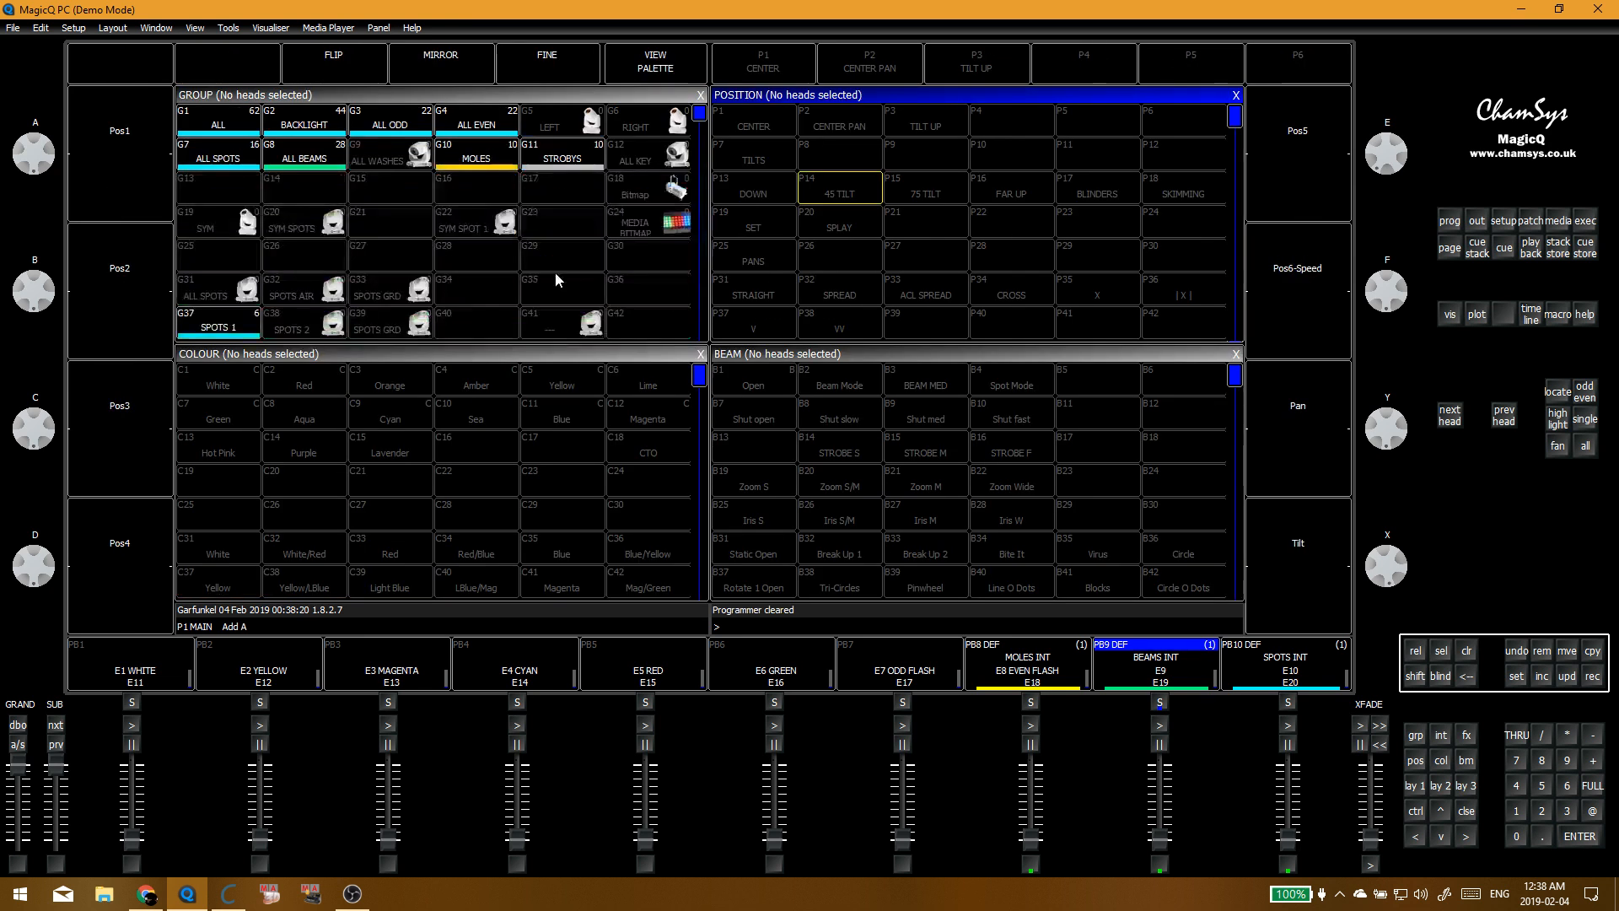
Step: Record VL3000S heads 11 to 16 into the SPOTS 2 group (G38) and clear the selection
left_click(555, 272)
scroll(397, 262, "down", 3)
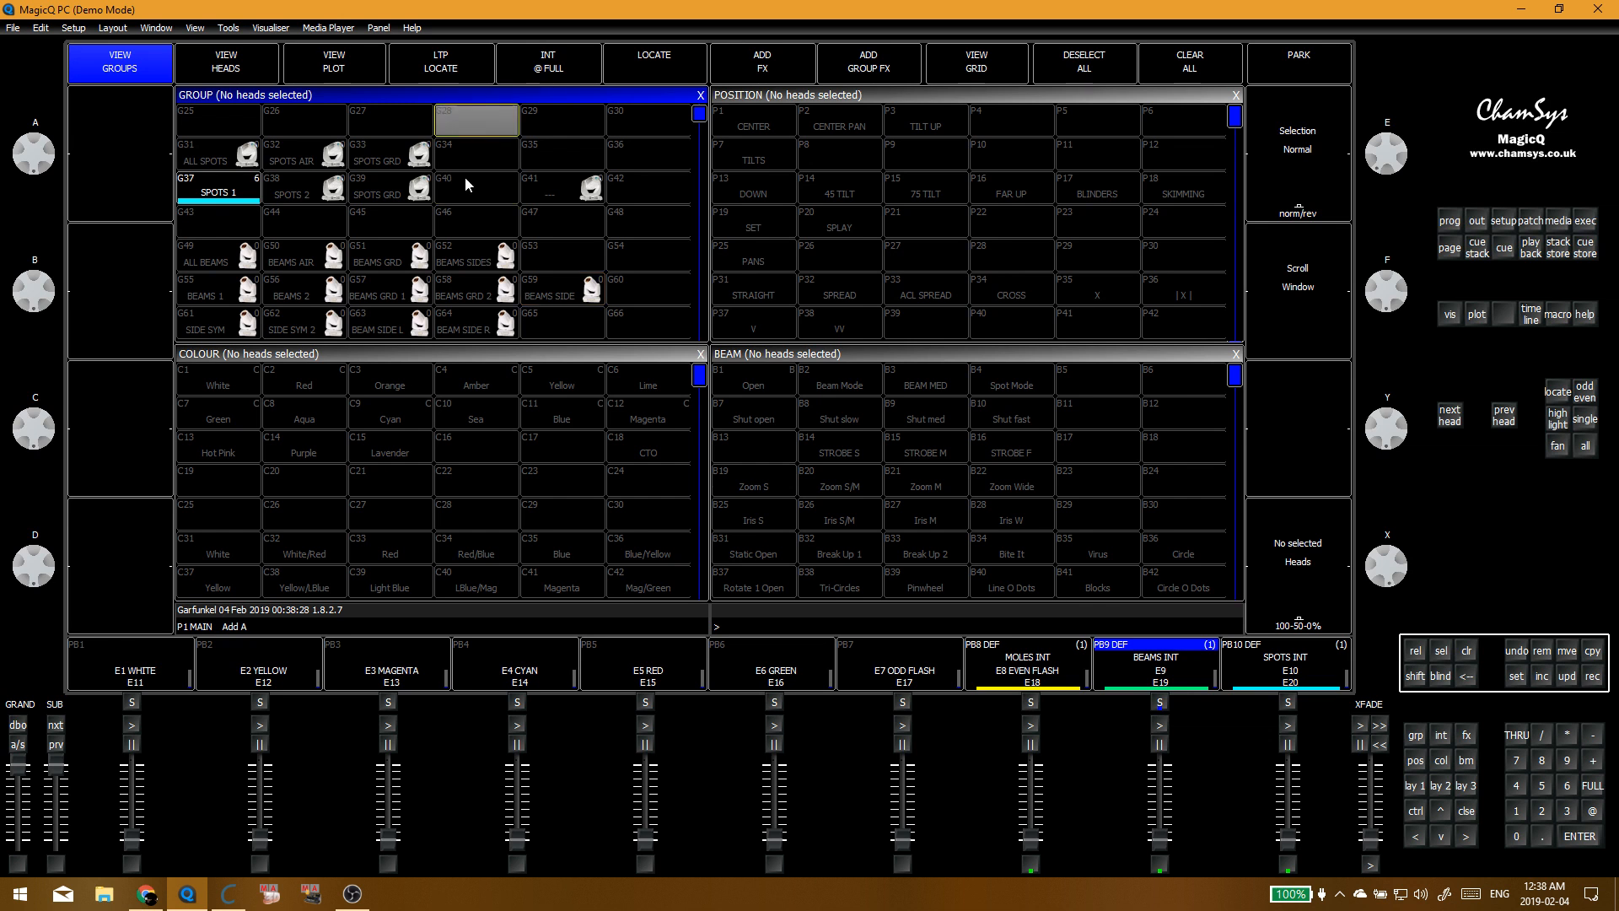
left_click(253, 64)
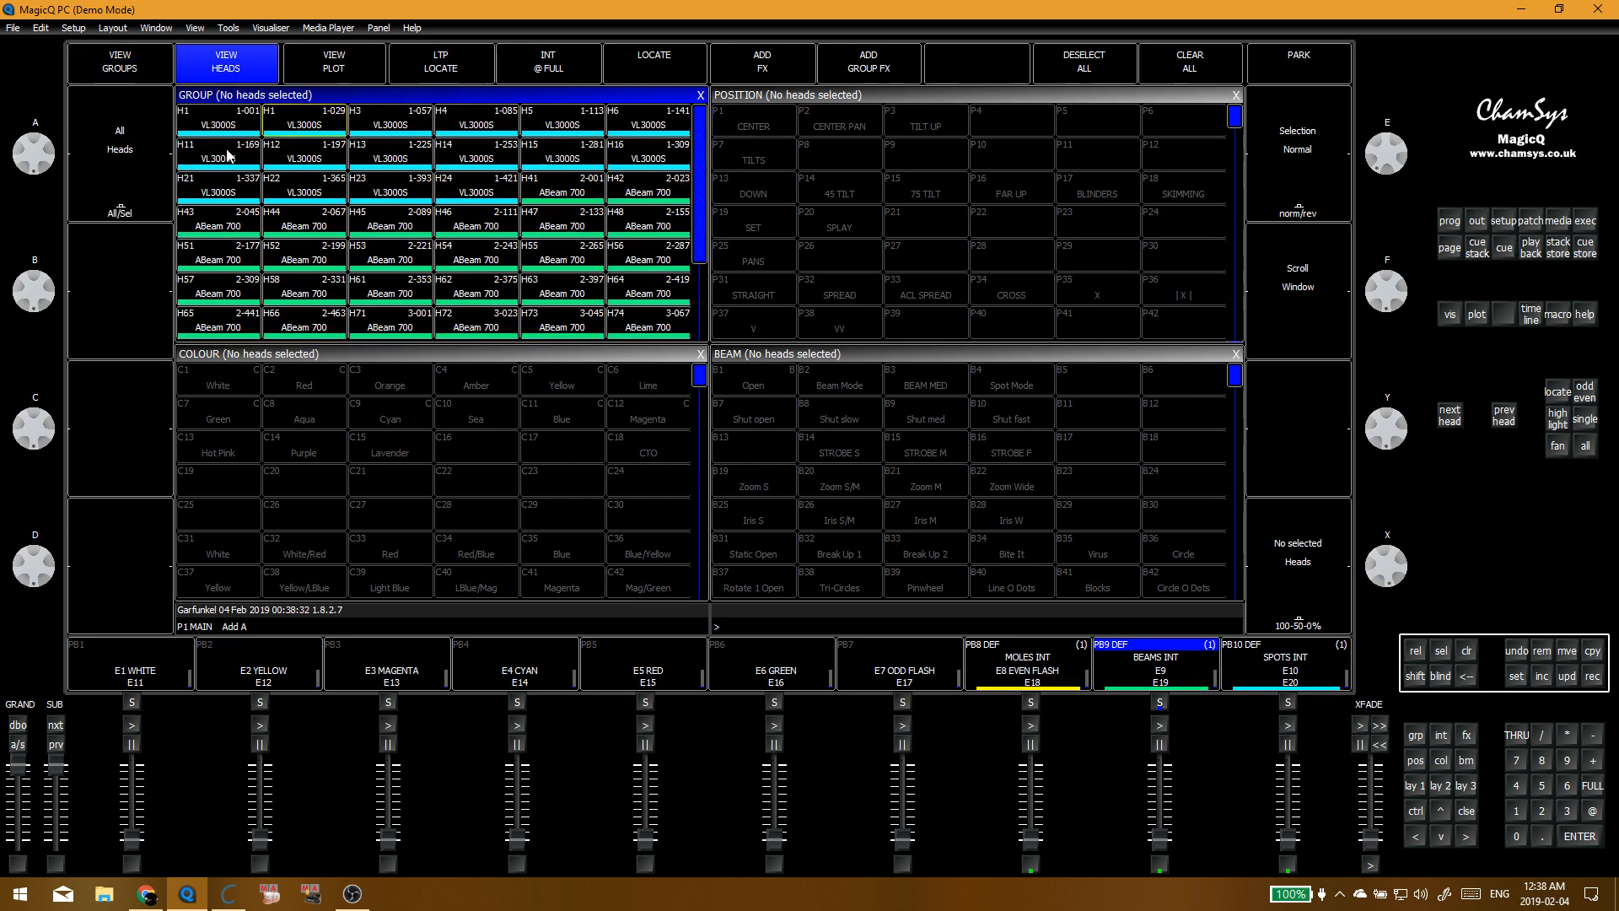
left_click_drag(228, 155, 648, 158)
left_click(120, 63)
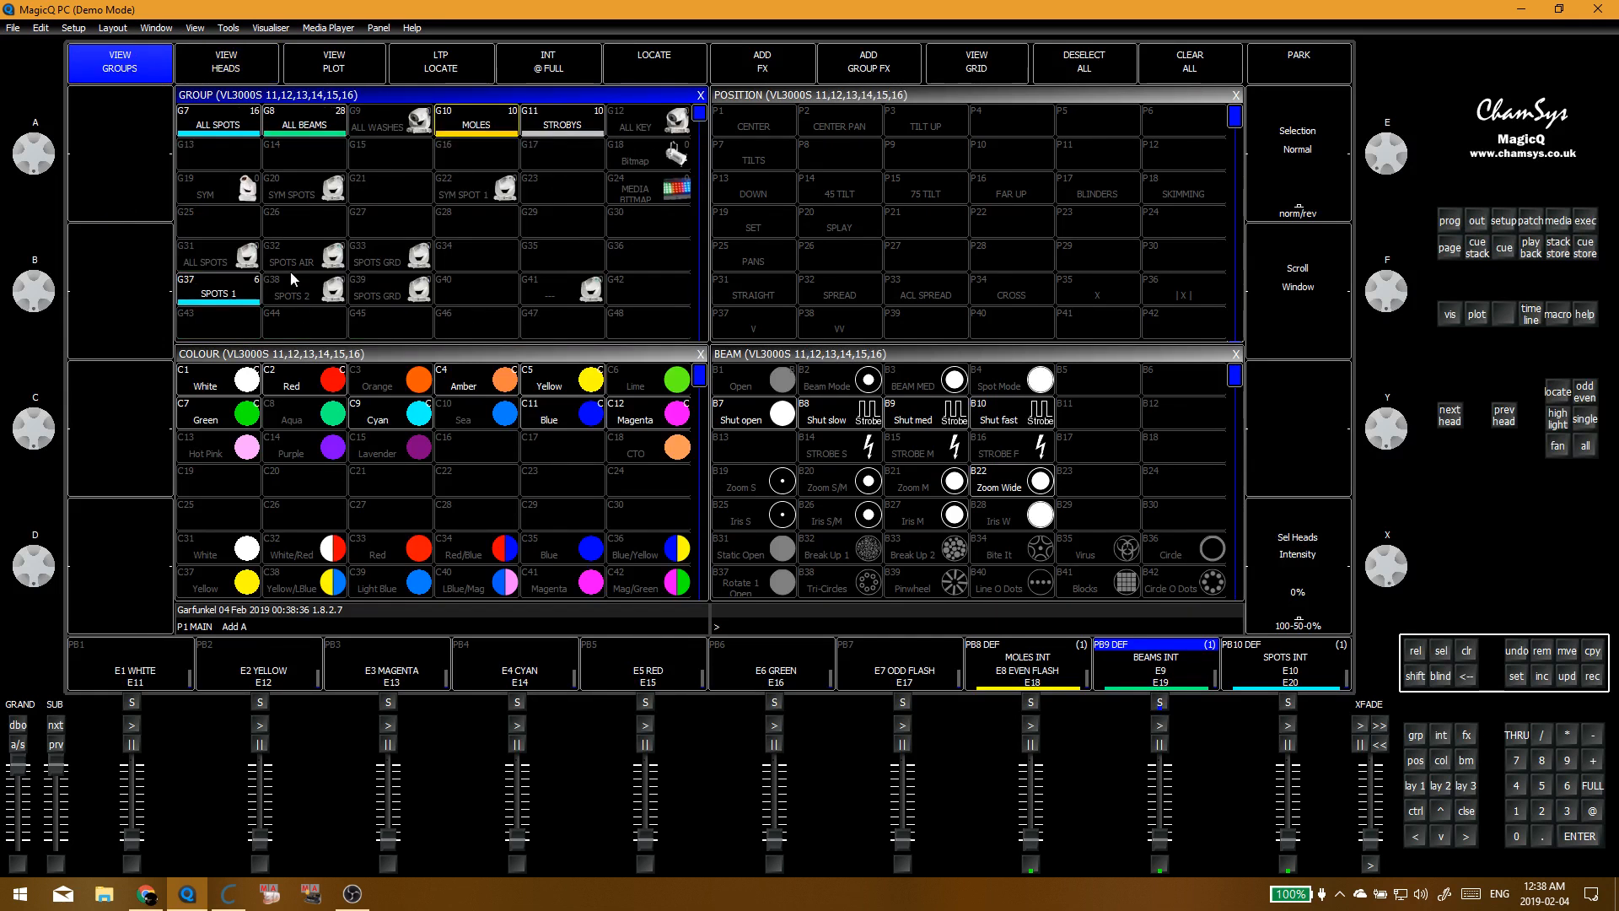
left_click(290, 275)
left_click(603, 261)
Step: Record VL3000S heads 21 to 24 into the SPOTS GRD group (G39) and clear the selection
left_click(226, 64)
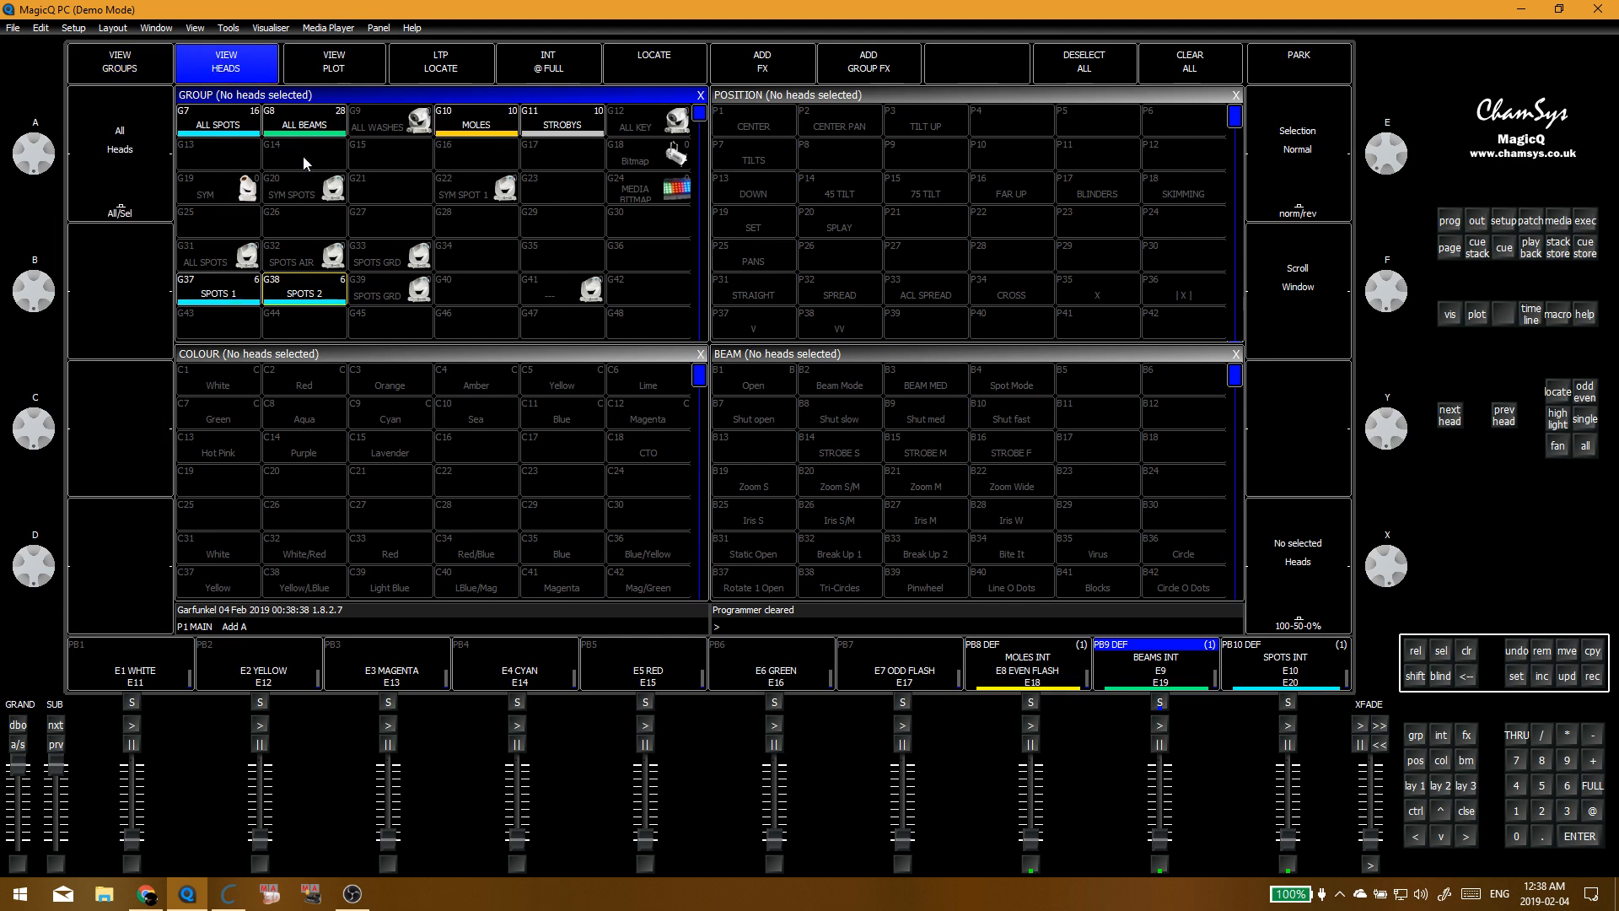
left_click_drag(221, 192, 480, 203)
left_click(120, 63)
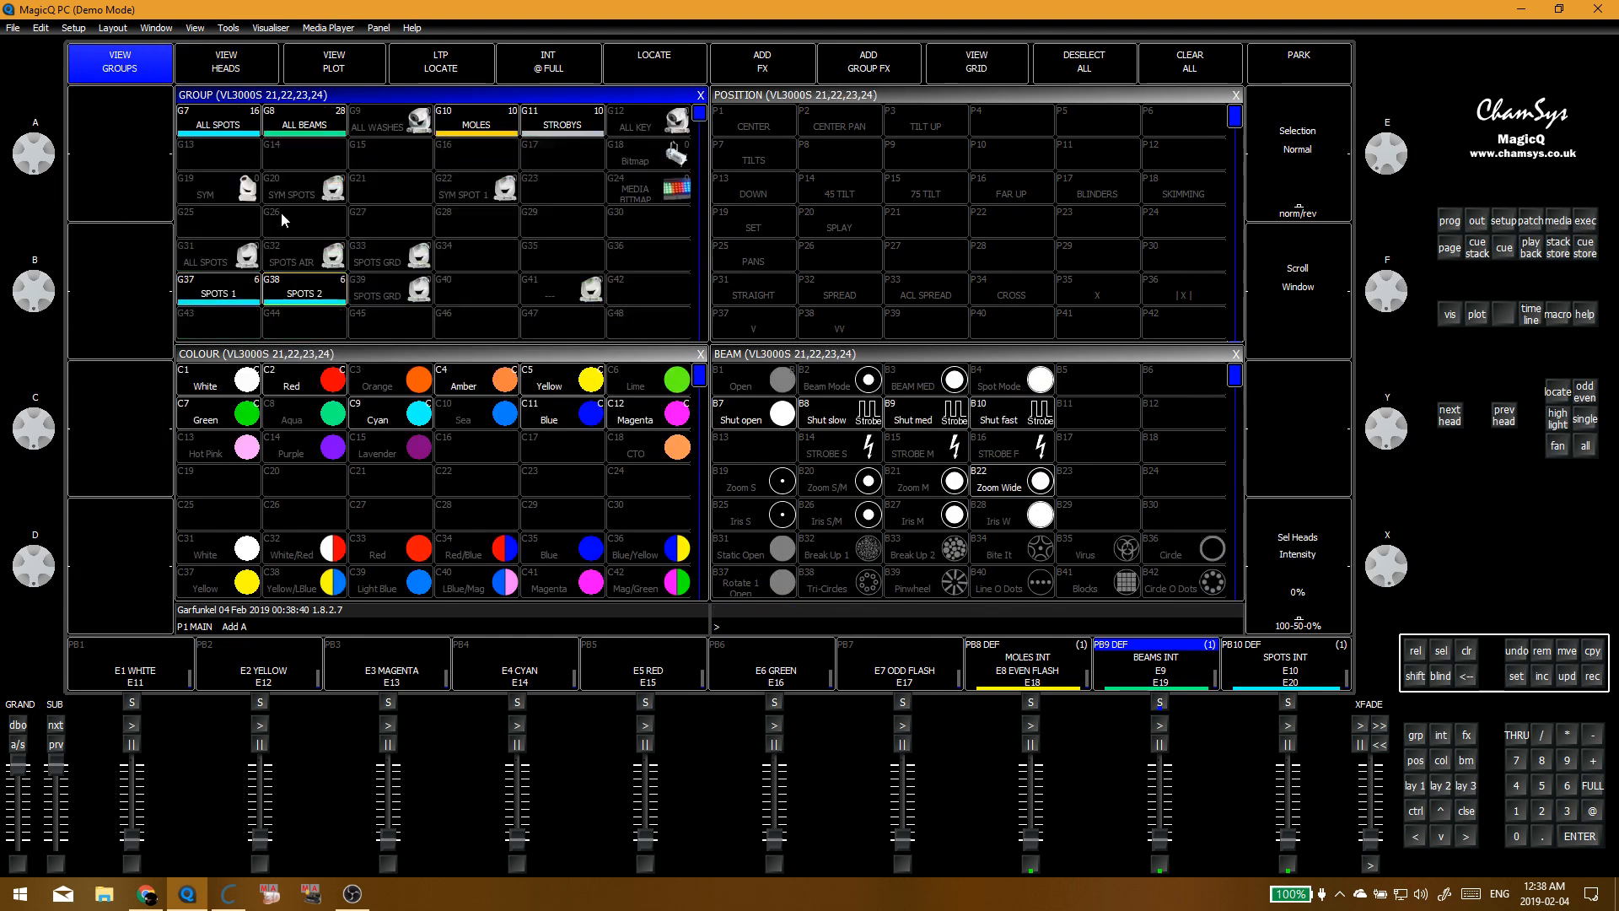
left_click(384, 289)
key("Return")
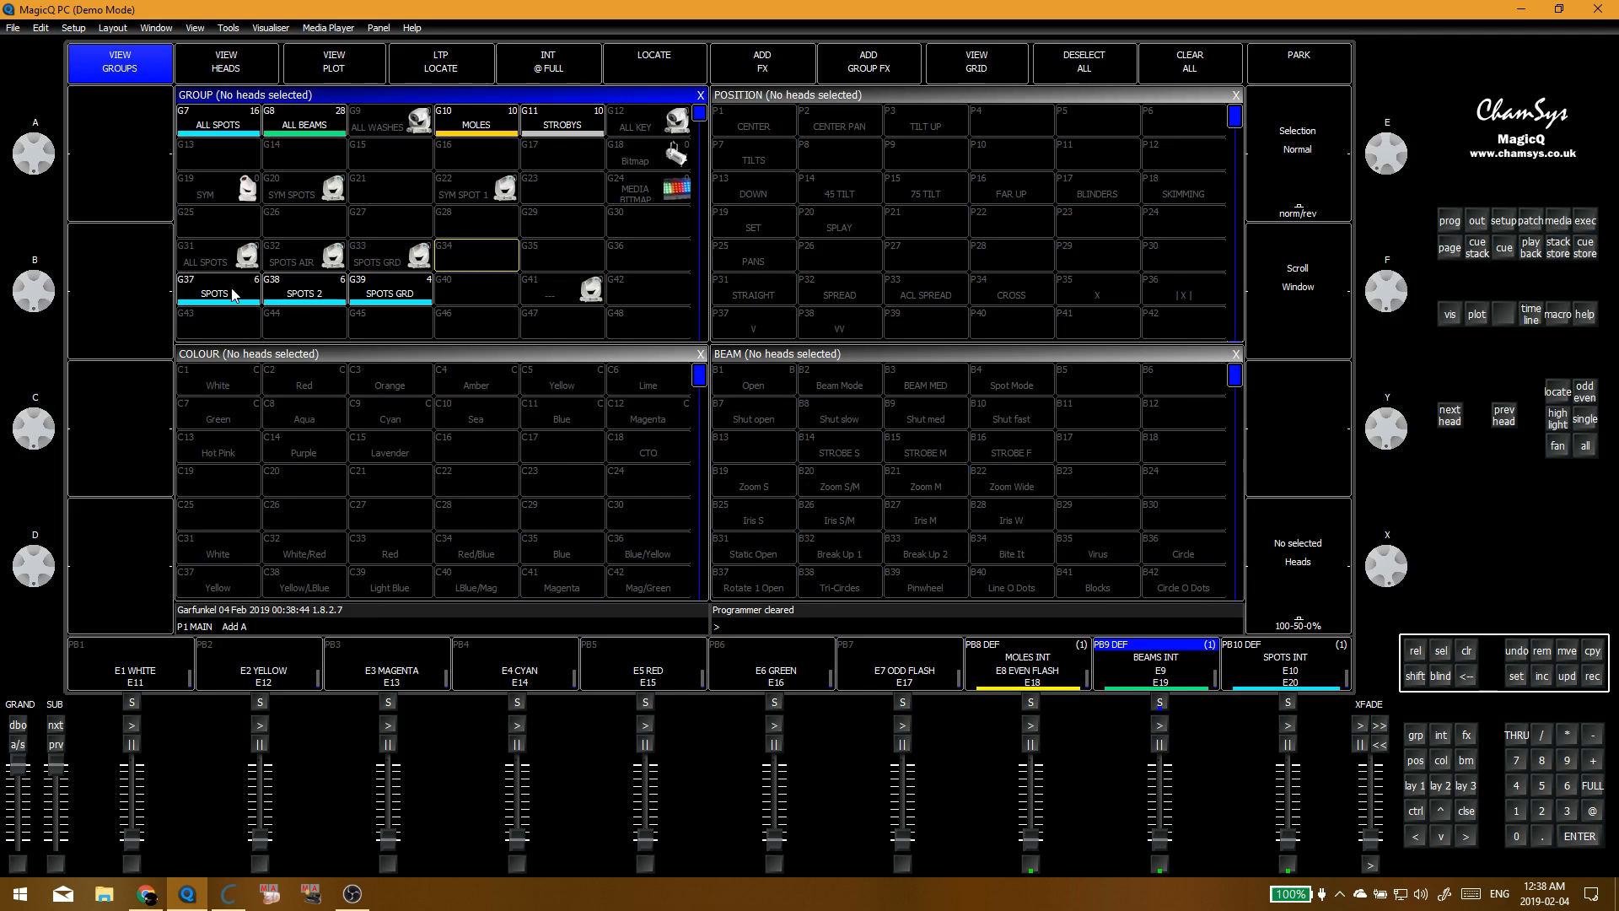
Step: Record the combined SPOTS 1, SPOTS 2 and SPOTS GRD heads into the ALL SPOTS group (G31)
left_click_drag(235, 293, 389, 291)
key("alt+r")
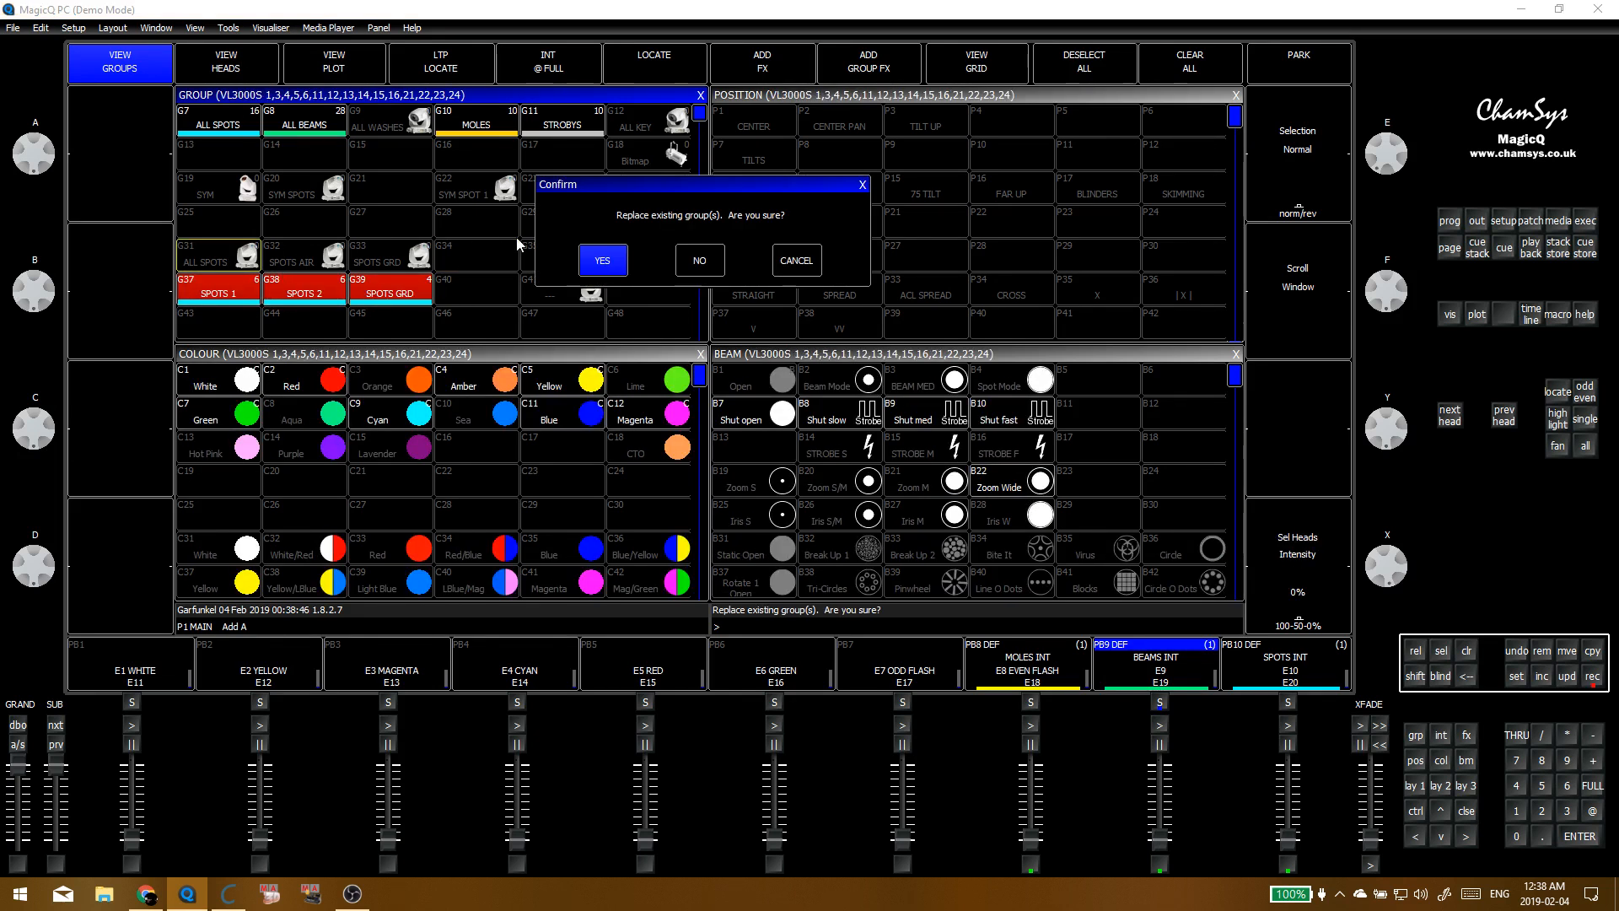
Step: Finish overwriting group G31 ALL SPOTS, and record the combined SPOTS 1 and SPOTS 2 heads over group G32 SPOTS AIR
left_click(602, 261)
key("alt+c")
left_click(240, 292)
left_click(299, 292)
key("alt+r")
left_click(302, 262)
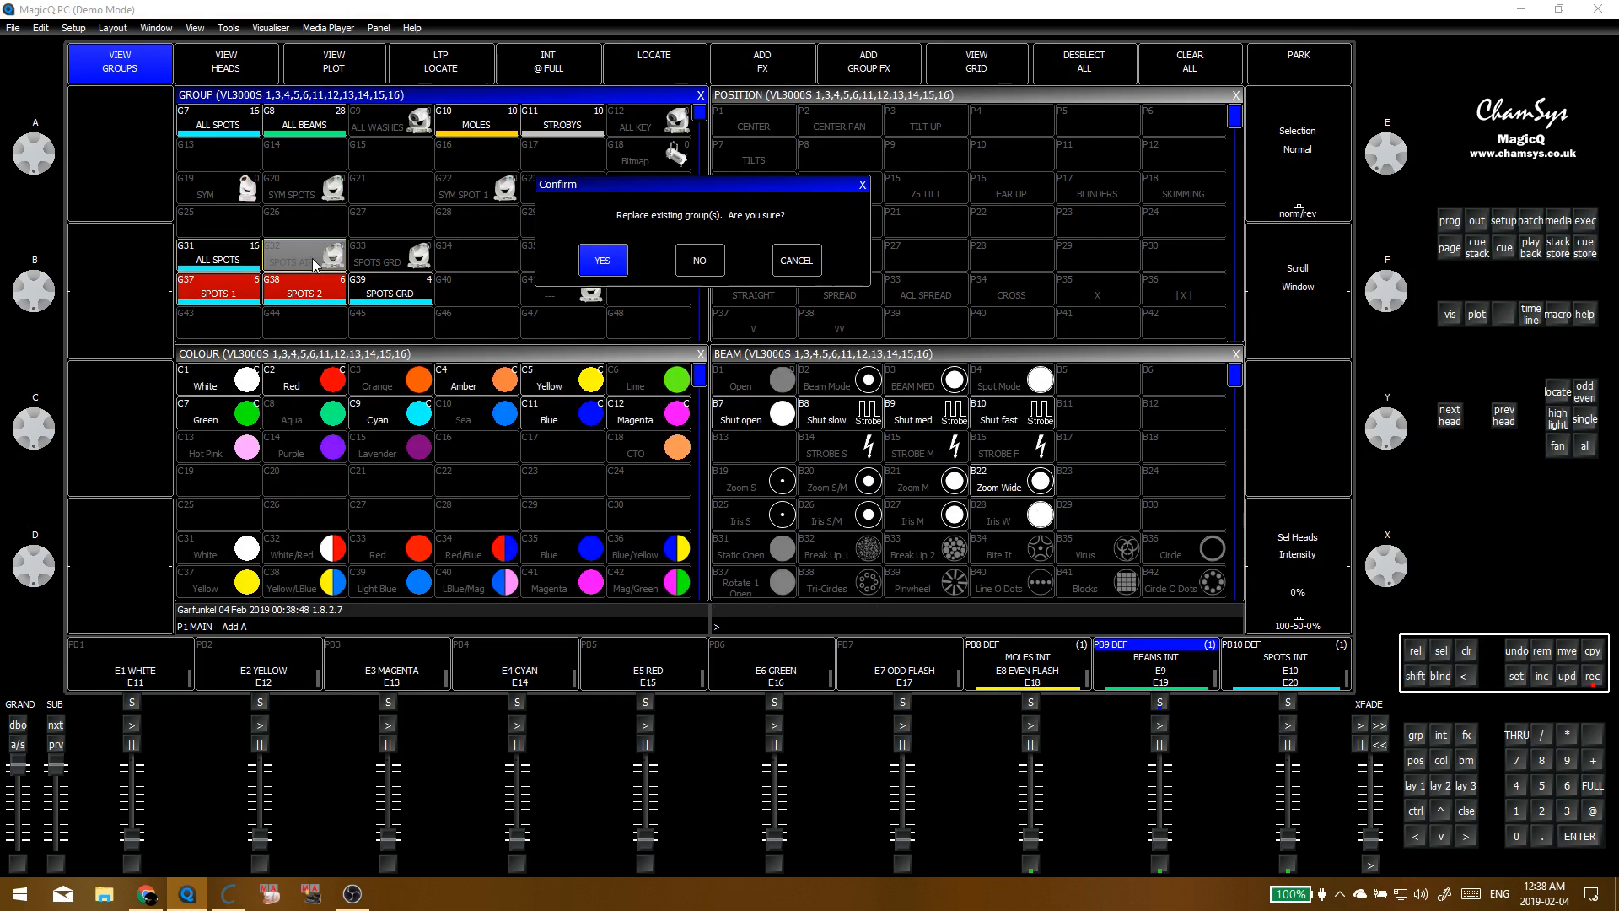
left_click(609, 263)
key("alt+c")
Step: Record the heads of group G39 SPOTS GRD over group G33 SPOTS GRD, and clear the programmer
left_click(405, 296)
key("alt+r")
left_click(450, 247)
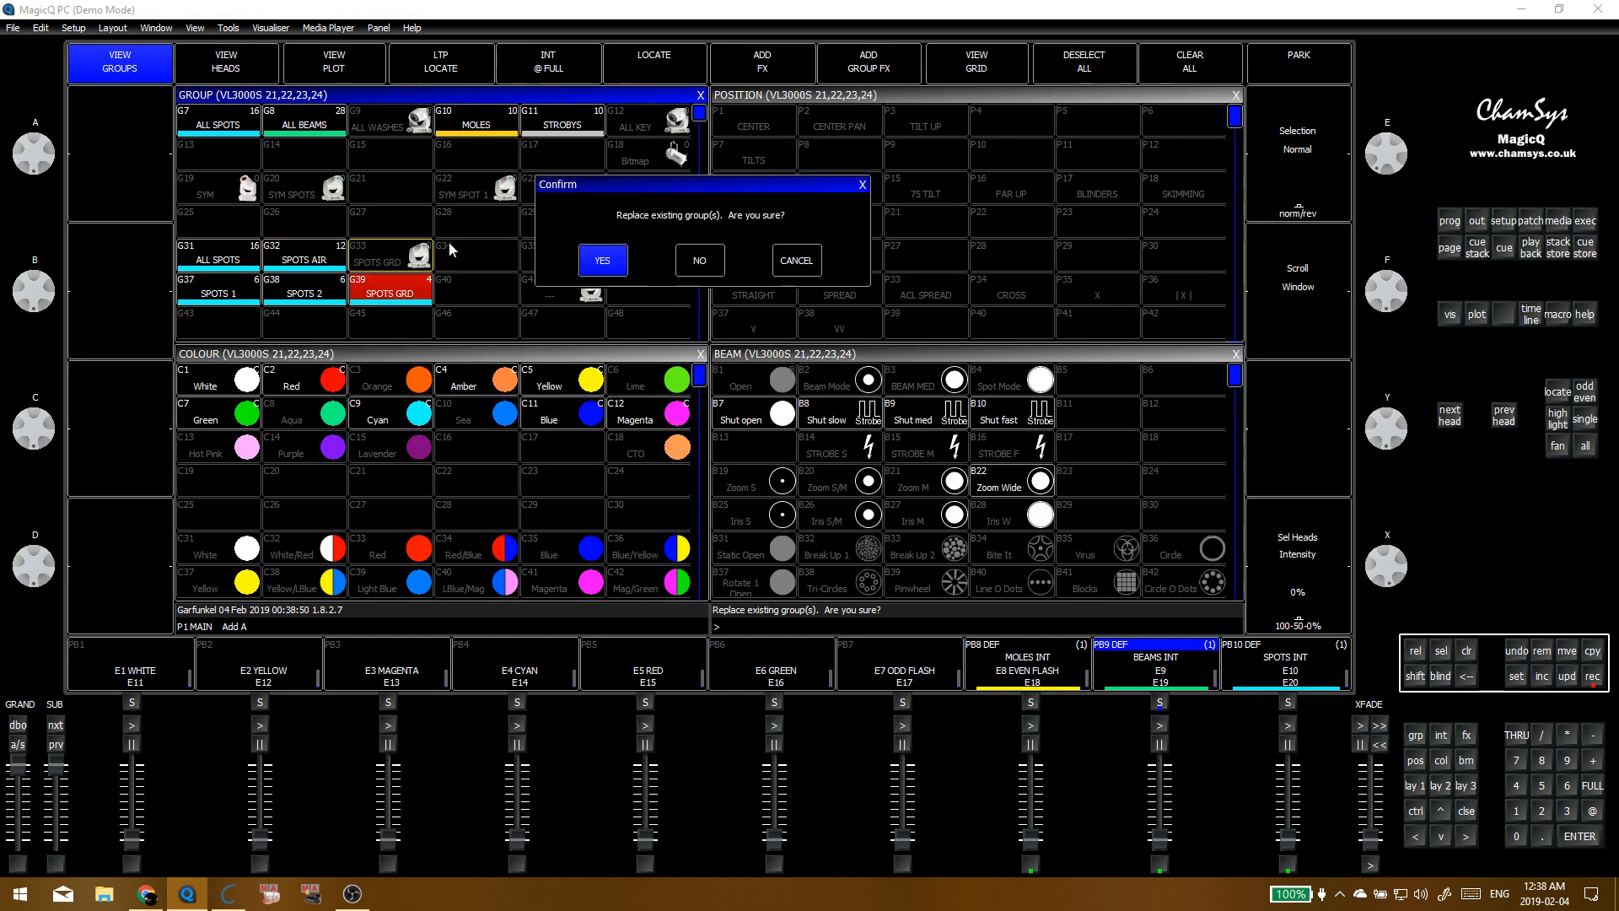
left_click(581, 263)
key("alt+c")
Step: Record the heads of group G8 ALL BEAMS over group G49 ALL BEAMS, and clear the programmer
scroll(478, 285, "down", 4)
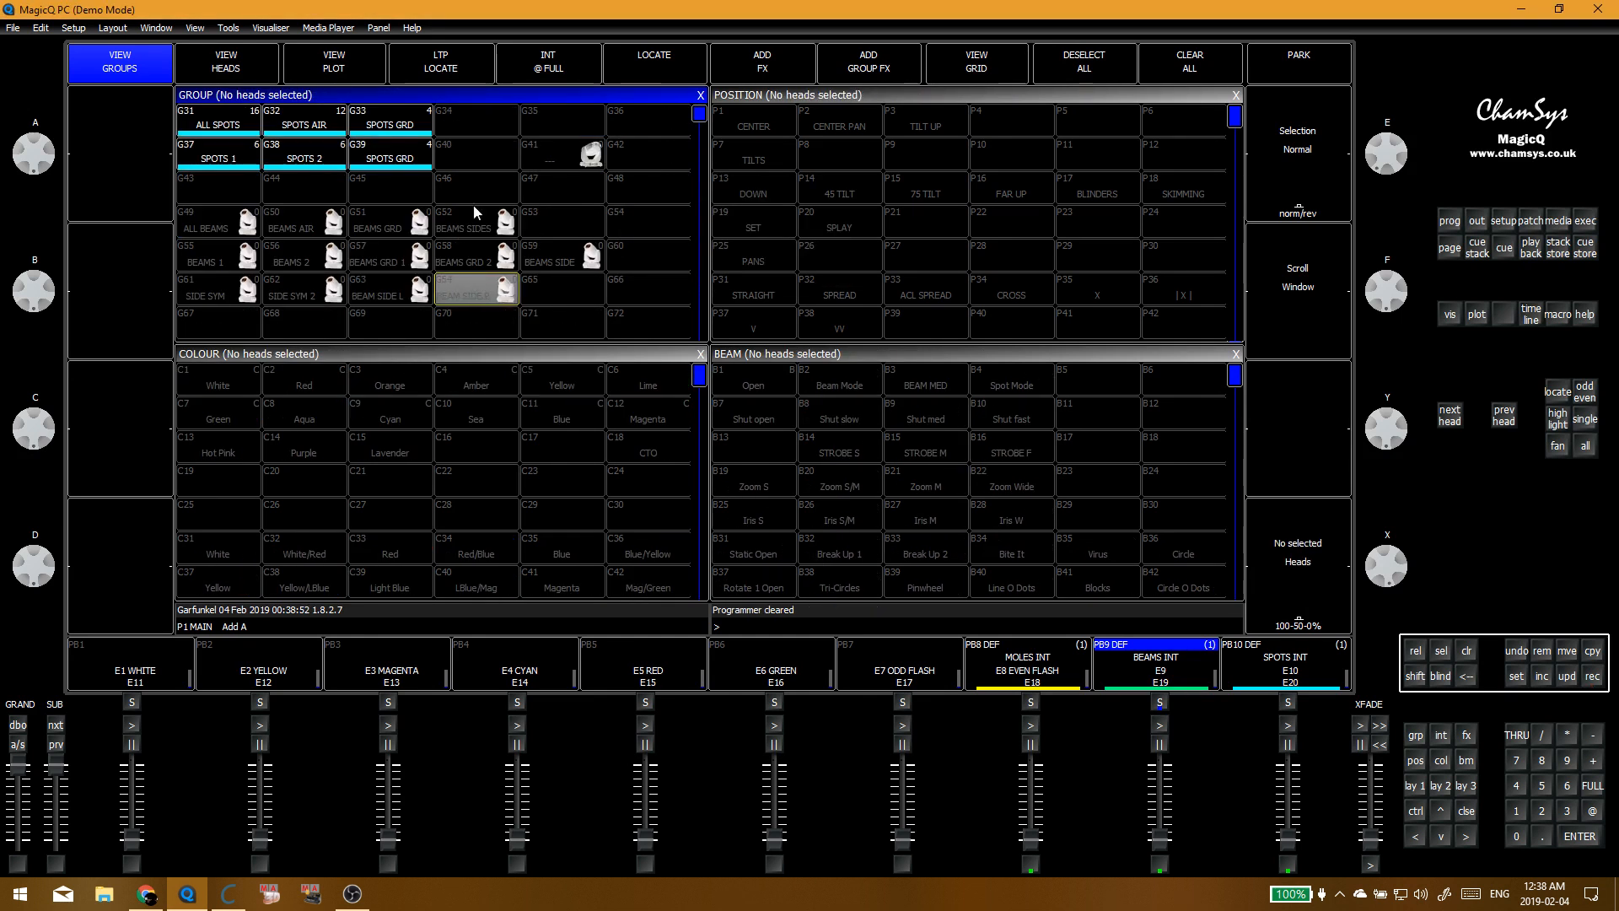
left_click(232, 75)
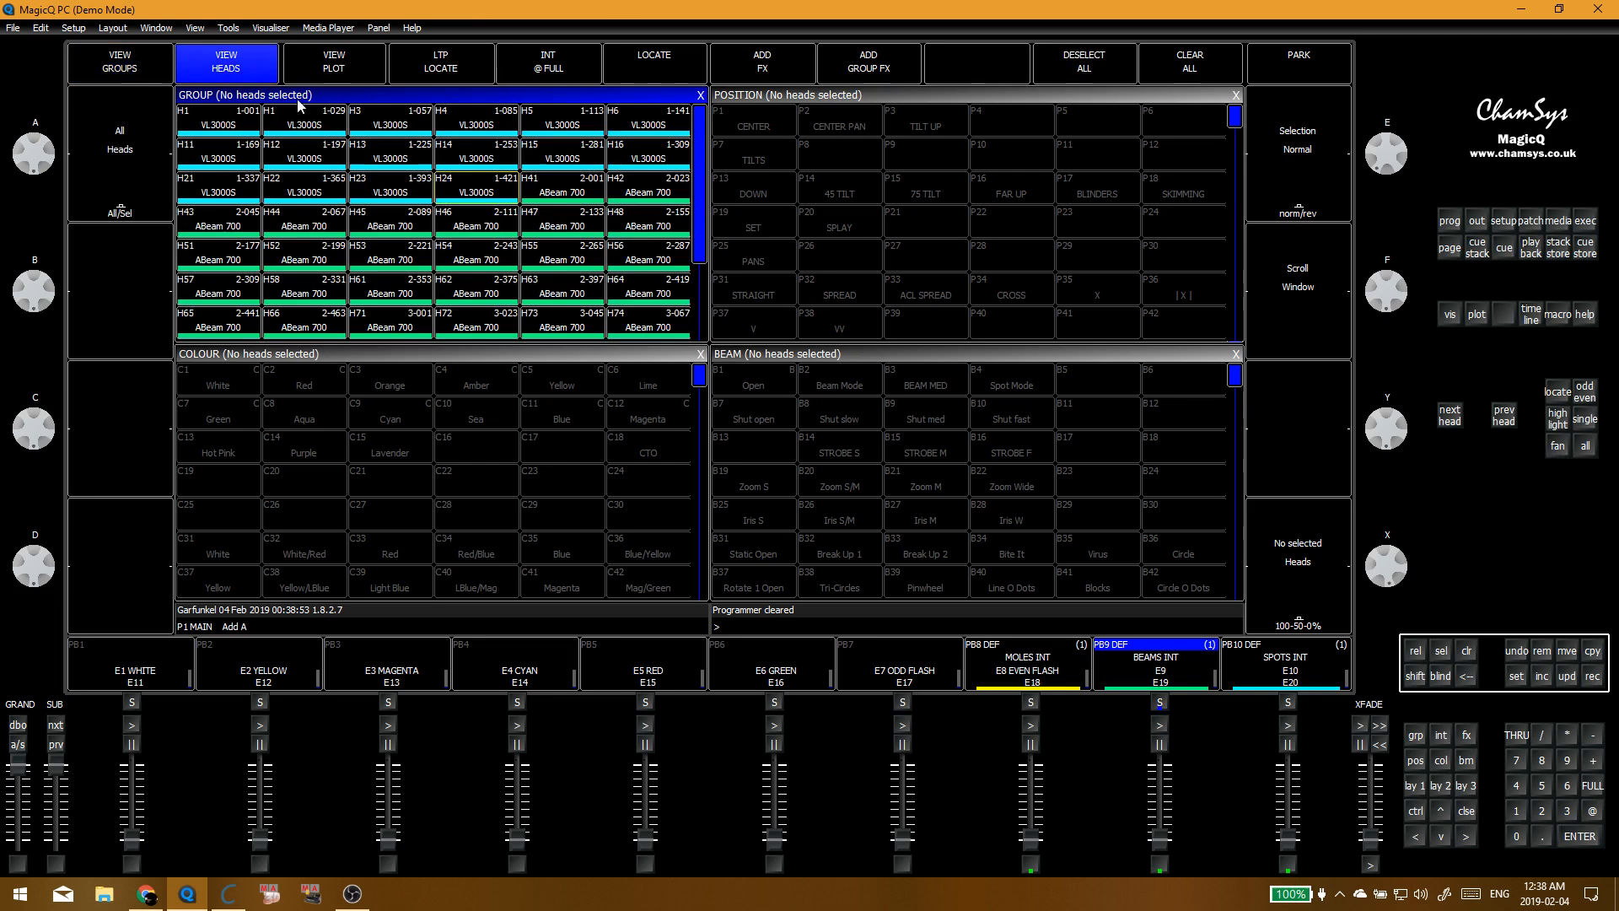
left_click(129, 57)
scroll(315, 179, "up", 4)
left_click(310, 156)
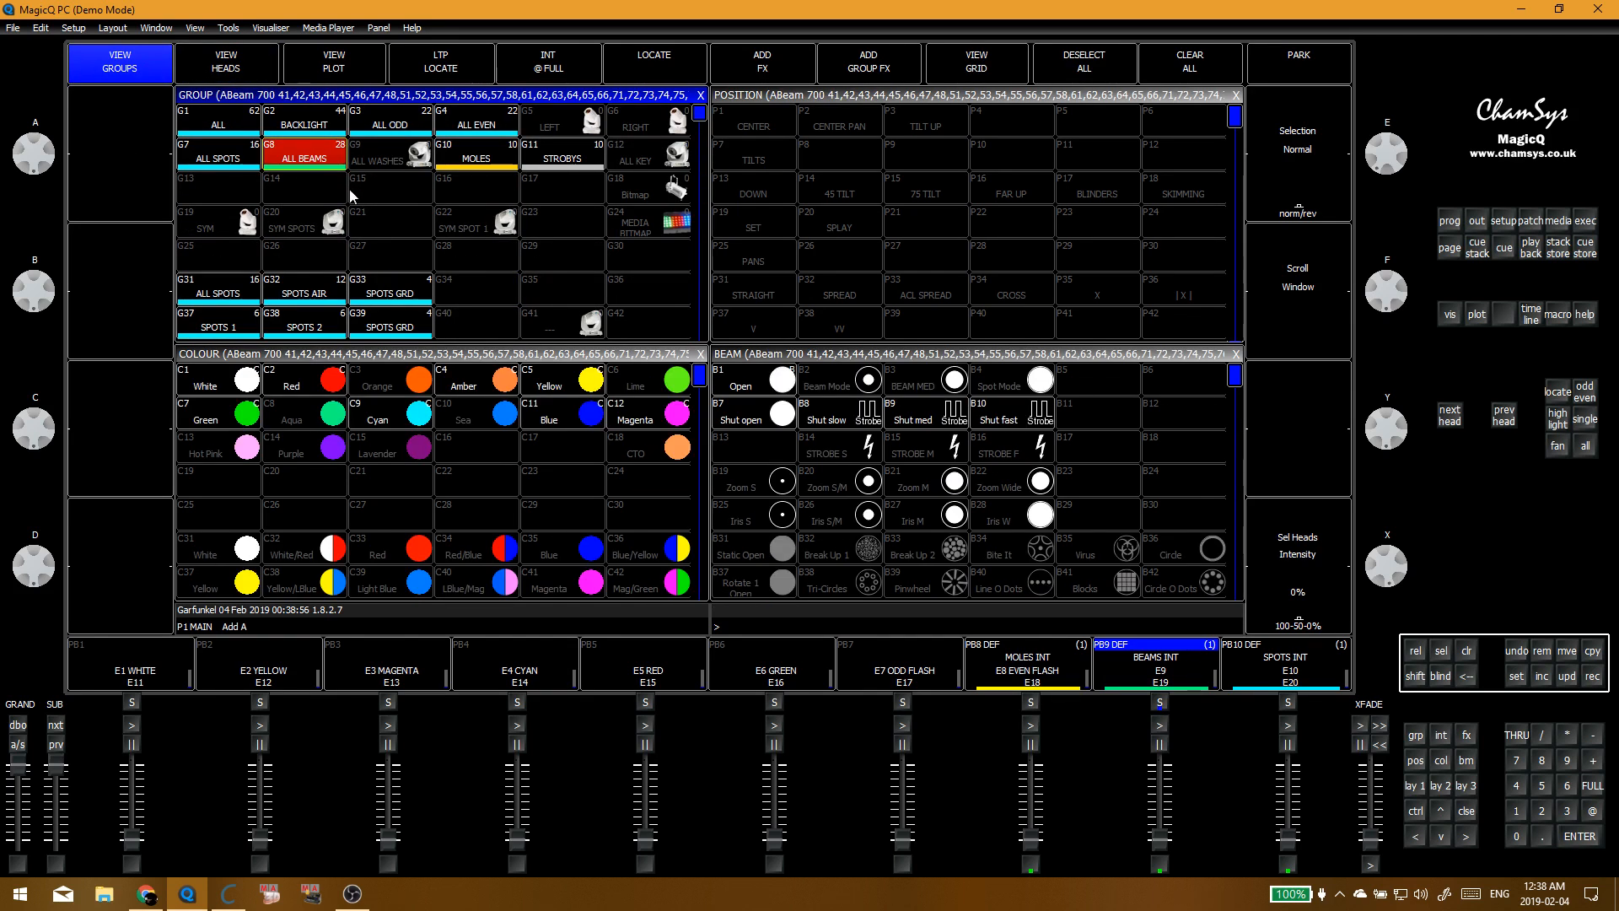
scroll(347, 198, "down", 5)
key("alt+r")
left_click(252, 221)
left_click(586, 248)
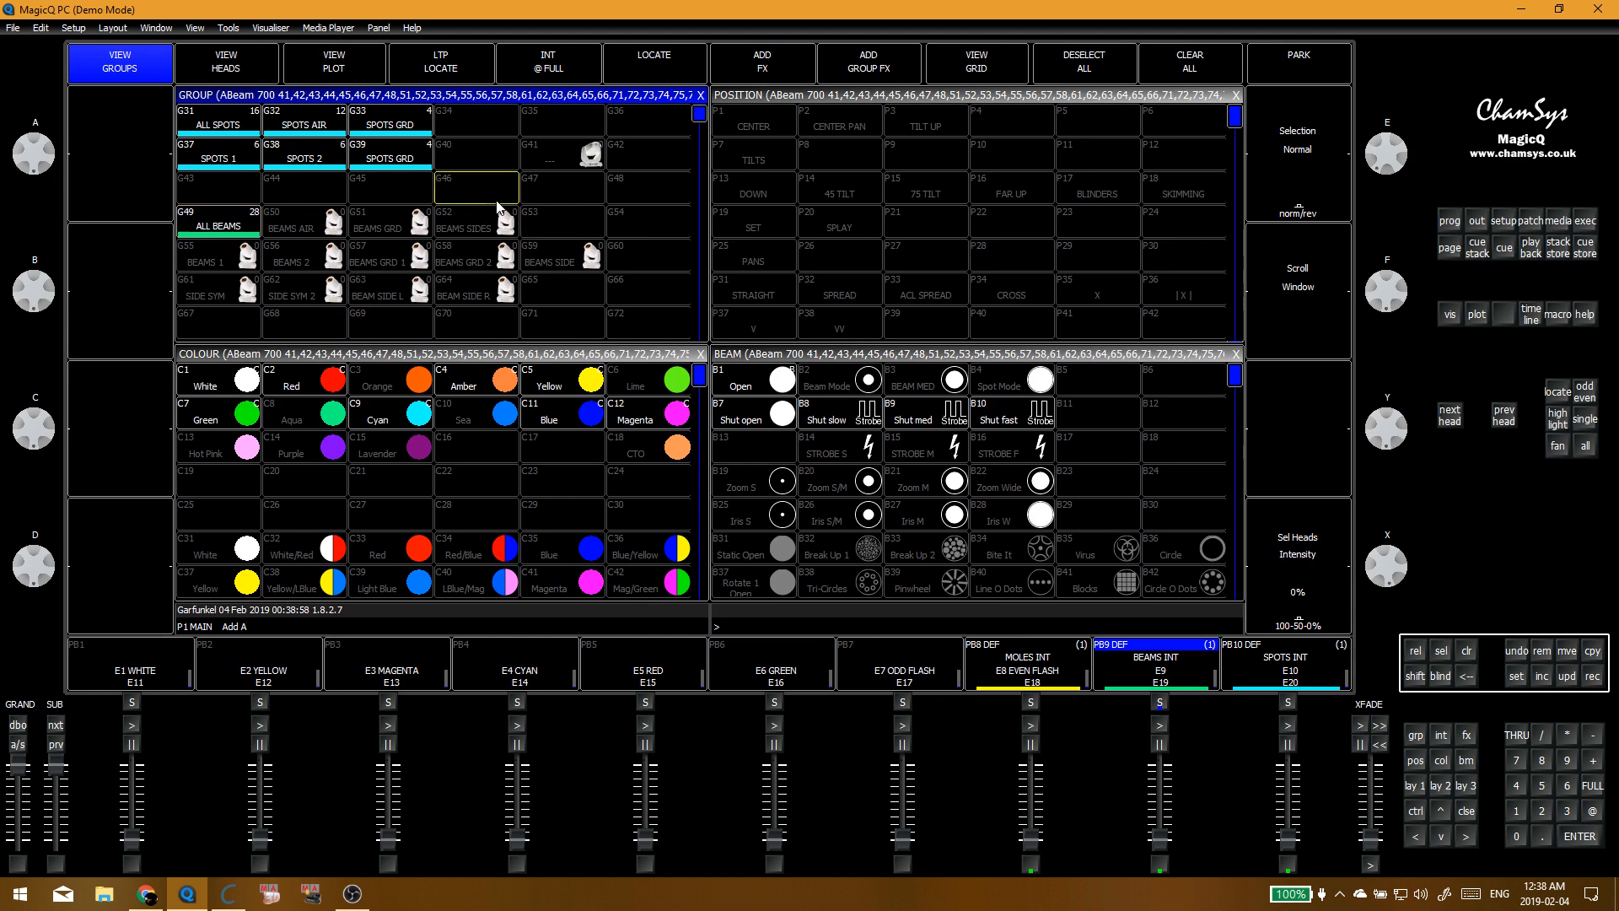
key("alt+l")
Step: Select ABeam 700 heads 41 to 48 and record them over group G55 BEAMS 1
left_click(238, 66)
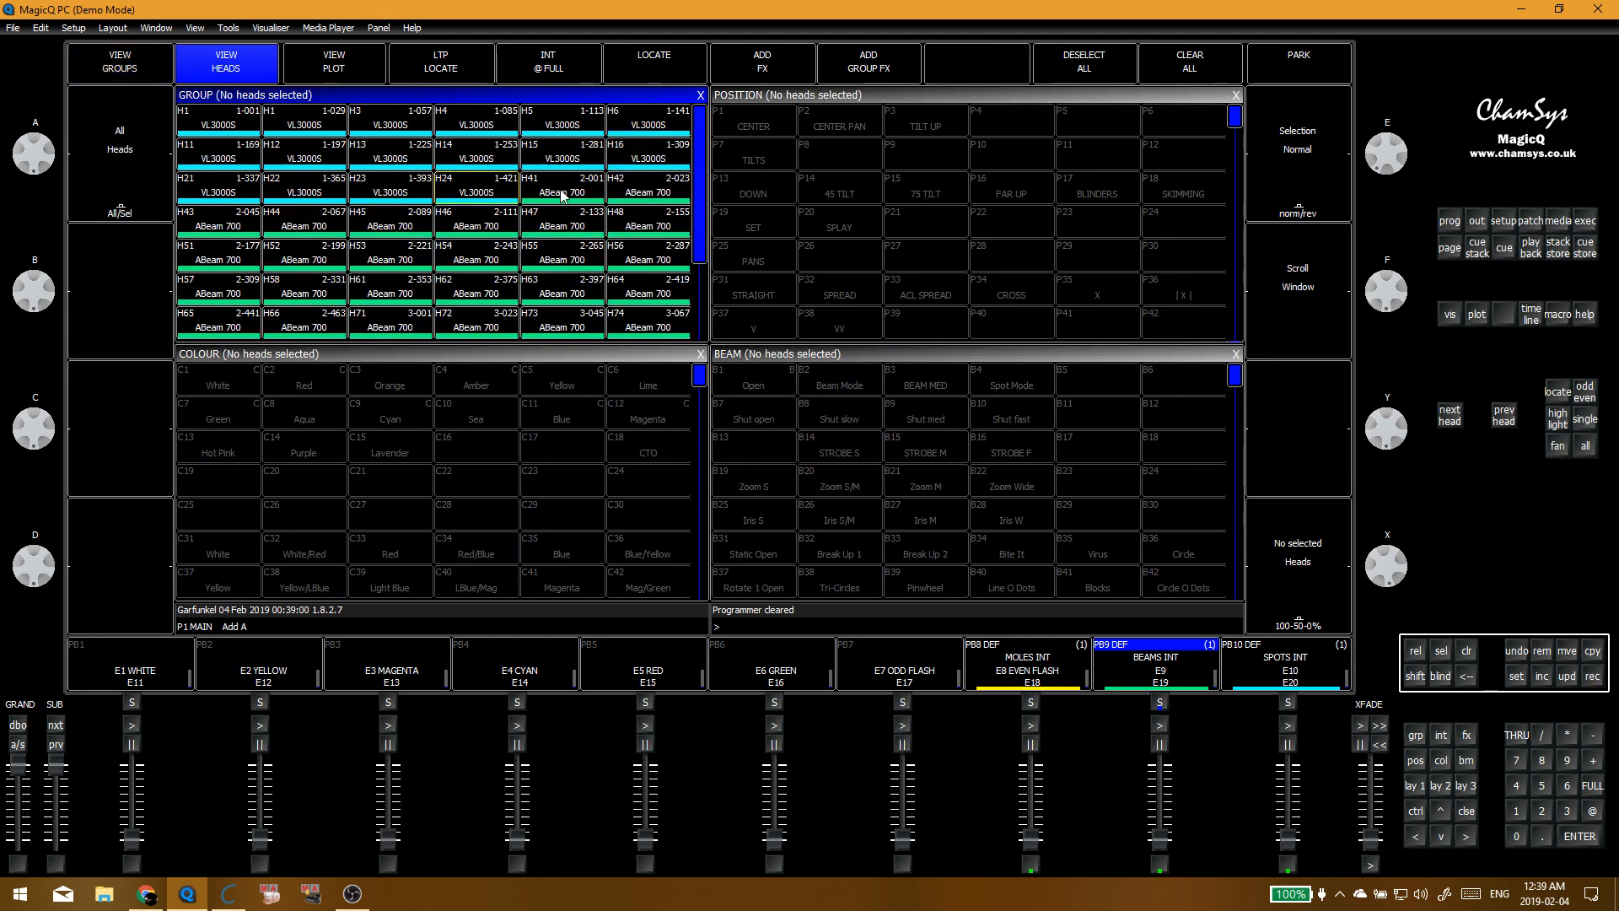
left_click(548, 197)
left_click(609, 196)
left_click(256, 218)
left_click(278, 224)
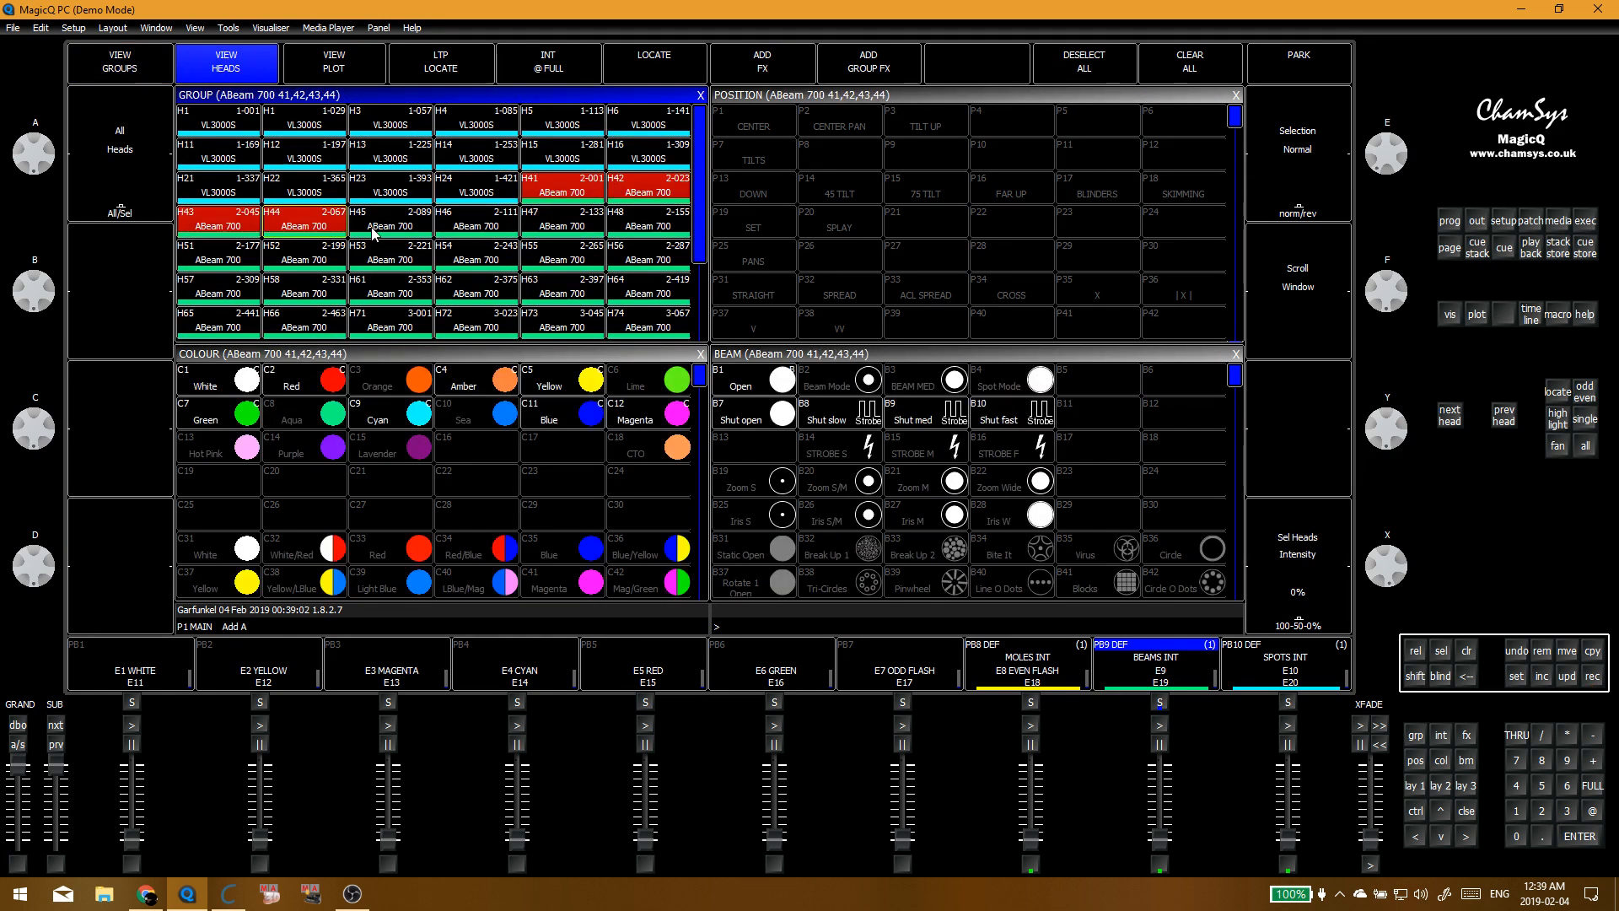
left_click(397, 229)
left_click(476, 226)
left_click(557, 234)
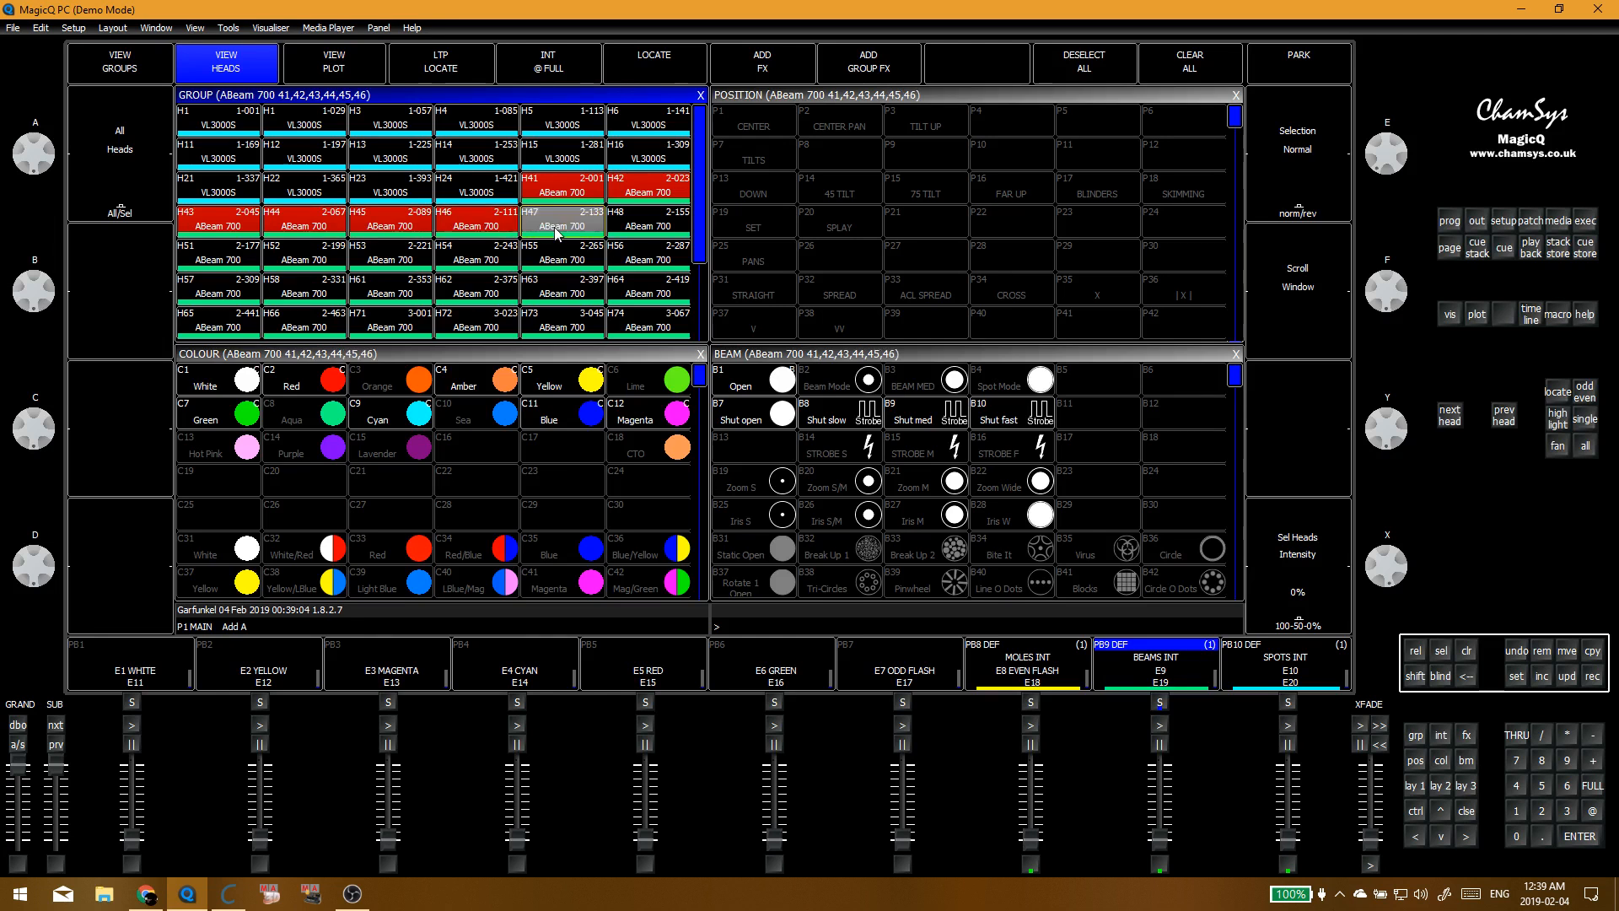
left_click(656, 228)
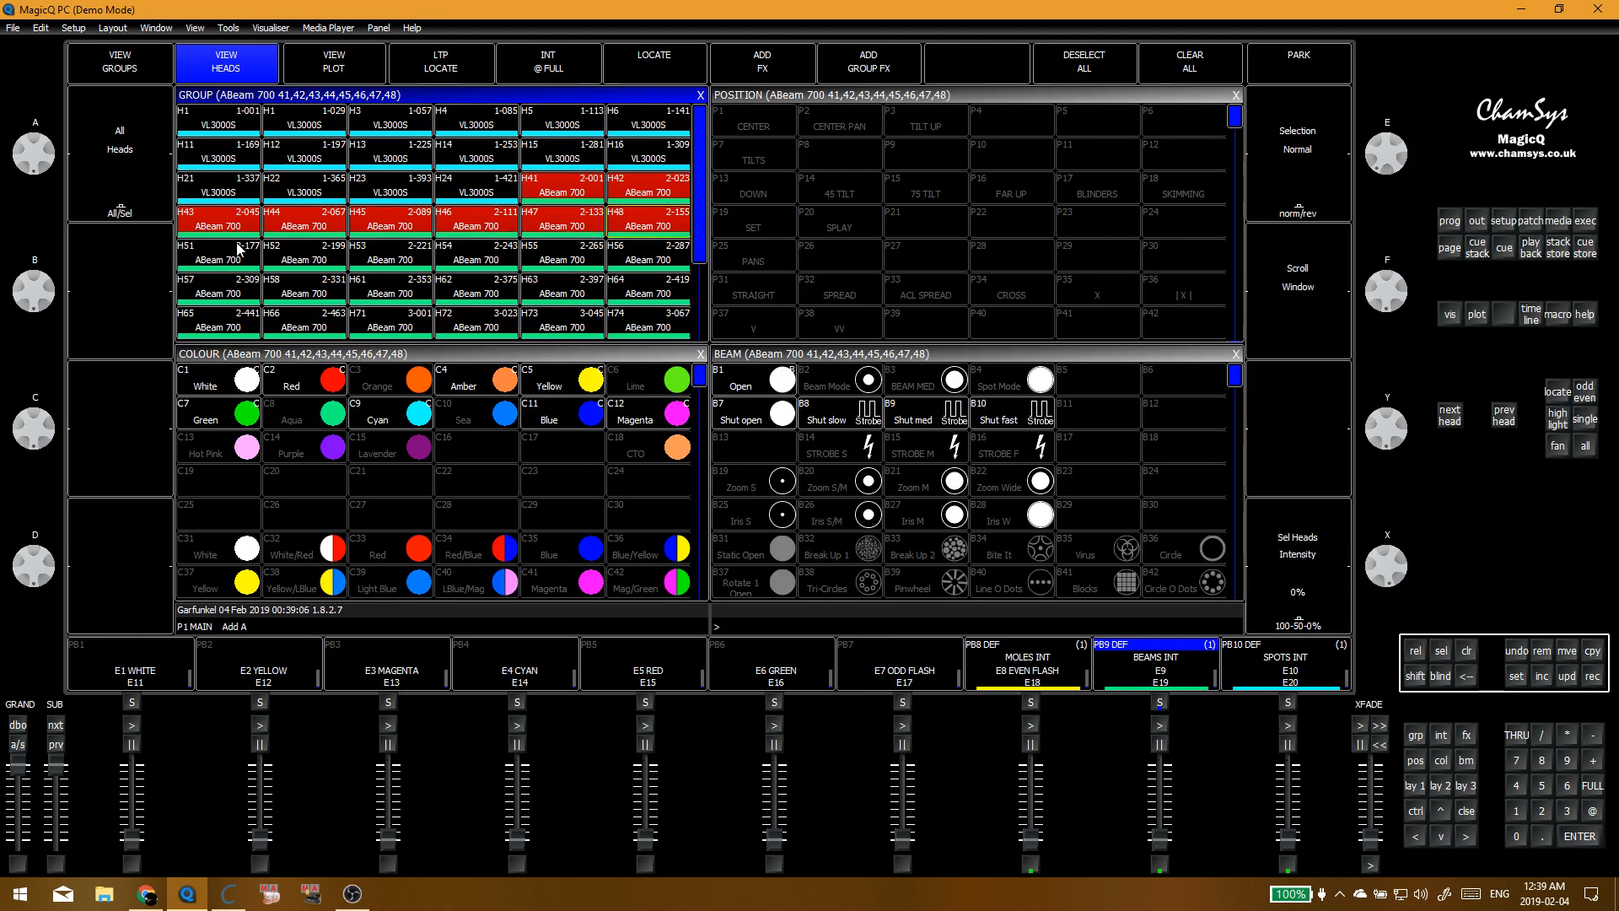
left_click(158, 56)
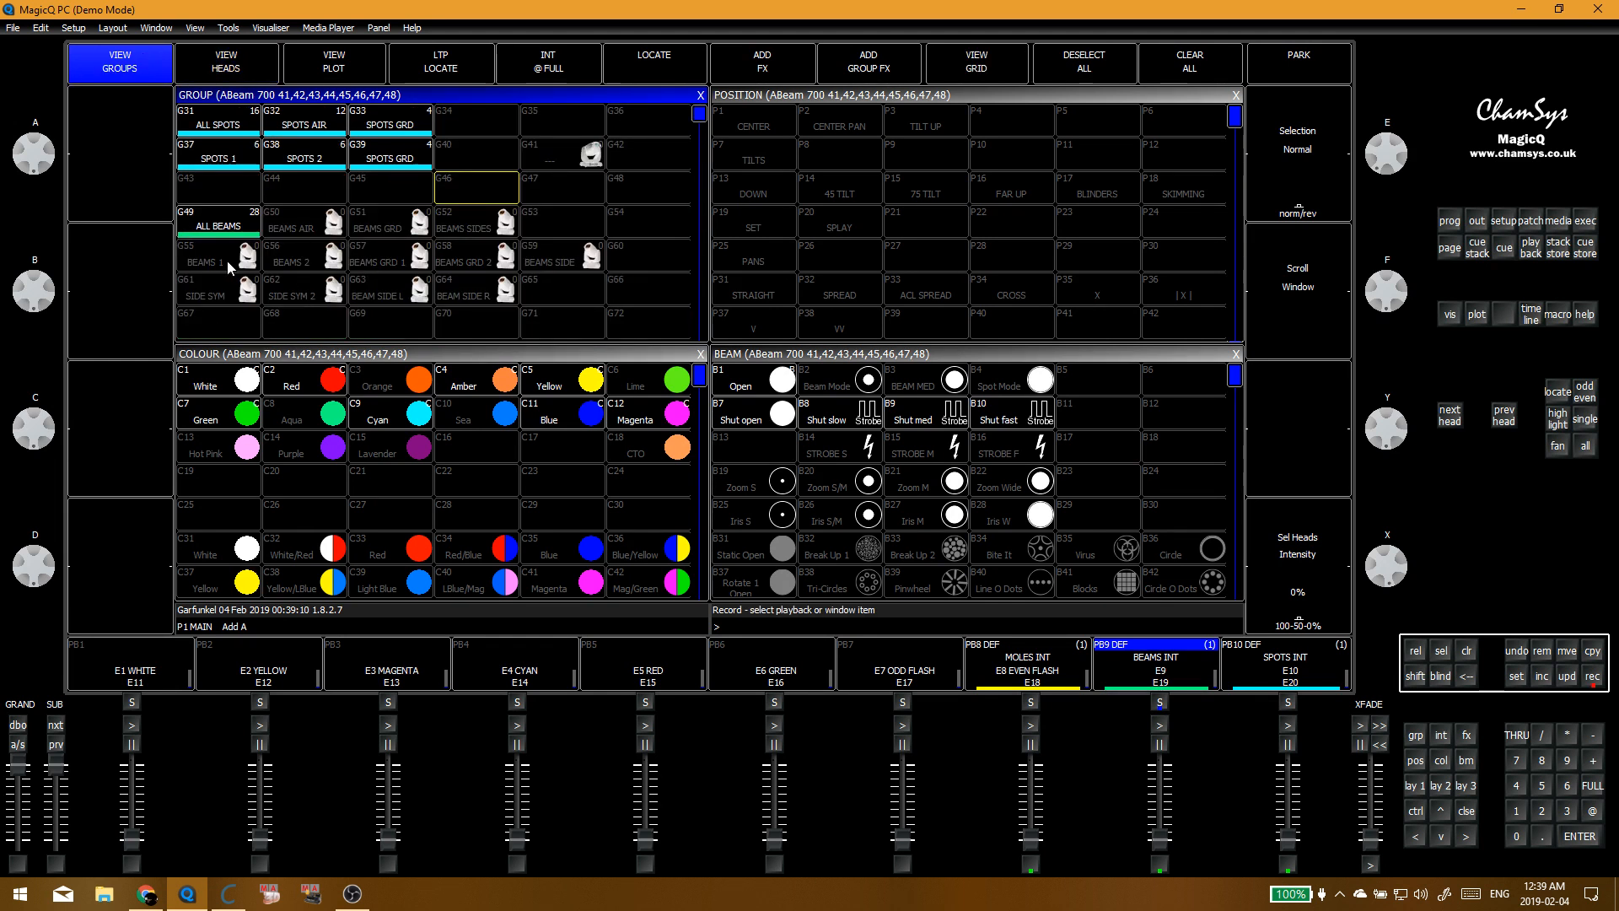
left_click(226, 260)
left_click(605, 264)
Step: Select ABeam 700 heads 51 to 58 and record them over group G56 BEAMS 2
left_click(251, 79)
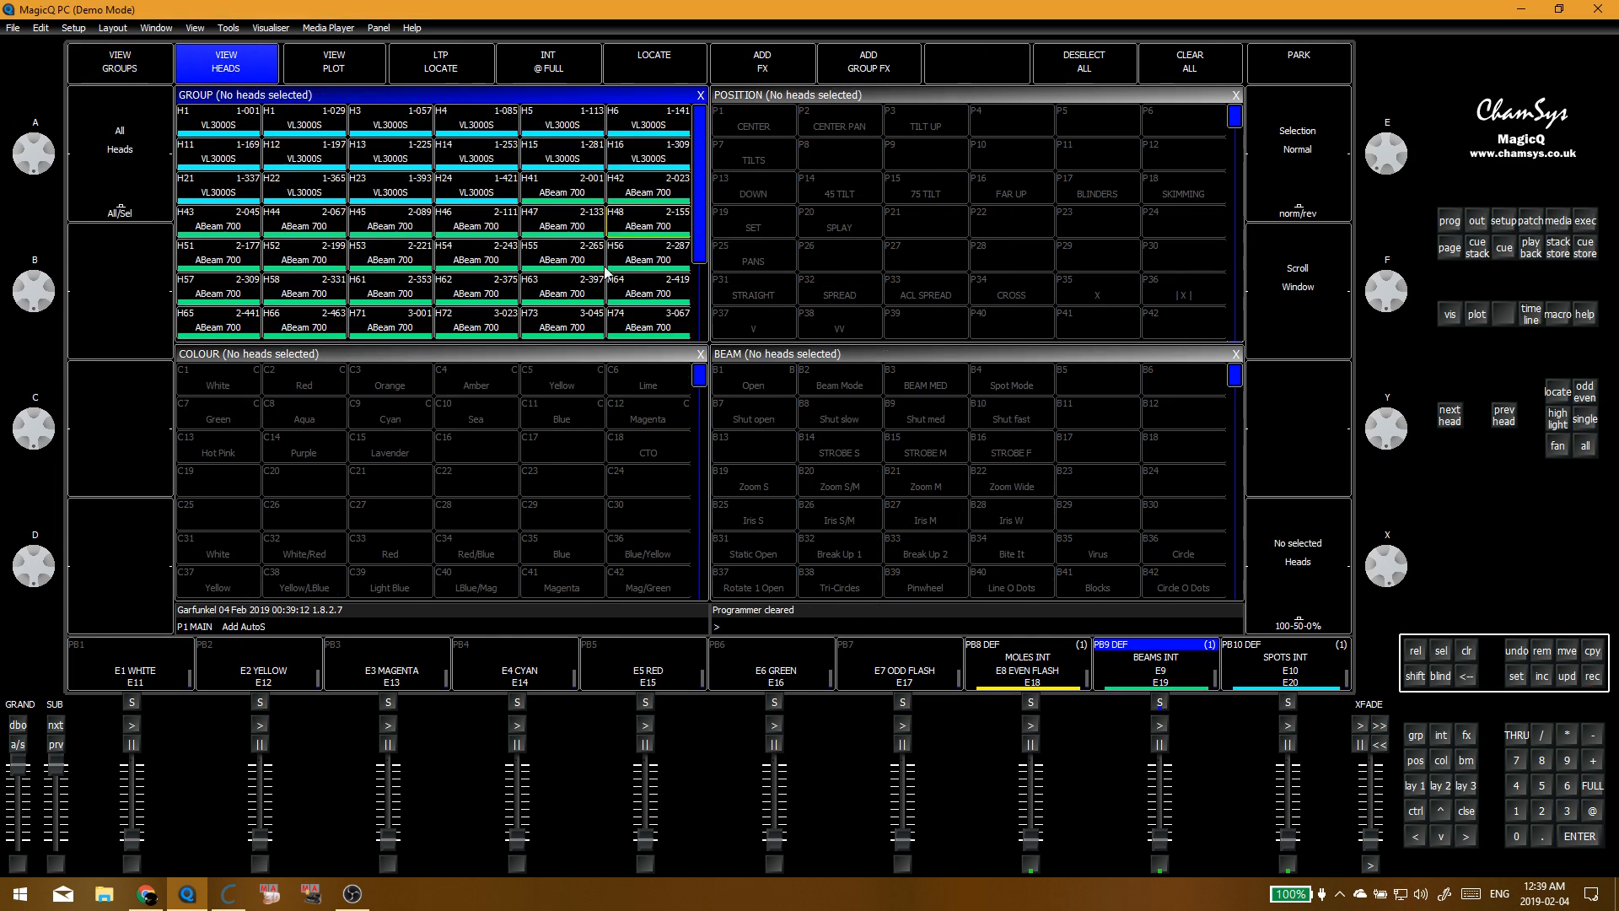
left_click_drag(221, 254, 580, 272)
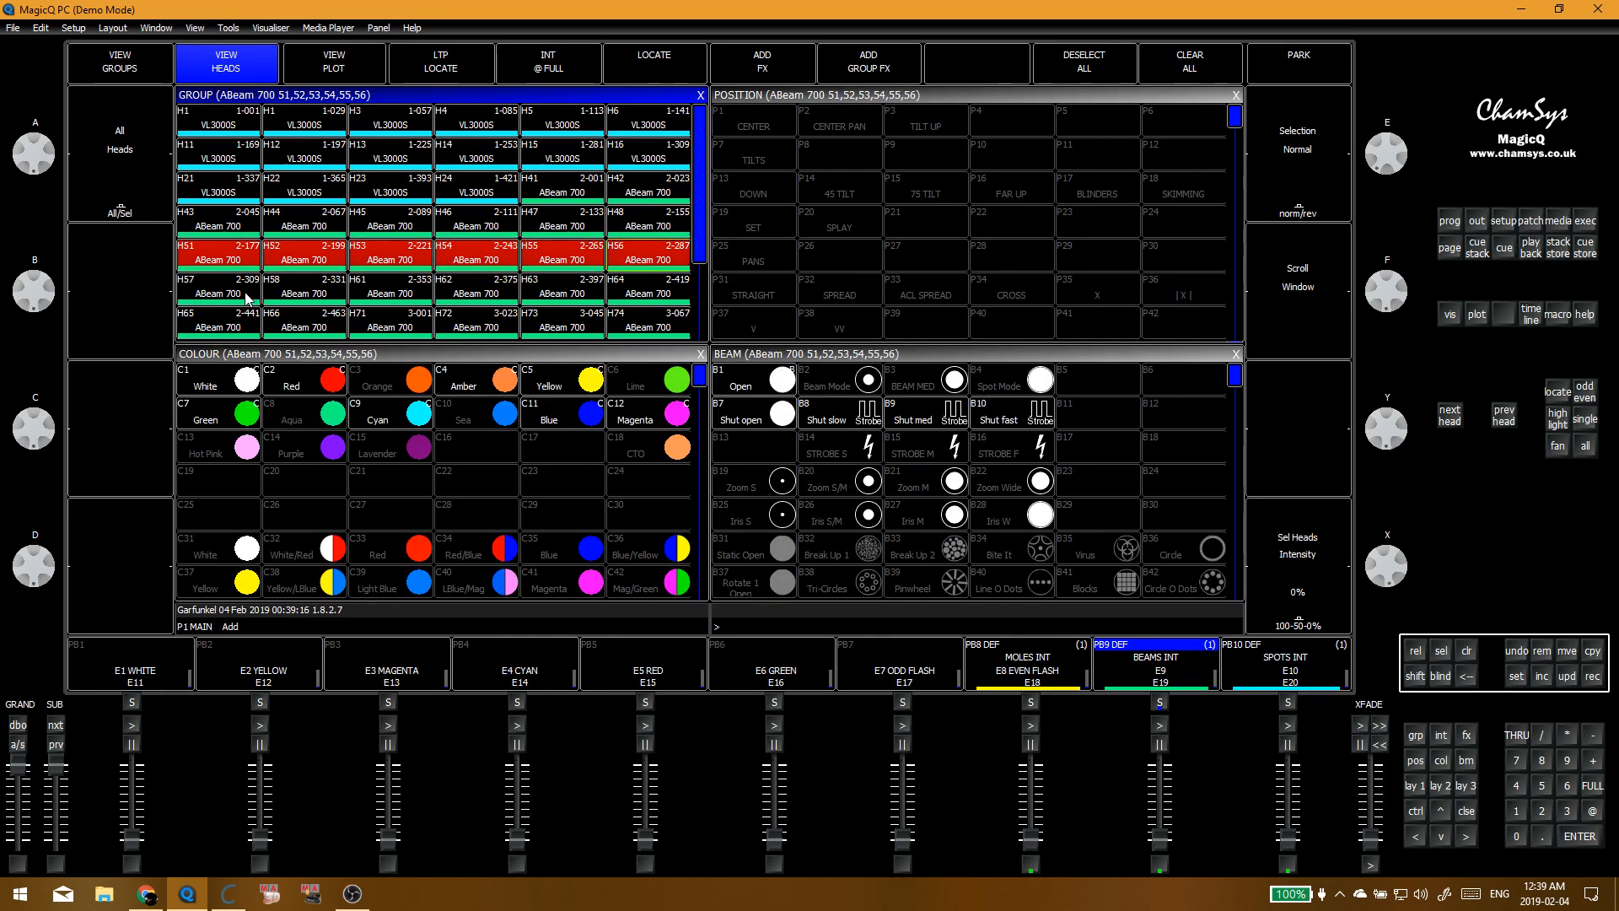
left_click_drag(249, 300, 316, 304)
left_click(135, 76)
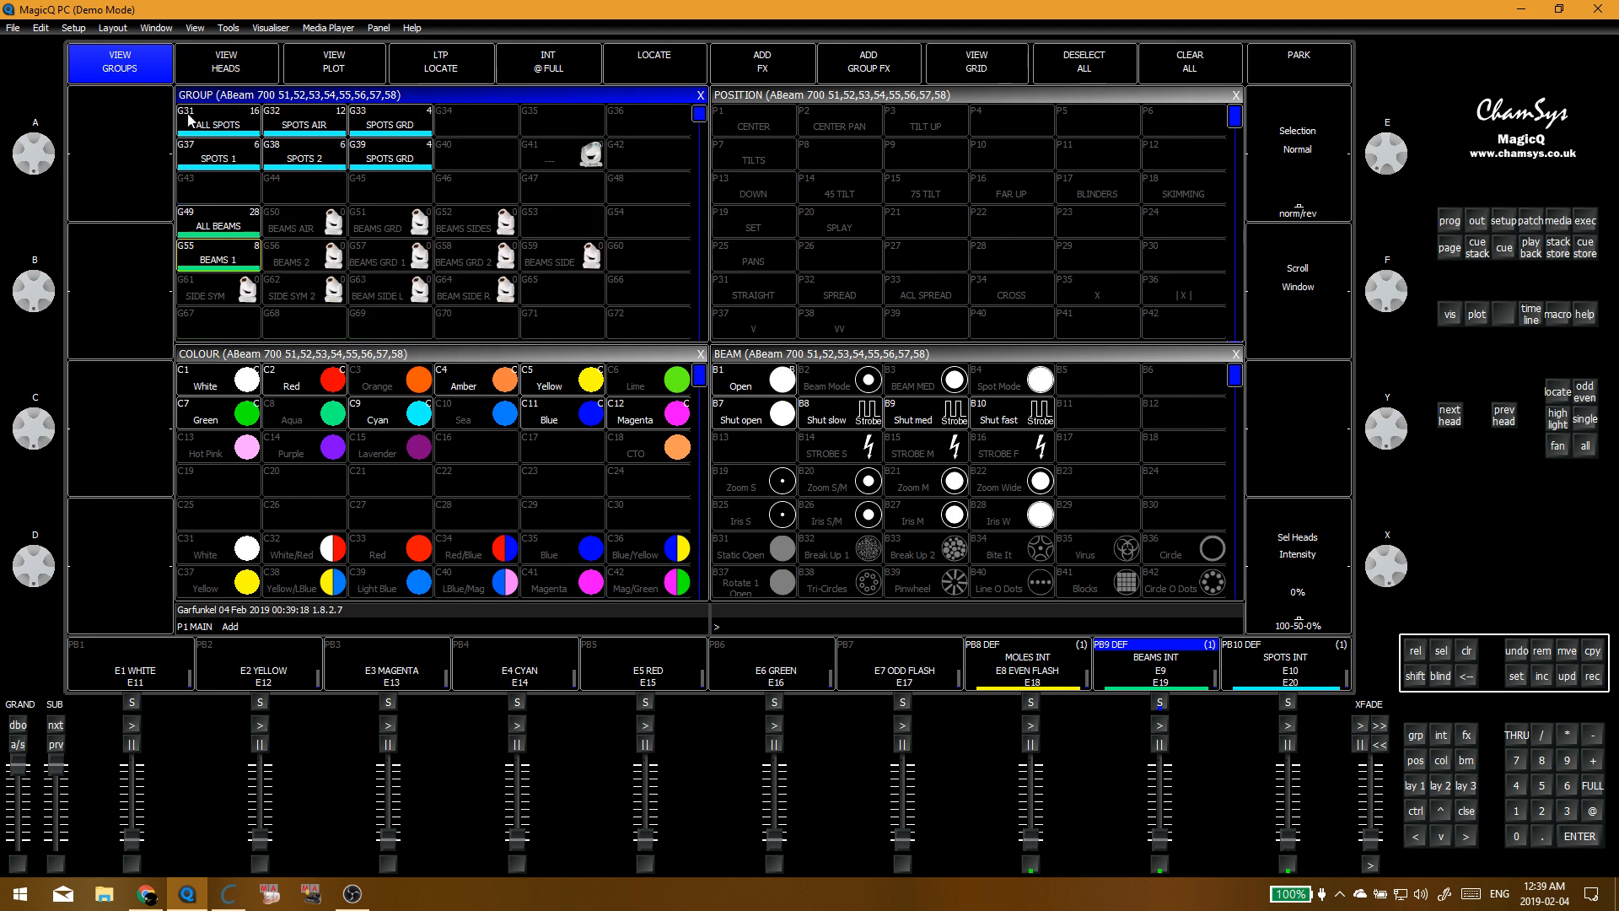
key("r")
left_click(308, 255)
left_click(604, 262)
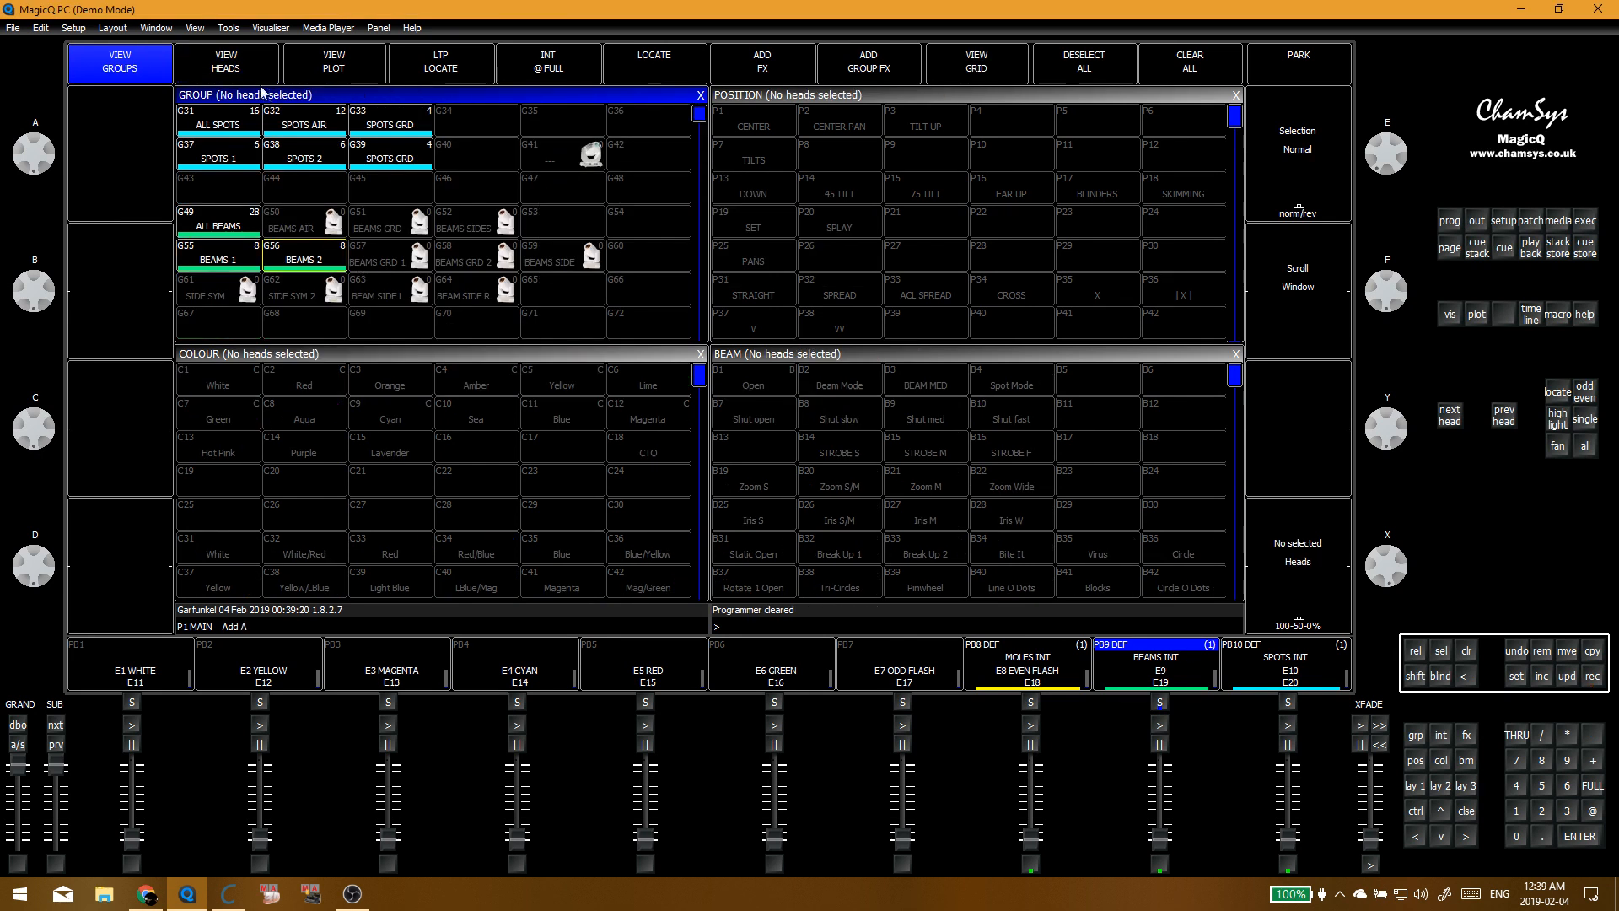
Step: Select ABeam 700 heads 61 to 66, record them over group G57 BEAMS GRD 1, and clear the programmer
left_click(392, 293)
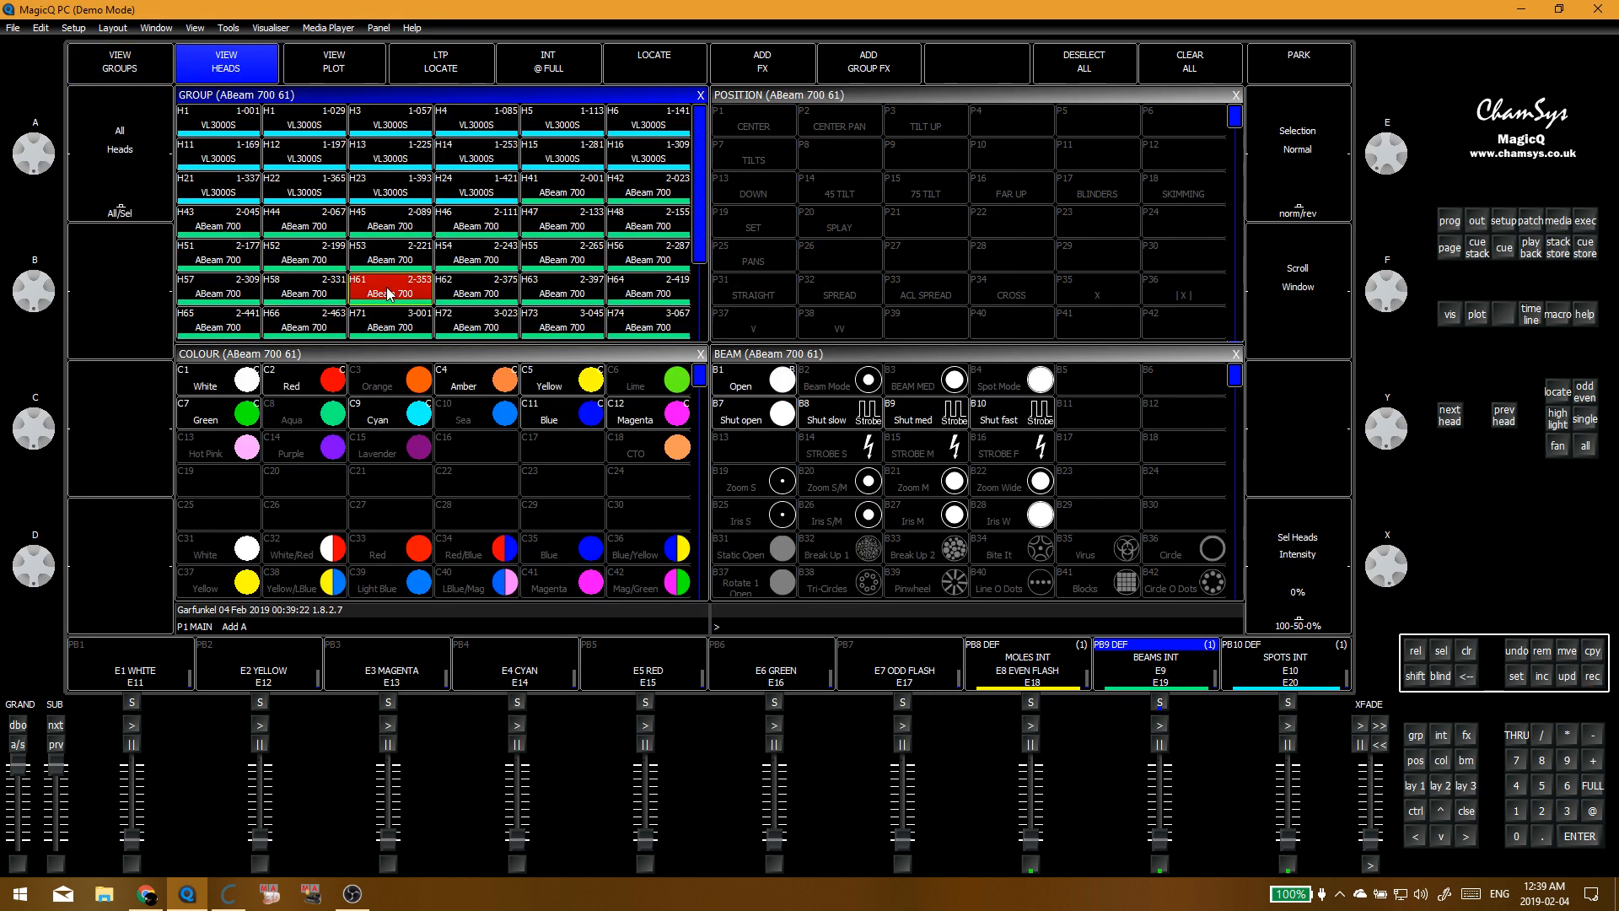
left_click_drag(452, 288, 355, 331)
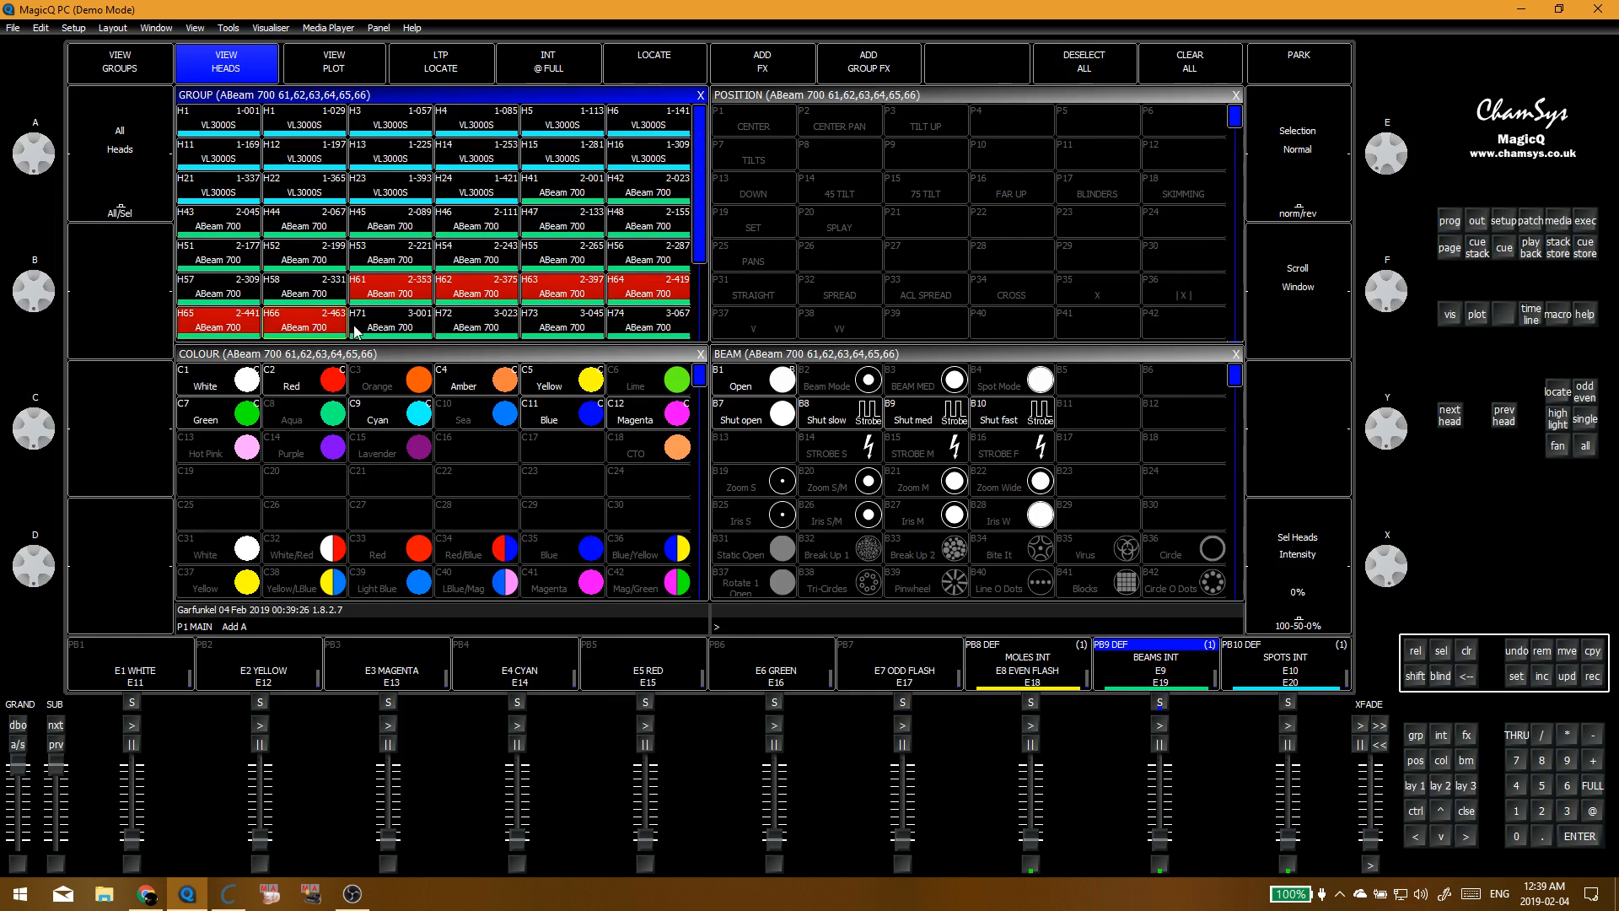
scroll(359, 324, "down", 4)
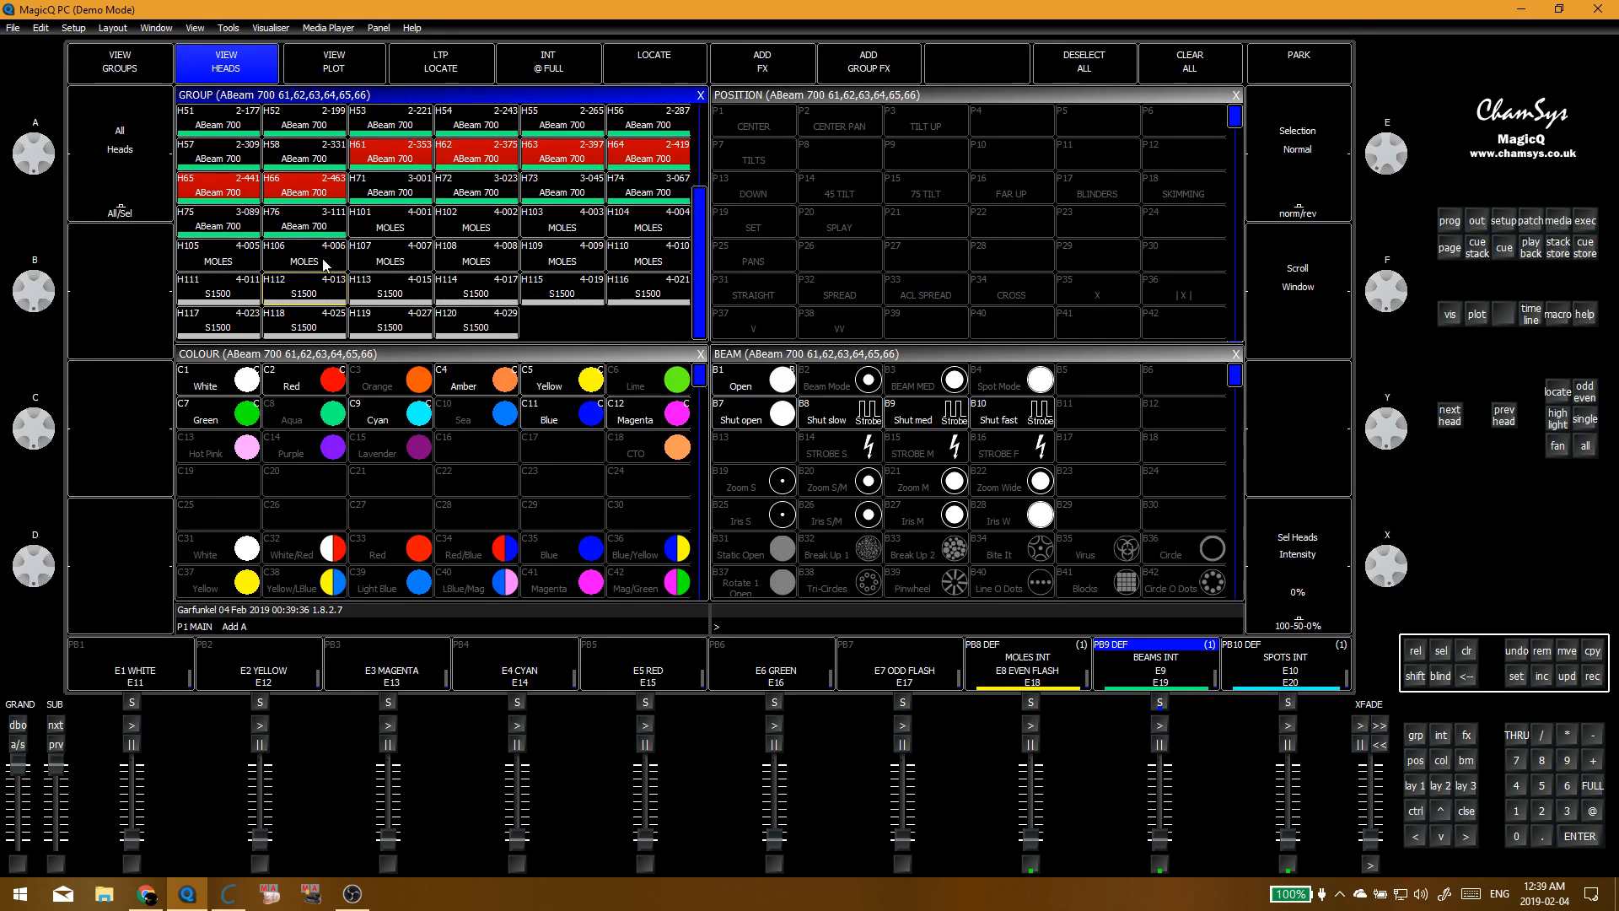
key("F1")
key("ctrl+r")
left_click(391, 256)
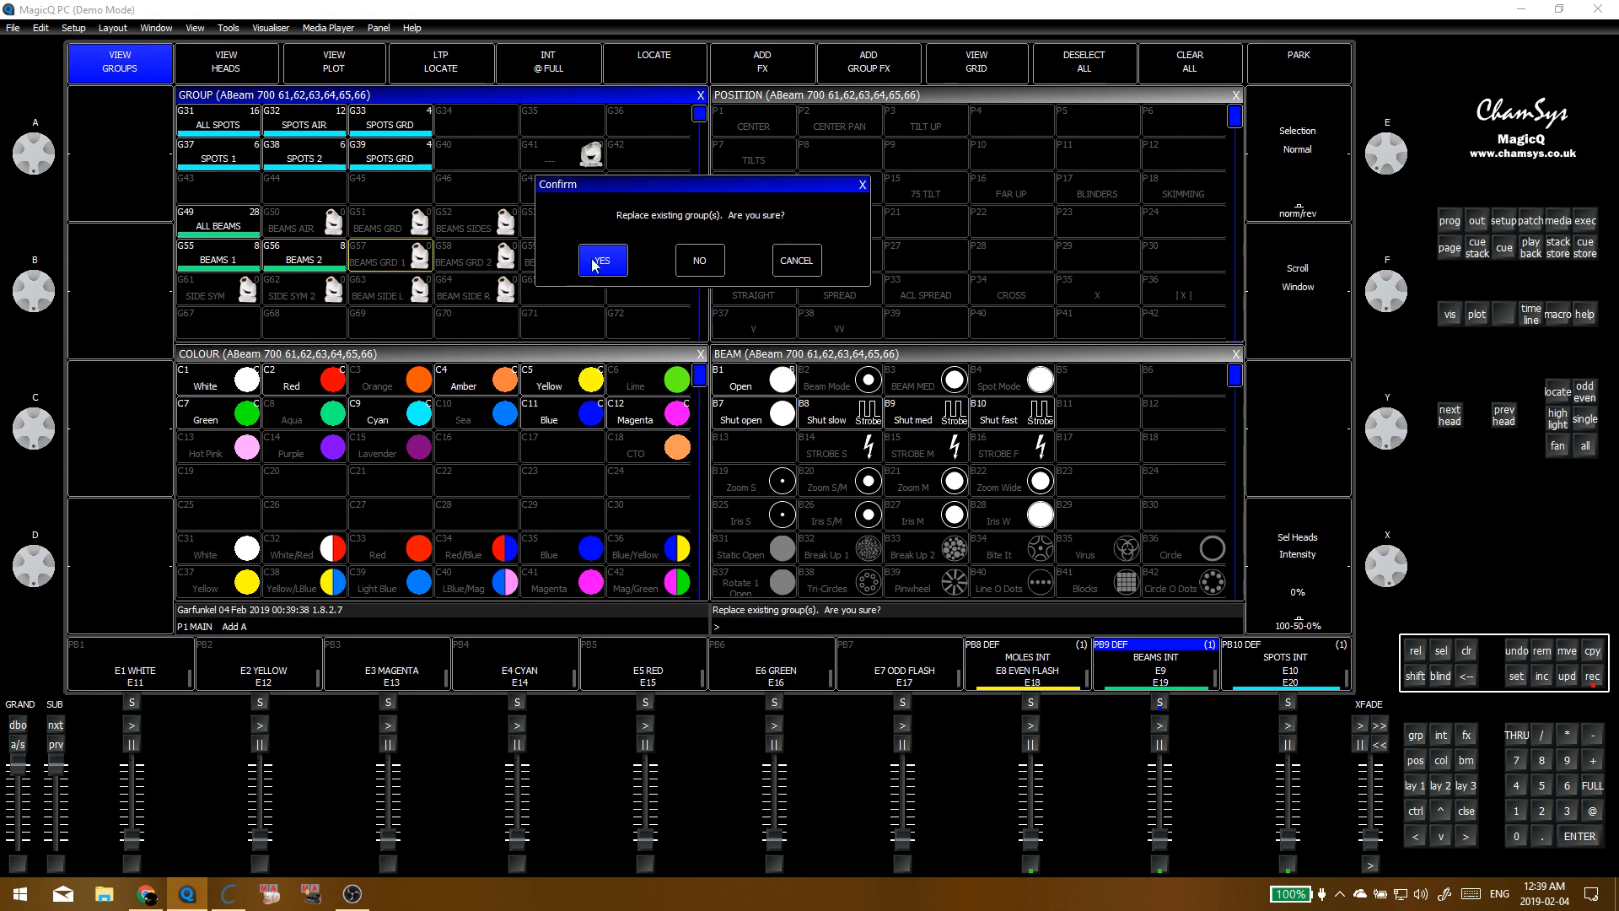
left_click(598, 260)
left_click(562, 313)
key("ctrl+BackSpace")
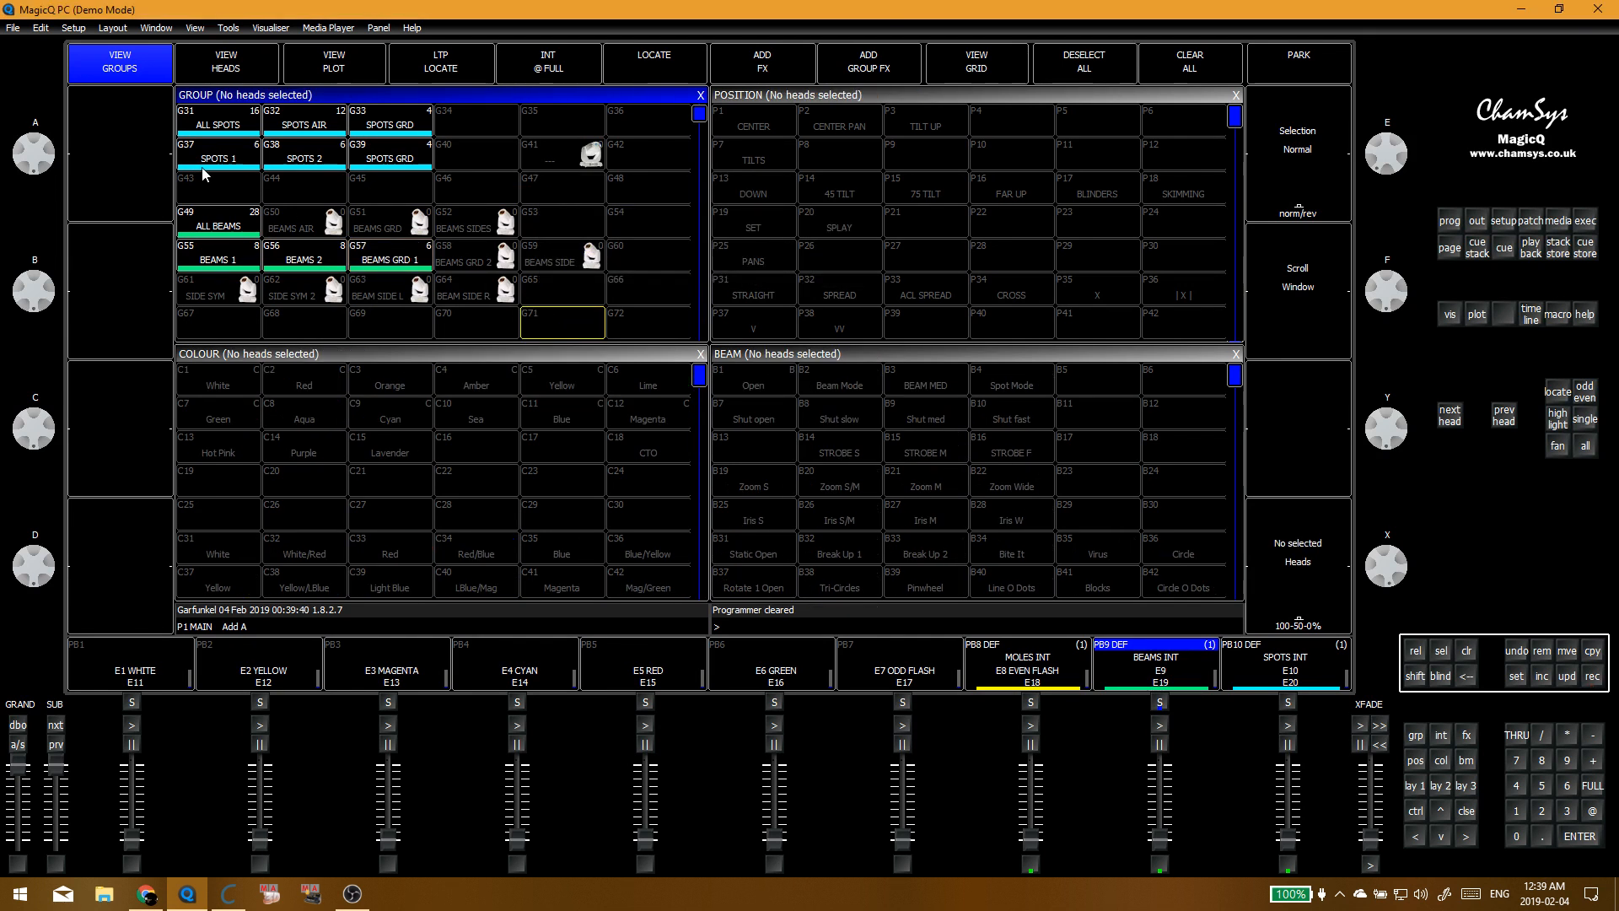
Step: Select ABeam 700 heads 71 to 76 and record them over group G59 BEAMS SIDE
left_click(236, 75)
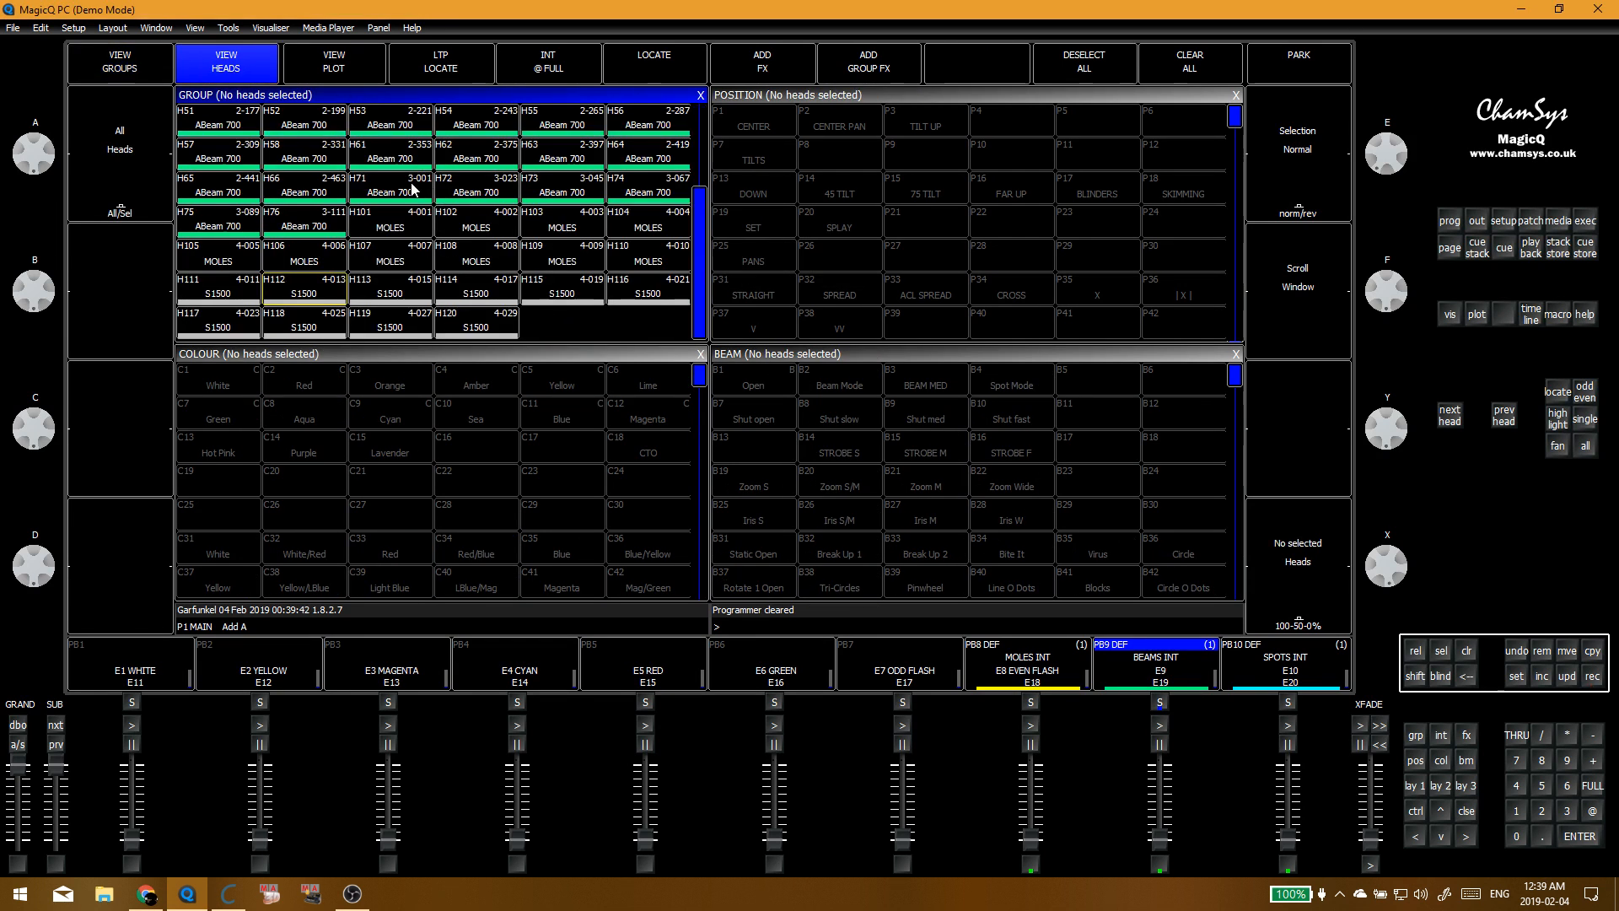
left_click_drag(413, 188, 297, 234)
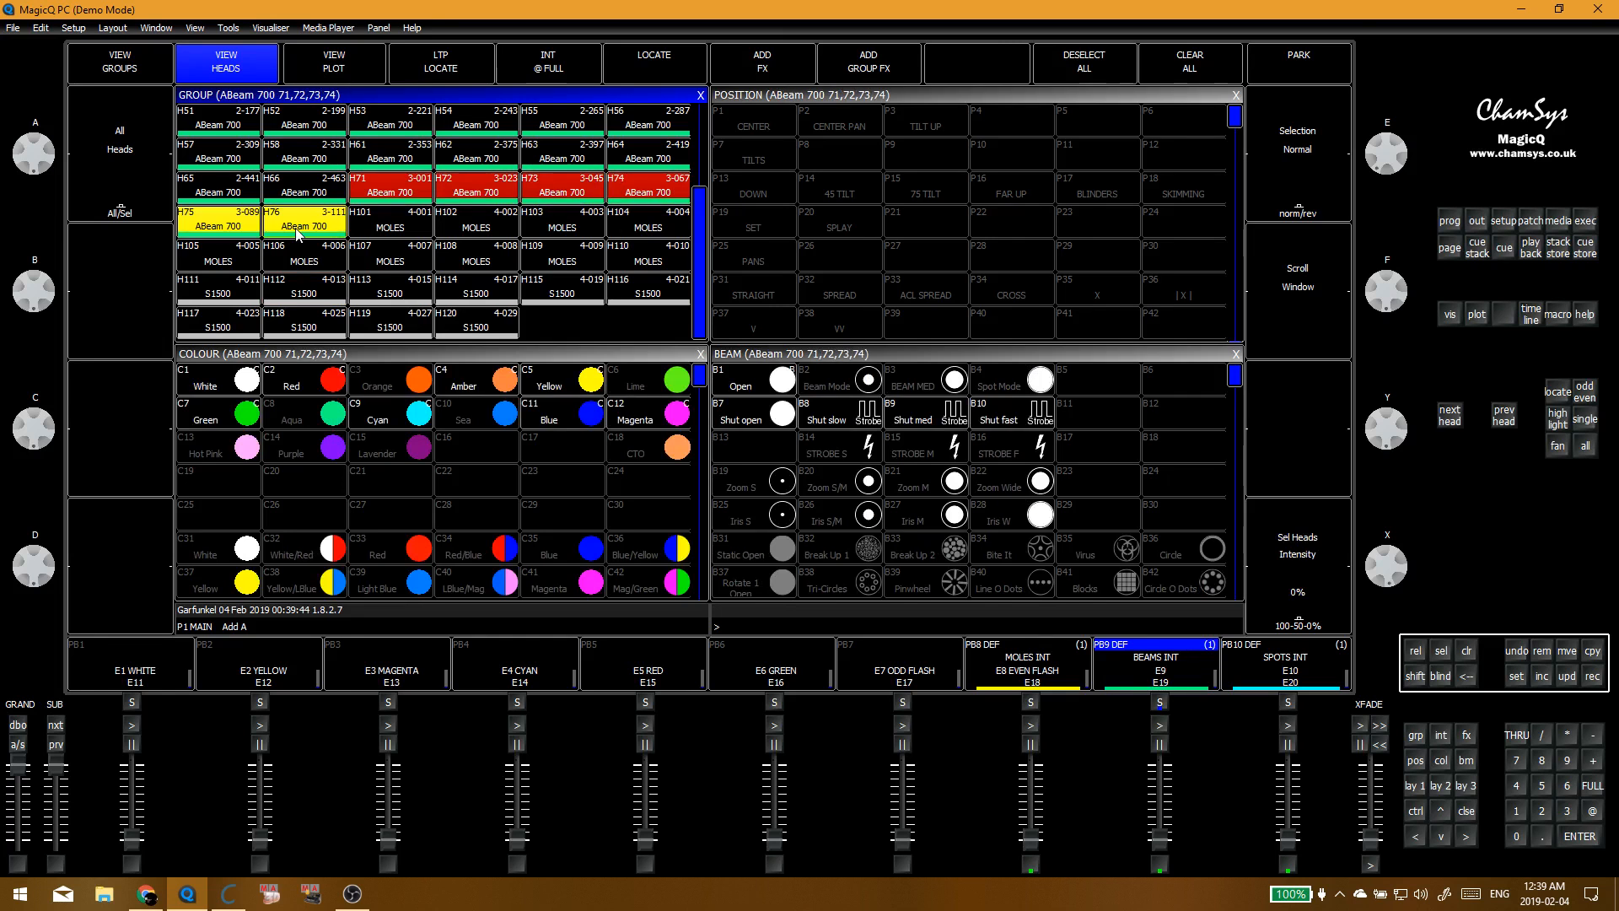
key("ctrl+BackSpace")
left_click(407, 185)
left_click(494, 193)
left_click(571, 194)
left_click(638, 193)
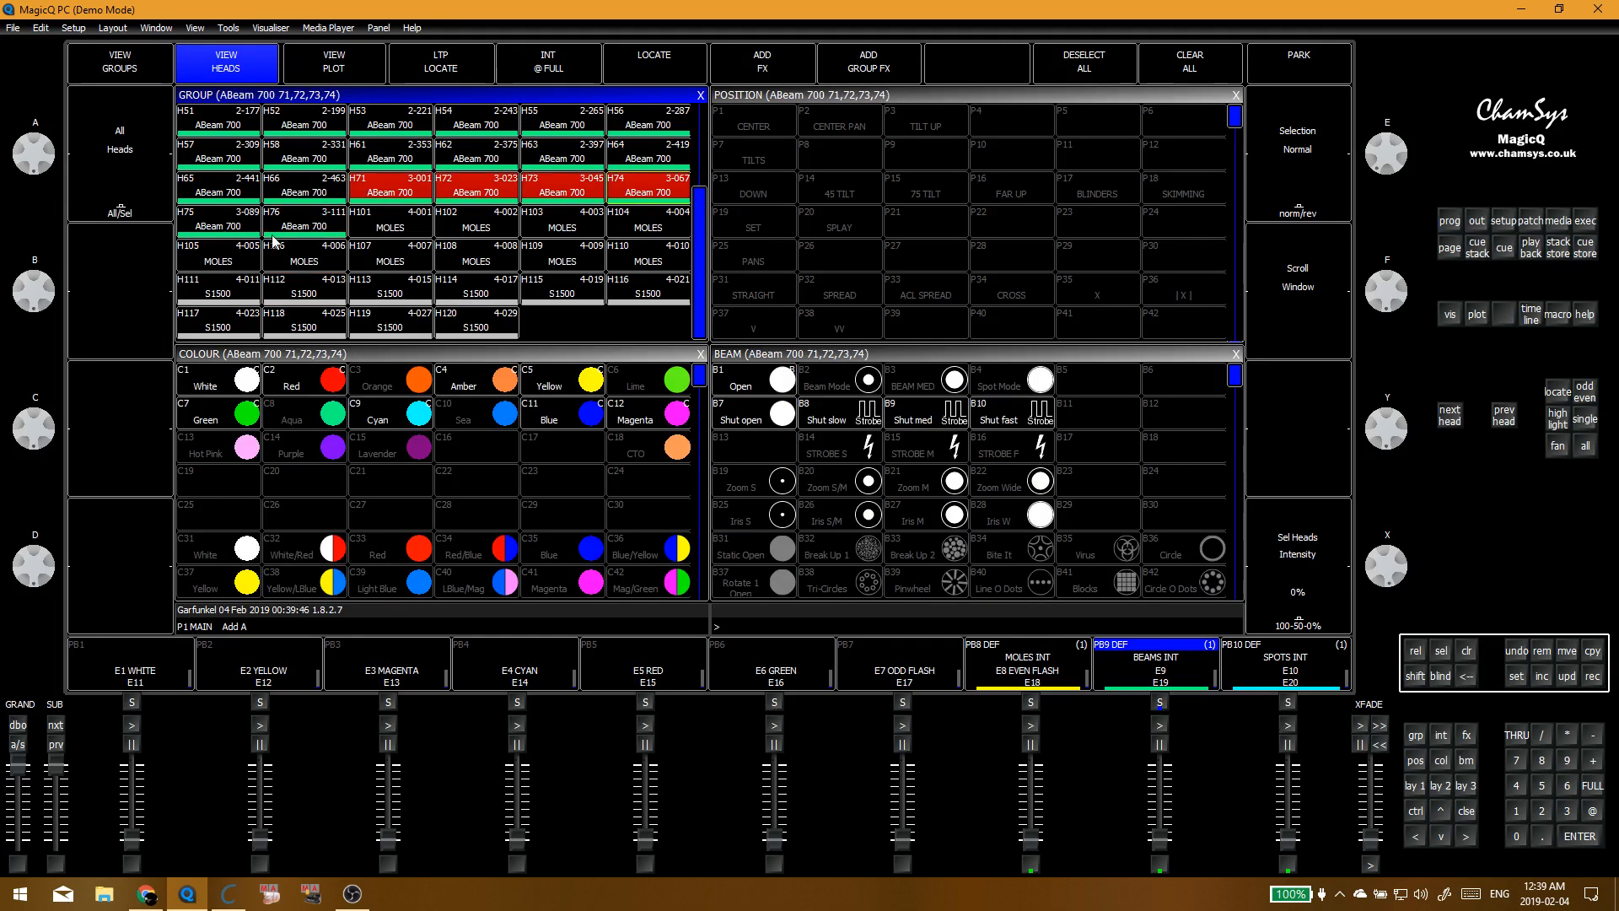
left_click(218, 221)
left_click(304, 220)
left_click(121, 72)
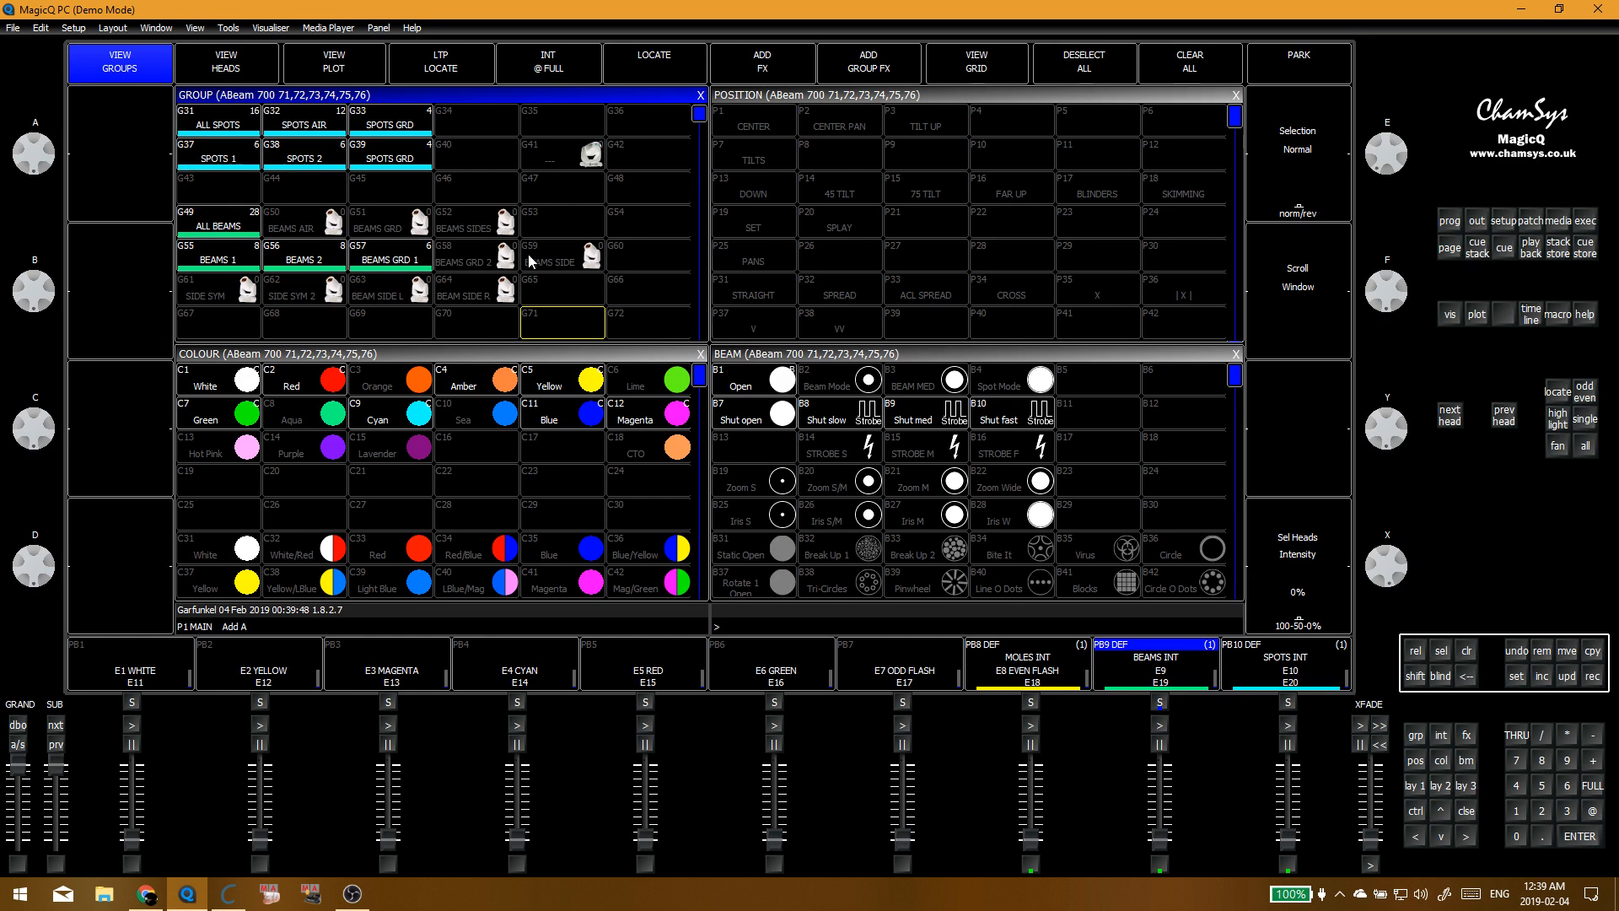
key("ctrl+r")
left_click(545, 260)
left_click(612, 268)
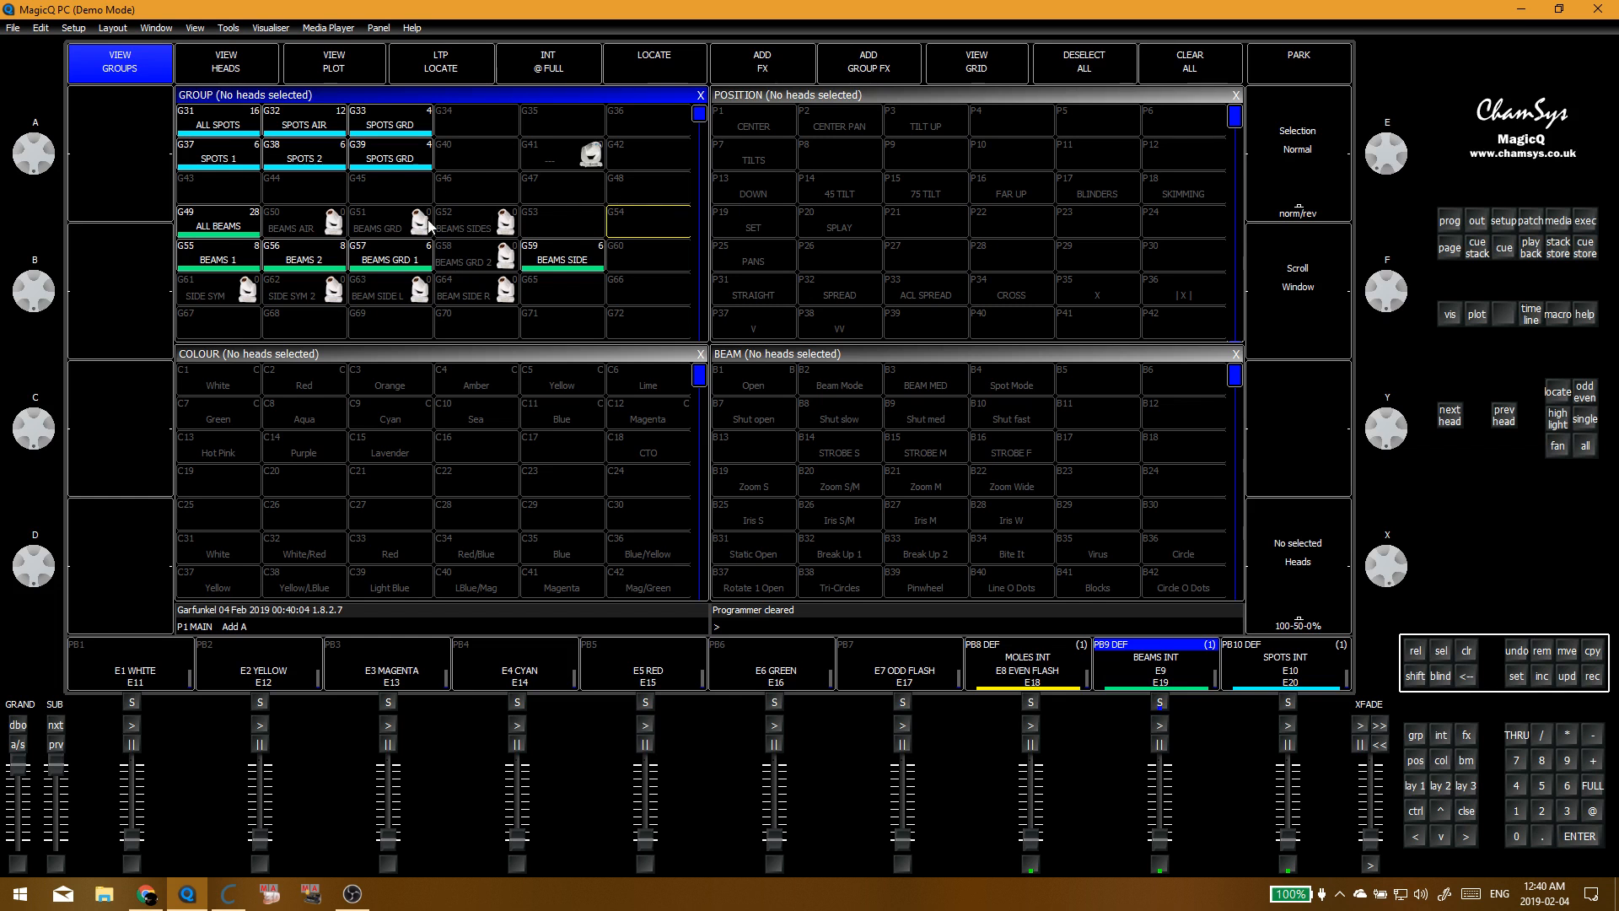
Step: In the outputs plan grid, select the BEAMS 1 heads and move heads 41 to 48 into the grid's last row, starting at the sixth column
scroll(453, 195, "up", 5)
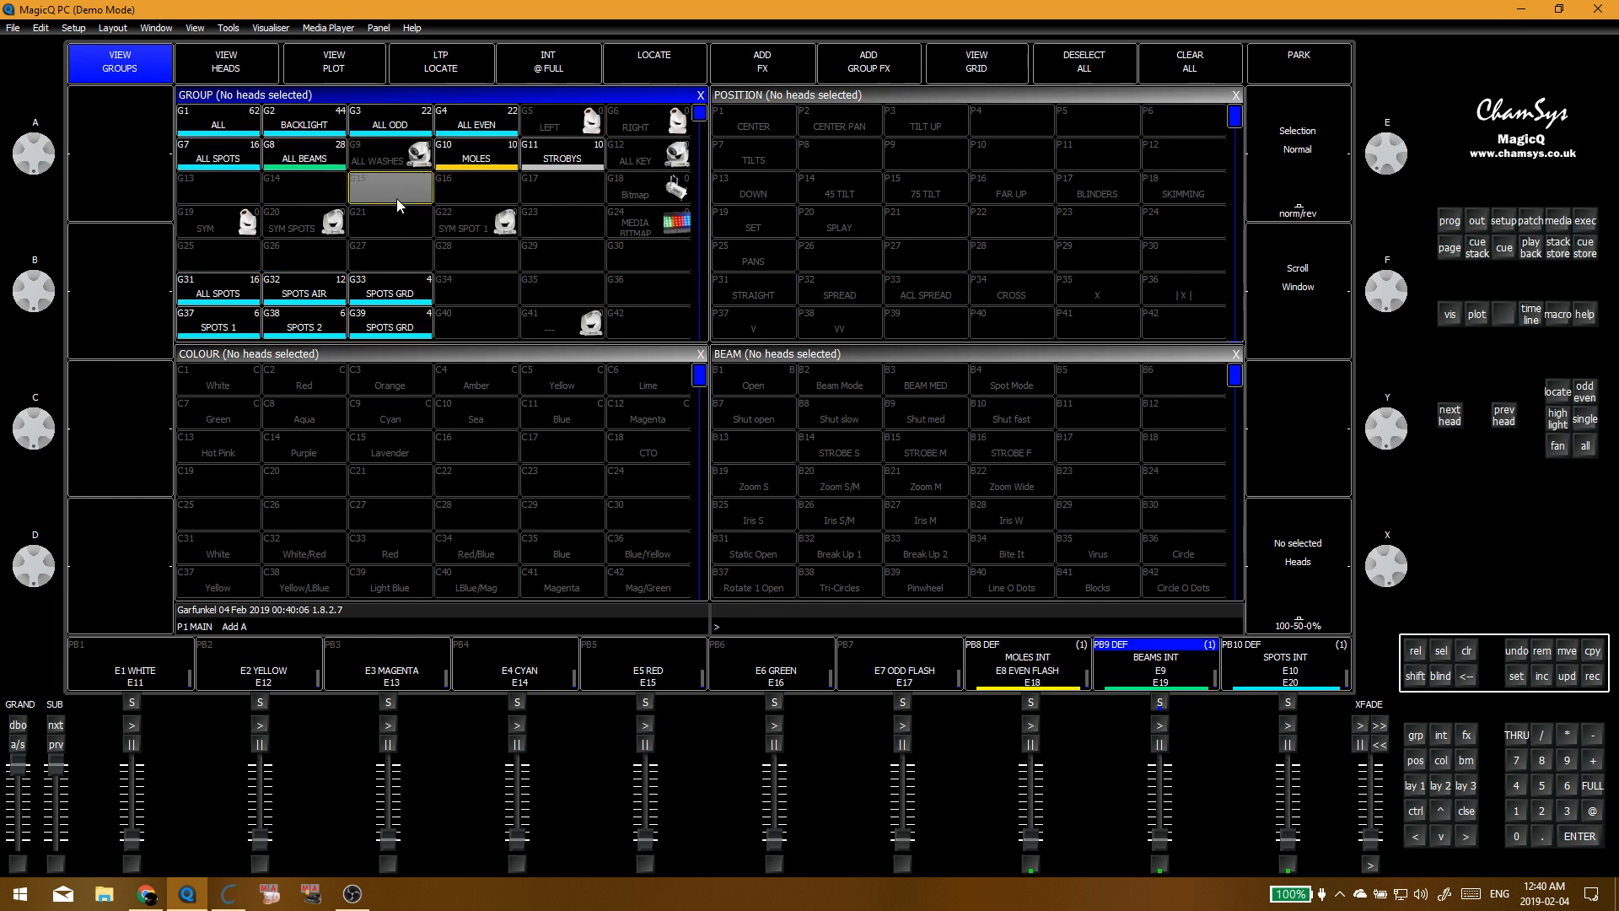
key("Delete")
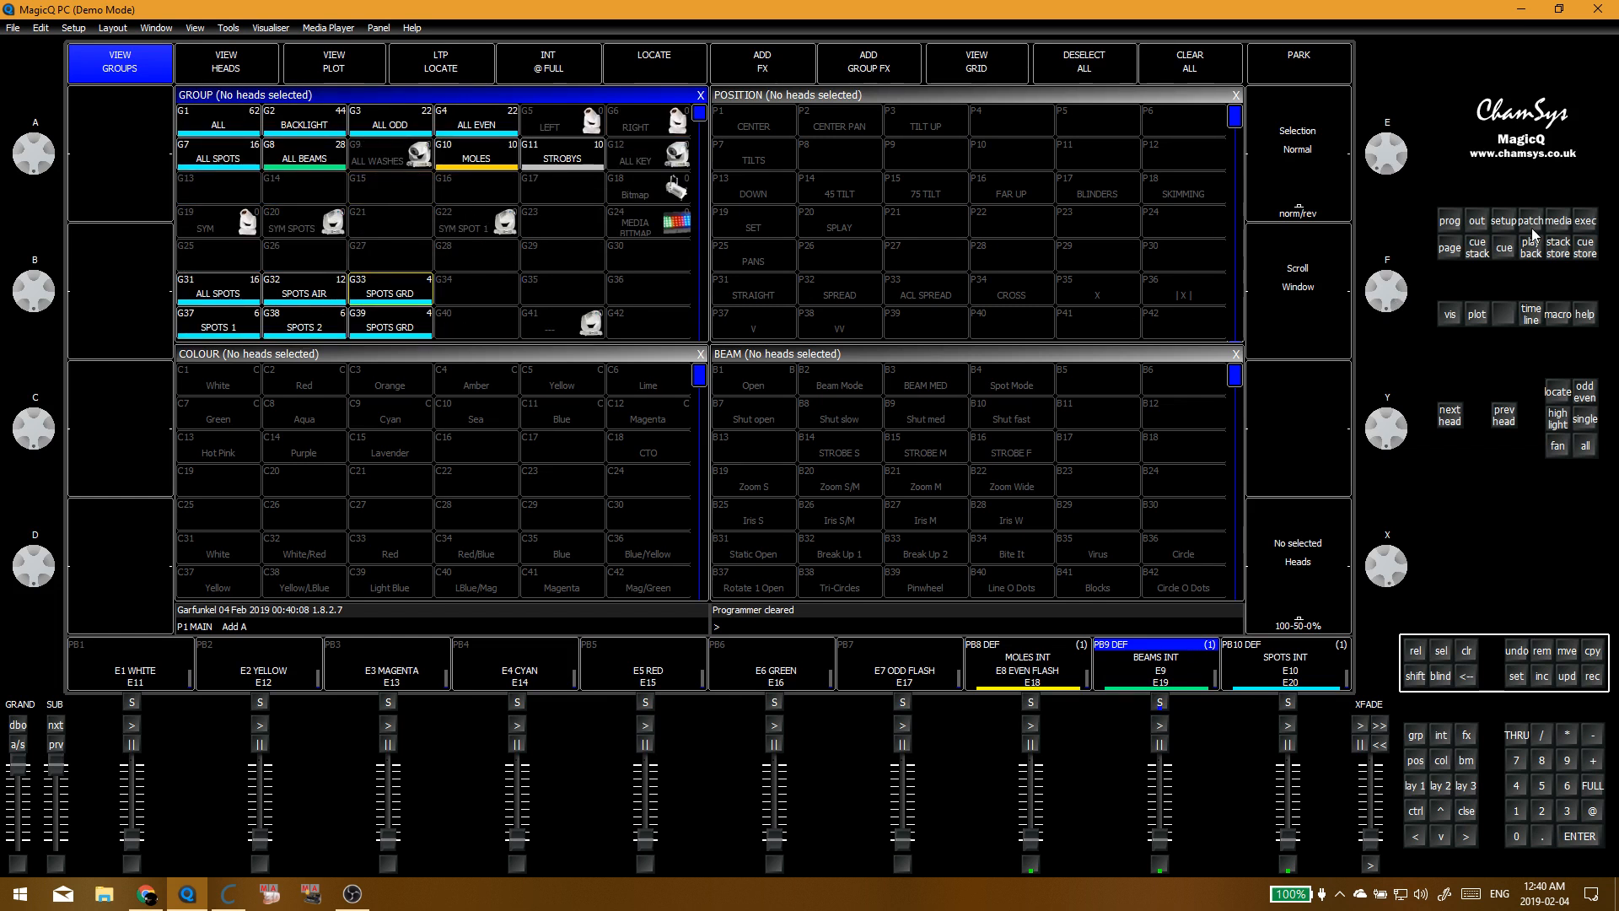
left_click(1477, 222)
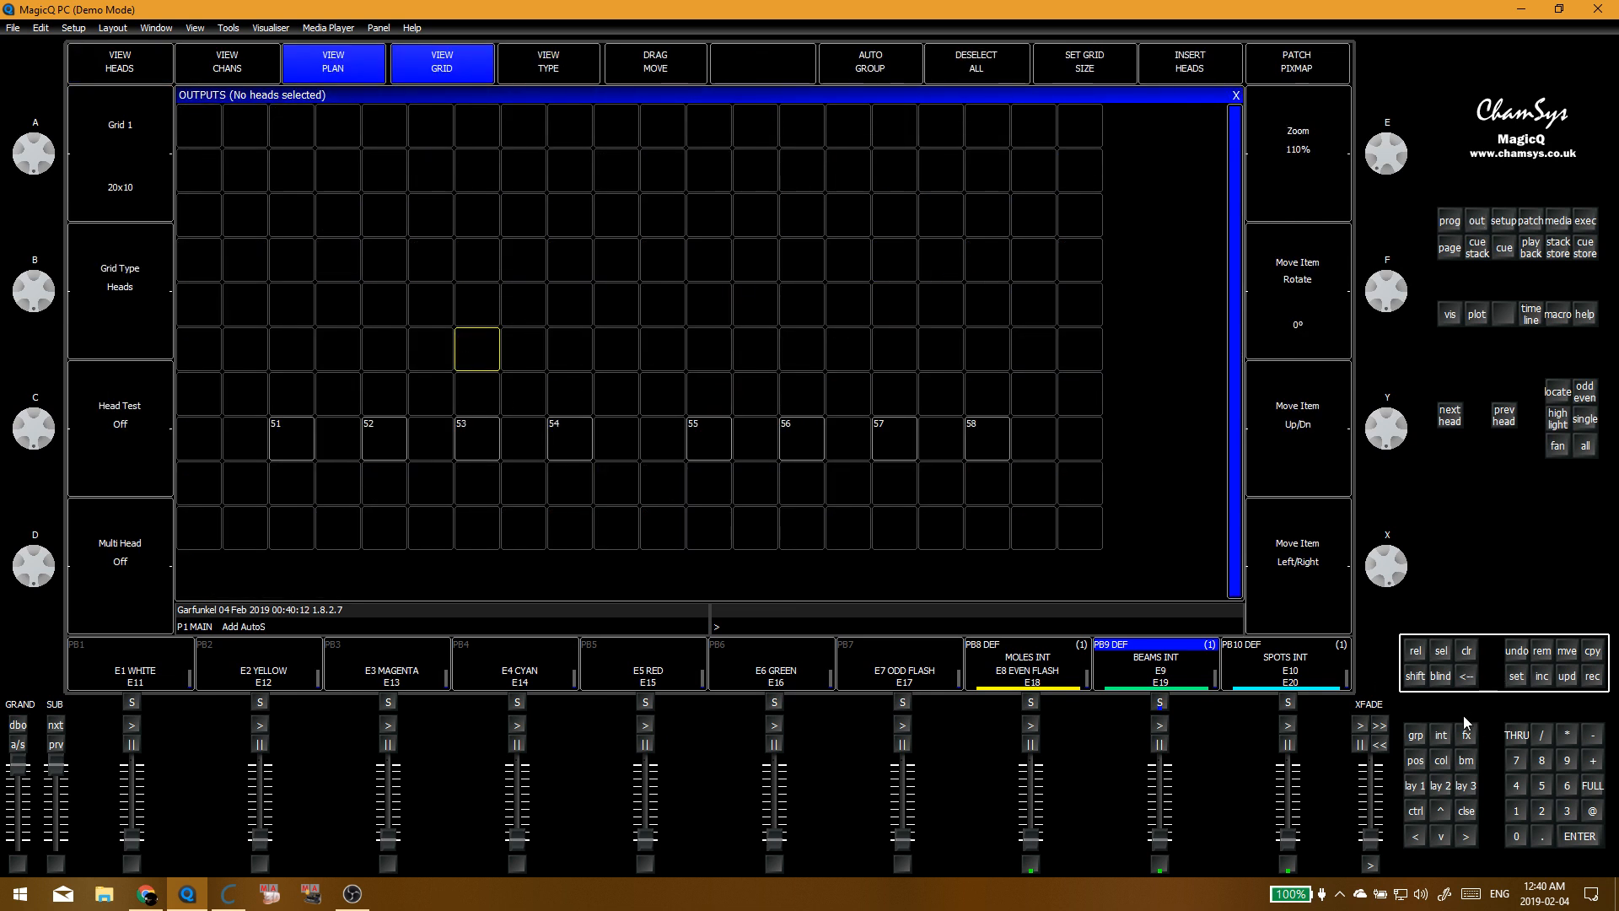
left_click(1416, 730)
scroll(468, 295, "down", 2)
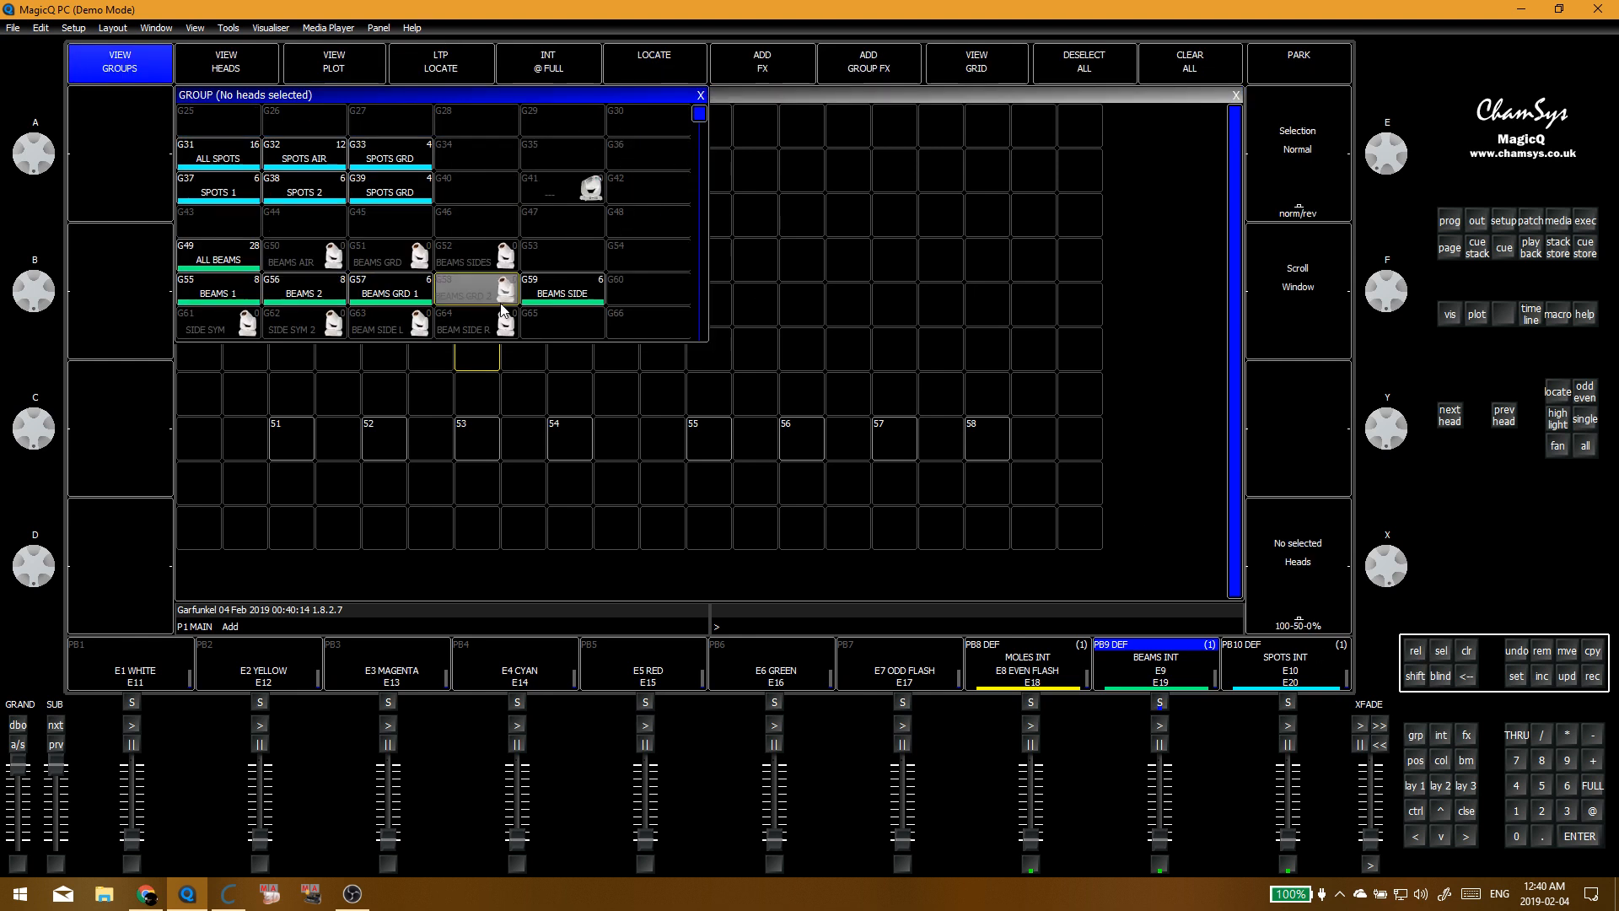
left_click(221, 226)
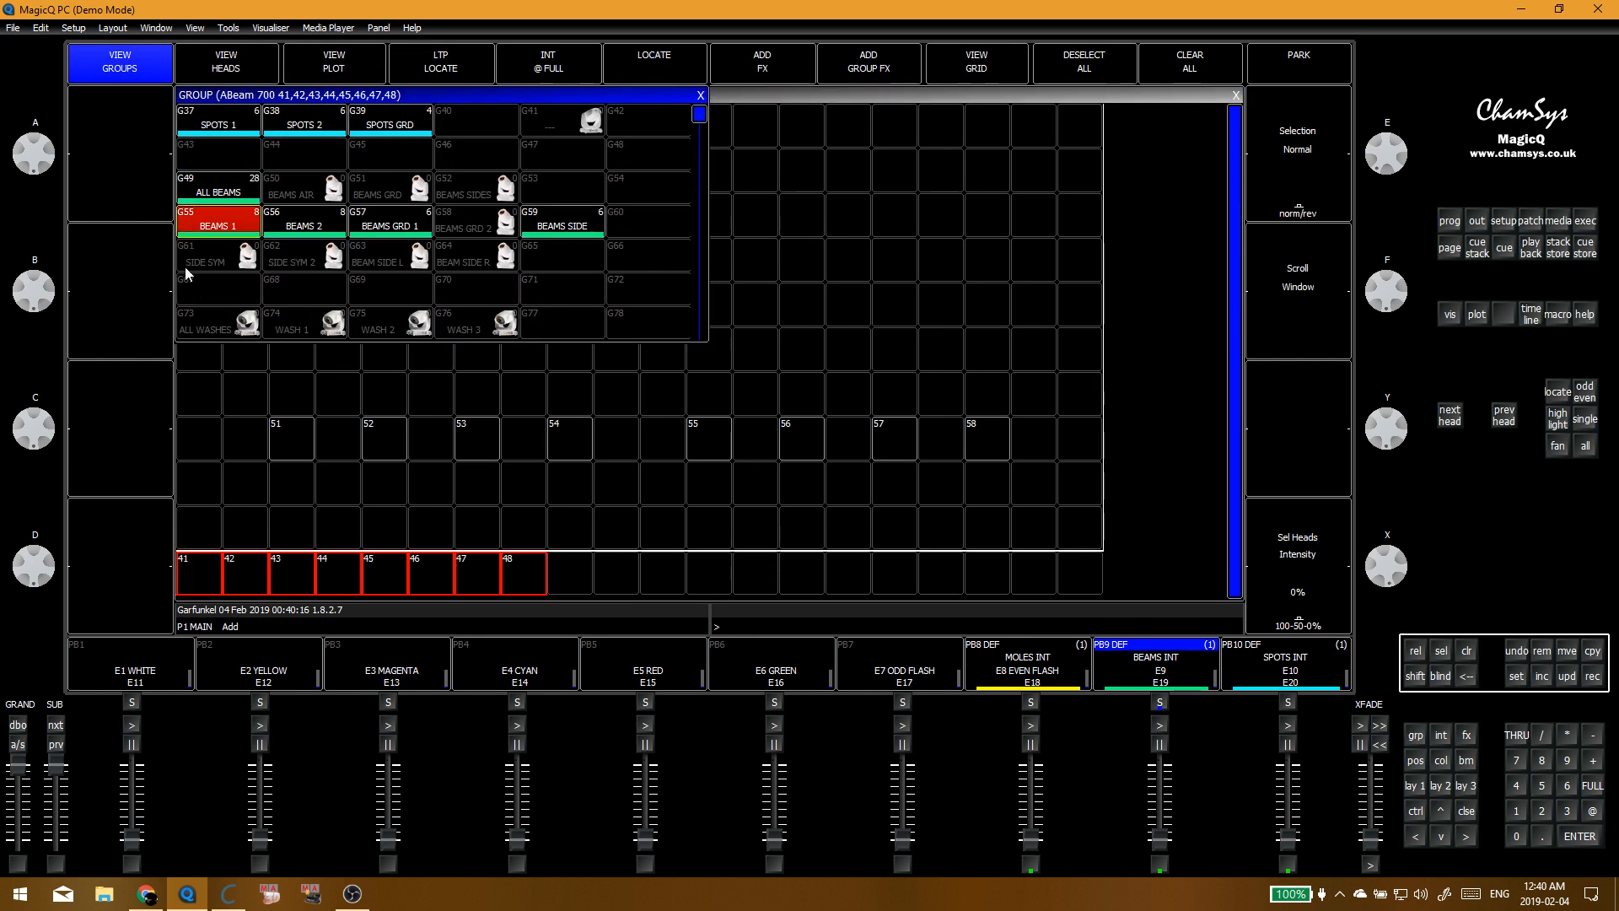
left_click(430, 518)
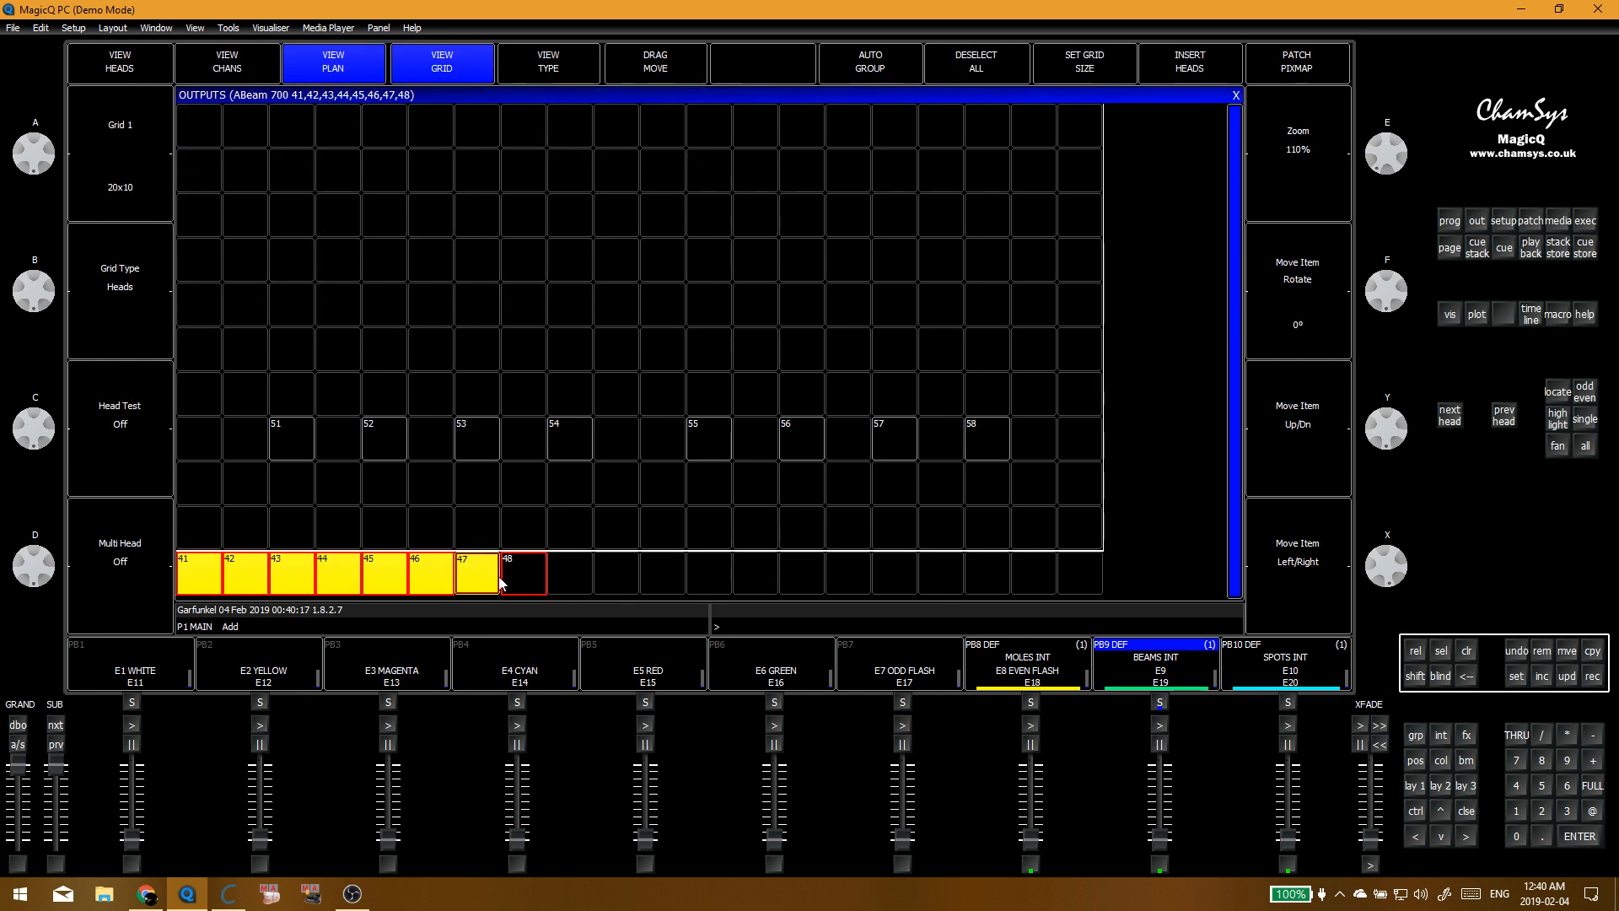
left_click(415, 524)
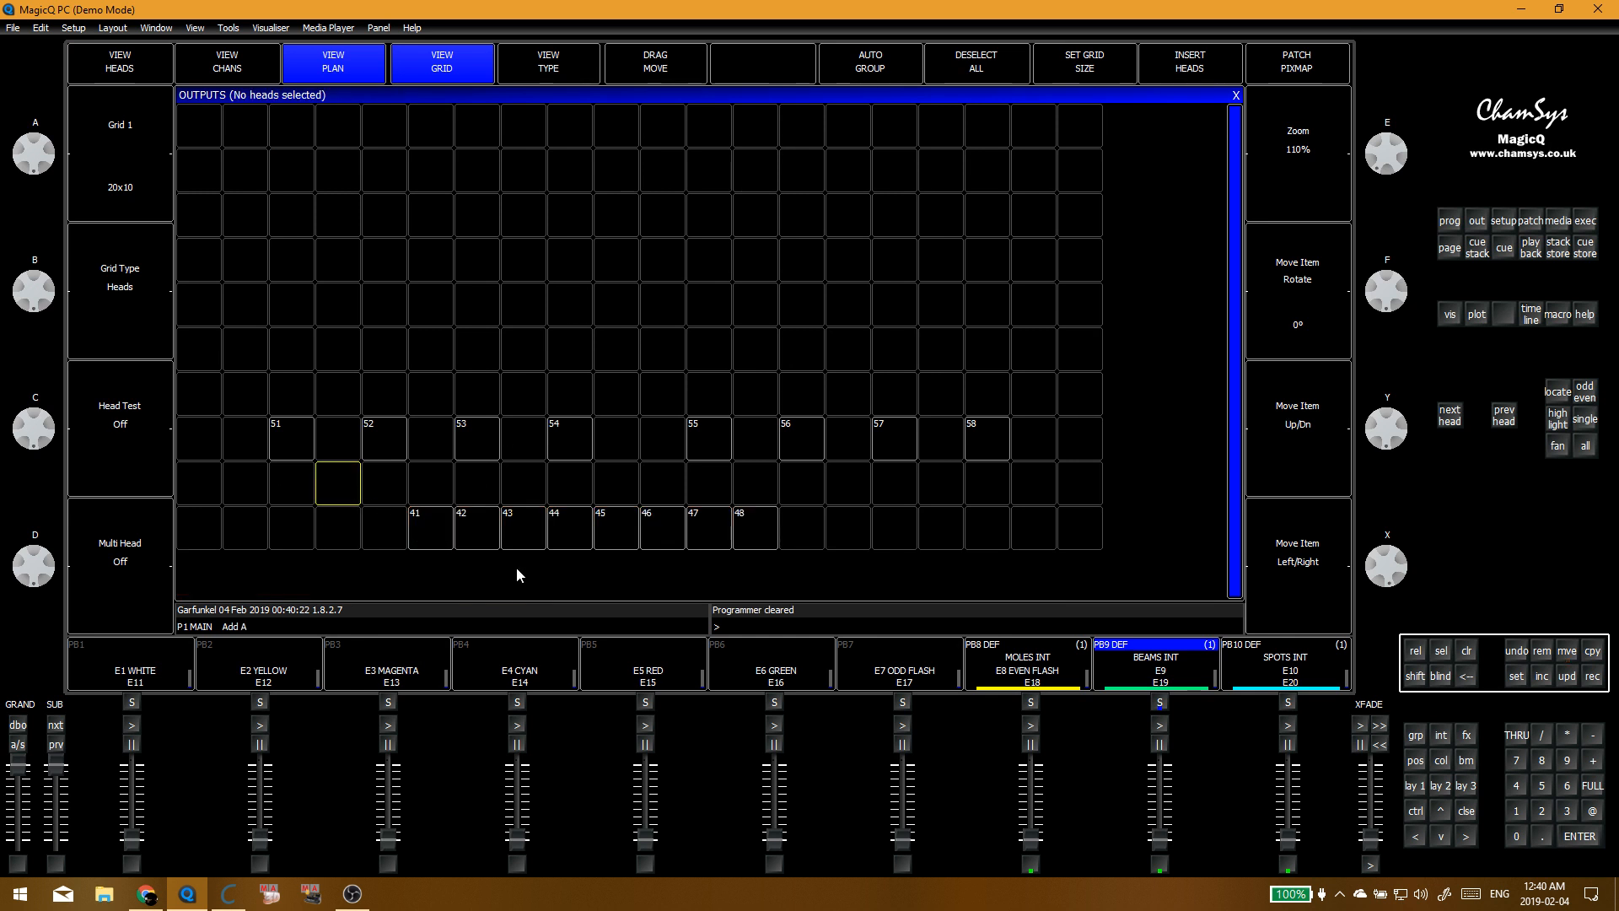
Step: Move beam heads 41 to 44 into the grid's eighth row at columns 2, 4, 6 and 8, interleaving them with heads 51 to 54
left_click(443, 539)
left_click(245, 456)
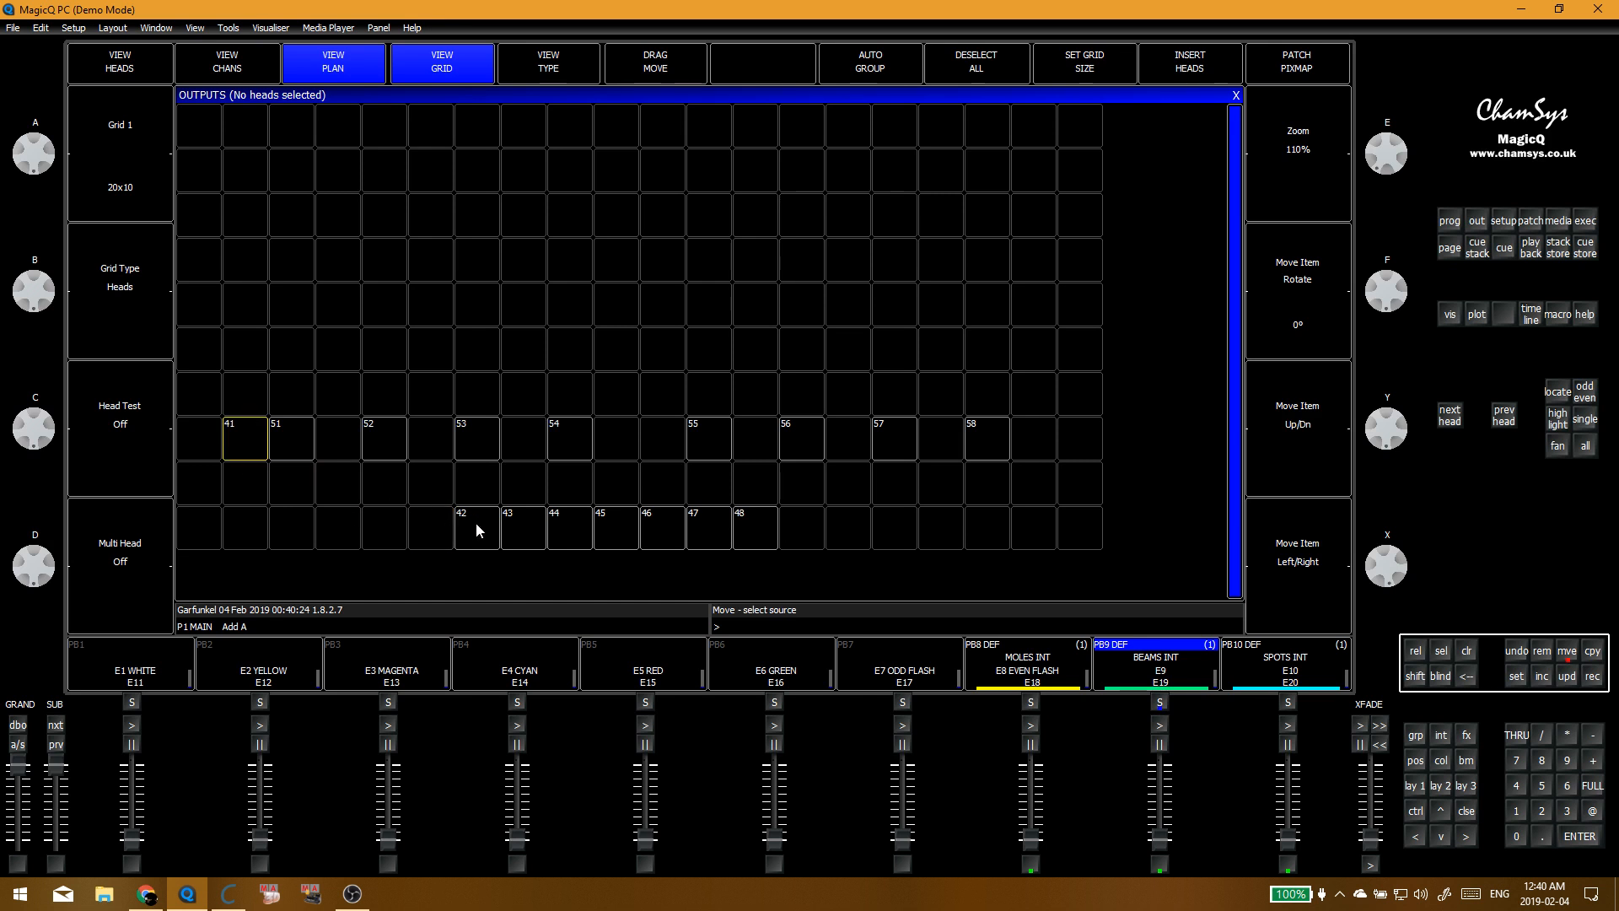
left_click(476, 527)
left_click(342, 439)
left_click(538, 533)
left_click(430, 439)
left_click(569, 529)
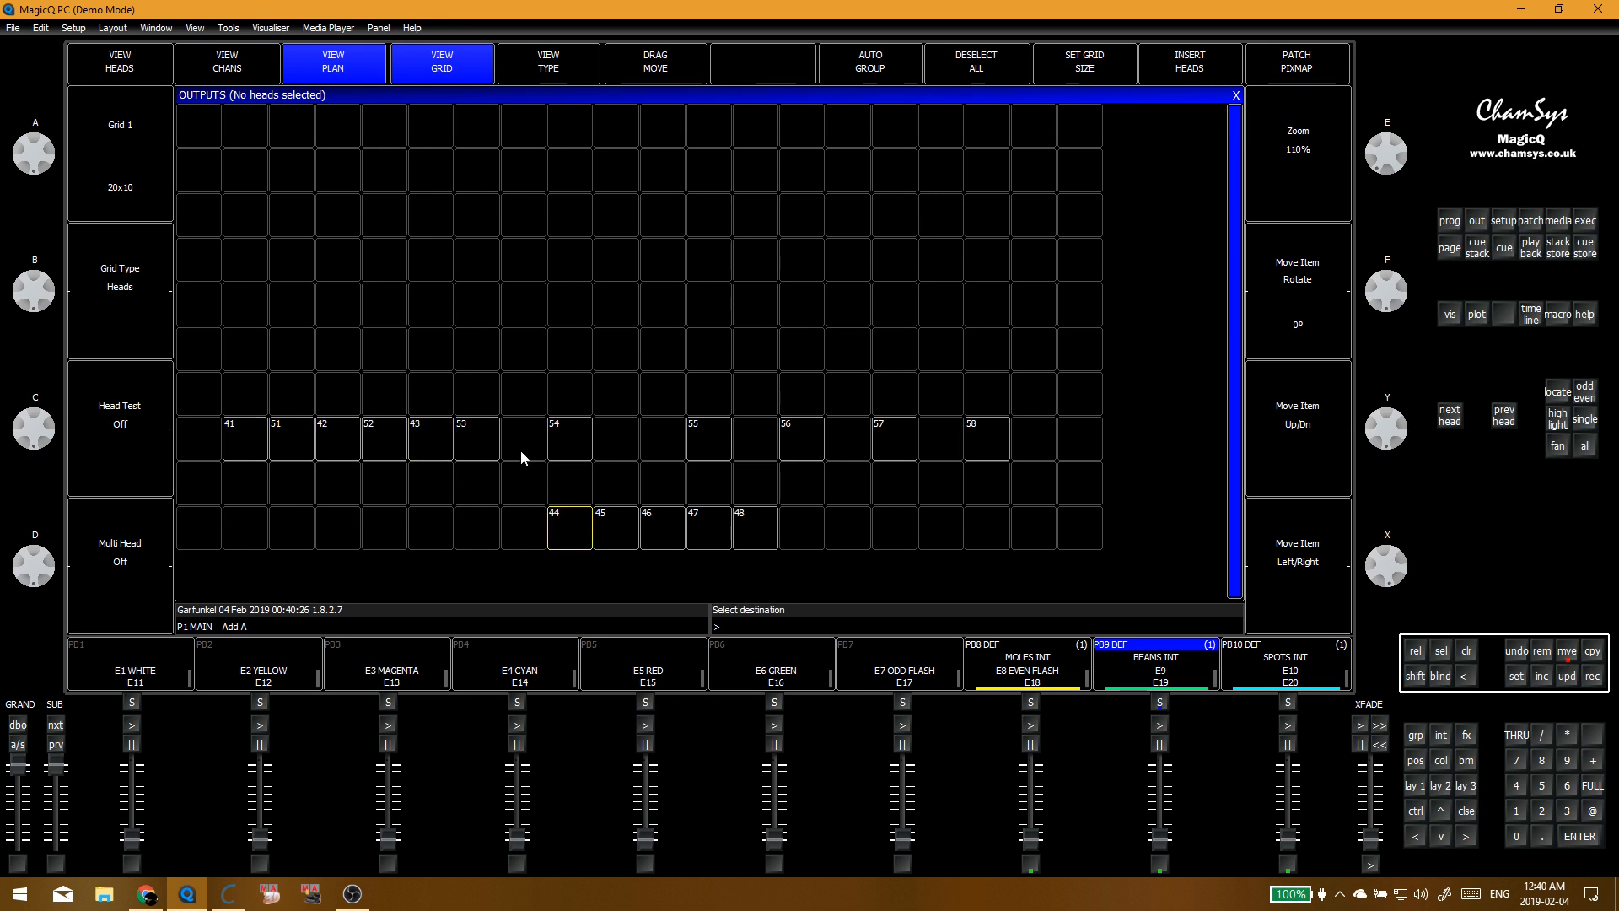
left_click(520, 457)
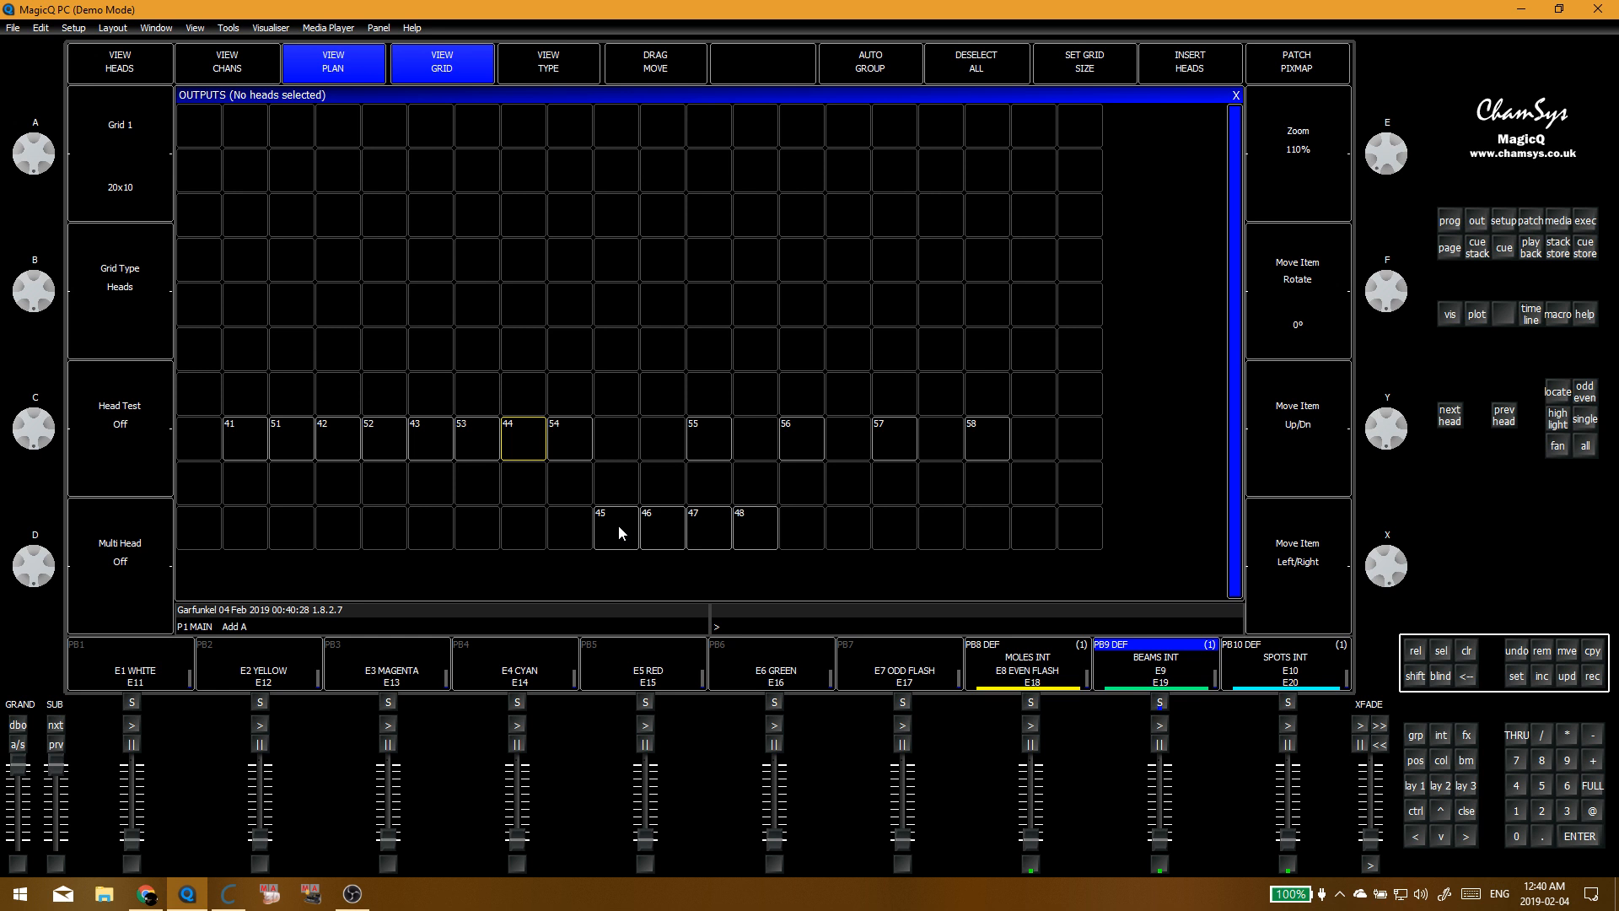
Step: Move beam heads 45 to 48 into the grid's eighth row at columns 10, 11, 13 and 15, between heads 54 and 57
left_click(621, 526)
left_click(621, 441)
left_click(655, 527)
left_click(663, 440)
left_click(695, 524)
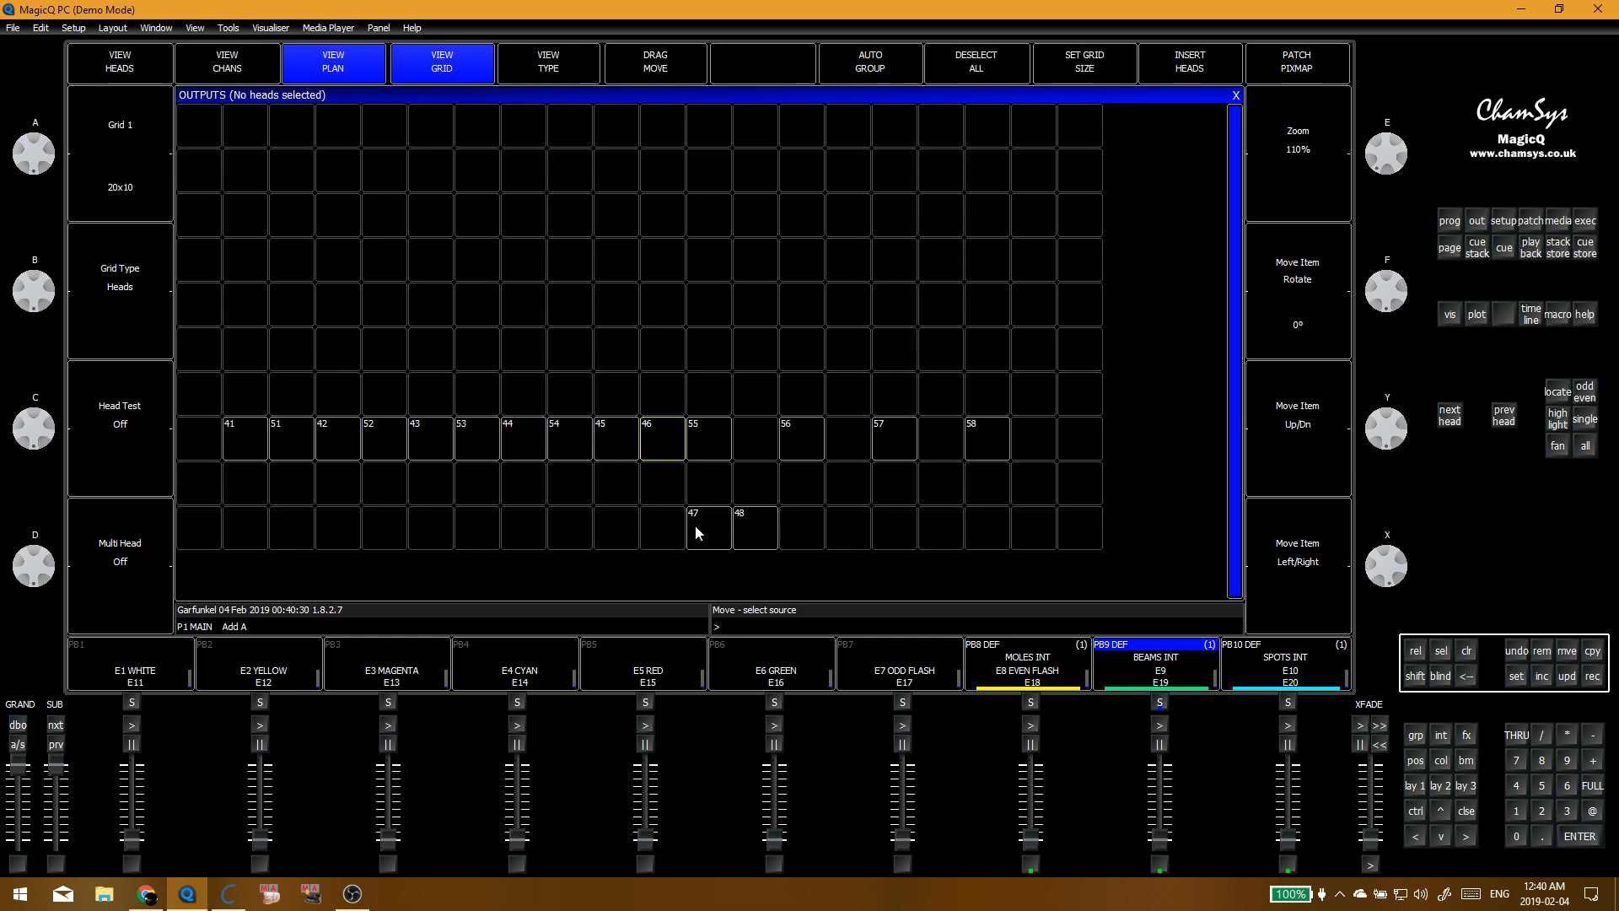
left_click(755, 440)
left_click(751, 523)
left_click(844, 443)
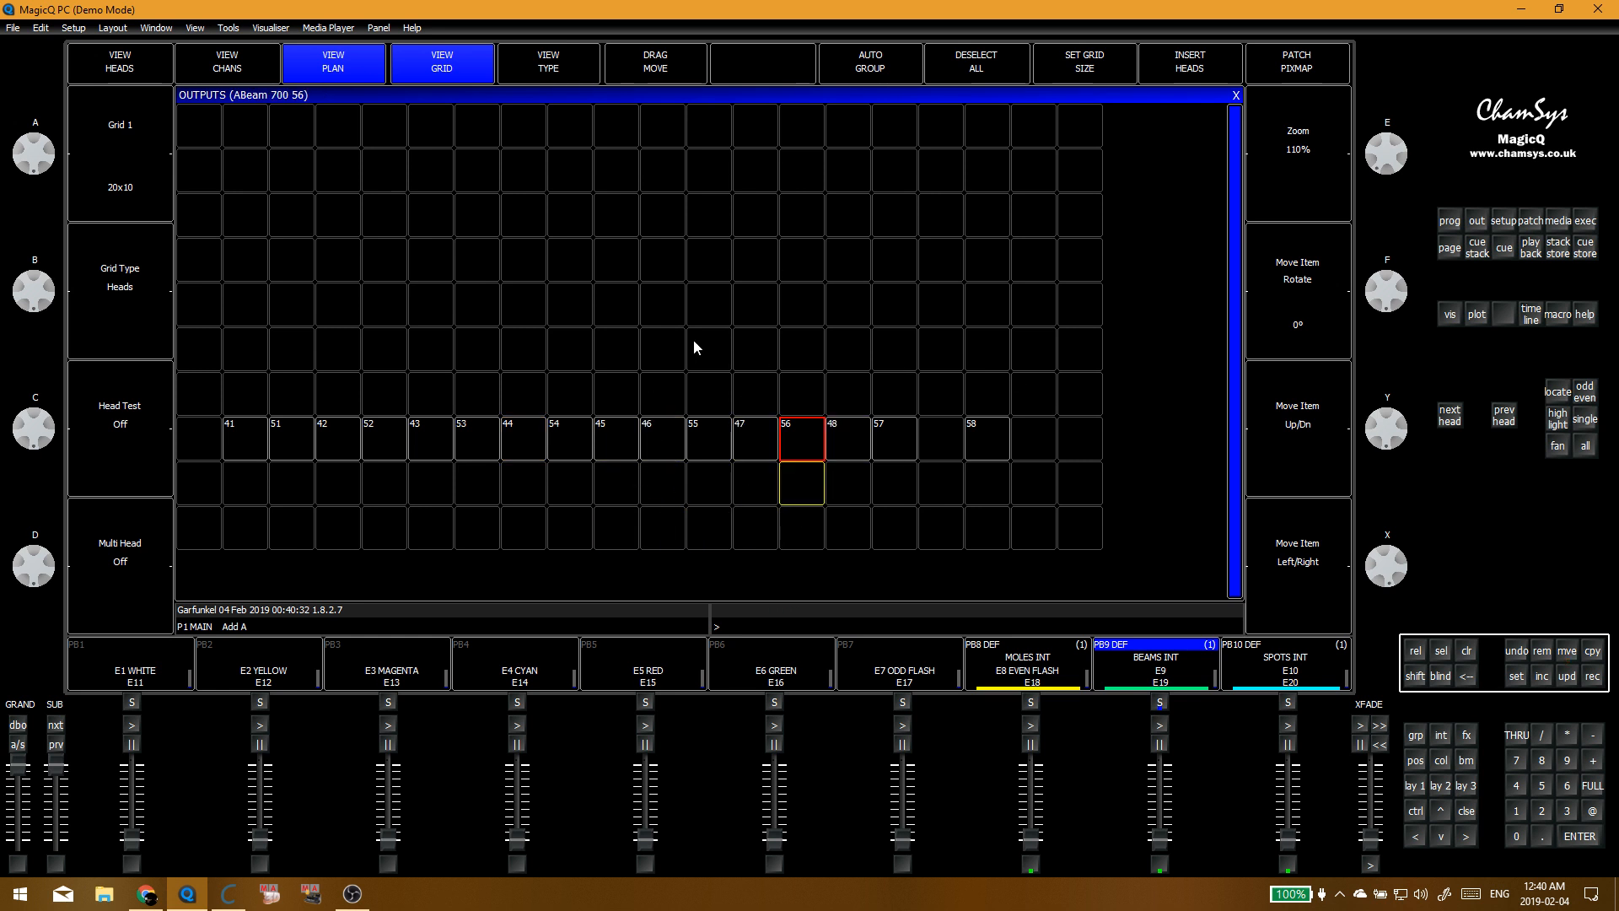
Step: Select the interleaved row of beam heads 41 to 48 and 51 to 58 and remove it from the plan grid
left_click(654, 345)
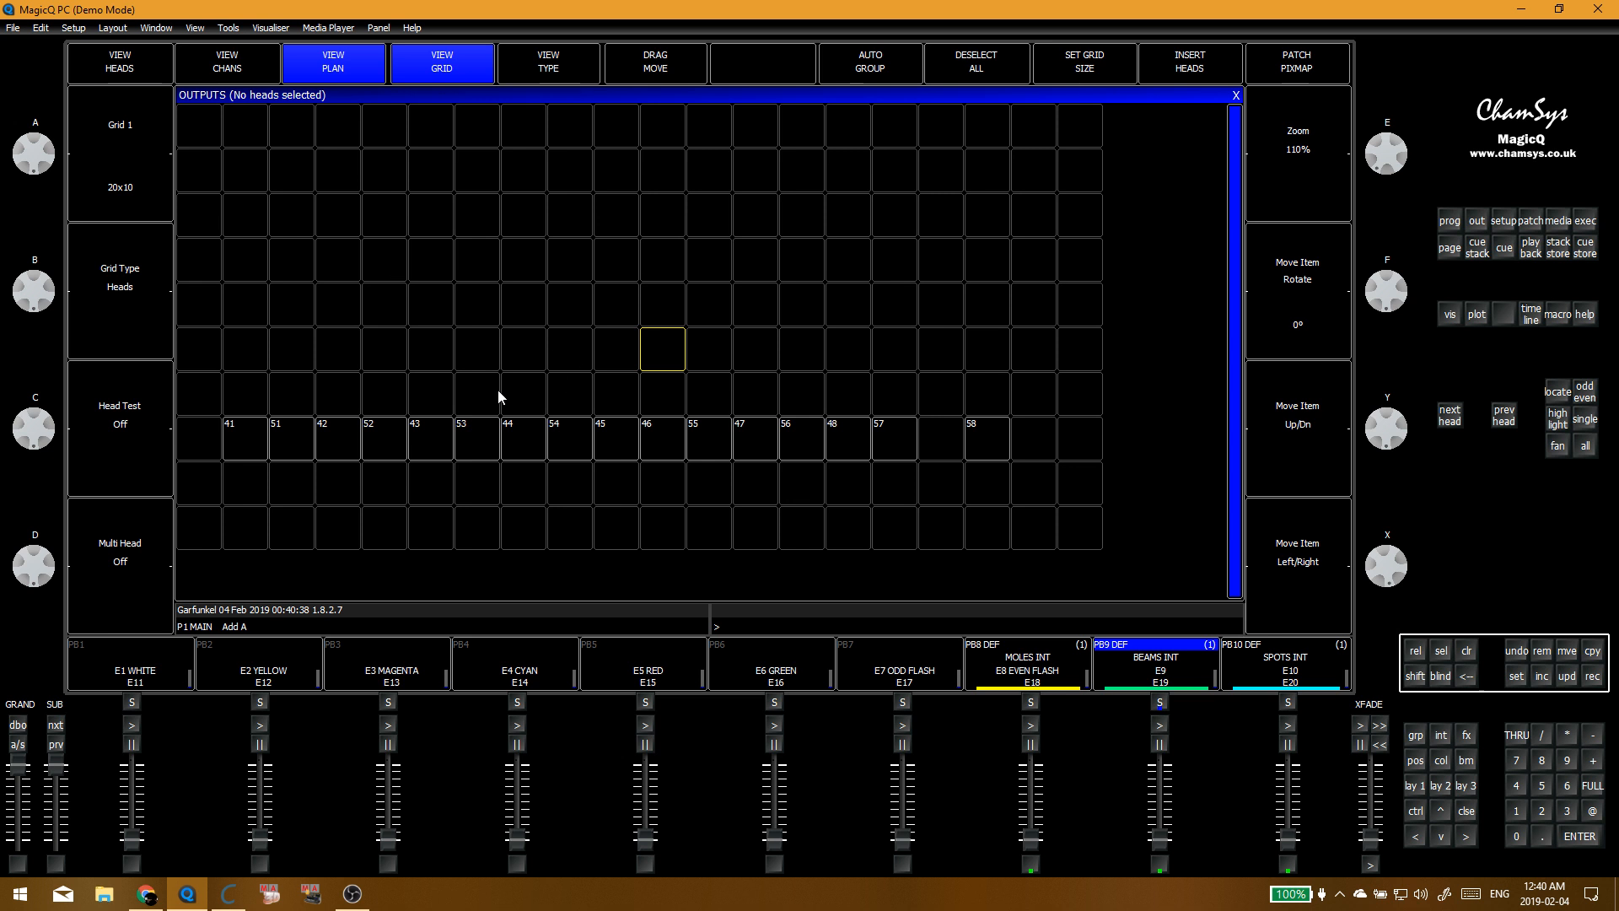
left_click(438, 527)
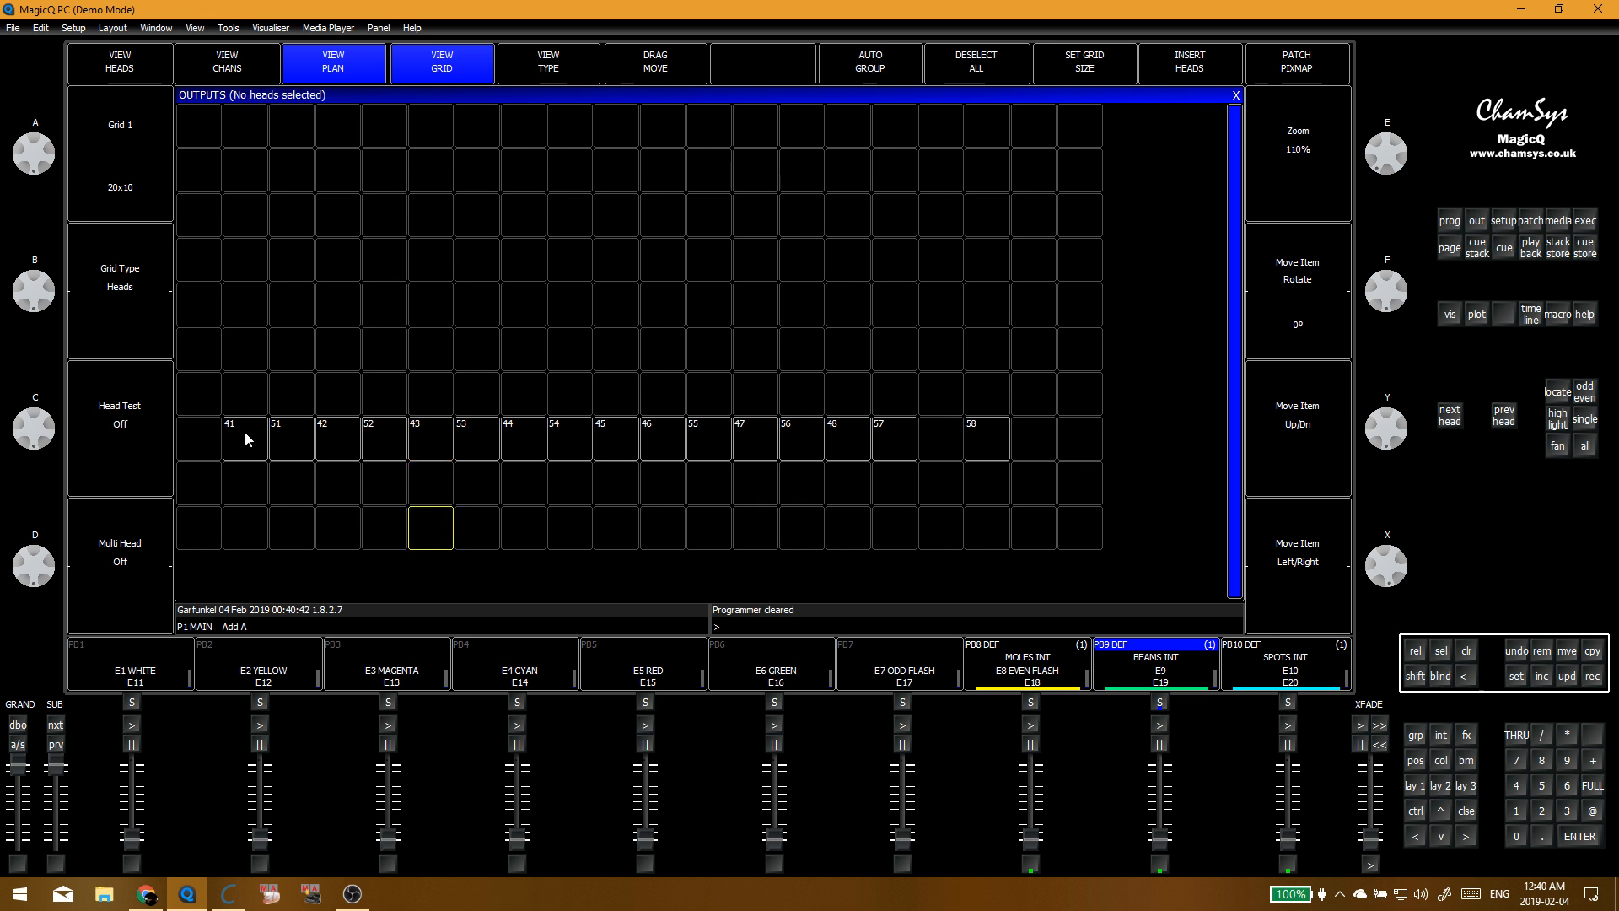
left_click_drag(250, 436, 998, 457)
left_click(533, 364)
left_click_drag(224, 432, 997, 425)
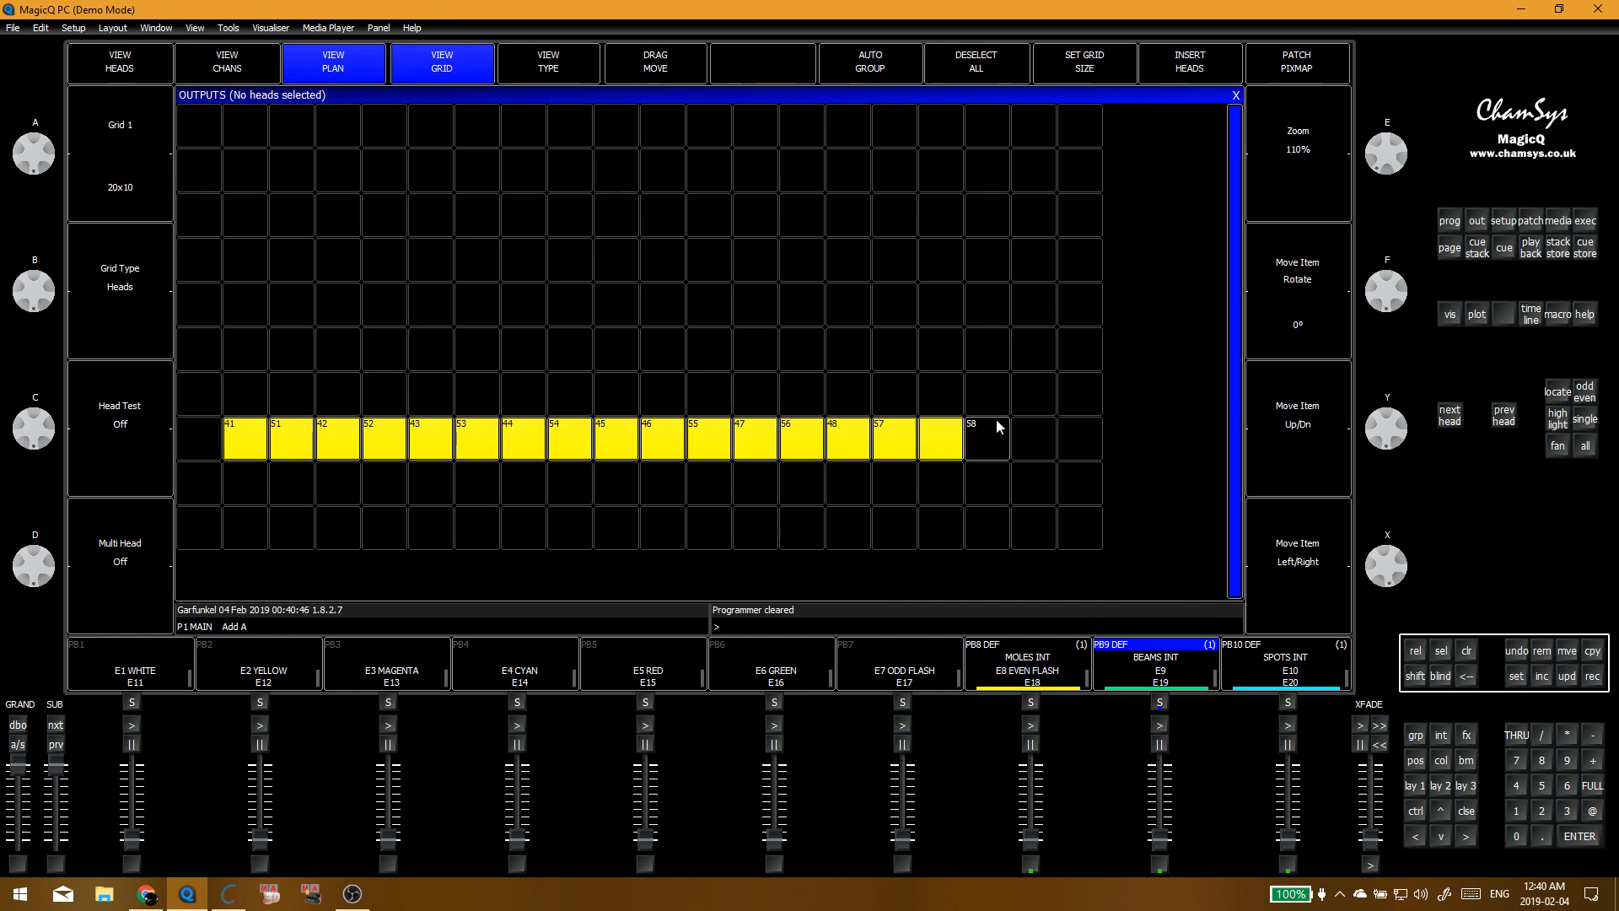
Step: Insert the SPOTS 1 group's heads below the plan grid's last row, clear the programmer and highlight the inserted heads
key("alt+g")
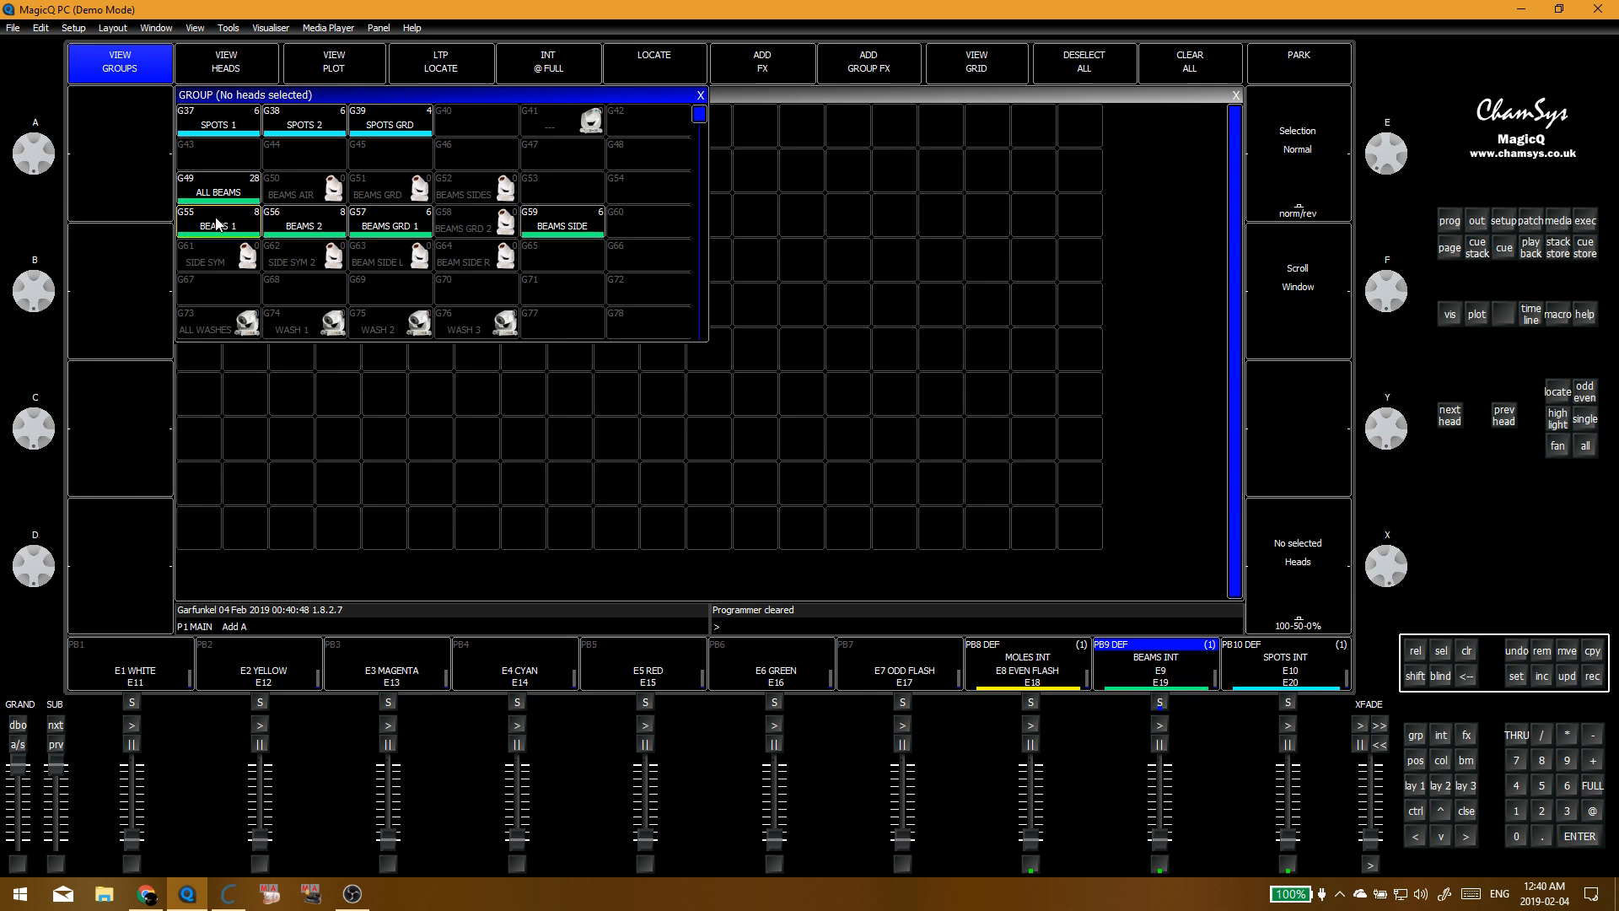
left_click(233, 126)
left_click(272, 570)
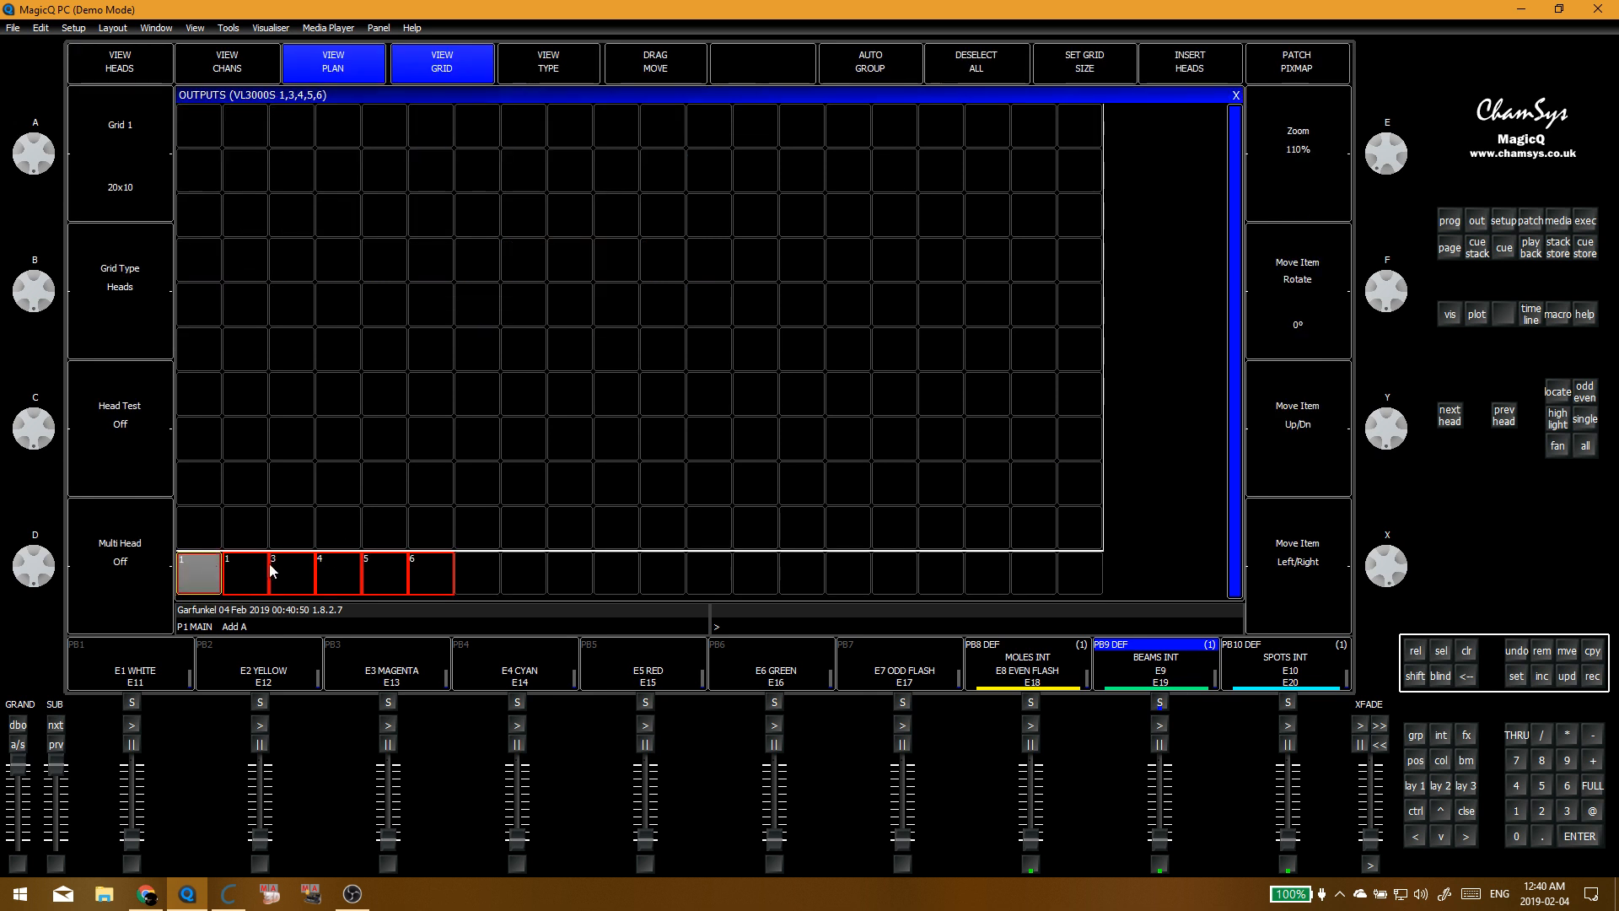
key("ctrl+BackSpace")
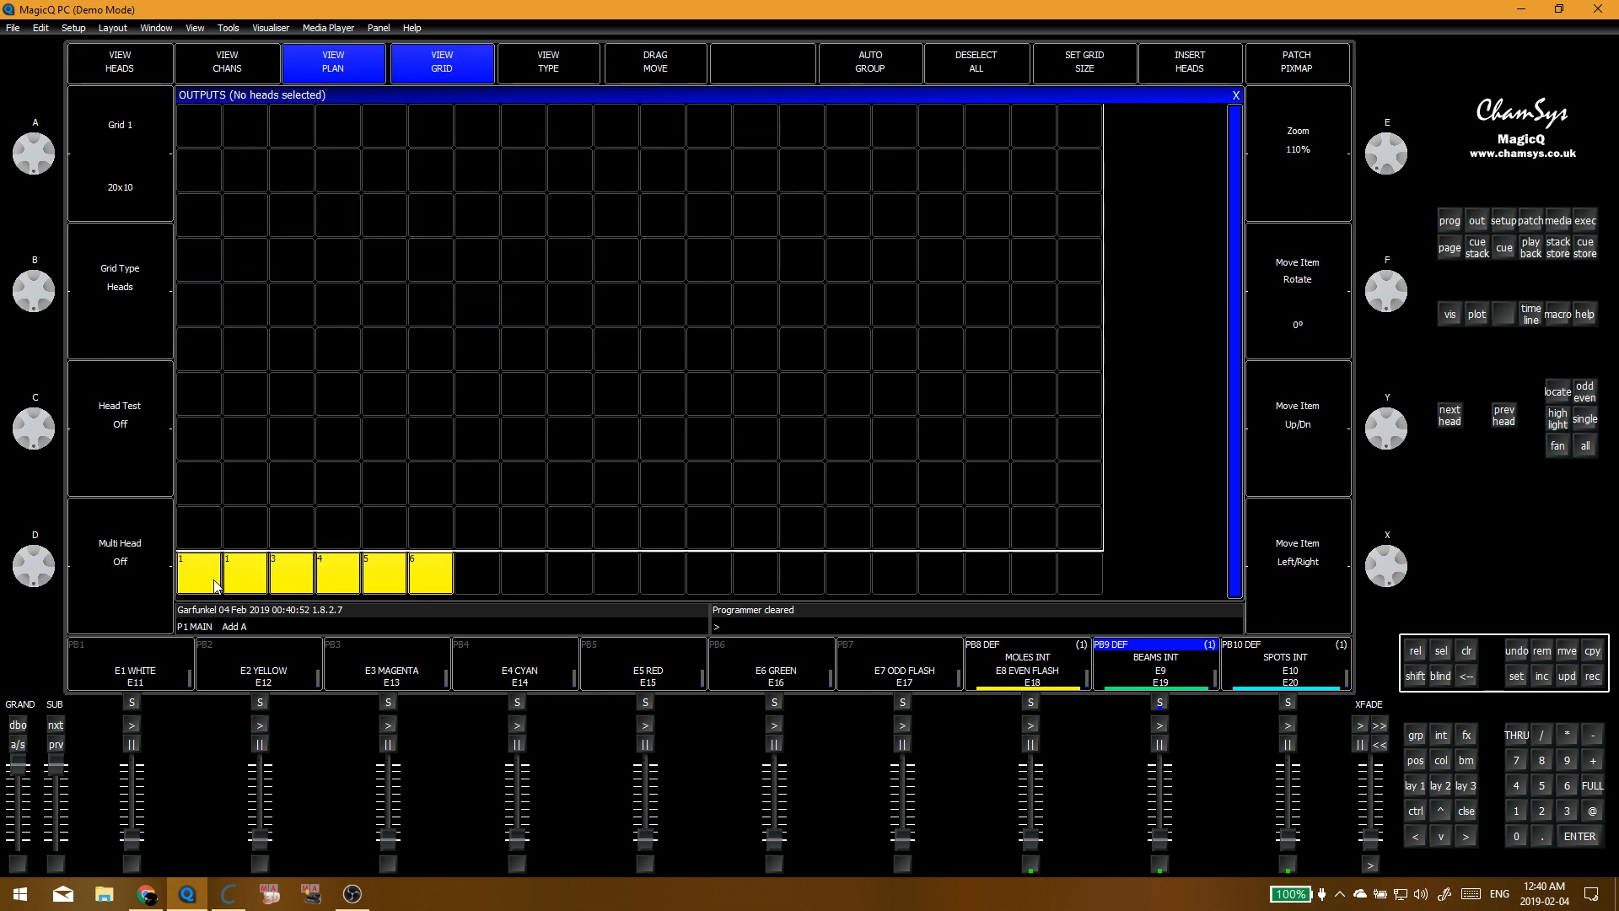
Step: In the patch, set the head number of the VL3000S at DMX 1-029 to 2 so the first six heads run 1 to 6
key("alt+1")
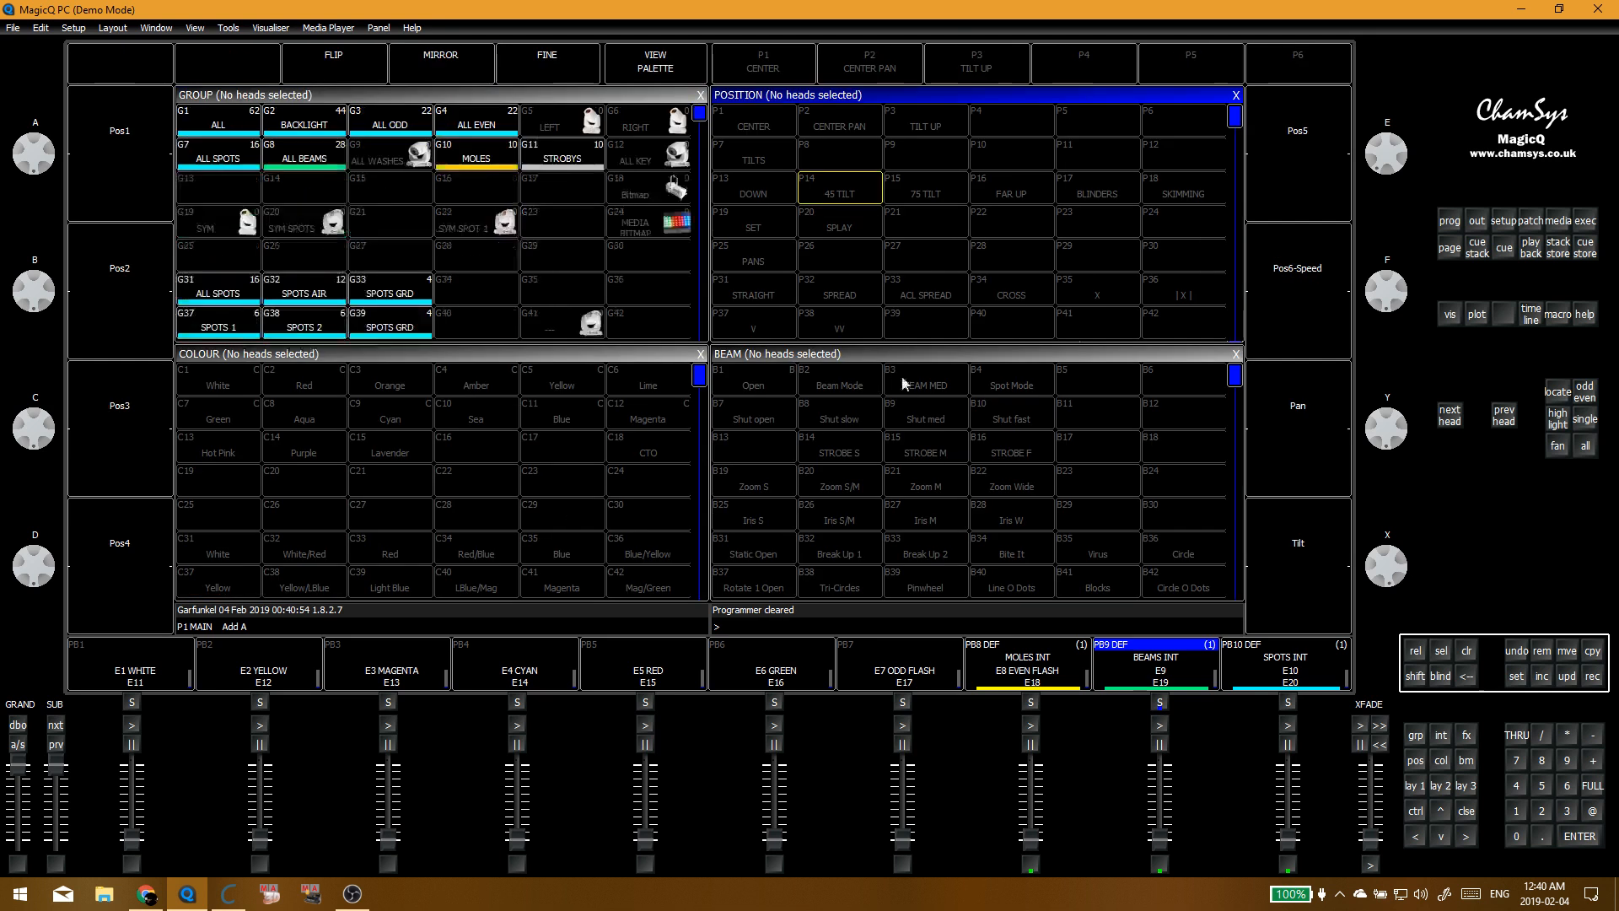
left_click(1533, 223)
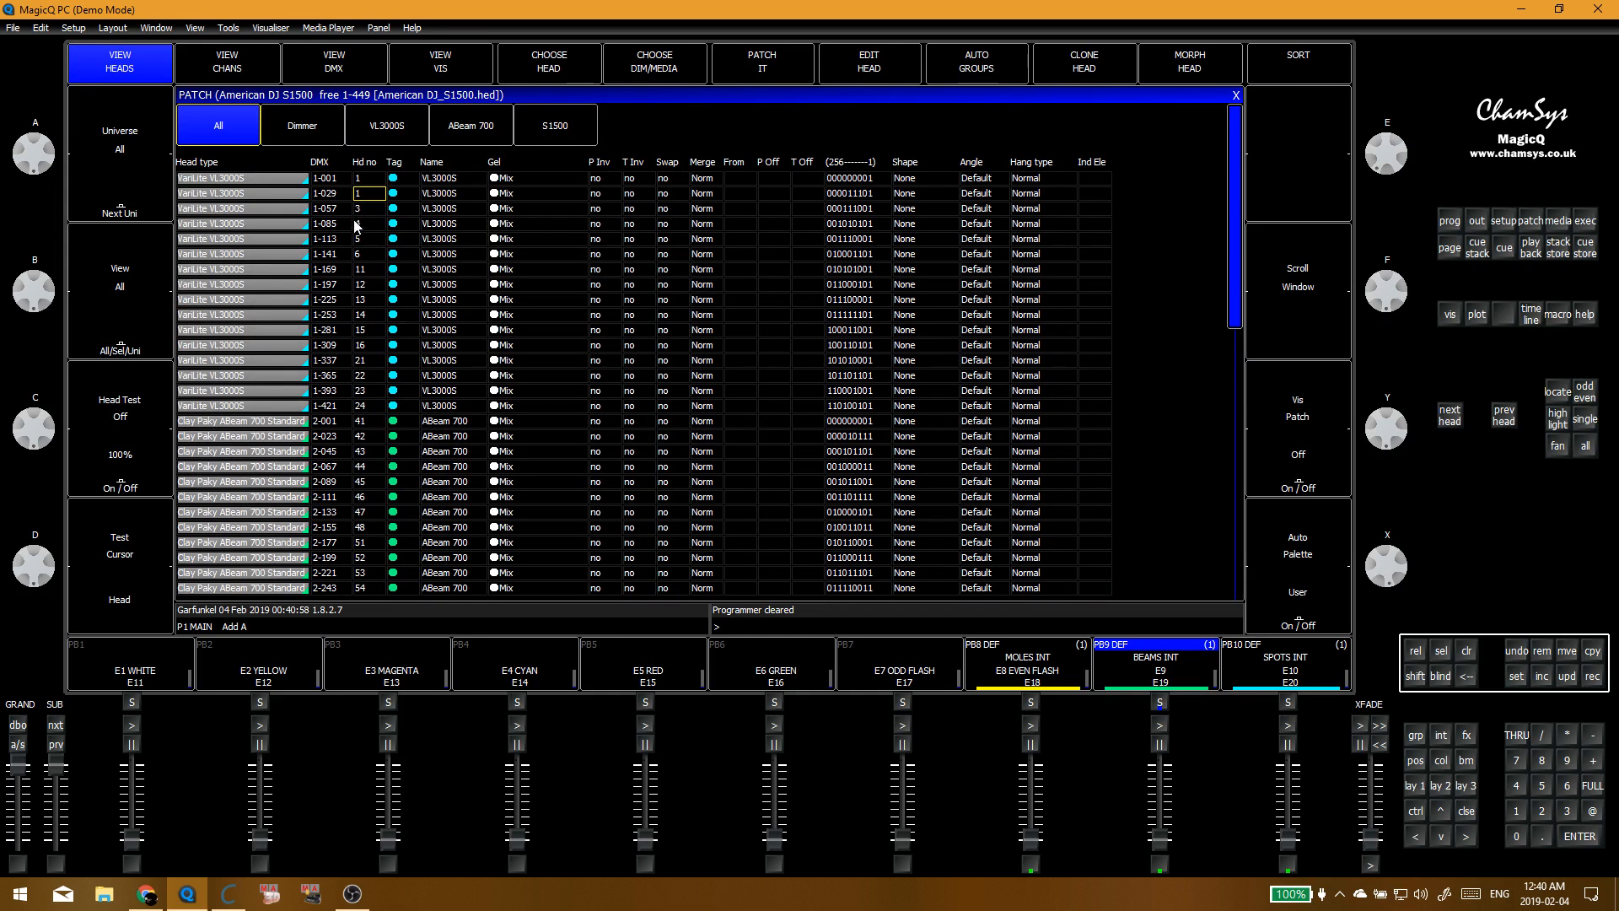
left_click(368, 178)
left_click_drag(368, 178, 375, 254)
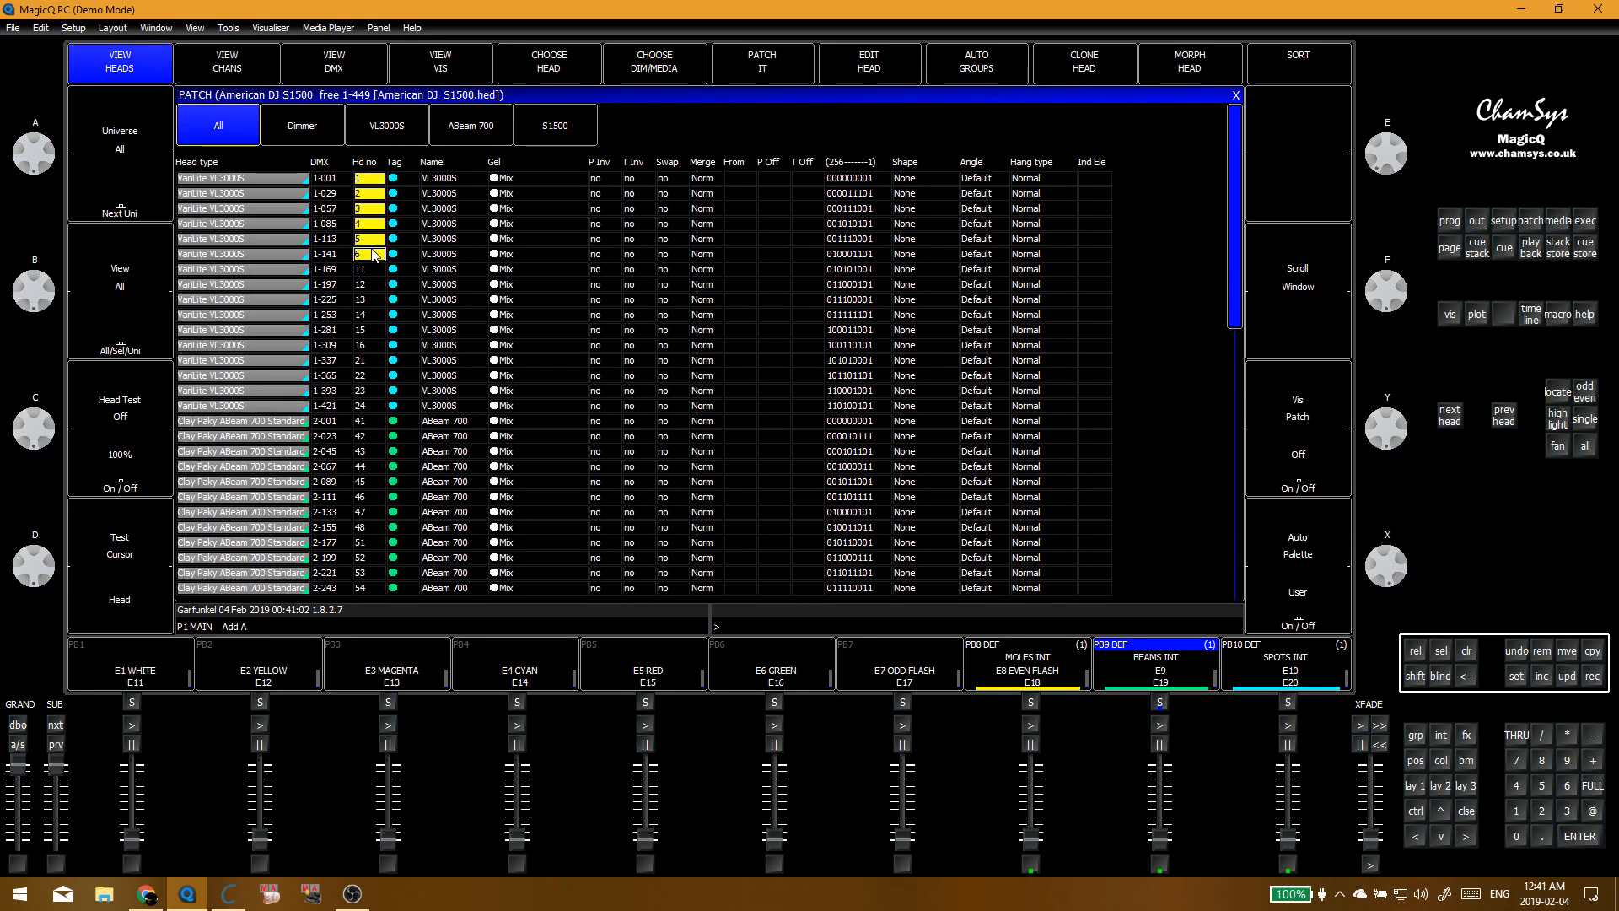
left_click(371, 269)
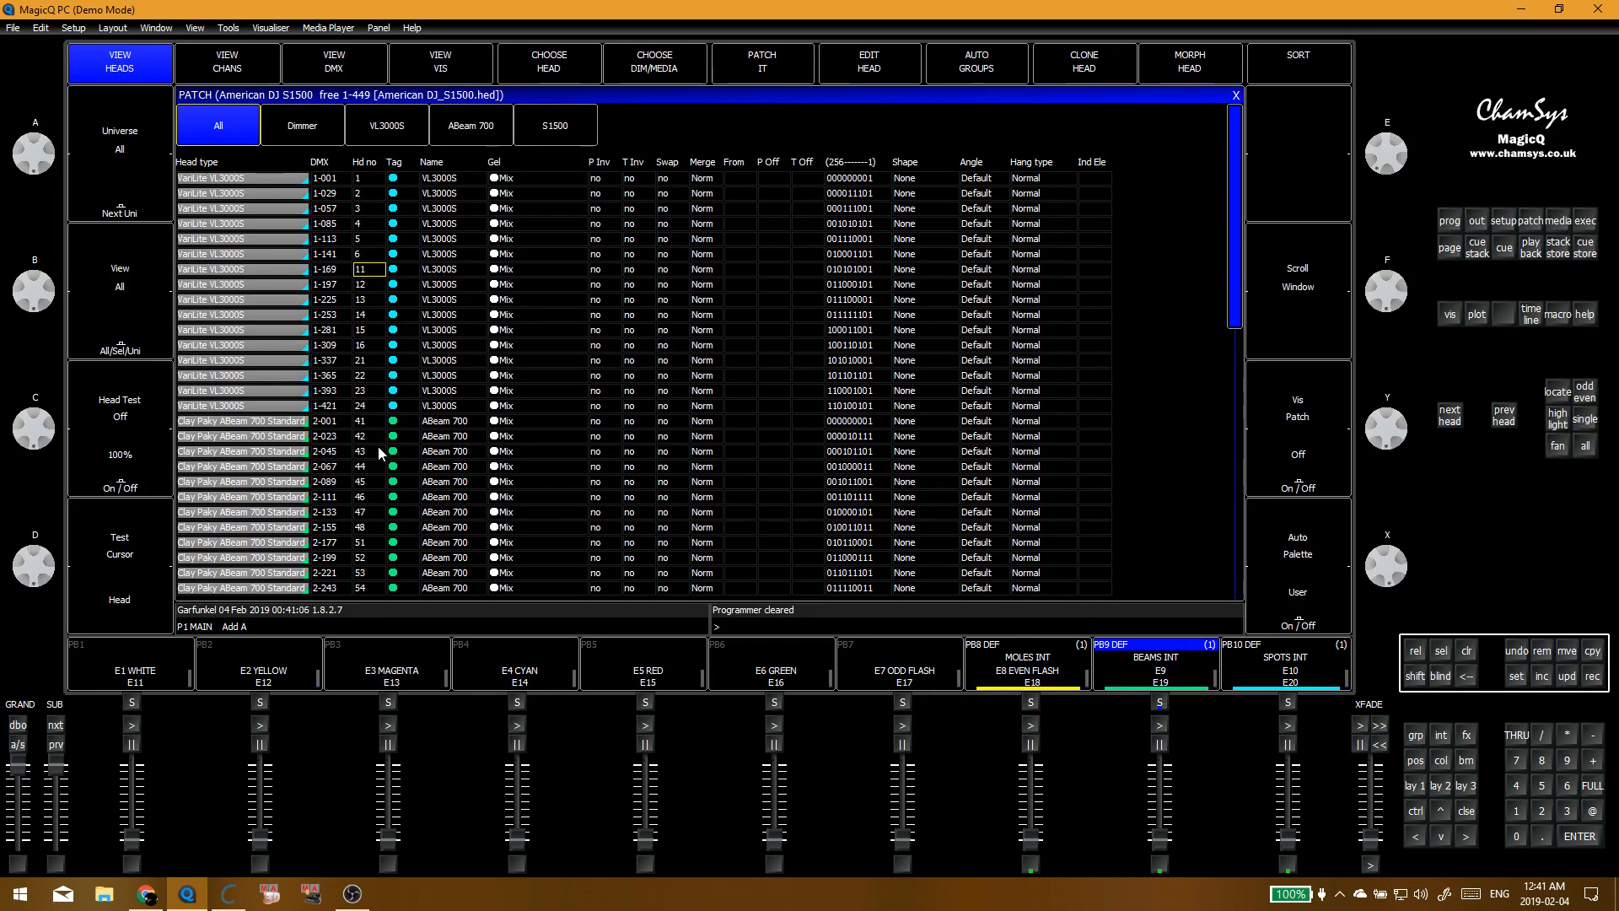
key("Escape")
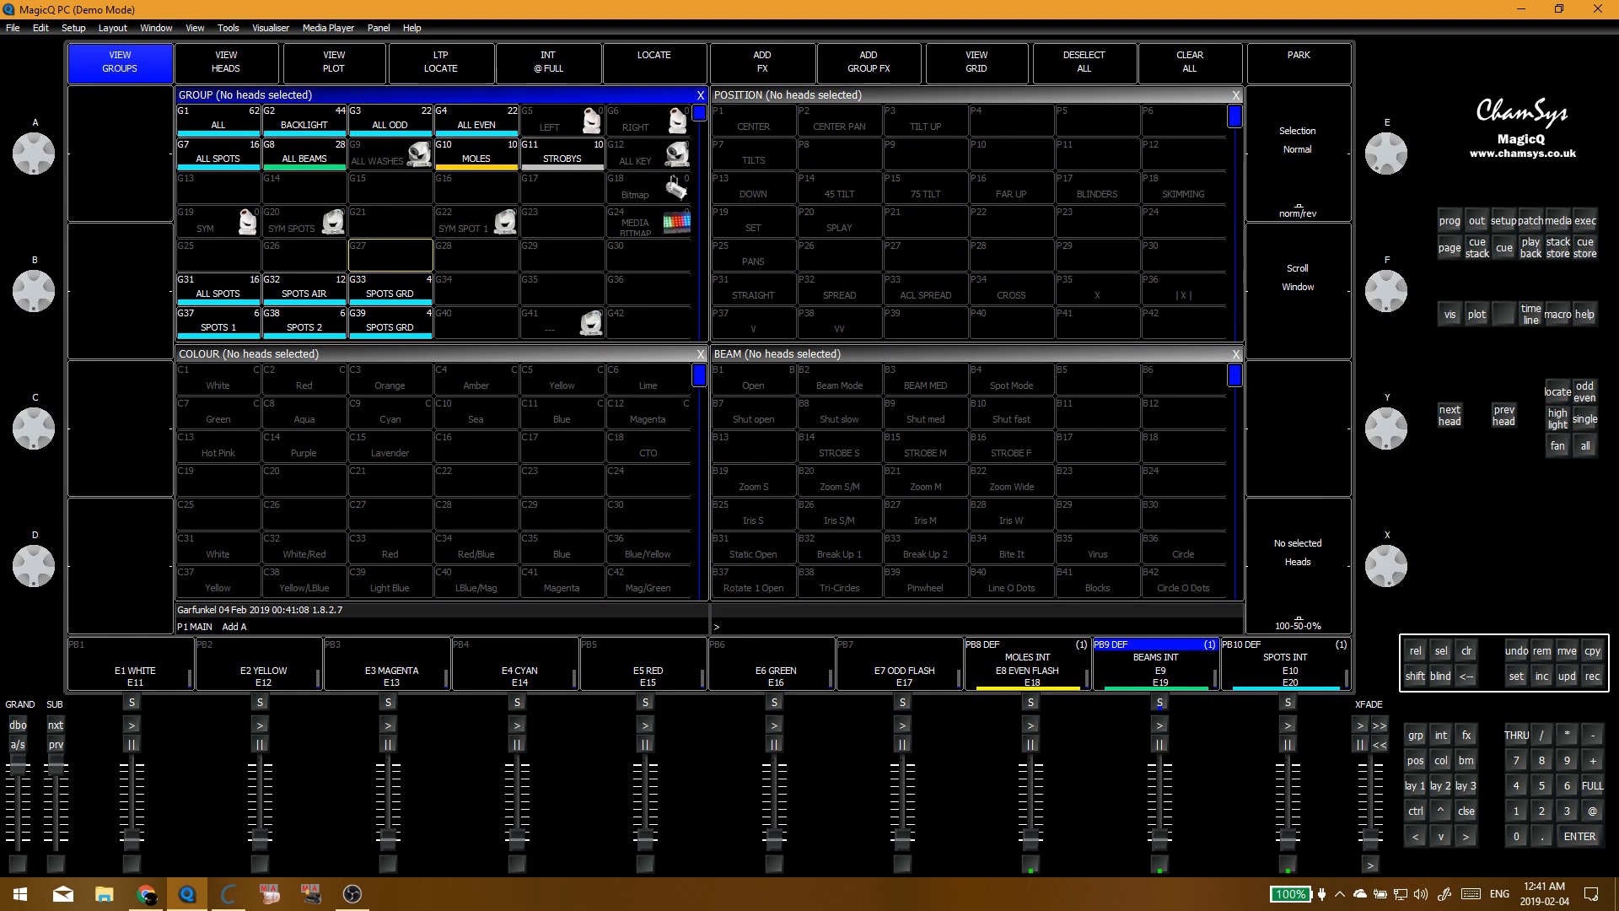
Step: Insert the SPOTS 1 heads into the plan grid and place them in the seventh row, with head 1 at the third column
left_click(363, 175)
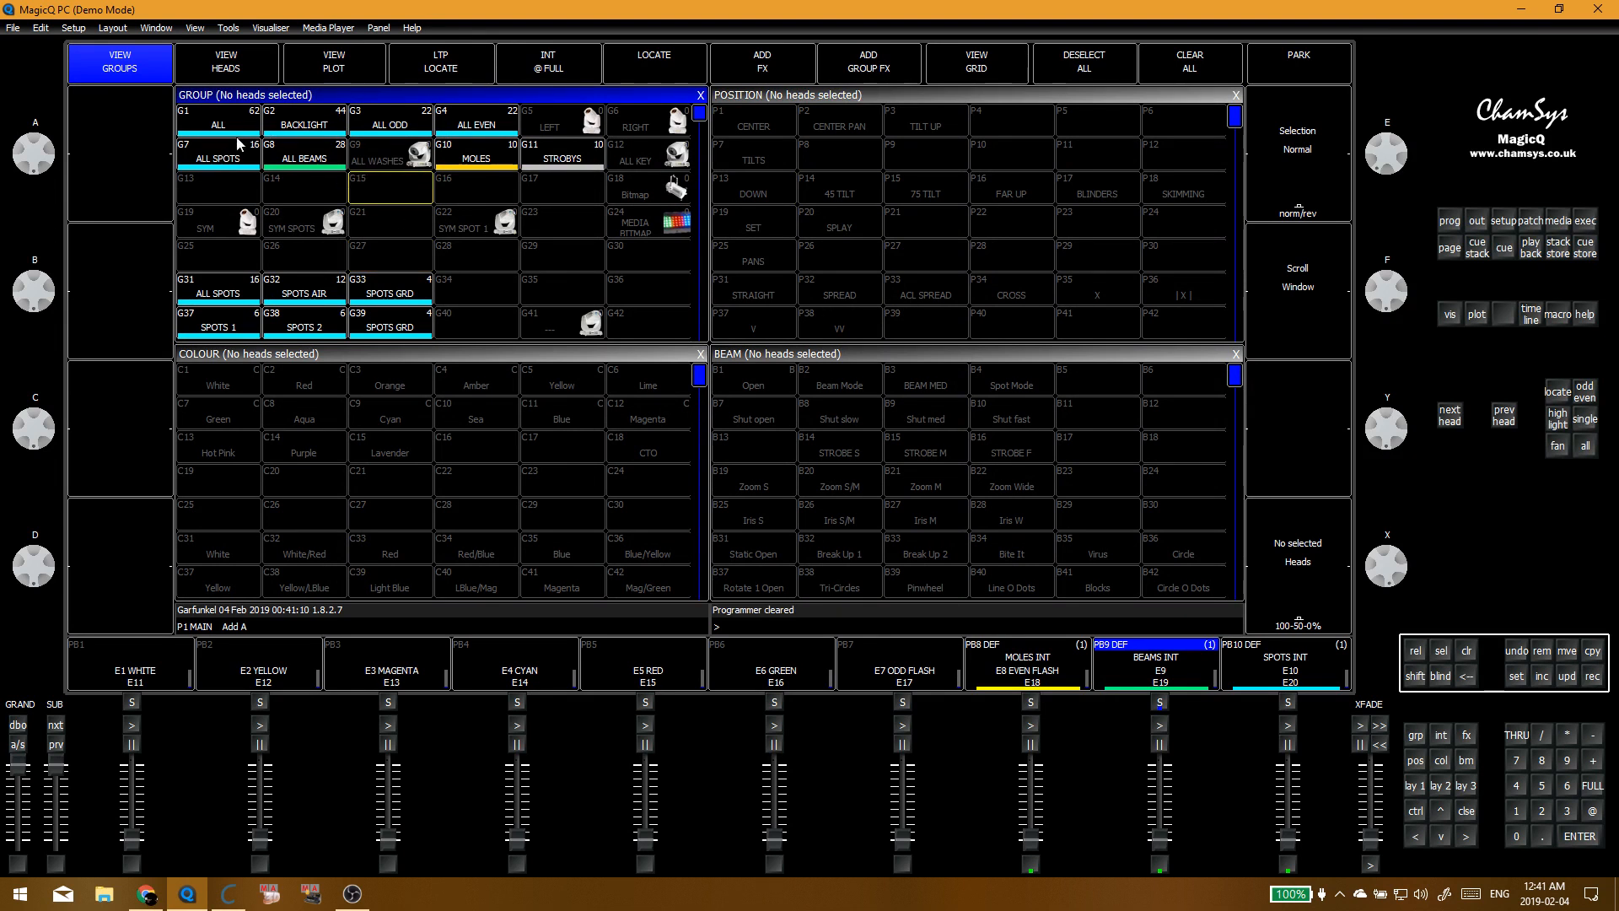
left_click(205, 325)
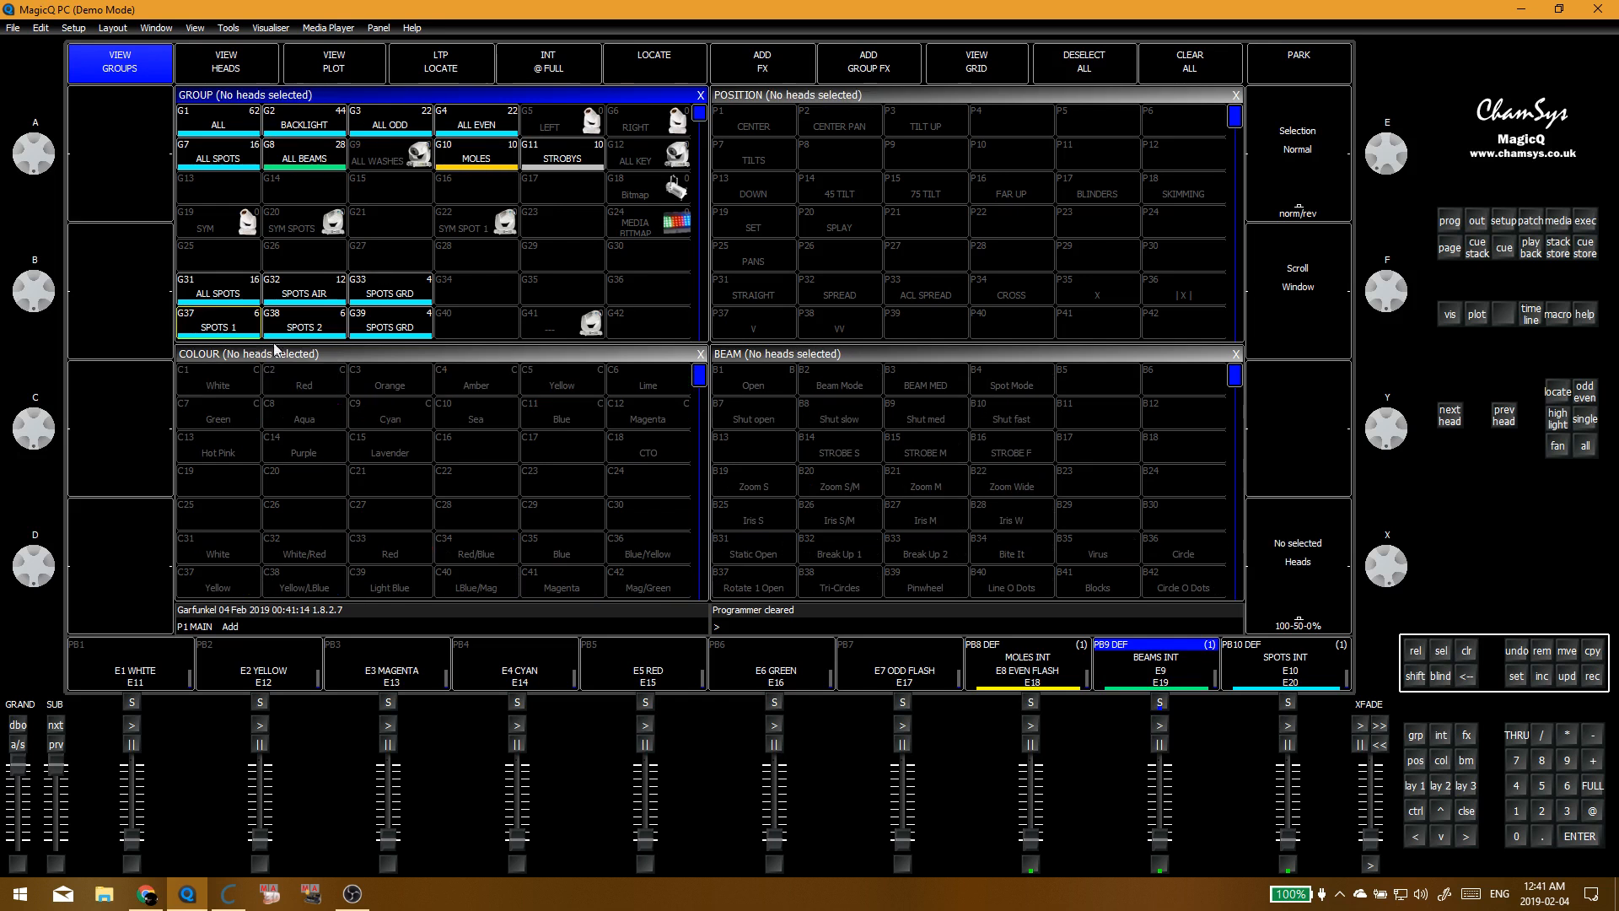
left_click(1530, 223)
left_click_drag(205, 573, 327, 402)
left_click(385, 304)
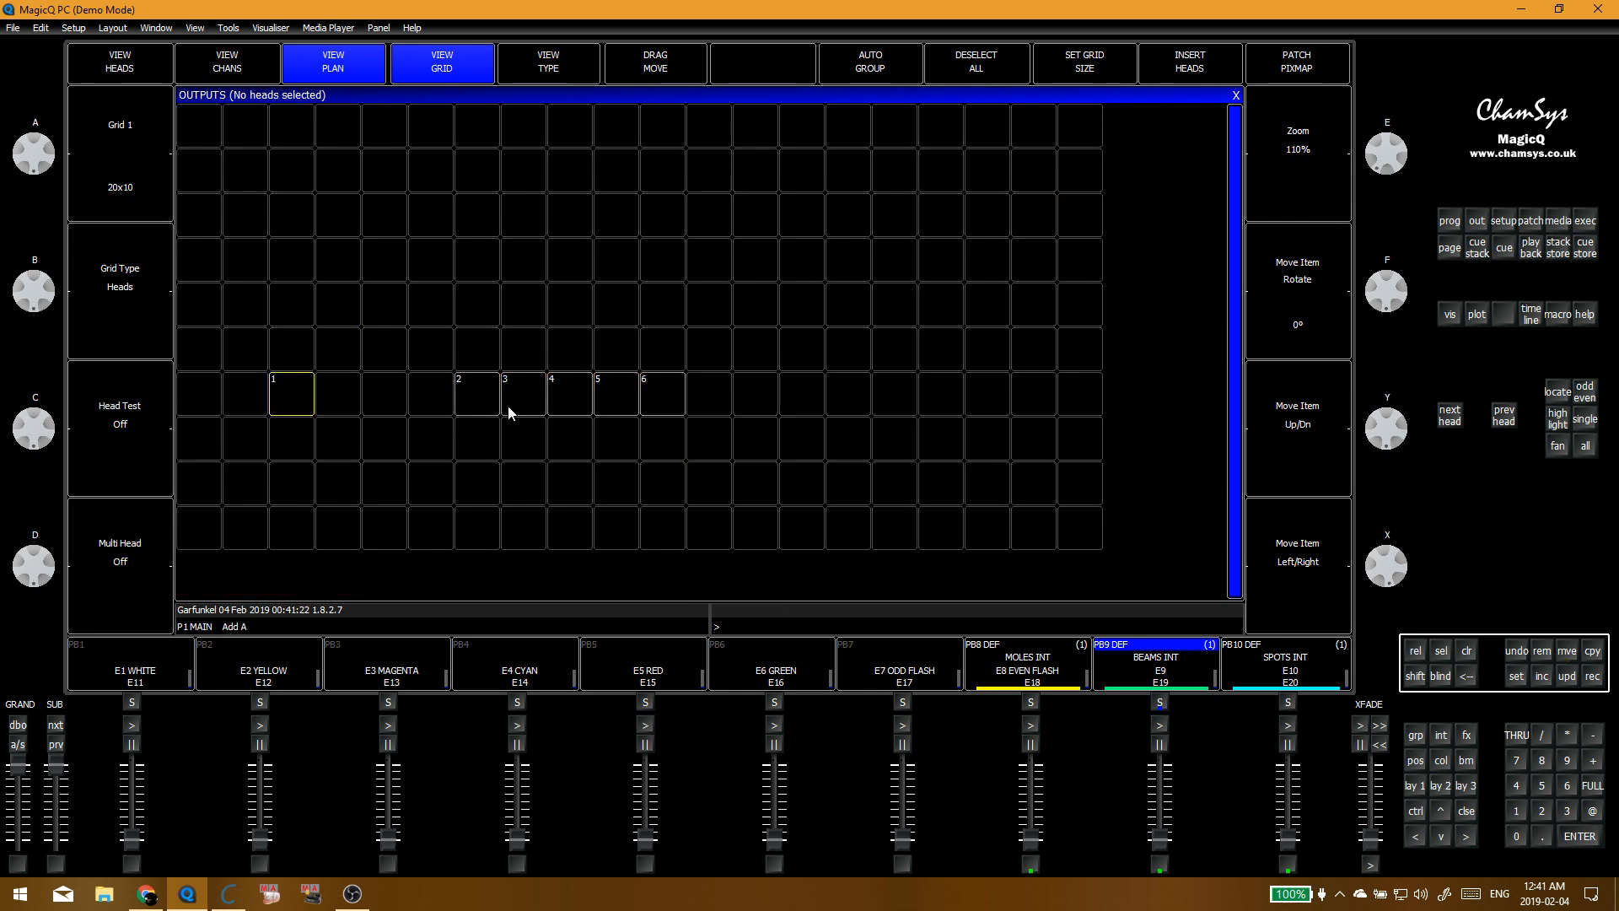
Step: Spread spot heads 2 to 6 along the seventh row at columns 5, 7, 10, 12 and 14
left_click_drag(468, 393, 376, 393)
left_click_drag(522, 404, 477, 397)
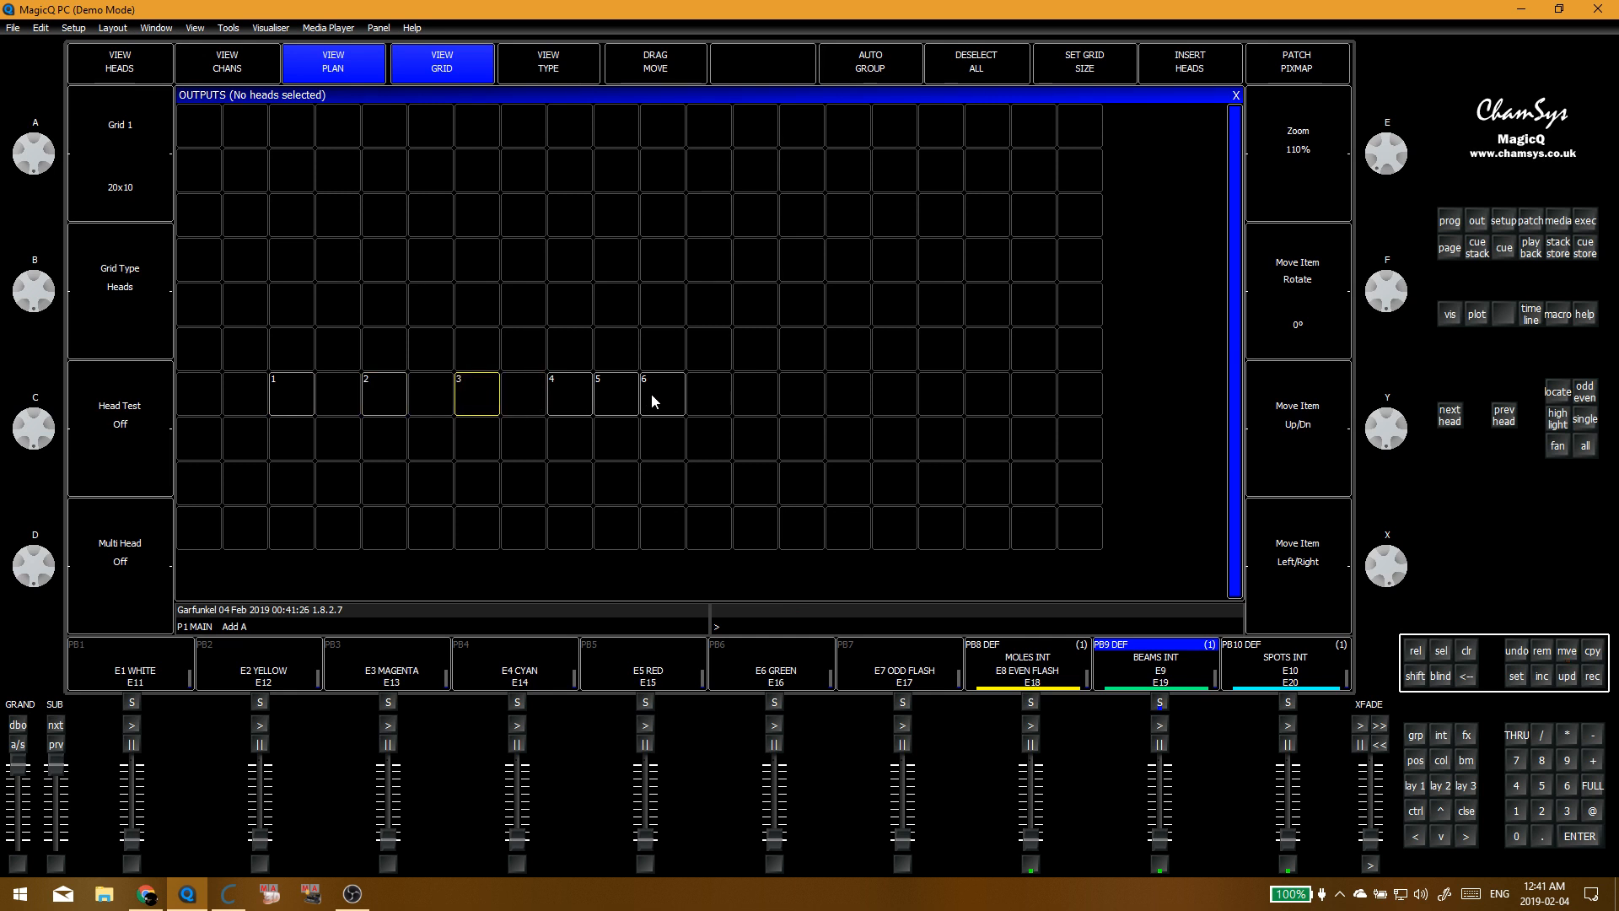
left_click_drag(590, 393, 711, 416)
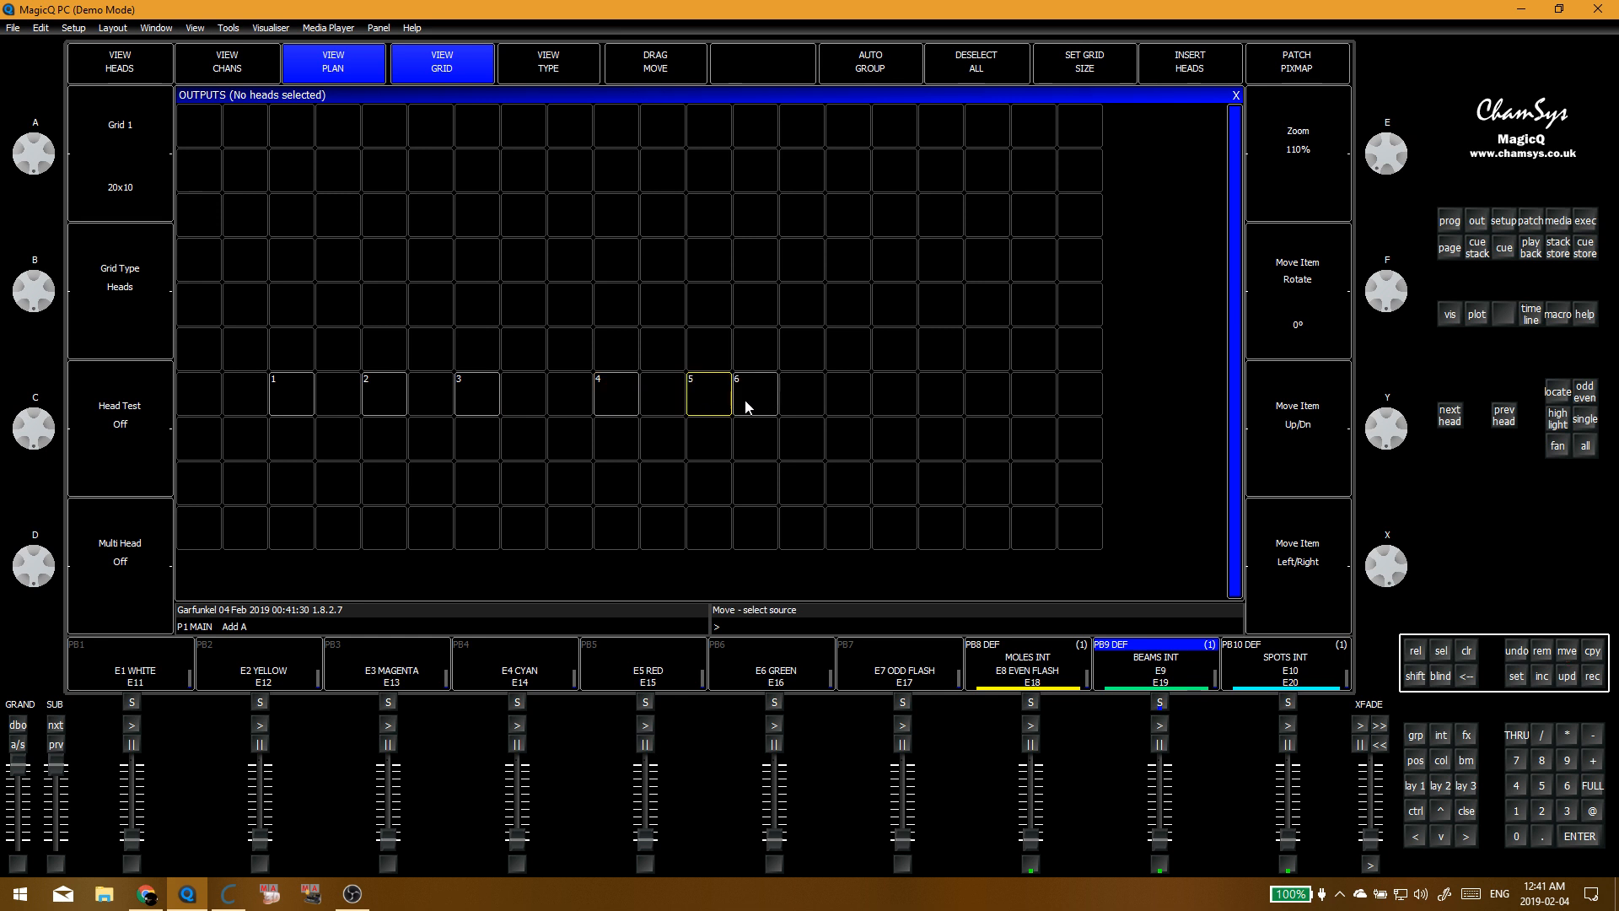
left_click(815, 399)
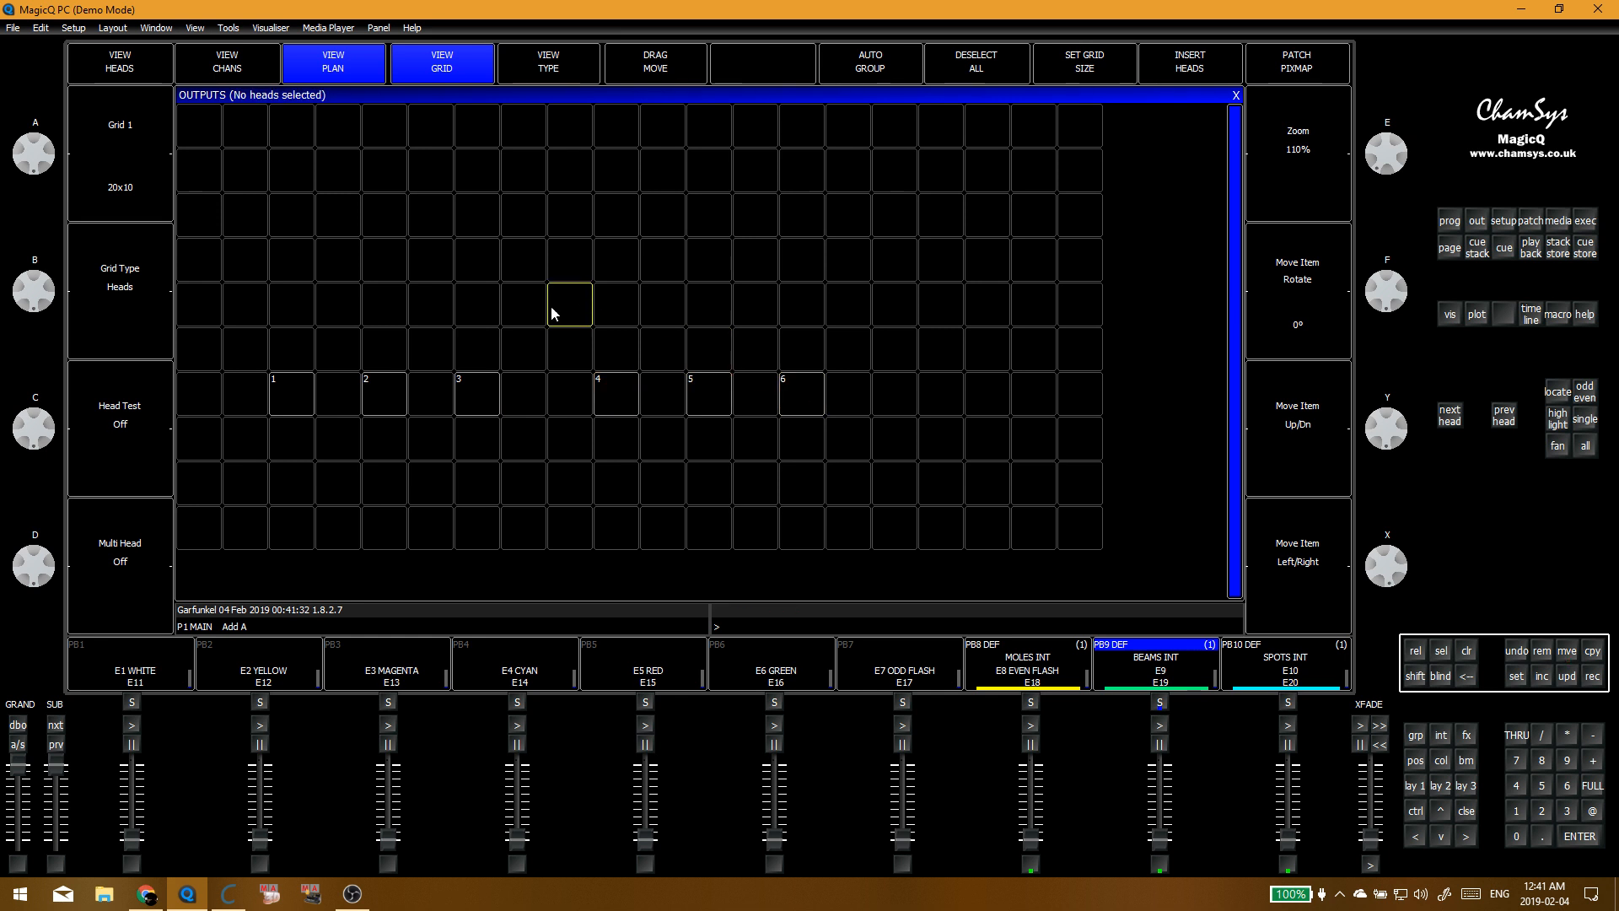
left_click(385, 302)
Step: Insert the BEAMS 1 heads into the plan grid and move heads 41 to 48 to the ninth row, starting at the sixth column
left_click(1416, 734)
scroll(260, 312, "down", 1)
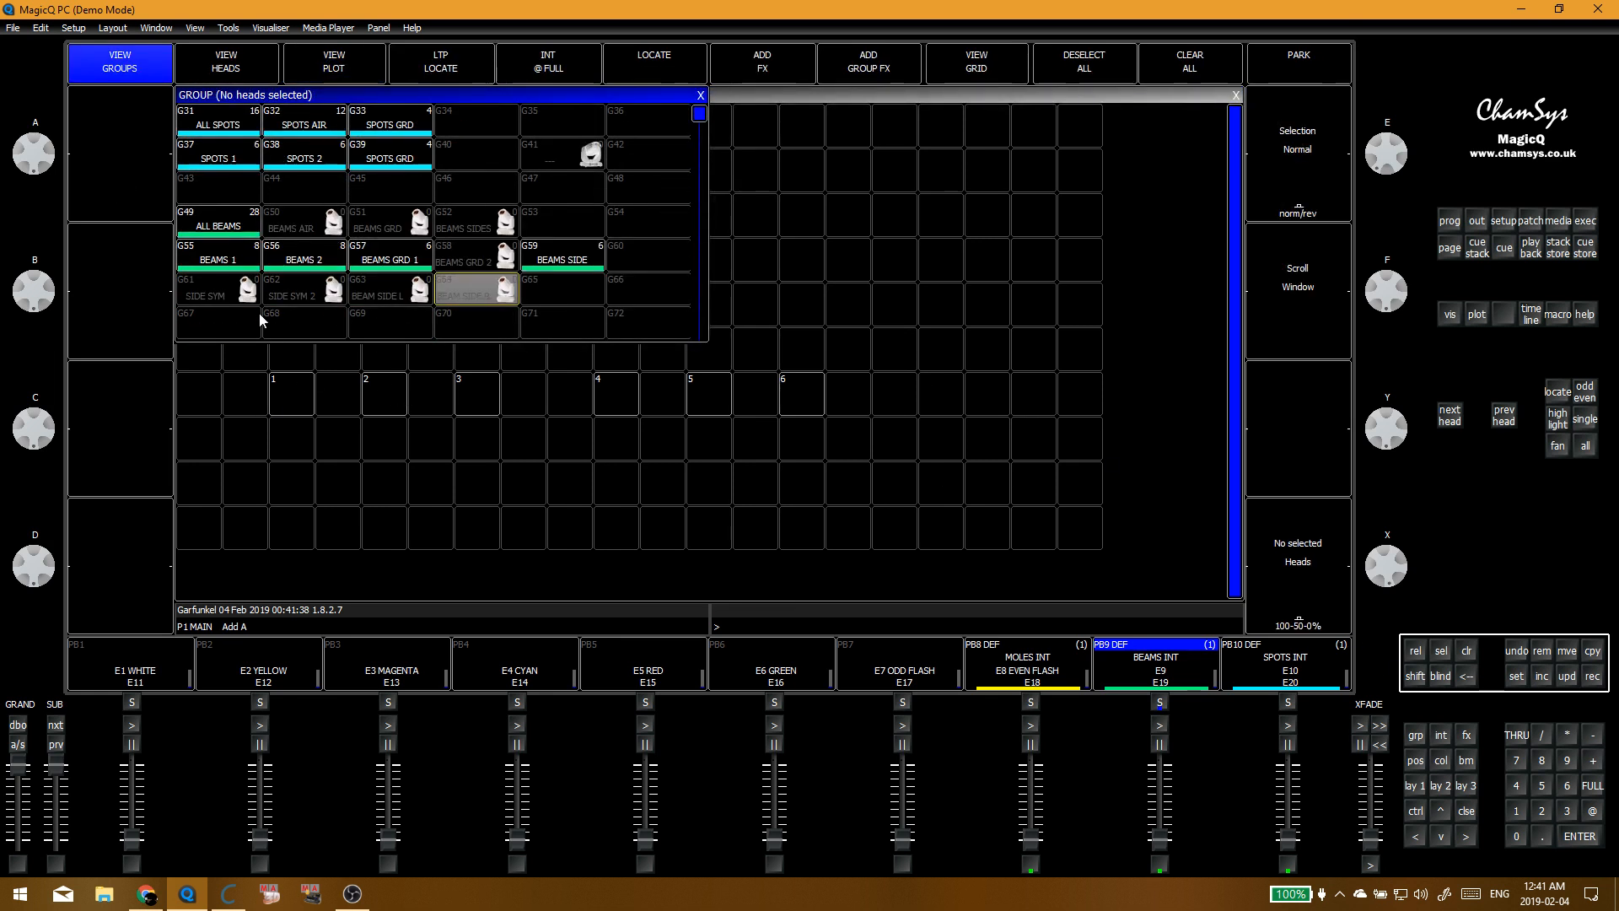
left_click(228, 253)
left_click(508, 577)
left_click(430, 489)
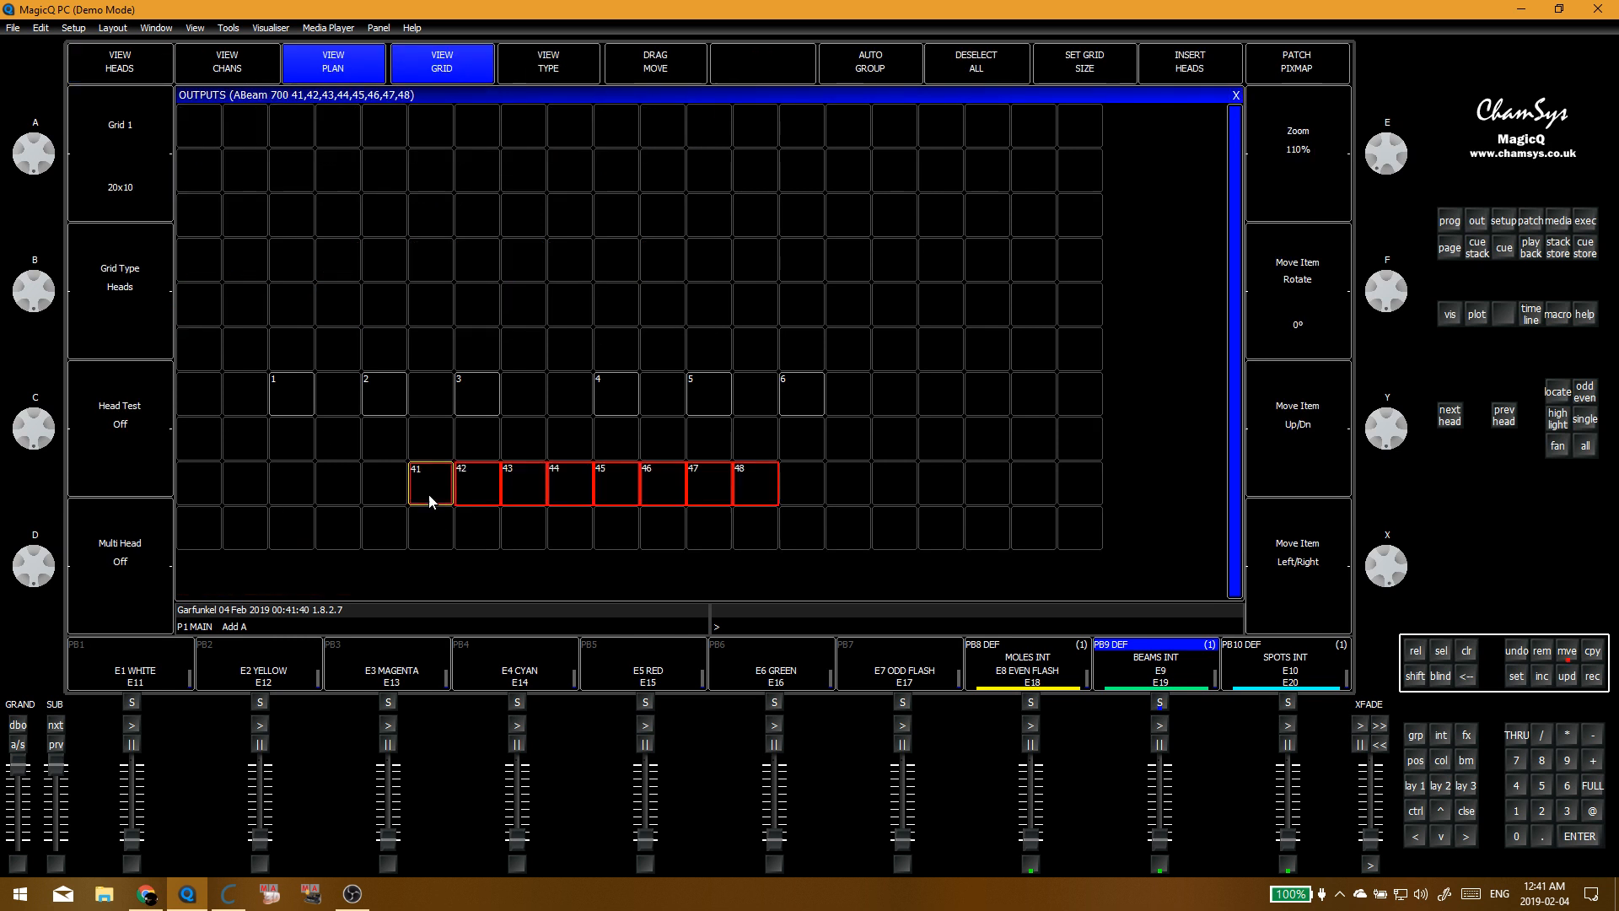
Step: Move beam heads 41 to 44 into the seventh row at columns 2, 4, 6 and 8, interleaved with spot heads 1 to 3
left_click(436, 484)
left_click(254, 388)
left_click(481, 487)
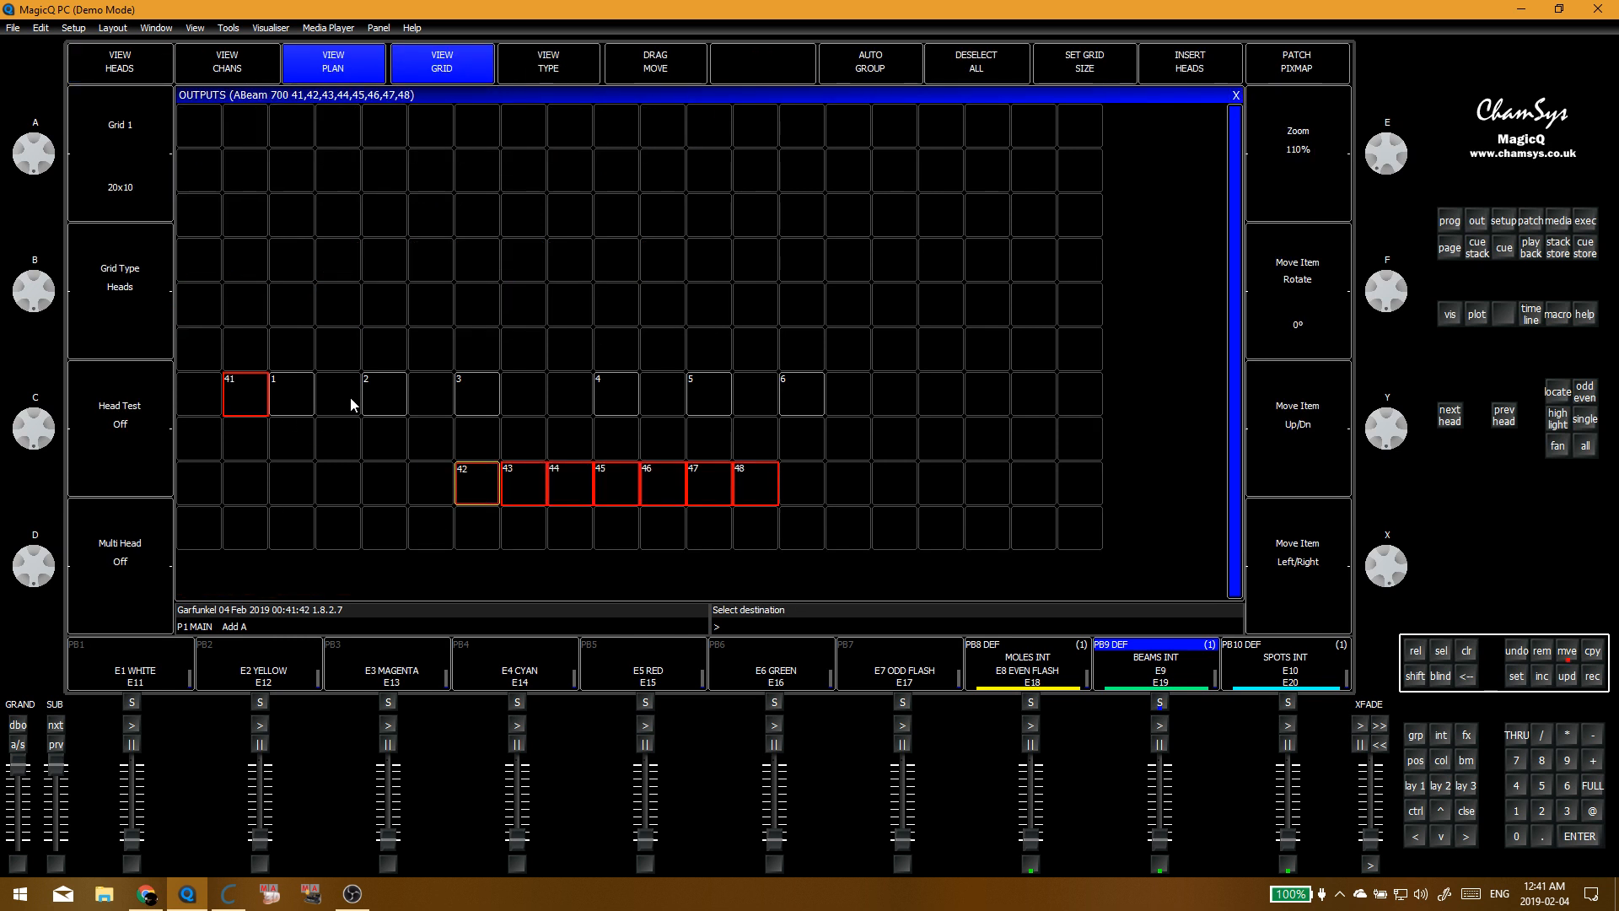
left_click(353, 405)
key("Escape")
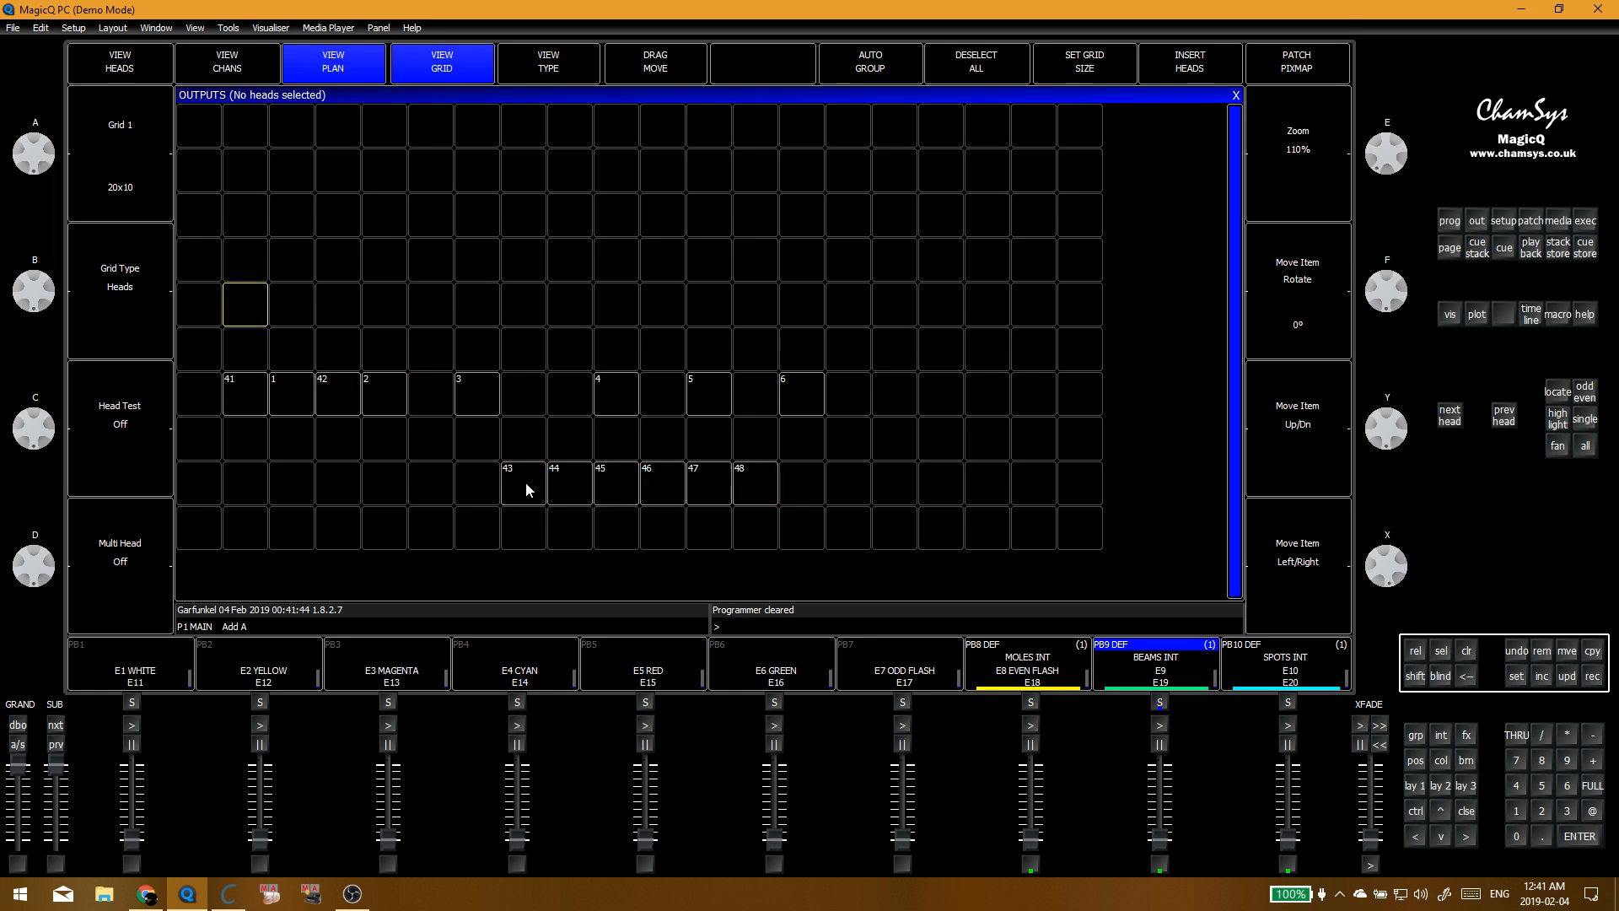
left_click(524, 485)
left_click(448, 397)
left_click(560, 493)
left_click(506, 397)
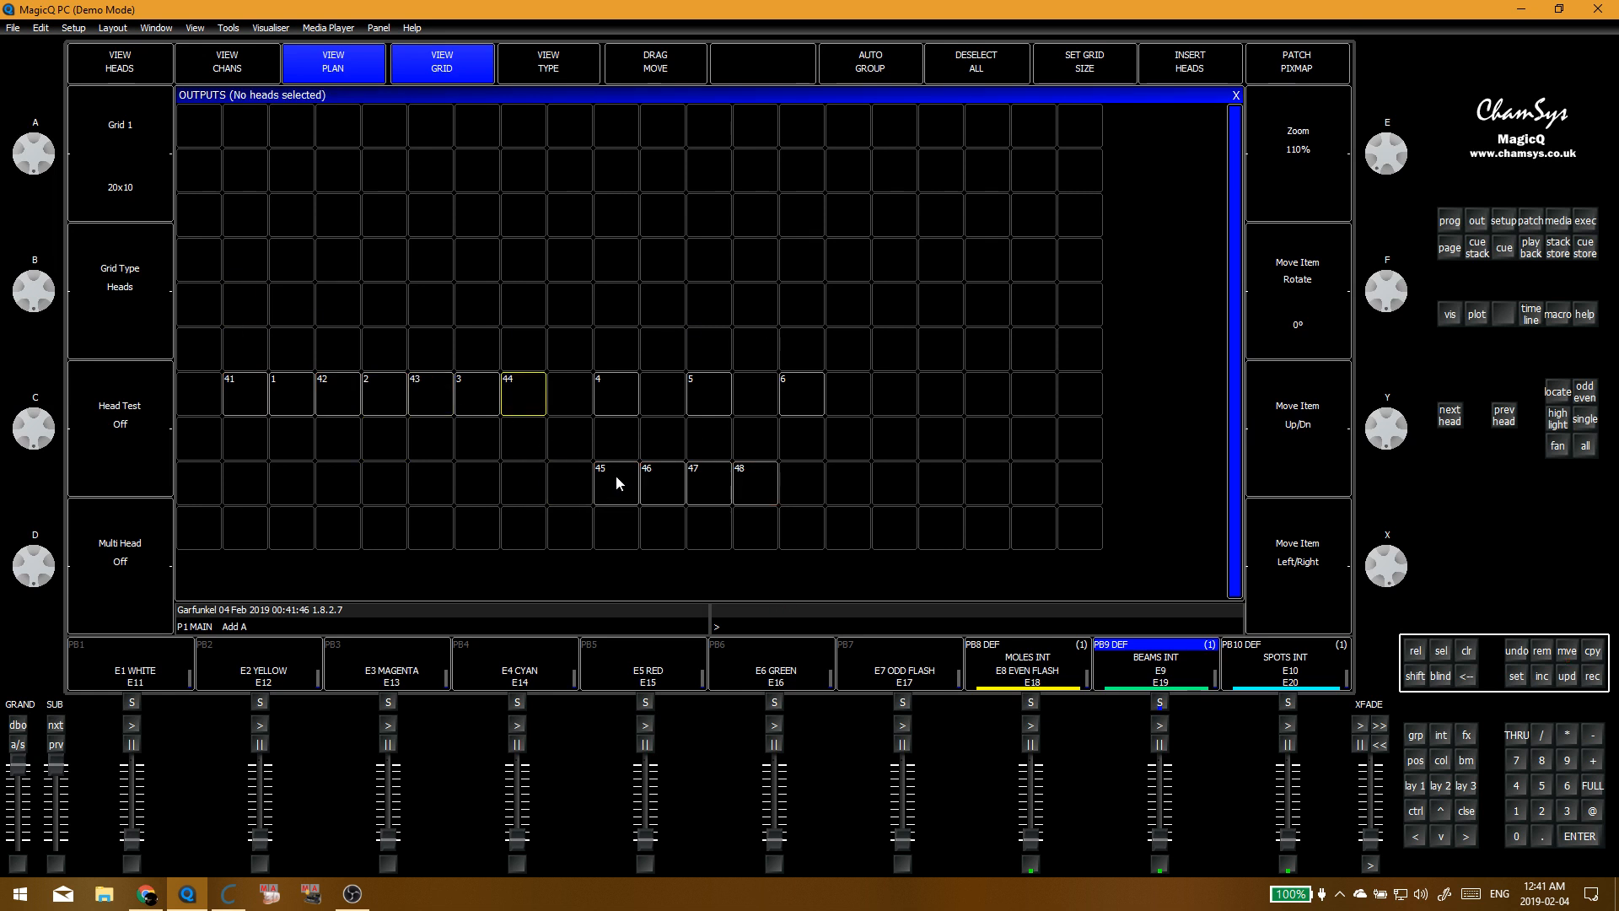
Step: Move beam heads 45 to 48 into the seventh row at columns 9, 11, 13 and 15, around spot heads 4 to 6
left_click(616, 480)
left_click(561, 394)
left_click(661, 482)
left_click(665, 396)
left_click(717, 489)
left_click(738, 396)
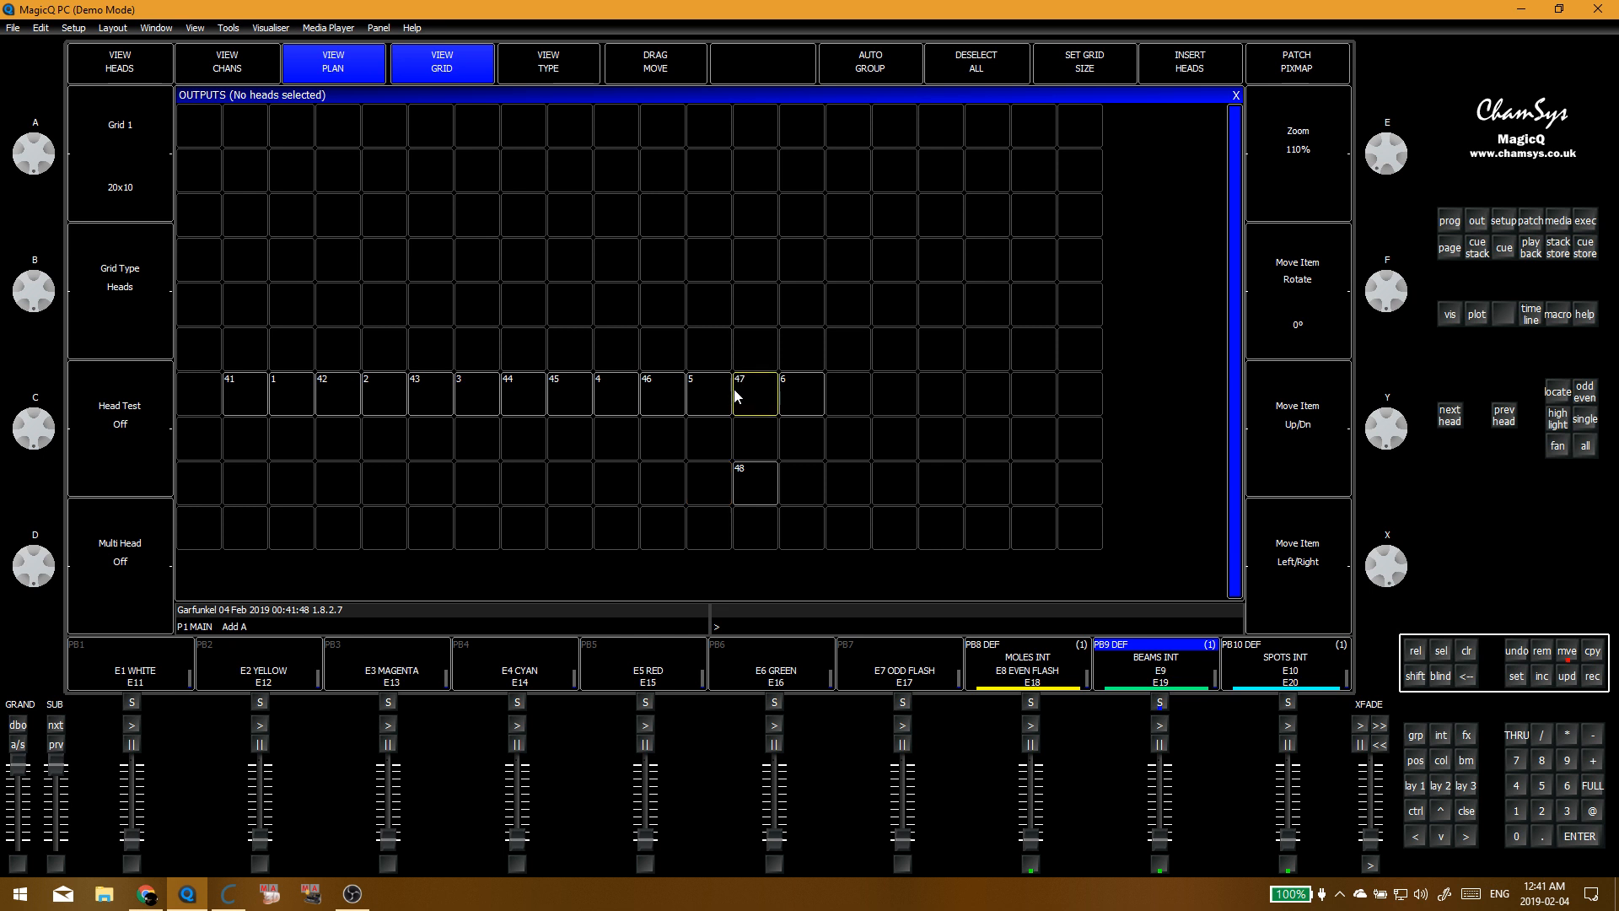
left_click(755, 482)
left_click(847, 395)
key("Escape")
left_click_drag(339, 413, 253, 409)
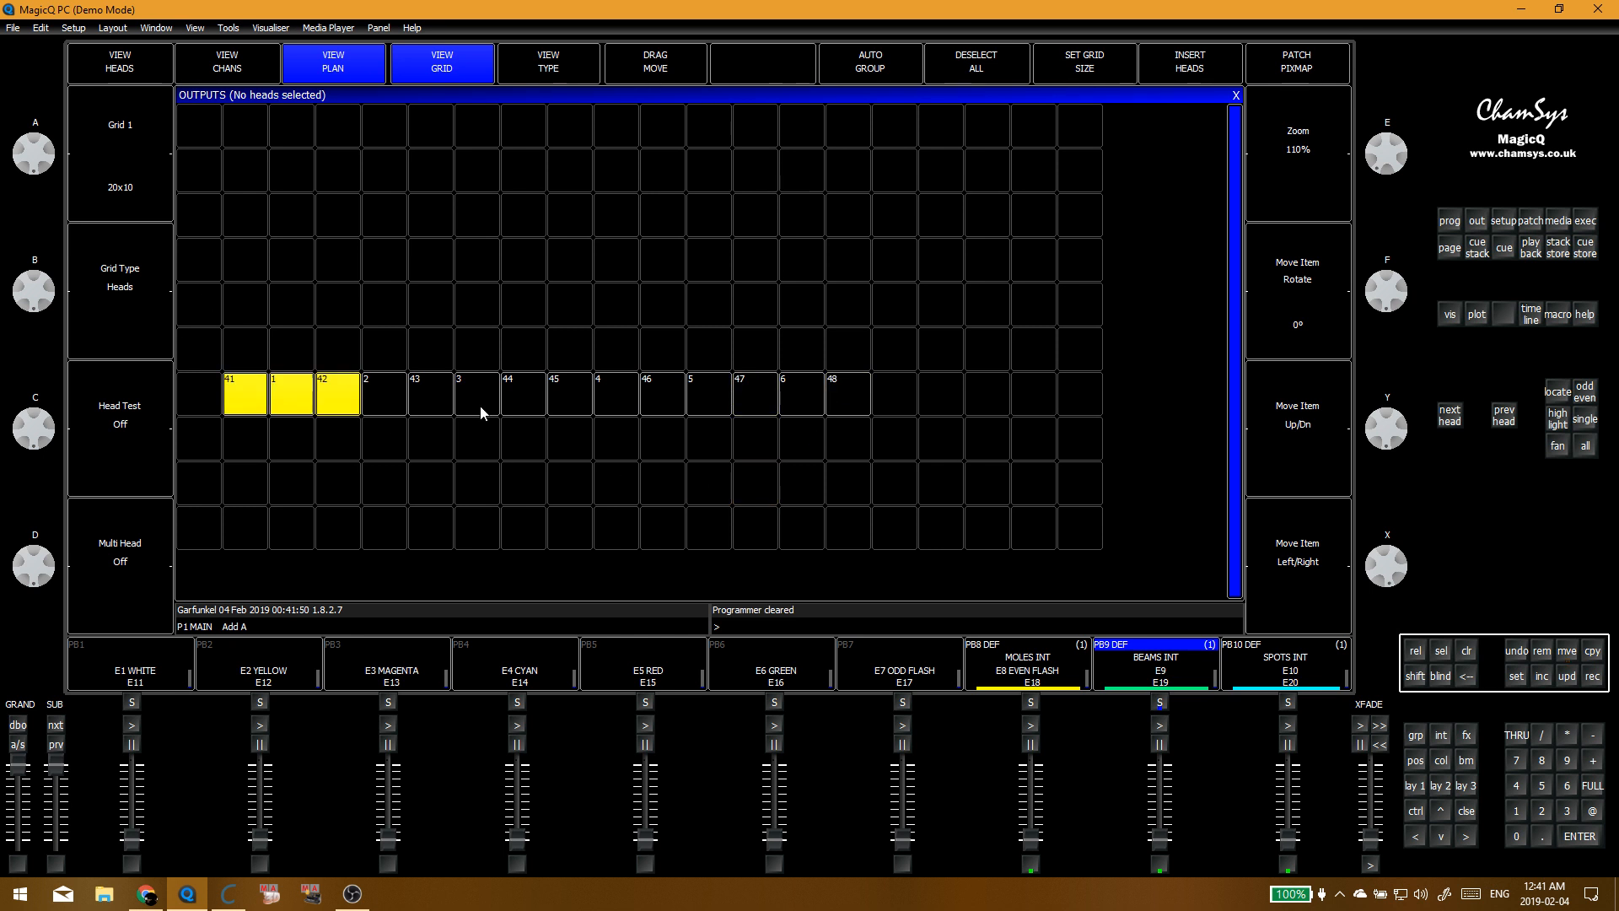
left_click_drag(481, 412, 852, 413)
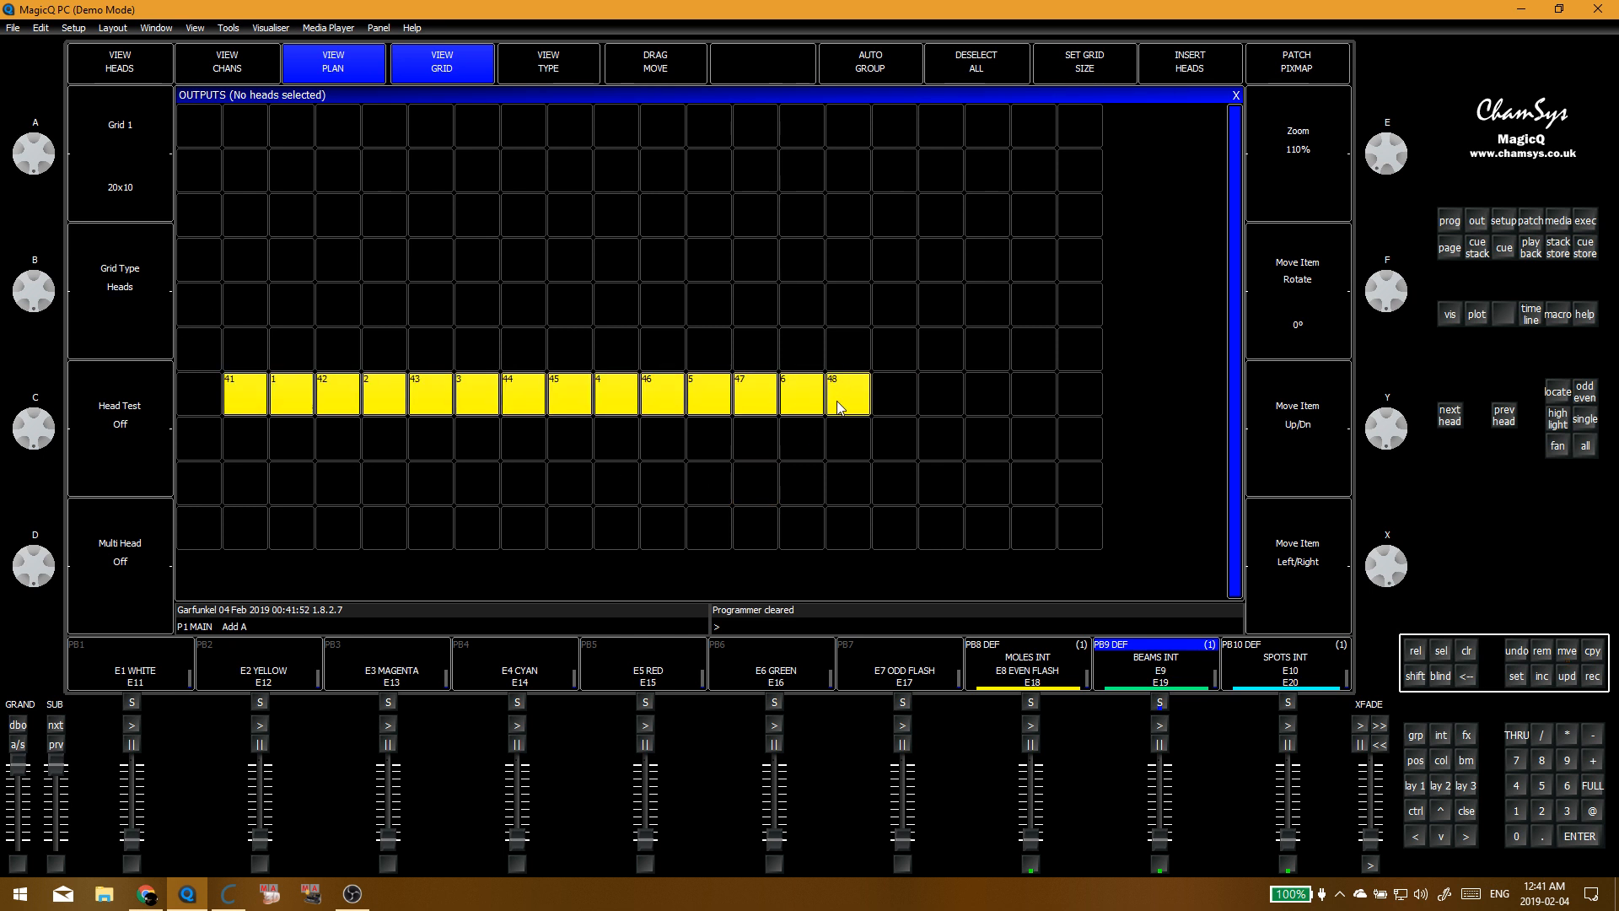
left_click(567, 263)
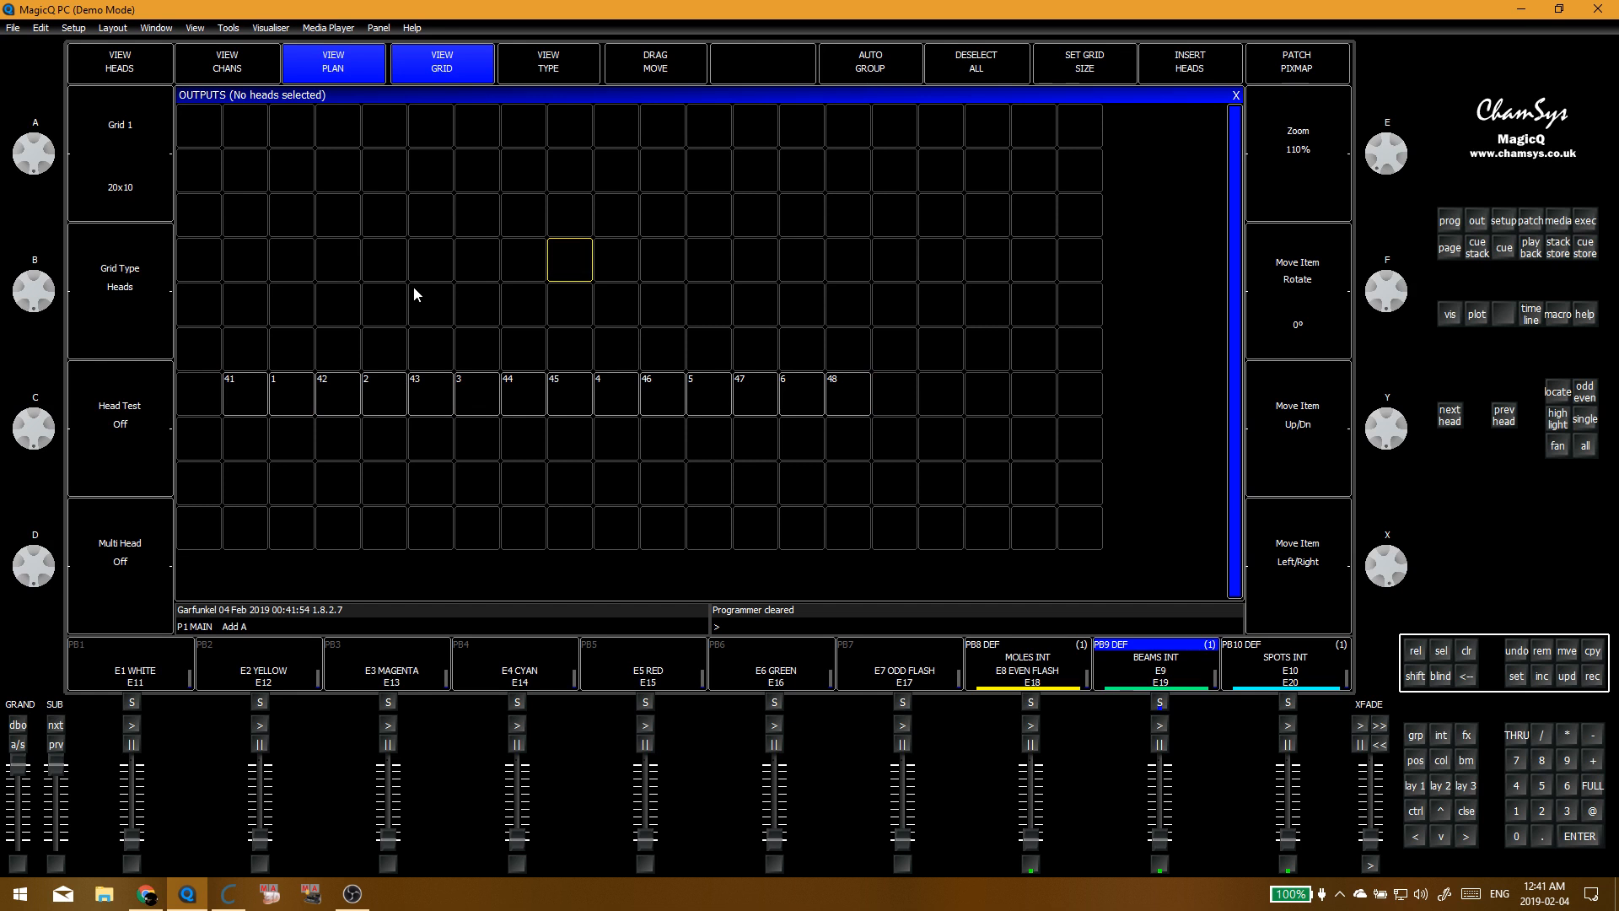
left_click(322, 539)
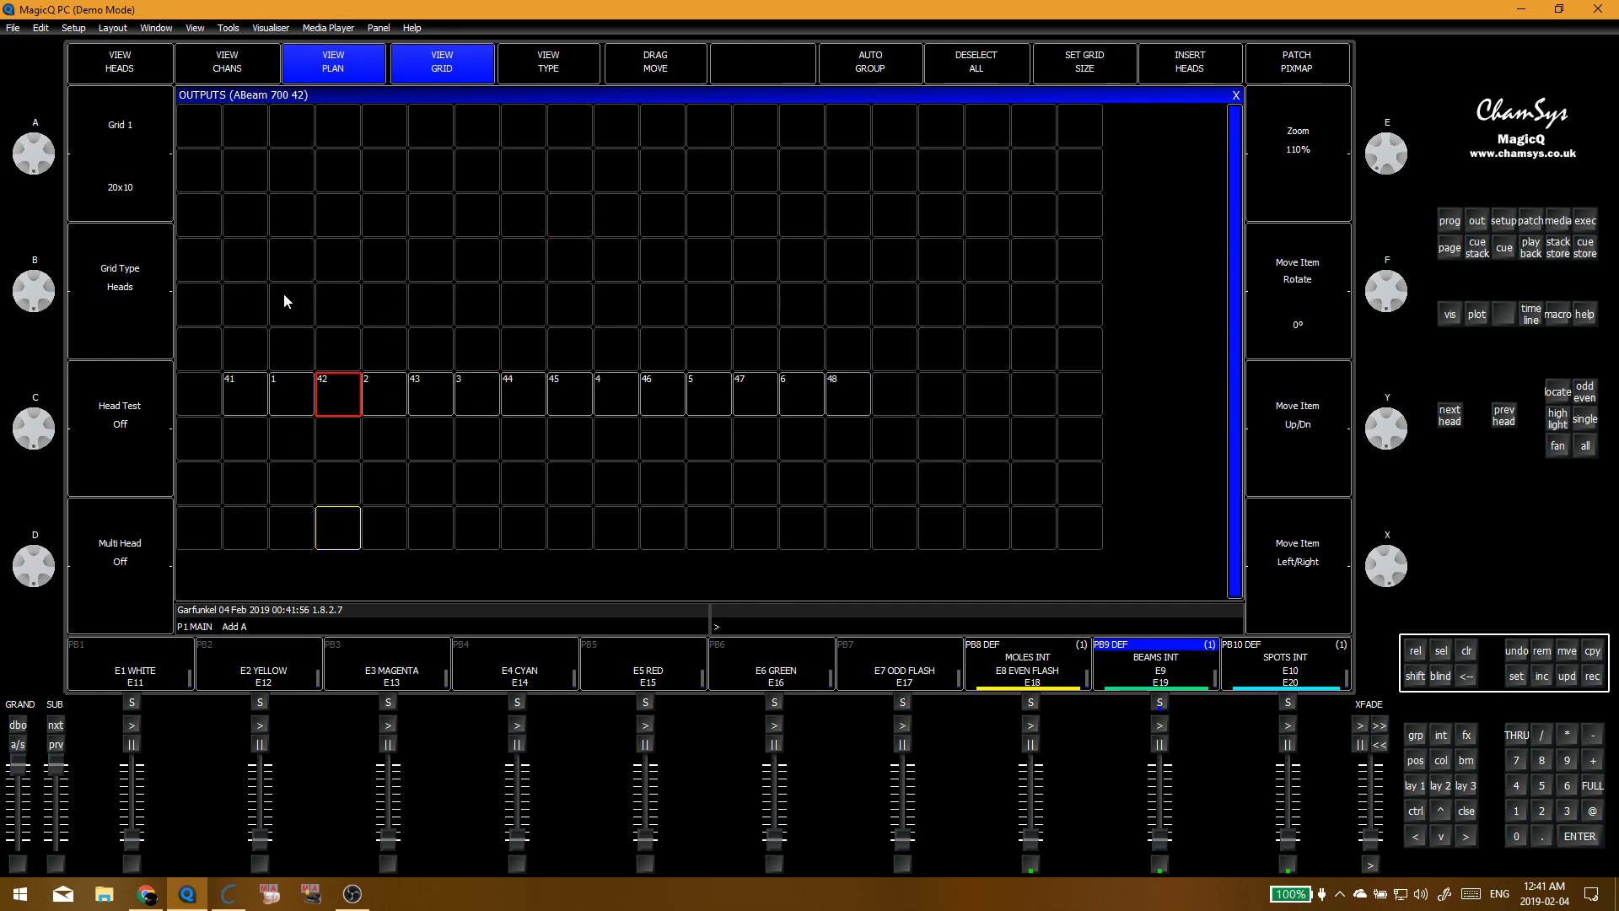
key("Escape")
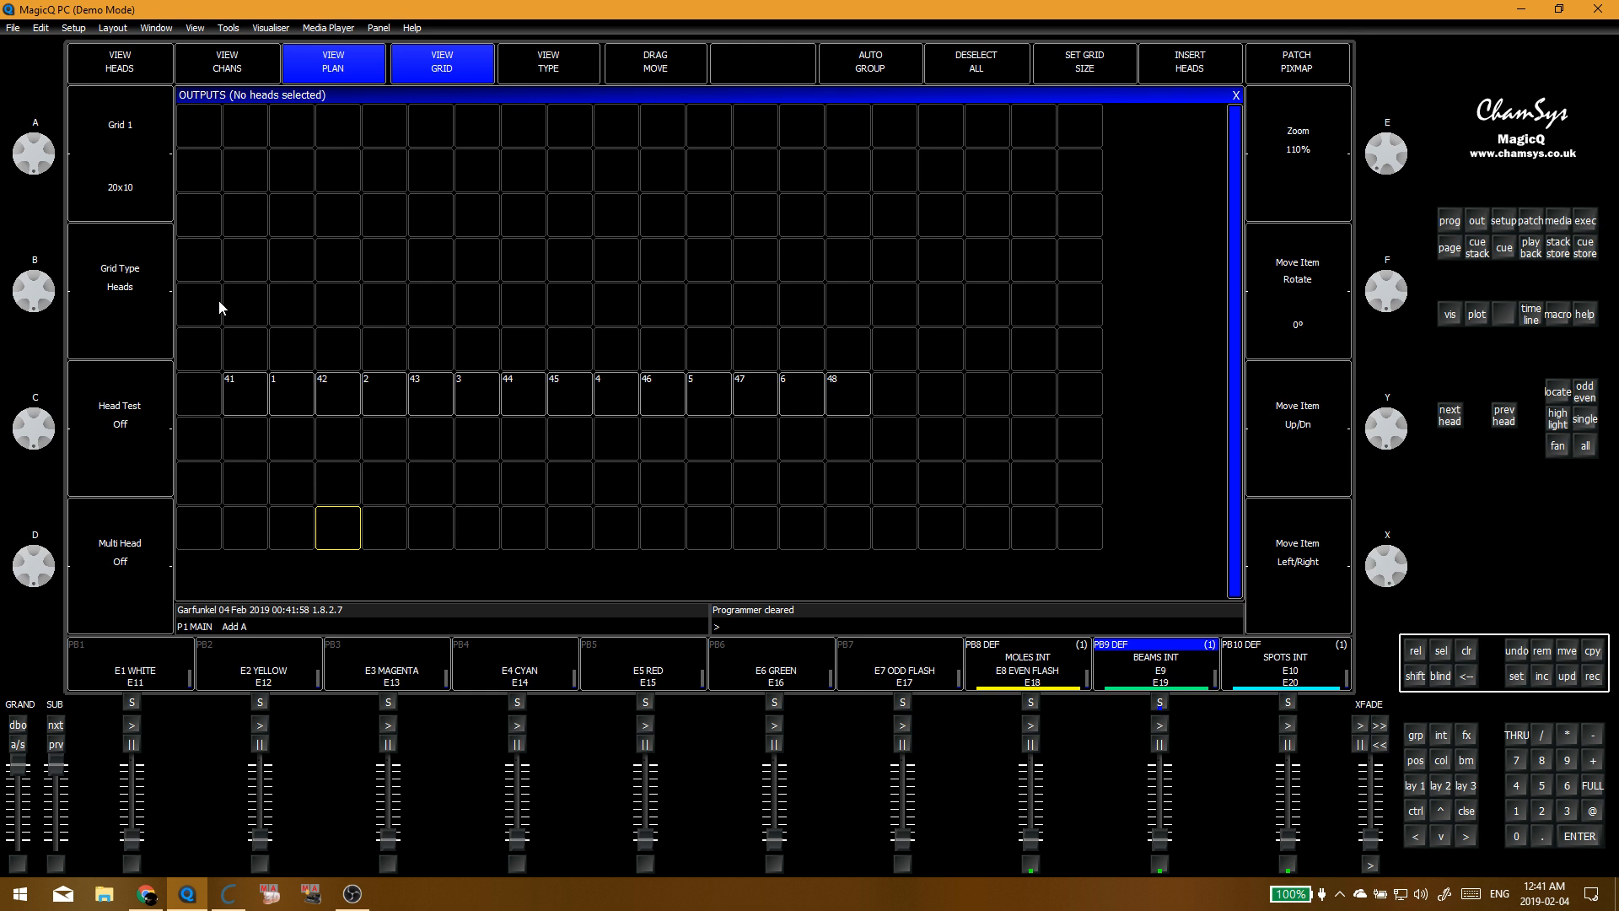
Step: Select the whole mixed row of spot and beam heads and shift it within the seventh row so head 41 sits at the fourth column
left_click_drag(250, 381, 856, 390)
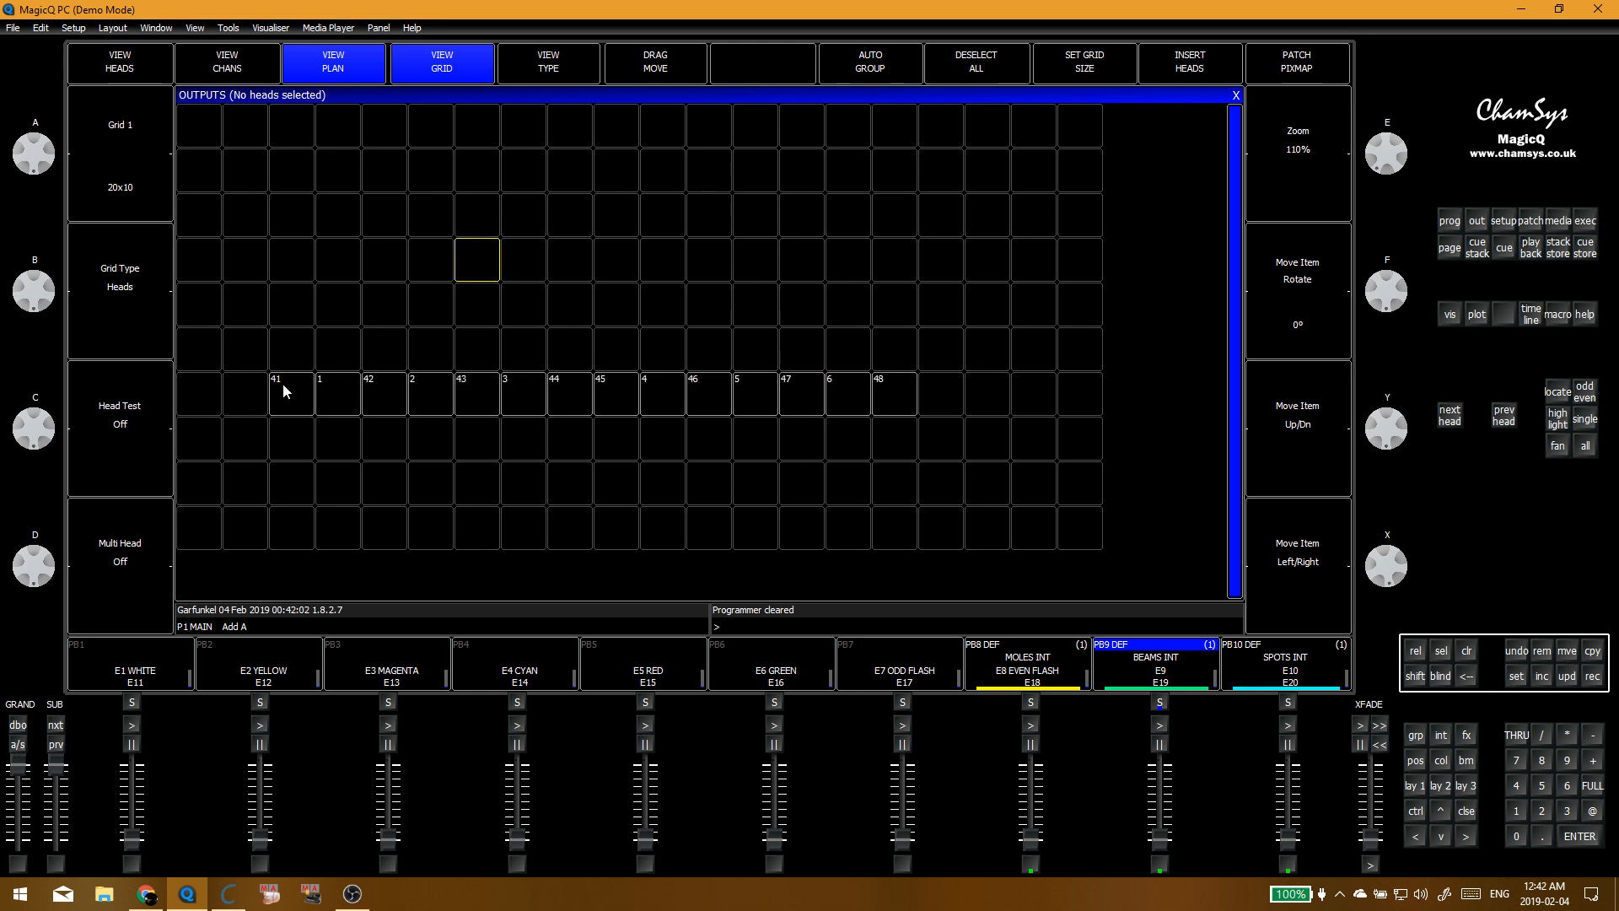
left_click(281, 383)
left_click(434, 407)
key("Escape")
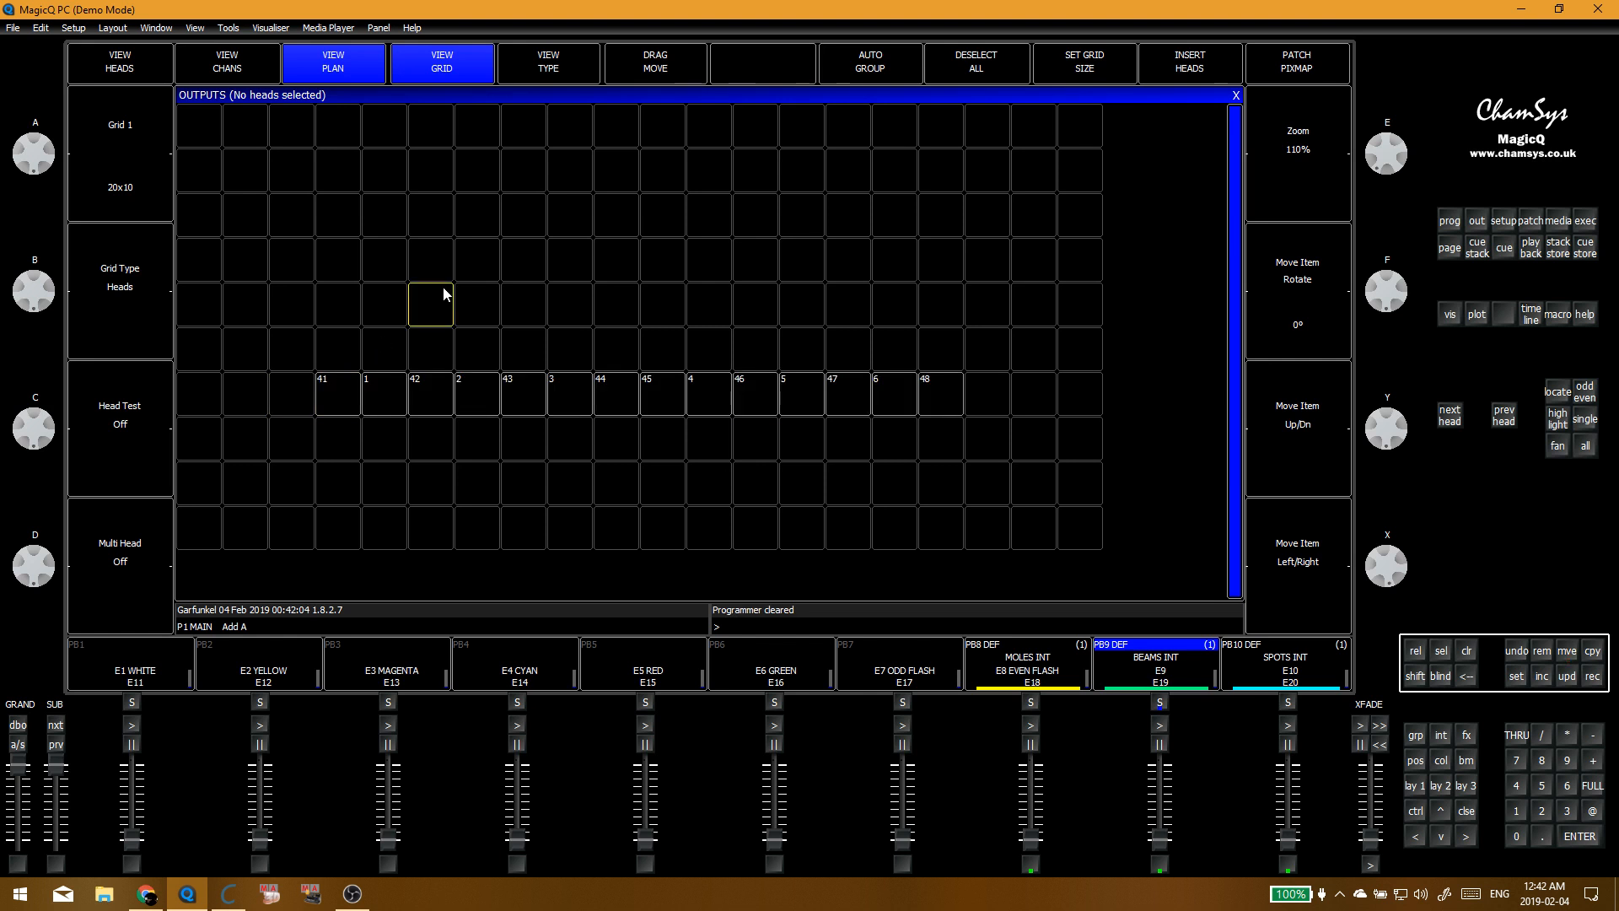
key("Up")
key("Up")
key("Up")
key("Up")
key("Up")
key("Up")
key("Up")
key("Up")
key("Up")
left_click(478, 287)
left_click(521, 254)
key("Down")
key("Down")
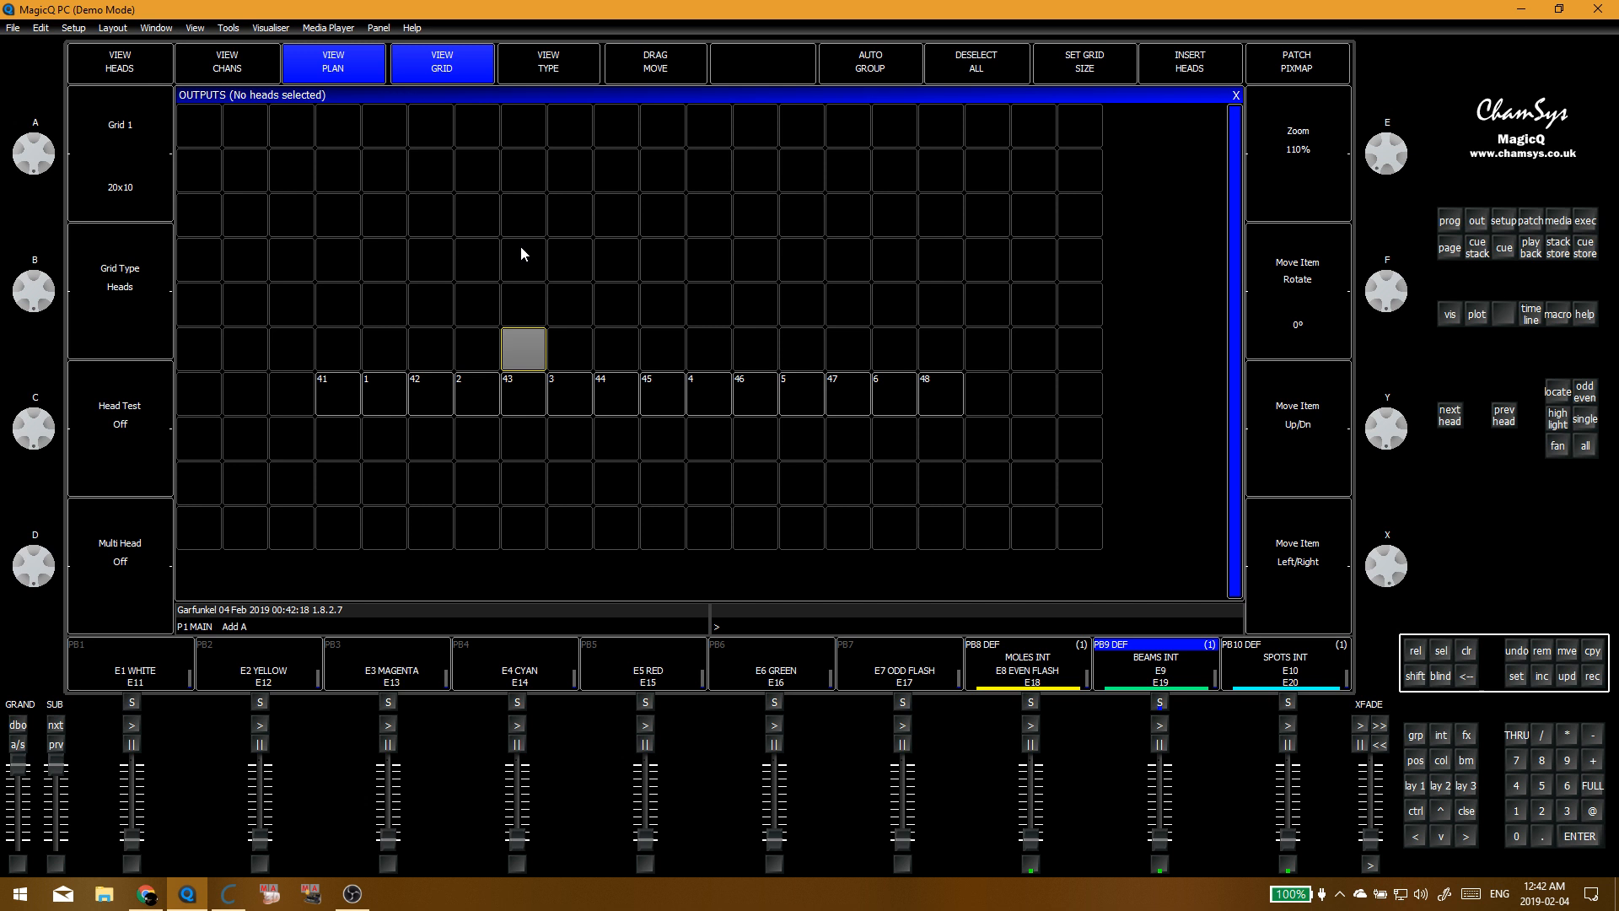
Step: Select the mixed run of beam and spot heads in the seventh row of the plan grid and clear the selection
left_click(425, 348)
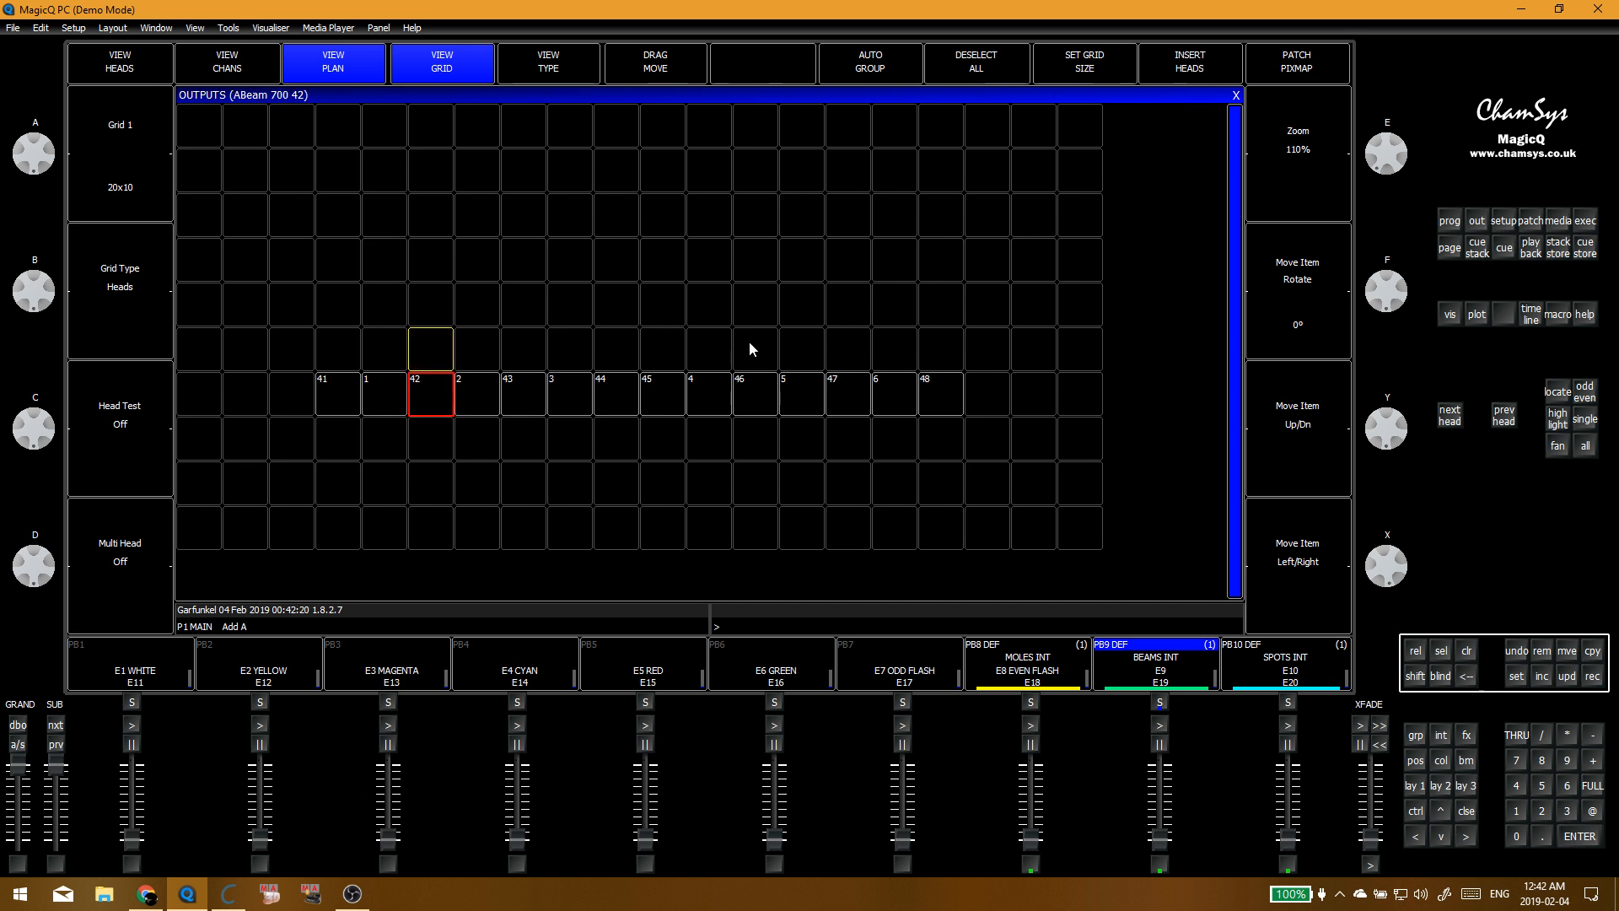
left_click_drag(368, 405, 951, 405)
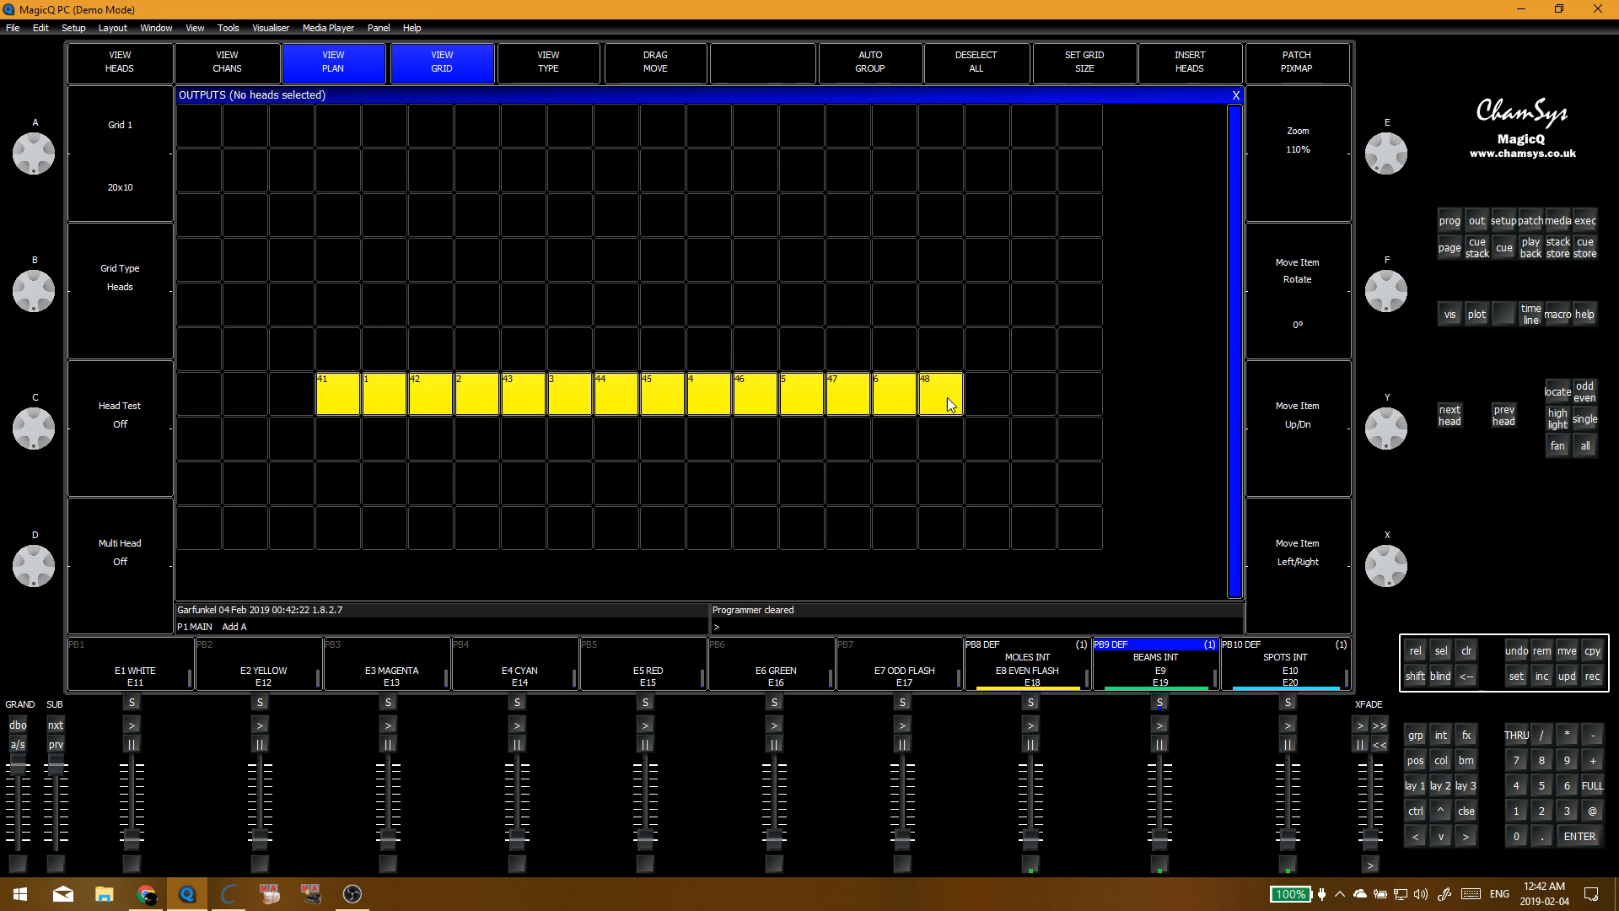
left_click(655, 290)
left_click_drag(330, 390, 951, 393)
left_click(103, 428)
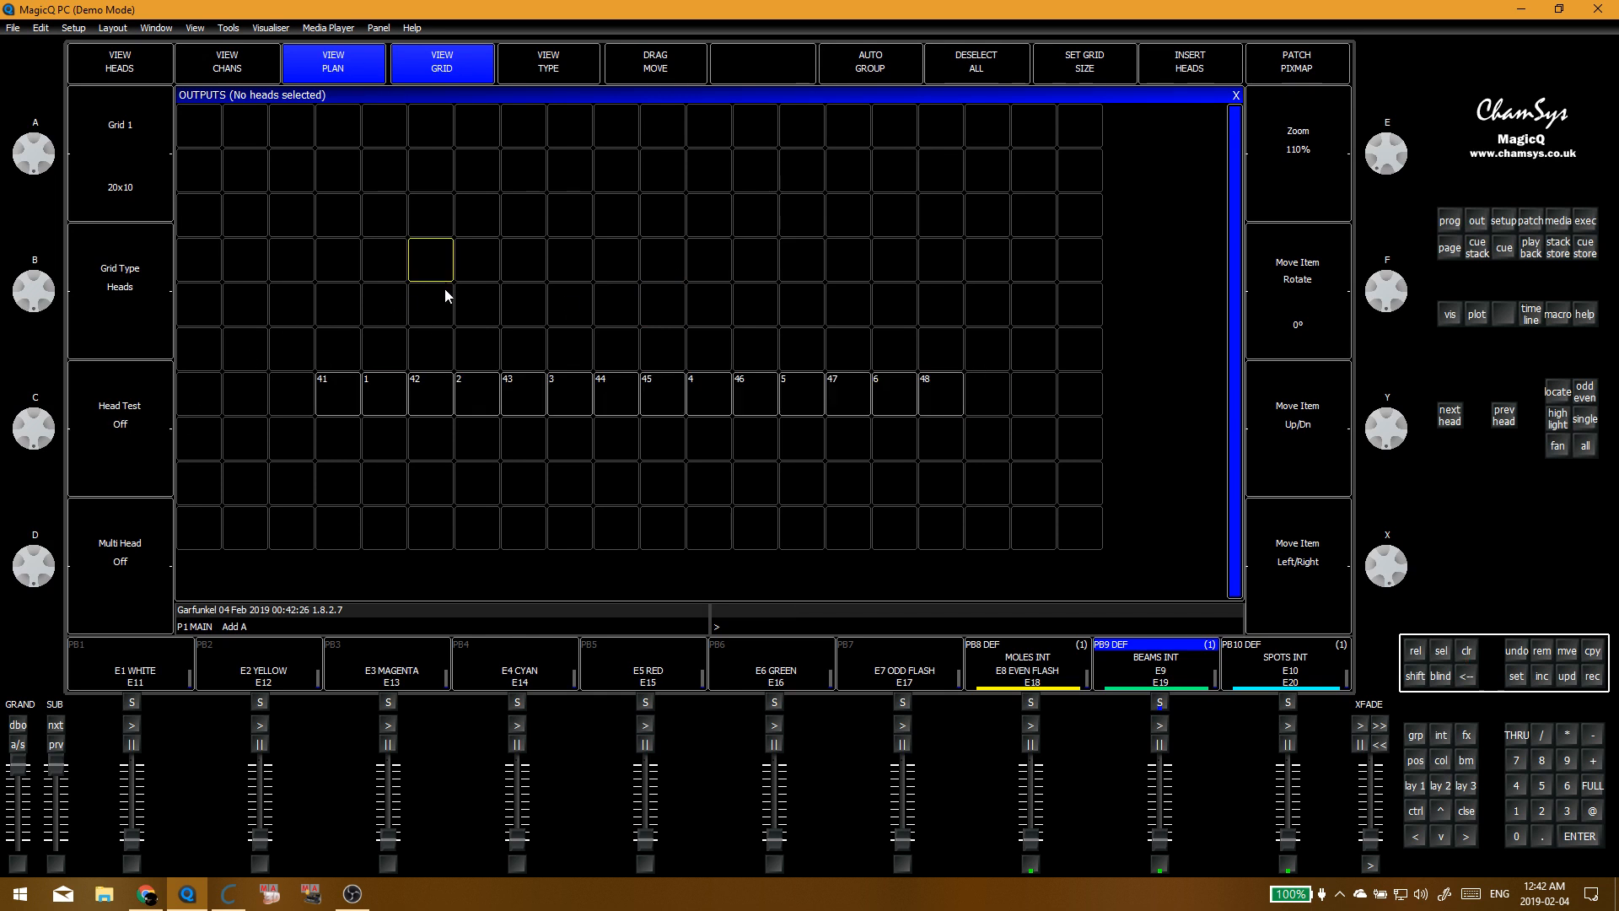
left_click_drag(334, 396, 408, 397)
left_click_drag(499, 377, 912, 393)
key("alt+Tab")
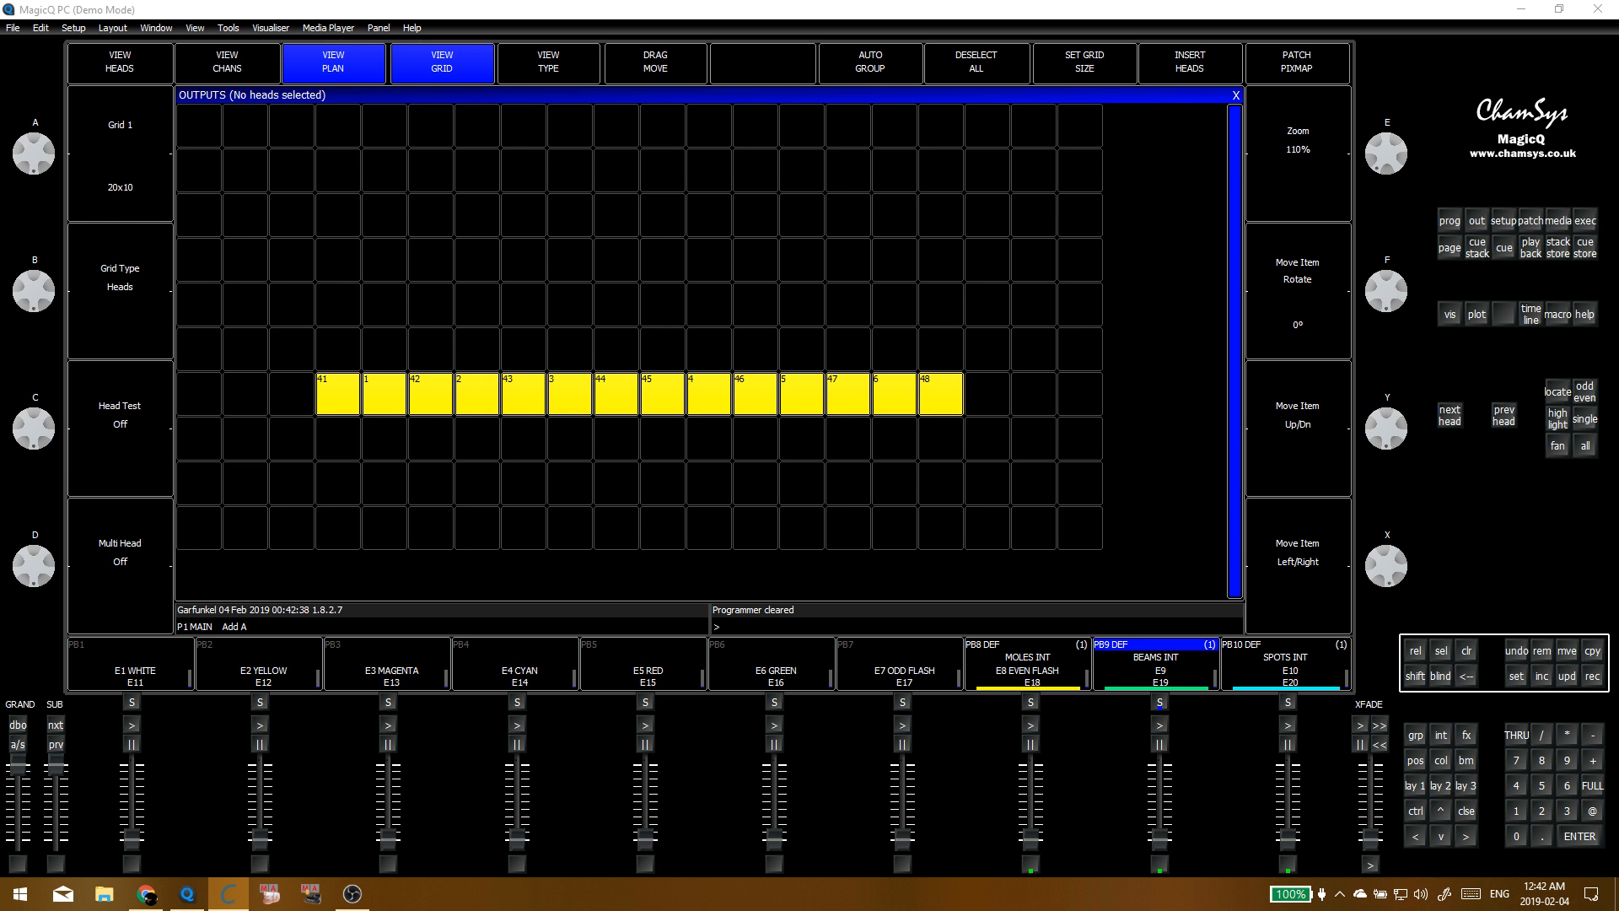
left_click(660, 295)
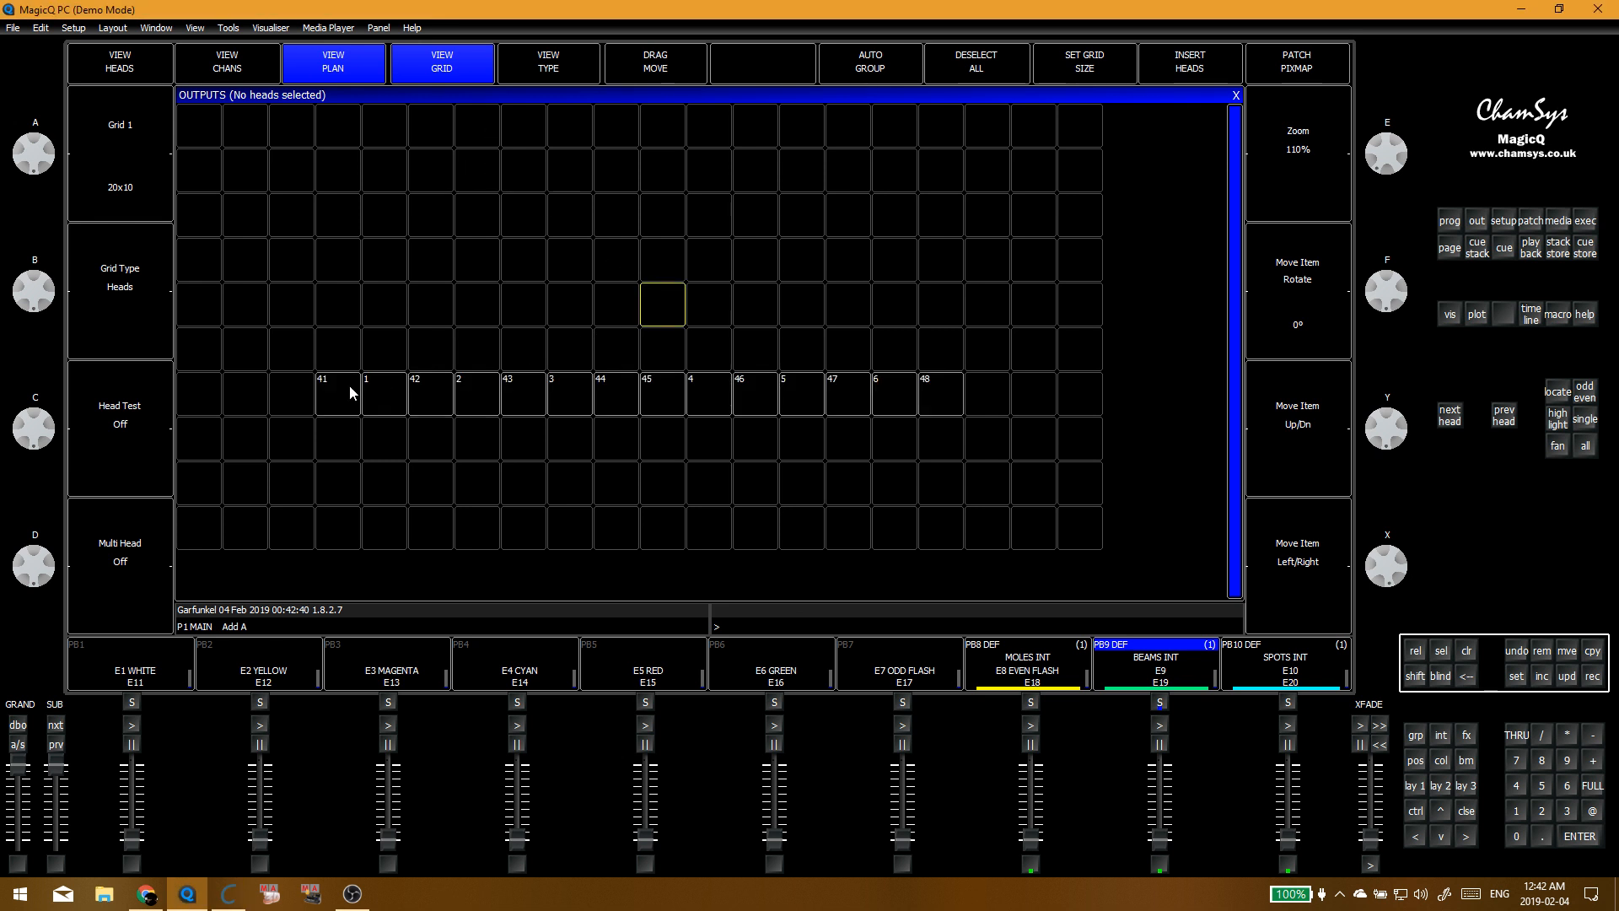
left_click_drag(350, 389, 915, 396)
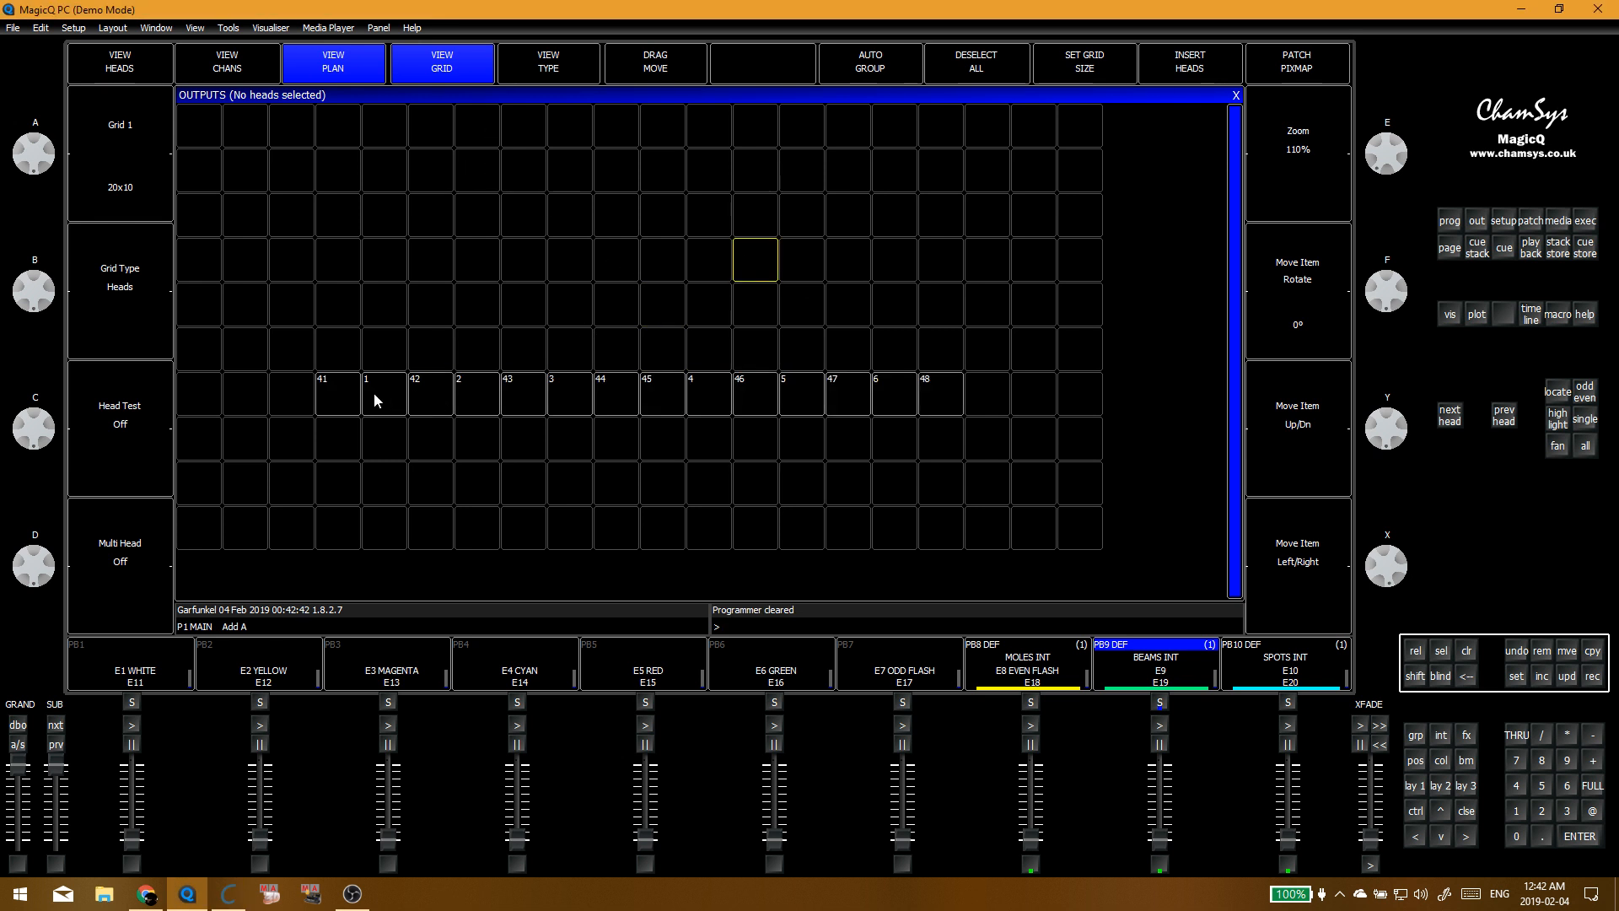
left_click_drag(373, 392, 572, 391)
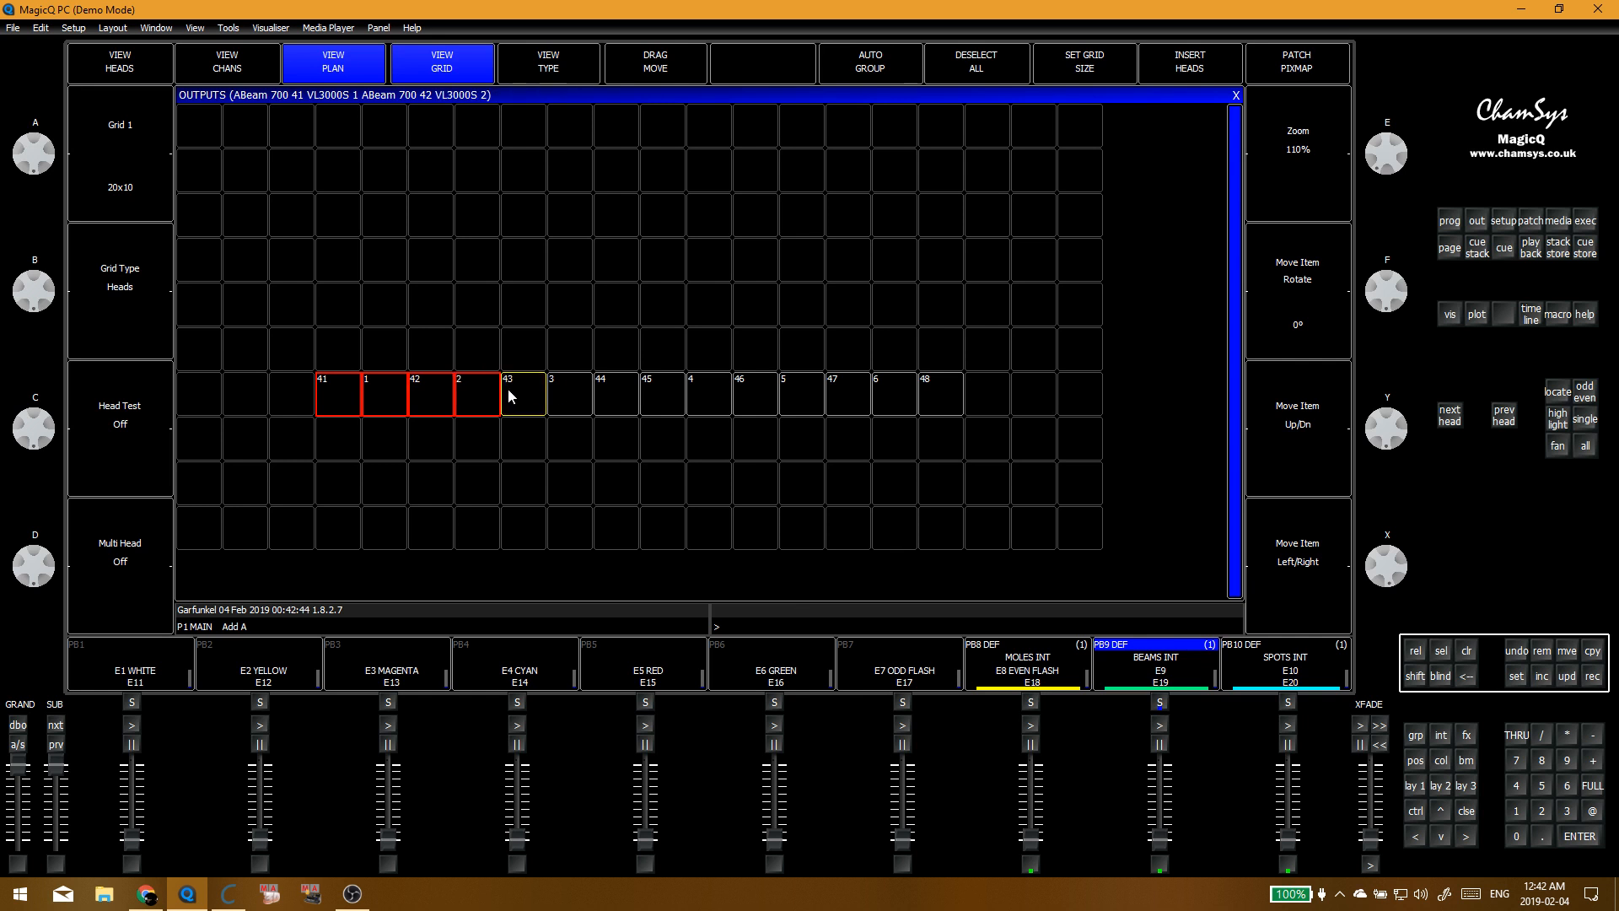
key("ctrl+BackSpace")
Step: Select all heads from 41 to 48 and 1 to 6 in their grid order across the seventh row, and deselect them
left_click_drag(209, 396, 940, 393)
key("ctrl+BackSpace")
left_click(385, 216)
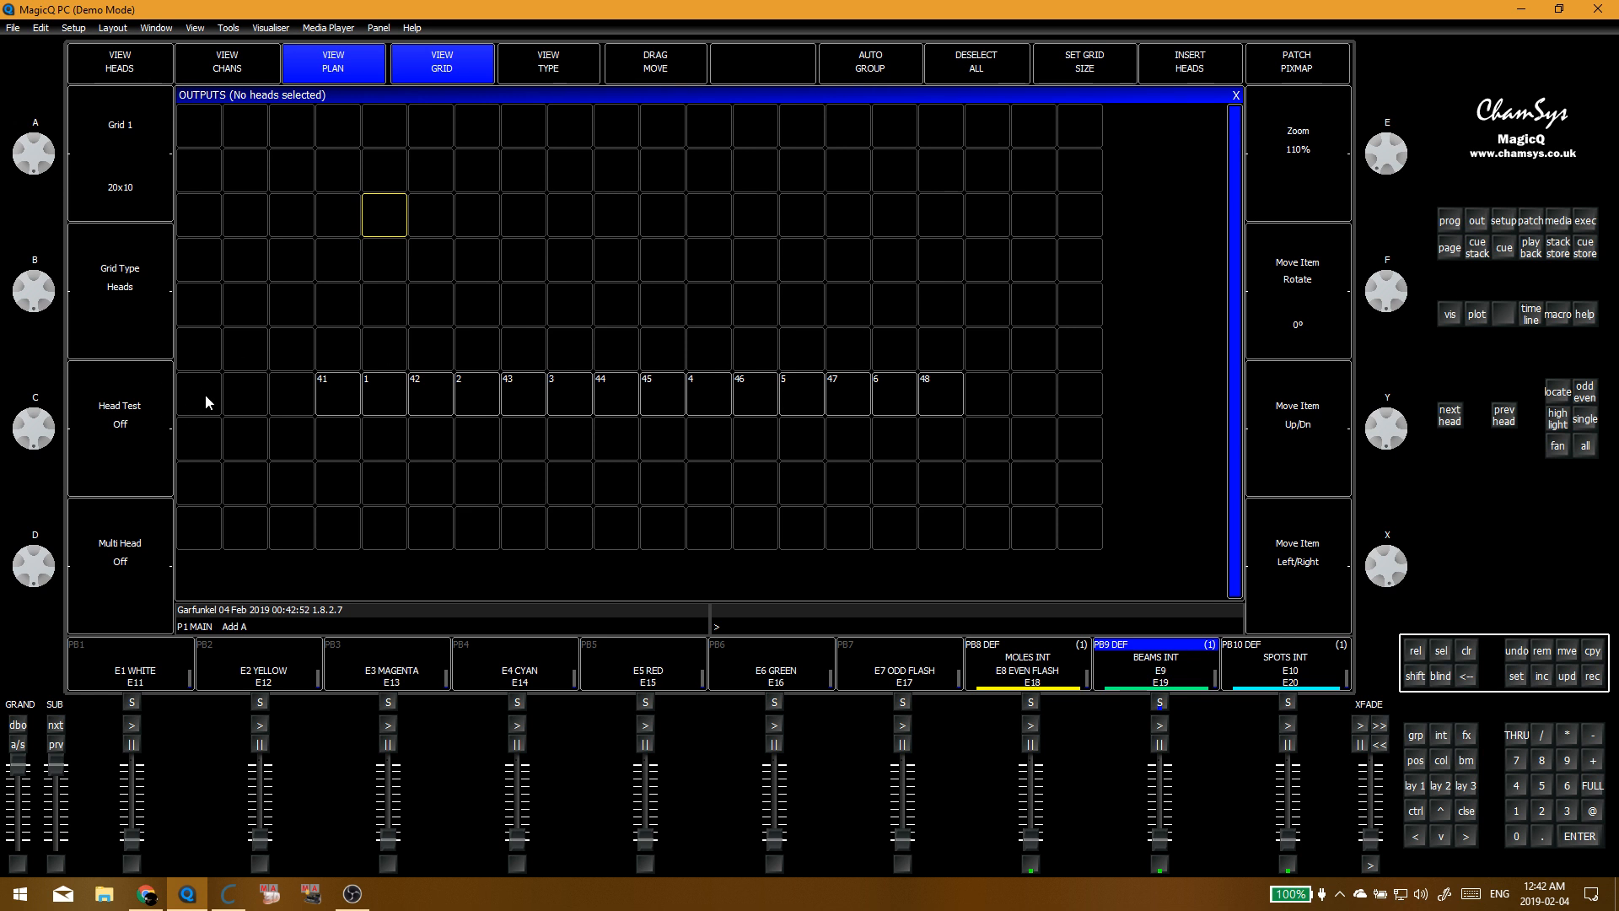
left_click_drag(335, 394, 919, 384)
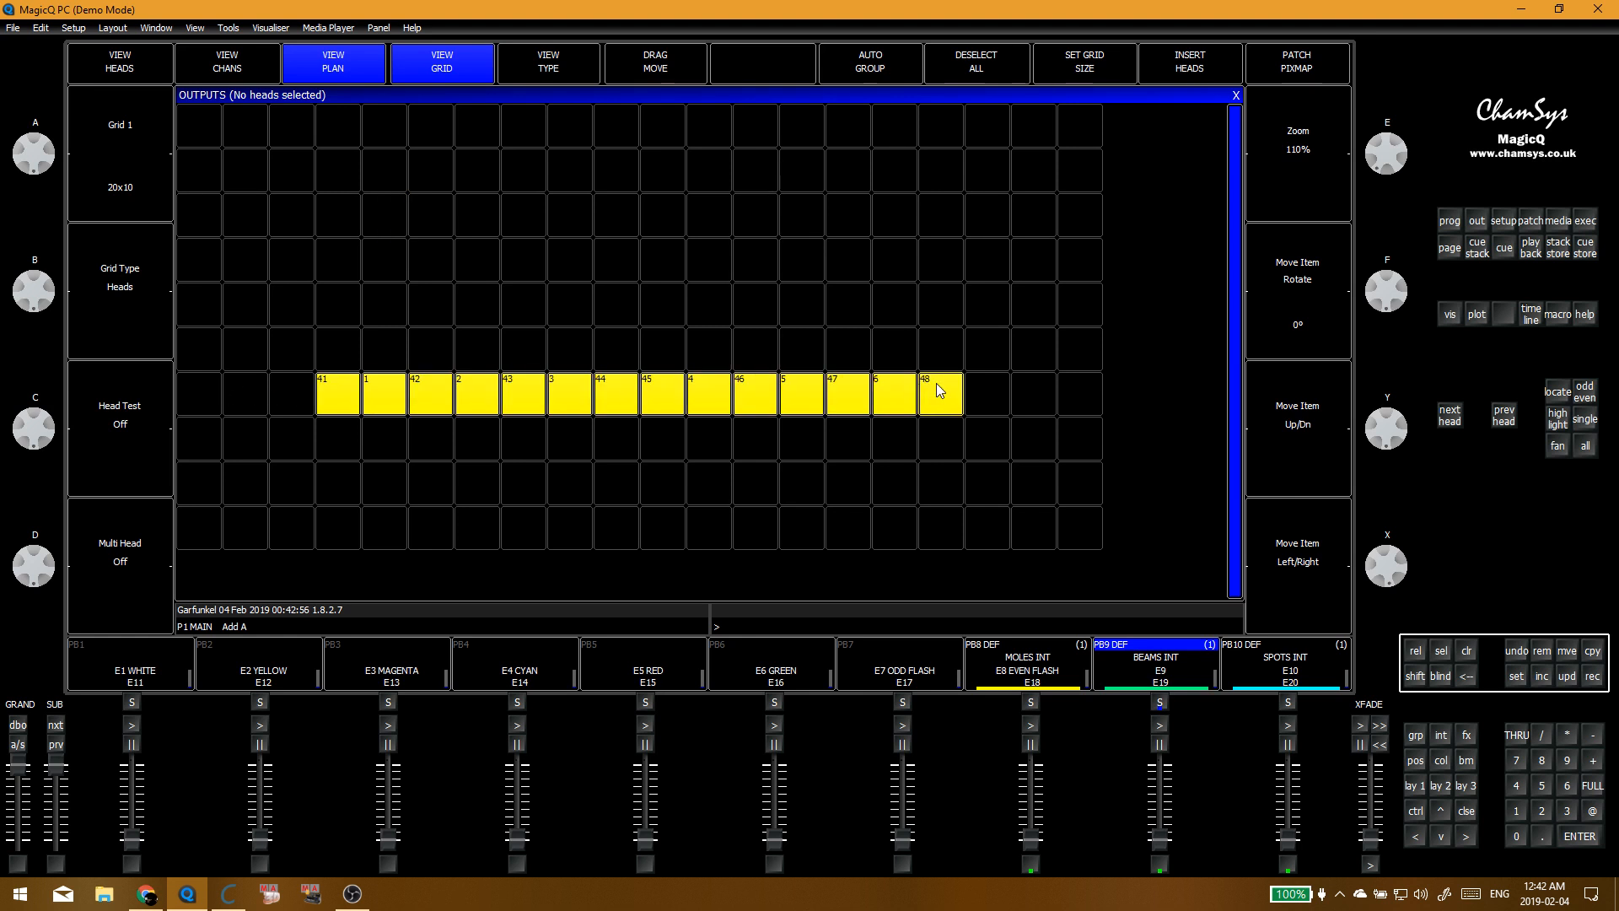
left_click(291, 316)
left_click(199, 393)
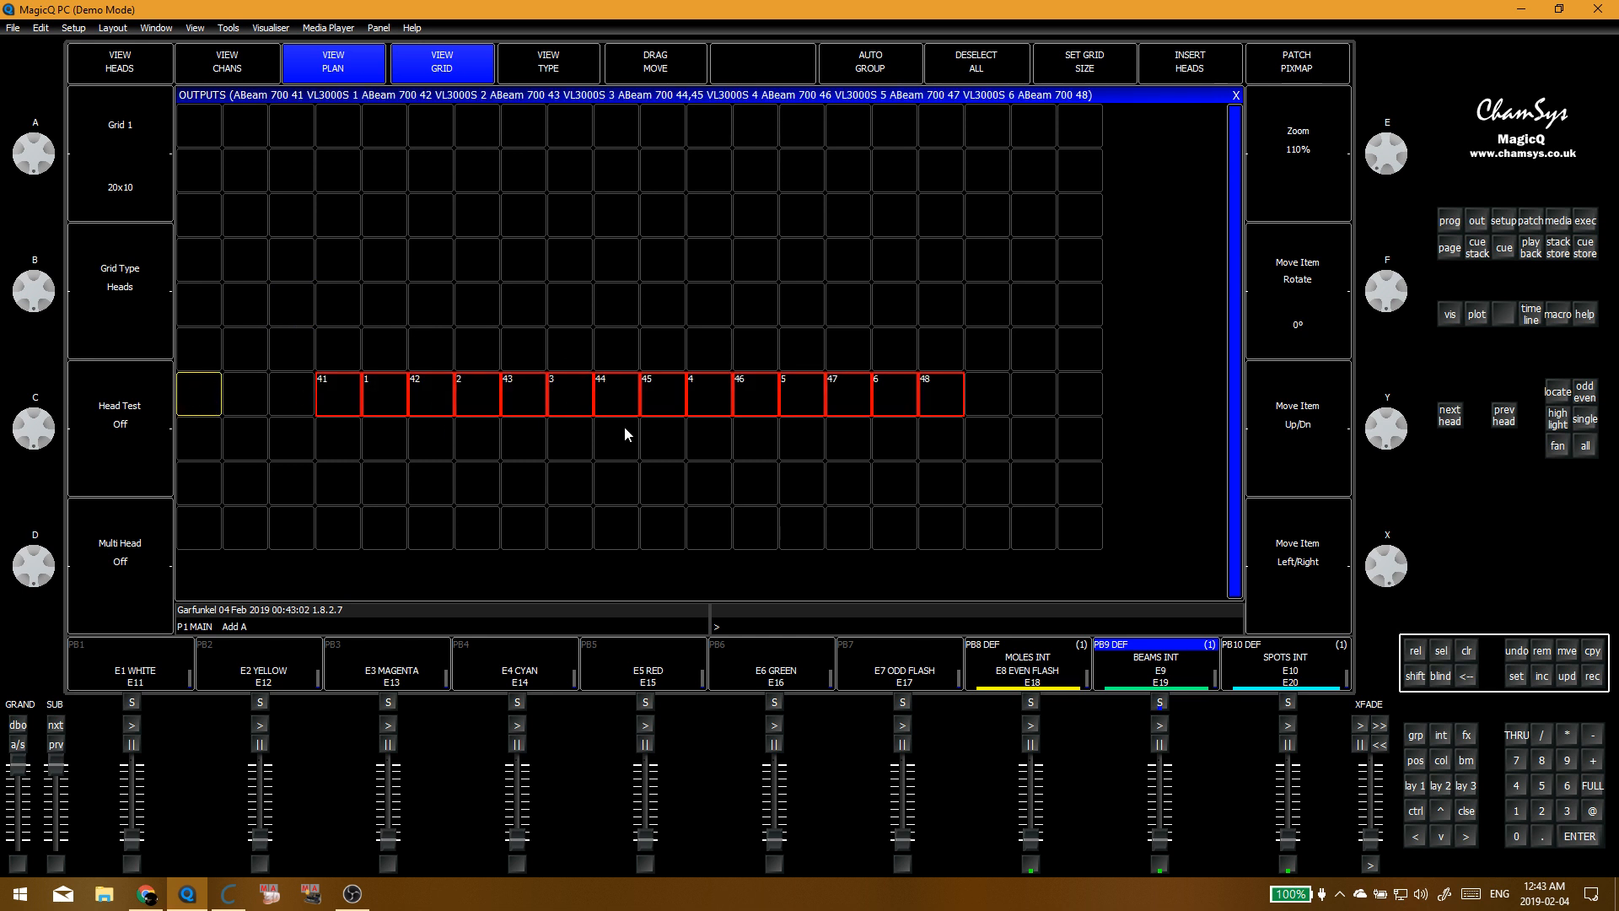
key("numbersign")
key("Escape")
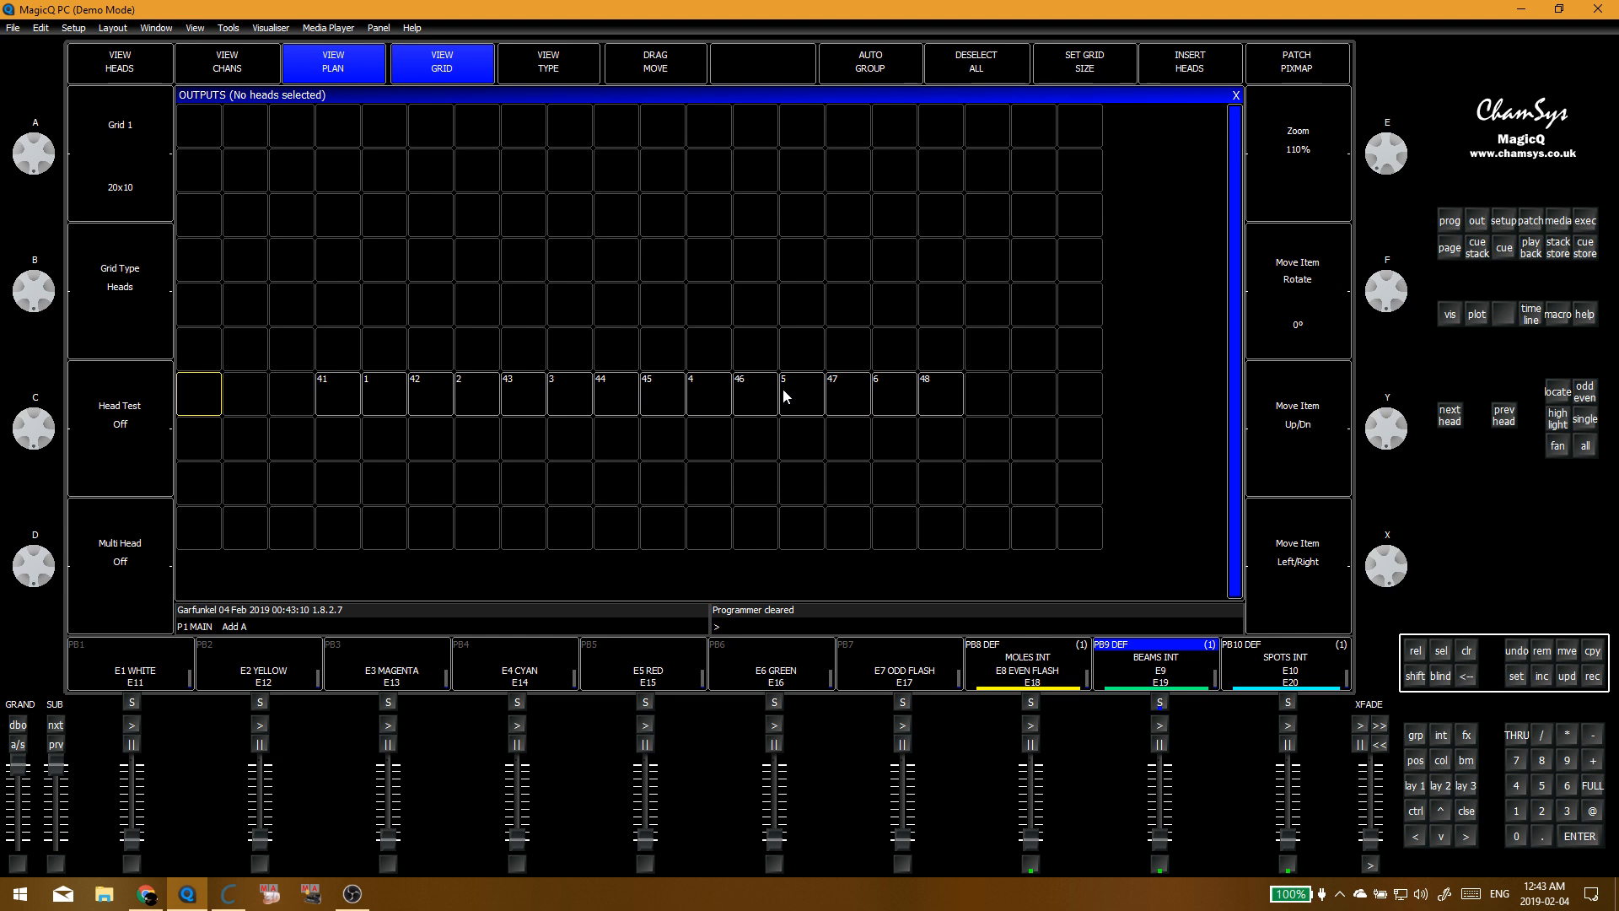
key("alt+Tab")
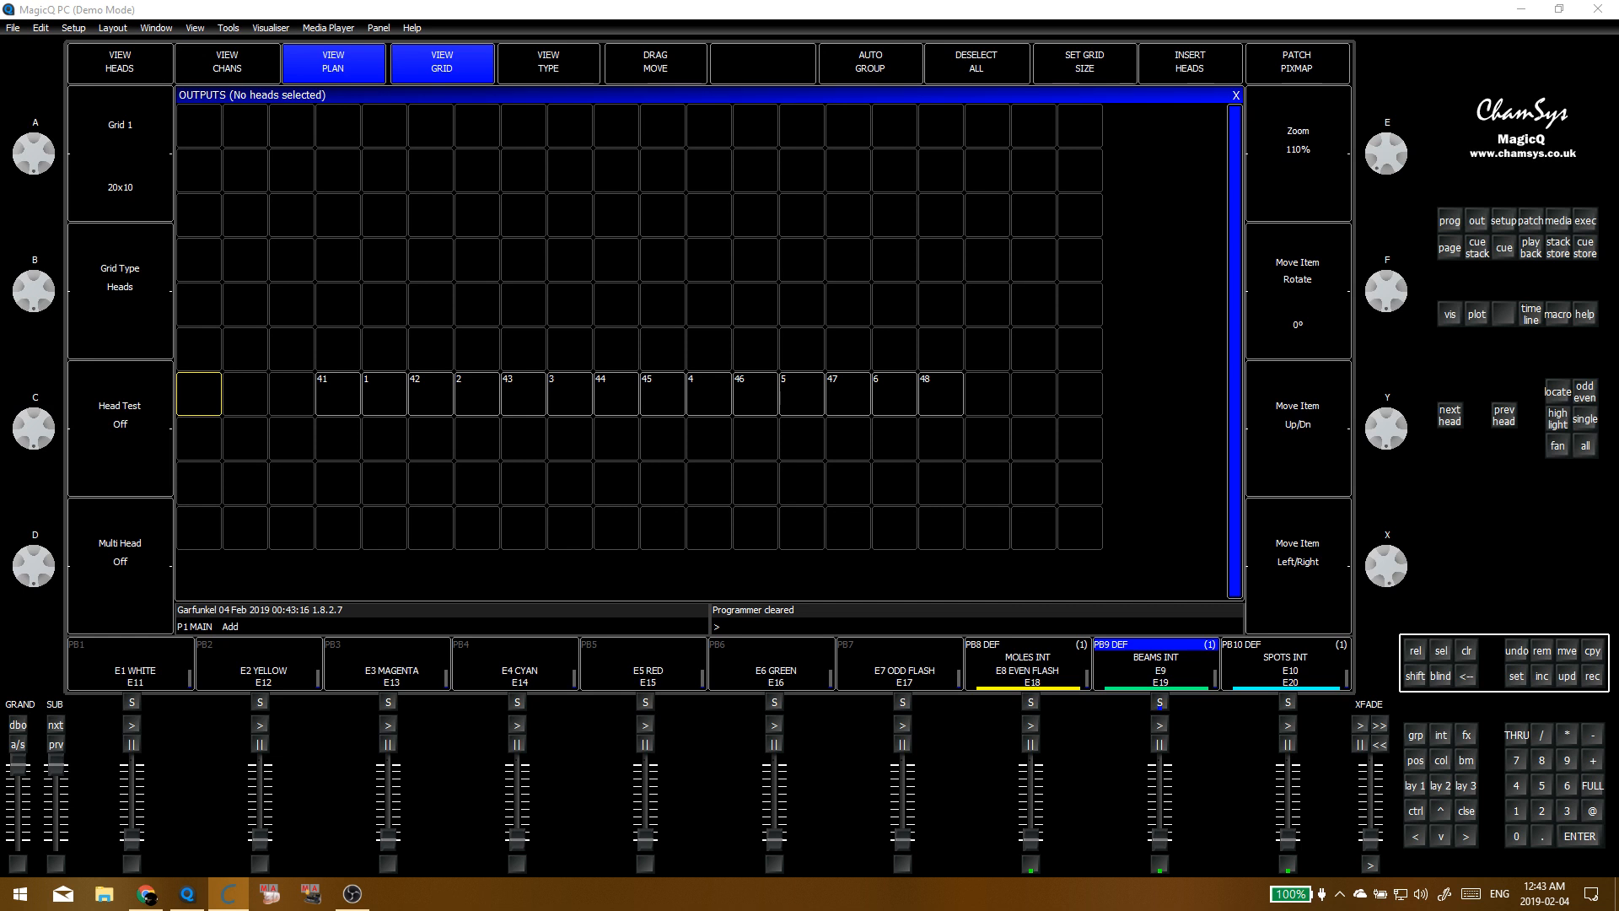
left_click(568, 291)
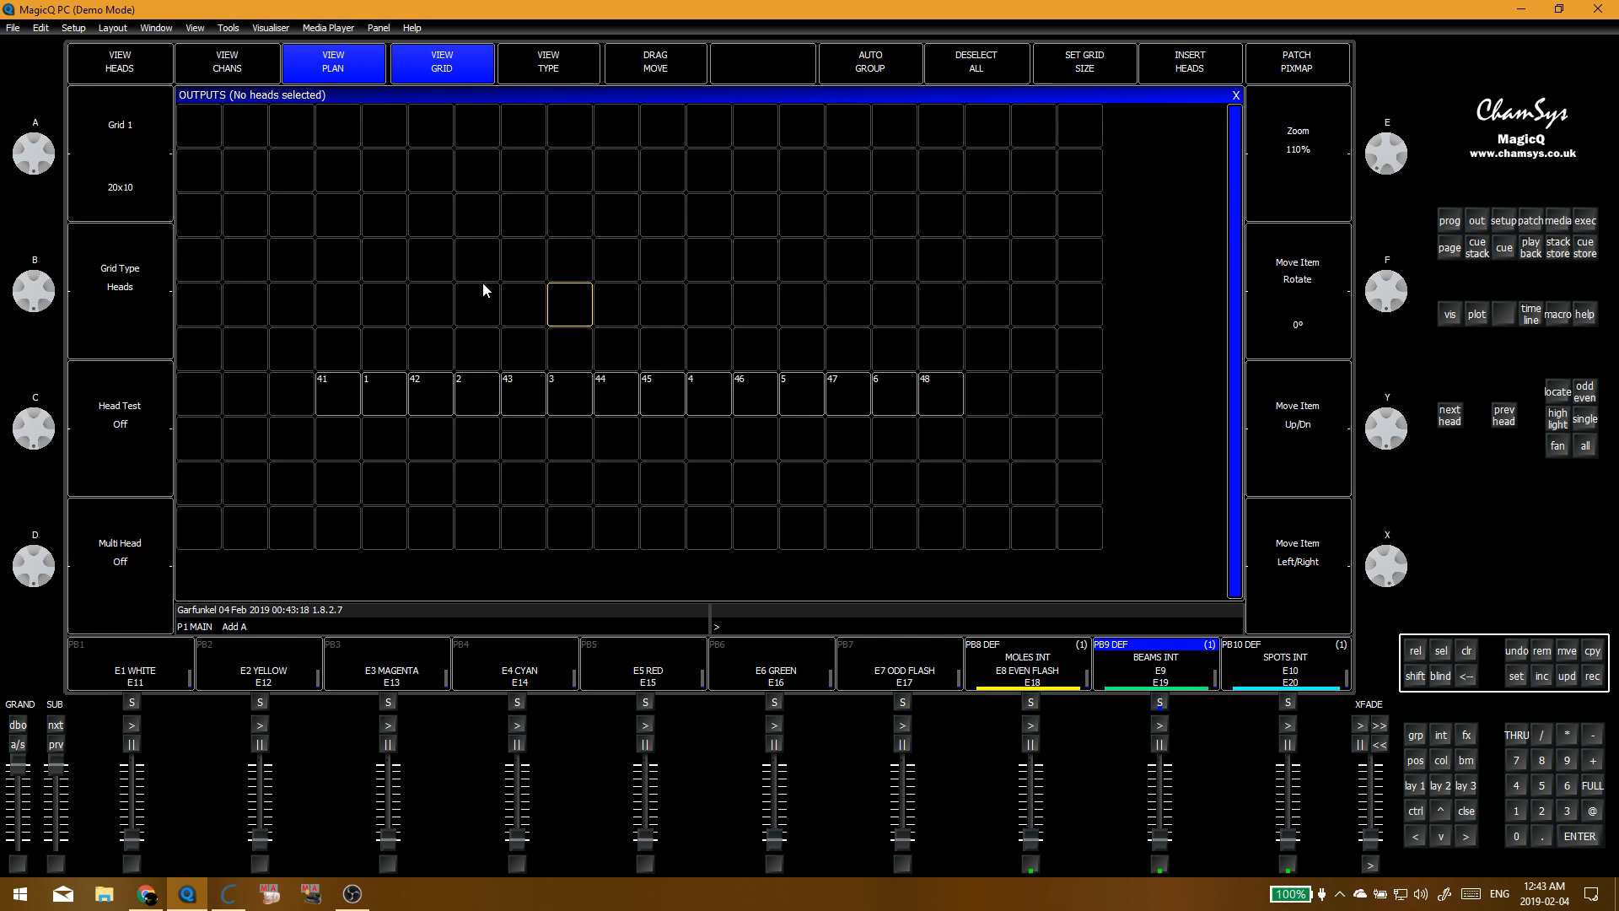
Step: Insert the SPOTS 2 heads into the plan grid and move heads 11 to 16 to the third row, starting at the seventh column
key("ctrl+BackSpace")
left_click(466, 303)
key("alt+g")
left_click(314, 162)
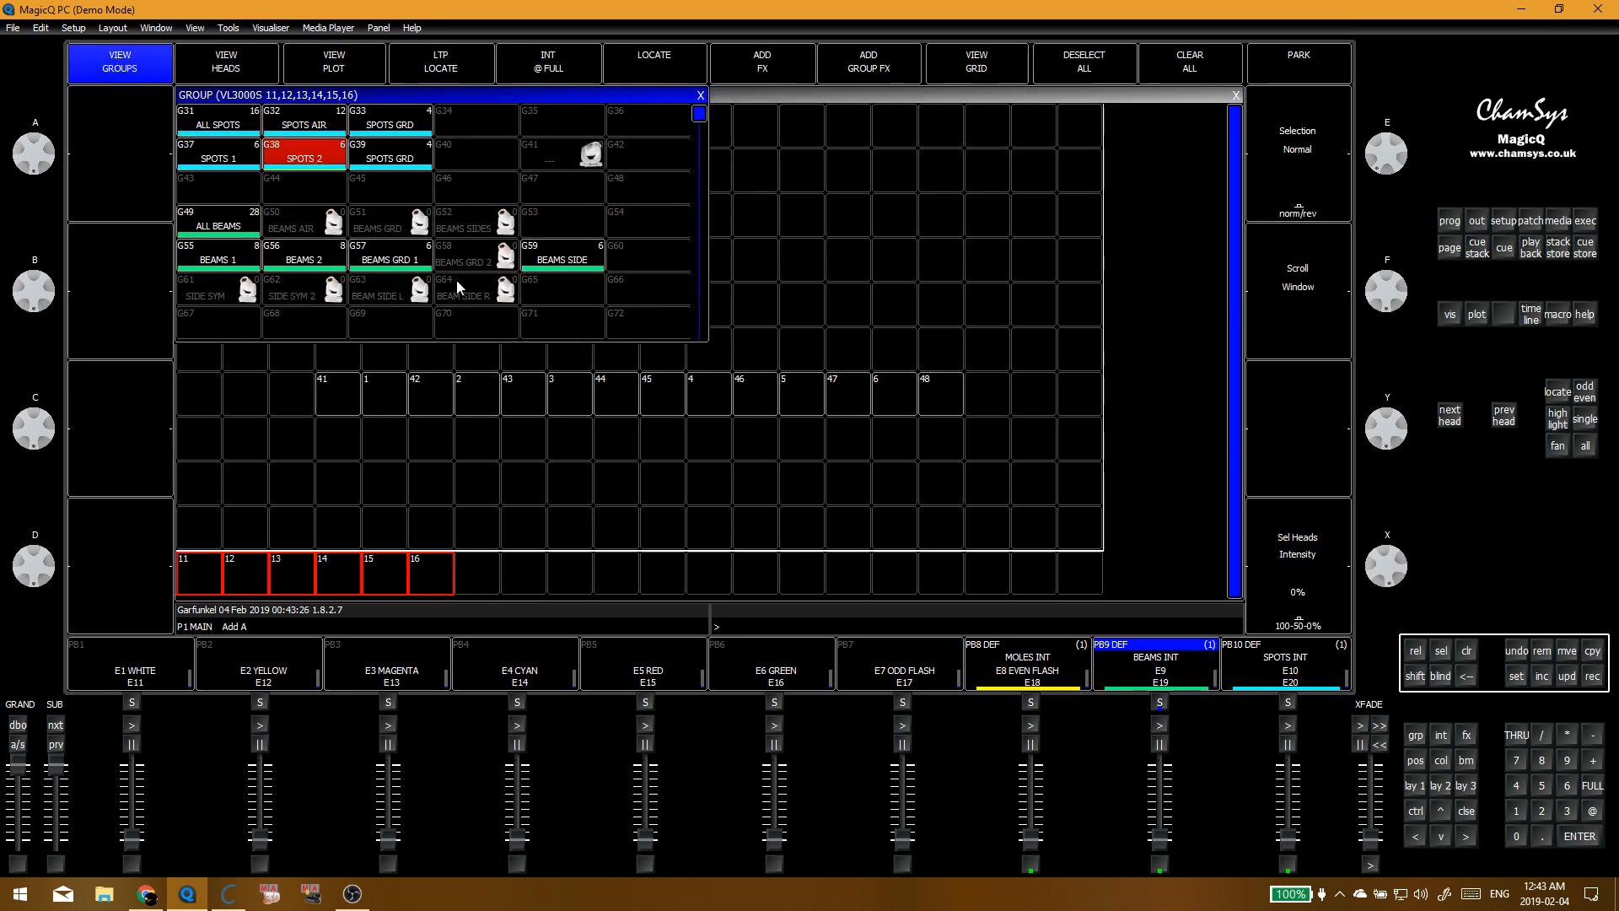
left_click_drag(207, 596, 411, 580)
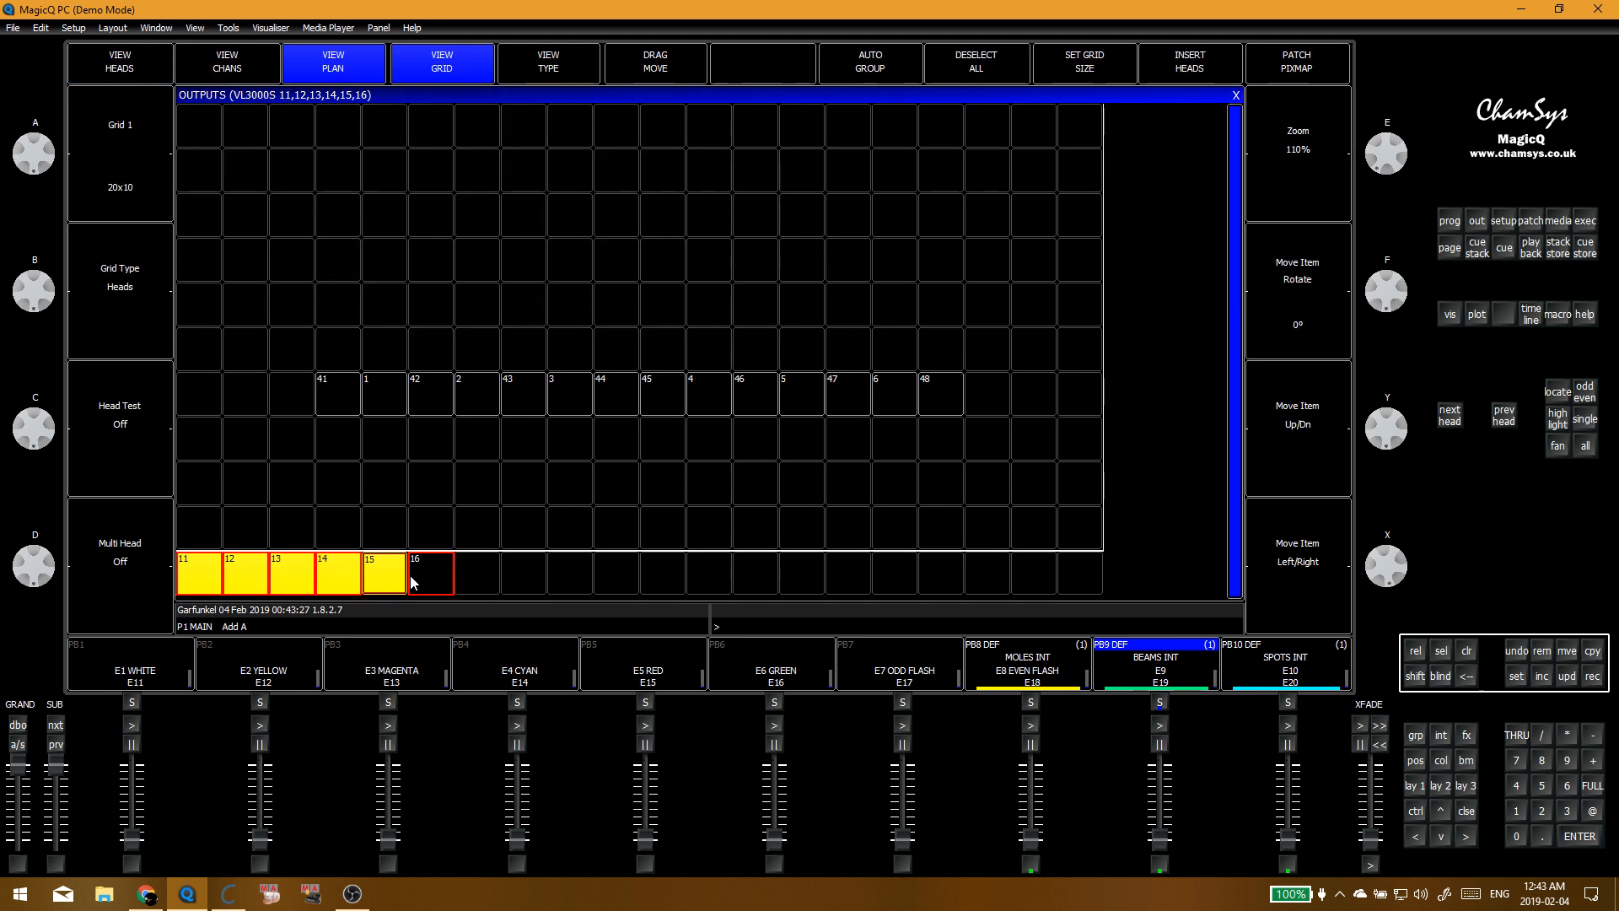
left_click(462, 212)
key("Escape")
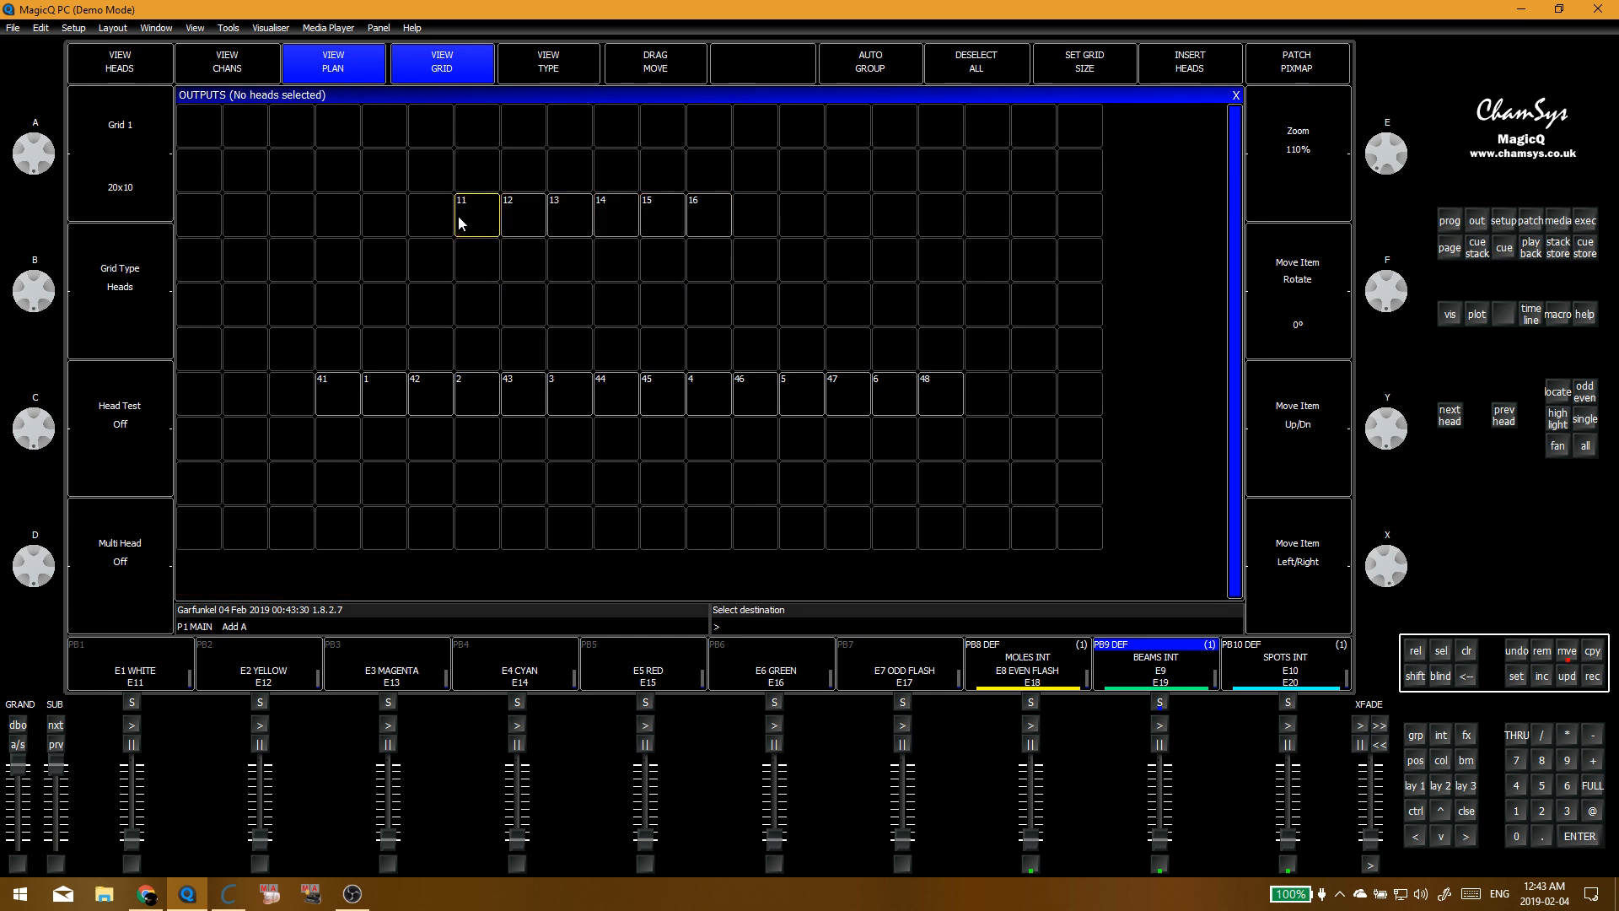
Step: Space spot heads 11 to 16 along the third row at columns 5, 7, 9, 12, 14 and 16
left_click_drag(458, 215, 371, 209)
left_click_drag(513, 223, 473, 211)
left_click_drag(638, 217, 708, 216)
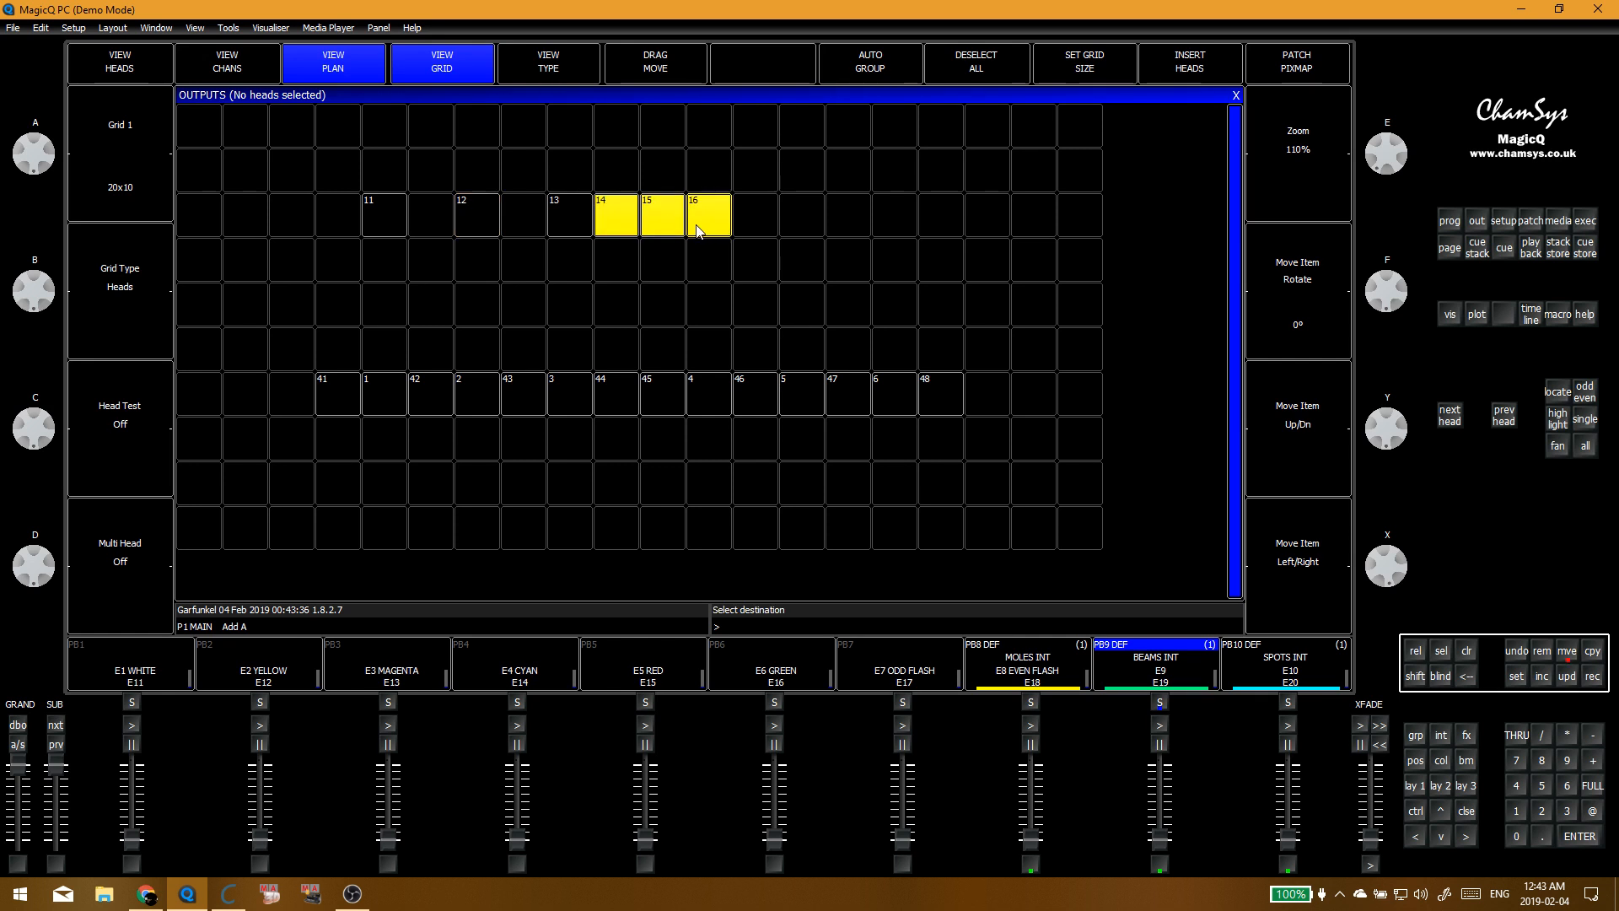
left_click(696, 230)
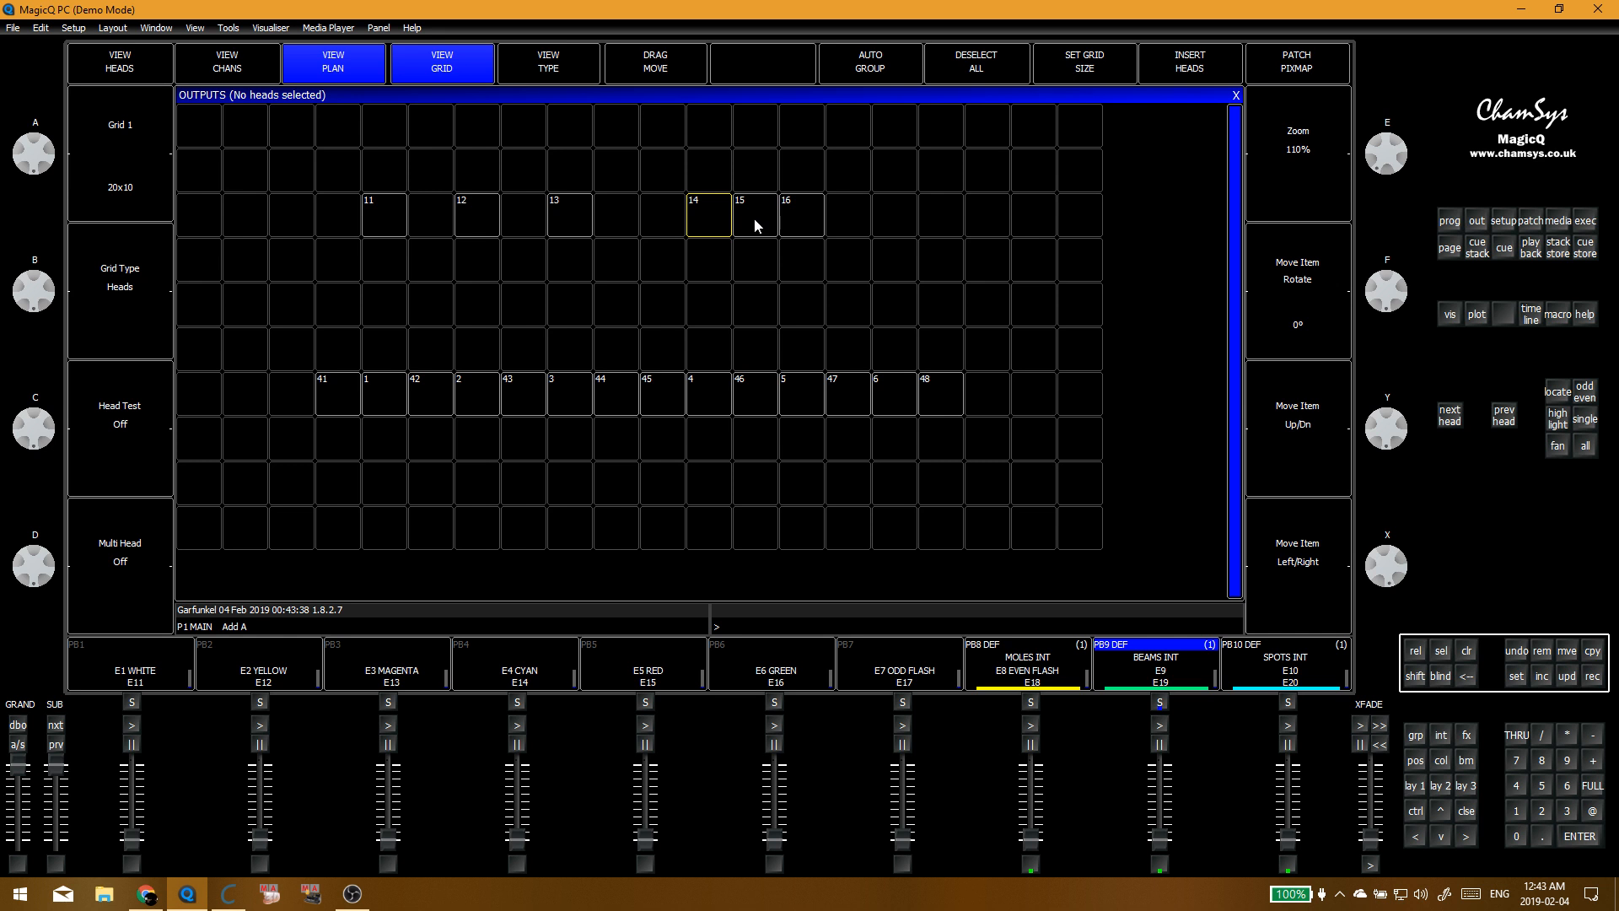
left_click_drag(755, 225, 806, 230)
left_click(803, 217)
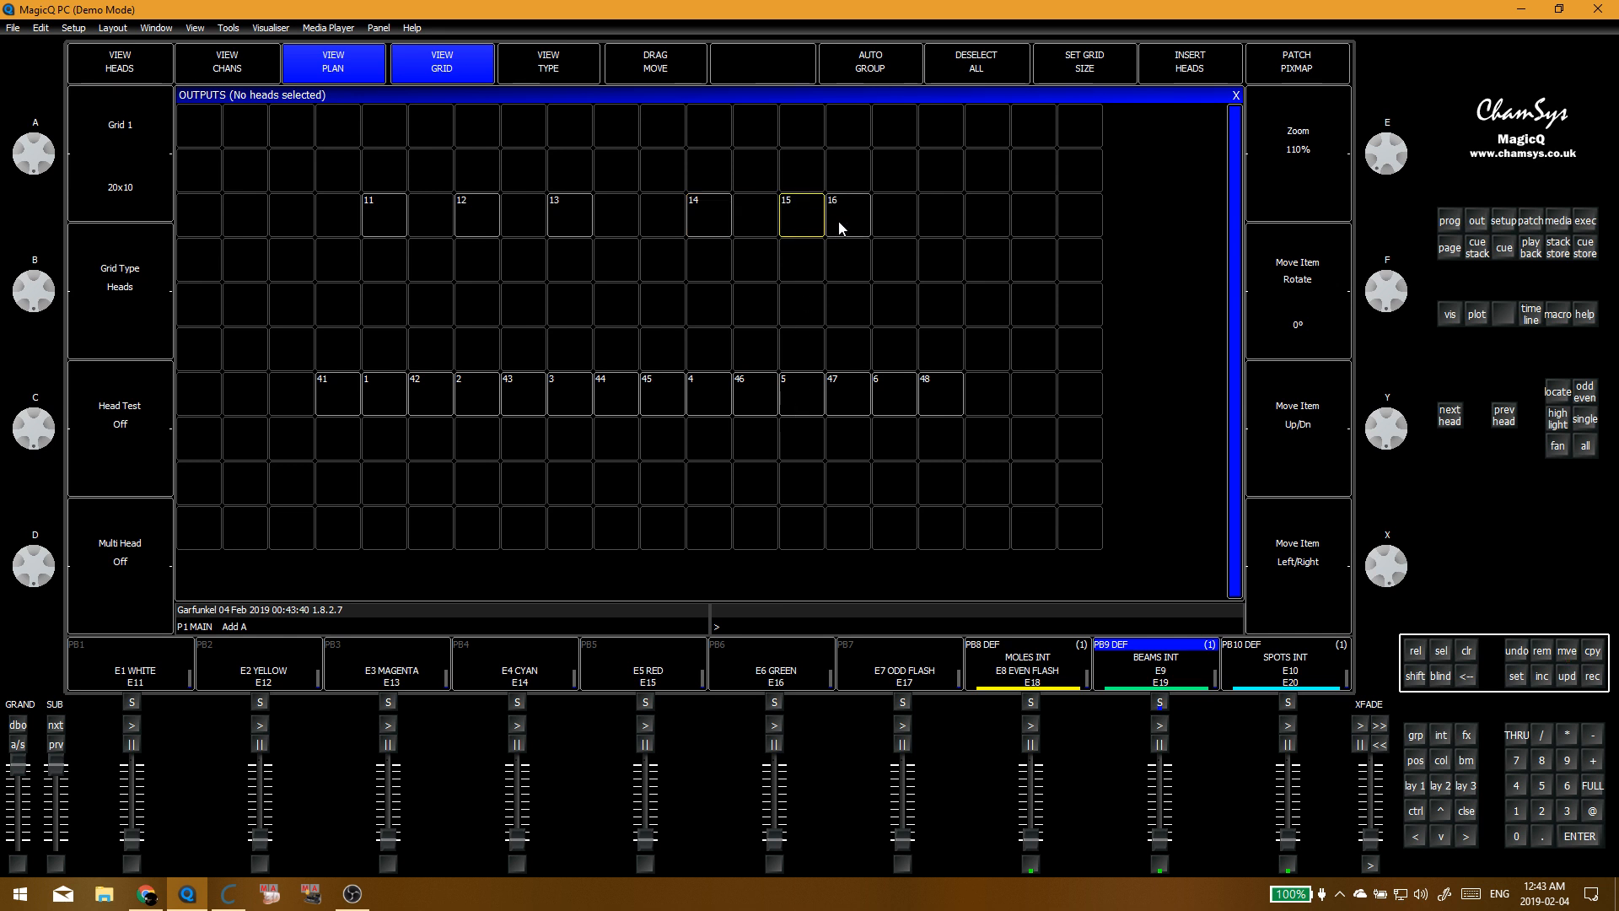
left_click(841, 228)
left_click(907, 227)
left_click(878, 288)
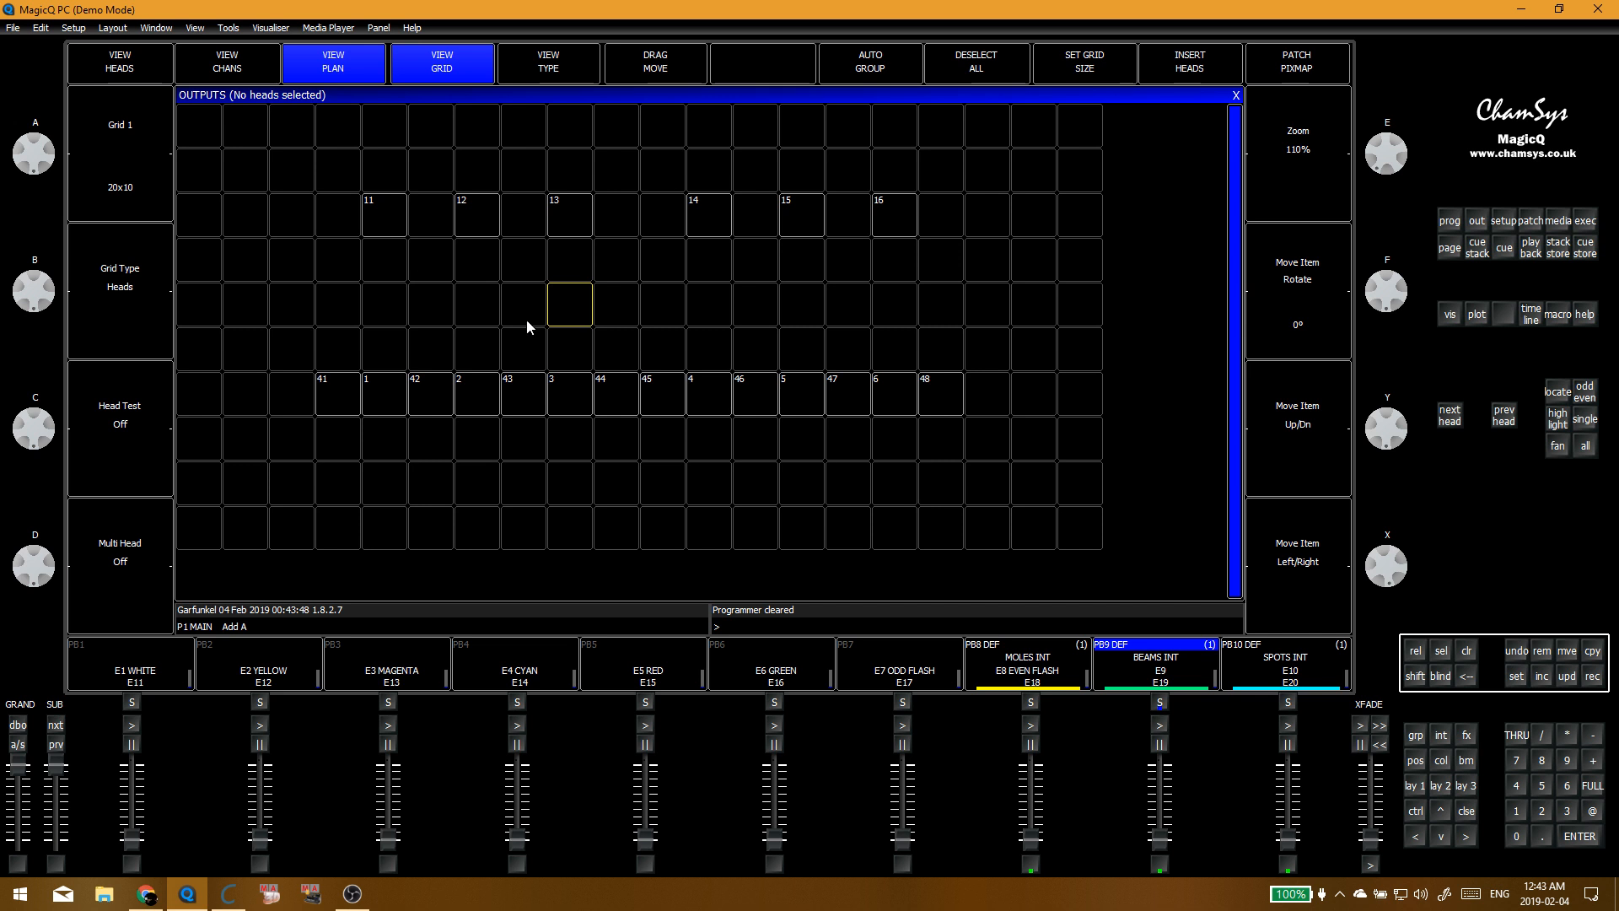
Step: Insert the BEAMS 2 heads into the plan grid and move heads 51 to 58 to the fifth row, starting at the fifth column
key("alt+g")
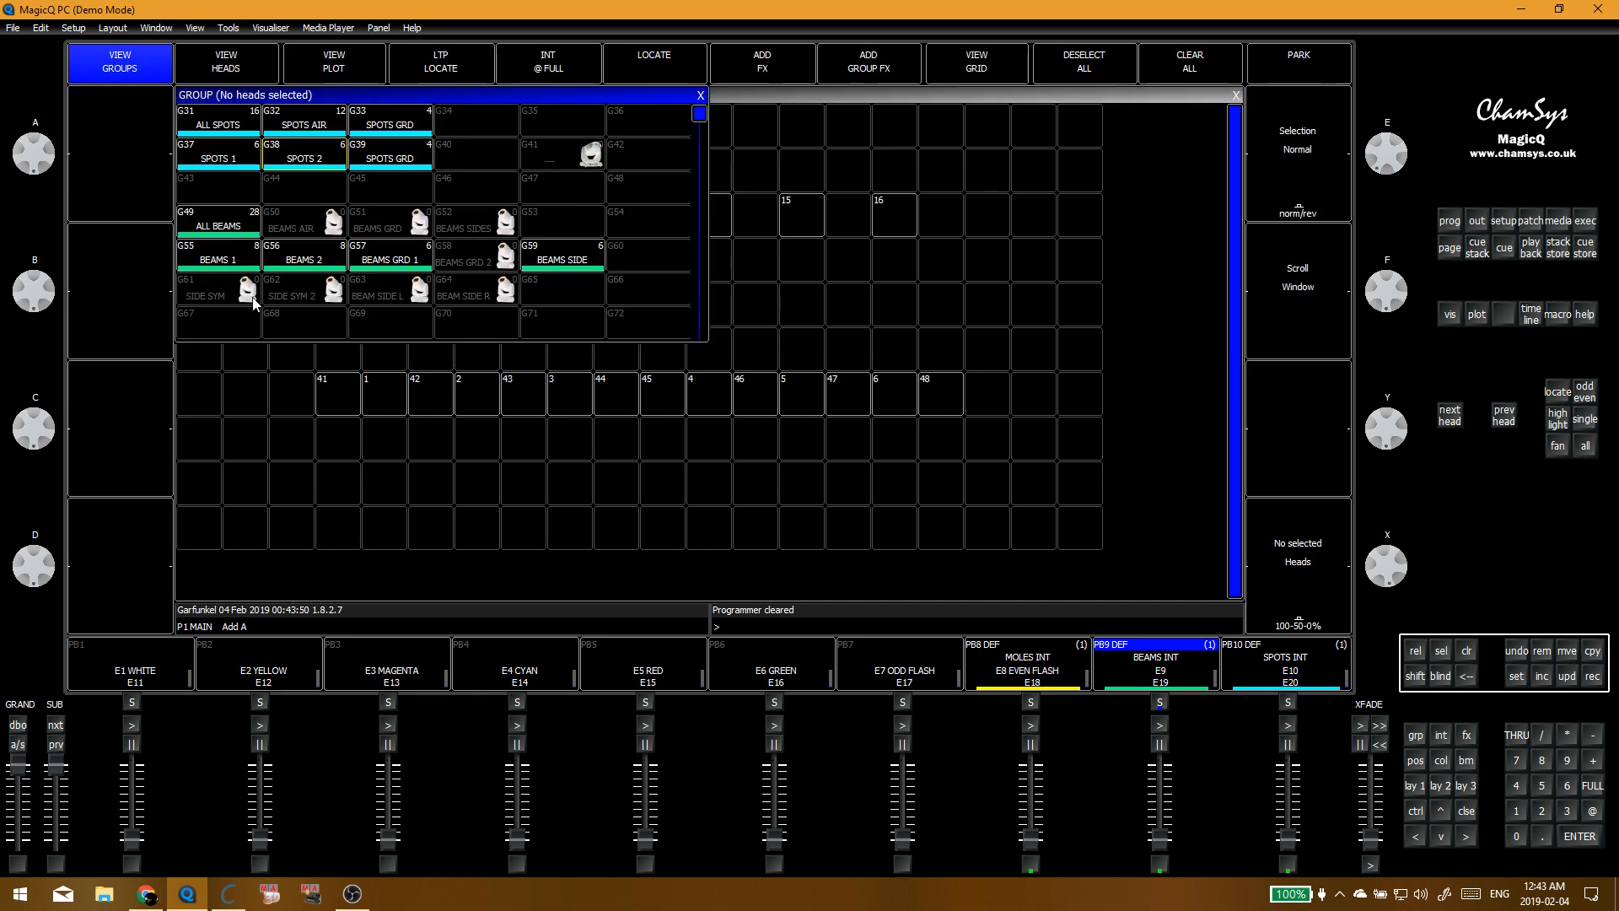
left_click(283, 253)
key("alt+o")
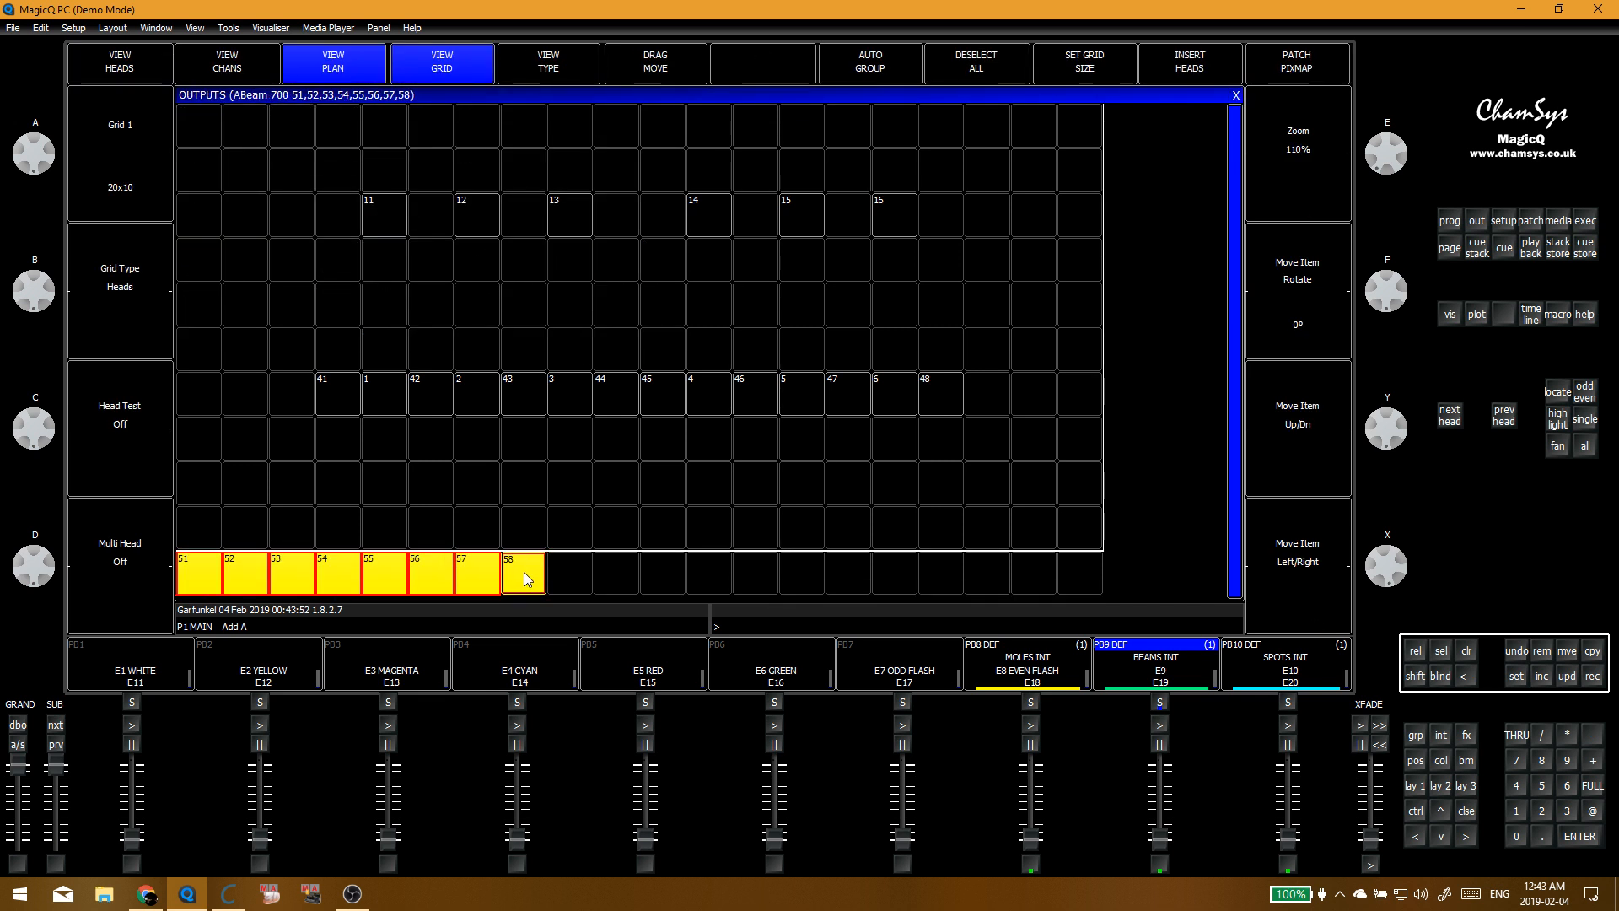
key("ctrl+m")
left_click(387, 296)
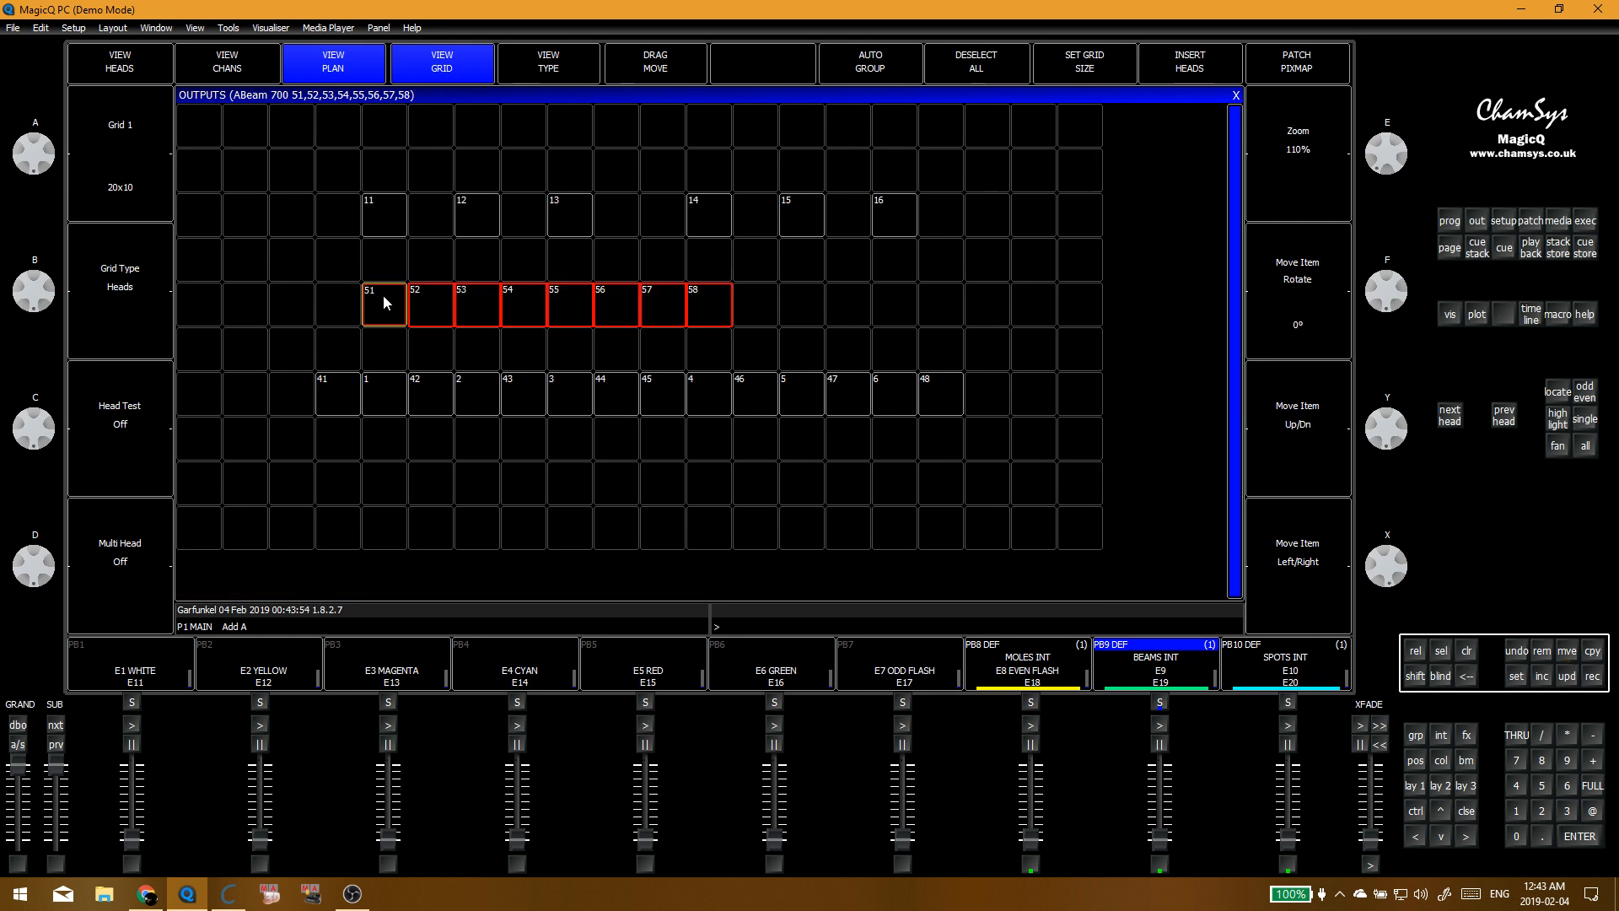
Step: Move beam heads 51 to 55 into the third row at columns 4, 6, 8, 10 and 11, interleaved with spot heads 11 to 13
left_click(331, 216)
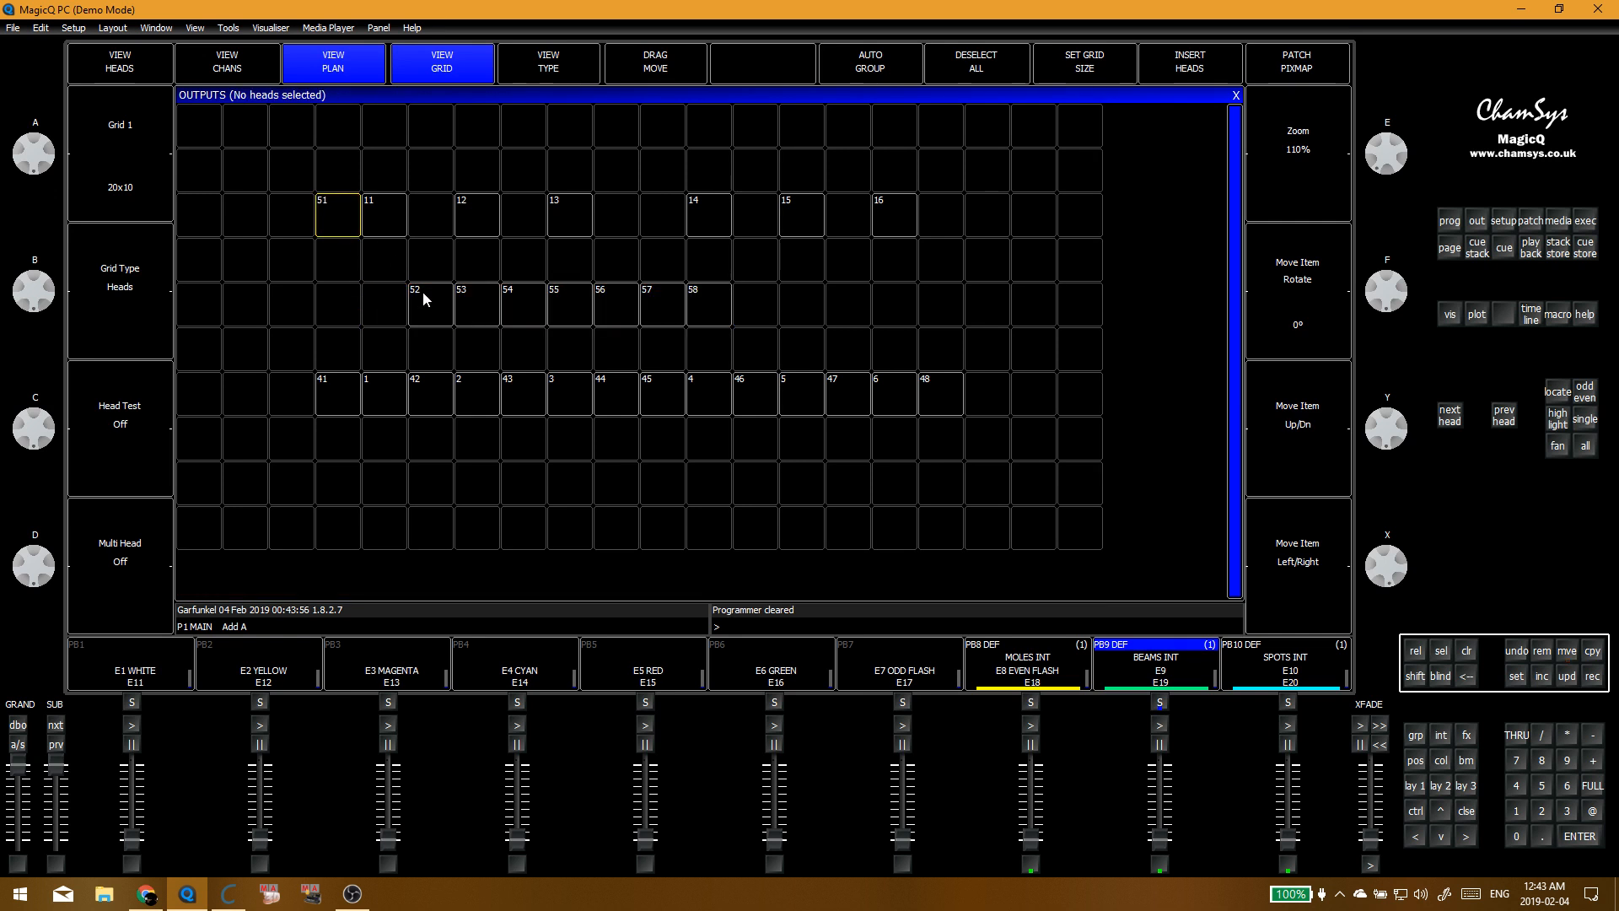
left_click_drag(425, 303, 432, 215)
left_click(538, 211)
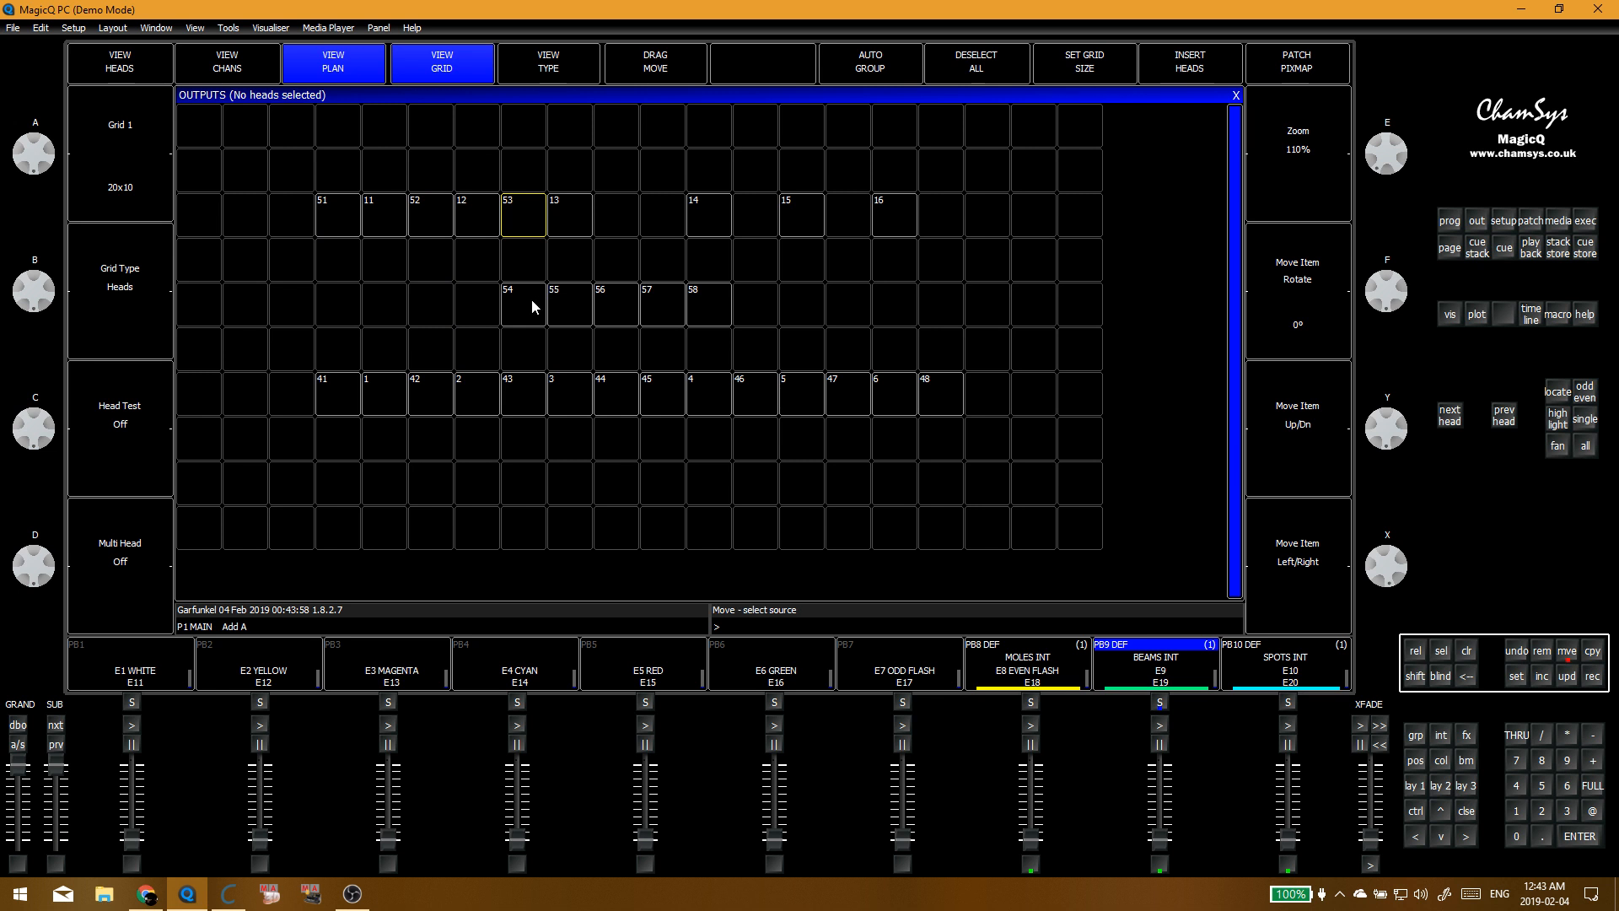
left_click(535, 304)
left_click(615, 215)
left_click(579, 315)
left_click(658, 211)
Step: Move beam heads 56, 57 and 58 into the third row at columns 13, 15 and 17, around spot heads 15 and 16
left_click(624, 297)
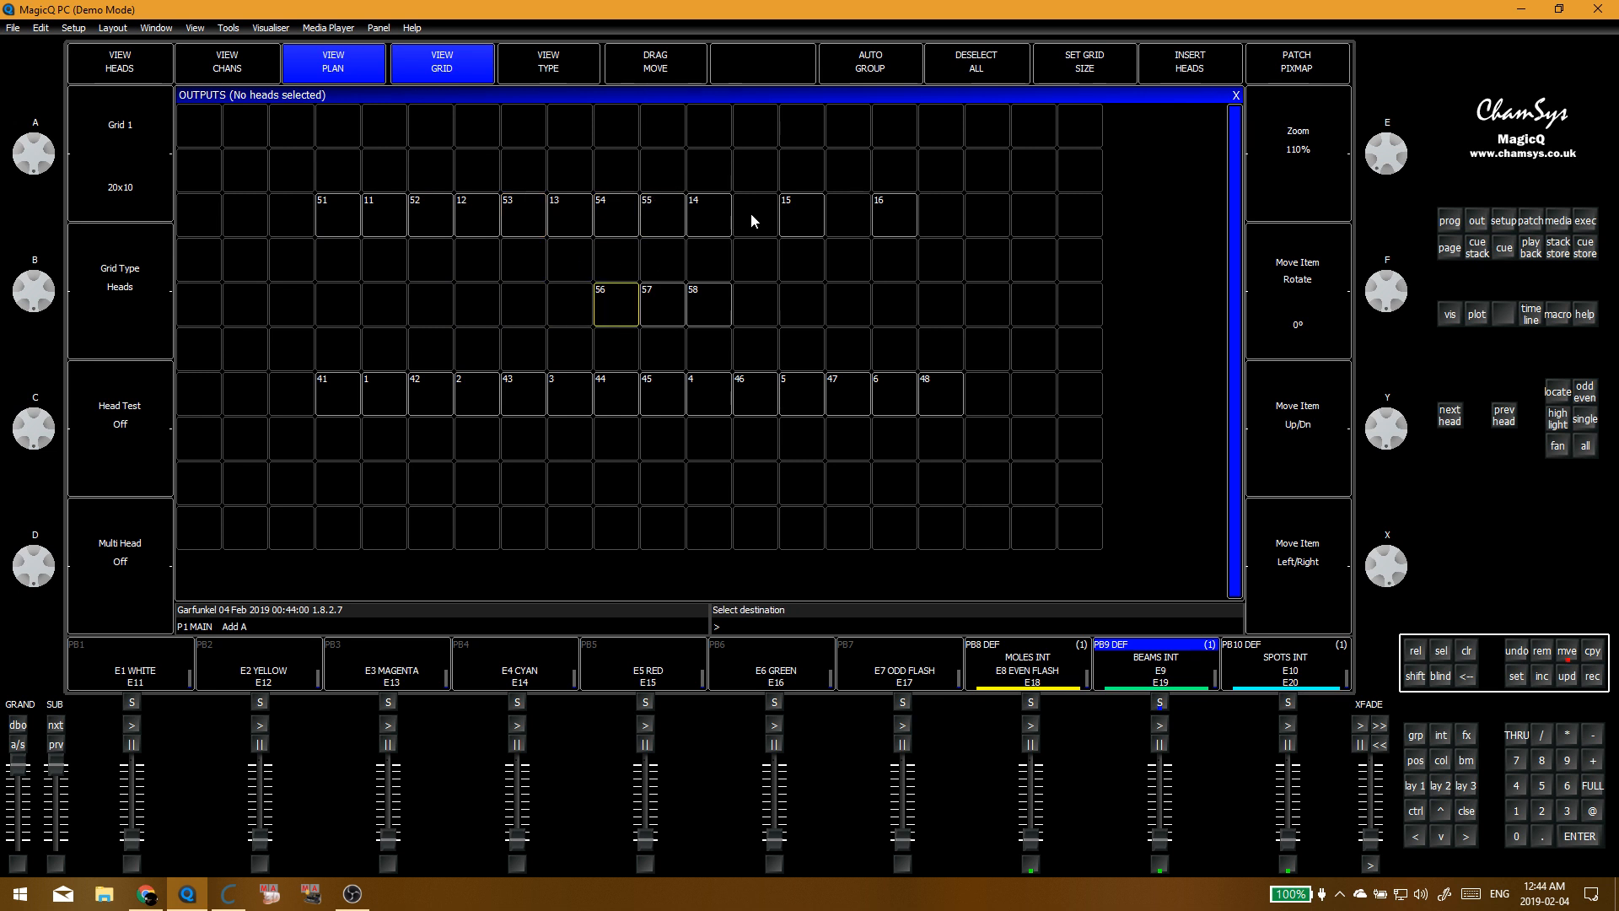
left_click(750, 214)
left_click(660, 312)
left_click(841, 216)
left_click(698, 315)
left_click(940, 215)
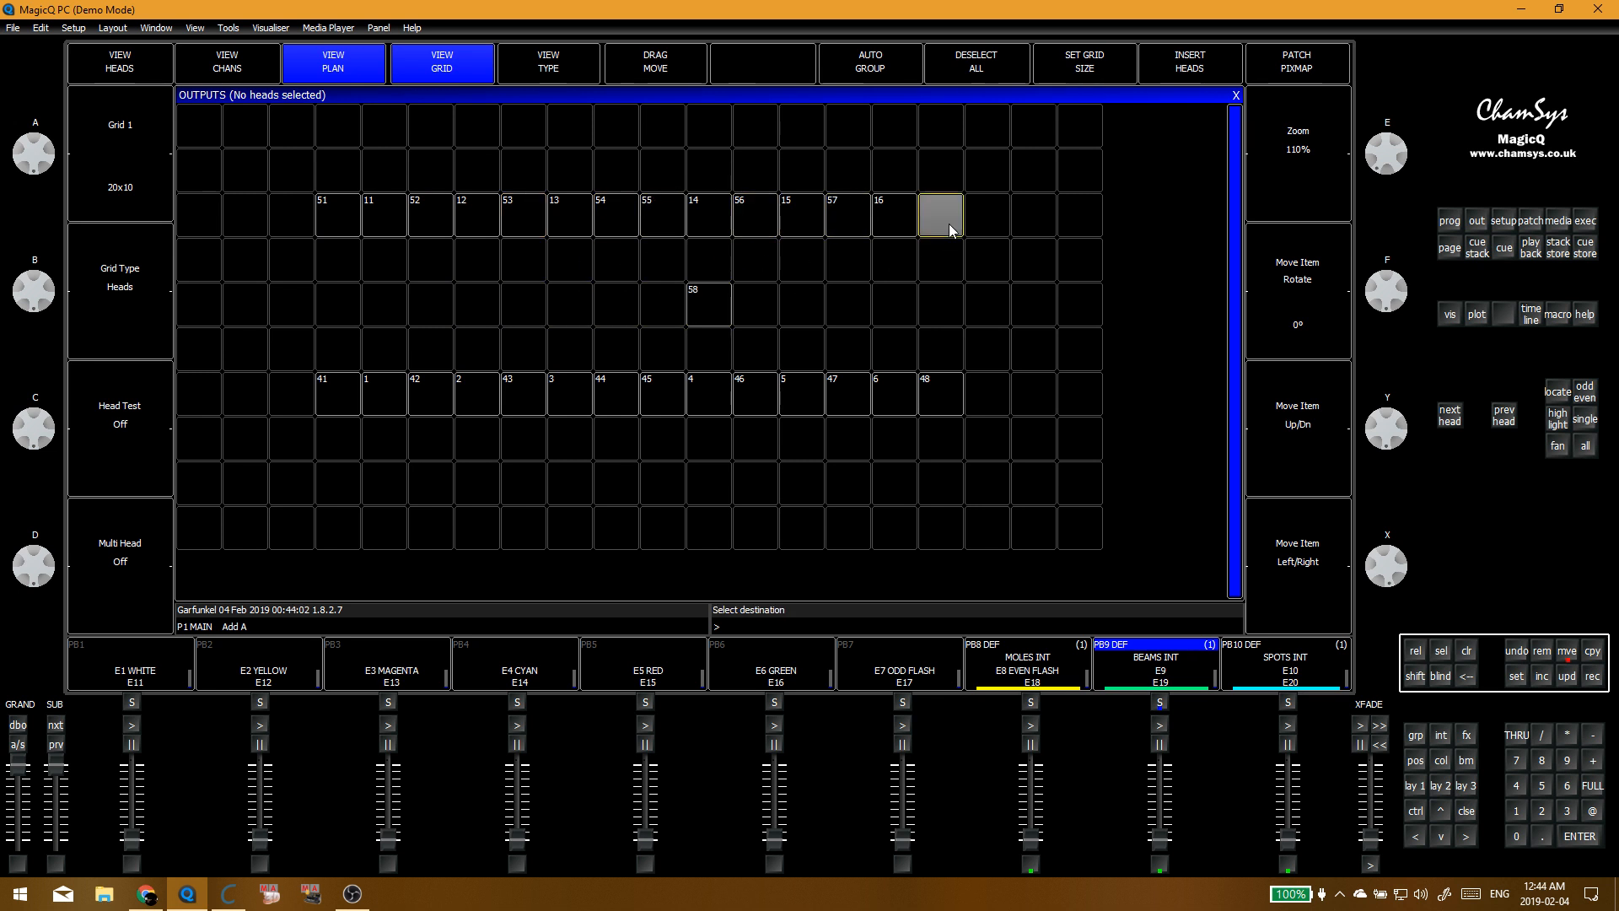
left_click(847, 303)
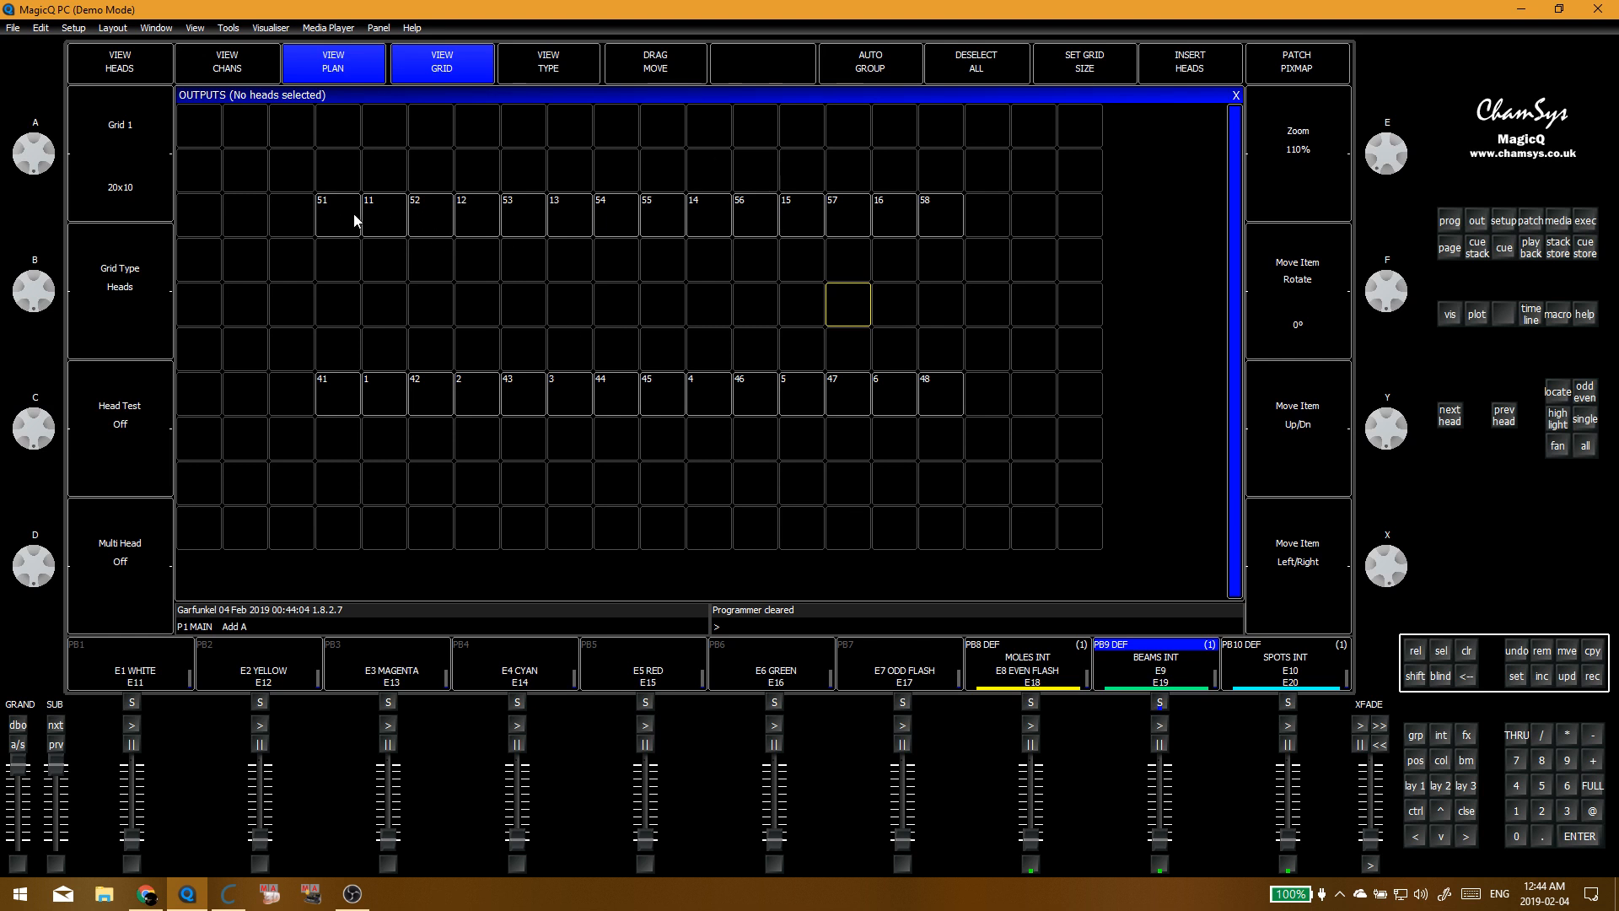
Step: Move the mixed row of heads 41 to 48 and 1 to 6 up to the fifth row, starting at the fourth column
left_click_drag(354, 219, 919, 224)
left_click_drag(337, 392, 924, 392)
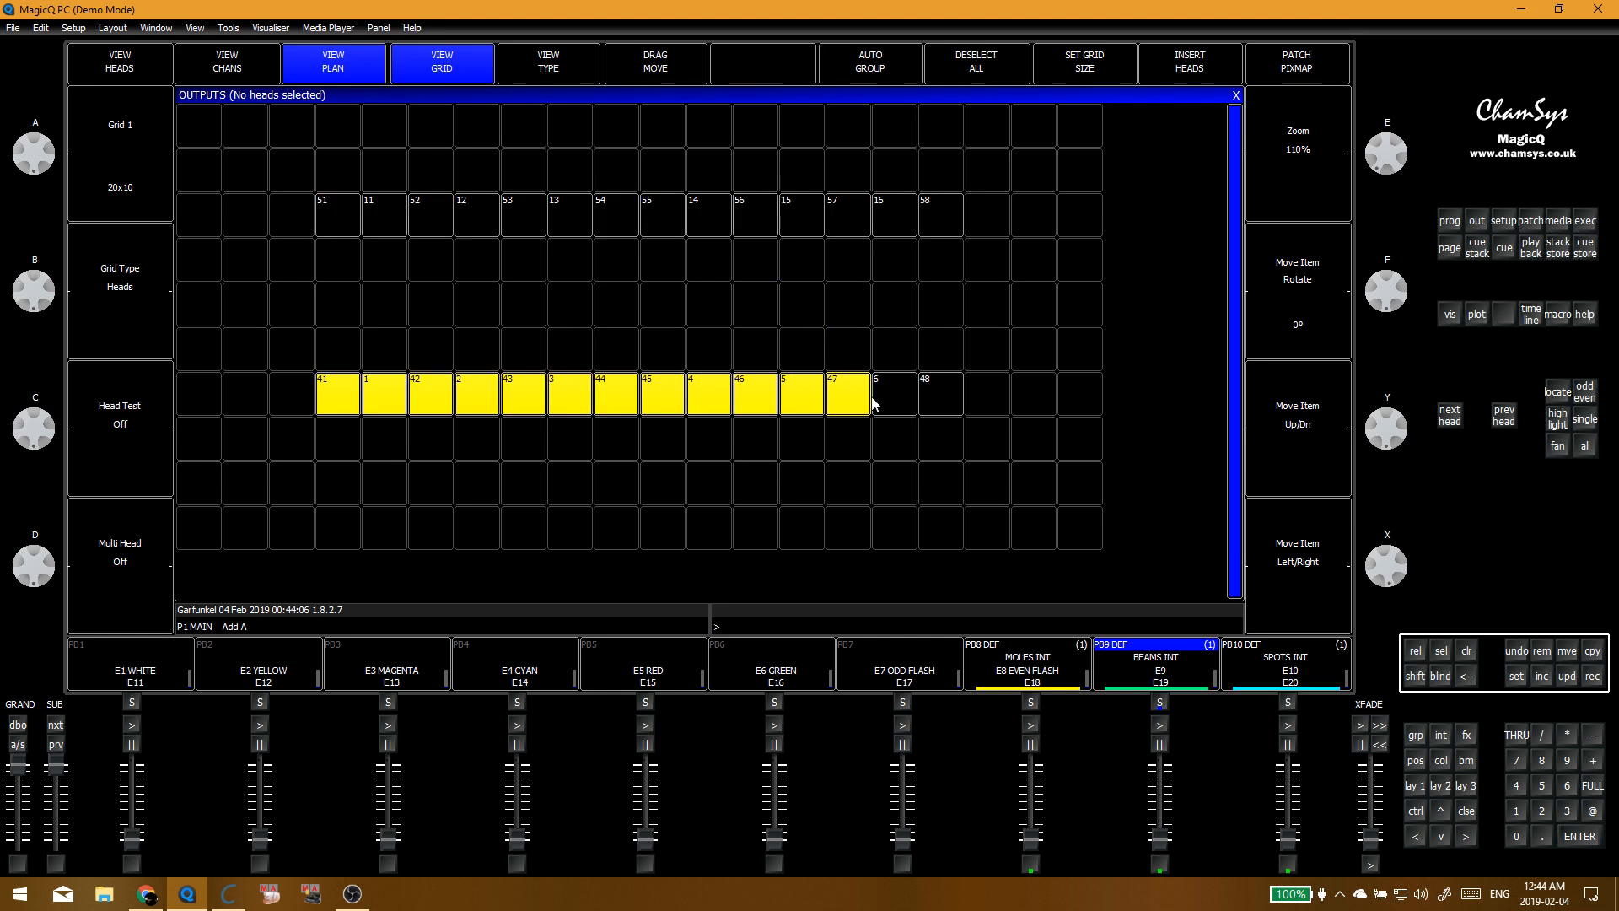
left_click(338, 306)
left_click(337, 392)
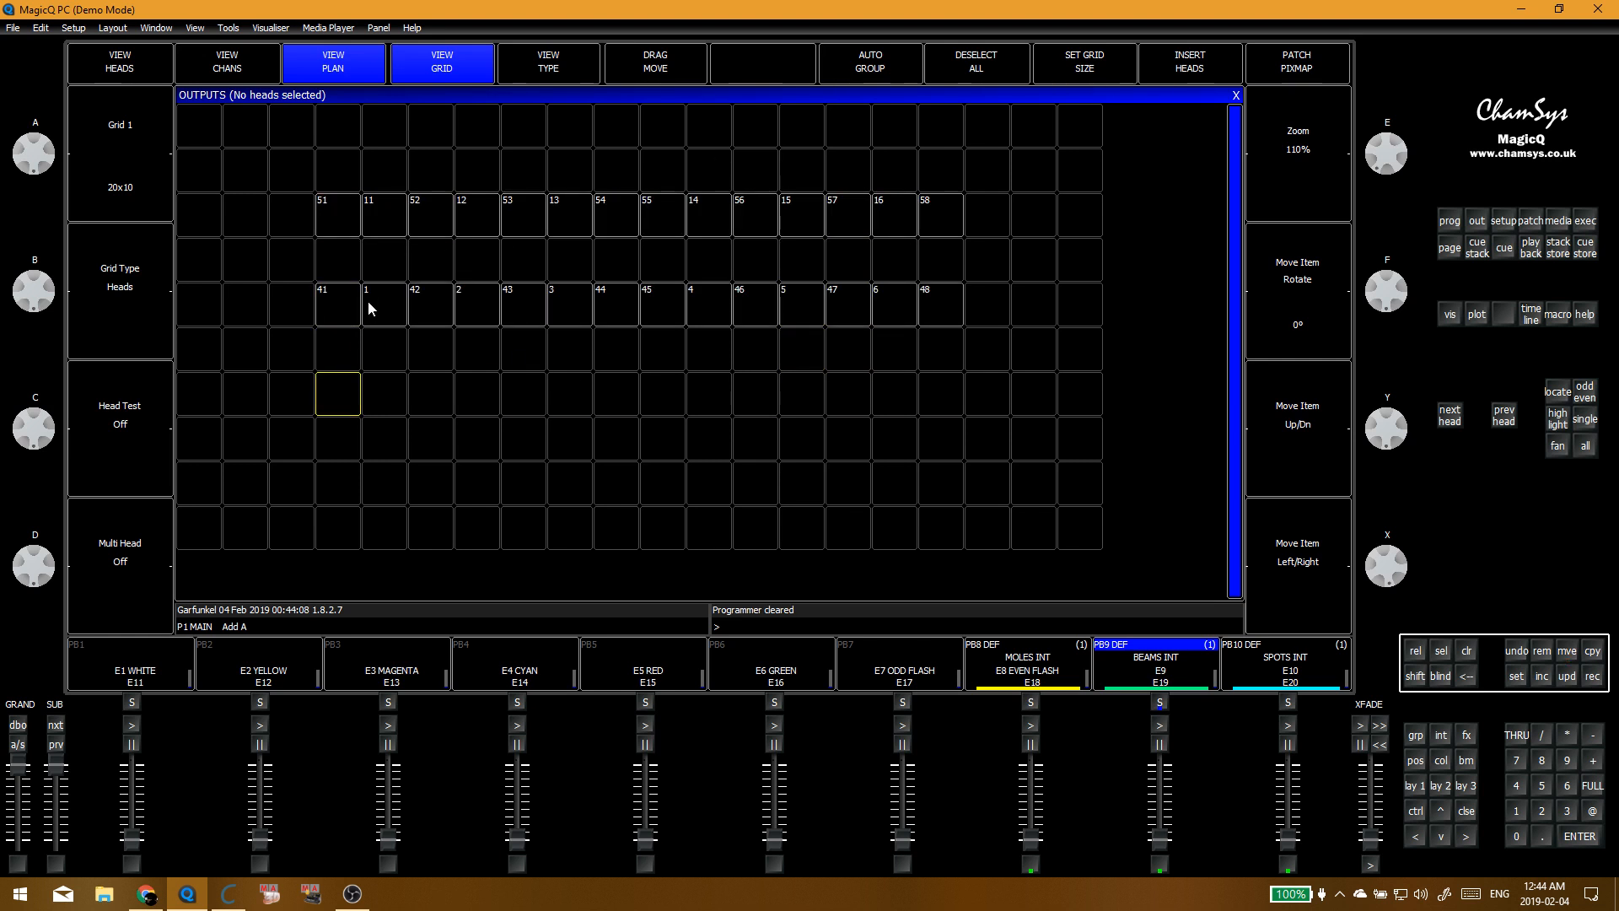
Step: Shift the mixed row of heads 41 to 48 and 1 to 6 down to the sixth row, keeping its columns
left_click(396, 428)
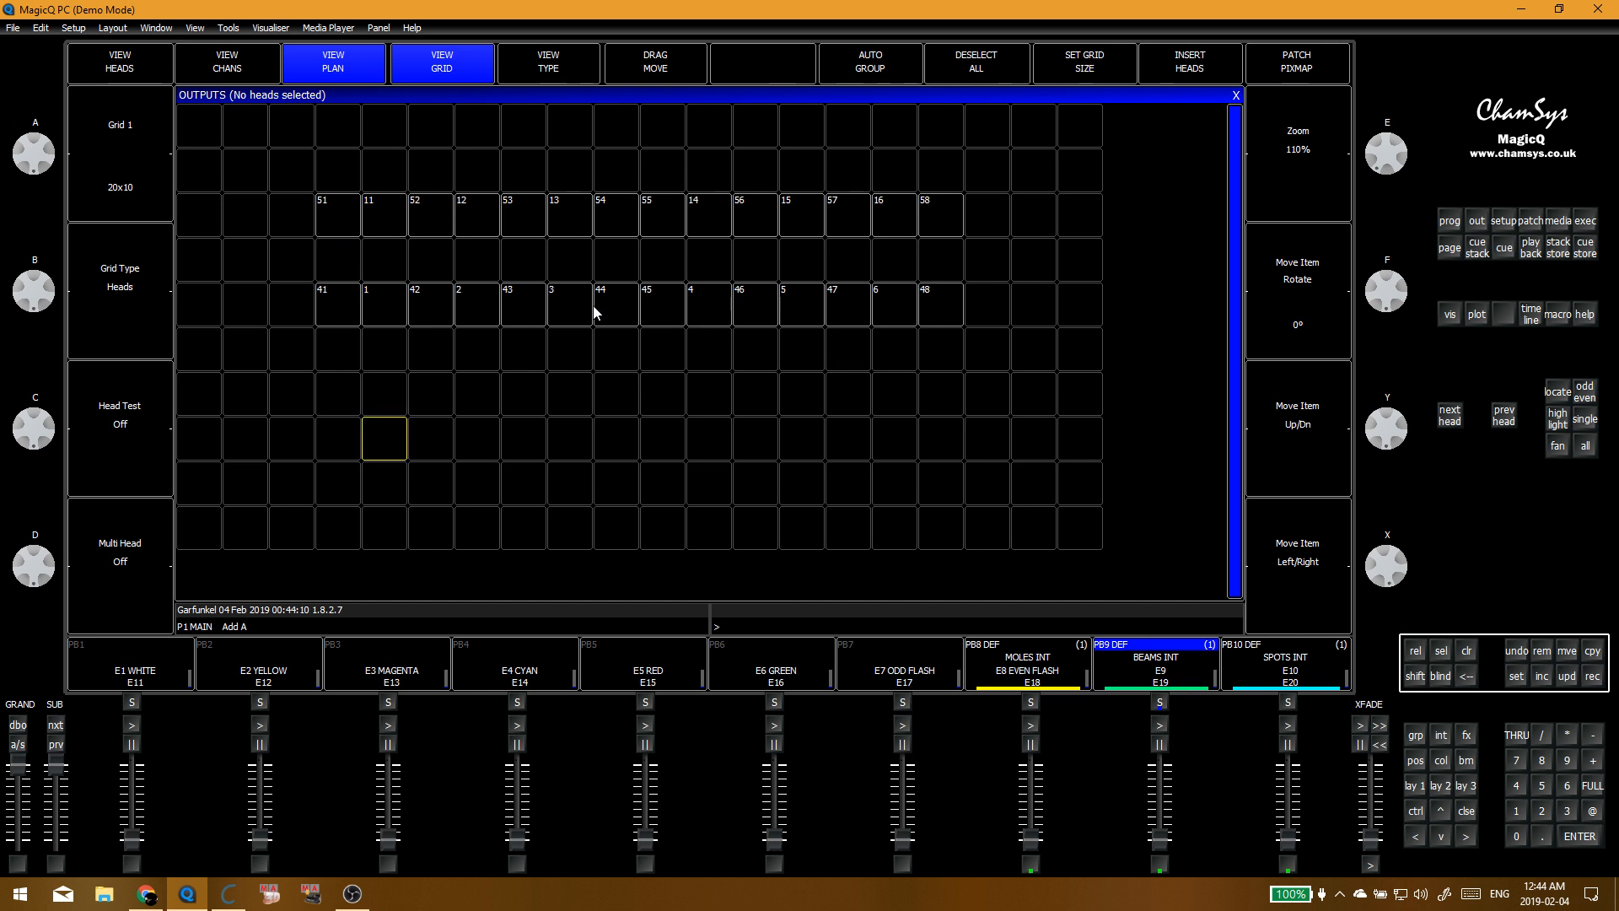
left_click(511, 403)
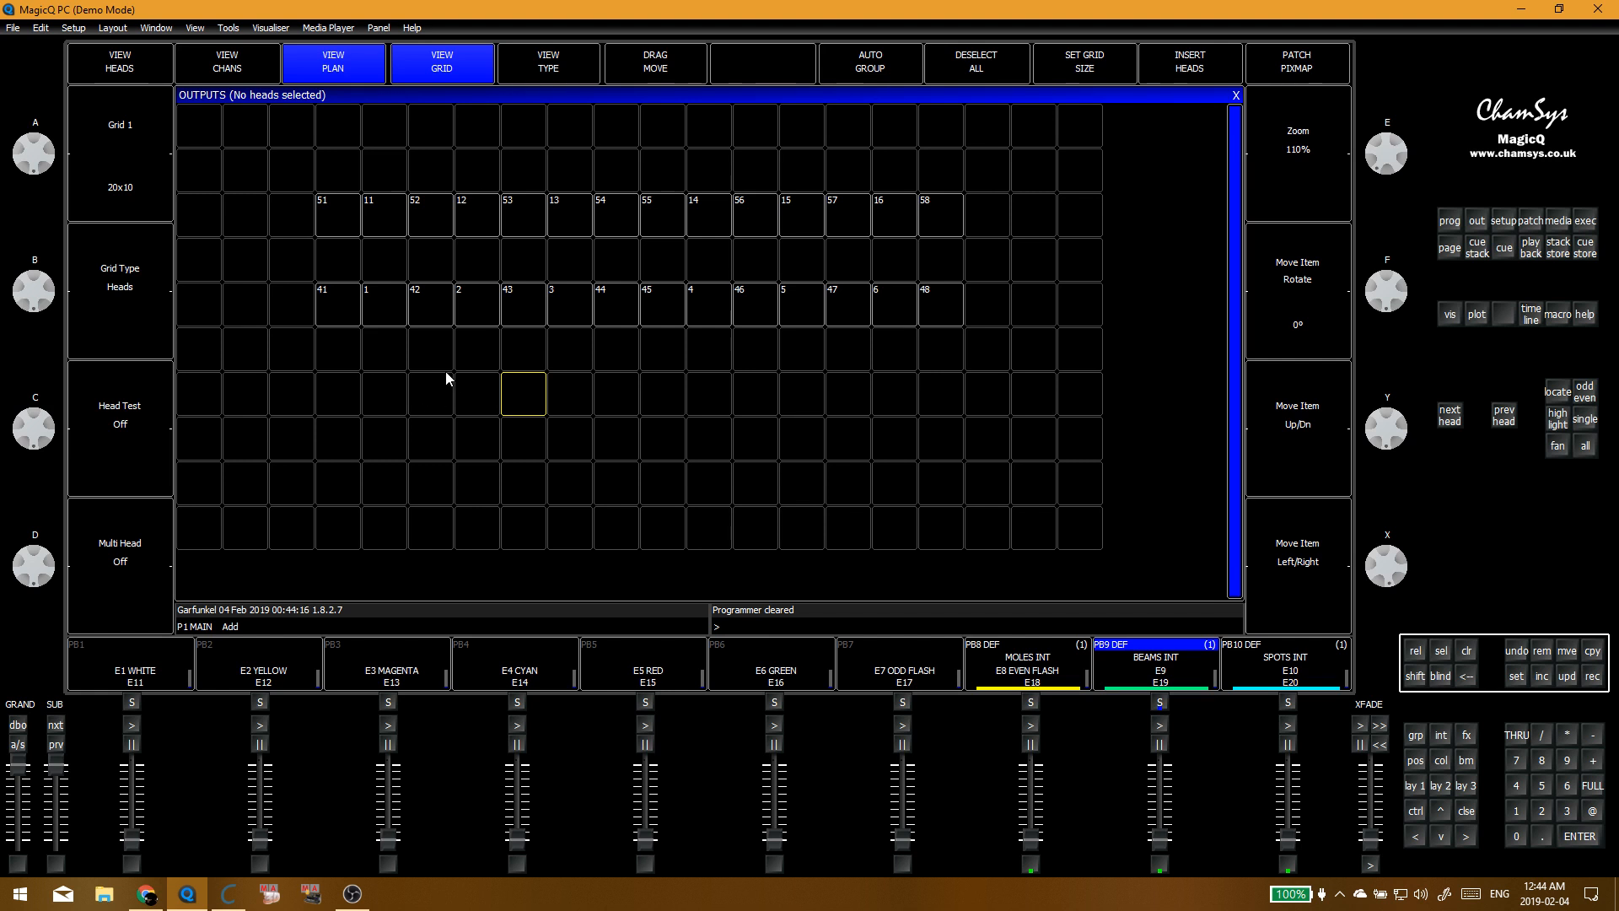
key("Down")
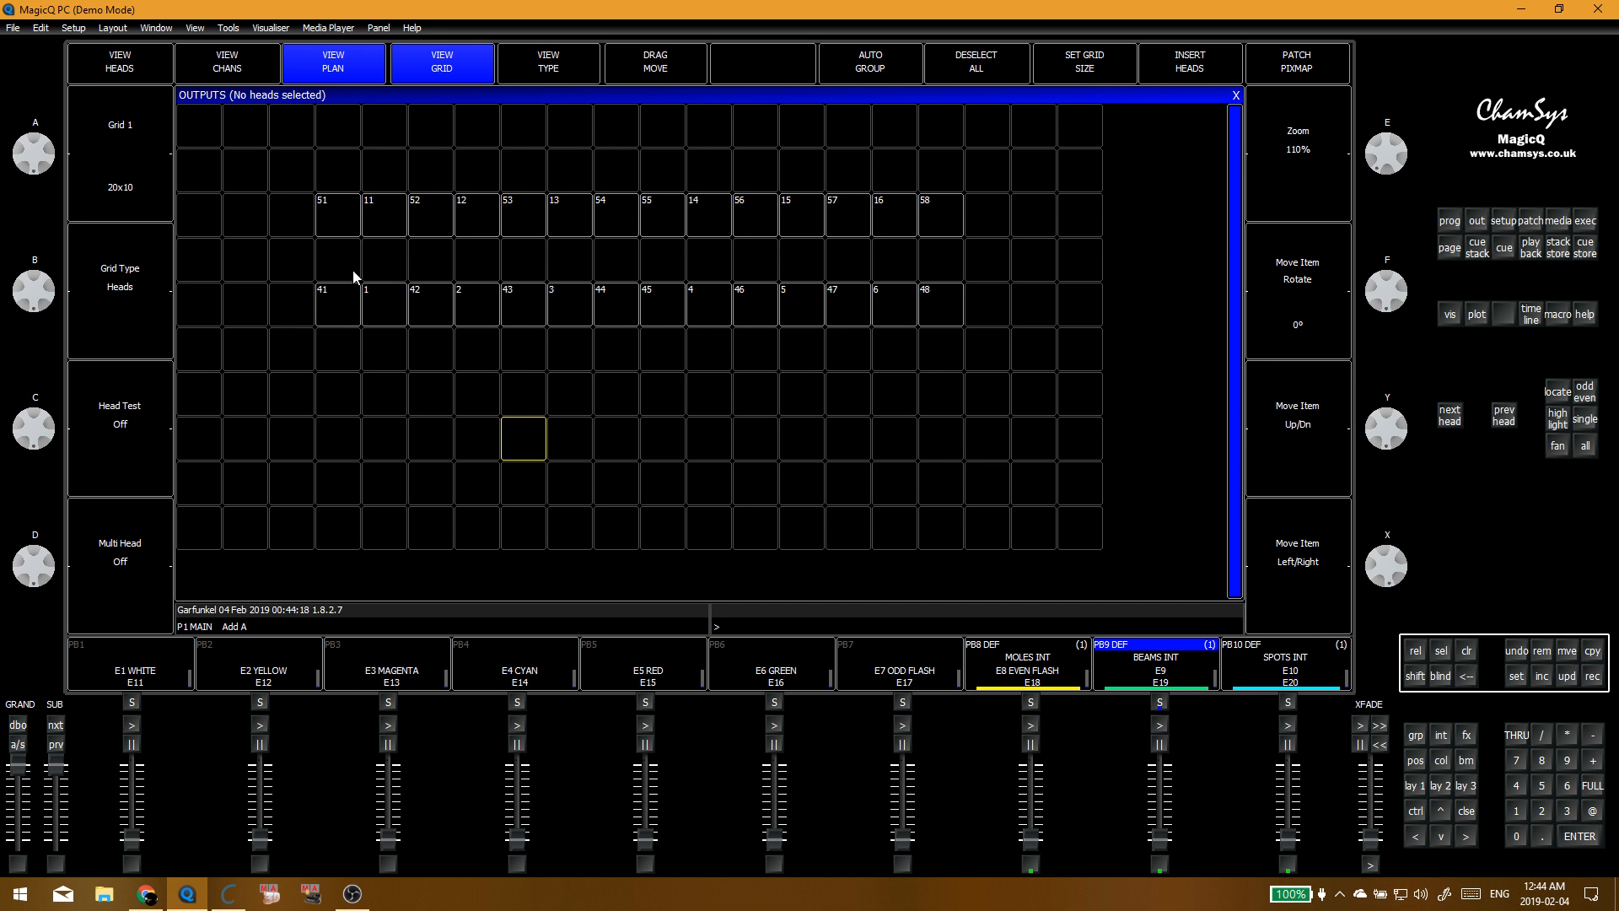
left_click_drag(337, 263, 938, 302)
left_click_drag(337, 303, 339, 351)
Step: Shift the mixed row of heads 51 to 58 and 11 to 16 down to the fourth row, keeping its columns
left_click_drag(335, 224, 904, 225)
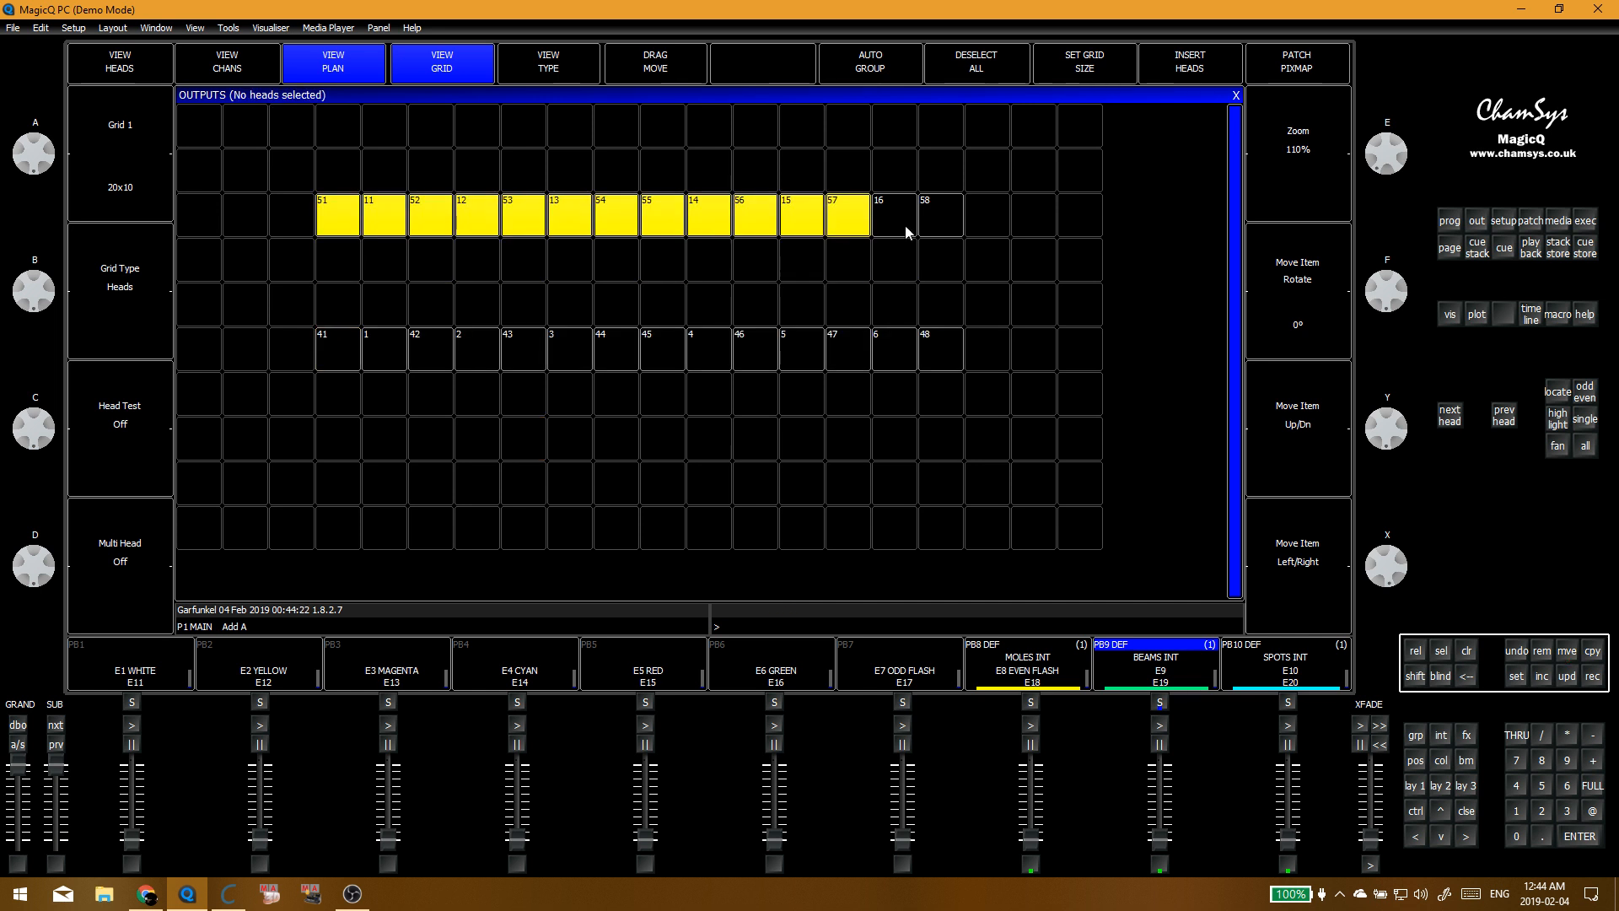
left_click_drag(335, 218, 327, 260)
left_click_drag(329, 183, 575, 215)
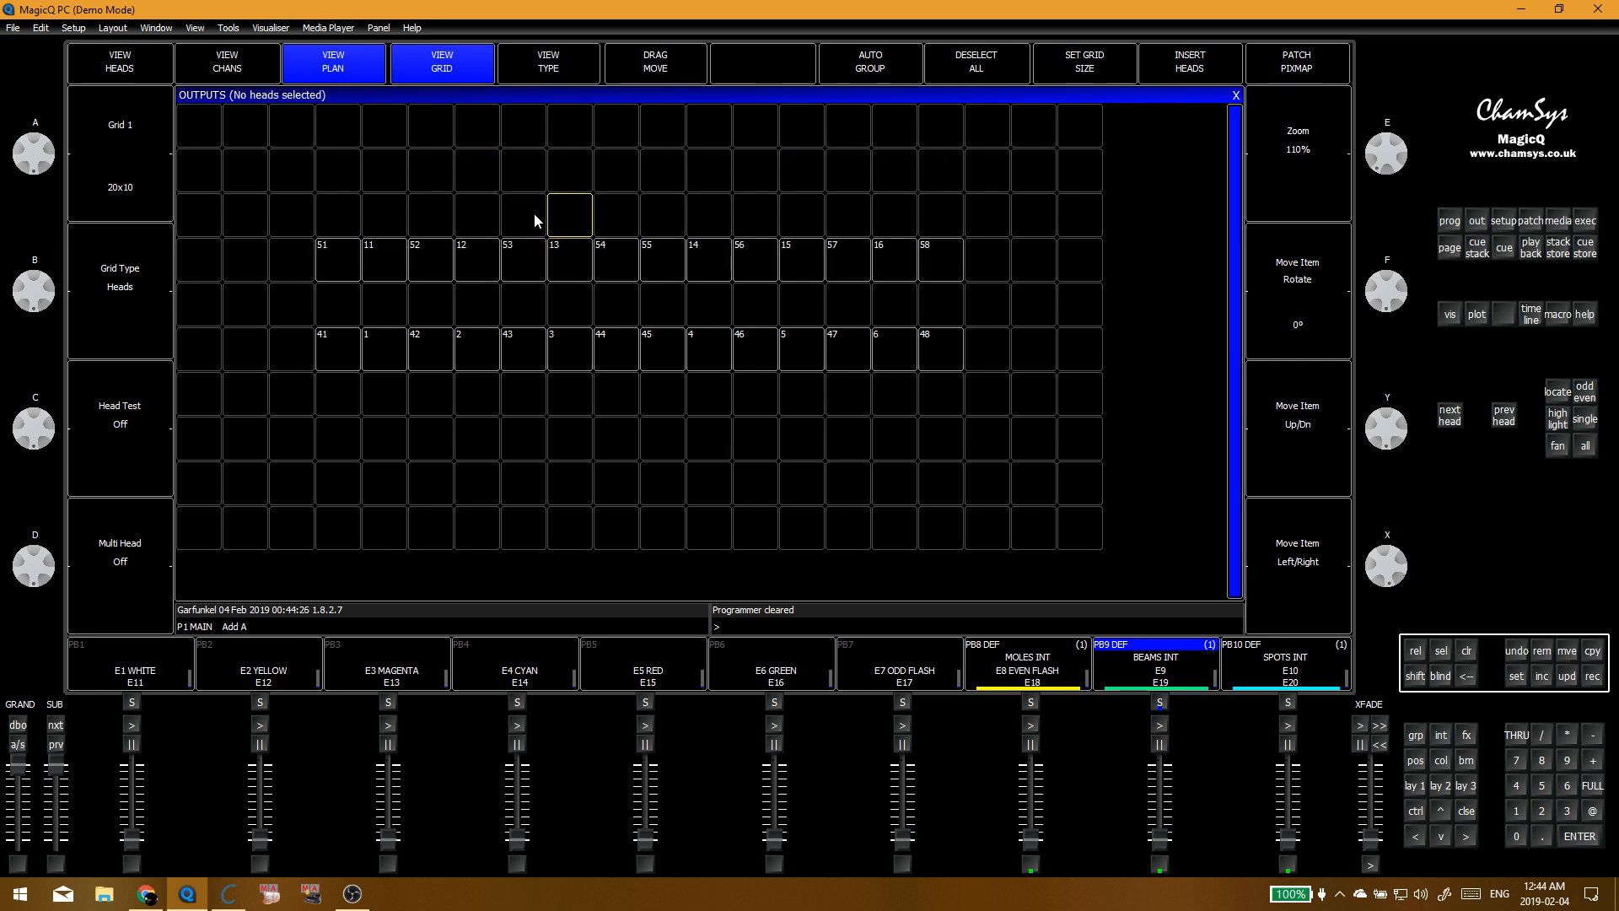
Step: Insert heads 21 to 24 from the second SPOTS GRD group into the first row, at columns 9 to 12
key("alt+g")
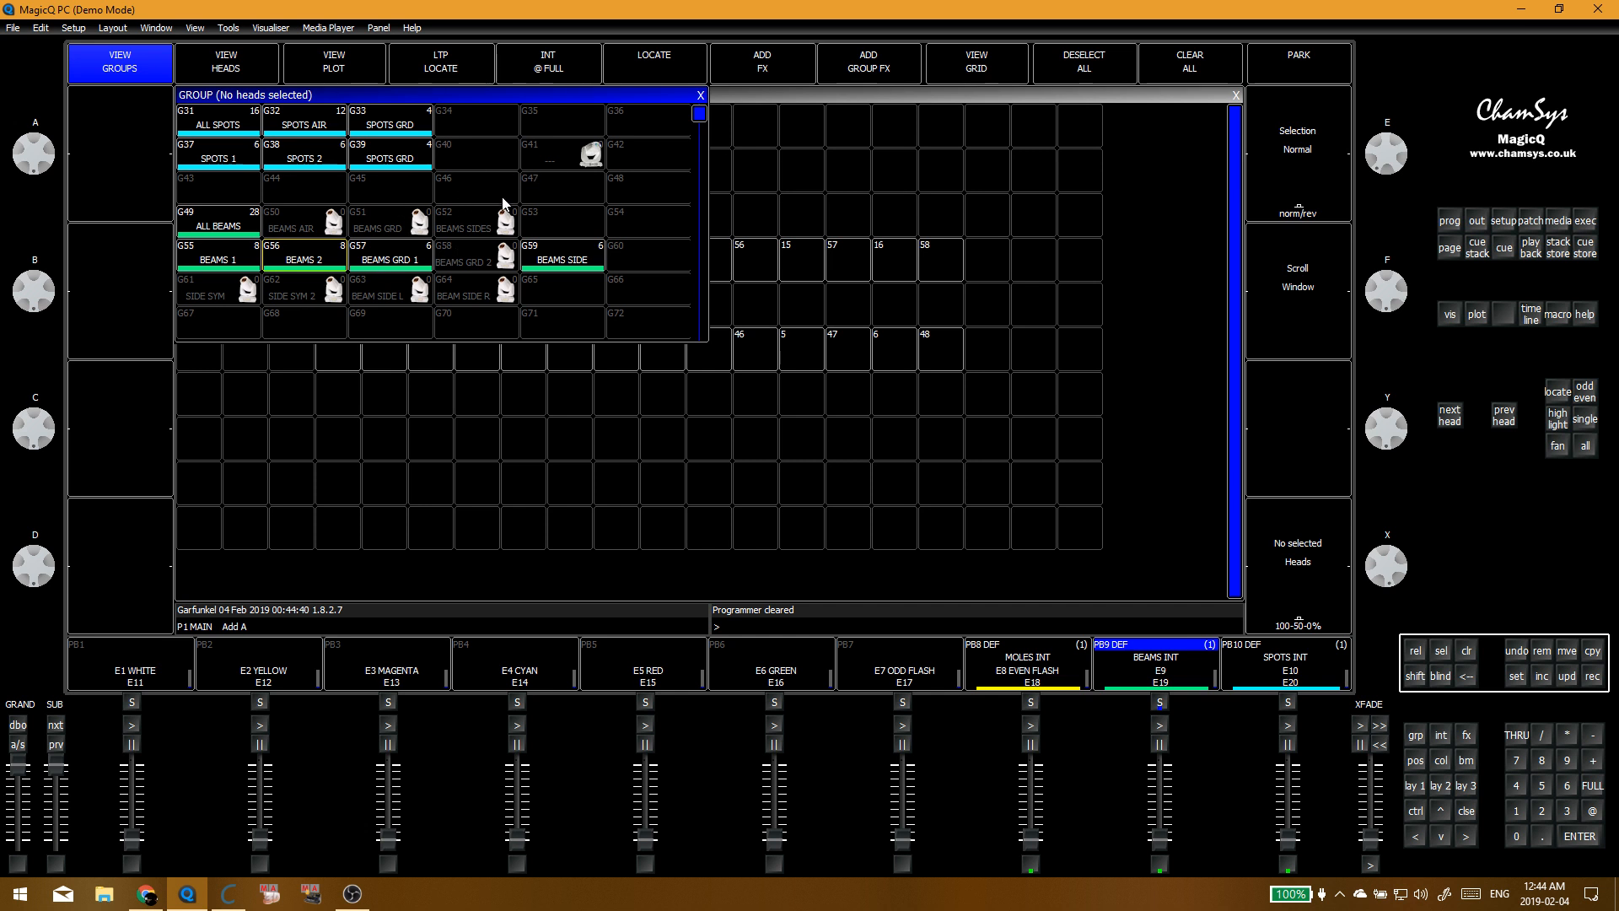
left_click(406, 162)
left_click(210, 571)
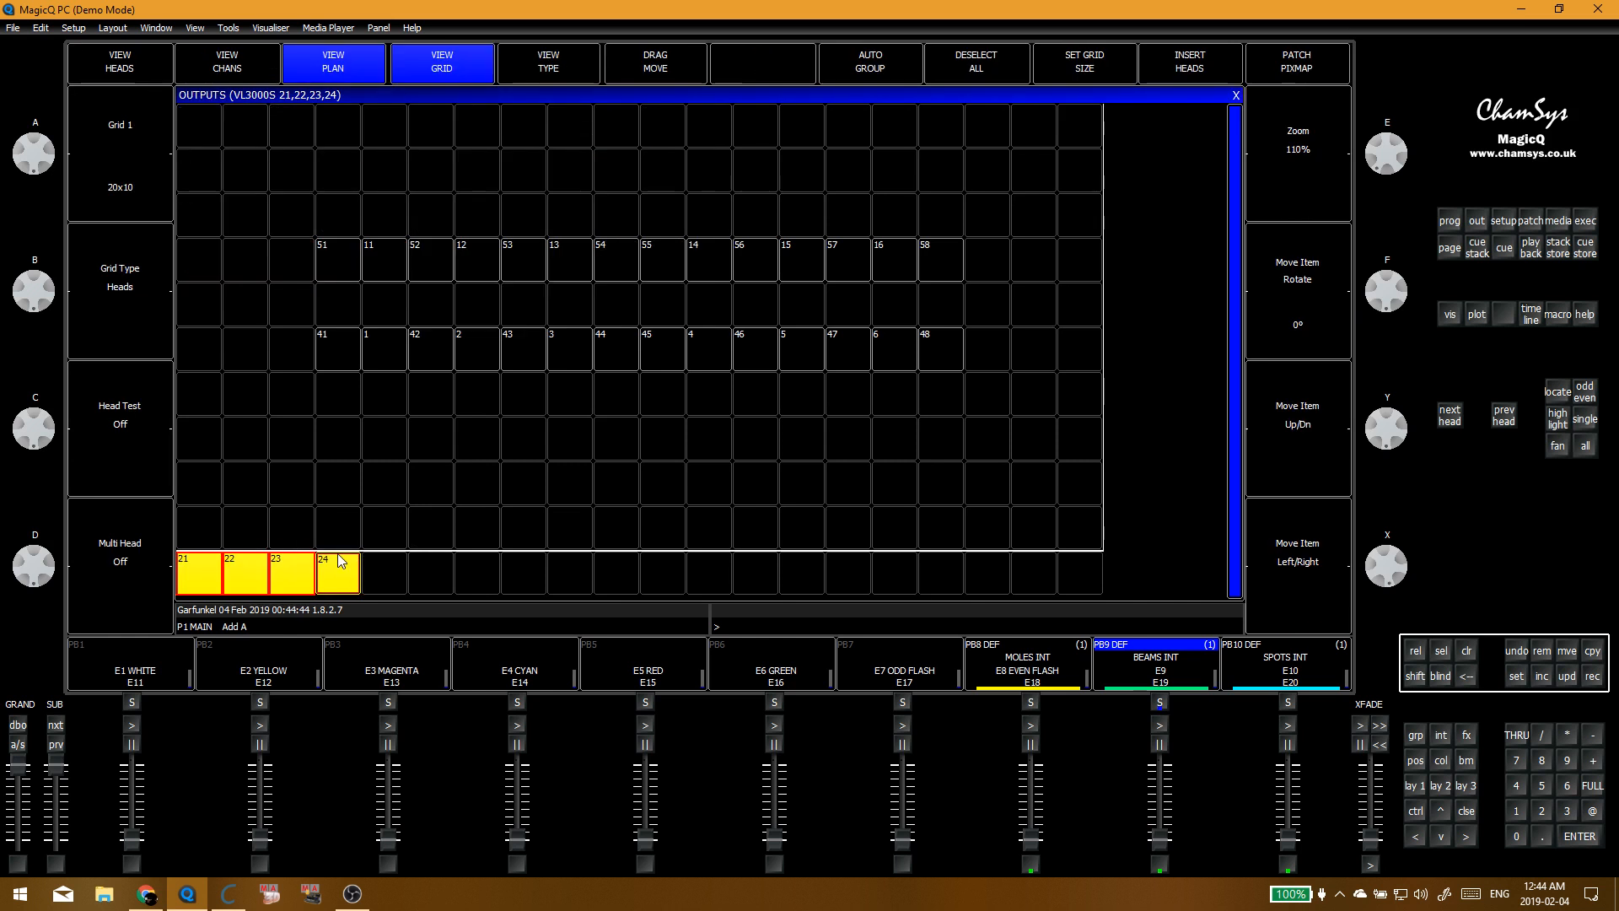
left_click(517, 144)
key("Escape")
left_click(659, 130)
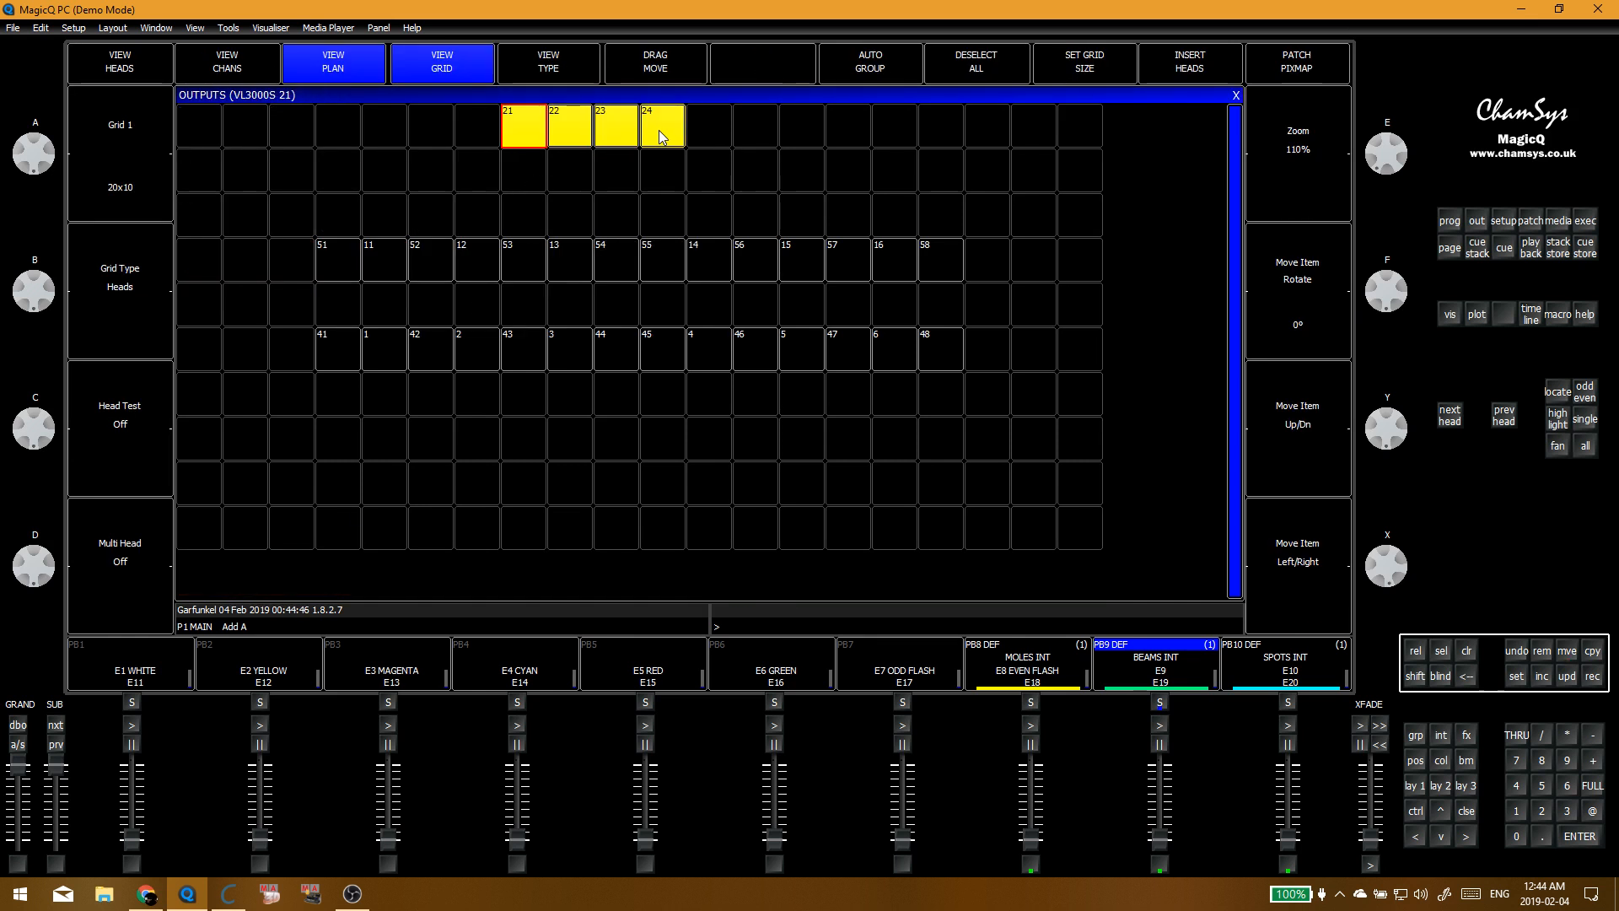
left_click(567, 124)
key("Escape")
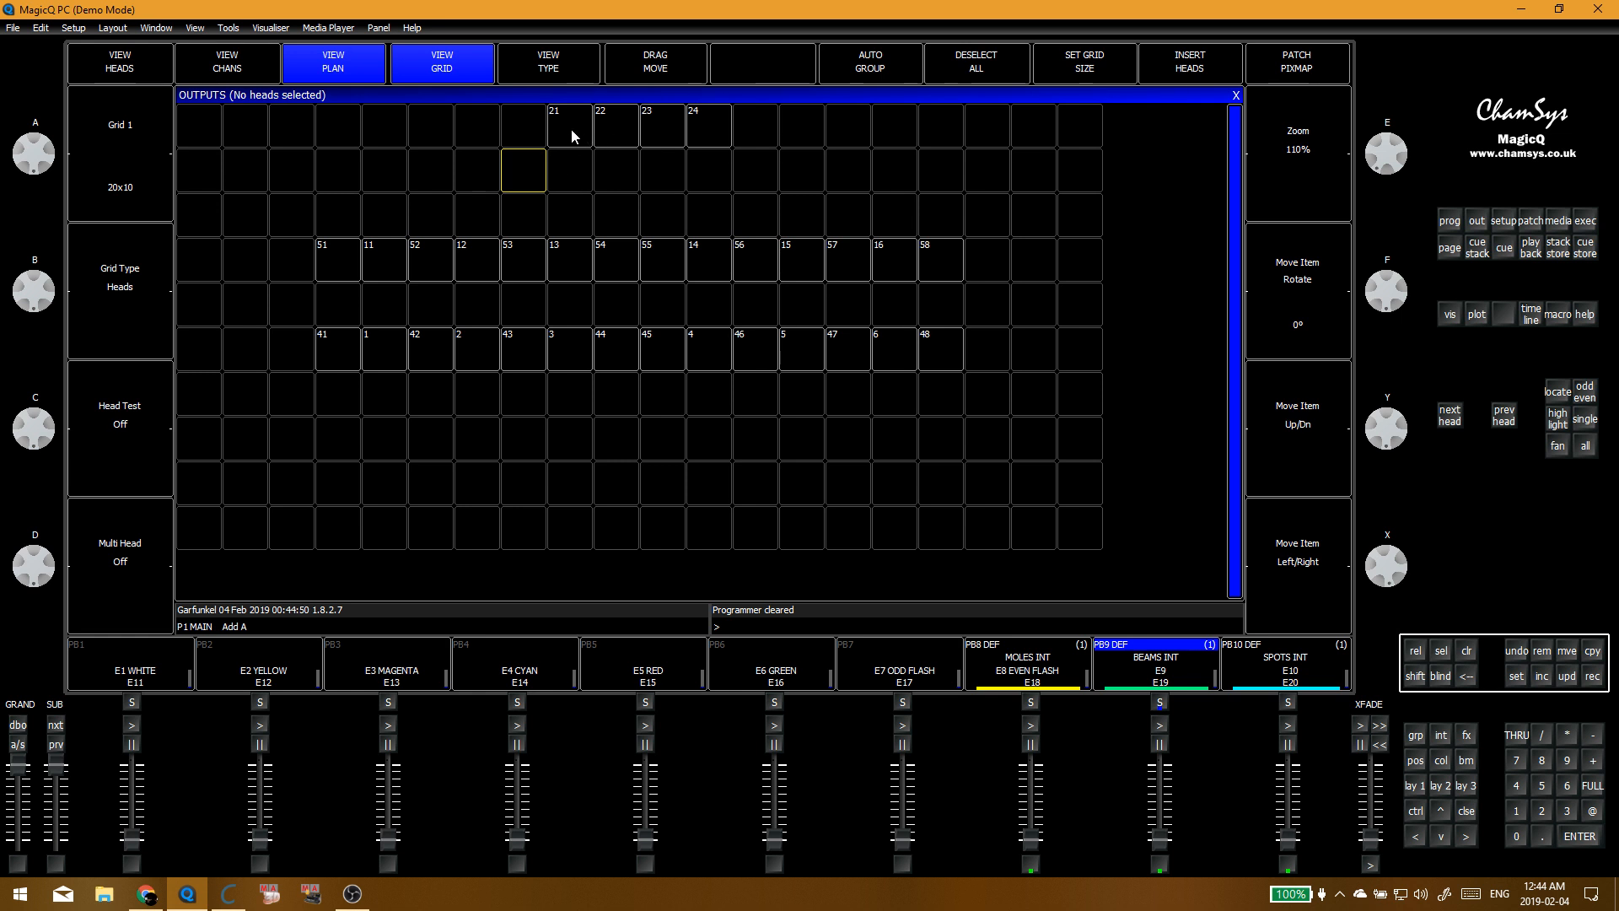
Step: Move head 21 to column 5 and head 22 to column 7 of the first row, checking the layout in Capture
left_click(570, 129)
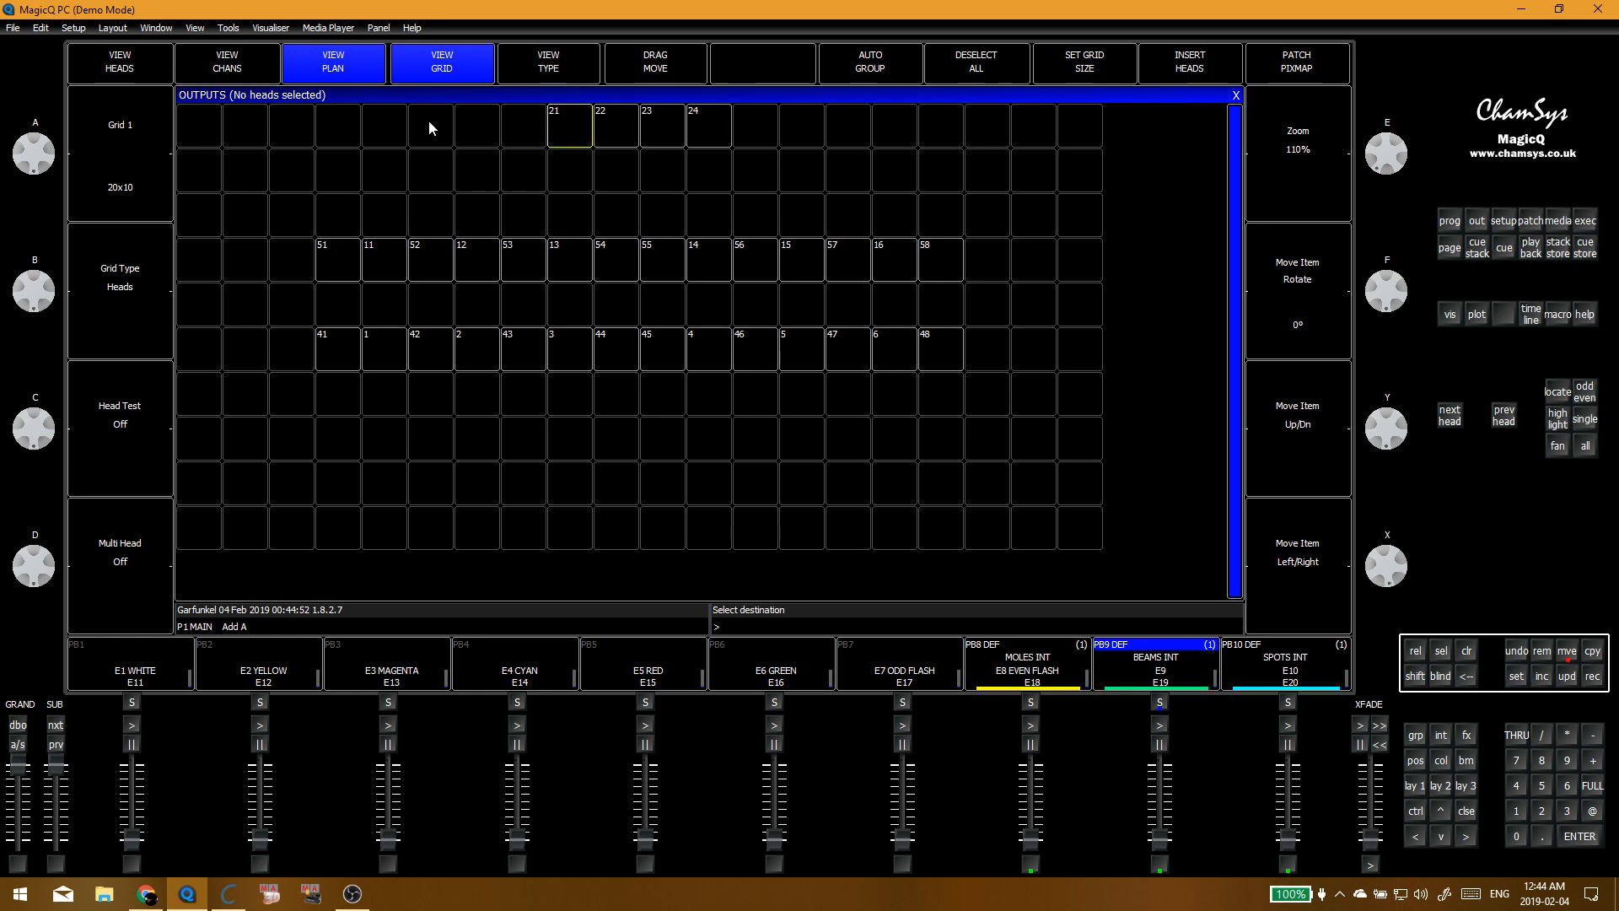
left_click(403, 127)
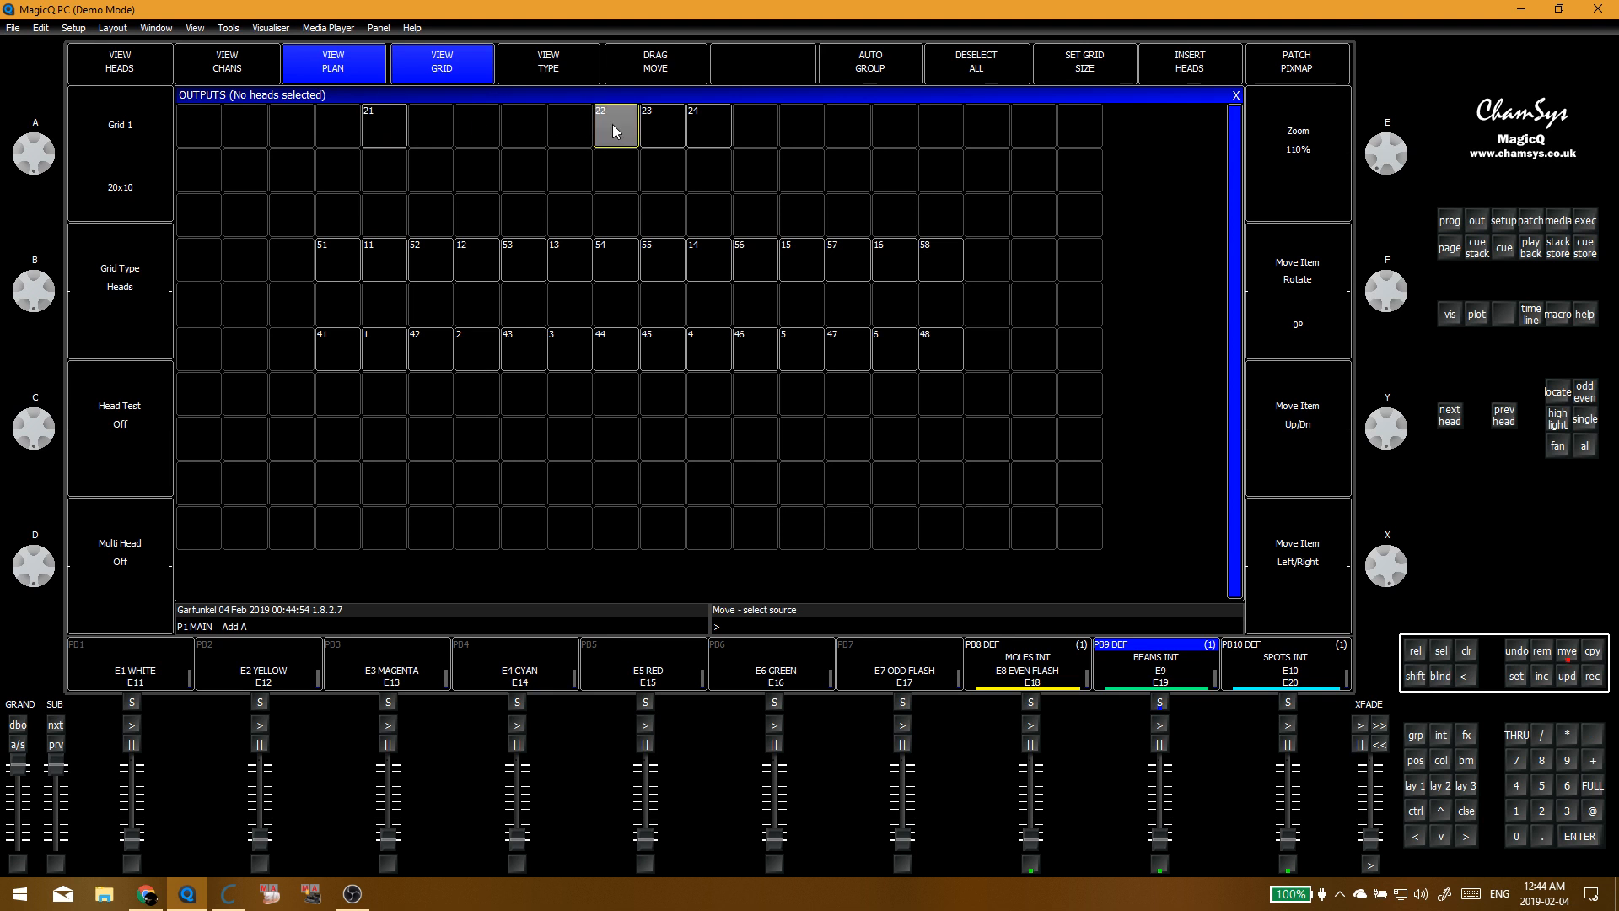
left_click(613, 131)
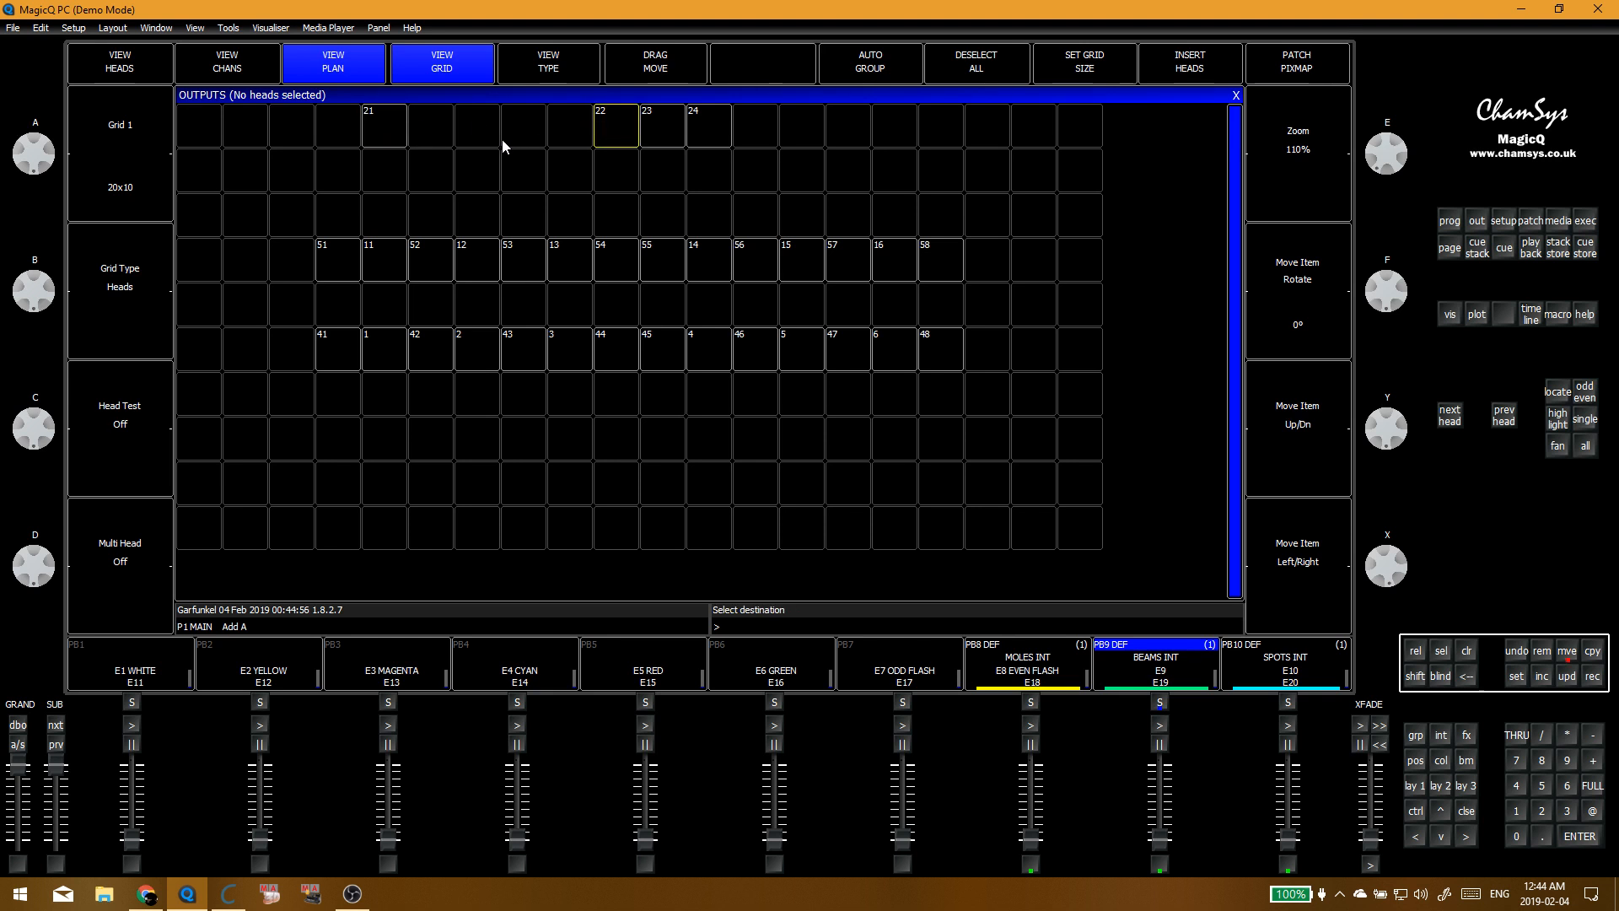
left_click(480, 136)
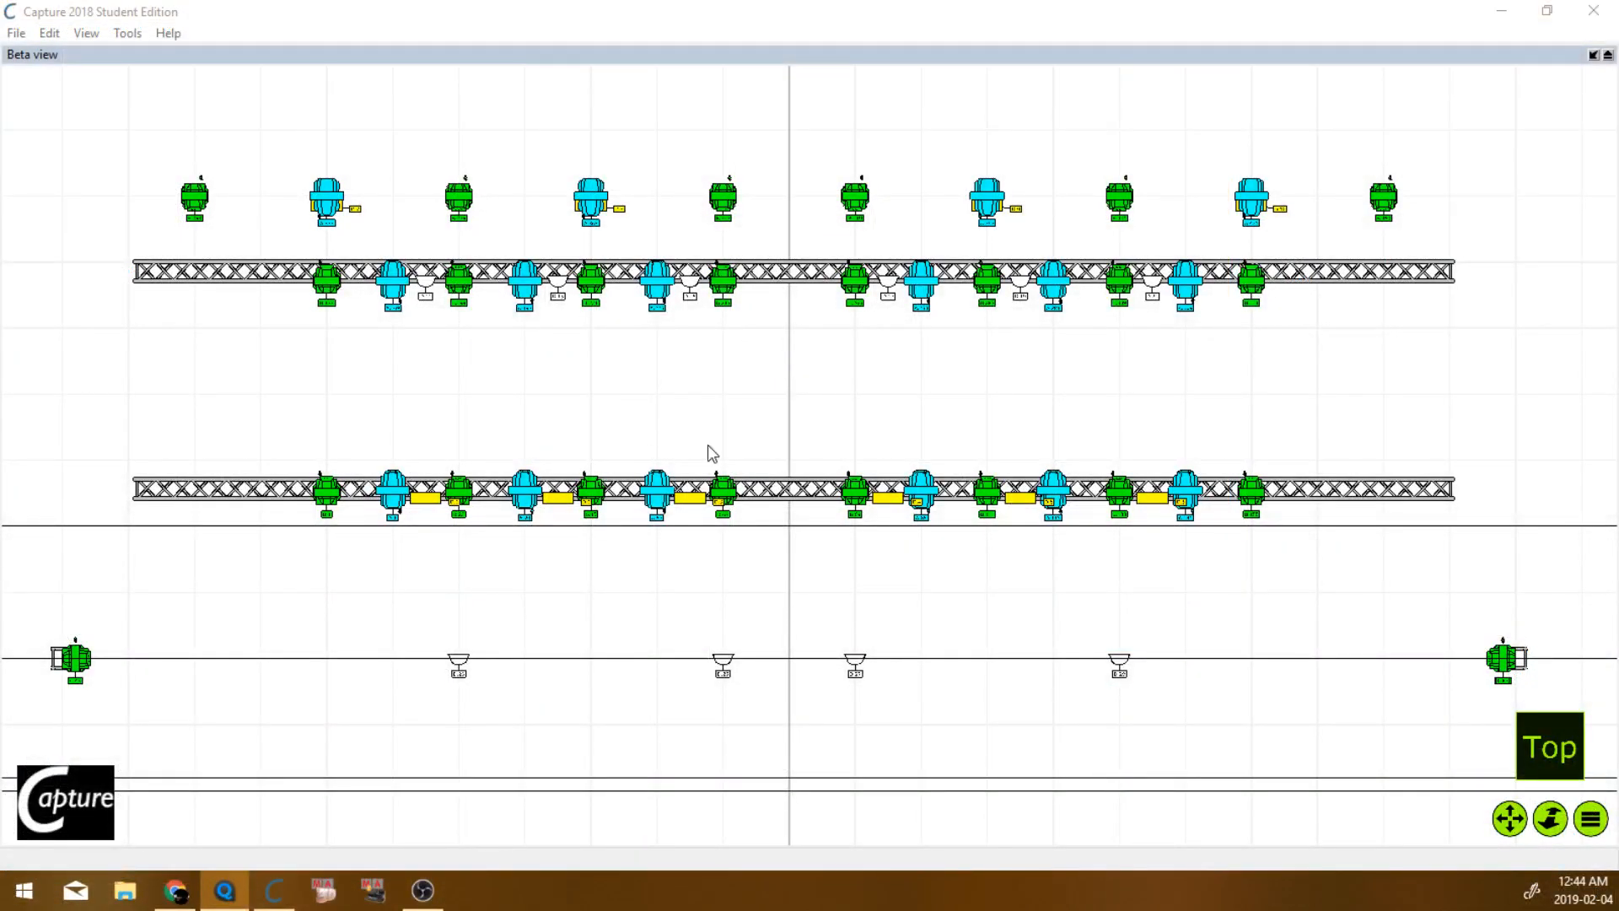
left_click(590, 419)
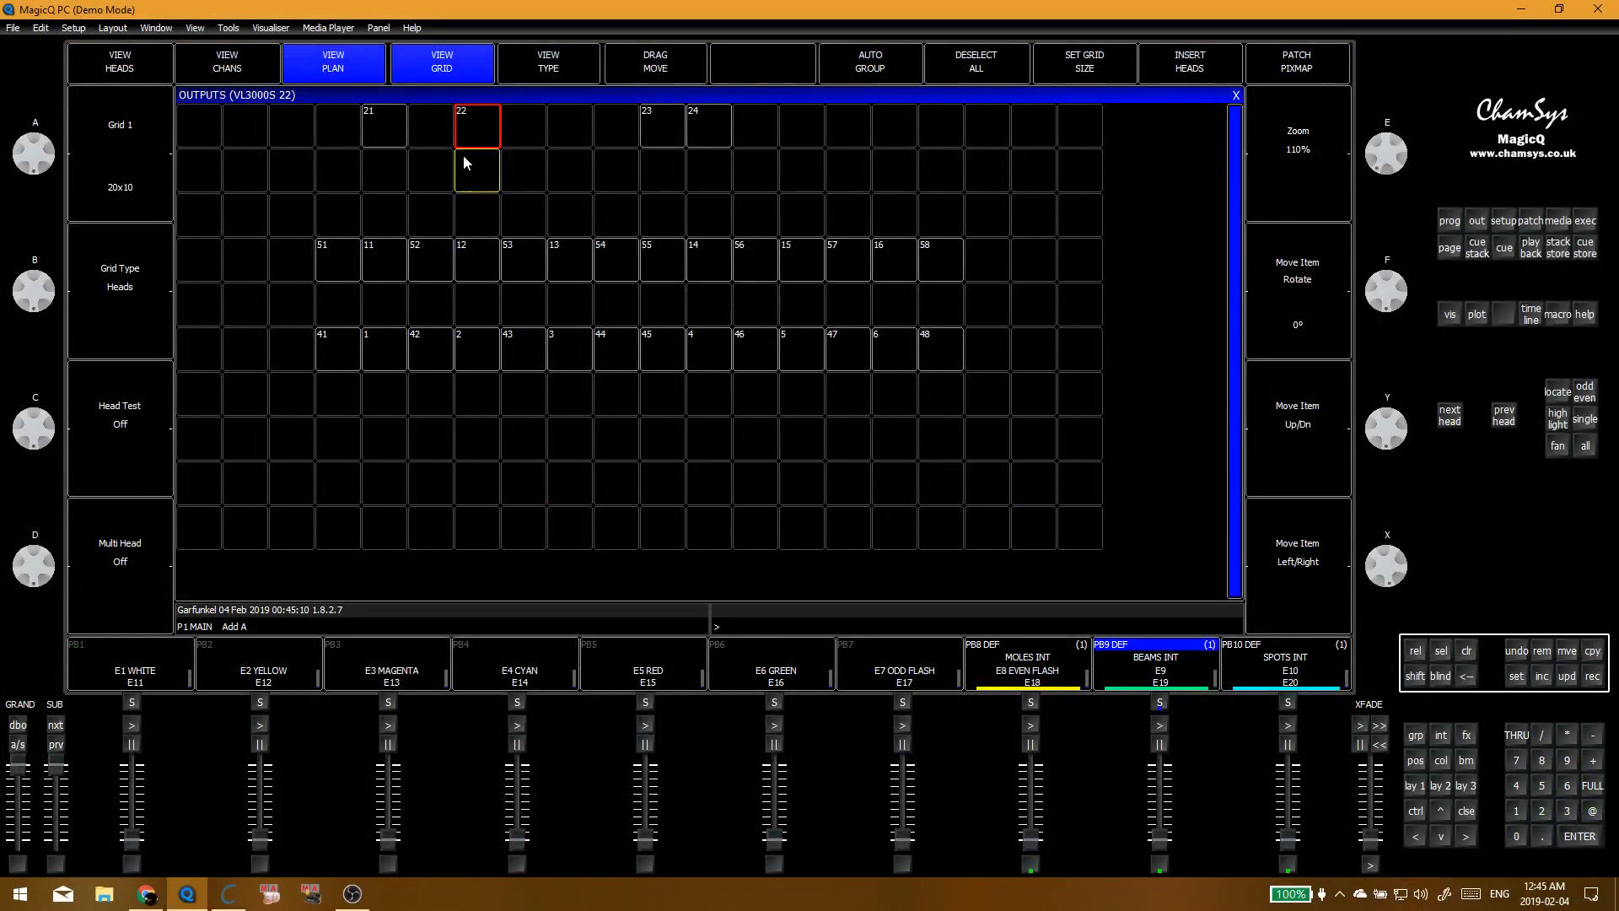
left_click(476, 167)
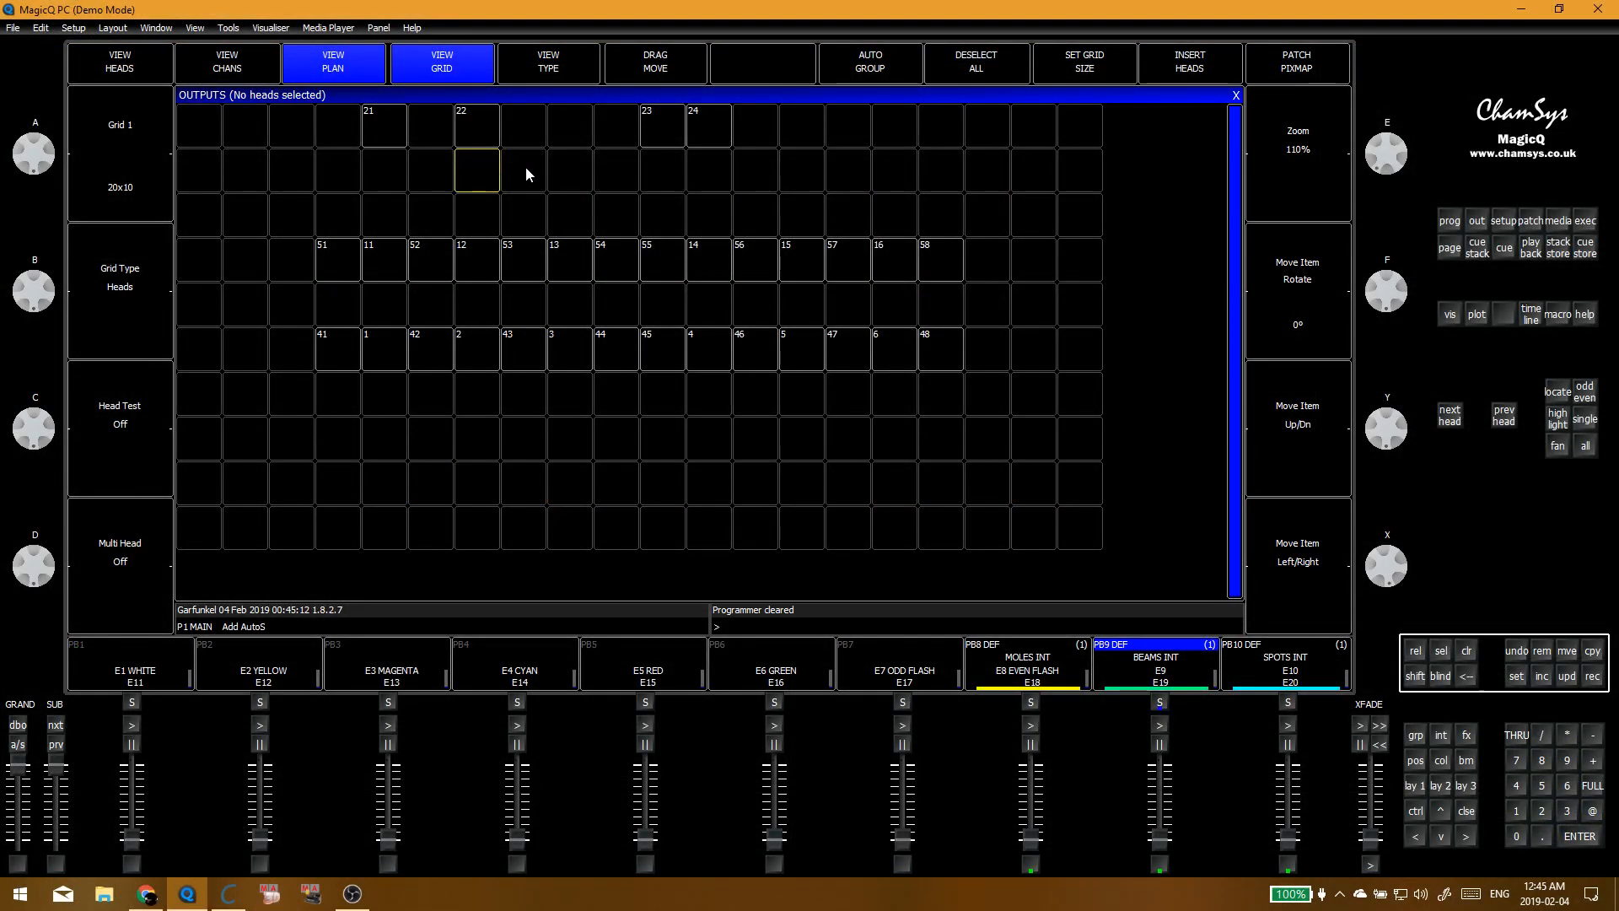
left_click(570, 171)
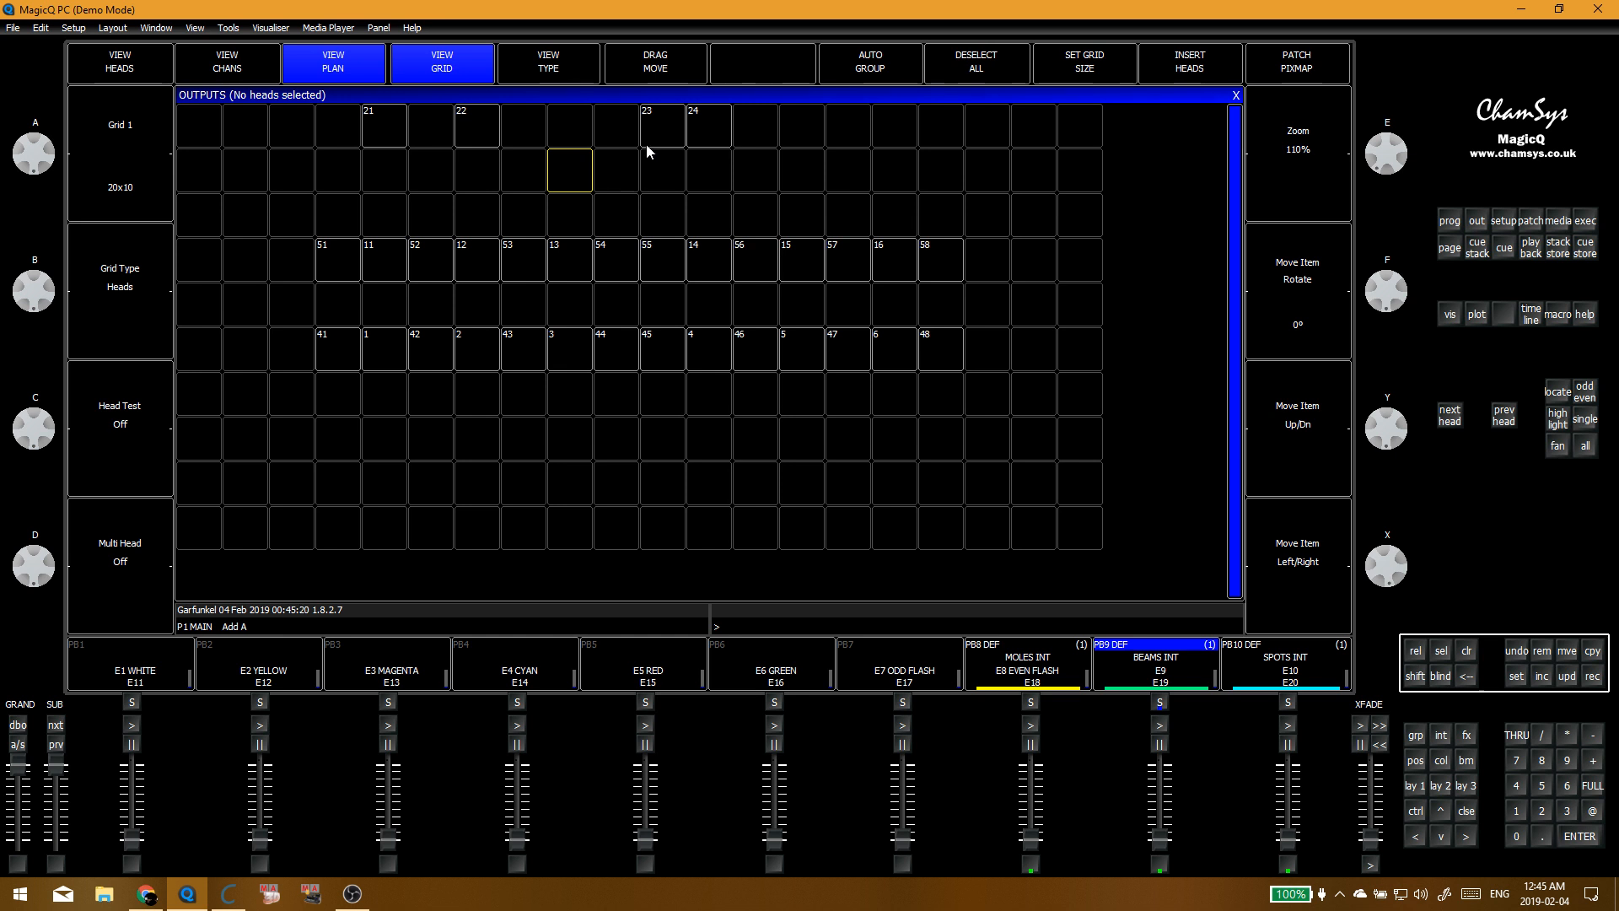
Step: Move heads 23 and 24 along the first row to columns 13 and 14
left_click_drag(648, 147, 712, 139)
left_click(766, 133)
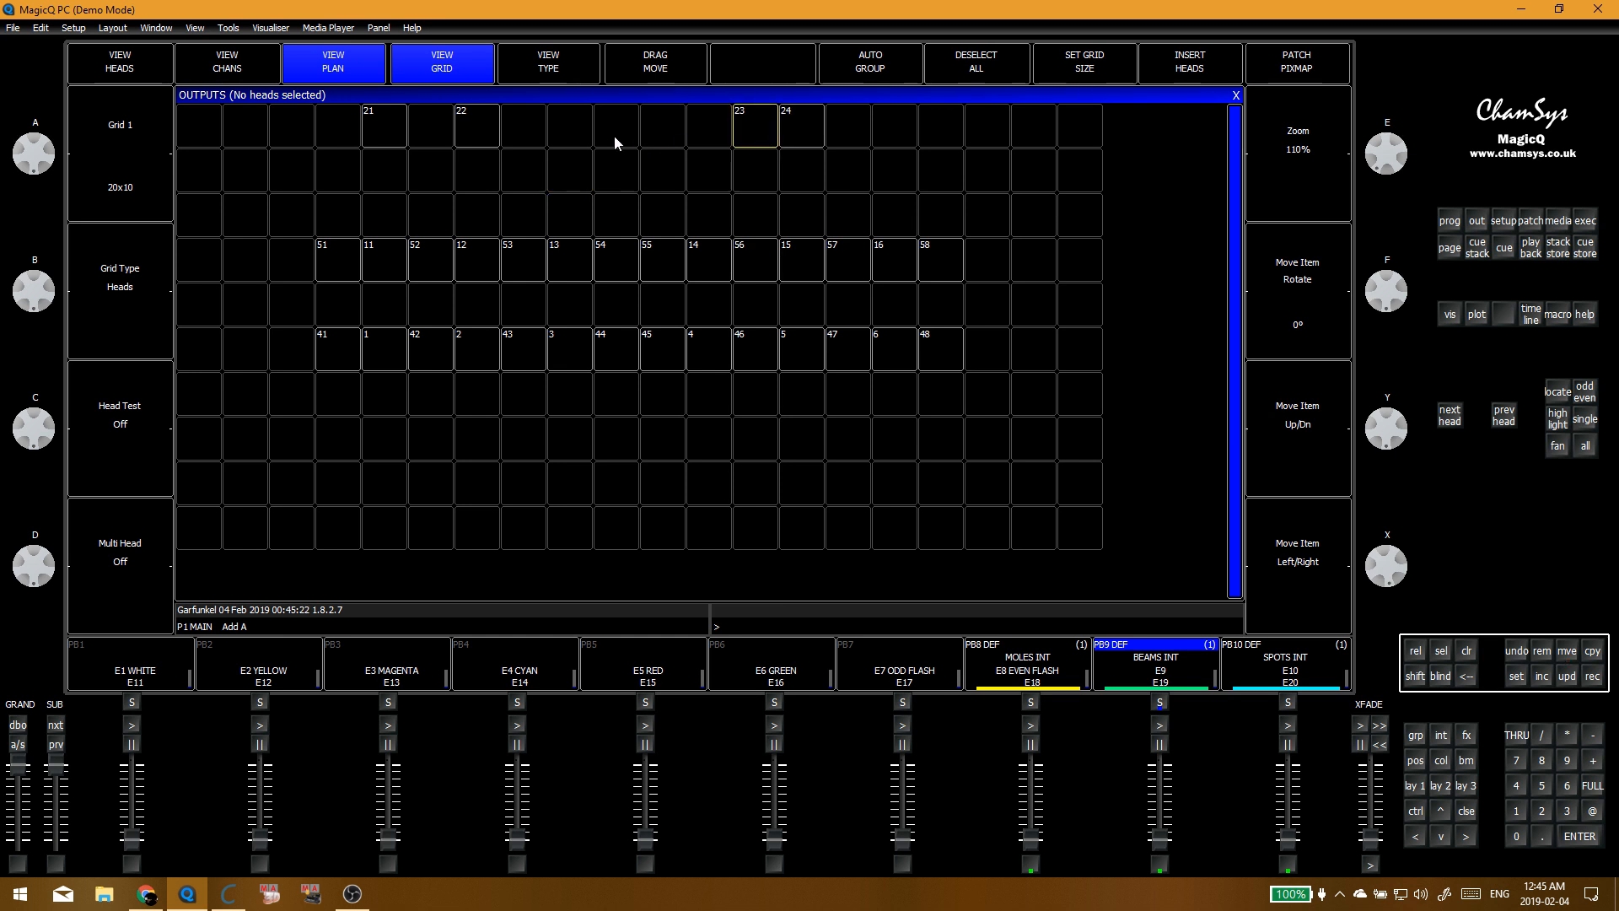
left_click(614, 135)
key("ctrl+BackSpace")
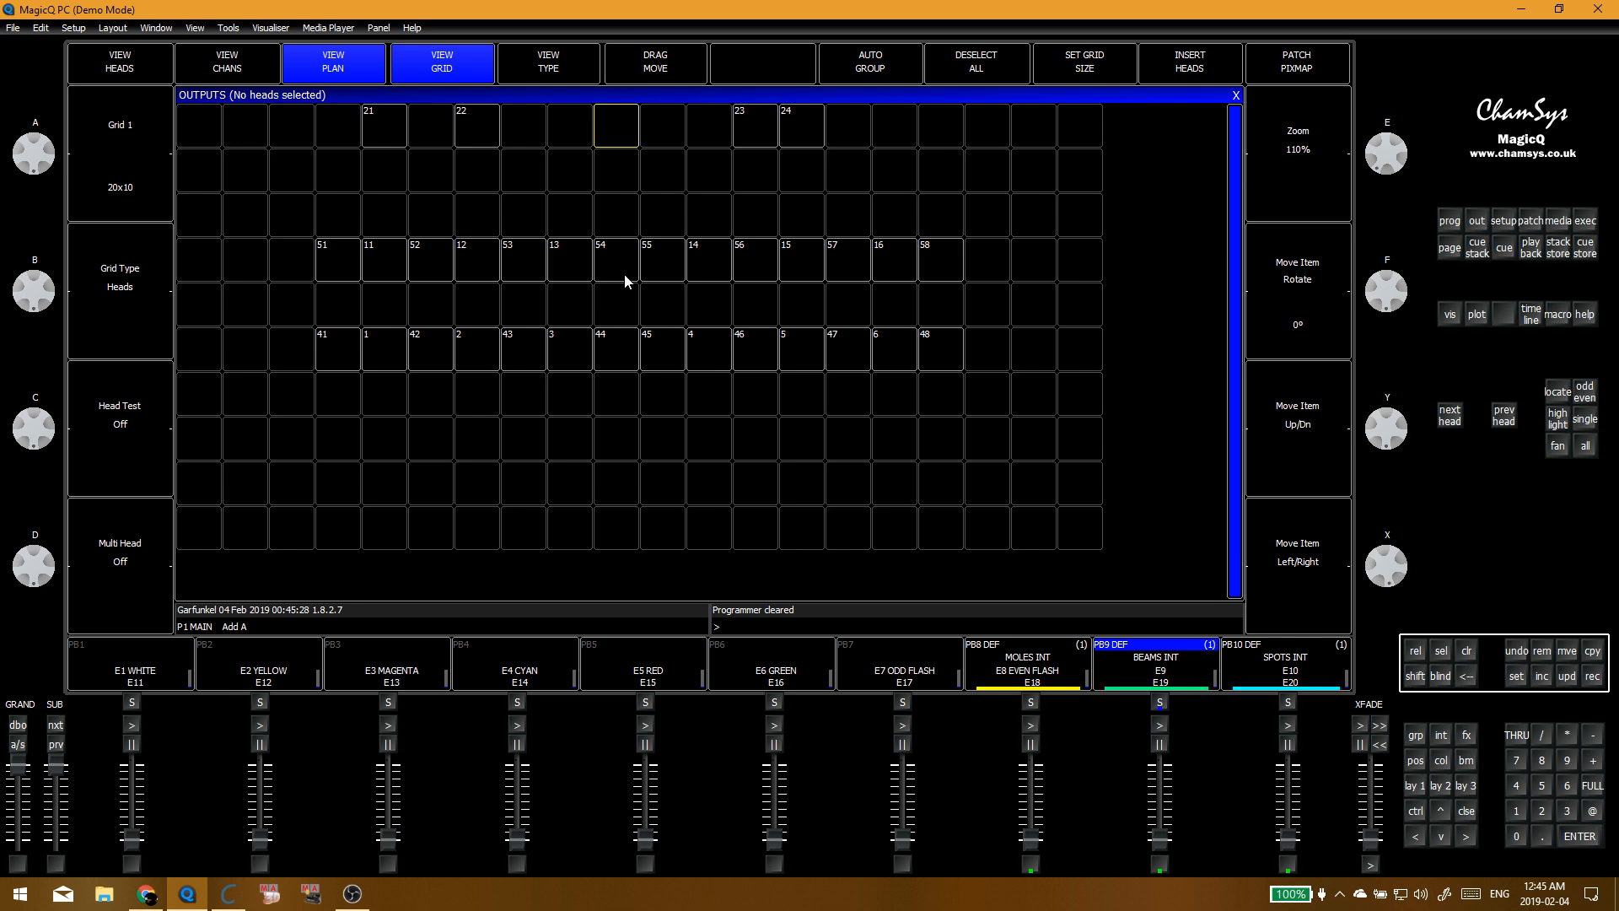
left_click_drag(627, 276, 660, 266)
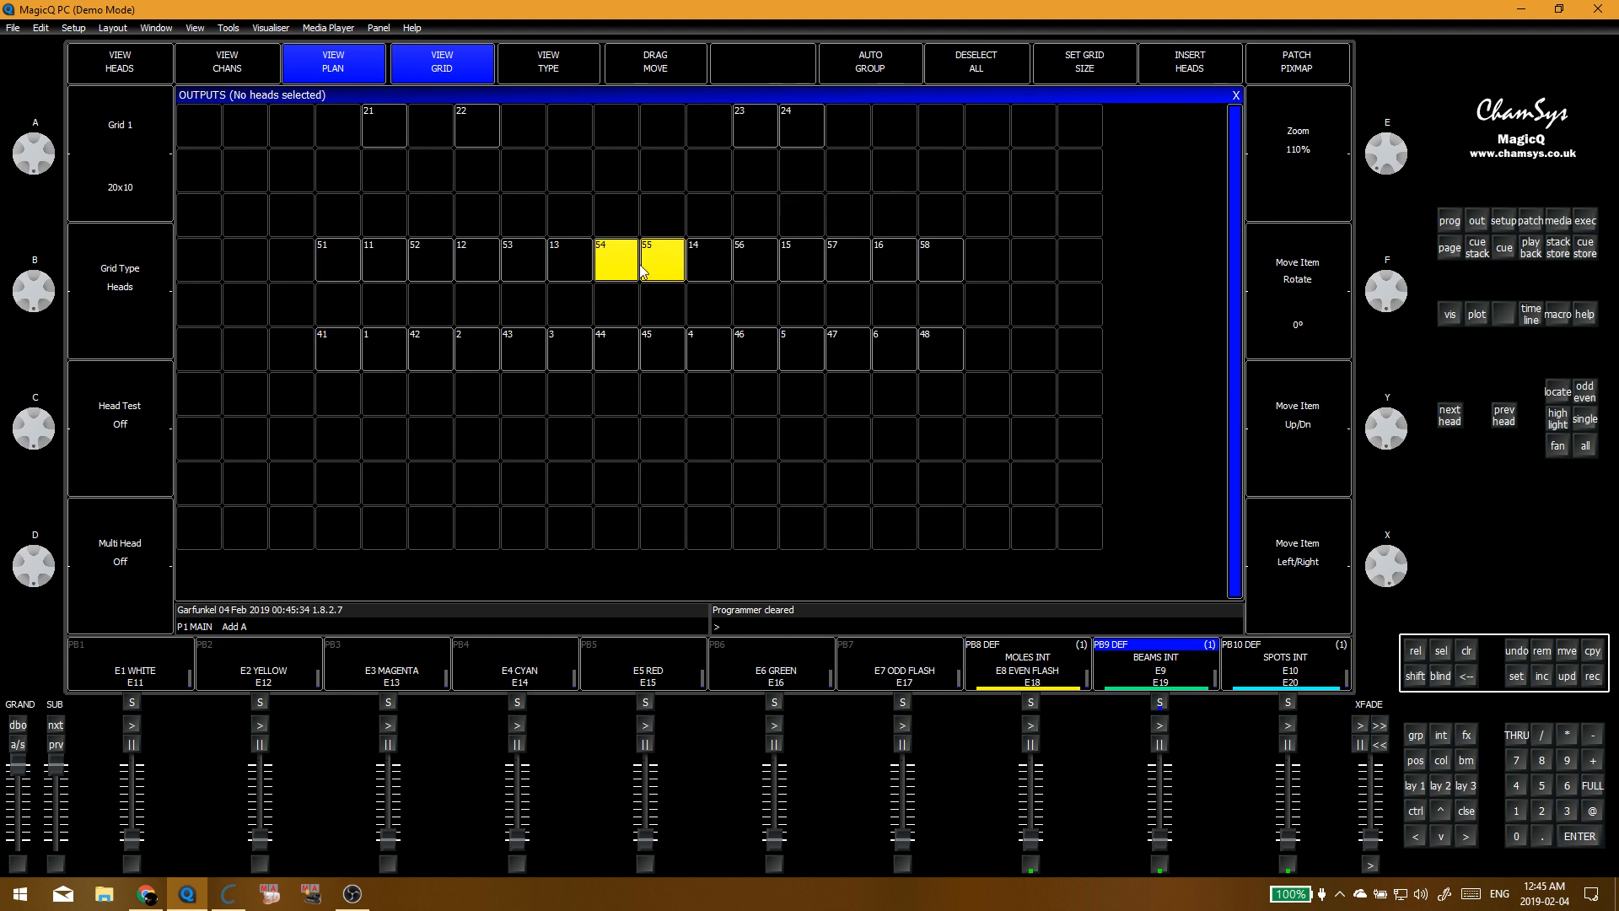
left_click(614, 211)
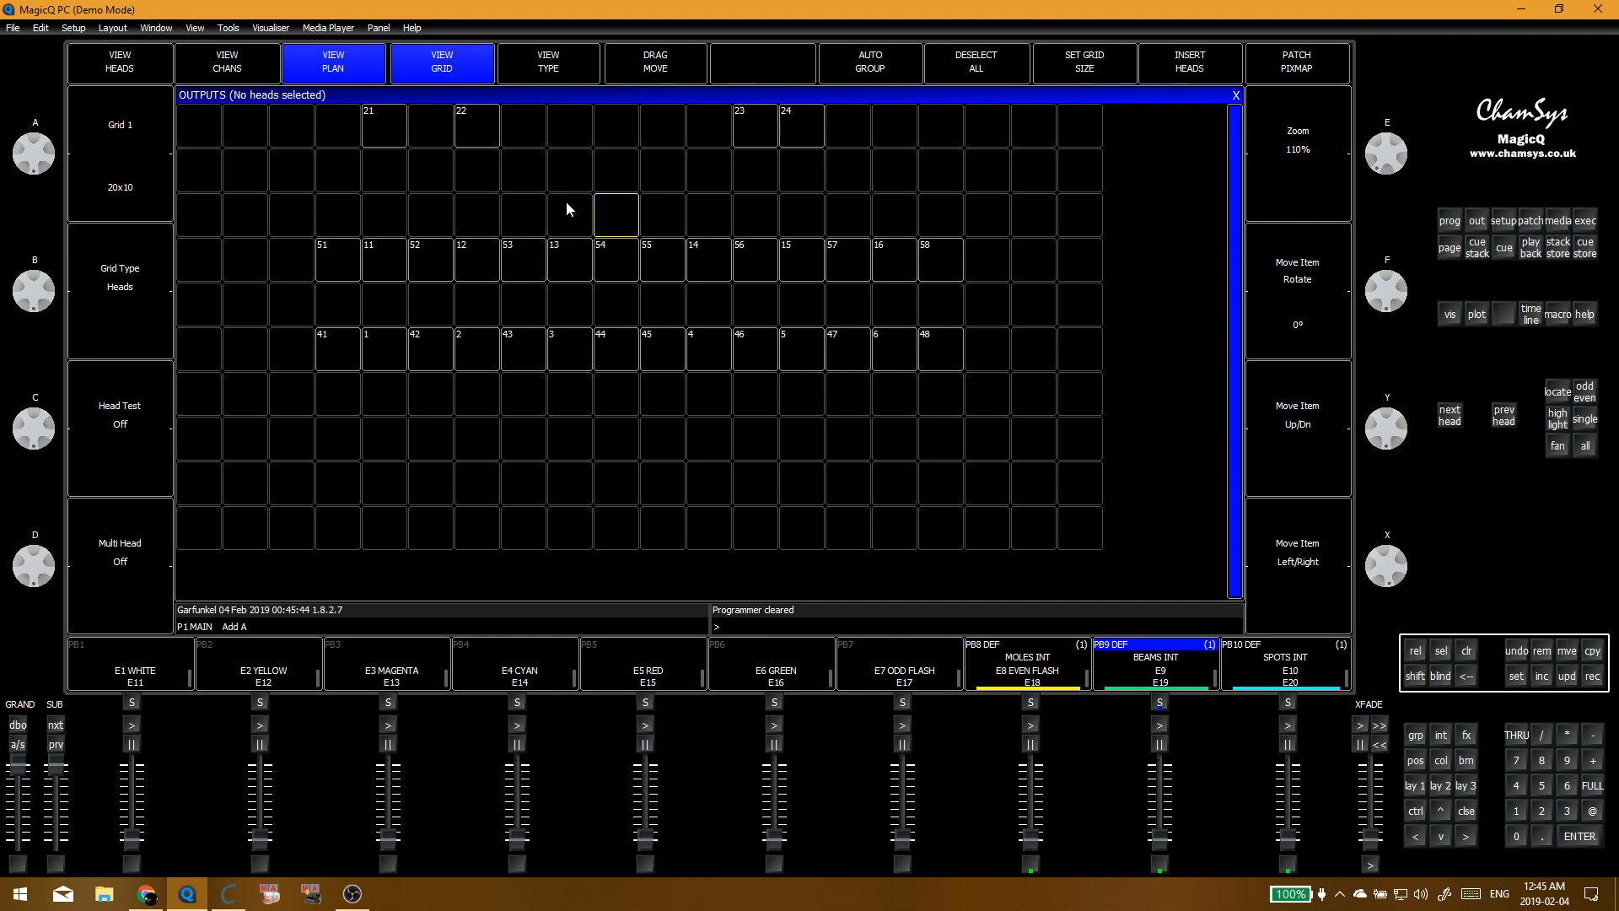
Step: Move heads 21 and 22 into the second row, at columns 4 and 8
left_click(492, 144)
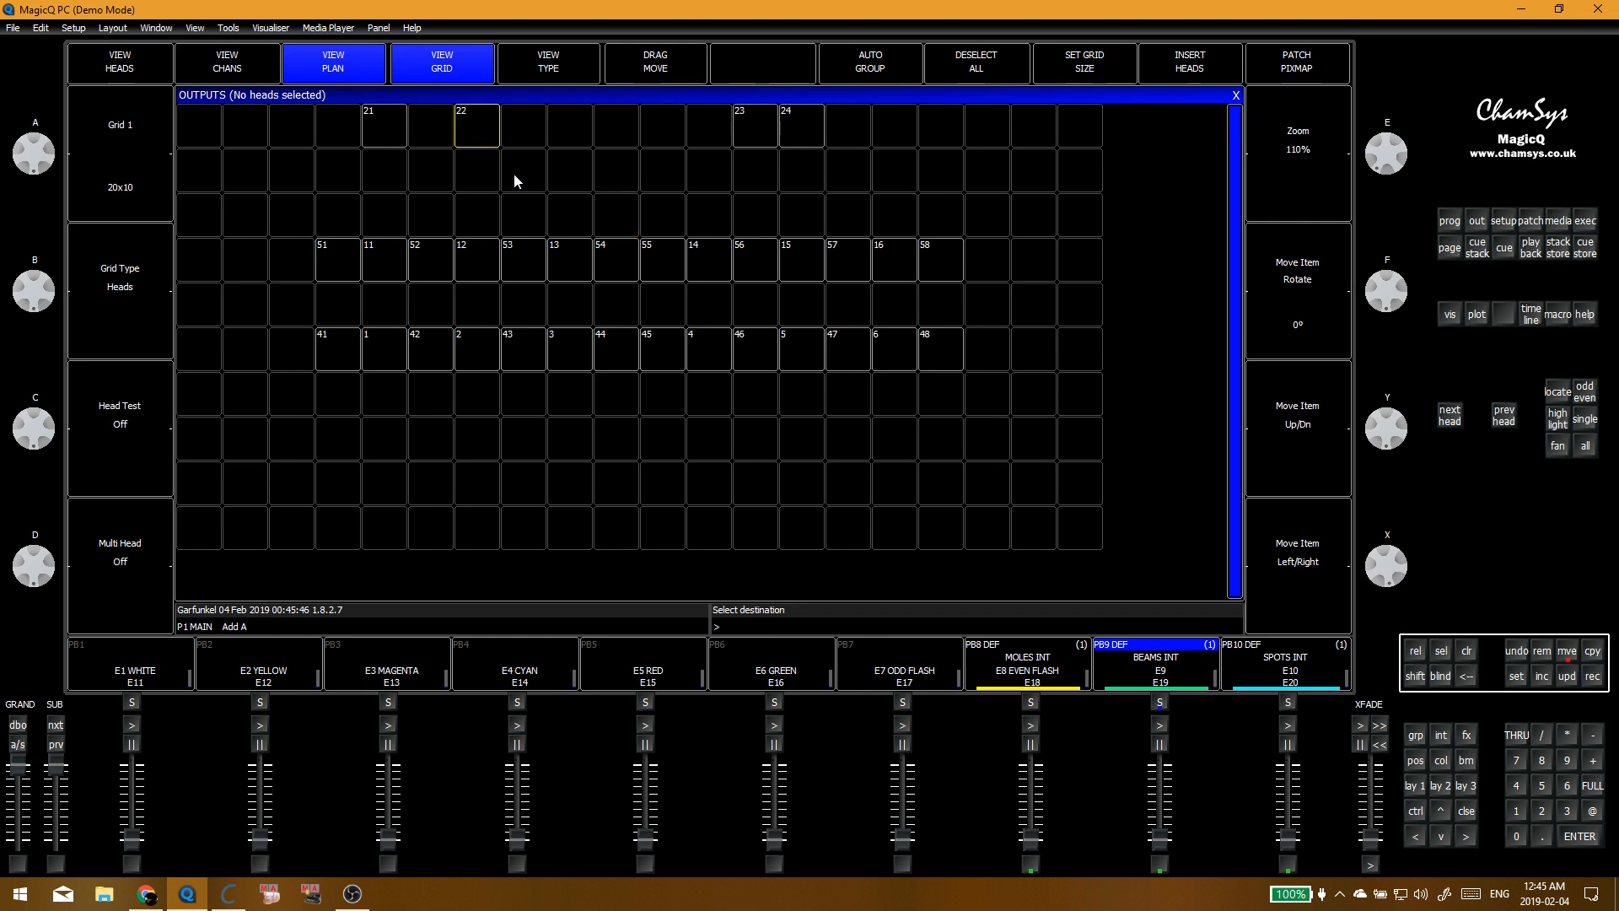
left_click(516, 179)
left_click(402, 128)
left_click(430, 170)
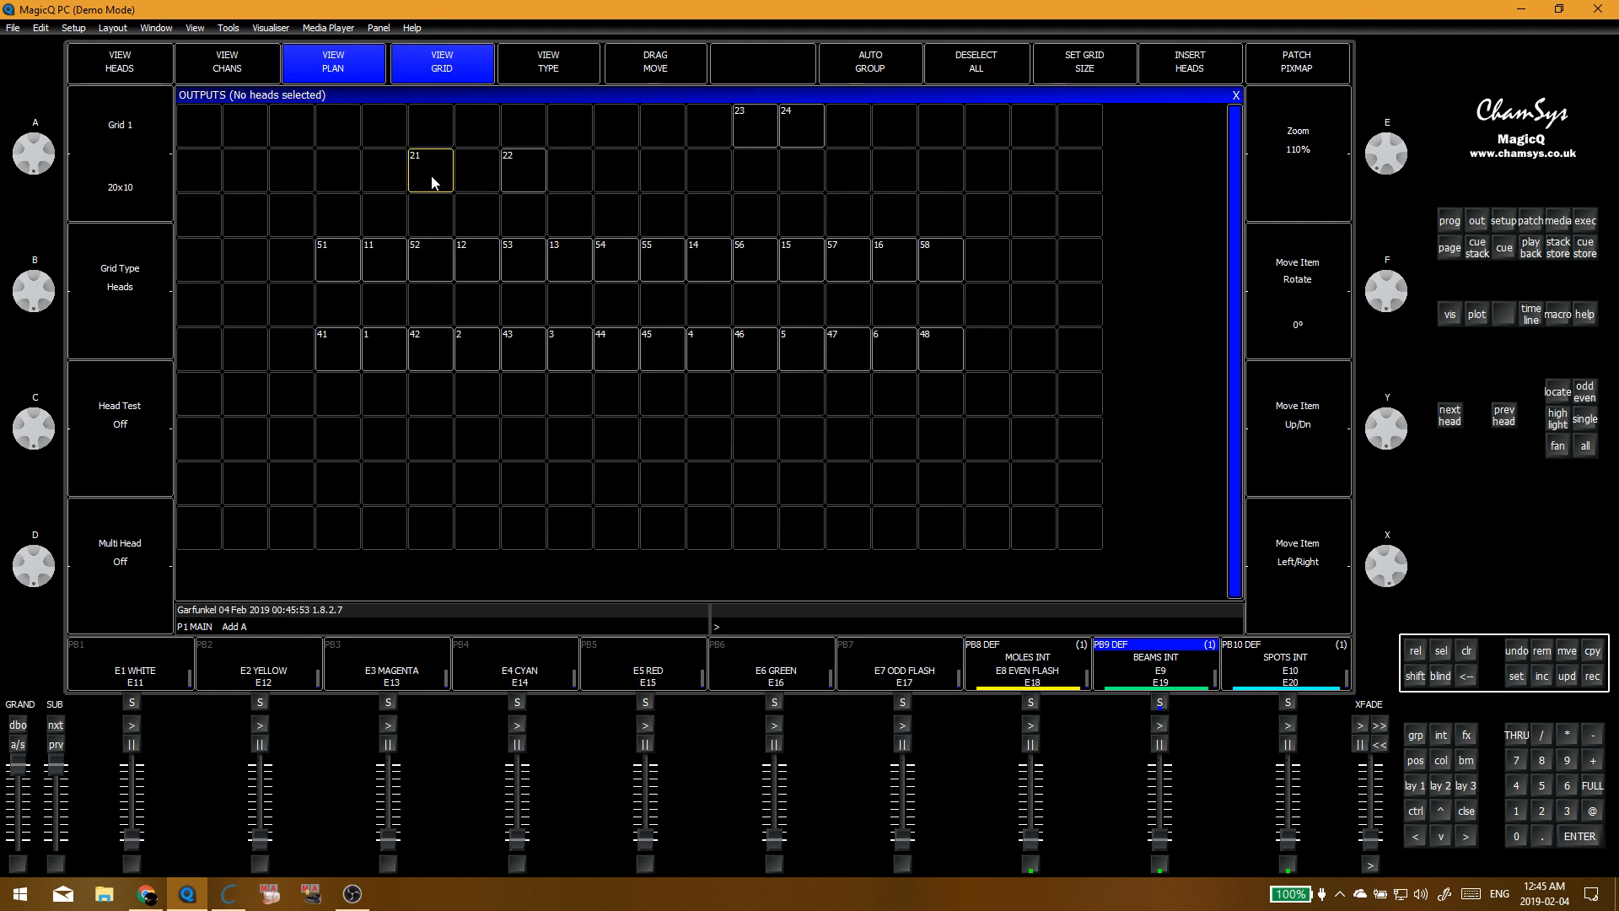
left_click_drag(432, 182, 345, 173)
Step: Bring heads 22 and 53 to full, compare their positions in Capture, and clear the programmer
left_click(556, 226)
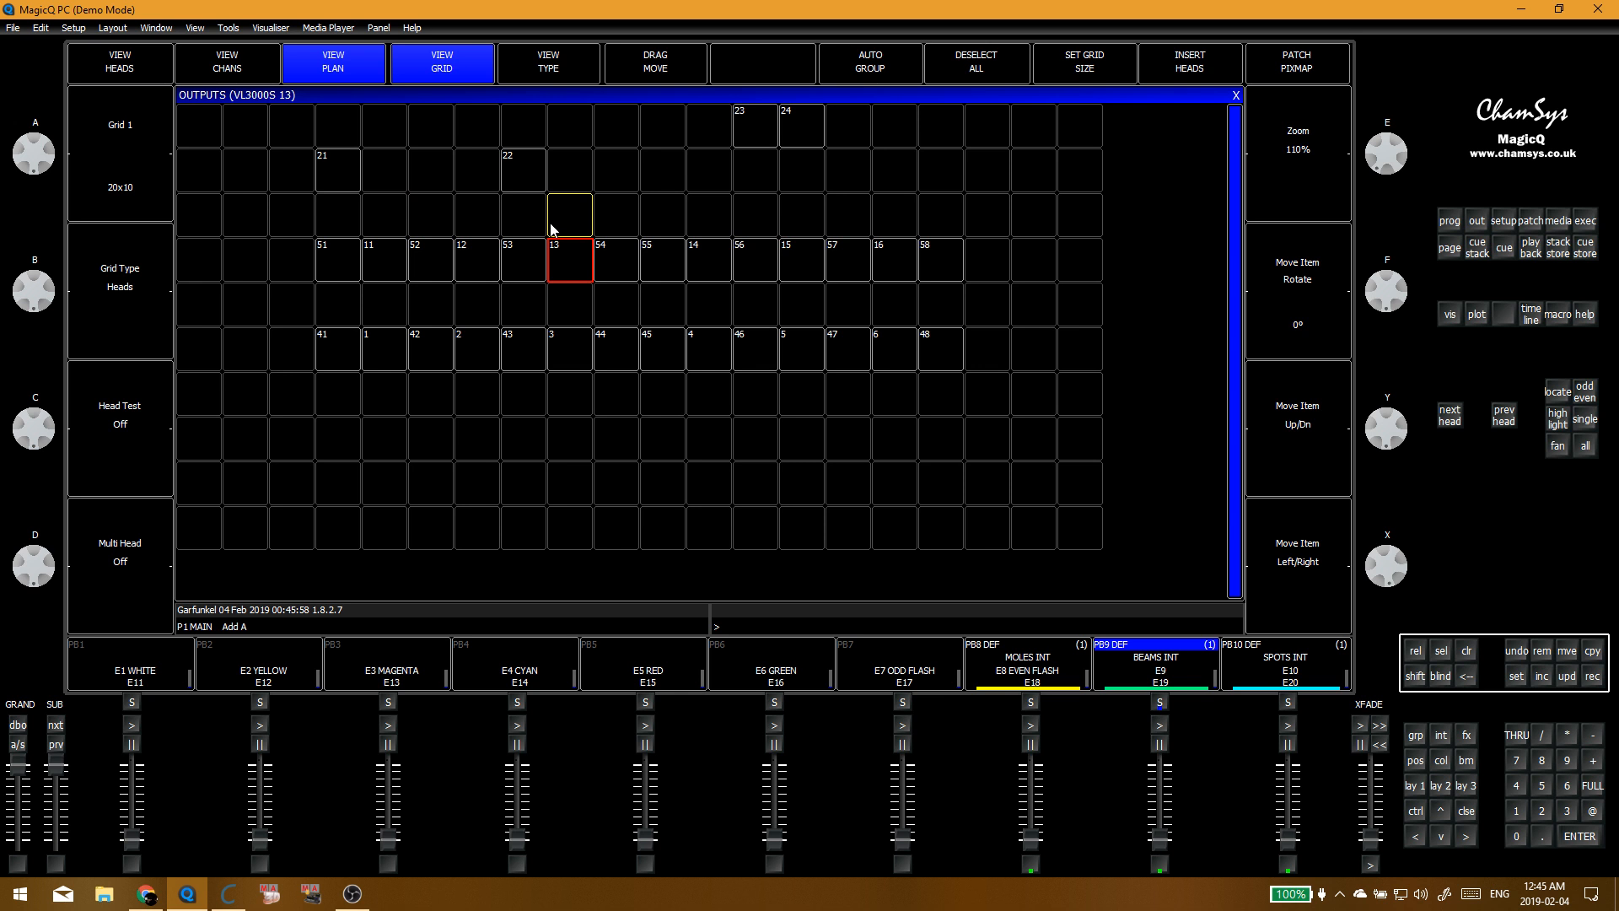
key("ctrl+BackSpace")
left_click(533, 251)
left_click(526, 176)
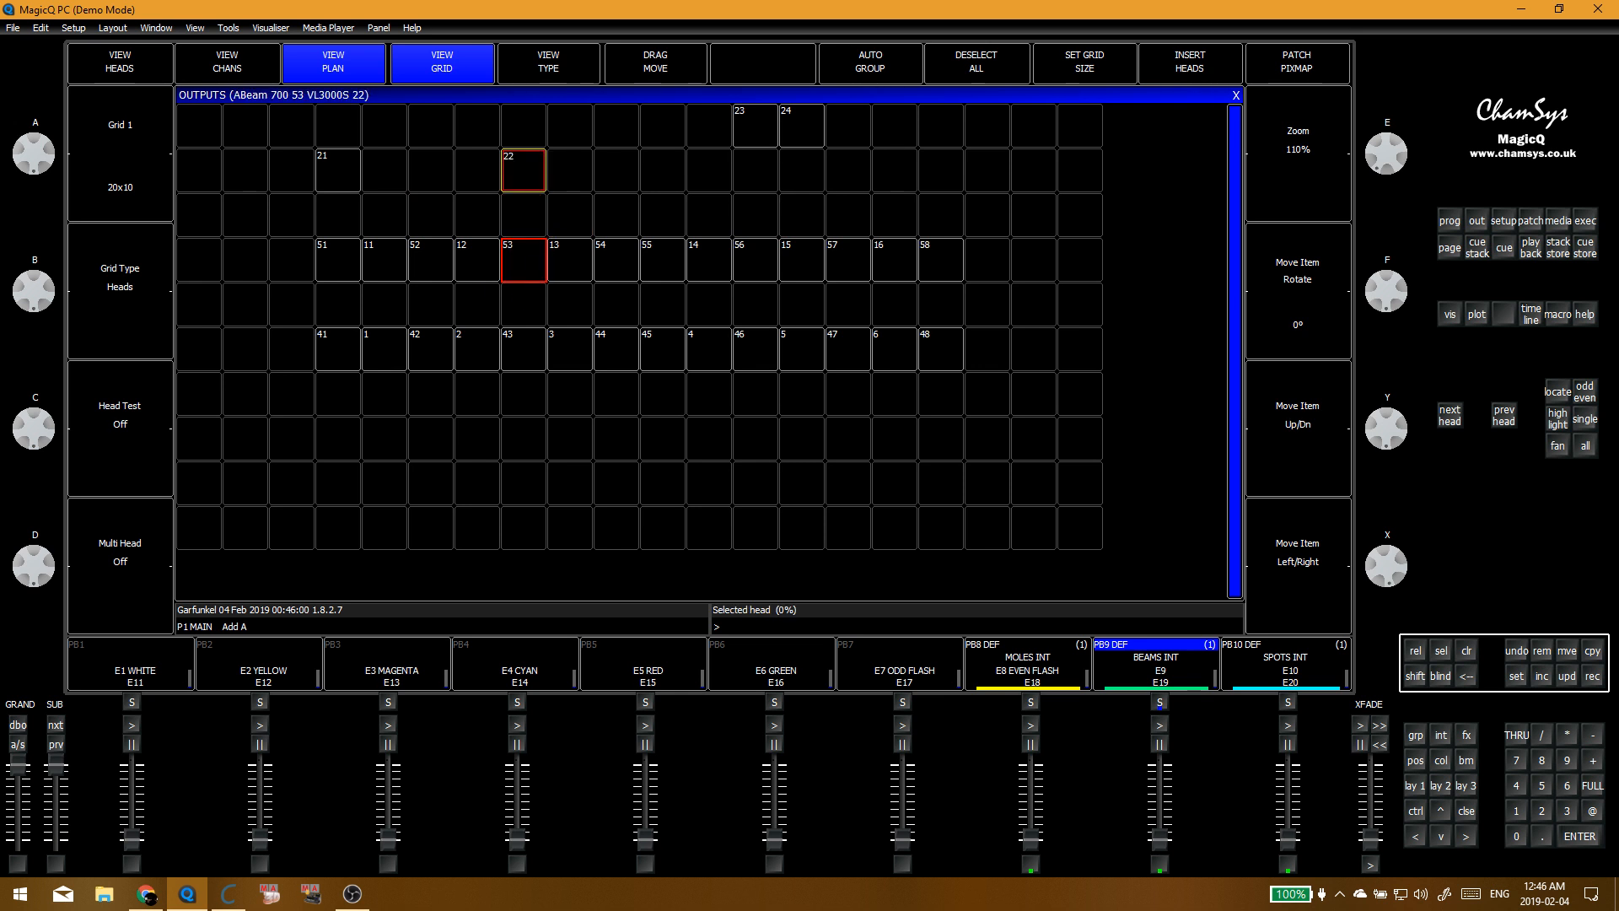
key("alt+Tab")
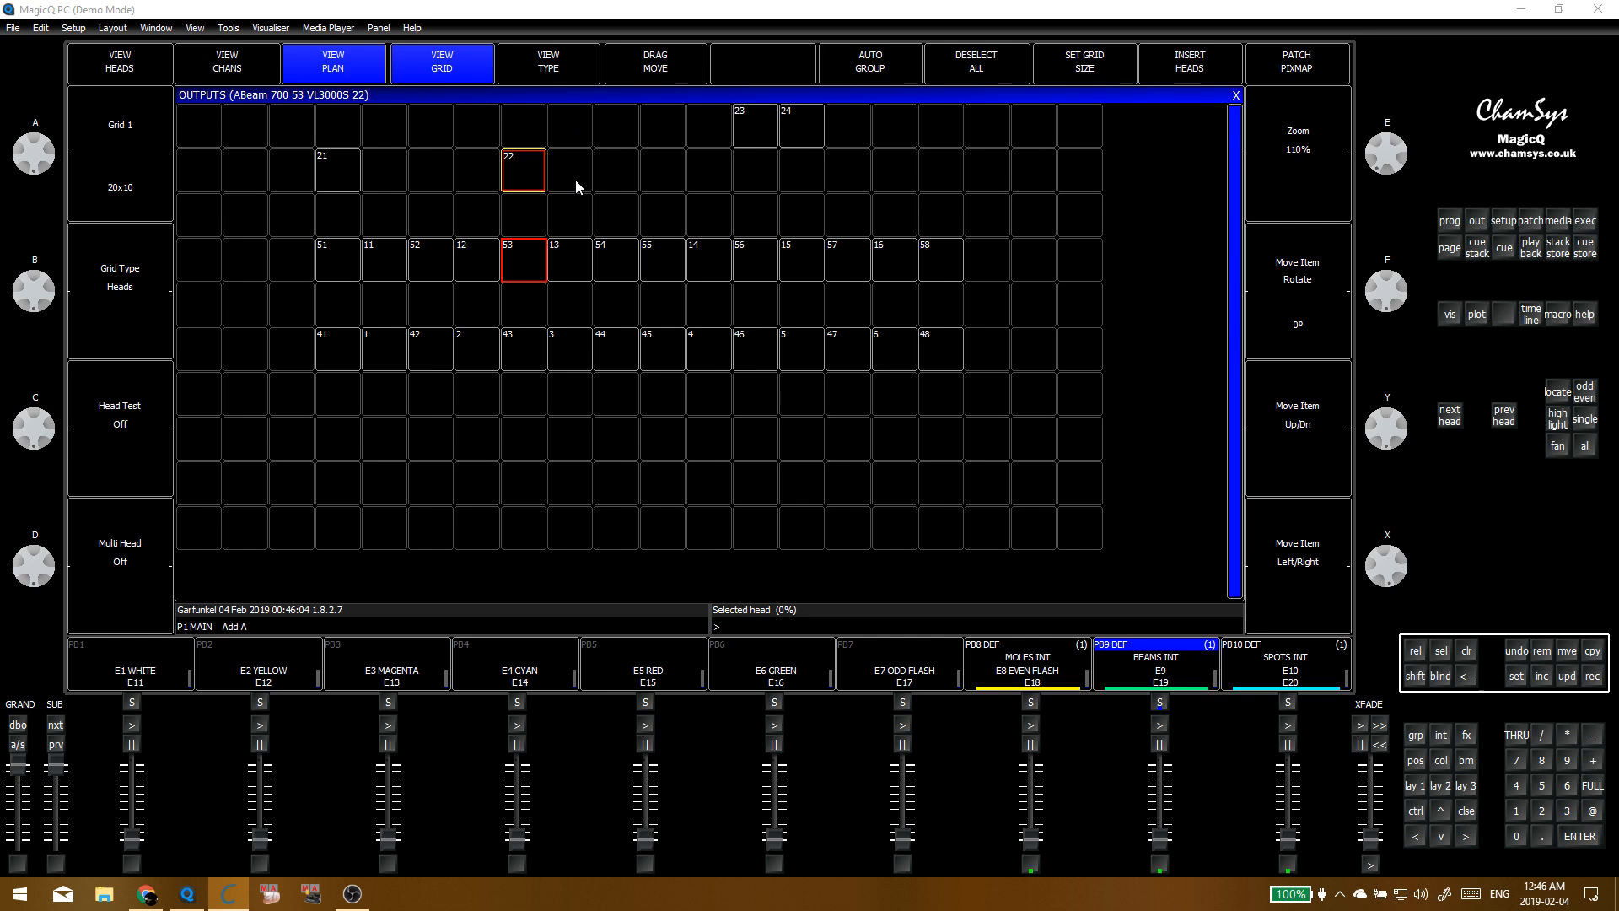
left_click(524, 174)
left_click(525, 174)
type("@@")
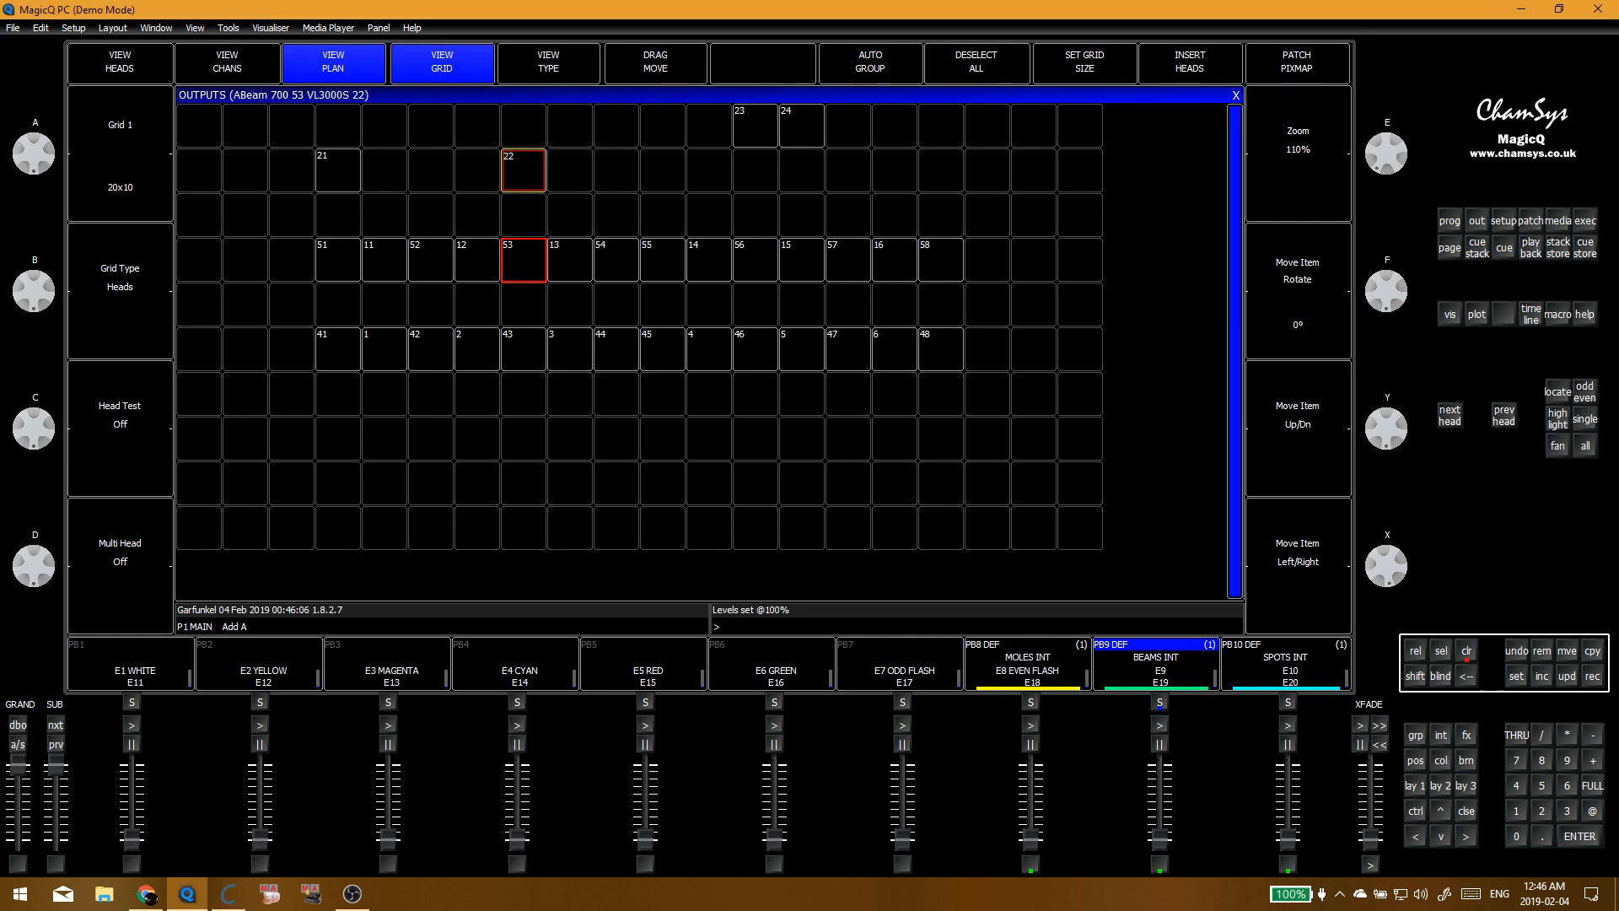
key("ctrl+BackSpace")
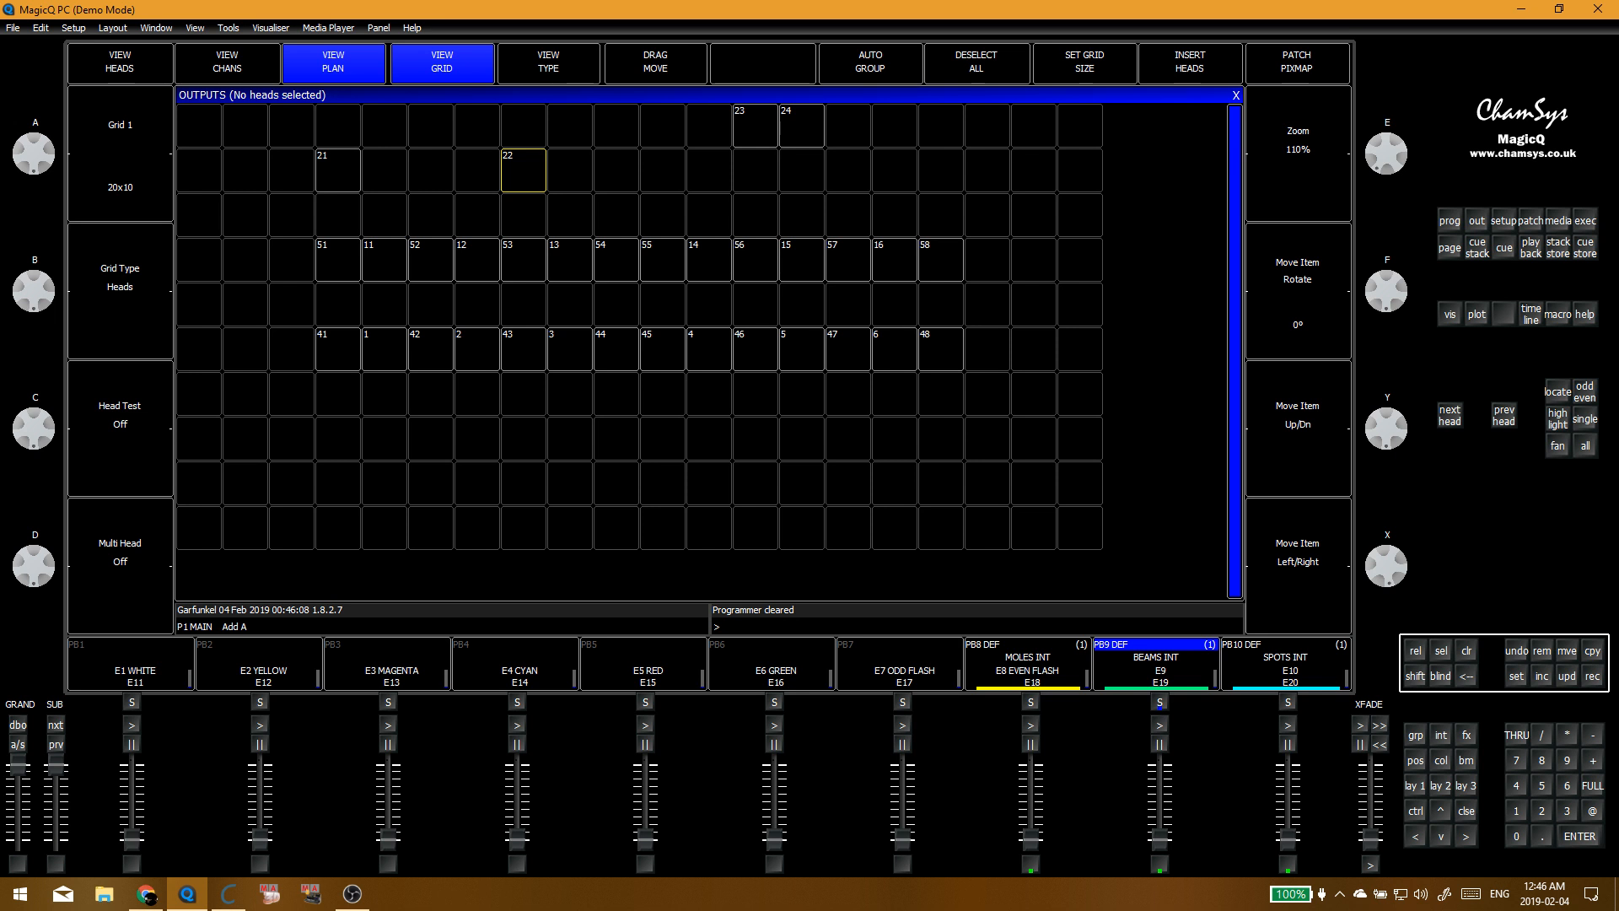
Step: Compare head 22 with head 53 and head 21 with head 51 in Capture, and clear the selection
key("alt+Tab")
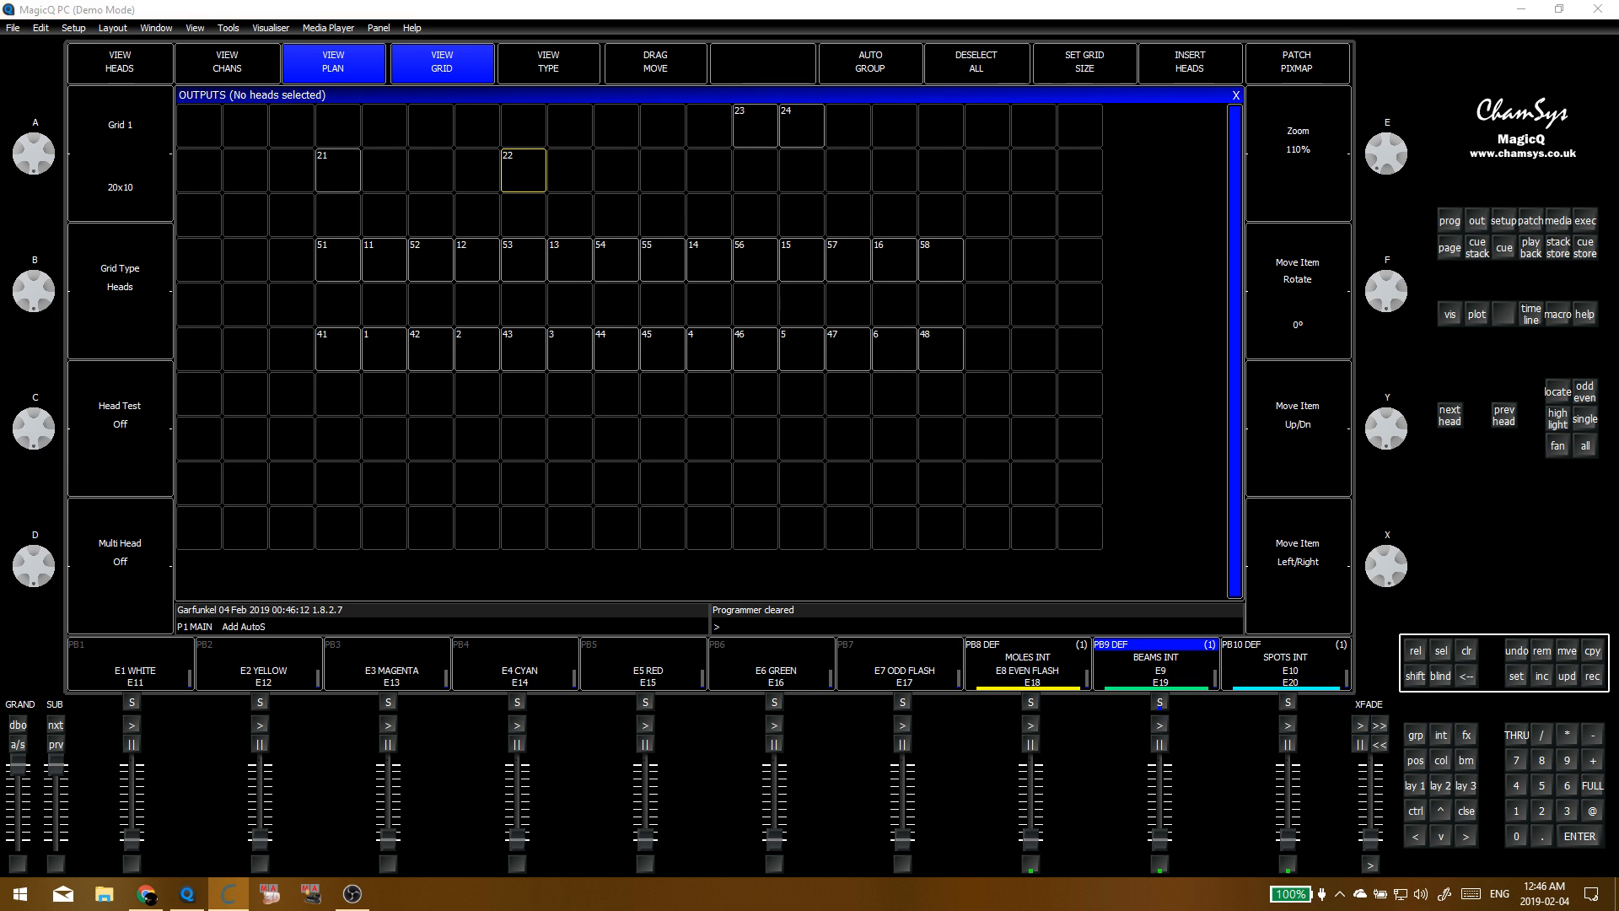
left_click(358, 164)
left_click(526, 165)
left_click(521, 248)
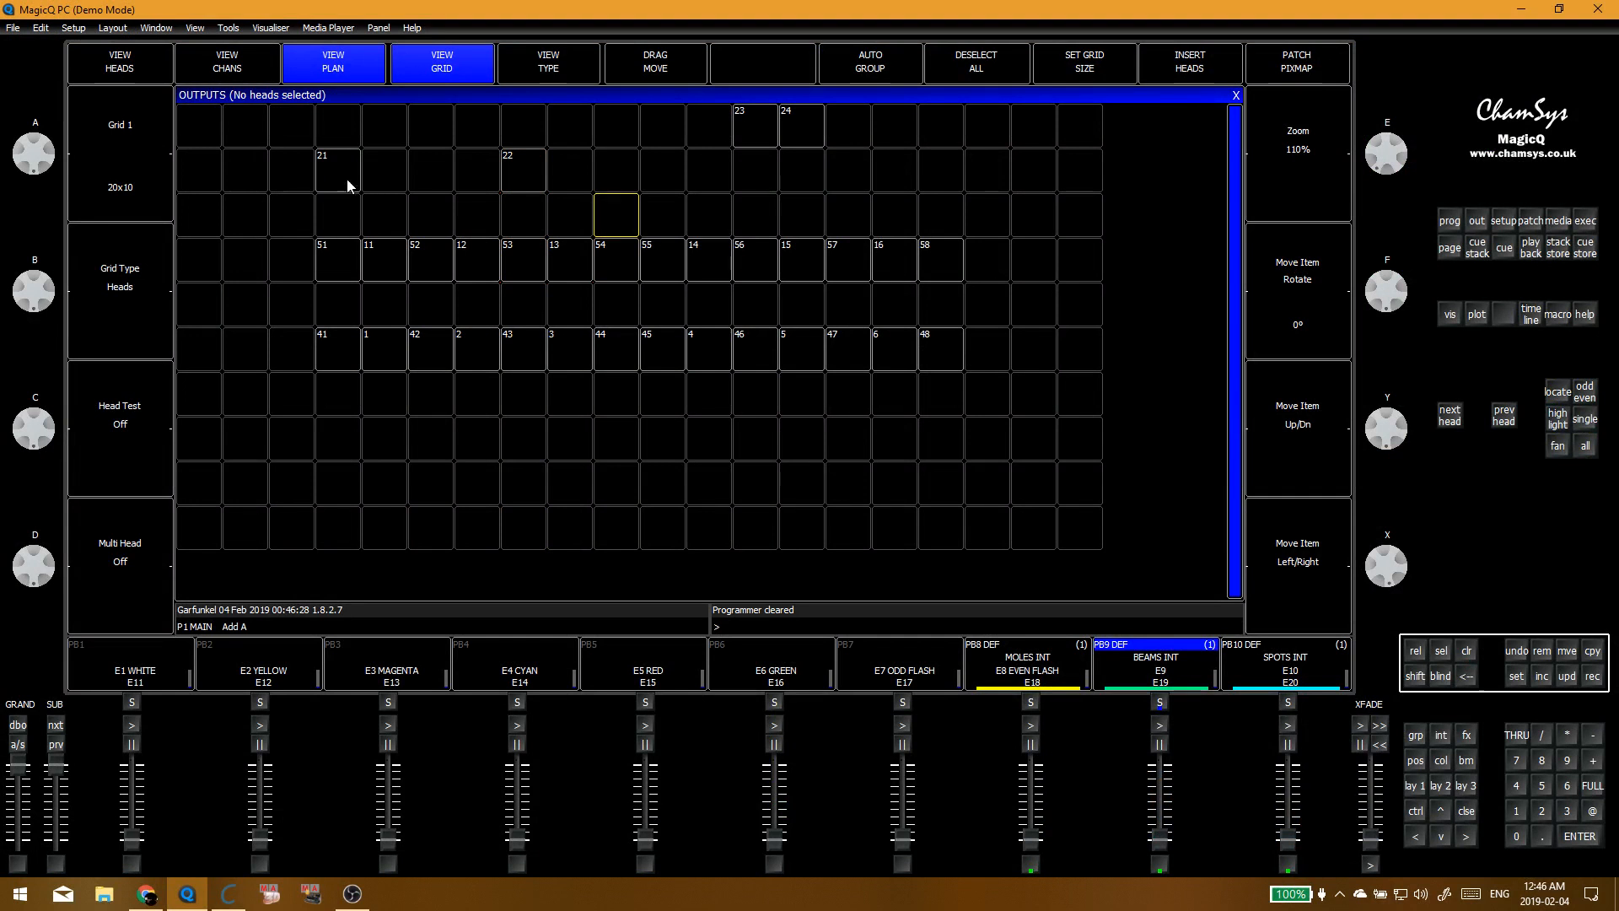
left_click(347, 179)
left_click(352, 250)
key("ctrl+BackSpace")
Step: Move head 23 into the second row at column 13, above head 56
left_click(616, 169)
left_click(727, 187)
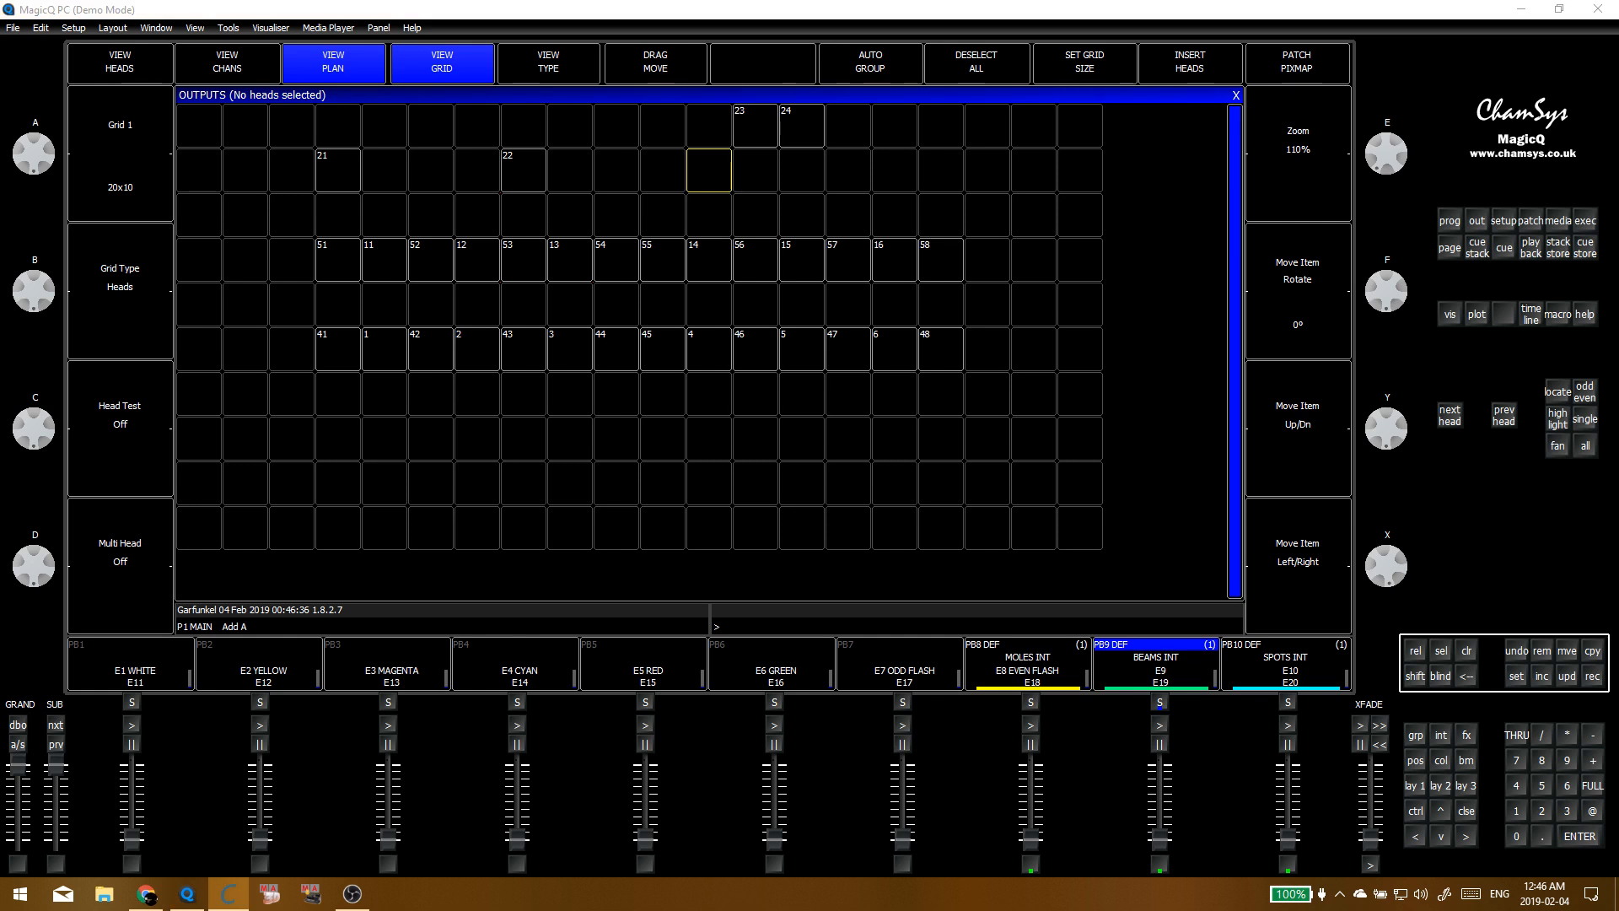
left_click(724, 155)
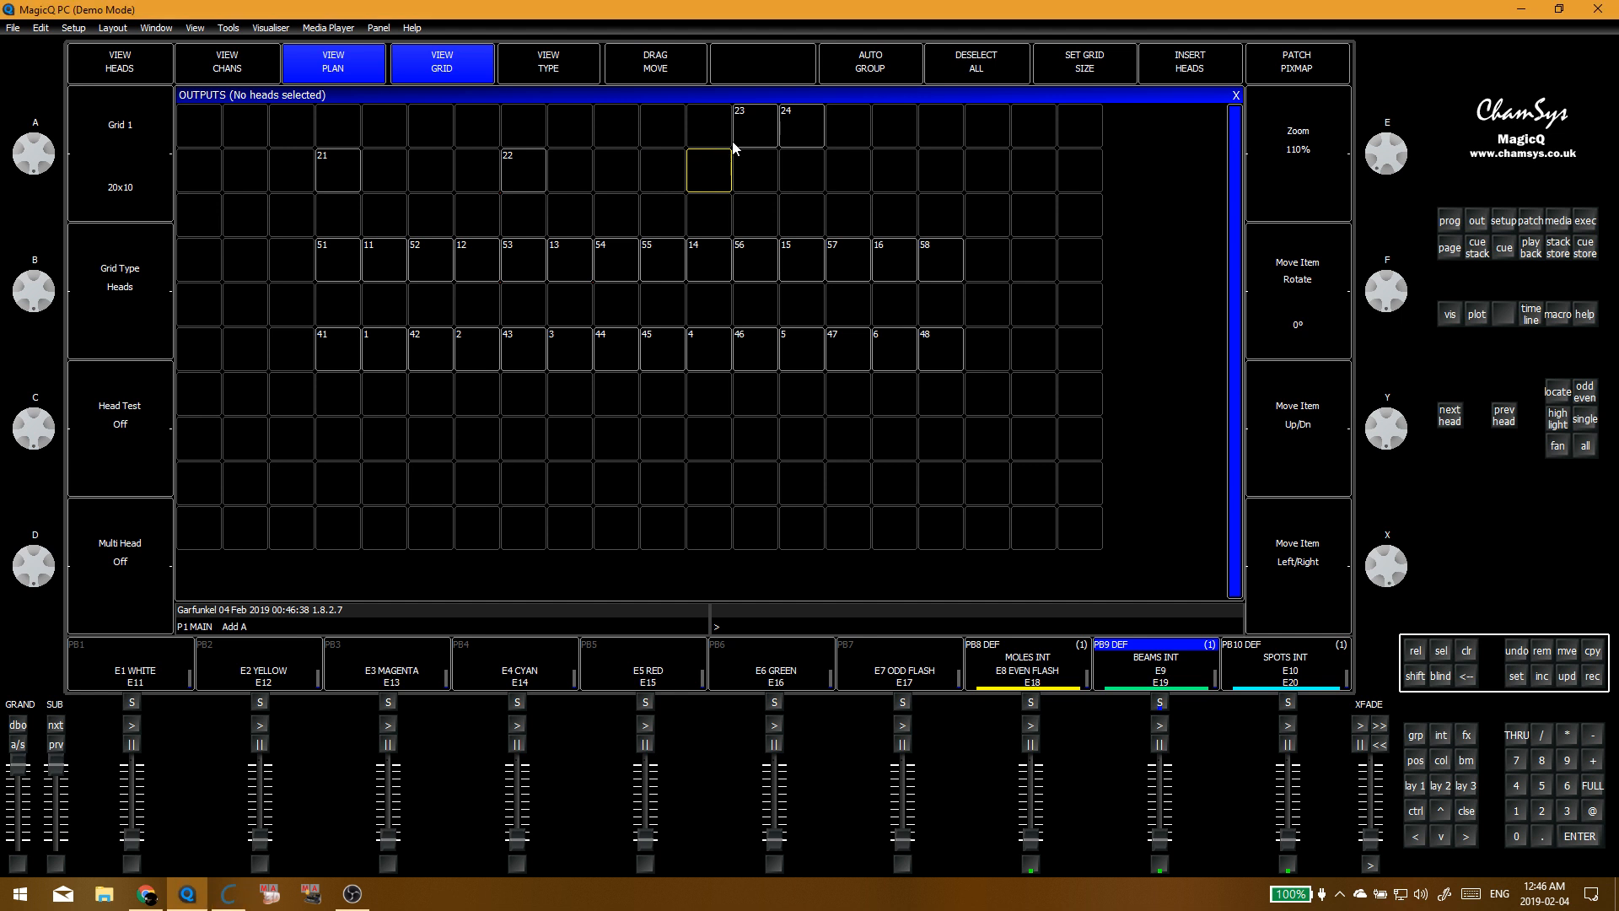
left_click(652, 170)
left_click(719, 161)
key("ctrl+m")
left_click(755, 128)
left_click(758, 180)
left_click(751, 173)
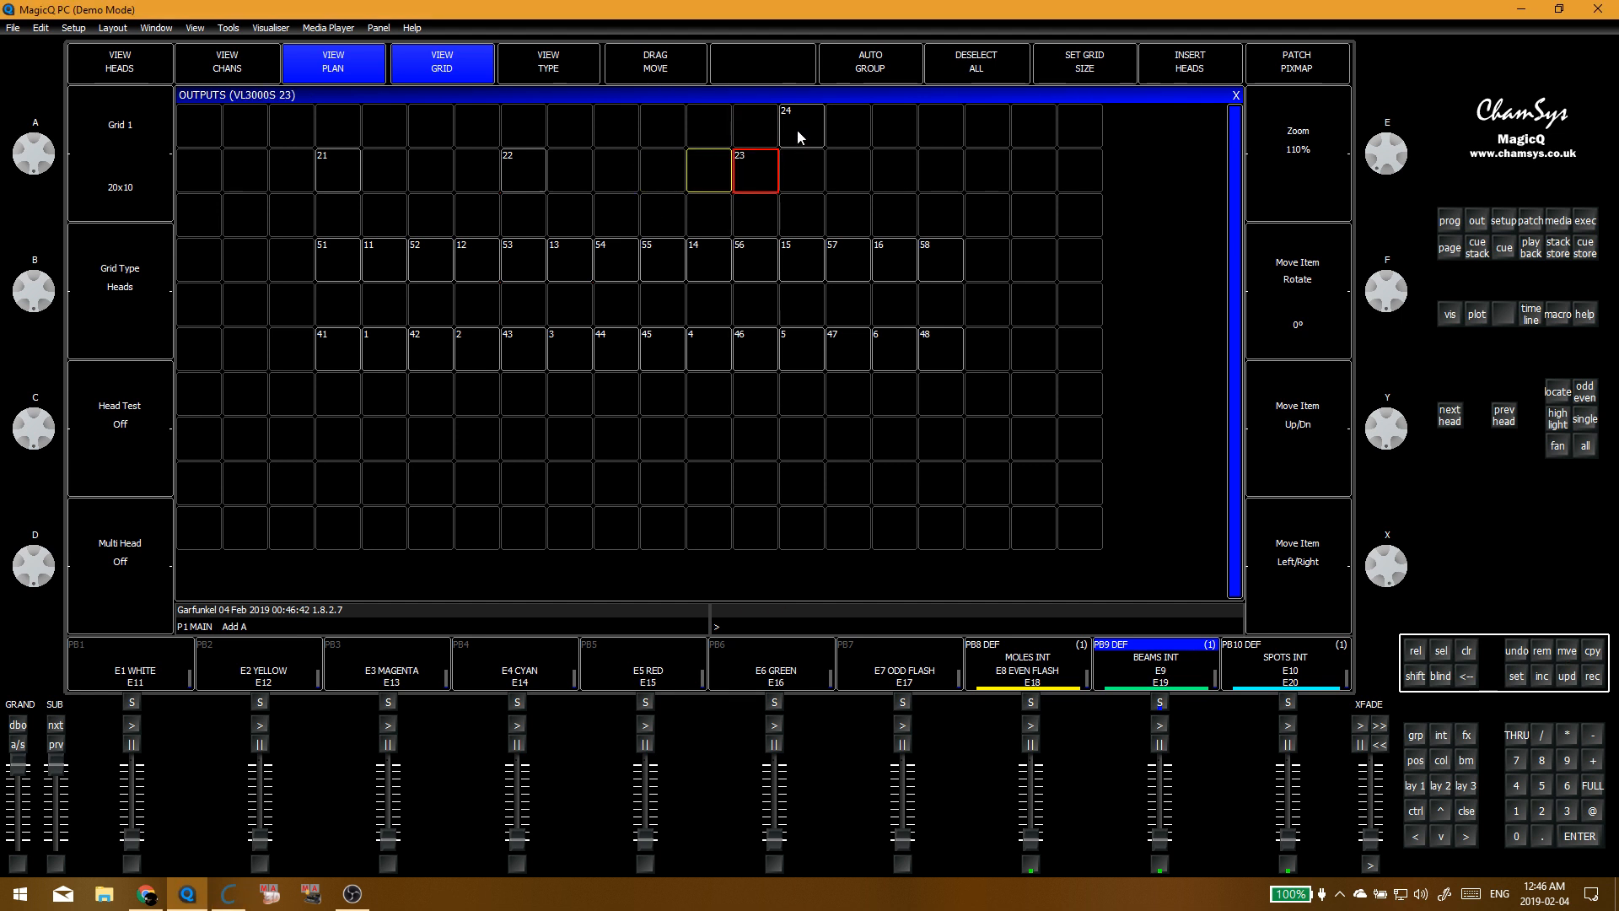
key("ctrl+BackSpace")
Step: Move head 24 into the second row at column 16, and try to shift it one column over to column 17
key("ctrl+m")
left_click(811, 134)
left_click(907, 169)
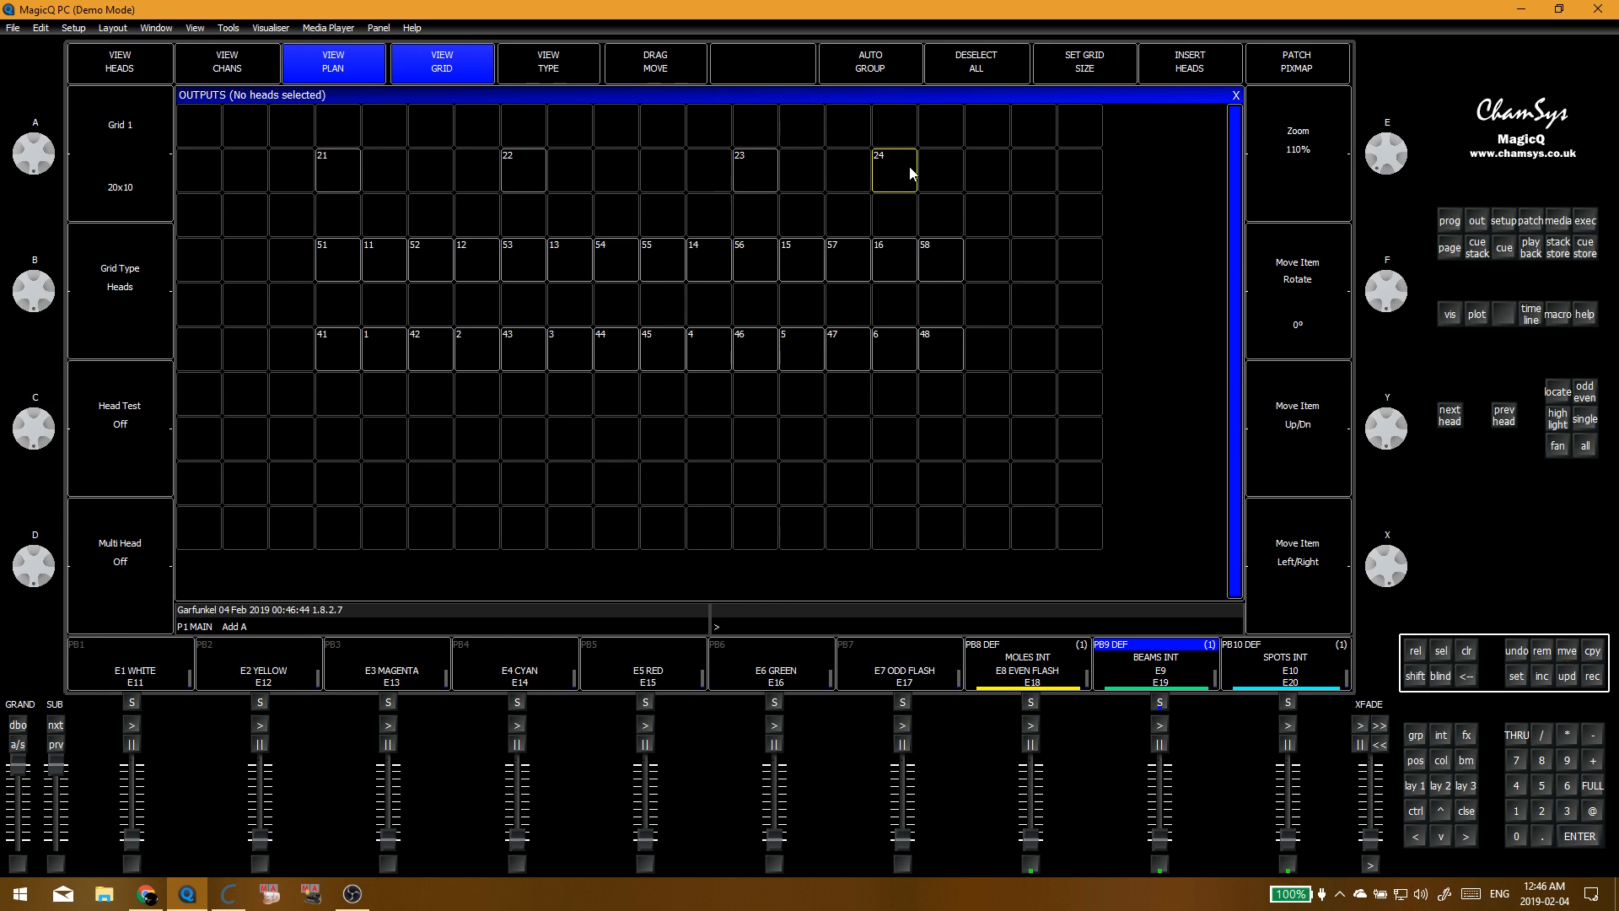
key("ctrl+m")
left_click(910, 168)
left_click(965, 169)
key("ctrl+BackSpace")
left_click_drag(872, 185, 964, 177)
key("ctrl+m")
left_click(969, 174)
left_click(850, 173)
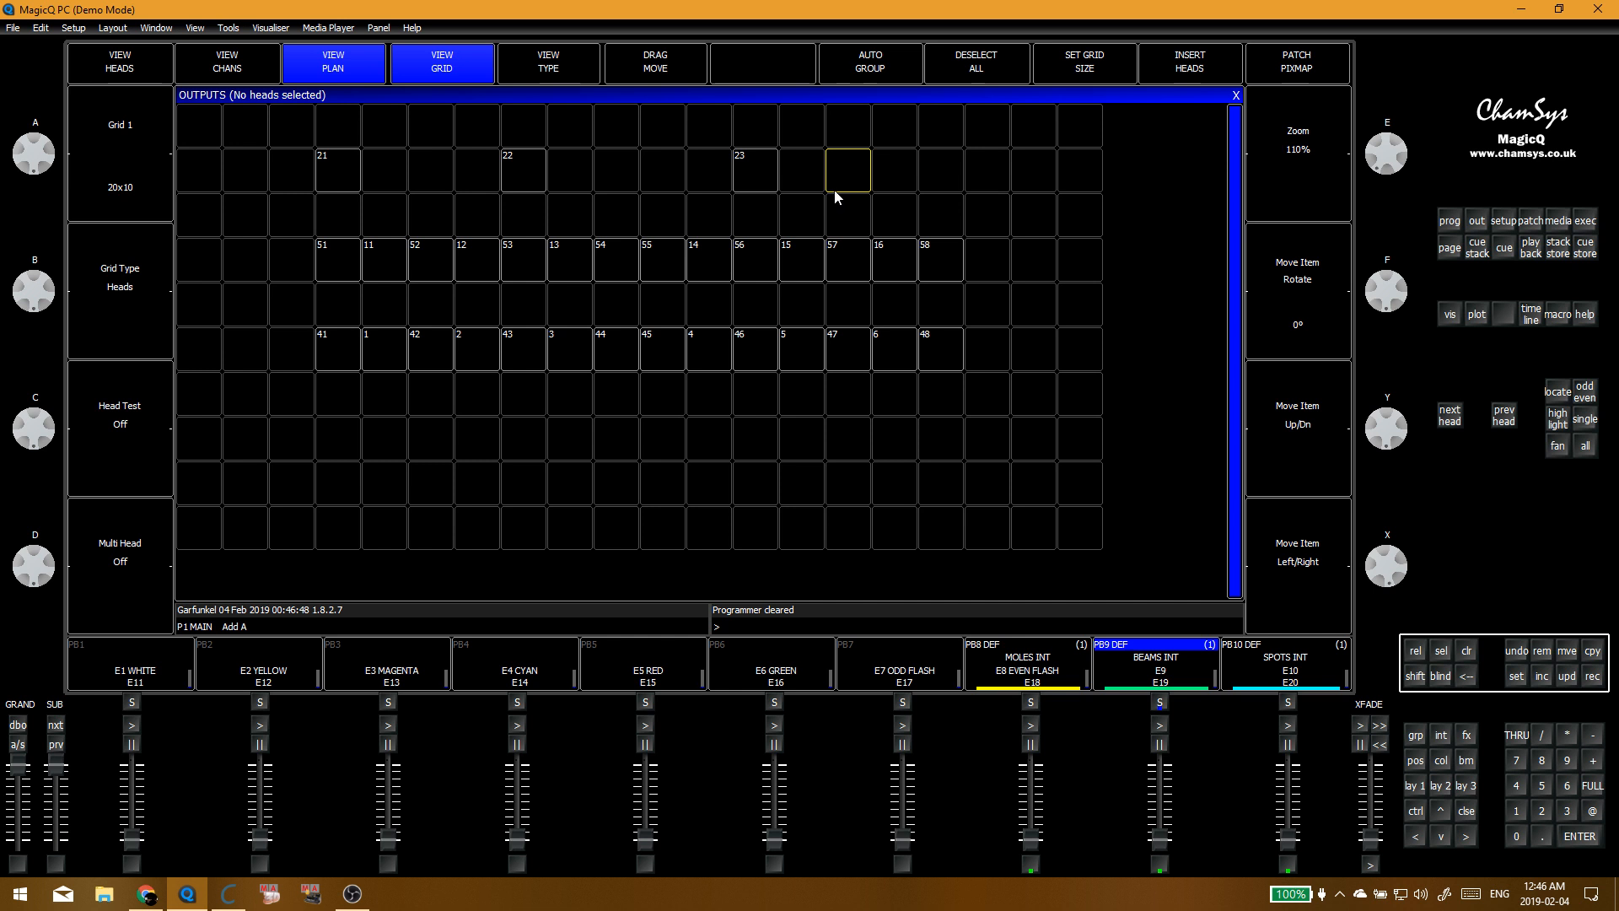
Step: Reinsert head 24 from the second SPOTS GRD group into the second row at column 17, above head 58
key("alt+g")
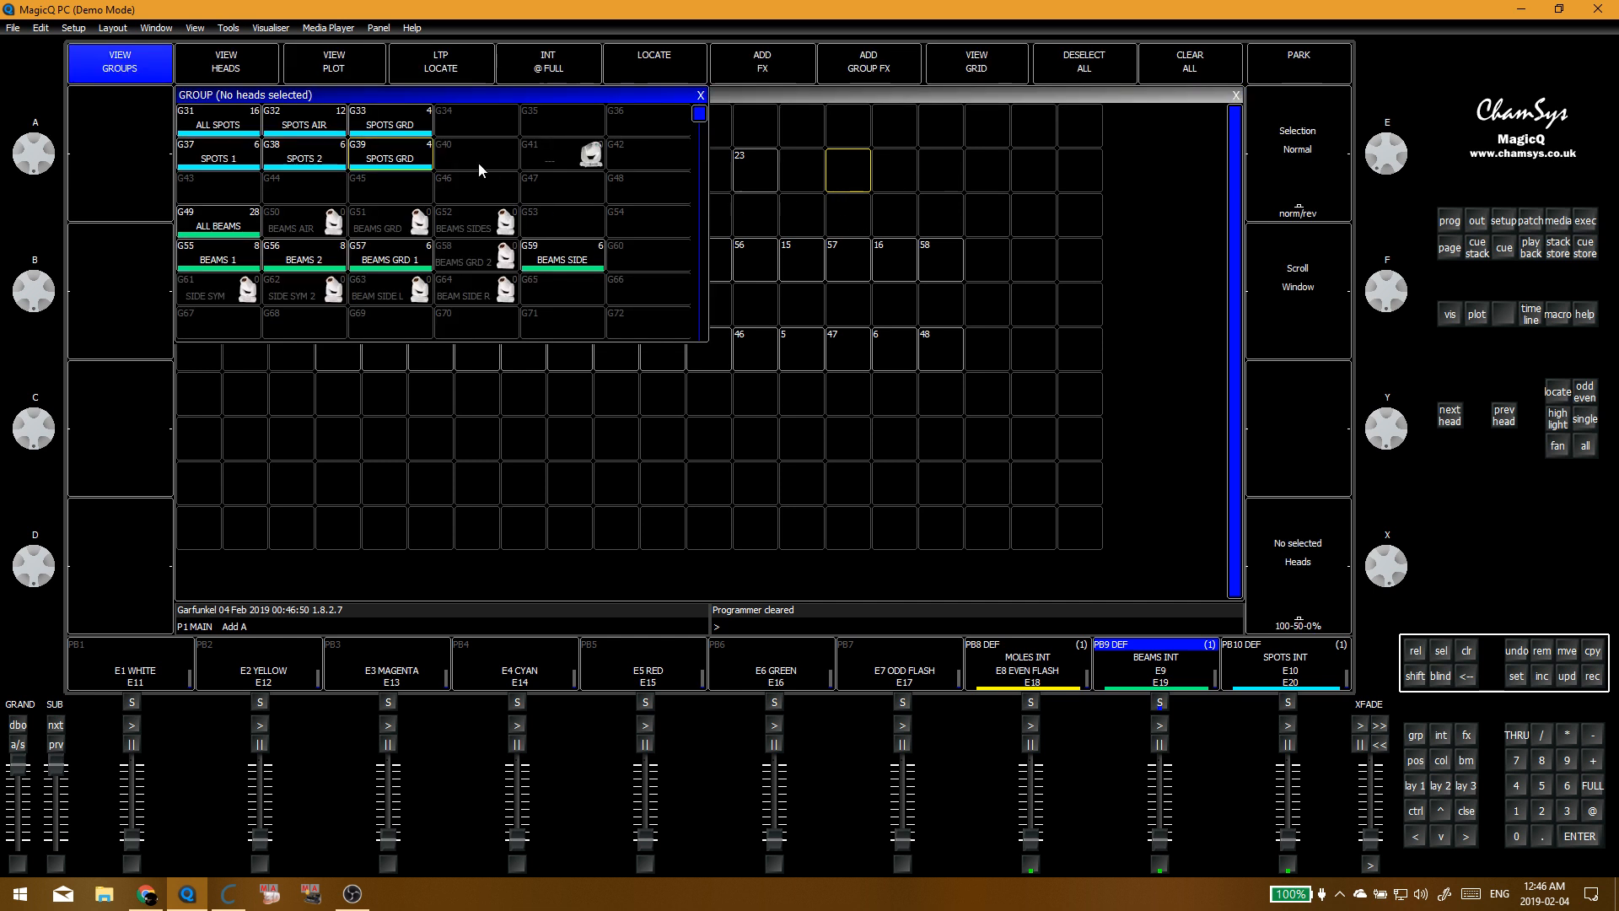
left_click(390, 153)
left_click_drag(200, 565, 920, 176)
left_click(877, 192)
left_click(847, 215)
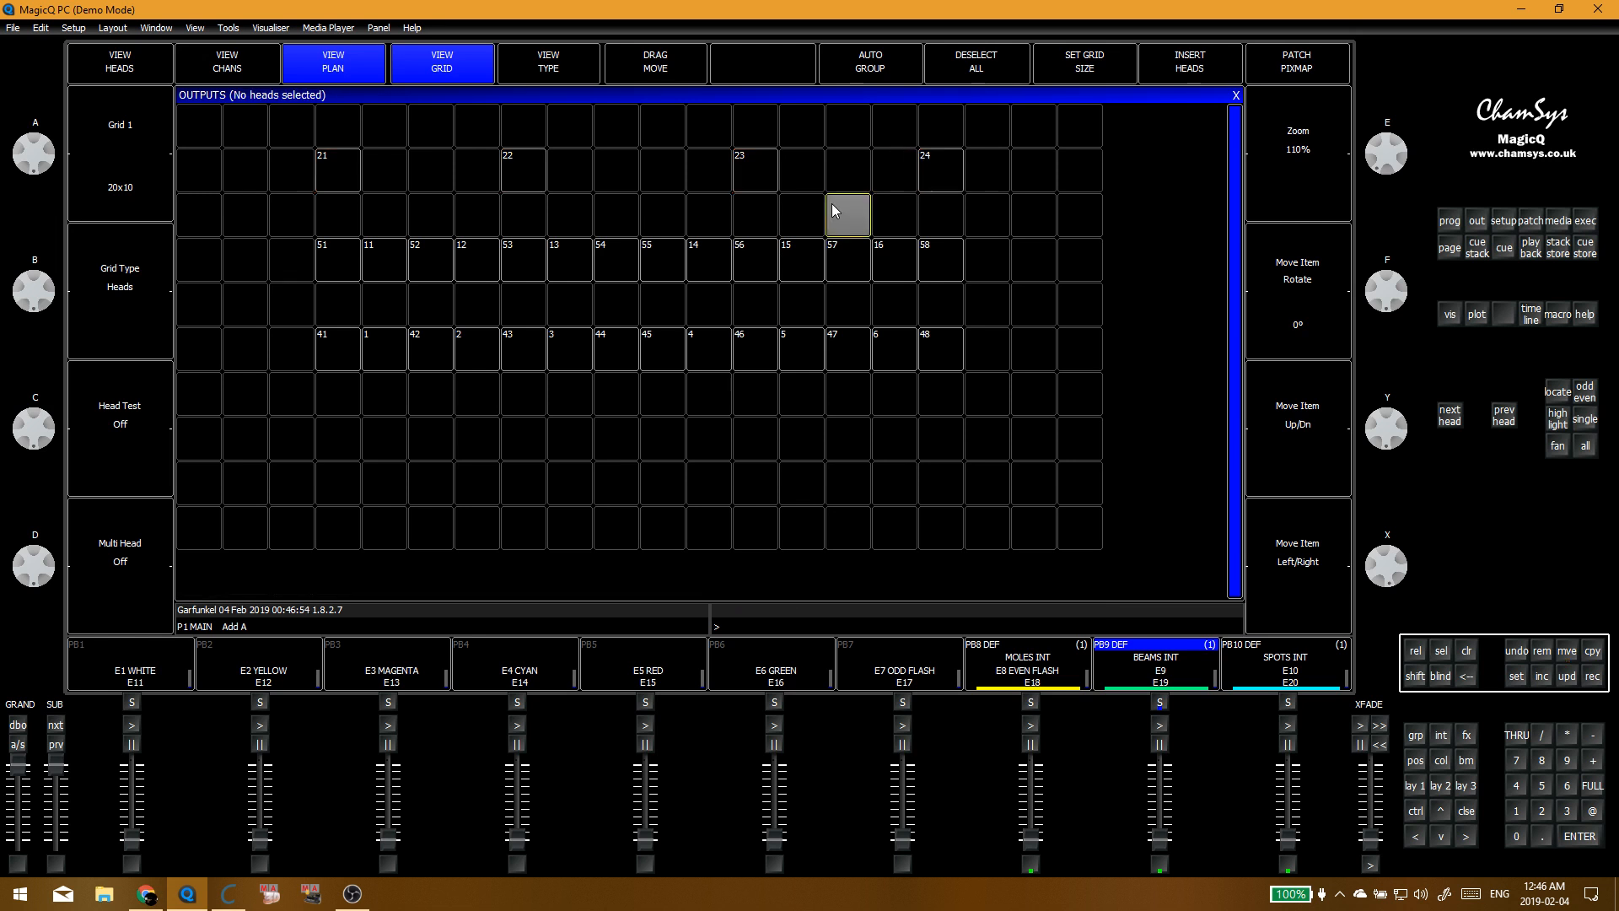
Step: Check the second-row placement of heads 21 to 24 by marking their span, and clear the selection
left_click(620, 212)
left_click_drag(329, 170, 959, 187)
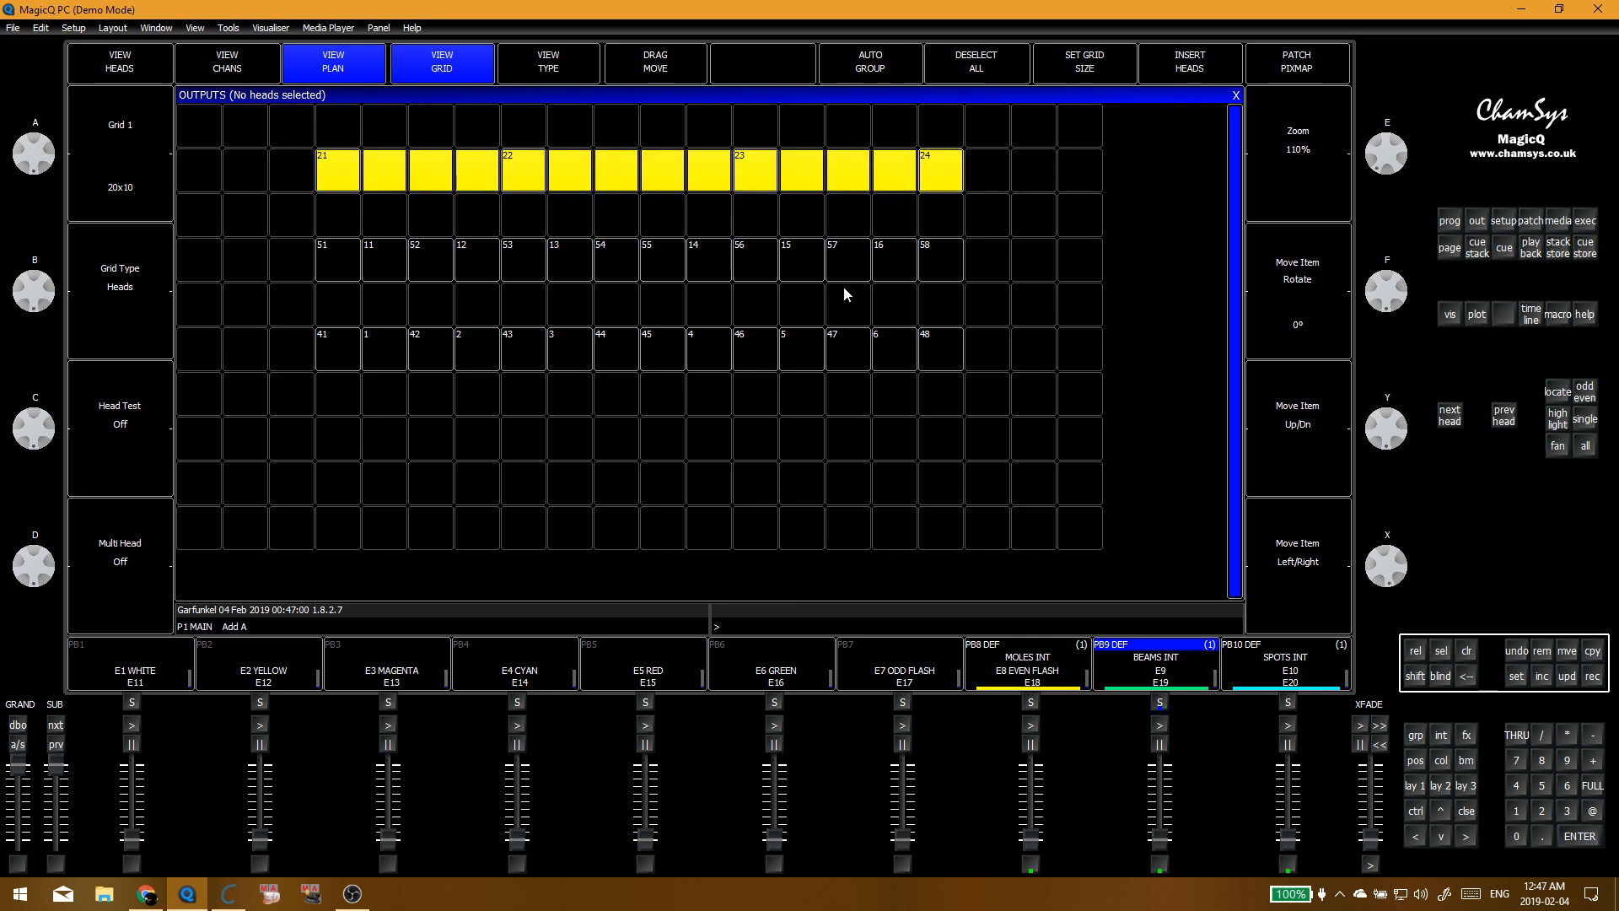
left_click(462, 197)
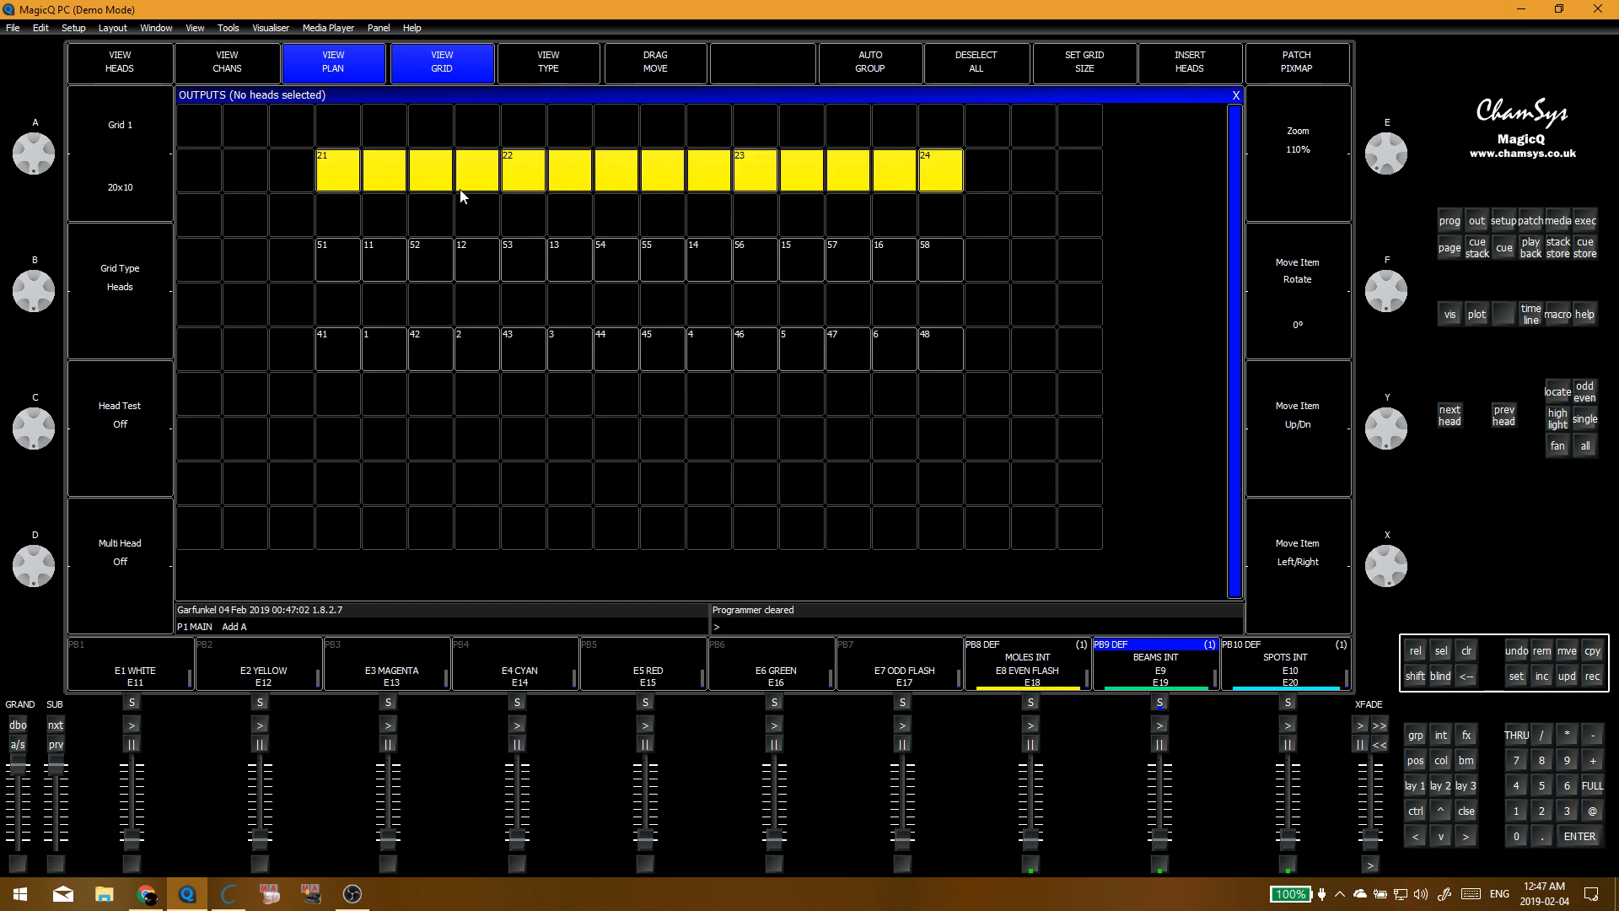
left_click(622, 215)
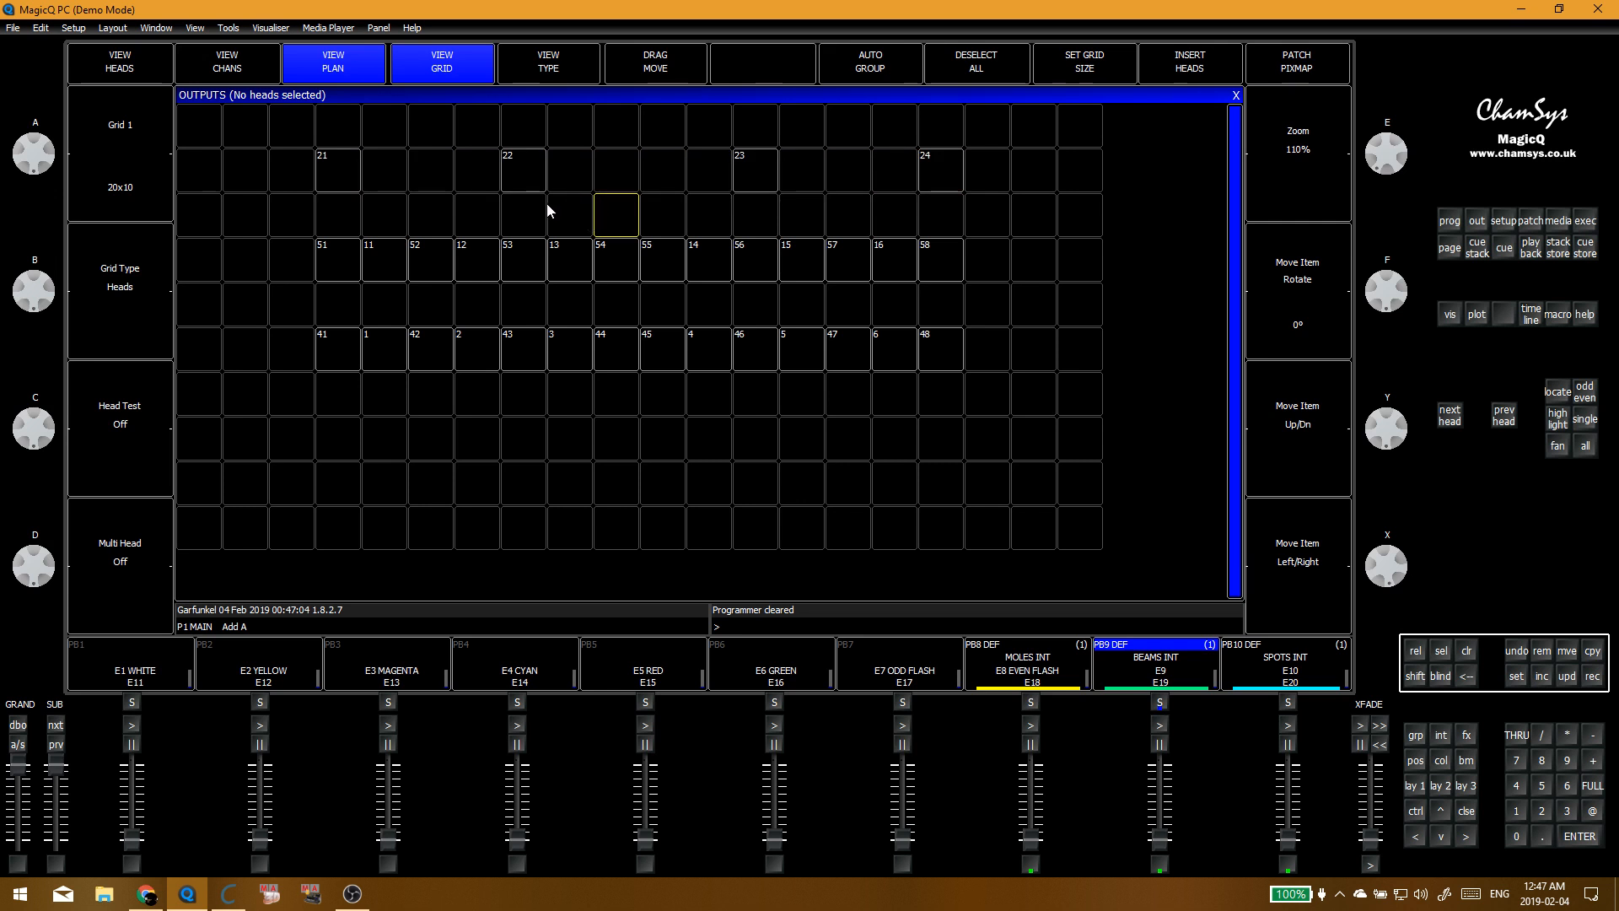
Step: Insert the BEAMS GRD 1 group, heads 61 to 66, into the eighth row of the plan grid at columns 8 to 13
key("alt+g")
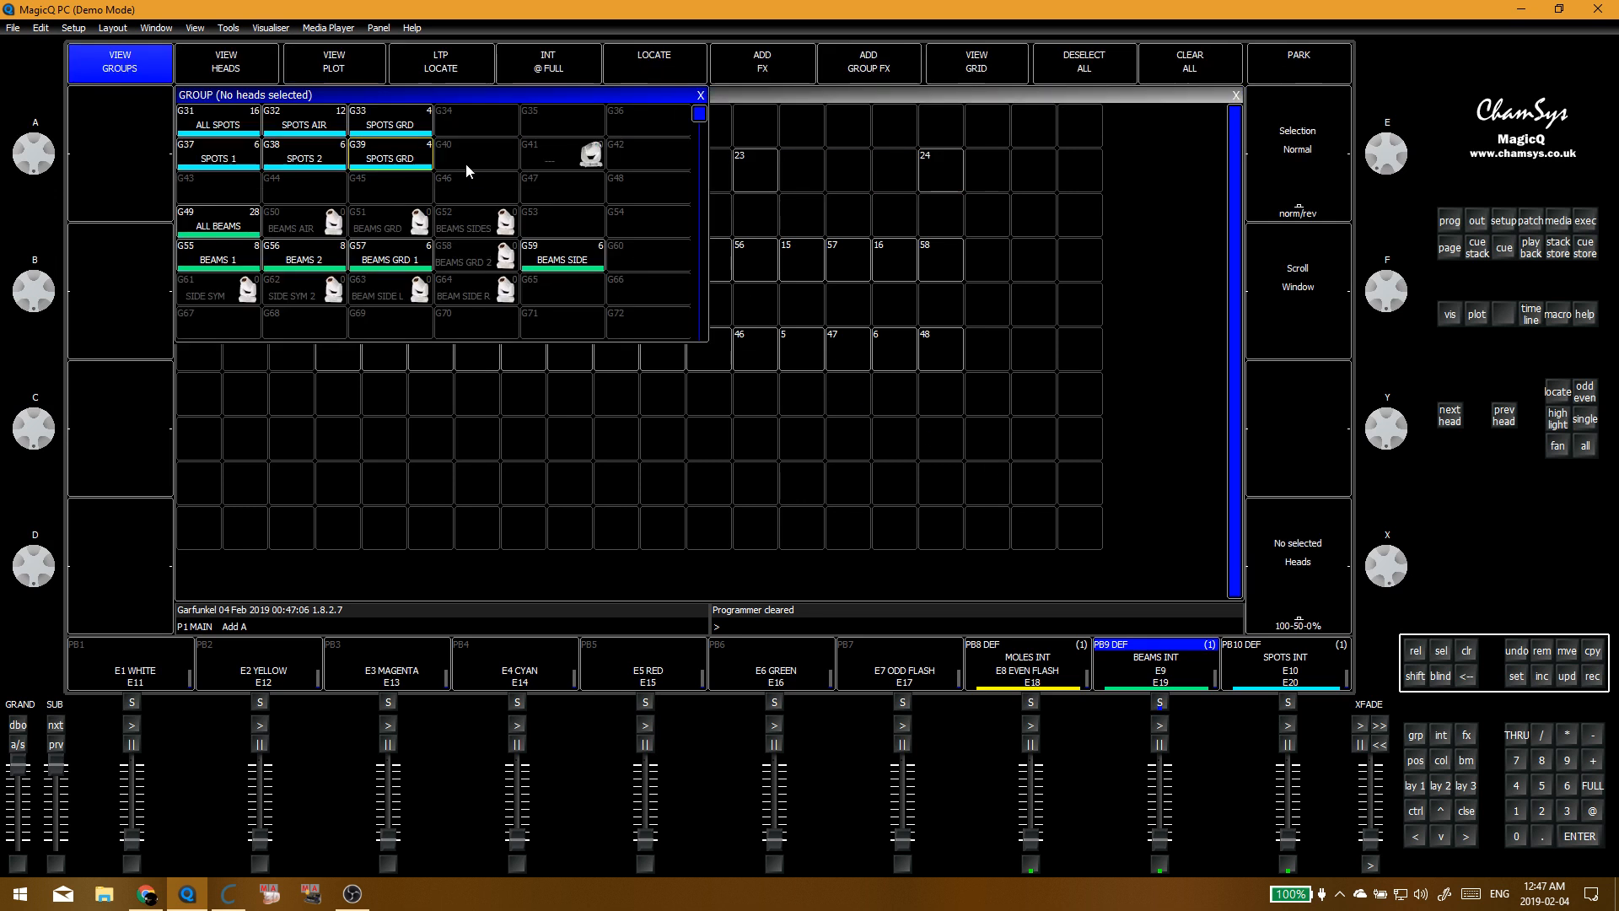
left_click(390, 255)
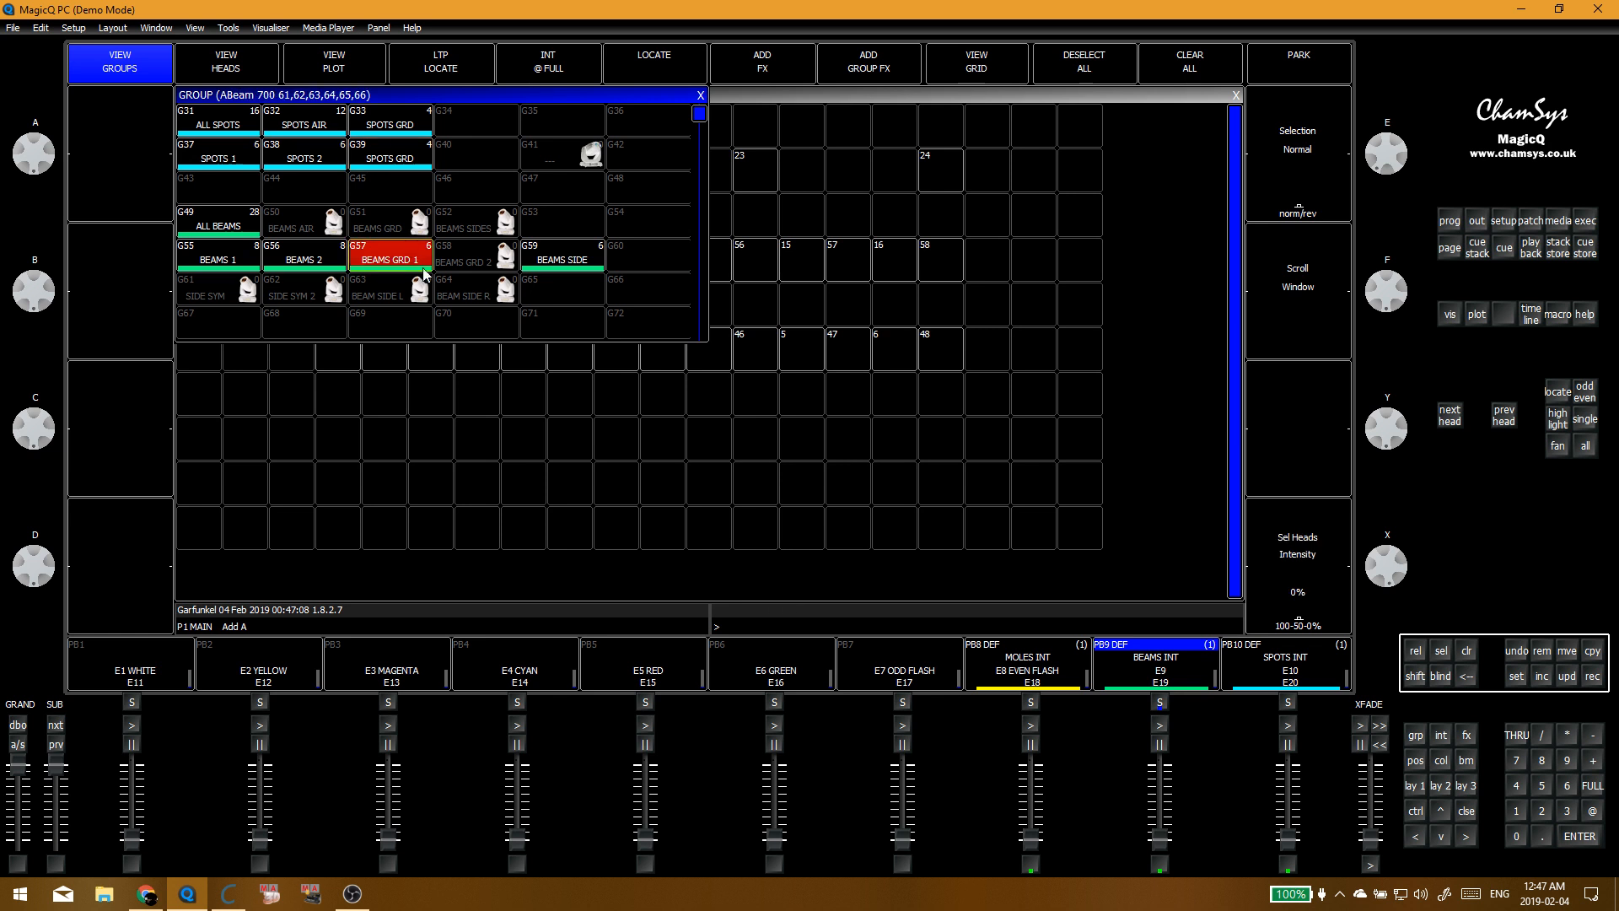
key("alt+o")
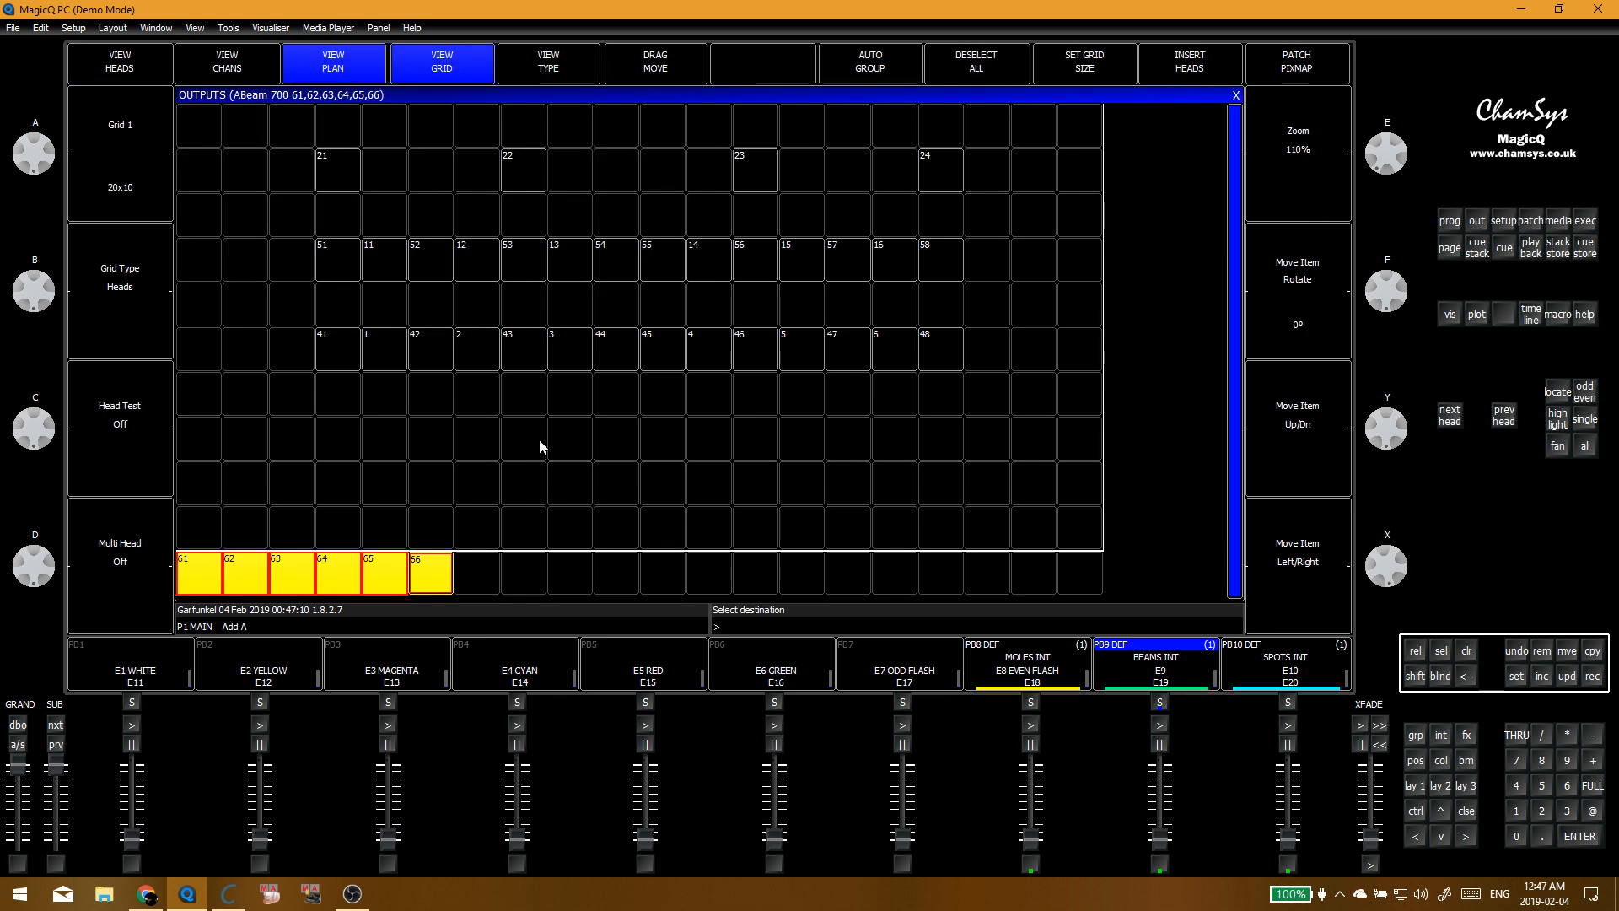
left_click(538, 447)
left_click(489, 458)
left_click(514, 434)
left_click(579, 448)
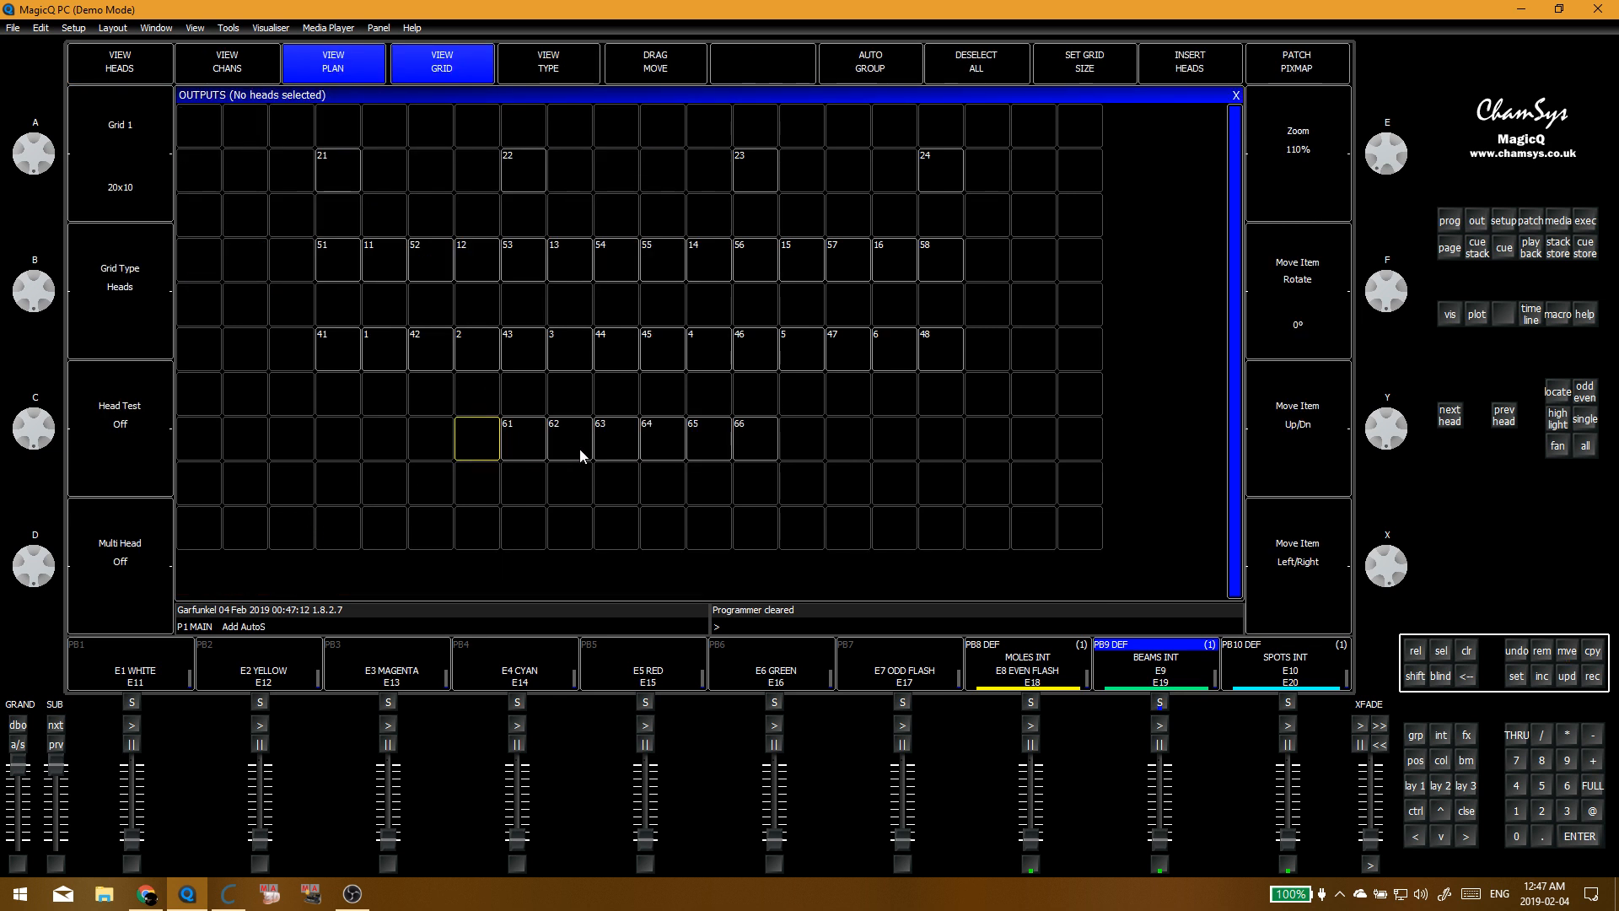
Step: Move head 61 into the second row at column 2 and head 62 into the same row at column 6
left_click_drag(523, 438, 744, 449)
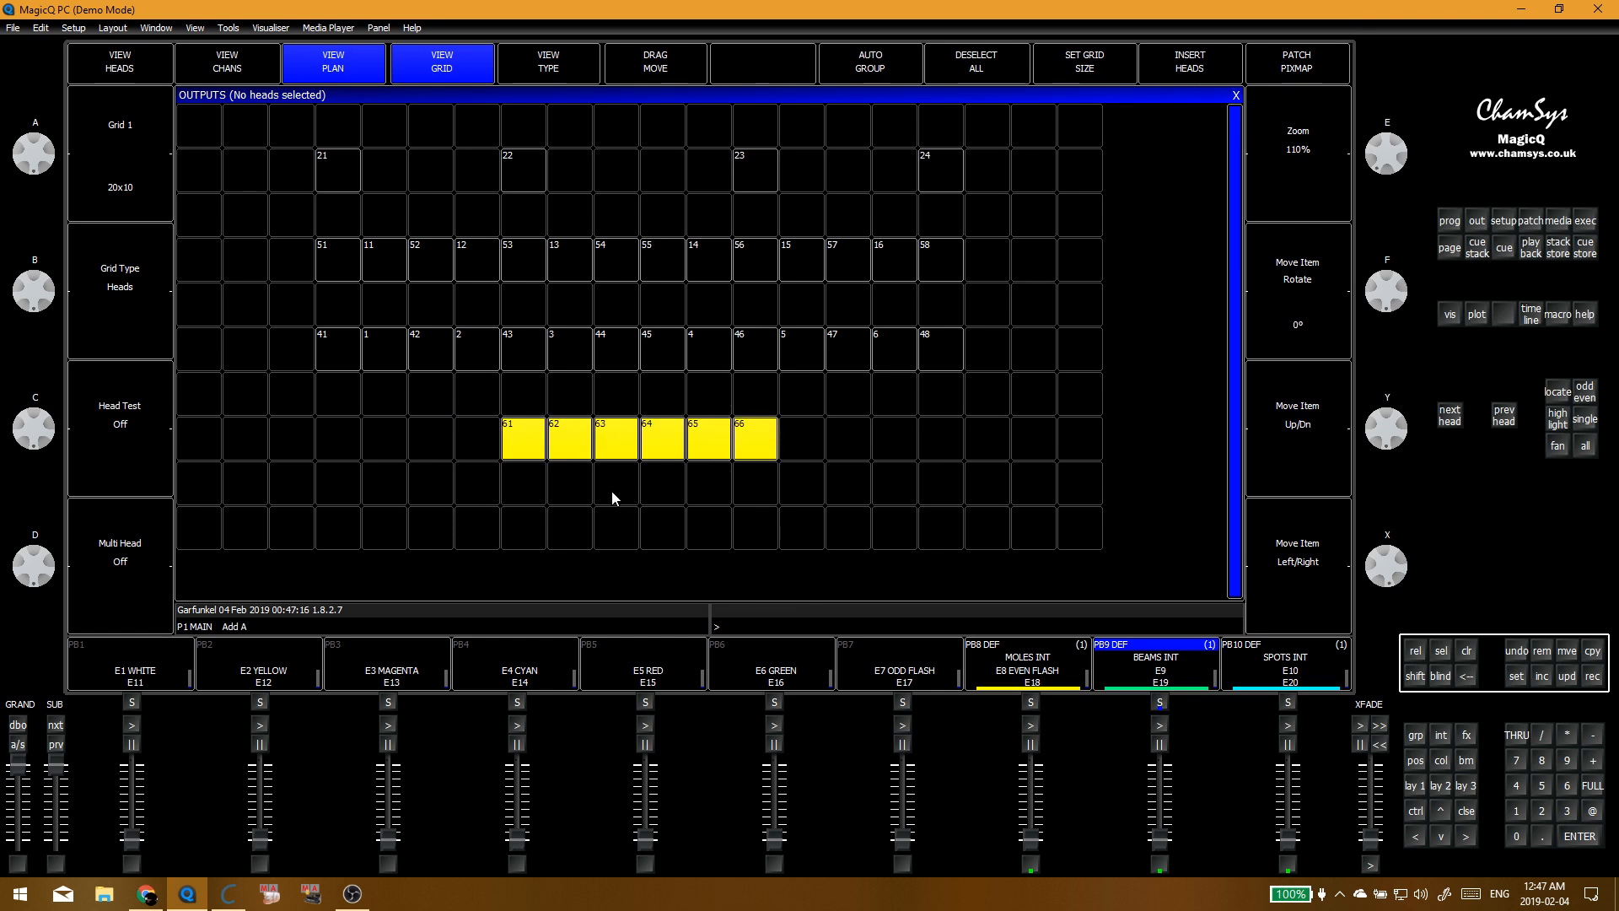
left_click(520, 444)
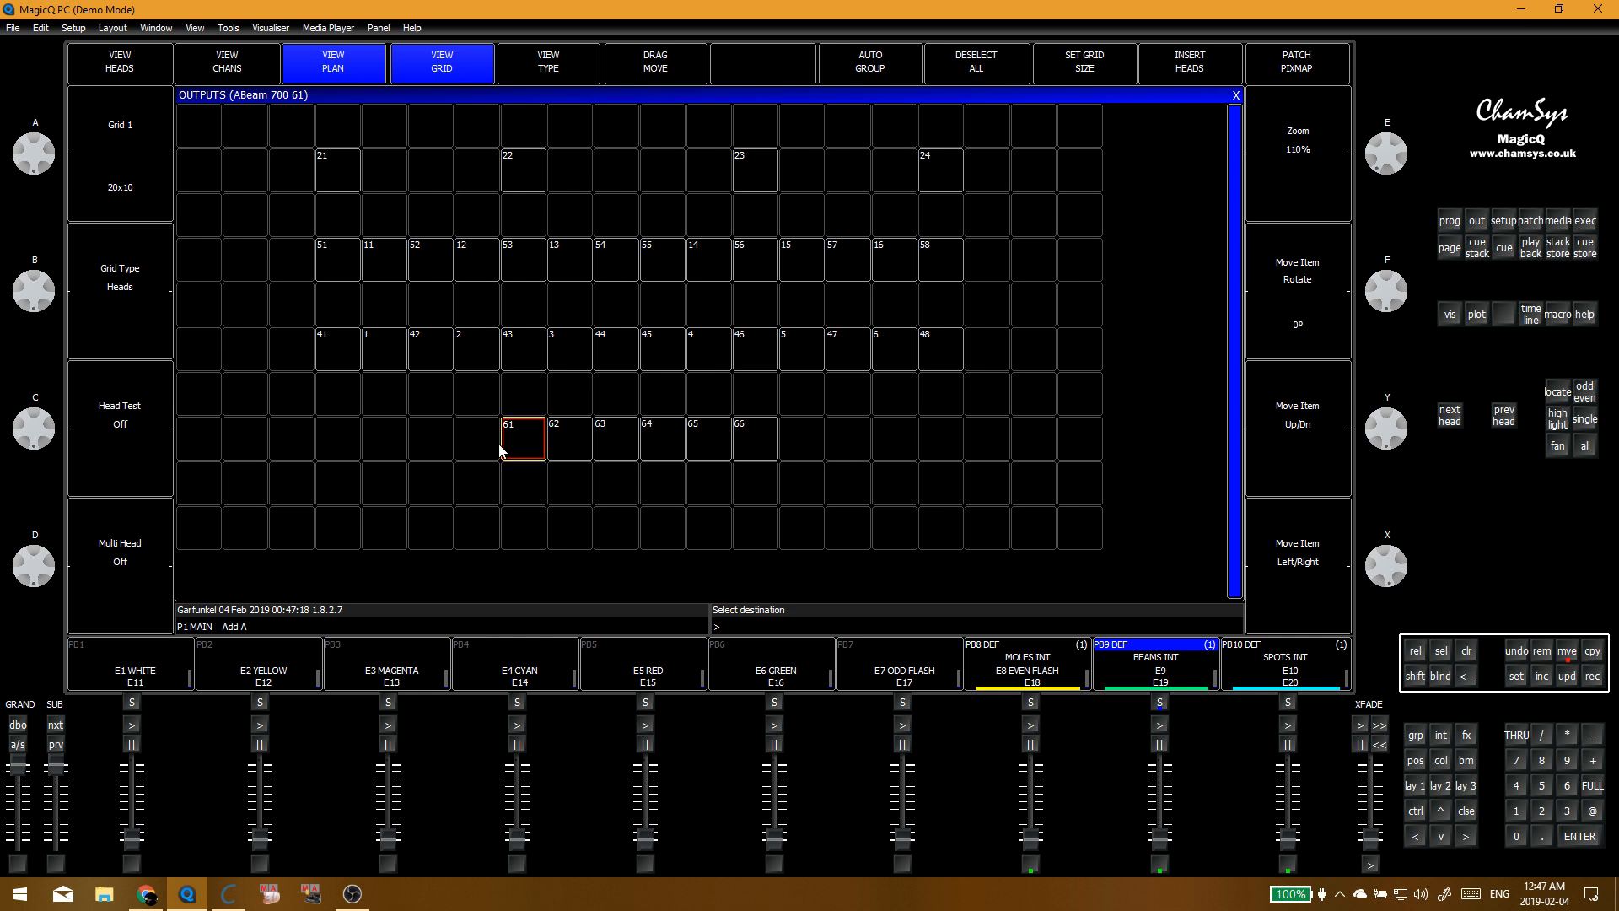
left_click(540, 446)
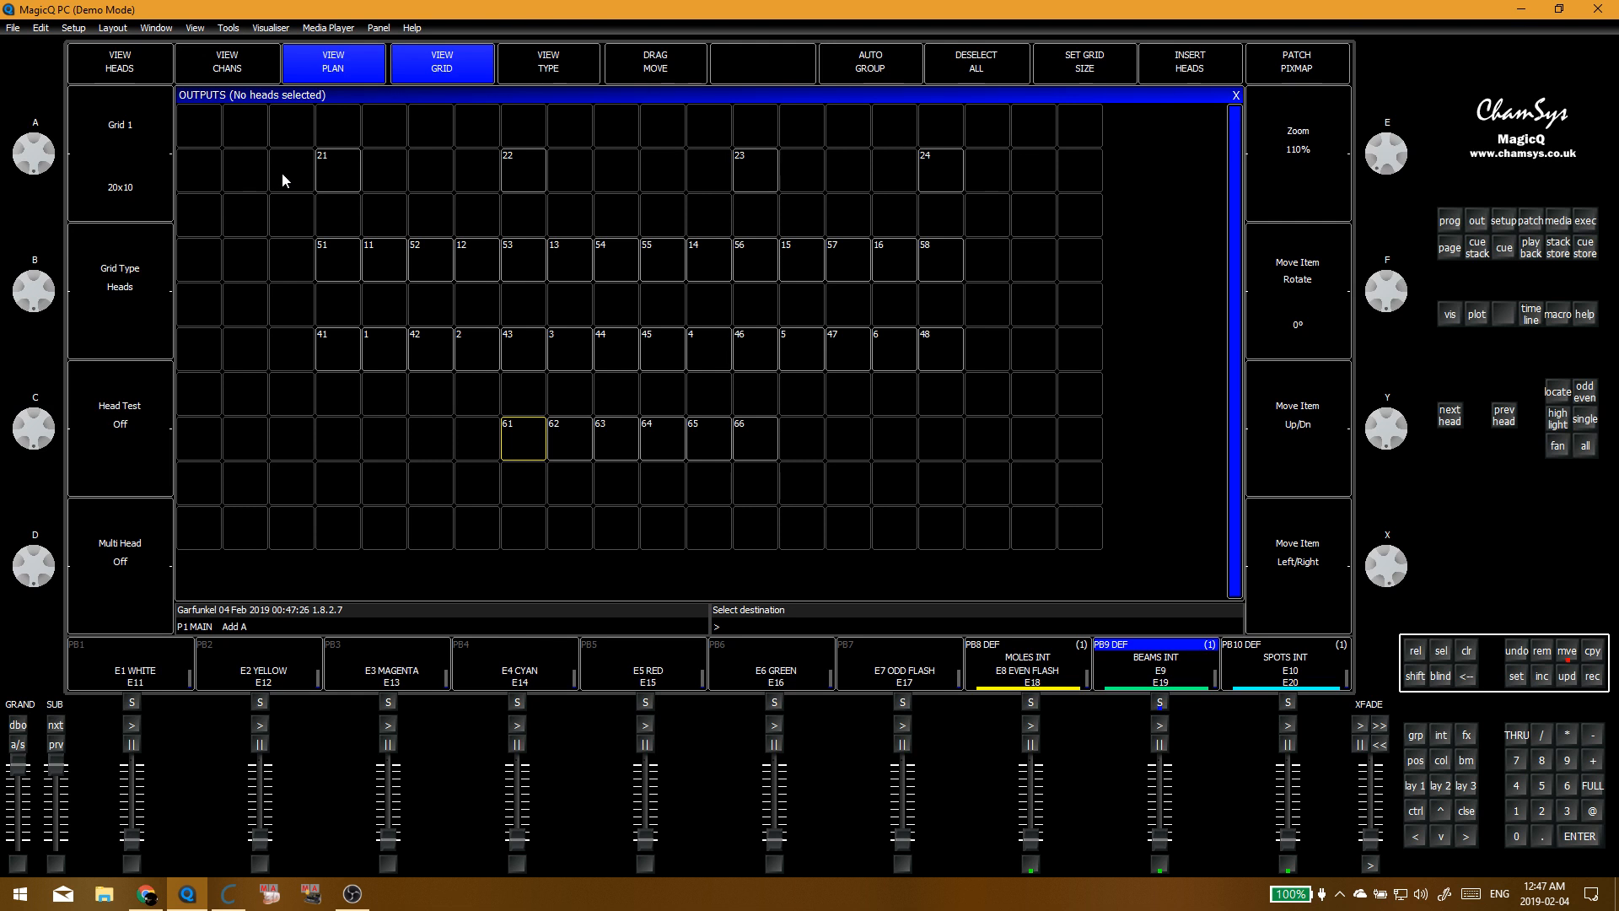
left_click(263, 173)
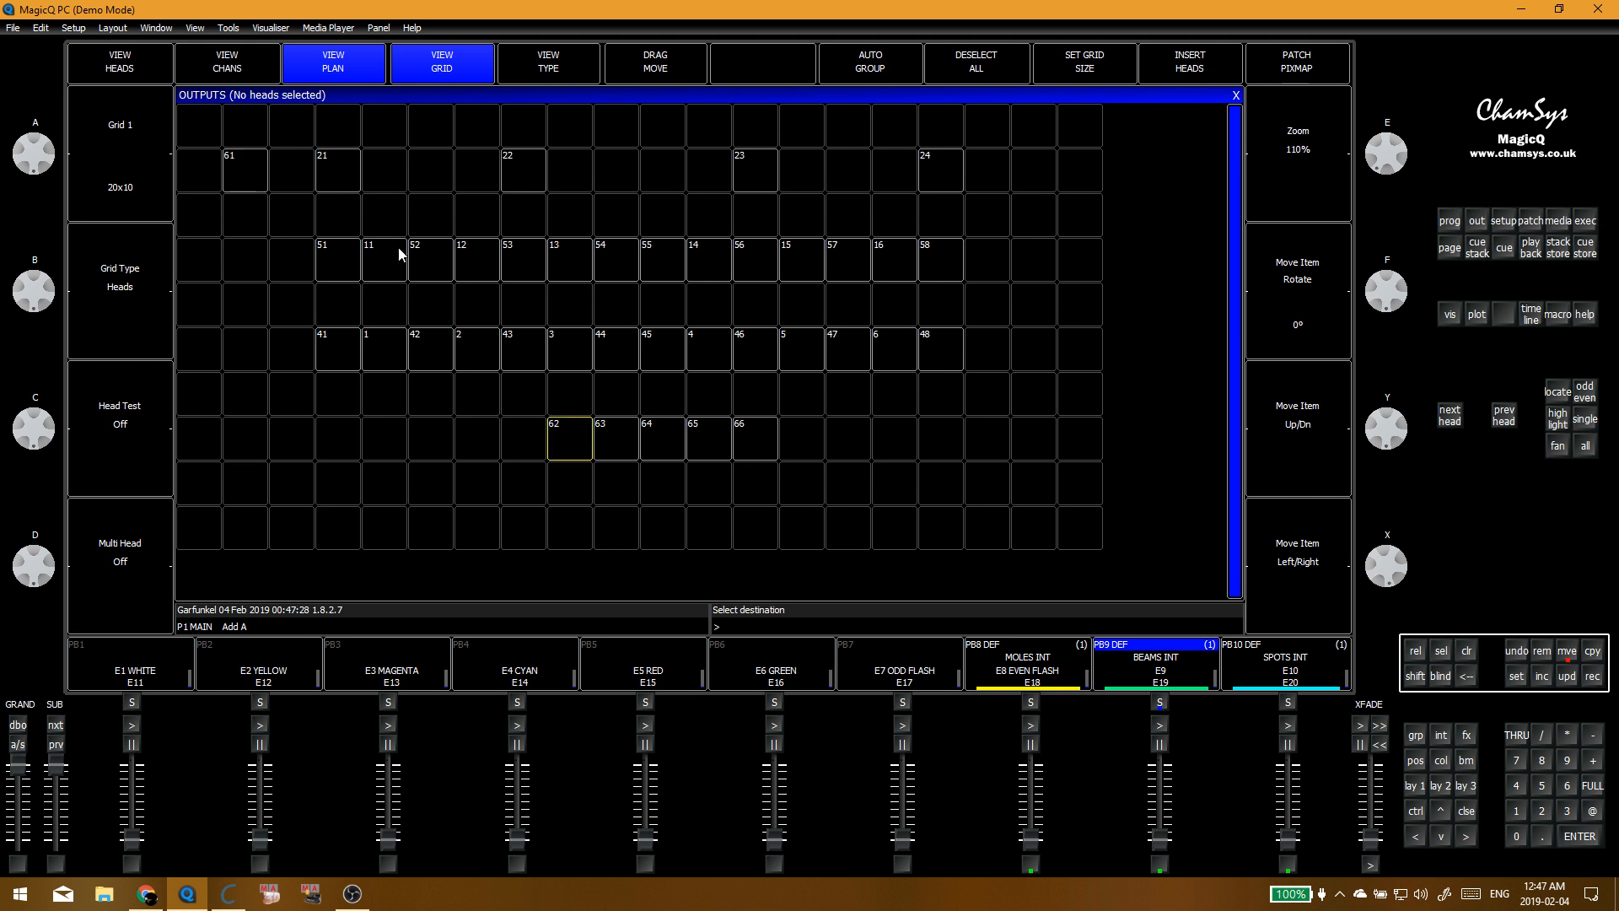
left_click(423, 174)
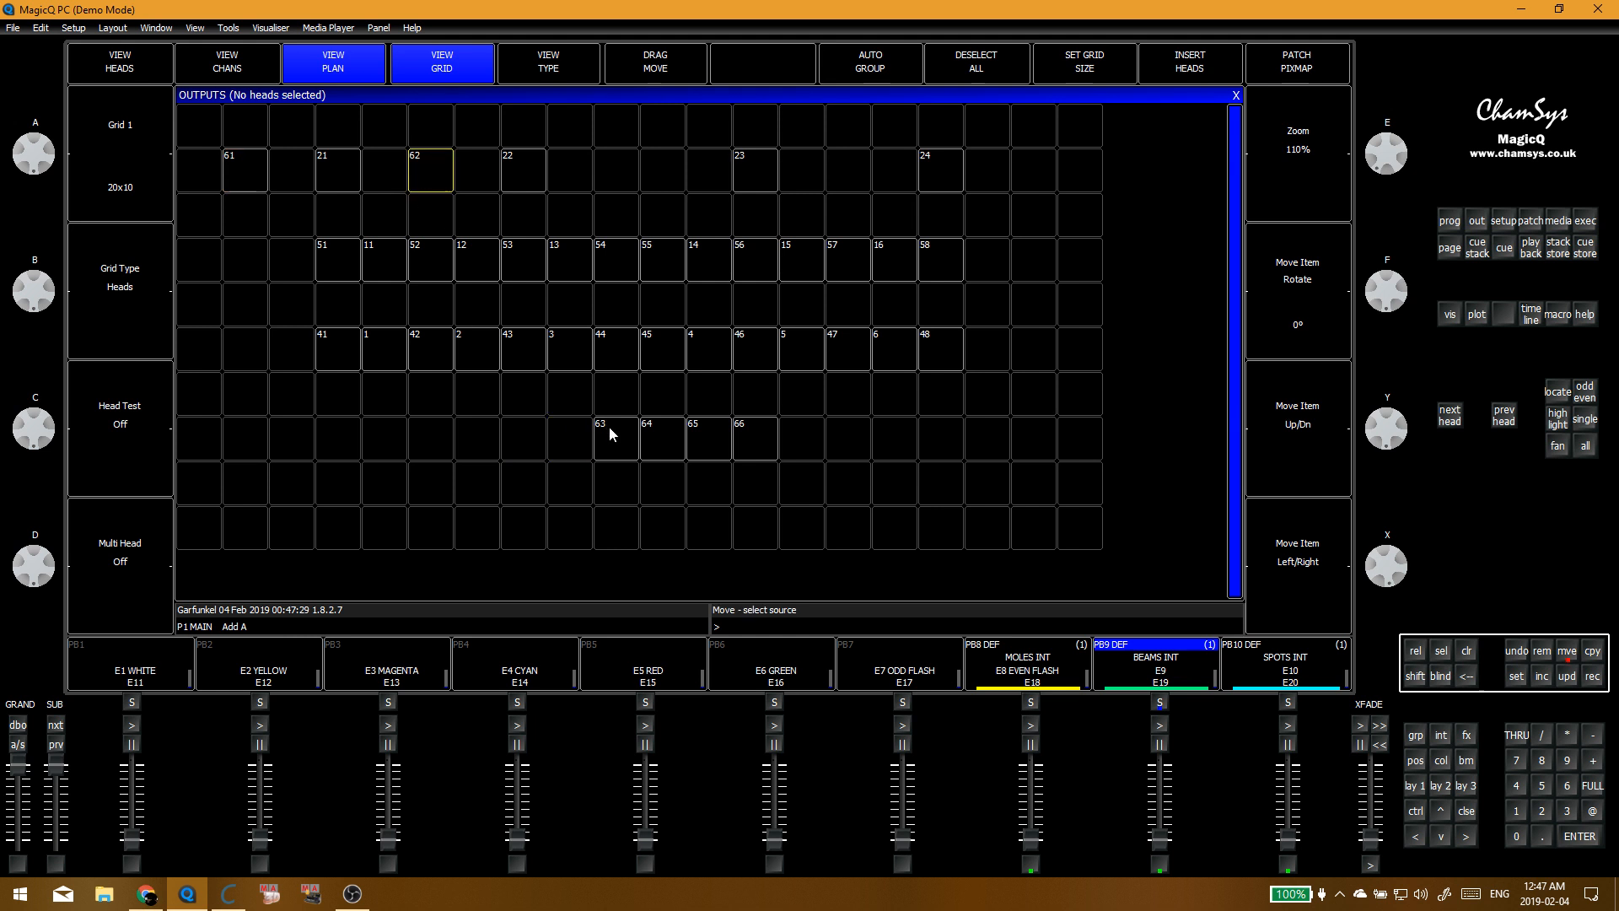
Step: Move heads 63, 64, 65 and 66 into the second row at columns 10, 11, 15 and 19
left_click(612, 180)
left_click(667, 432)
left_click(669, 172)
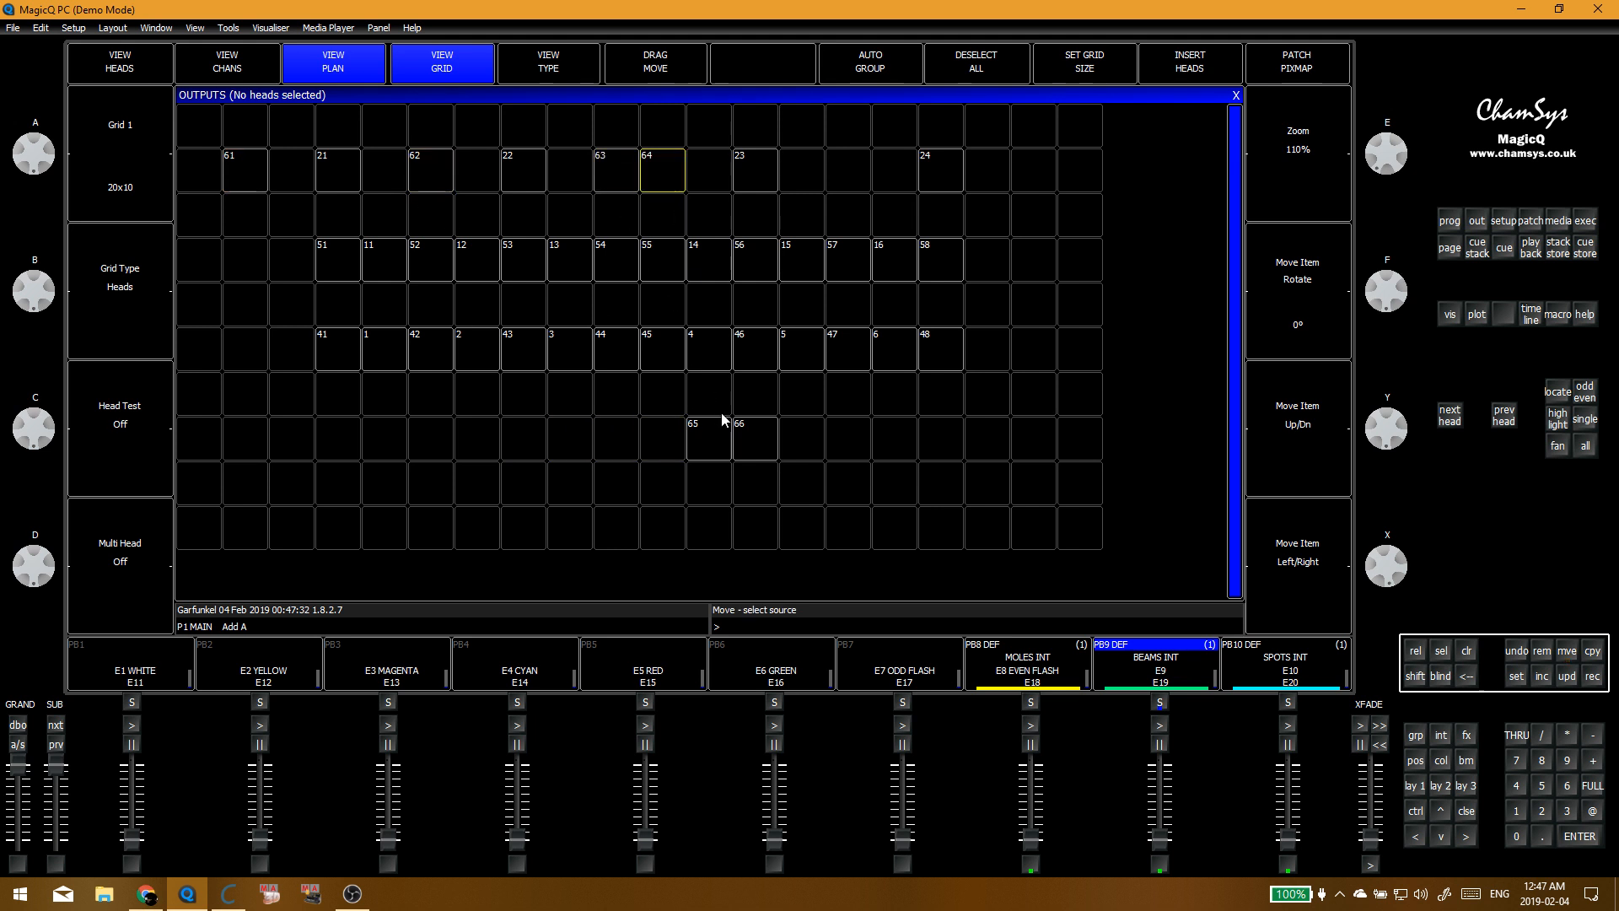
left_click(712, 435)
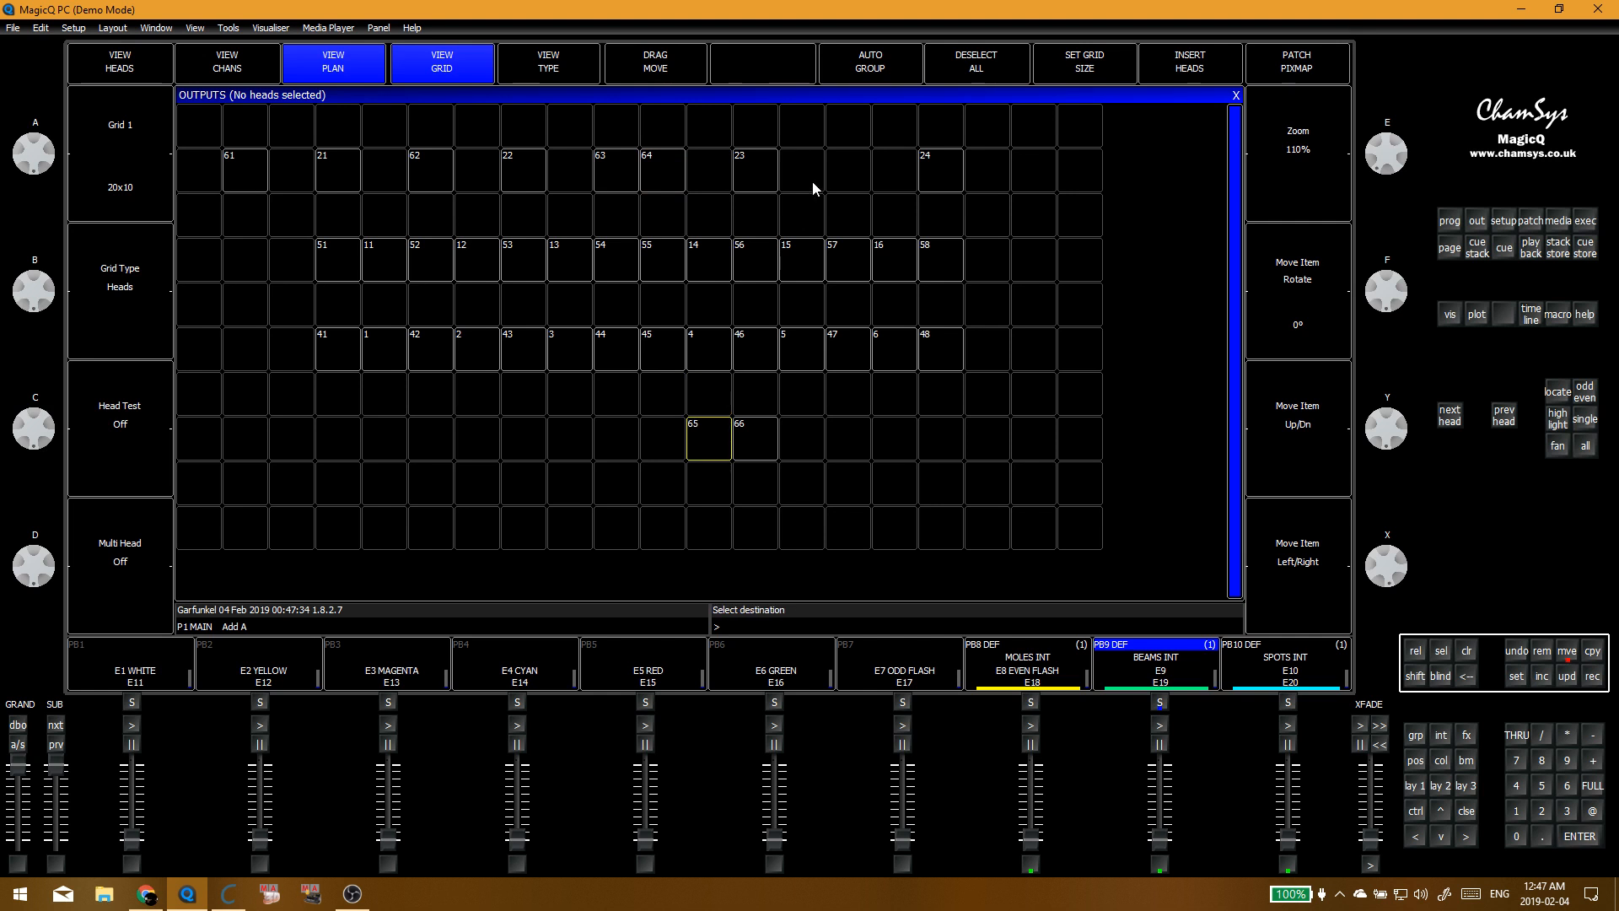
left_click(847, 172)
left_click(1030, 173)
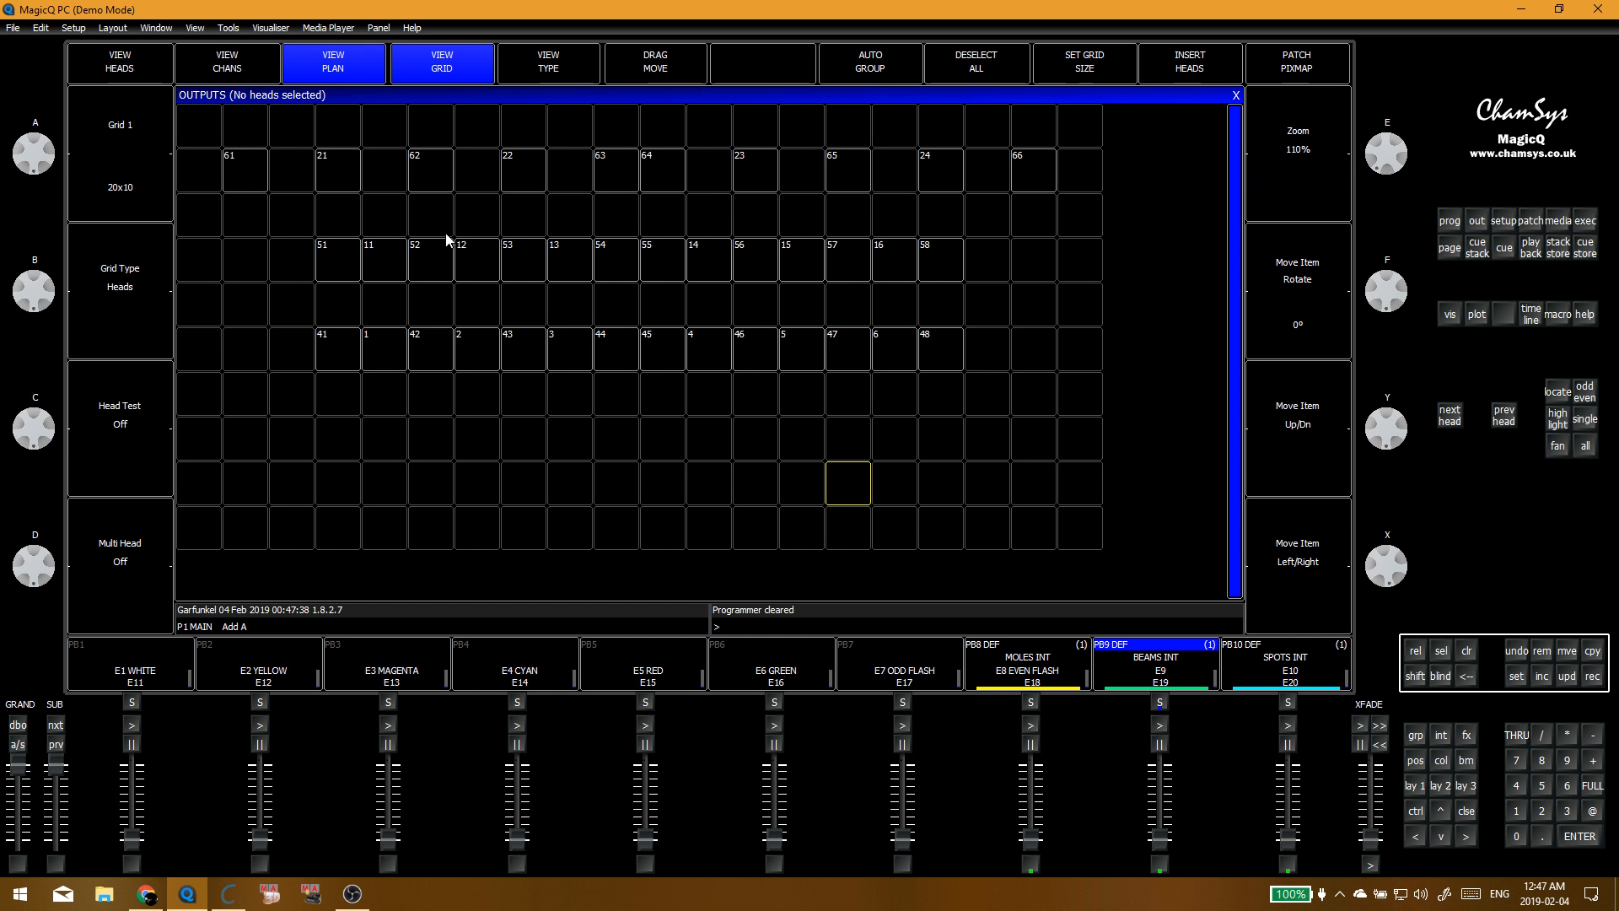
Step: Select all the ground heads in the second row to check their order, and clear the selection
left_click_drag(249, 175, 1027, 168)
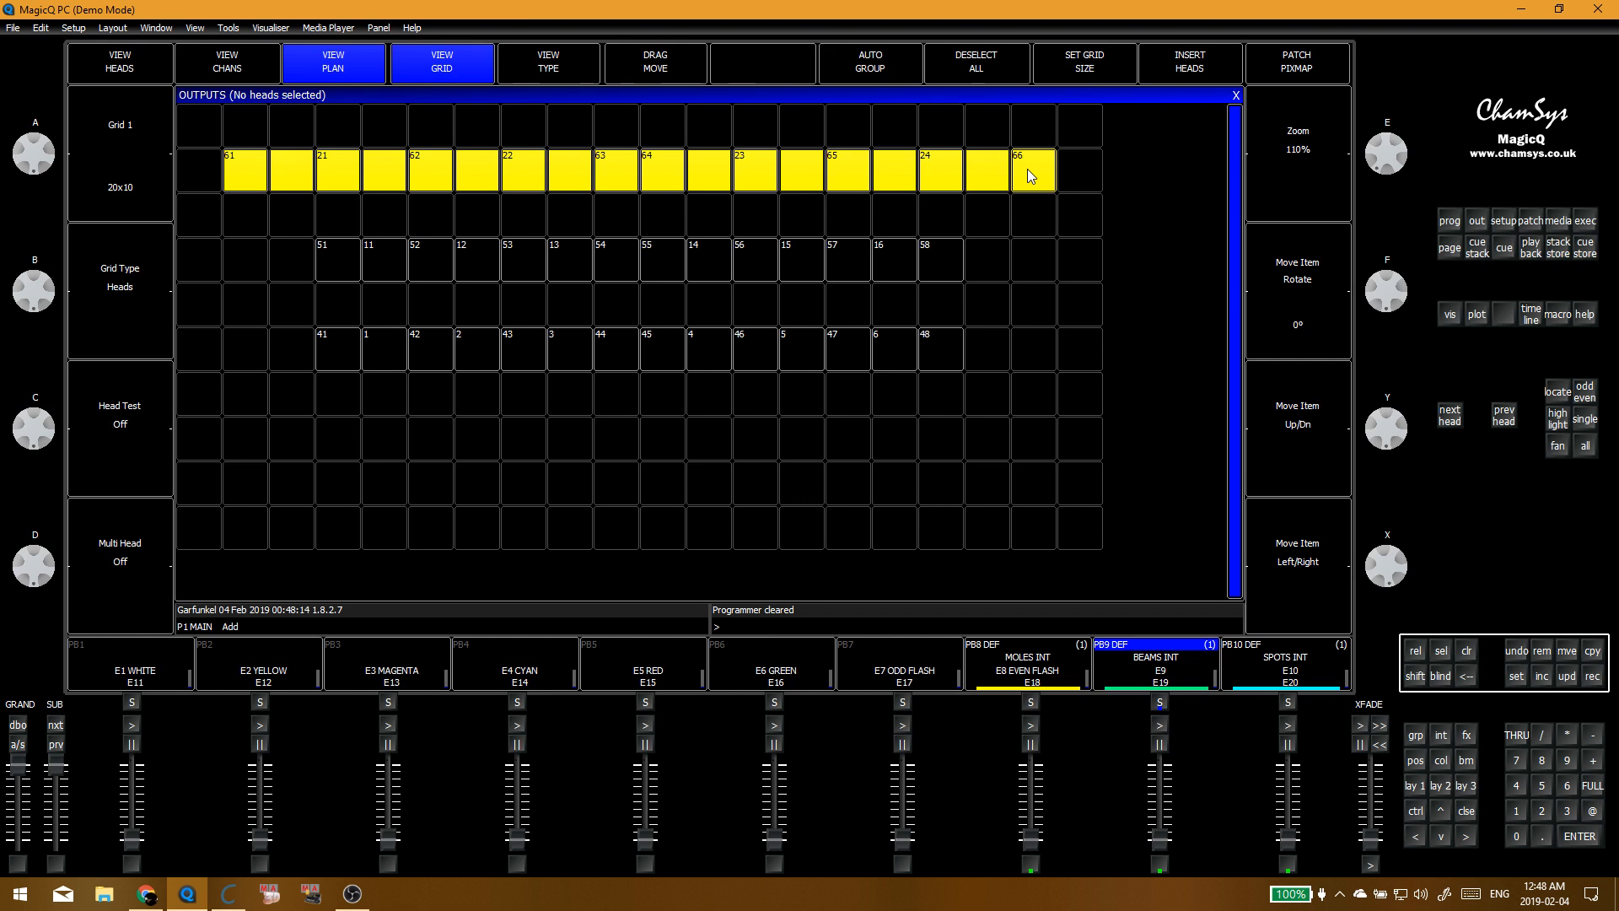
left_click(1003, 316)
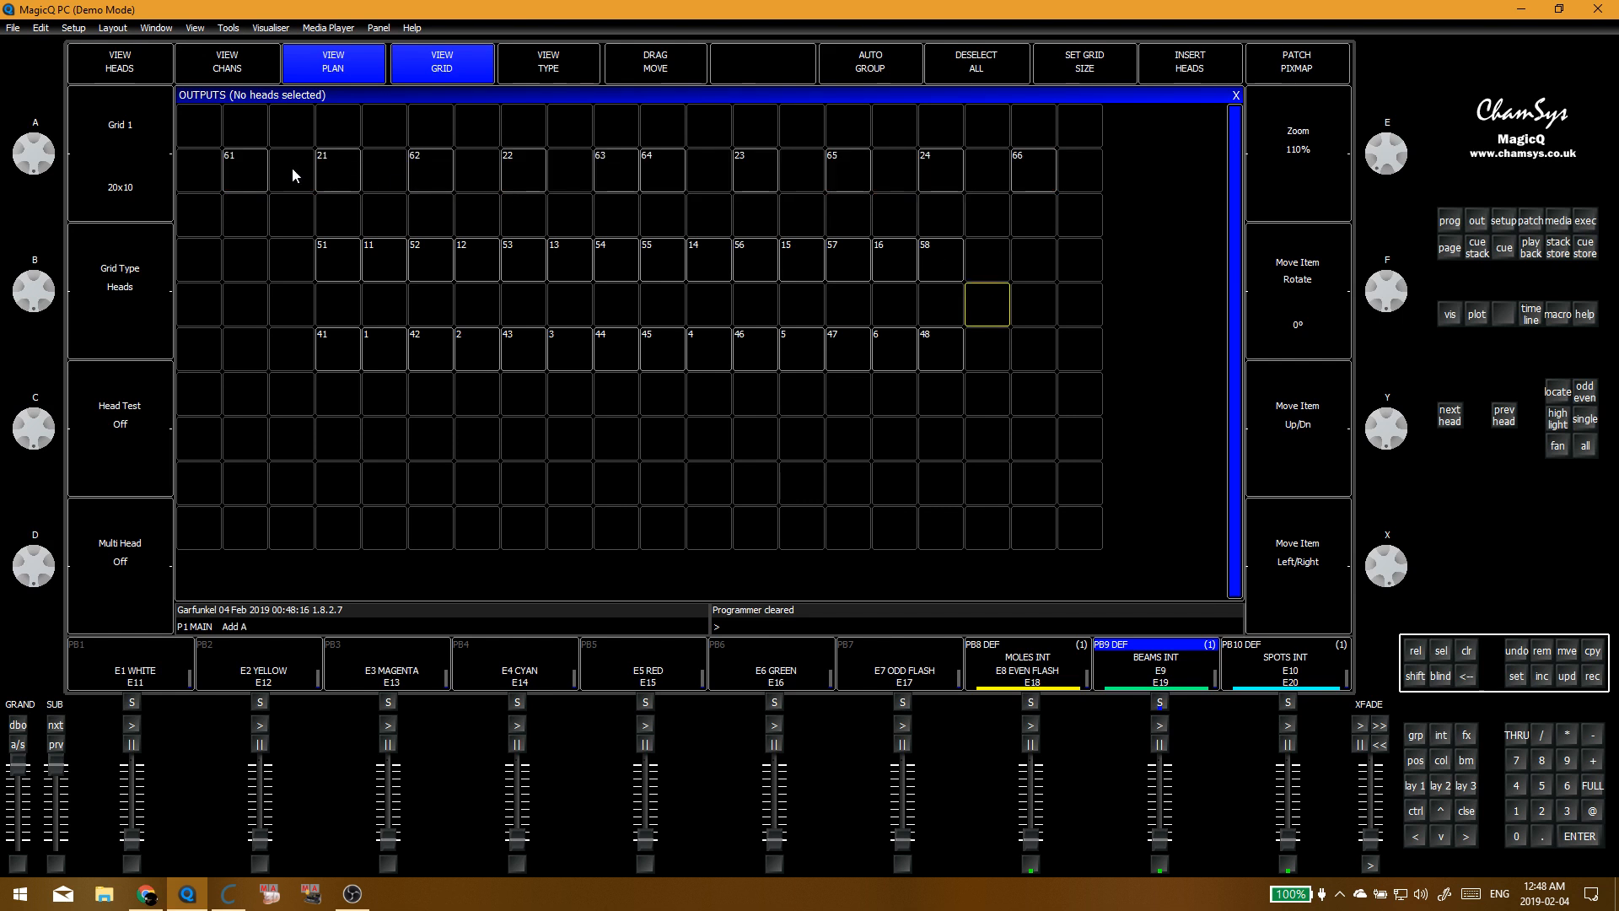
left_click(194, 185)
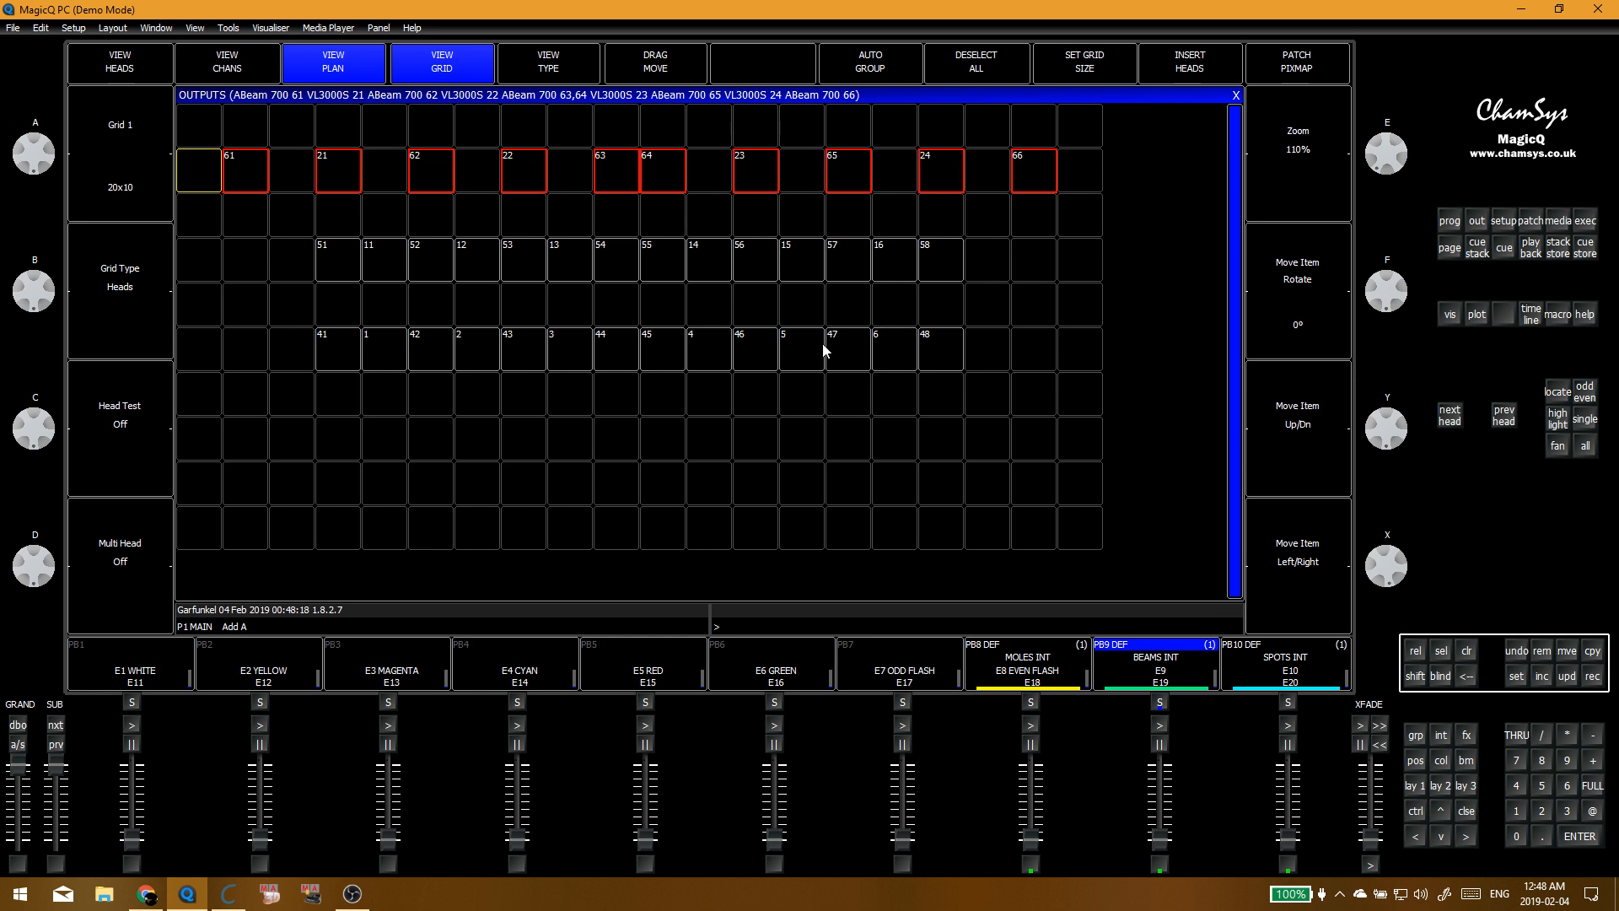
left_click(246, 302)
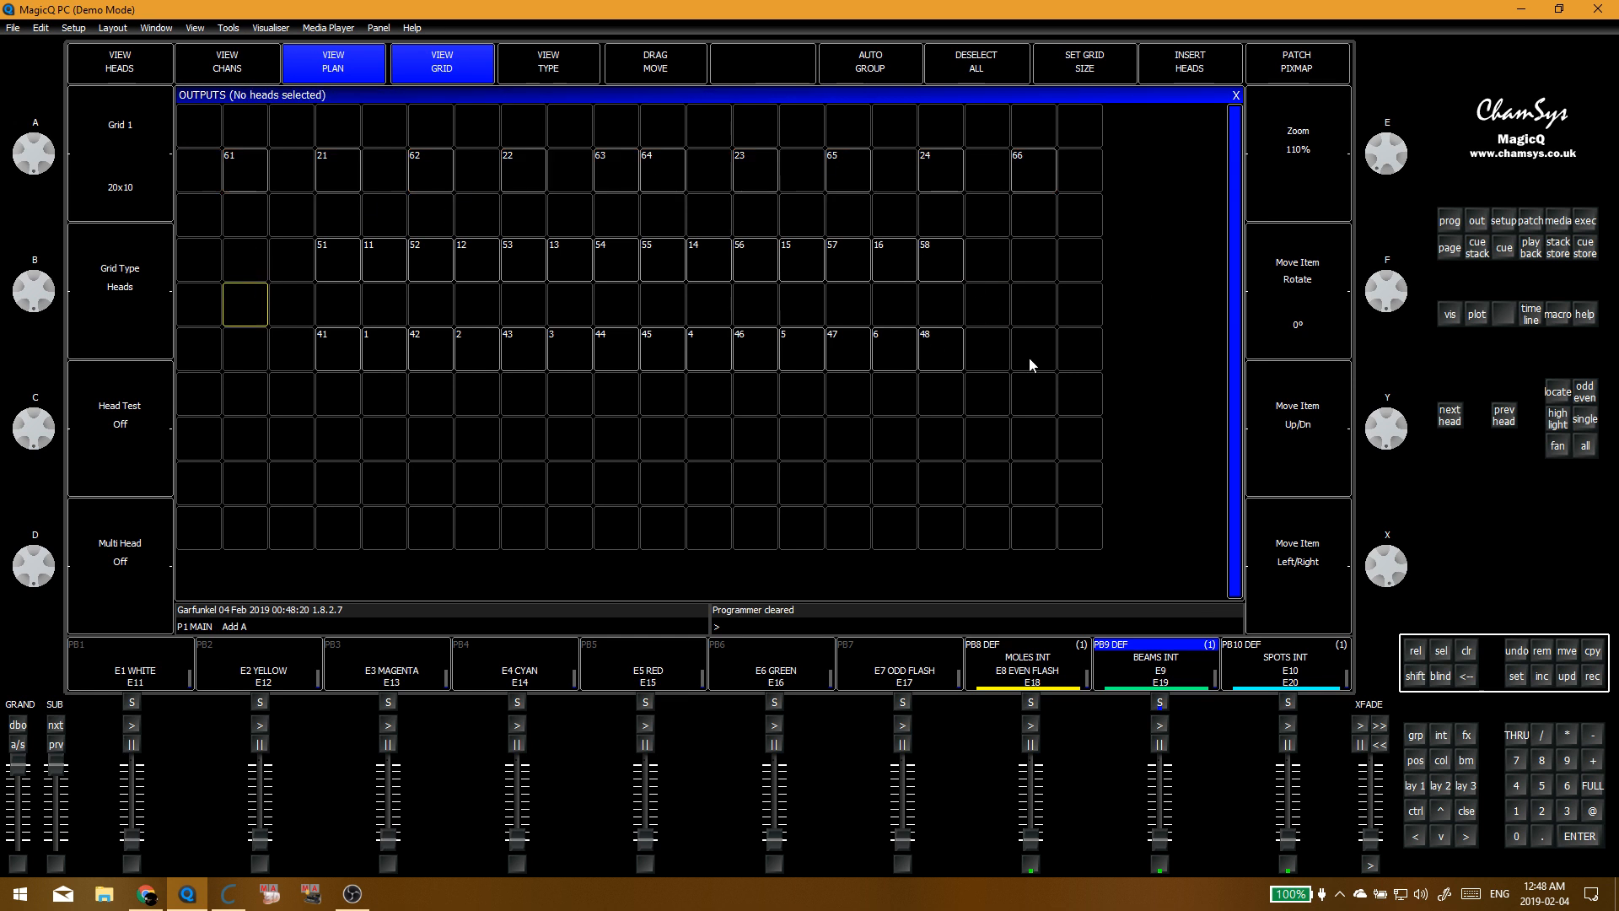
left_click(517, 516)
left_click(517, 516)
left_click(385, 483)
left_click(384, 127)
left_click(489, 474)
Step: Resize the plan grid to 22 columns by 10 rows and set its zoom to 256%
left_click(1050, 61)
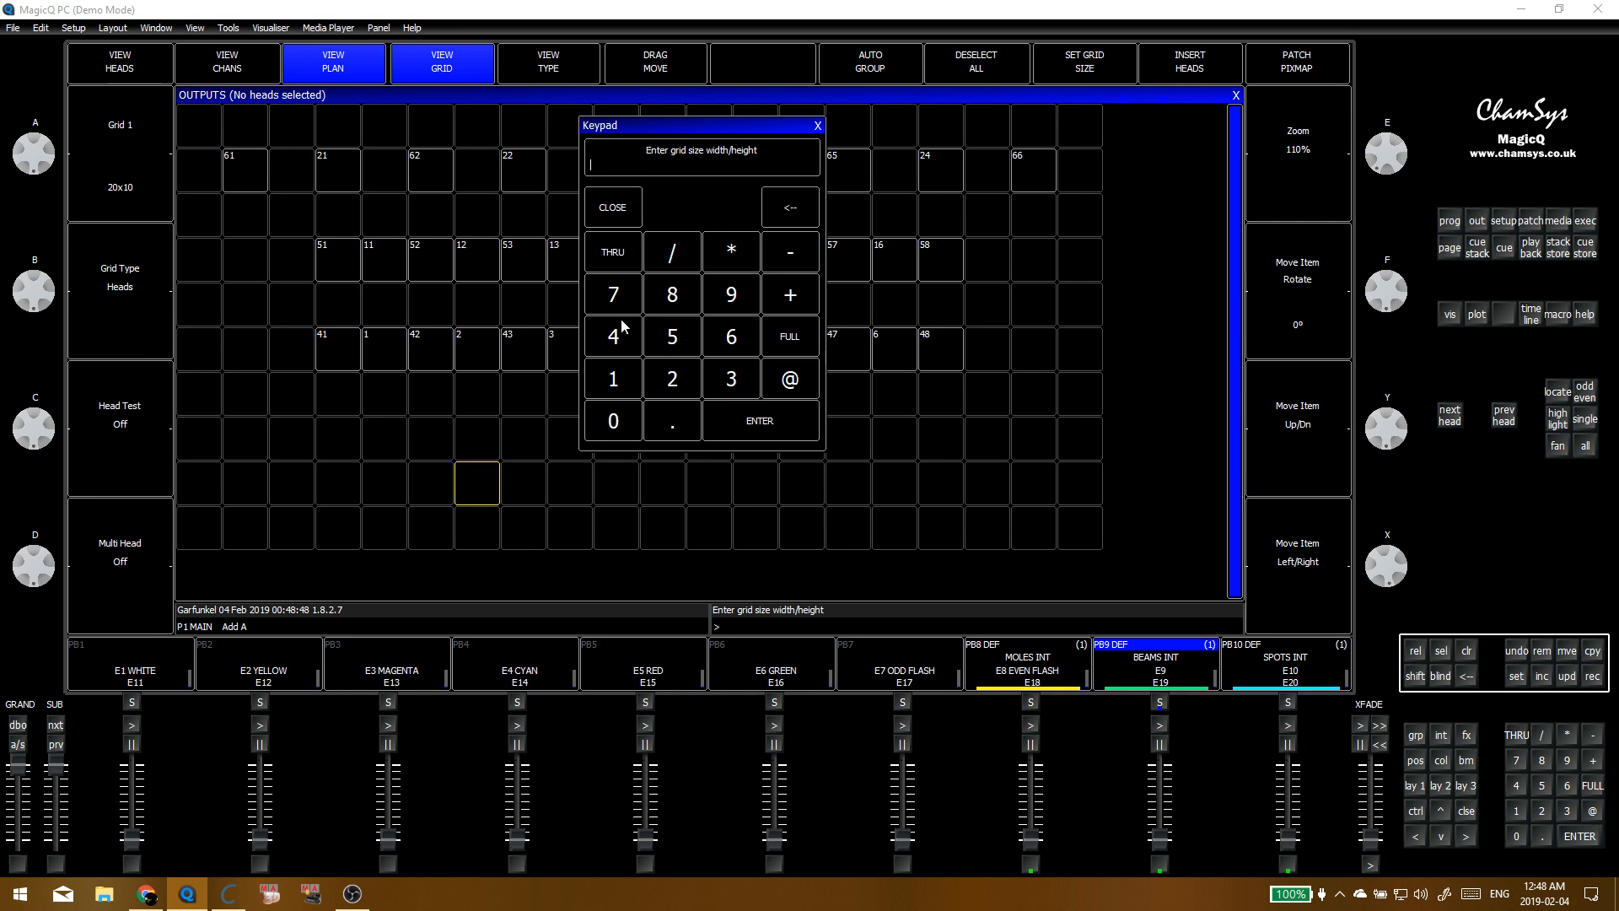
left_click(672, 381)
left_click(672, 382)
left_click(673, 254)
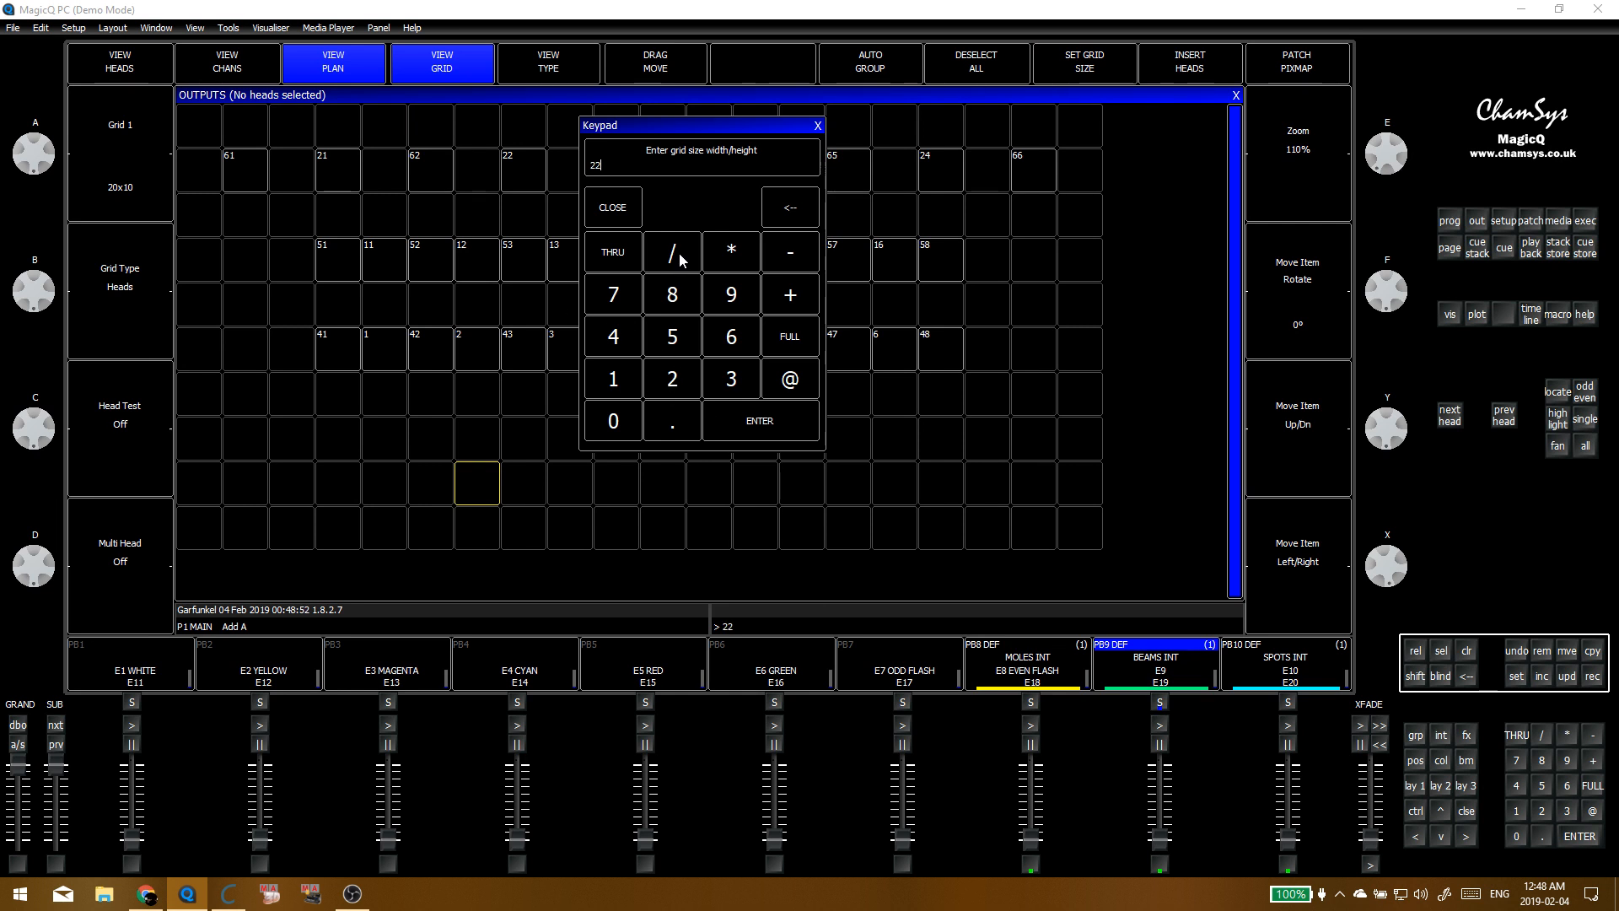
left_click(613, 382)
left_click(613, 430)
left_click(782, 429)
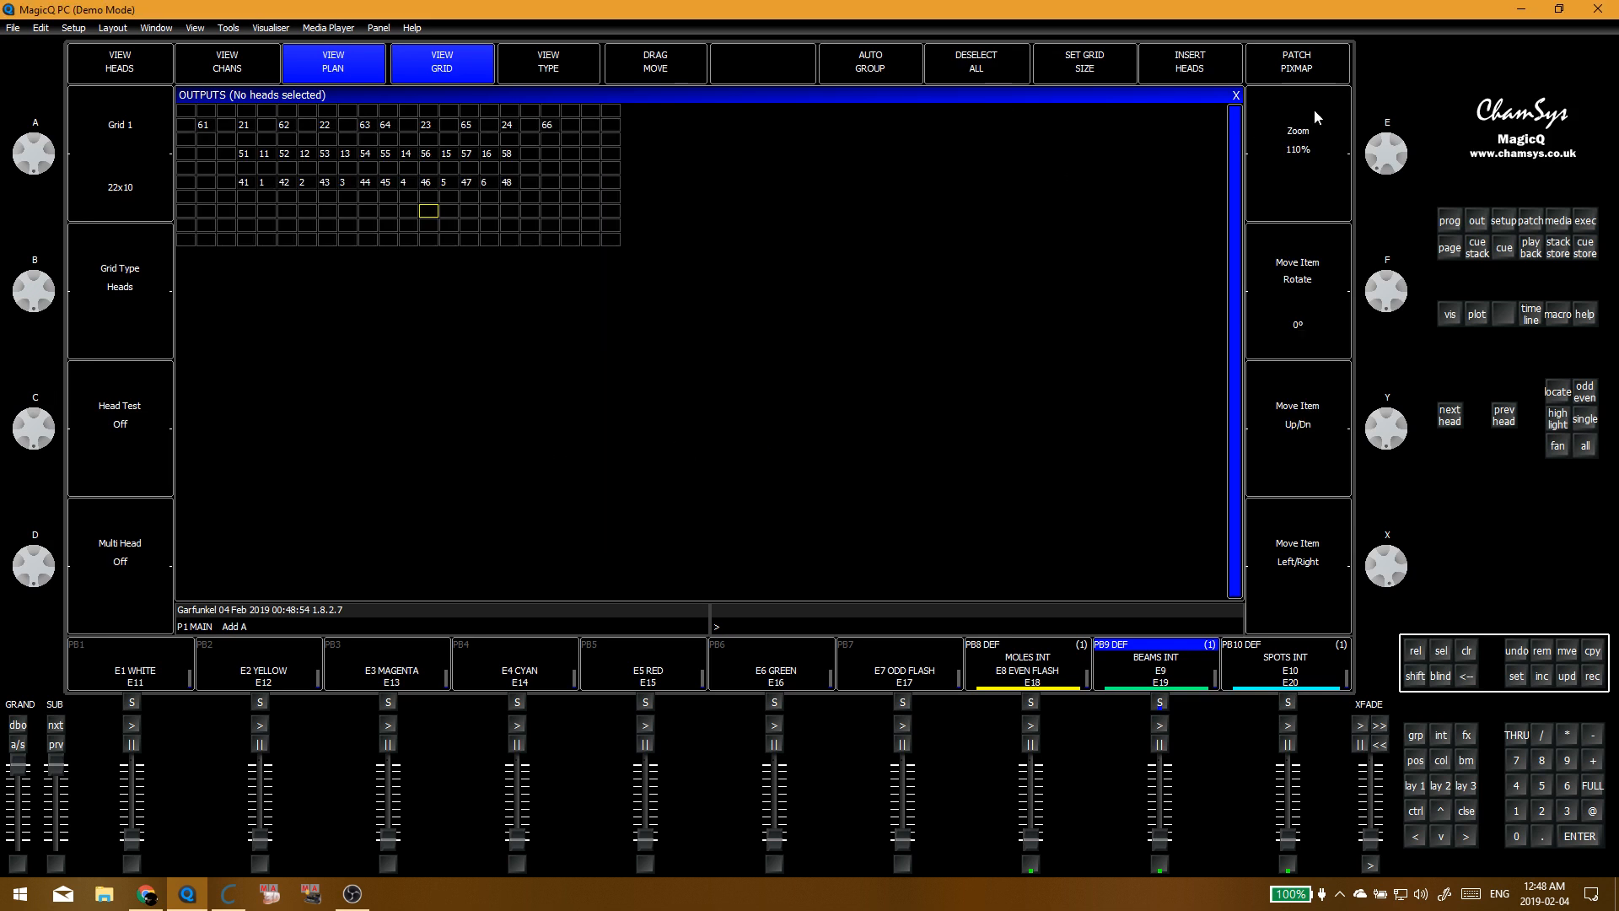
scroll(1391, 194, "up", 10)
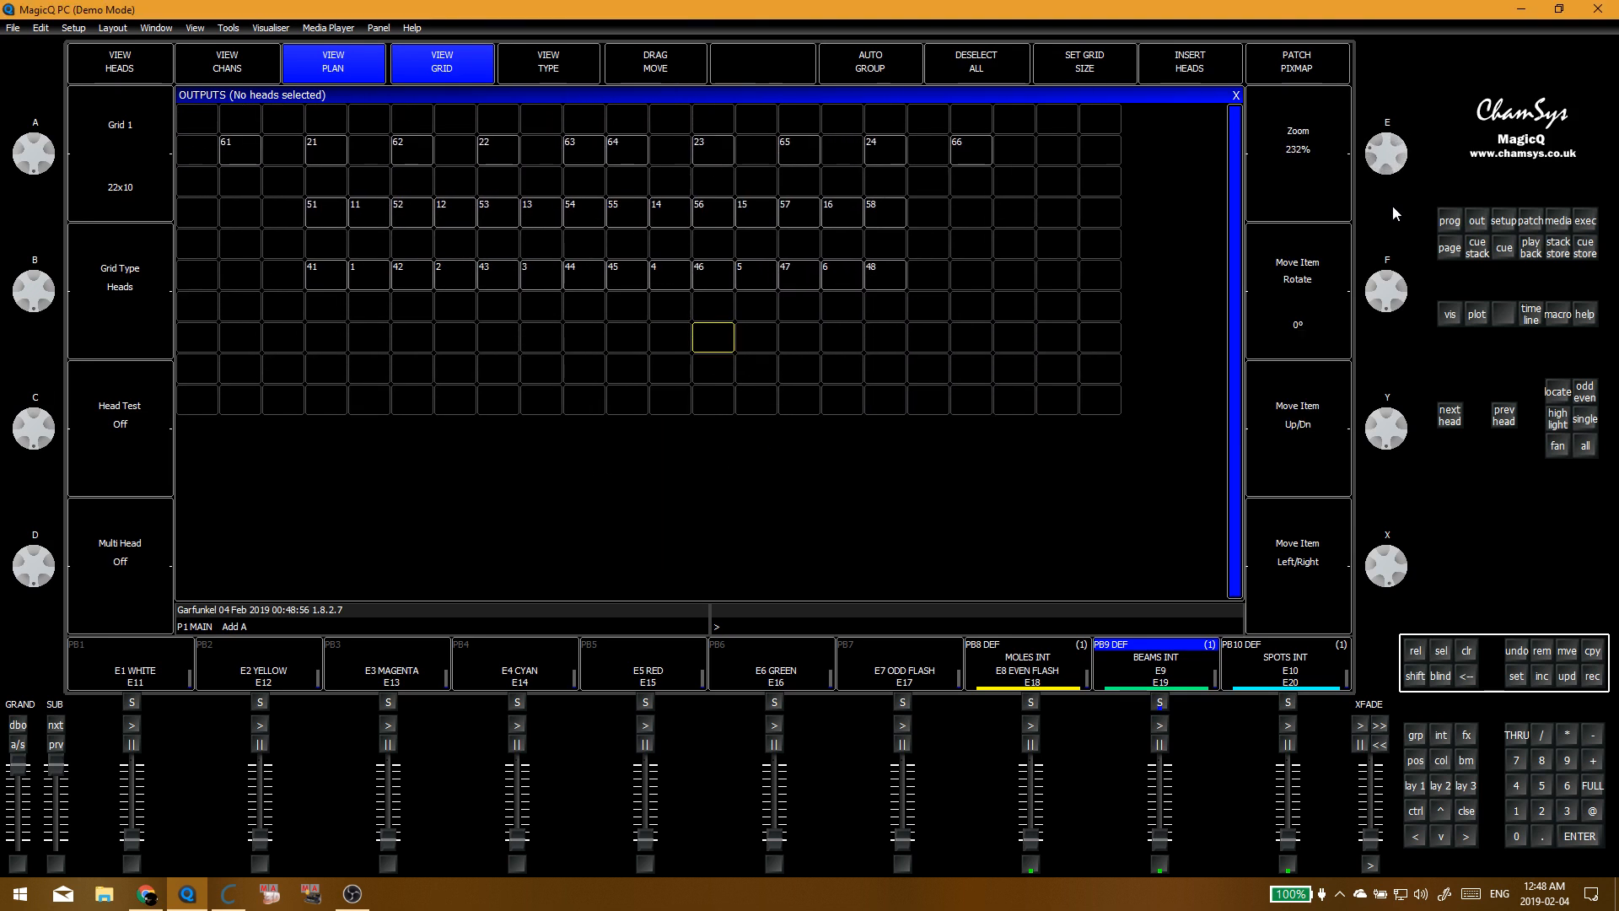
scroll(1393, 205, "up", 3)
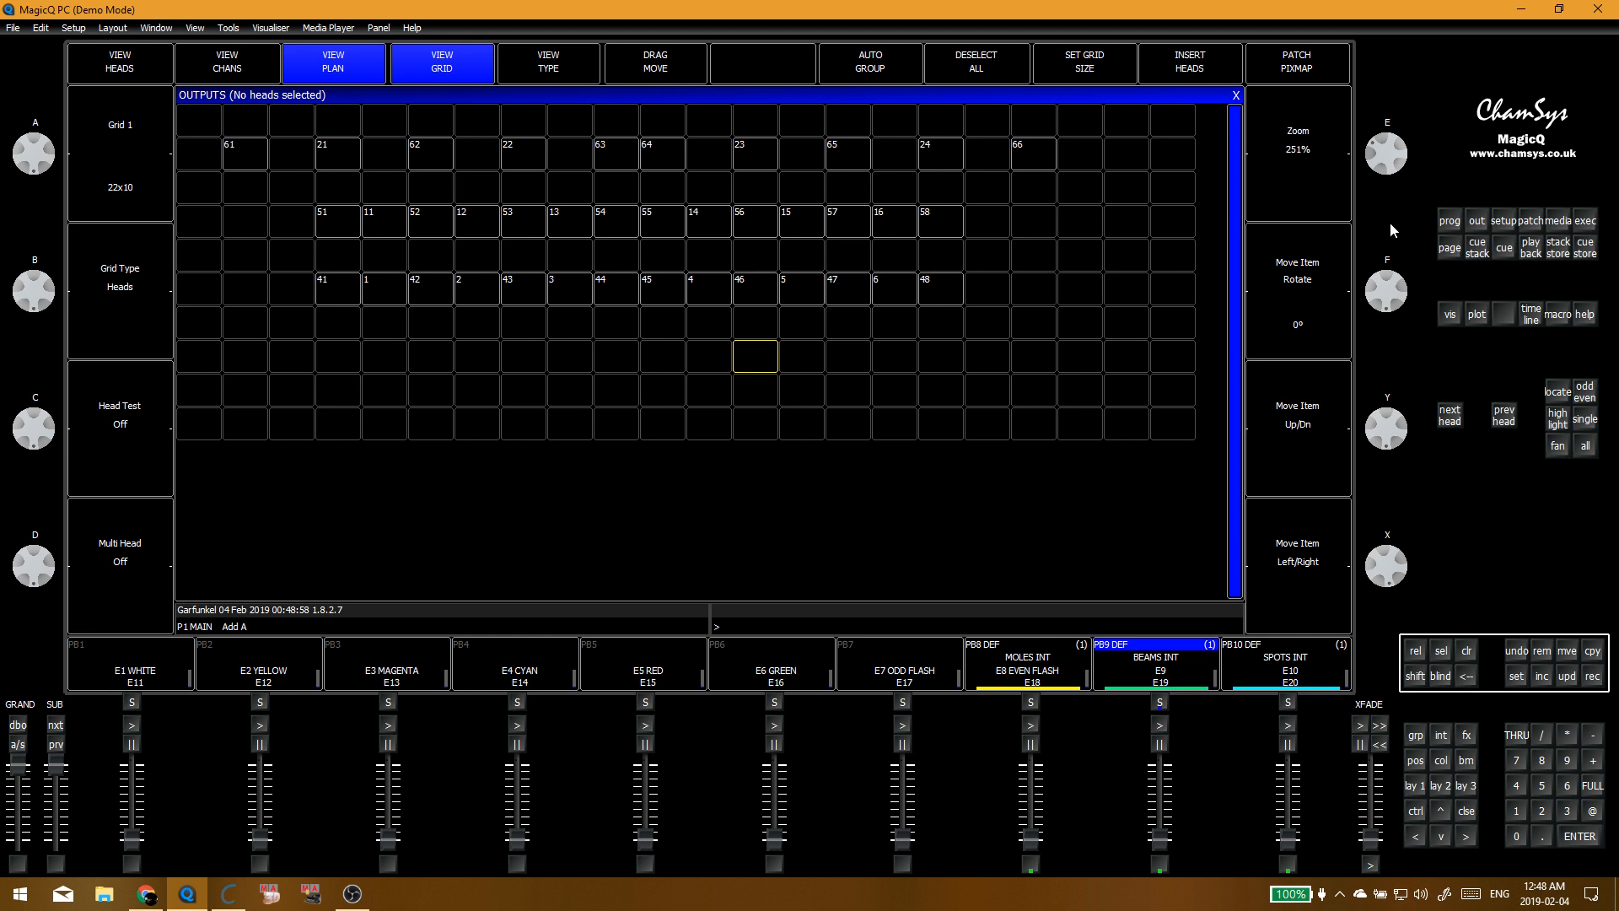
scroll(1389, 229, "up", 1)
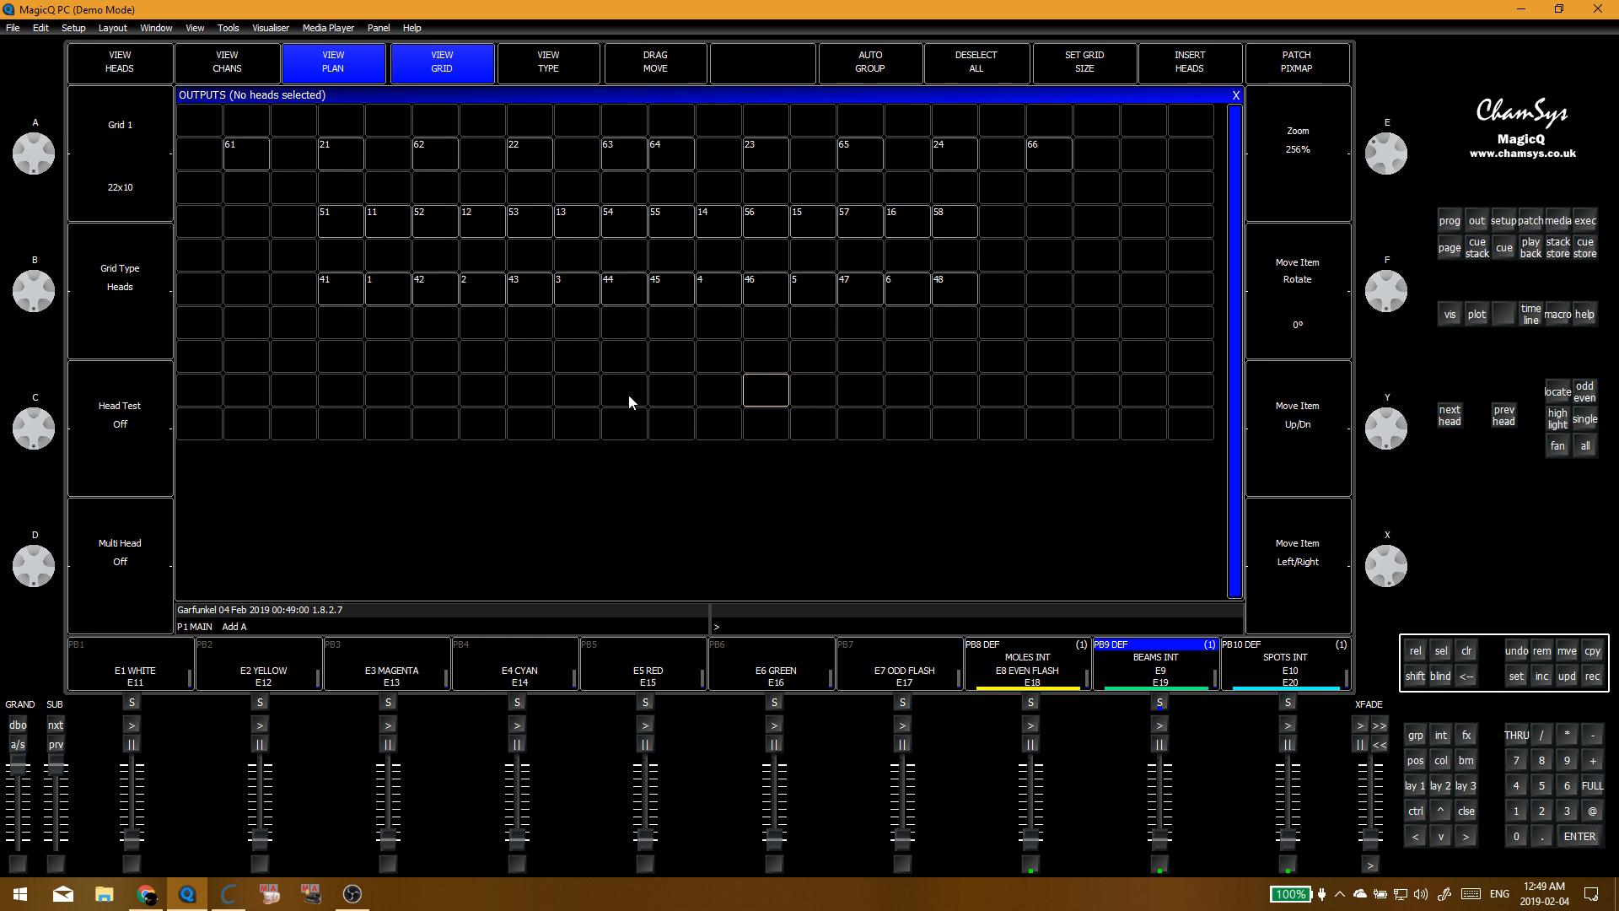
Step: Shift the three rows of heads one column to the right, so they start at columns 3, 5 and 5
left_click(587, 378)
left_click_drag(356, 296, 947, 289)
left_click(396, 293)
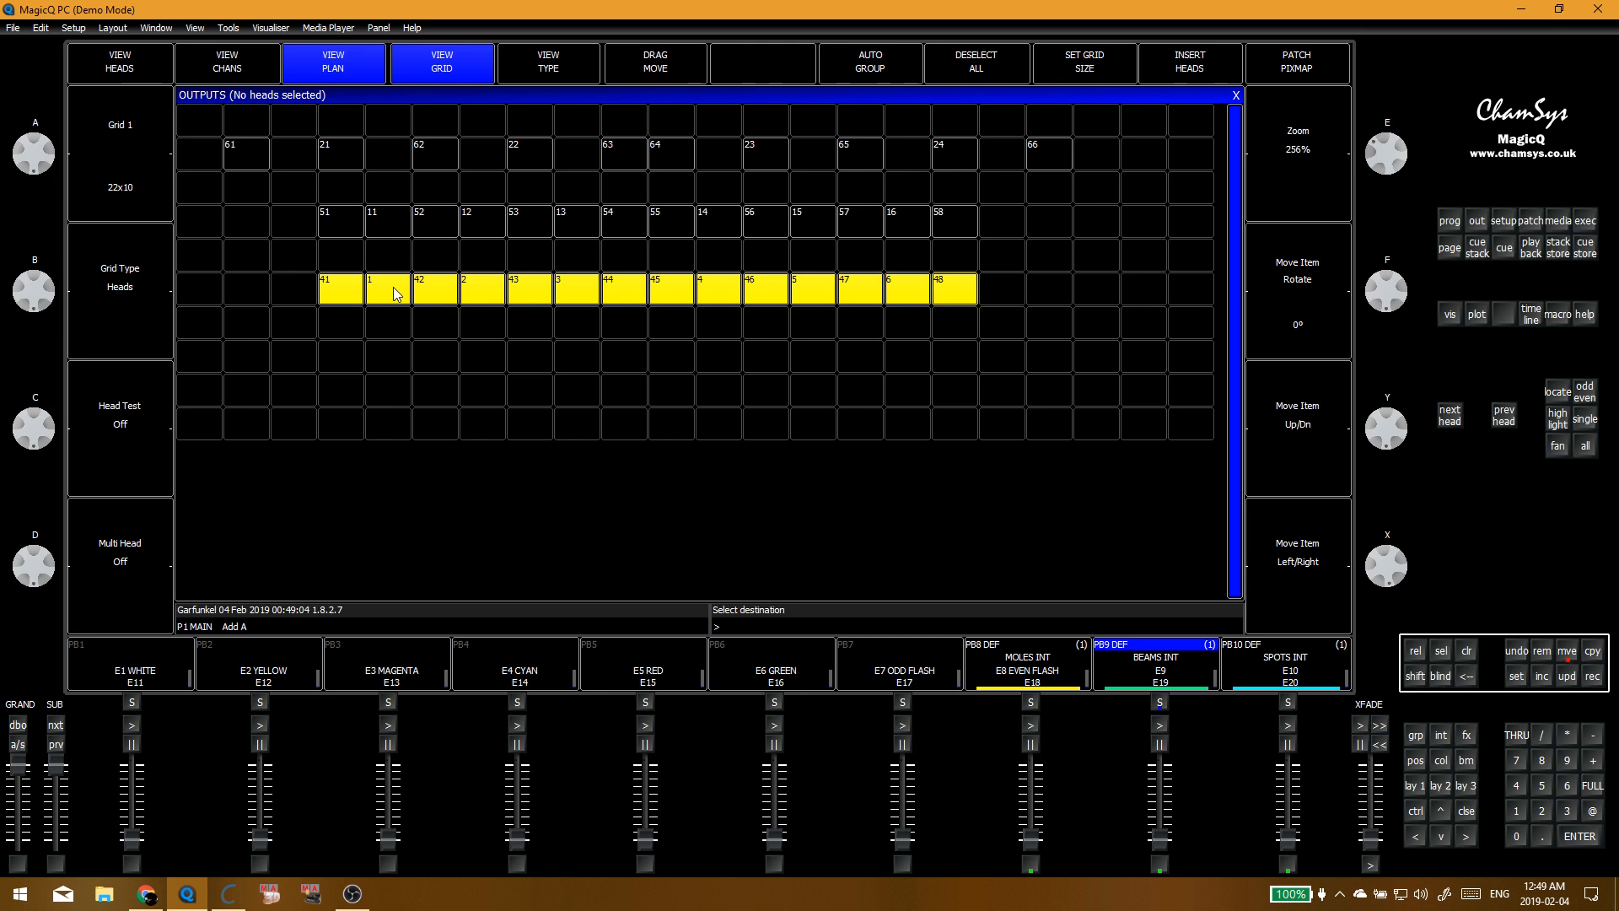
left_click(397, 293)
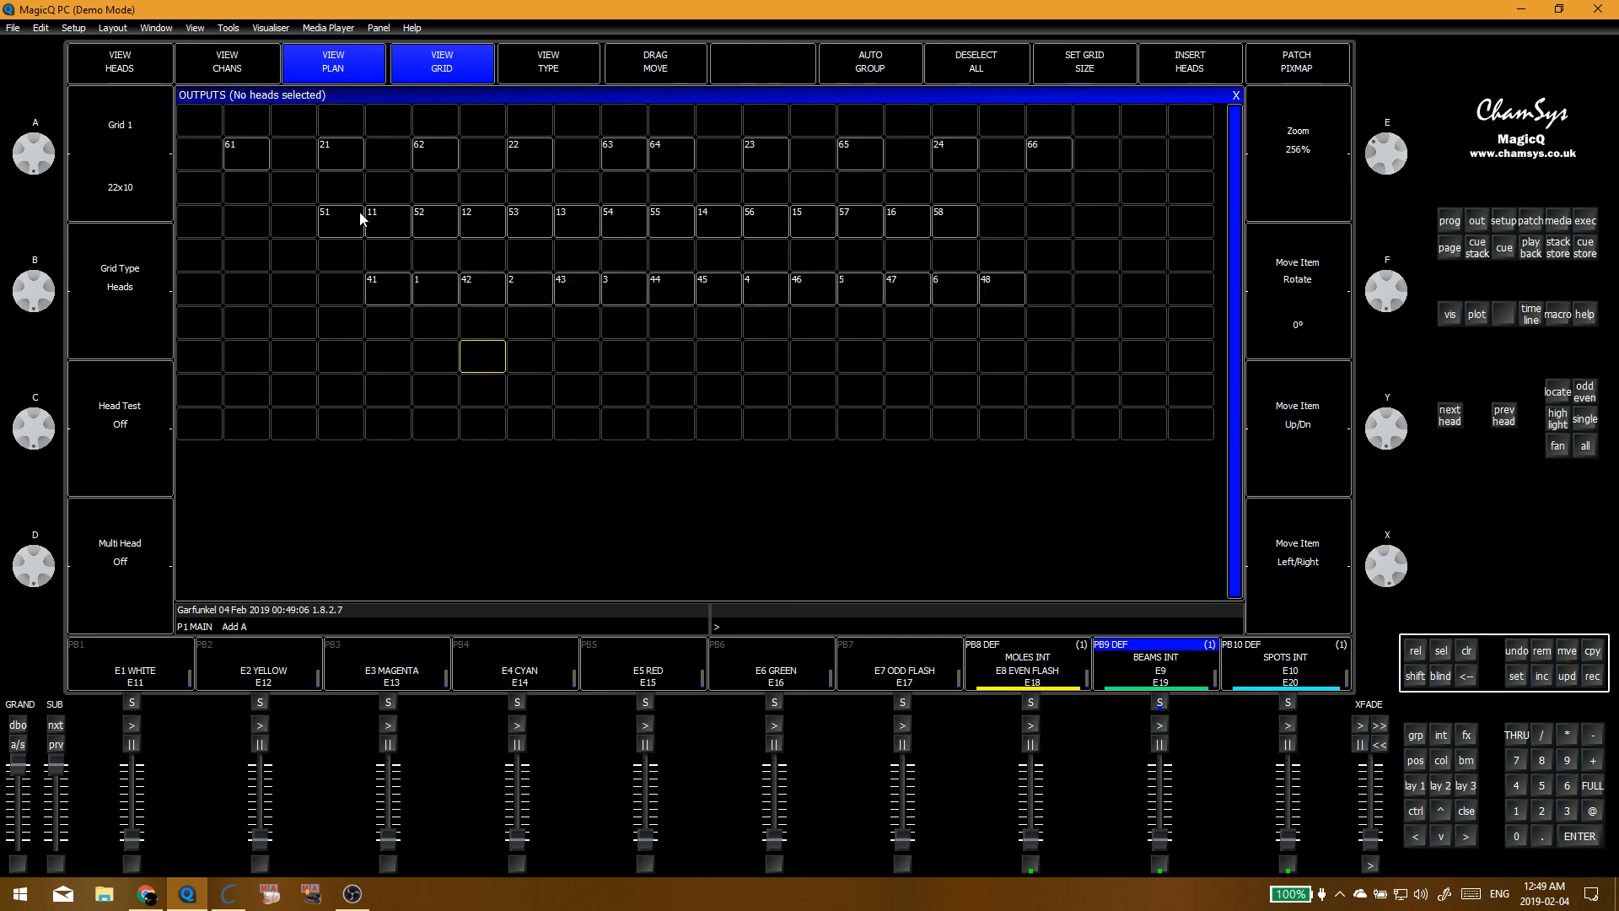
left_click_drag(361, 217, 990, 239)
left_click(396, 236)
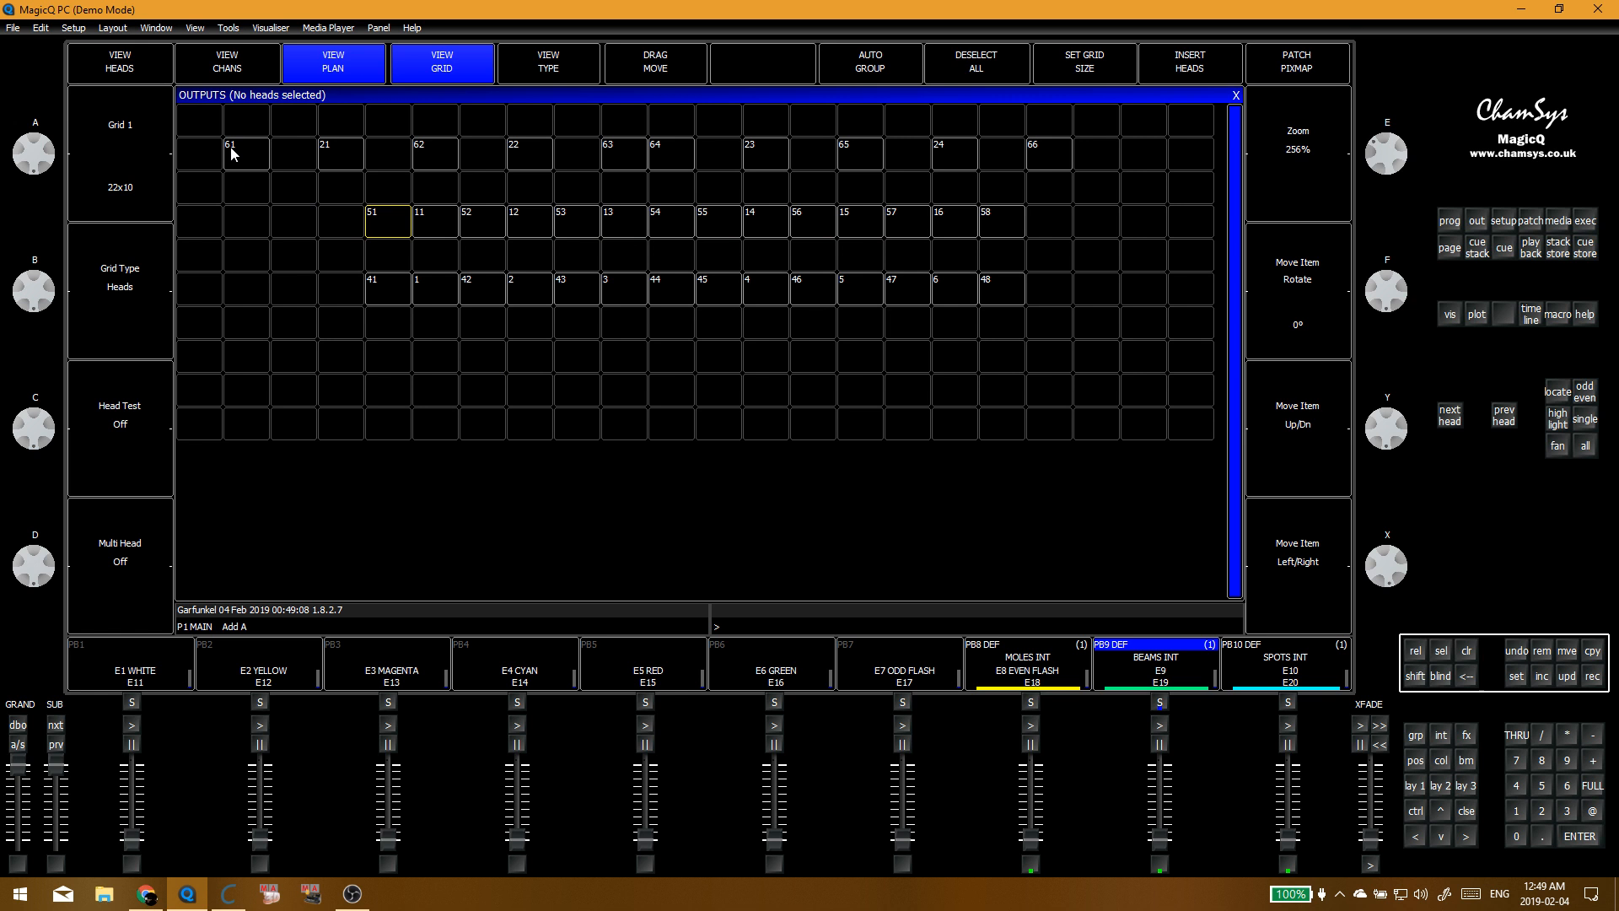
left_click_drag(226, 152, 1071, 156)
left_click(300, 161)
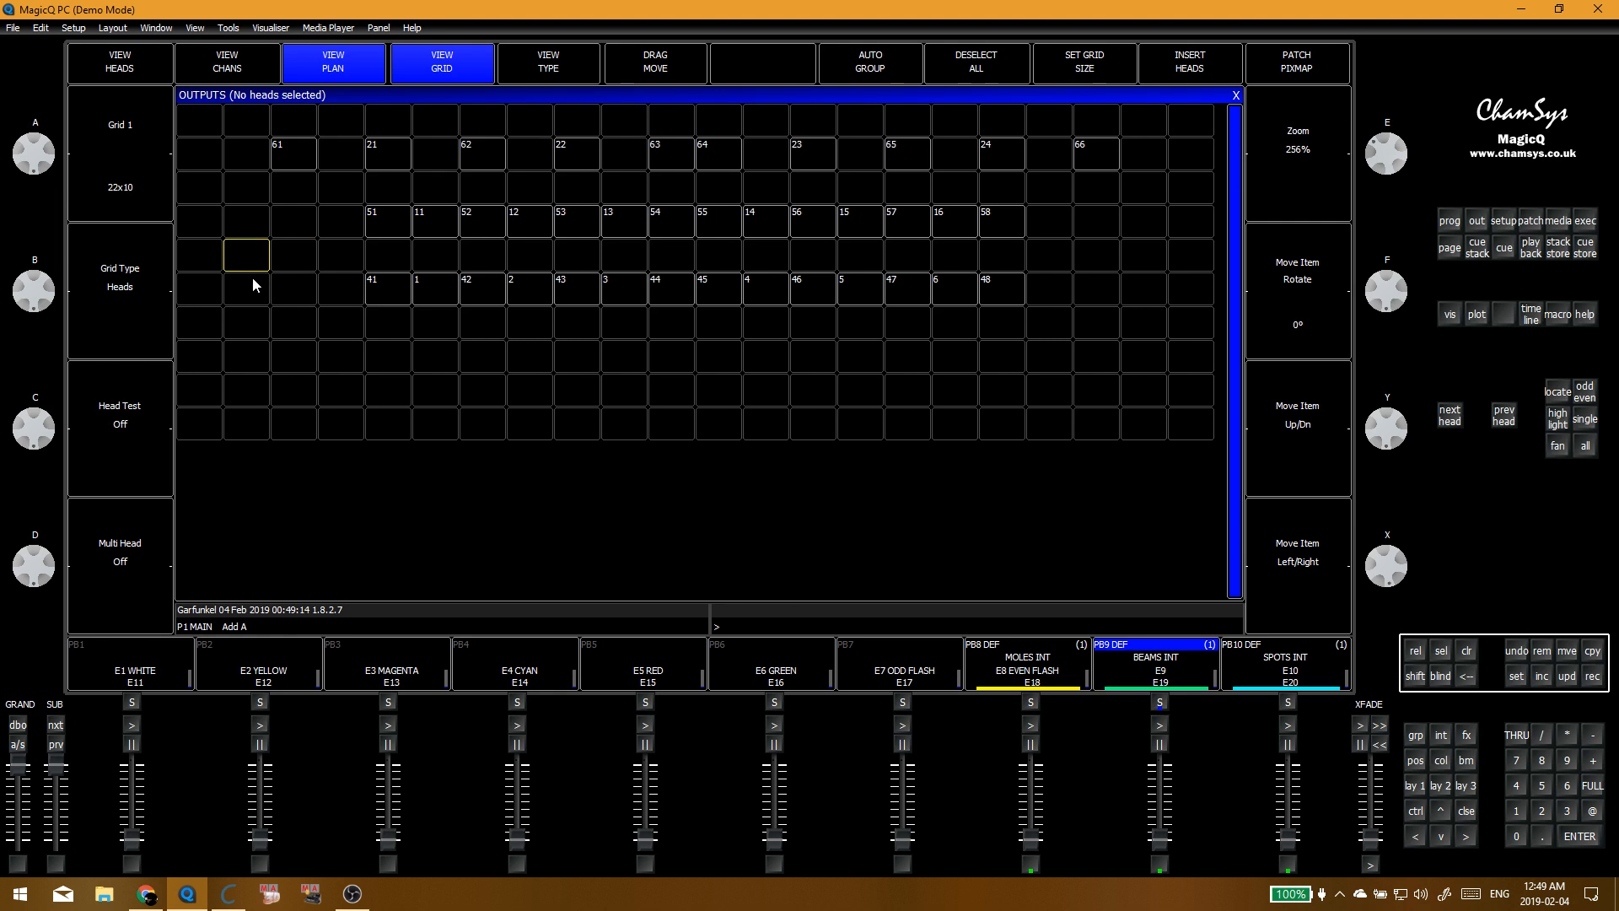
left_click(259, 301)
left_click_drag(248, 221, 252, 301)
left_click(339, 293)
key("Escape")
left_click(307, 353)
Step: Select ABeam 700 heads 71, 72 and 73 and record them into the BEAM SIDE L group
key("g")
left_click(539, 322)
key("Escape")
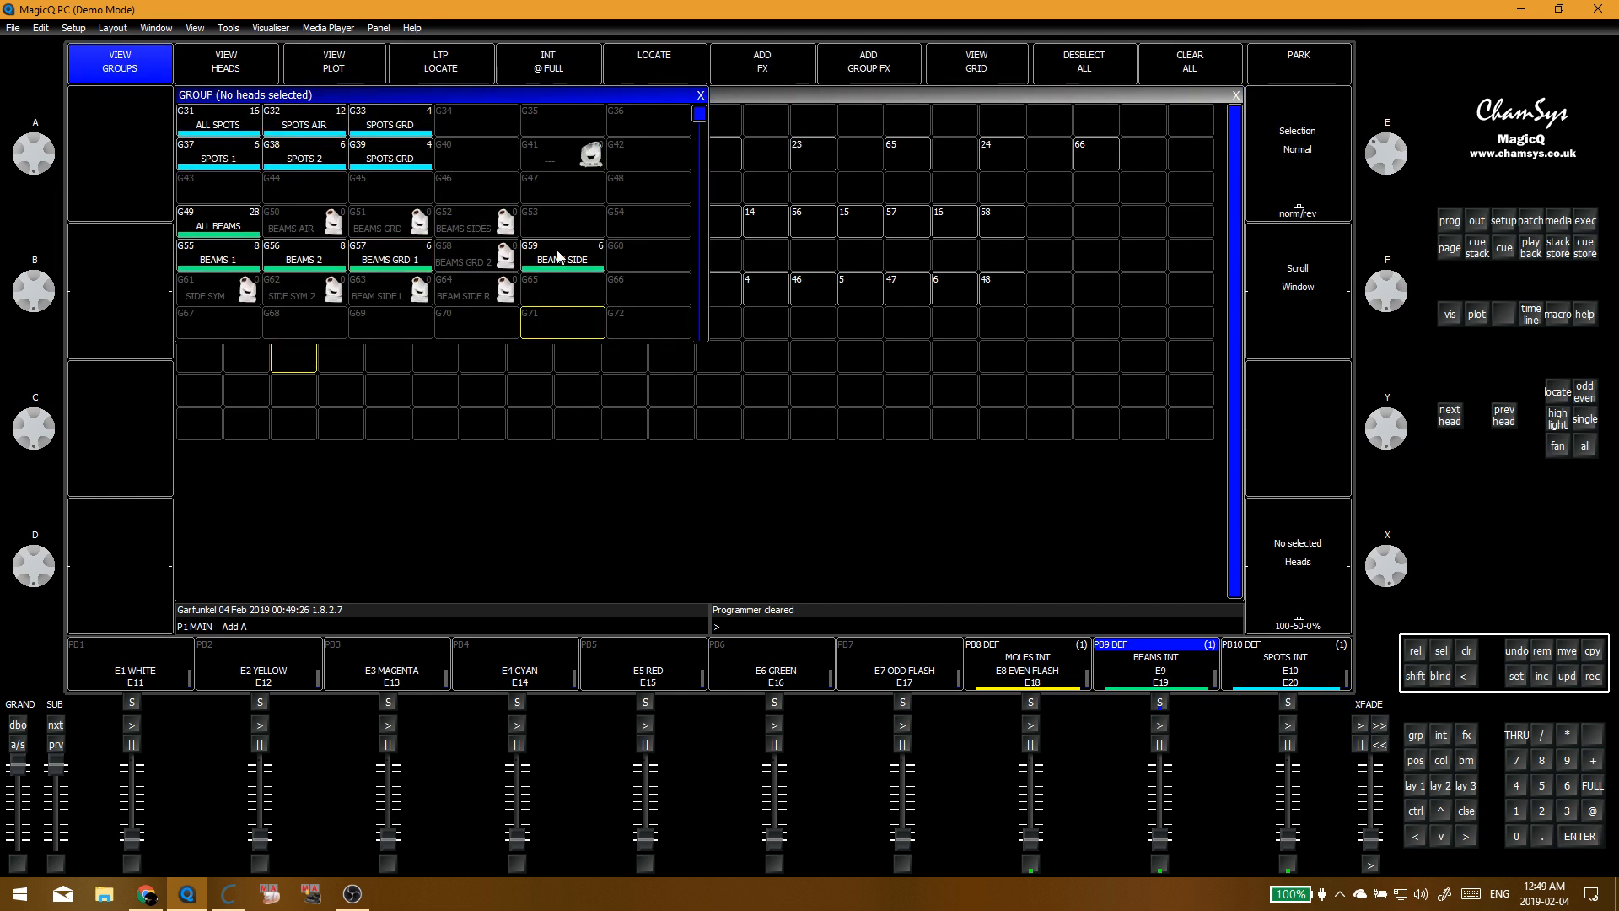
left_click(600, 234)
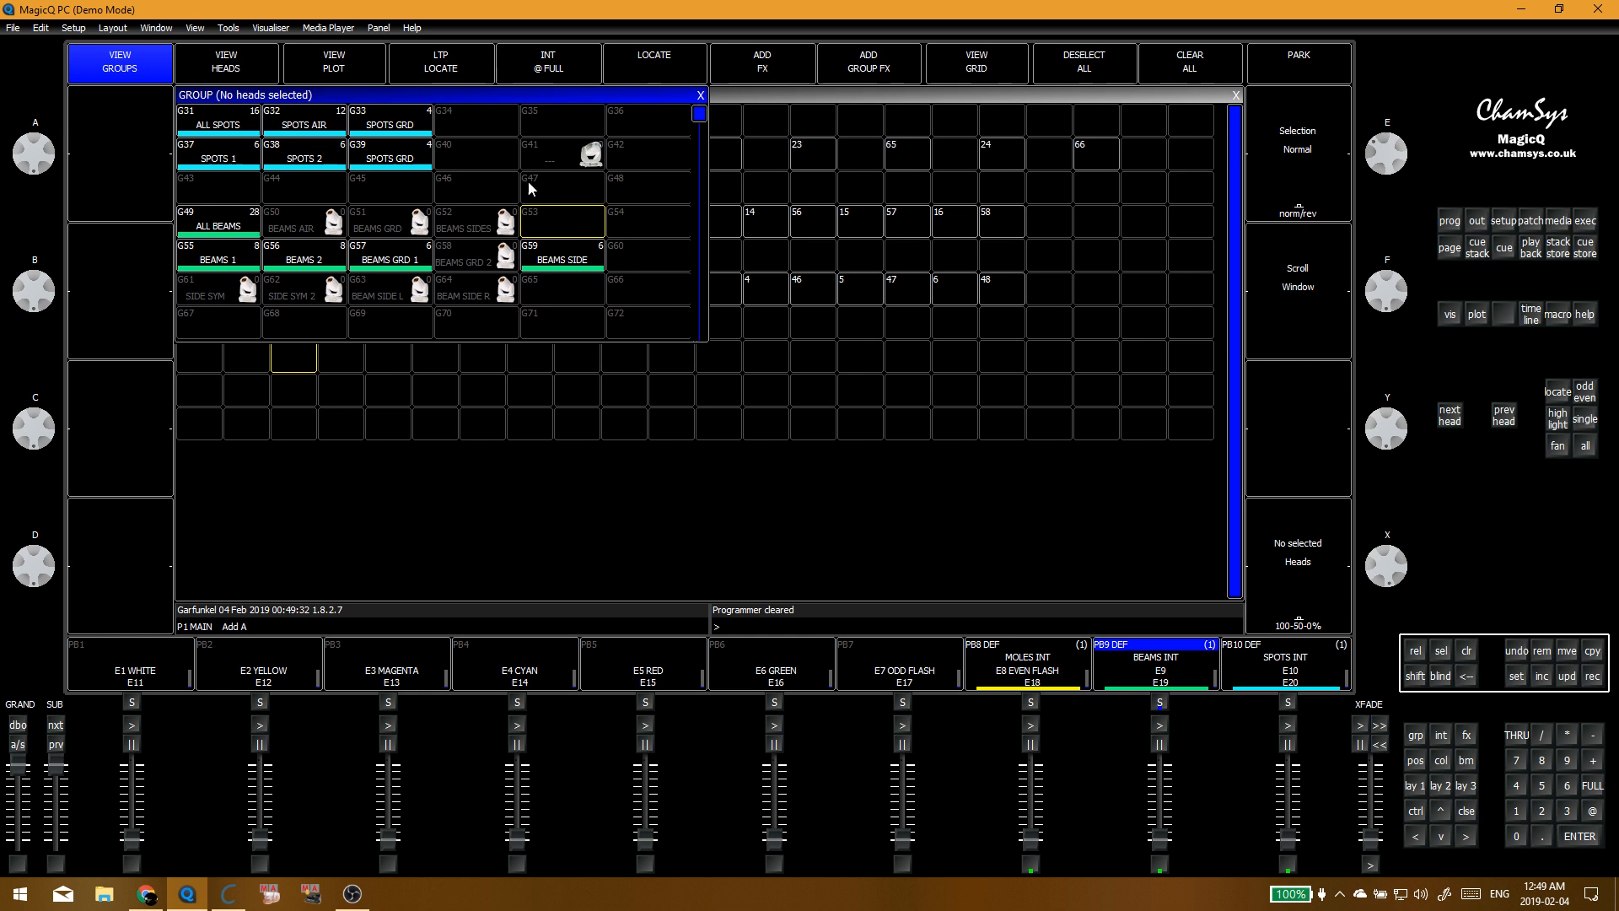
left_click(265, 80)
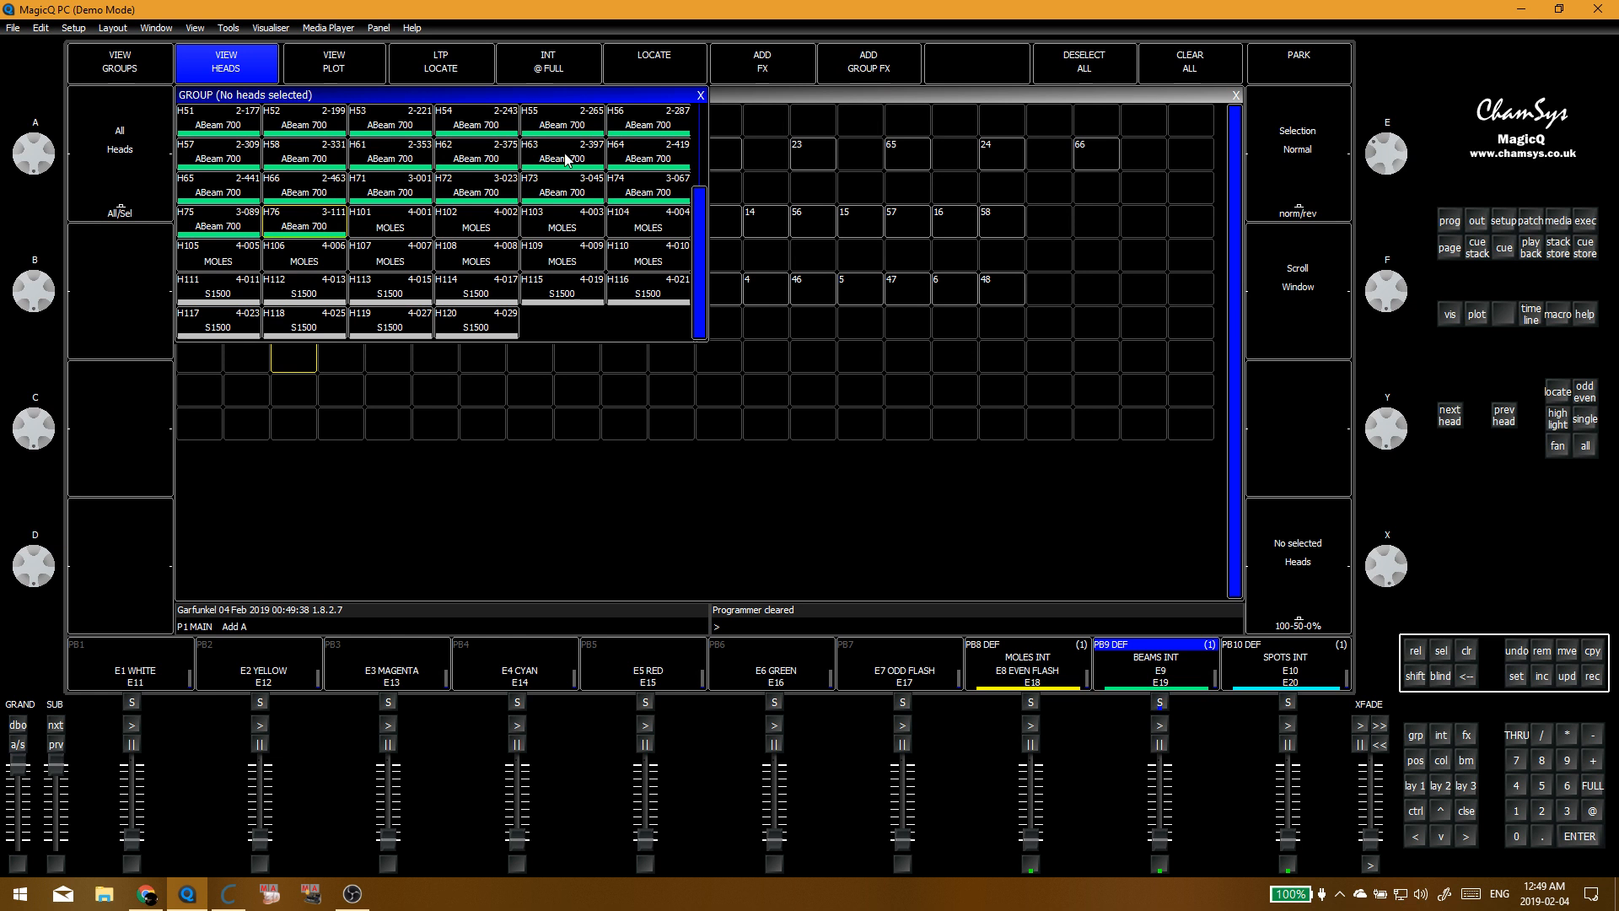
left_click_drag(395, 195, 560, 192)
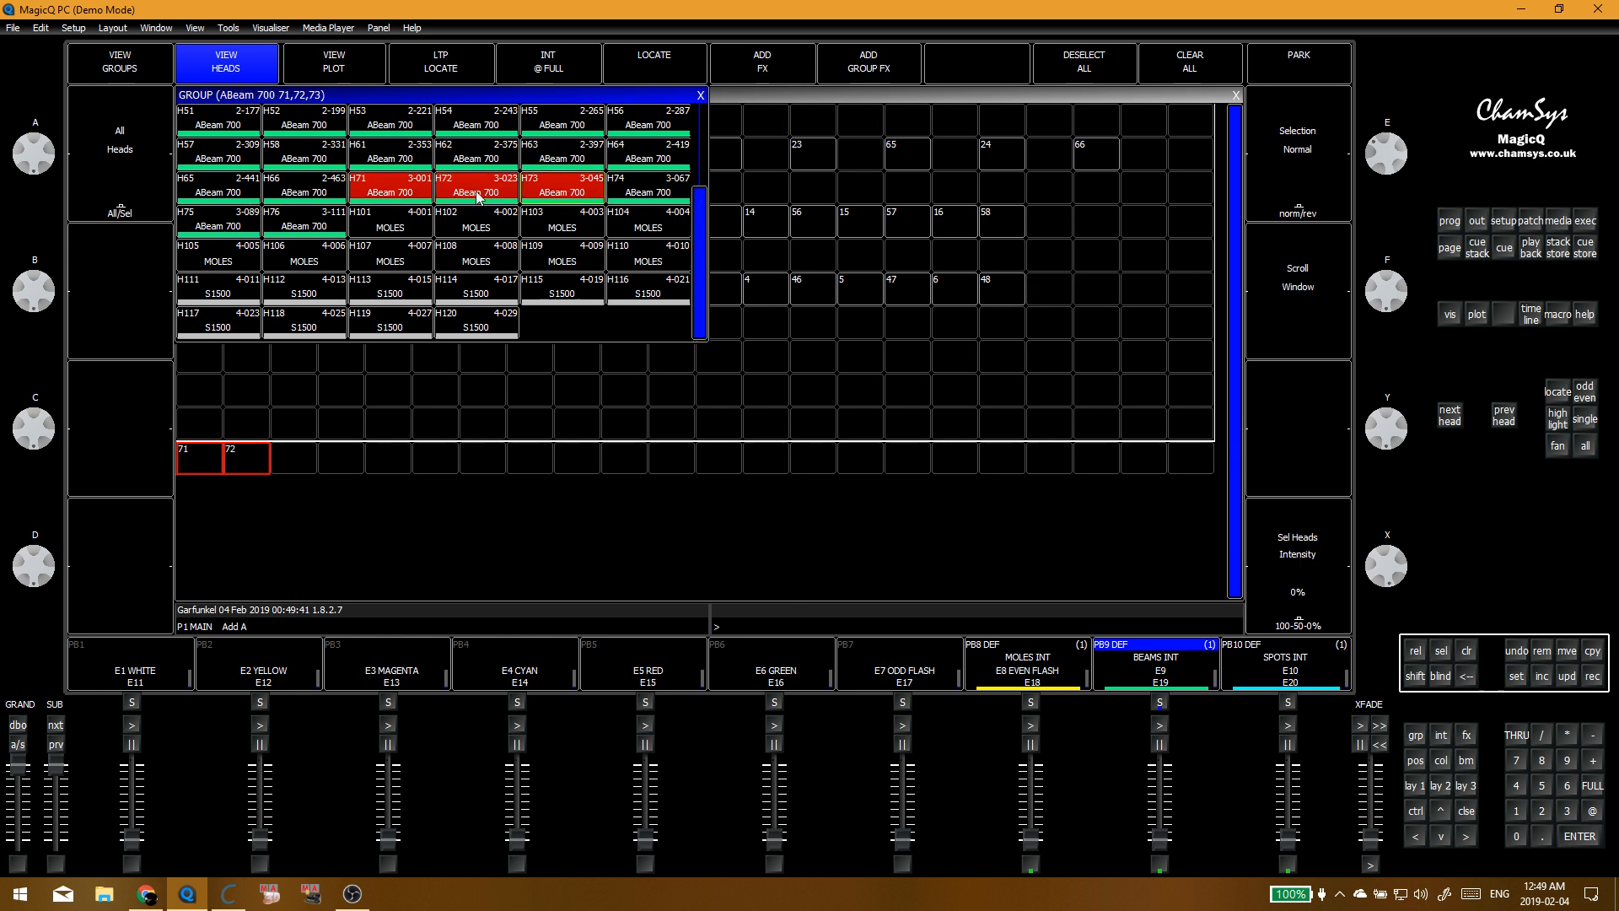
left_click(139, 70)
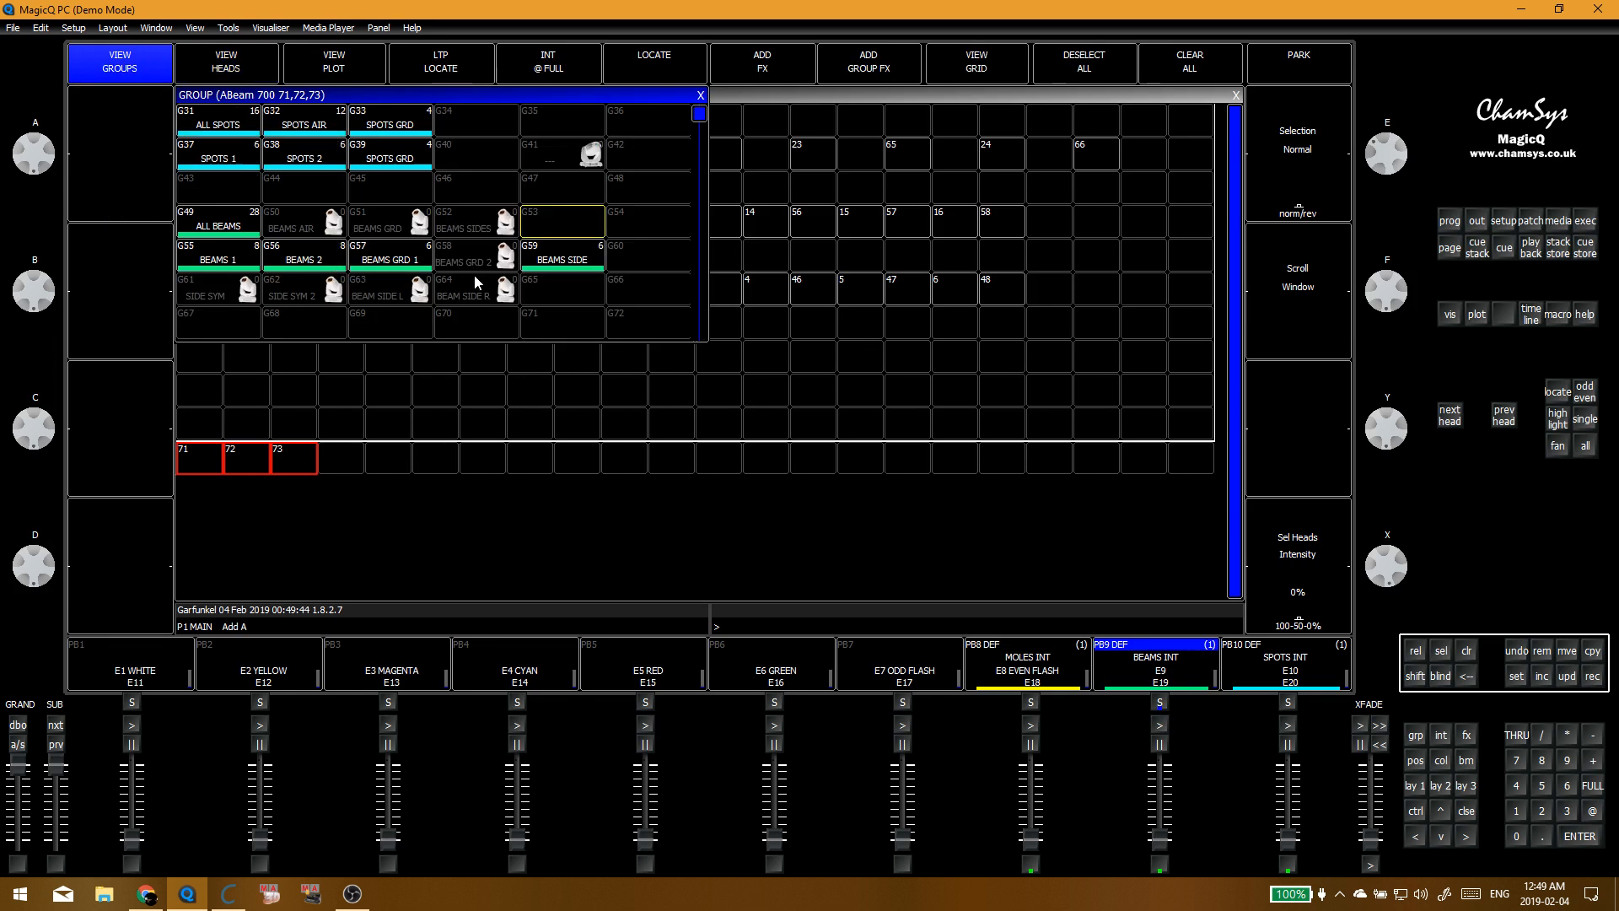
key("ctrl+r")
left_click(390, 292)
left_click(605, 259)
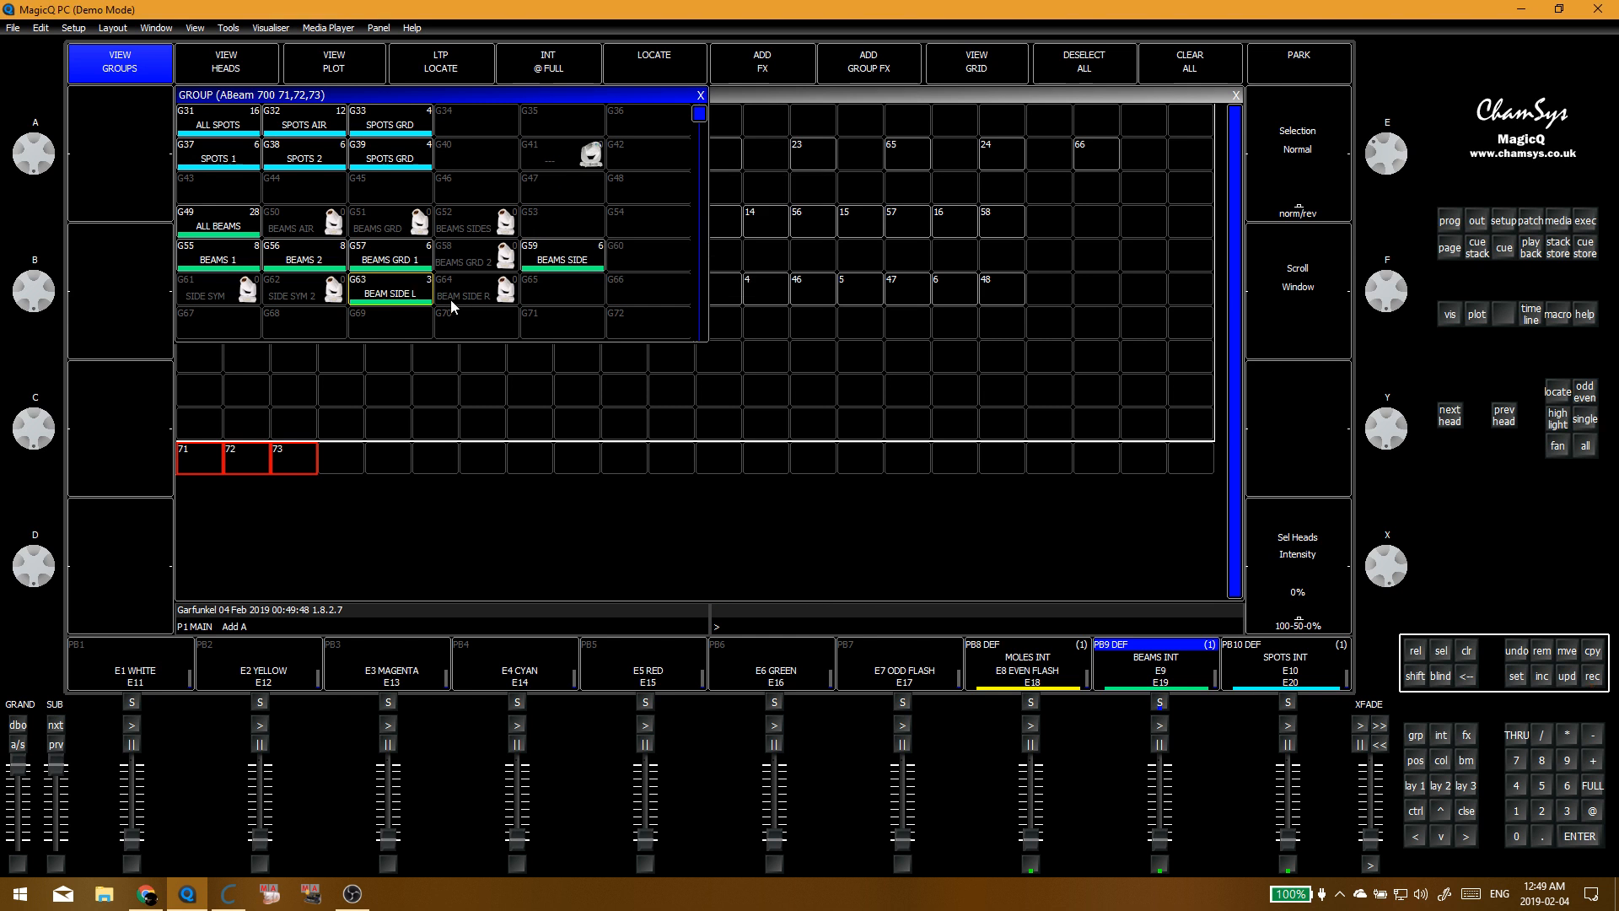
Step: Select ABeam 700 heads 74, 75 and 76, record them over the BEAM SIDE R group, and clear the selection
key("ctrl+c")
left_click(235, 60)
left_click(630, 192)
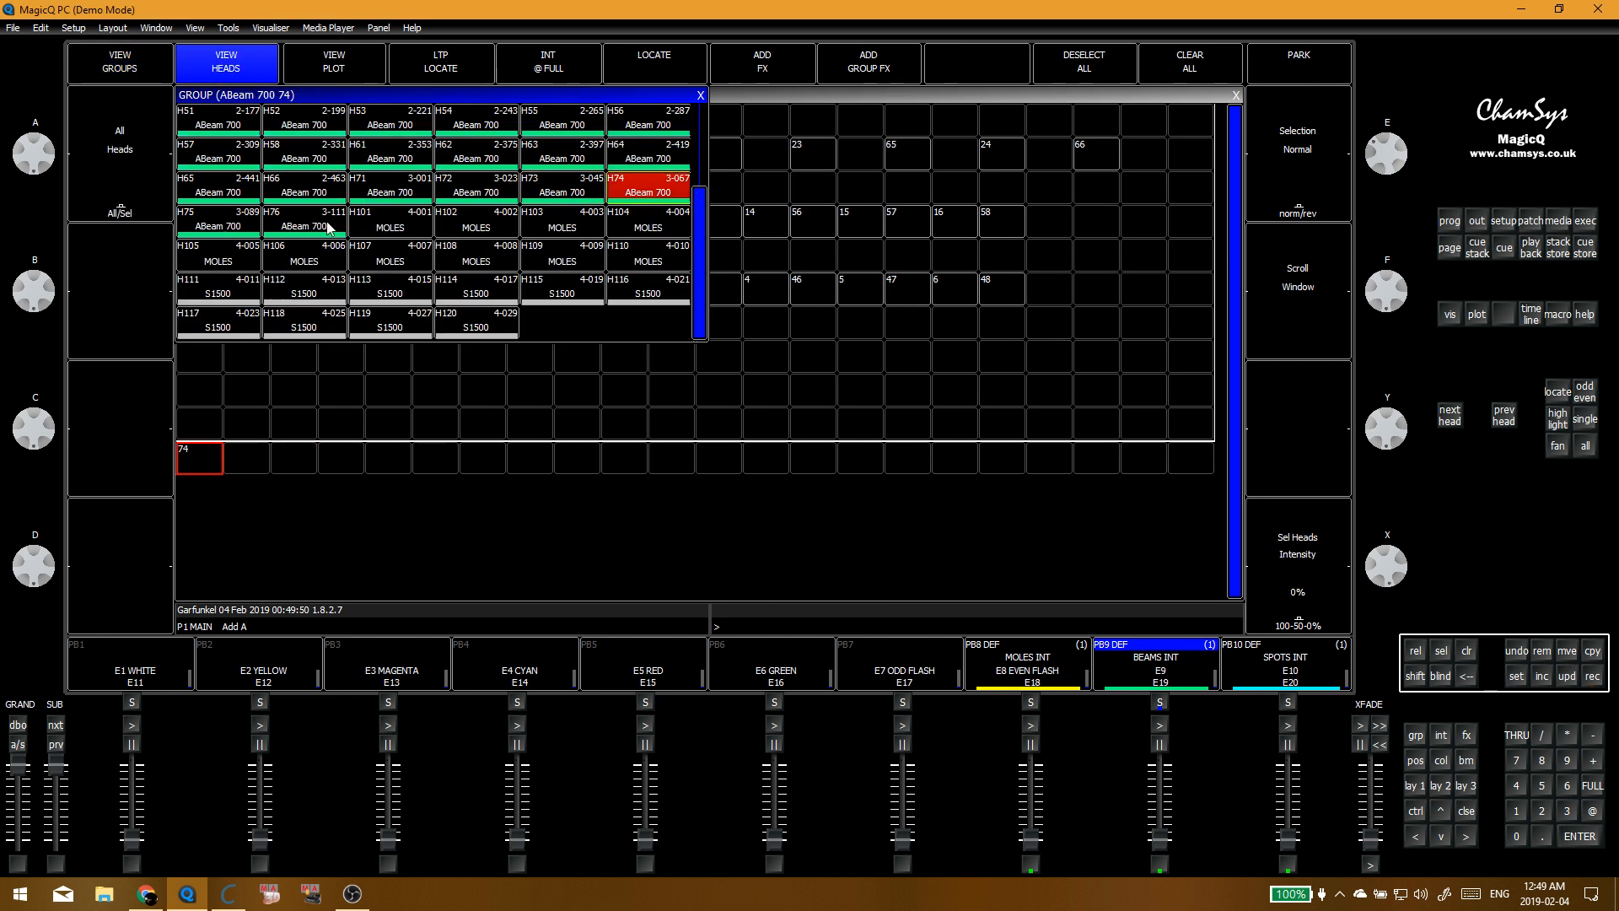
left_click(234, 224)
left_click(272, 213)
left_click(138, 76)
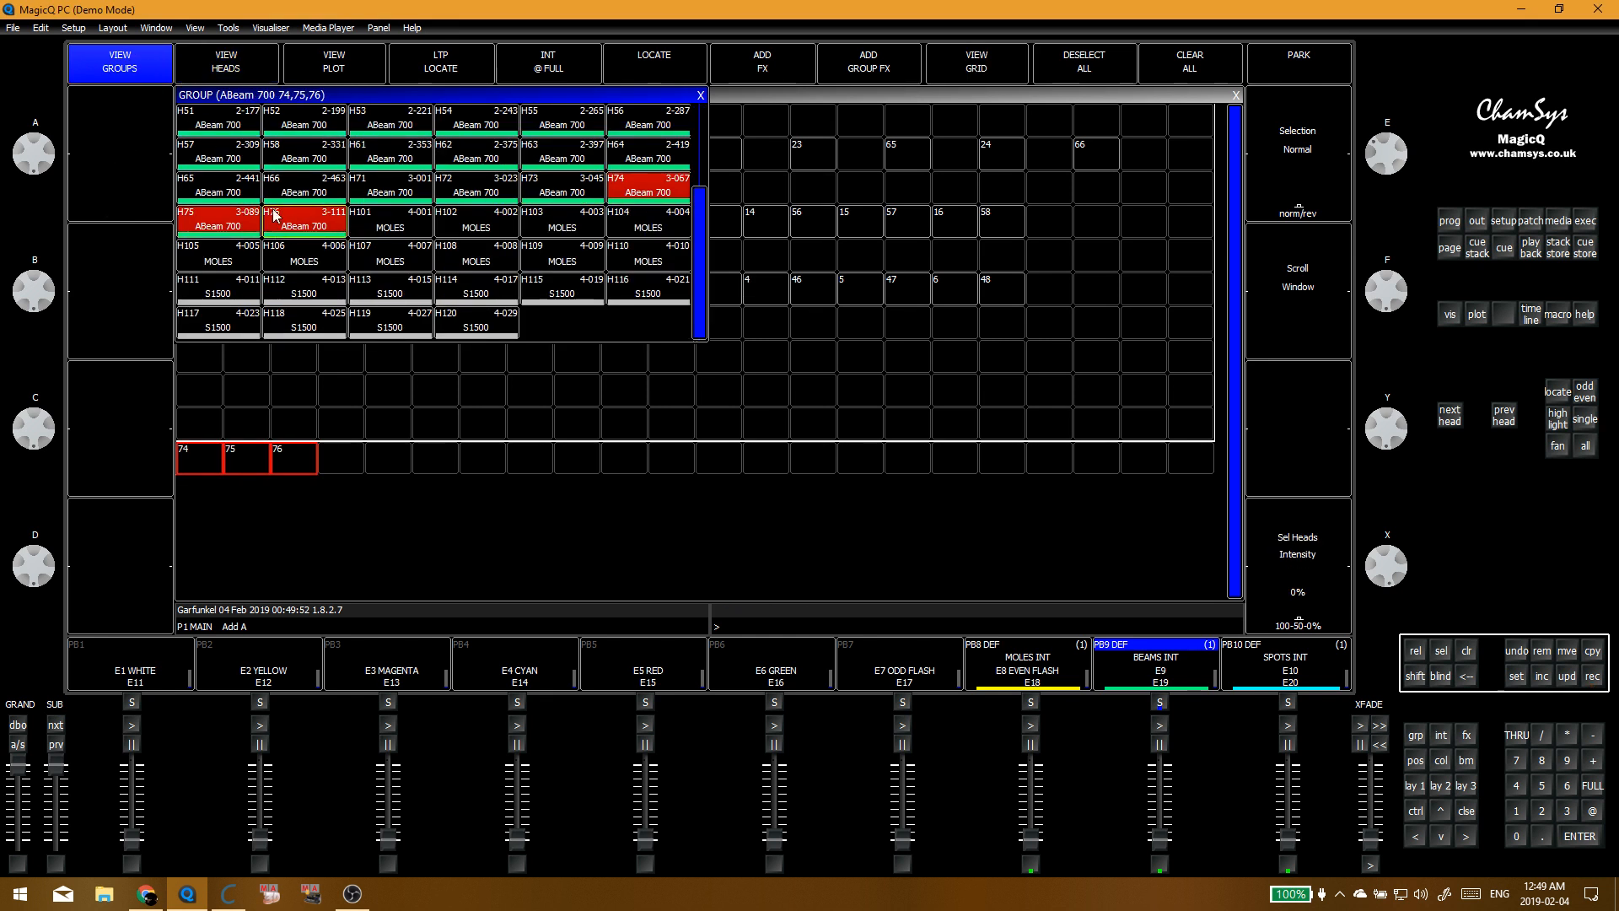
left_click(475, 293)
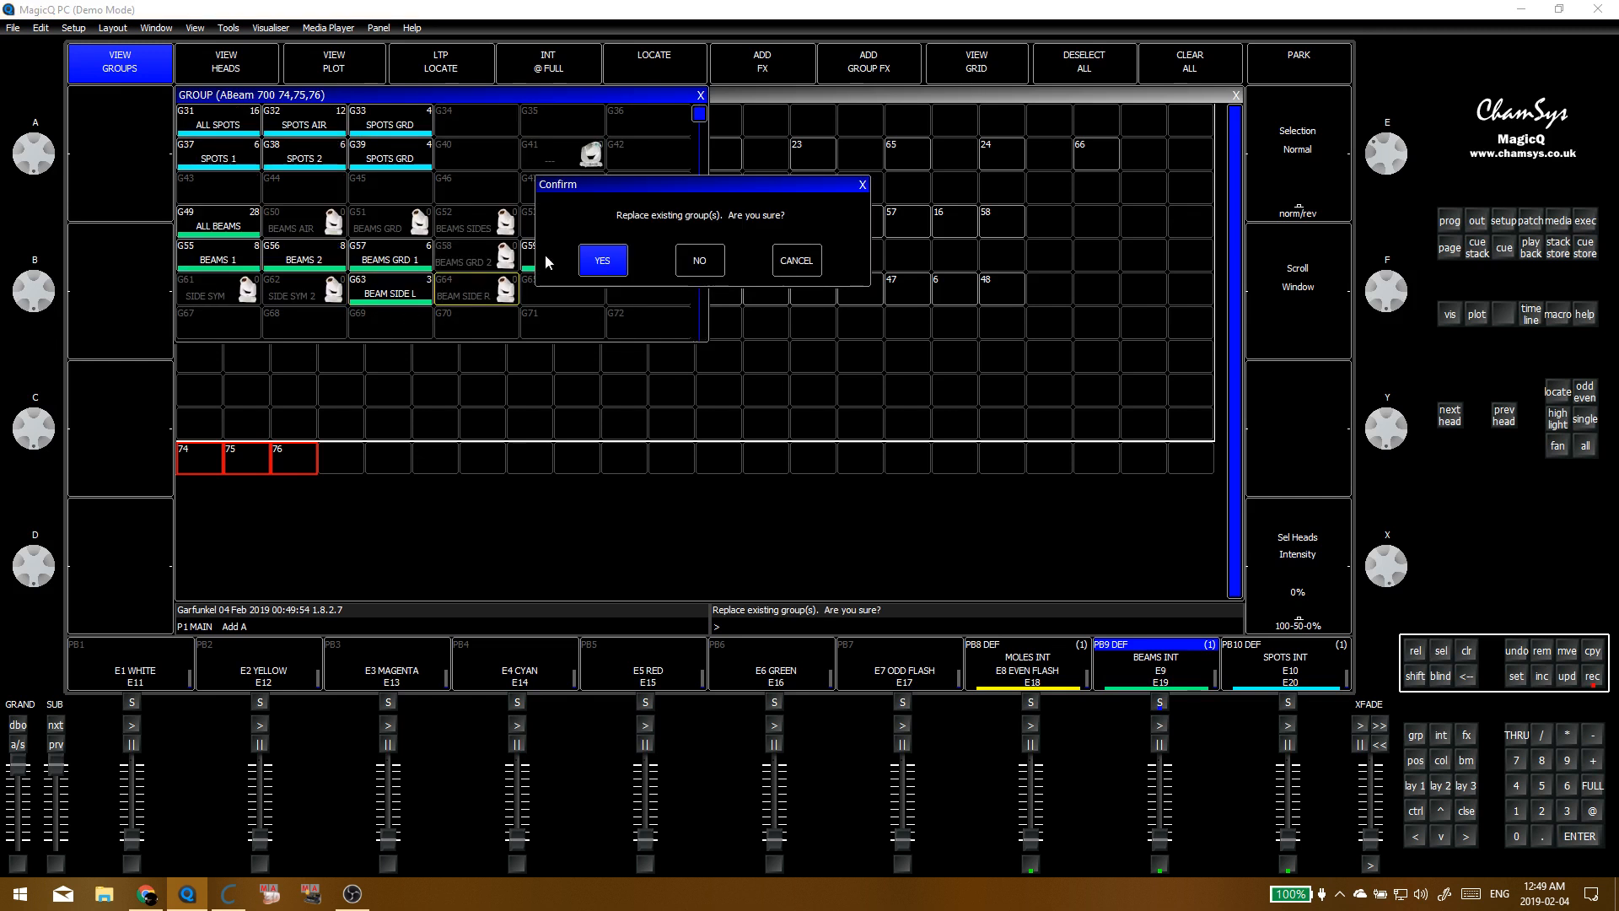
left_click(607, 262)
key("ctrl+c")
Step: Select the BEAM SIDE L group and move heads 71, 72 and 73 to the start of the plan grid's eighth row
left_click(466, 330)
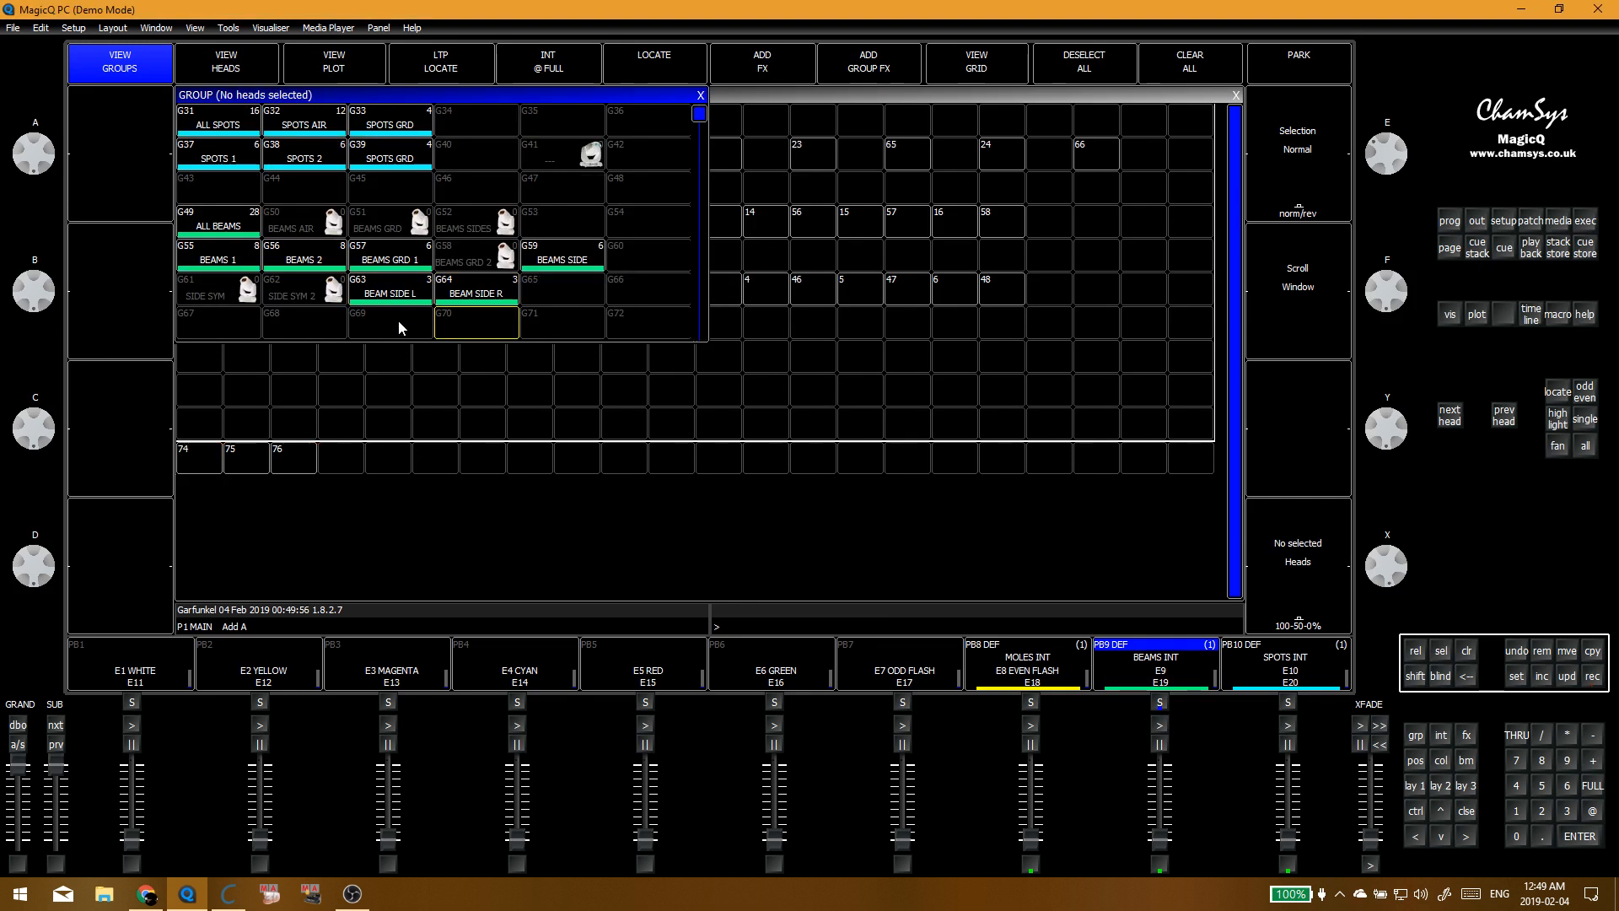
key("ctrl+c")
left_click(369, 277)
left_click(189, 453)
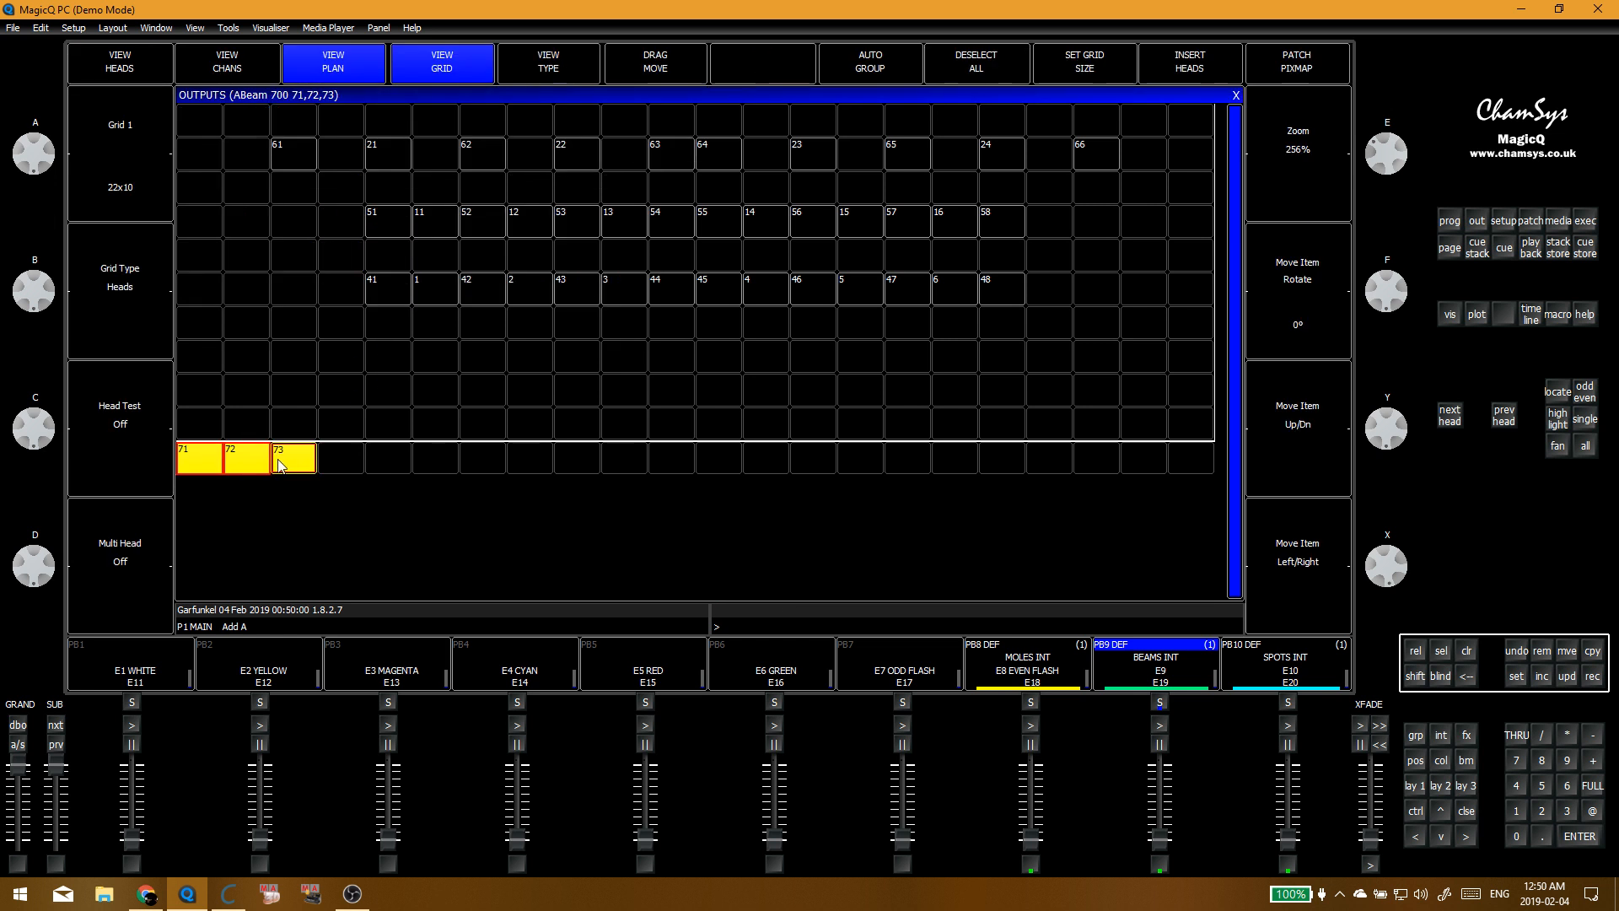
left_click(223, 359)
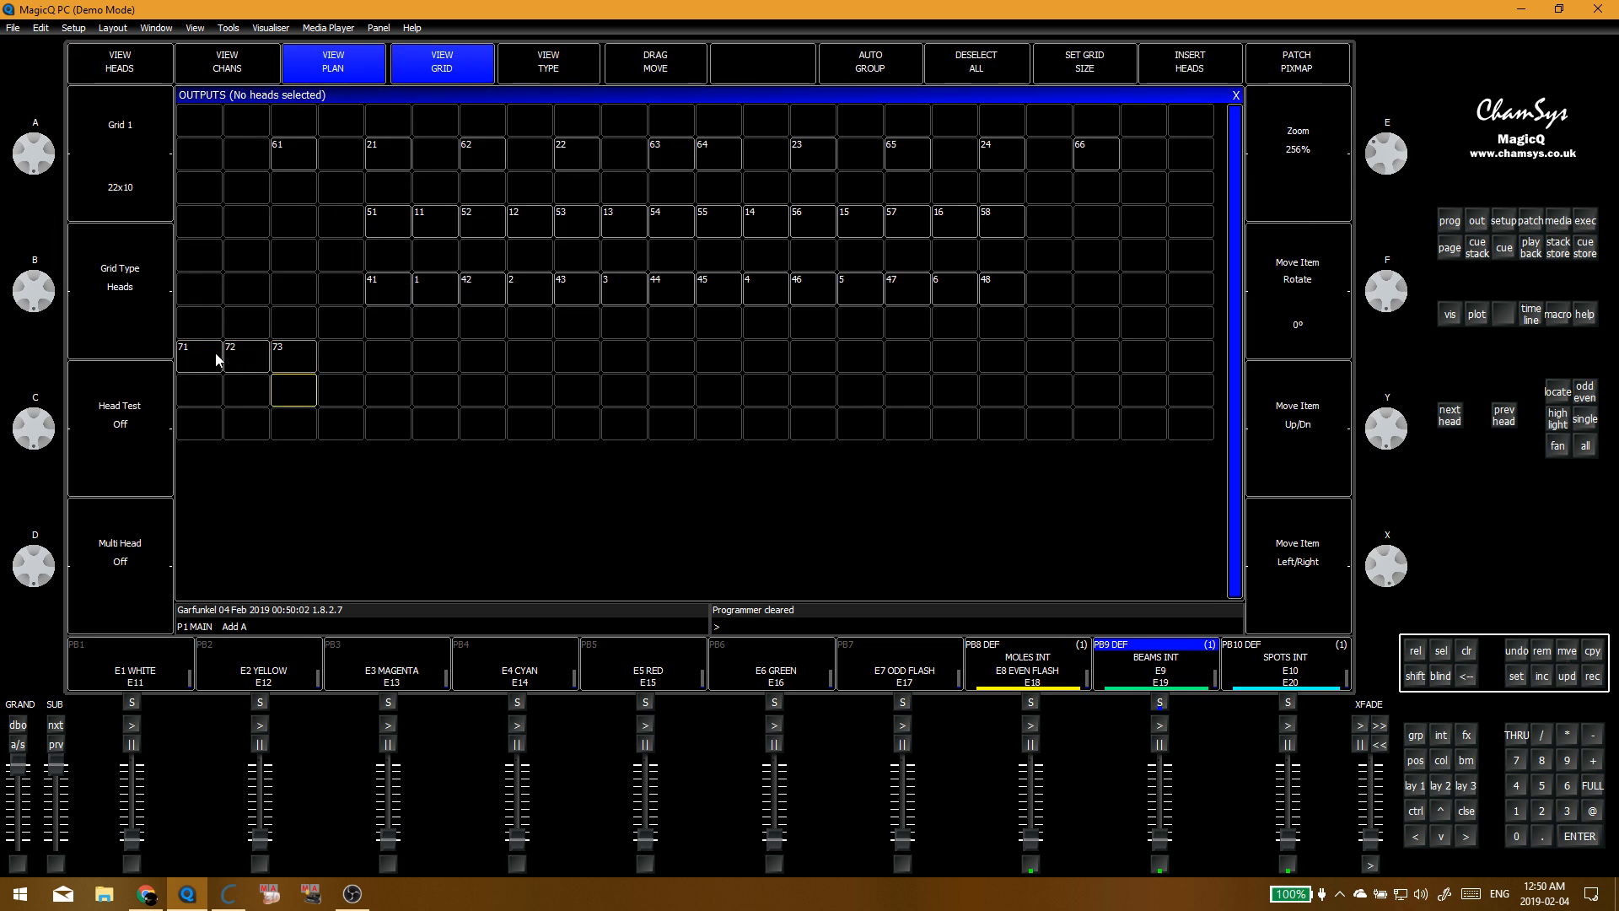
Step: Stack heads 73, 72 and 71 vertically in the grid's second column, in rows 6 to 8
left_click(245, 354)
left_click(211, 324)
key("ctrl+m")
left_click(291, 354)
left_click(202, 295)
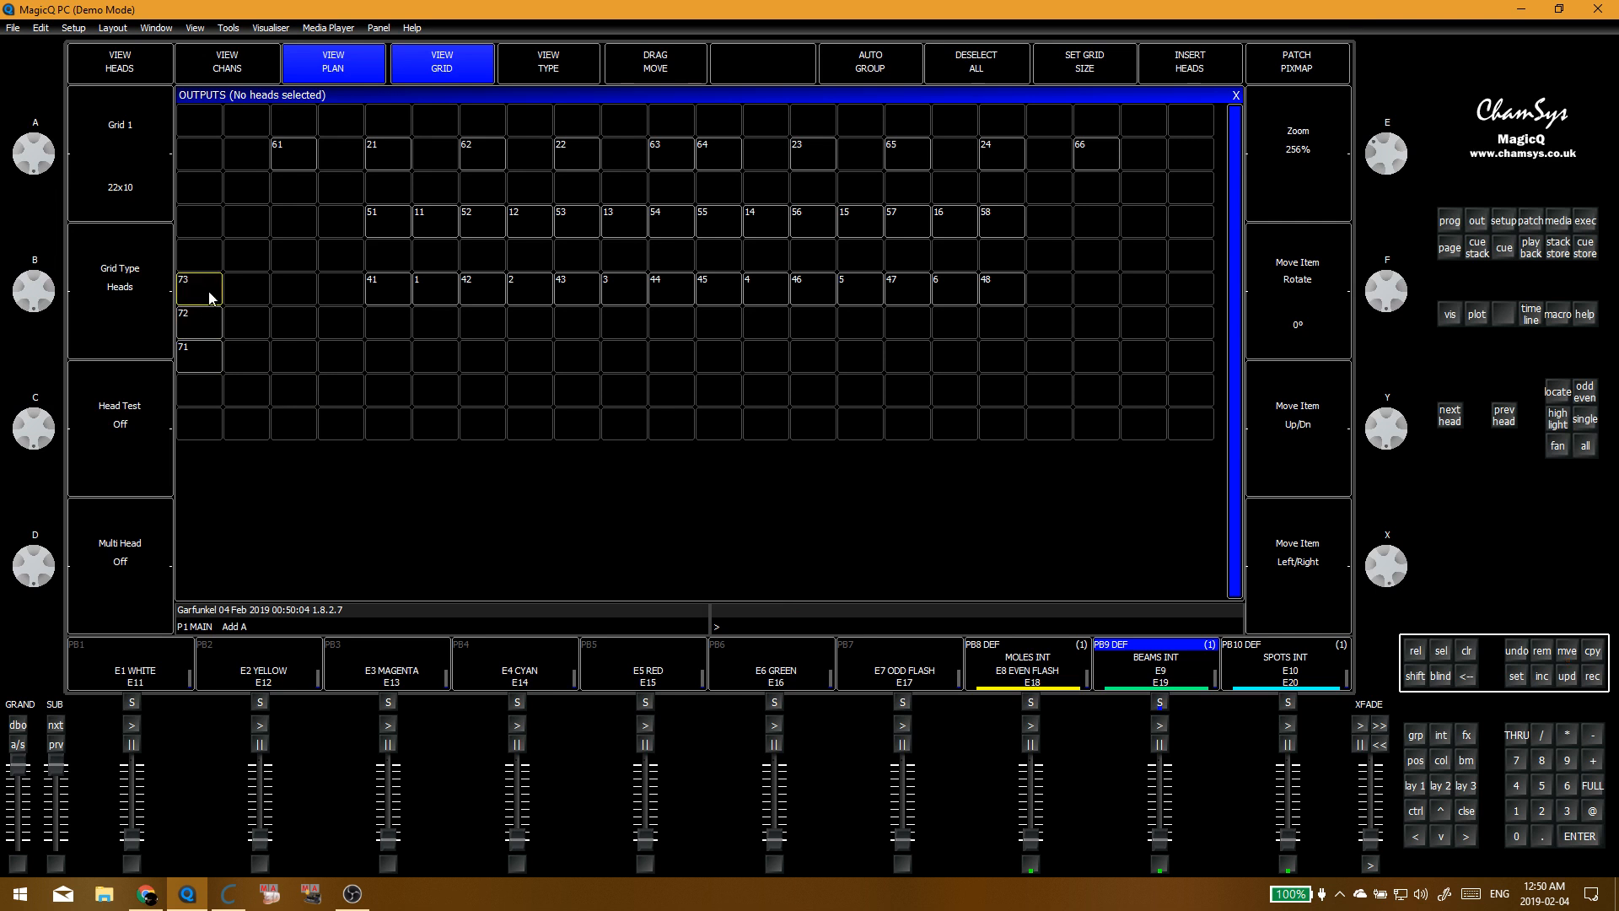
left_click_drag(208, 292, 208, 354)
left_click(248, 288)
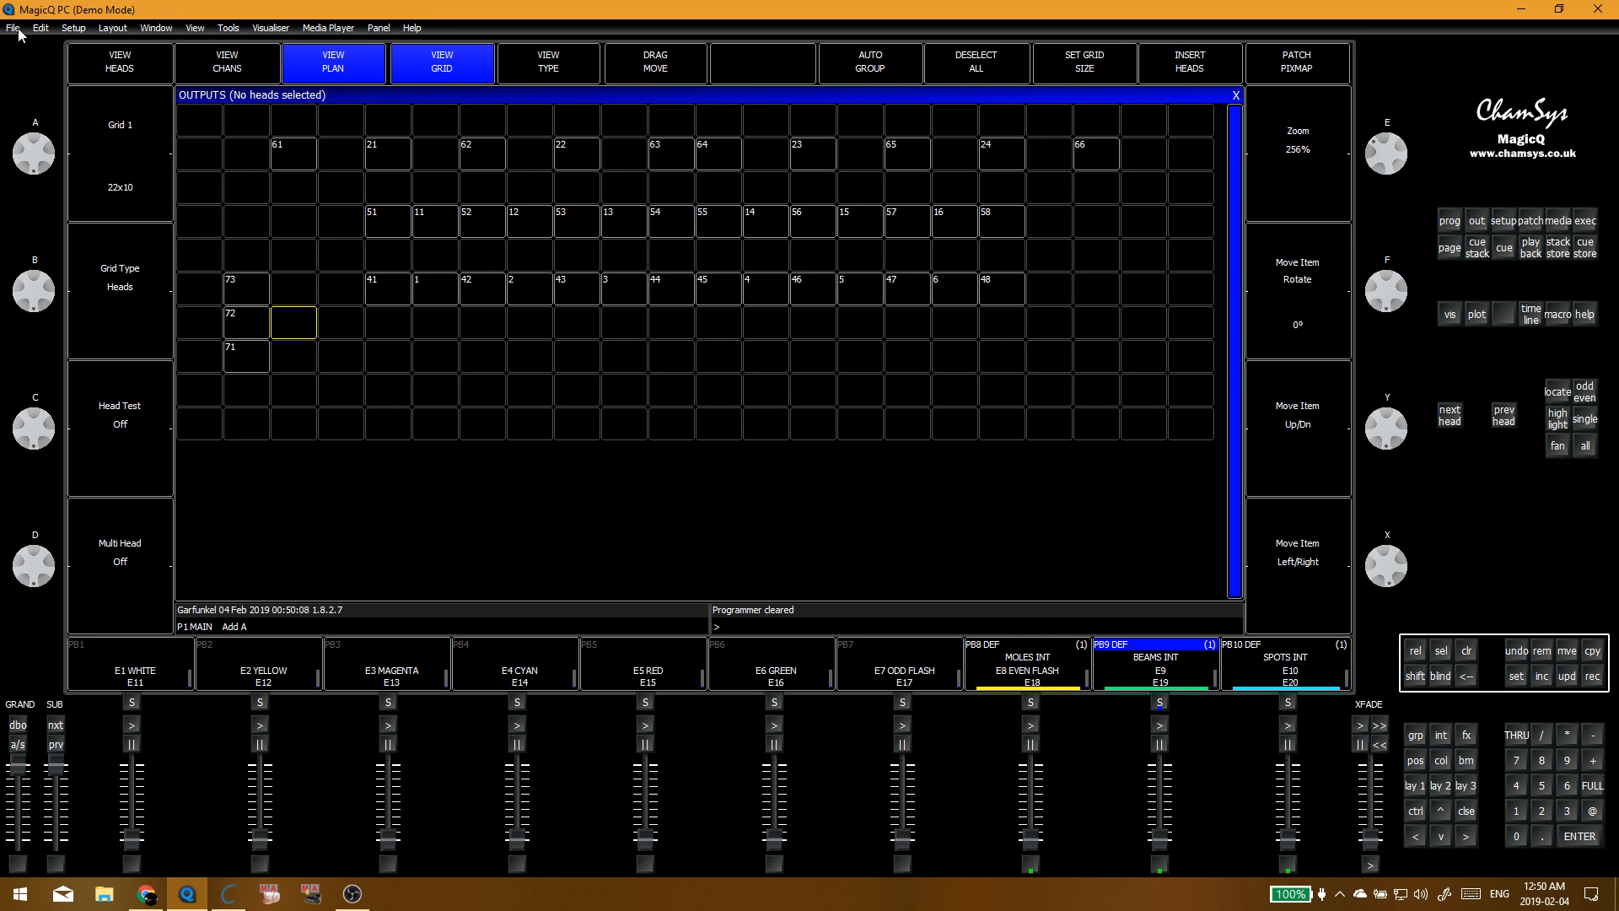
Step: Turn on head test and step through side heads 71, 72 and 73 to check their order against the Capture visualiser
key("alt+Tab")
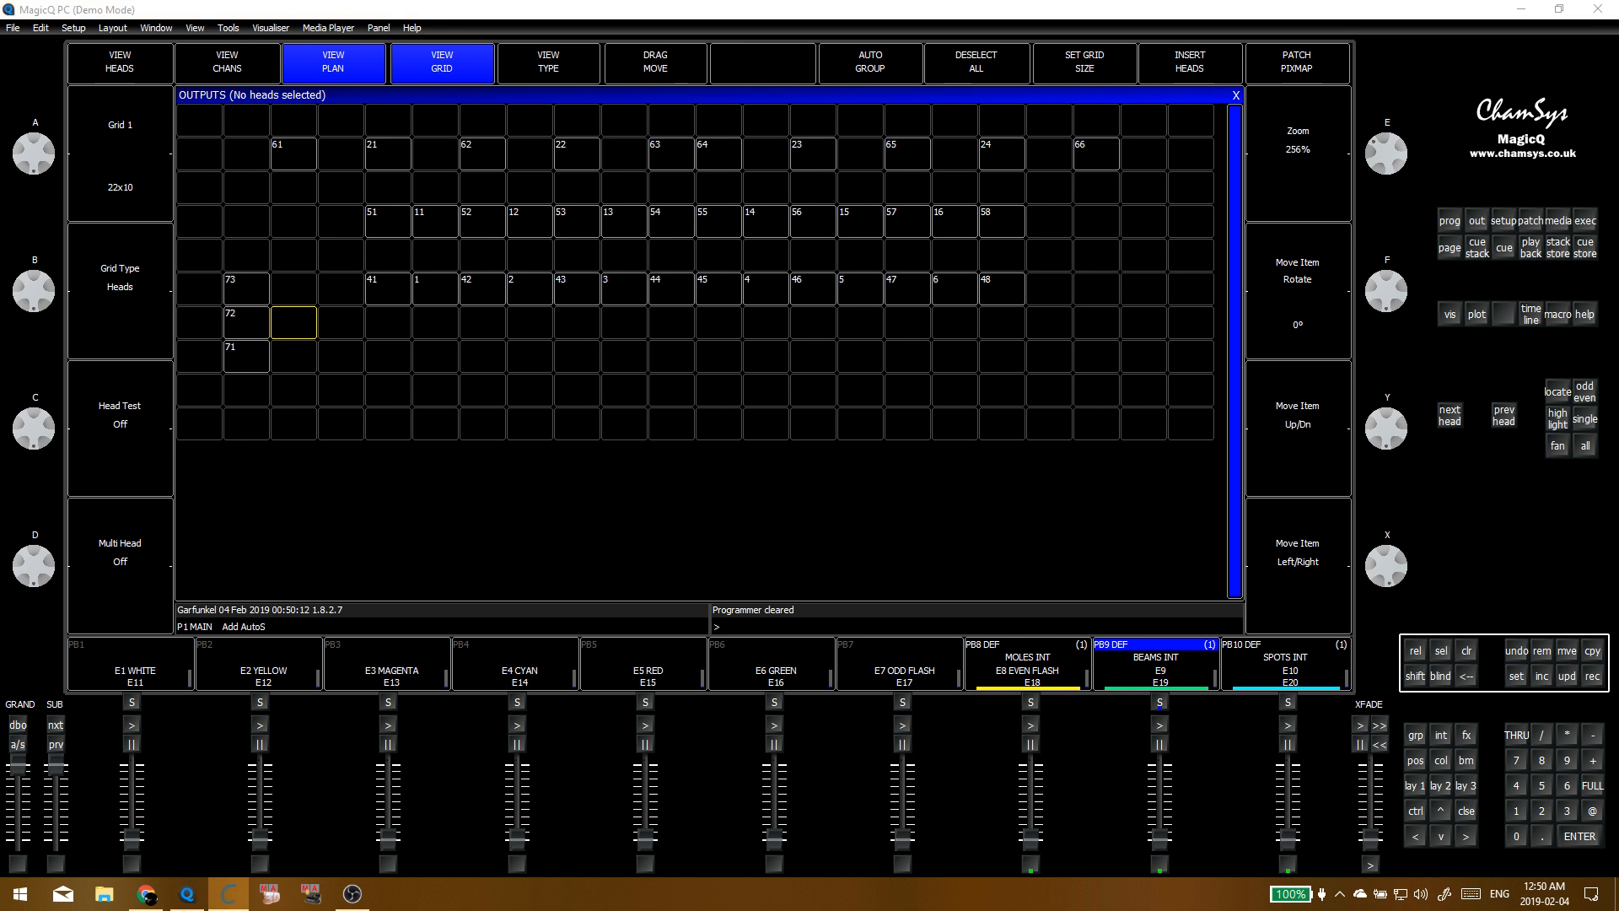
left_click(336, 398)
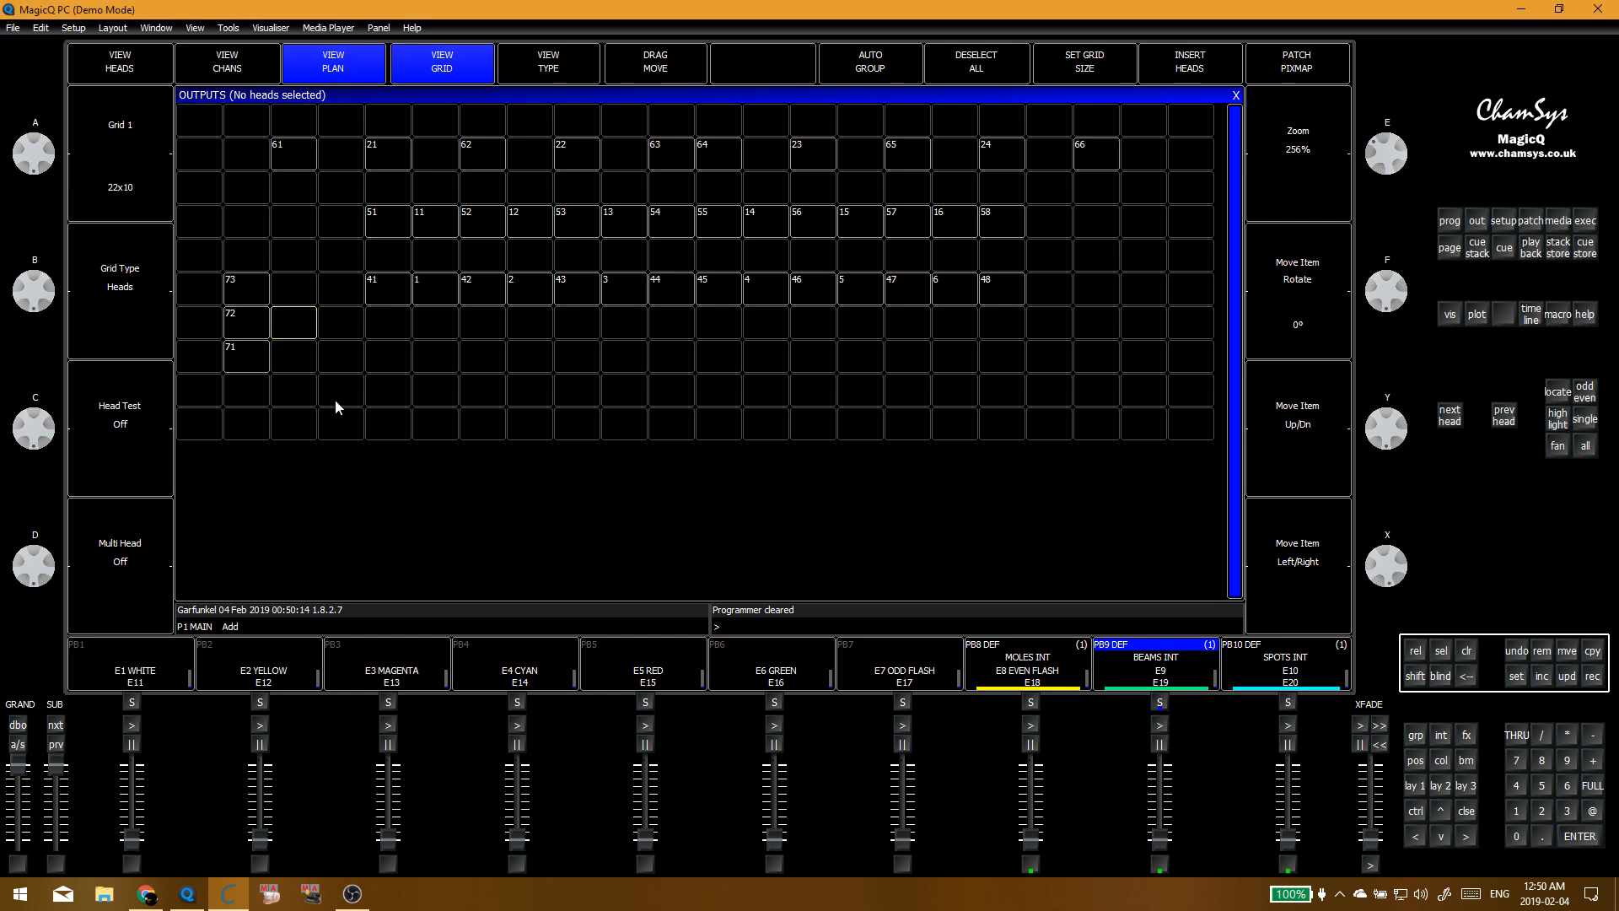
left_click_drag(336, 398, 214, 444)
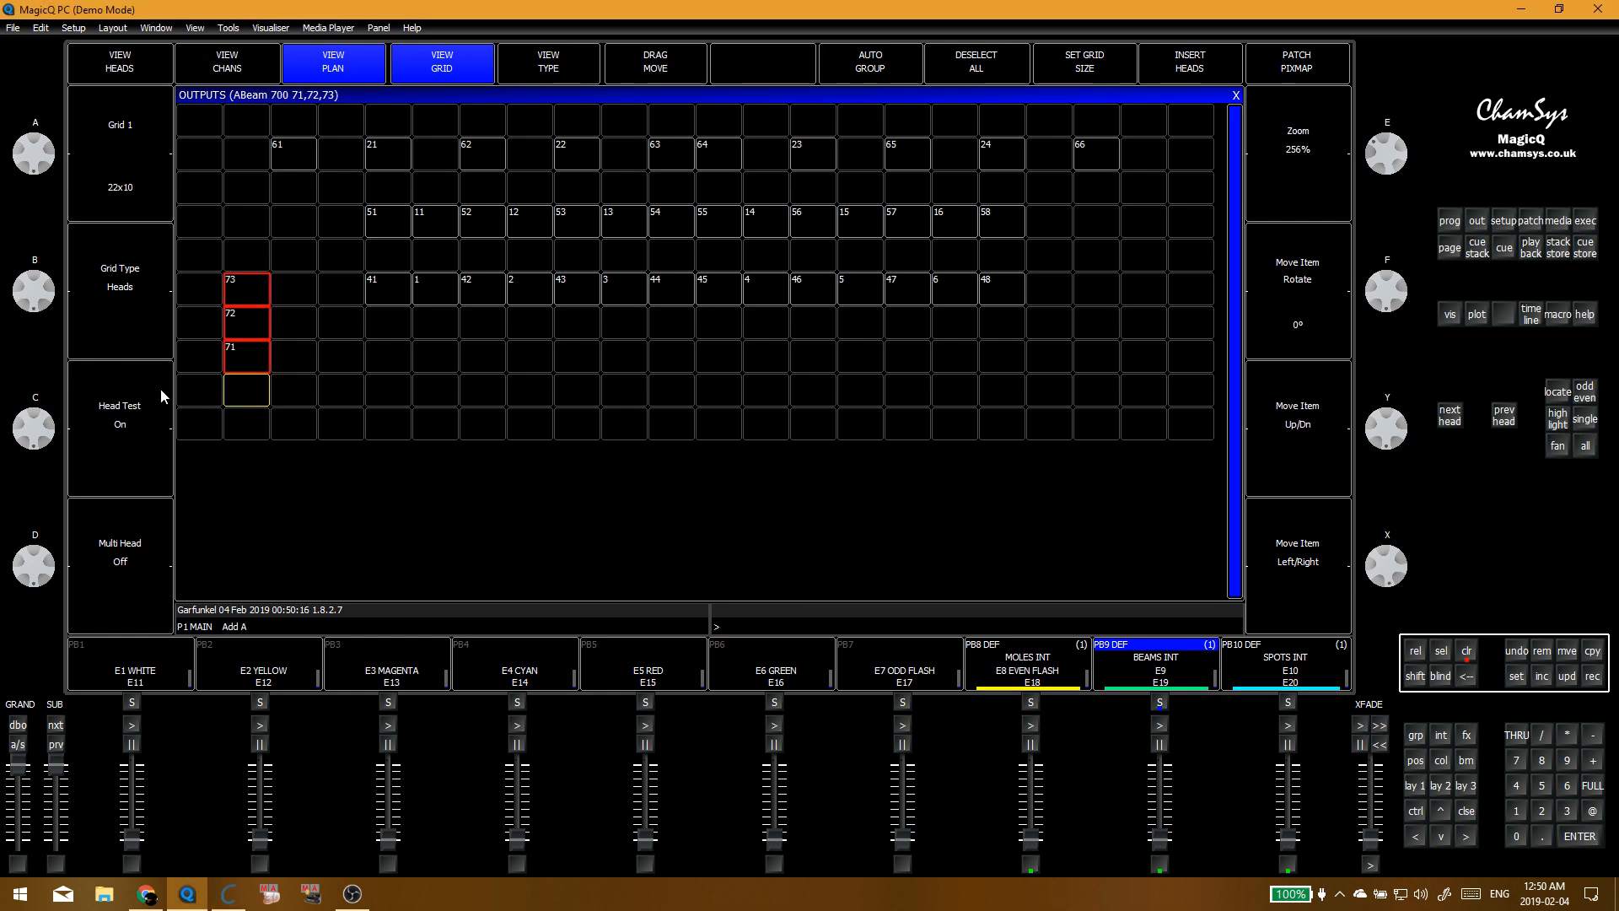
key("ctrl+BackSpace")
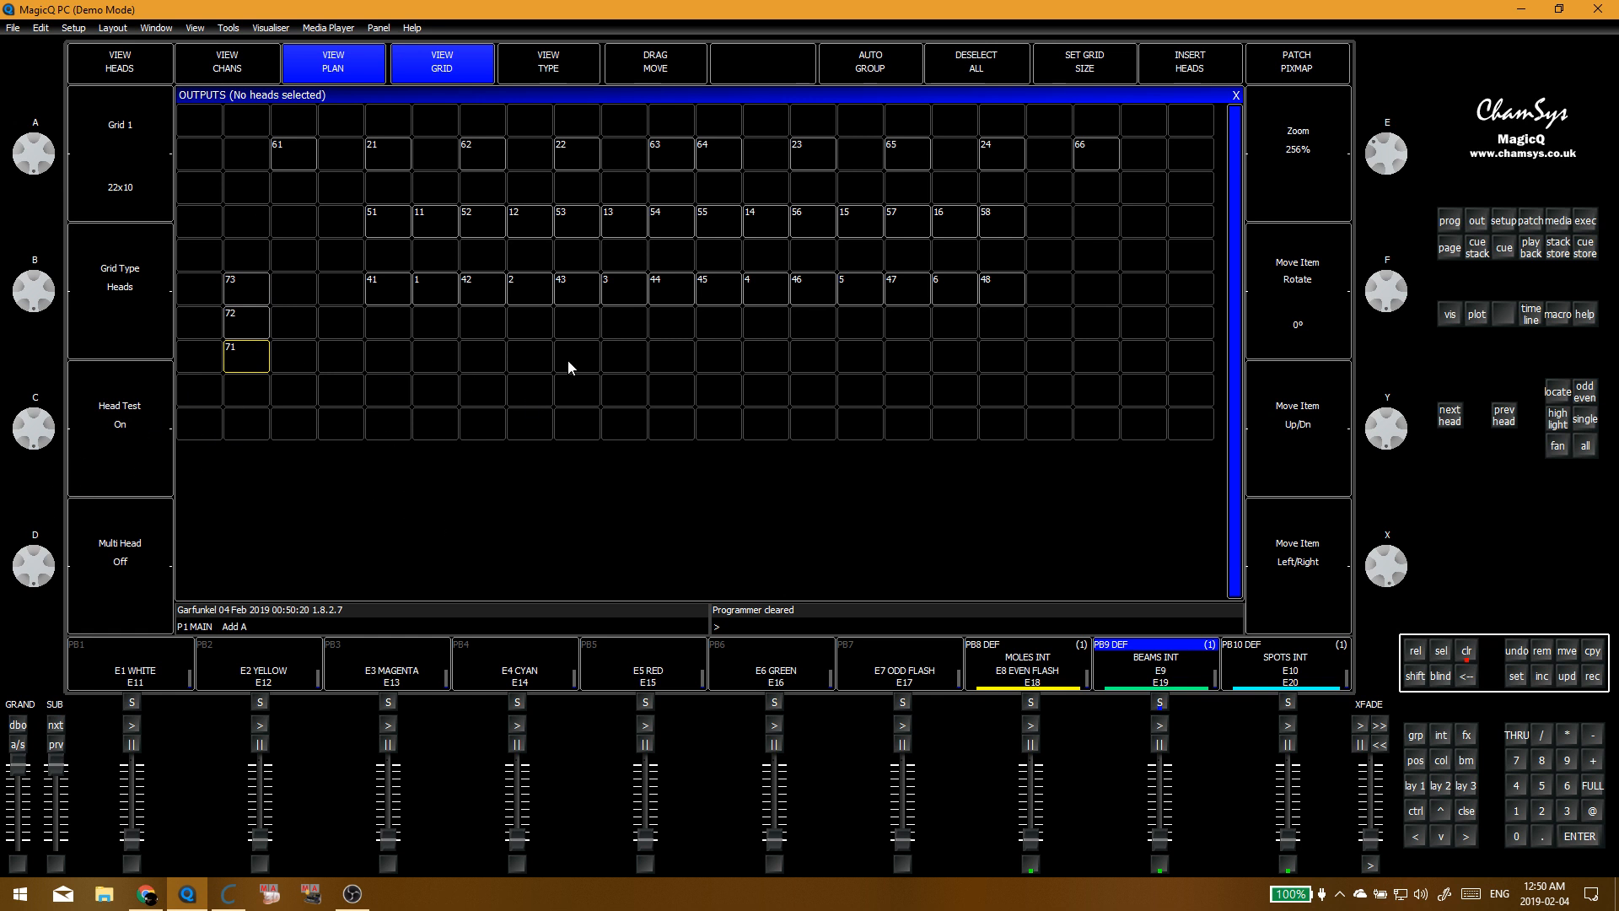
key("Up")
key("Up")
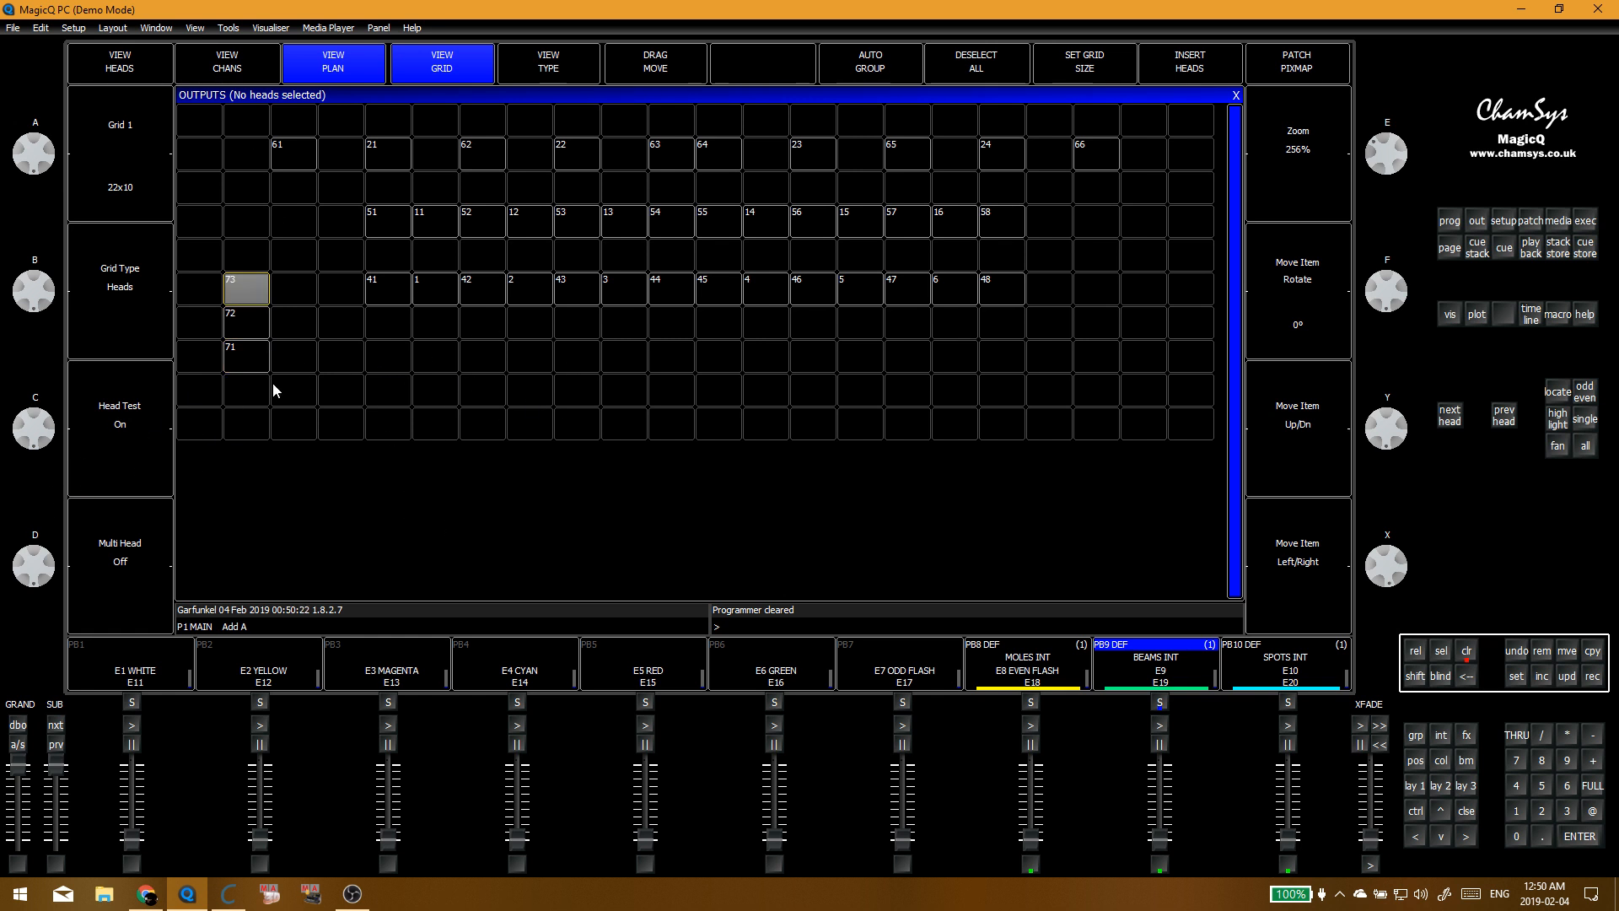
key("Up")
key("Up")
key("Up")
key("Up")
key("Up")
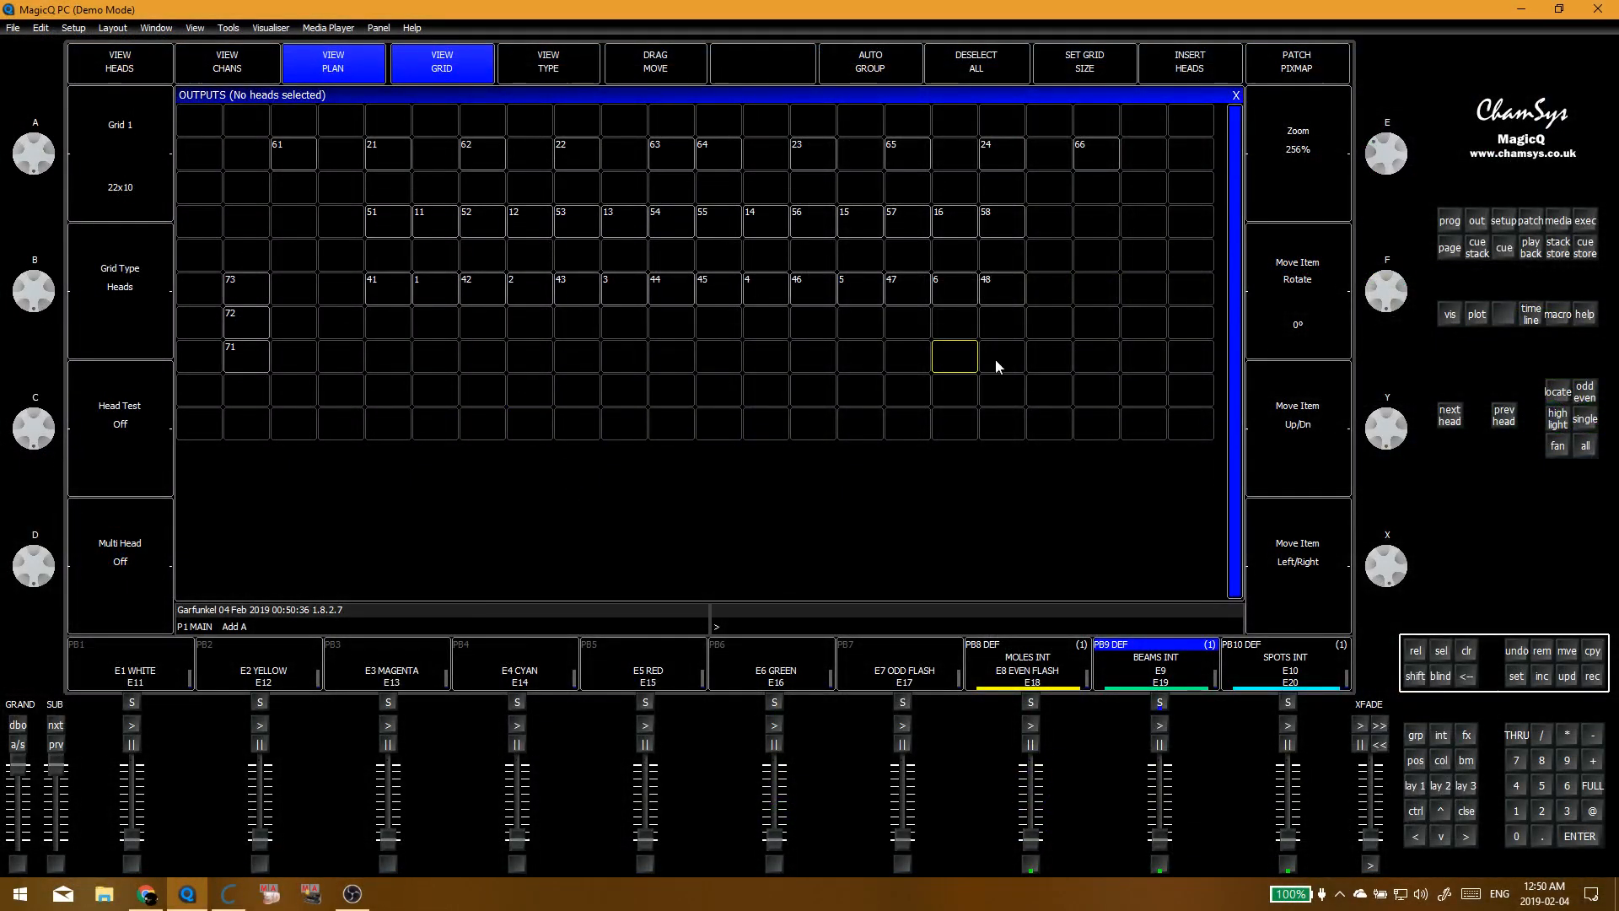
Step: Move the BEAM SIDE R heads to the ninth row starting at column 17, and check head 74 with head test
key("alt+g")
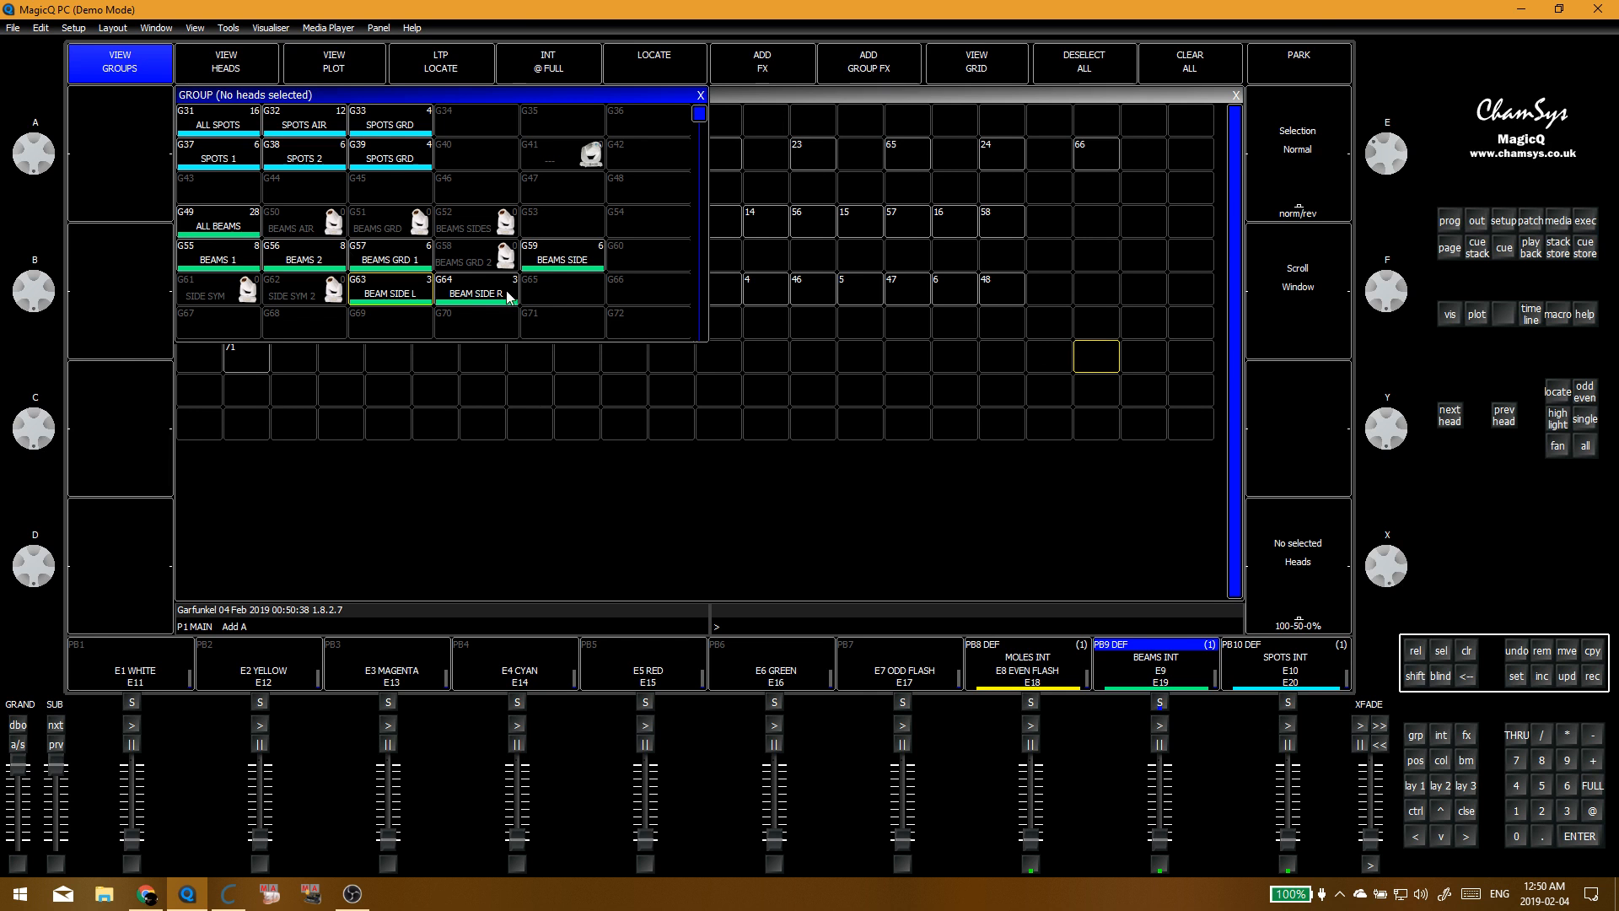
left_click(477, 287)
key("Escape")
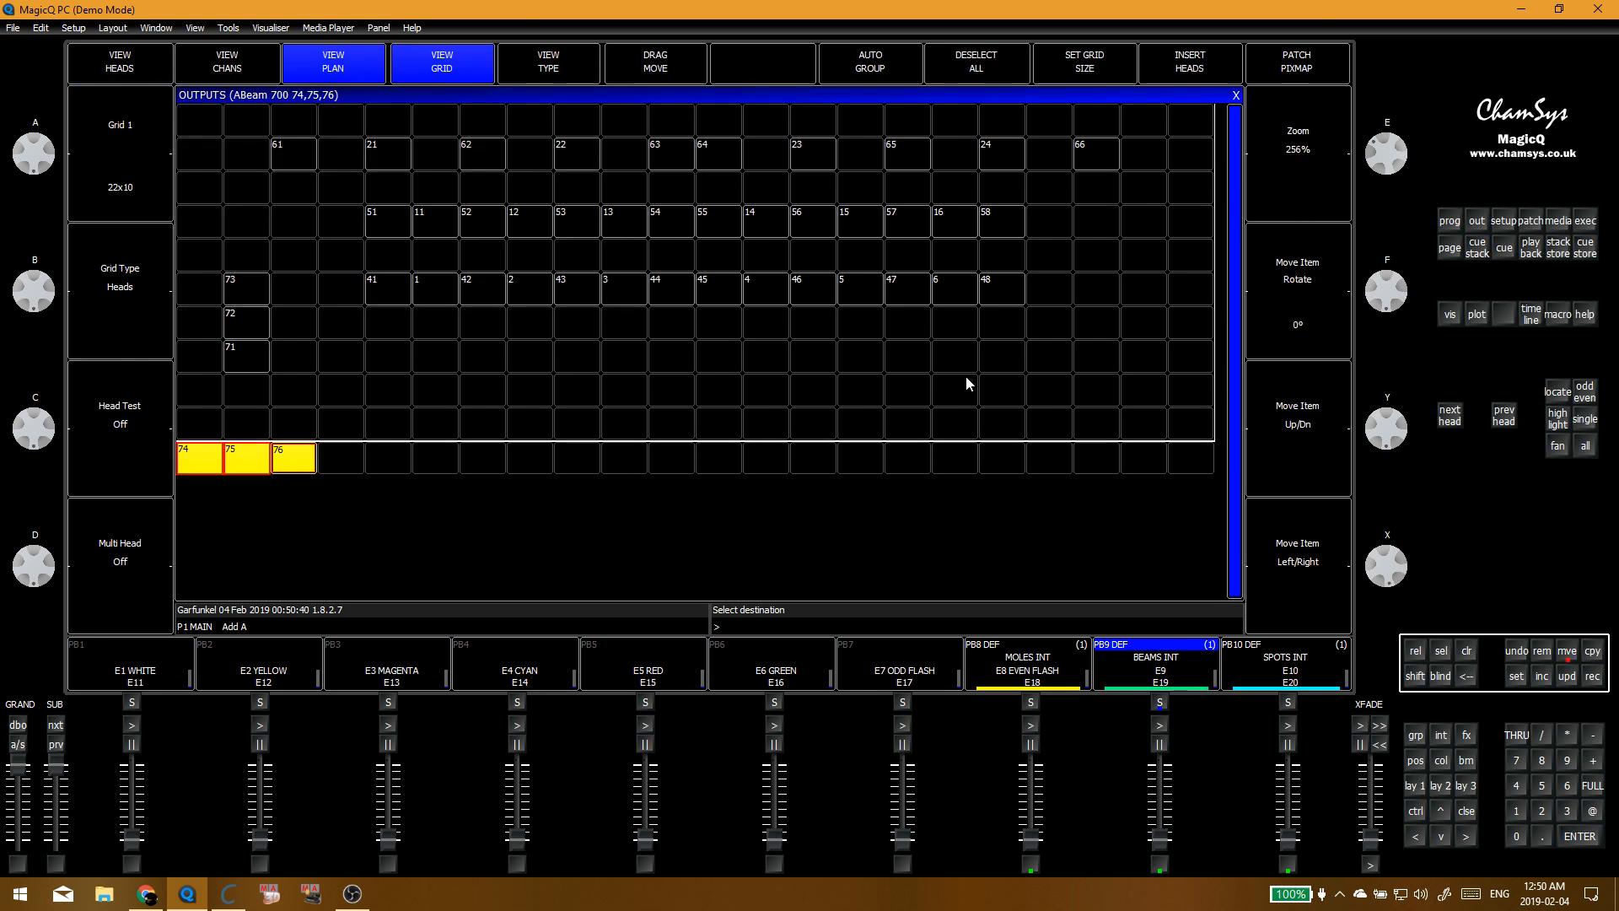
left_click(954, 381)
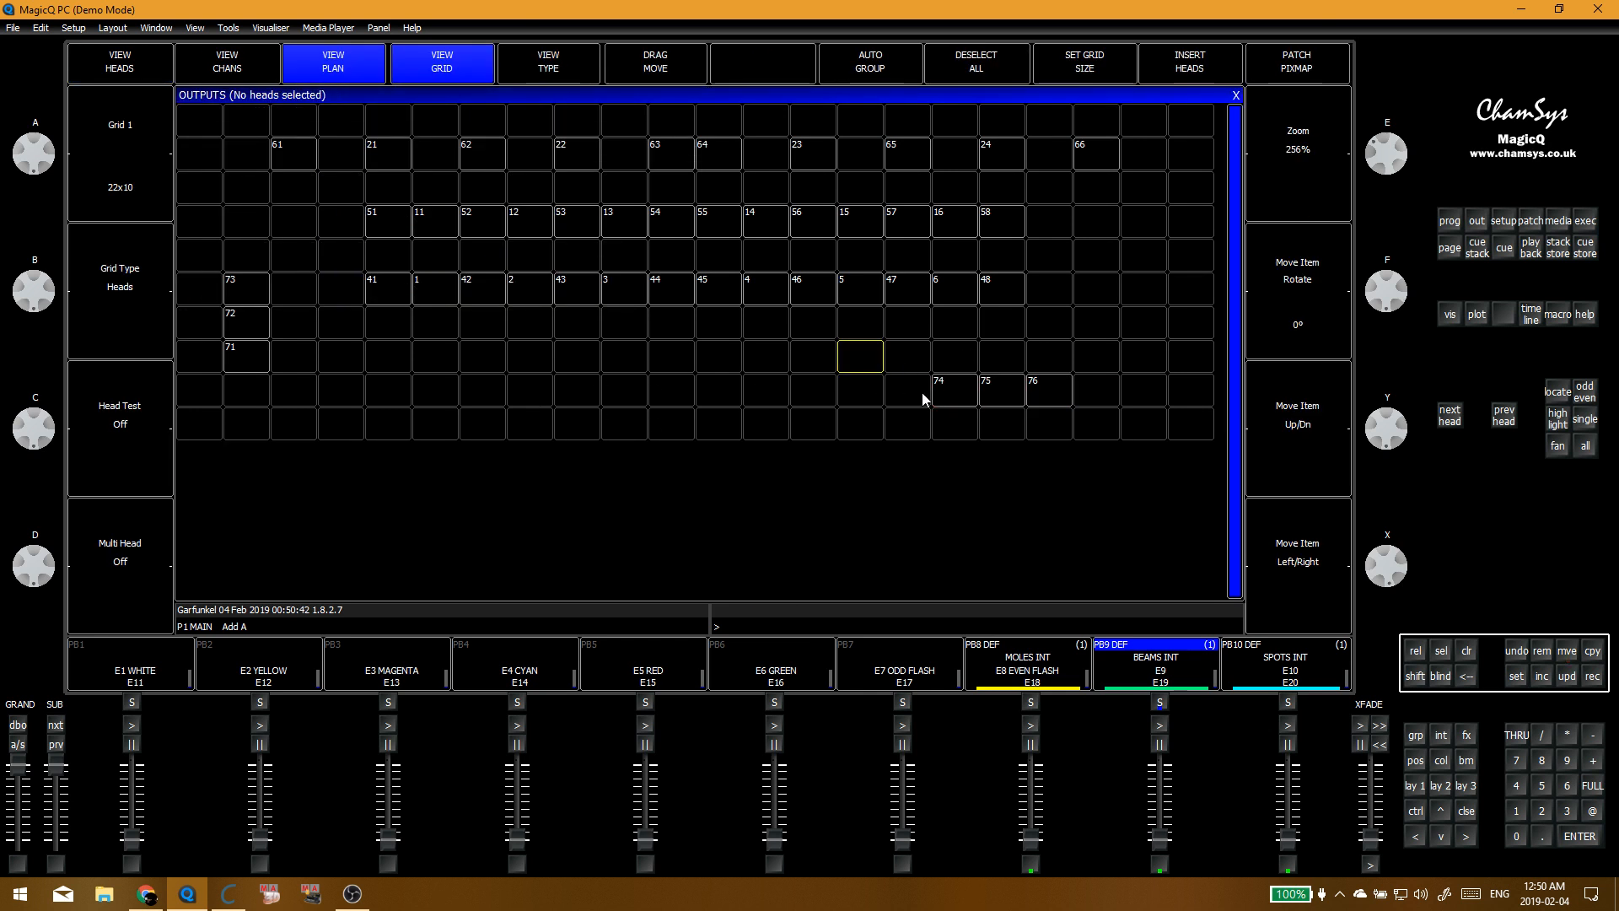
left_click(147, 433)
left_click(946, 402)
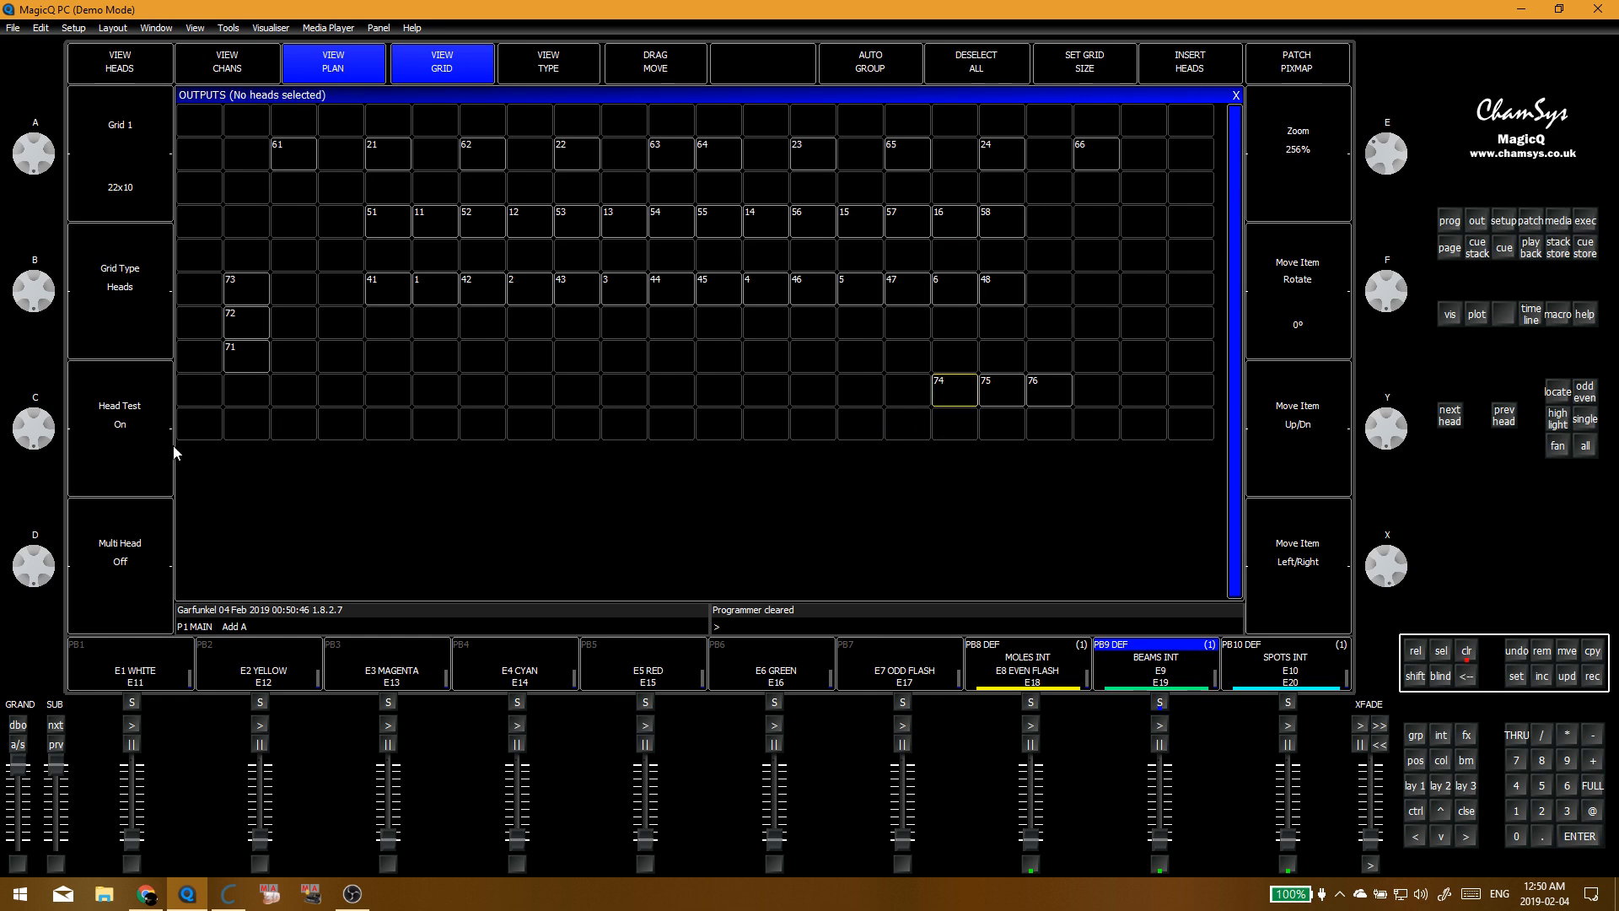
Step: Stack heads 74, 75 and 76 vertically in the grid's column 21, in rows 6 to 8
left_click(1125, 291)
left_click(1002, 390)
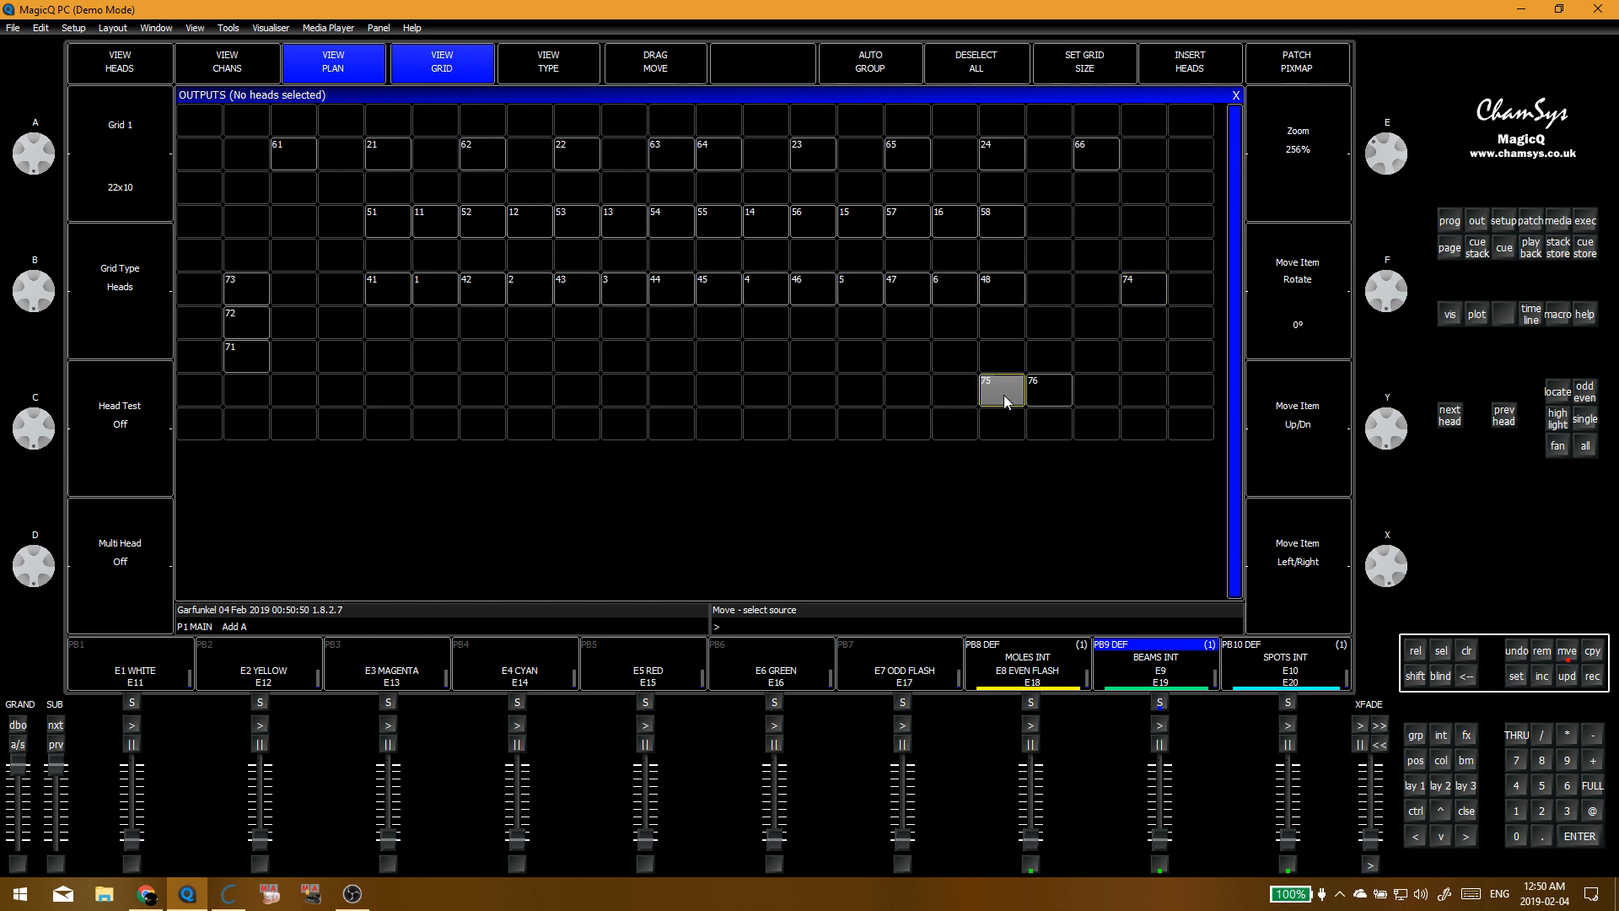
left_click(1134, 325)
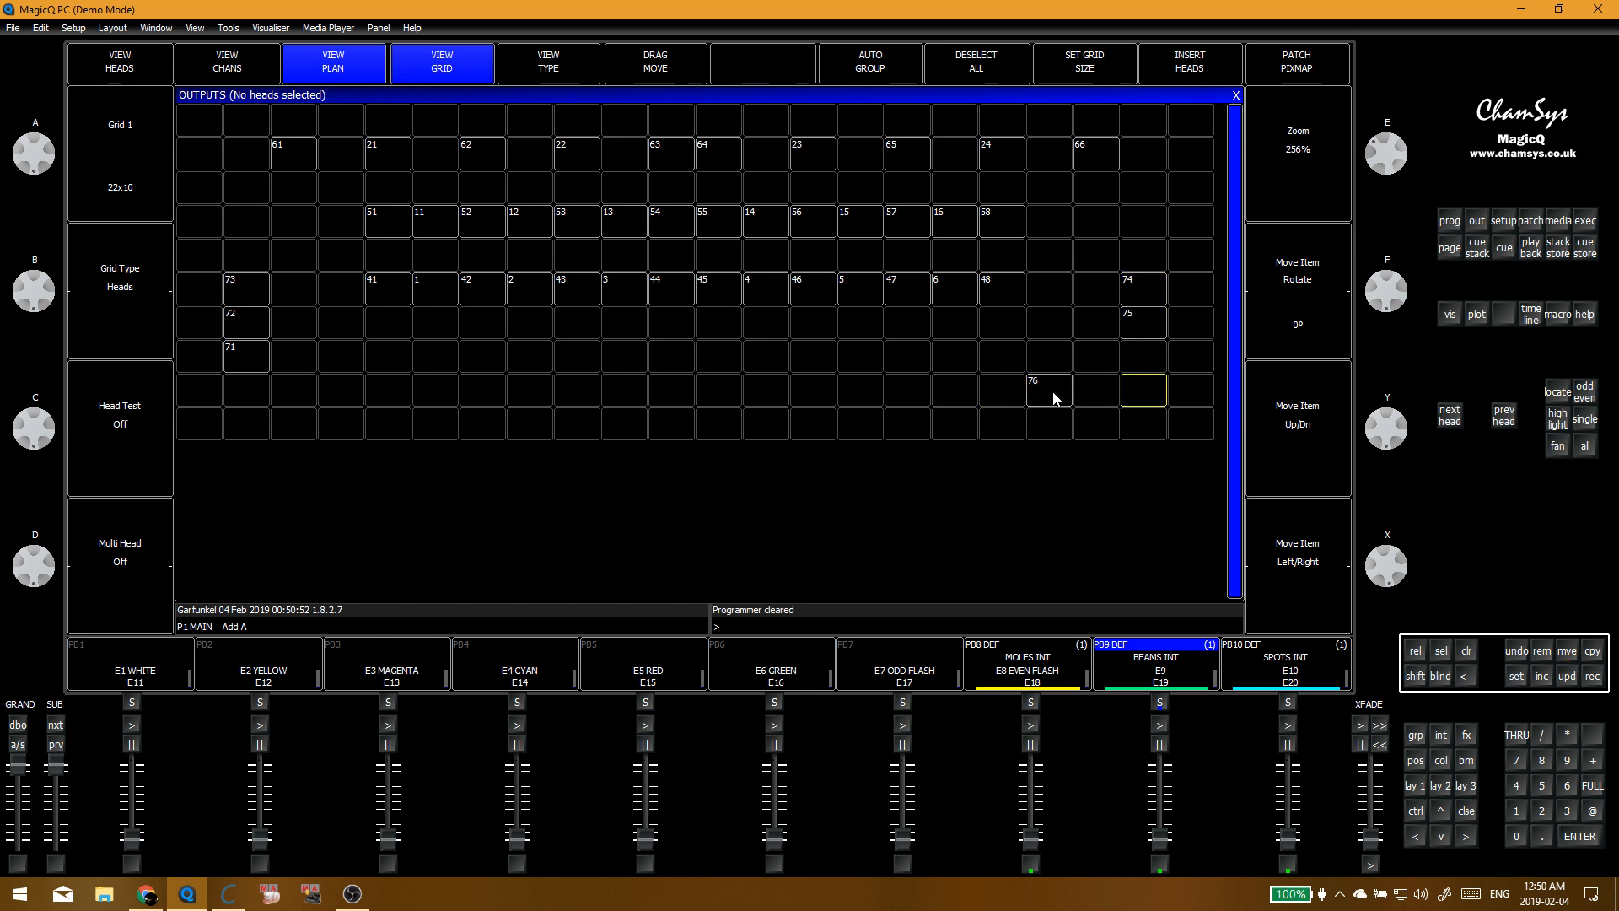
left_click(1049, 390)
left_click(1131, 347)
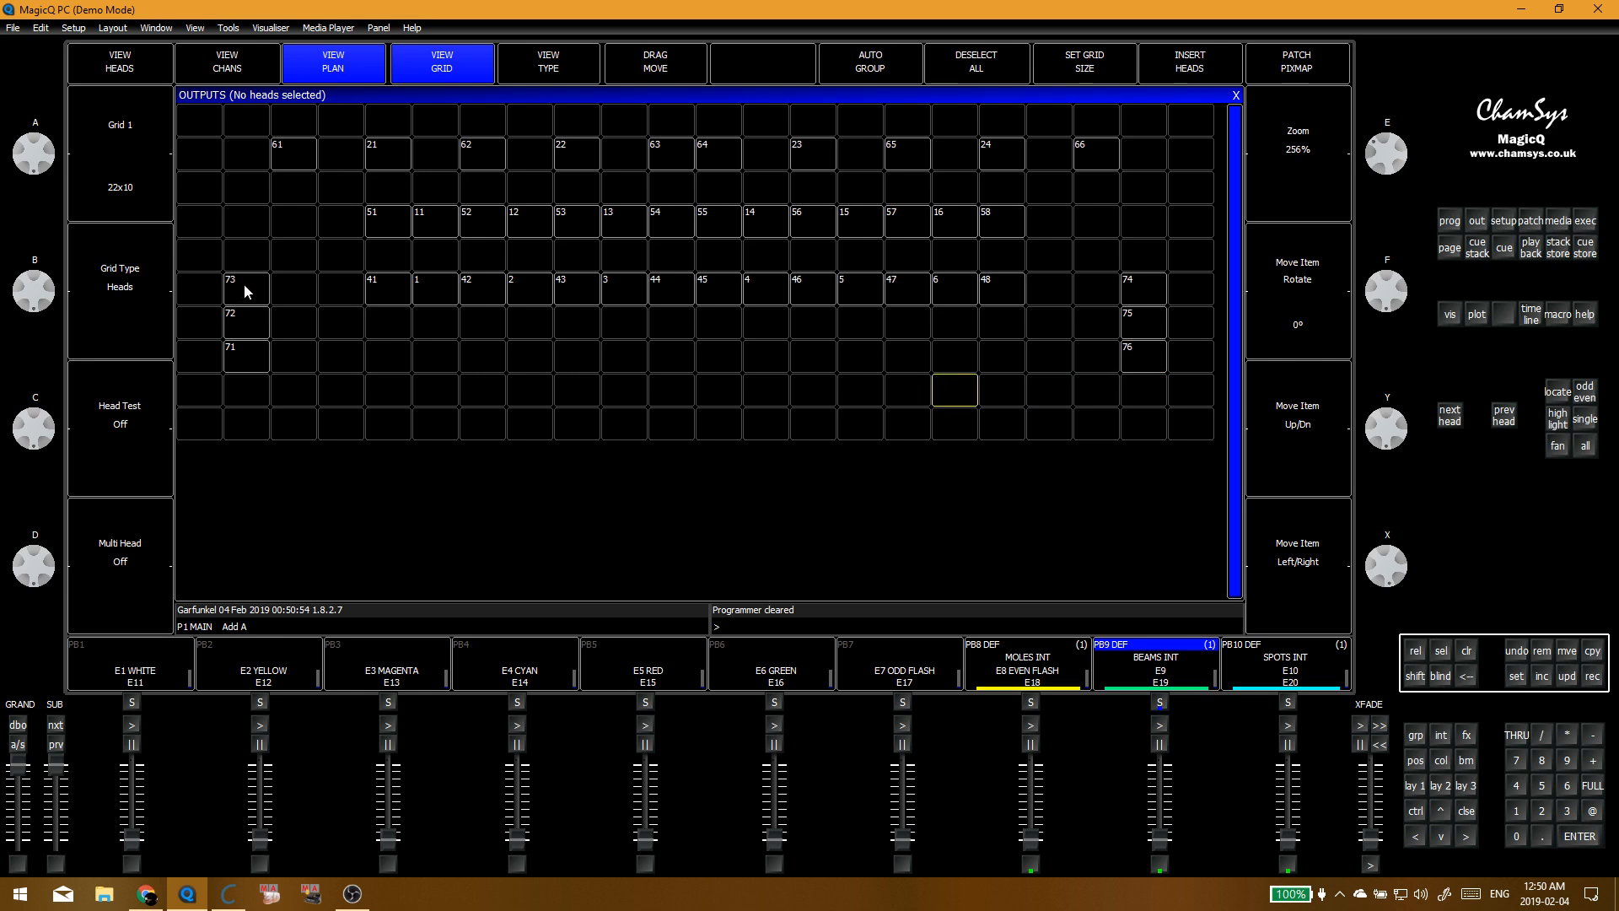
Step: Shift both vertical stacks of side heads down one row, so they occupy rows 7 to 9
left_click_drag(244, 283, 263, 362)
left_click(253, 325)
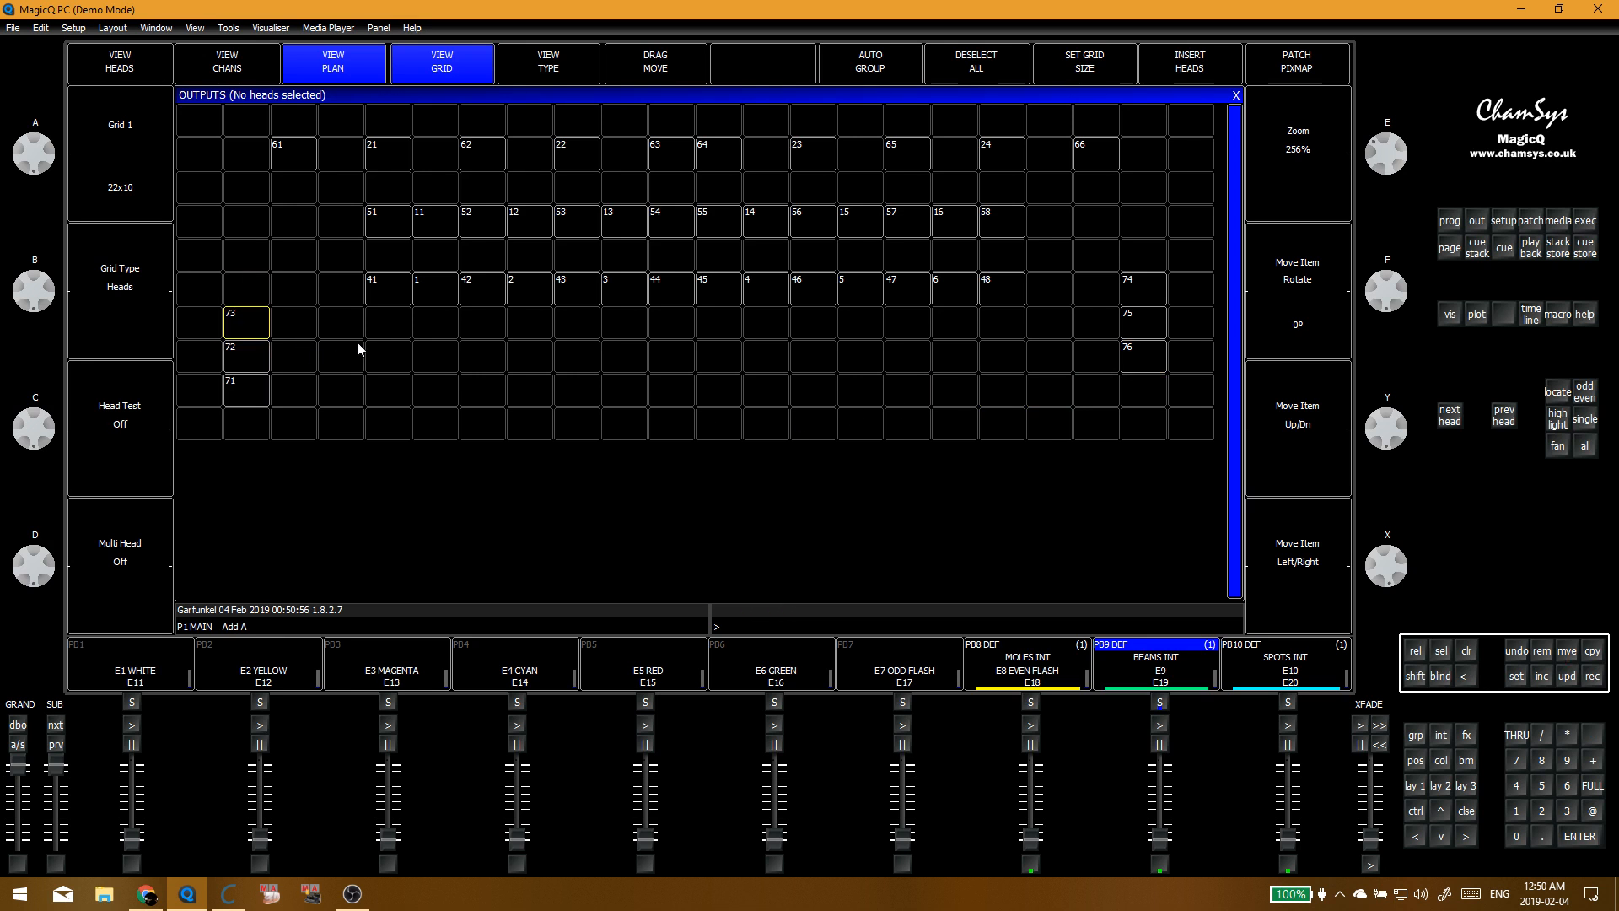
left_click_drag(1136, 280, 1140, 371)
left_click(1138, 327)
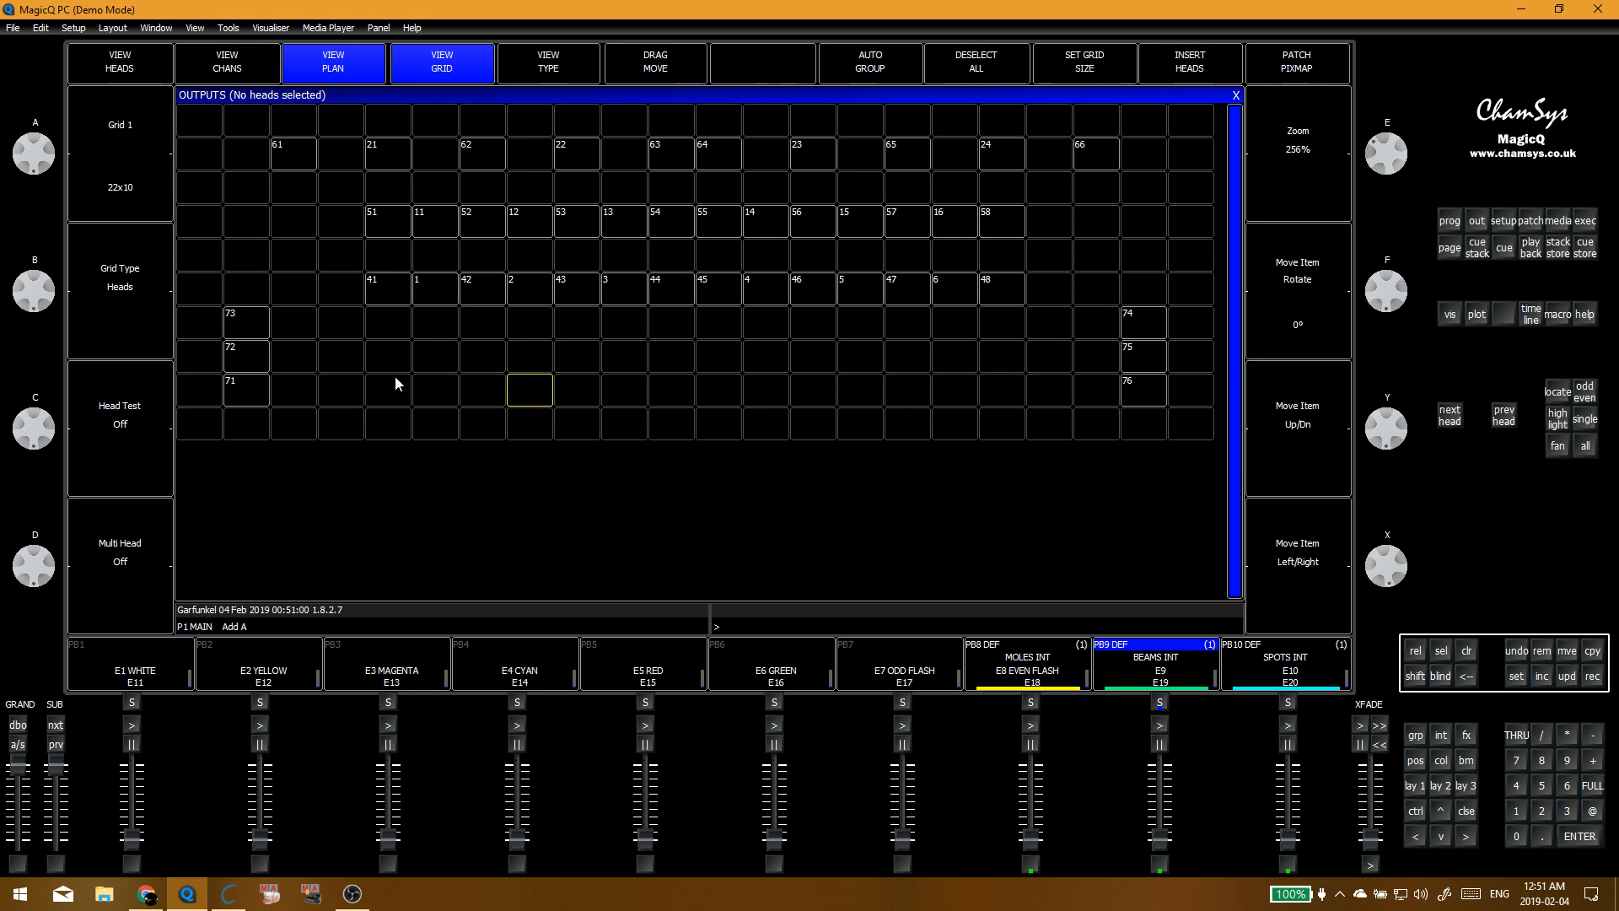
Step: Save the show with the Save Show quick macro and clear the programmer
left_click_drag(341, 393, 927, 398)
left_click_drag(396, 390, 713, 363)
key("ctrl+s")
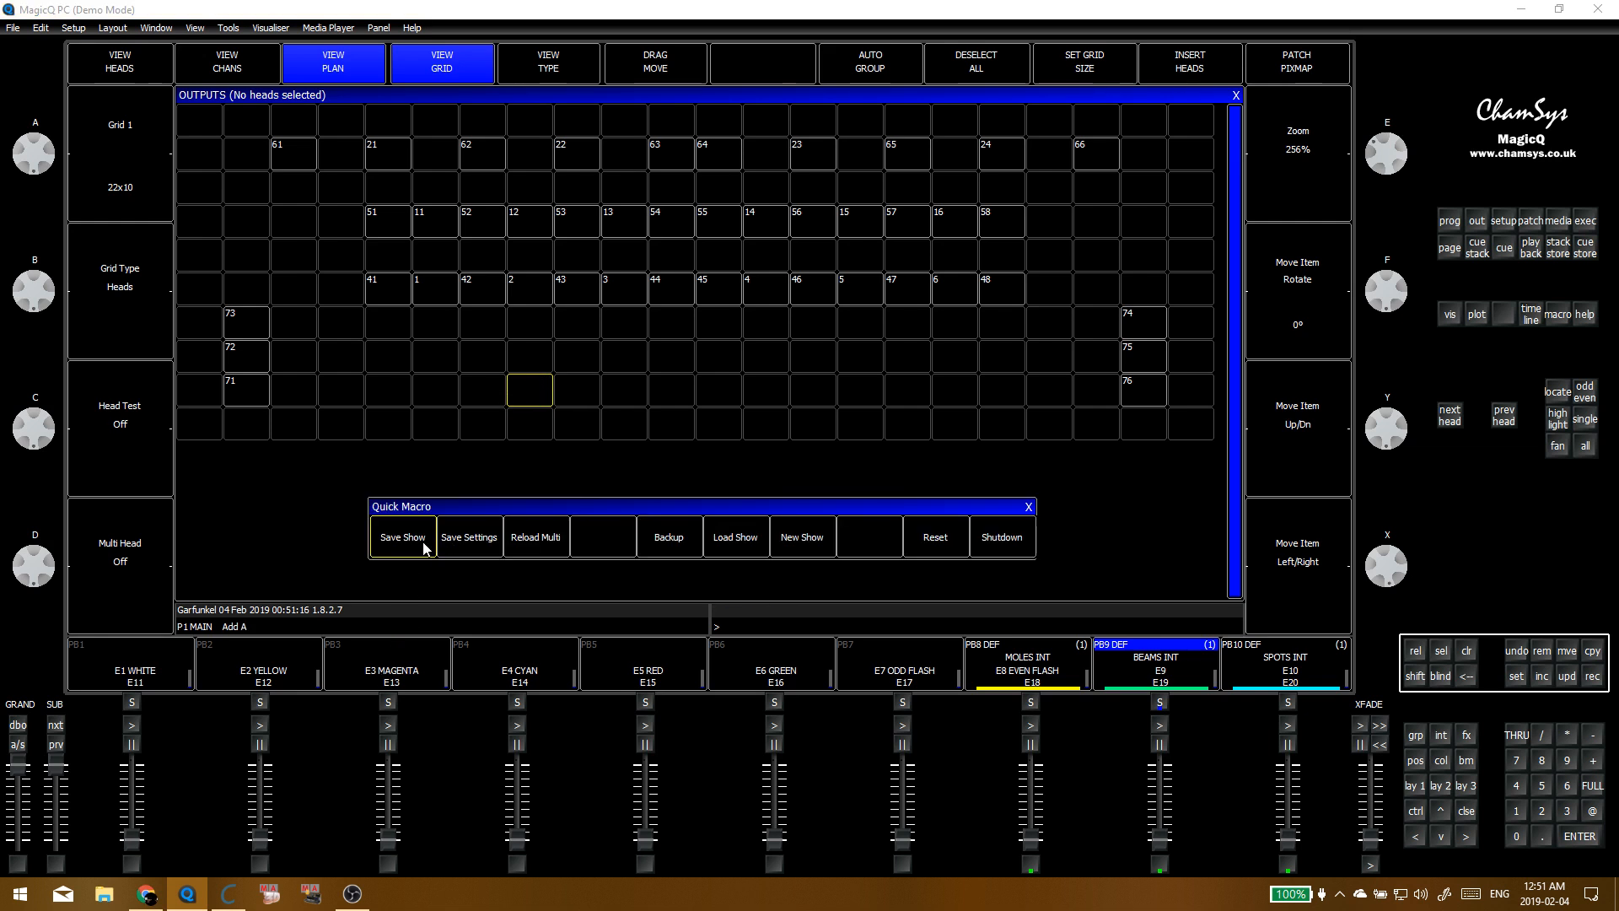
left_click(423, 548)
key("ctrl+BackSpace")
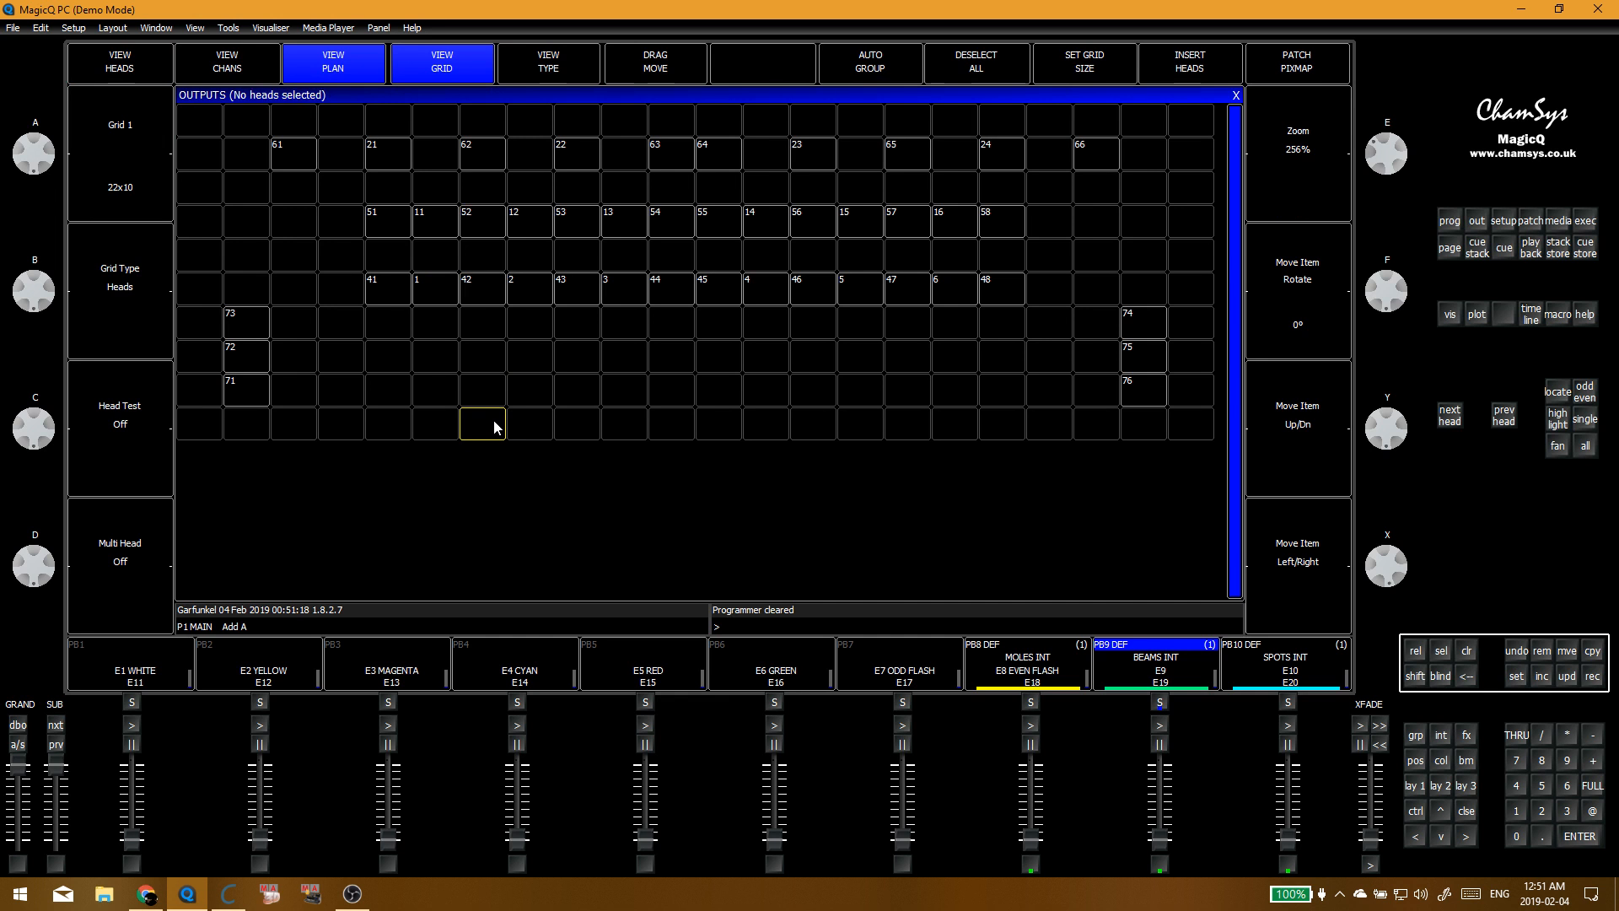
Step: Look over the quick macros and the macro window, and return to the group and palette windows
left_click(407, 619)
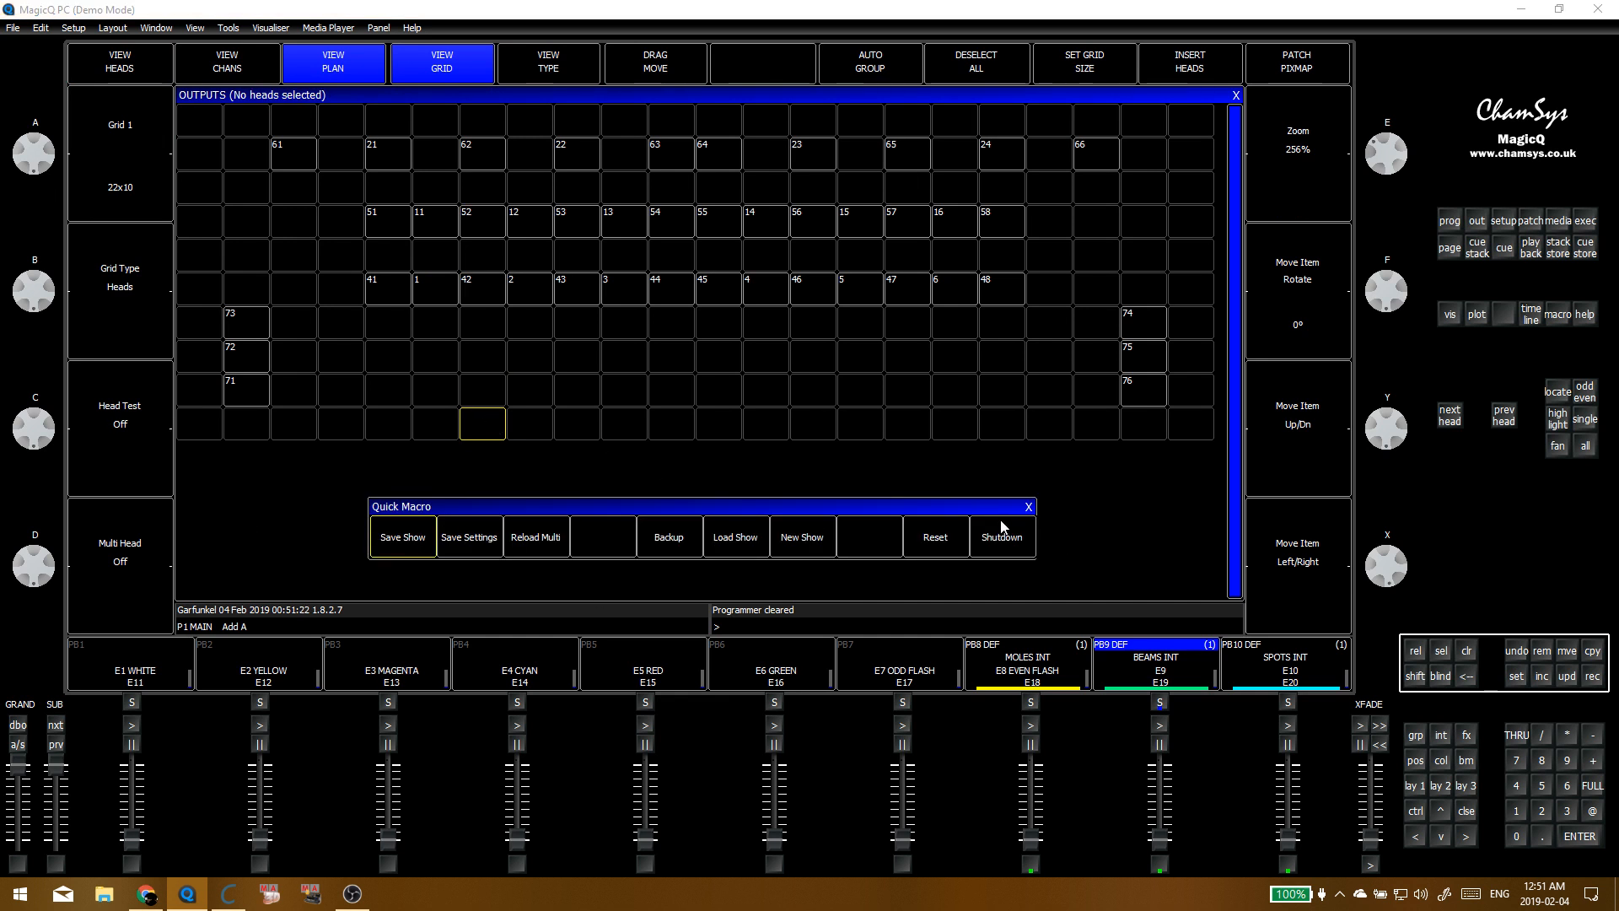
left_click(1028, 507)
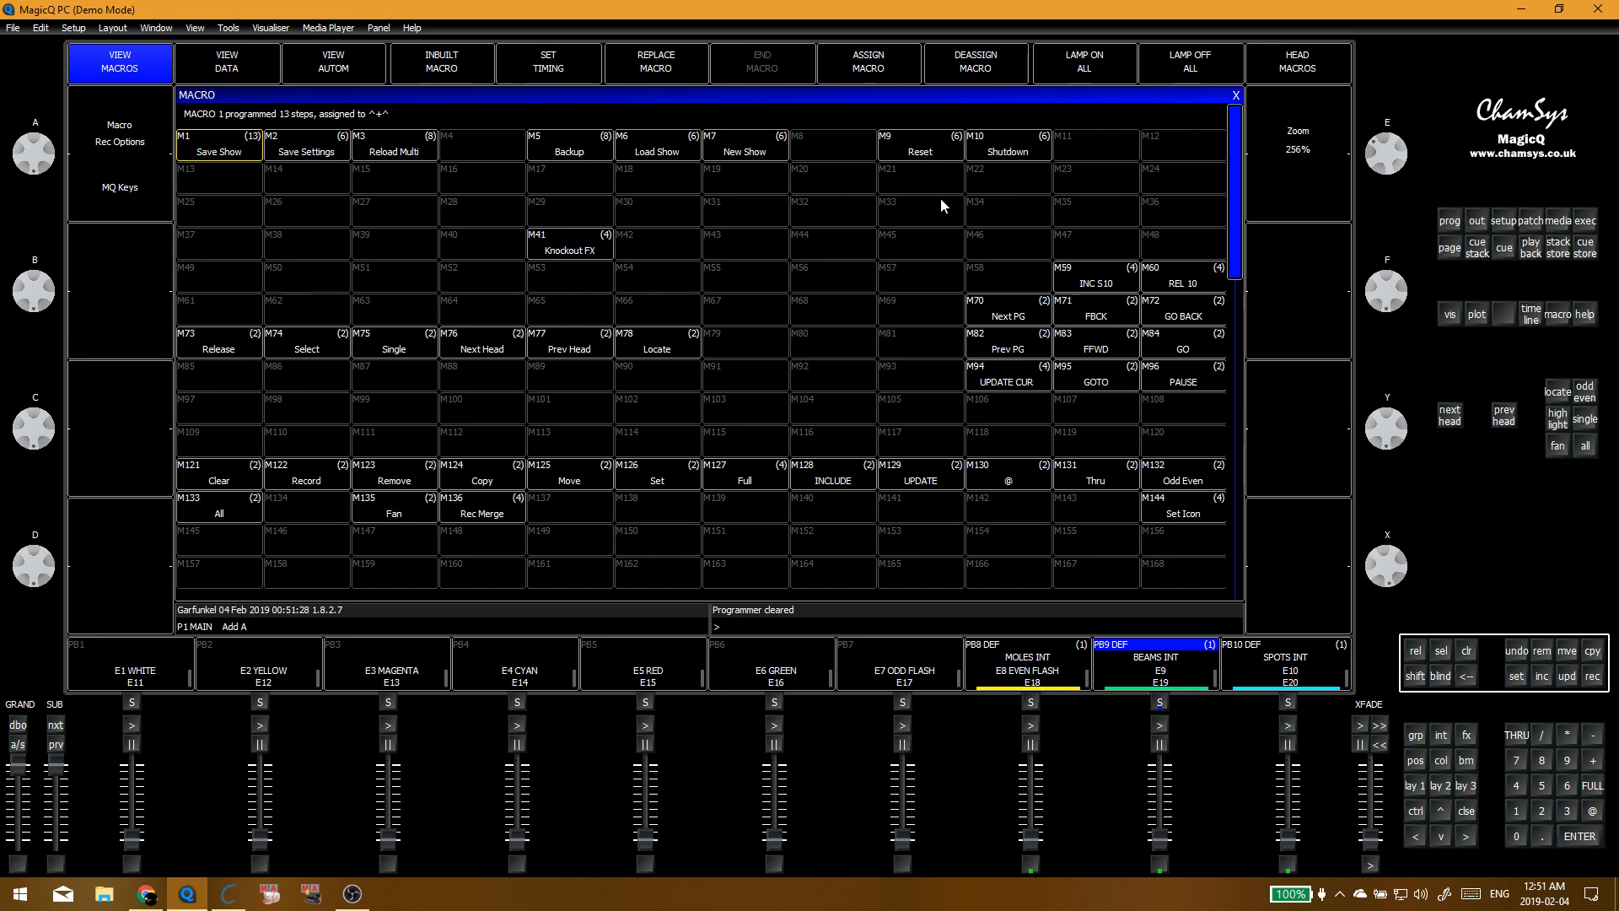
left_click(1236, 95)
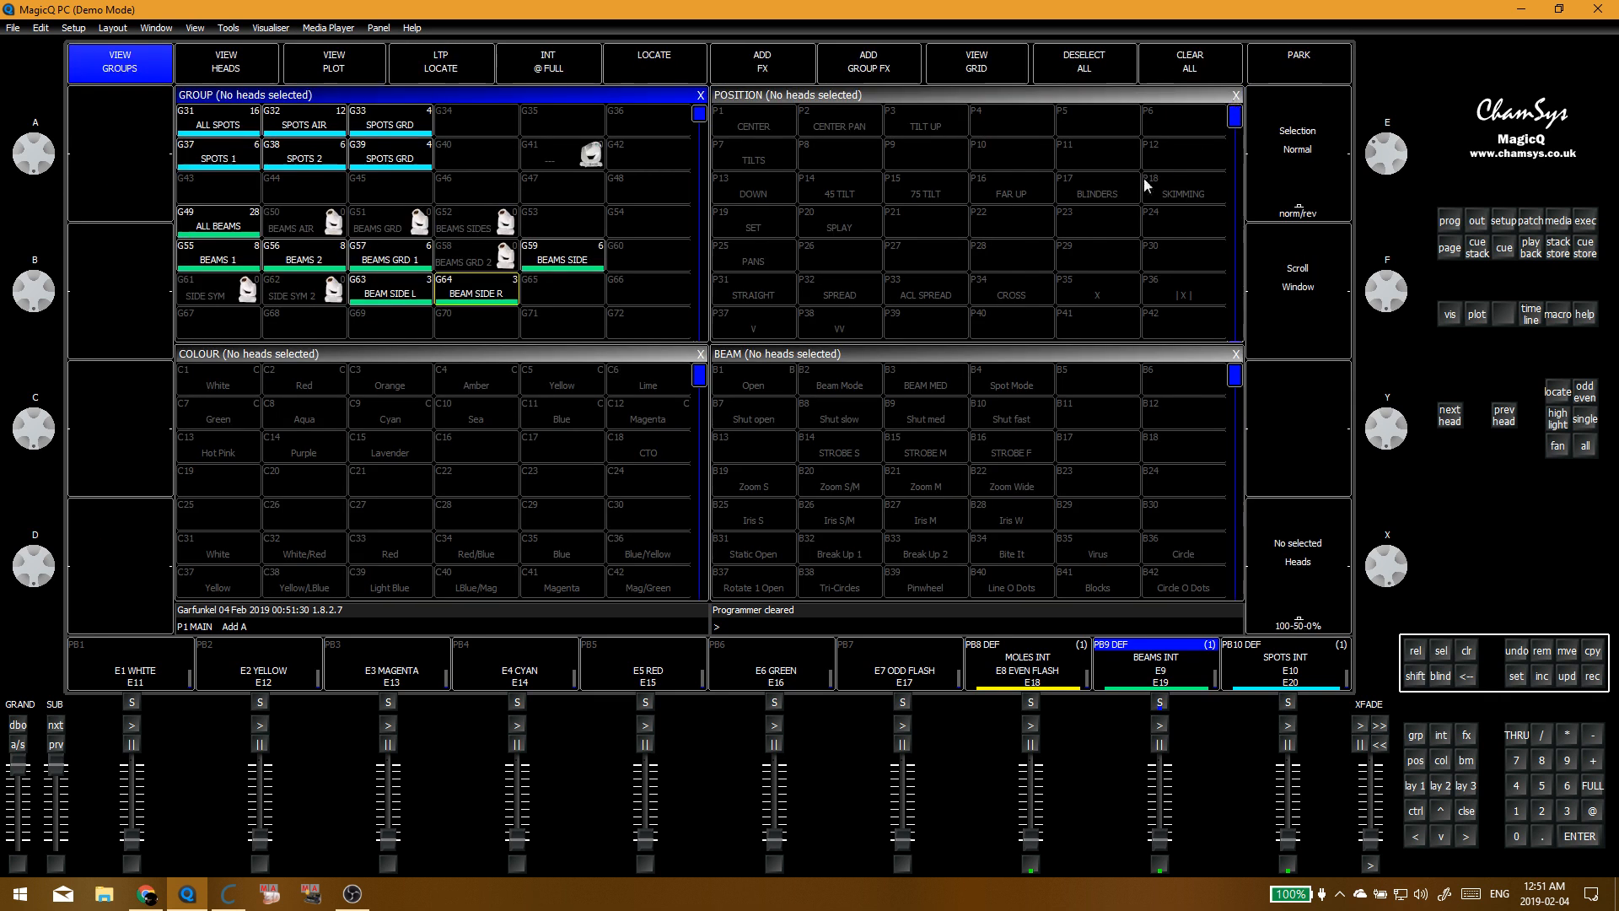
left_click(588, 329)
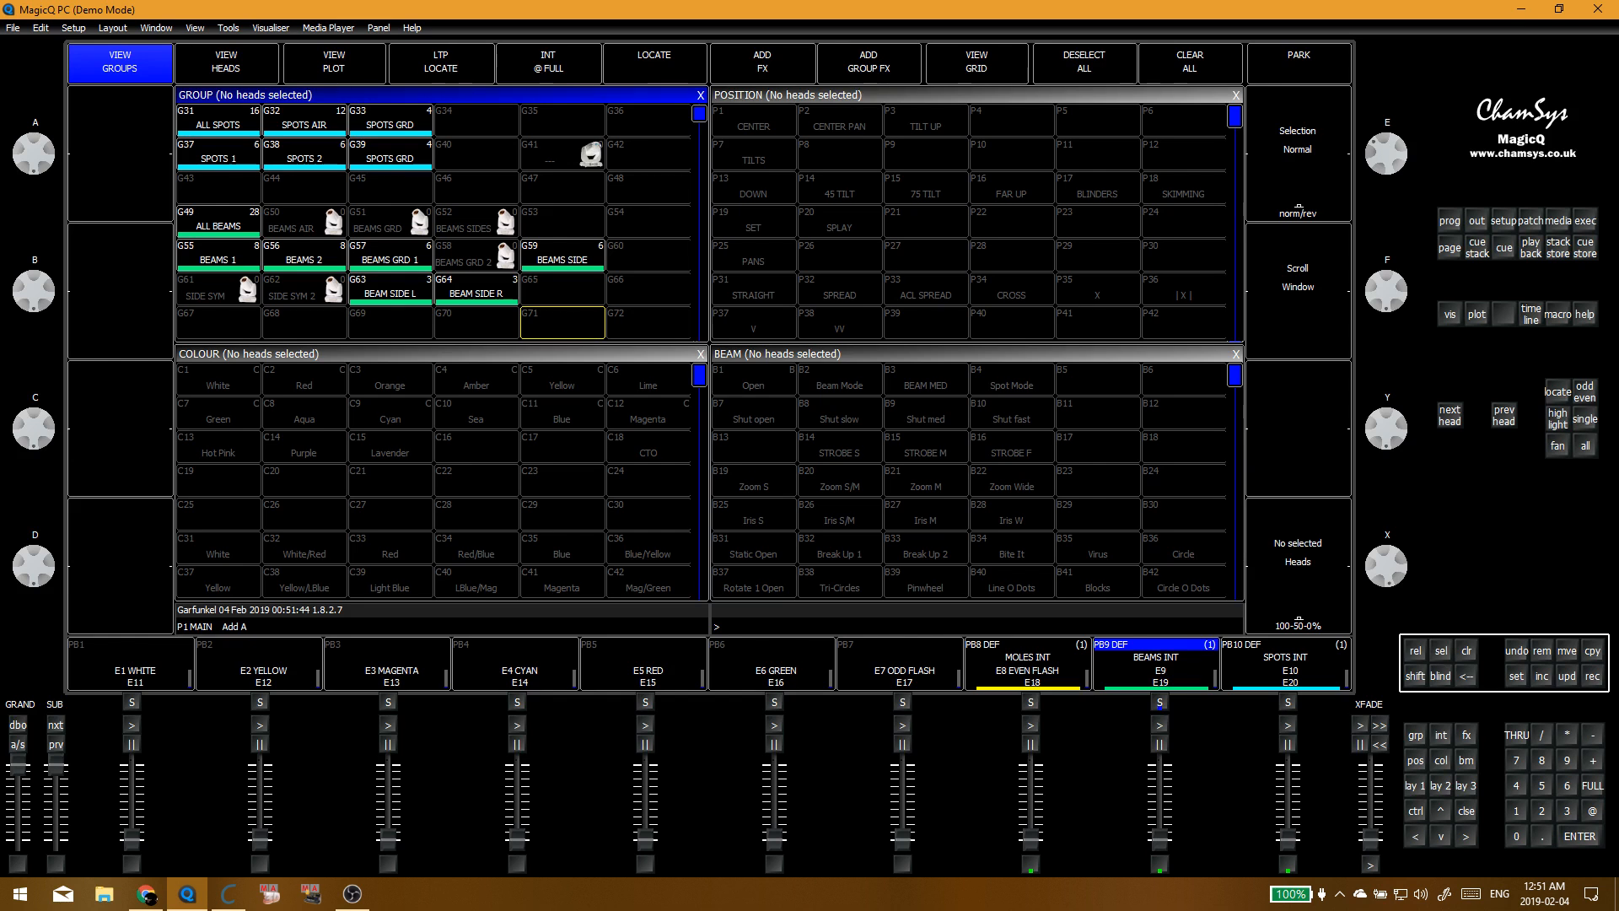
Step: Switch to Capture and set the front view to Plot display
key("alt+Tab")
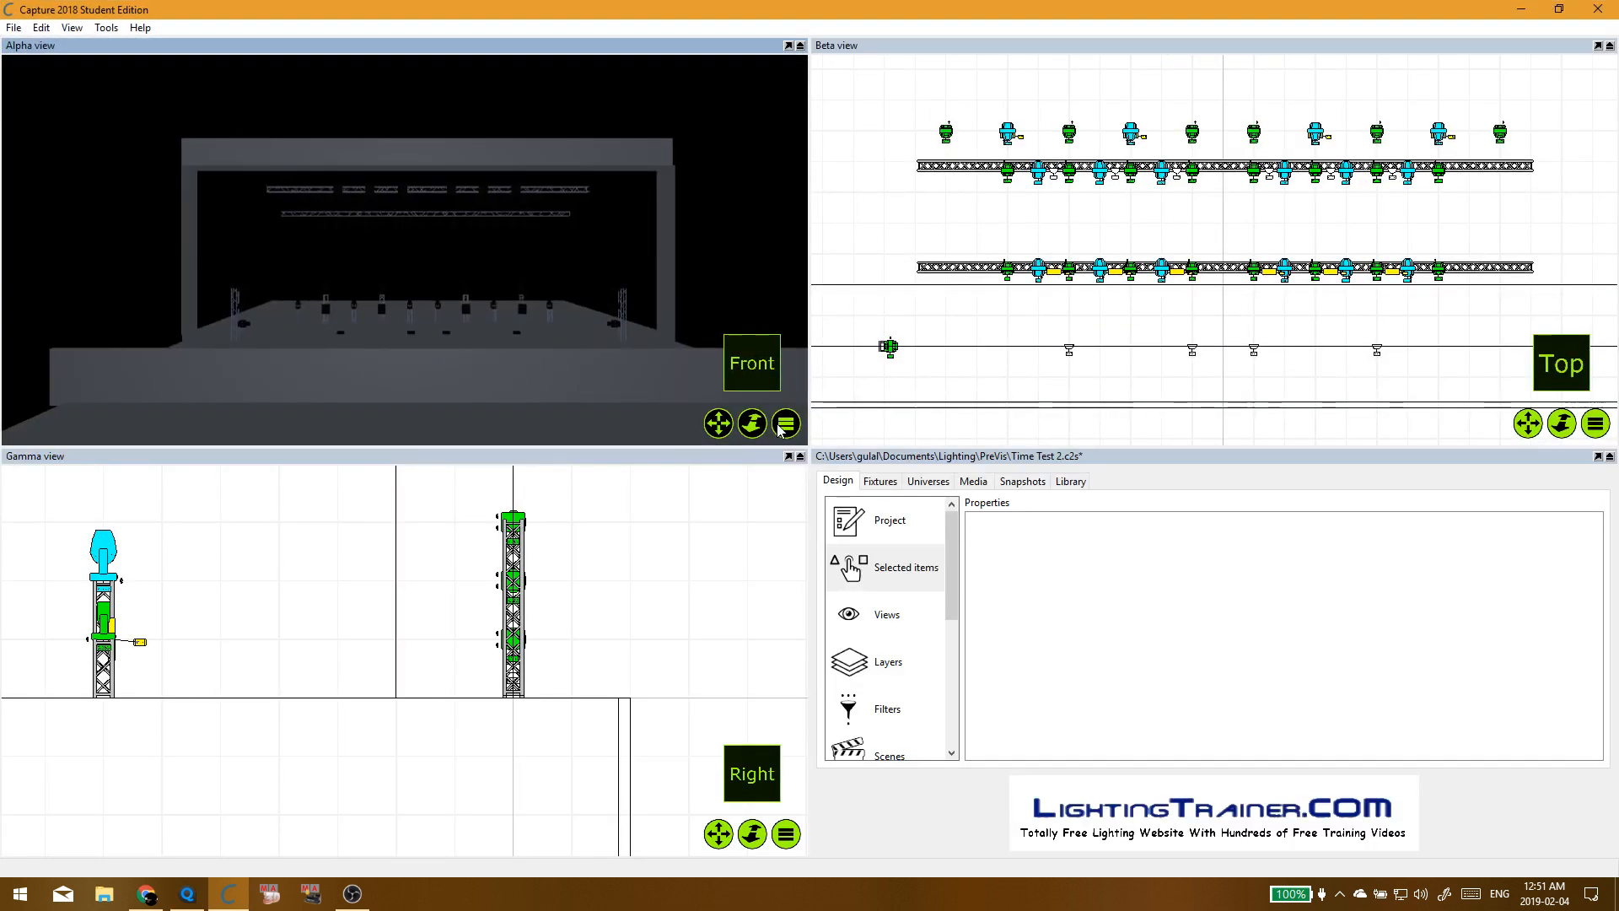
left_click(784, 425)
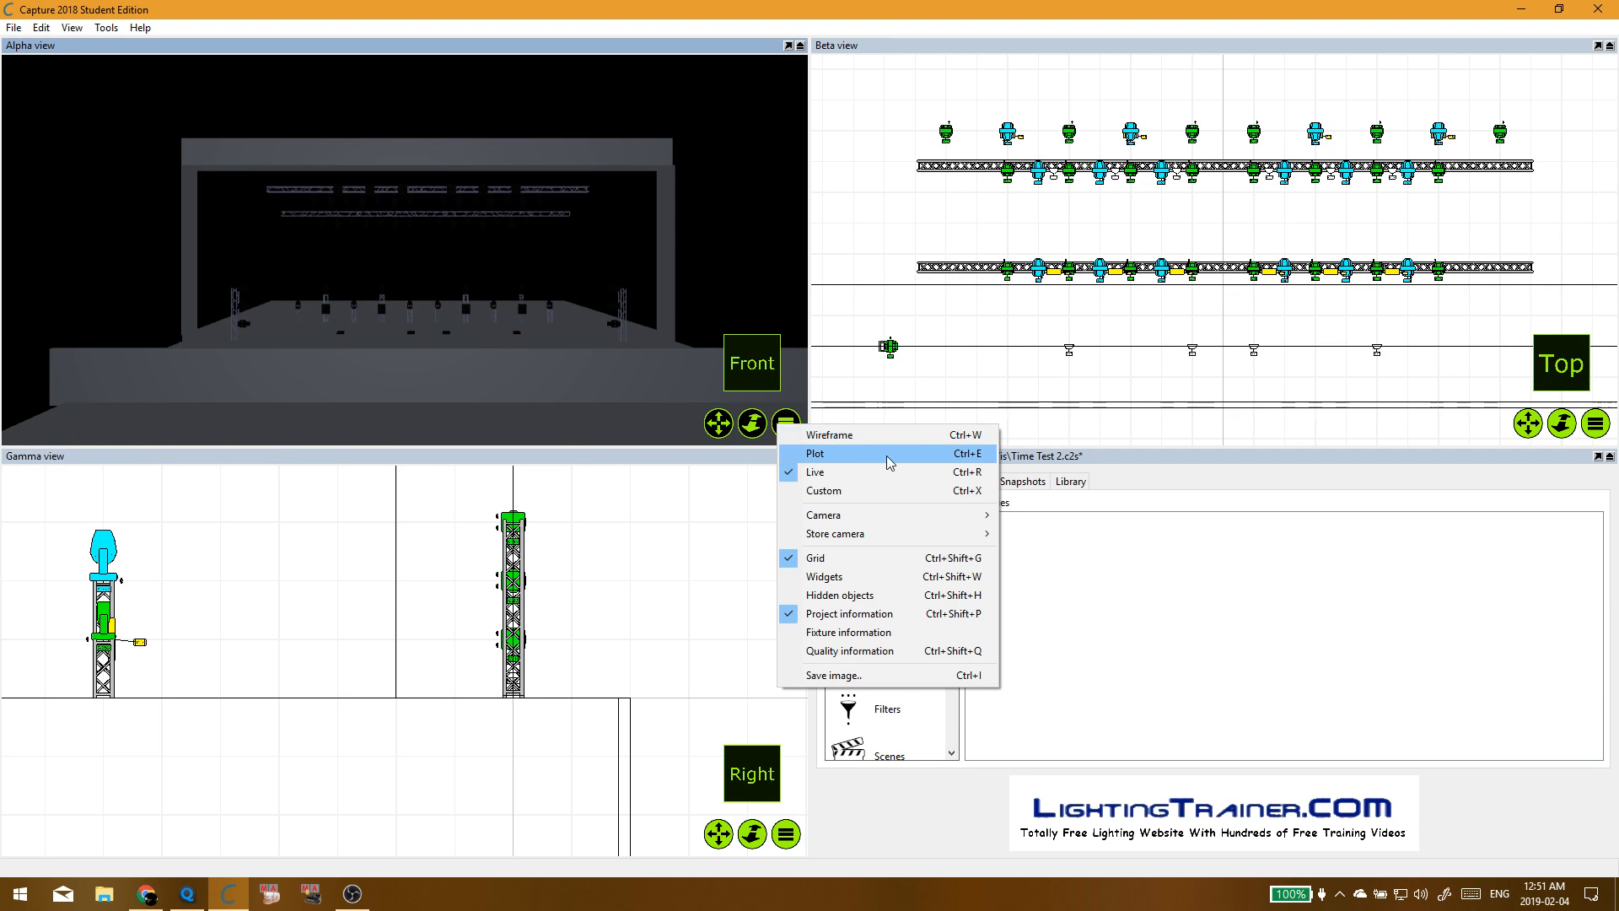
left_click(866, 451)
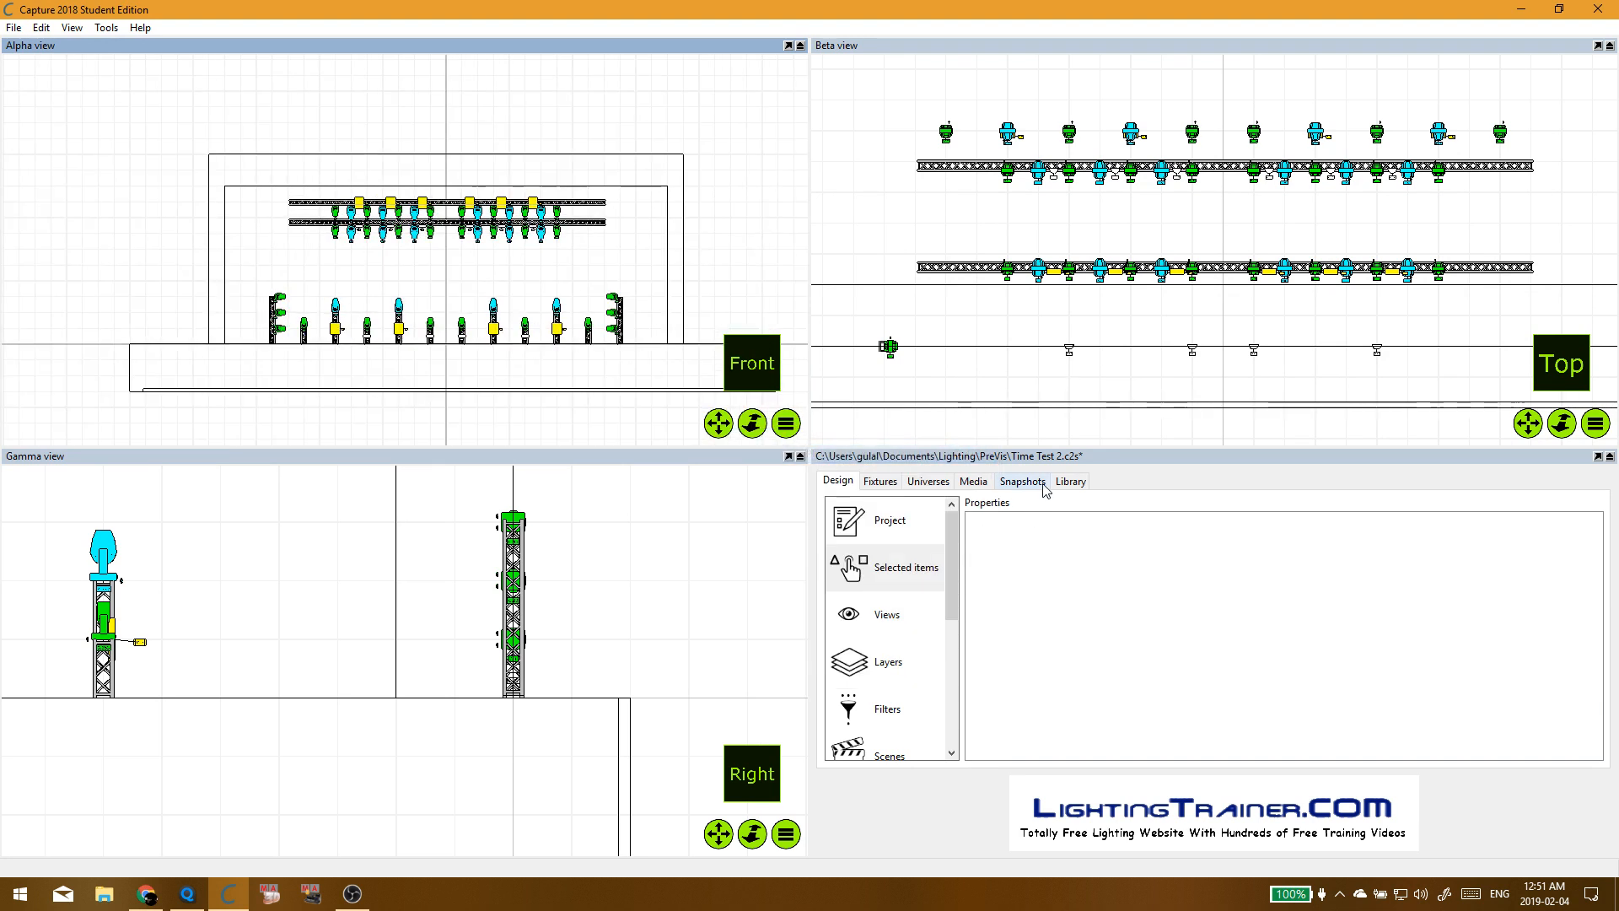
Step: Show the Truss category in the library and select the downstage overhead truss
left_click(1069, 481)
left_click(893, 747)
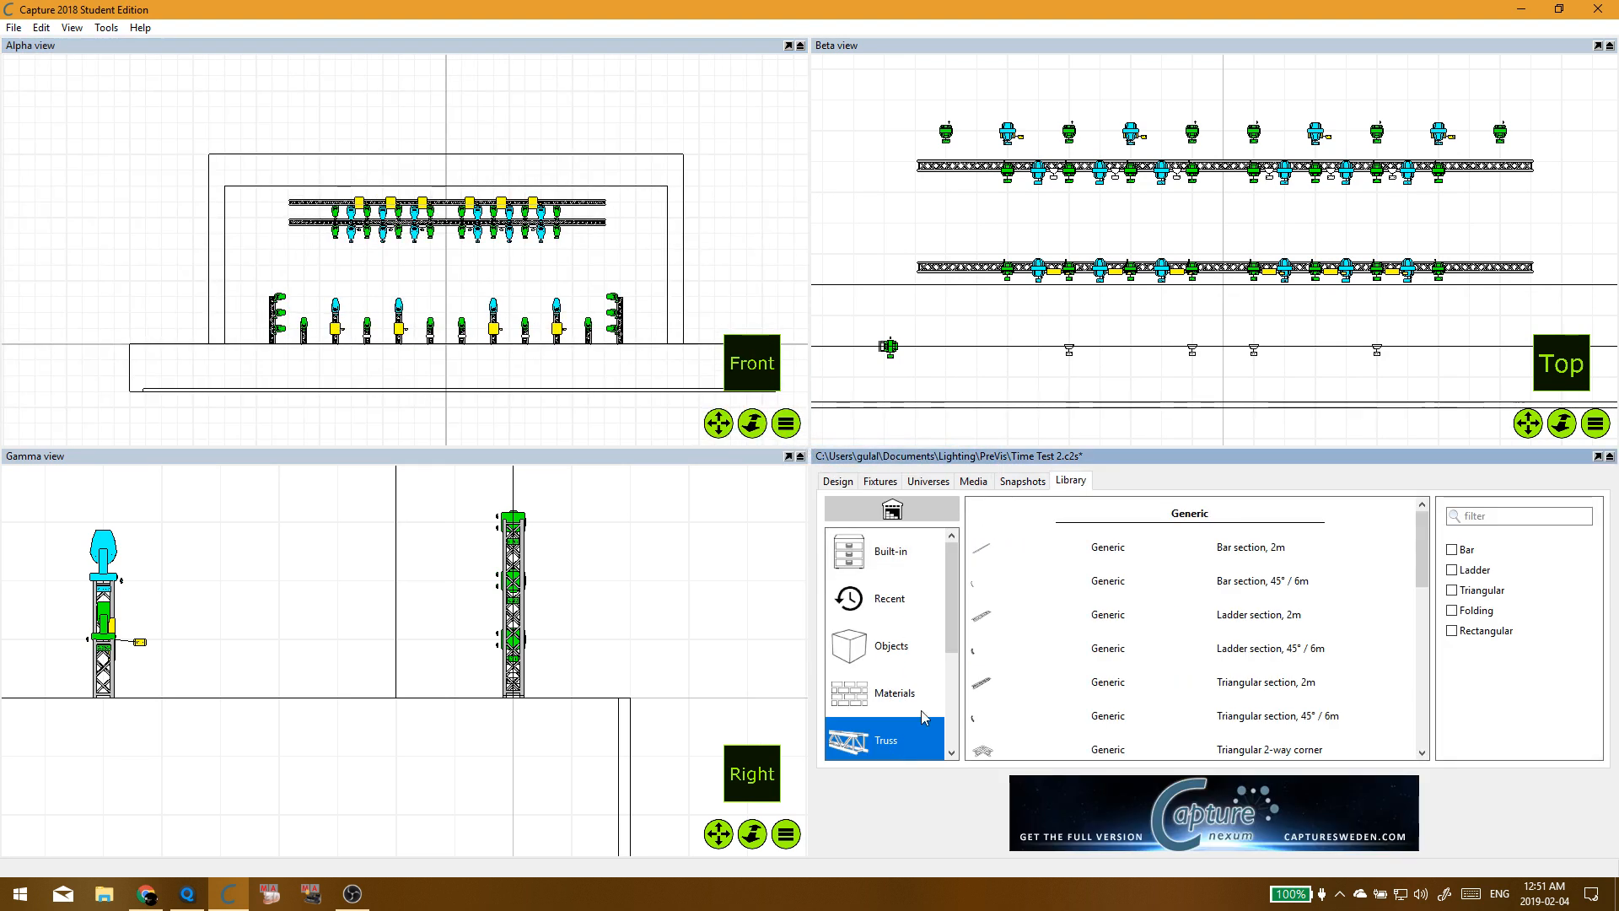
left_click(599, 202)
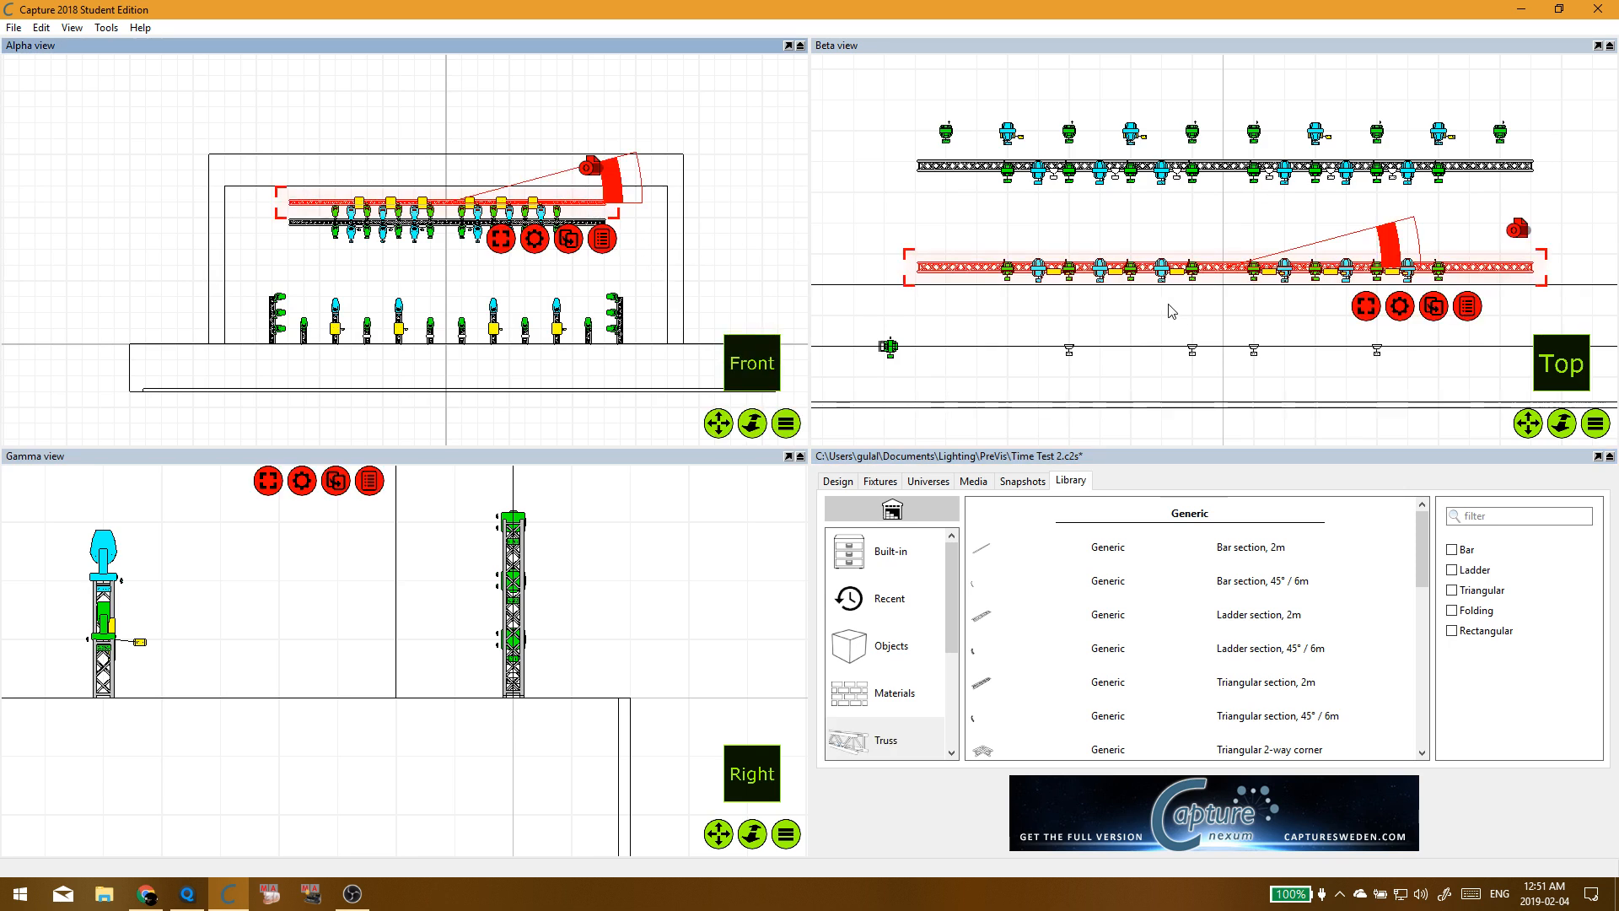
left_click(996, 335)
left_click(956, 268)
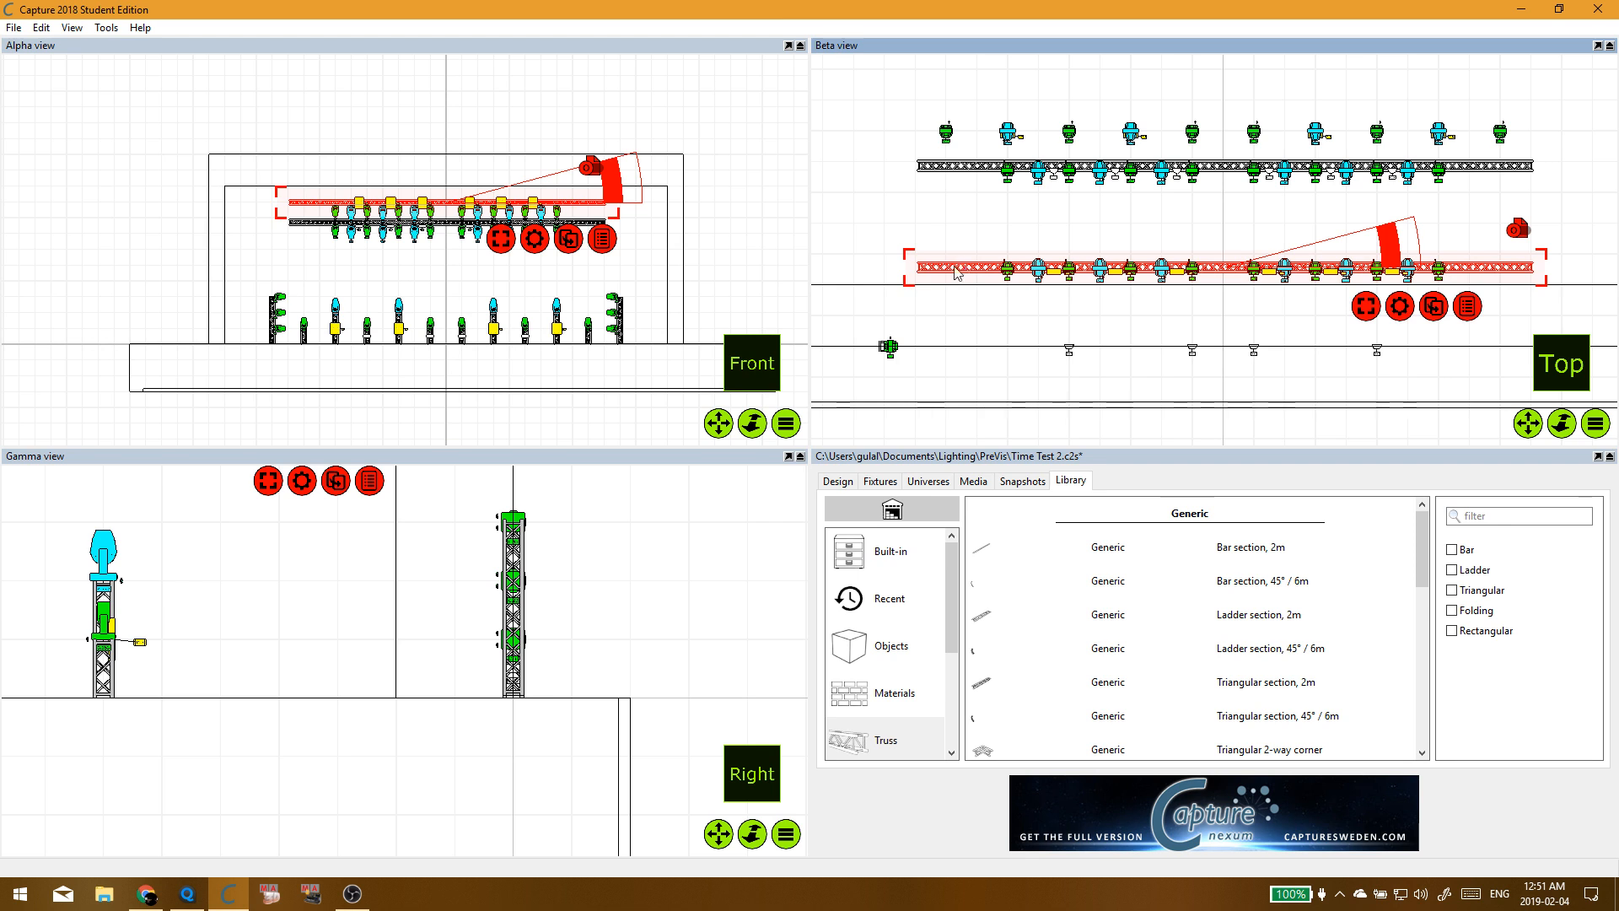
scroll(405, 253, "up", 3)
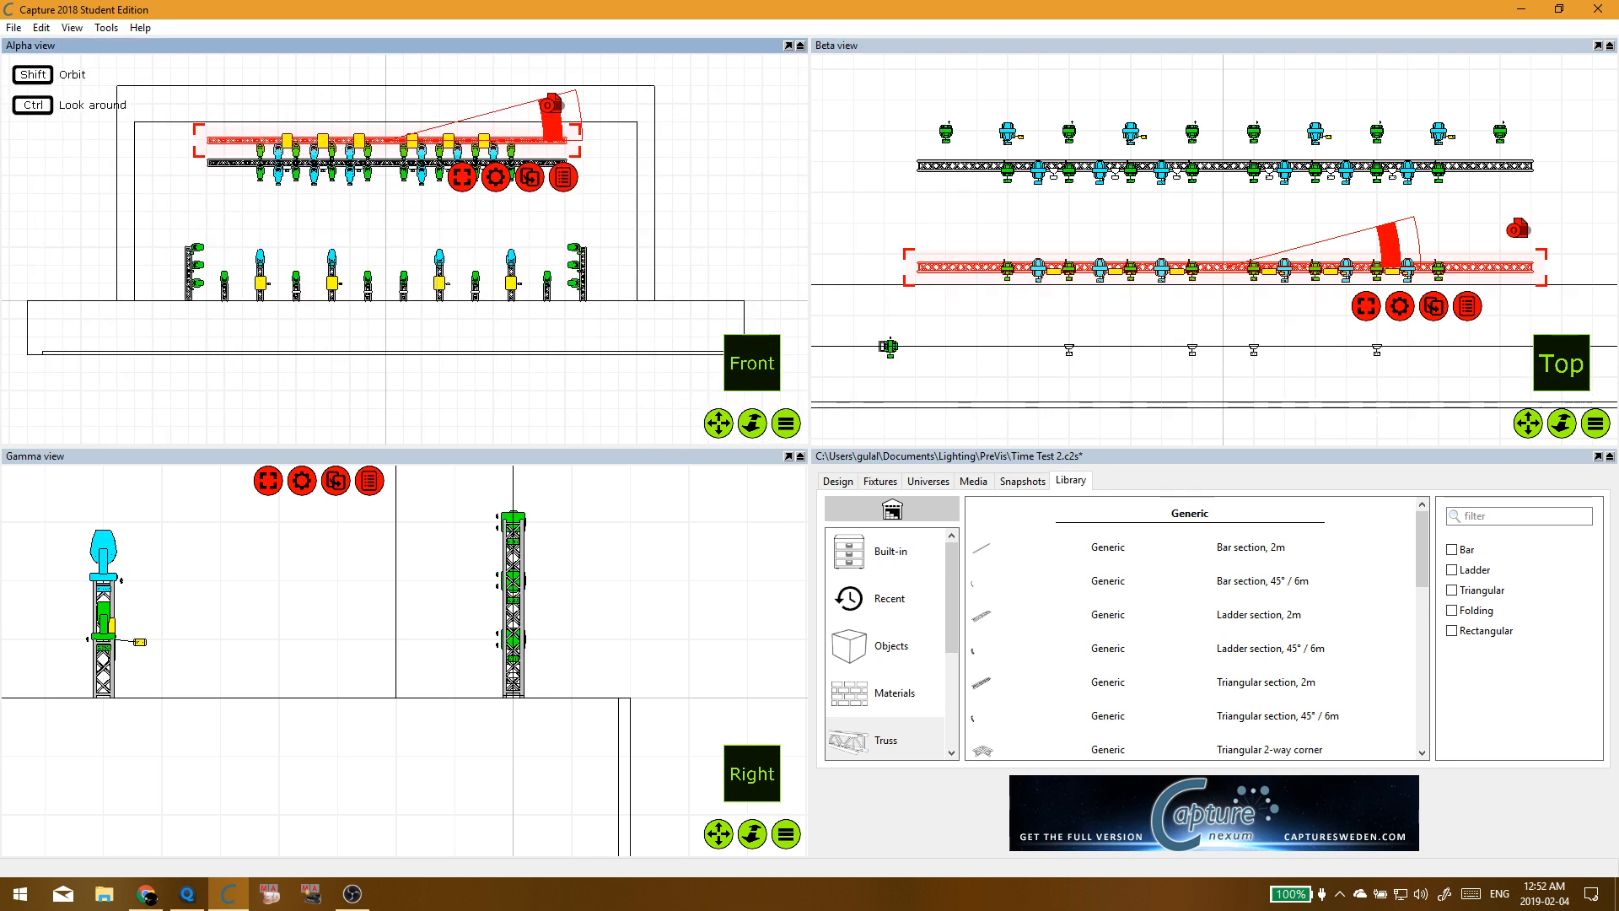
scroll(560, 632, "down", 3)
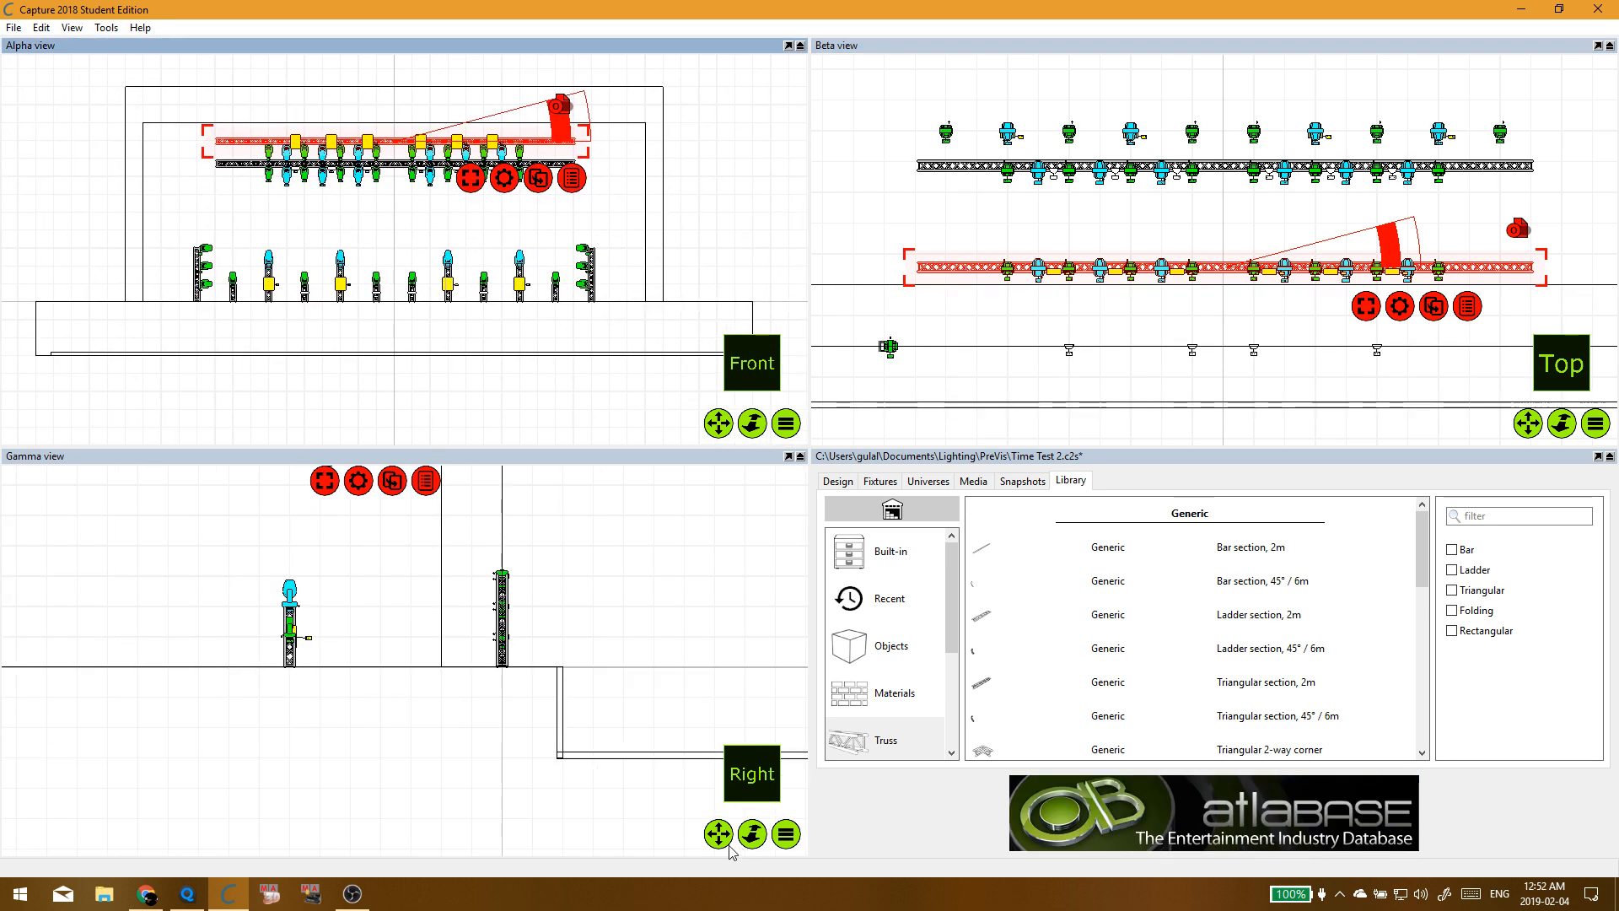
left_click_drag(730, 850, 719, 691)
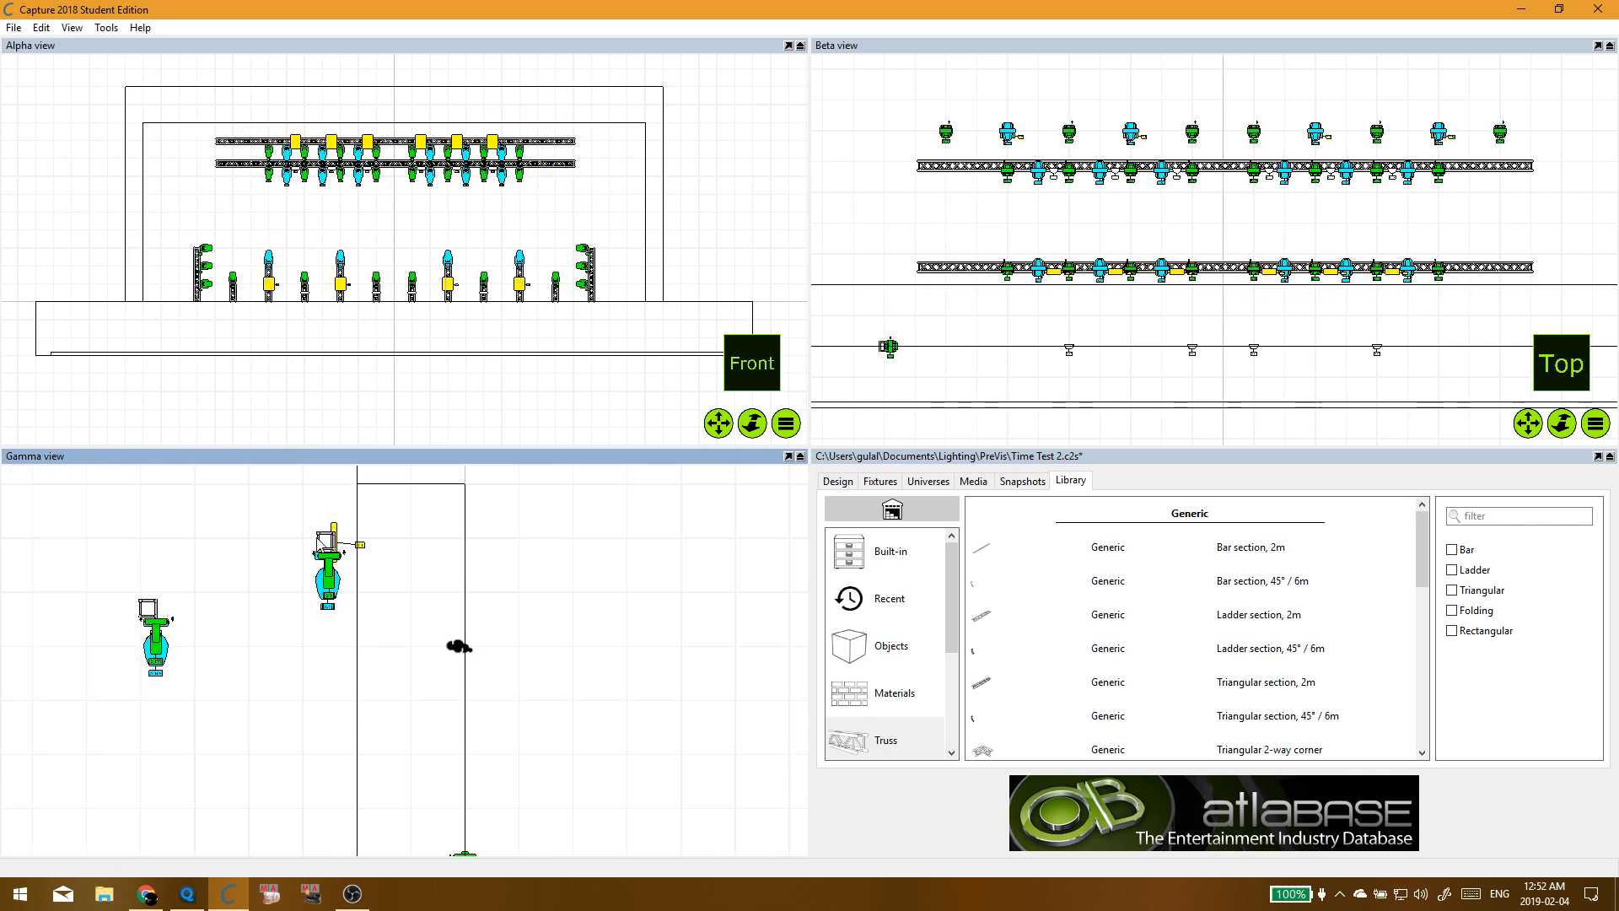
Step: Clone the downstage truss once with X offset 0 m, Y offset 0 m and Z offset 3
left_click(358, 548)
left_click(318, 582)
left_click(359, 489)
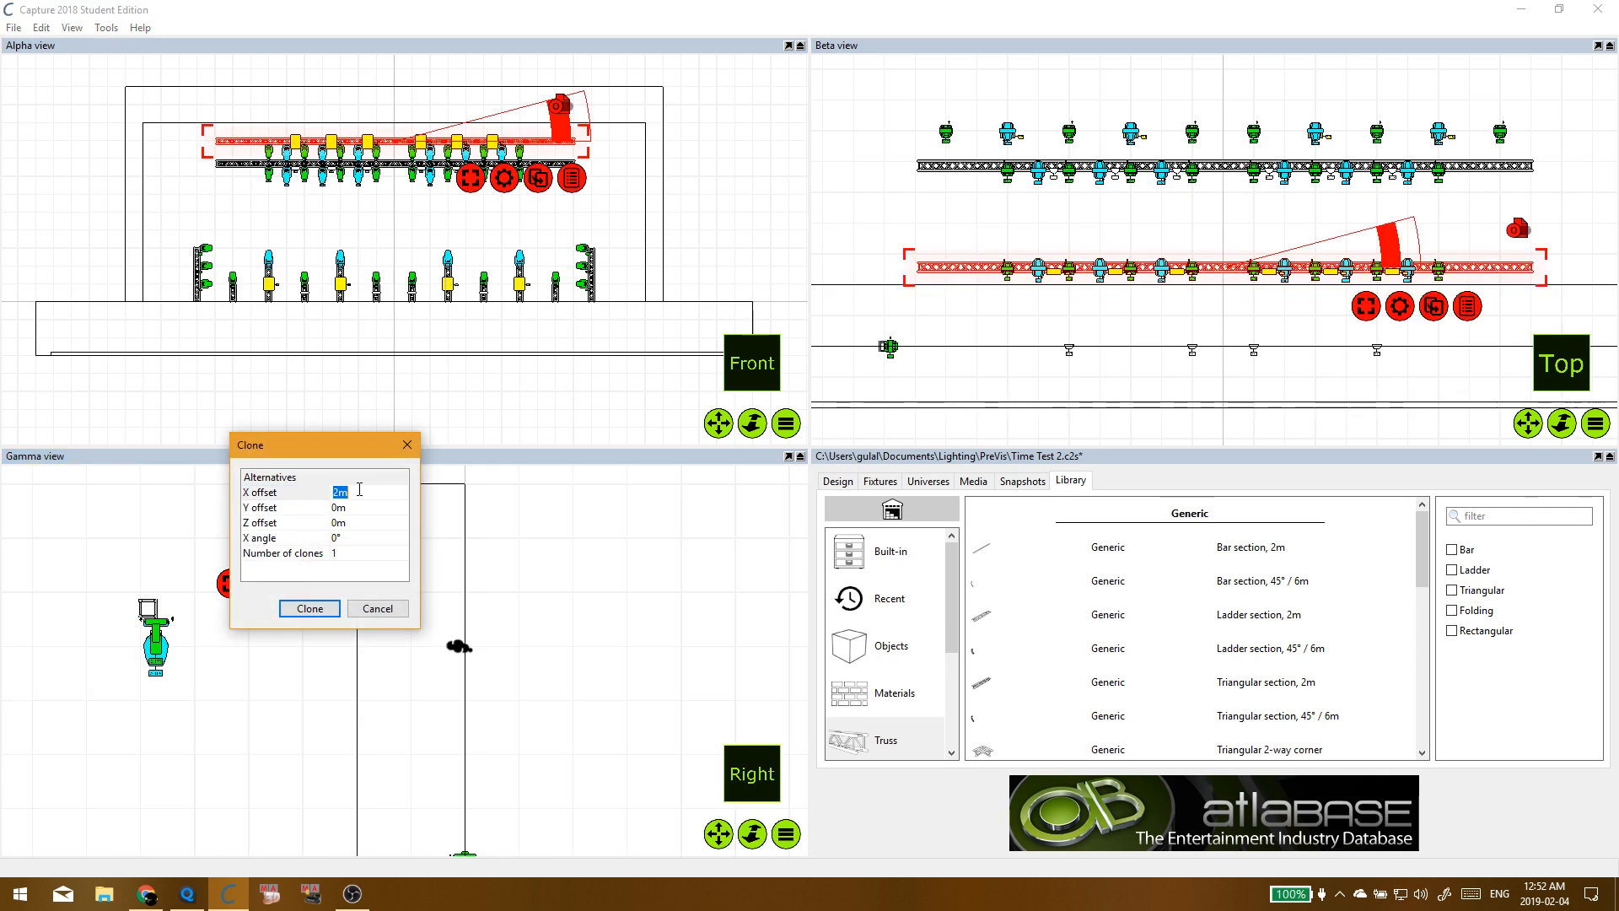
type("0")
left_click(358, 511)
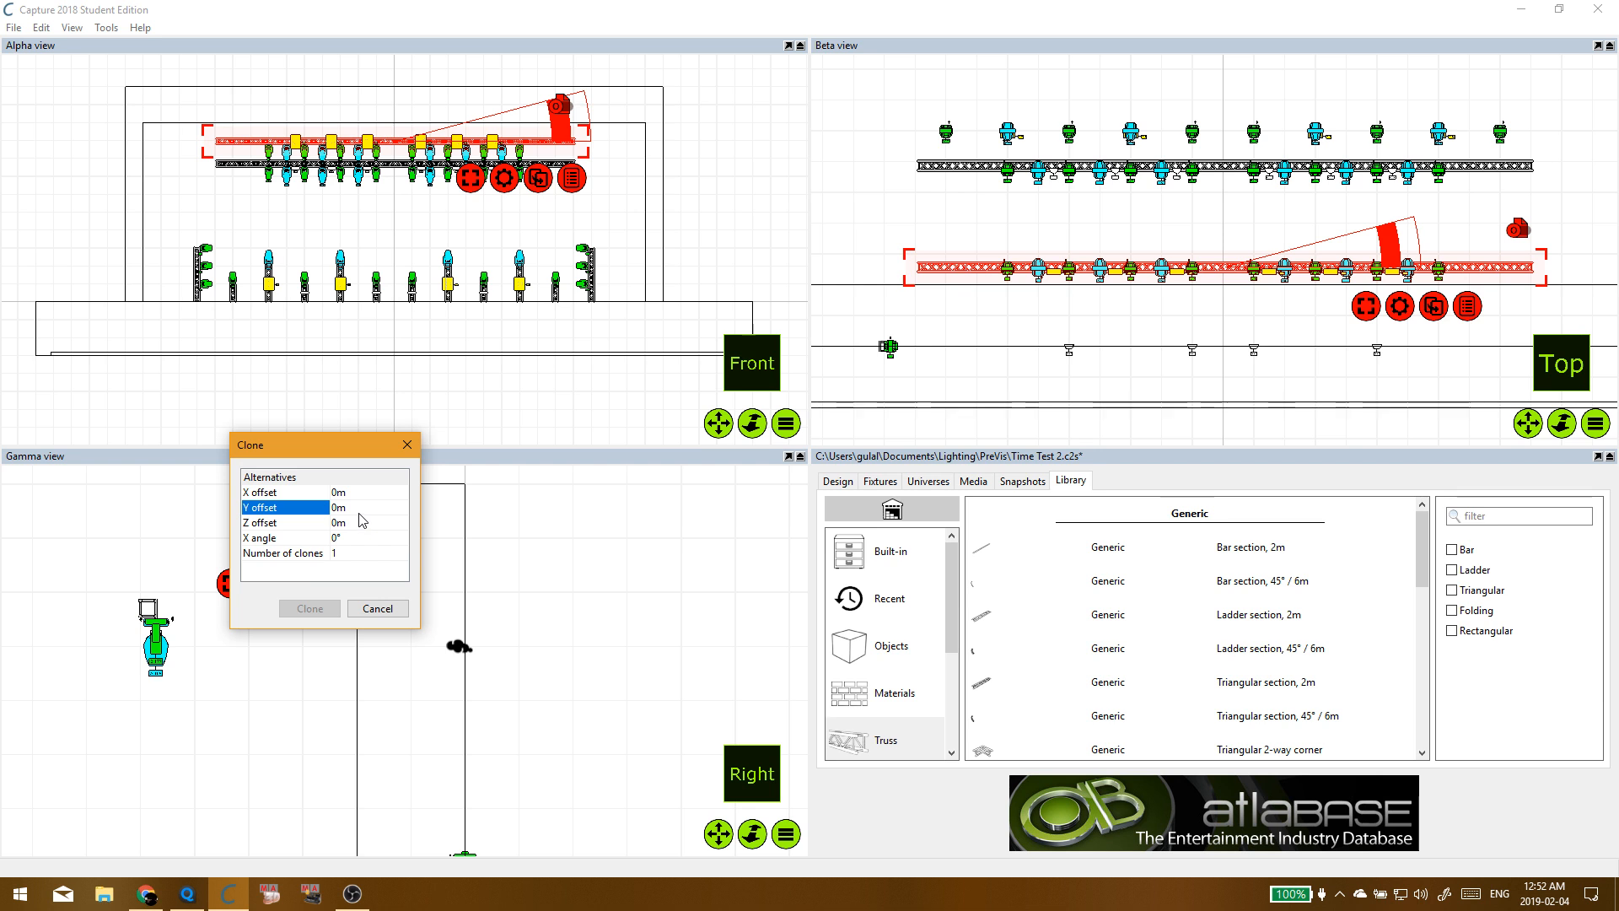
left_click(363, 522)
left_click(376, 523)
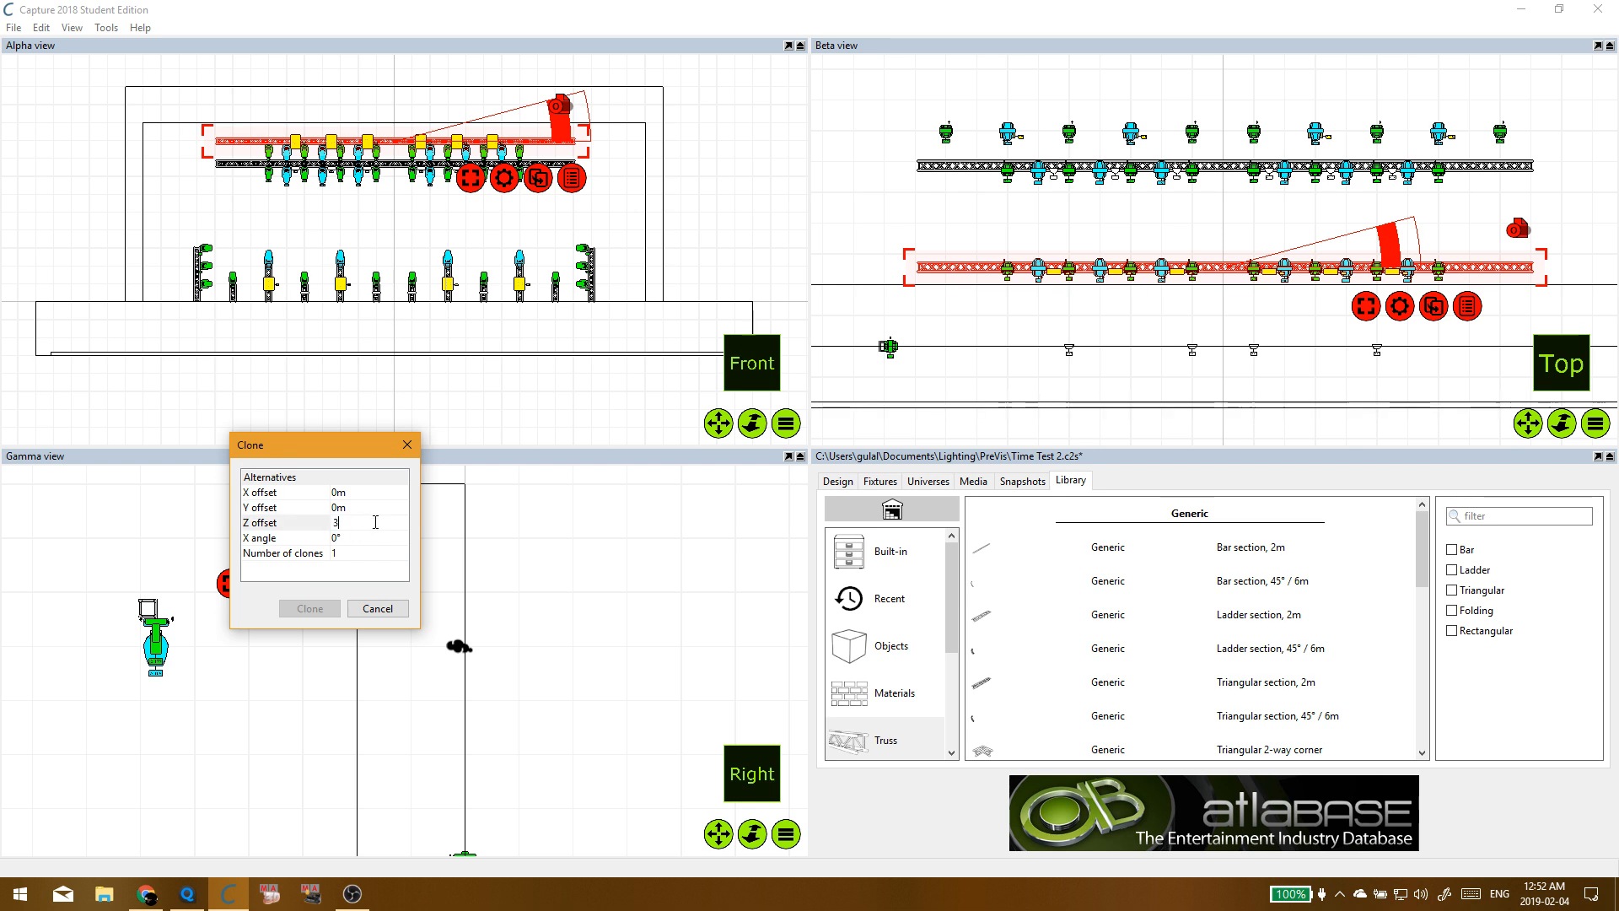
type("3")
left_click(380, 553)
left_click(309, 608)
Step: Move the cloned truss out past the proscenium in the Right view, in front of the stage at the same height
scroll(548, 561, "down", 1)
left_click_drag(525, 564, 688, 569)
scroll(726, 634, "down", 1)
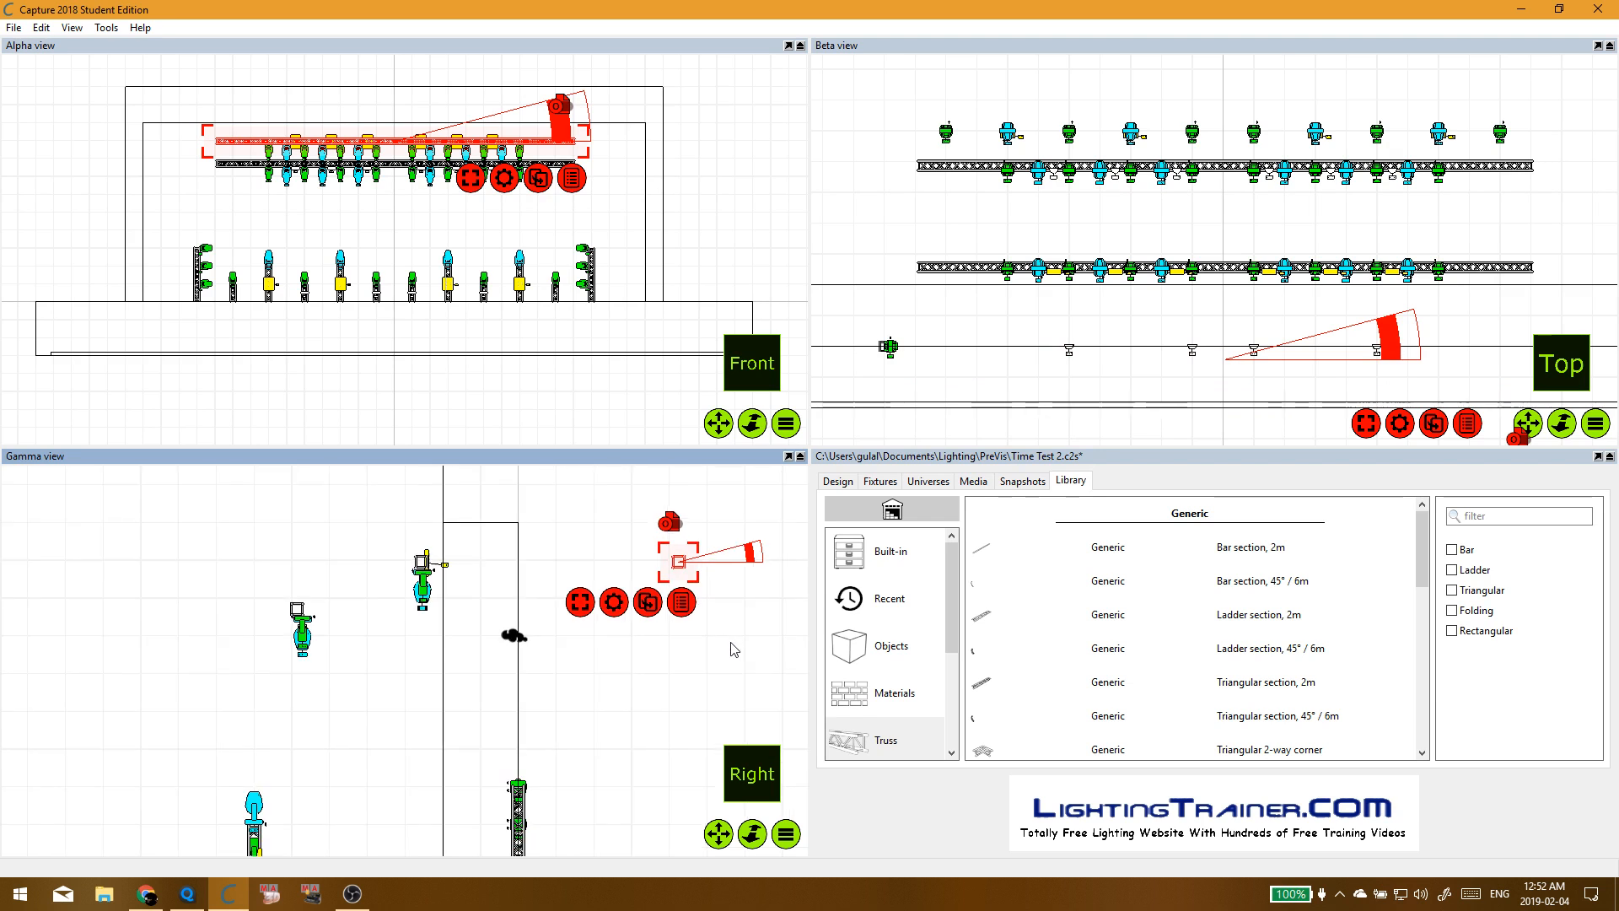
left_click(653, 656)
scroll(665, 598, "down", 1)
left_click_drag(718, 831, 525, 788)
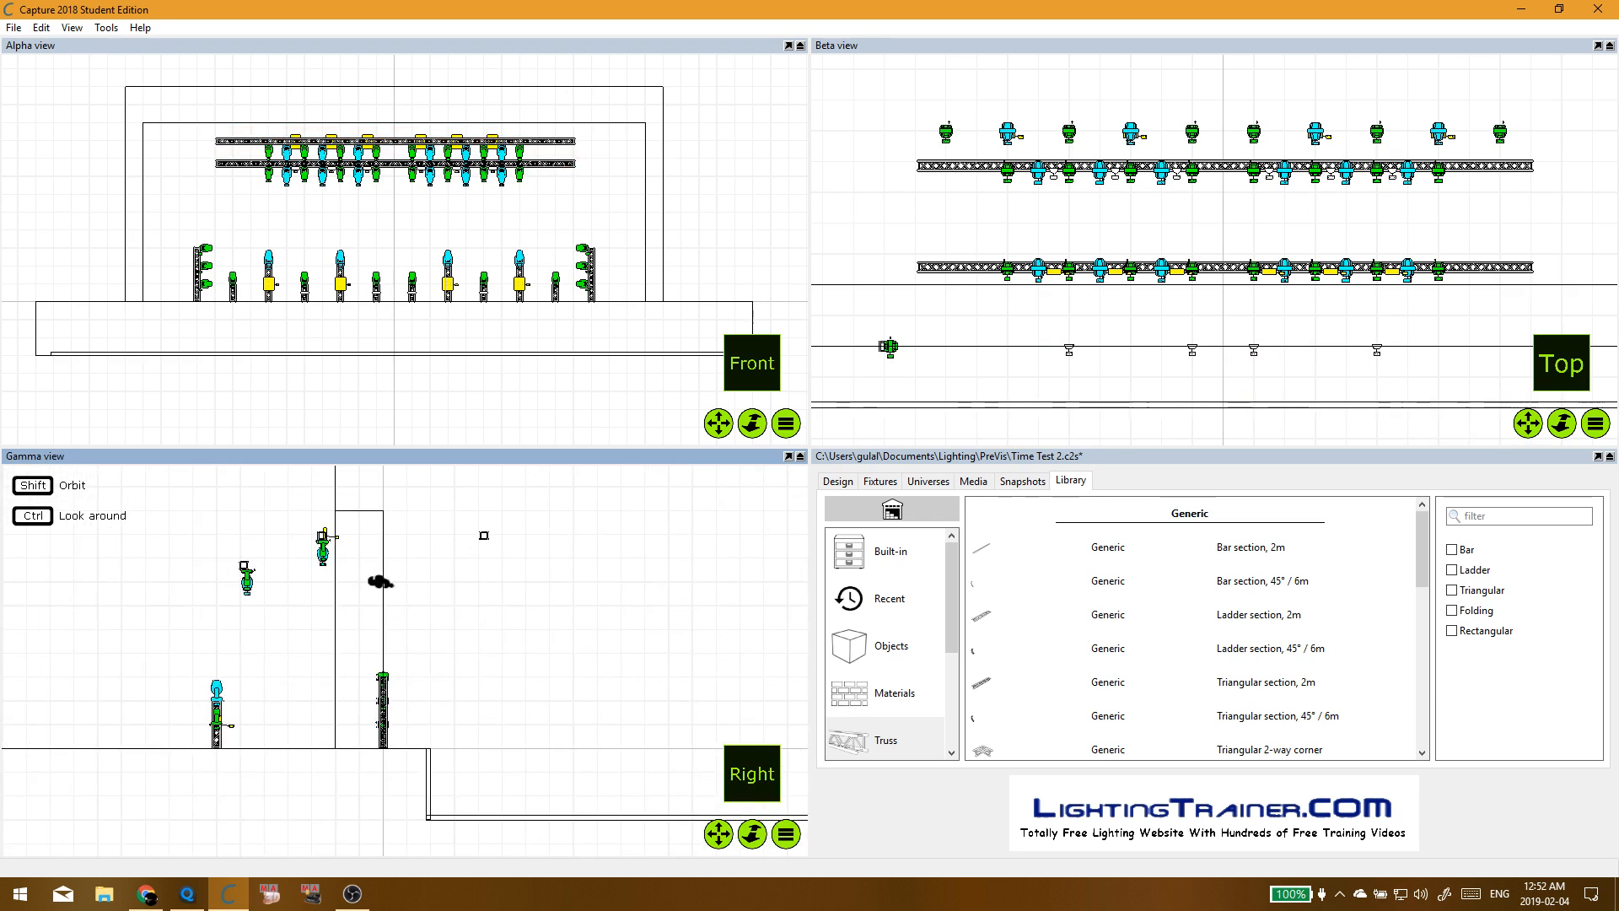
Step: Toggle the Right view's grid off and back on
left_click(786, 834)
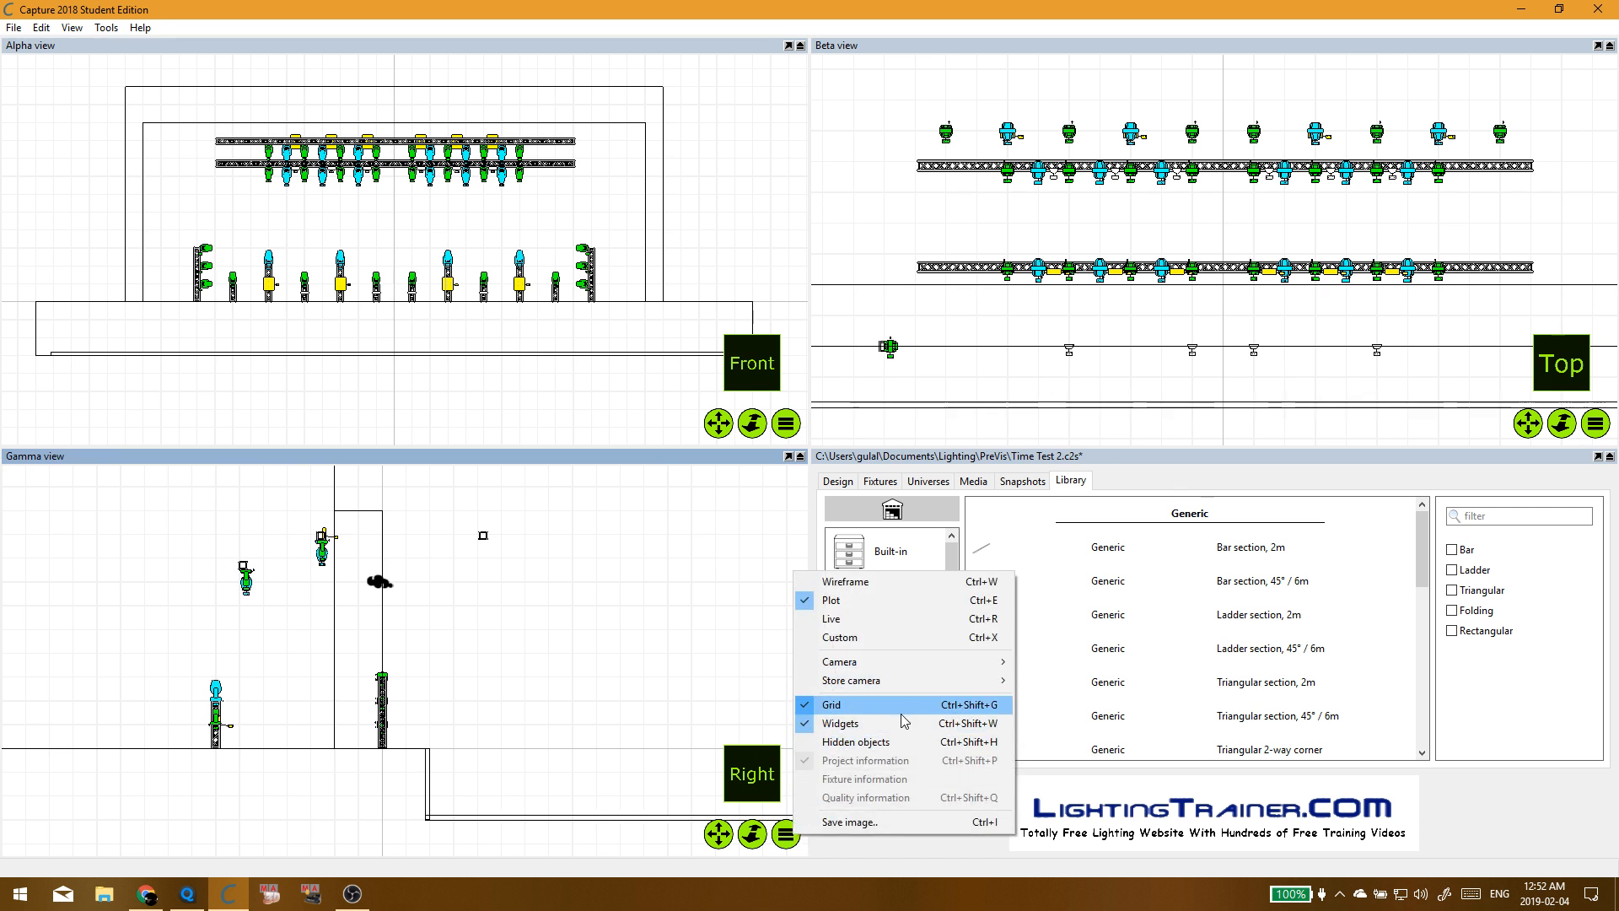
left_click(911, 712)
left_click(783, 834)
left_click(910, 706)
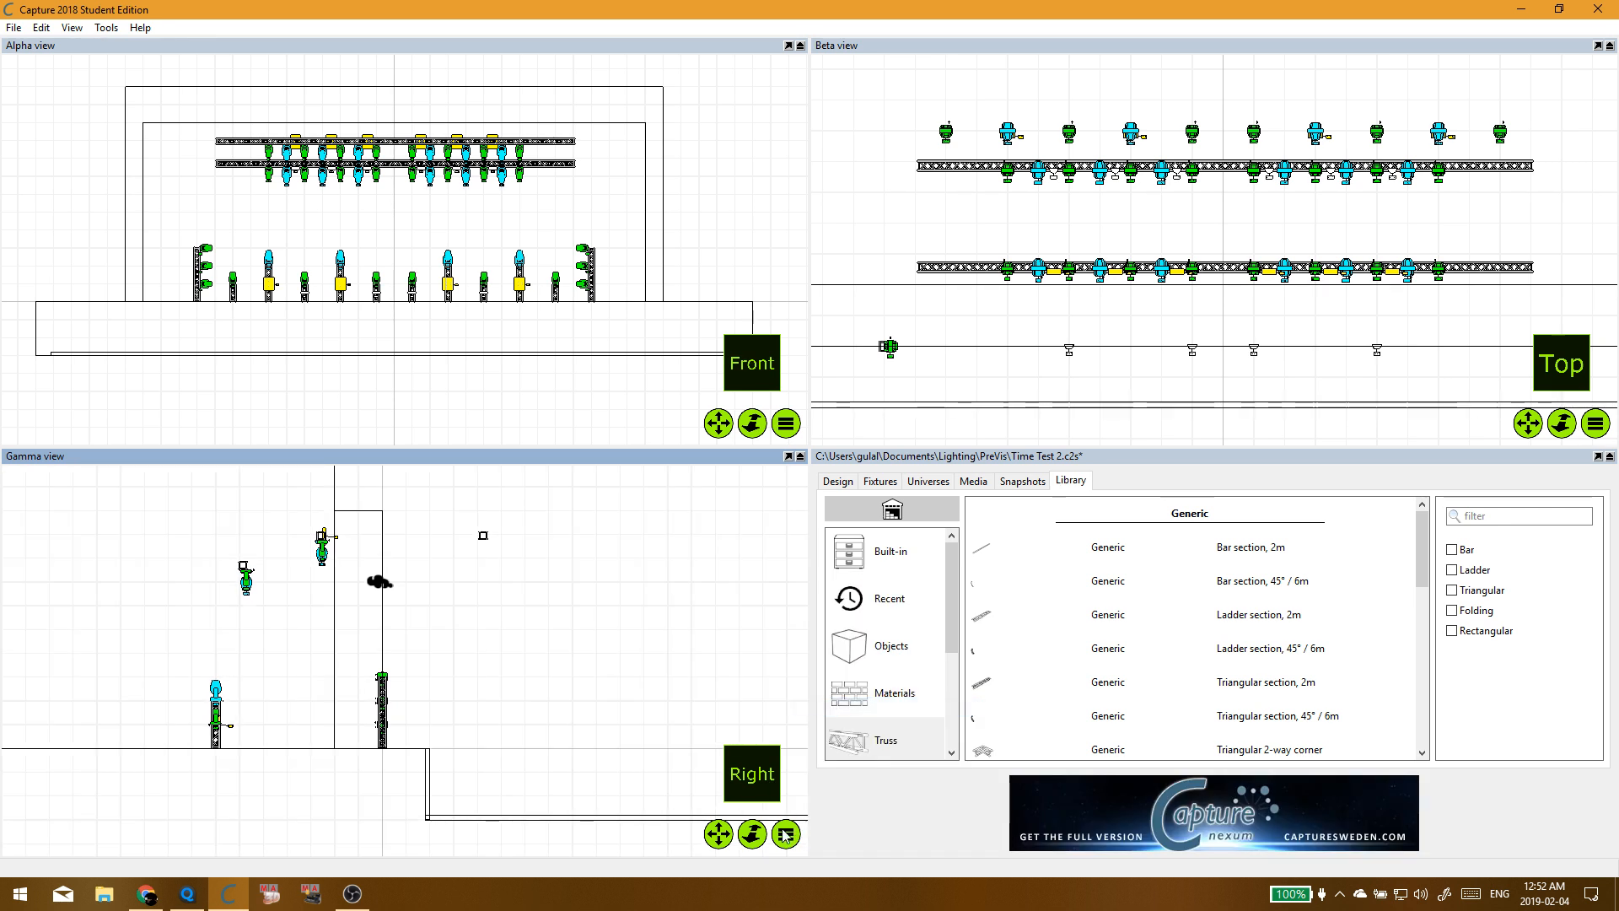
left_click(782, 833)
left_click(880, 719)
Step: Move the cloned front truss farther out over the audience area and slightly lower, and save the project
left_click(484, 537)
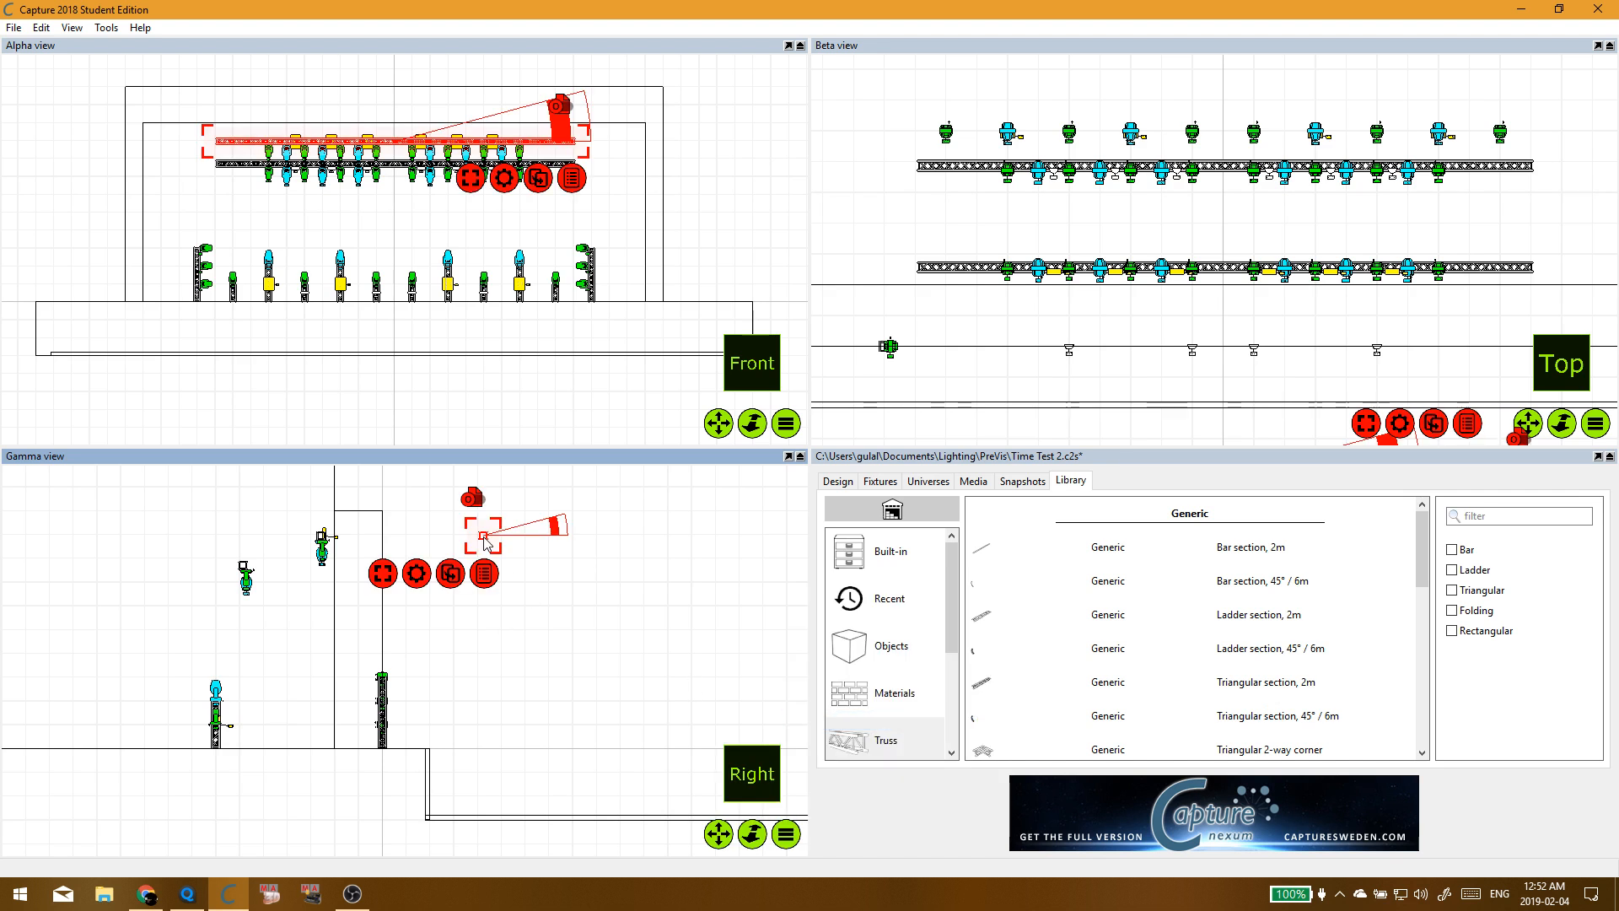
left_click_drag(486, 537, 560, 548)
left_click(634, 629)
key("ctrl+s")
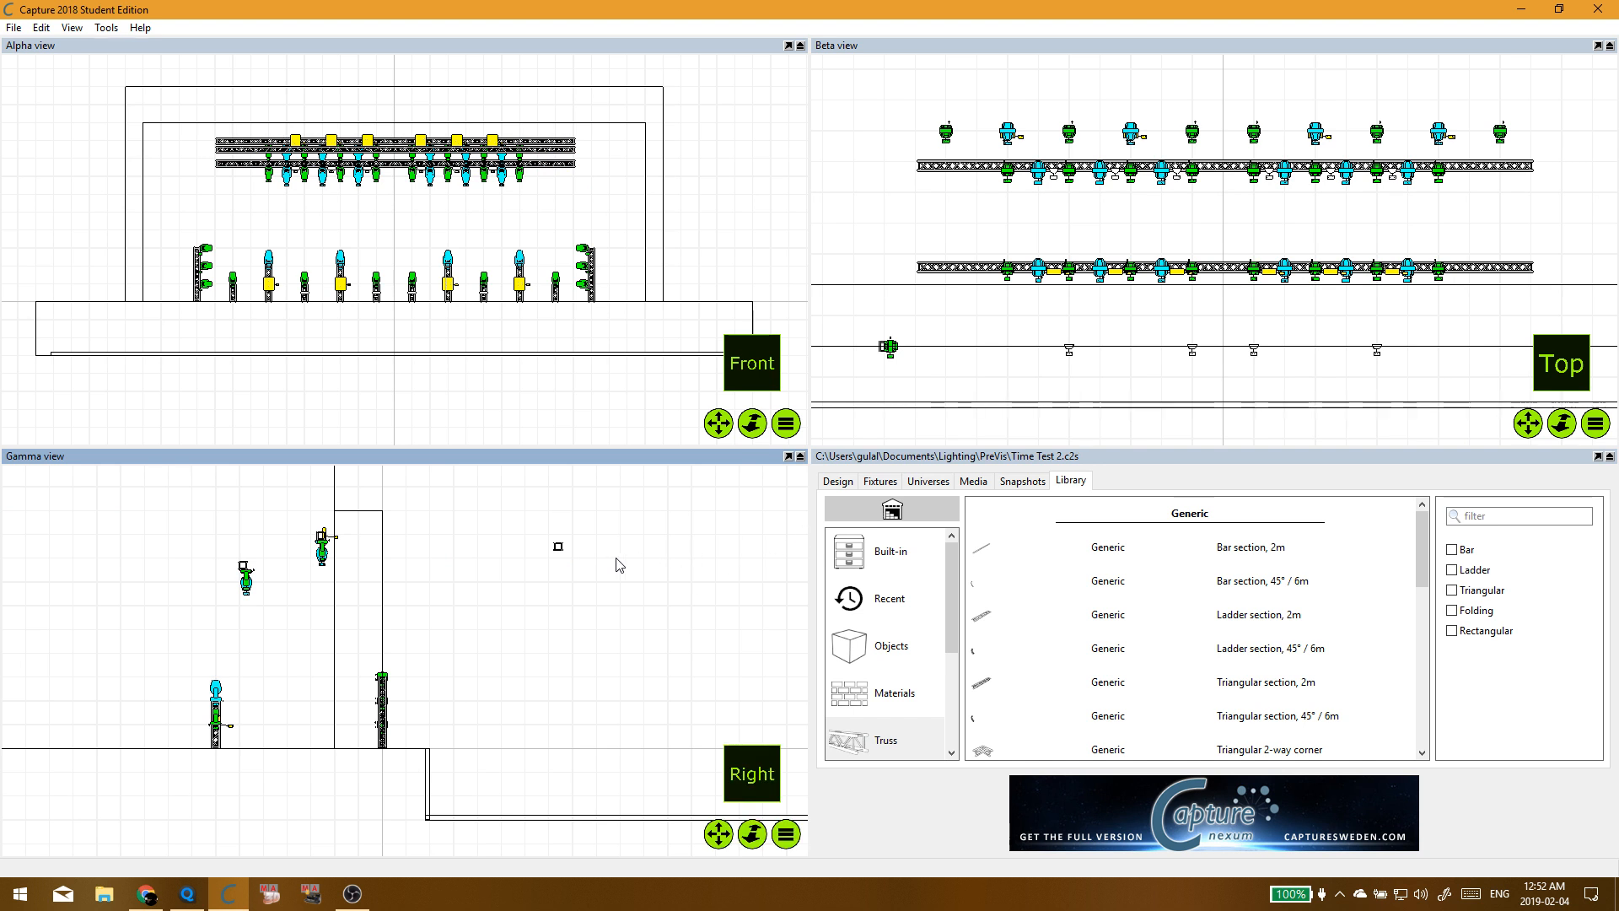
scroll(618, 560, "up", 2)
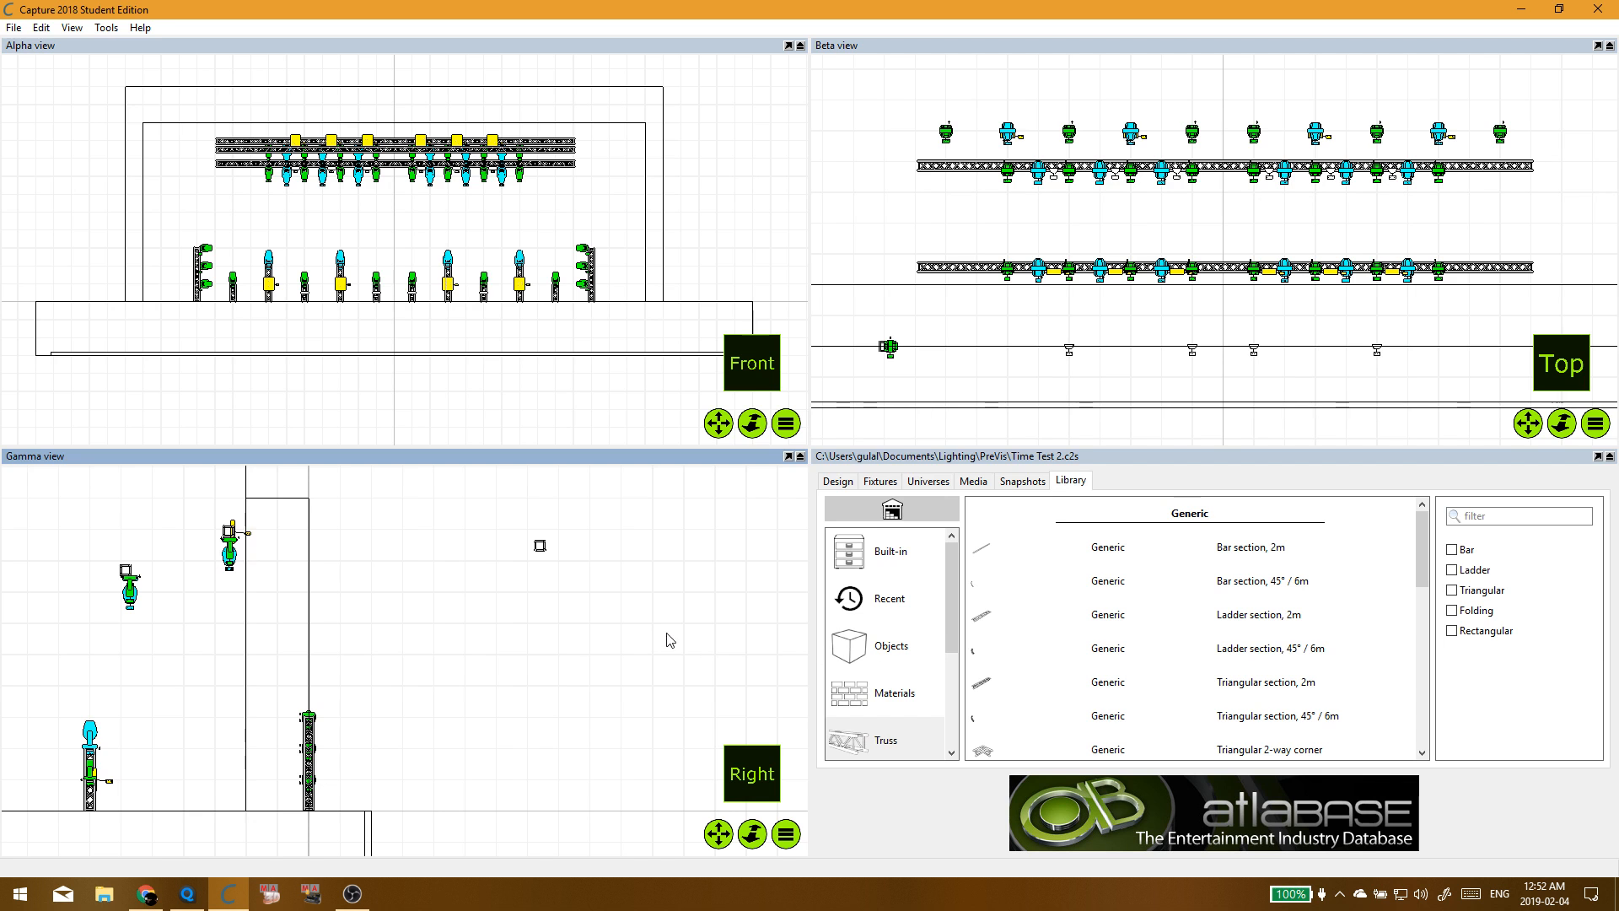
left_click(539, 546)
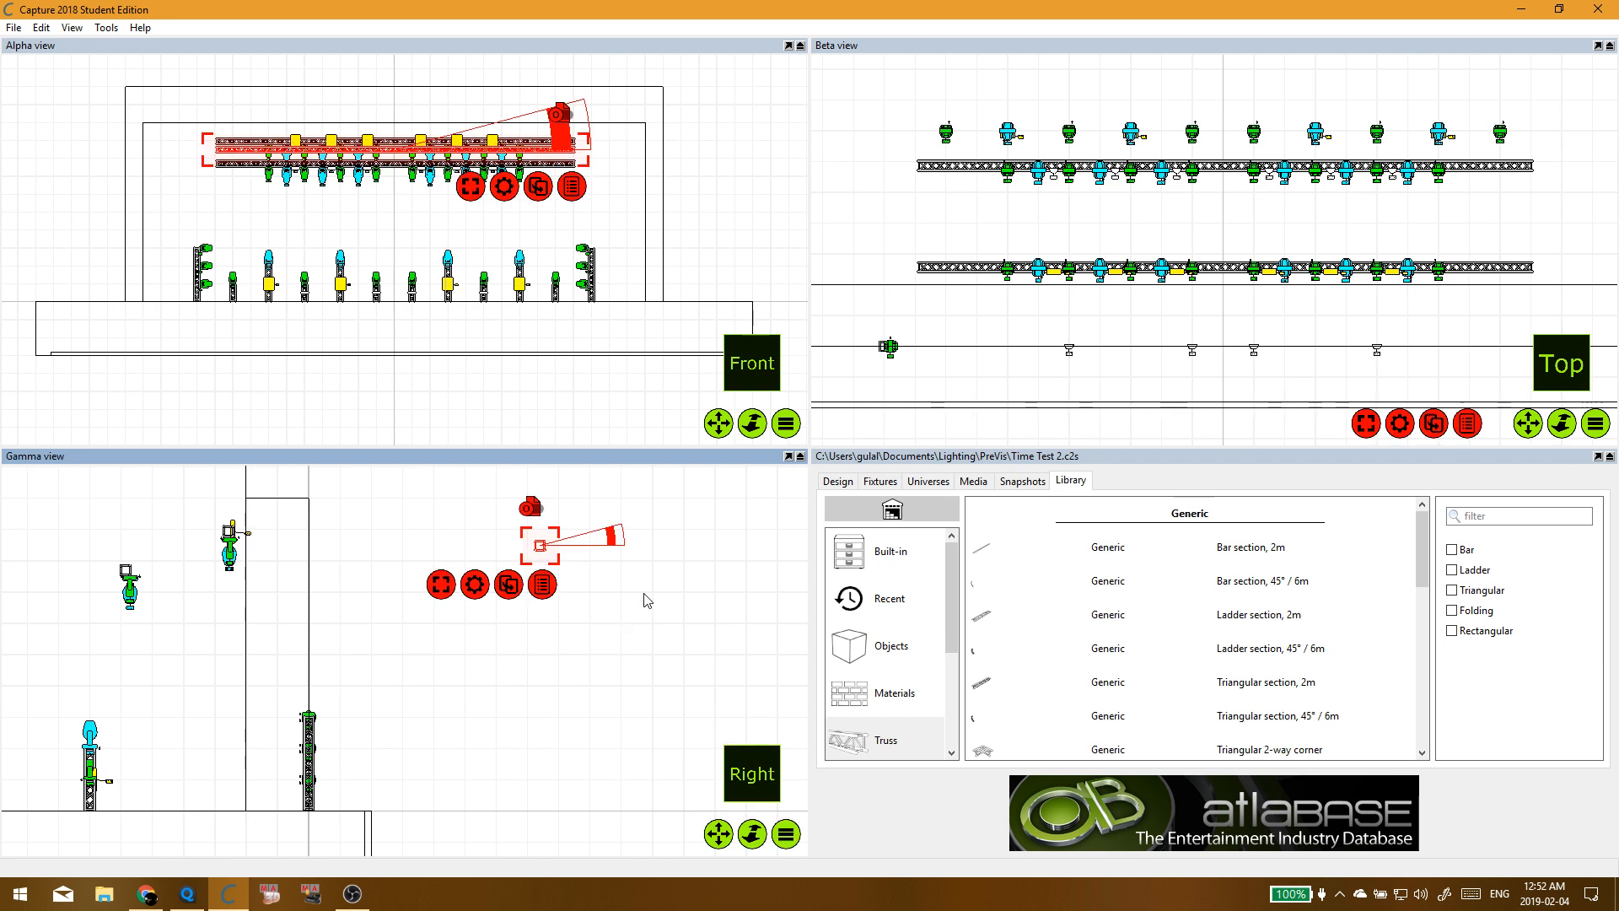
right_click(472, 582)
key("Delete")
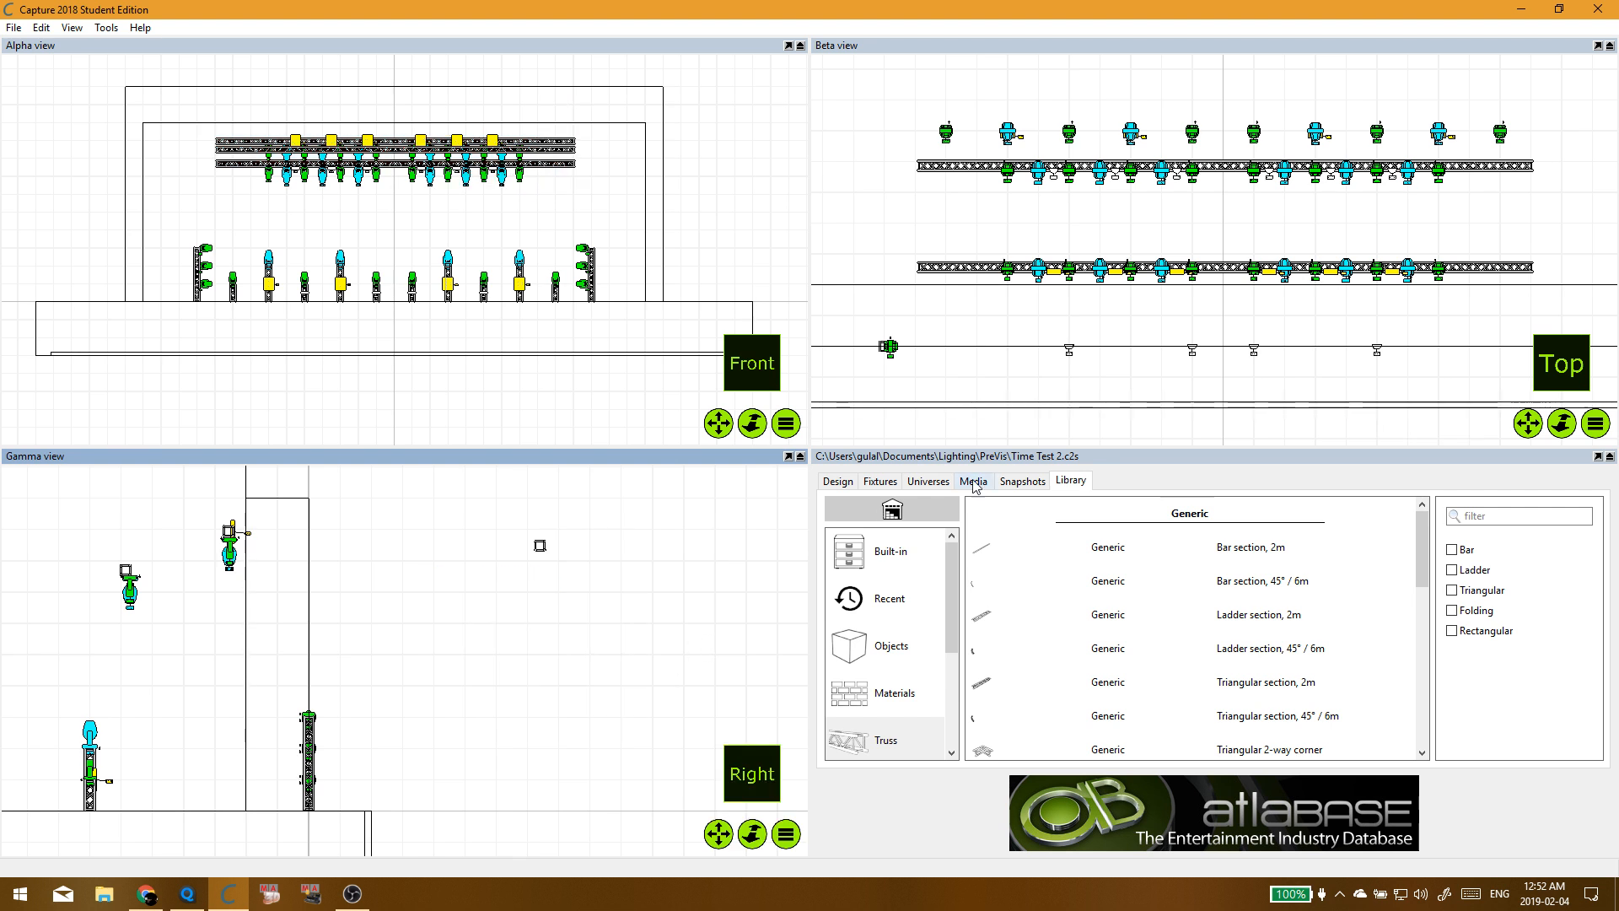
Step: Look through the library's Objects category and other categories, and open the Fixtures category
left_click(912, 647)
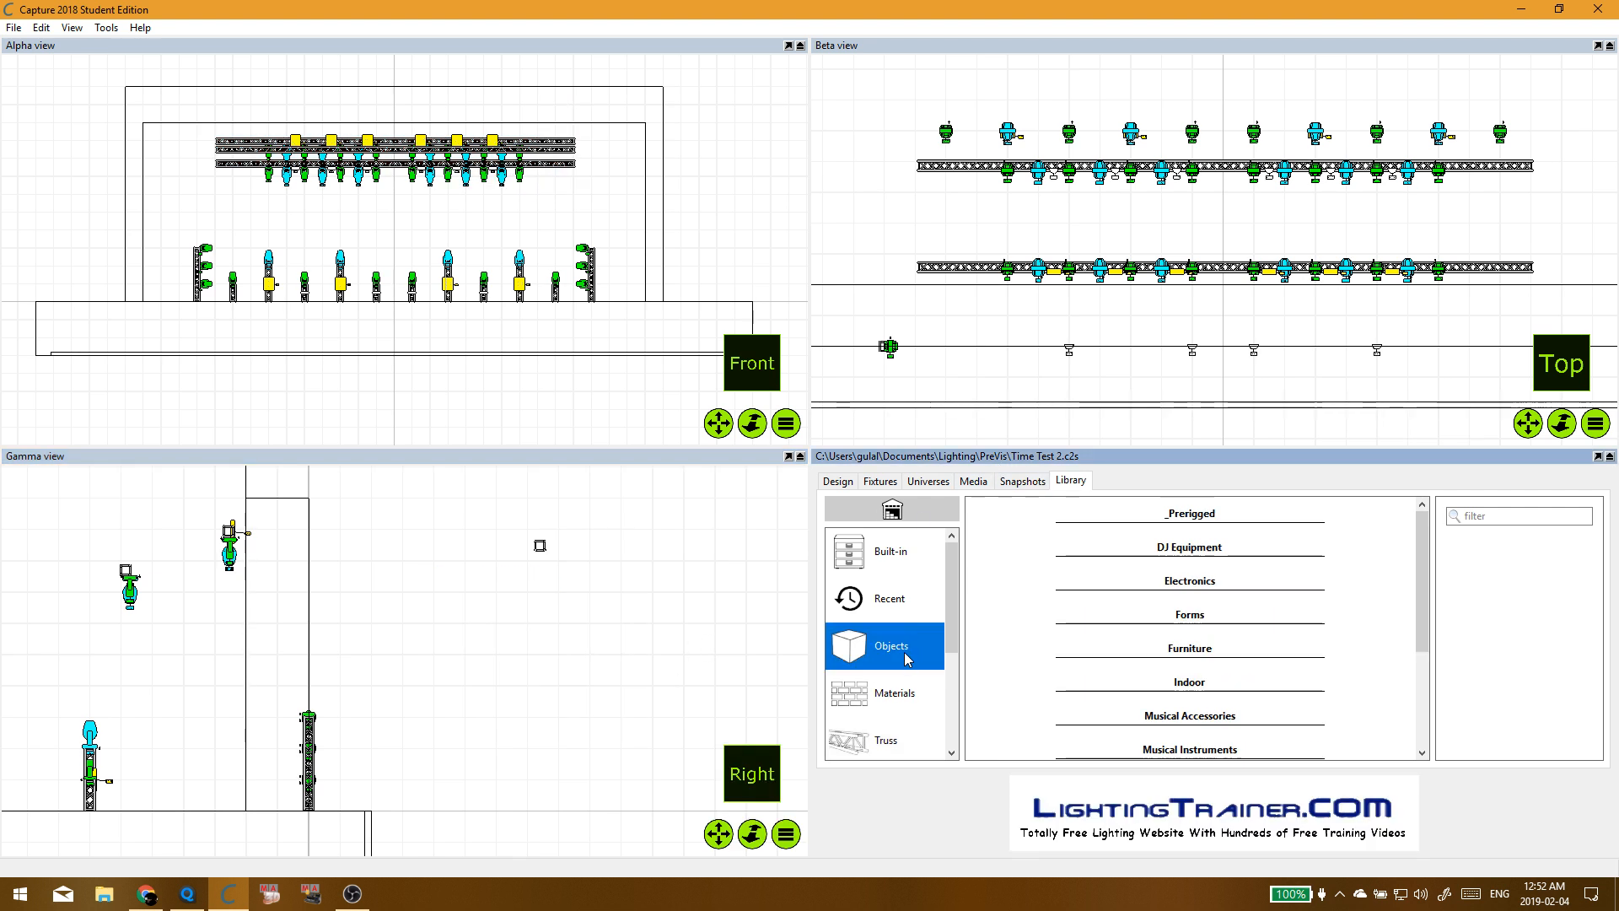
scroll(905, 722, "down", 2)
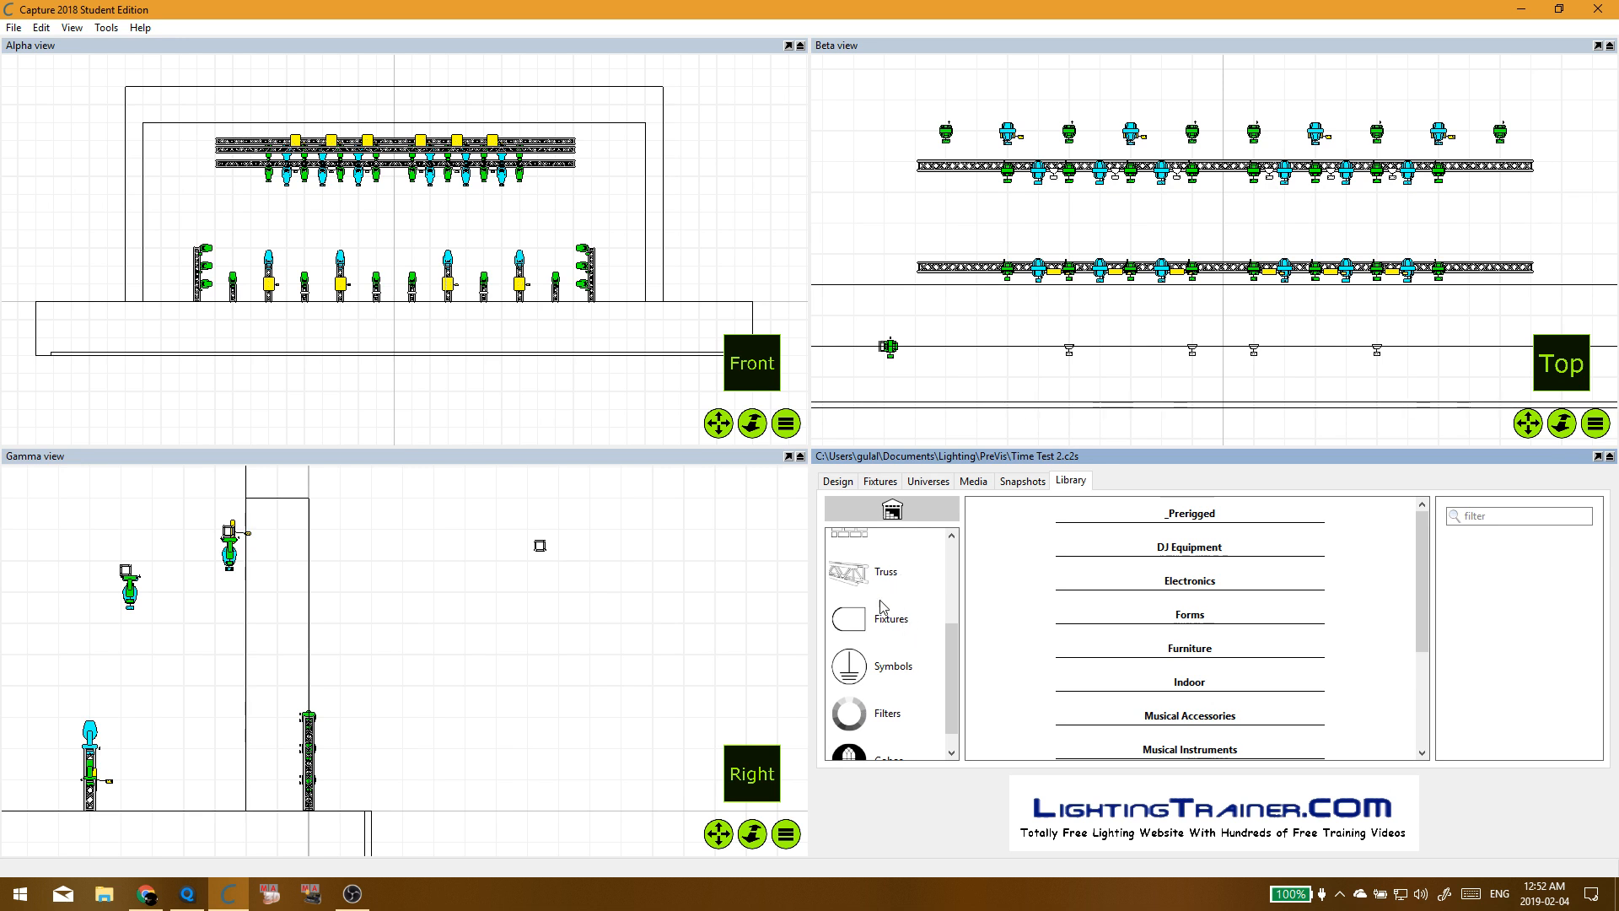
scroll(882, 605, "up", 2)
left_click(906, 575)
scroll(913, 624, "up", 1)
left_click(908, 595)
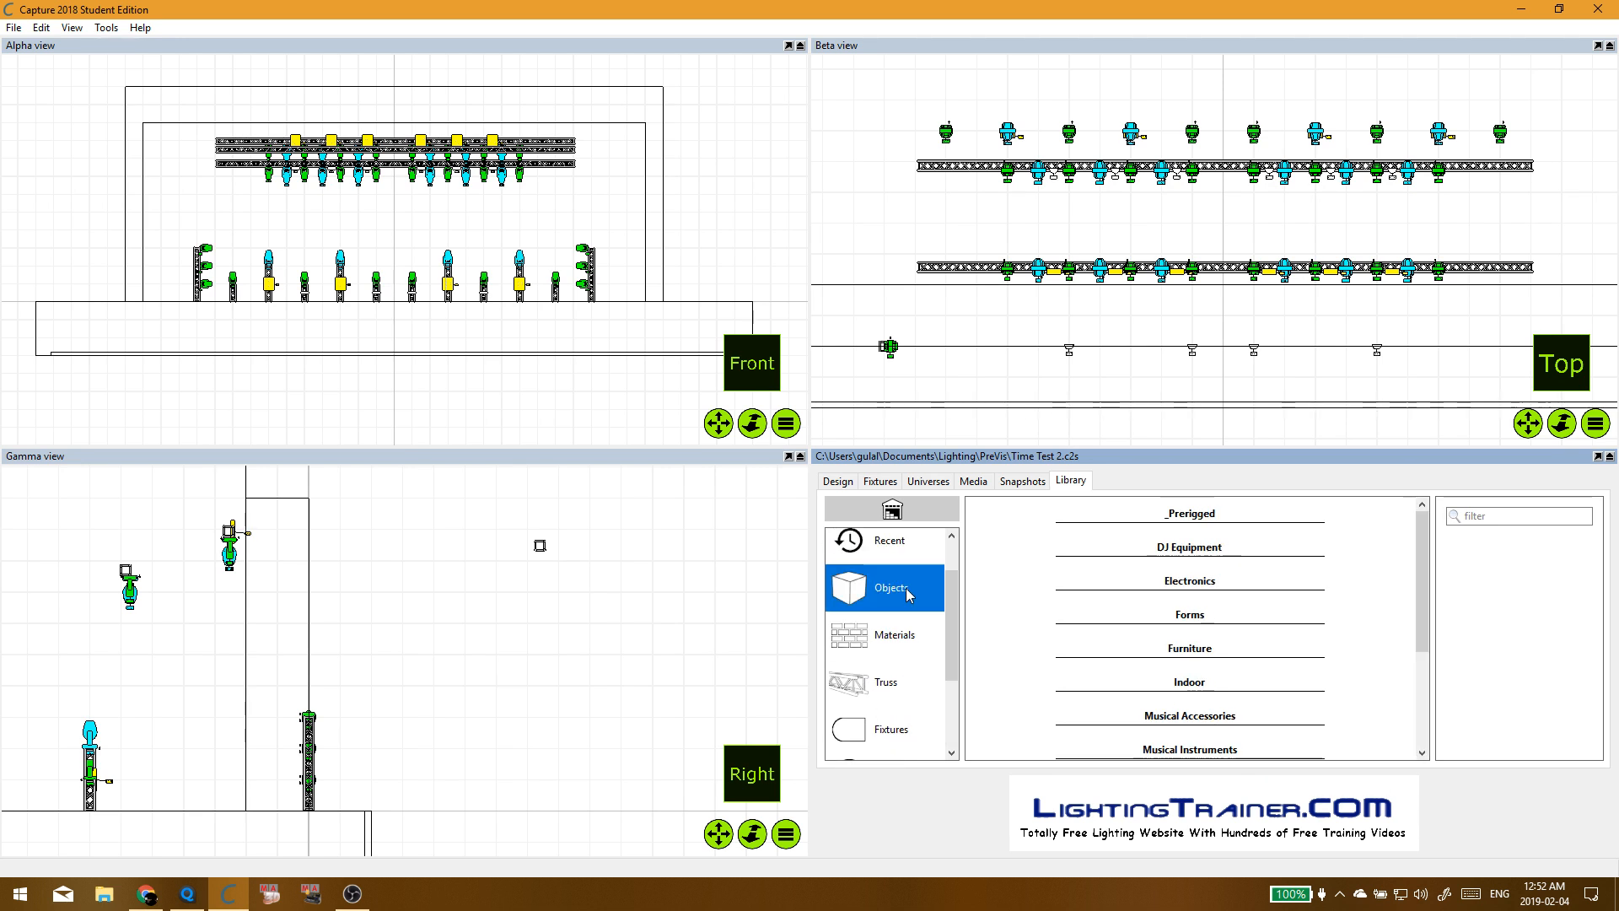
scroll(908, 607, "down", 2)
left_click(908, 636)
Step: Look through the full list of fixture manufacturers in the library, from Acme to Vari-Lite
scroll(1213, 601, "down", 1)
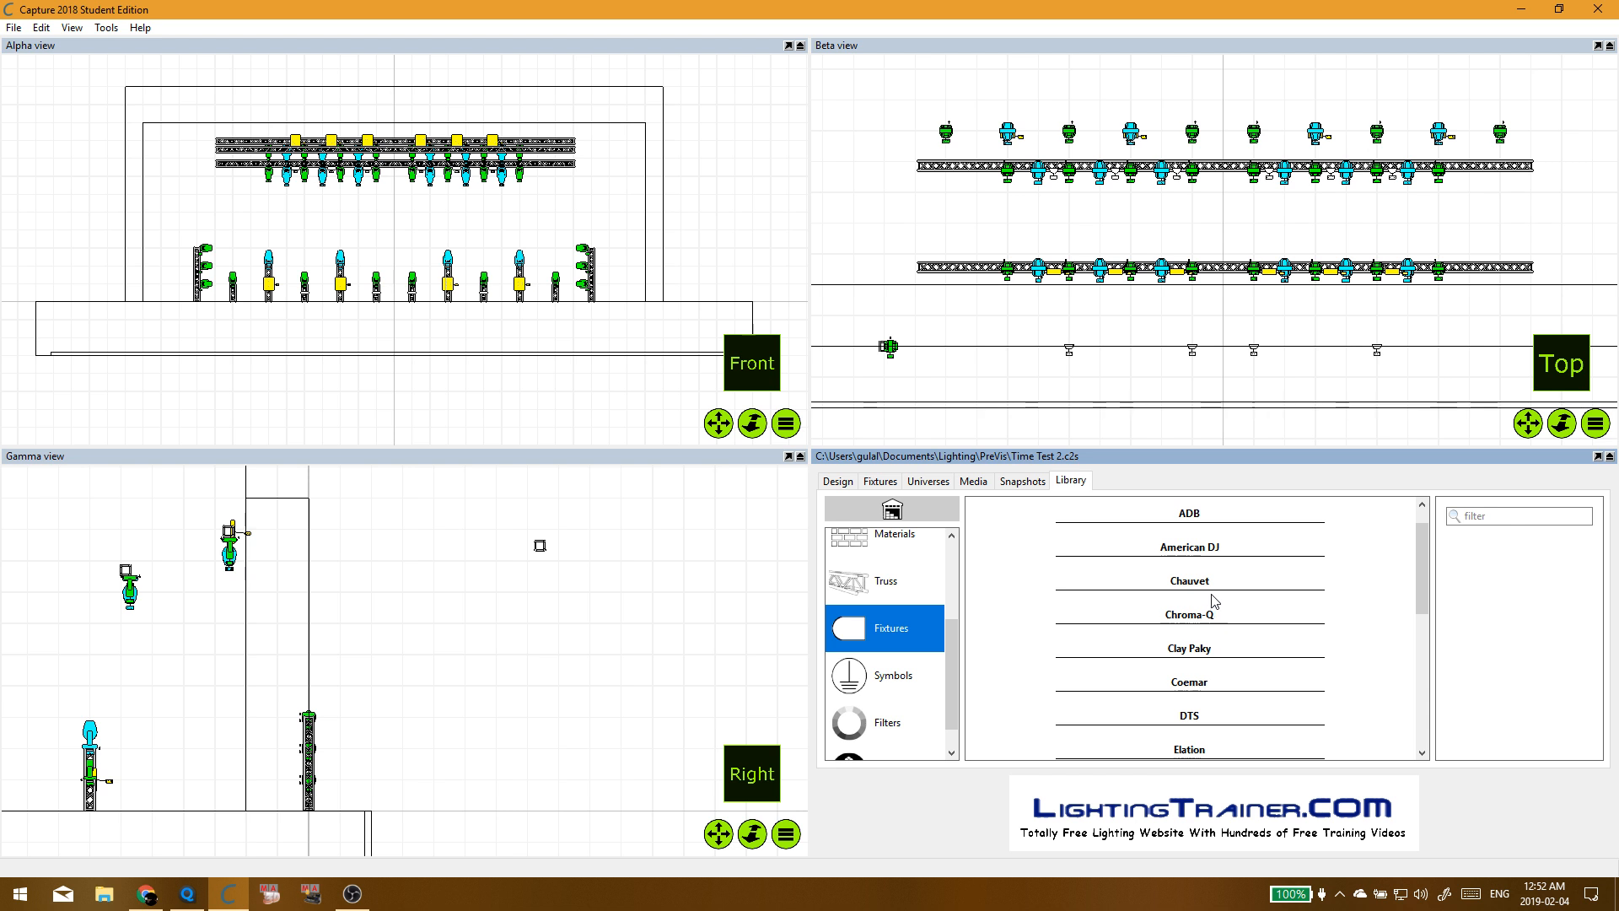
scroll(1214, 606, "down", 1)
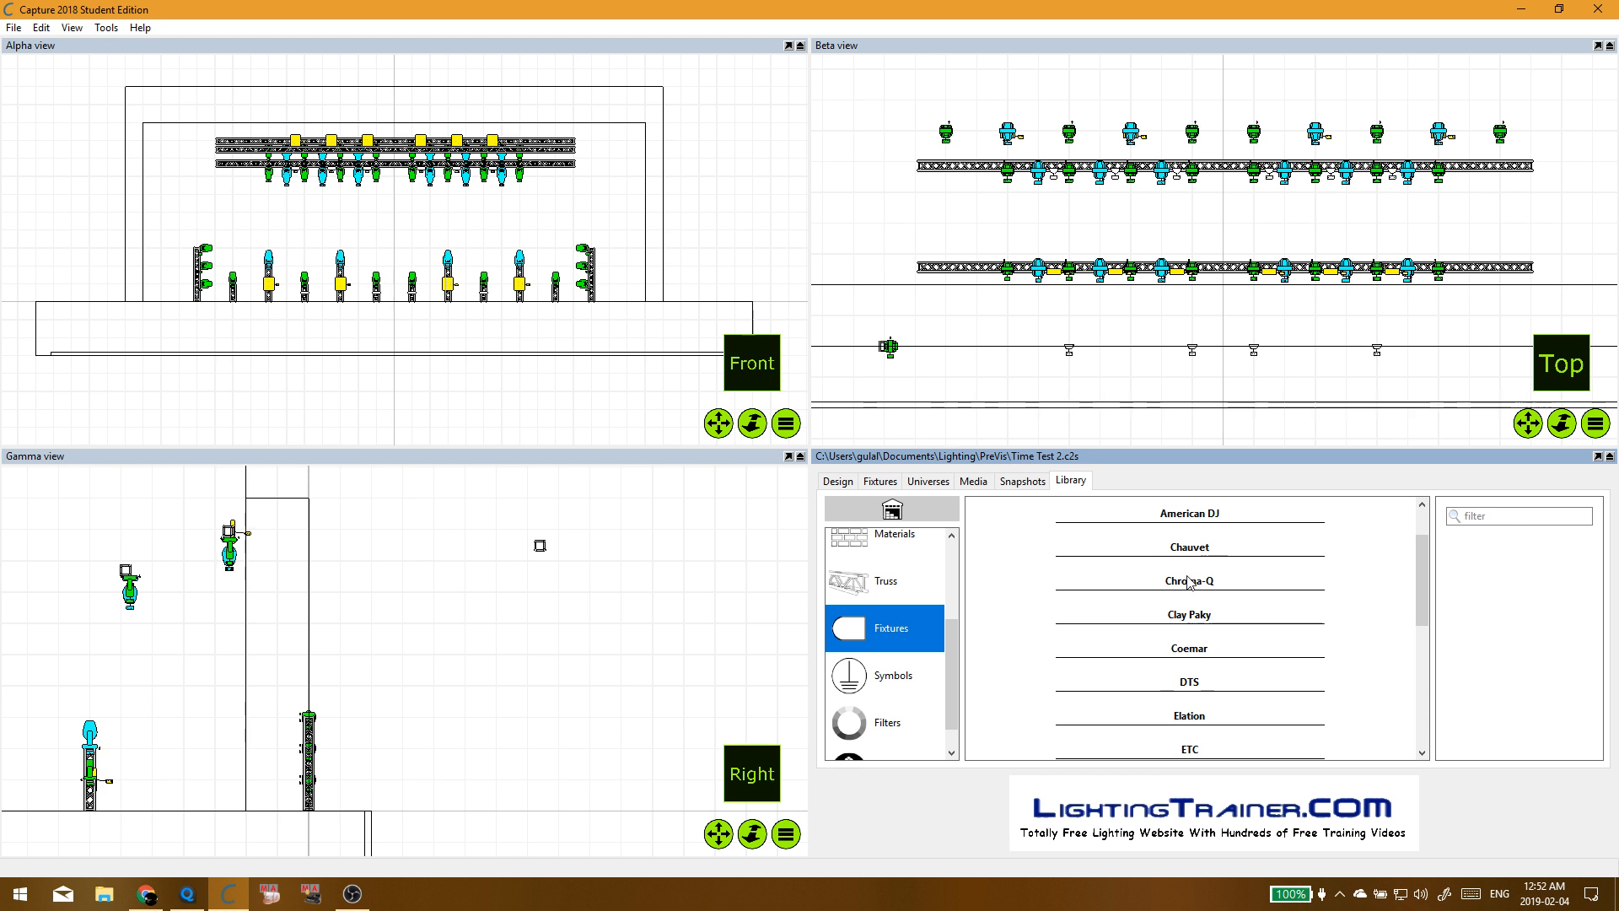
scroll(1247, 625, "down", 2)
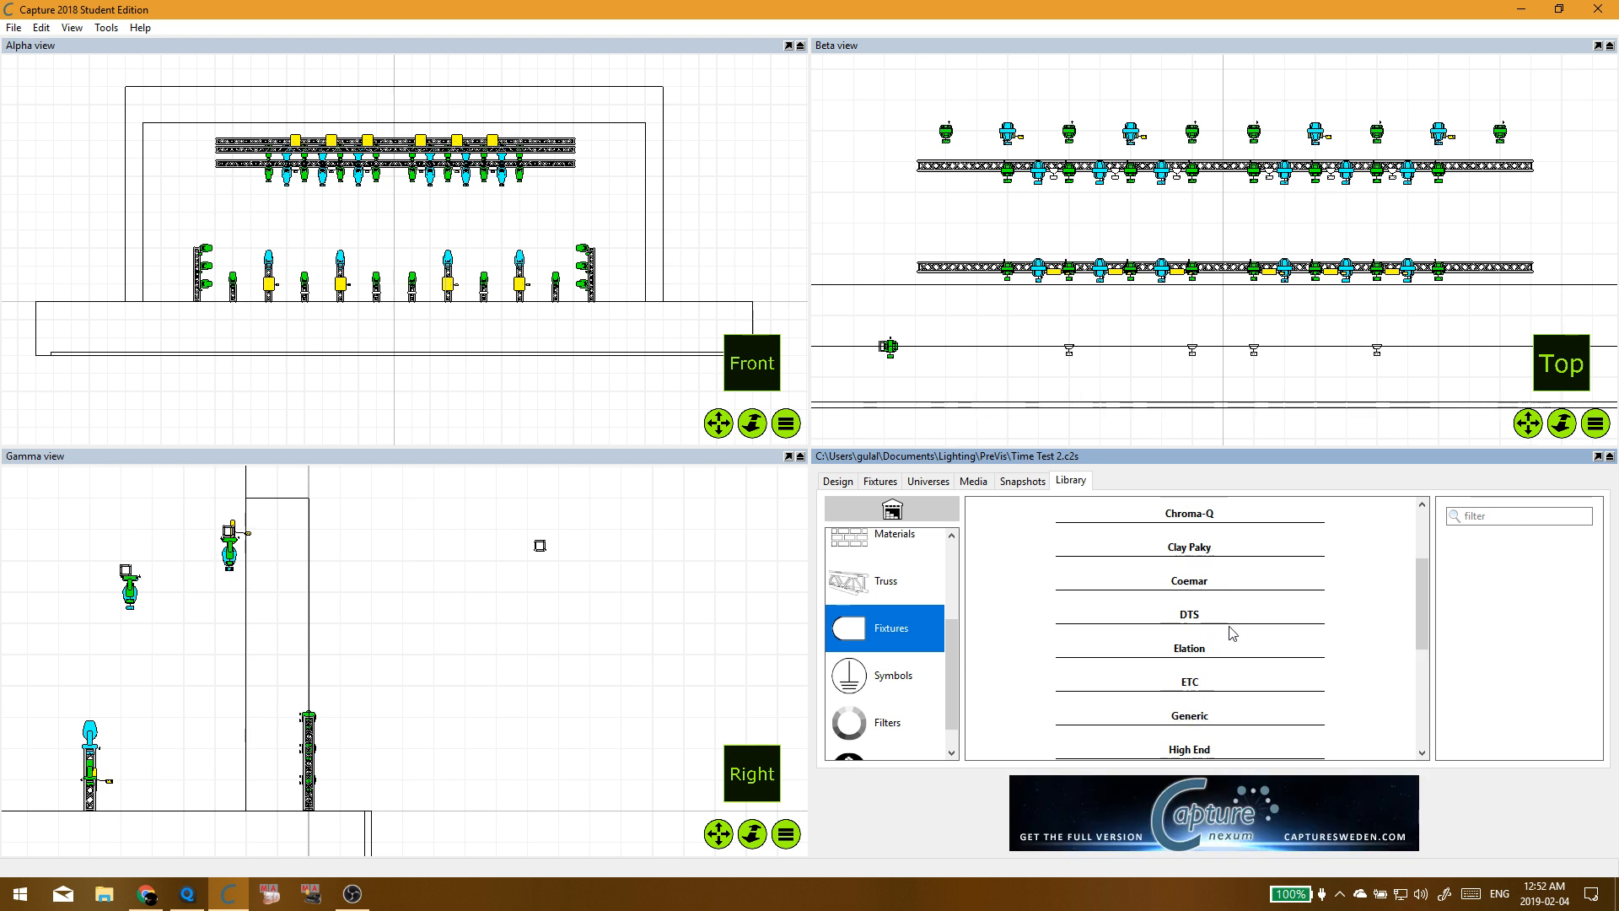
scroll(1223, 620, "up", 4)
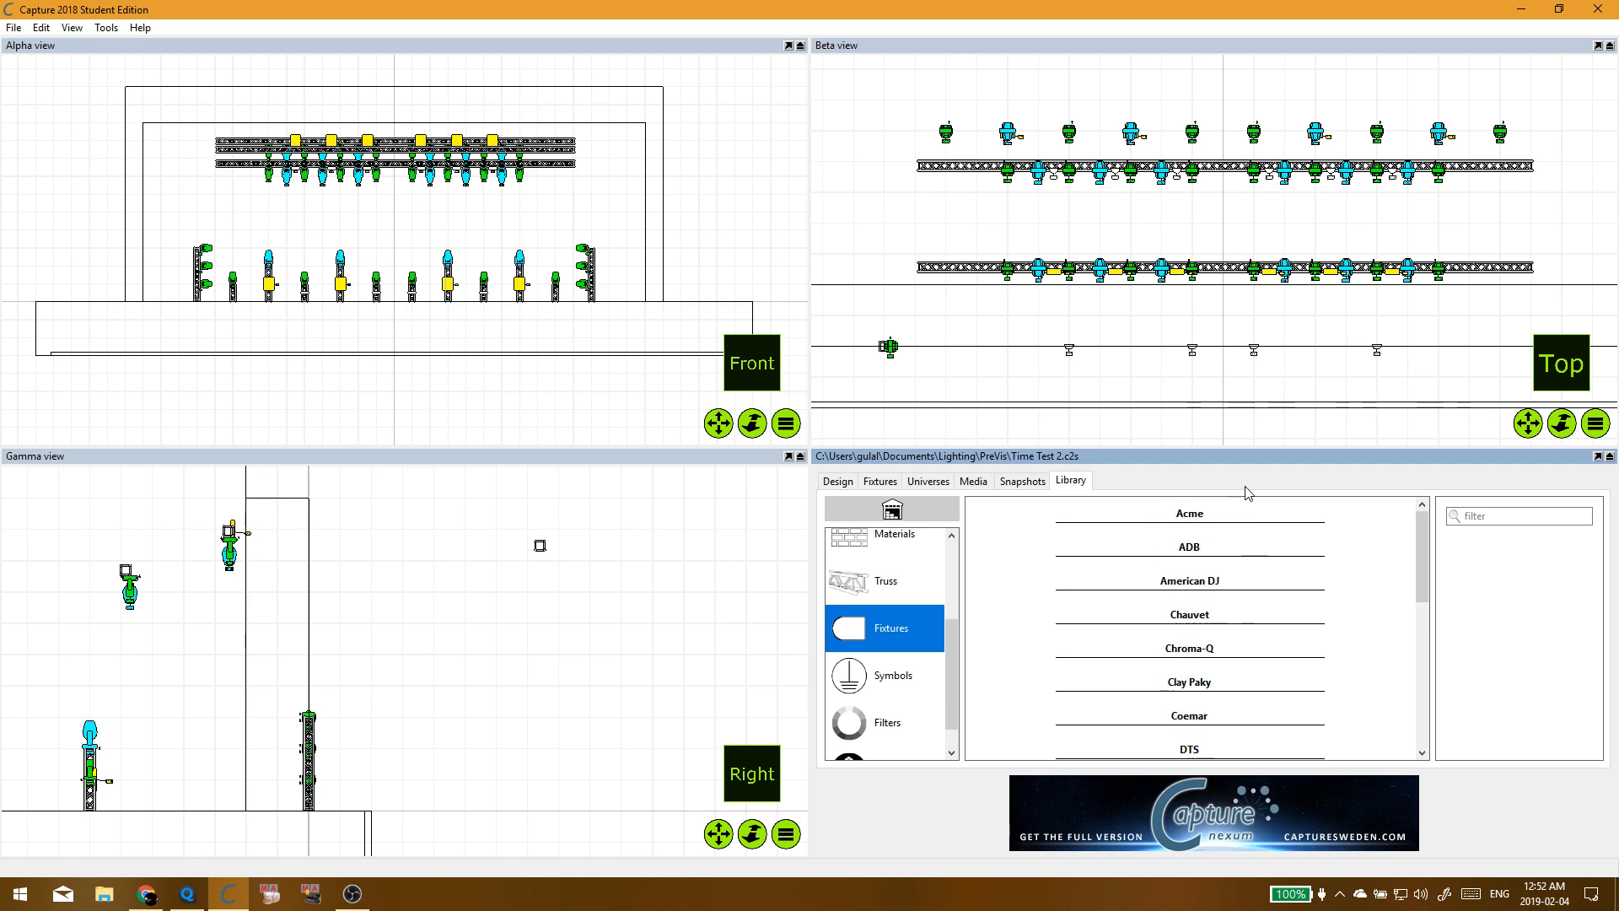
scroll(1232, 618, "down", 1)
scroll(1227, 612, "up", 1)
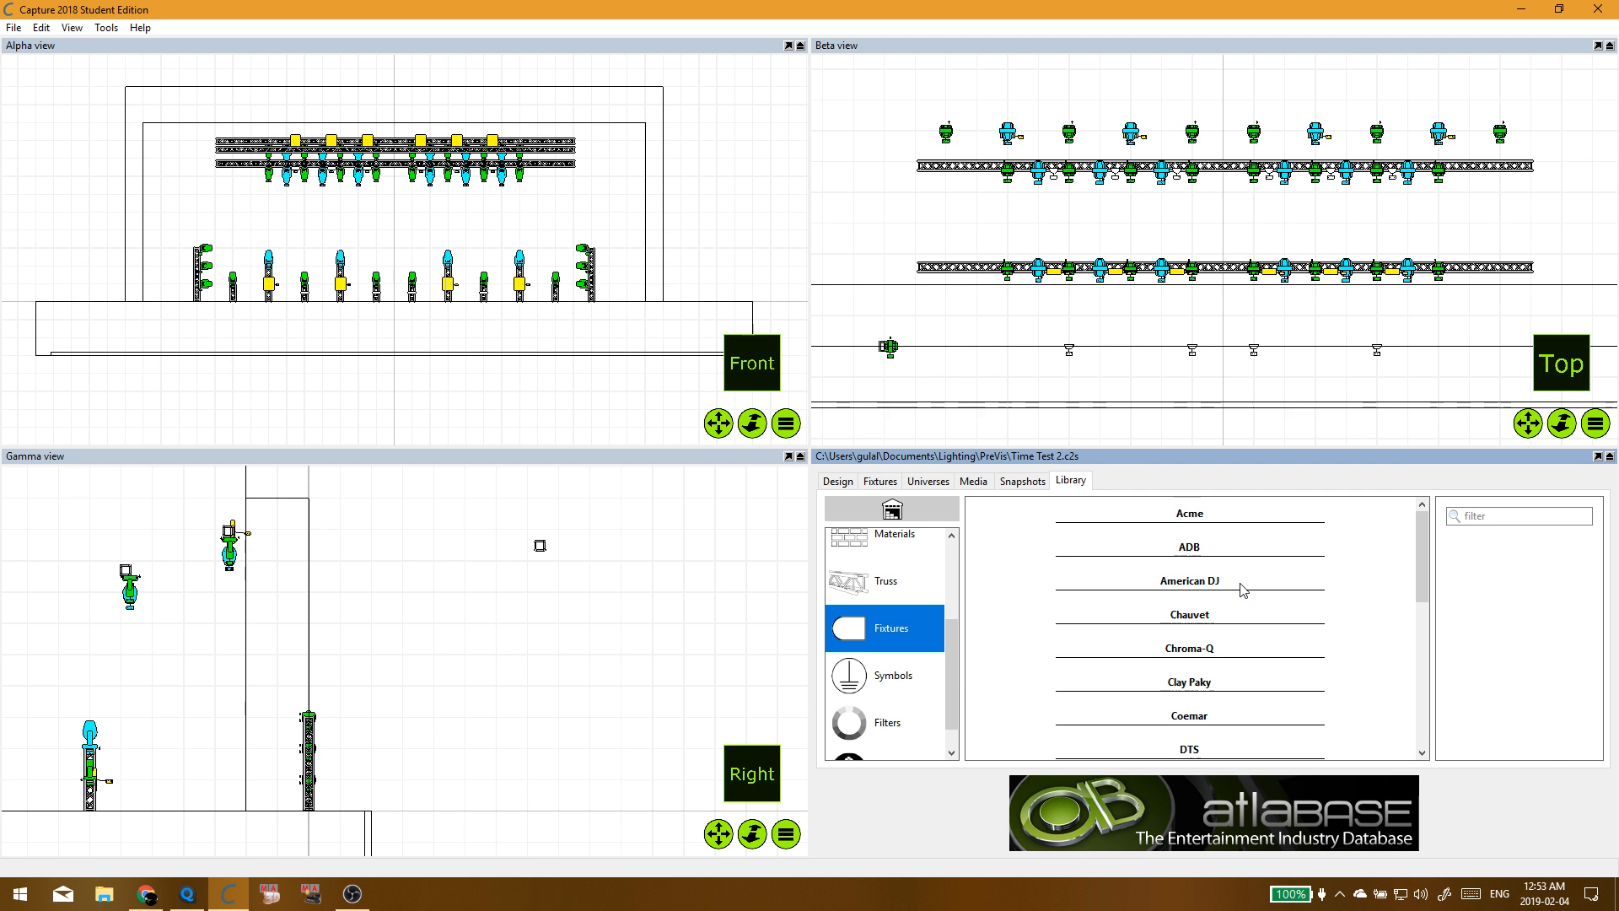
scroll(1202, 631, "down", 2)
scroll(1202, 631, "down", 10)
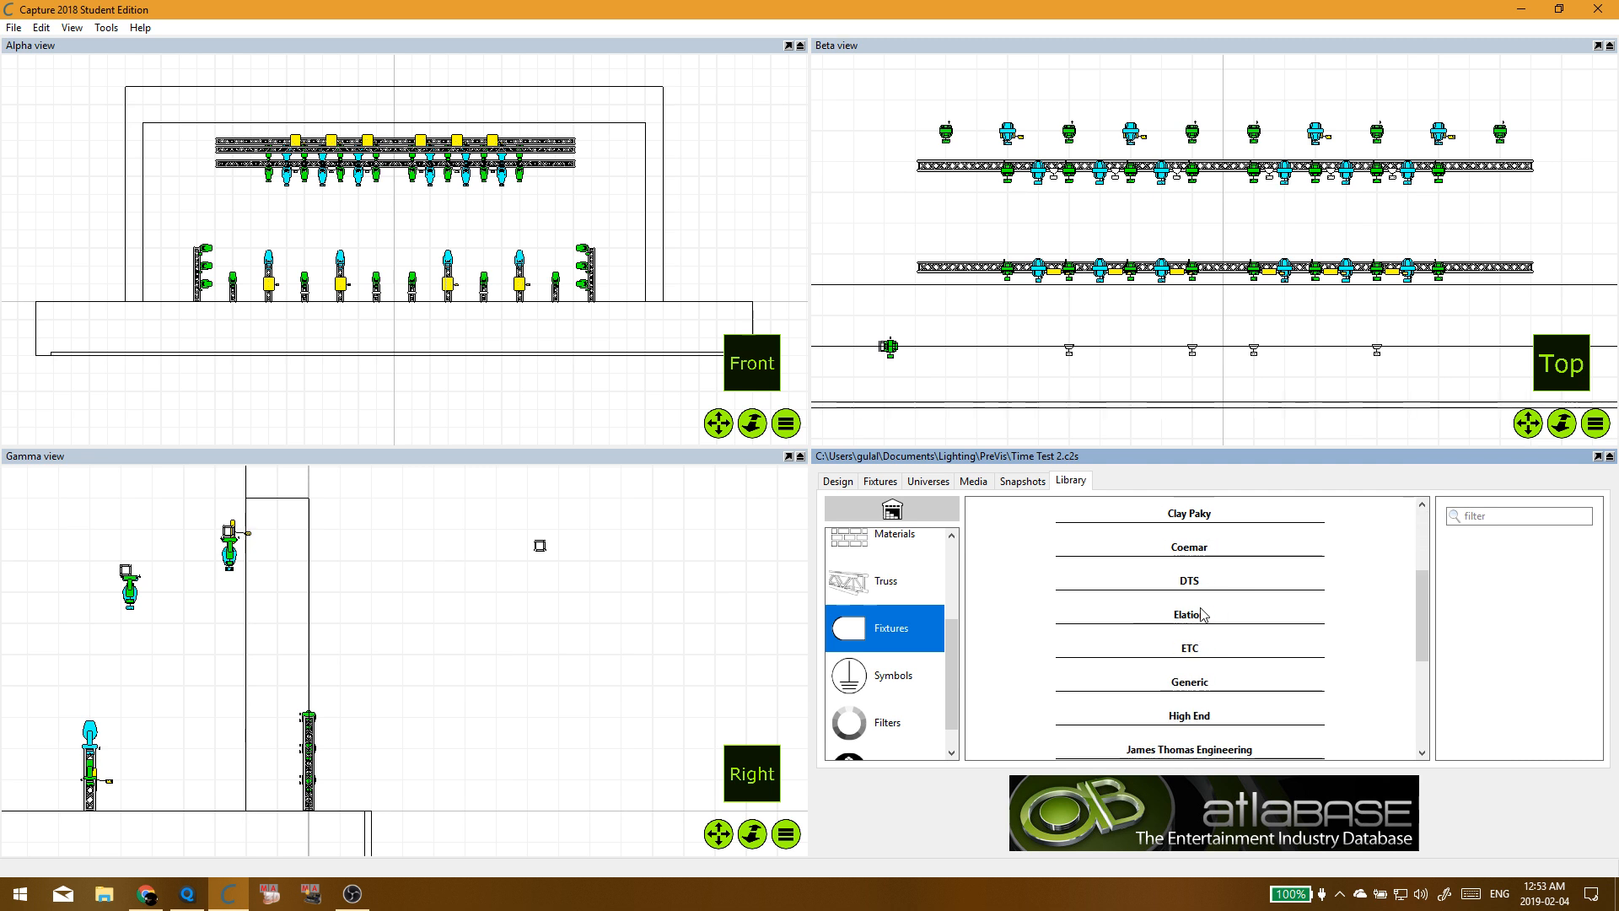
scroll(1224, 645, "down", 1)
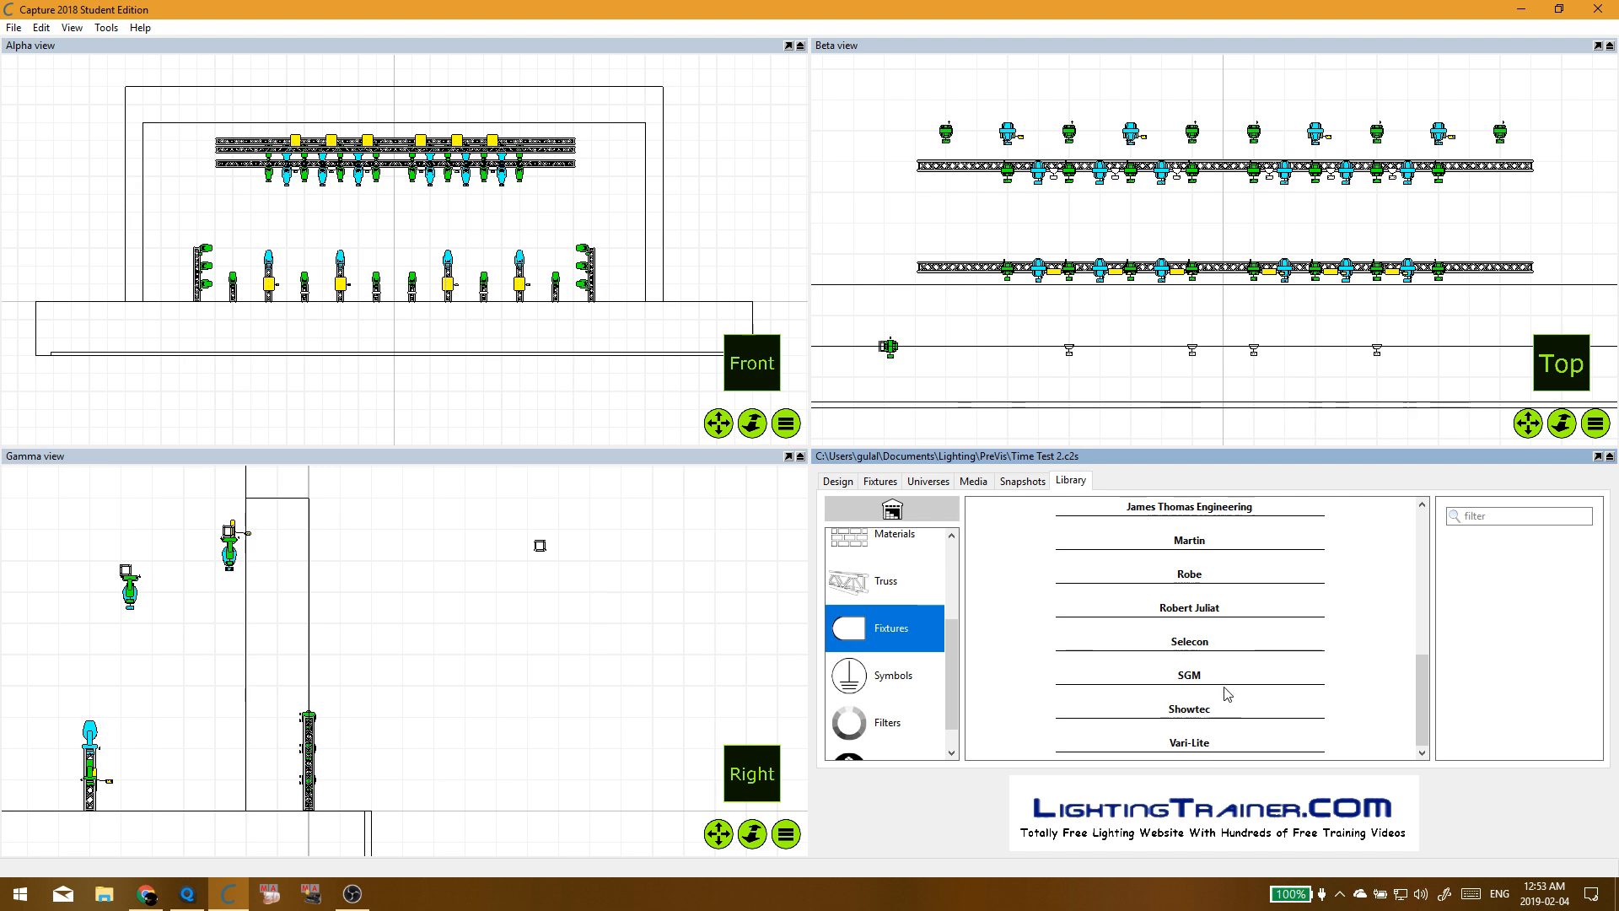
Step: Examine the fixtures offered under James Thomas Engineering, High End, Generic, ETC and Elation, and select the Platinum Wash ZFX Pro
scroll(1223, 674, "up", 3)
left_click(1189, 607)
left_click(1189, 607)
left_click(1191, 575)
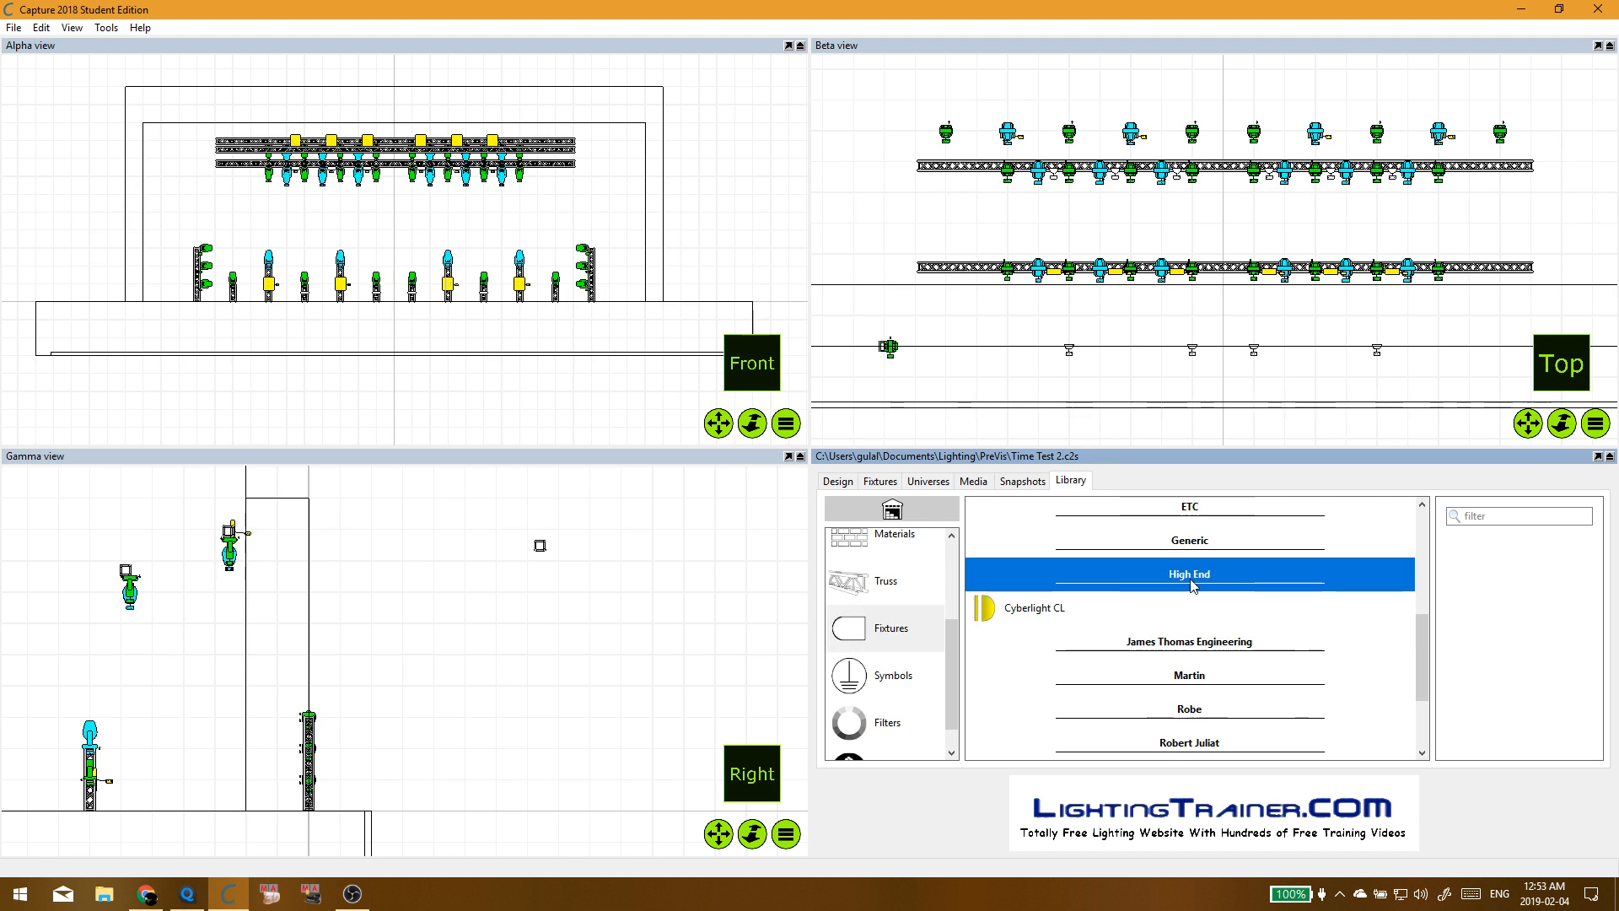
left_click(1193, 581)
left_click(1197, 540)
scroll(1197, 557, "up", 2)
left_click(1199, 613)
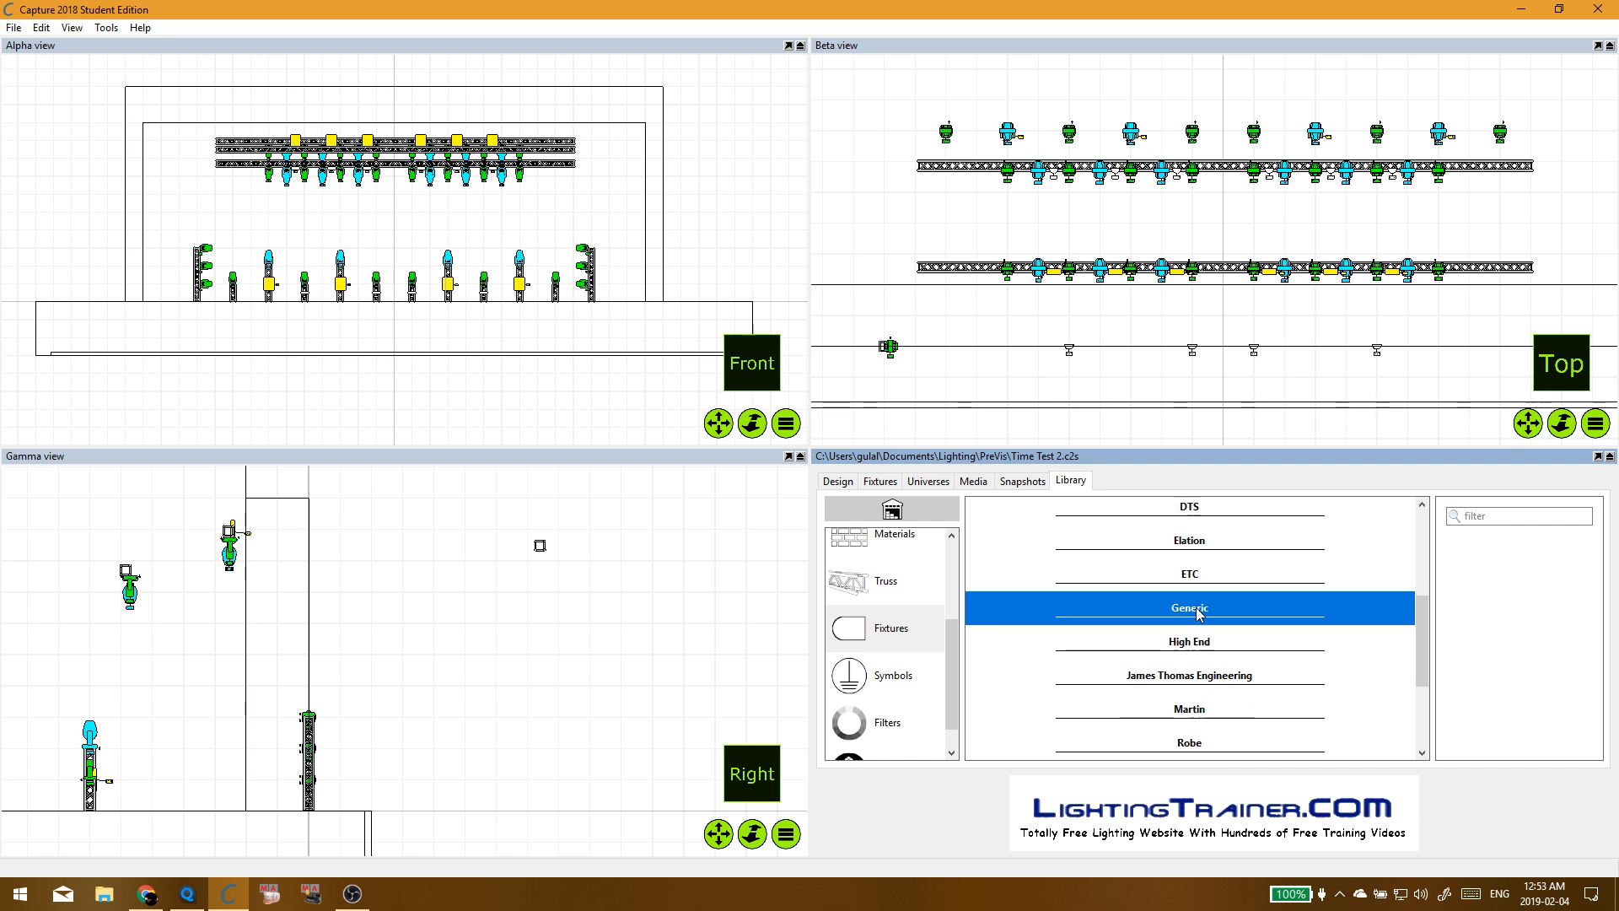
left_click(1201, 575)
left_click(1202, 575)
left_click(1218, 544)
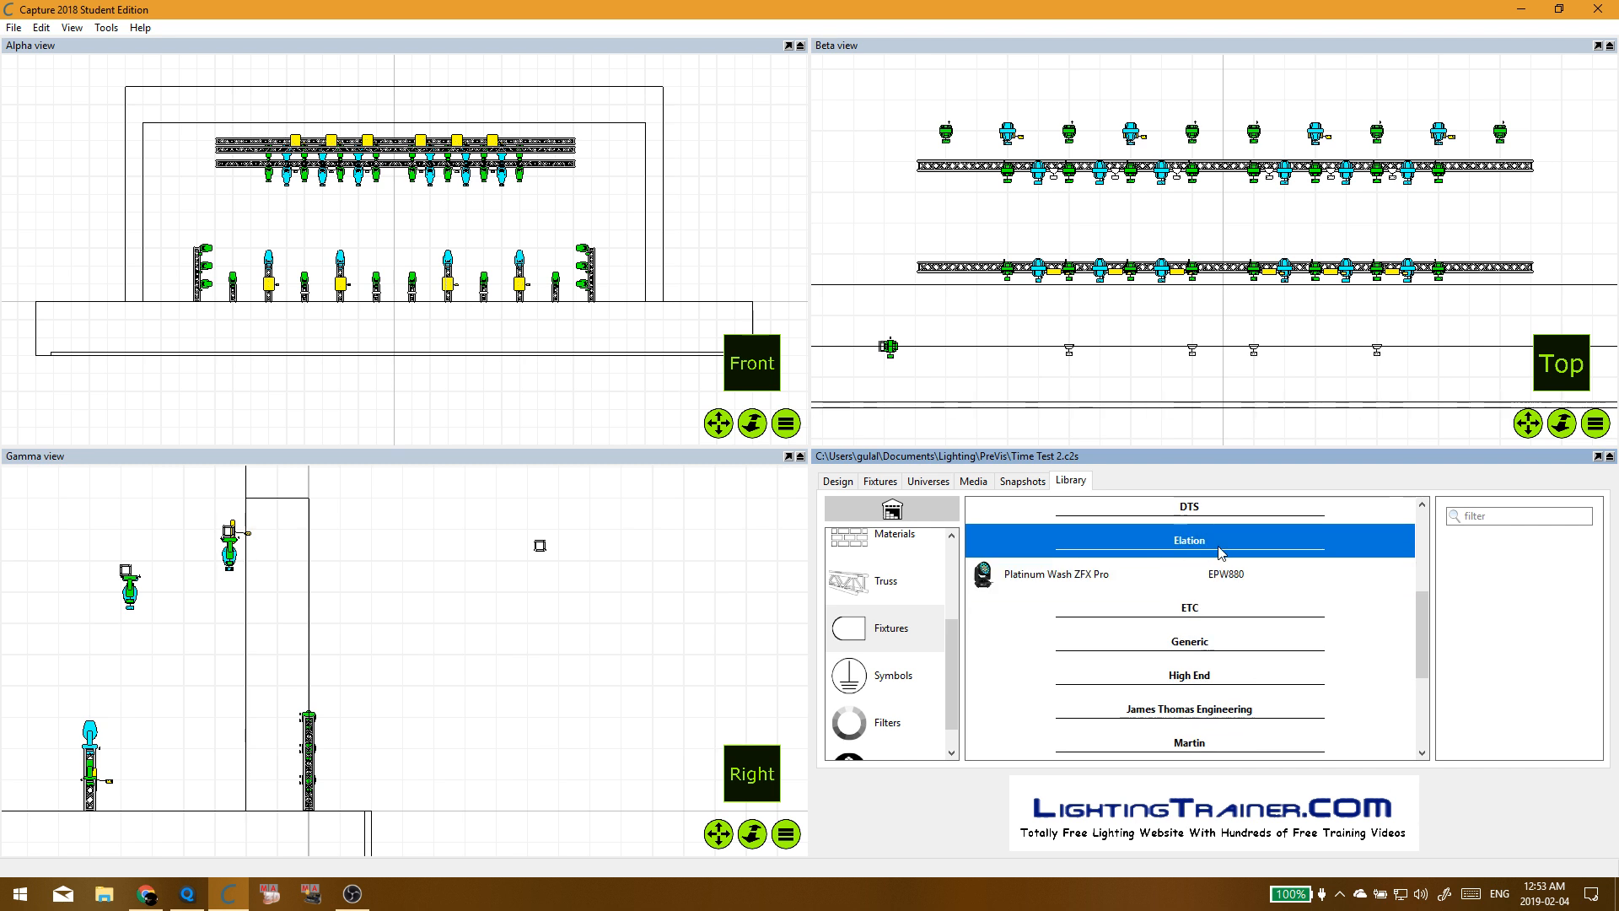
left_click(1220, 553)
left_click(1220, 552)
scroll(1180, 607, "up", 2)
left_click(1128, 651)
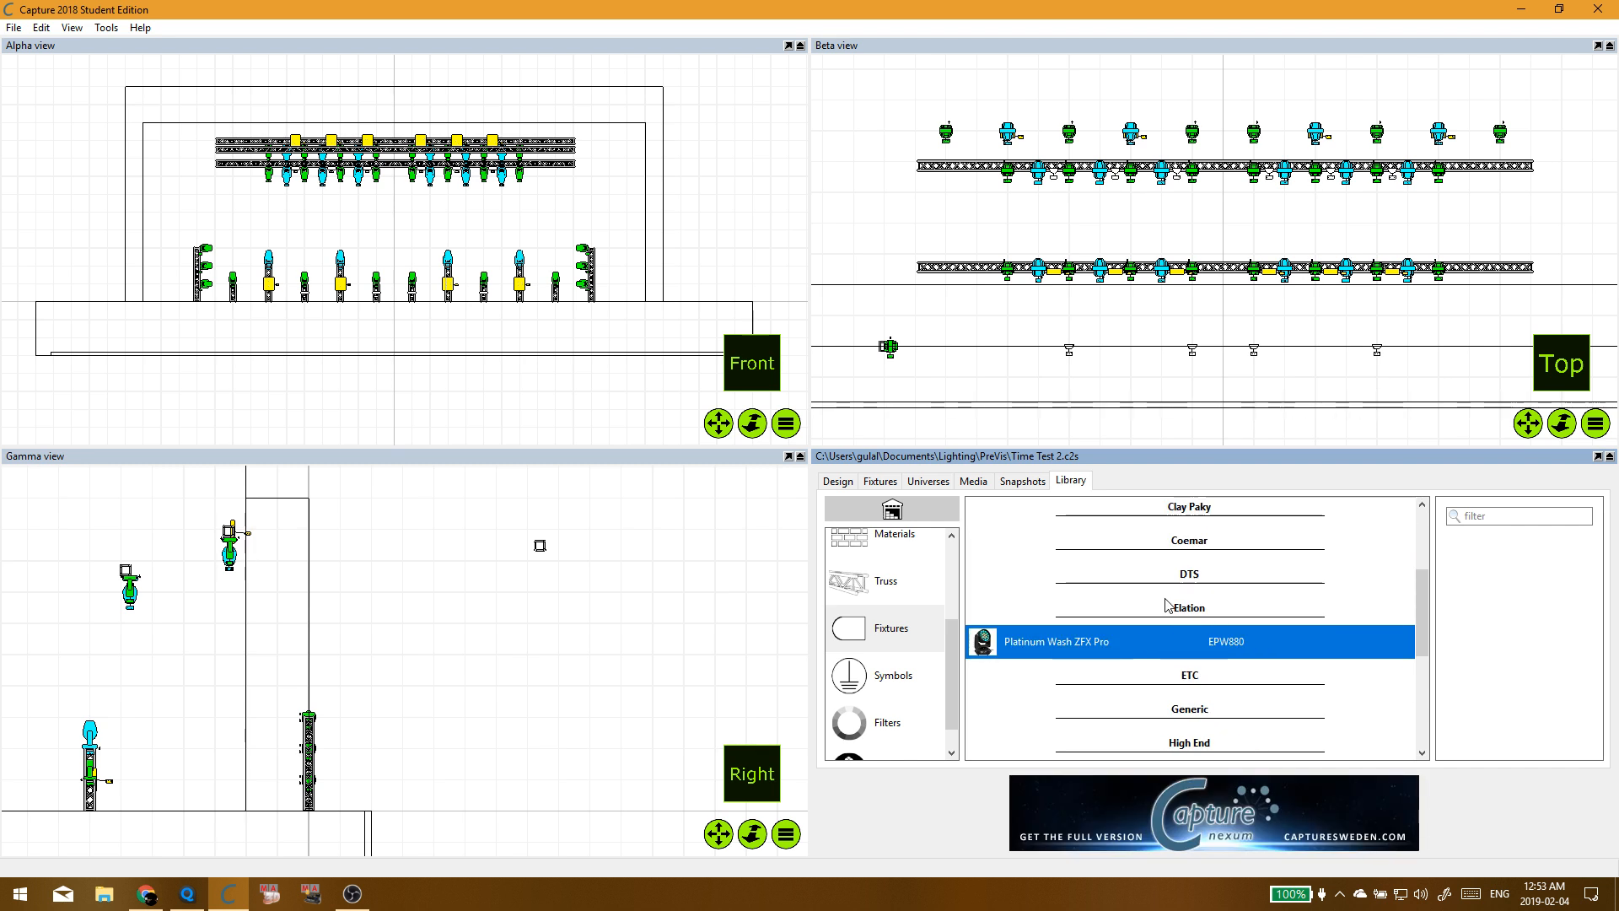
Step: Examine the fixtures offered under DTS, Coemar, Clay Paky, Chroma-Q, Chauvet, American DJ and ADB in the library
left_click(1177, 574)
left_click(1180, 541)
scroll(1183, 582, "up", 2)
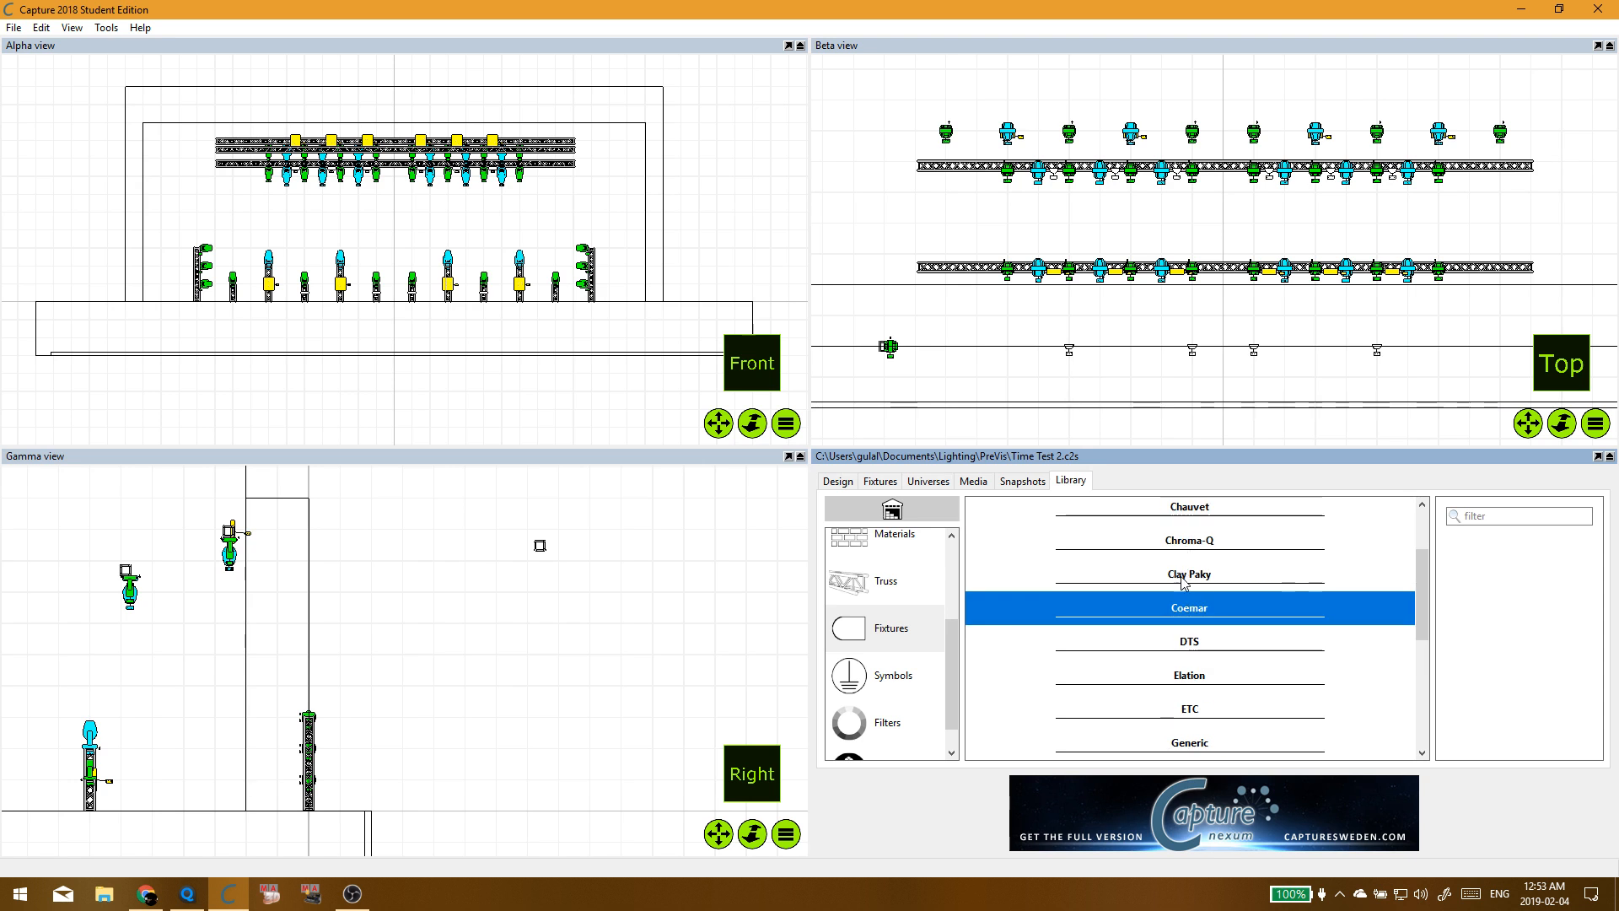
left_click(1183, 582)
left_click(1180, 541)
left_click(1181, 541)
scroll(1181, 543, "up", 1)
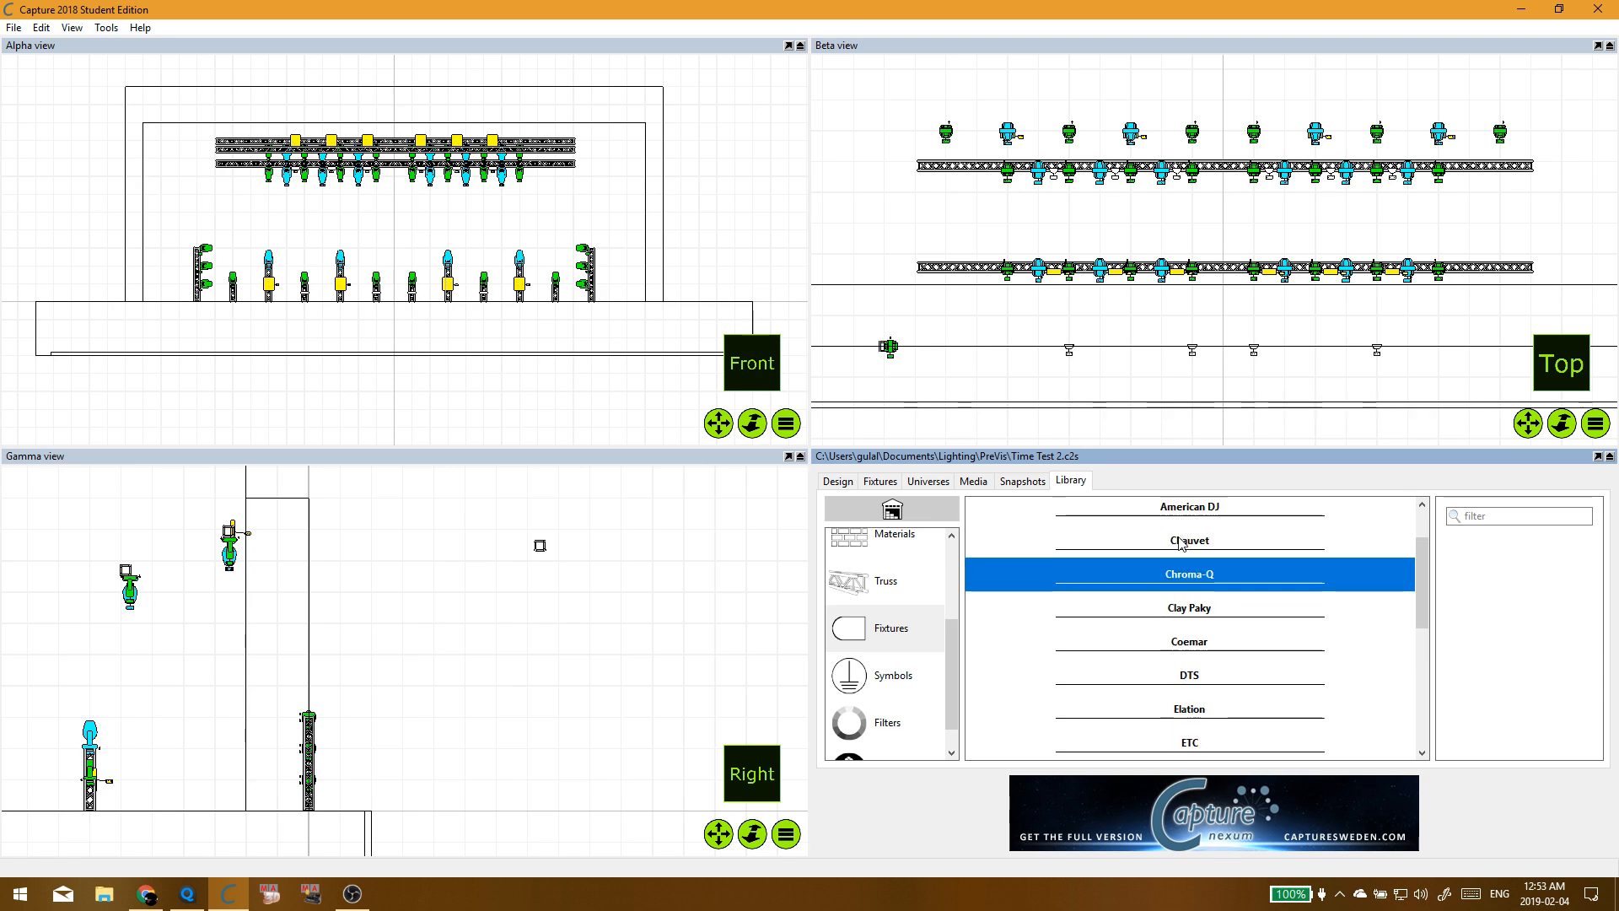
left_click(1180, 542)
left_click(1181, 541)
scroll(1180, 544, "up", 1)
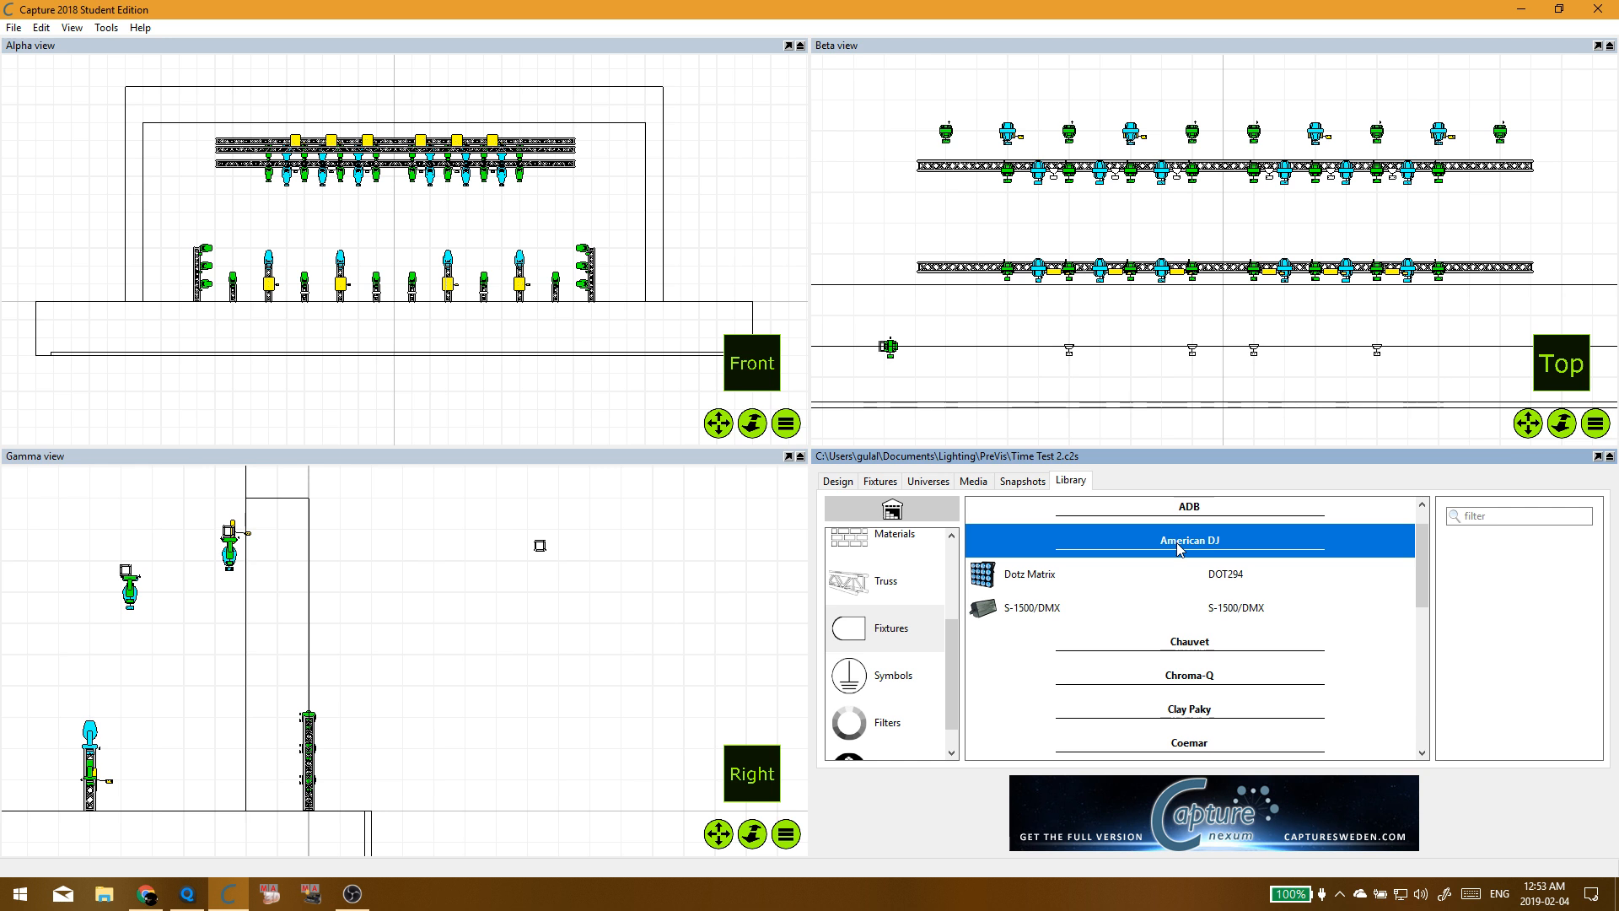
left_click(1179, 546)
scroll(1179, 546, "up", 1)
left_click(1179, 546)
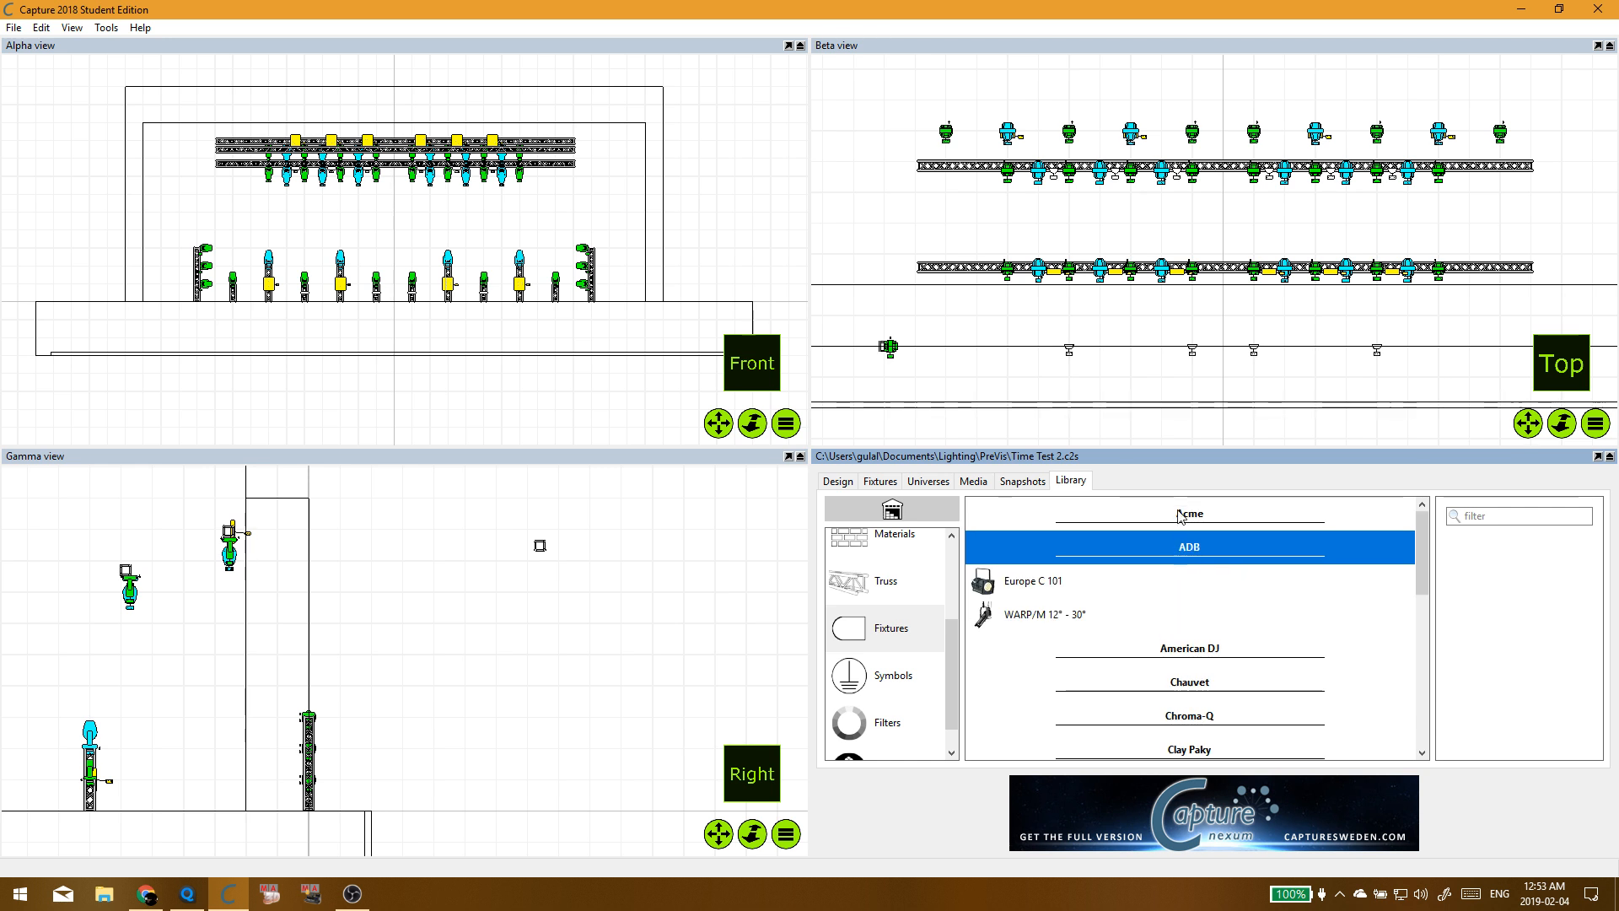
left_click(1179, 543)
Step: Look through the fixtures under Coemar, DTS, Elation, ETC, Generic, High End and James Thomas Engineering
scroll(1187, 619, "down", 2)
left_click(1189, 622)
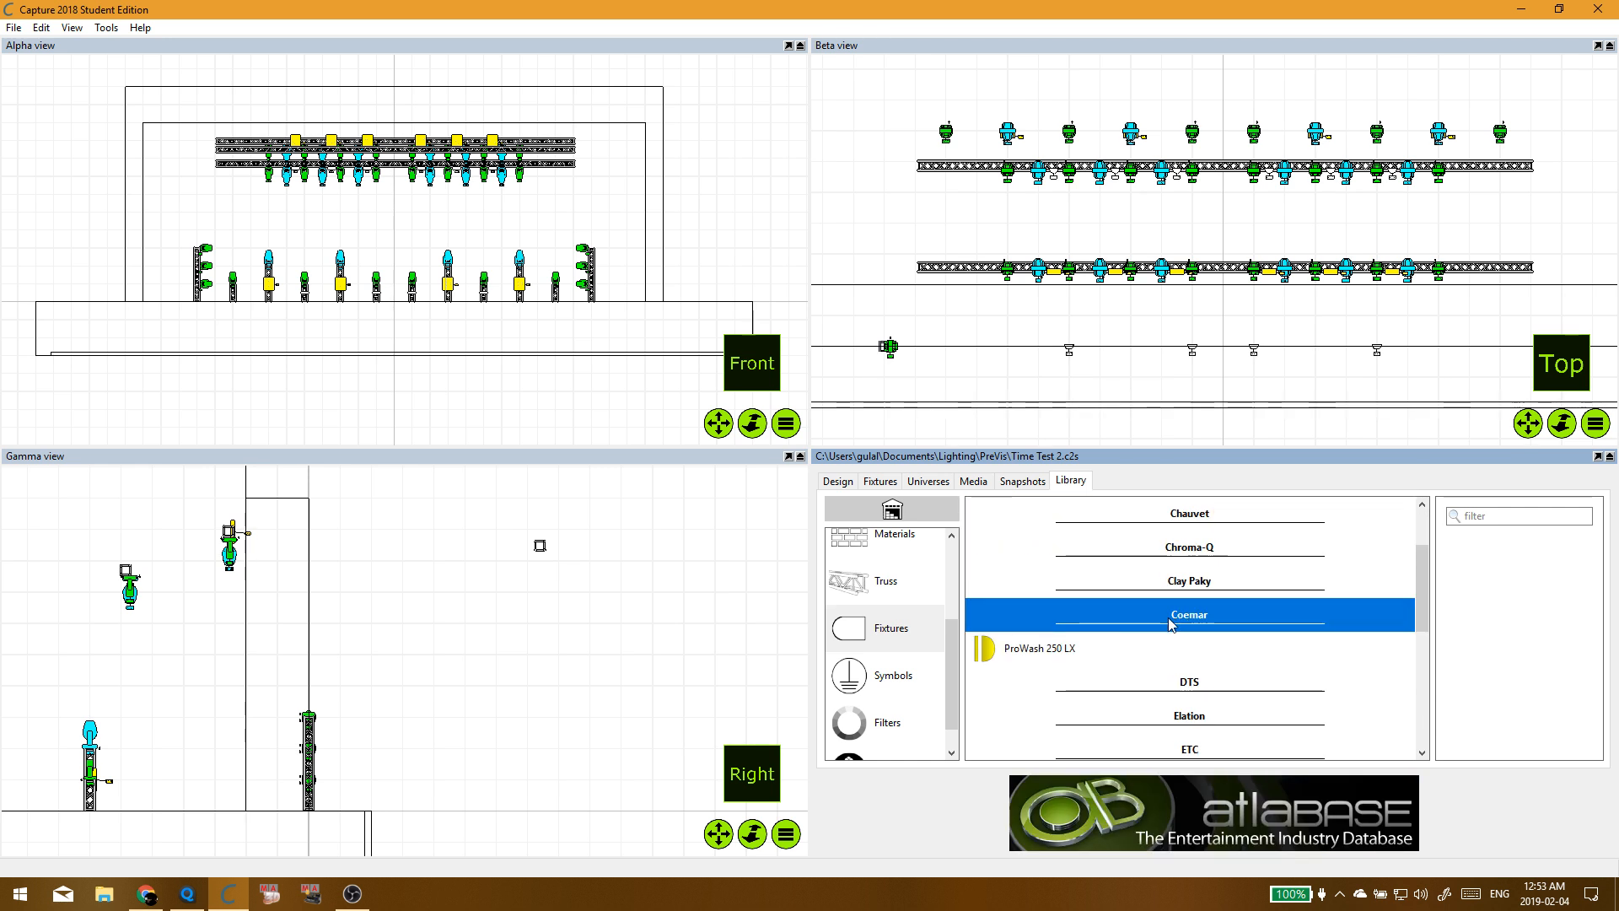
left_click(1174, 623)
left_click(1144, 650)
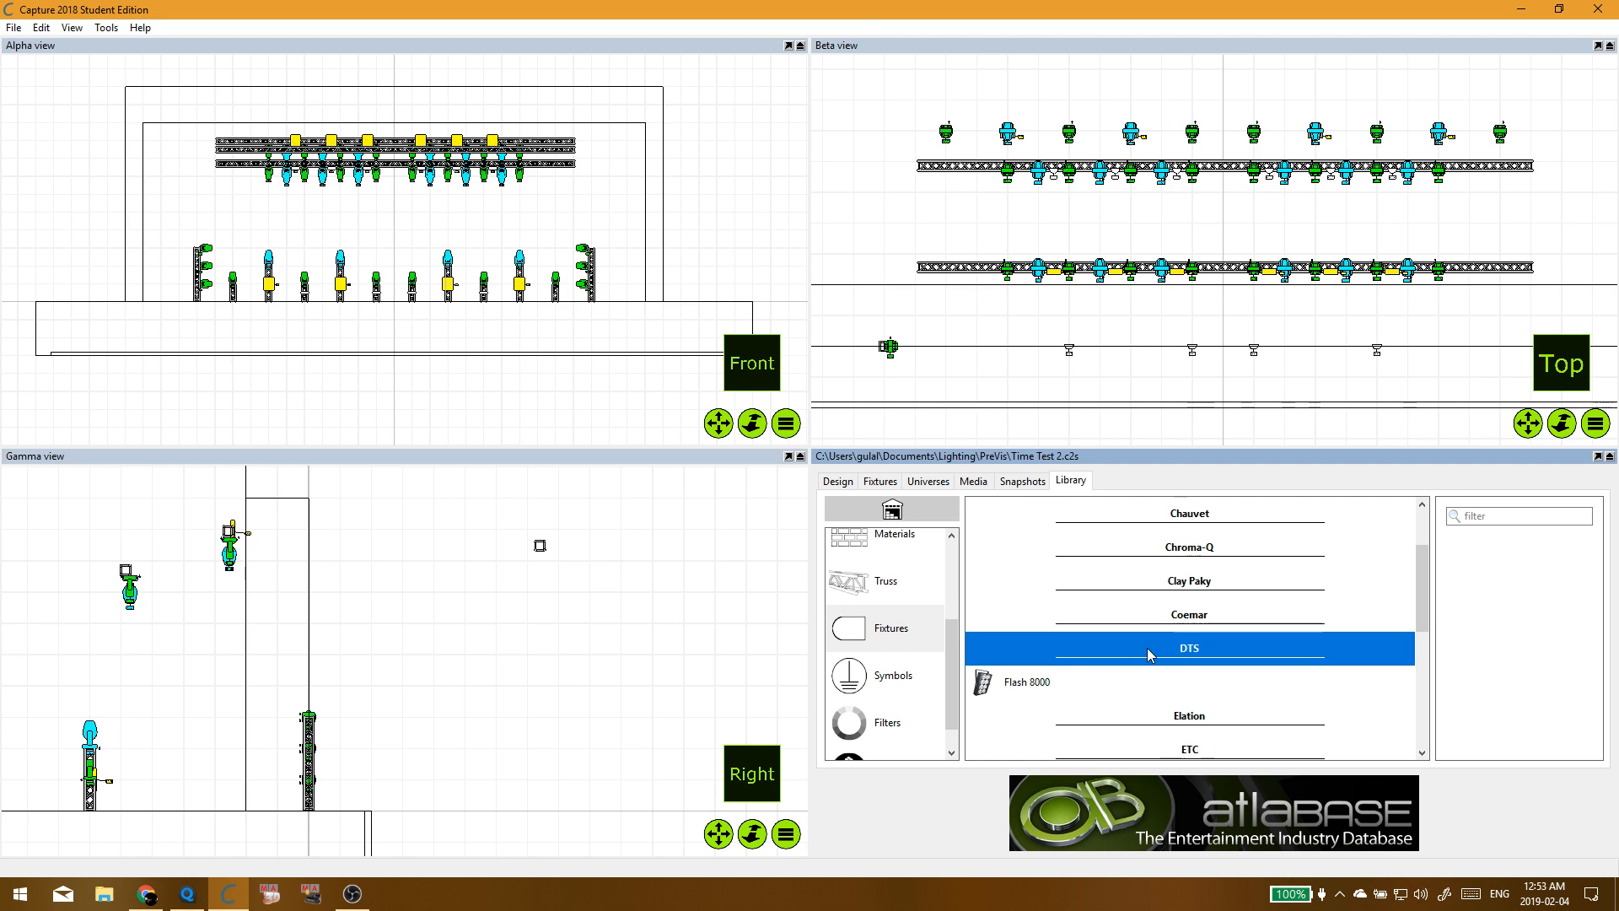
left_click(1147, 648)
scroll(1147, 648, "down", 1)
left_click(1147, 648)
left_click(1150, 646)
scroll(1150, 645, "down", 2)
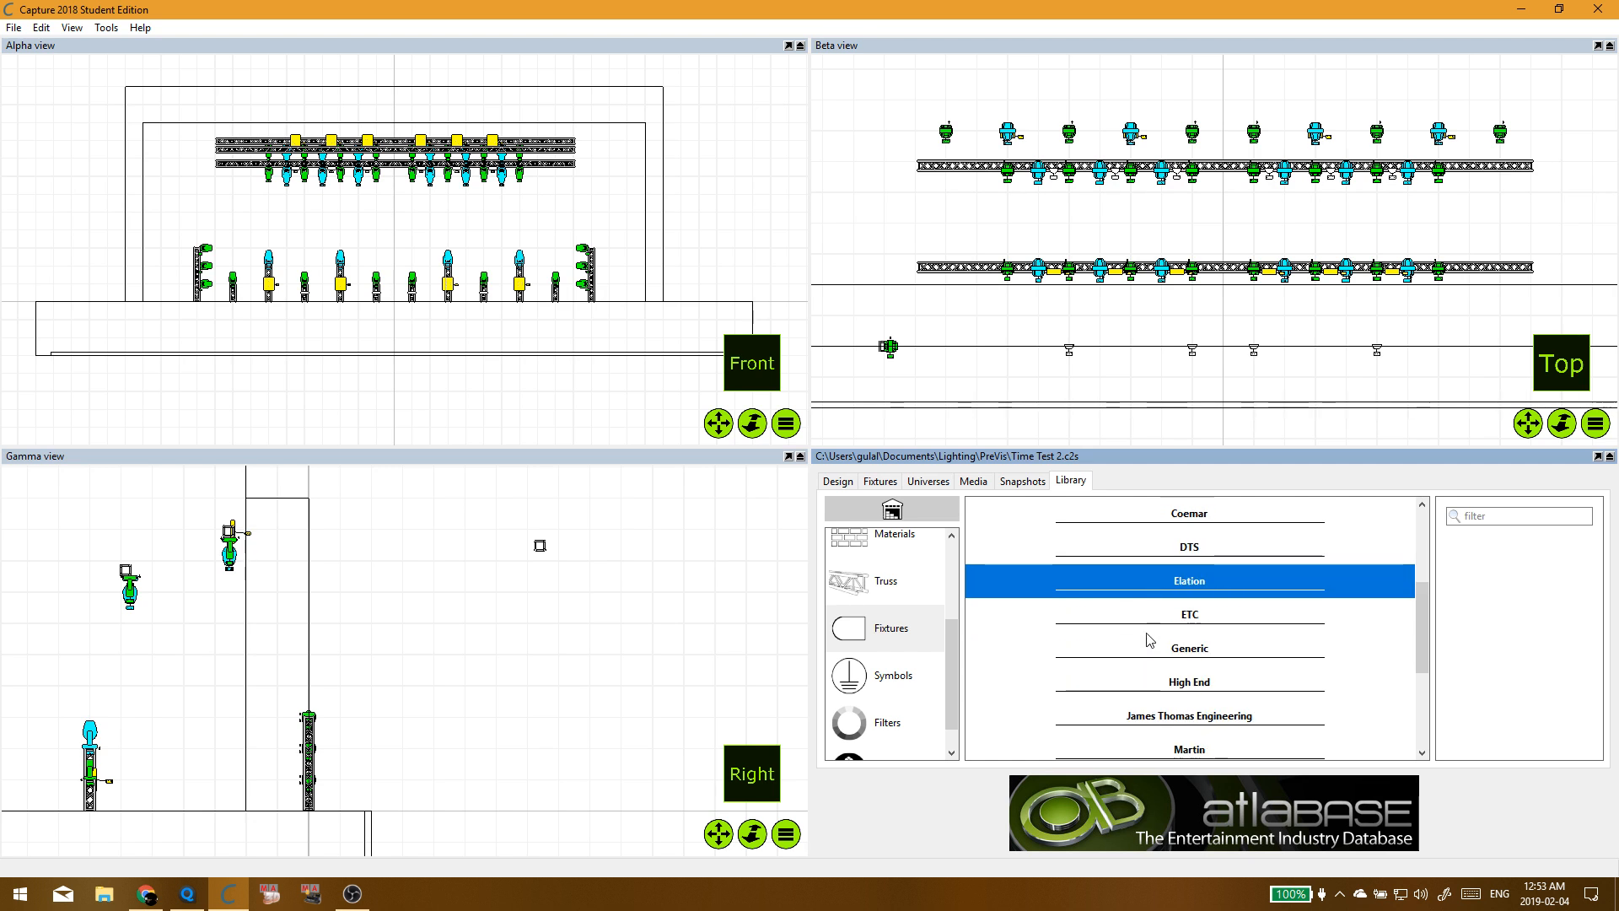
left_click(1152, 628)
left_click(1150, 658)
left_click(1150, 658)
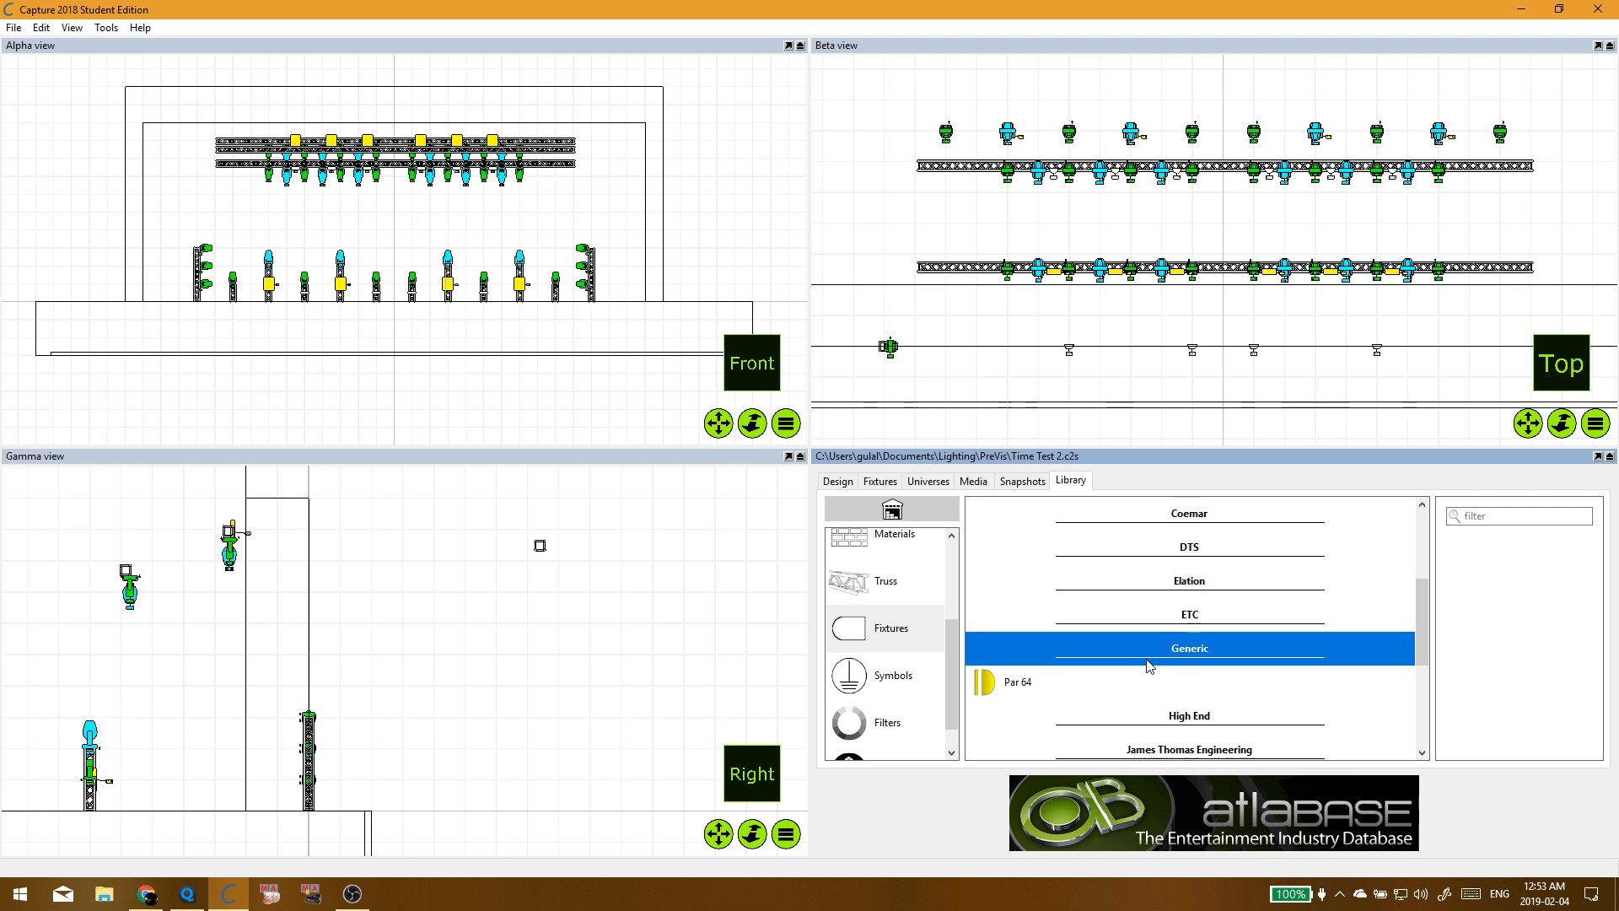
scroll(1184, 624, "down", 1)
scroll(1187, 618, "down", 1)
left_click(1187, 649)
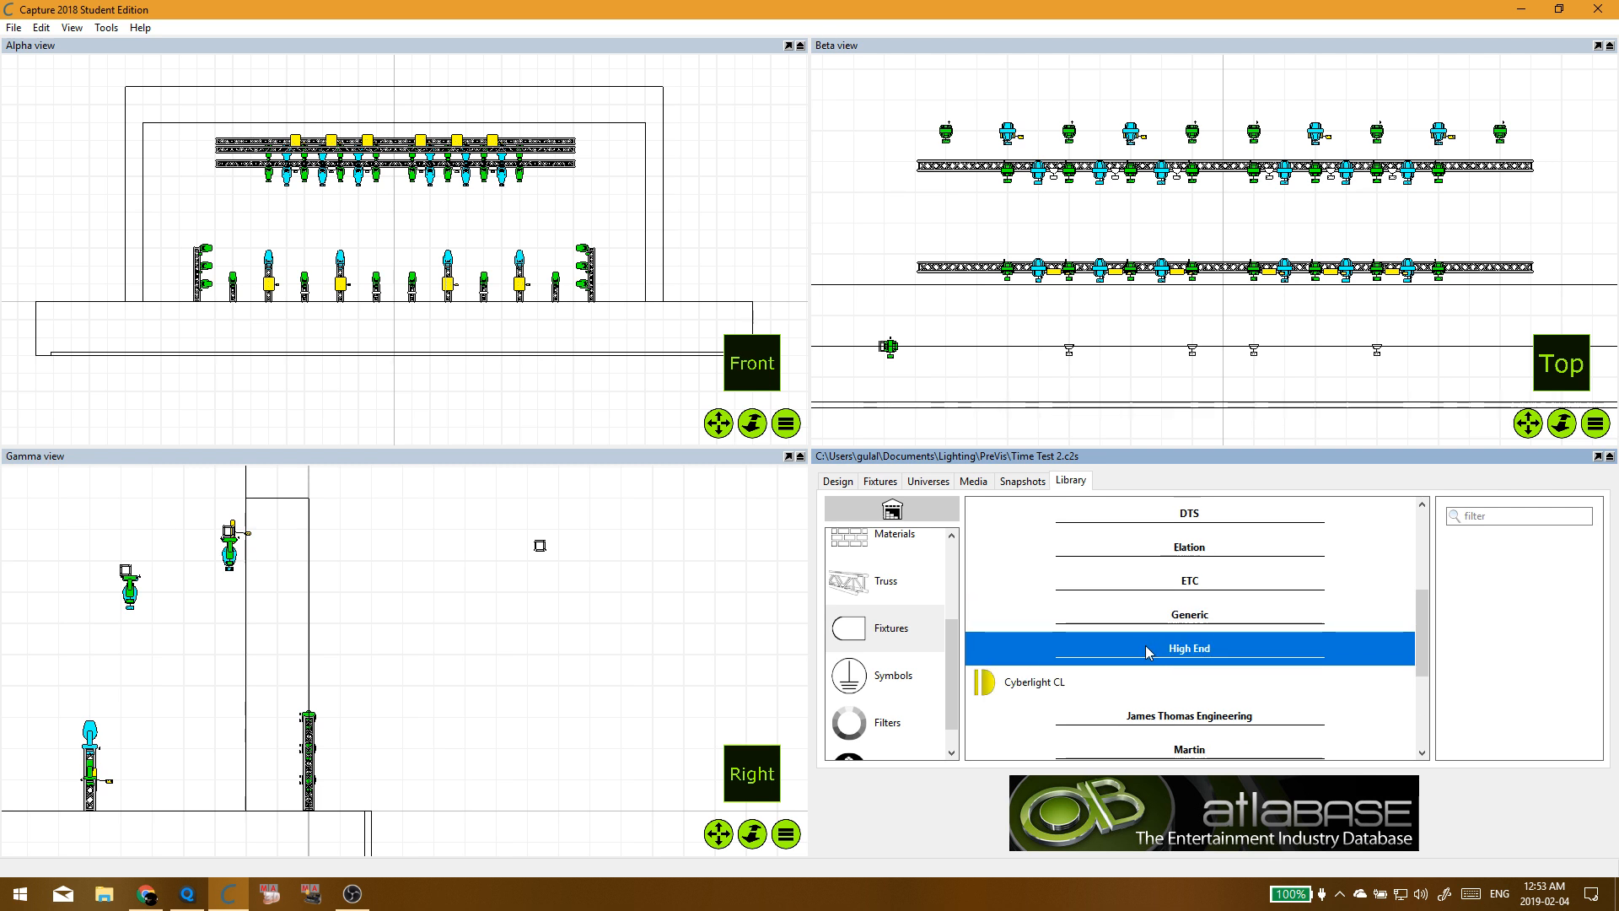
left_click(1187, 618)
left_click(1187, 654)
left_click(1187, 653)
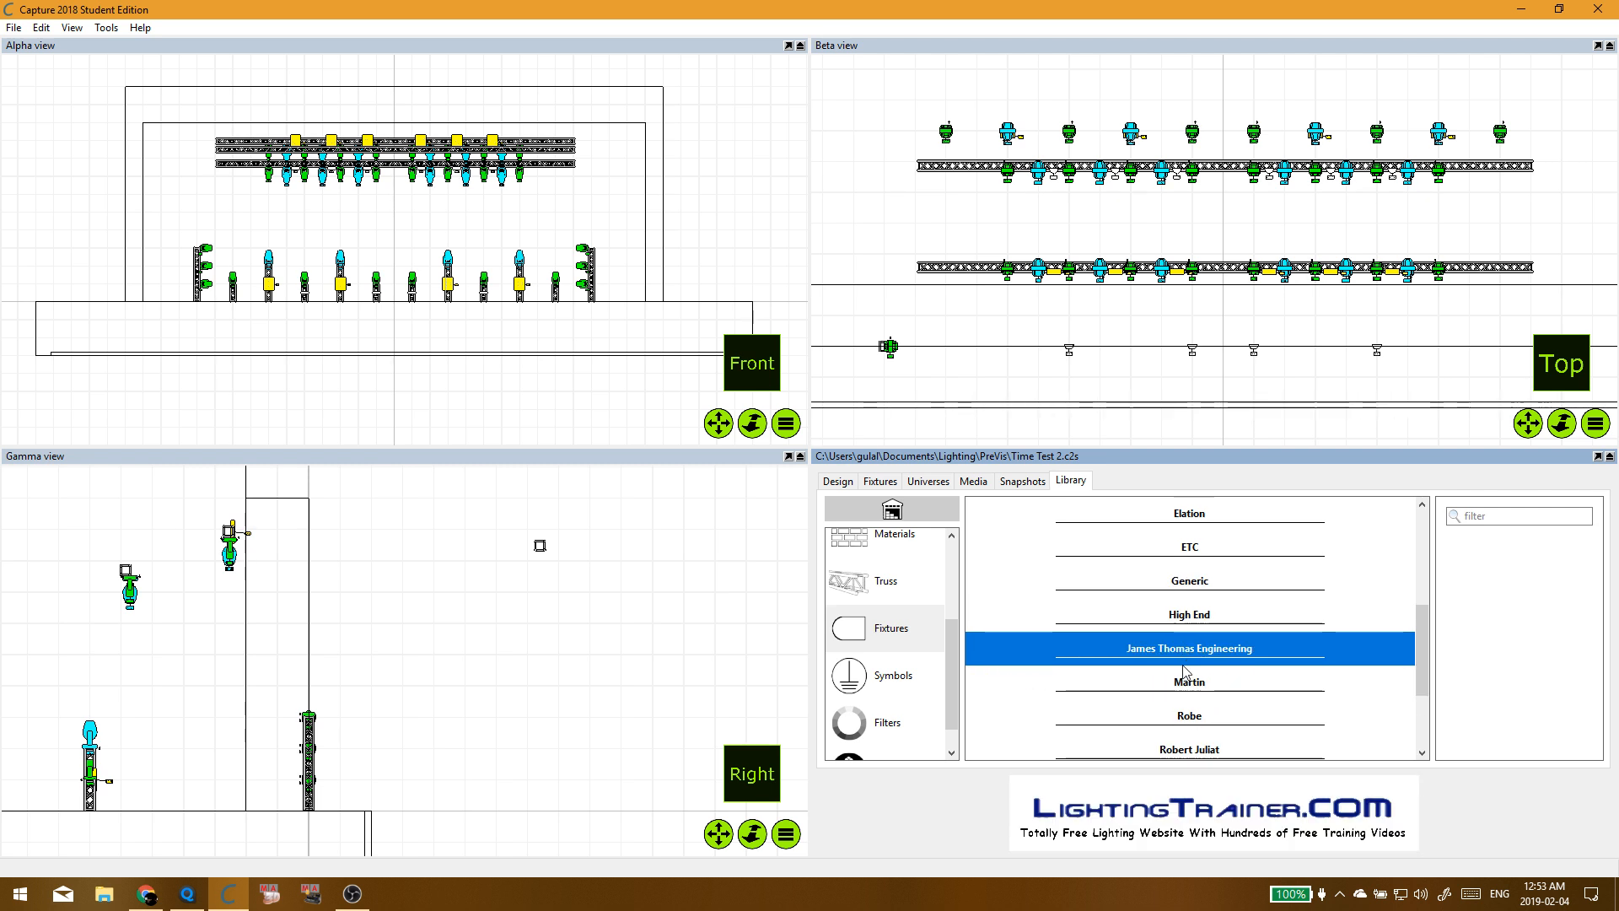
Step: Look through the remaining fixture manufacturers in the library, from Martin, Robe and Selecon to Showtec and Vari-Lite
left_click(1186, 674)
scroll(1184, 675, "down", 1)
left_click(1170, 637)
left_click(1175, 660)
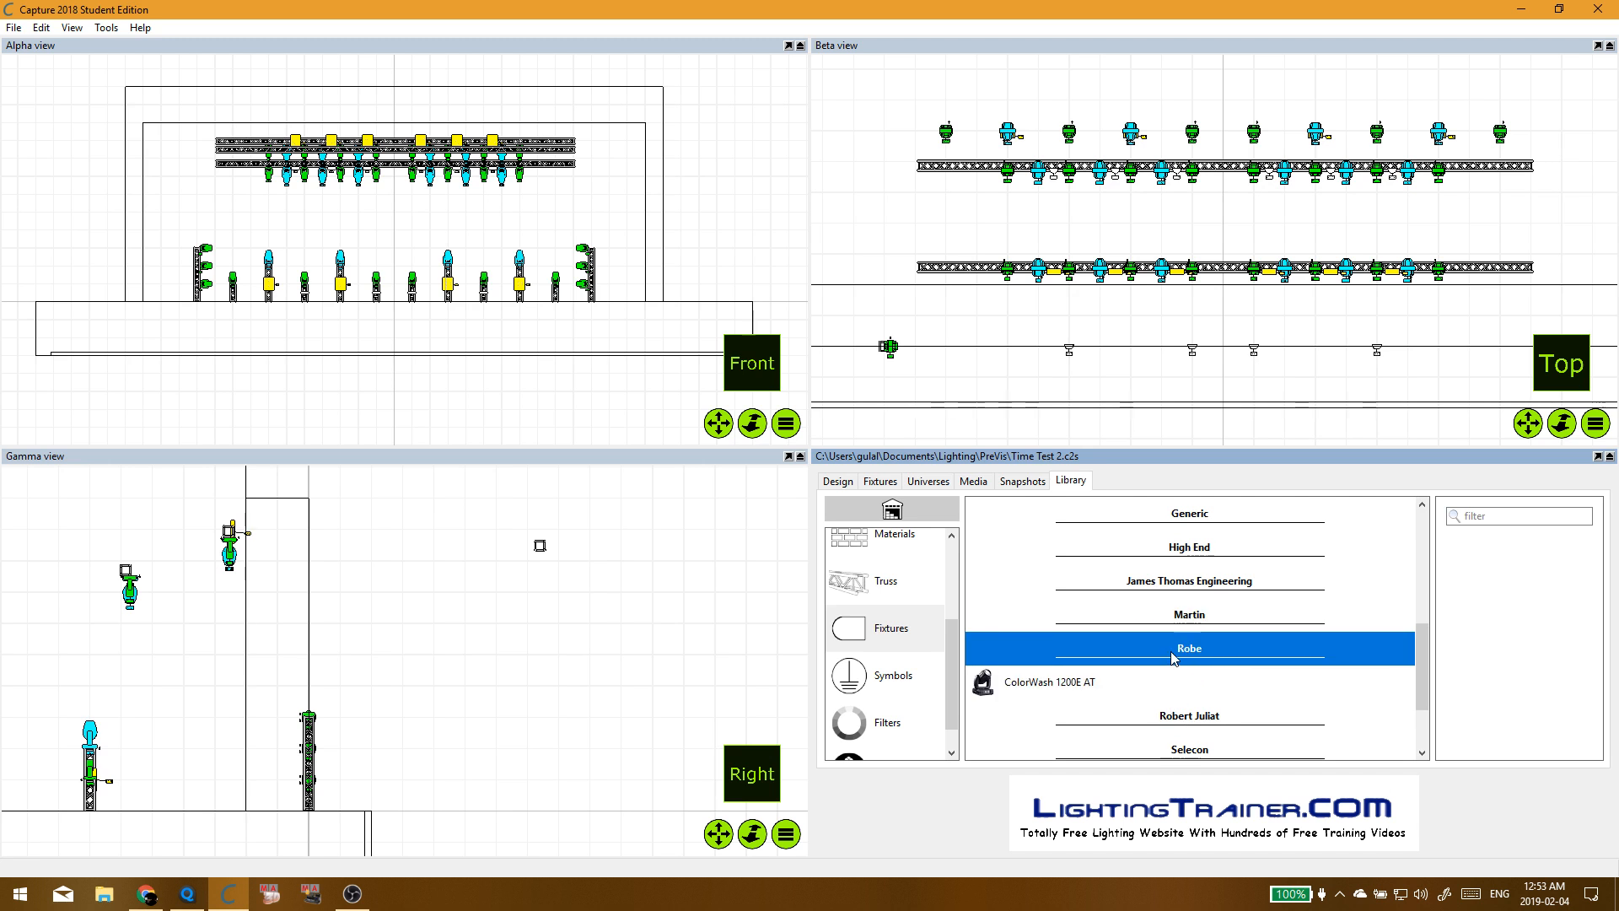
left_click(1174, 658)
left_click(1174, 680)
scroll(1175, 680, "down", 2)
left_click(1175, 613)
left_click(1173, 648)
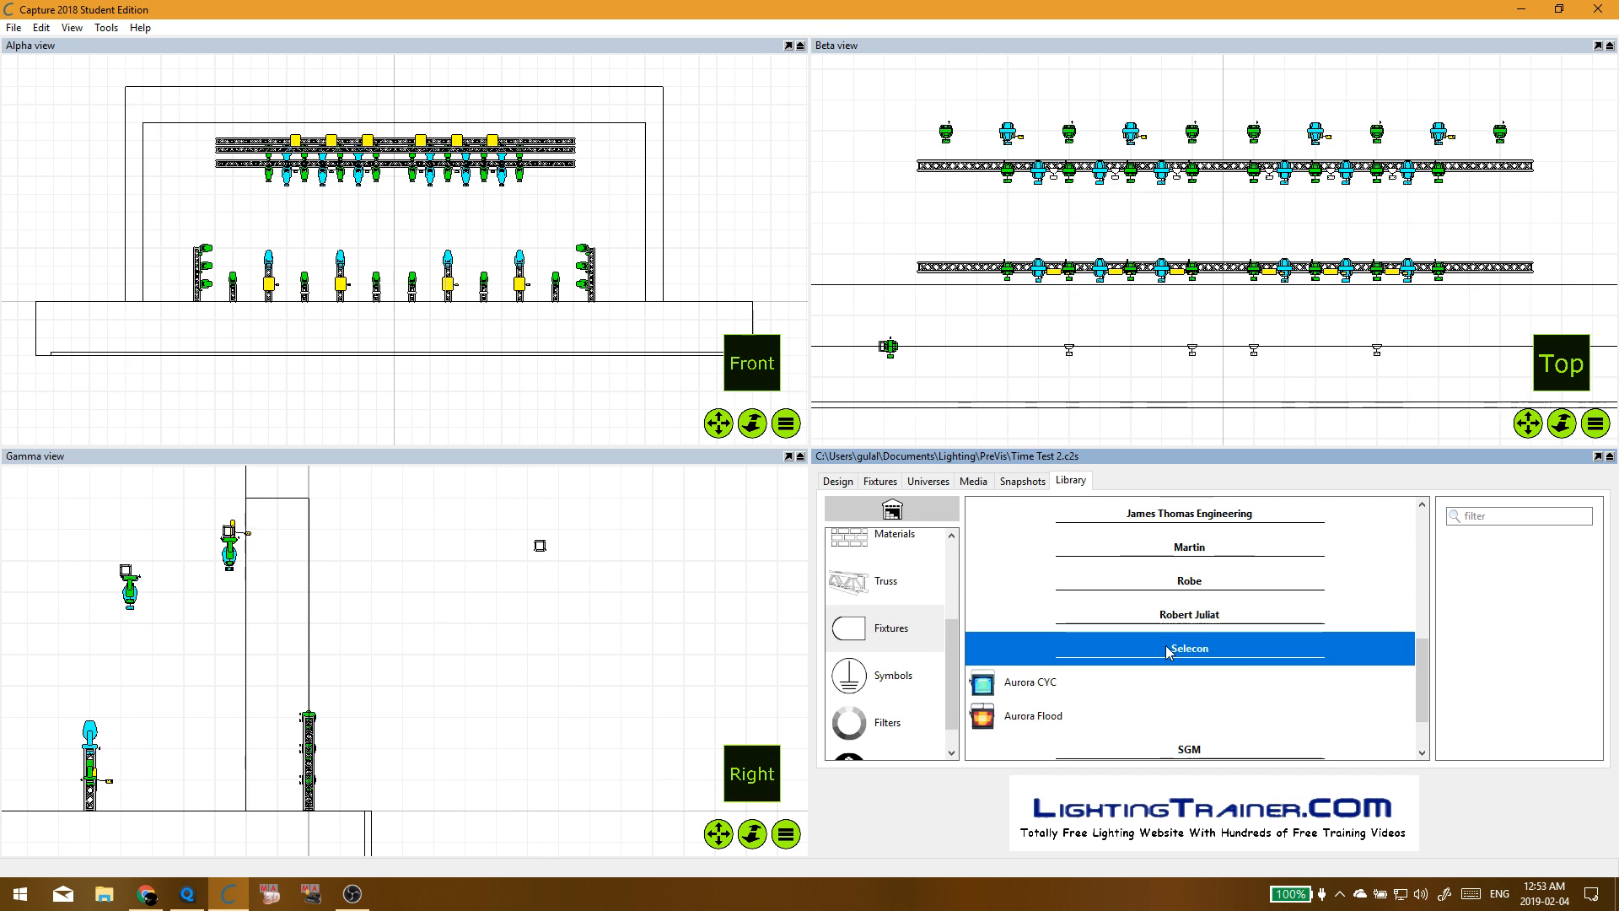
left_click(1168, 650)
left_click(1161, 742)
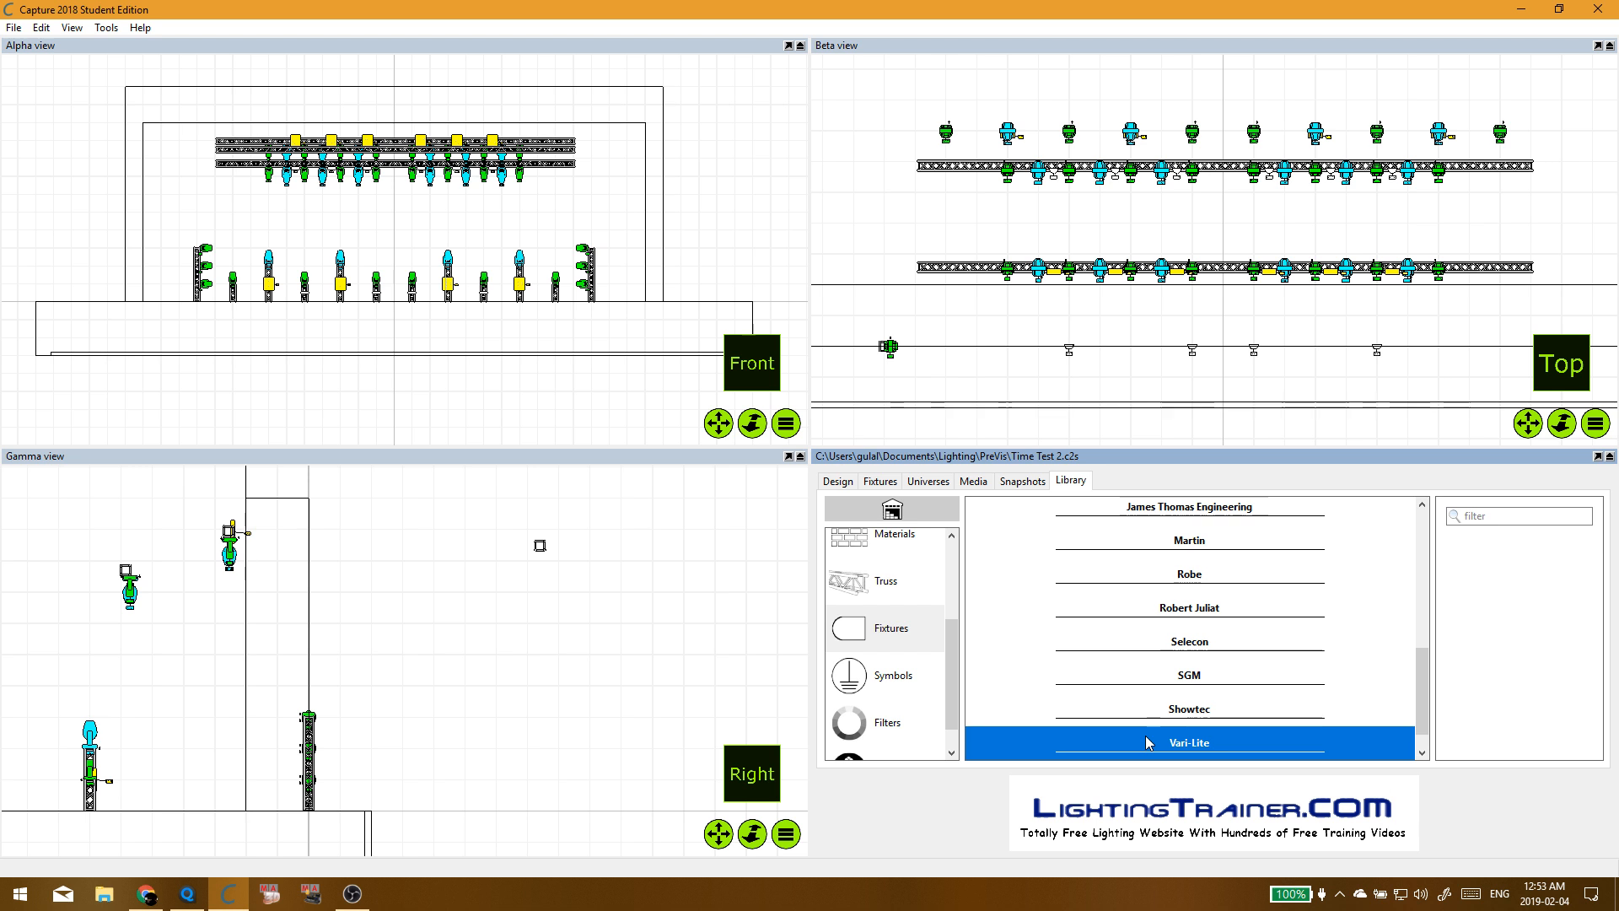
left_click(1159, 740)
left_click(1161, 710)
Step: Return to the start of the manufacturer list and re-examine the Chroma-Q, Chauvet, American DJ, ADB and Coemar fixtures
scroll(1161, 710, "up", 6)
scroll(1158, 708, "up", 6)
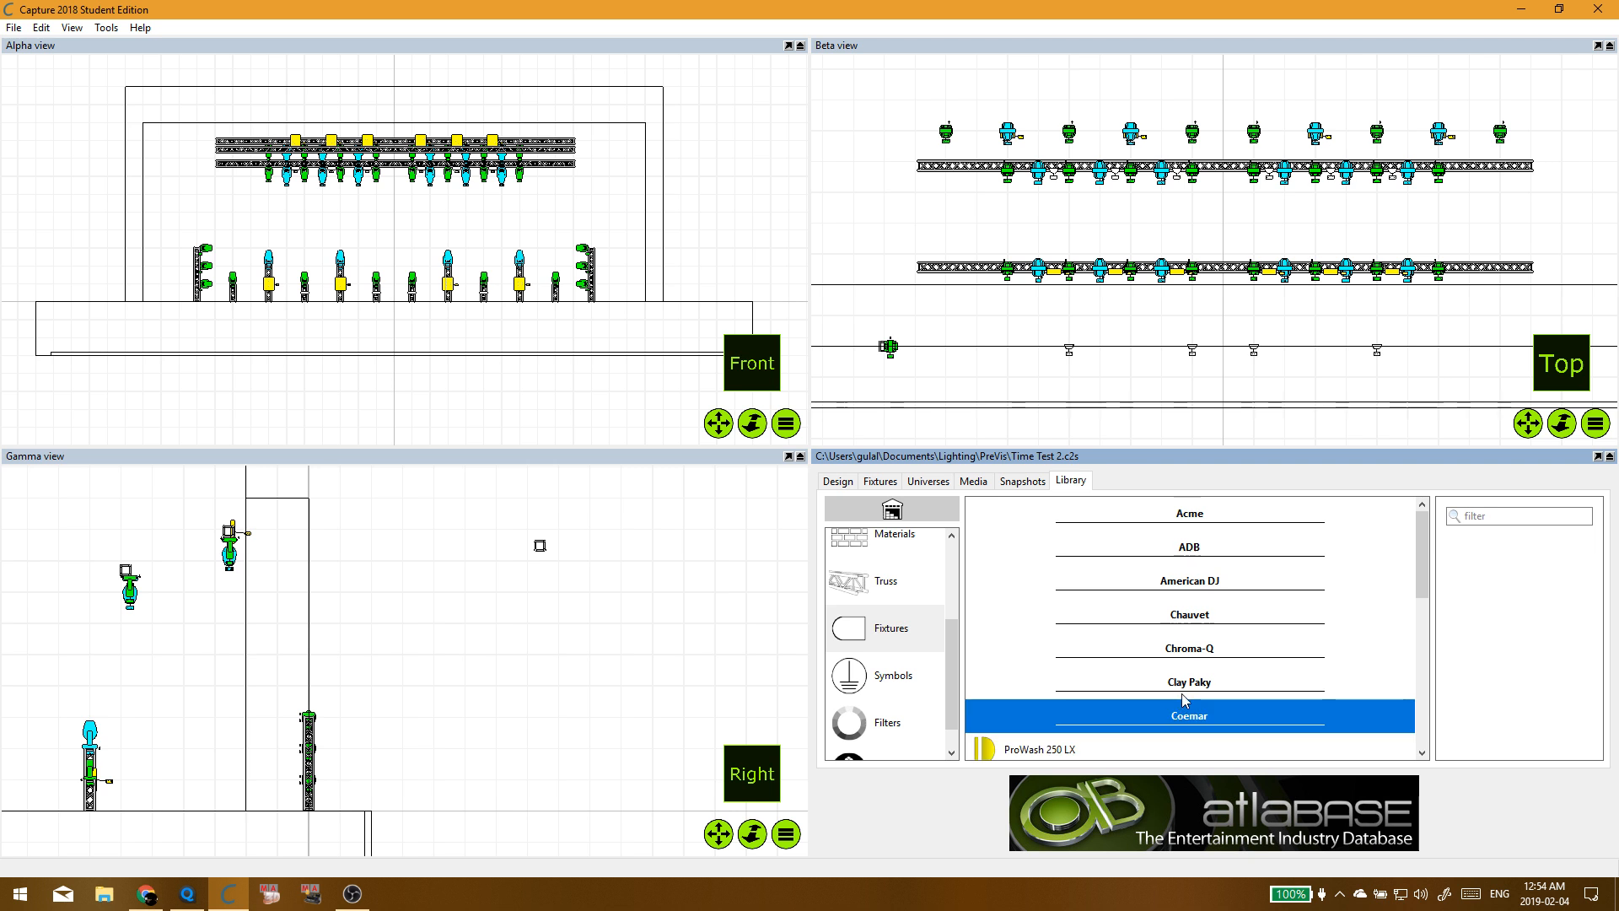
left_click(1183, 656)
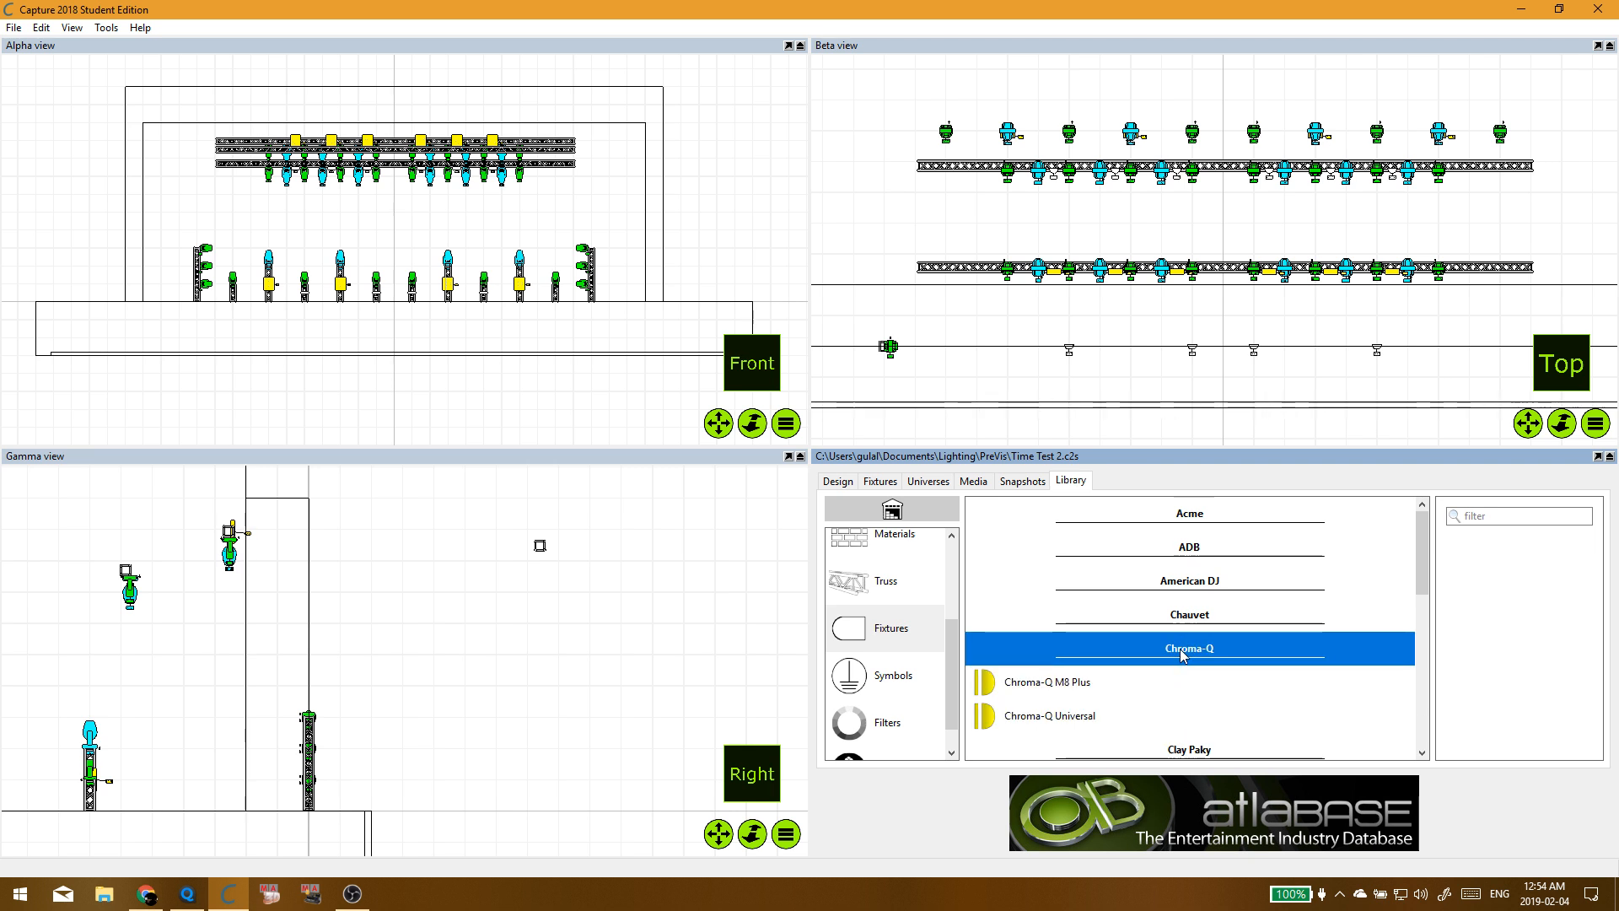
left_click(1185, 651)
left_click(1215, 618)
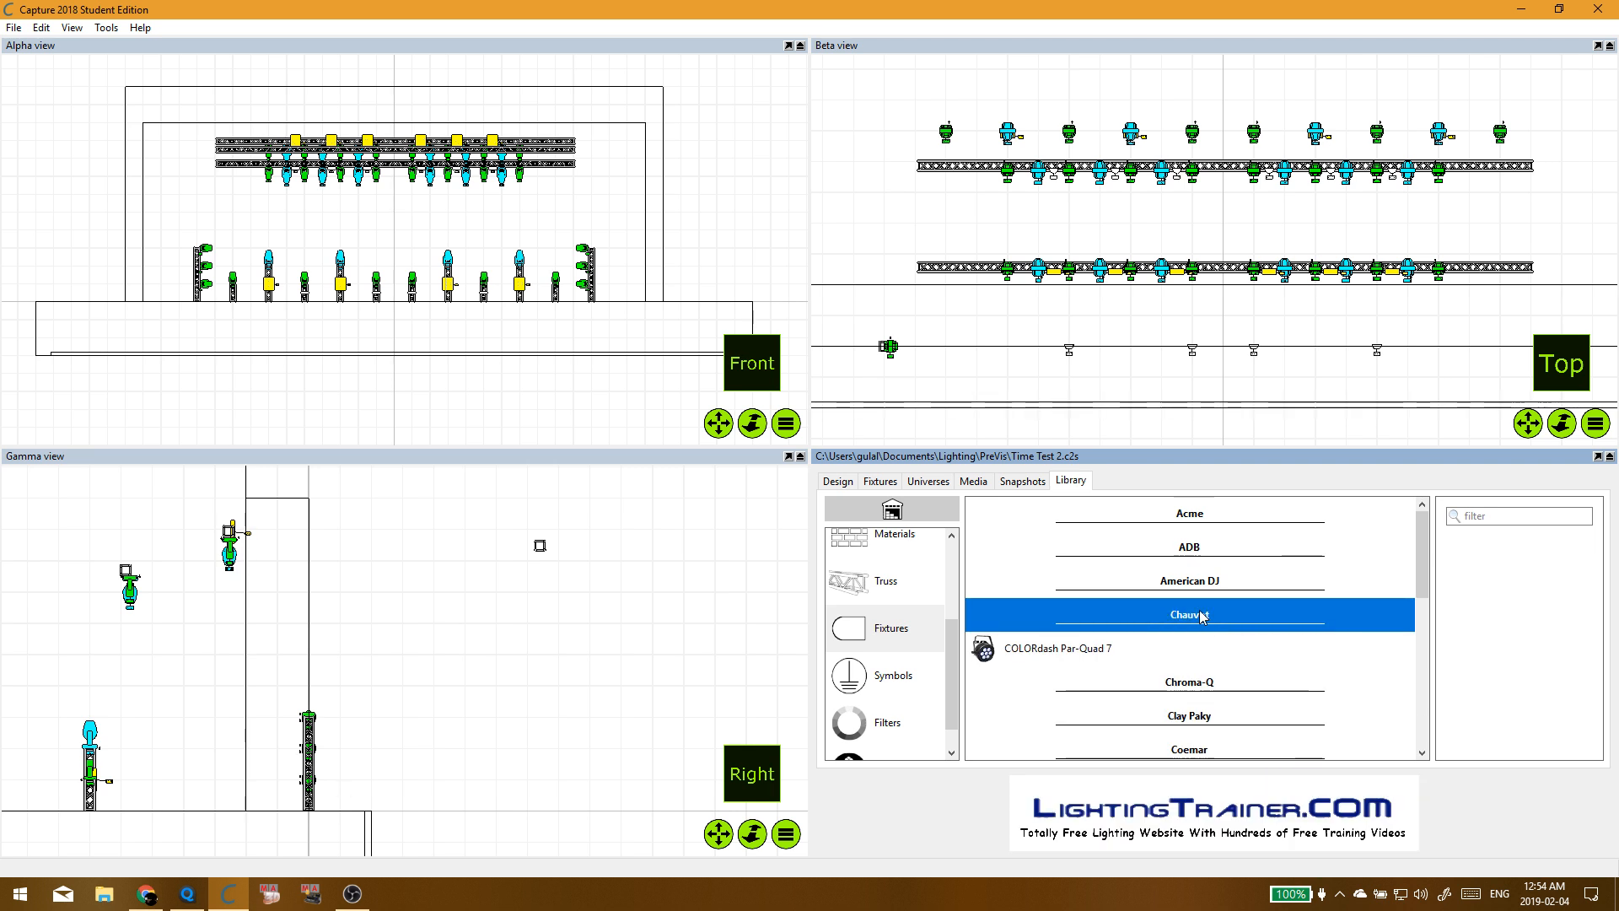
left_click(1210, 582)
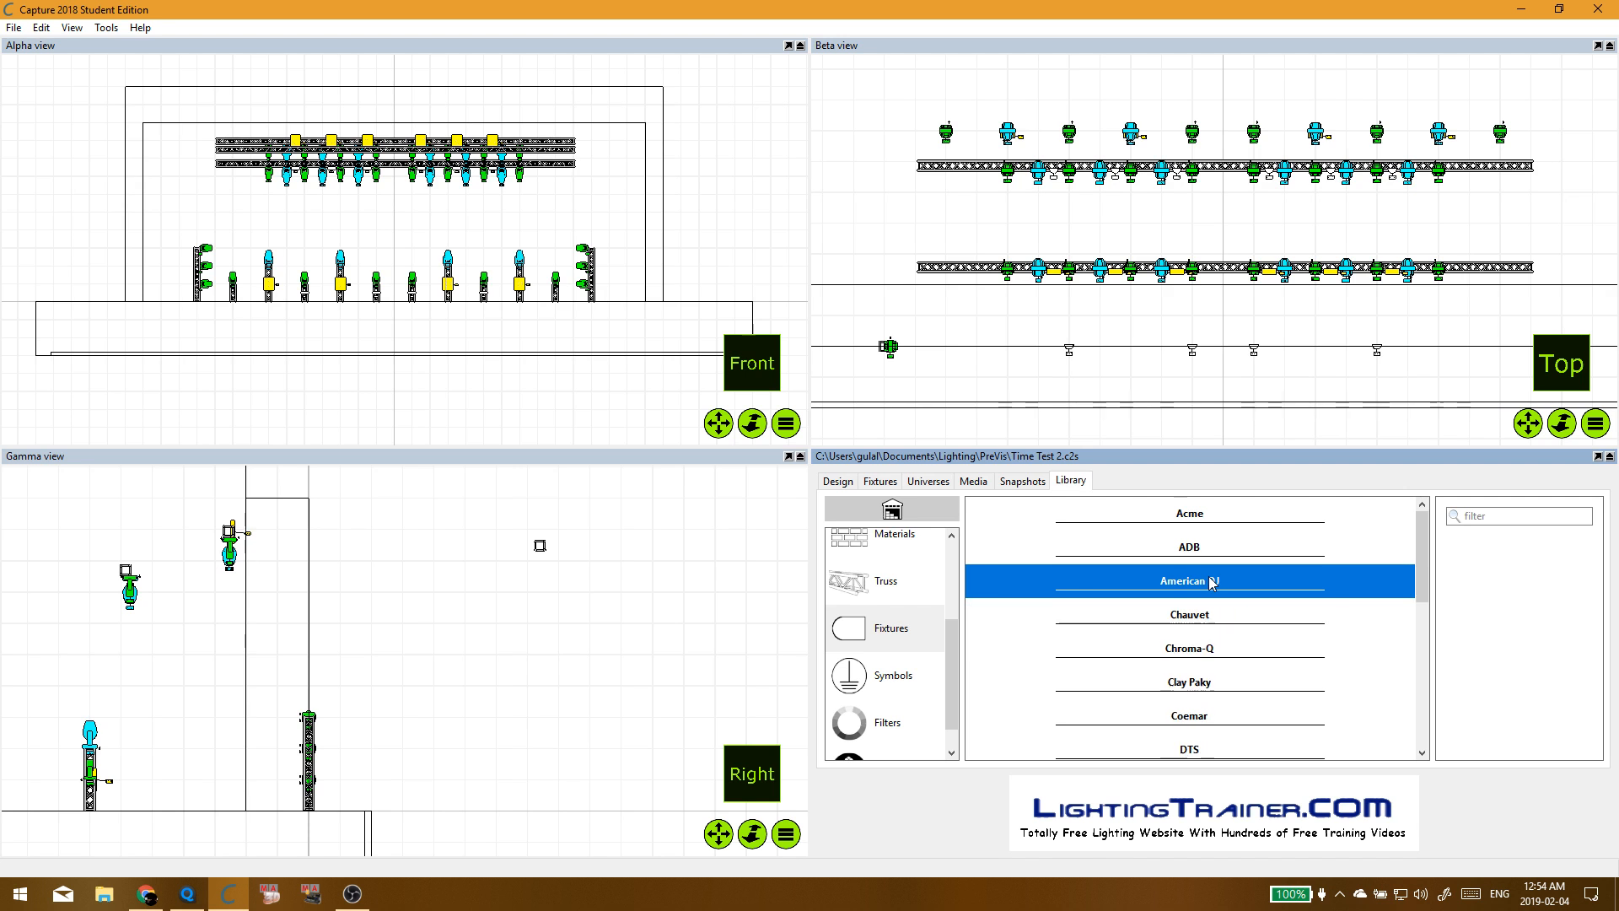
left_click(1215, 556)
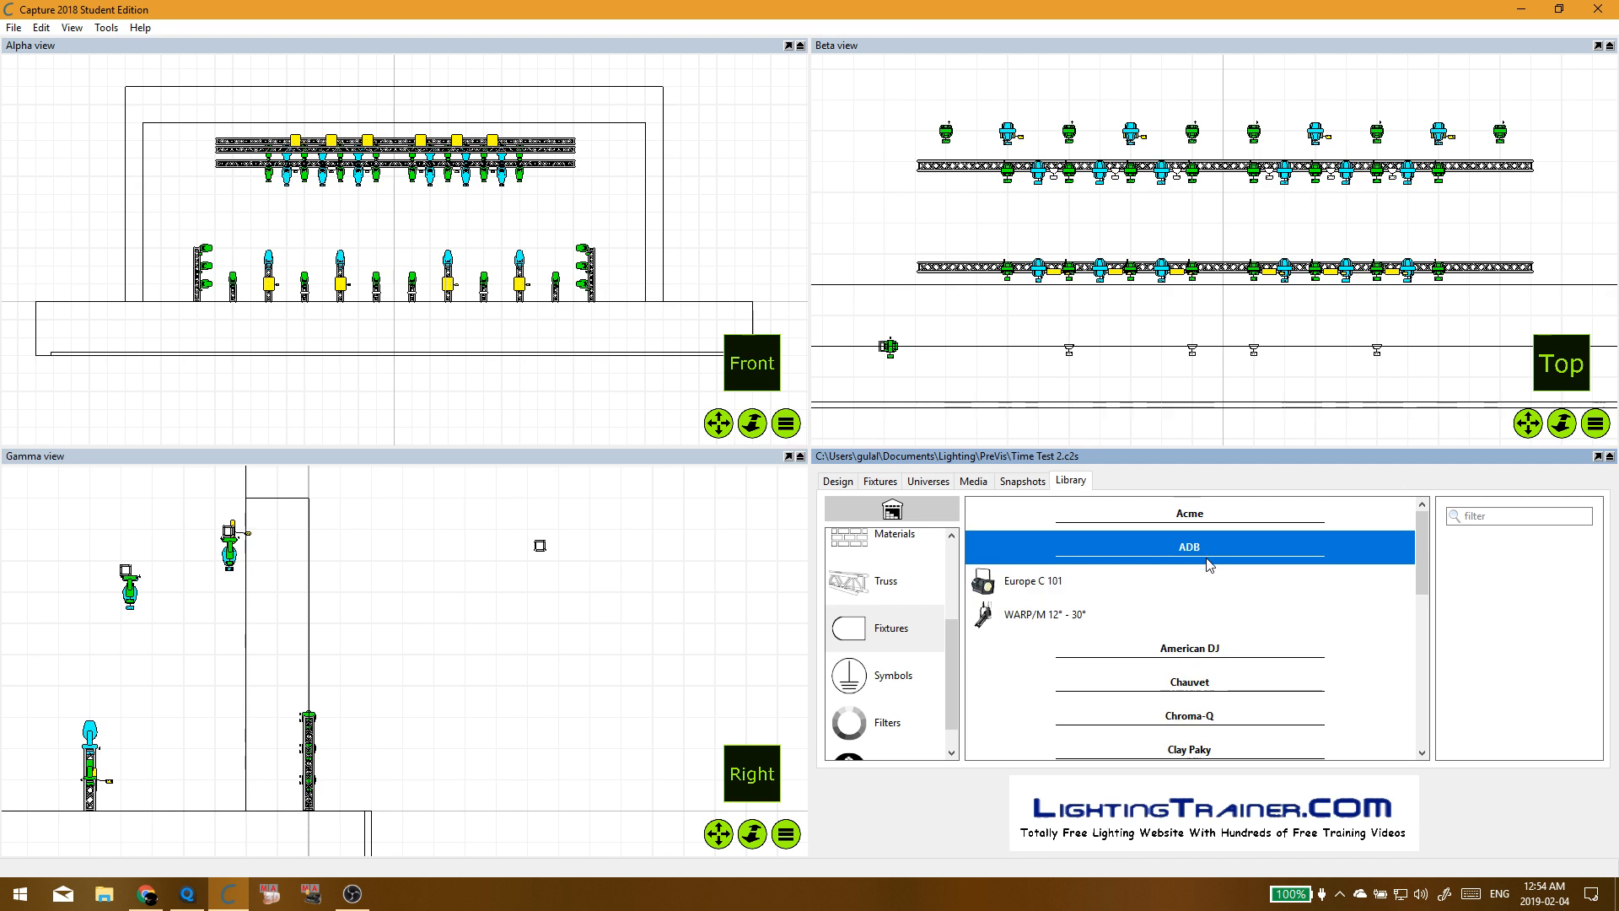
left_click(1225, 544)
left_click(1218, 618)
left_click(1217, 648)
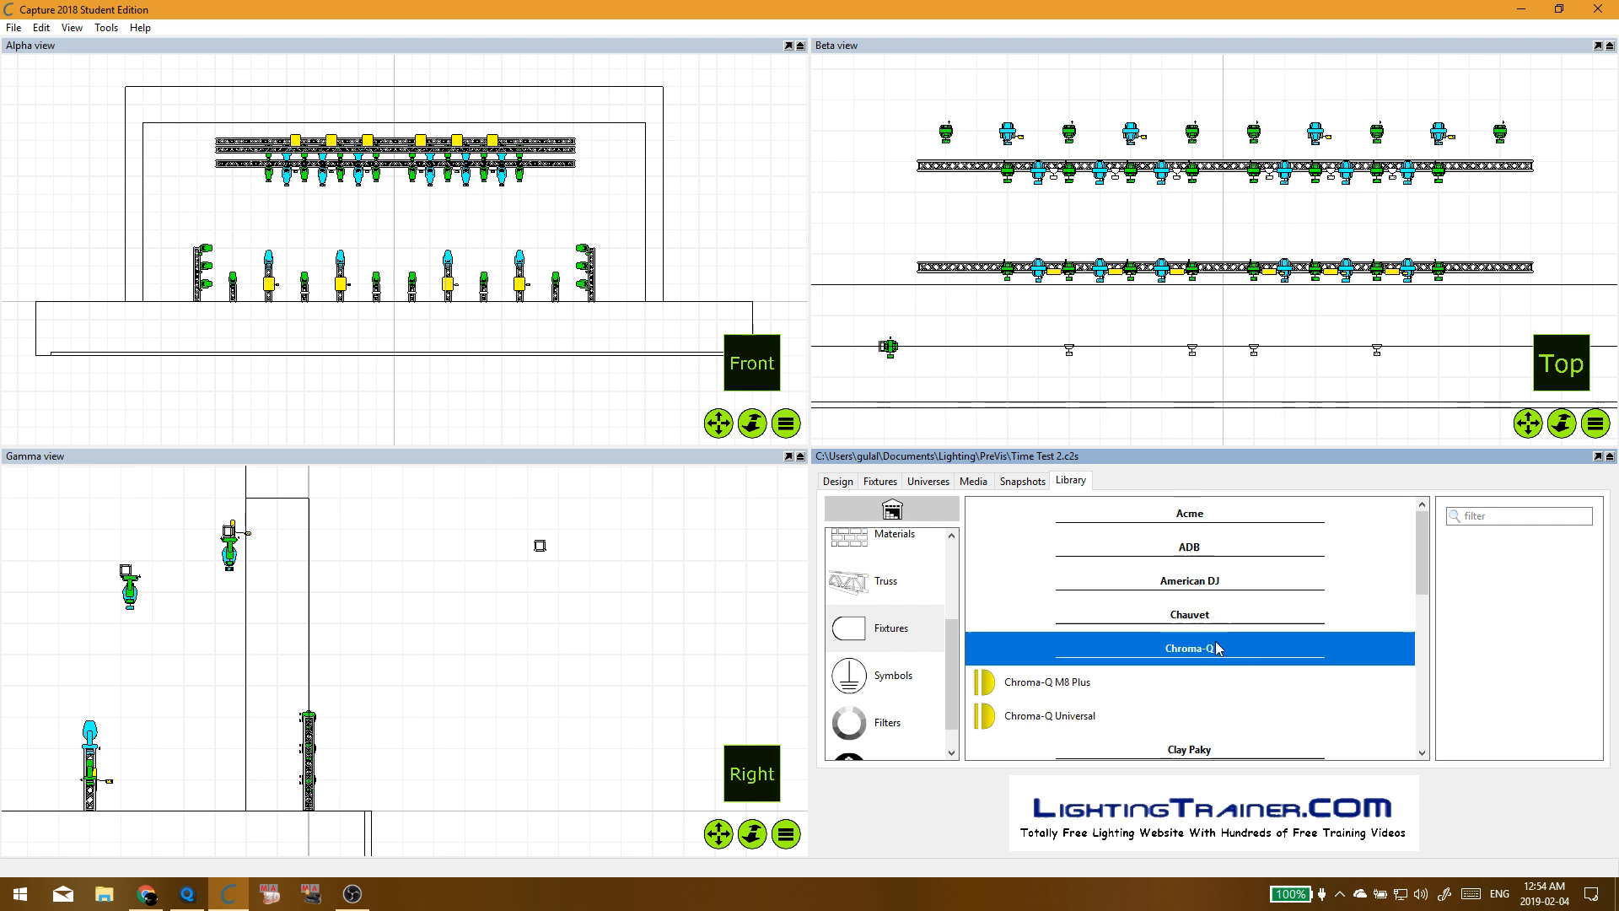
left_click(1217, 647)
left_click(1222, 614)
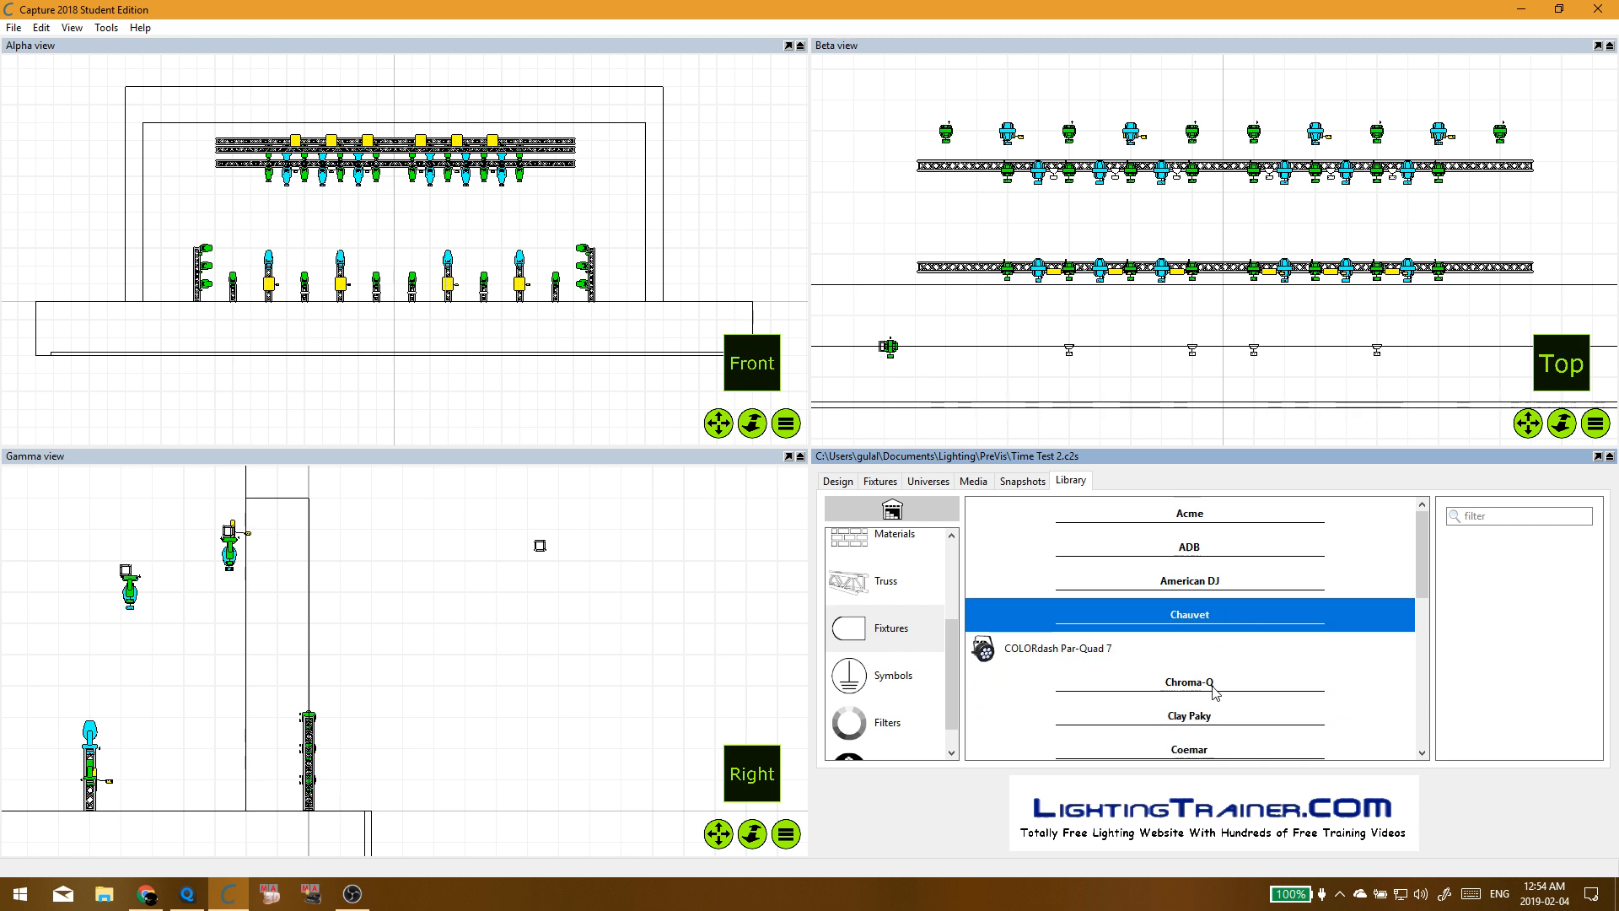
left_click(1214, 686)
left_click(1214, 581)
left_click(1219, 644)
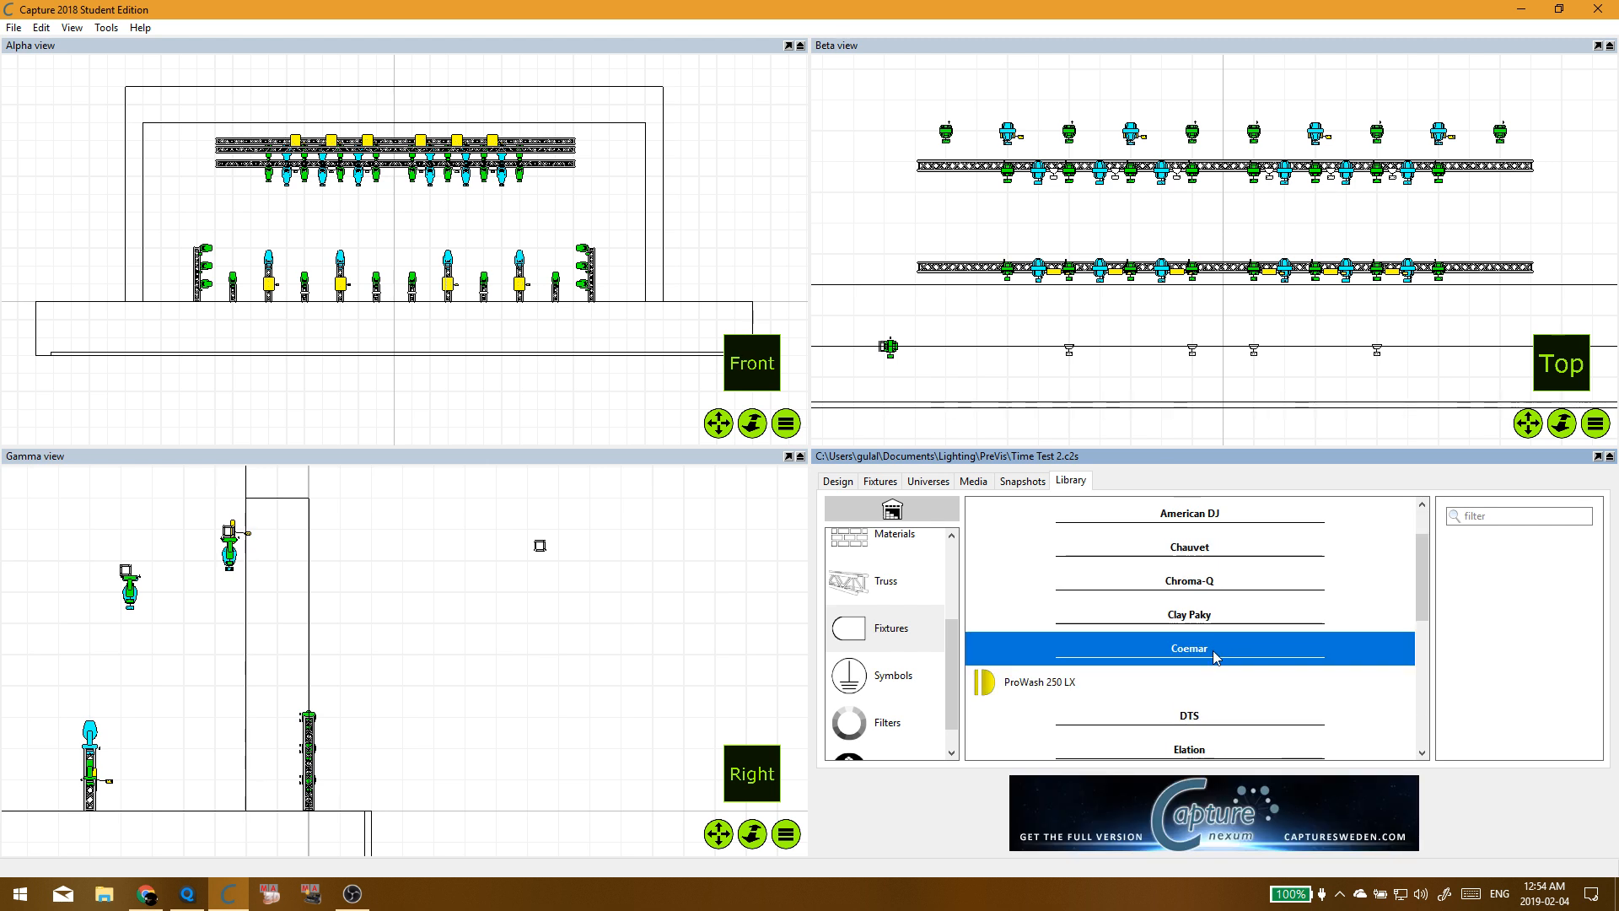
Step: Place an Elation Platinum Wash ZFX Pro in the Right view, between the proscenium wall and the front-of-house truss
left_click(1140, 679)
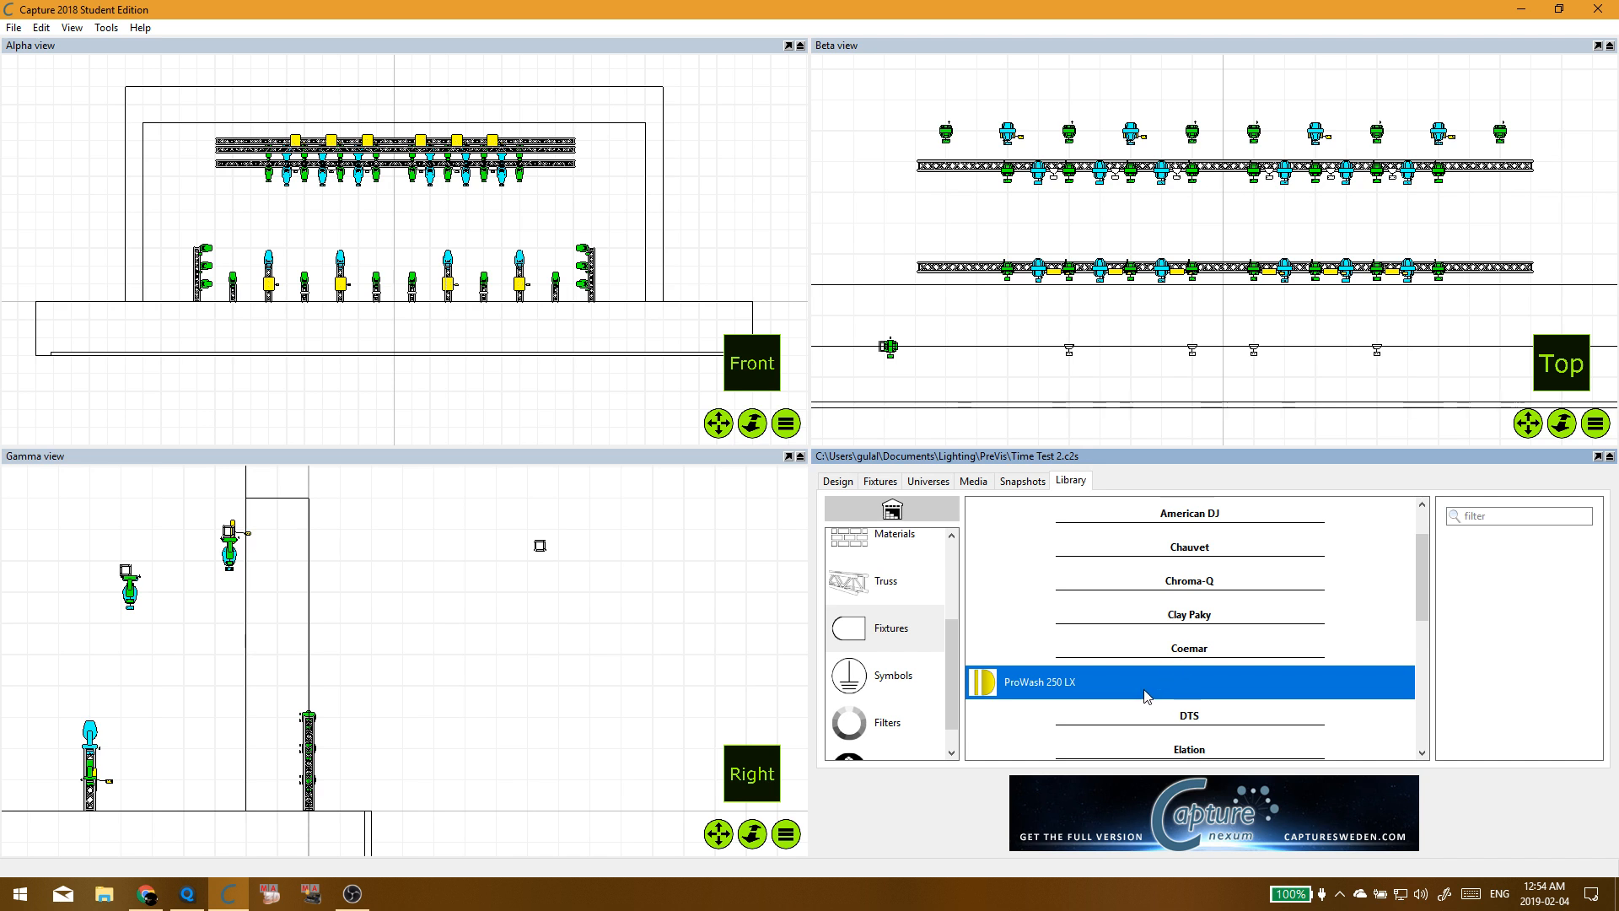
scroll(1145, 695, "down", 2)
left_click(1161, 681)
left_click(1115, 715)
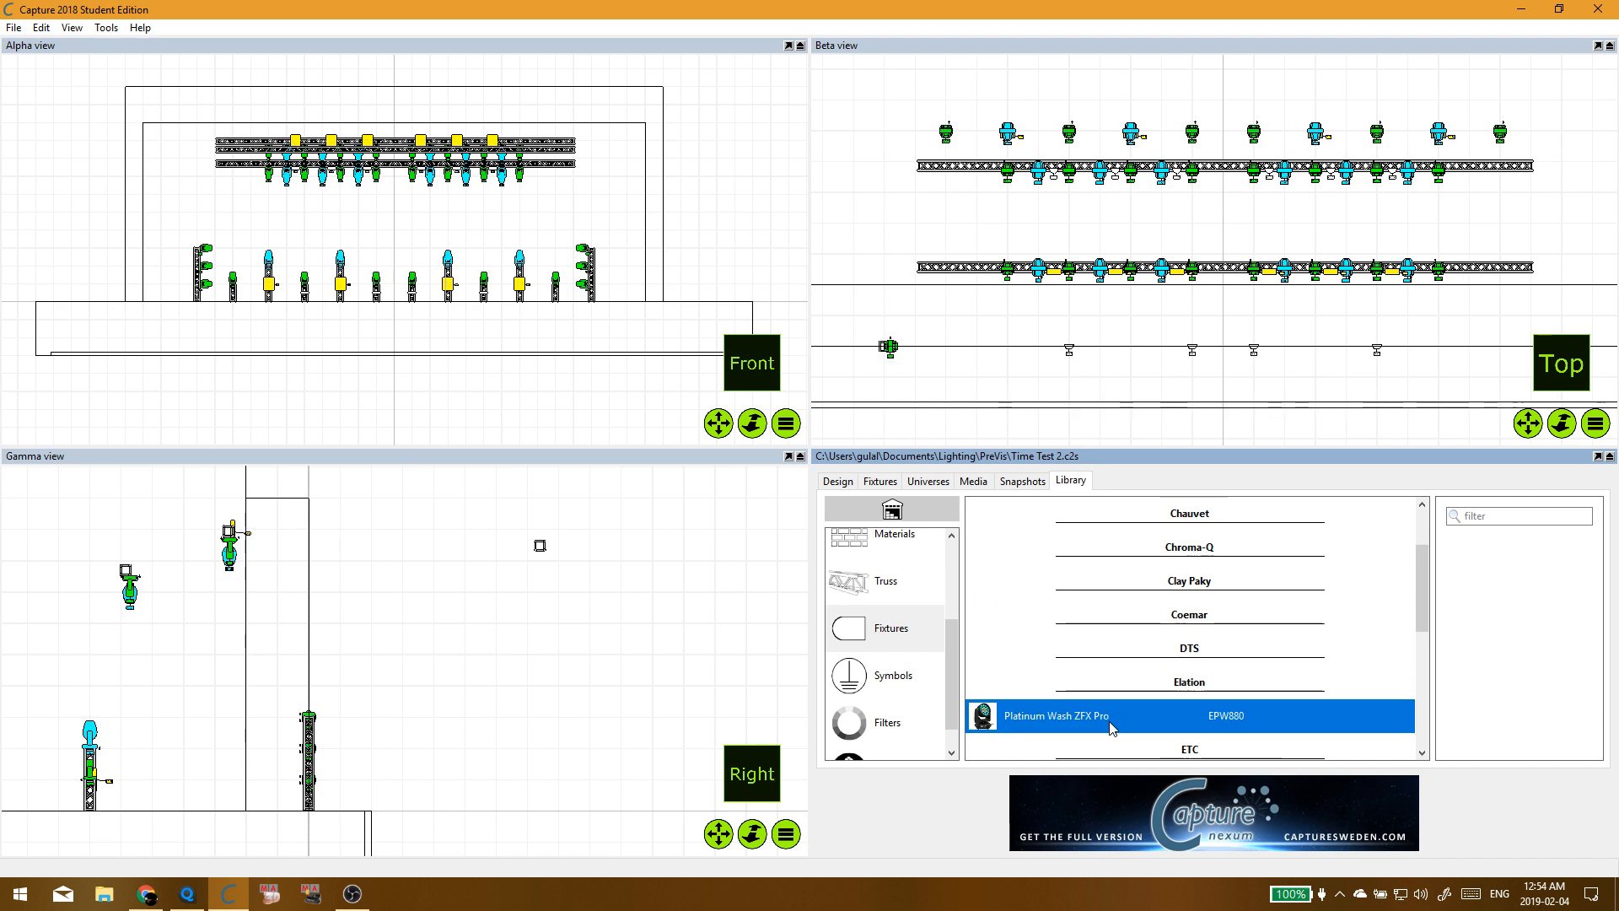
left_click_drag(1111, 727, 828, 715)
left_click_drag(458, 666, 386, 614)
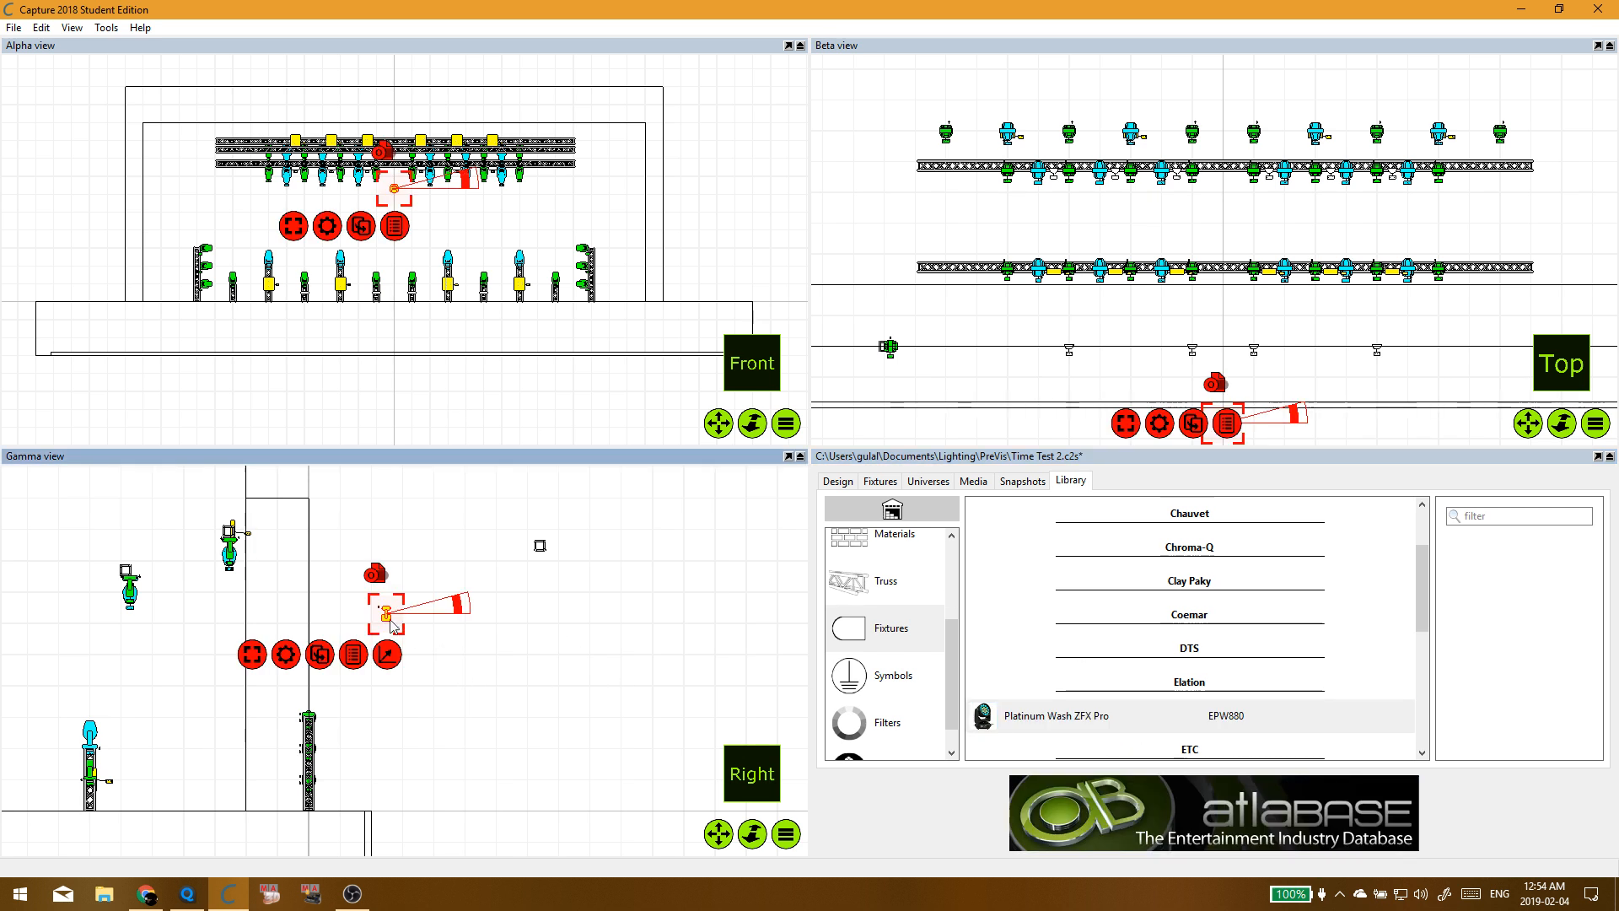
left_click(894, 676)
scroll(896, 680, "up", 2)
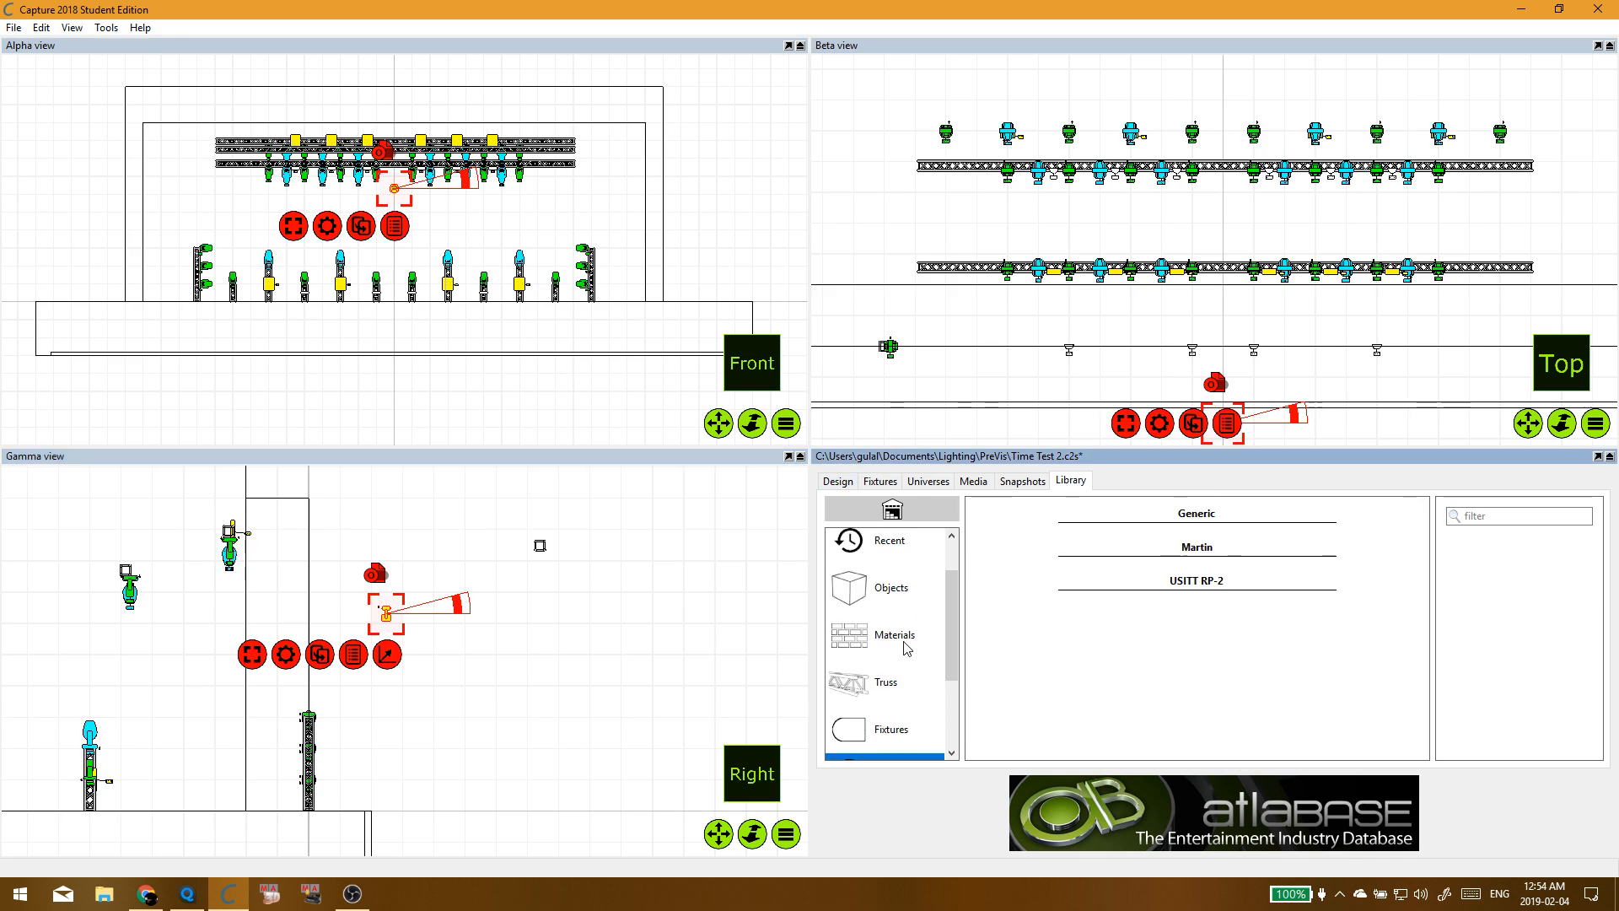
left_click(894, 586)
left_click(898, 682)
scroll(907, 689, "down", 3)
scroll(903, 687, "down", 3)
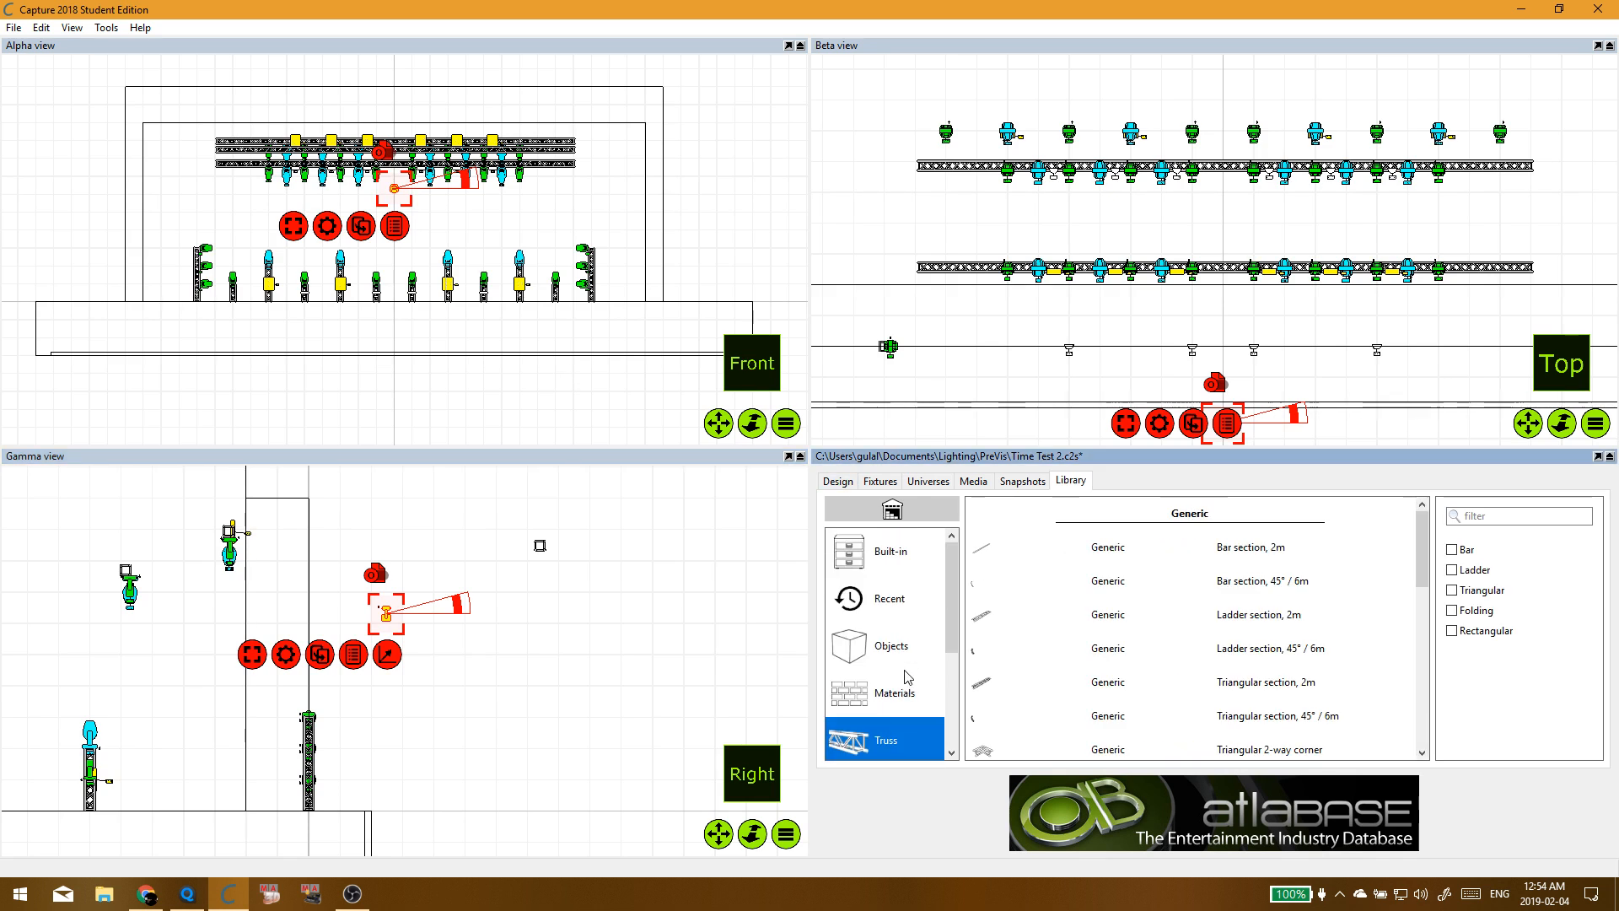
Step: Add a new layer to the project and name it Key
left_click(839, 480)
left_click(886, 662)
left_click(995, 751)
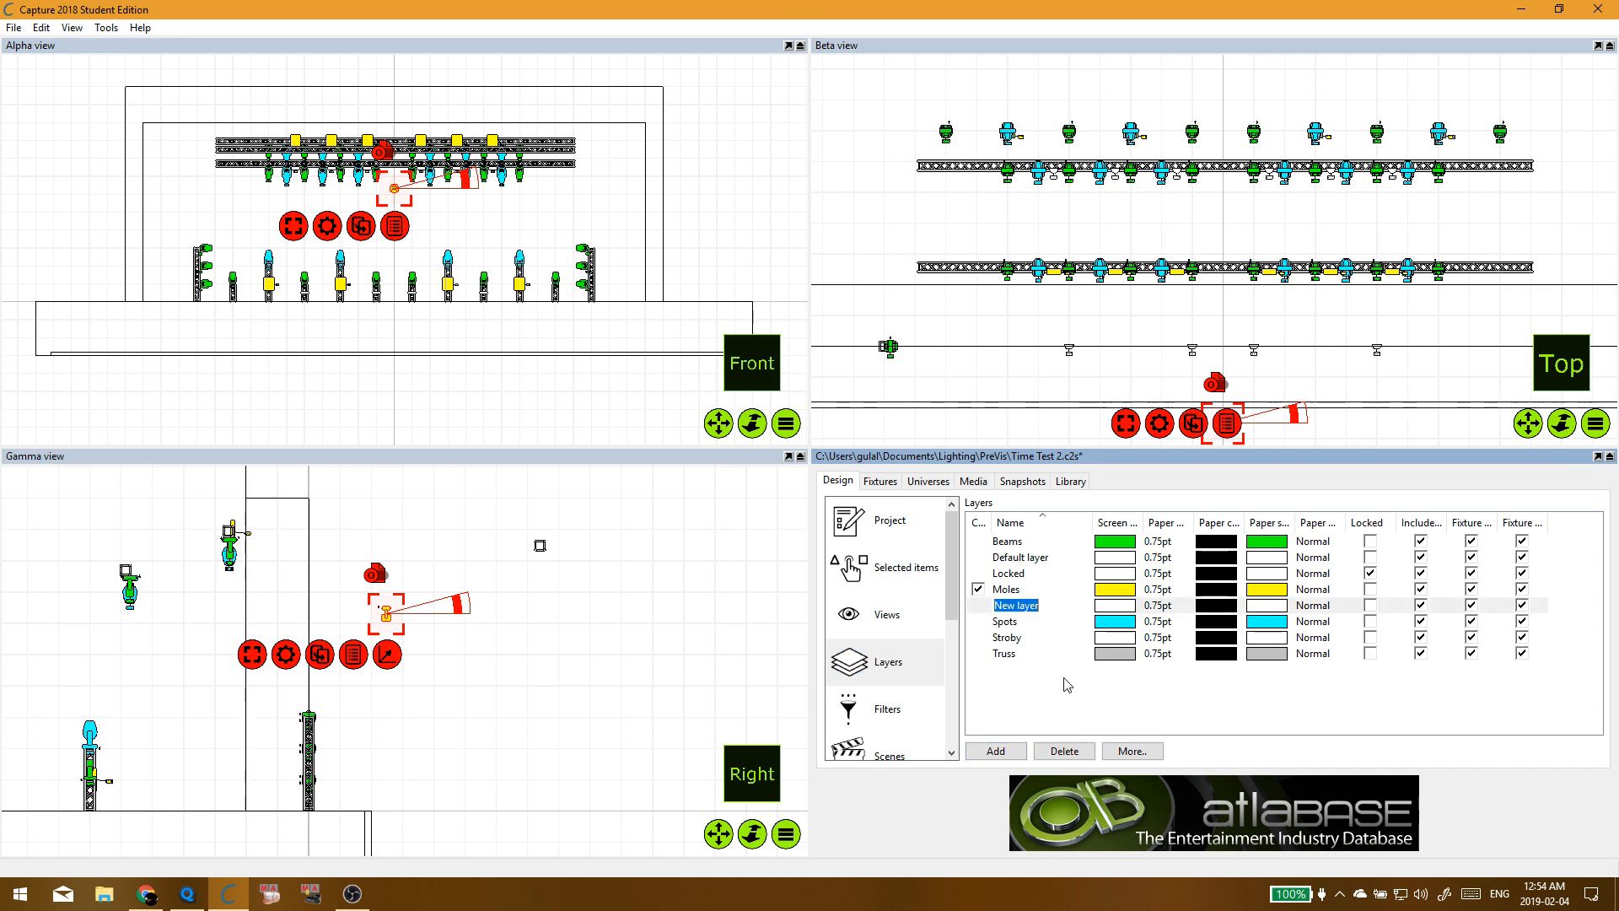
type("KE")
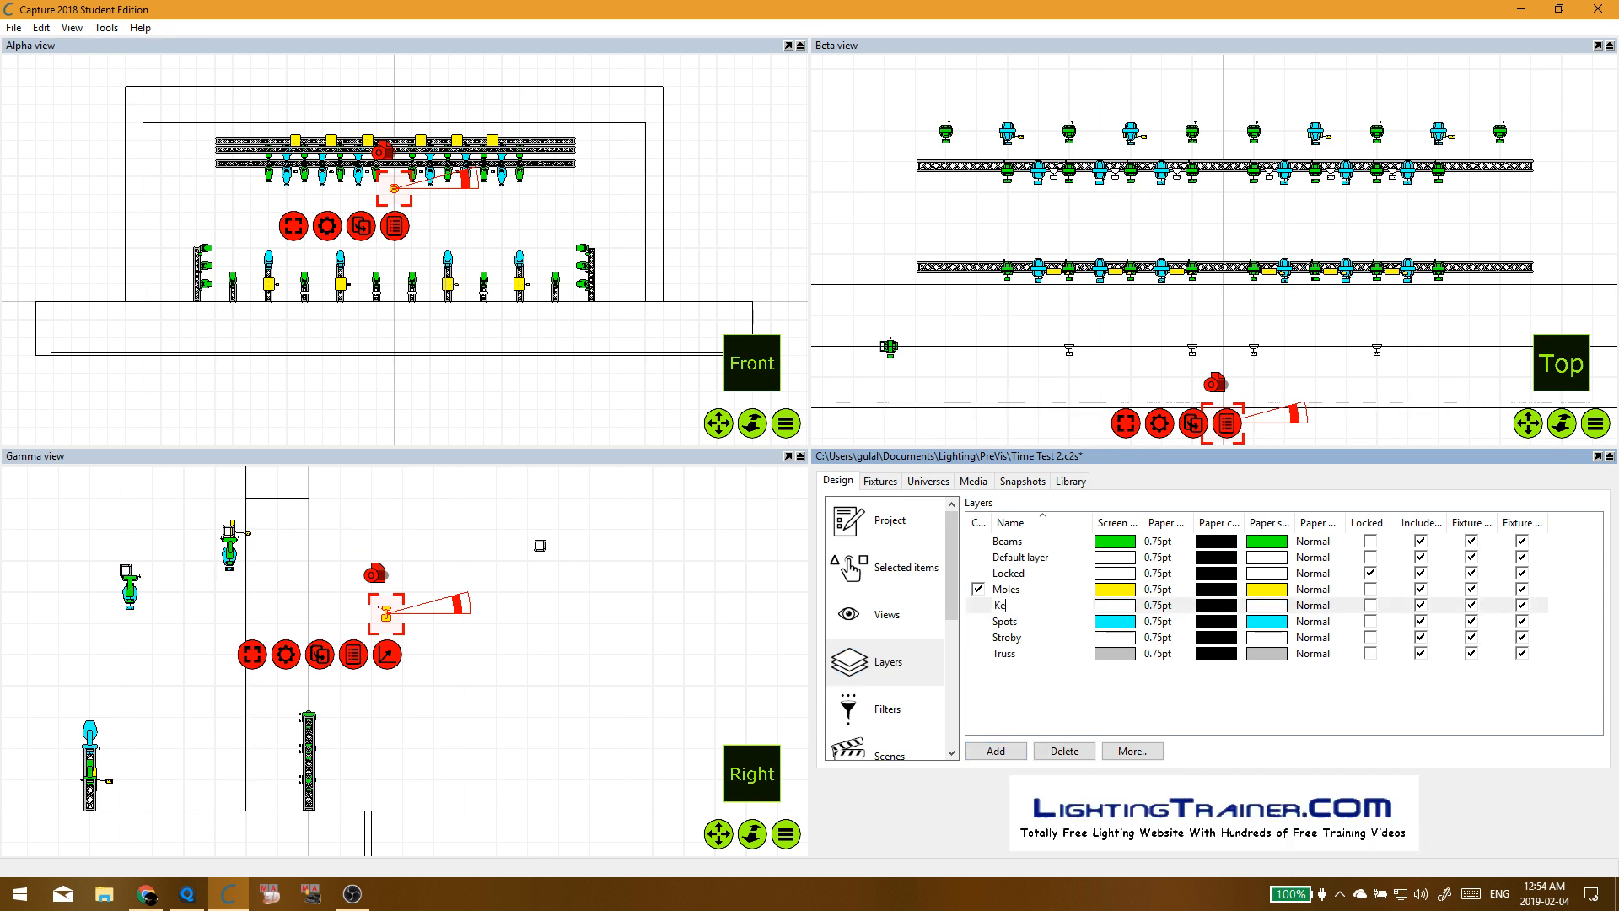
type("y L")
key("Return")
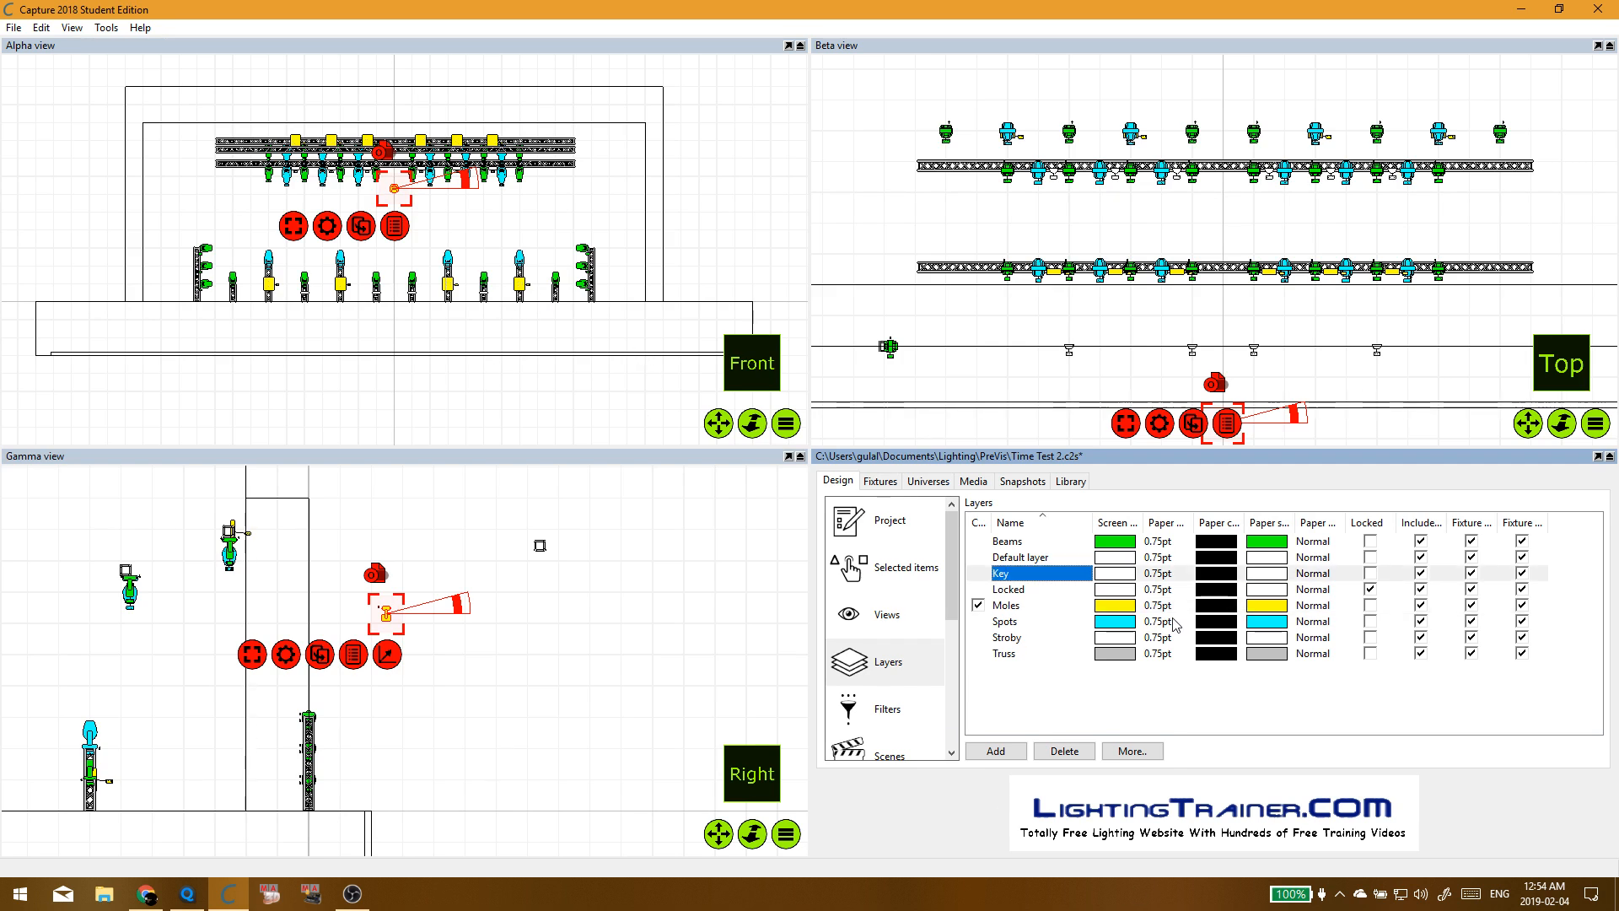
Step: Set both the screen colour and the paper symbol colour of the Key layer to orange
double_click(1115, 573)
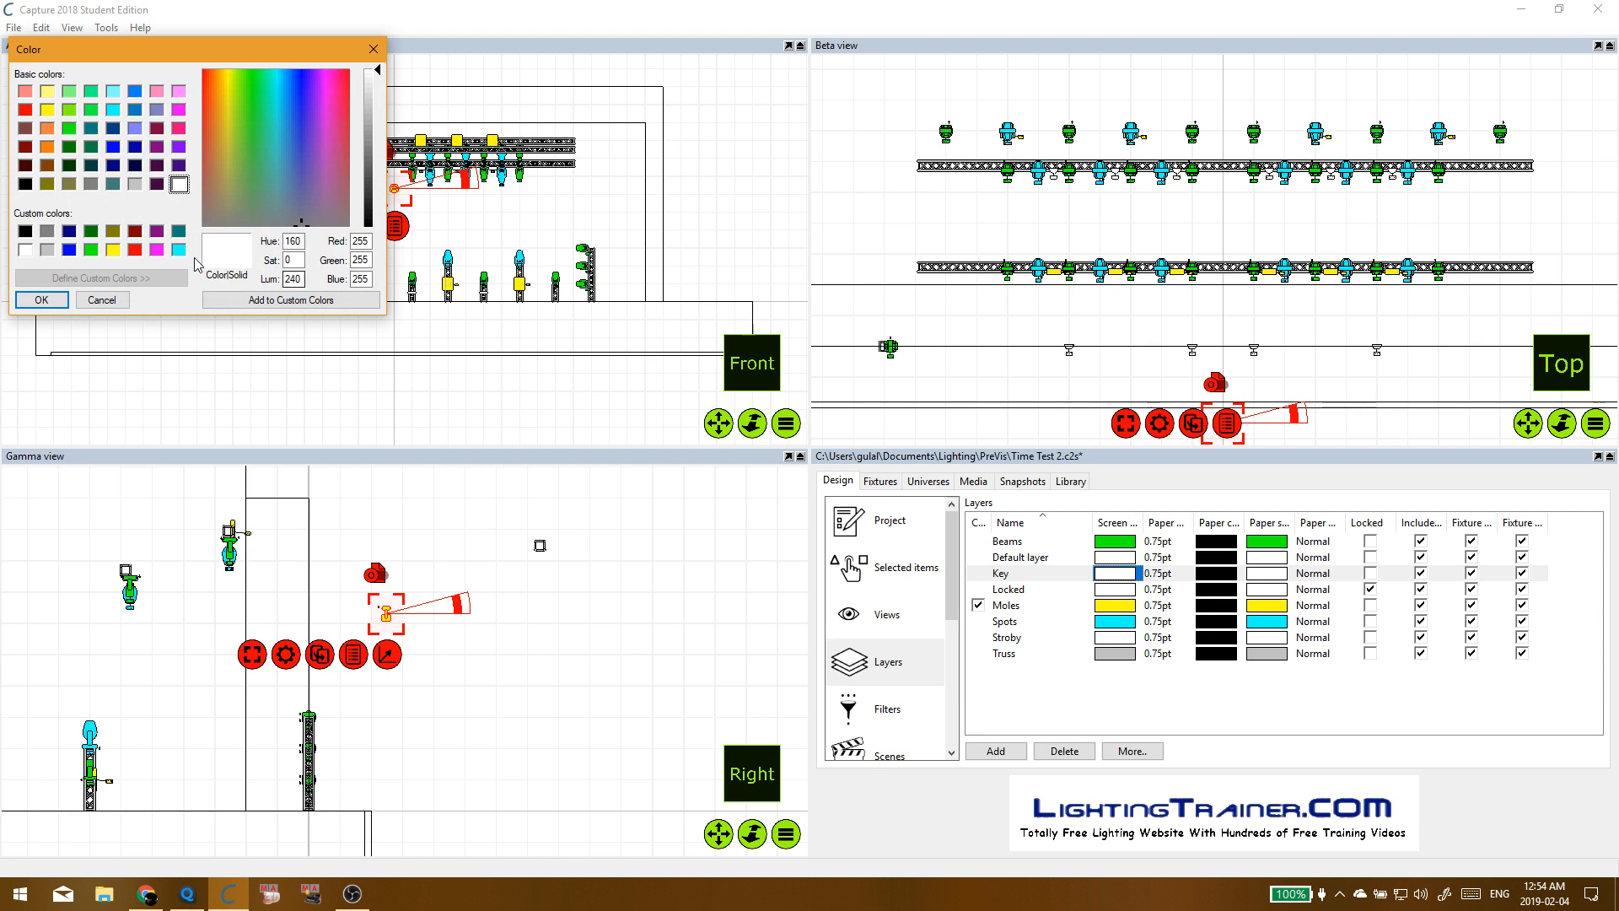
left_click(48, 145)
left_click(42, 301)
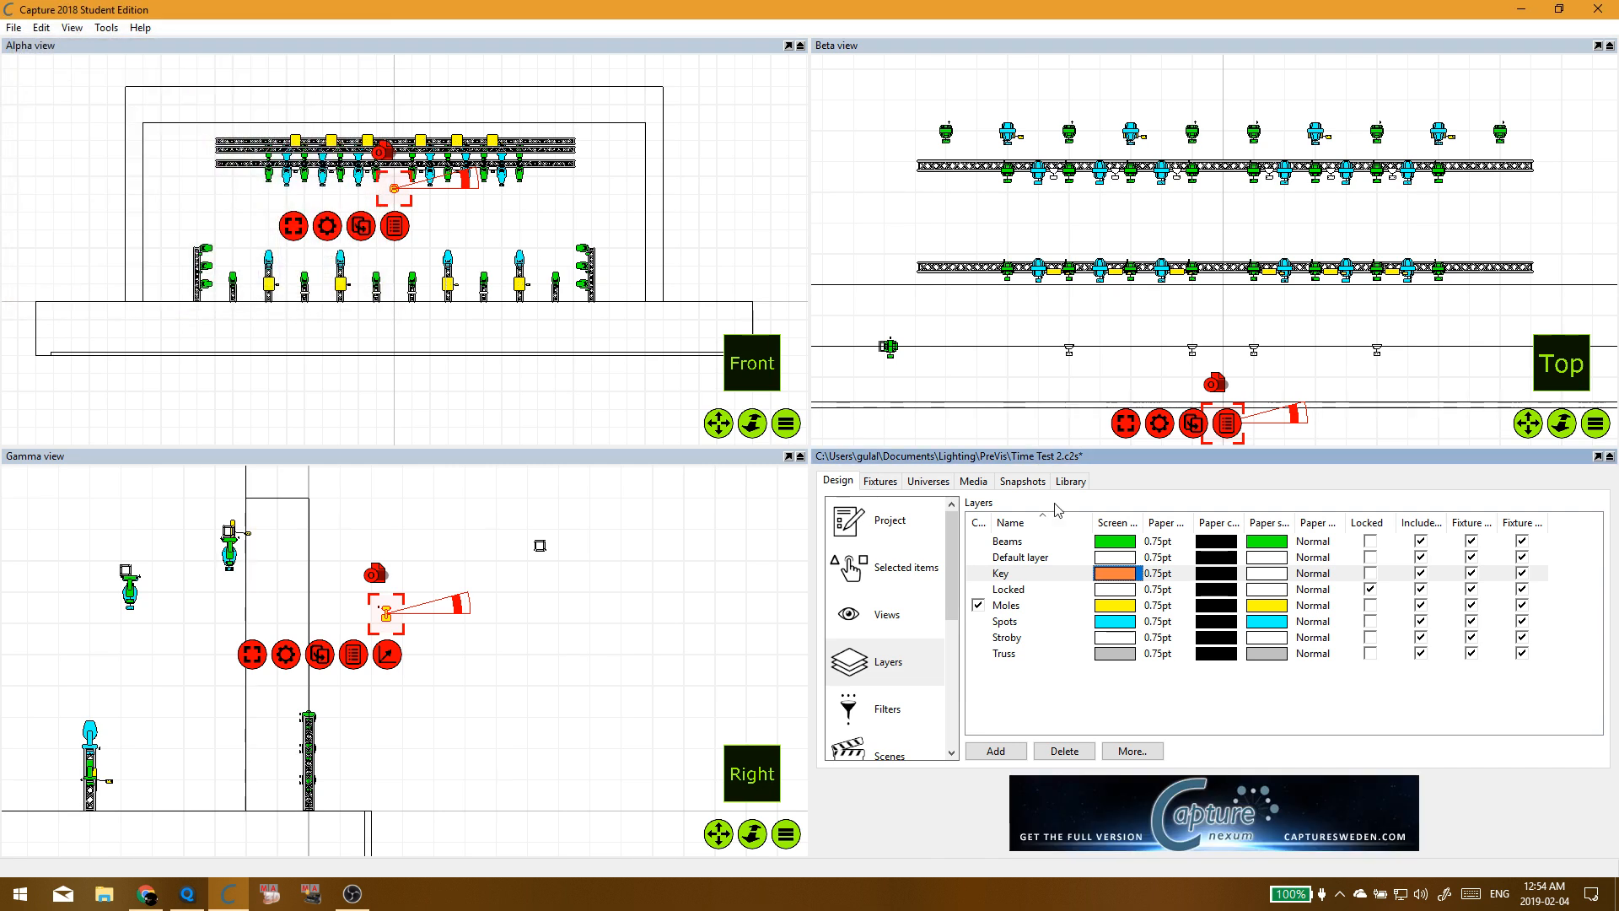
double_click(1266, 573)
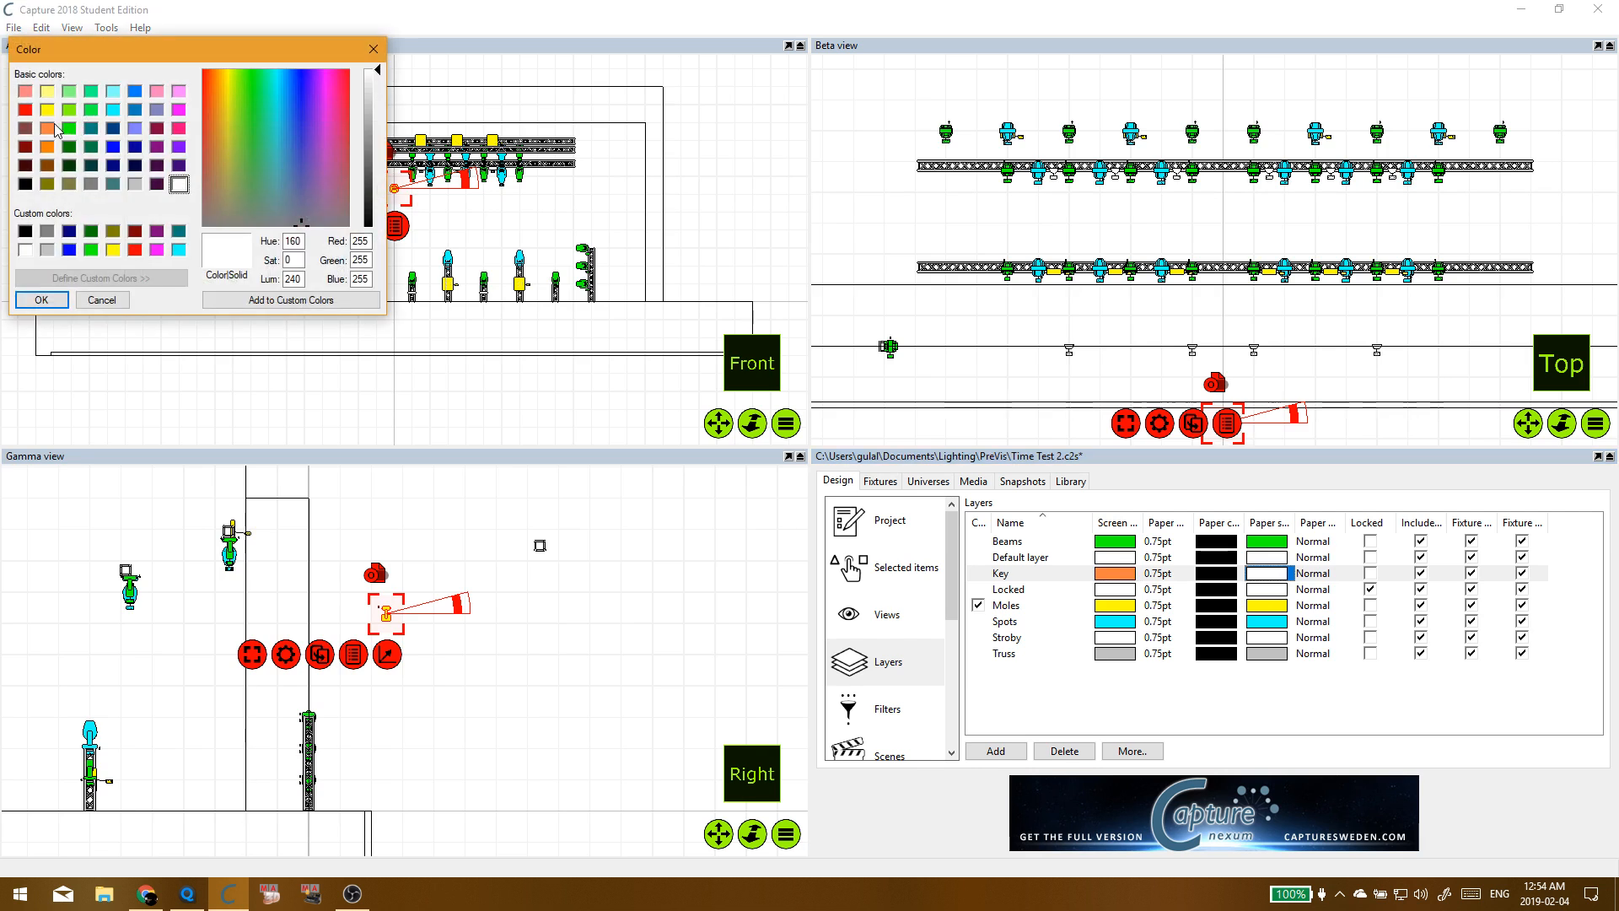
left_click(52, 128)
left_click(41, 301)
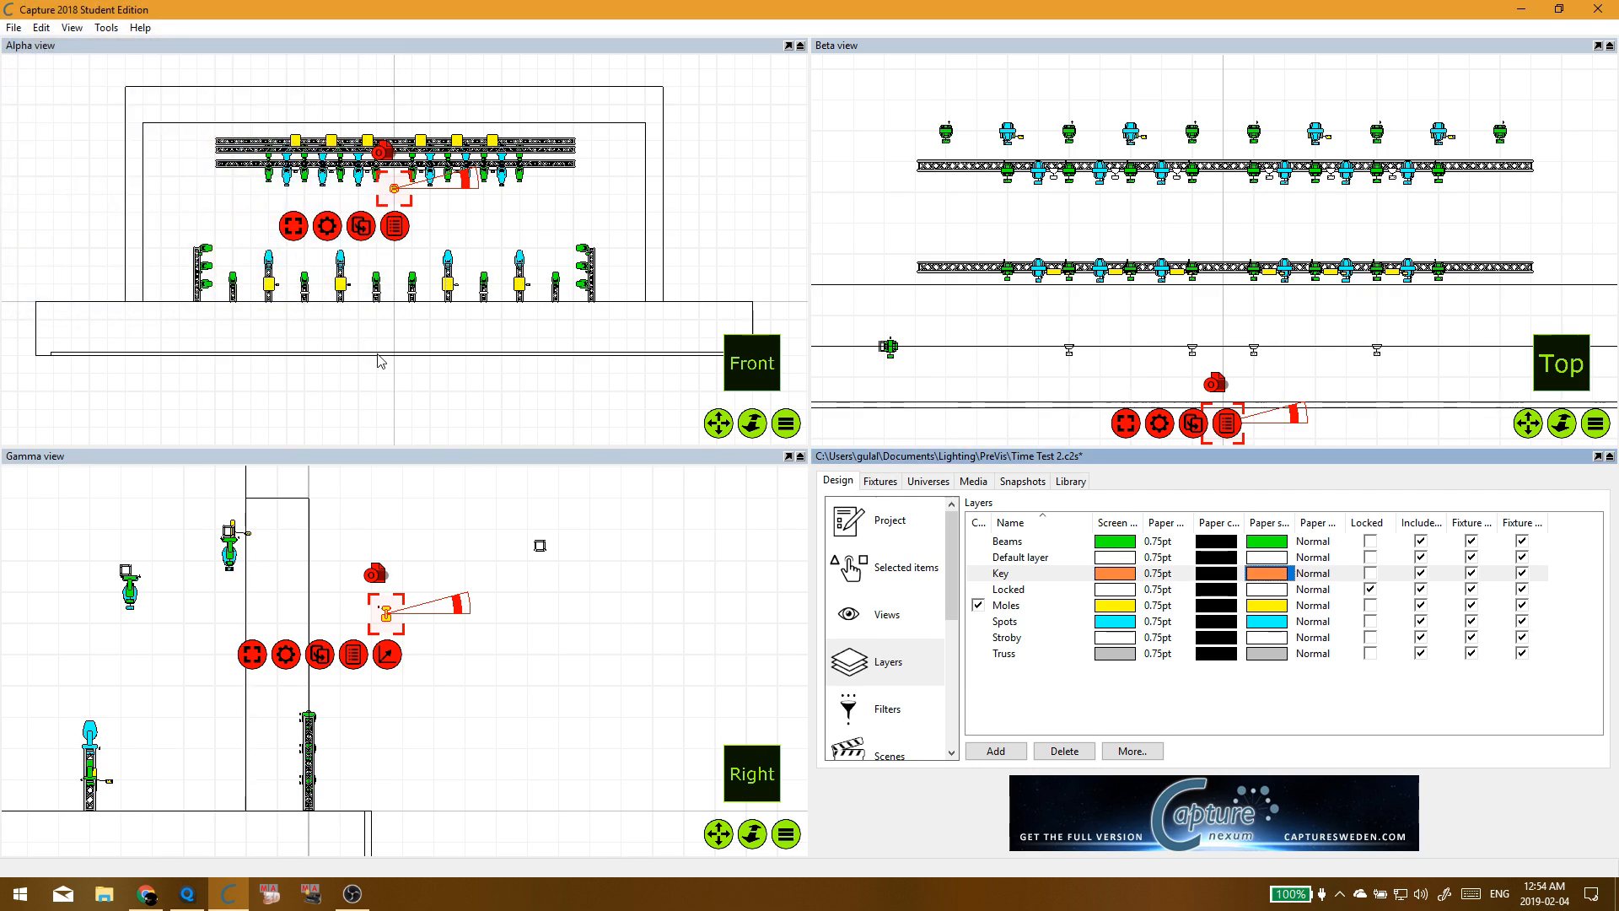
Step: Assign the selected Platinum Wash ZFX Pro to the Key layer in its properties
right_click(349, 258)
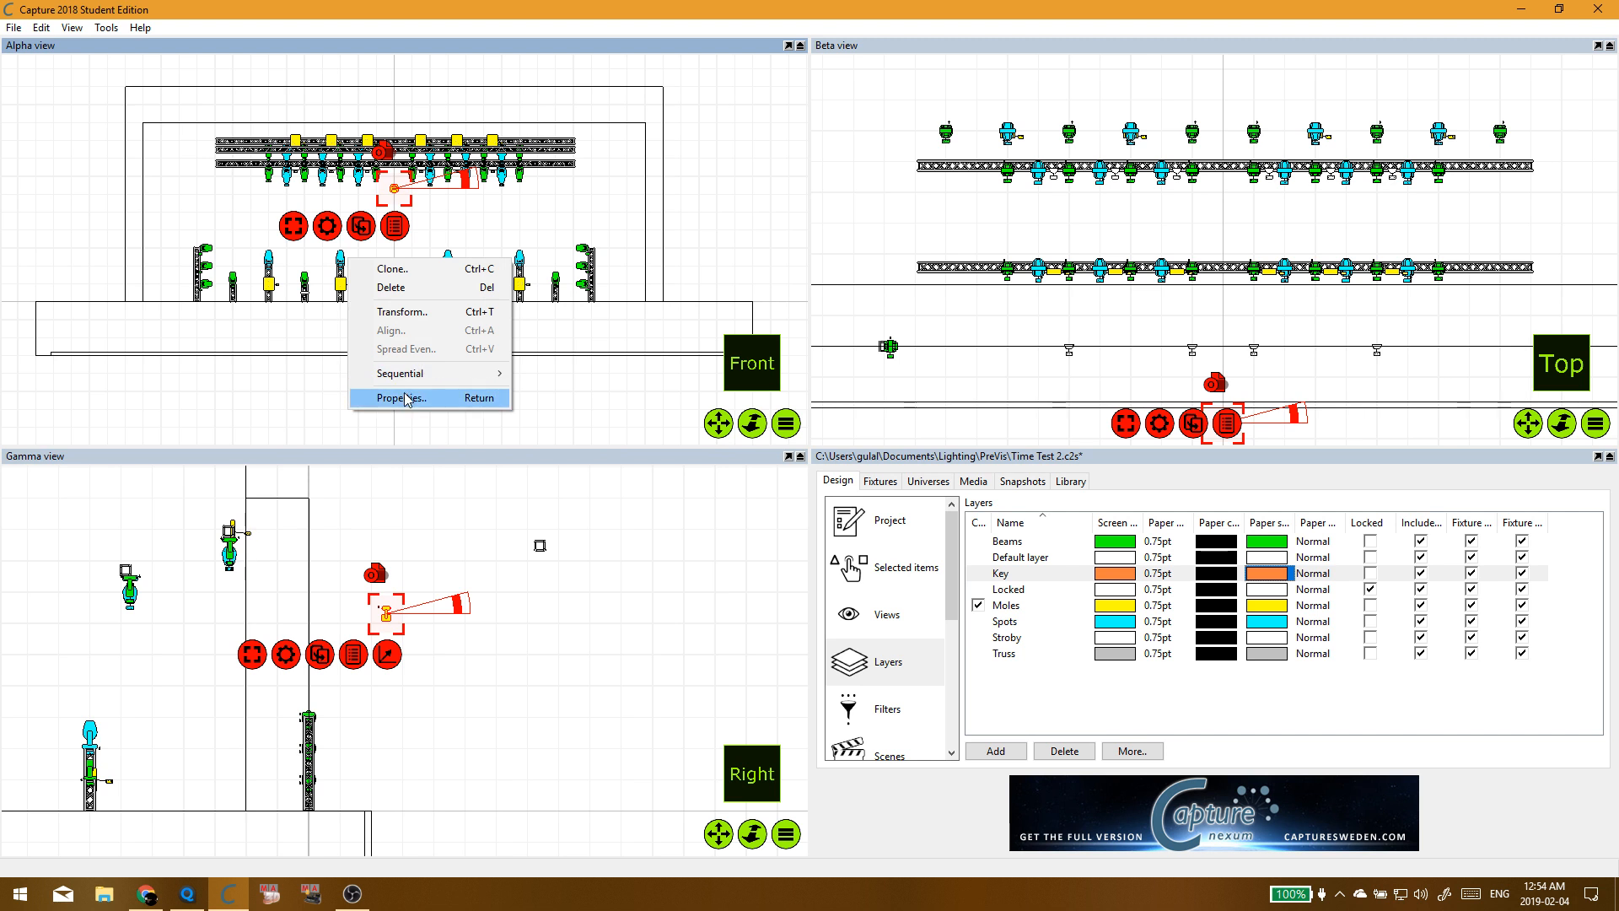
left_click(405, 398)
left_click(1124, 550)
left_click(1124, 550)
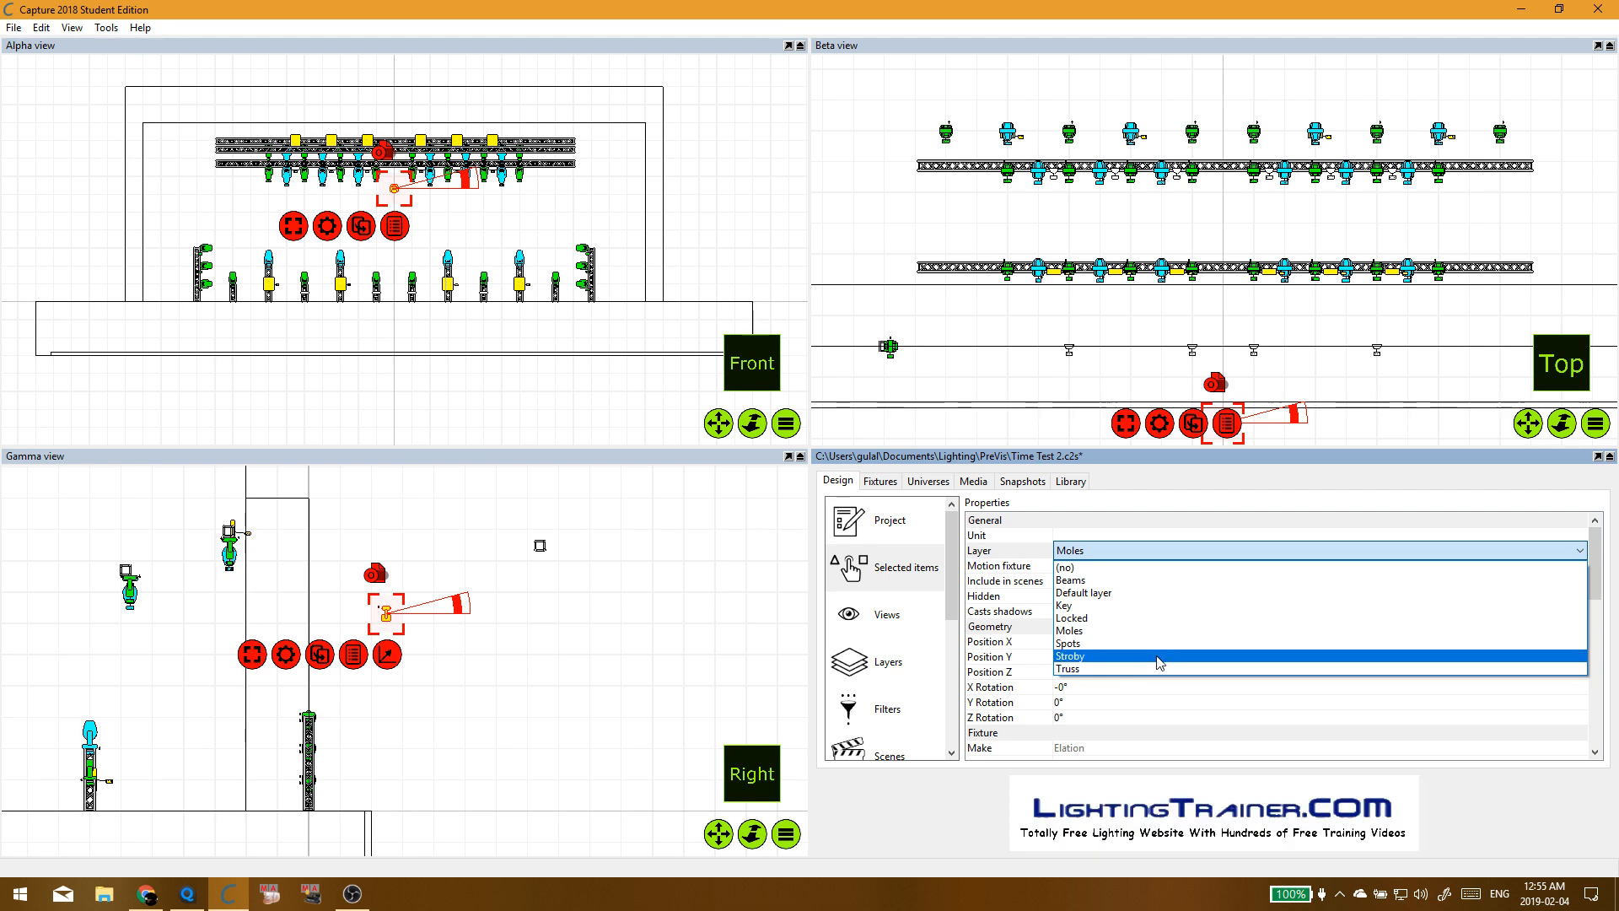
left_click(1178, 607)
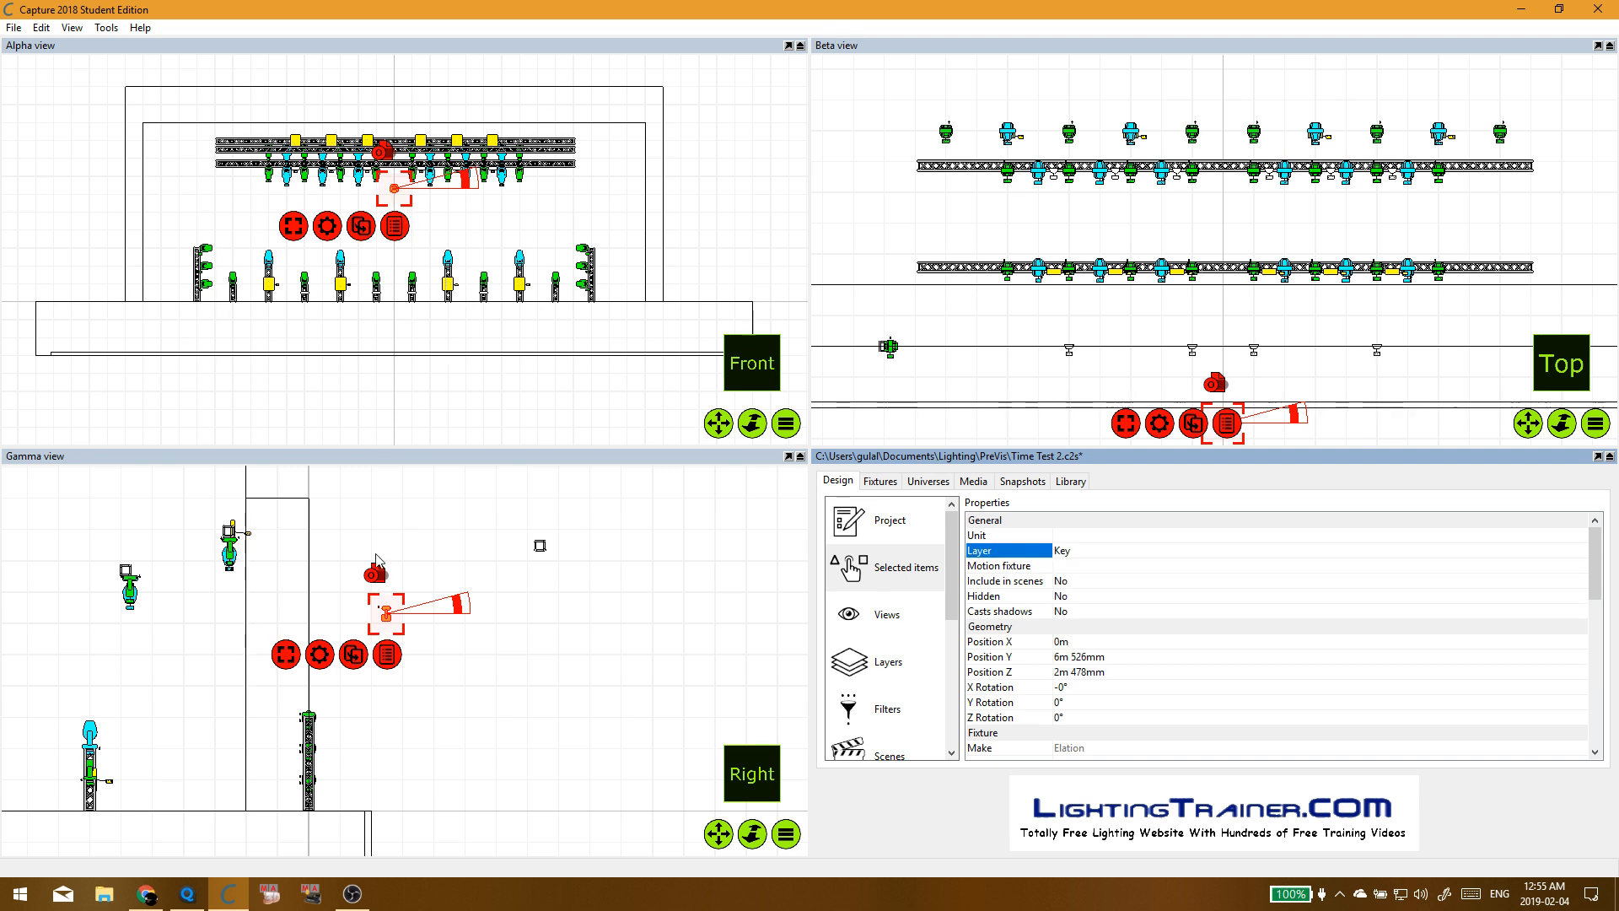
Step: Move the Platinum Wash onto the front-of-house truss in the Right view and shift it along the truss in the Top view to about X -1 m
mouse_move(394, 620)
left_mouse_down()
mouse_move(532, 557)
mouse_move(552, 566)
left_mouse_up()
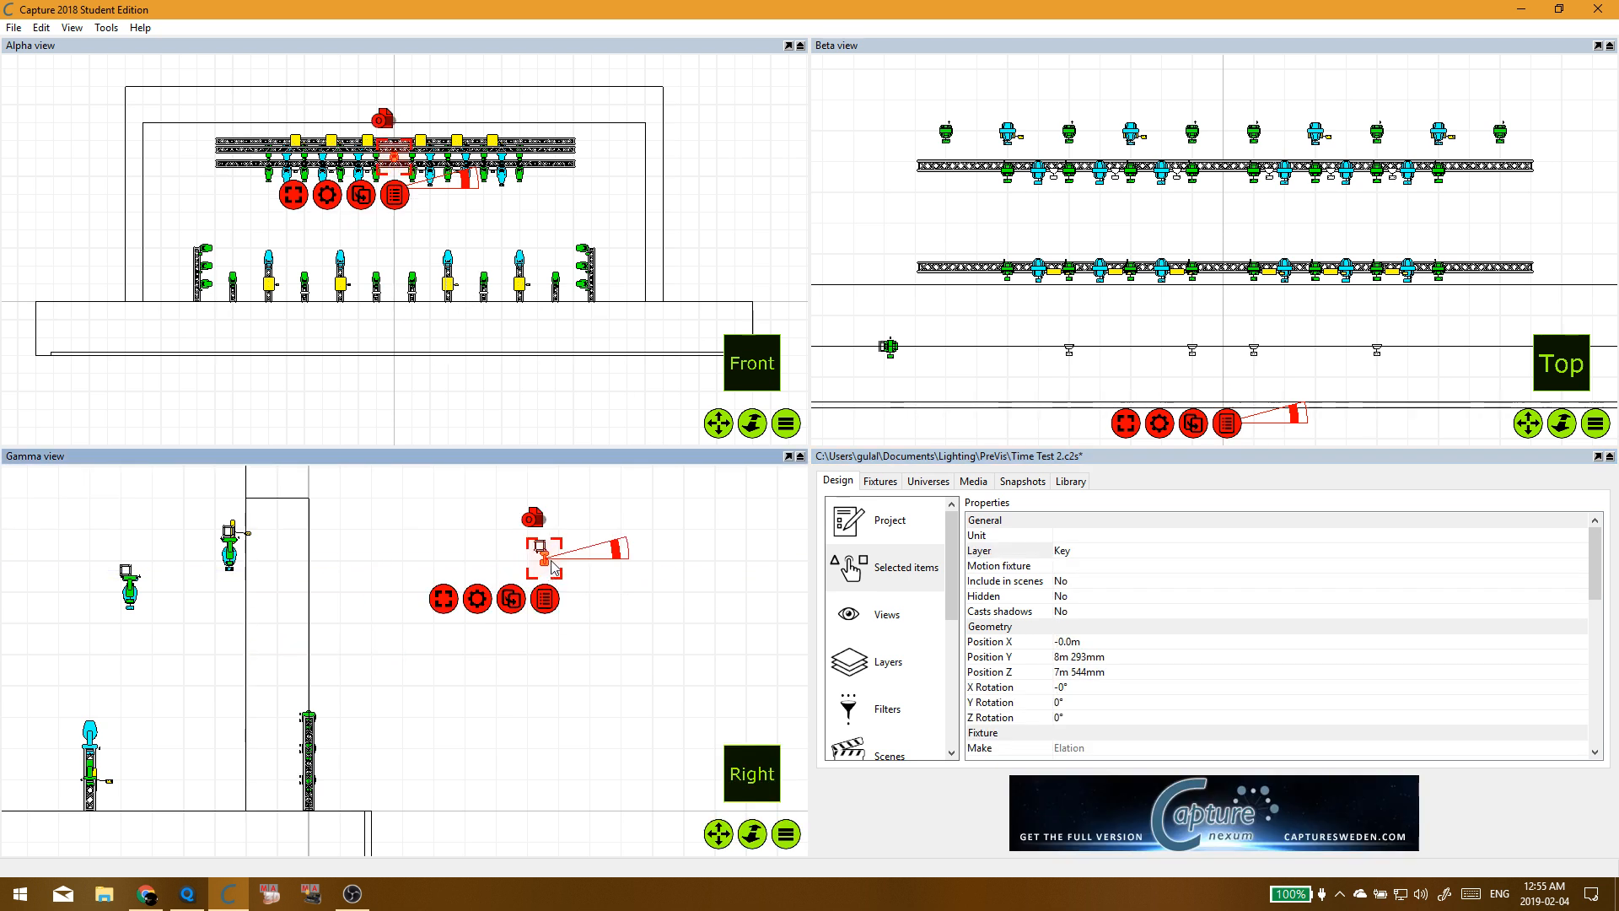
scroll(1275, 396, "up", 2)
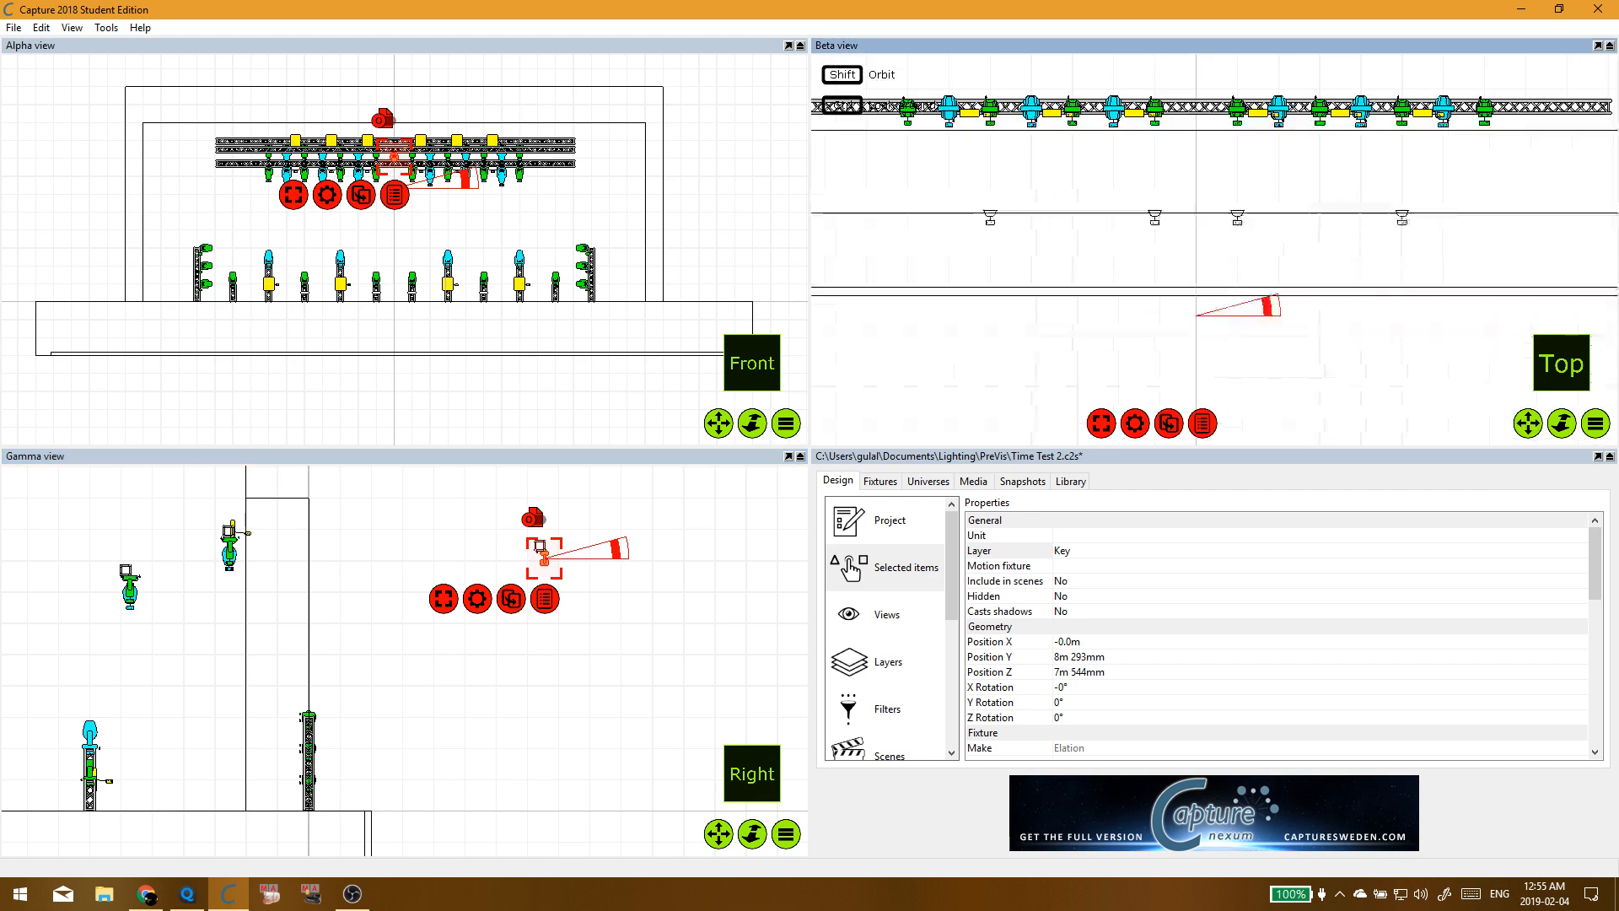
scroll(1243, 333, "up", 3)
left_click_drag(1192, 271, 1150, 252)
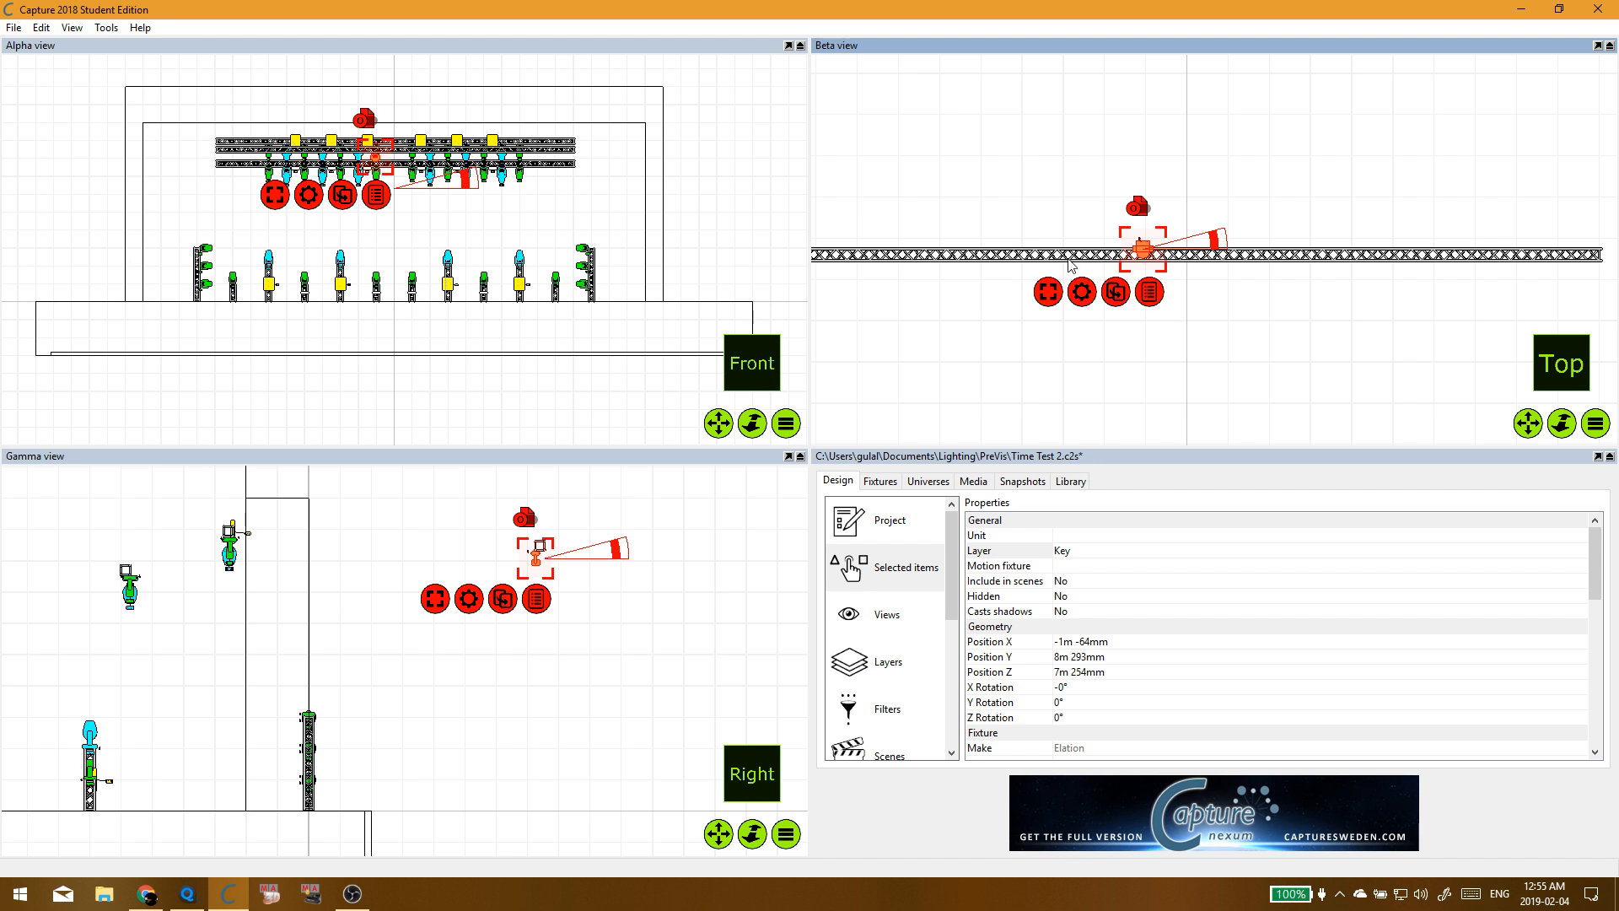
Step: Set the Platinum Wash's Position X to exactly -1 m
right_click(1066, 292)
left_click(1105, 430)
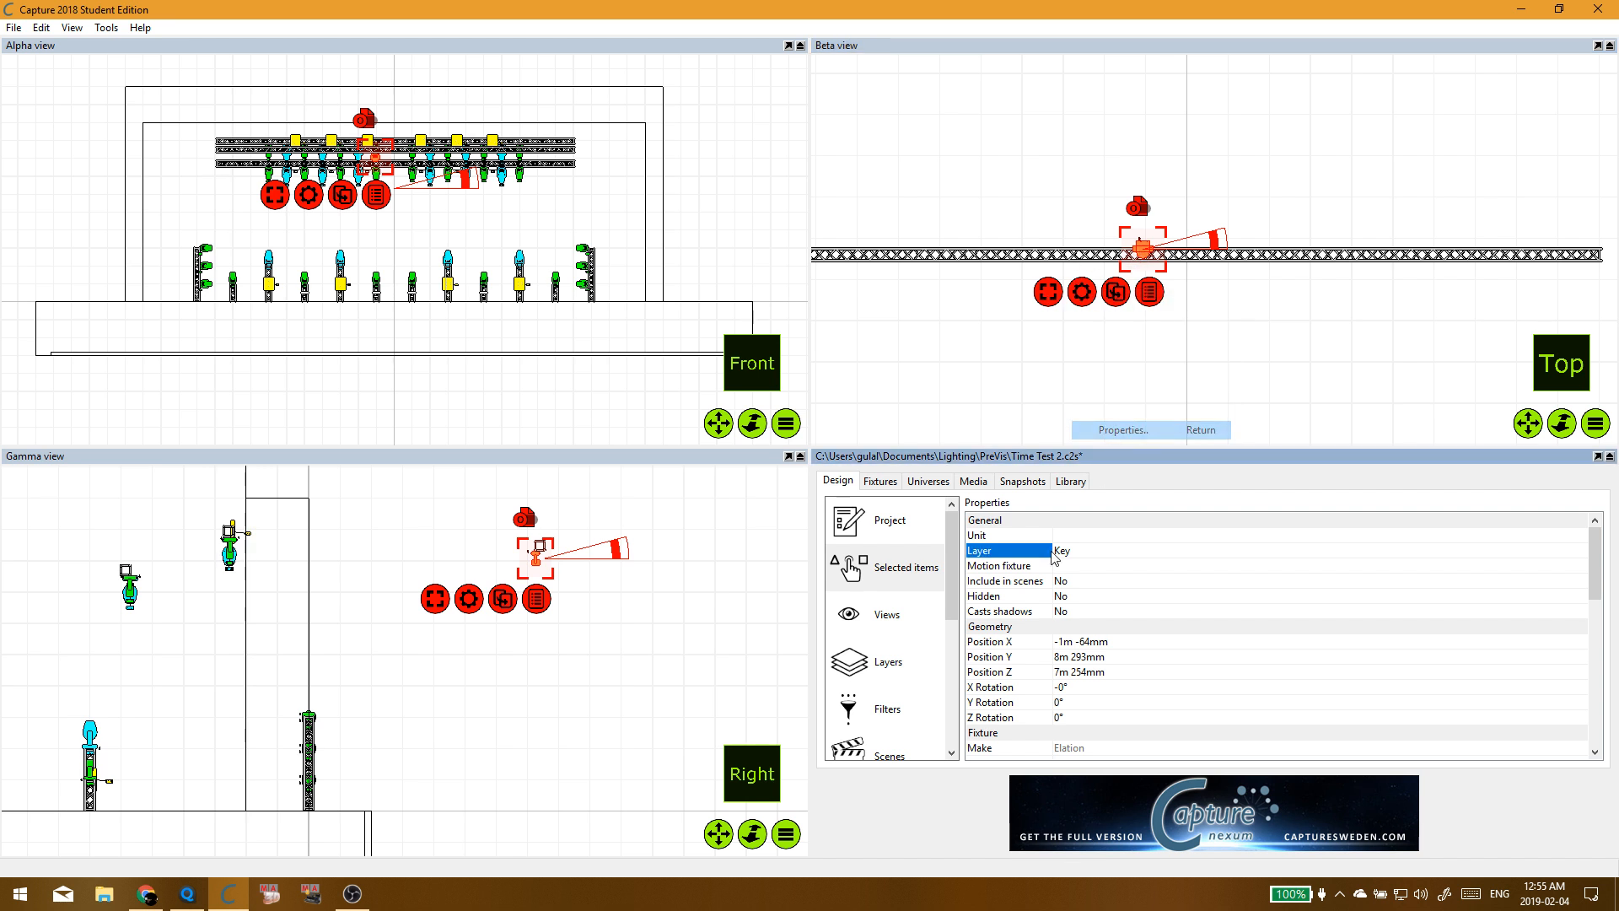
left_click(1105, 641)
type("-1")
key("Return")
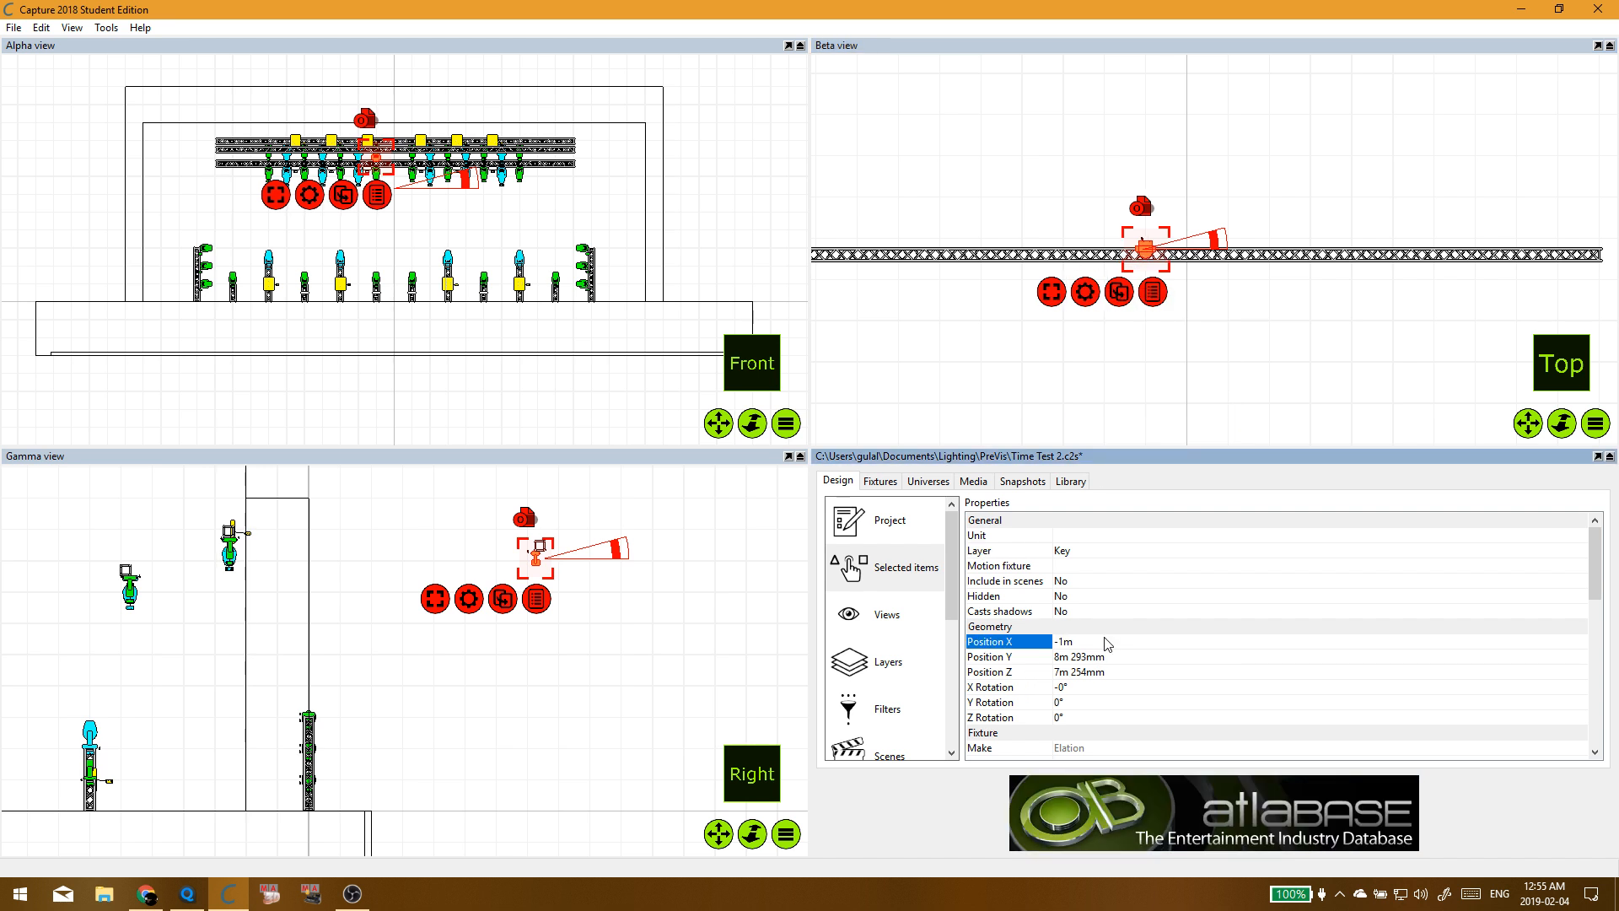
left_click(1298, 300)
left_click(1146, 252)
left_click(1183, 204)
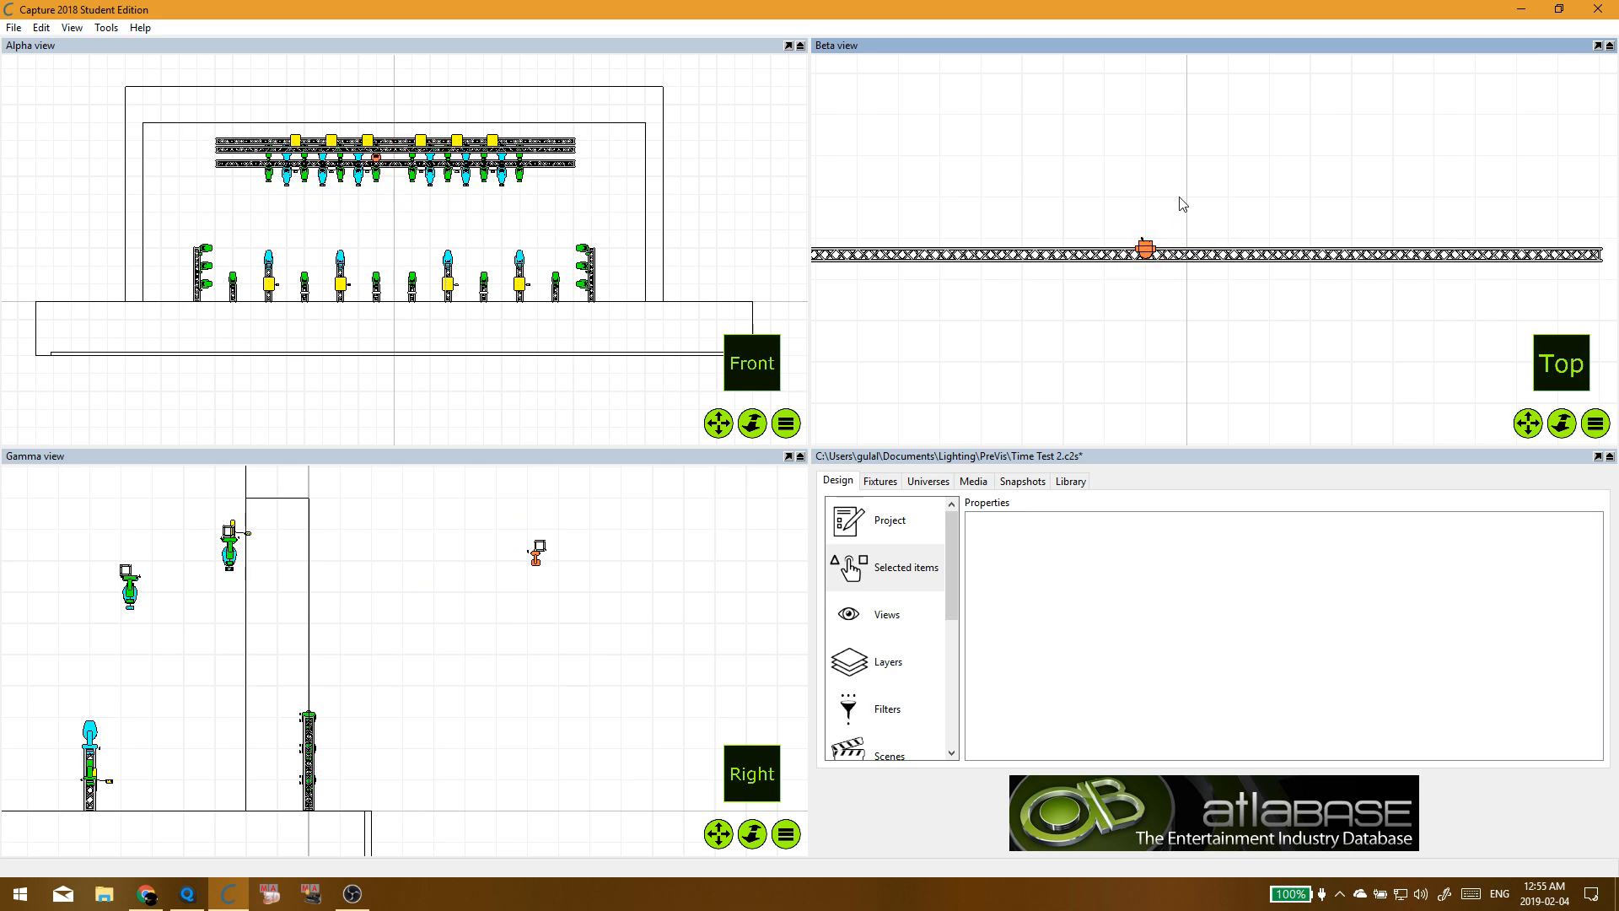
Step: Clone the Platinum Wash three times along the truss with an X offset of -2 m and a Z offset of 0 m
left_click(1147, 249)
left_click(1118, 290)
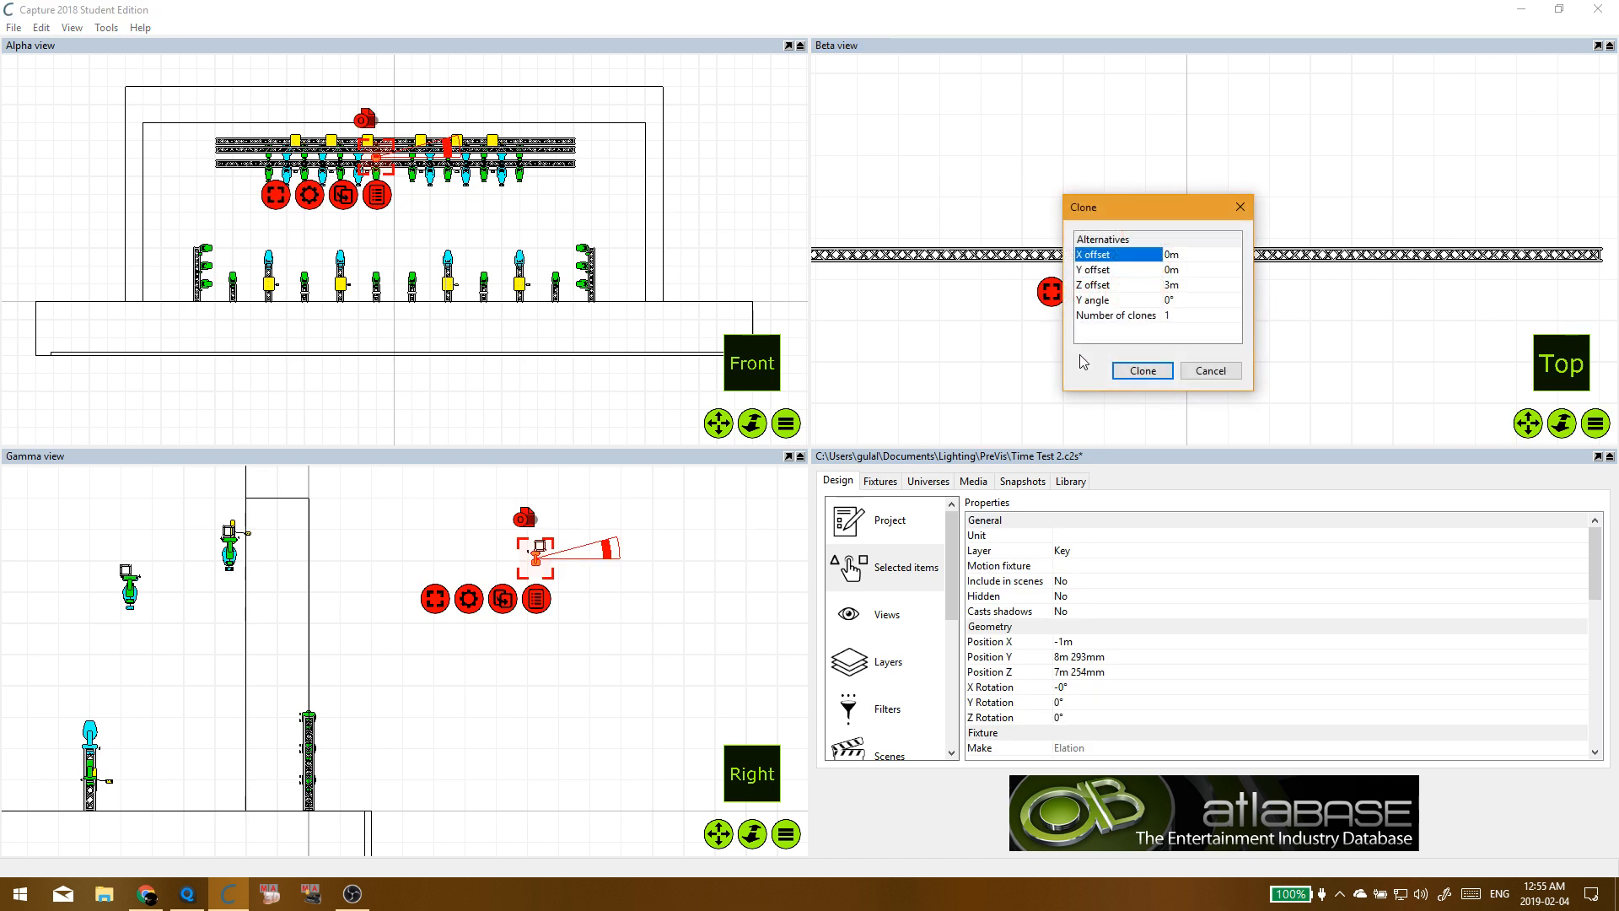
left_click(1198, 289)
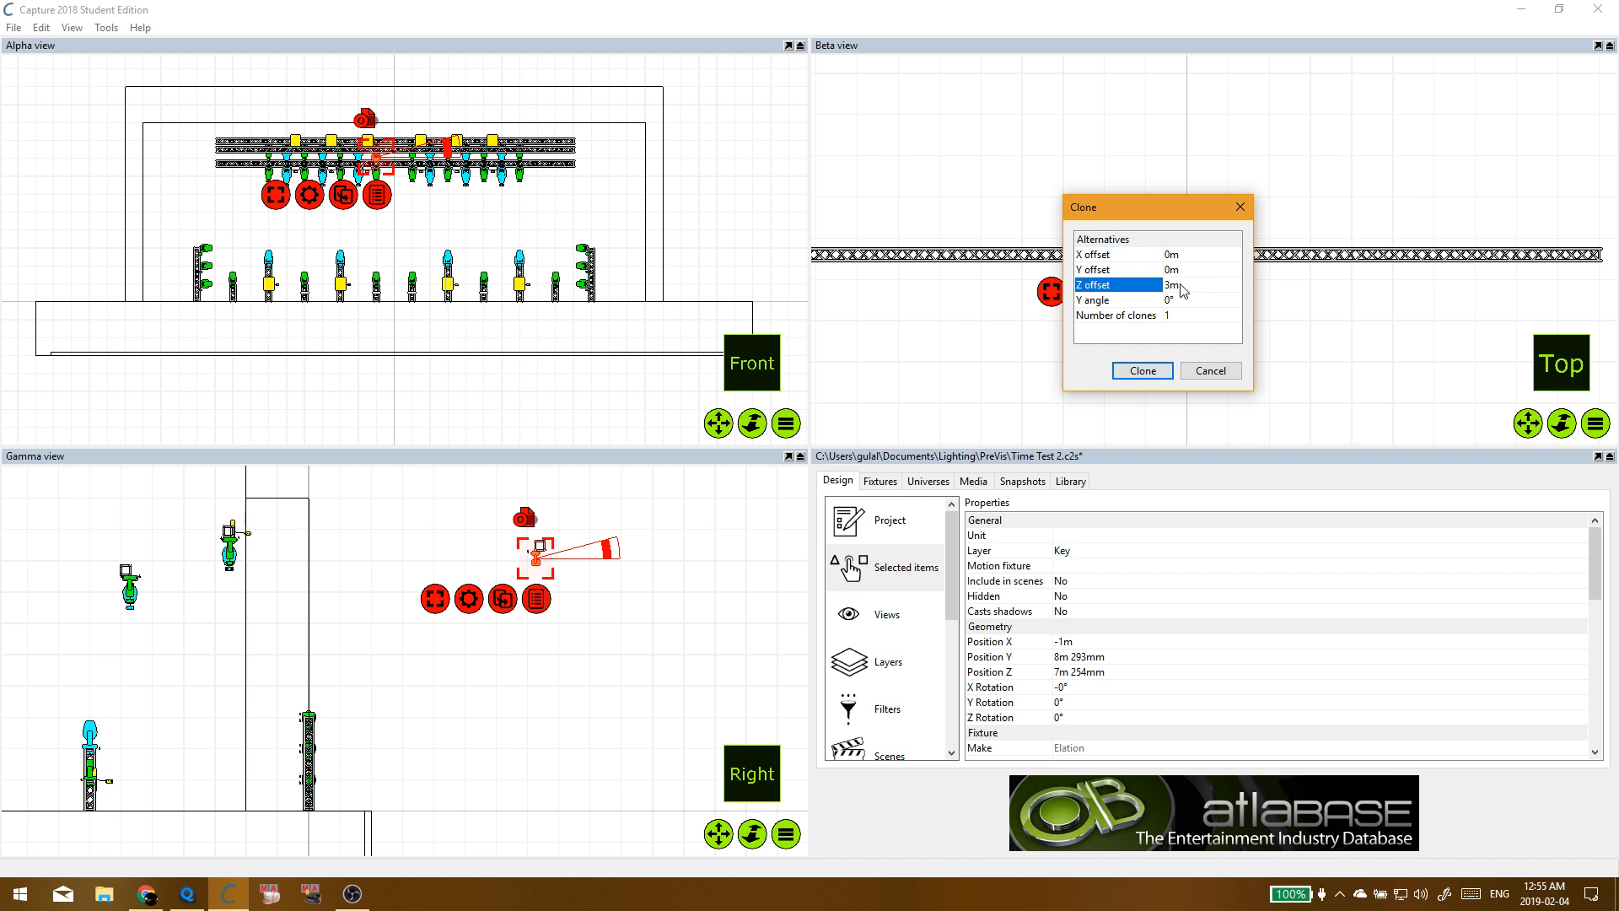
left_click(1178, 287)
type("0")
left_click(1203, 250)
left_click(1182, 257)
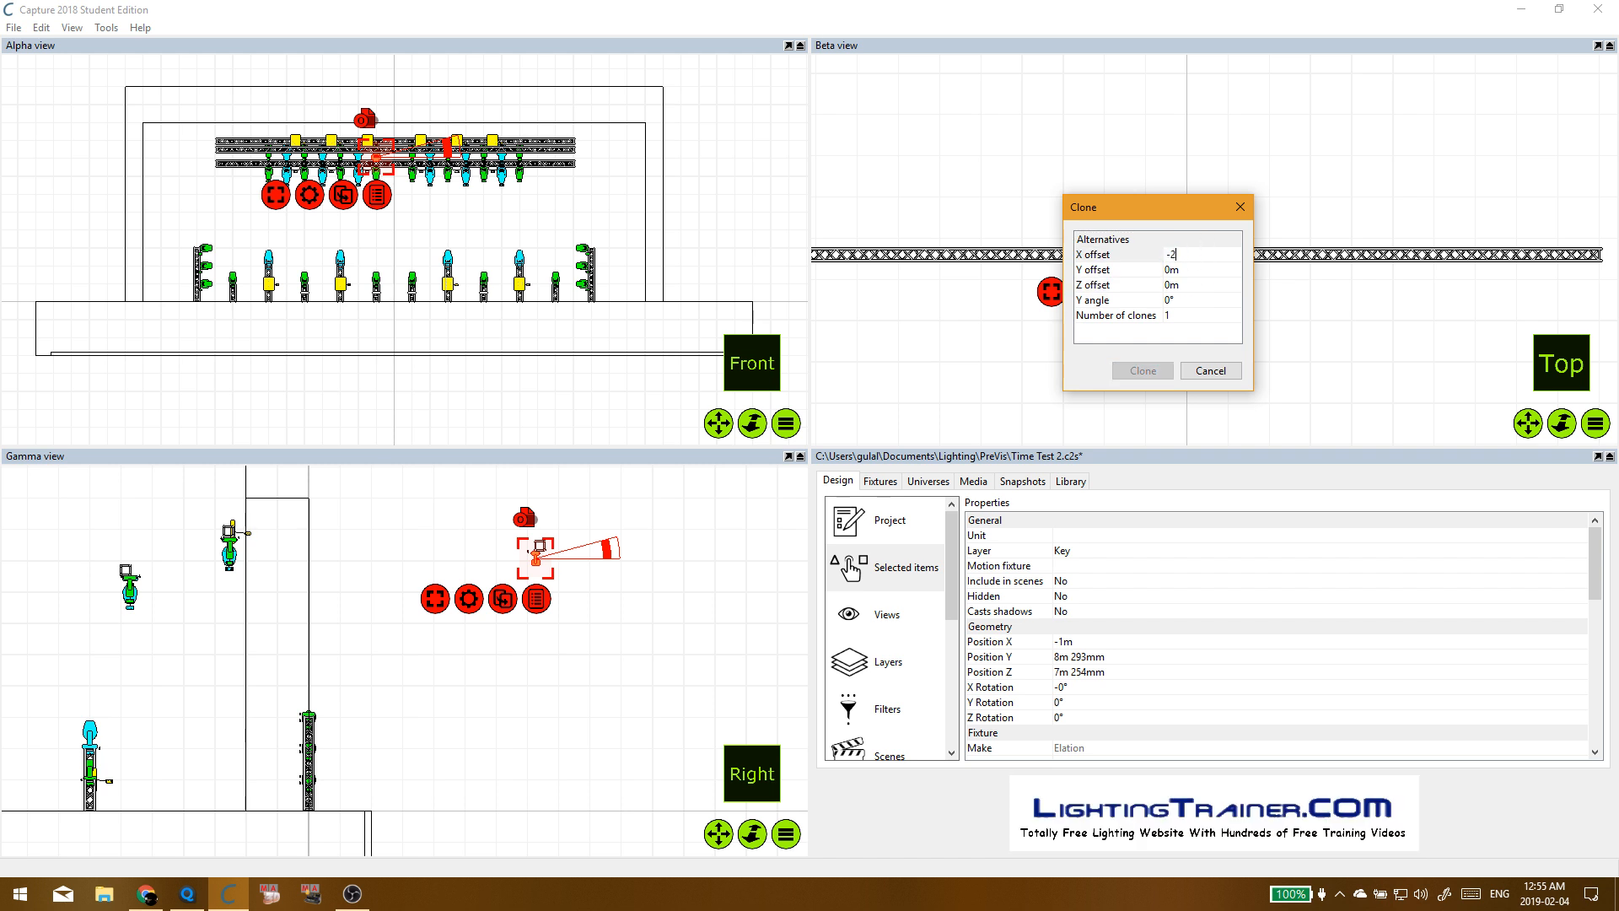
left_click(1161, 314)
left_click(1193, 313)
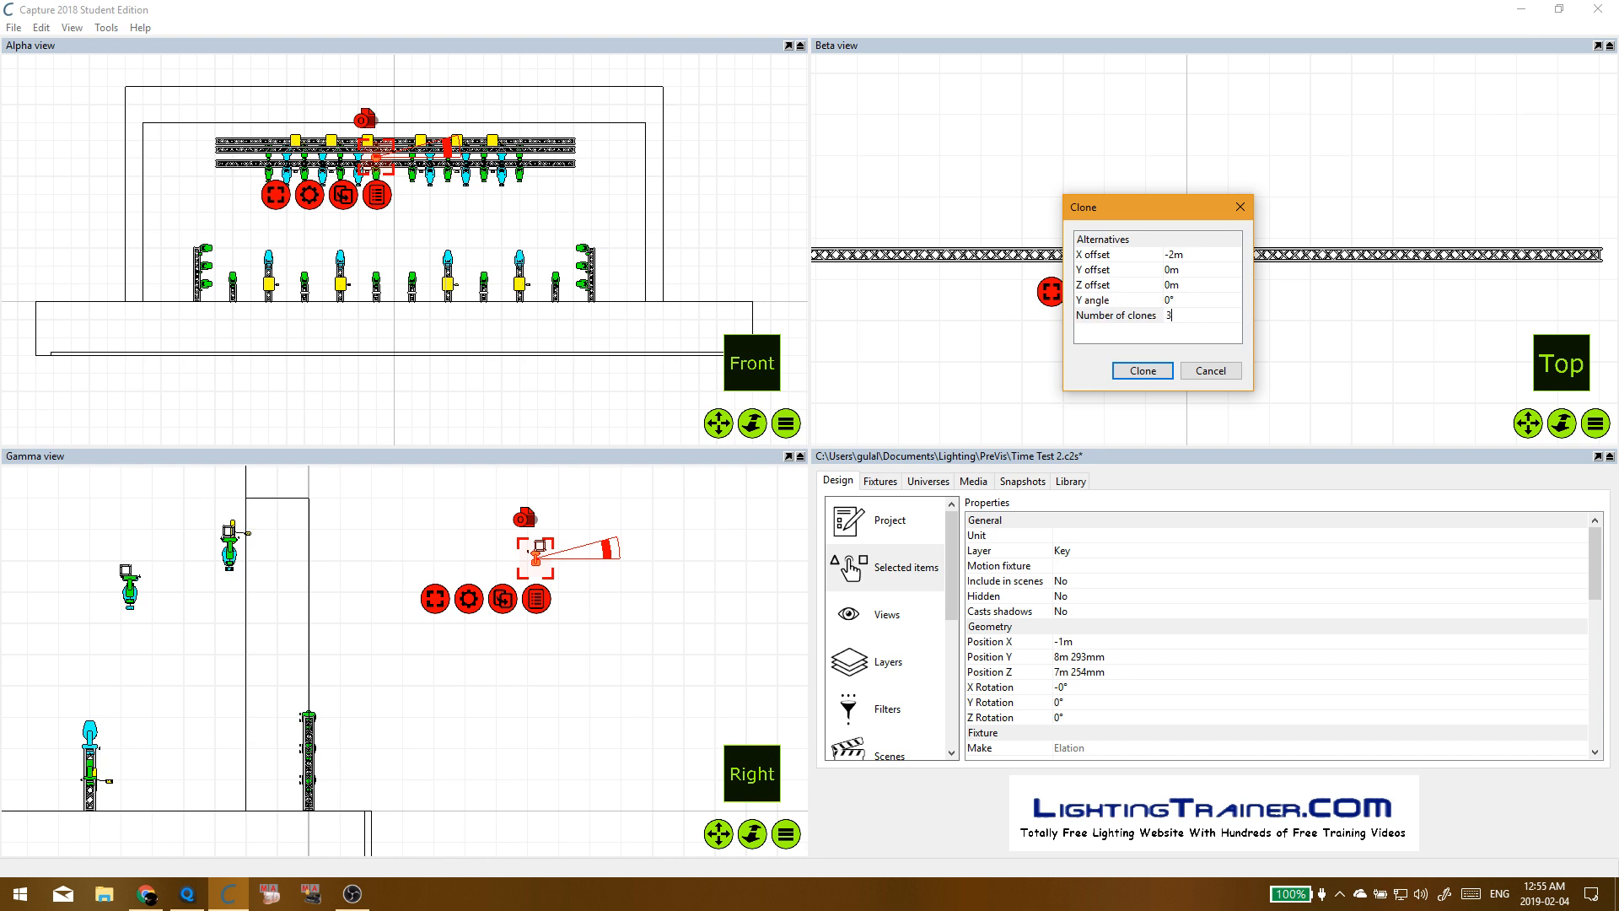
type("3")
left_click(1160, 367)
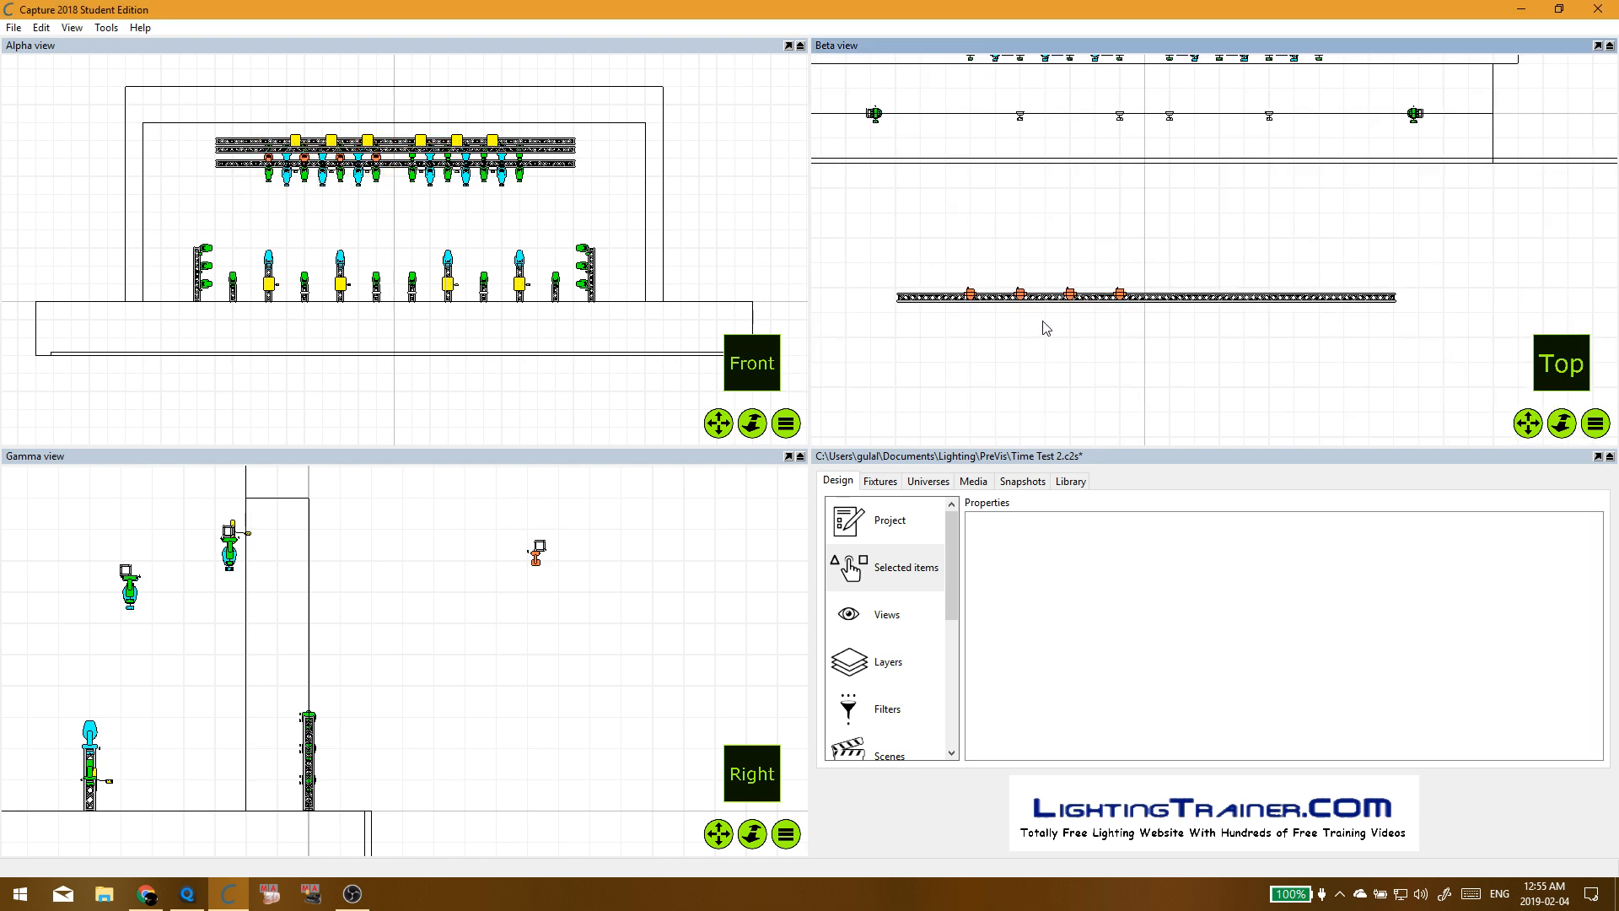
Step: Try to clone the fixture at X -1 m three times with an X offset of 1 m
left_click(1121, 297)
scroll(1183, 304, "up", 3)
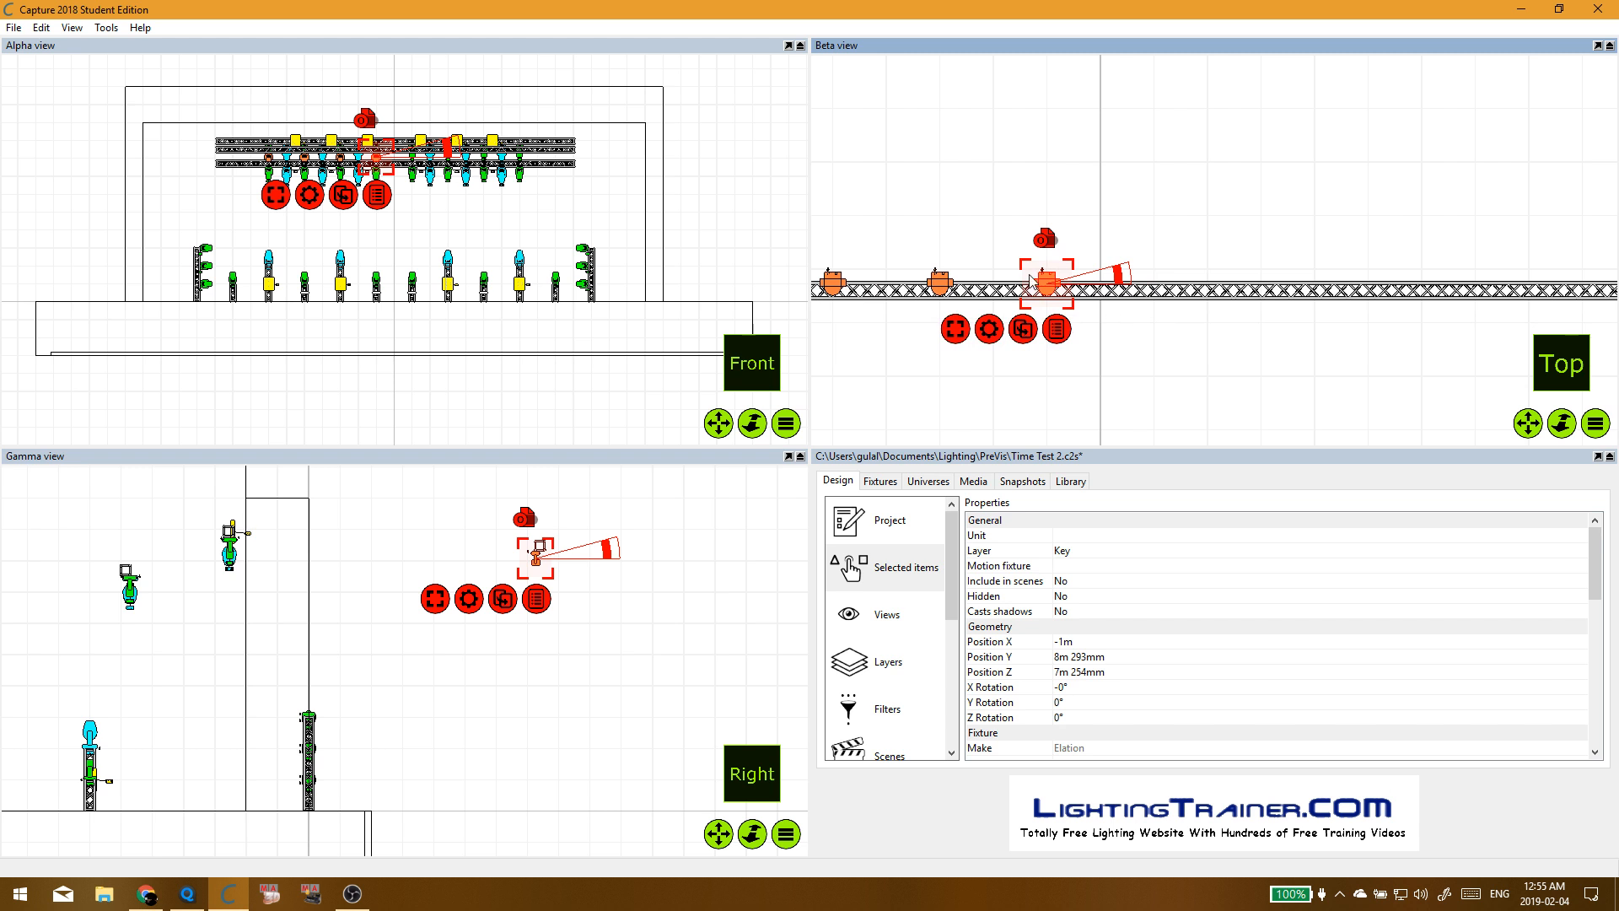
key("ctrl+d")
left_click(1088, 256)
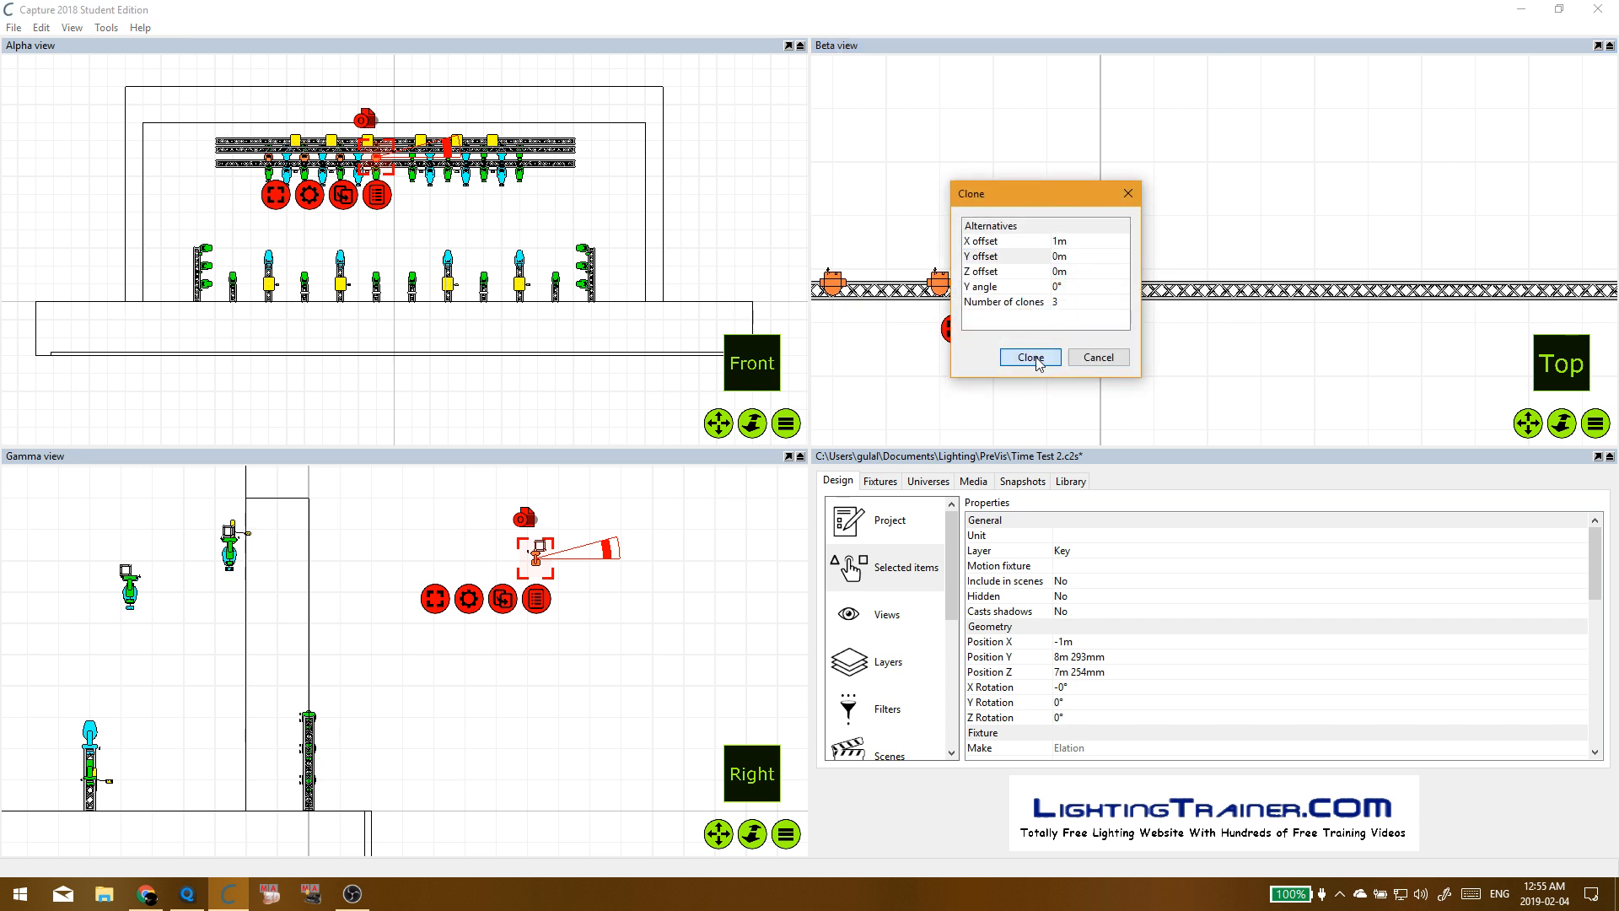
left_click(1037, 357)
Step: Clone the fixture at X -1 m once with an X offset of 2 m to the other side of the centre line
left_click(1048, 282)
key("ctrl+d")
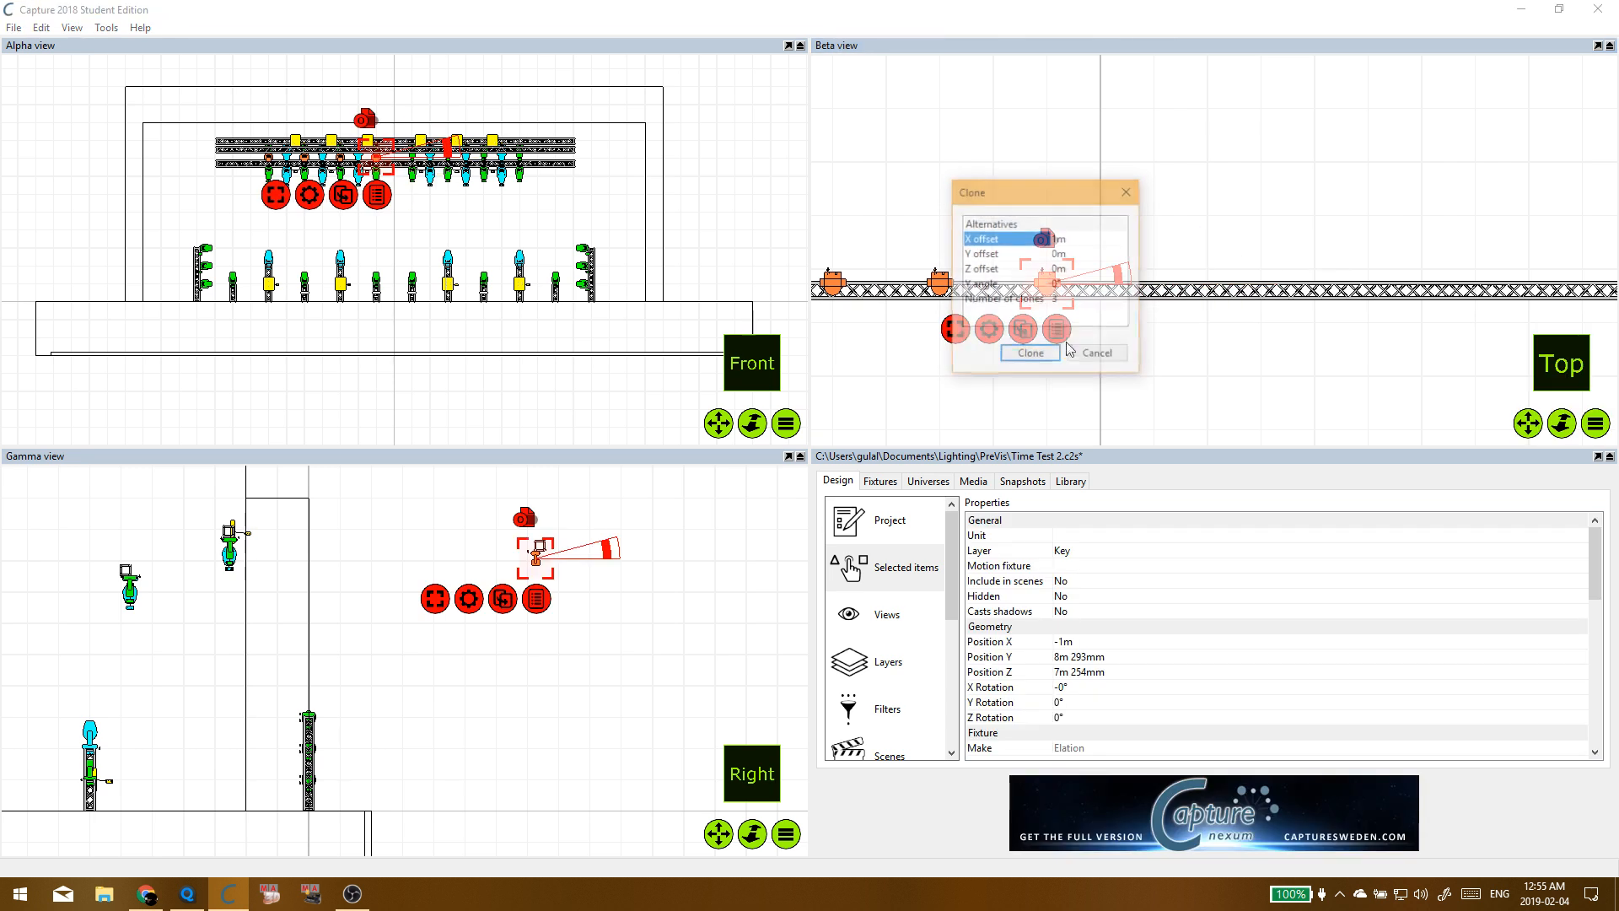
left_click(1083, 239)
left_click(1069, 302)
left_click(1081, 275)
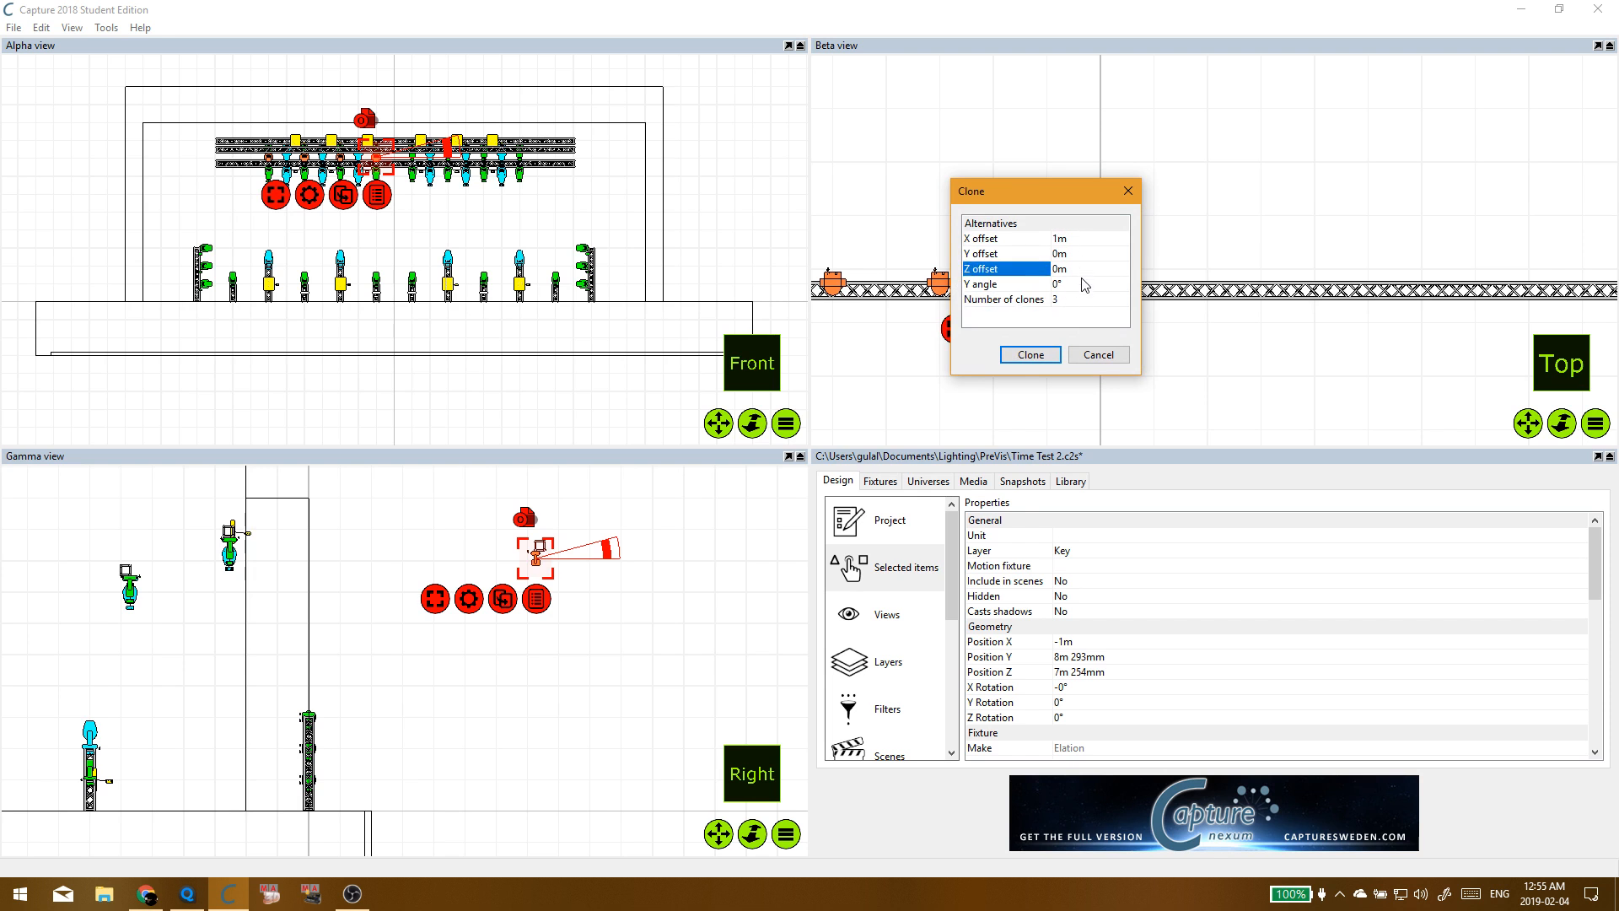
left_click(1065, 300)
type("1")
left_click(1081, 274)
left_click(1079, 238)
left_click(1088, 268)
left_click(1030, 354)
Step: Clone the fixture at X 1 m three more times along the truss with an X offset of 2 m
key("ctrl+d")
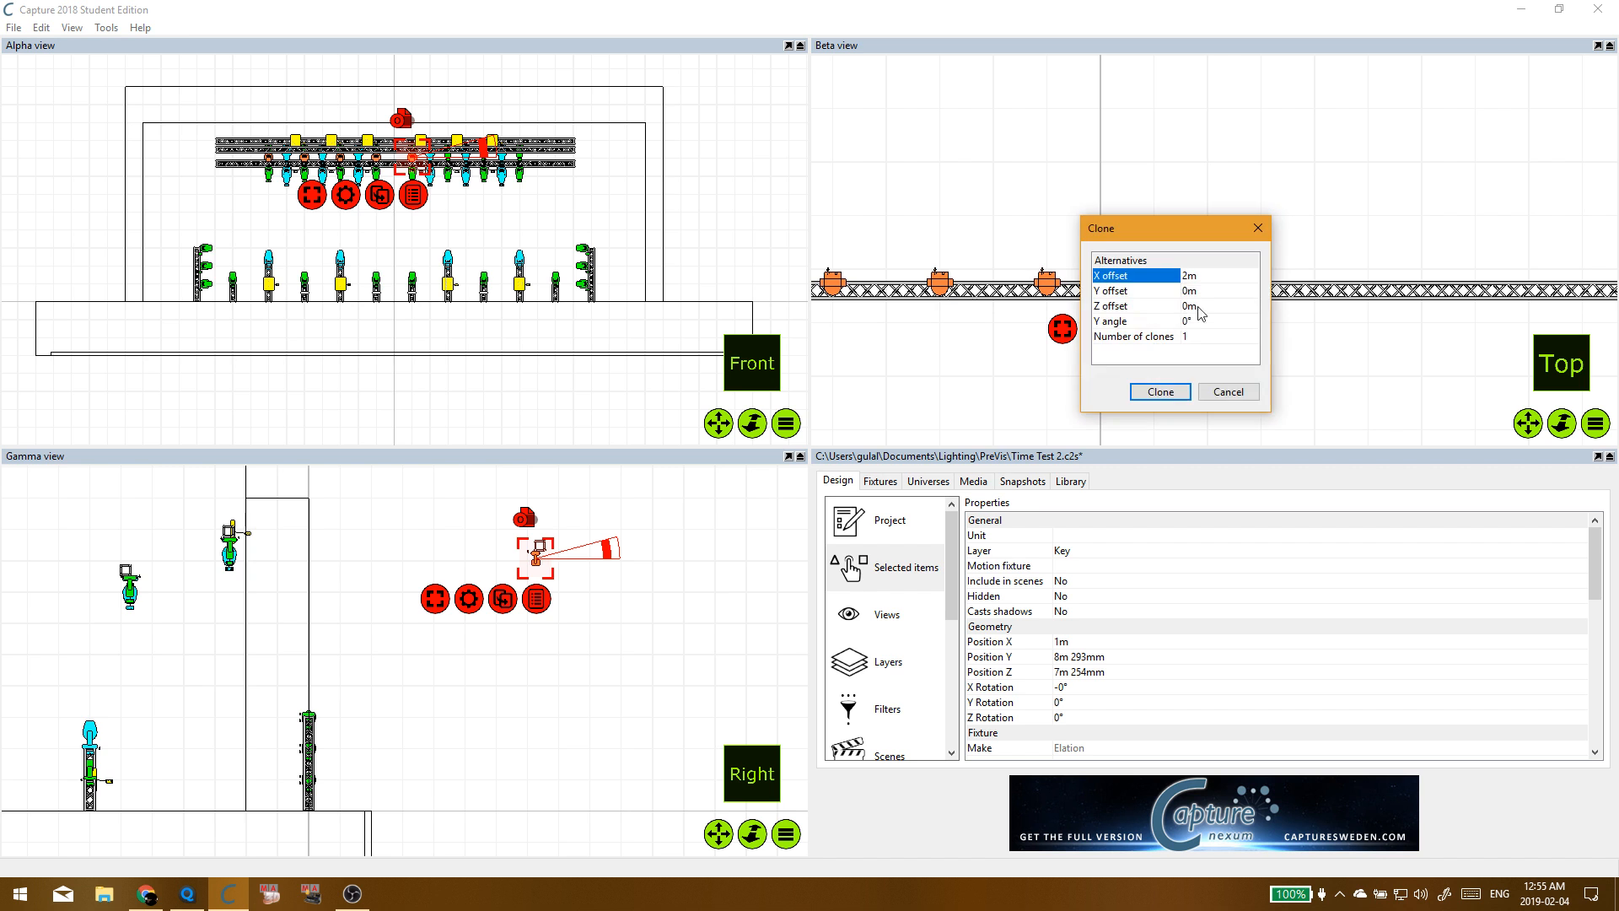
left_click(1235, 276)
left_click(1225, 310)
left_click(1192, 326)
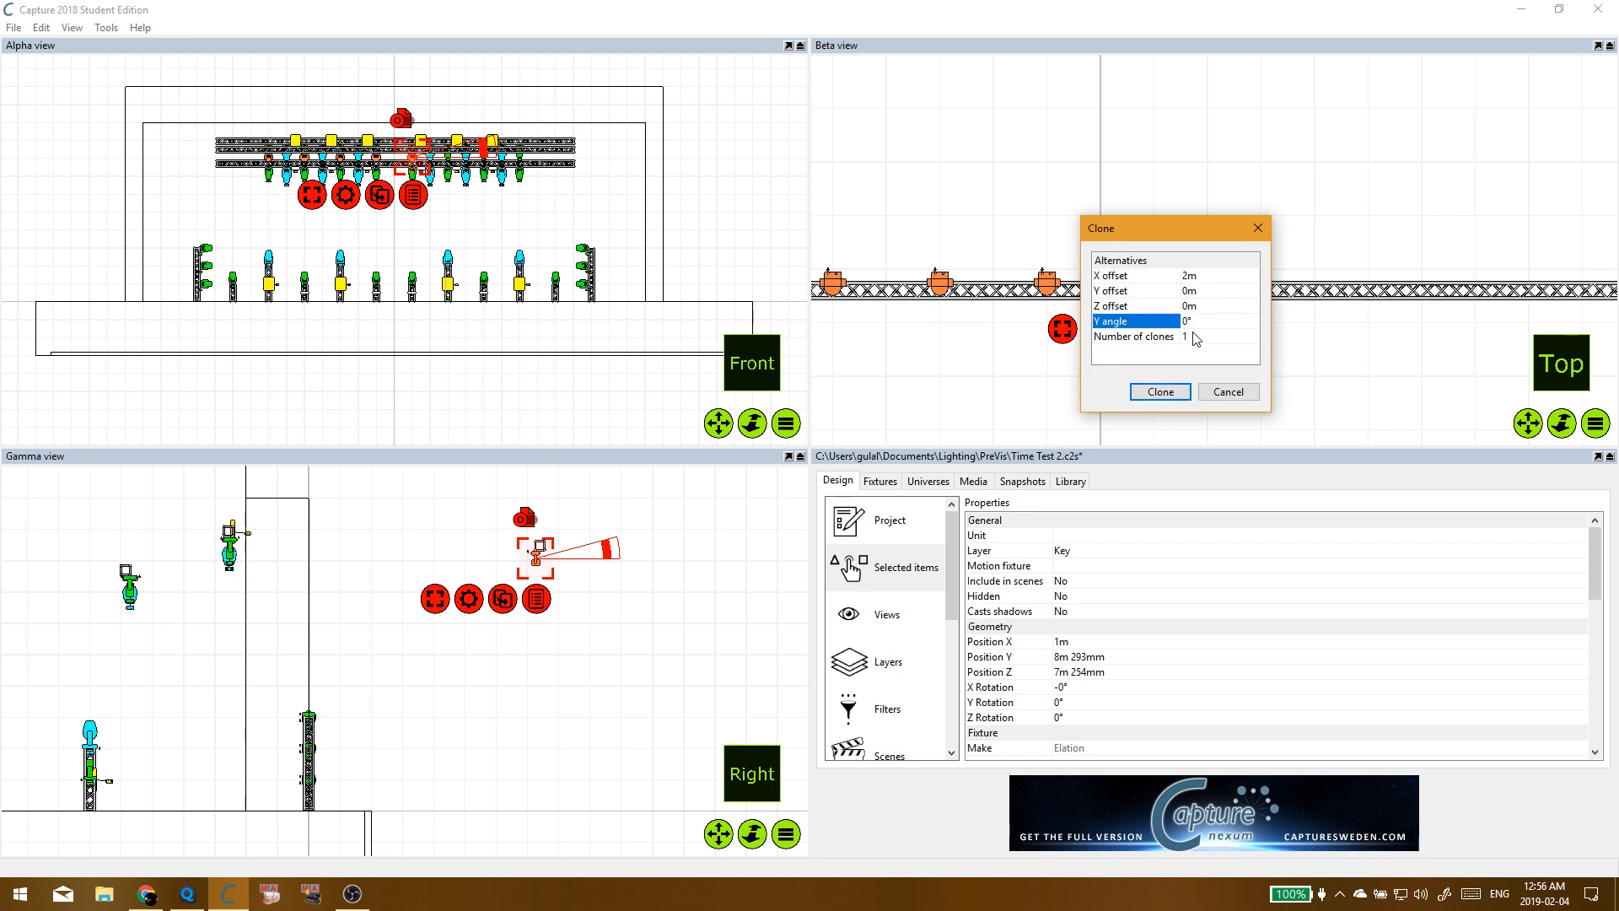
left_click(1193, 333)
left_click(1208, 337)
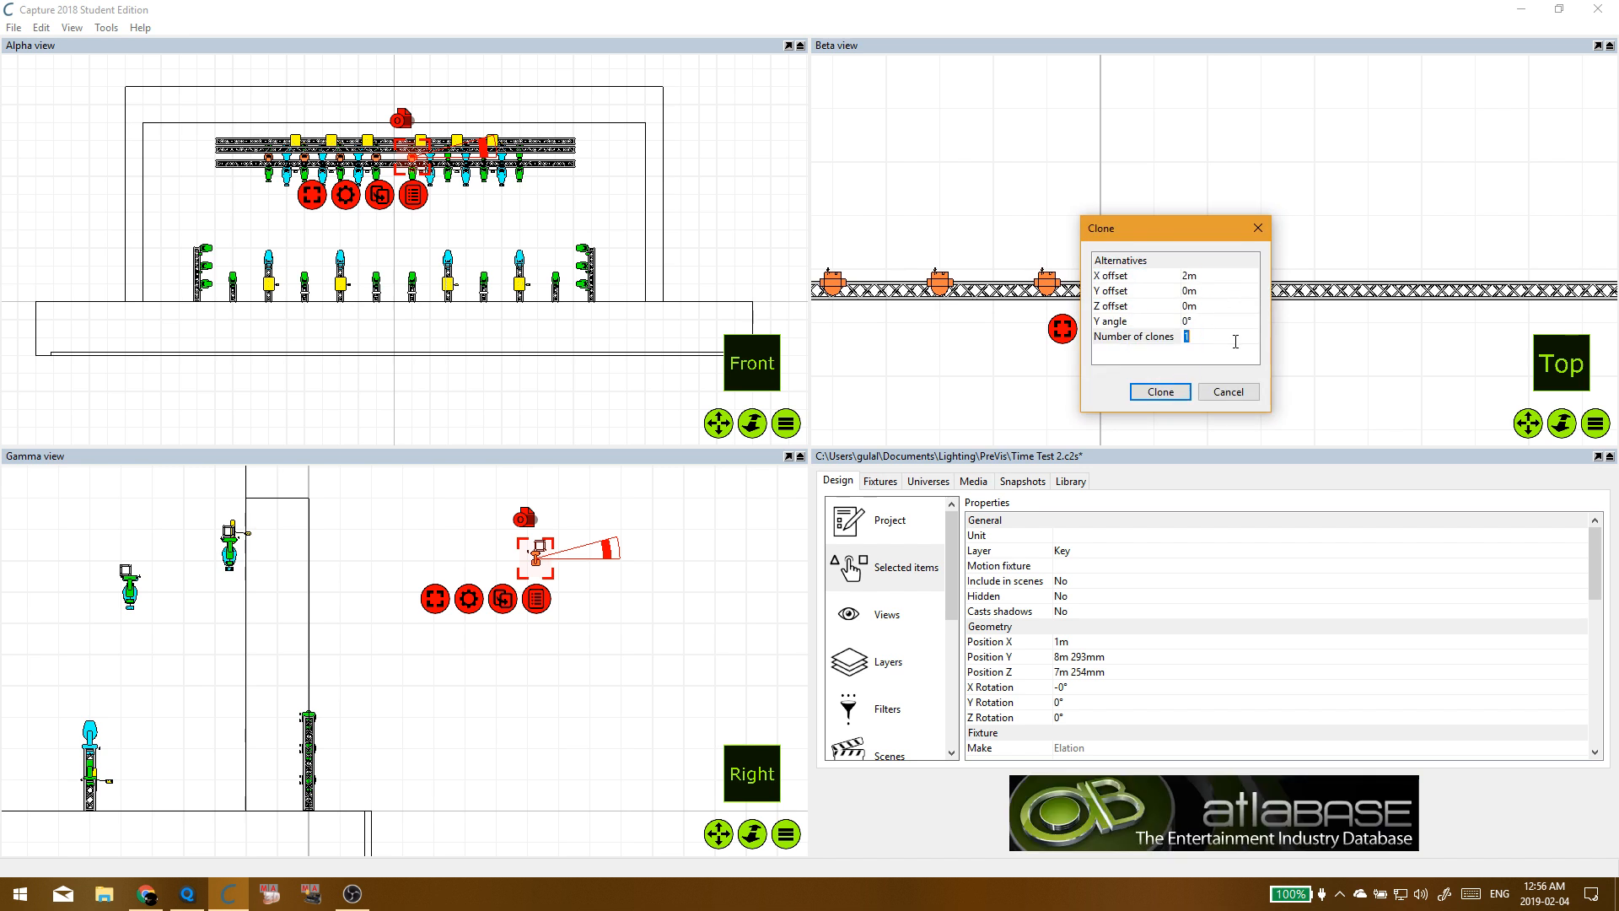
left_click(1161, 392)
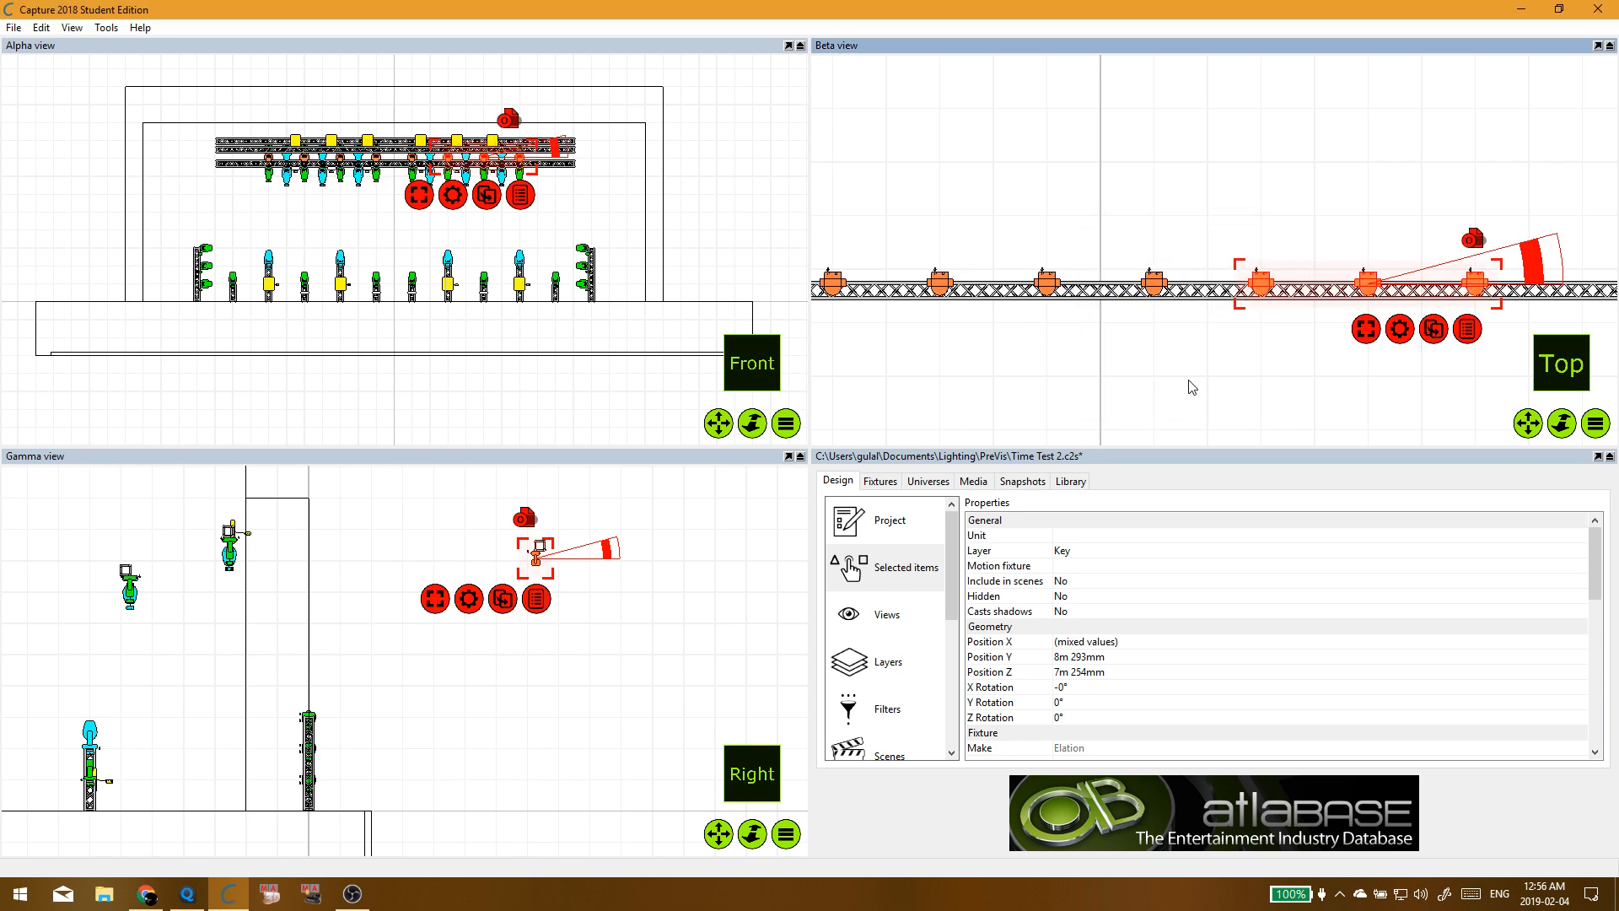
scroll(1214, 381, "down", 2)
scroll(1208, 381, "down", 3)
left_click(1167, 384)
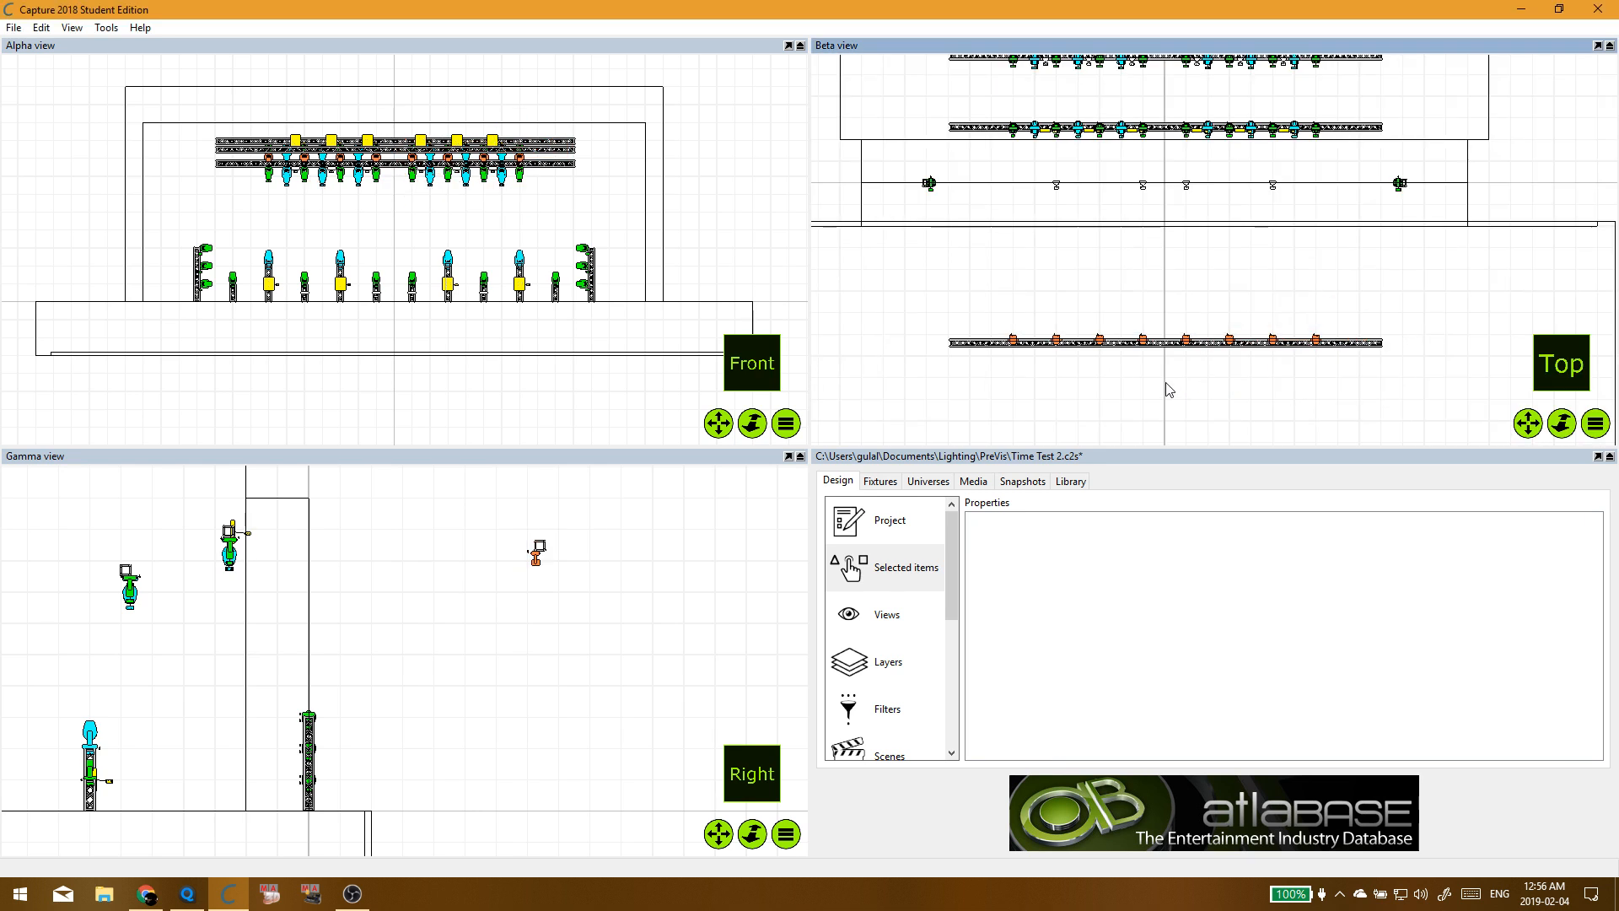
Step: Delete the three outer fixtures on the negative X half of the front-of-house truss, keeping the one at X -1 m
scroll(1166, 384, "up", 1)
scroll(1154, 356, "up", 1)
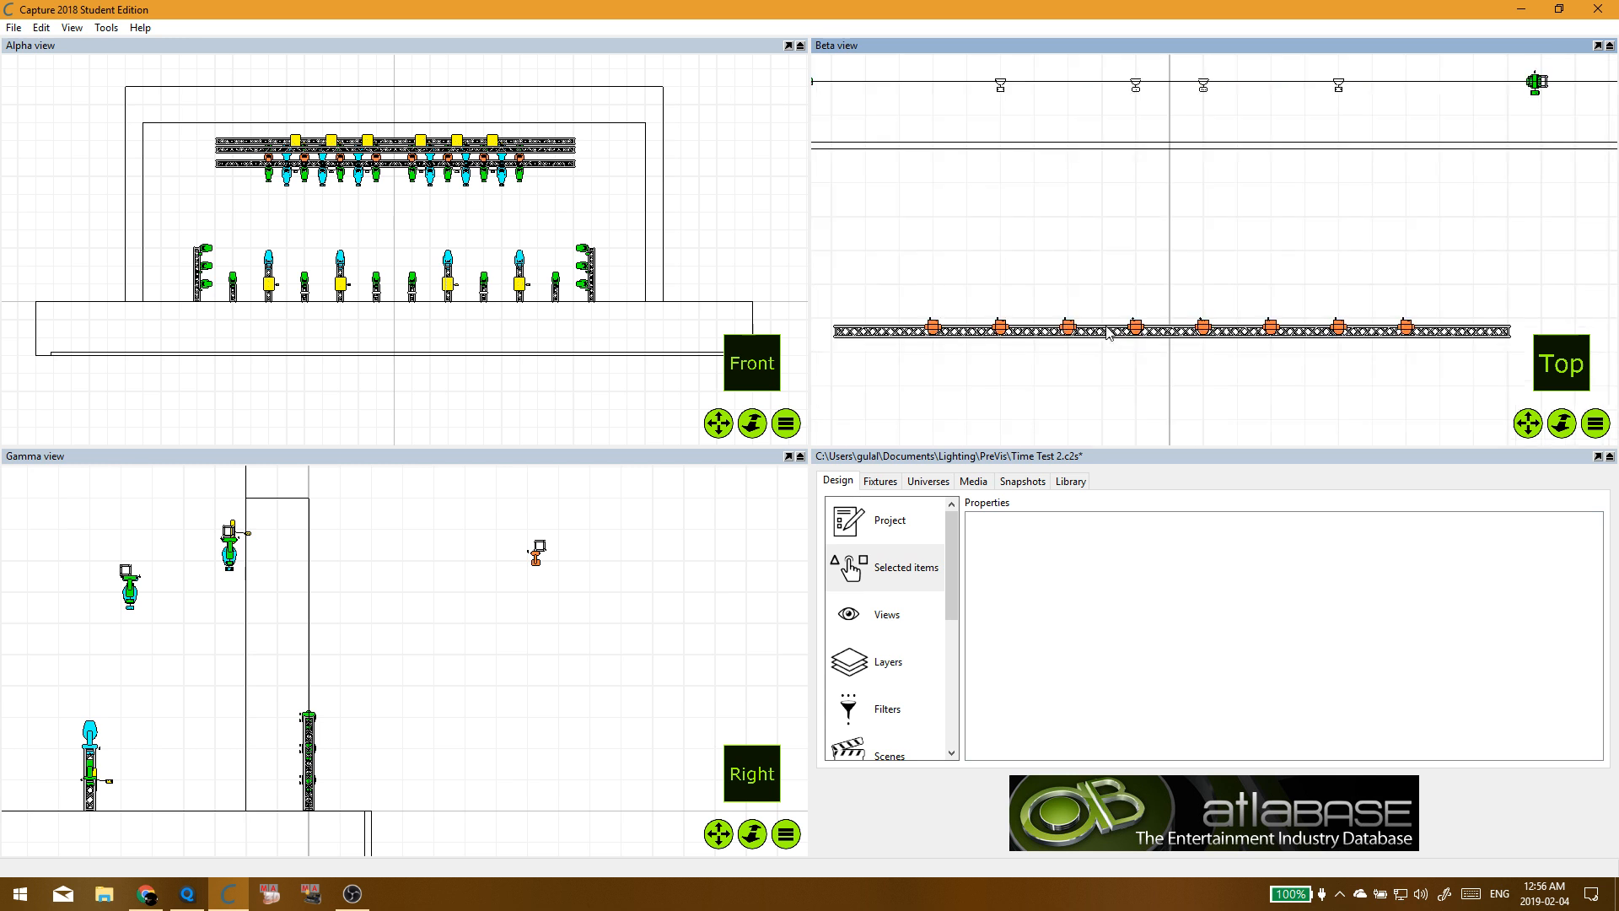
left_click(1069, 329)
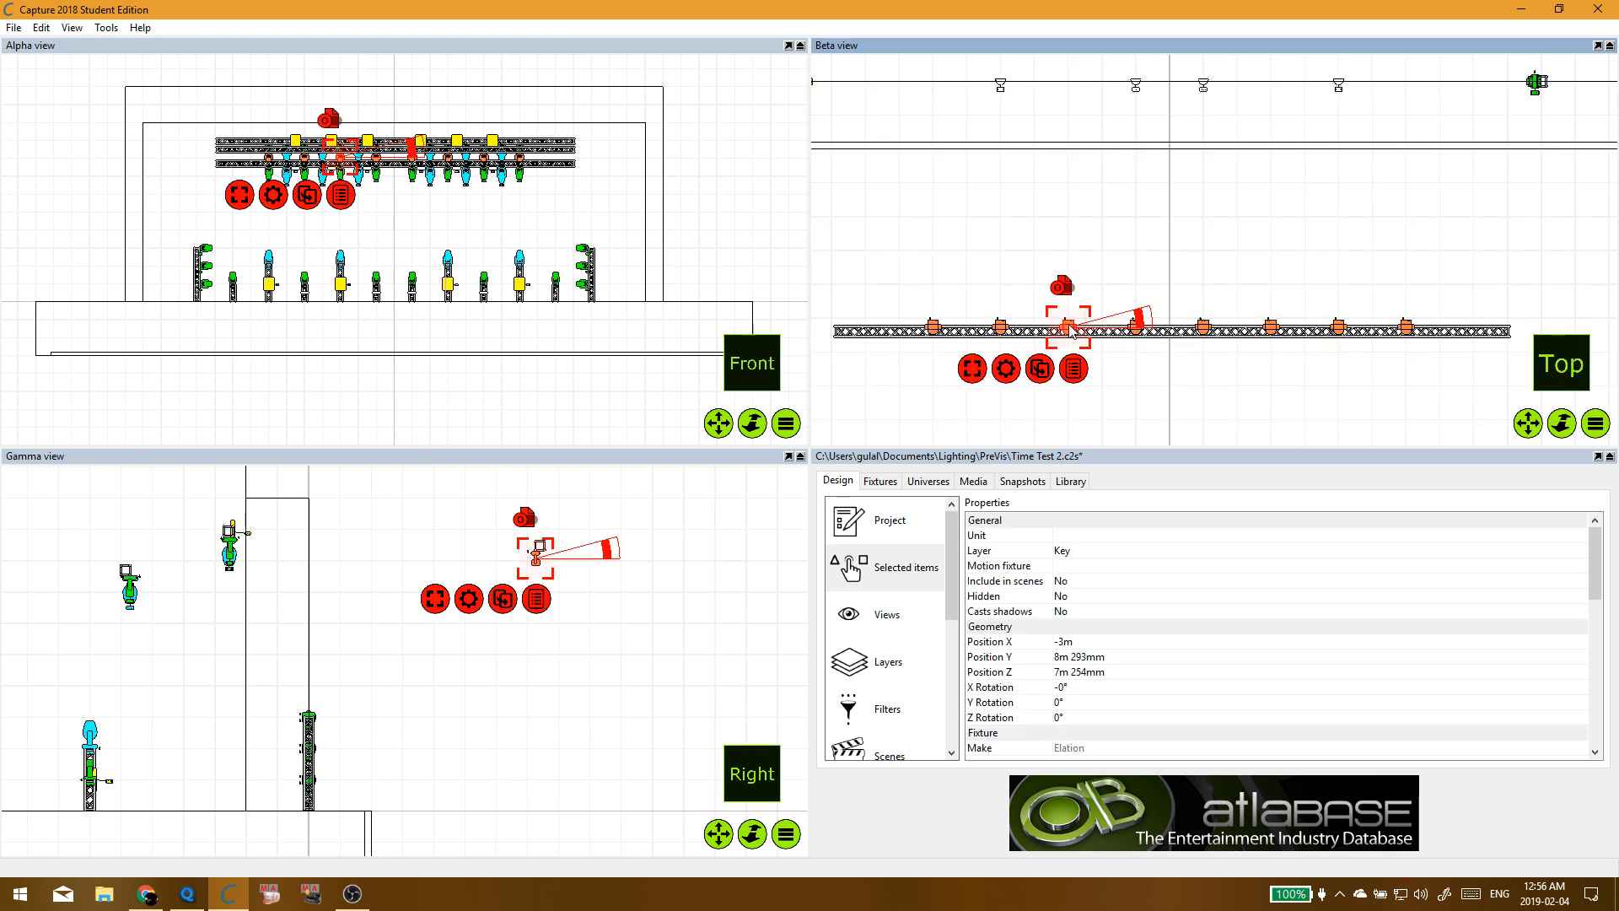
key("Delete")
left_click(1002, 328)
key("Delete")
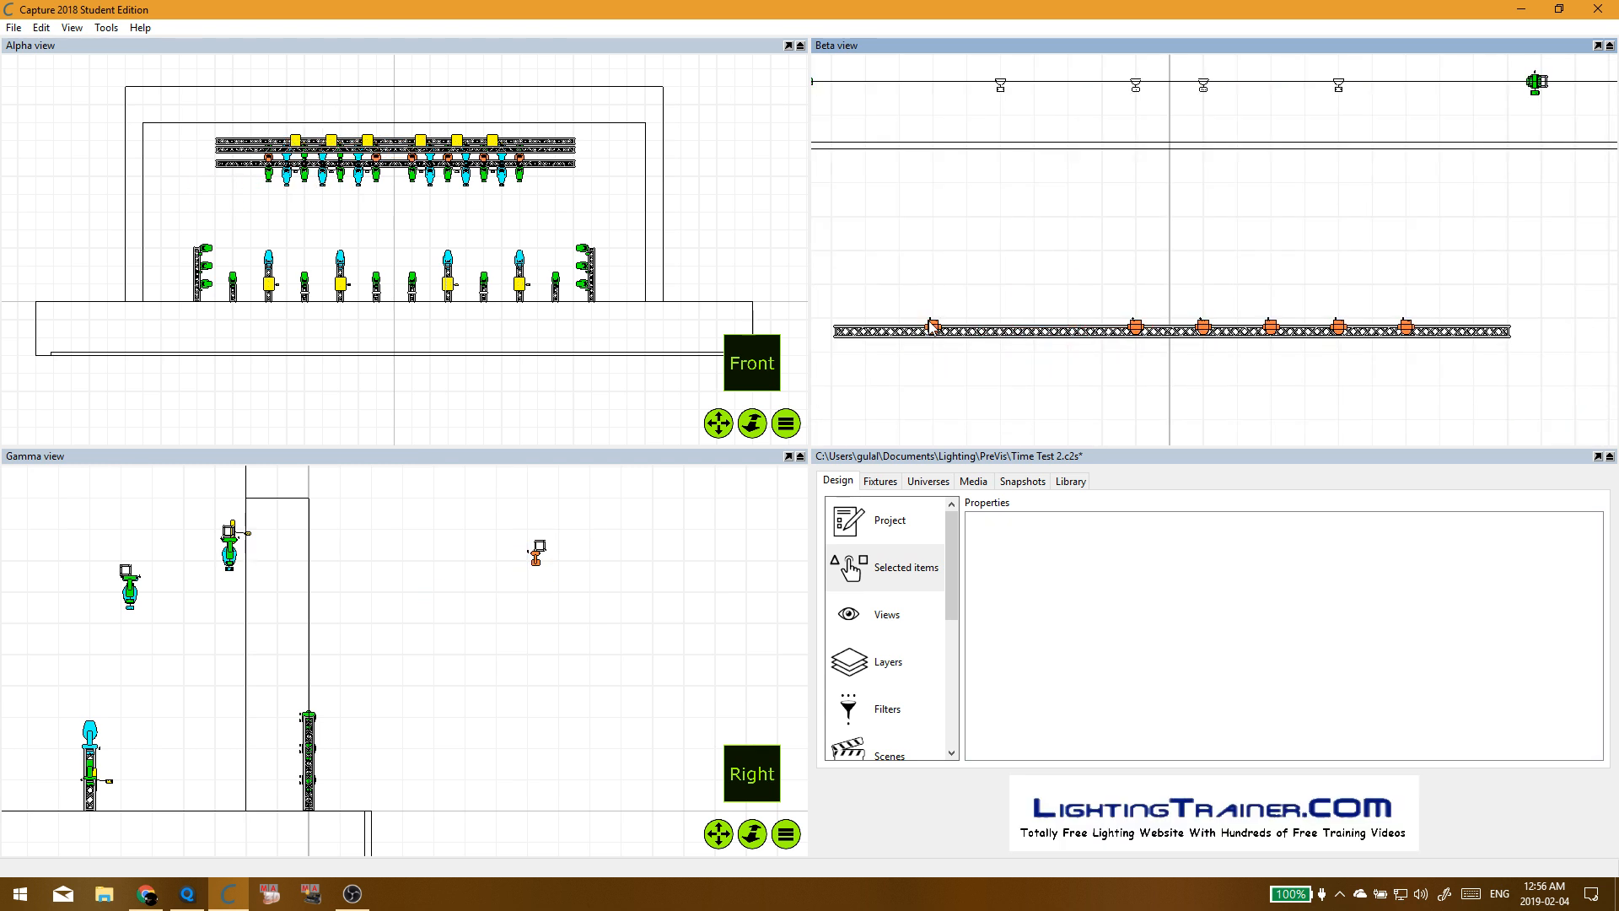
left_click(934, 328)
key("Delete")
Step: Clone the fixture at X -1 m three times with an X offset of -2 m to fill the emptied half of the truss
left_click(1136, 328)
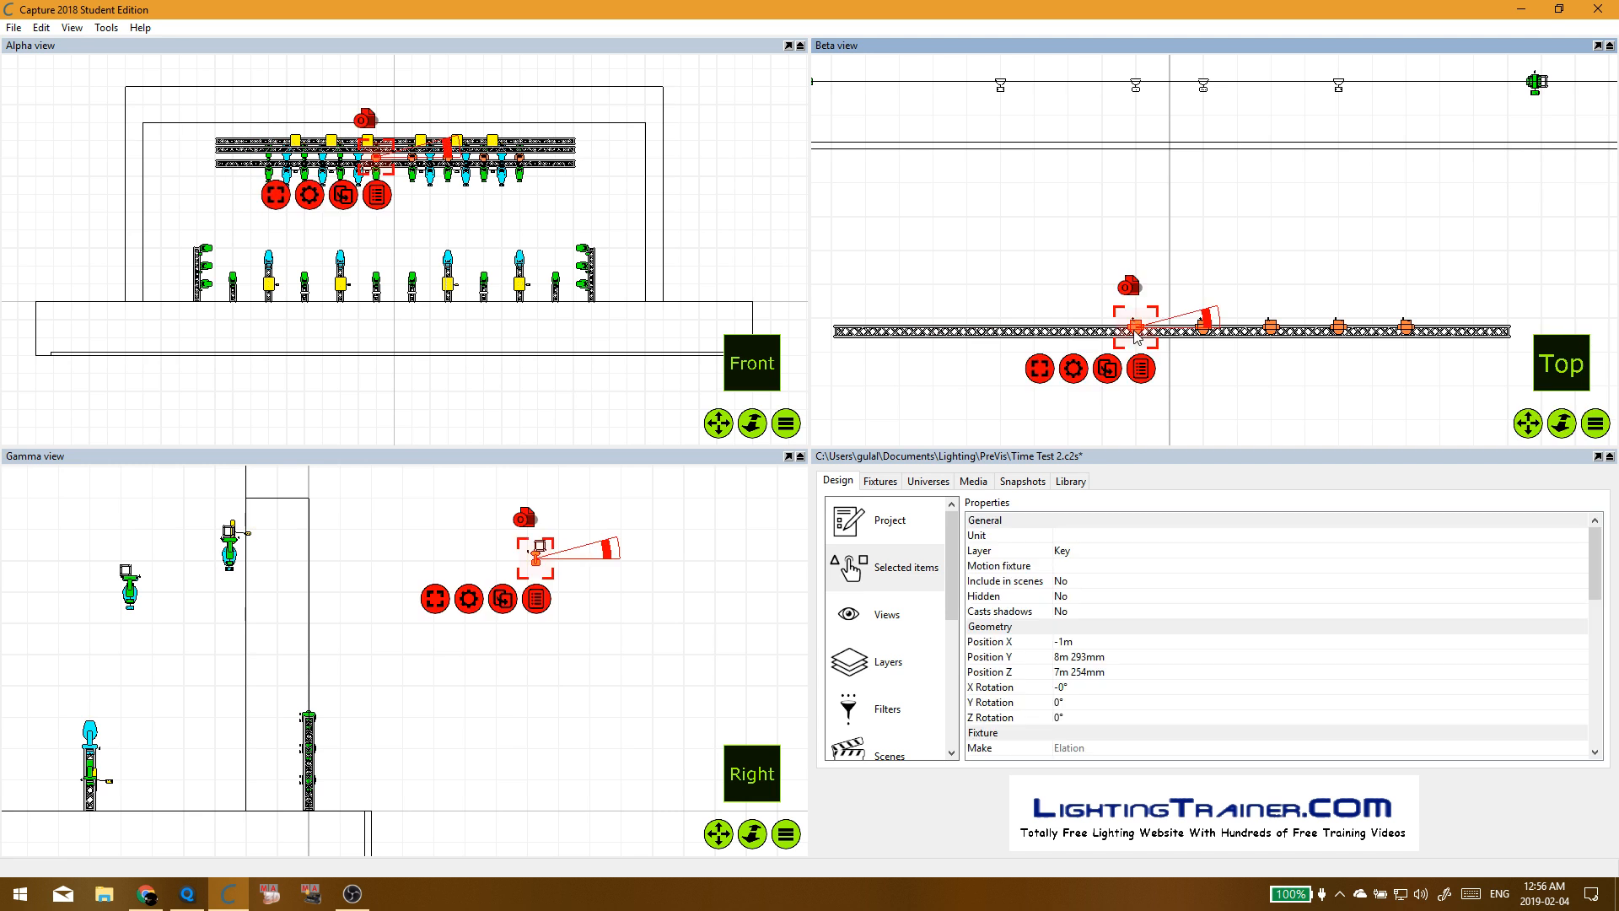
key("ctrl+d")
left_click(1183, 289)
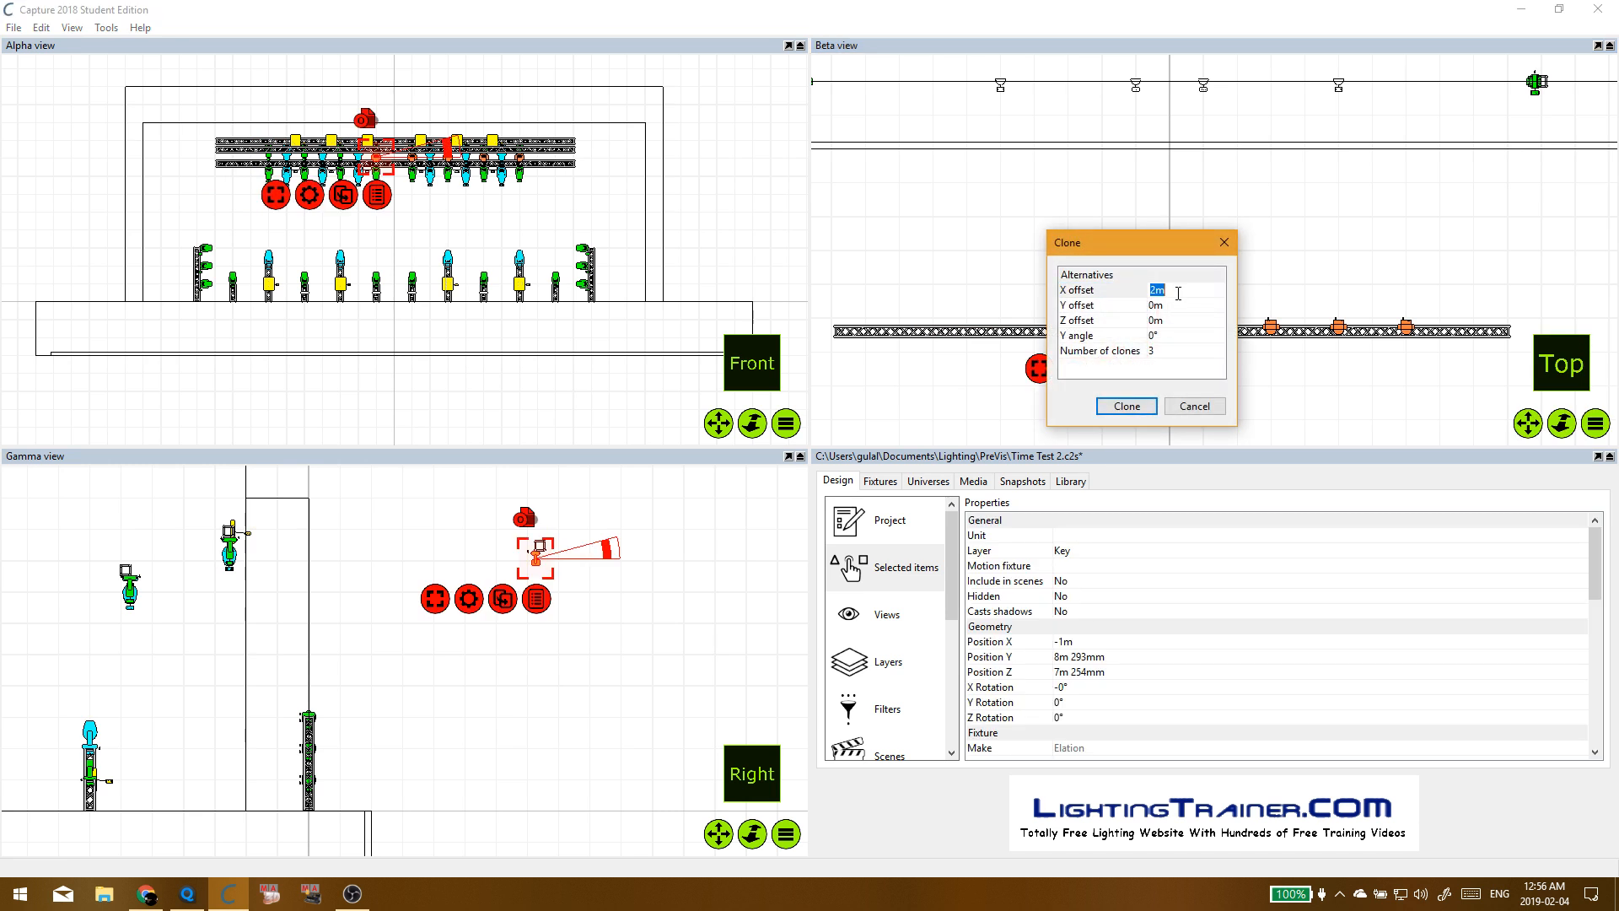
type("-2")
left_click(1167, 320)
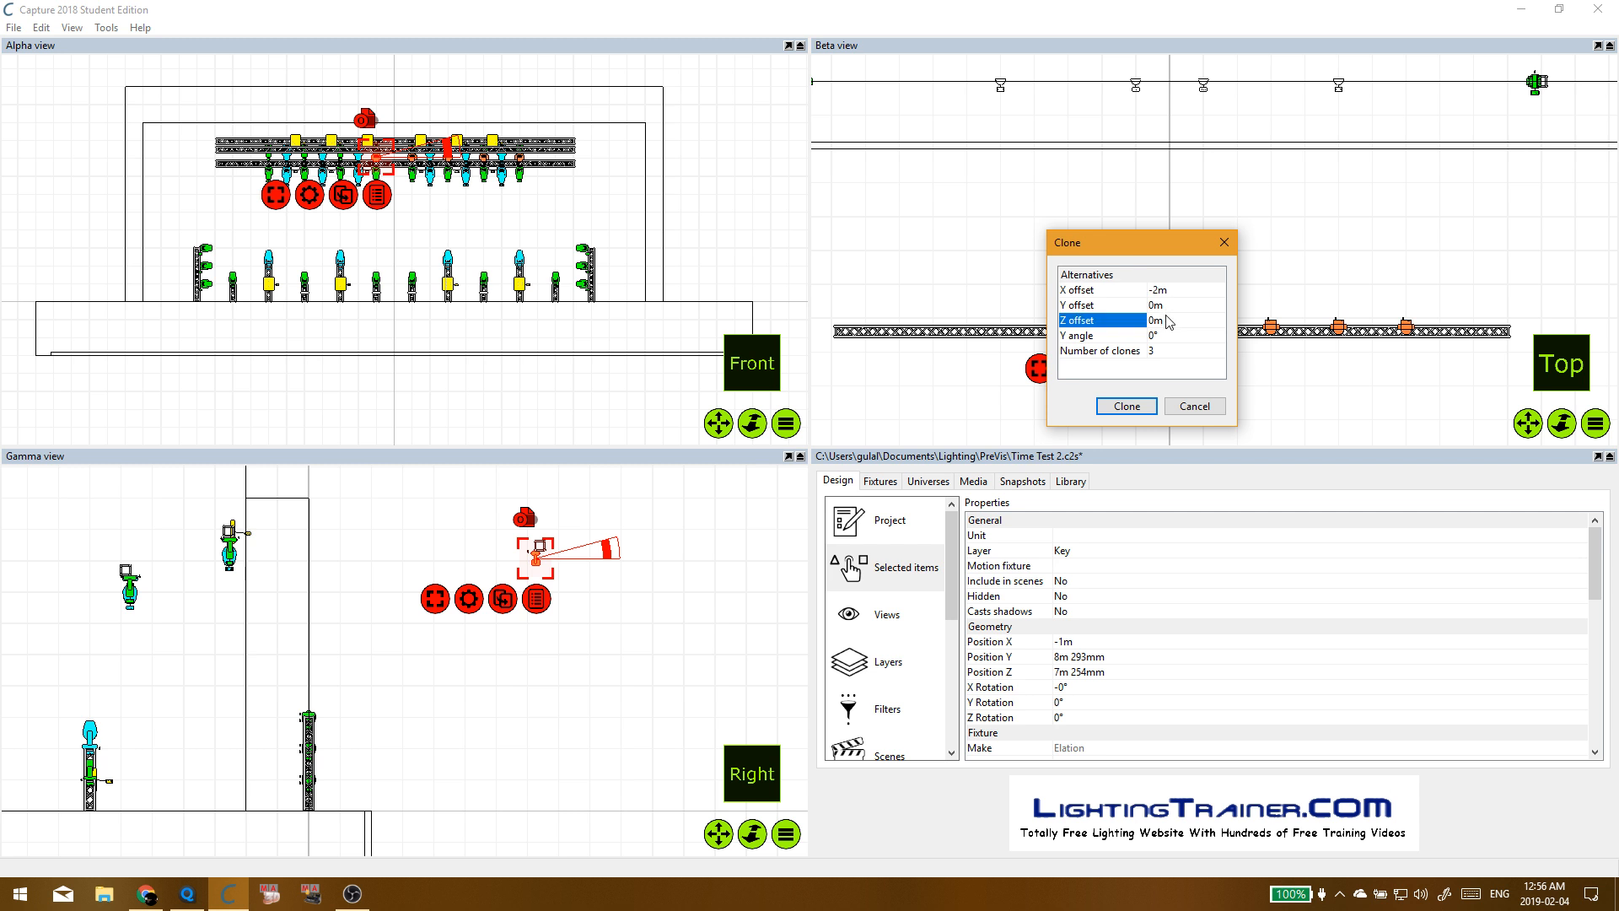
left_click(1126, 406)
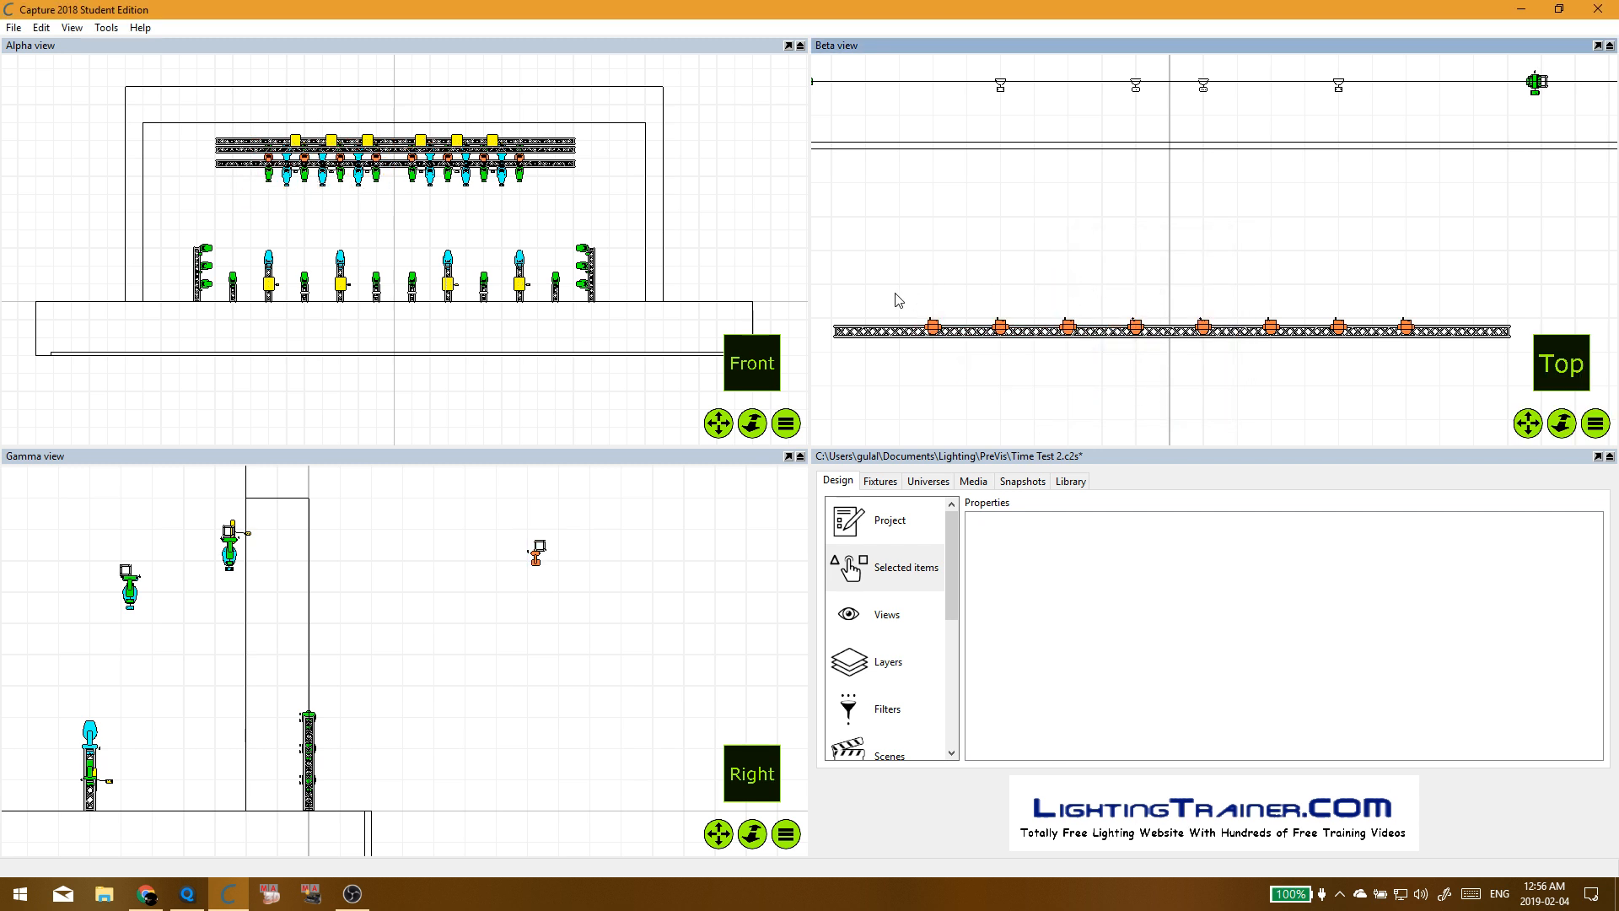
left_click_drag(898, 300, 1417, 348)
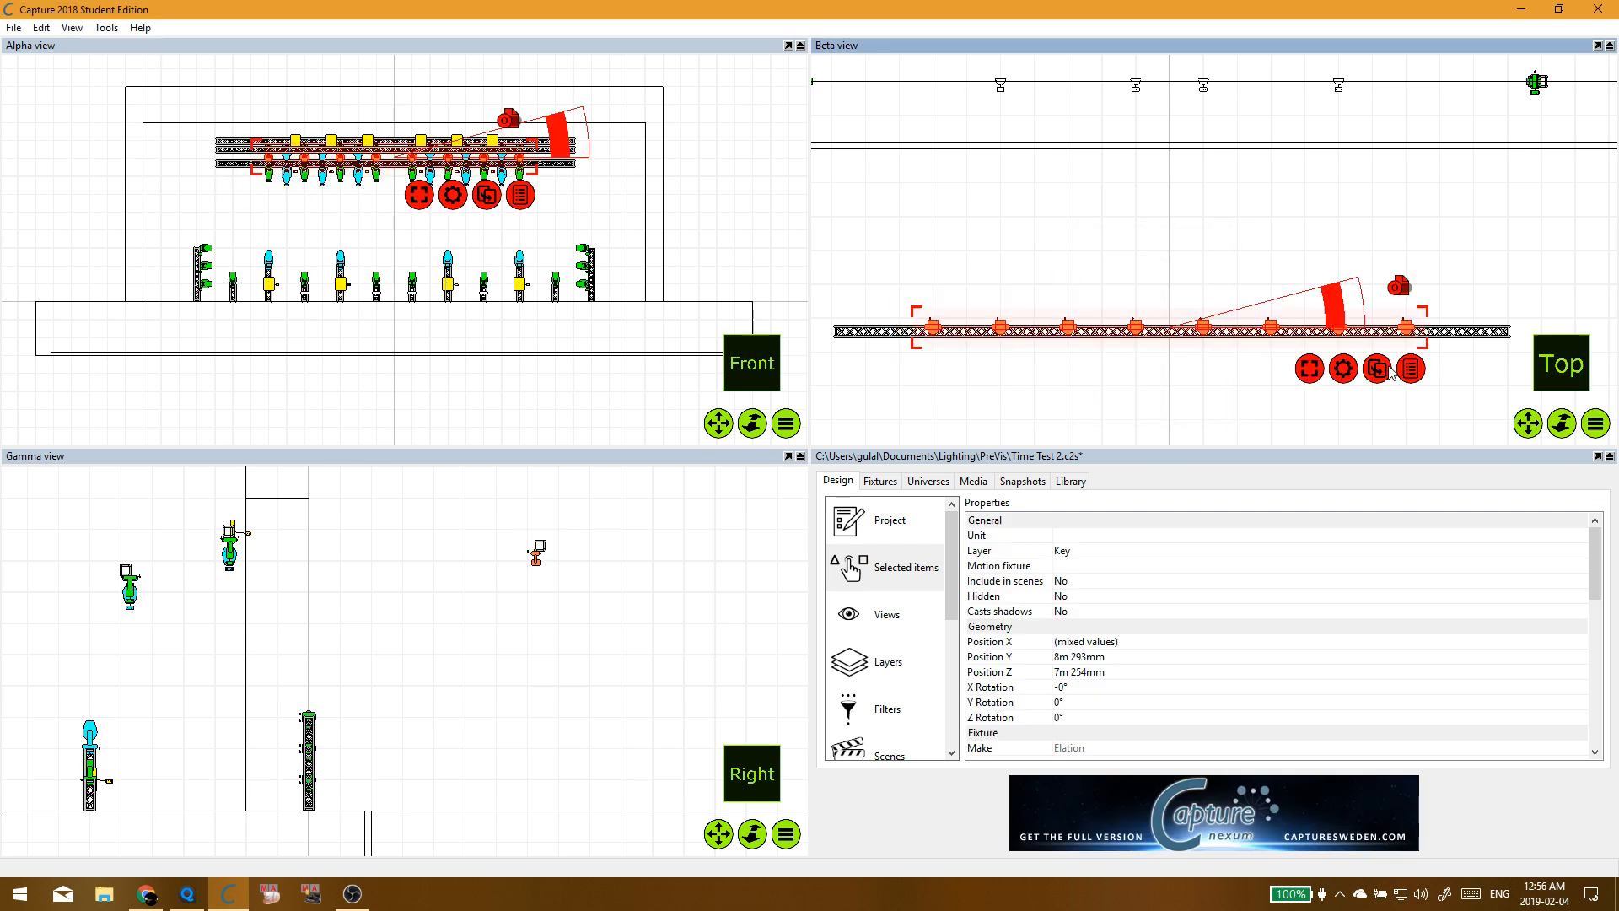
left_click(1344, 378)
left_click(1415, 533)
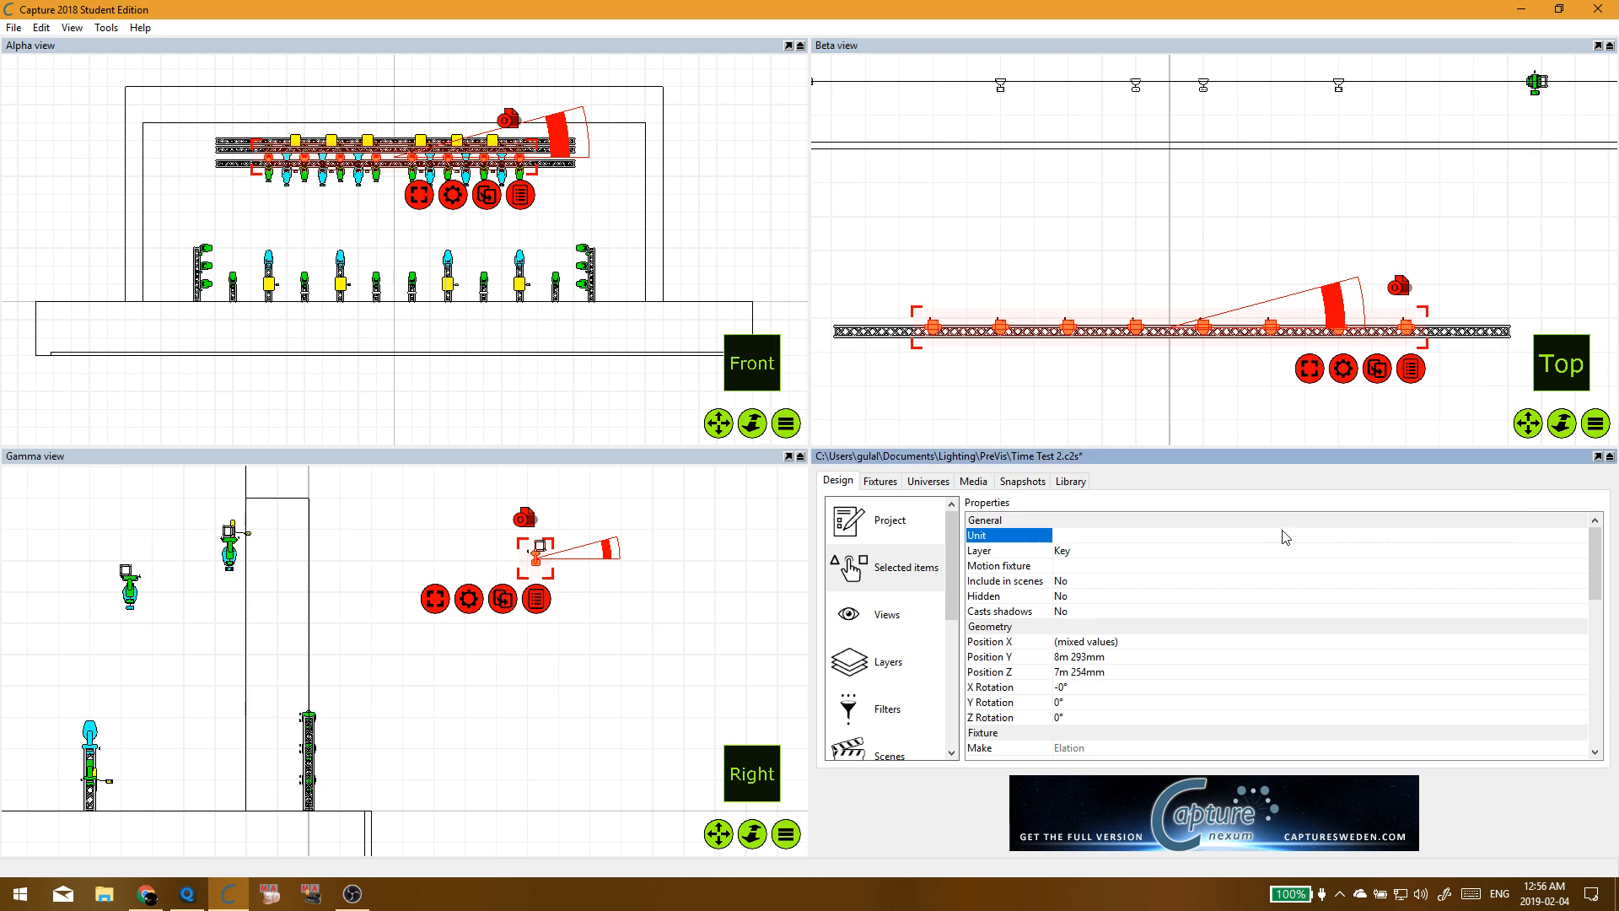
left_click(1059, 415)
Step: Patch the eight front-of-house key fixtures sequentially with start address 5.1, one fixture per channel, and deselect them
left_click_drag(905, 283, 1442, 369)
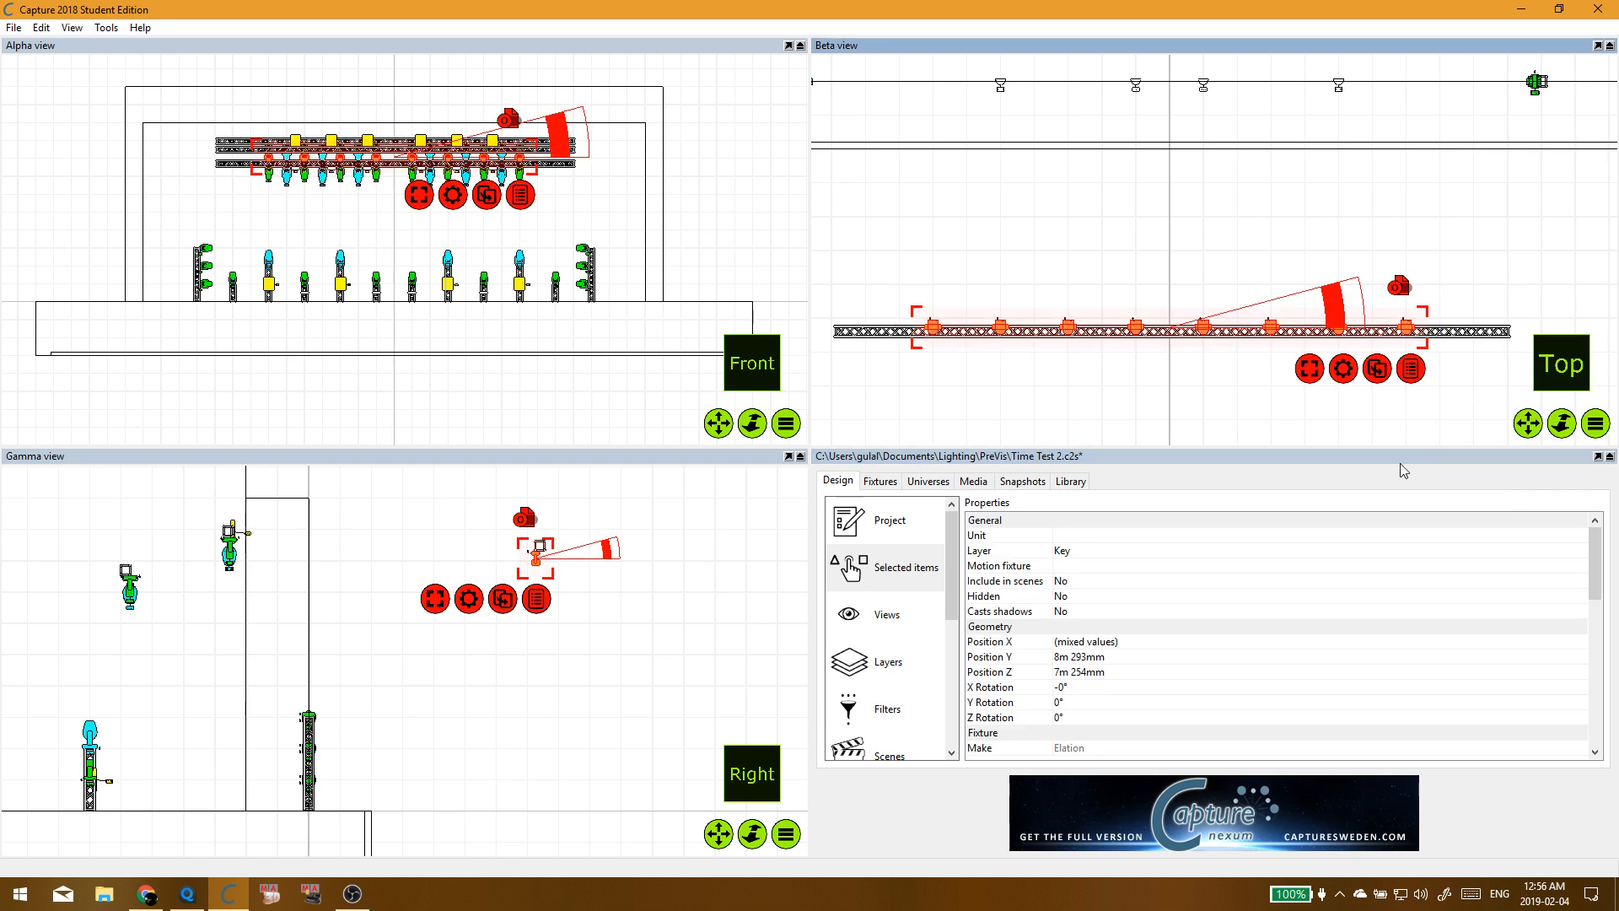
left_click(1352, 376)
mouse_move(1425, 504)
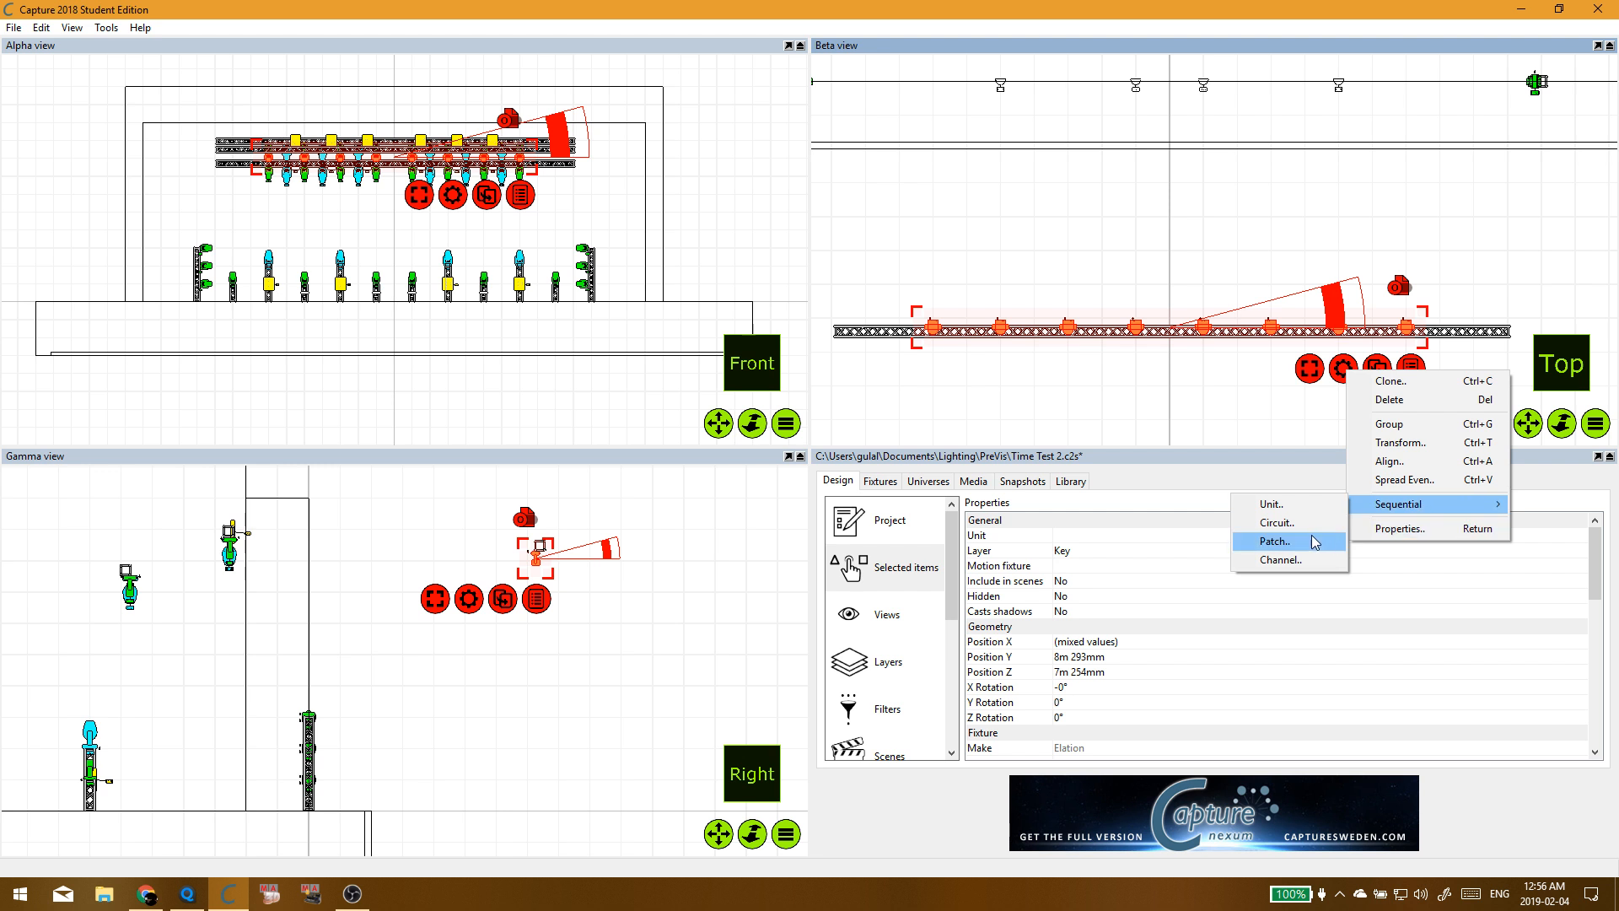
left_click(1286, 542)
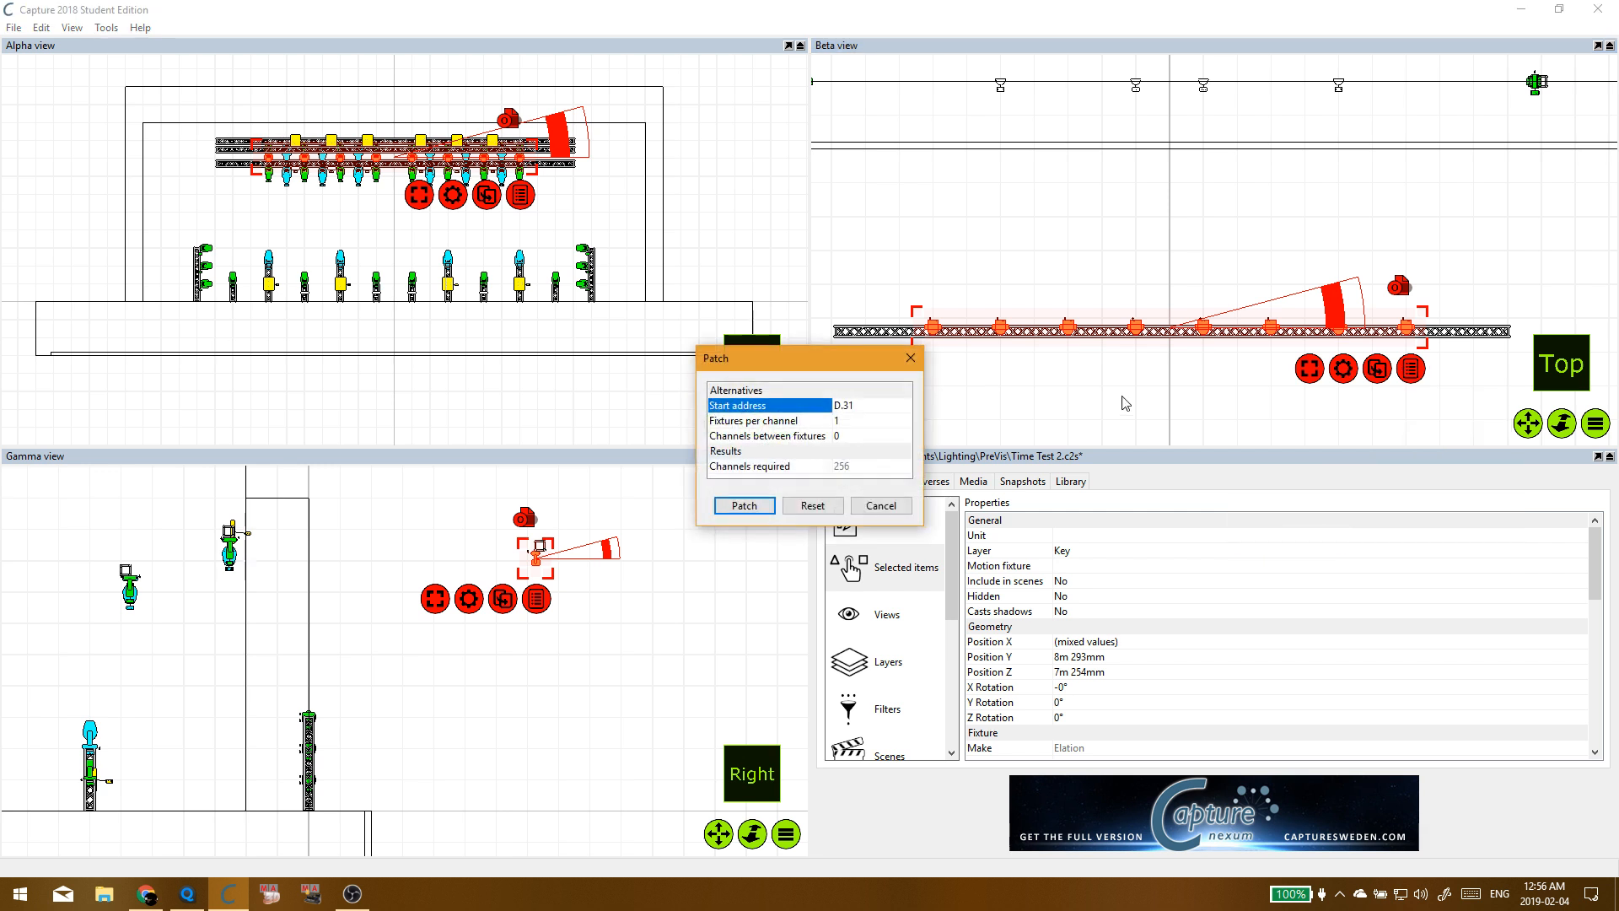
left_click(862, 407)
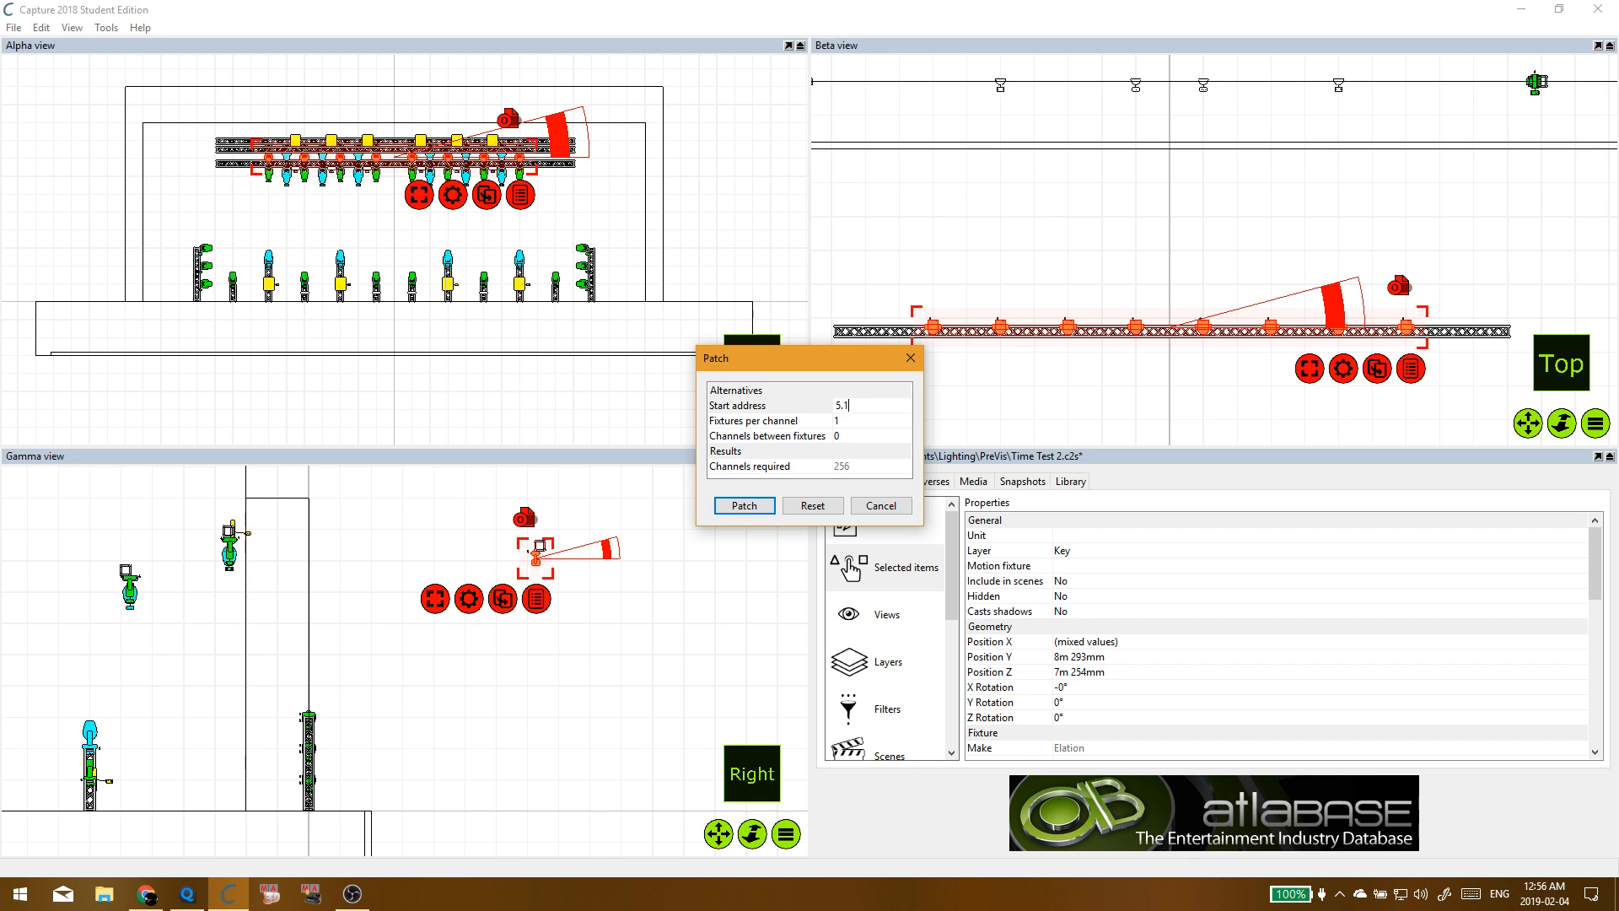
key("Return")
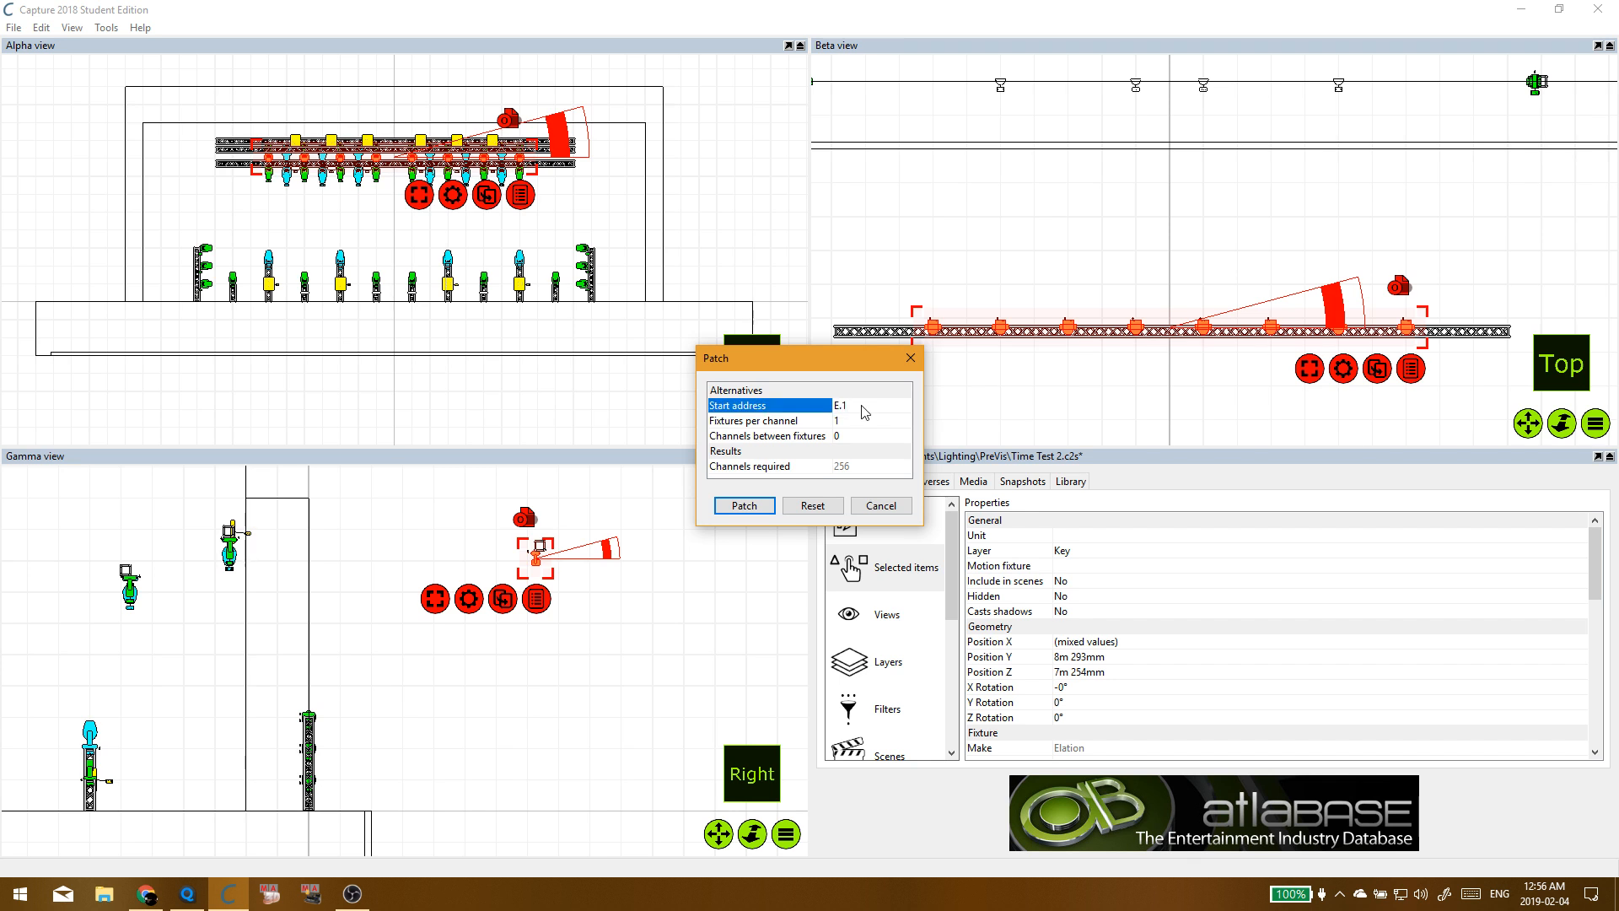
left_click(762, 506)
left_click(1069, 364)
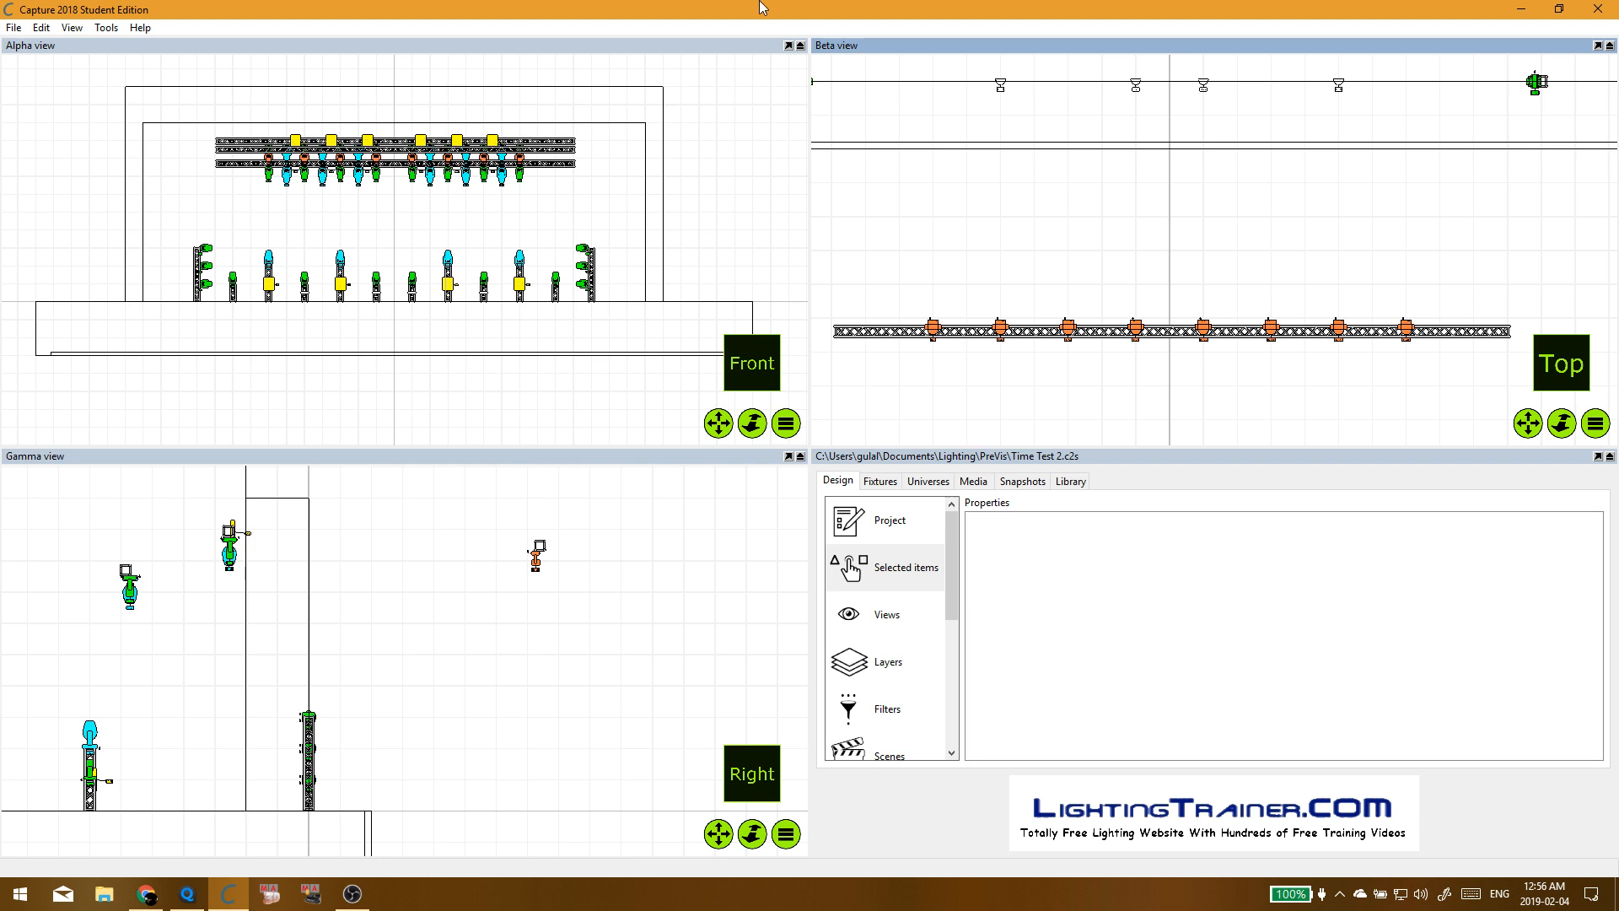
Step: Switch to MagicQ and show the end of the patched heads list
key("alt+Tab")
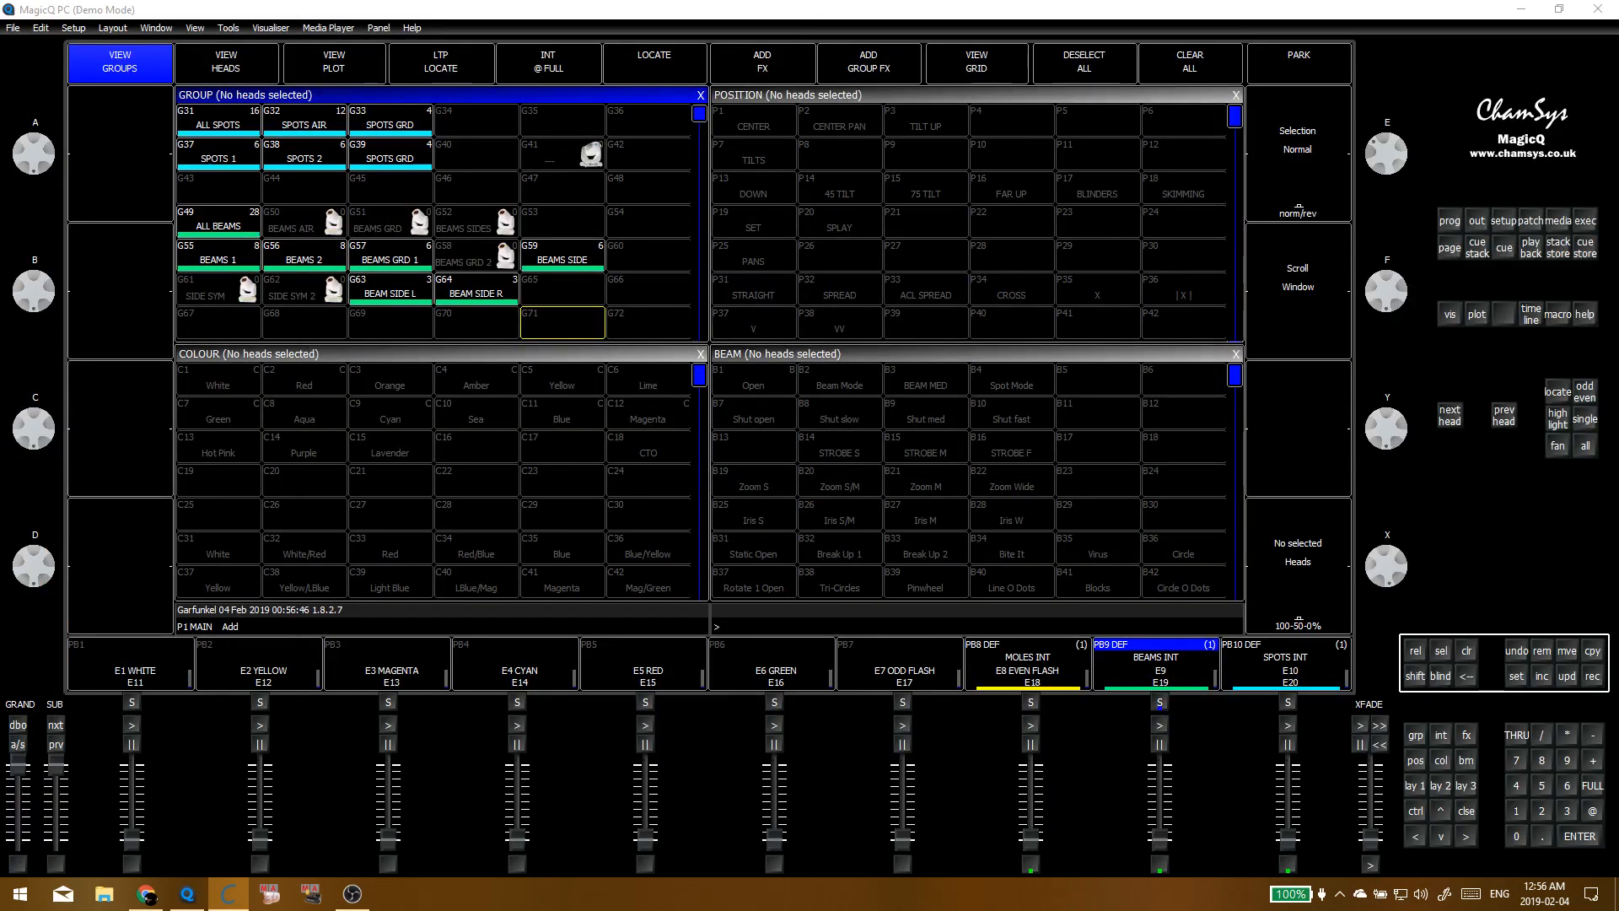
left_click(645, 294)
left_click(1531, 220)
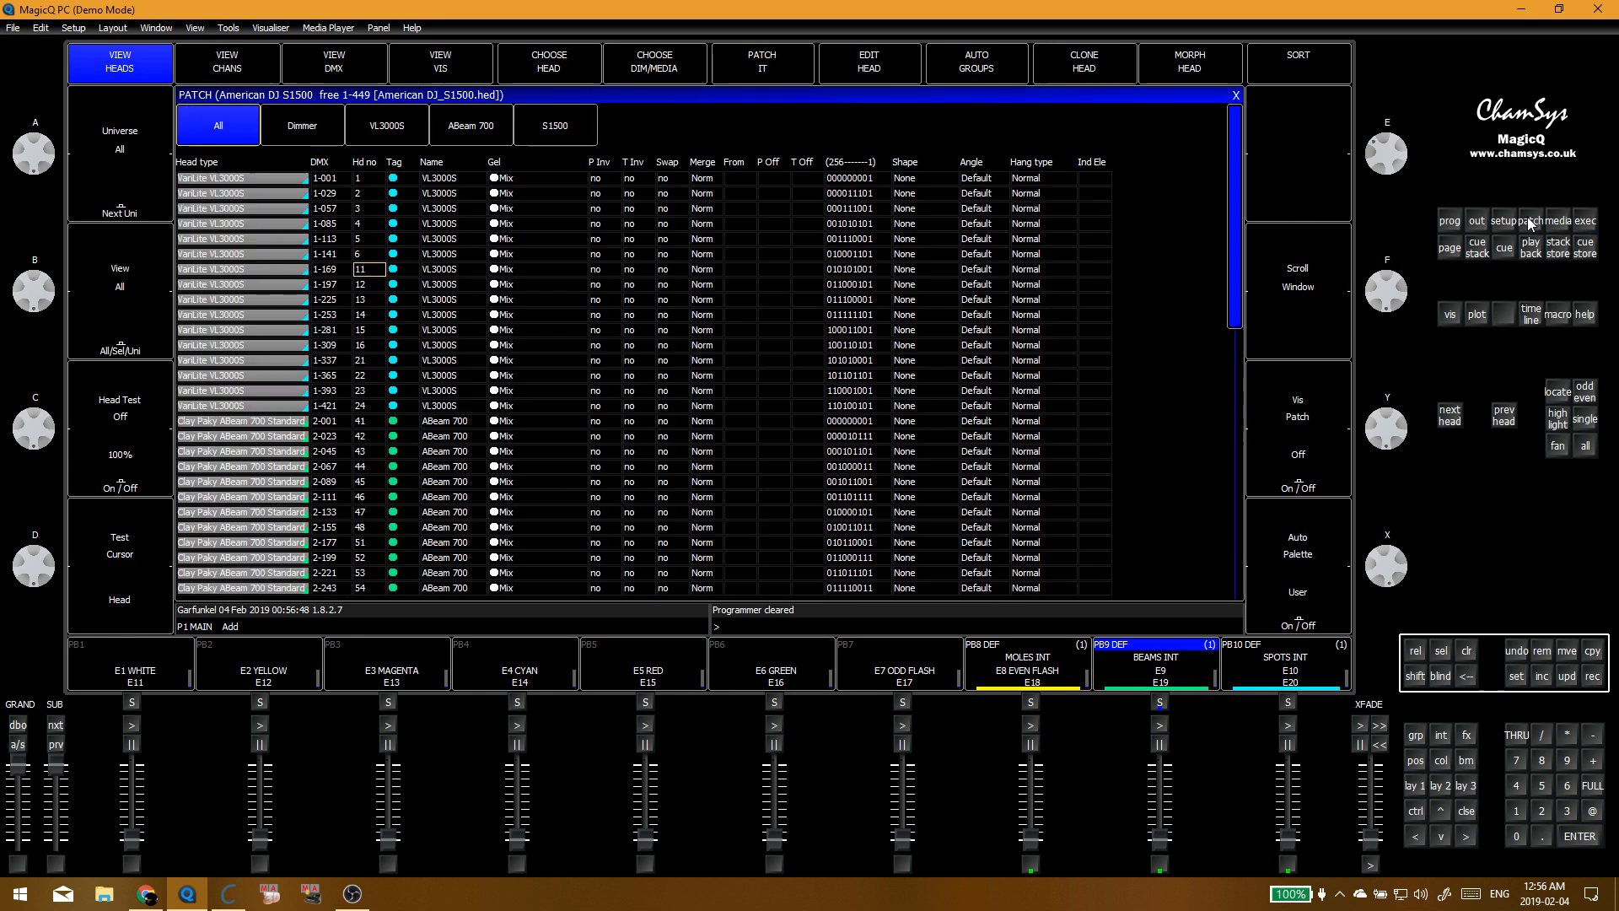
scroll(388, 481, "down", 13)
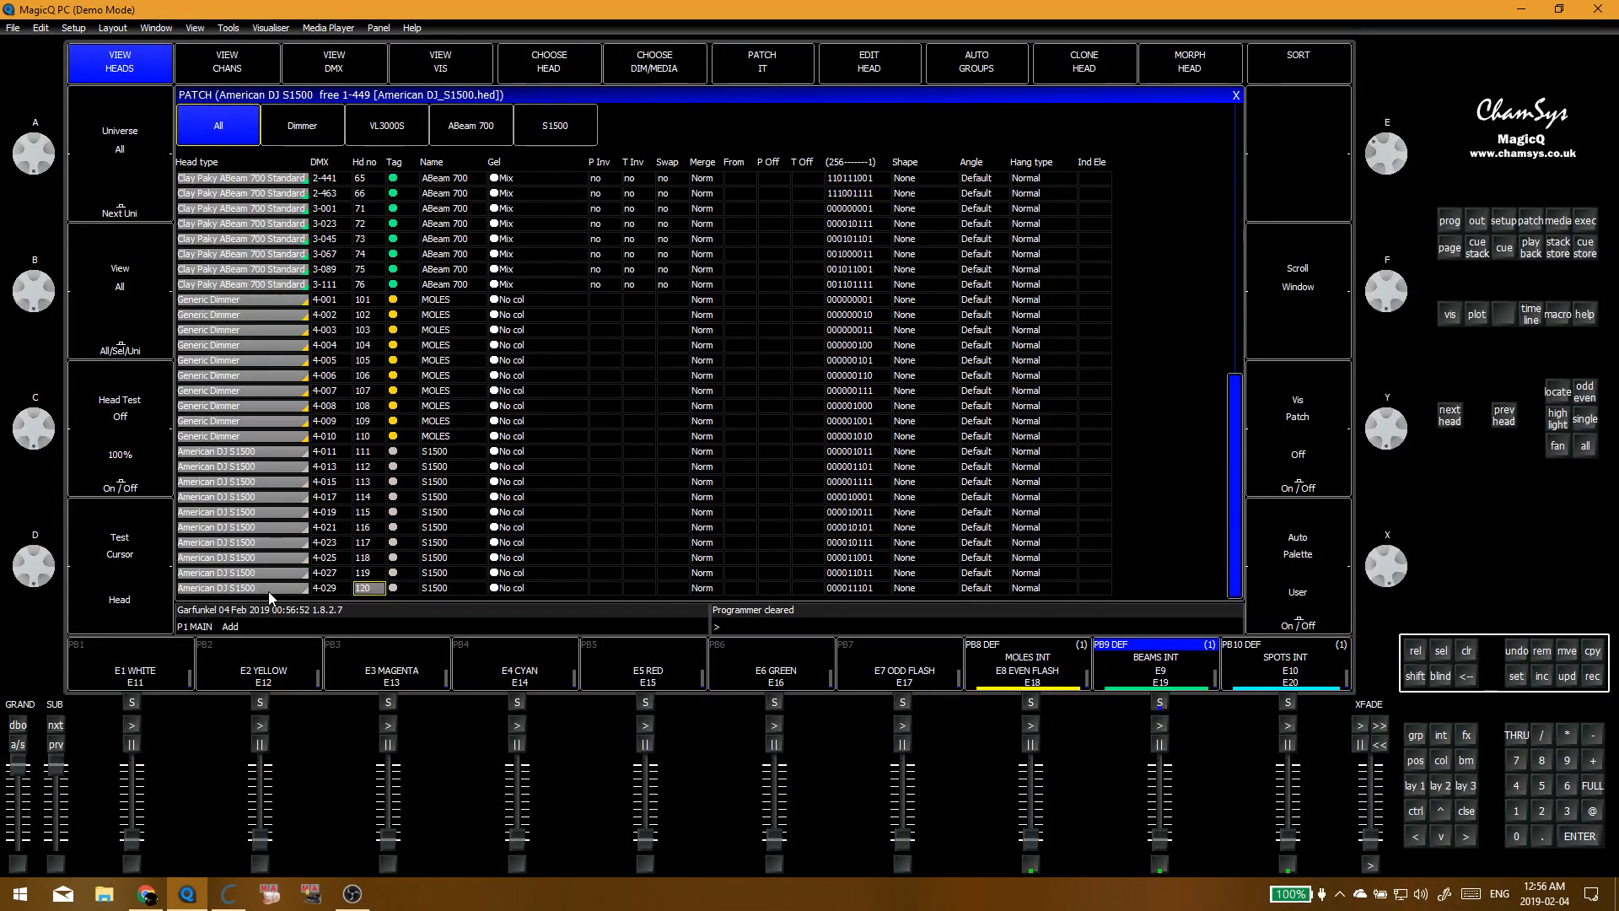
key("Left")
key("Left")
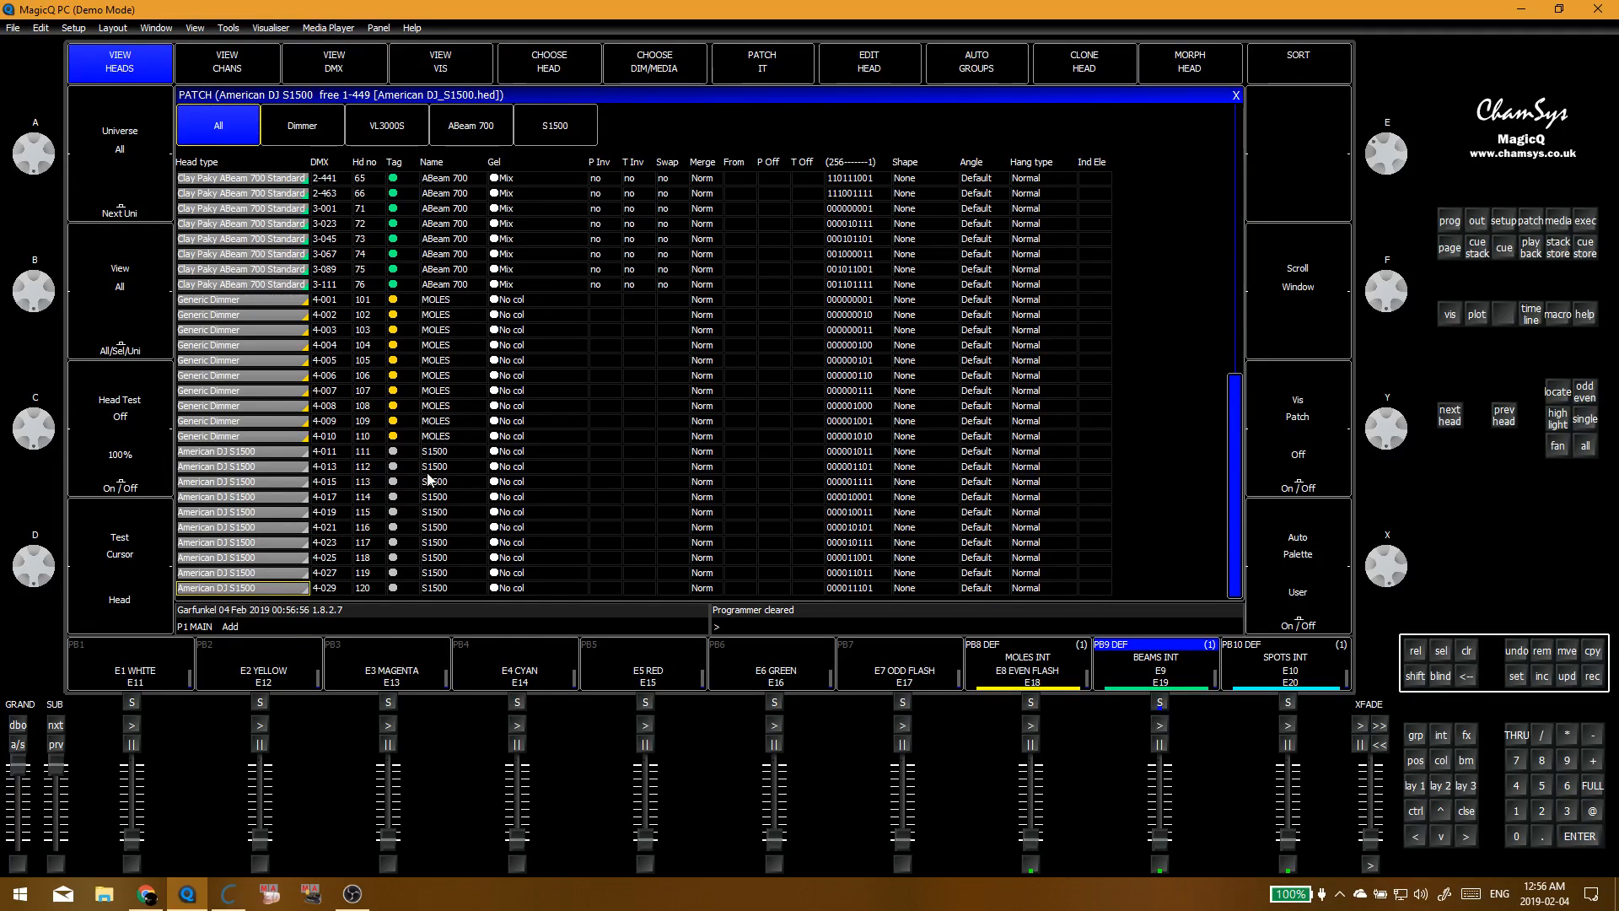
Step: Start choosing a new head to patch and open the Elation manufacturer folder in the head library
left_click(548, 64)
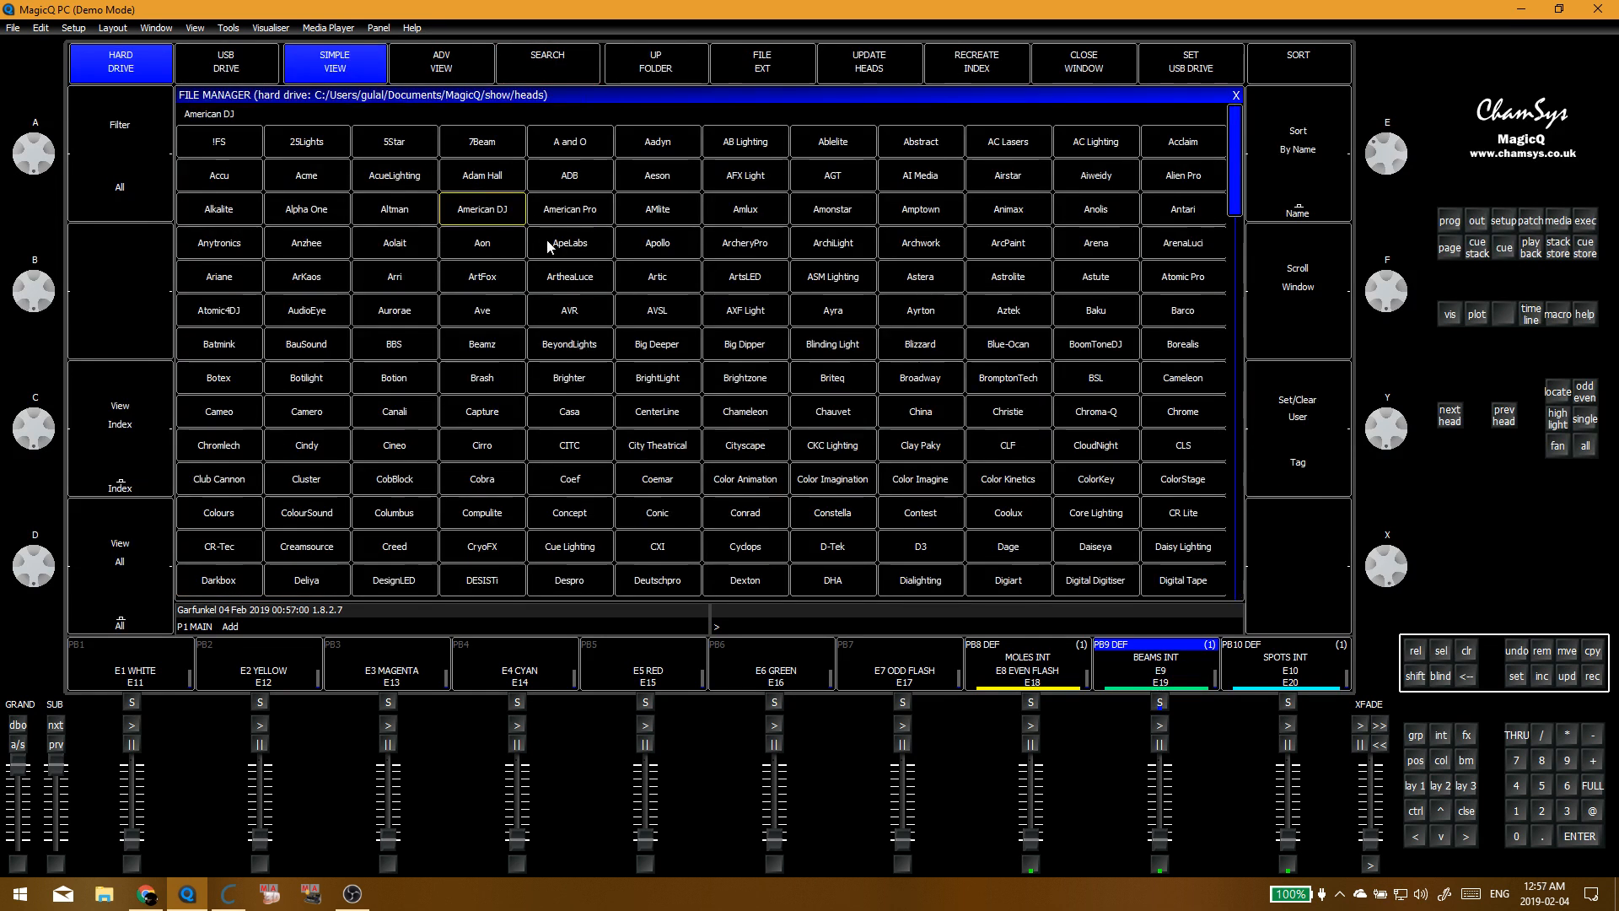
scroll(766, 365, "down", 7)
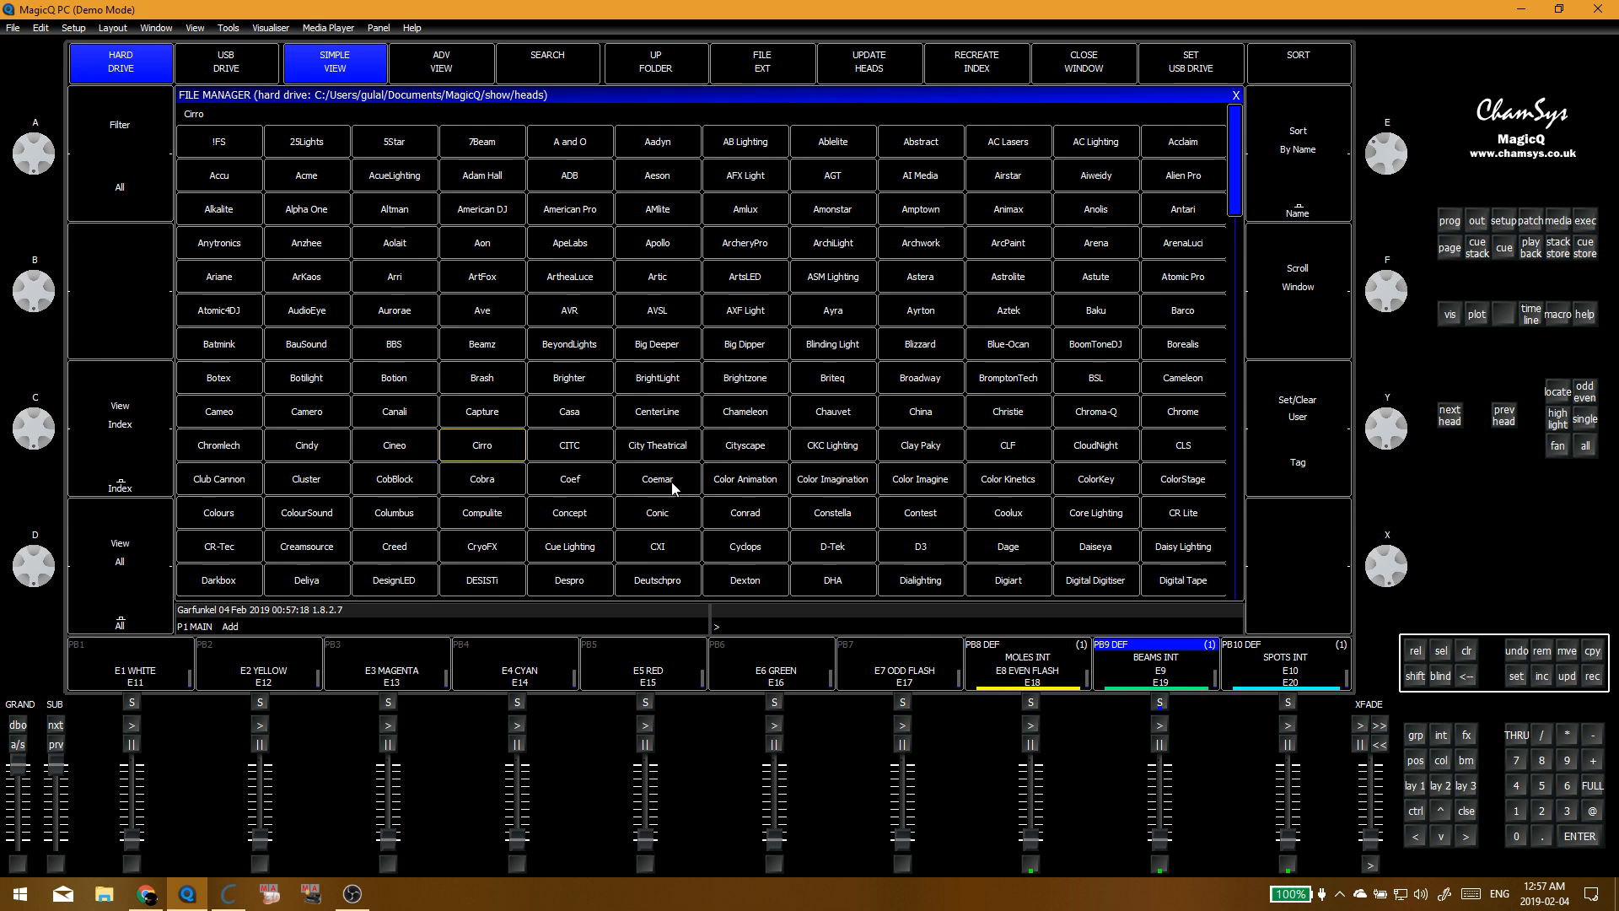
key("Down")
key("Down")
key("Down")
key("Down")
key("Down")
key("Down")
key("Down")
key("Down")
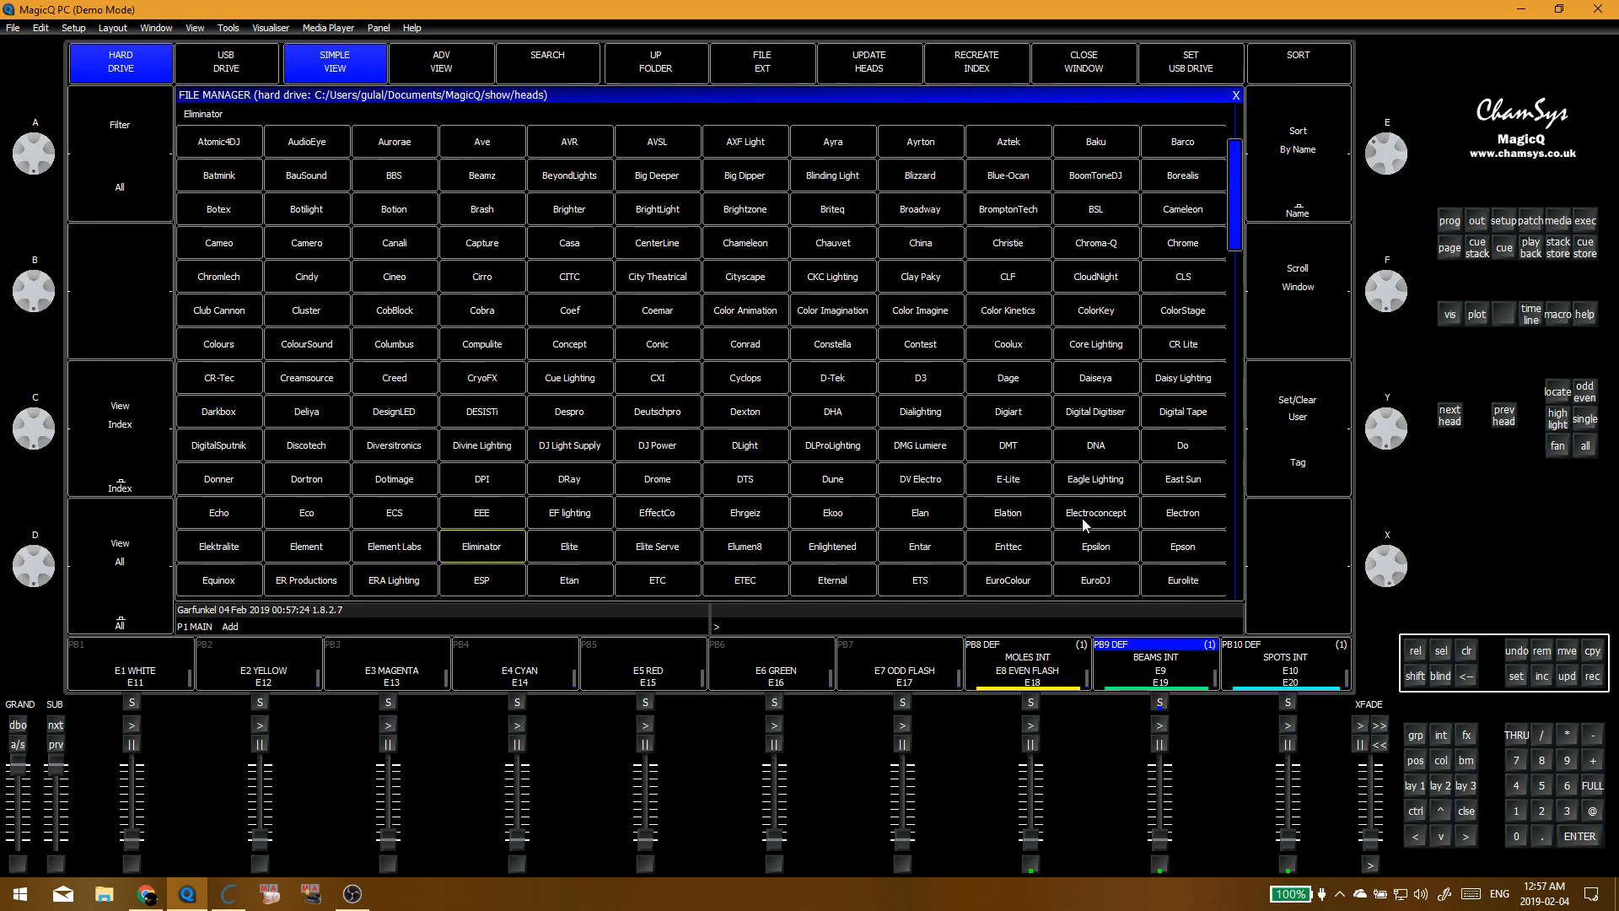
left_click(1003, 512)
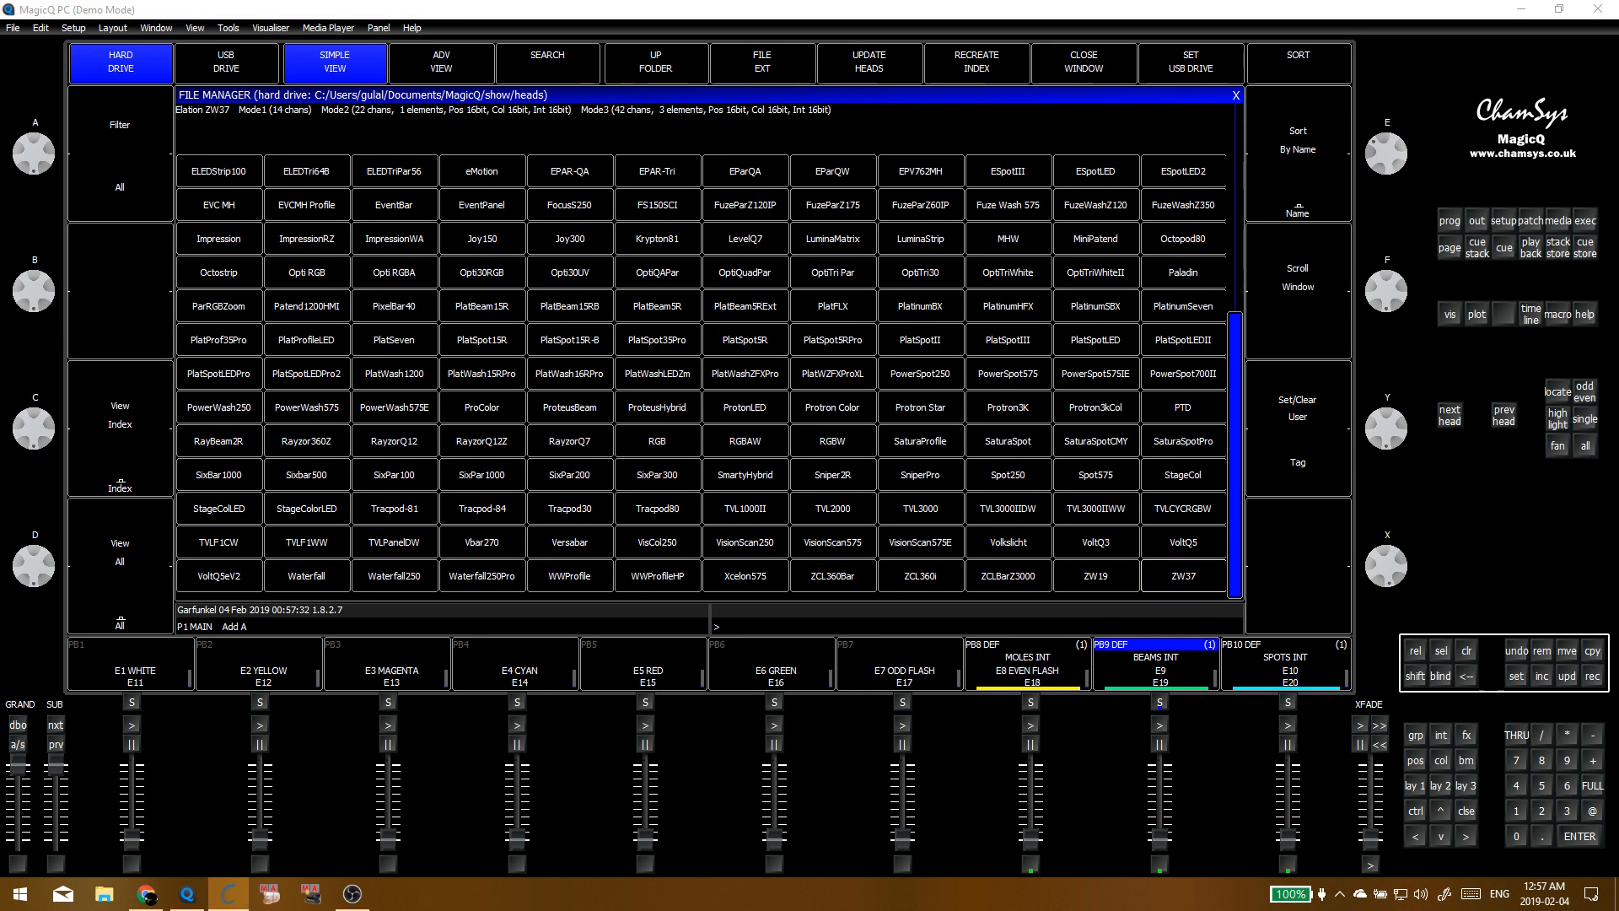
Step: Look through the Elation head list for the Platinum Wash ZFX Pro
left_click(625, 133)
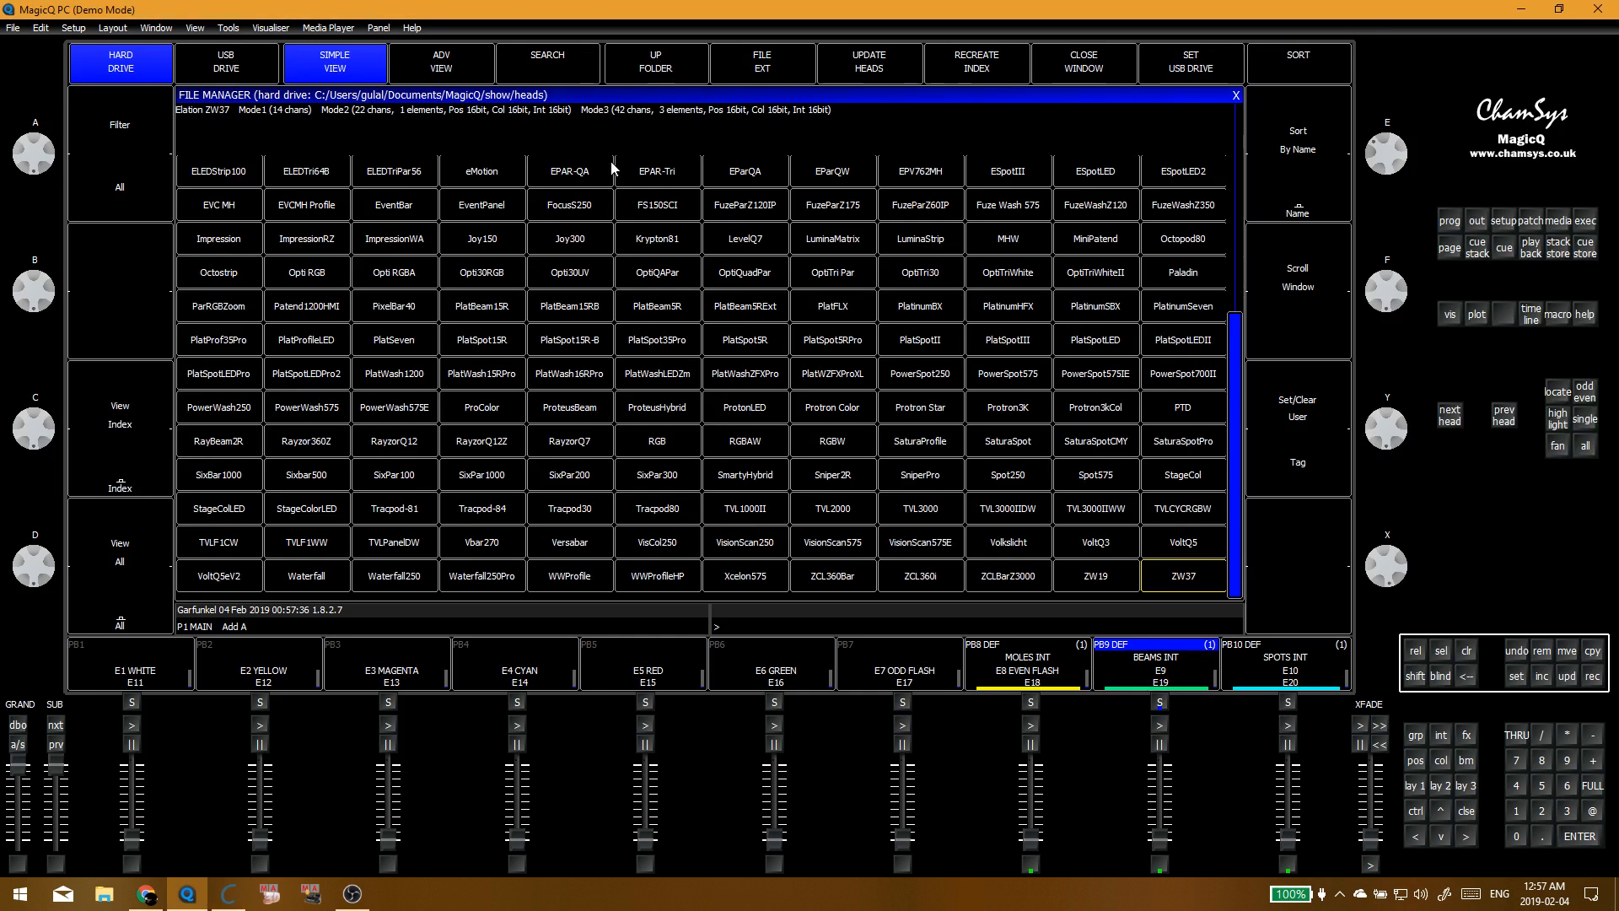
key("Up")
key("Up")
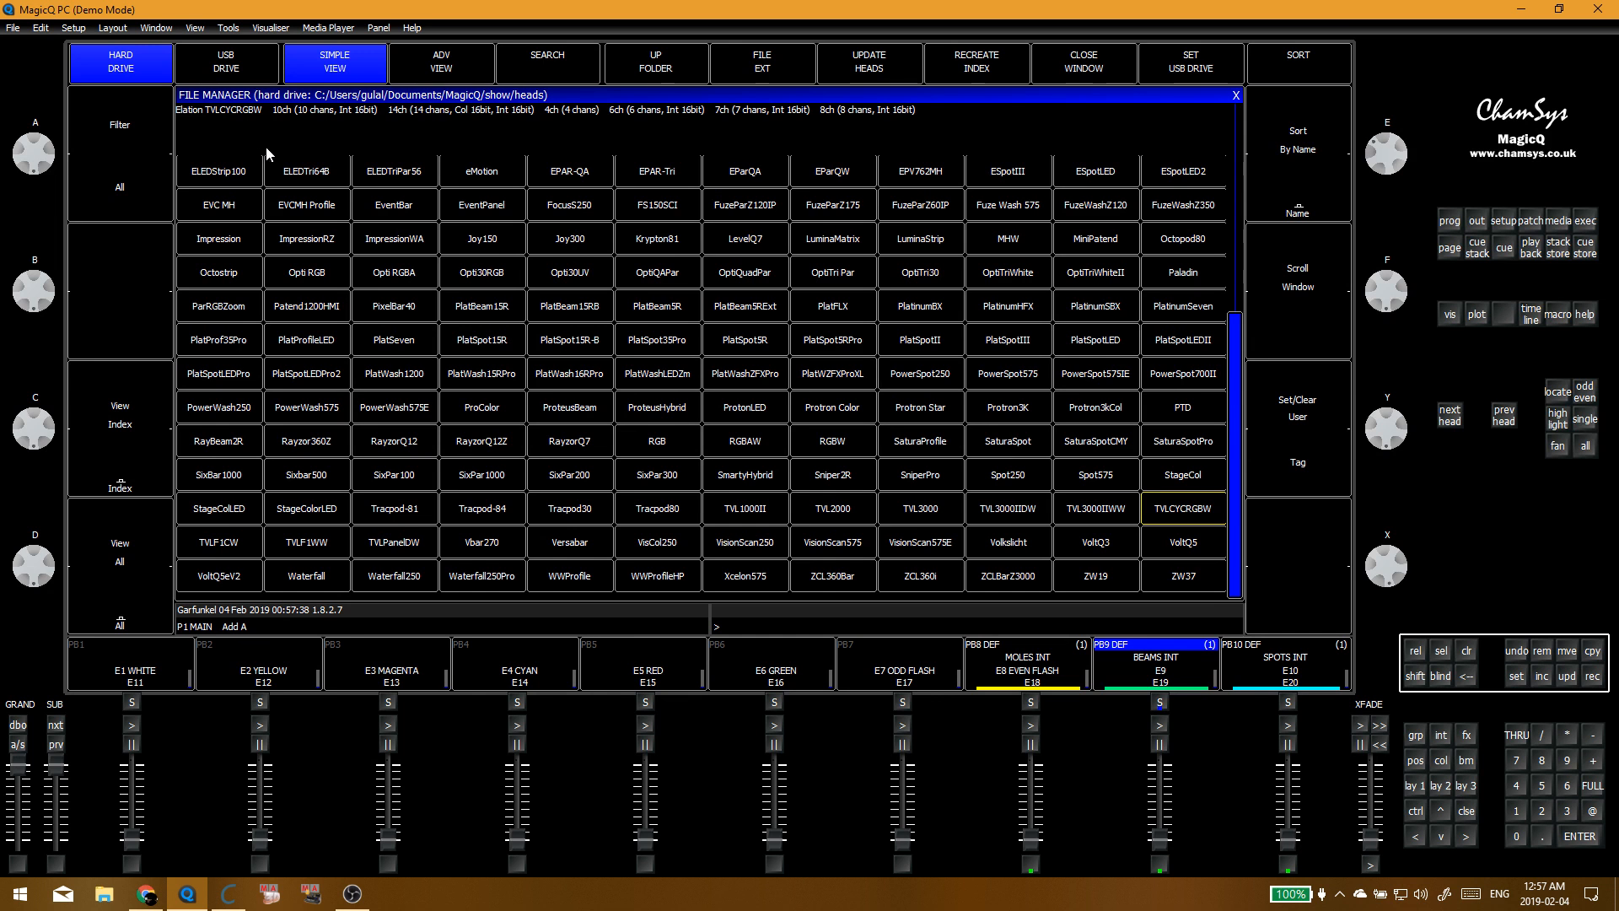
key("Up")
key("Up")
key("Up")
key("Up")
key("Up")
key("Up")
key("Up")
key("Up")
key("Up")
key("Up")
key("Up")
key("Up")
key("Up")
key("Up")
key("Up")
key("Up")
key("Up")
key("Up")
key("Up")
key("Up")
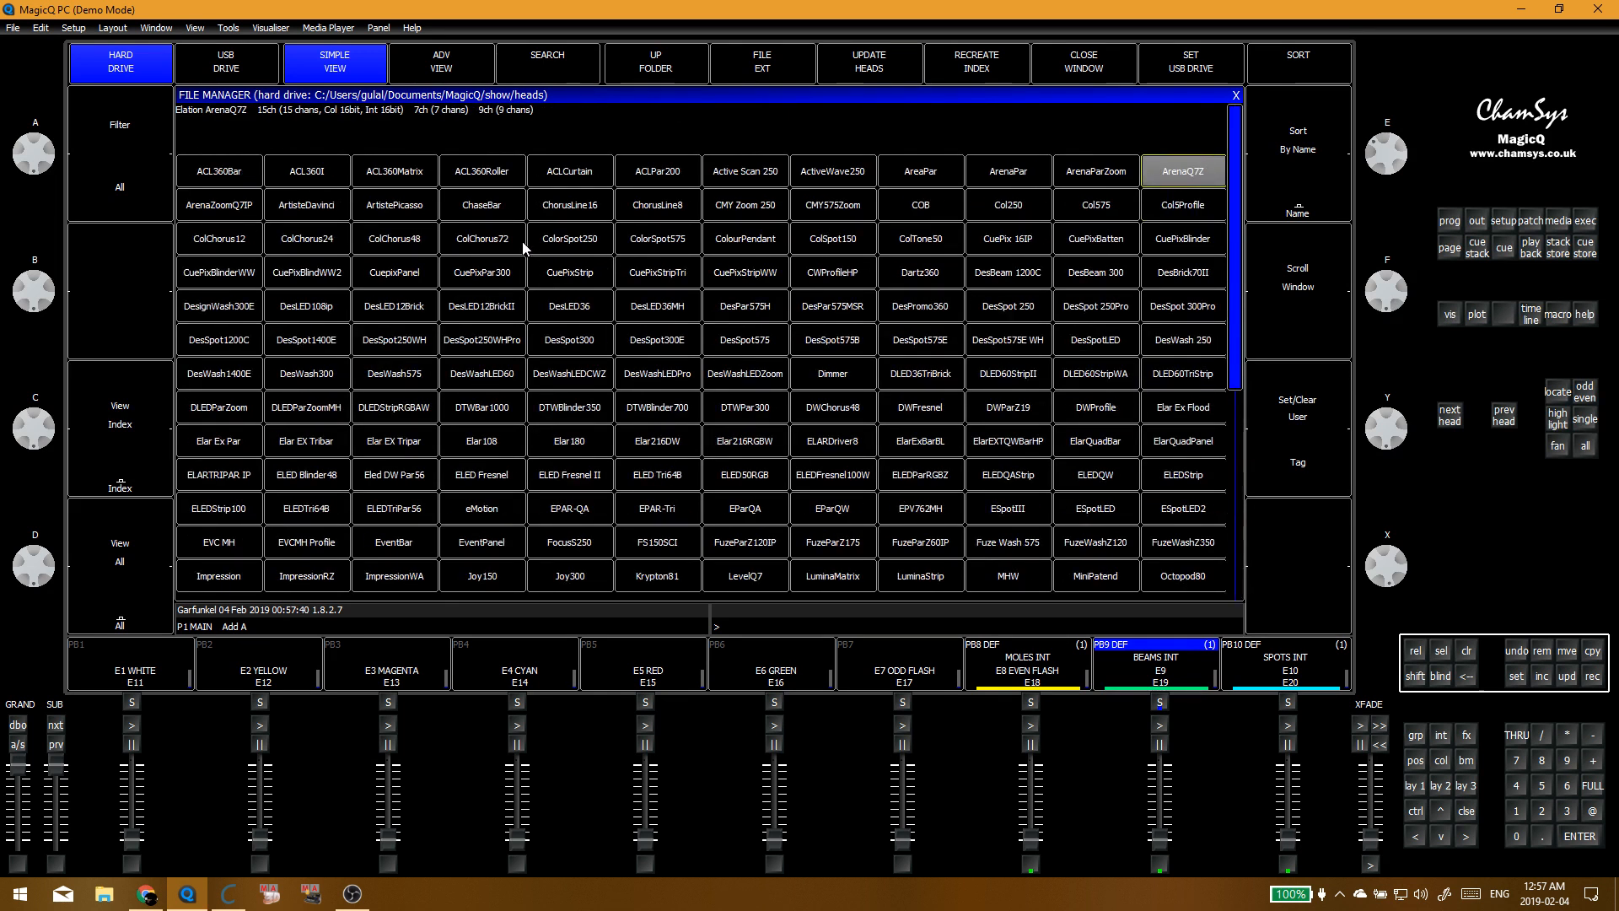
key("Down")
key("Down")
key("Down")
key("Down")
key("Down")
key("Down")
key("Down")
key("Down")
key("Down")
key("Down")
key("Down")
key("Down")
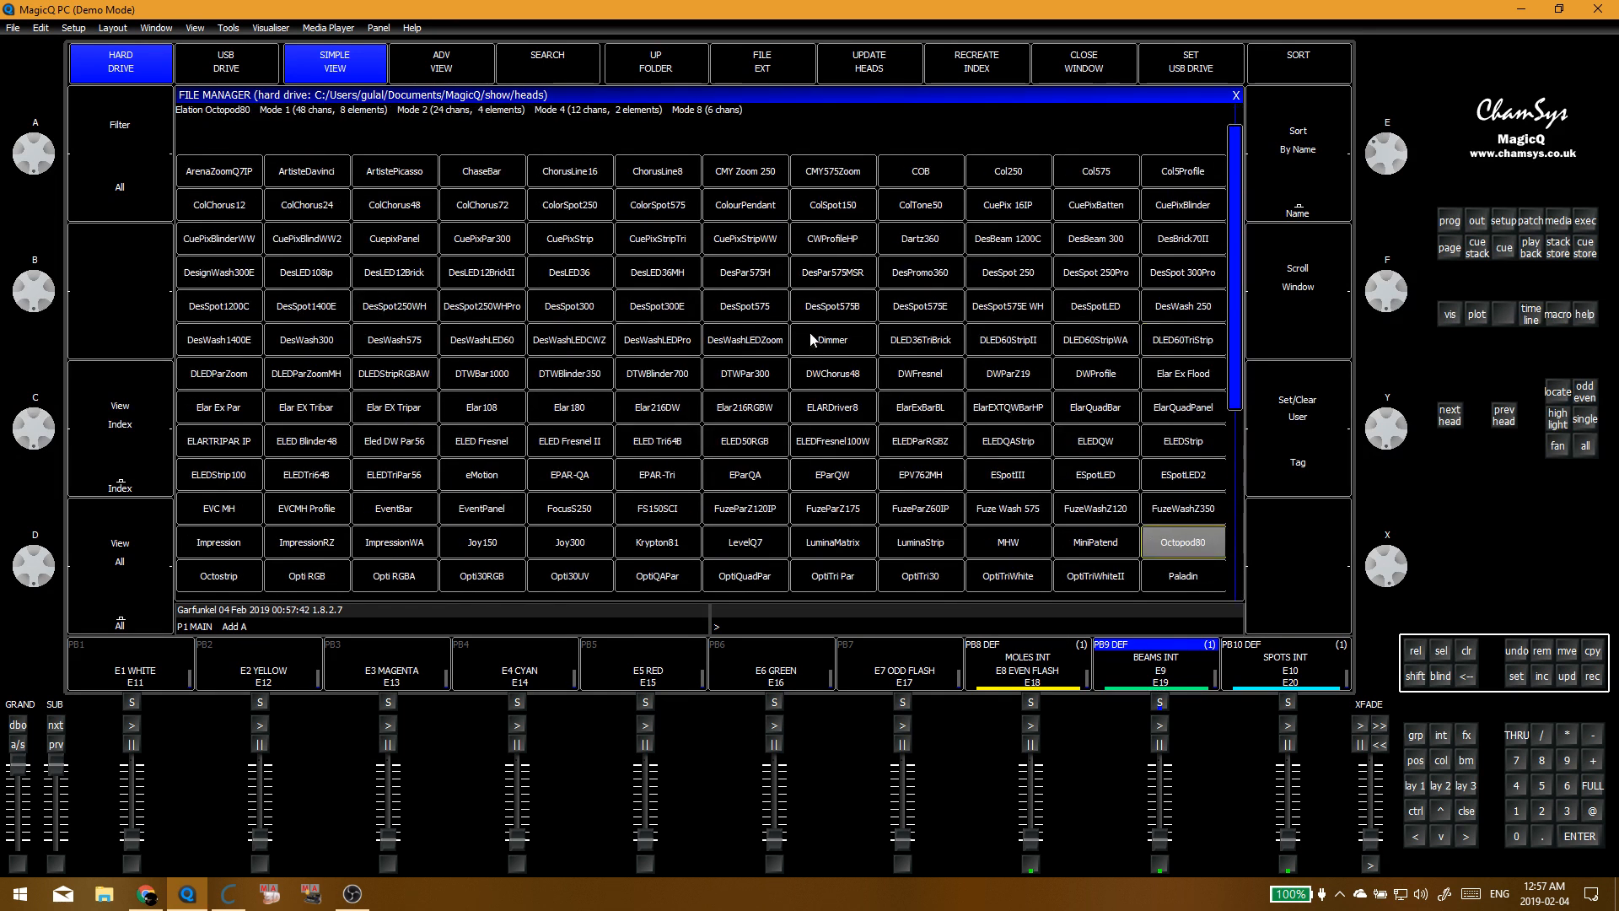
key("Down")
key("Down")
key("Down")
key("Down")
key("Down")
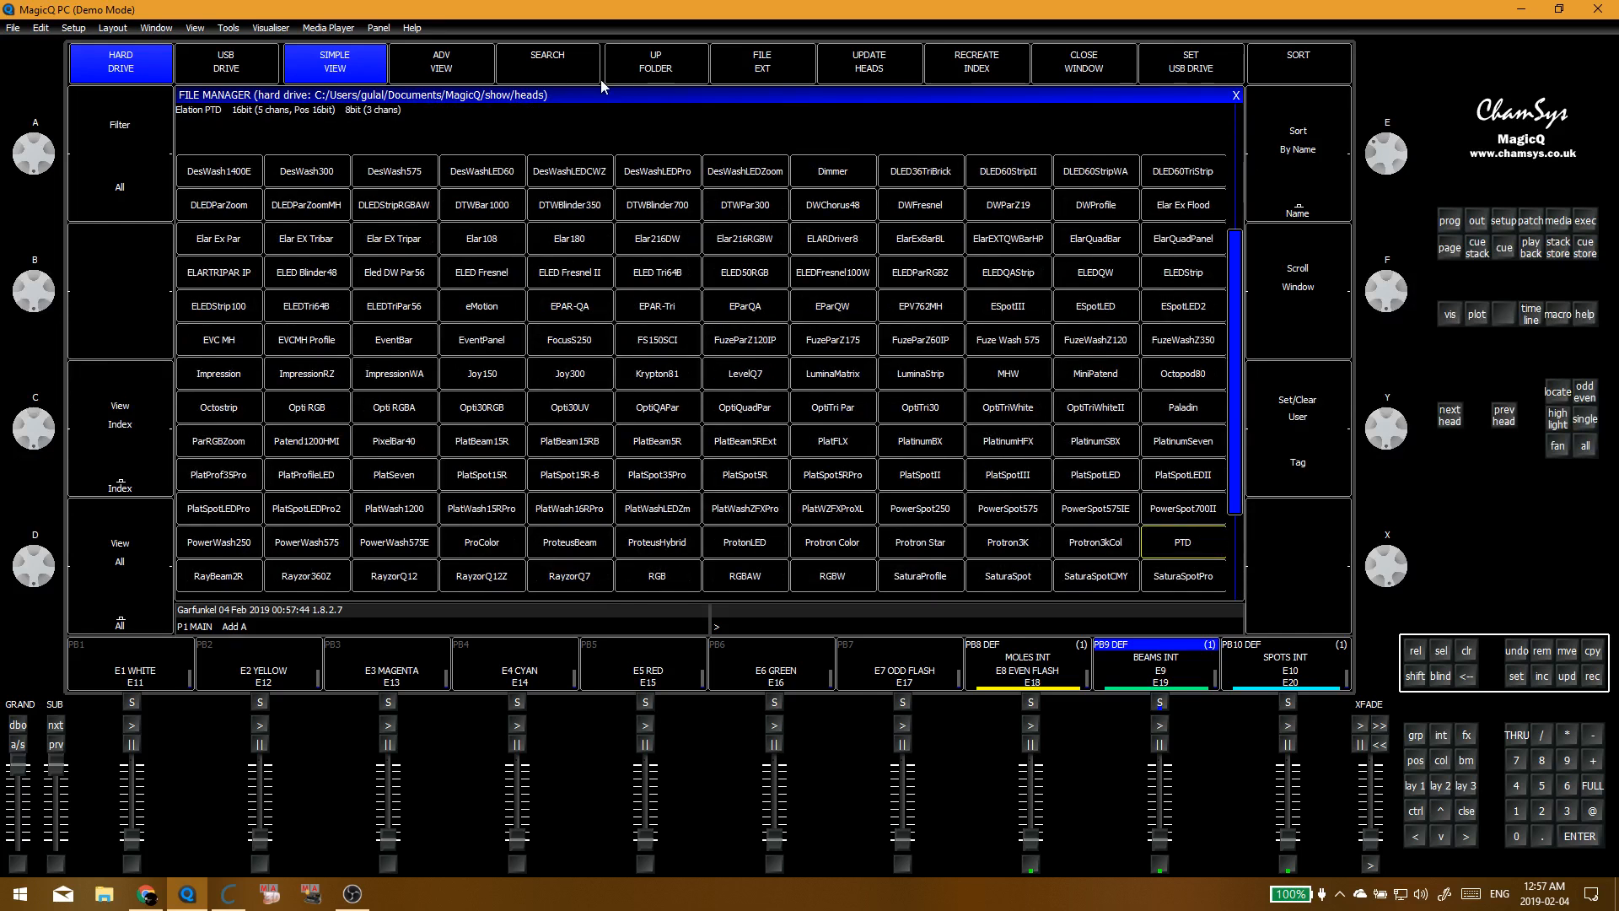
key("Home")
left_click(115, 190)
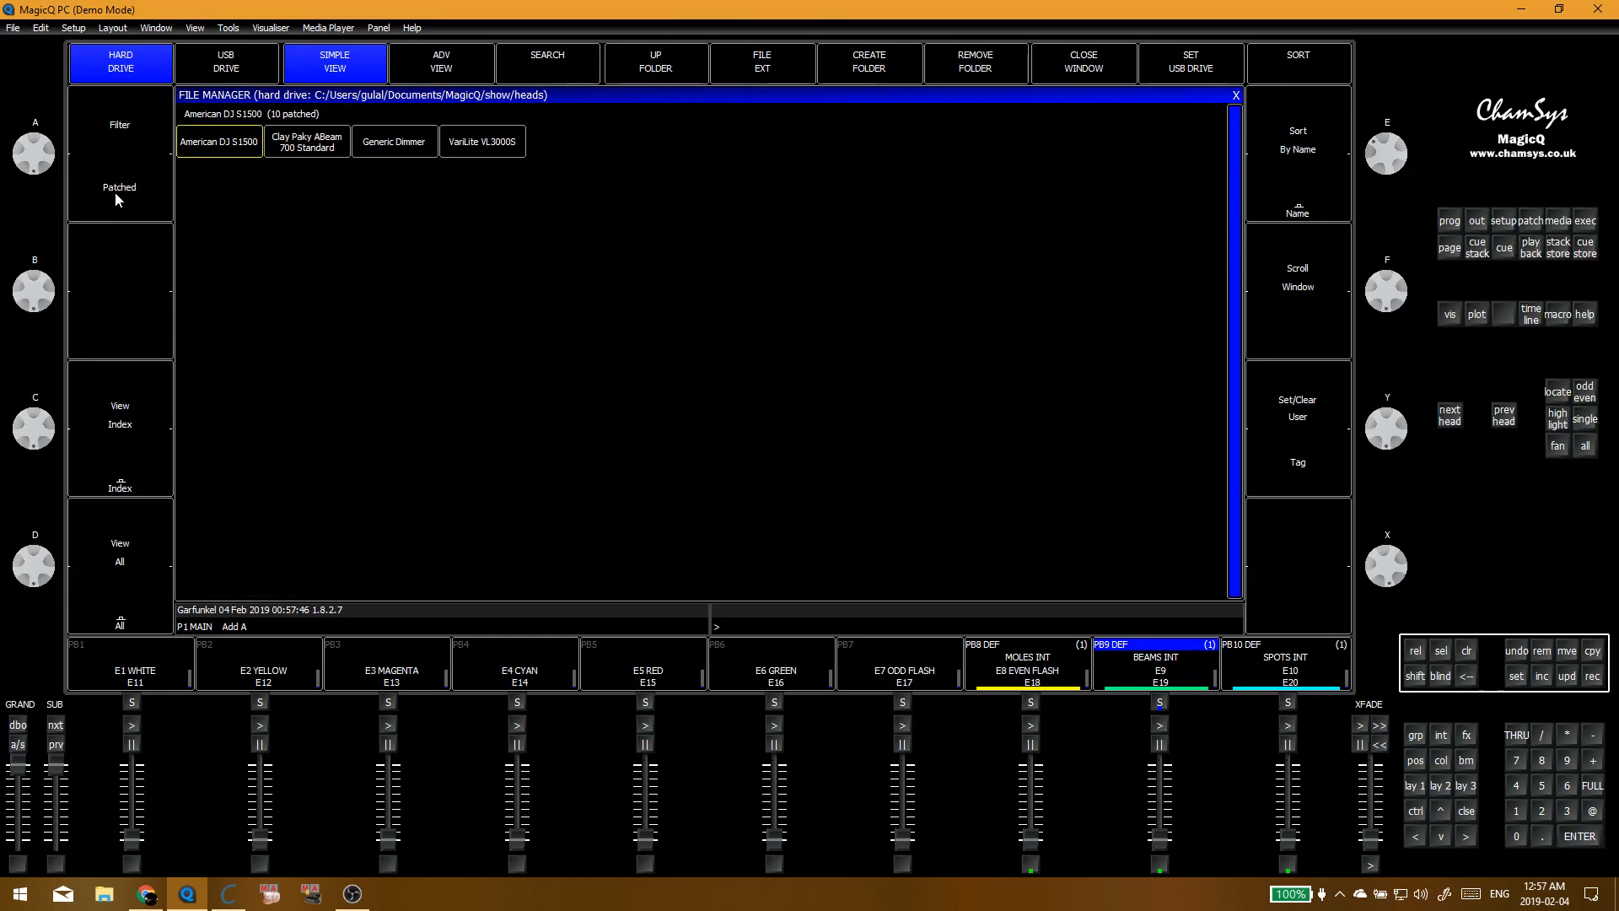
left_click(115, 190)
left_click(129, 199)
left_click(128, 199)
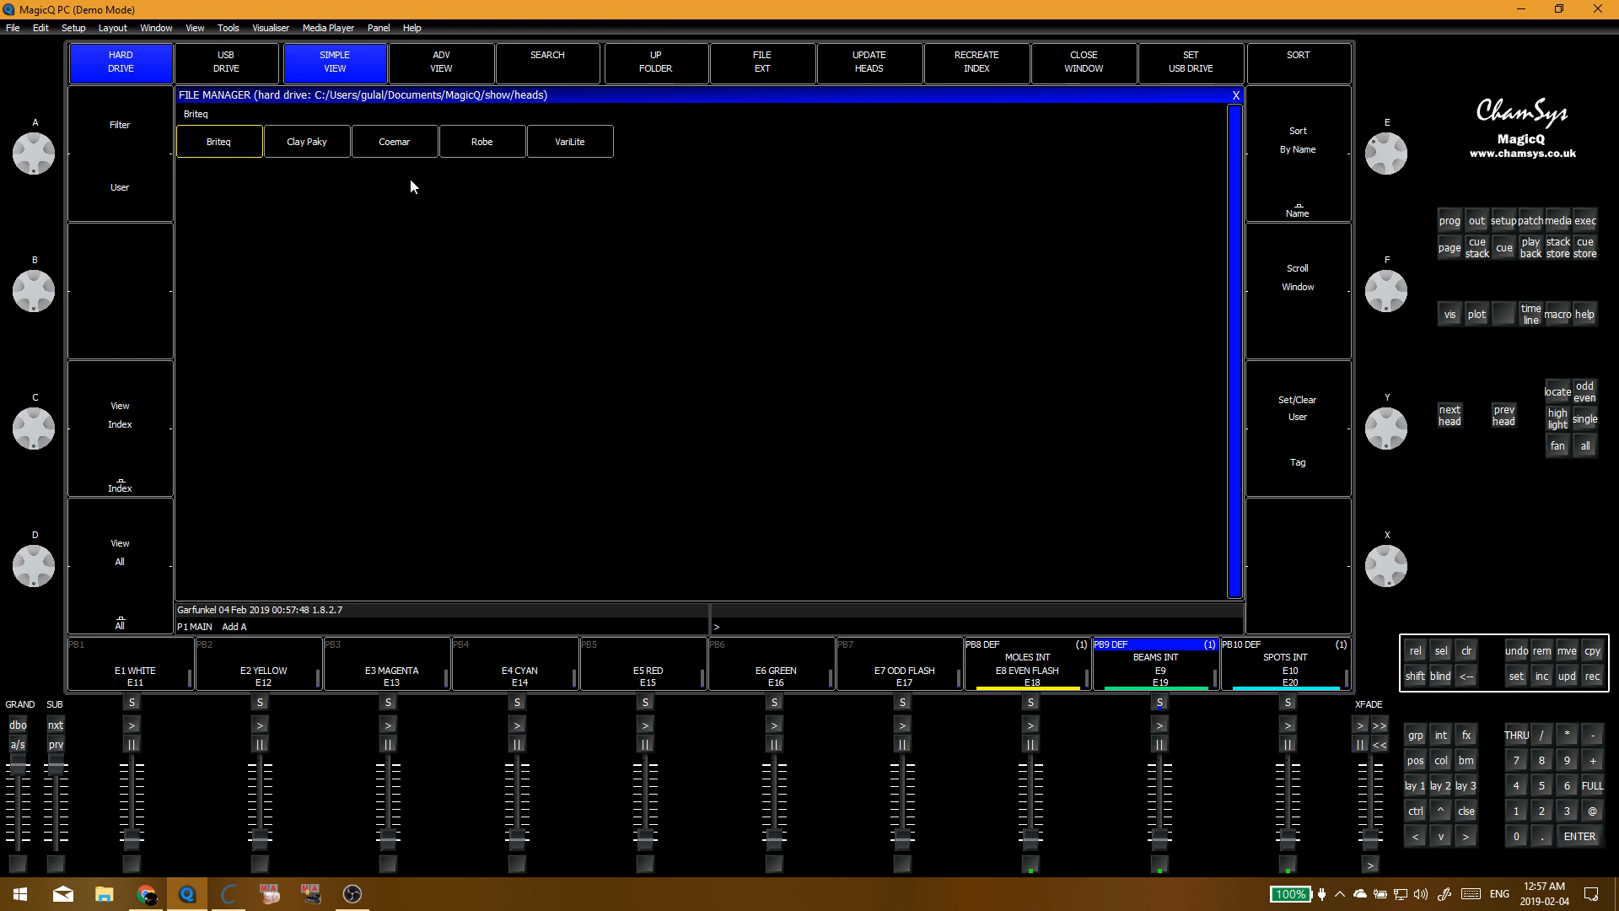
left_click(120, 127)
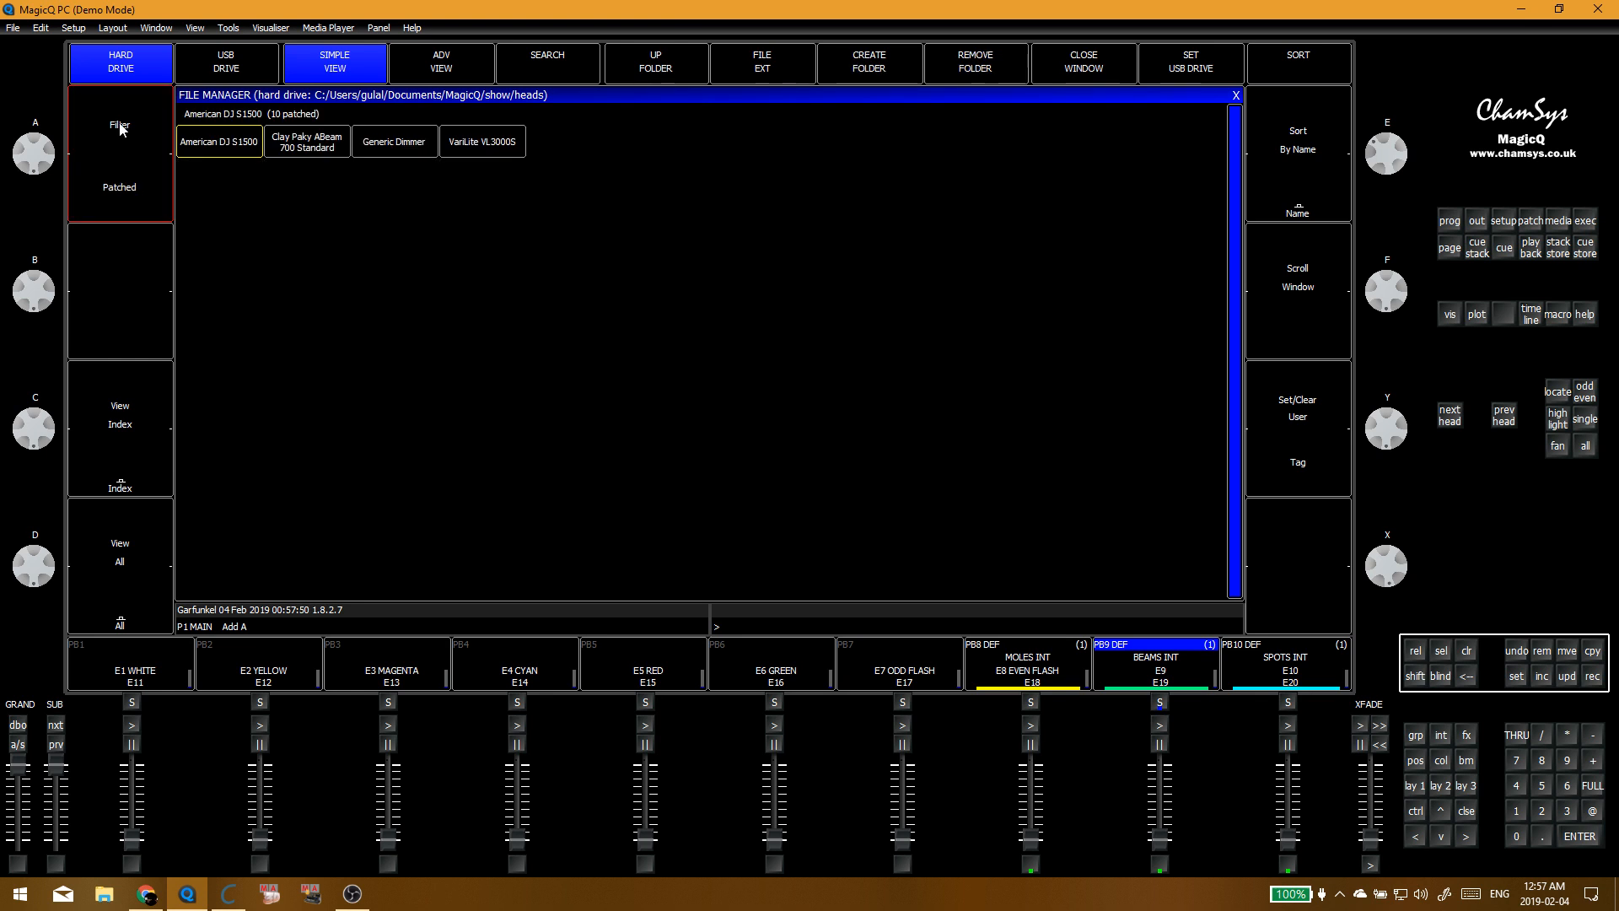
left_click(119, 126)
Step: Choose the Elation PlatWashZFXPro head in Basic (20) mode from the head library
key("Down")
key("Down")
key("Down")
key("Down")
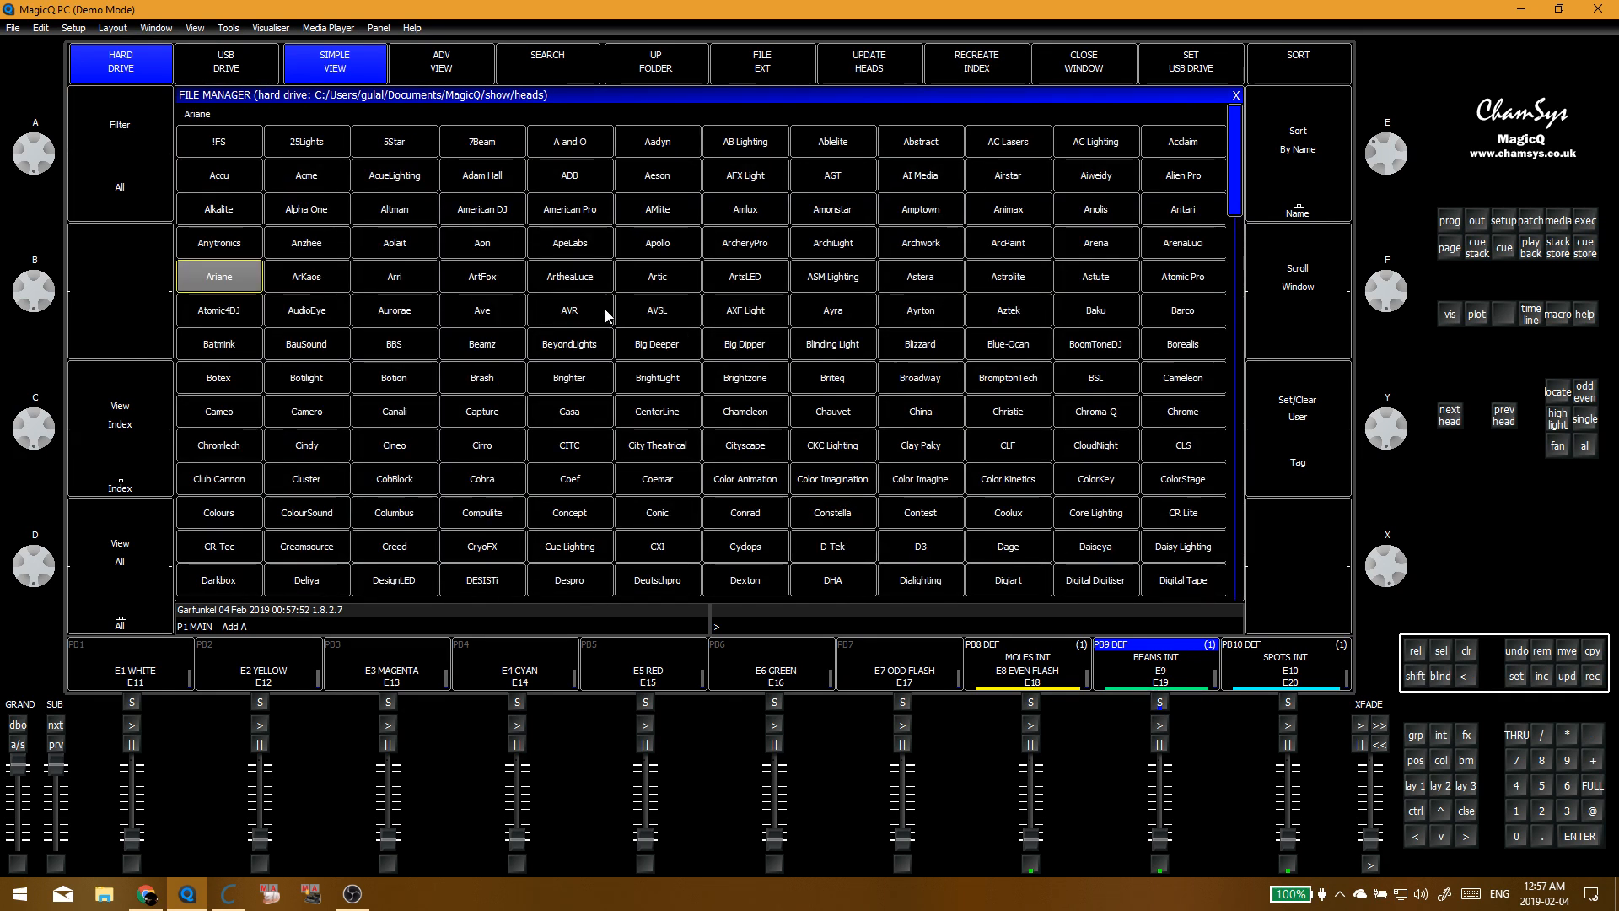
key("Down")
key("Down")
key("Down")
key("Down")
key("Down")
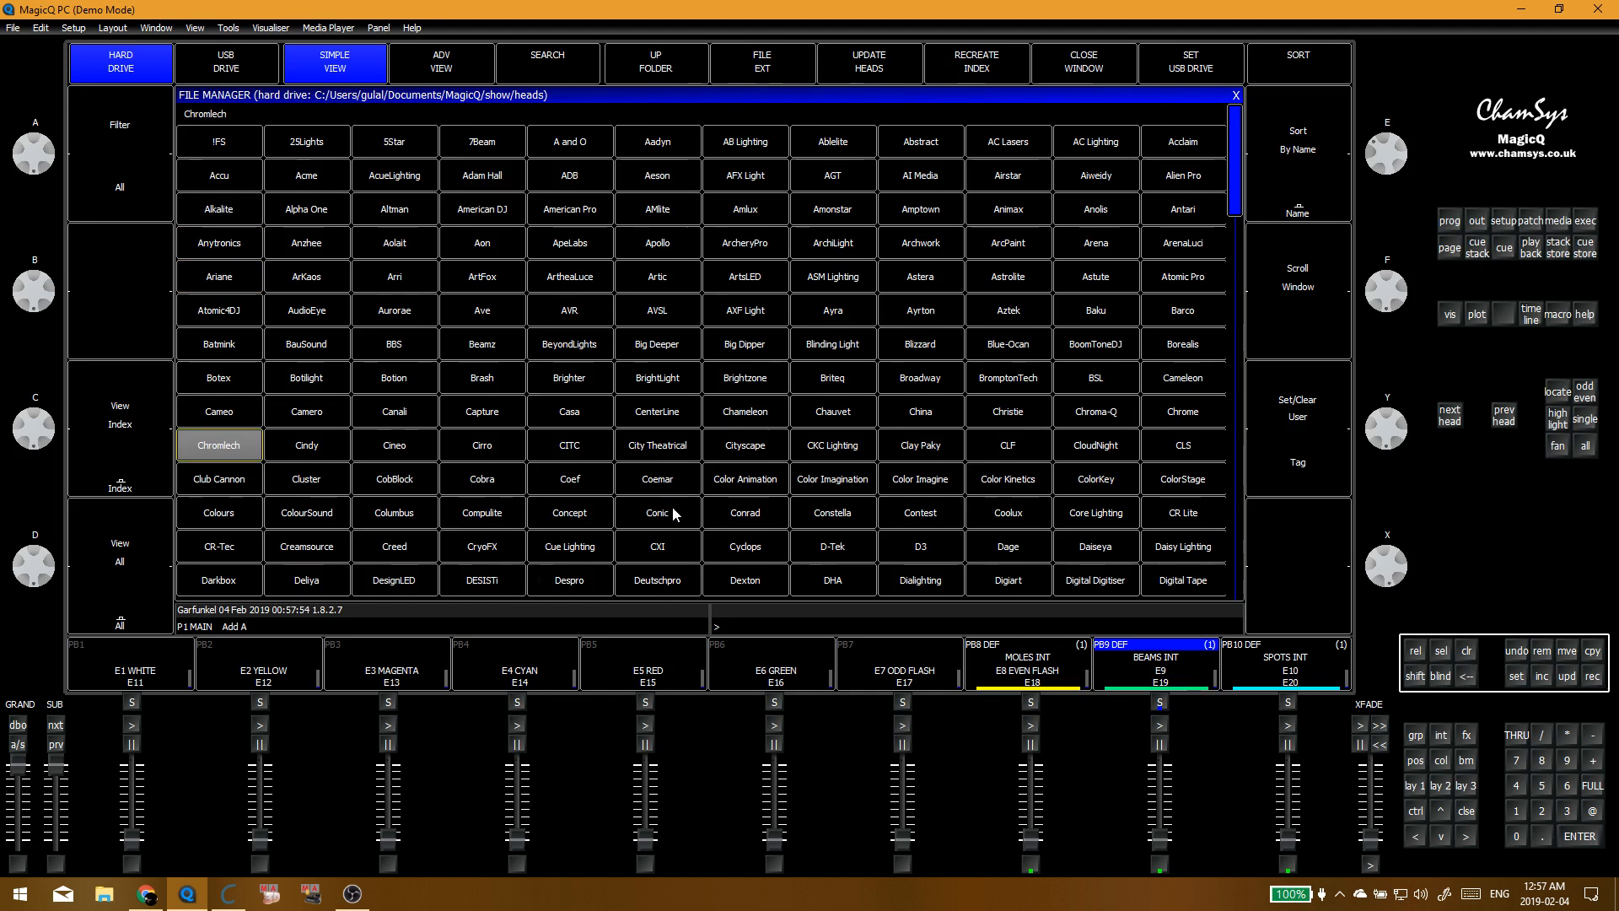
key("Down")
key("Down")
key("Down")
key("Down")
key("Down")
key("Down")
key("Down")
key("Down")
key("Down")
key("Down")
key("Down")
key("Down")
key("Down")
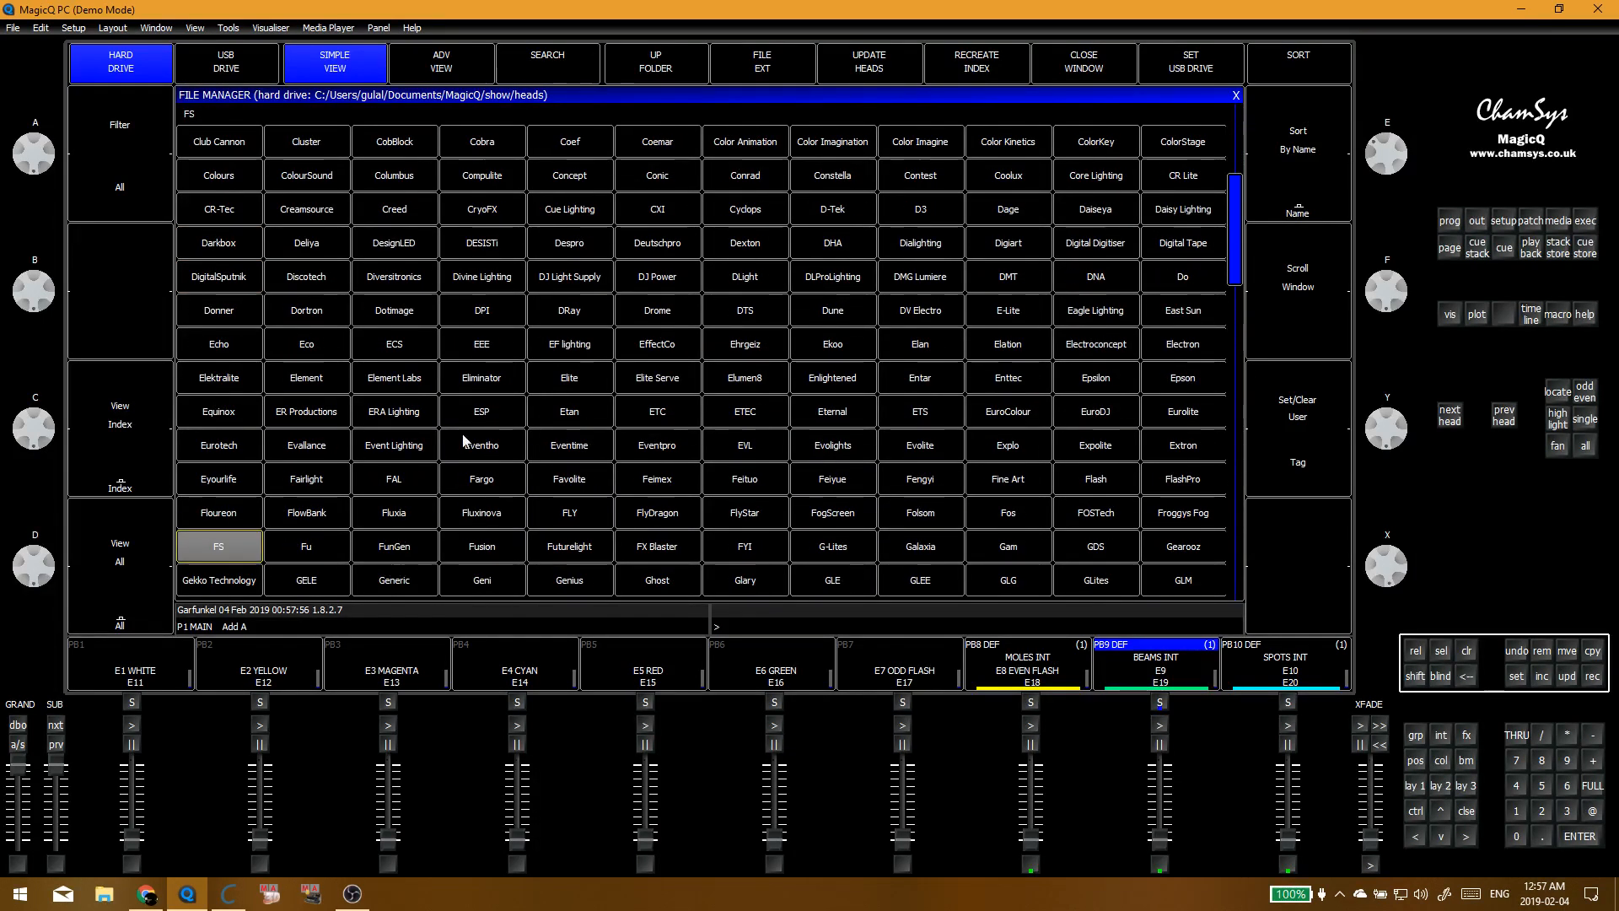
left_click(1007, 352)
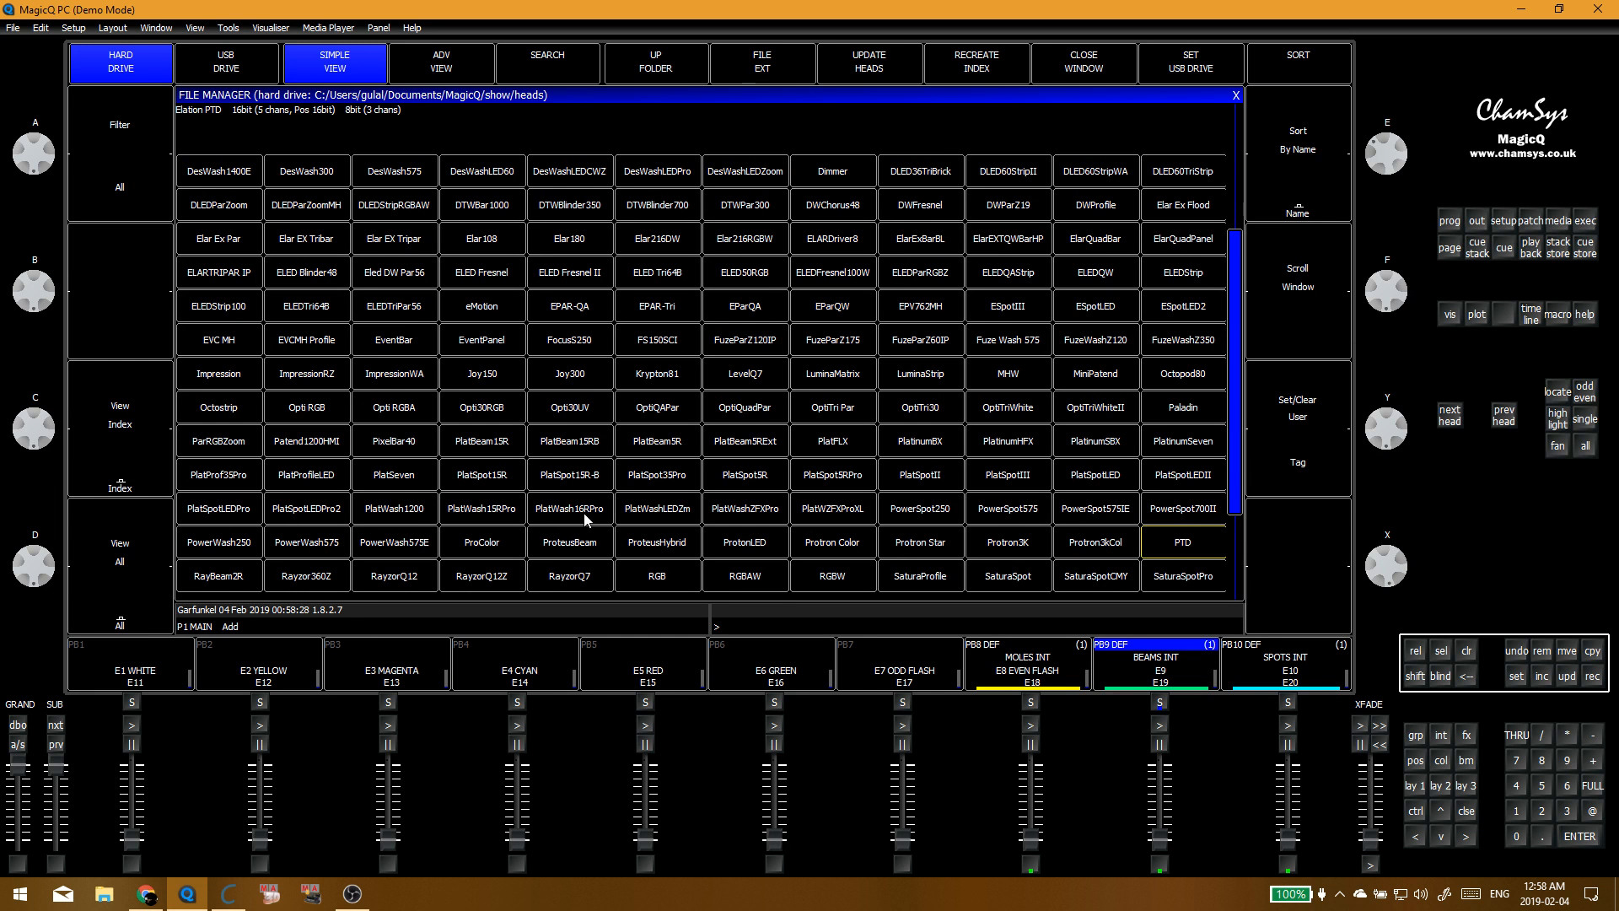
left_click(763, 510)
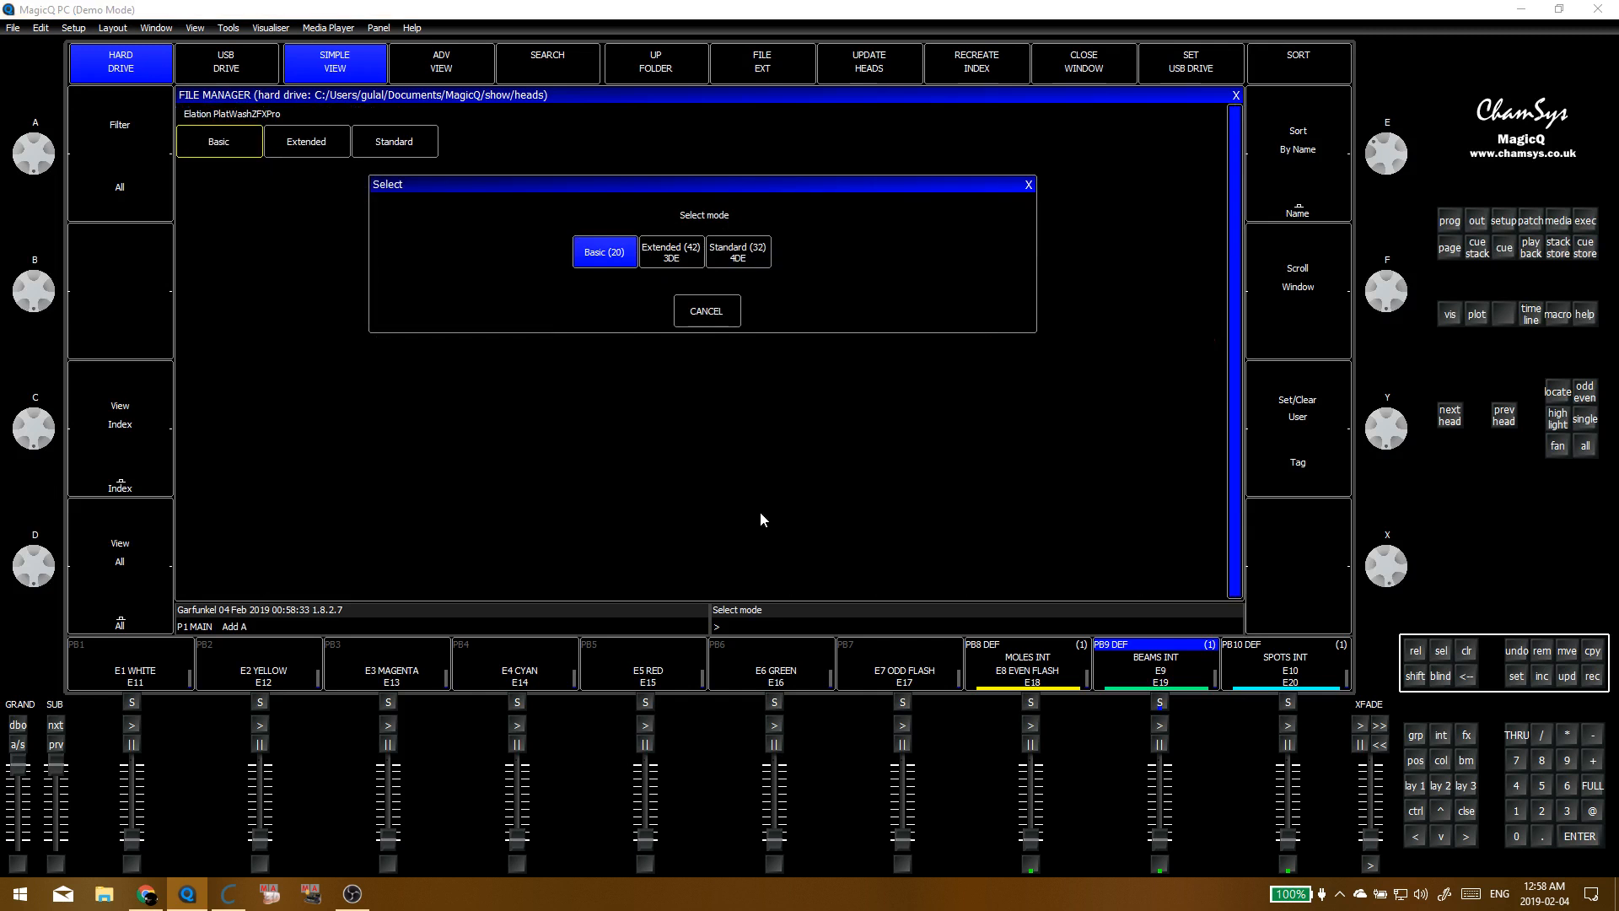
left_click(601, 253)
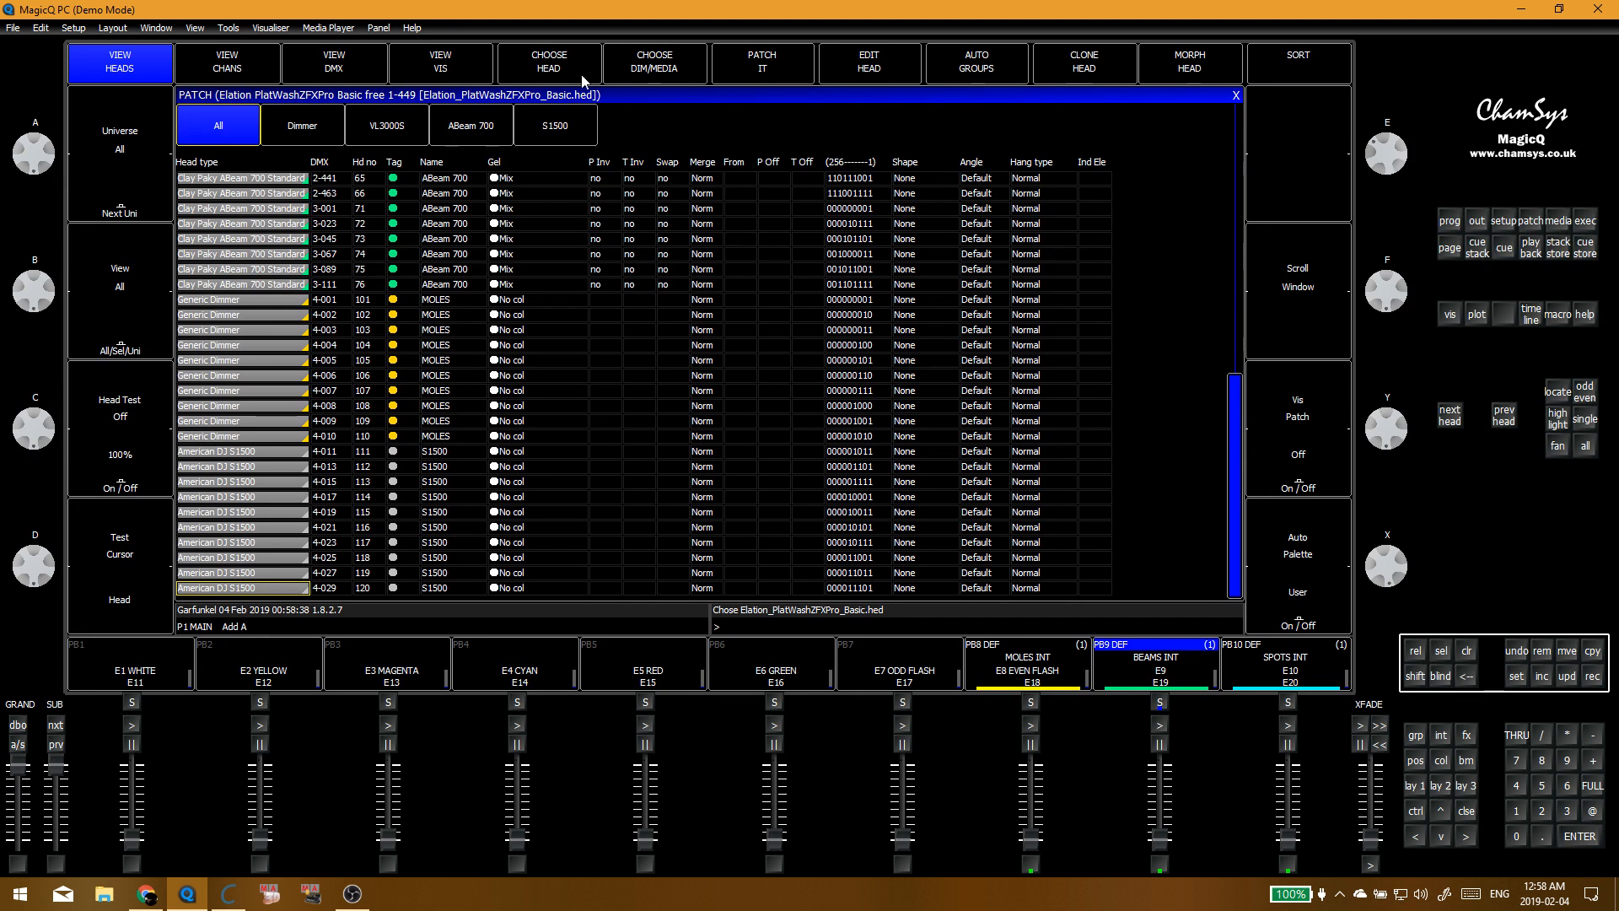
Step: Patch eight PlatWashZFXPro Basic heads starting at universe 5 channel 1 (8@5-1)
left_click(762, 62)
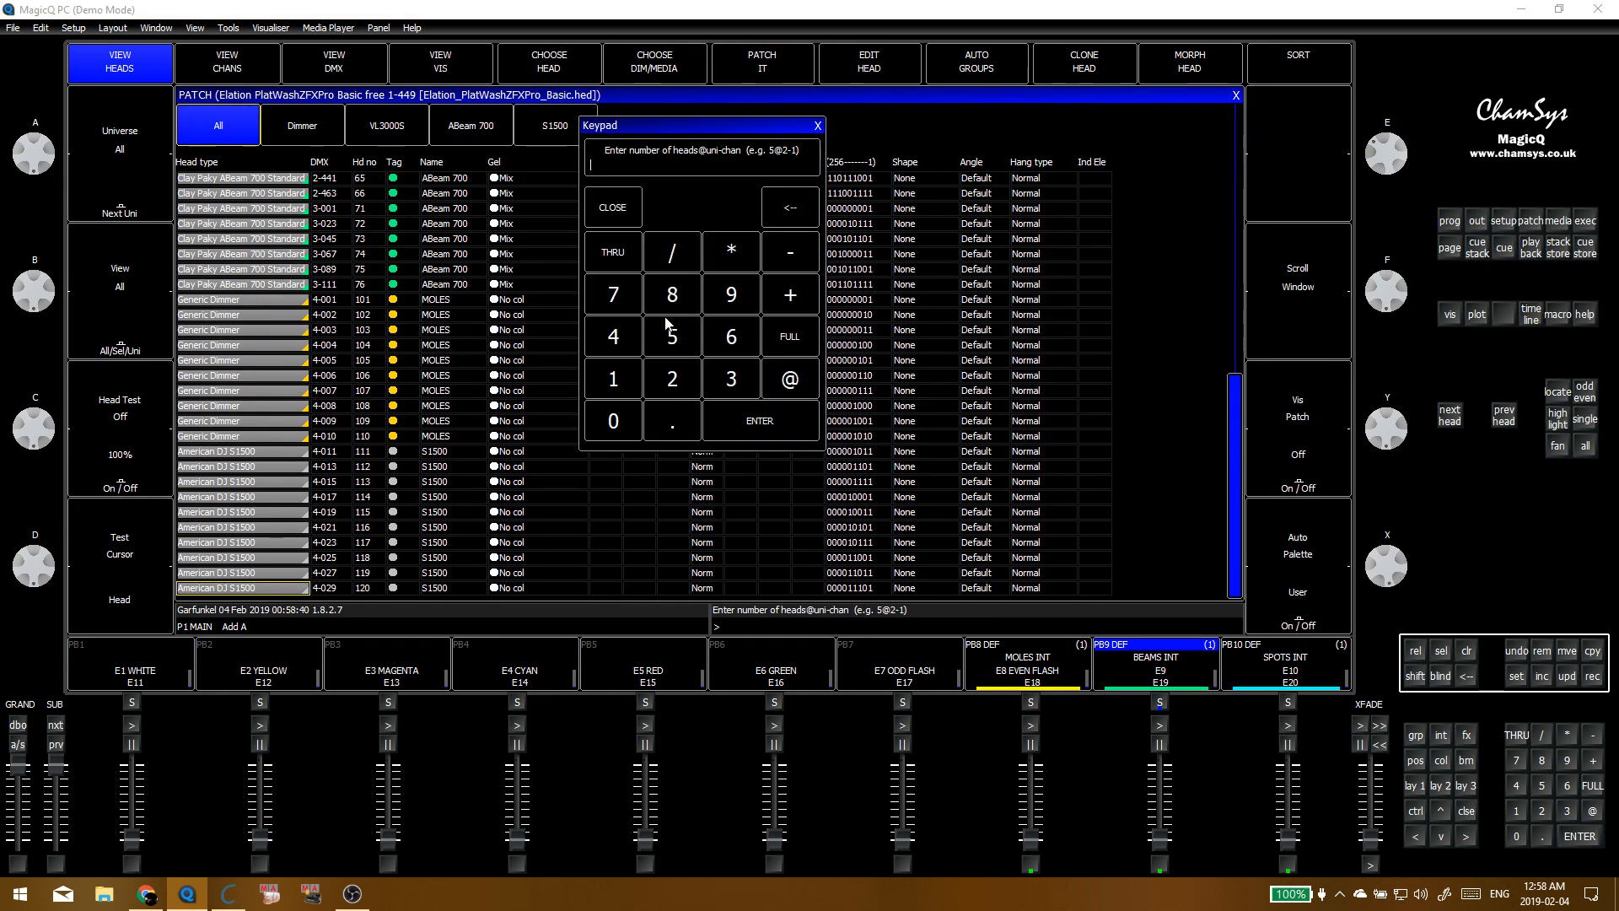
left_click(677, 299)
left_click(764, 379)
left_click(672, 333)
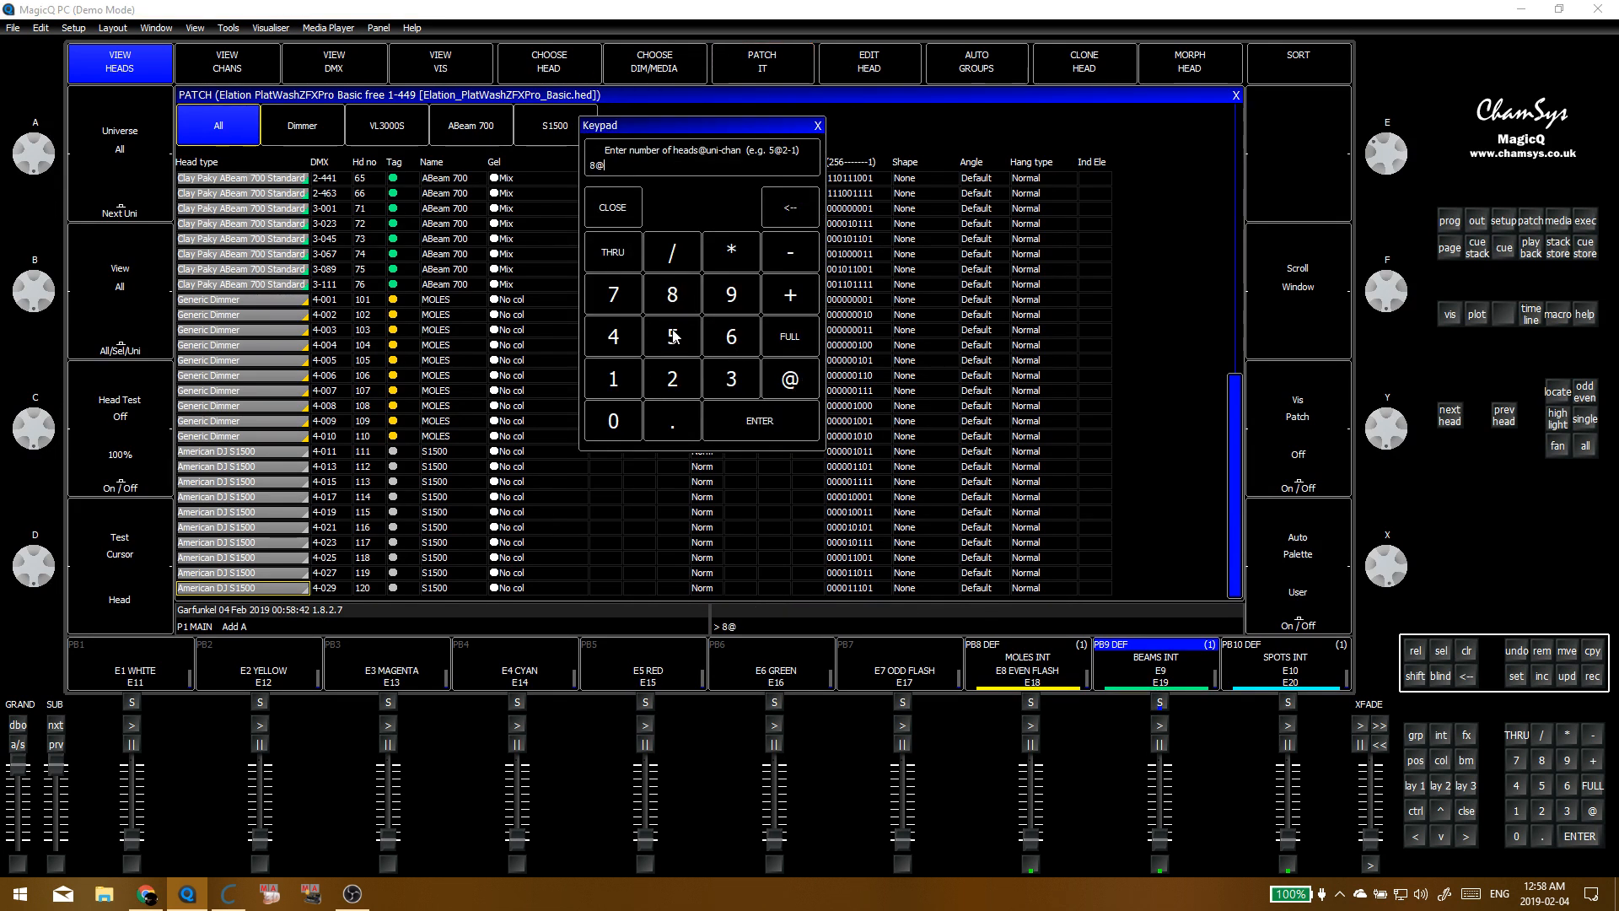
left_click(777, 266)
left_click(770, 419)
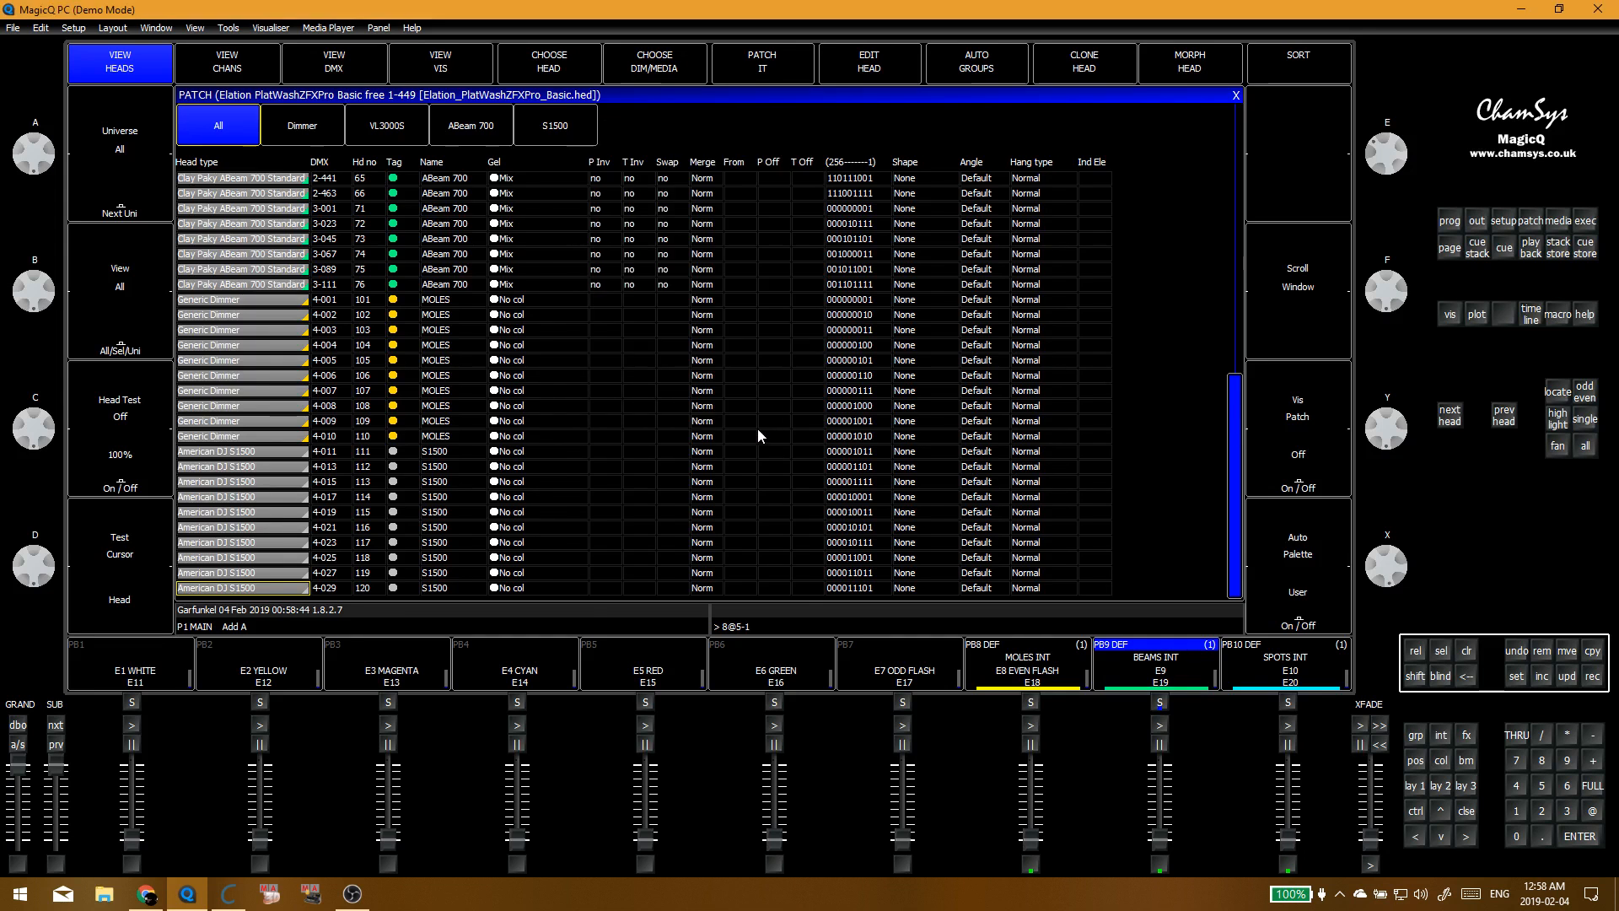
Step: Set the colour tag of the eight PlatWashZFXPro heads to Orange
left_click_drag(403, 481, 405, 595)
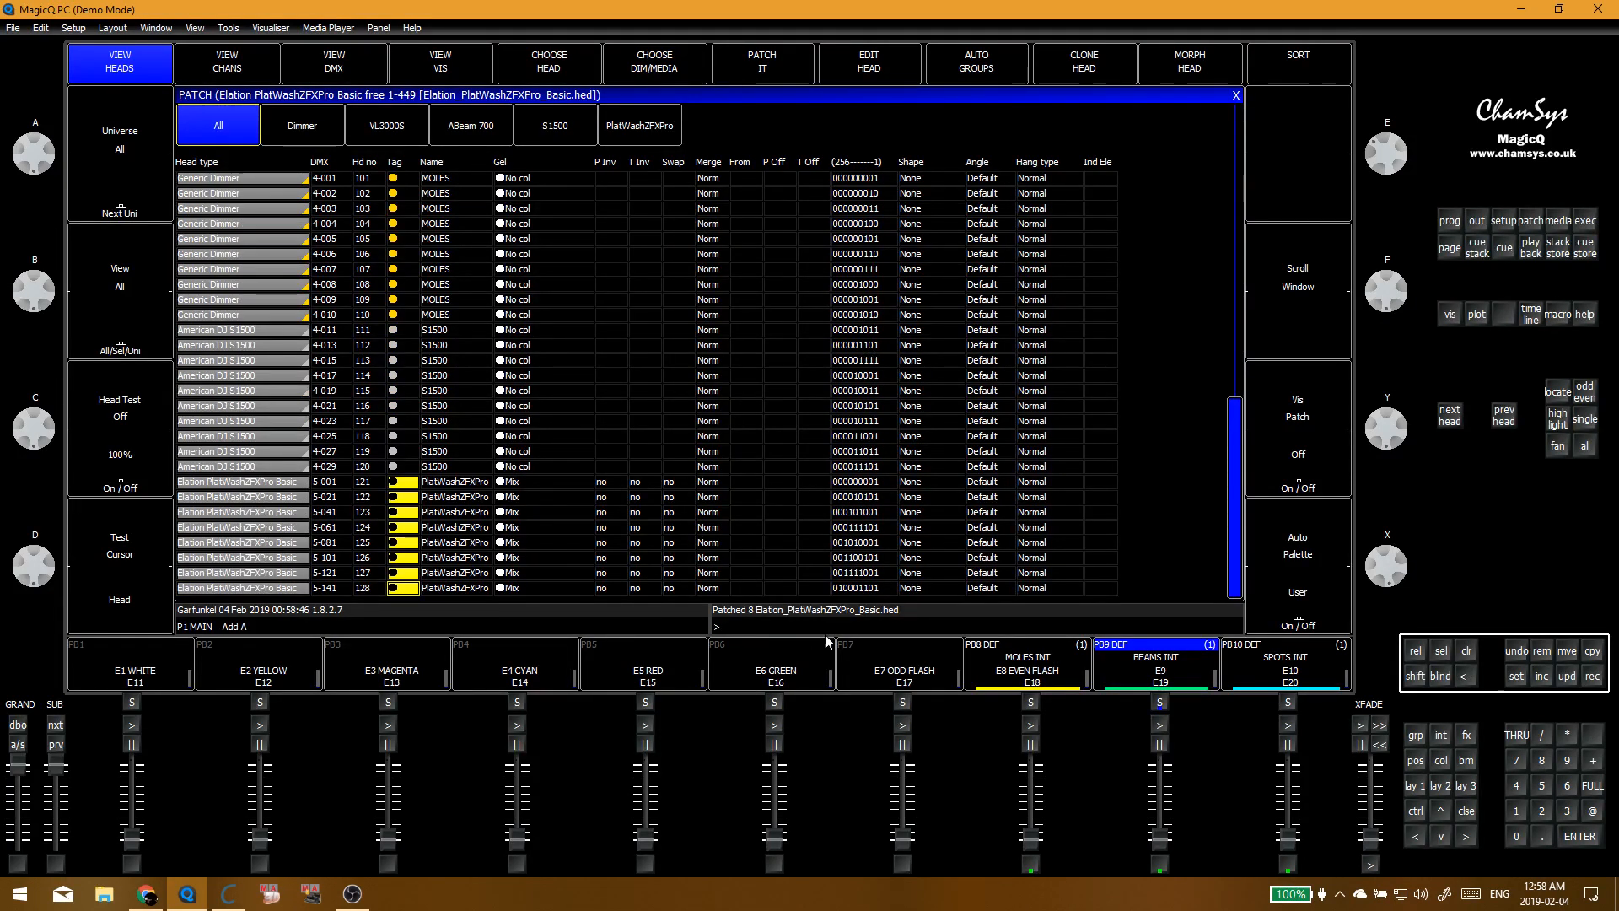
left_click(405, 592)
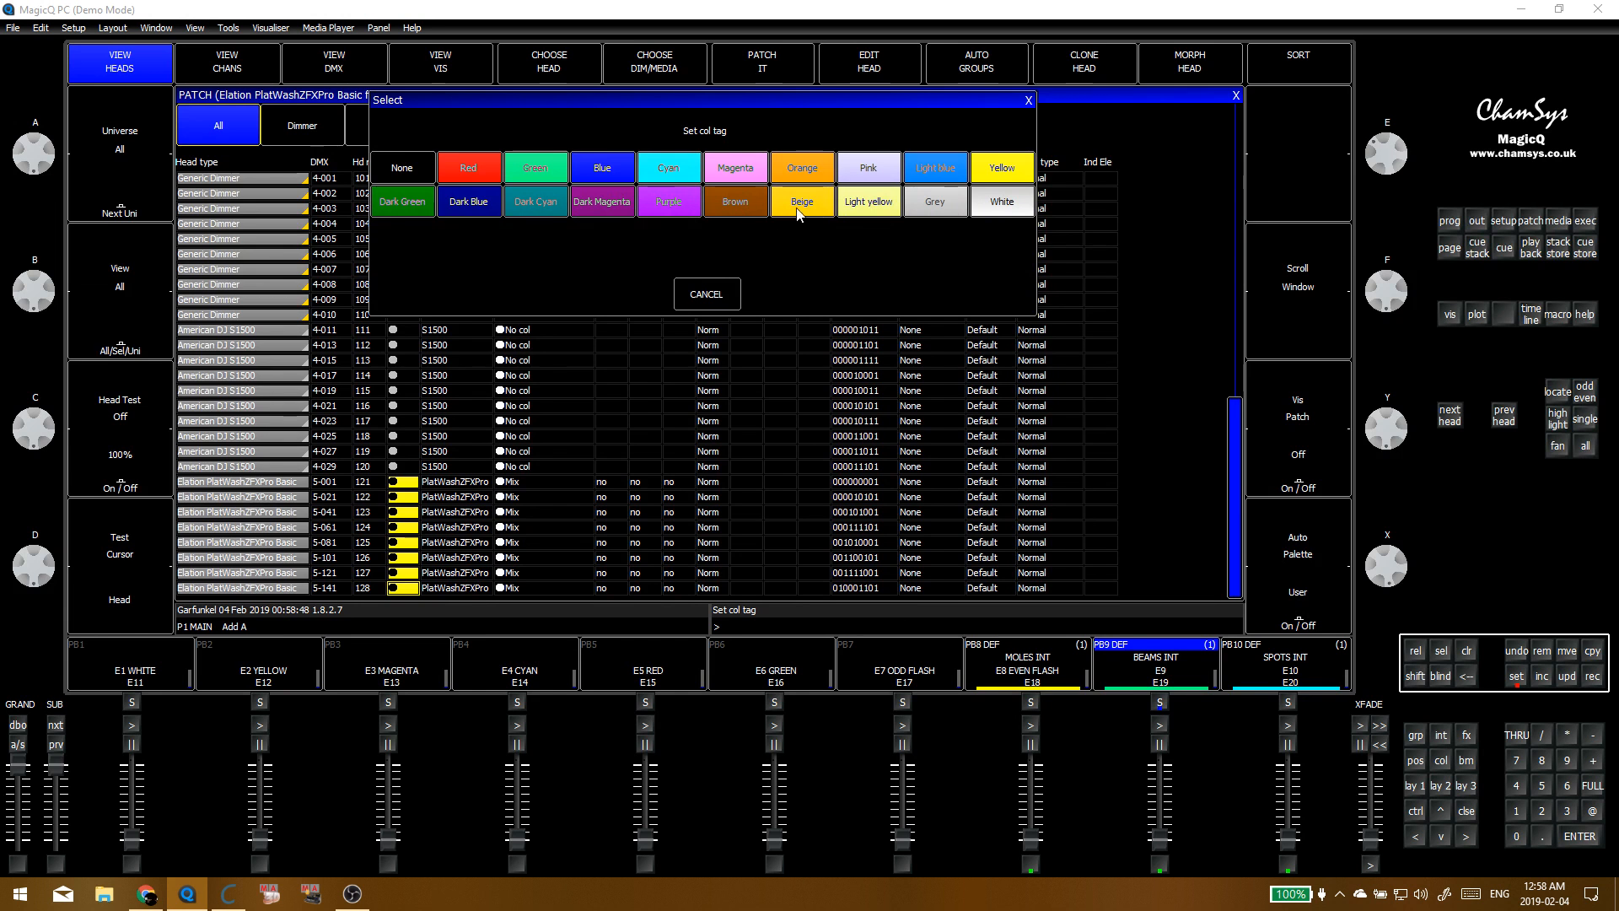
left_click(822, 167)
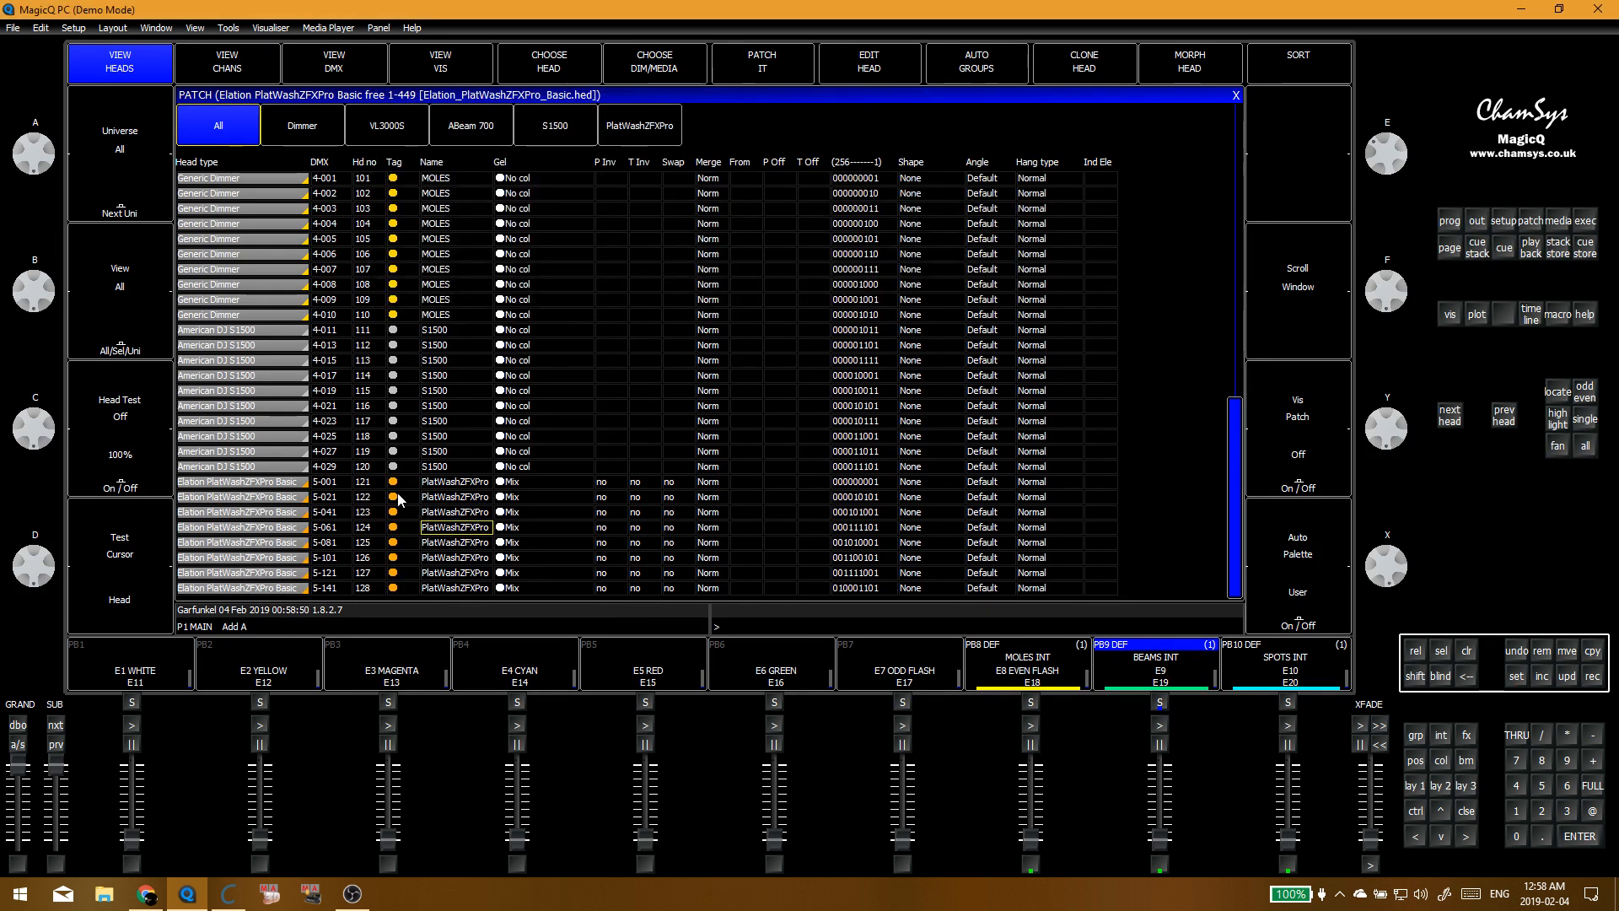
scroll(419, 276, "up", 3)
scroll(419, 276, "up", 1)
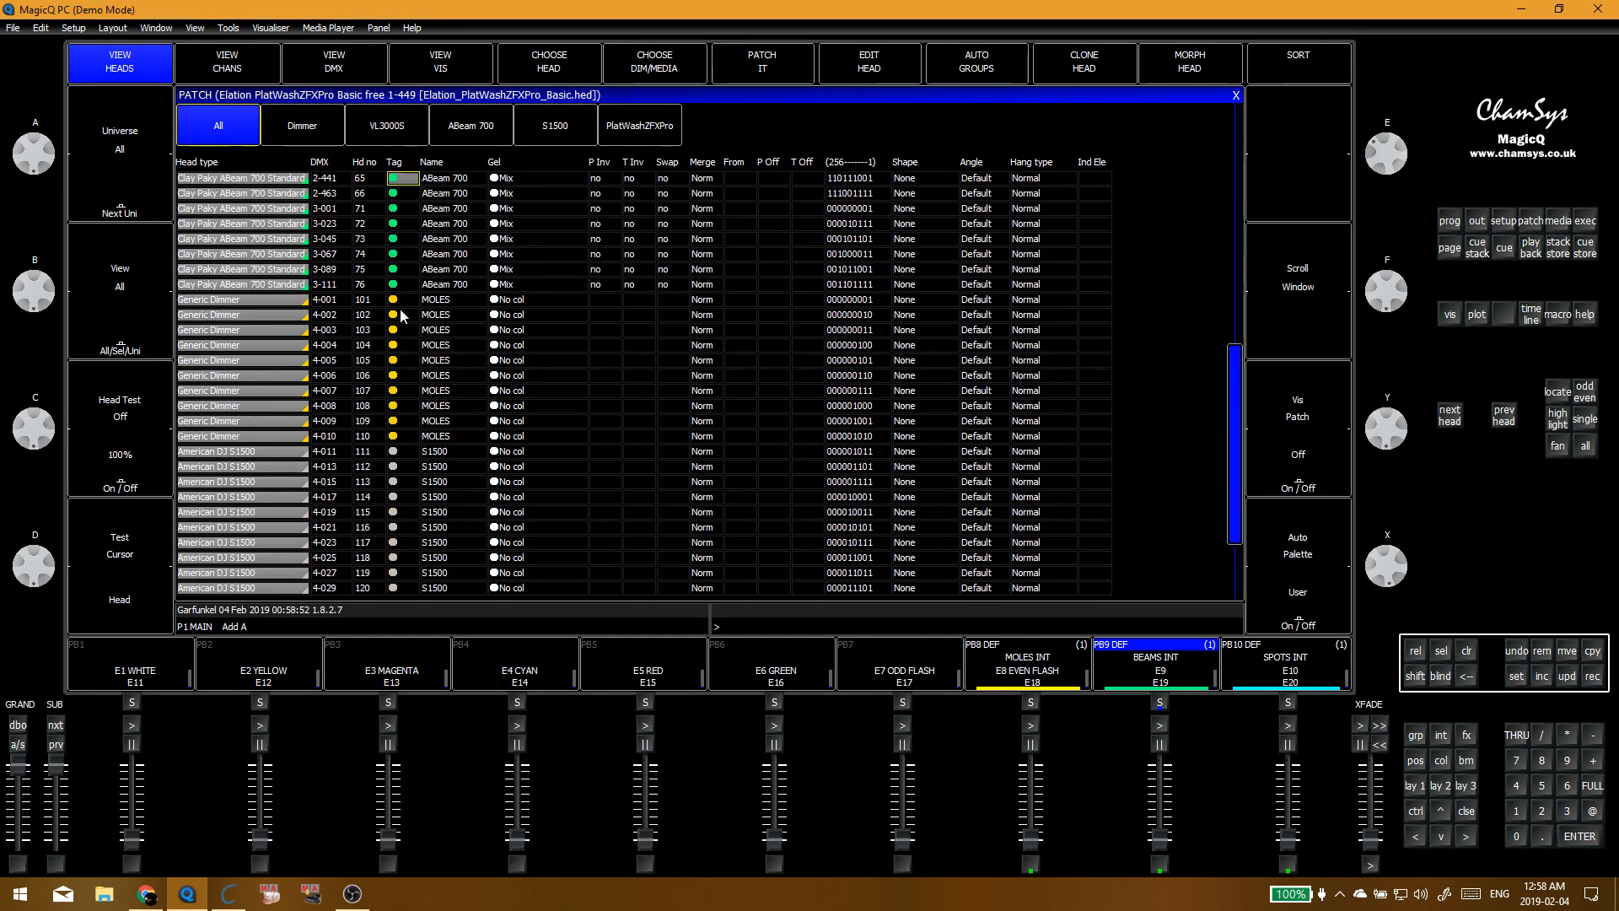
Step: Set the colour tag of the ten MOLES dimmer heads to Yellow
left_click_drag(403, 299, 413, 442)
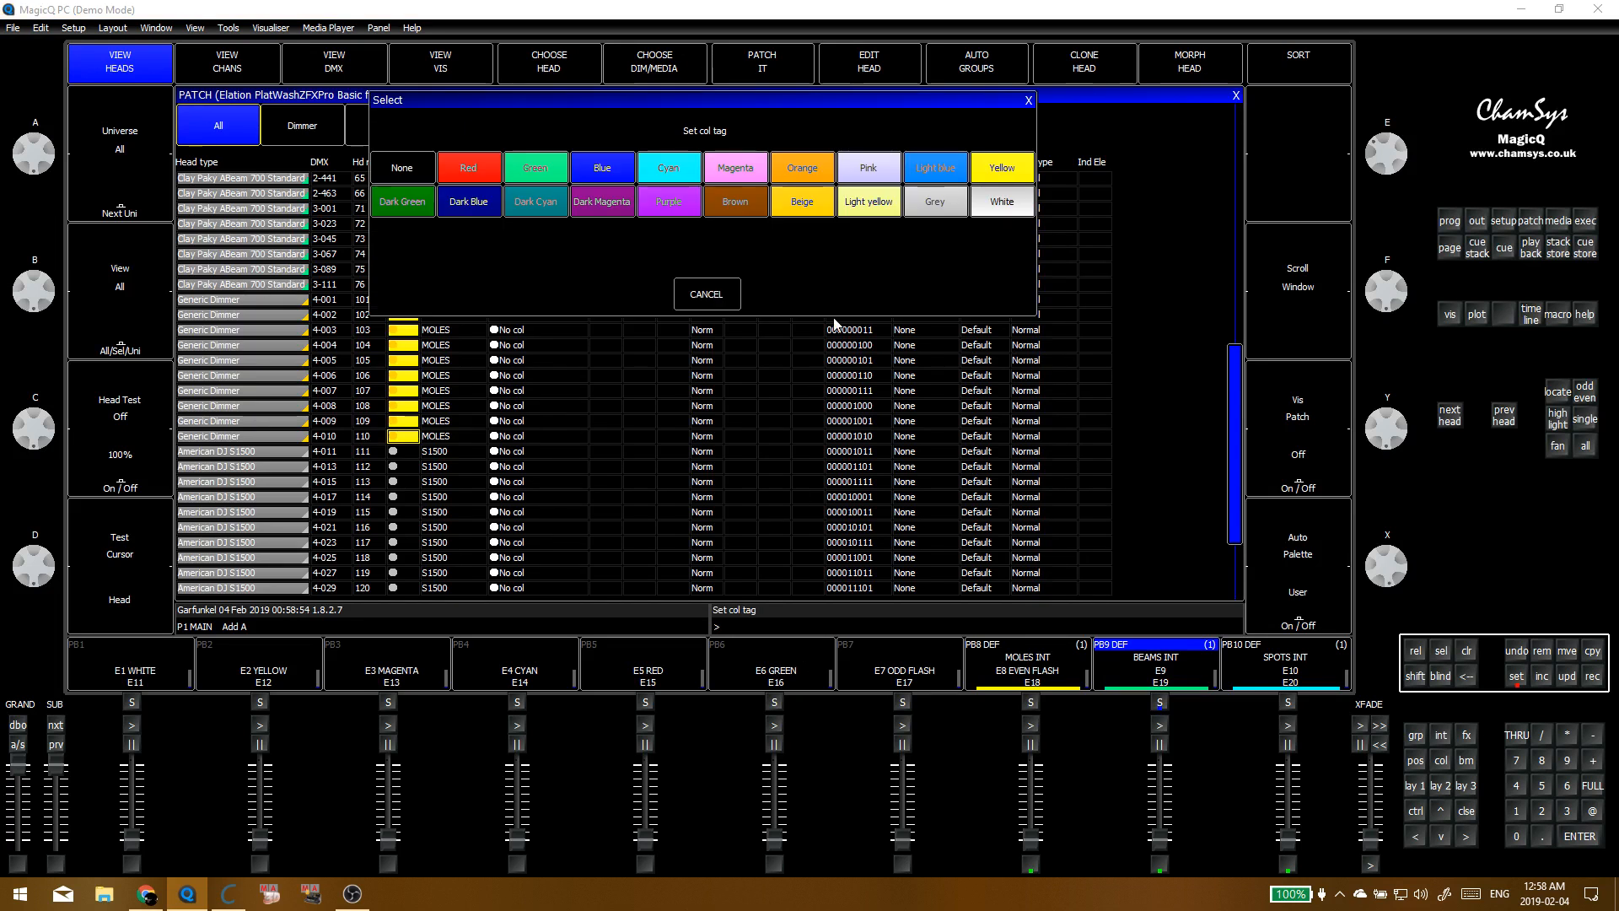
left_click(1012, 169)
scroll(401, 477, "down", 3)
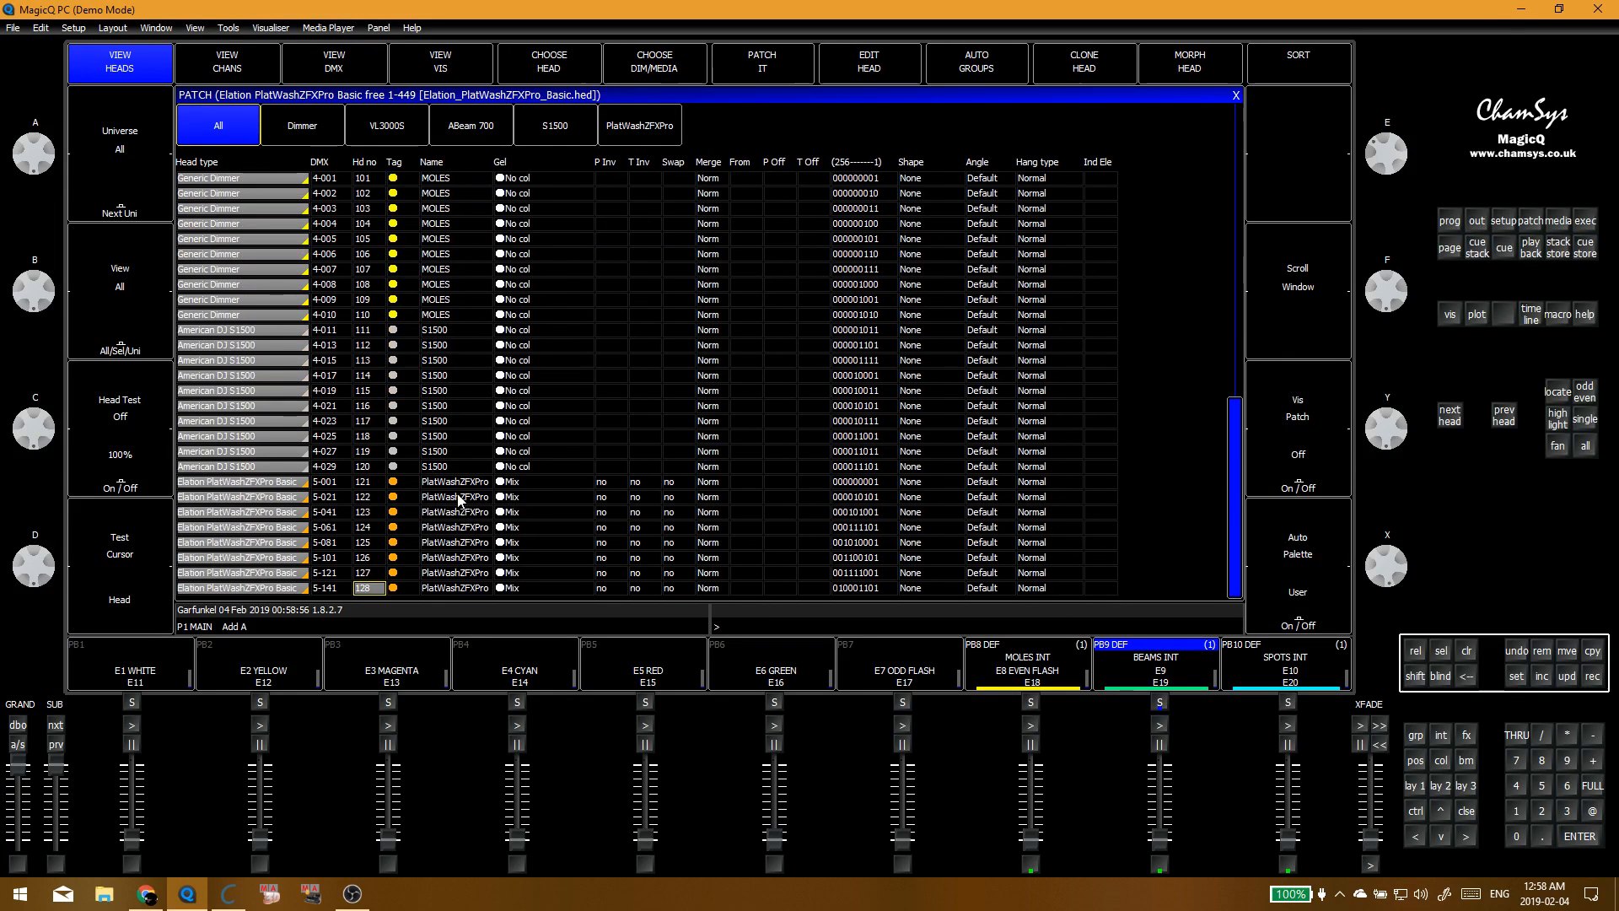
Step: Examine the PlatWashZFXPro entries at the end of the patch list and close the patch
left_click(320, 513)
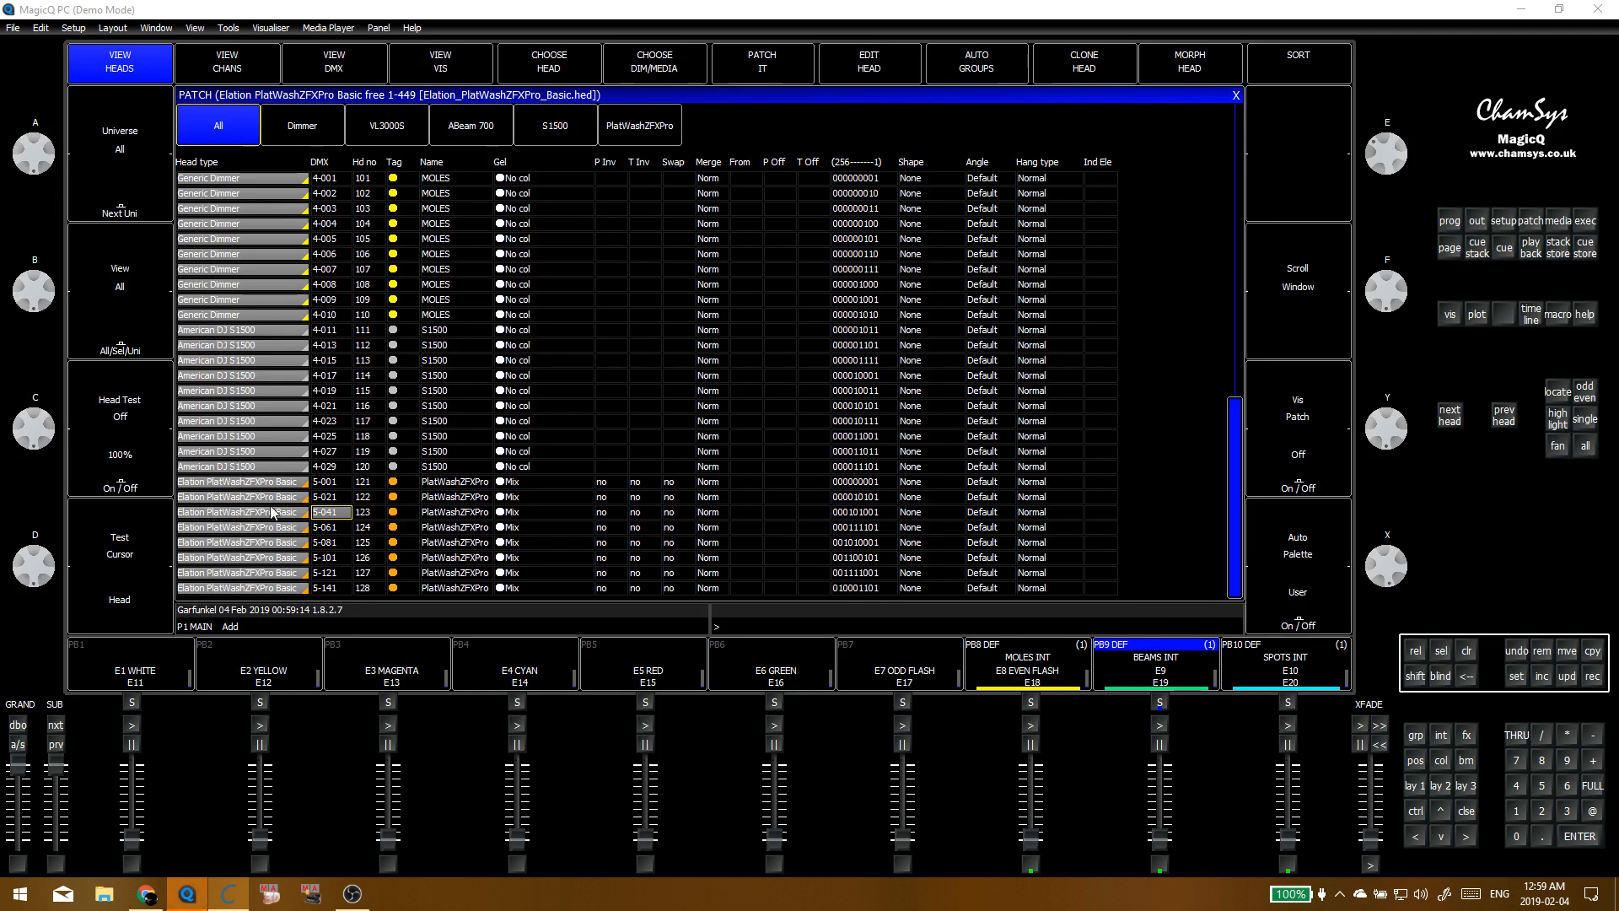
scroll(308, 538, "down", 2)
left_click(308, 535)
scroll(308, 538, "down", 3)
scroll(308, 543, "up", 4)
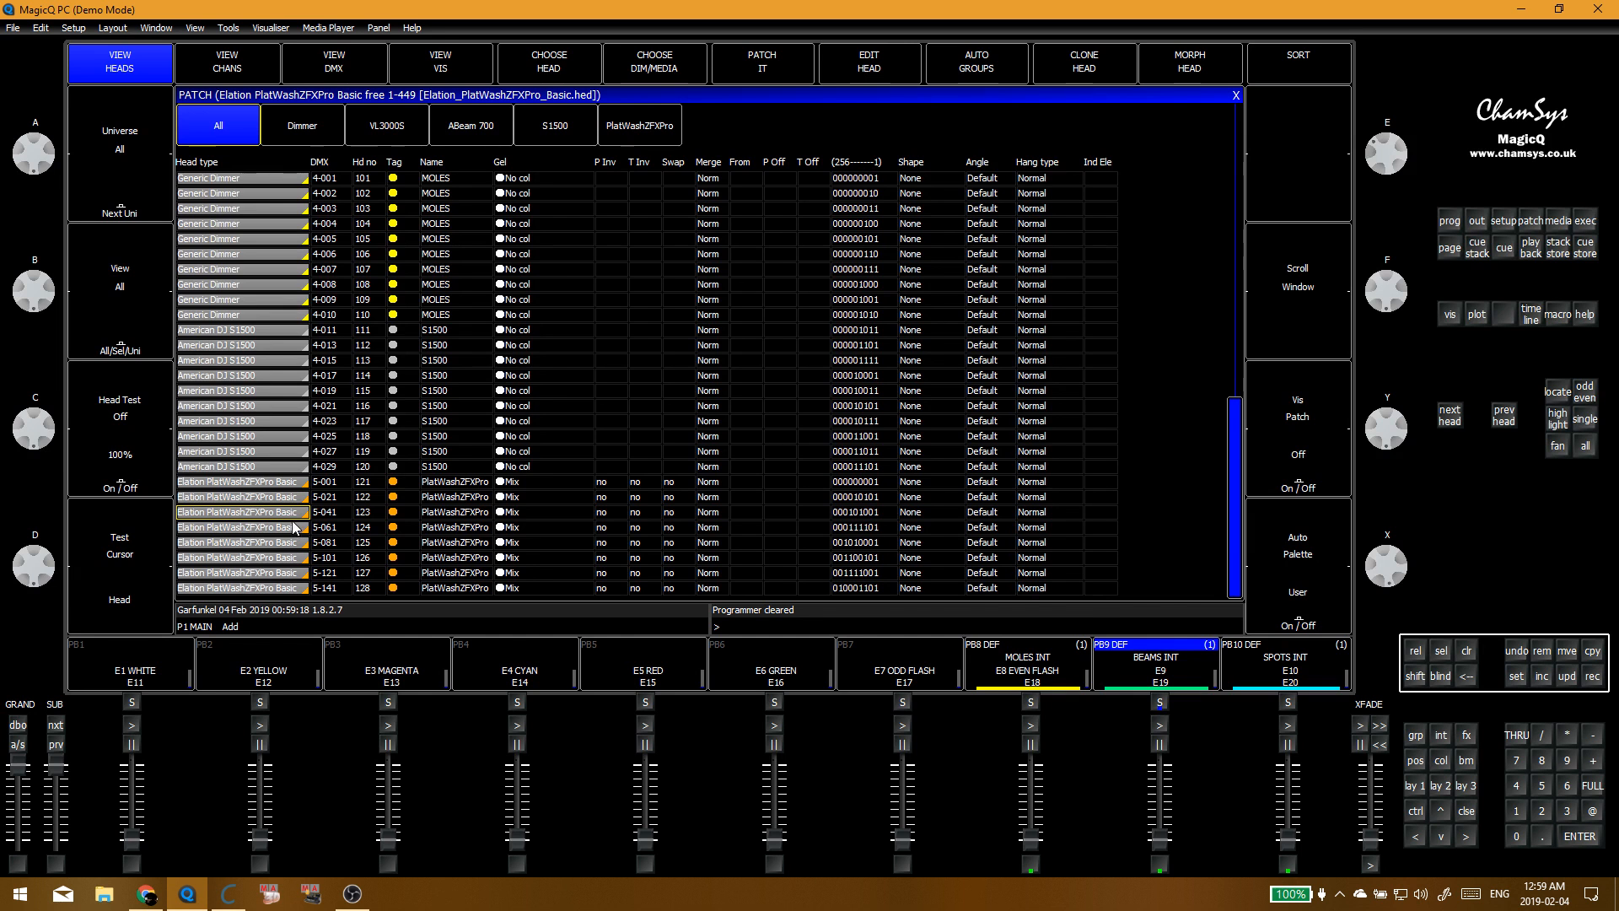
scroll(282, 518, "down", 5)
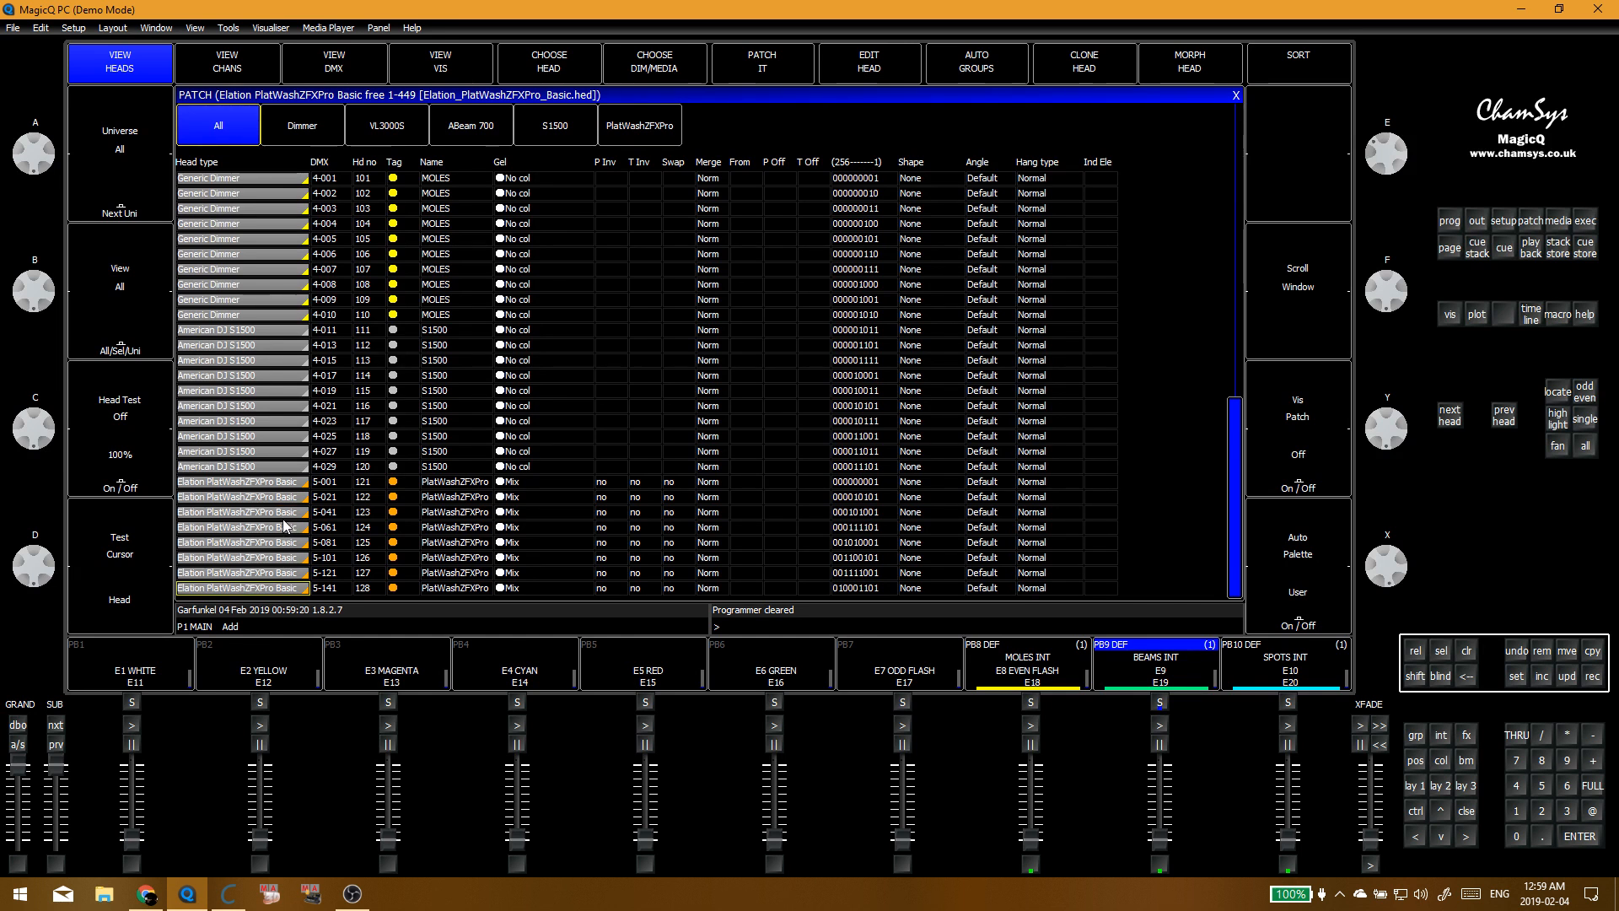
scroll(282, 518, "up", 1)
key("Escape")
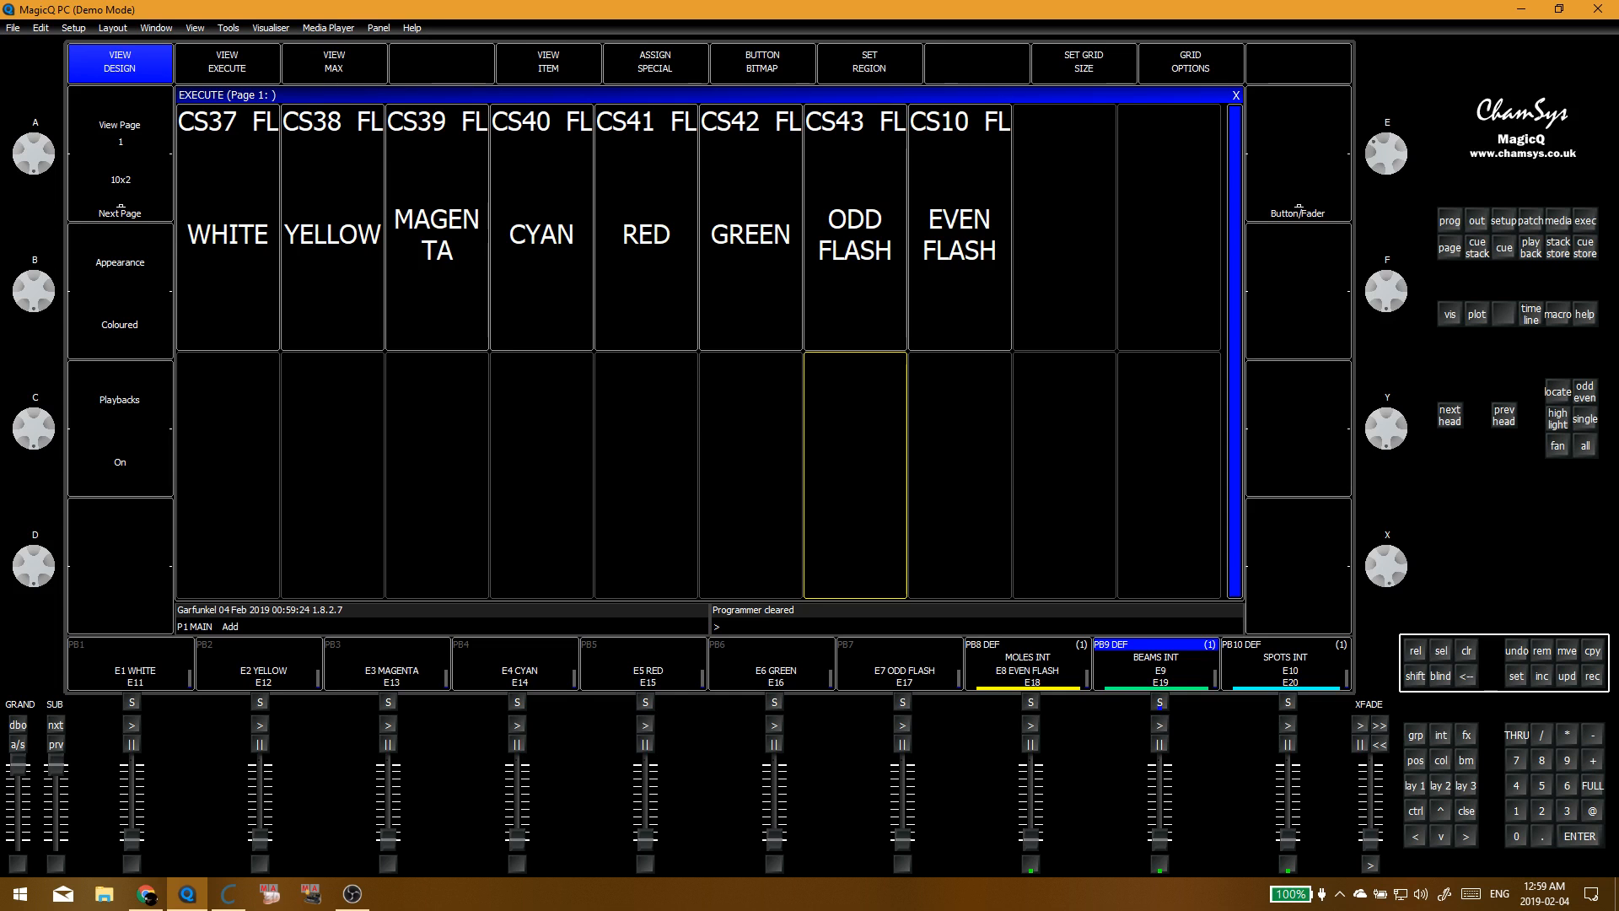
Step: Switch to Capture and examine the row of key lights in an enlarged front view
key("alt+Tab")
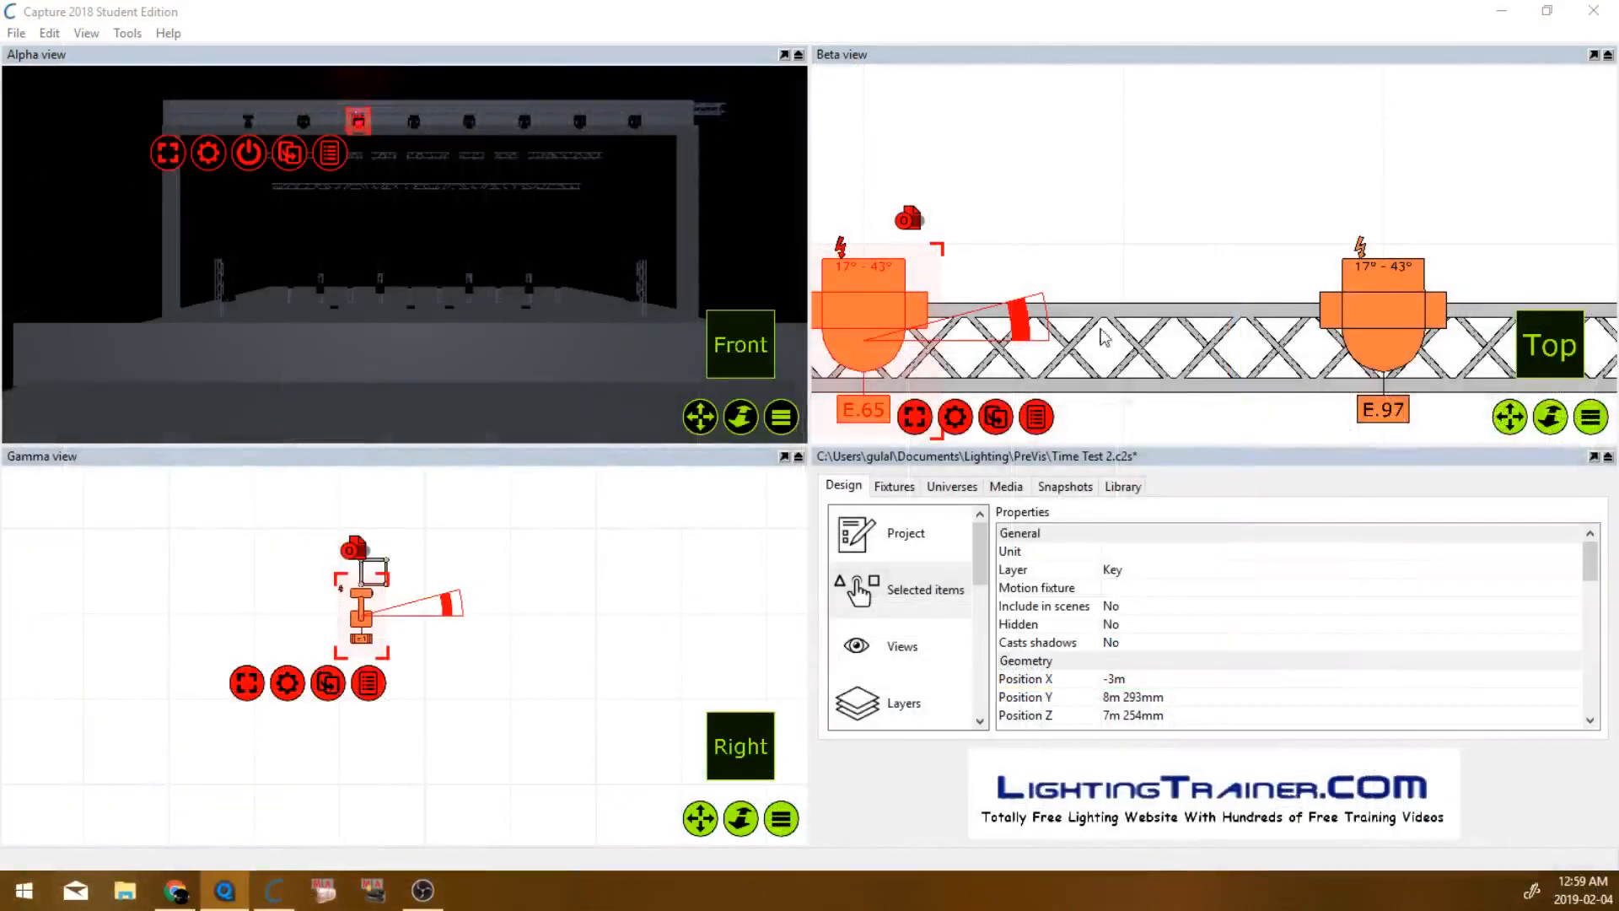
left_click(783, 55)
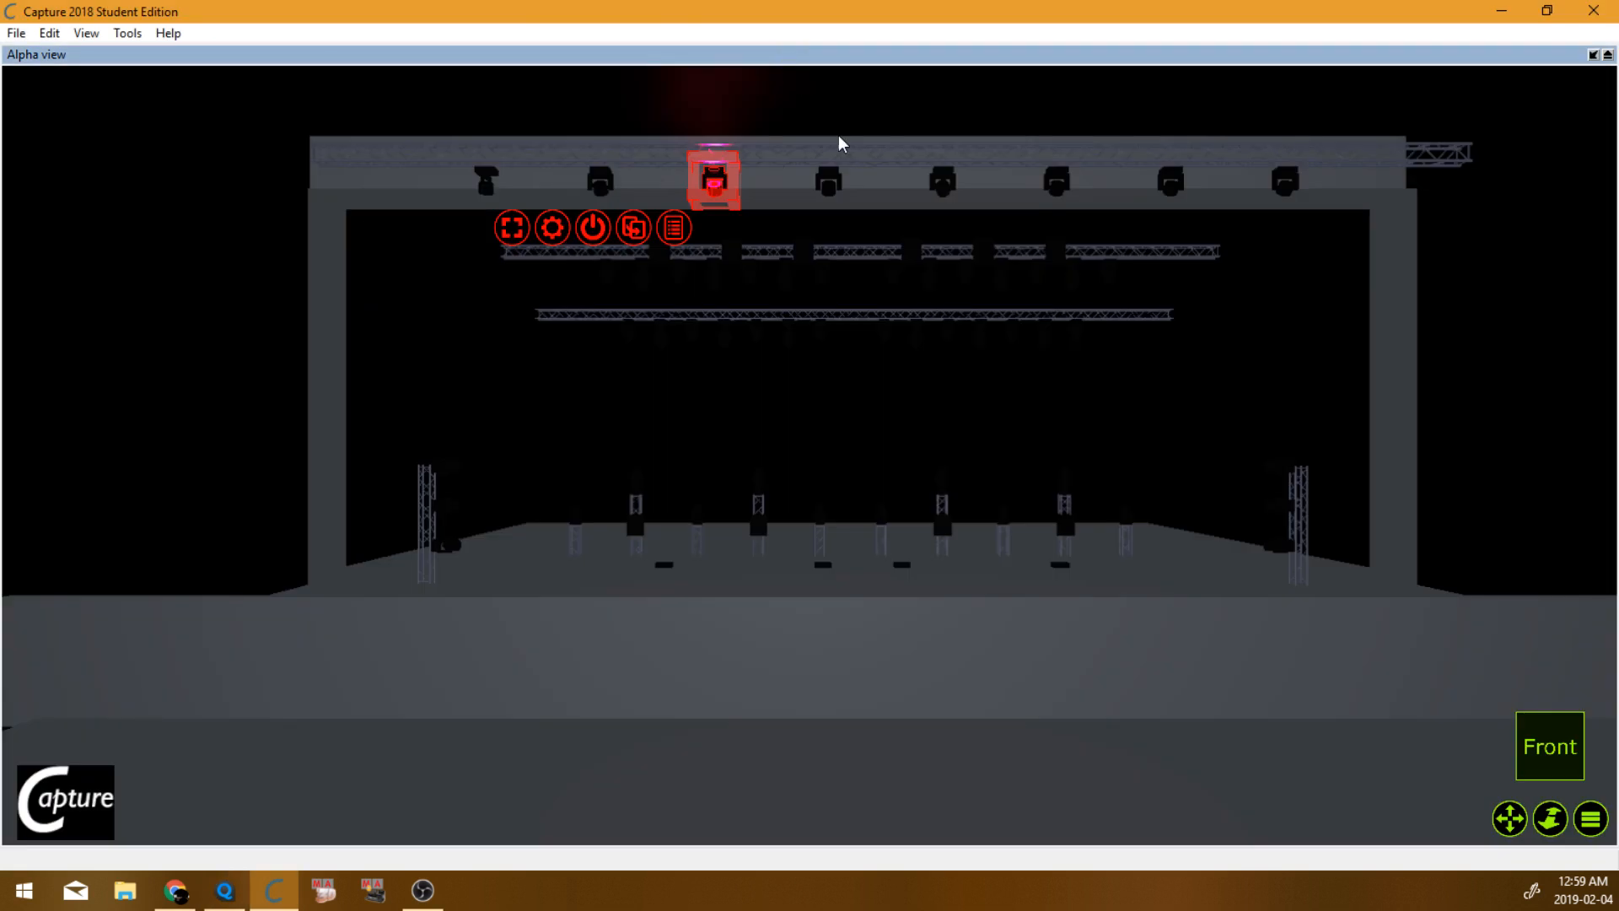
left_click(1471, 328)
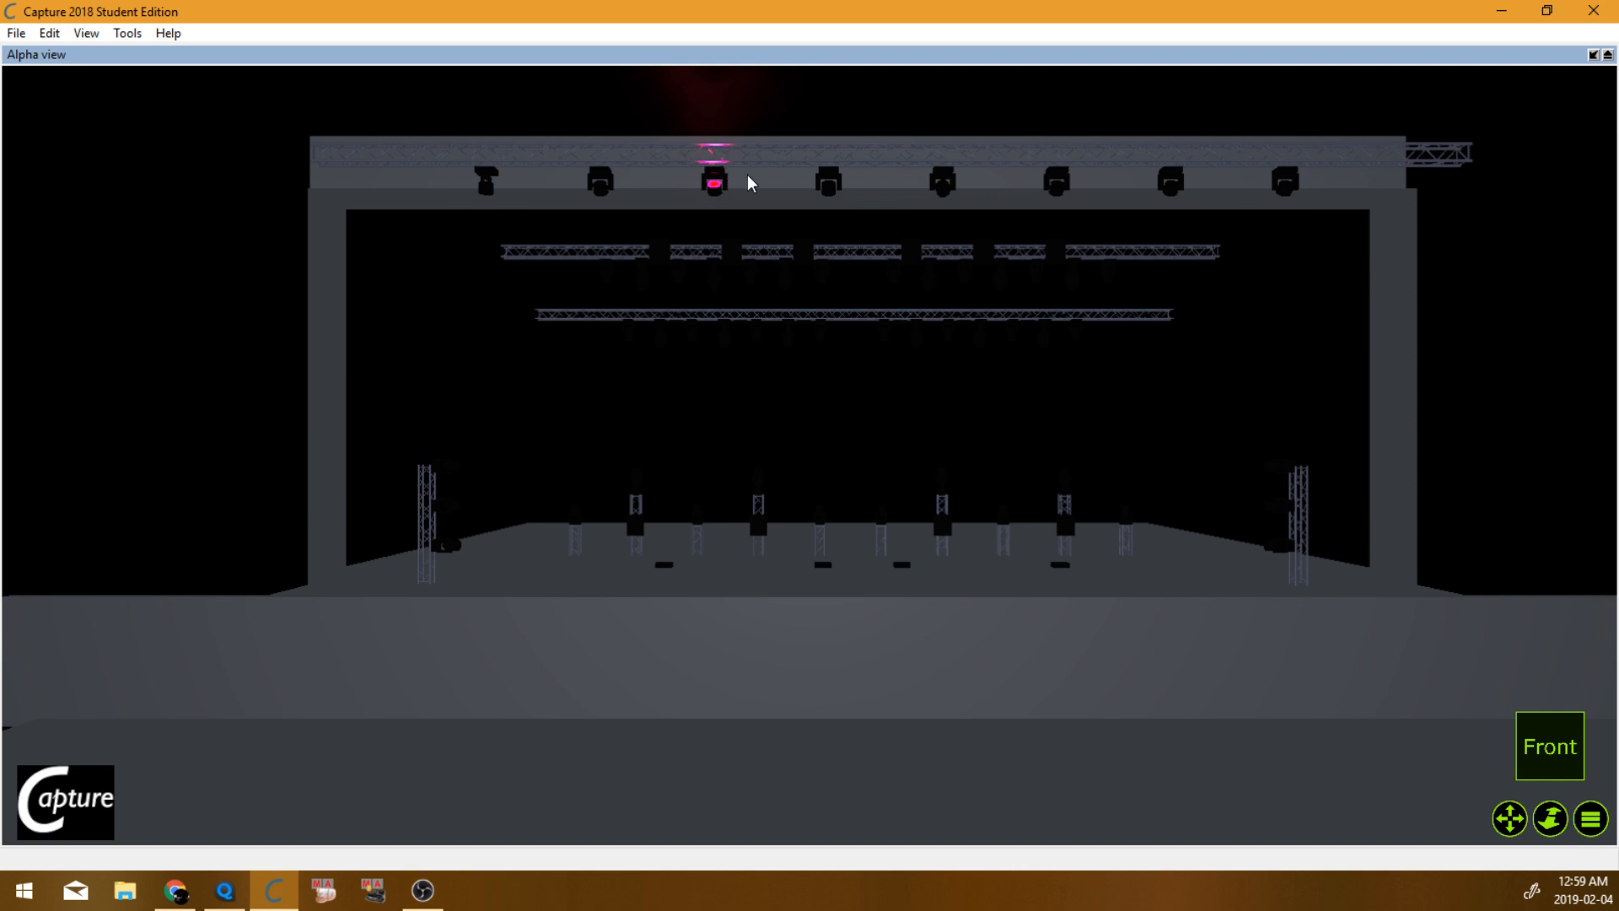
scroll(730, 183, "up", 5)
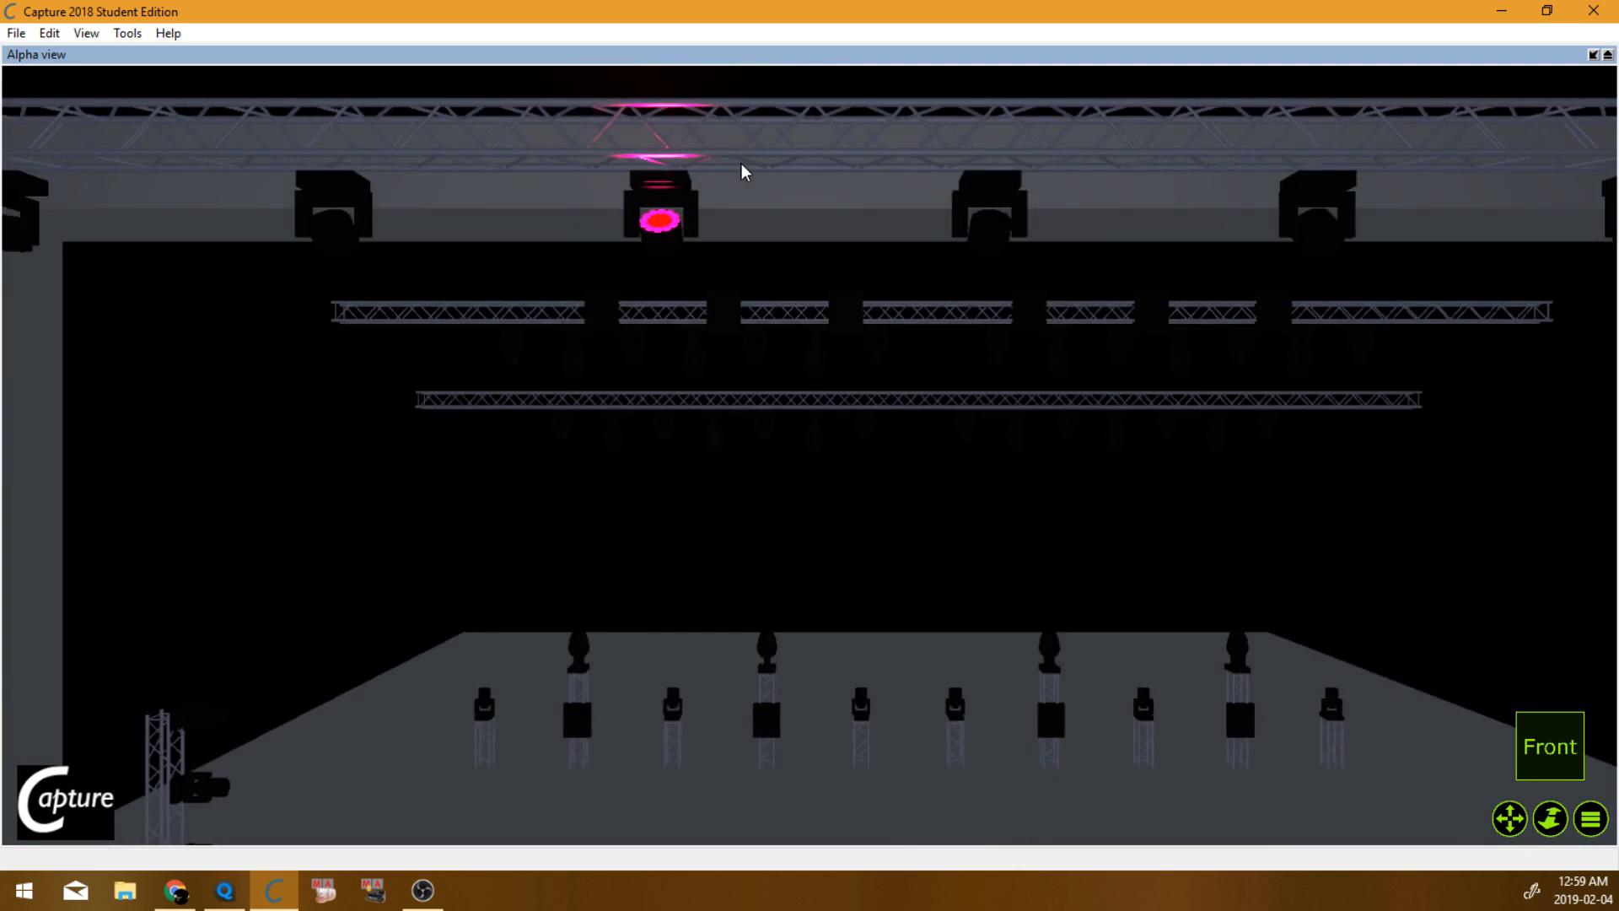
scroll(742, 175, "down", 3)
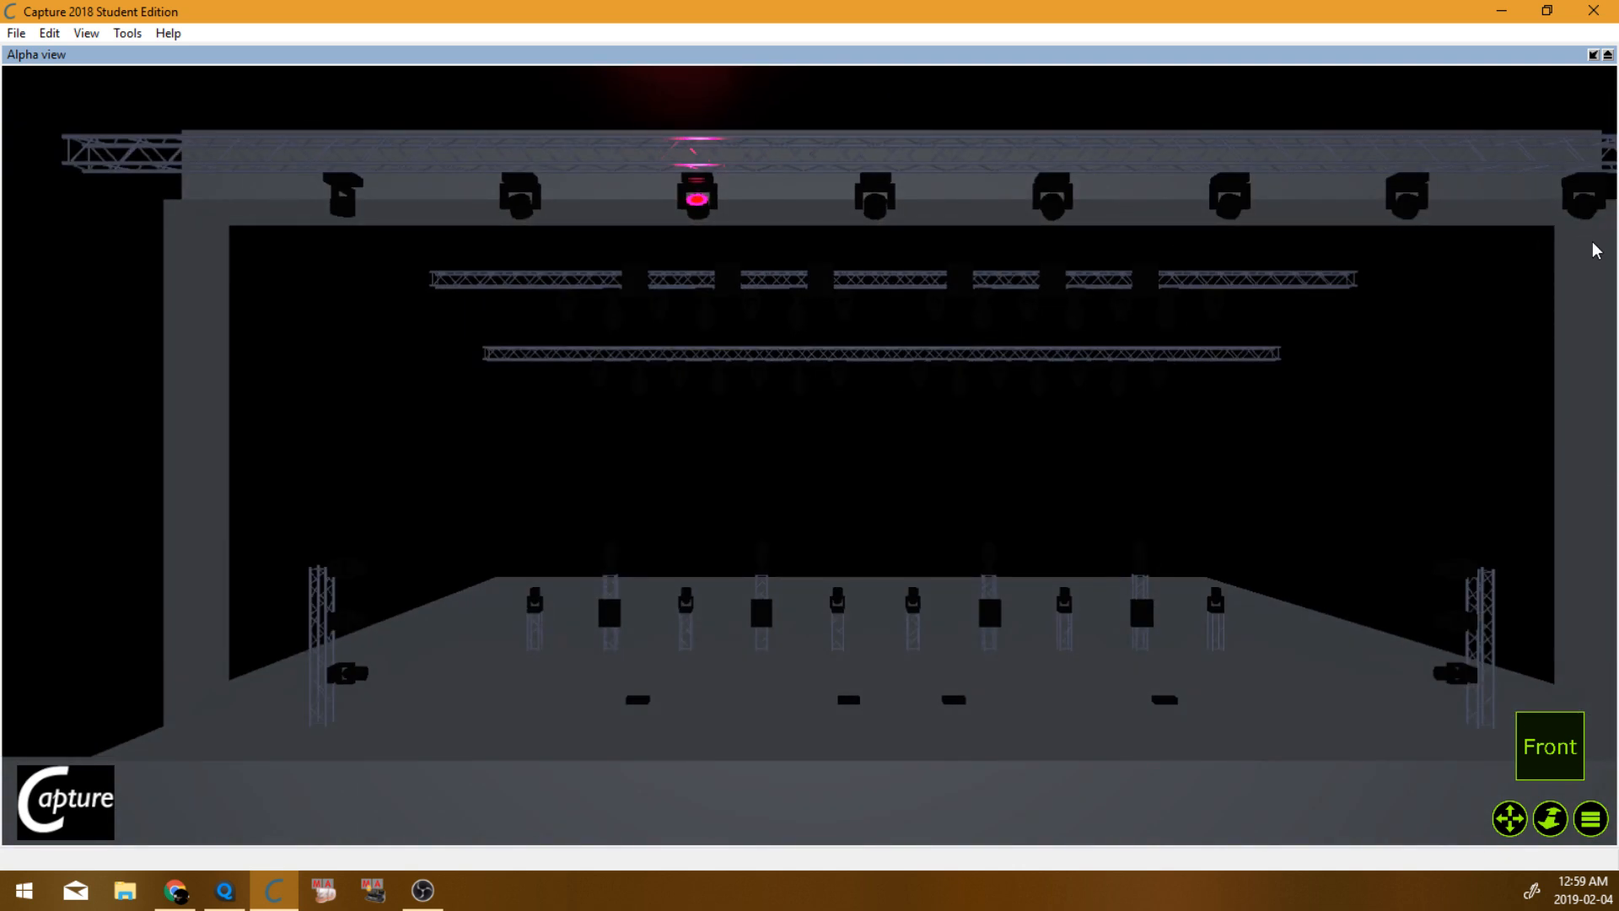
scroll(485, 218, "up", 2)
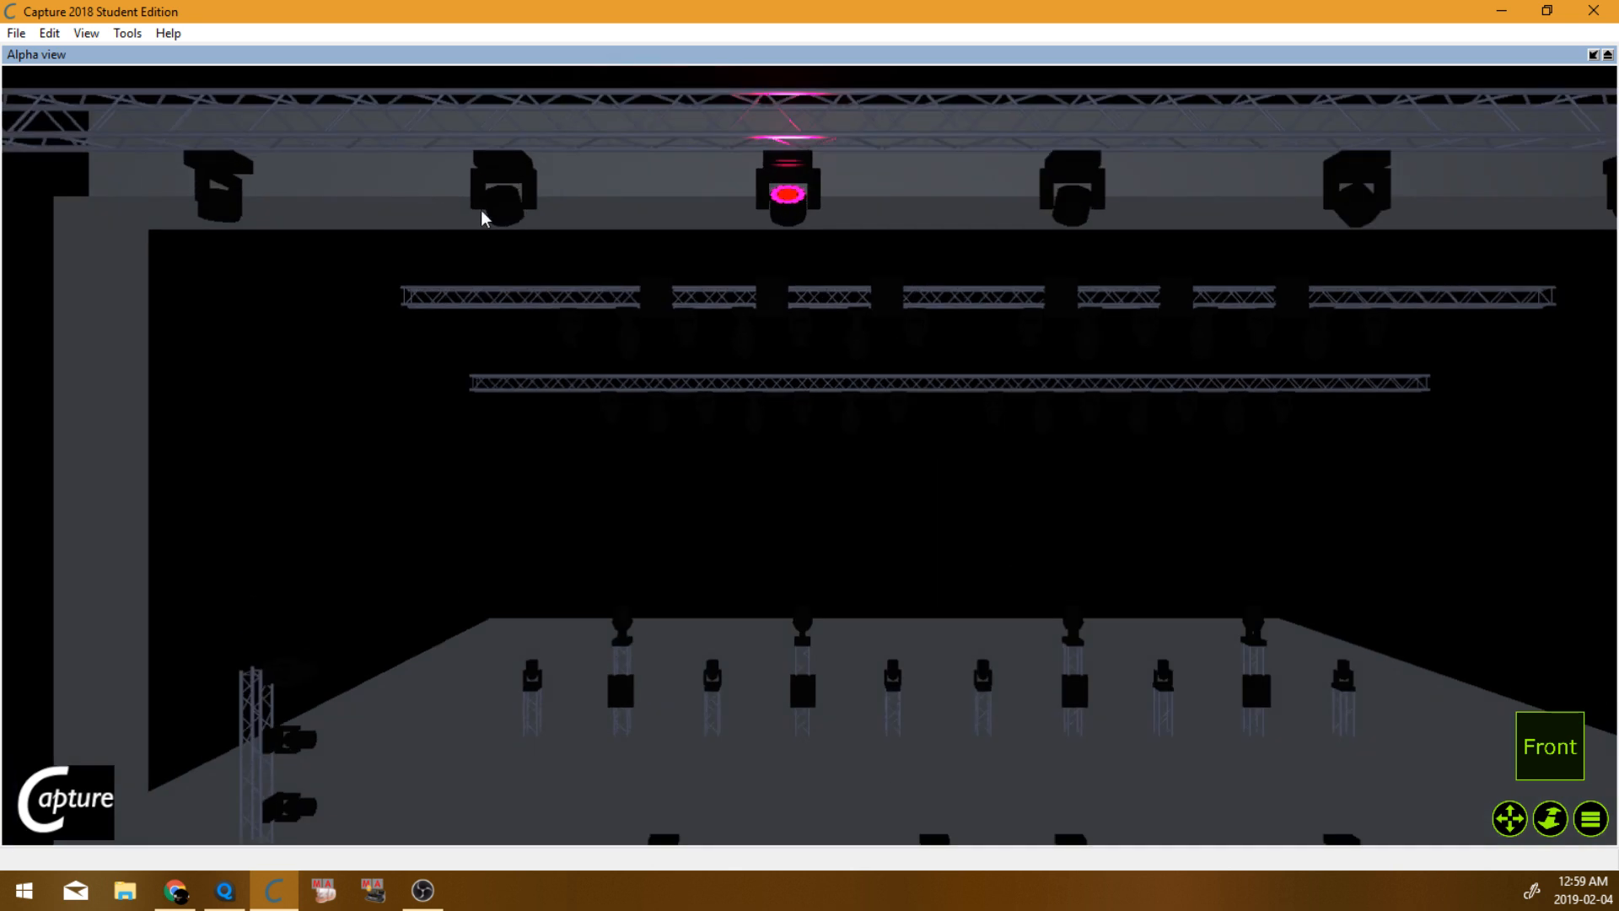
Step: Check the DMX mode in the properties of the first key light at the stage-front truss
left_click(215, 211)
right_click(142, 291)
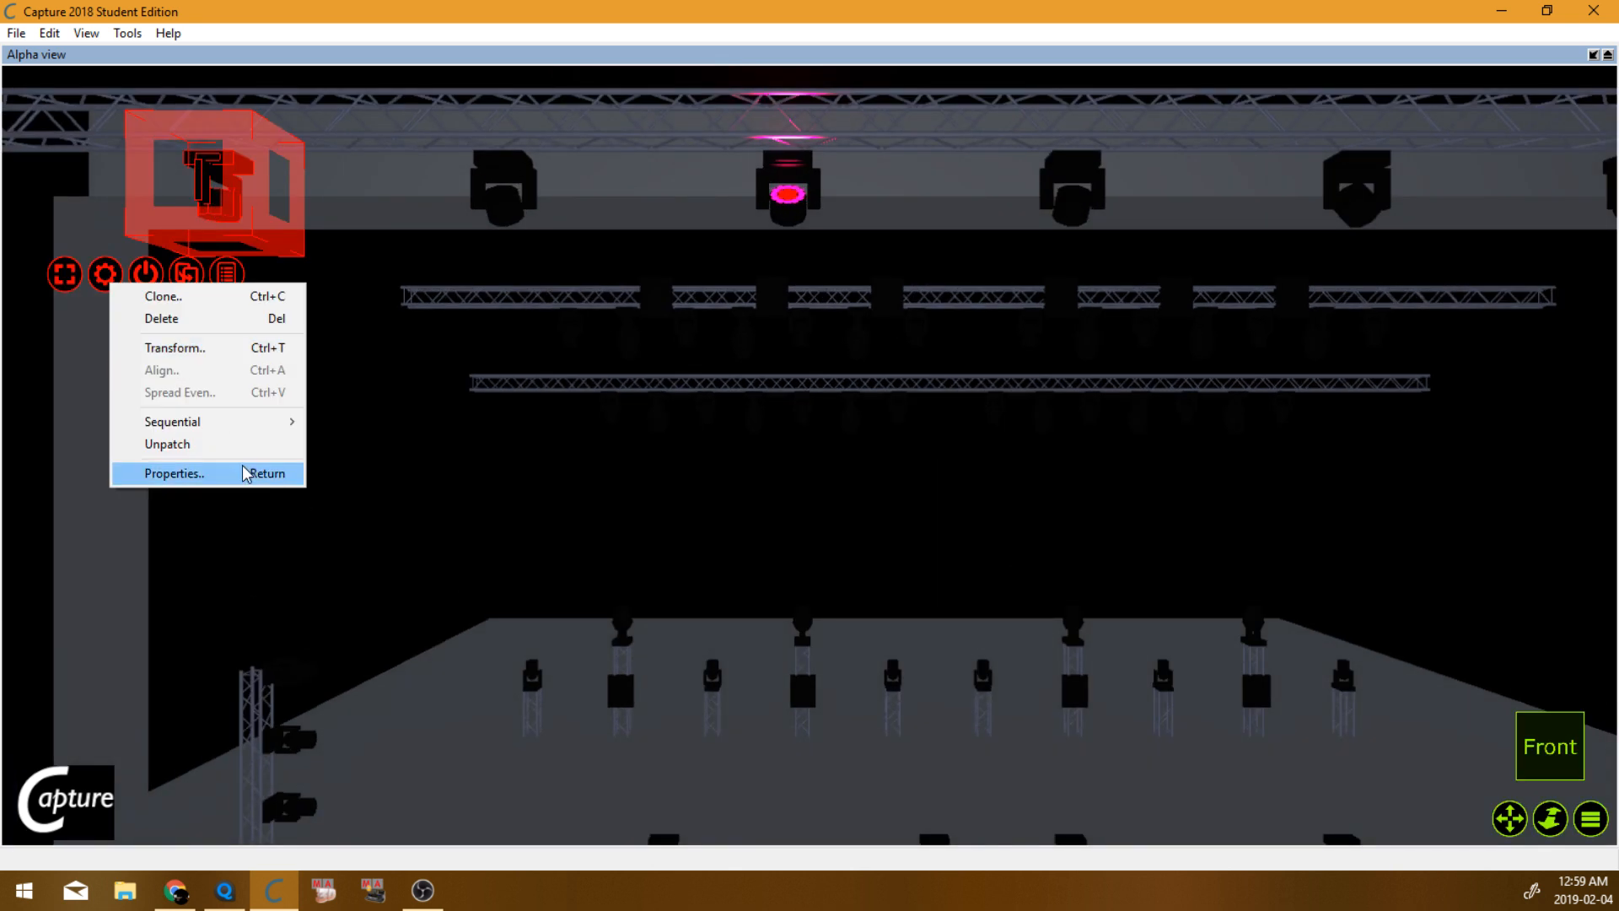
key("Escape")
scroll(1560, 112, "down", 1)
left_click(1592, 55)
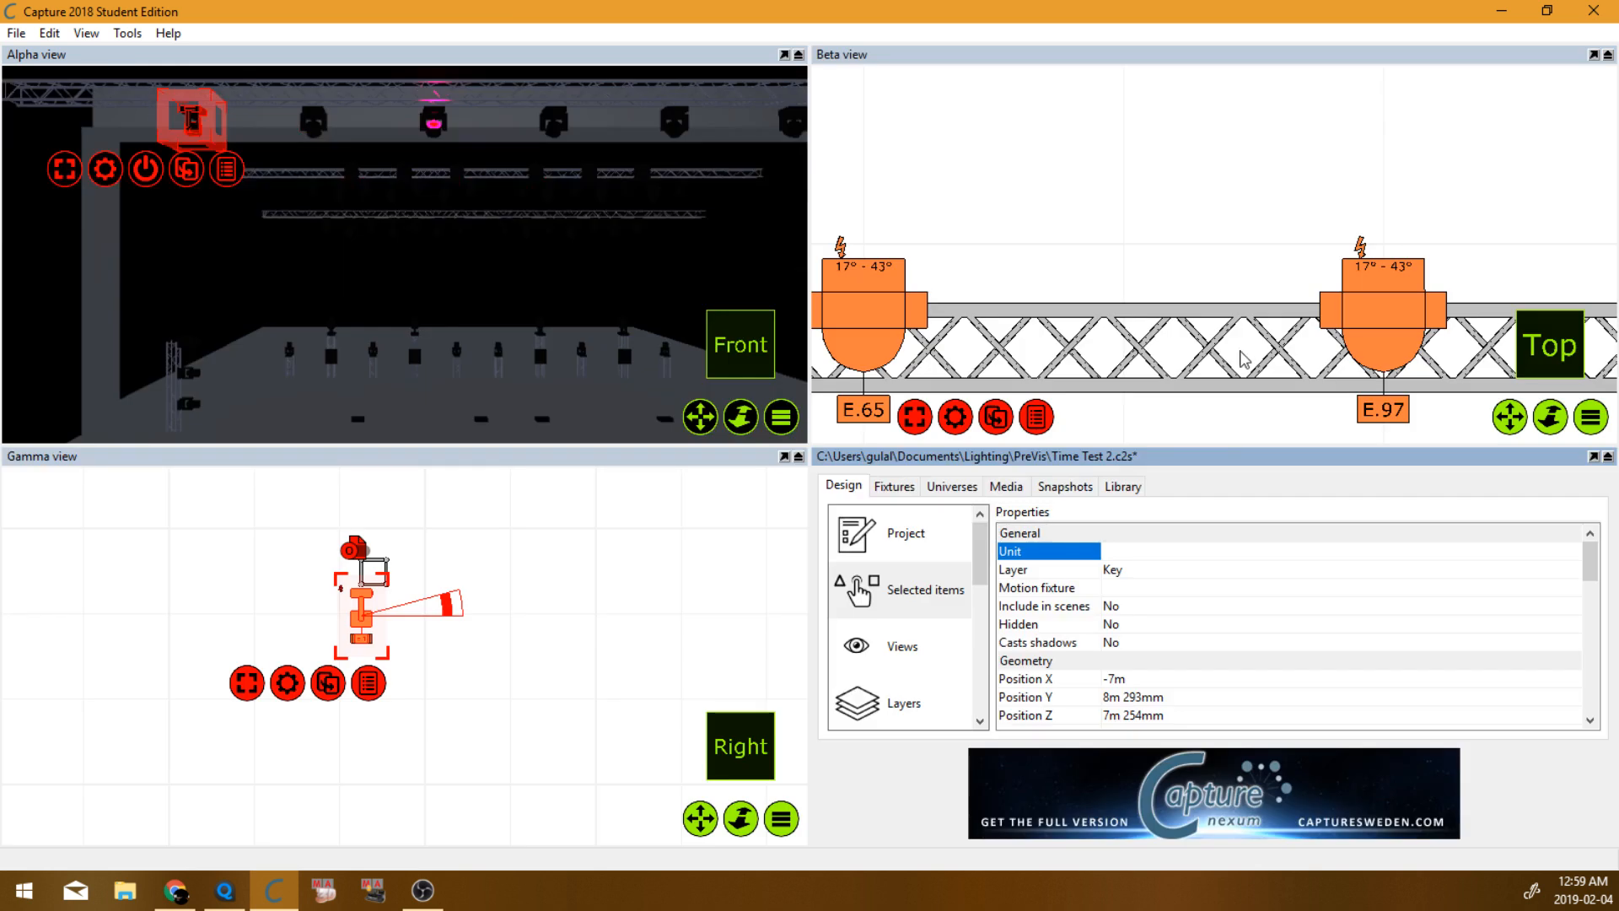
scroll(1202, 611, "down", 6)
scroll(1242, 605, "down", 3)
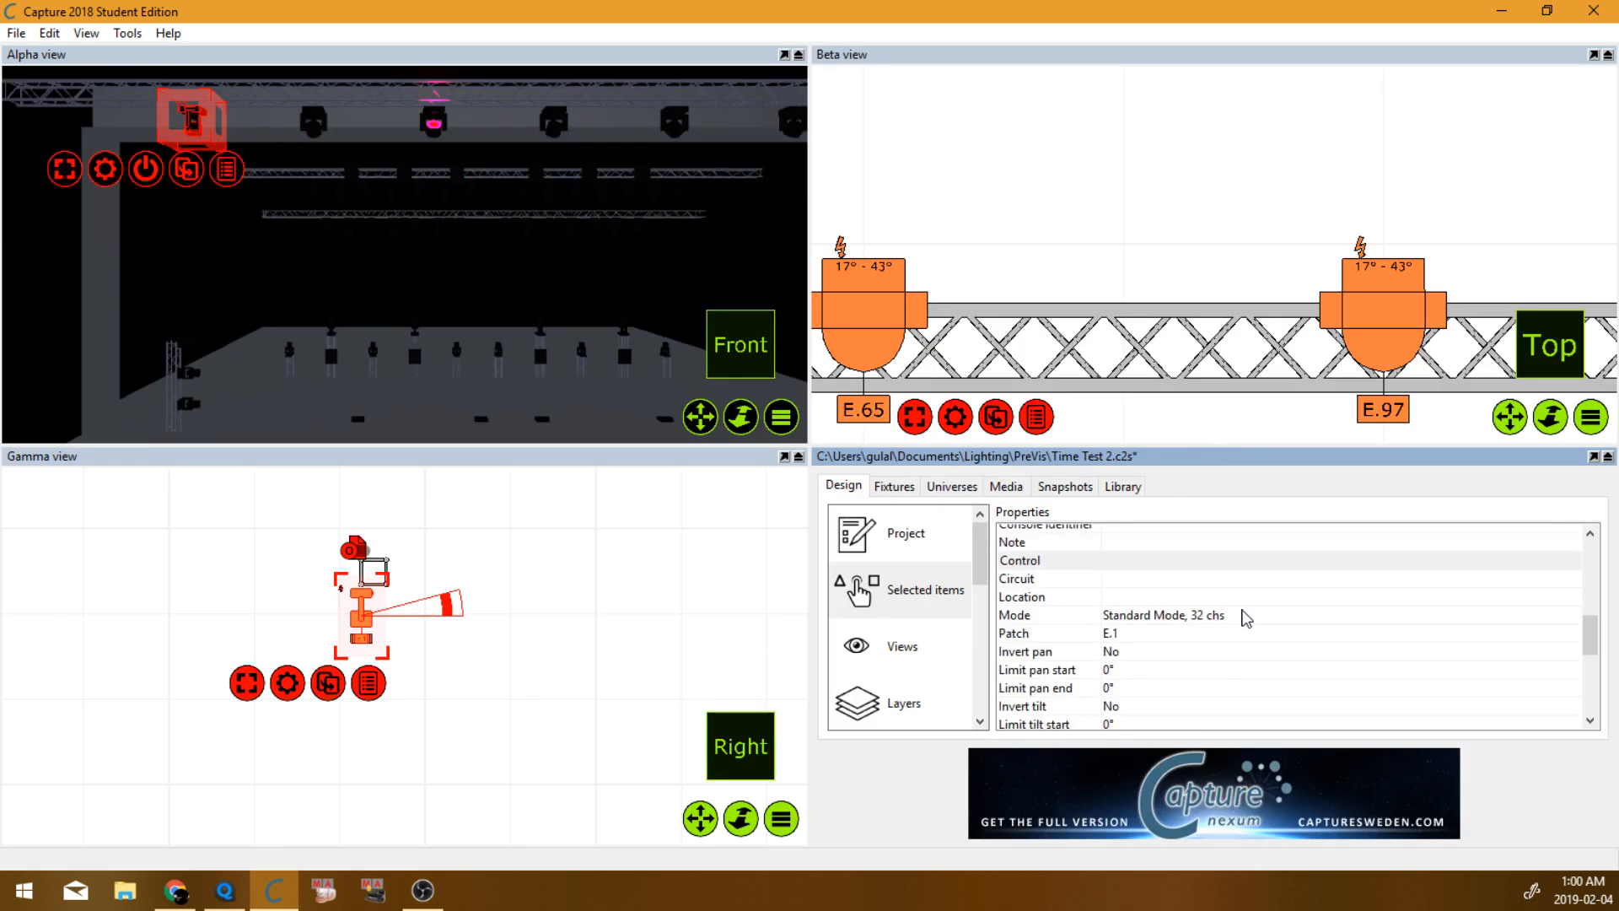
left_click(1242, 605)
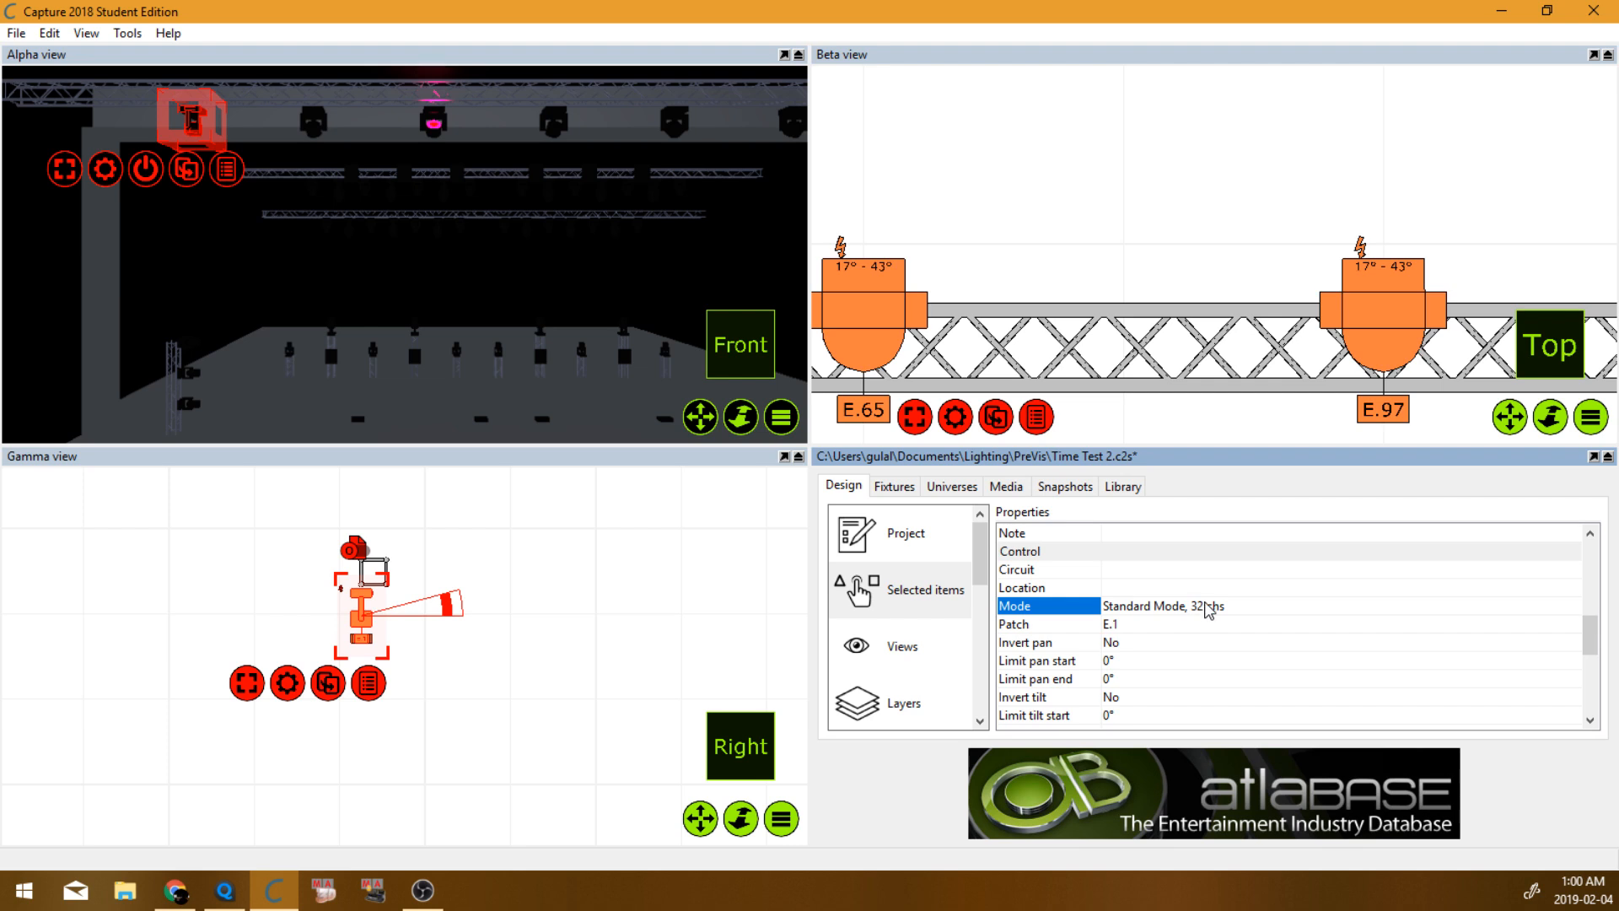
Step: Switch to MagicQ and morph the eight PlatWashZFXPro Basic heads to the Standard (32) mode
key("alt+Tab")
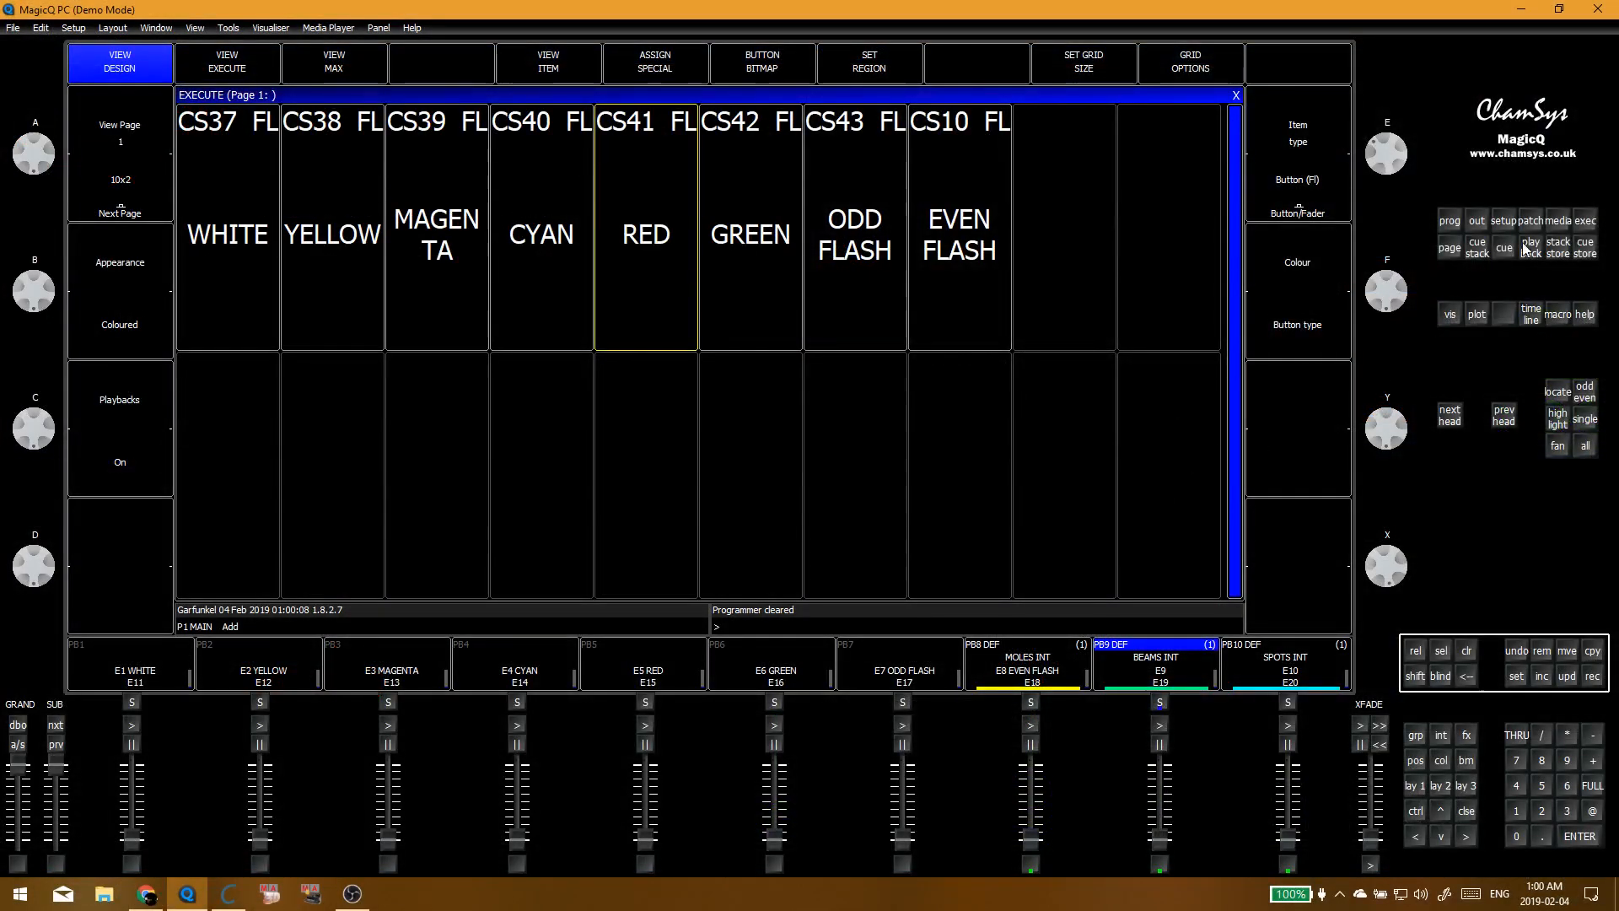
left_click(1531, 221)
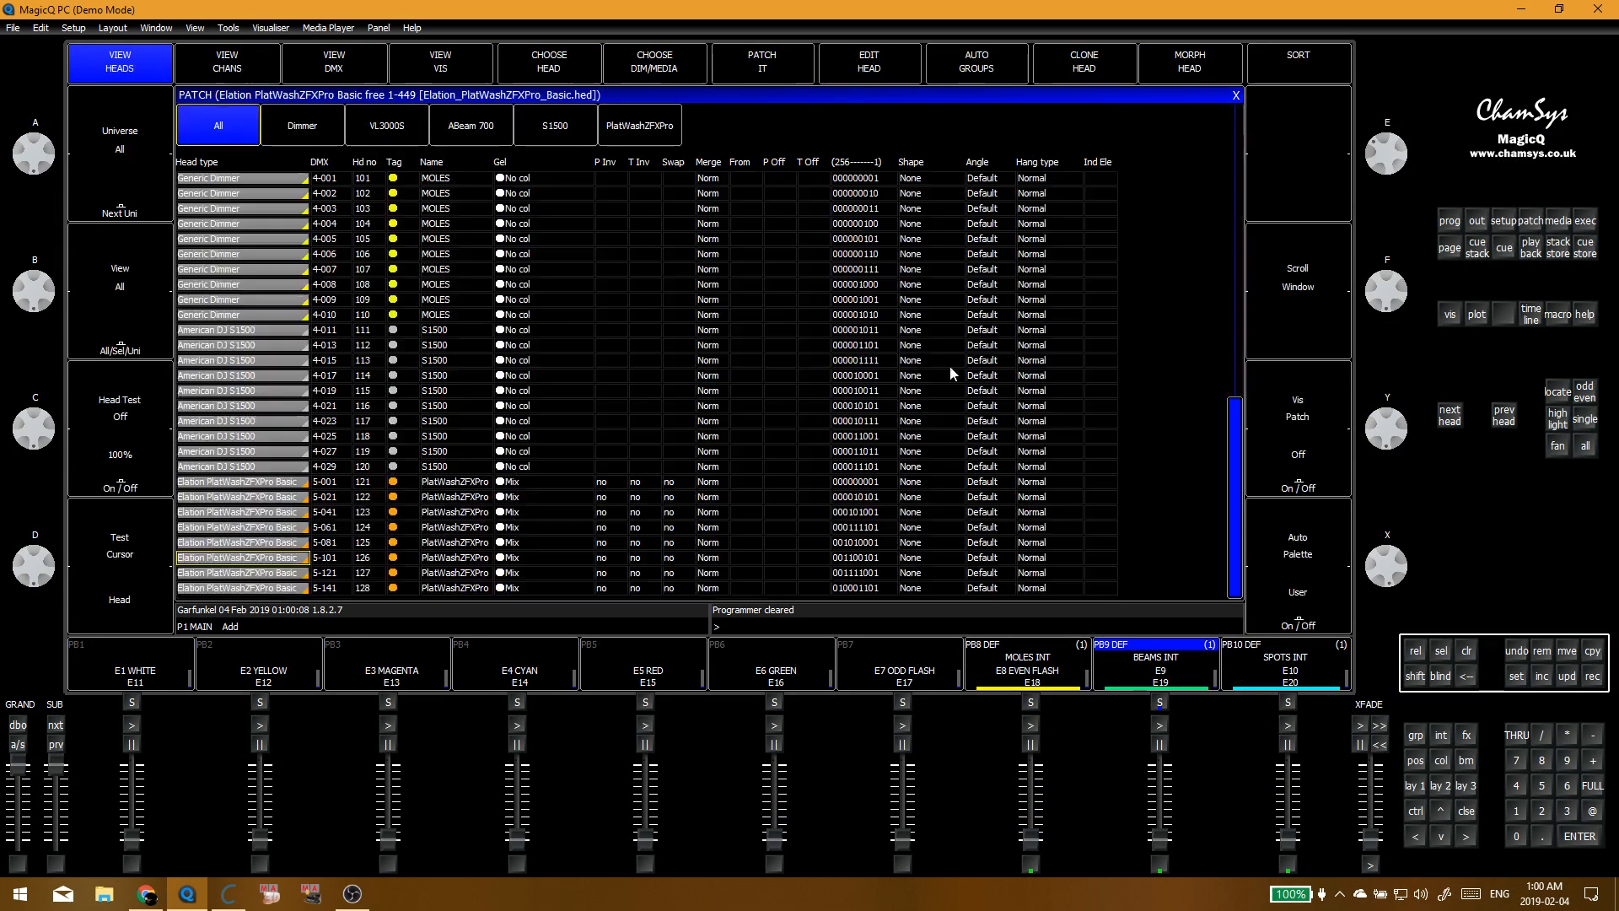
left_click_drag(265, 491, 263, 594)
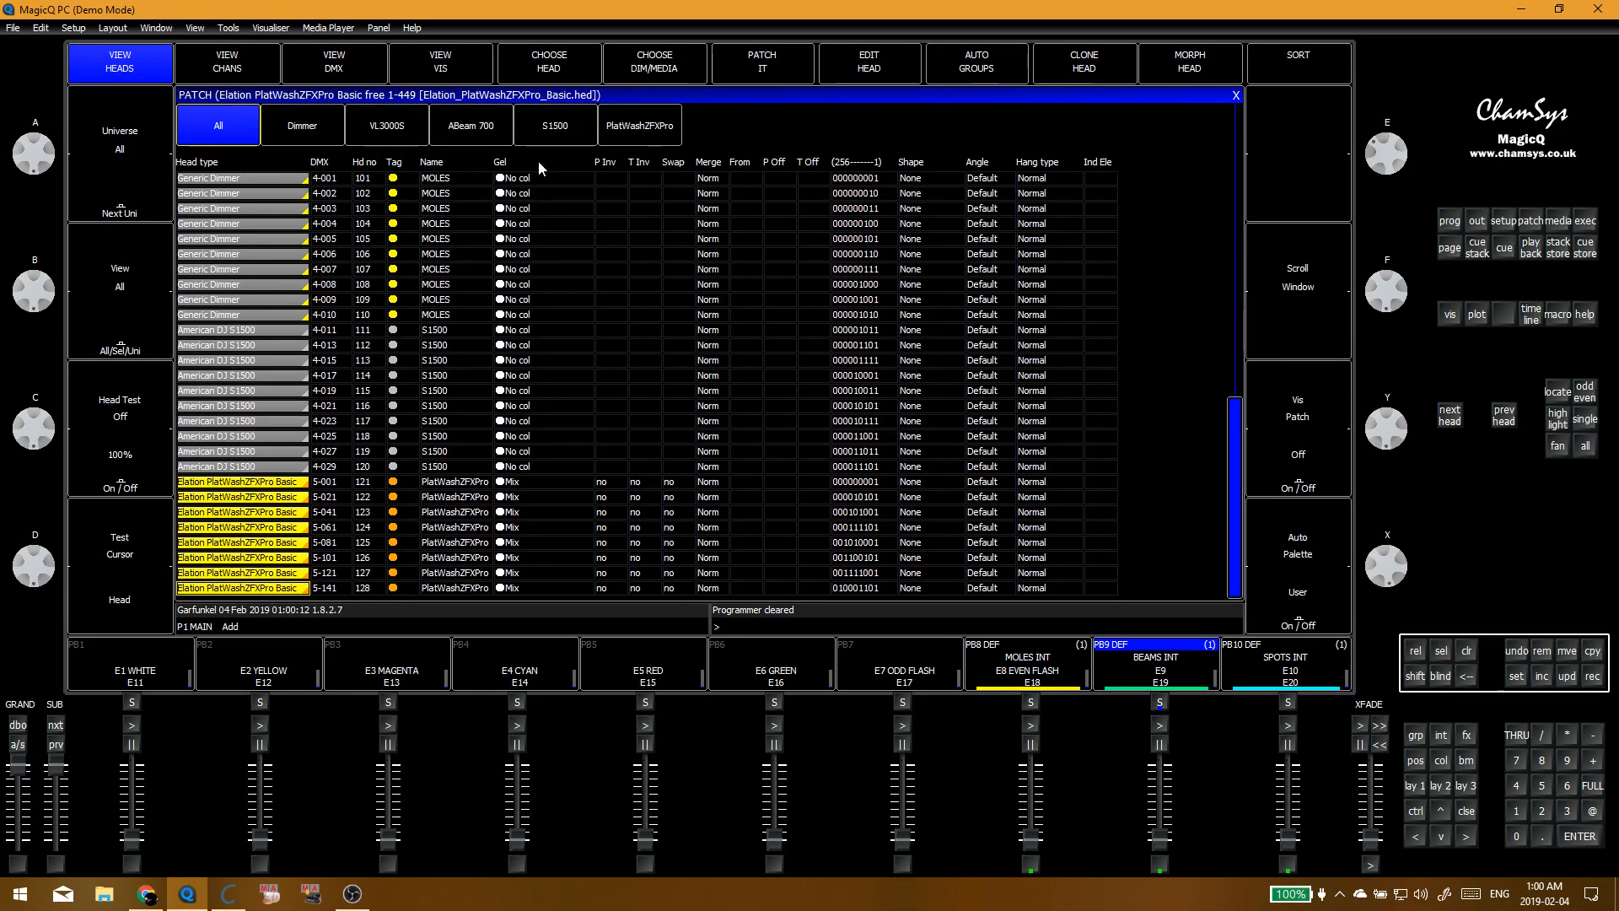
left_click(549, 60)
left_click(1012, 354)
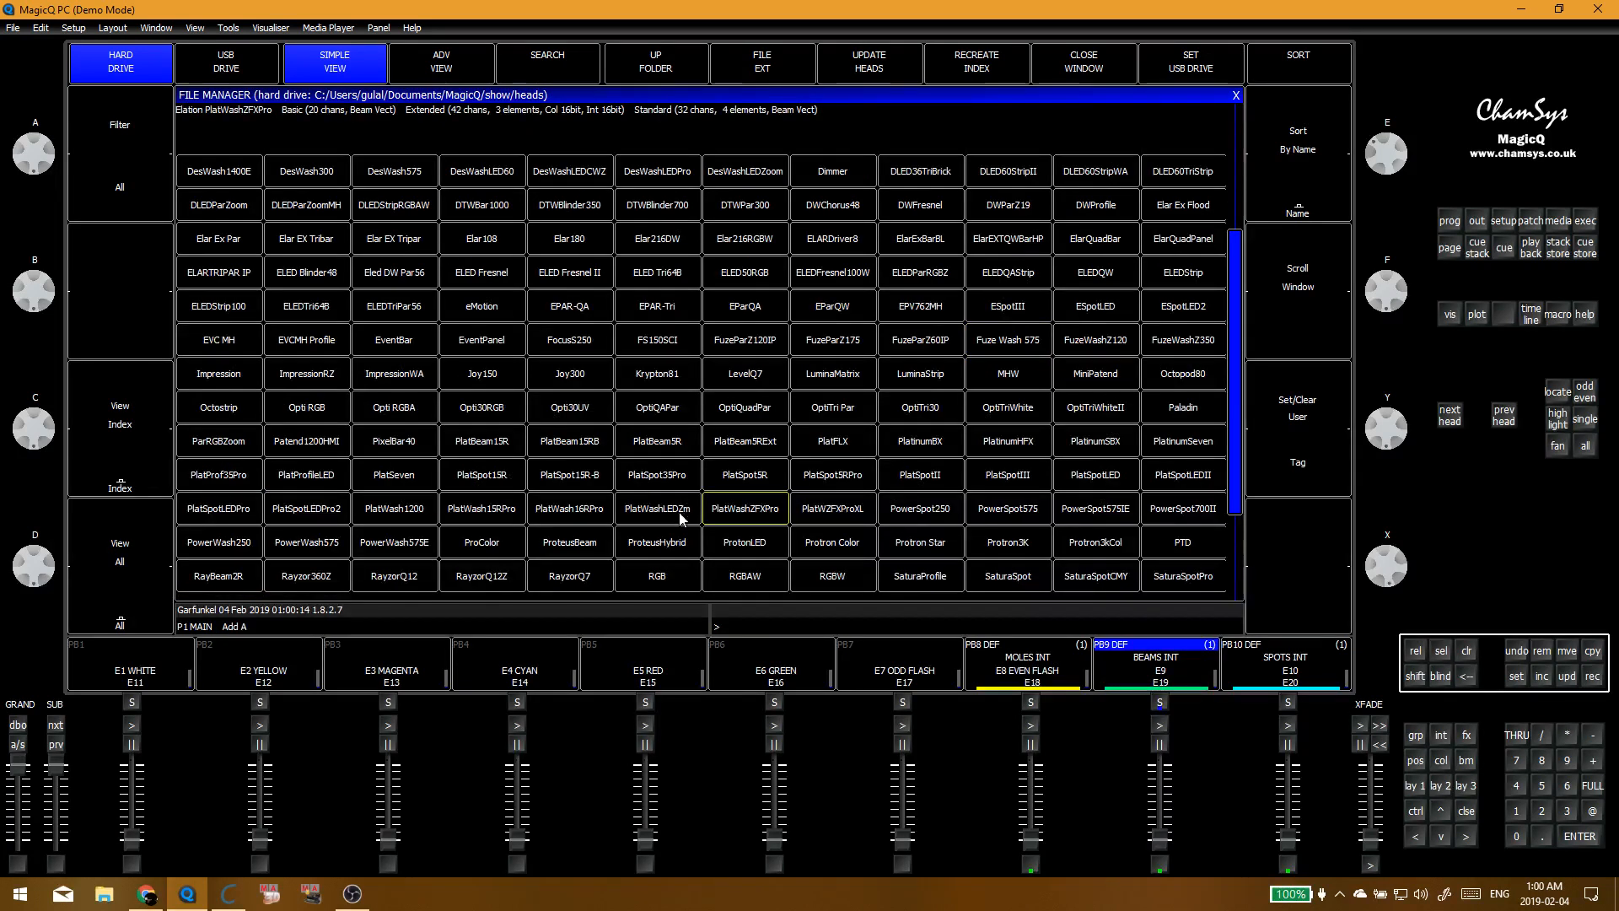
left_click(1287, 463)
left_click(745, 510)
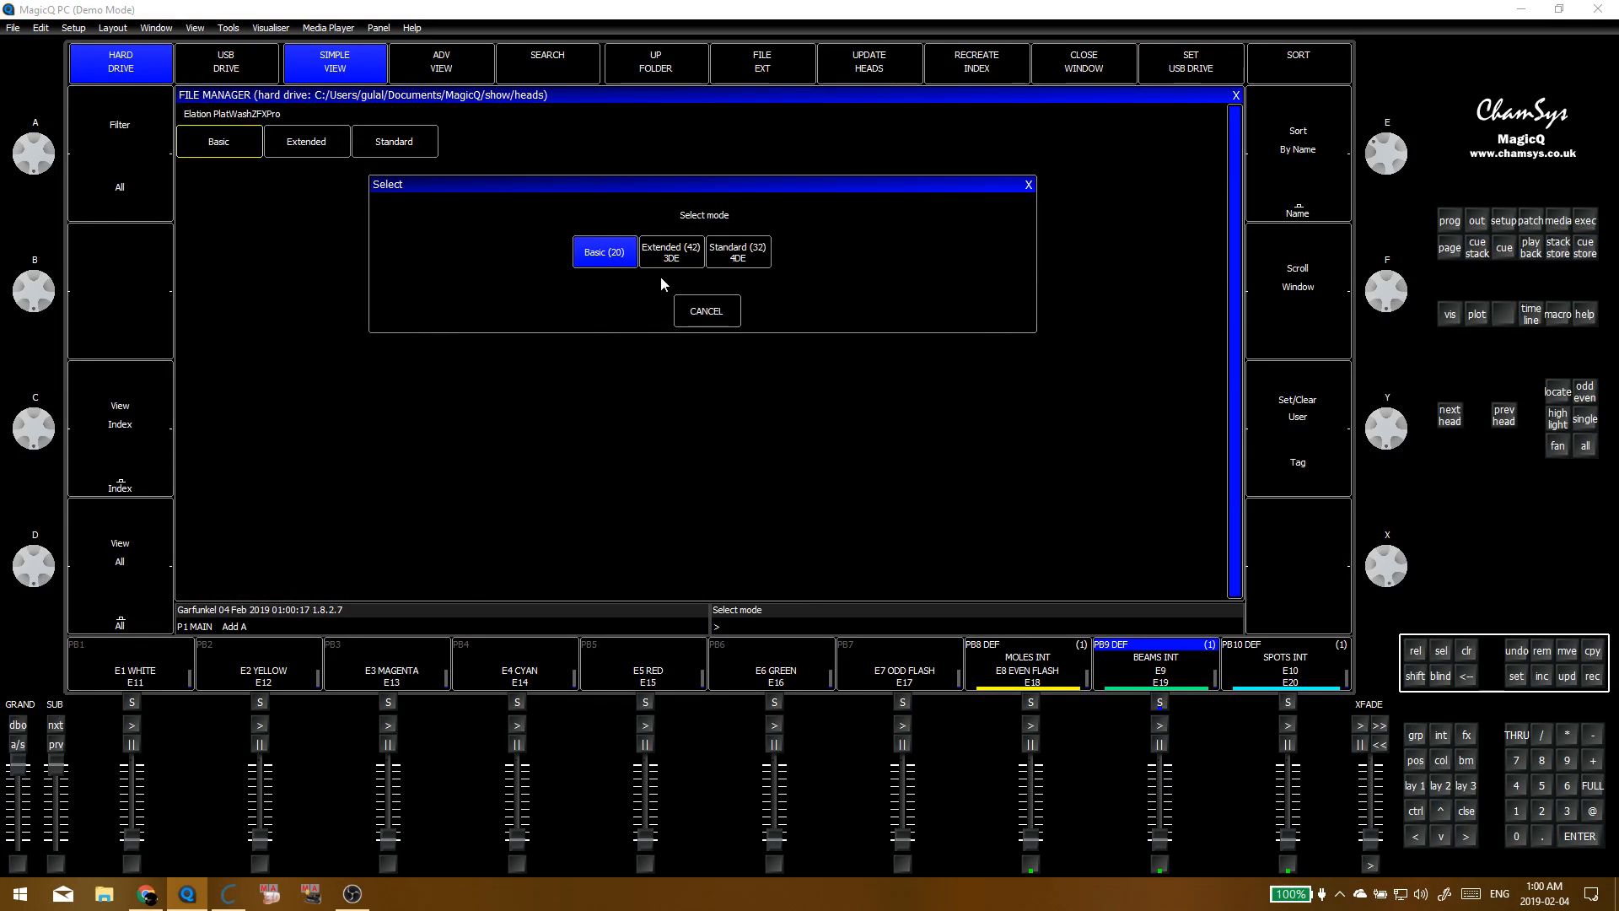
left_click(747, 254)
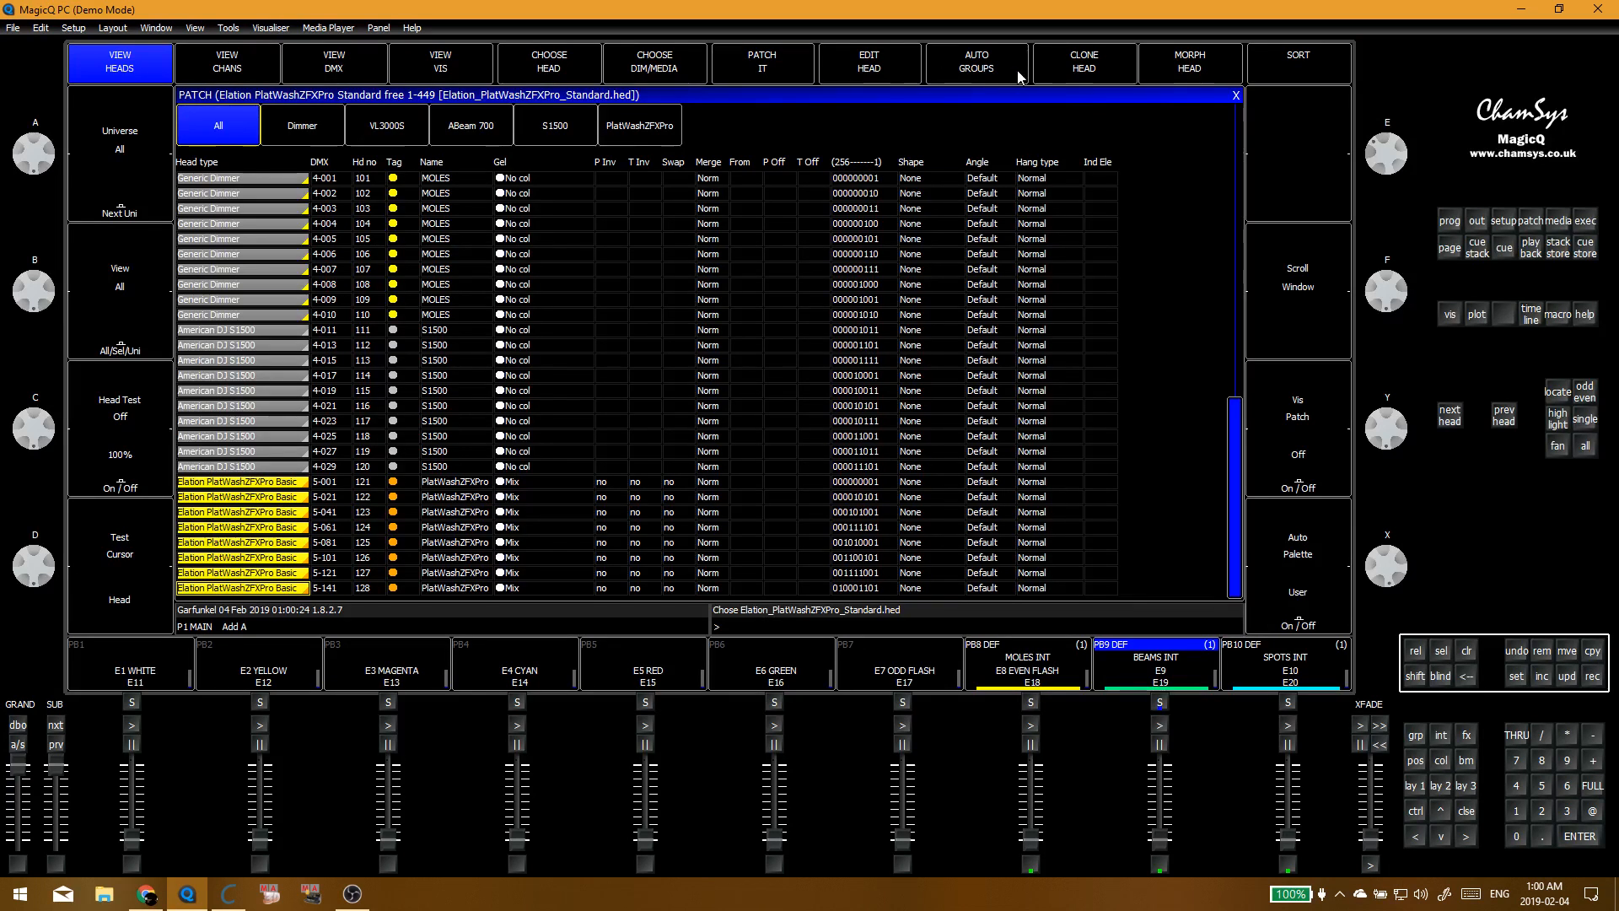
left_click(1191, 78)
left_click(617, 263)
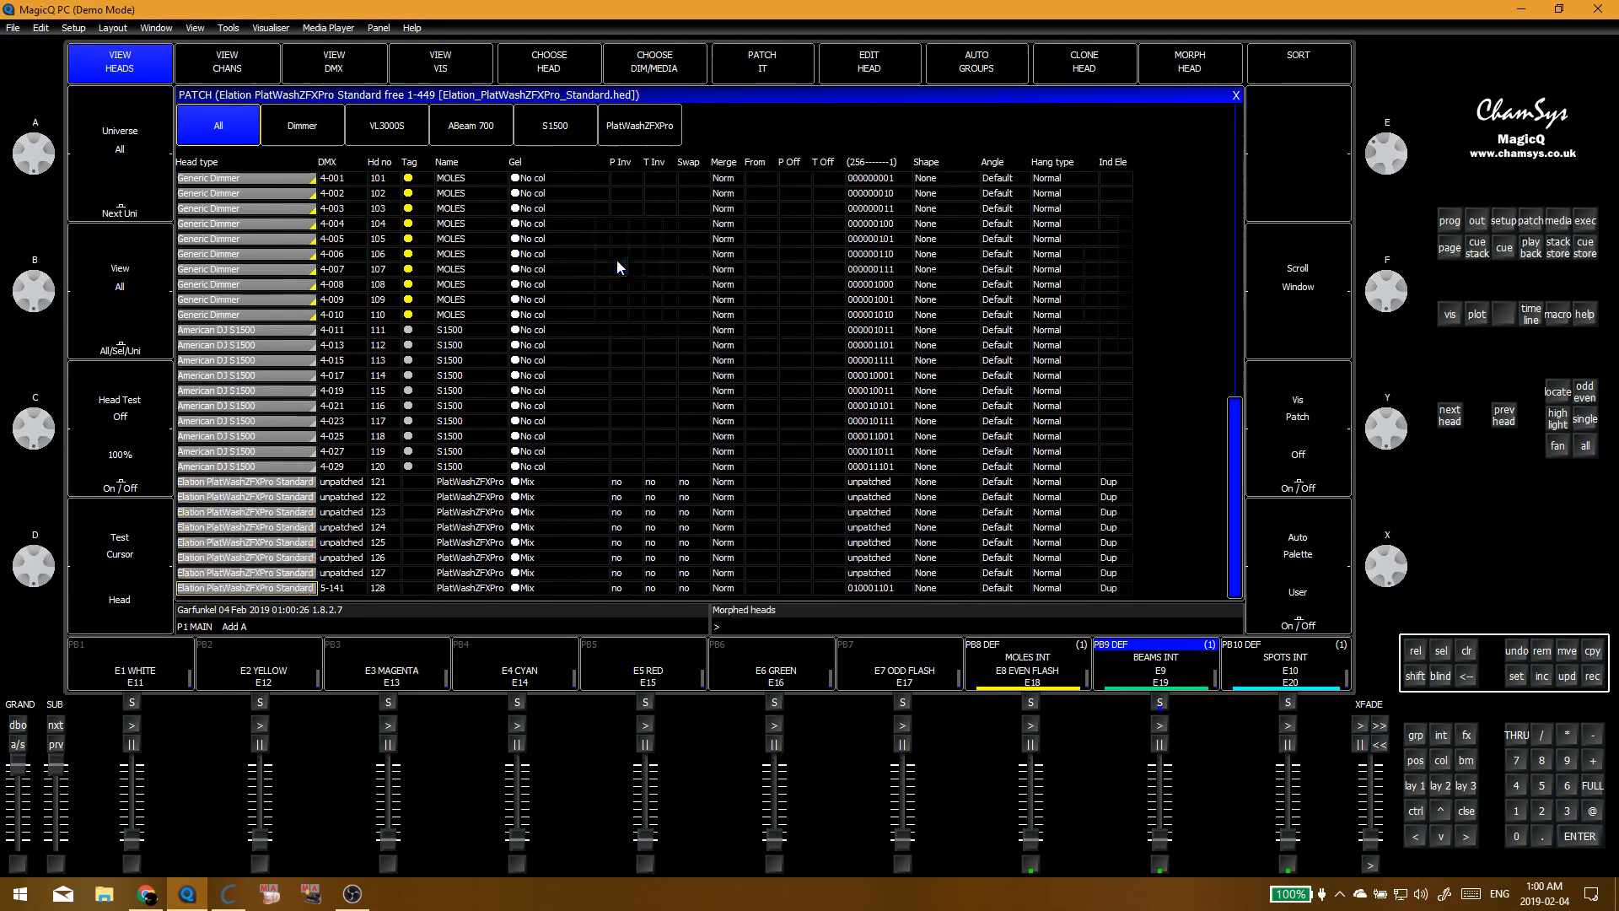
Step: Repatch the eight PlatWashZFXPro Standard heads starting at universe 5 channel 1 (5-1)
left_click_drag(342, 482, 392, 595)
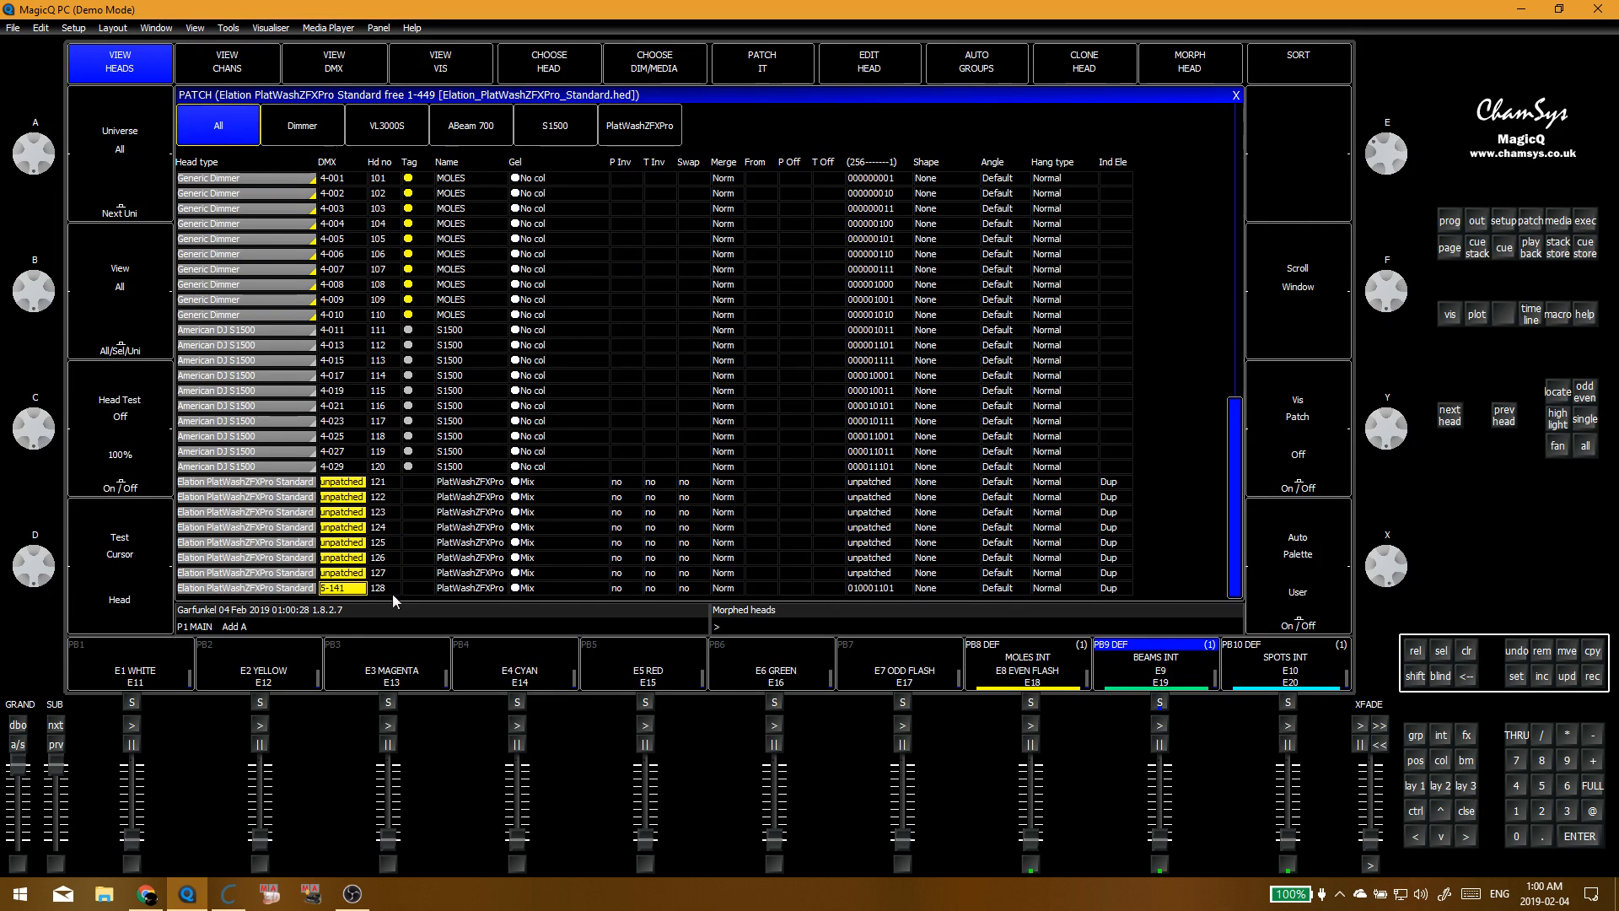
type("5-1")
key("Return")
left_click(611, 267)
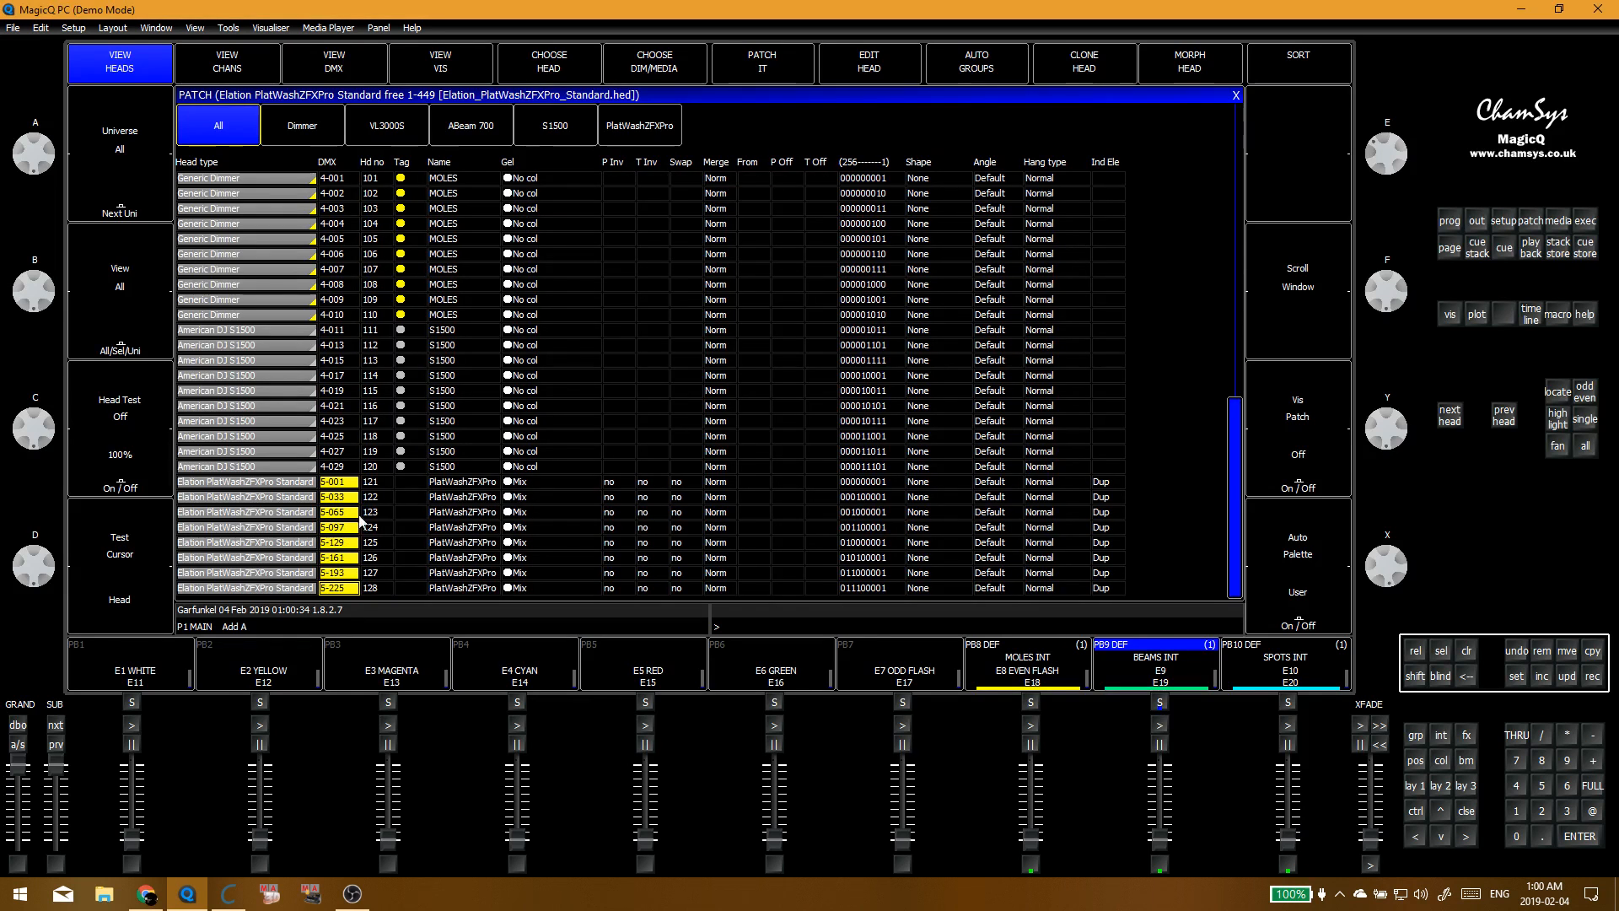
Step: Renumber the eight PlatWashZFXPro heads starting from head number 130
left_click_drag(375, 481, 377, 587)
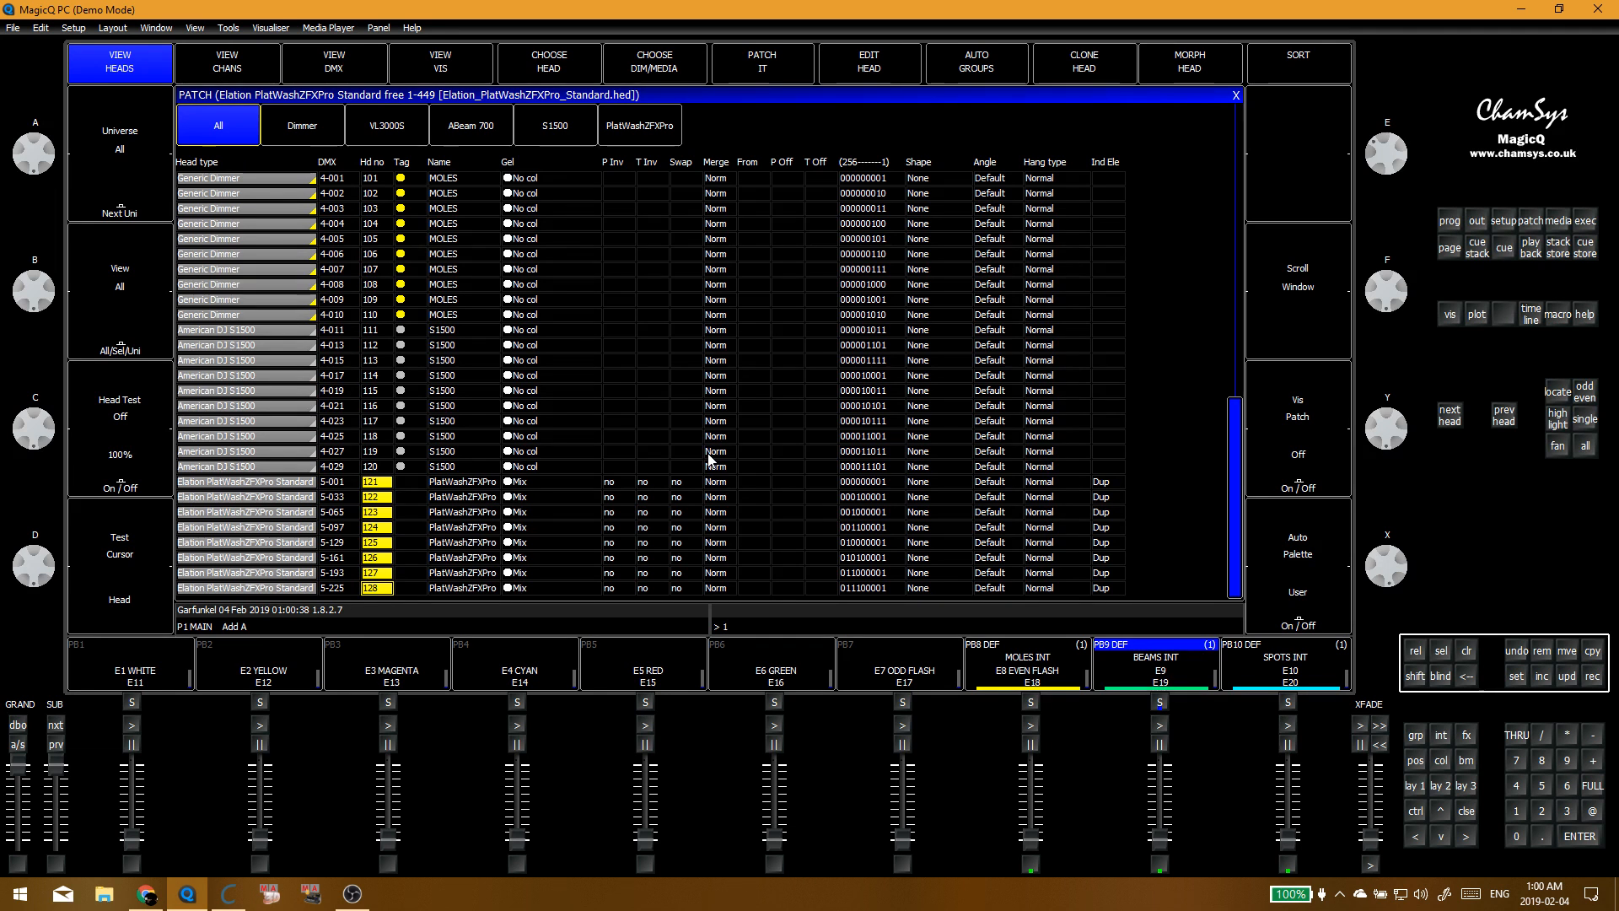
type("130")
key("Return")
Step: Review the head numbering of the other fixture types throughout the patch list
key("Up")
key("Up")
key("Up")
key("Up")
key("Up")
key("Up")
key("Up")
key("Up")
key("Up")
key("Up")
key("Up")
key("Up")
key("Up")
key("Up")
key("Up")
key("Up")
key("Up")
key("Up")
key("Up")
key("Up")
key("Up")
key("Up")
key("Up")
key("Up")
key("Up")
key("Up")
key("Up")
key("Up")
key("Up")
key("Up")
key("Up")
key("Up")
key("Up")
key("Up")
key("Up")
key("Up")
key("Up")
key("Up")
key("Up")
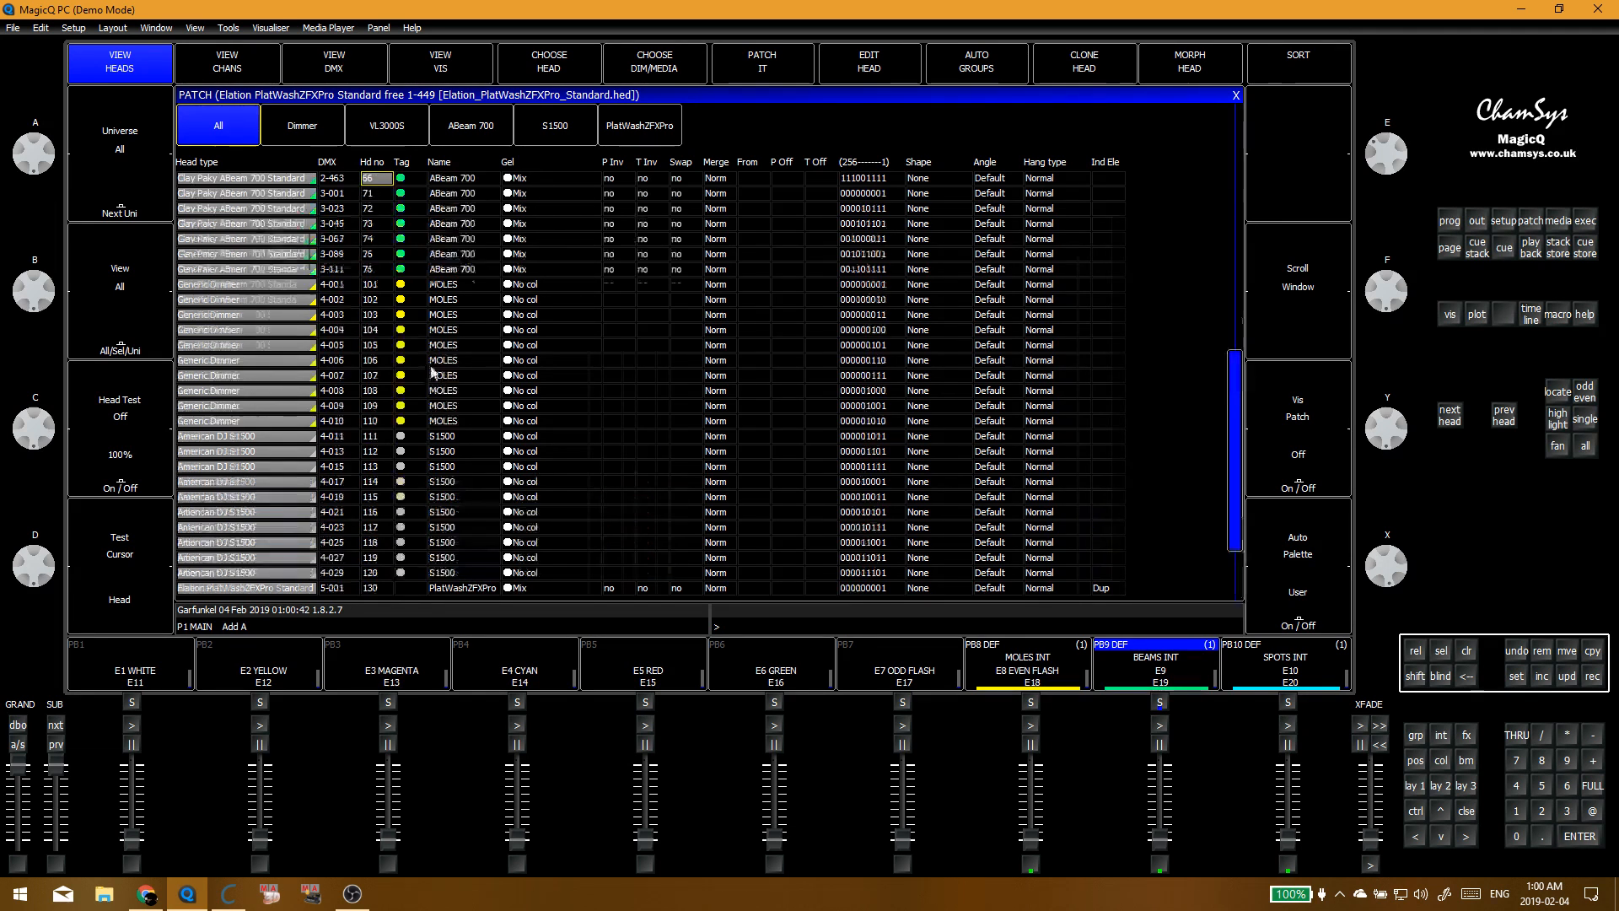
key("Down")
key("Down")
key("Down")
key("Down")
key("Down")
key("Down")
key("Down")
key("Down")
key("Down")
key("Down")
key("Down")
key("Down")
key("Down")
key("Down")
key("Down")
key("Down")
key("Down")
key("Down")
key("Down")
key("Down")
key("Down")
key("Down")
key("Down")
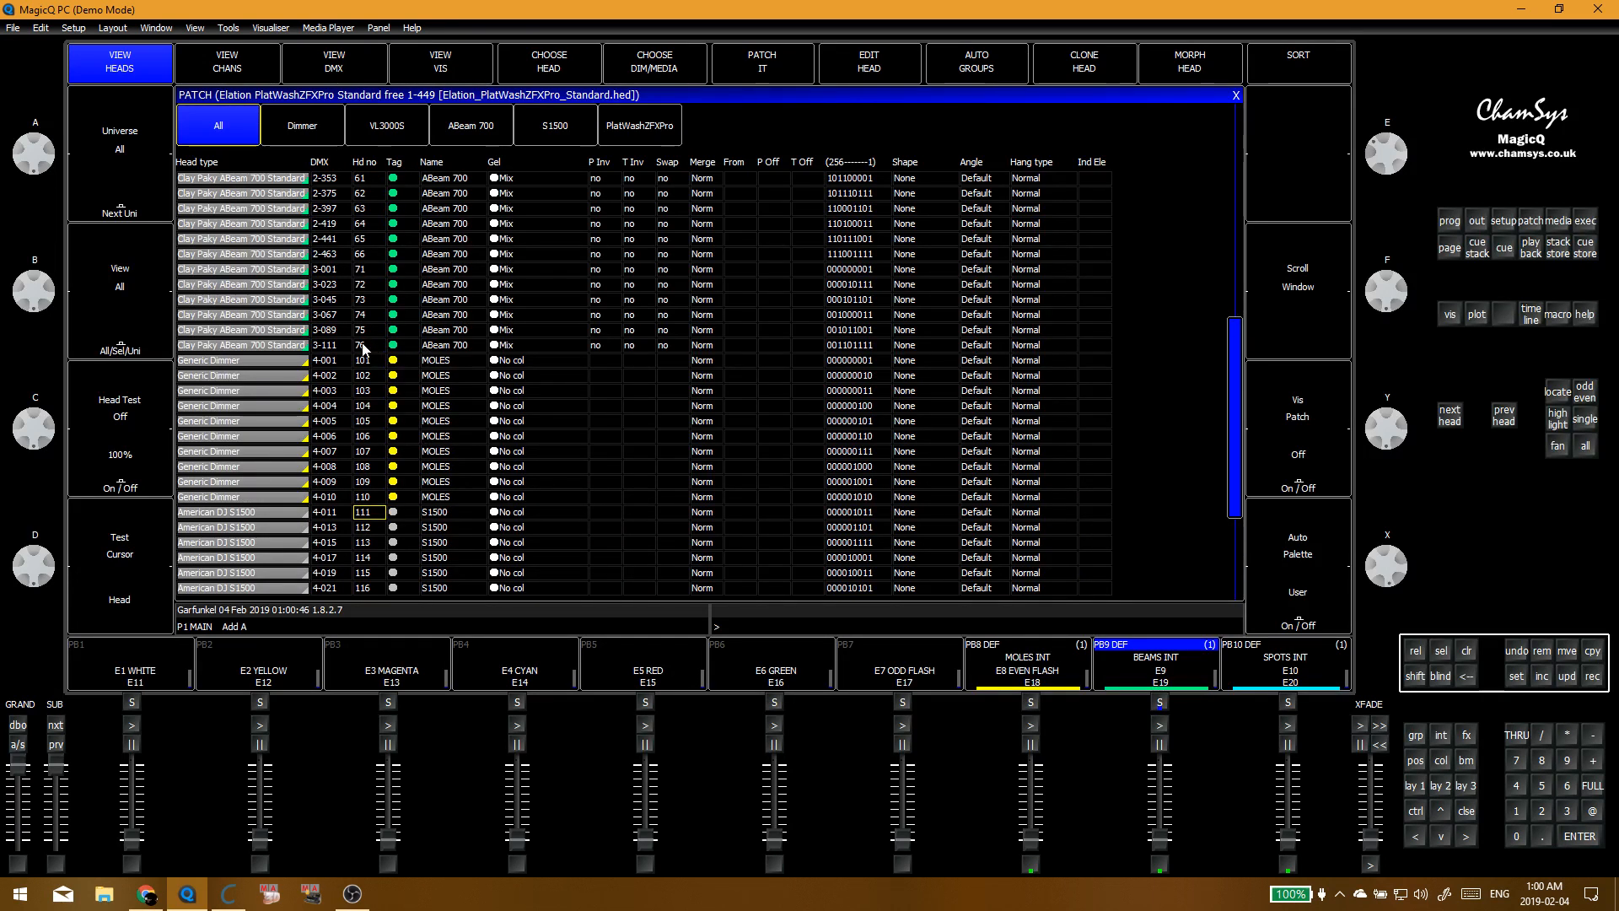
key("Up")
key("Up")
key("Up")
key("Up")
key("Up")
key("Up")
key("Up")
key("Up")
key("Up")
key("Up")
key("Up")
key("Up")
key("Up")
key("Up")
key("Up")
key("Up")
key("Up")
key("Up")
key("Up")
key("Up")
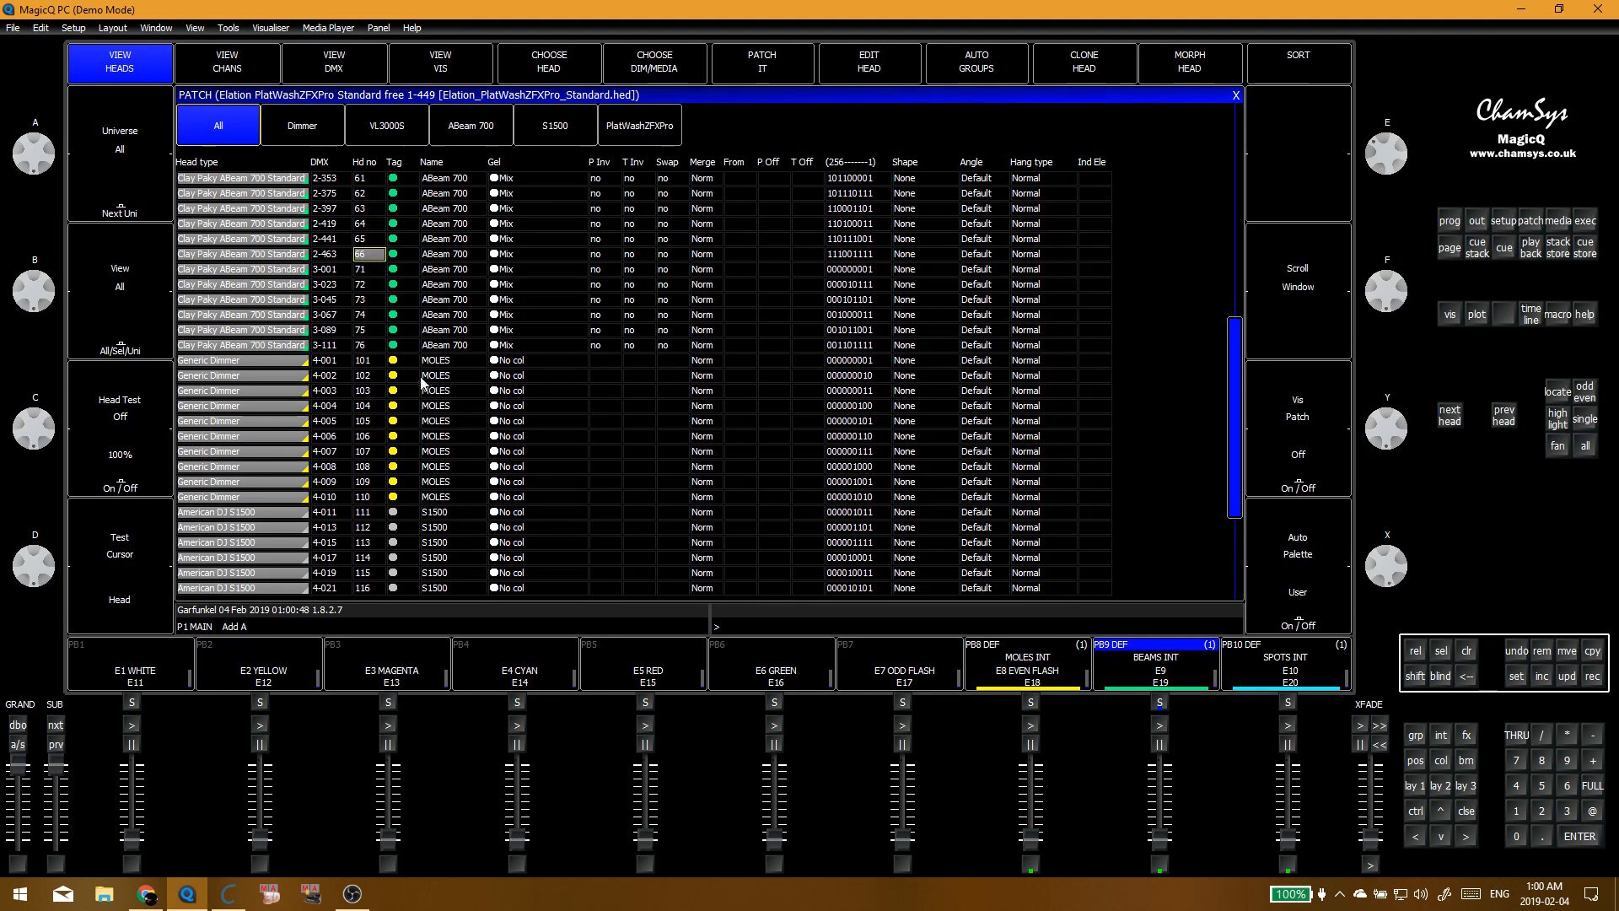
key("Up")
key("Up")
key("Up")
key("Up")
key("Up")
key("Up")
key("Up")
key("Up")
key("Up")
key("Up")
key("Up")
key("Up")
key("Up")
key("Up")
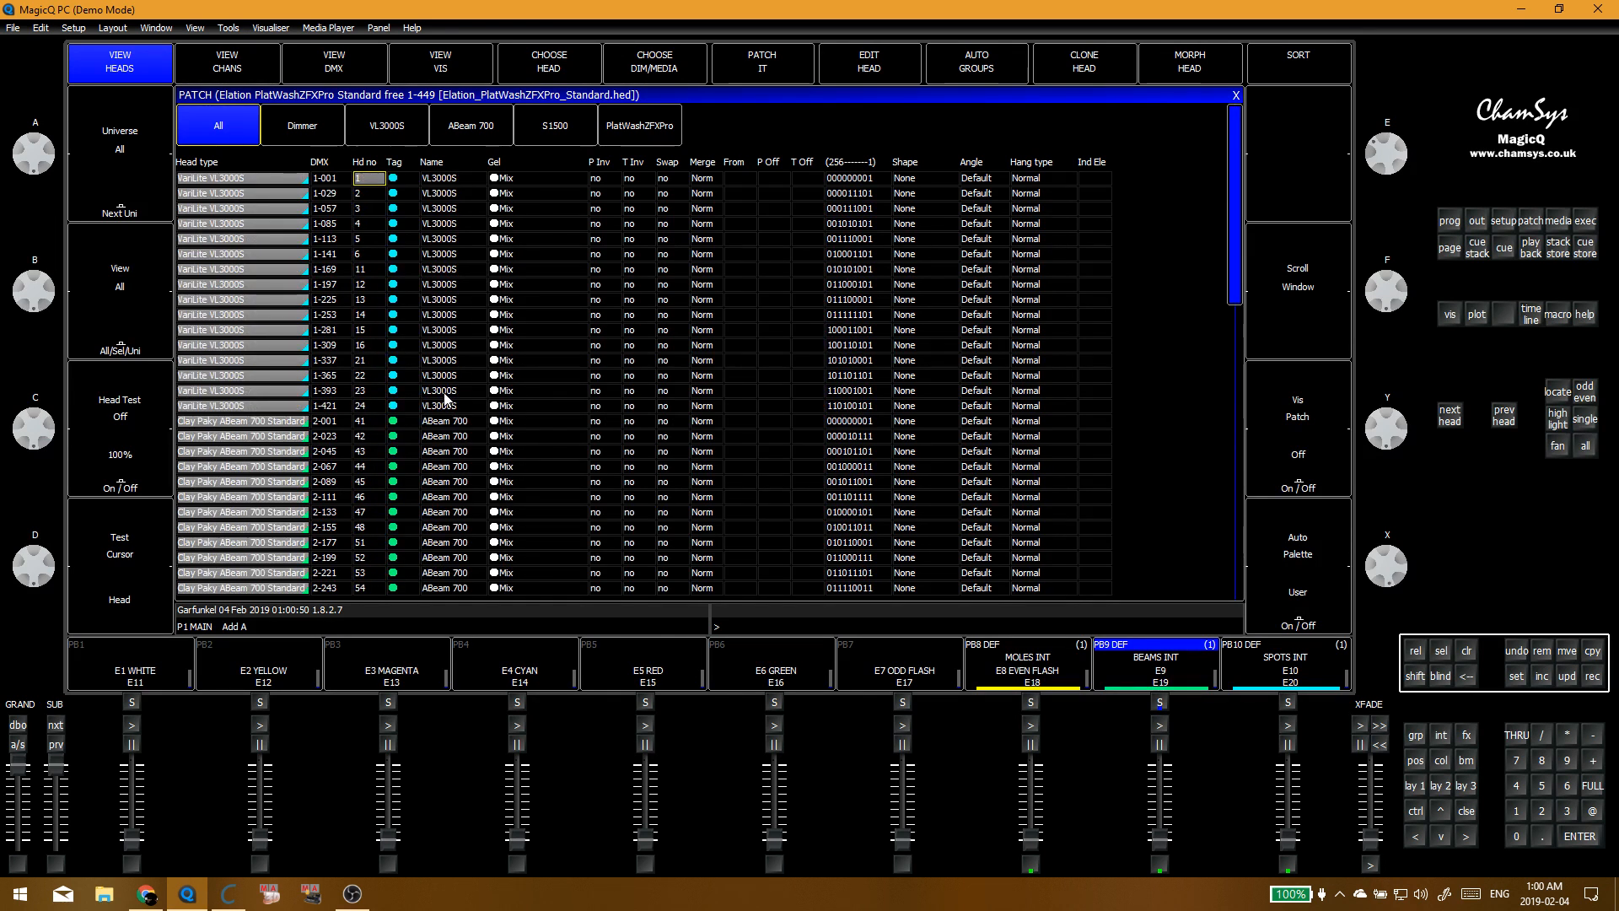
Step: Examine the head numbering from the first VL3000S head through the ABeam 700 heads to the first MOLES dimmers
key("Down")
key("Down")
key("Down")
key("Down")
key("Down")
key("Down")
key("Down")
key("Down")
key("Down")
key("Down")
key("Down")
key("Down")
key("Down")
key("Down")
key("Down")
key("Down")
key("Down")
key("Down")
key("Down")
key("Down")
key("Down")
key("Down")
key("Down")
key("Down")
key("Down")
key("Down")
key("Down")
key("Down")
key("Down")
key("Down")
key("Down")
key("Down")
key("Down")
key("Down")
key("Down")
key("Down")
key("Down")
key("Down")
key("Down")
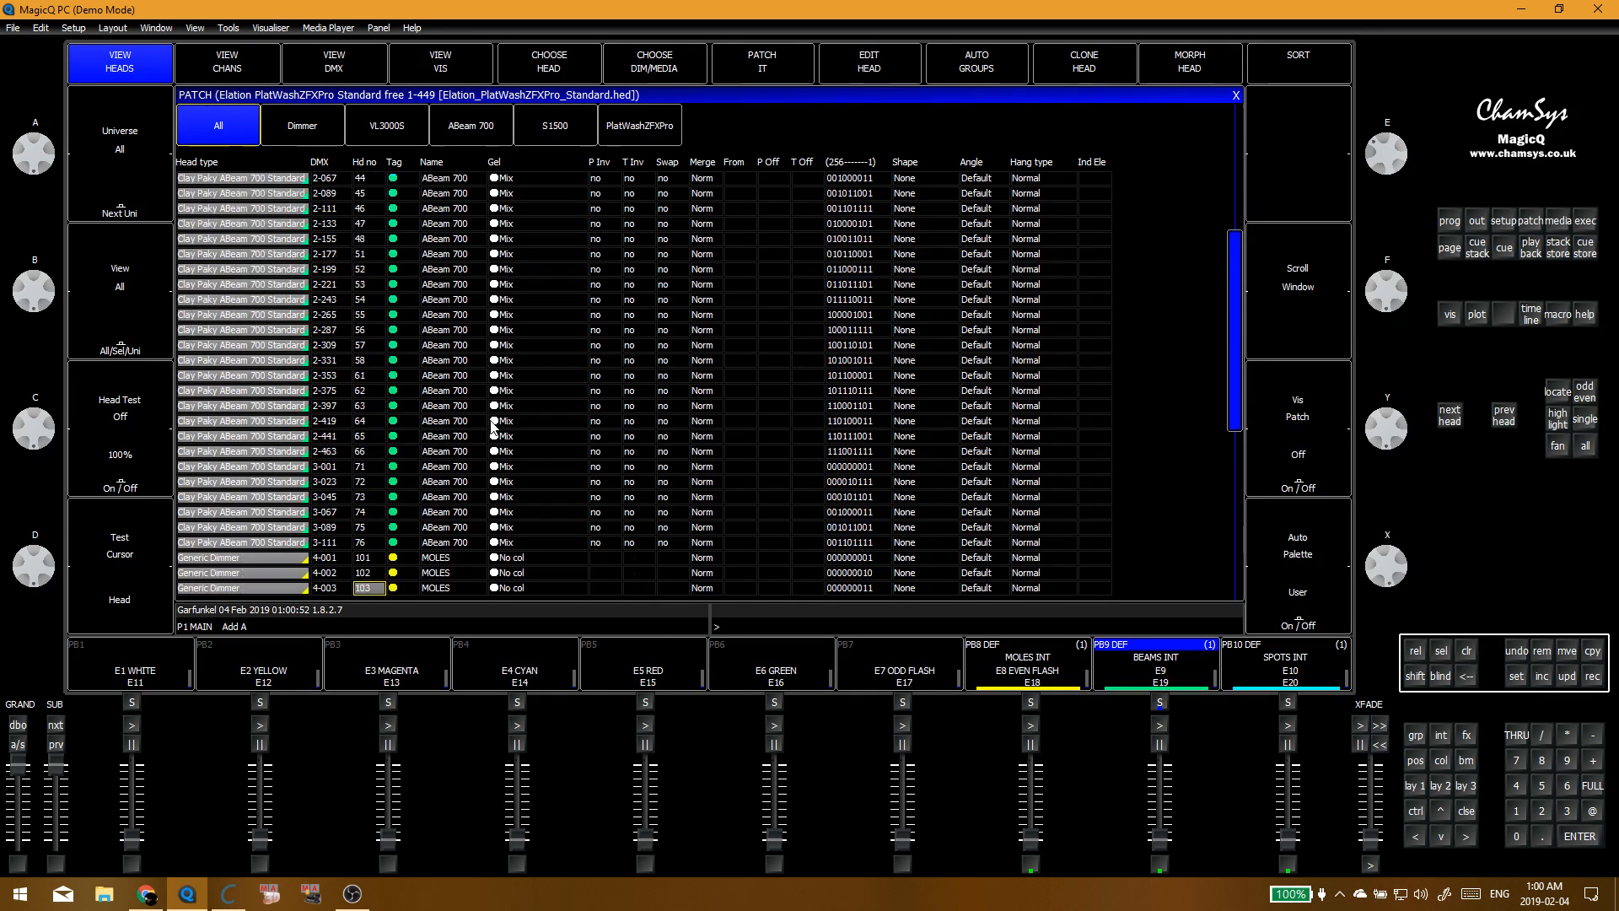
Step: Review the ABeam 700 head numbers in reverse order, returning to the first VL3000S head in the patch list
key("Up")
key("Up")
key("Up")
key("Up")
key("Up")
key("Up")
key("Up")
key("Up")
key("Up")
key("Up")
key("Up")
key("Up")
key("Up")
key("Up")
key("Up")
key("Up")
key("Up")
key("Up")
key("Up")
key("Up")
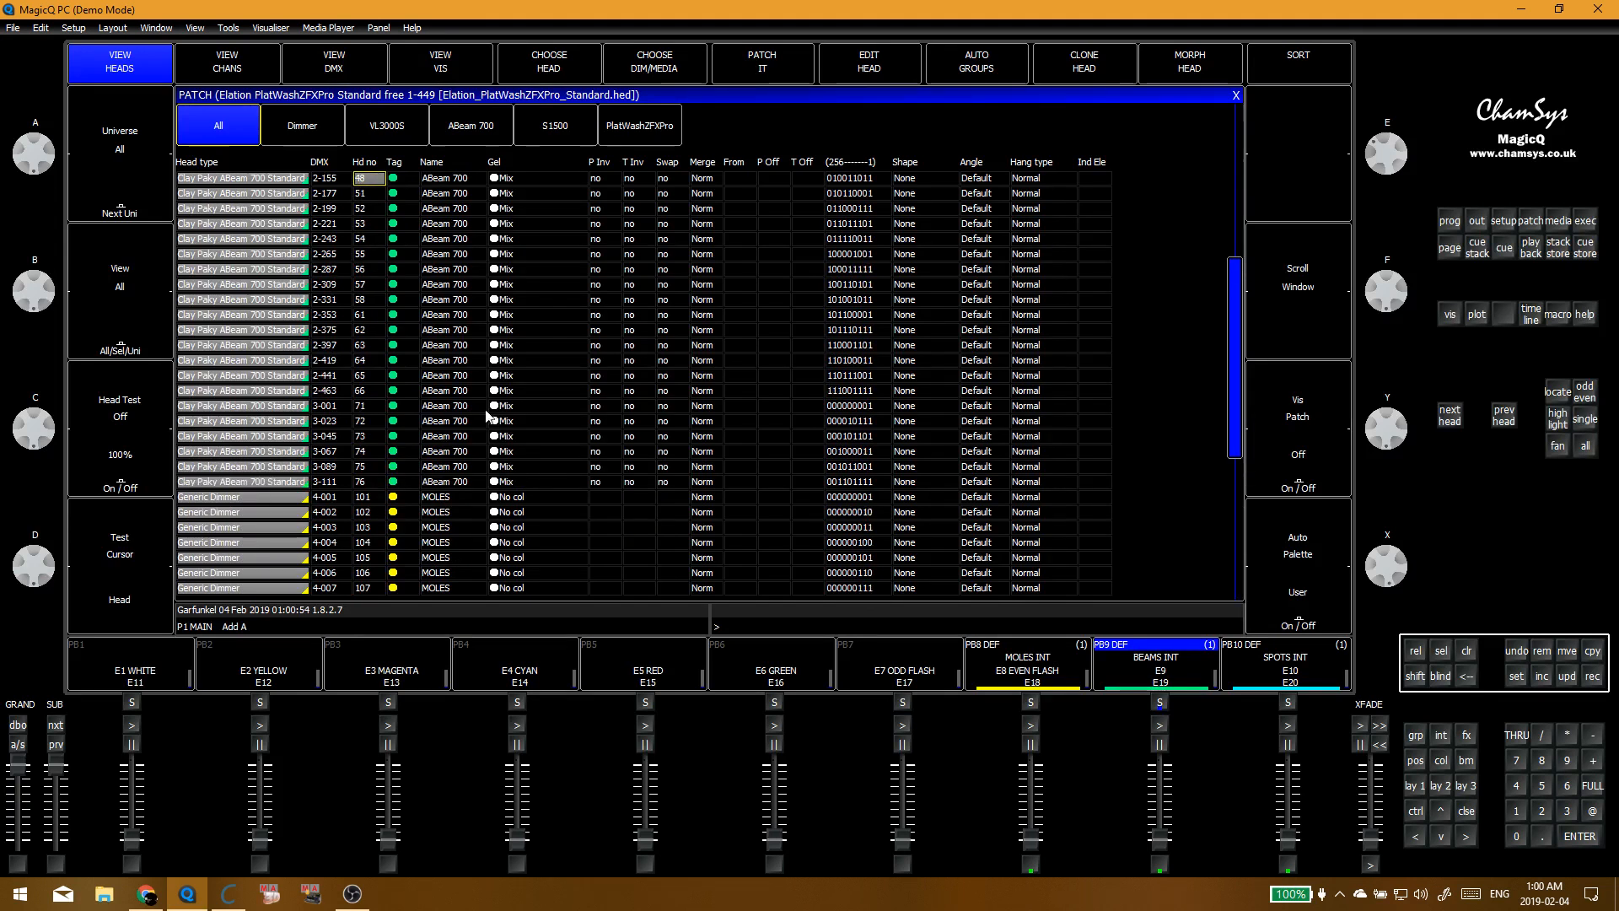
key("Up")
key("Up")
key("Up")
key("Up")
key("Up")
key("Up")
key("Up")
key("Up")
key("Up")
key("Up")
key("Up")
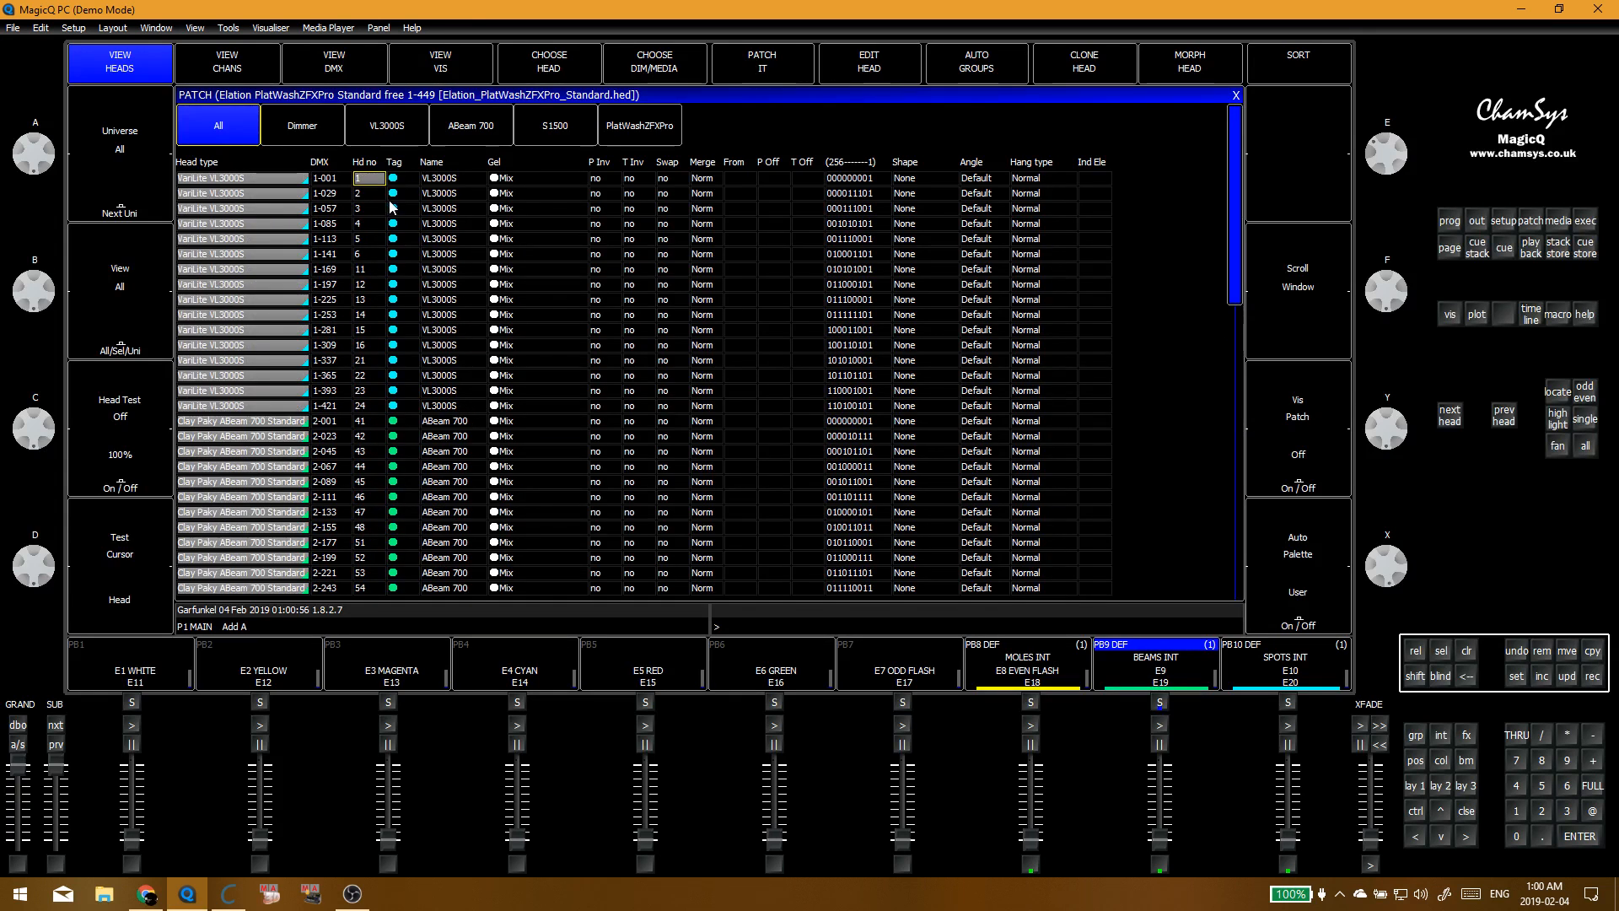
Step: Select the DMX addresses and head numbers of all VL3000S heads for review, and clear the selection
key("shift+Down")
key("shift+Down")
key("shift+Down")
key("shift+Down")
key("shift+Down")
key("shift+Down")
key("shift+Down")
key("shift+Left")
key("shift+Down")
key("shift+Down")
key("shift+Down")
key("shift+Down")
key("shift+Down")
key("shift+Down")
key("shift+Down")
key("shift+Down")
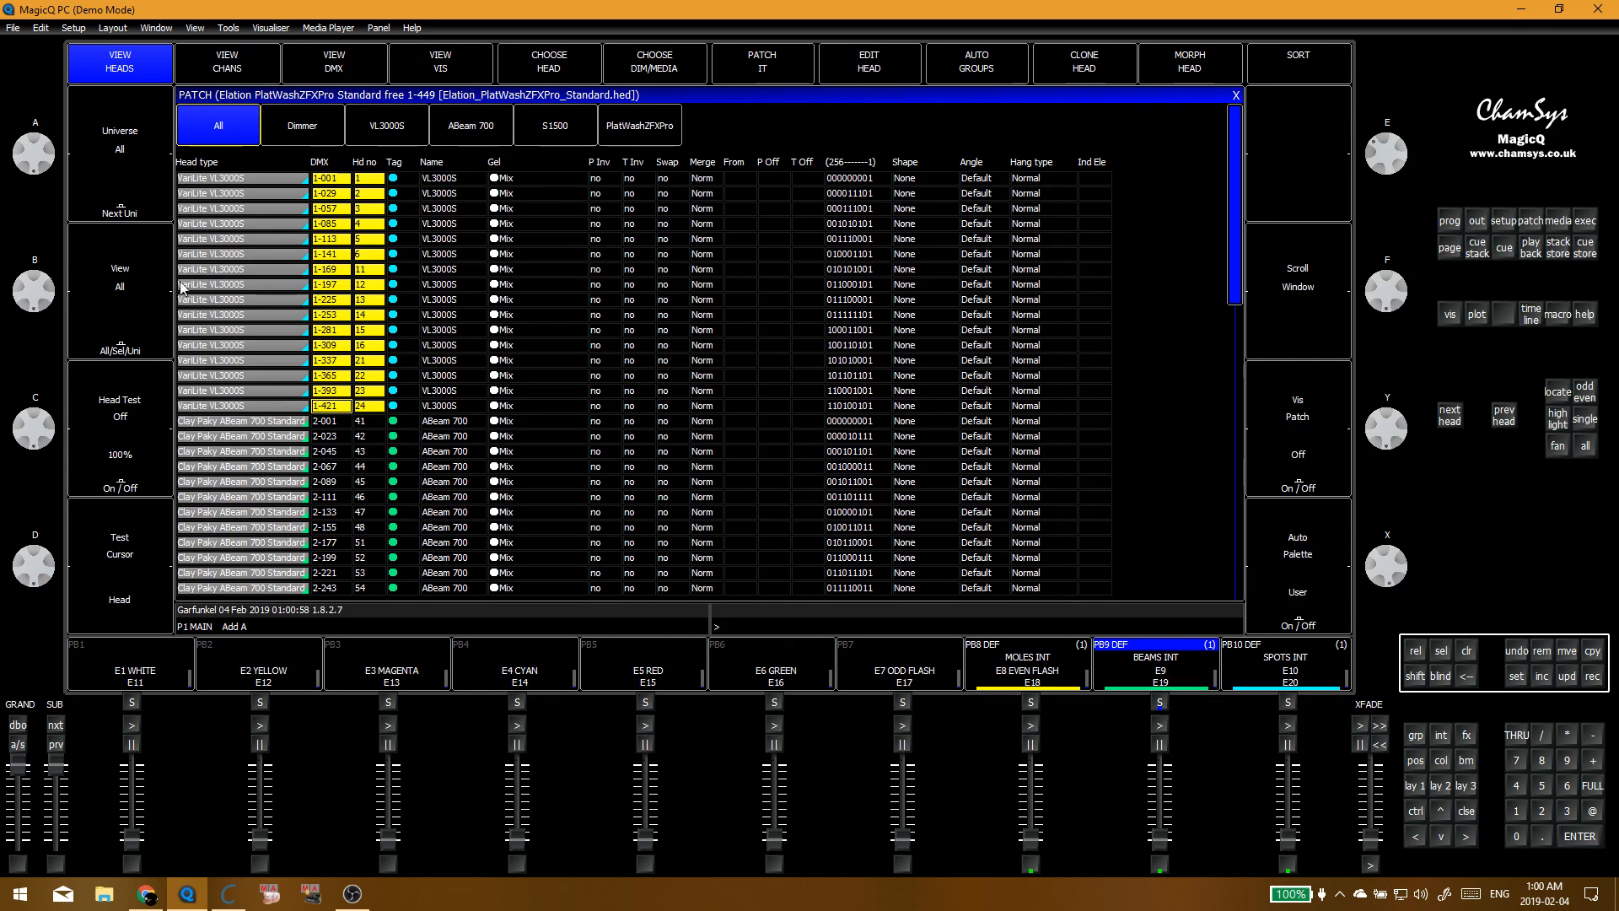
key("Escape")
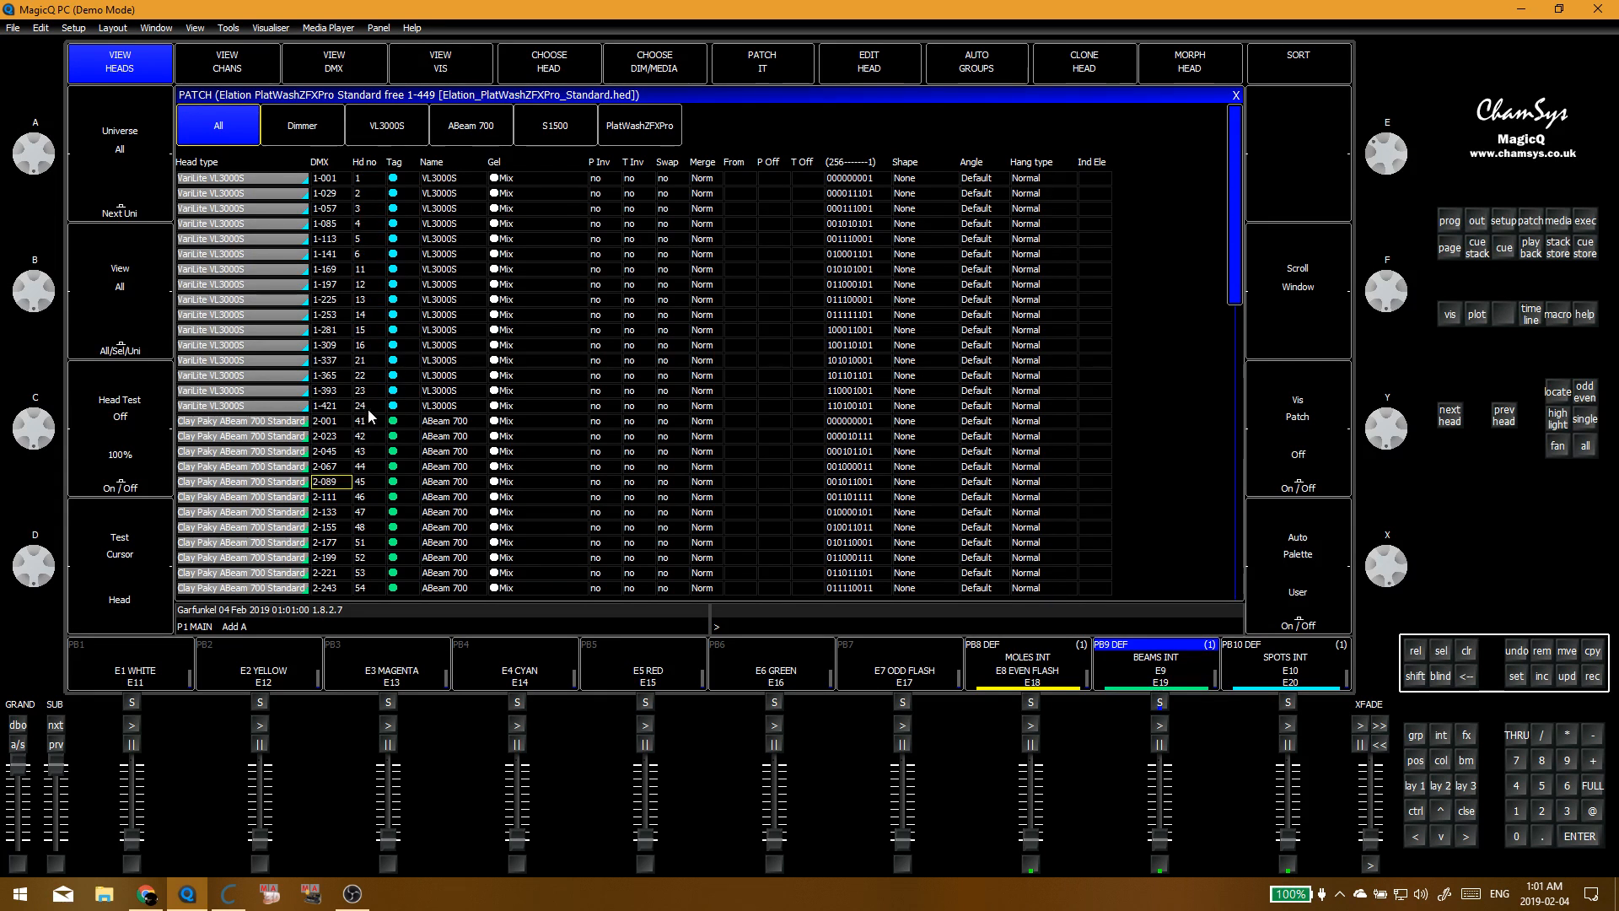
key("Right")
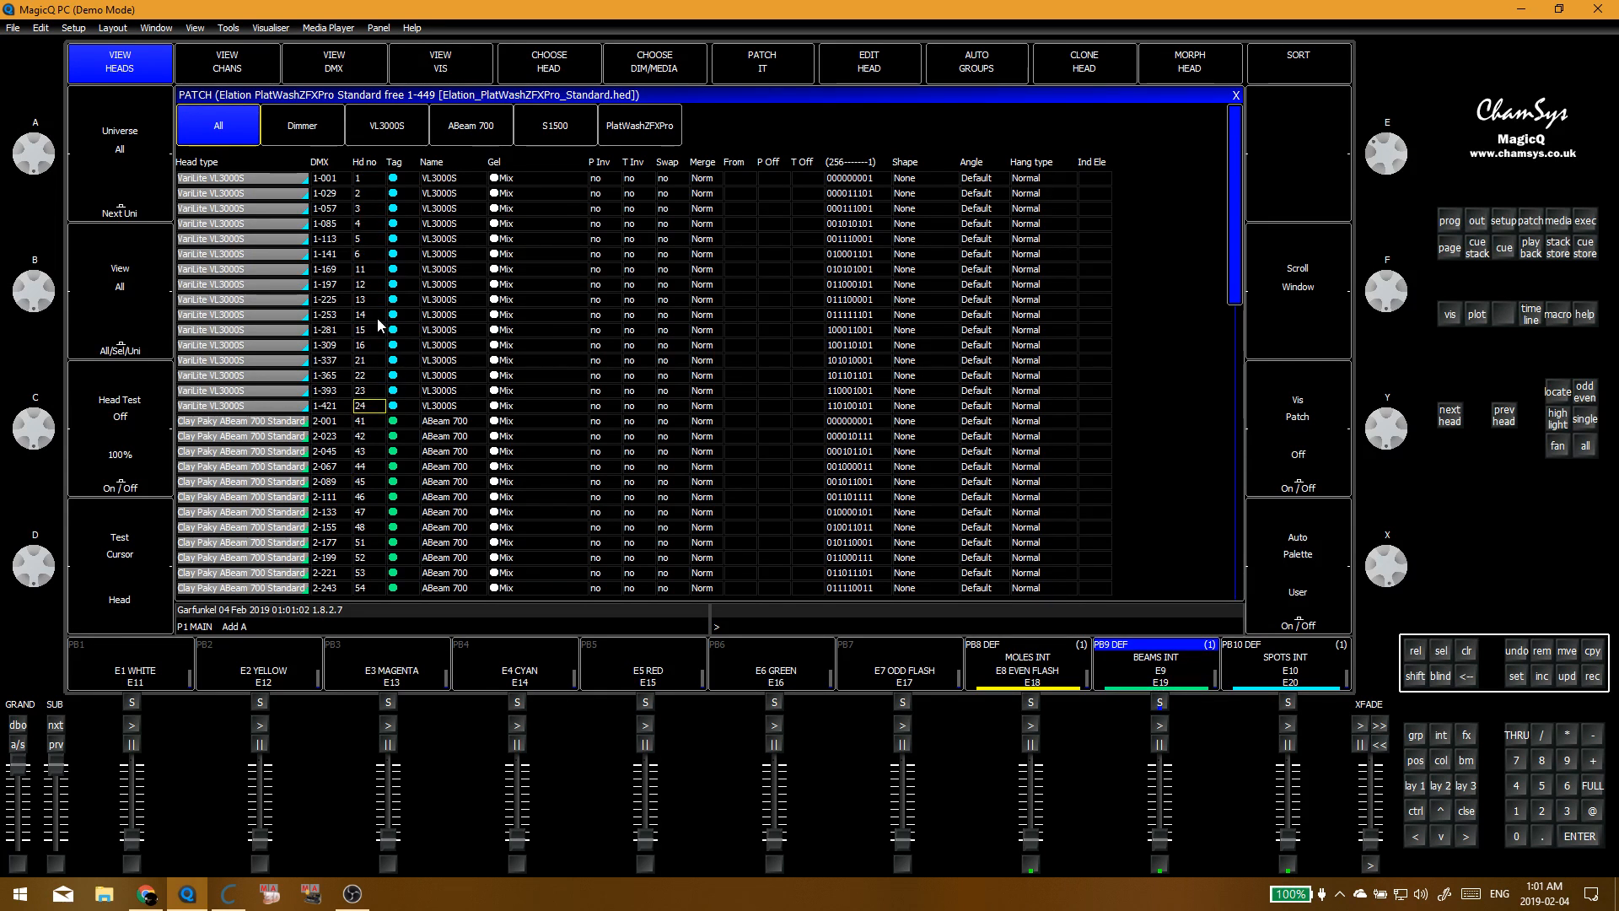
Step: Renumber the eight Elation PlatWashZFXPro heads in the patch as 131 to 138
left_click_drag(266, 179, 268, 588)
left_click(258, 430)
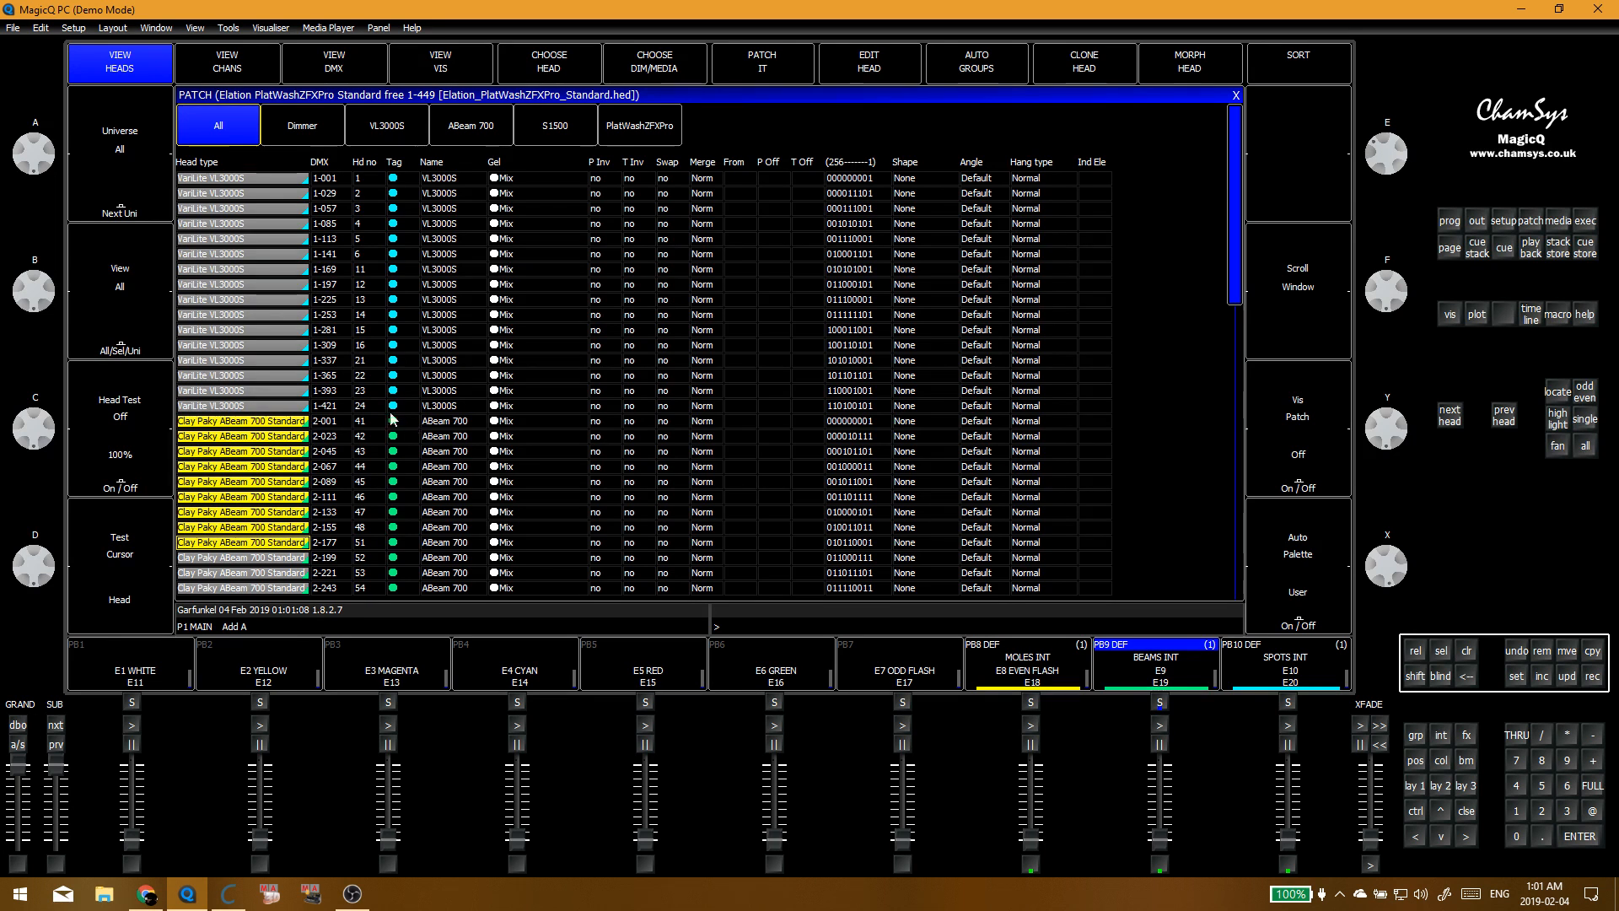
scroll(392, 453, "down", 9)
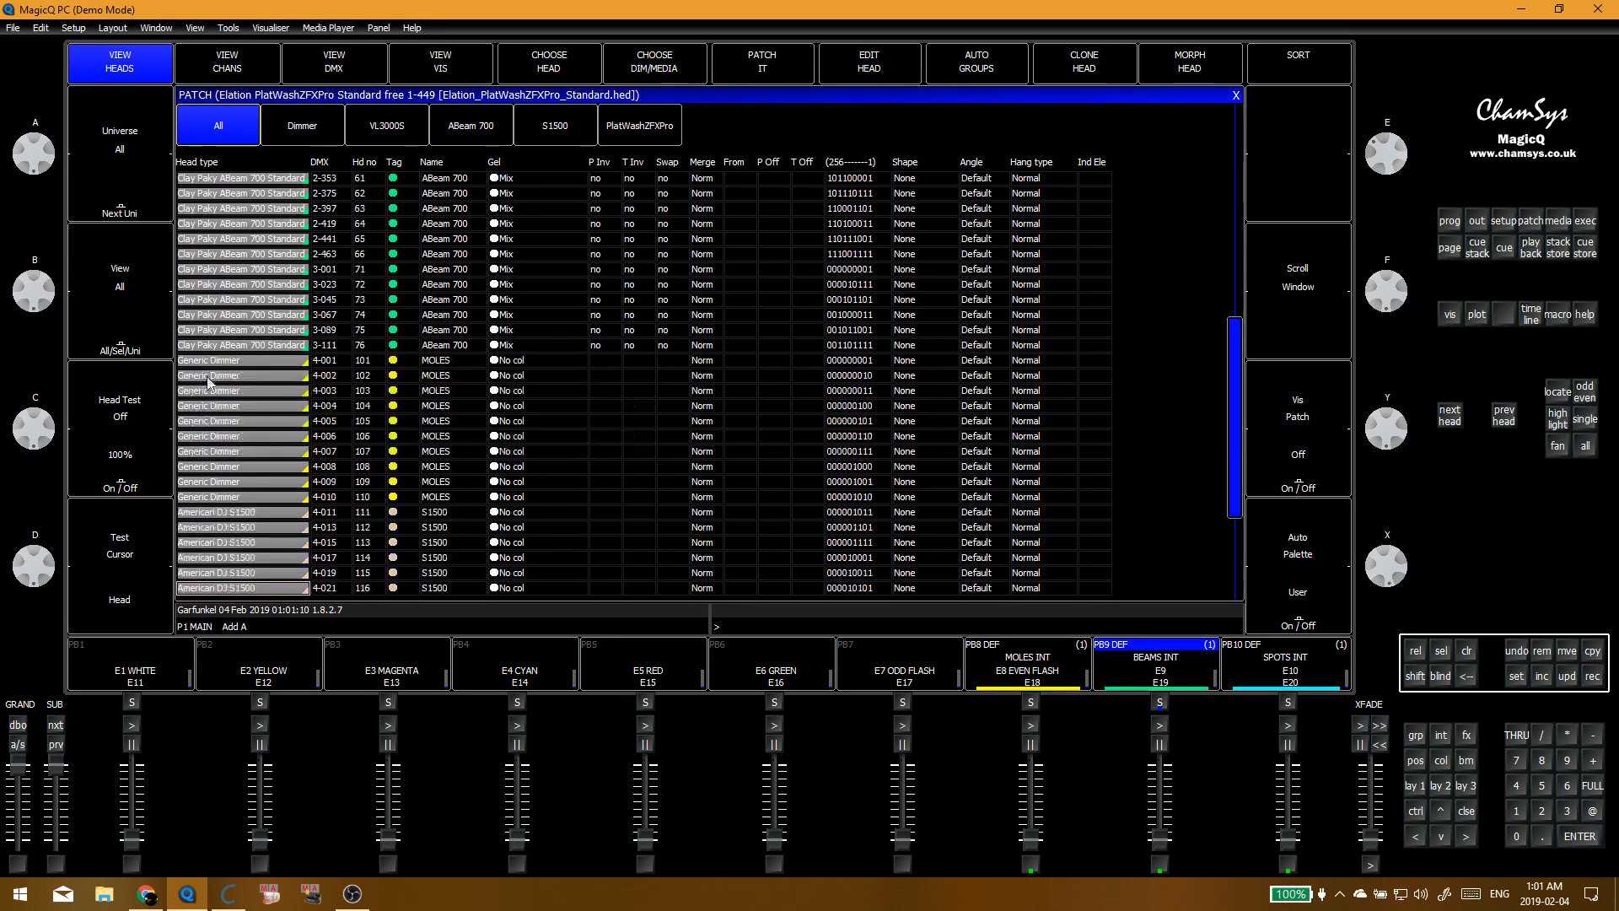
scroll(287, 442, "down", 4)
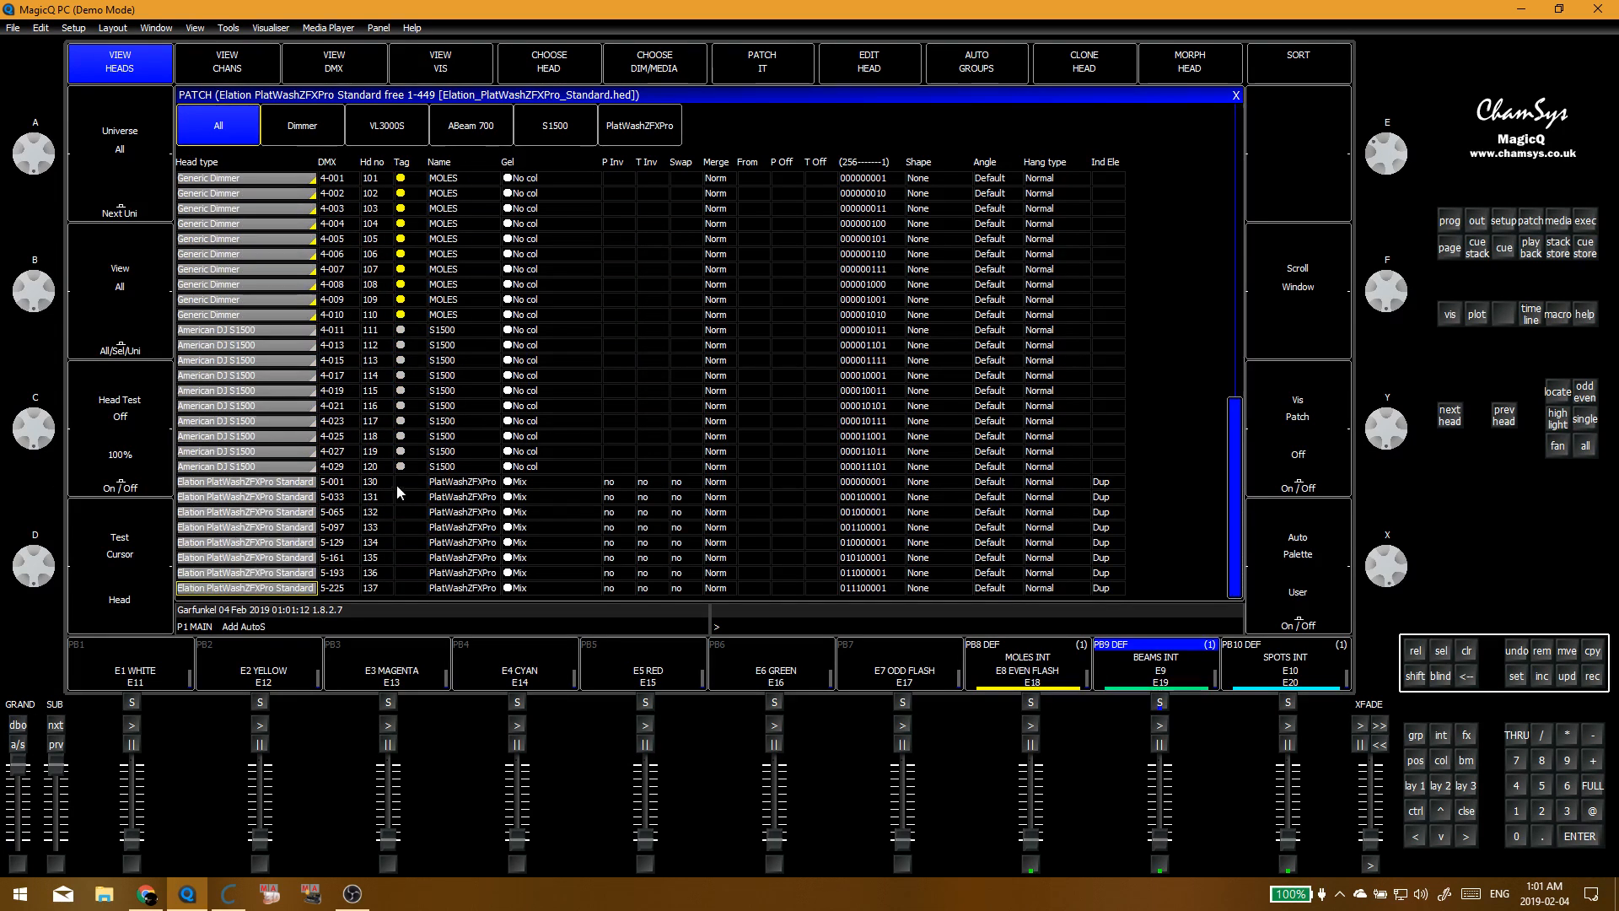
left_click(380, 485)
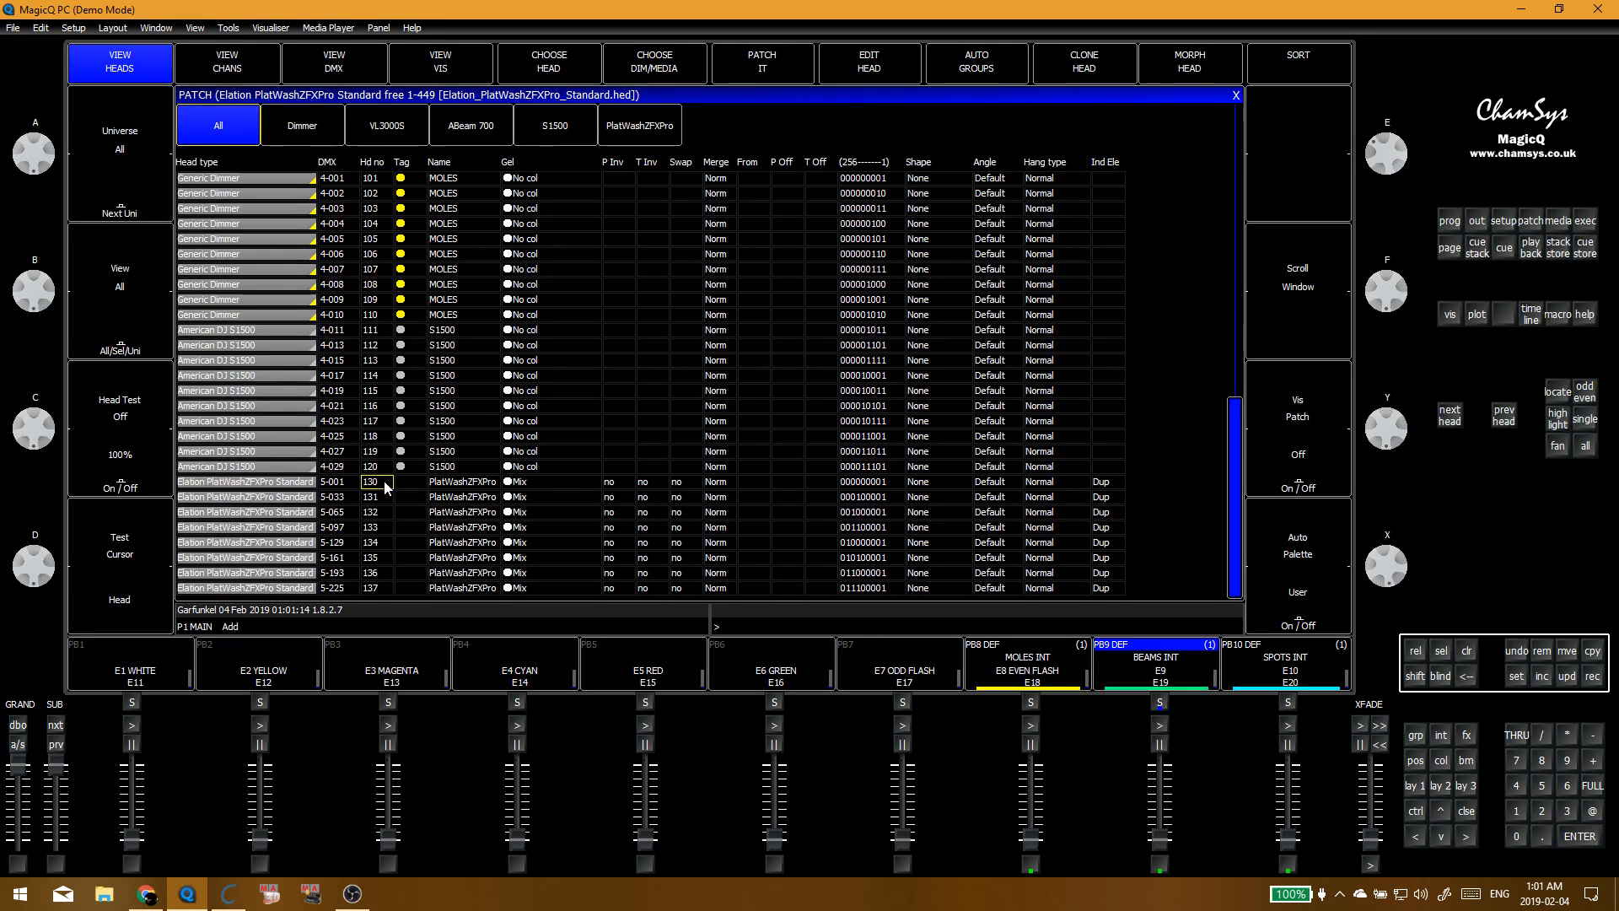
left_click_drag(384, 495, 384, 593)
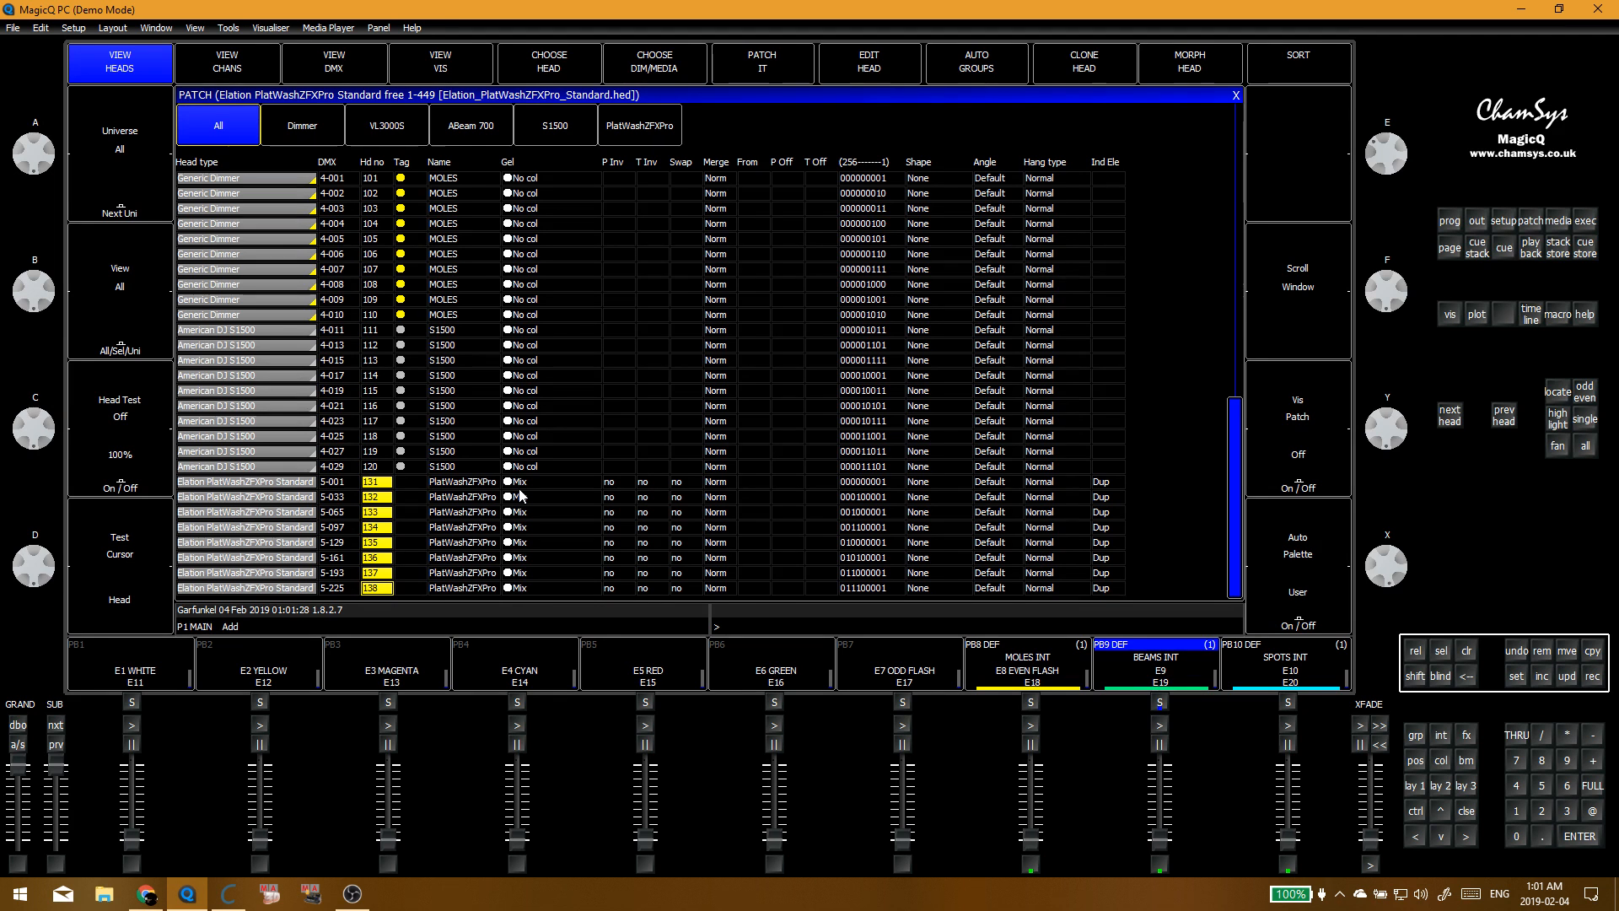
Step: Set the tag colour of the PlatWashZFXPro heads 131 to 138 to orange
left_click_drag(403, 481, 410, 588)
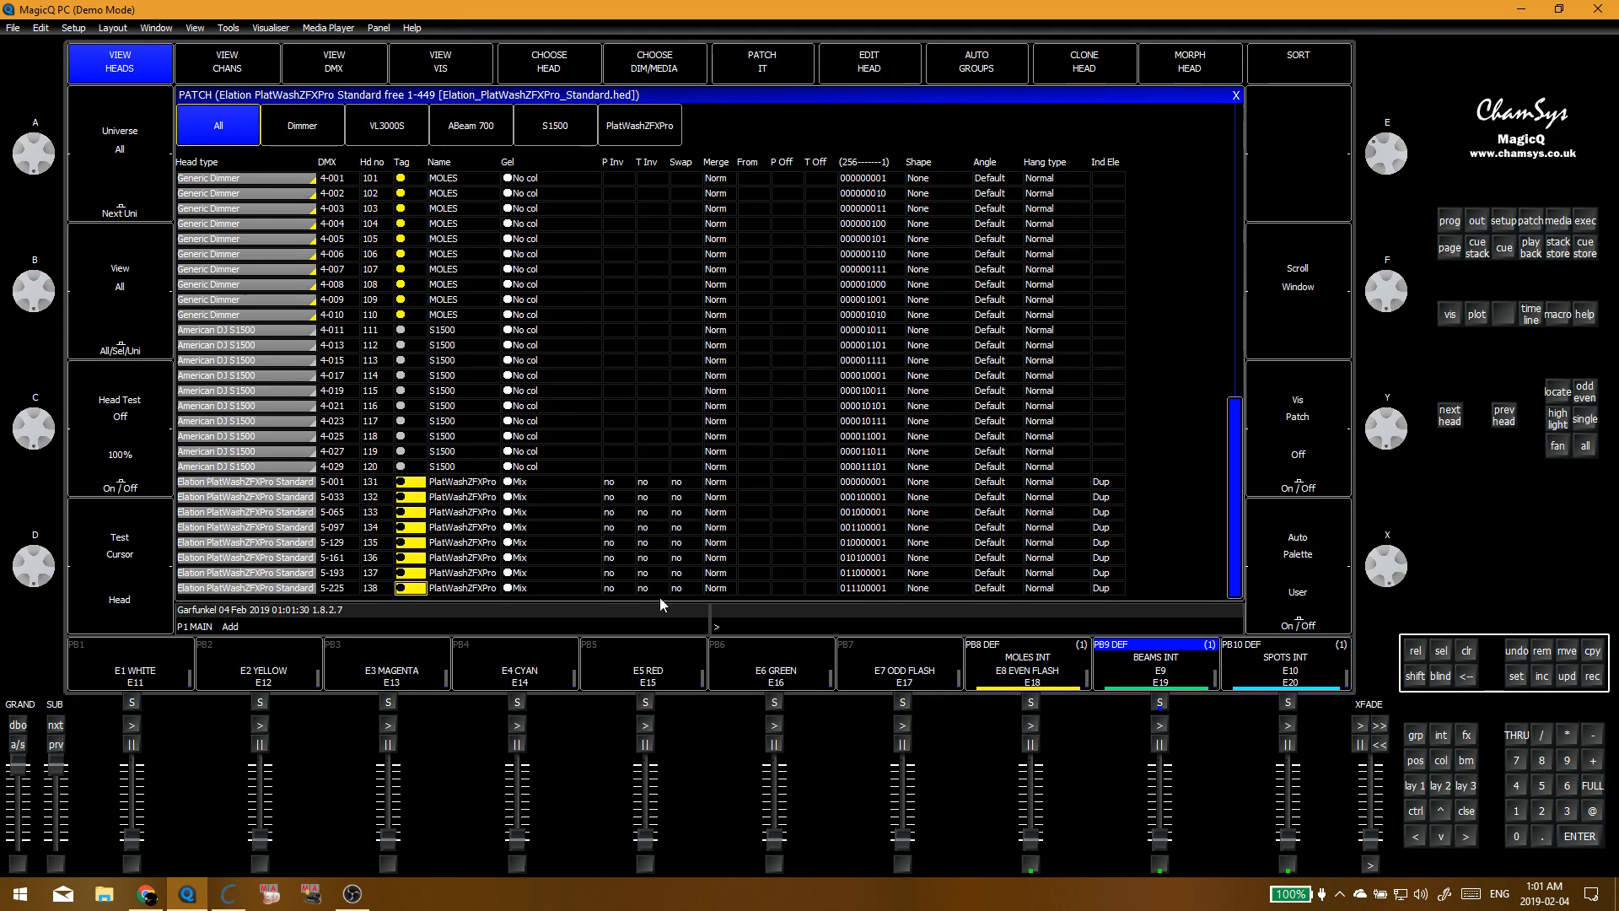
left_click(802, 168)
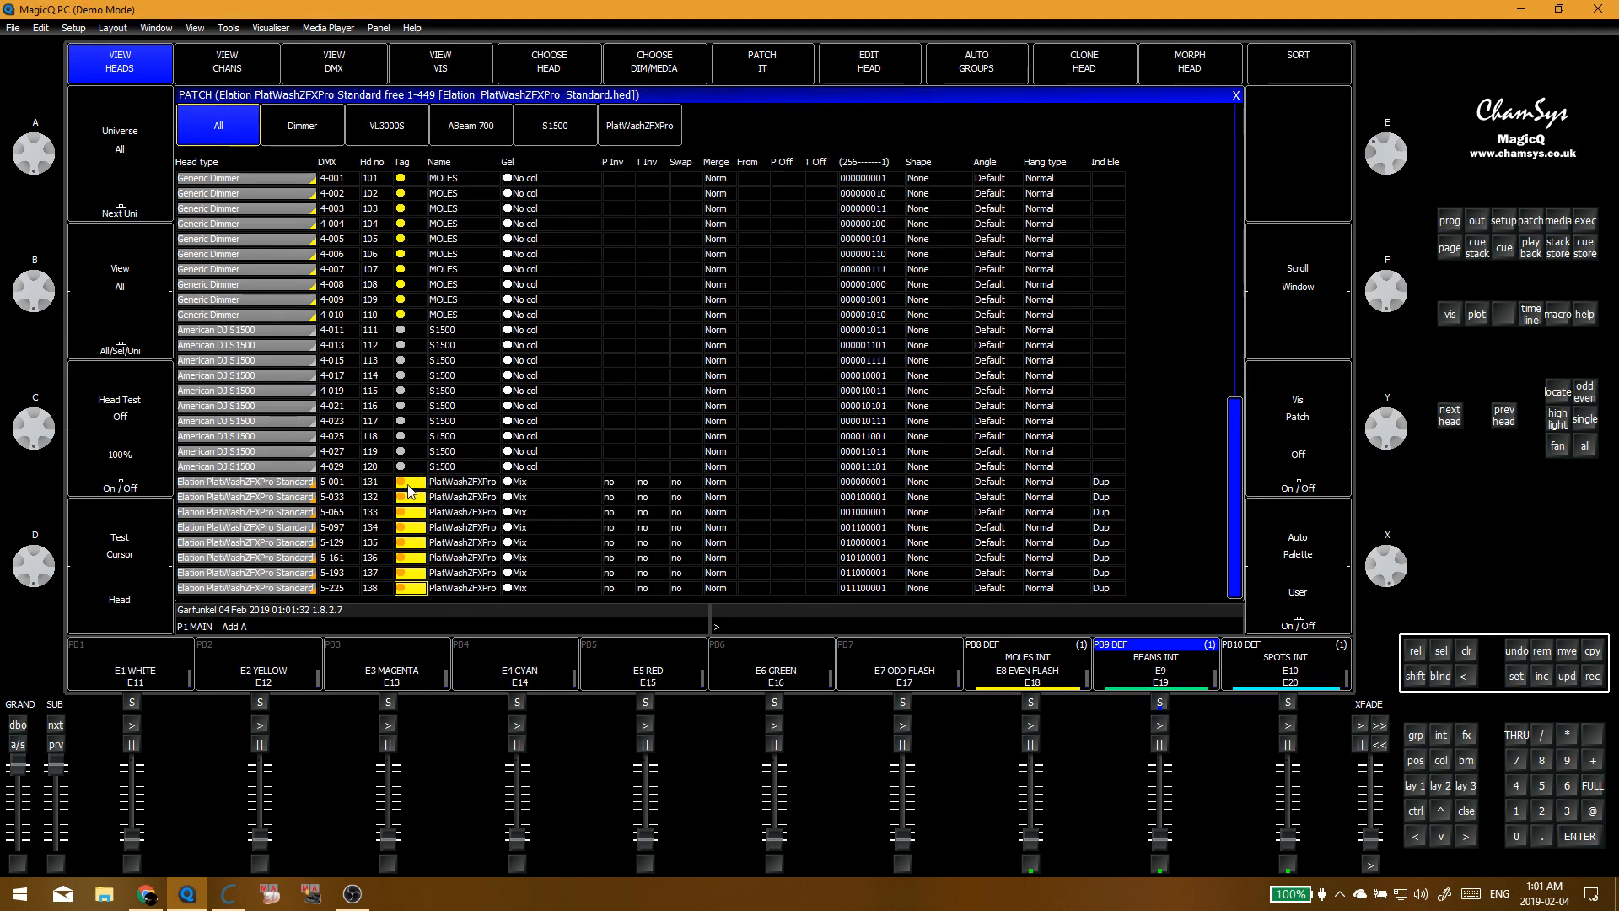
left_click(371, 481)
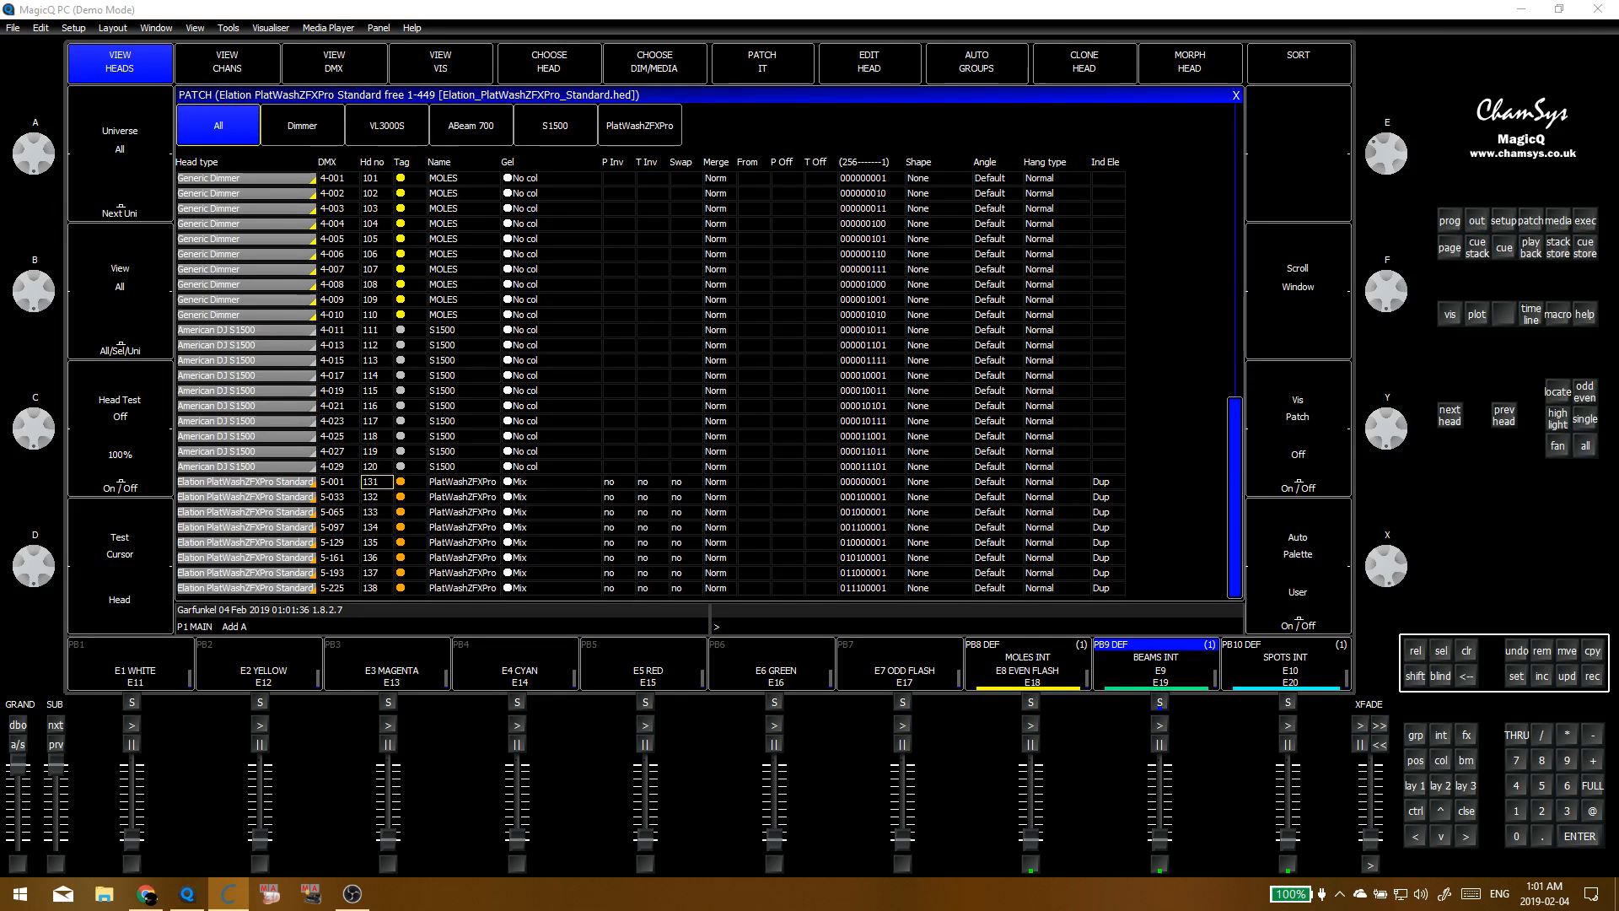
Step: Step through the PlatWashZFXPro heads in the patch one at a time, from head 131 down to 138
left_click(187, 894)
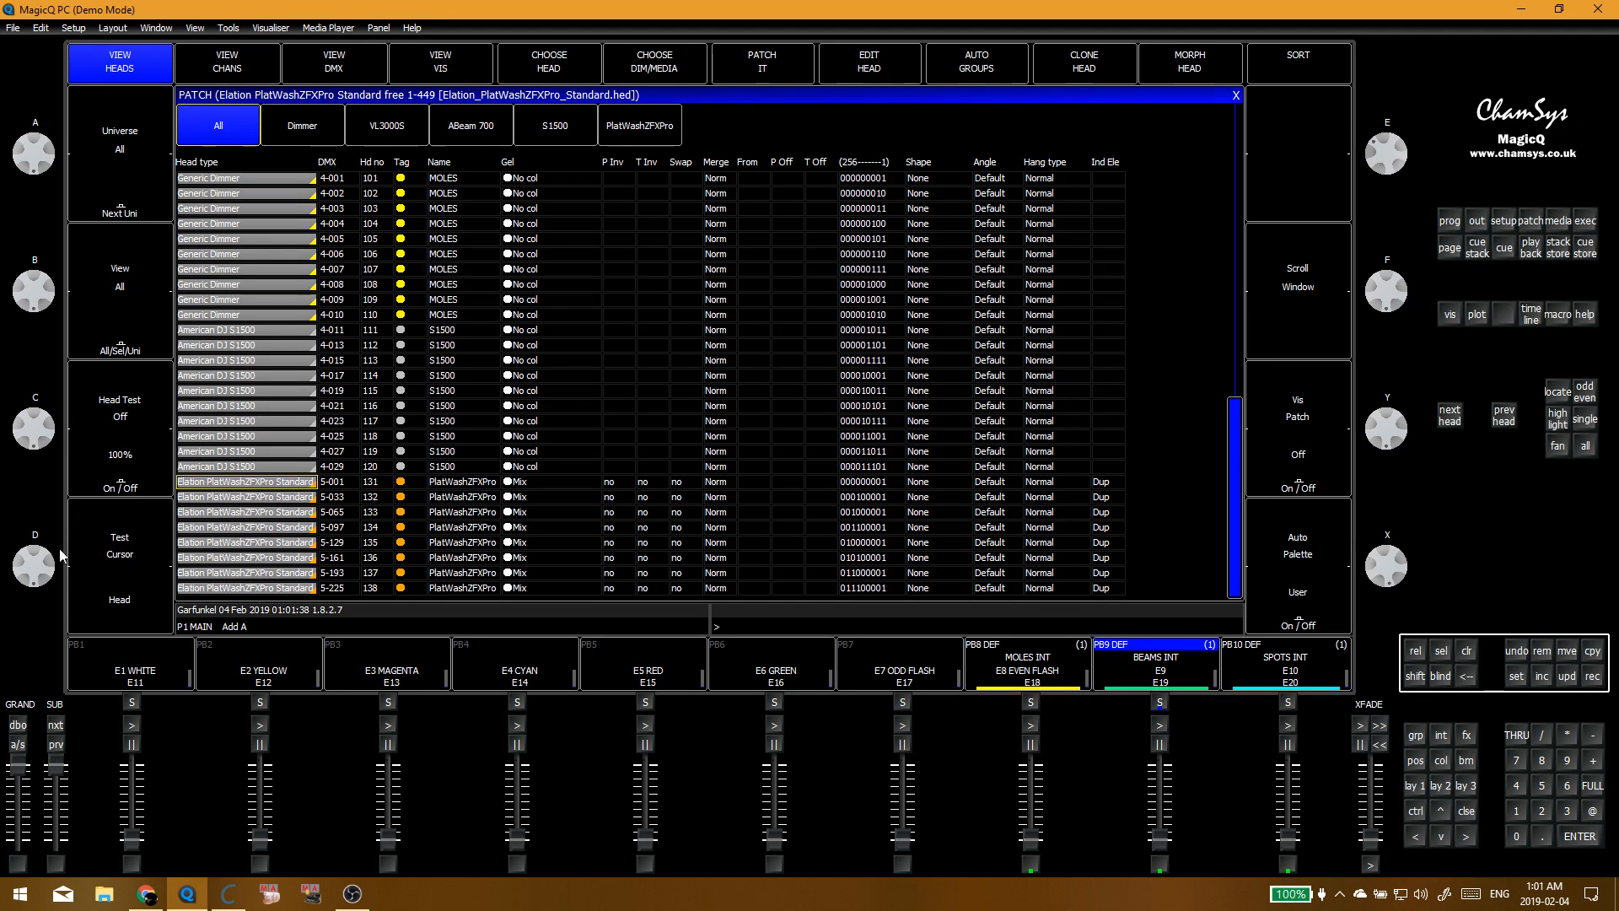
left_click(114, 458)
key("Down")
key("Down")
key("Down")
key("Down")
key("Down")
key("Down")
key("Down")
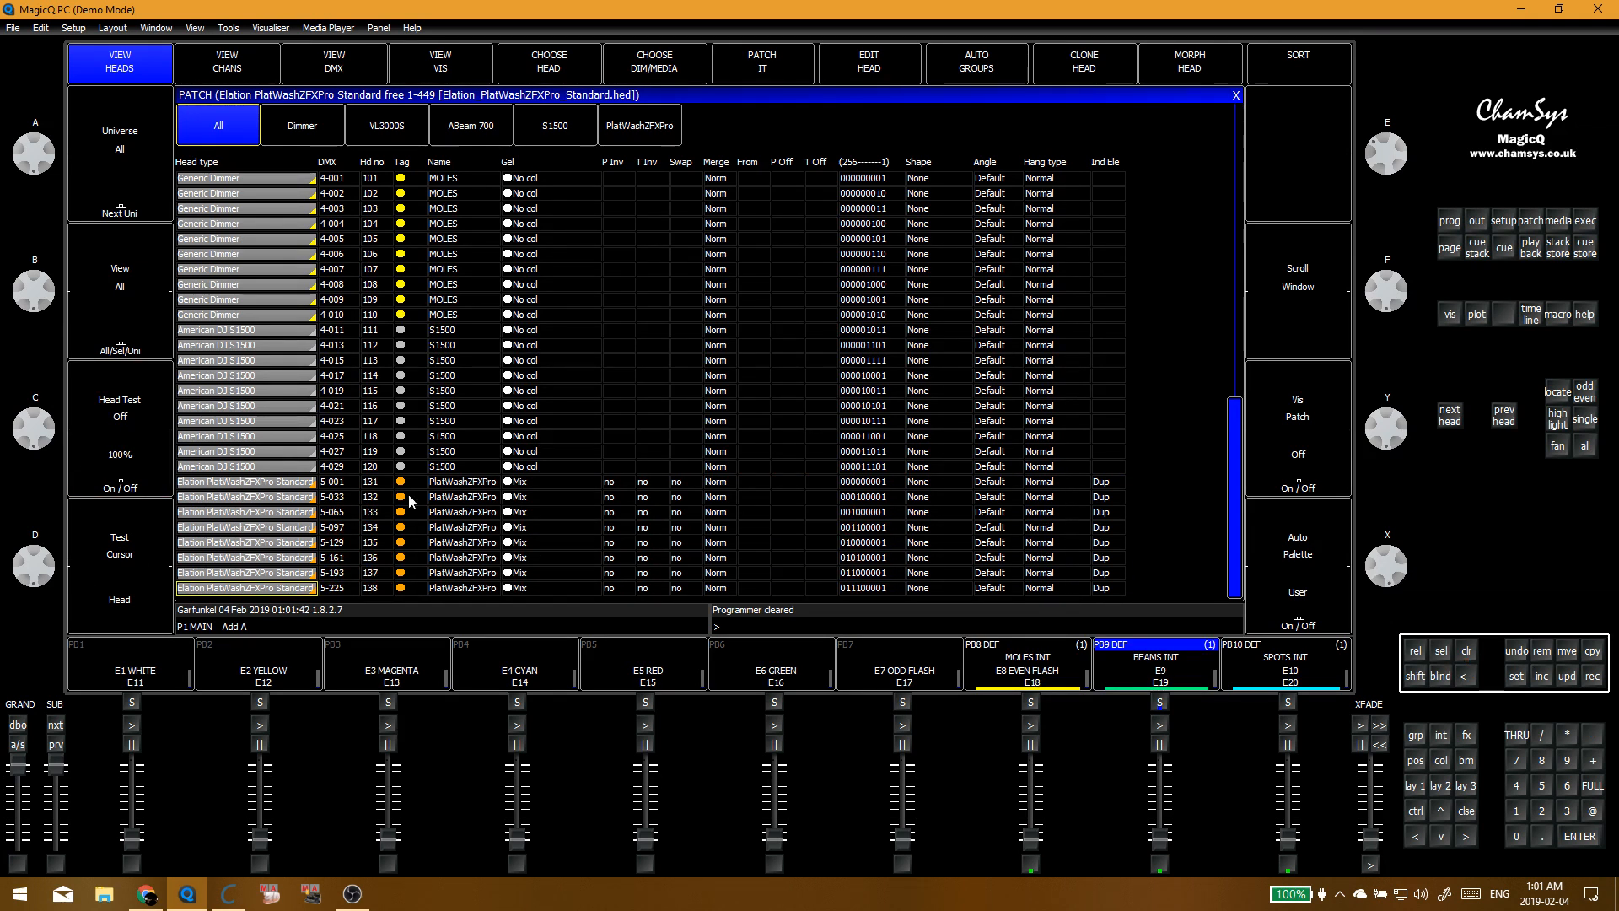
Step: Record PlatWashZFXPro heads 131 to 138 into the ALL WASHES group, and clear the programmer
key("alt+1")
left_click(479, 251)
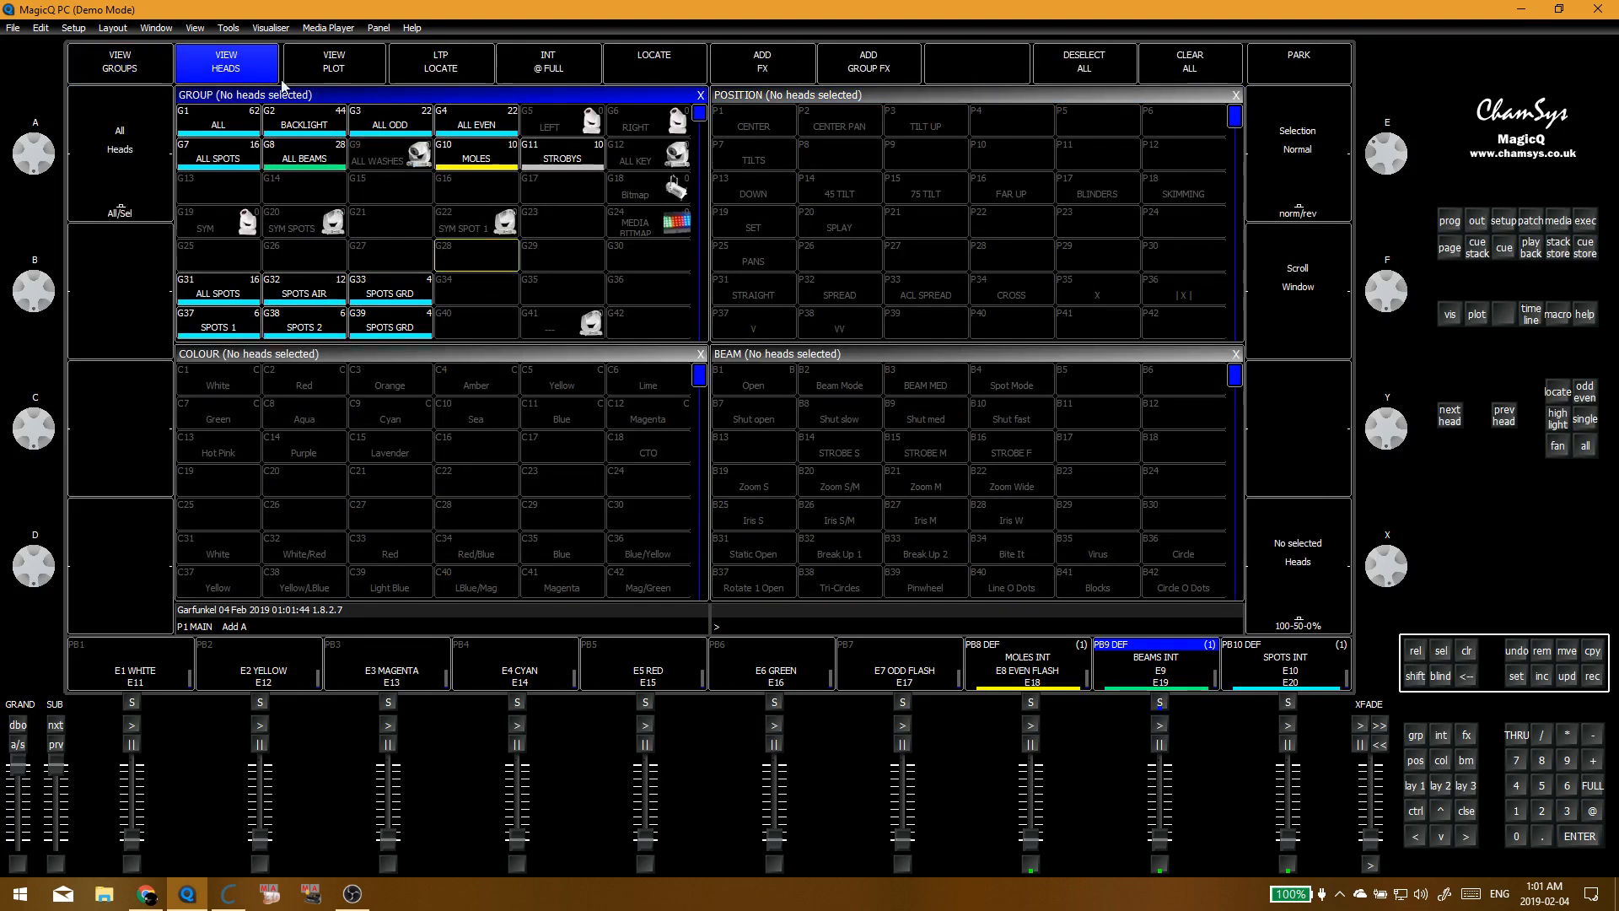
left_click(274, 68)
scroll(572, 287, "down", 1)
left_click_drag(572, 287, 641, 325)
key("ctrl+r")
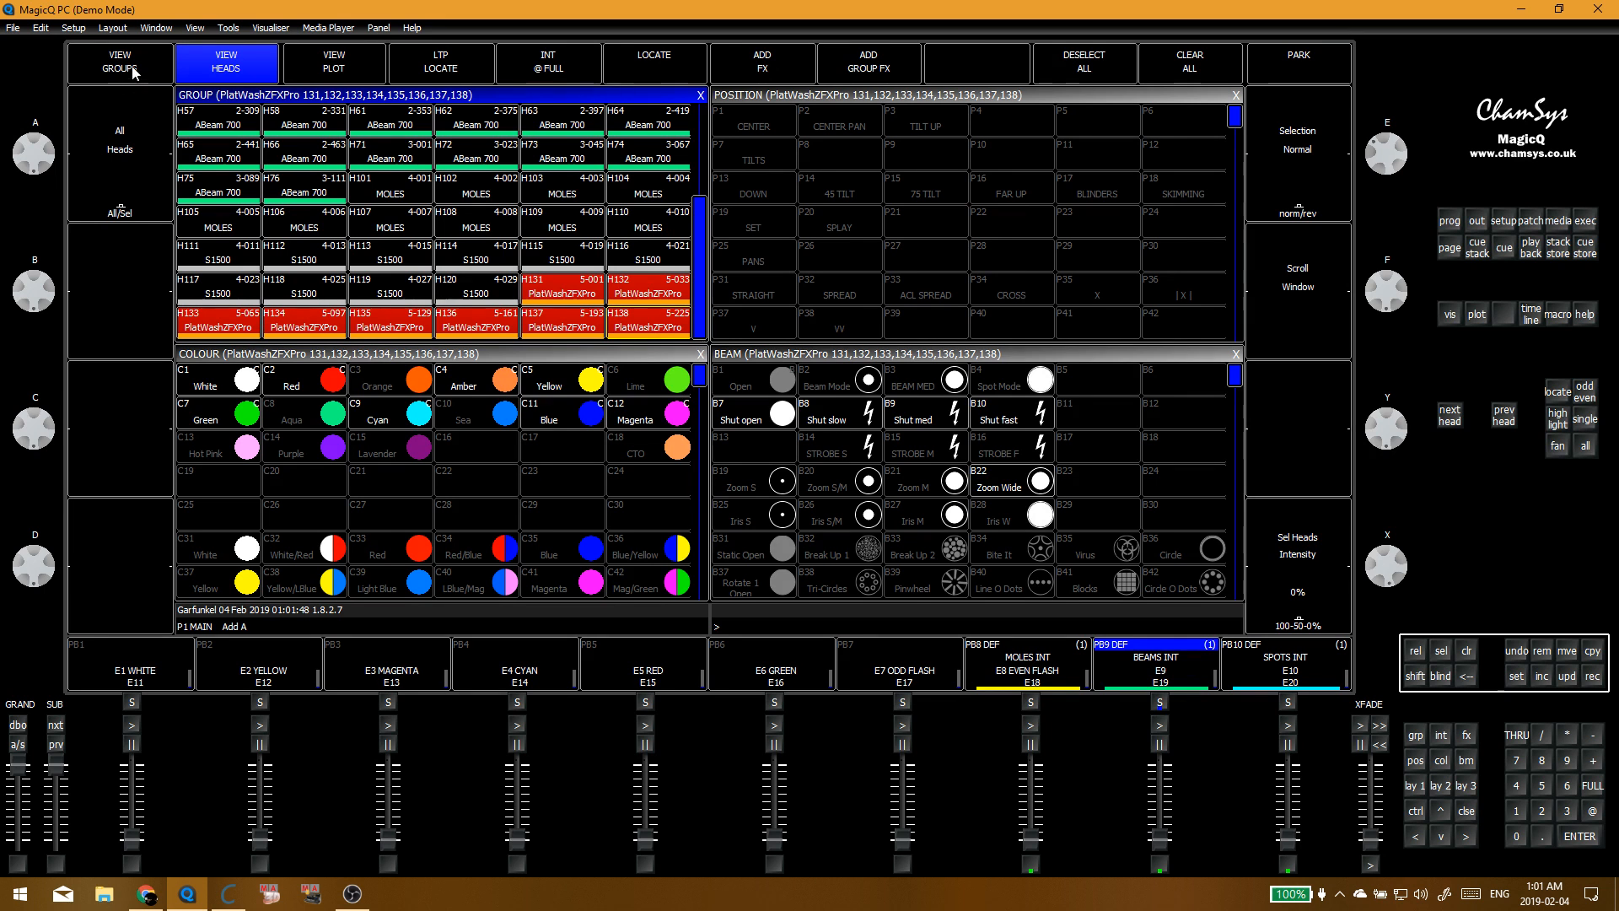
left_click(416, 169)
key("Return")
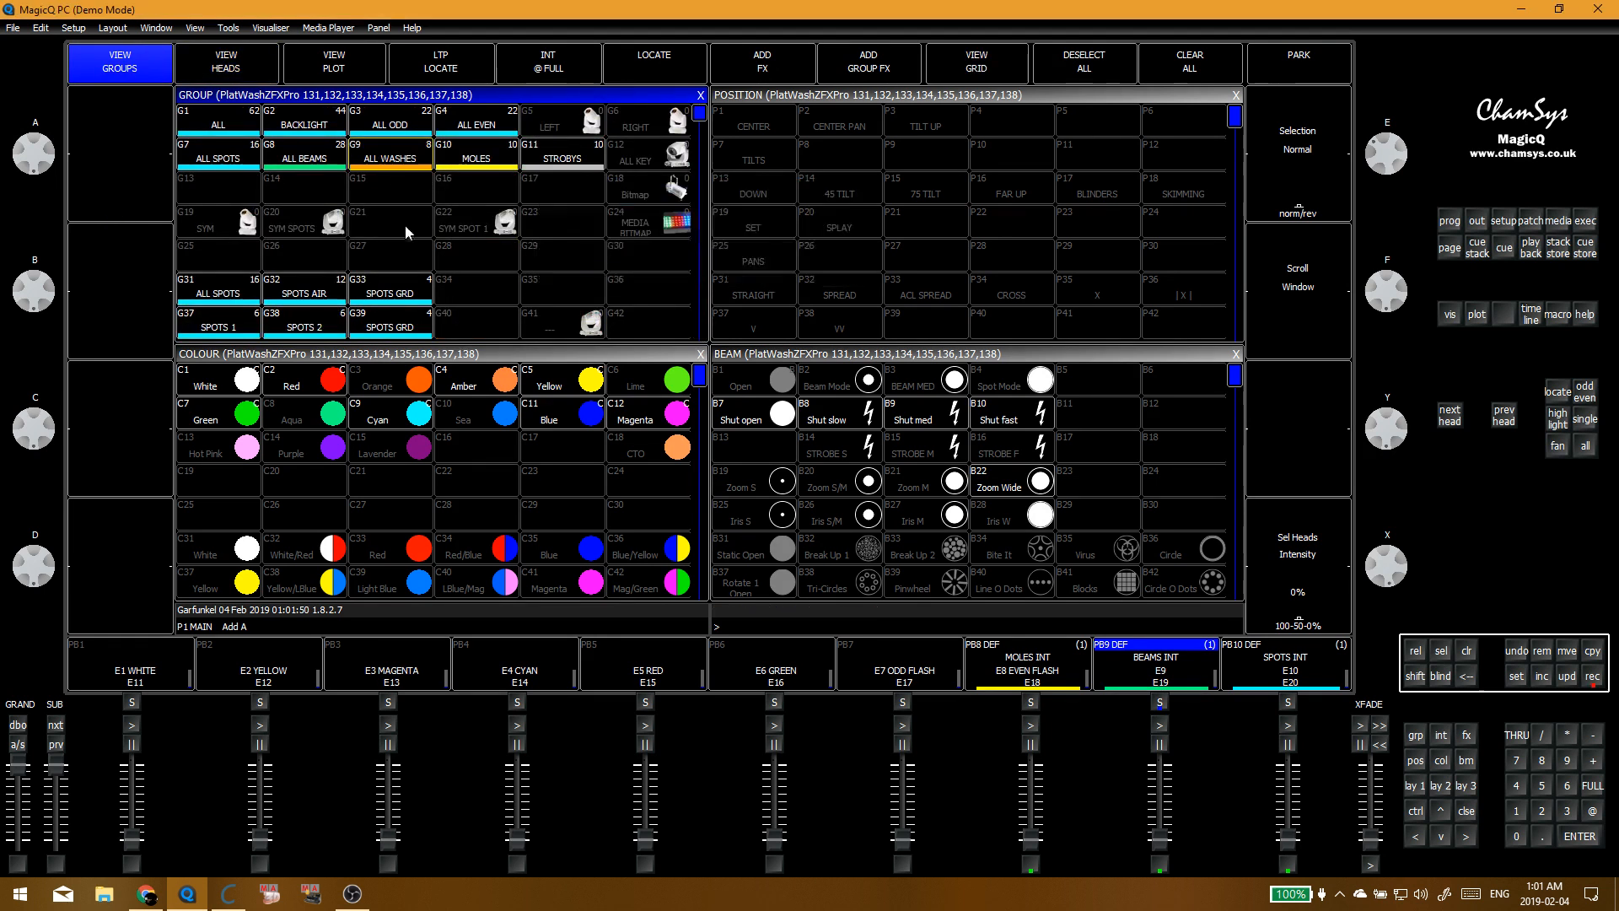
key("BackSpace")
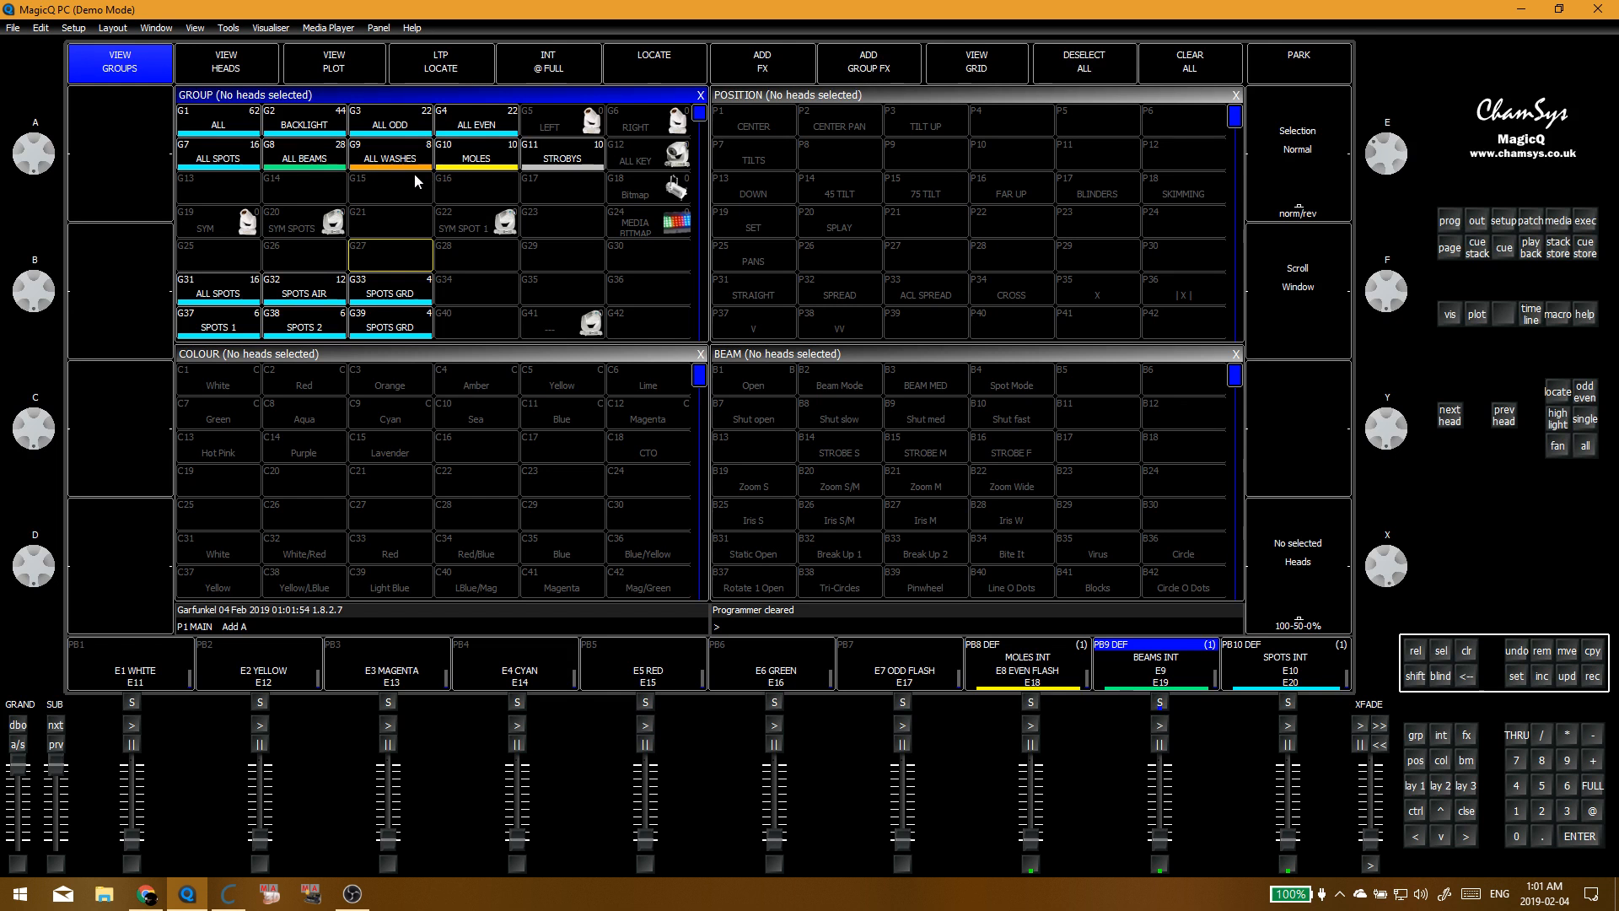
Step: Take the recorded PlatWashZFXPro heads back out of the ALL WASHES group
left_click(393, 184)
left_click(410, 166)
left_click(609, 261)
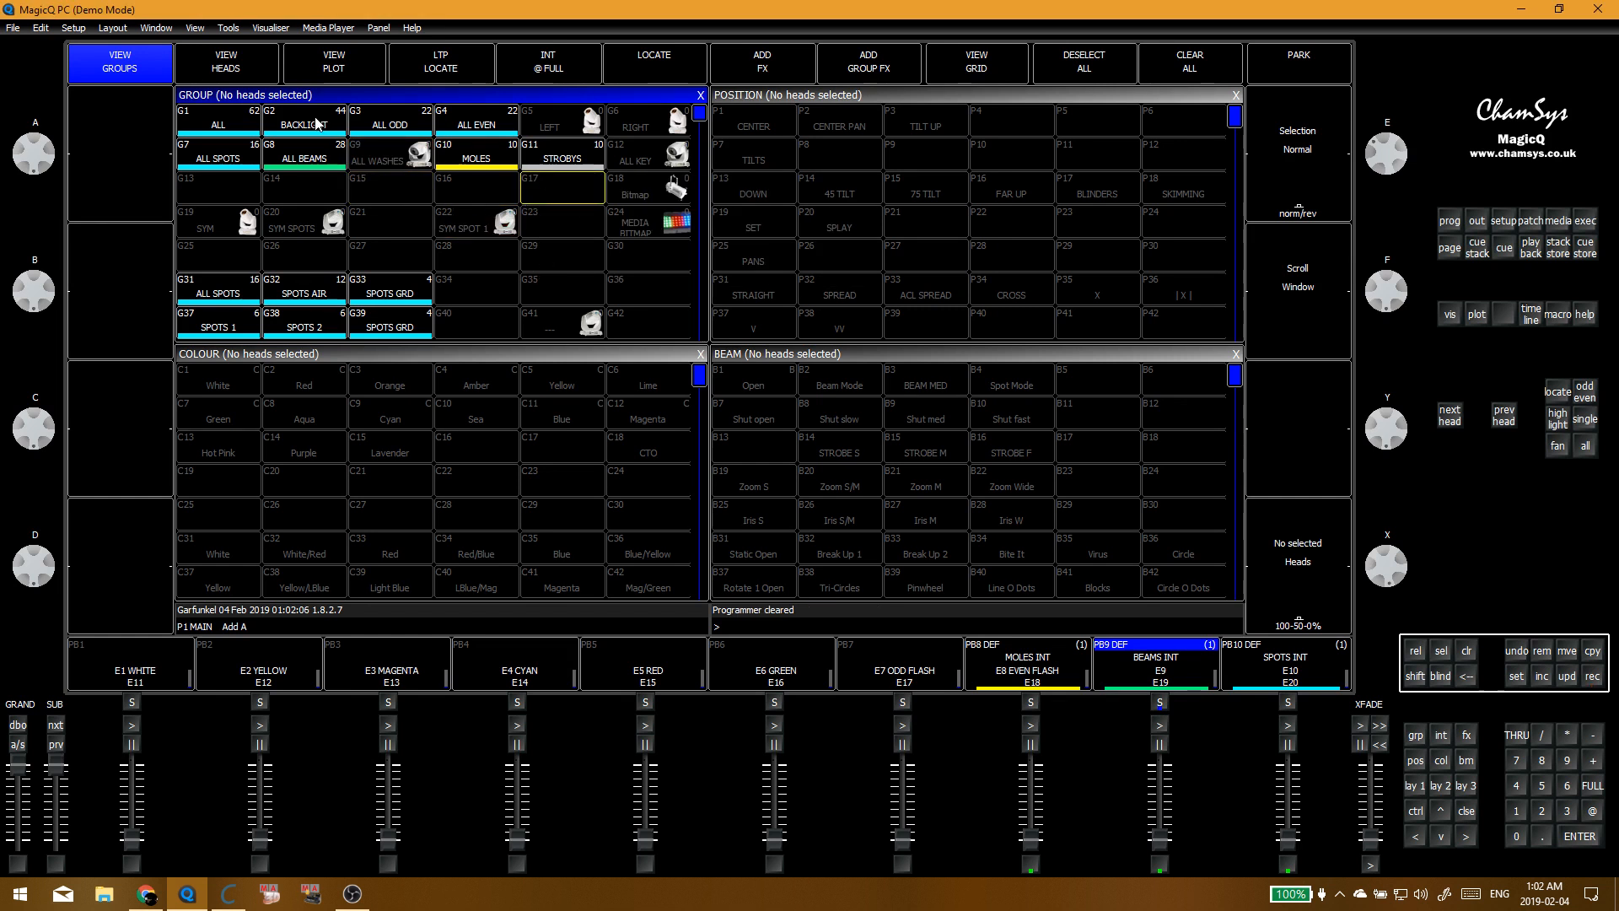
Step: Select PlatWashZFXPro heads 131 to 138 individually and record them into the ALL KEY group
left_click(216, 73)
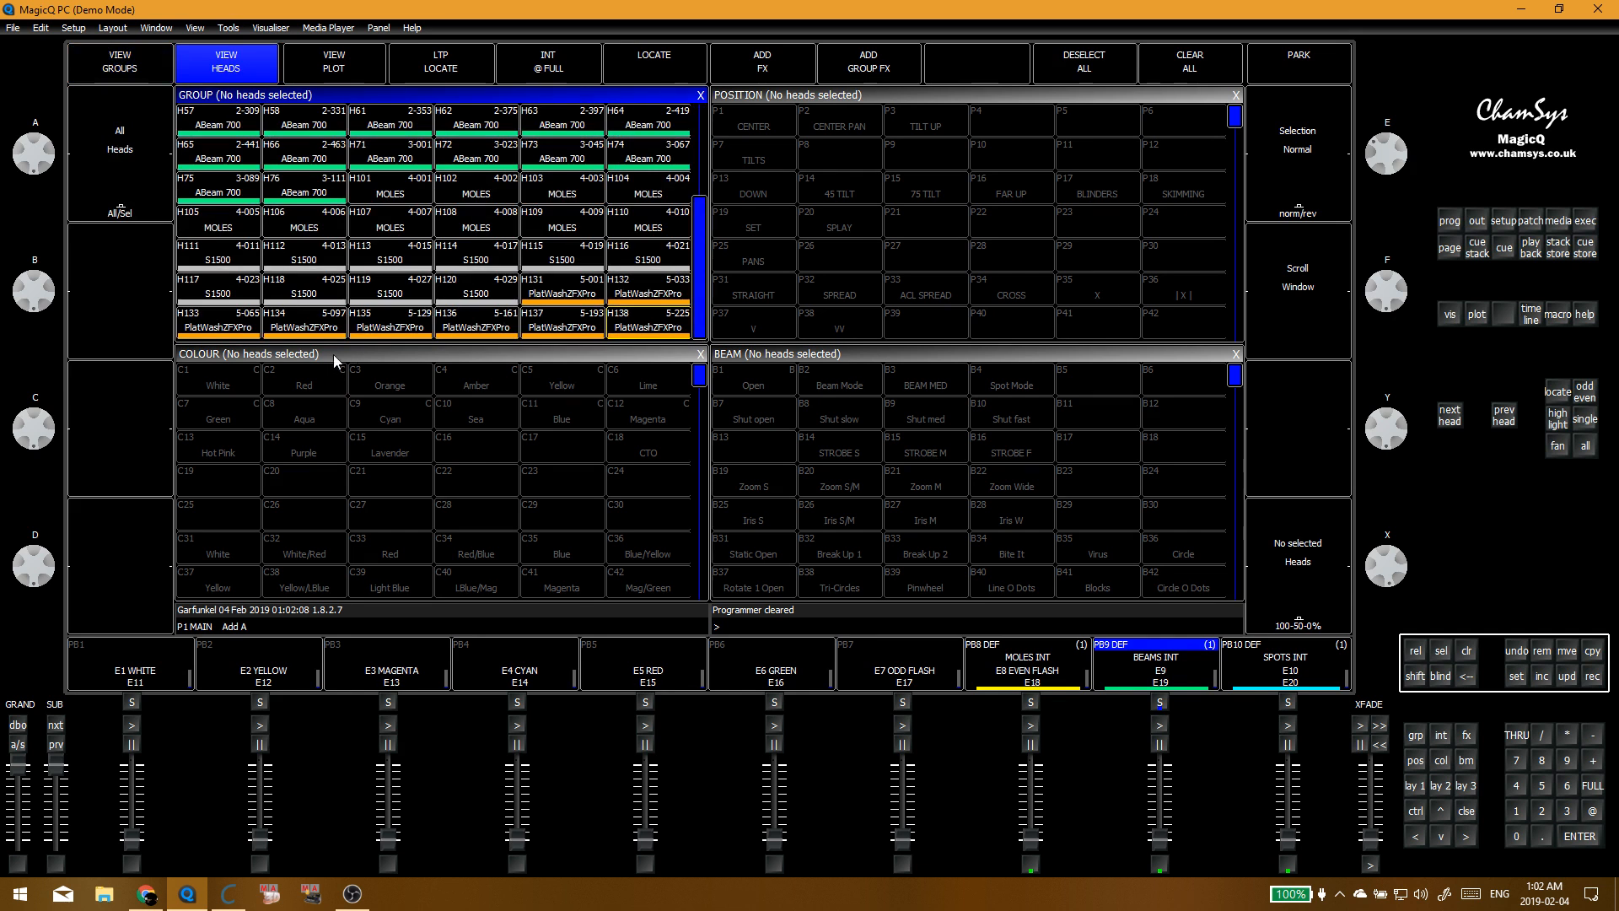
left_click(562, 295)
left_click(646, 295)
left_click(221, 328)
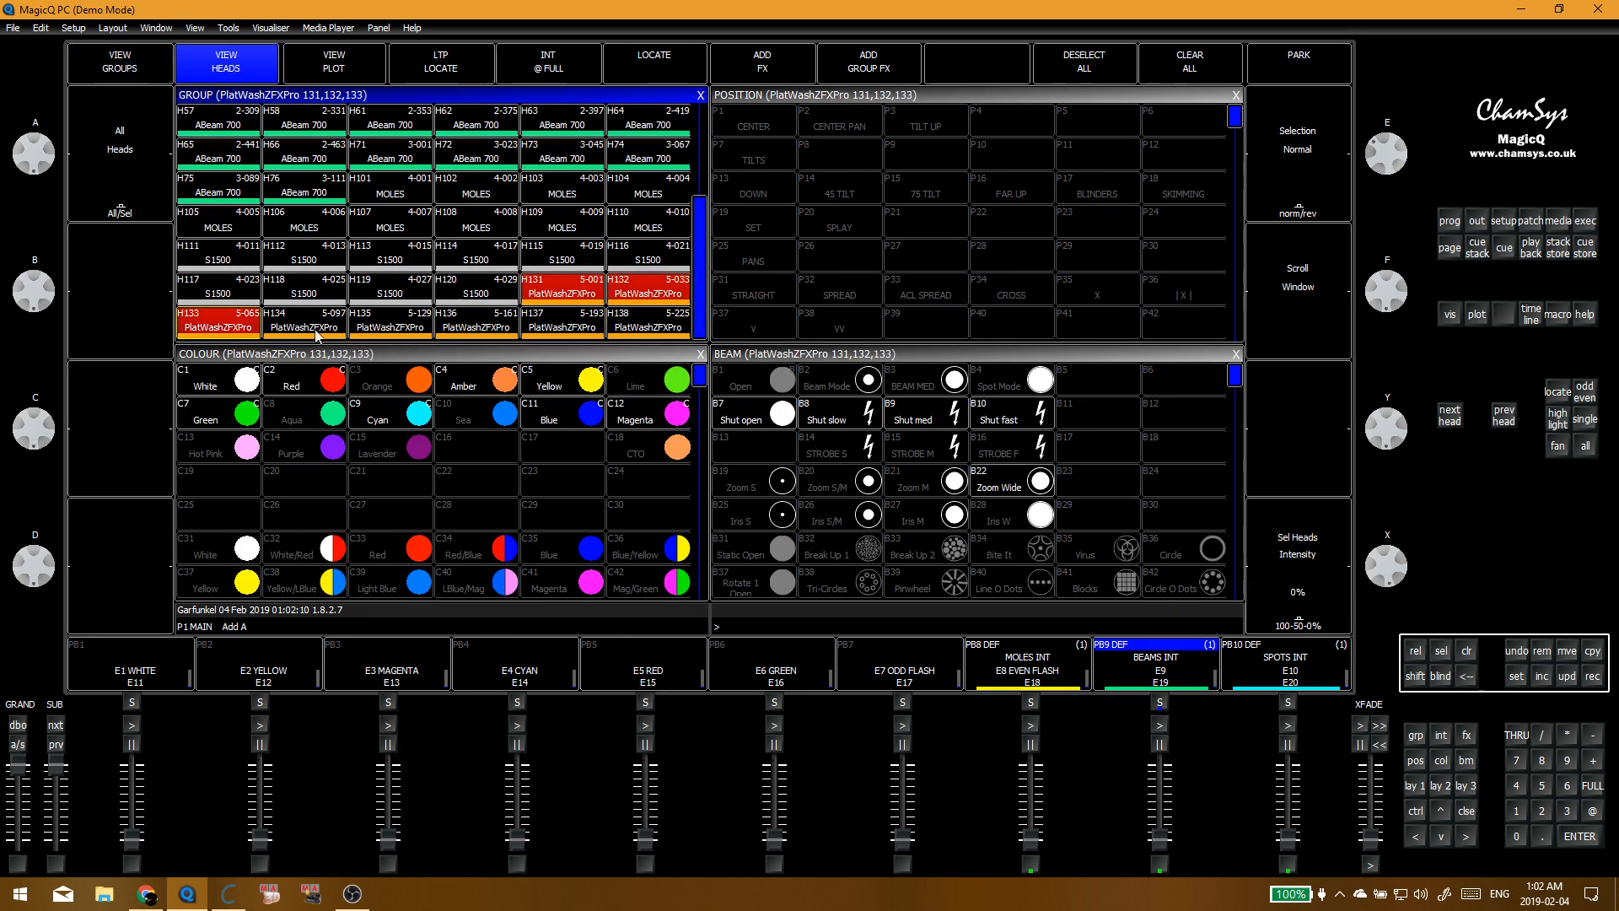
left_click(303, 329)
left_click(391, 329)
left_click(480, 328)
left_click(561, 327)
left_click(648, 327)
left_click(119, 67)
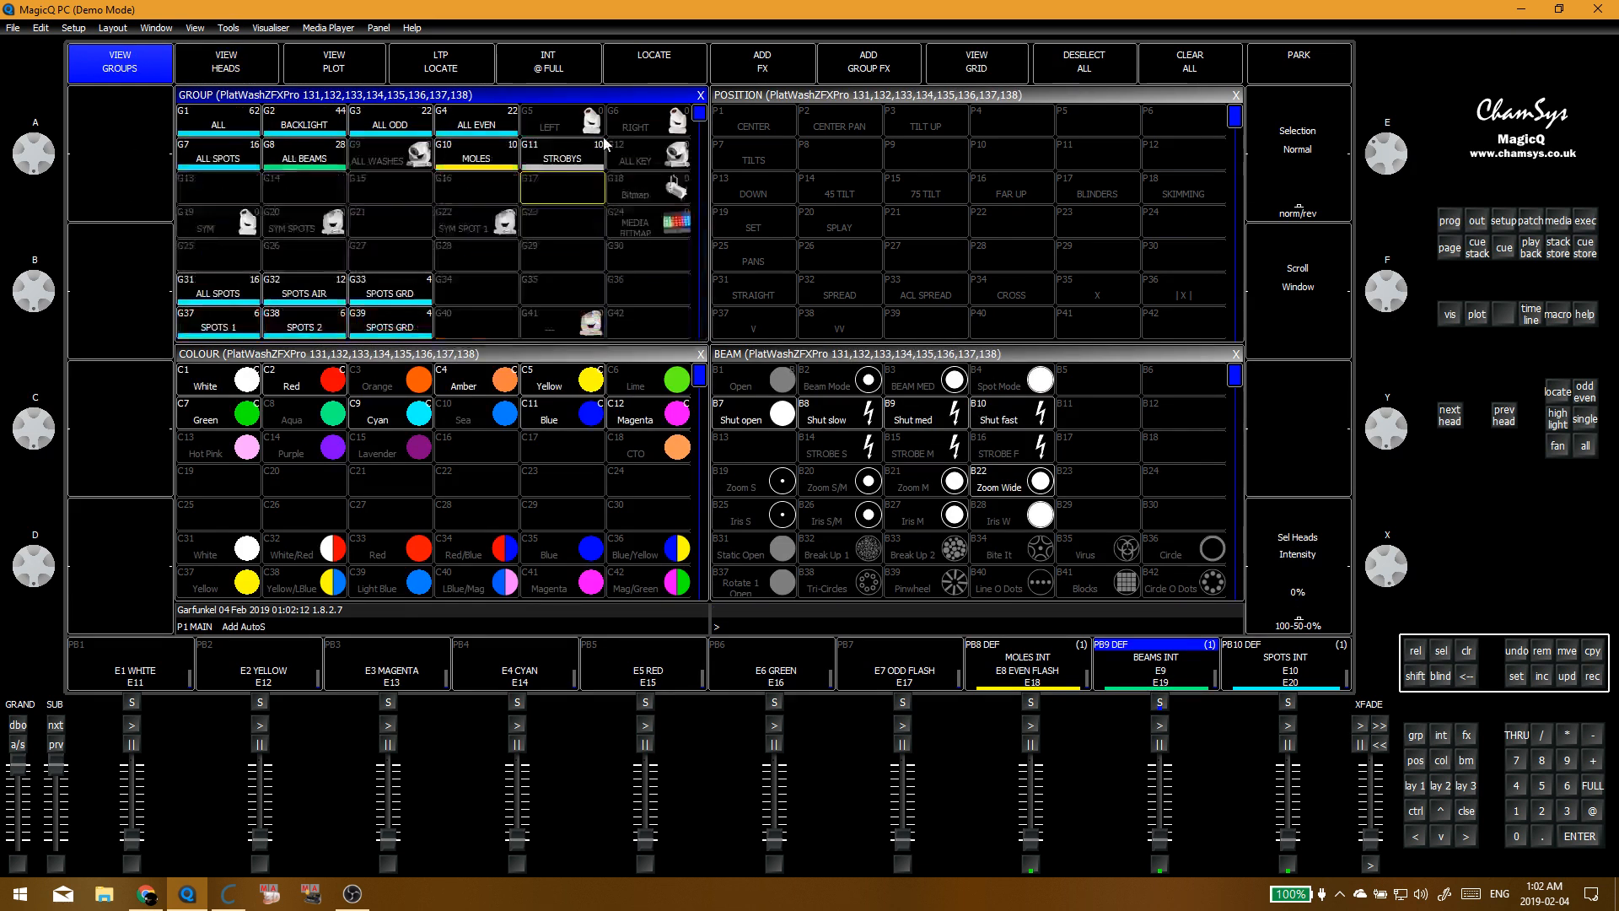
key("ctrl+r")
left_click(651, 149)
left_click(685, 260)
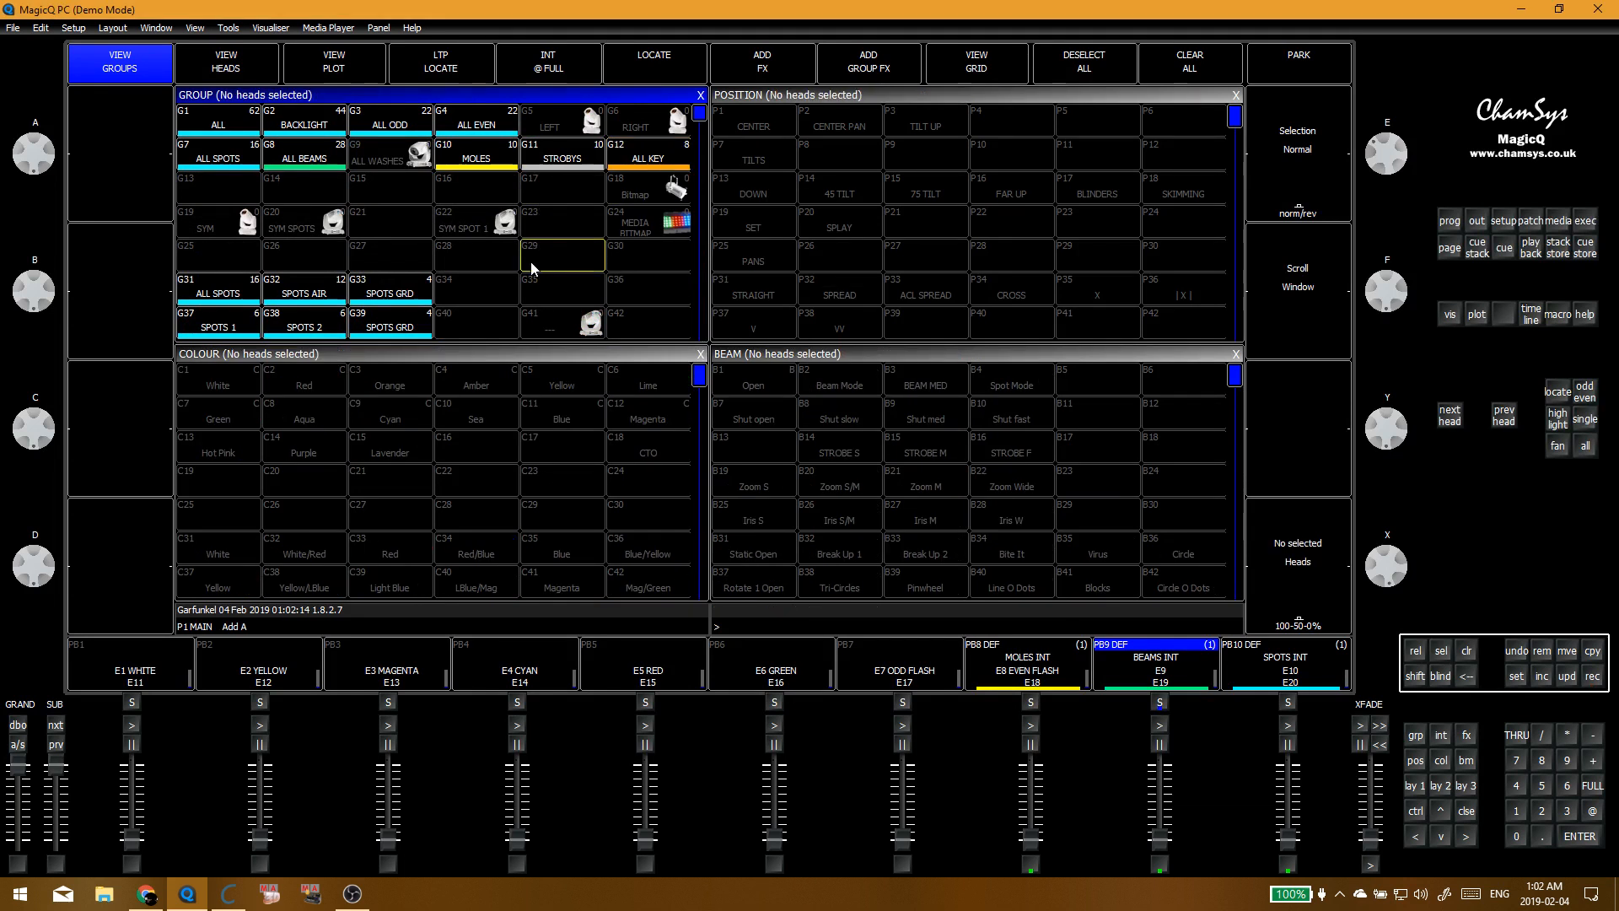
Step: Move the ALL KEY heads 131 to 138 in the plan grid onto the row of head 71, and clear the selection
left_click(646, 156)
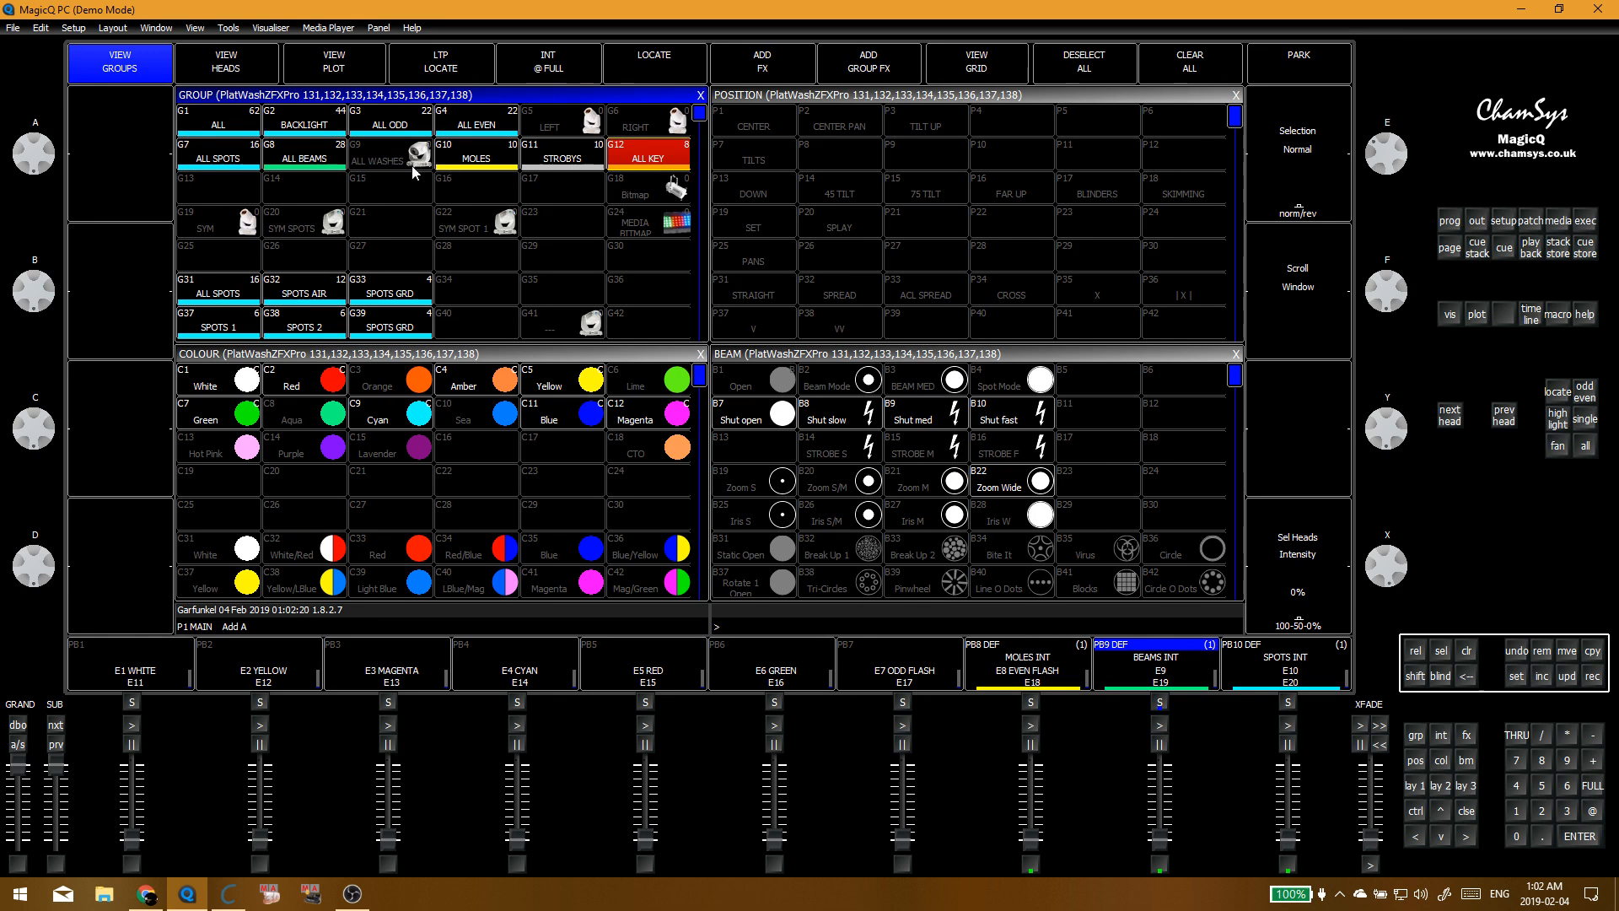
left_click(650, 160)
left_click(1474, 221)
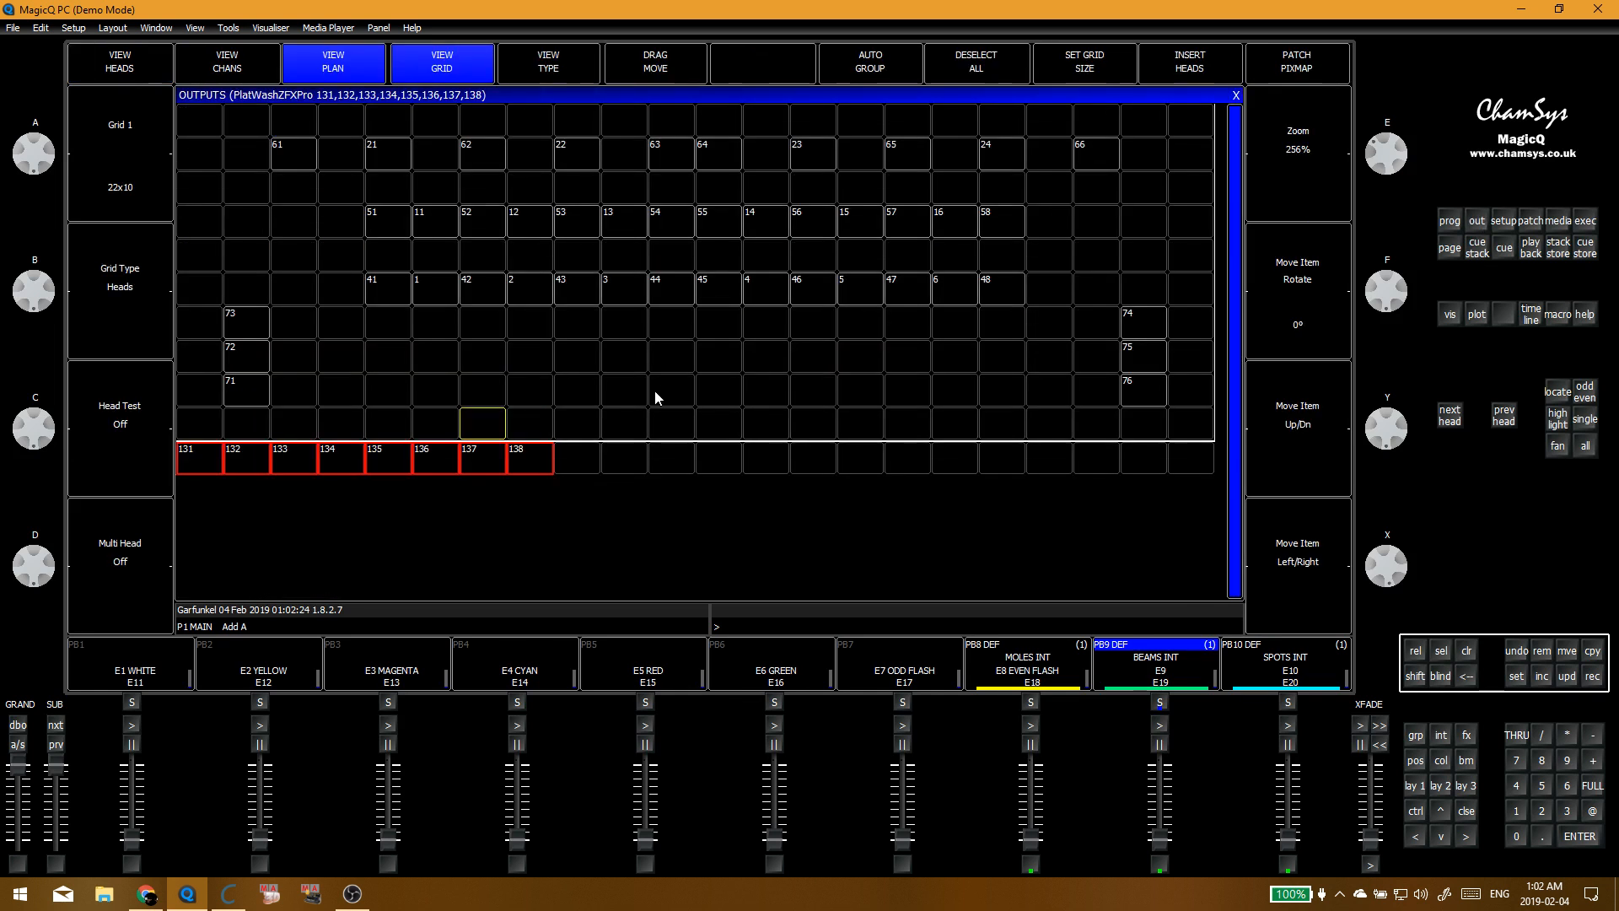
left_click_drag(199, 463, 530, 457)
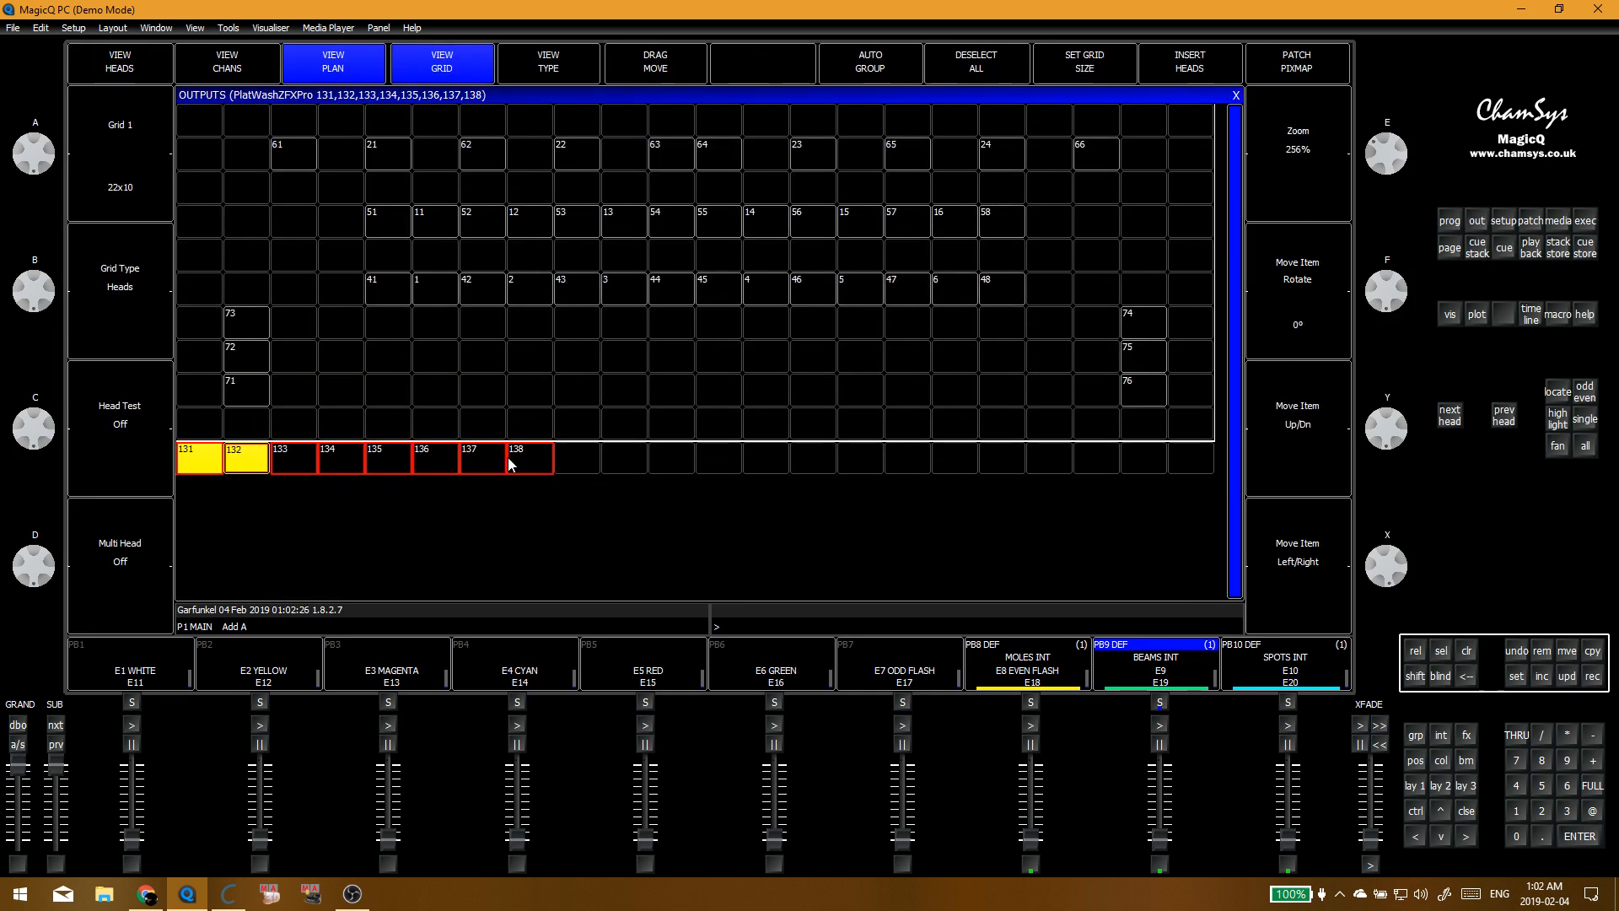
left_click(456, 391)
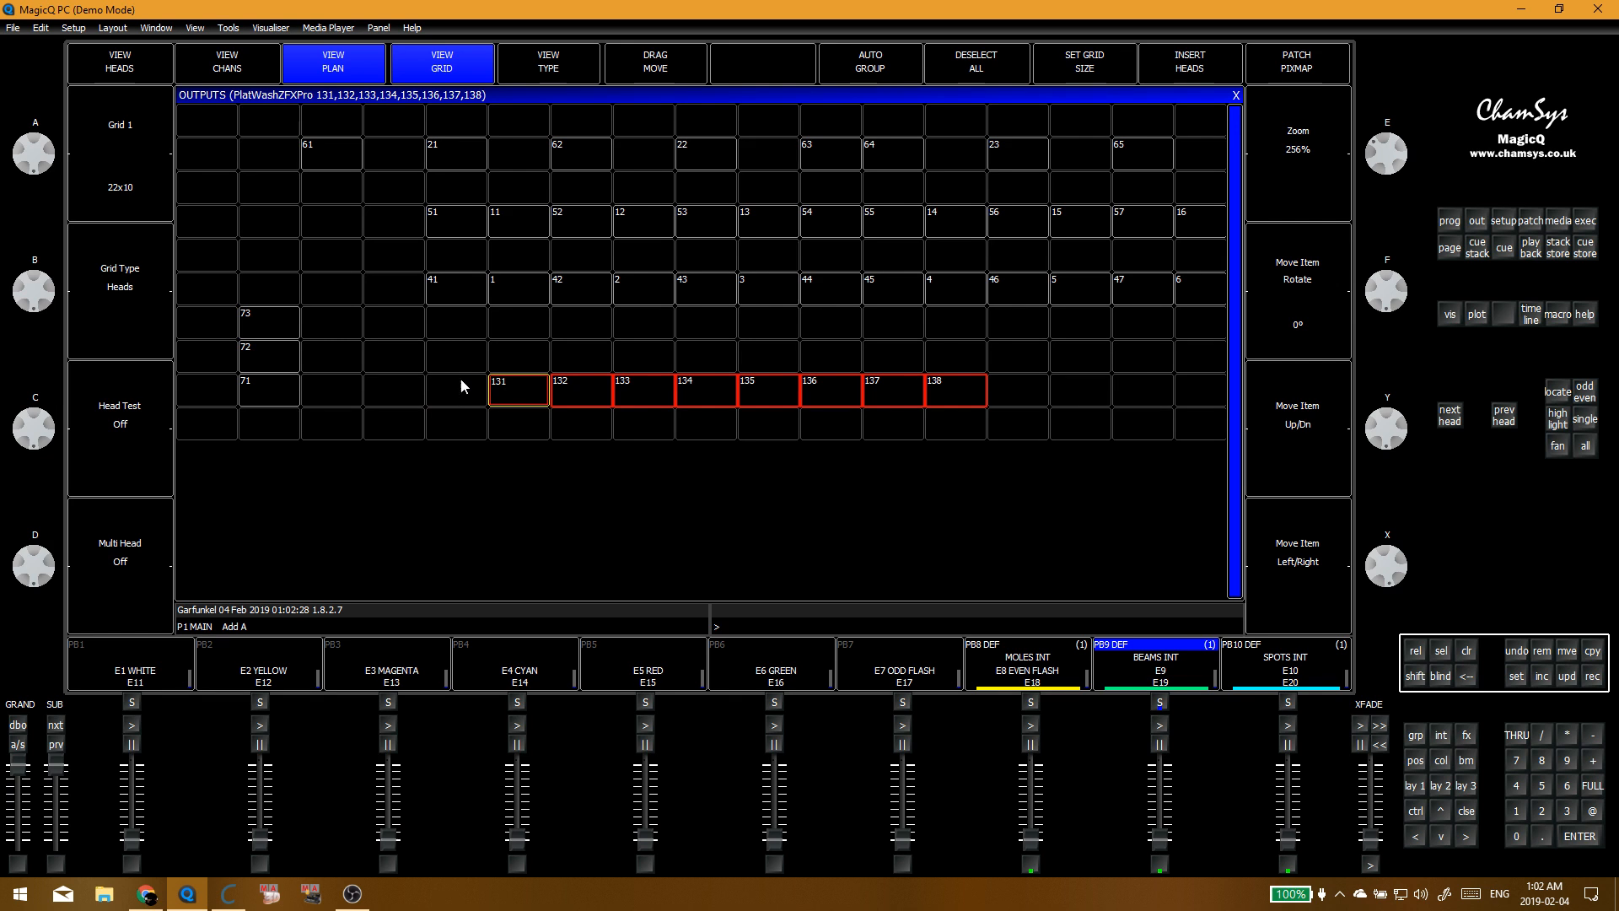
key("Escape")
Step: Move head 131 one cell outward in the plan grid so it sits in the column of heads 41 and 51
left_click_drag(1395, 150, 1383, 106)
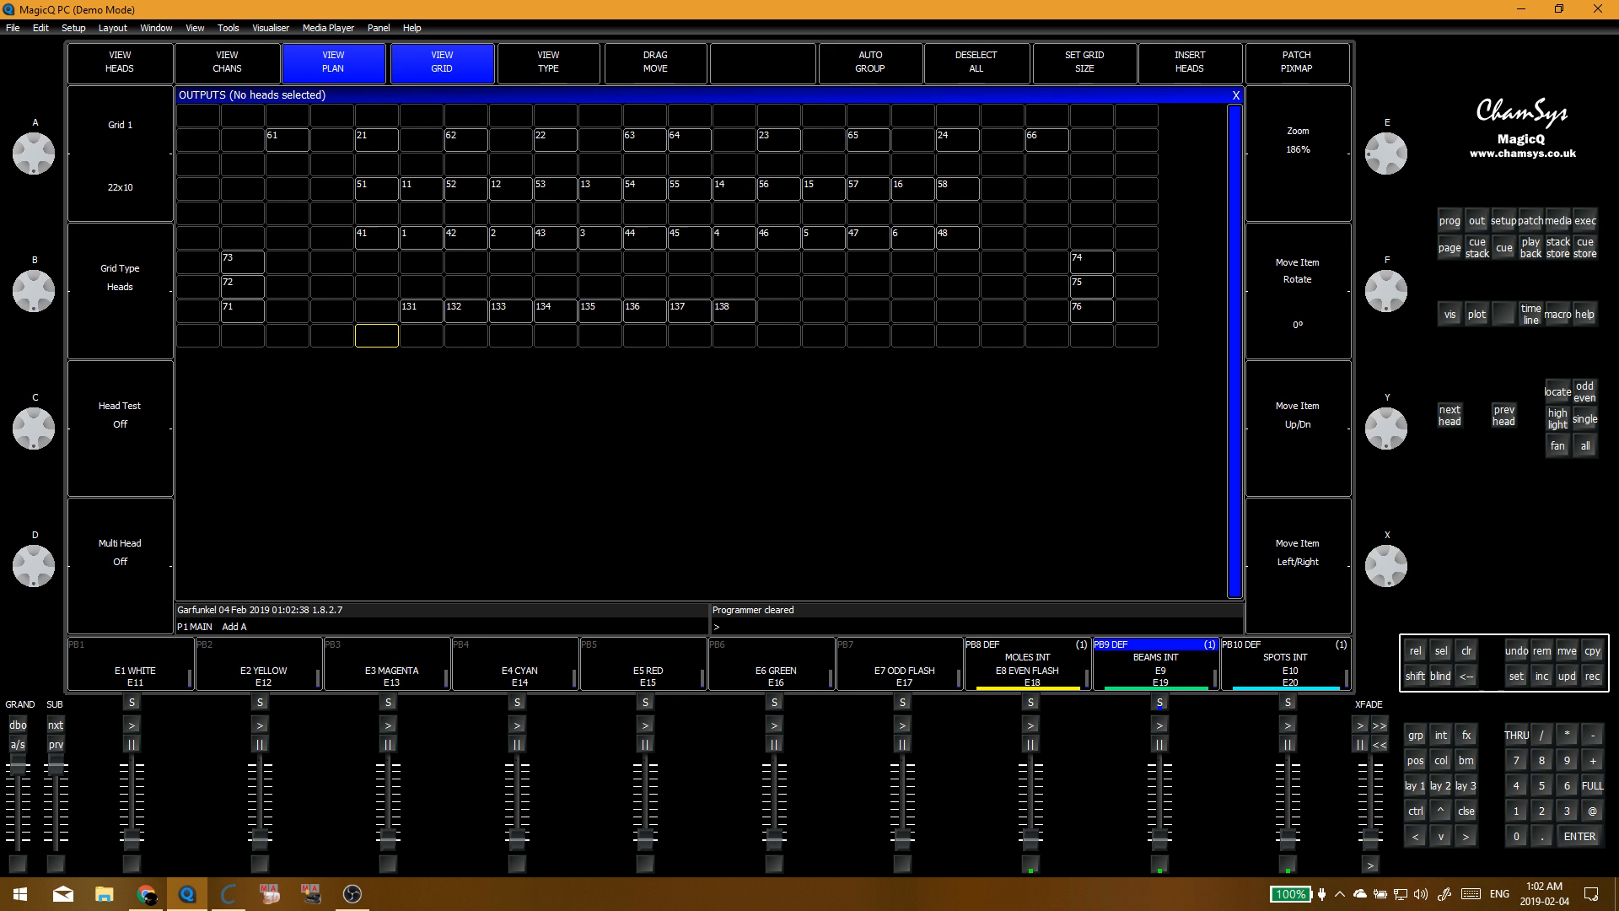
key("alt+Tab")
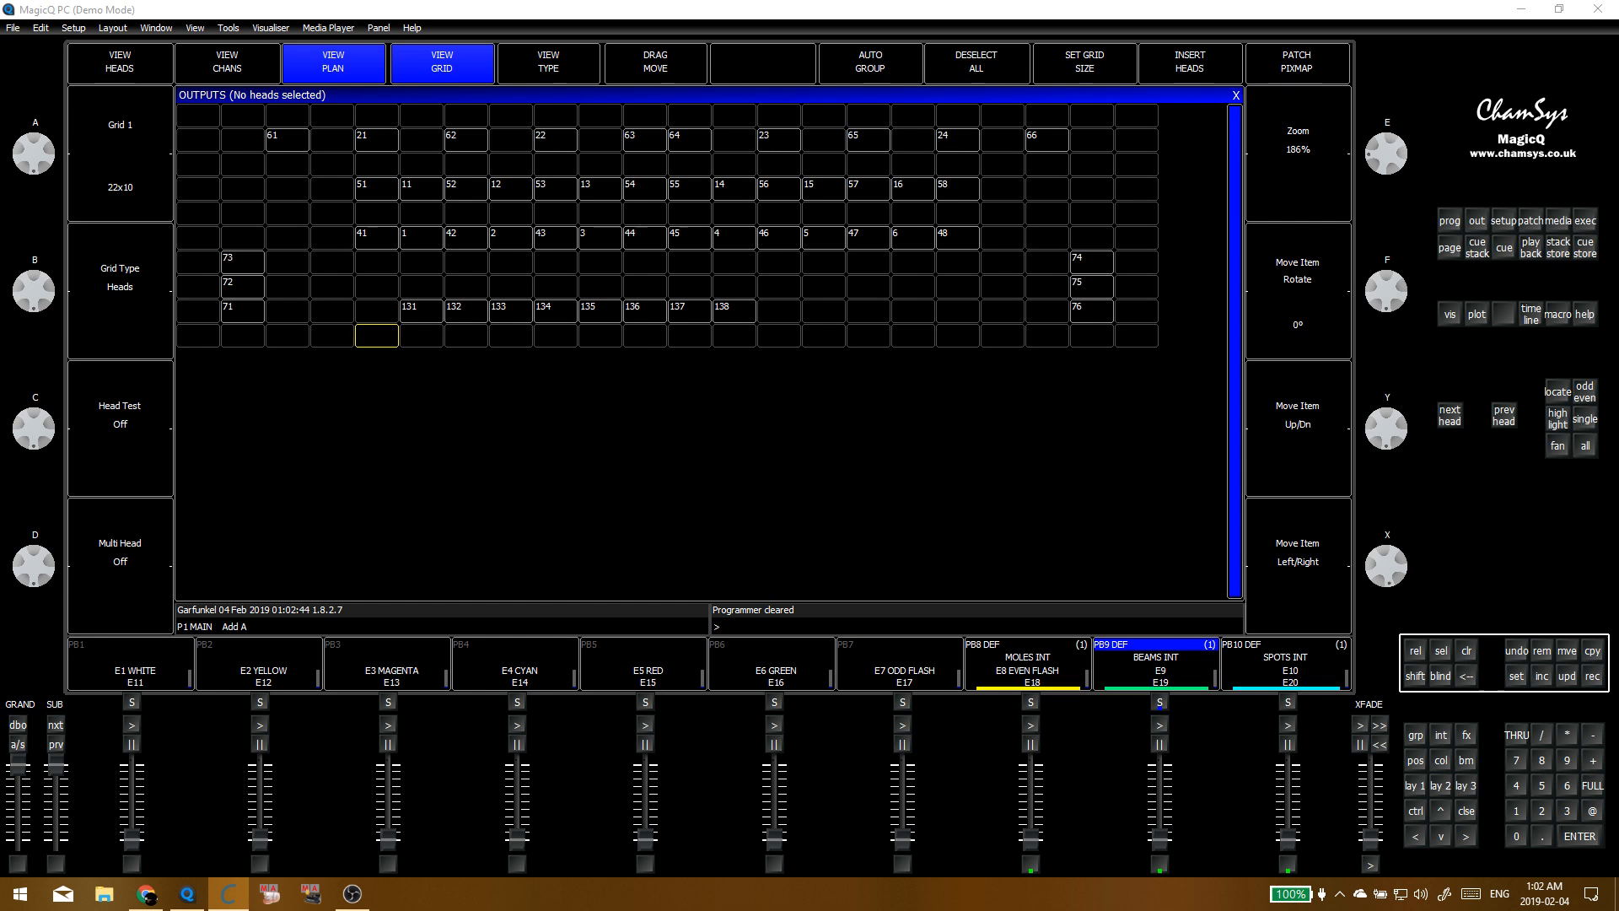
left_click(792, 315)
left_click(778, 287)
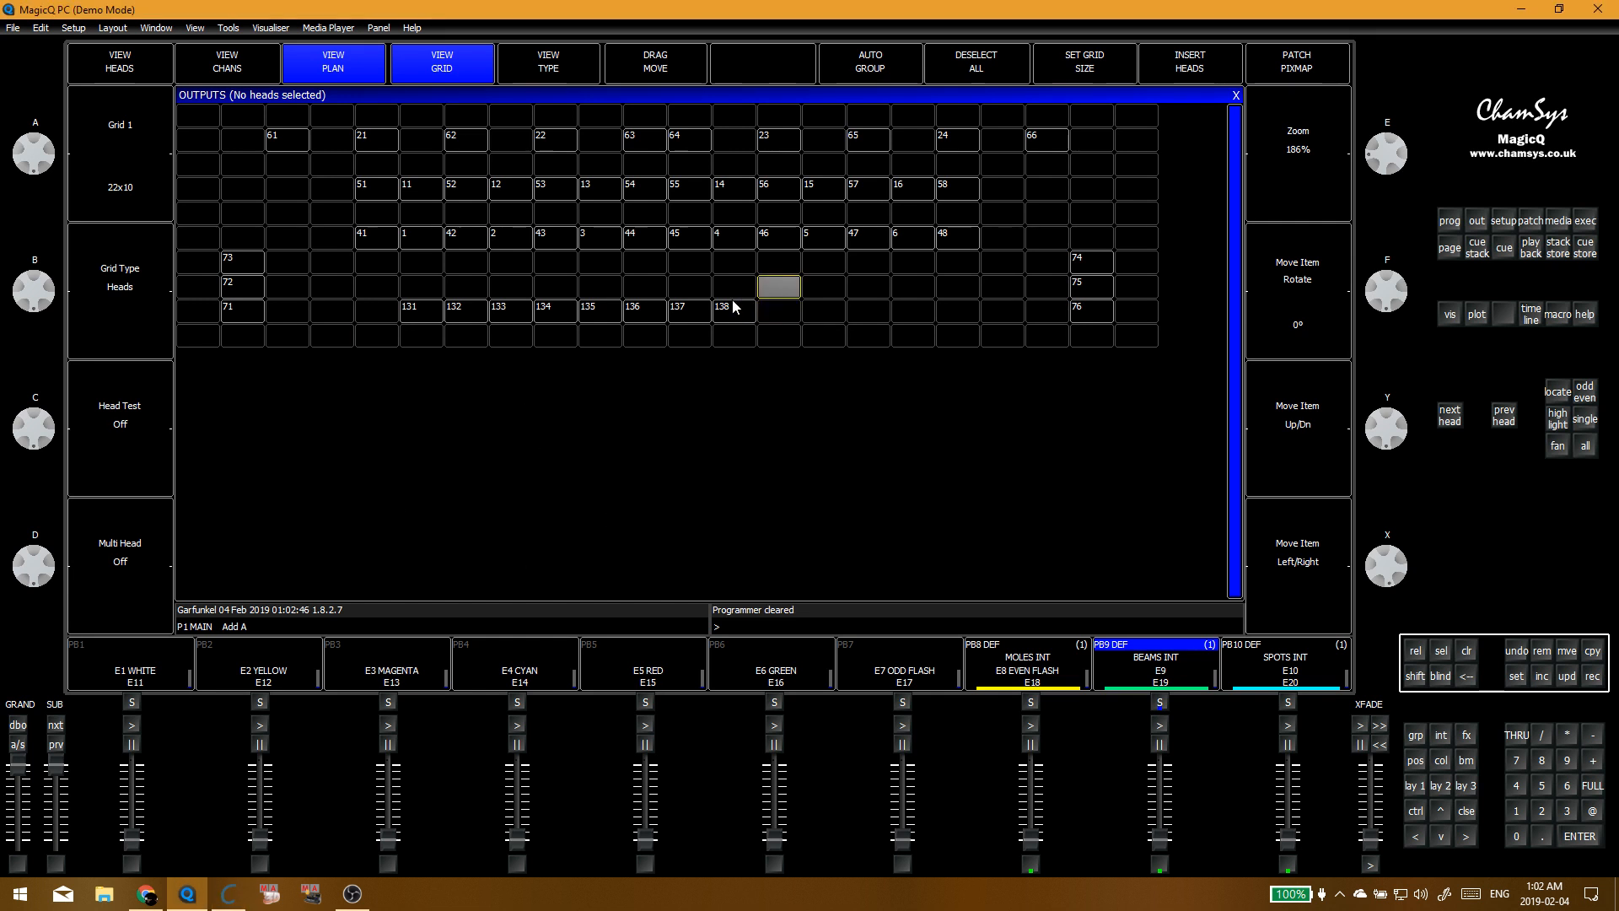
left_click(418, 311)
left_click(381, 317)
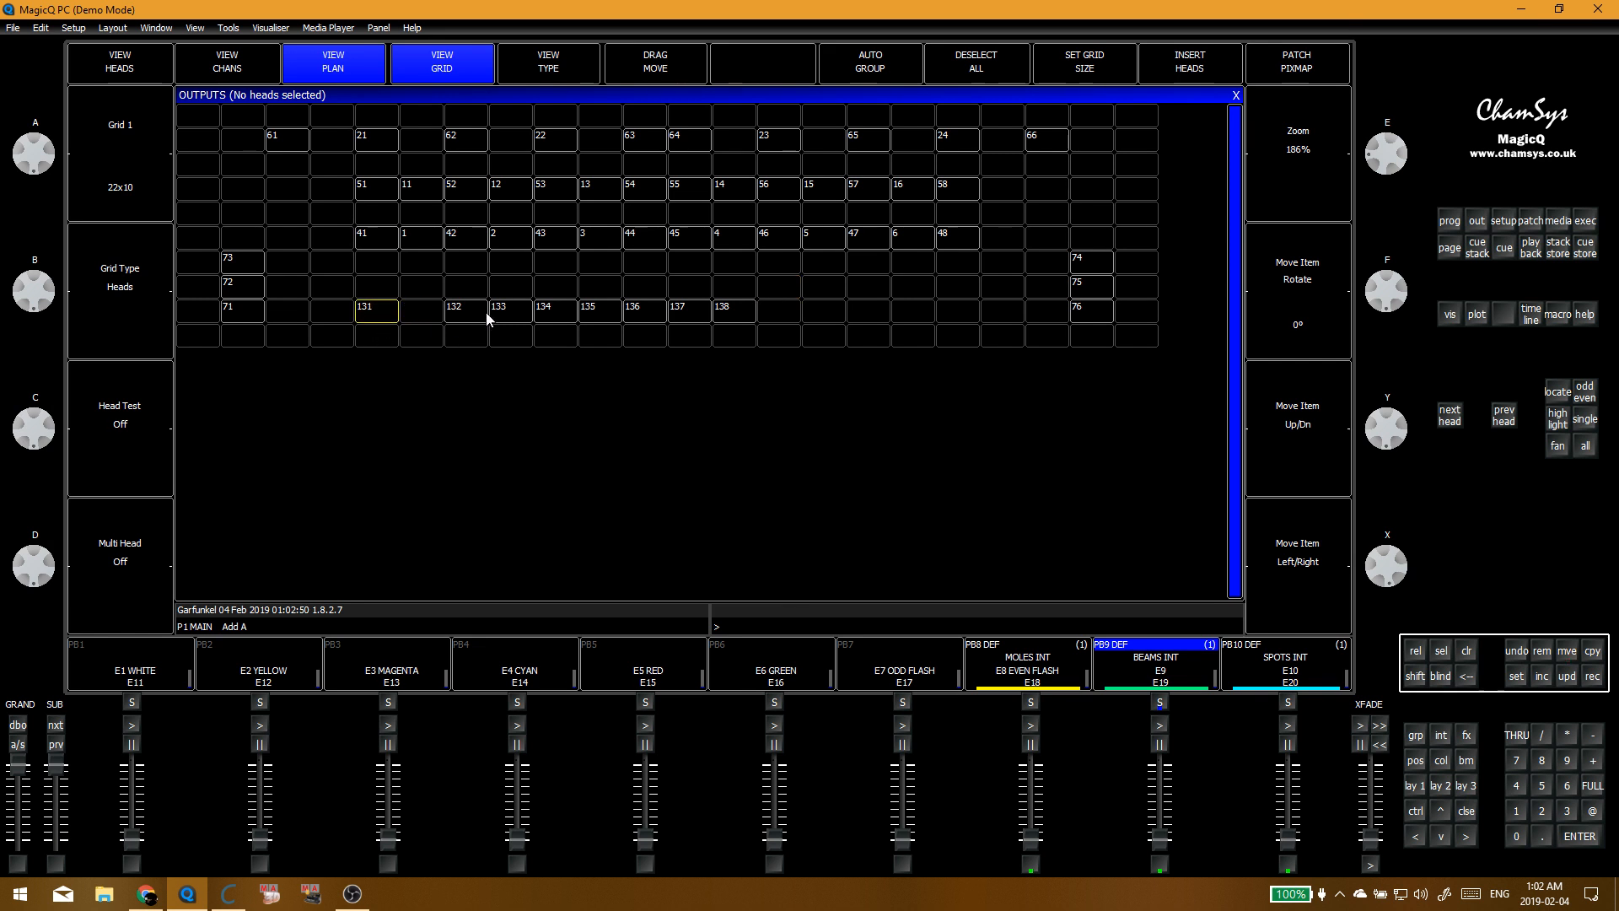
Step: Shift the remaining wash heads outward so 133 sits in the column of head 43 and 134 in the column of head 44
left_click_drag(516, 312, 725, 313)
key("ctrl+m")
left_click(557, 315)
left_click_drag(595, 318, 776, 316)
key("ctrl+m")
left_click(655, 315)
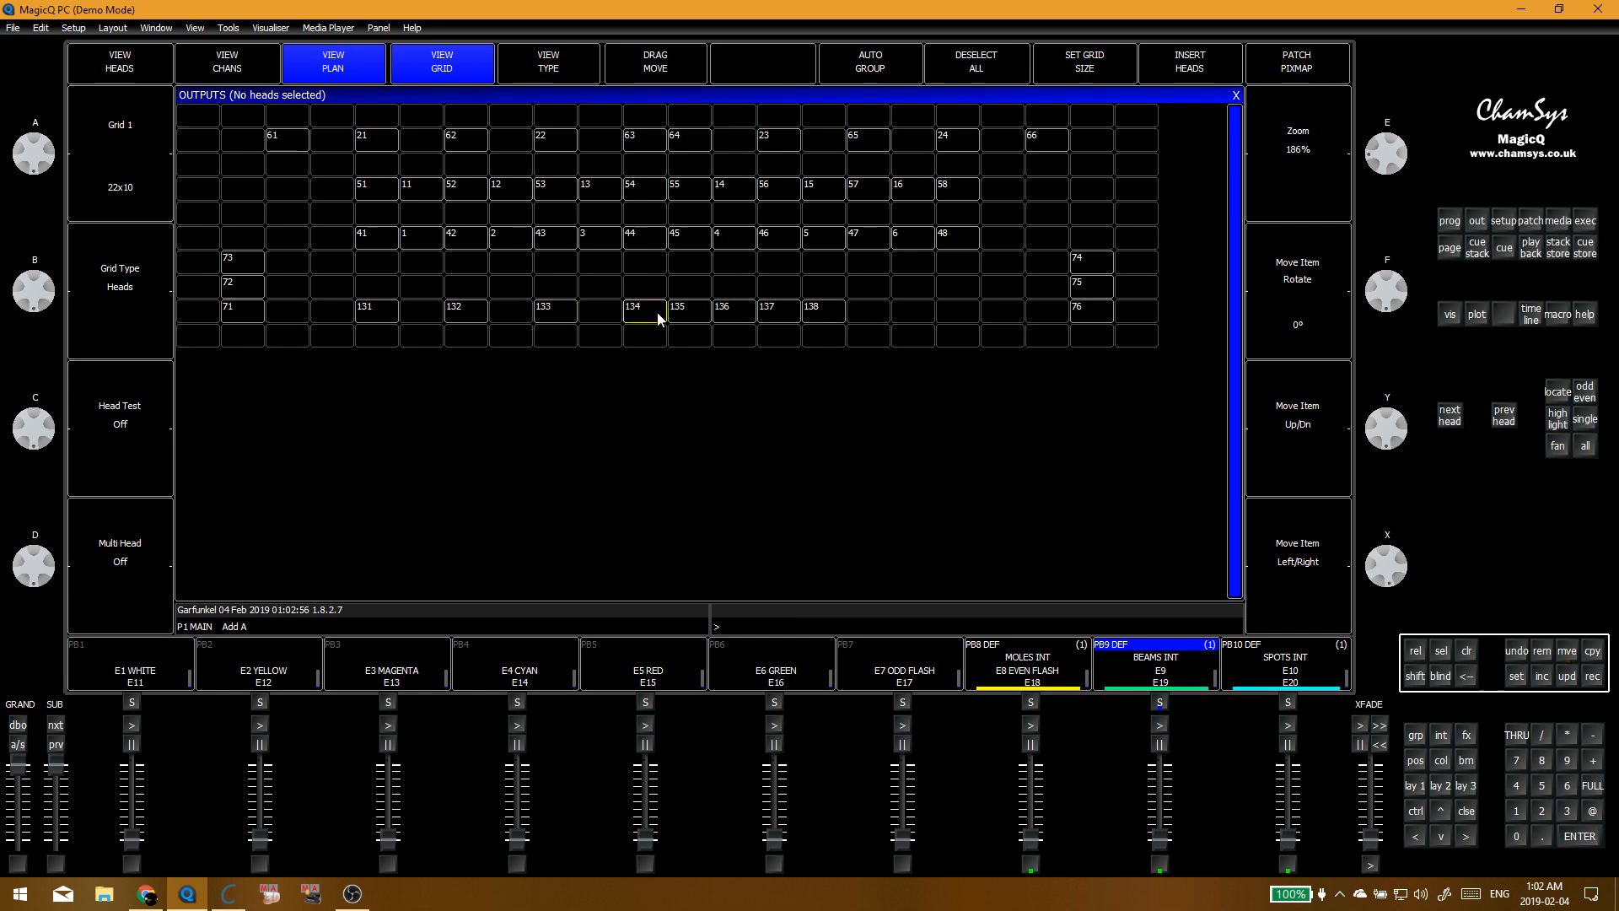
Step: Space out heads 136, 137 and 138 so they sit in the columns of heads 46, 47 and 48
left_click_drag(732, 317, 879, 316)
key("ctrl+m")
left_click(781, 316)
key("ctrl+m")
left_click(877, 315)
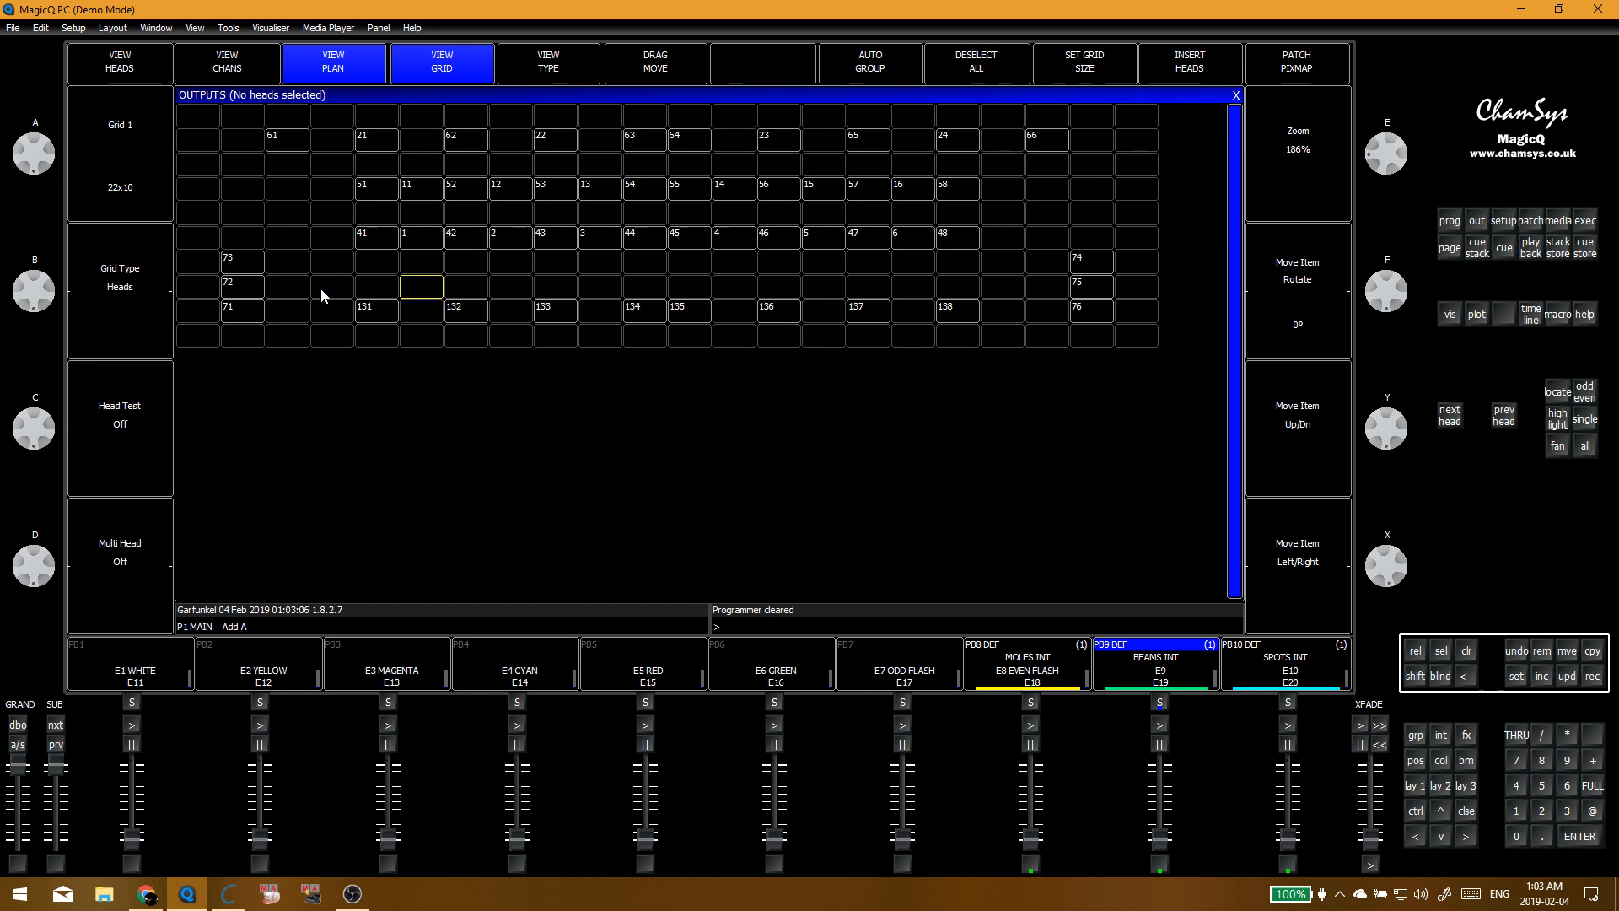
Step: Select the side columns of heads 71 to 73 and 74 to 76 in the plan grid, and clear the selection
left_click_drag(320, 288, 395, 280)
left_click(395, 285)
left_click(248, 111)
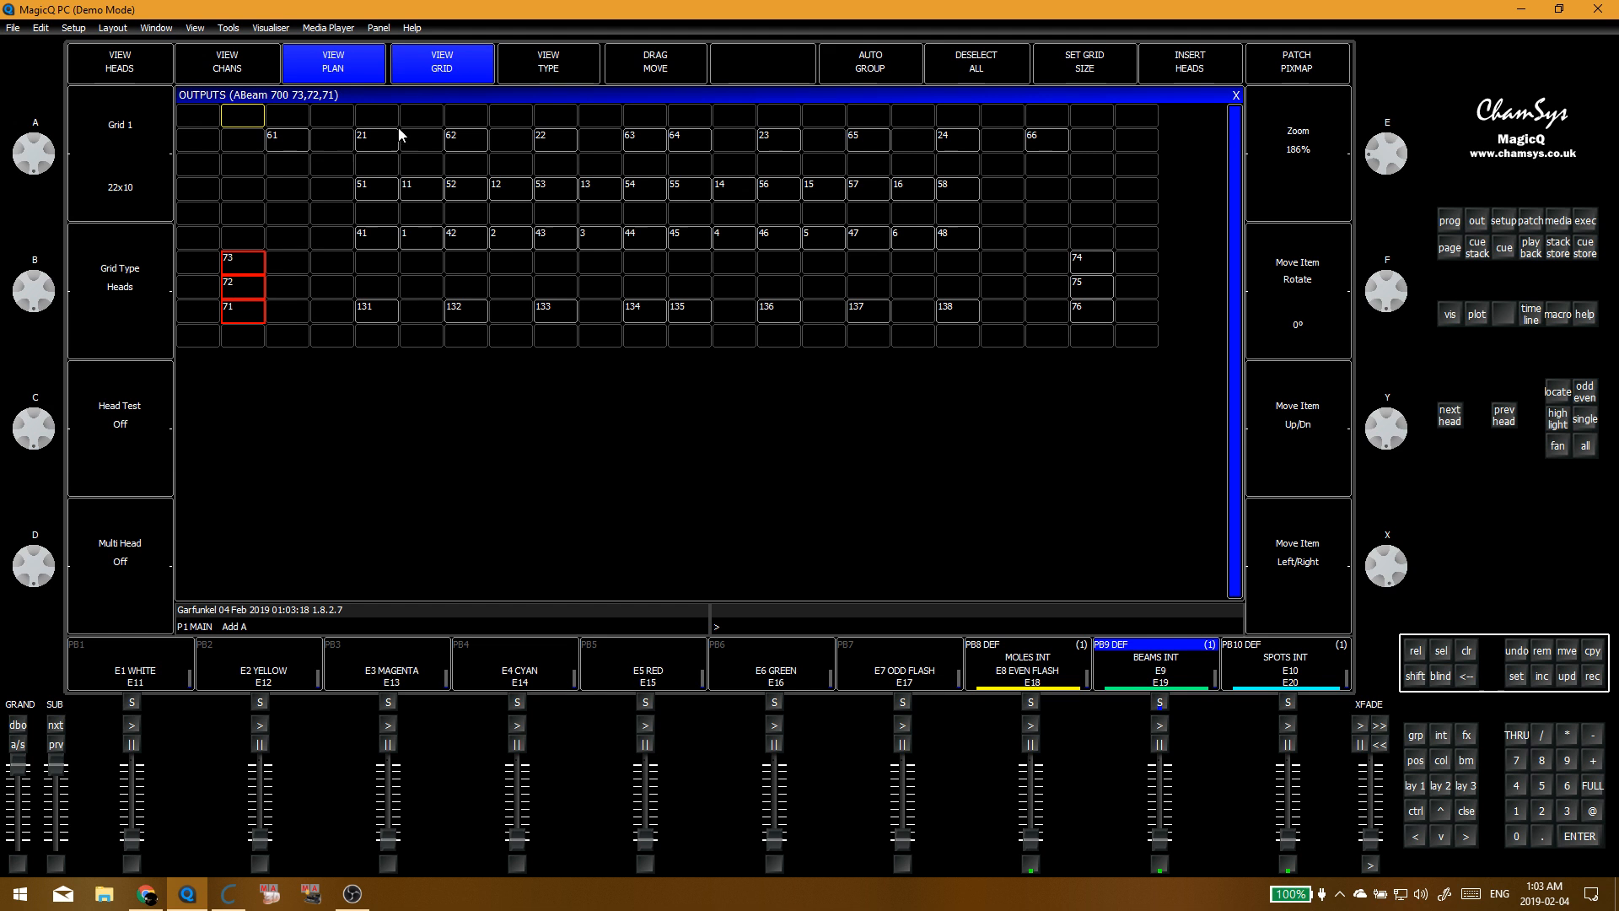
left_click(1107, 121)
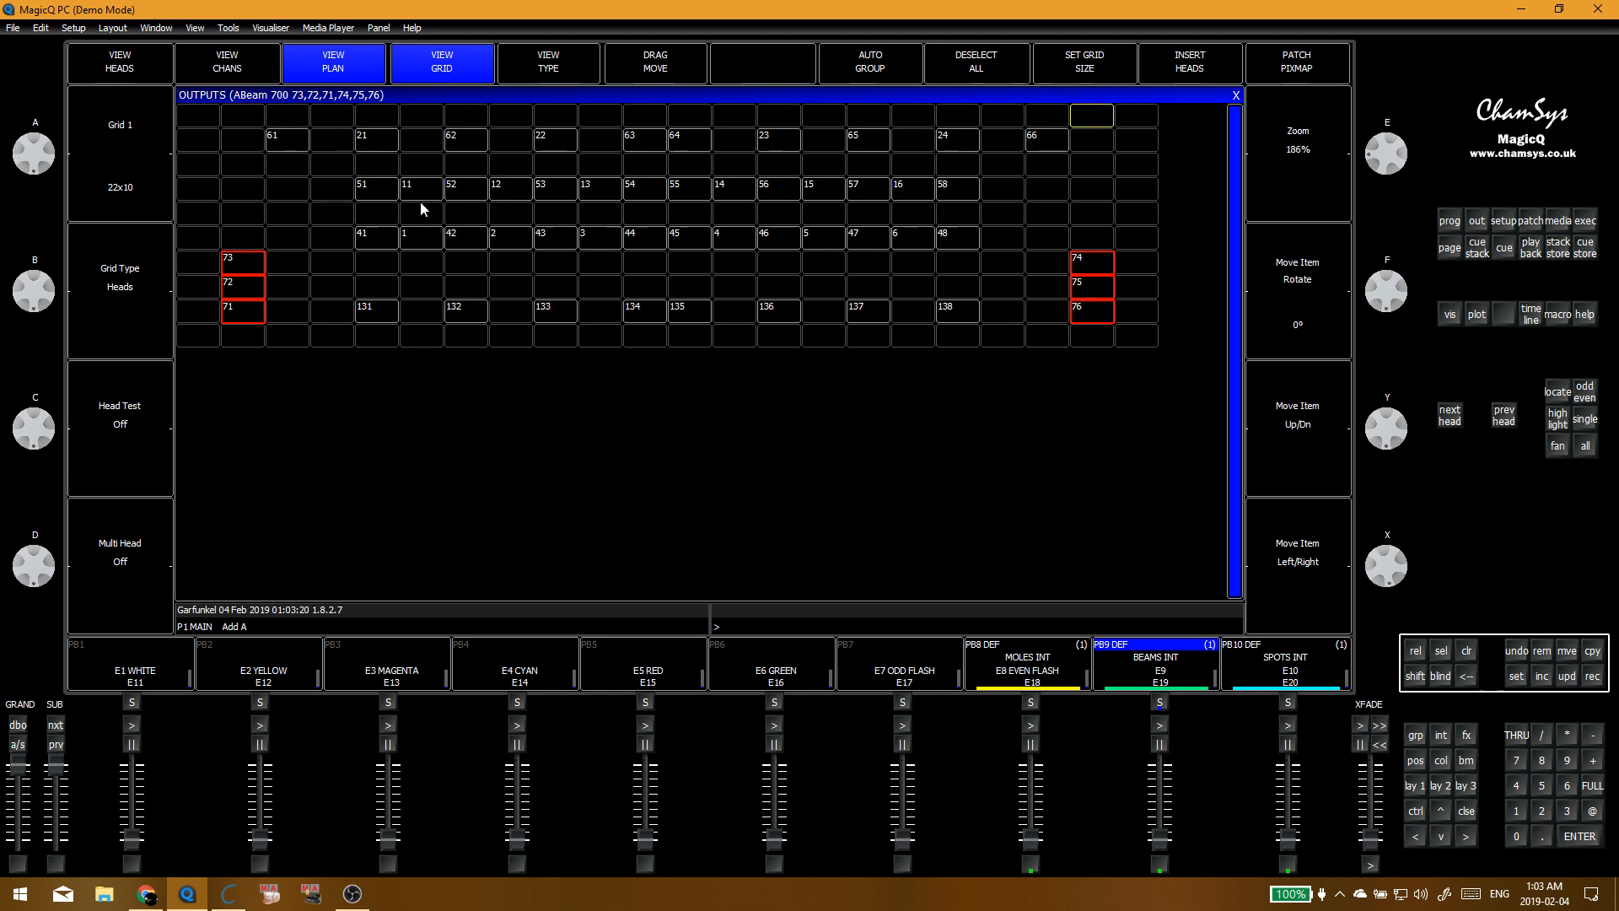
key("ctrl+BackSpace")
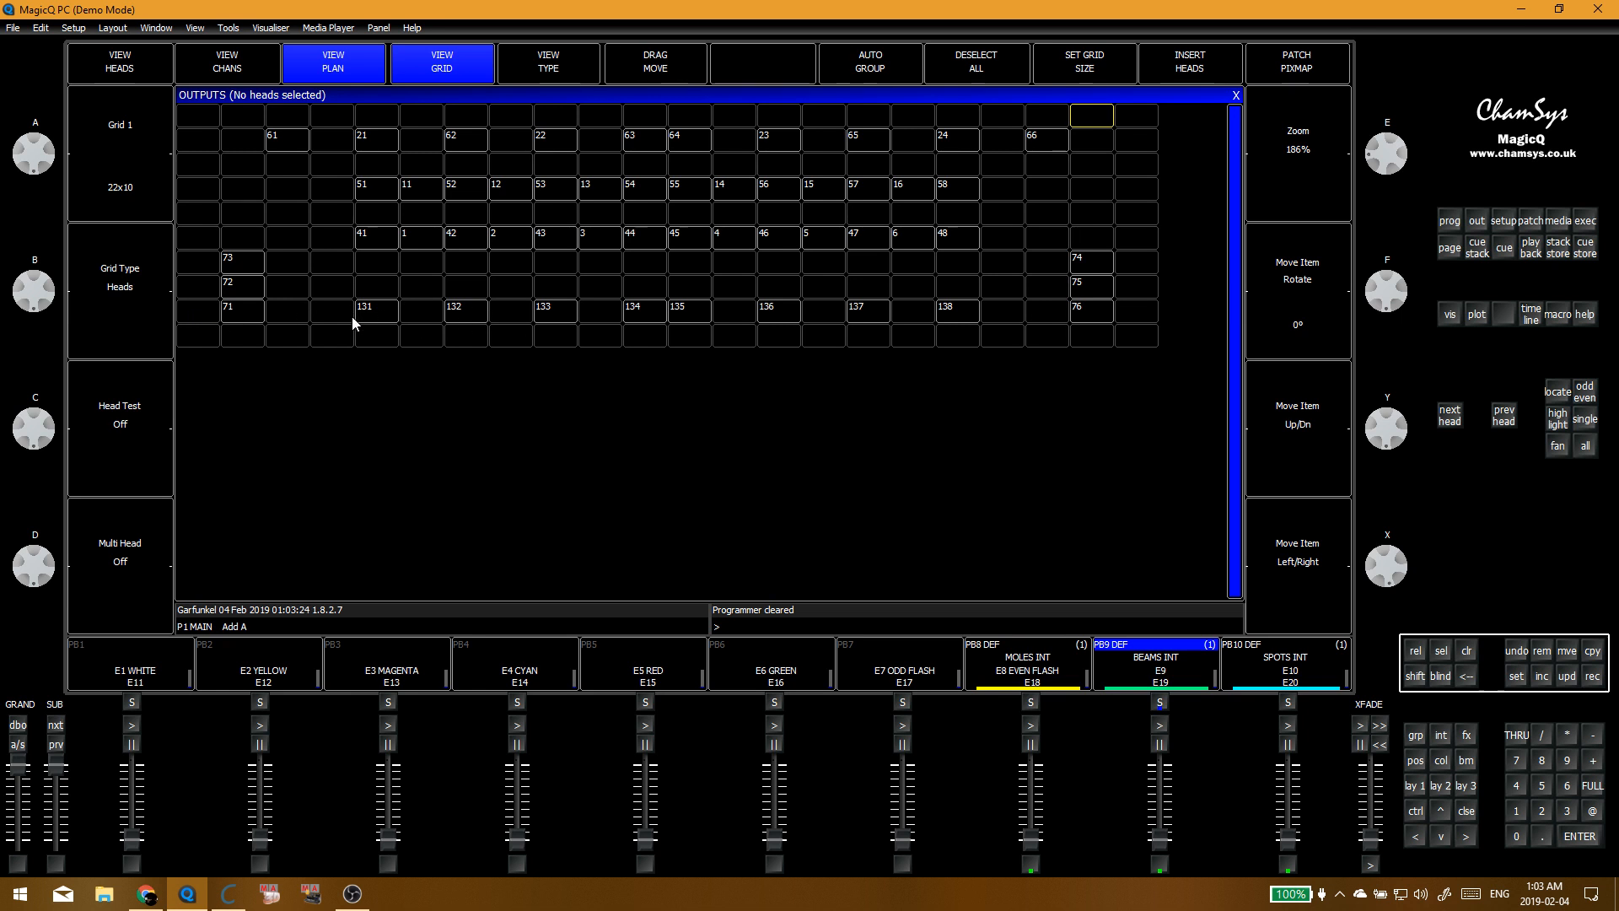
Step: Select the whole grid row containing heads 71, 131 to 138 and 76, and select head 137 by its column
left_click(495, 271)
left_click(196, 316)
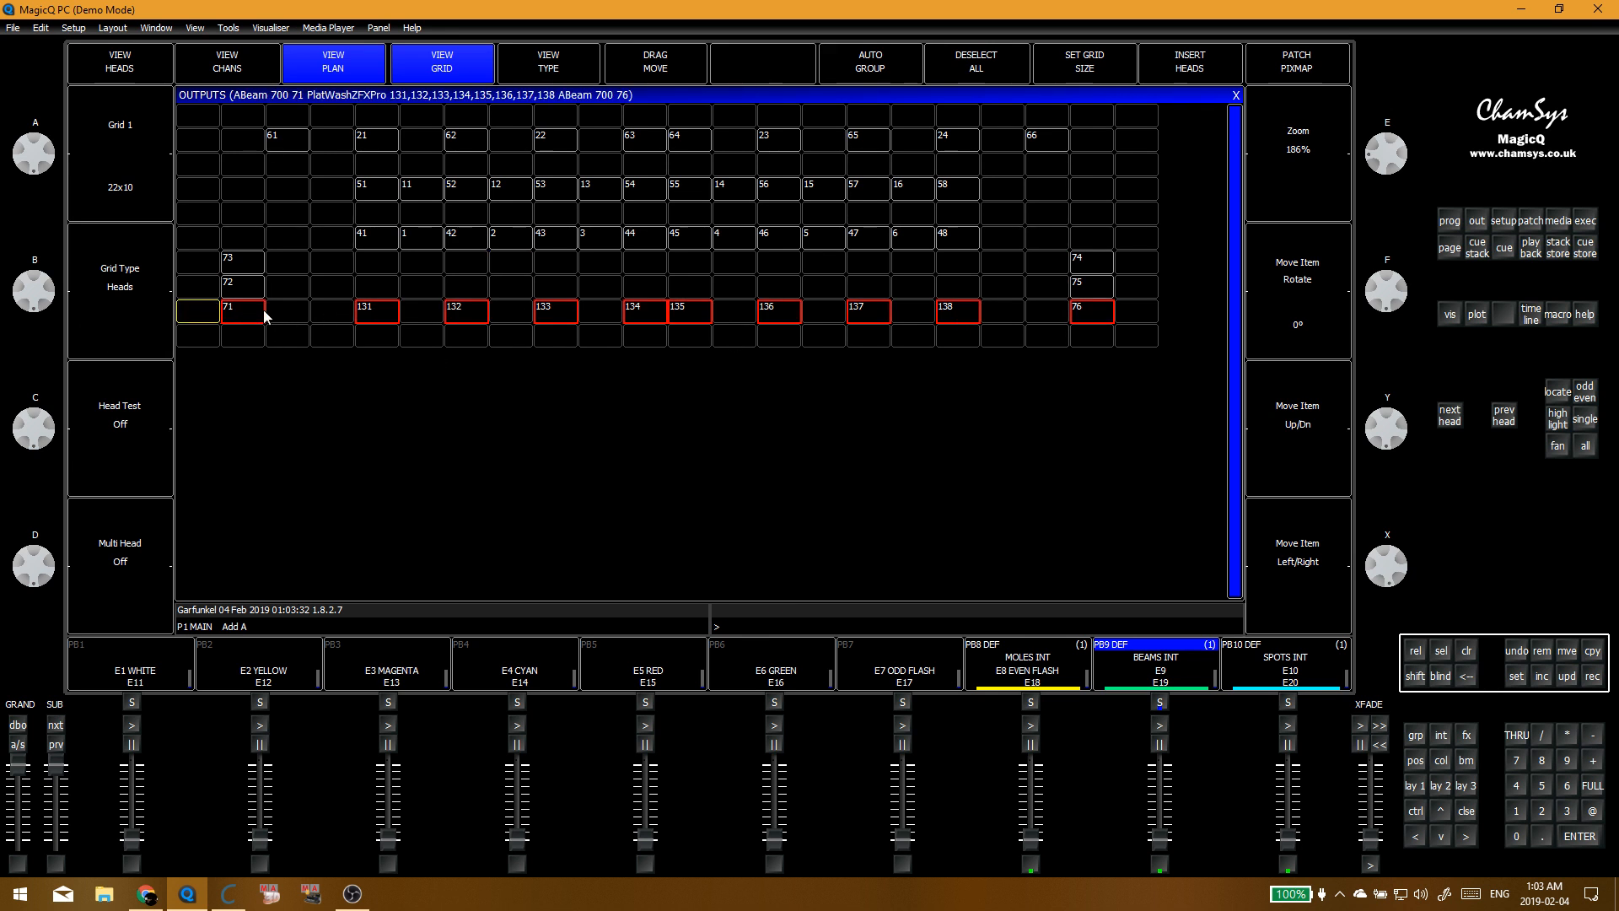
left_click(869, 287)
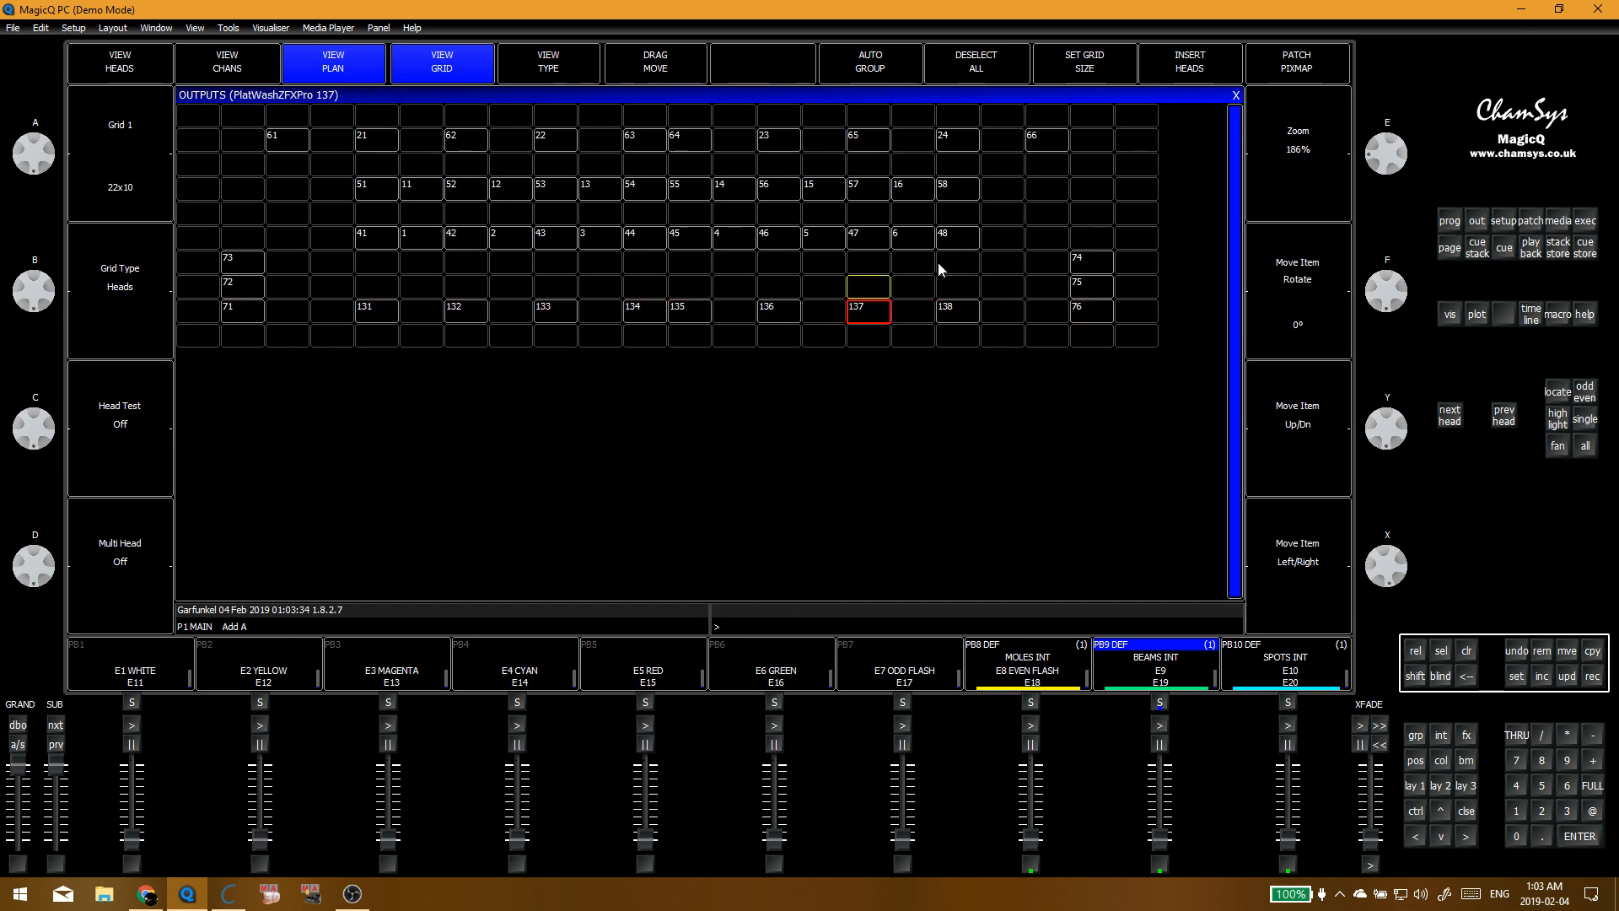
Step: Try to enter a new plan grid size with a width of 22
left_click(1095, 55)
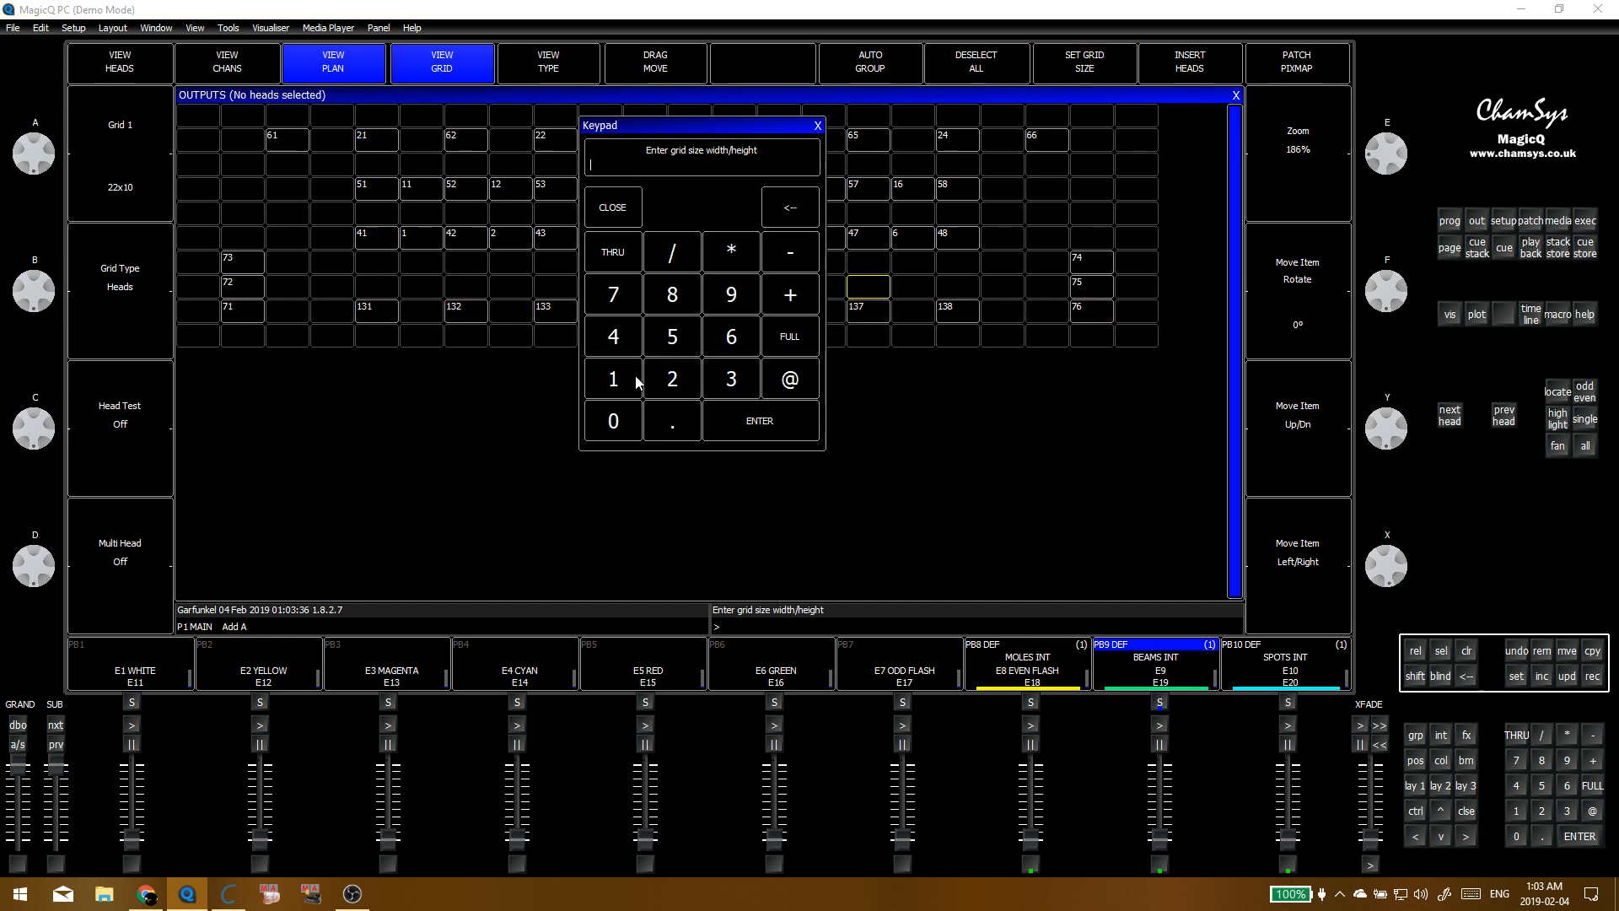
left_click(672, 379)
left_click(672, 379)
left_click(672, 252)
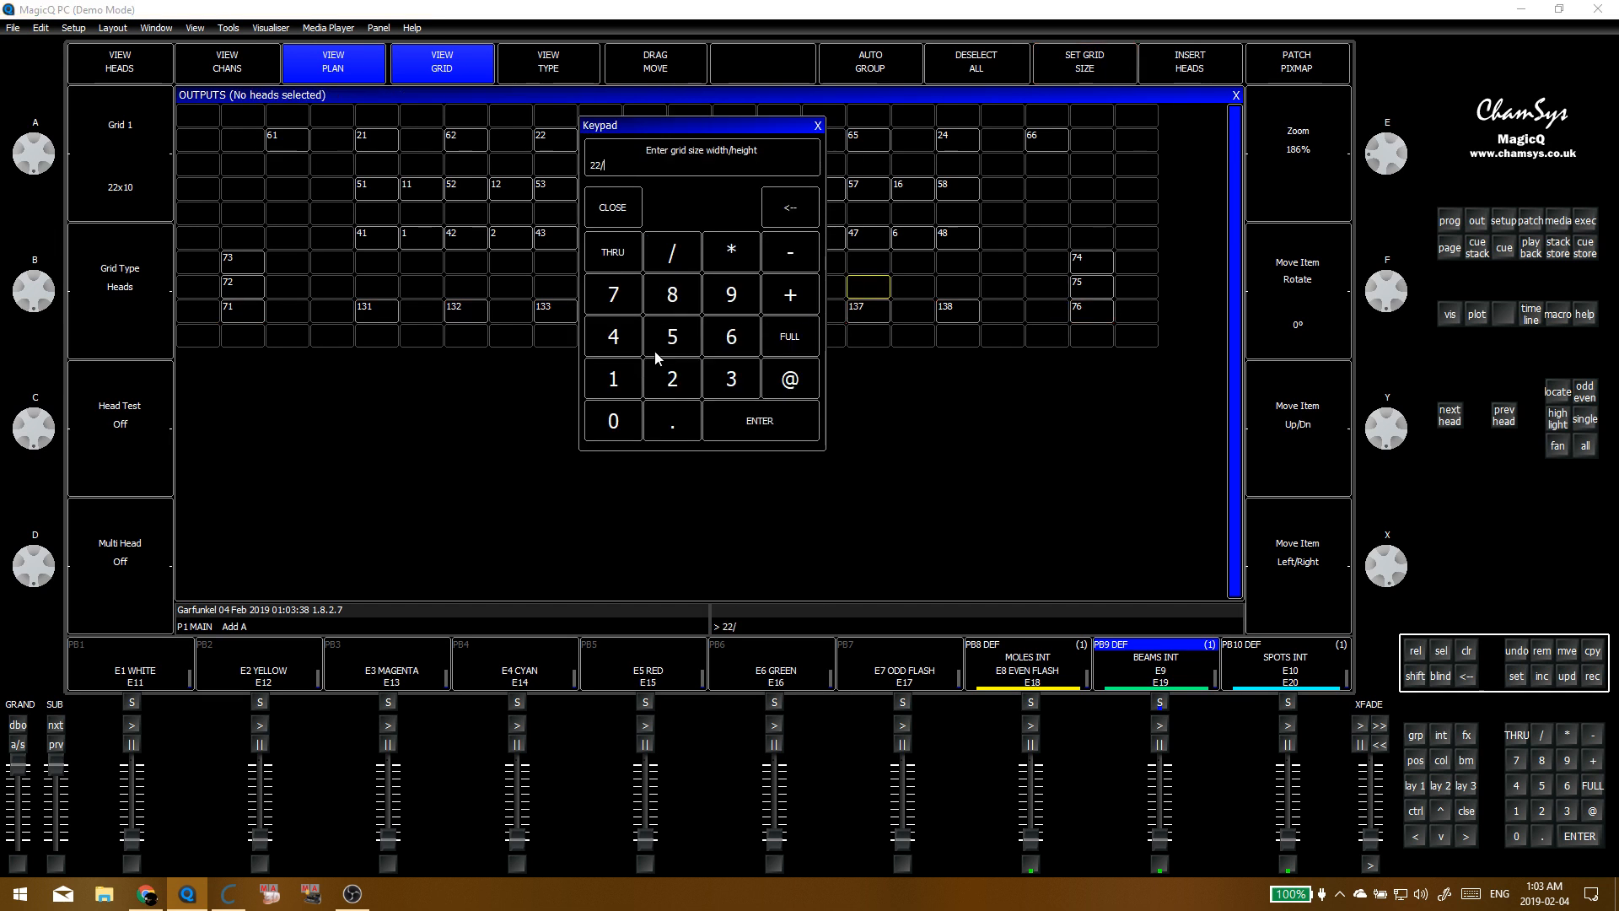
left_click(624, 387)
left_click(793, 432)
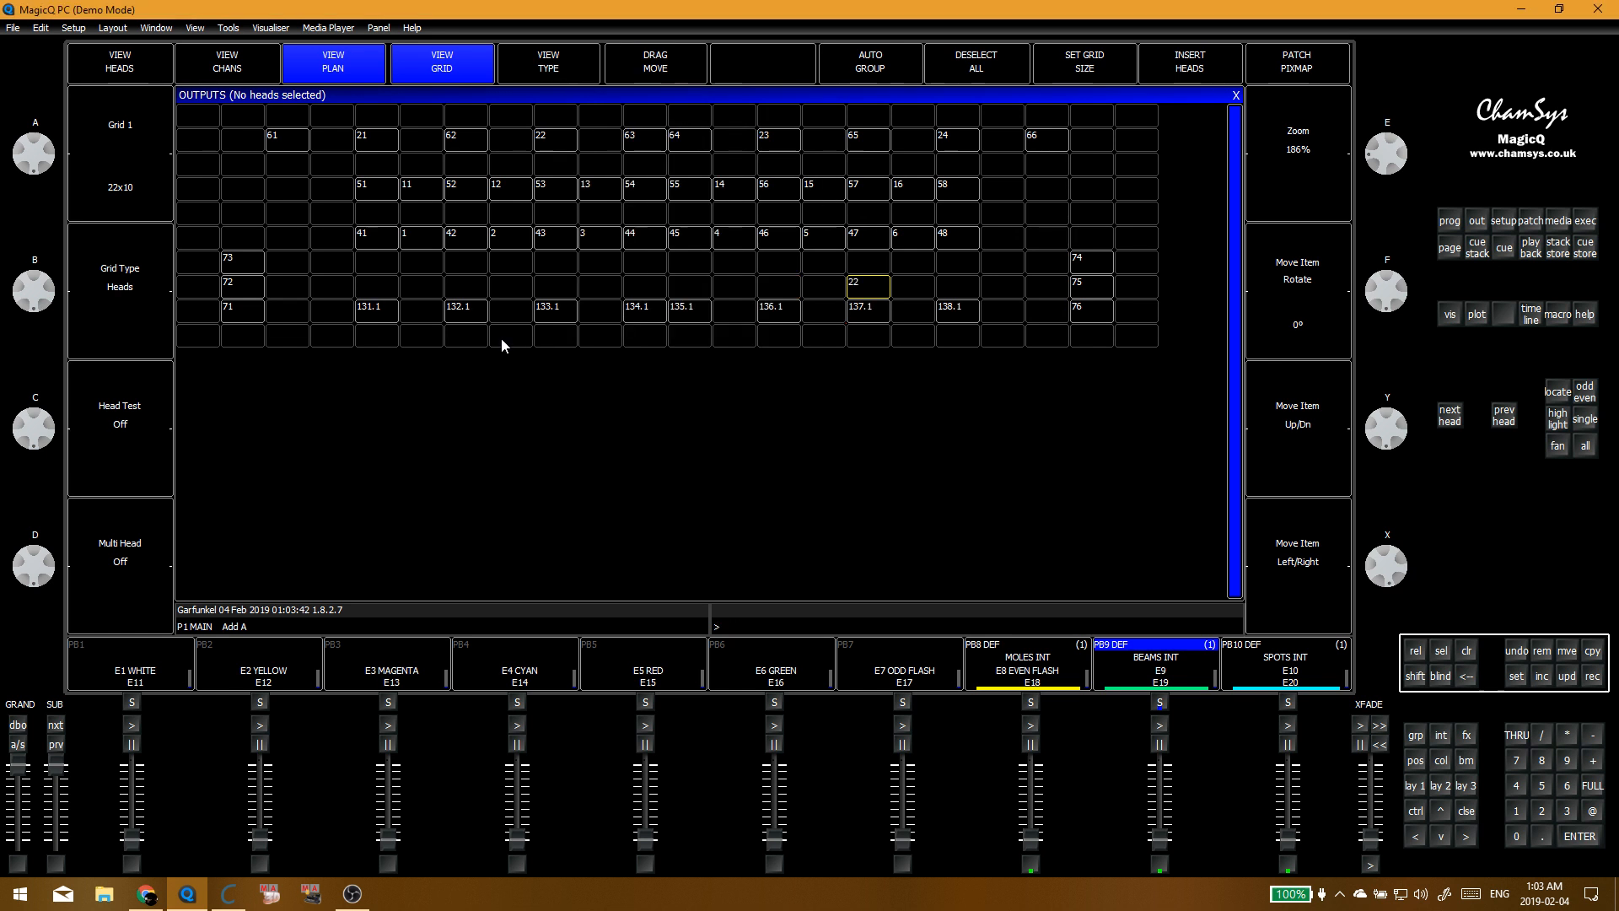
Step: Remove wash heads 131 to 138 from the plan grid row between heads 71 and 76
left_click(851, 285)
left_click_drag(871, 281, 747, 260)
left_click_drag(379, 314, 939, 310)
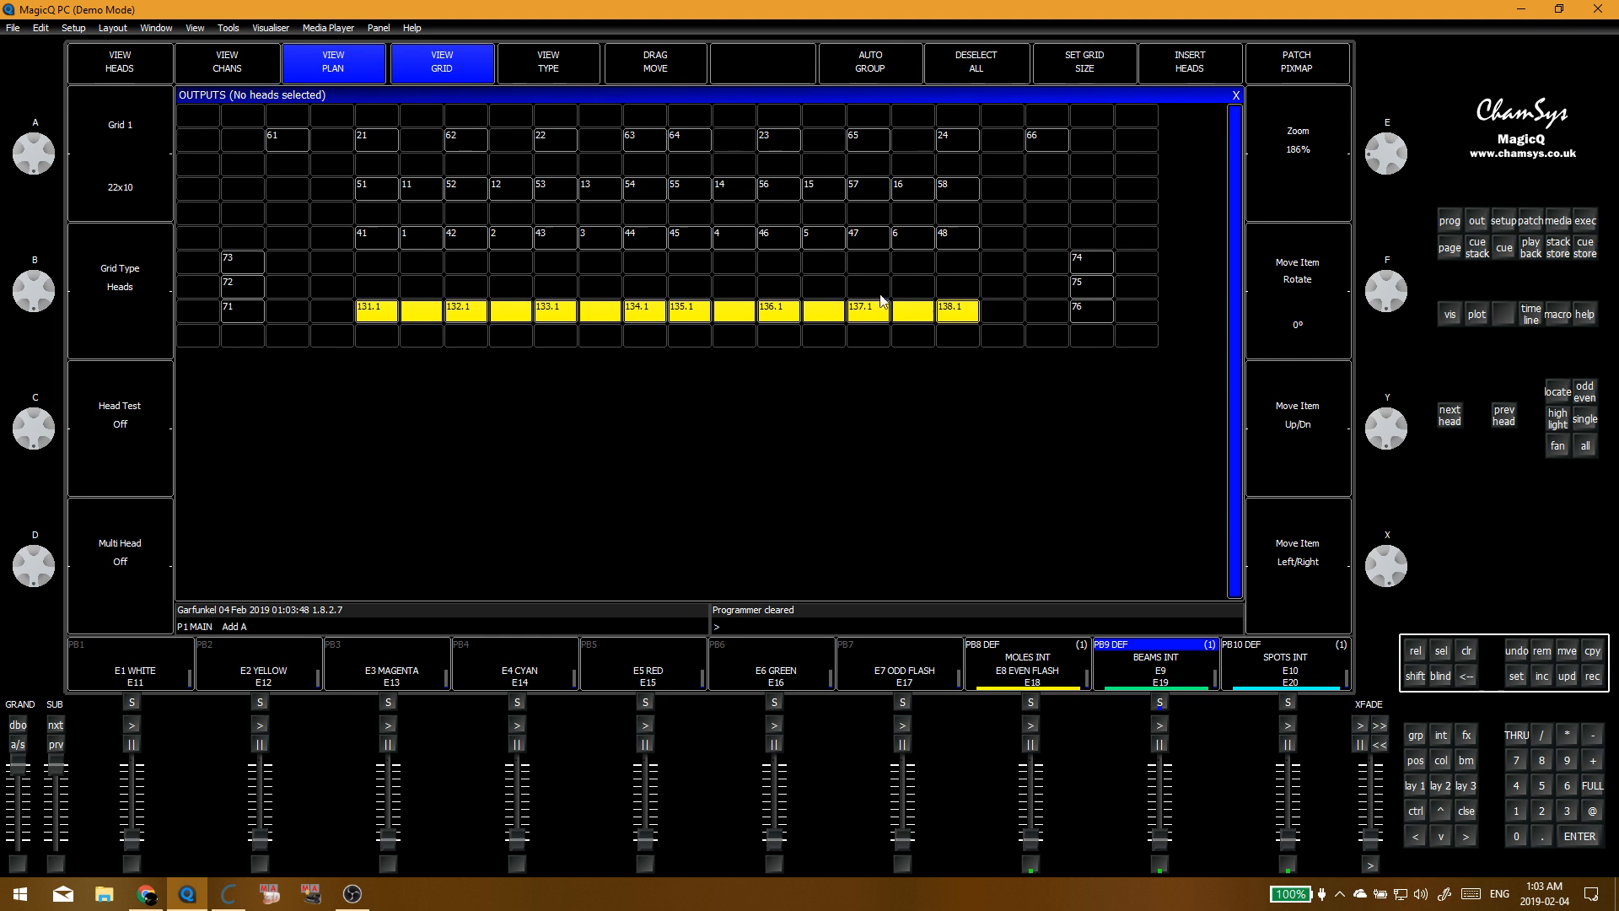
left_click(824, 239)
left_click_drag(411, 313, 838, 327)
left_click(452, 318)
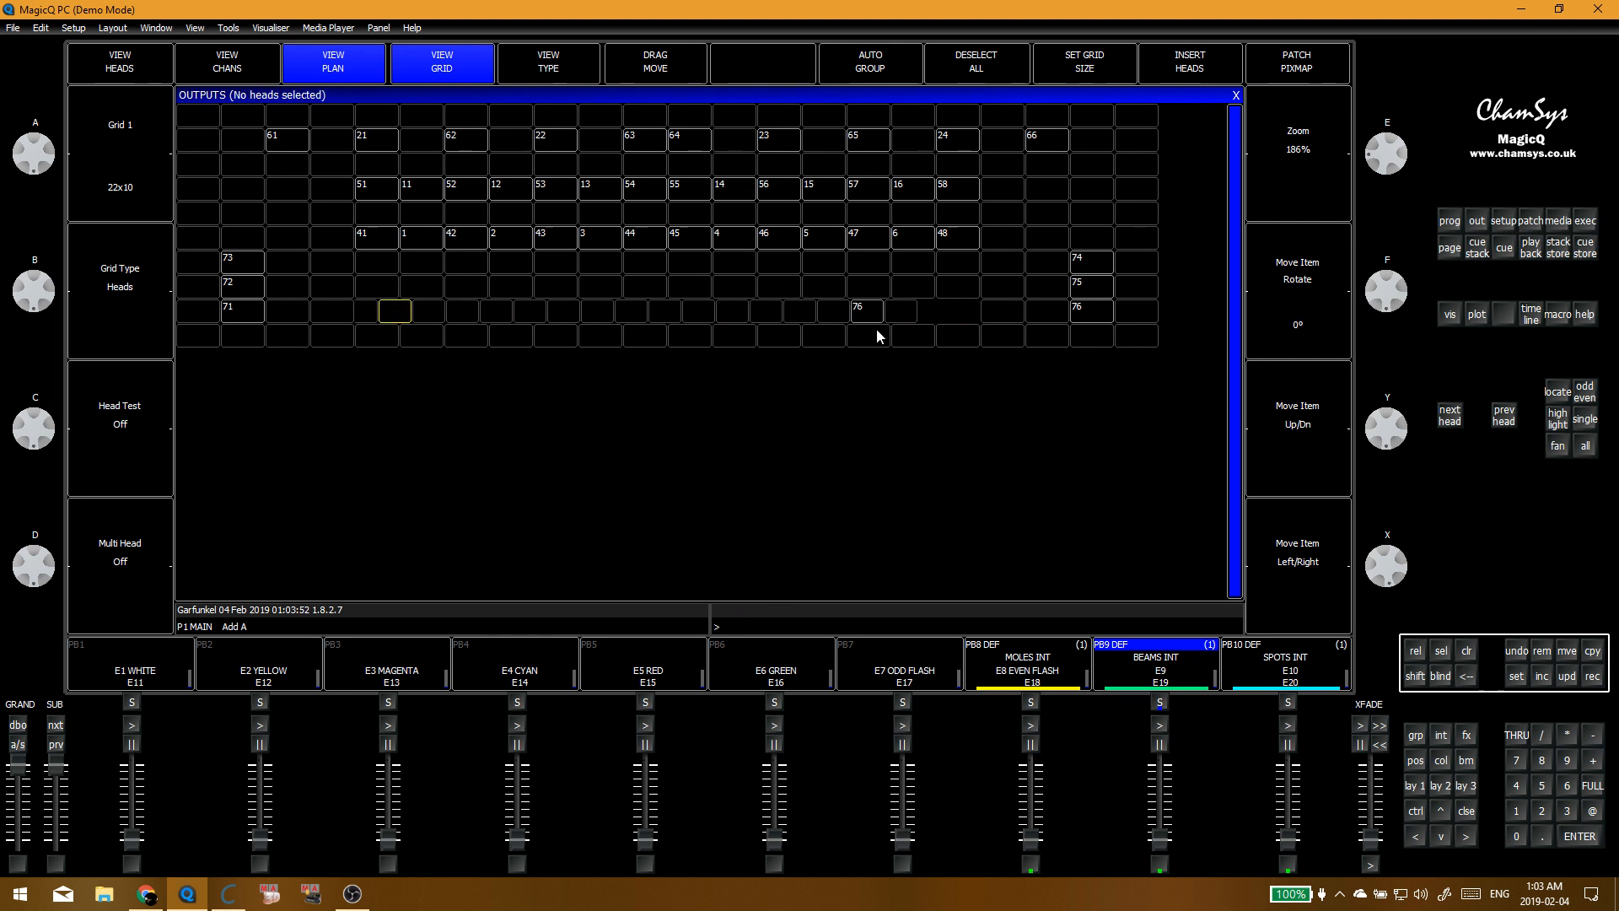
left_click(452, 68)
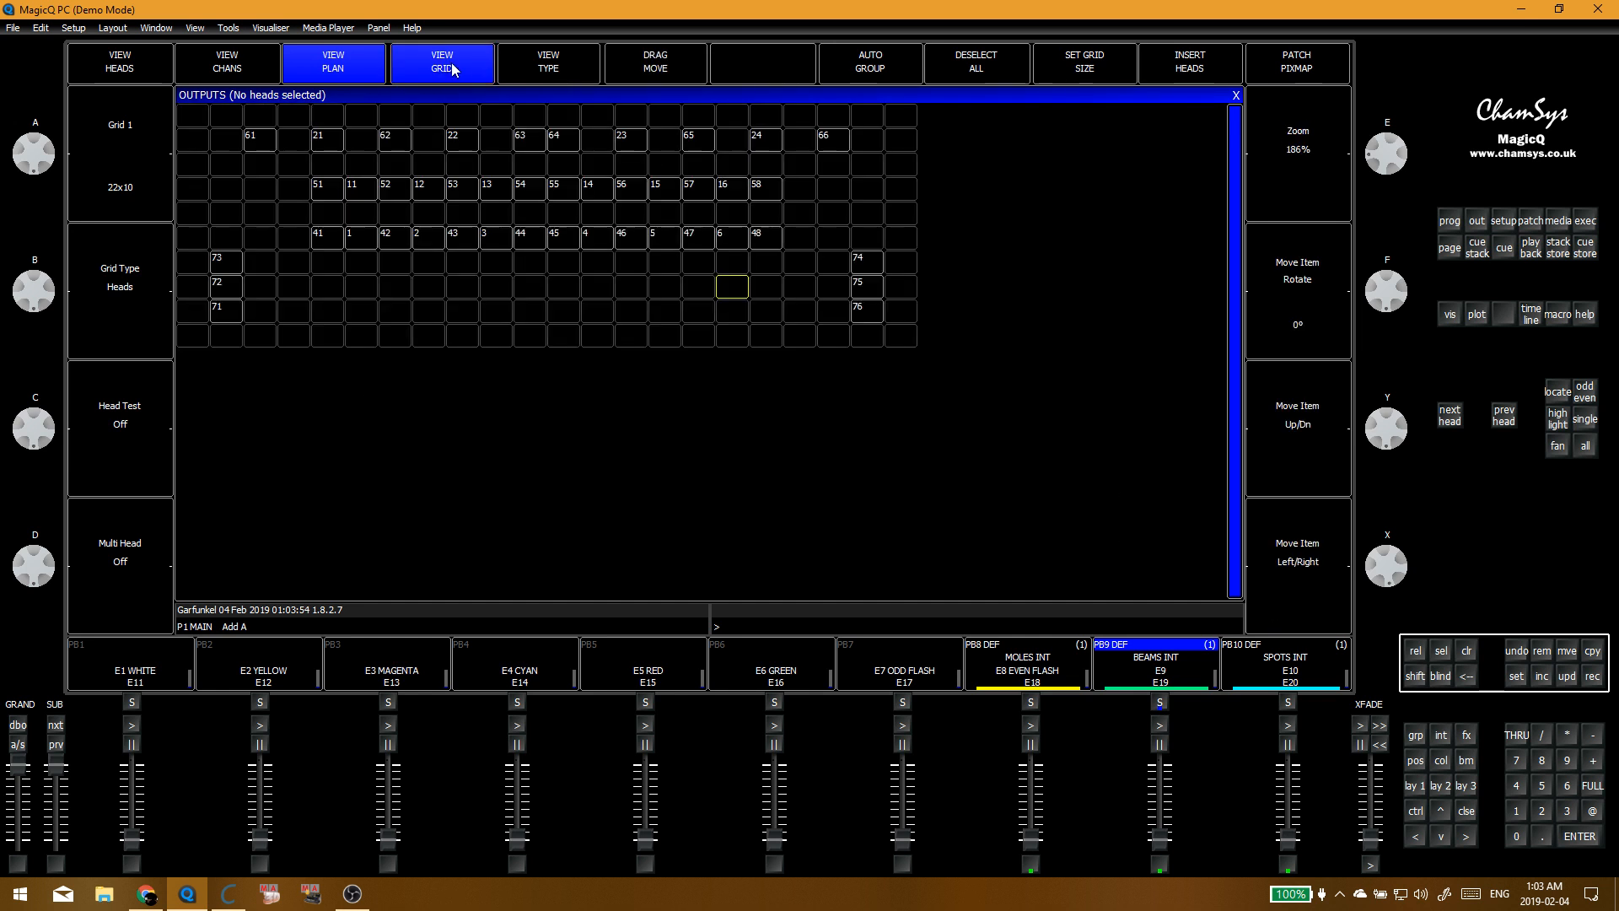
left_click(451, 293)
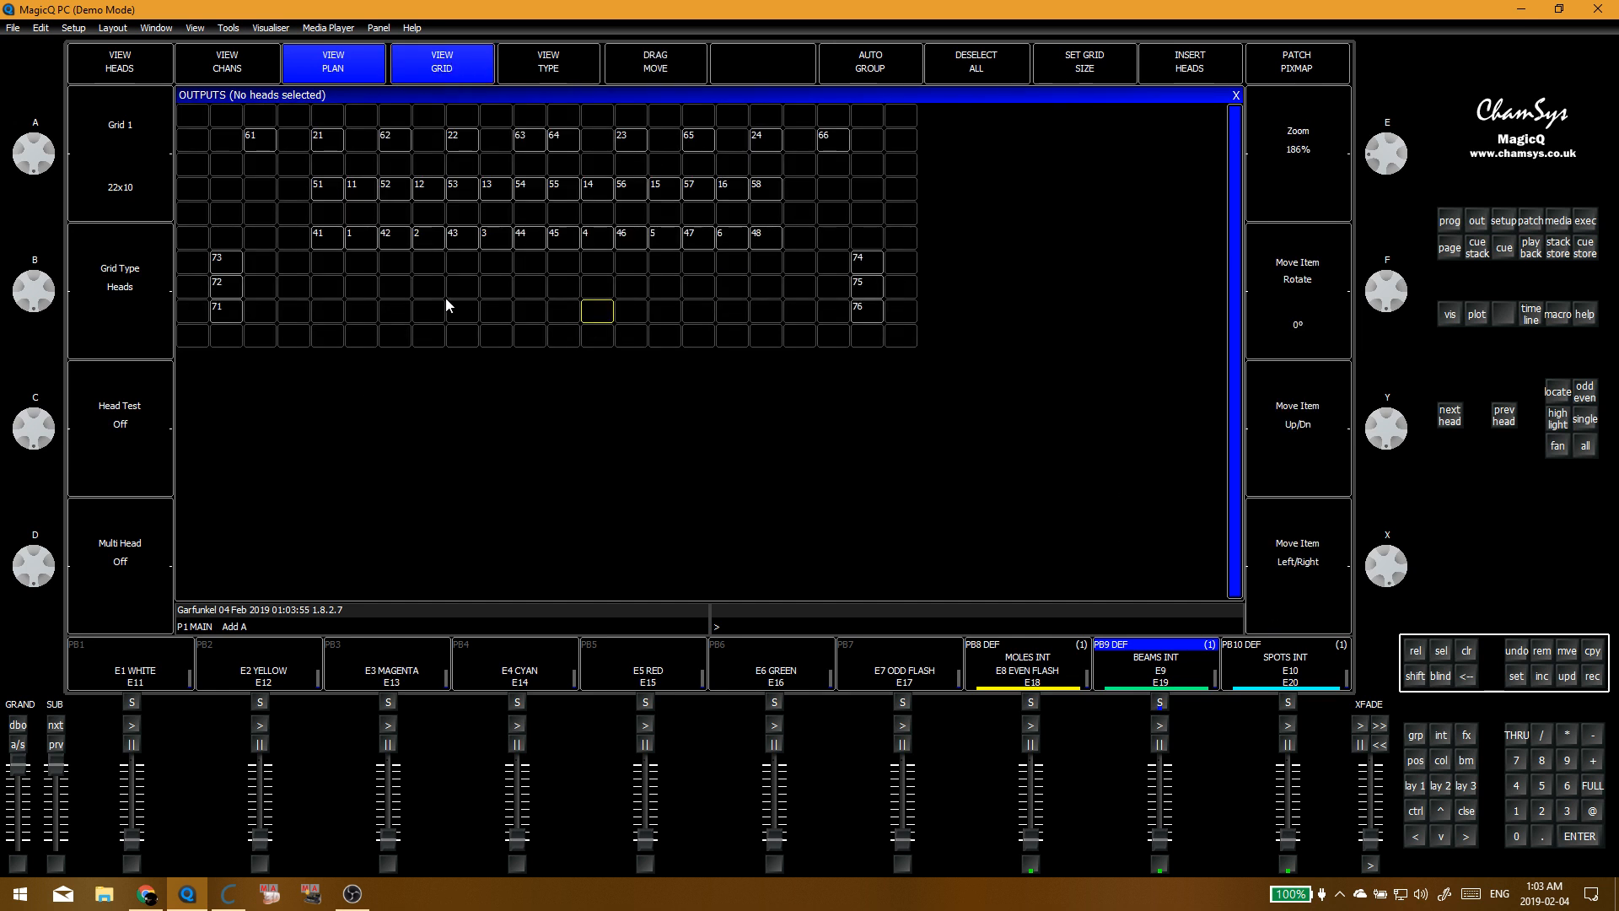
Step: Set the plan grid size to 22 wide by 12 high
left_click(1128, 63)
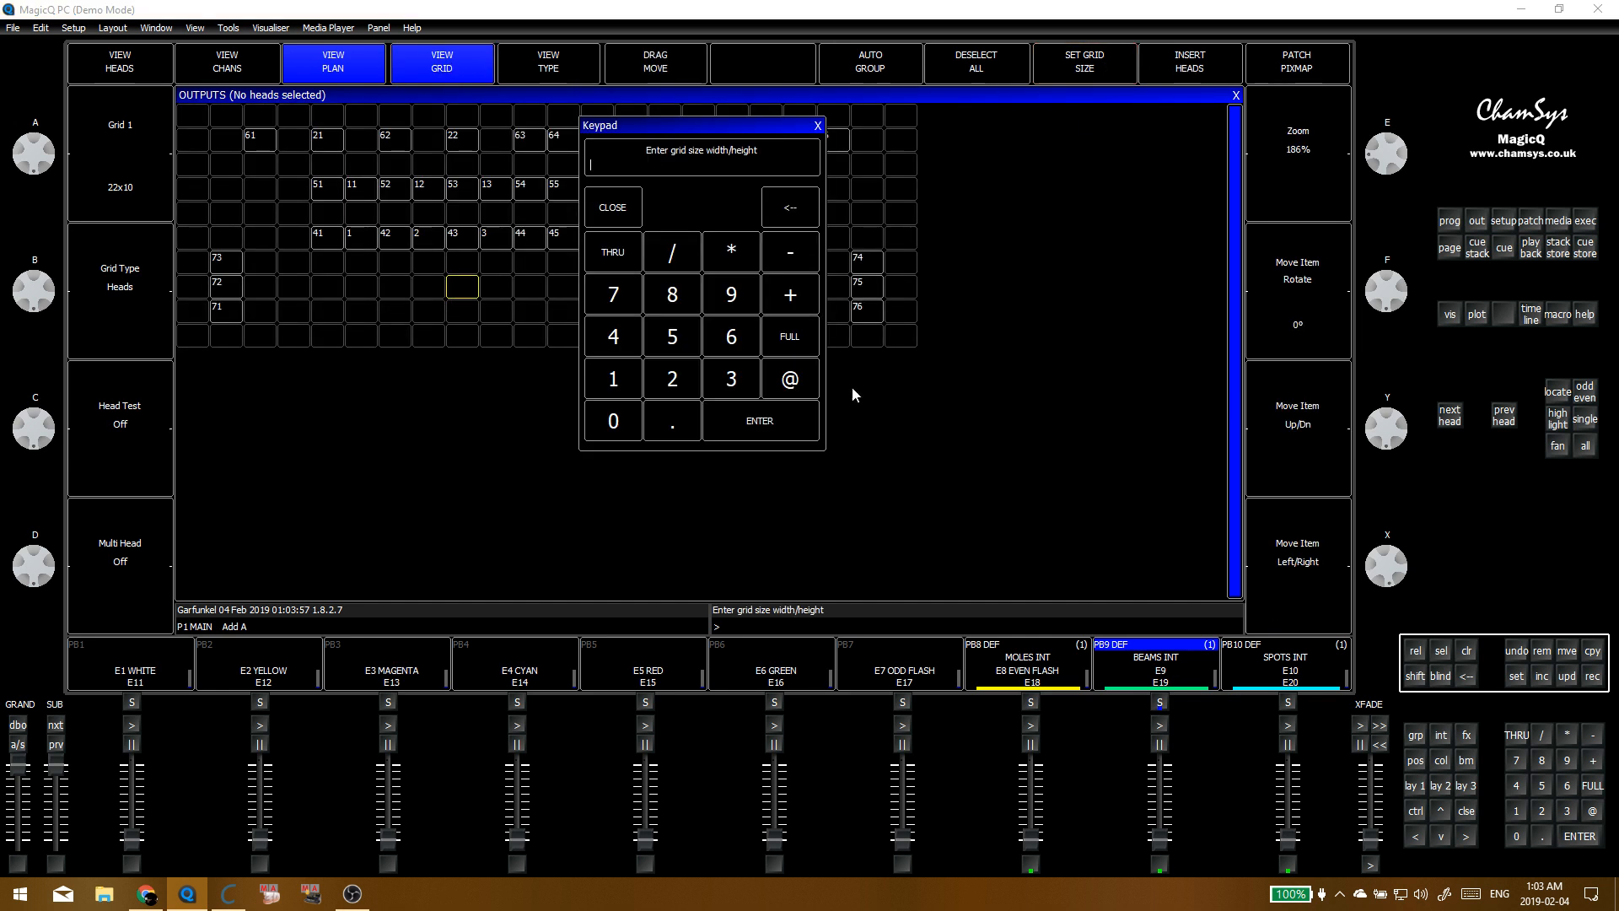
double_click(672, 378)
left_click(636, 385)
left_click(661, 371)
left_click(768, 413)
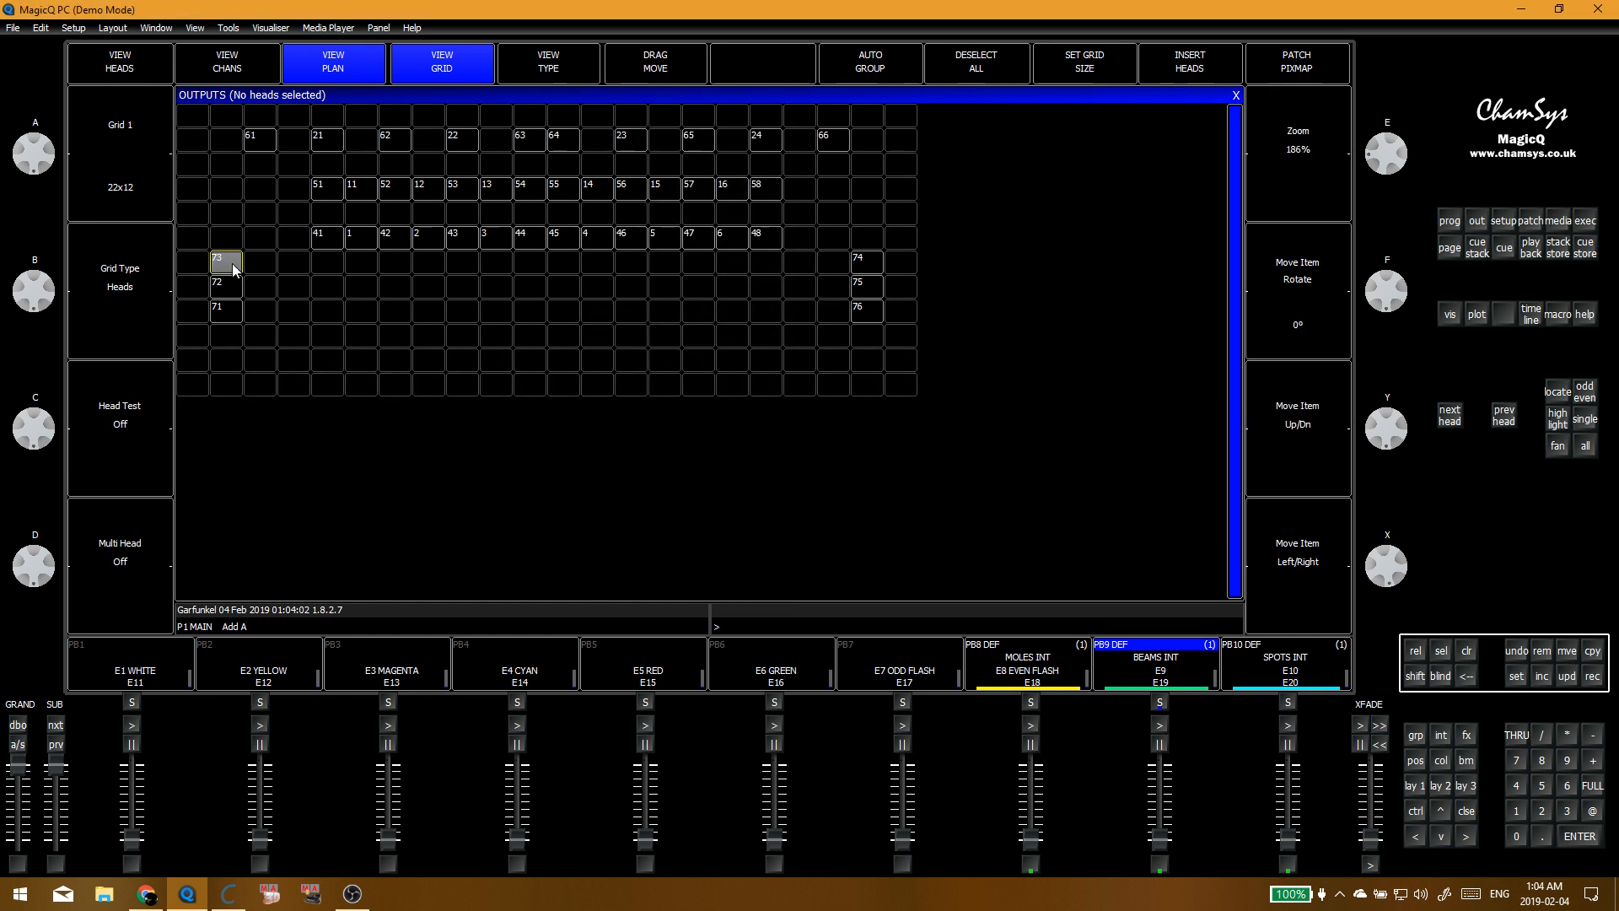
left_click_drag(231, 263, 285, 299)
left_click(349, 329)
Step: Select the ALL KEY group and place heads 131 to 138 side by side in the second-to-last row of the plan grid
key("ctrl+1")
left_click(648, 291)
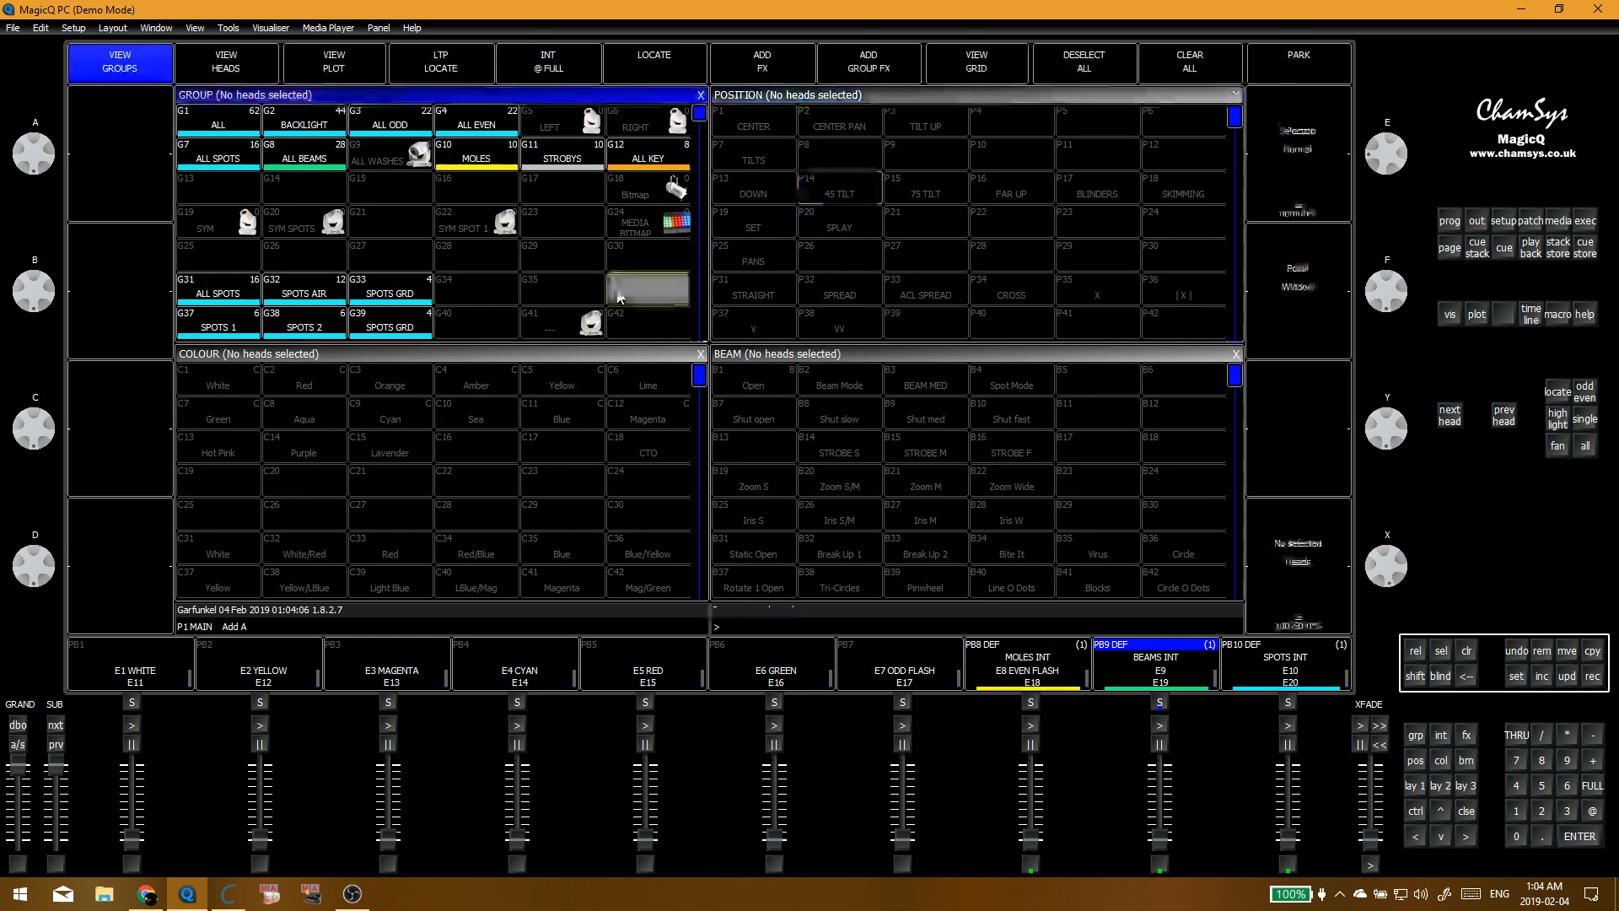
left_click(648, 156)
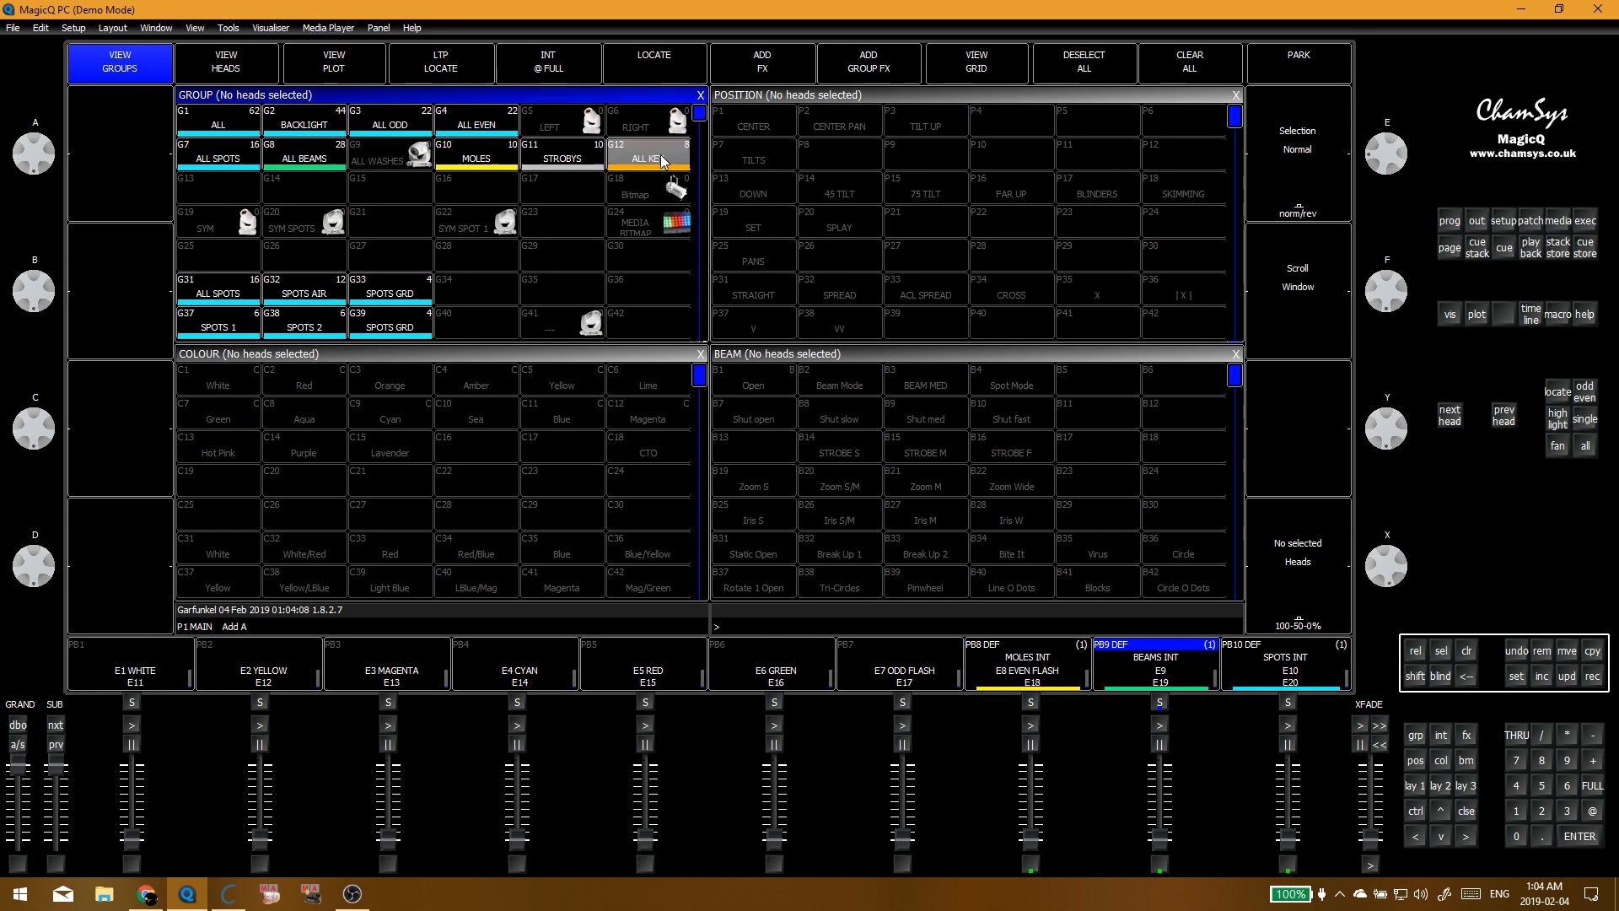
key("alt+o")
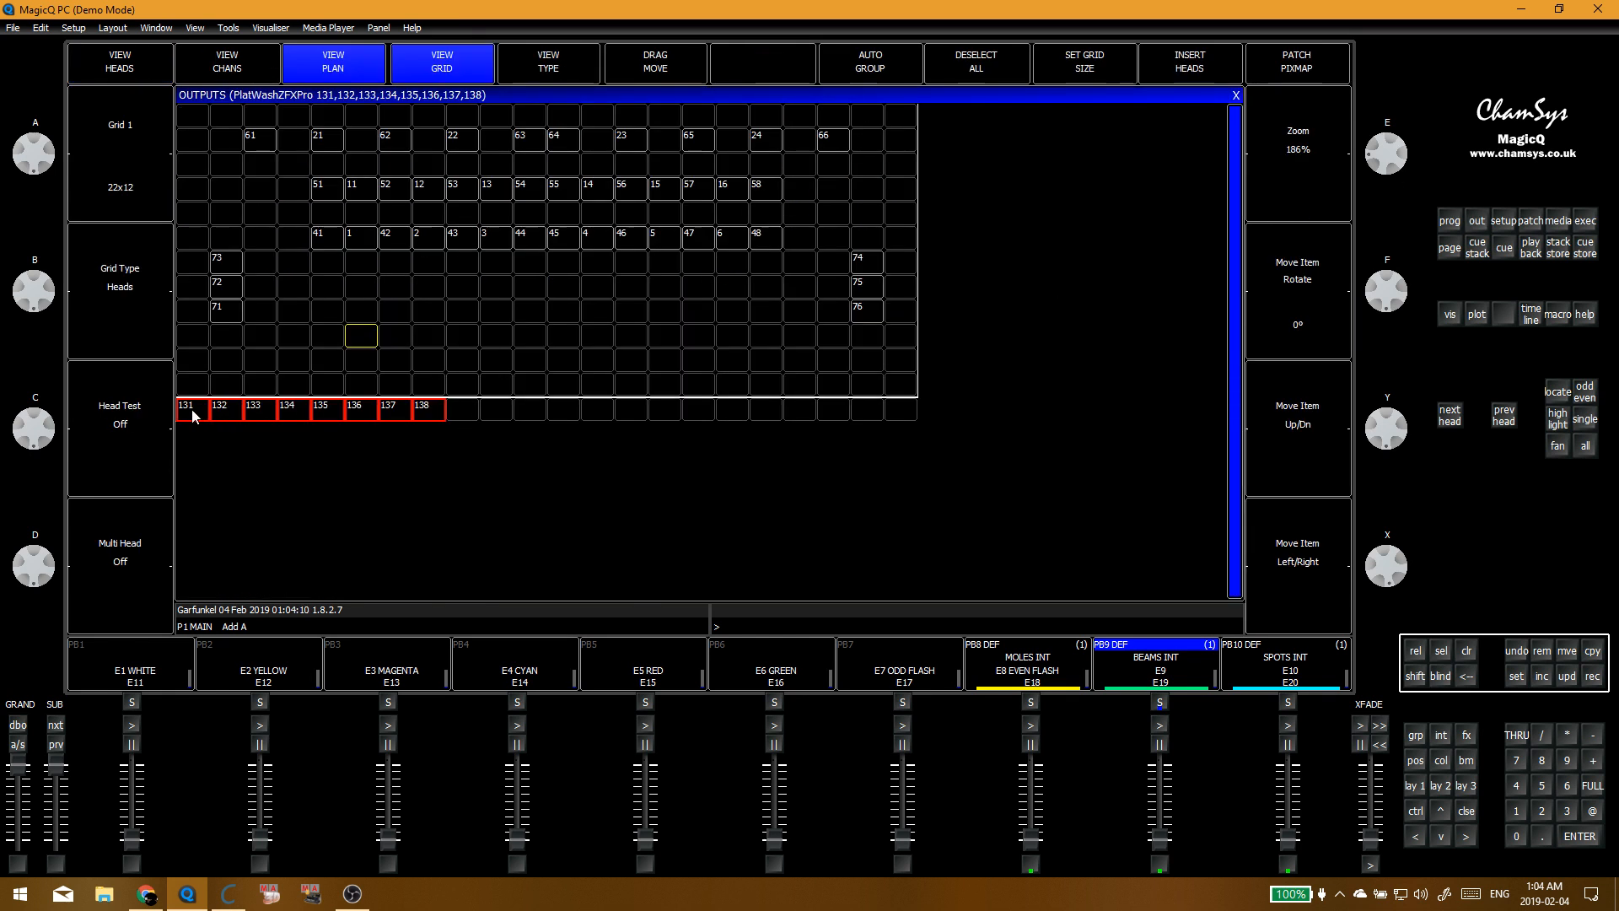
left_click_drag(423, 408, 415, 364)
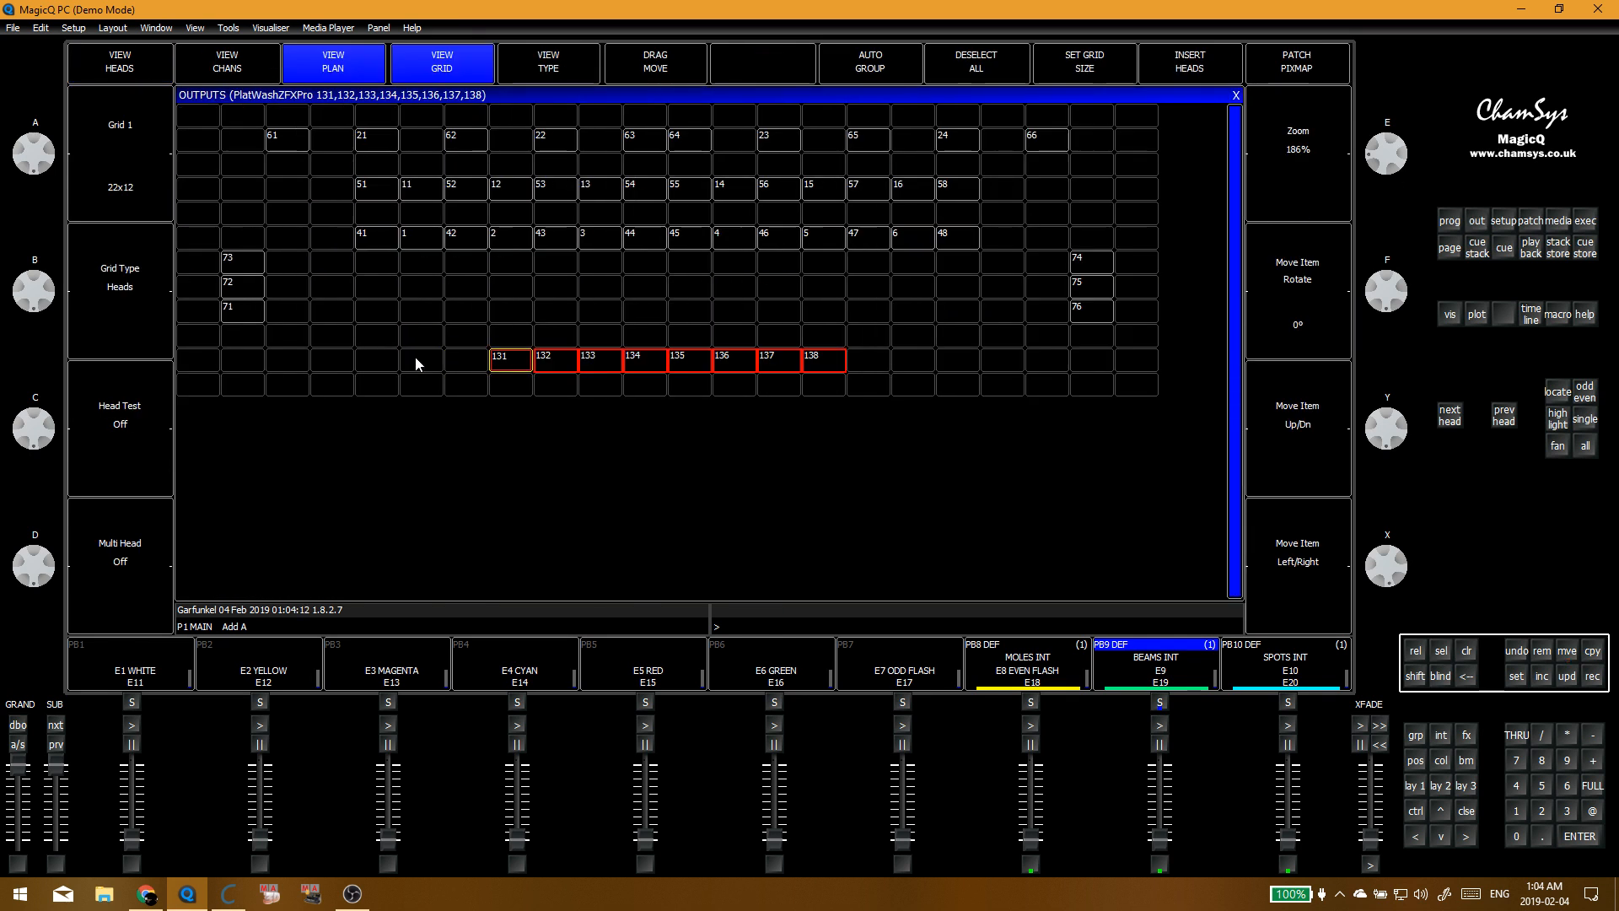
Step: Move the wash heads to the row just below head 71, with 131, 132 and 133 in the columns of heads 41, 42 and 43
left_click(577, 353)
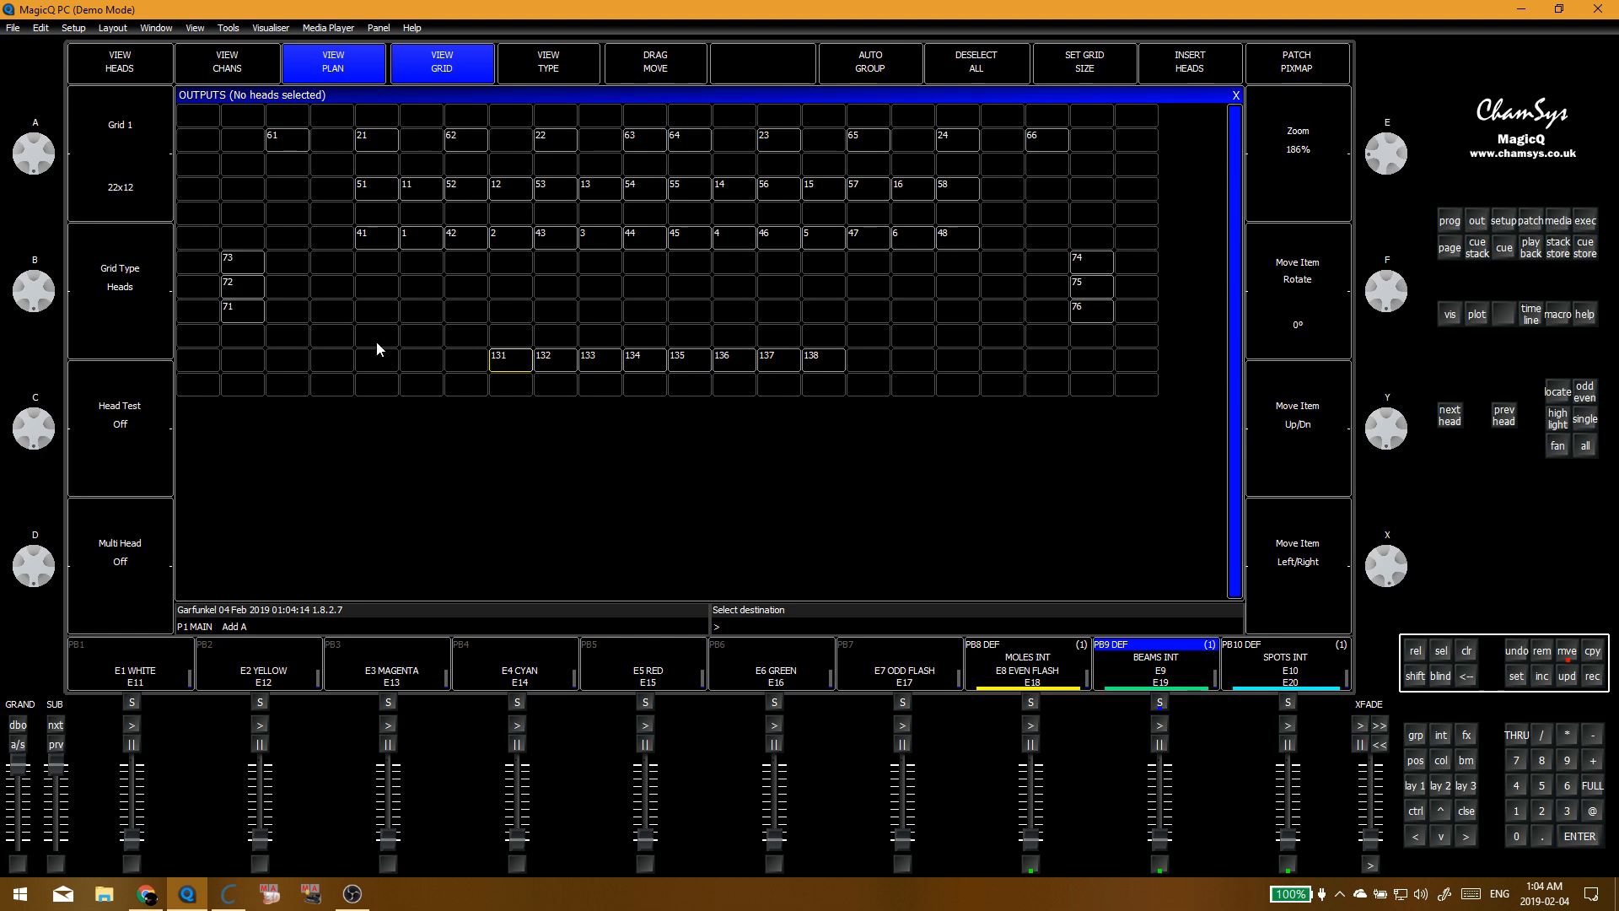
left_click(376, 341)
left_click(563, 361)
left_click(477, 335)
left_click_drag(559, 350, 843, 359)
left_click(553, 341)
Step: Shift heads 134 to 138 outward so they sit in the columns of heads 44 to 48
left_click_drag(598, 338, 839, 341)
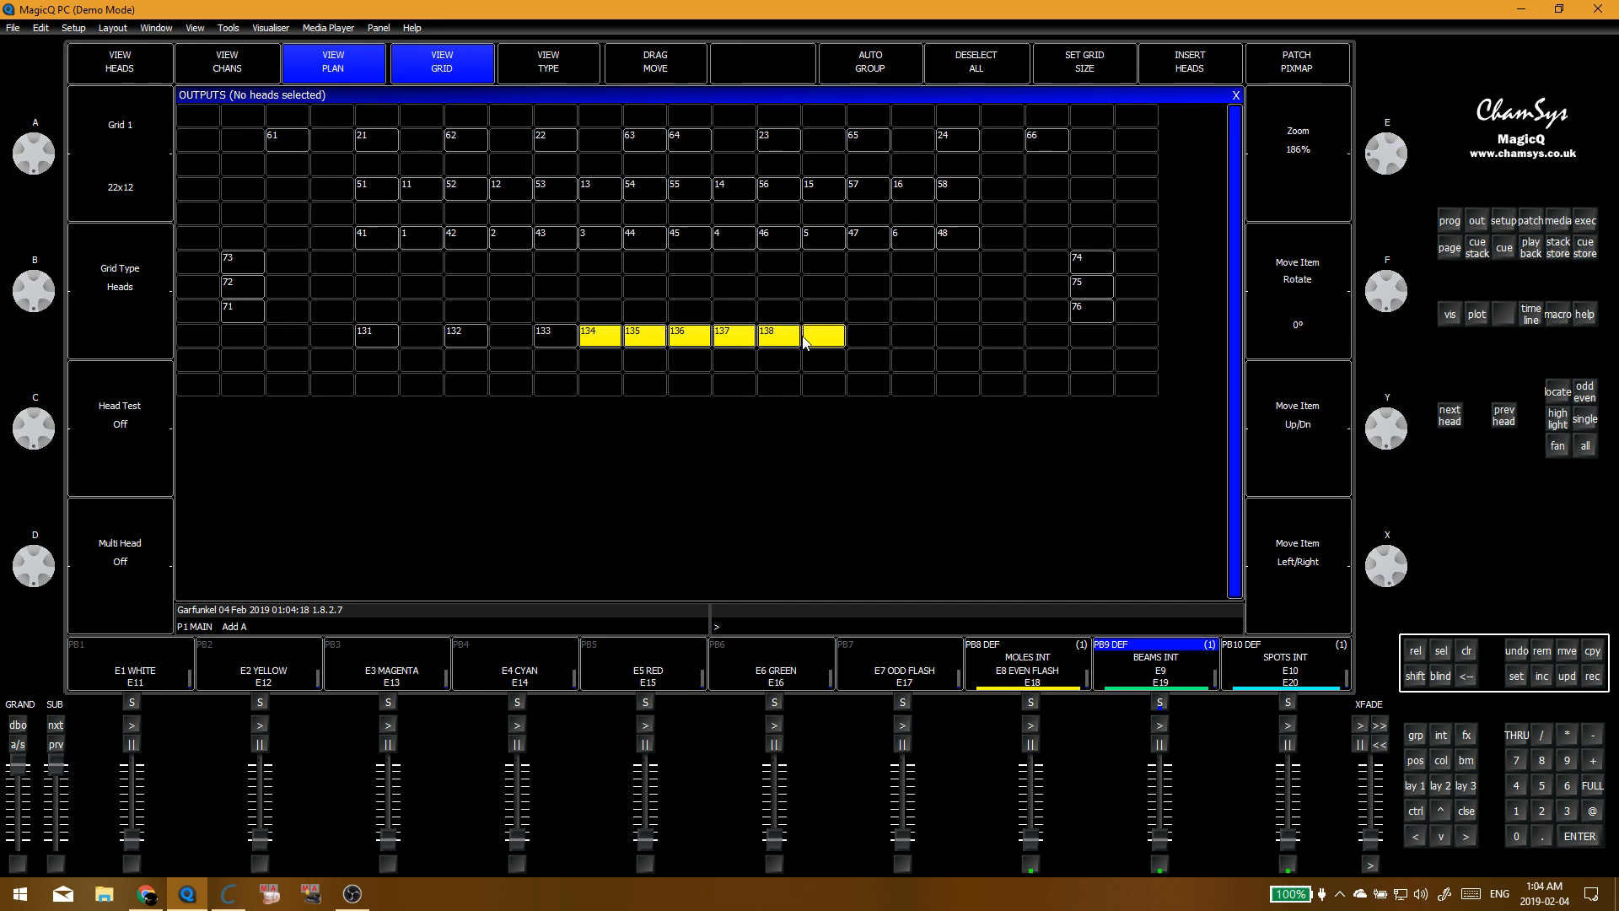
left_click(634, 334)
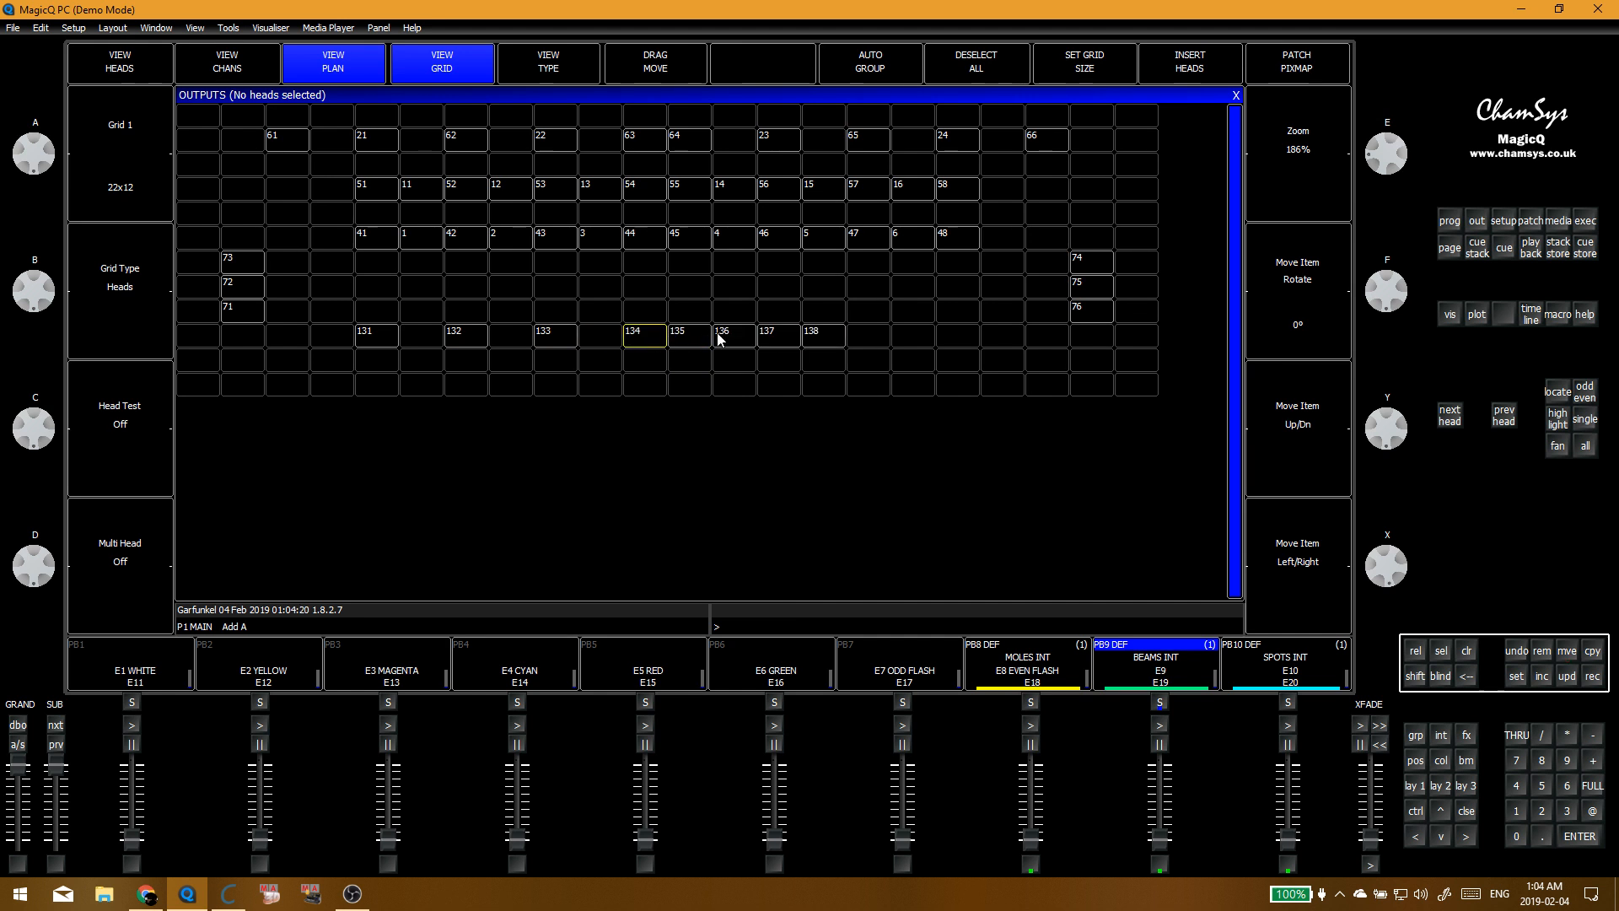
left_click_drag(719, 339, 873, 339)
left_click(812, 336)
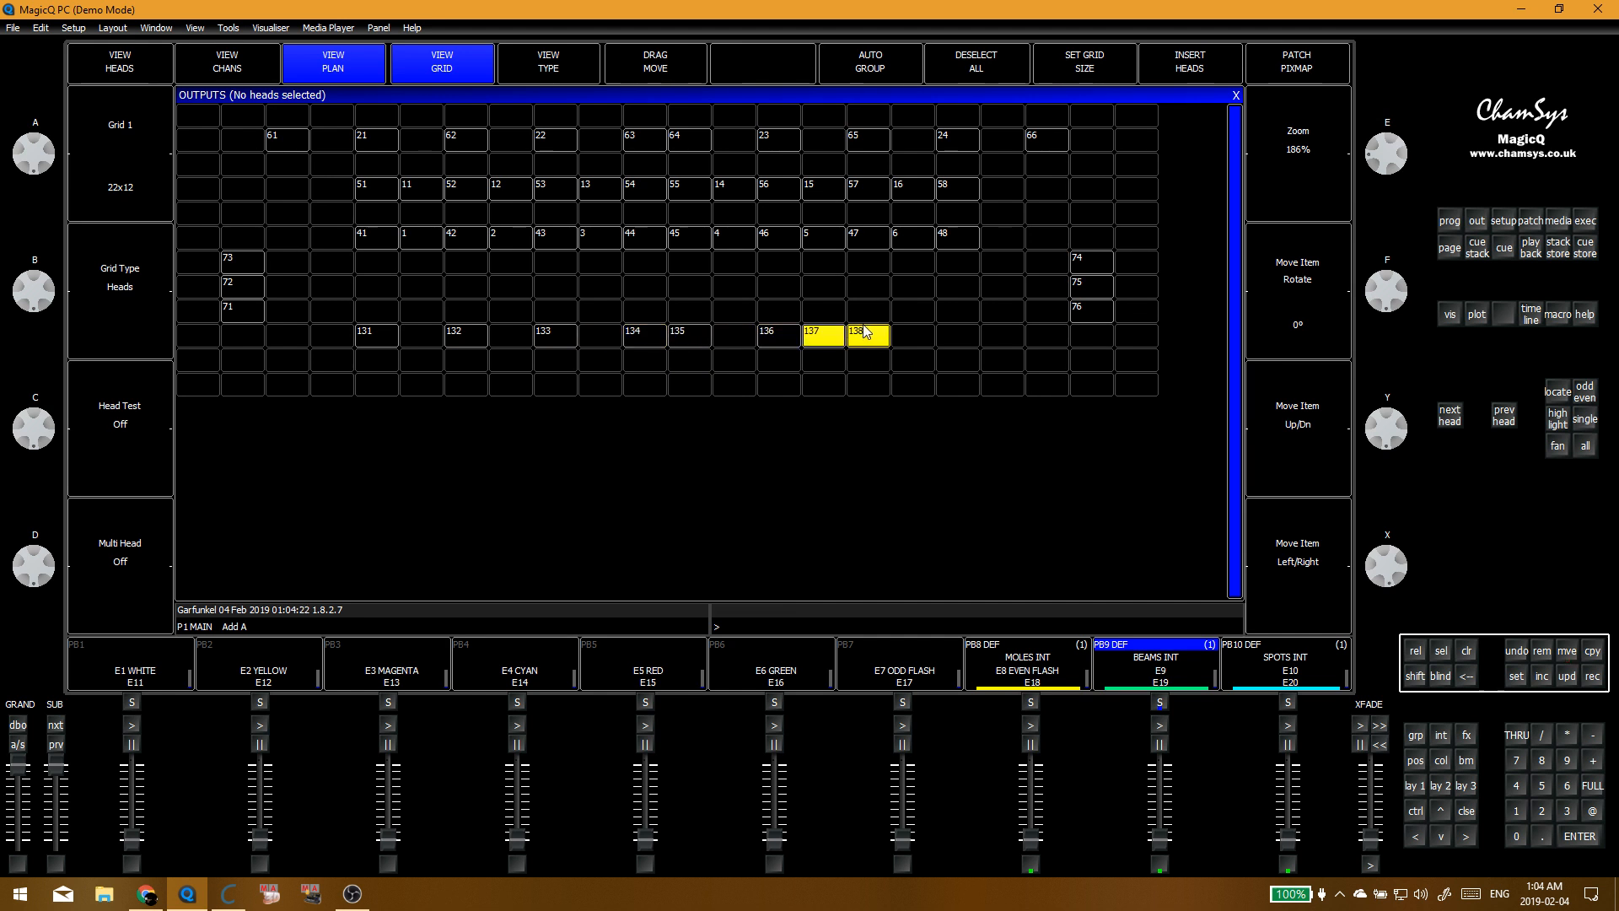
left_click(871, 337)
left_click(895, 383)
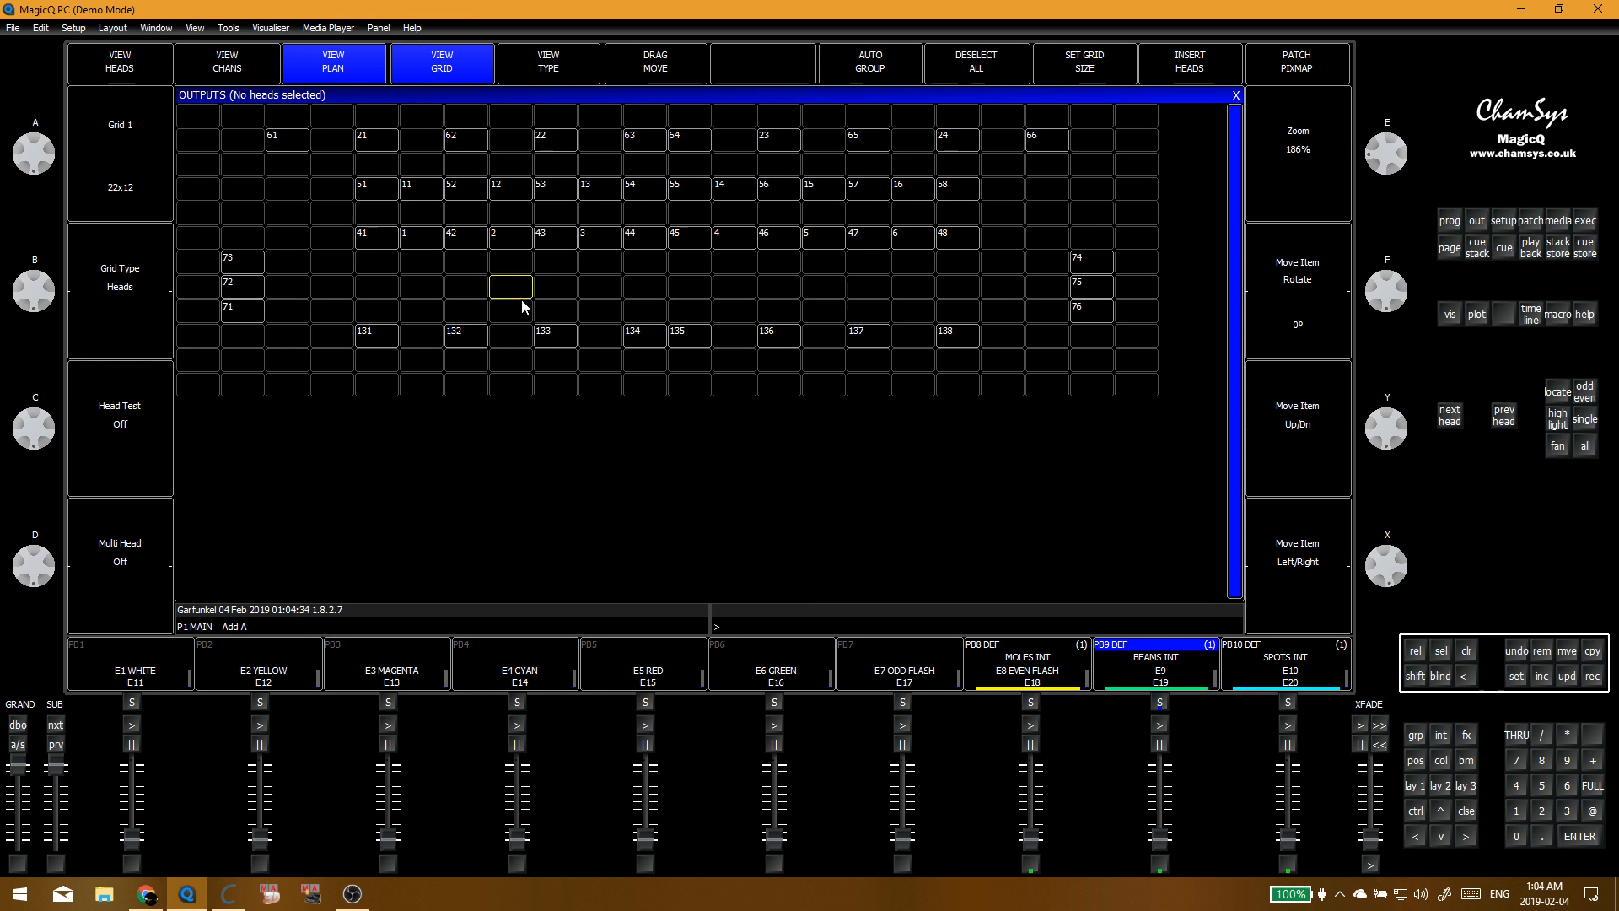
left_click(199, 337)
left_click(421, 291)
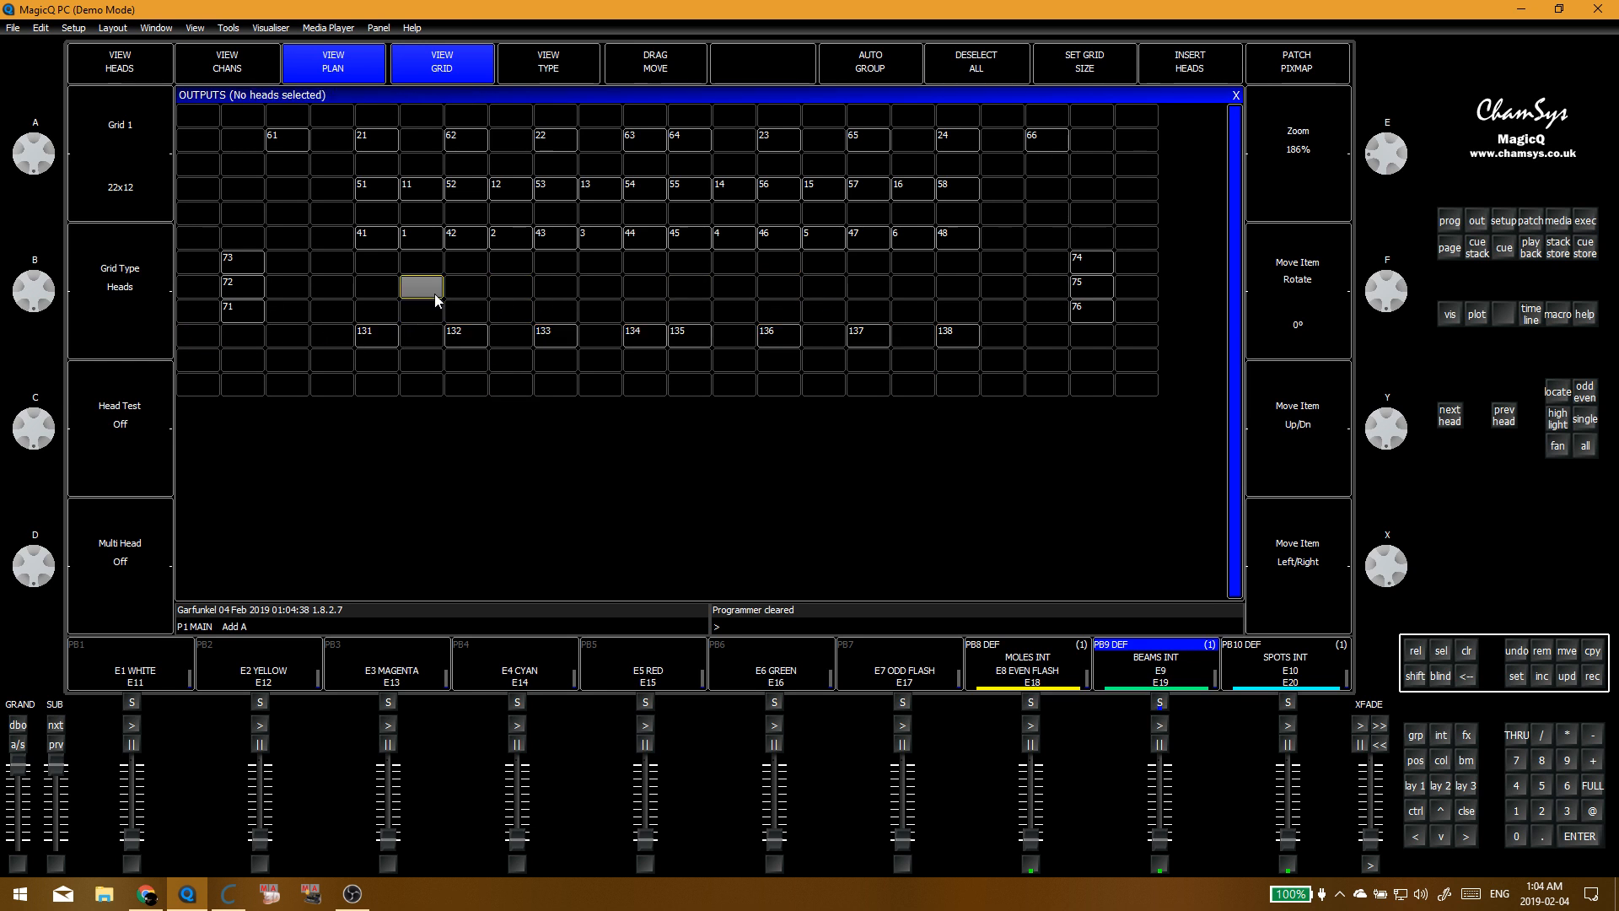
left_click(559, 310)
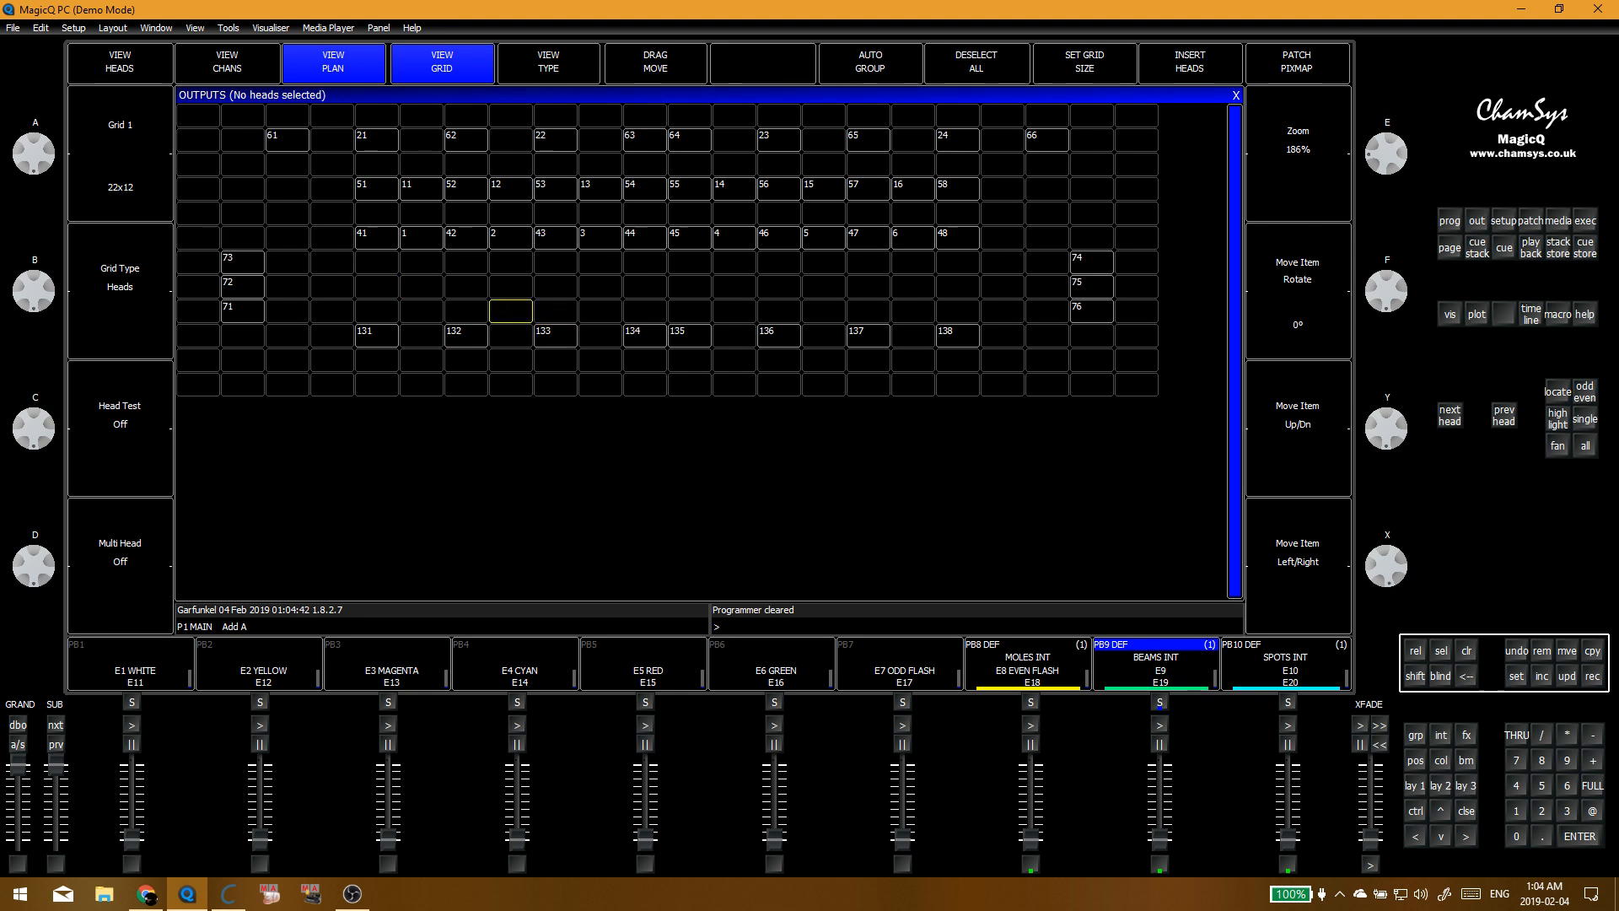
left_click(228, 893)
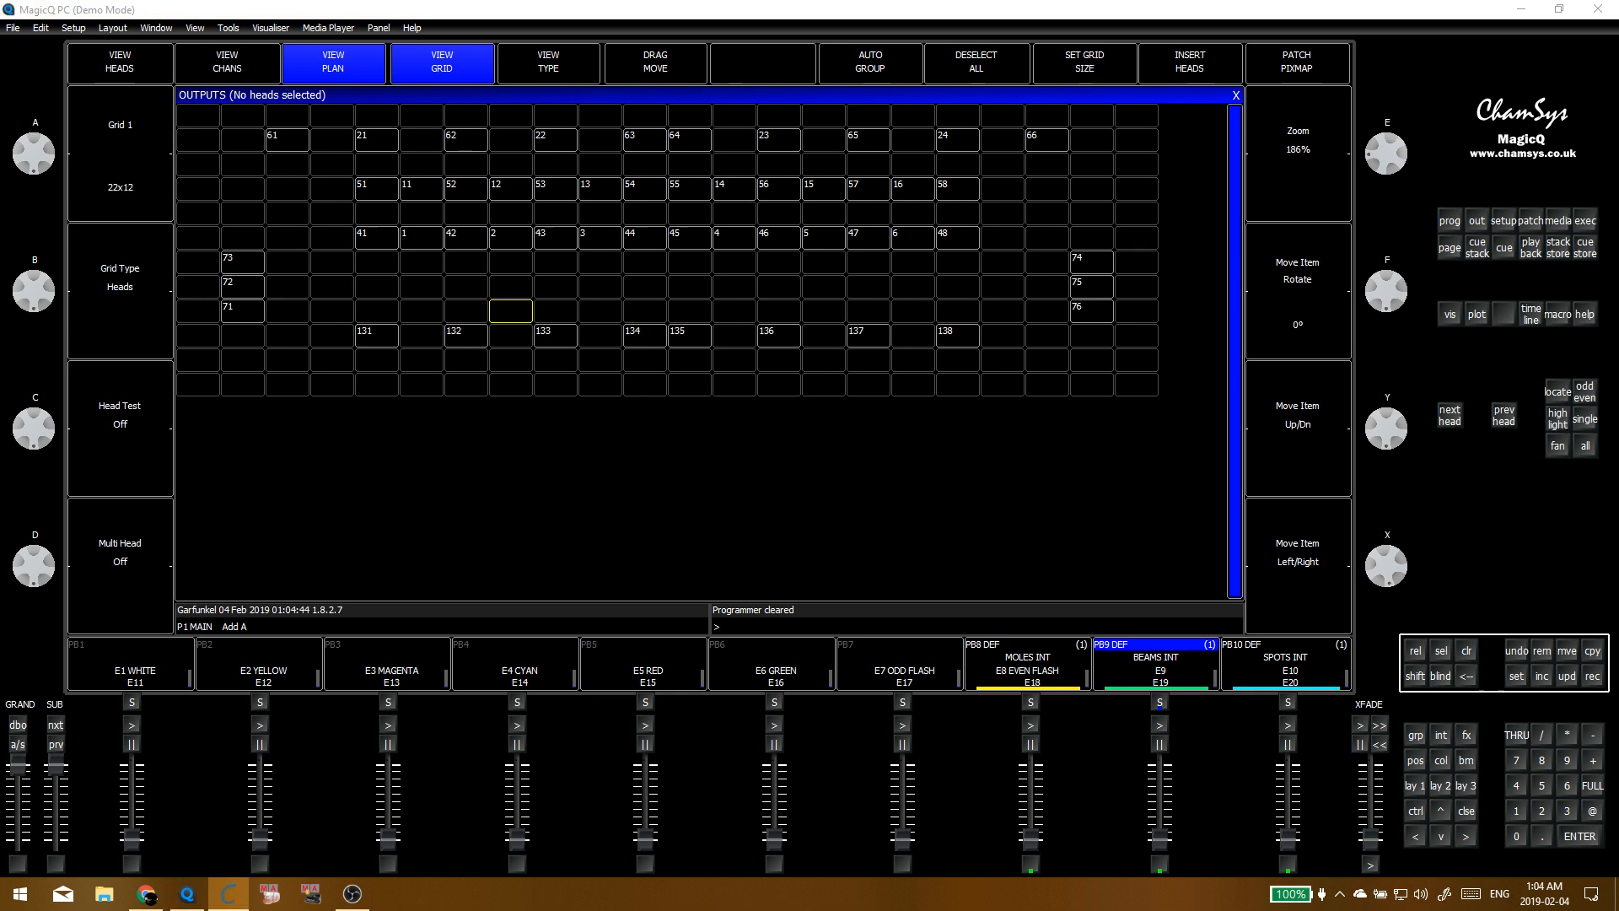
left_click(655, 295)
Step: Turn off the grid view and record the left-half heads, from 71 to 73 through 63 and 134, over the existing LEFT group
left_click(450, 69)
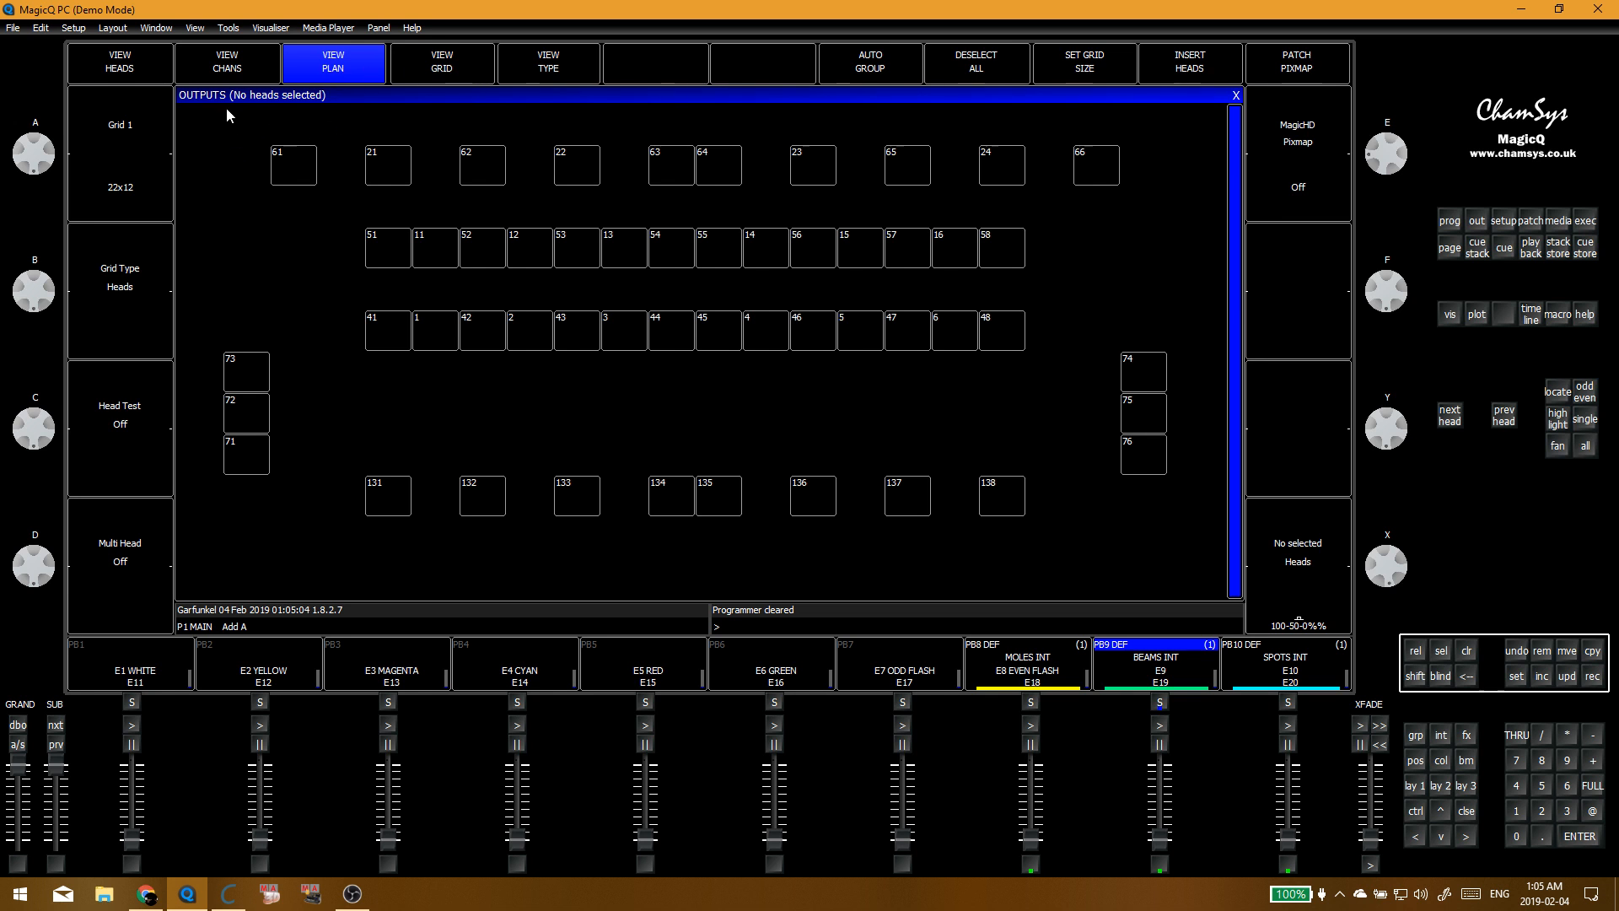
left_click_drag(235, 113, 285, 115)
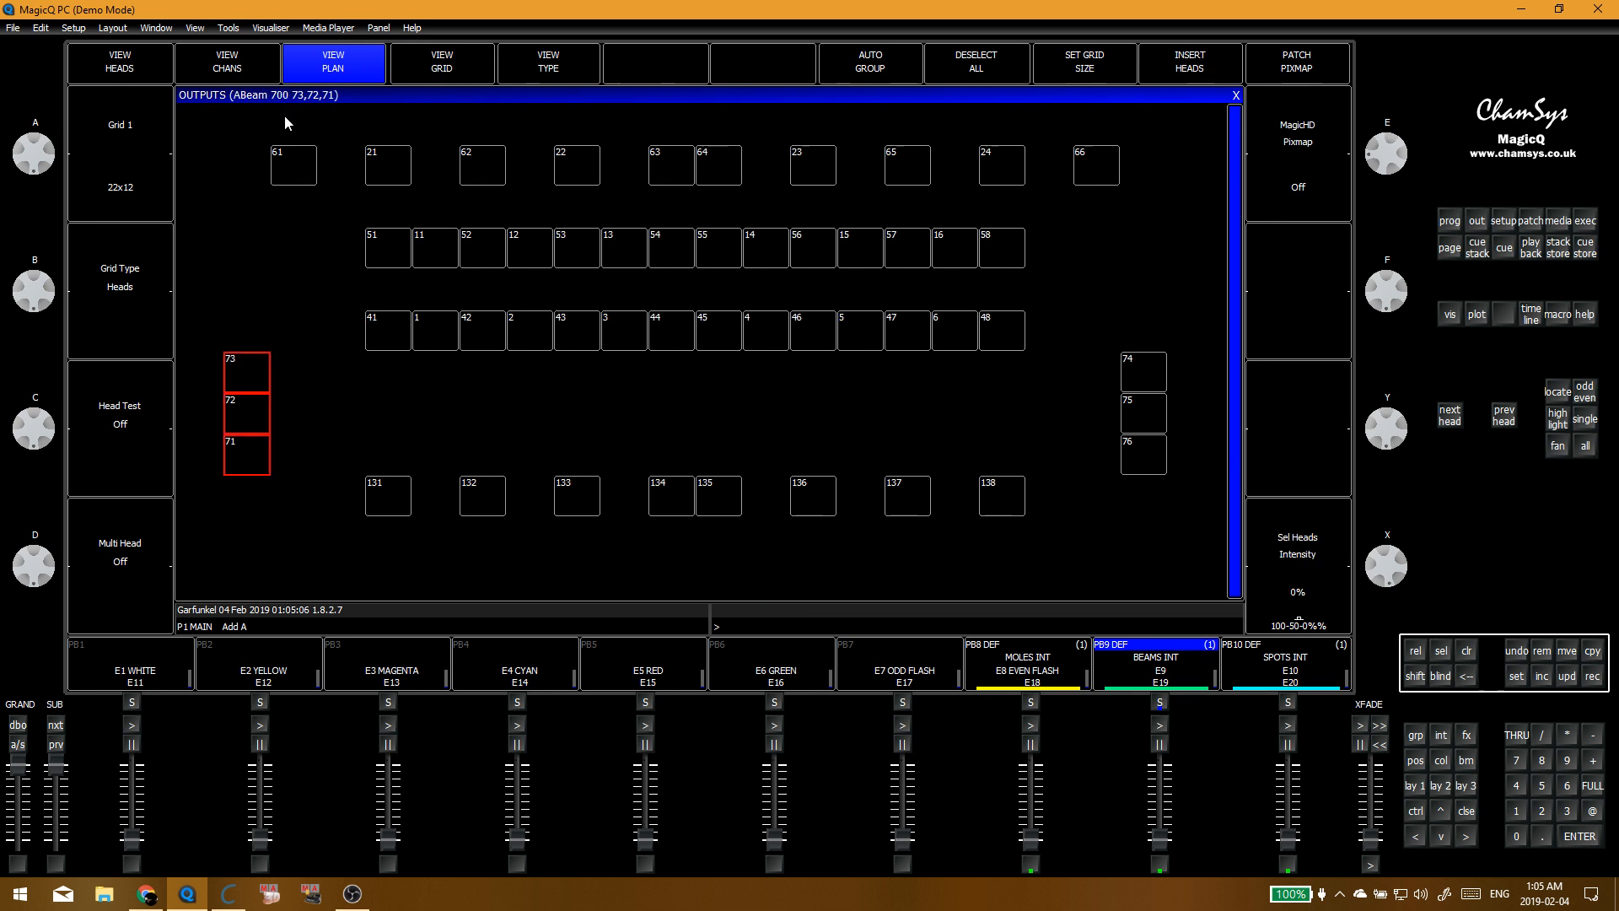
left_click(386, 122)
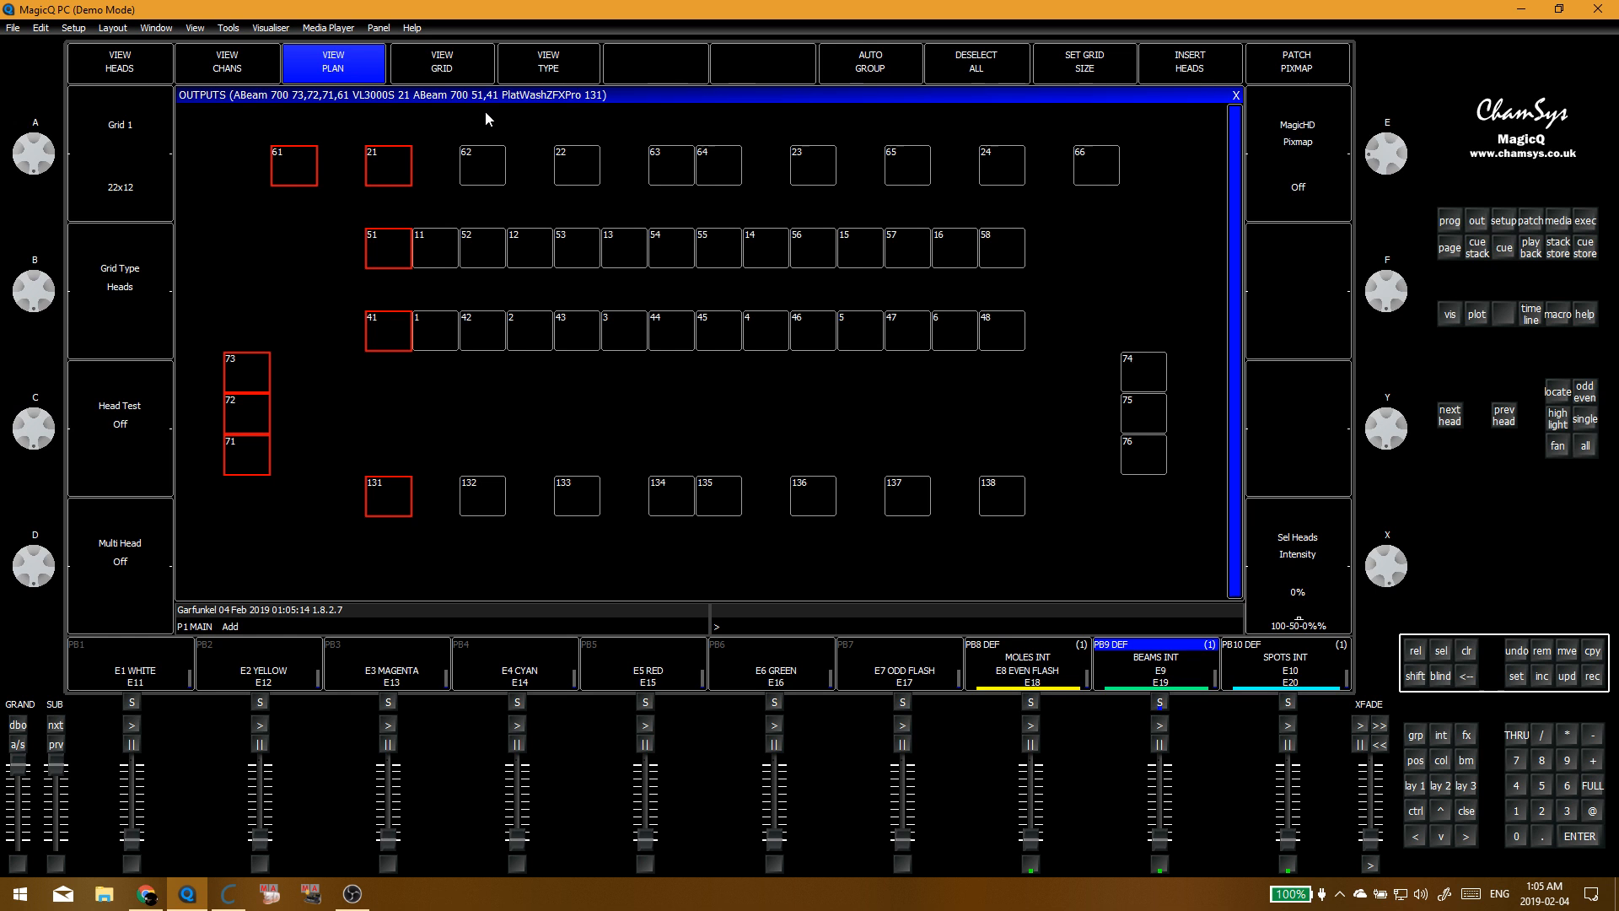
left_click_drag(437, 106, 658, 108)
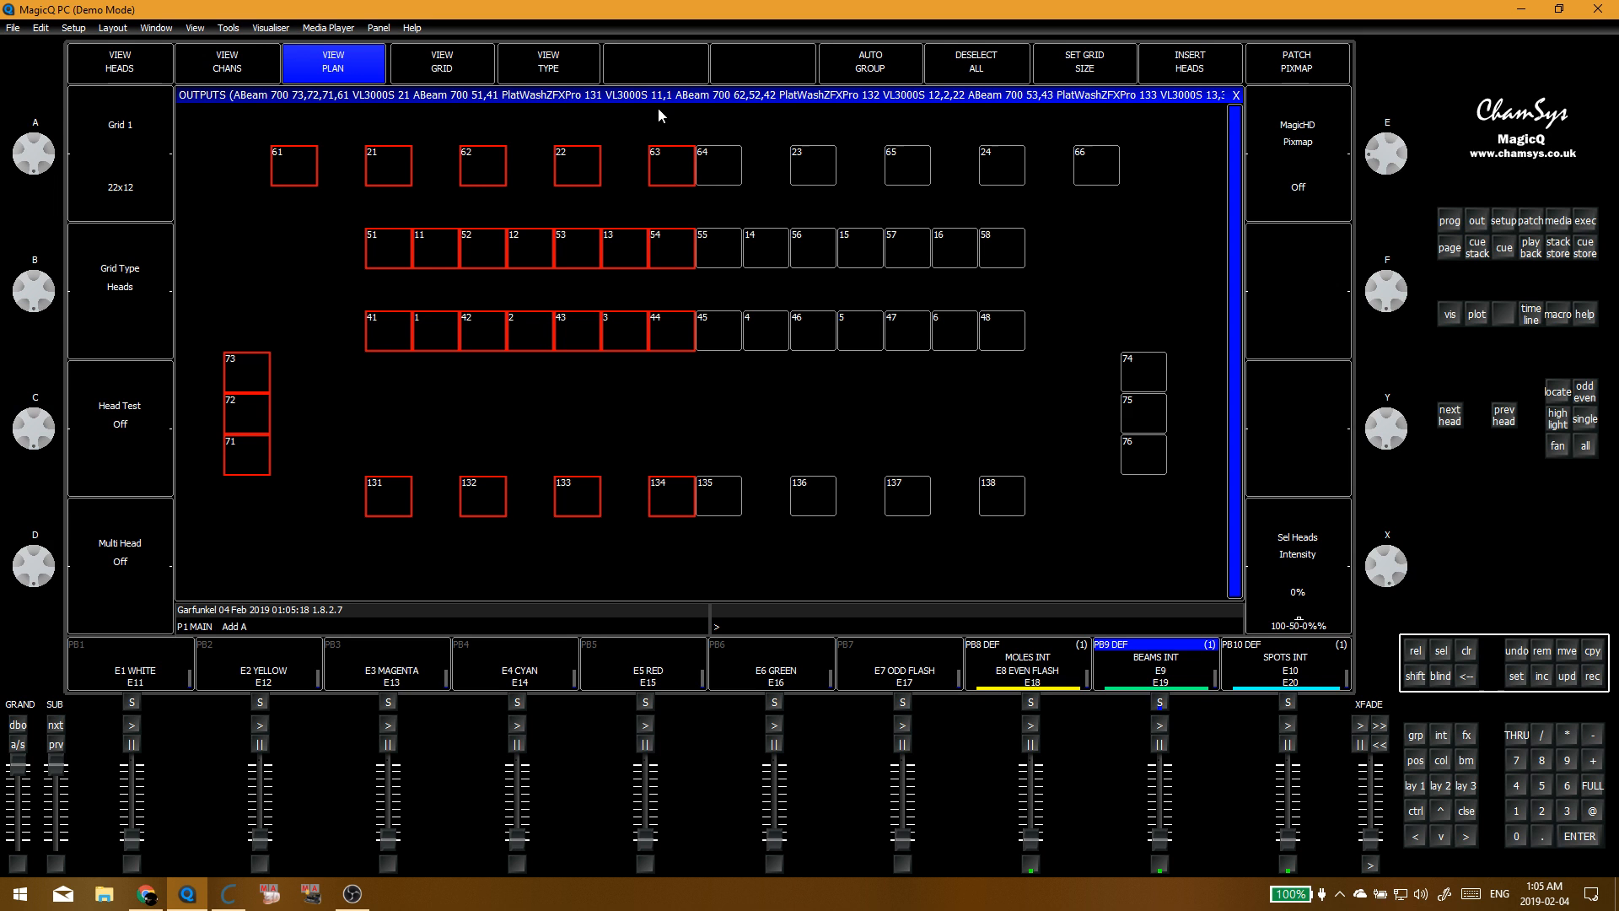
key("alt+g")
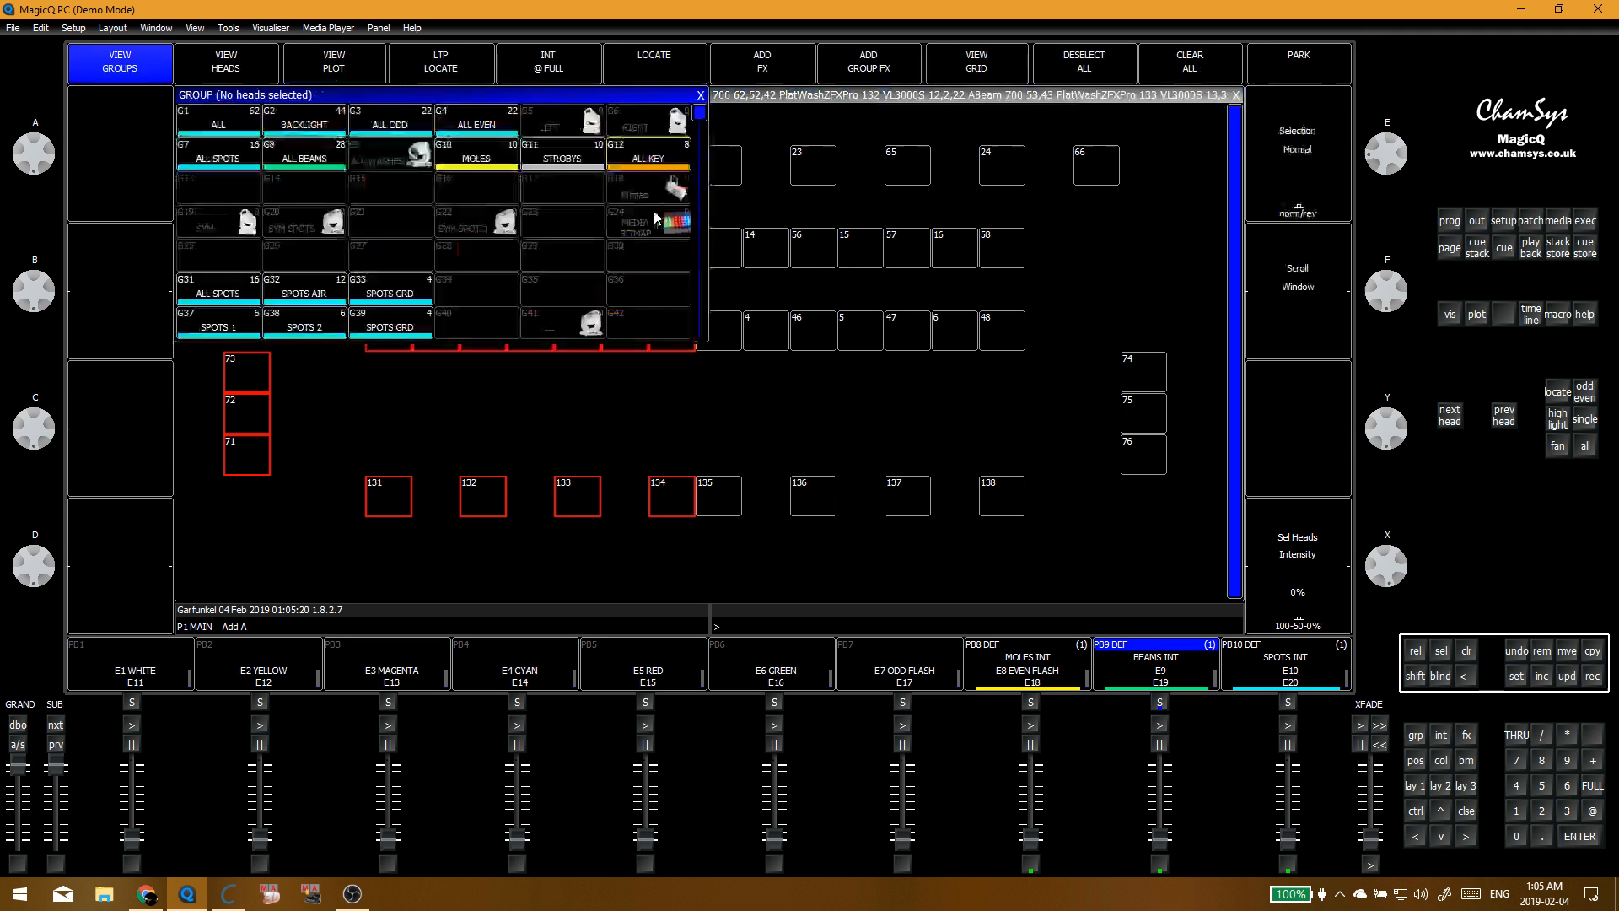
left_click(565, 119)
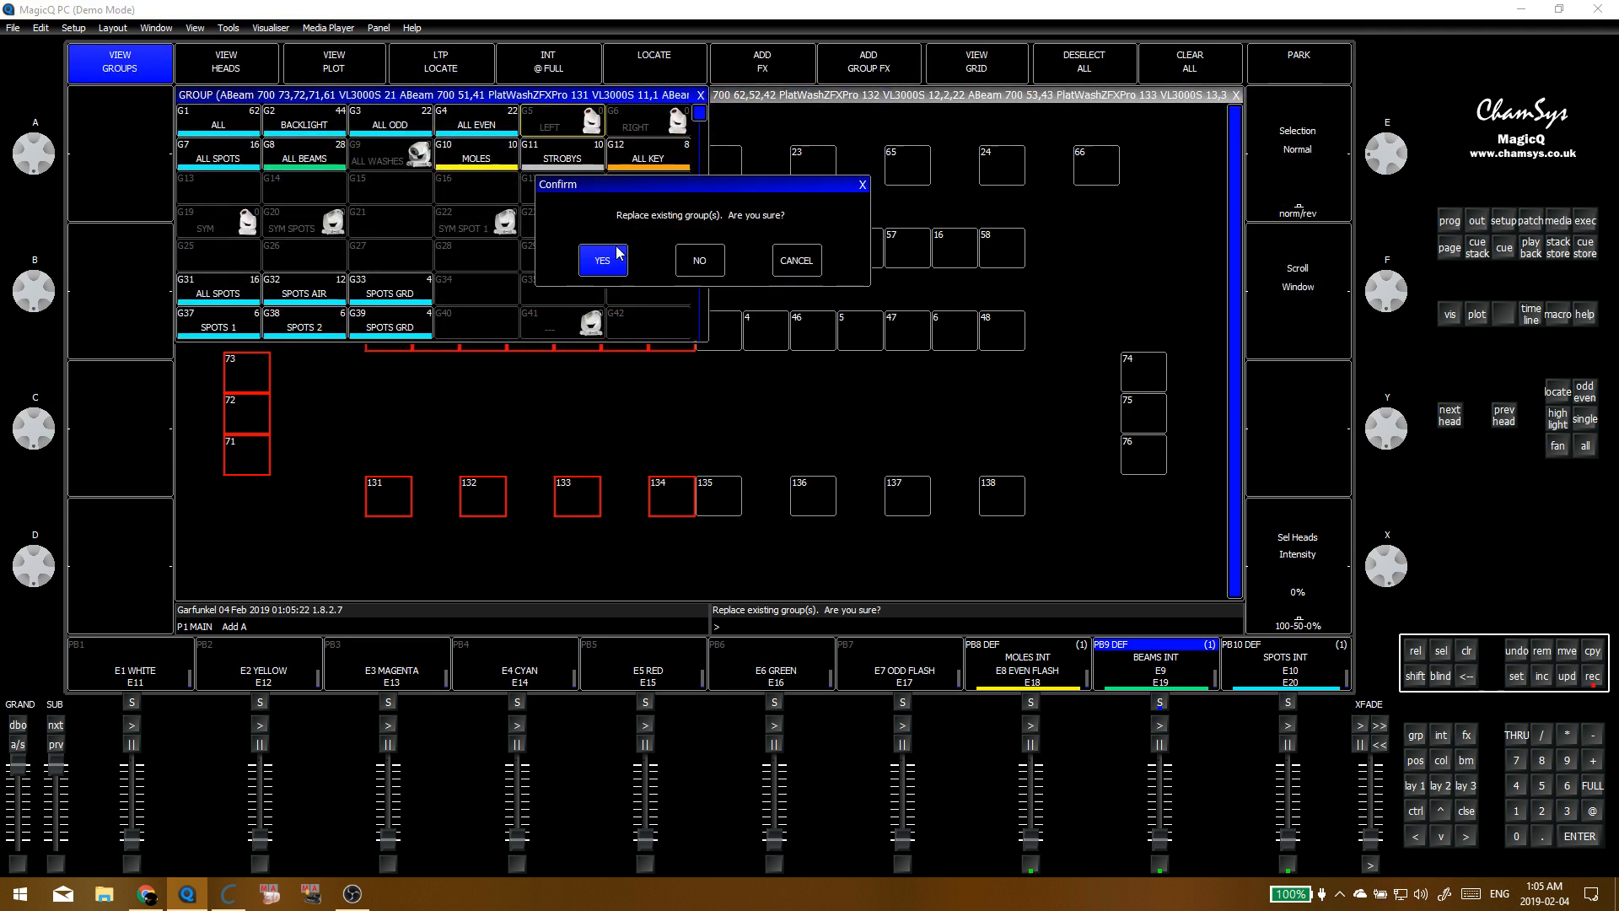
left_click(615, 253)
left_click(700, 95)
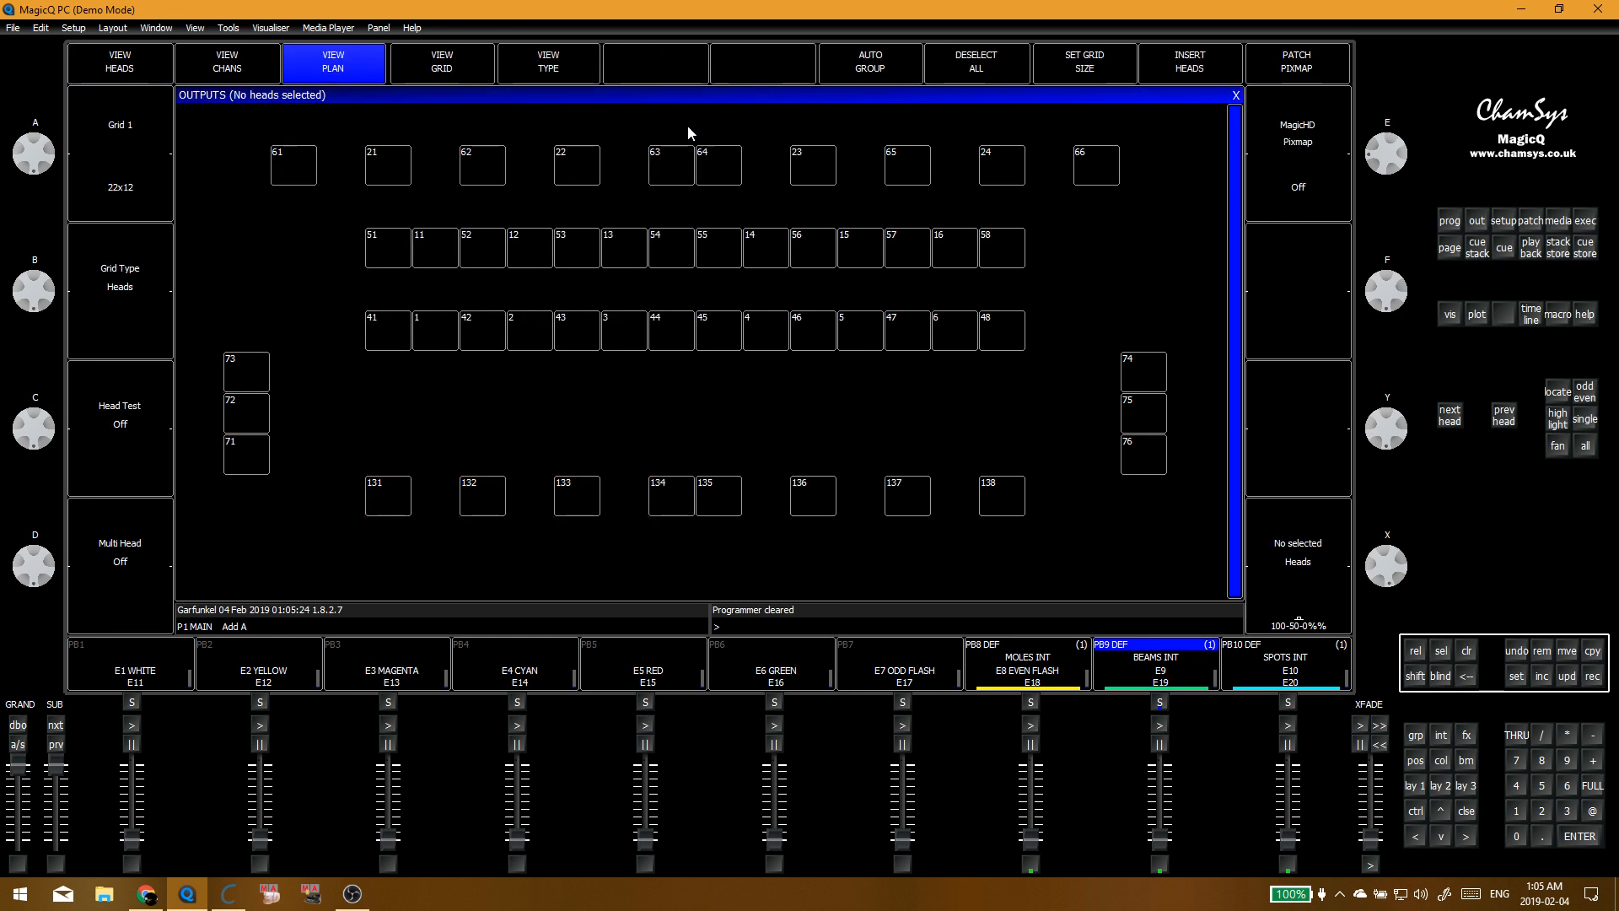
left_click_drag(796, 113, 1081, 115)
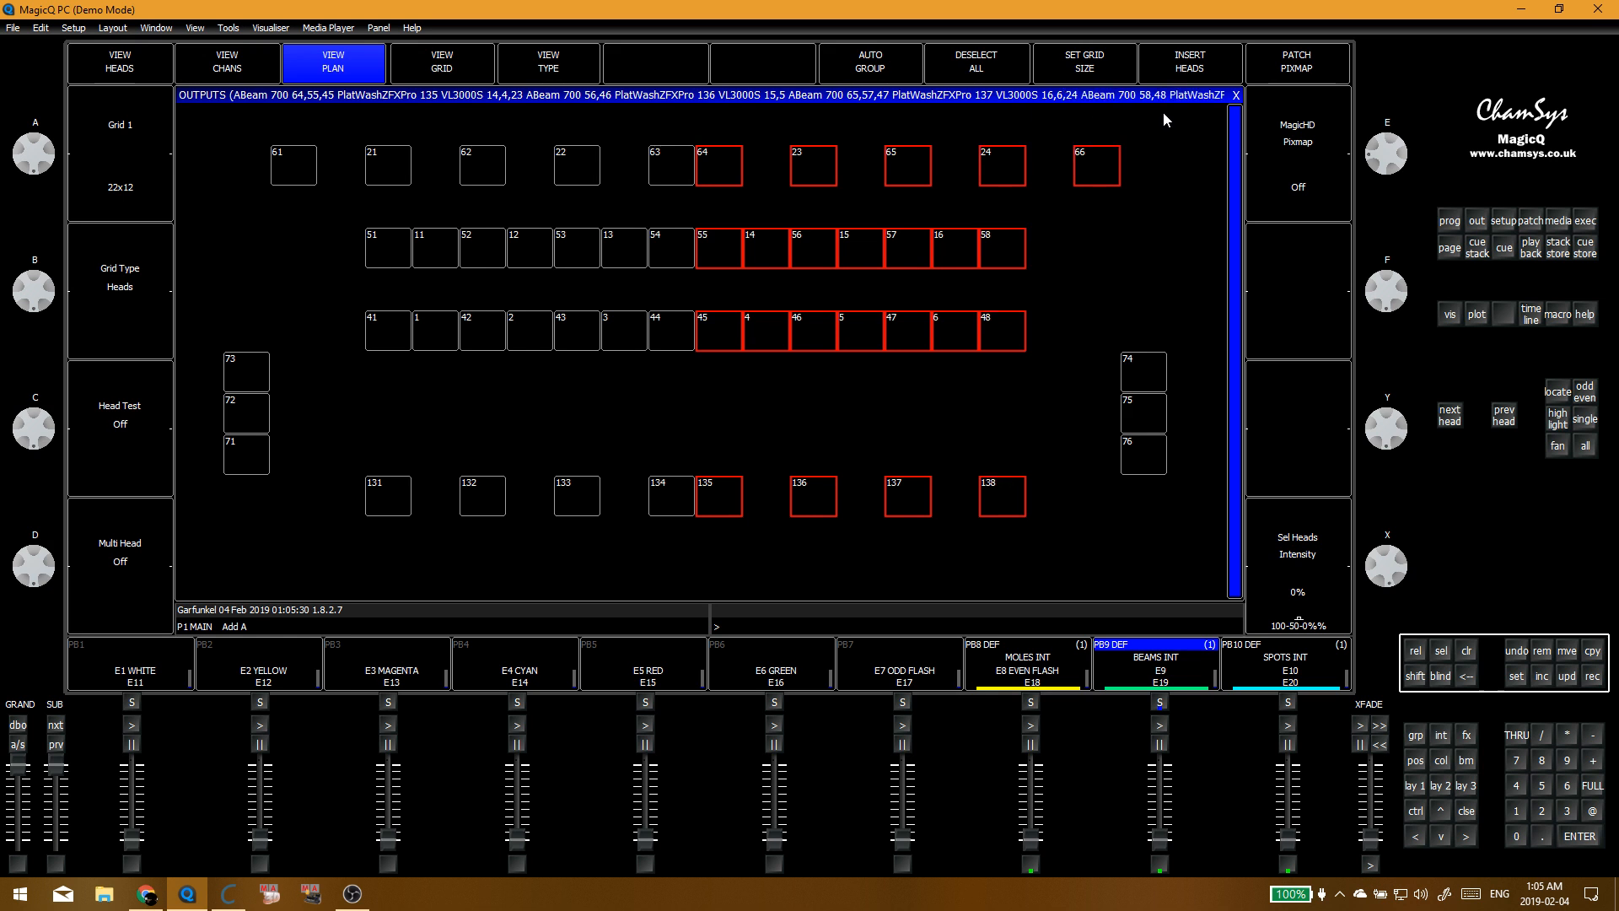
left_click_drag(1162, 112, 1162, 112)
key("g")
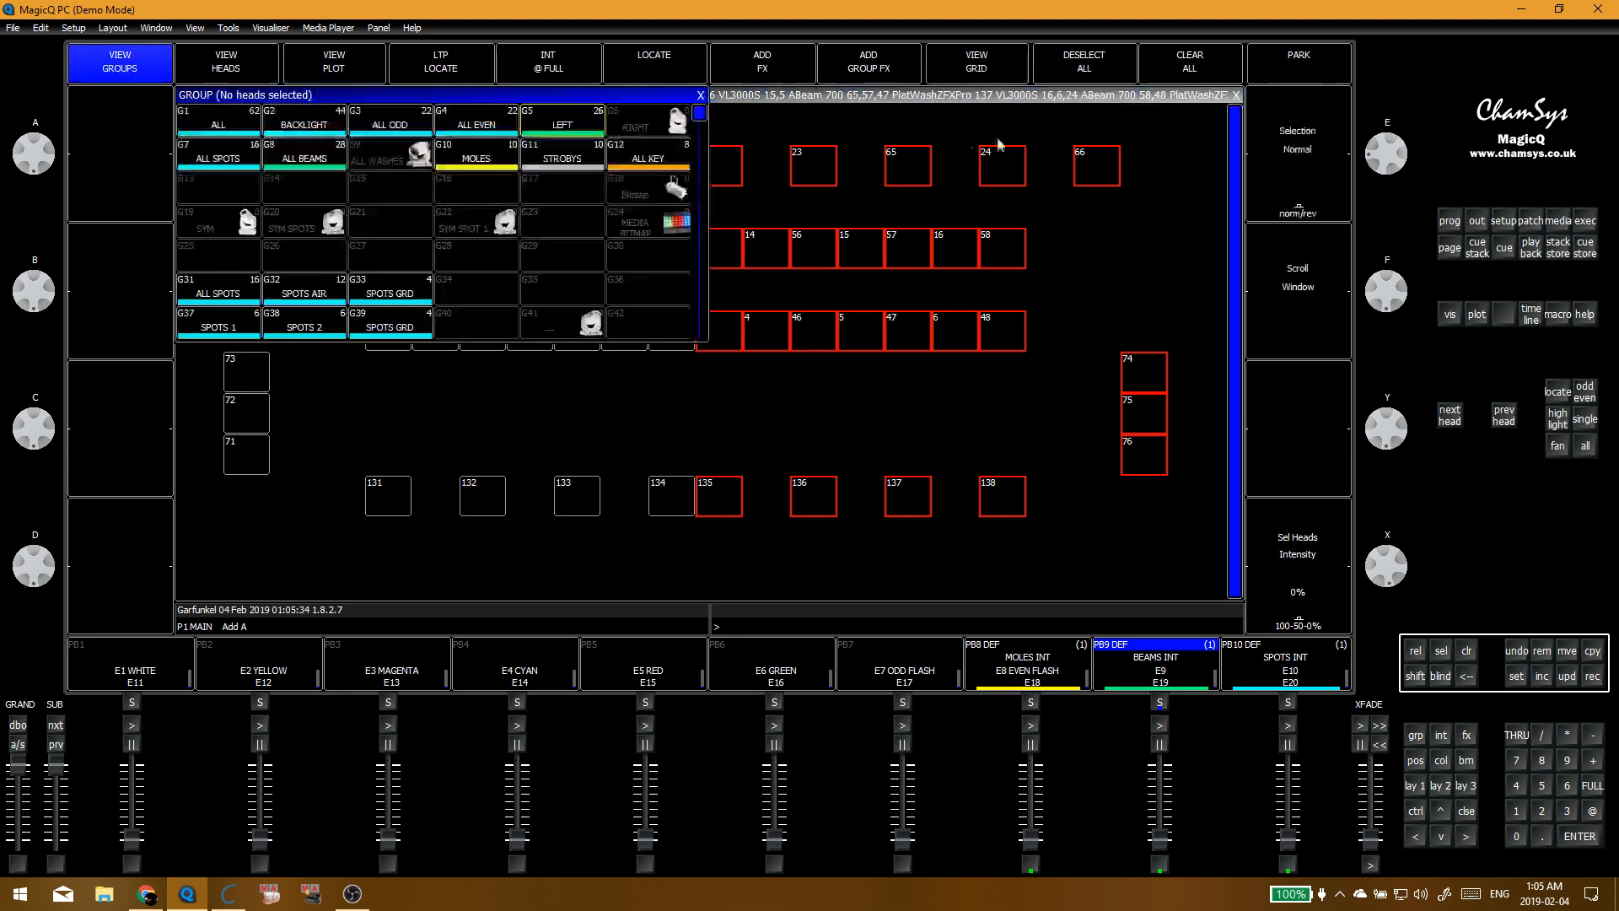
left_click_drag(581, 126, 586, 179)
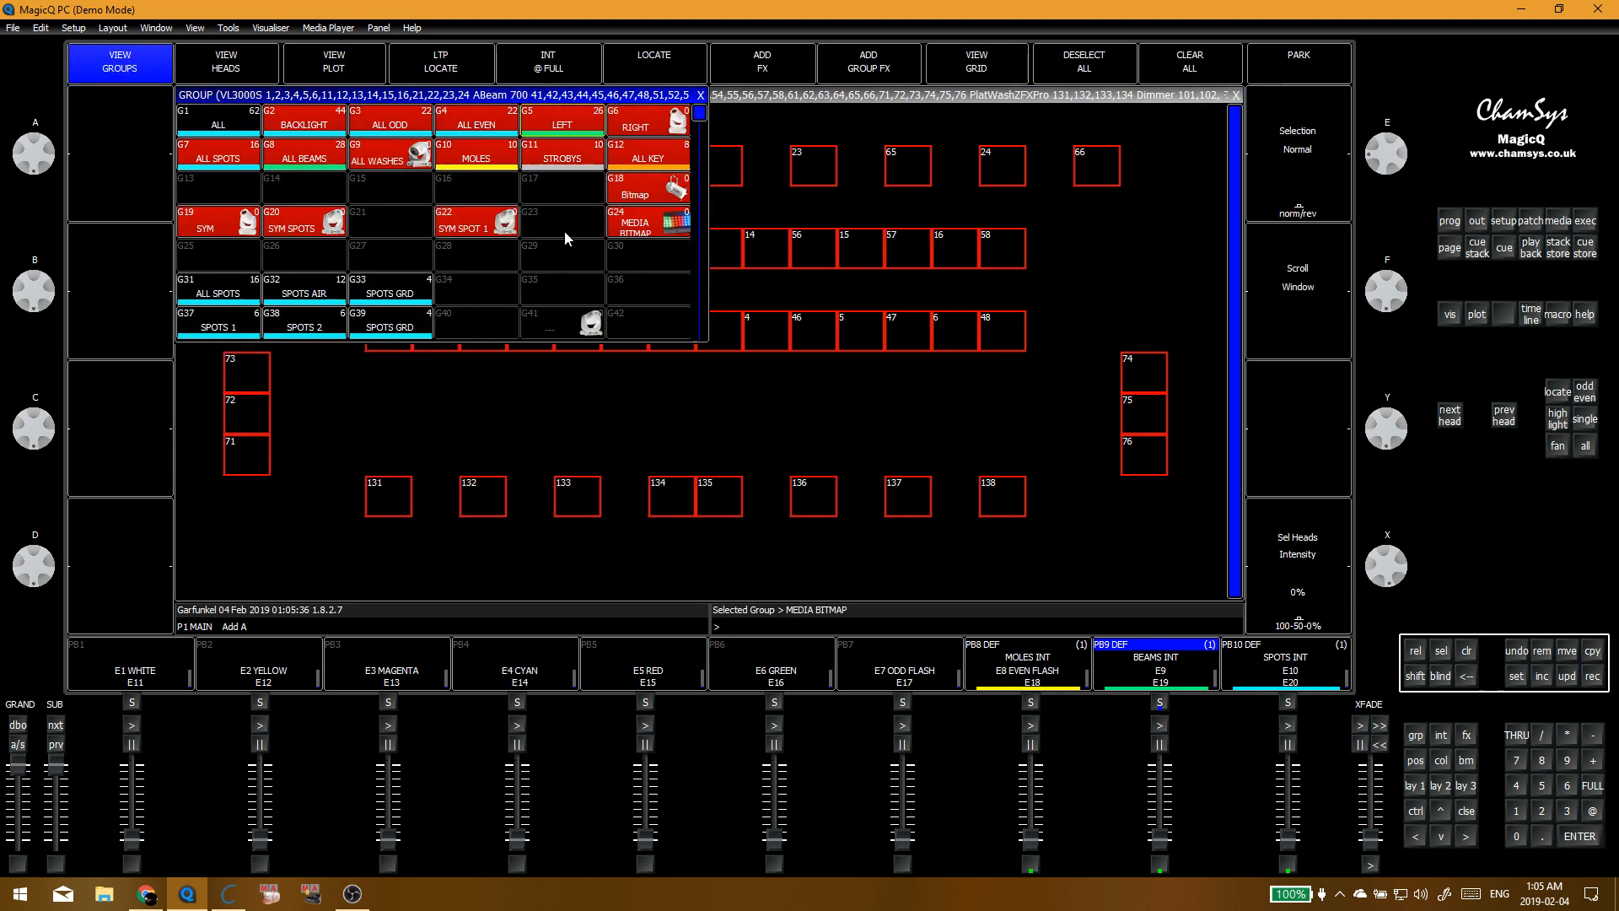
key("Delete")
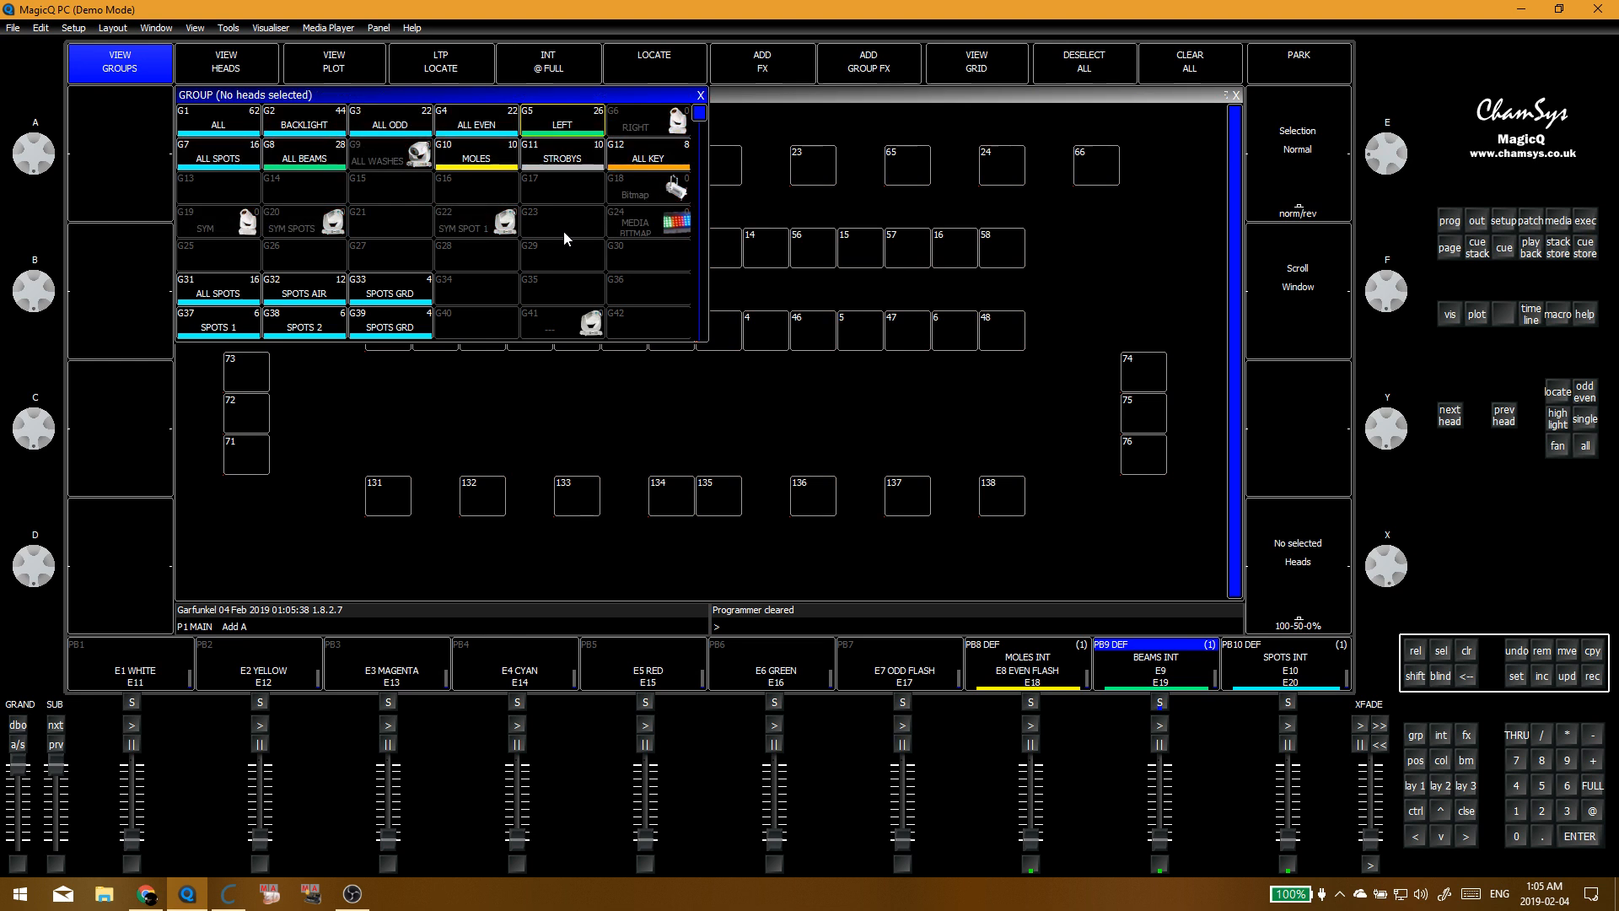
left_click(564, 232)
left_click(700, 95)
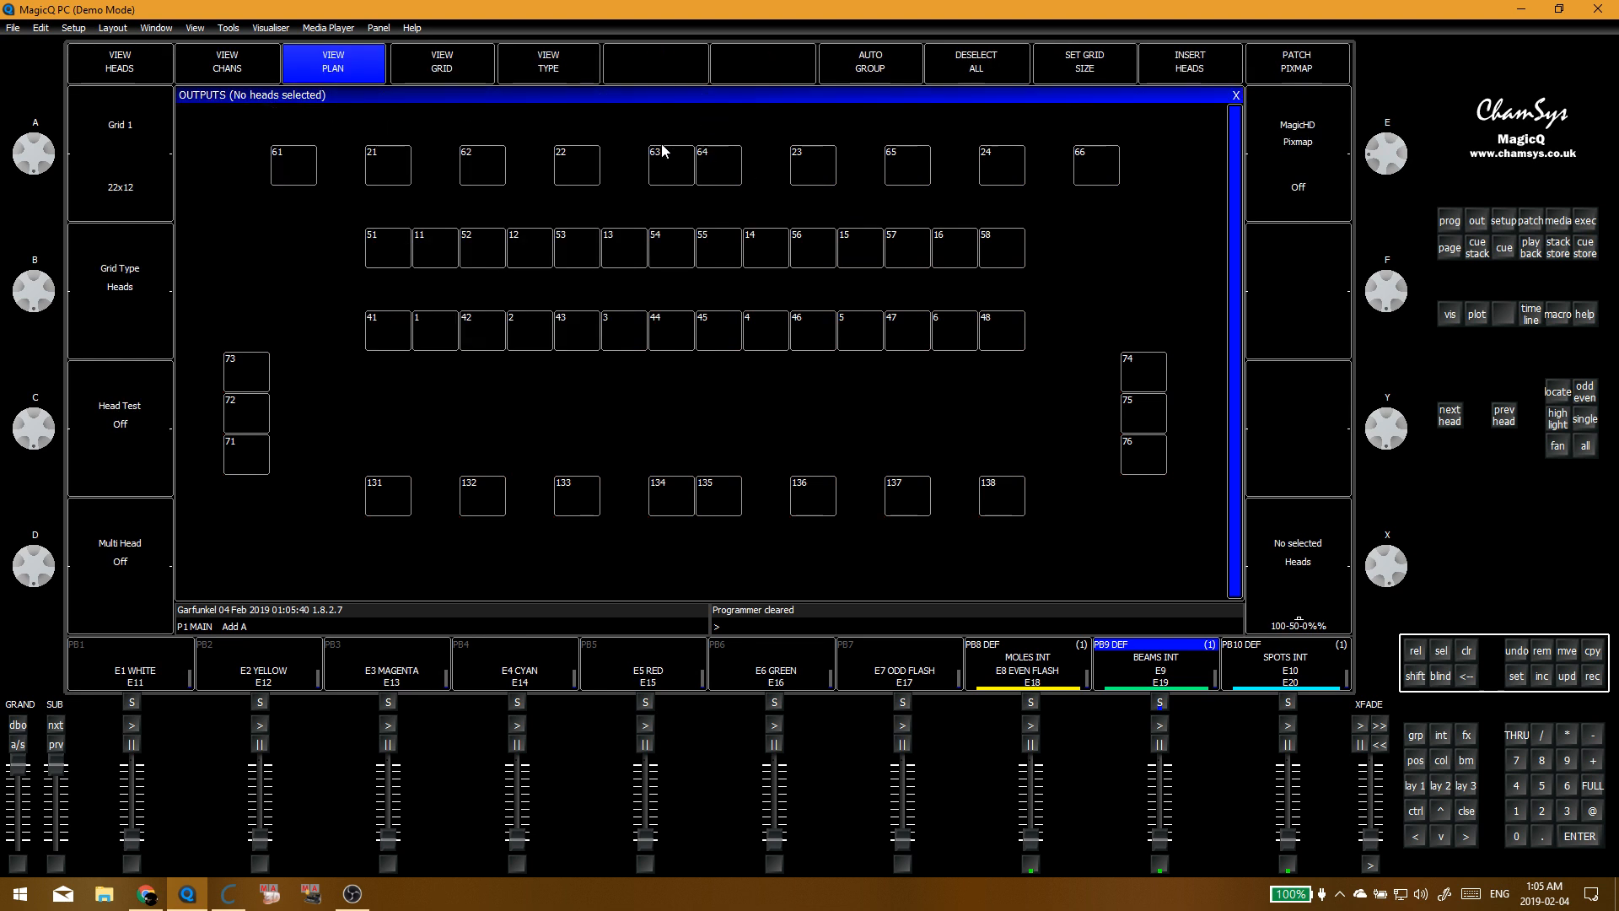
Step: Select the LEFT group to check its heads in the plan, and clear the selection
key("g")
left_click(540, 122)
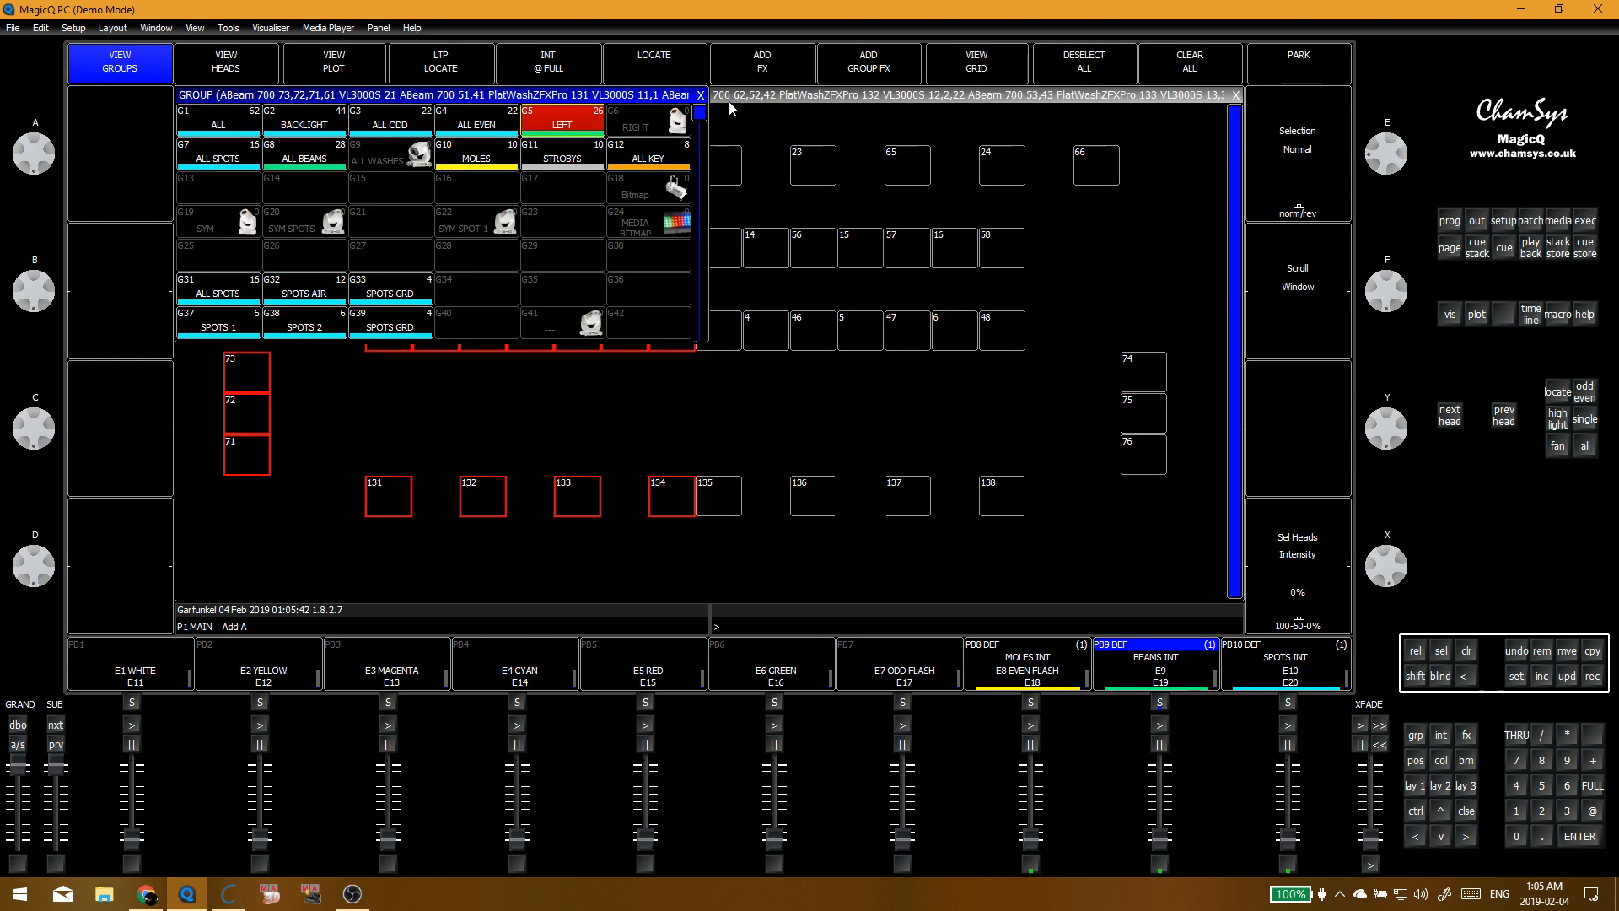
left_click(702, 97)
key("Delete")
Step: Add the remaining right-half heads, including 66 and 74 to 76, and record the selection over the RIGHT group
left_click_drag(711, 111, 1044, 118)
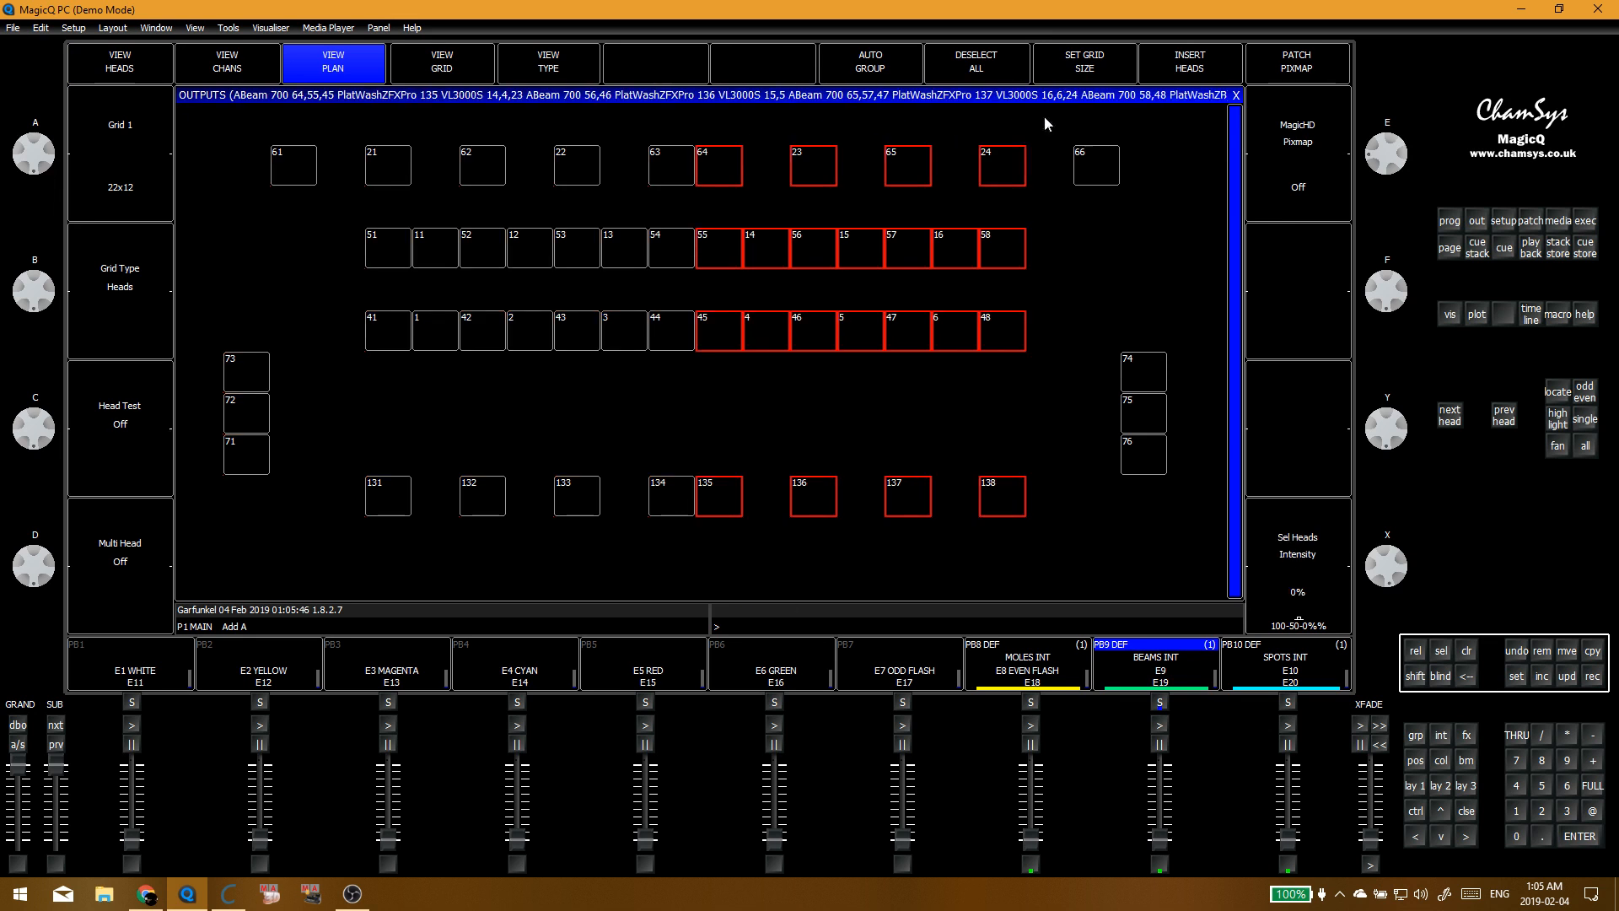
left_click_drag(1159, 118, 1156, 114)
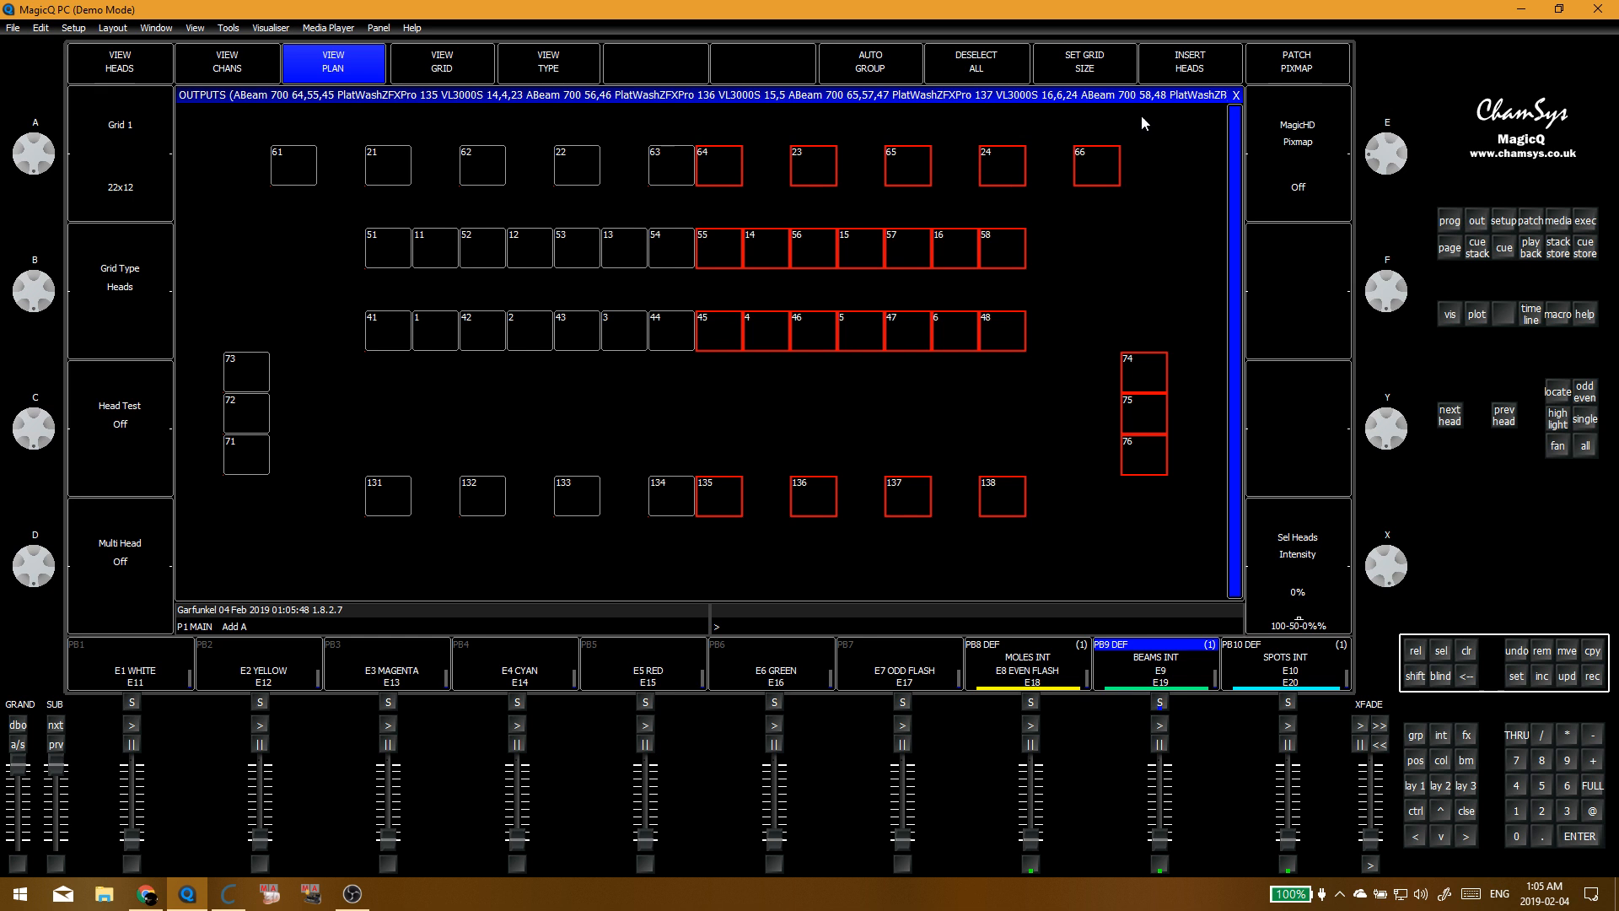
left_click(1417, 735)
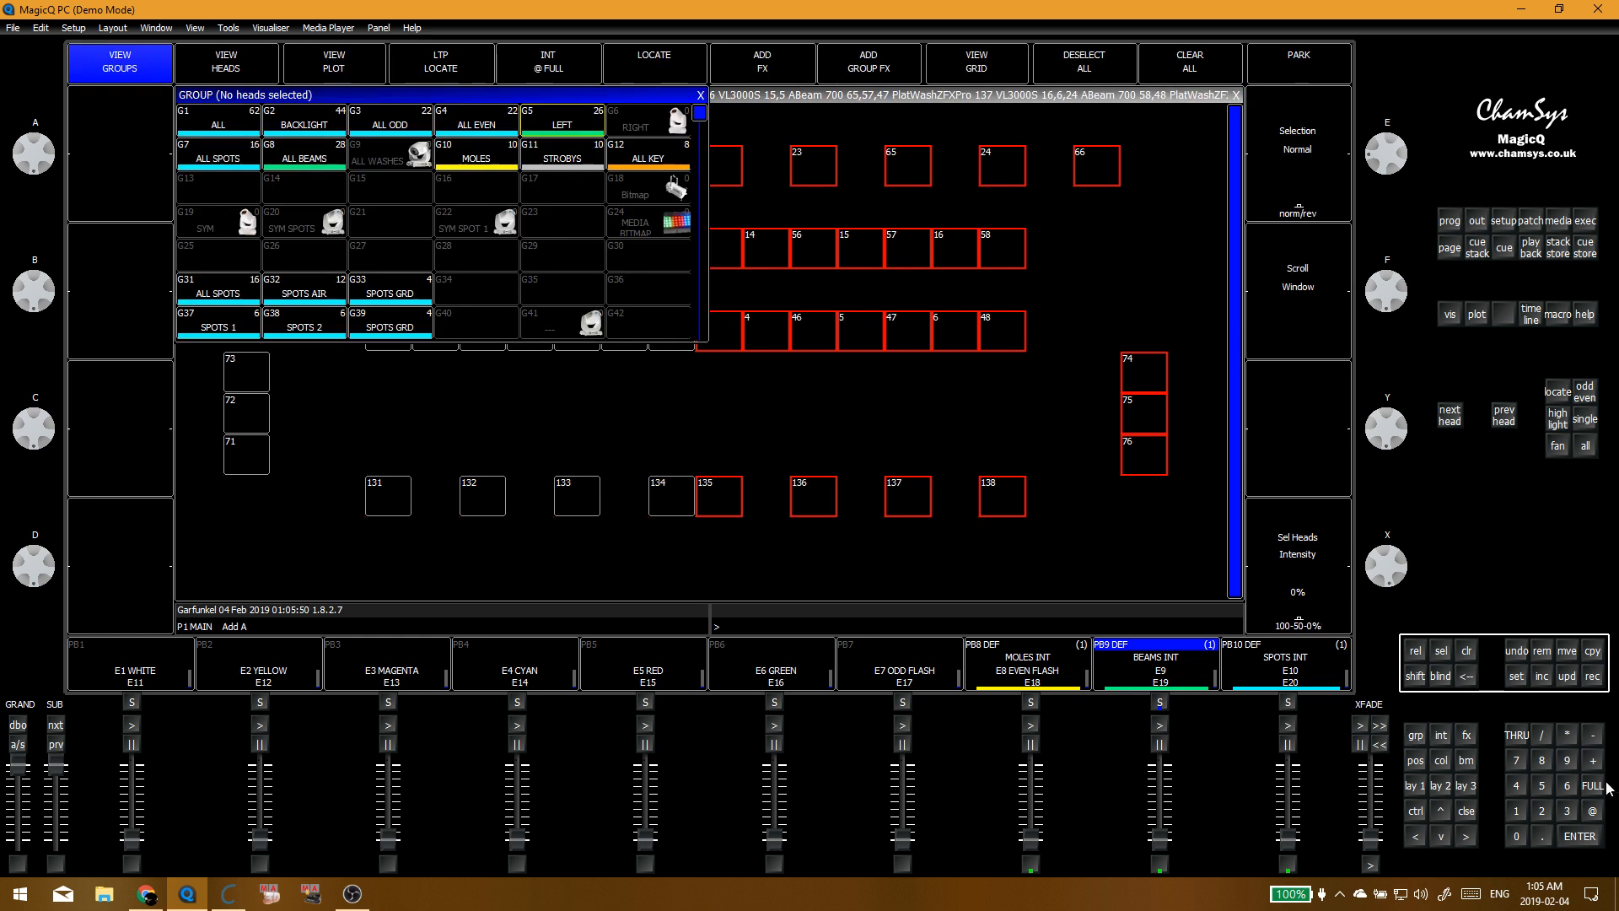
left_click(1592, 678)
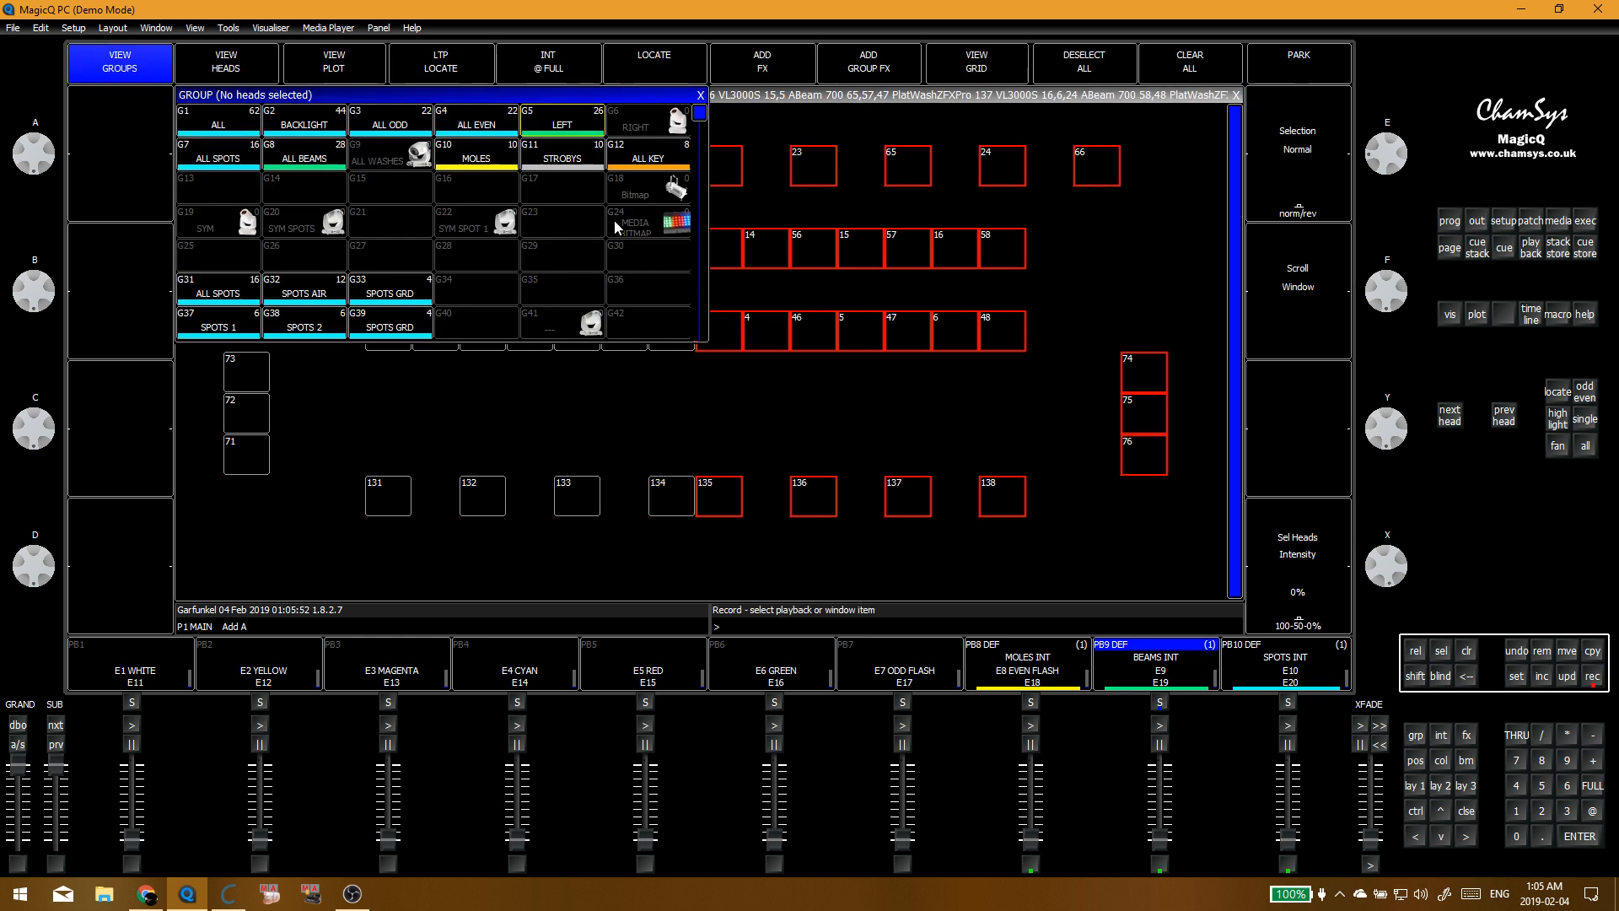
left_click(646, 123)
left_click(600, 260)
left_click(599, 260)
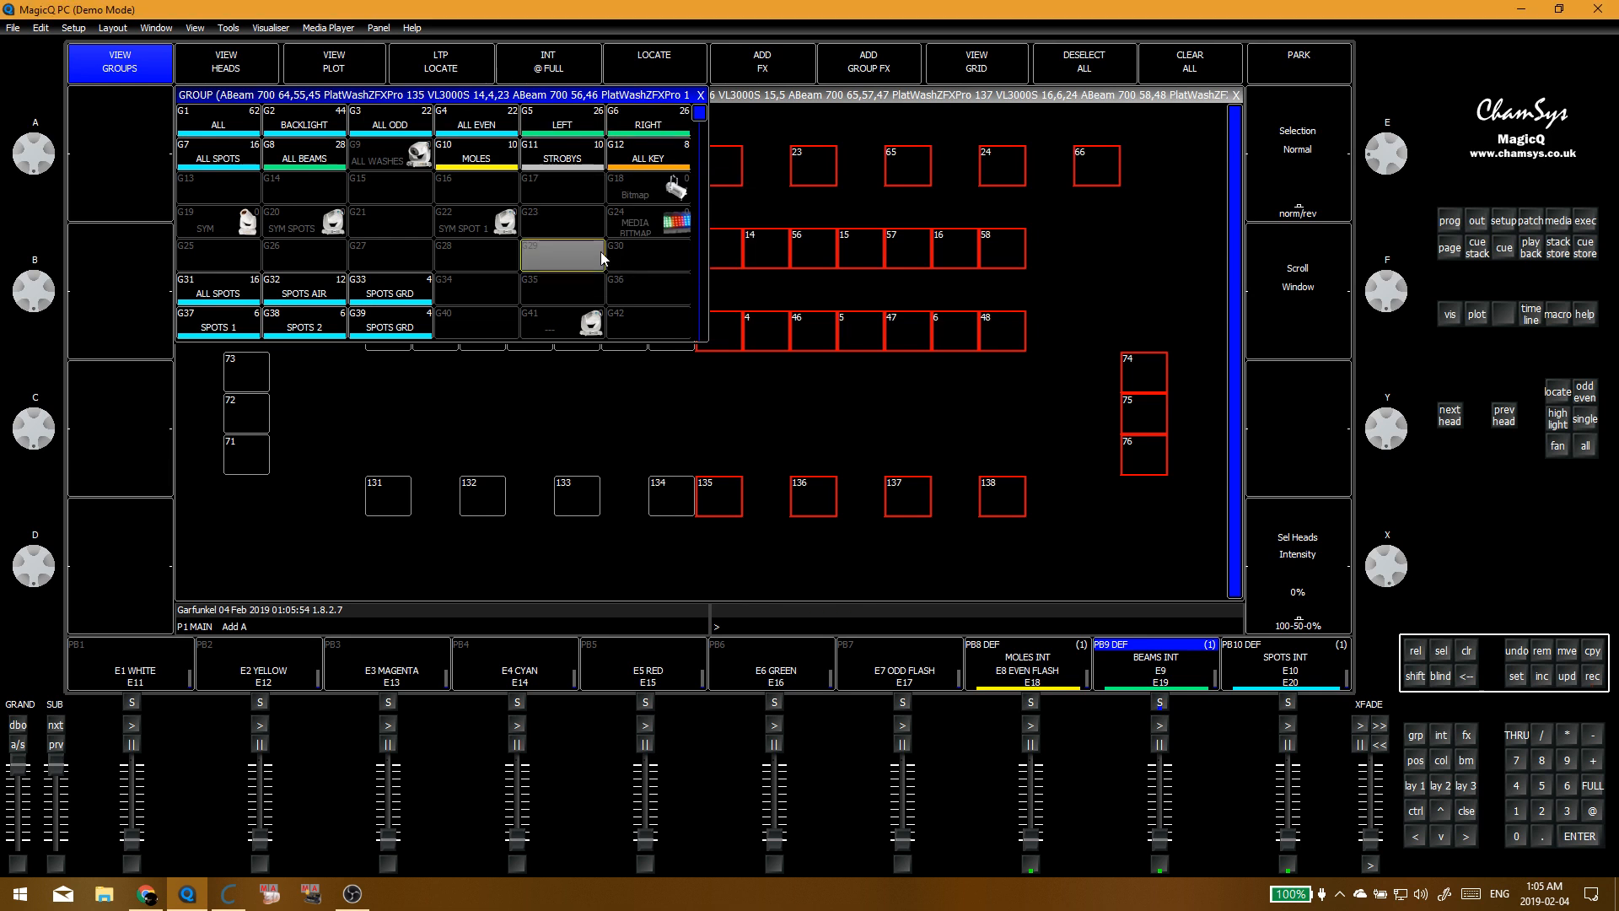
Step: Bring the LEFT group to full and record it into the empty ninth box of Execute page 1
left_click(564, 125)
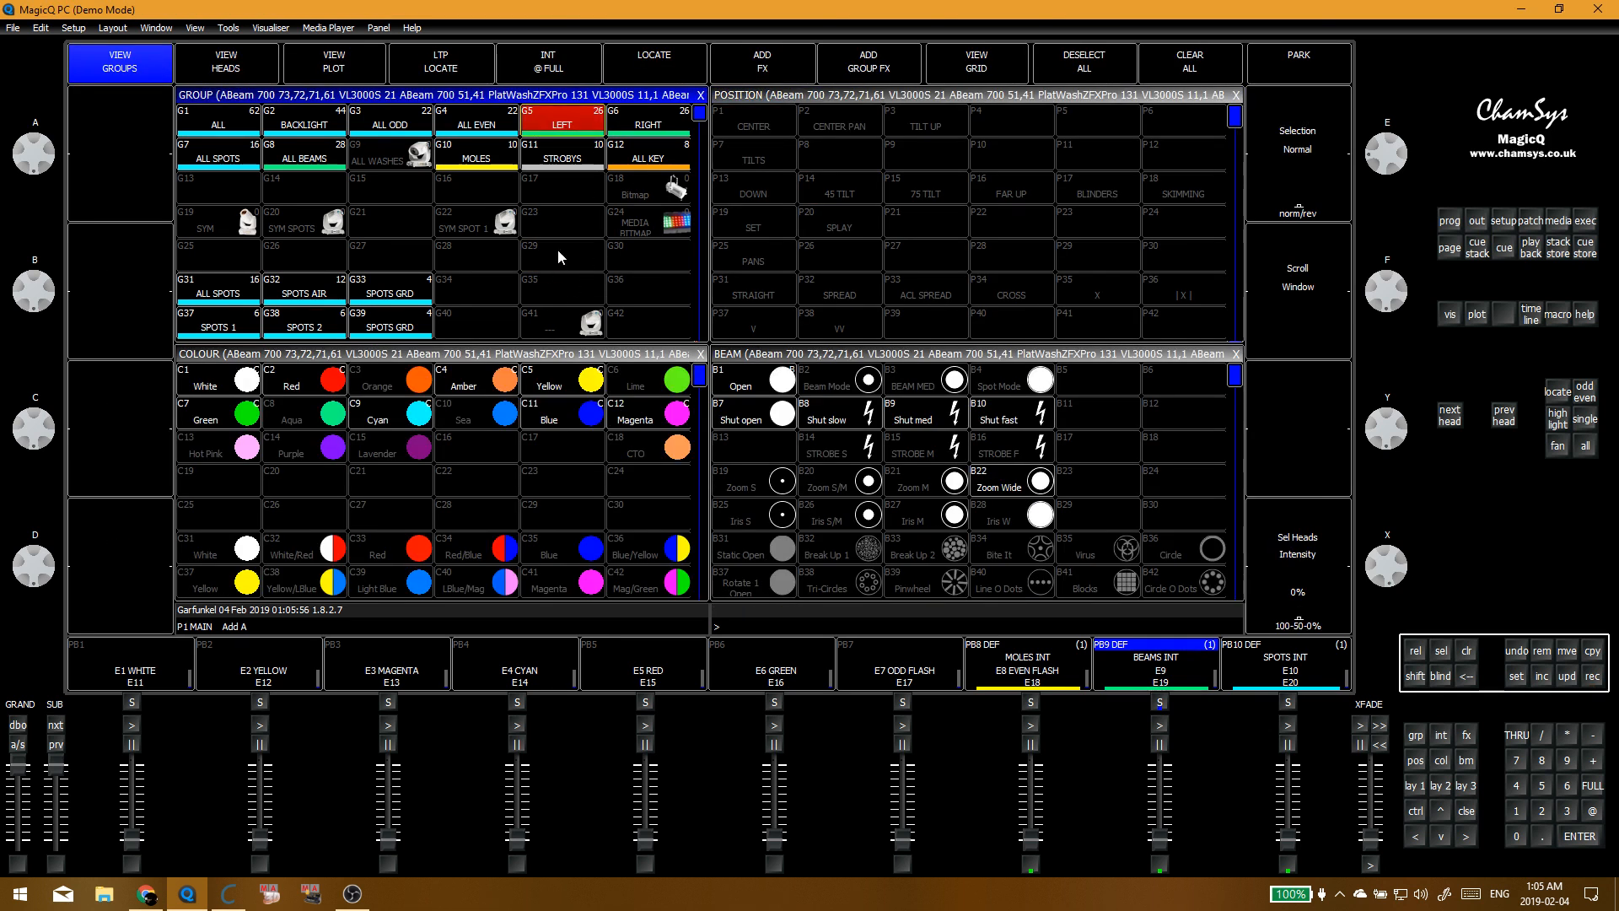
type("@@")
key("F6")
left_click(109, 134)
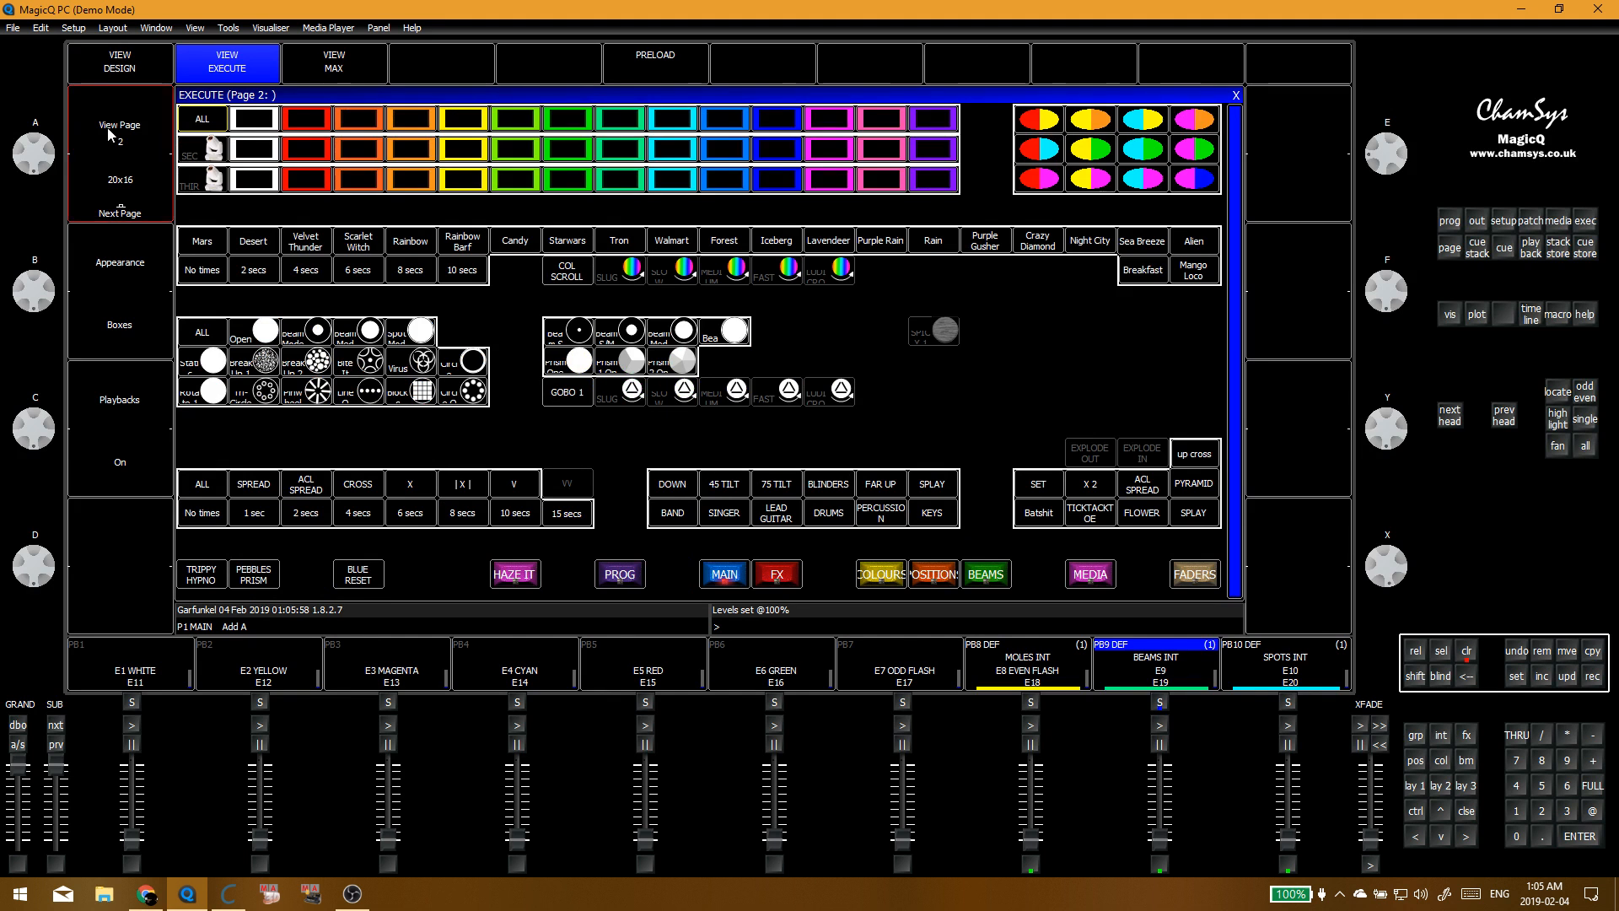
key("r")
left_click(1062, 203)
Step: Name the ninth Execute item LEFT FLASH and set its item type to a flash button
key("s")
left_click(1060, 222)
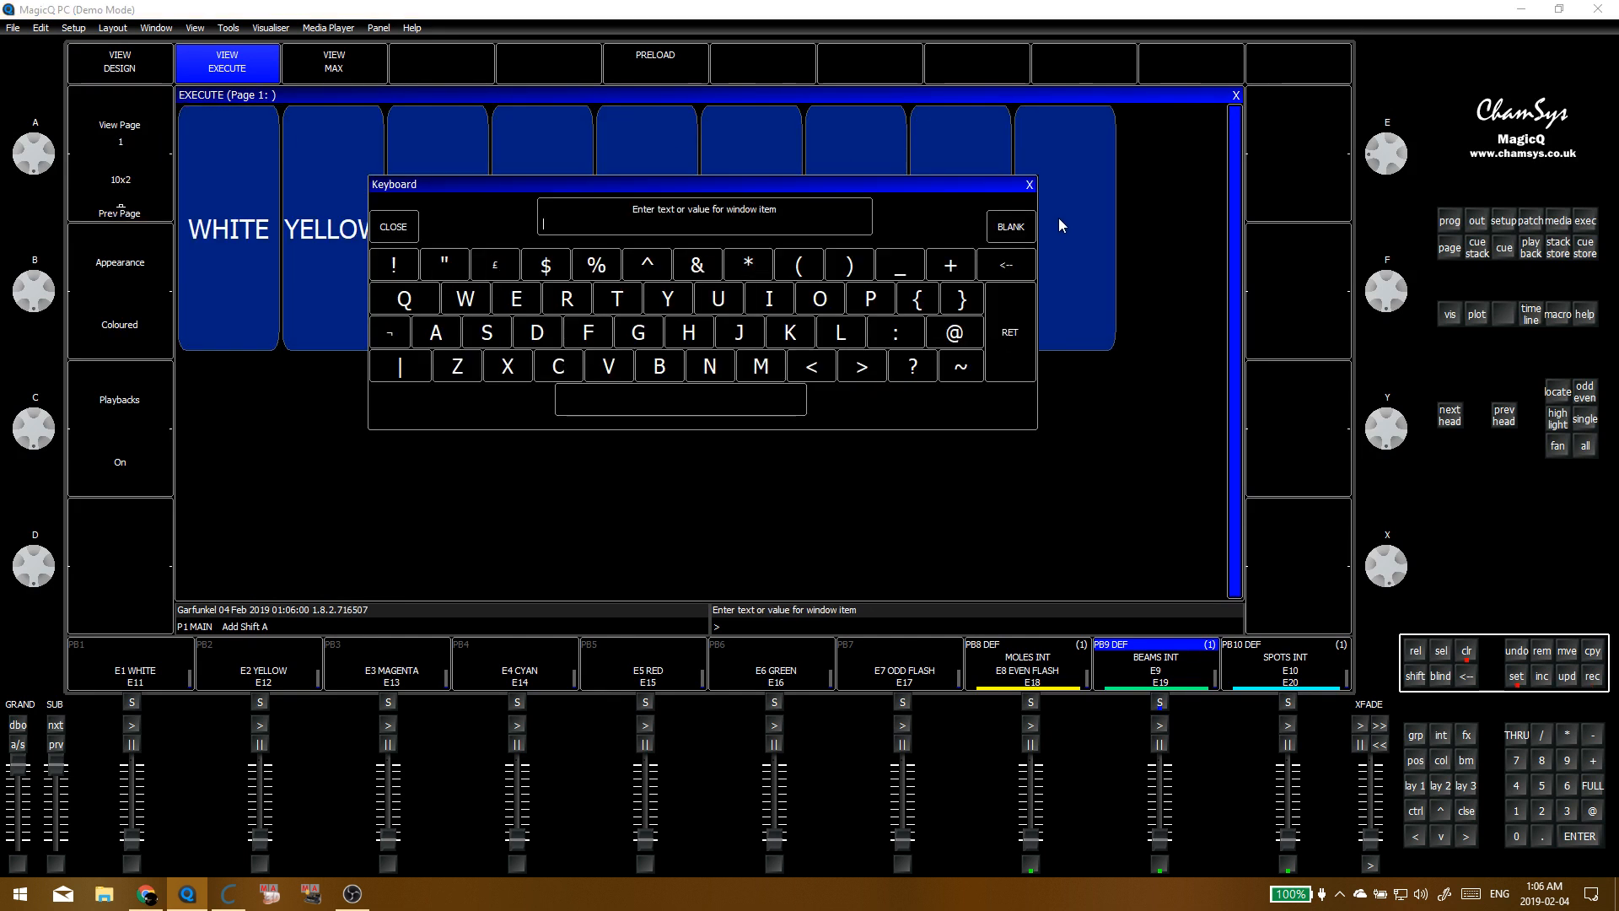
type("LEFT FLASH")
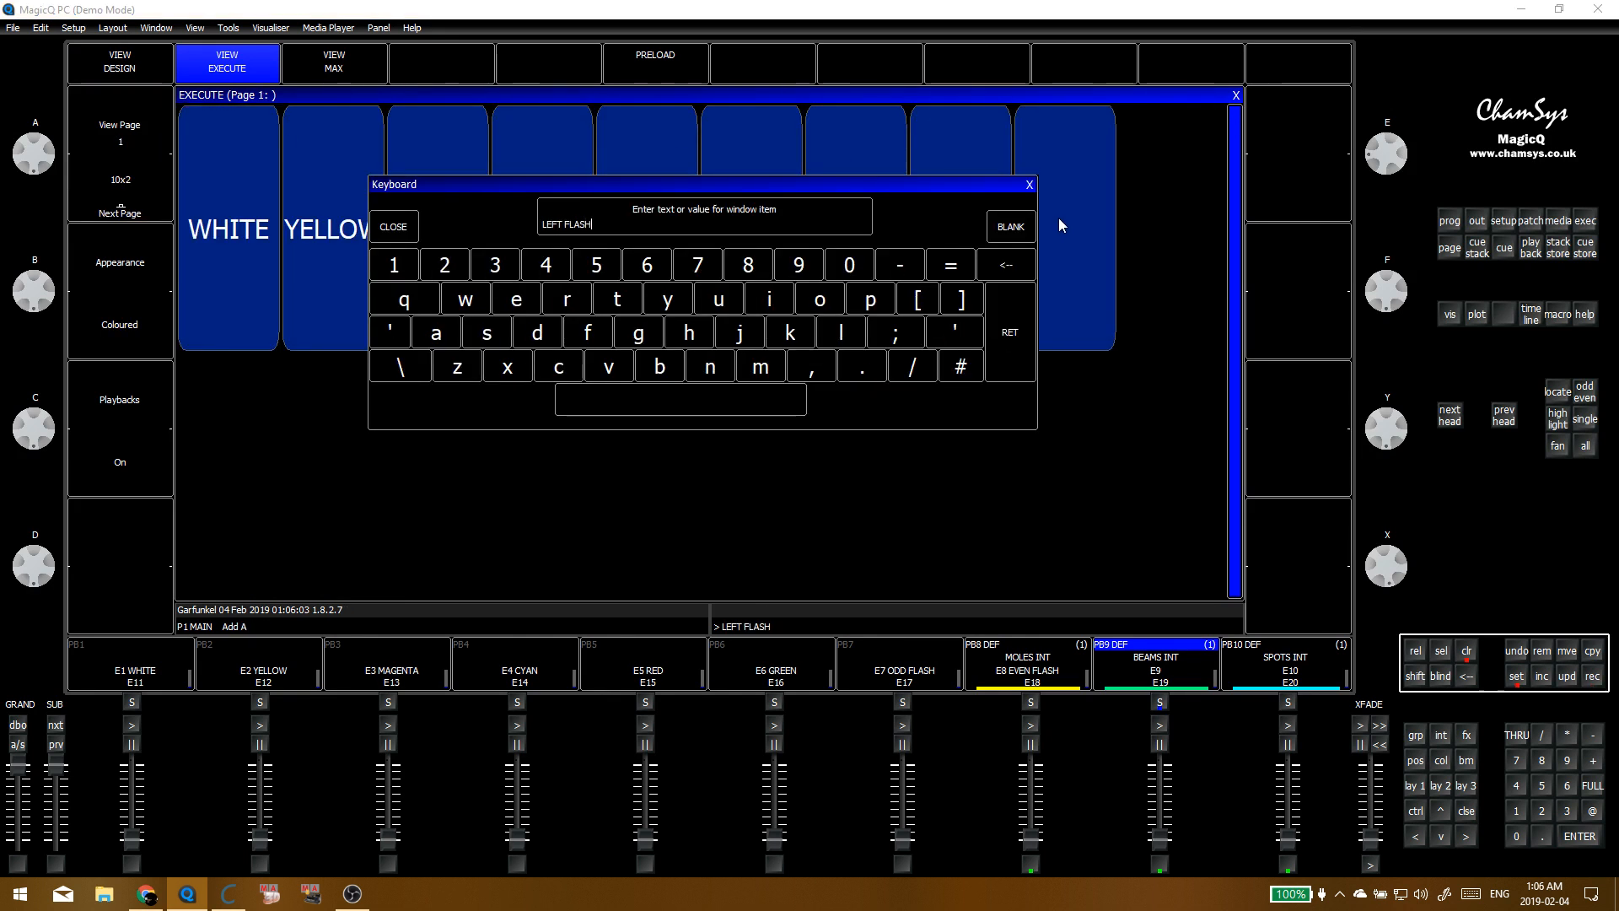
key("Return")
left_click(120, 62)
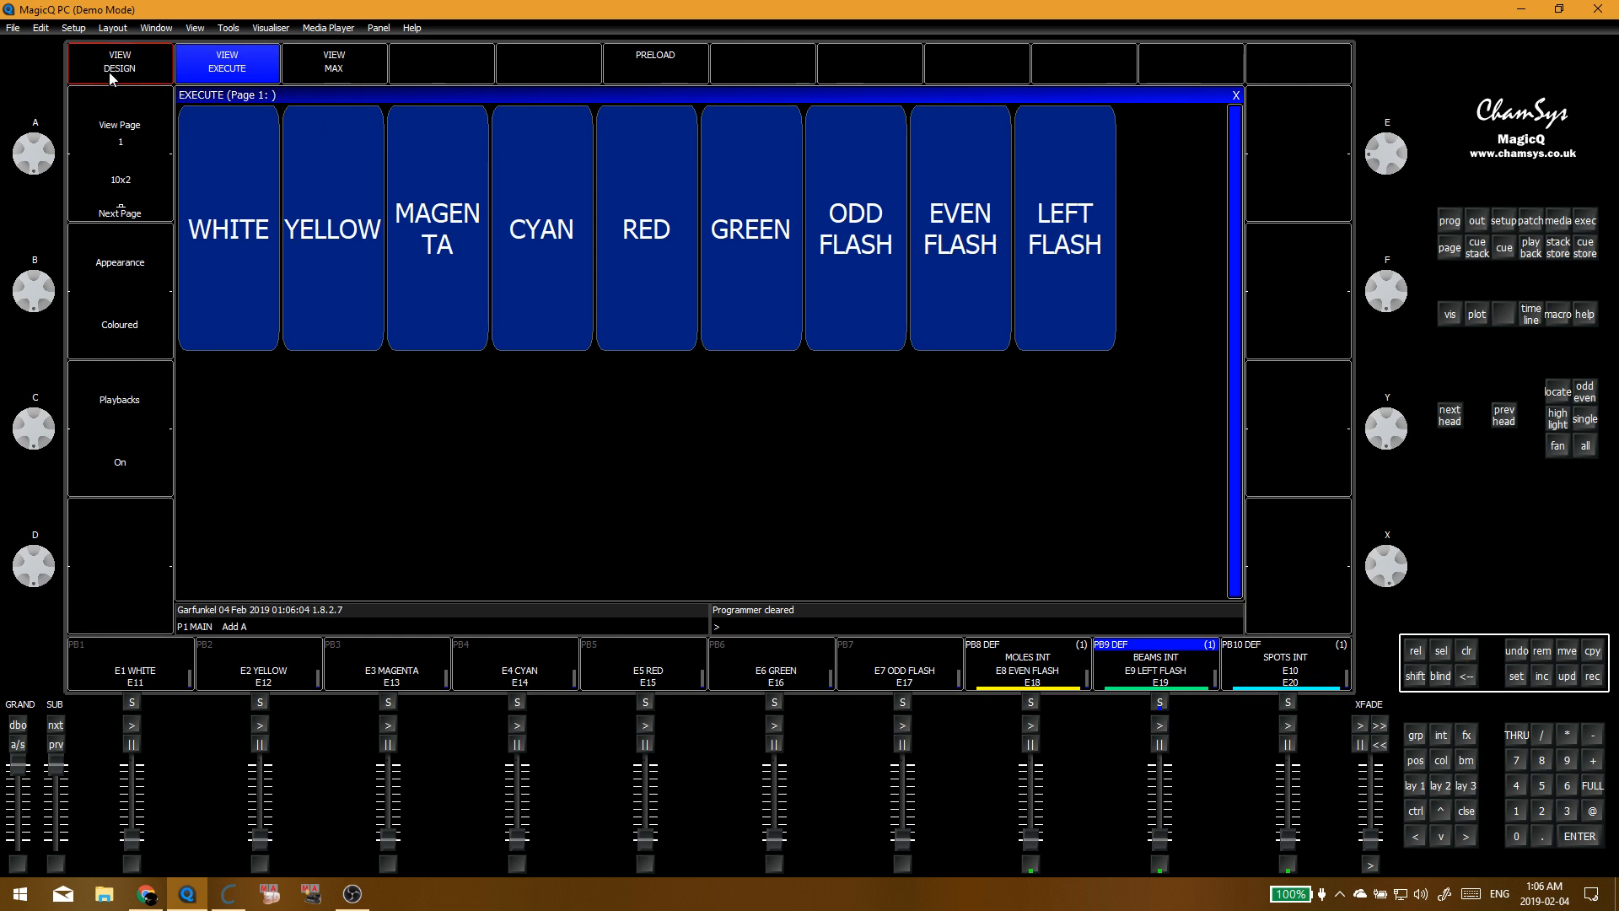
left_click(1297, 203)
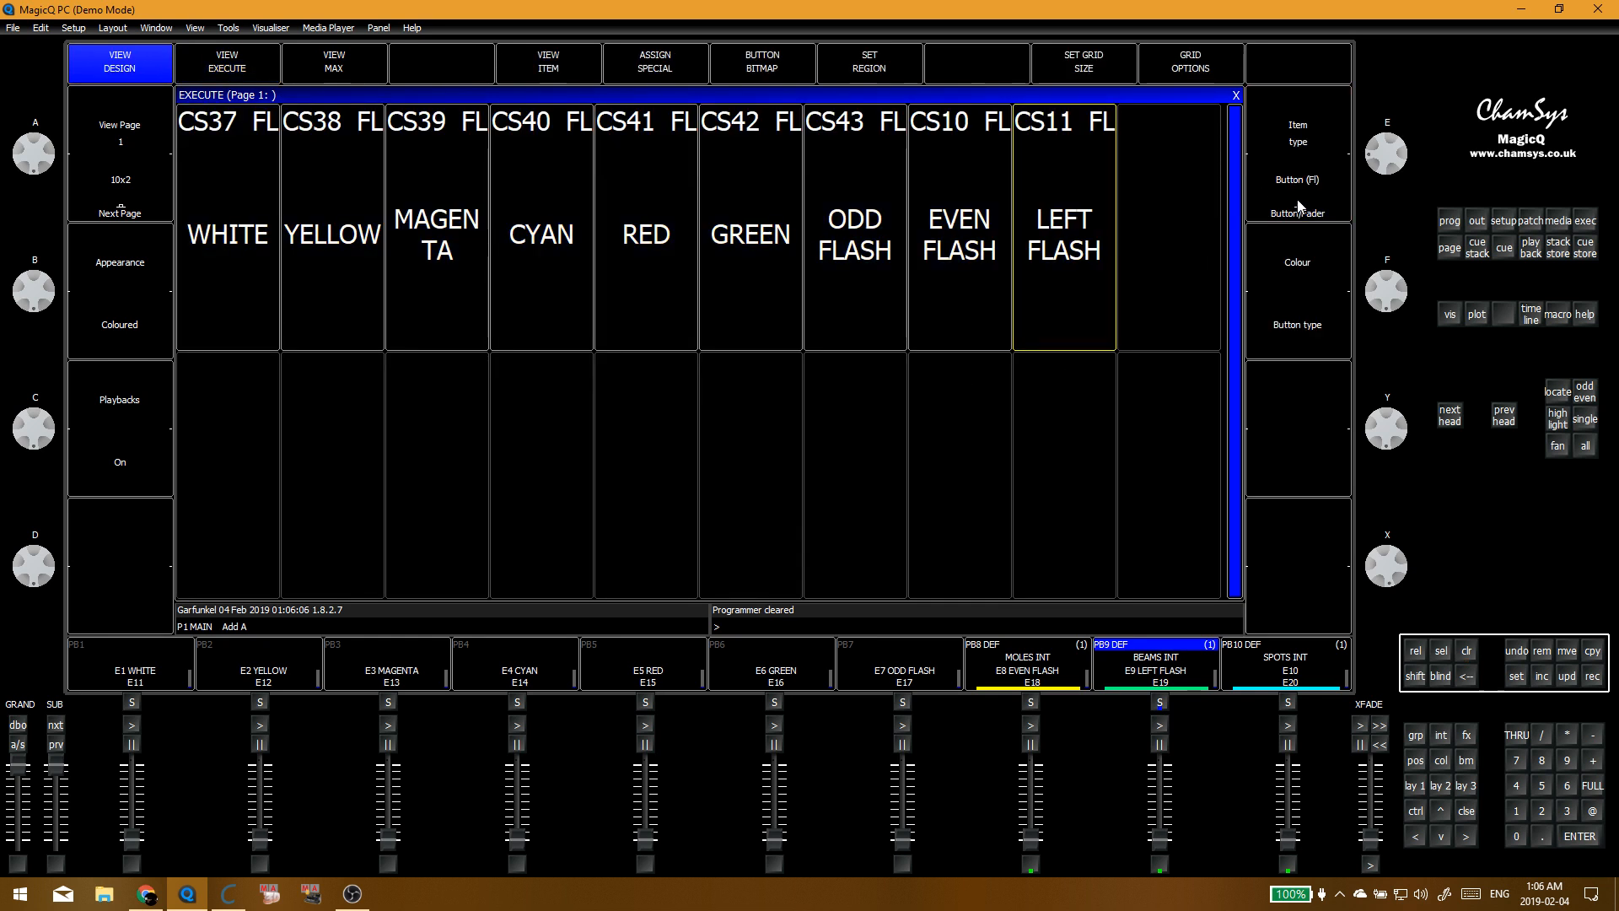
Step: Move the EVEN FLASH cue stack to CS44 and the LEFT FLASH cue stack to CS45 in the cue stack store
key("Escape")
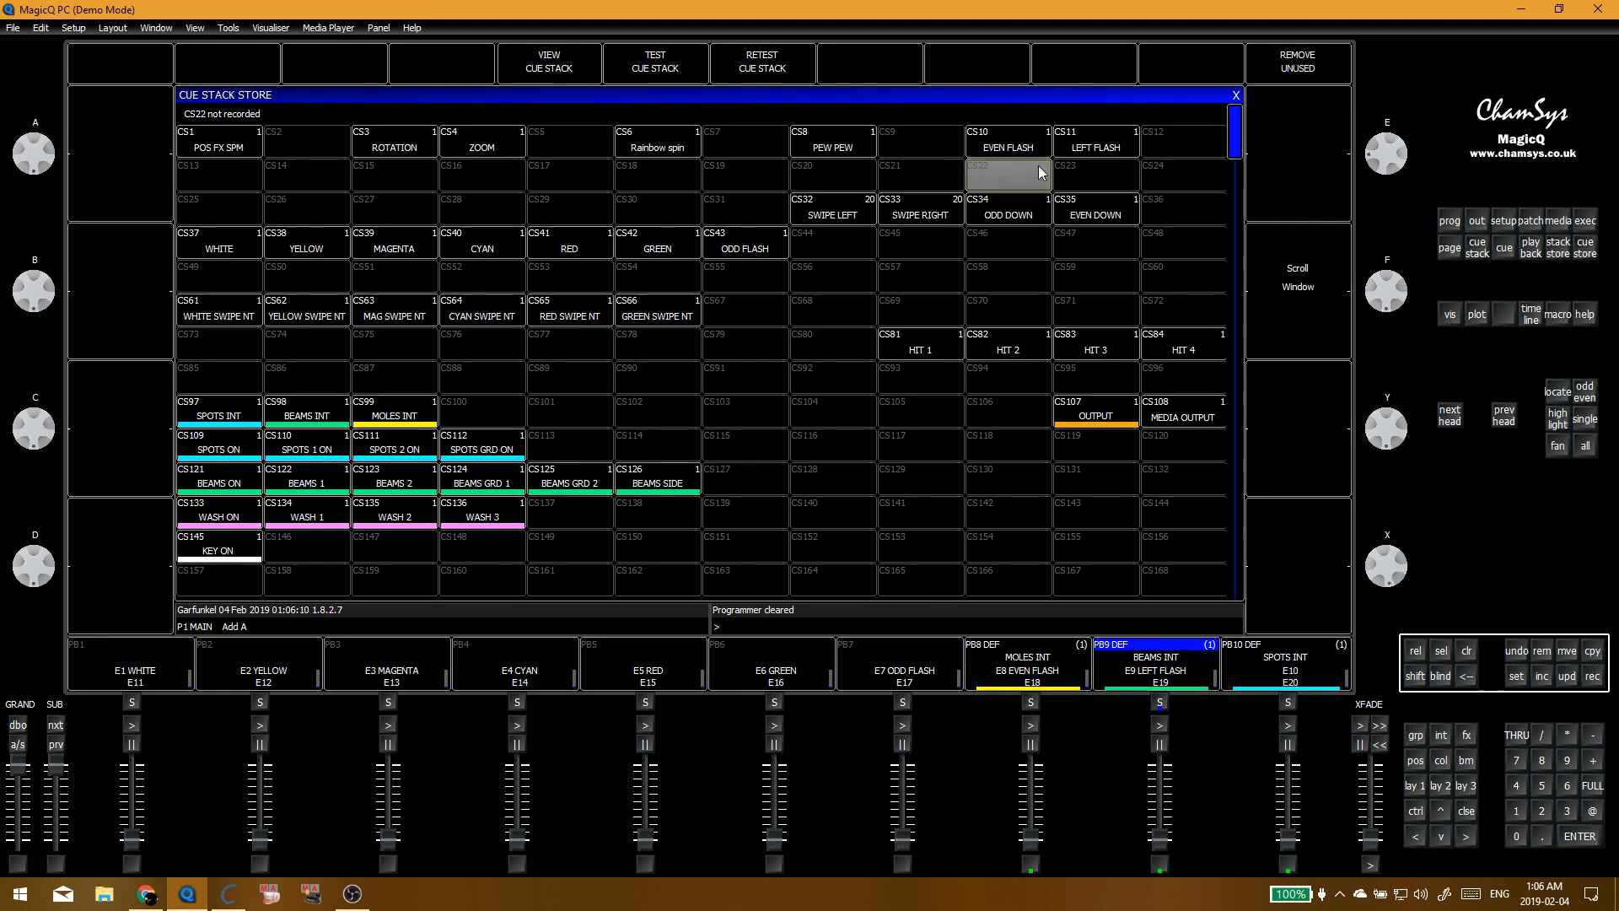
left_click(1022, 148)
left_click(843, 240)
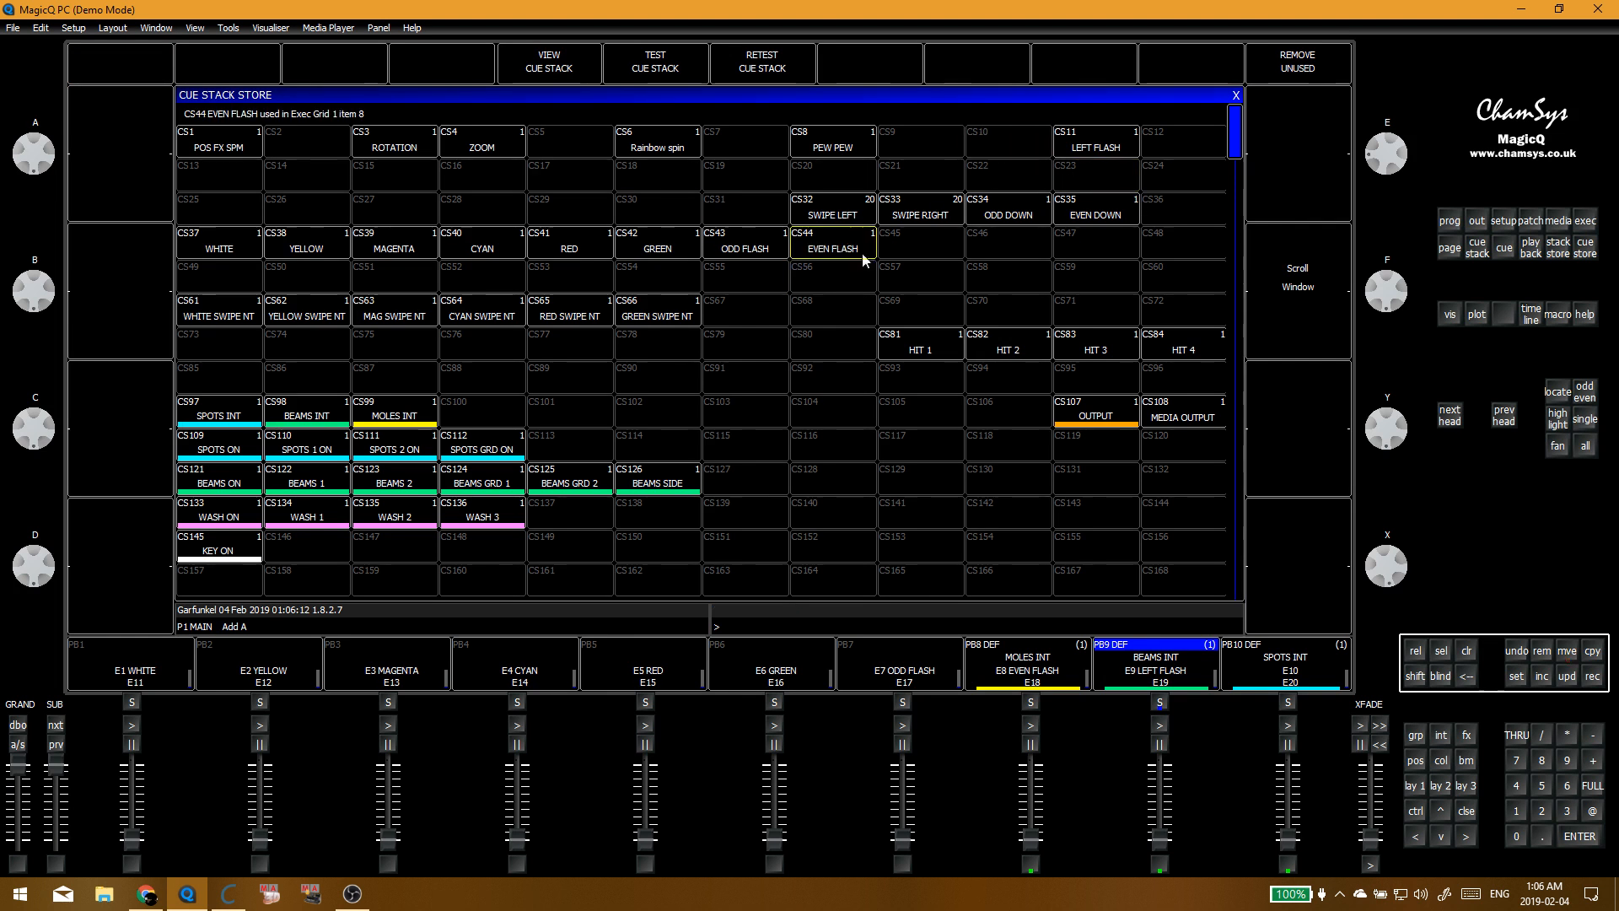
left_click(1096, 147)
left_click(921, 249)
key("Escape")
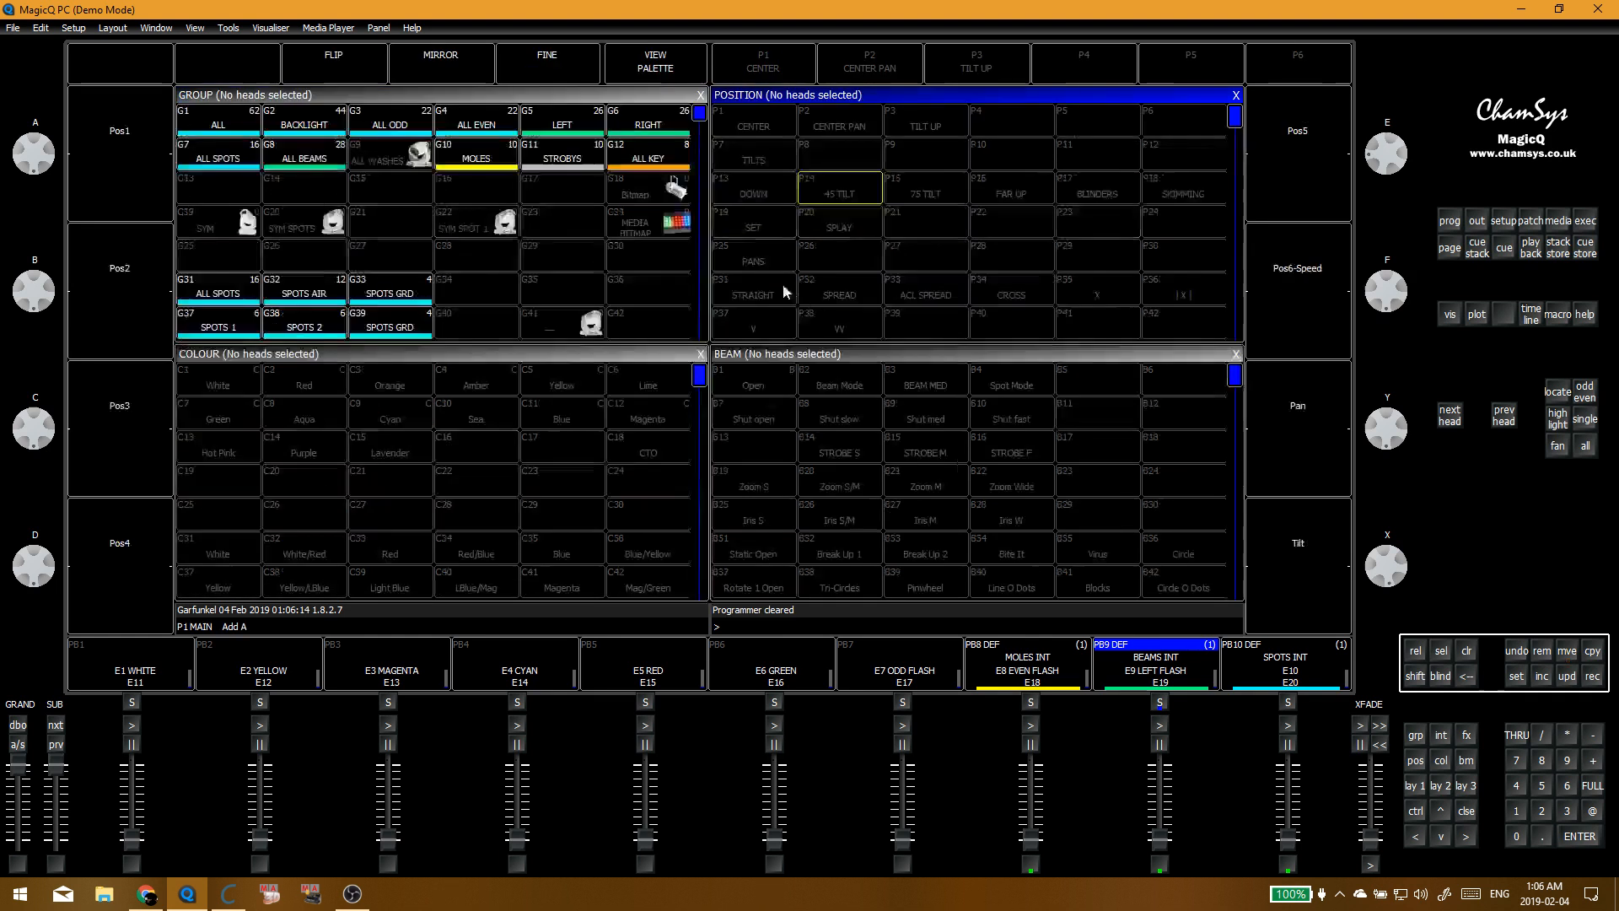
left_click(582, 260)
key("Escape")
Step: Set the LEFT FLASH cue stack's playback priority to Above Programmer and its Flash always swaps option to Yes
left_click(1162, 271)
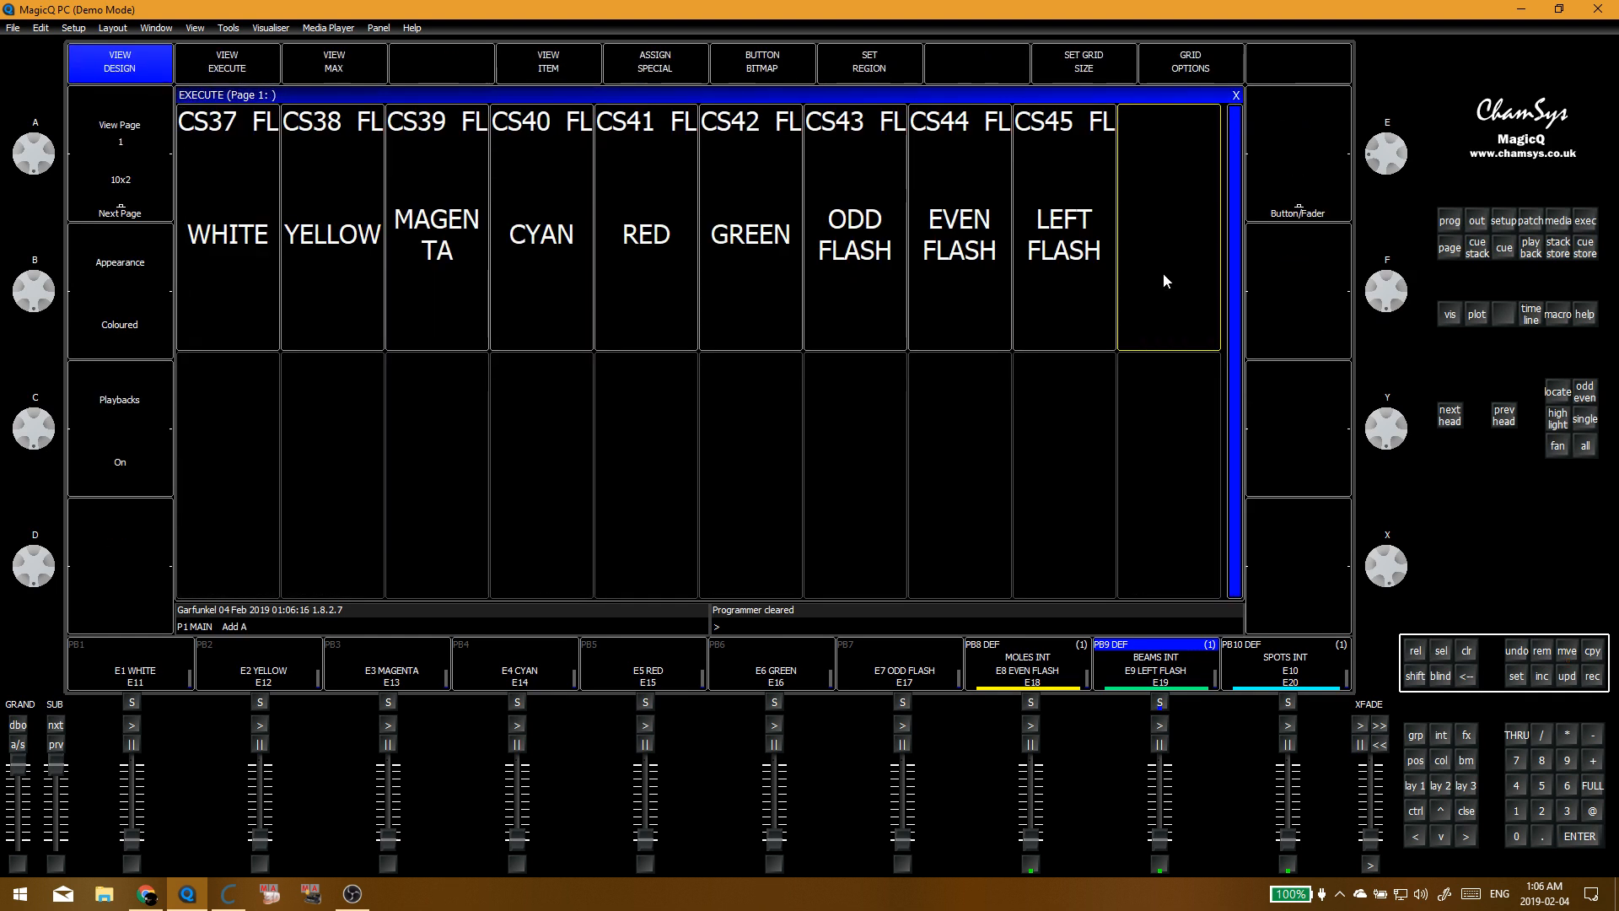
left_click(1054, 369)
left_click(1054, 316)
left_click(538, 75)
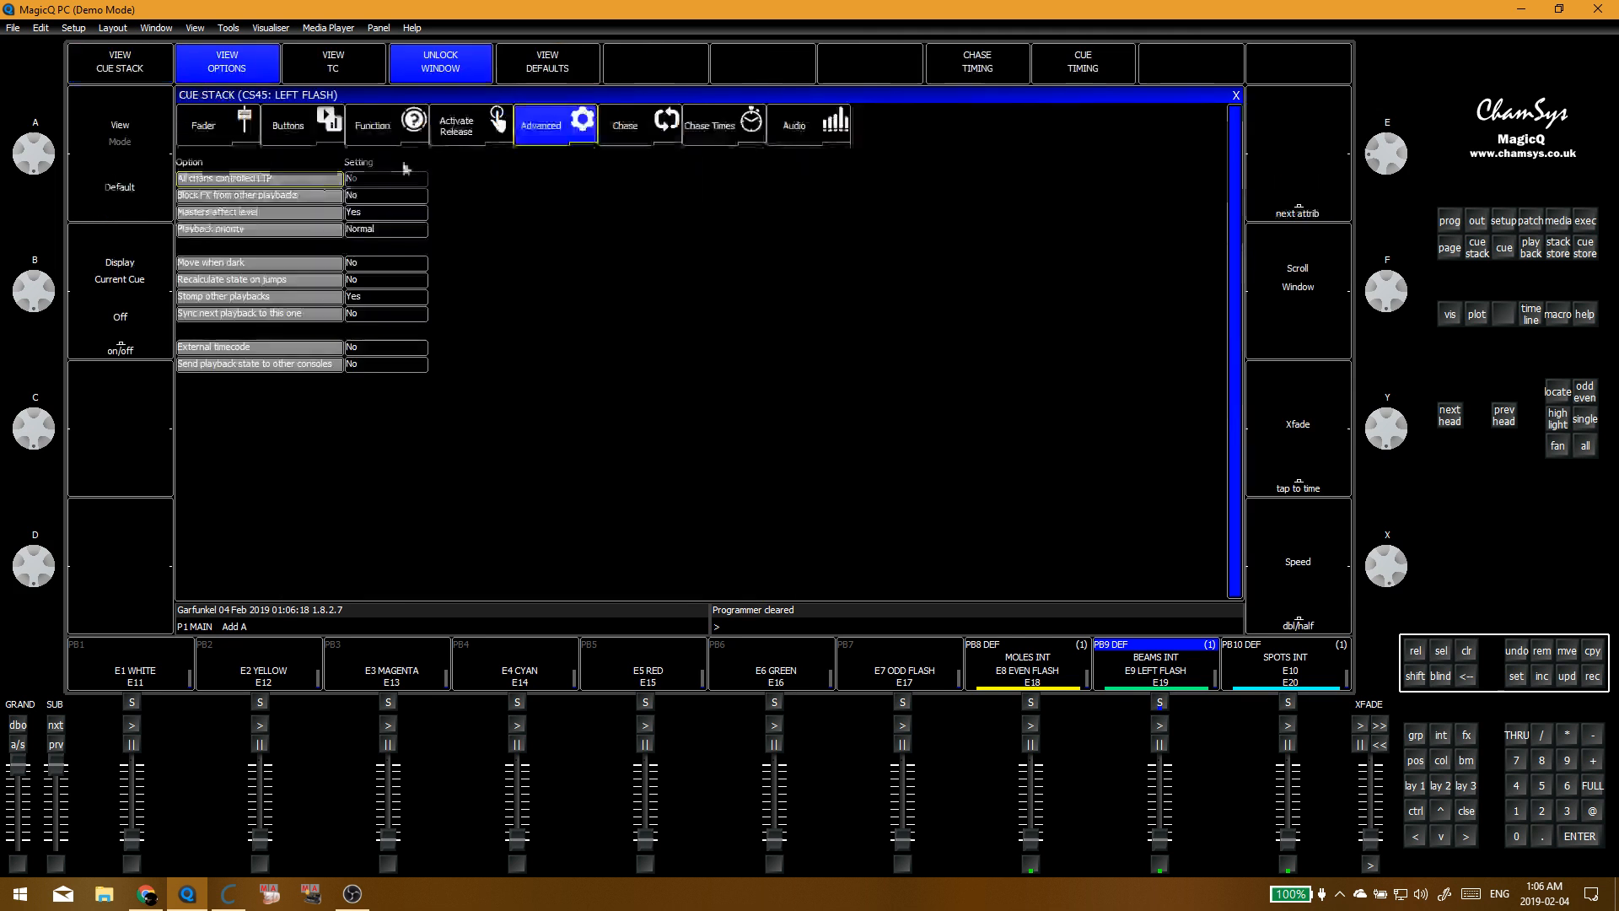
double_click(363, 229)
left_click(795, 259)
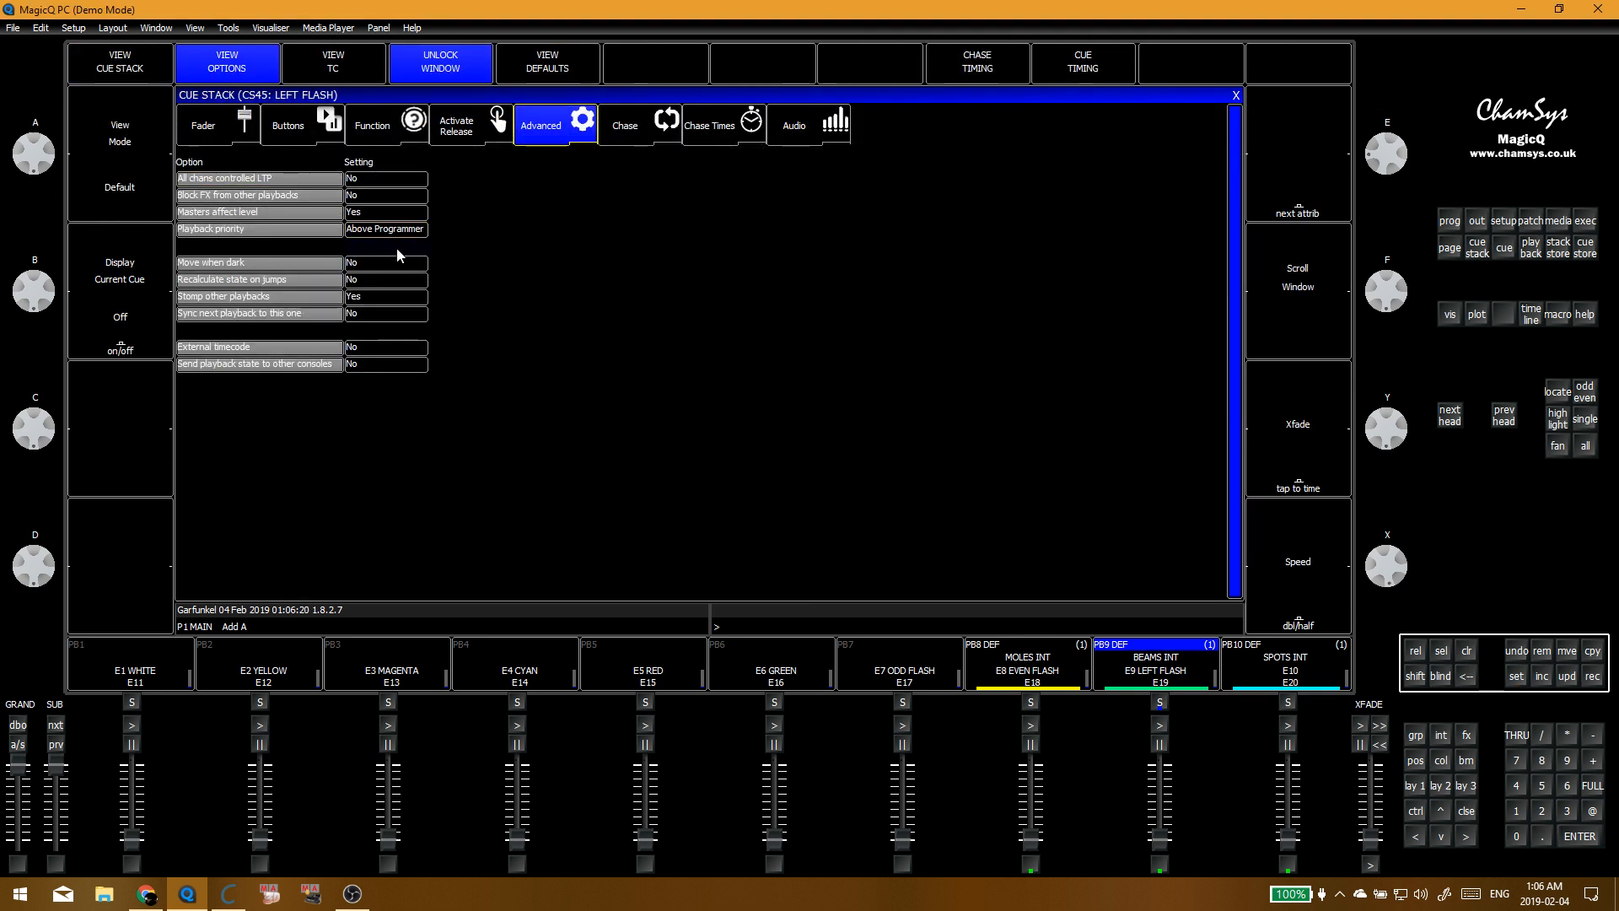
left_click(321, 135)
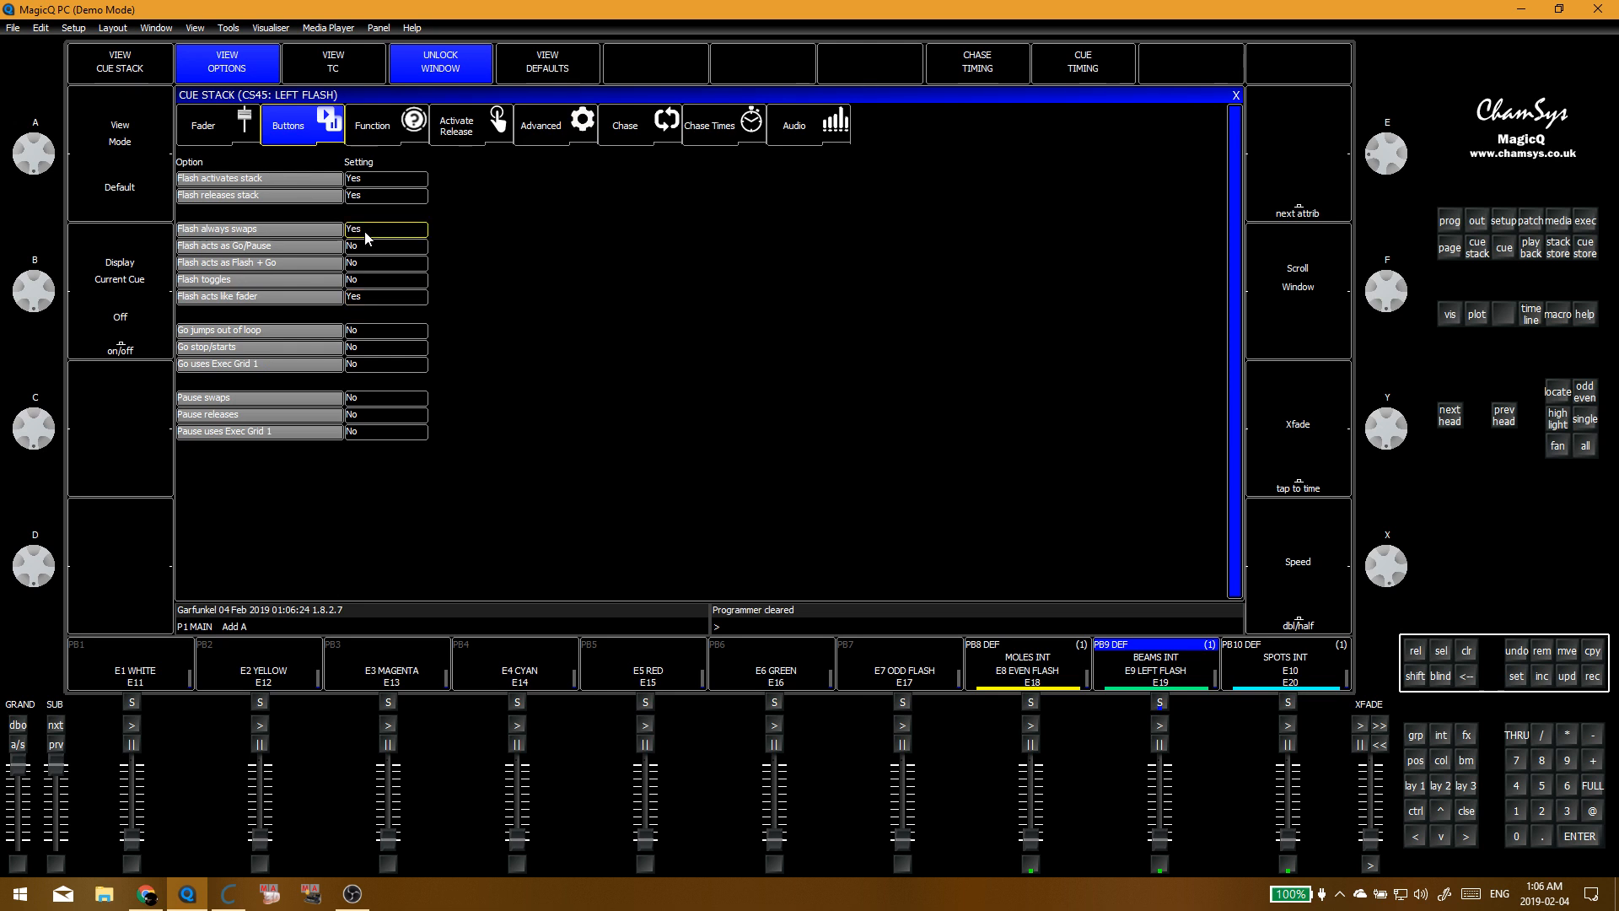
Step: Bring up the RIGHT group and record it into the empty tenth box of Execute page 1
key("ctrl+F1")
left_click(557, 270)
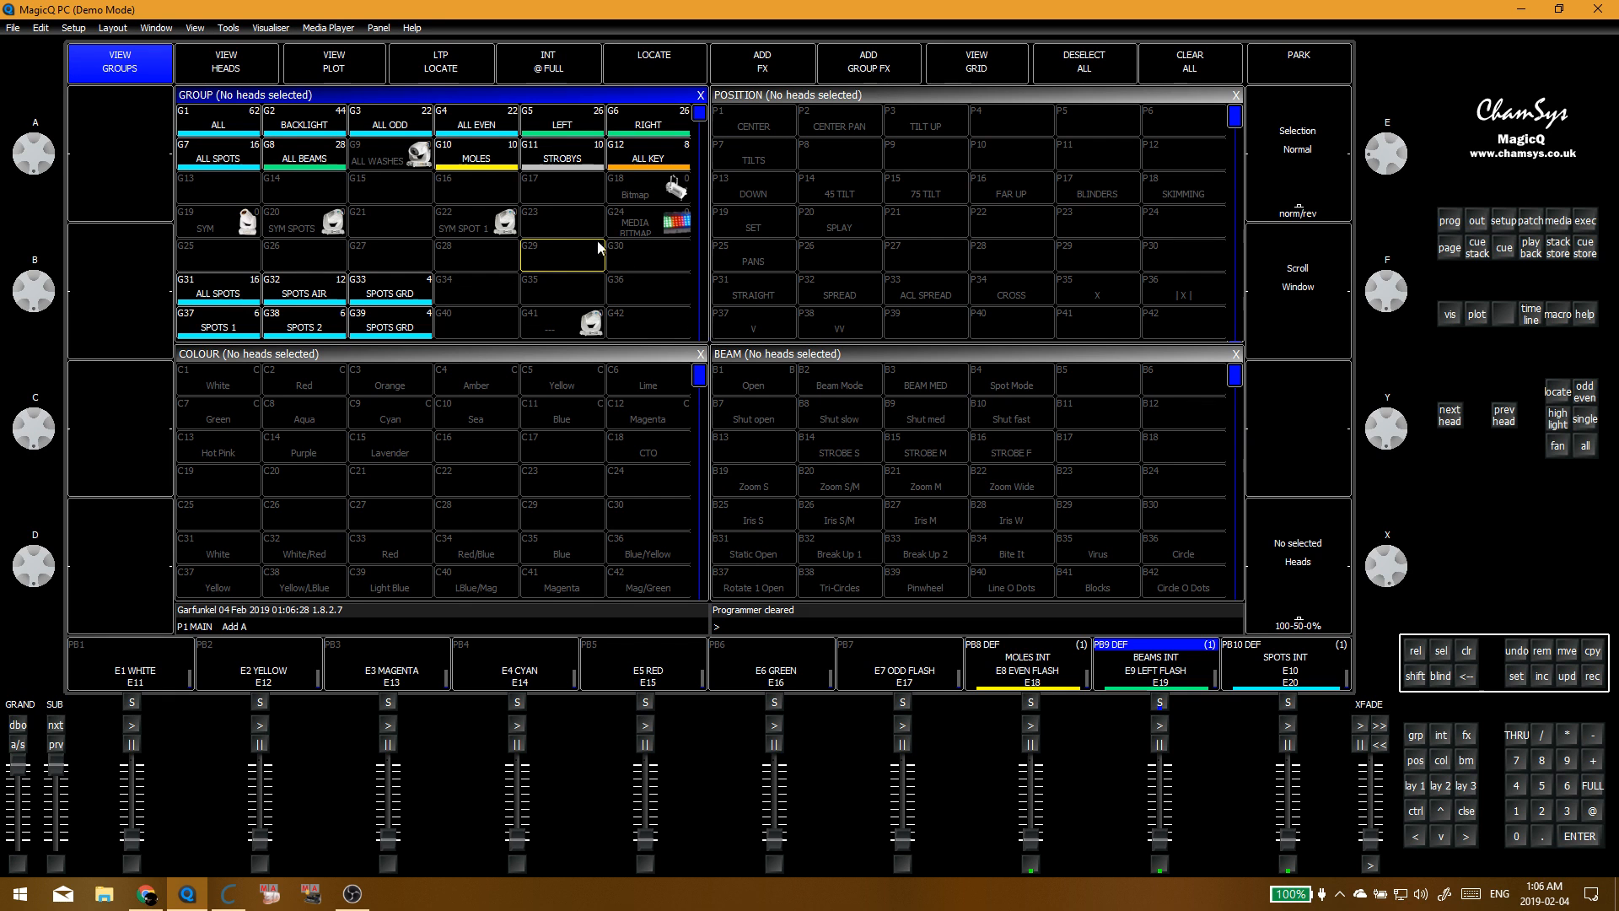
left_click(652, 124)
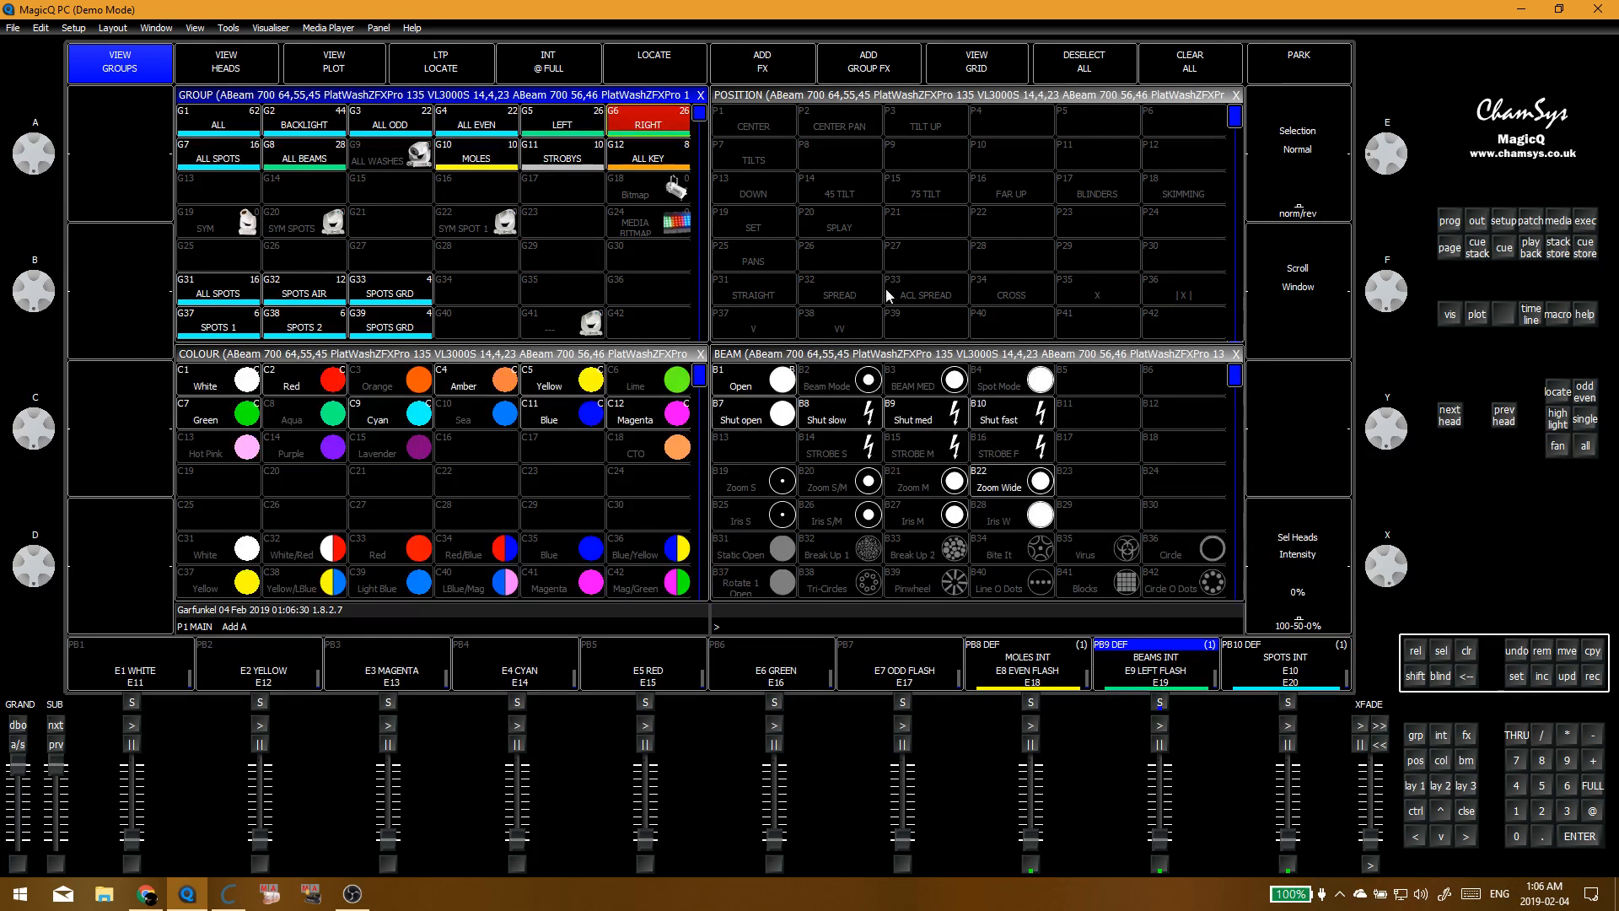
key("ctrl+F2")
key("r")
left_click(1186, 186)
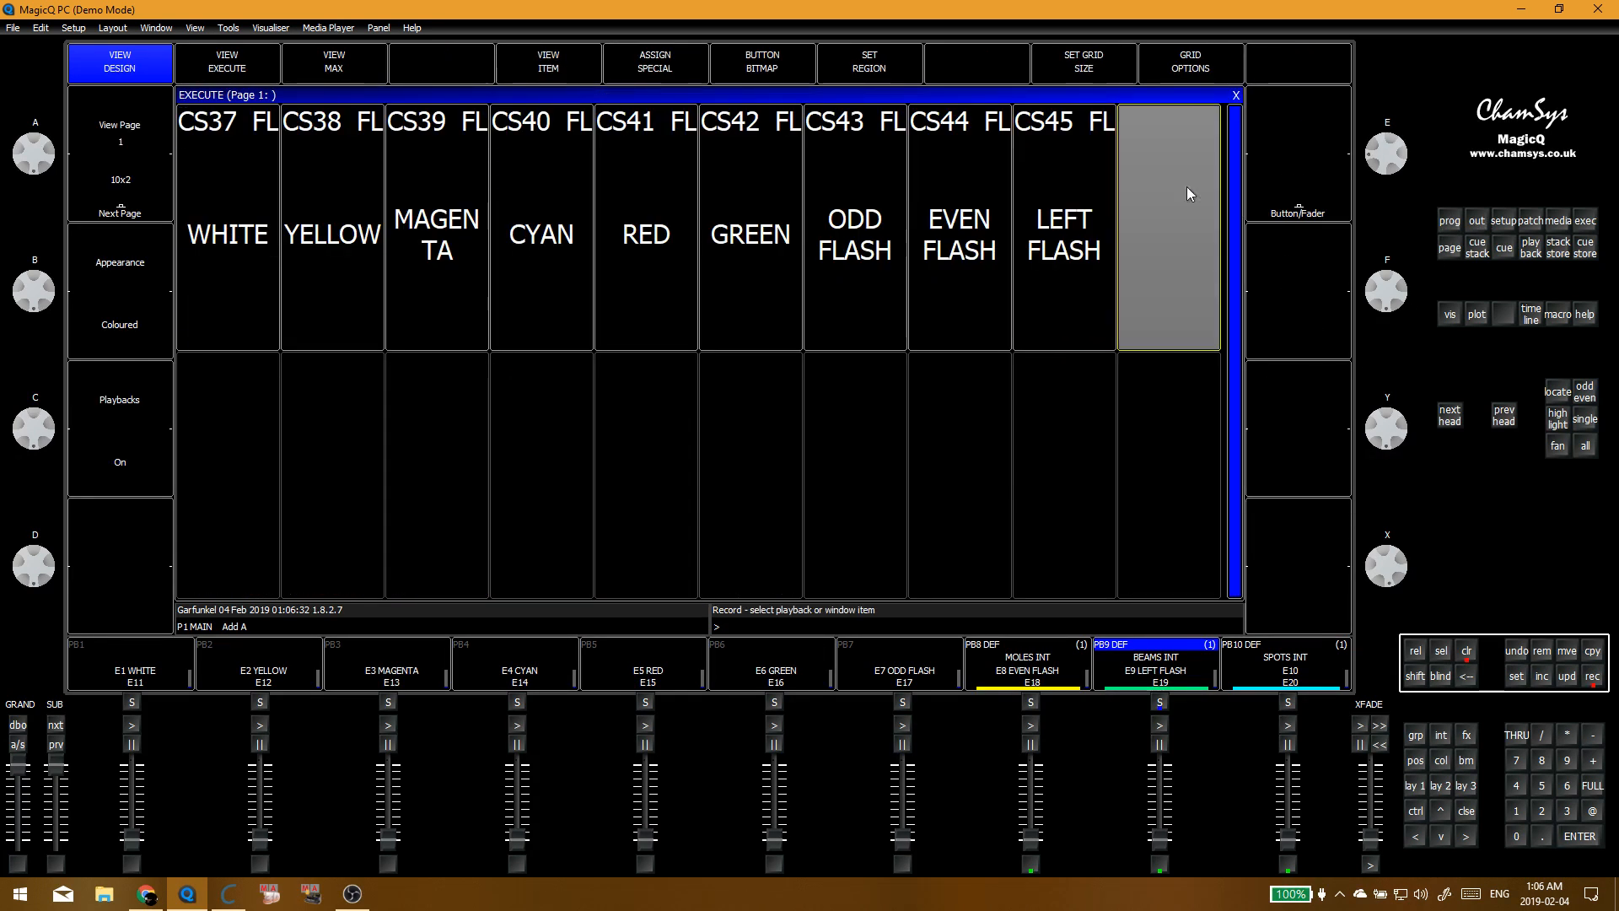
Step: Name the tenth Execute item RIGHT FLASH and set its item type to a flash button
key("s")
left_click(1179, 215)
type("RIGH")
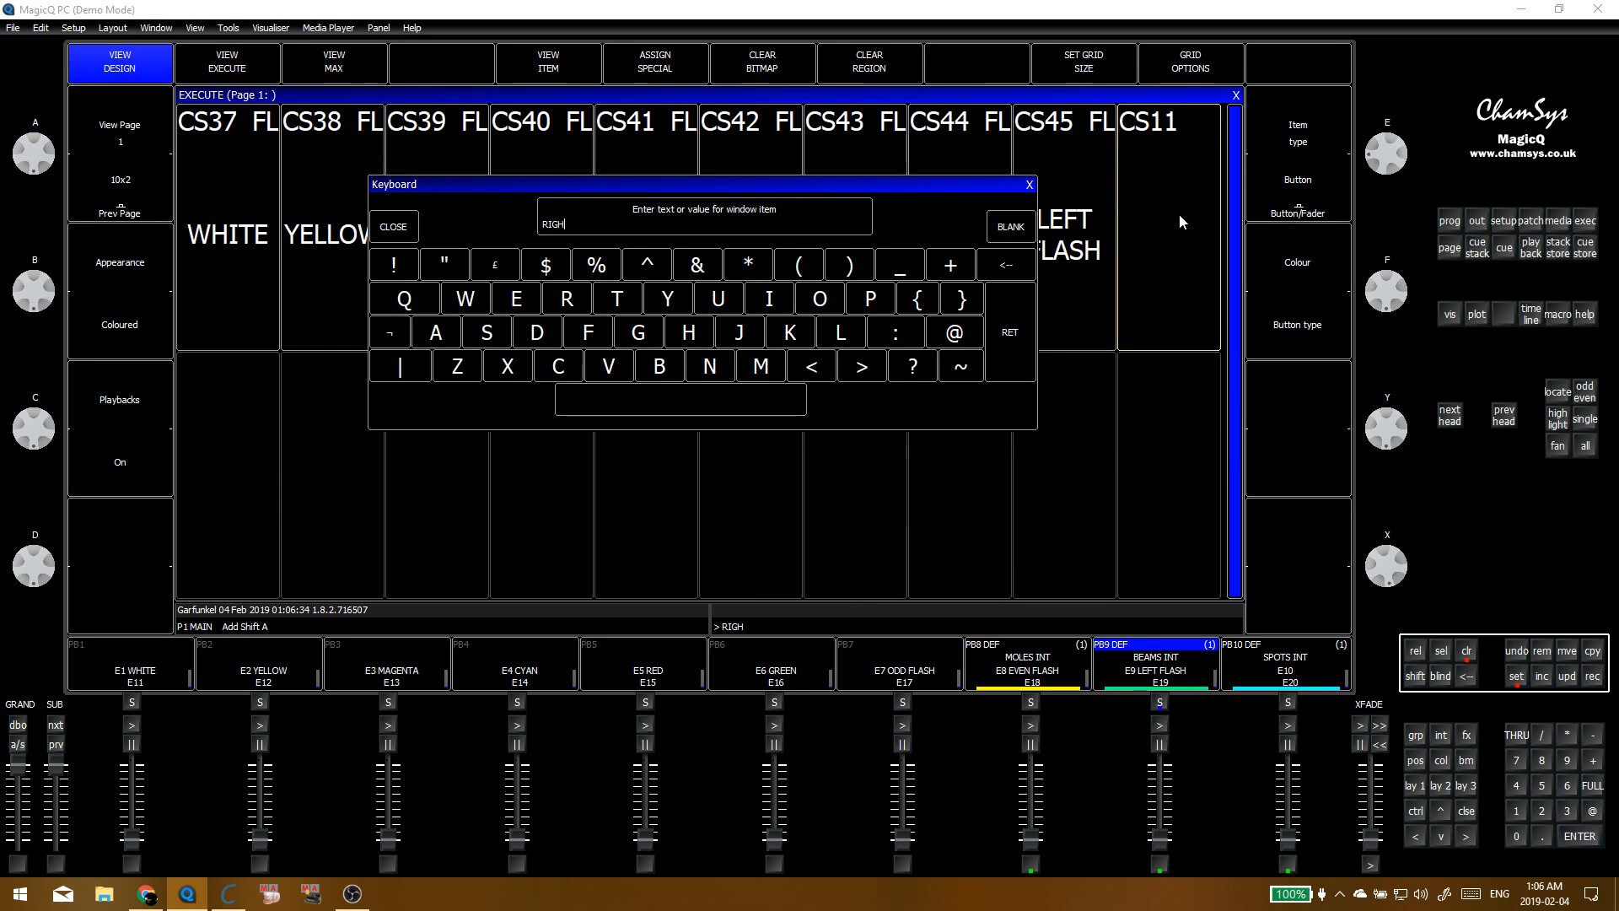
type("T FLASH")
key("Return")
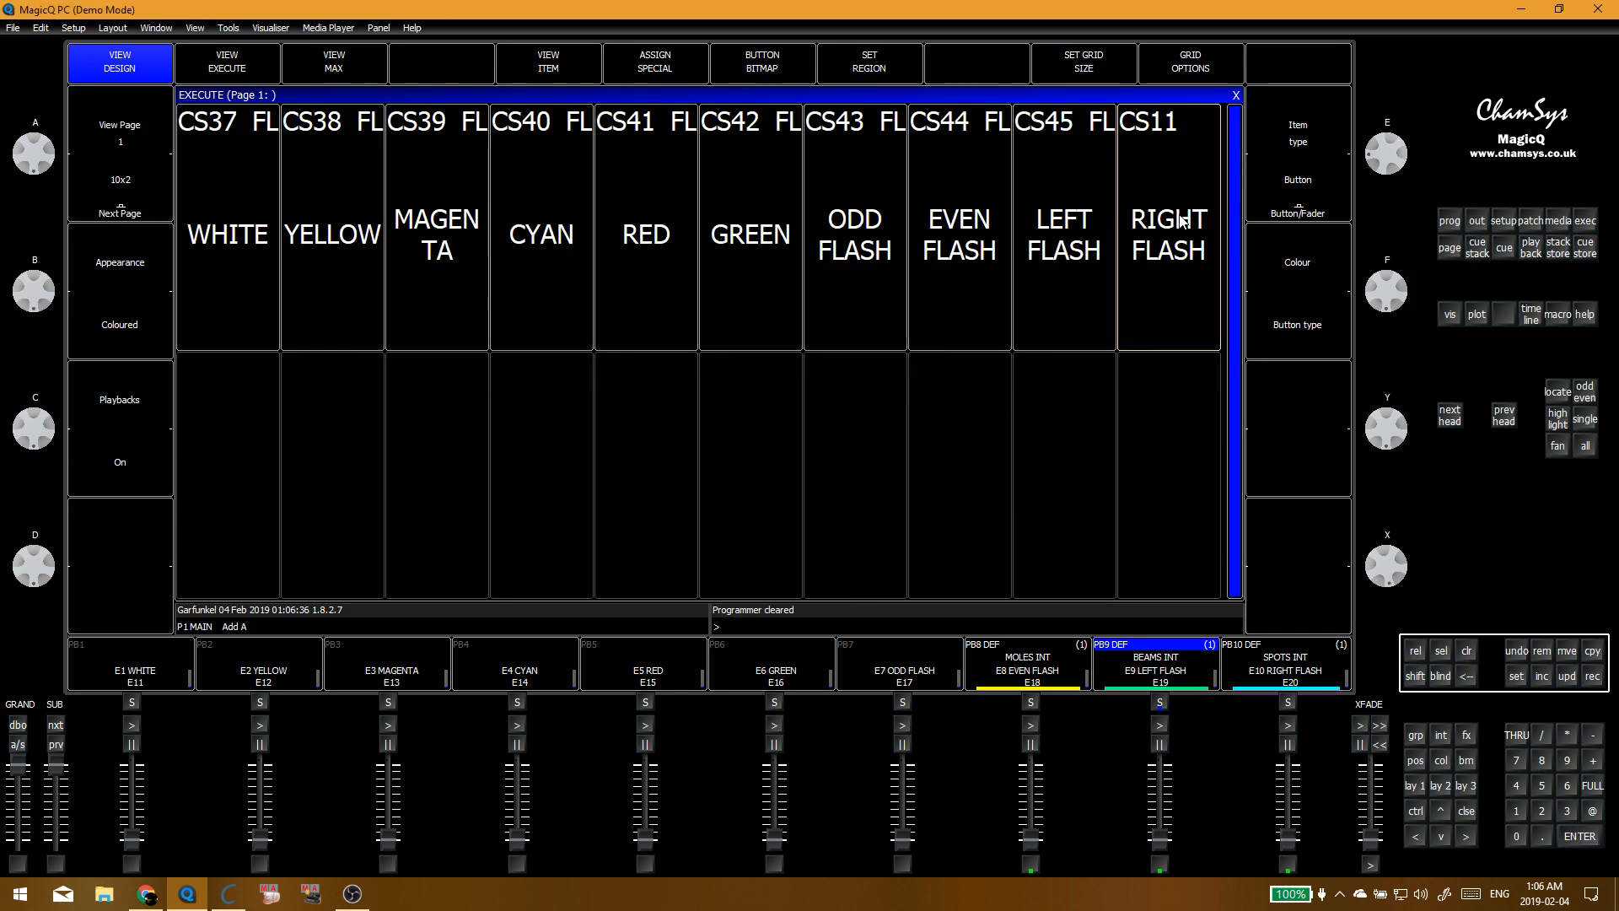
left_click(1282, 202)
left_click(1298, 199)
Step: Set Flash always swaps to Yes and playback priority to Above Programmer for the RIGHT FLASH cue stack, and close its options
left_click(544, 75)
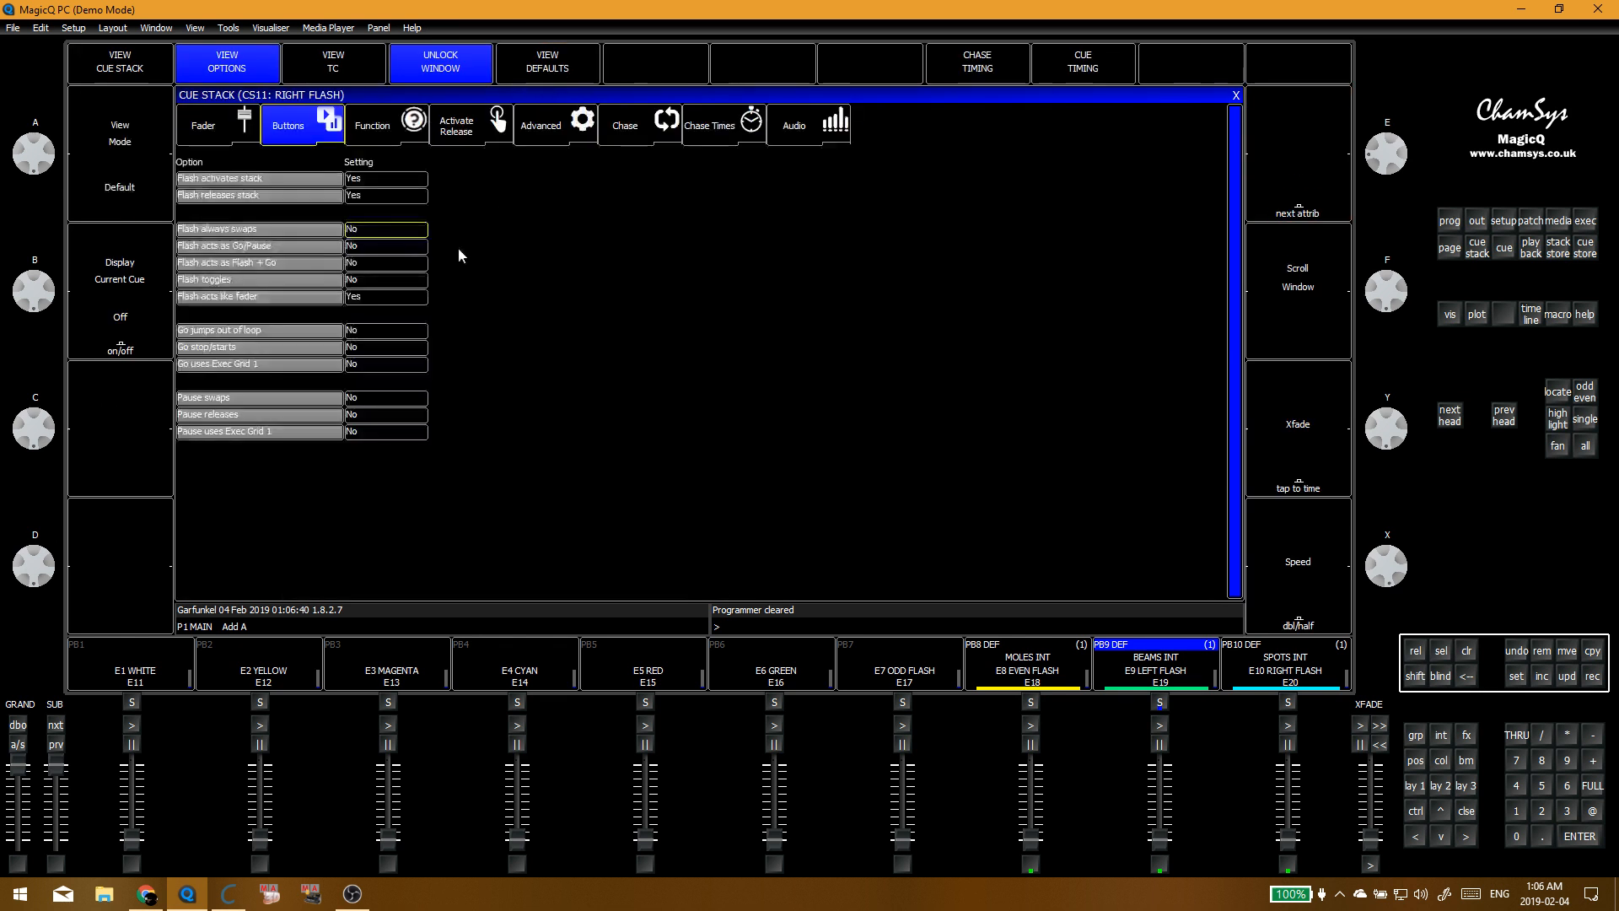
left_click(383, 229)
left_click(722, 258)
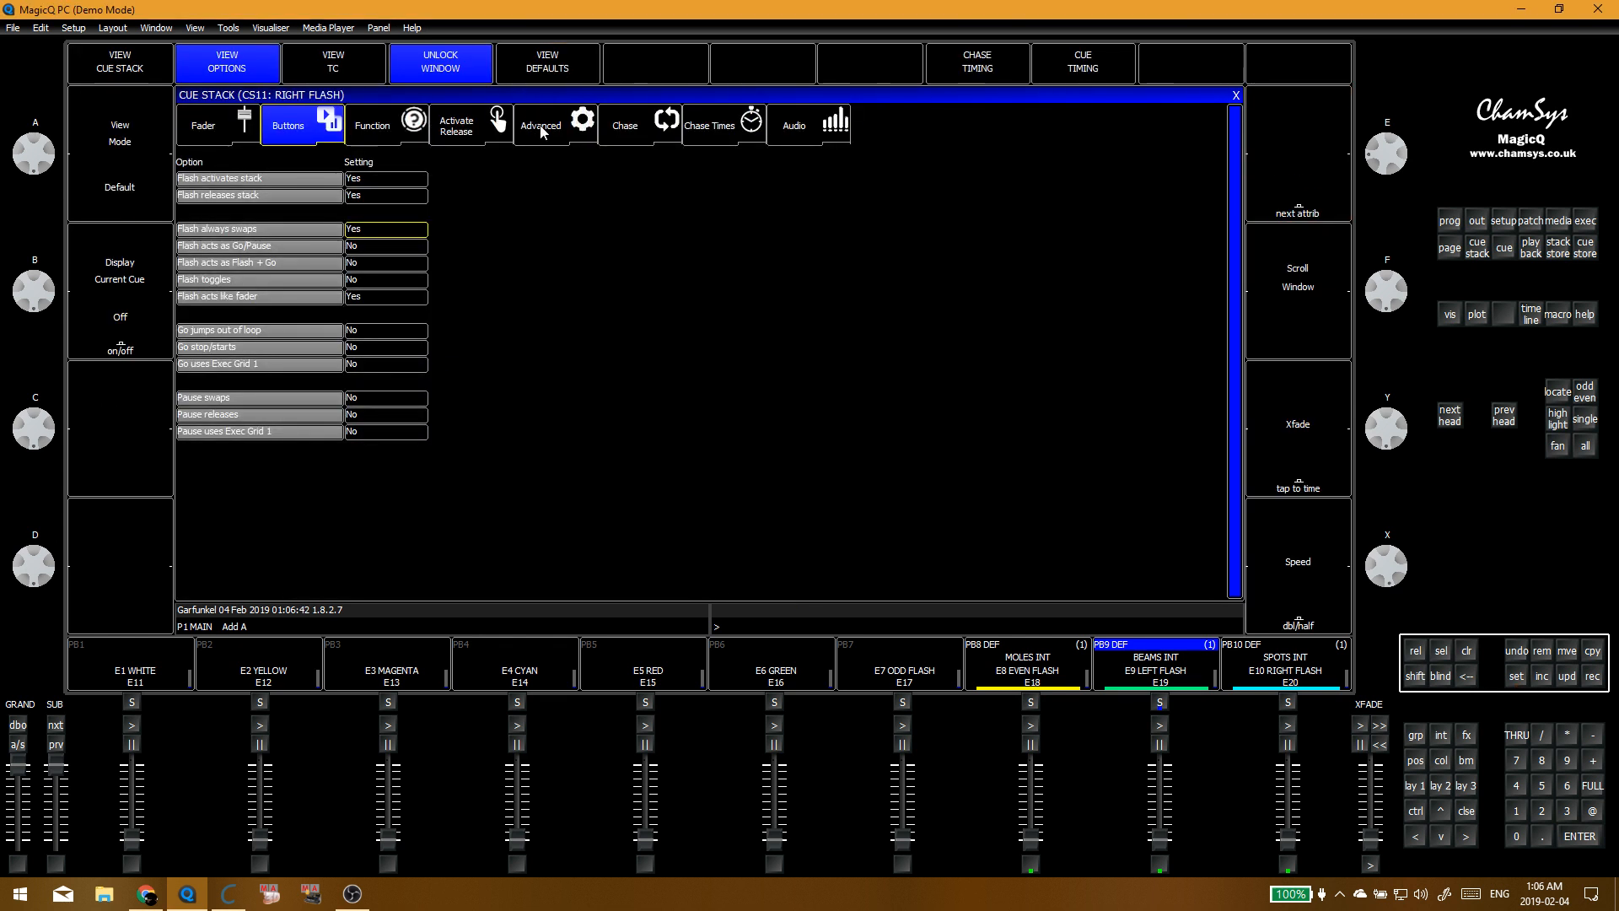
left_click(541, 127)
left_click(383, 229)
left_click(798, 260)
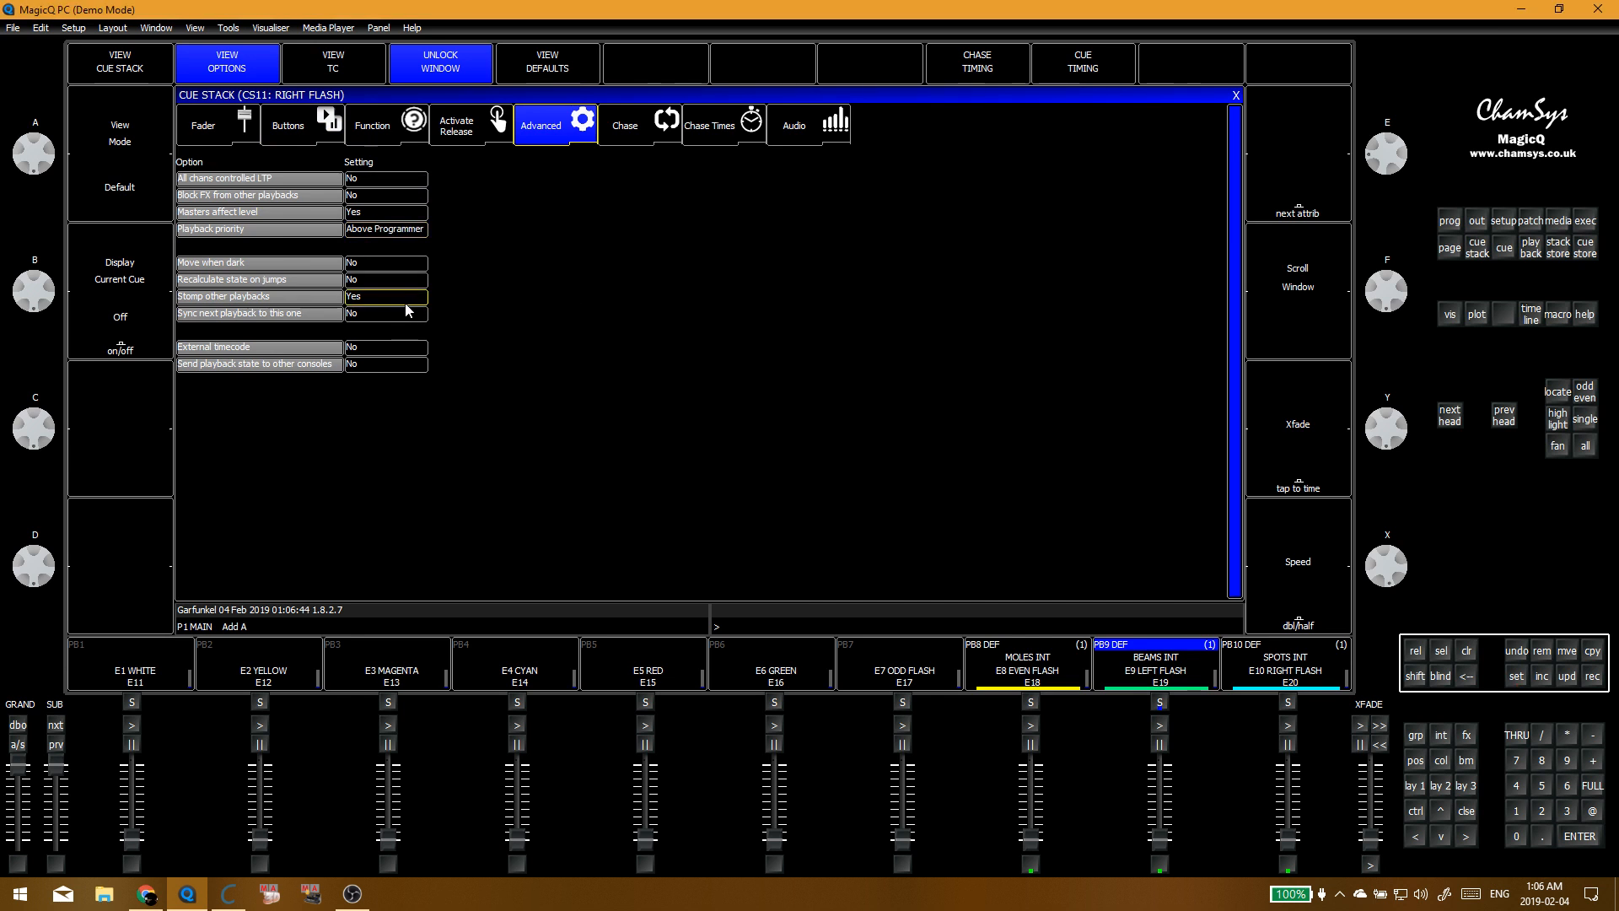
left_click(1236, 95)
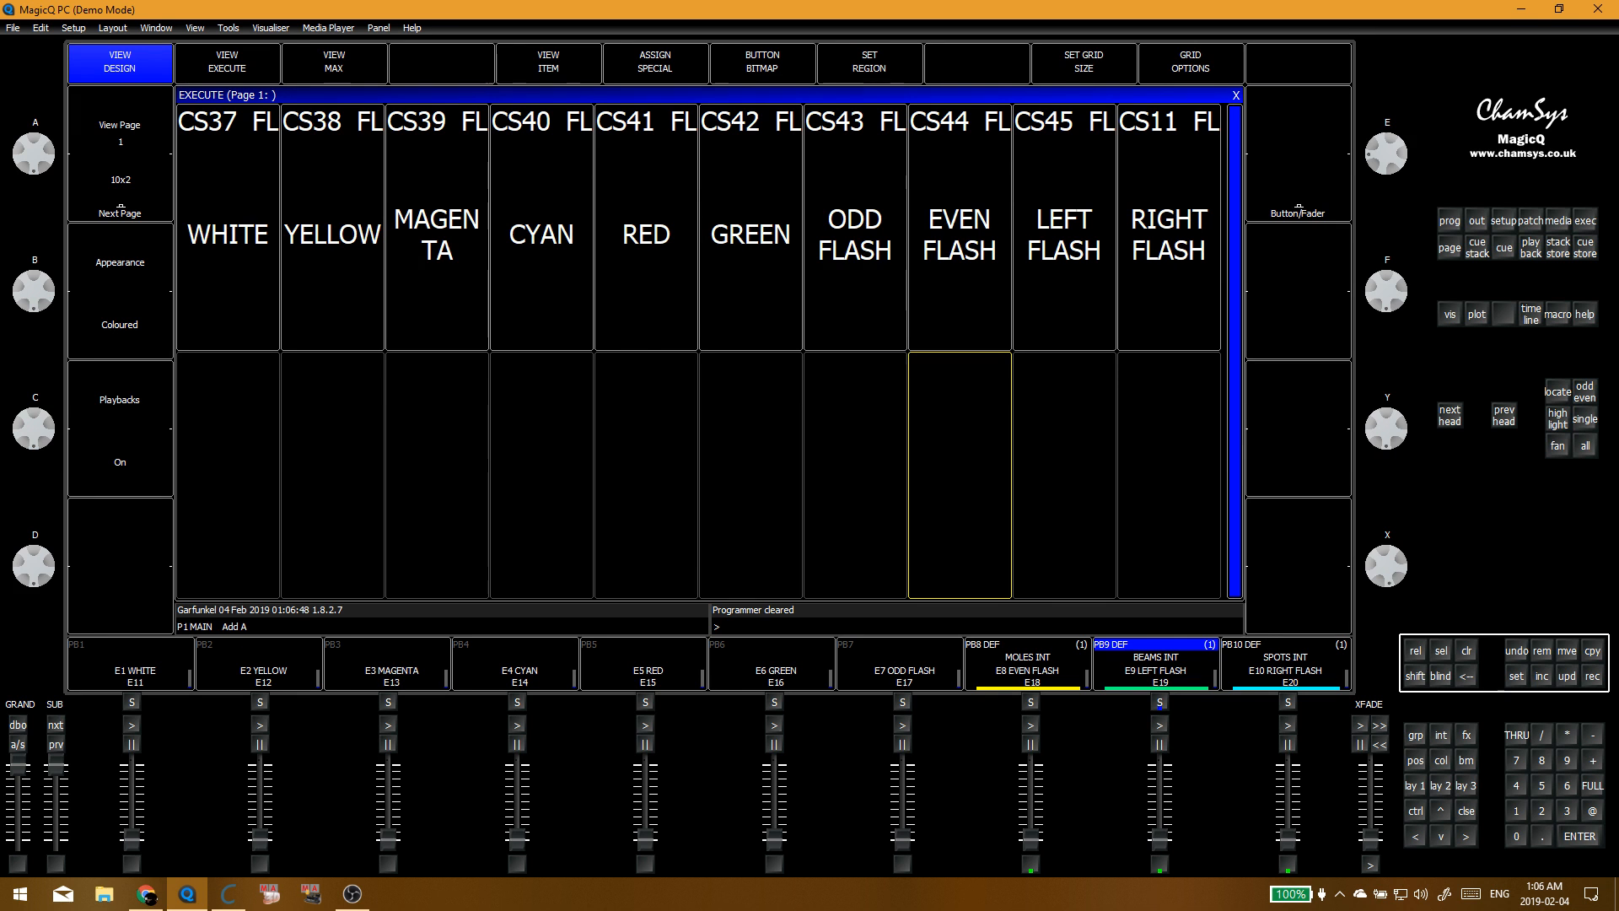
key("alt+Tab")
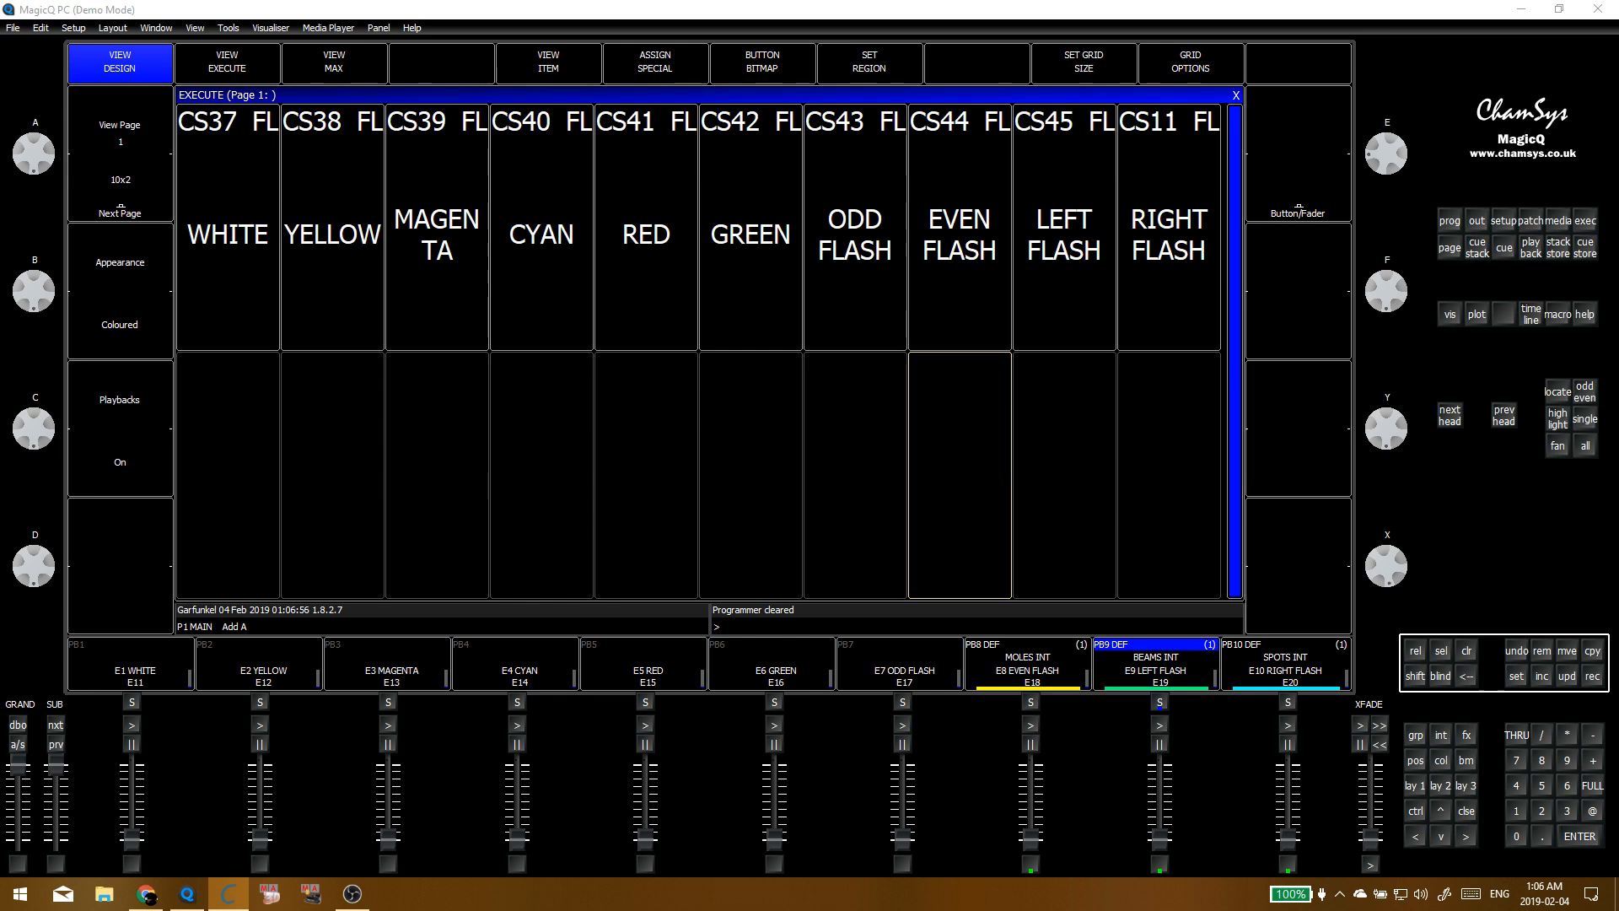
left_click(1038, 265)
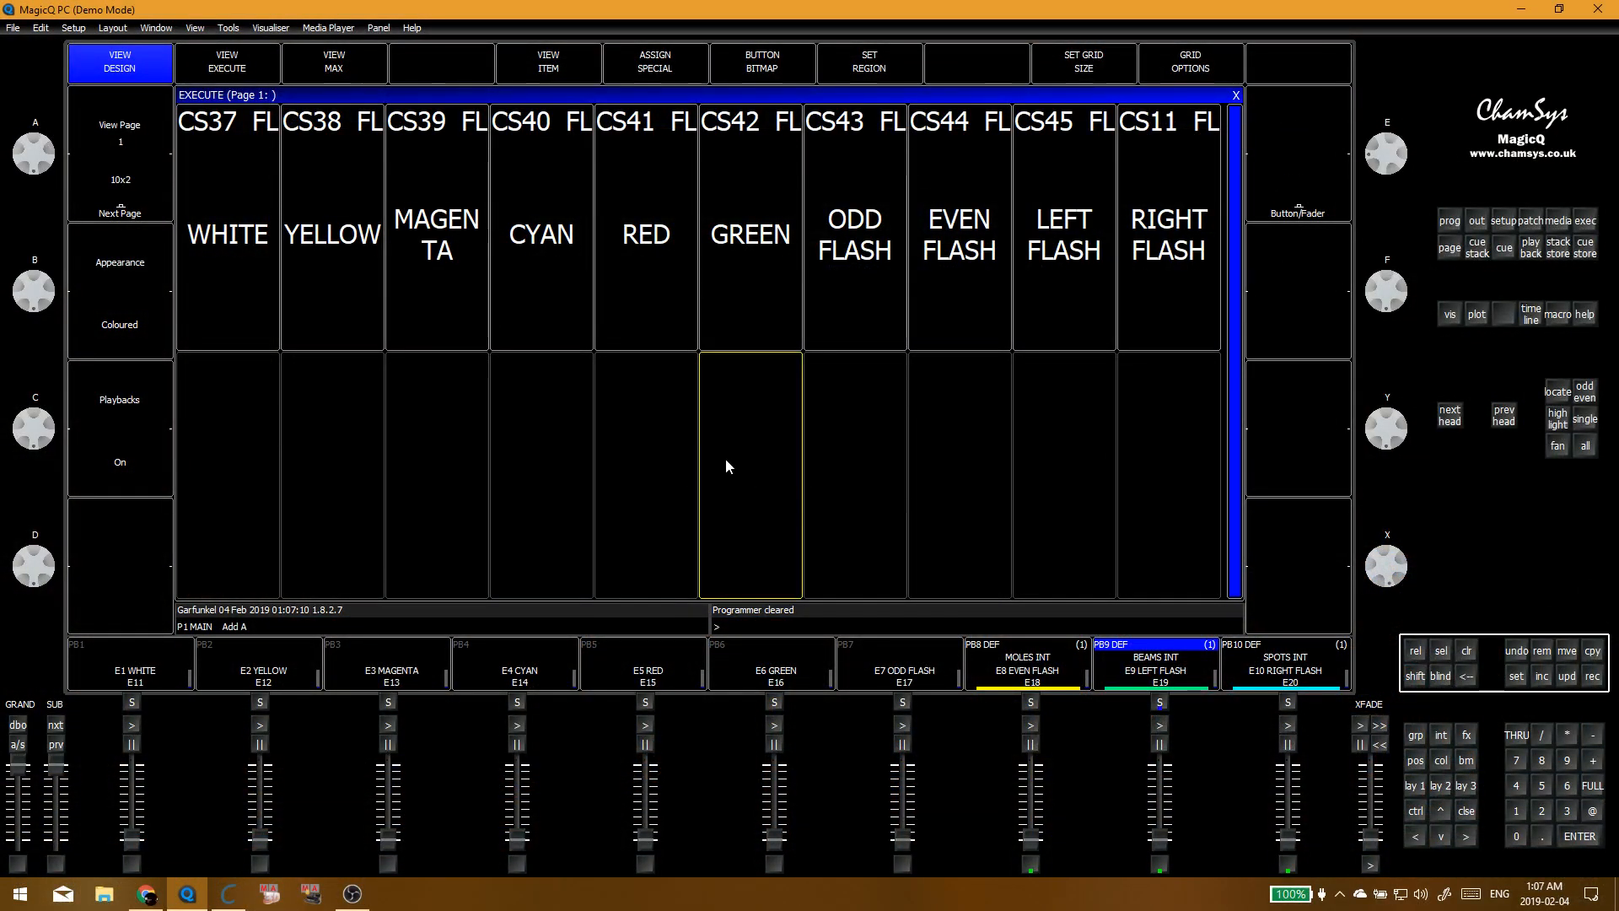
Step: Open the head patch list and choose Generic Dimmer as the head to patch
key("alt+g")
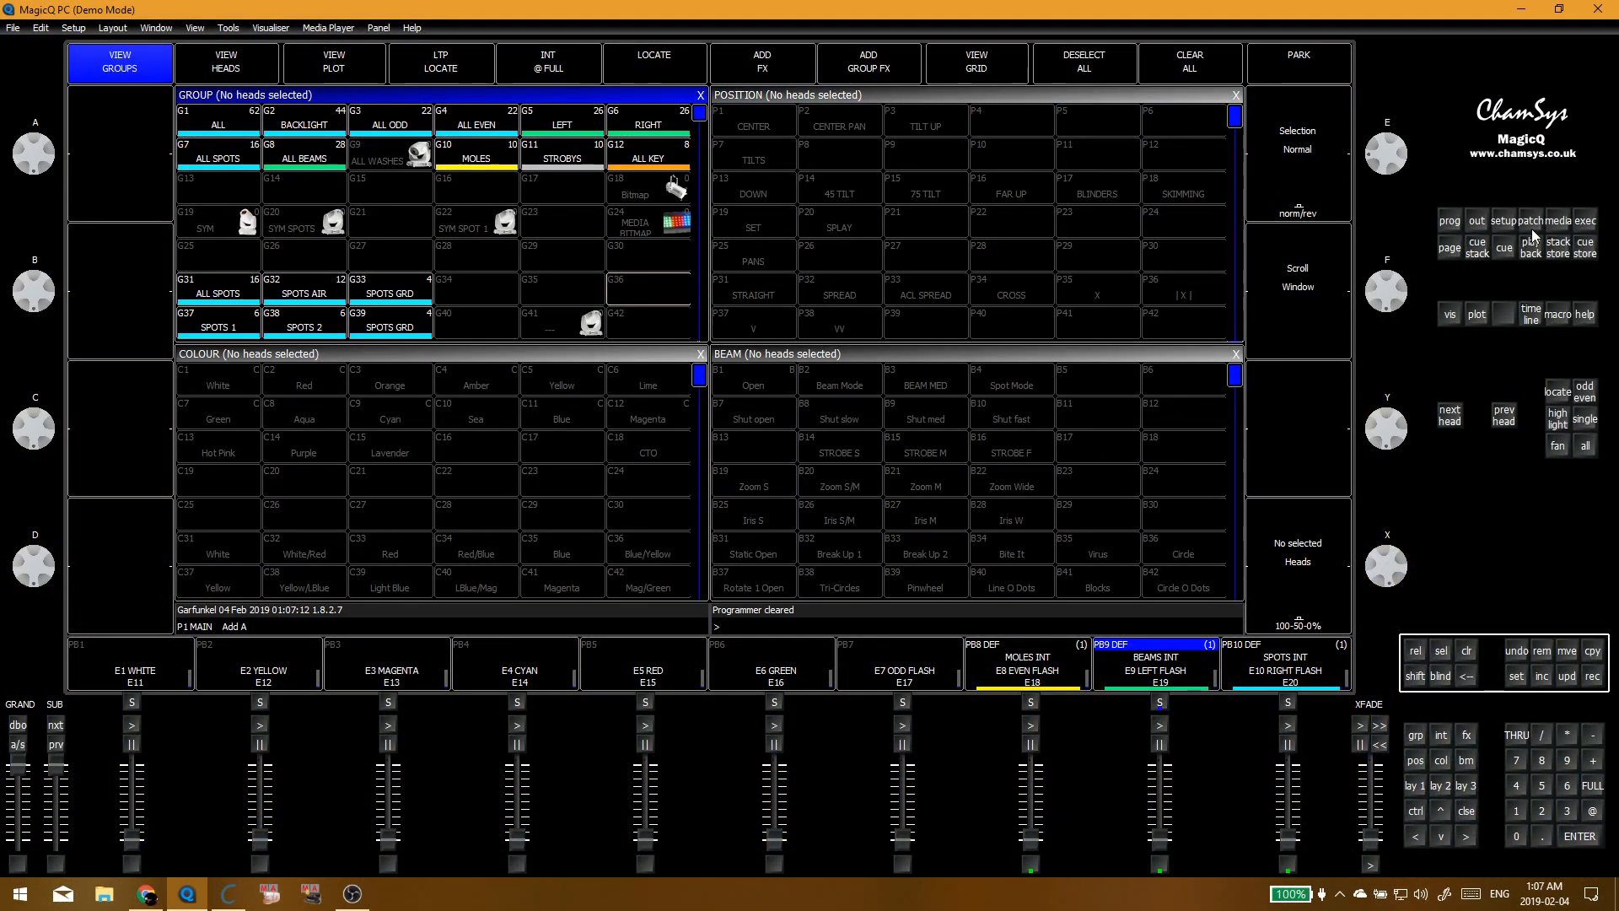
key("alt+p")
key("Down")
key("Down")
key("Down")
key("Down")
key("Down")
key("Down")
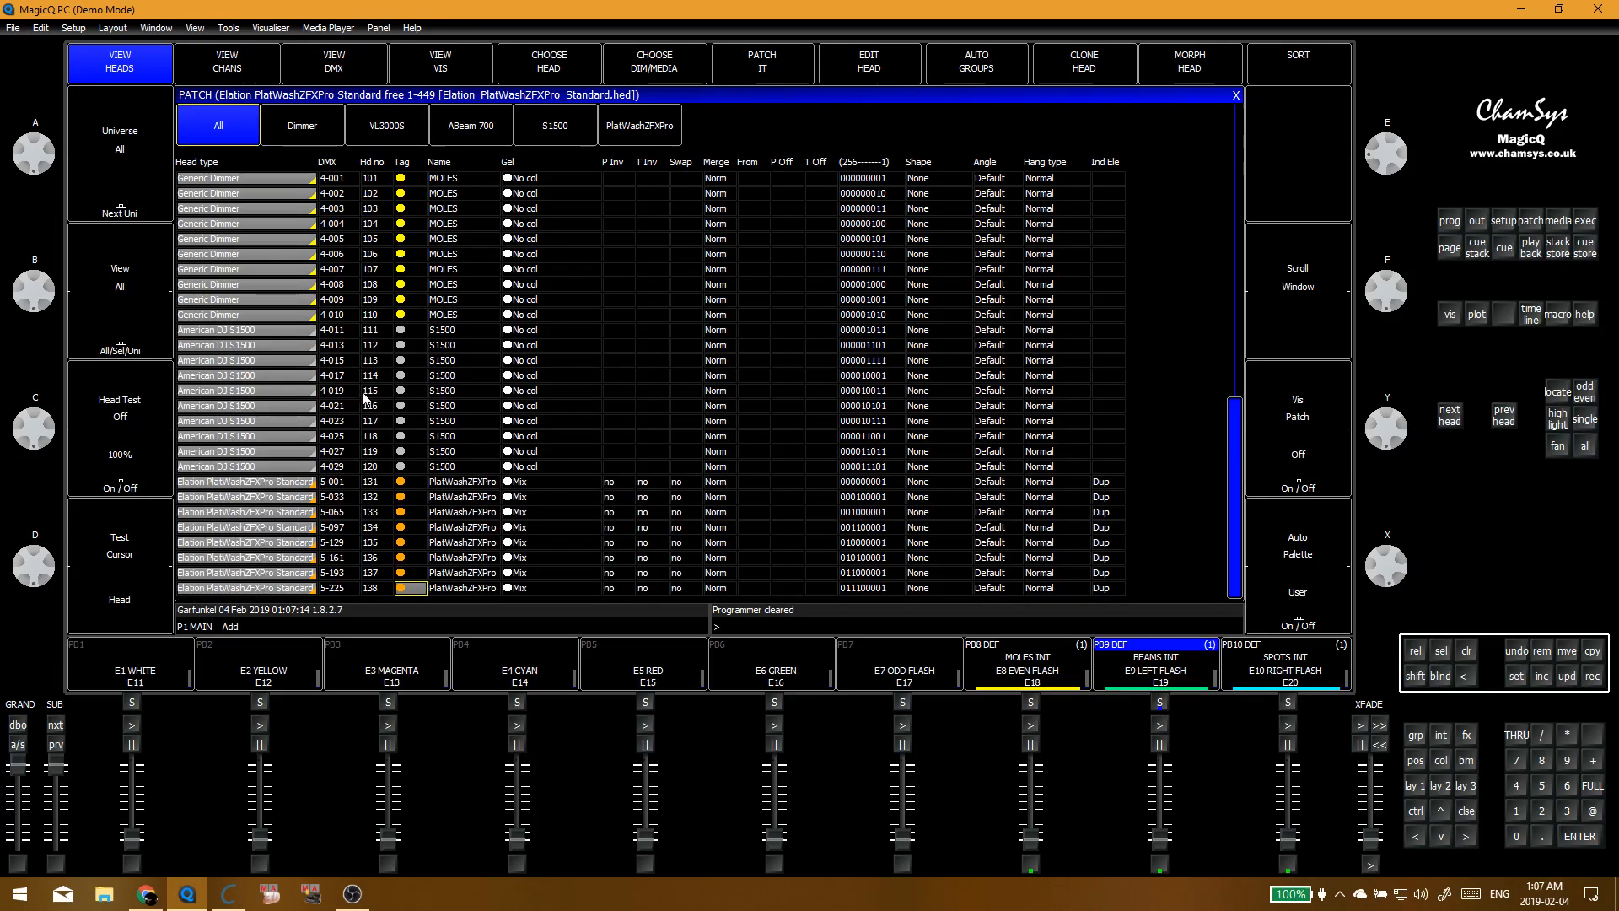
key("Left")
key("Left")
key("Left")
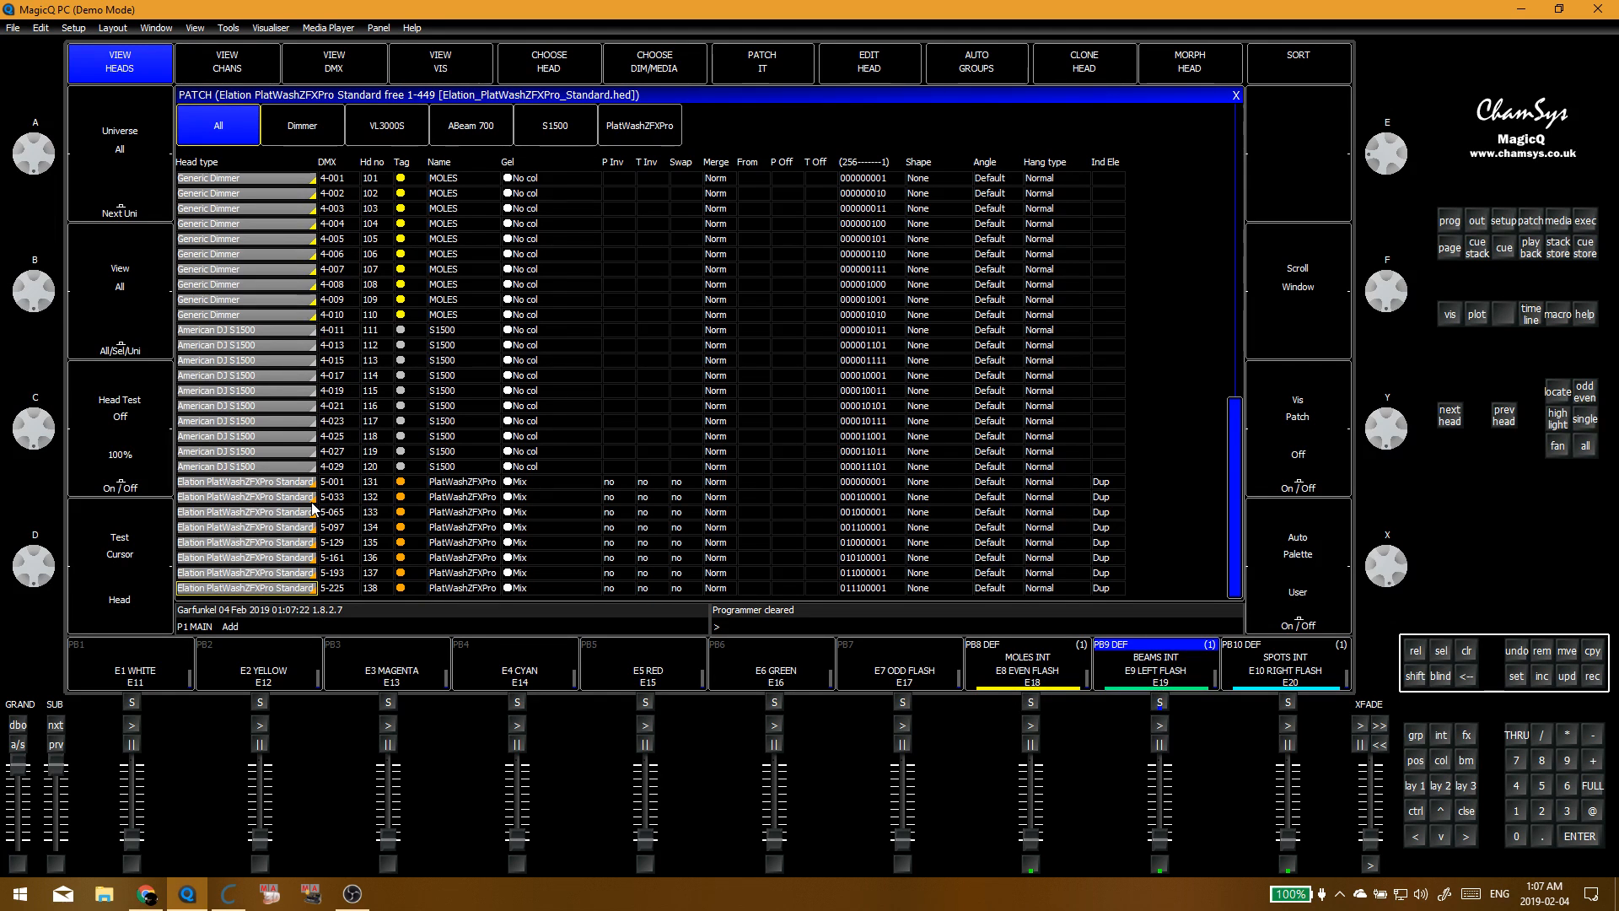
key("Return")
left_click(552, 253)
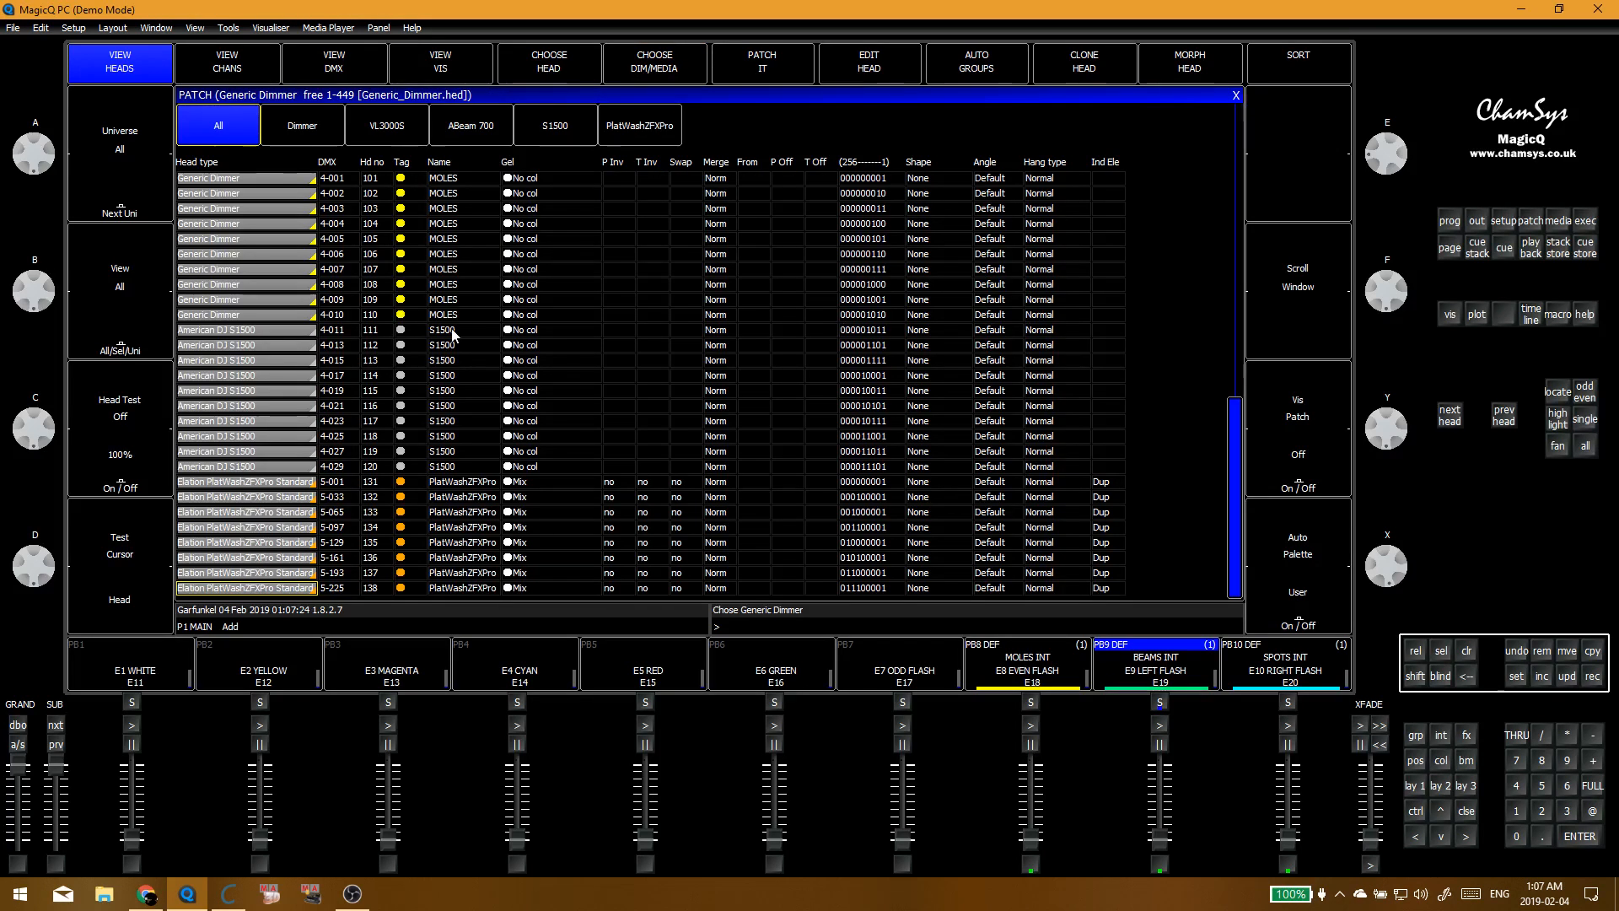
Step: Patch 6 Generic Dimmer heads starting at universe 6, channel 1
left_click(762, 63)
left_click(731, 337)
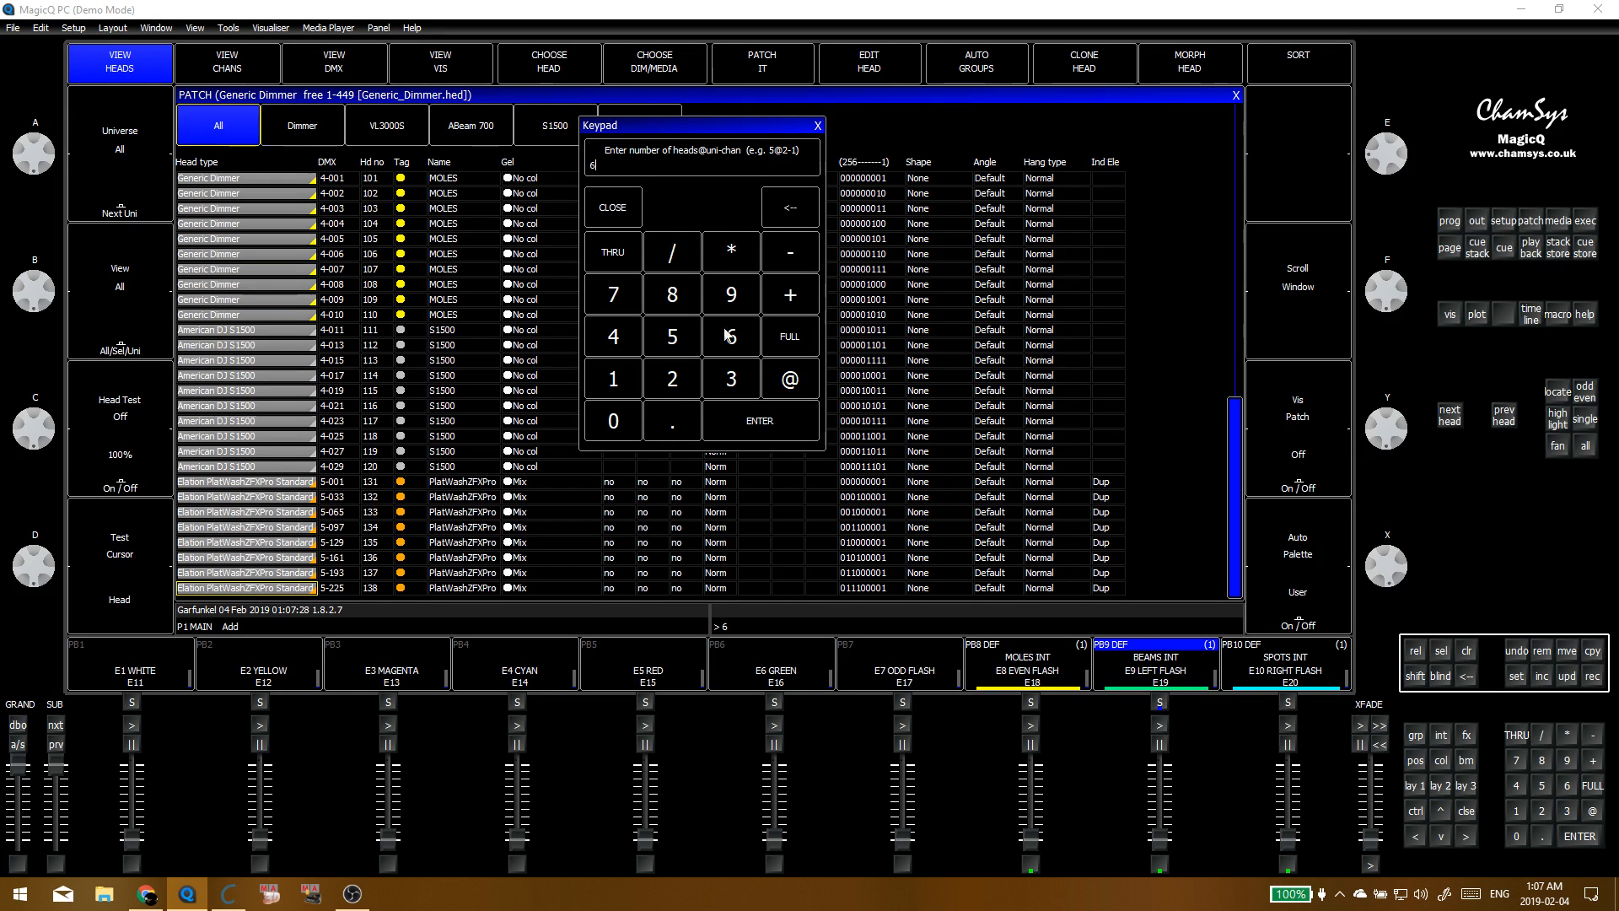
left_click(793, 383)
left_click(784, 260)
left_click(613, 379)
key("Return")
Step: Renumber the six new Generic Dimmer heads on universe 6 in sequence starting from head number 420
left_click(377, 513)
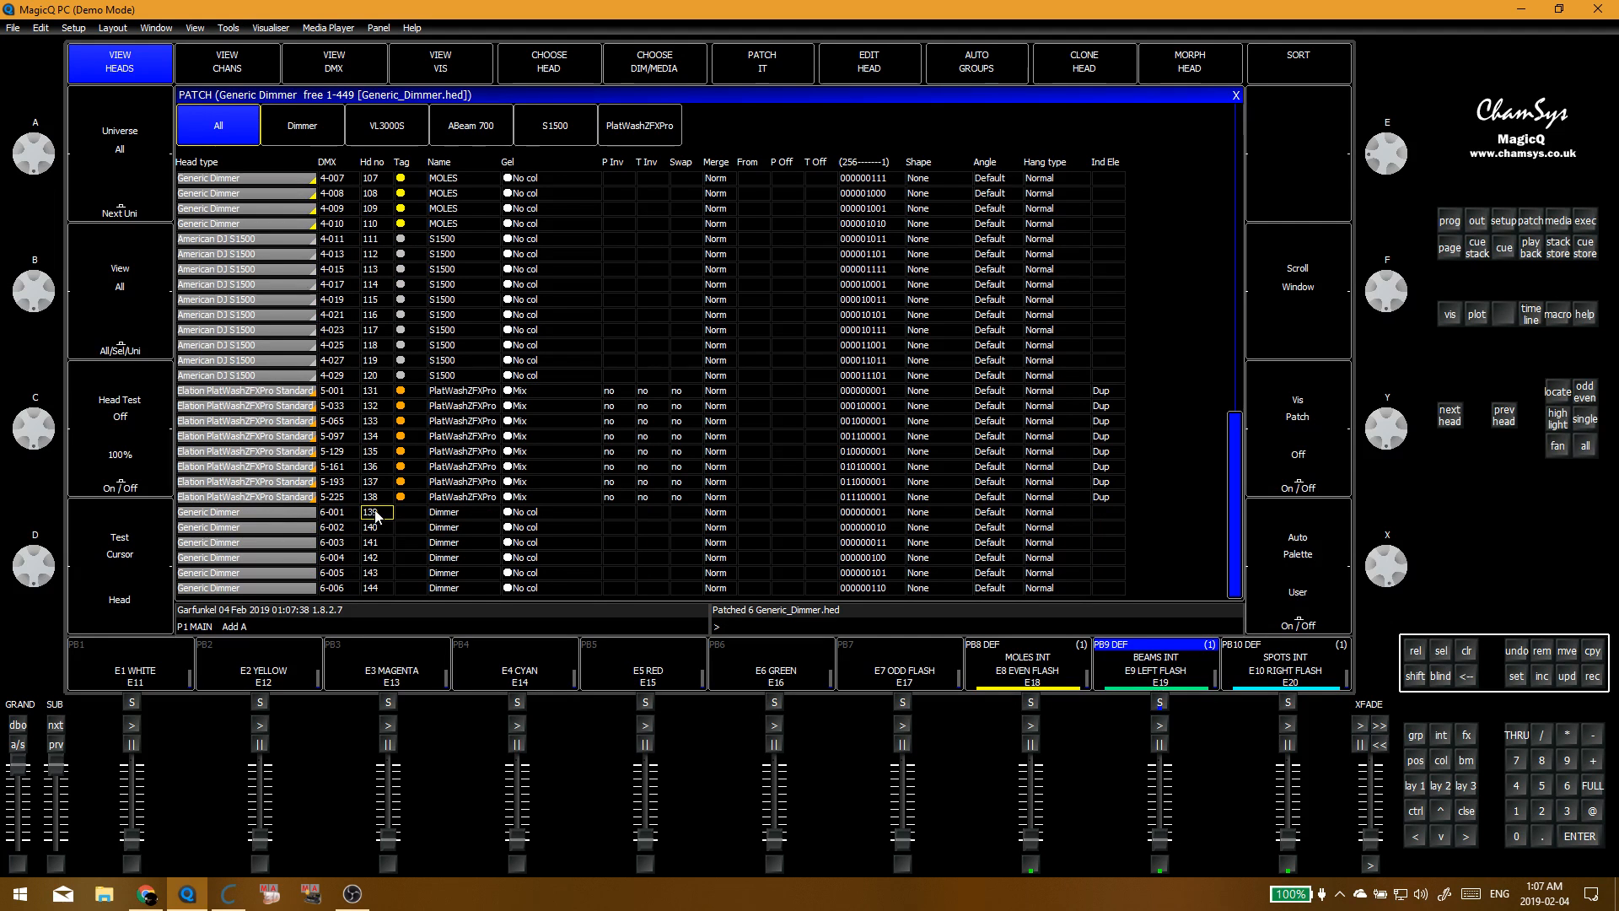
left_click_drag(377, 516, 378, 602)
type("420")
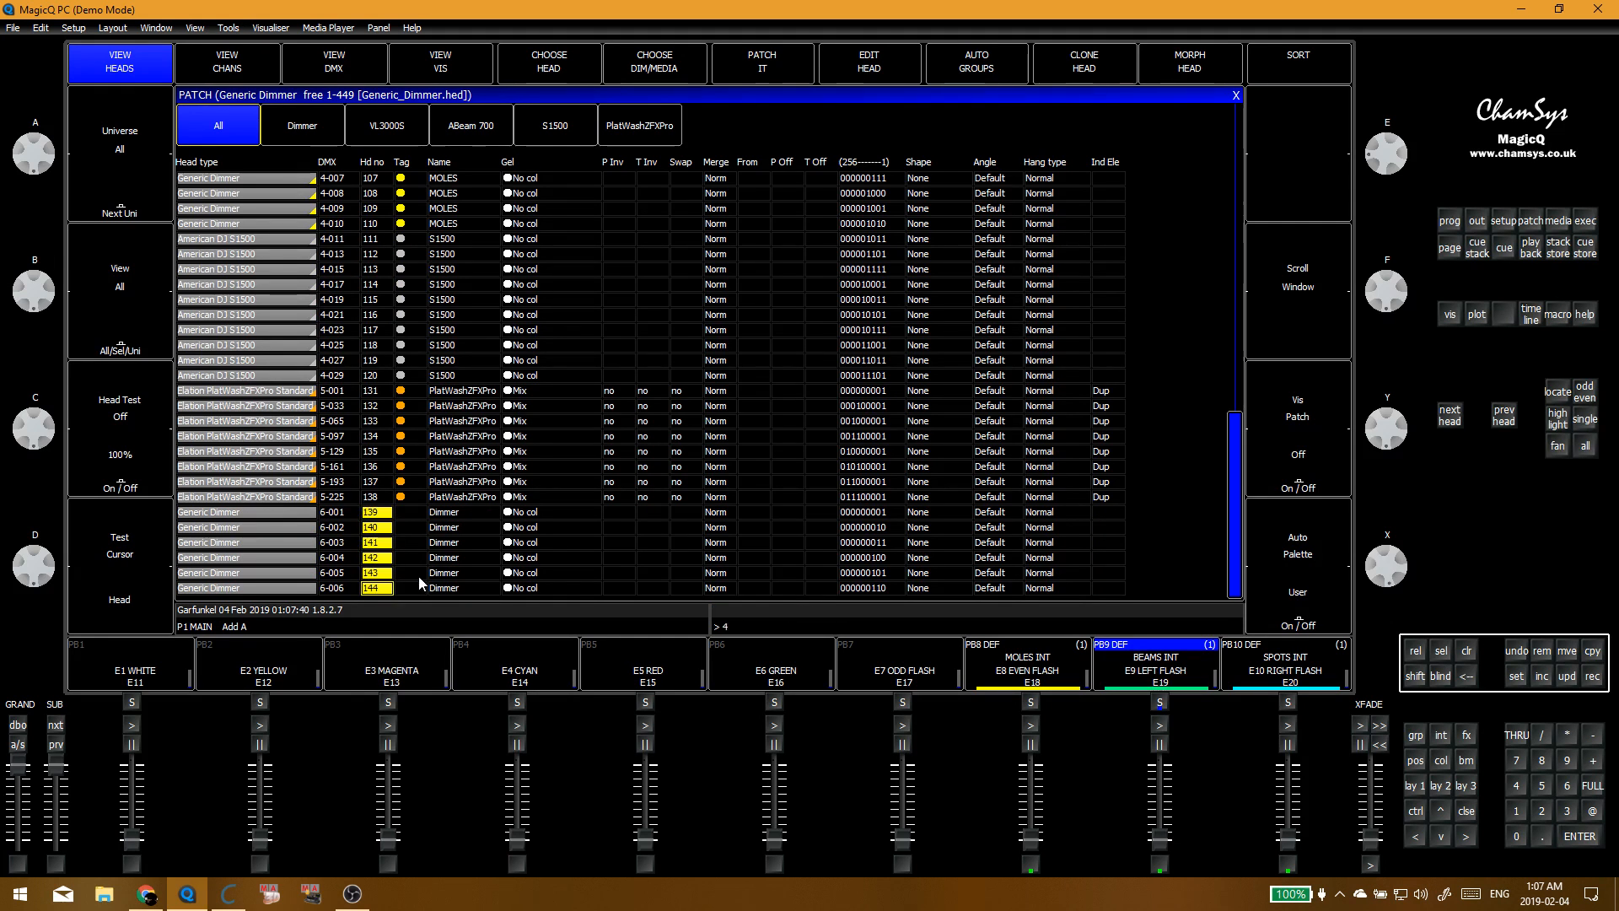
key("Return")
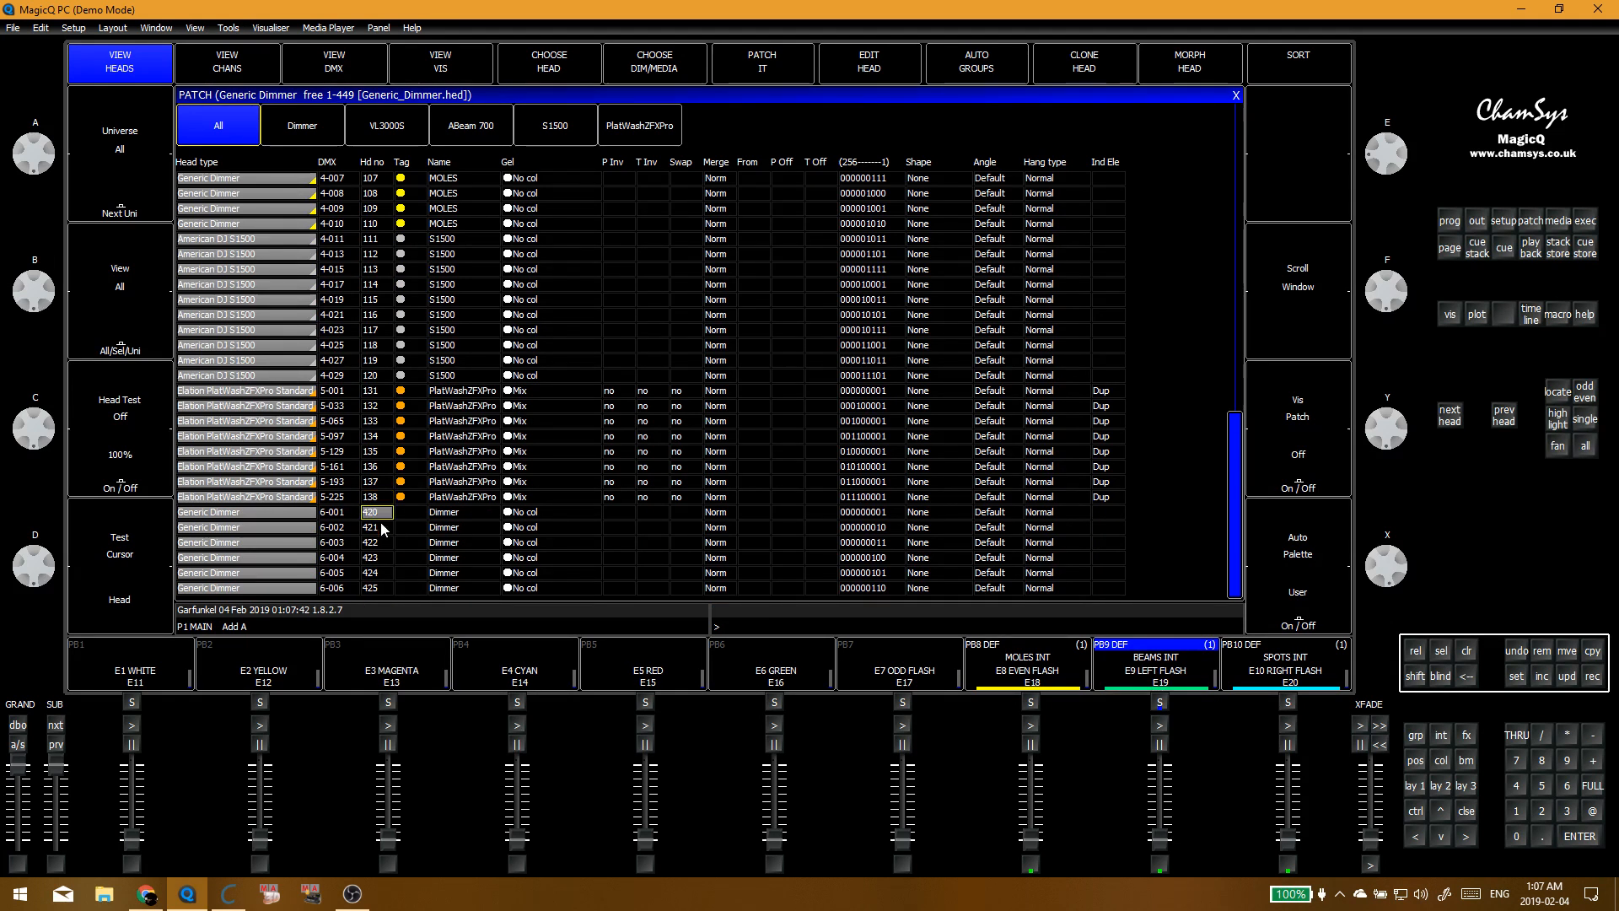
Step: Set the head numbers of the dimmers at 6-003 and 6-004 to 430 and 431
left_click(381, 542)
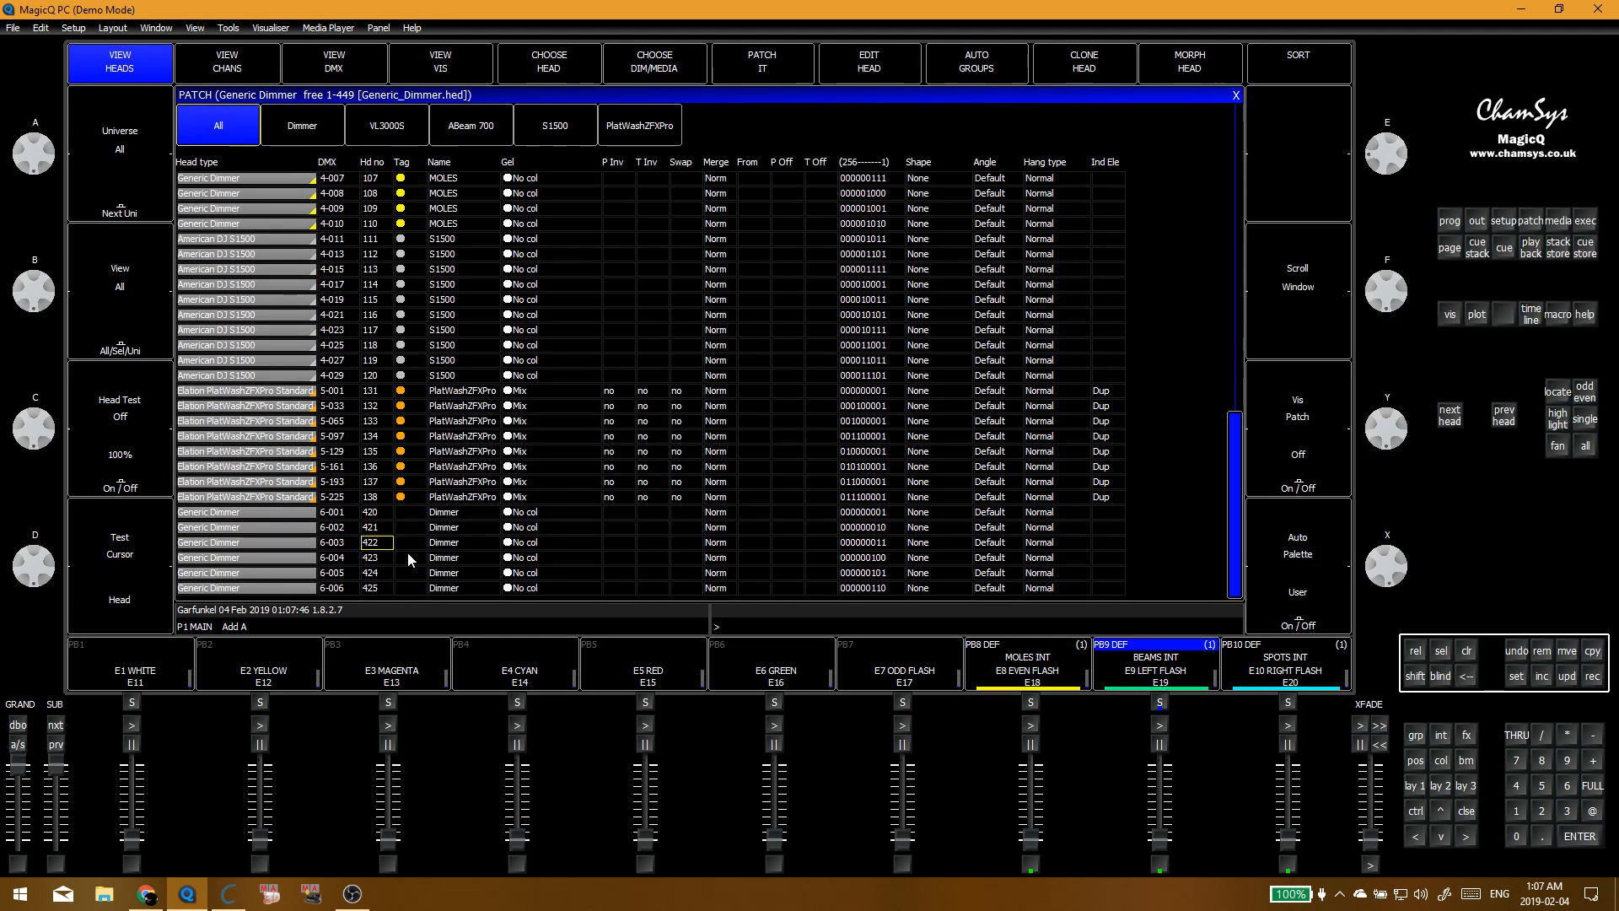
type("430")
key("Return")
type("431")
left_click(368, 543)
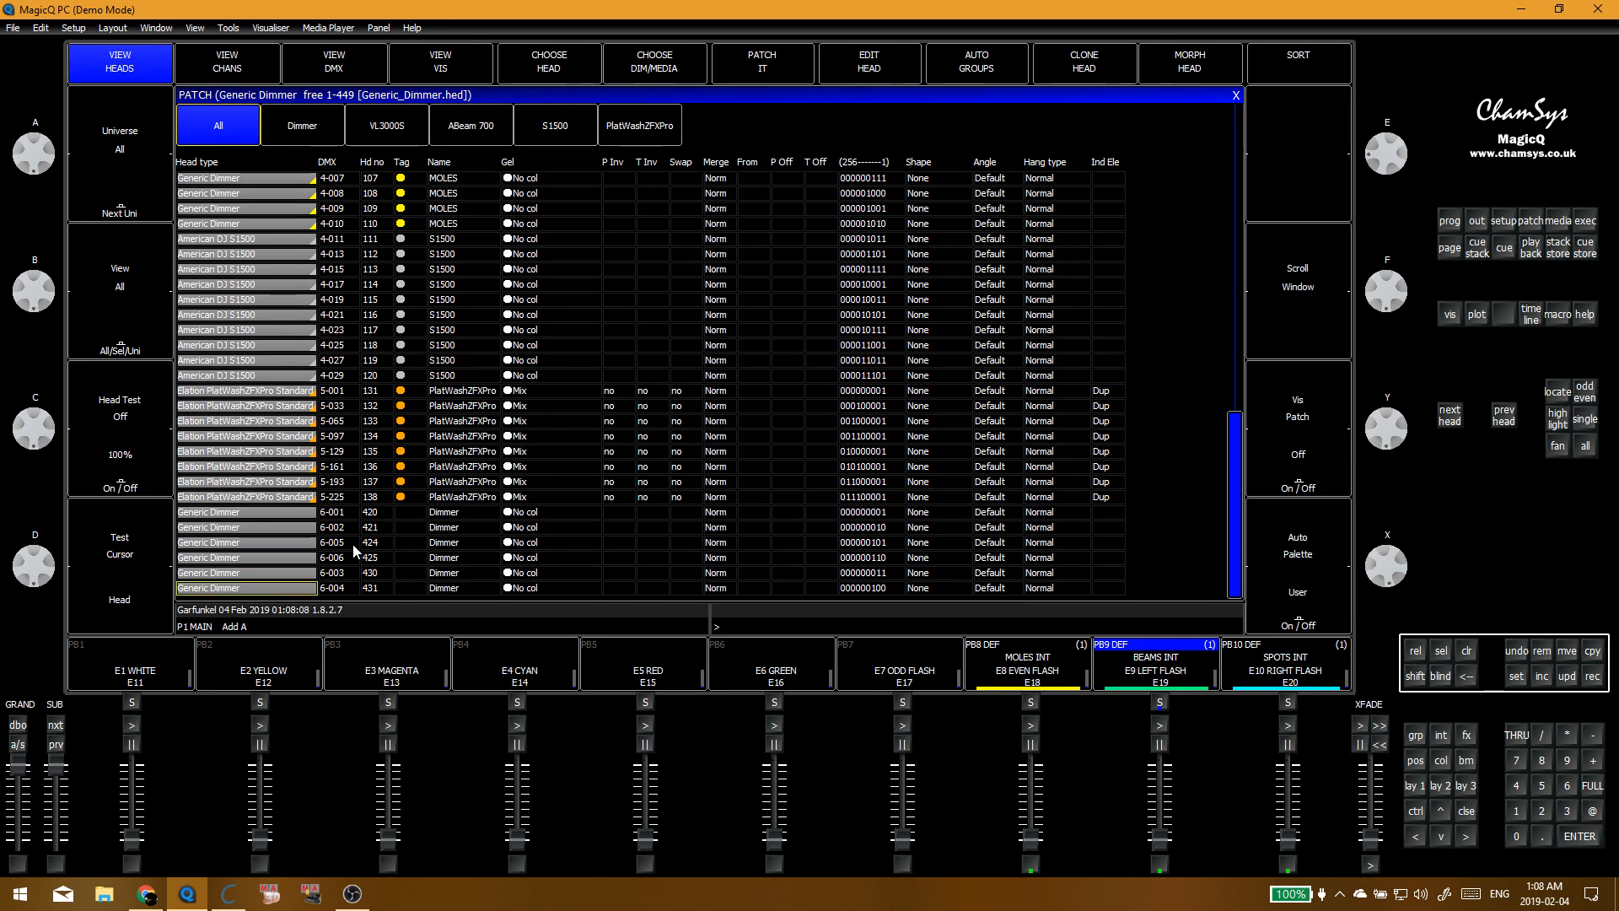
Step: Patch one more Generic Dimmer at universe 6, channel 7 from the channel view
left_click(772, 74)
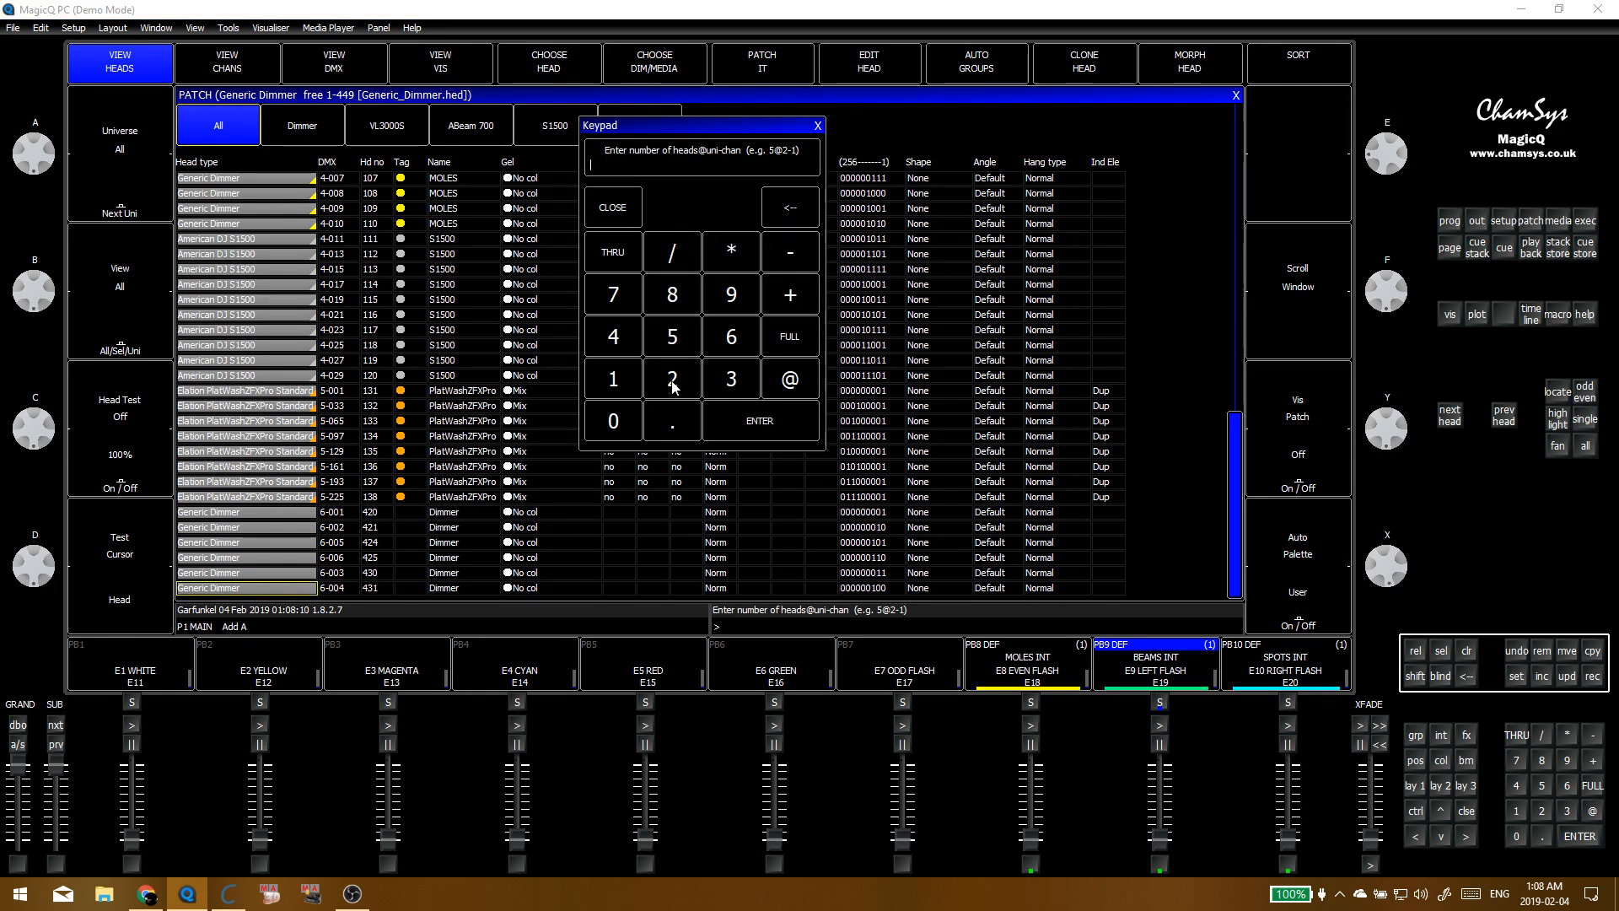
left_click(814, 126)
left_click(223, 62)
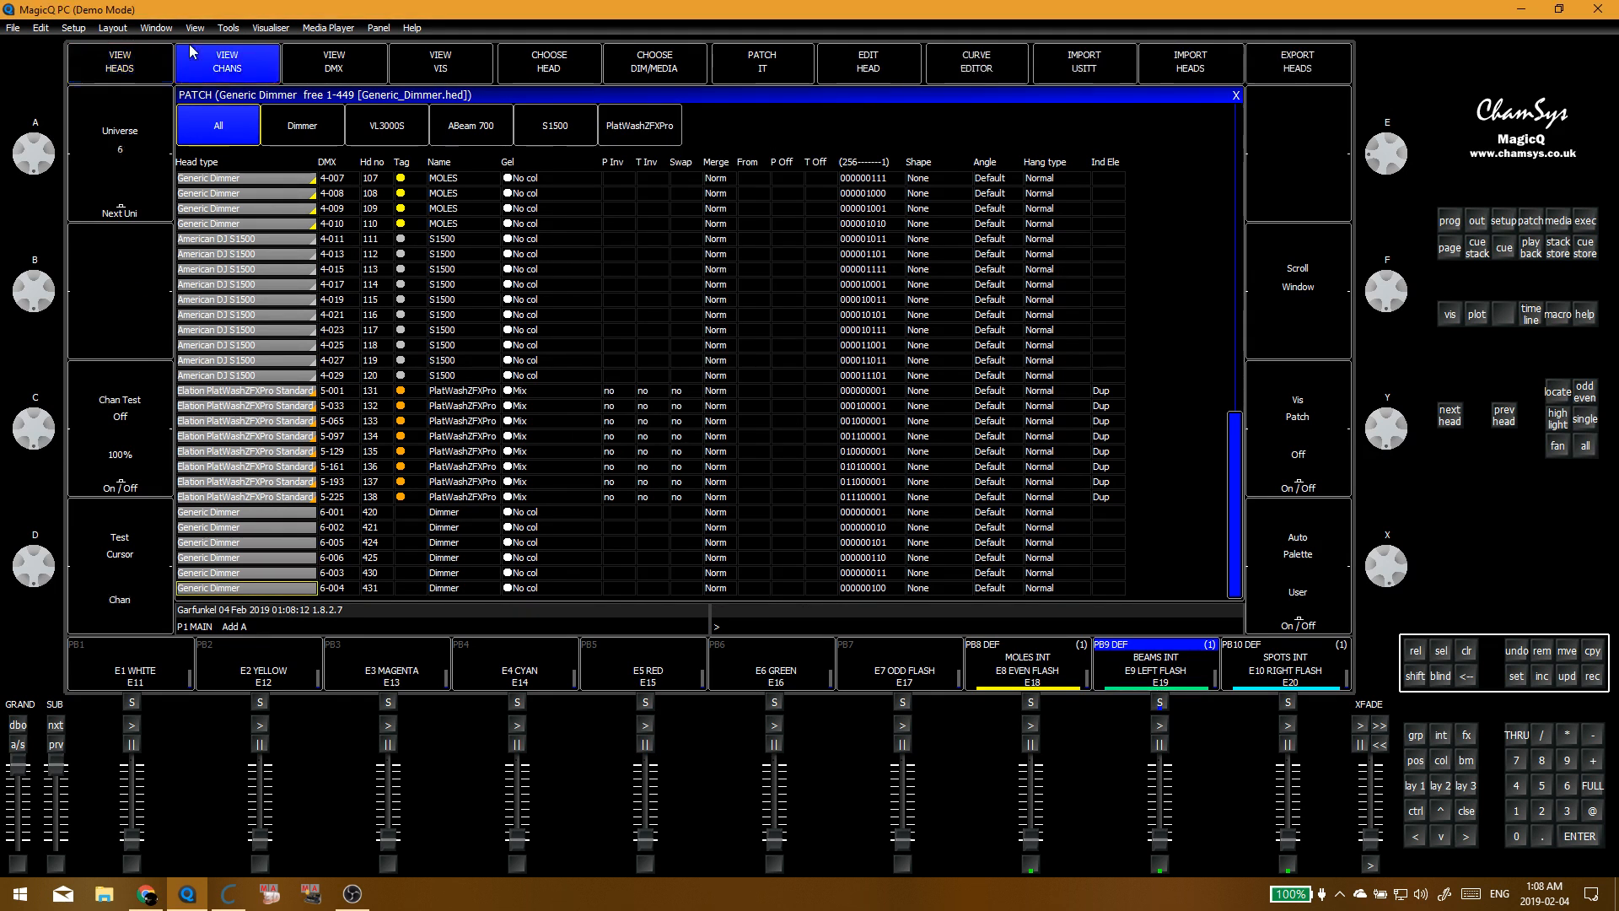
left_click(191, 187)
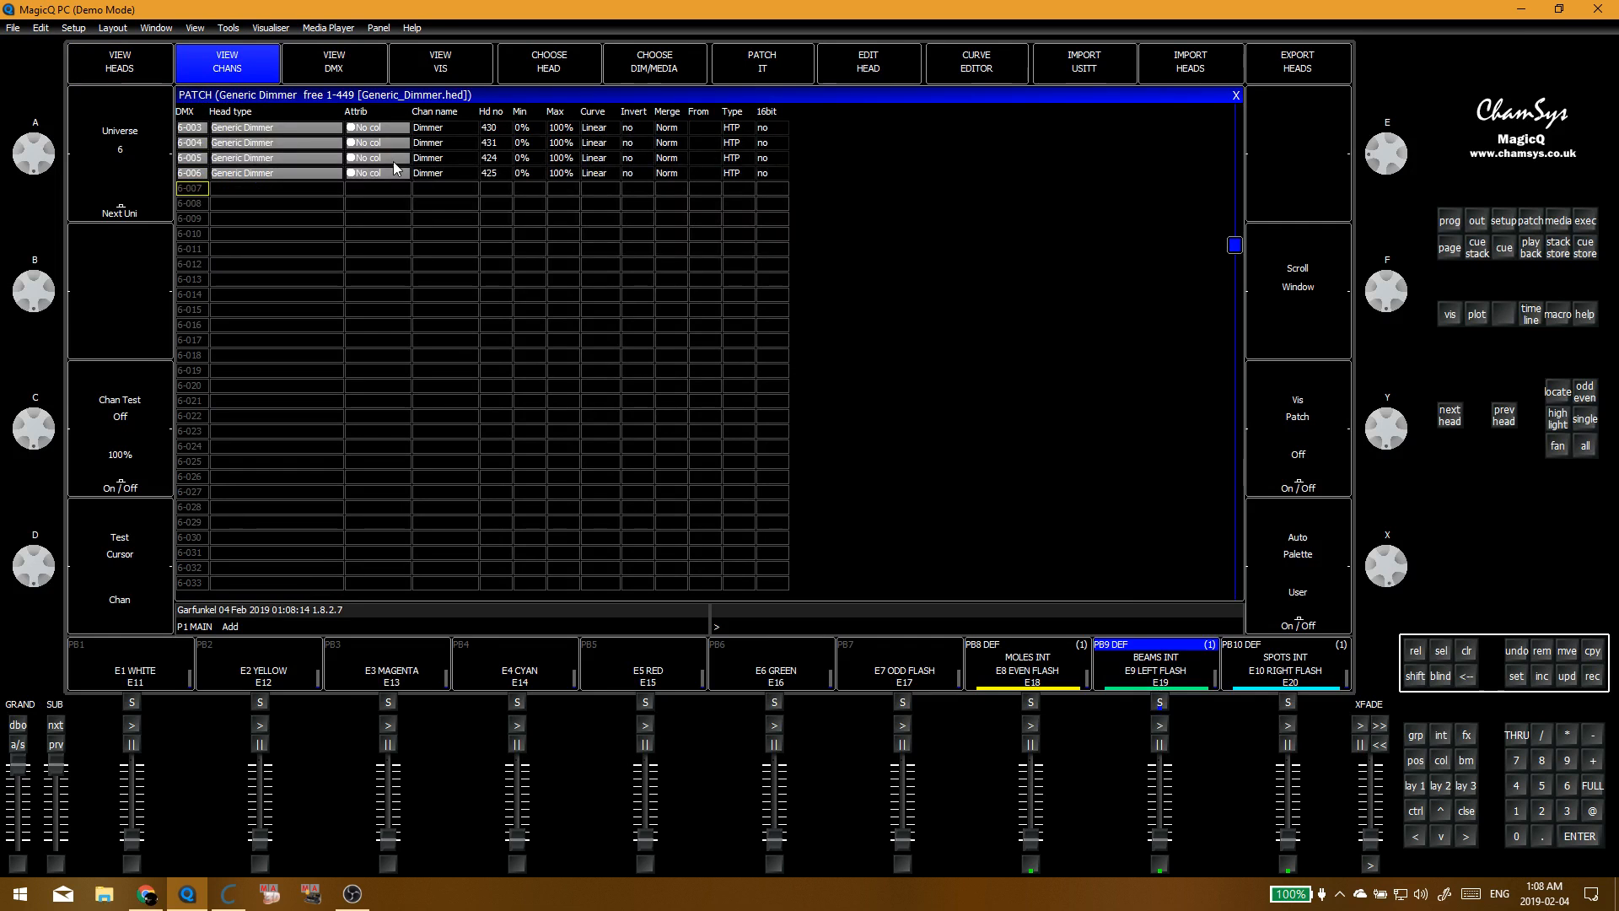
left_click(857, 72)
left_click(1232, 97)
left_click(201, 187)
left_click(797, 63)
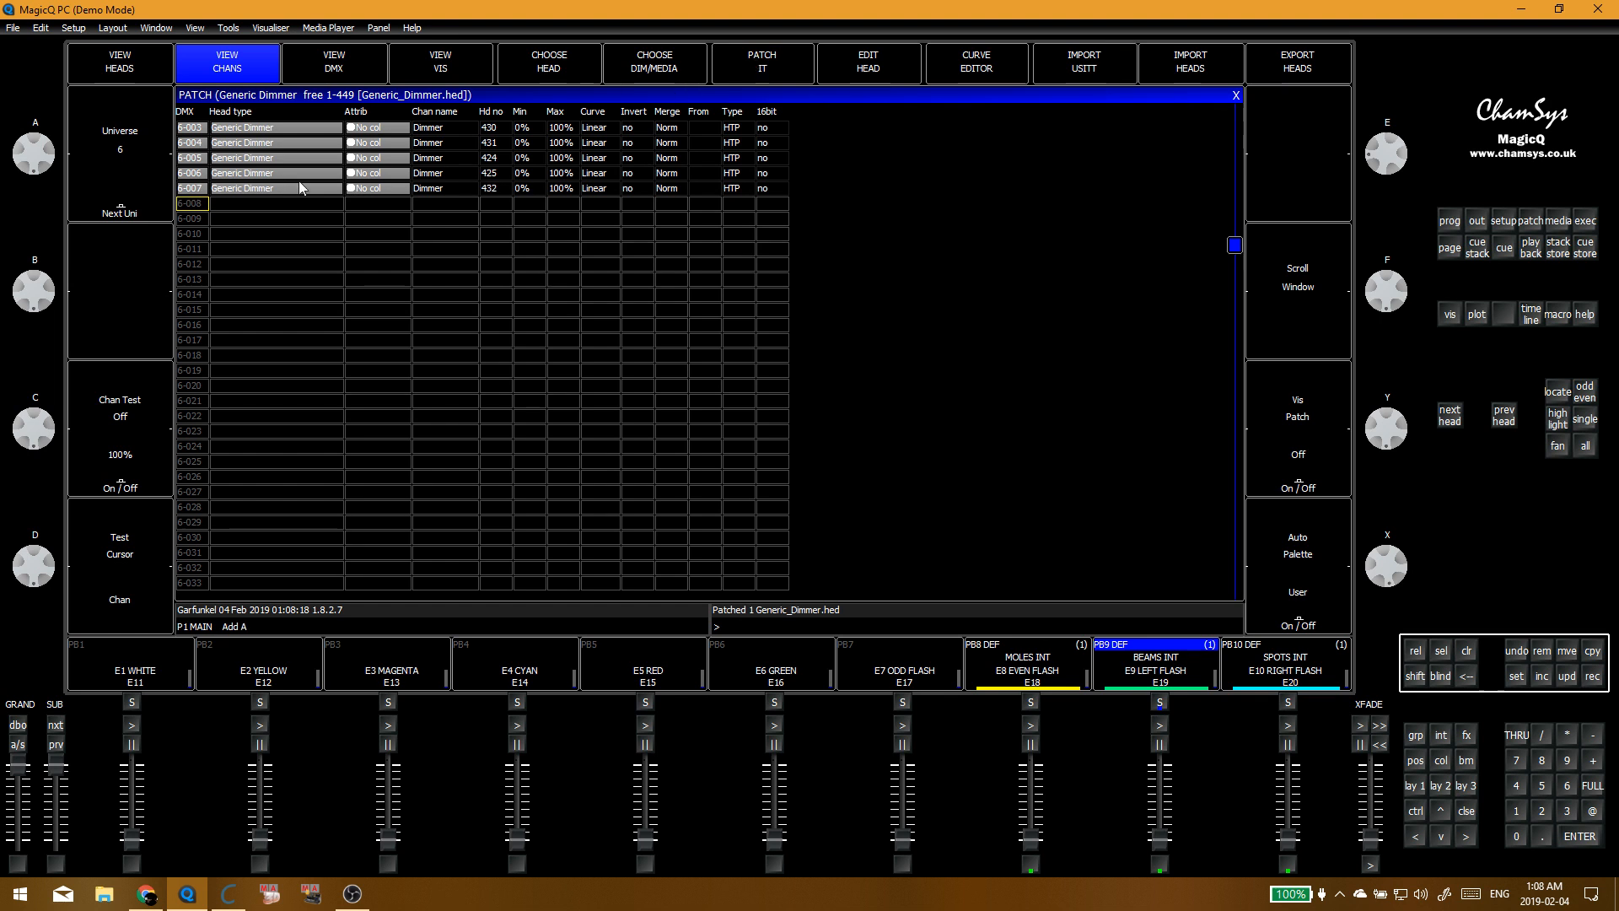
Step: Return to the head list and renumber the dimmer at 6-002 as head 440 and the one at 6-005 as head 441
left_click(120, 61)
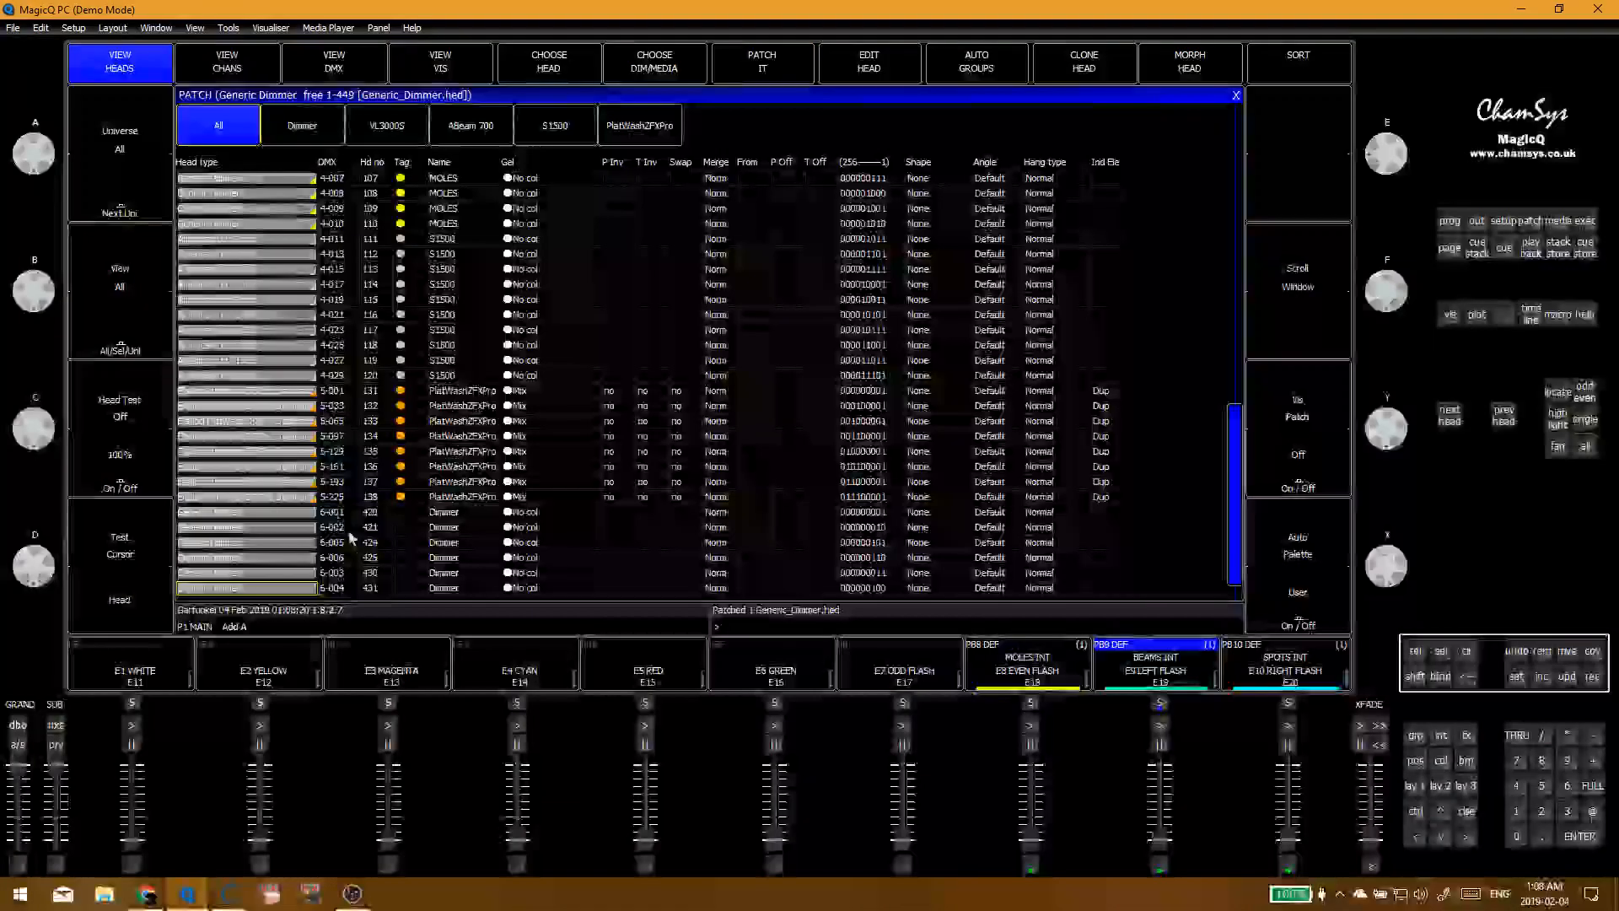
left_click_drag(381, 498, 384, 516)
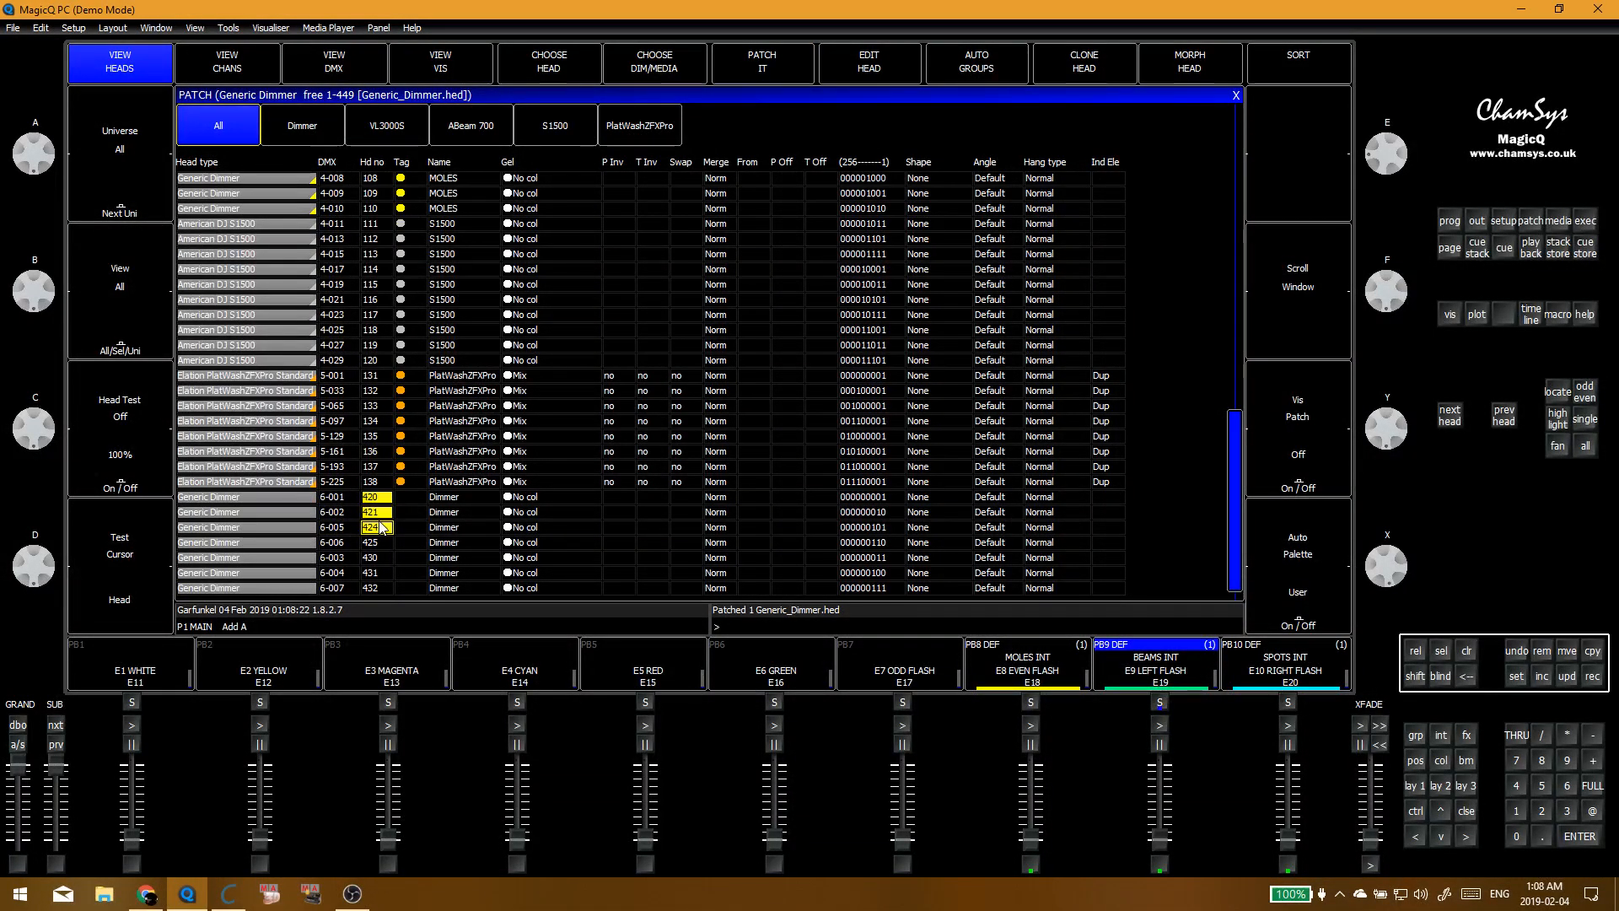
left_click(384, 529)
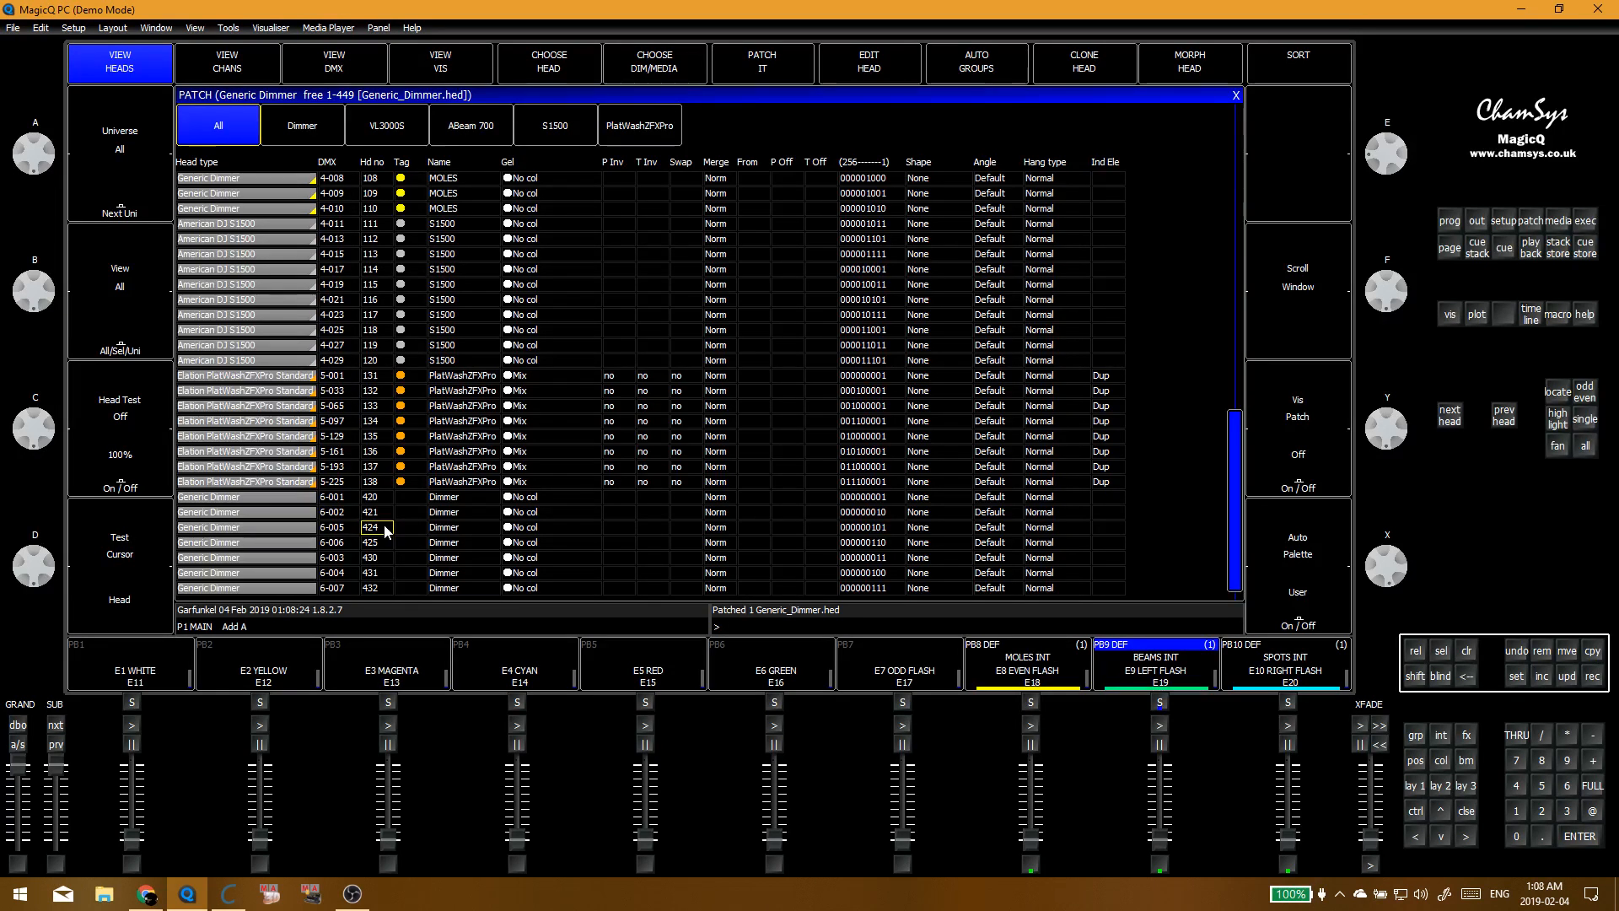
left_click_drag(381, 558, 384, 574)
left_click(386, 510)
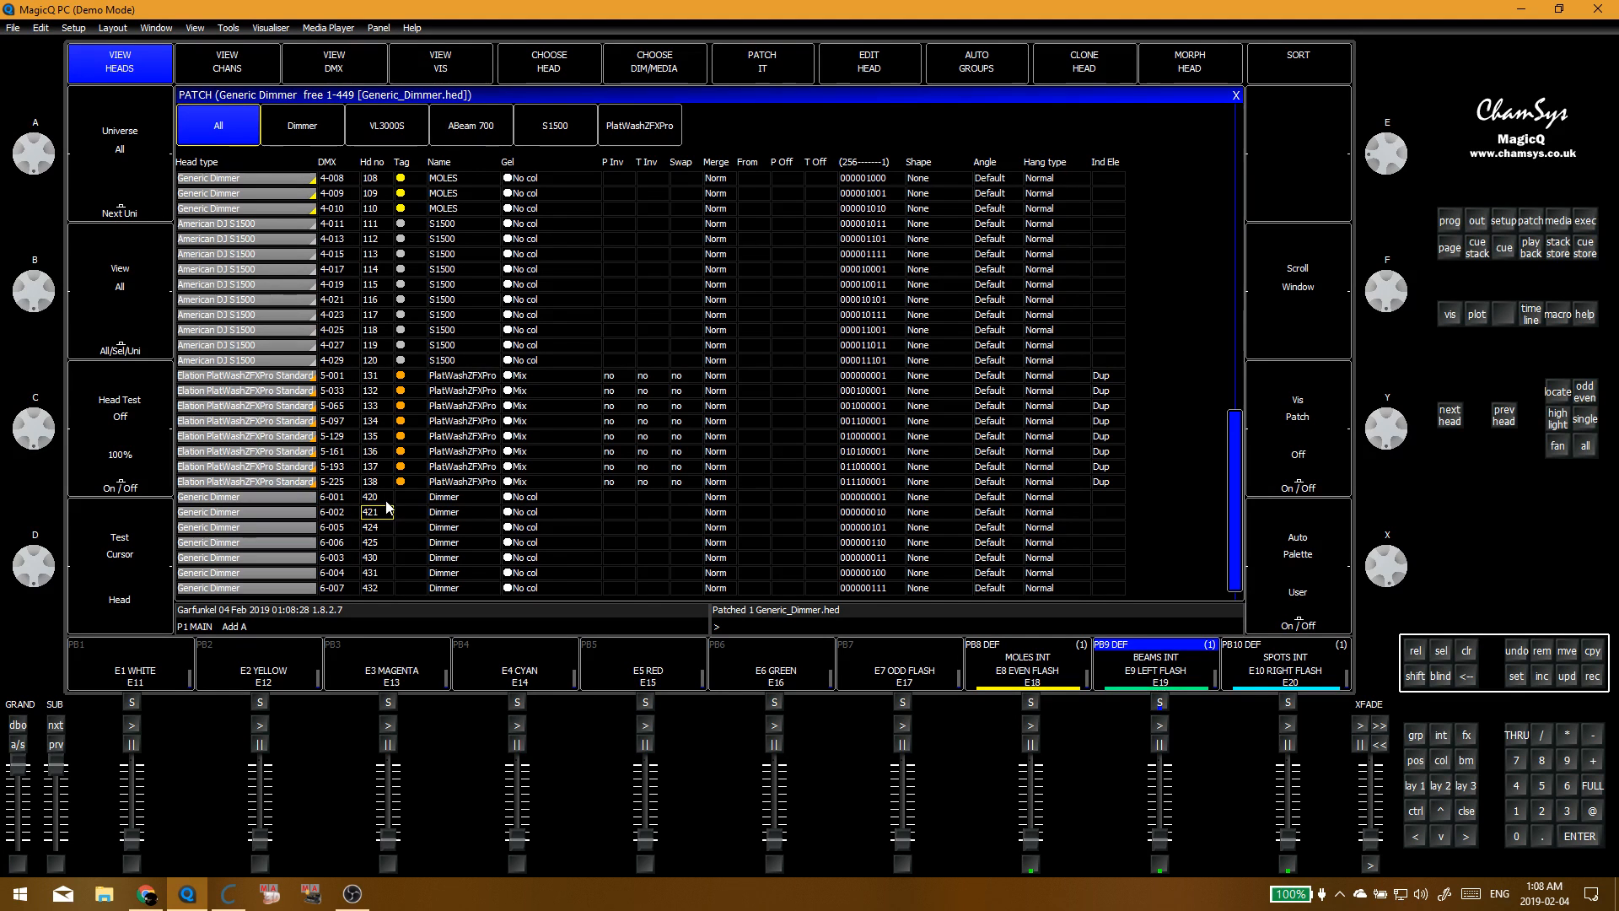
type("440")
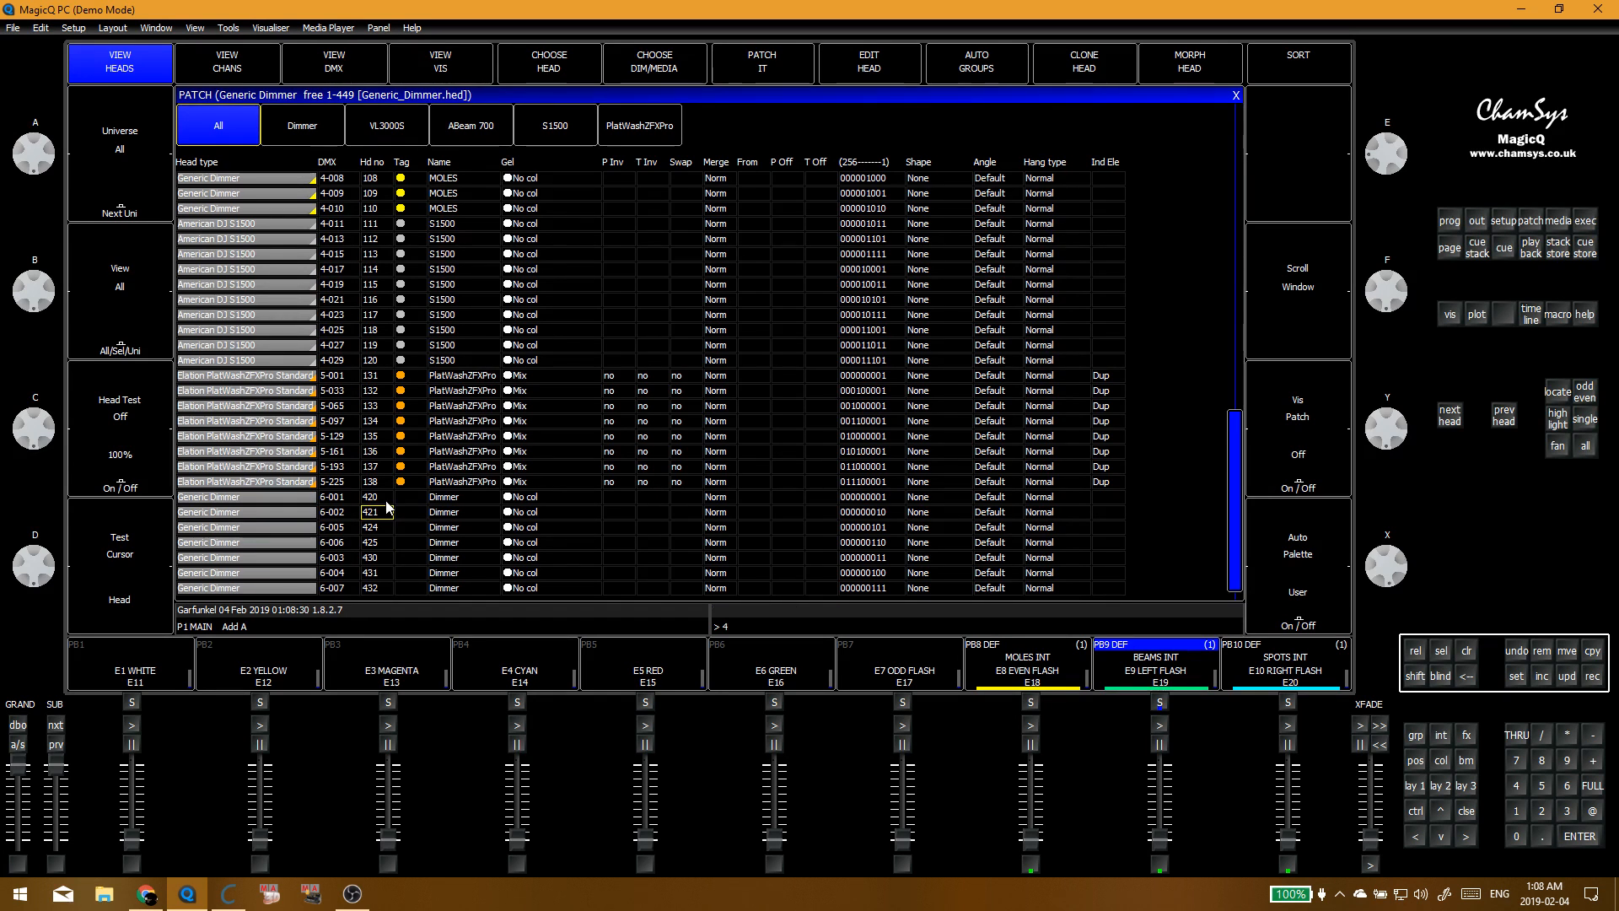
key("Return")
type("441")
key("Return")
Step: Set the head number of the dimmer at 6-006 to 450 and the one at 6-008 to 451
type("450")
key("Return")
key("Down")
key("Down")
key("Down")
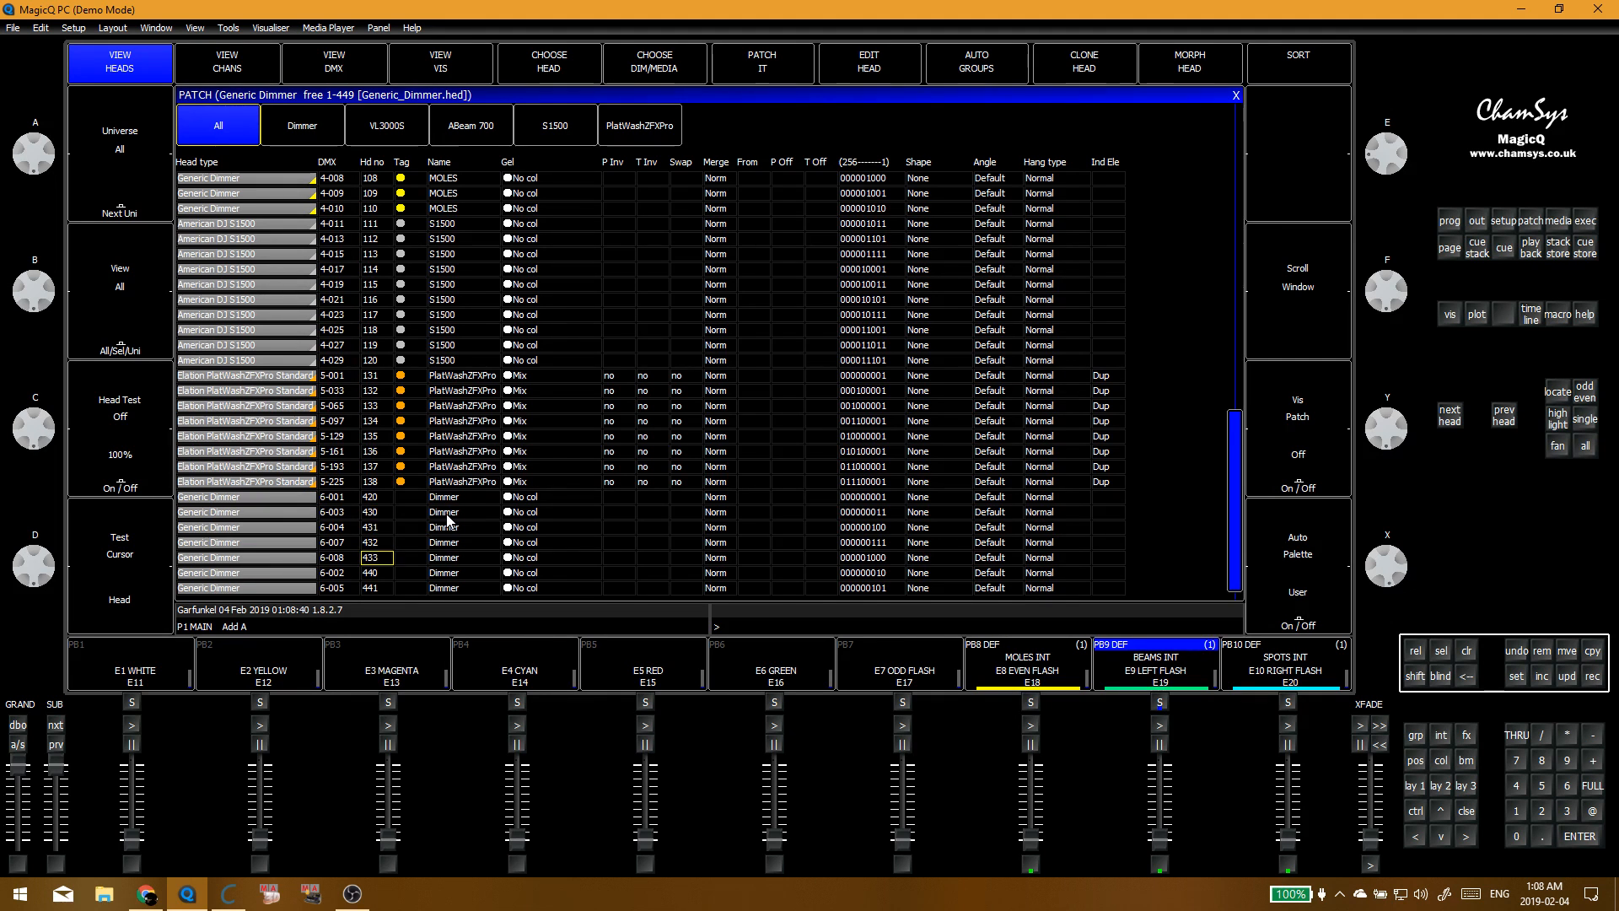
type("451")
key("Return")
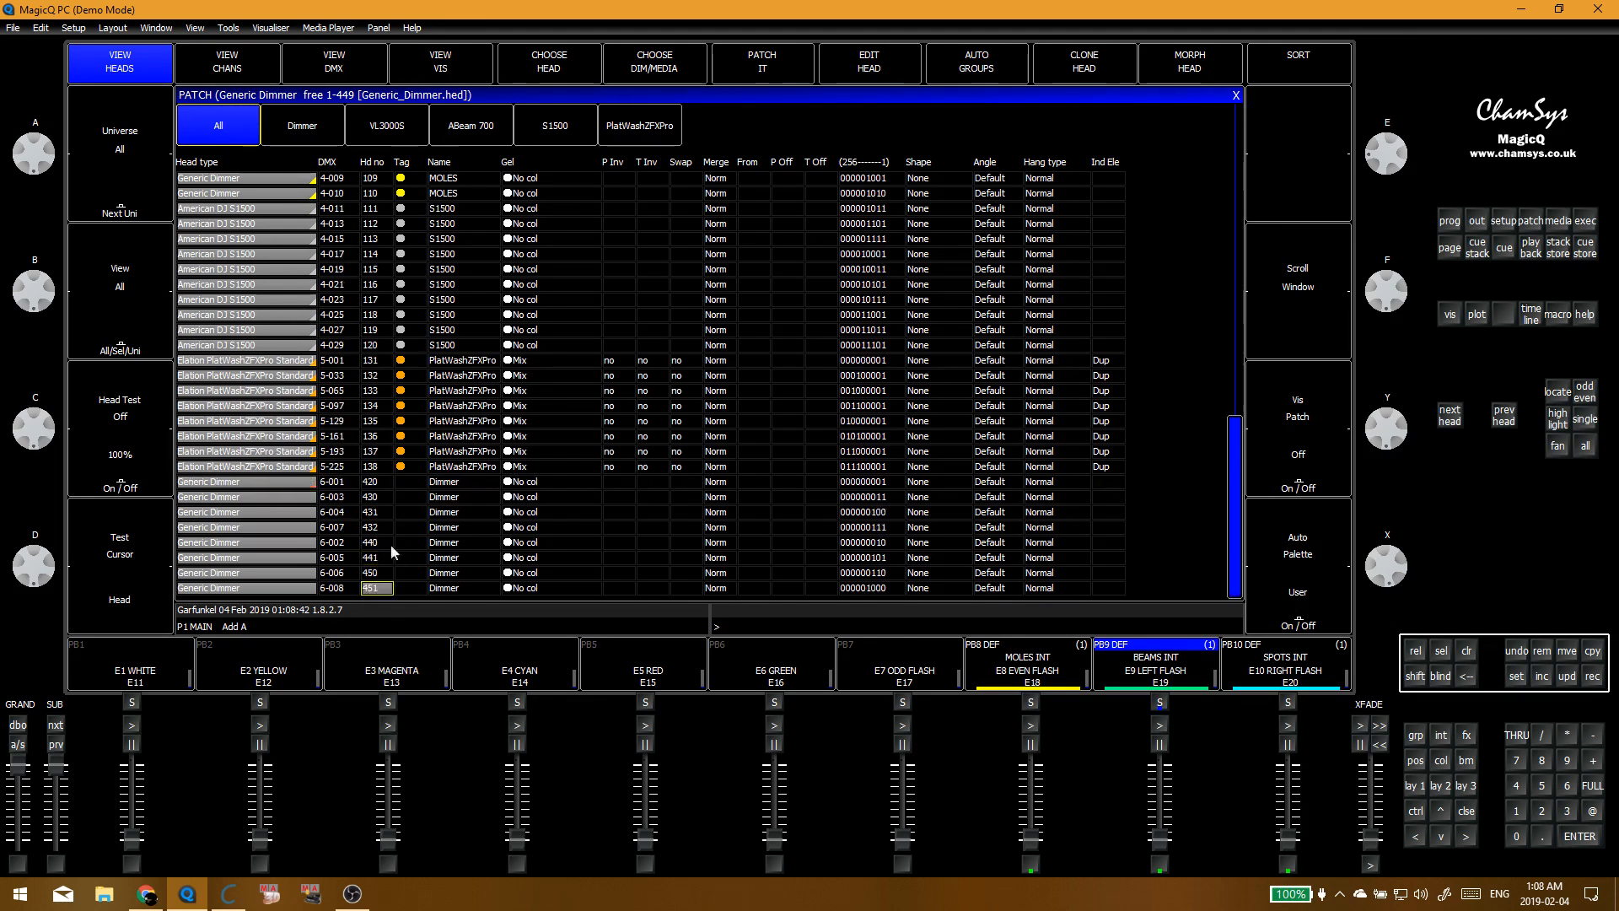
Step: Name head 420 HAZER 1 and head 430 FAN 1
left_click(469, 483)
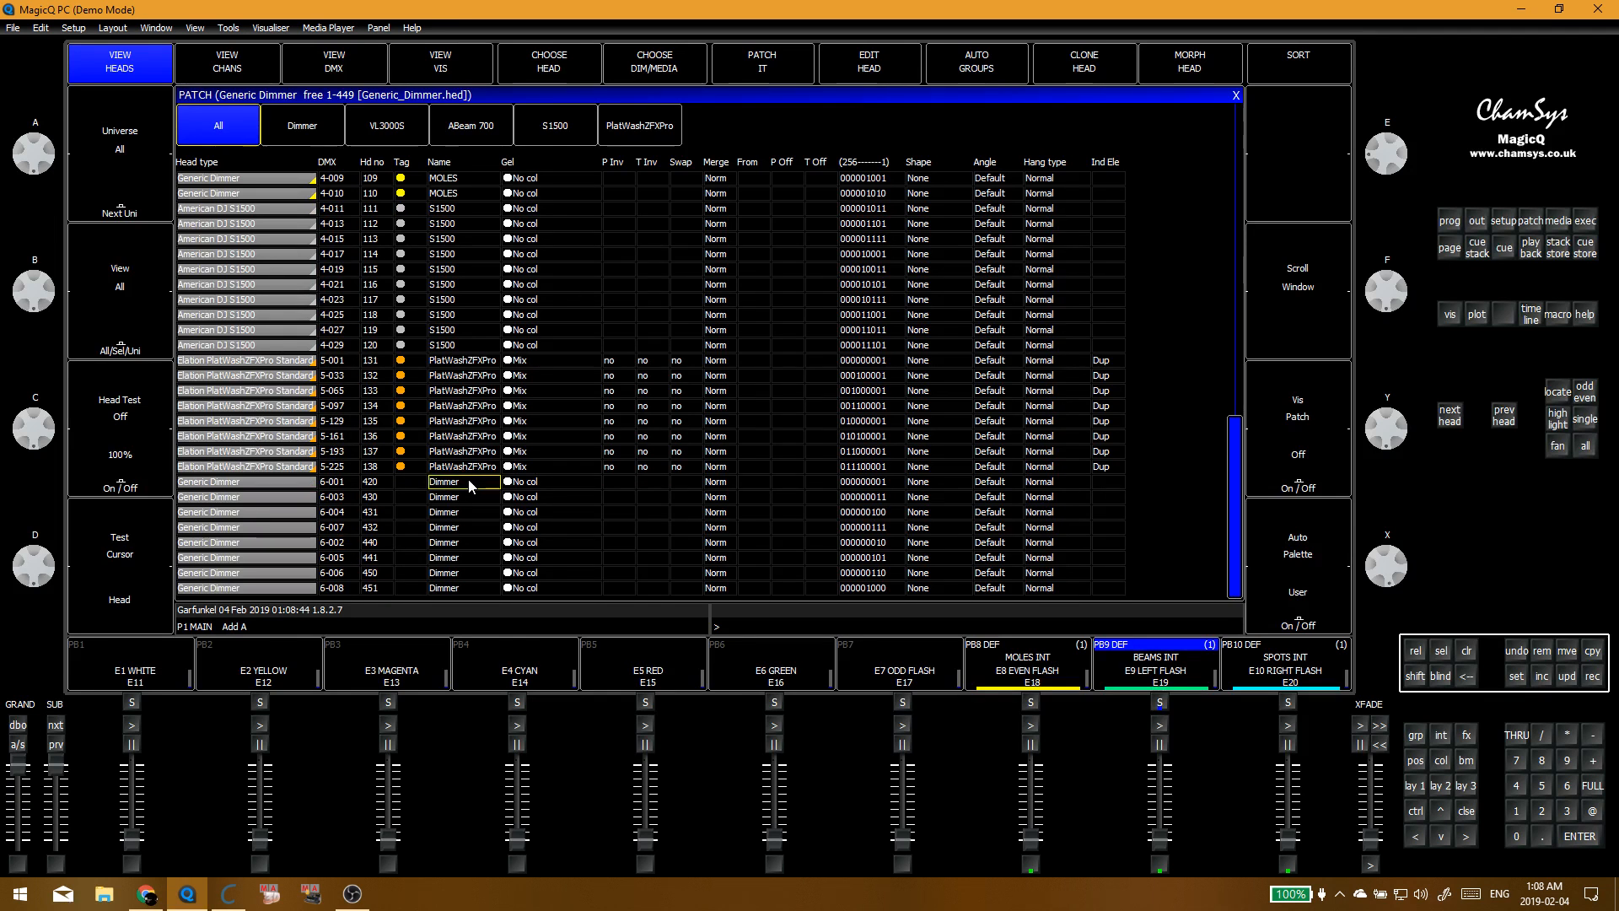
type("HAZ")
key("Return")
left_click(438, 497)
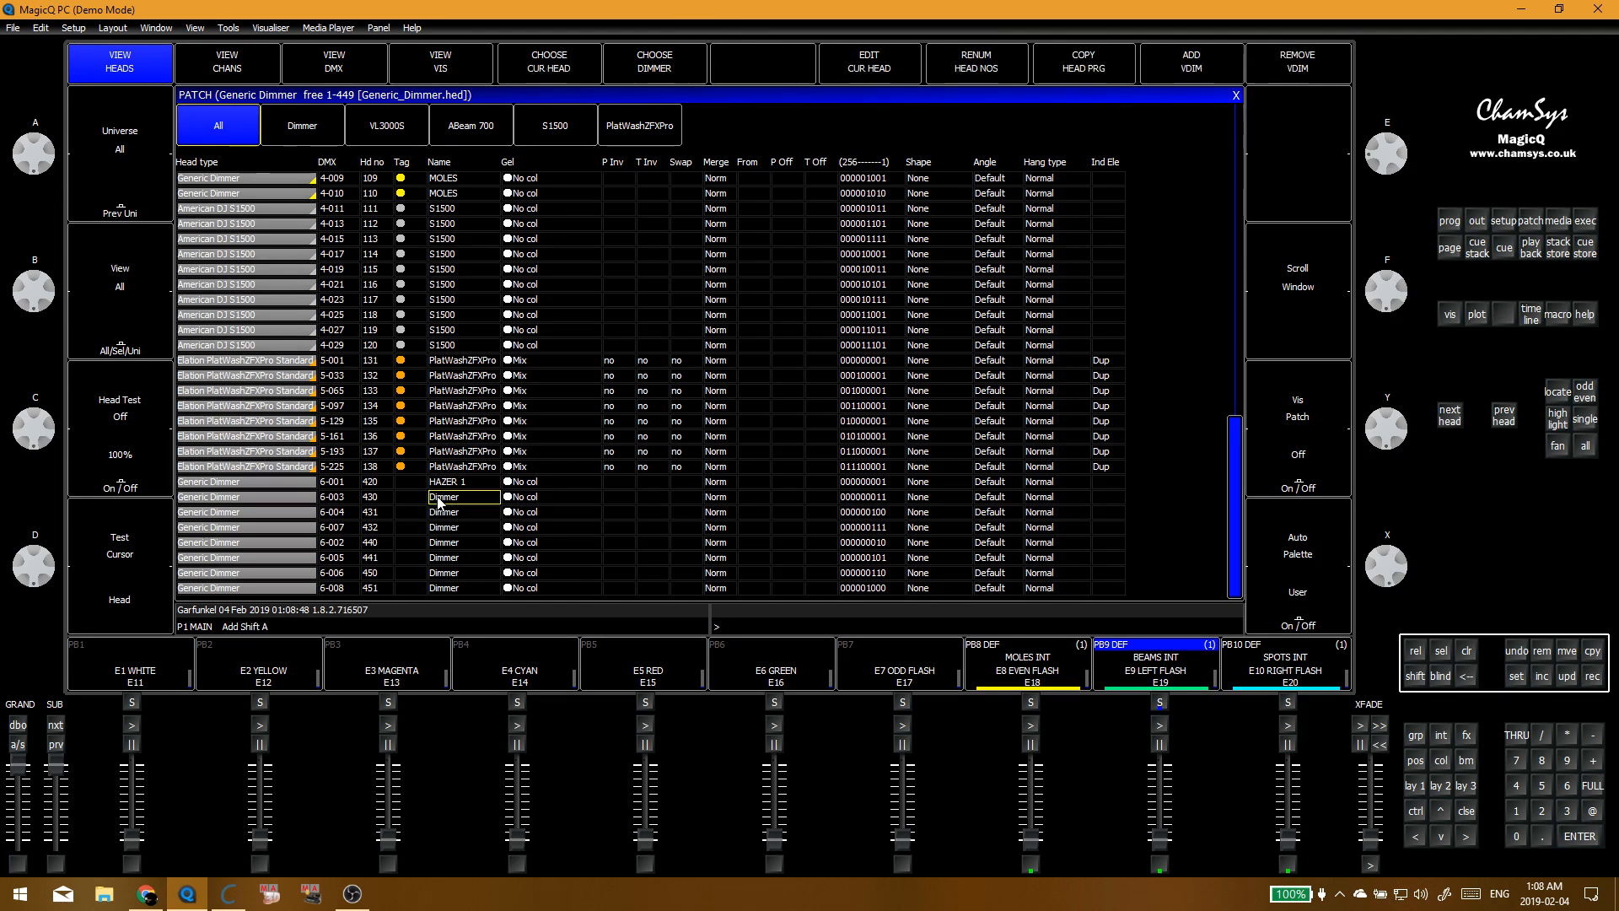
type("FAN")
key("Return")
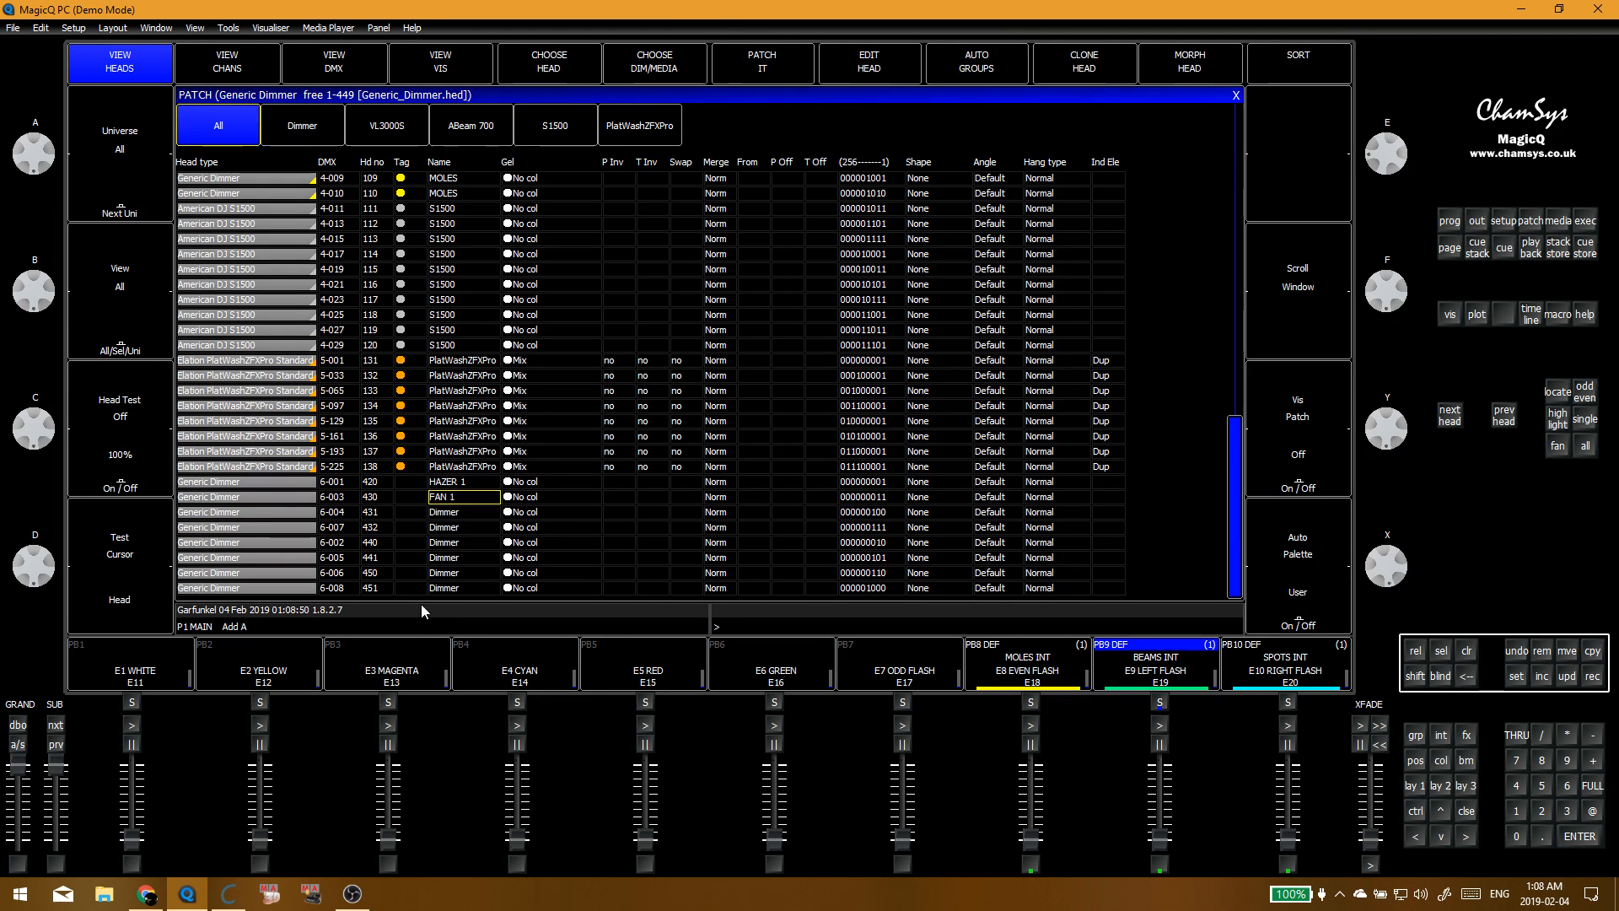
Step: Name head 431 HAZER 2 and head 432 FAN 2
left_click(482, 517)
type("HAZ")
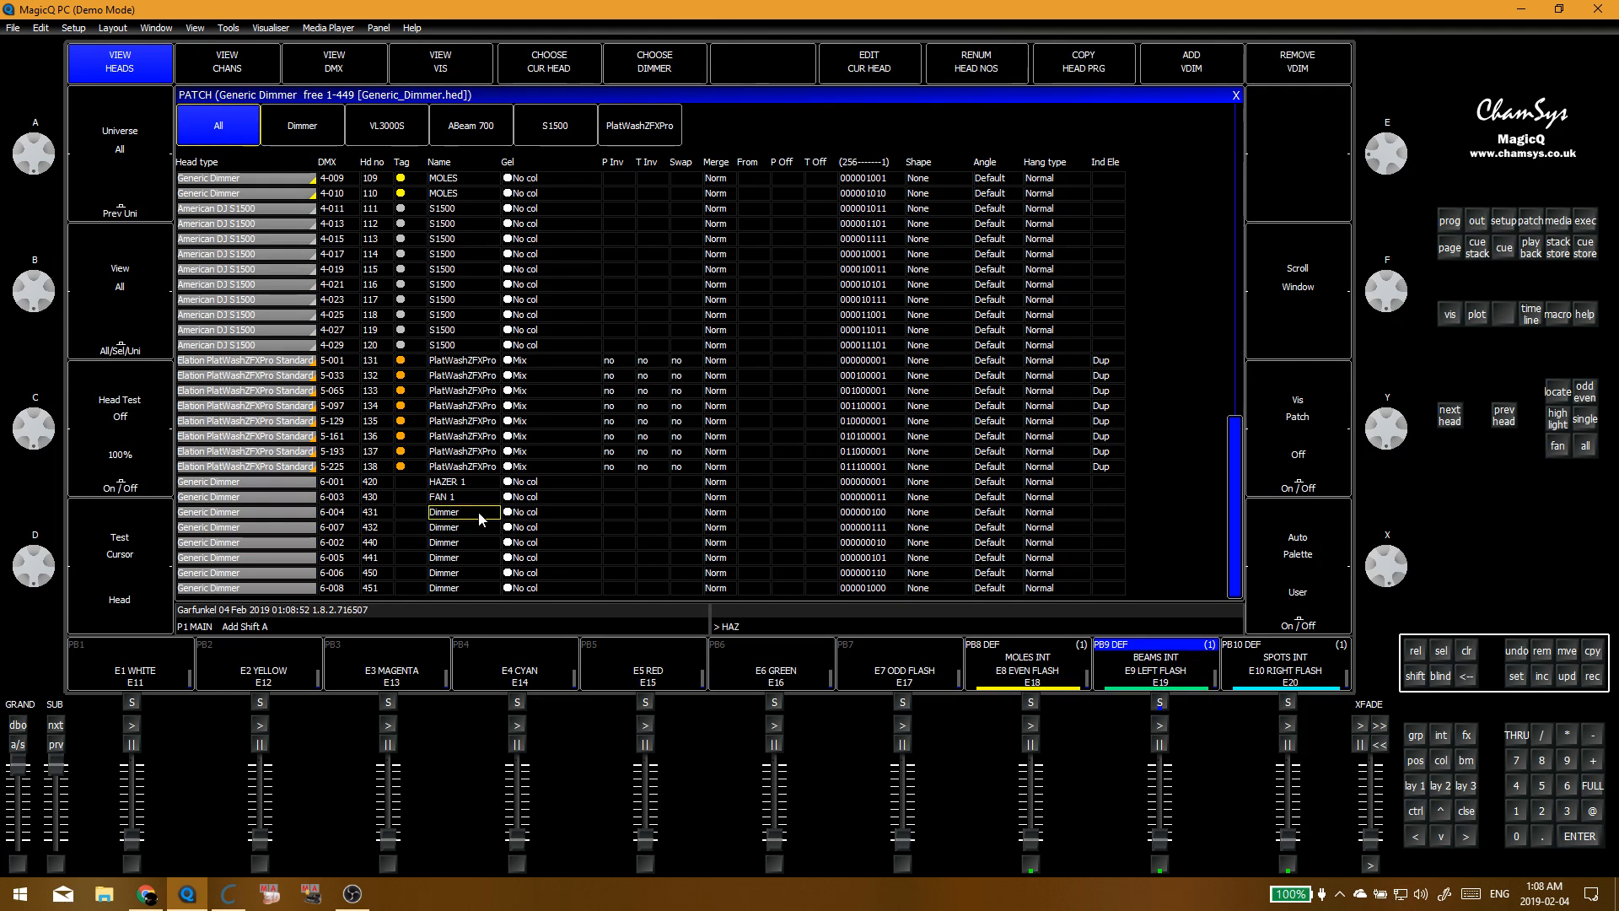
type("ER 2")
key("Return")
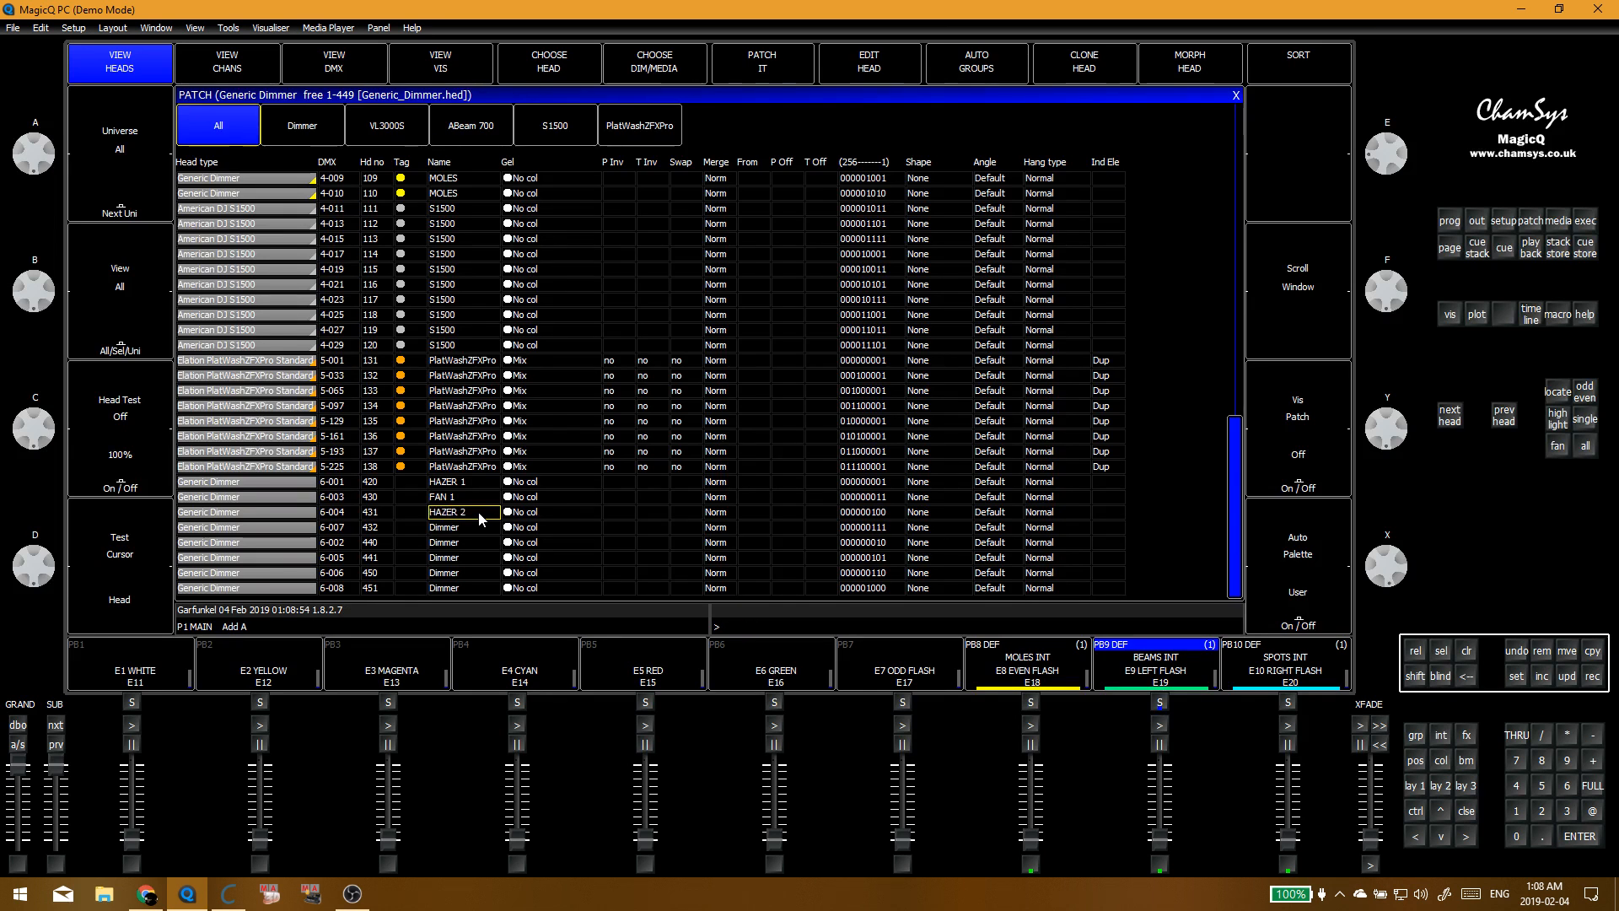
left_click(485, 526)
type("F")
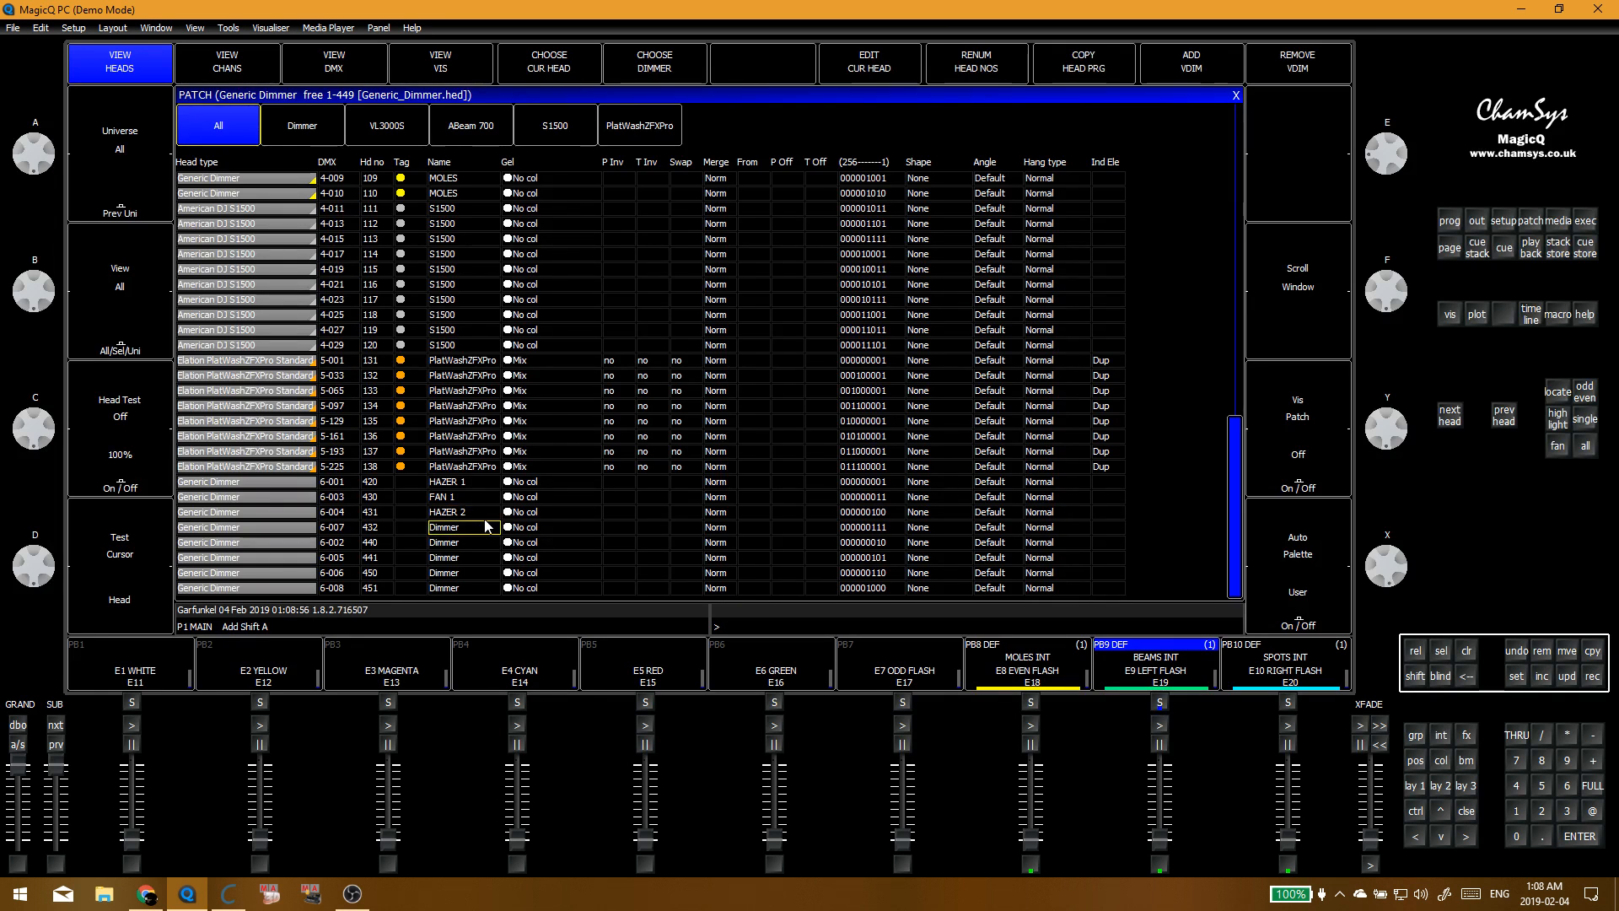
type("AN 2")
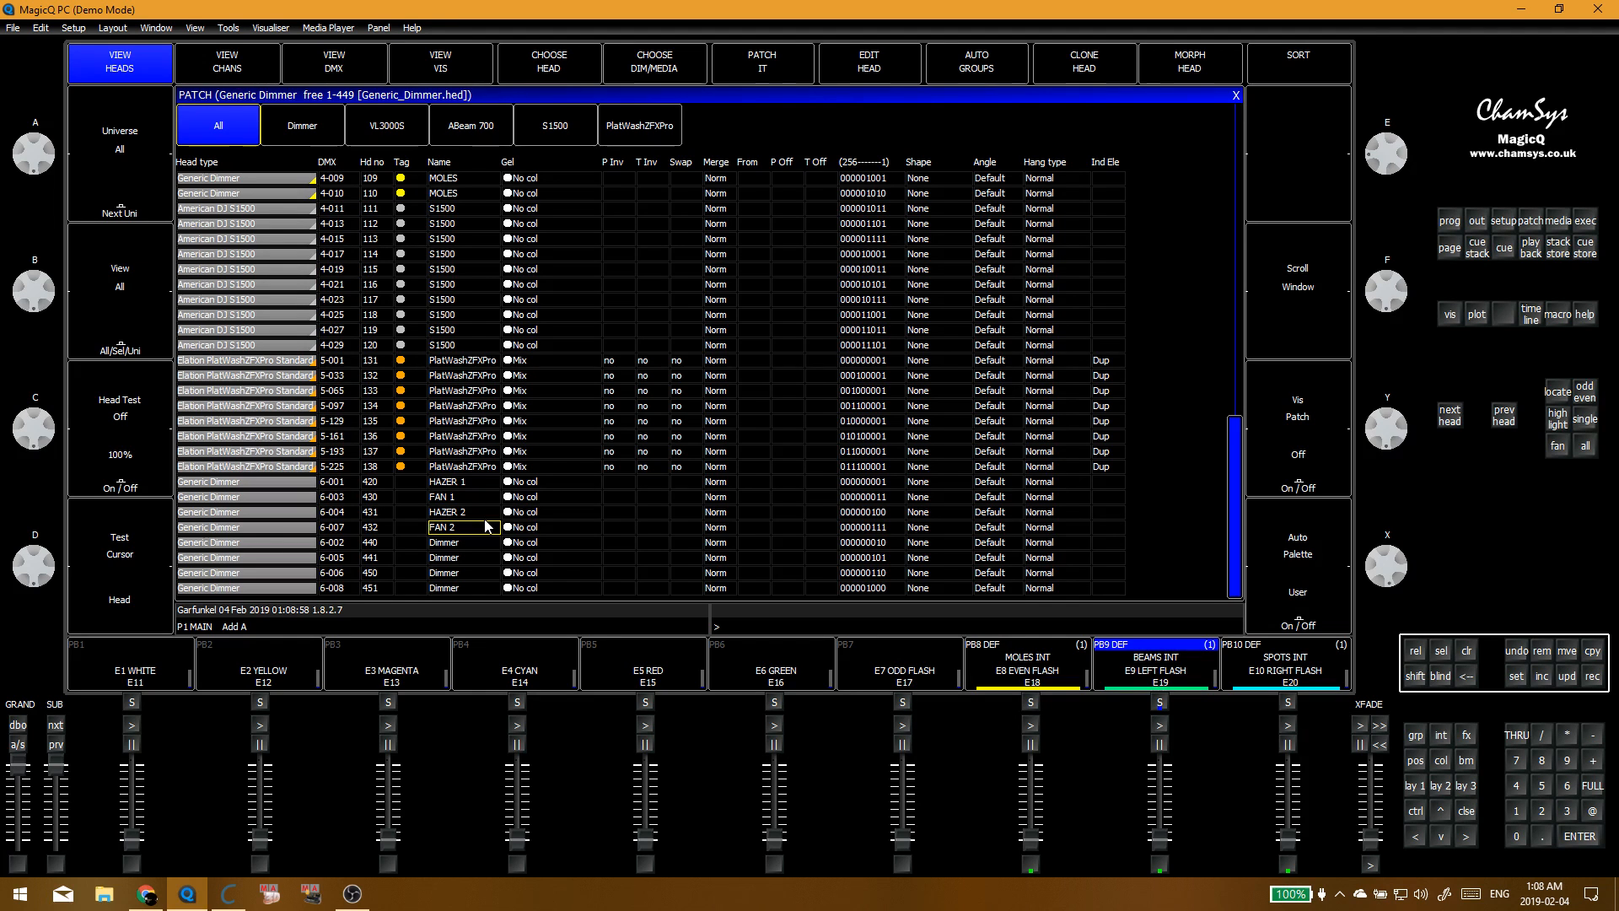
key("Return")
Step: Name head 440 HAZER 3 and head 441 FAN 3
type("HAZER 3")
key("Return")
key("Down")
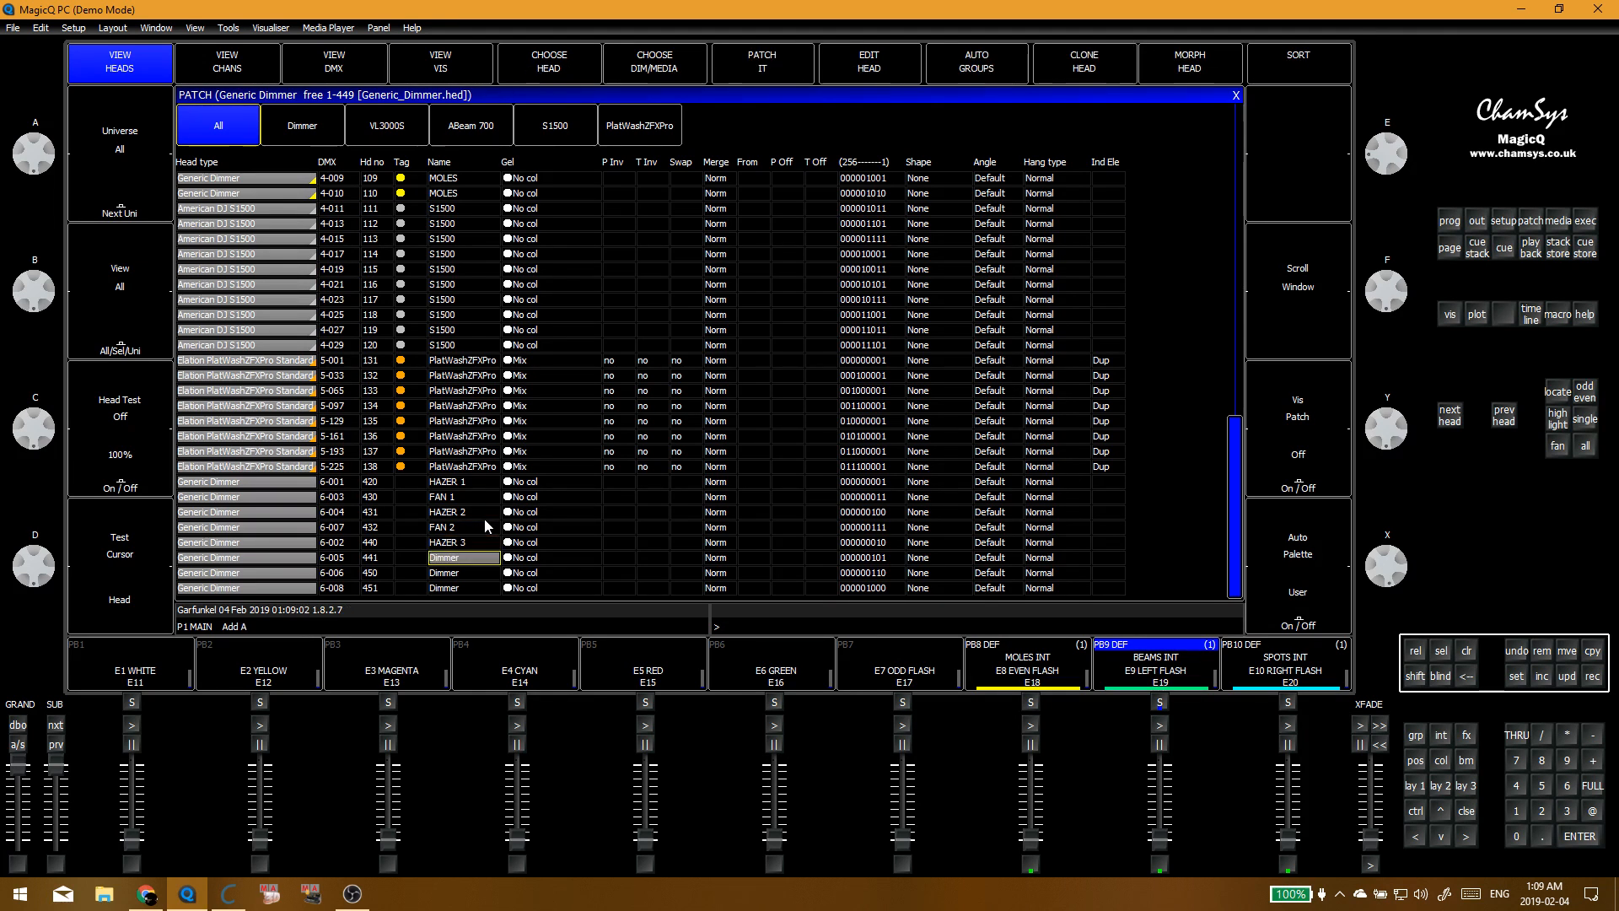
key("shift")
type("FAN 3")
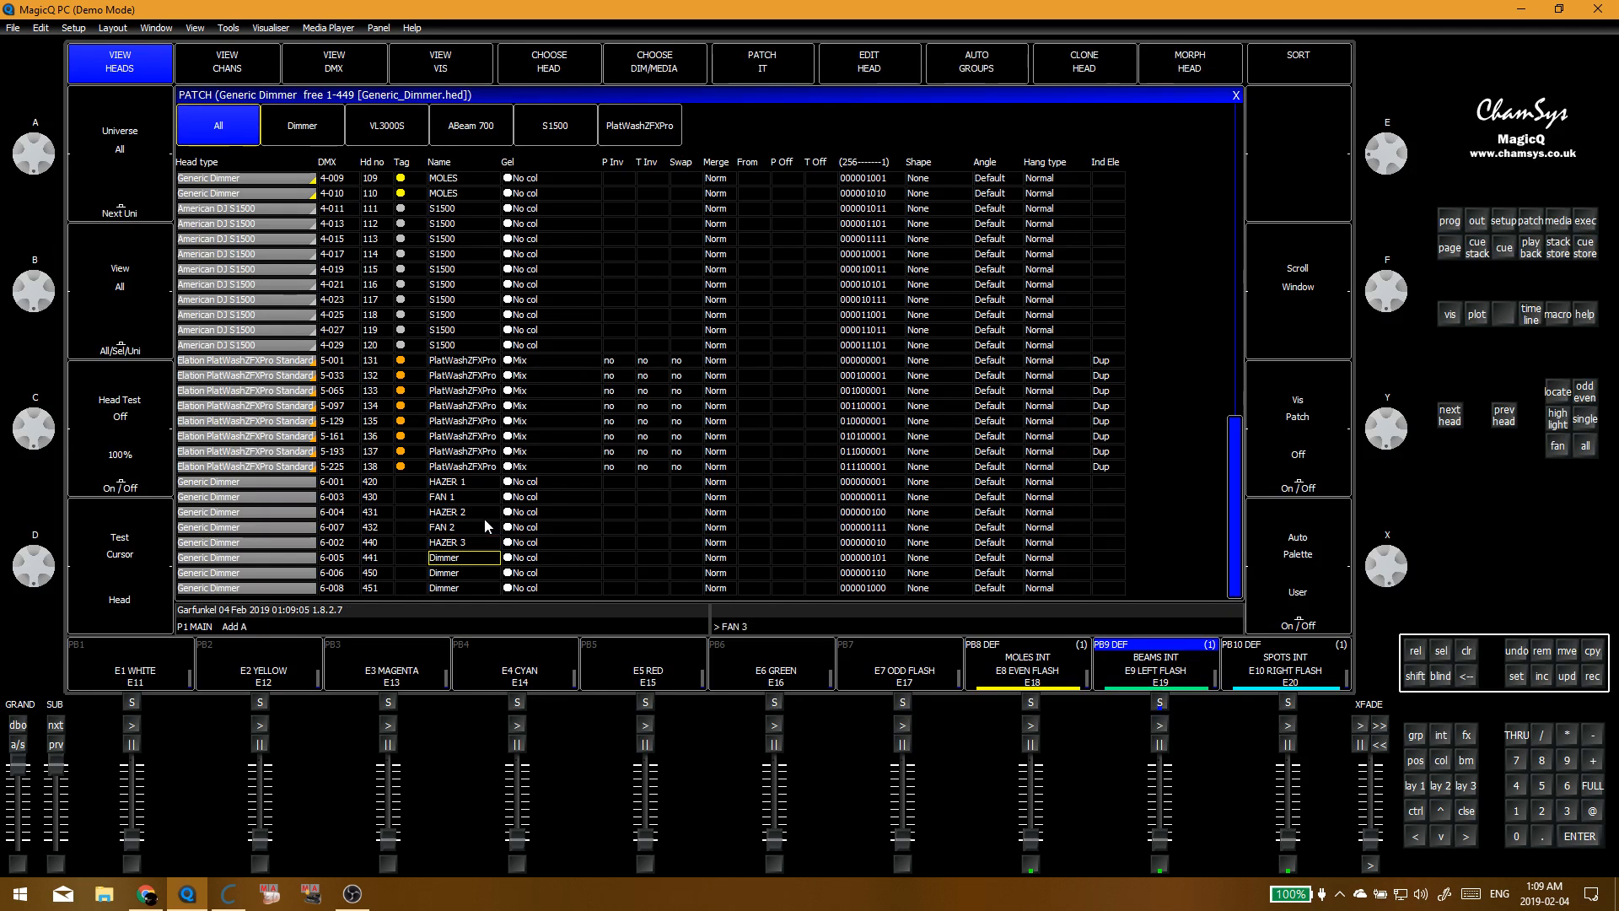
key("Return")
Step: Name head 450 HAZER 4 and head 451 FAN 4
key("Down")
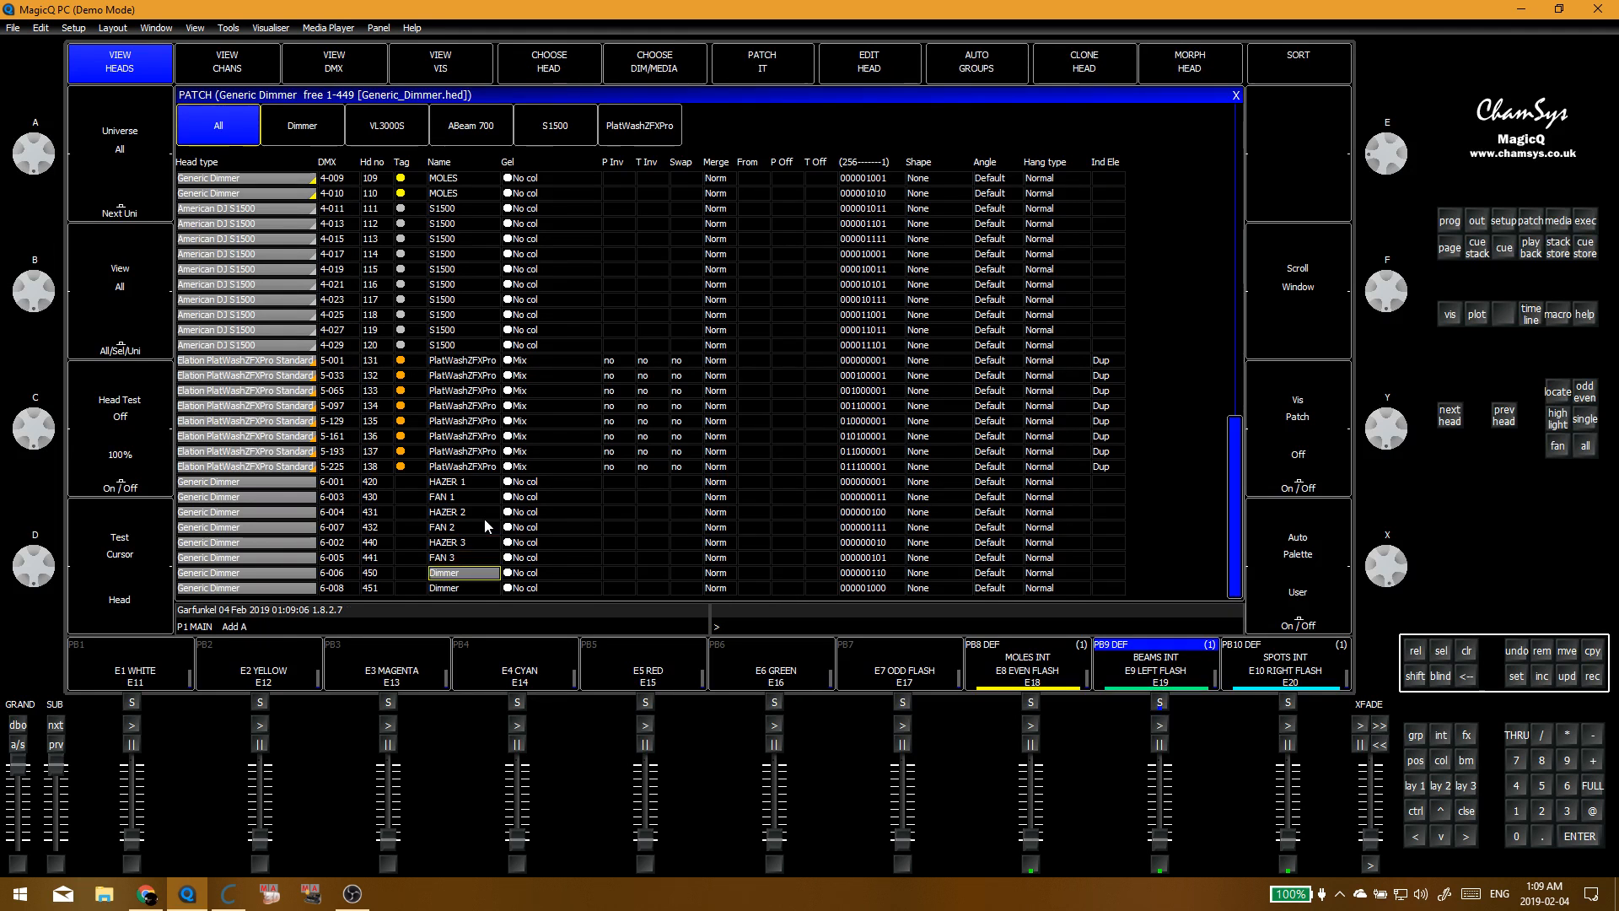
key("shift")
type("HAZER 4")
key("Return")
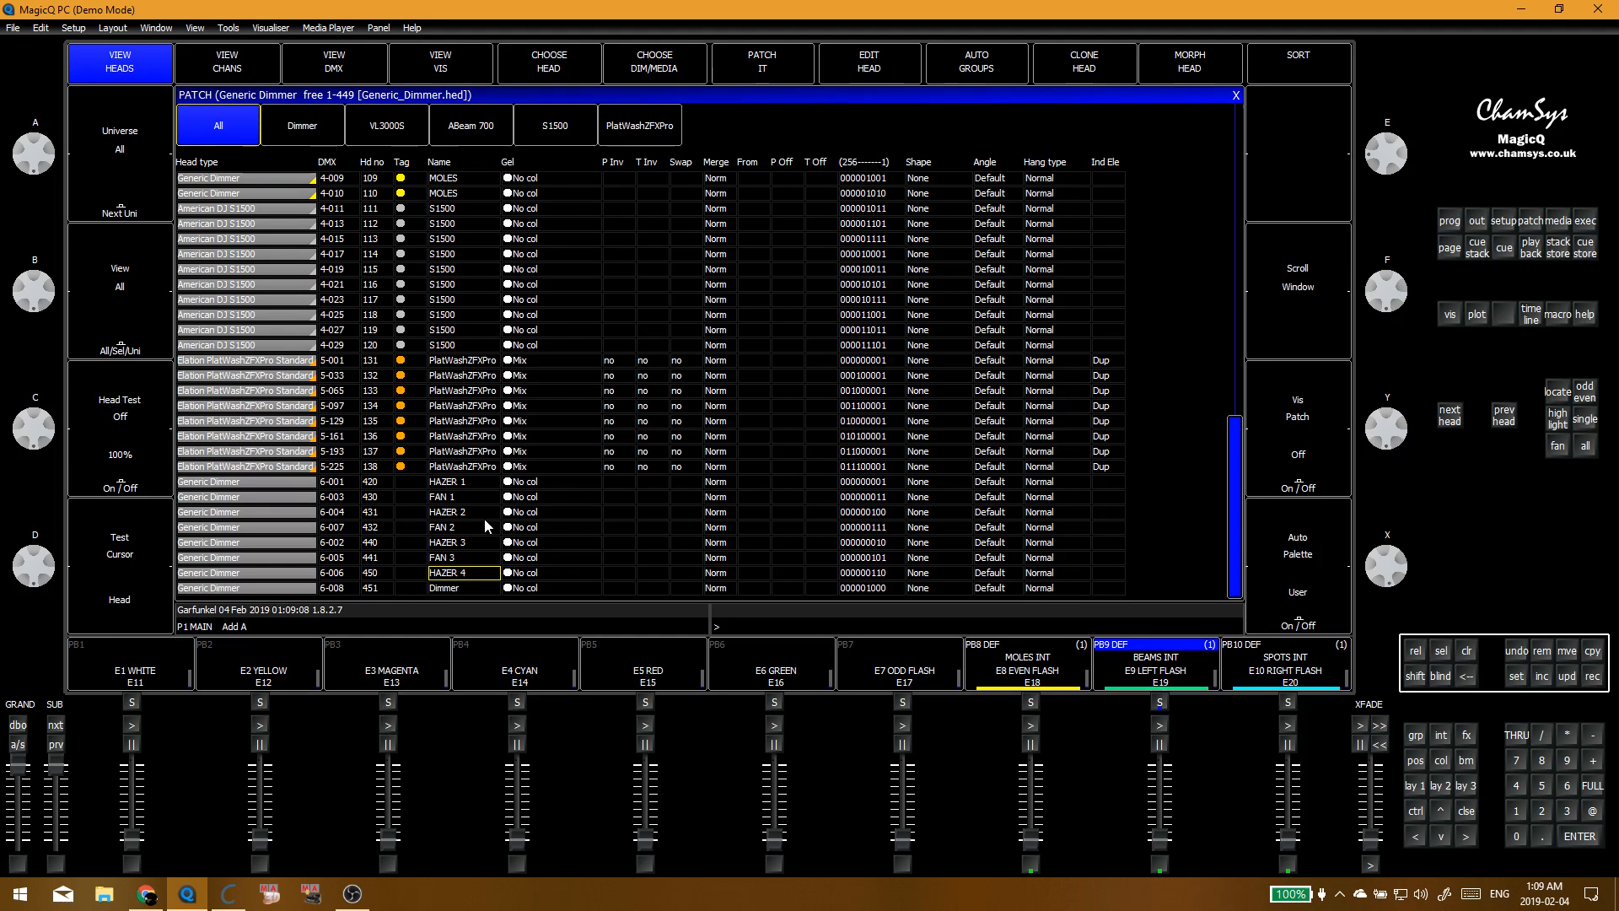
key("Down")
key("shift")
type("FAN 4")
key("Return")
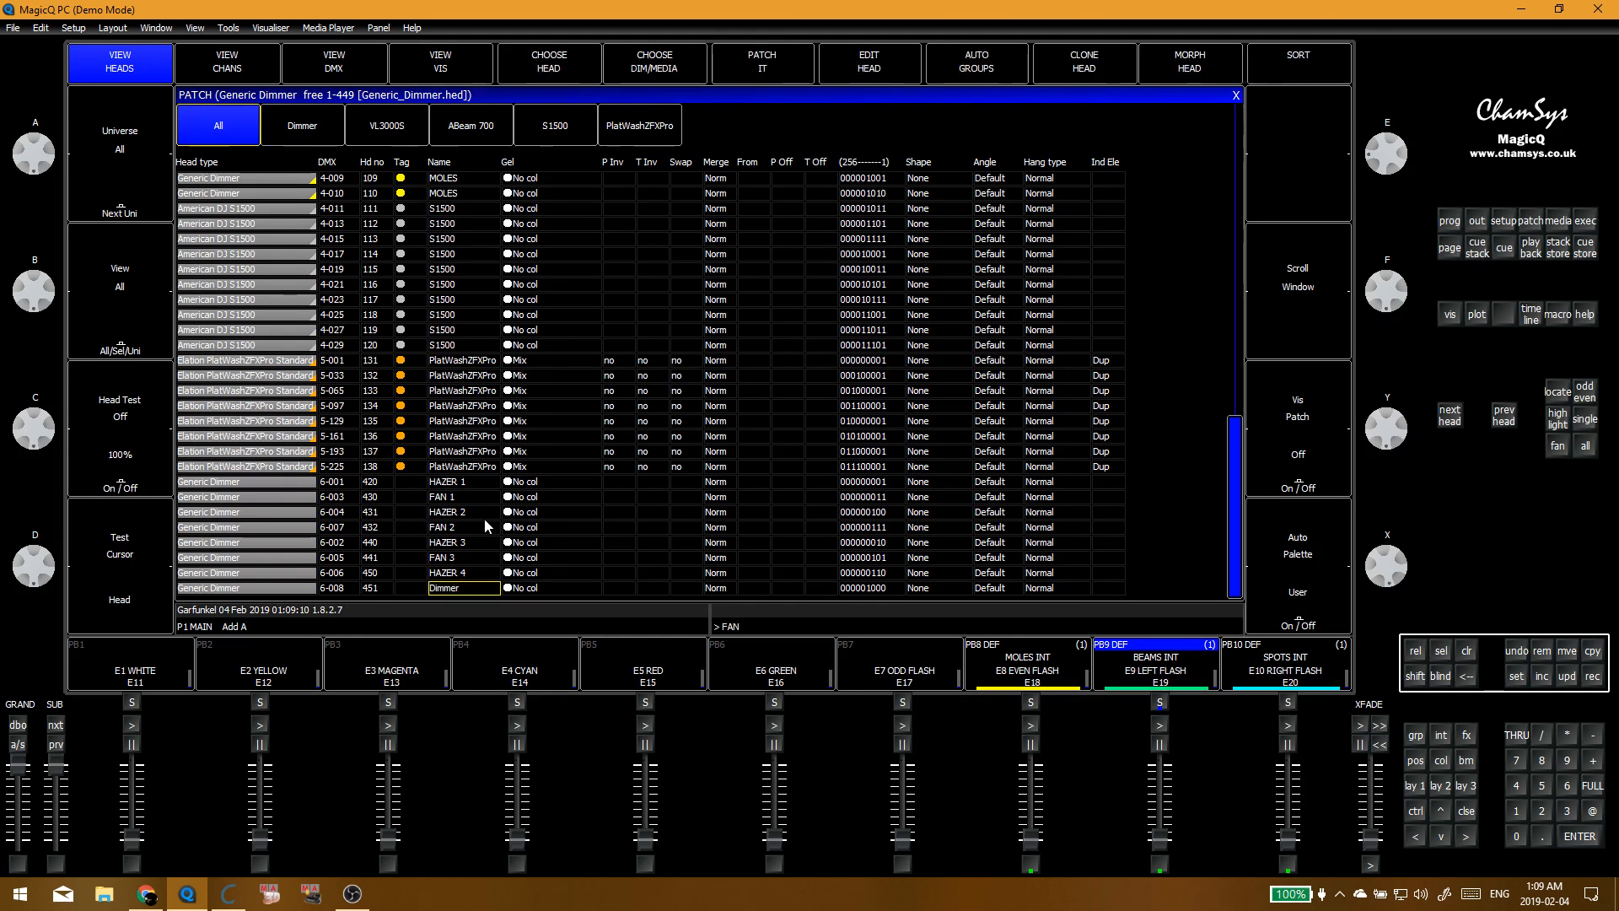
key("Escape")
left_click(460, 483)
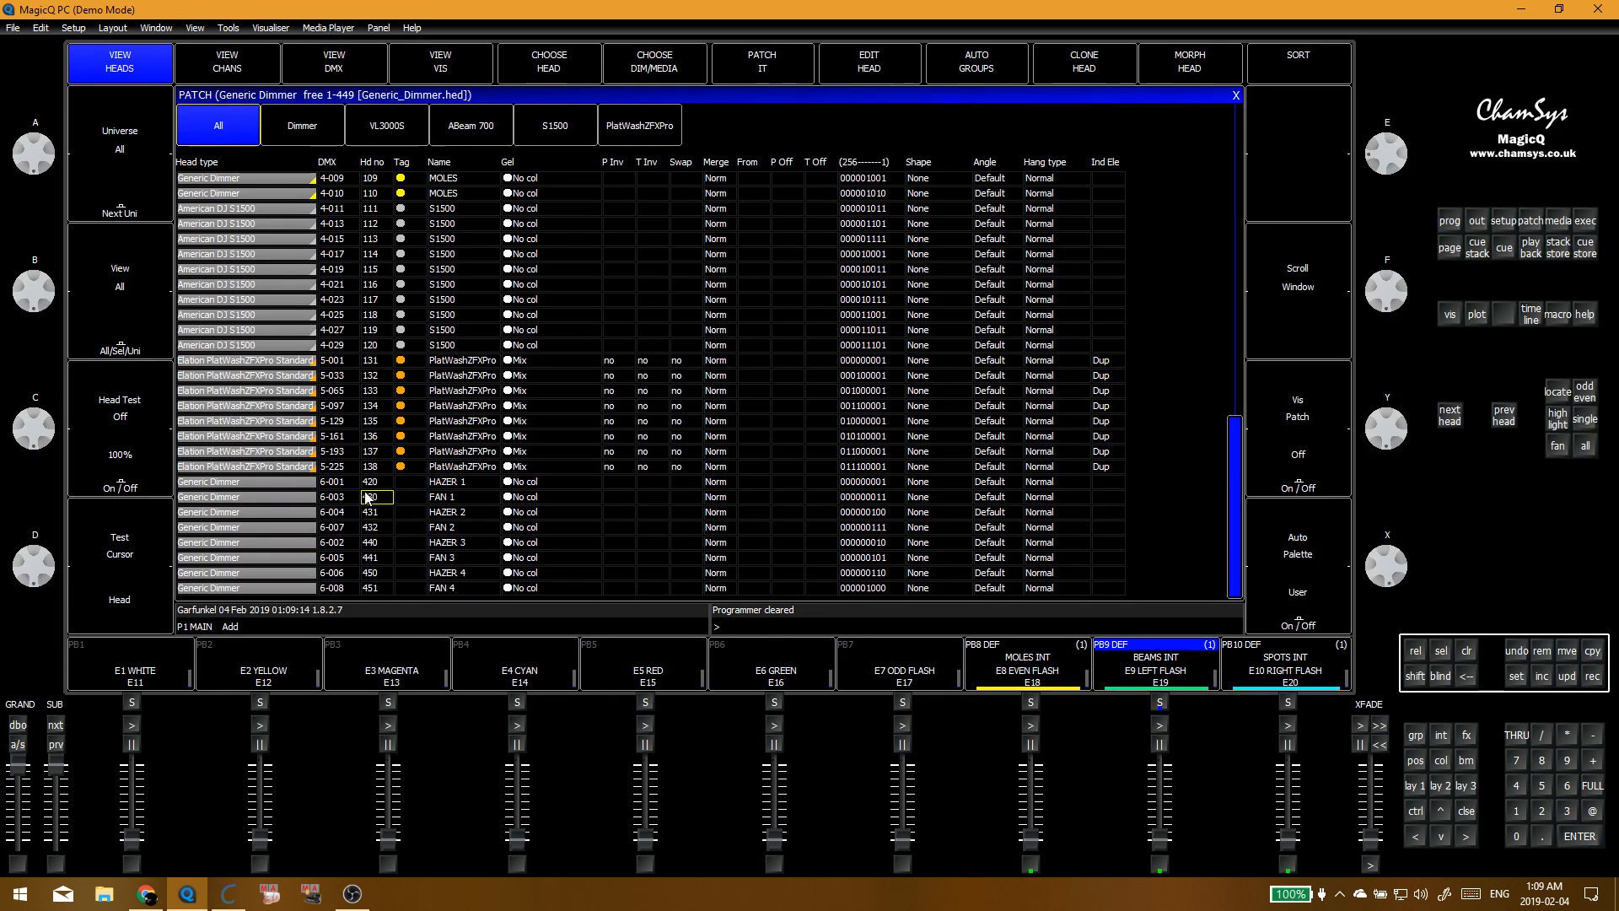
left_click(329, 484)
left_click(377, 488)
left_click(420, 488)
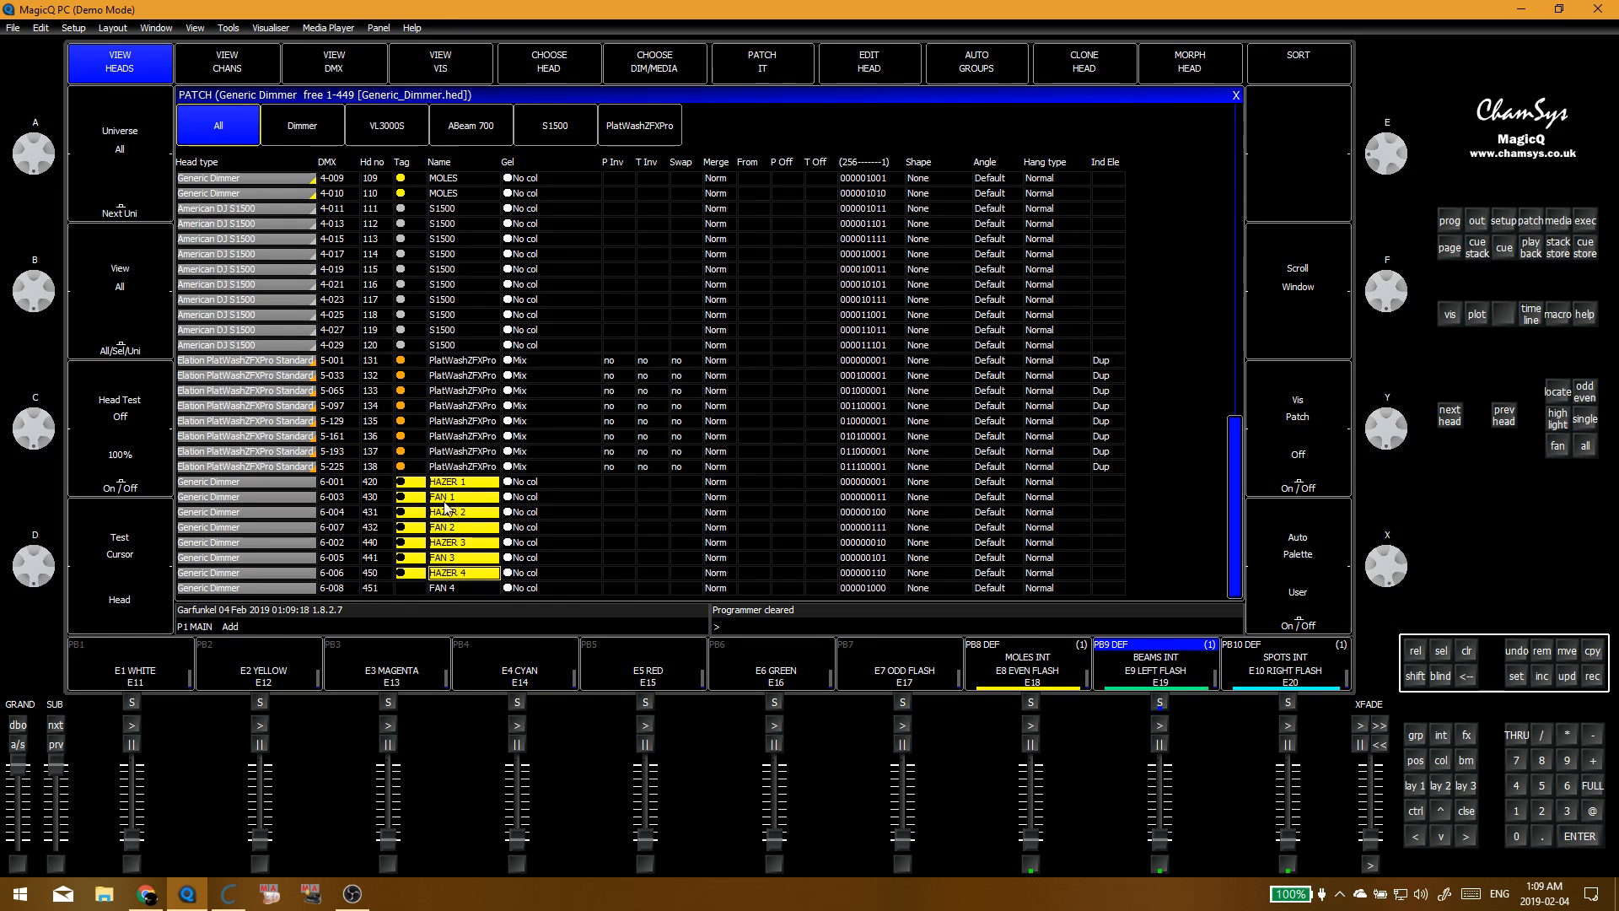
left_click(430, 487)
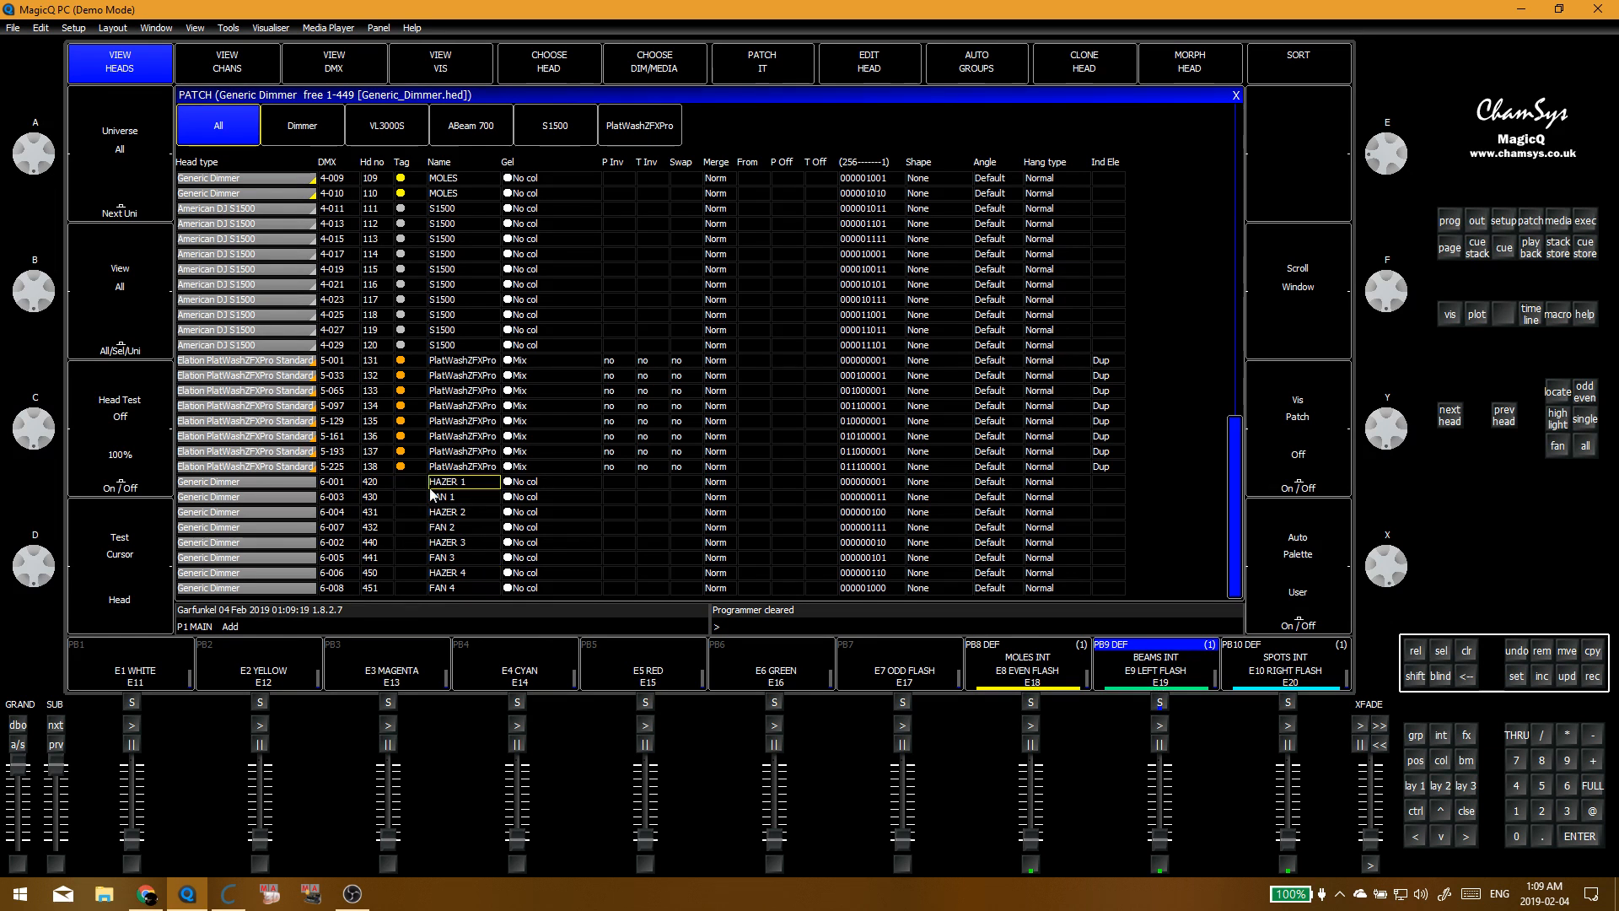
left_click(322, 484)
left_click_drag(300, 486, 286, 501)
left_click(323, 488)
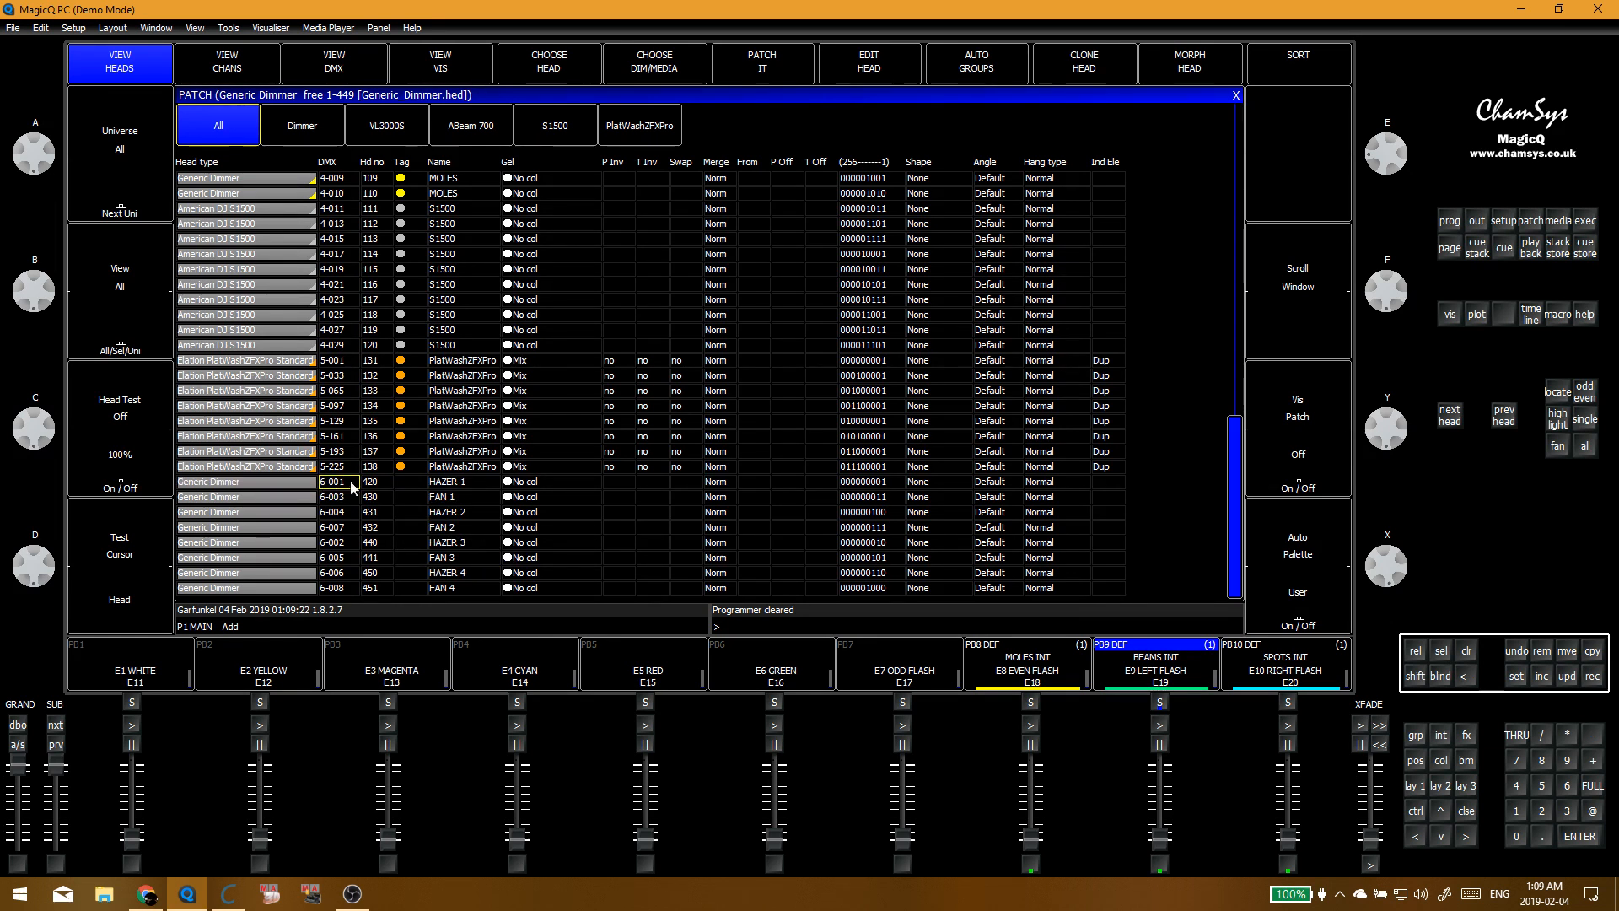
Step: Leave the patch list and look through the Group window for the fixture-type groups and the empty slots after G140
key("Escape")
left_click(496, 334)
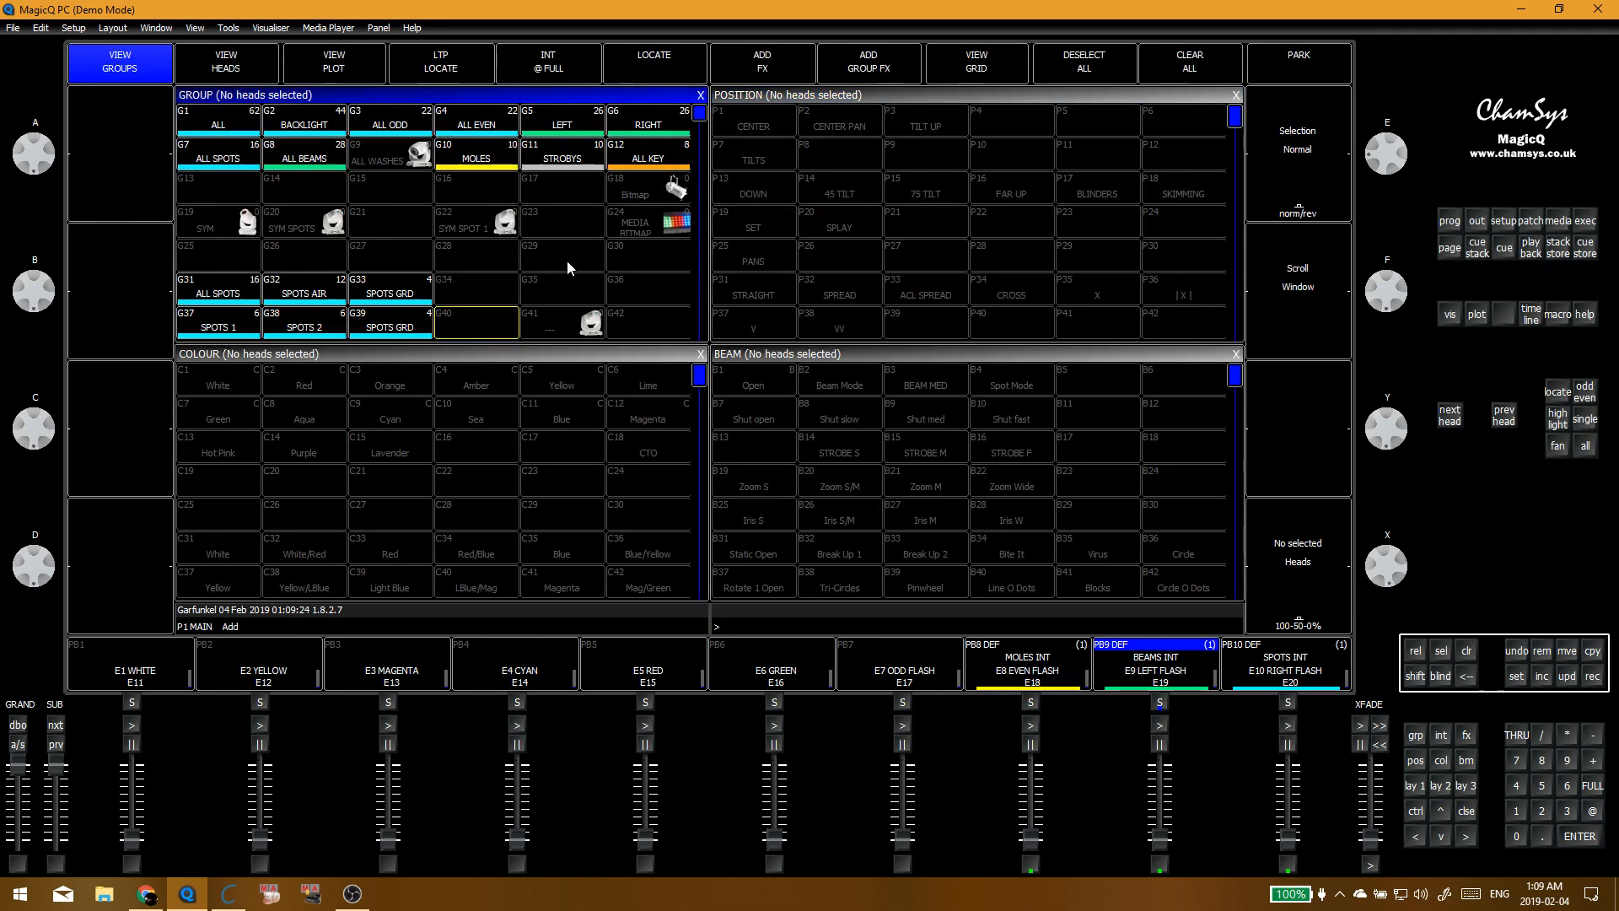
left_click(570, 258)
scroll(620, 233, "down", 10)
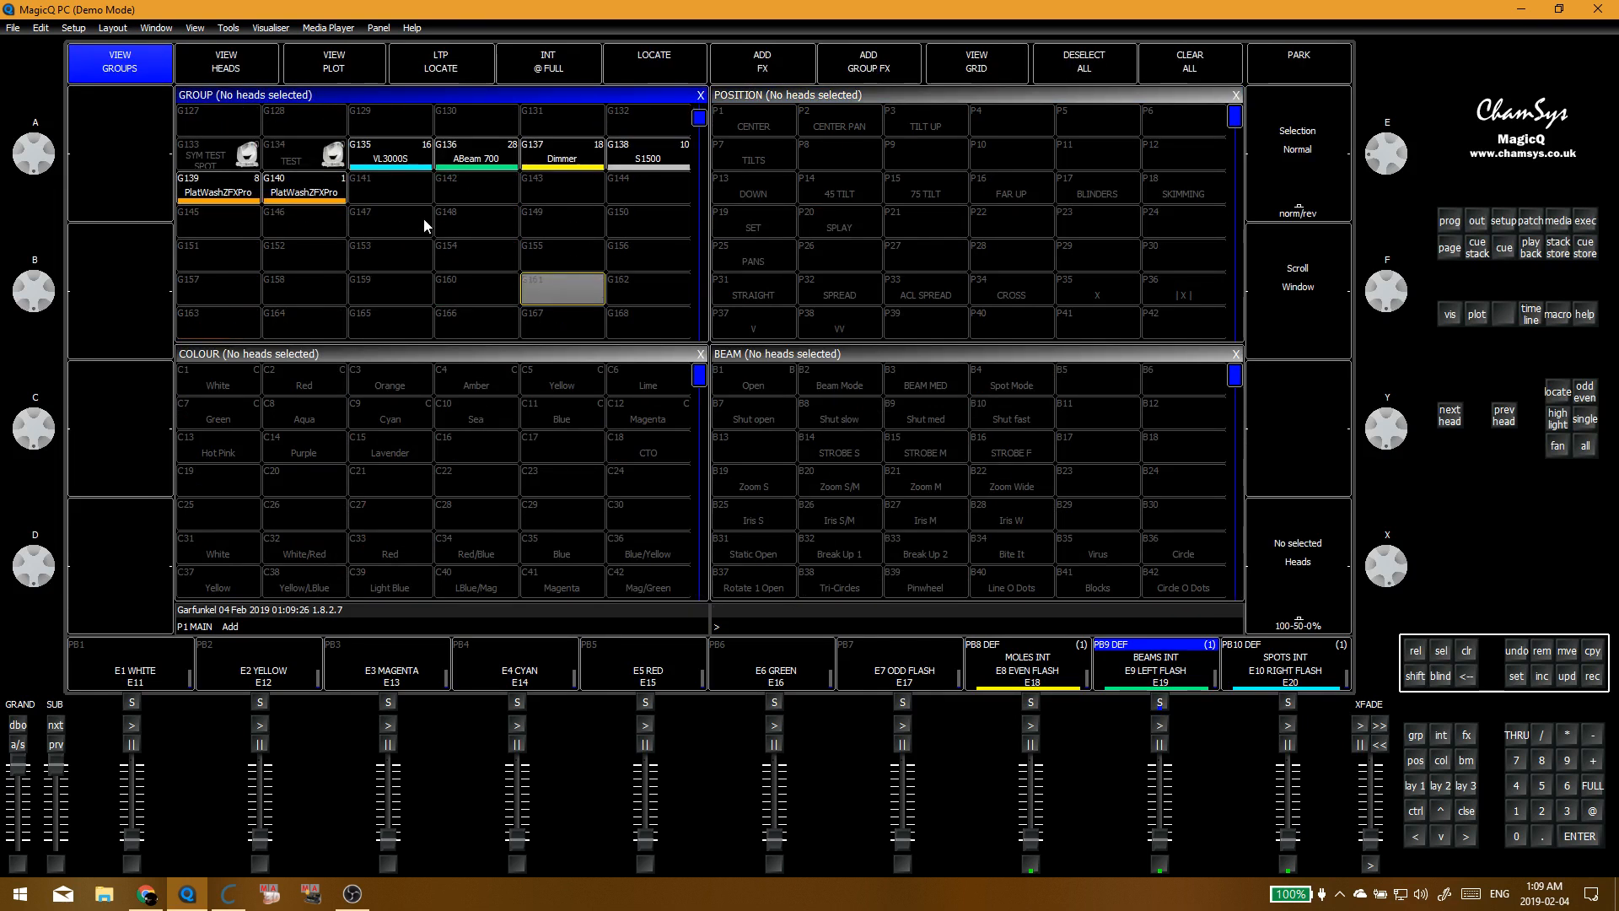
left_click(450, 217)
left_click(576, 246)
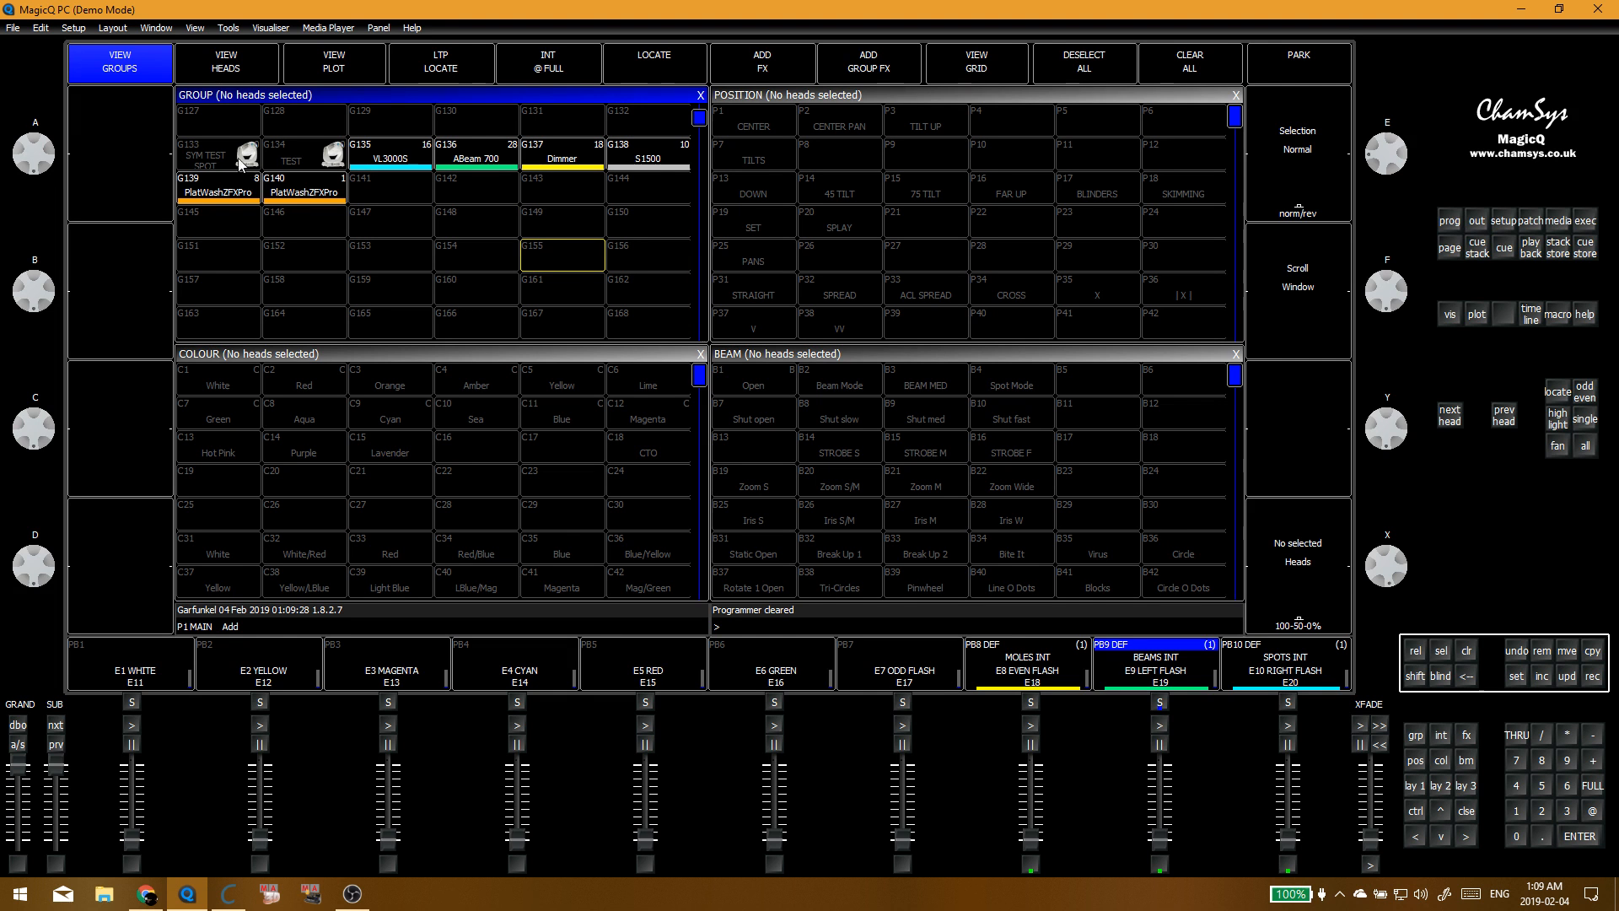
Step: Select the fixture-type groups G135 to G140 in the Group window and check the empty slots around them
left_click(355, 178)
left_click(320, 190)
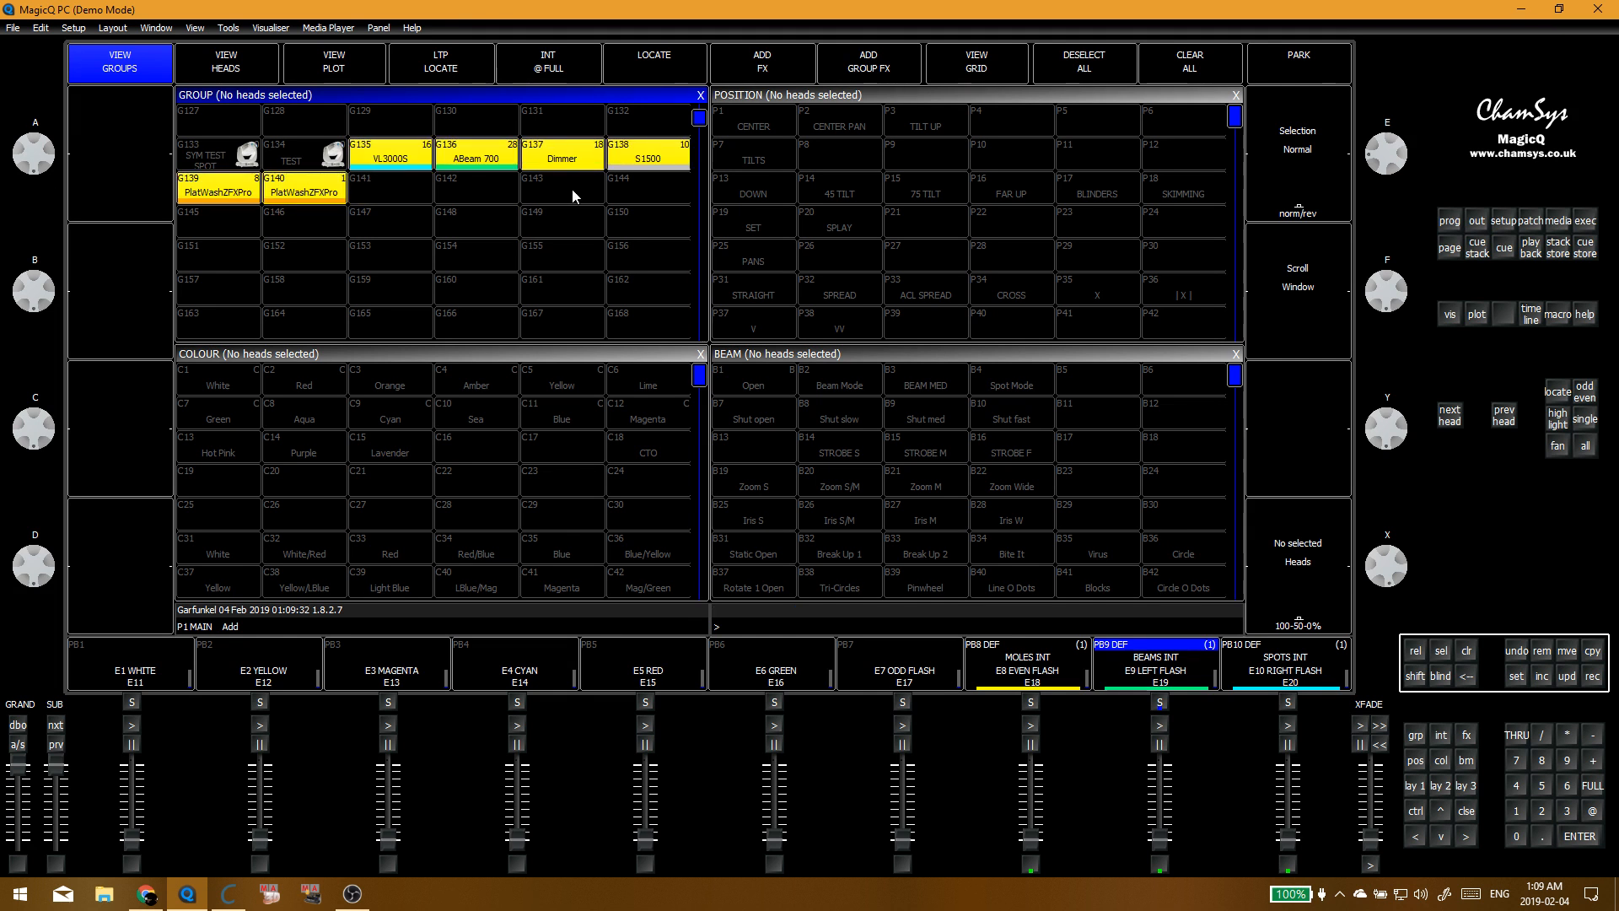
left_click(575, 214)
key("Delete")
left_click(337, 182)
scroll(430, 199, "down", 5)
scroll(440, 224, "up", 10)
left_click(327, 280)
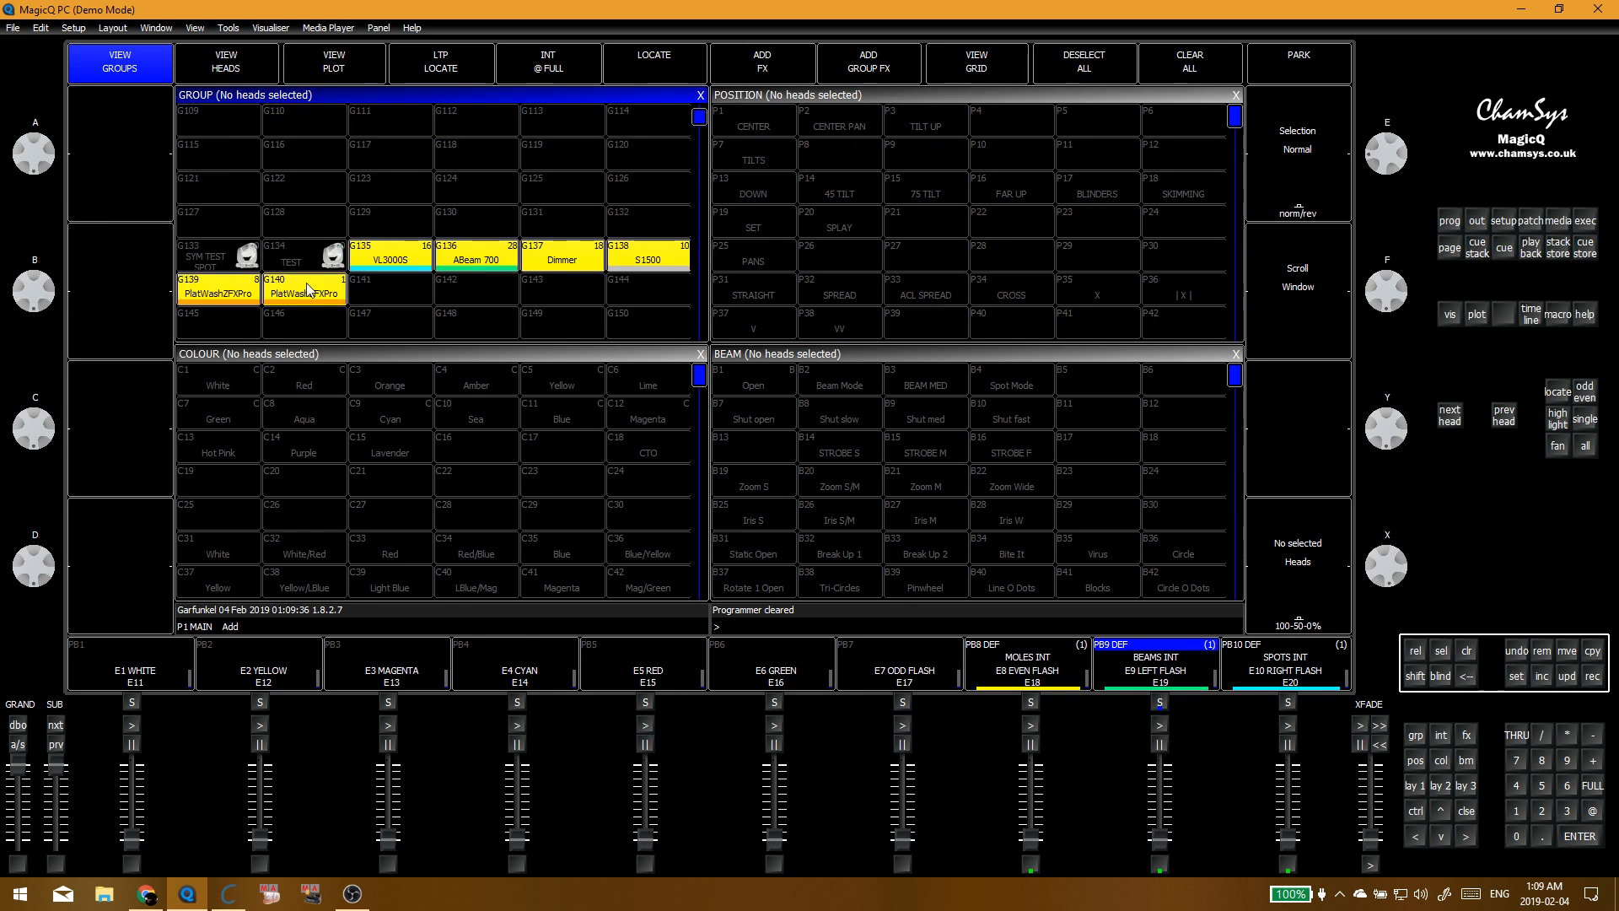
key("Delete")
left_click(602, 261)
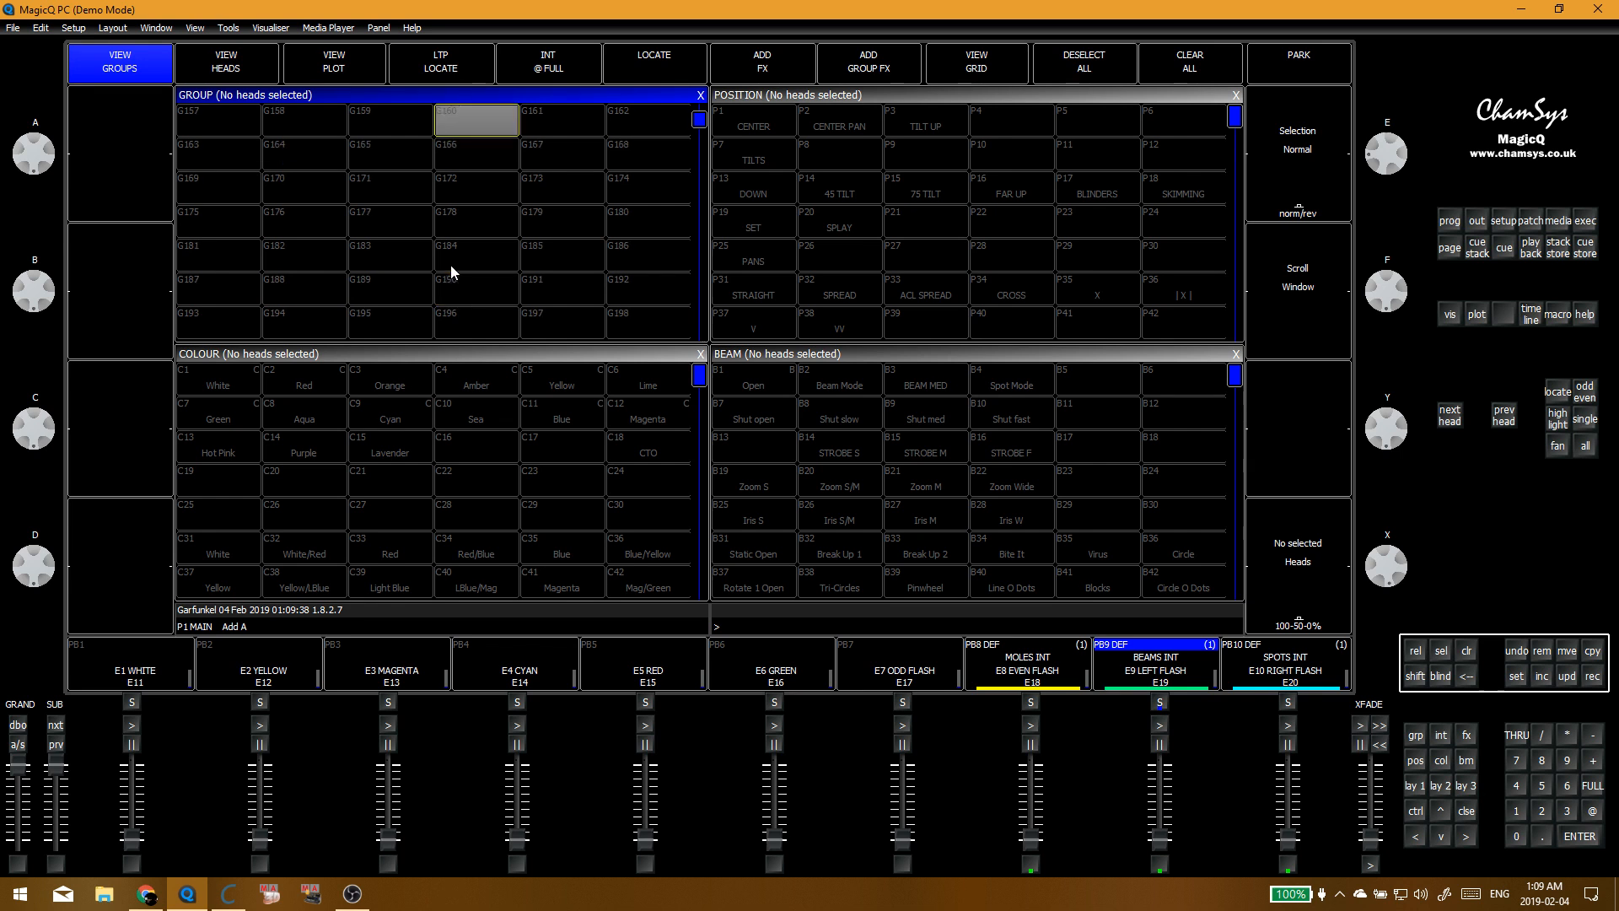
scroll(483, 272, "up", 1)
Step: Select the ALL SPOTS group, look through the Beam palettes available for it, and clear the programmer
left_click(902, 518)
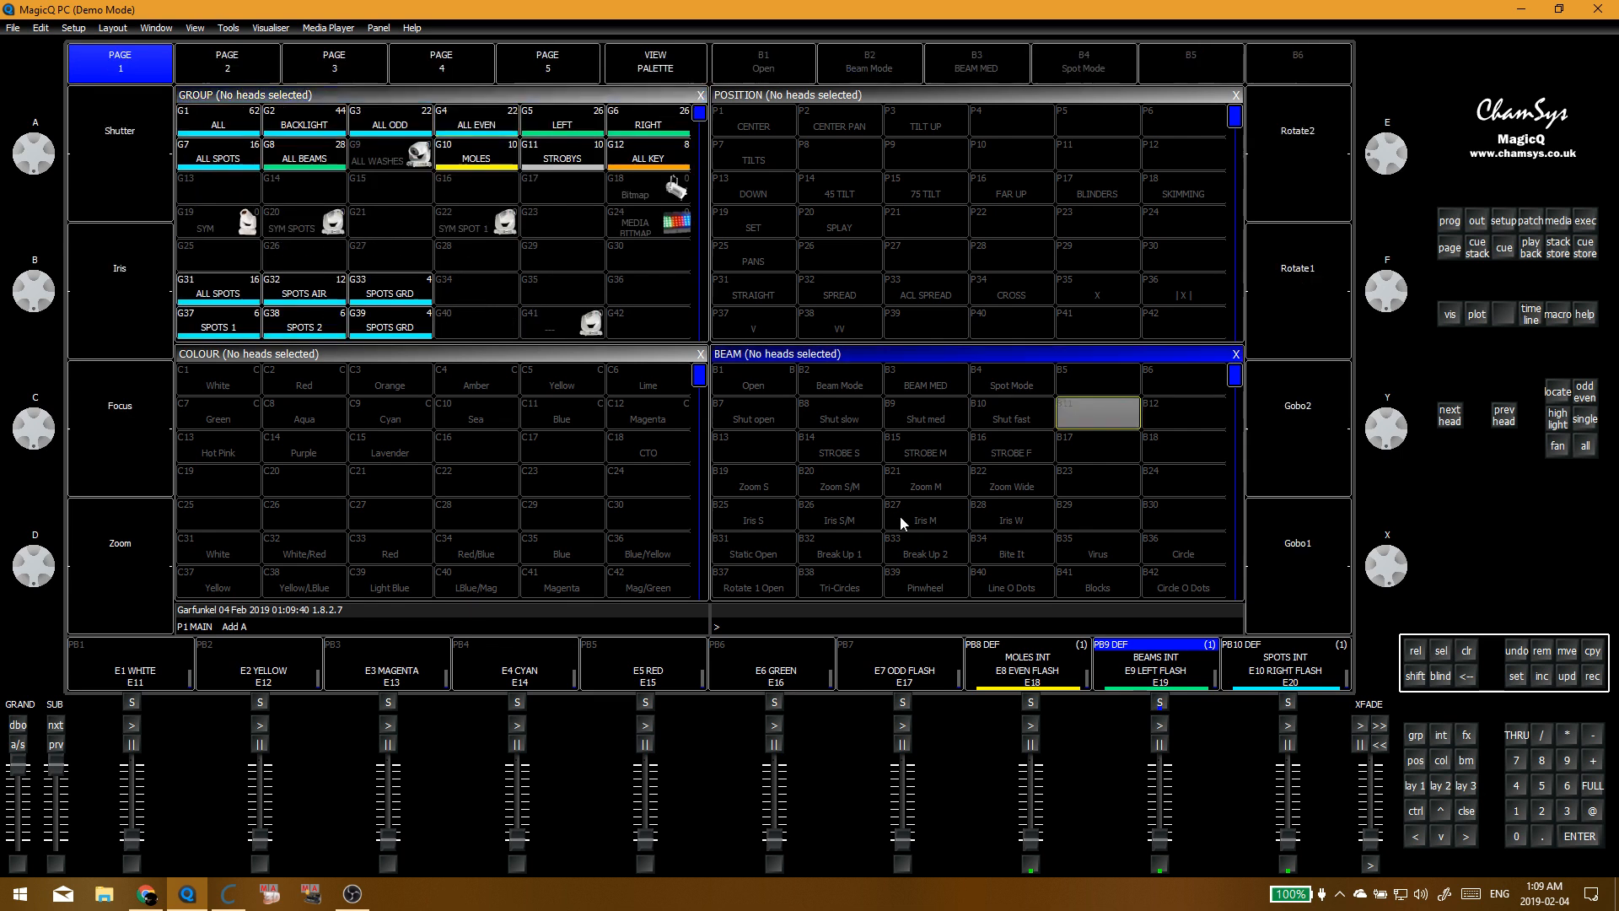
left_click(228, 158)
scroll(1113, 505, "down", 5)
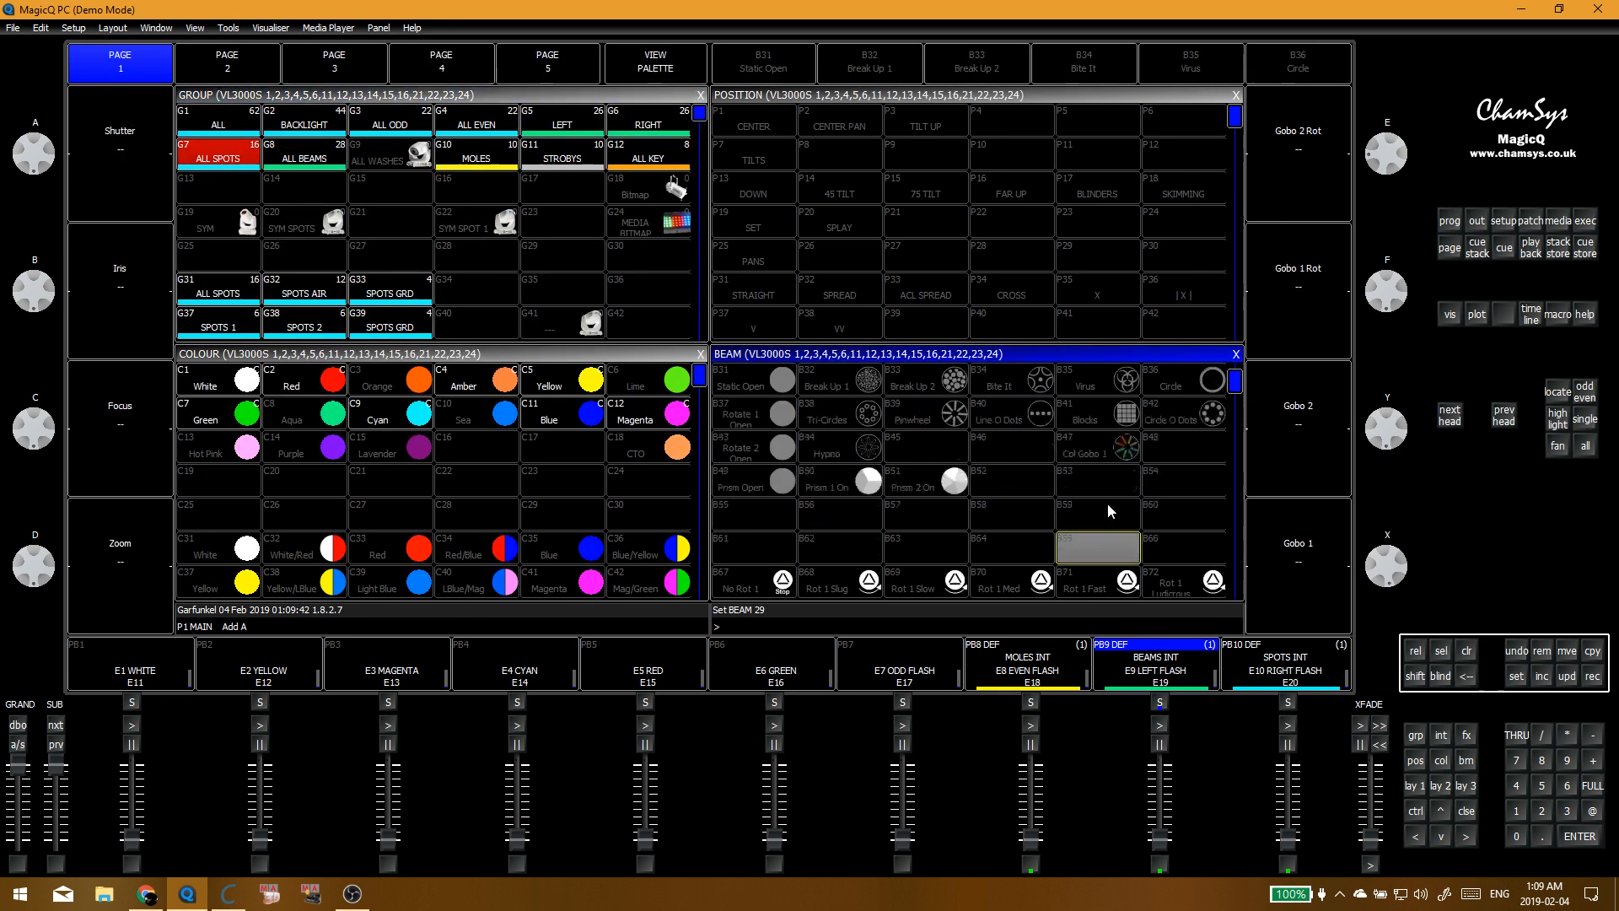
scroll(1116, 498, "down", 6)
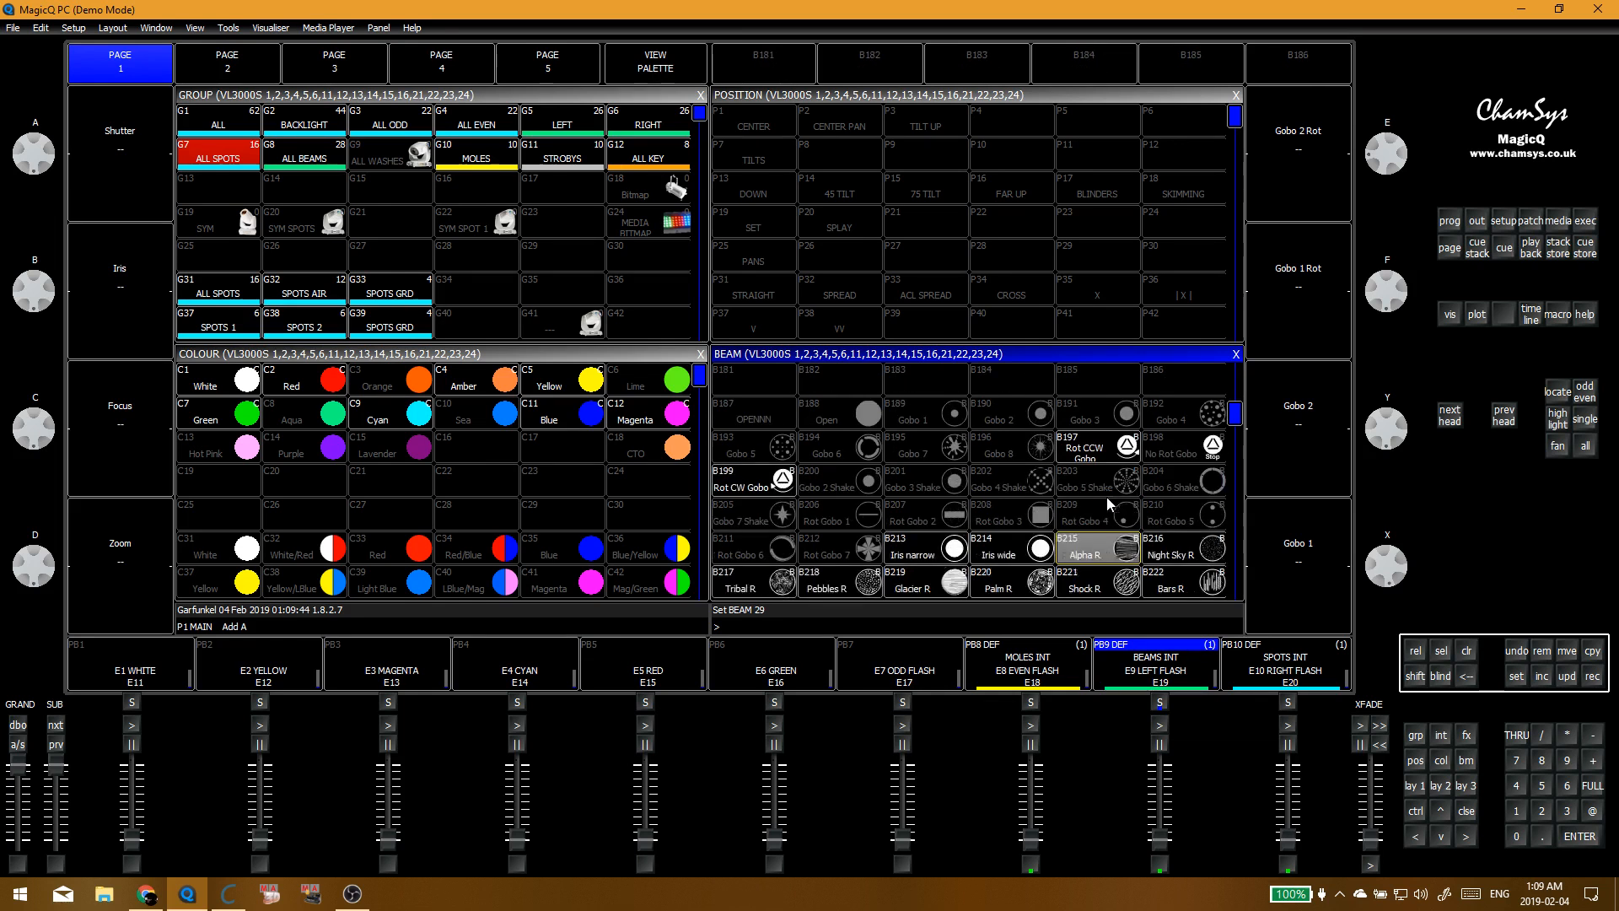
scroll(1071, 488, "down", 6)
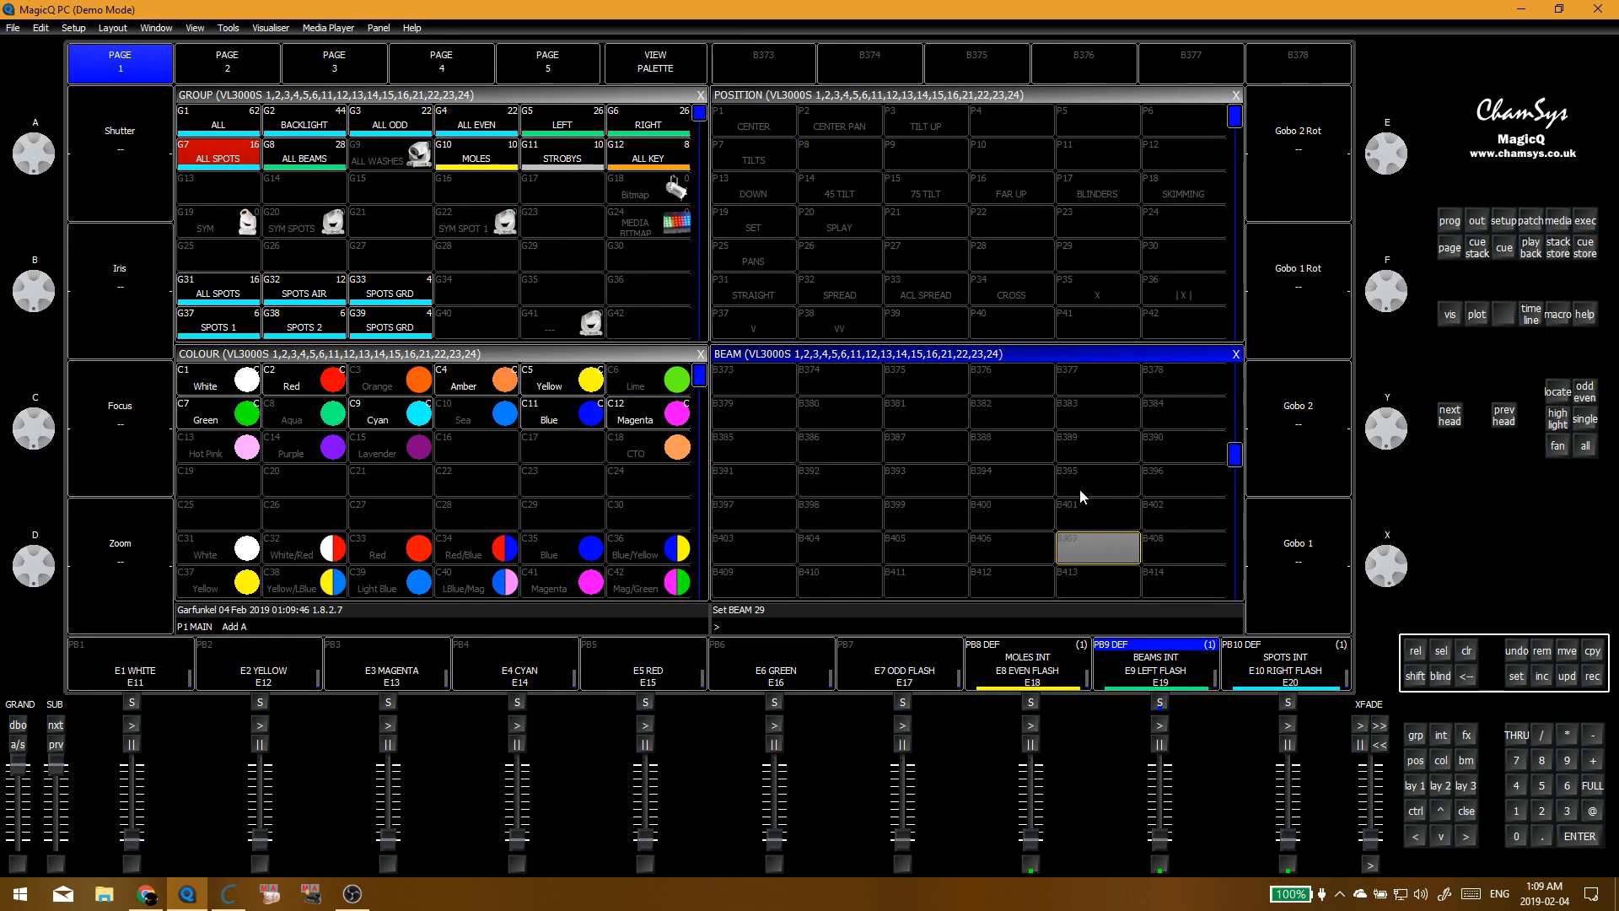
left_click_drag(1233, 465, 1211, 438)
scroll(1083, 461, "up", 9)
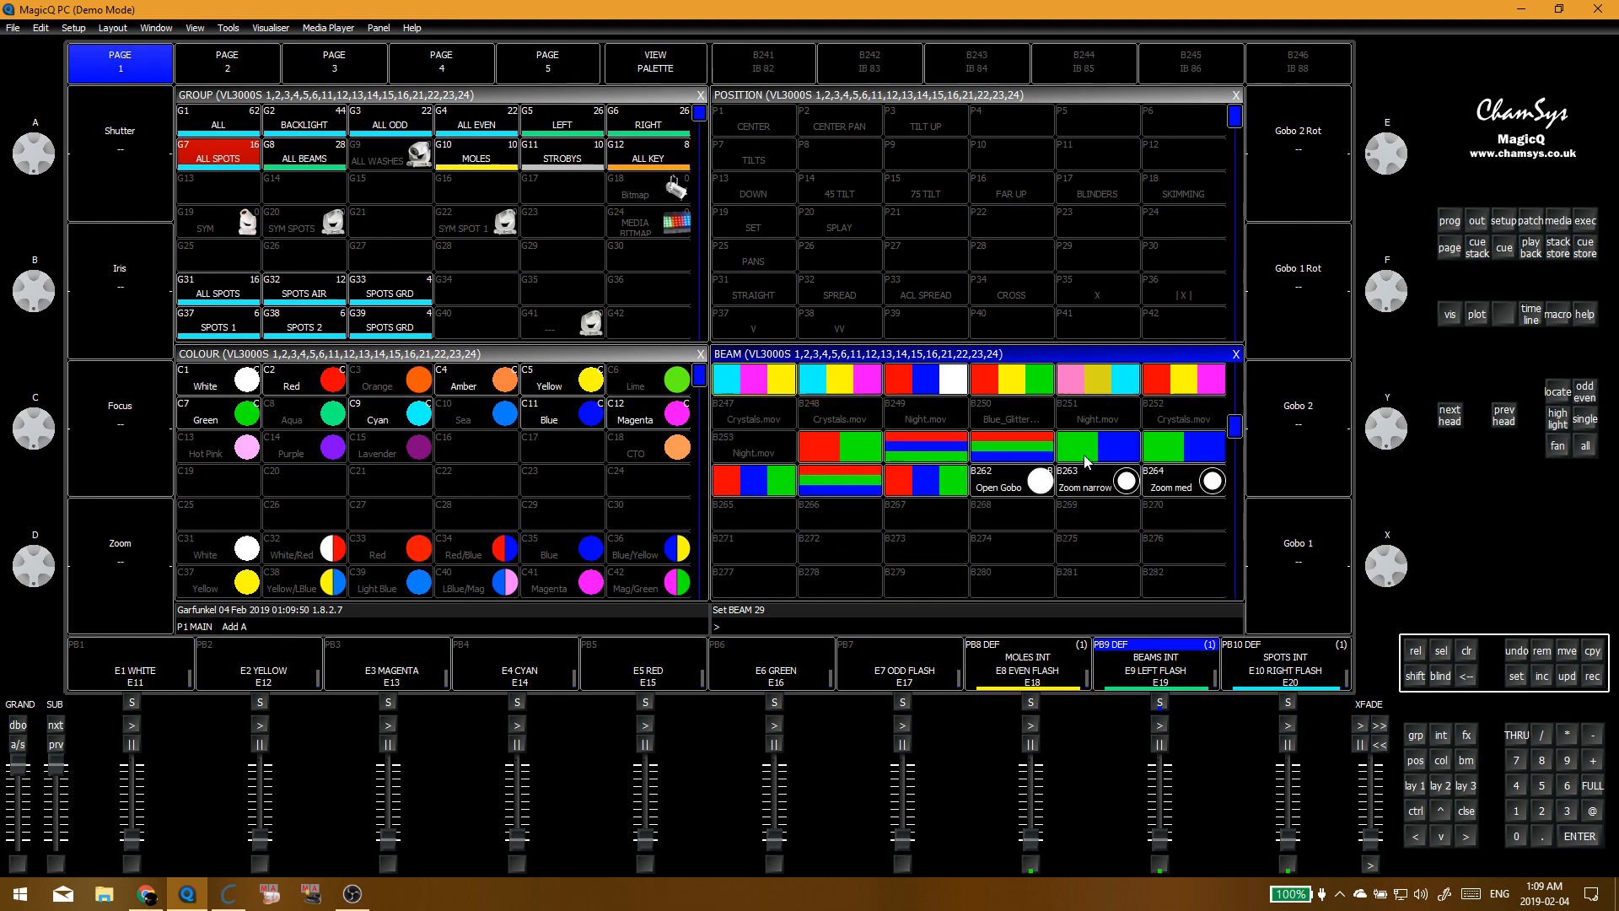
scroll(978, 426, "up", 3)
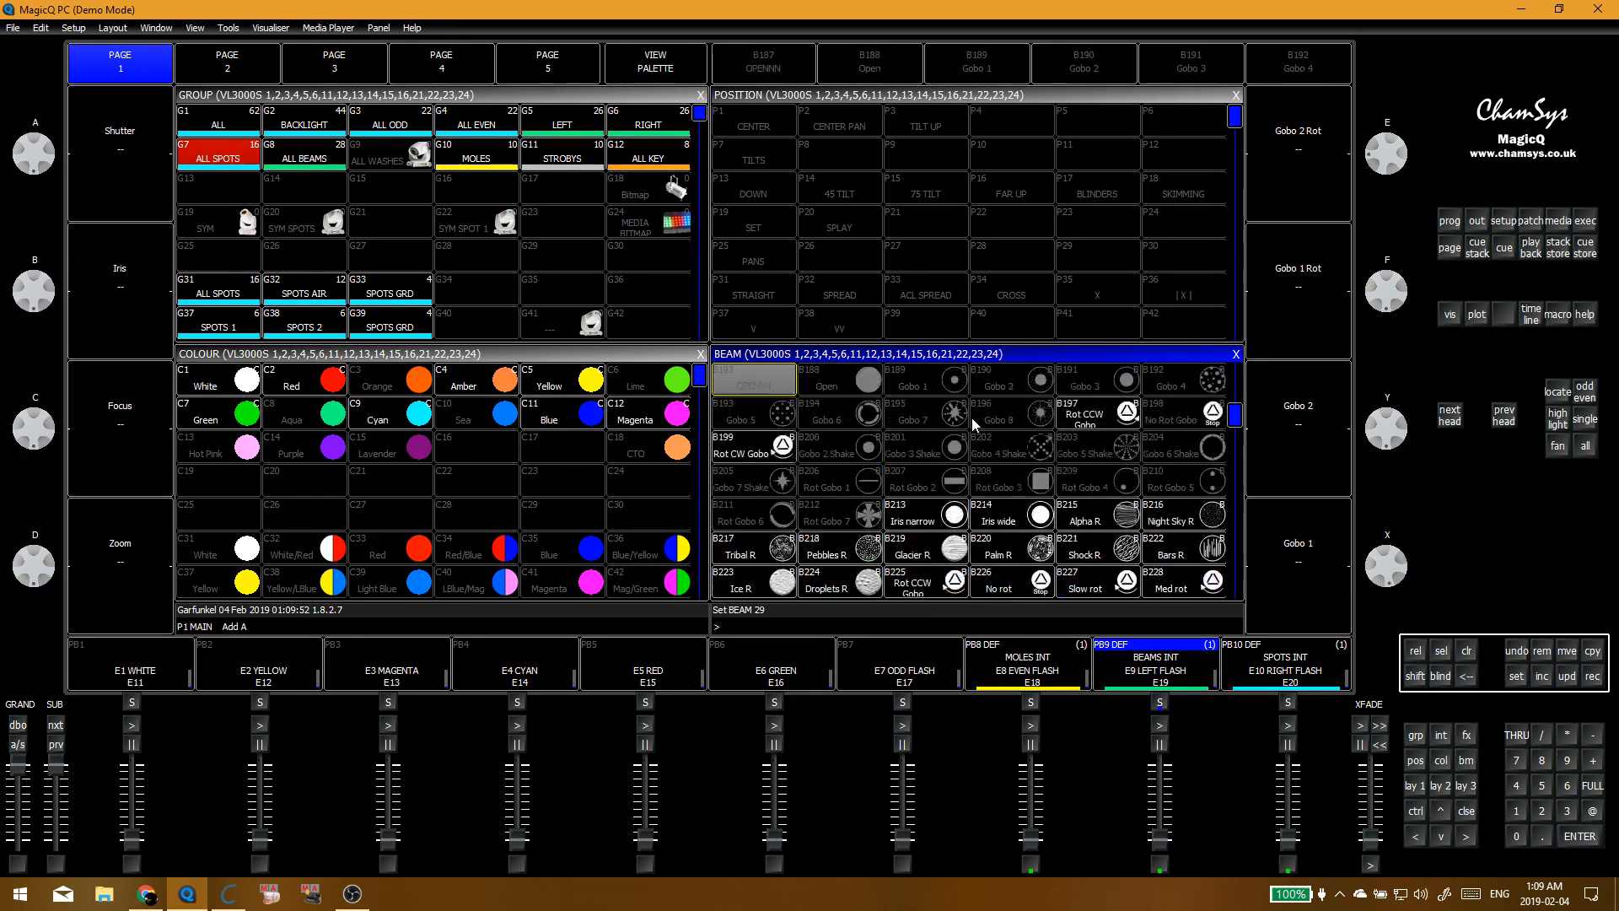
scroll(987, 433, "down", 10)
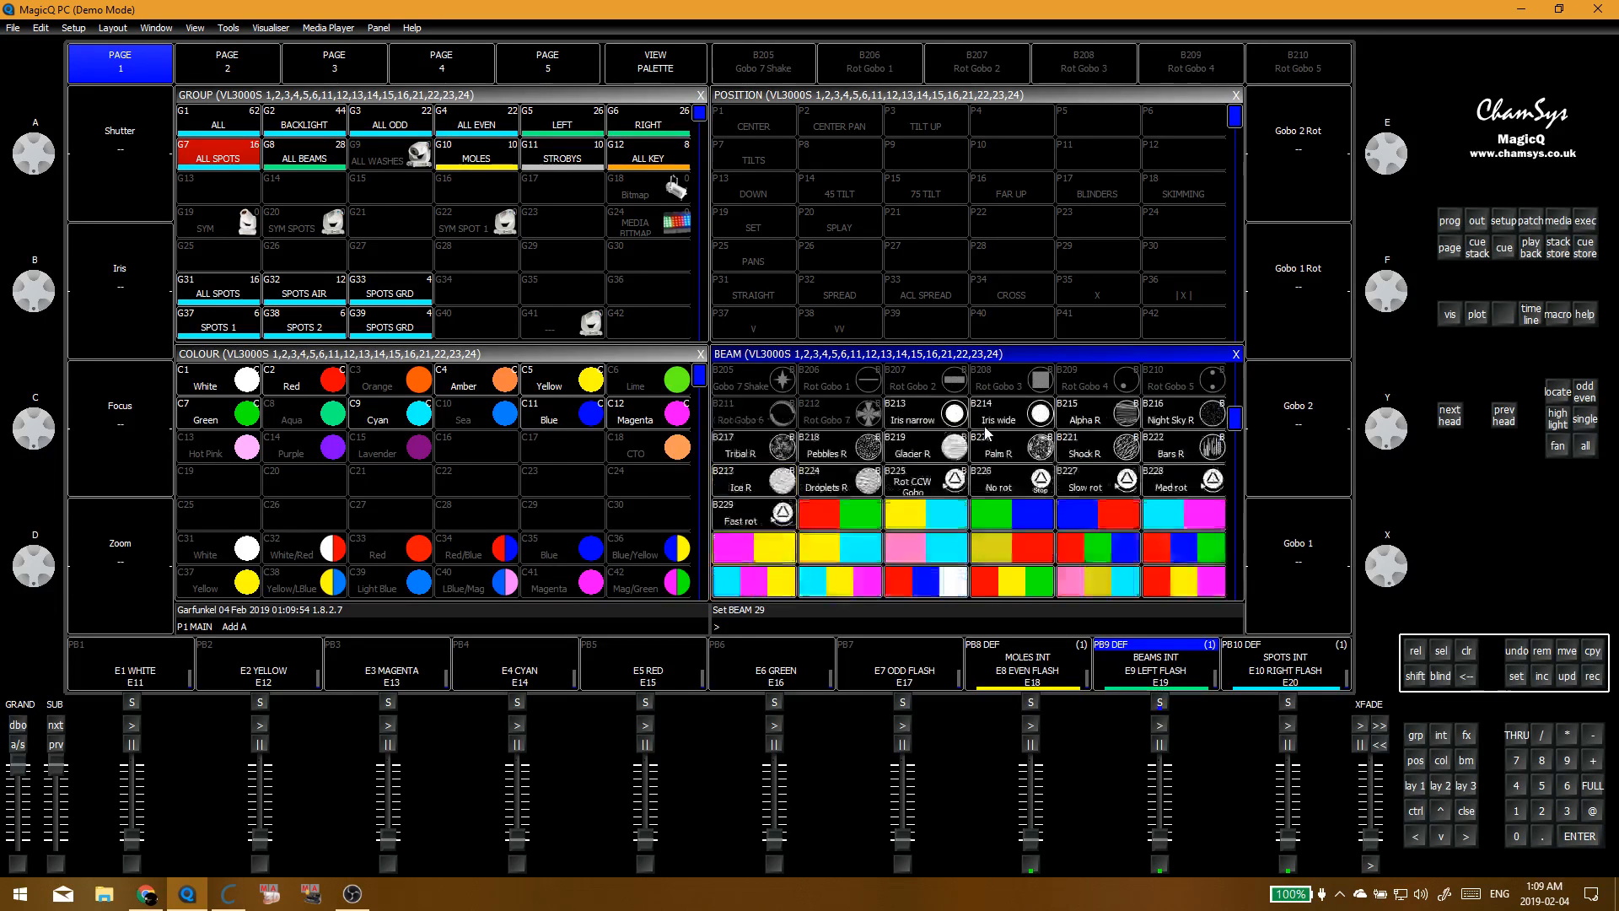
scroll(1002, 434, "up", 9)
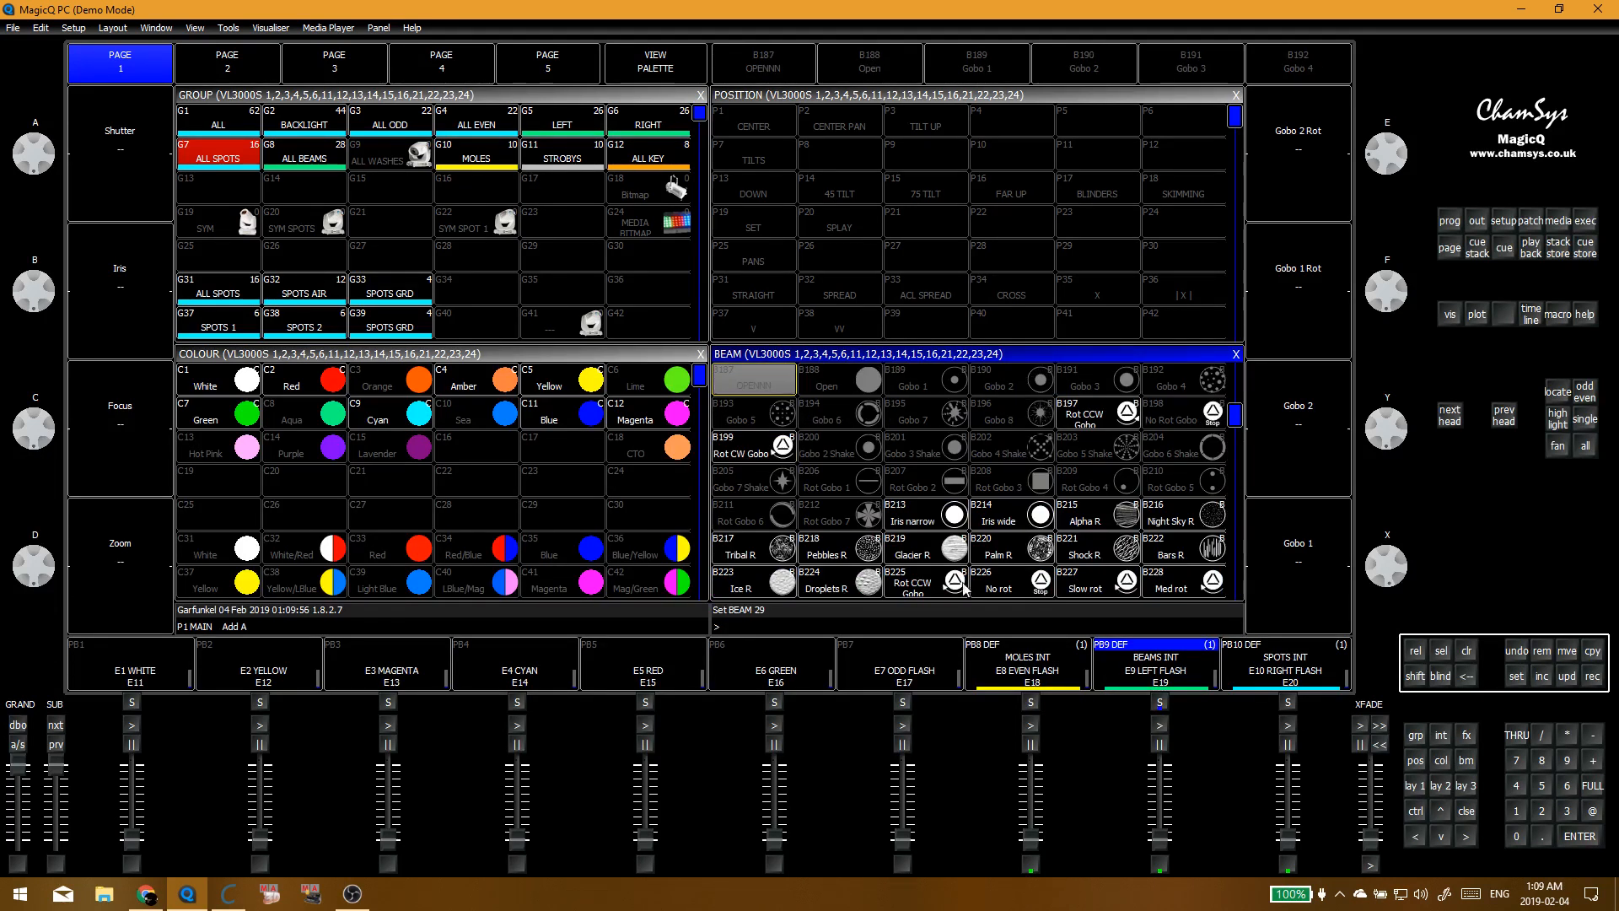
scroll(955, 459, "down", 3)
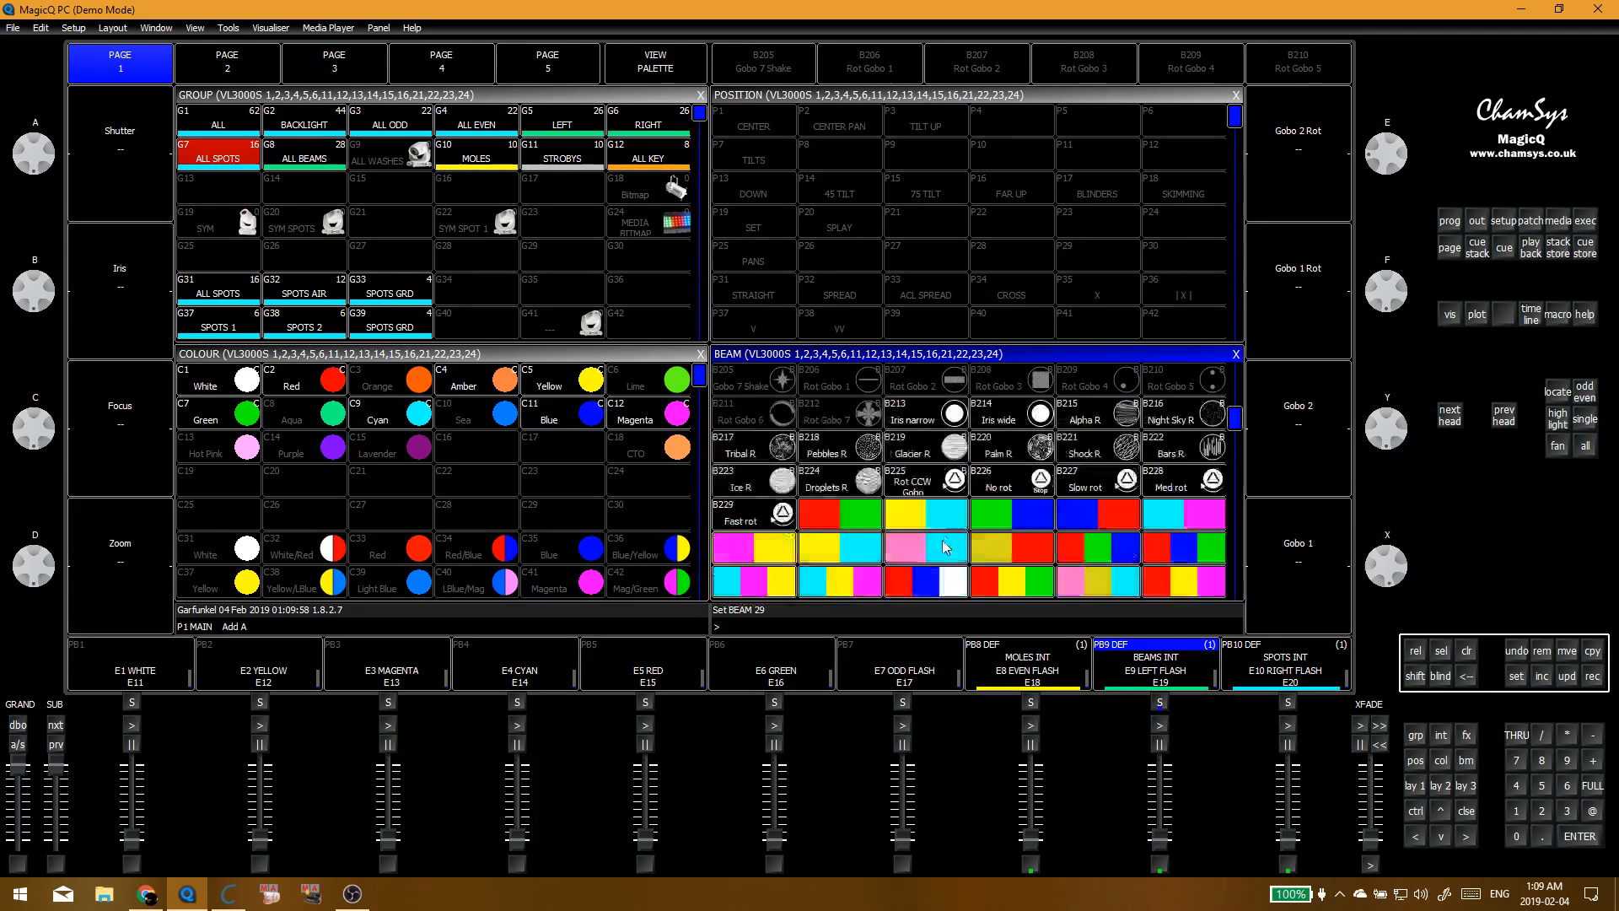
scroll(945, 472, "up", 20)
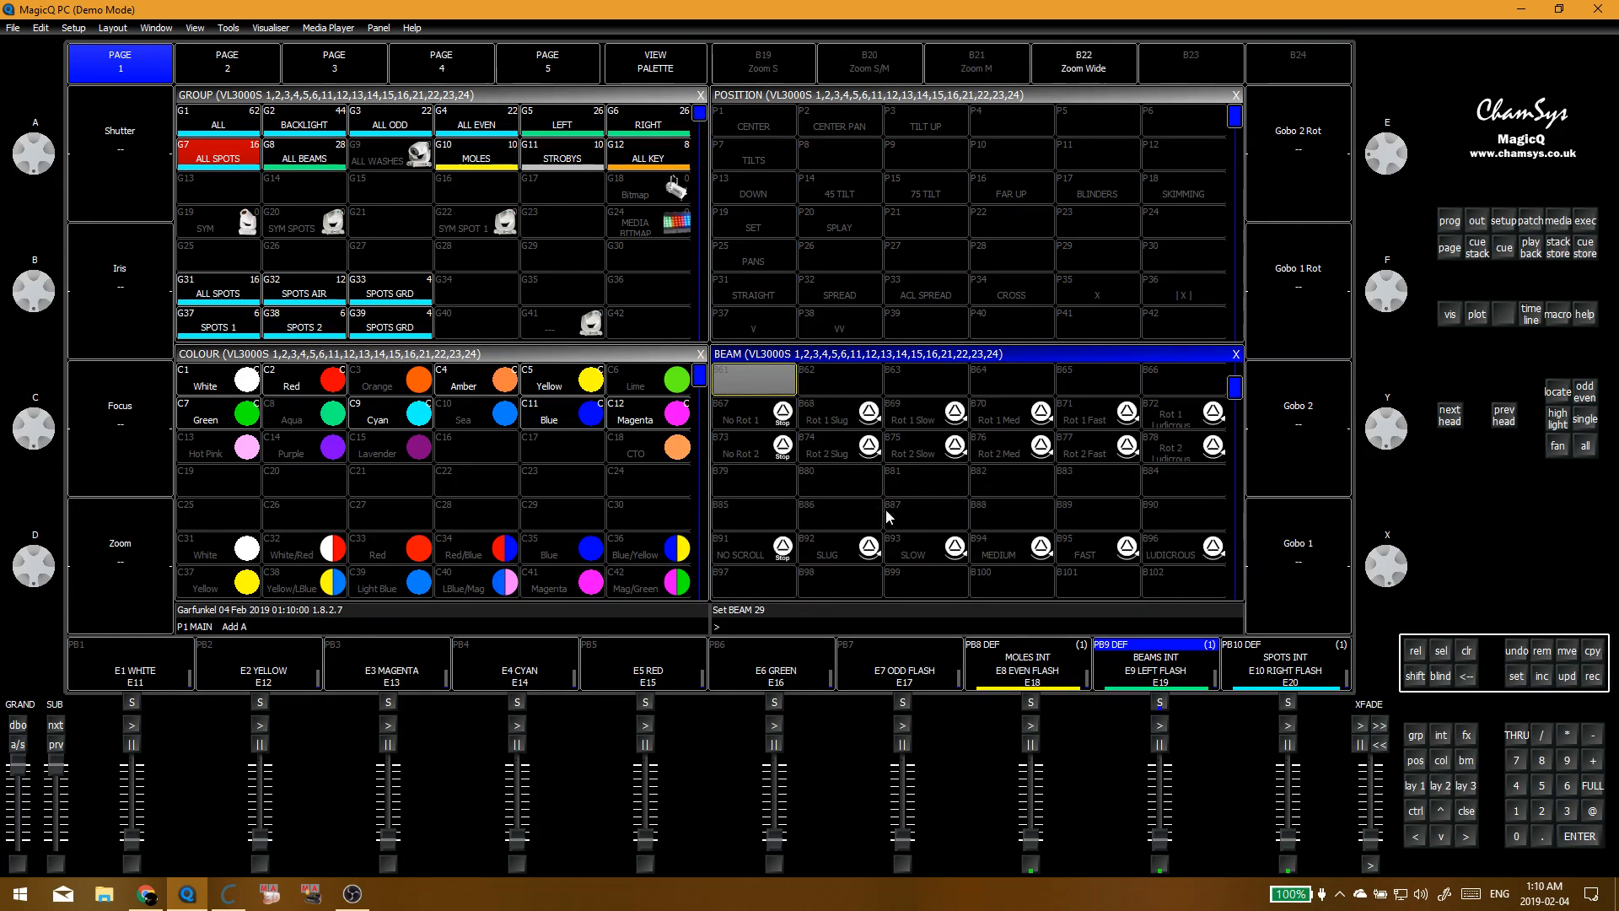
left_click(1138, 458)
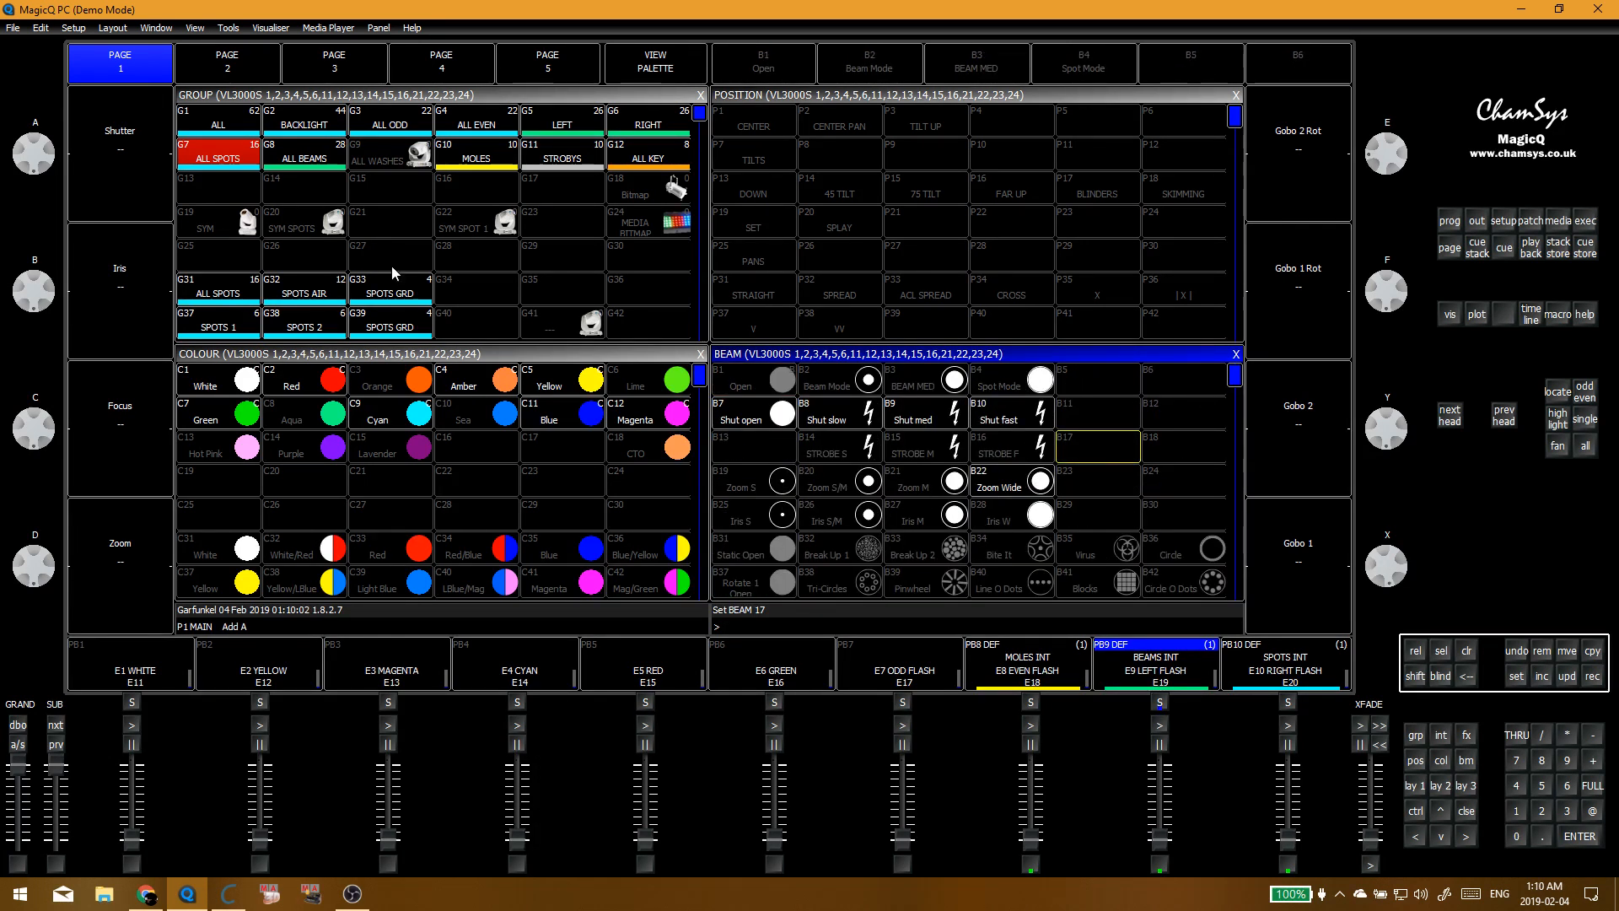
key("Escape")
left_click(207, 156)
left_click(725, 380)
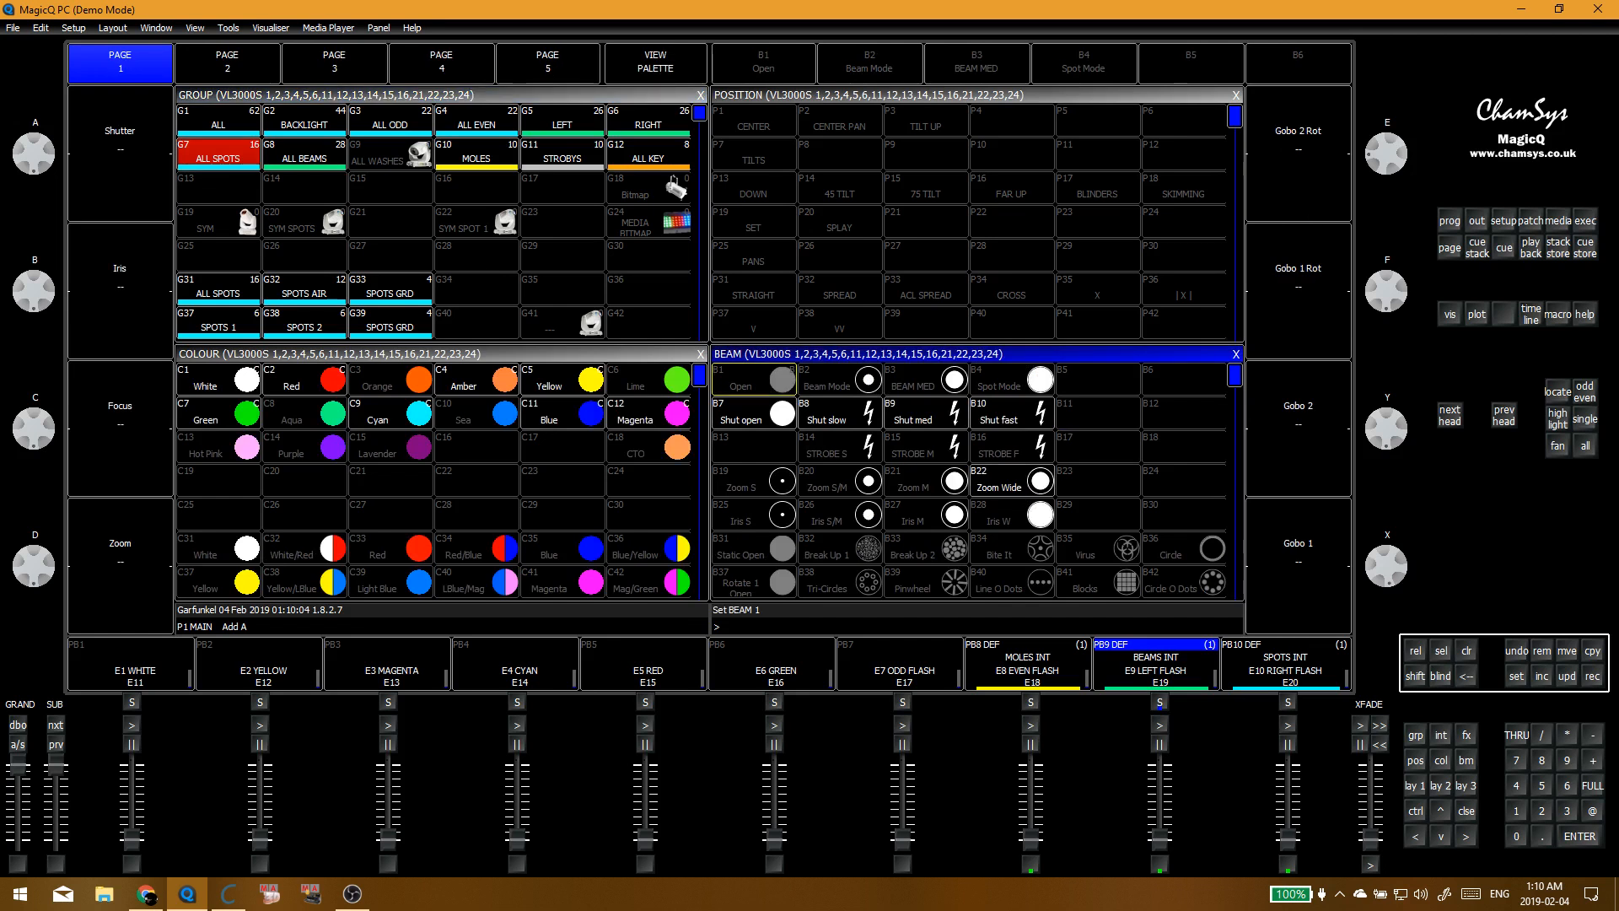
key("Escape")
Step: Open the Execute window and page forward to the single-button message screen on page 14
left_click(395, 223)
key("e")
left_click(535, 358)
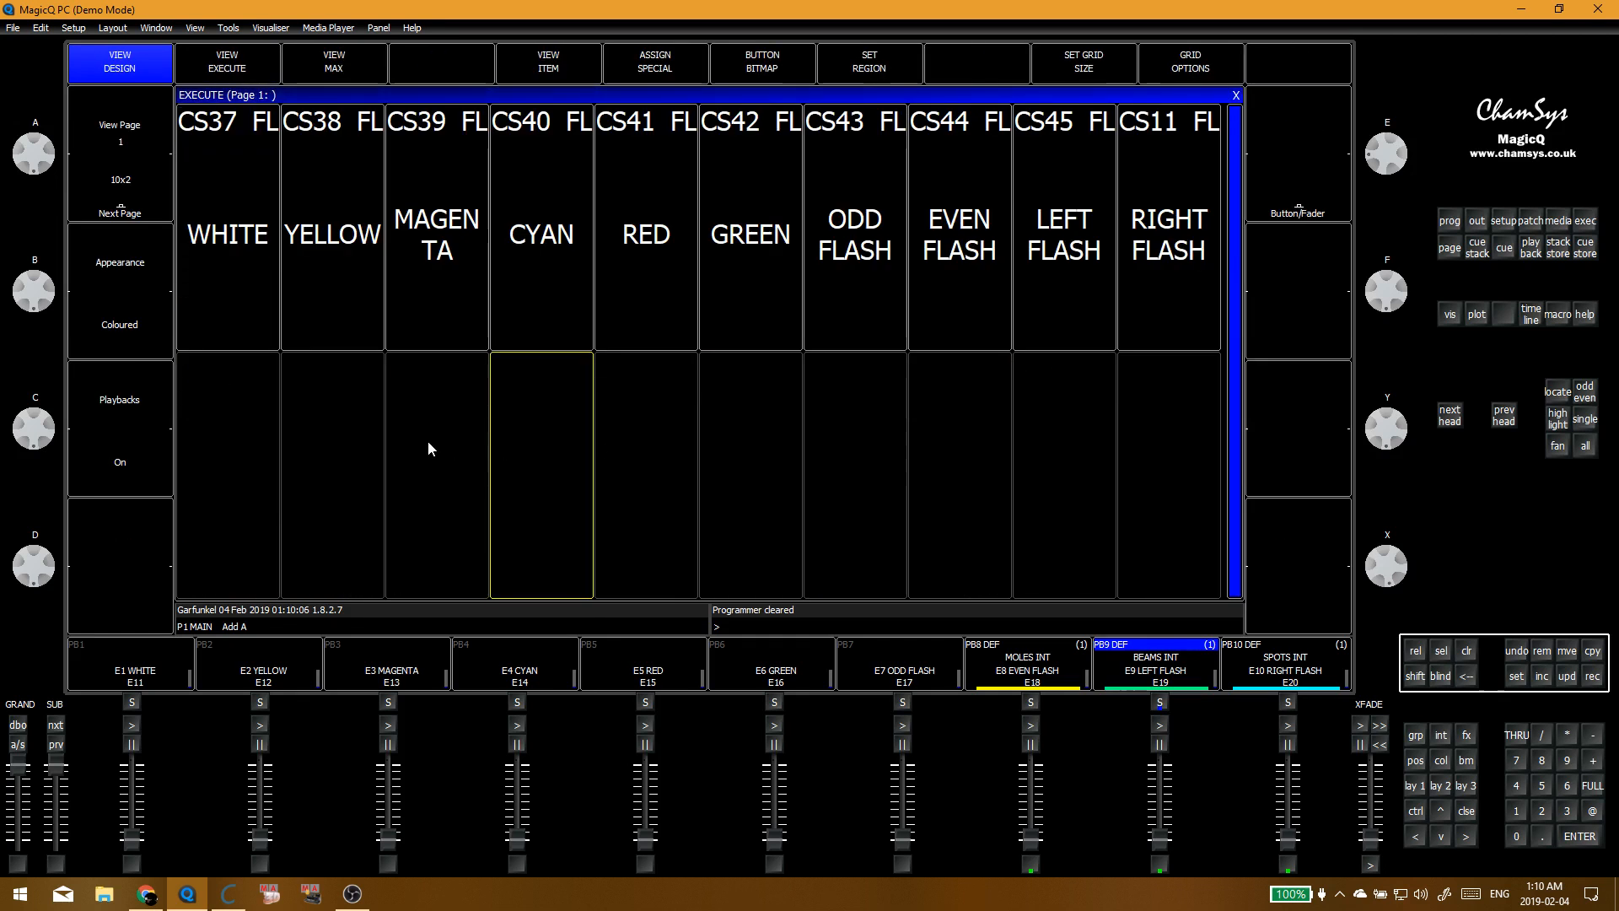
left_click(427, 442)
left_click(290, 433)
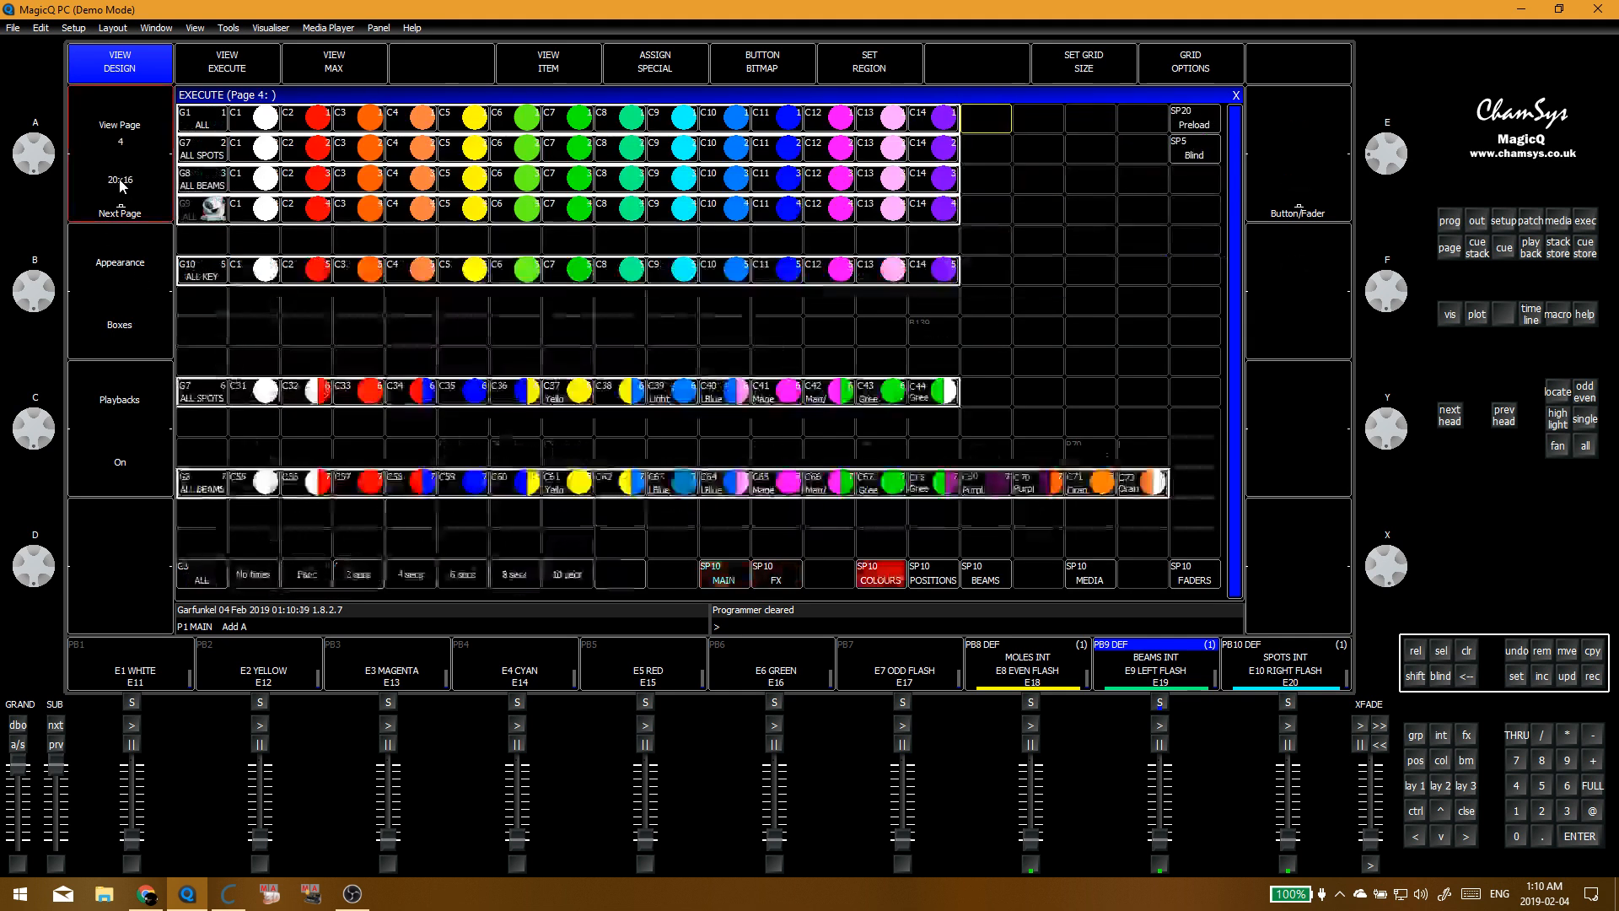
left_click(120, 185)
left_click(121, 185)
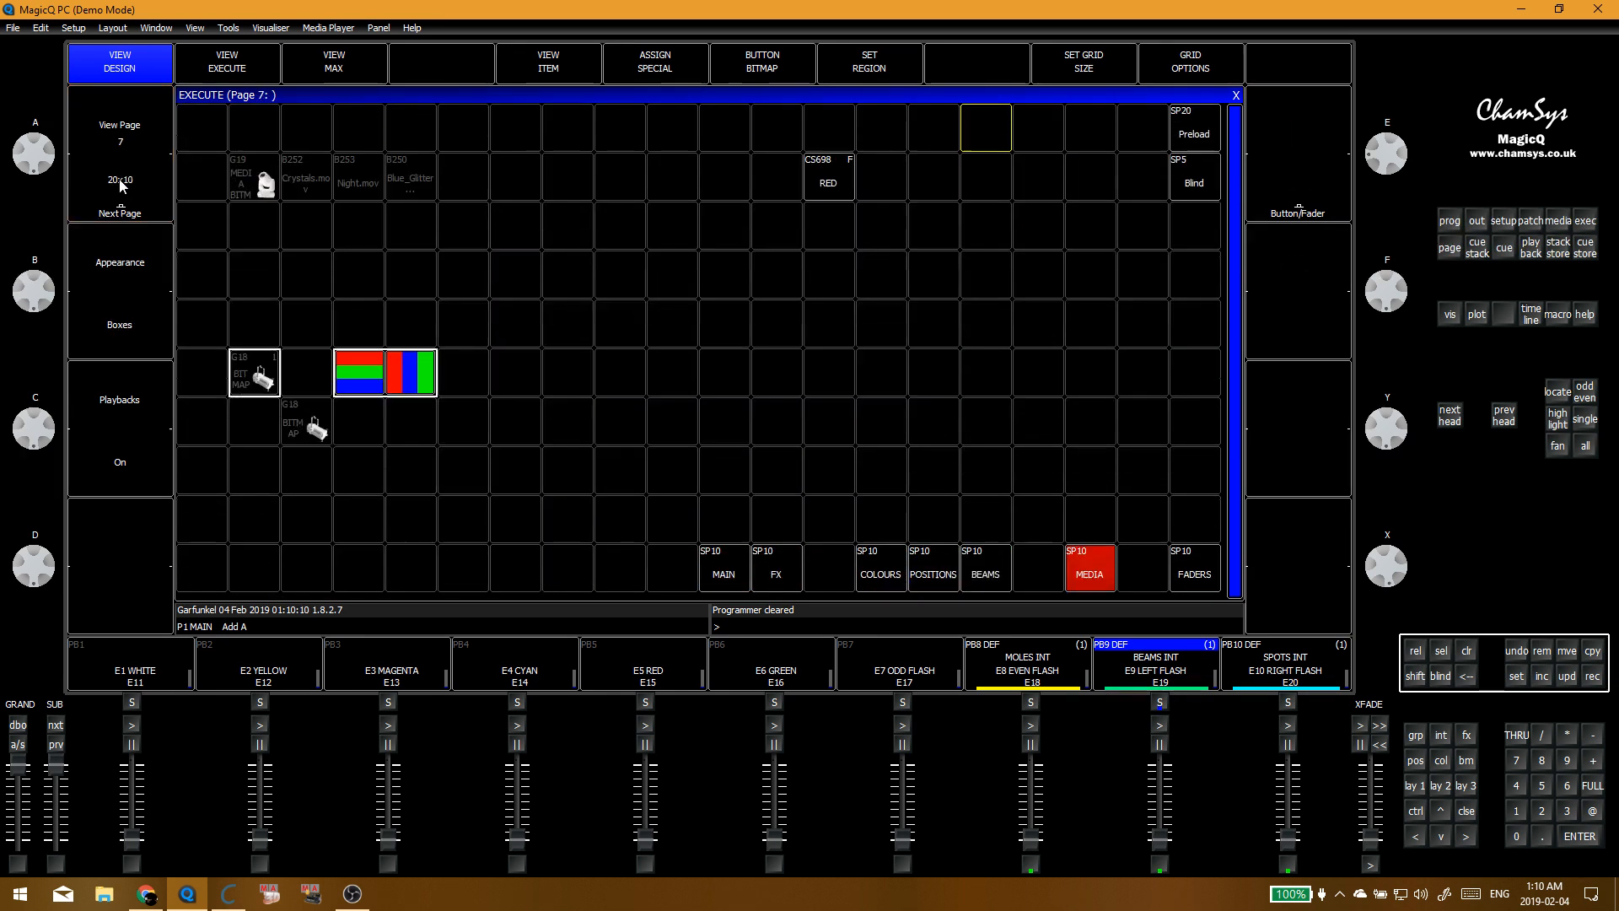
left_click(120, 185)
left_click(120, 185)
left_click(120, 185)
left_click(121, 186)
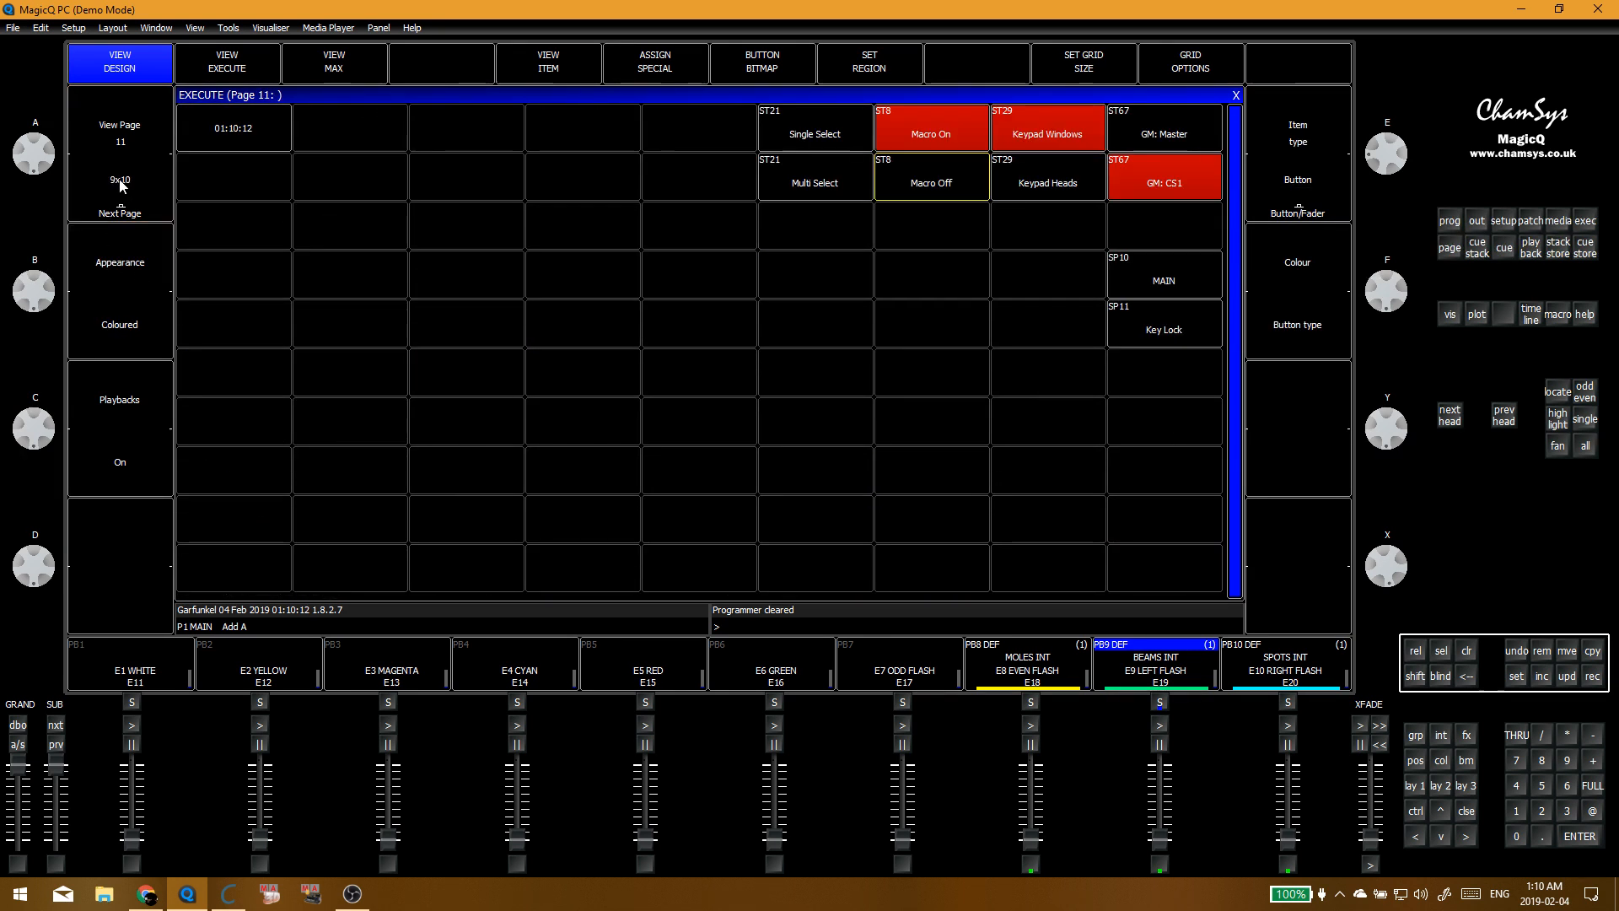
left_click(120, 185)
left_click(120, 186)
left_click(120, 186)
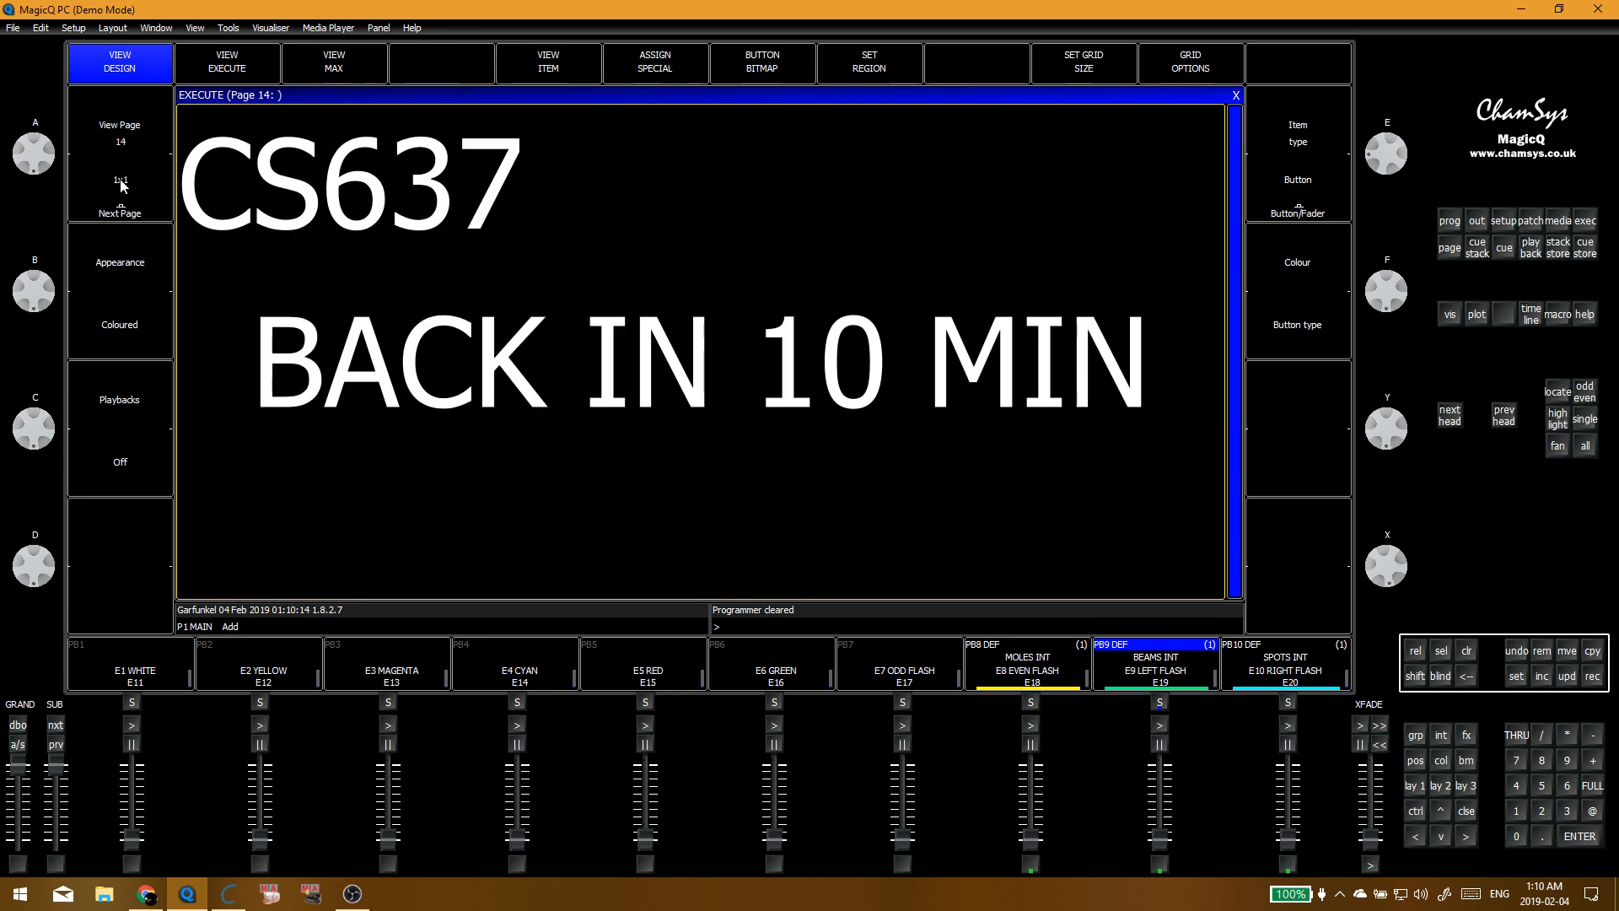
Step: Rename the full-page button on Execute page 14 as BACK IN 2 MIN
left_click(675, 338)
type("BACK ")
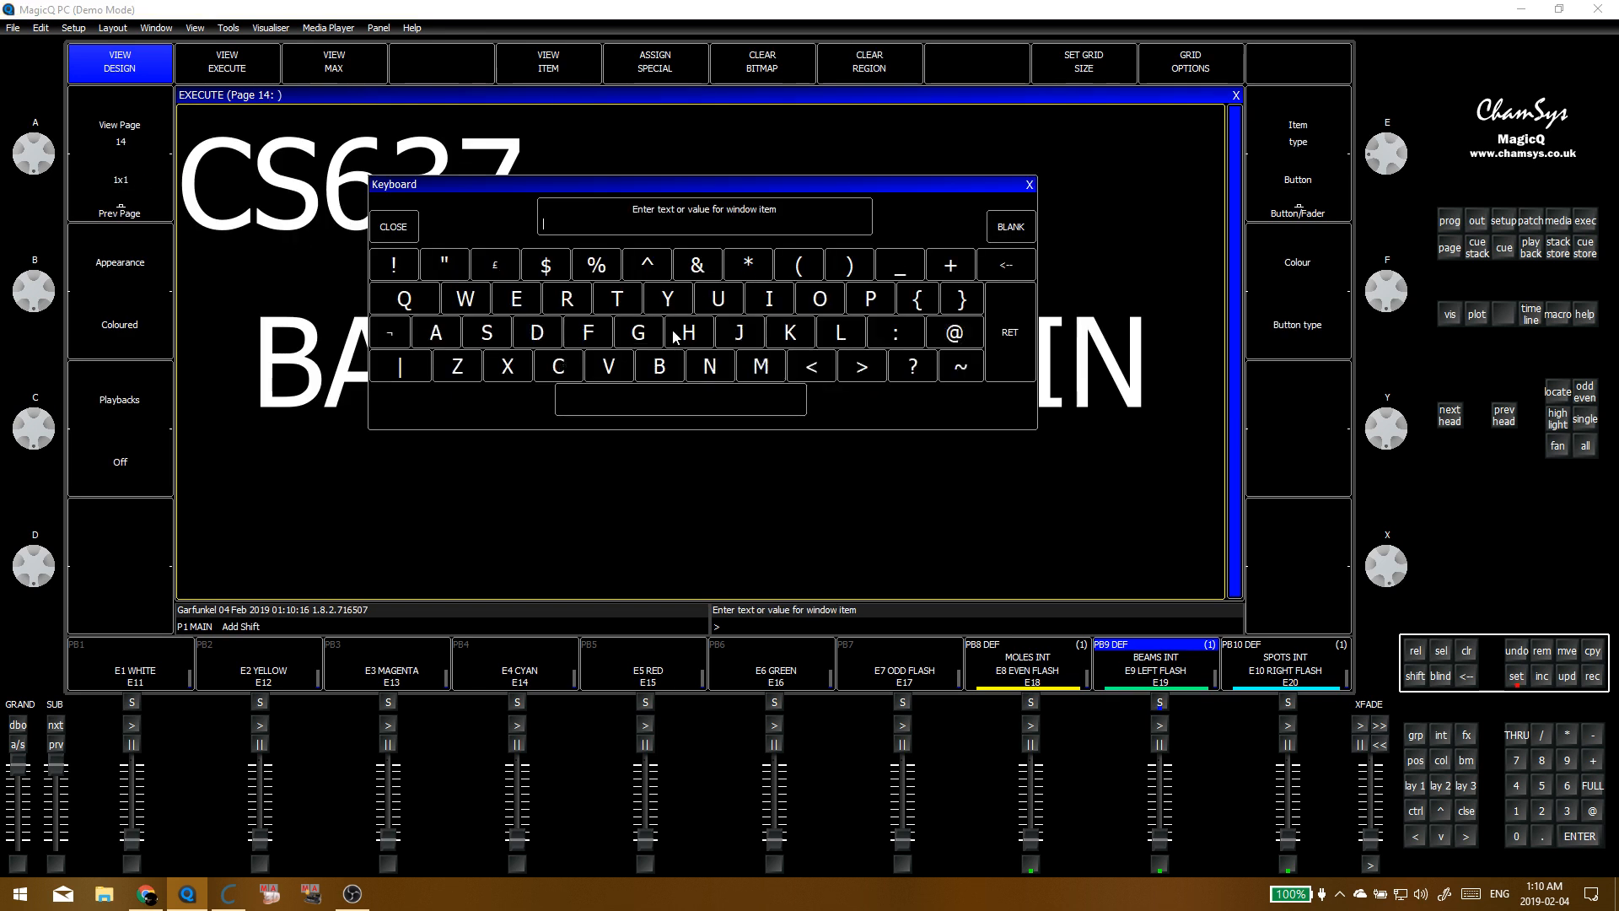
type("IN 2 MIN")
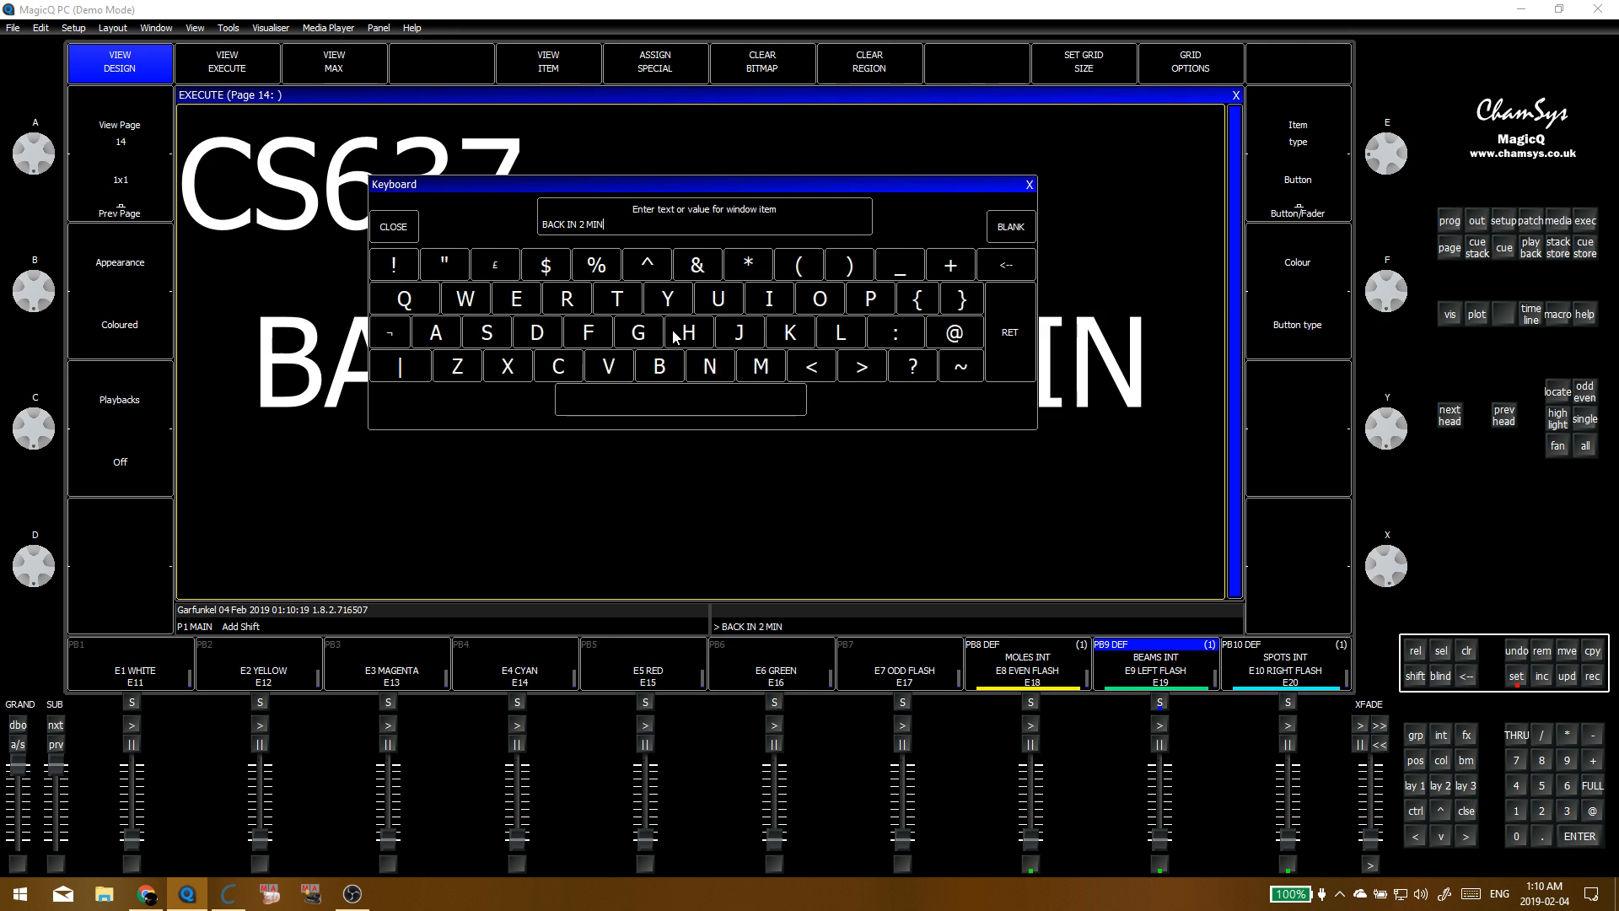
key("Return")
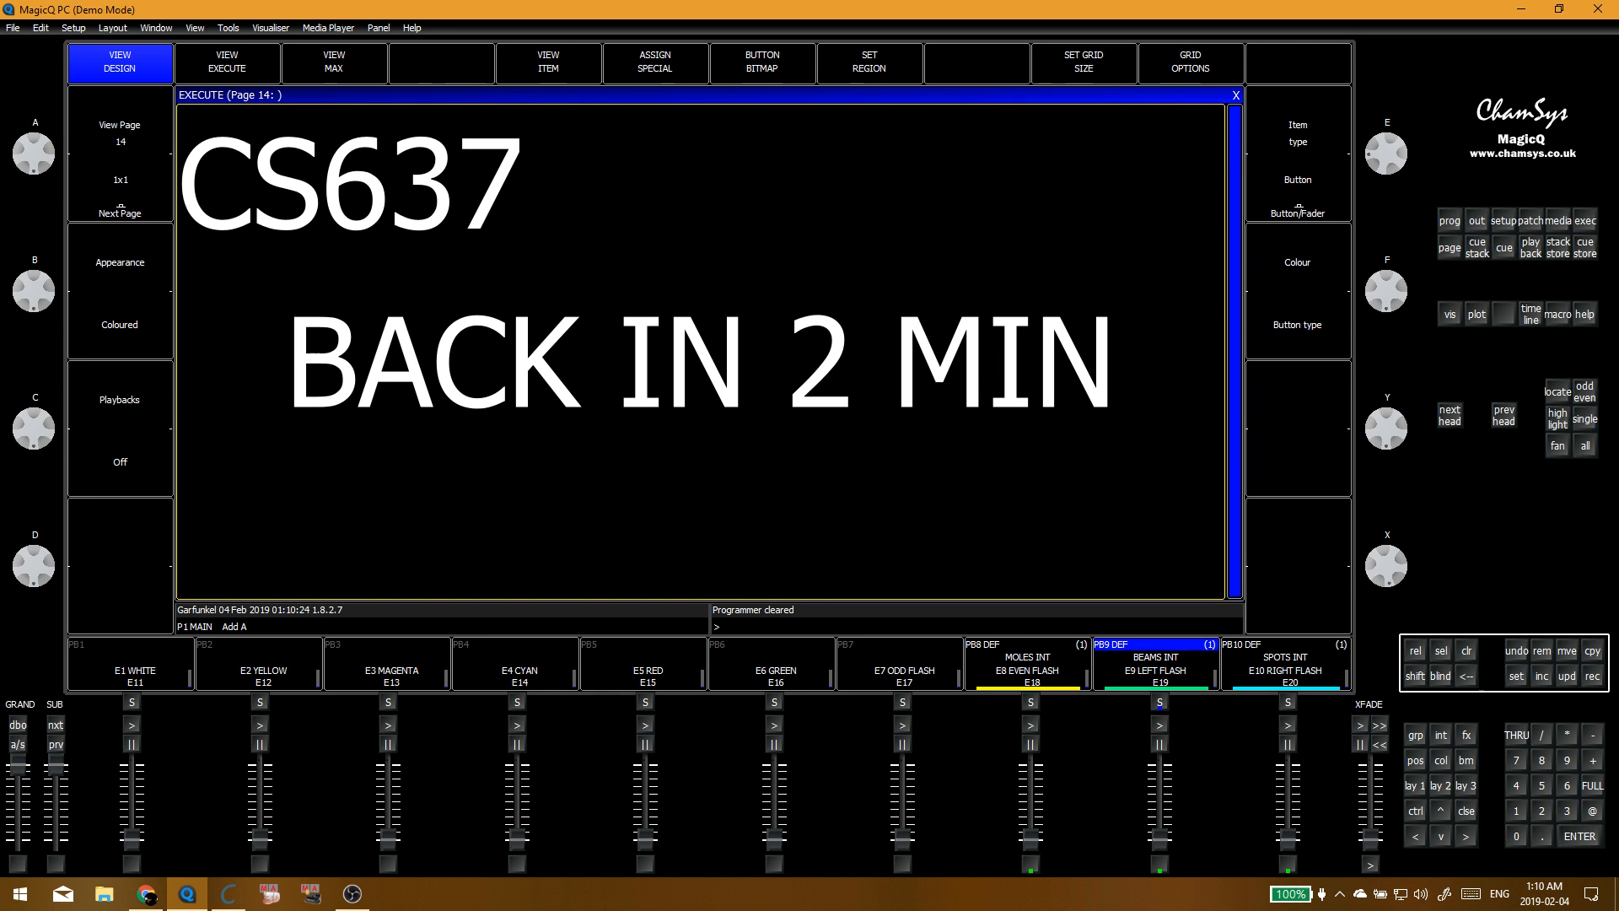
key("alt+Tab")
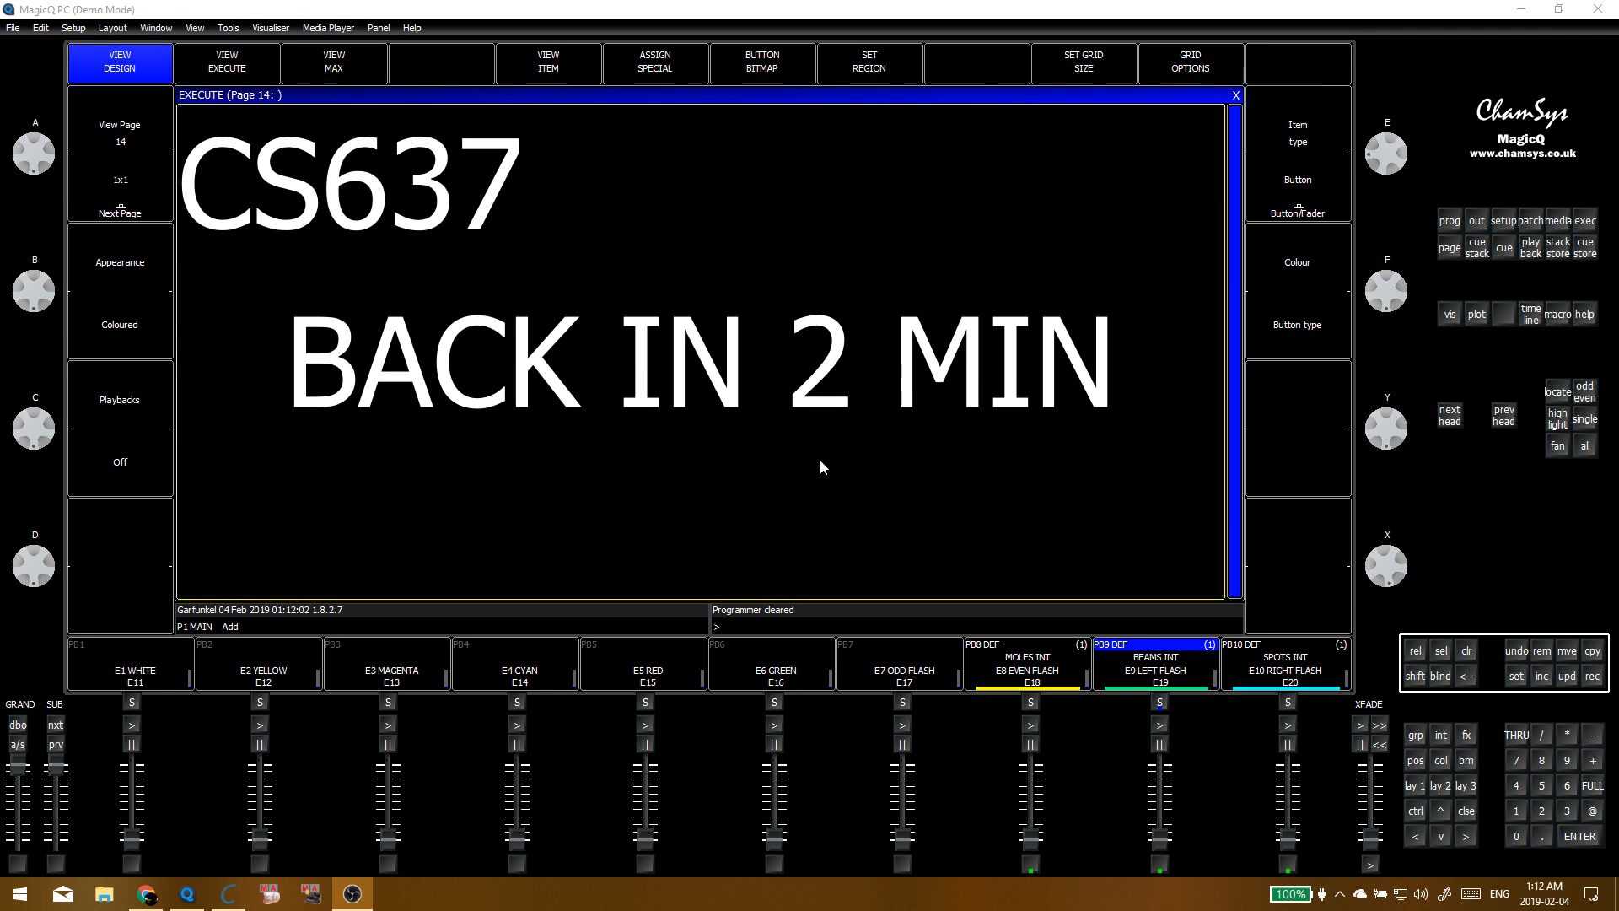
Step: Page back through the Execute window to page 1 and check the empty row below the flash buttons
left_click(138, 108)
scroll(135, 118, "down", 6)
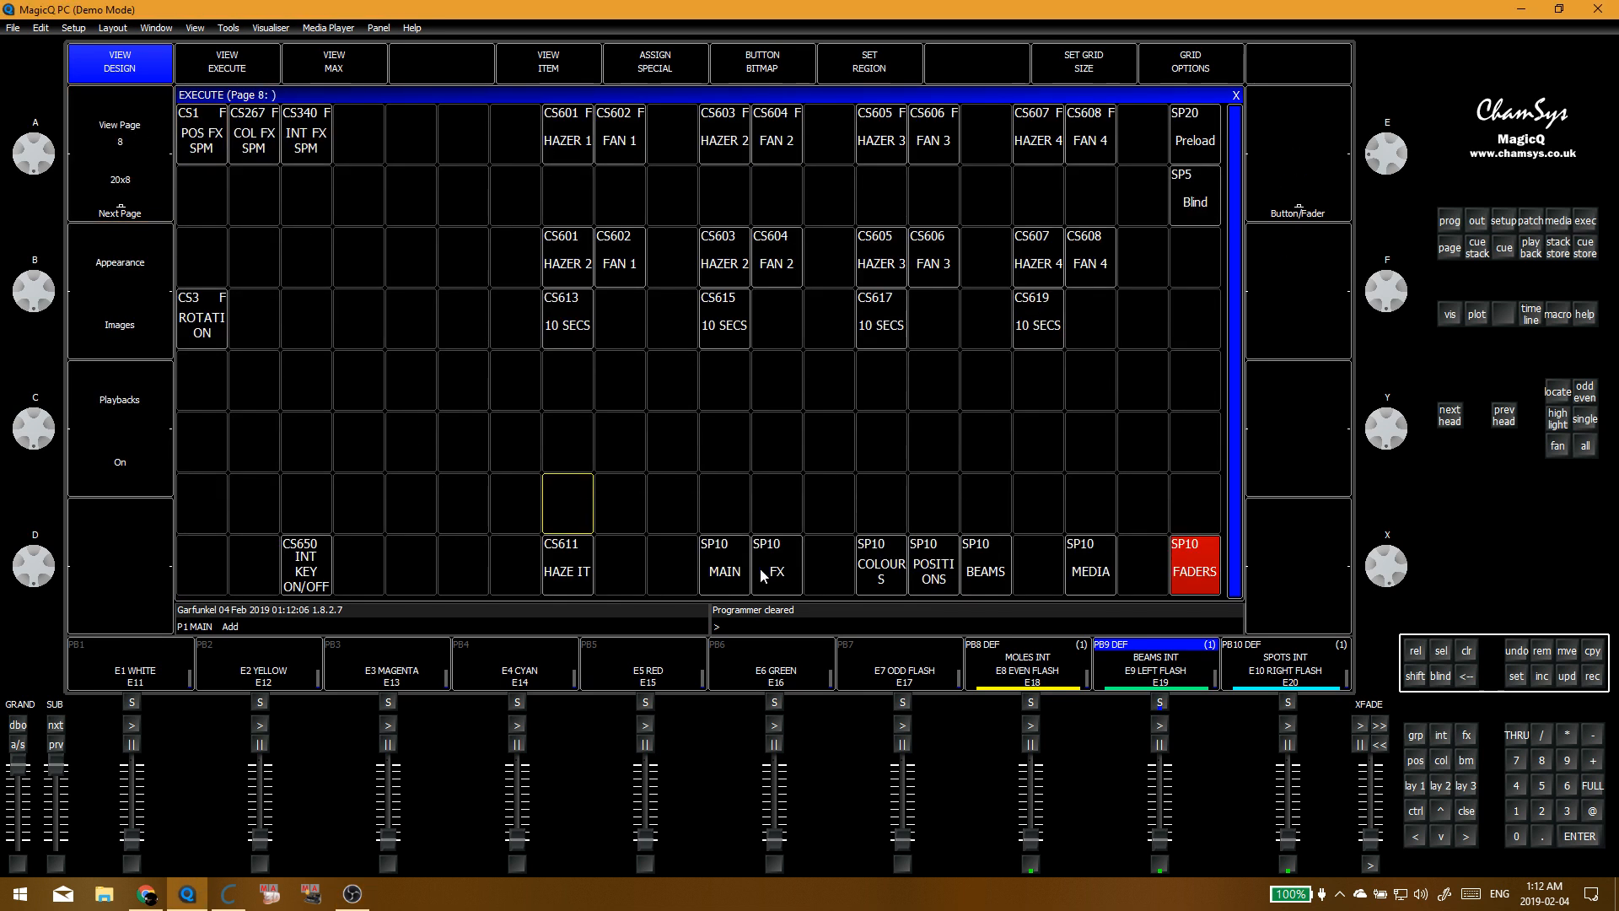
scroll(615, 435, "down", 6)
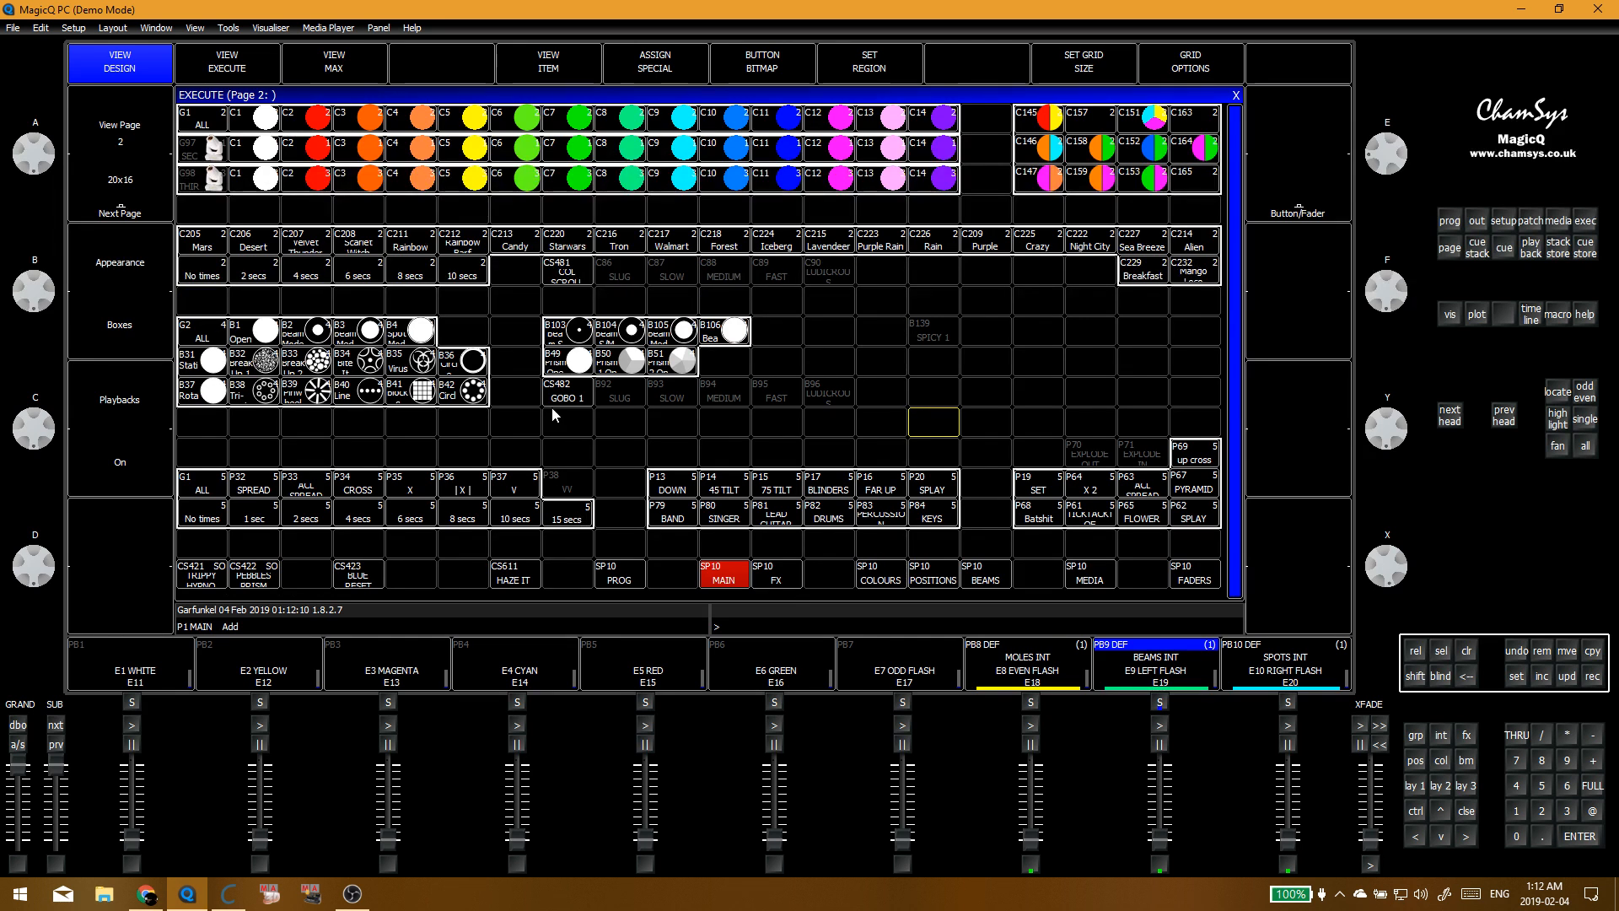
key("alt+1")
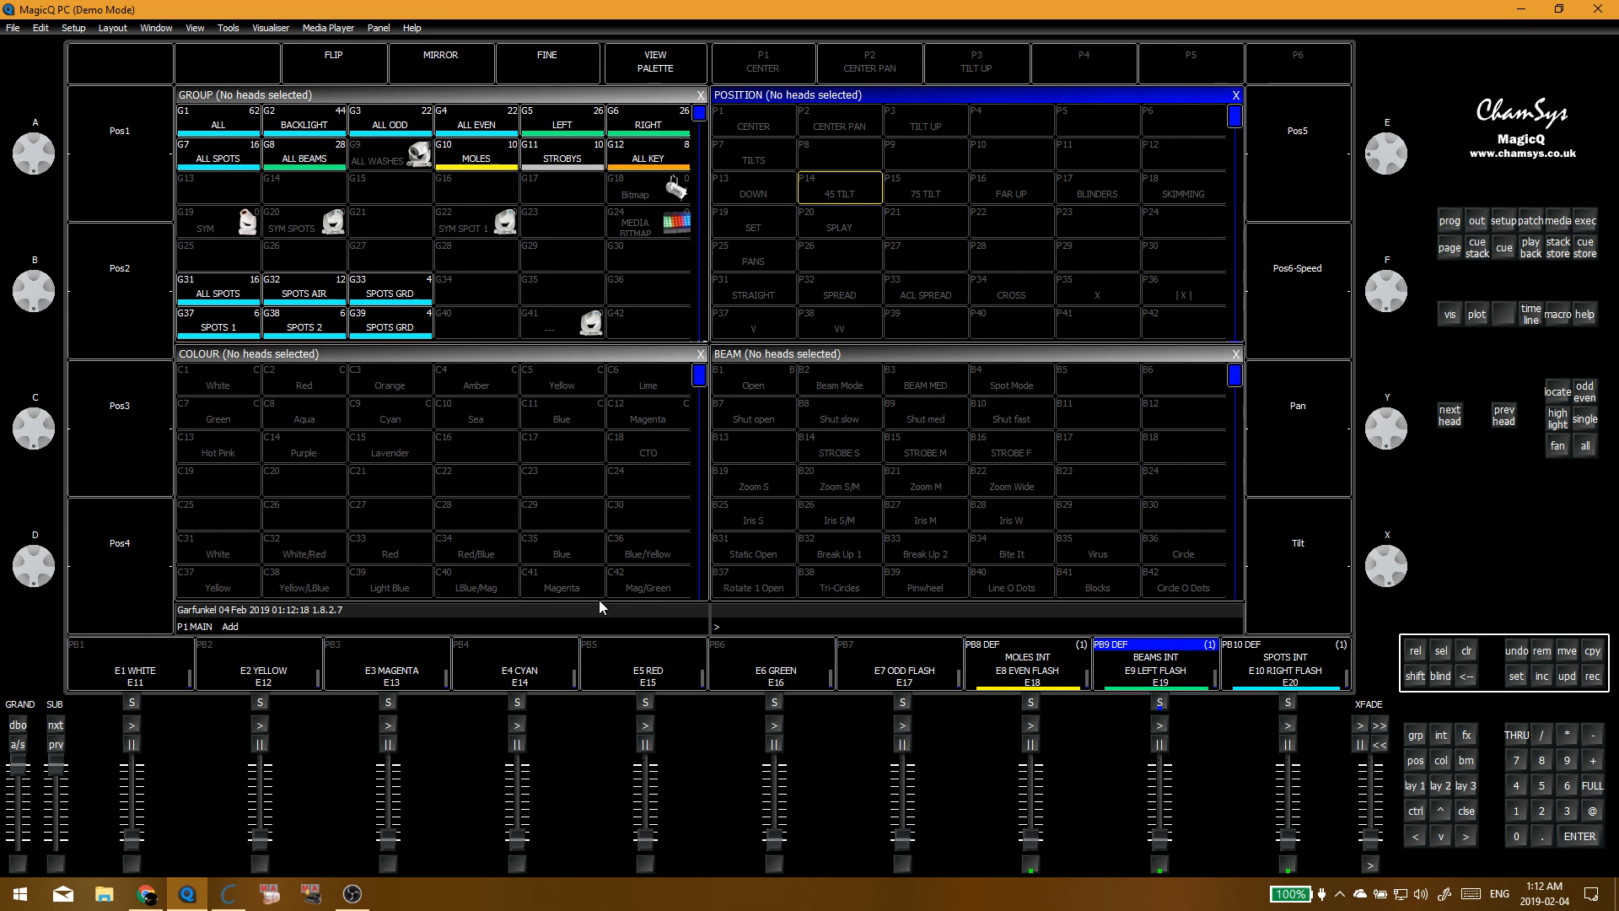
key("F6")
left_click(620, 423)
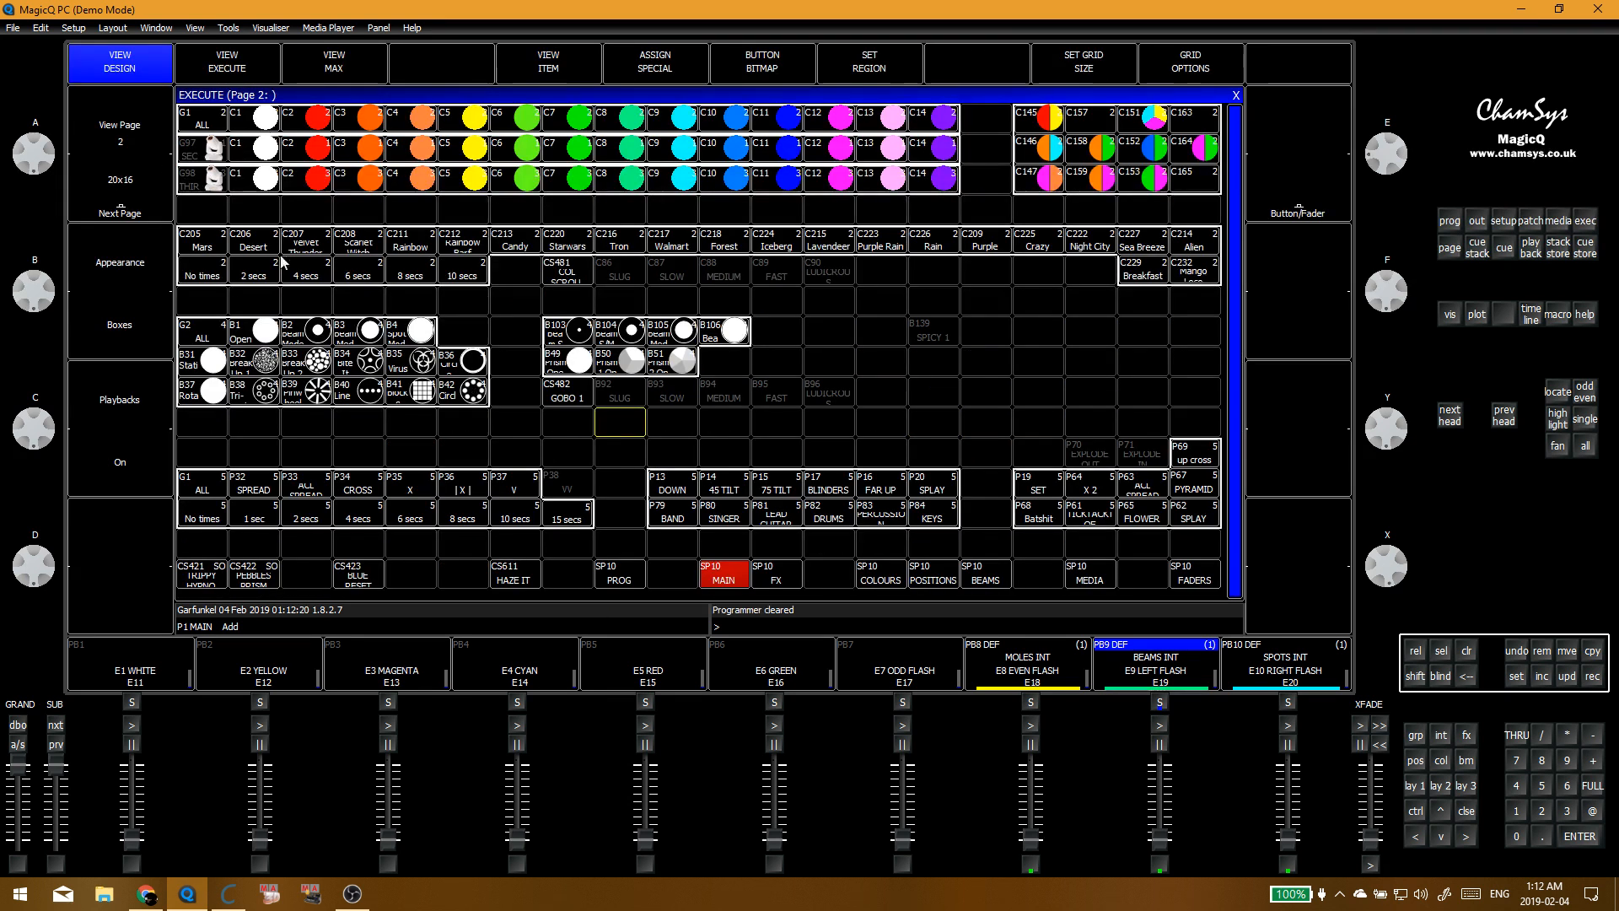
left_click(121, 111)
left_click(122, 117)
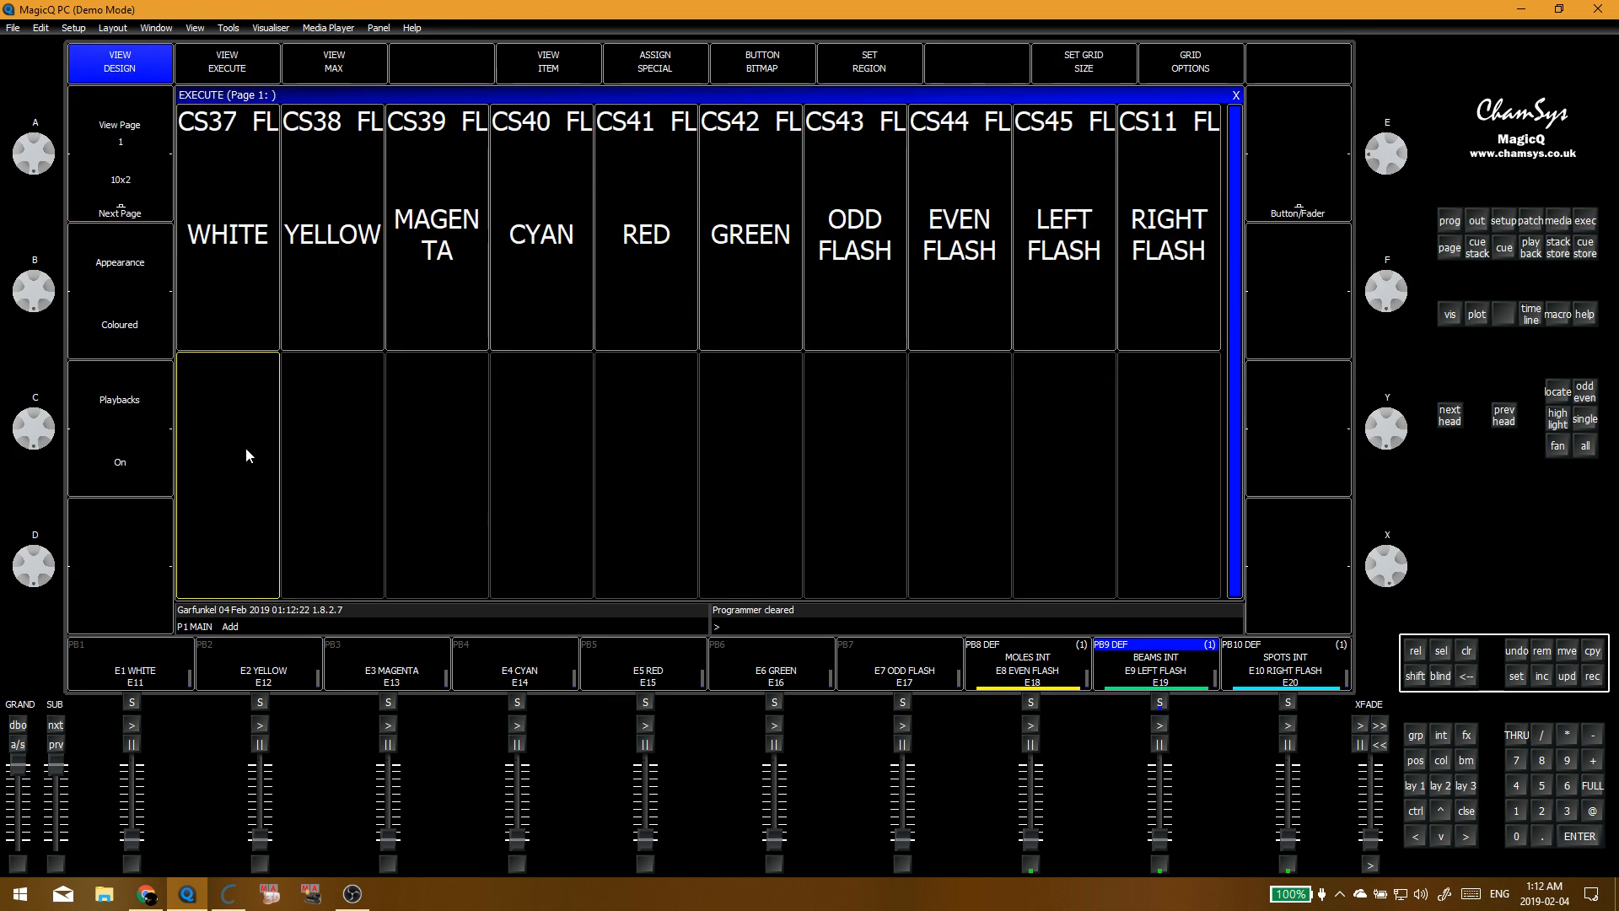
left_click(295, 448)
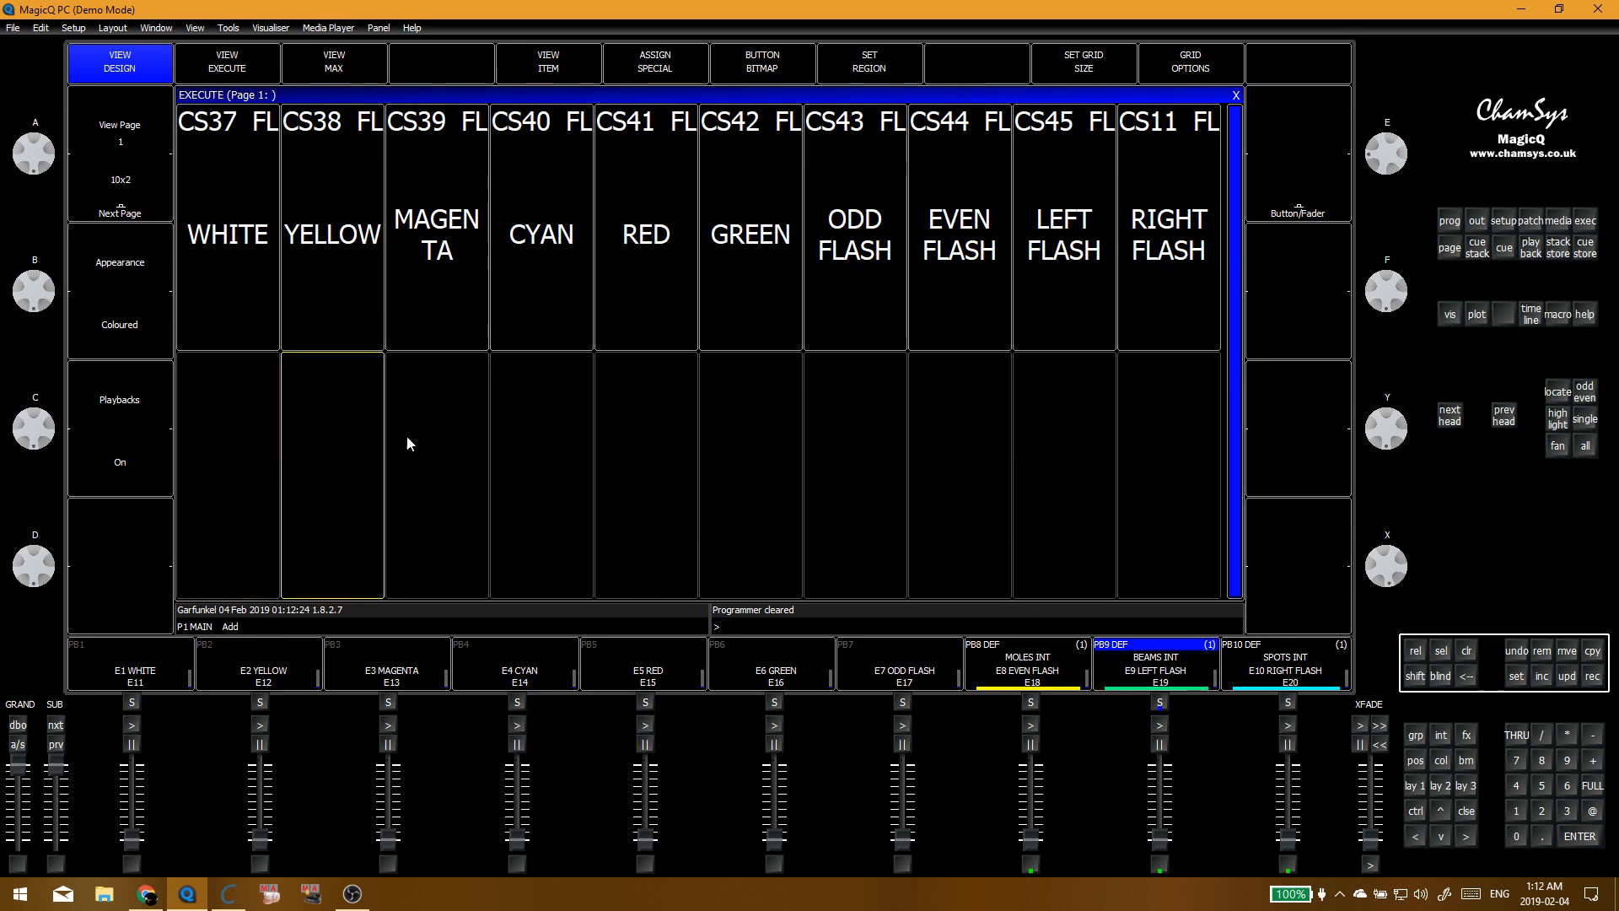
left_click(264, 470)
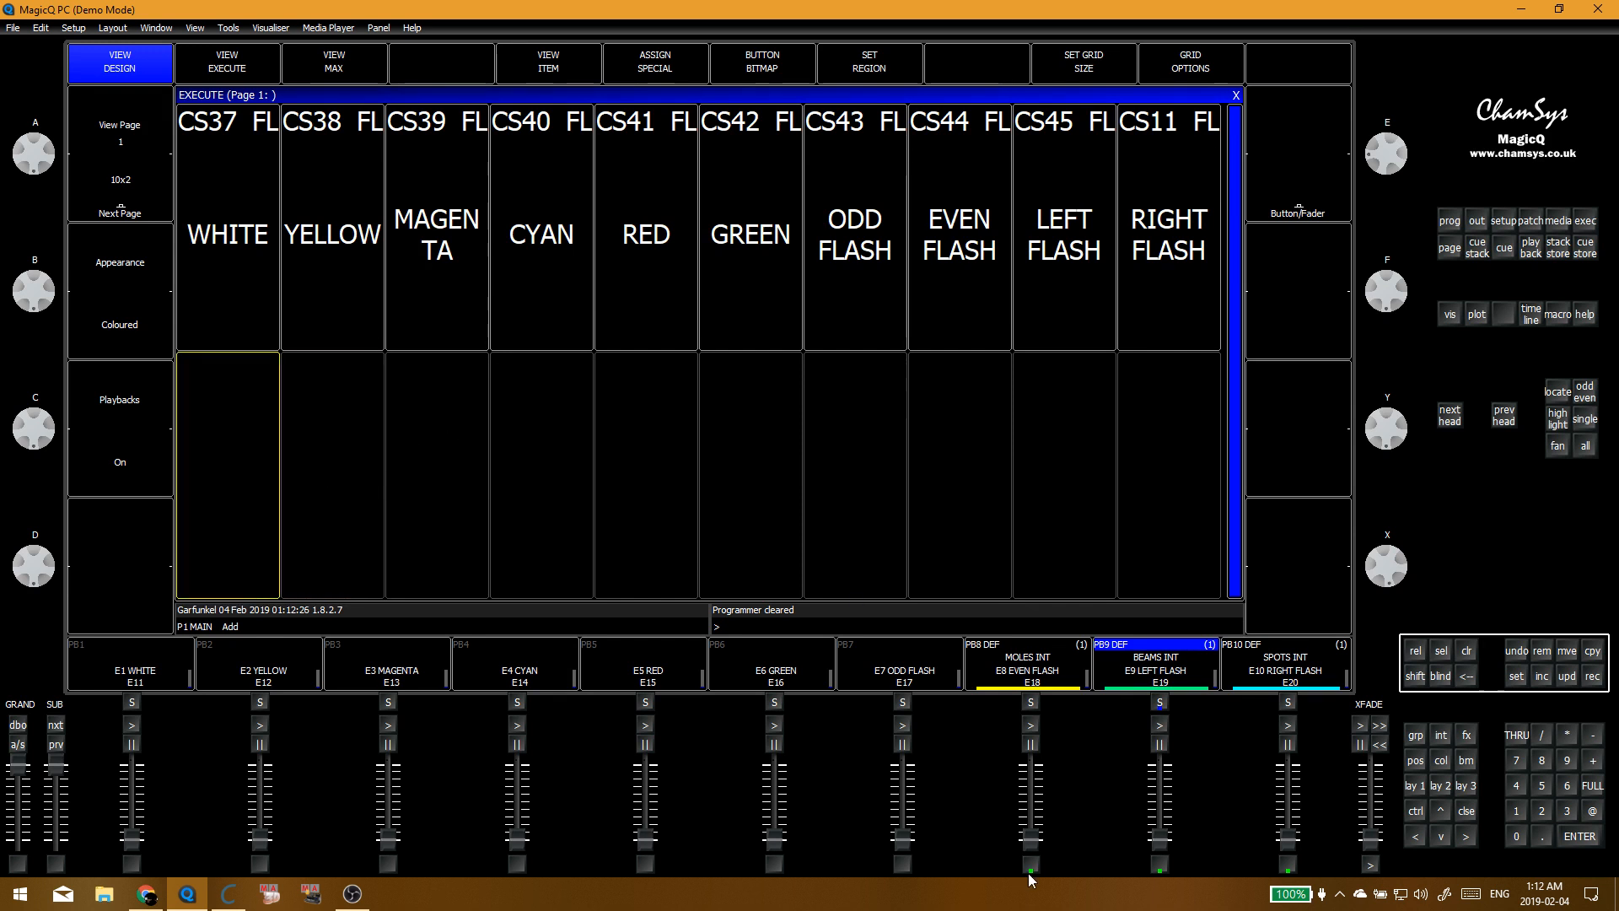
Step: Set the ALL group to White and test-flash the MOLES INT and BEAMS INT playbacks
left_click(1161, 865)
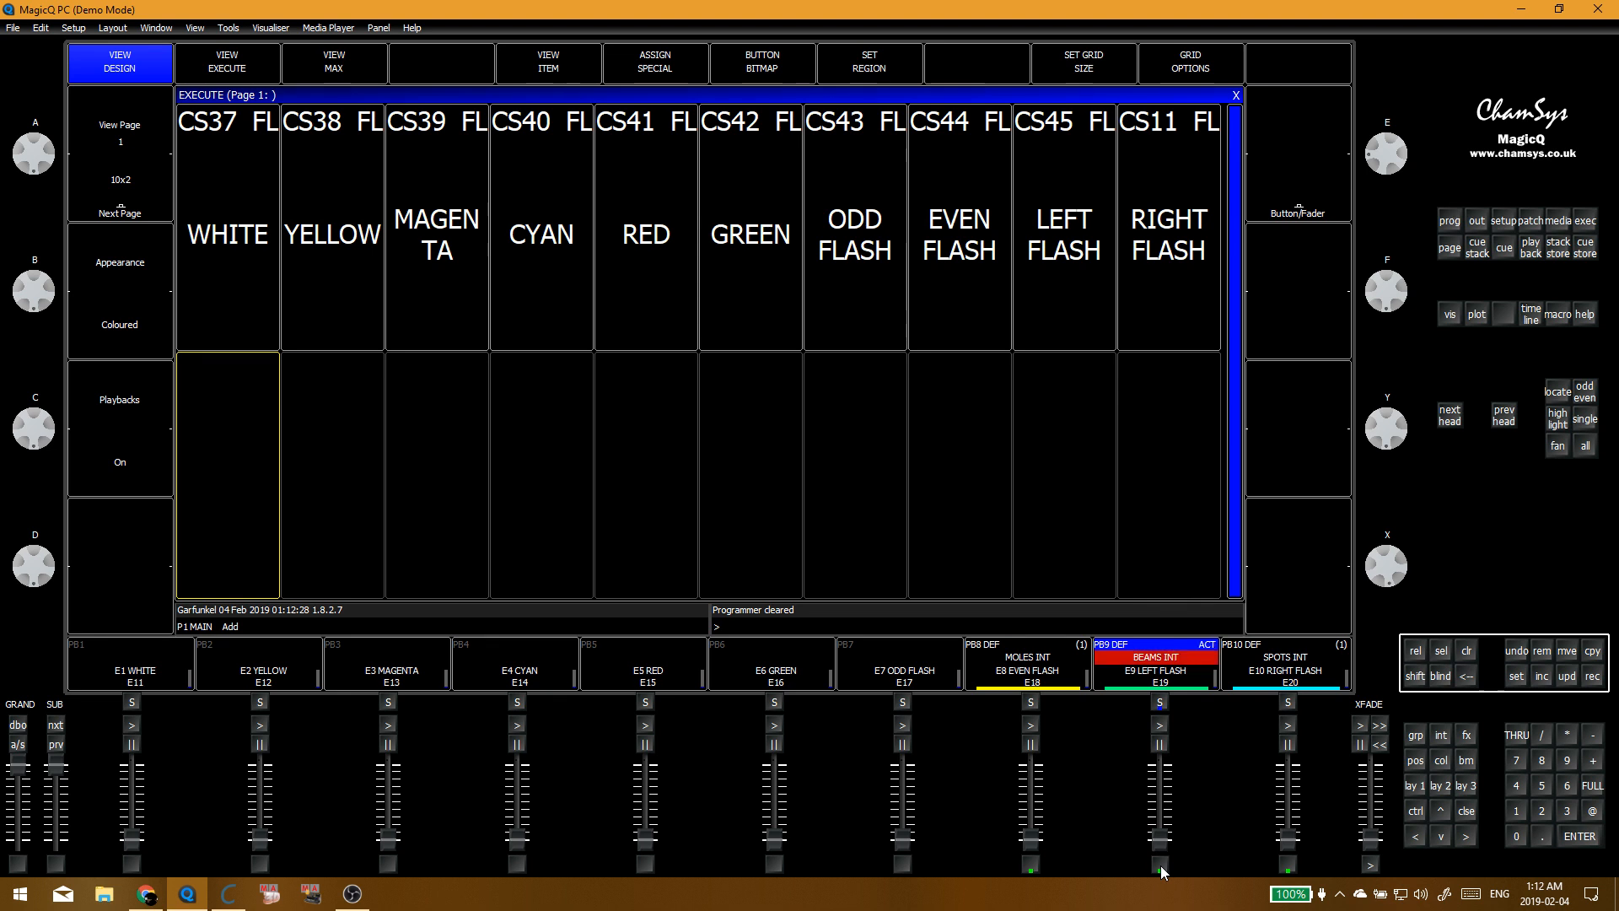
key("Escape")
left_click(499, 318)
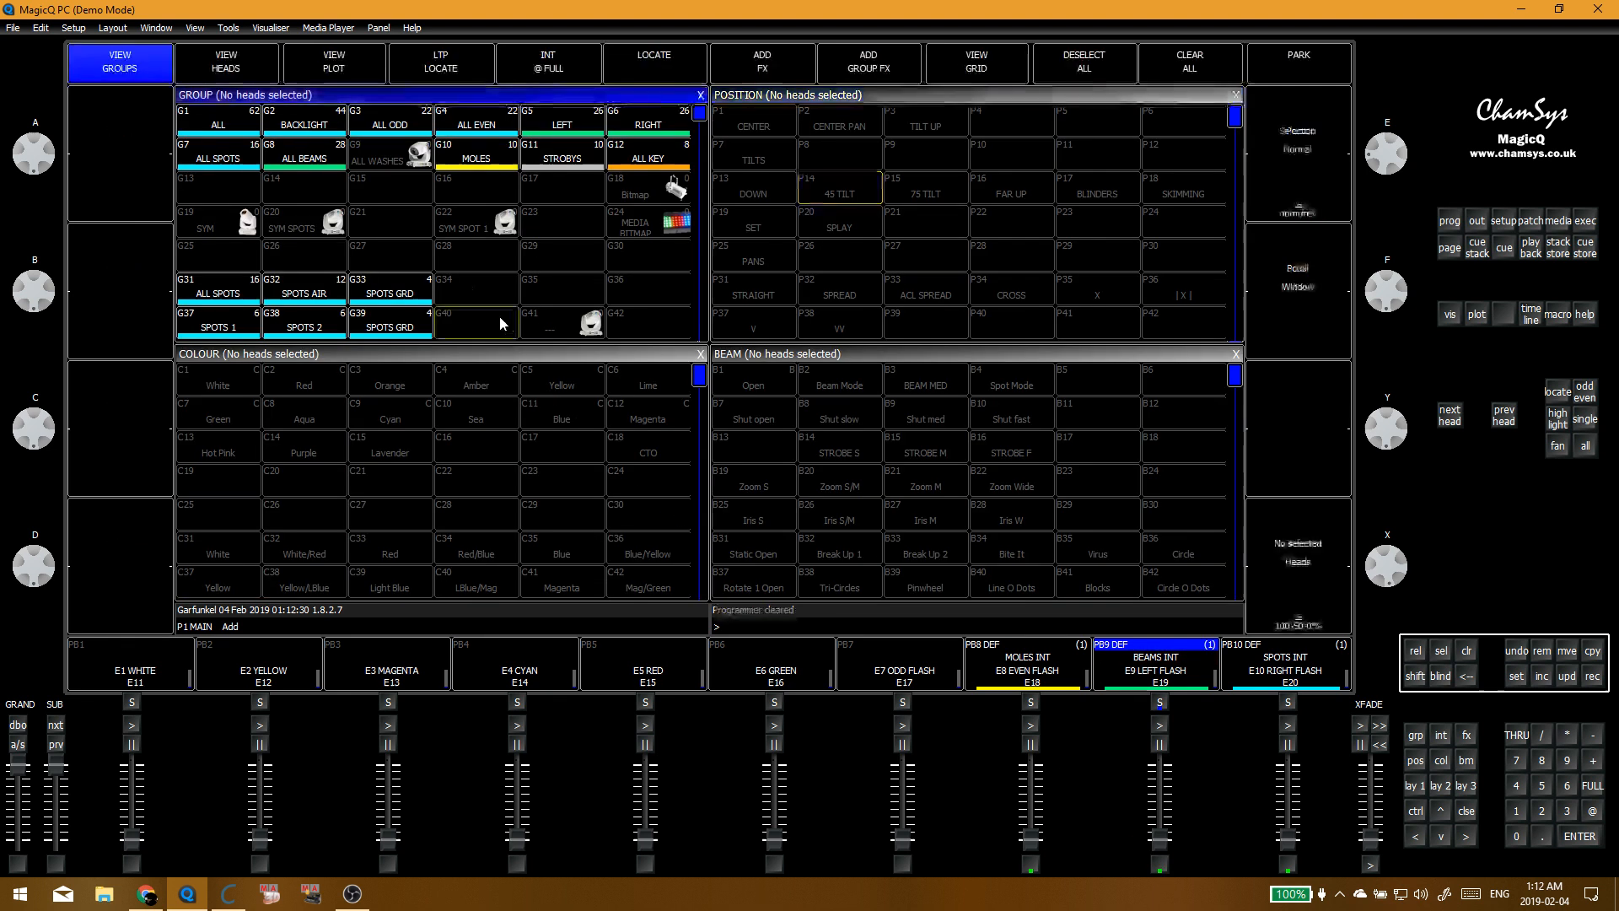
left_click(218, 119)
left_click(217, 379)
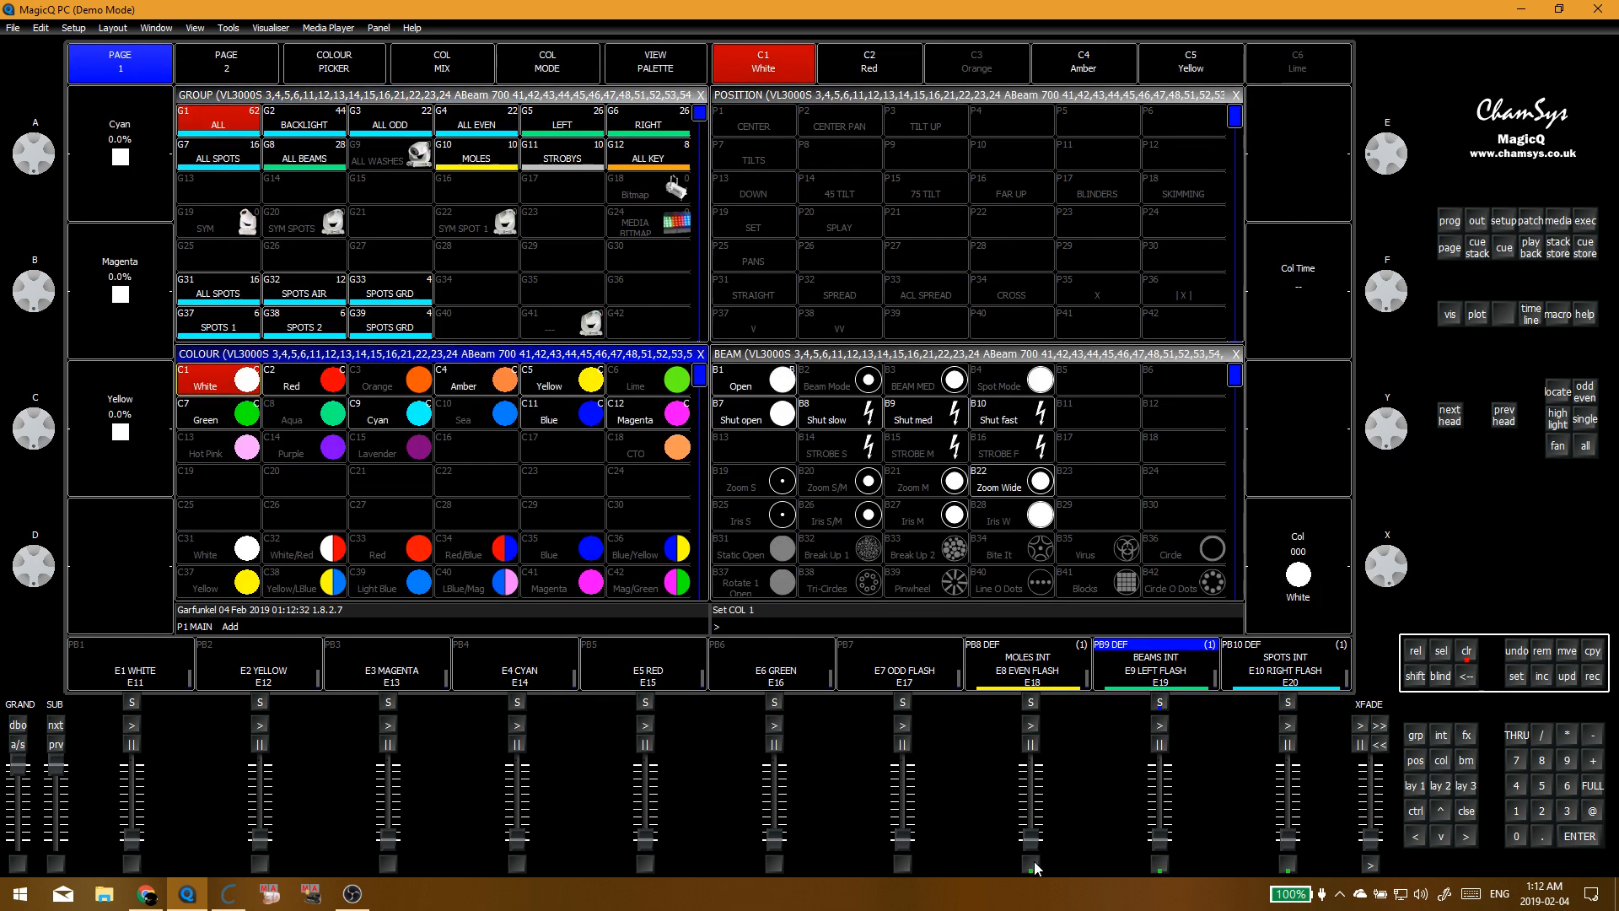
left_click(1030, 863)
left_click(1160, 865)
left_click(1161, 865)
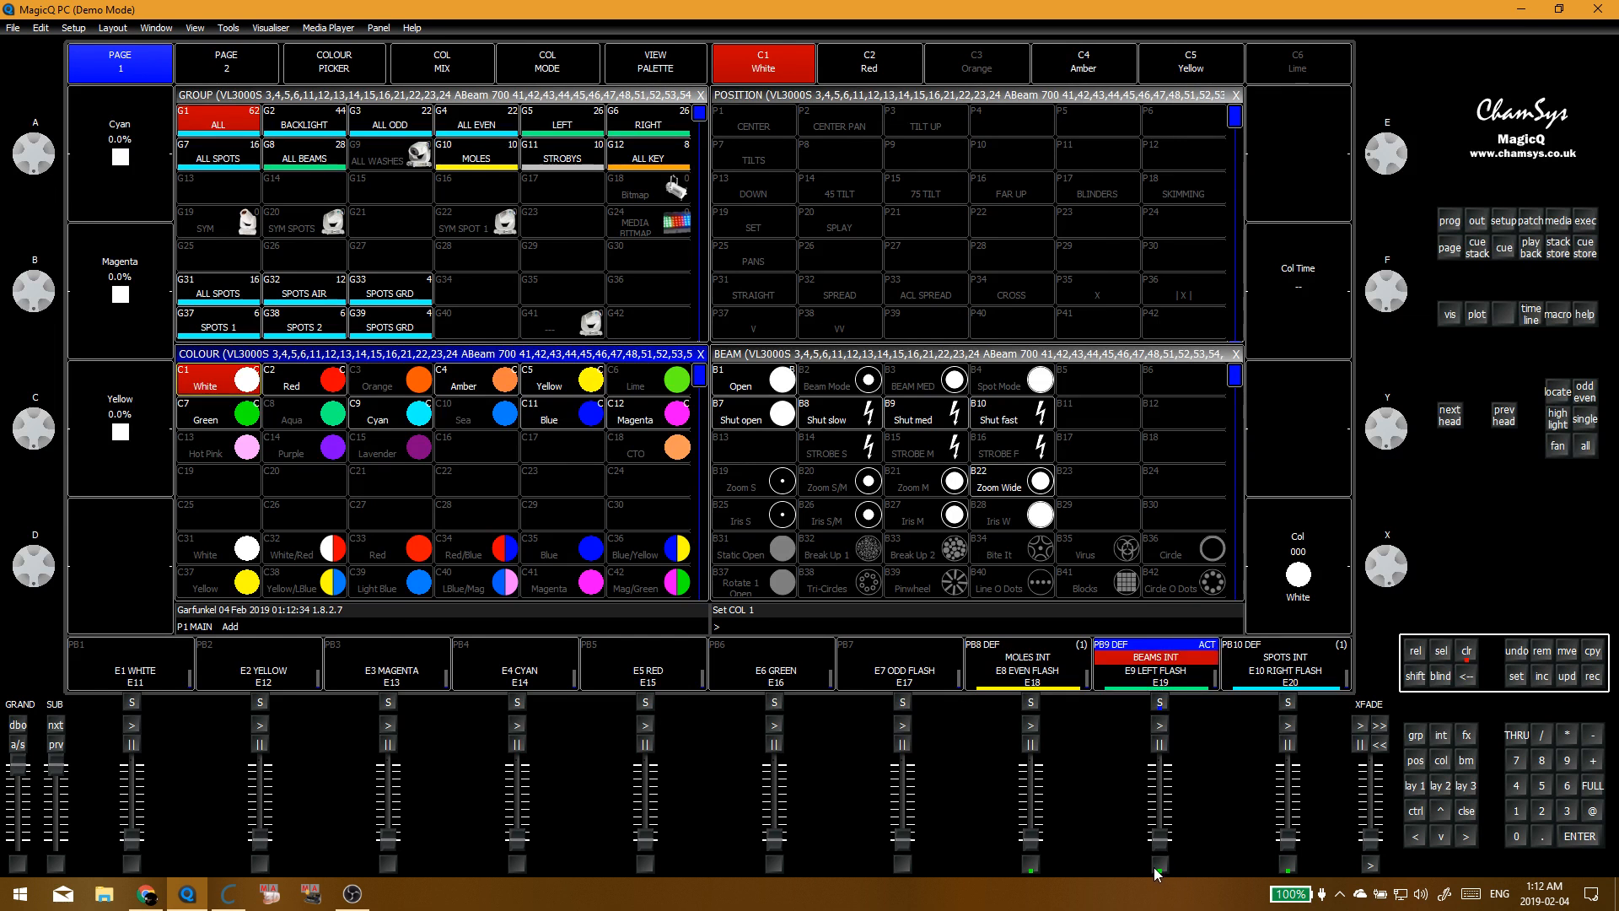
Step: Clear the programmer and apply the Open beam palette to the ALL BEAMS group
key("Escape")
left_click(554, 322)
left_click(545, 287)
key("Escape")
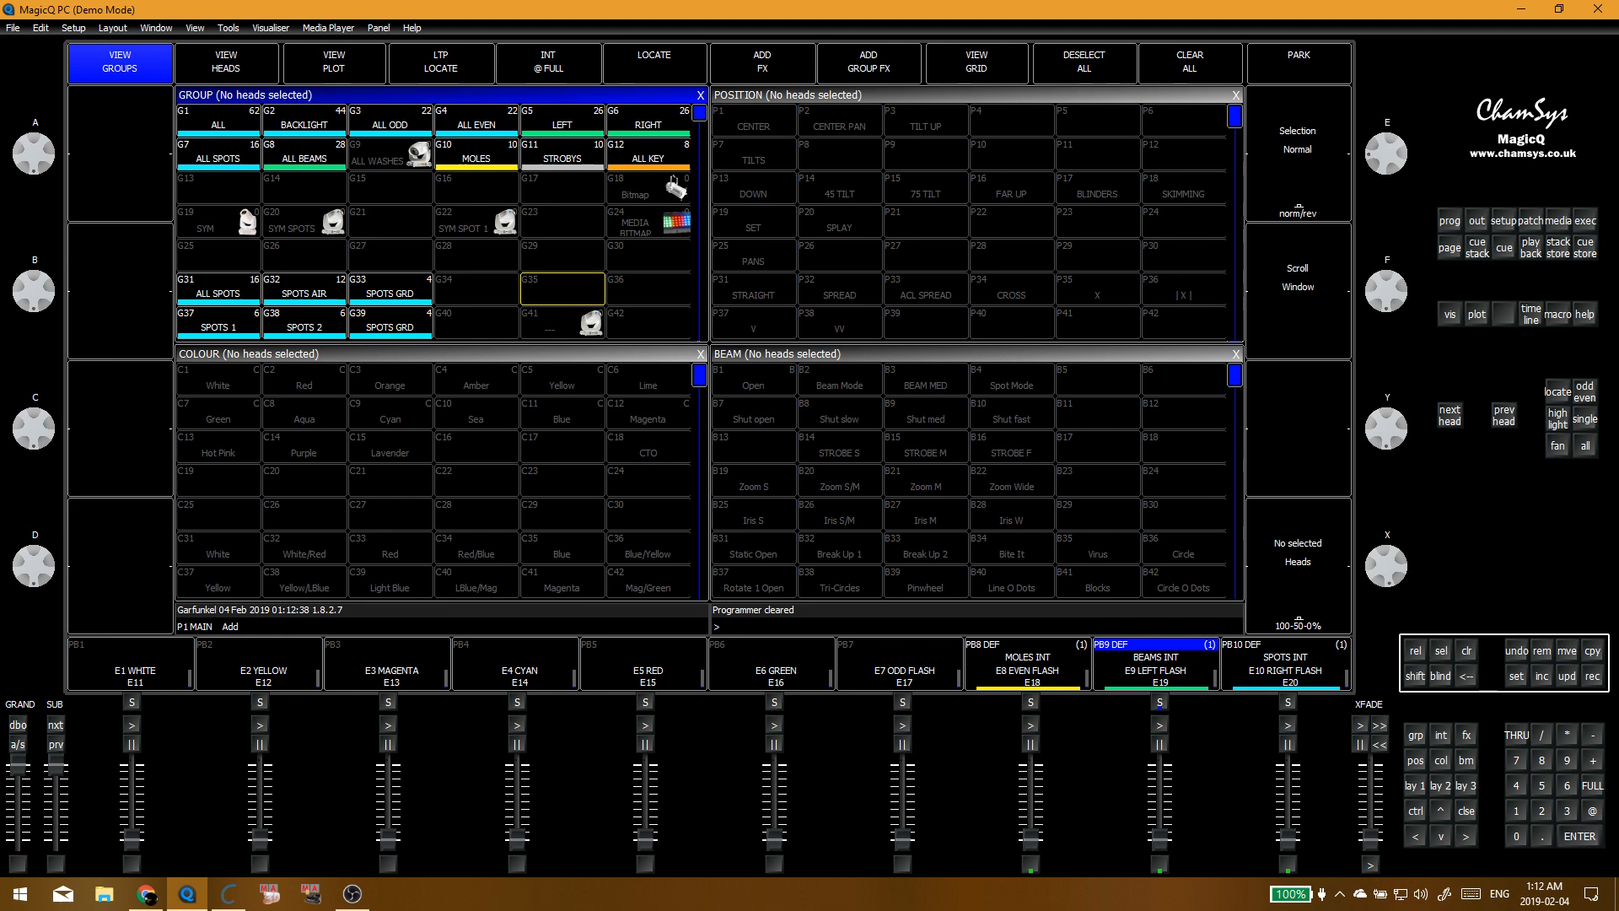
left_click(536, 228)
left_click(314, 158)
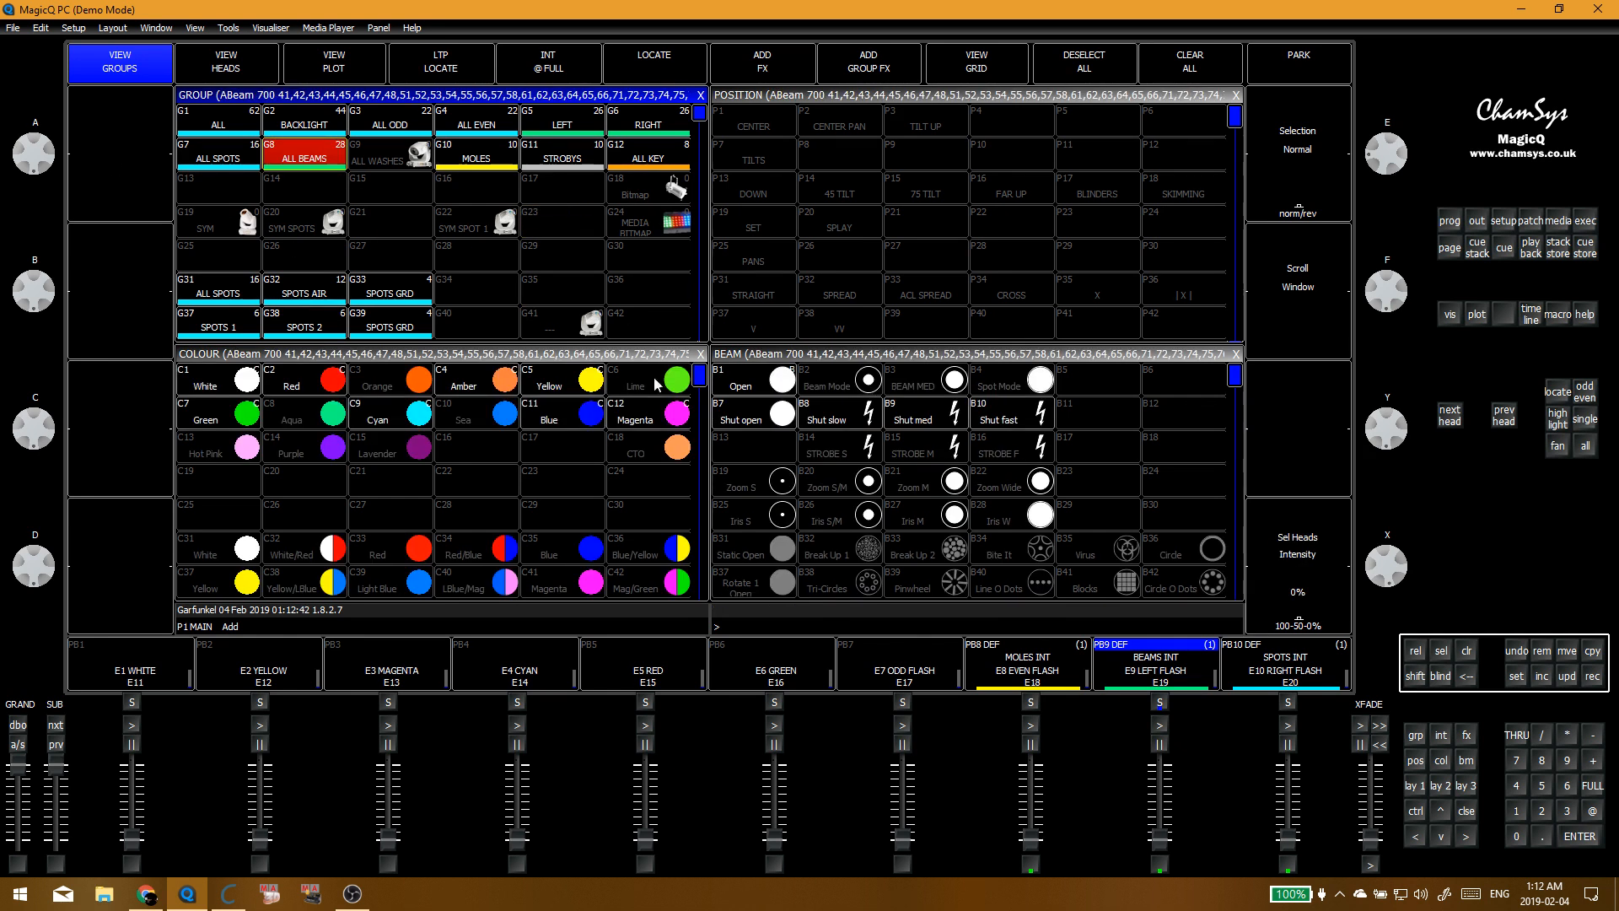
left_click(794, 388)
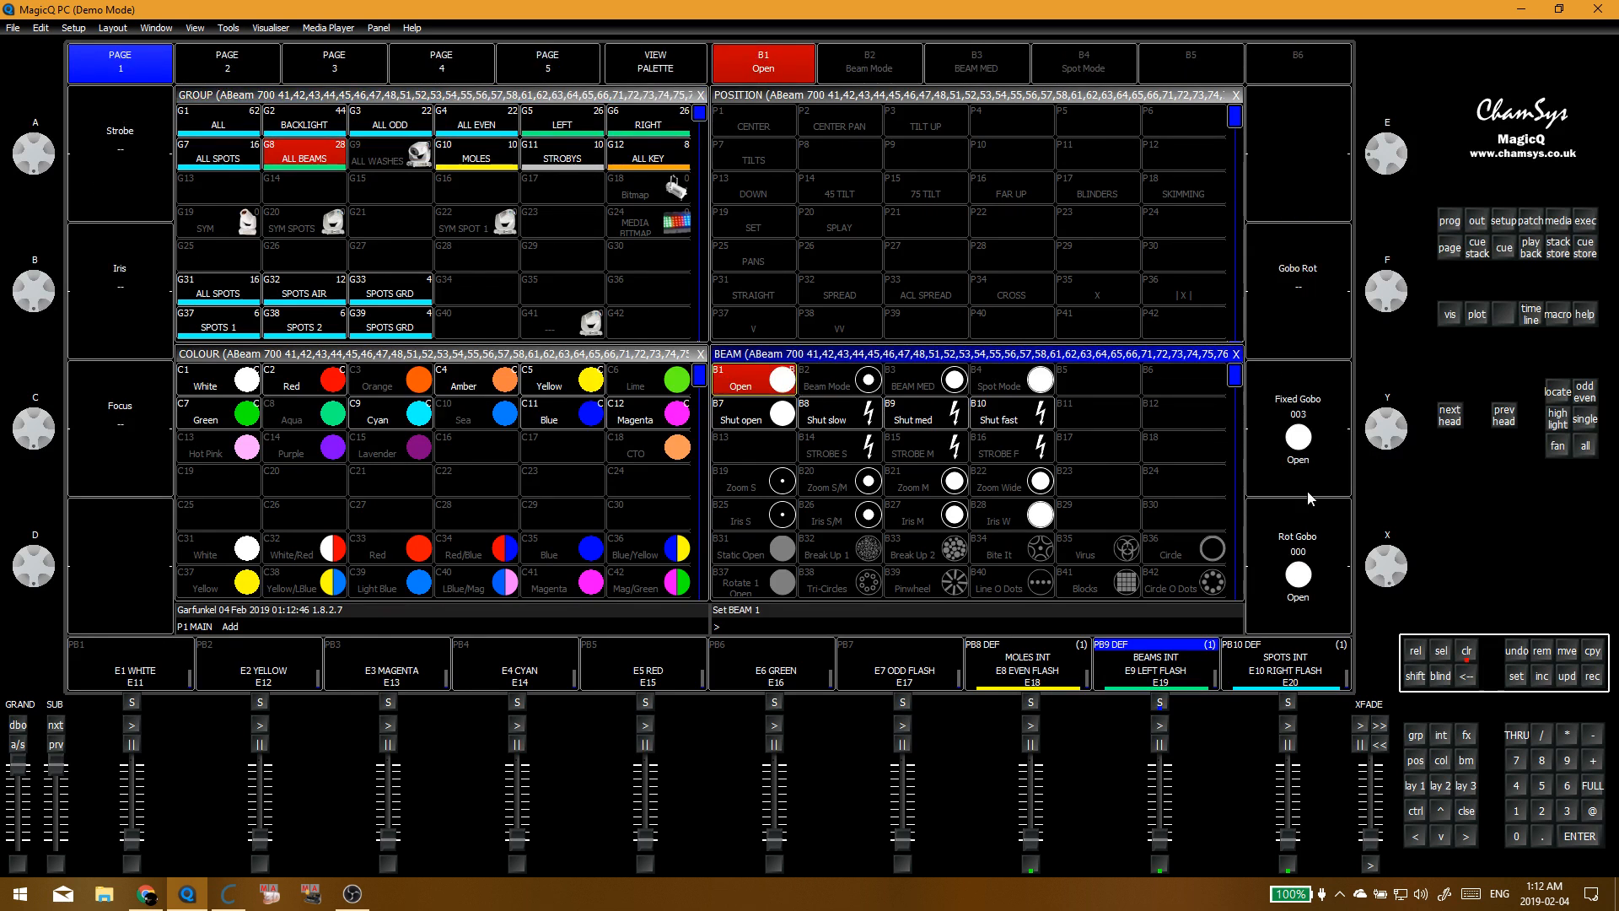
Step: Review the other beam attribute pages for ALL BEAMS and record the open gobo settings into the Open palette (B1)
left_click(243, 61)
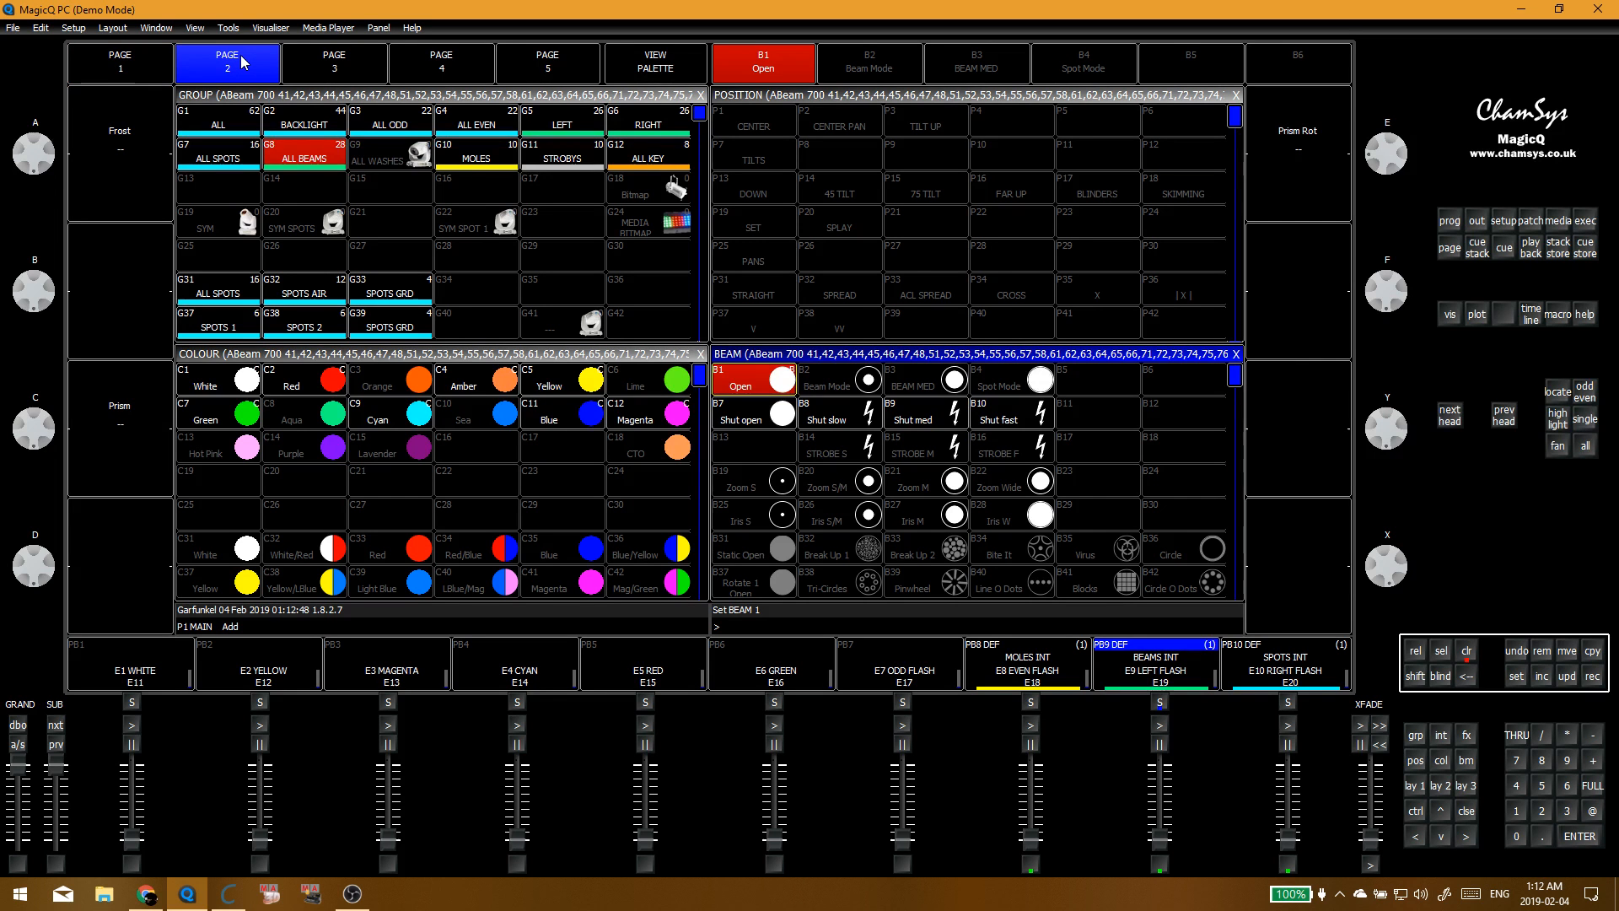
left_click(112, 388)
left_click(356, 70)
left_click(417, 68)
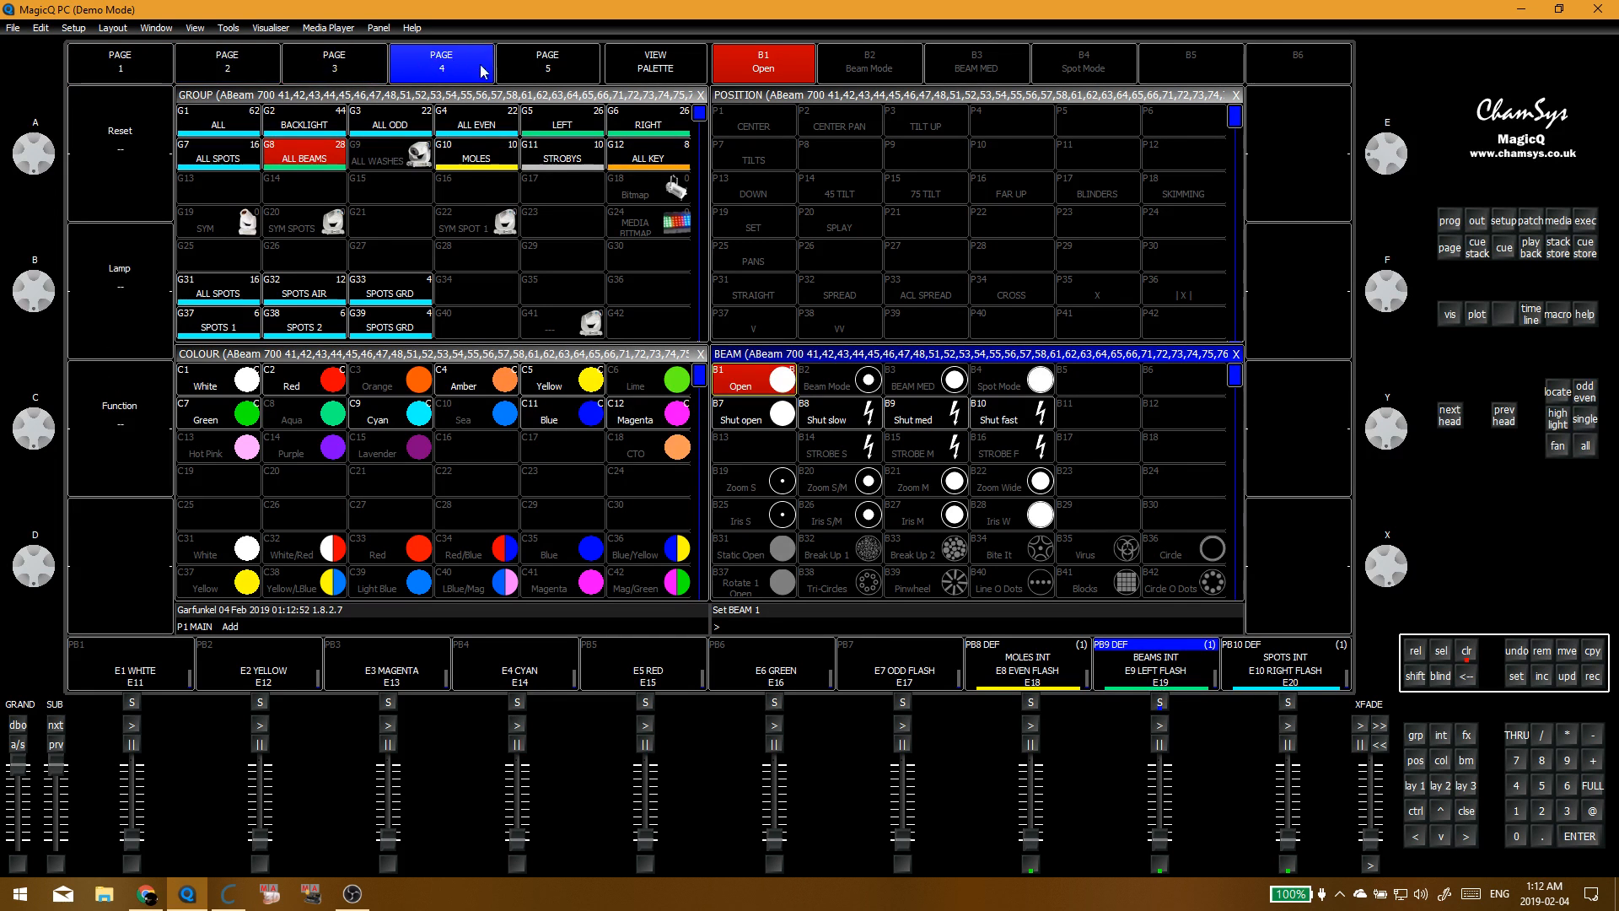
left_click(135, 78)
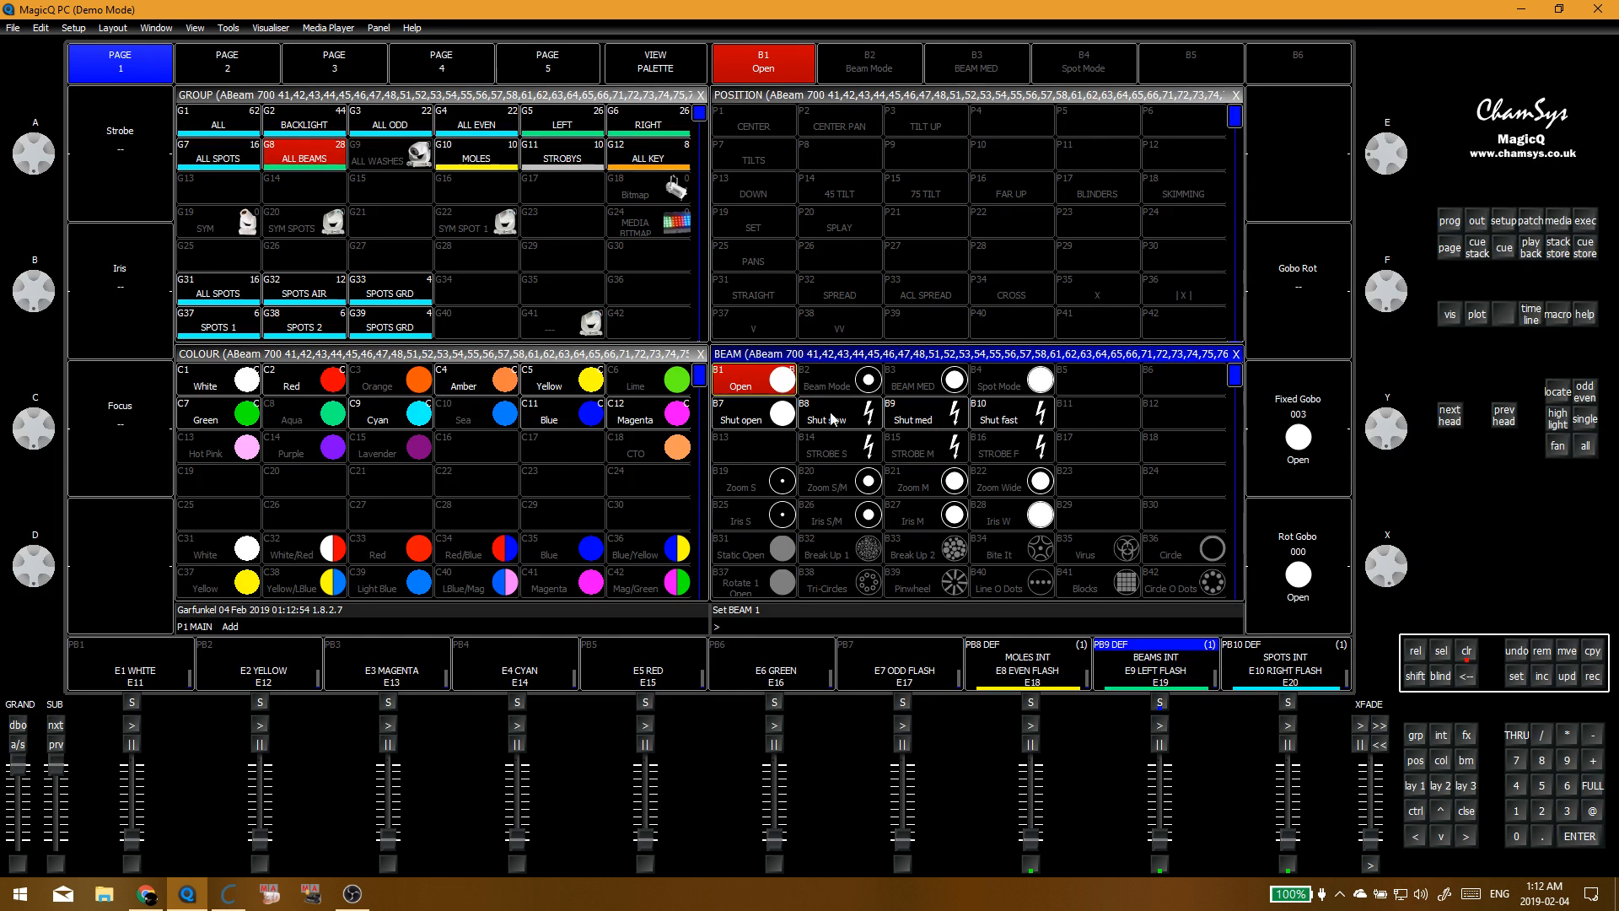
key("r")
left_click(774, 388)
left_click(602, 260)
key("c")
Step: Set Gobo 1, 2 and 3 of ALL SPOTS to Open Gobo and update the Open beam palette with them
left_click_drag(260, 165, 226, 158)
left_click(769, 393)
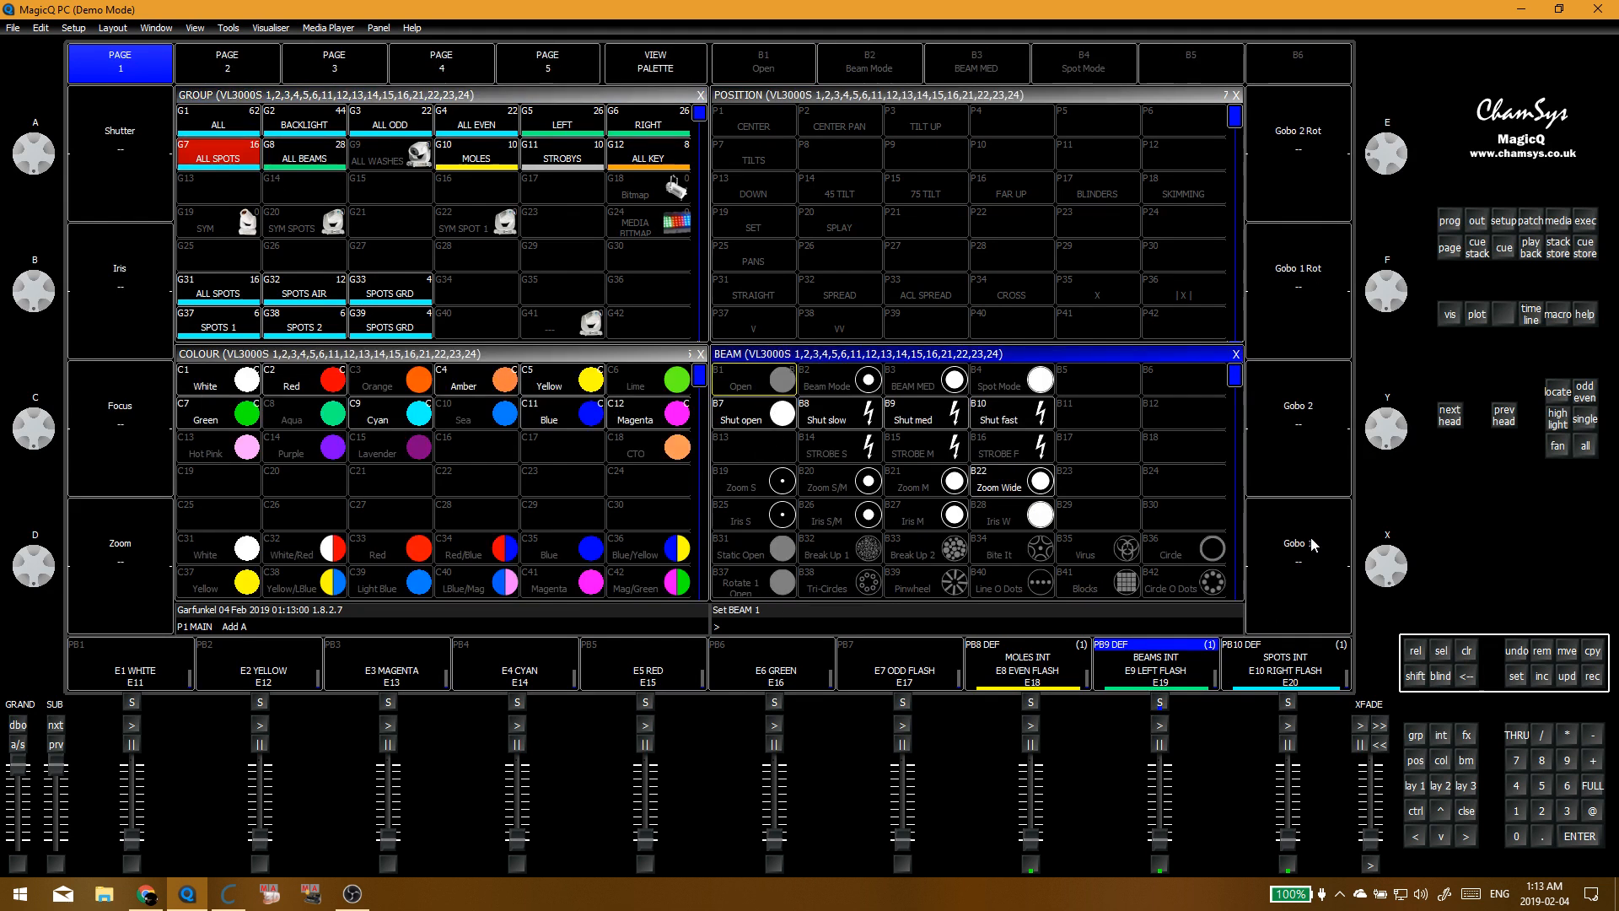
left_click(1315, 415)
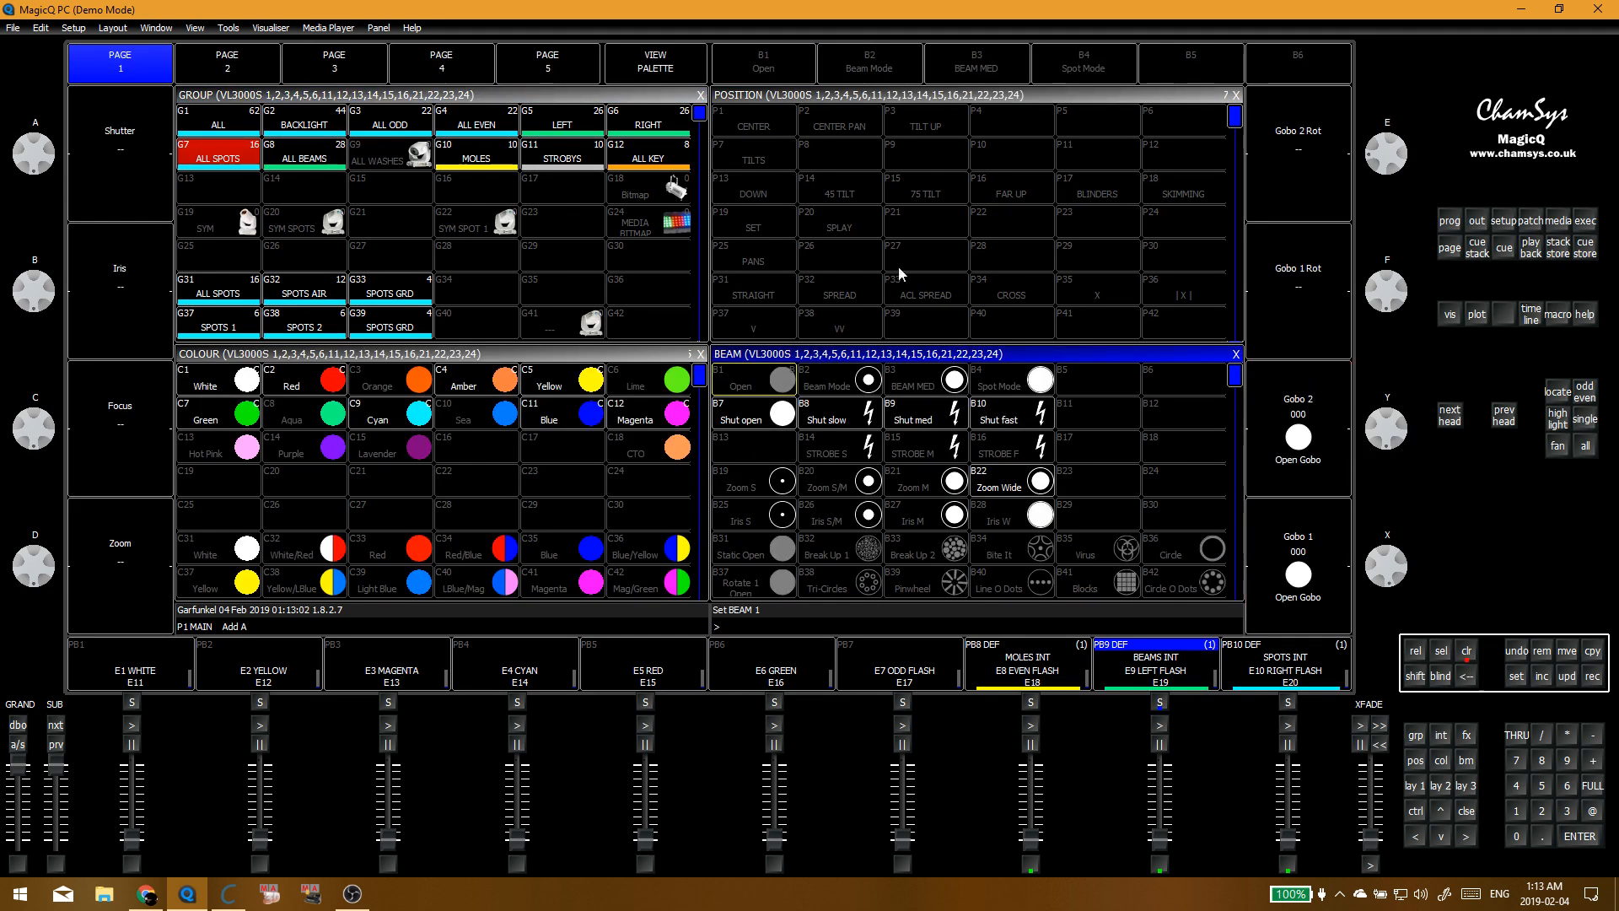
left_click(242, 71)
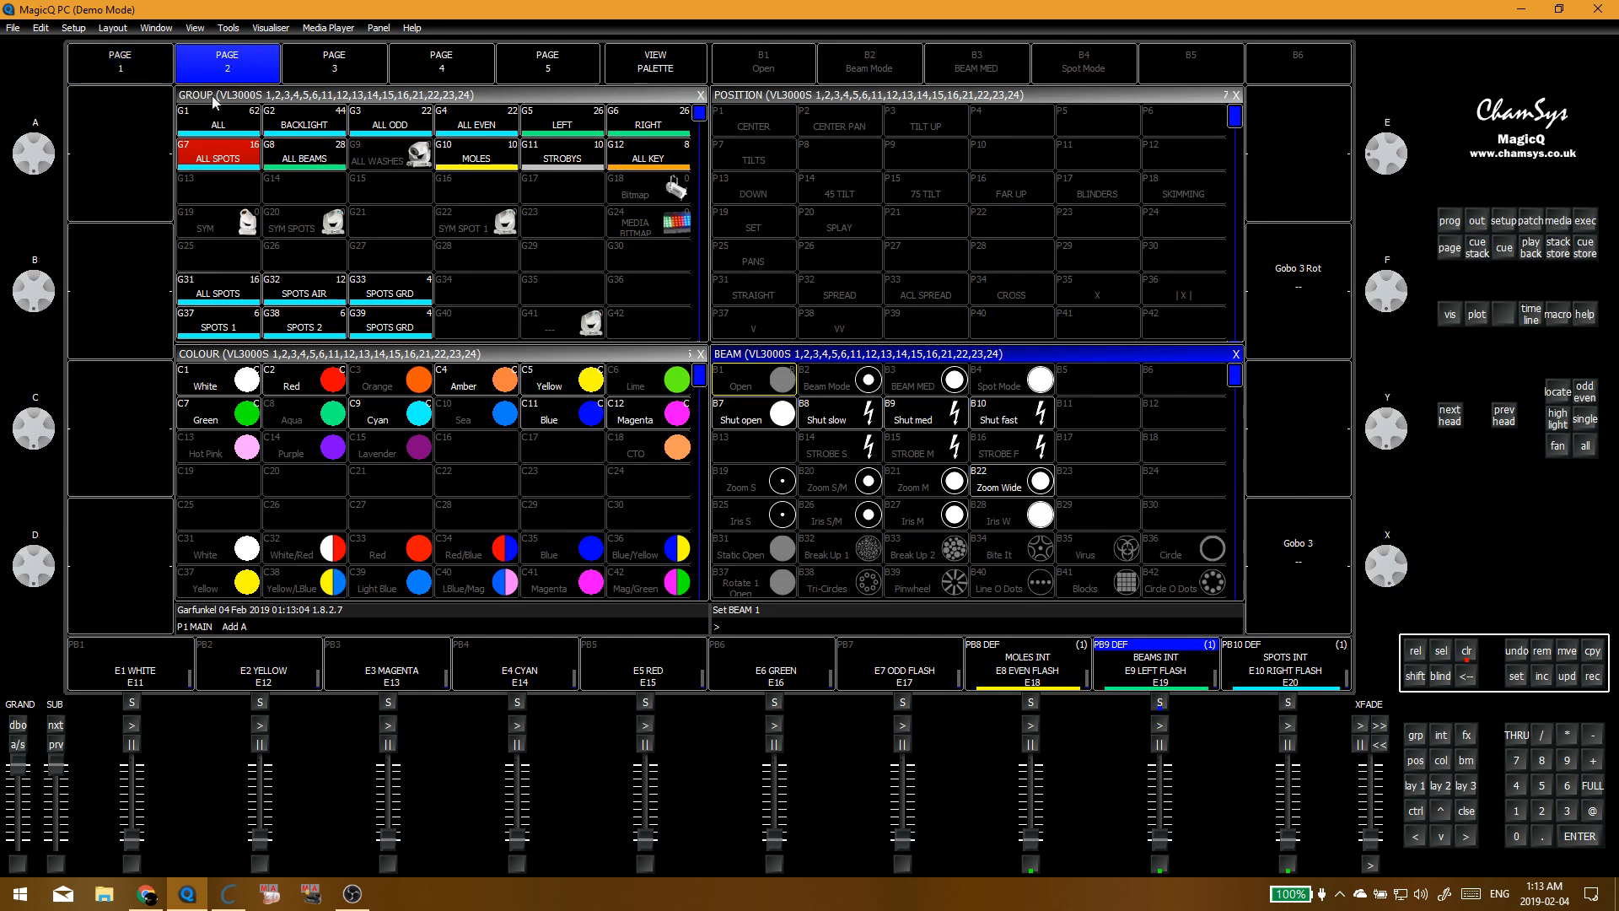
left_click(1311, 530)
left_click(325, 71)
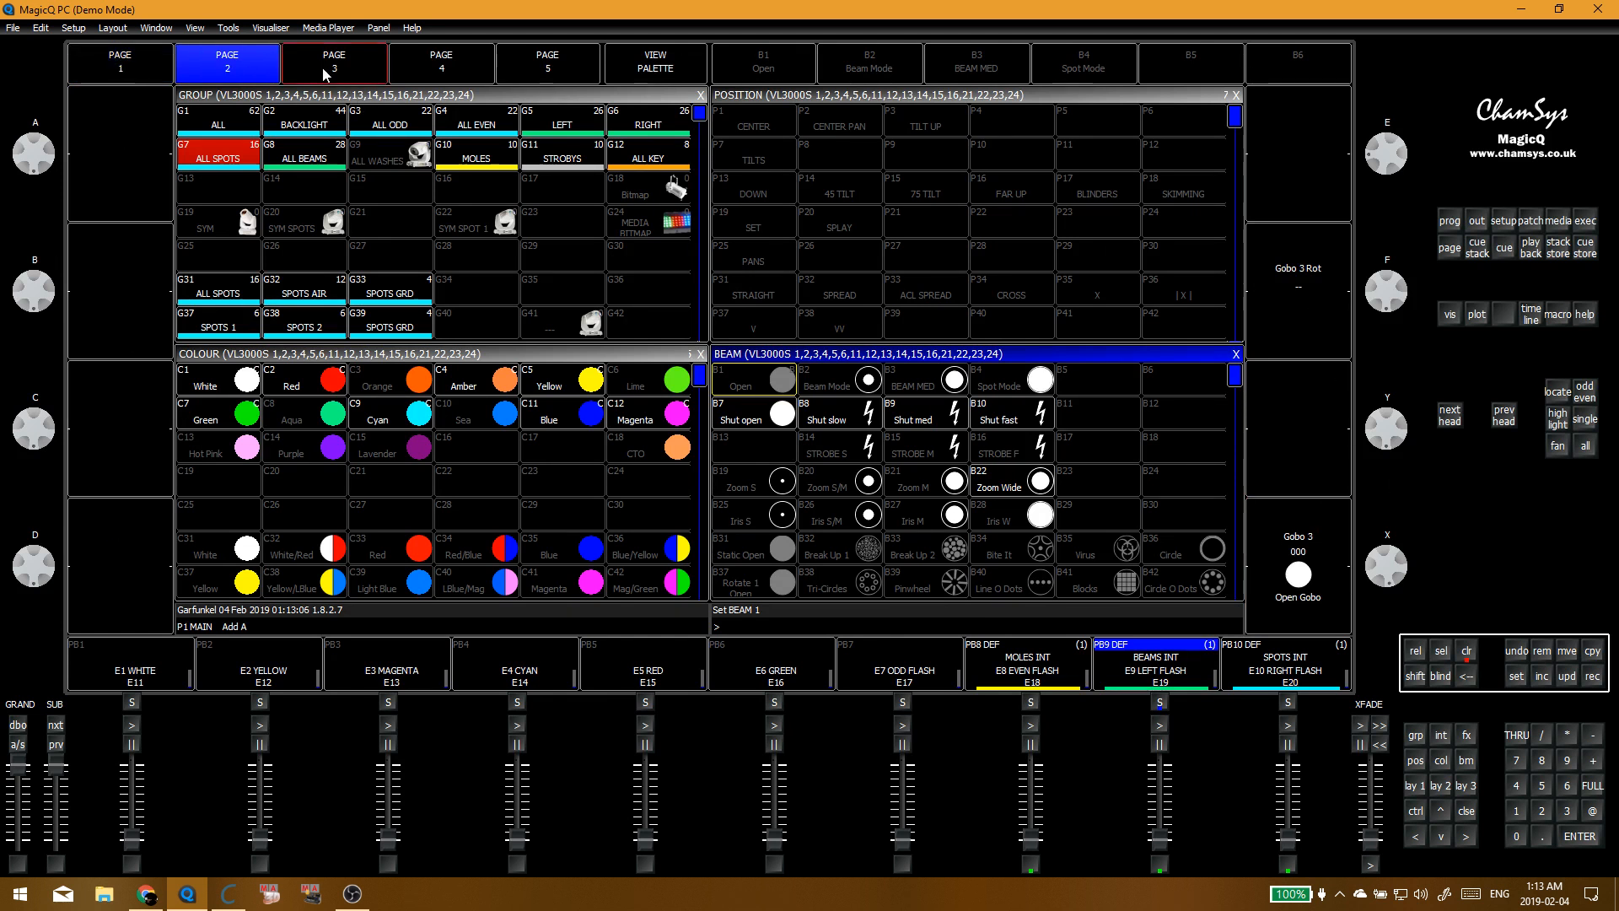
left_click(764, 389)
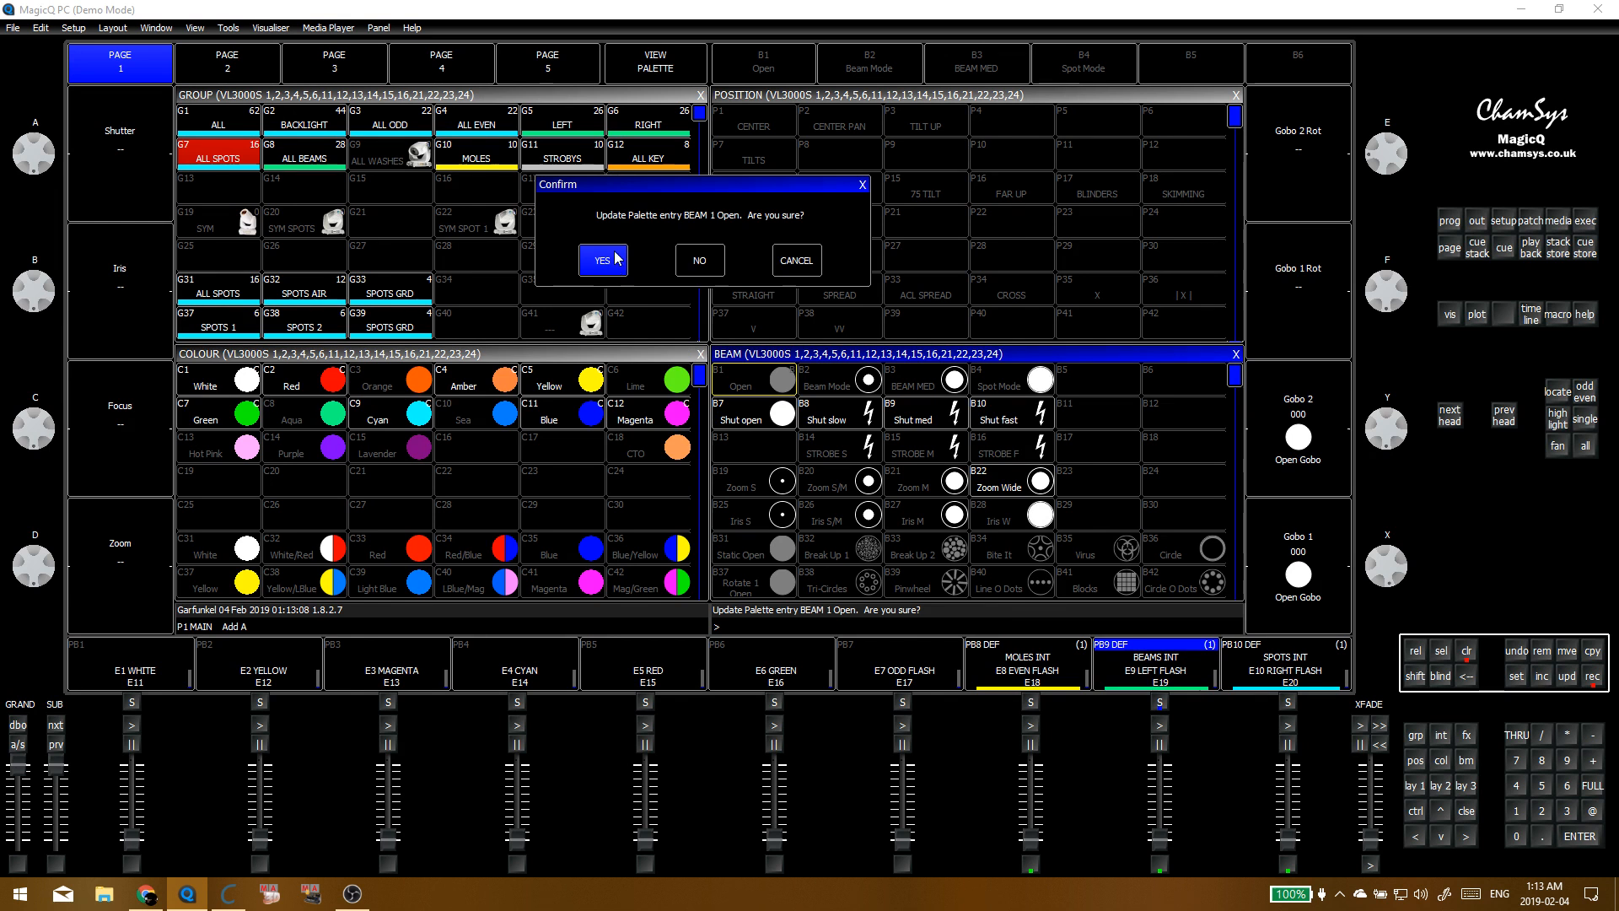
left_click(647, 272)
key("ctrl+BackSpace")
Step: Recall the Open beam palette on ALL SPOTS as a test and clear the programmer
left_click(221, 157)
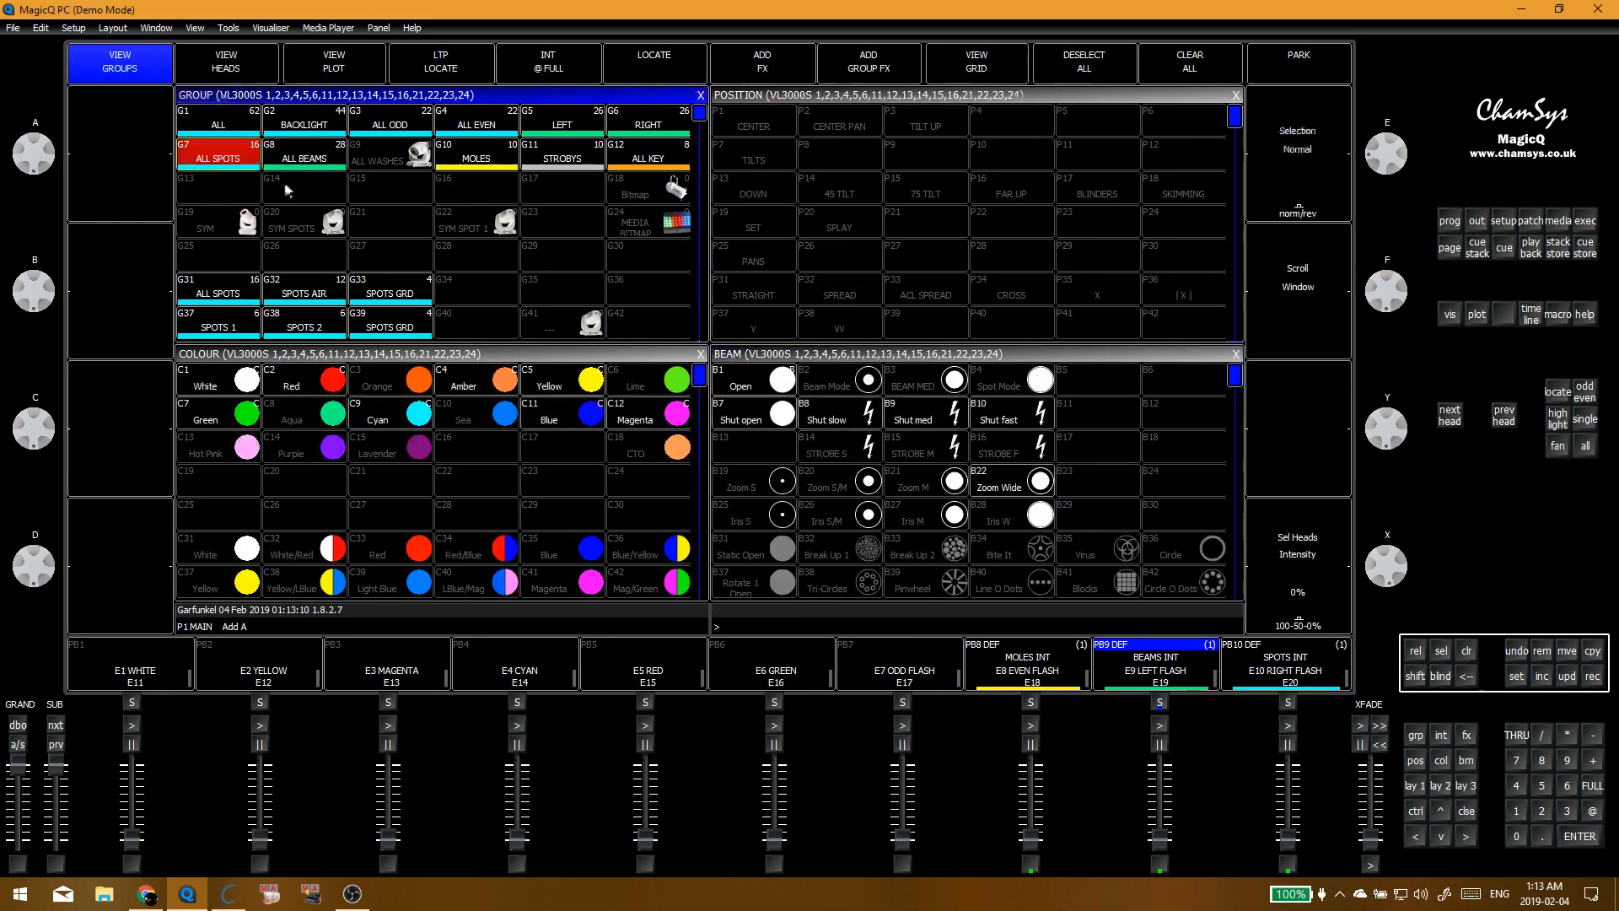
left_click(776, 386)
key("ctrl+BackSpace")
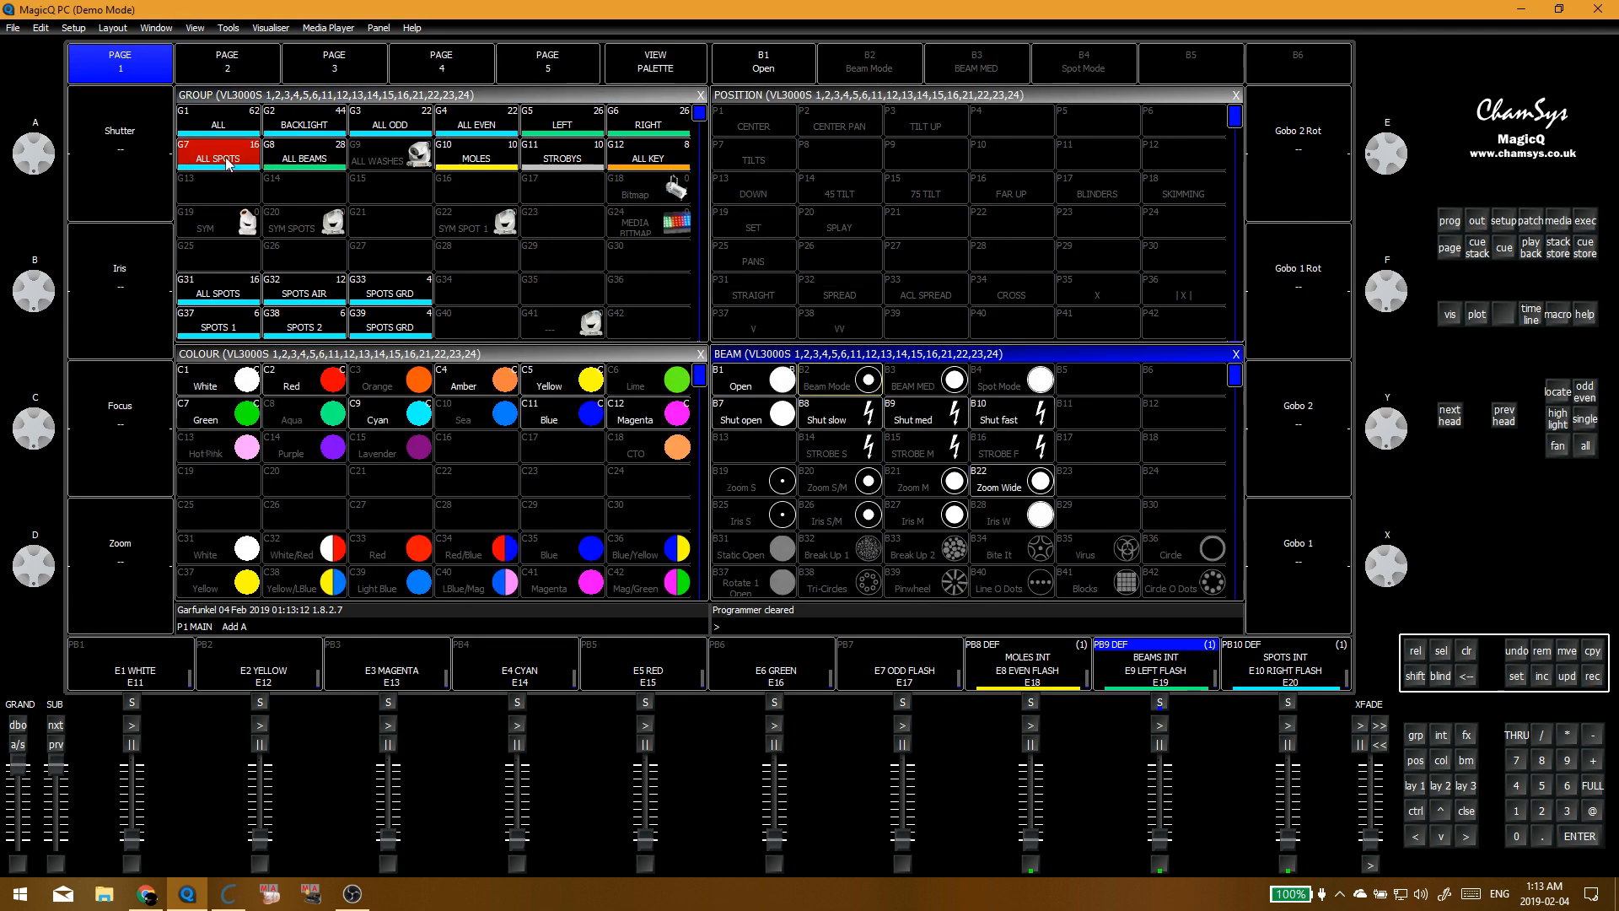
left_click(222, 155)
left_click(837, 381)
key("ctrl+BackSpace")
Step: Raise the SPOTS INT playback and set all three gobos of the ALL SPOTS group to Open Gobo
left_click_drag(1288, 838, 1293, 748)
left_click(240, 162)
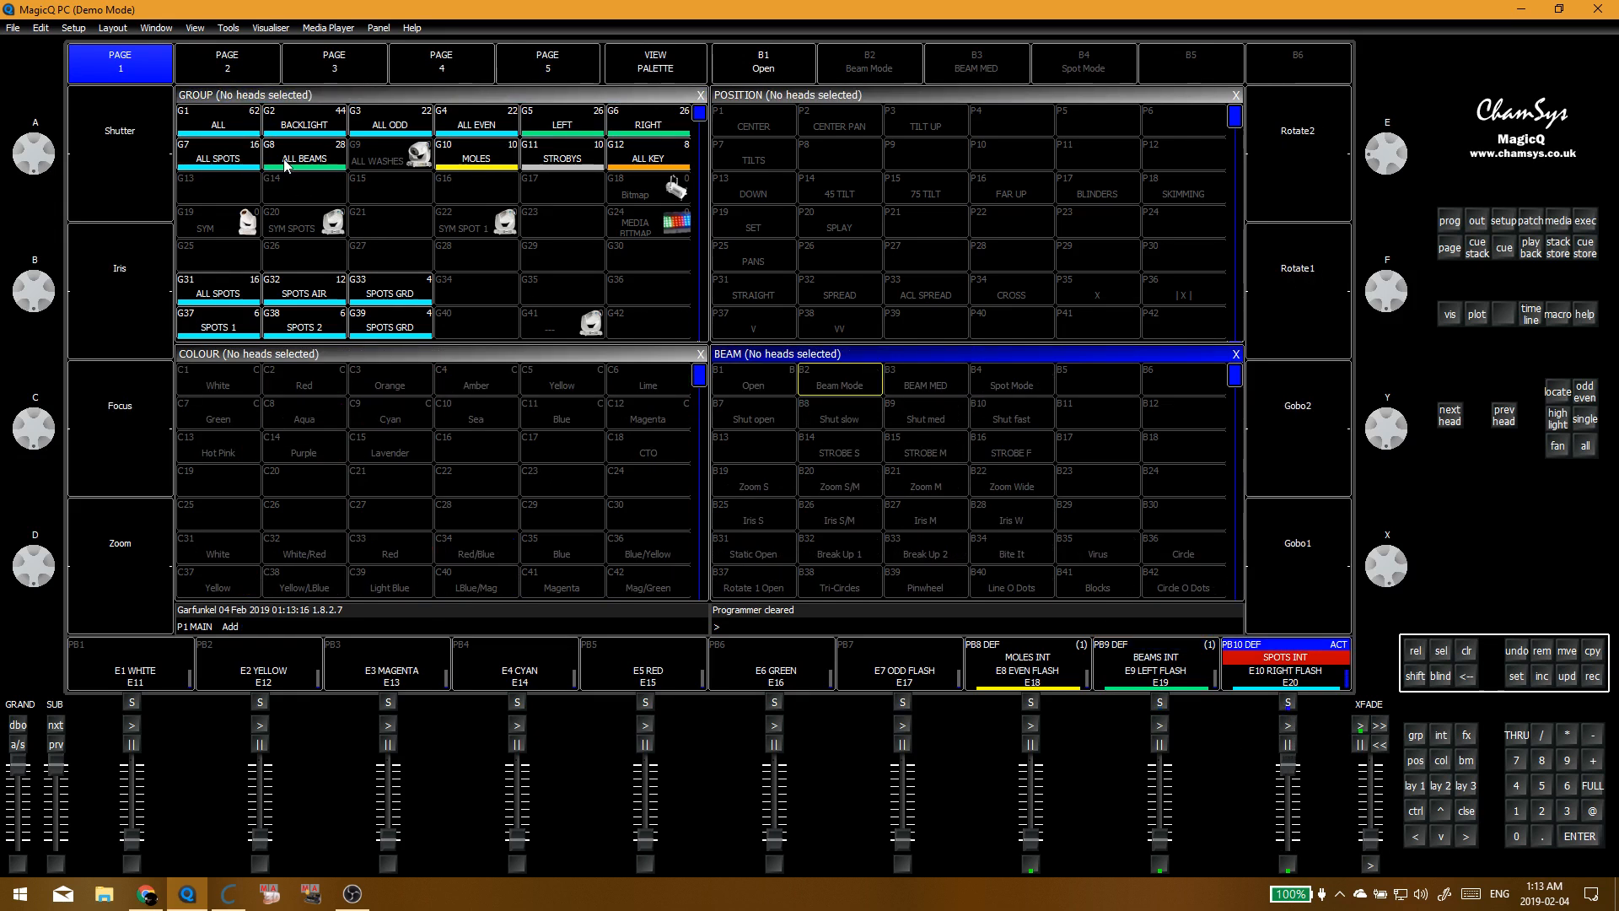
left_click(875, 377)
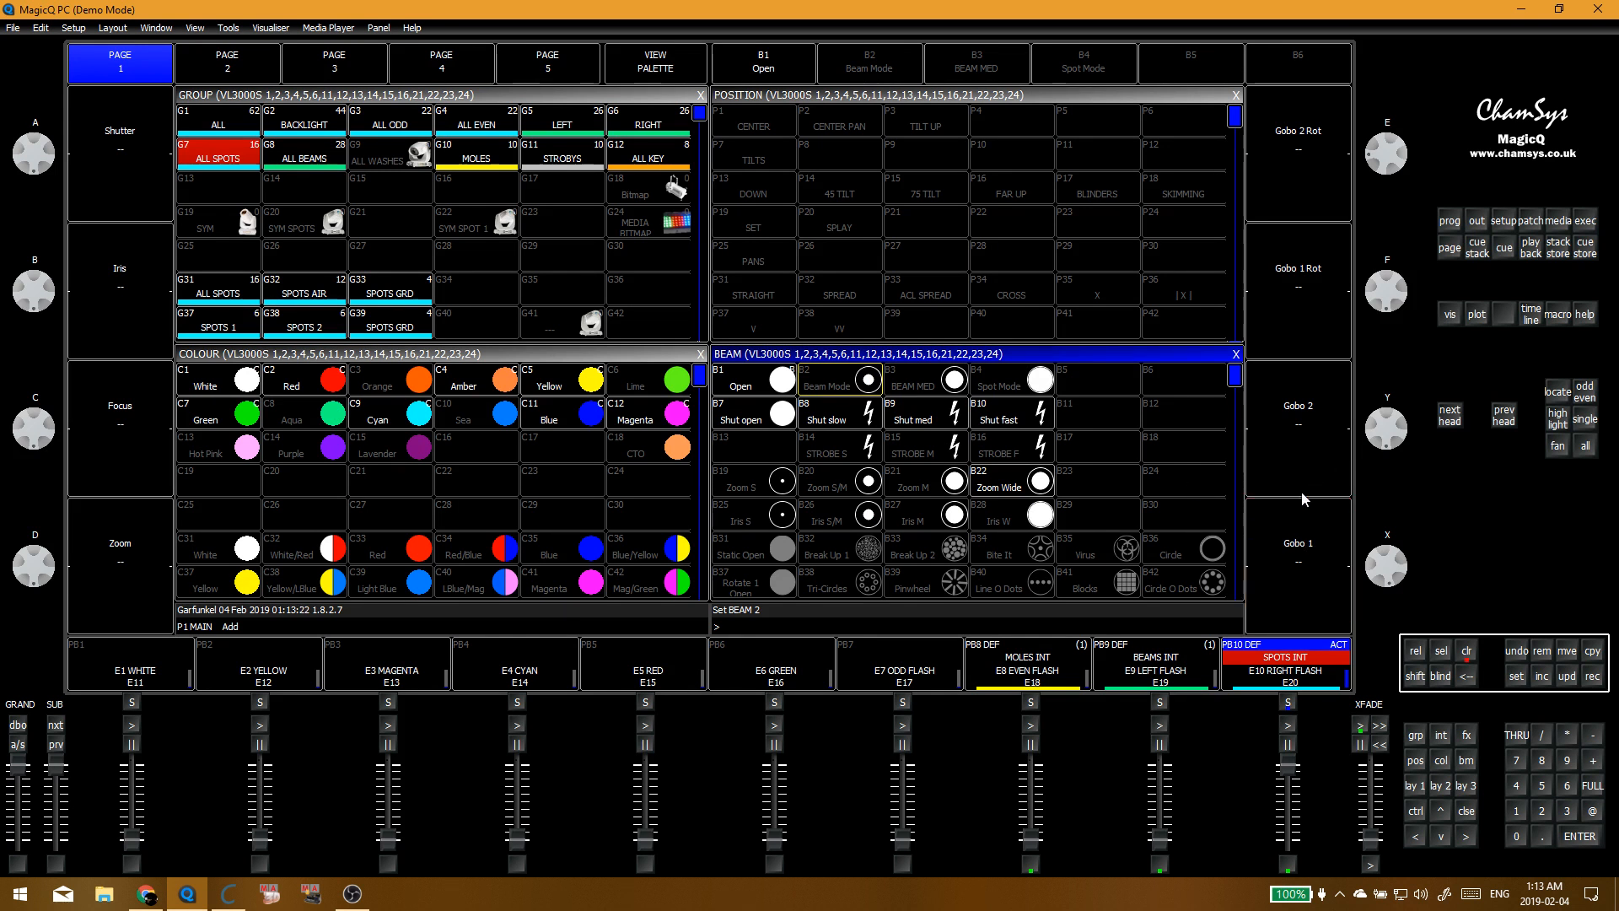
left_click(229, 59)
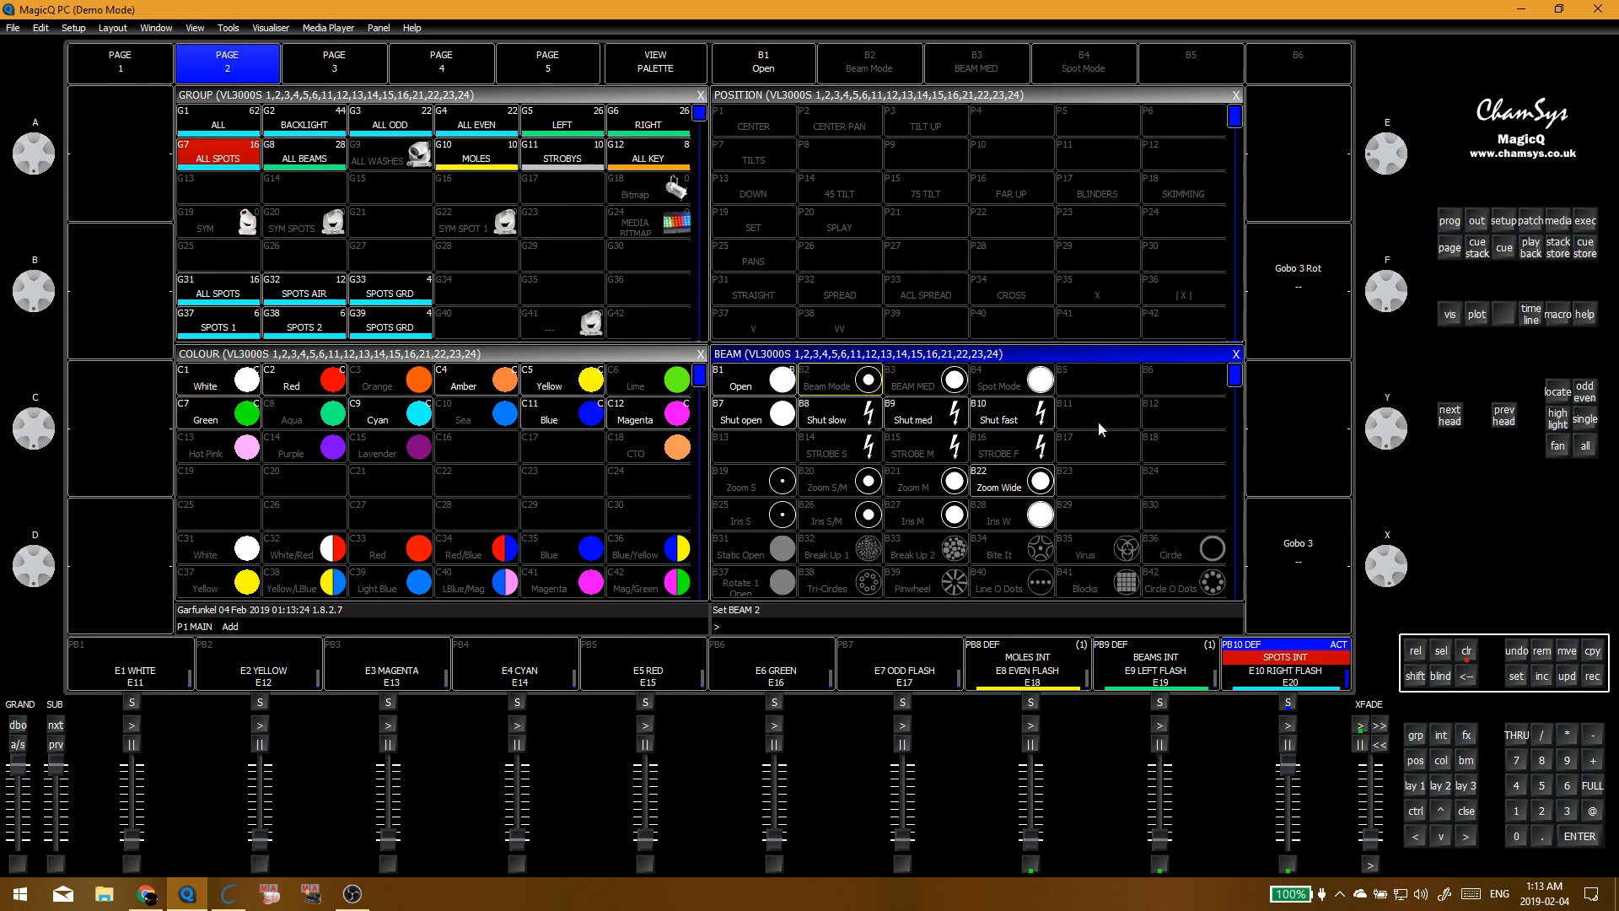
left_click(105, 59)
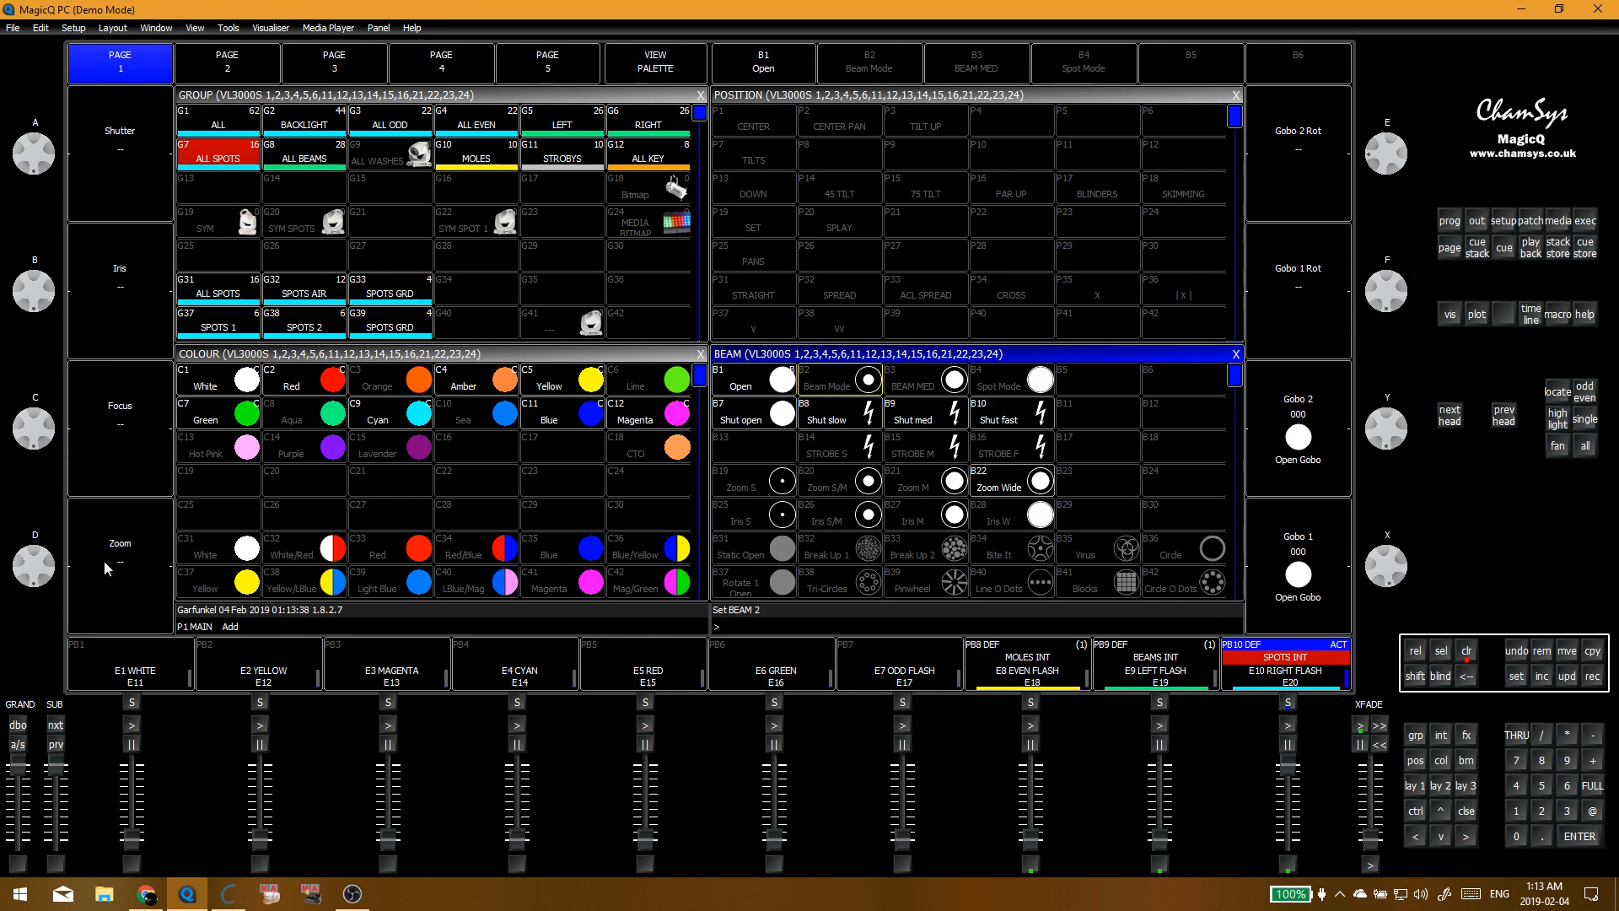
Step: Set the ALL SPOTS iris to Wide (255) and the zoom to Narrow, and check the gobo on beam page 2
left_click_drag(50, 570, 43, 661)
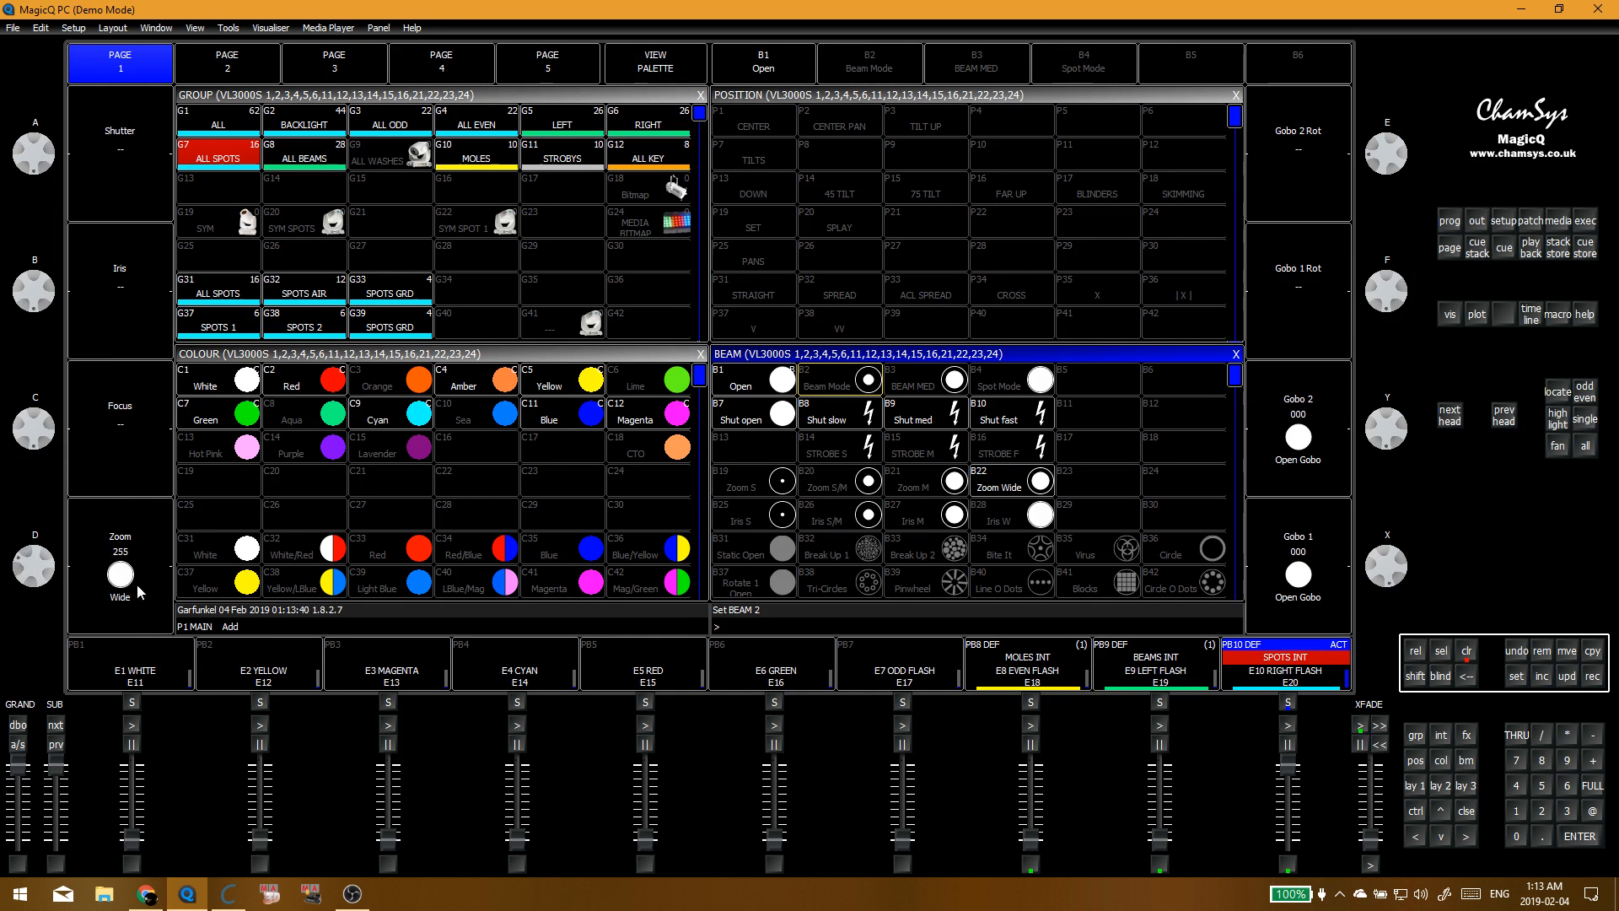
left_click_drag(74, 317, 49, 336)
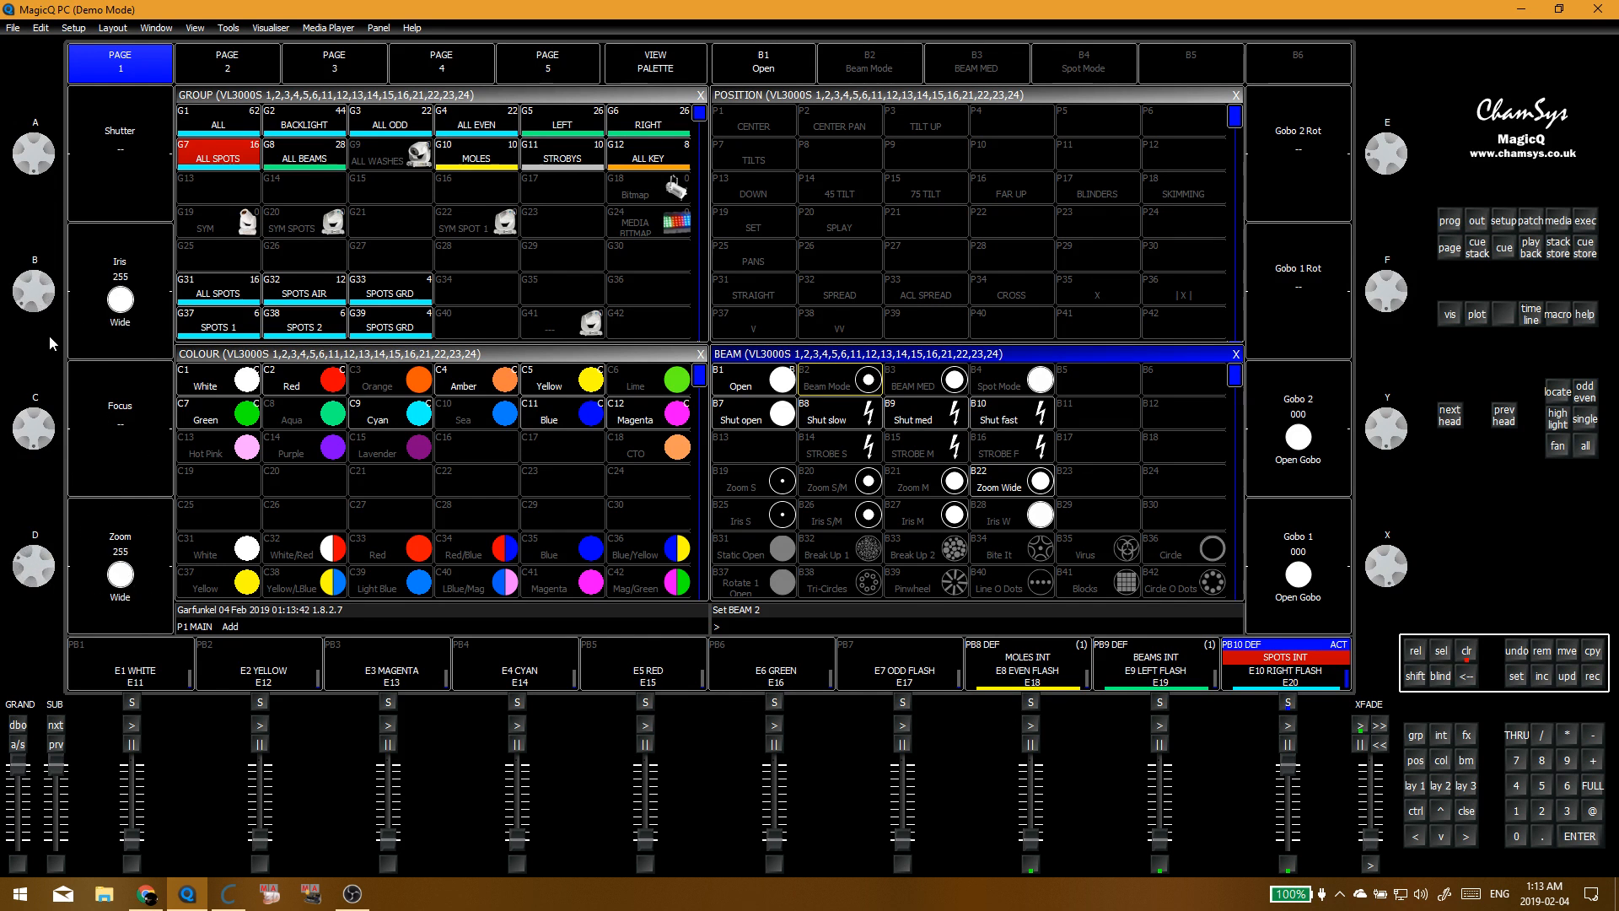
left_click(130, 513)
left_click(257, 61)
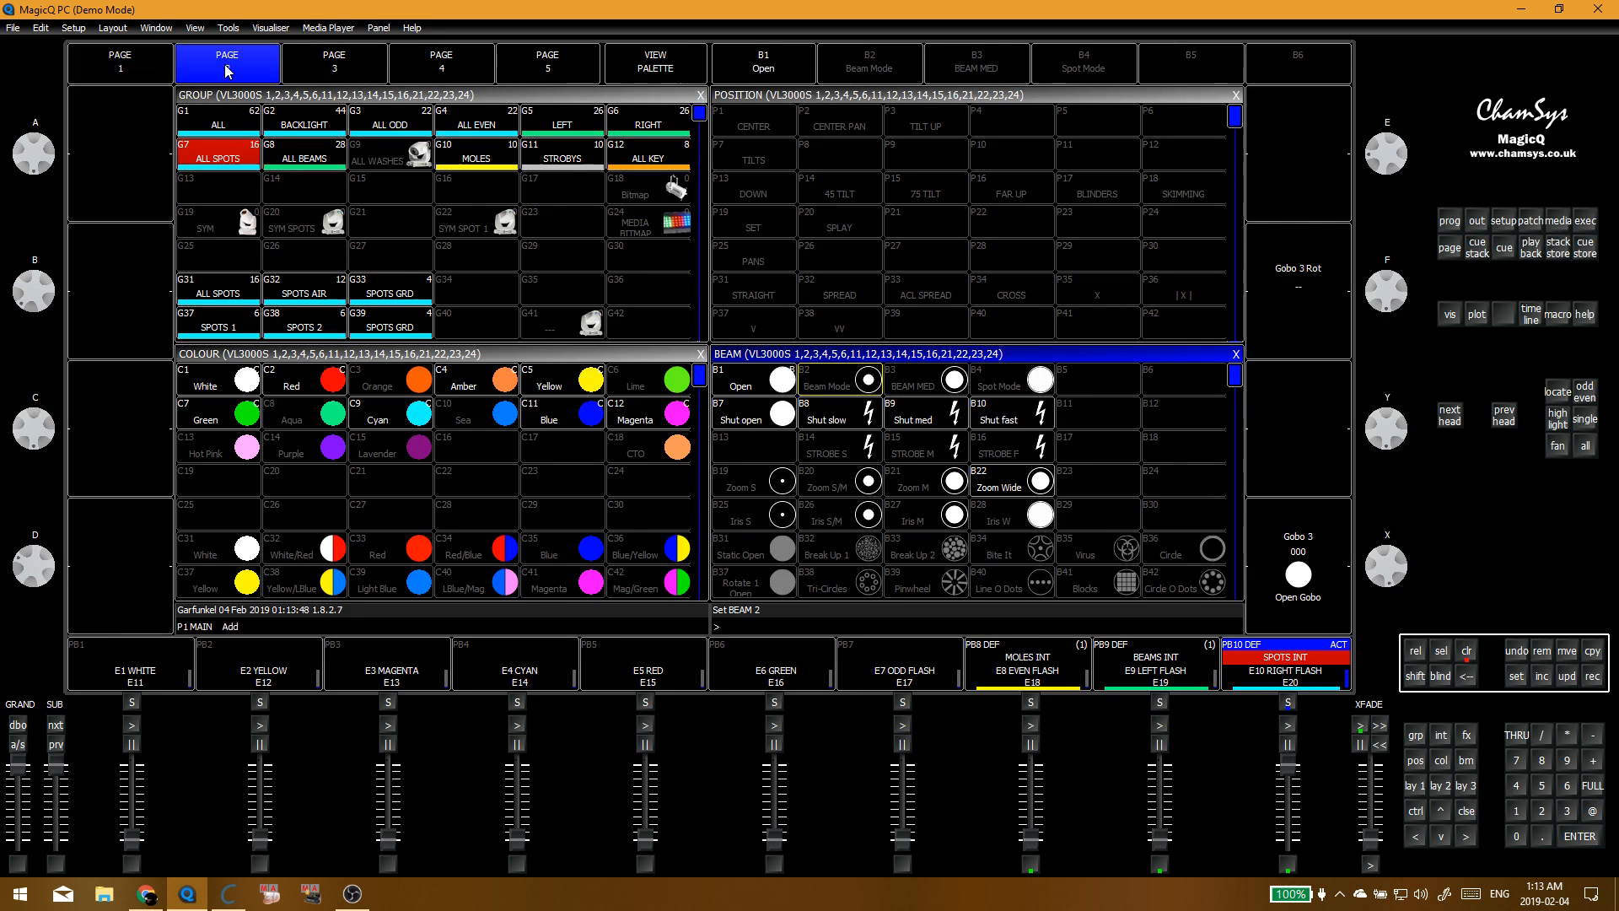
left_click(114, 71)
Step: Record the narrow spot look into the Beam Mode palette (B2) and clear the programmer
left_click(839, 380)
left_click(600, 248)
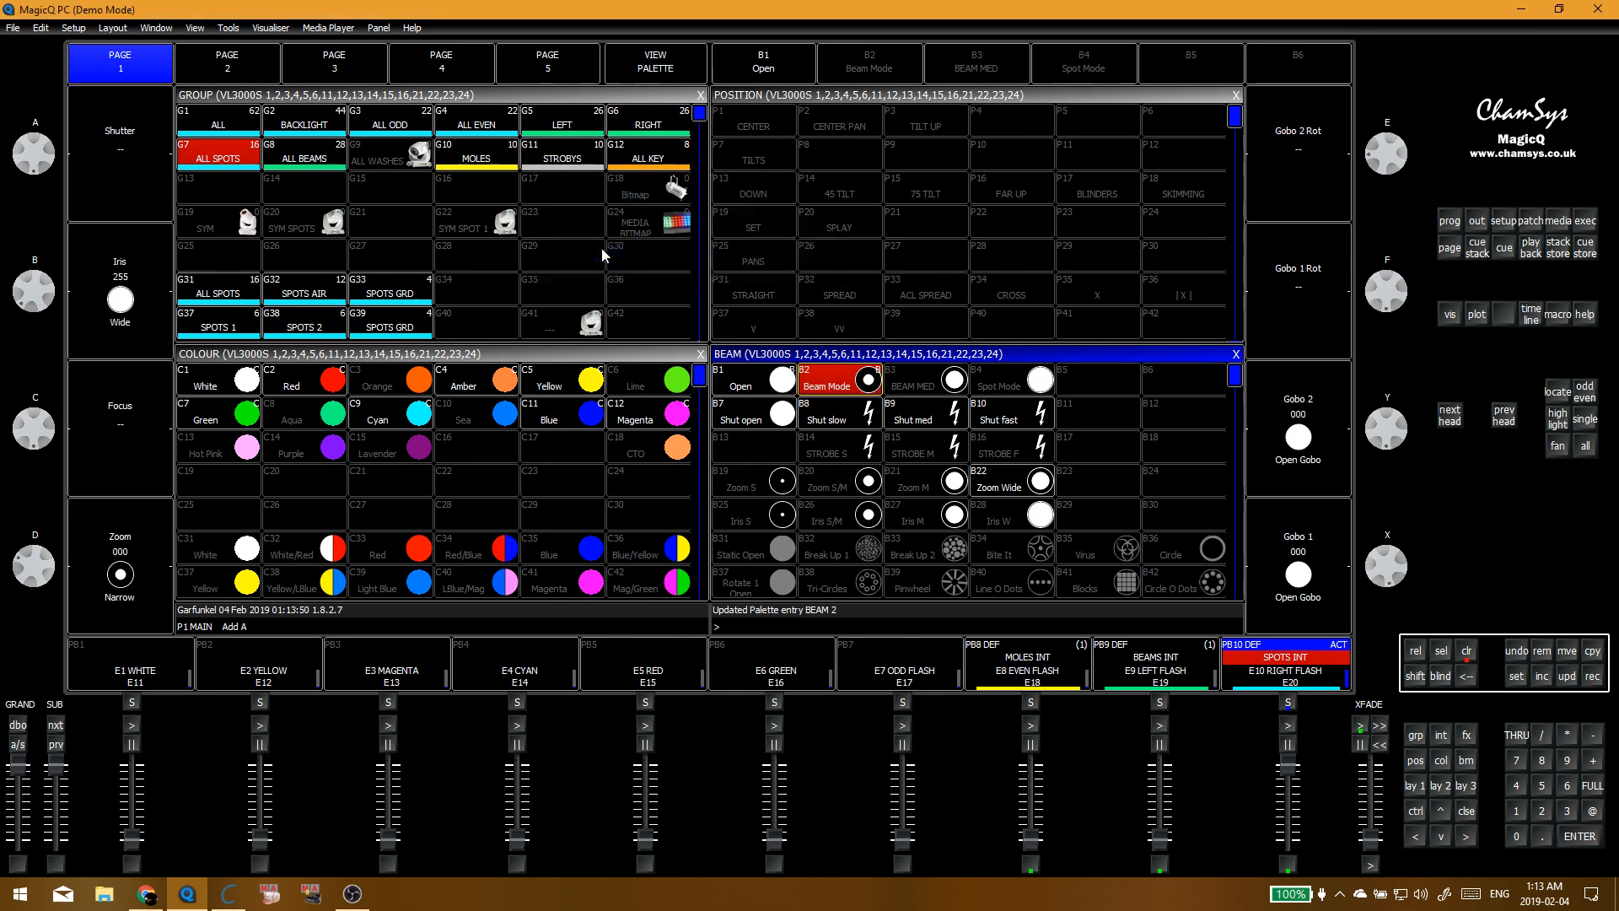
key("ctrl+BackSpace")
key("ctrl+BackSpace")
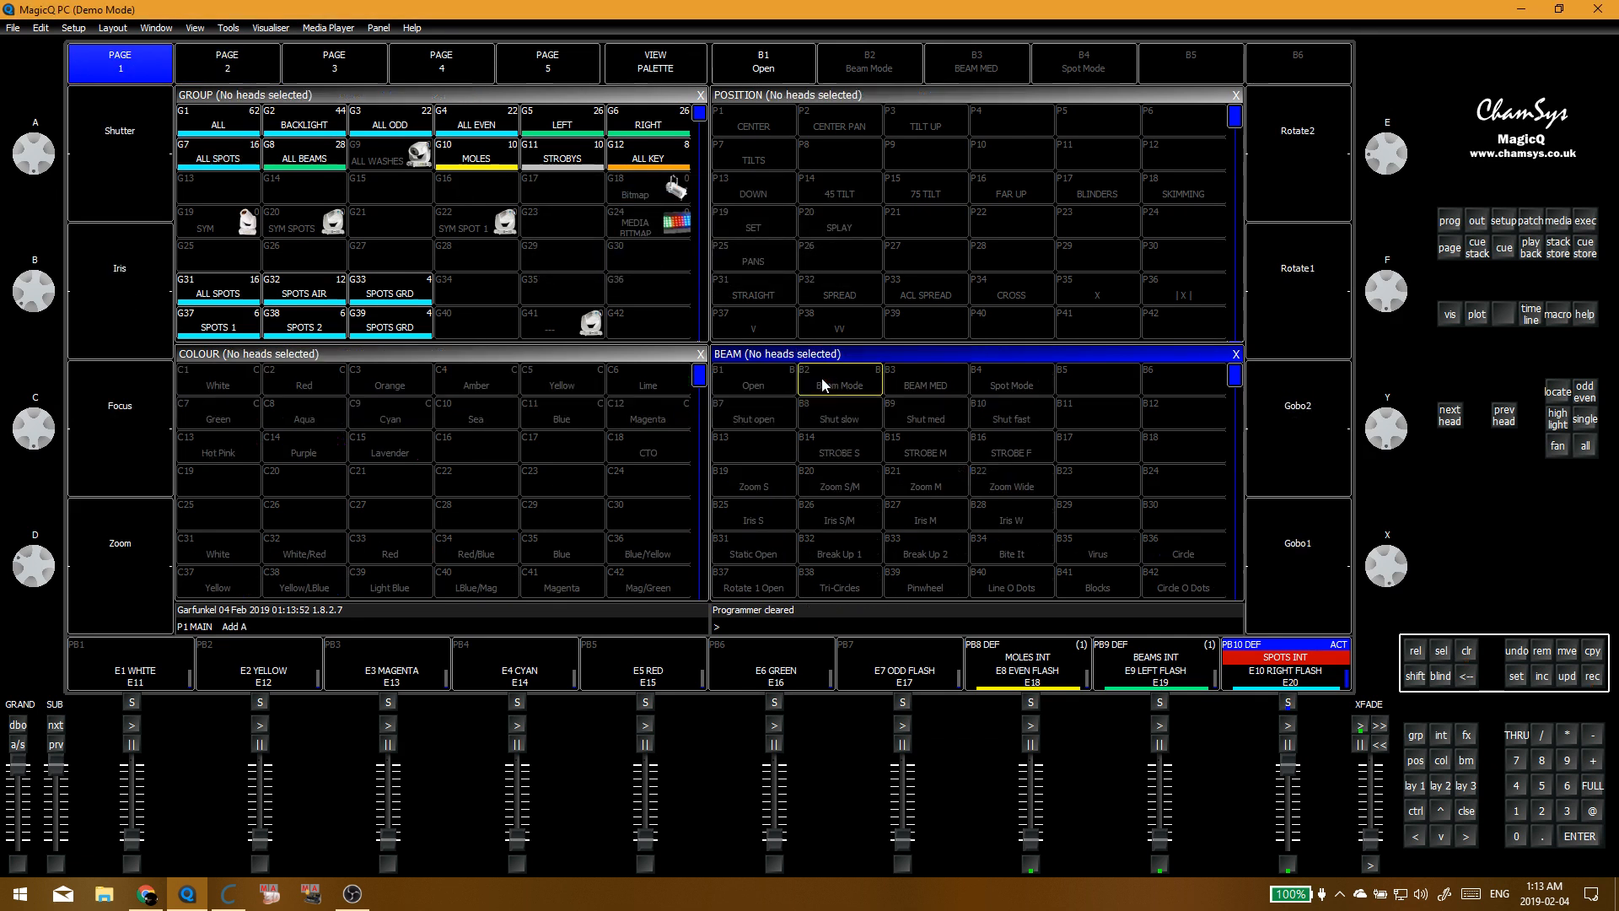
Step: Rename beam palette B2 as Beam S
left_click(853, 388)
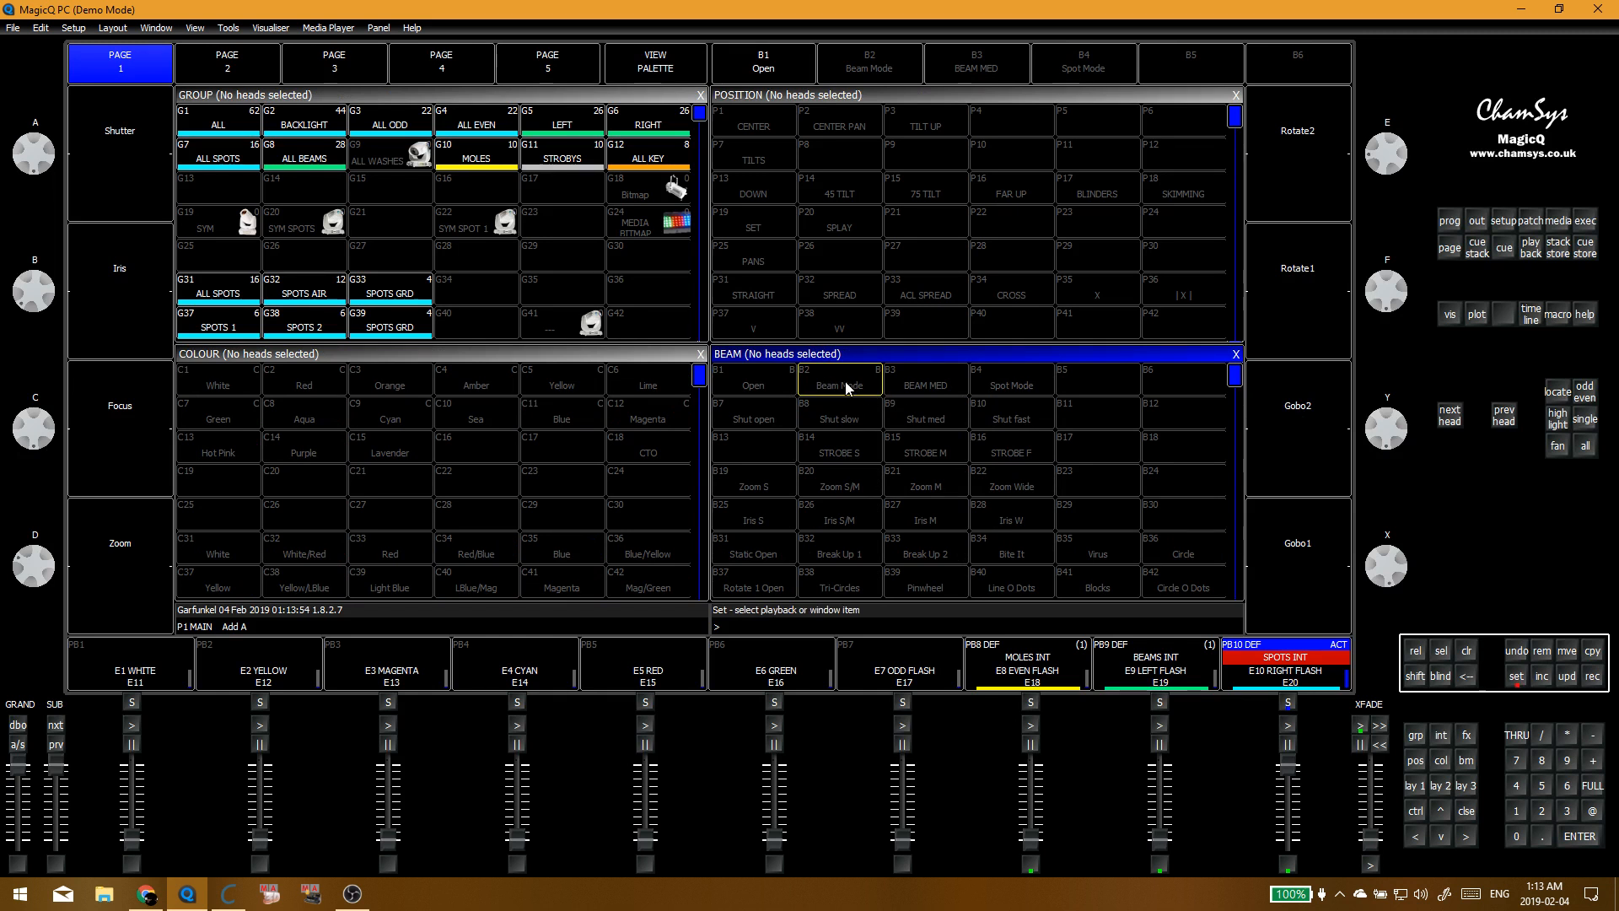
left_click(659, 366)
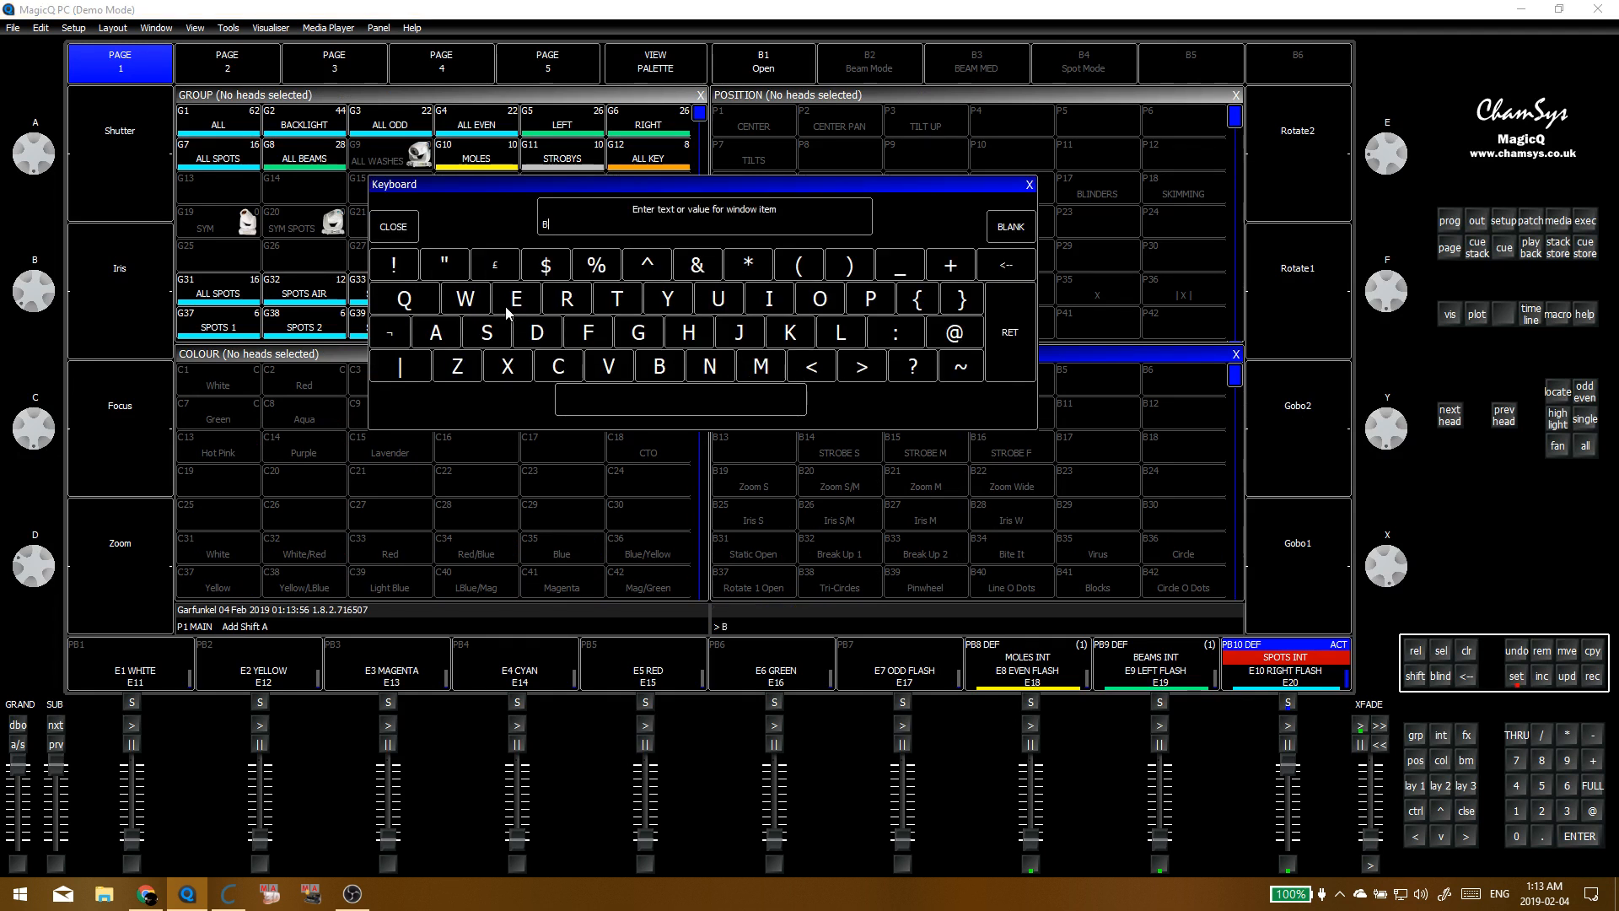
left_click(516, 299)
left_click(455, 338)
left_click(761, 366)
left_click(707, 404)
left_click(494, 336, "shift")
left_click(1010, 337)
left_click(604, 408)
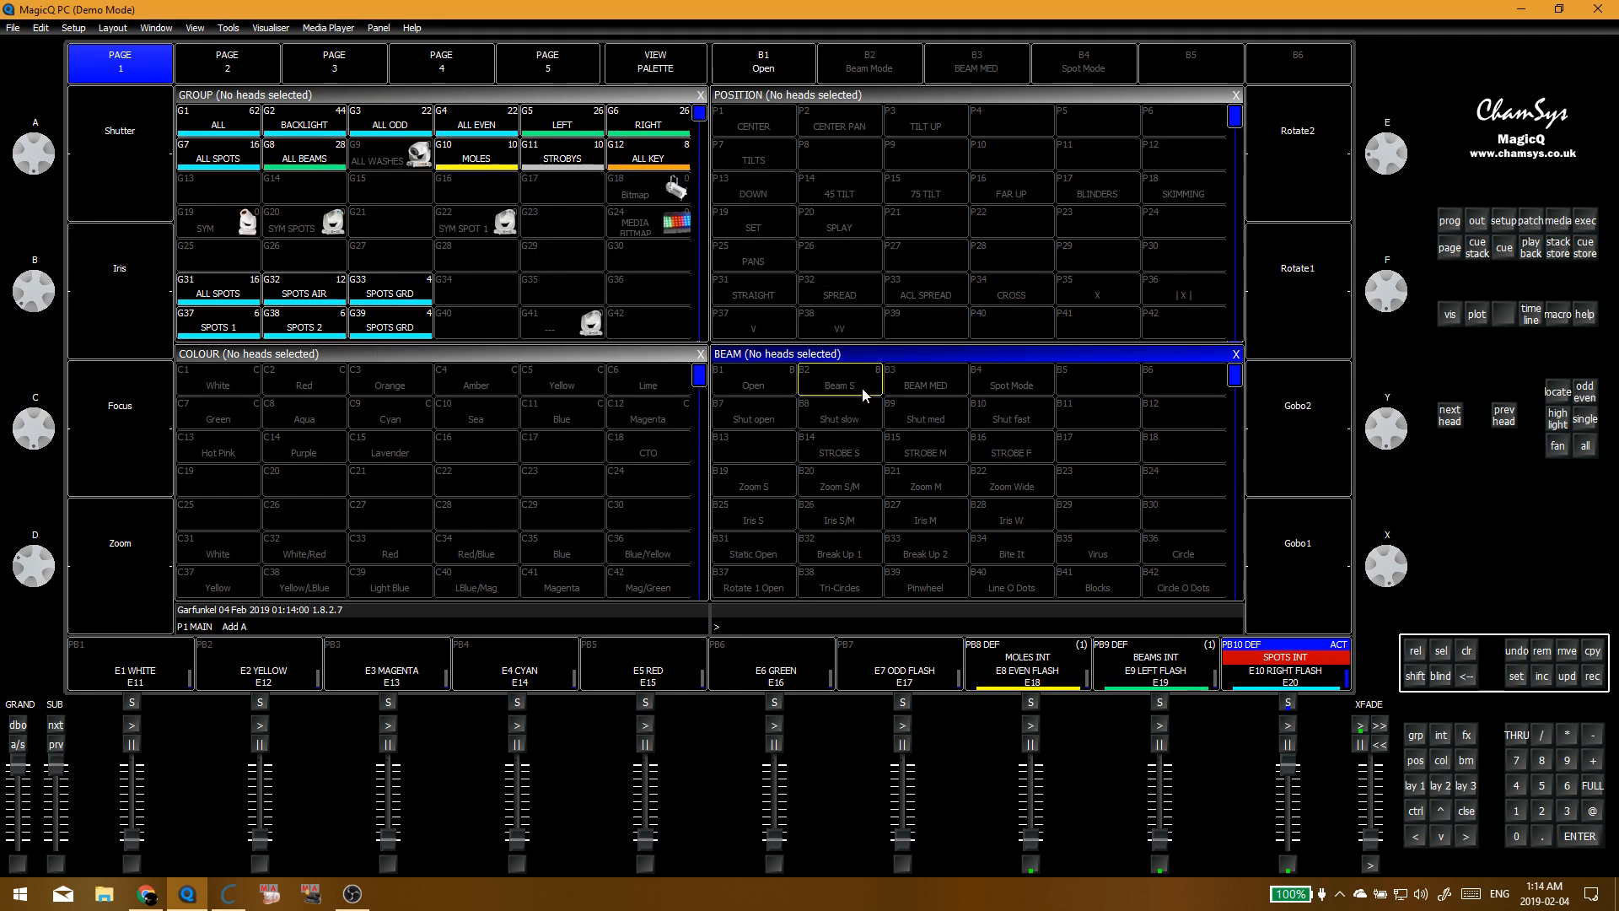
Step: Lower the SPOTS INT playback, raise BEAMS INT, and check the fixtures in the output plan with the programmer cleared
left_click(319, 169)
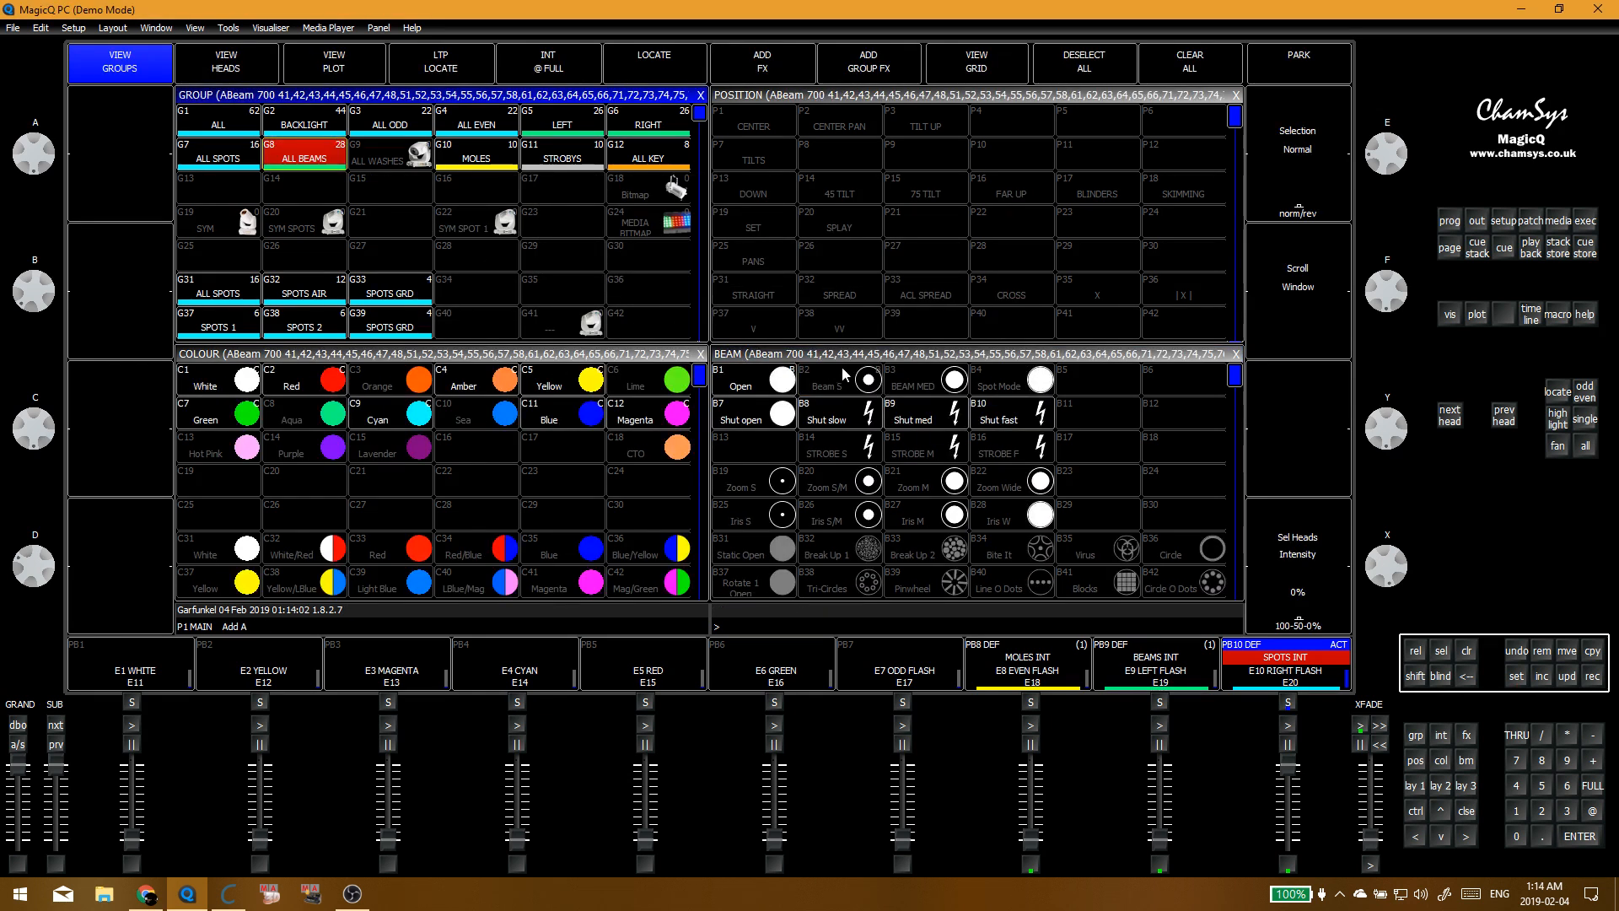
left_click_drag(1280, 814, 1287, 850)
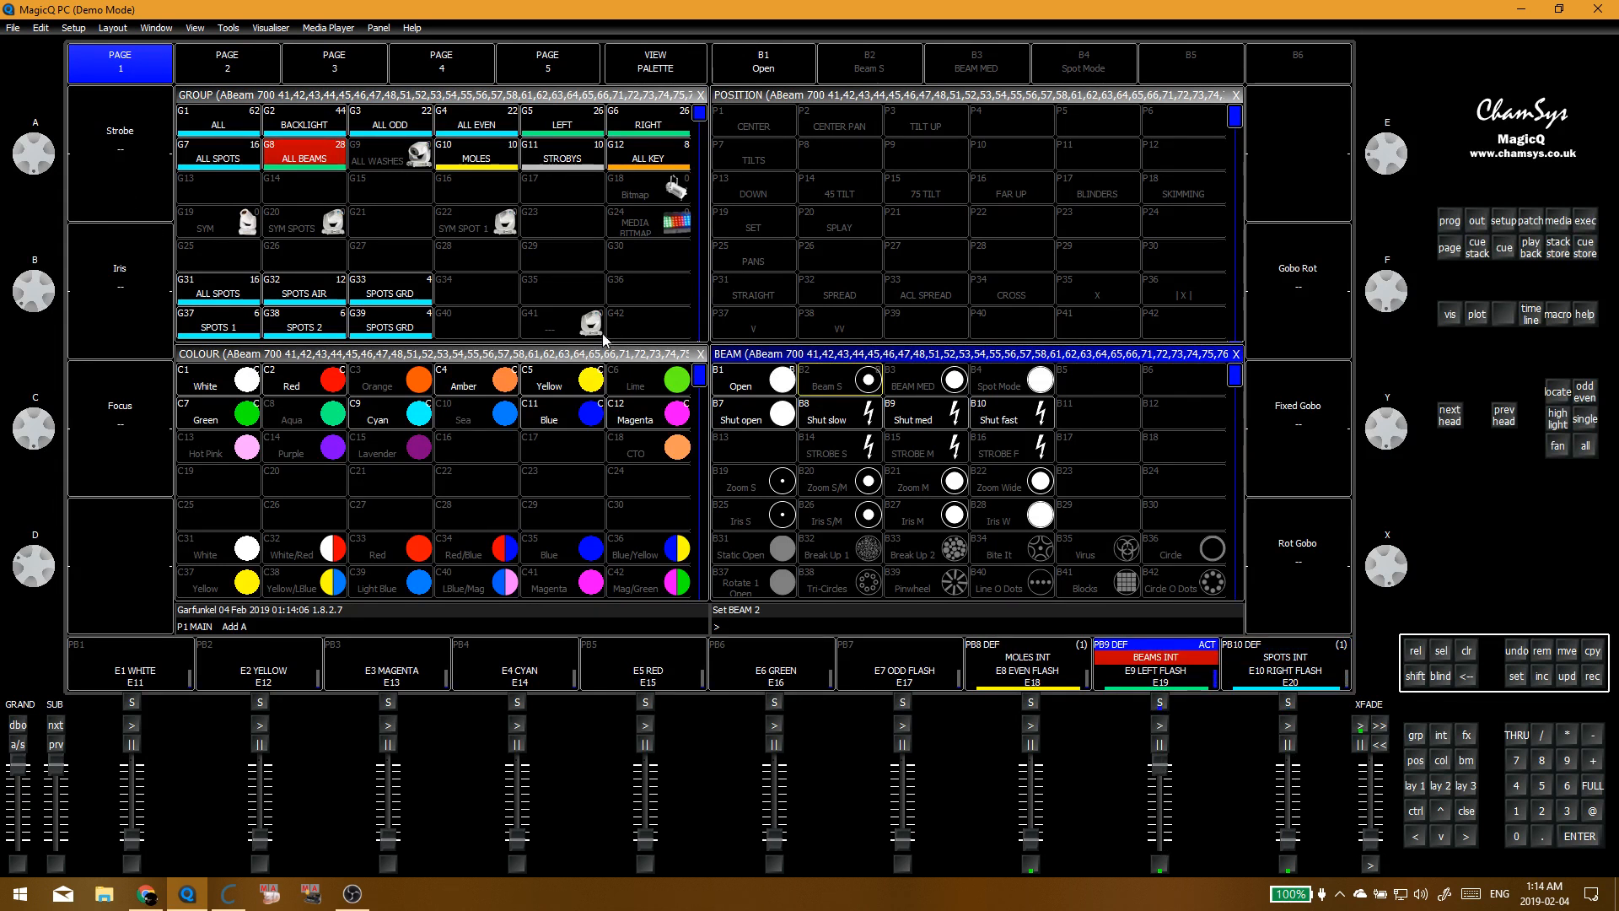
left_click(555, 260)
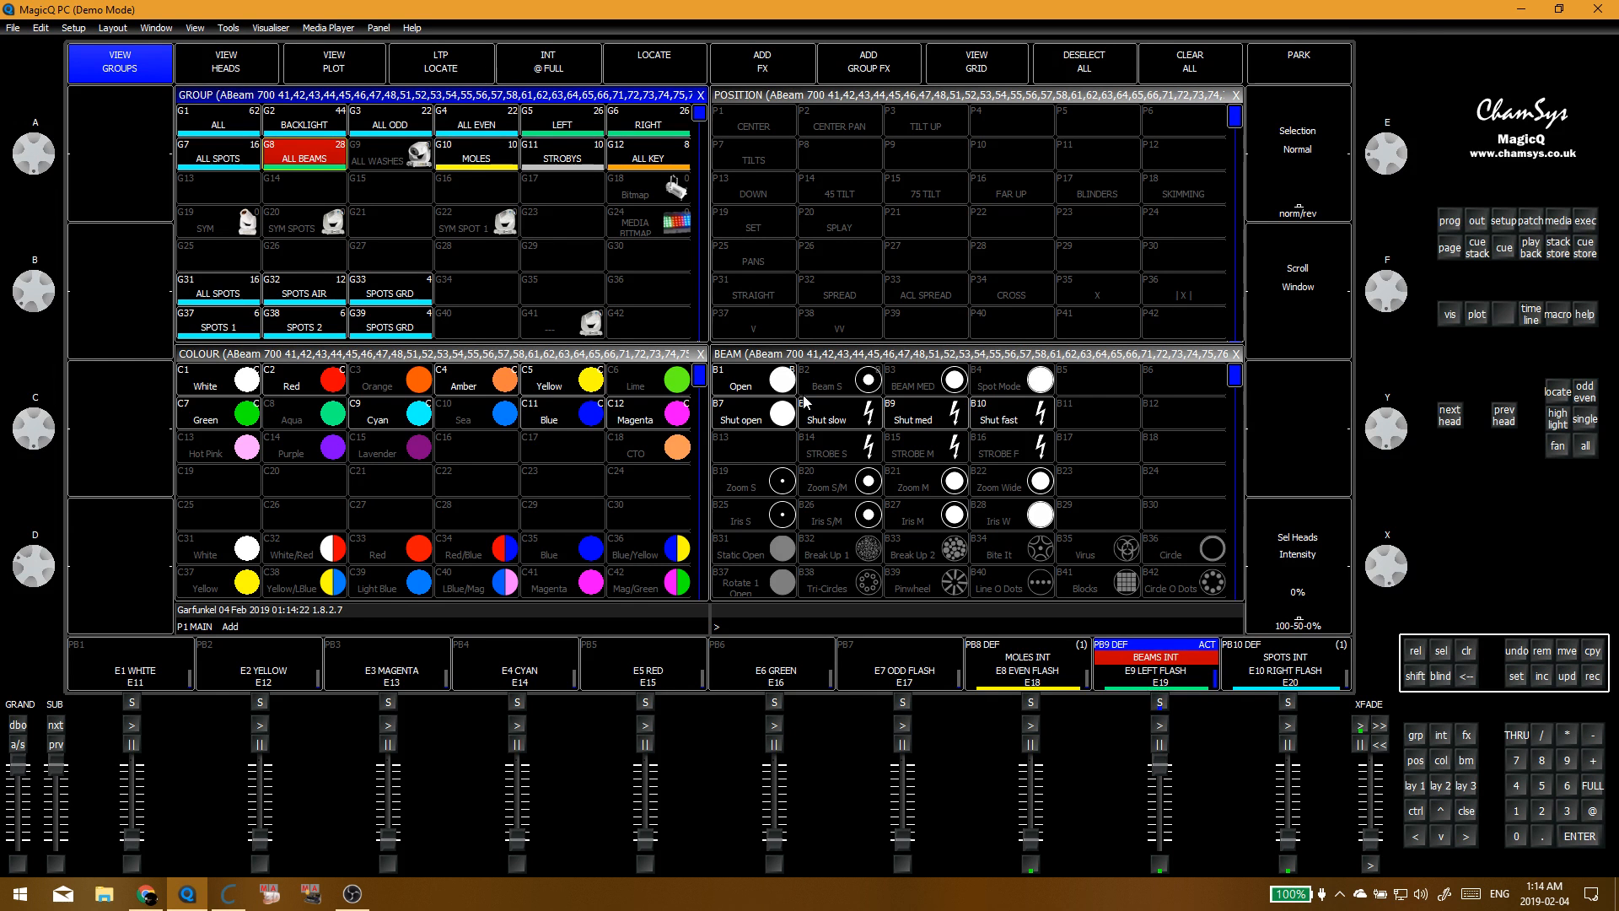
key("Escape")
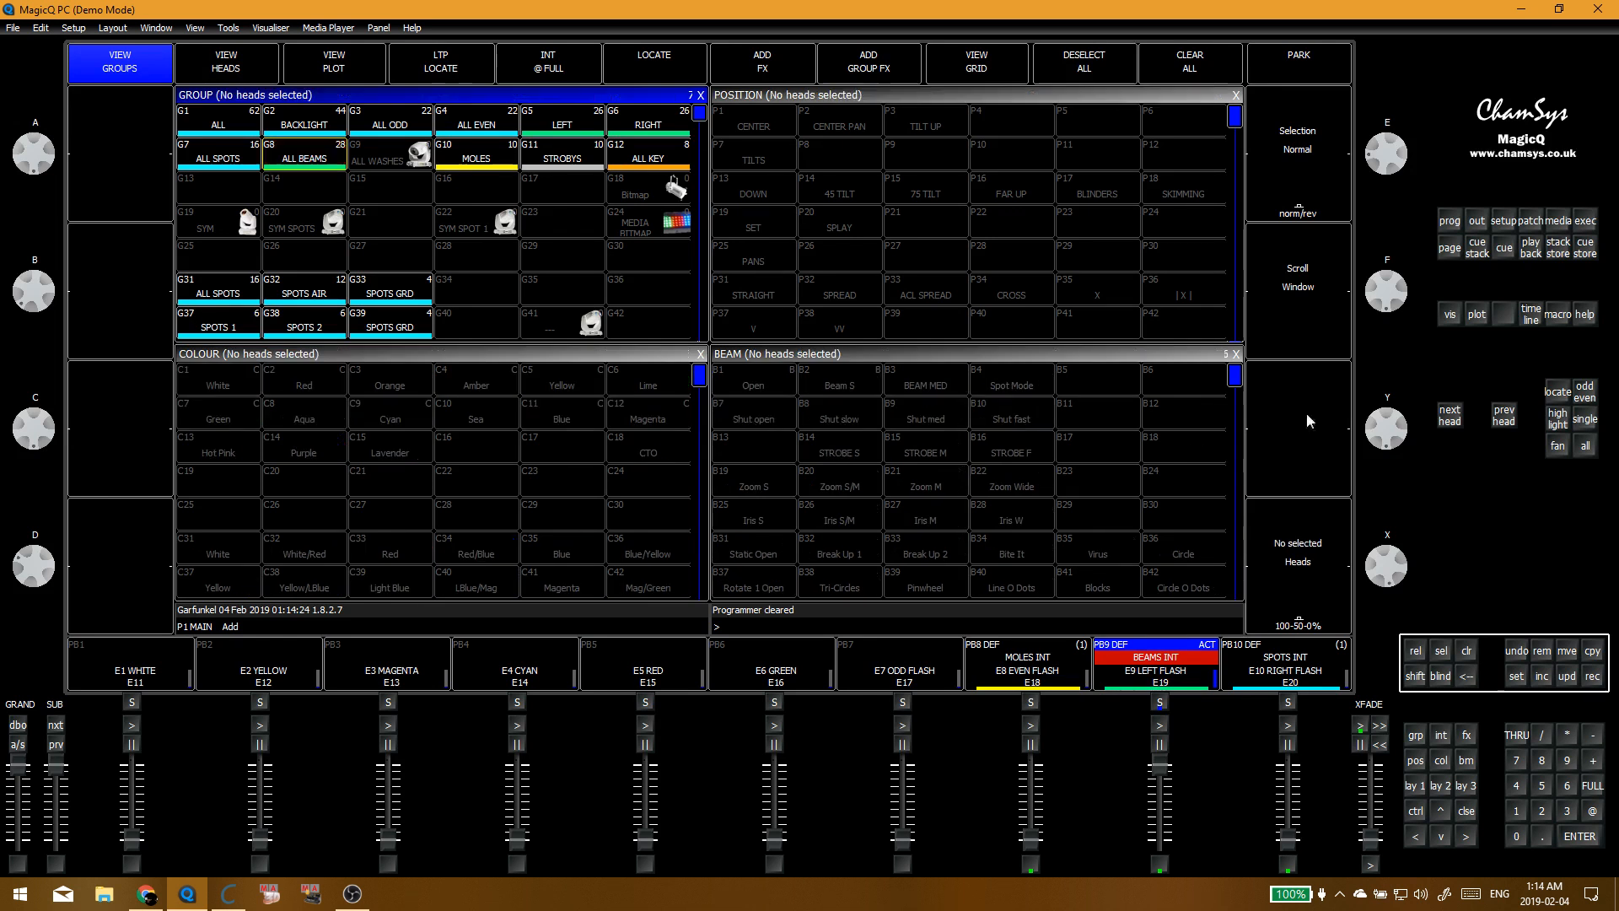
left_click(1478, 221)
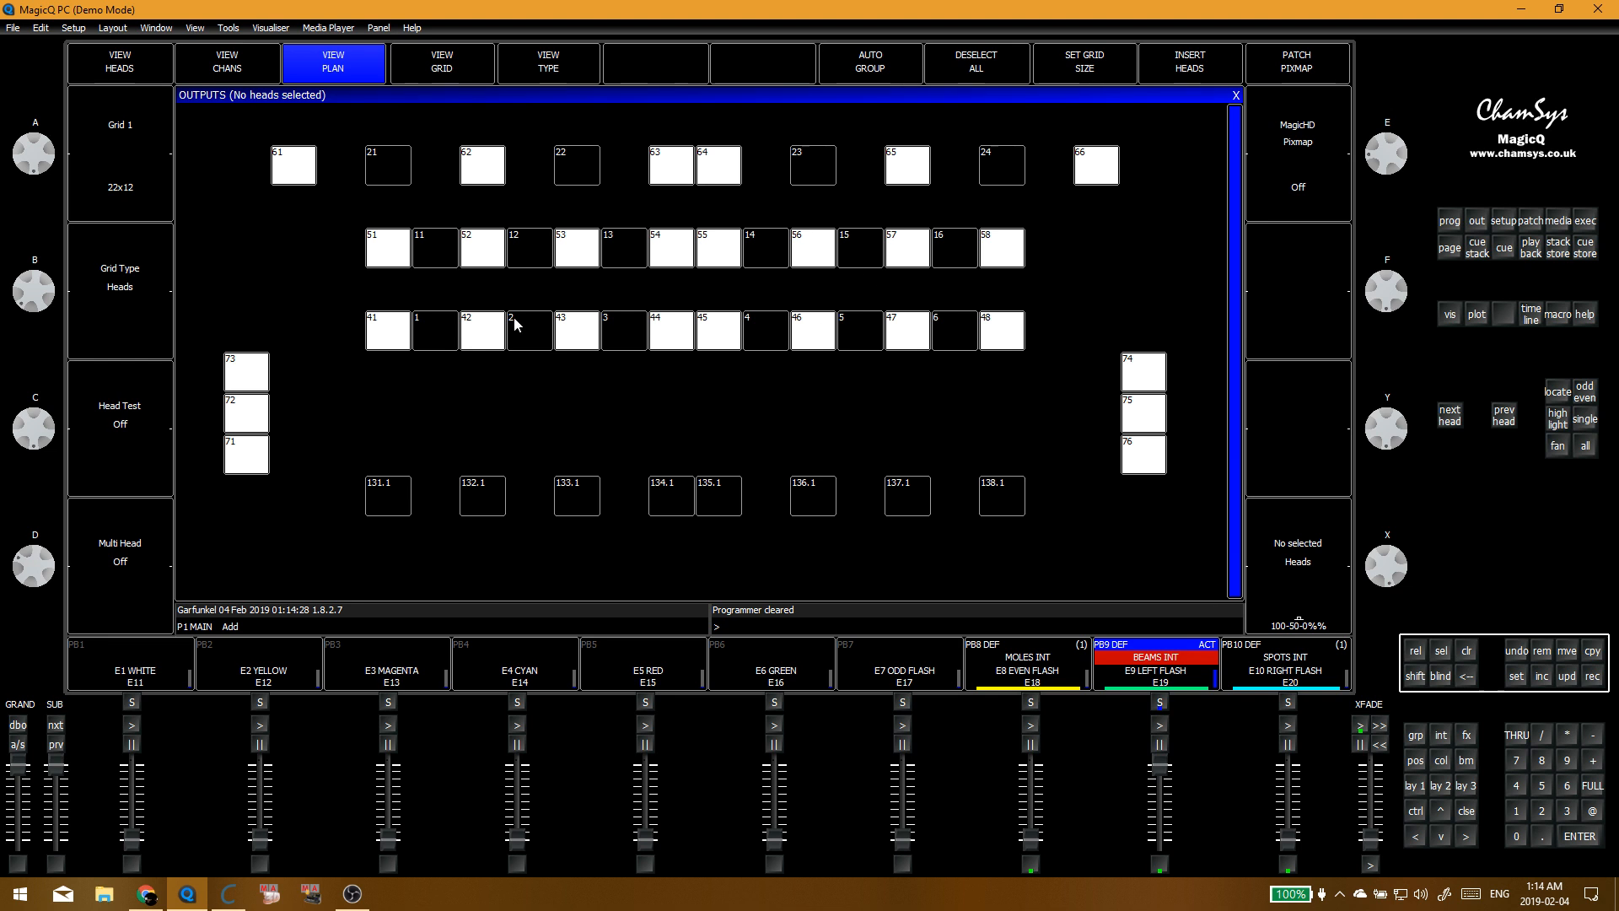
key("Escape")
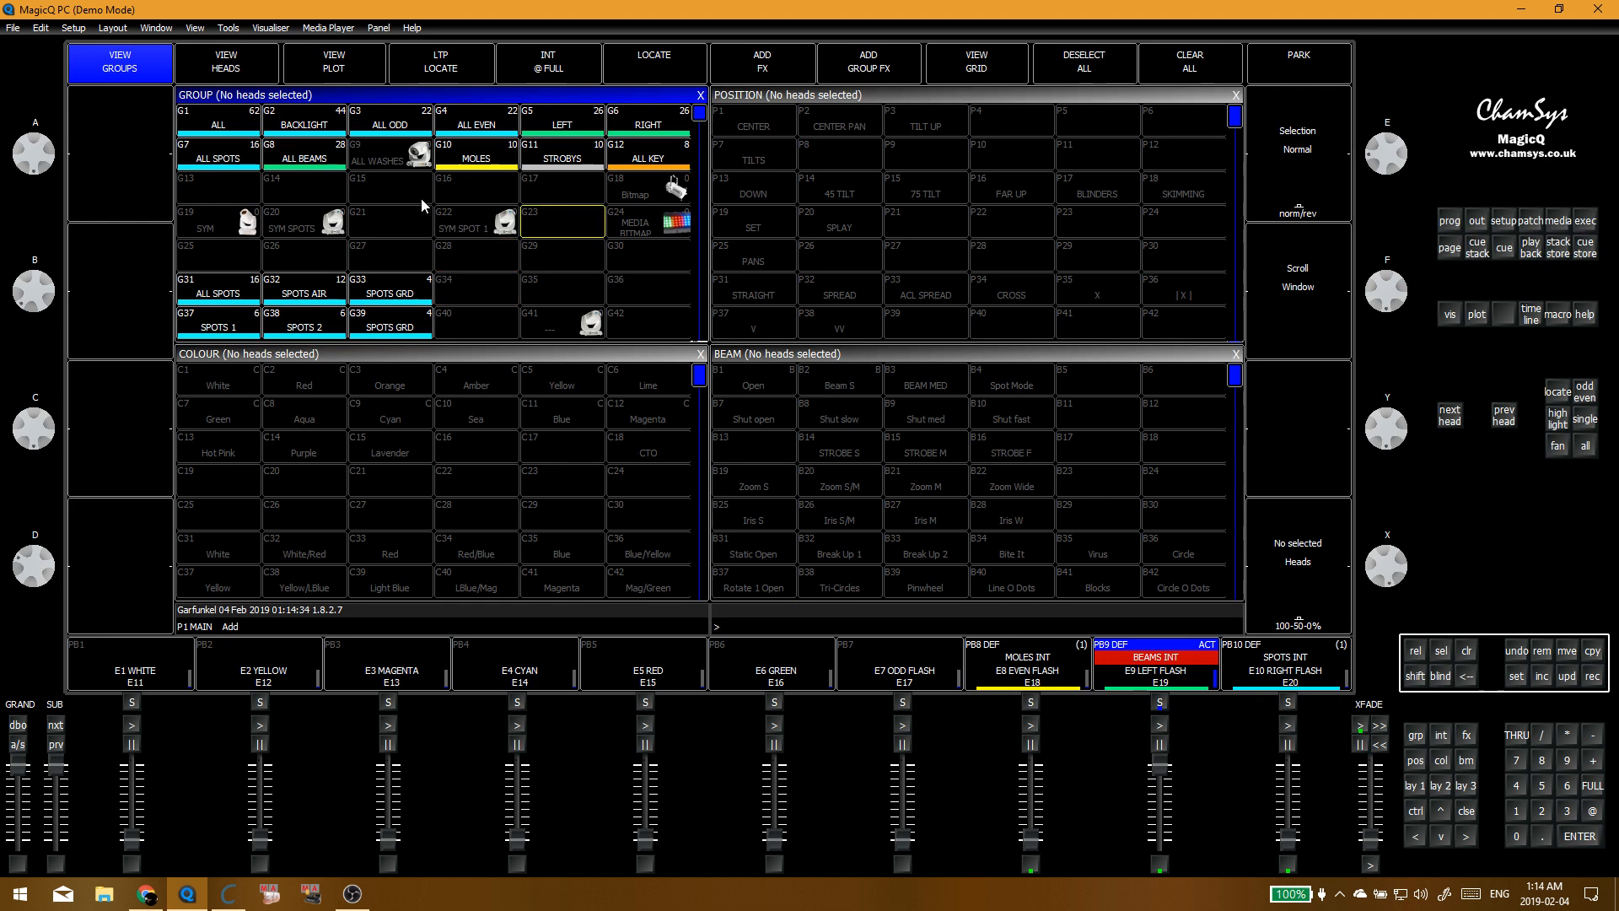
Step: Select the ALL BEAMS group, set its iris to Narrow (000), and set its prism to Prism Off
left_click(384, 160)
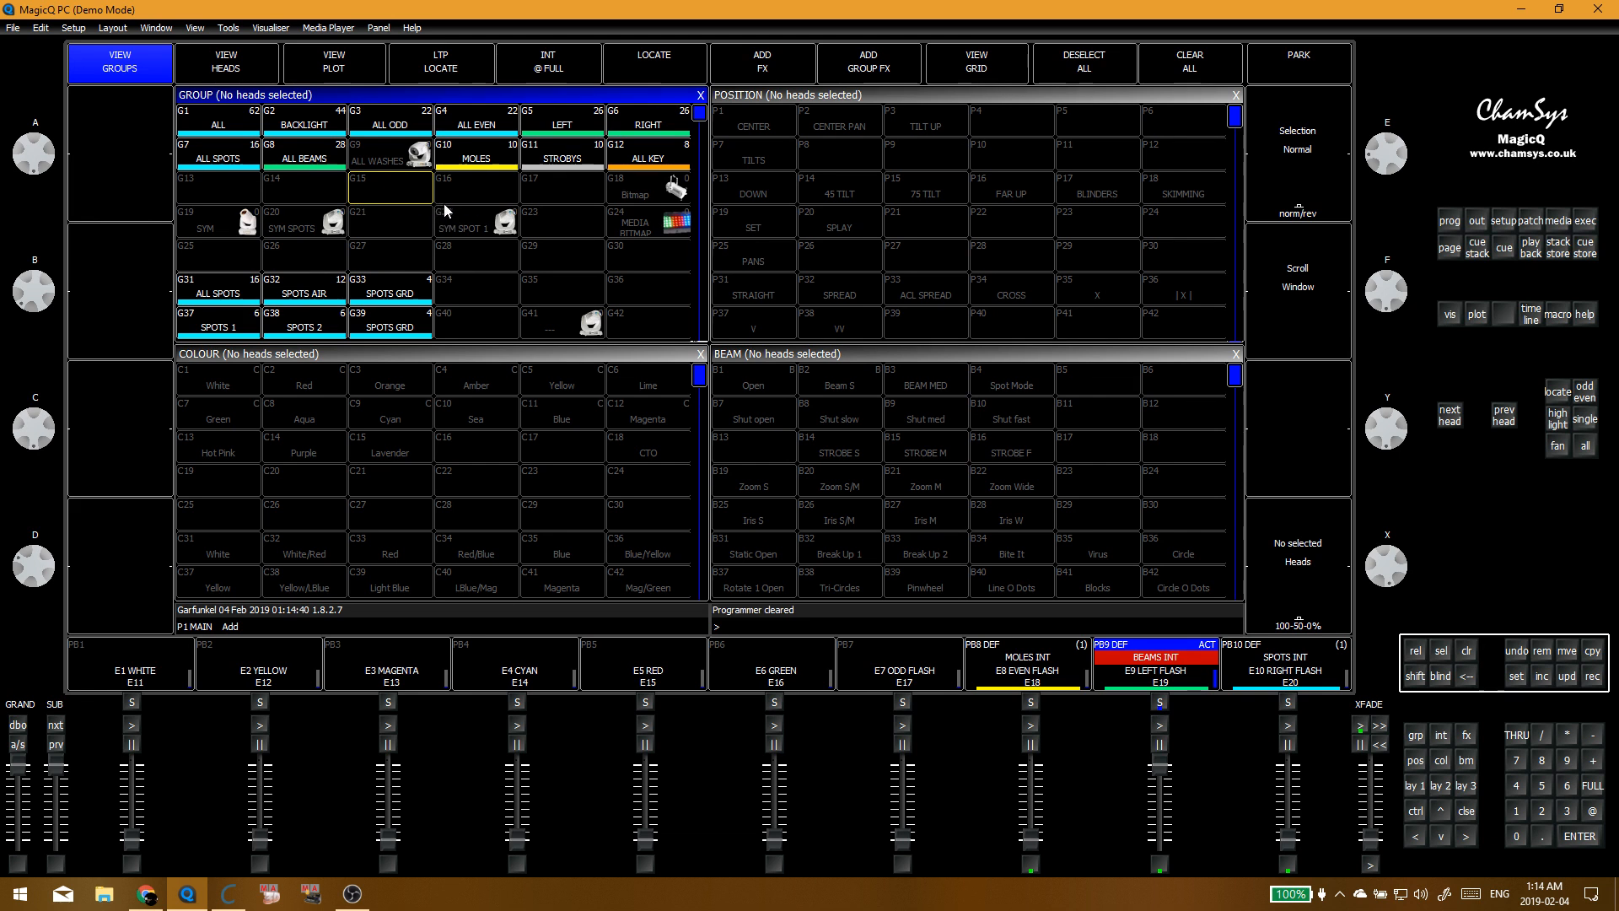
left_click(297, 168)
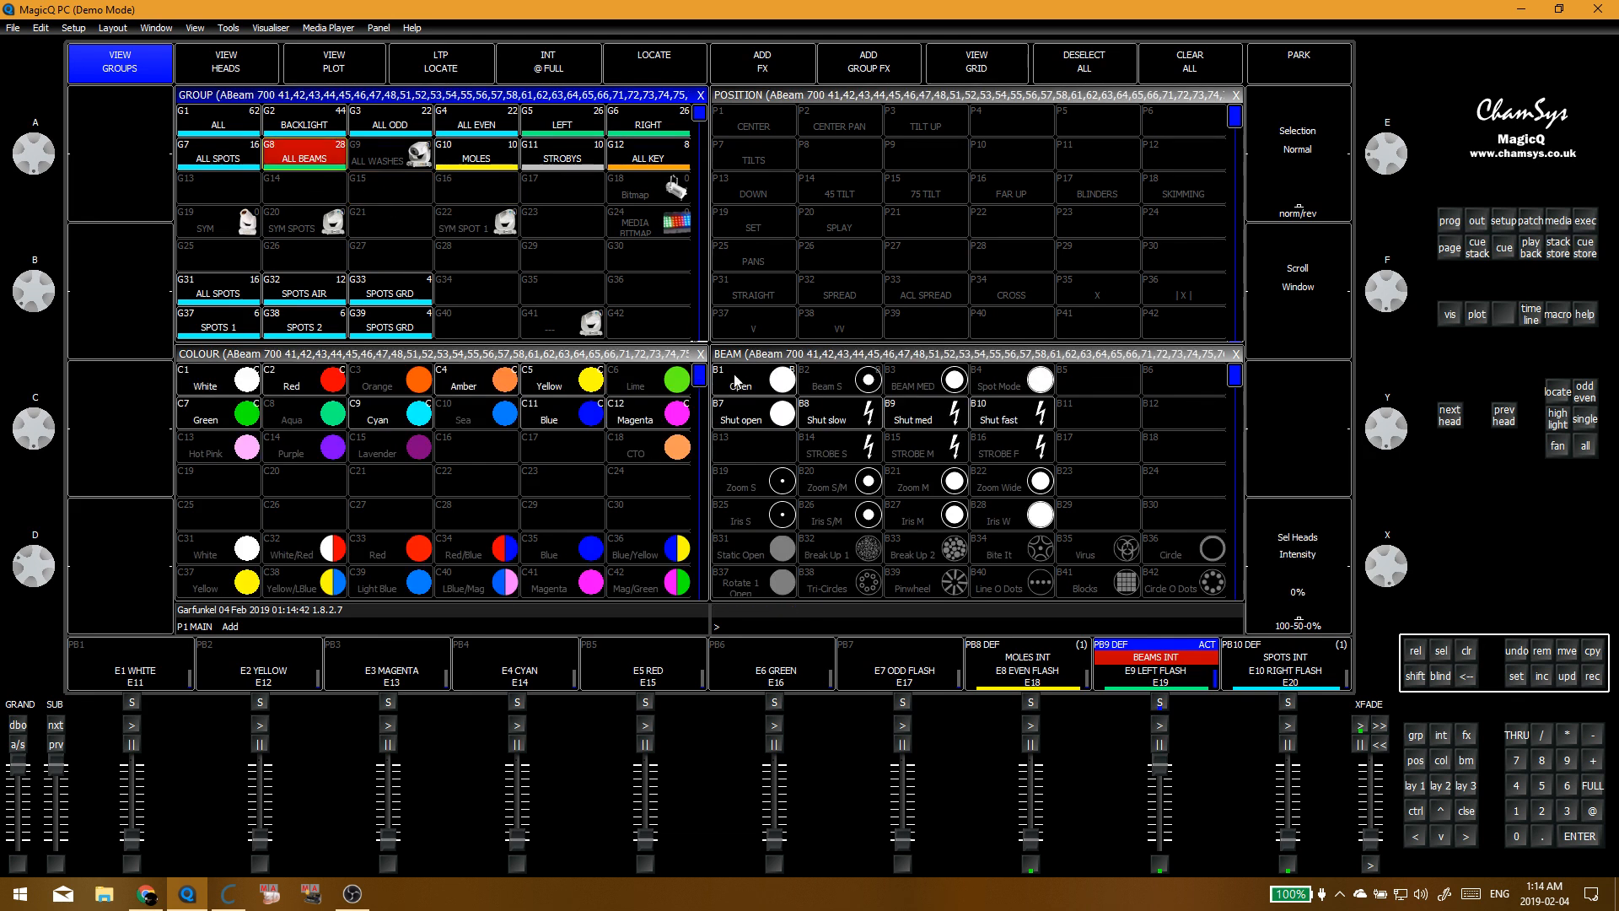
left_click(833, 384)
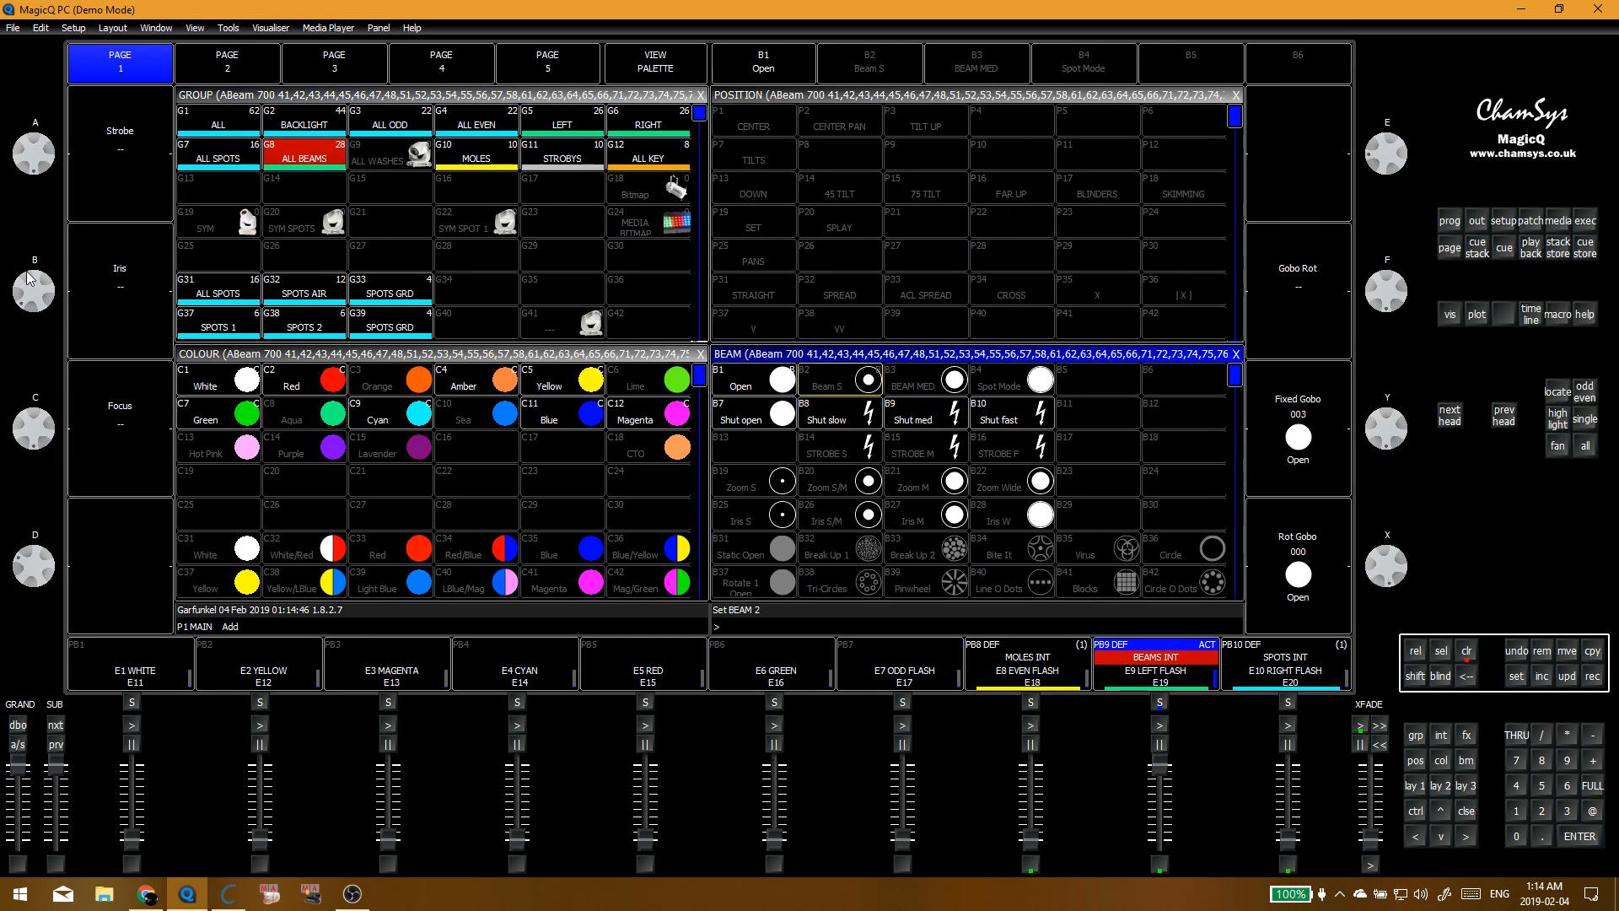
left_click(94, 246)
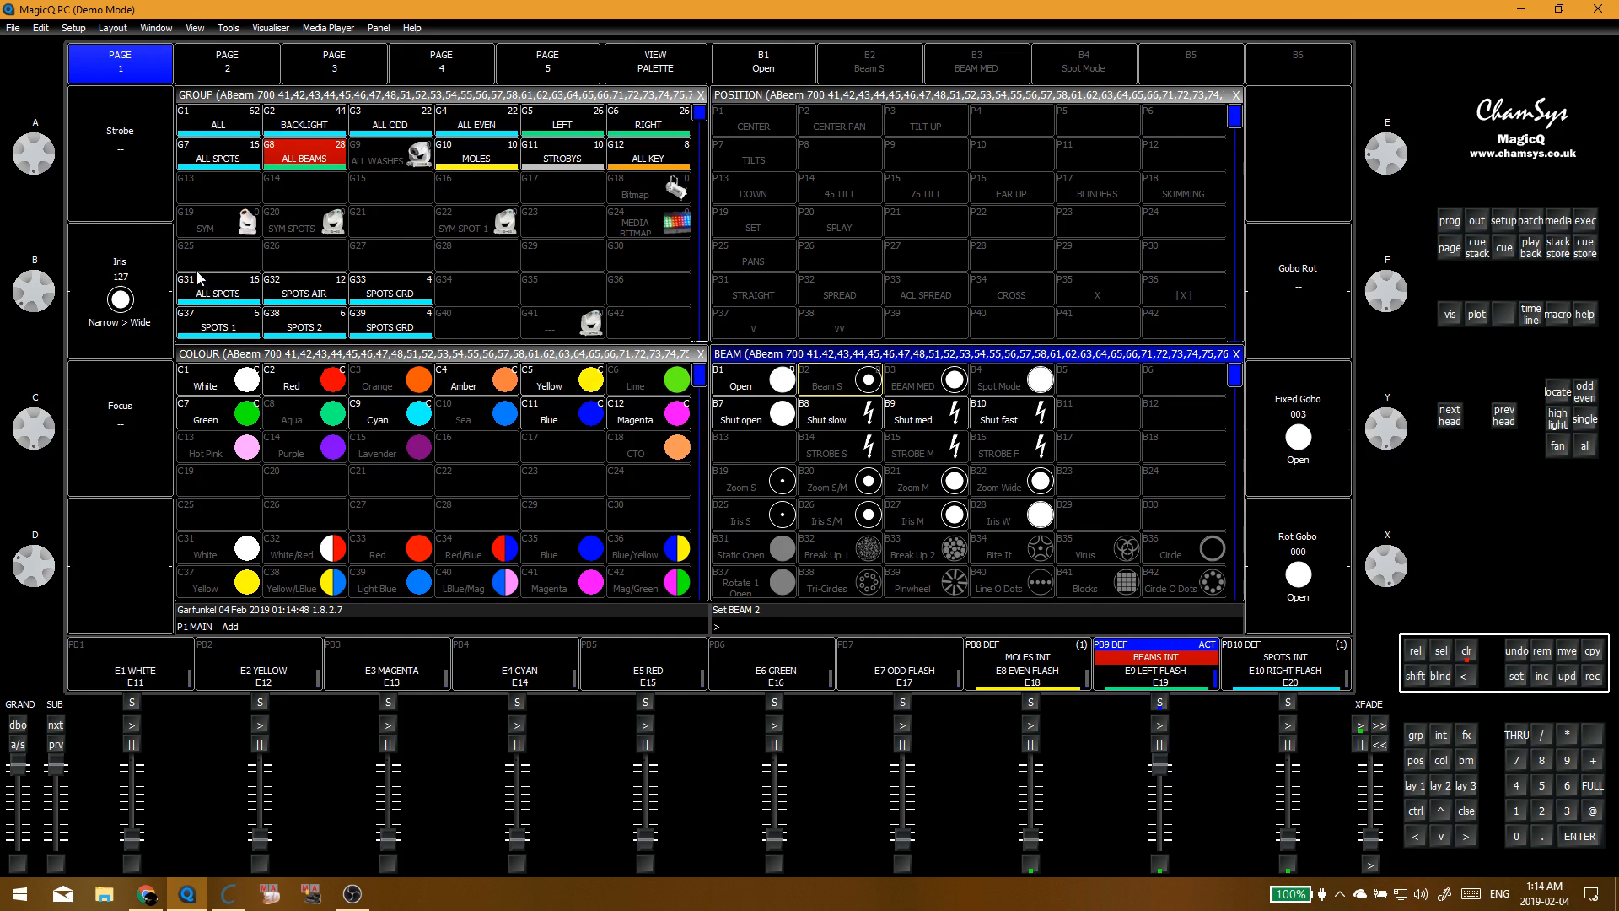
left_click(144, 251)
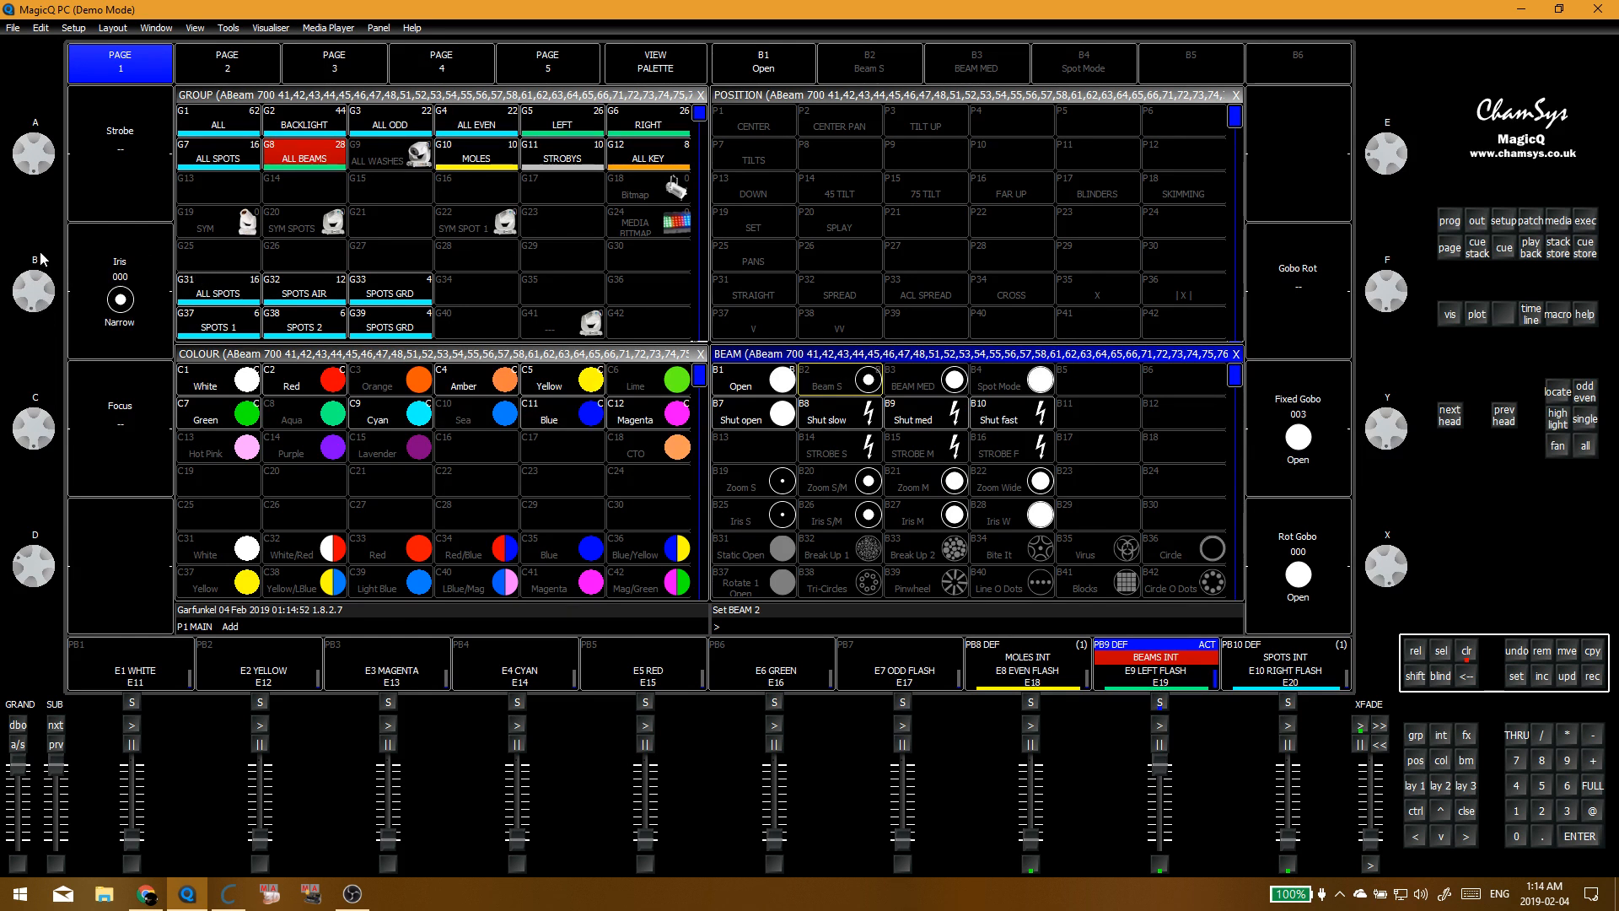
left_click(189, 78)
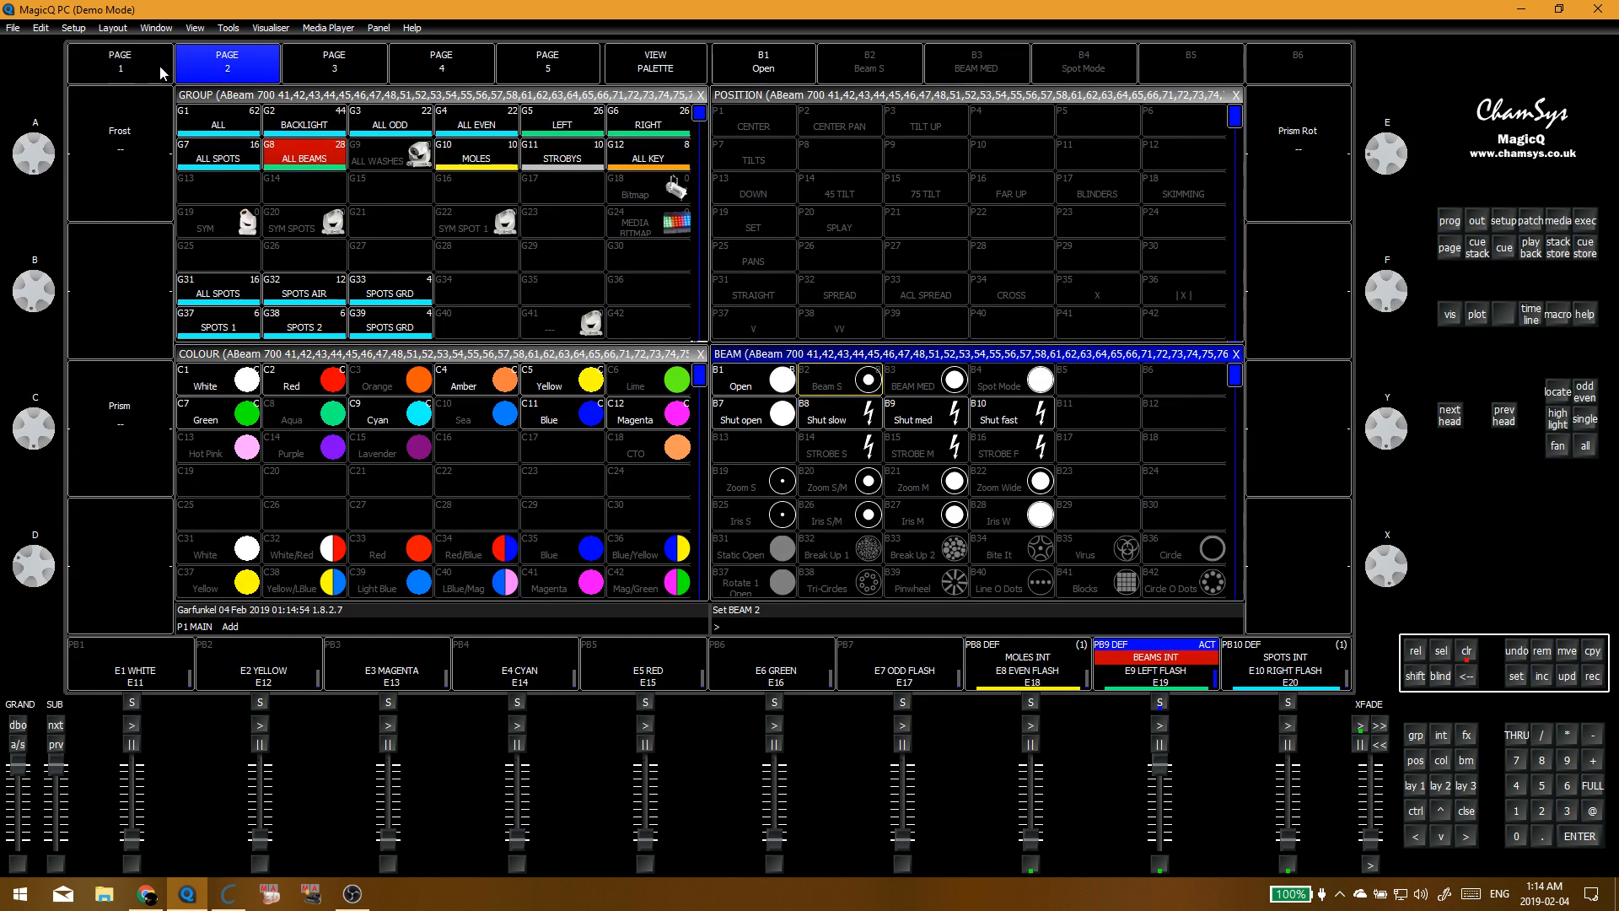
left_click(109, 382)
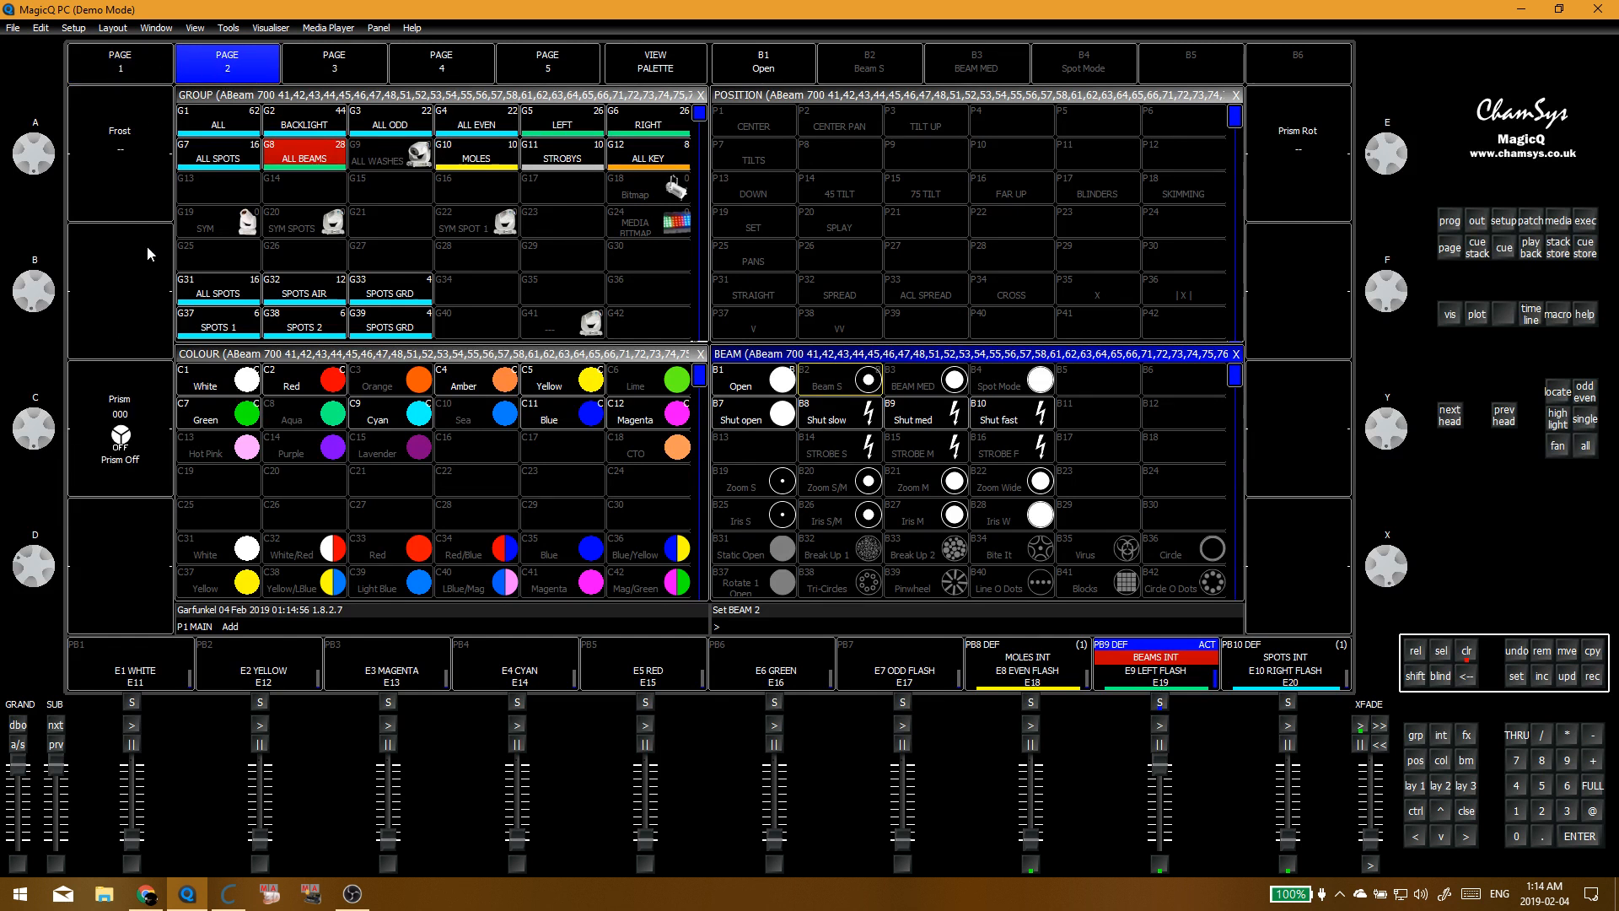
Step: Set the ALL BEAMS iris to 22, update the Beam S palette (B2) with it, and clear the programmer
left_click(320, 73)
left_click(228, 71)
left_click(139, 72)
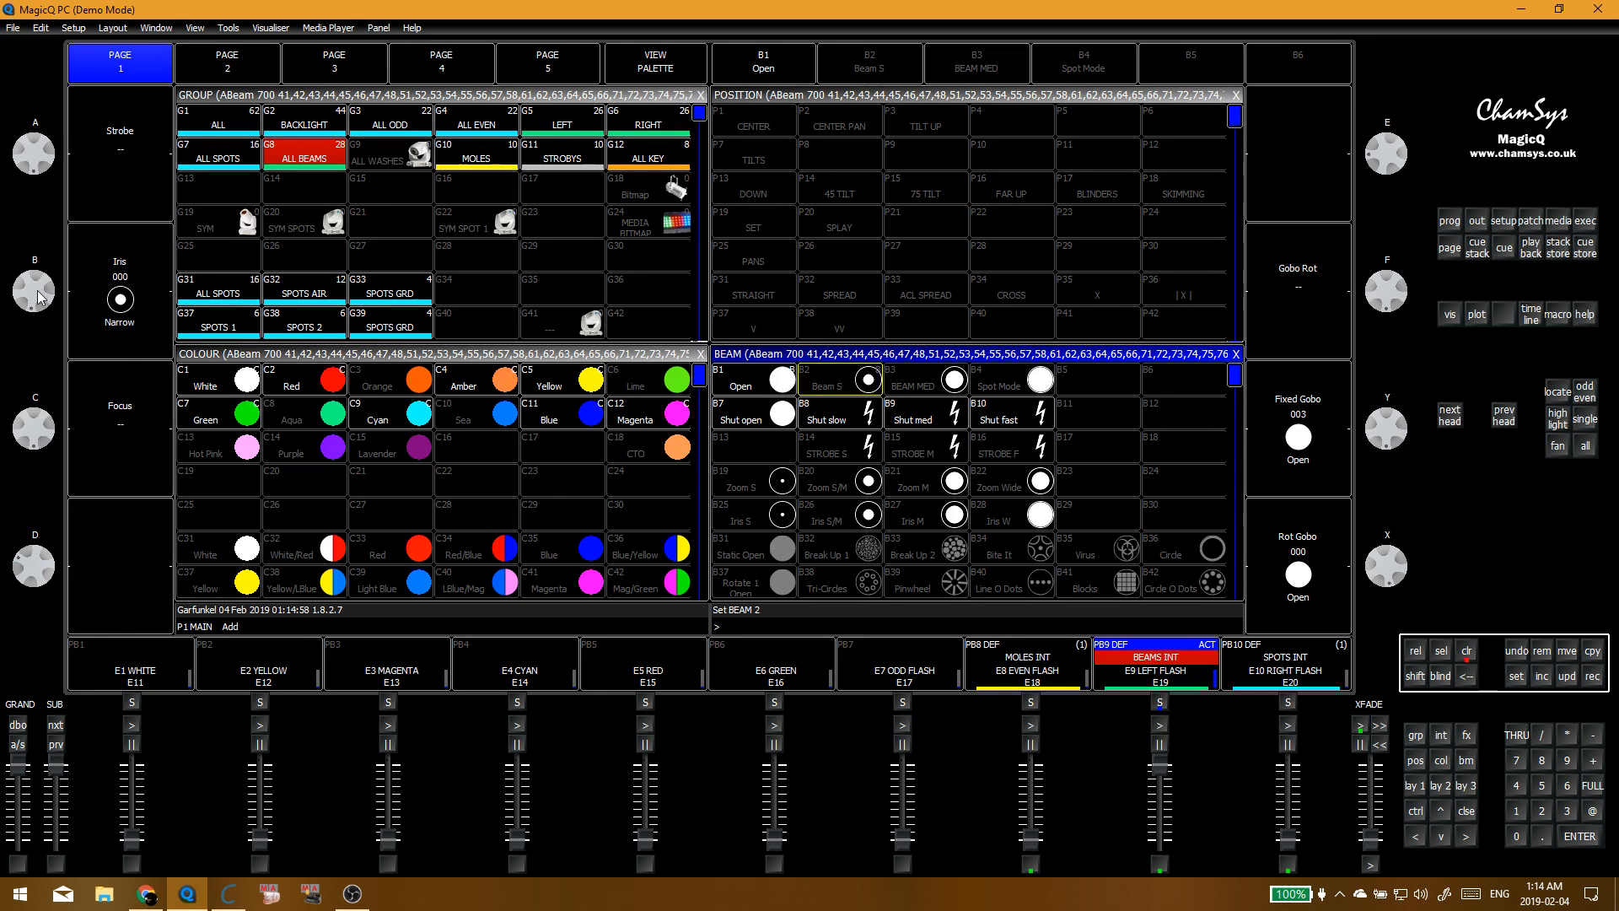
left_click_drag(40, 297, 37, 317)
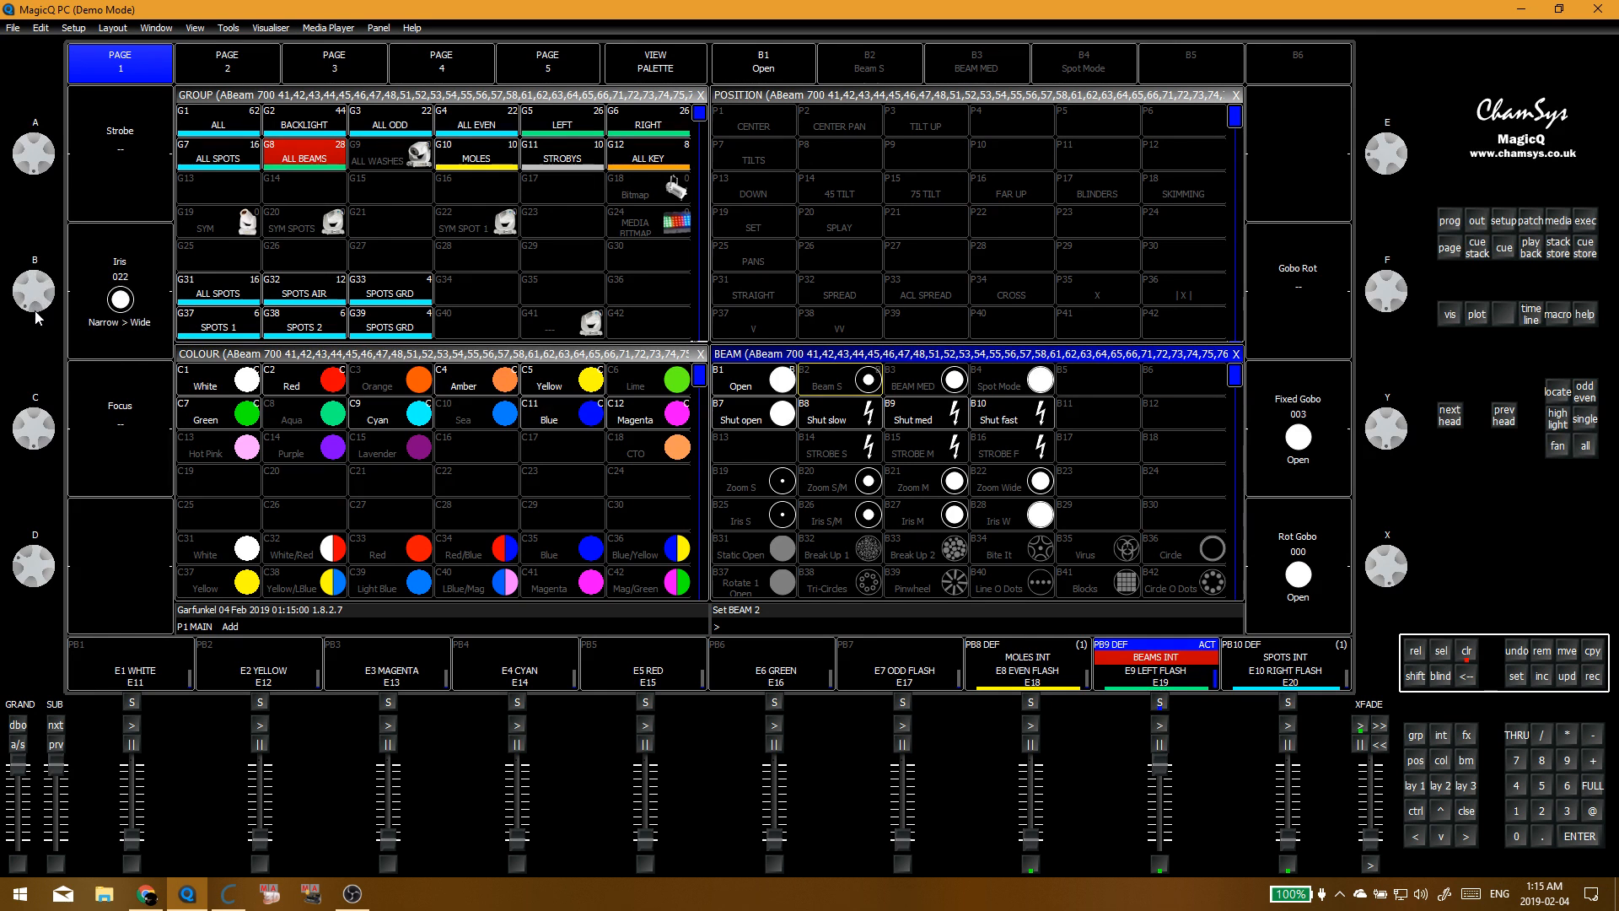
left_click(844, 384)
left_click(620, 262)
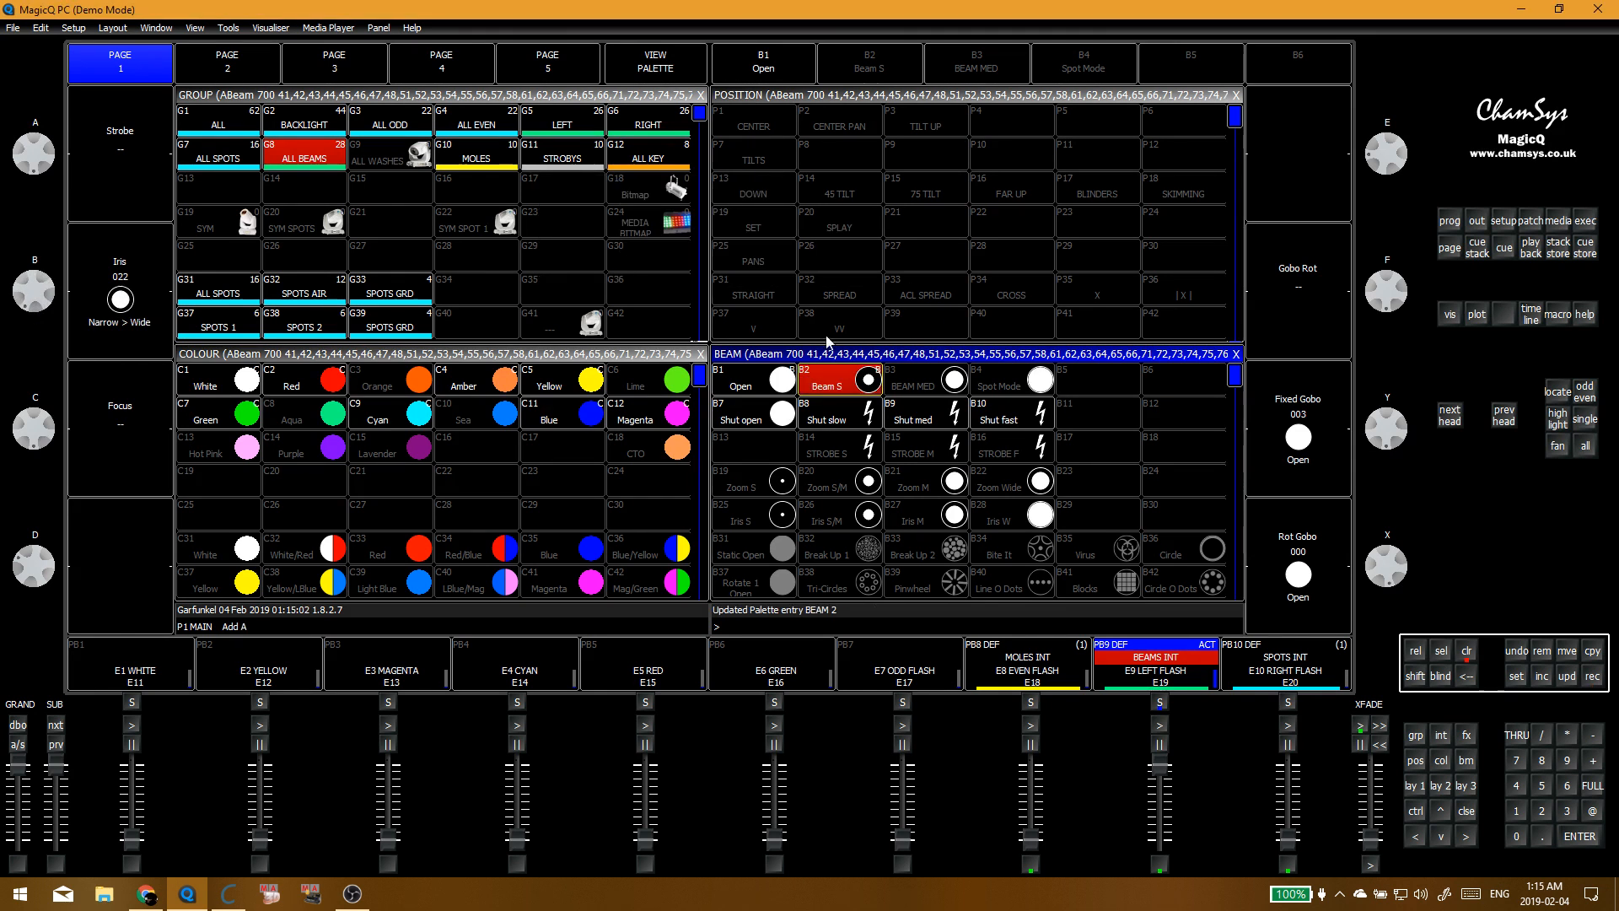
key("Escape")
left_click(835, 395)
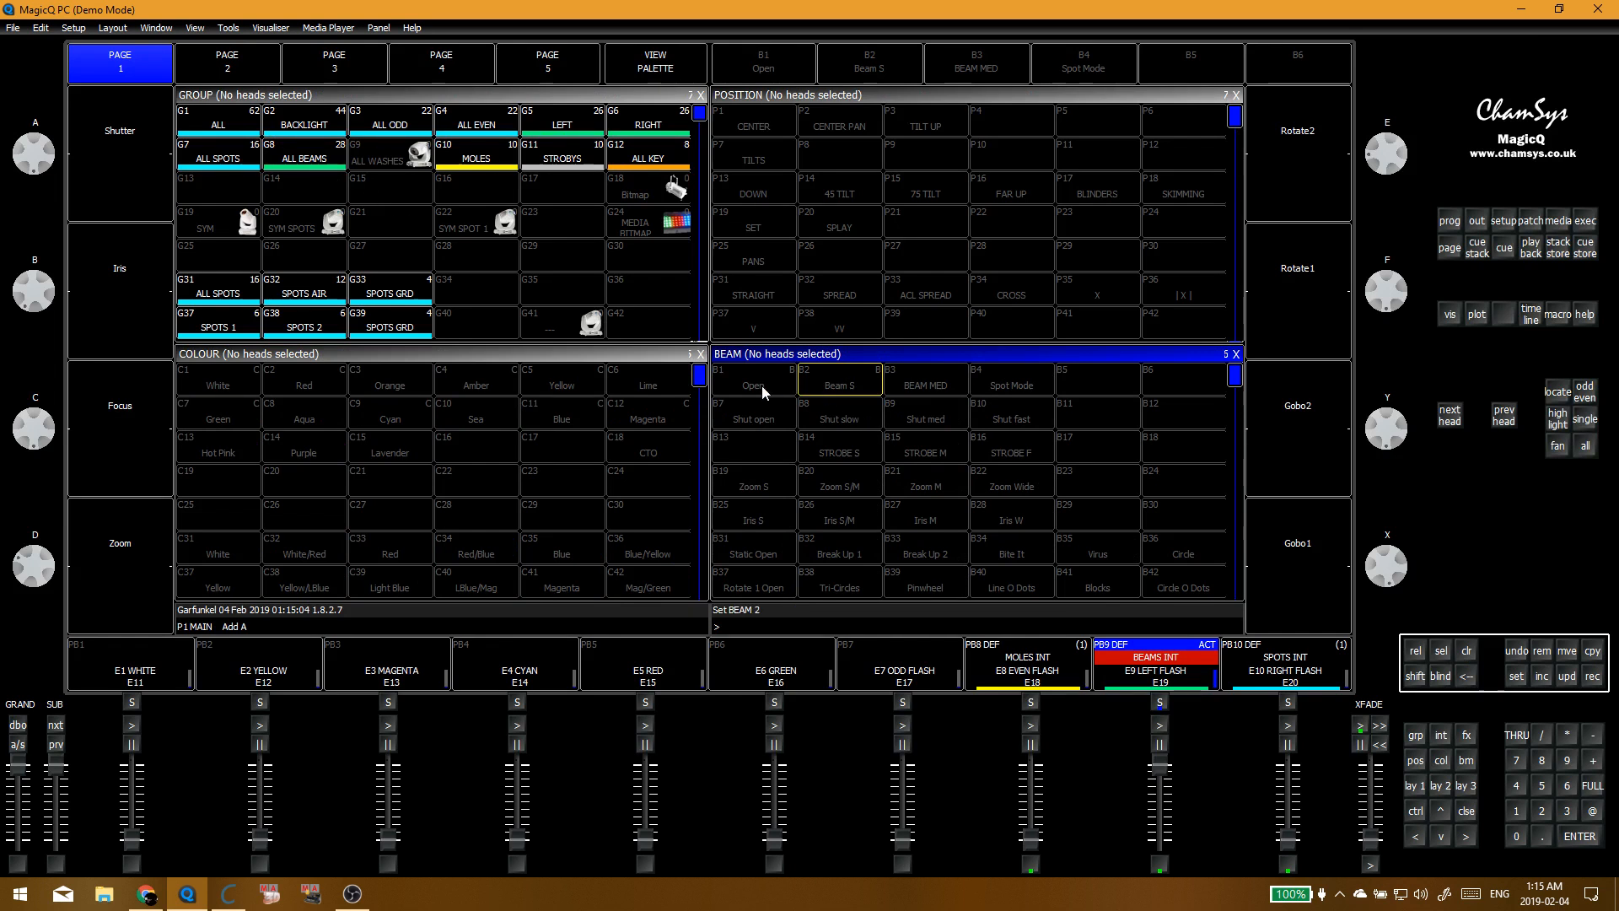
Step: Lower the BEAMS INT playback fully and return to the group and palette layout with nothing selected
key("alt+e")
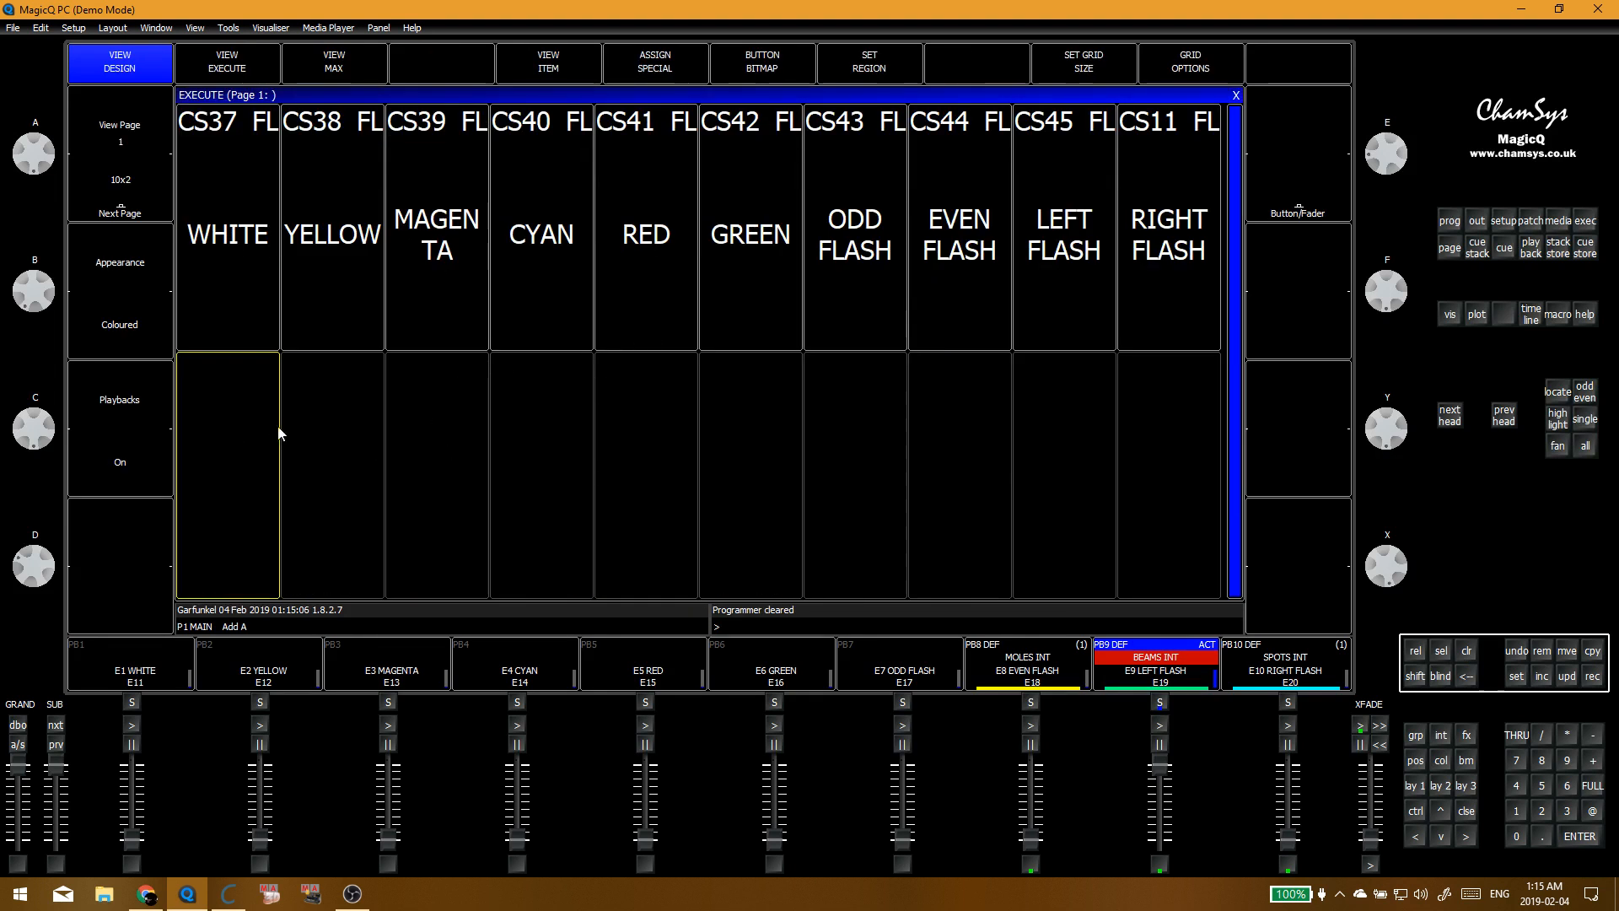
key("alt+e")
left_click_drag(1159, 767, 1160, 839)
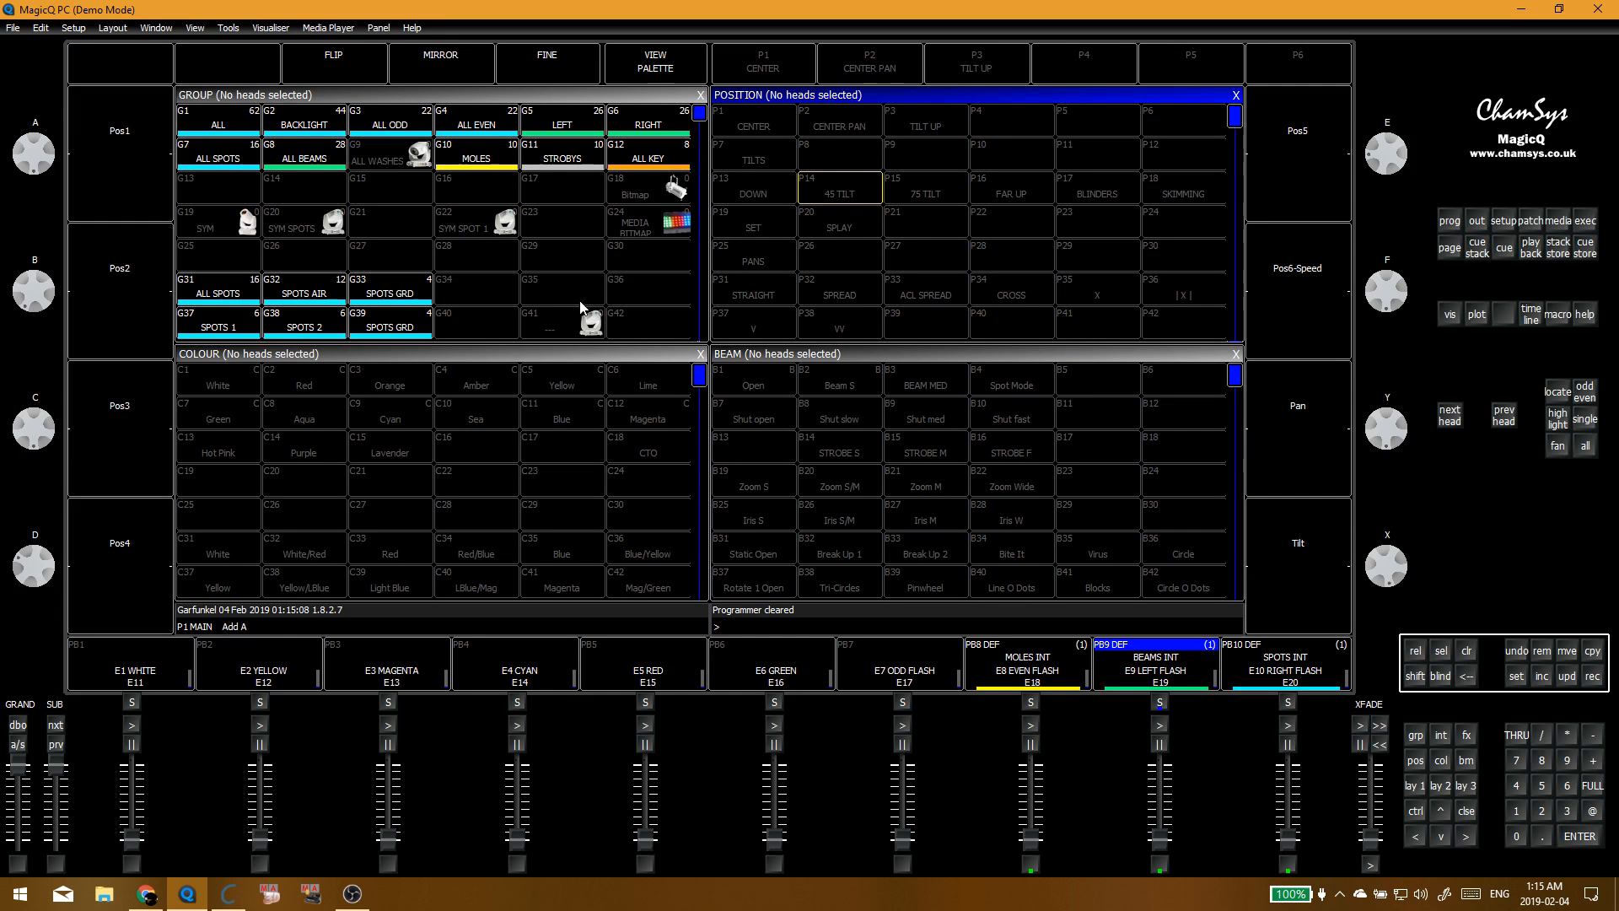
left_click(613, 265)
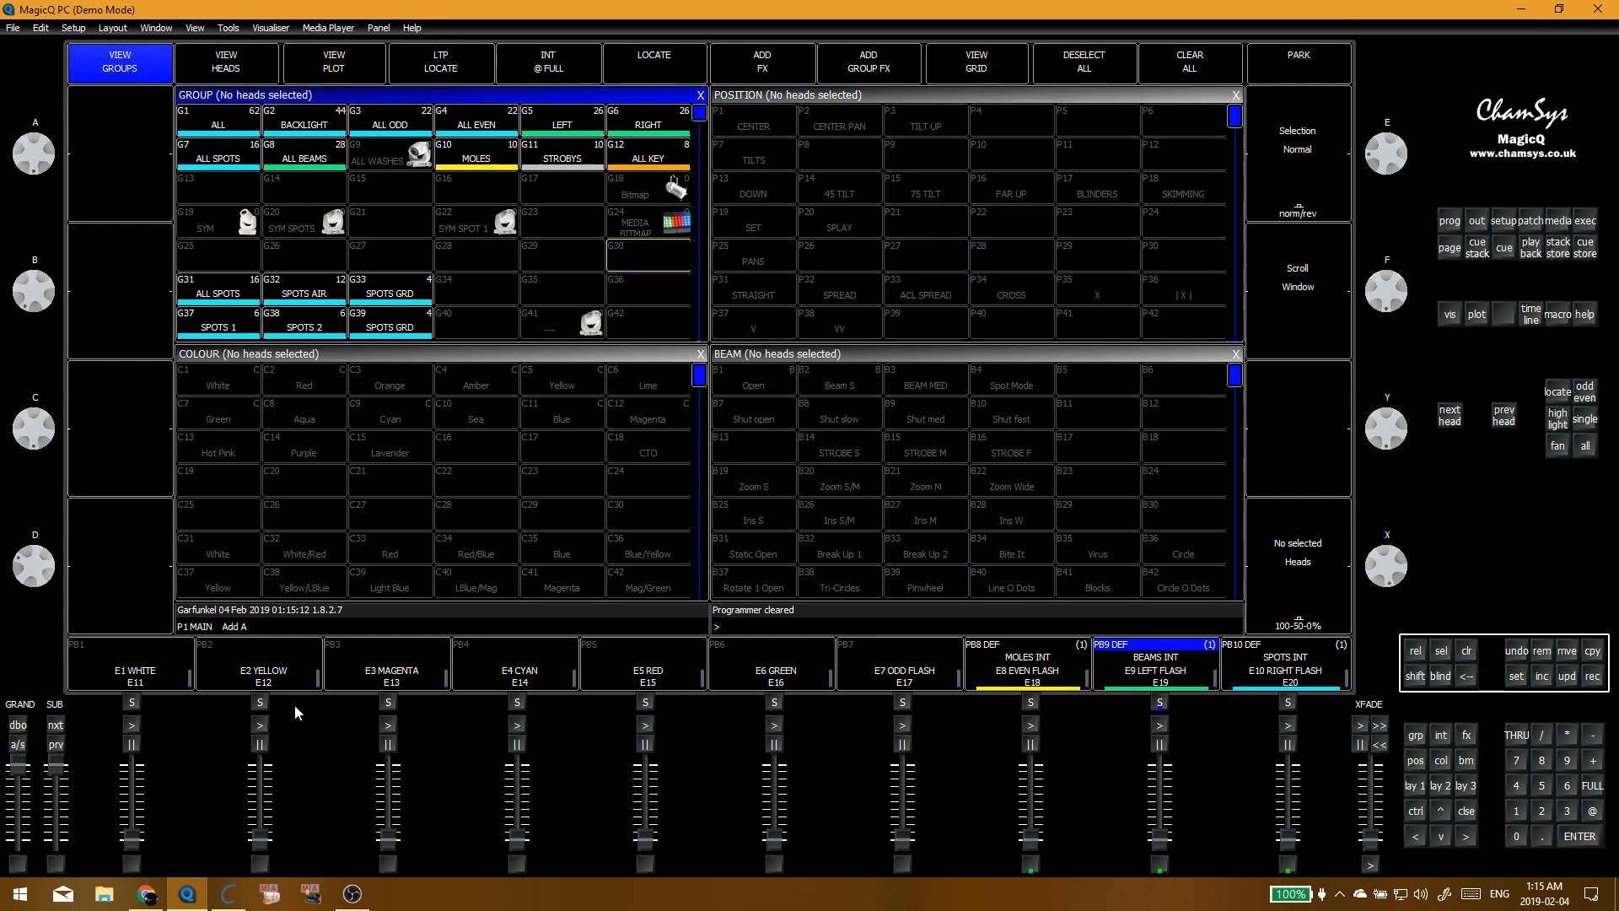
left_click(453, 310)
left_click(563, 268)
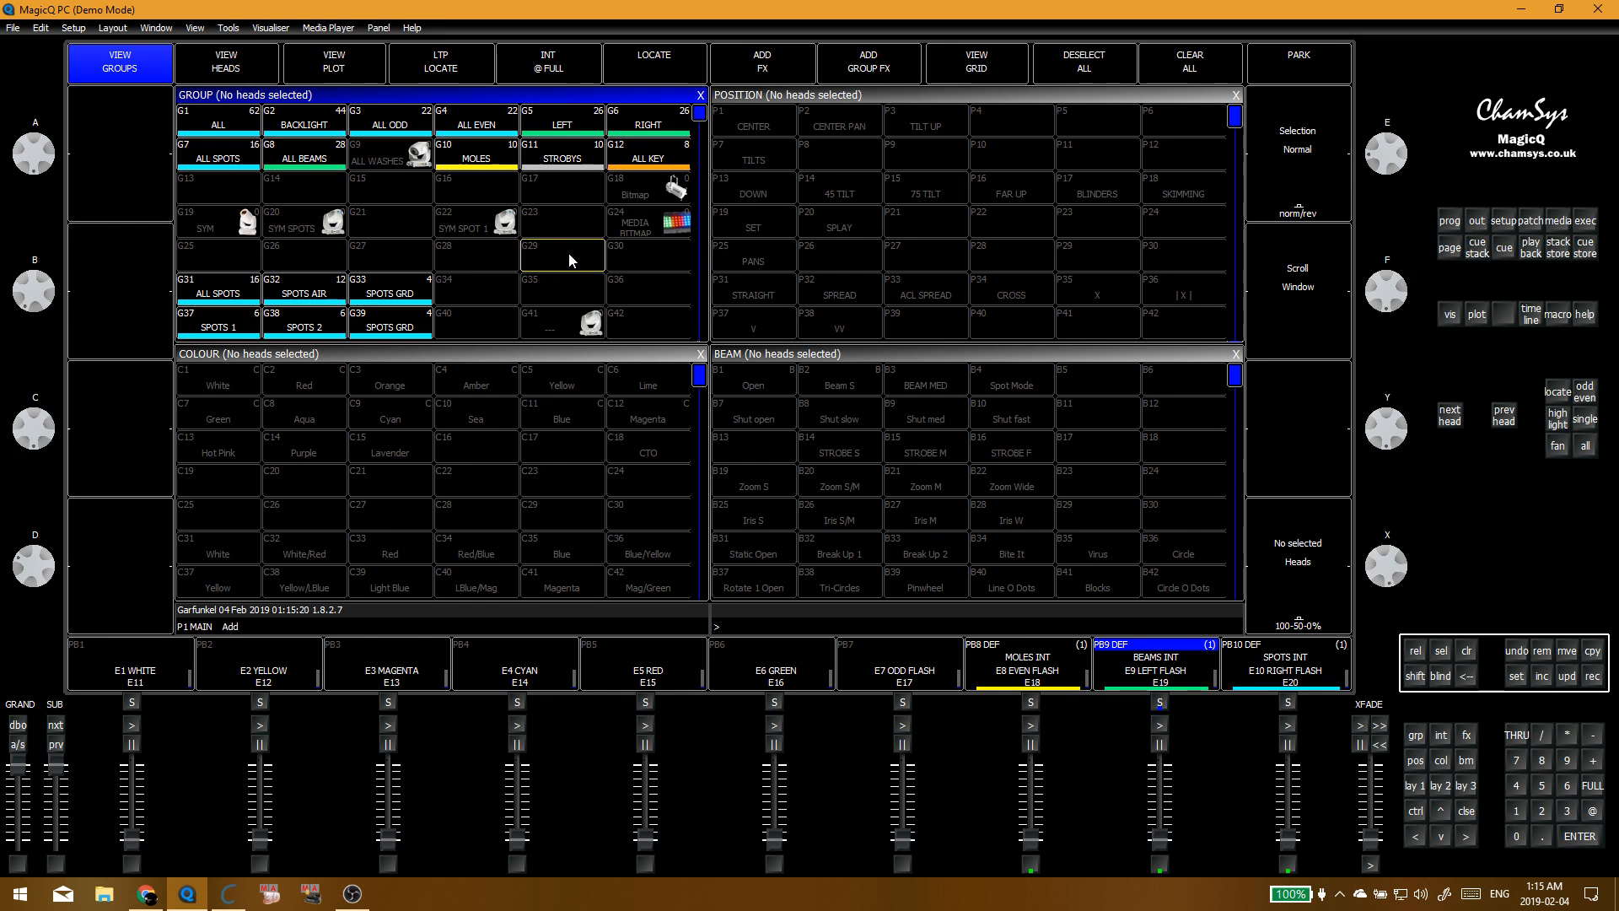
left_click(573, 204)
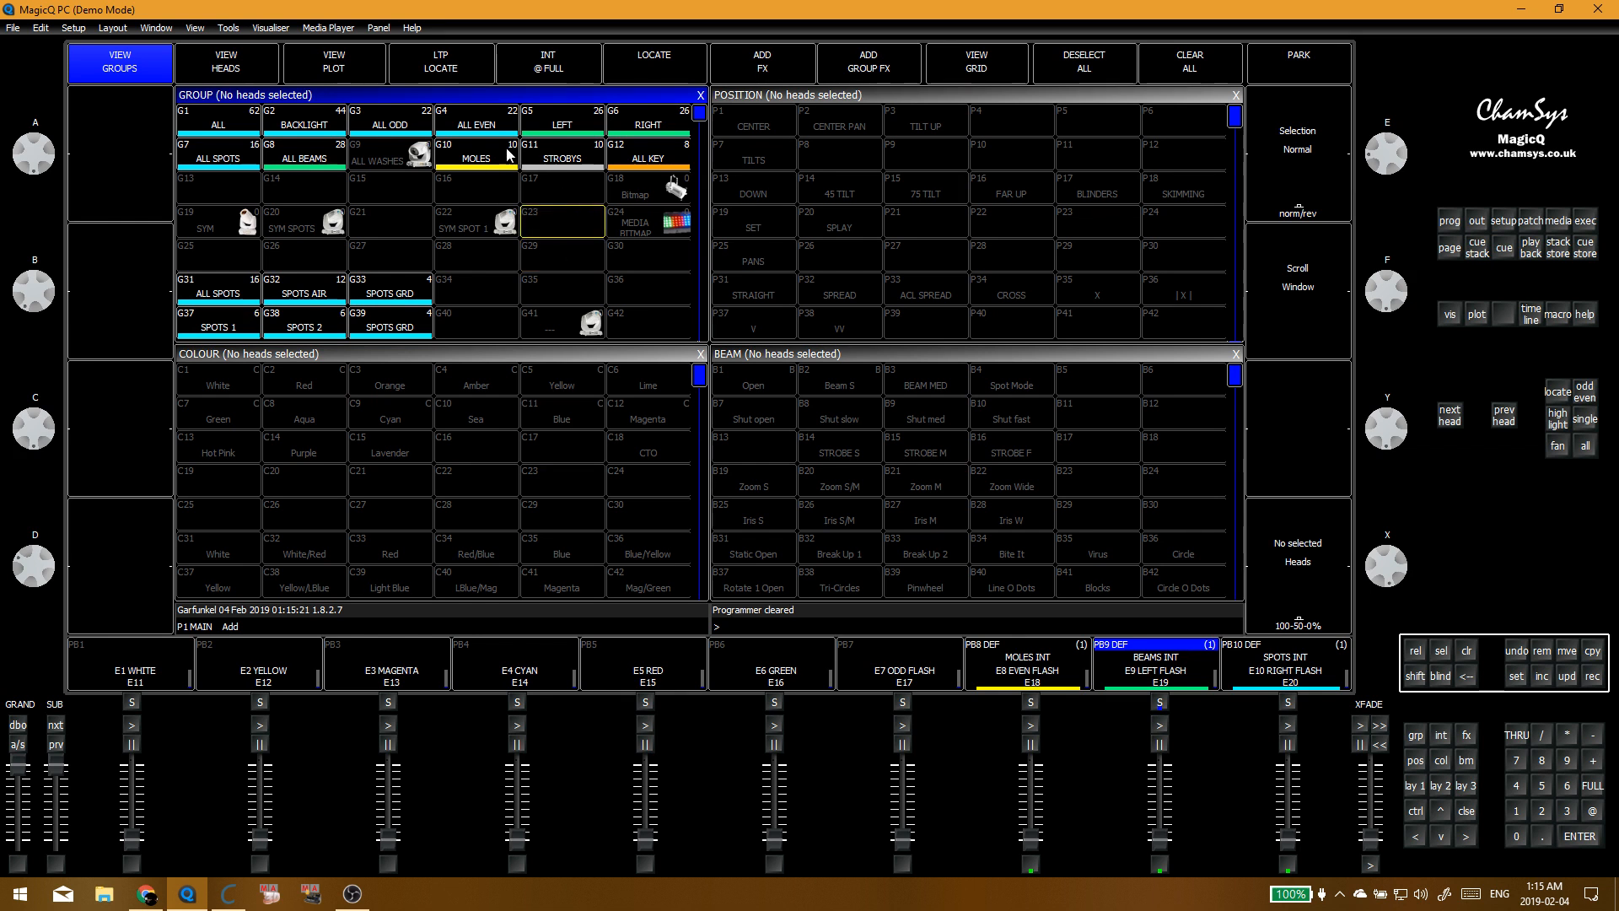
Step: Select the STROBYS group and set its intensity to 100%
left_click(571, 160)
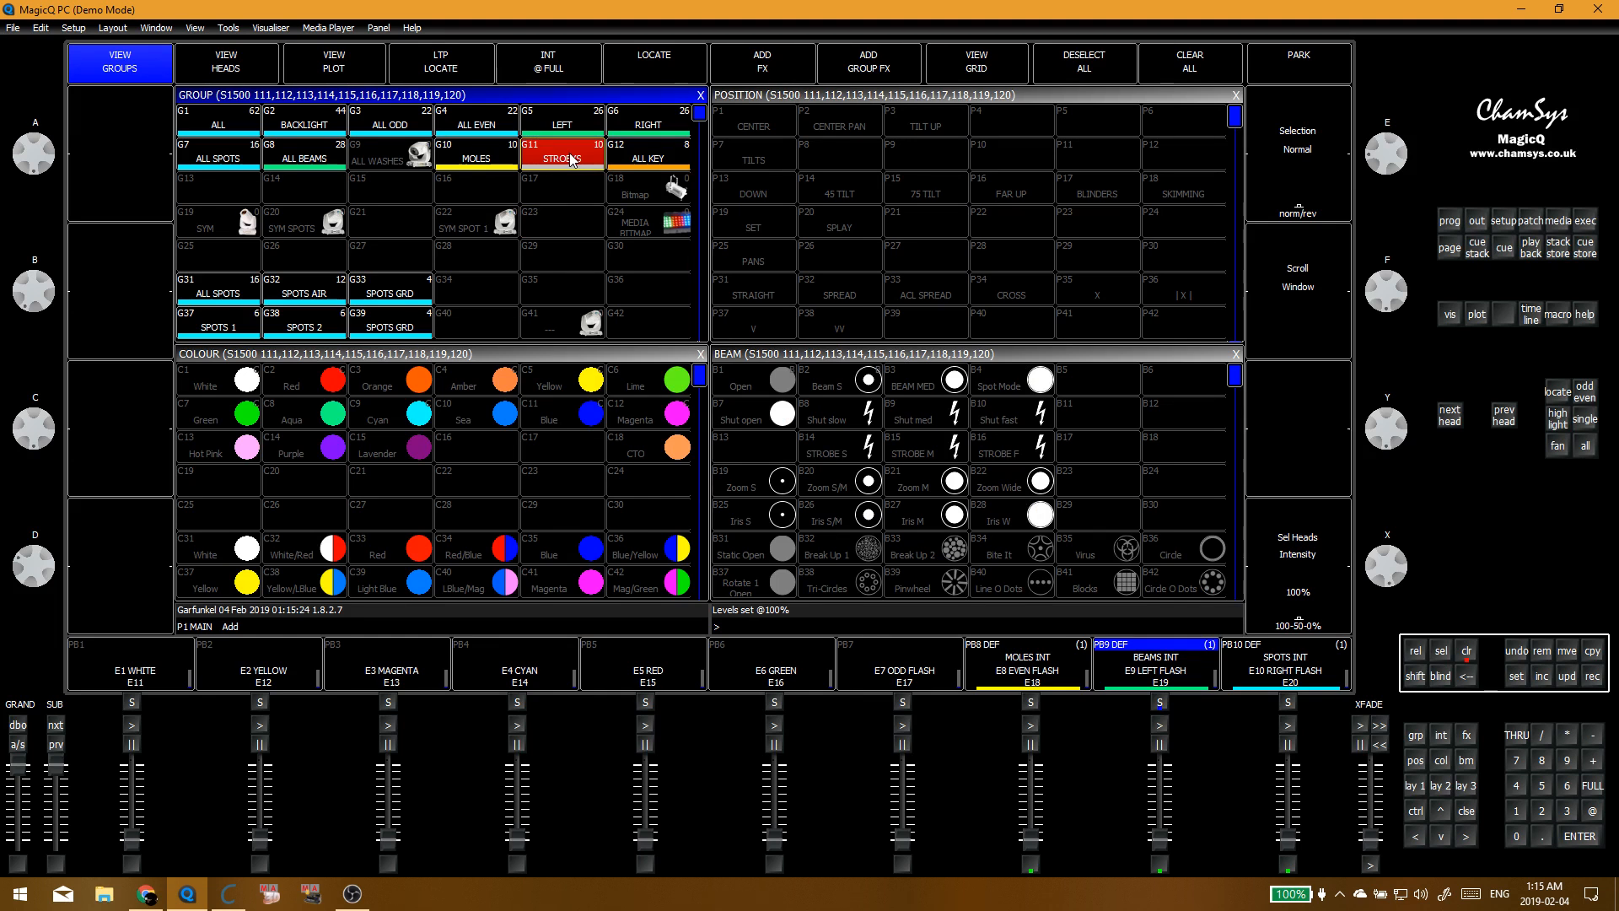
left_click(571, 160)
left_click(571, 160)
key("at")
key("at")
left_click(577, 172)
left_click(571, 162)
Step: Set the STROBYS strobe speed to 0 and update the Shut slow beam palette (B8) with it
left_click(779, 505)
left_click(809, 419)
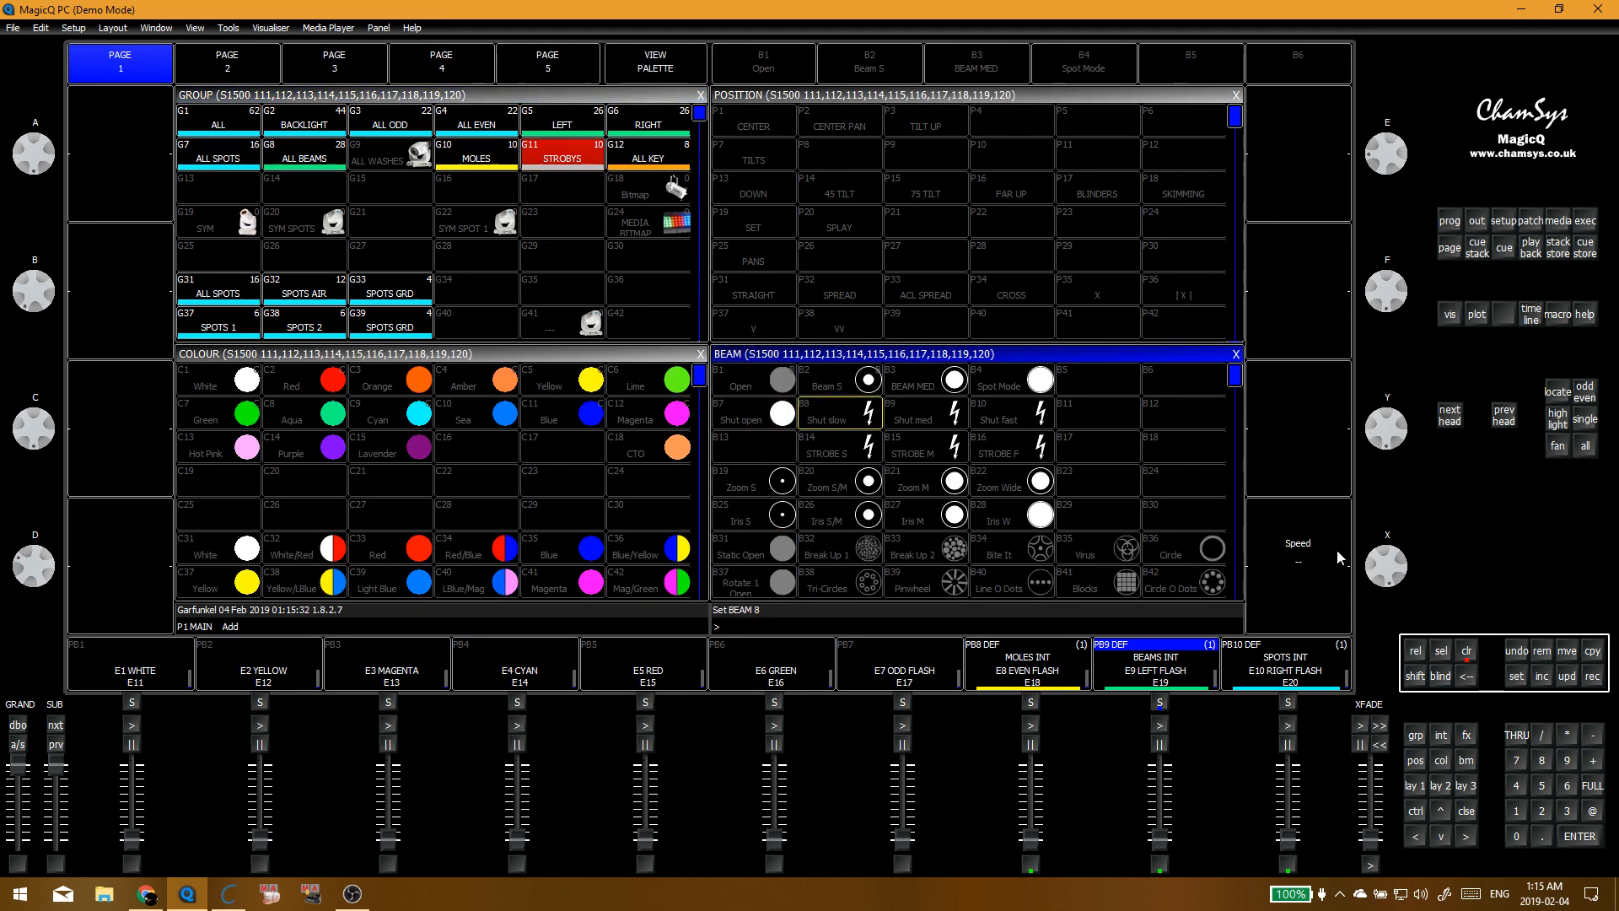
mouse_move(1371, 560)
left_mouse_down()
mouse_move(1399, 560)
mouse_move(1366, 568)
left_mouse_up()
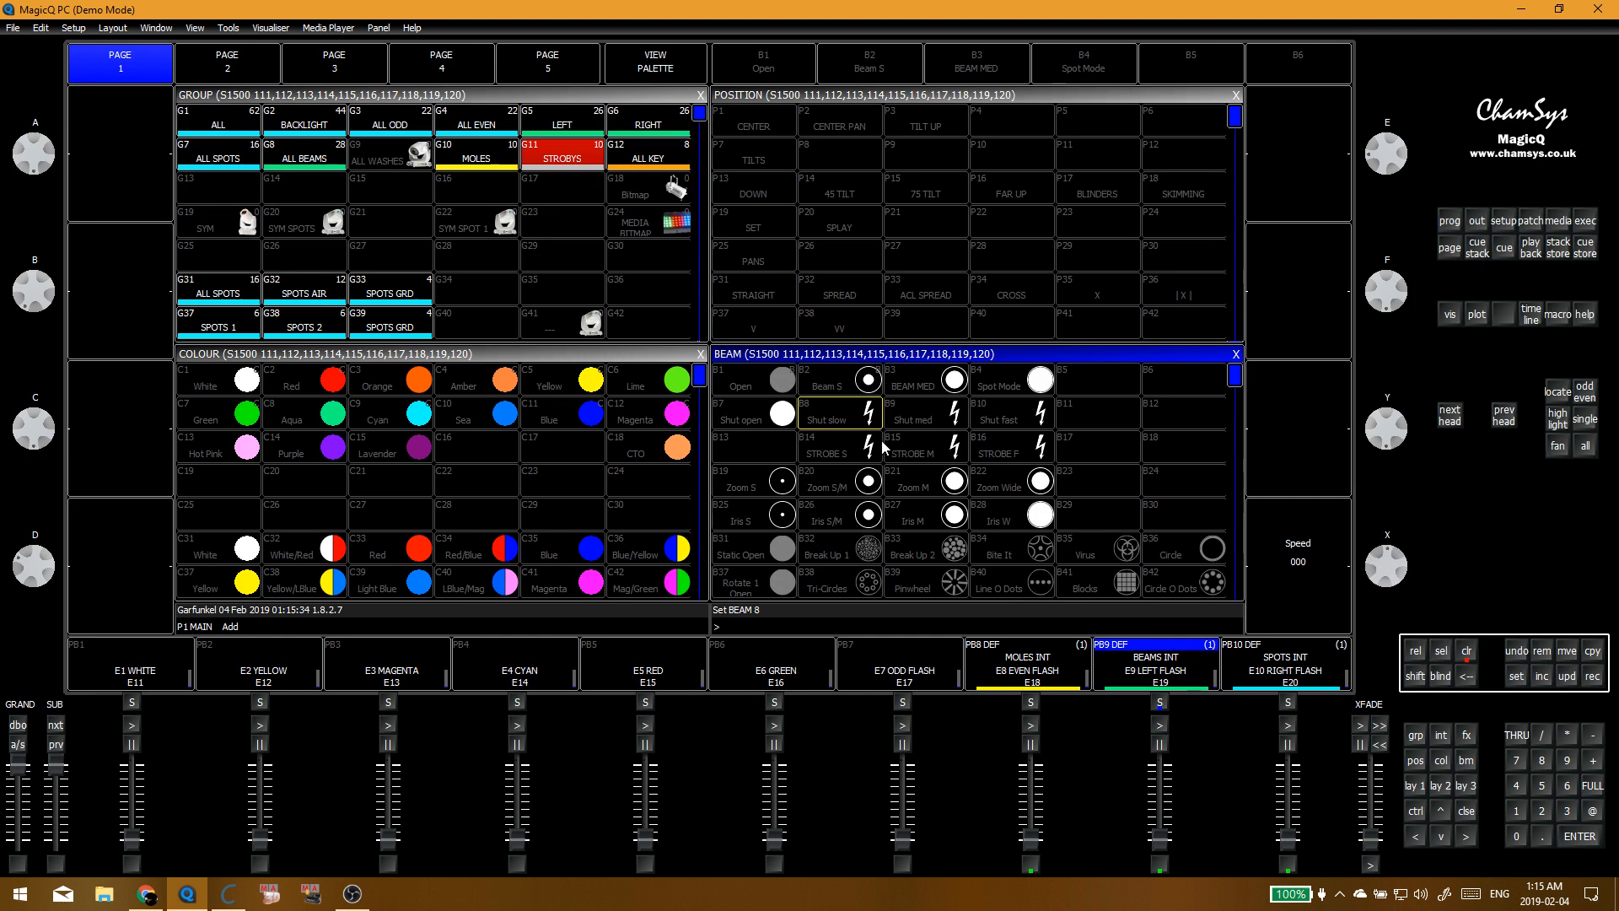
key("ctrl+r")
left_click(839, 419)
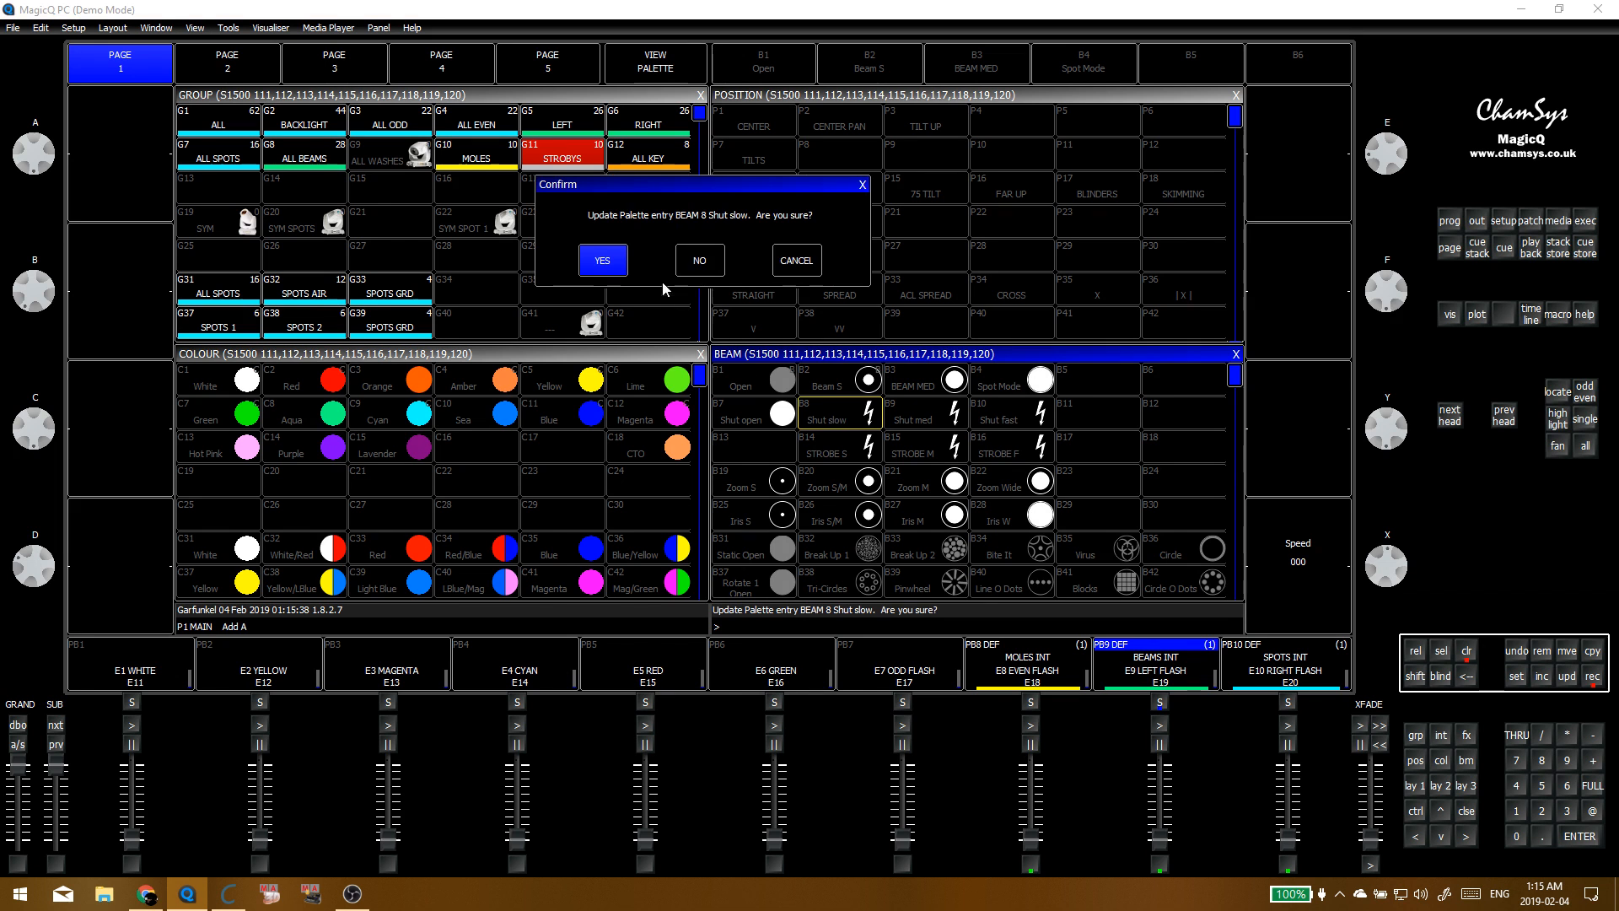
left_click(613, 262)
Step: Reselect STROBYS at 100%, set the strobe speed to 129, and update the Shut med beam palette (B9)
left_click(887, 420)
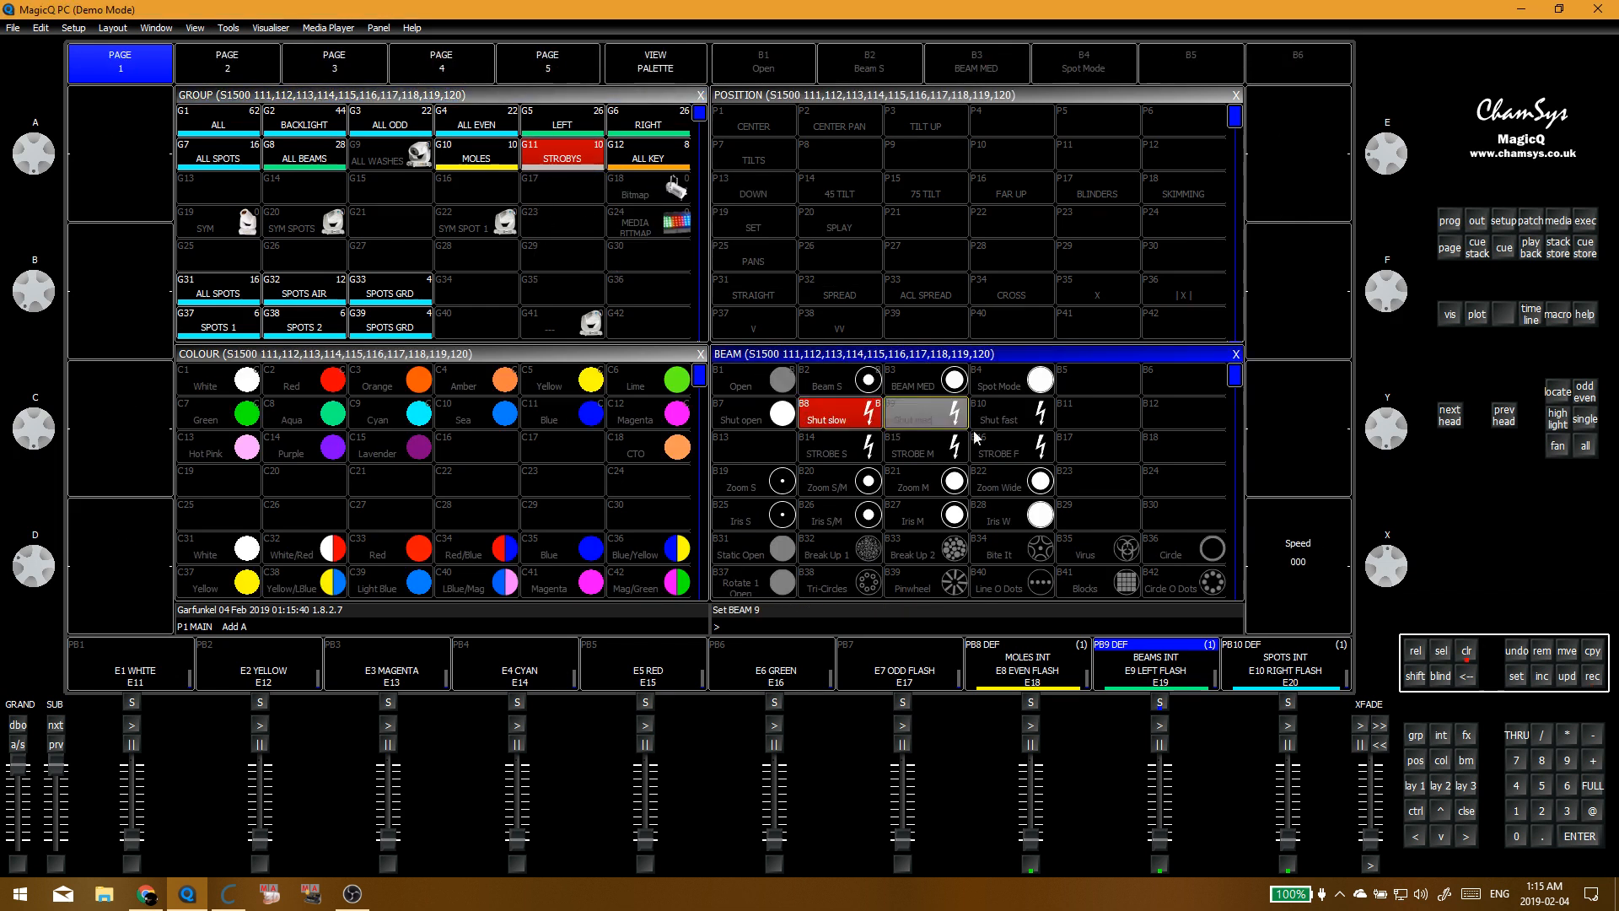
left_click_drag(1318, 554, 1265, 552)
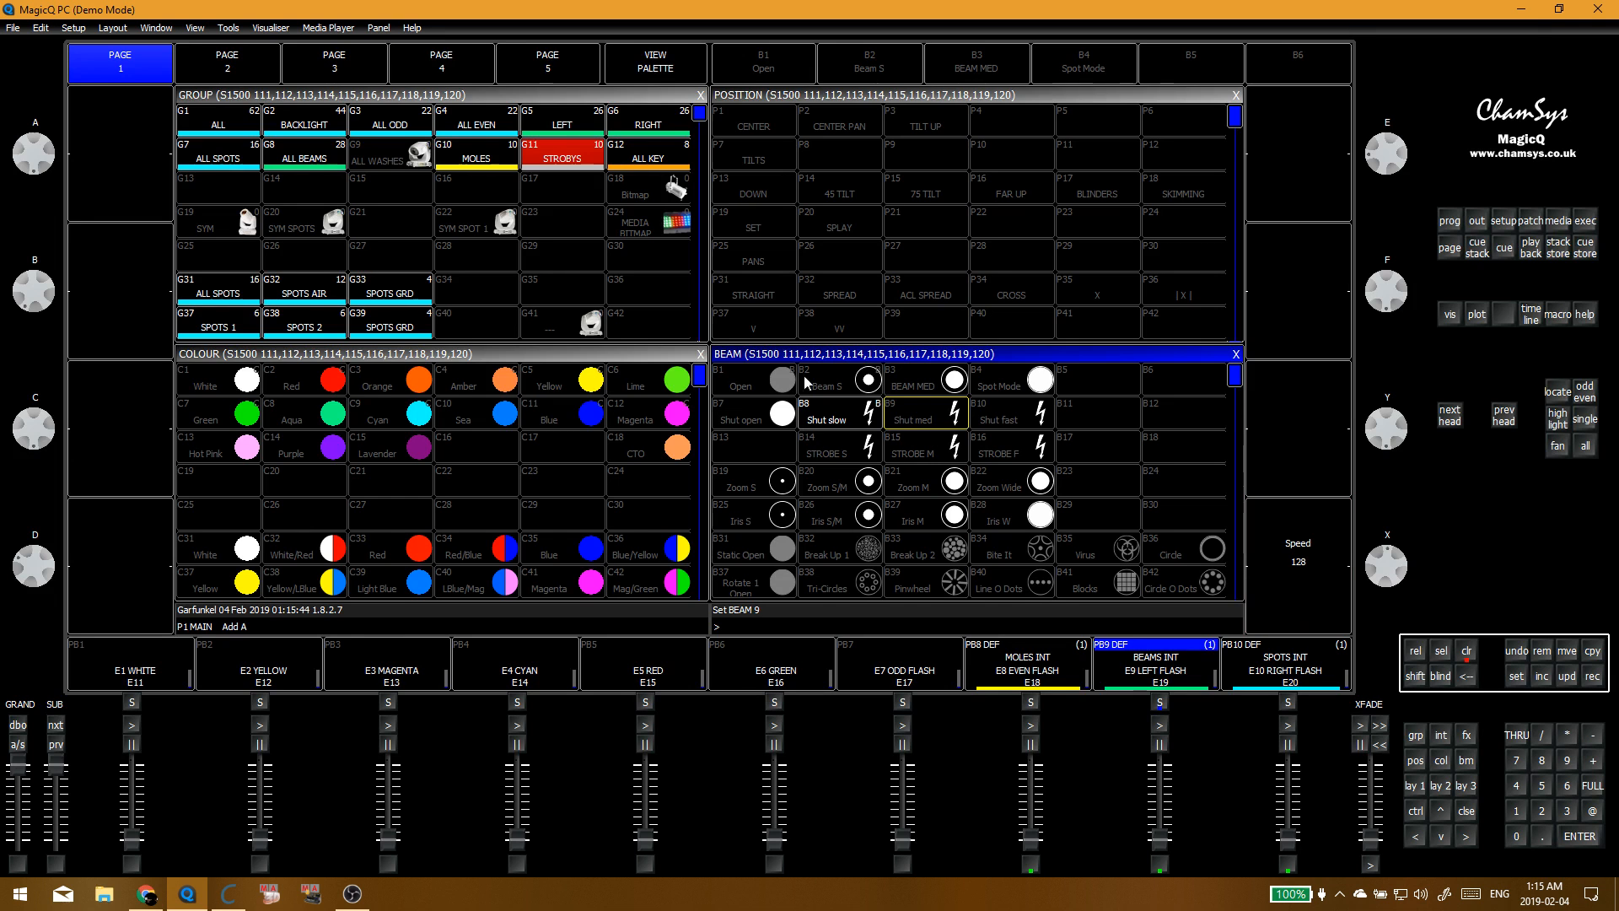
left_click(571, 156)
left_click(570, 157)
left_click(830, 413)
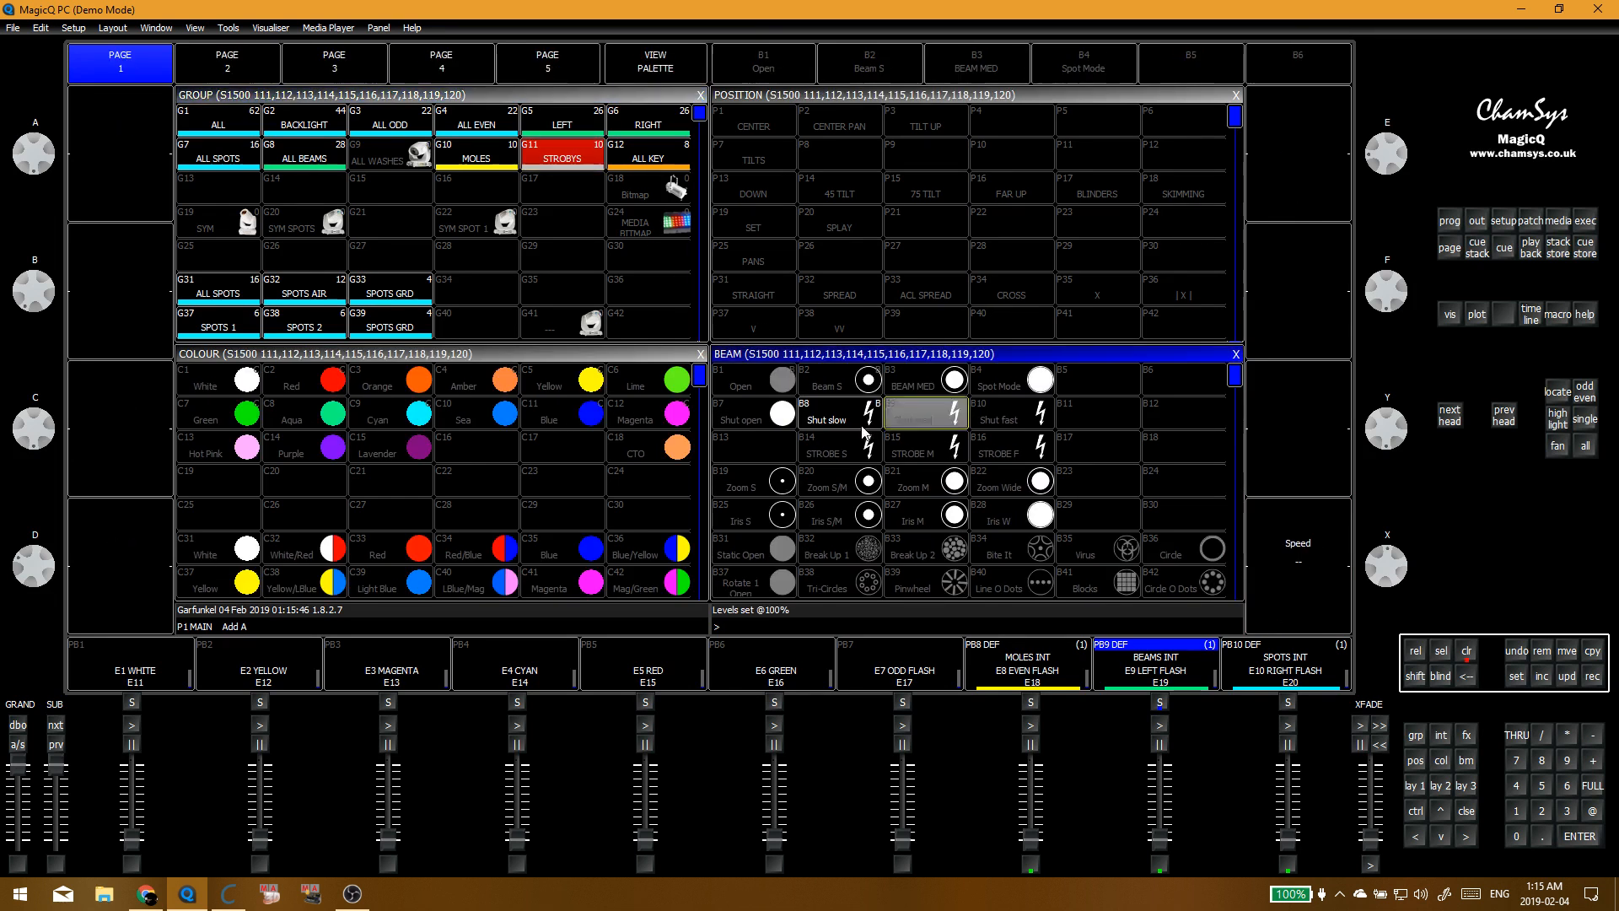
left_click_drag(1383, 580, 1347, 594)
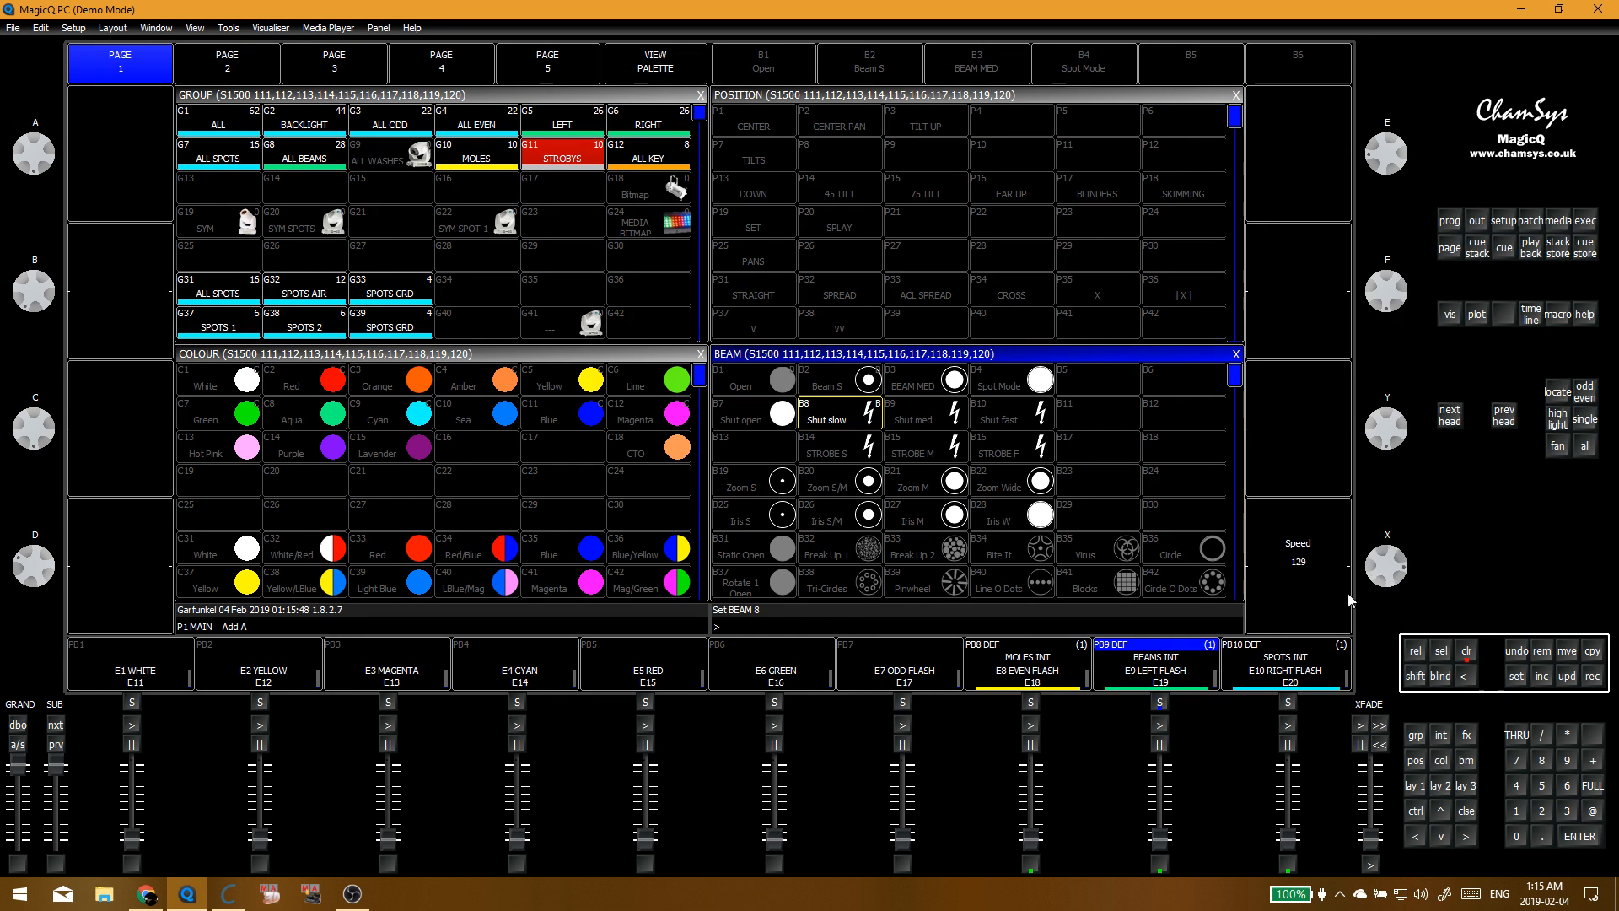
left_click(945, 426)
left_click(624, 262)
Step: With STROBYS selected, inspect the stored shutter values of the Shut fast (B10) and STROBE S (B14) beam palettes
left_click(538, 167)
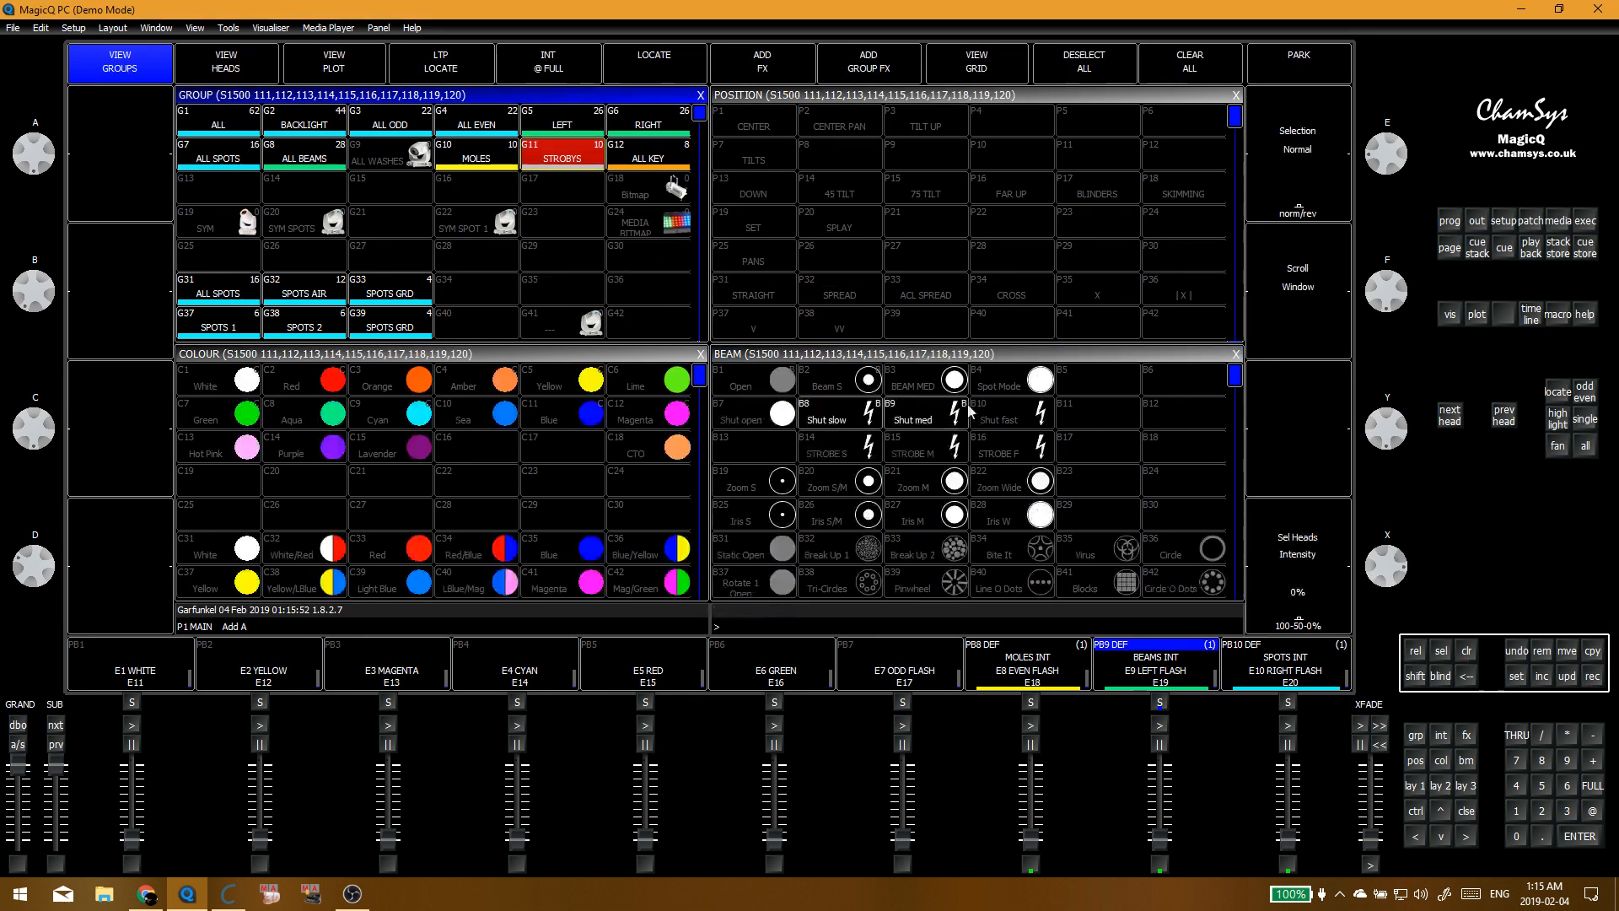
left_click(1008, 424)
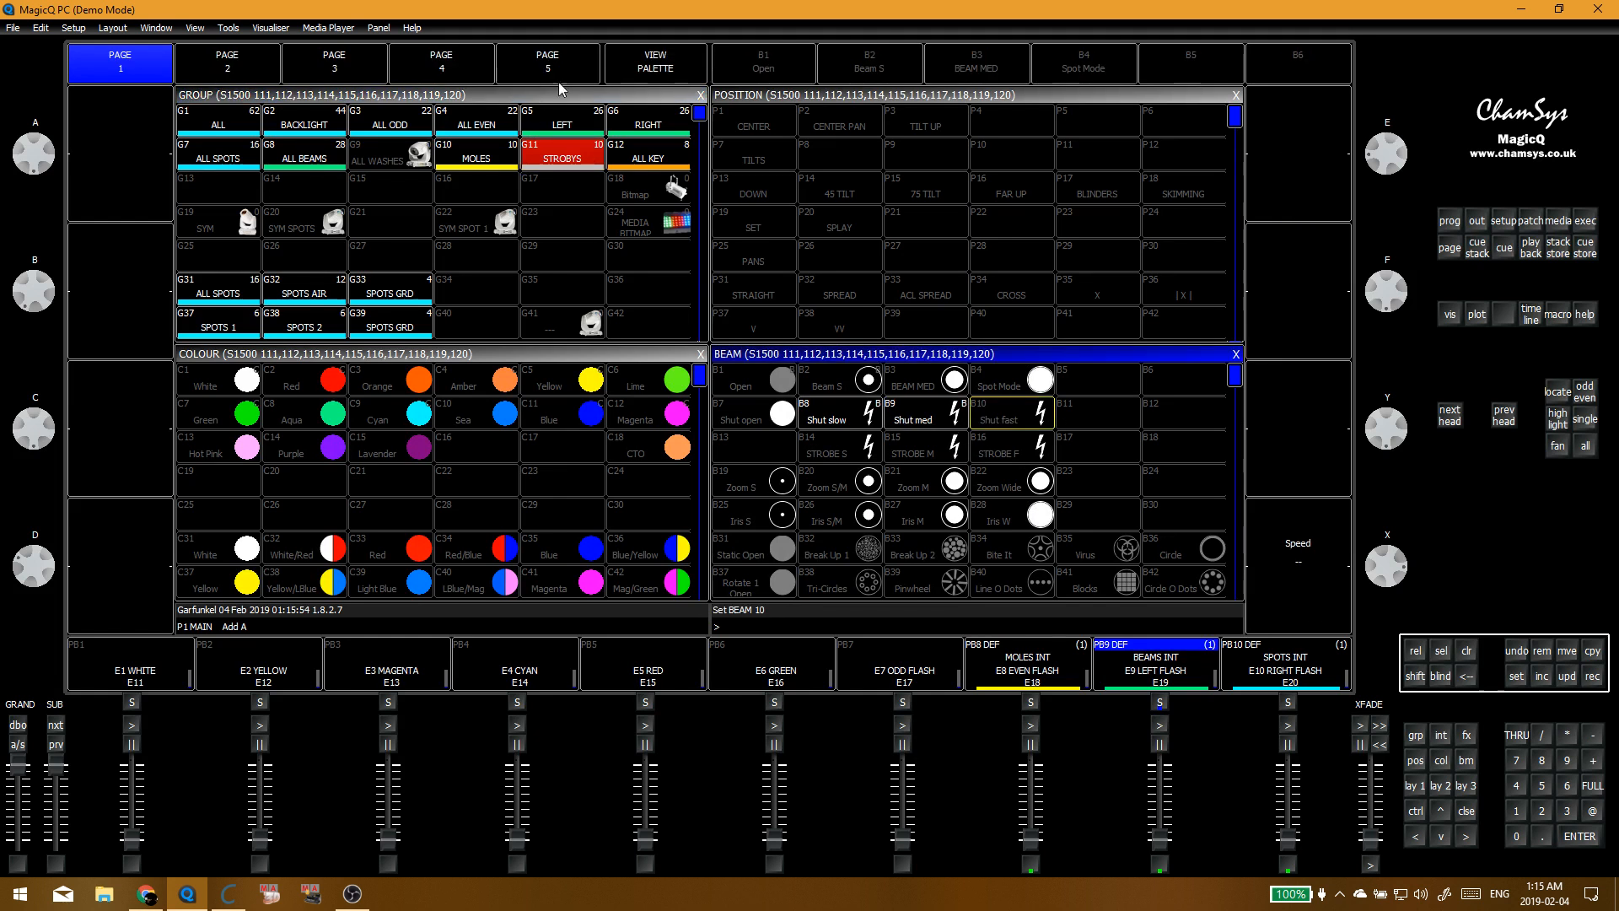
left_click(663, 69)
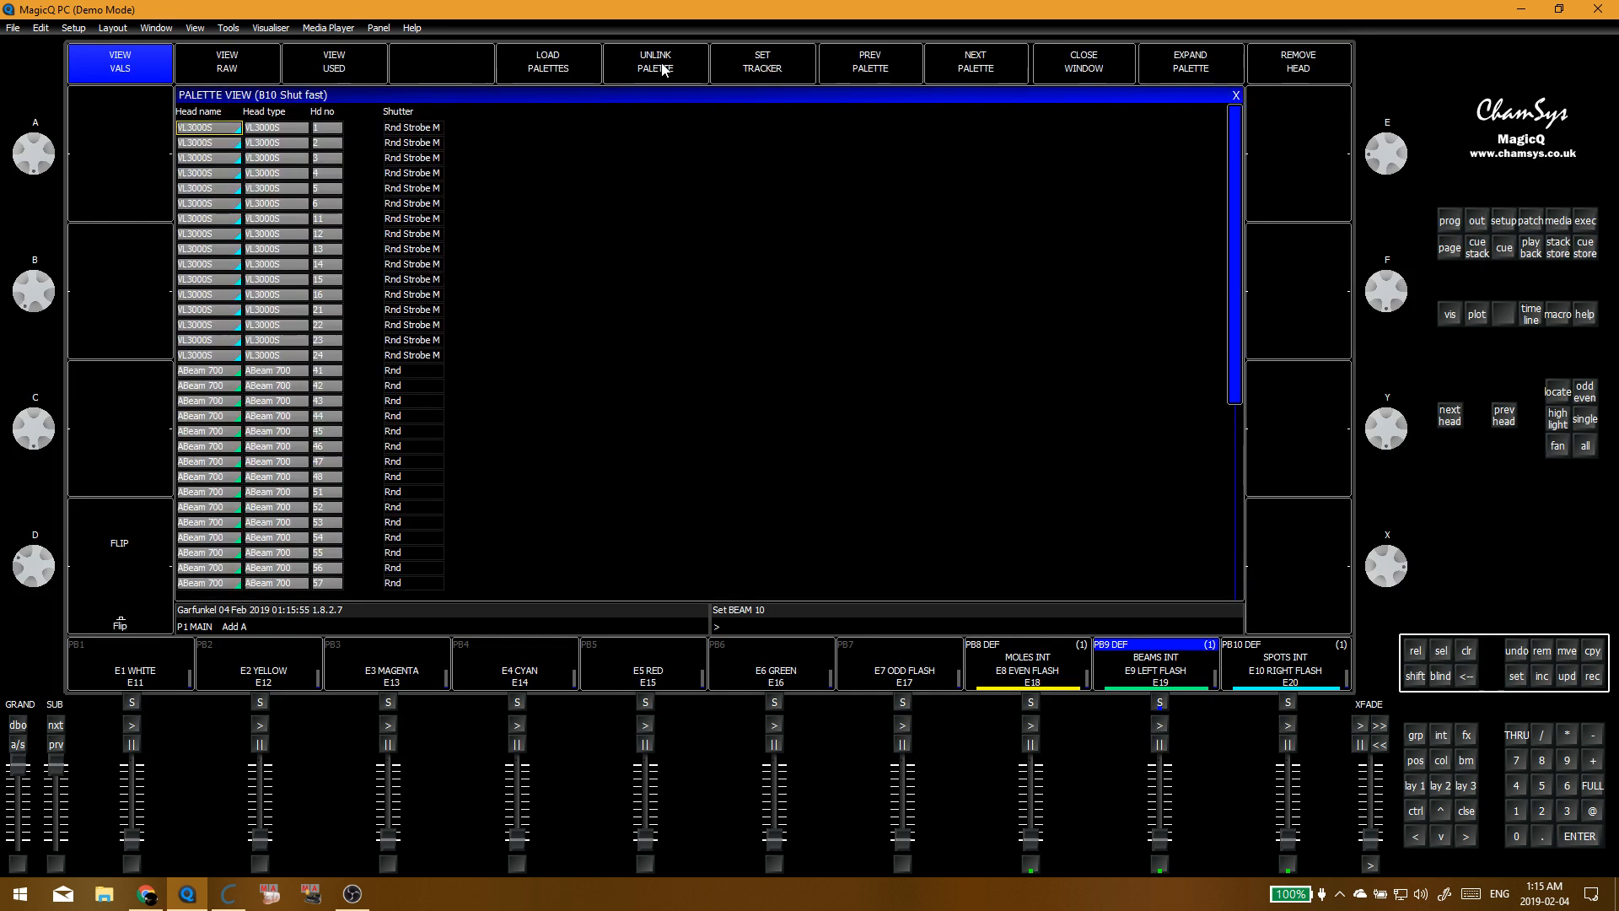
left_click(1235, 95)
left_click(861, 454)
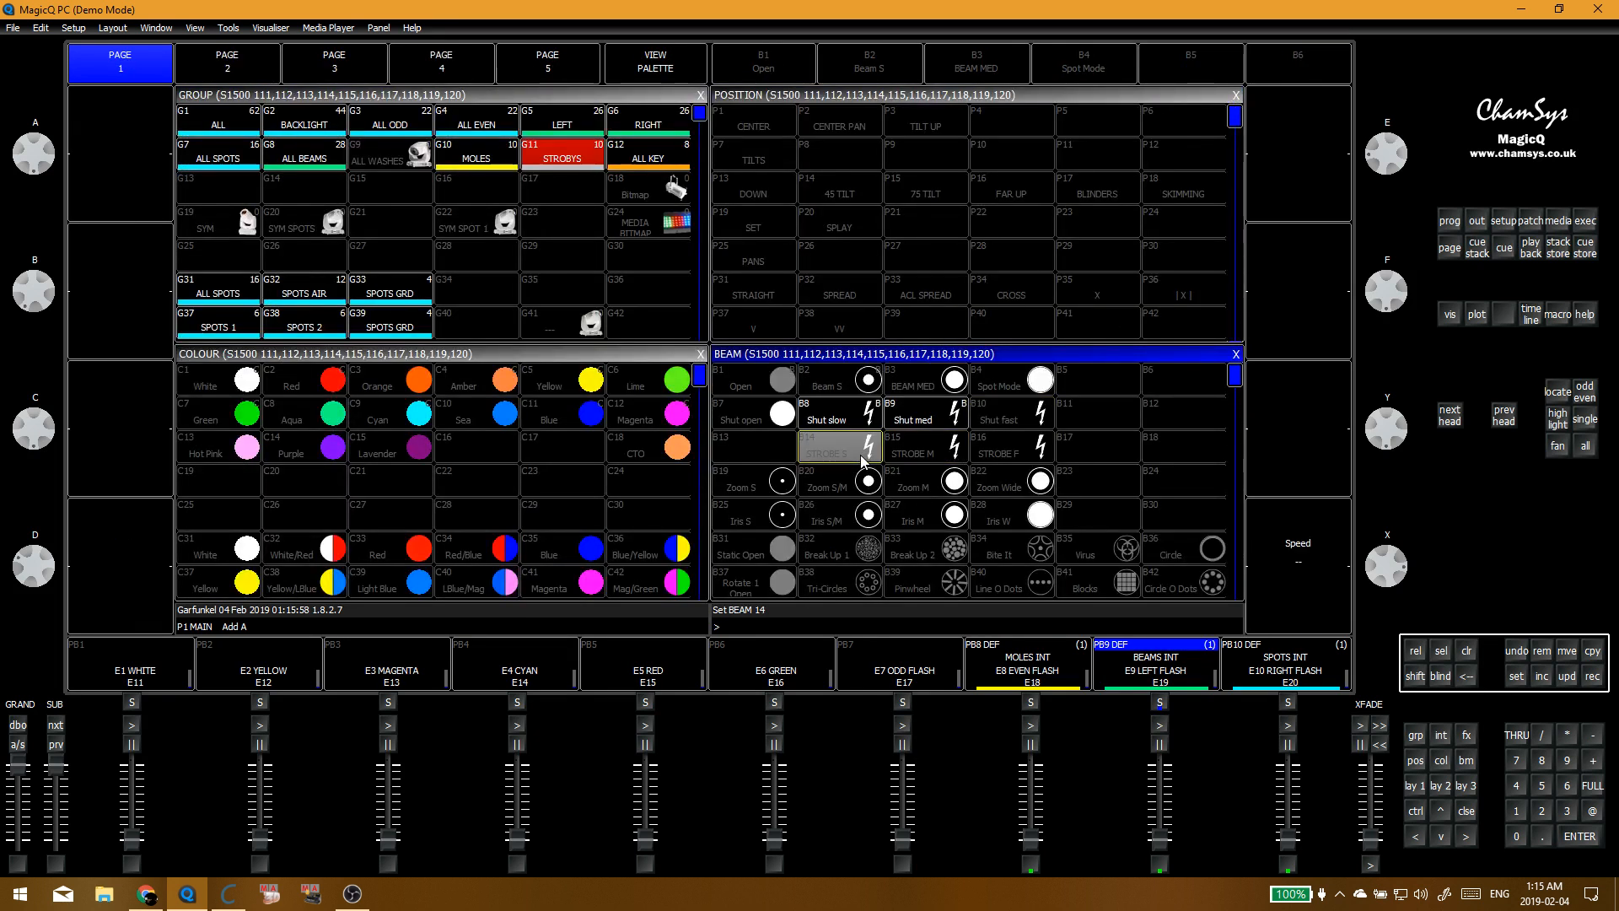
left_click(655, 61)
left_click(1235, 95)
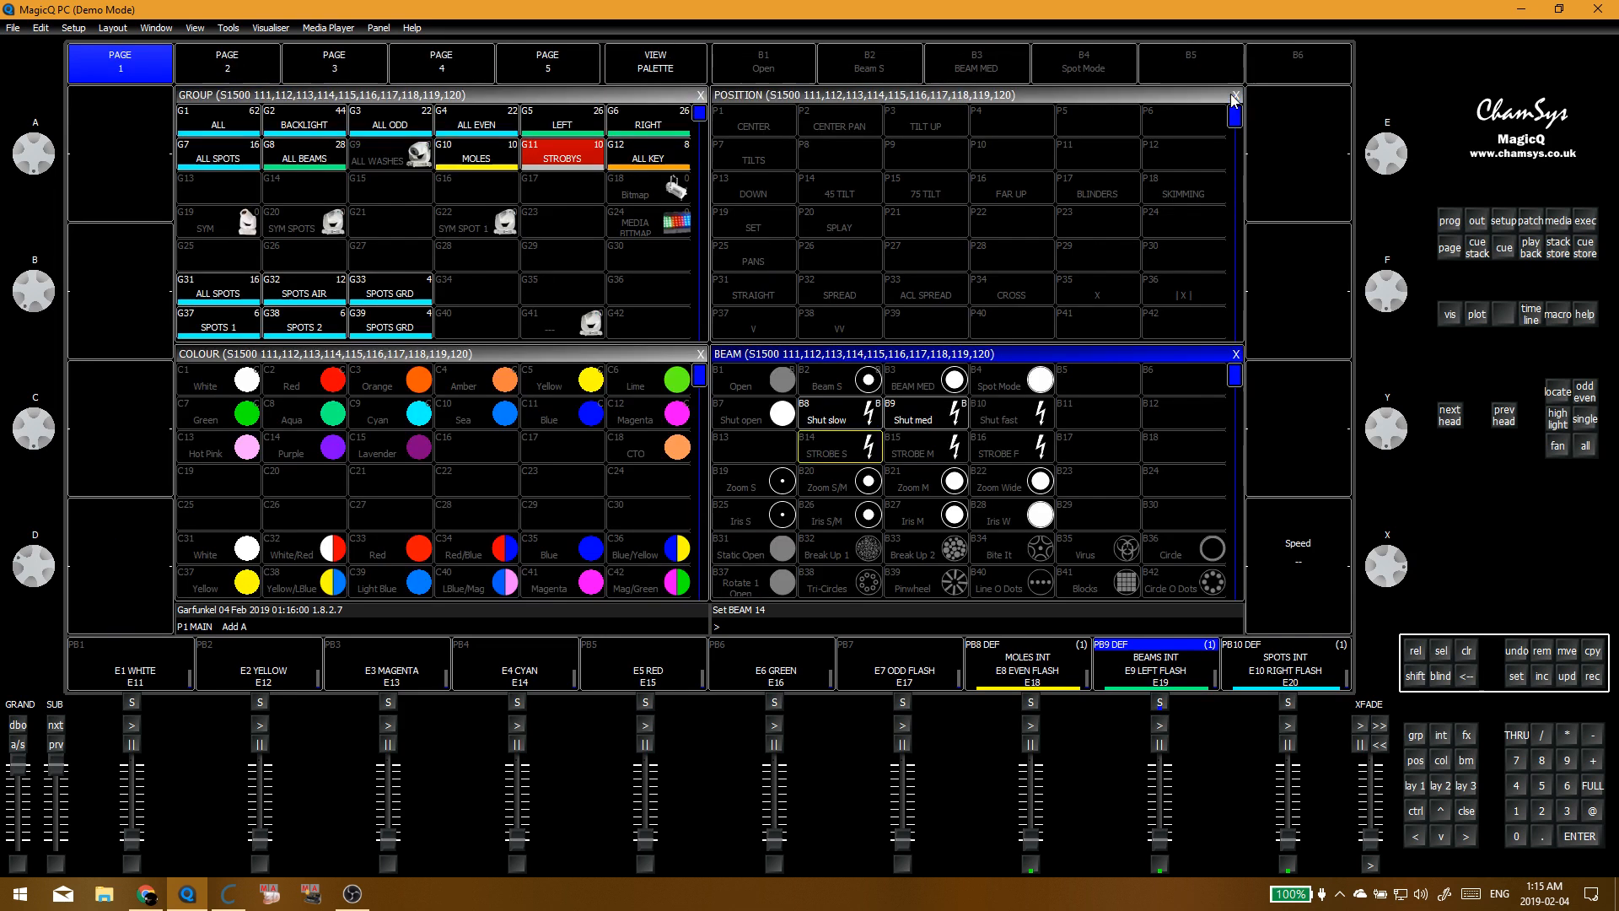
Step: Clear the programmer so that no heads are selected
left_click(896, 450)
key("ctrl+BackSpace")
left_click(860, 451)
left_click(878, 422)
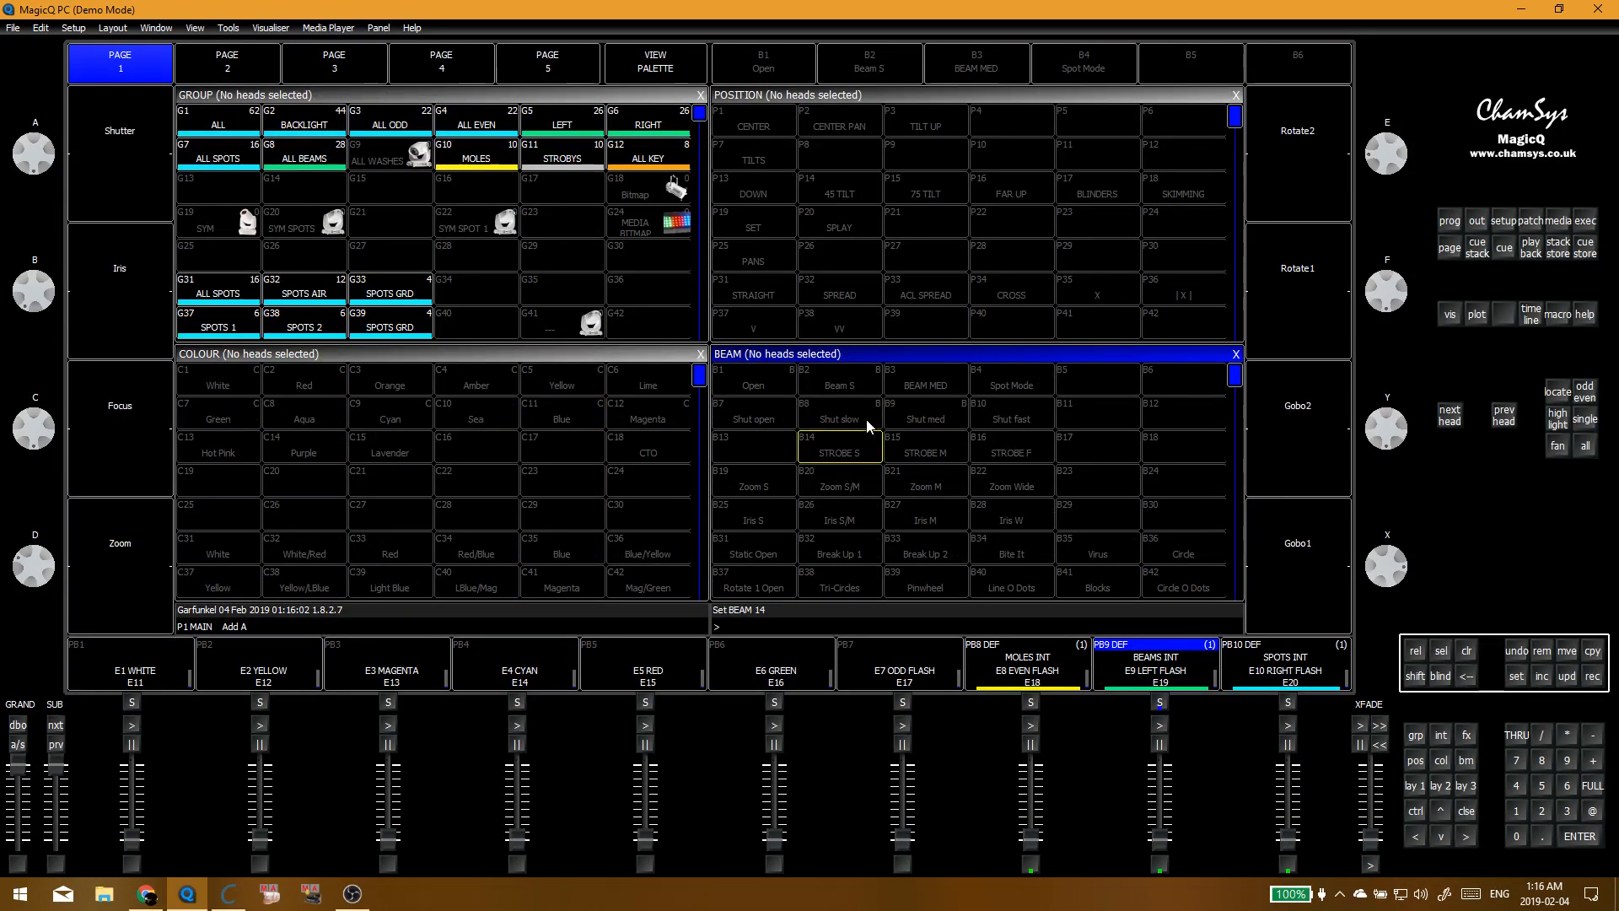
left_click(862, 453)
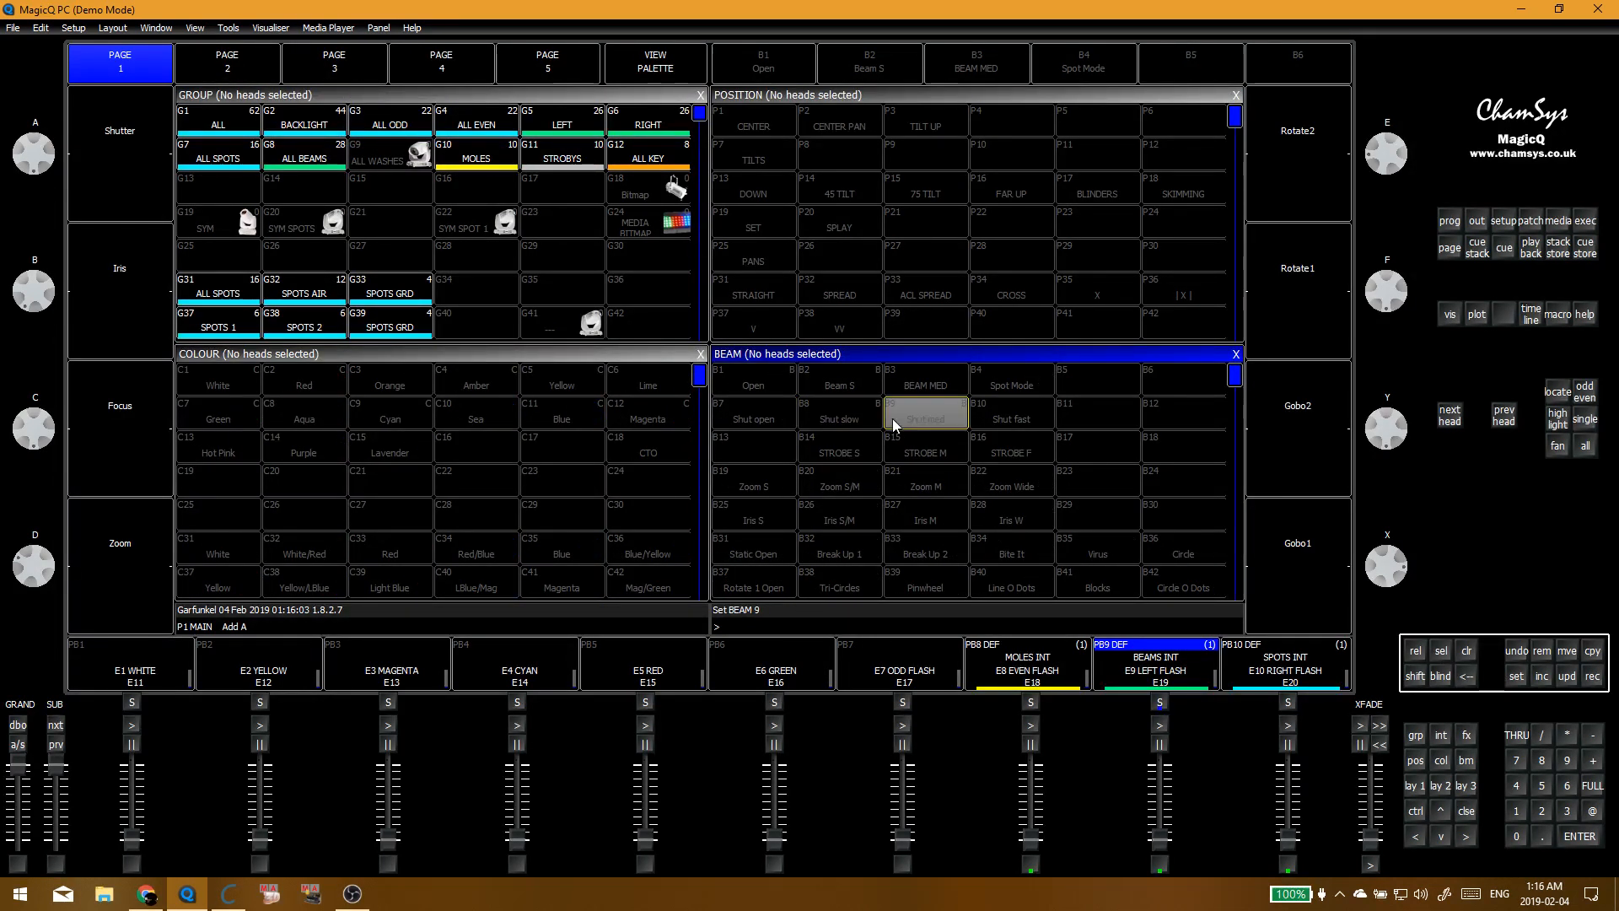
Step: Rename the STROBE S beam palette (B14) as RND Shut S
right_click(841, 461)
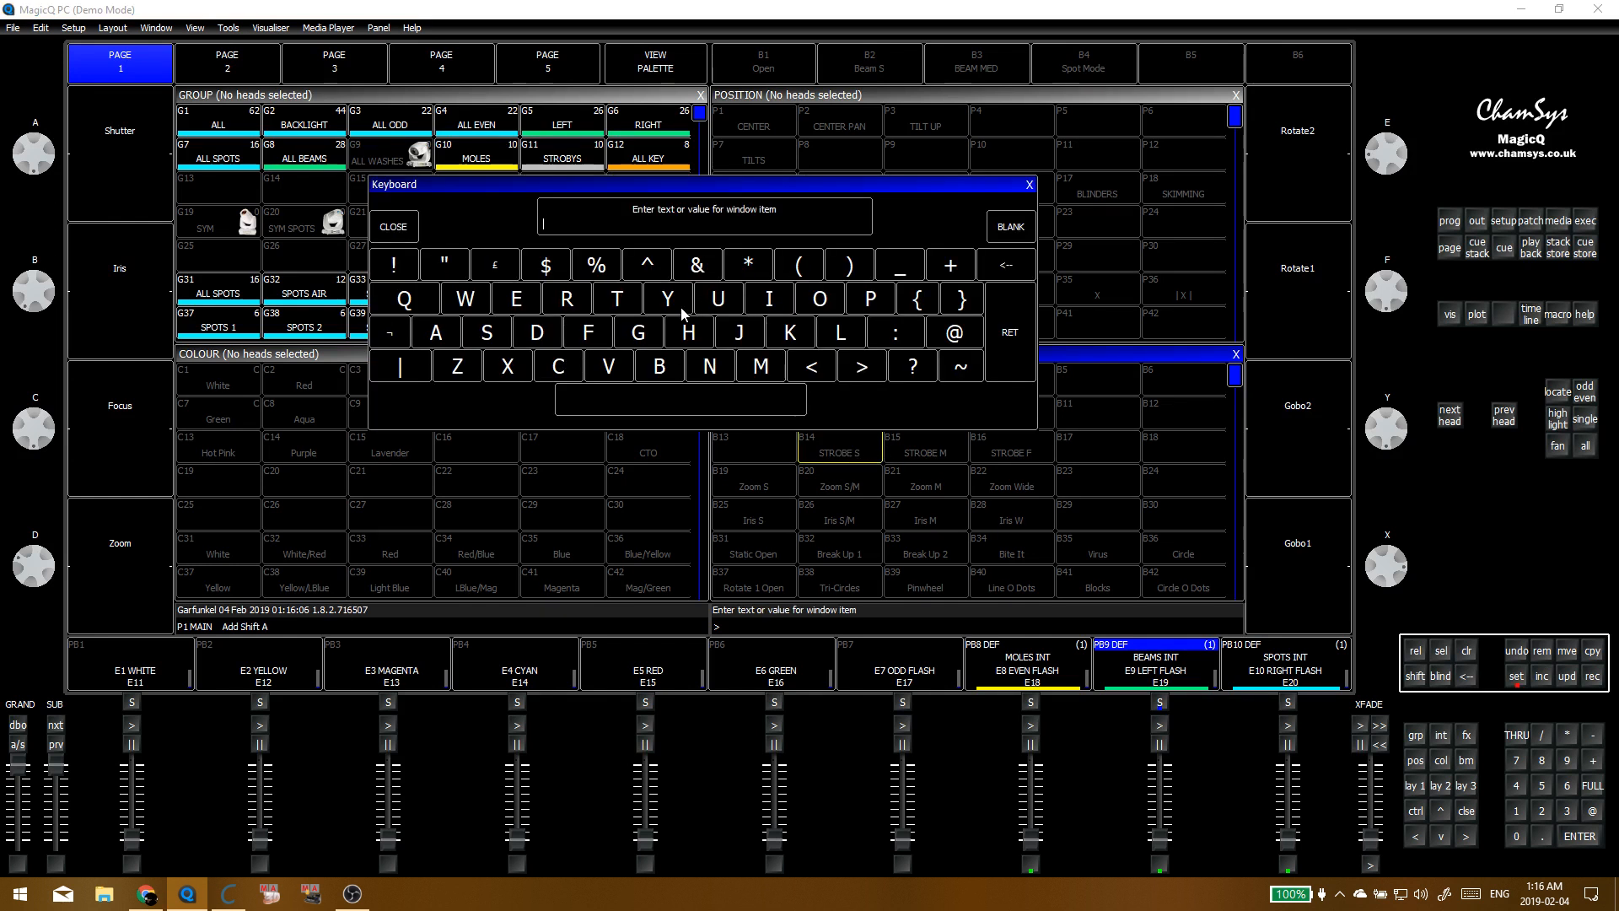
left_click(559, 297)
left_click(689, 364)
left_click(545, 333)
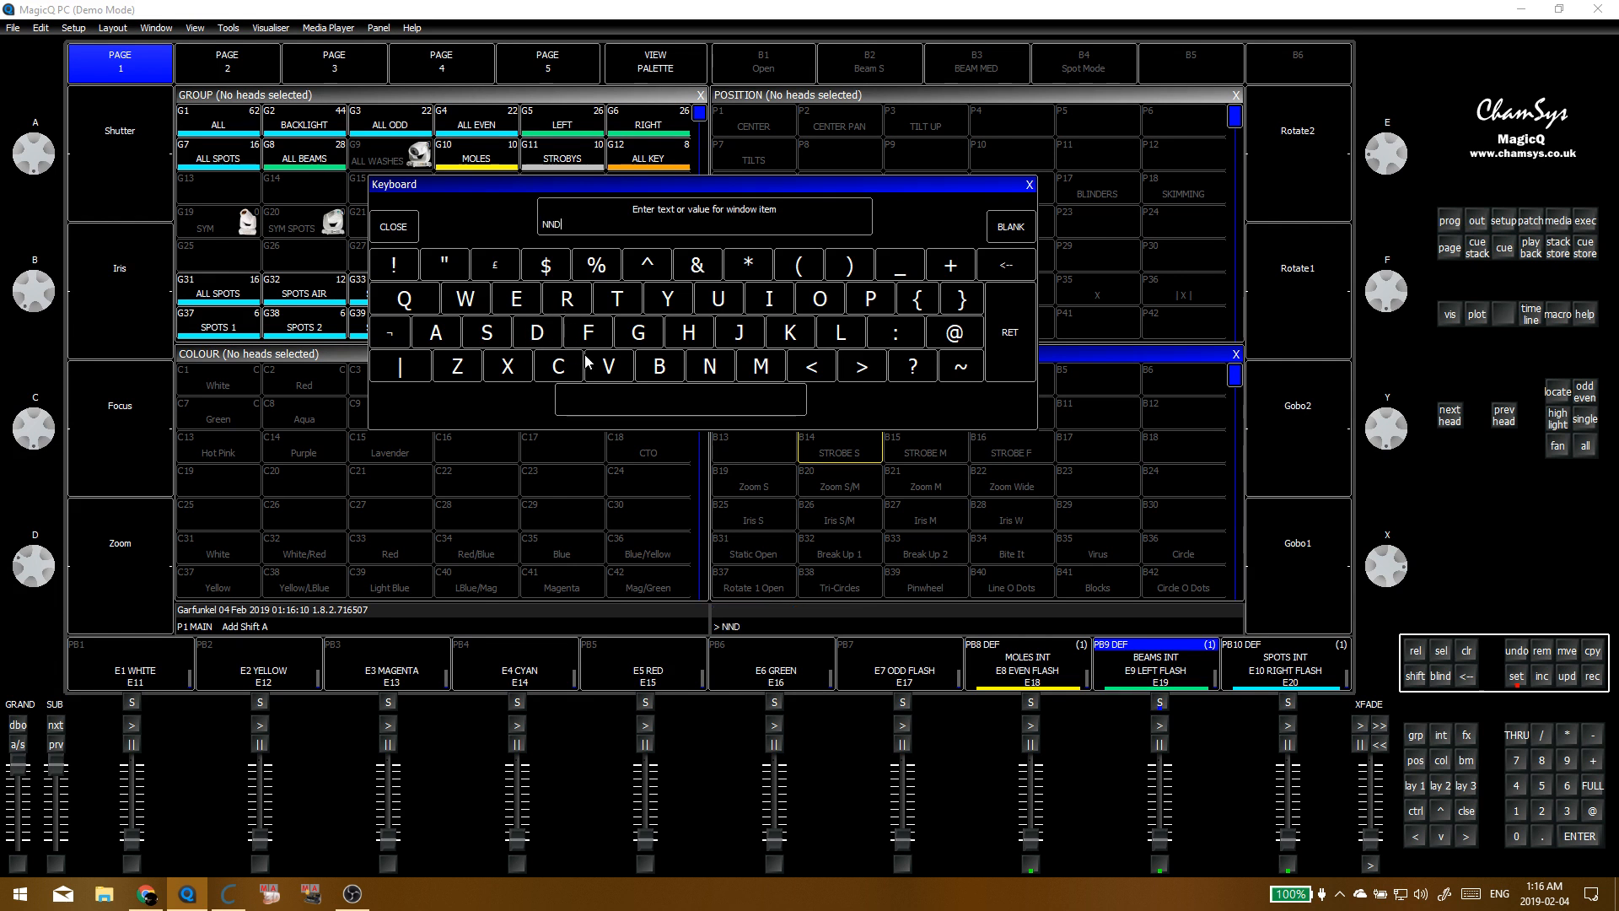
left_click(1001, 263)
left_click(569, 308, "shift")
left_click(712, 368, "shift")
left_click(541, 333, "shift")
type("Shut S")
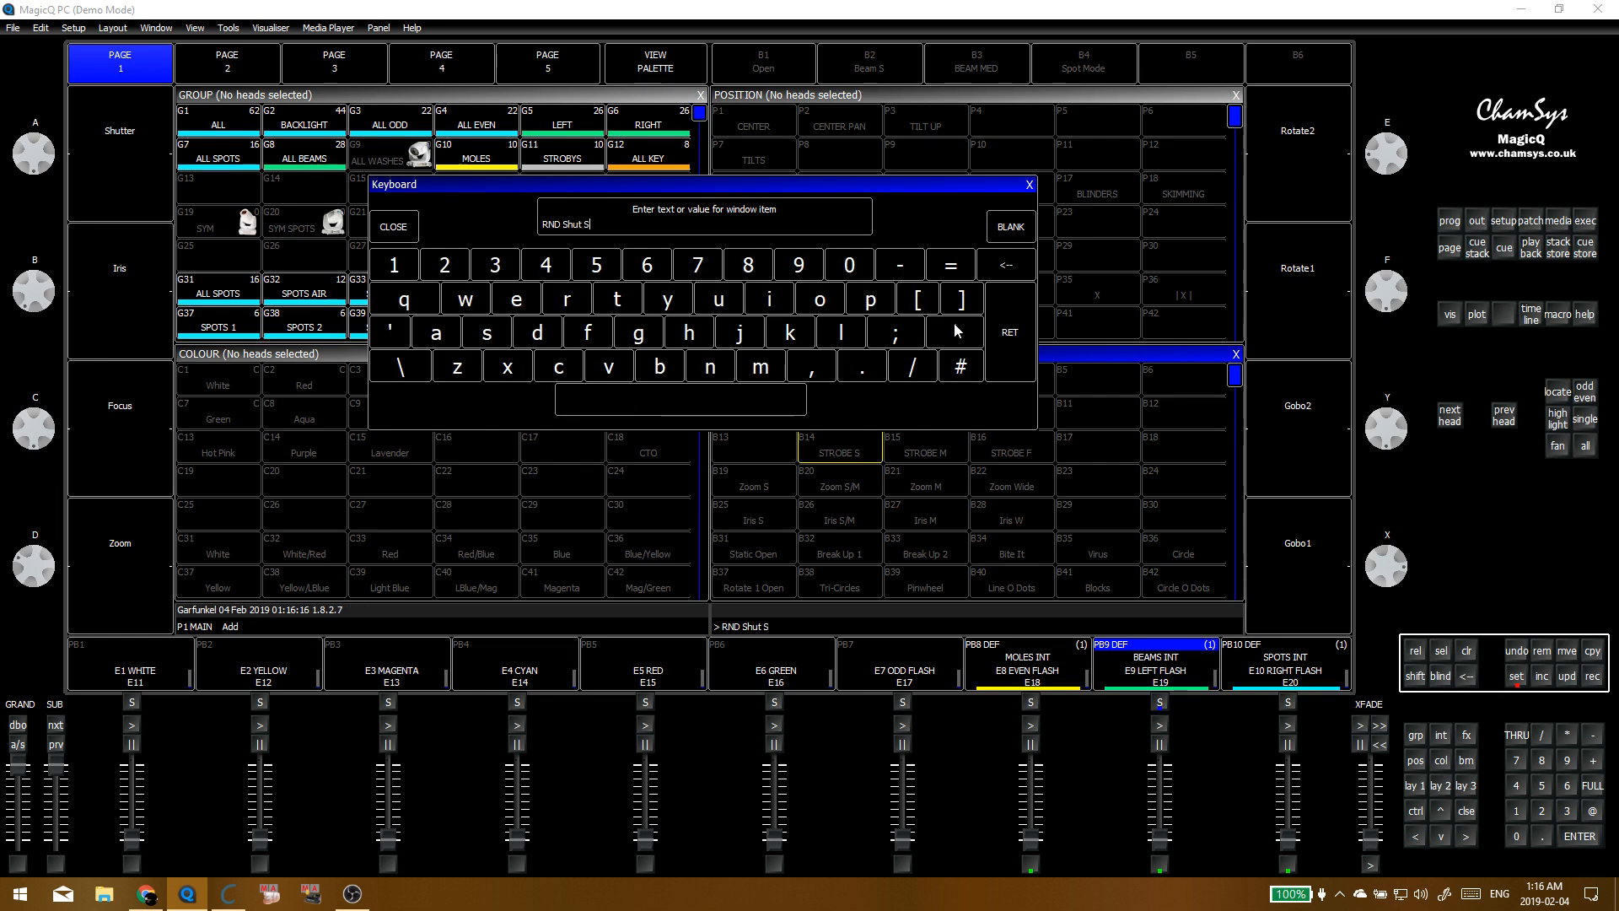
key("Return")
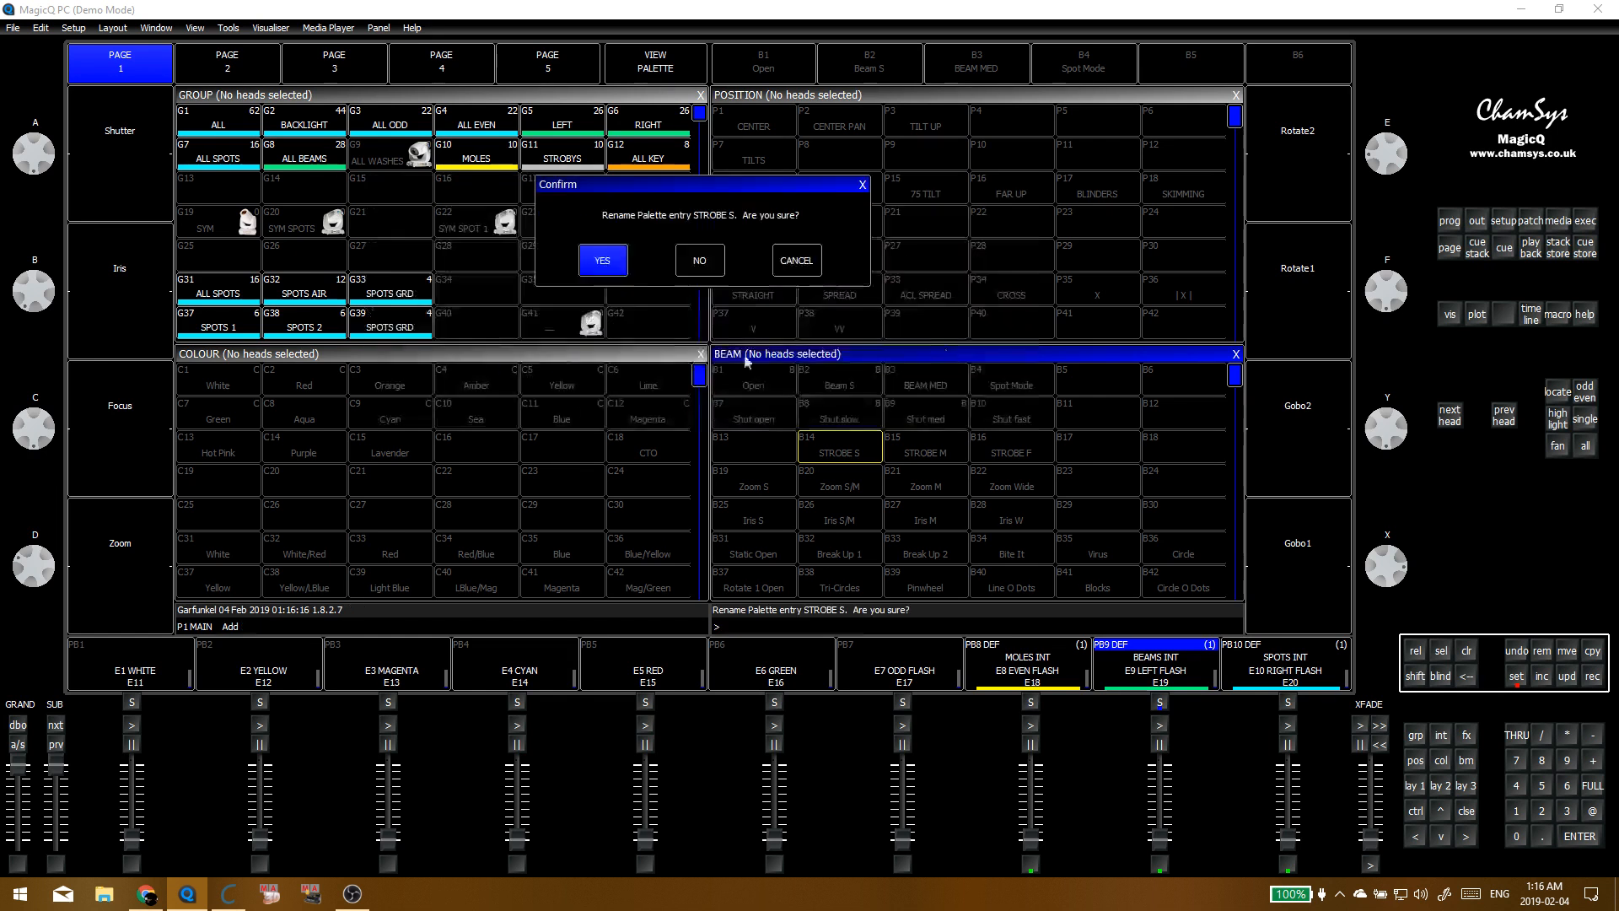
left_click(611, 263)
Step: Rename the STROBE M beam palette (B15) as RND Shut M
left_click(922, 459)
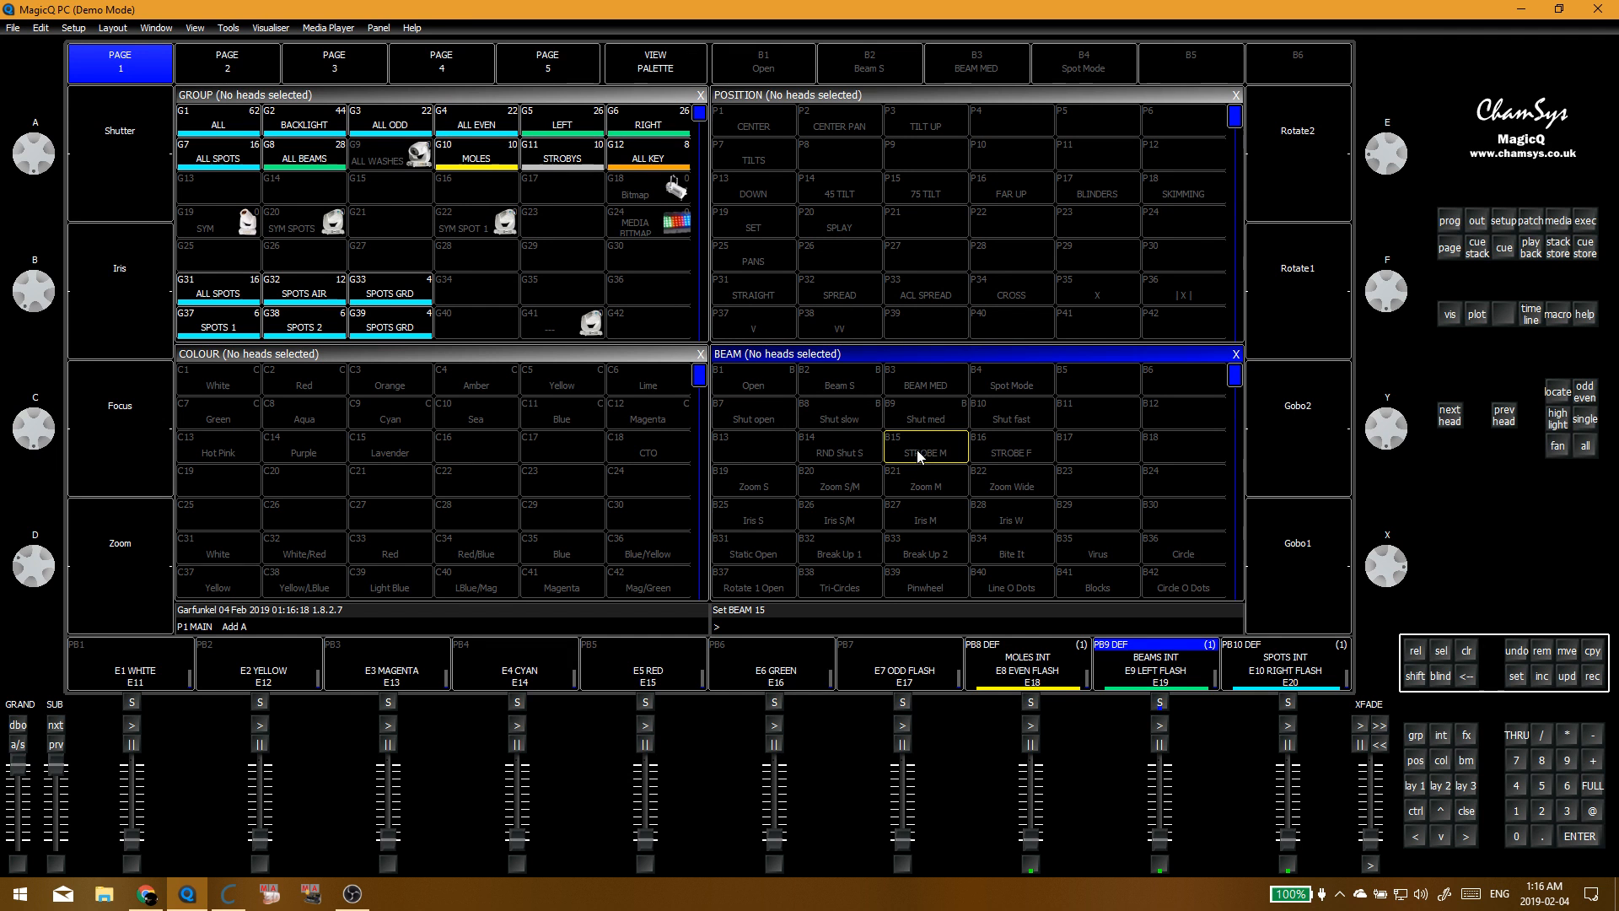
left_click(916, 455)
type("RND")
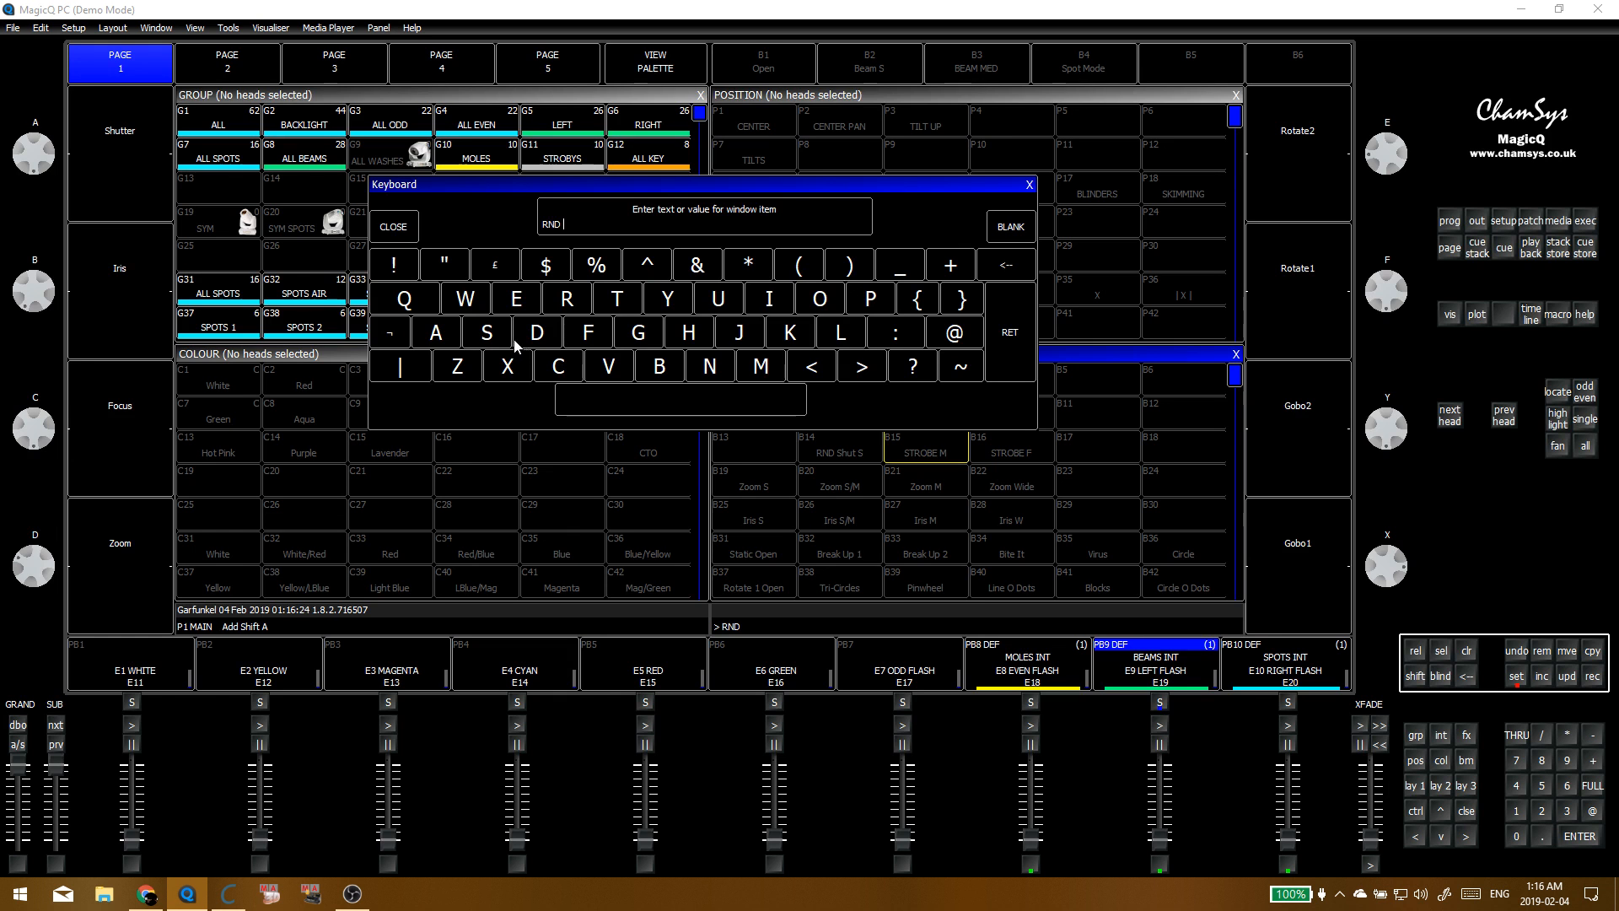
left_click(488, 333)
left_click(689, 333)
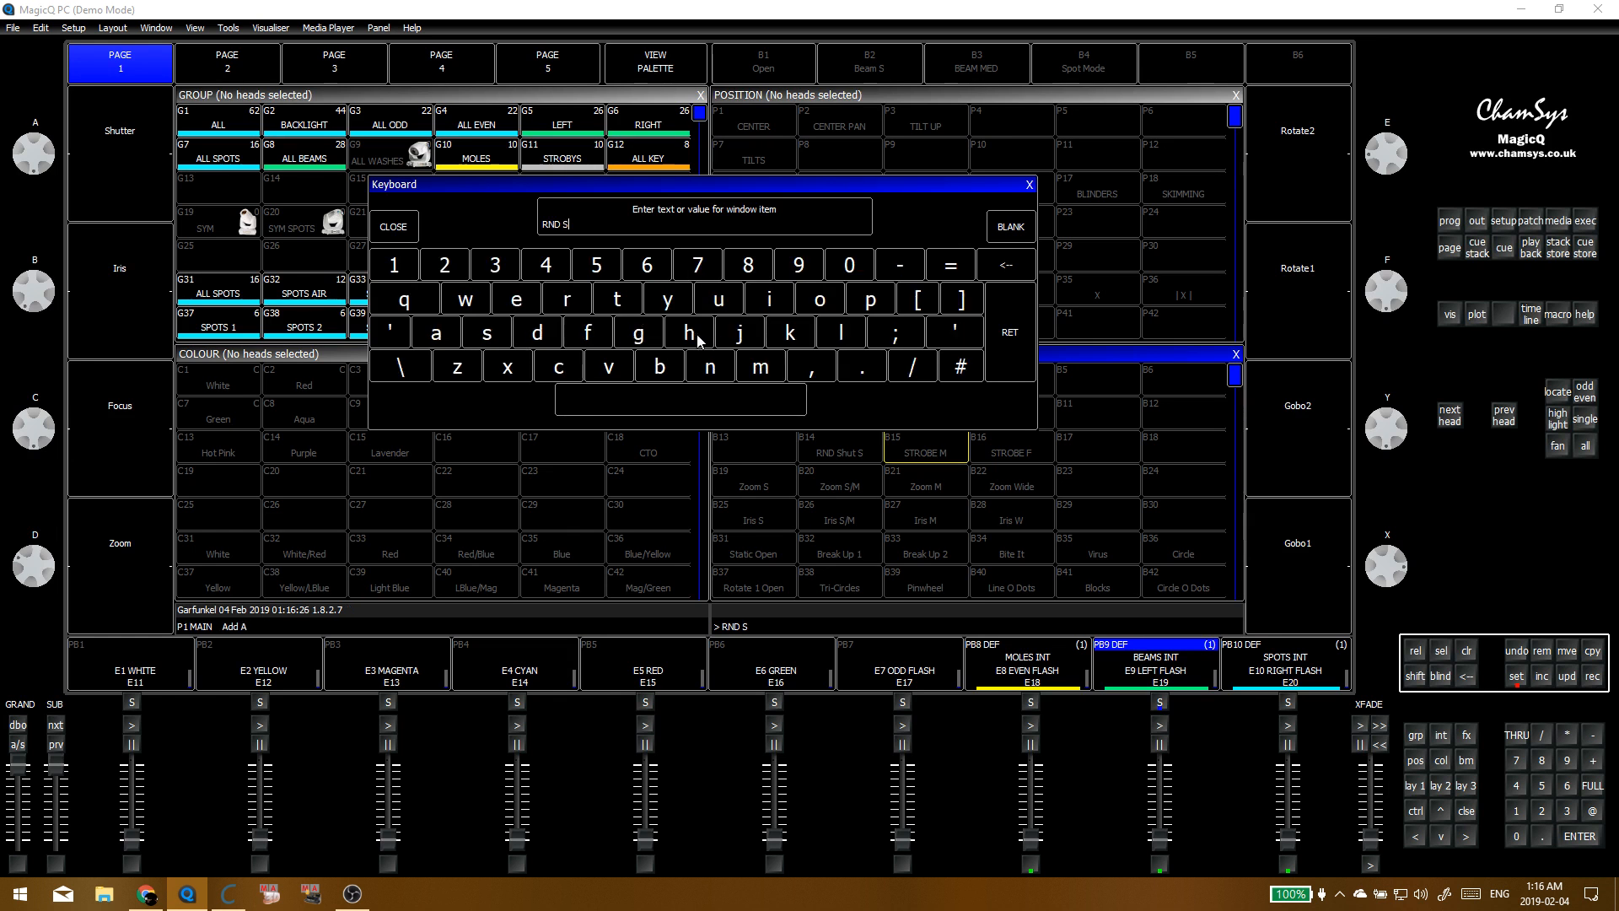
left_click(718, 300)
left_click(682, 388)
left_click(783, 388)
left_click(760, 367)
left_click(1010, 332)
left_click(587, 259)
Step: Rename the STROBE F beam palette (B16) as RND Shut F
left_click(1011, 452)
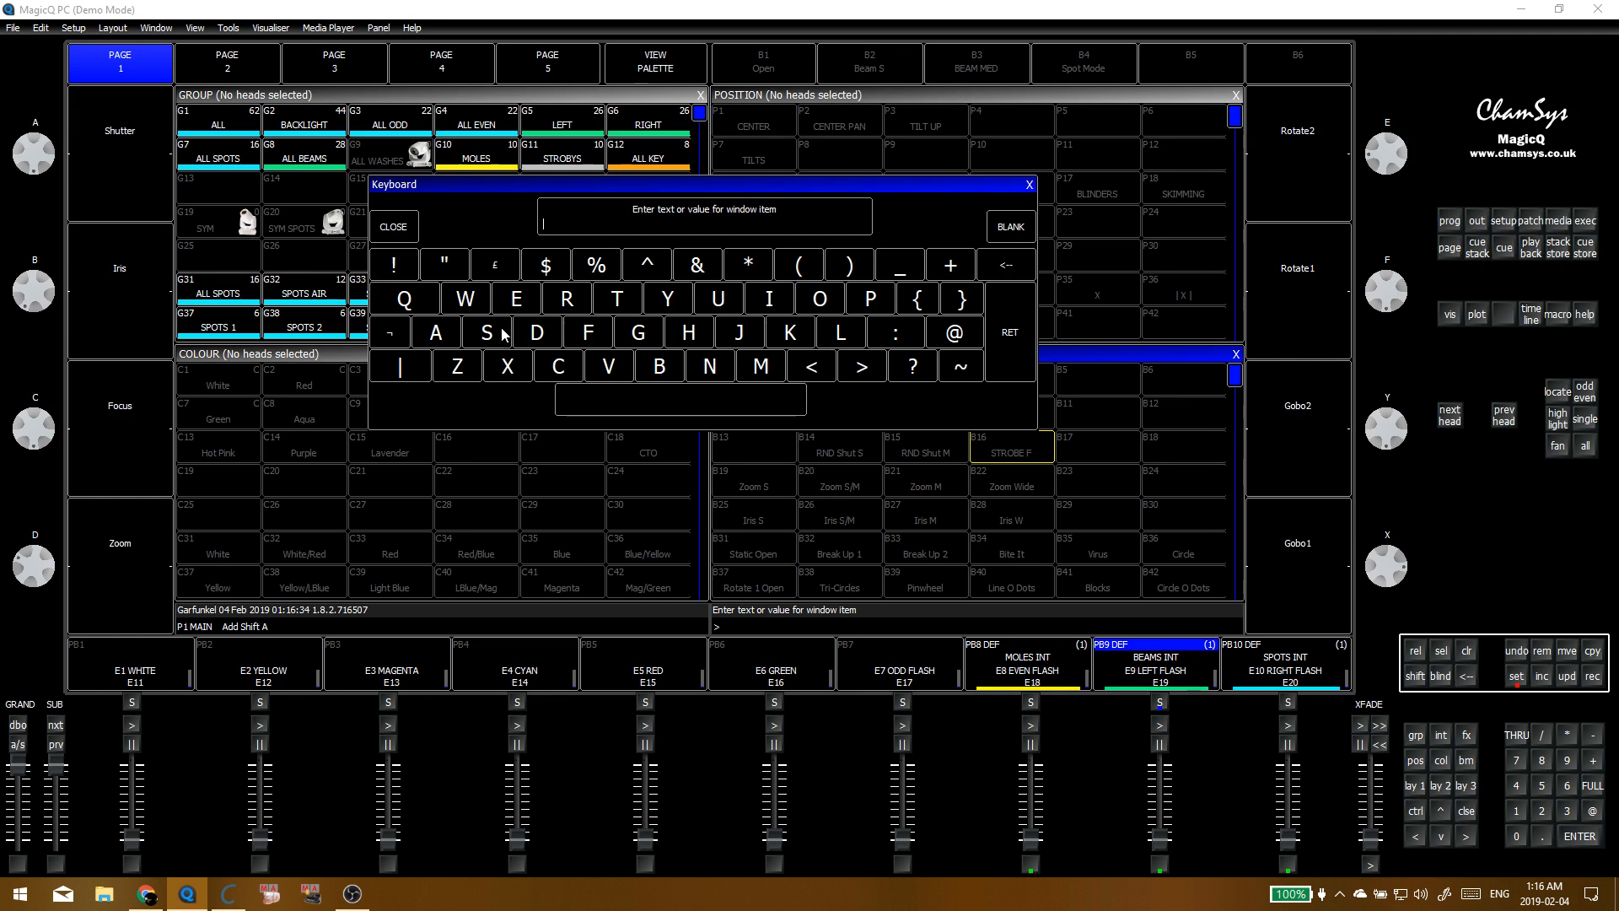
type("RND")
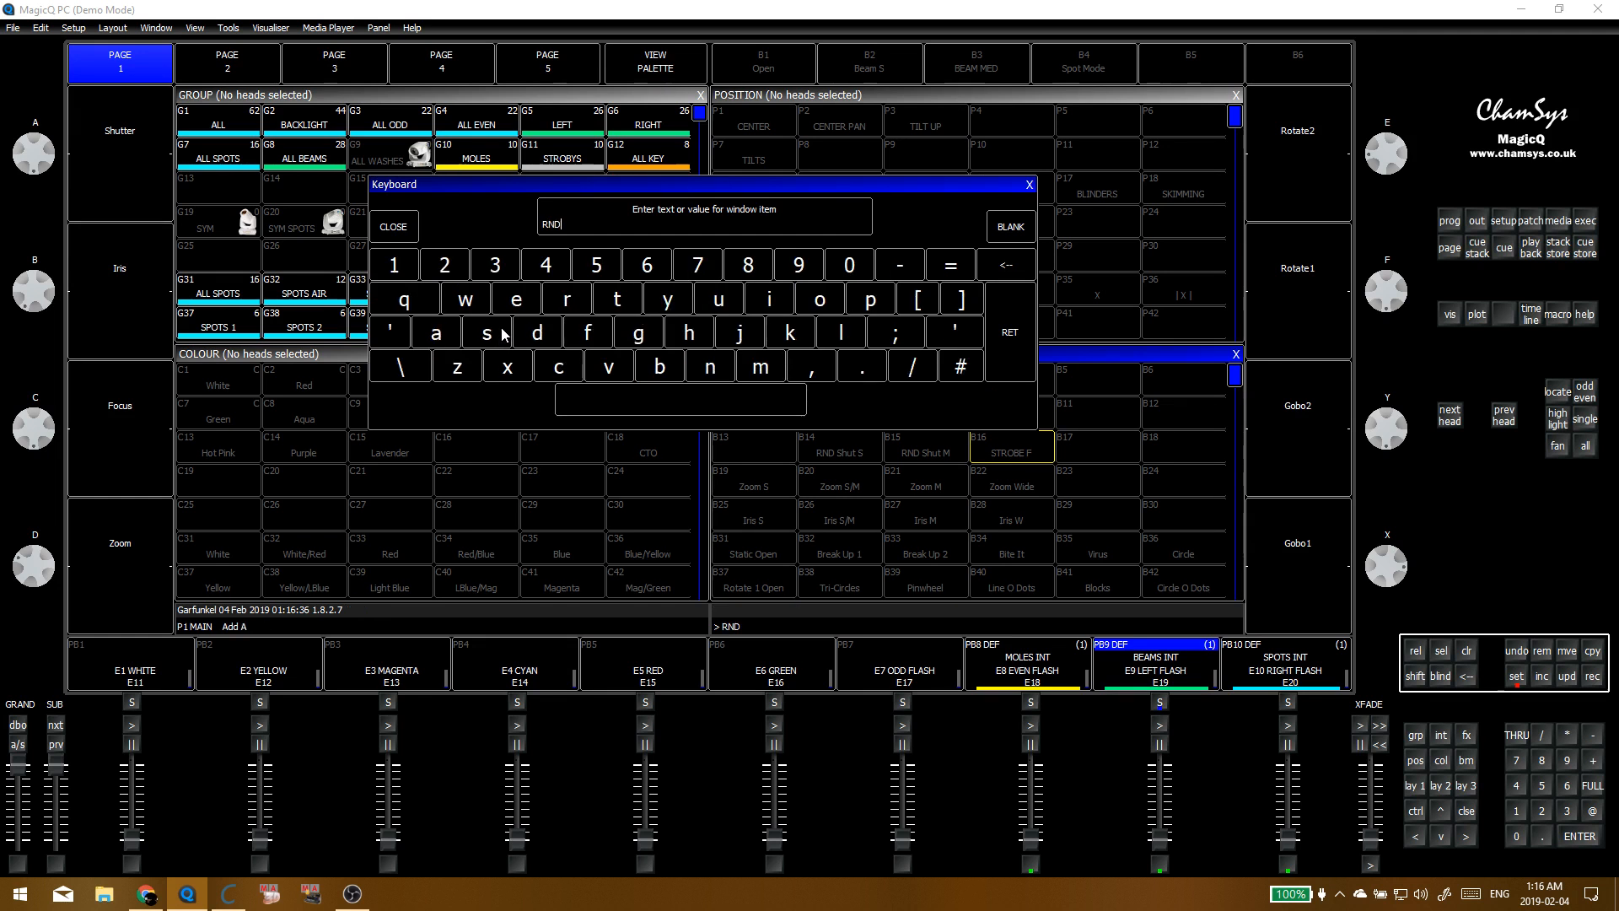
key("shift")
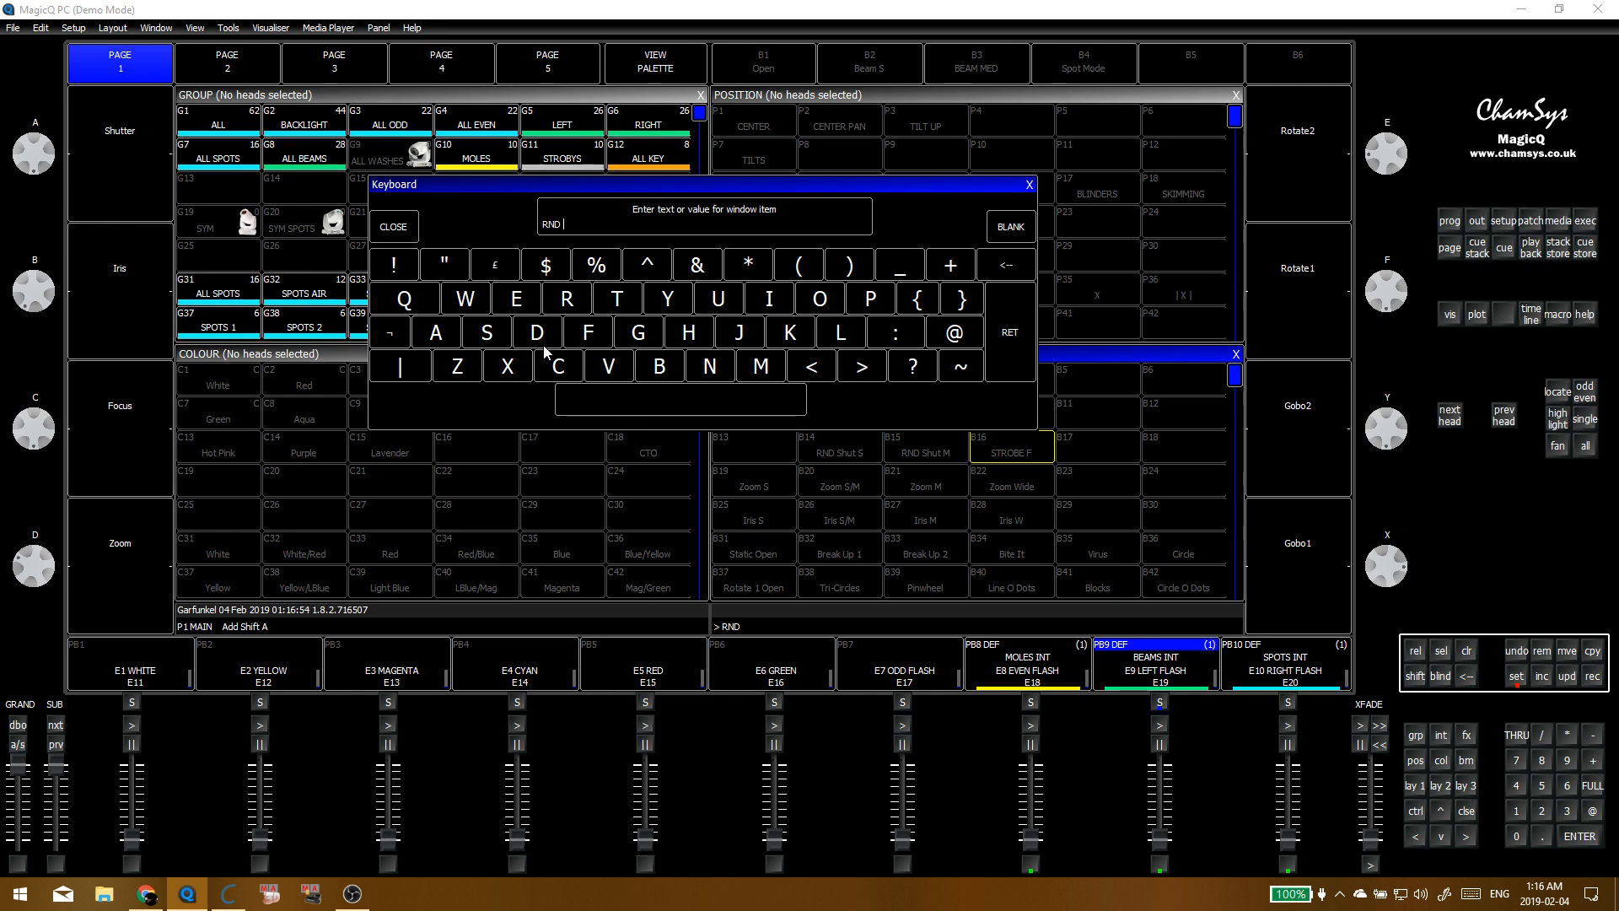
left_click(488, 333)
left_click(689, 333)
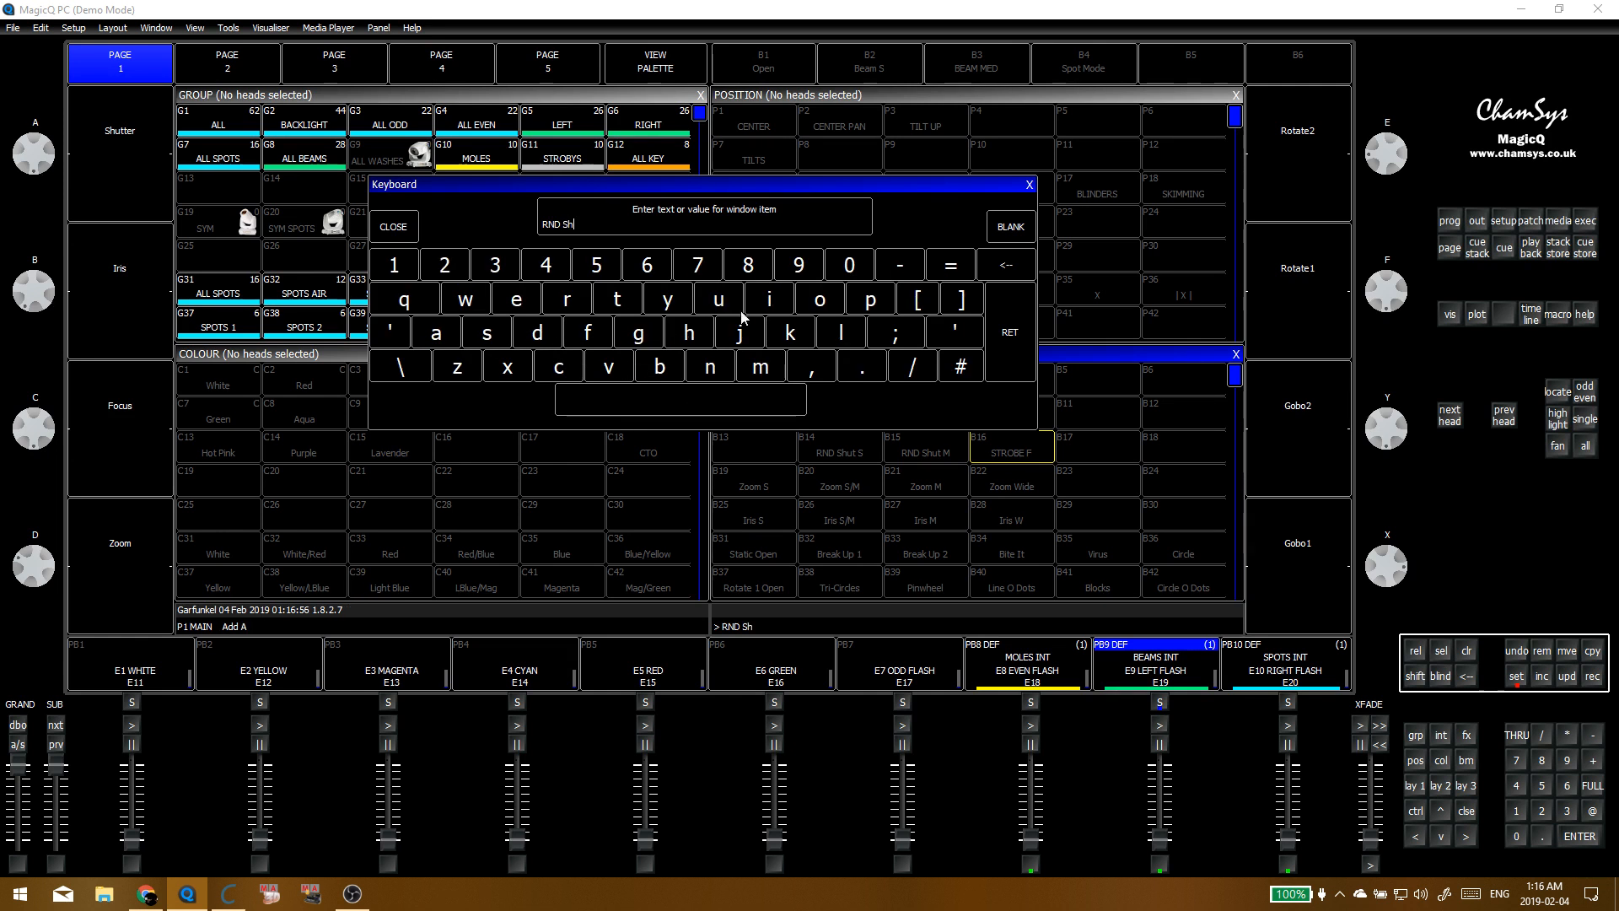
left_click(618, 301)
left_click(624, 401)
key("shift")
left_click(595, 337)
left_click(1009, 332)
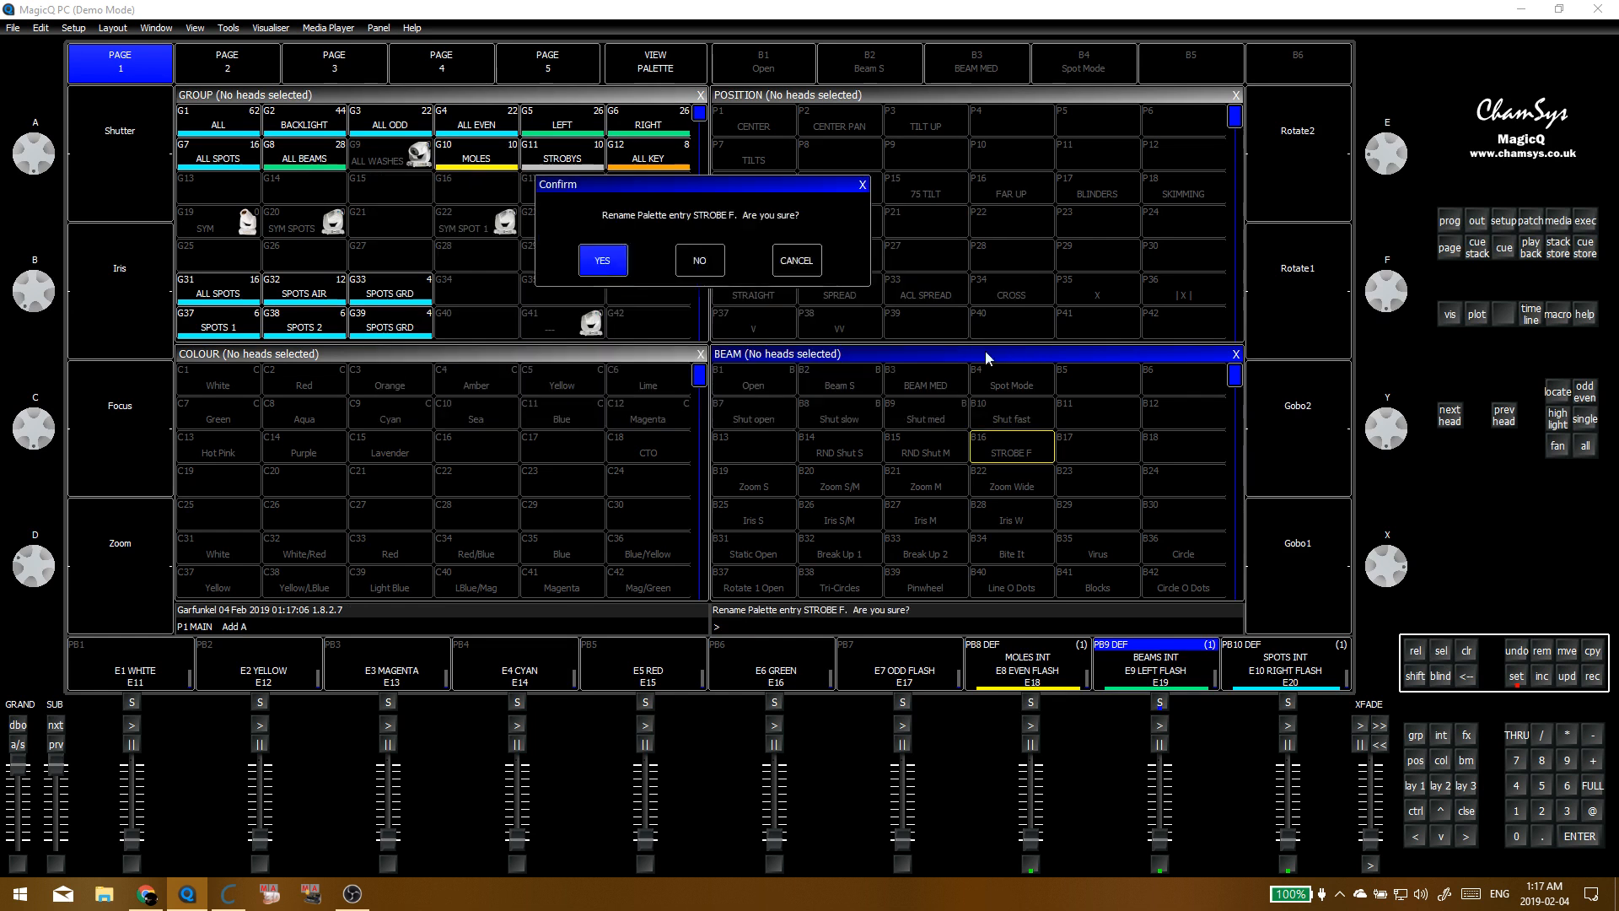
left_click(607, 258)
Step: Bring up Execute page 10 with the spot, beam, wash and key cue stacks and show it in execute view
left_click(644, 293)
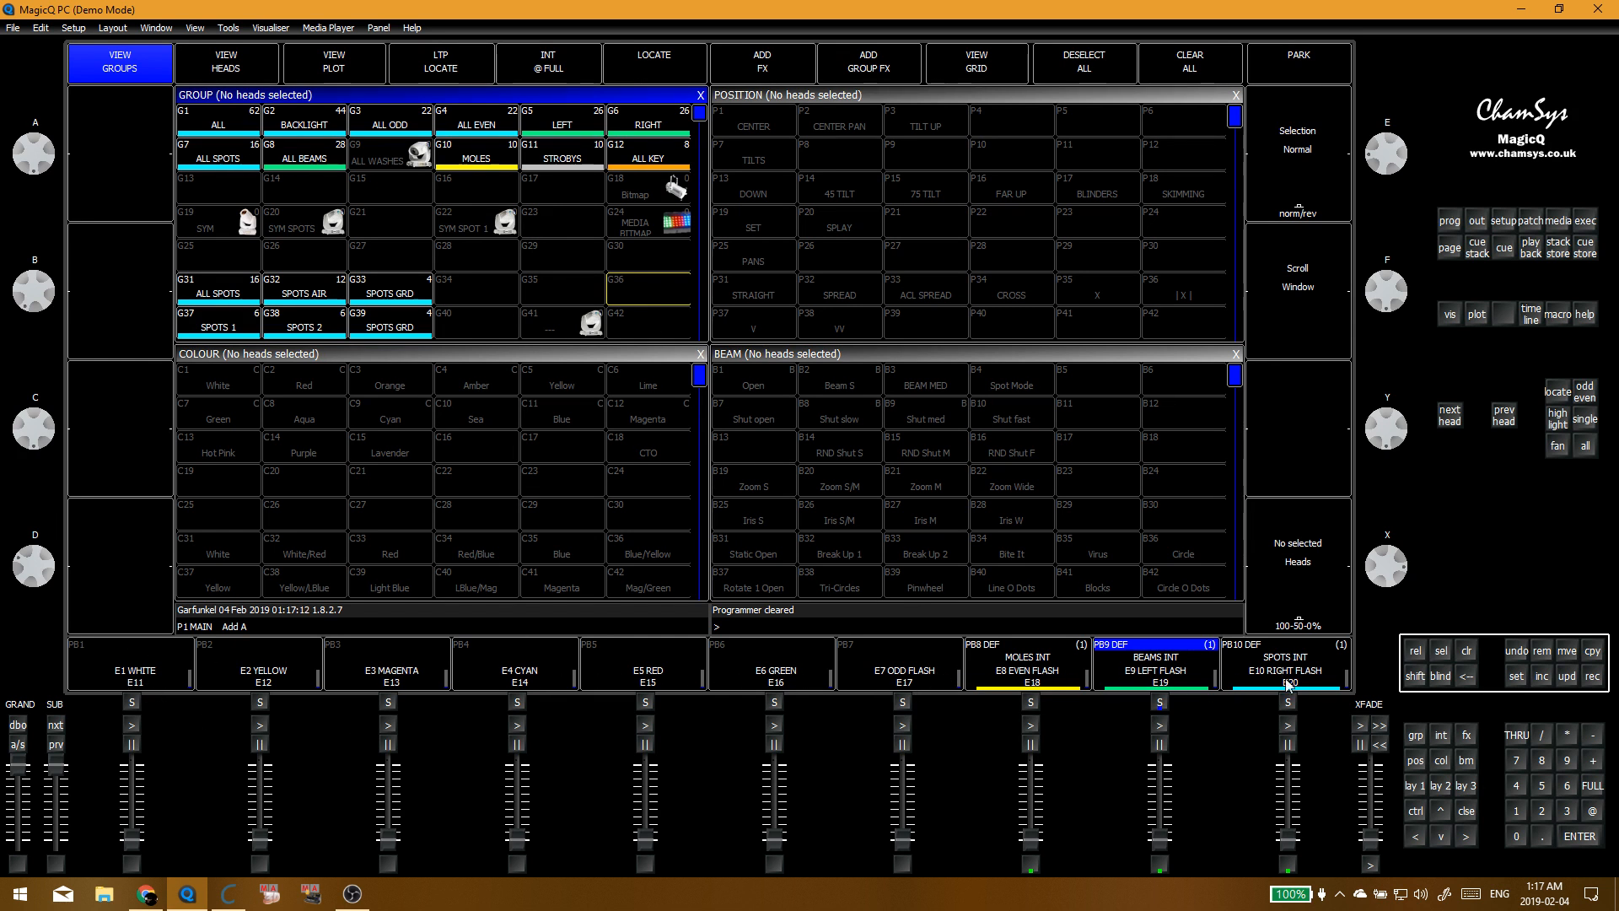
left_click(529, 286)
left_click(501, 304)
key("alt+e")
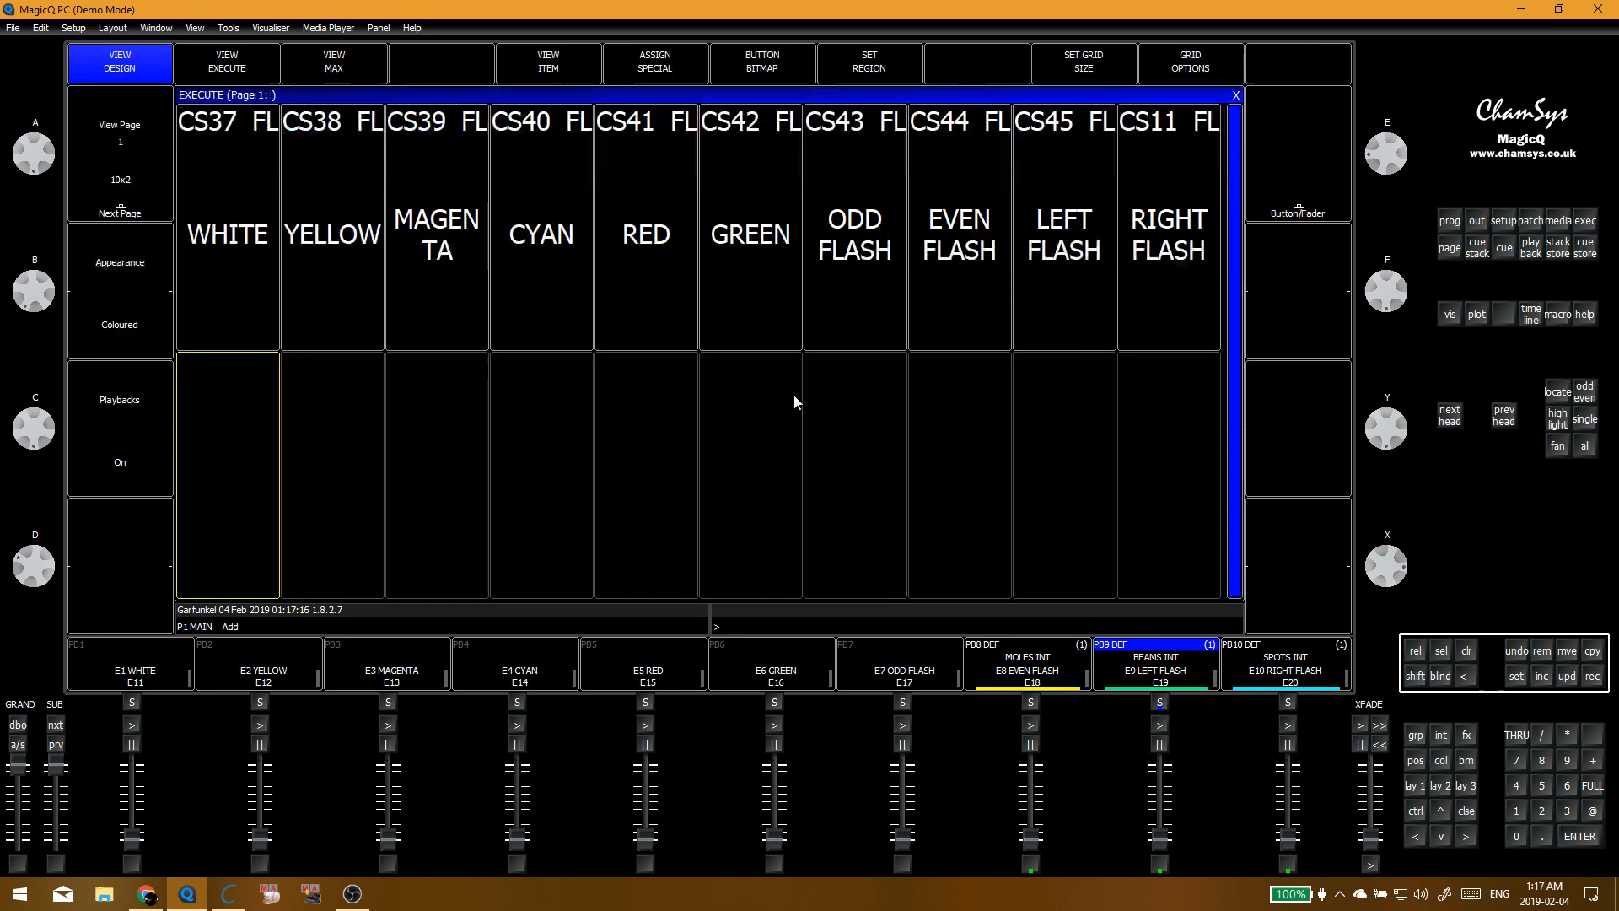
left_click(138, 188)
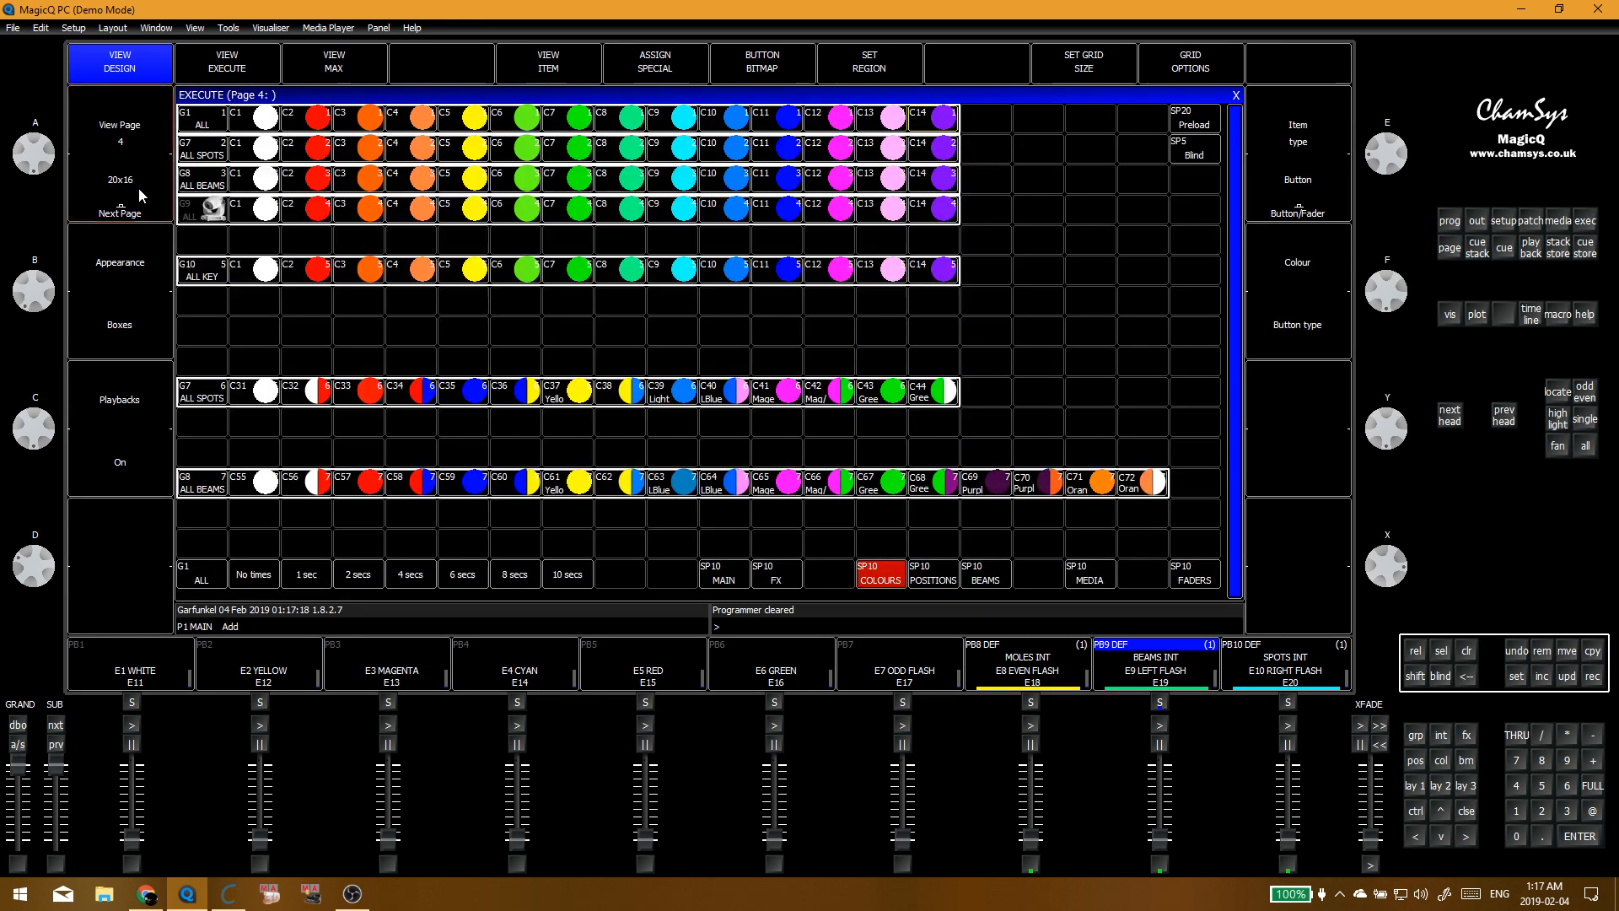
left_click(138, 189)
left_click(138, 189)
left_click(139, 189)
scroll(686, 557, "down", 1)
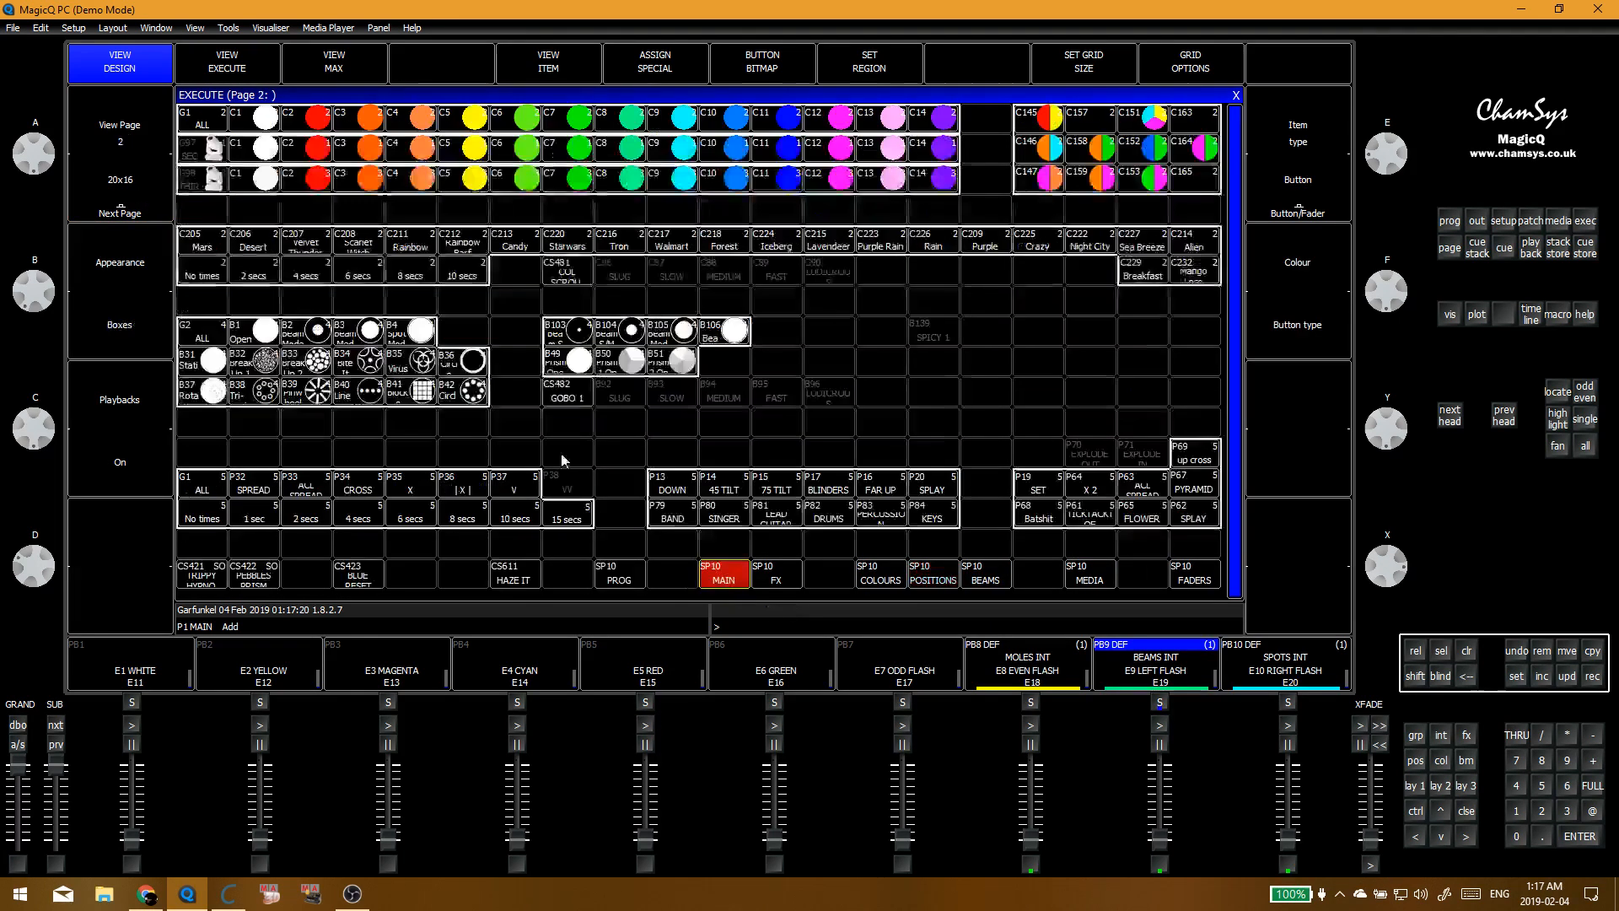
scroll(646, 377, "down", 4)
left_click(675, 418)
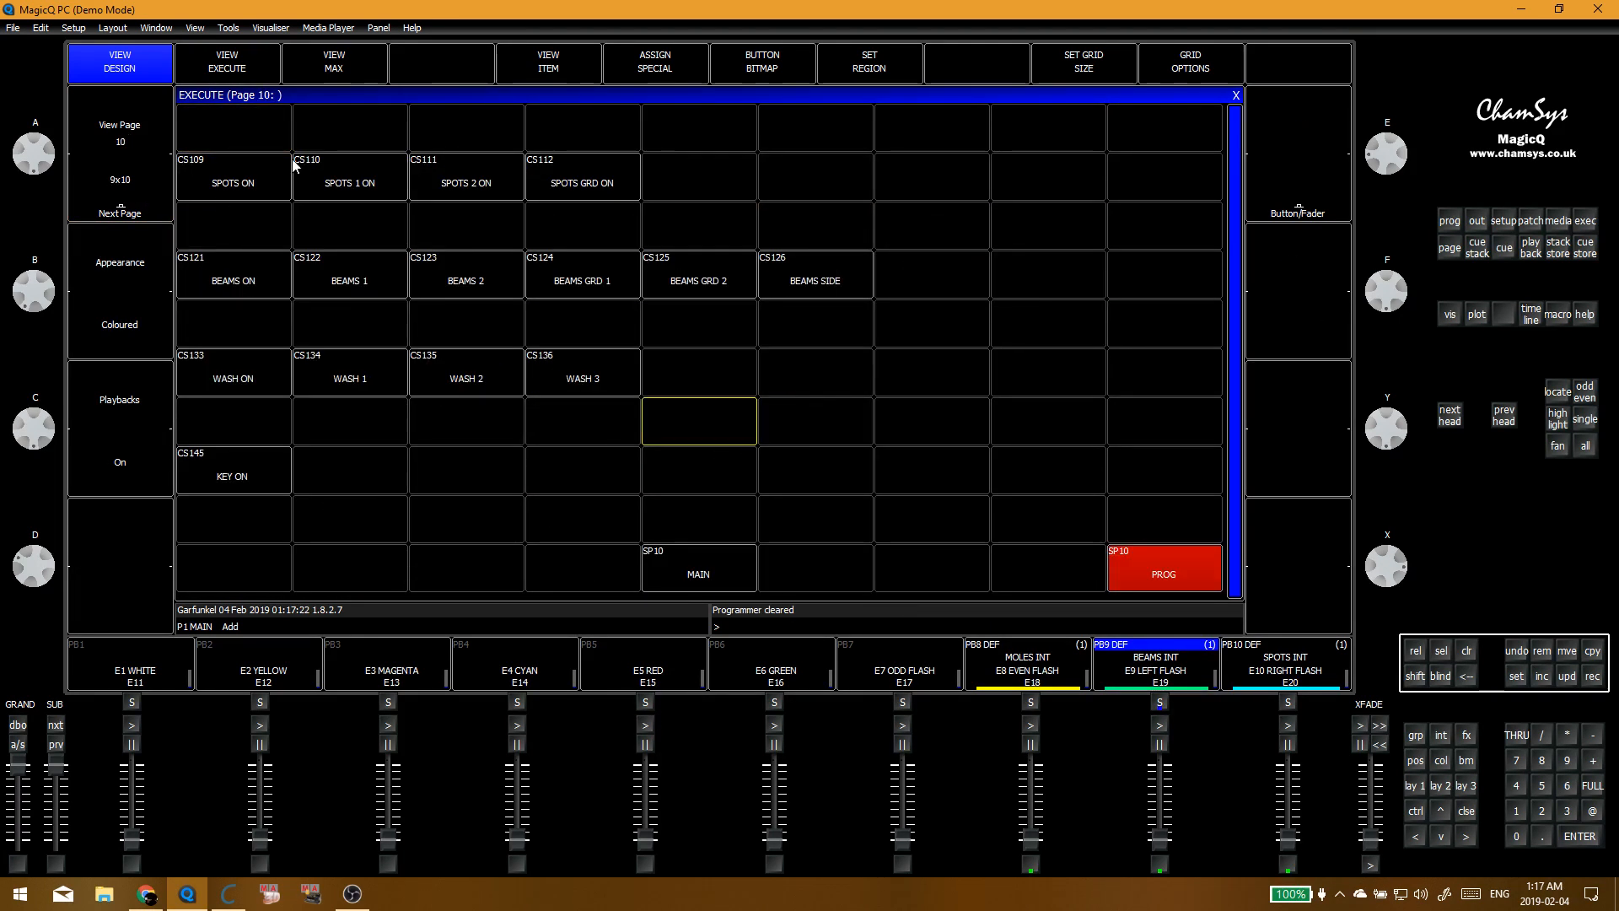
left_click(236, 182)
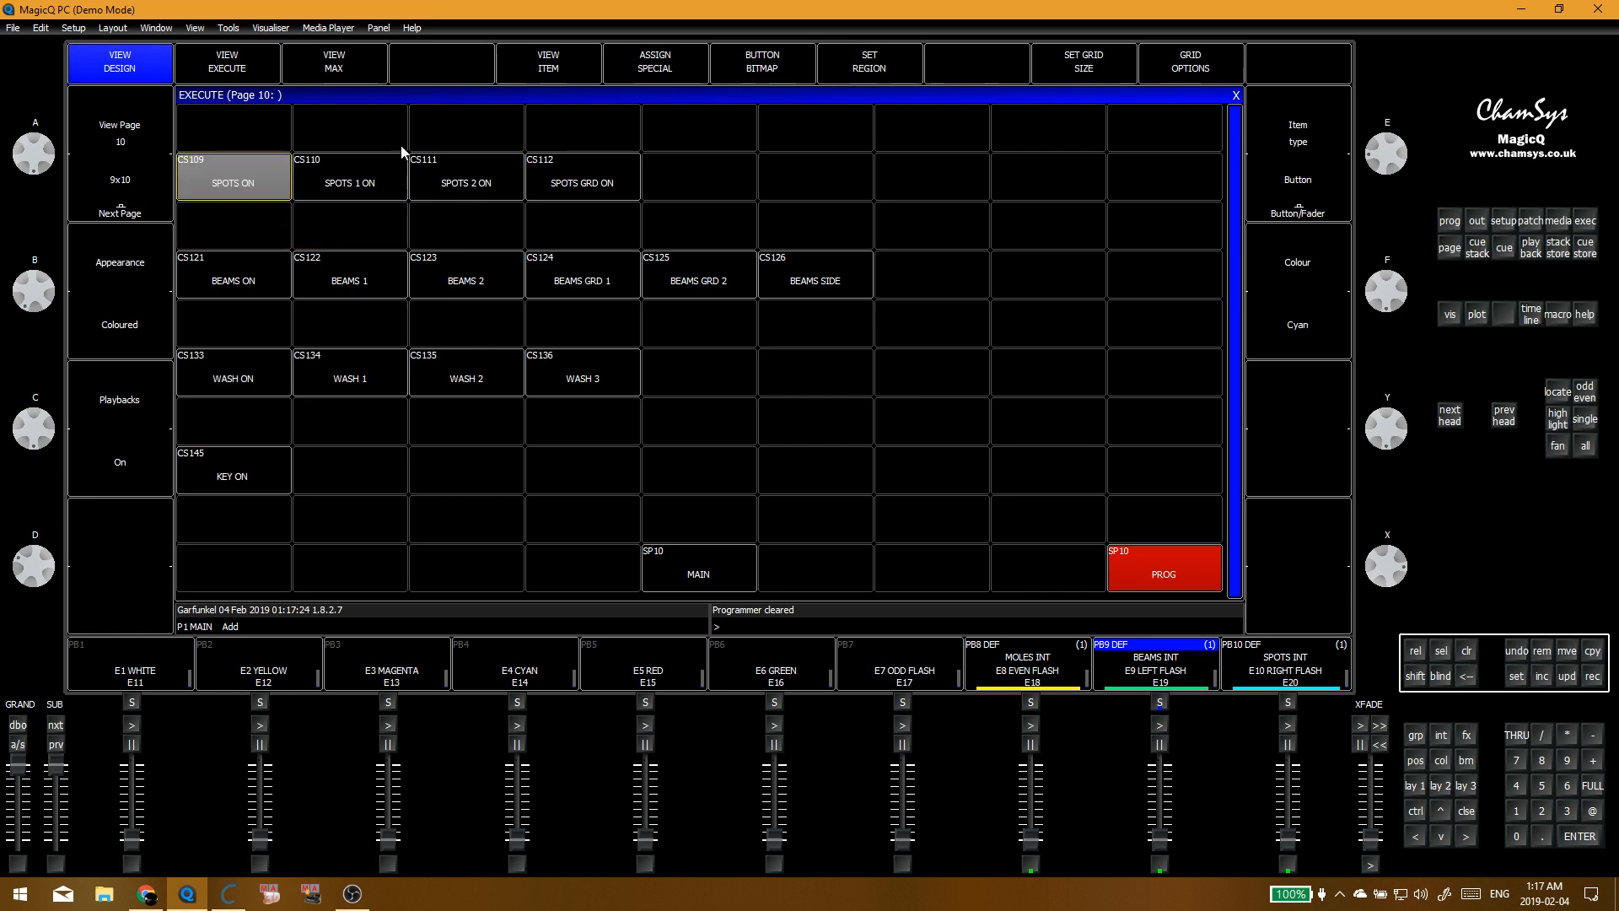
left_click(226, 61)
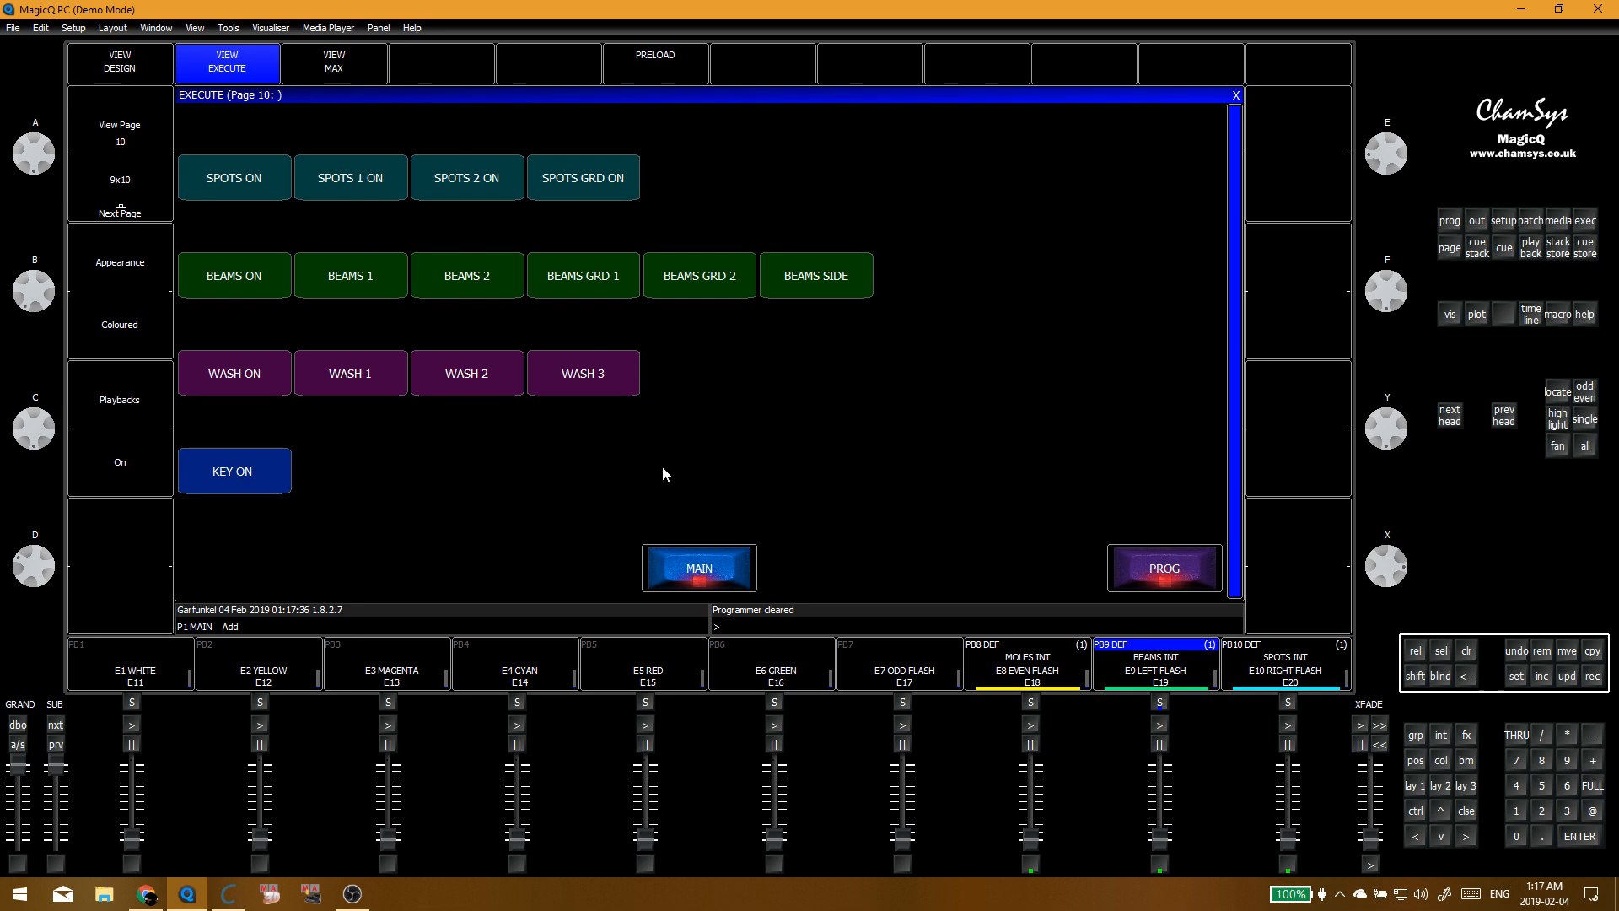
key("alt+g")
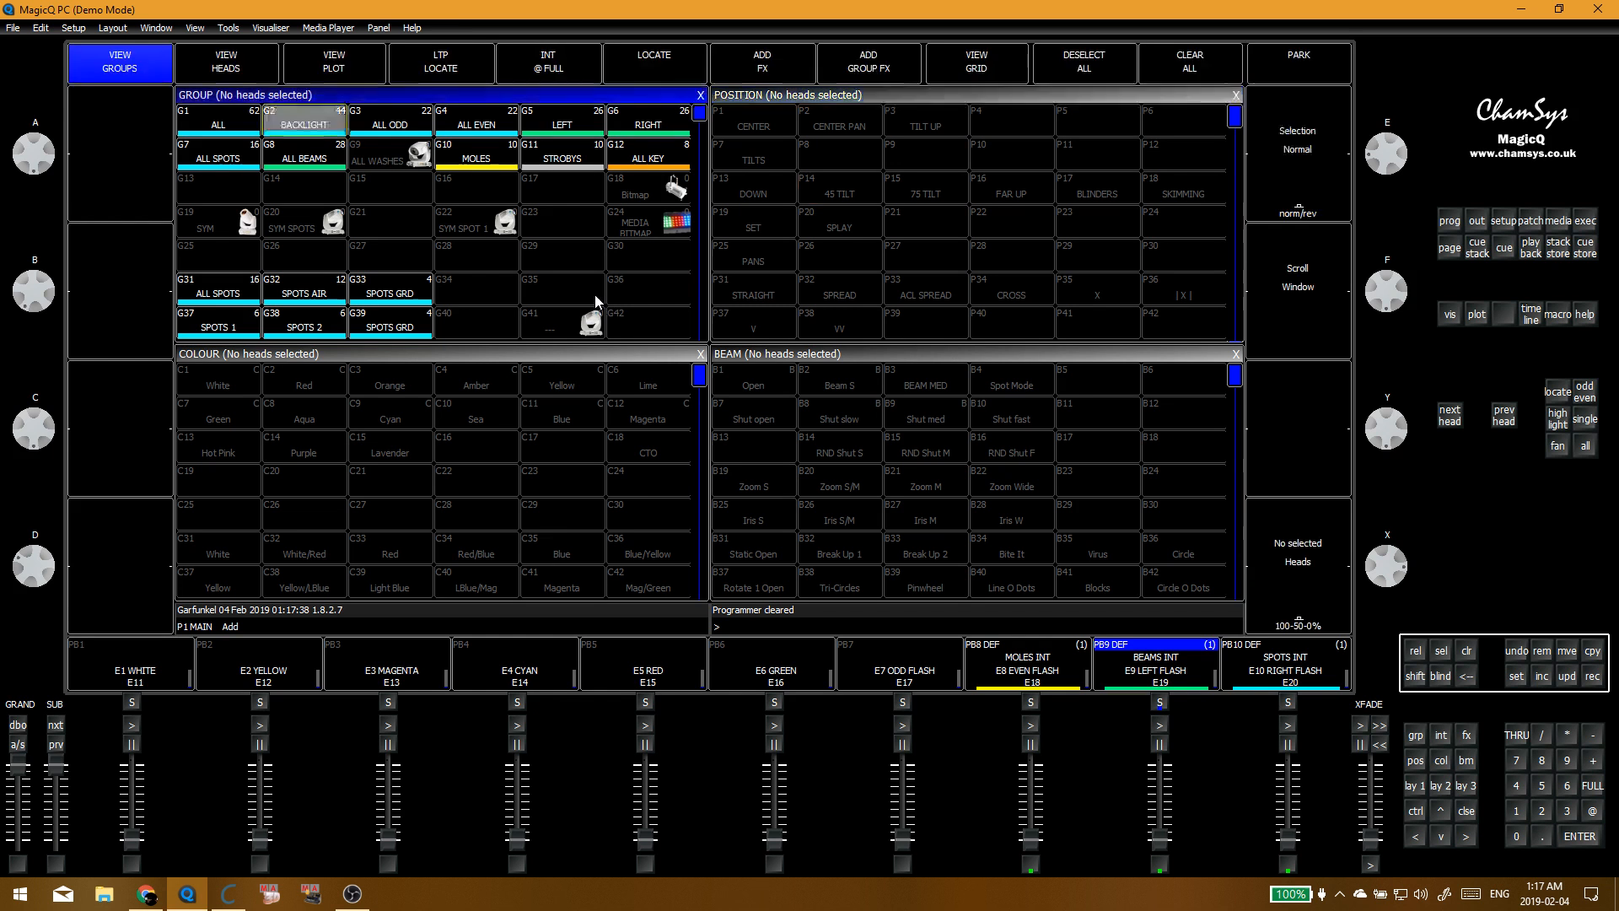
left_click(517, 261)
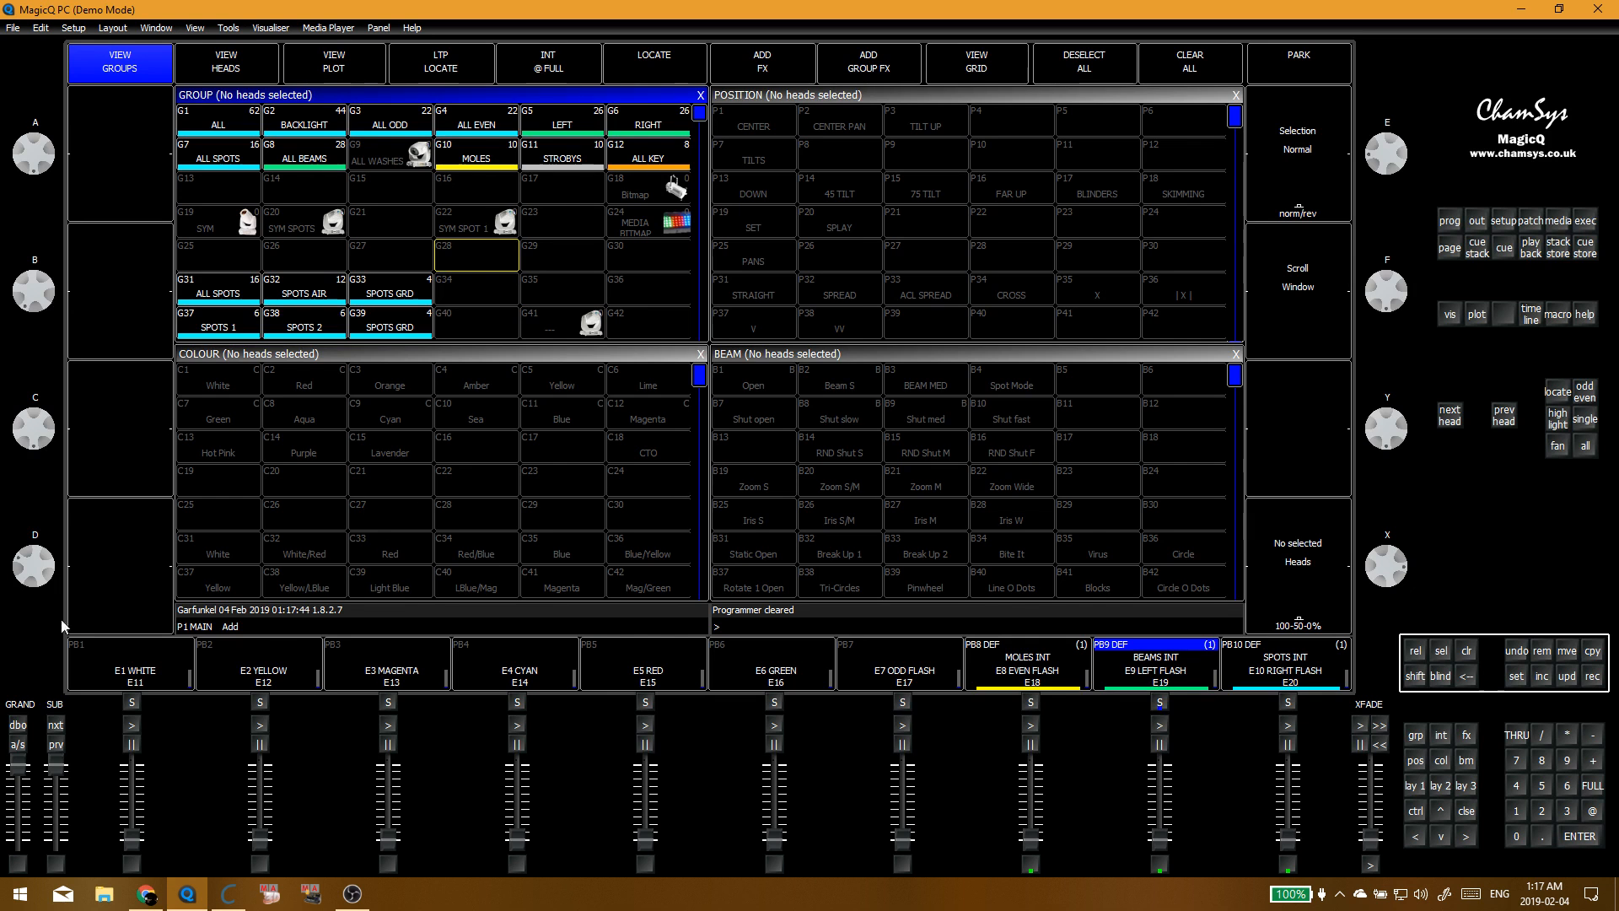
key("alt+e")
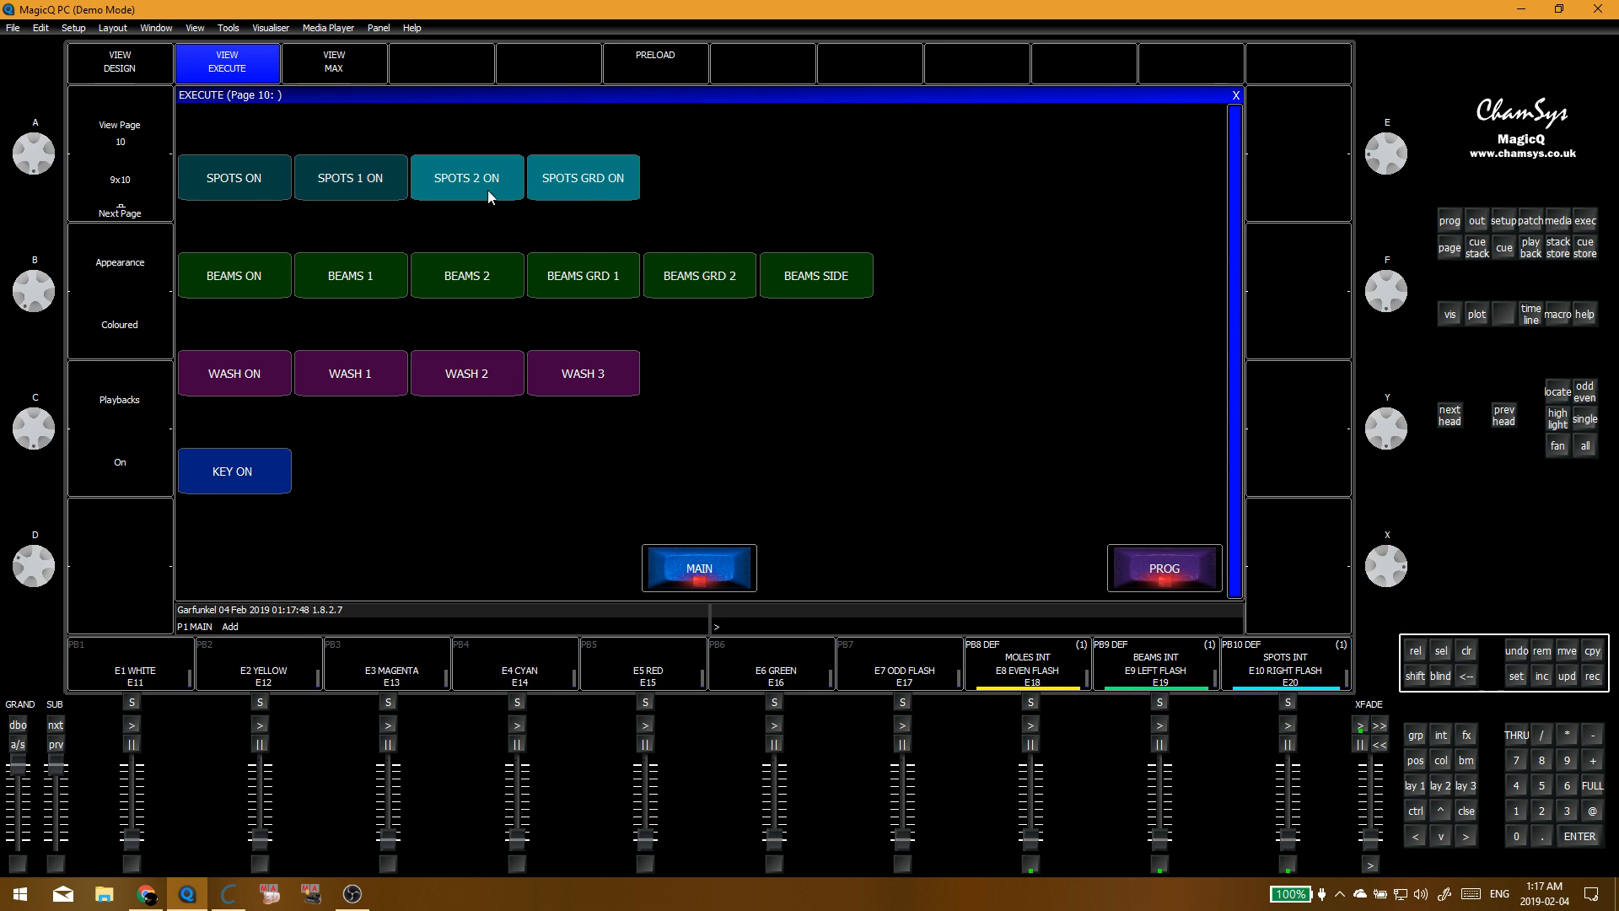
left_click(204, 455)
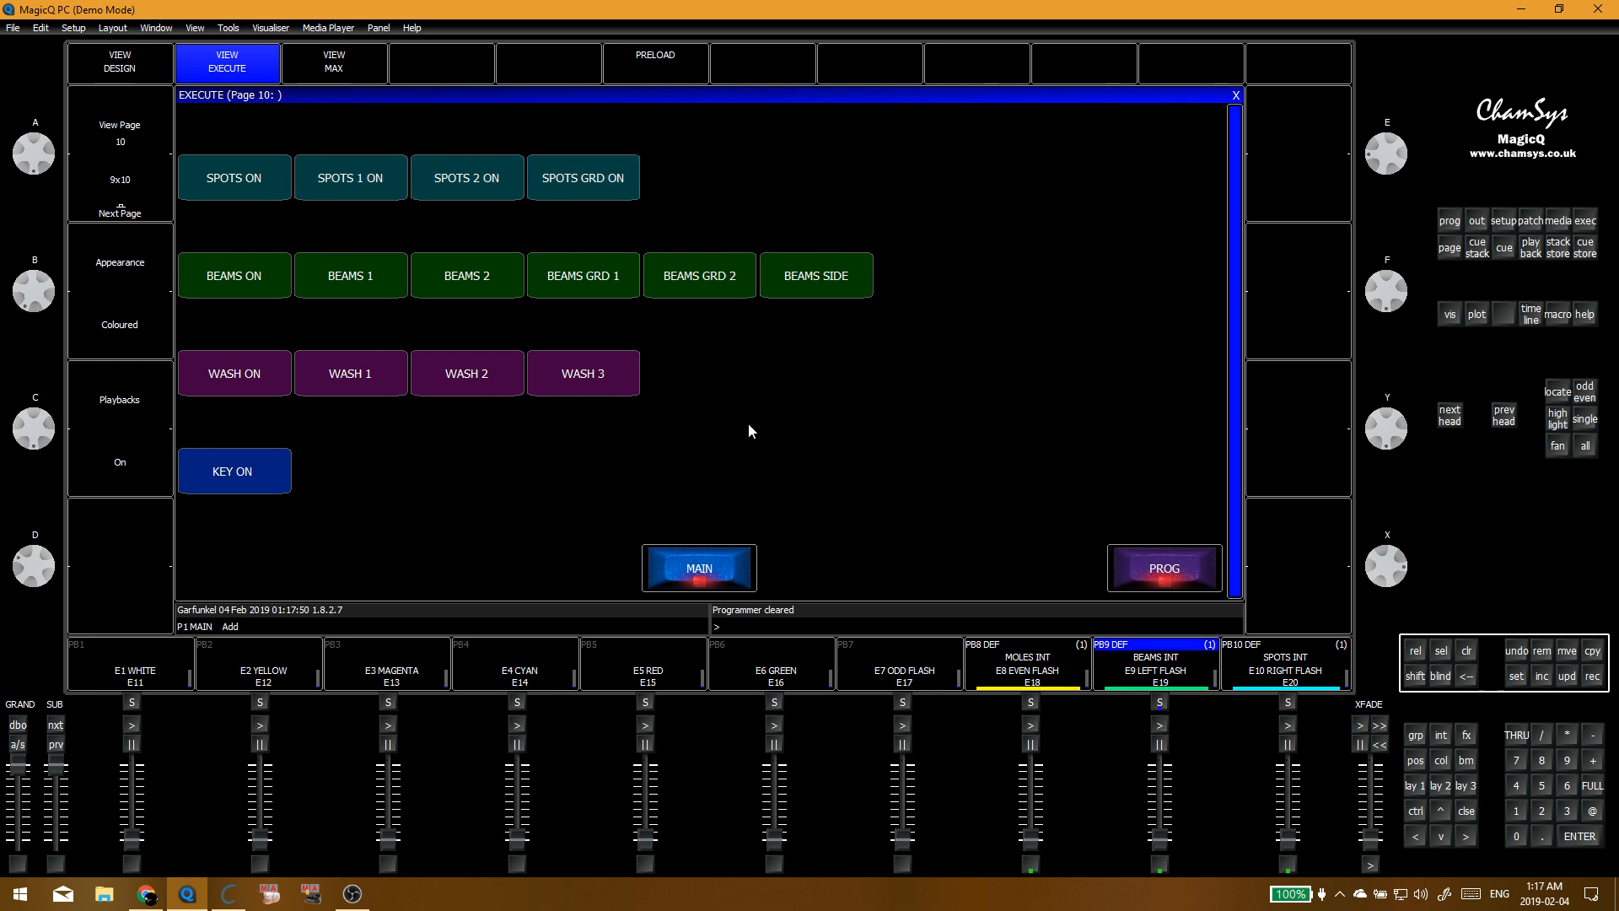
key("alt+e")
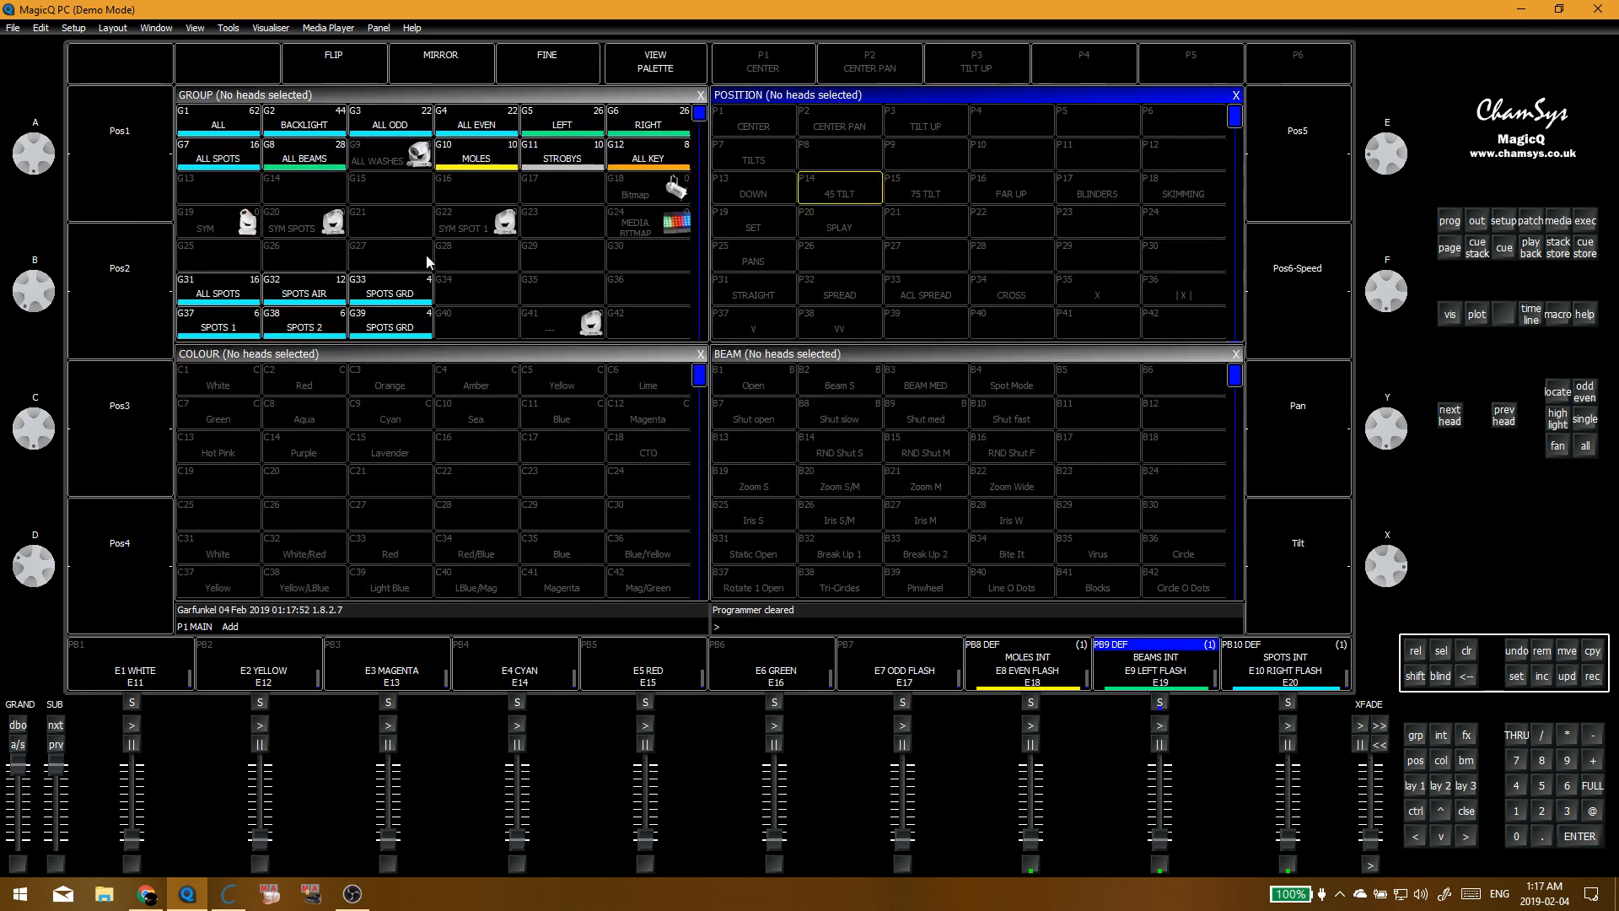
Step: Merge the programmer into the SPOTS ON cue stack on Execute page 10, then clear the programmer and return to design view
key("alt+e")
key("ctrl+r")
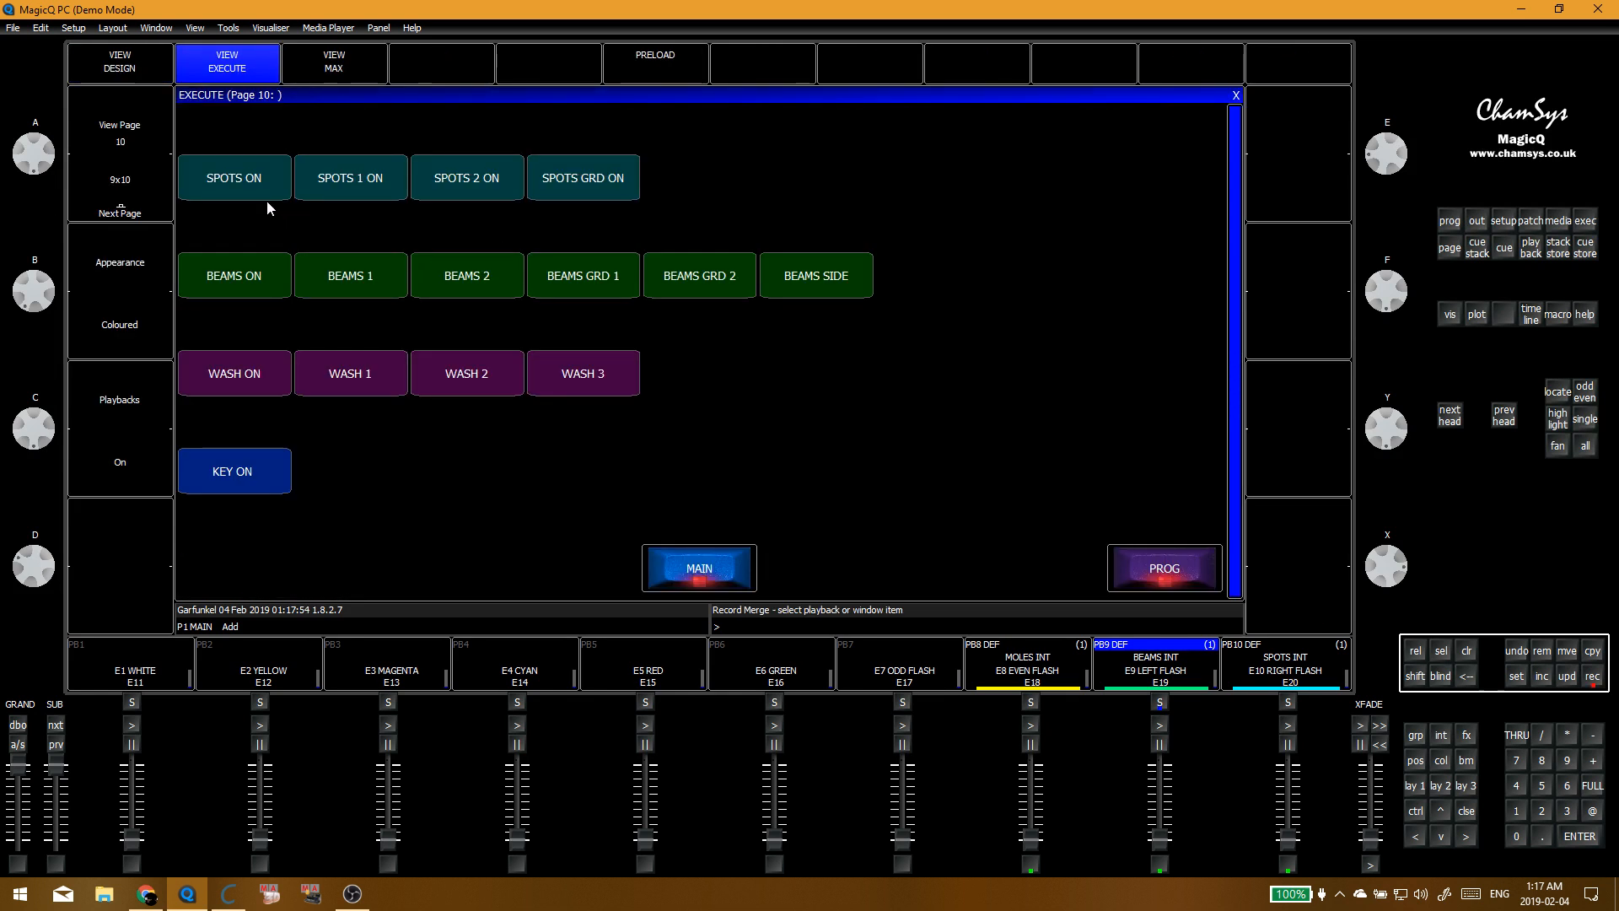
left_click(246, 184)
left_click(625, 260)
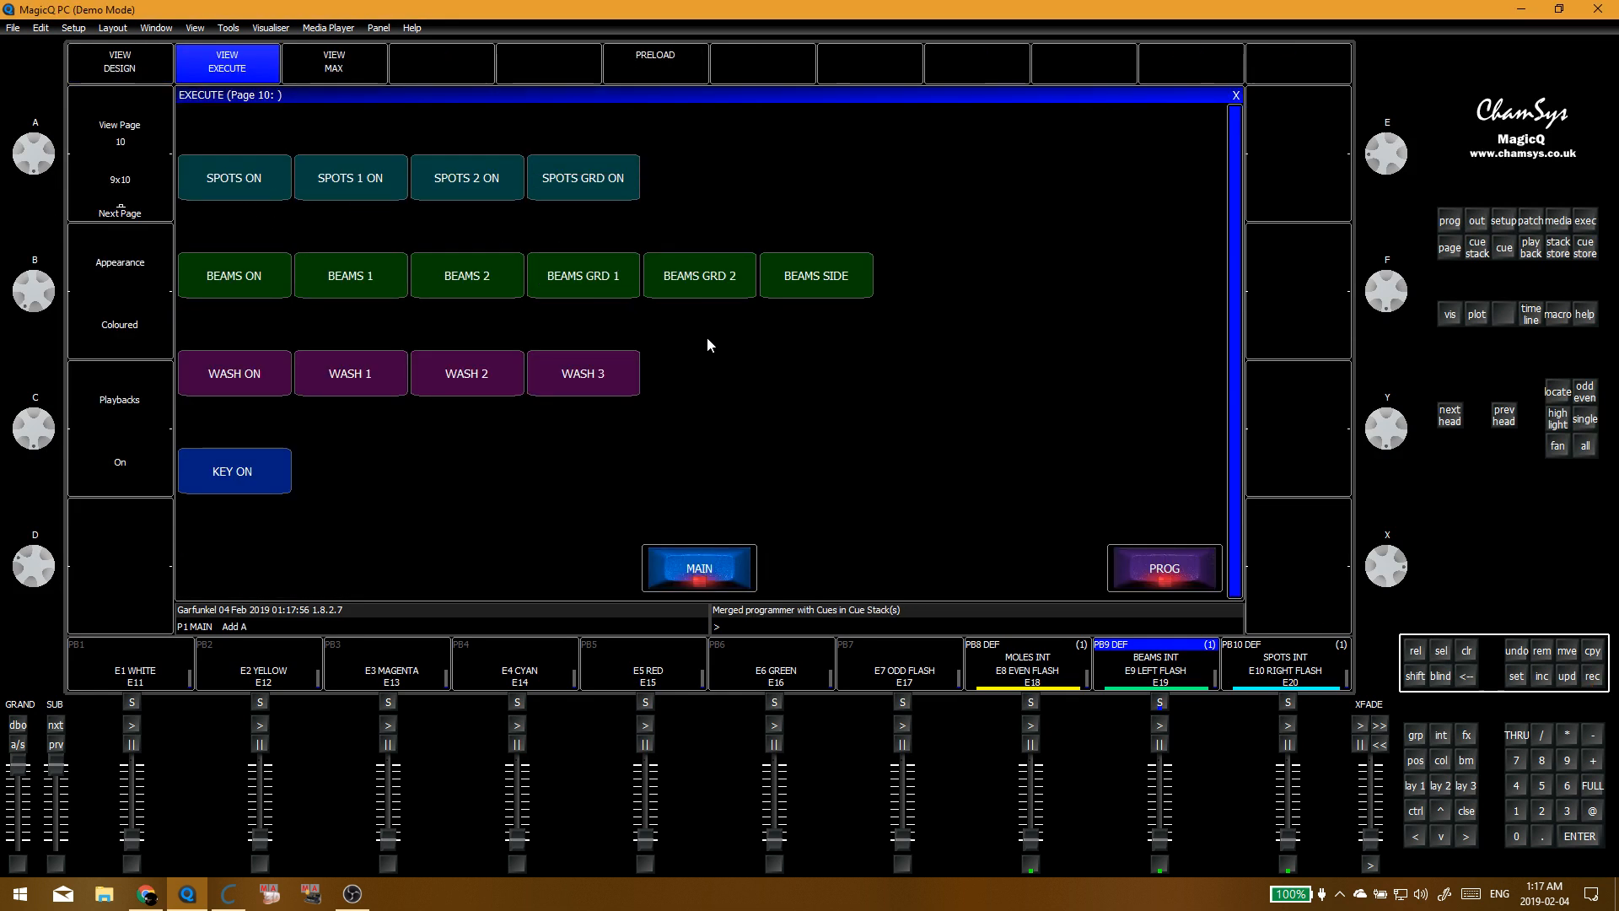
key("ctrl+BackSpace")
left_click(122, 67)
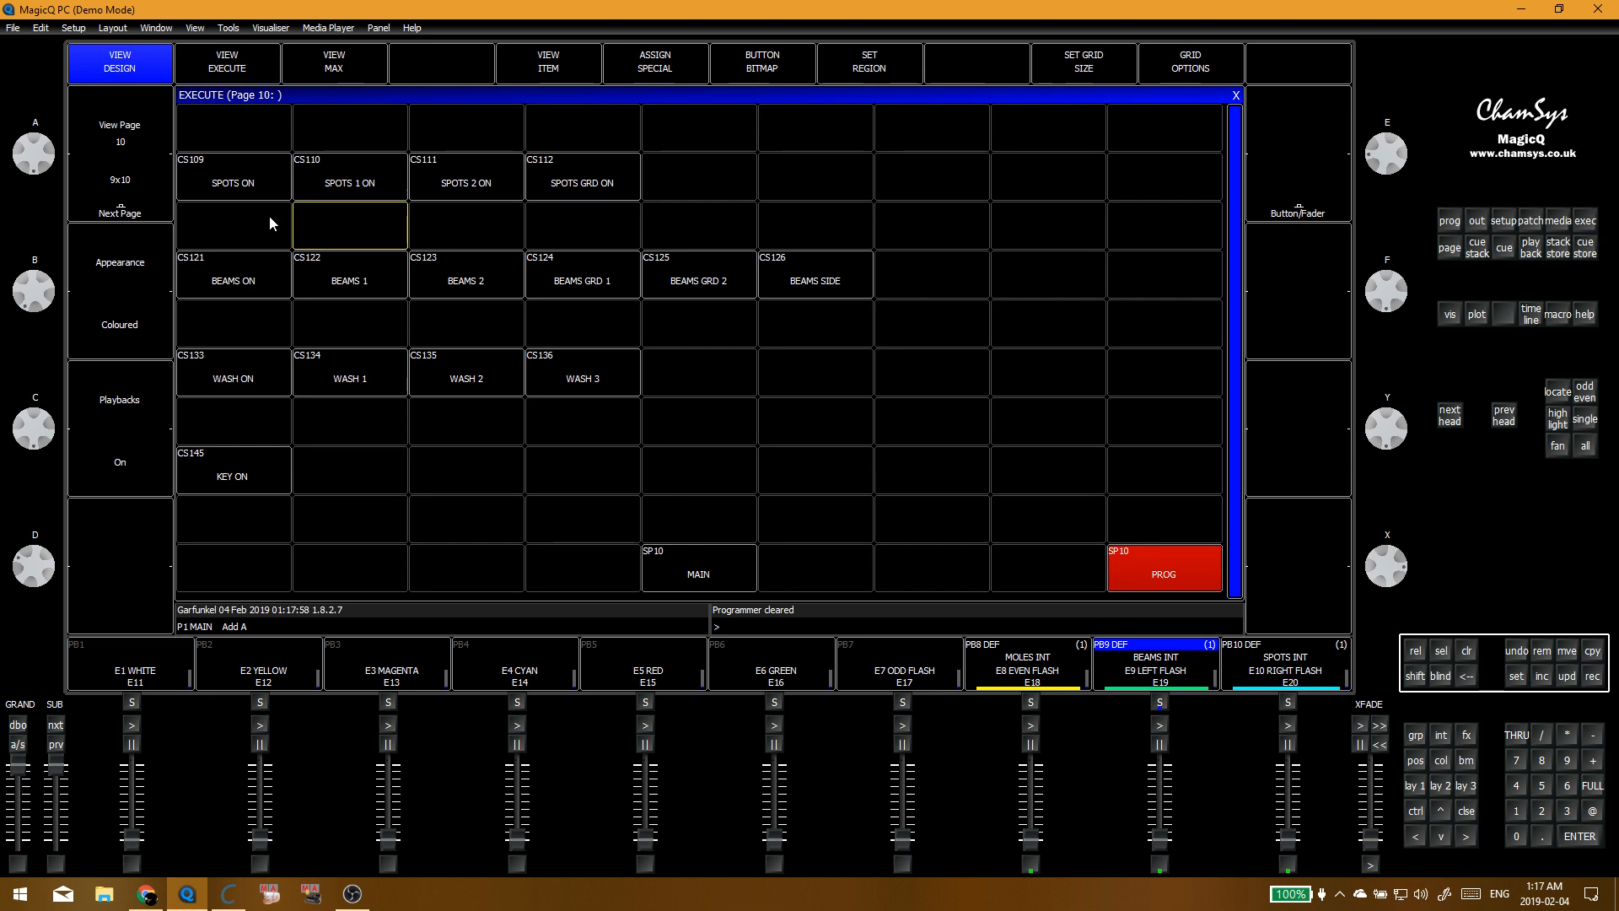
Step: Select ALL SPOTS at 100% and merge the programmer into the SPOTS ON cue stack (CS109)
key("ctrl+1")
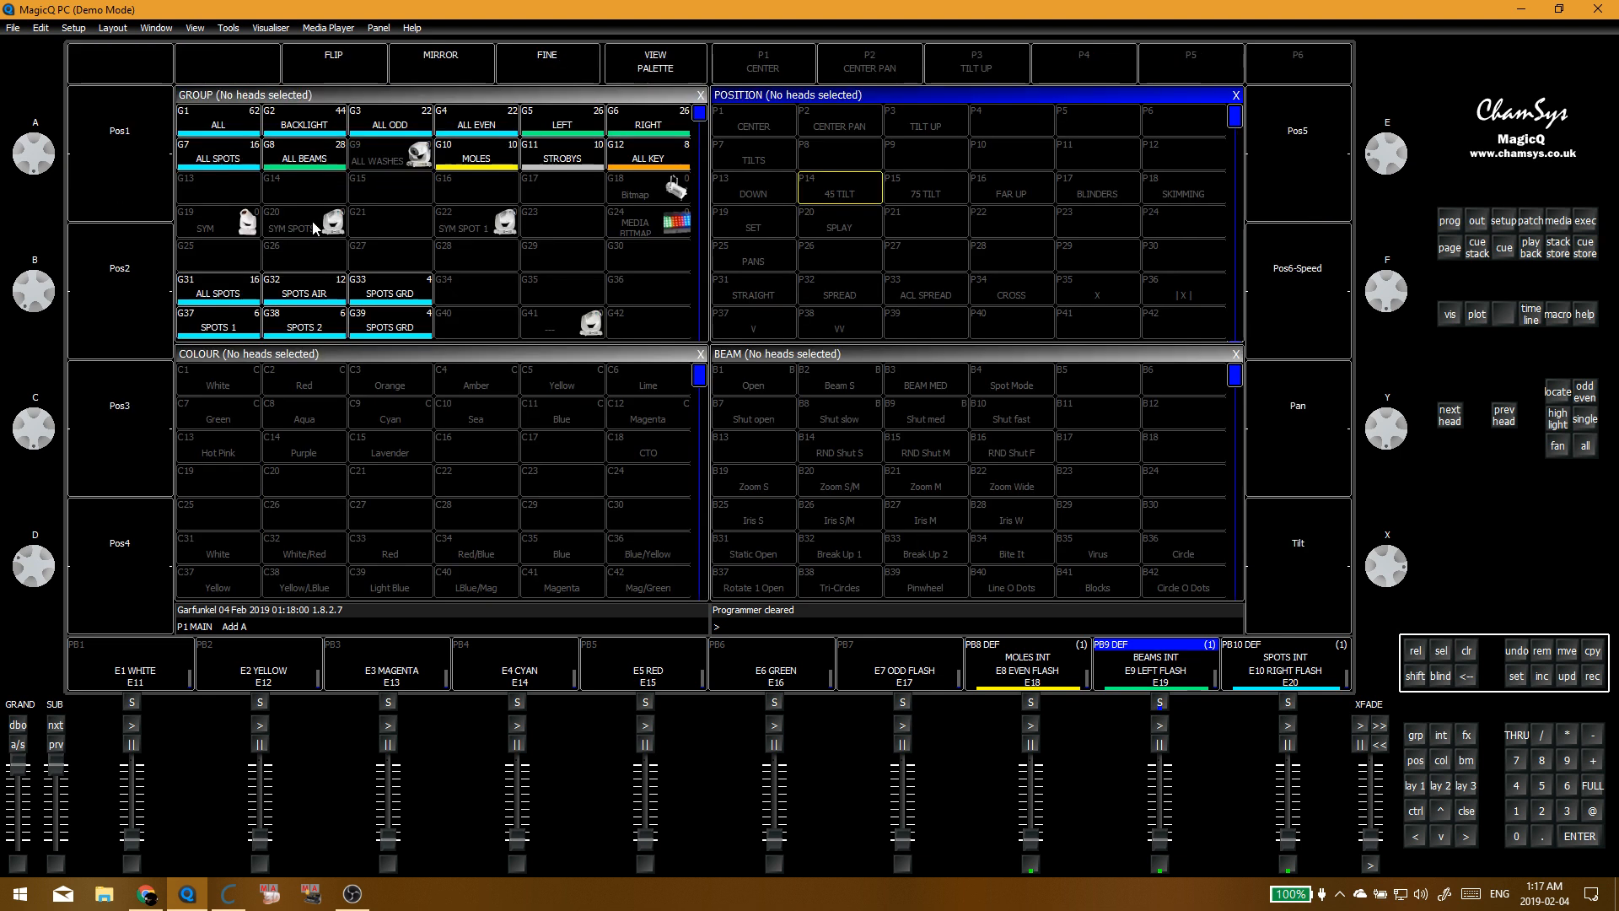
left_click(310, 167)
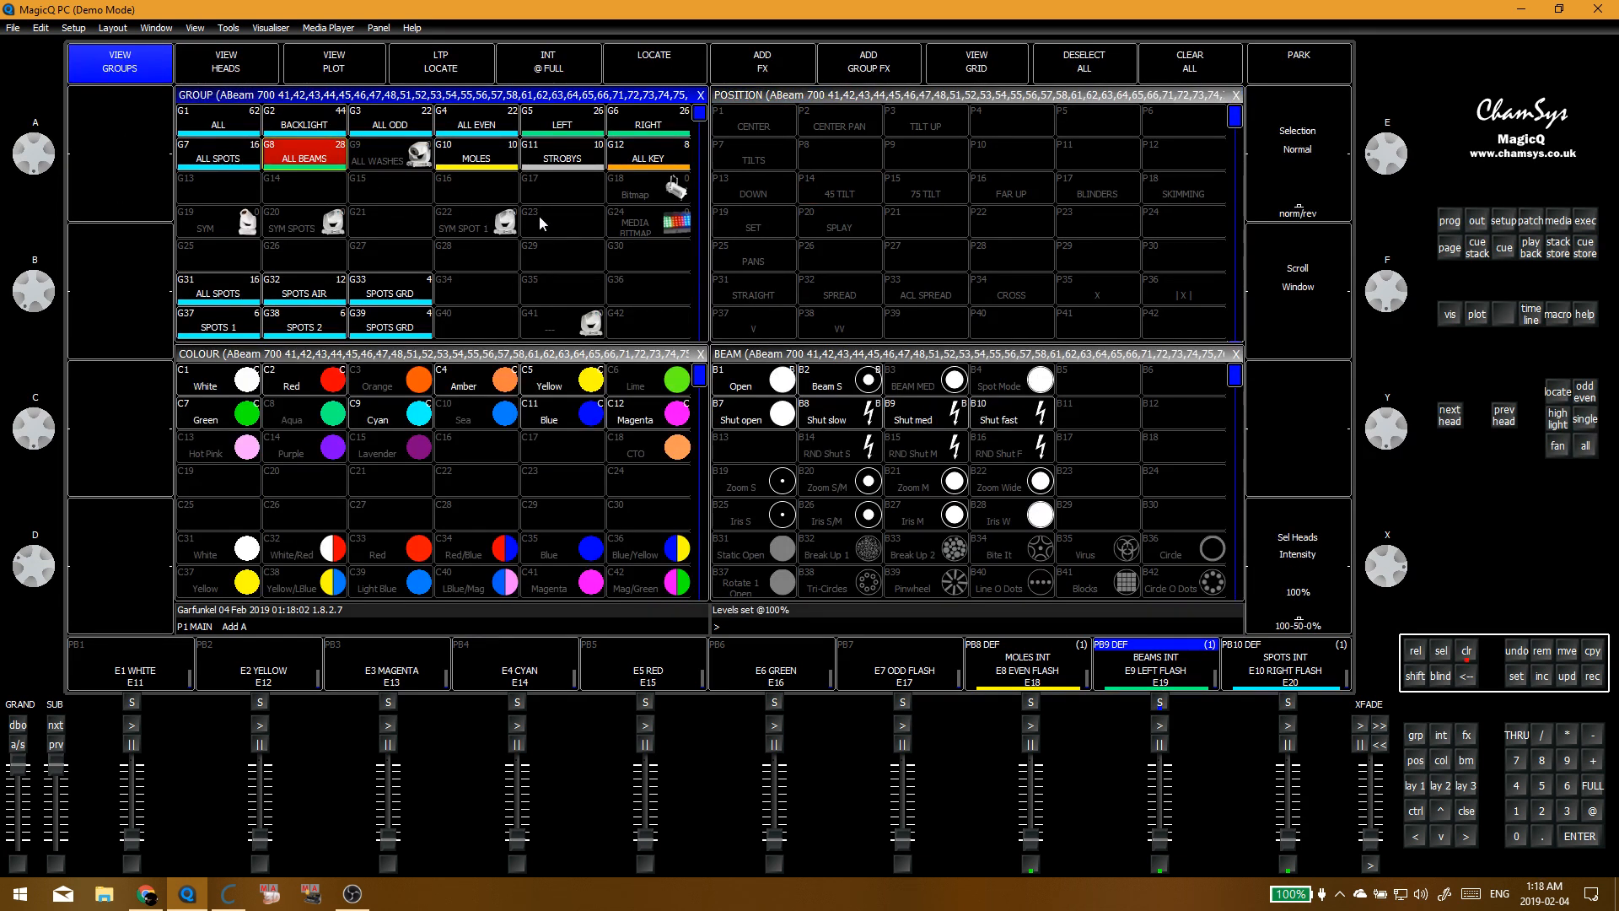
left_click(235, 162)
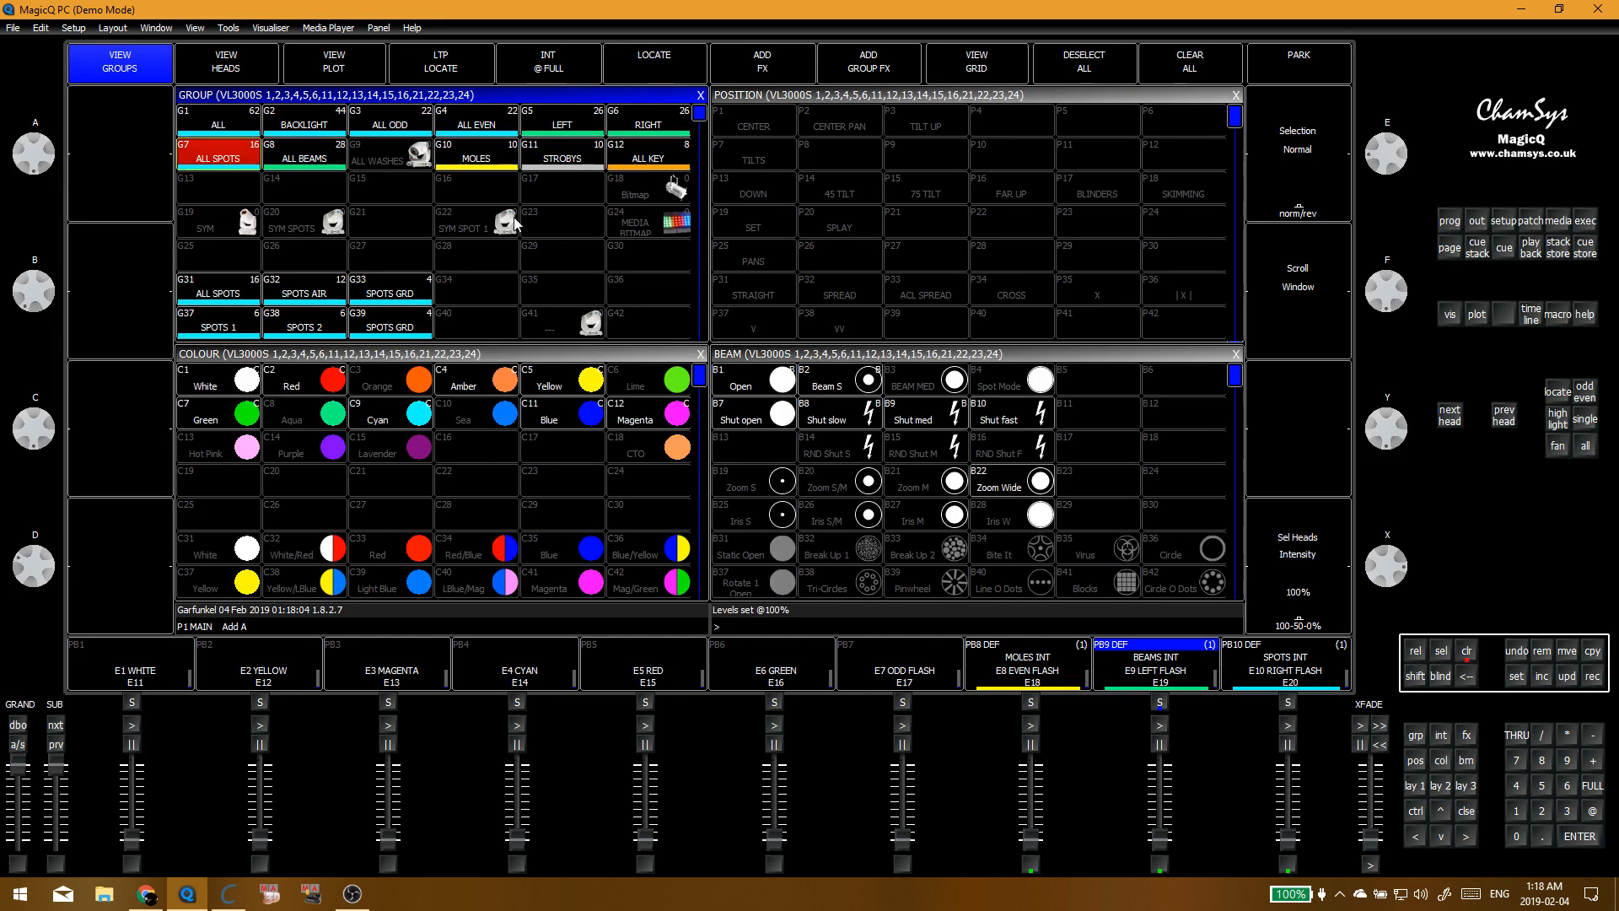
key("ctrl+2")
left_click(546, 255)
key("Return")
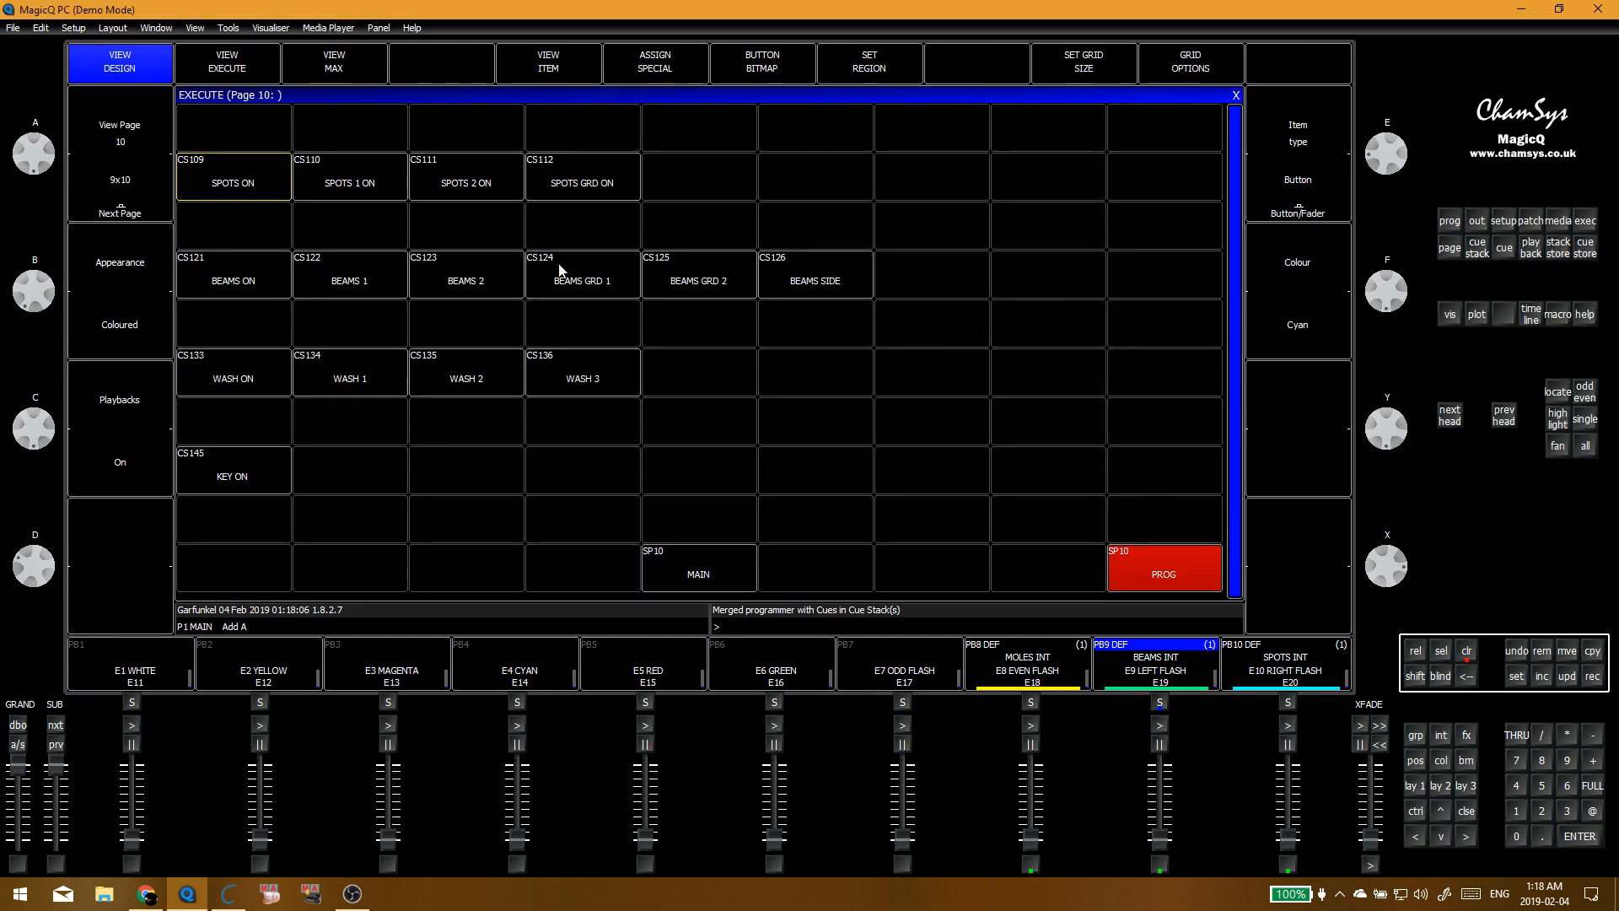
key("ctrl+1")
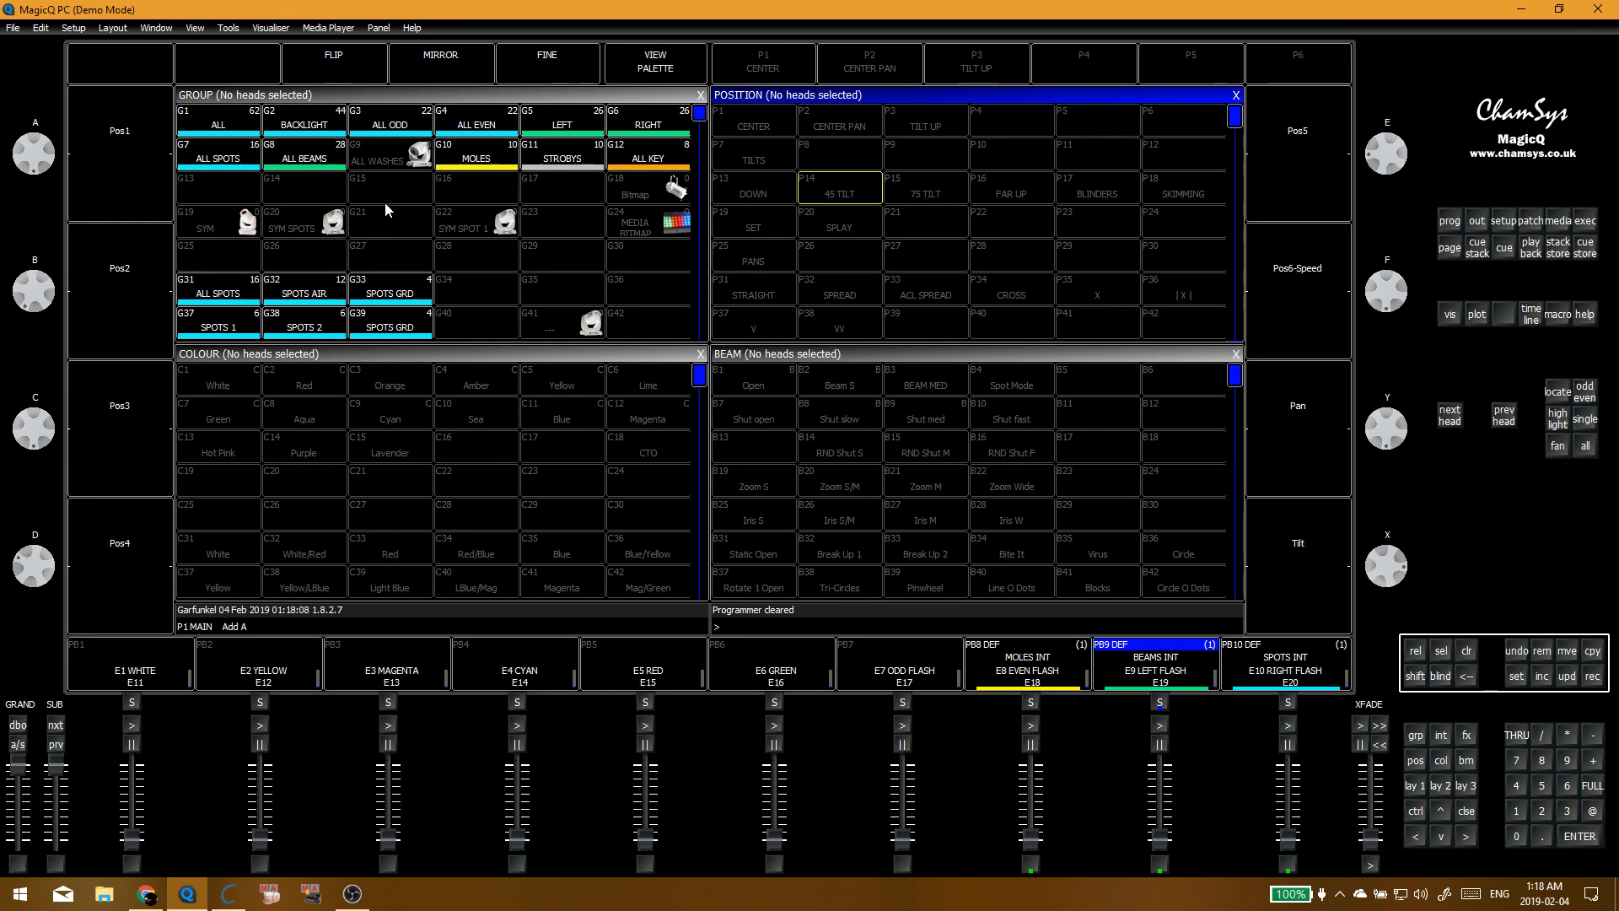
key("ctrl+2")
key("alt+g")
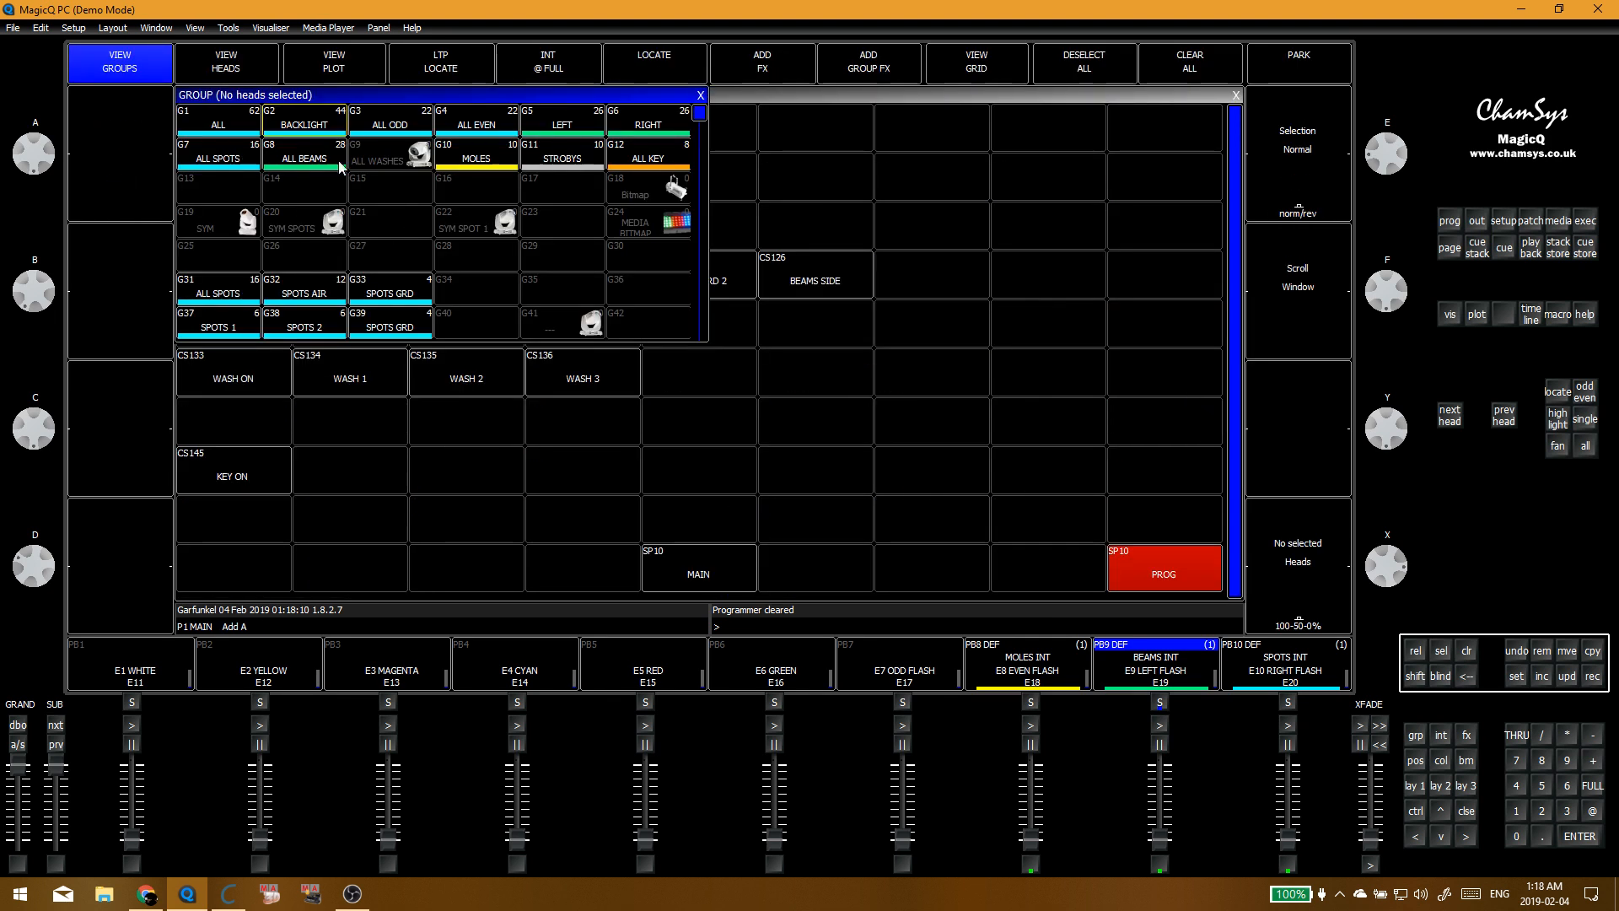
left_click(237, 327)
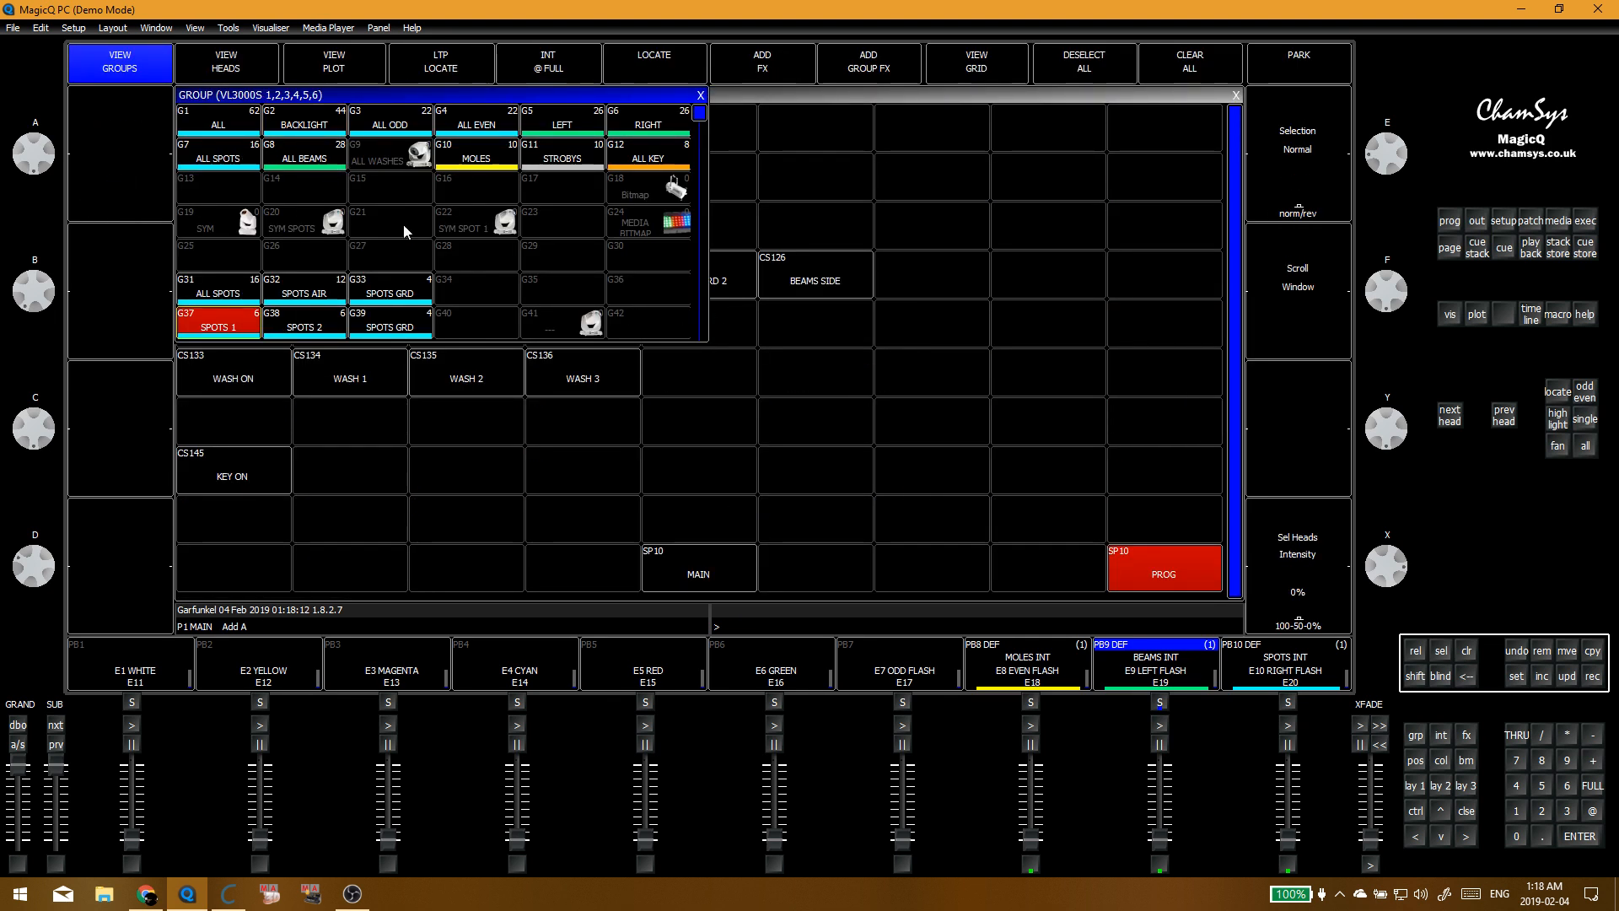
left_click(245, 327)
left_click(249, 331)
key("f")
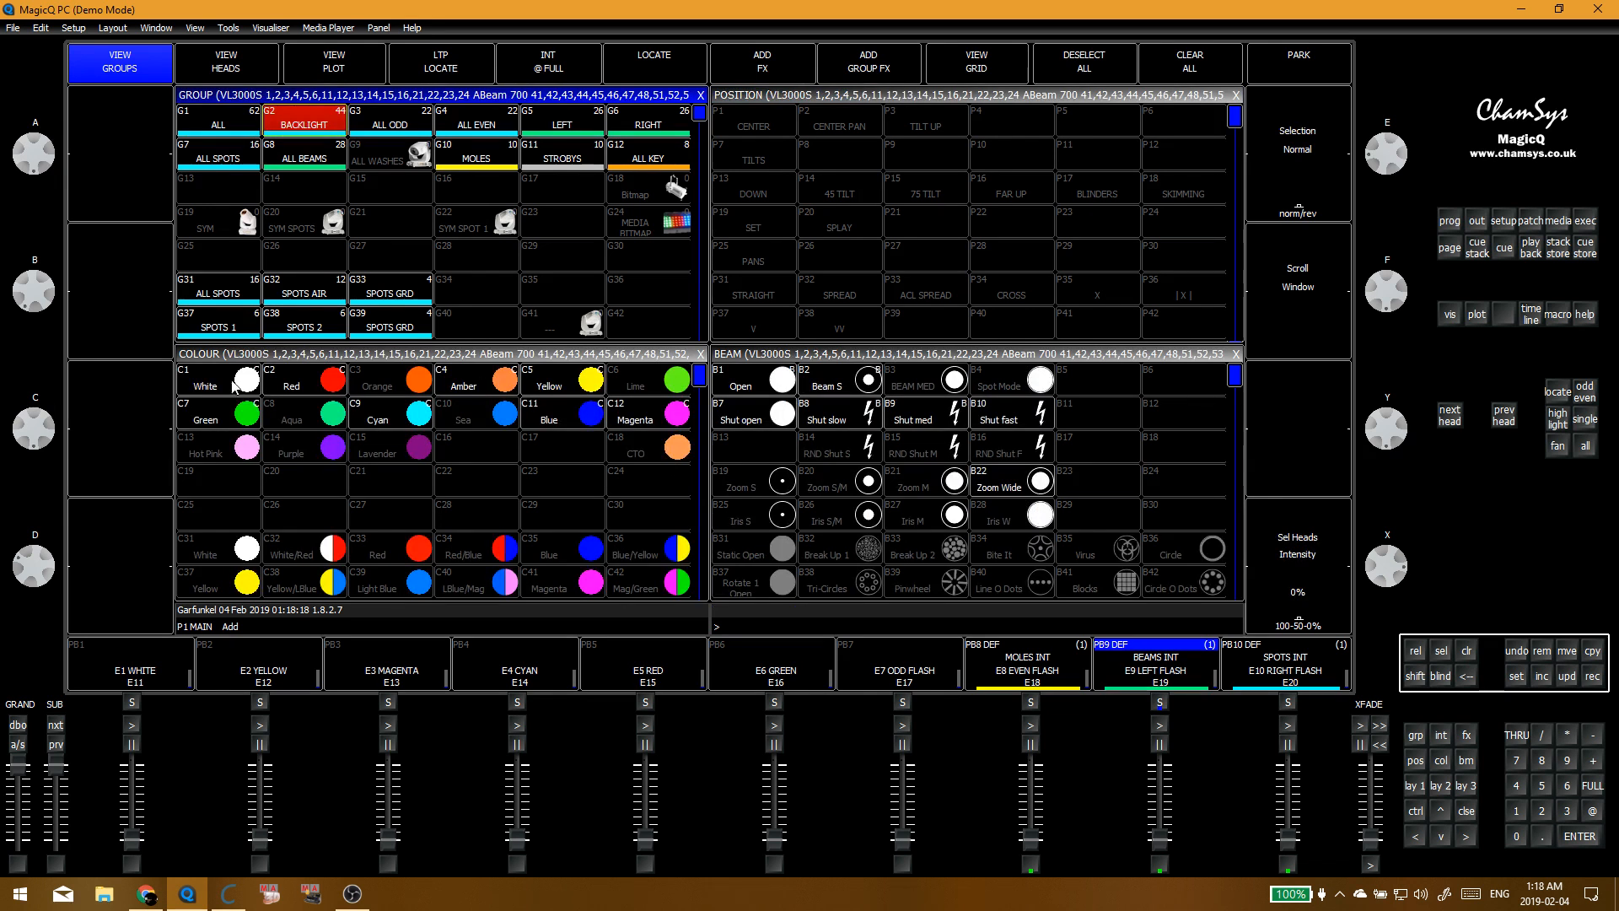
key("alt+c")
key("Escape")
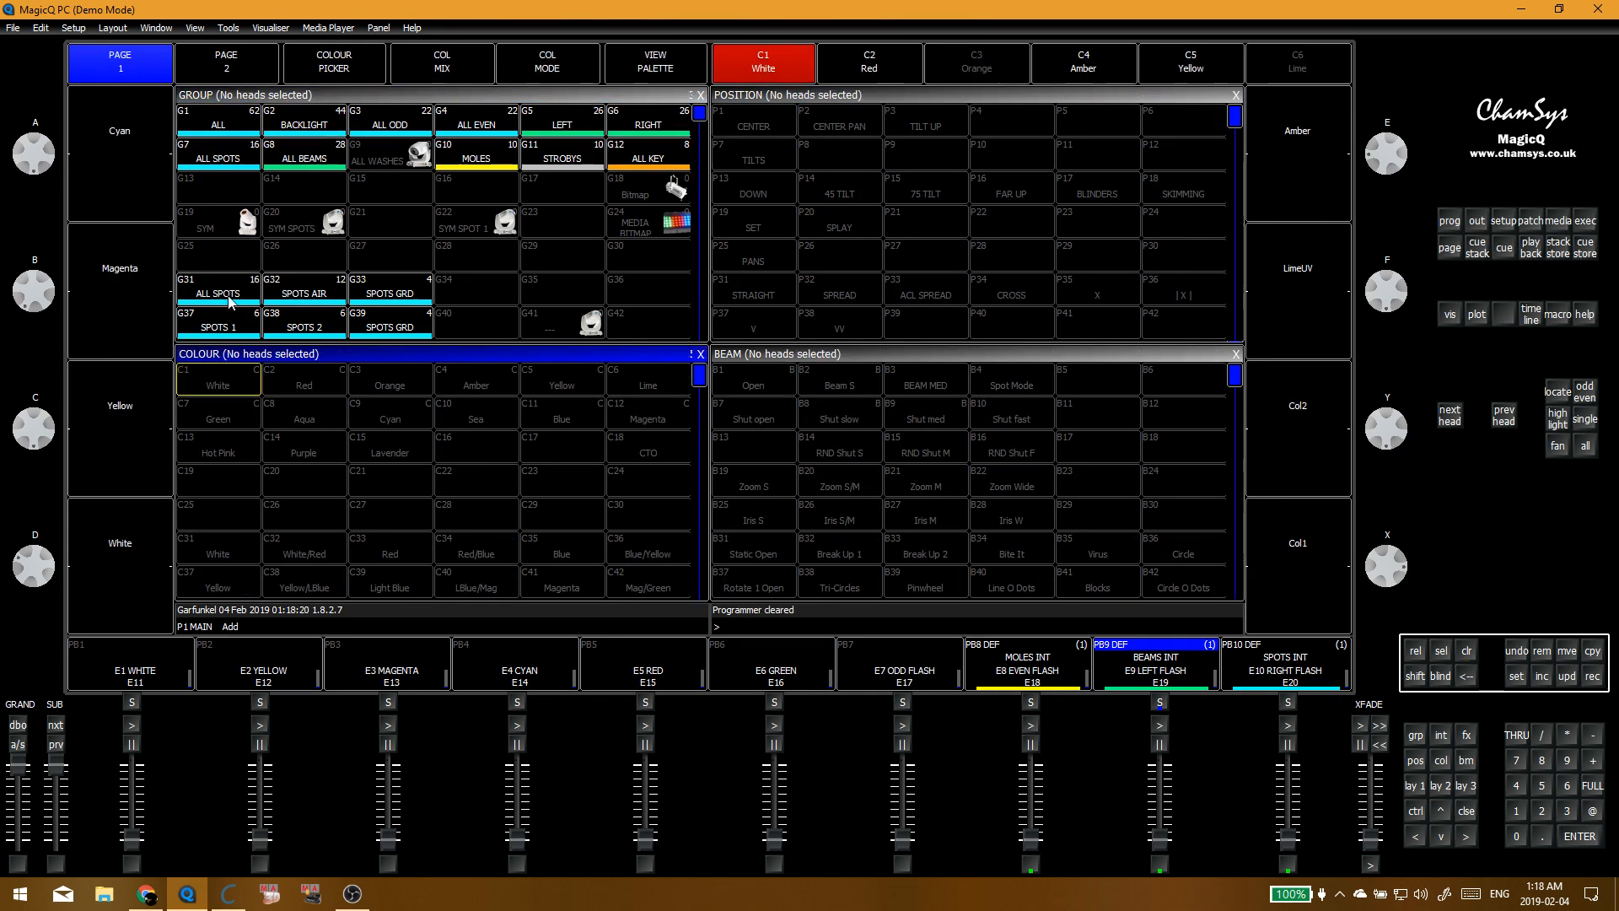
left_click(243, 320)
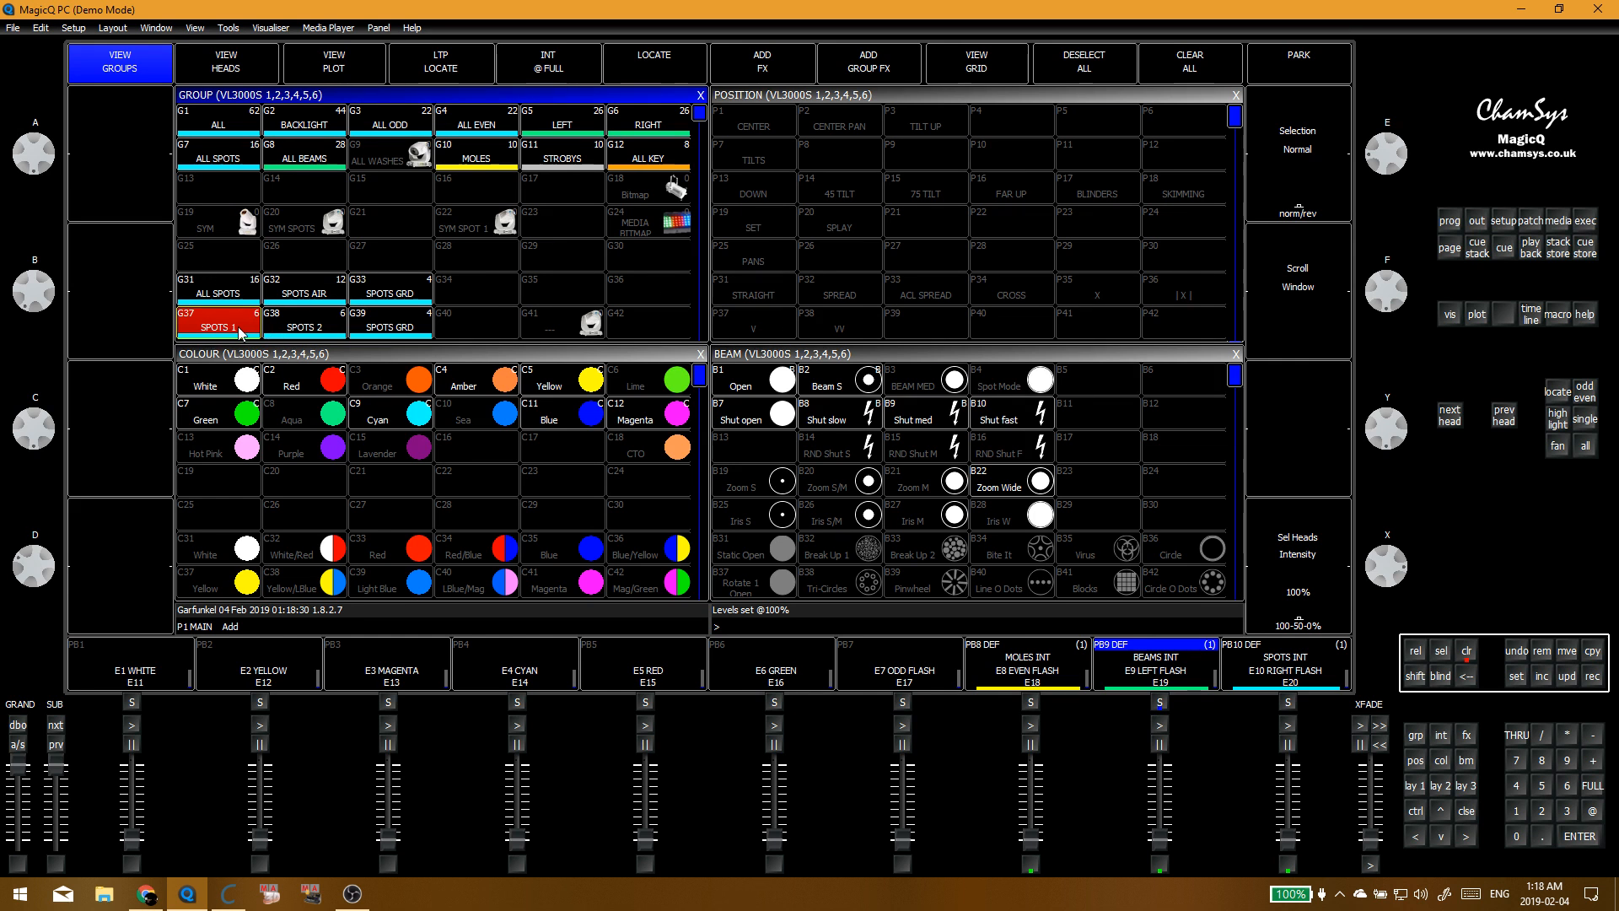
Step: Inspect the levels of the cue in the SPOTS 1 ON cue stack (CS110) on Execute page 10, then return to the page
key("alt+e")
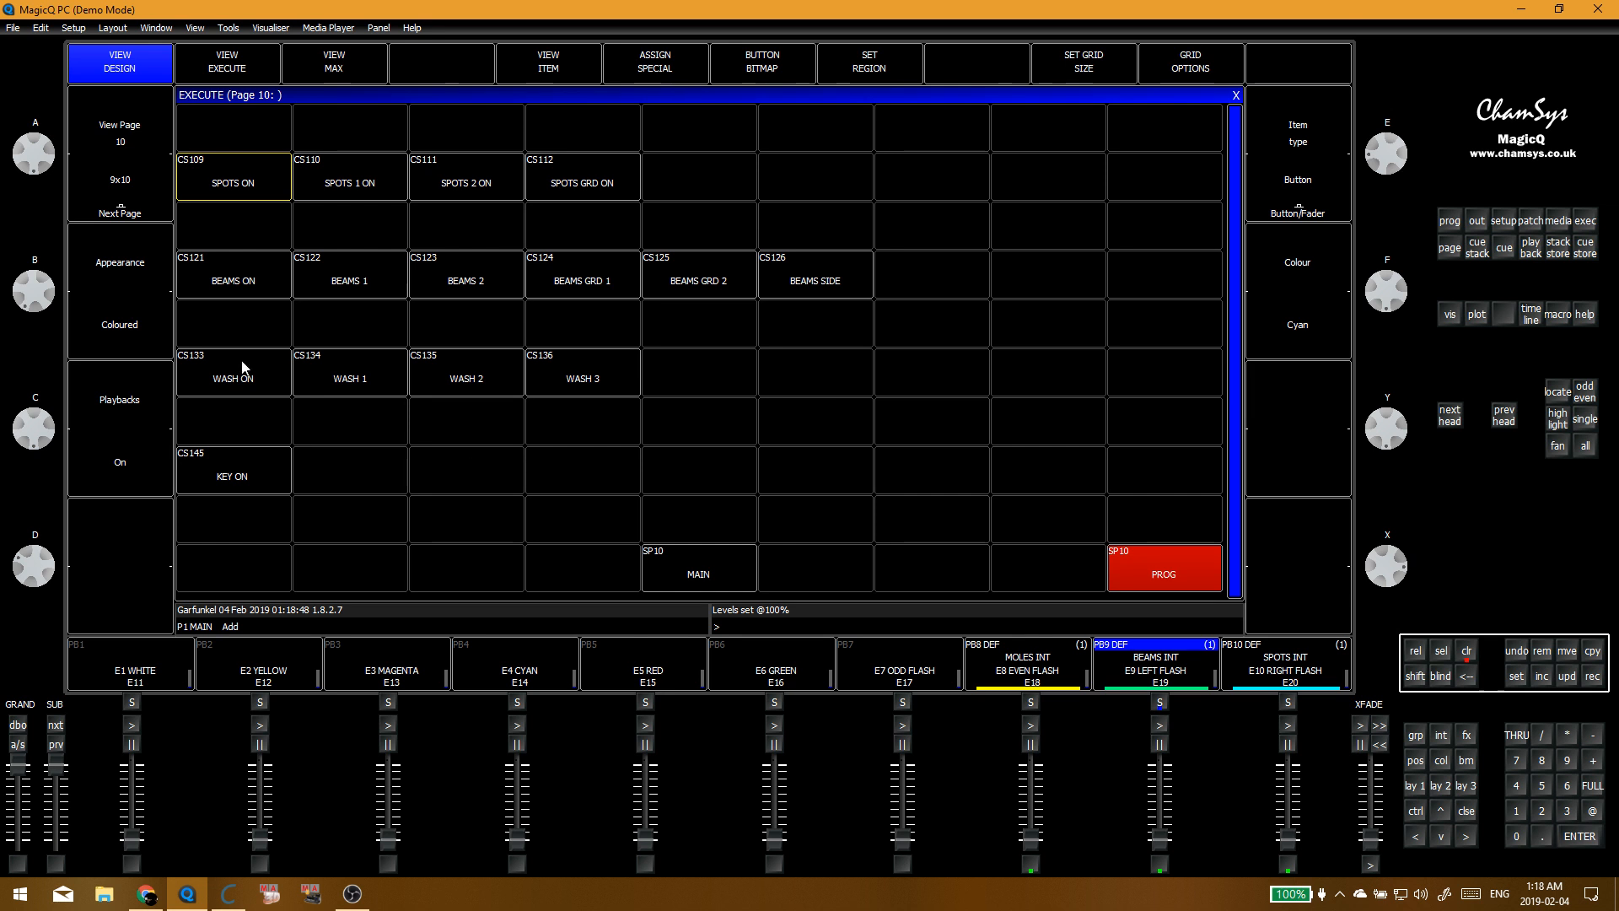
left_click(366, 187)
left_click(540, 61)
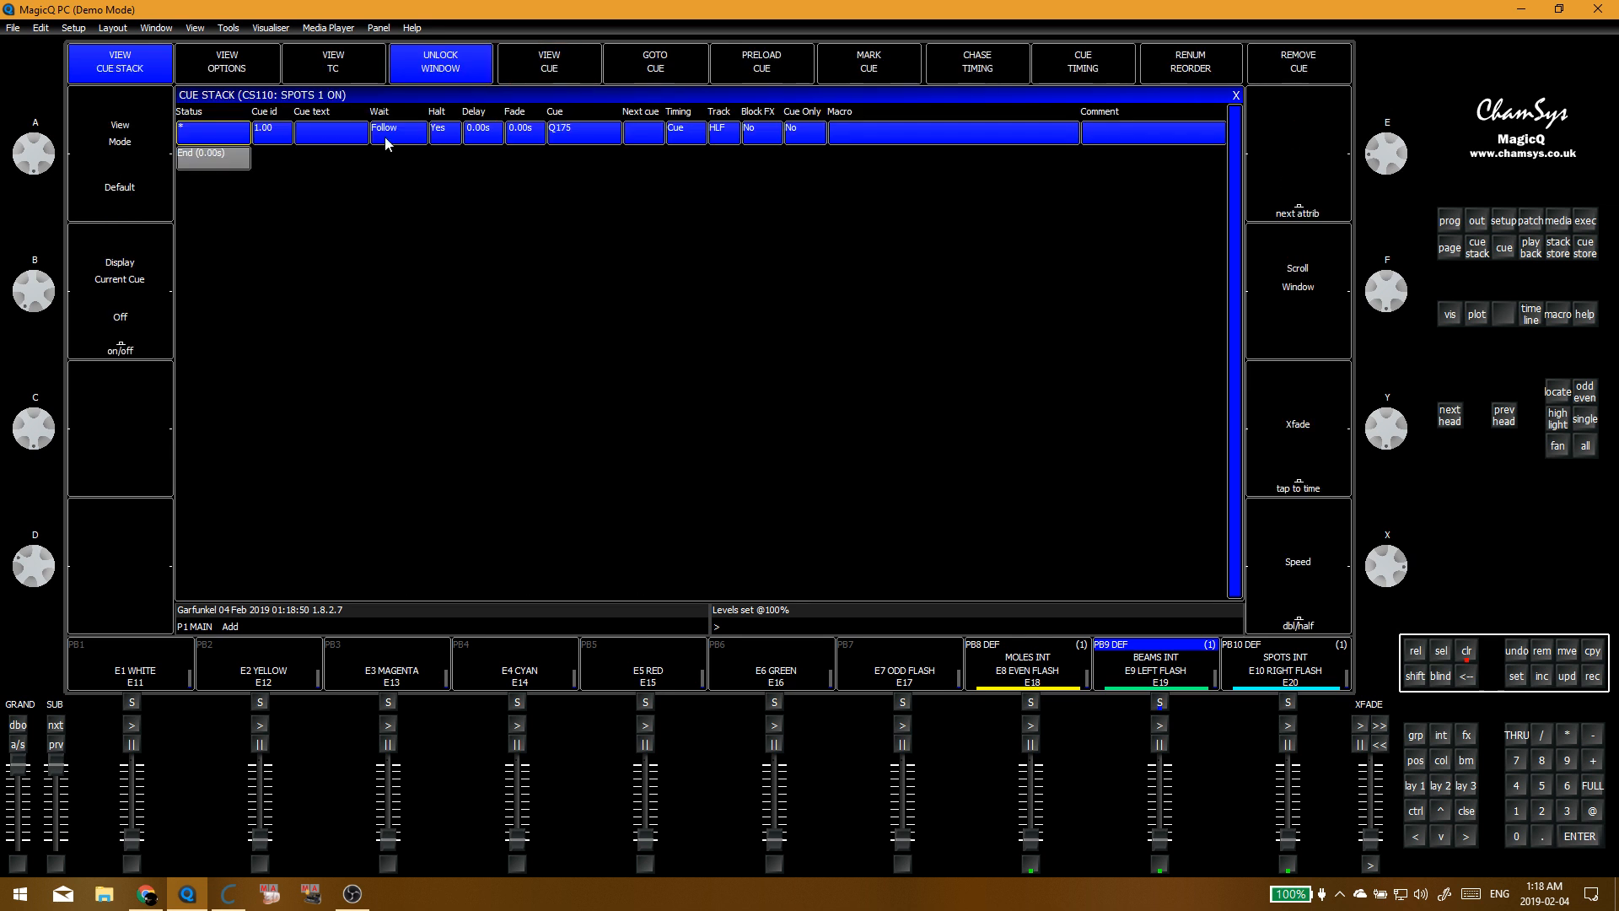
left_click(535, 59)
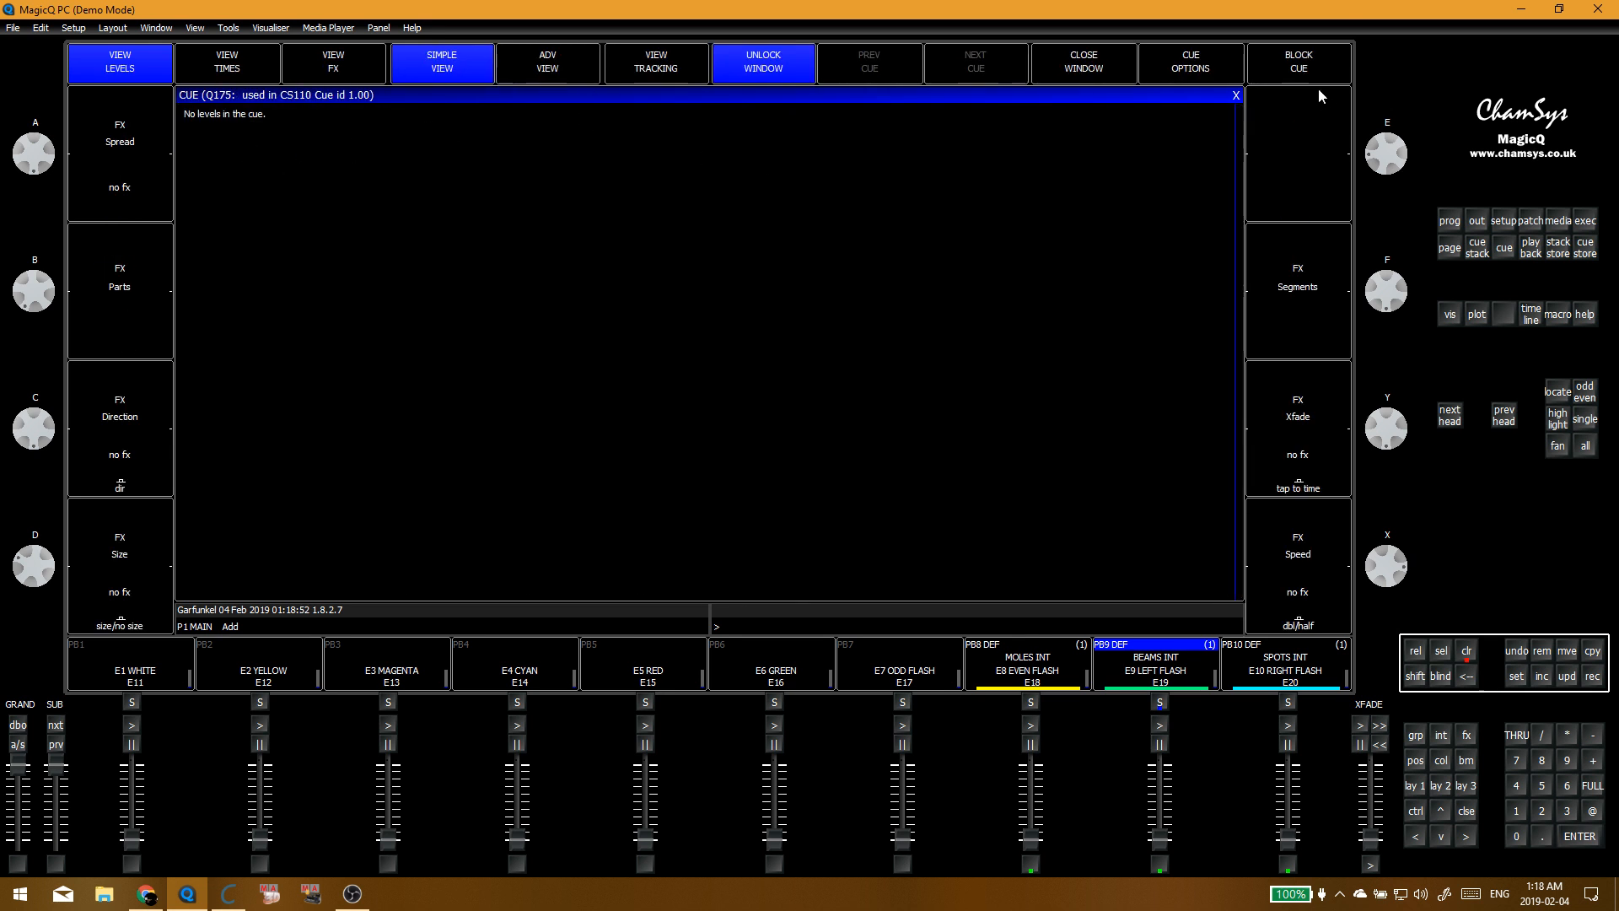
left_click(1237, 96)
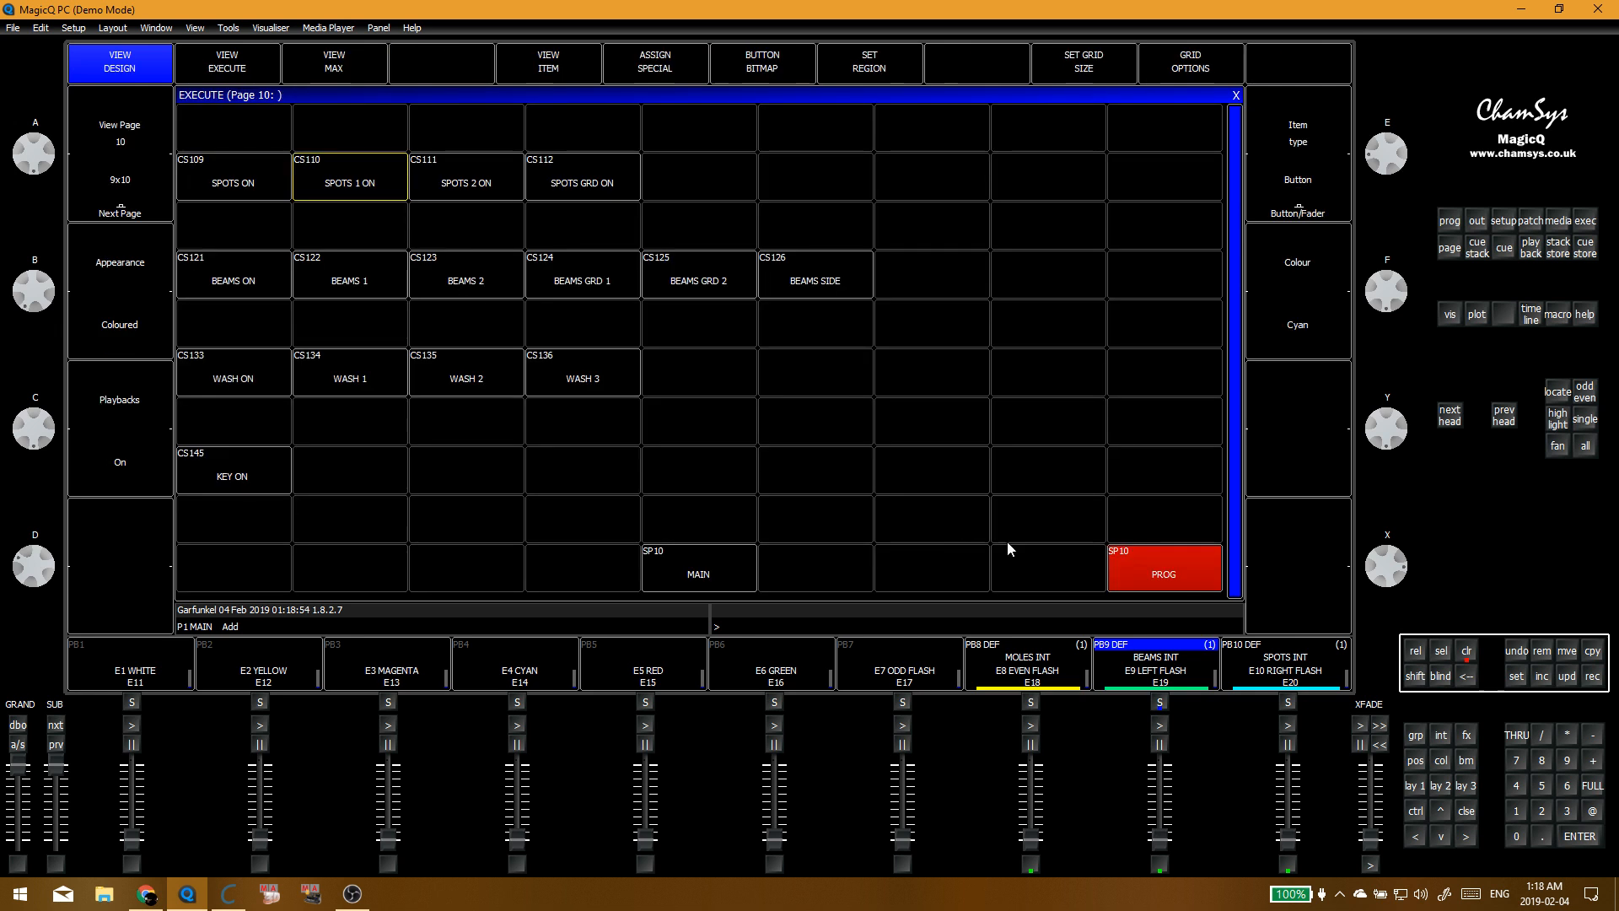
Step: Clear the programmer, select the SPOTS 1 group at 100% and check its levels in the programmer
key("ctrl+BackSpace")
left_click(1415, 735)
left_click(217, 325)
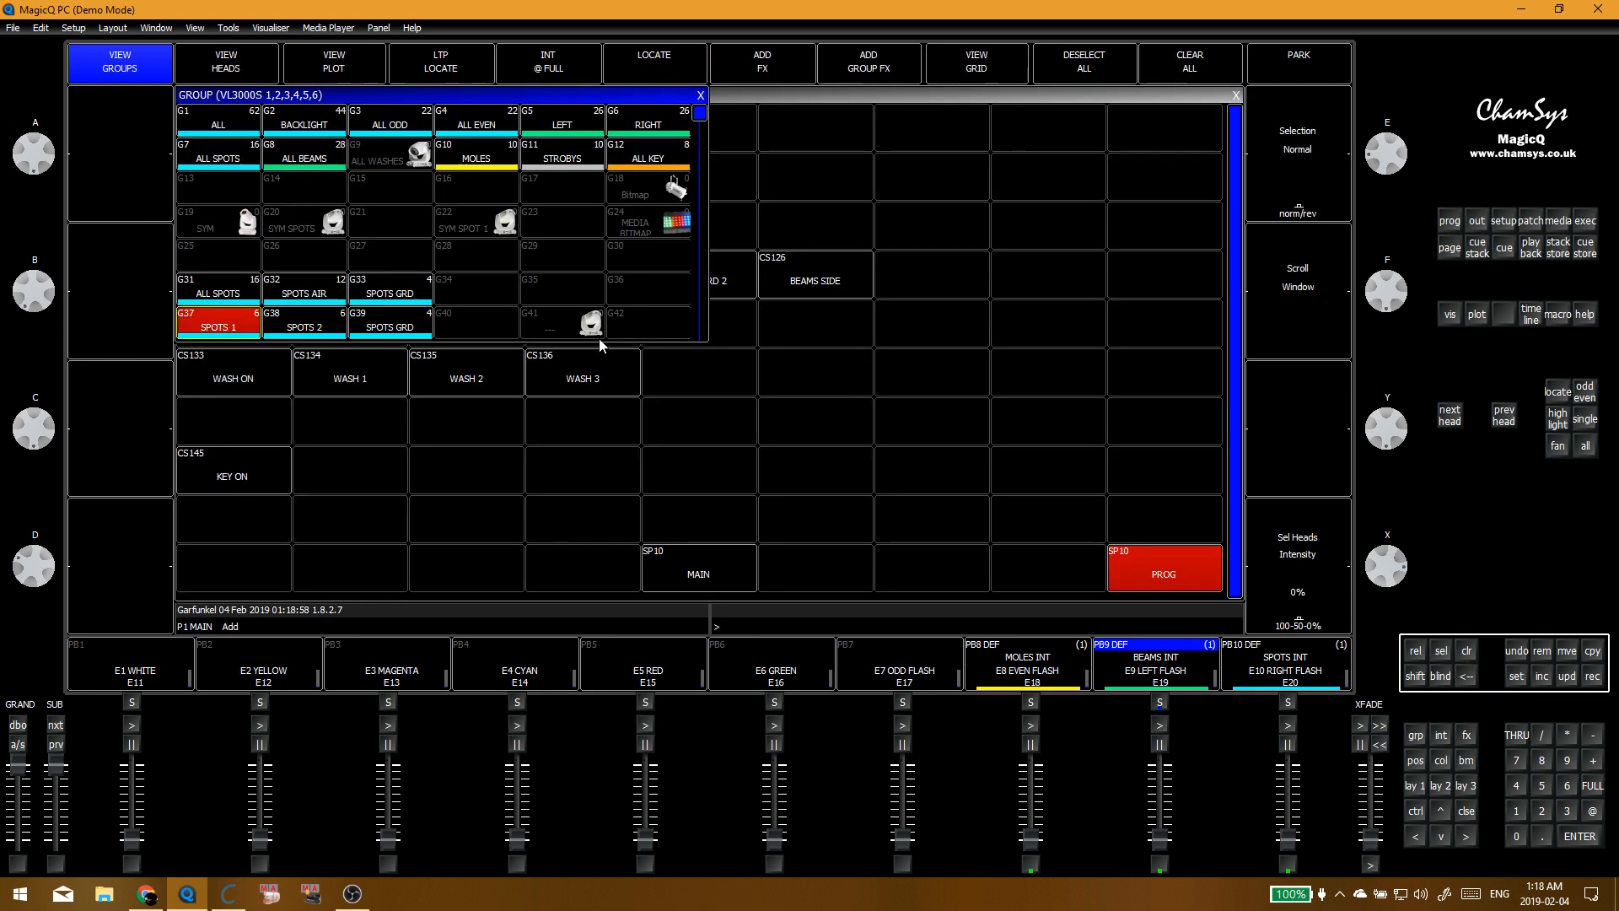
left_click(1592, 786)
left_click(1449, 221)
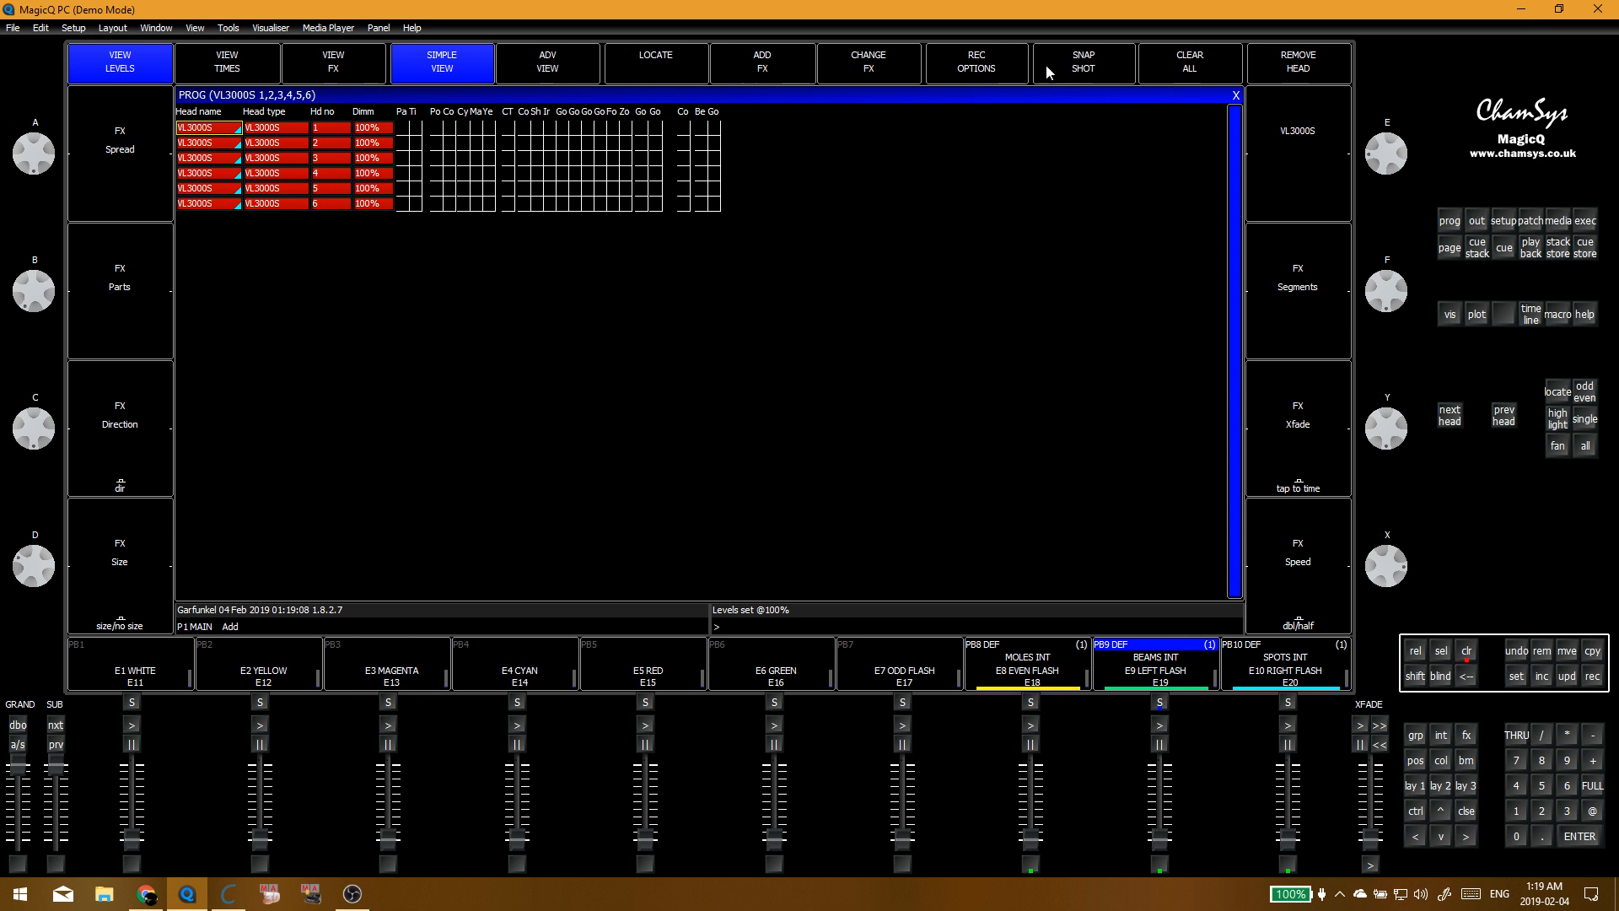
Step: Turn on Record Merge in the record options and merge the programmer into the SPOTS 1 ON cue stack (CS110)
left_click(999, 64)
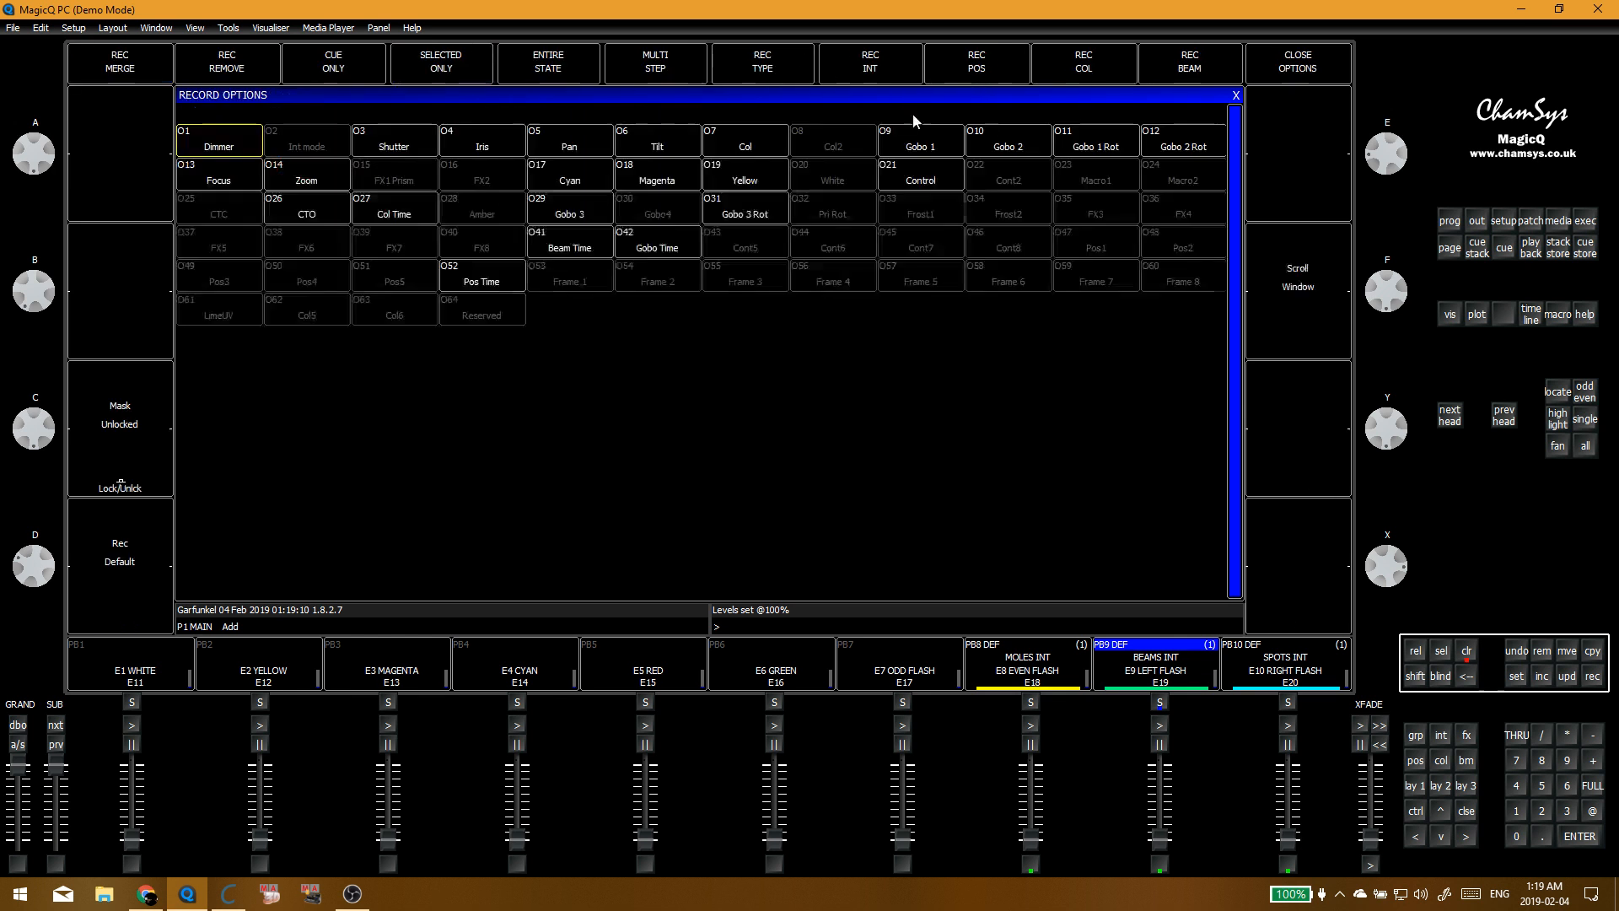
left_click(120, 80)
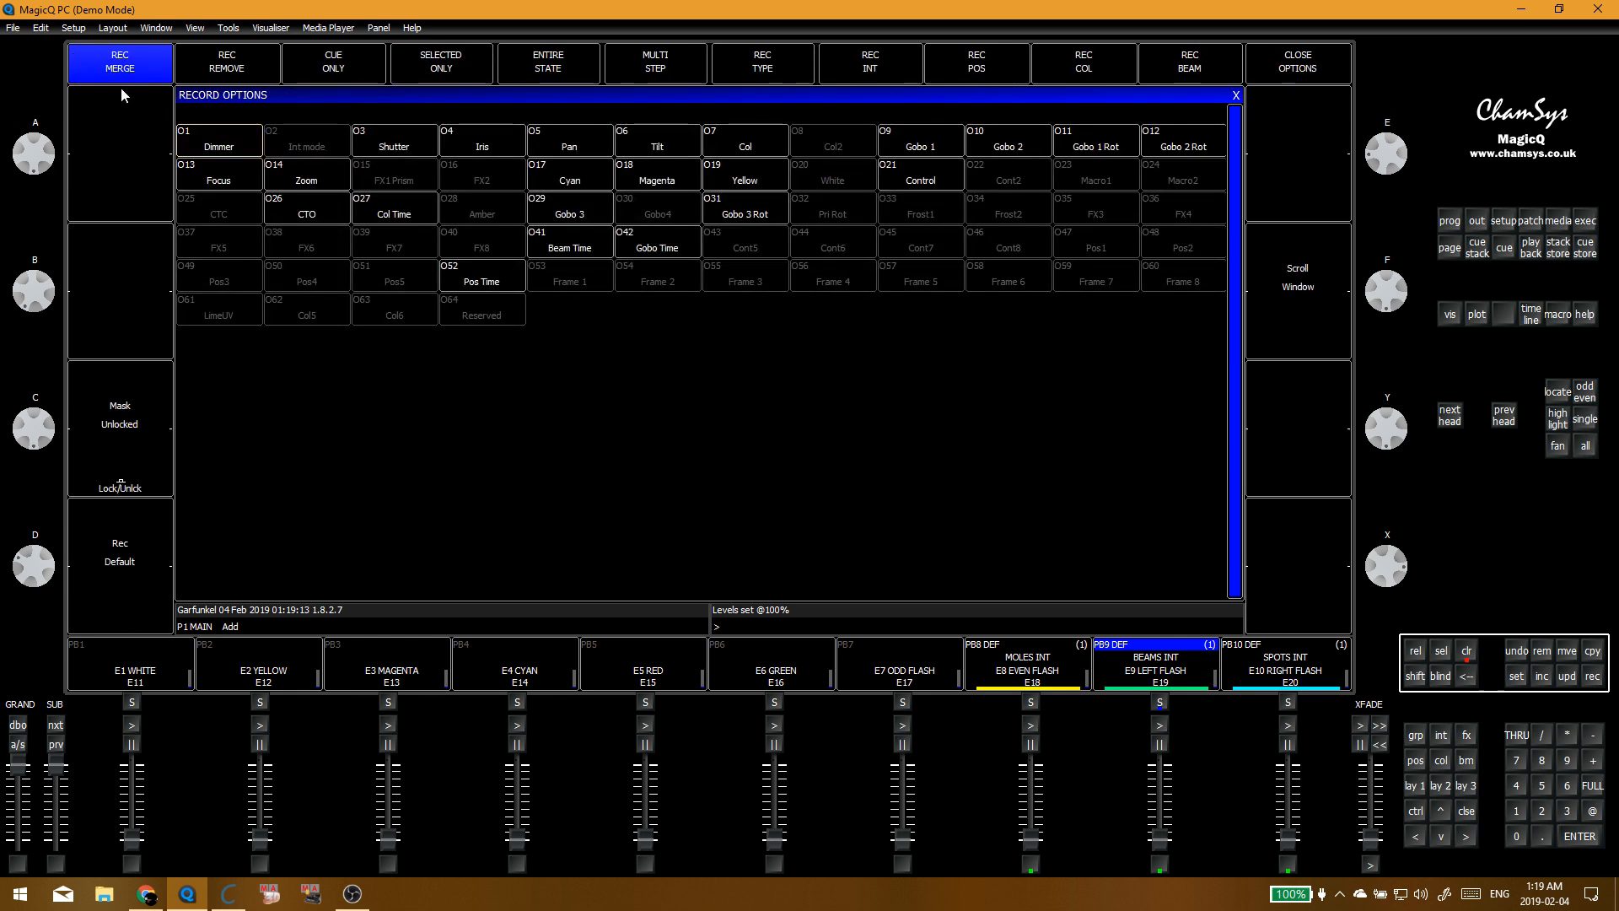
left_click(1592, 677)
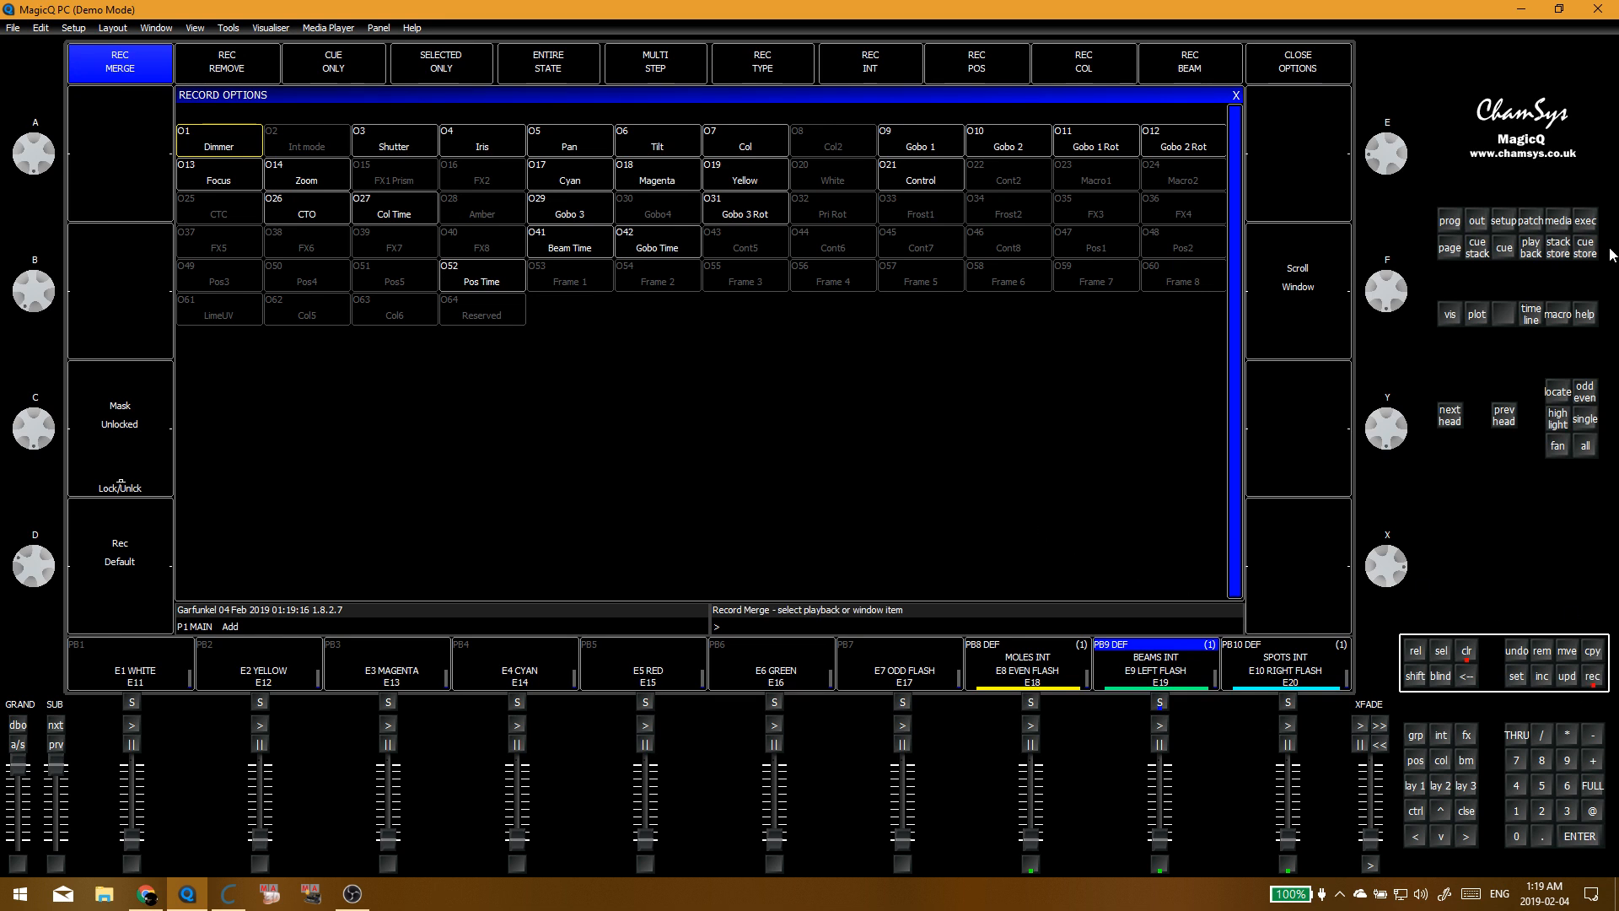
left_click(1585, 220)
left_click(376, 187)
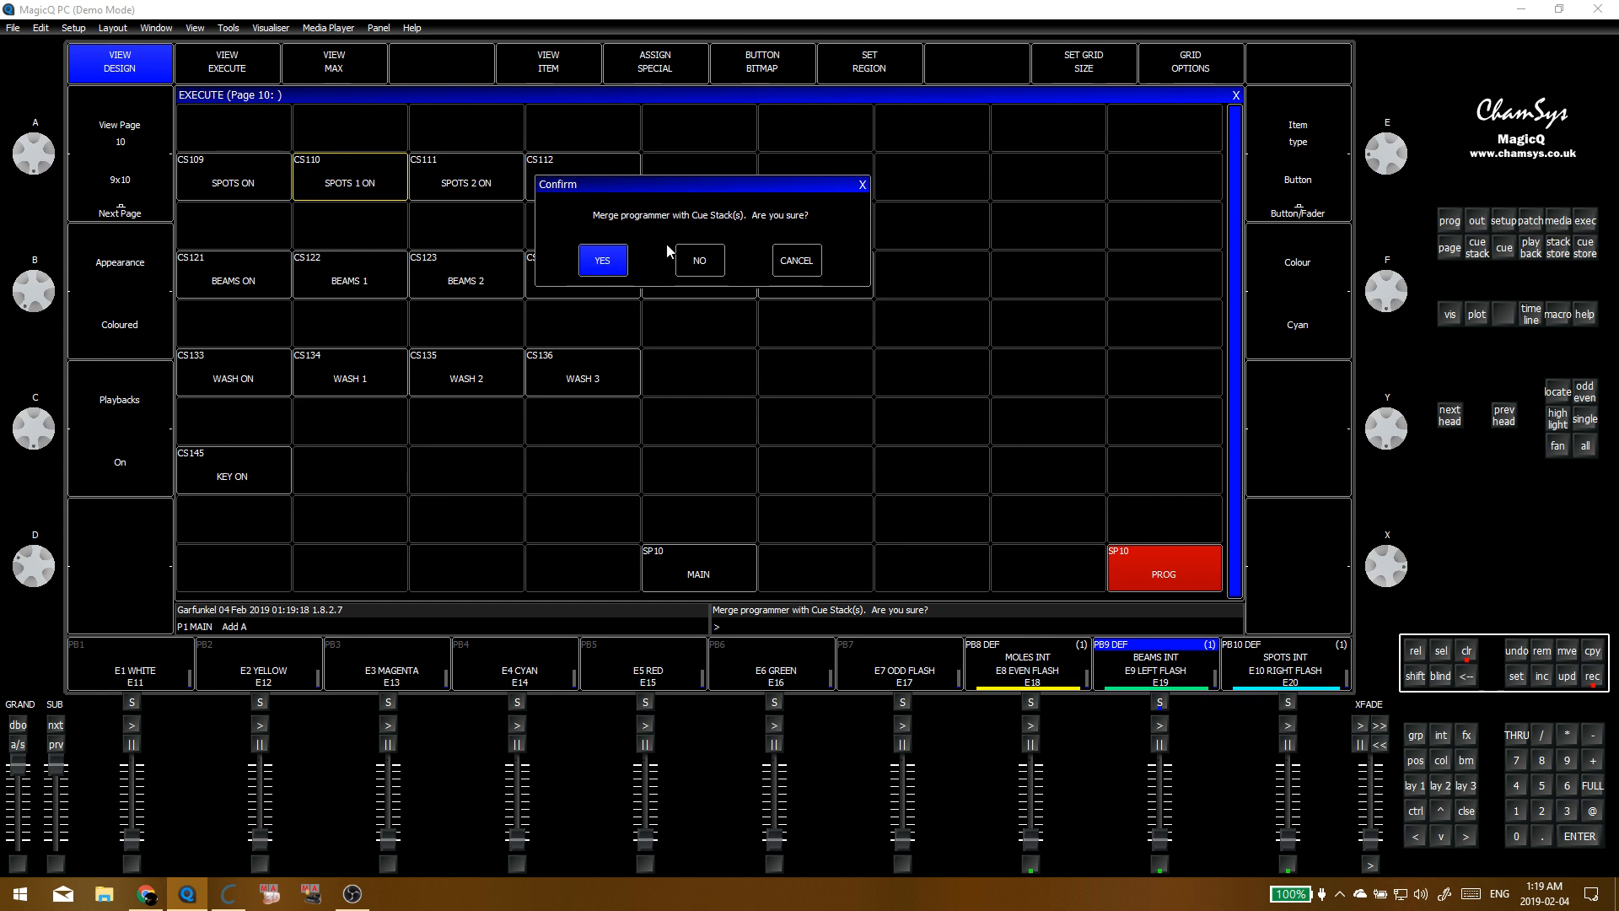
left_click(590, 257)
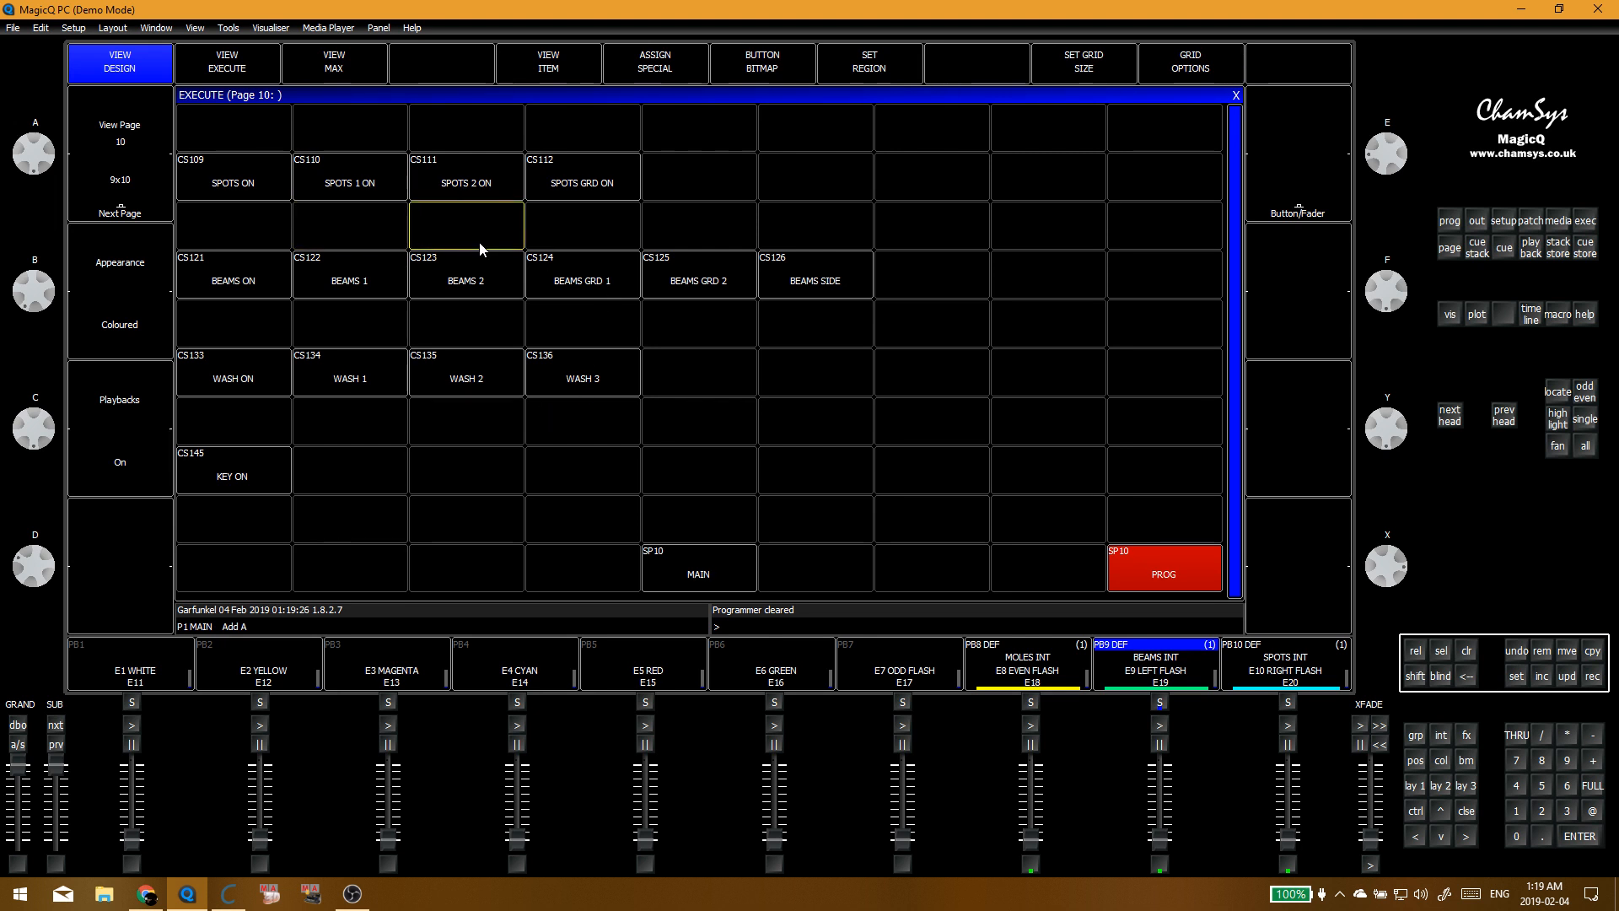
key("alt+g")
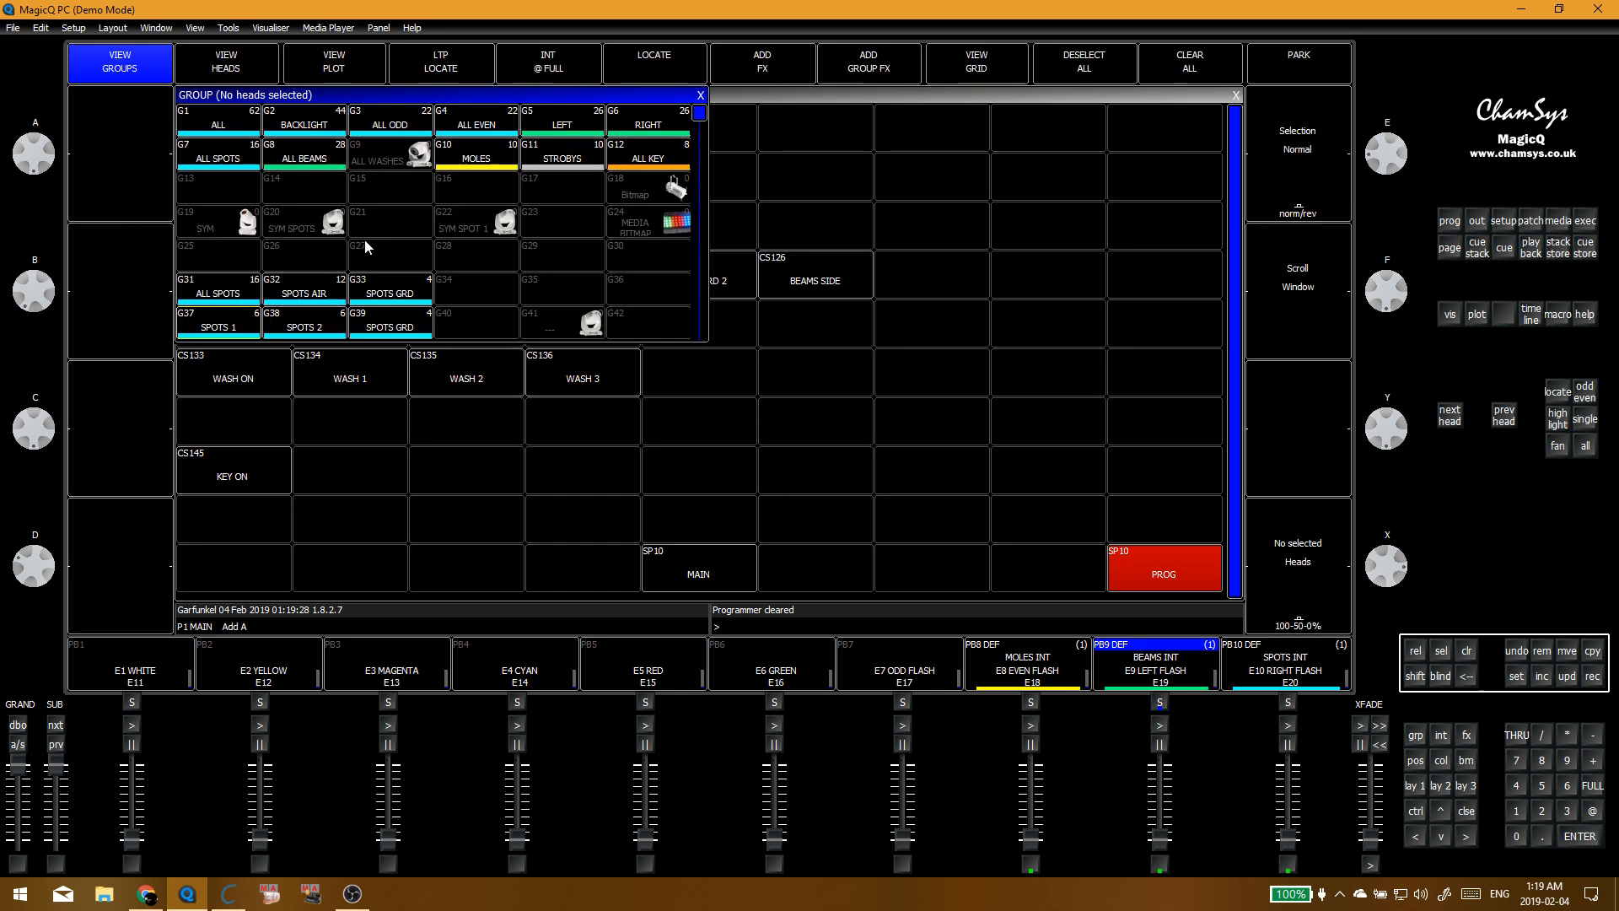
left_click(312, 326)
key("F5")
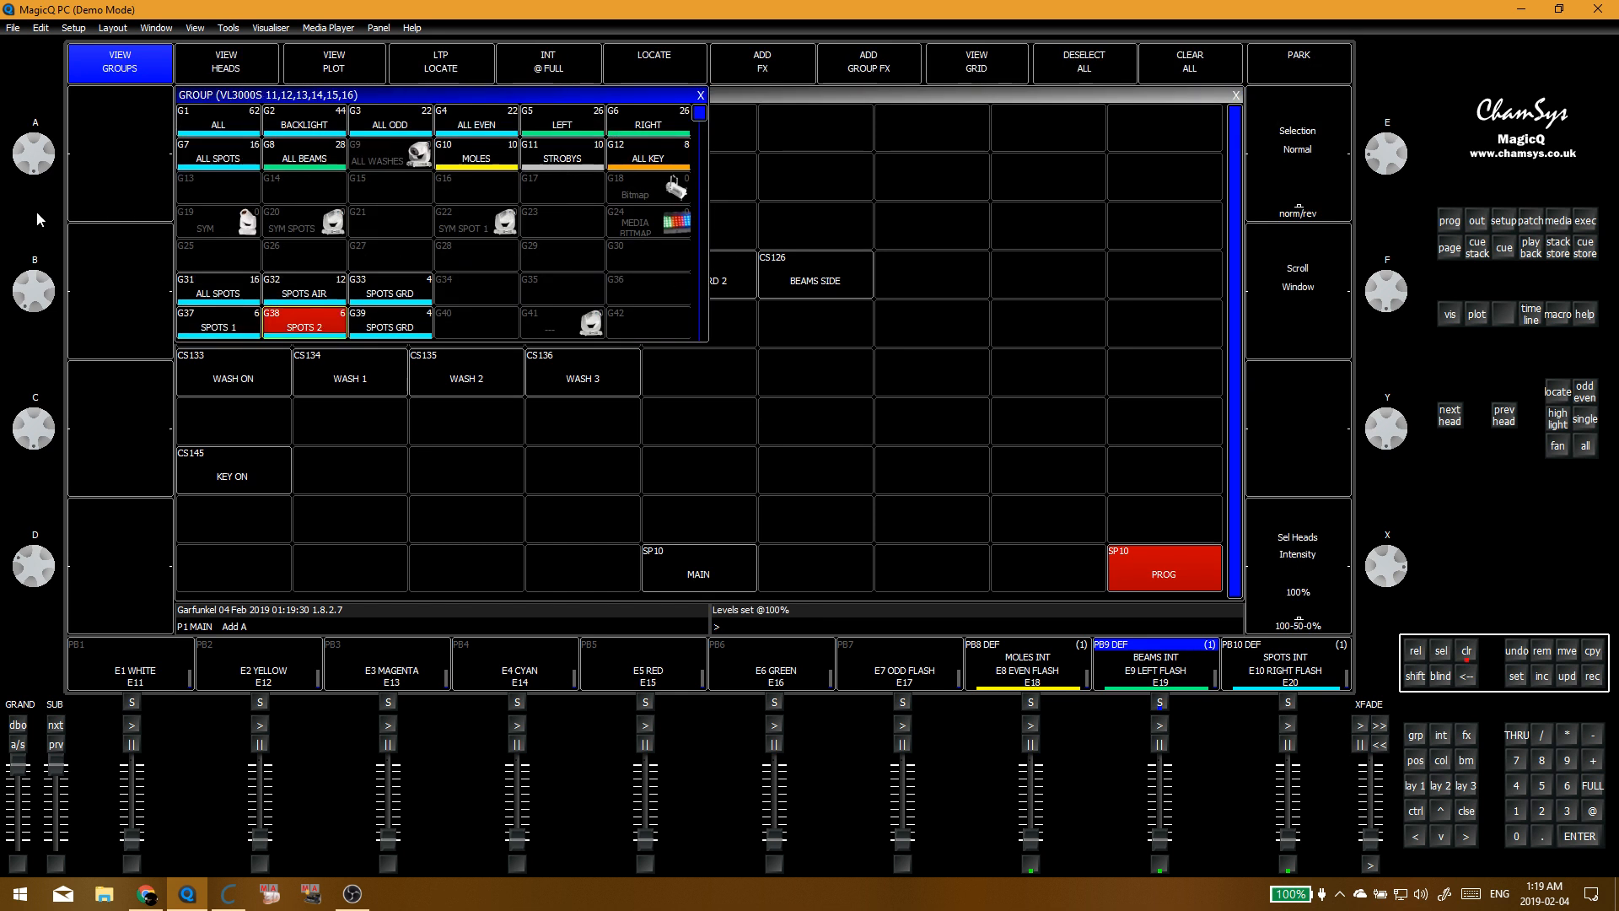
key("F11")
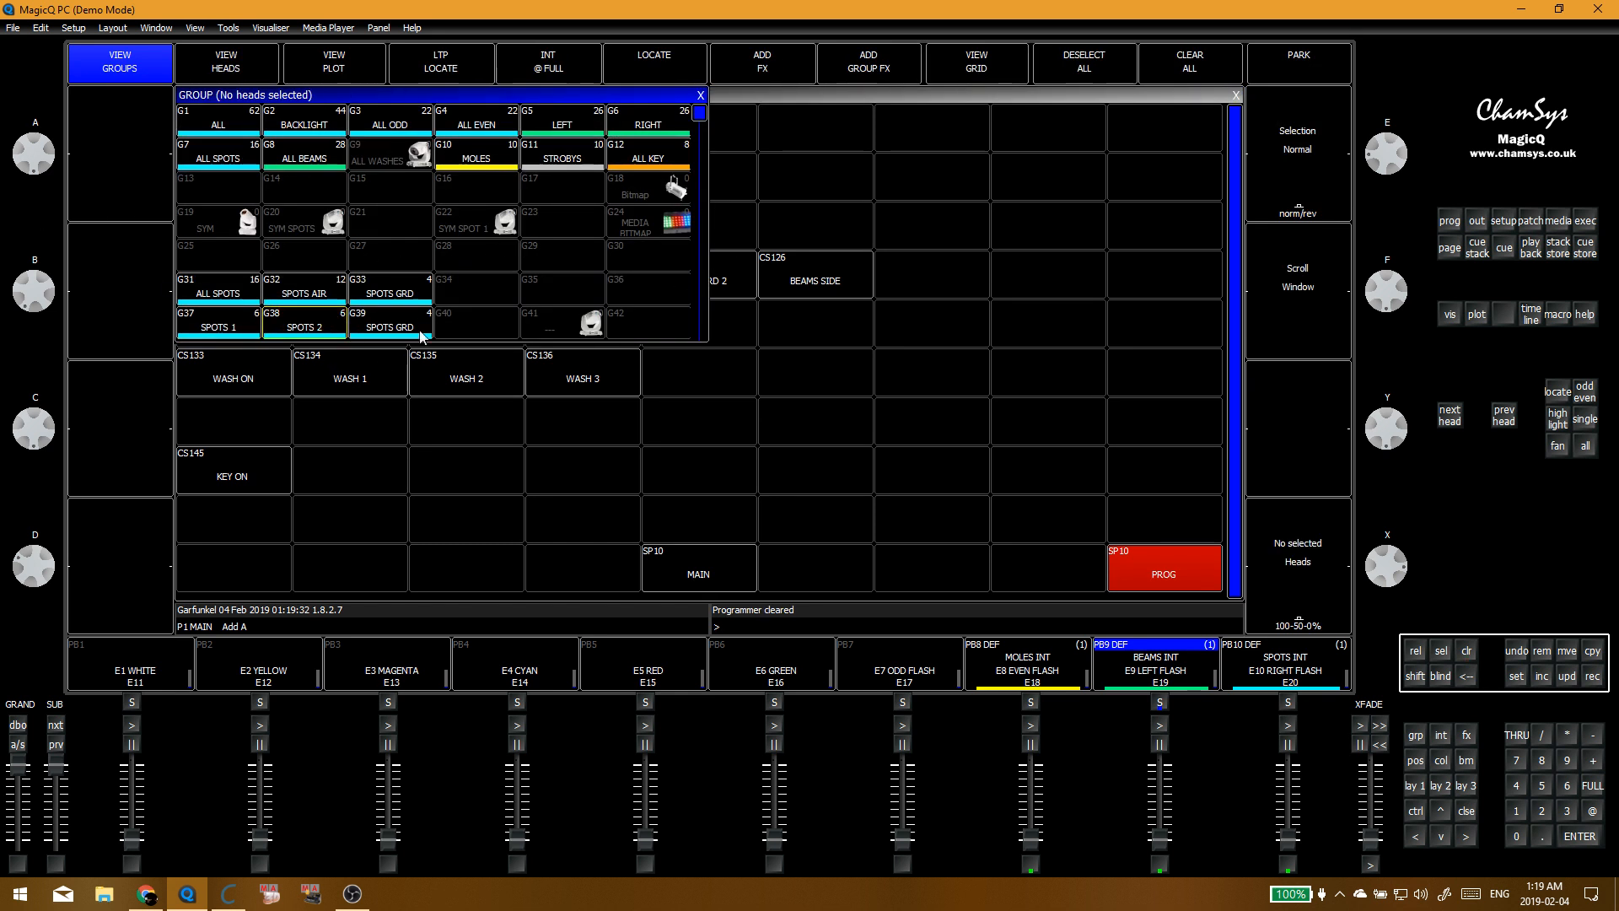
left_click(304, 325)
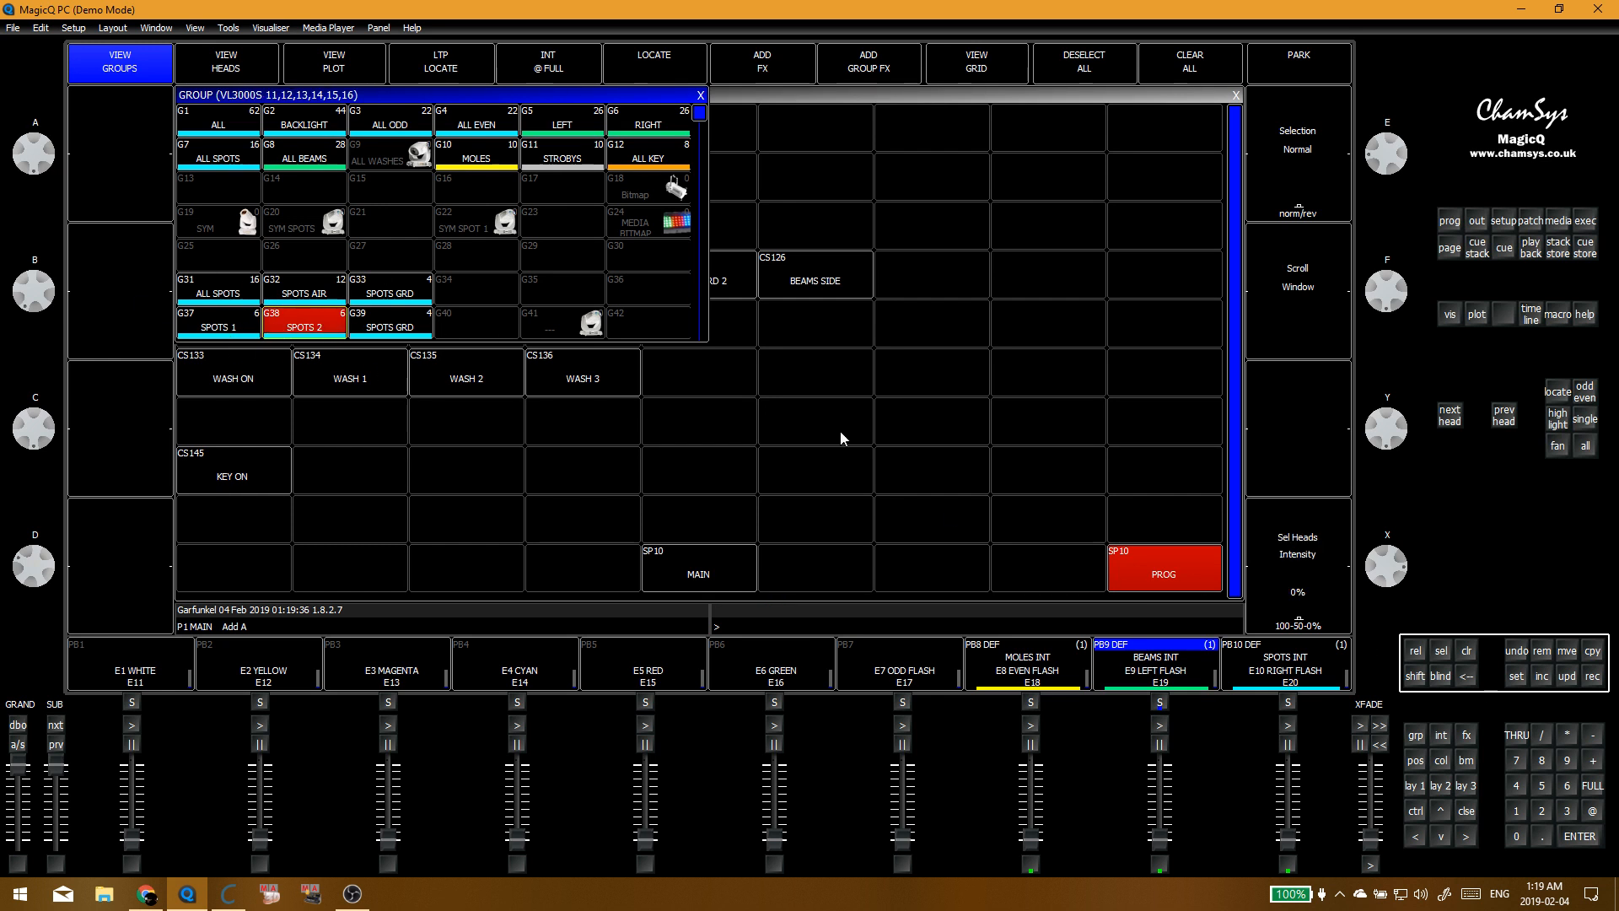
key("F11")
Step: Select the SPOTS 2 group at 100% and merge the programmer into the SPOTS 2 ON cue stack (CS111)
left_click(317, 330)
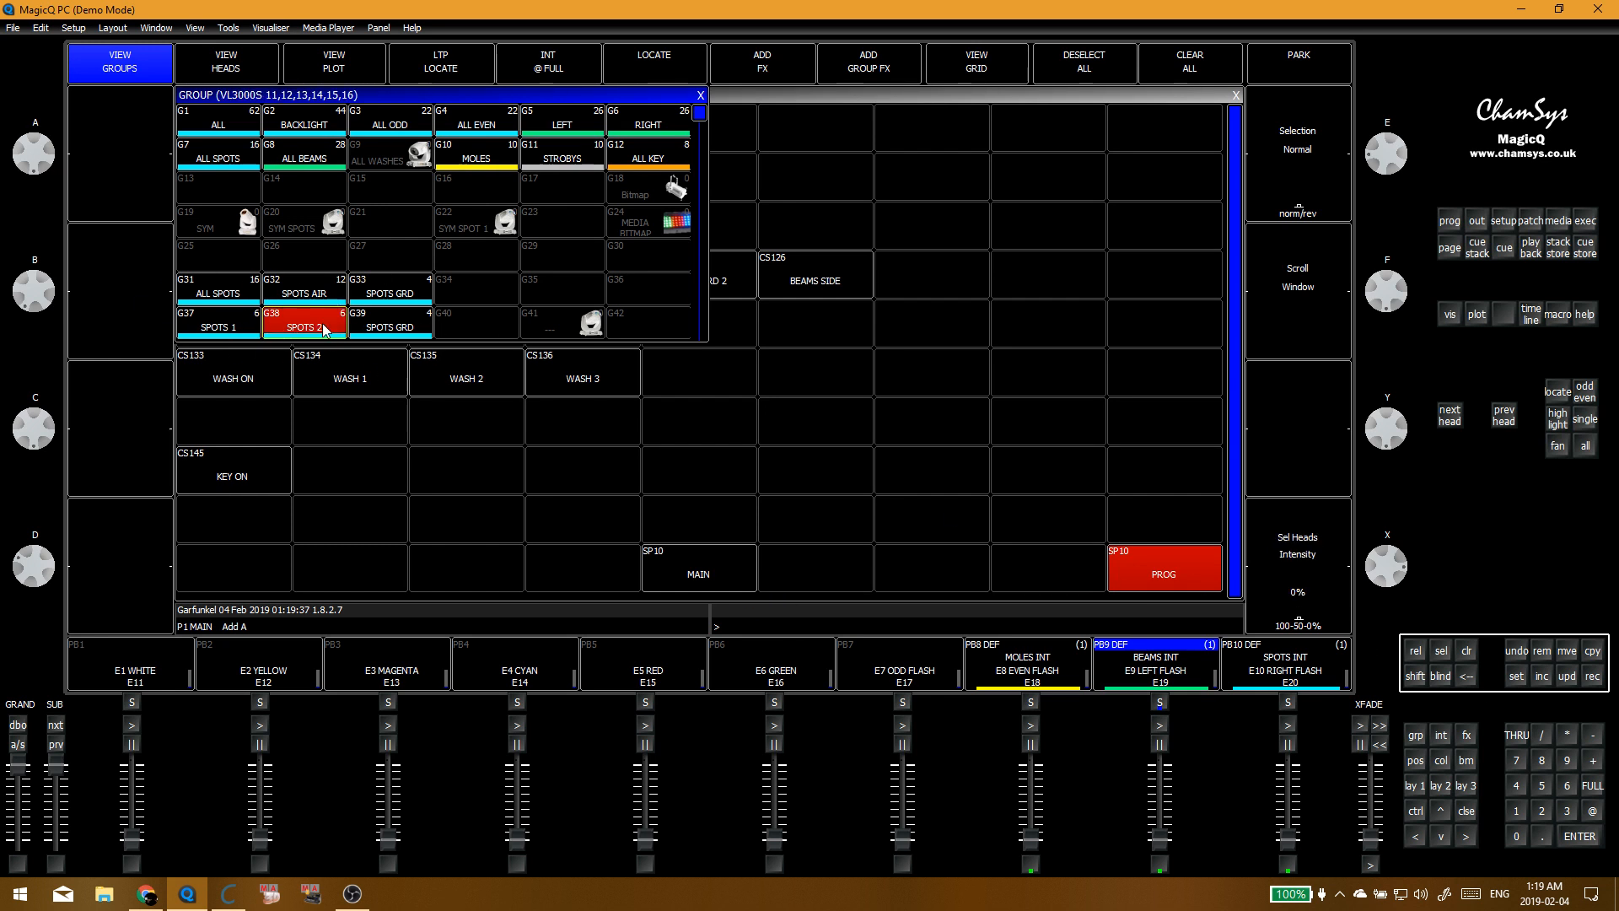
left_click(1601, 789)
left_click(1452, 220)
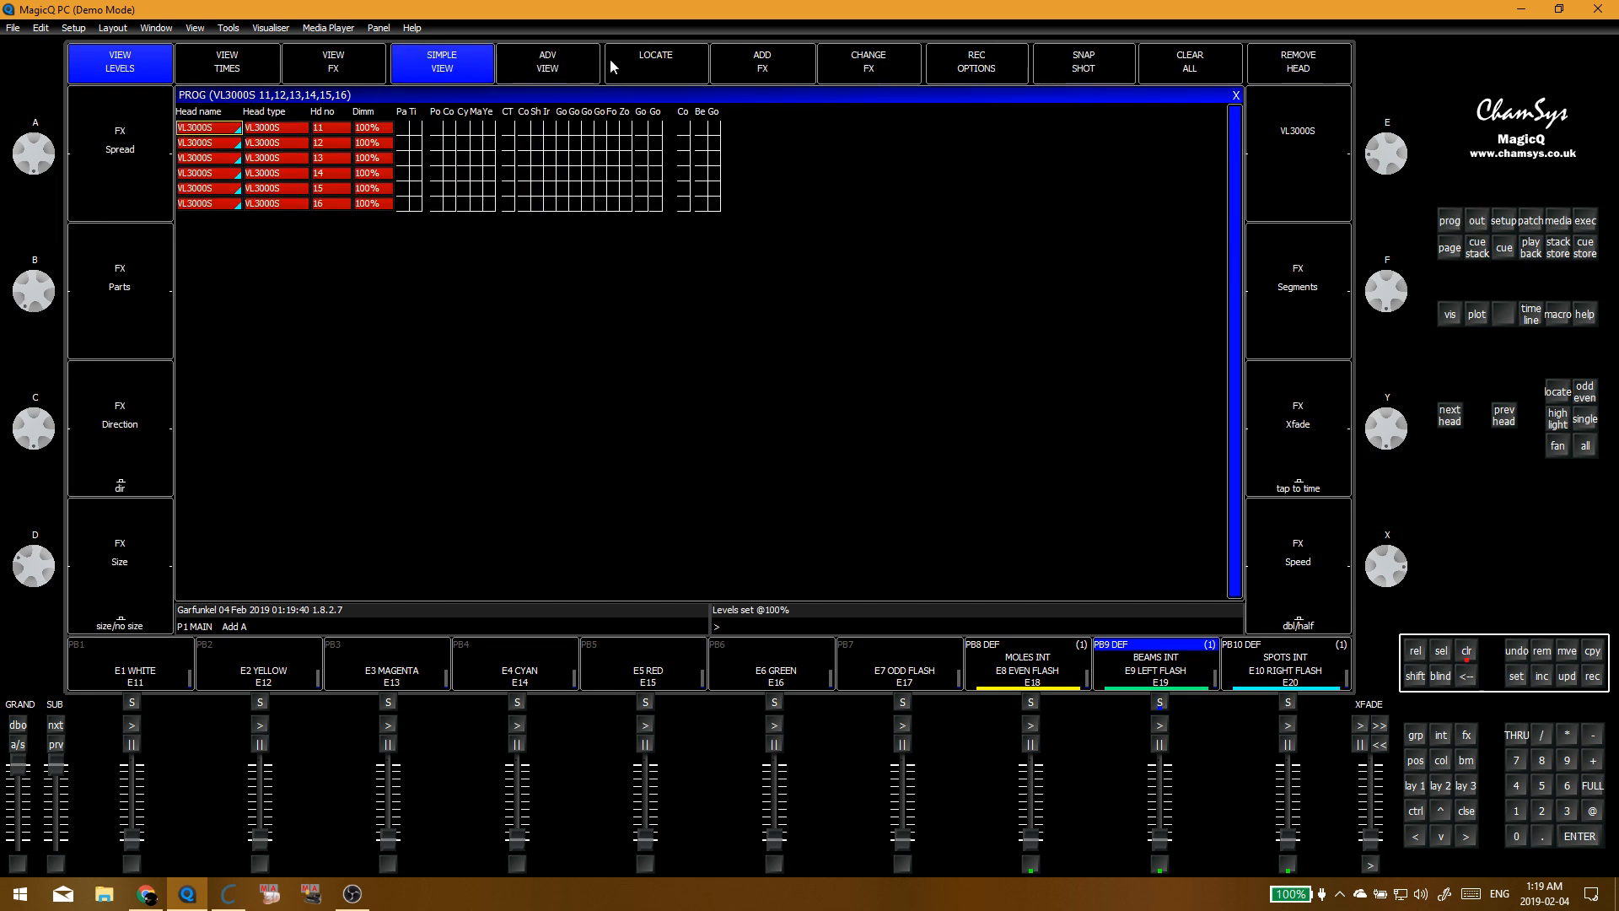
left_click(985, 73)
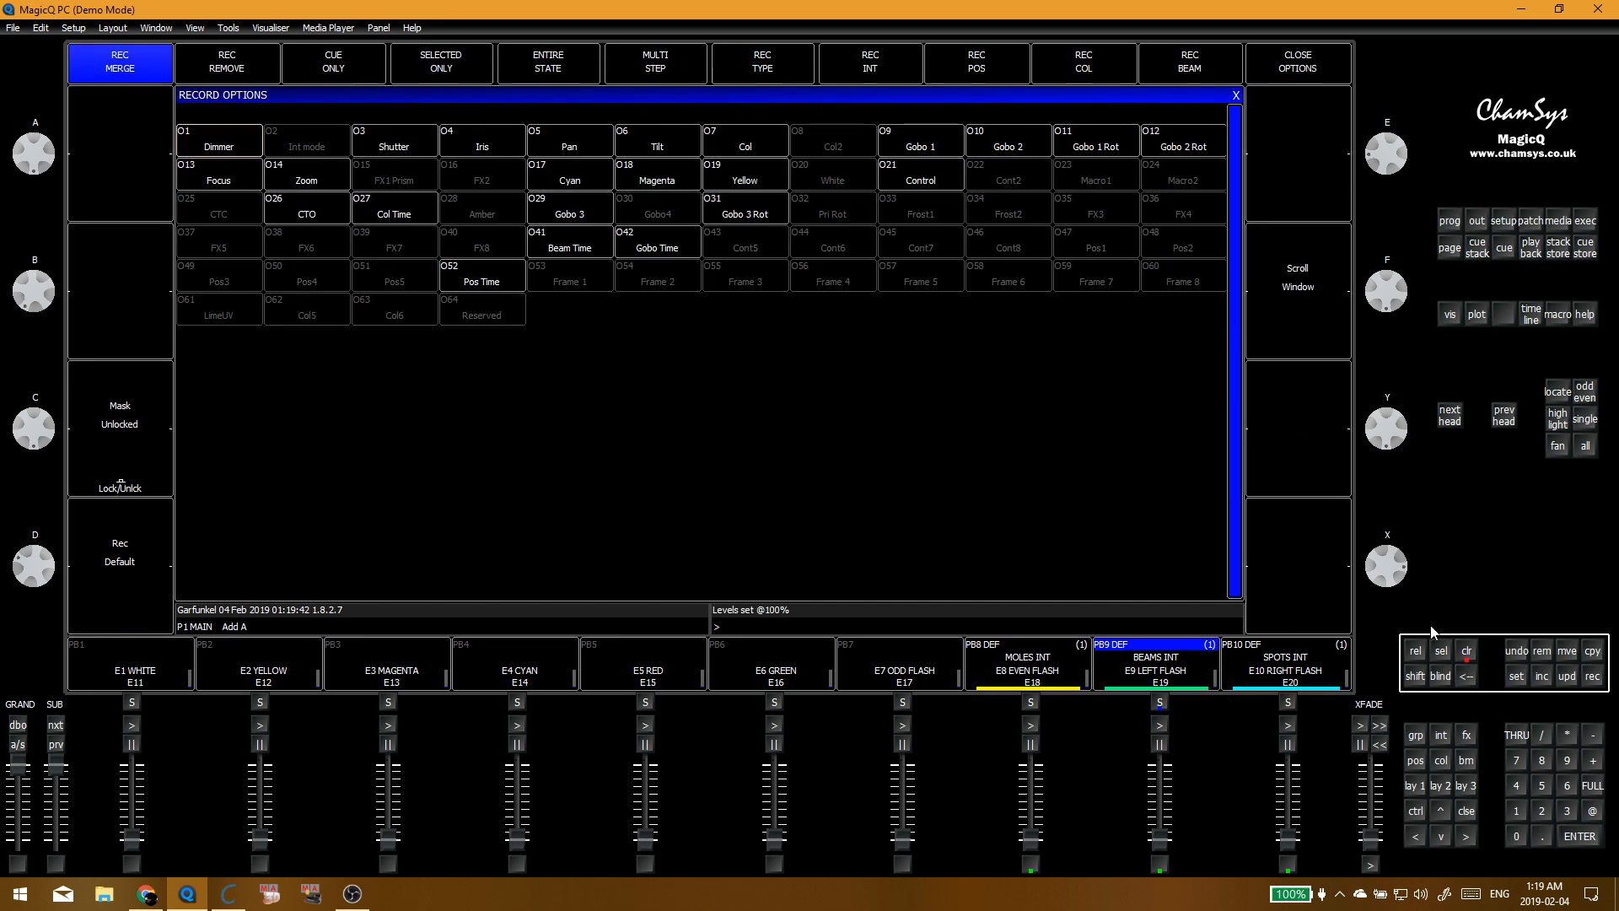
left_click(1592, 675)
left_click(1586, 221)
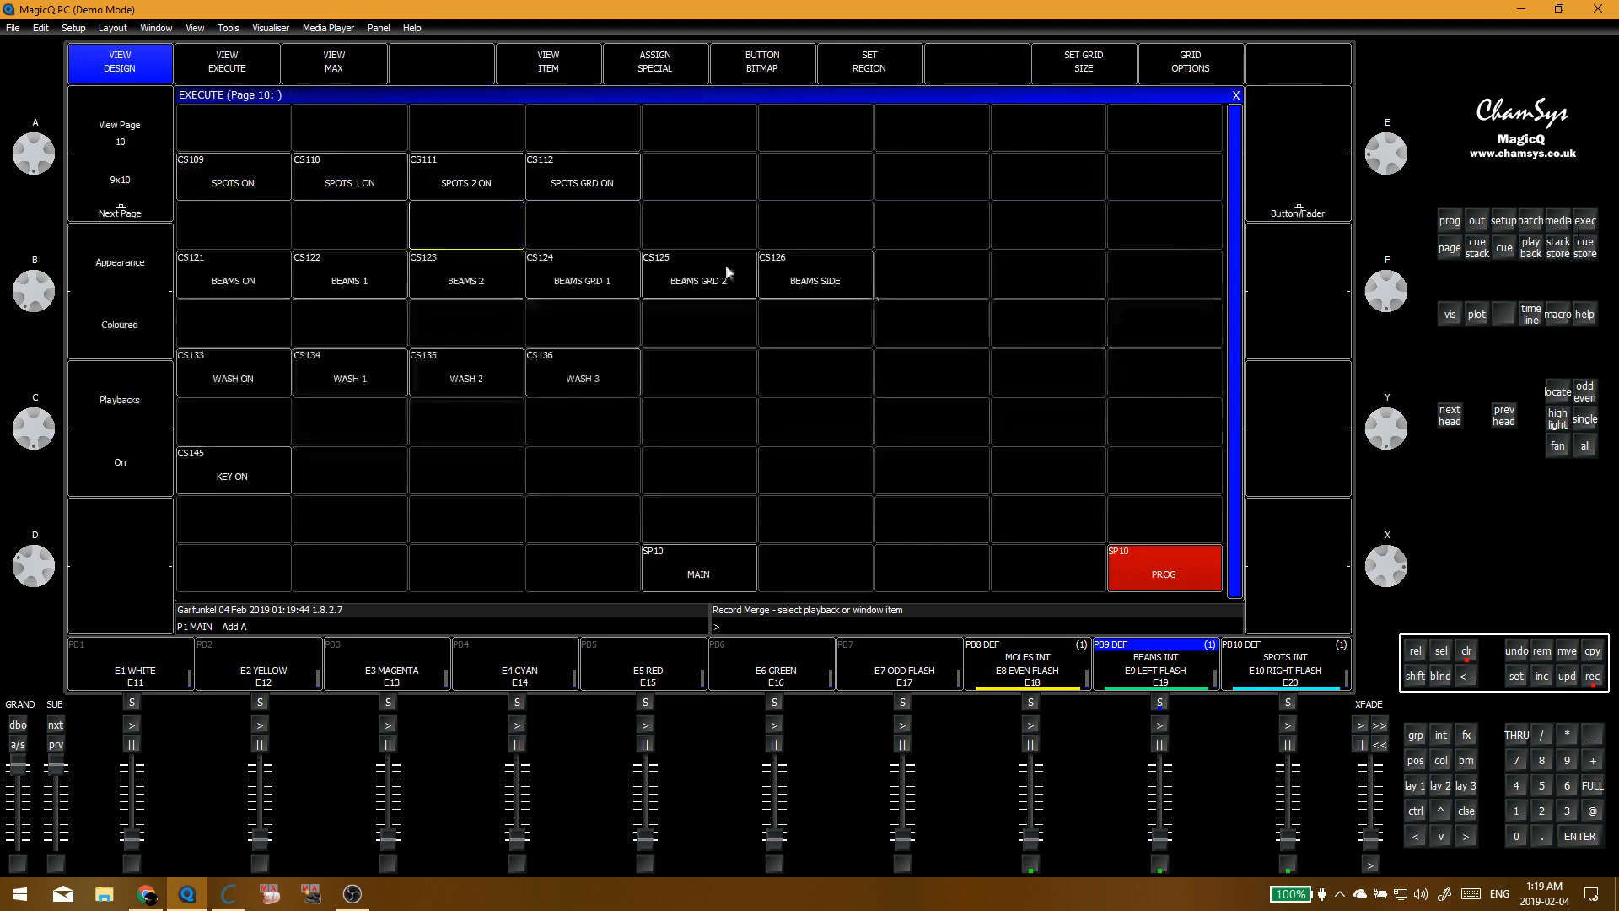
left_click(486, 184)
left_click(603, 259)
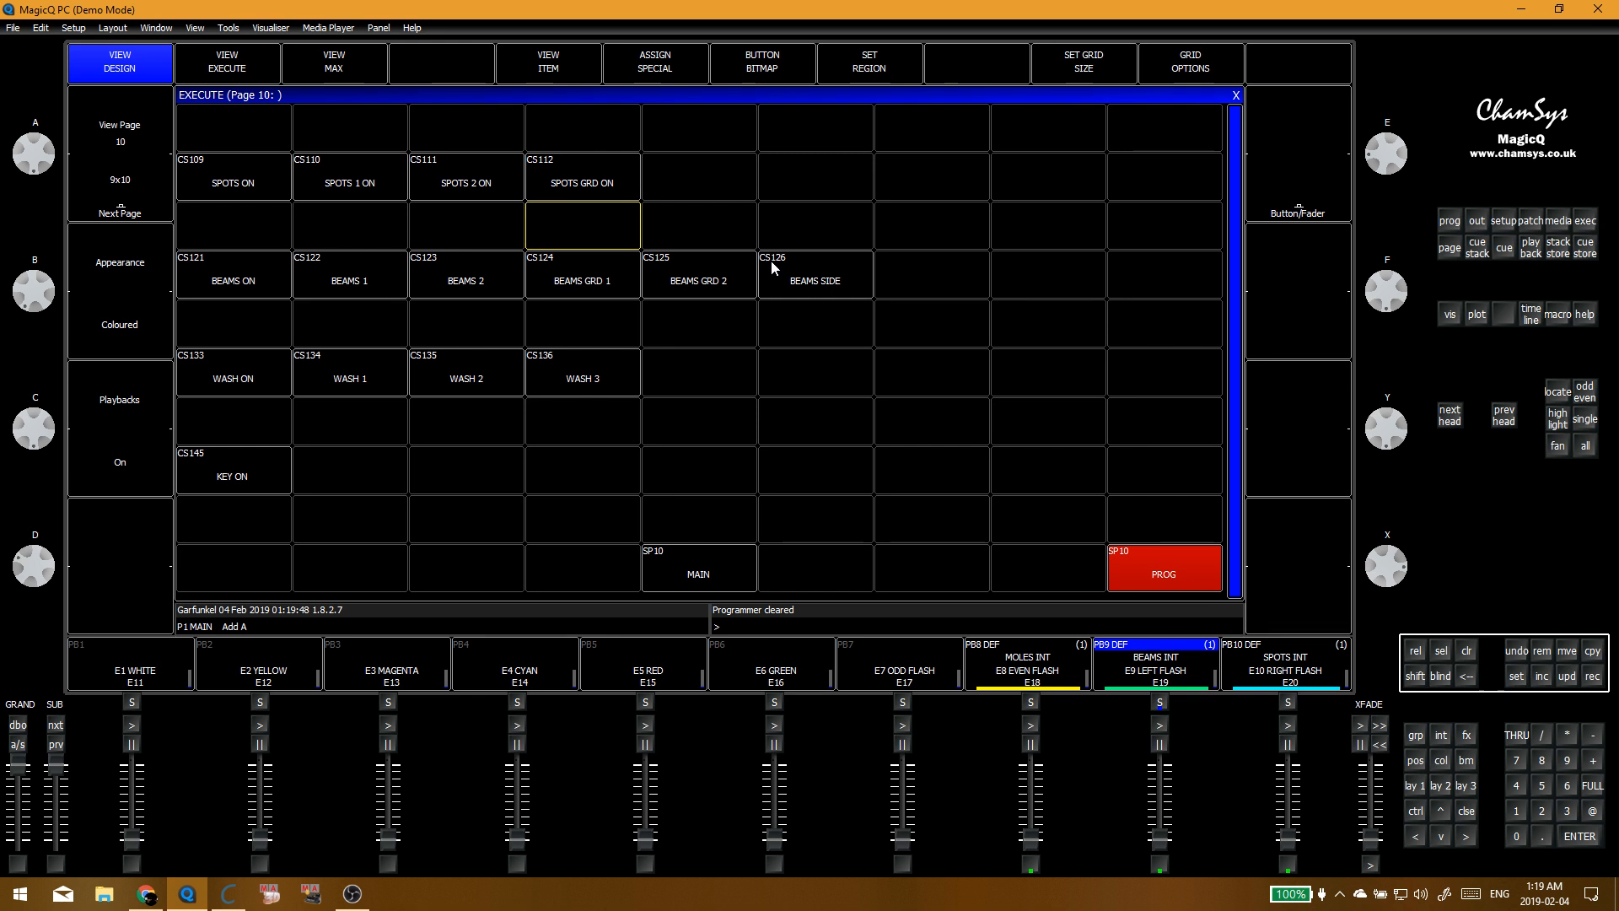
Step: Select the SPOTS GRD group at 100%, merge the programmer into the SPOTS GRD ON cue stack (CS112) and clear the programmer
key("ctrl+g")
left_click(393, 327)
key("F5")
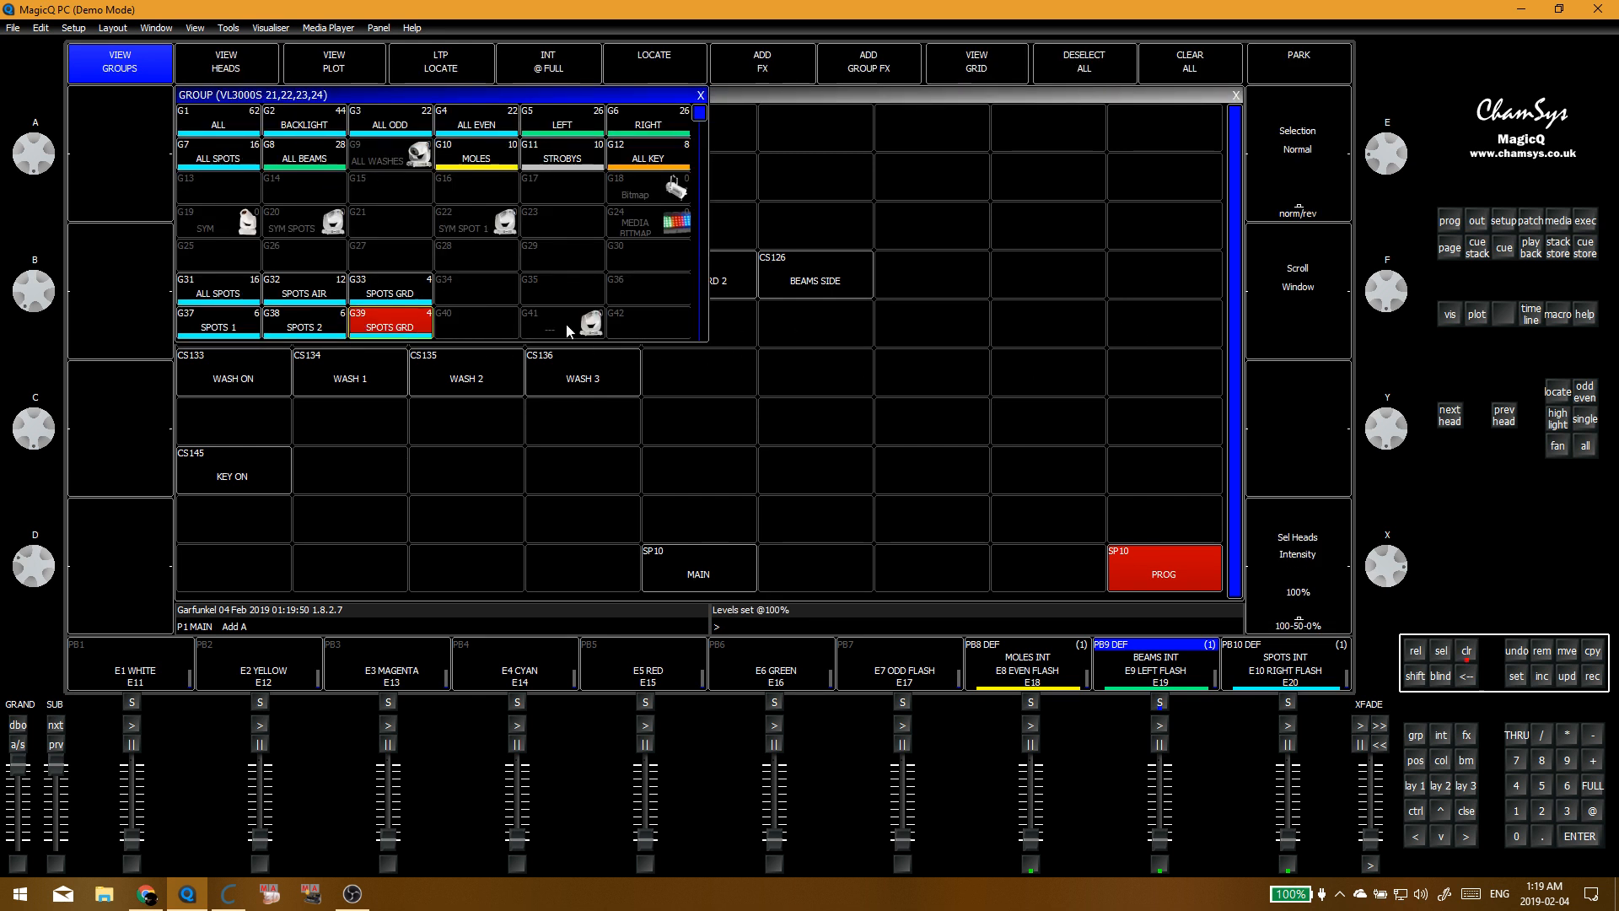
left_click(701, 95)
left_click(609, 160)
left_click(610, 263)
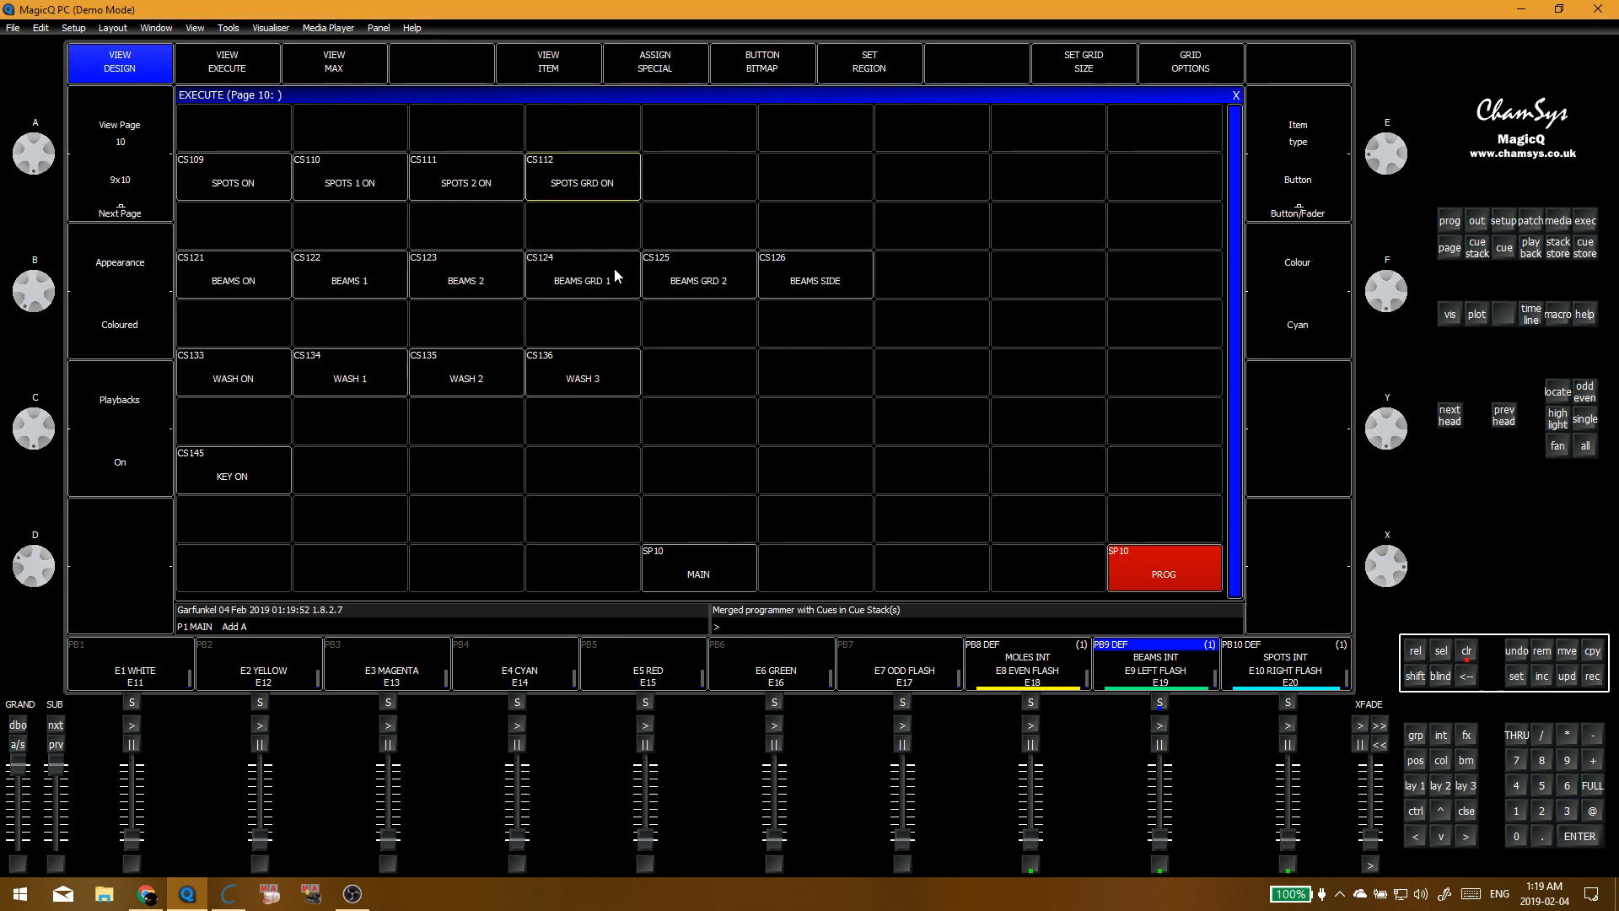
left_click(604, 226)
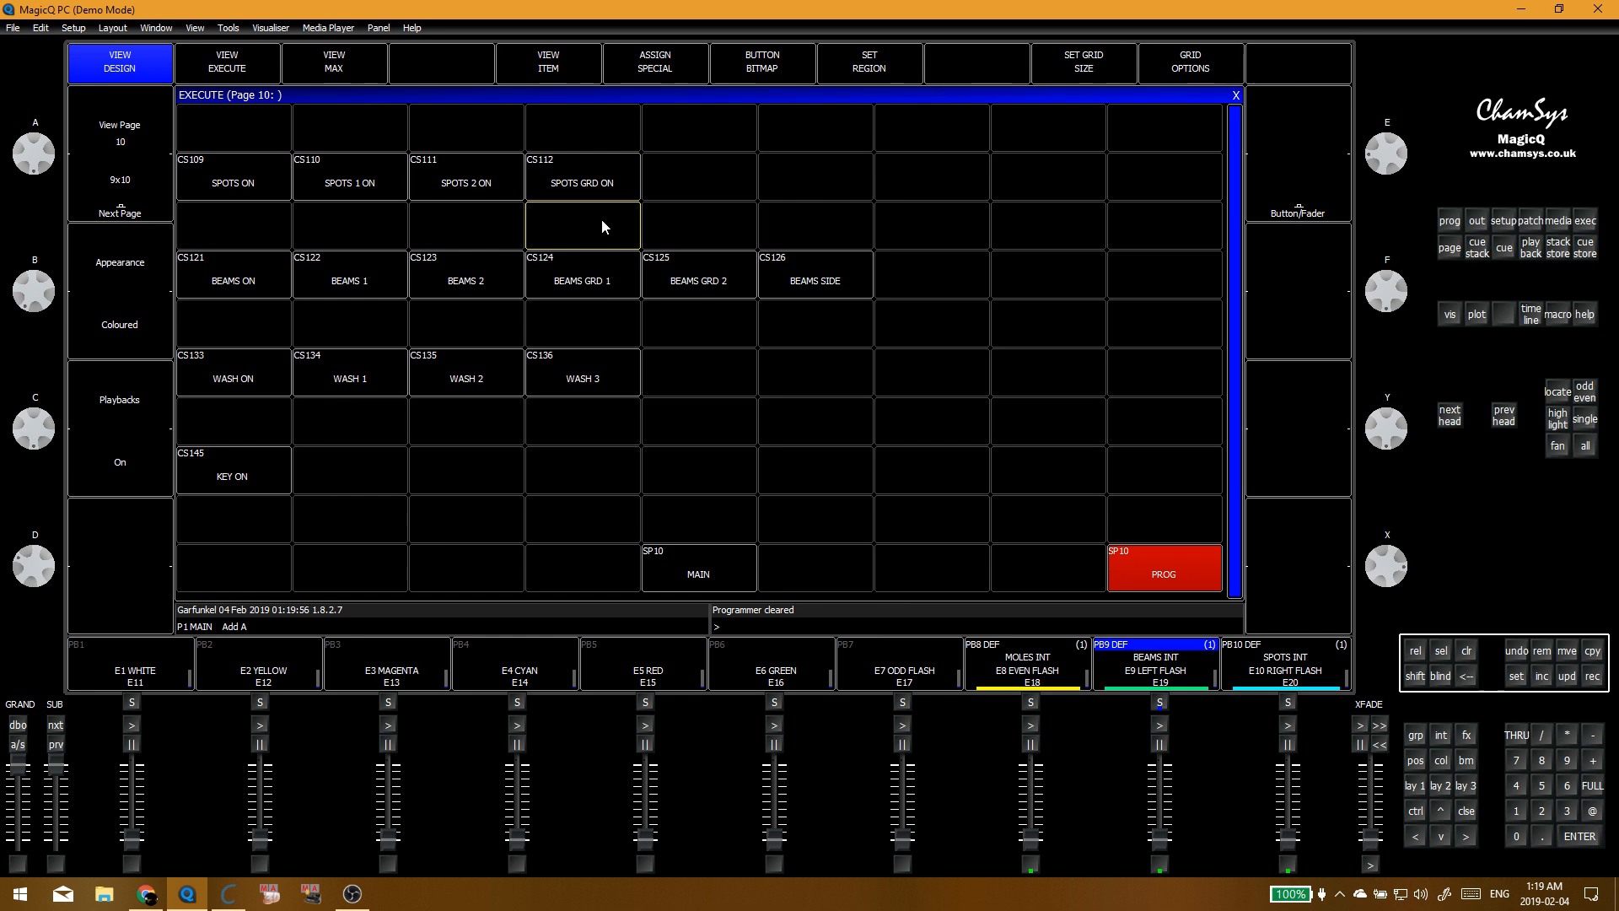
left_click(681, 226)
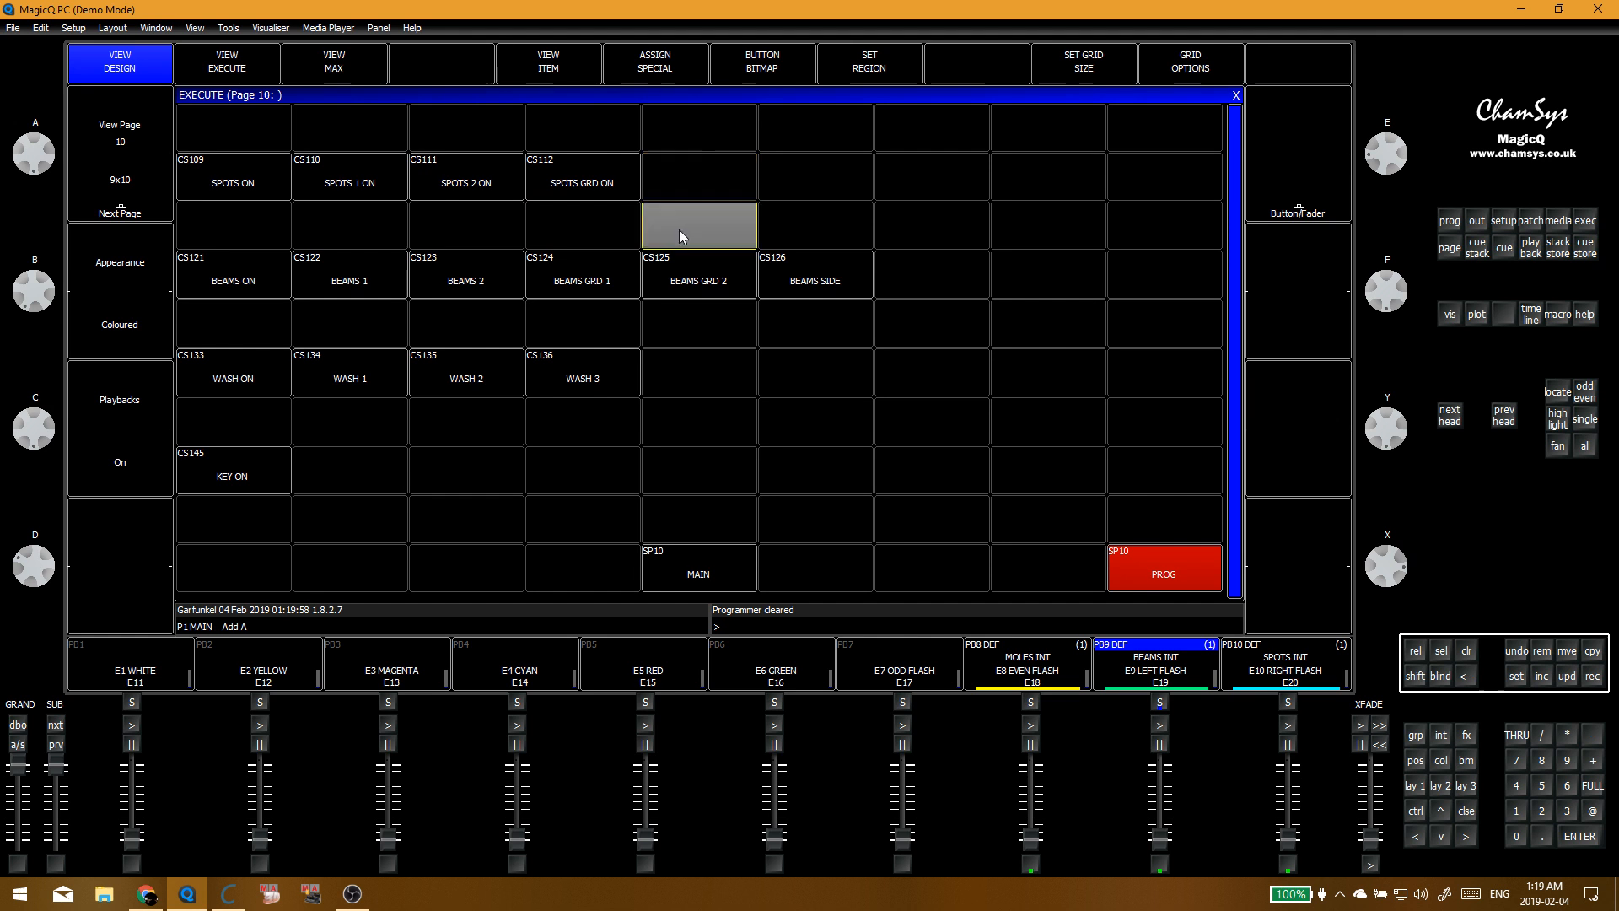
left_click(357, 331)
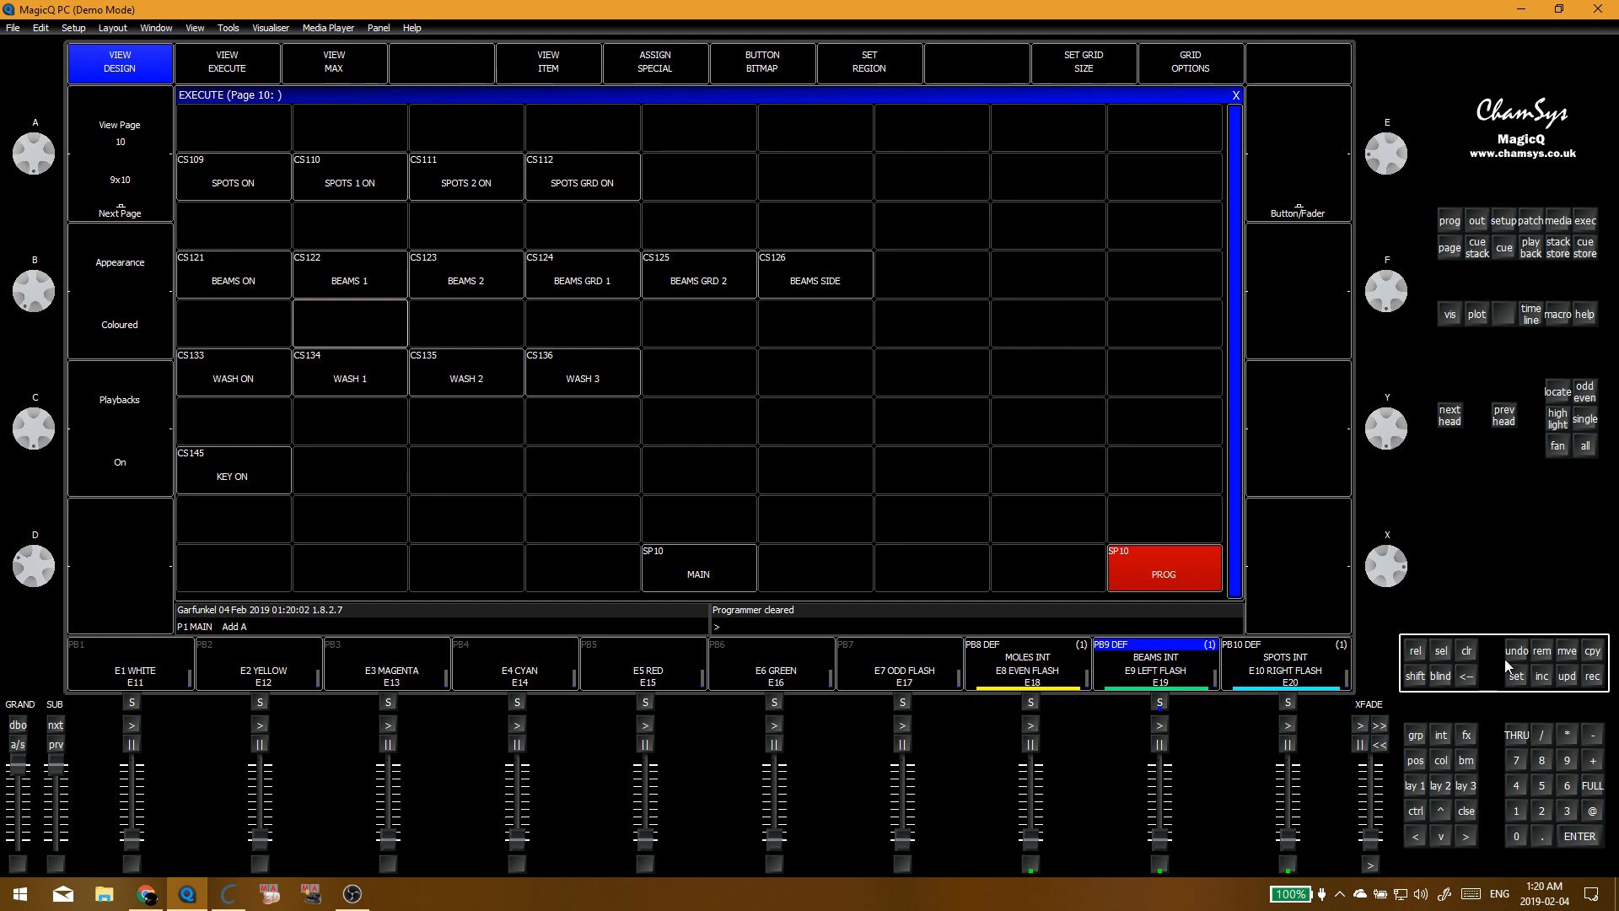
Step: Select the BEAMS 1 and BEAMS 2 groups together, record them over the empty BEAMS AIR group (G50) and clear the programmer
left_click(1416, 735)
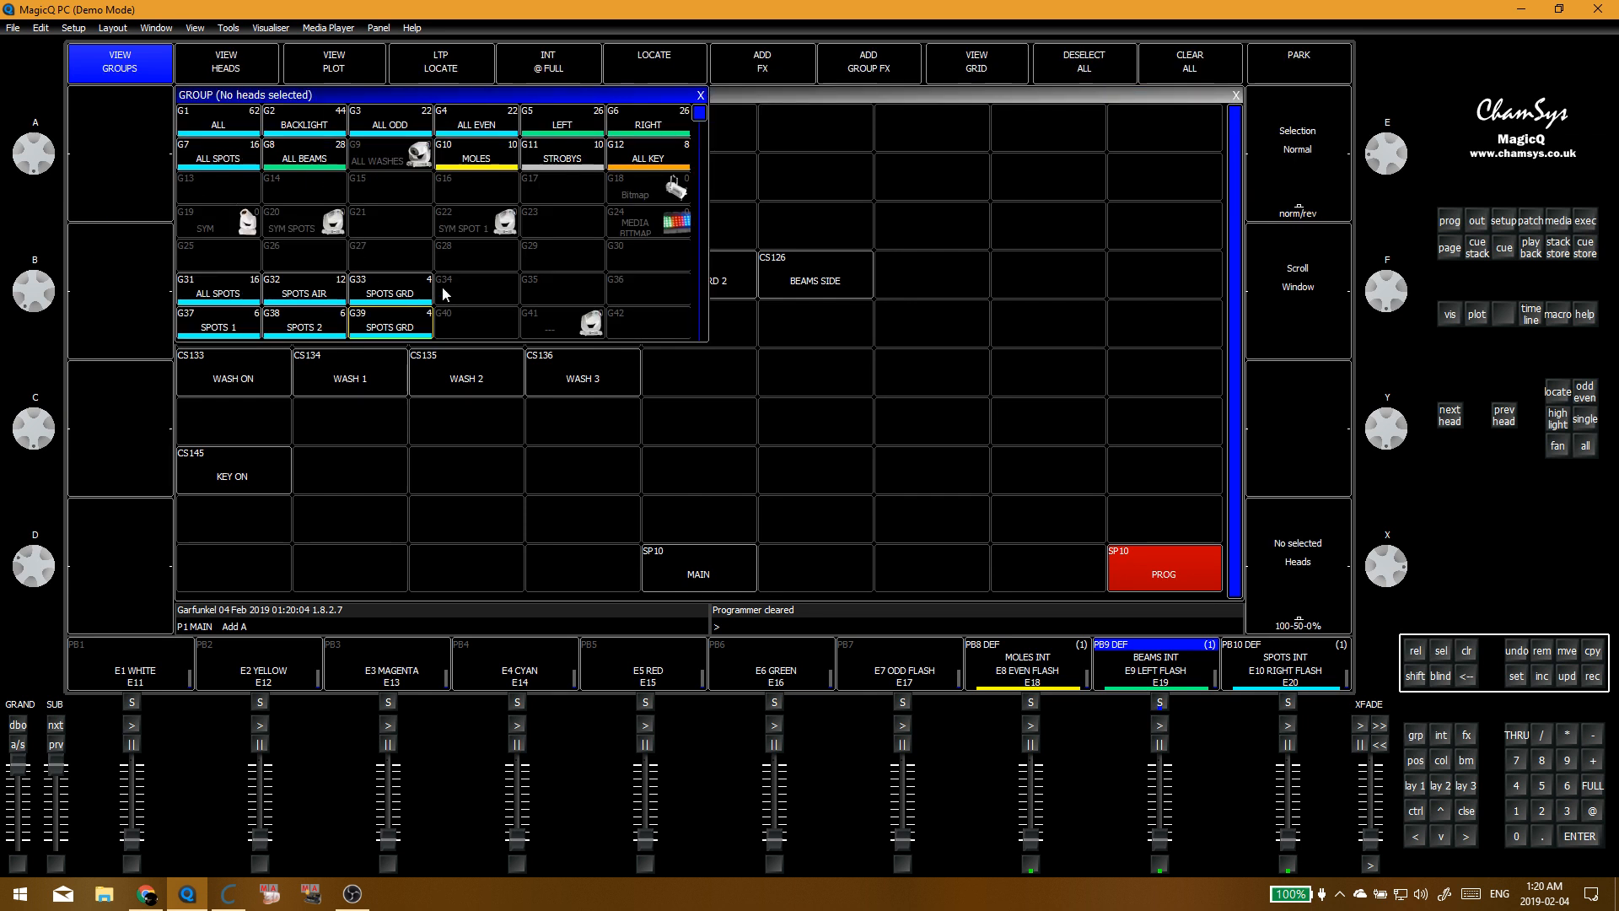
left_click(305, 195)
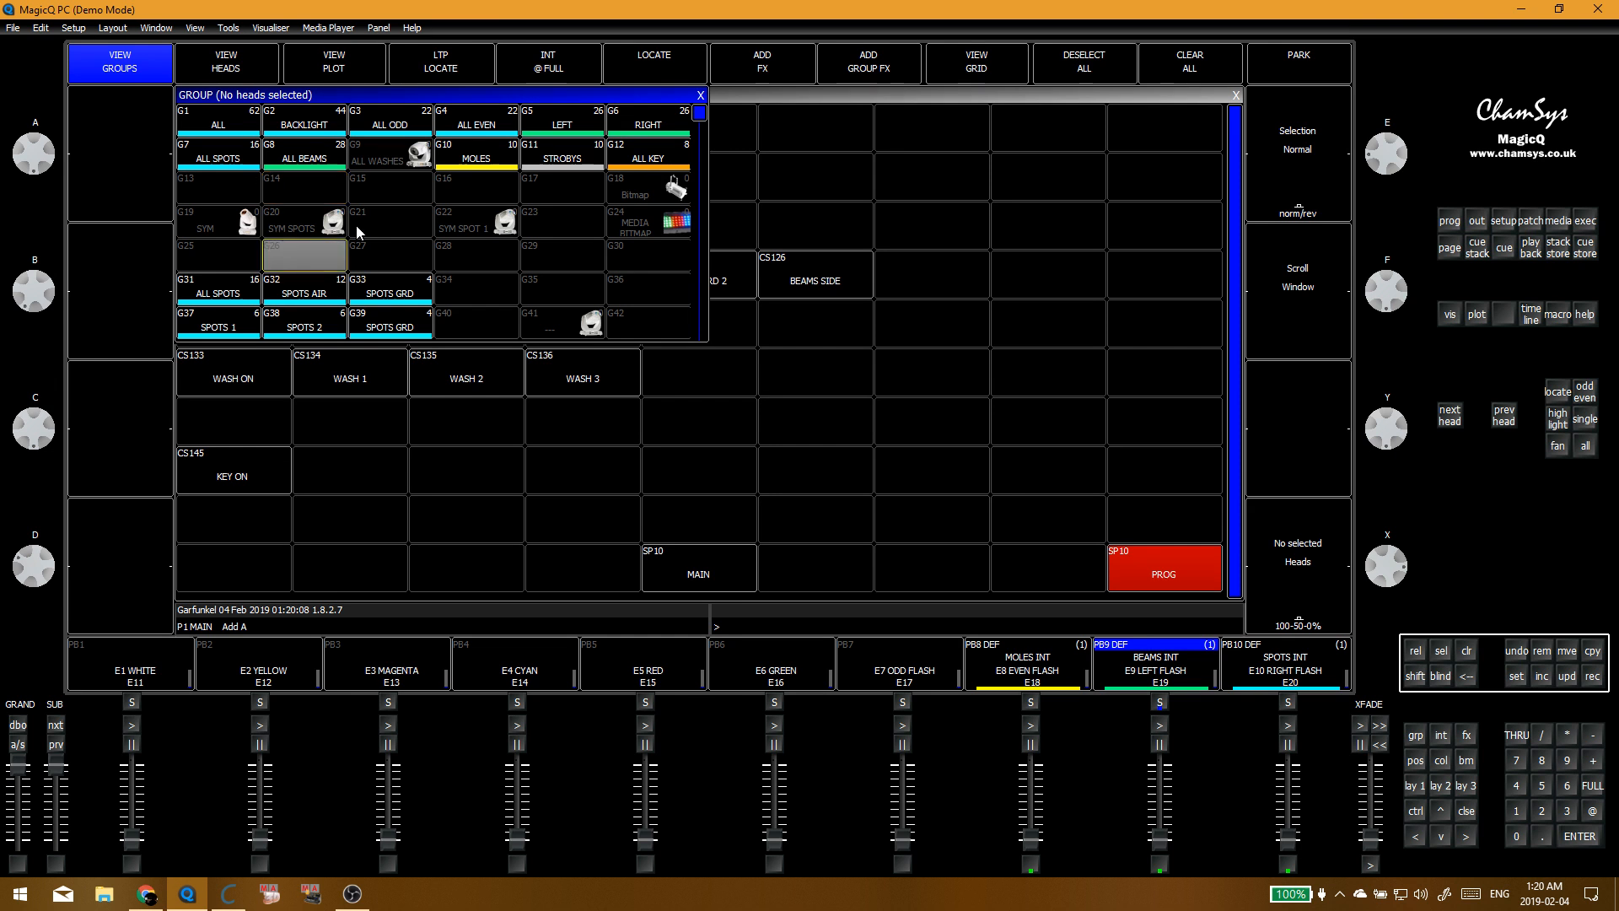
scroll(358, 232, "down", 3)
scroll(312, 240, "down", 1)
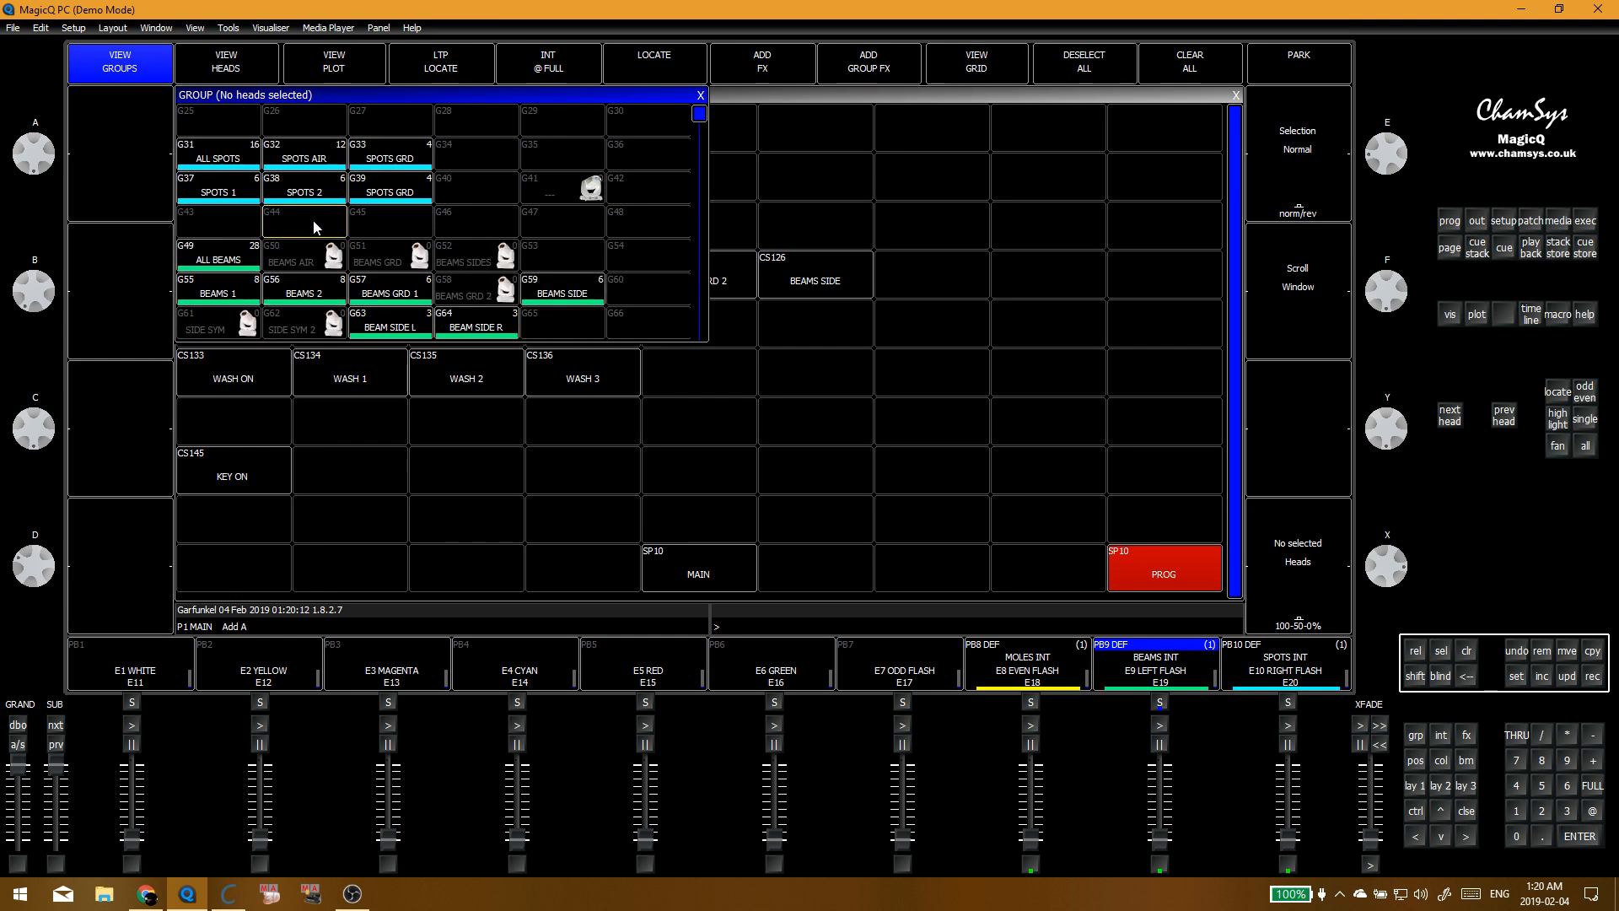
left_click(236, 294)
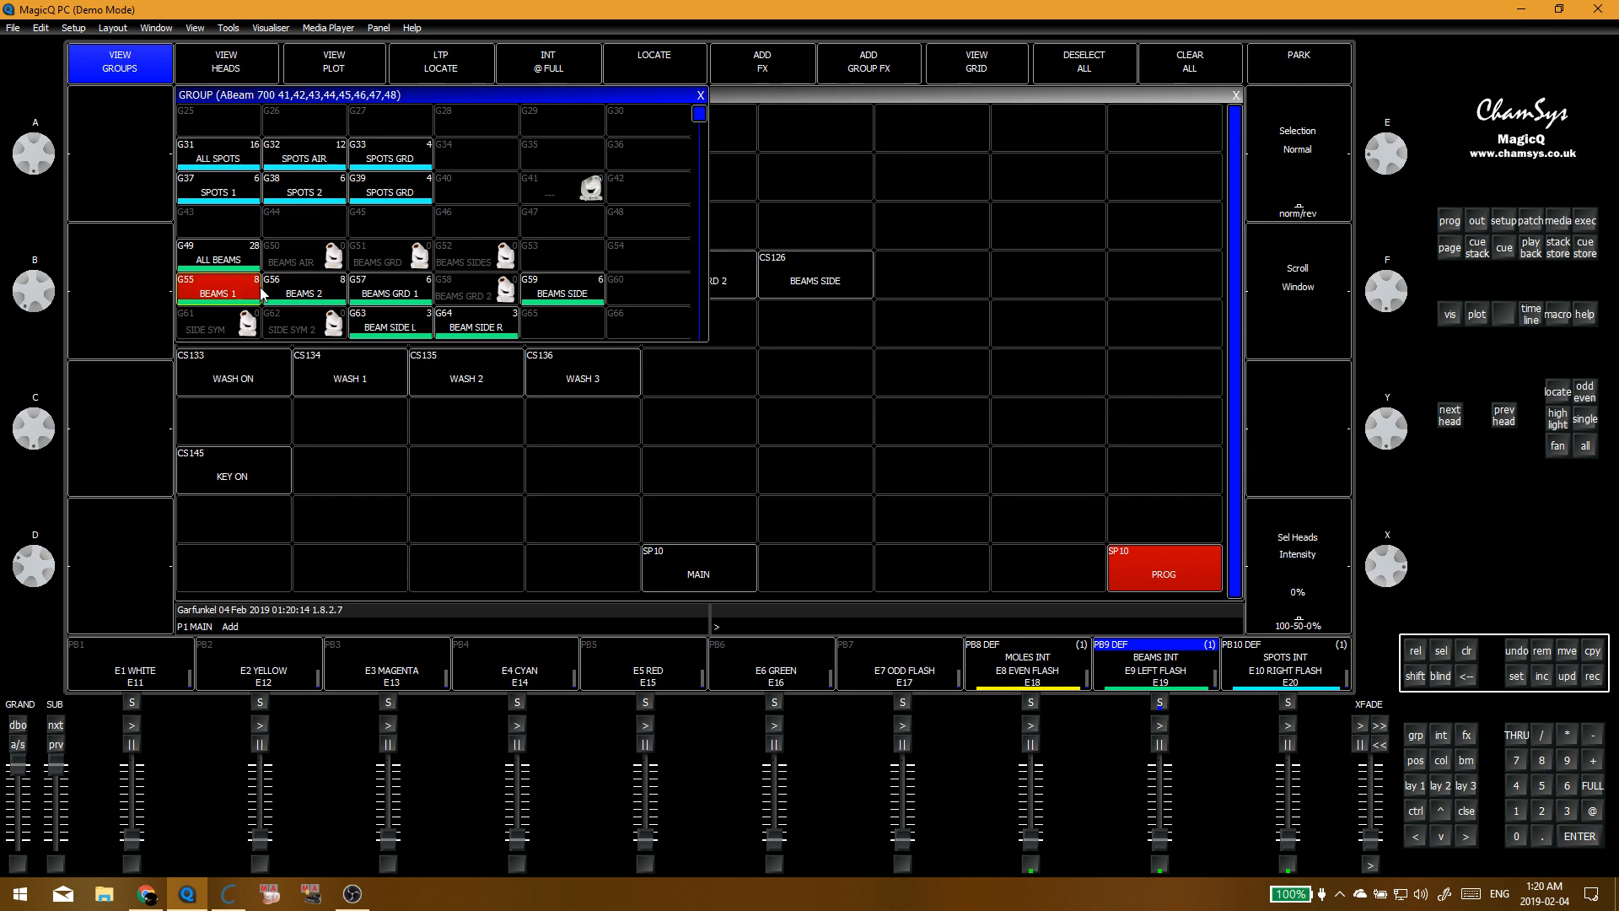
left_click(207, 306)
left_click_drag(227, 302, 295, 295)
left_click(506, 293)
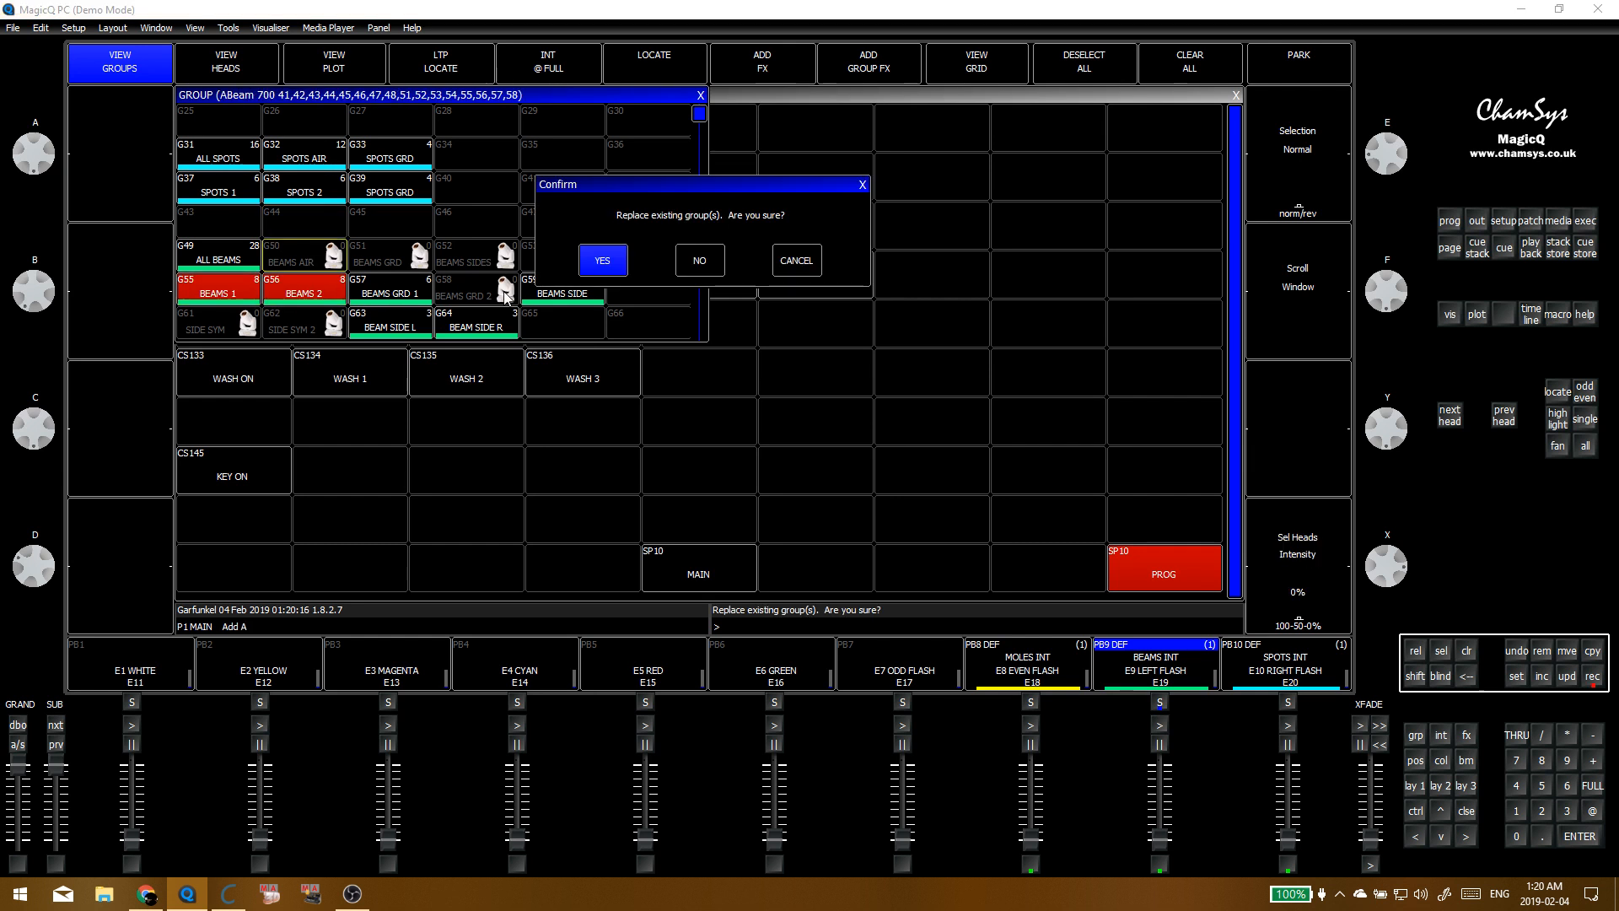
left_click(602, 259)
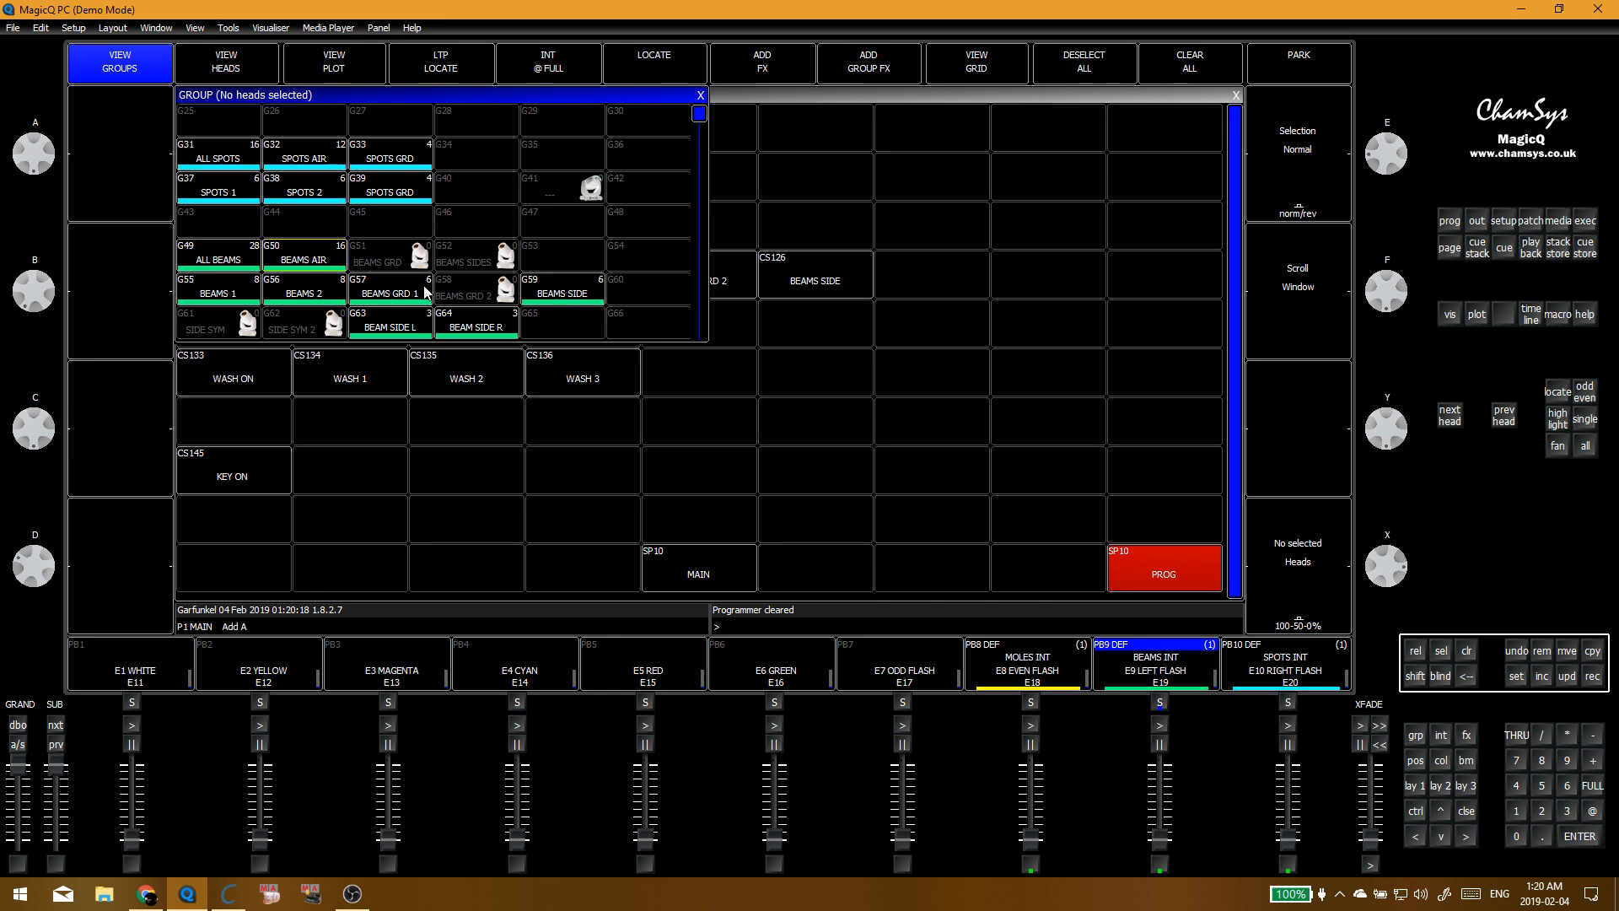
Step: Record the BEAMS GRD 1 and BEAMS SIDE heads into the empty BEAMS GRD group (G51) and clear the selection
left_click(403, 292)
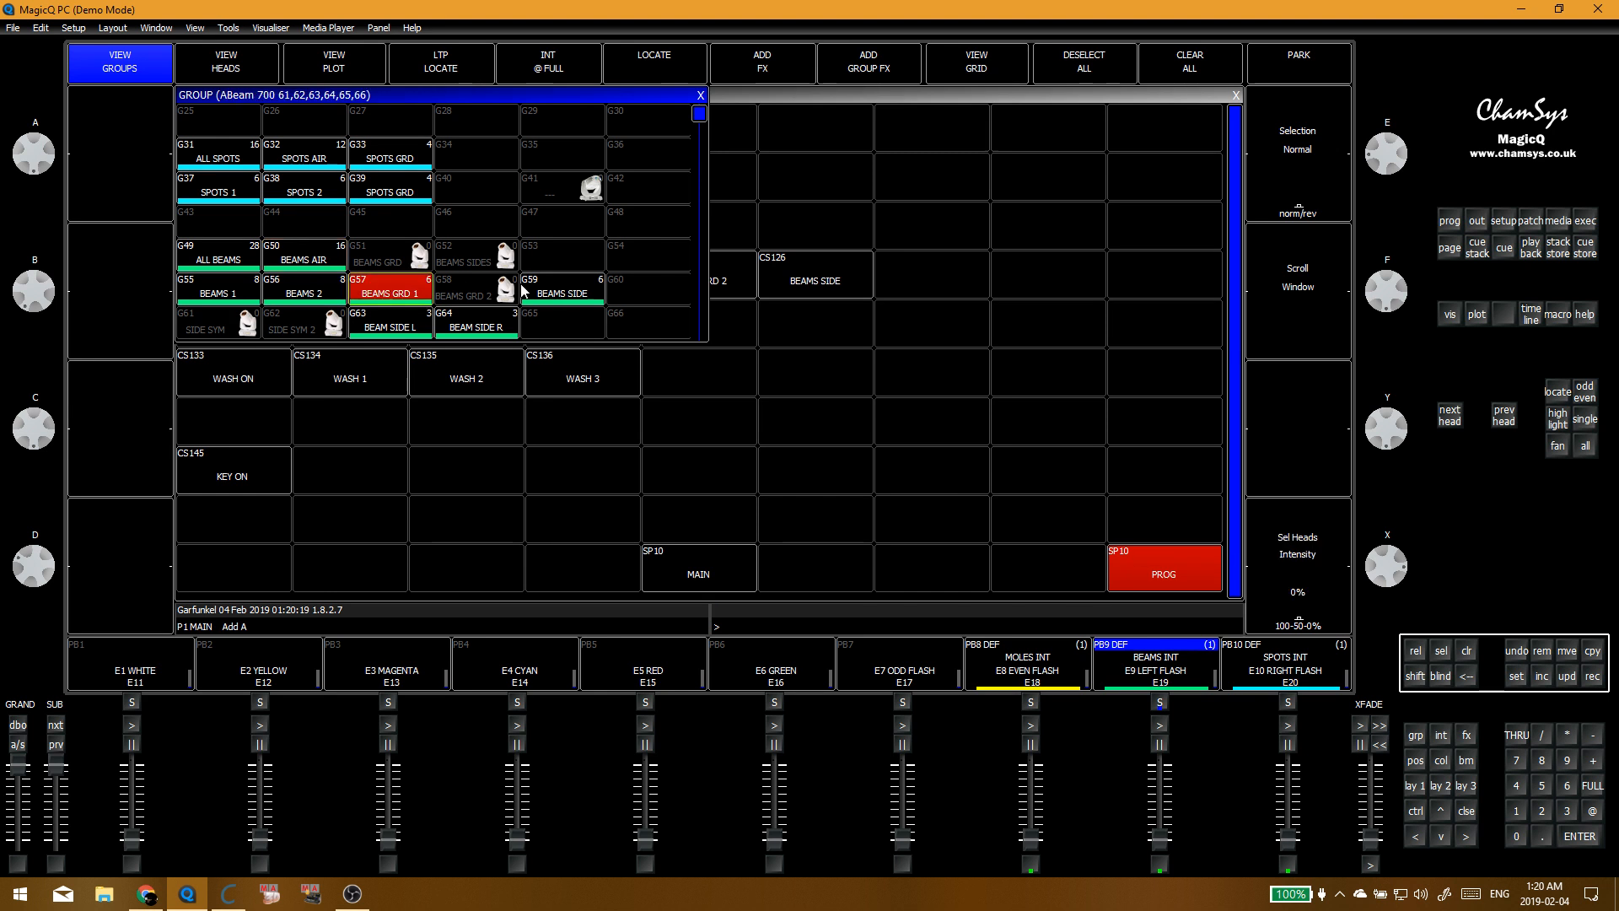
left_click(438, 285)
left_click(603, 263)
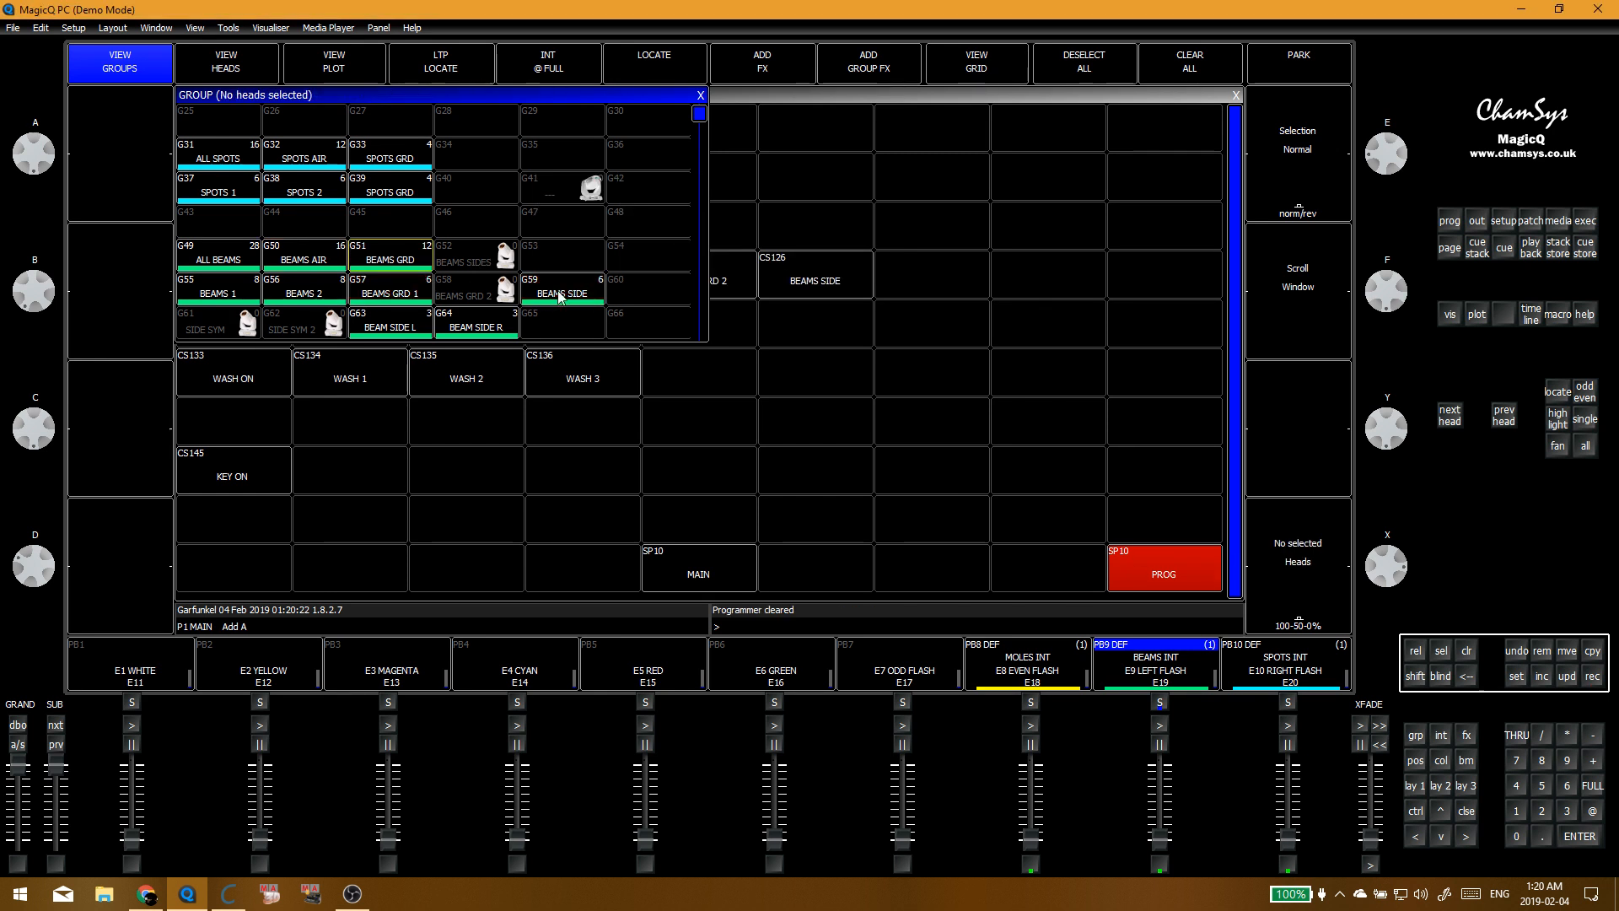
left_click(562, 287)
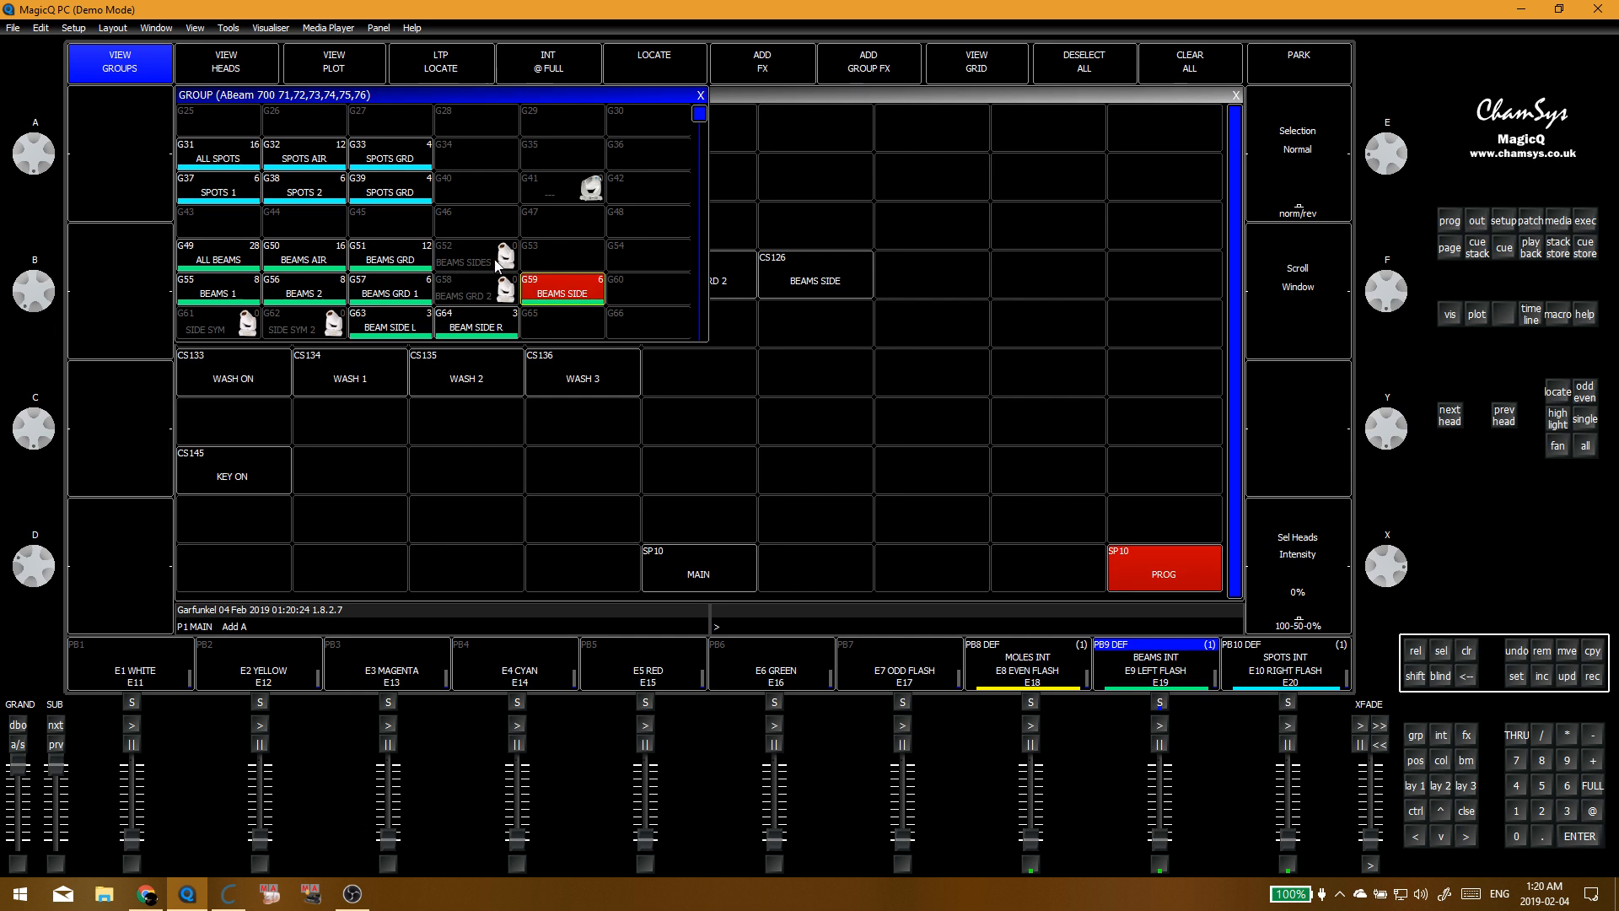
left_click(548, 280)
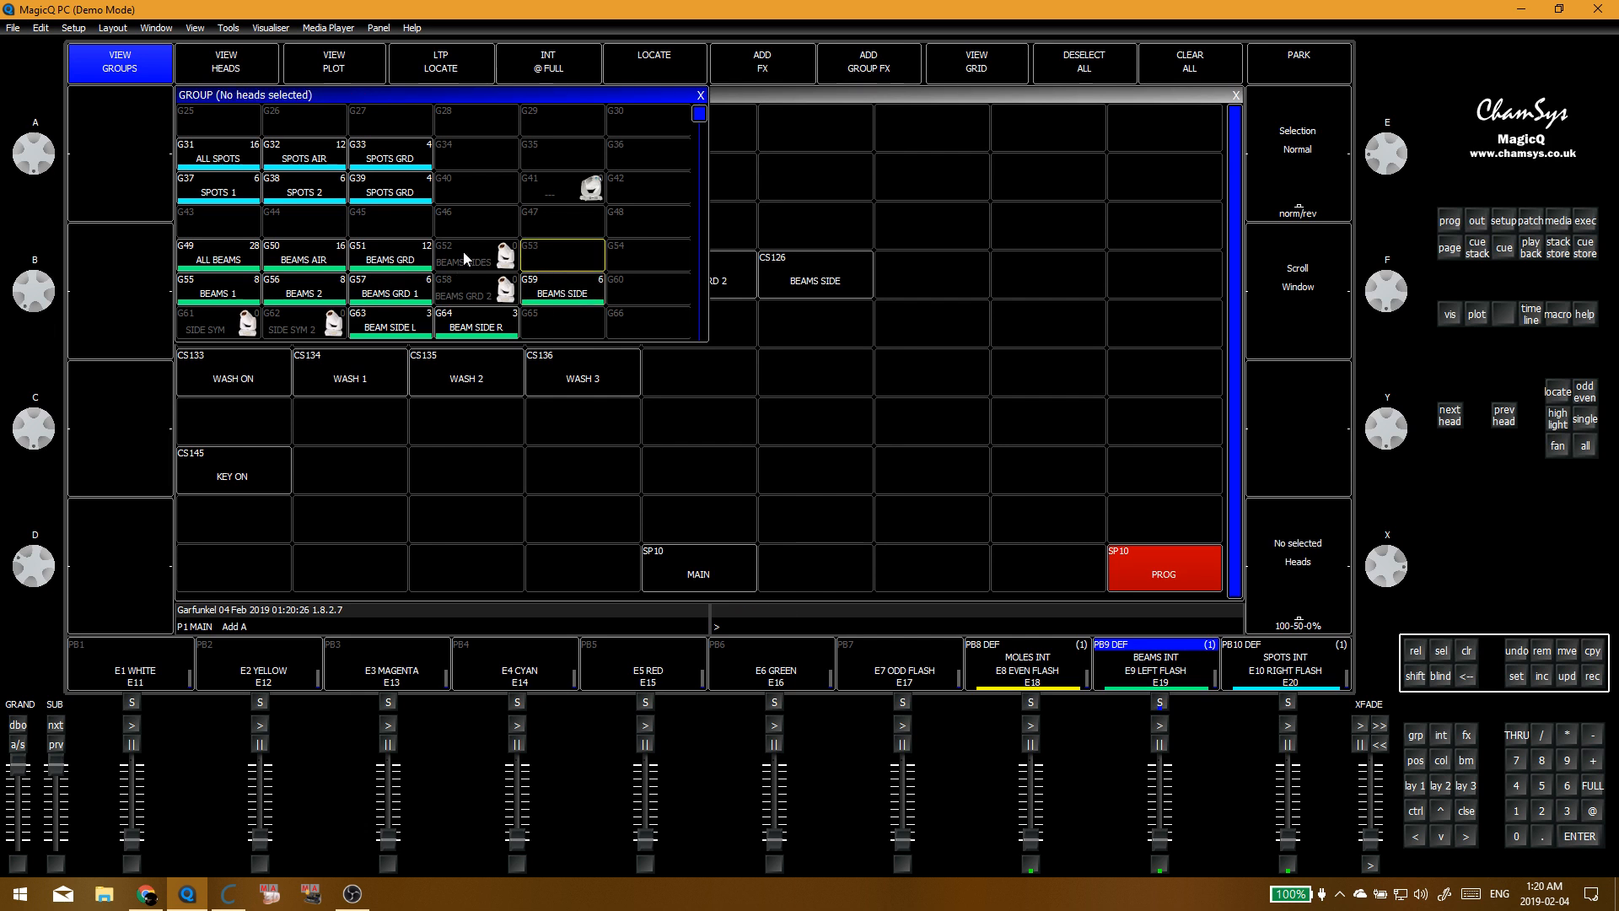
left_click(539, 250)
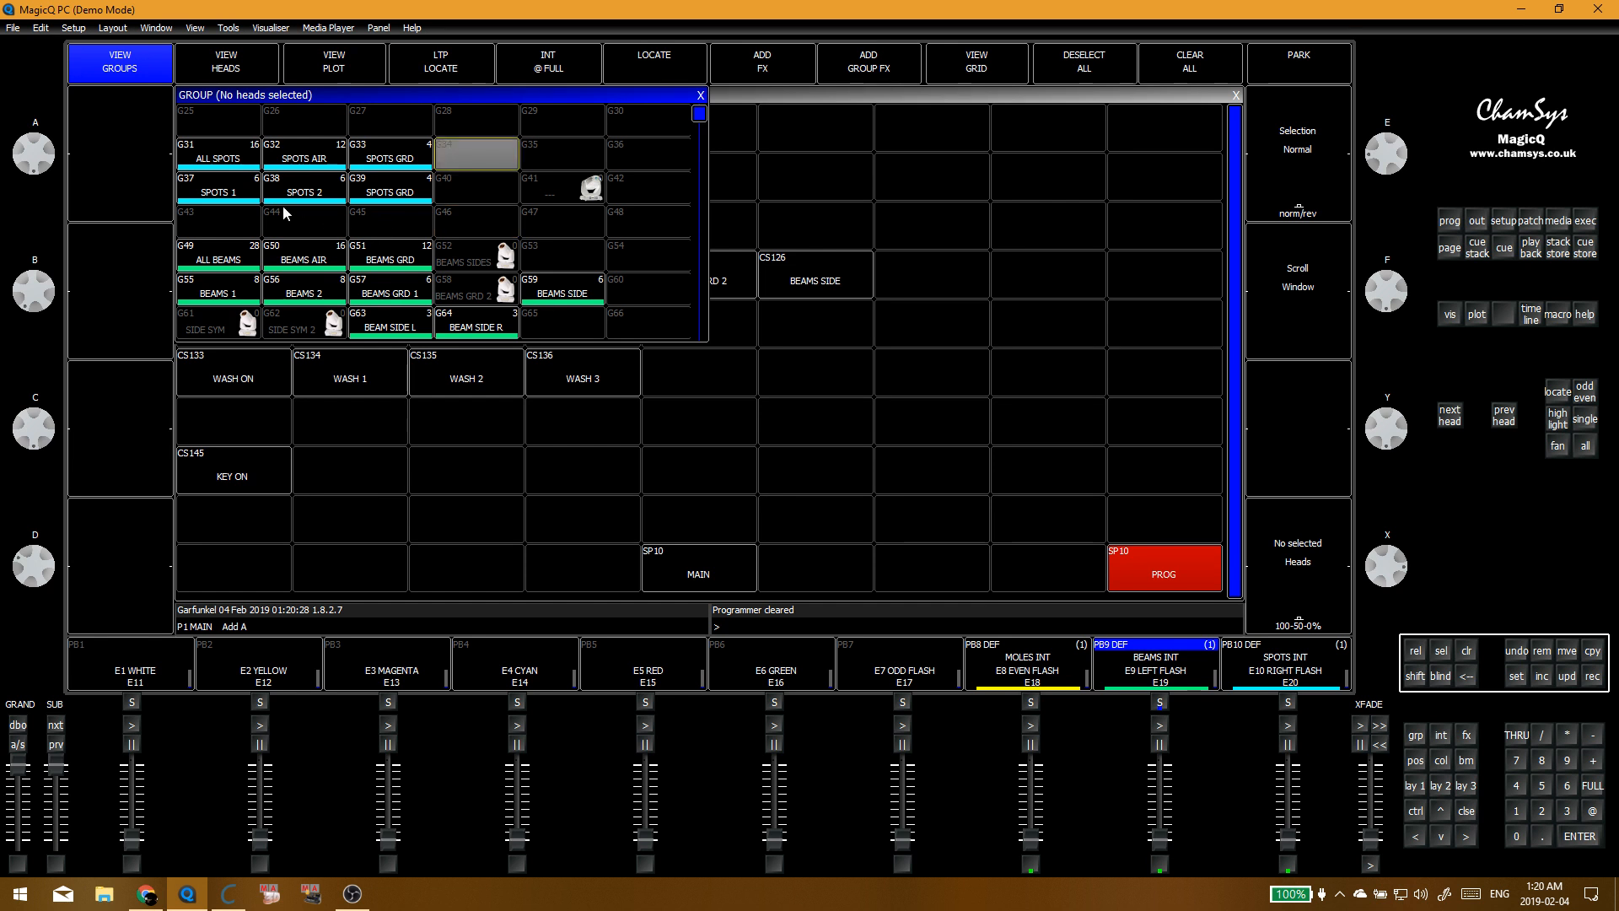
left_click_drag(228, 156, 388, 157)
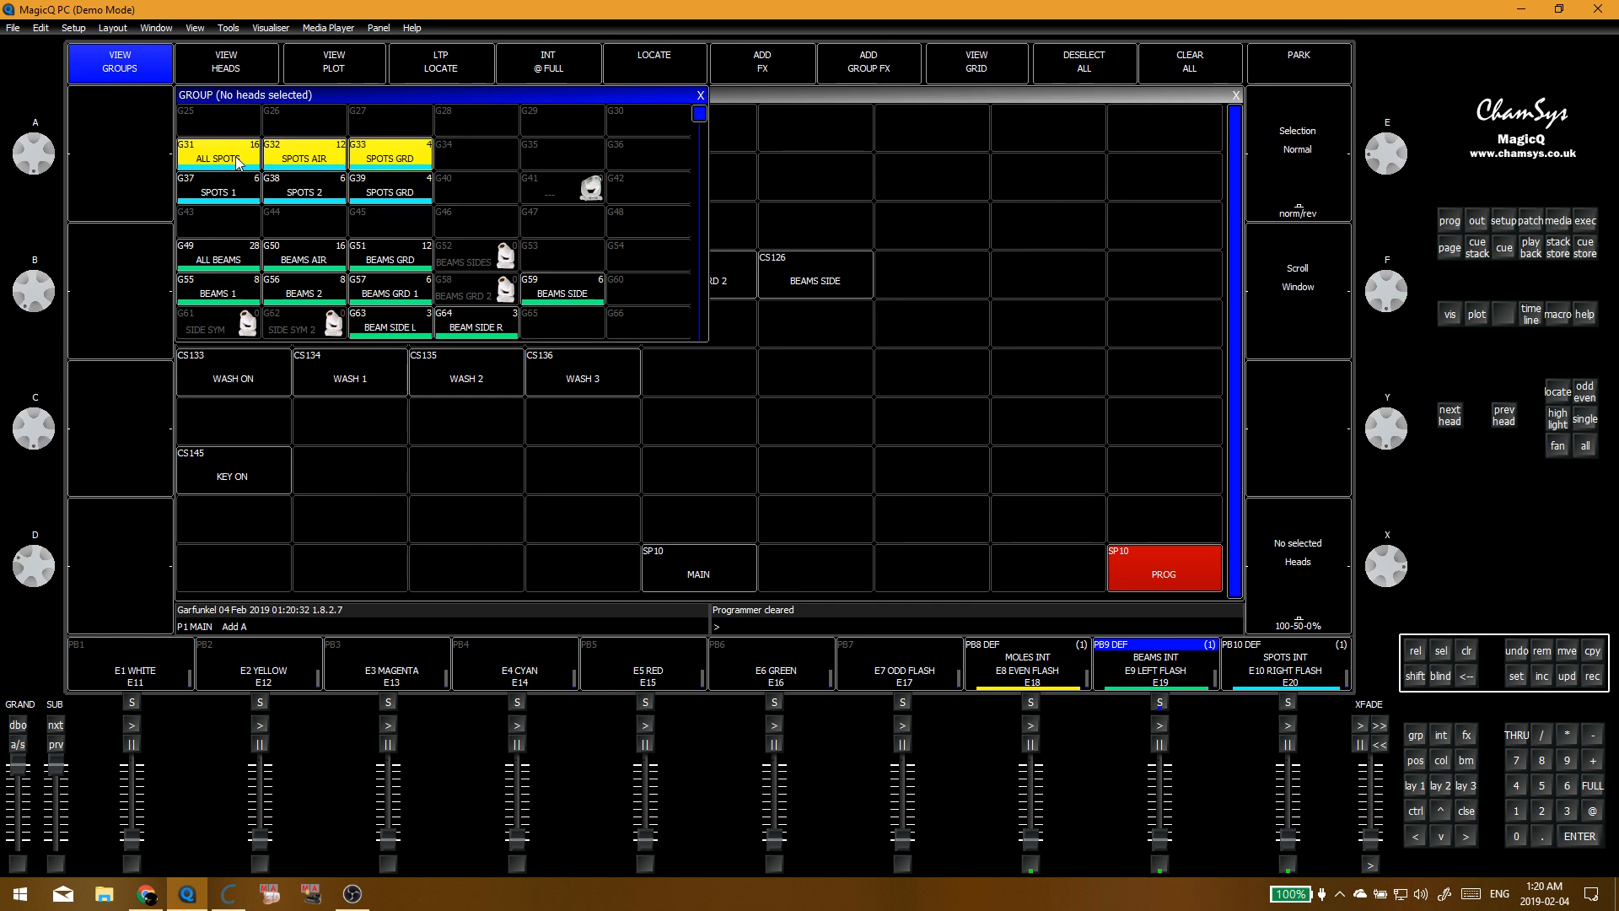
left_click(314, 129)
left_click(314, 166)
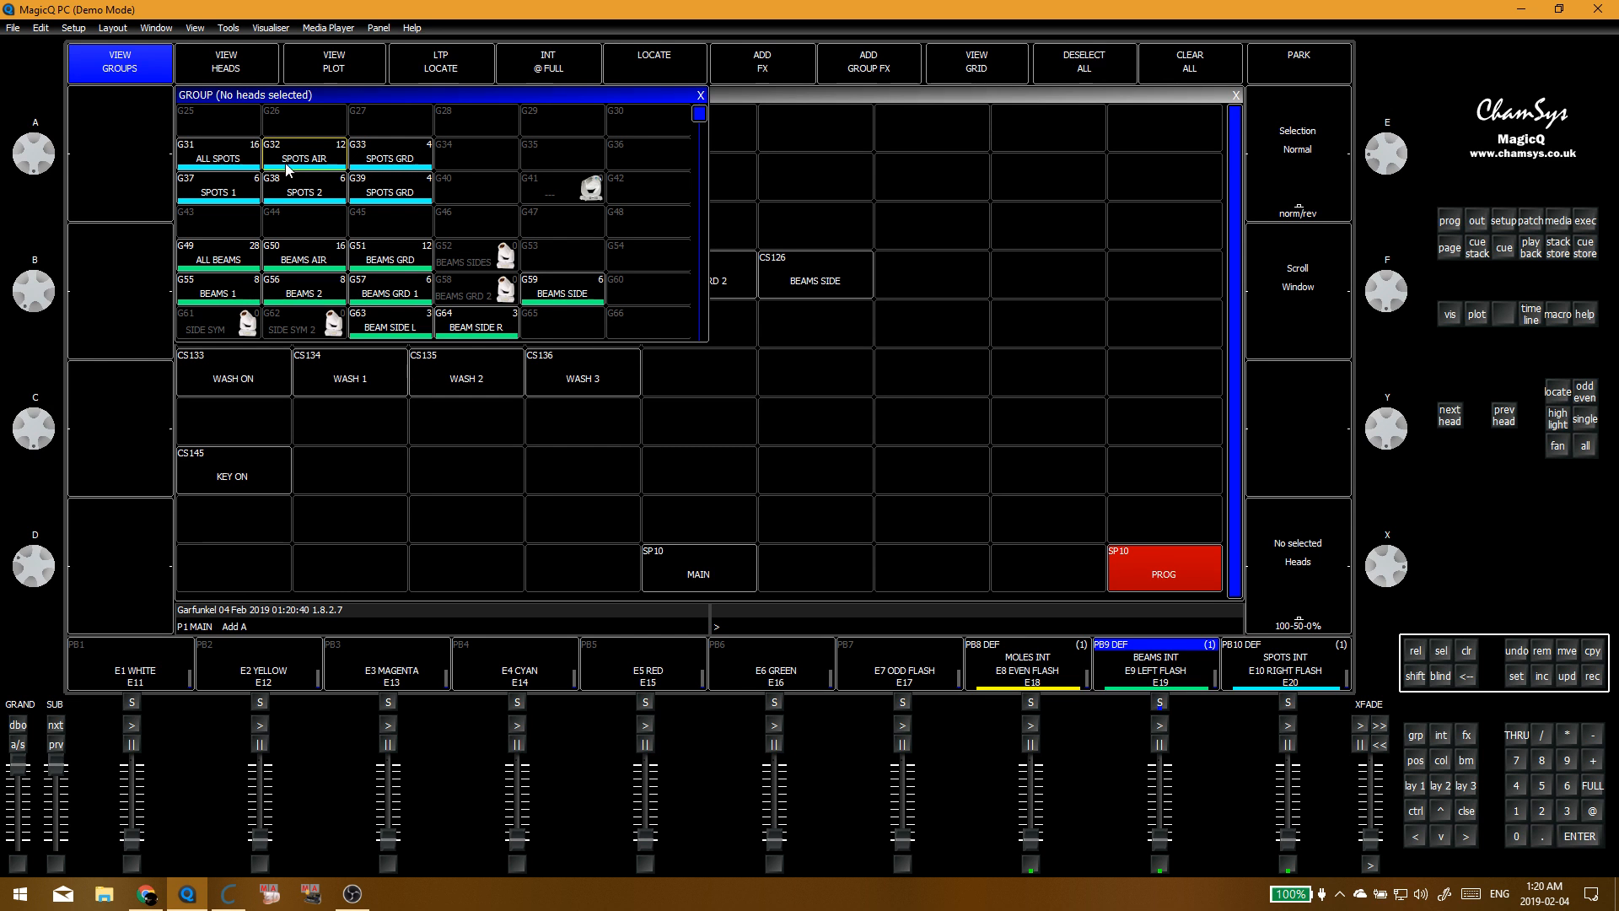
left_click(326, 237)
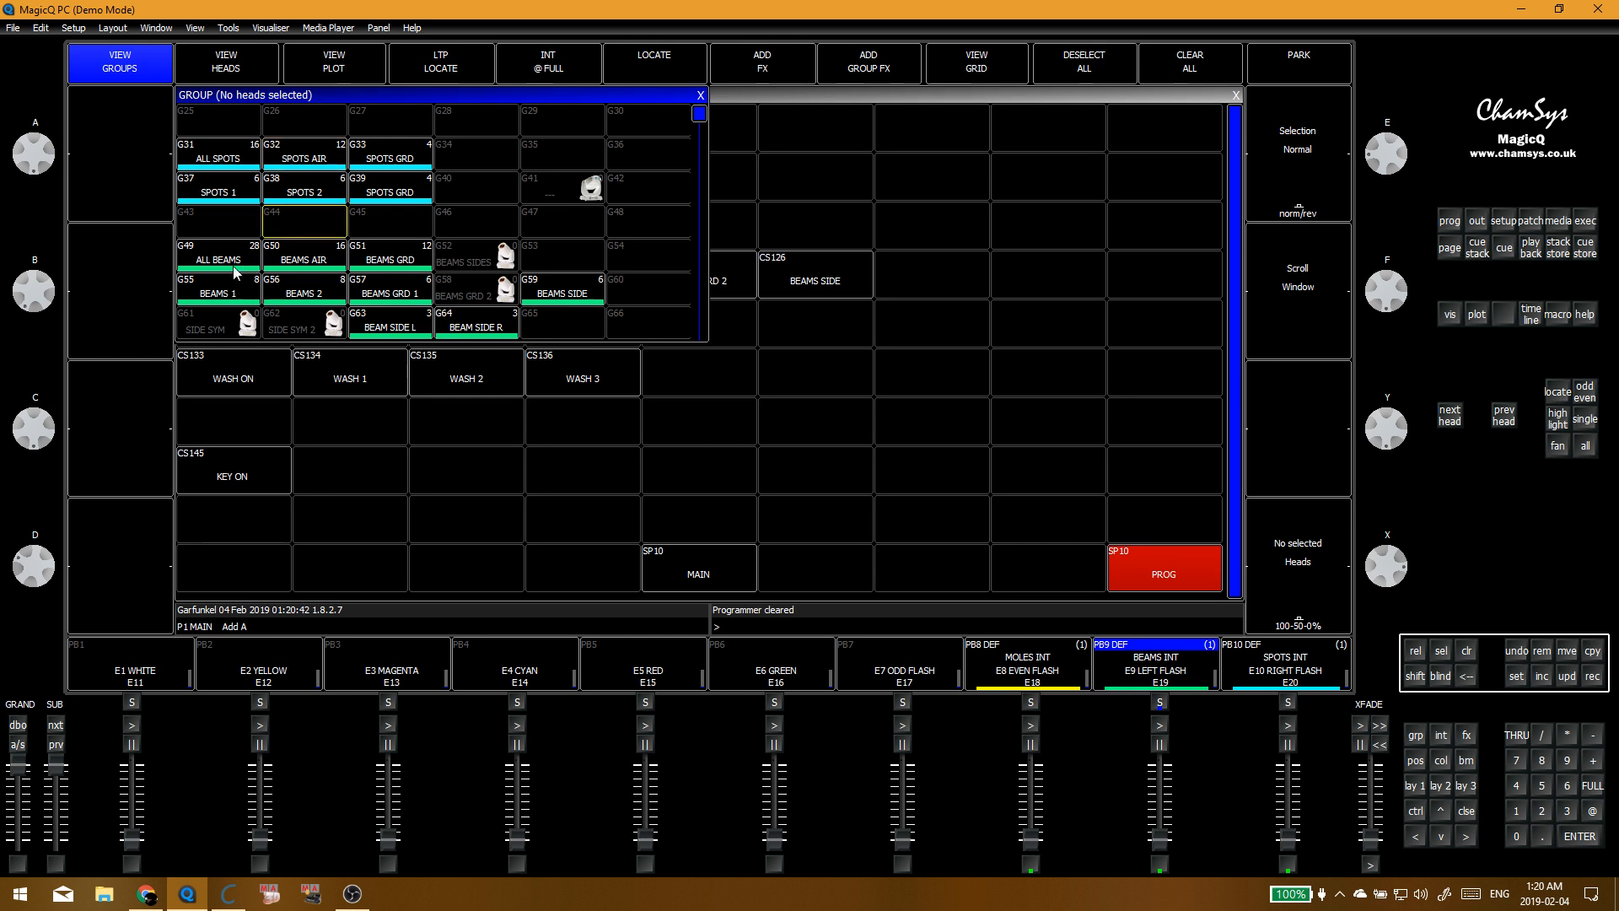
left_click(473, 258)
left_click(526, 262)
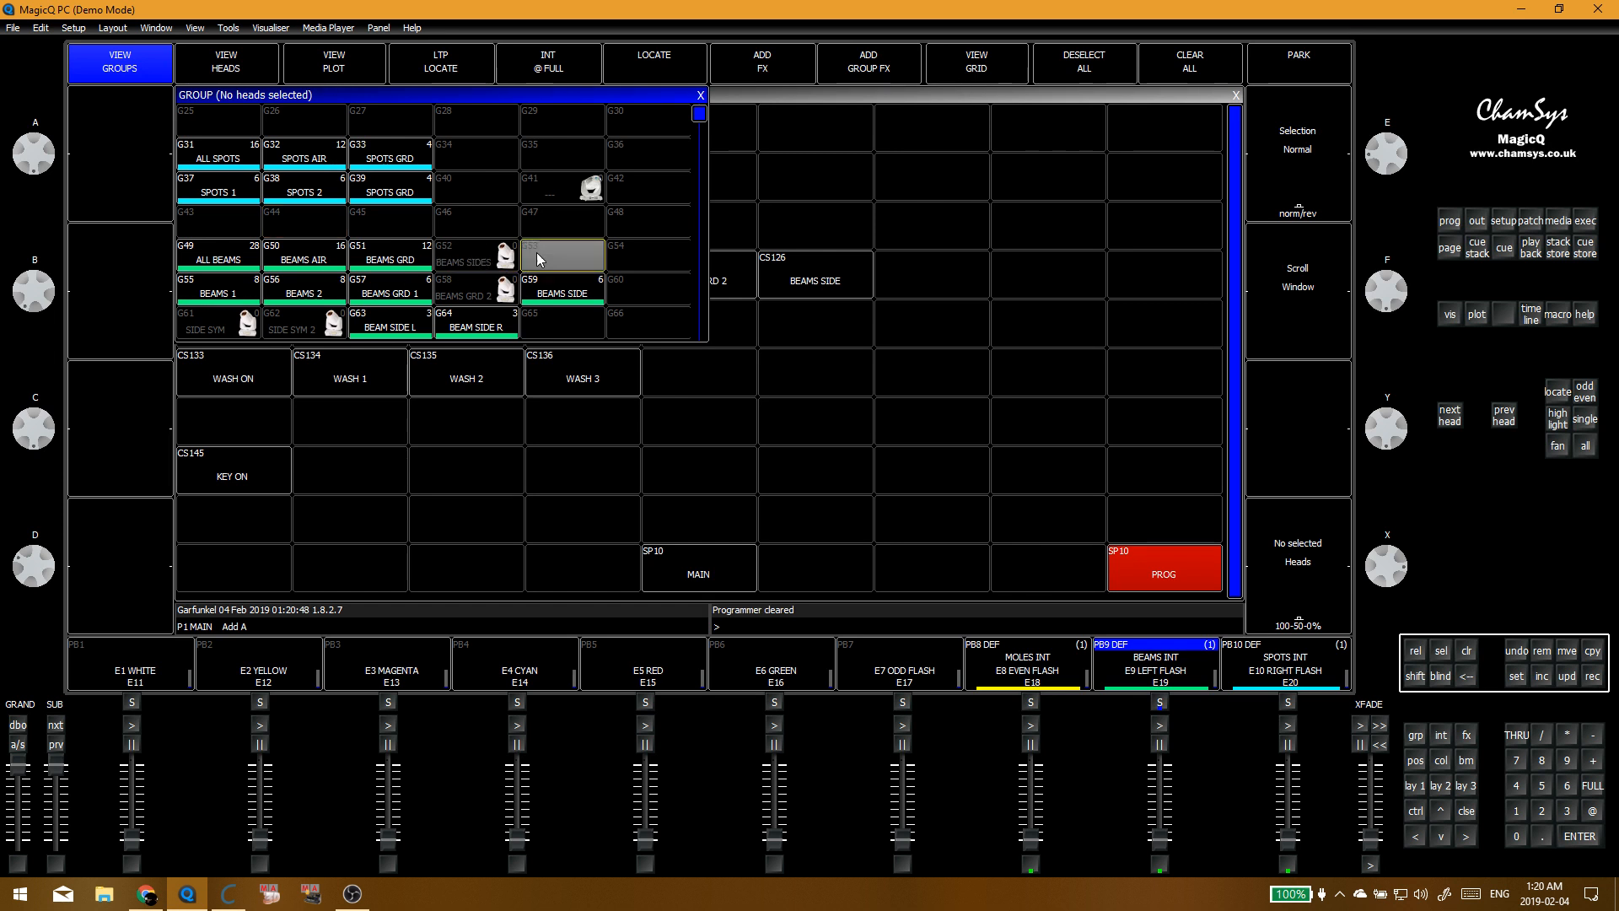
left_click(493, 235)
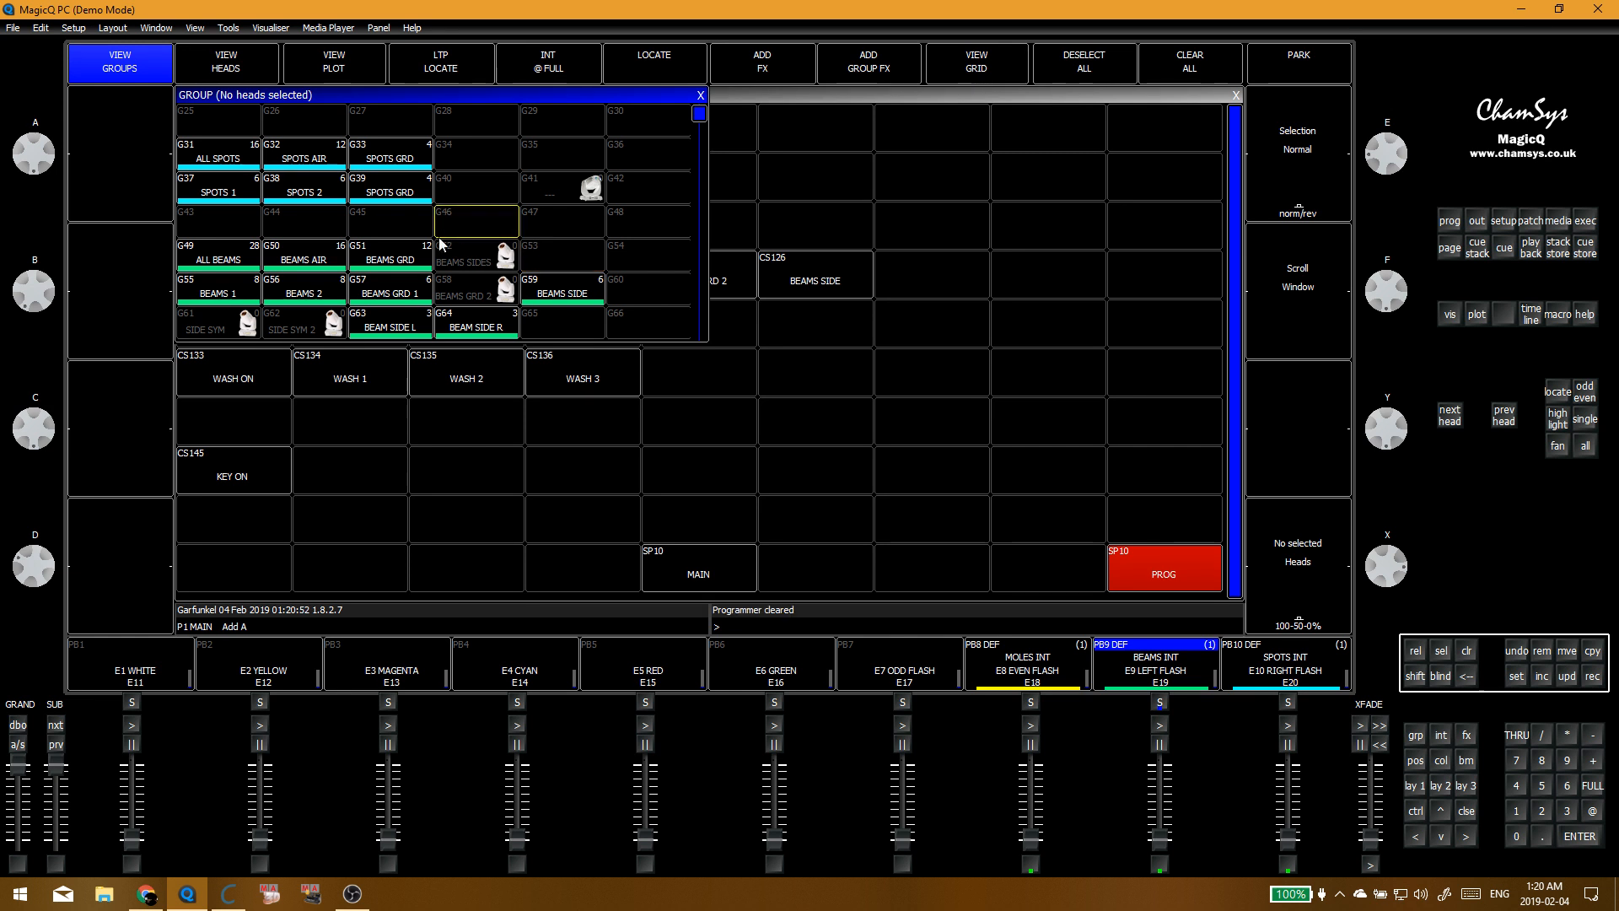
Step: Select the BEAMS SIDE group, record it into the empty BEAMS SIDES group (G52) and clear the programmer
scroll(597, 251, "down", 1)
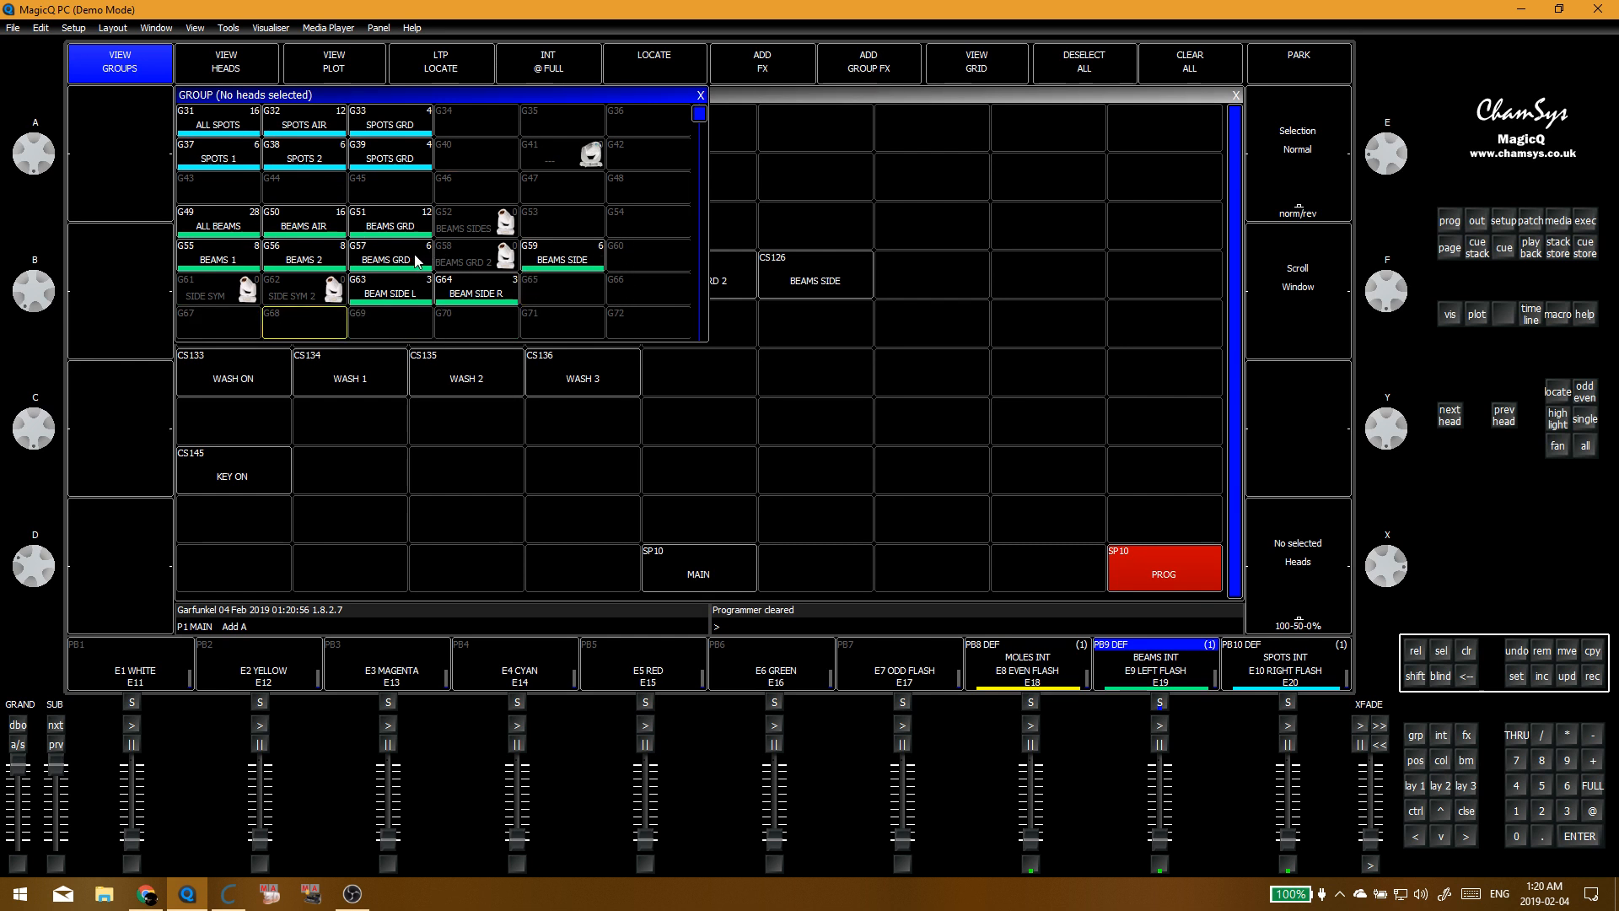
left_click(529, 256)
key("ctrl+r")
left_click(470, 228)
left_click(611, 268)
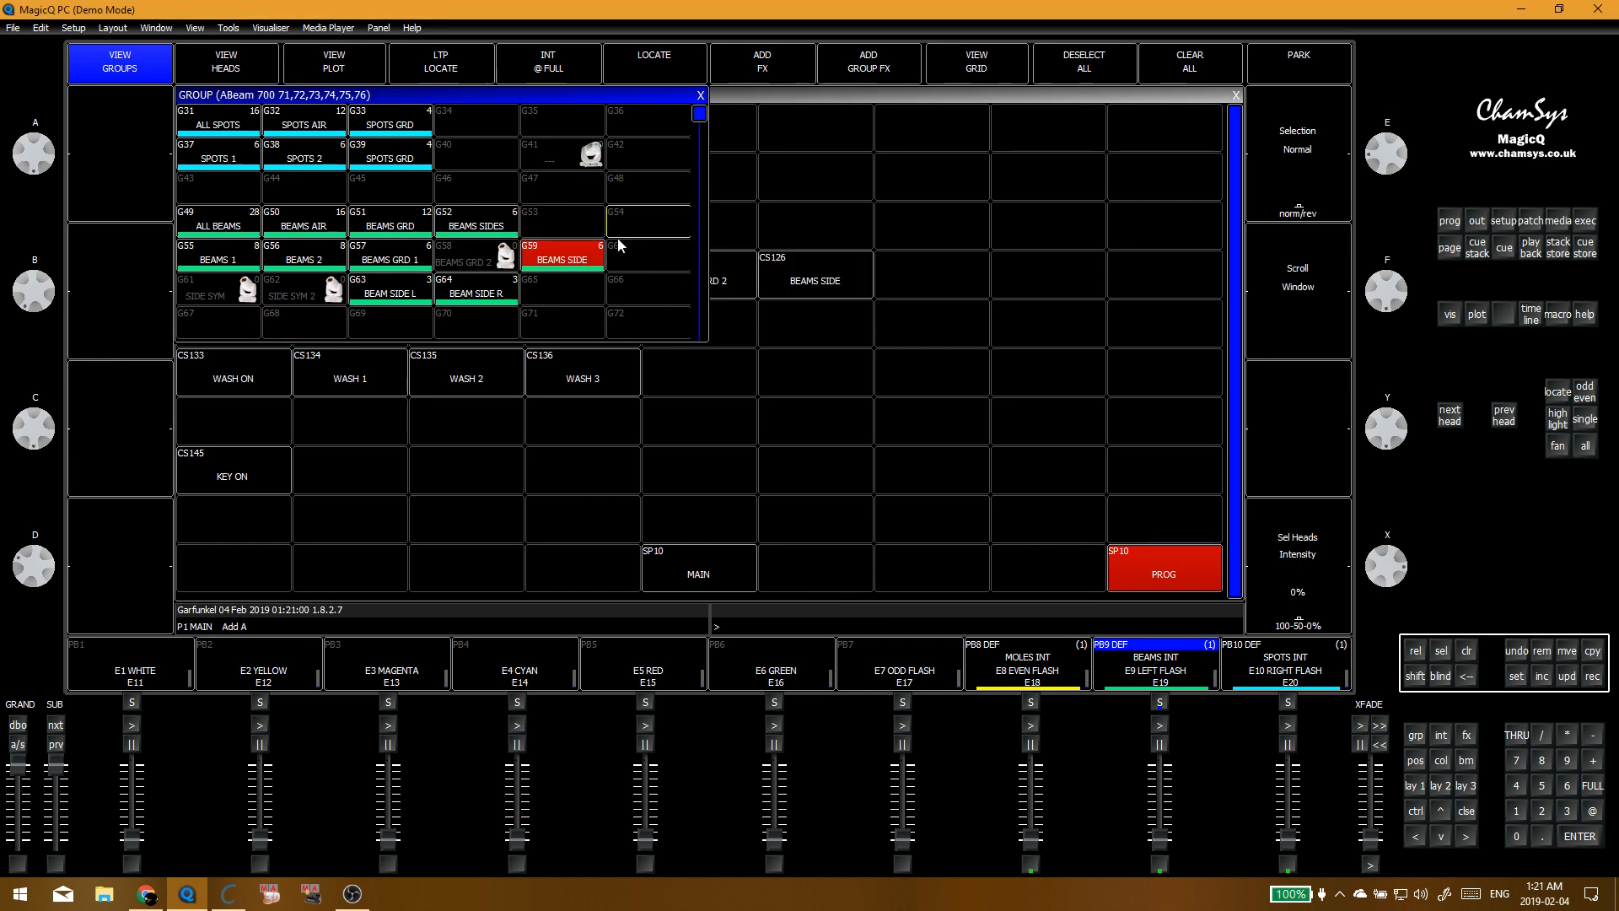
key("ctrl+BackSpace")
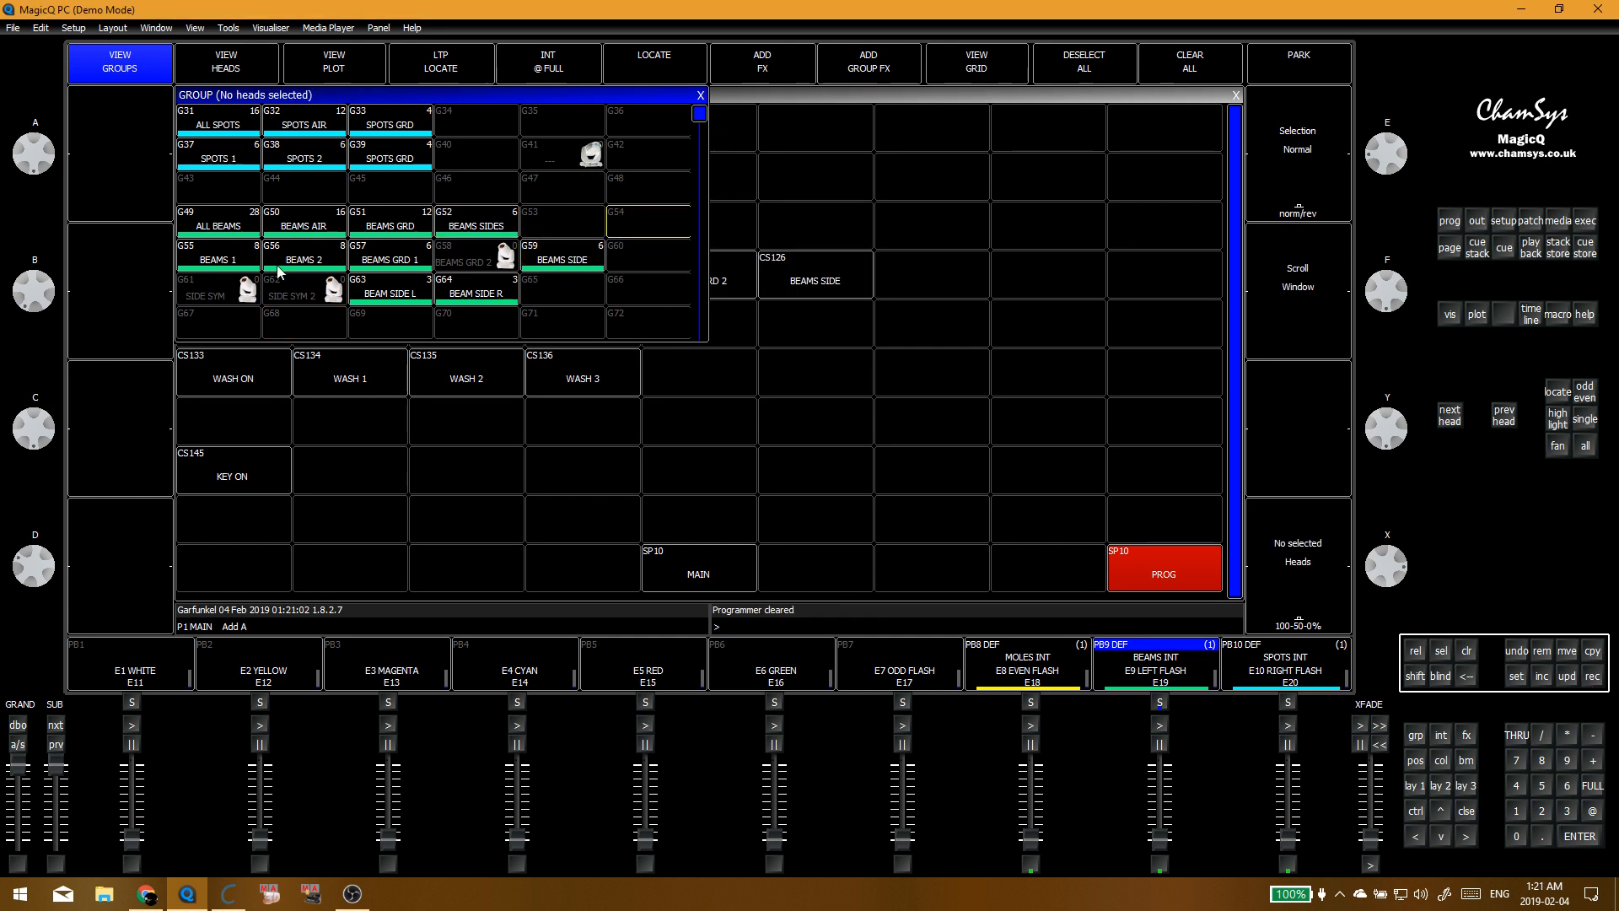
Step: Select the ALL BEAMS group at 100% and merge the programmer into the BEAMS ON cue stack (CS121)
left_click(259, 226)
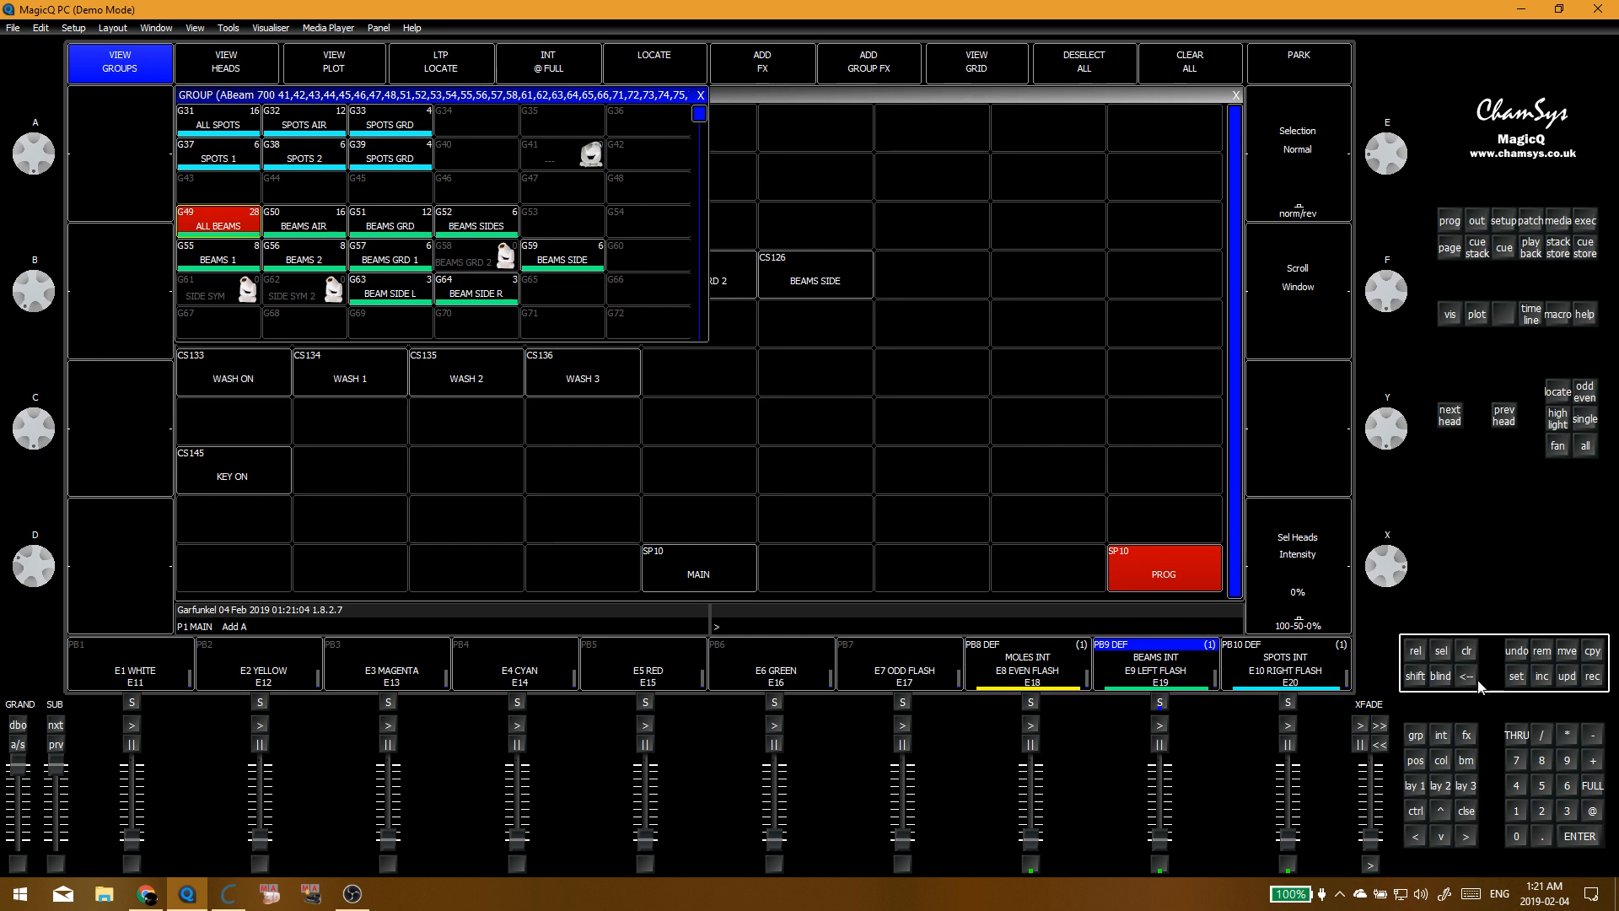
left_click(1592, 786)
key("shift")
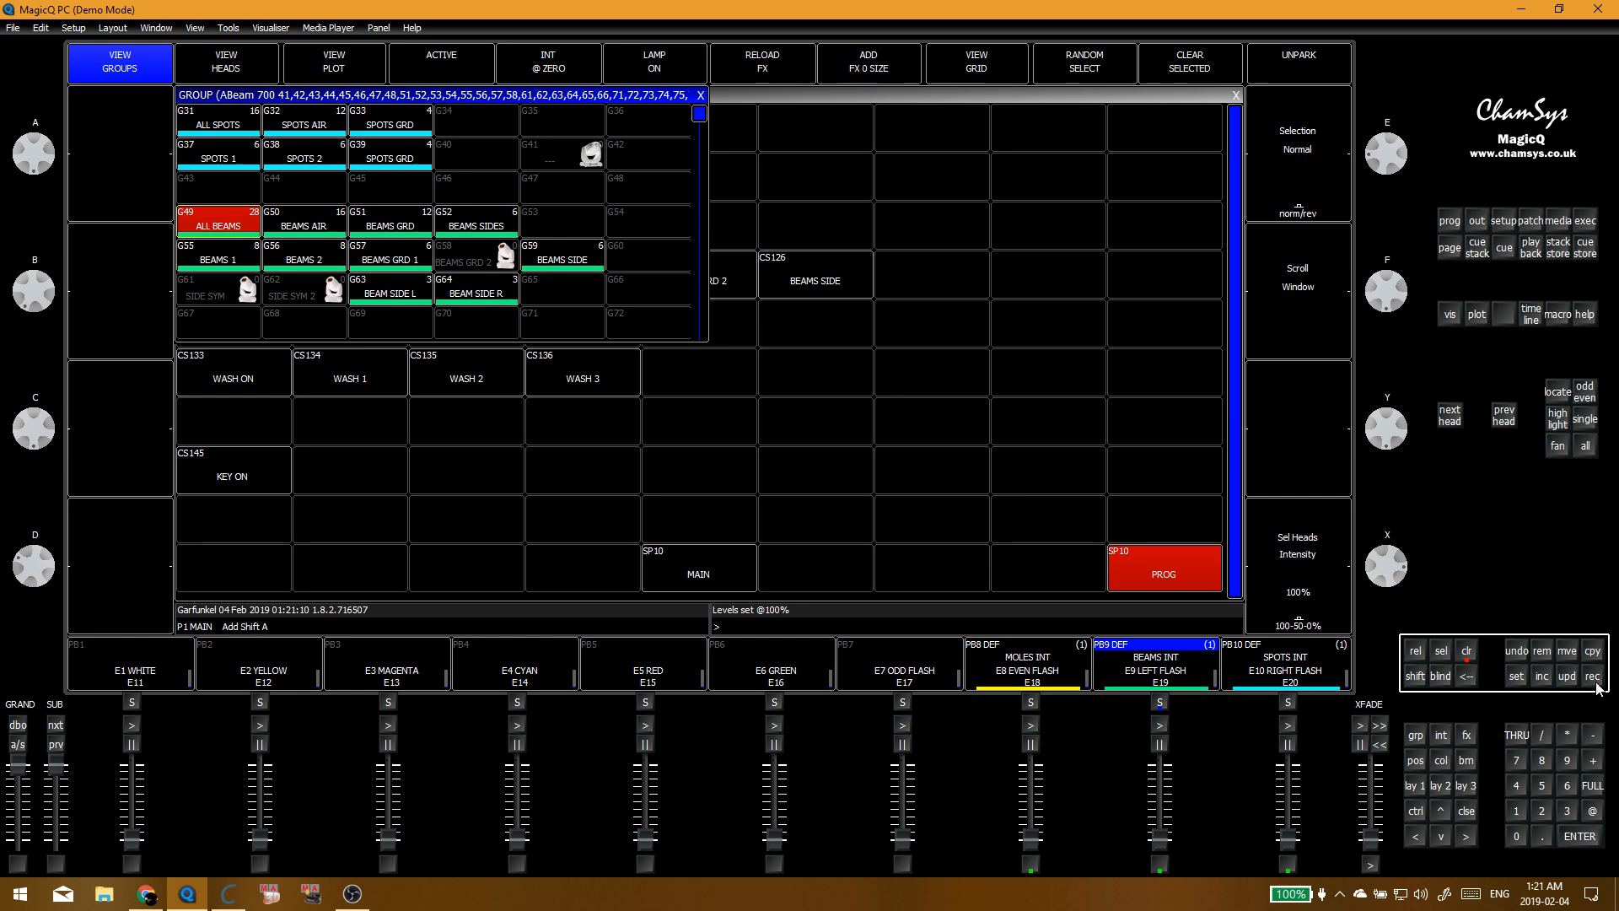
left_click(1593, 680)
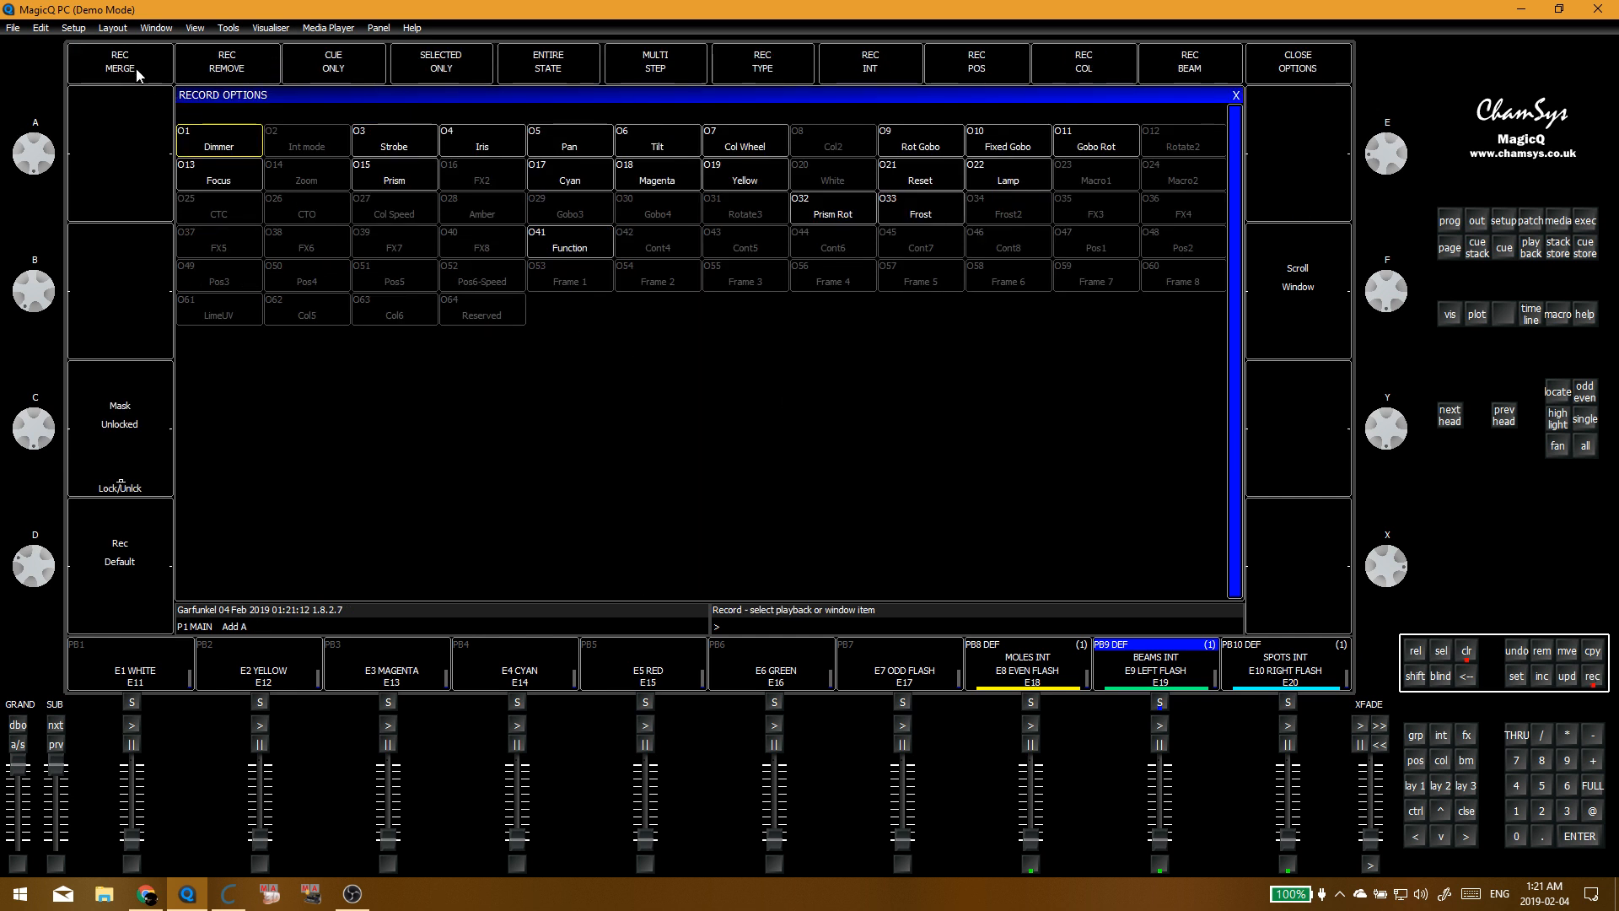
left_click(1586, 223)
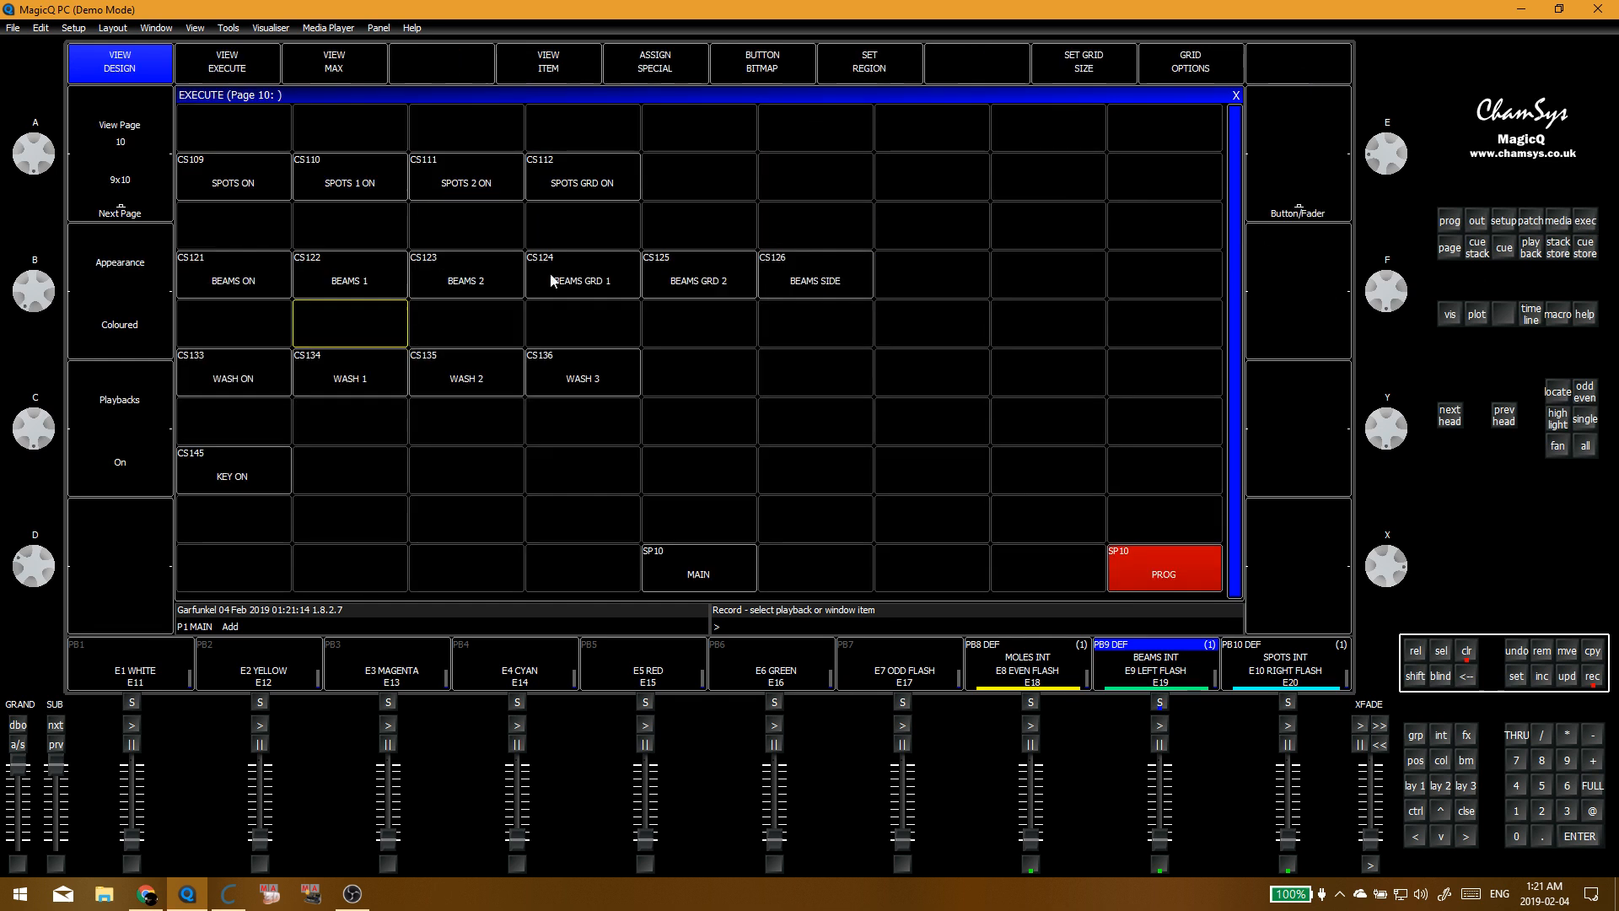
left_click(256, 281)
left_click(603, 261)
Step: Select the BEAMS 1 group at 100%, merge the programmer into the BEAMS 1 cue stack (CS122) and clear the programmer
key("alt+g")
left_click(301, 260)
left_click(255, 258)
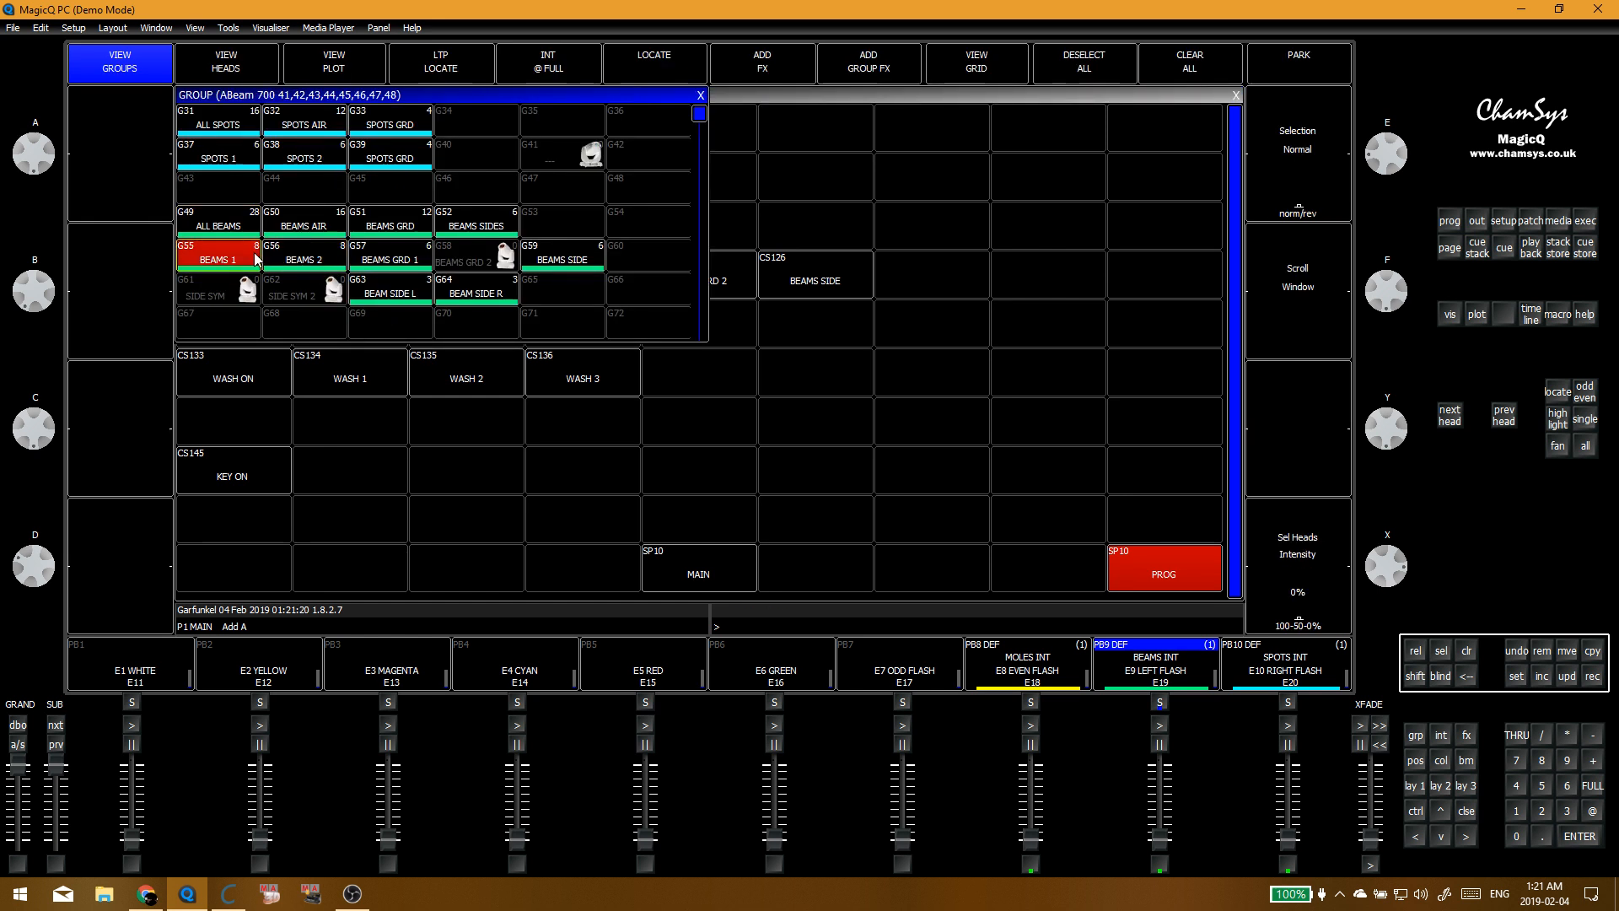
left_click(700, 94)
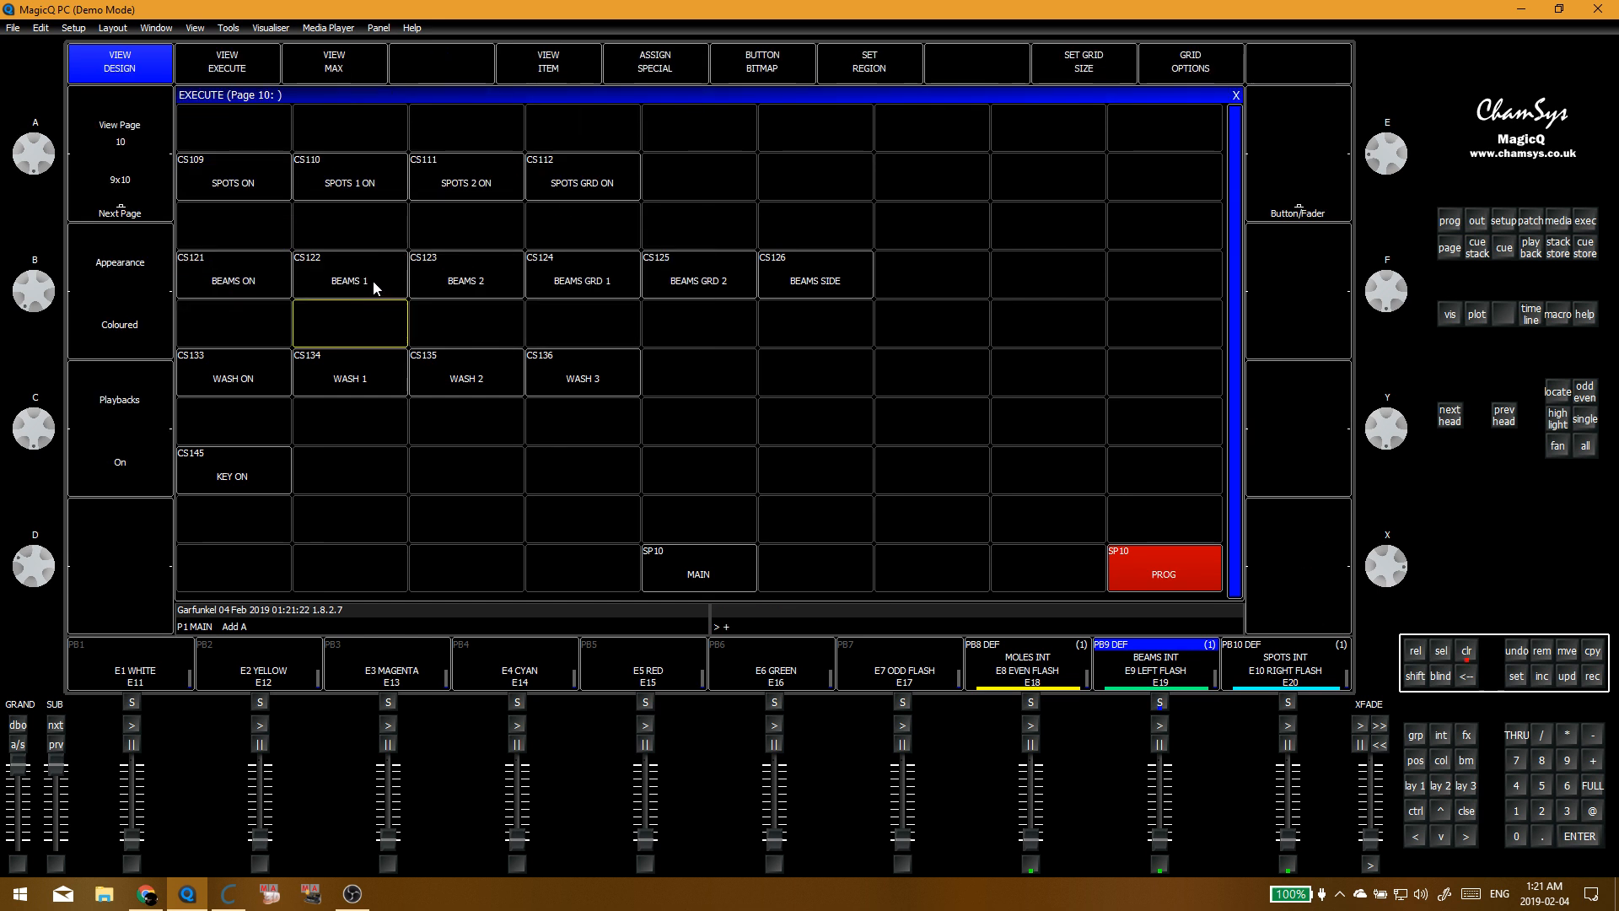
left_click(376, 282)
left_click(602, 260)
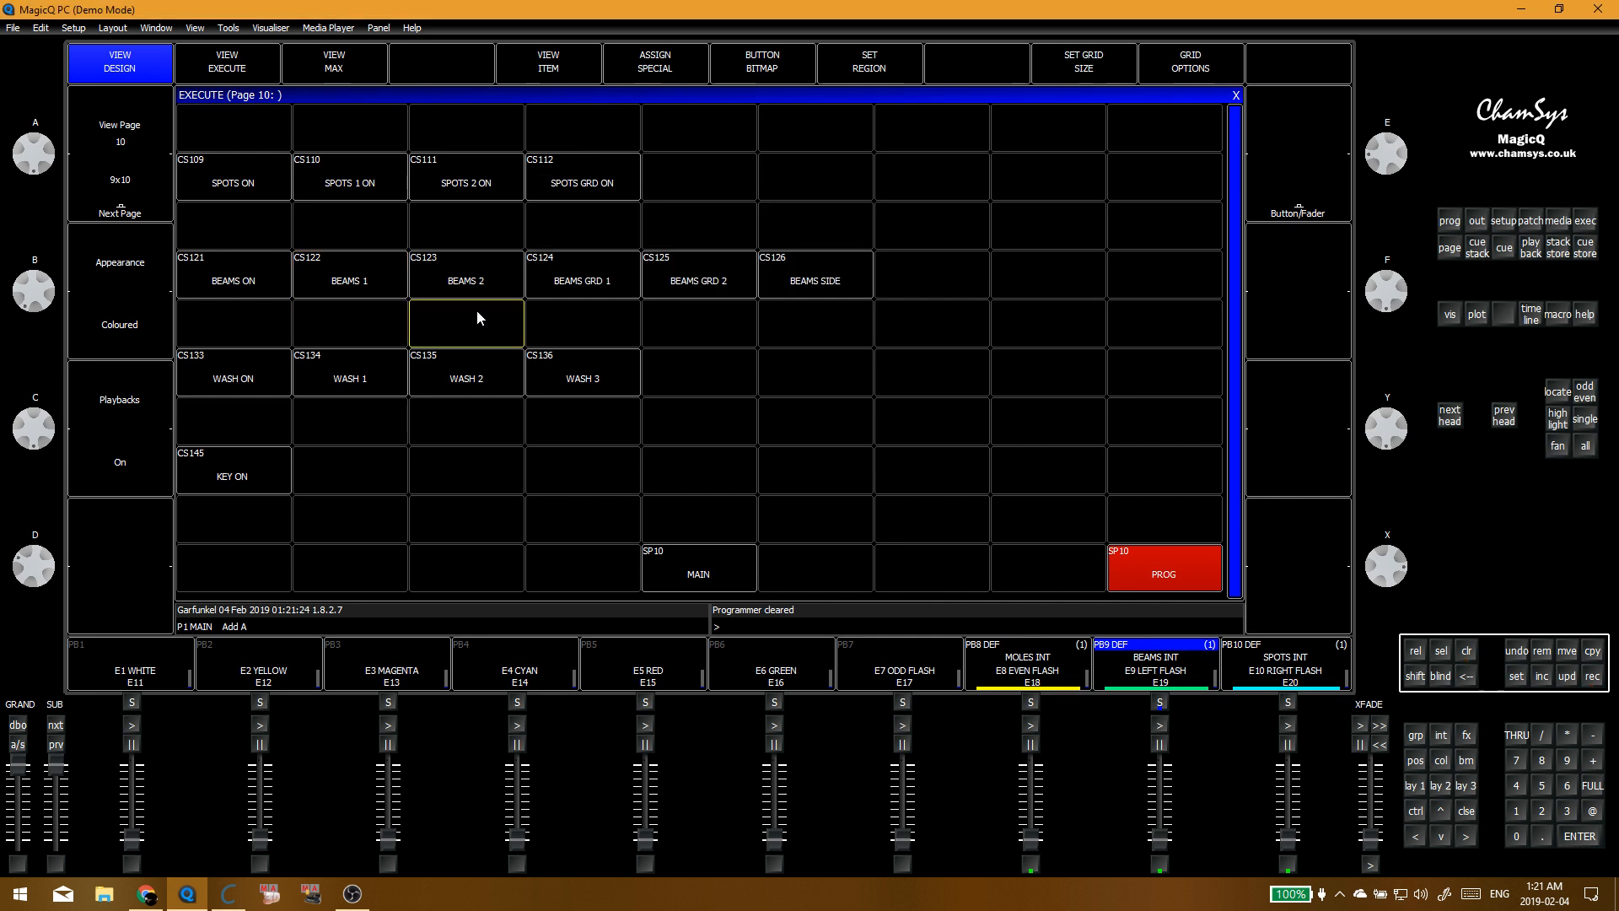
Step: Select the BEAMS 2 group at 100%, merge the programmer into the BEAMS 2 cue stack (CS123) and clear the programmer
key("alt+g")
left_click(308, 253)
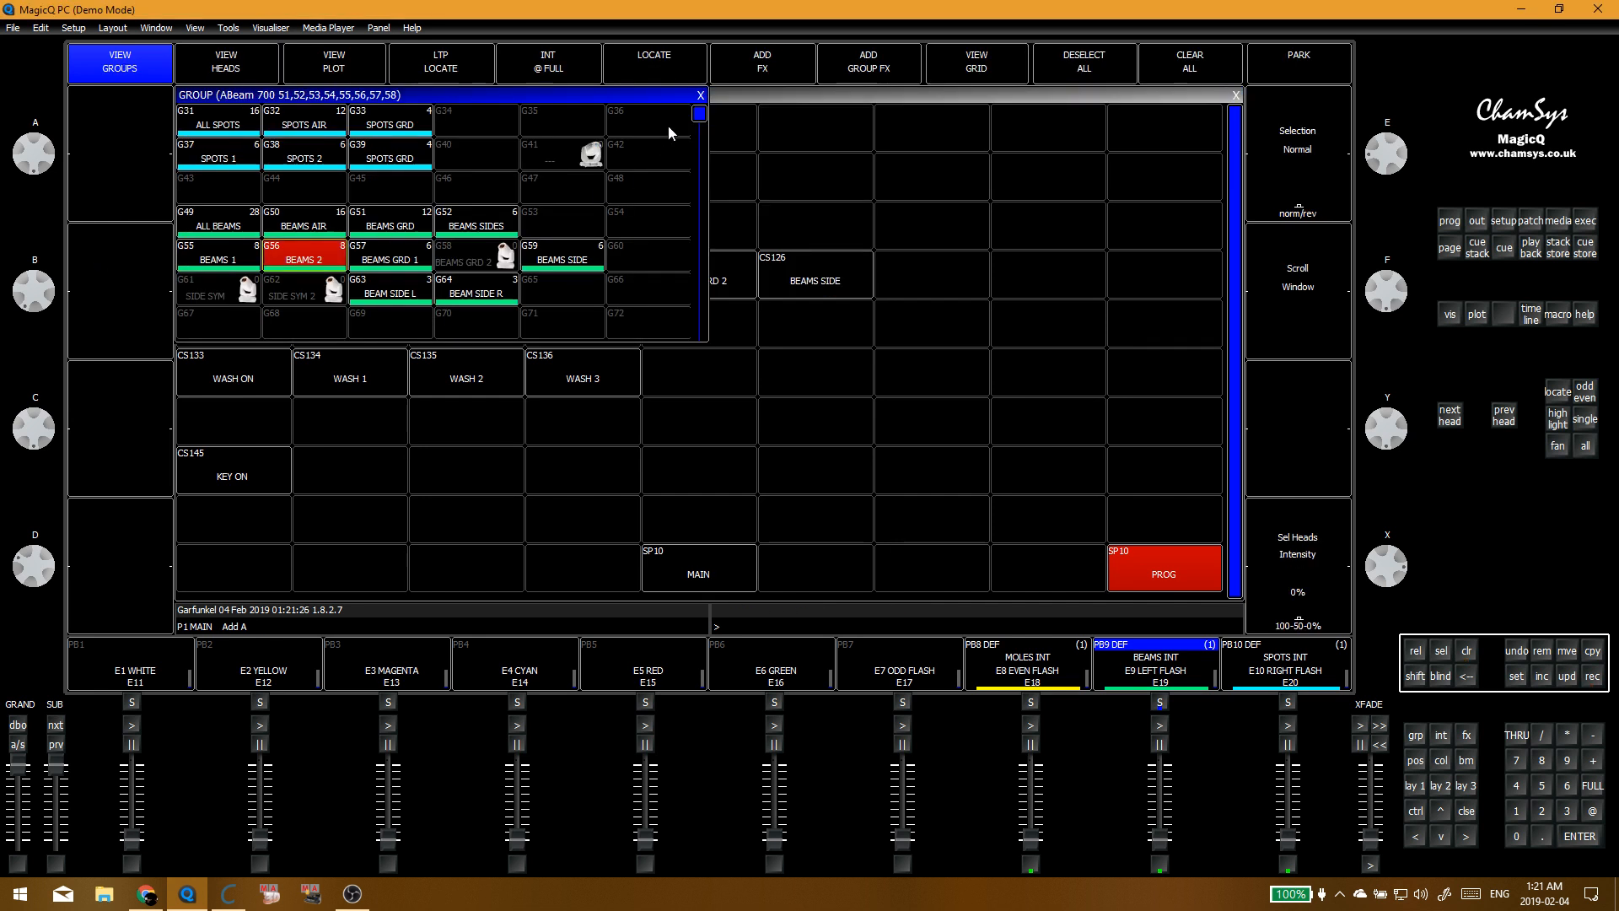
left_click(696, 96)
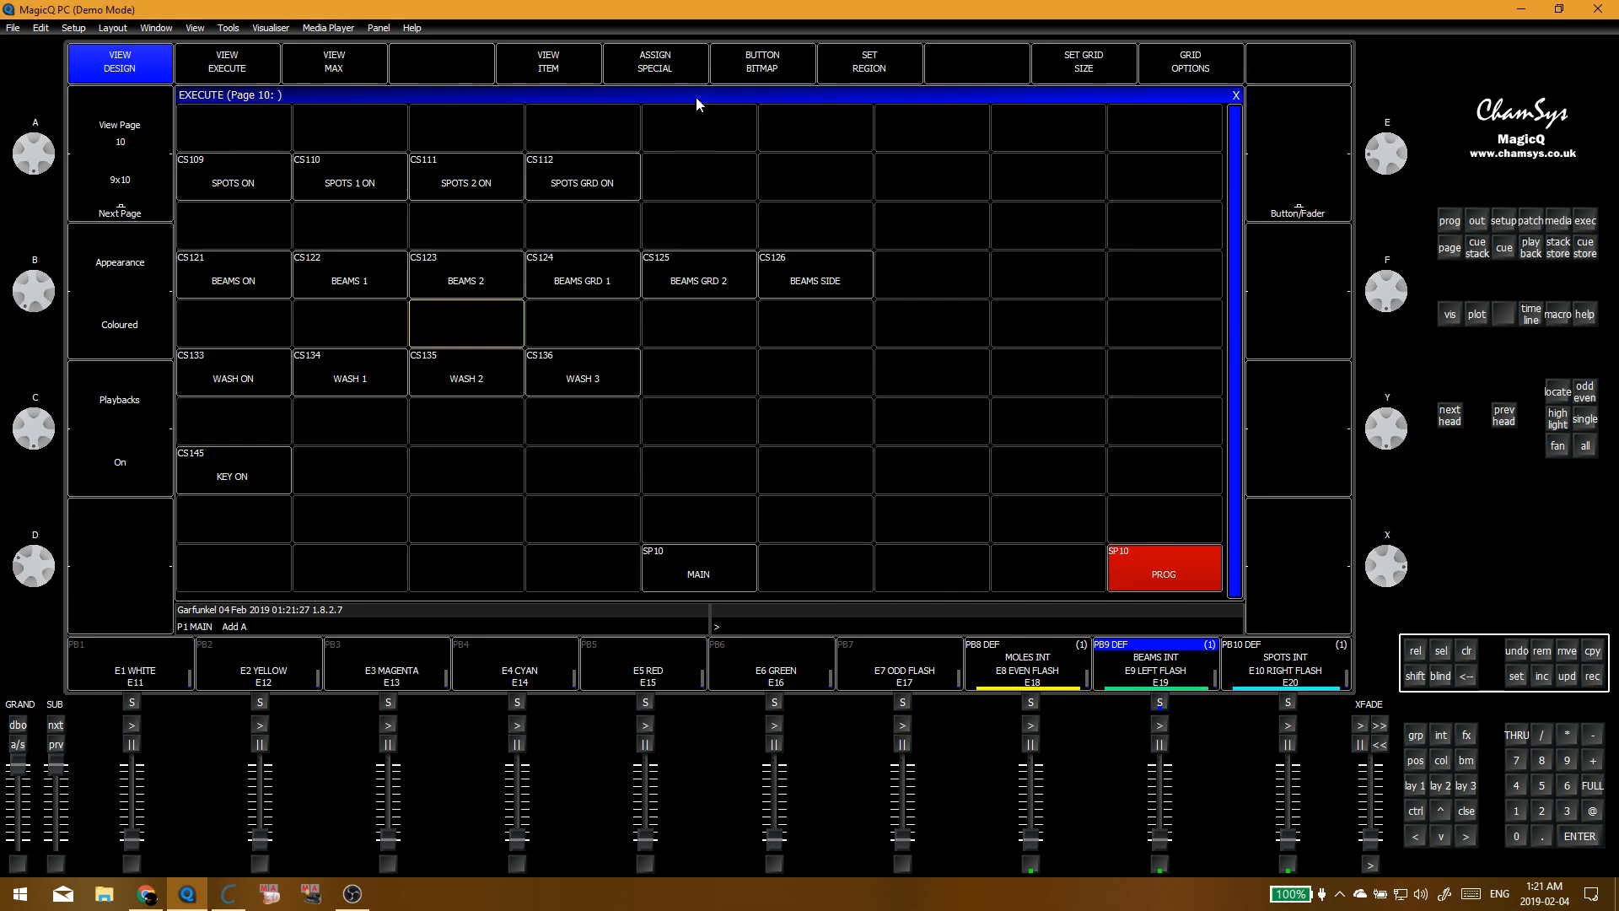
left_click(510, 289)
key("Return")
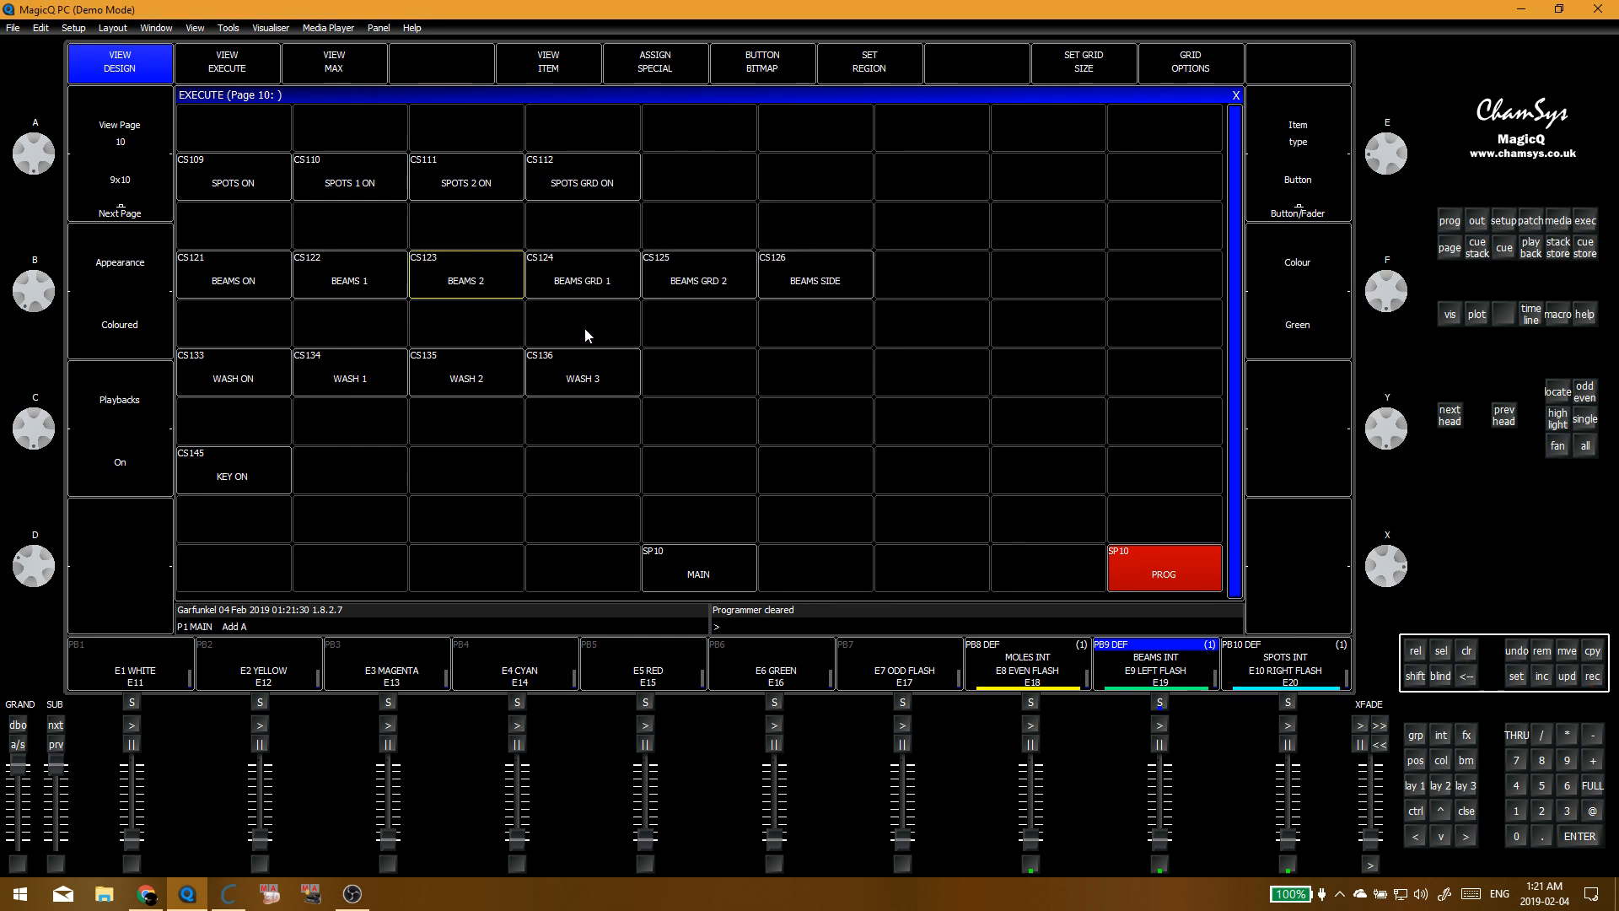
Step: Select the BEAMS GRD 1 group at 100% and merge the programmer into the BEAMS GRD 1 cue stack (CS124)
key("alt+g")
left_click(413, 263)
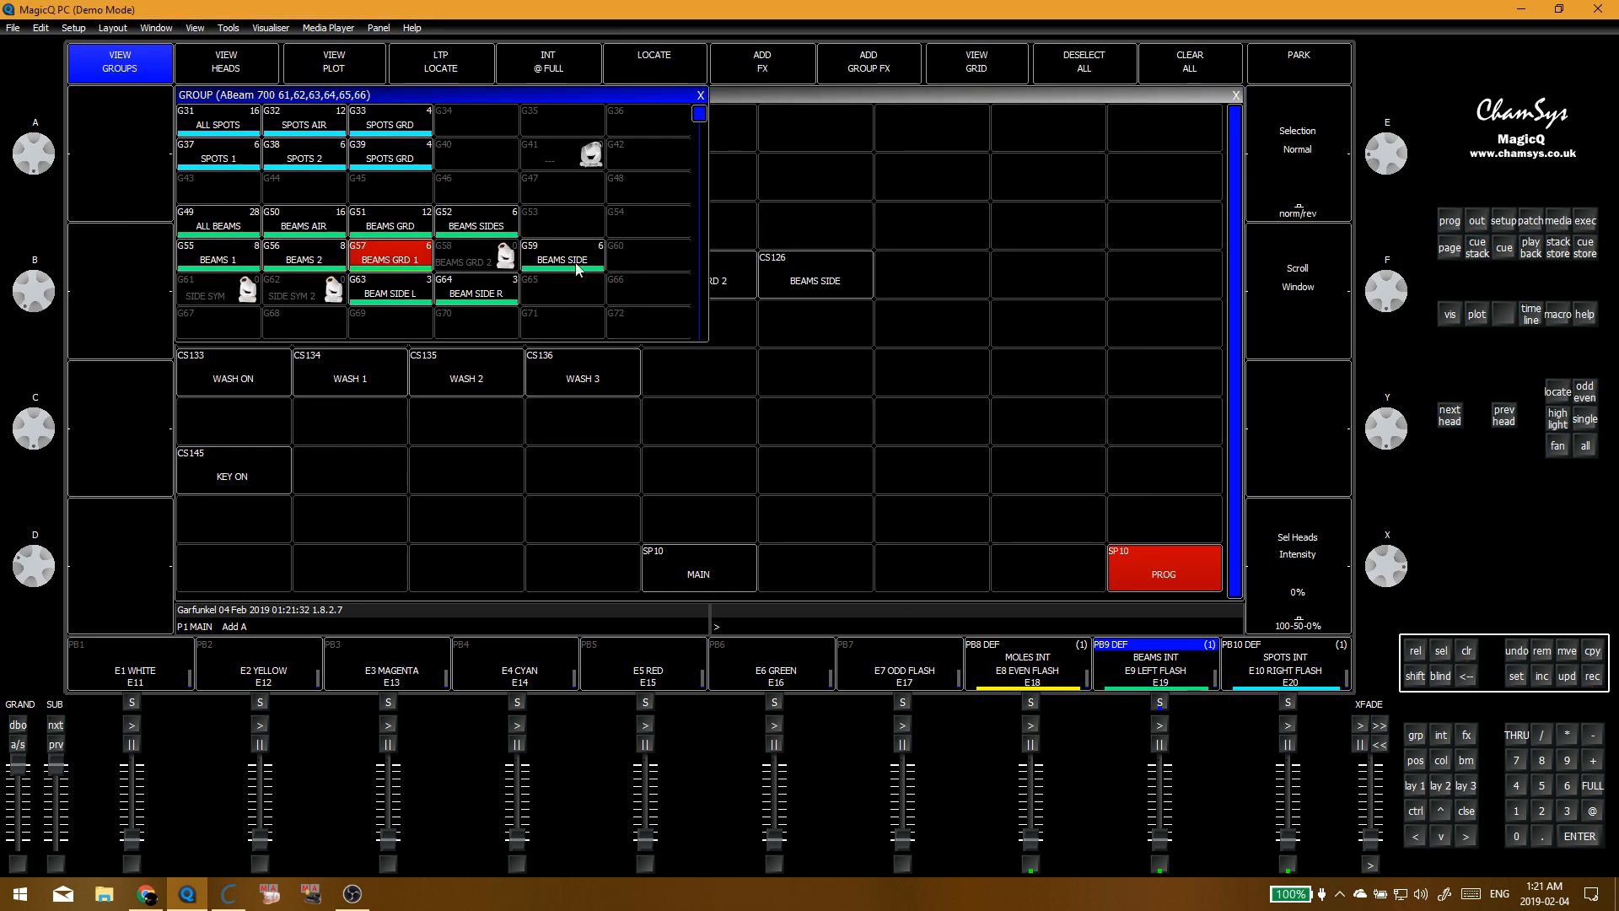
left_click(700, 95)
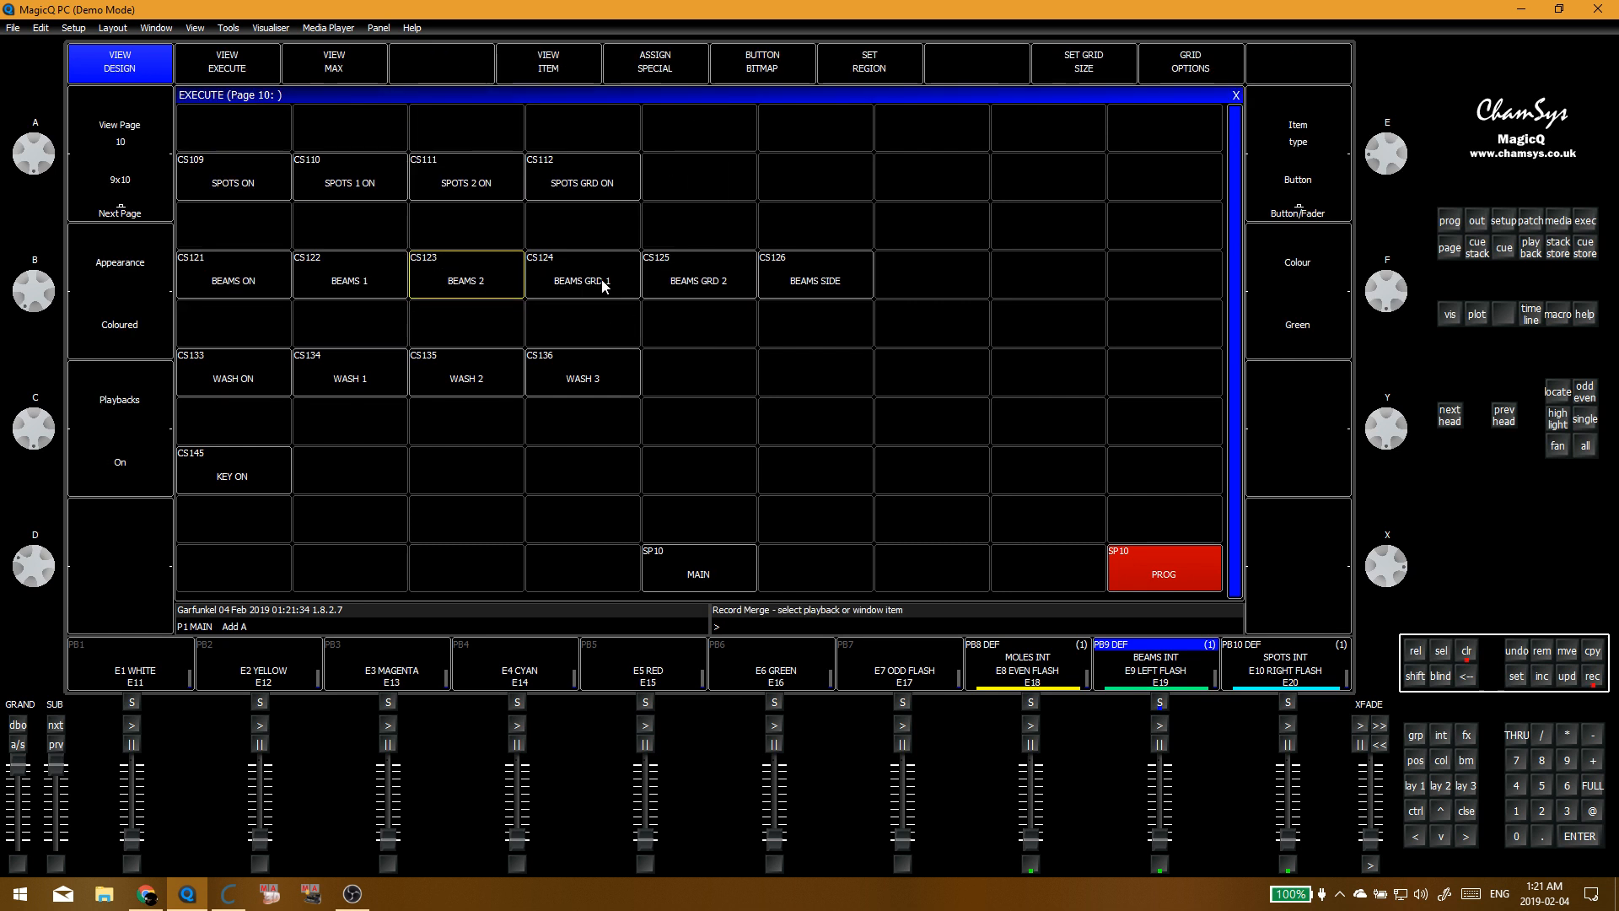
left_click(596, 275)
left_click(617, 264)
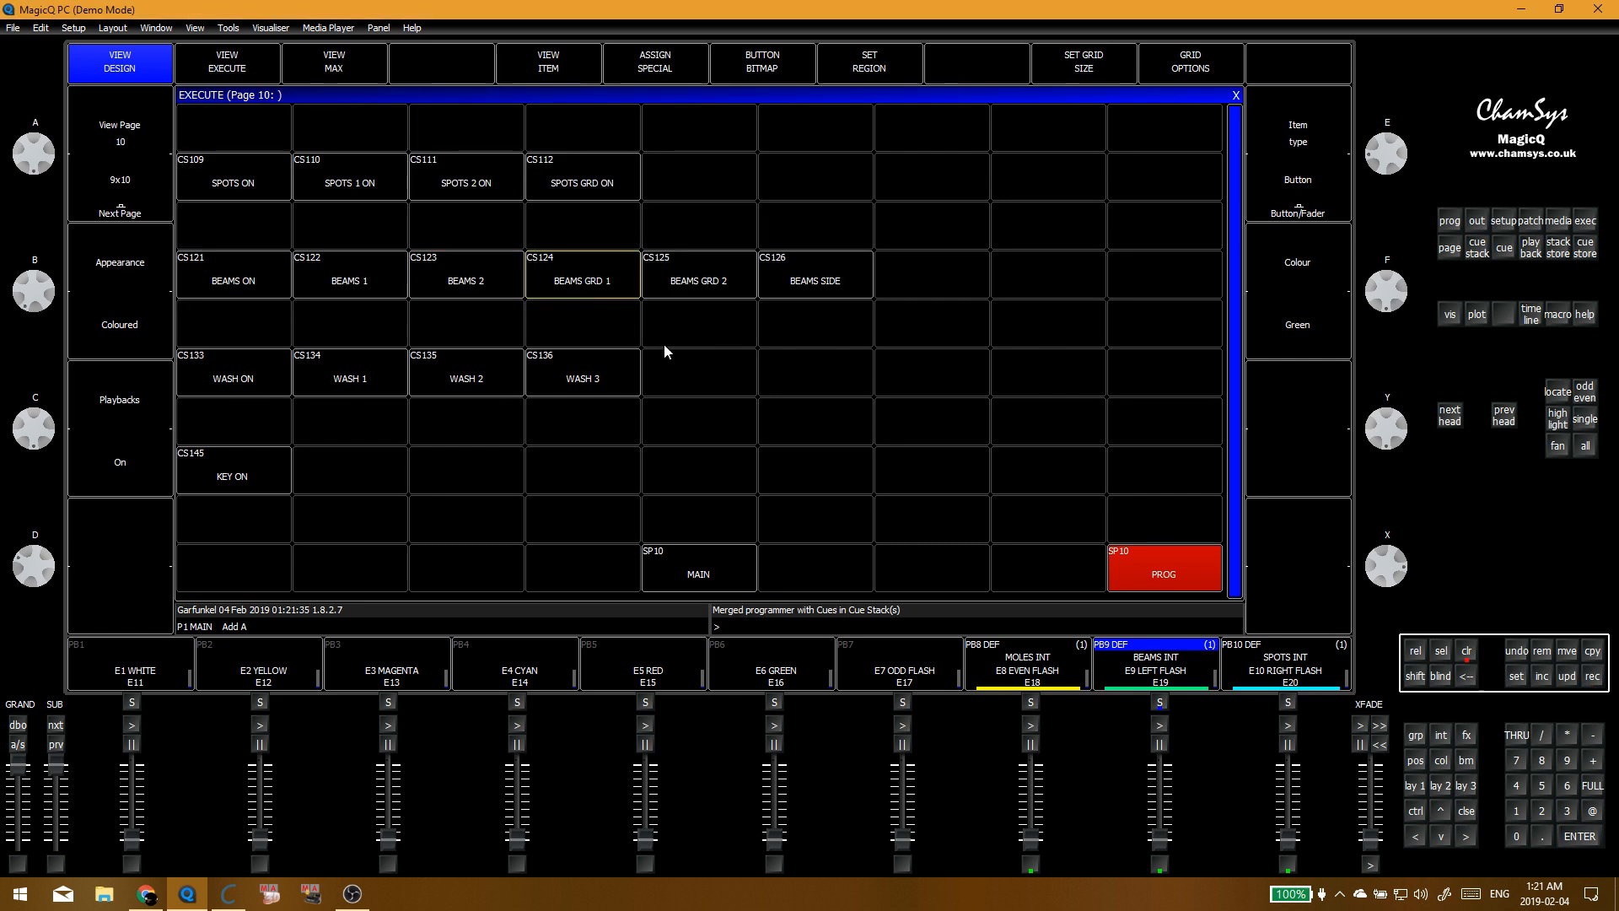
Step: Move BEAMS GRD 2 (CS125) to the last cell of its row and BEAMS SIDE (CS126) next to BEAMS GRD 1
left_click(697, 313)
left_click_drag(723, 286, 985, 305)
left_click_drag(838, 275, 724, 246)
left_click(724, 245)
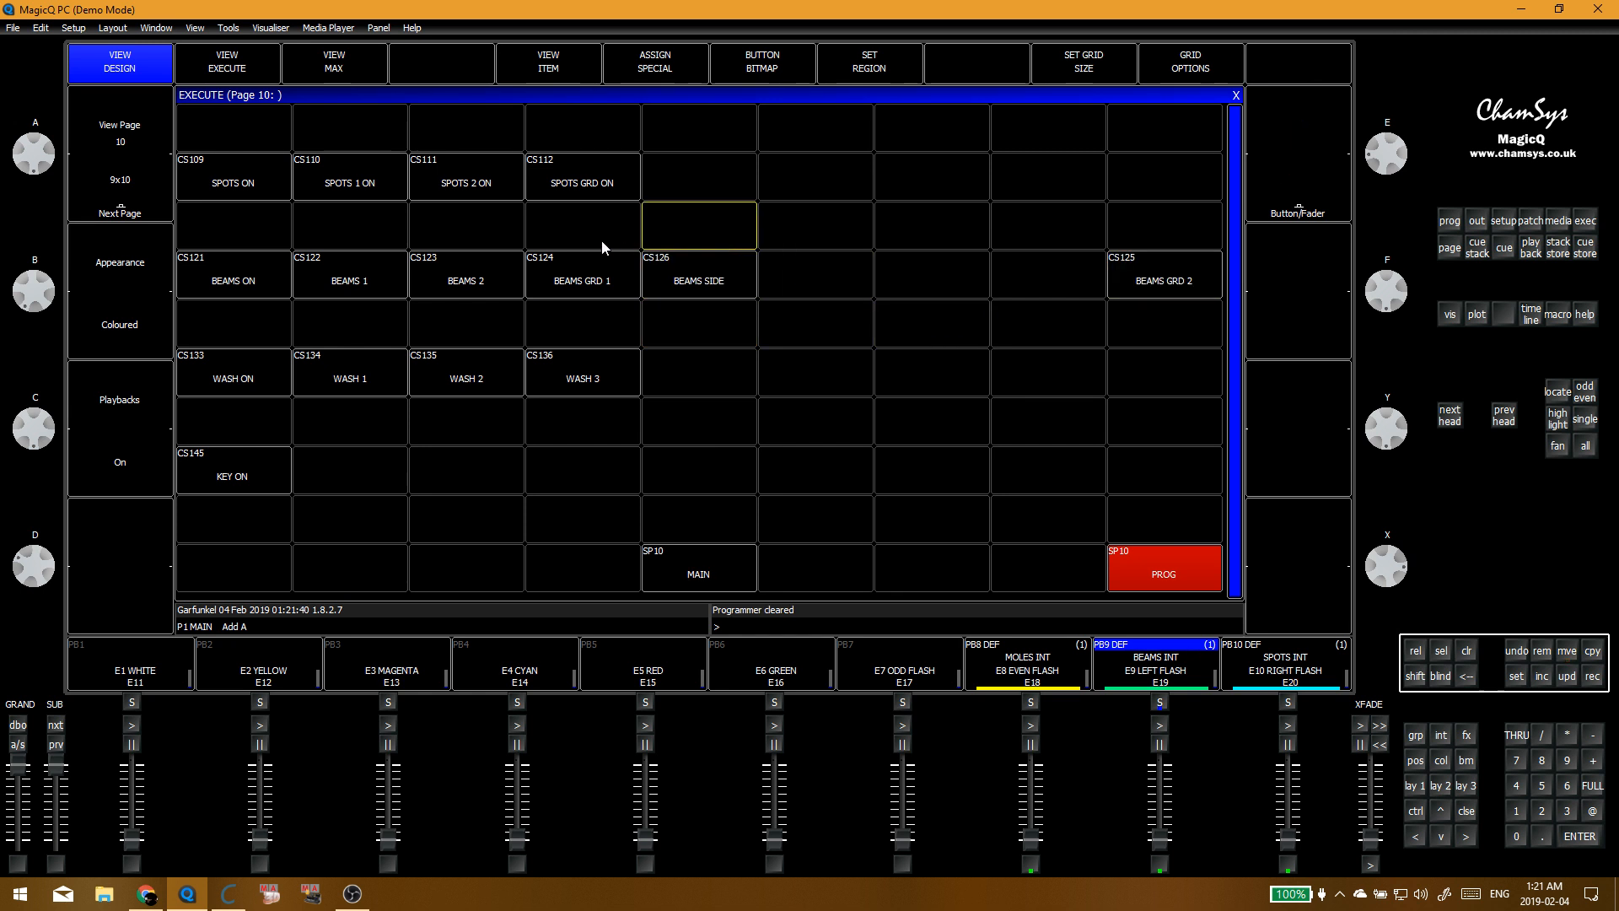
Step: Bring up the BEAMS SIDES group's intensity, merge the programmer into the BEAMS SIDE cue stack (CS126) and clear the programmer
left_click(719, 335)
key("alt+c")
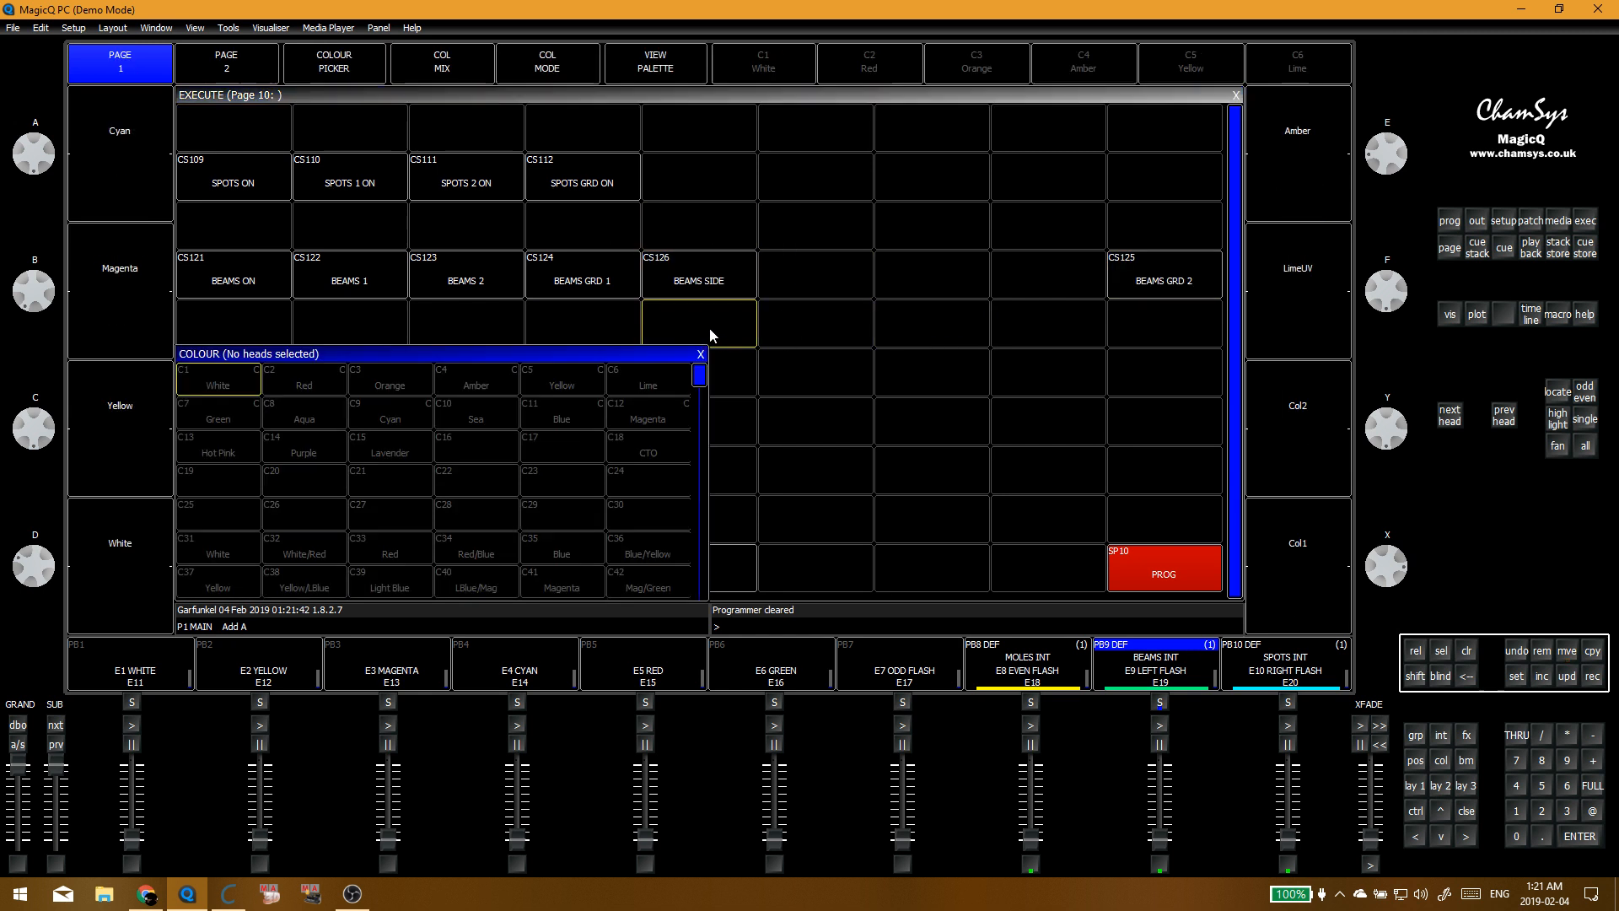
key("alt+g")
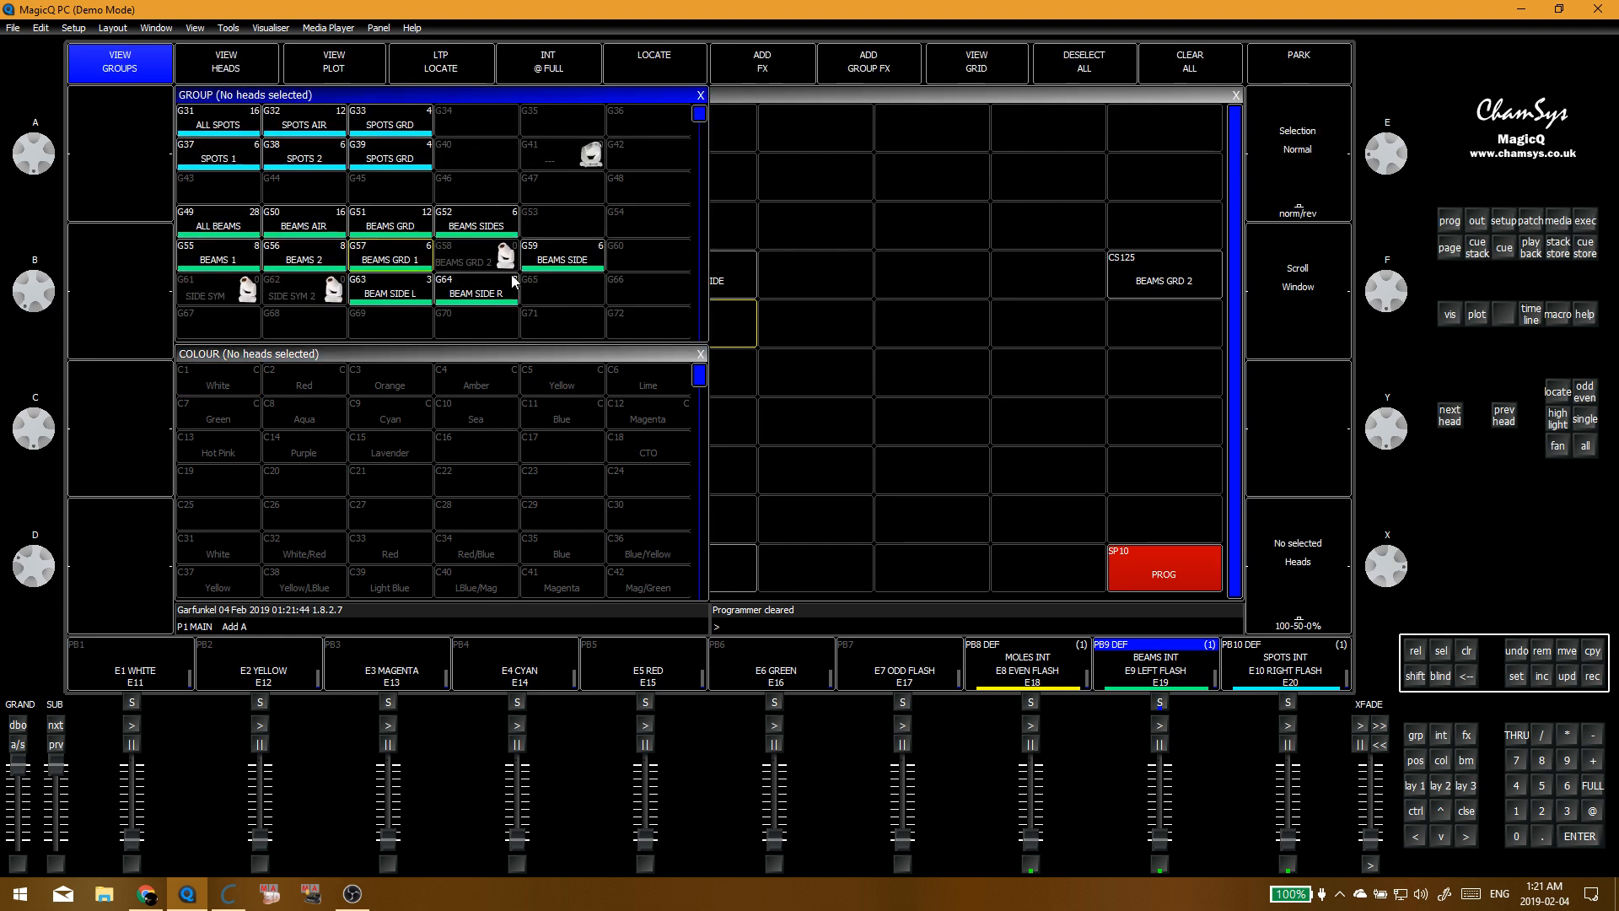
left_click(494, 226)
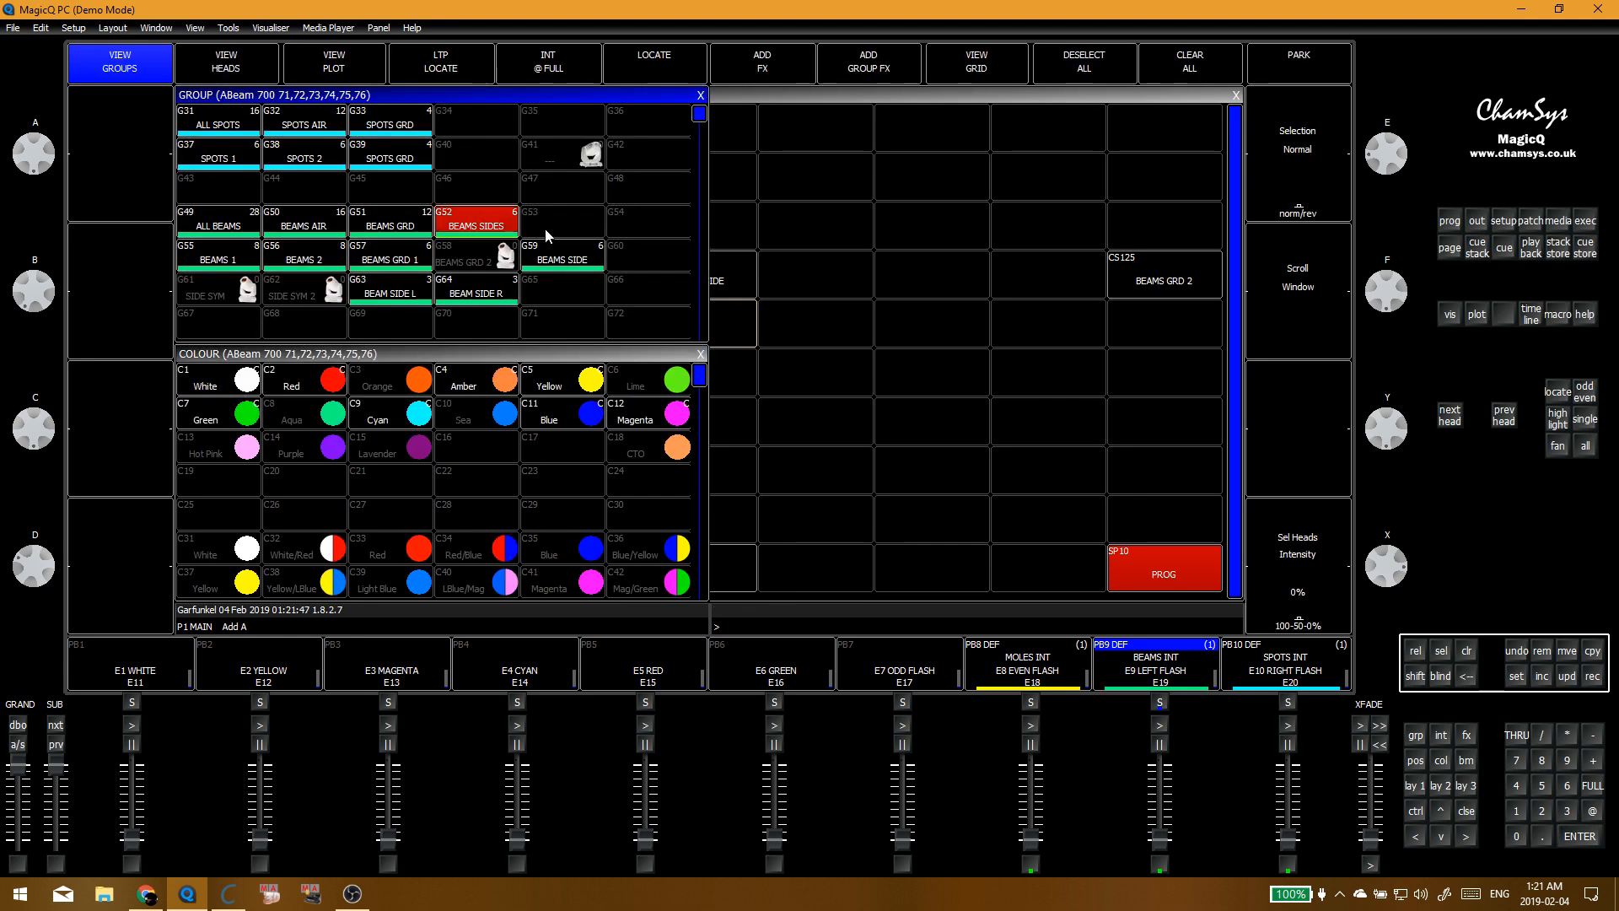
left_click(700, 95)
left_click(701, 353)
left_click(674, 287)
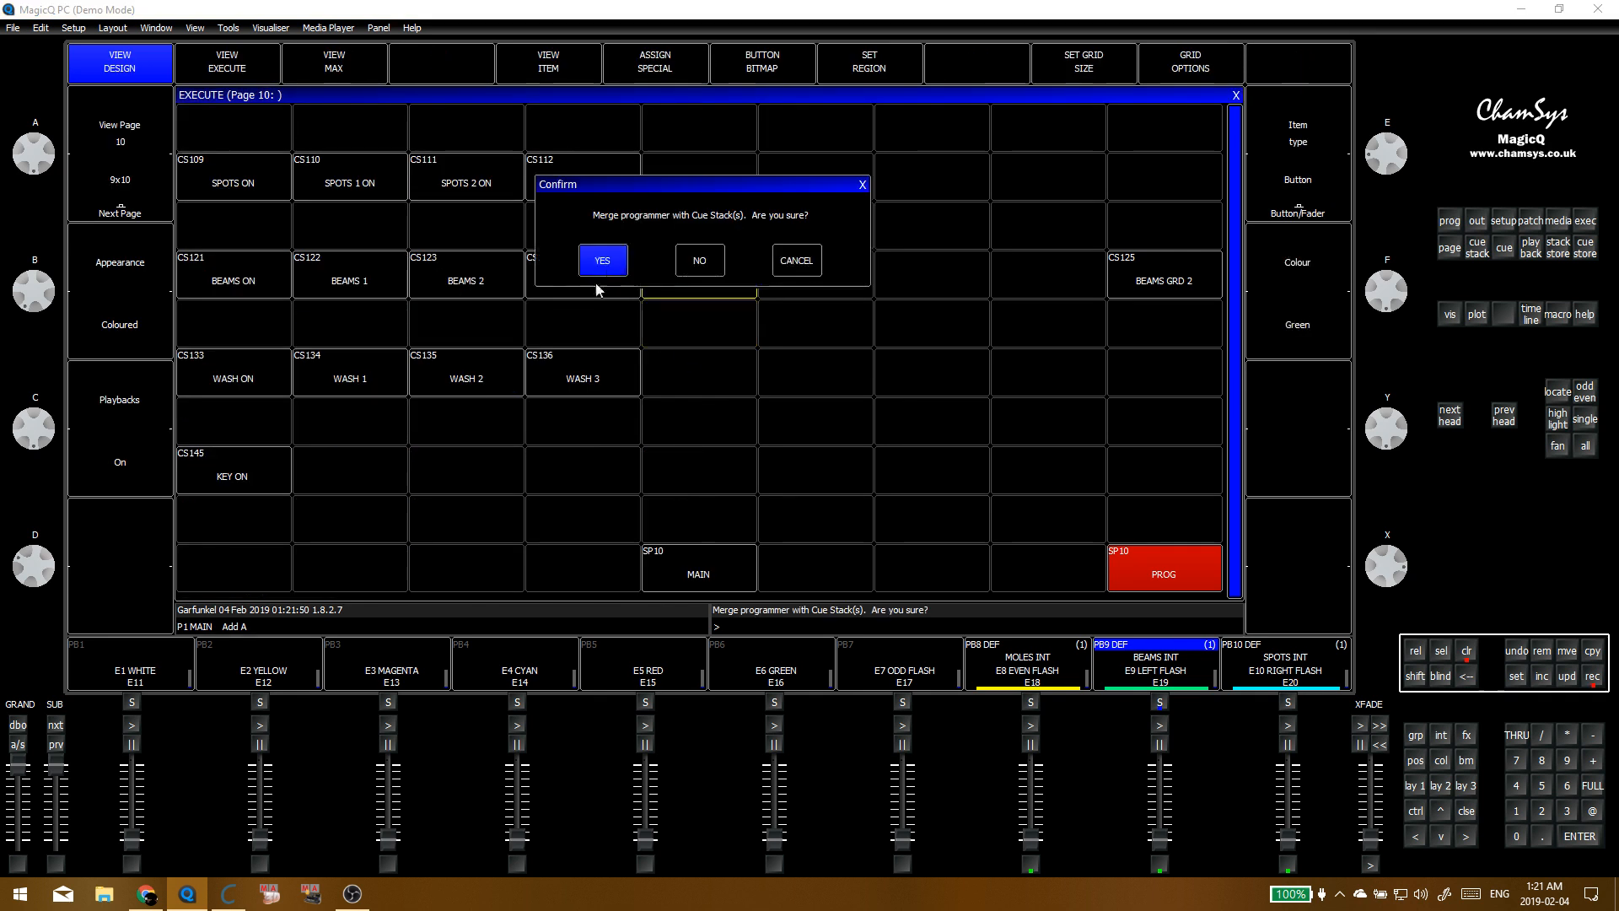
left_click(602, 258)
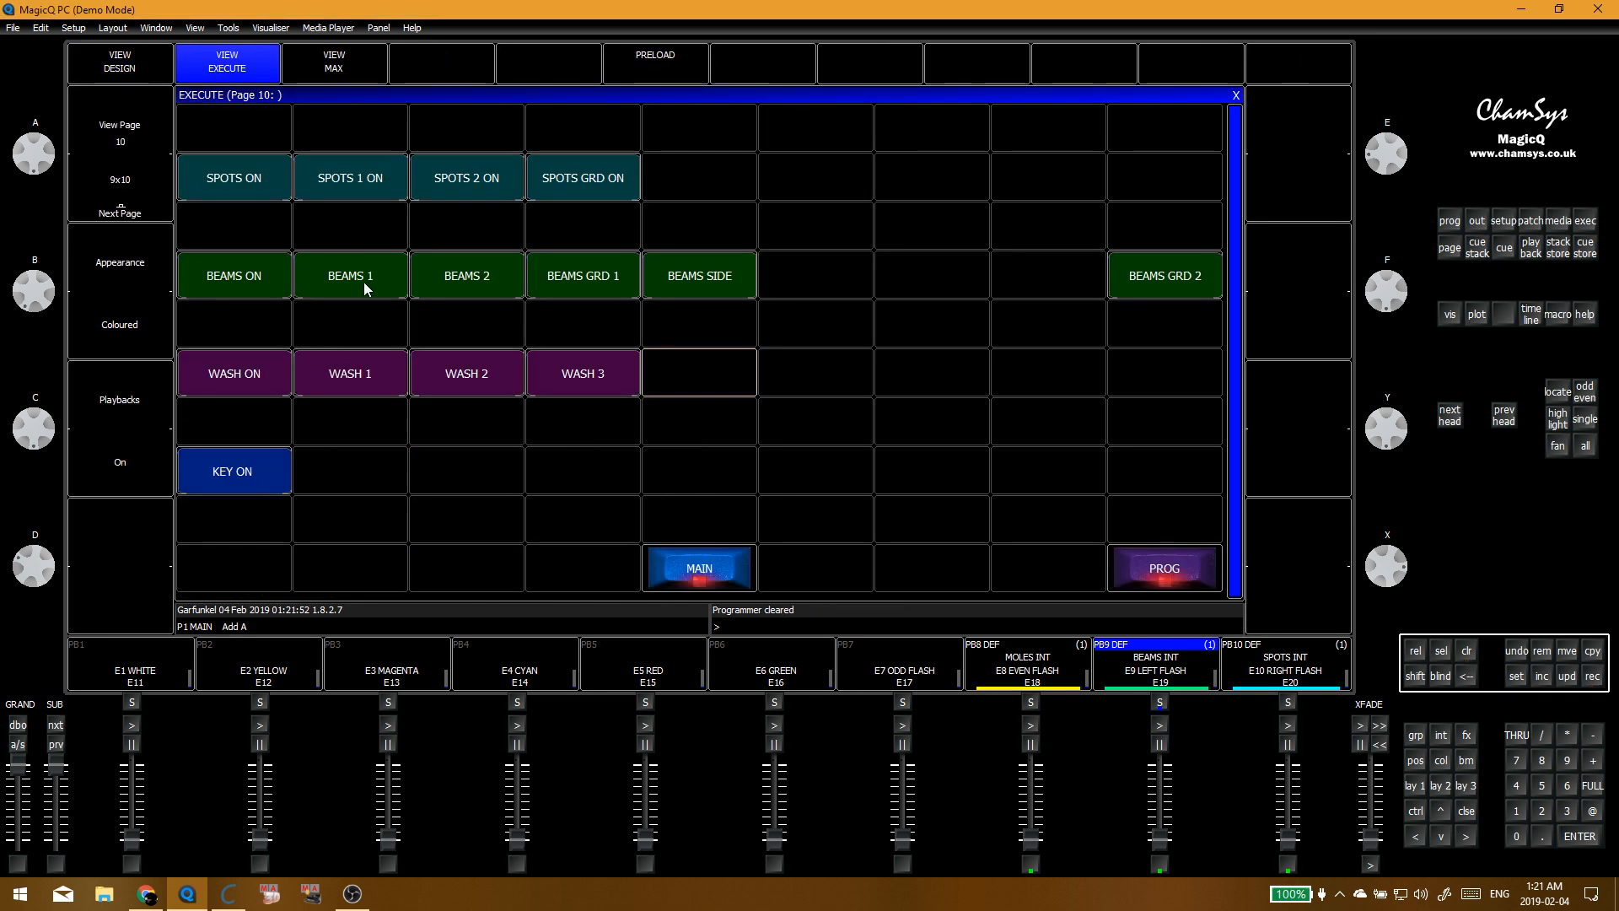
Step: Return the Execute grid to design view and move the row of SPOTS cue stacks up to the first row
left_click(453, 281)
left_click(341, 289)
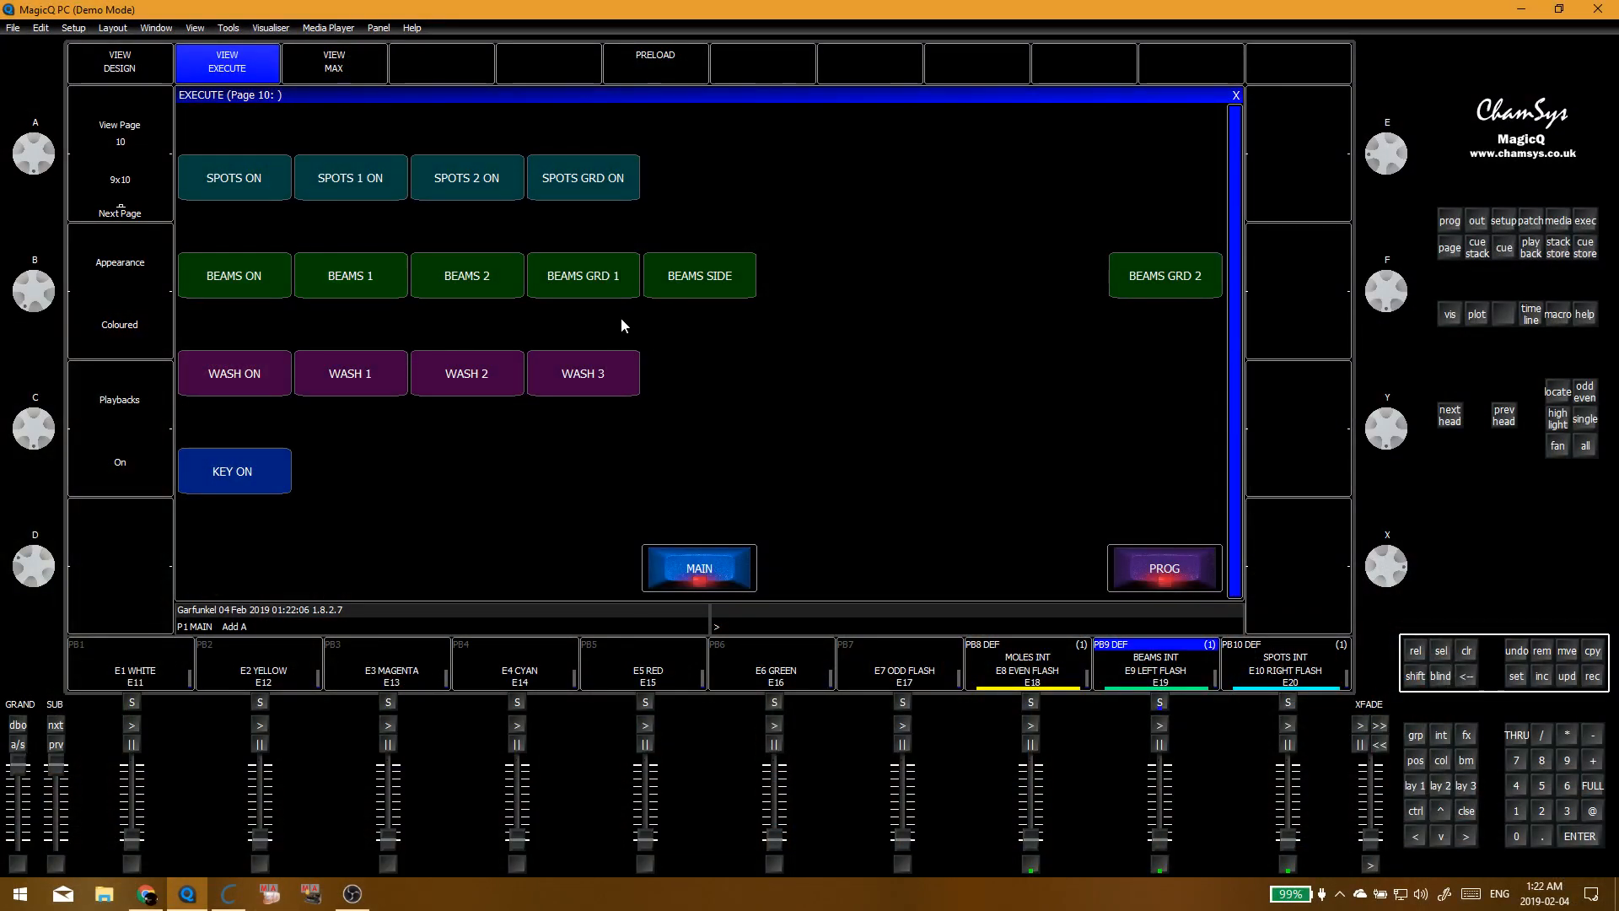
key("Escape")
left_click(119, 63)
left_click_drag(319, 127, 560, 133)
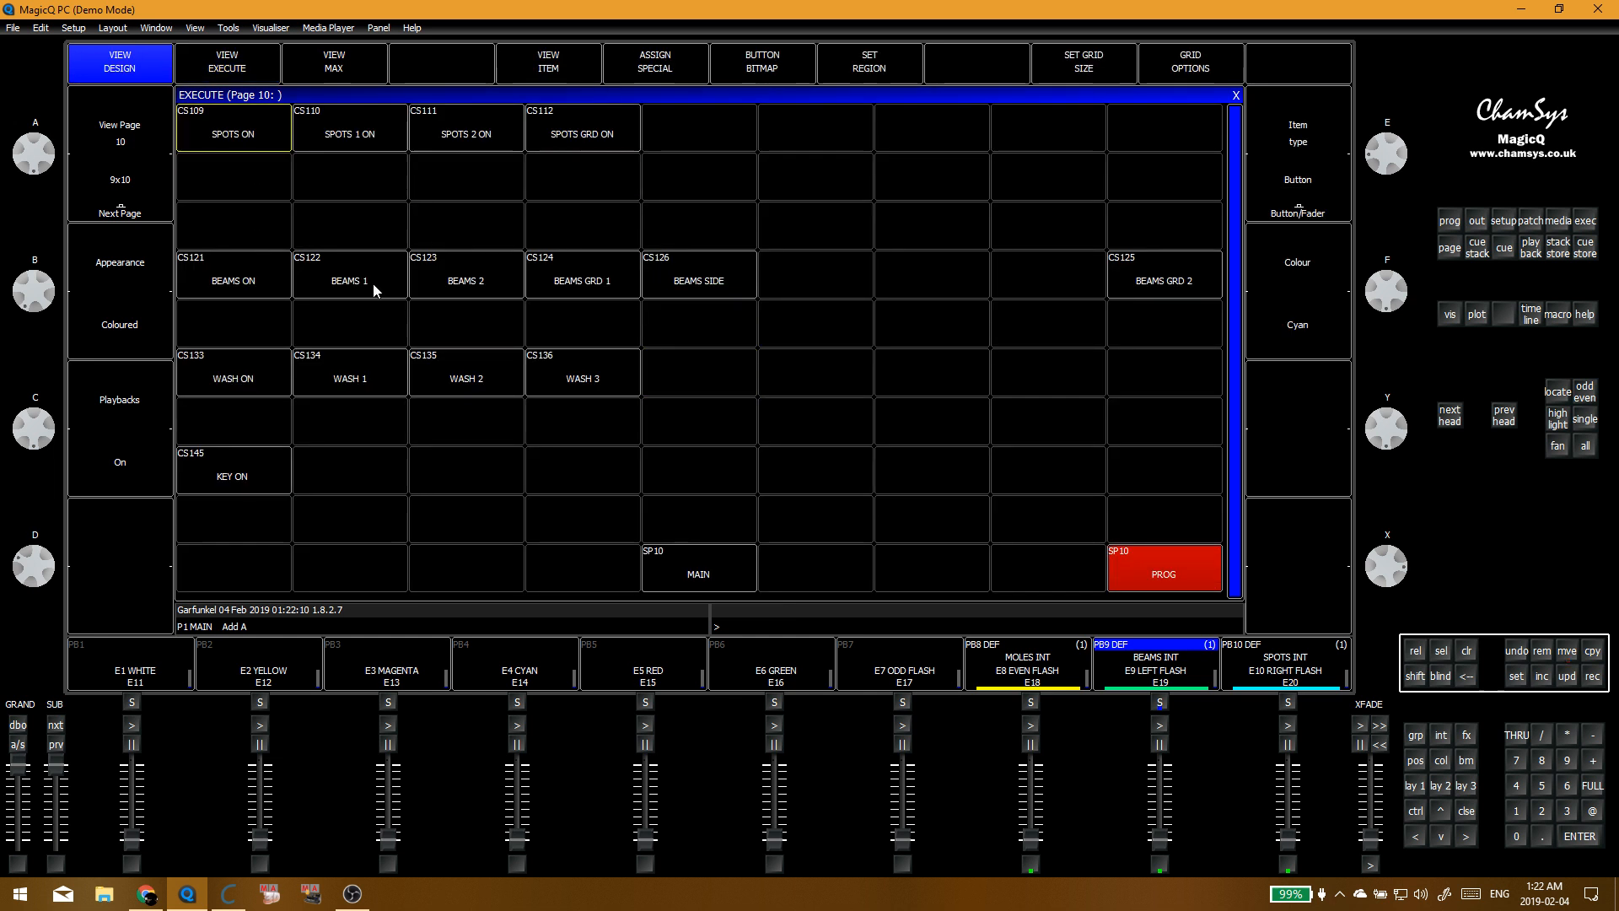
Step: Move the BEAMS cue stacks, including BEAMS GRD 2 at the row's far end, up to the third row
left_click_drag(236, 281, 650, 289)
left_click(251, 224)
left_click(1156, 274)
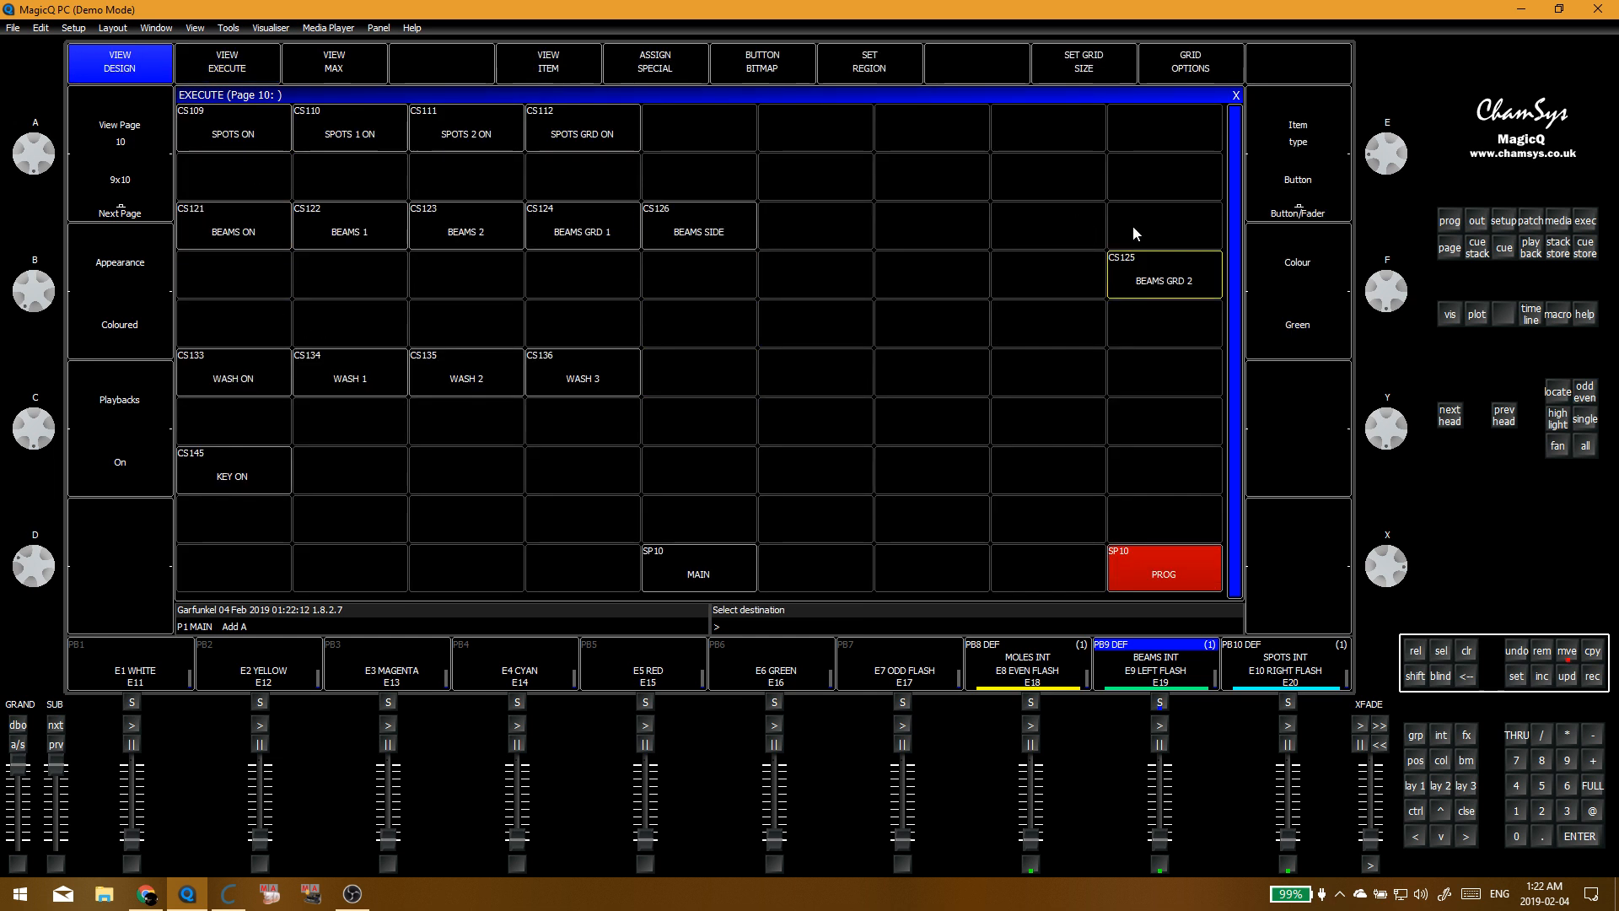
left_click(1131, 225)
Step: Move the WASH cue stacks and KEY ON each up one row on the Execute grid
left_click_drag(287, 366, 540, 362)
left_click(250, 329)
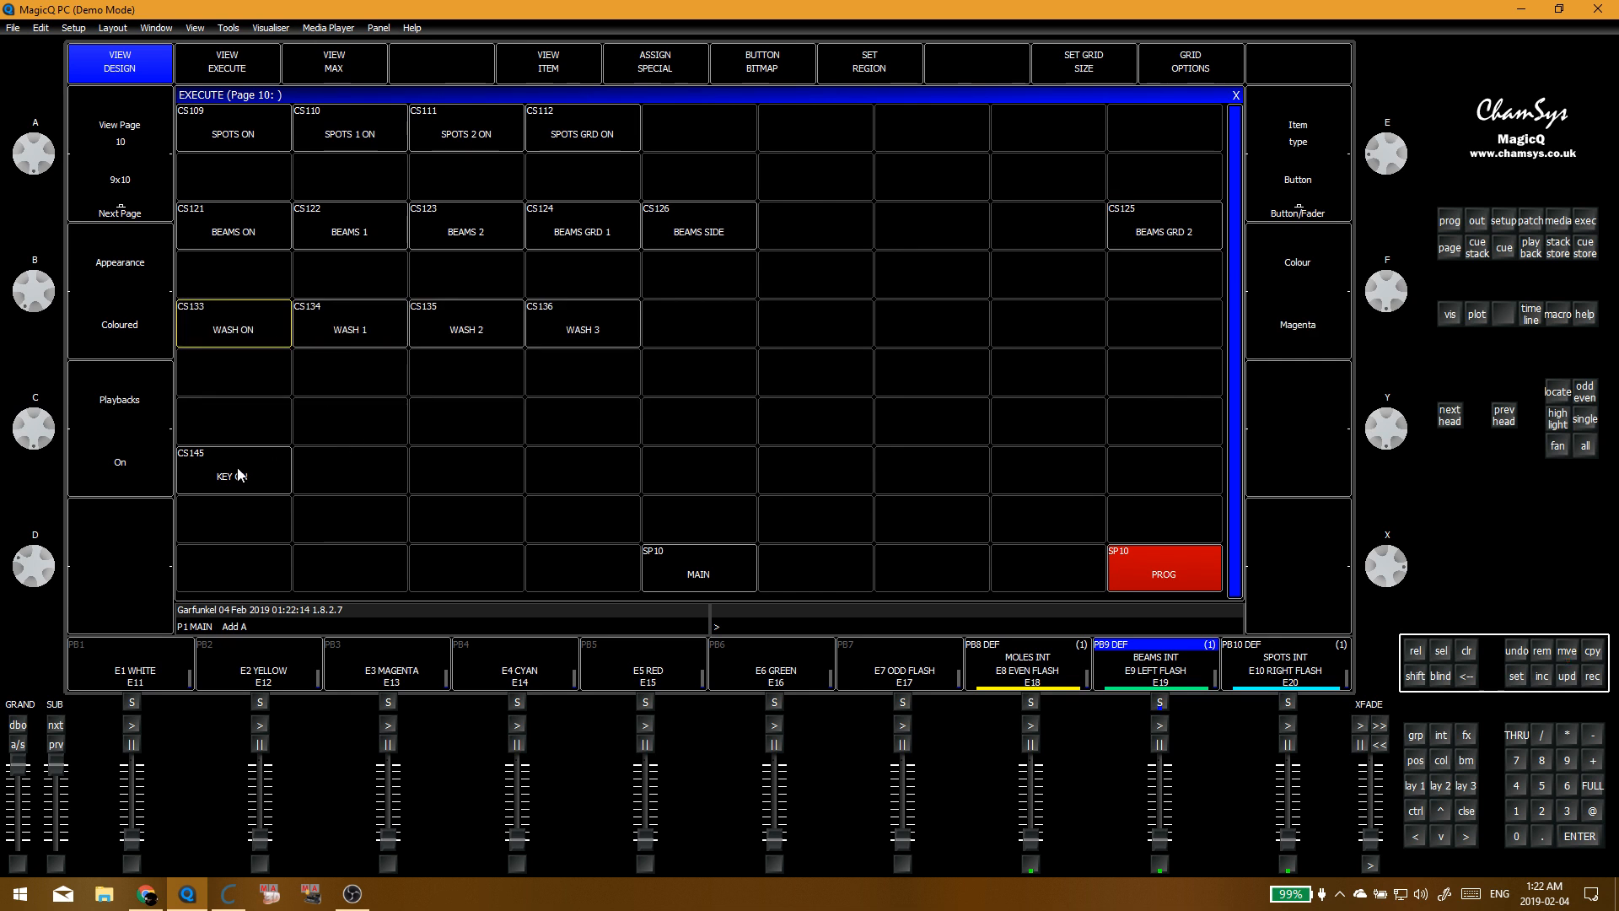
left_click(241, 472)
left_click(241, 422)
left_click(386, 412)
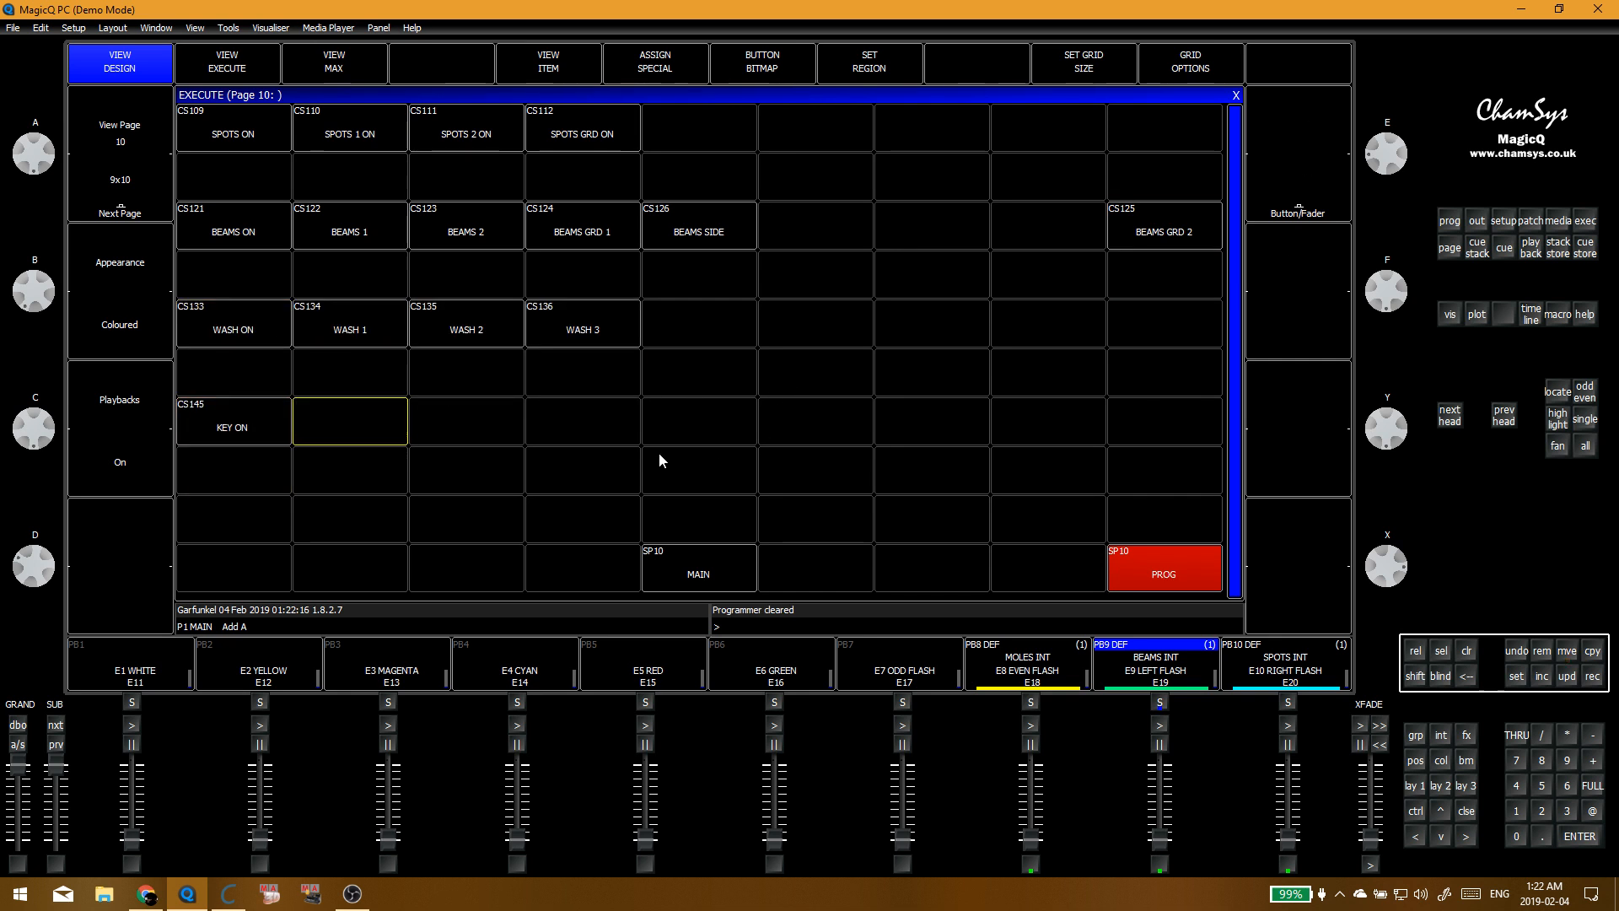
Step: Select the MOLES group at 100% and record it as a new cue stack in the cell below KEY ON
key("ctrl+F1")
left_click(571, 270)
left_click(492, 161)
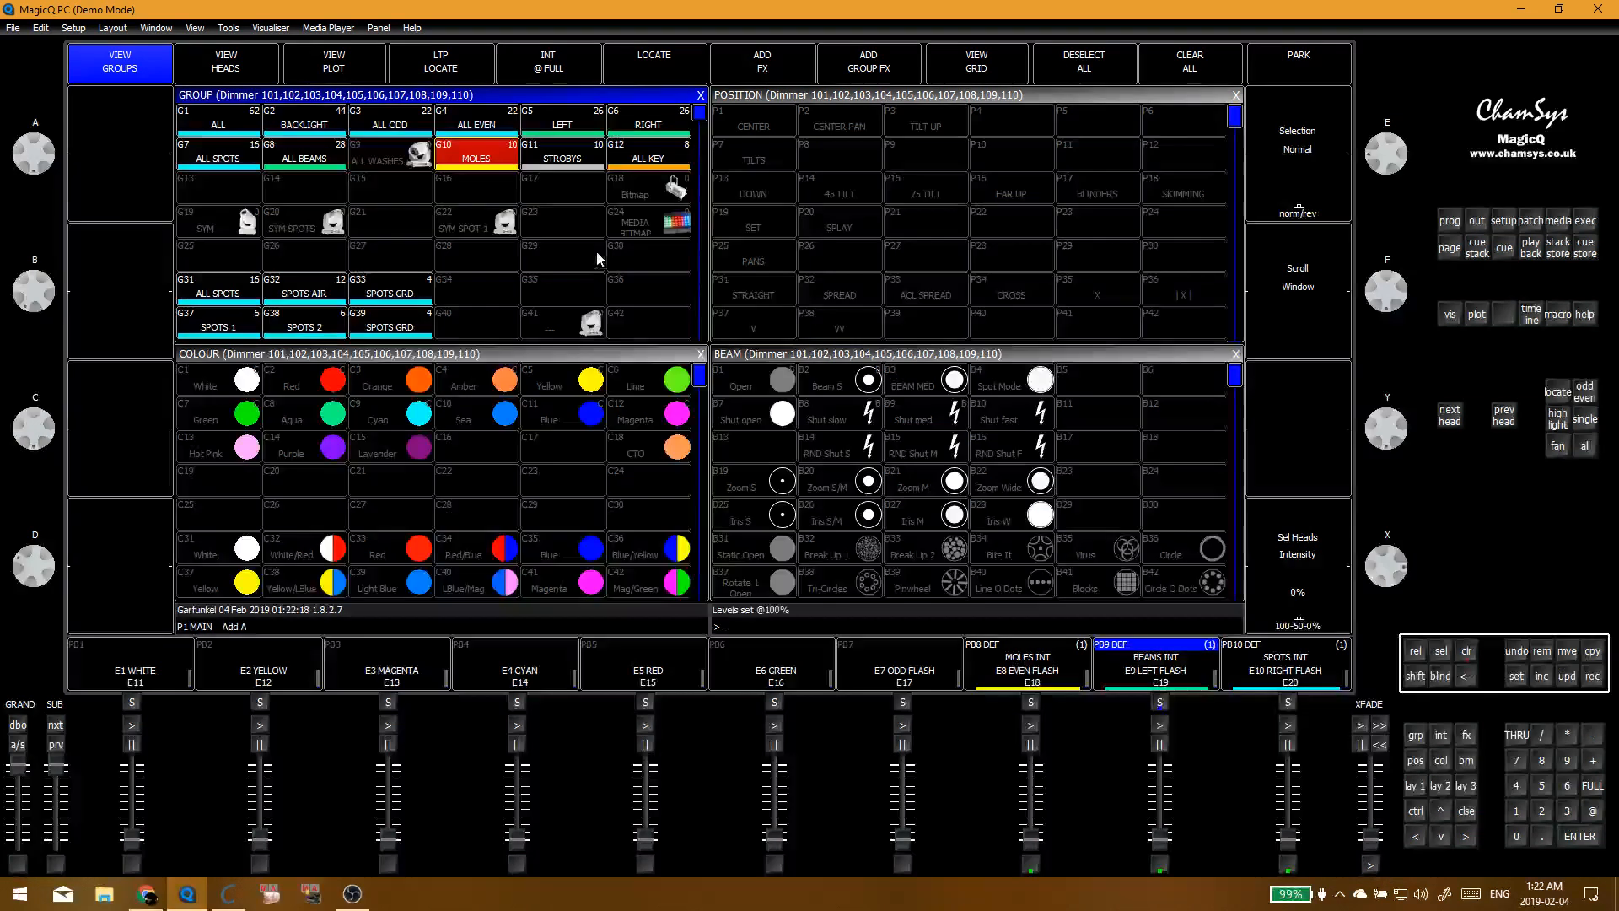
key("ctrl+F2")
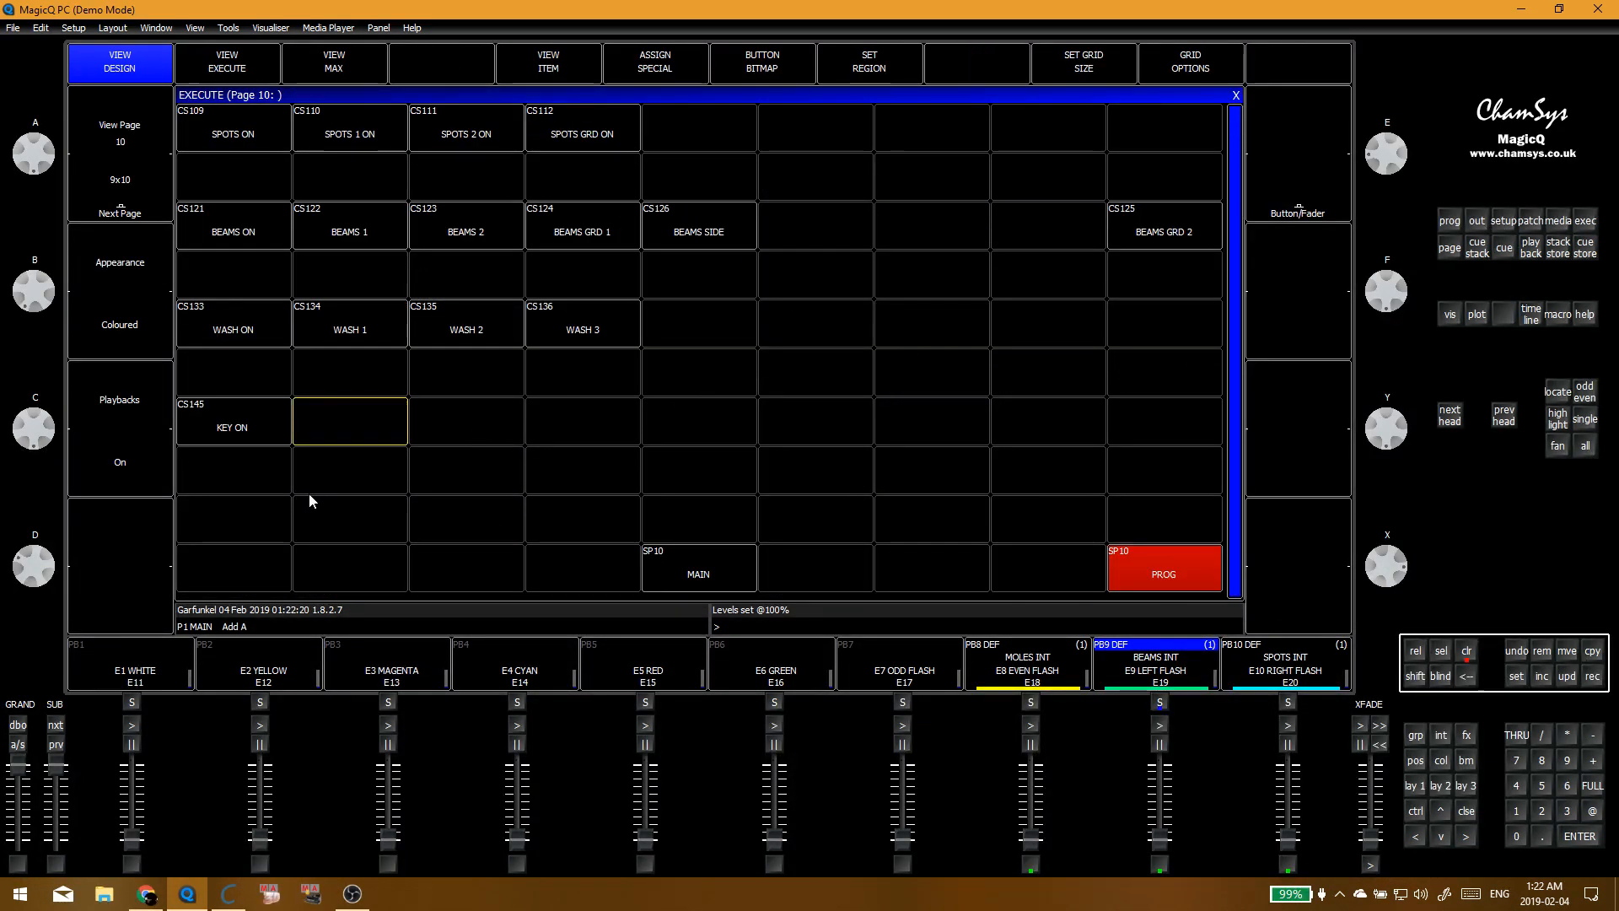
key("r")
left_click(263, 485)
key("c")
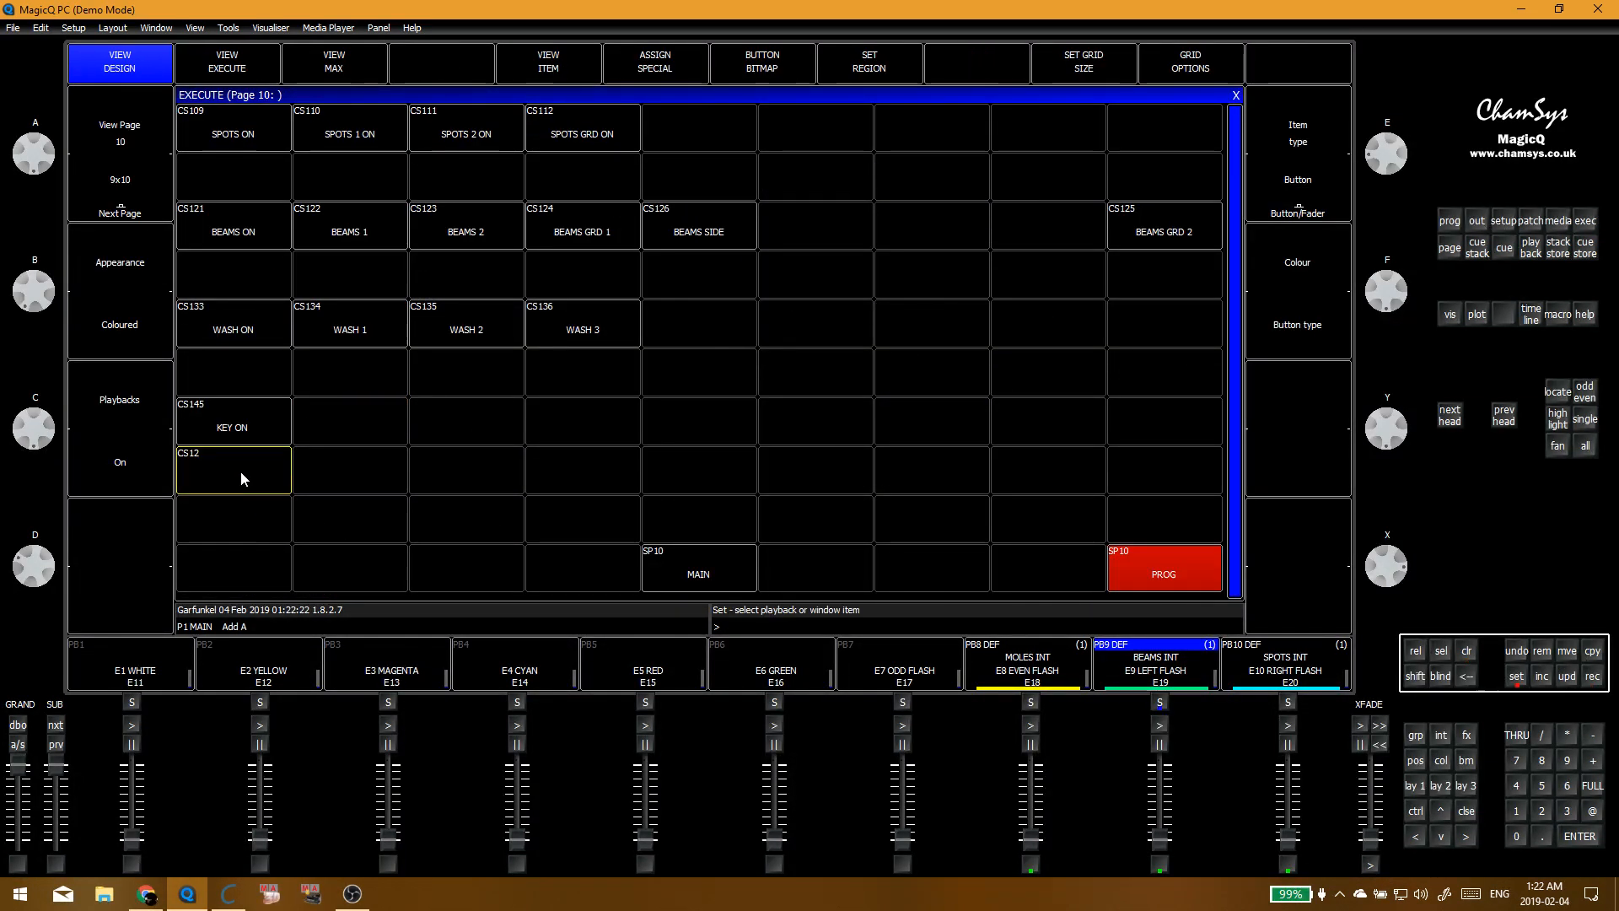
Step: Name the newly recorded cue stack MOLES ON and clear the programmer
left_click(240, 470, "shift")
key("Return")
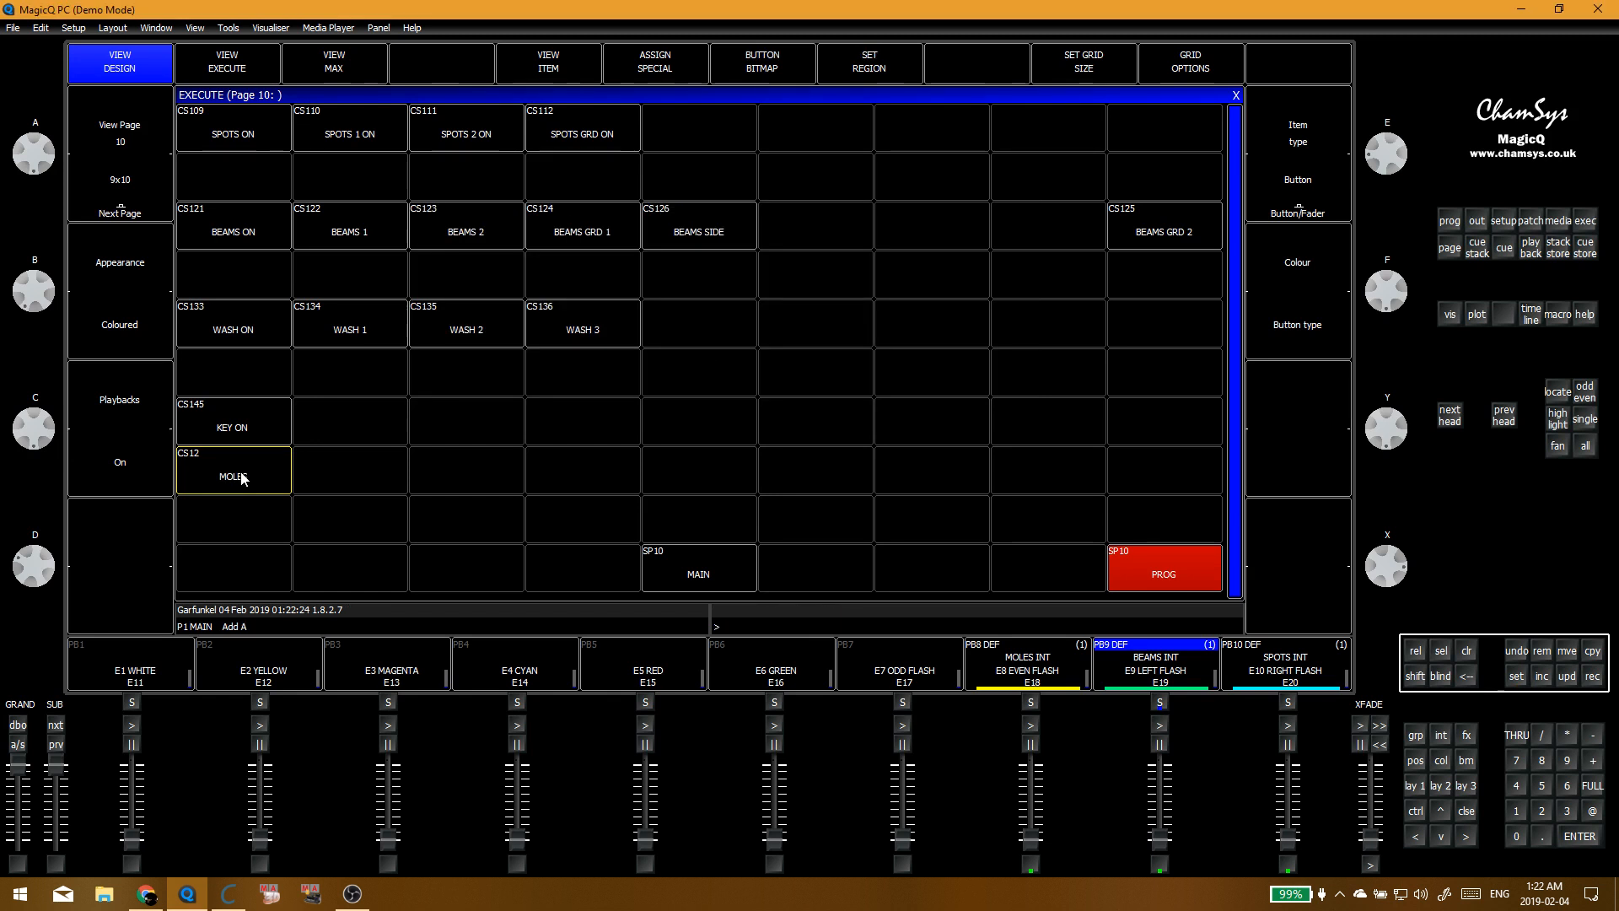
key("c")
key("s")
left_click(242, 472)
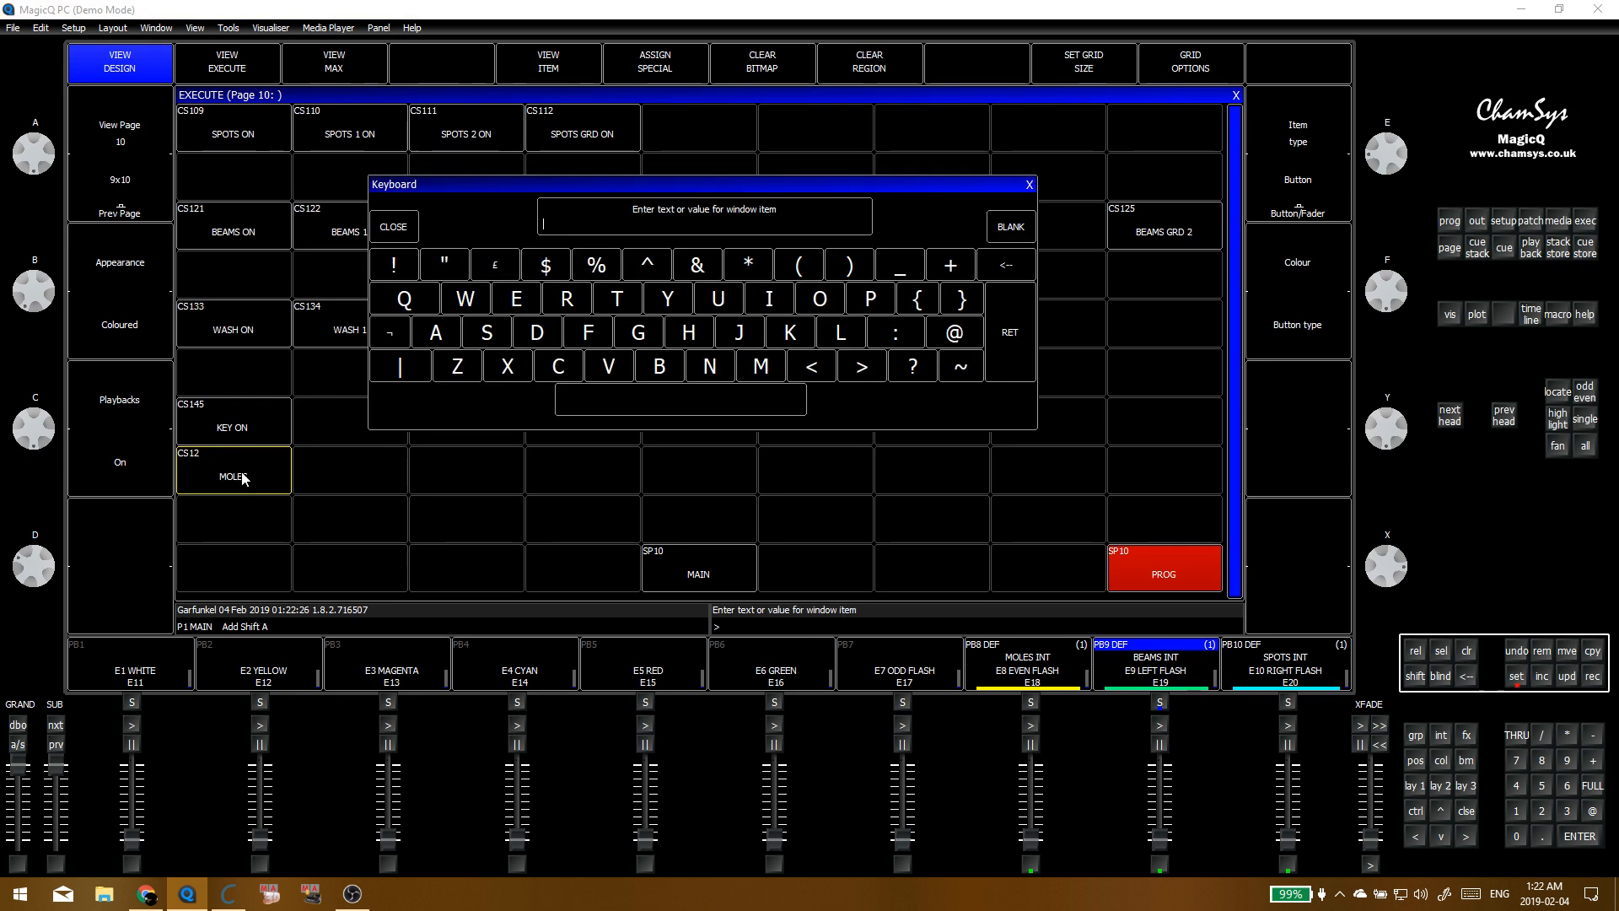
type("MOLES ON")
key("Return")
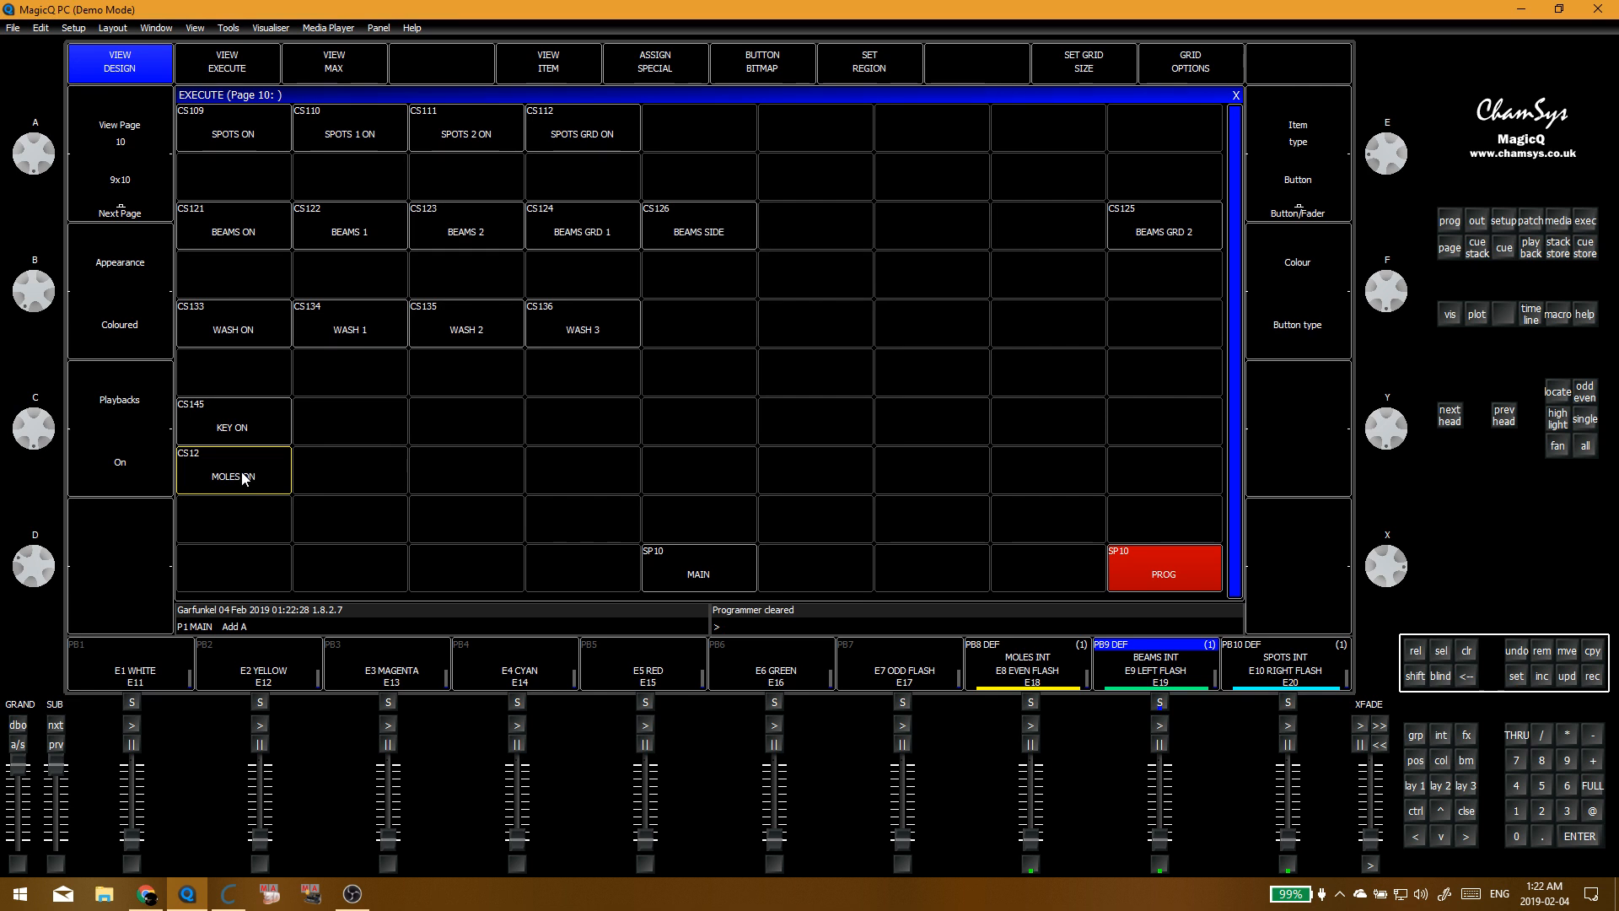
Step: Move MOLES ON down one row on the Execute grid, leaving an empty row below KEY ON
left_click(255, 478)
left_click(260, 518)
key("c")
left_click(349, 503)
left_click(251, 565)
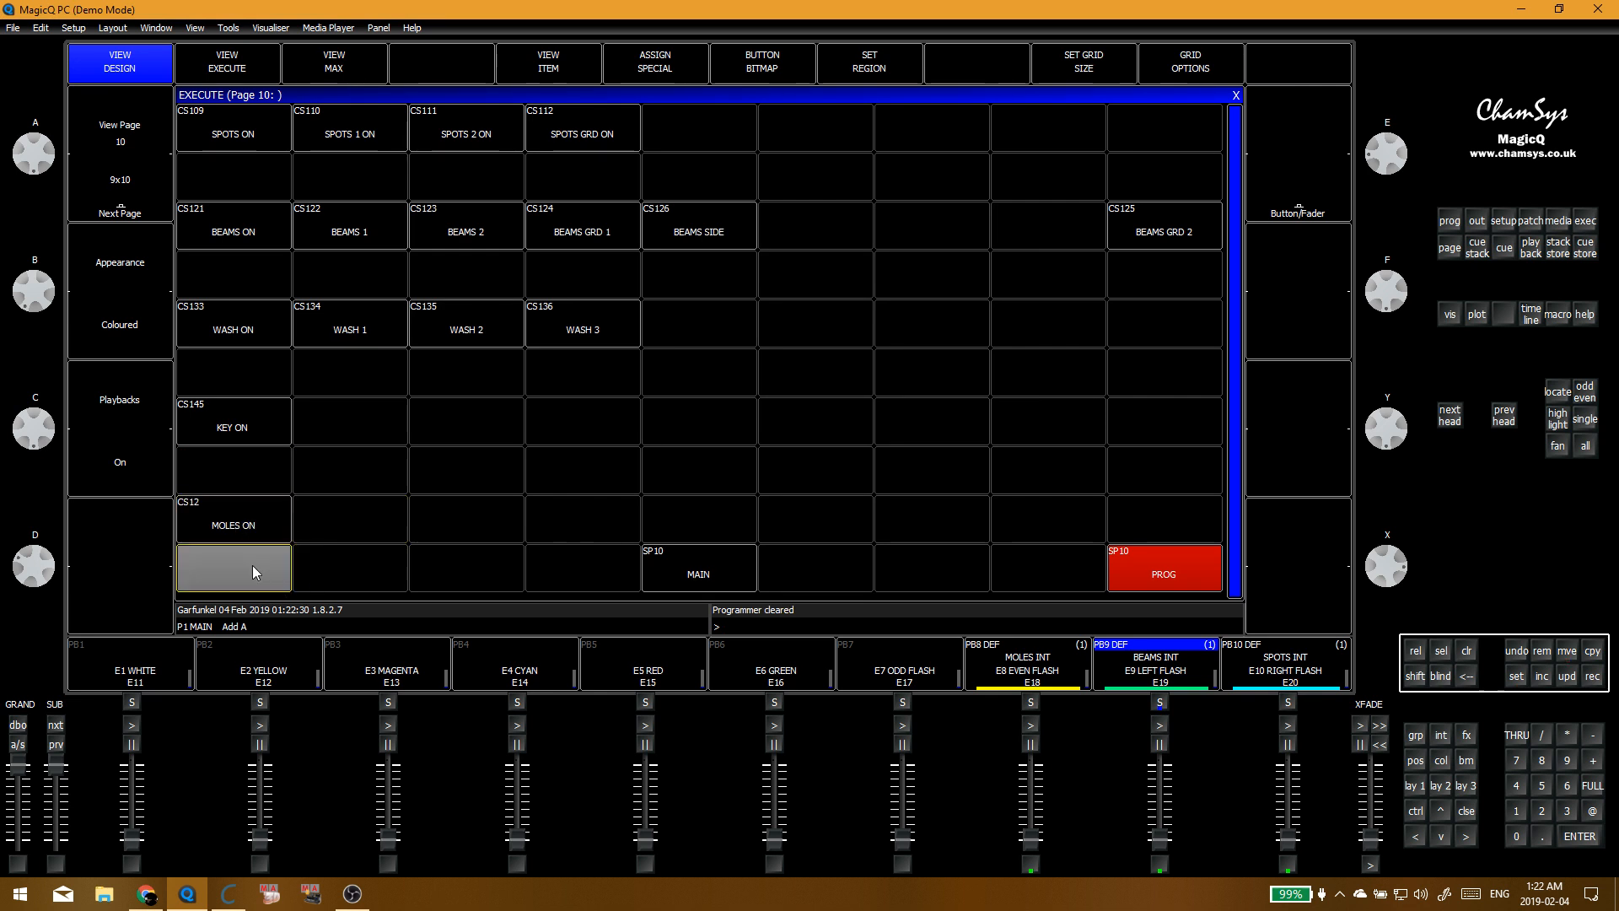
Step: Move the MOLES ON cue stack in the cue stack store from CS12 to CS157, directly below KEY ON
key("F11")
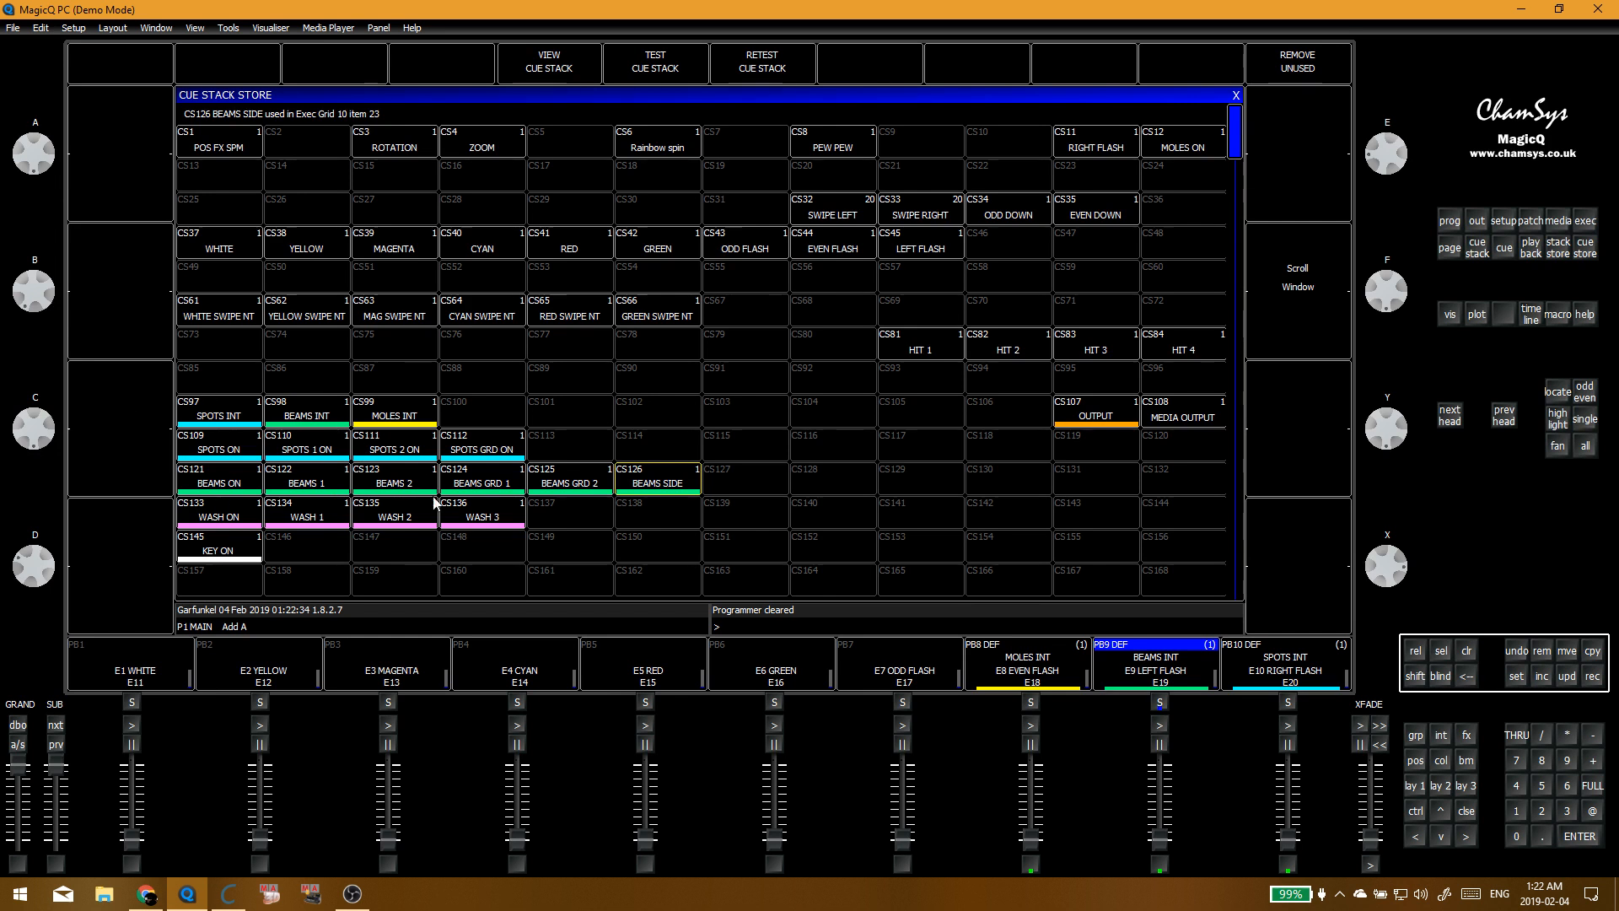
left_click(745, 445)
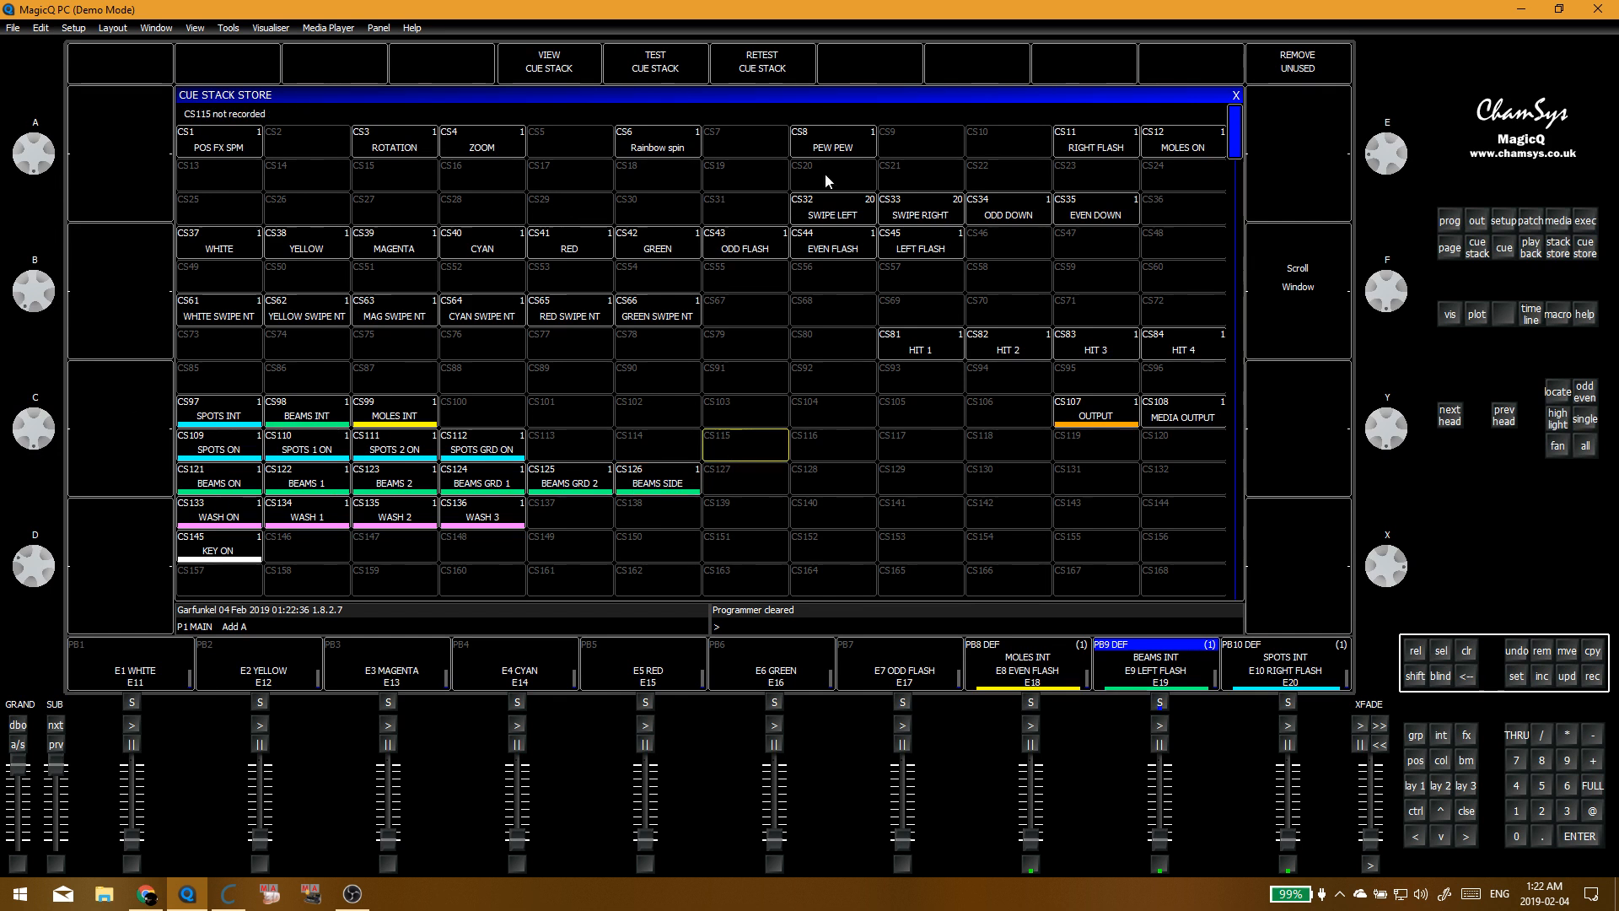
key("ctrl+m")
left_click(1172, 148)
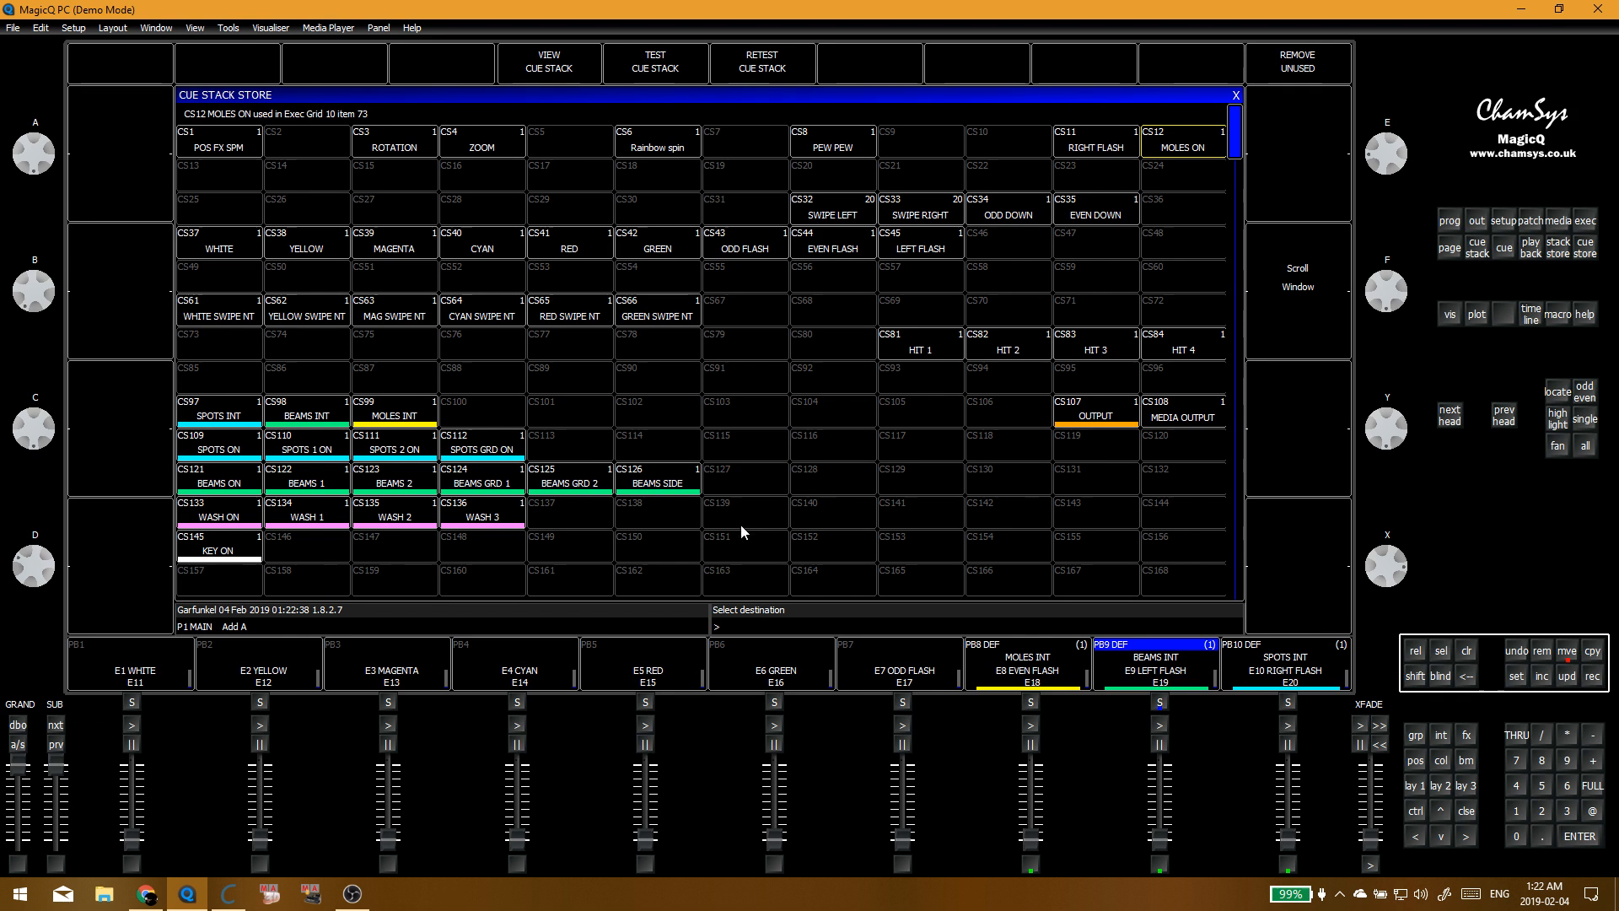
left_click(219, 578)
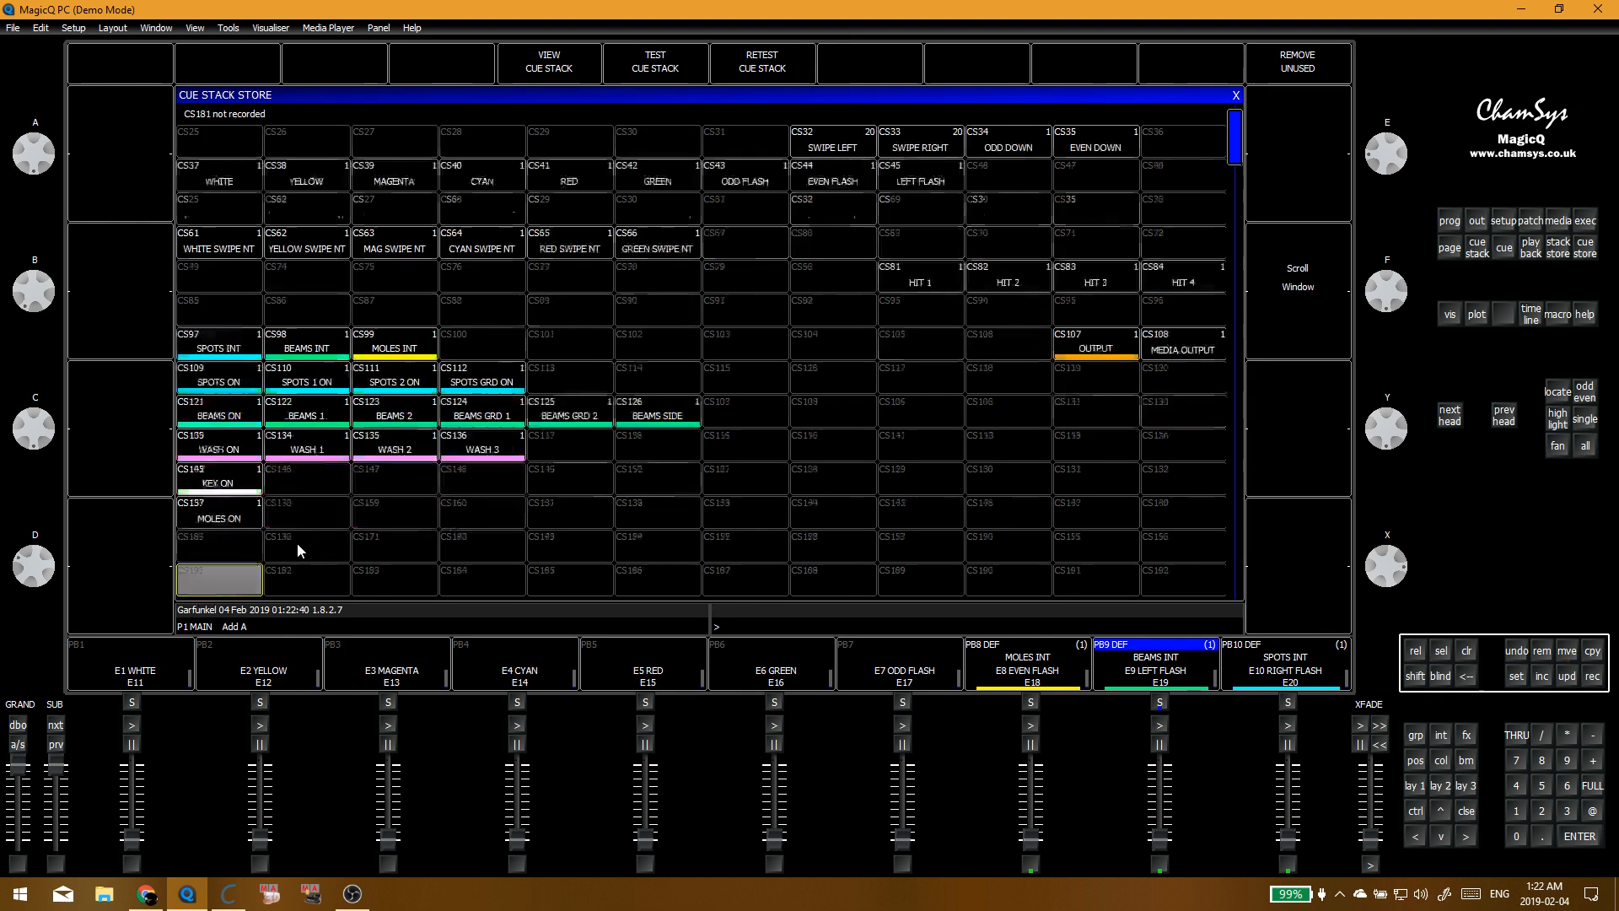
left_click(221, 484)
left_click(226, 413)
left_click(295, 508)
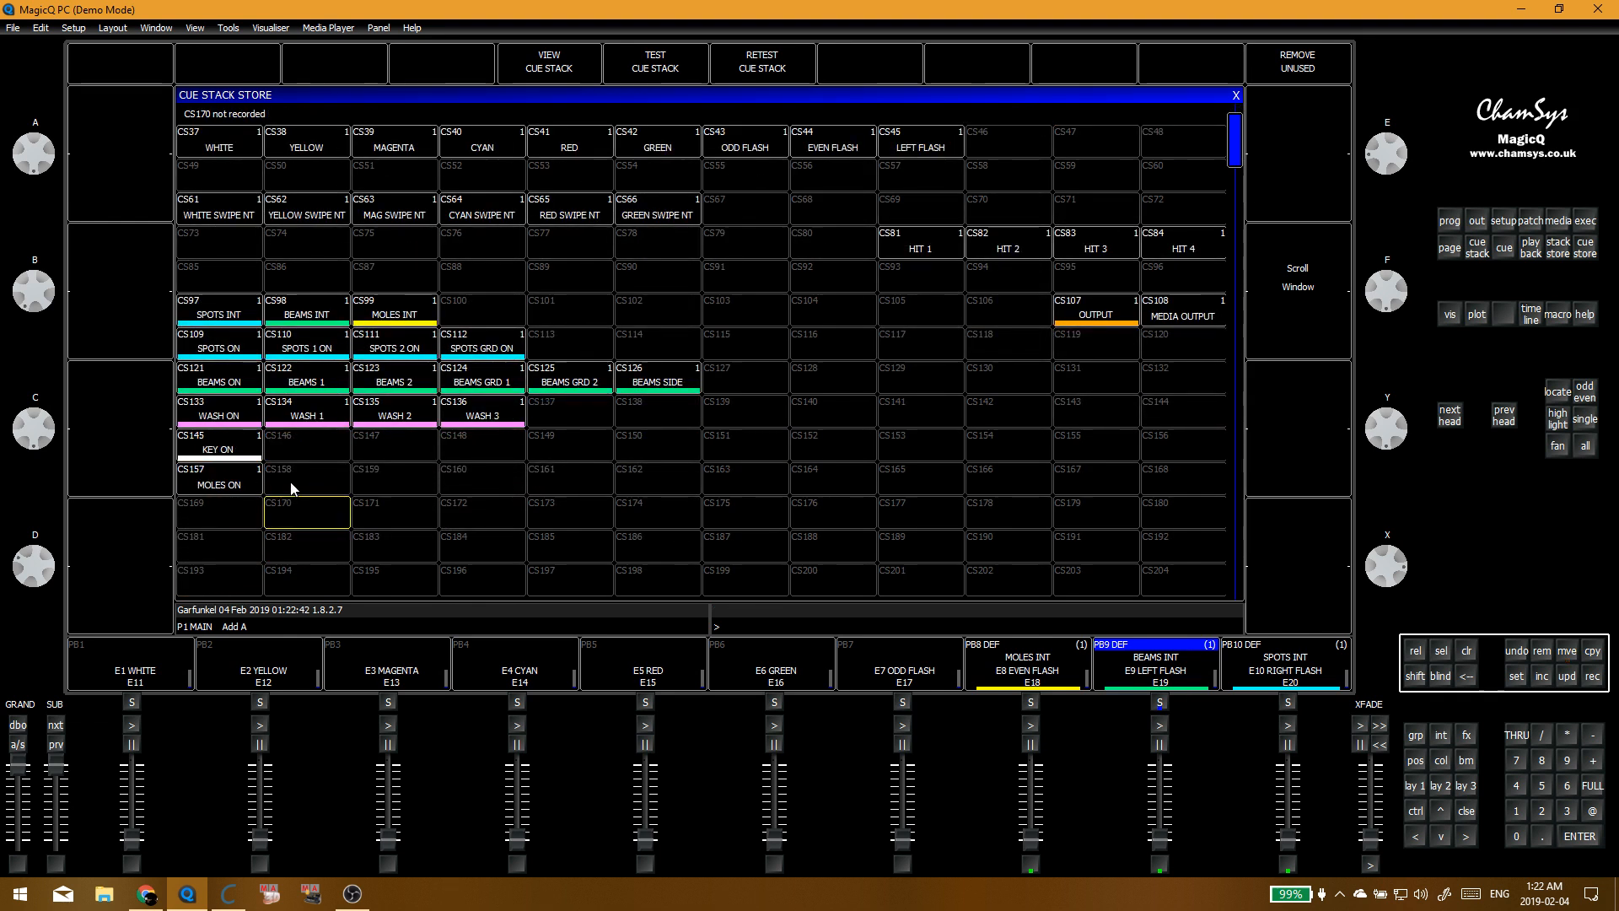
key("ctrl+BackSpace")
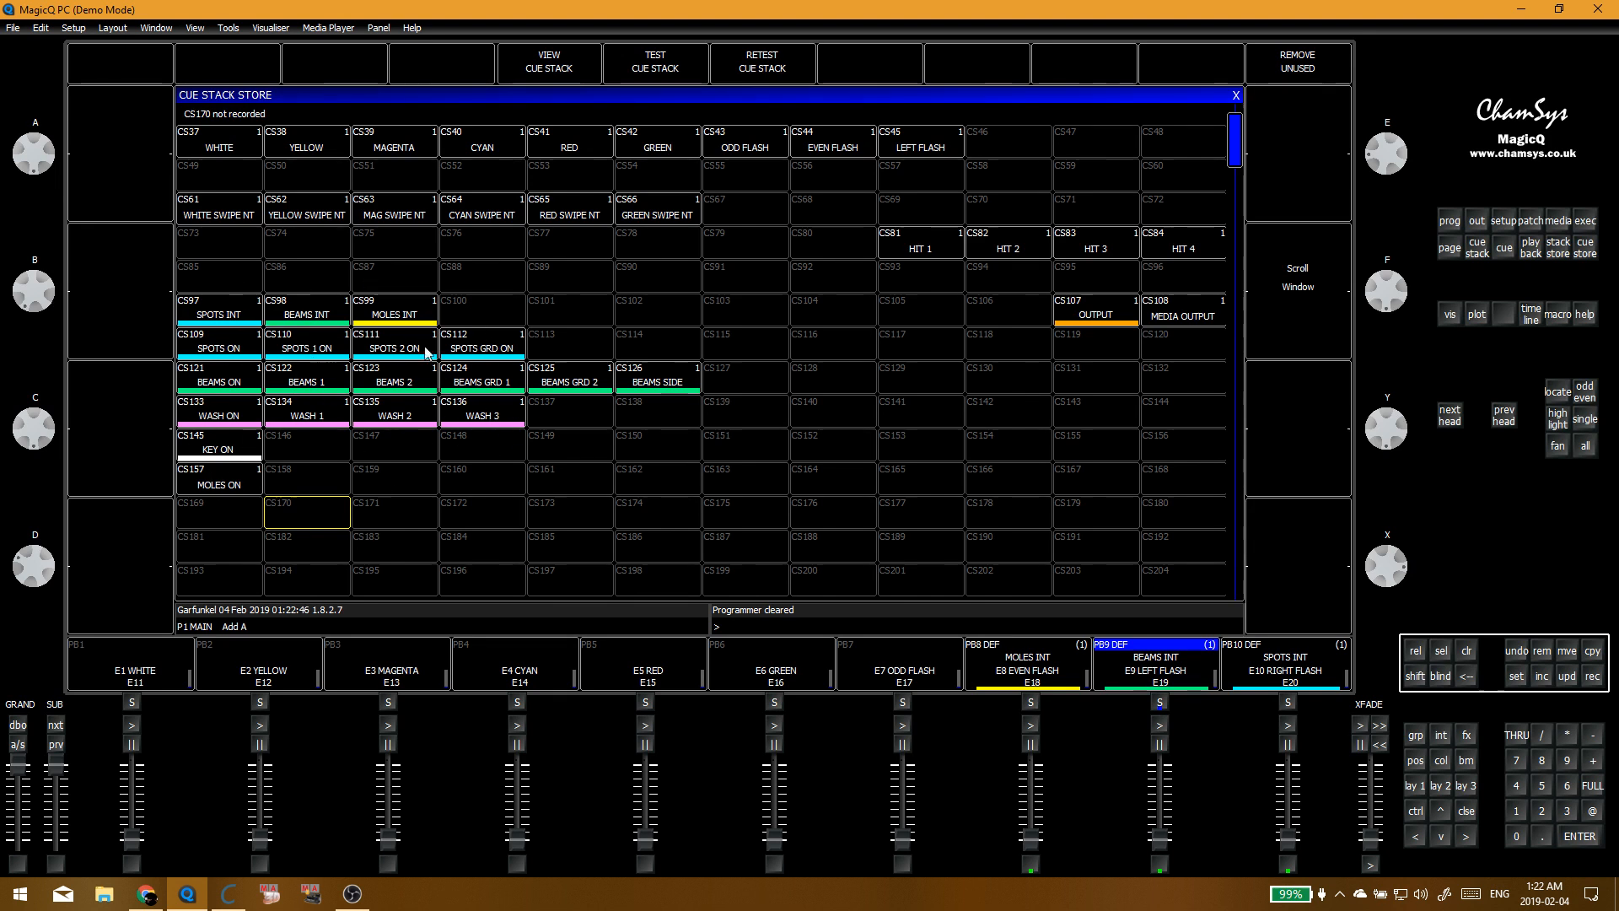
key("Escape")
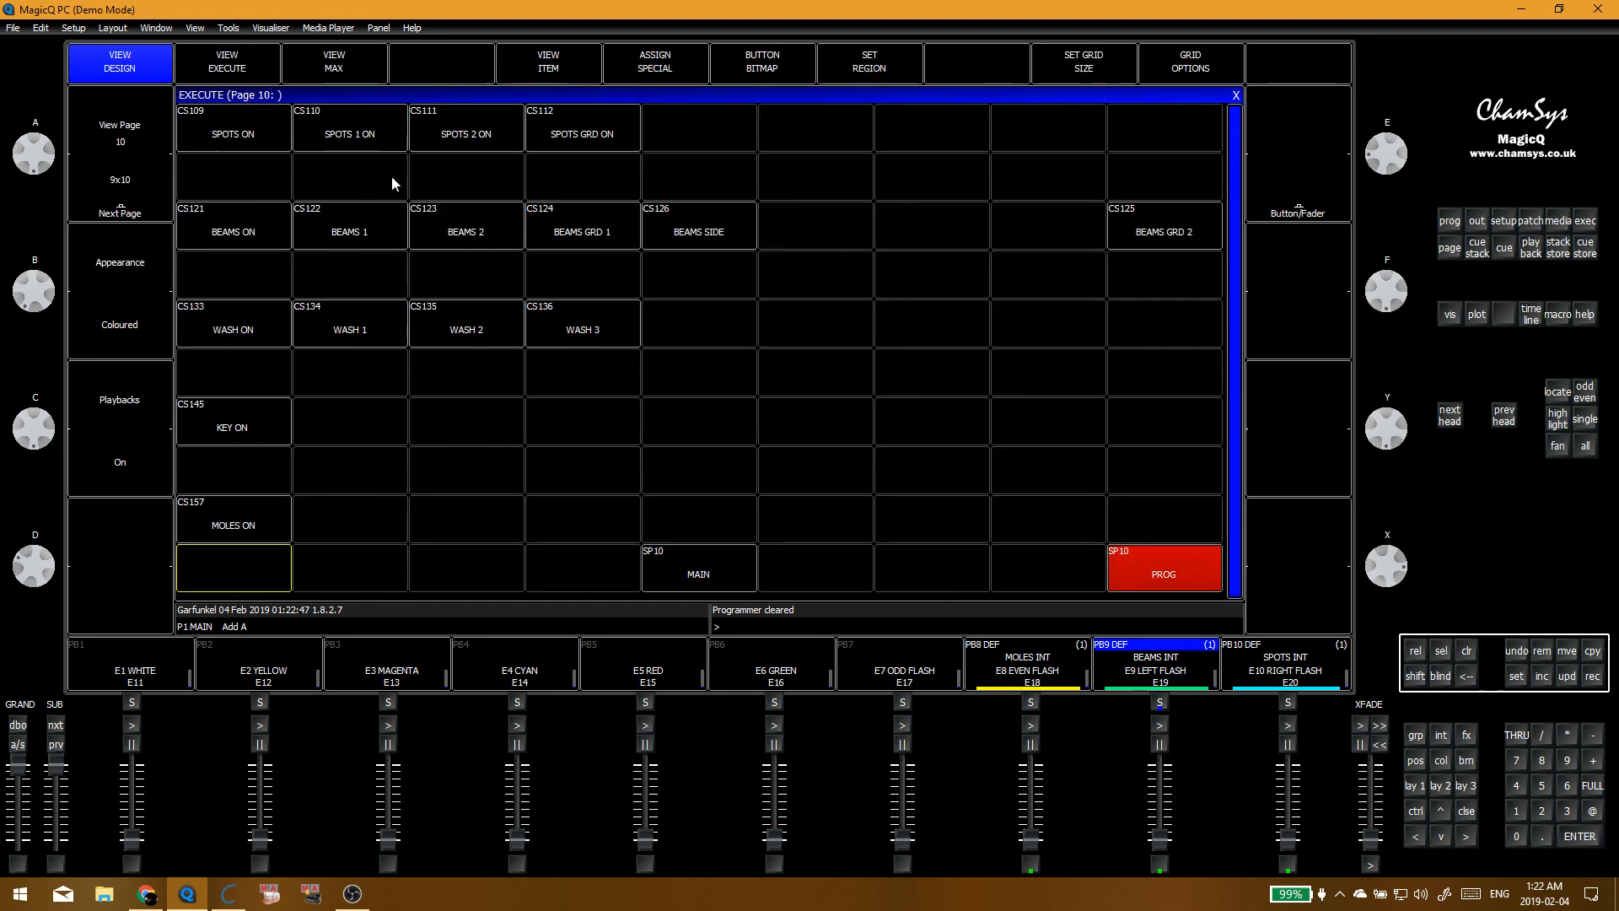
Step: Move the RIGHT FLASH cue stack in the cue stack store from CS11 to CS46, next to LEFT FLASH
left_click(530, 287)
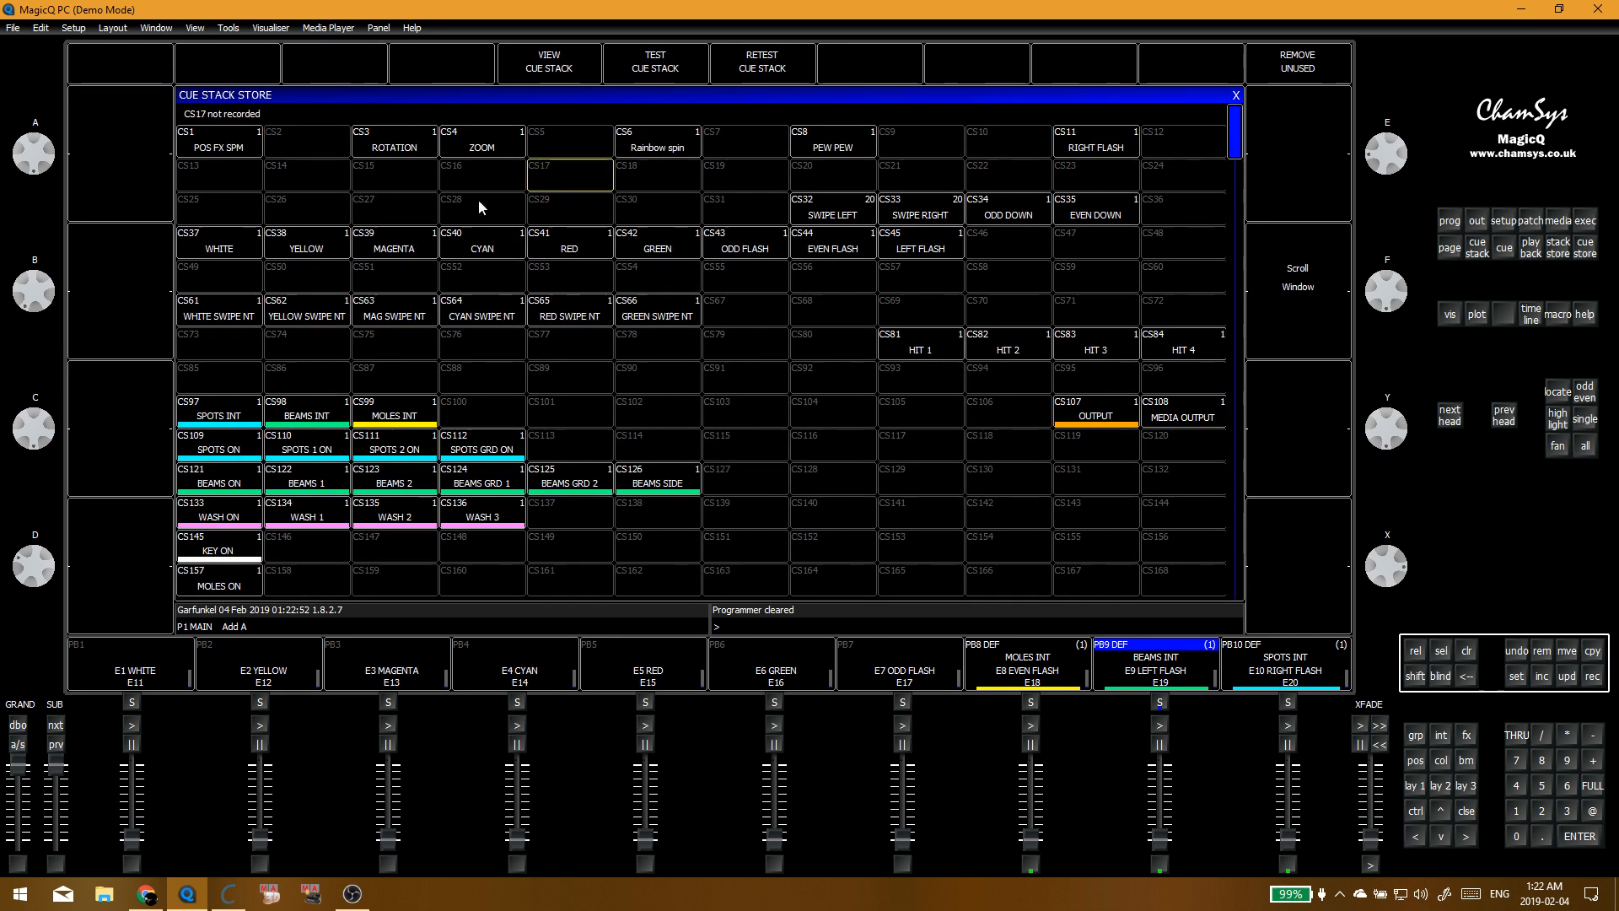
key("ctrl+m")
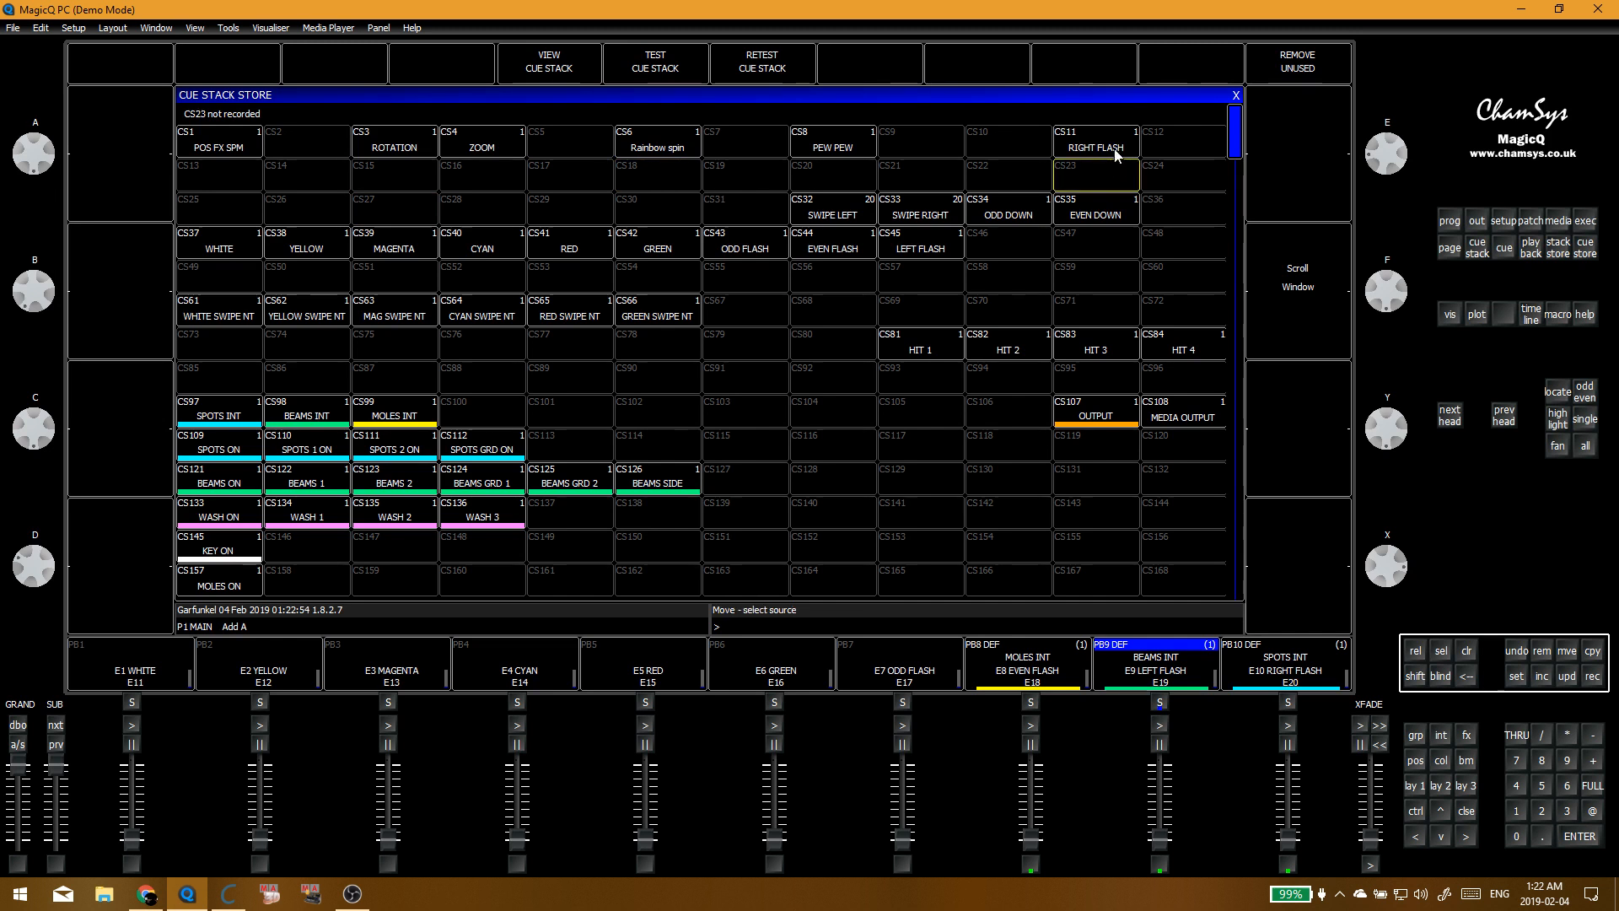
left_click(1113, 150)
left_click(994, 253)
left_click(946, 290)
key("ctrl+BackSpace")
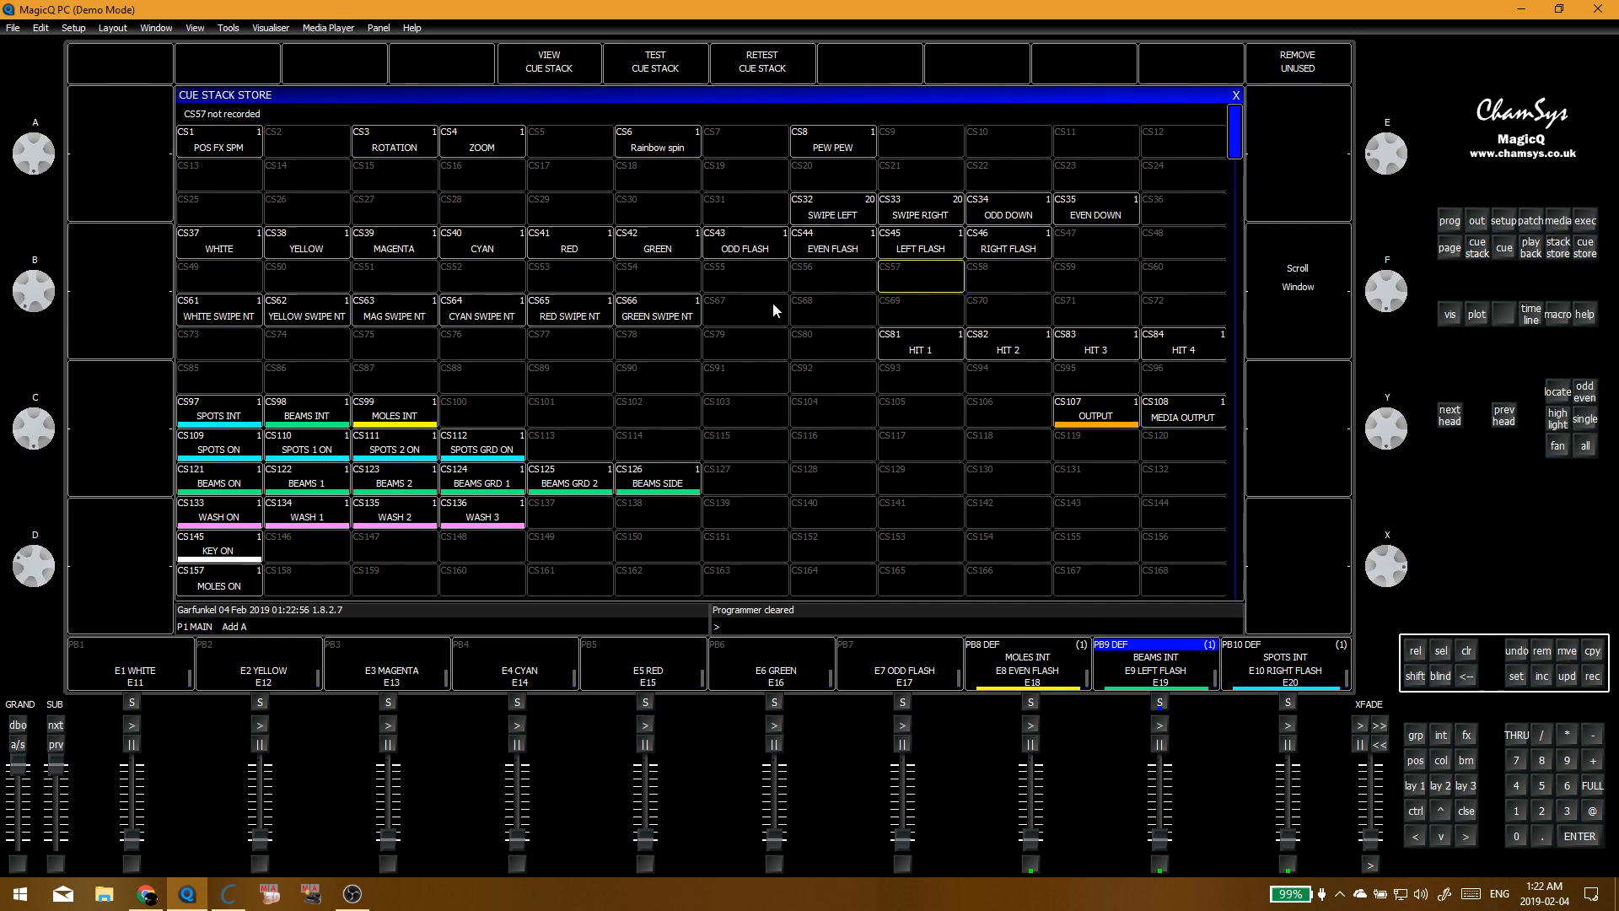
left_click(744, 349)
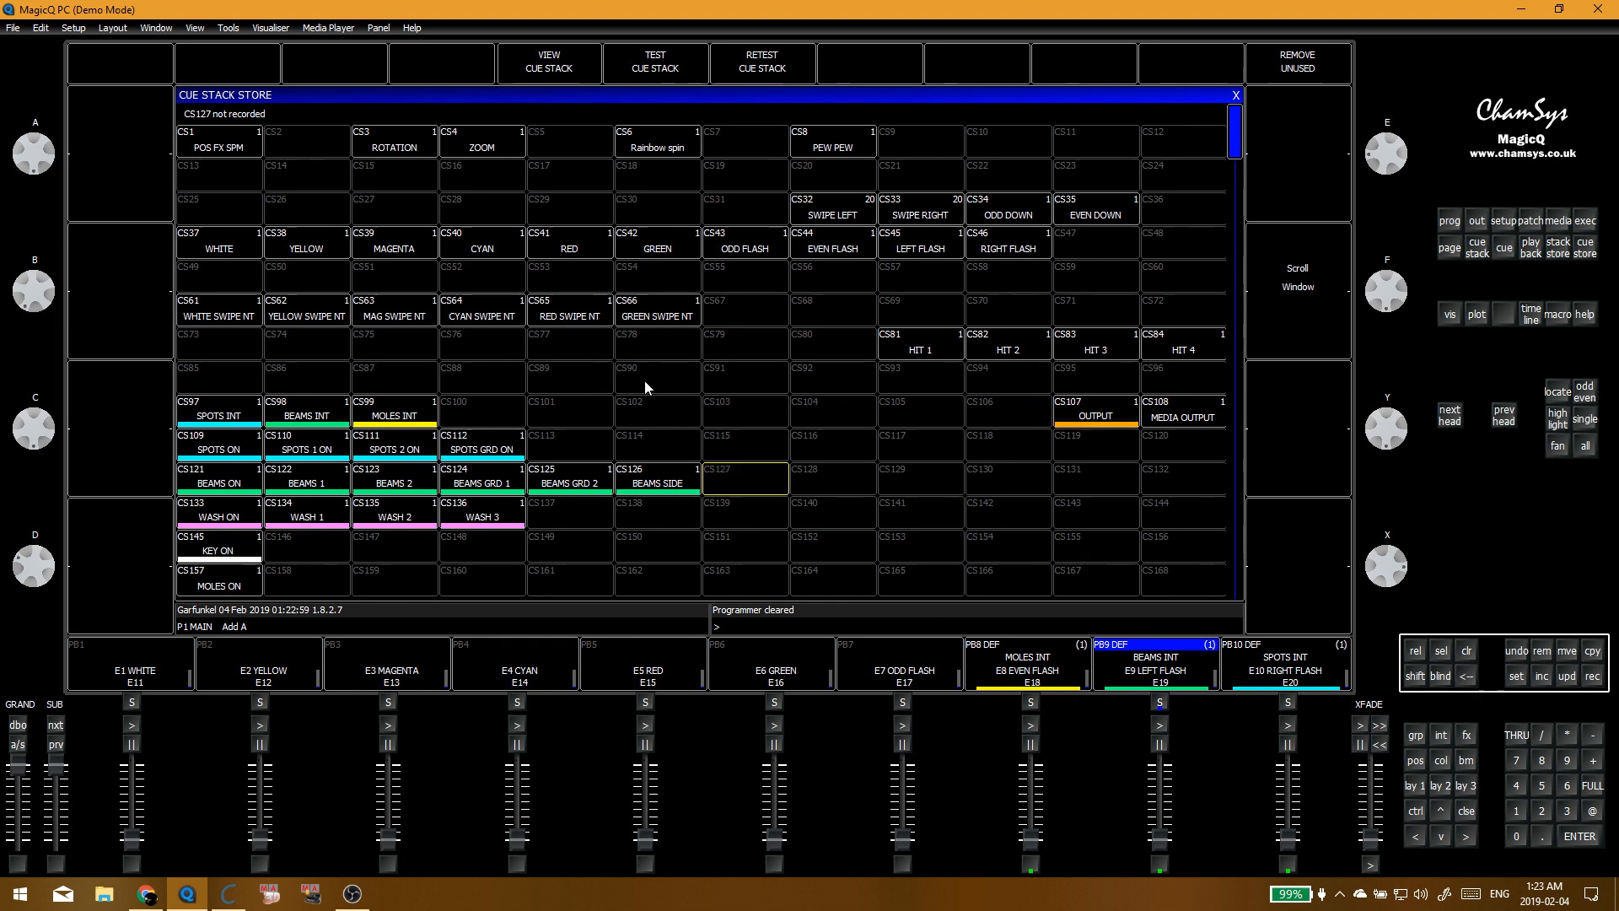
key("Escape")
Step: Select the ALL KEY group at 100%, record it to playback 7 and name the playback KEY INT
left_click(648, 152)
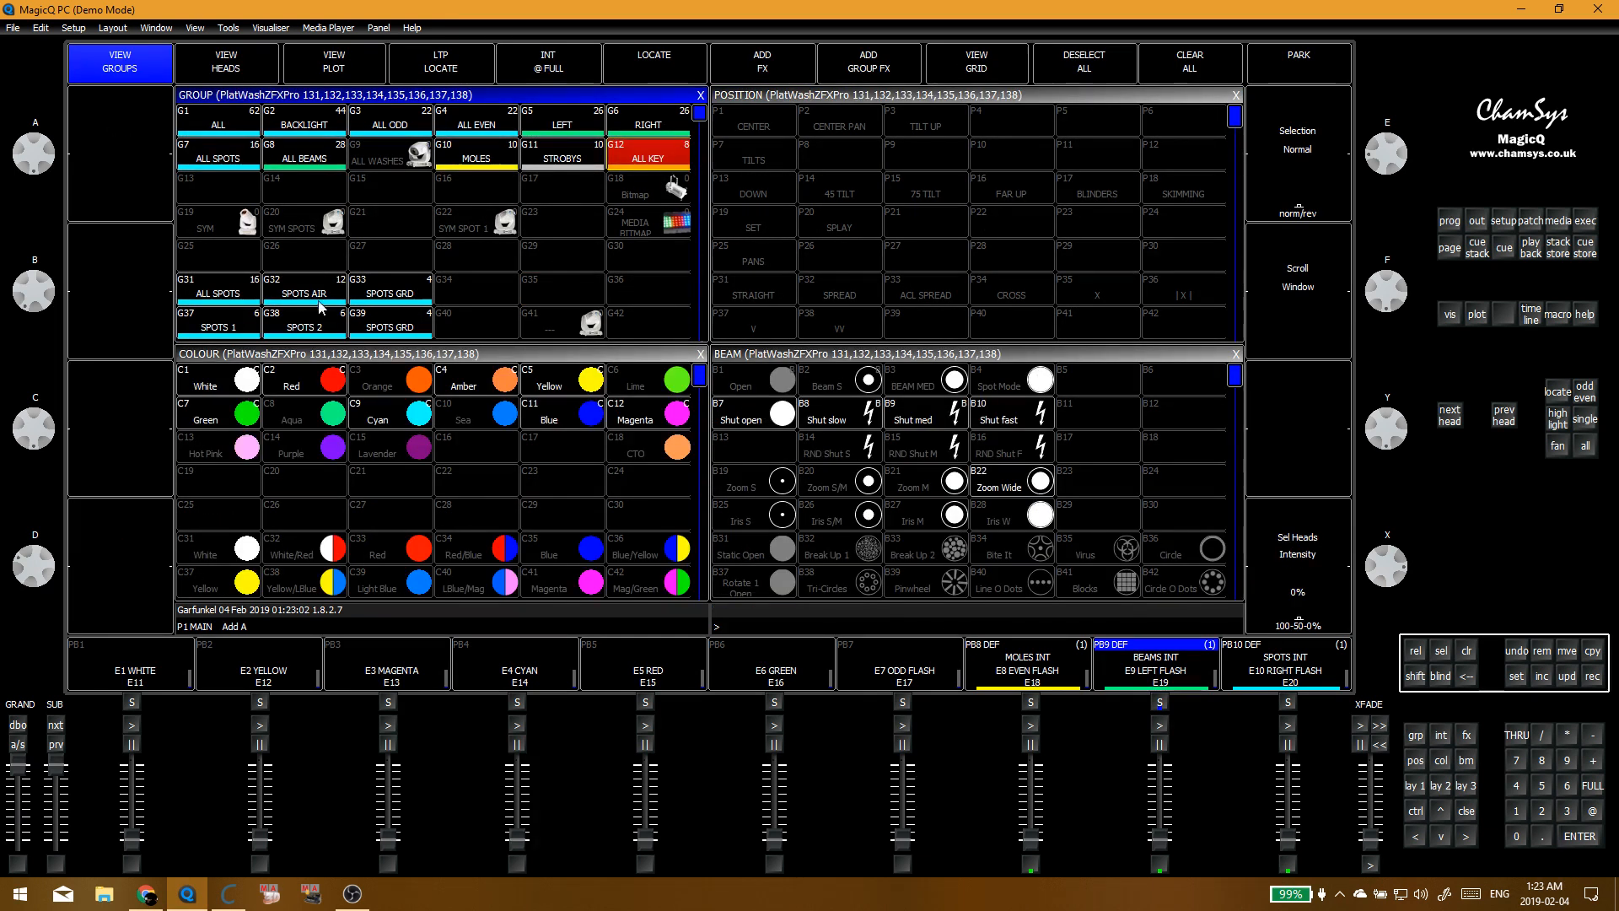
left_click(885, 674)
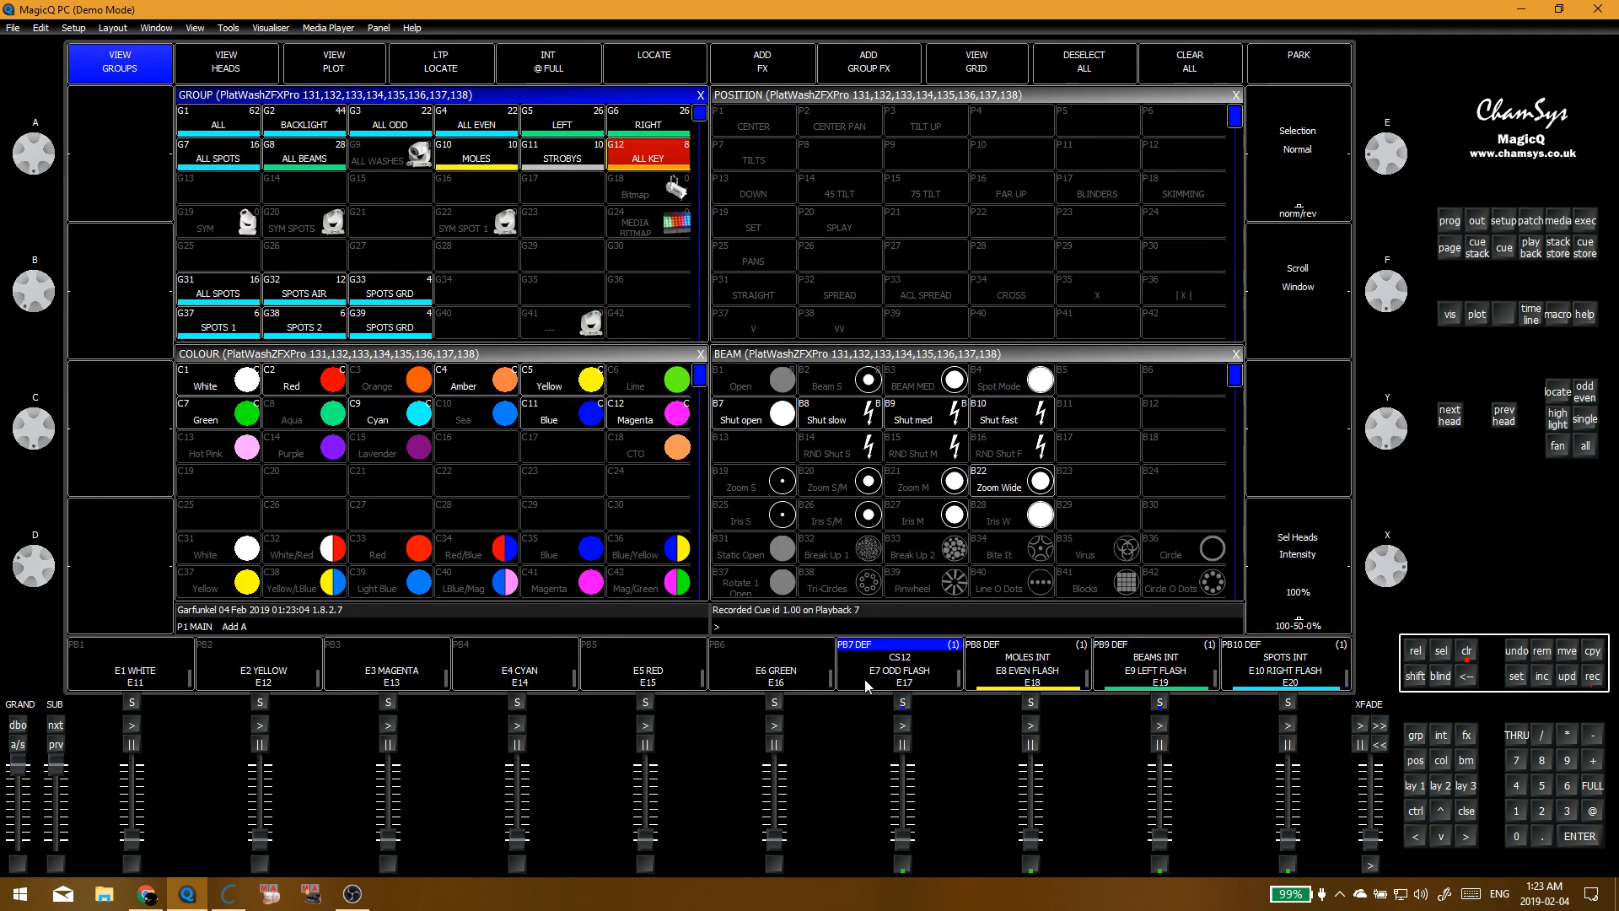
left_click(883, 671, "shift")
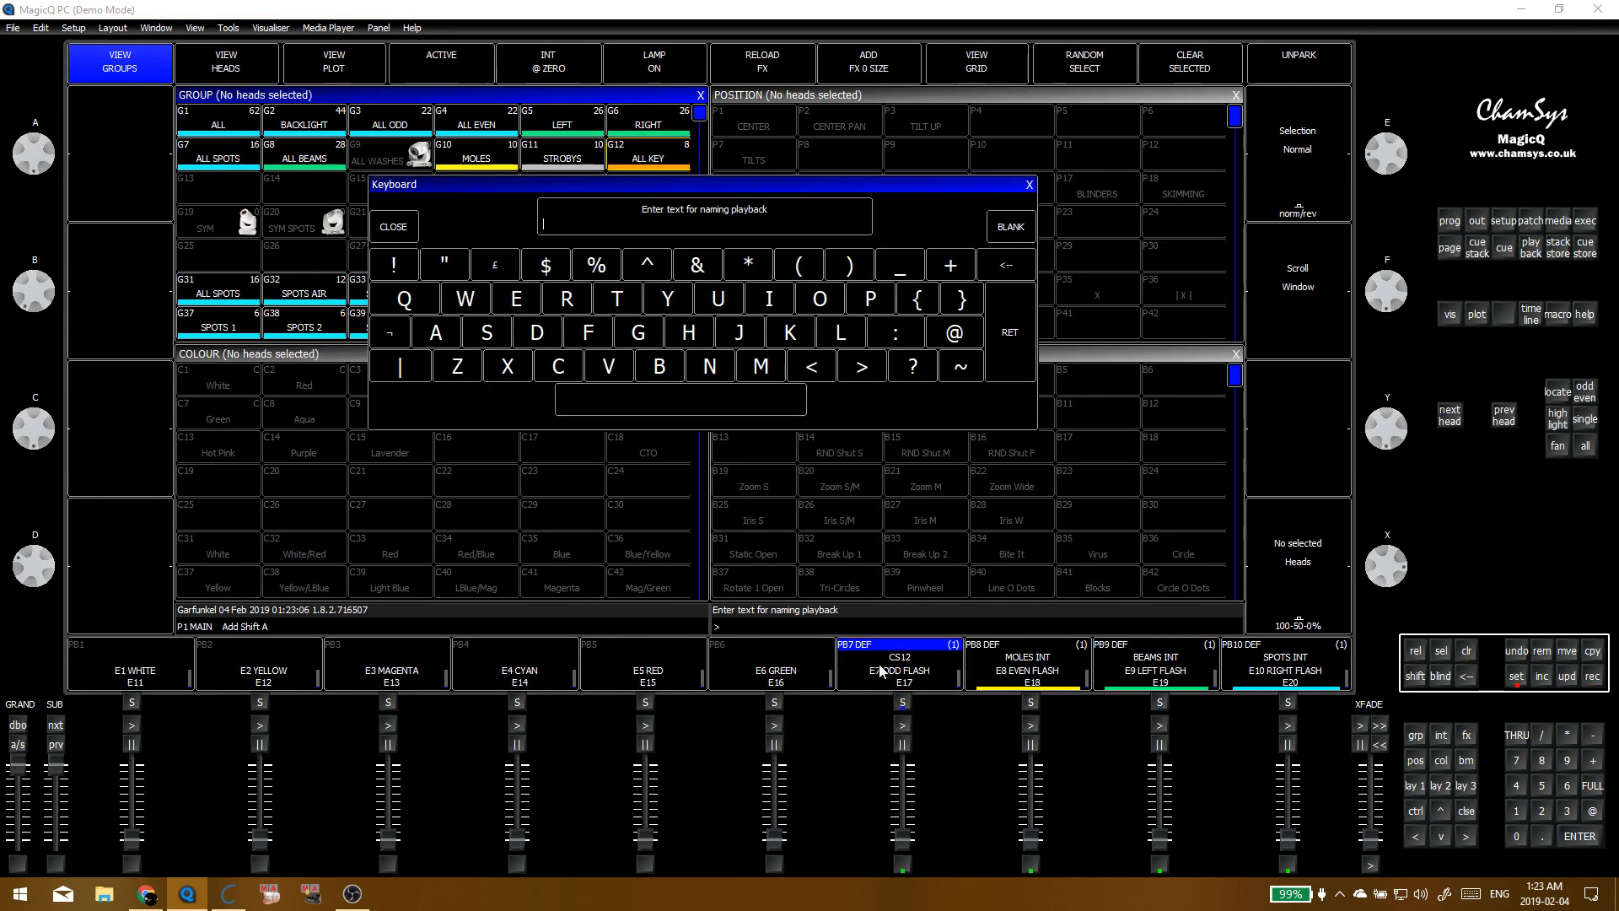
type("KE")
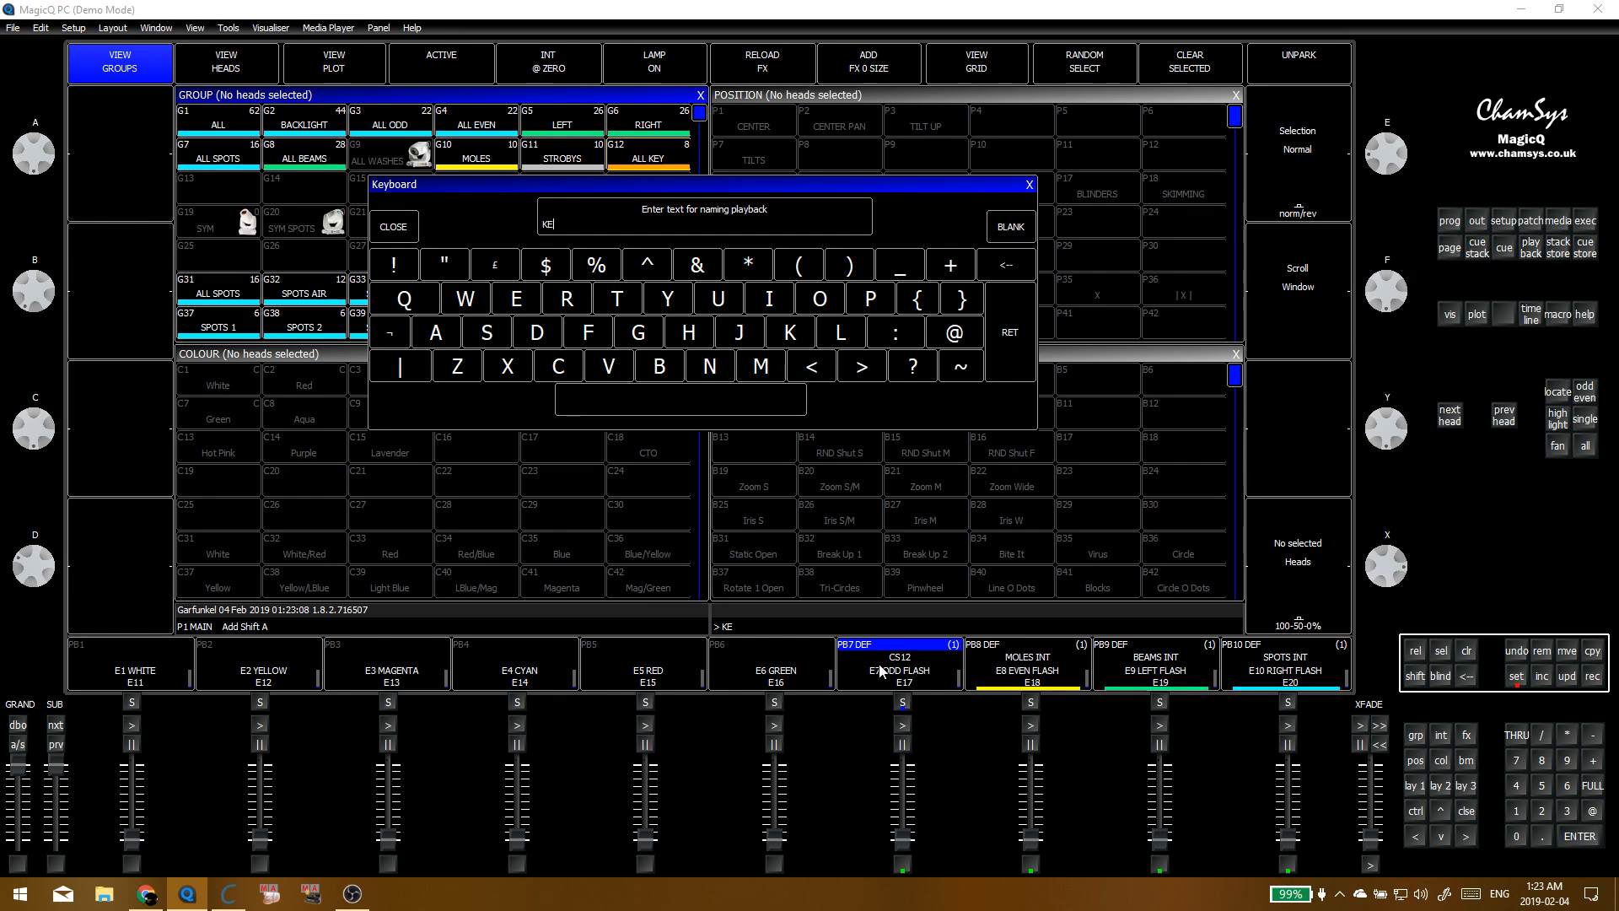
type("Y INT")
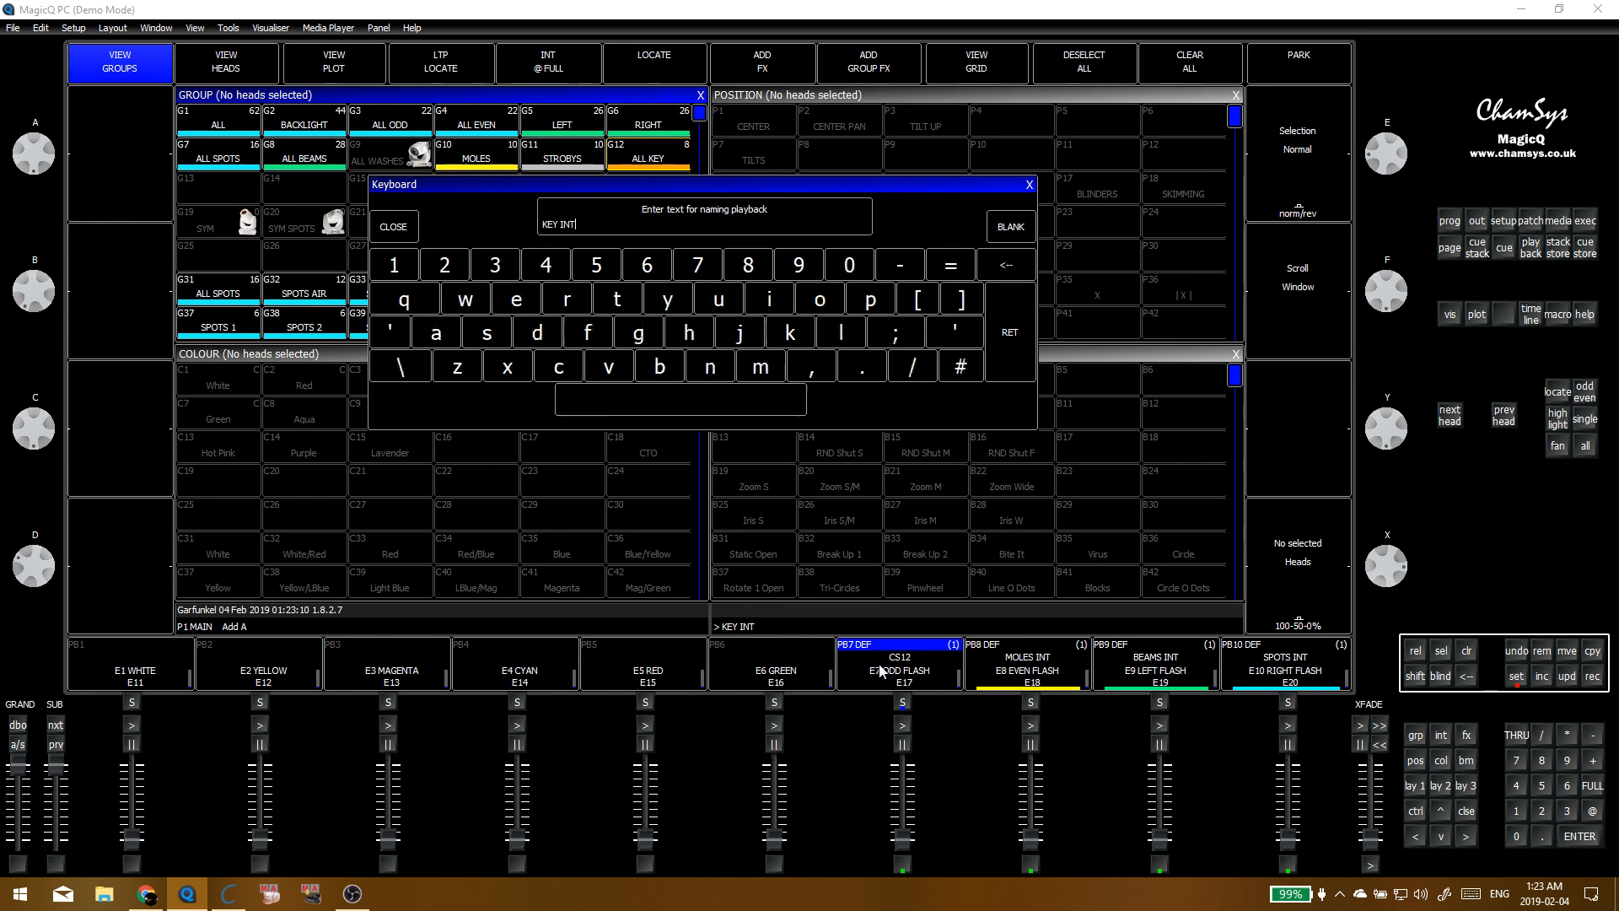
key("Return")
Step: Examine the advanced options of the KEY INT cue stack and the Playback and Prog settings in Setup
left_click(879, 671)
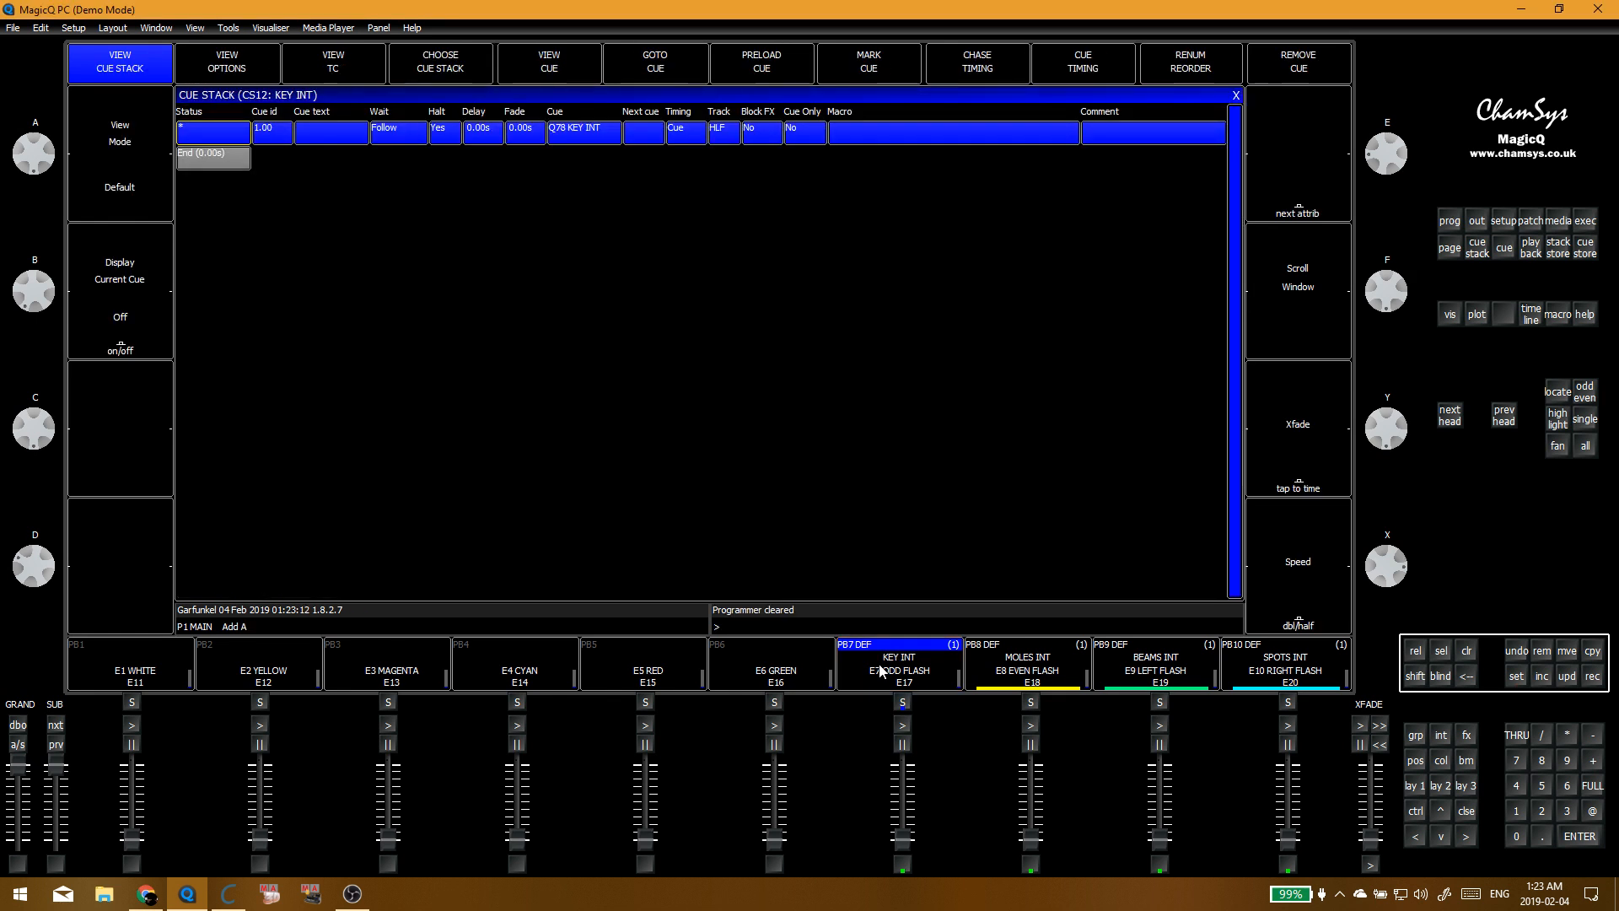
left_click(880, 671)
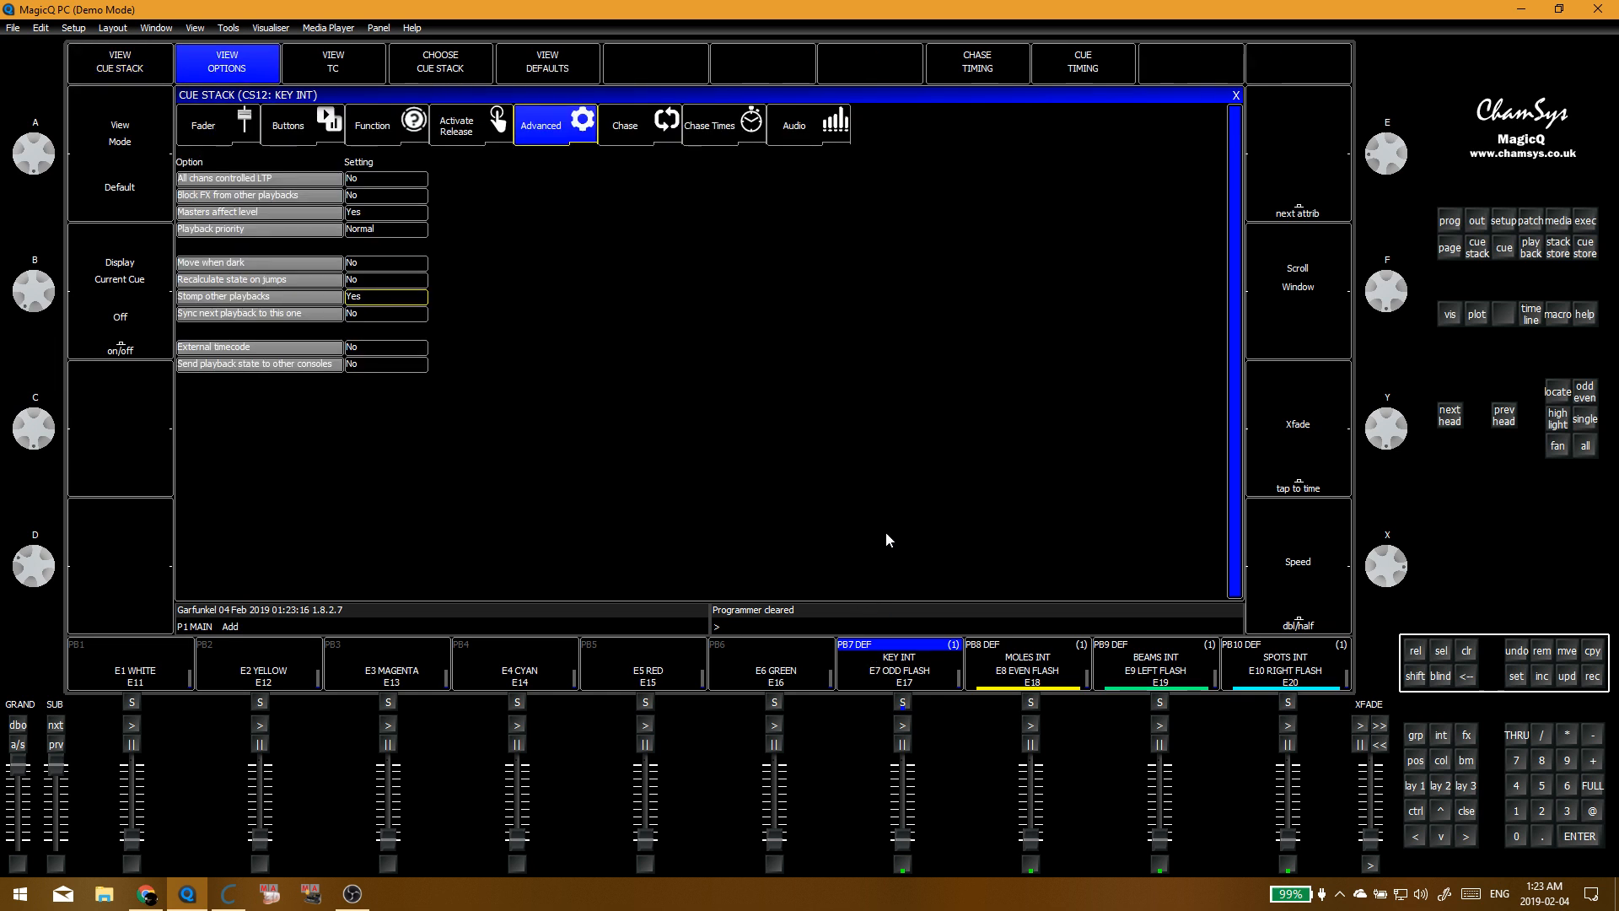
left_click(1503, 221)
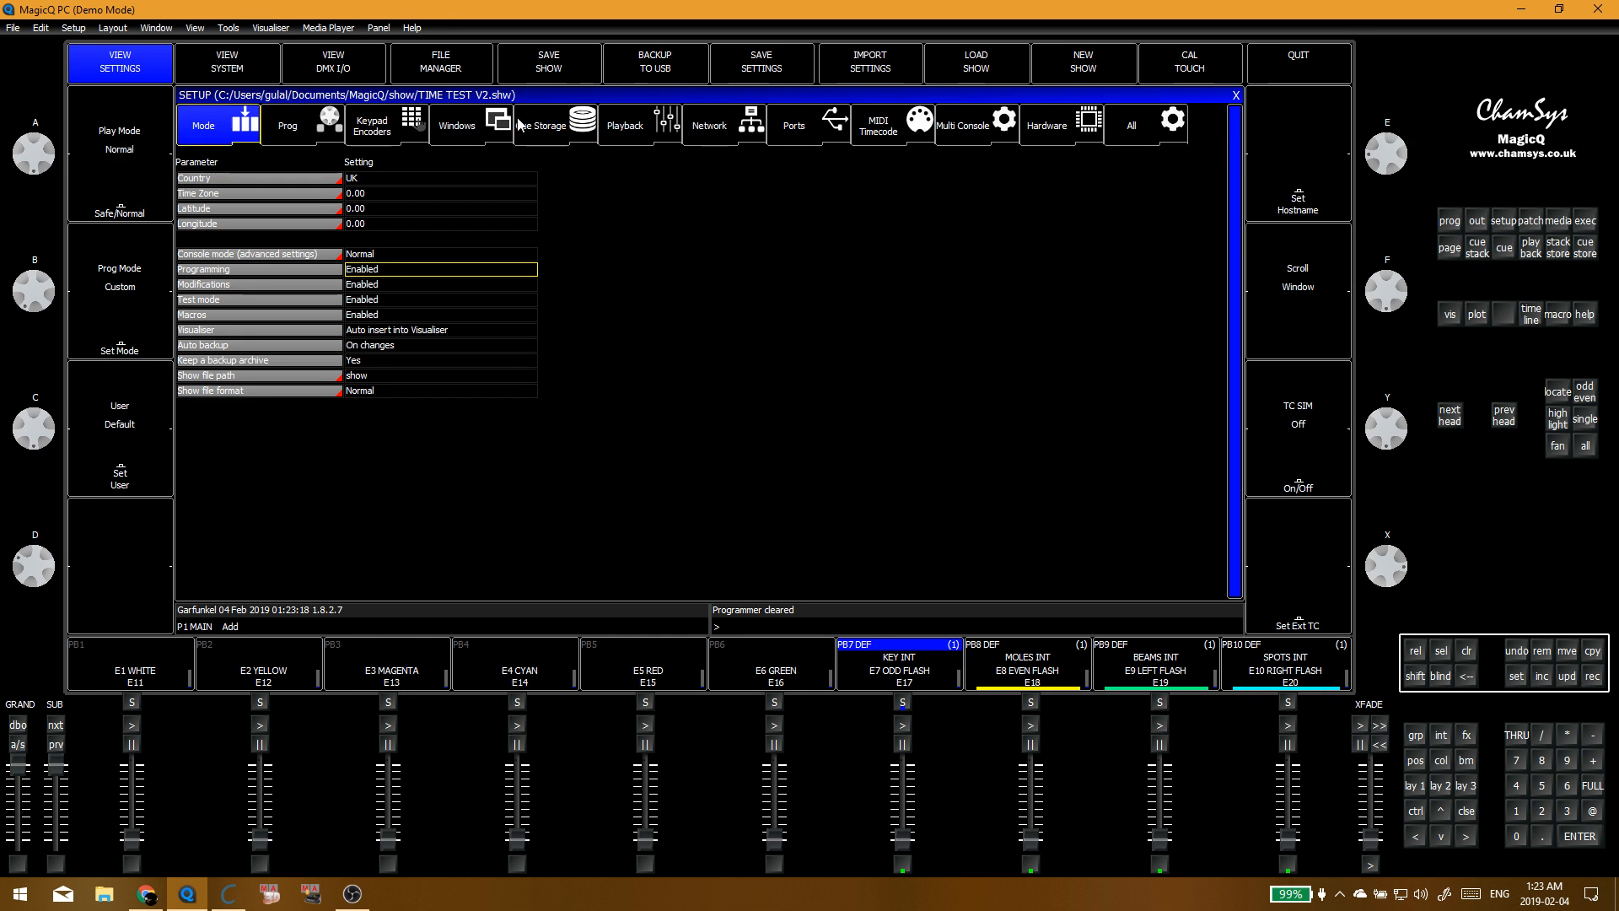
left_click(624, 127)
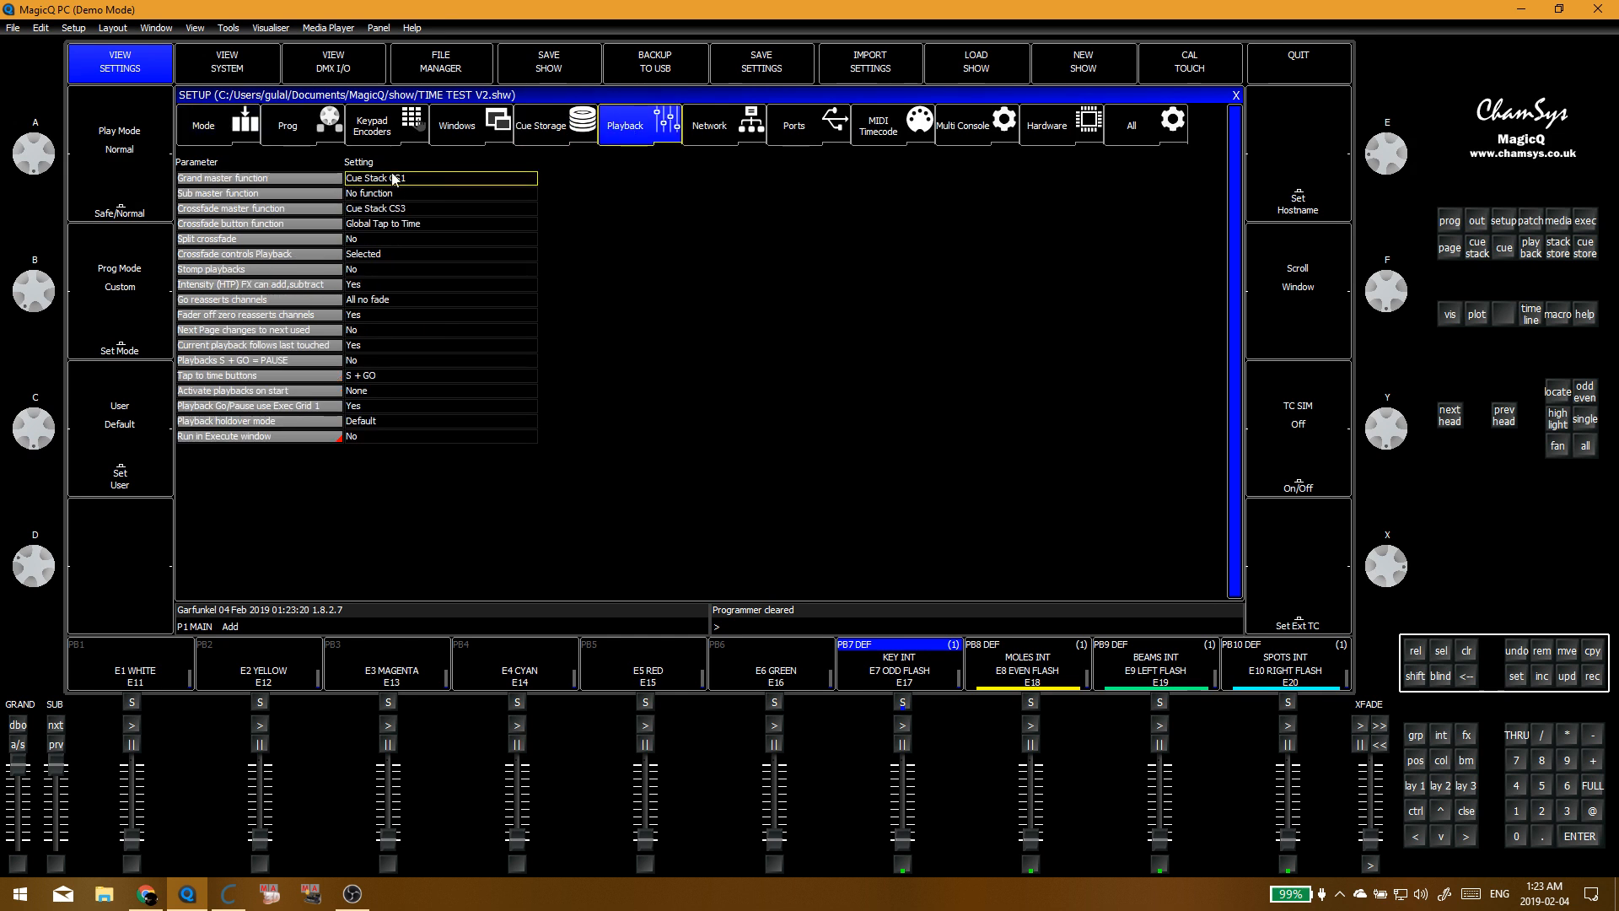
left_click(310, 128)
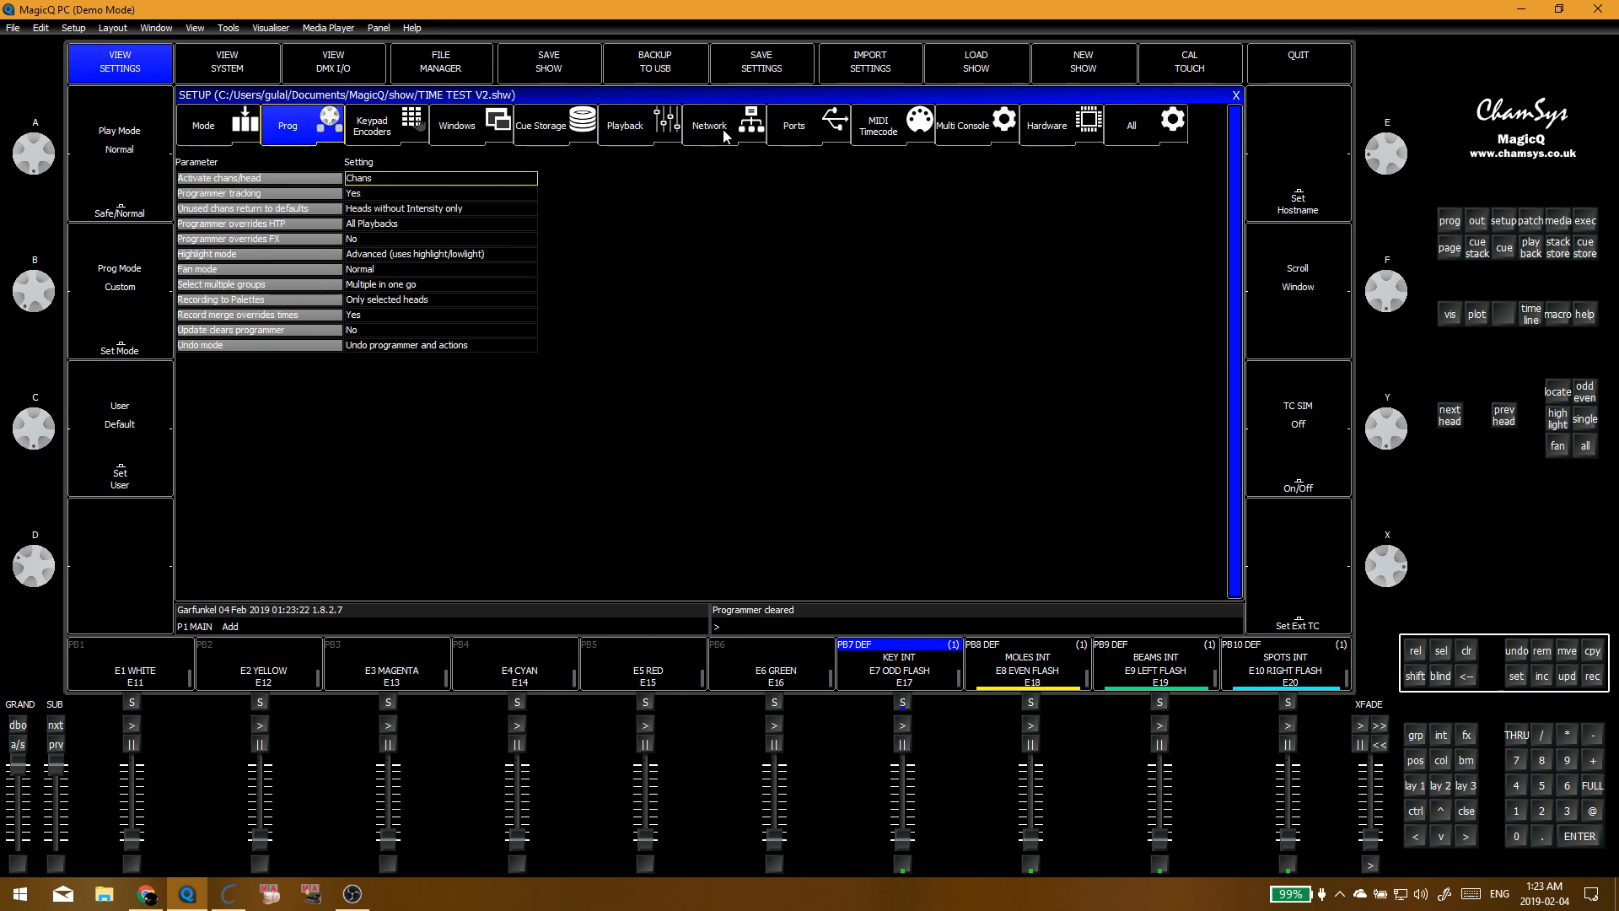
left_click(624, 128)
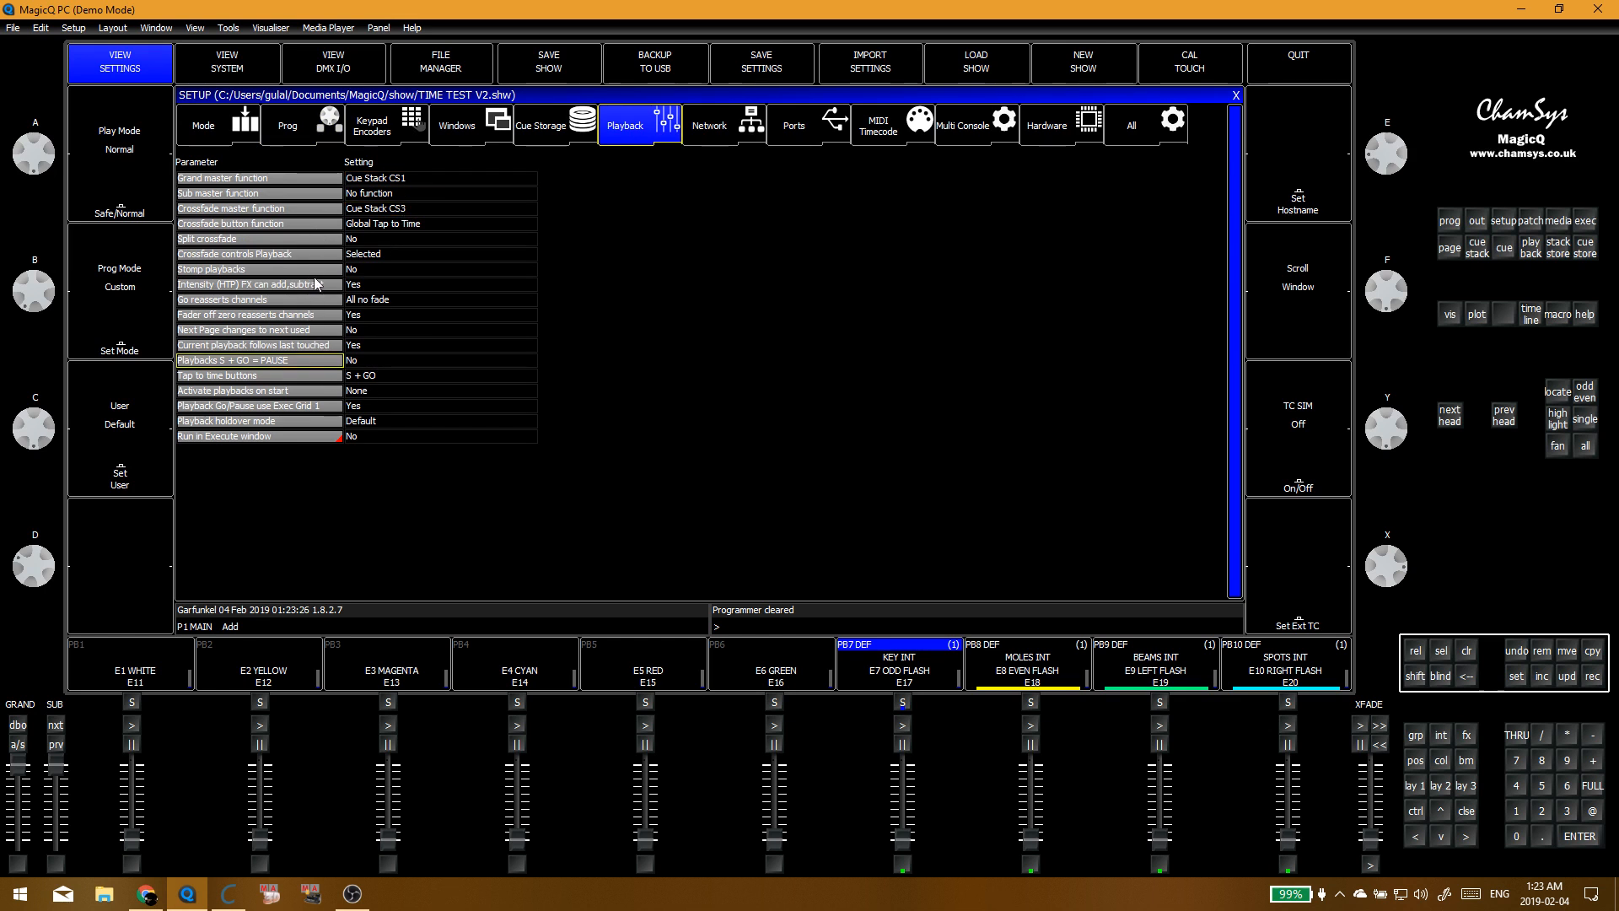
left_click(348, 379)
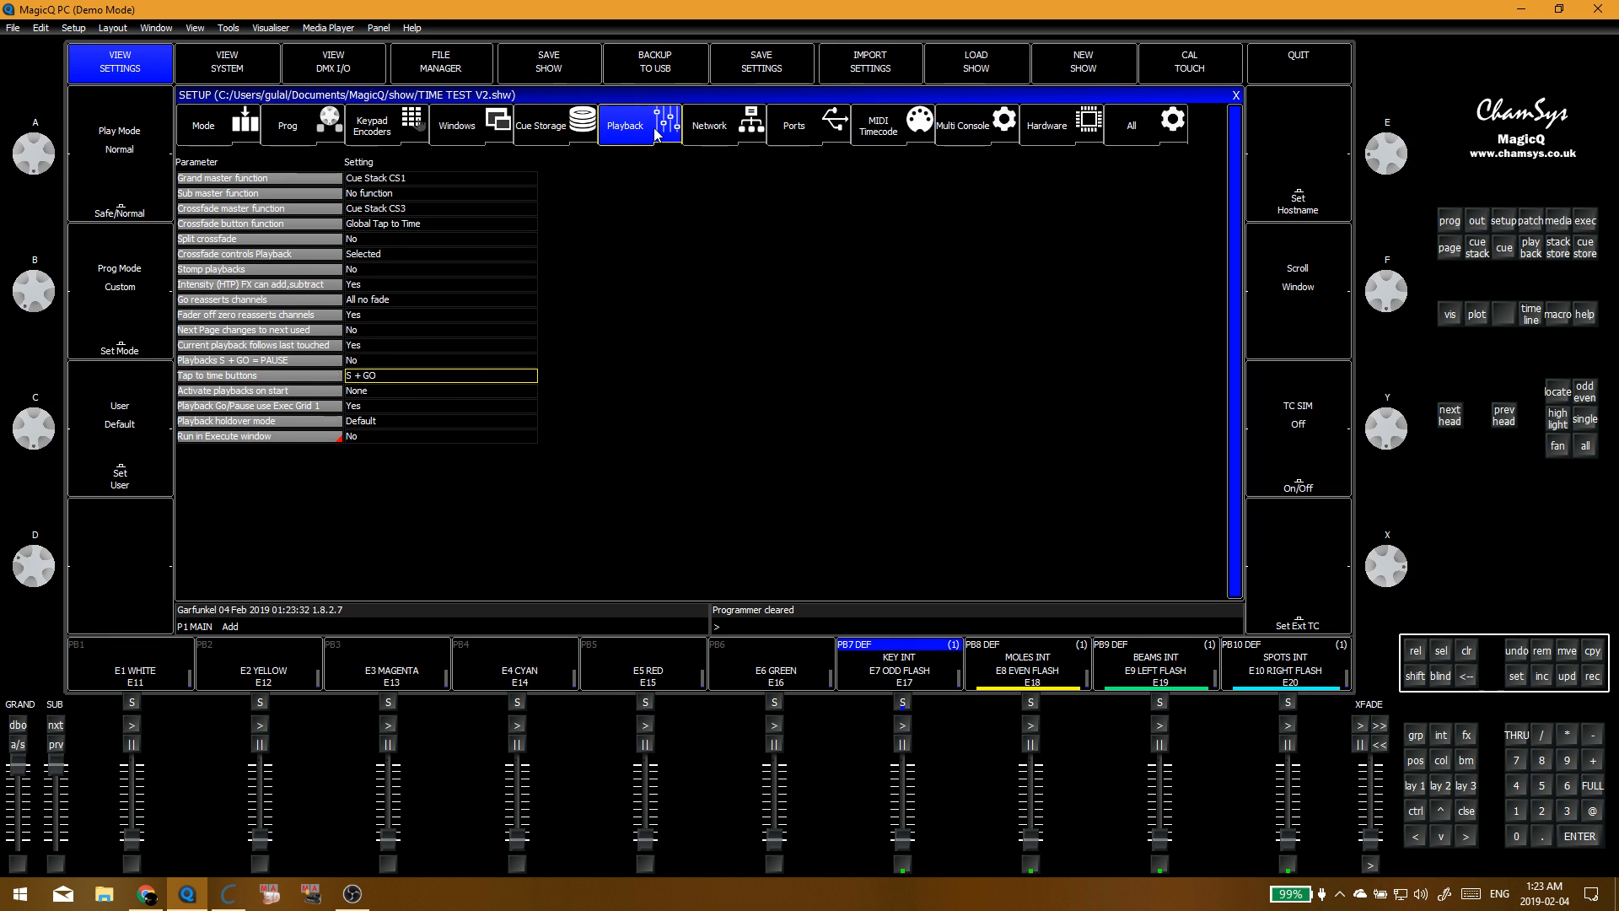
Step: Examine the available options for the Tap to time buttons playback setting, leaving the selection without a change
left_click(308, 376)
left_click(385, 376)
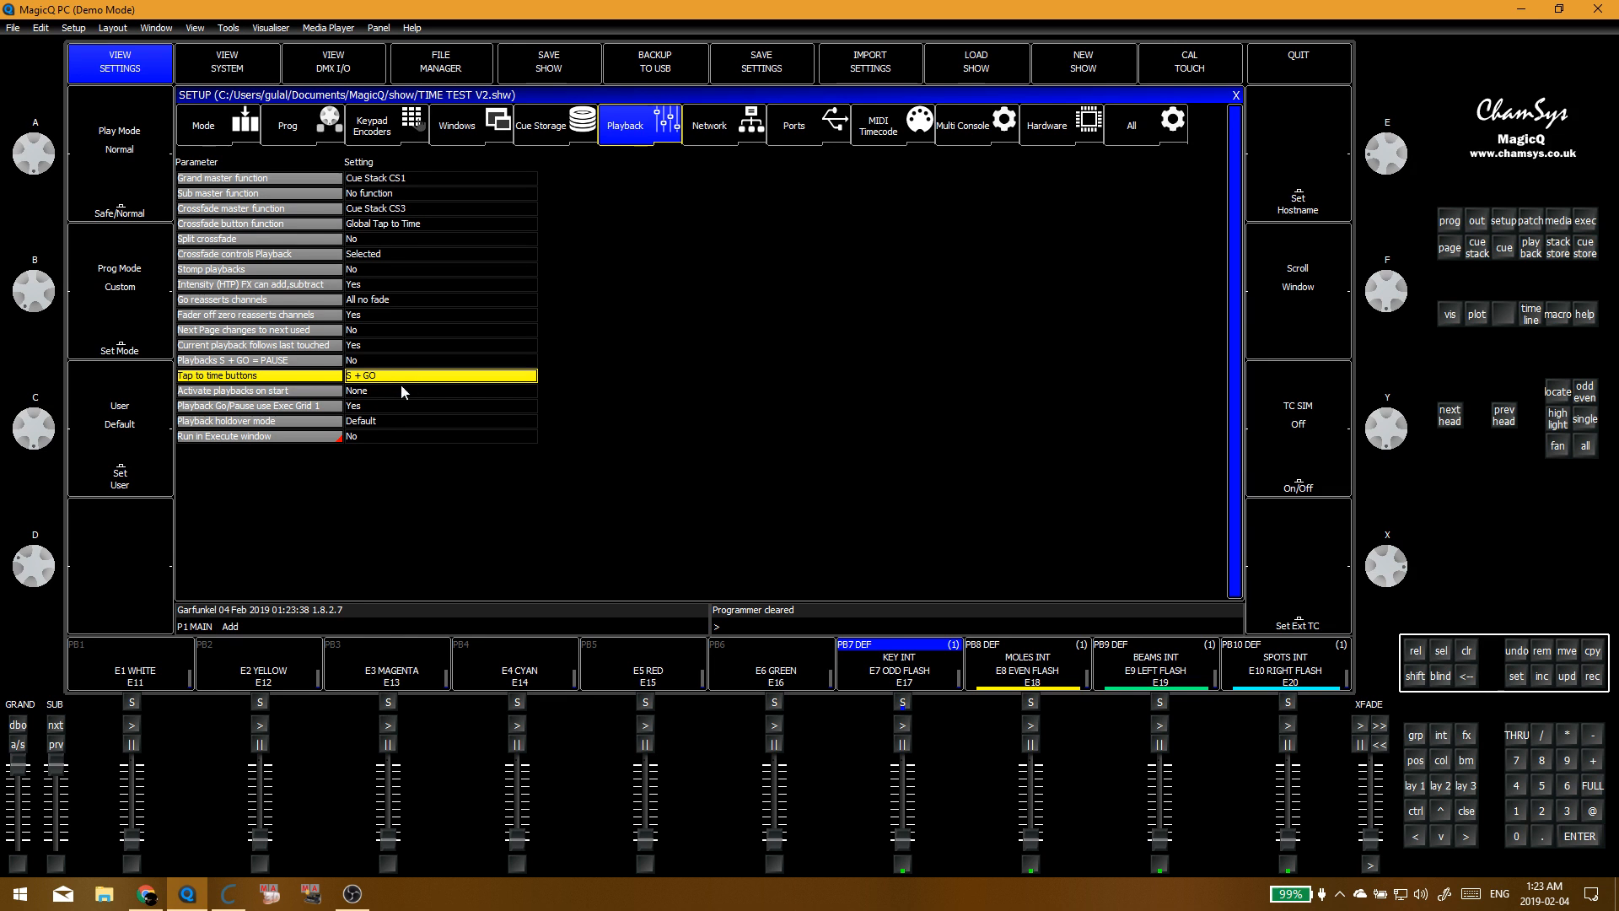
left_click(400, 384)
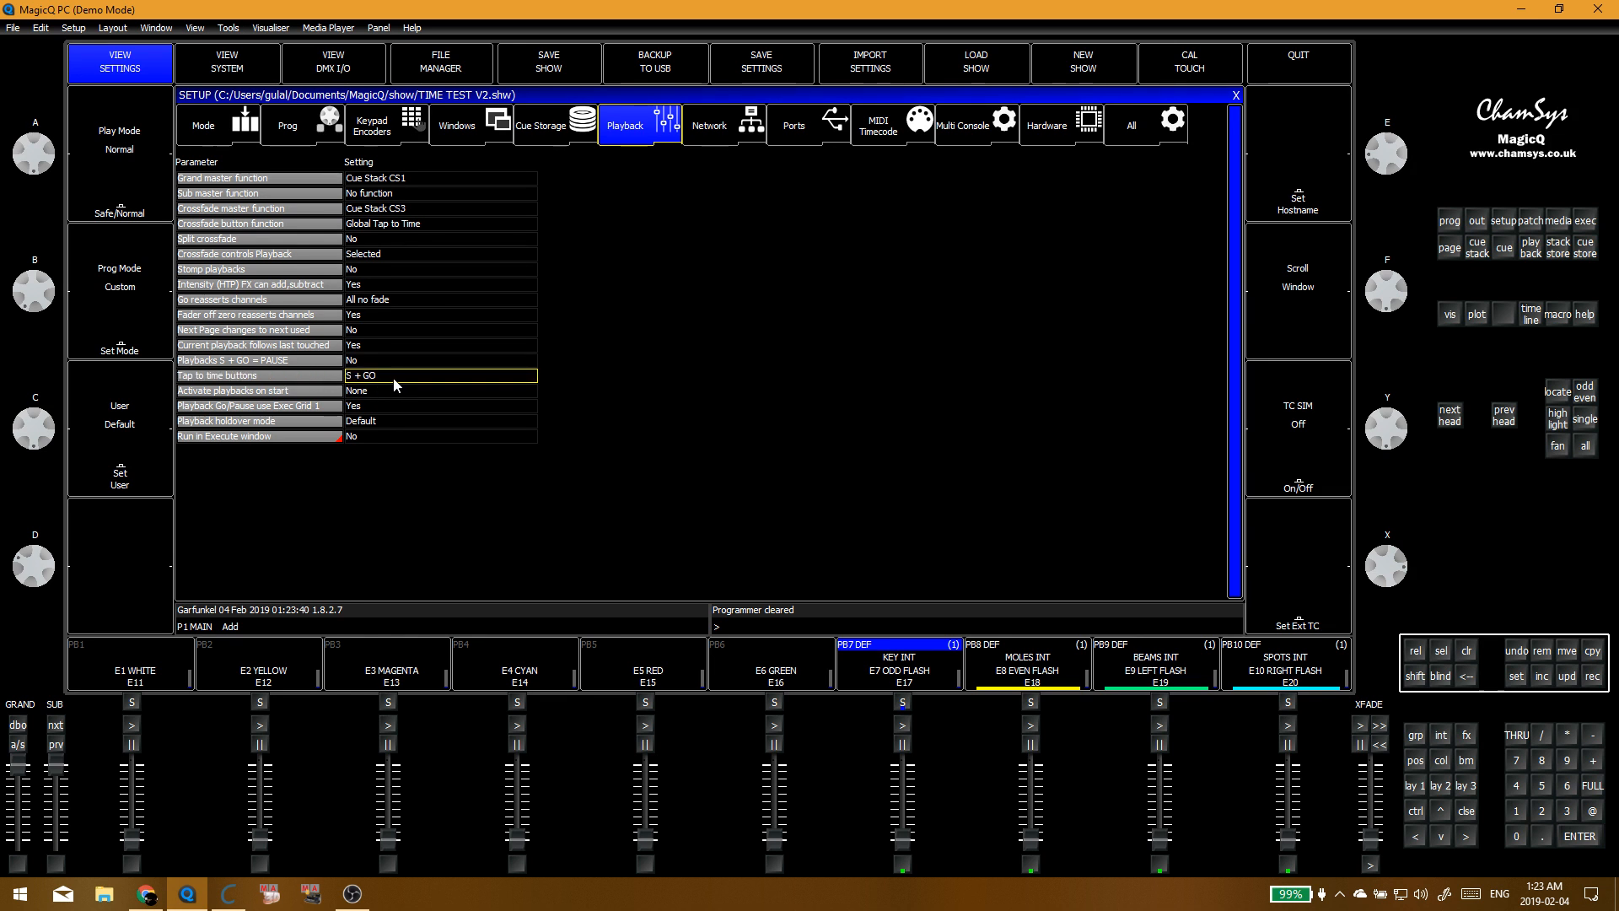
left_click(393, 383)
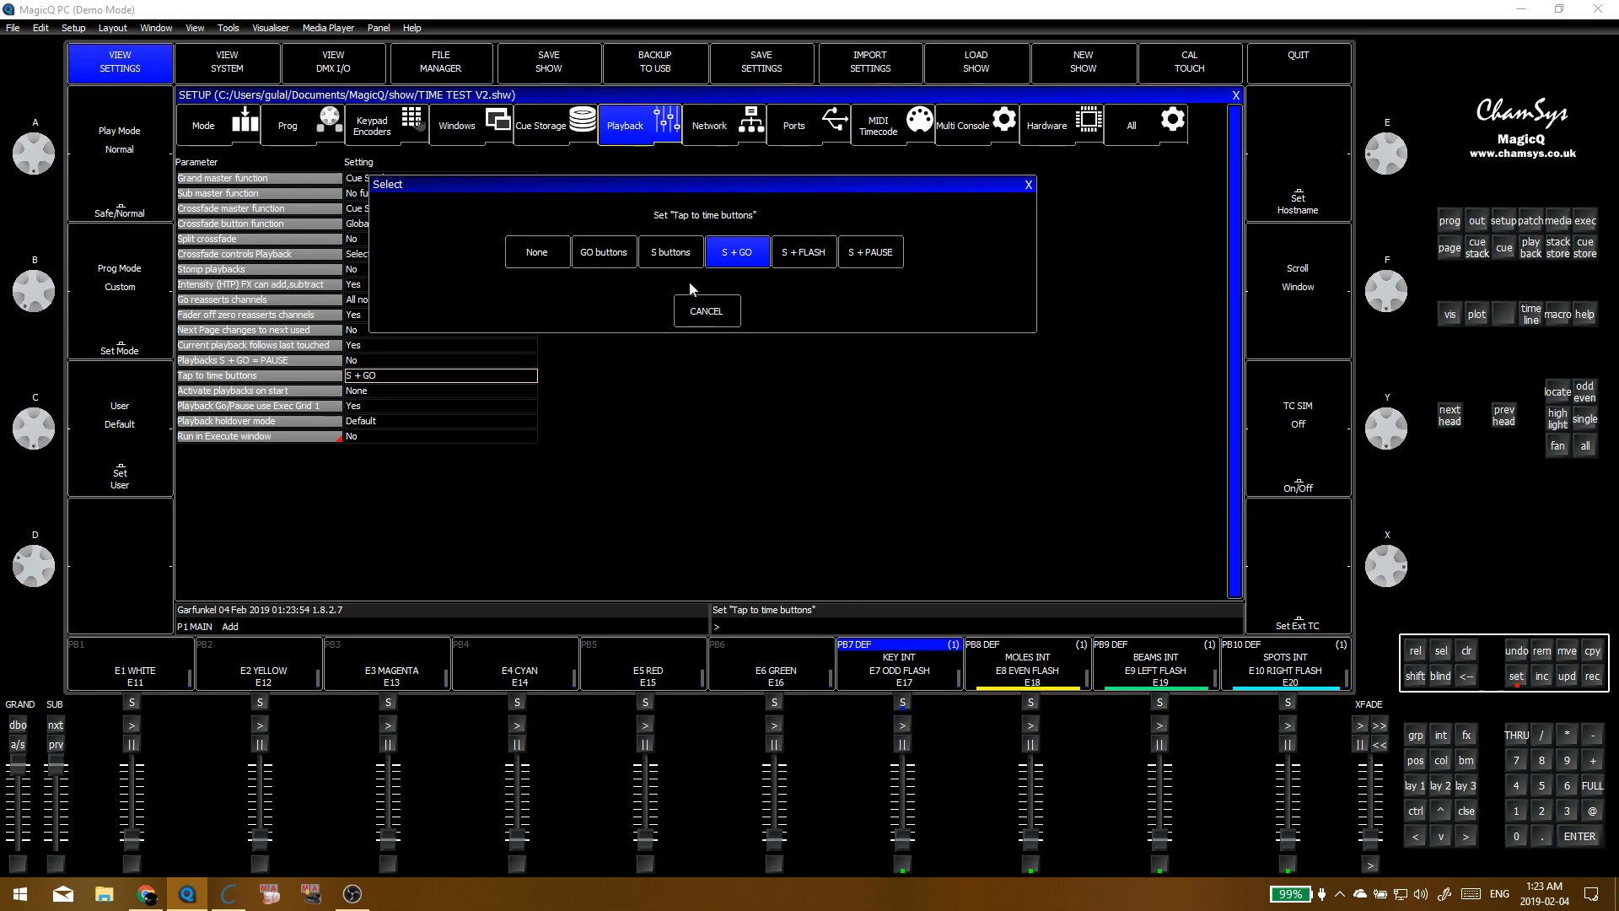
left_click(712, 314)
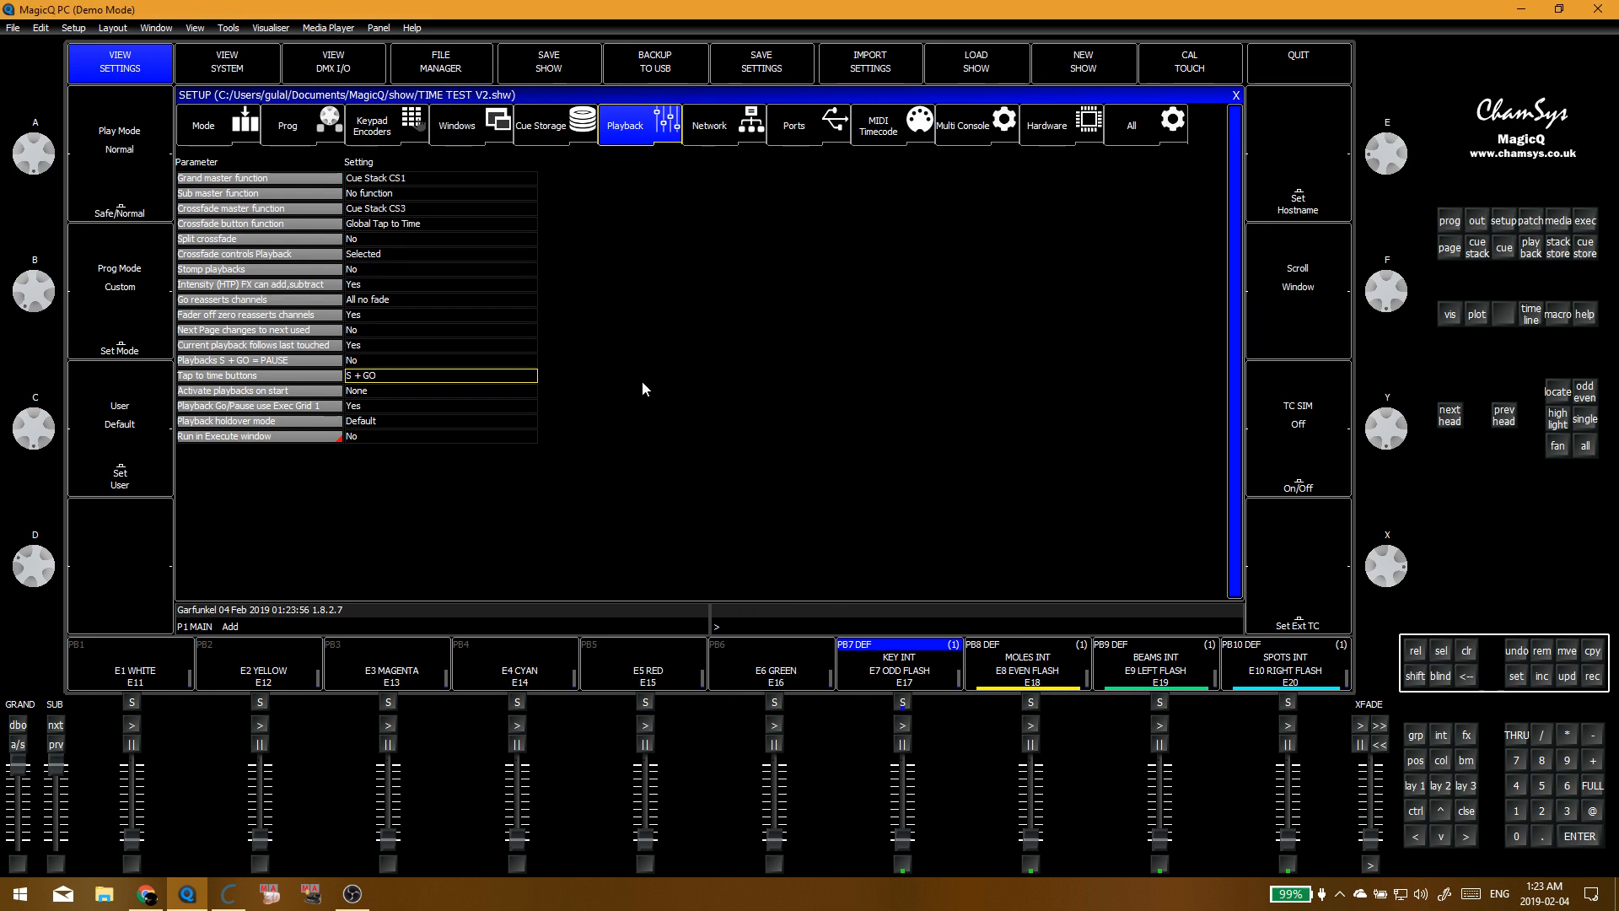
key("Escape")
Step: Set the KEY INT cue stack's playback priority to Above Programmer and edit its Stomp other playbacks option
key("ctrl+e")
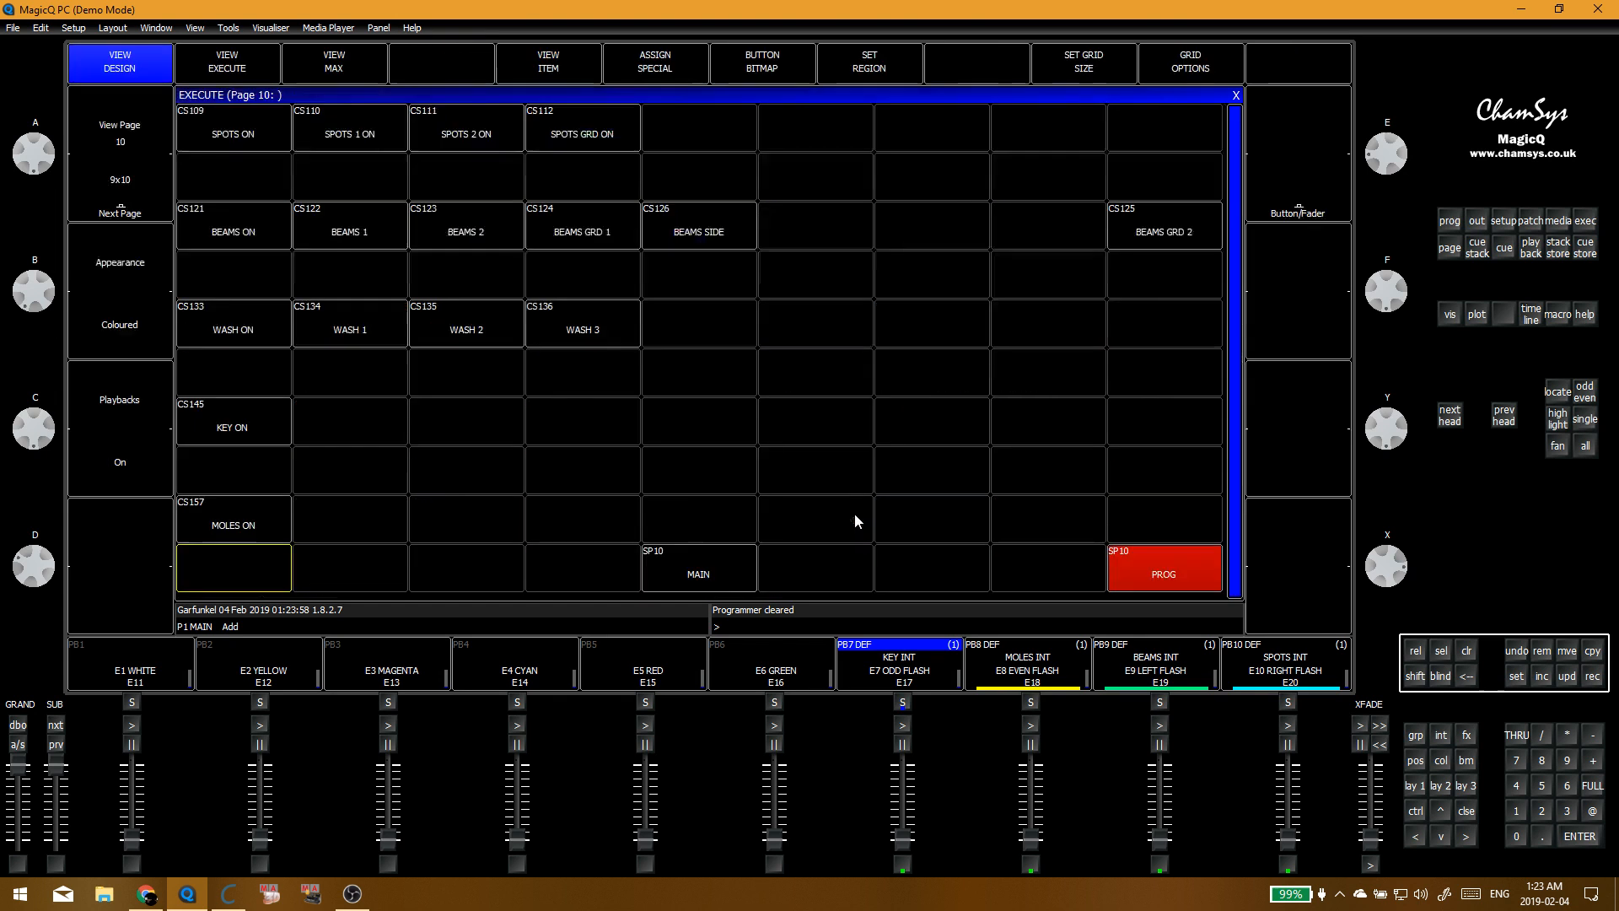
left_click(903, 703)
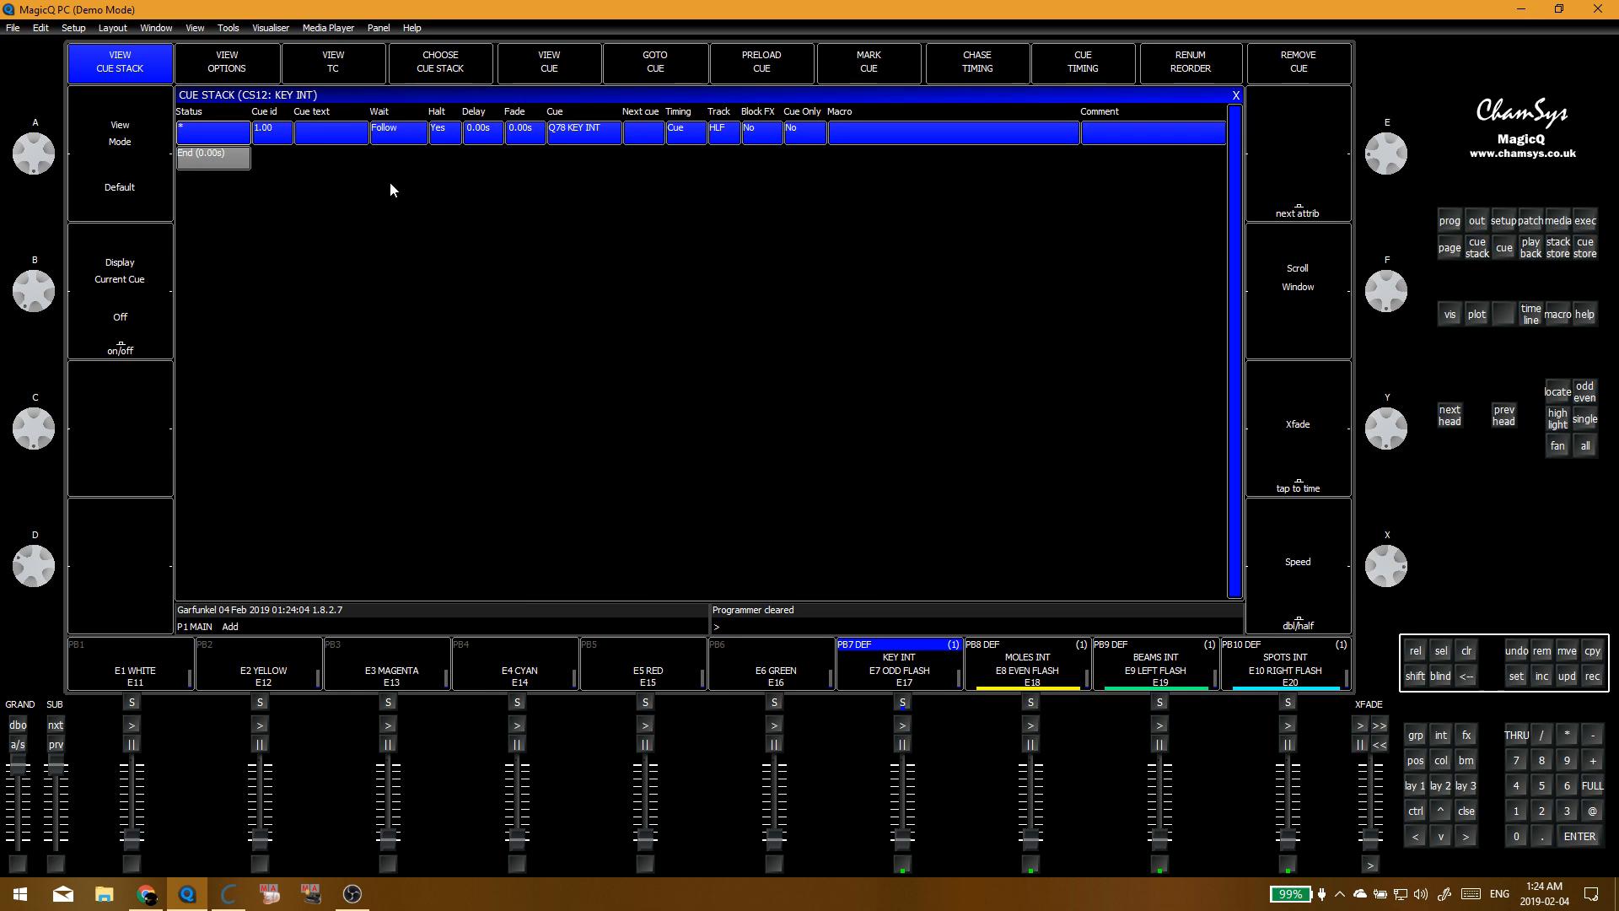
left_click(904, 705)
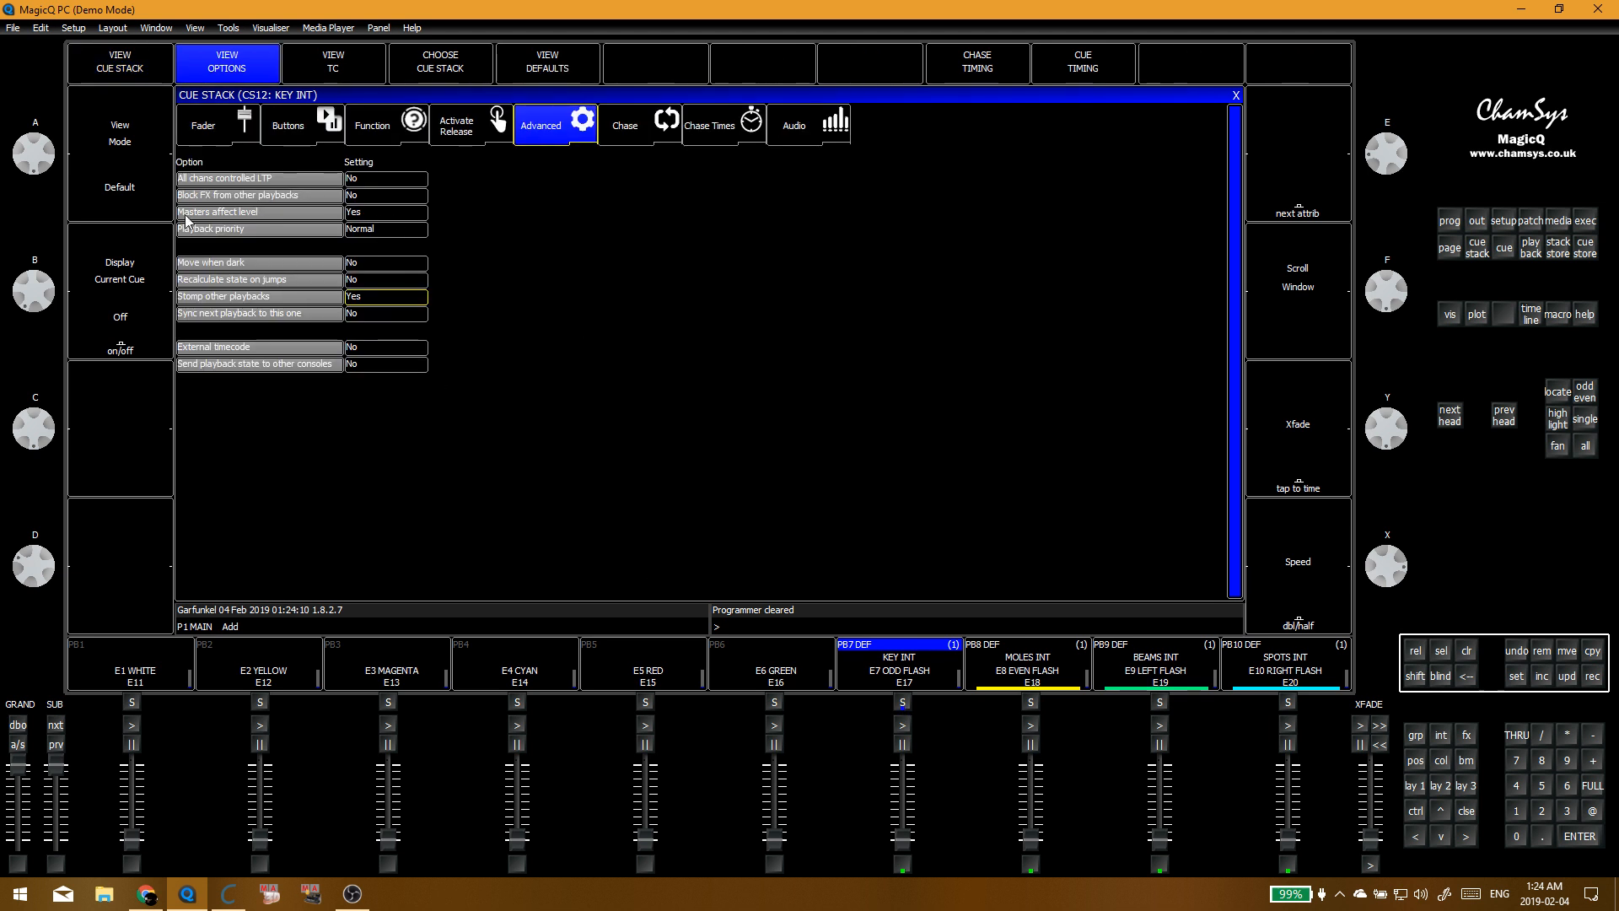
left_click(368, 233)
left_click(907, 253)
left_click(422, 296)
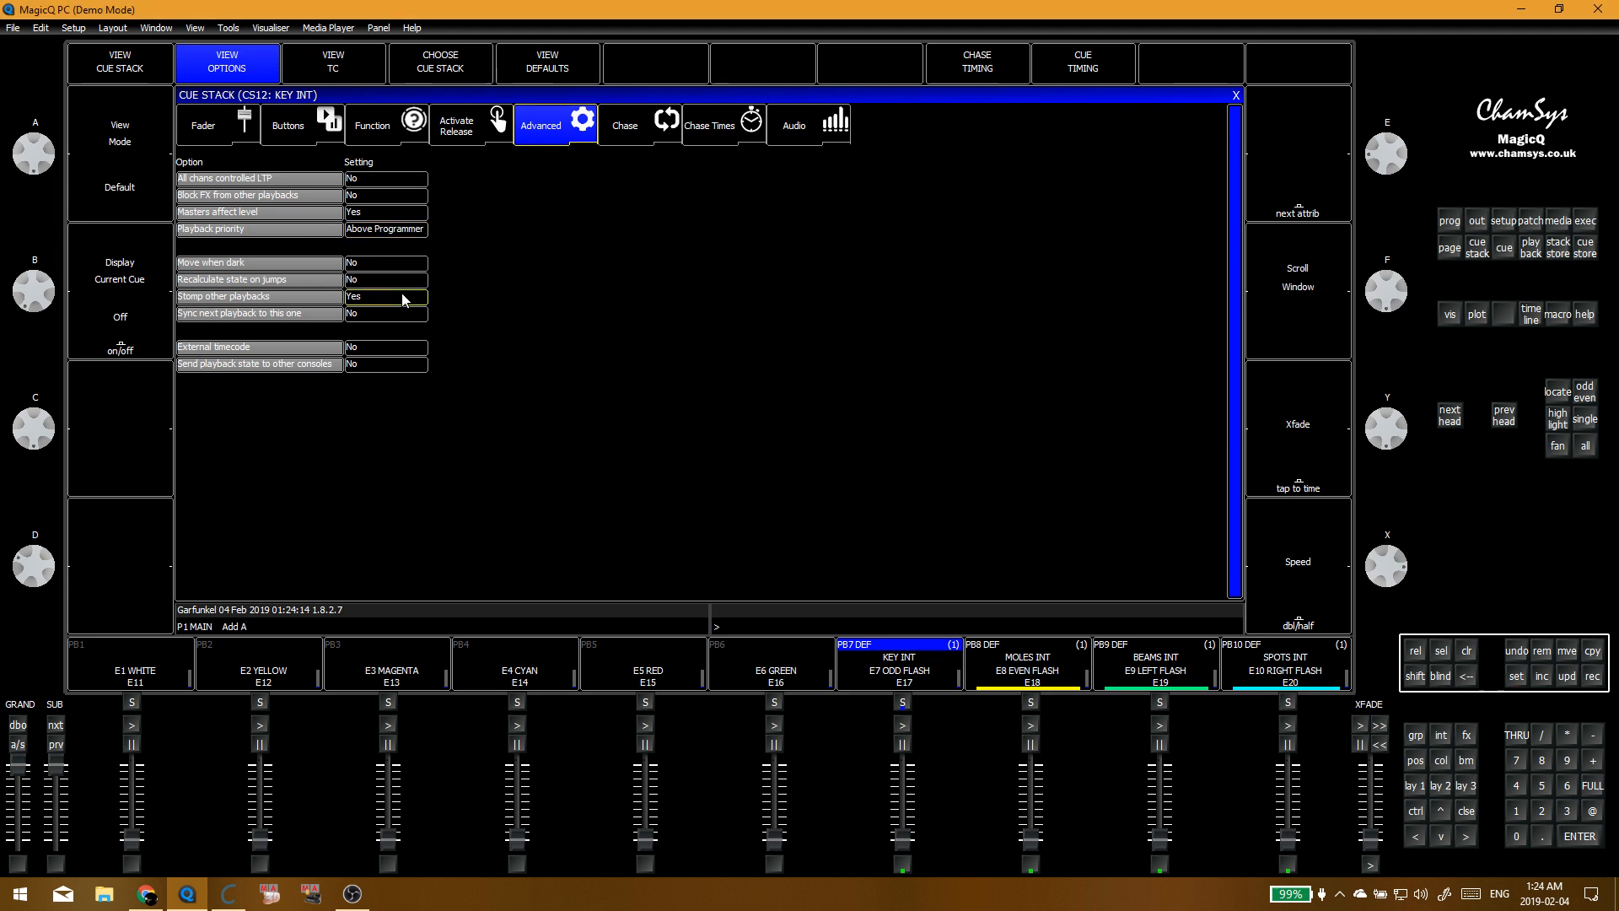
left_click(712, 262)
Step: Give the KEY INT cue stack a yellow colour tag, return to its cue list and close the cue stack window
left_click(390, 125)
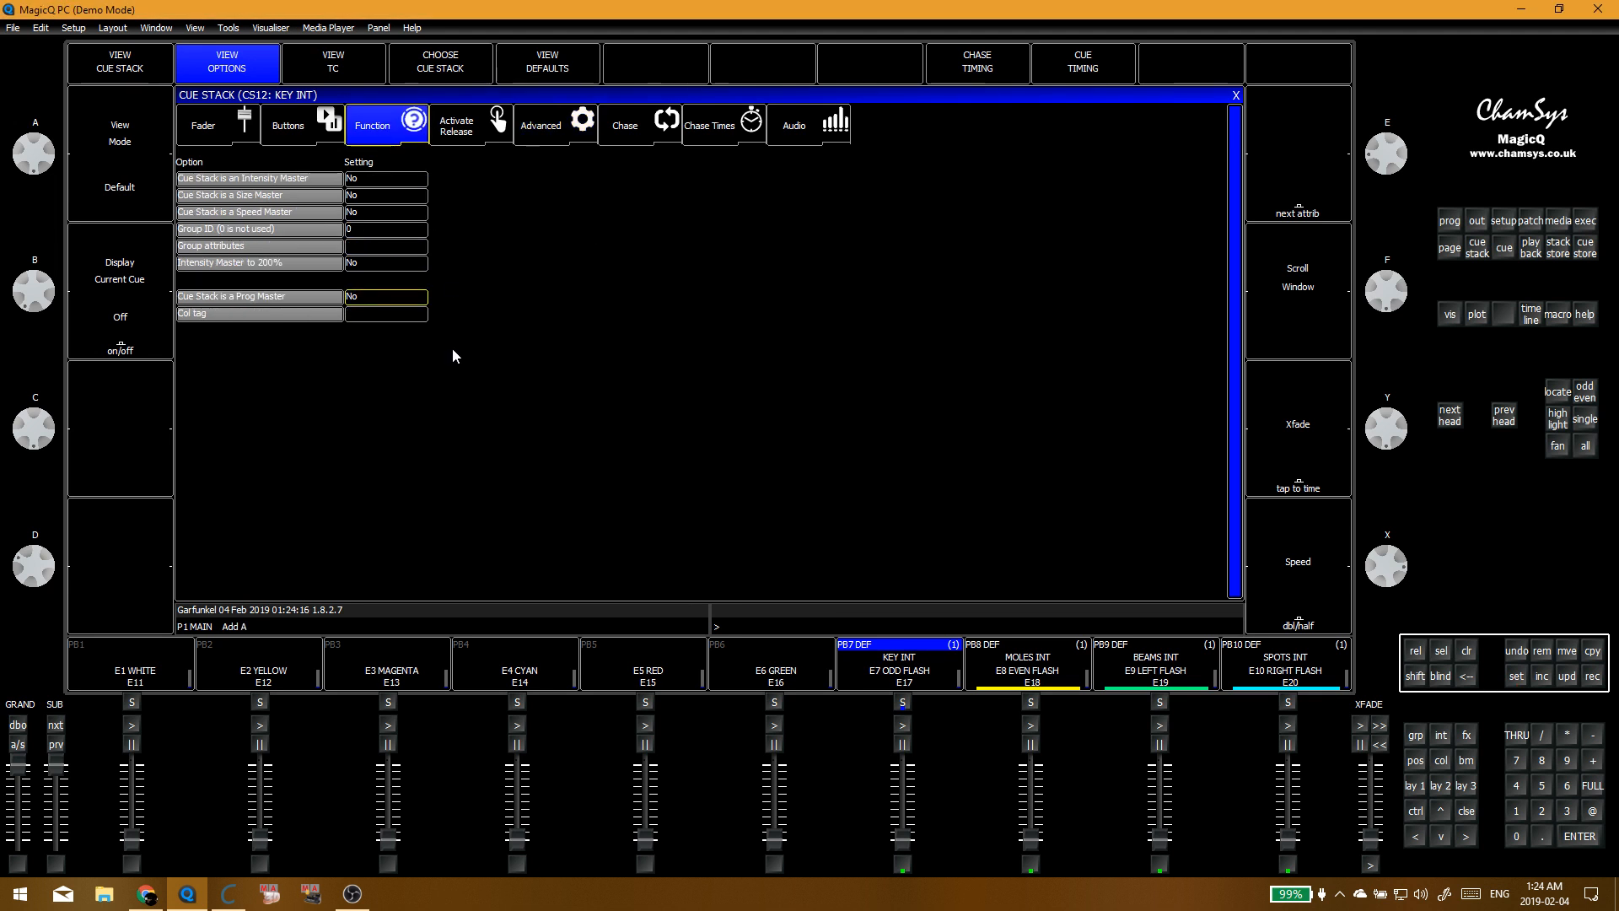
left_click(390, 318)
left_click(1003, 171)
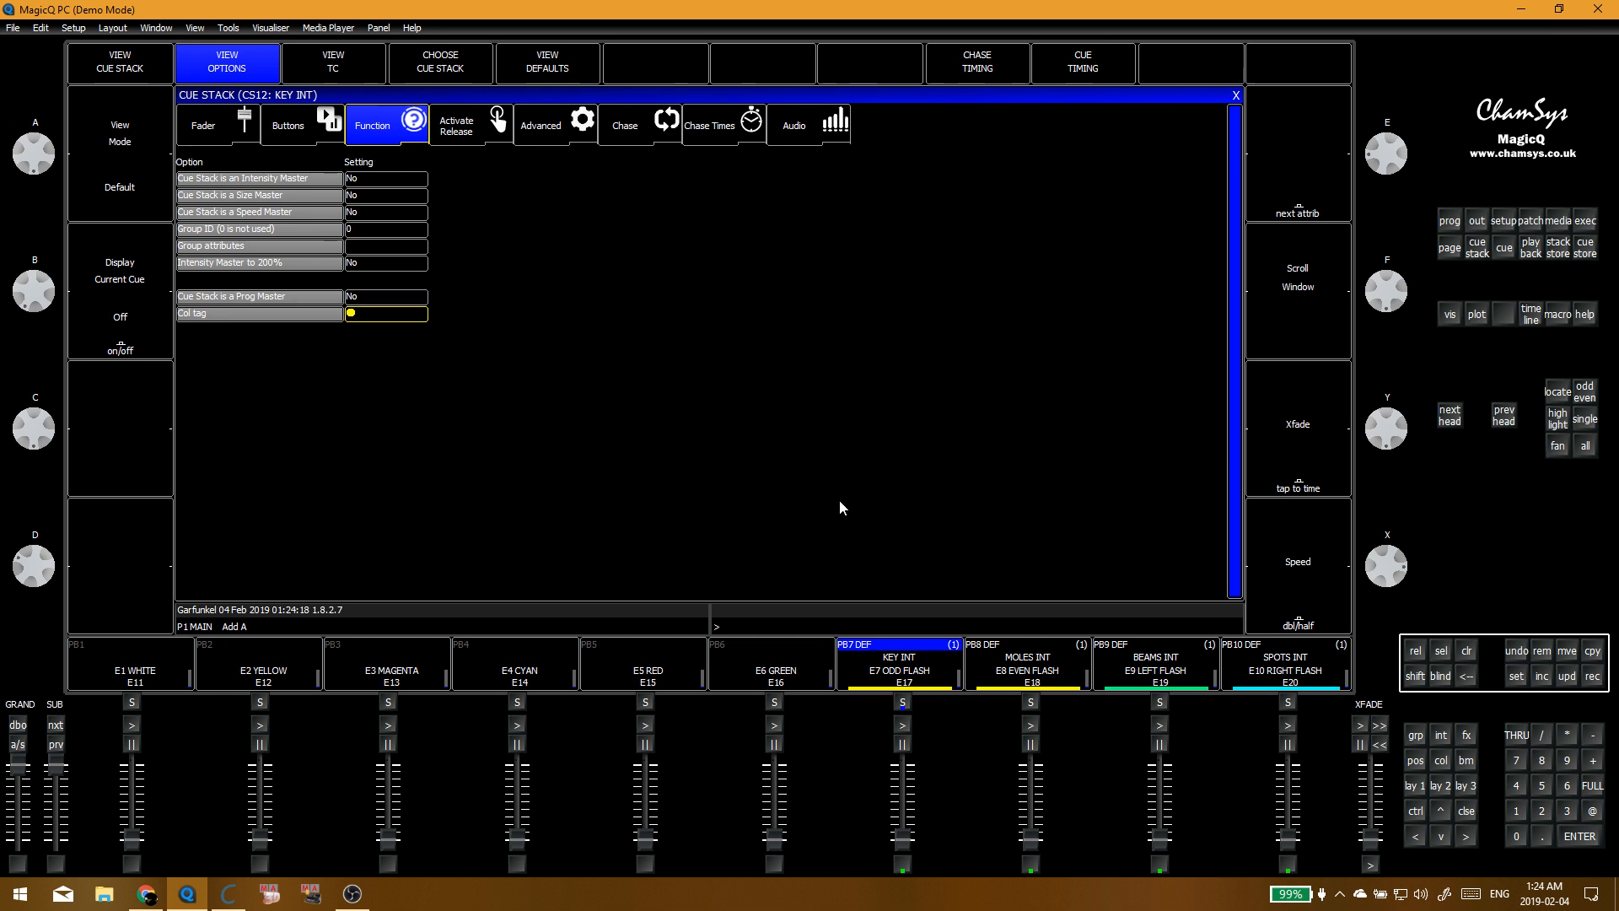
left_click(120, 63)
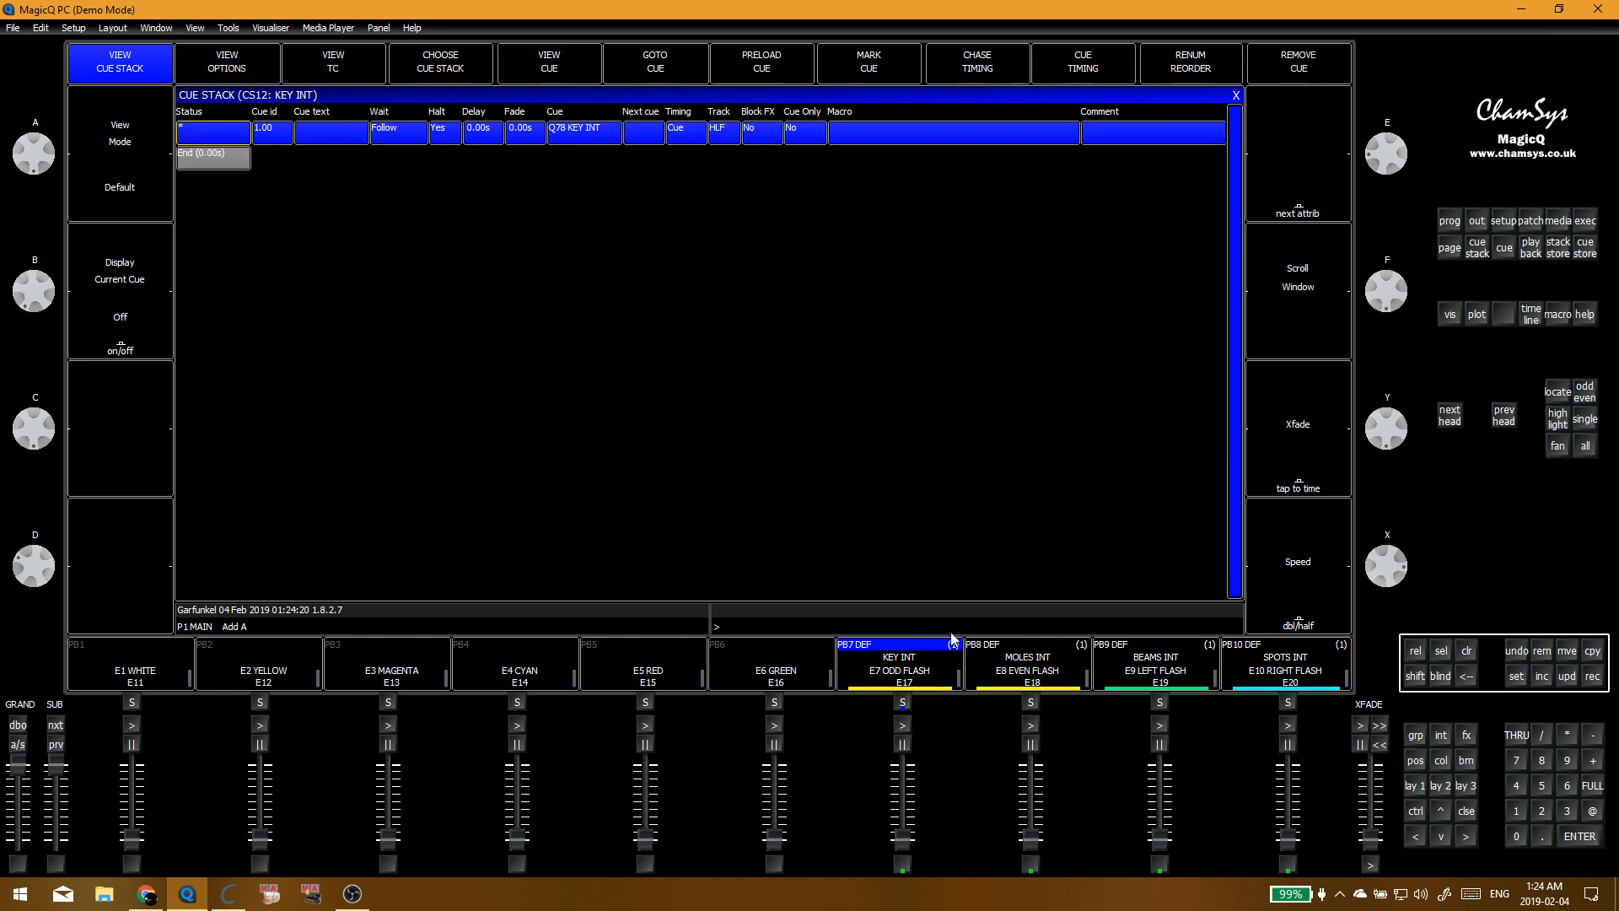
left_click(1236, 95)
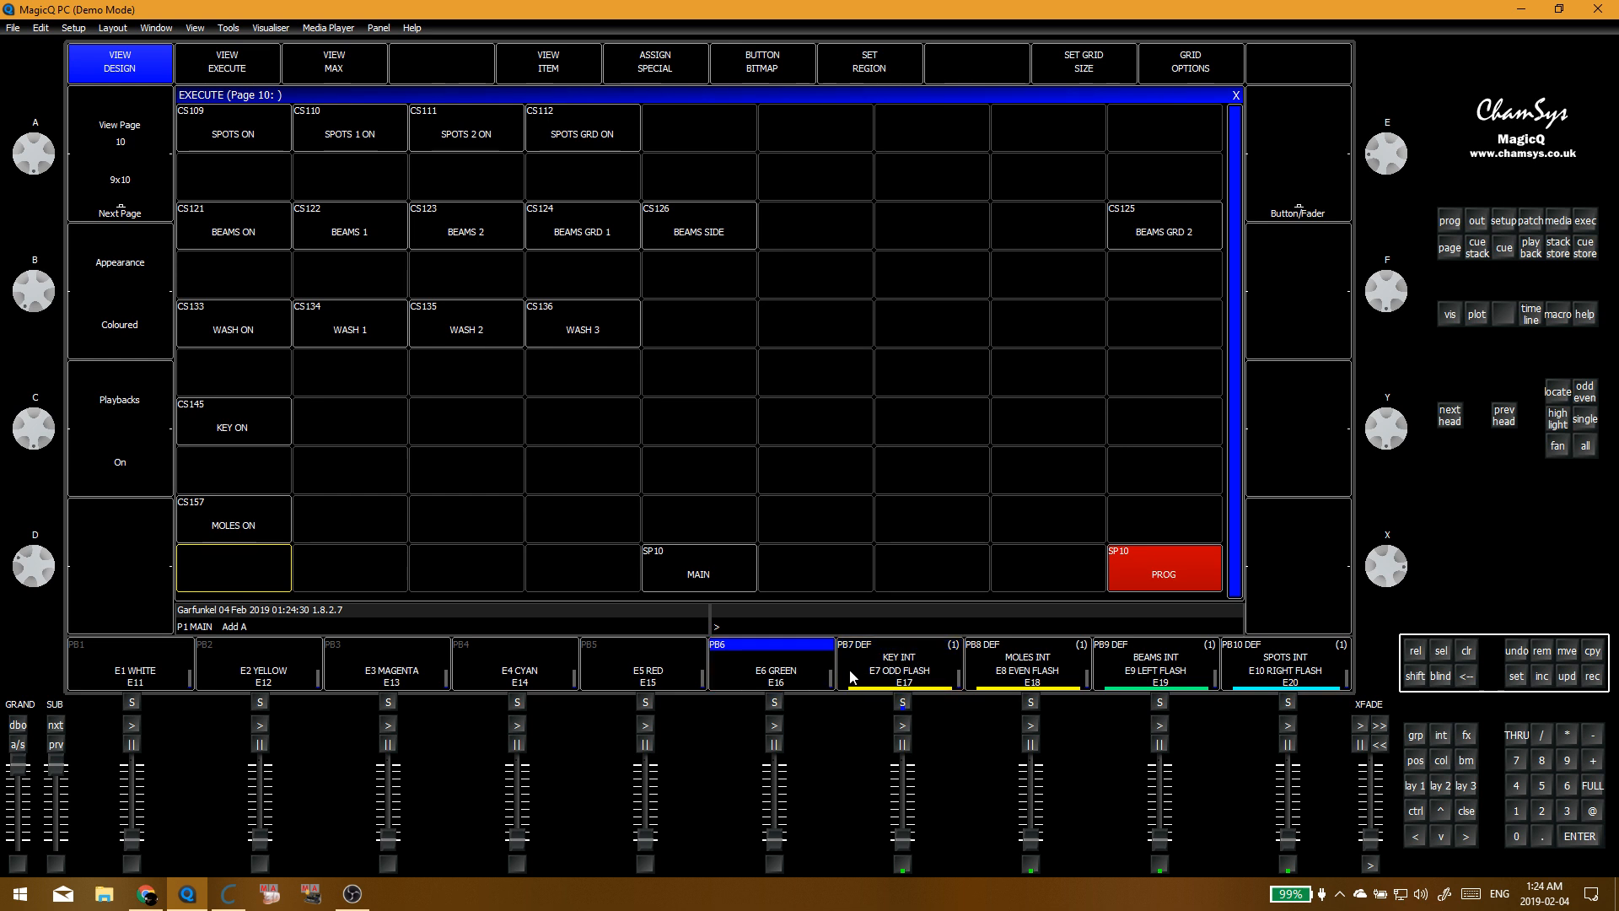
Step: Switch to the group and palette layout and clear the programmer, keeping playback 7 selected
key("alt+2")
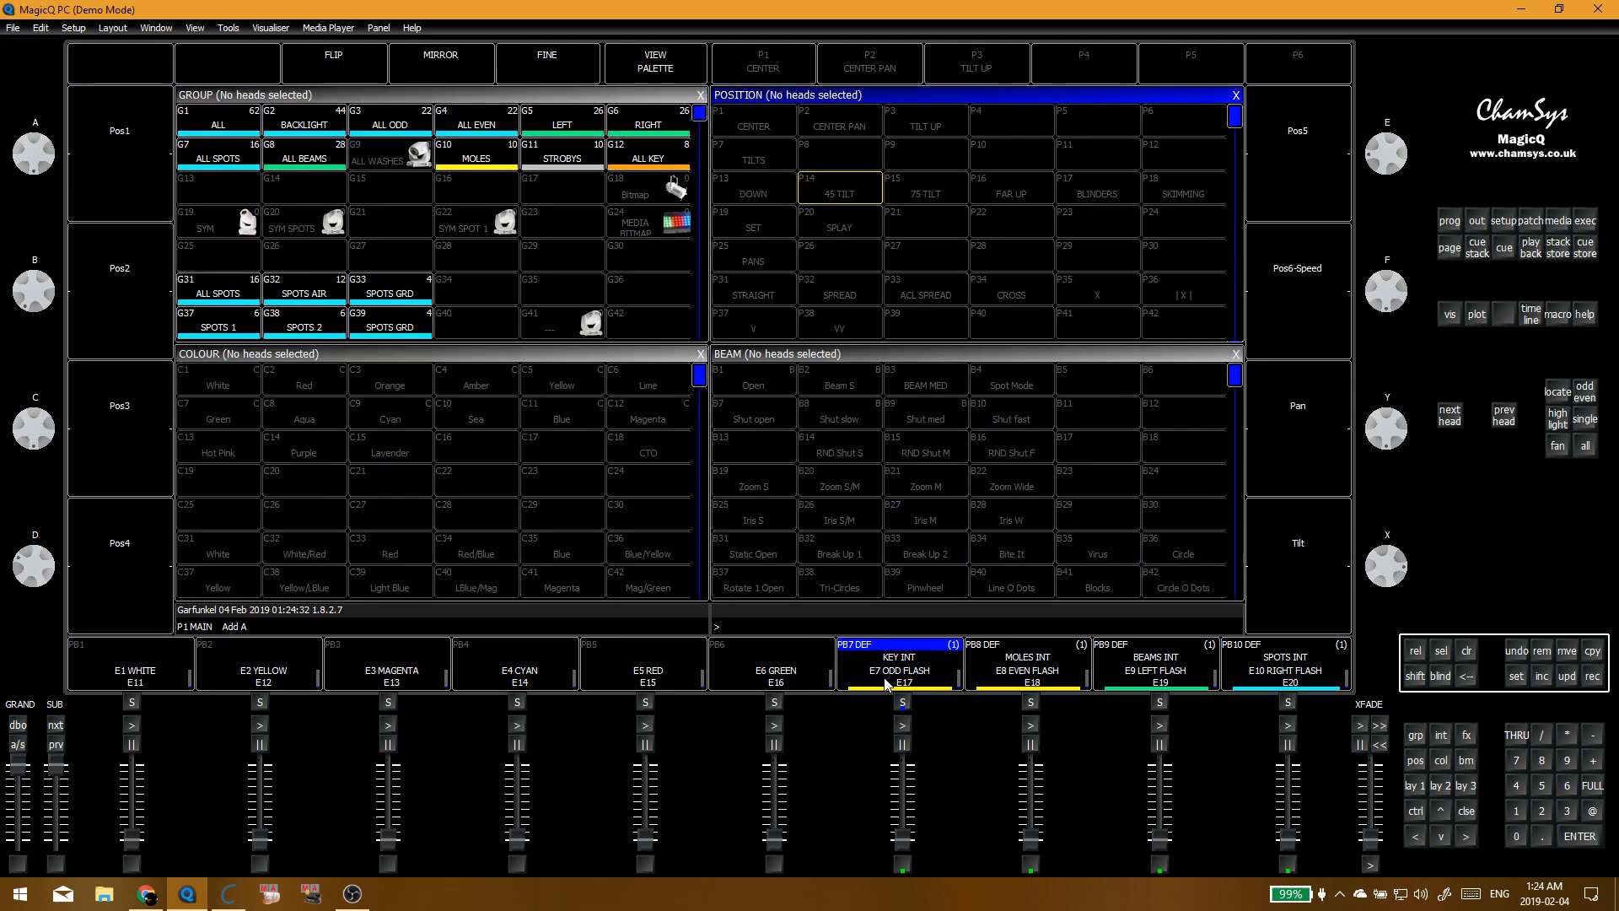
key("ctrl+BackSpace")
left_click(1415, 676)
left_click(906, 670)
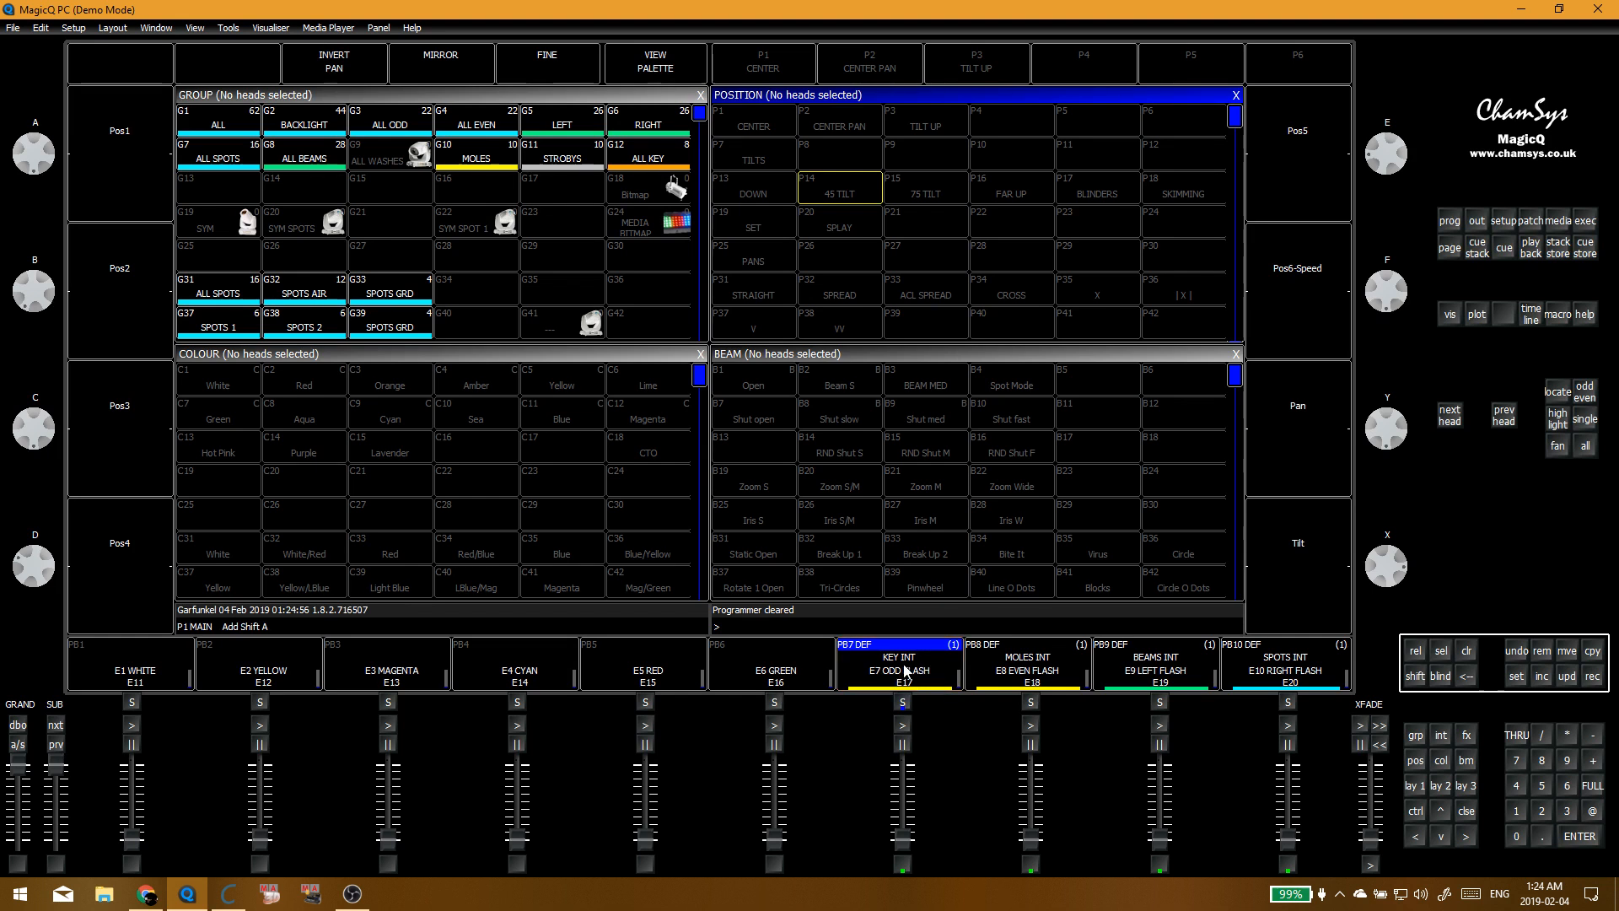
Step: Set the Tap to time buttons playback setting to S buttons and leave the setup window
key("alt+s")
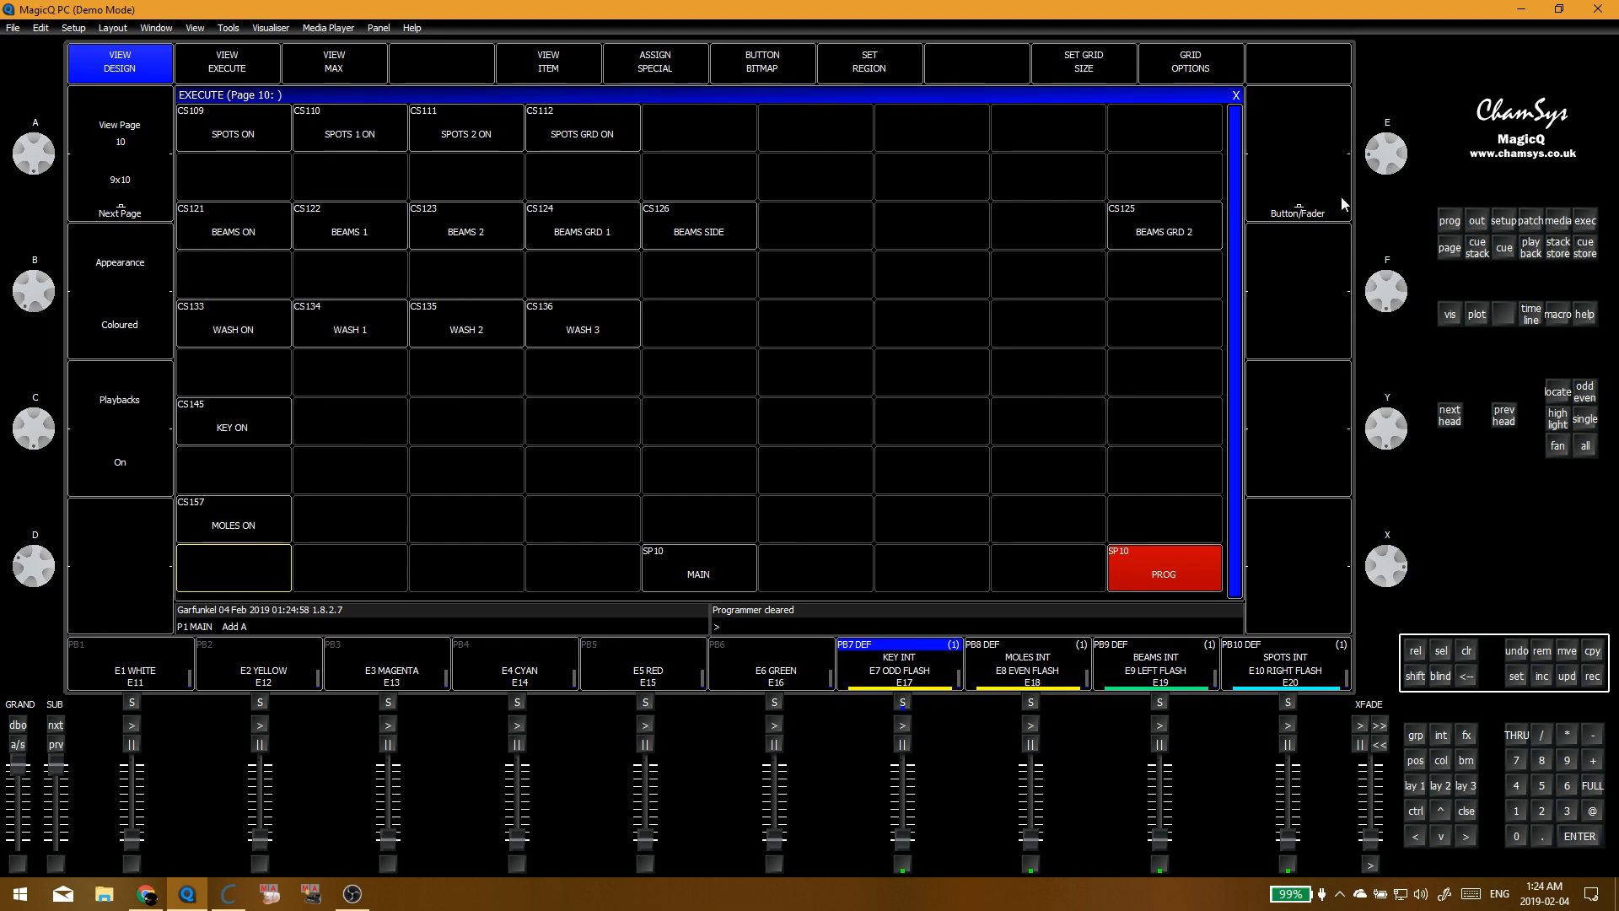
left_click(371, 379)
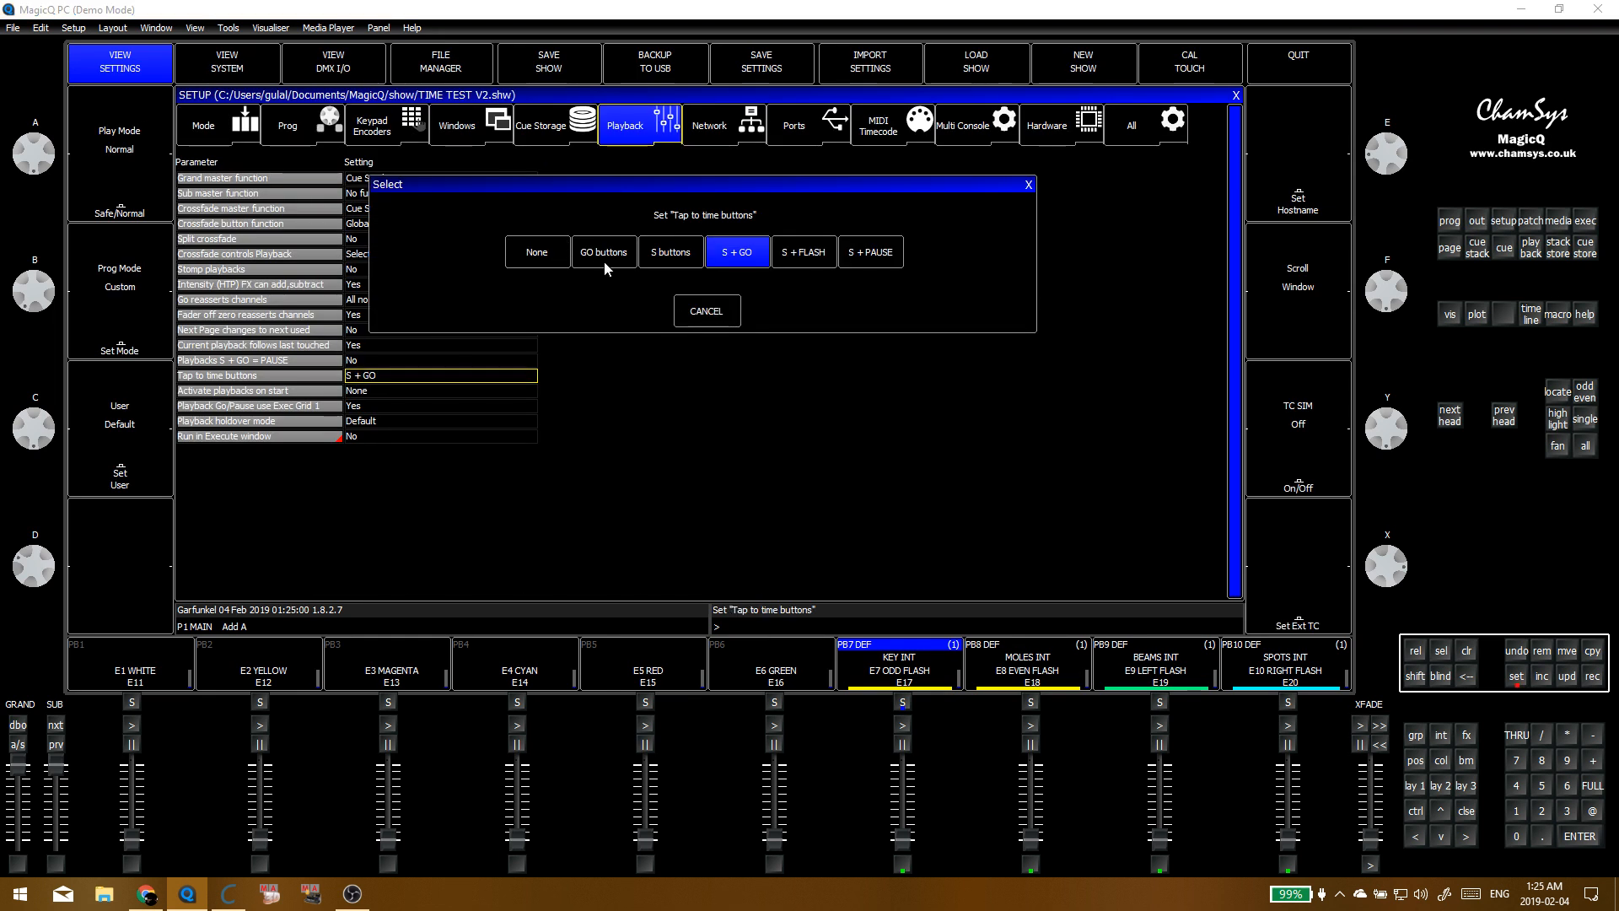
left_click(605, 259)
key("Escape")
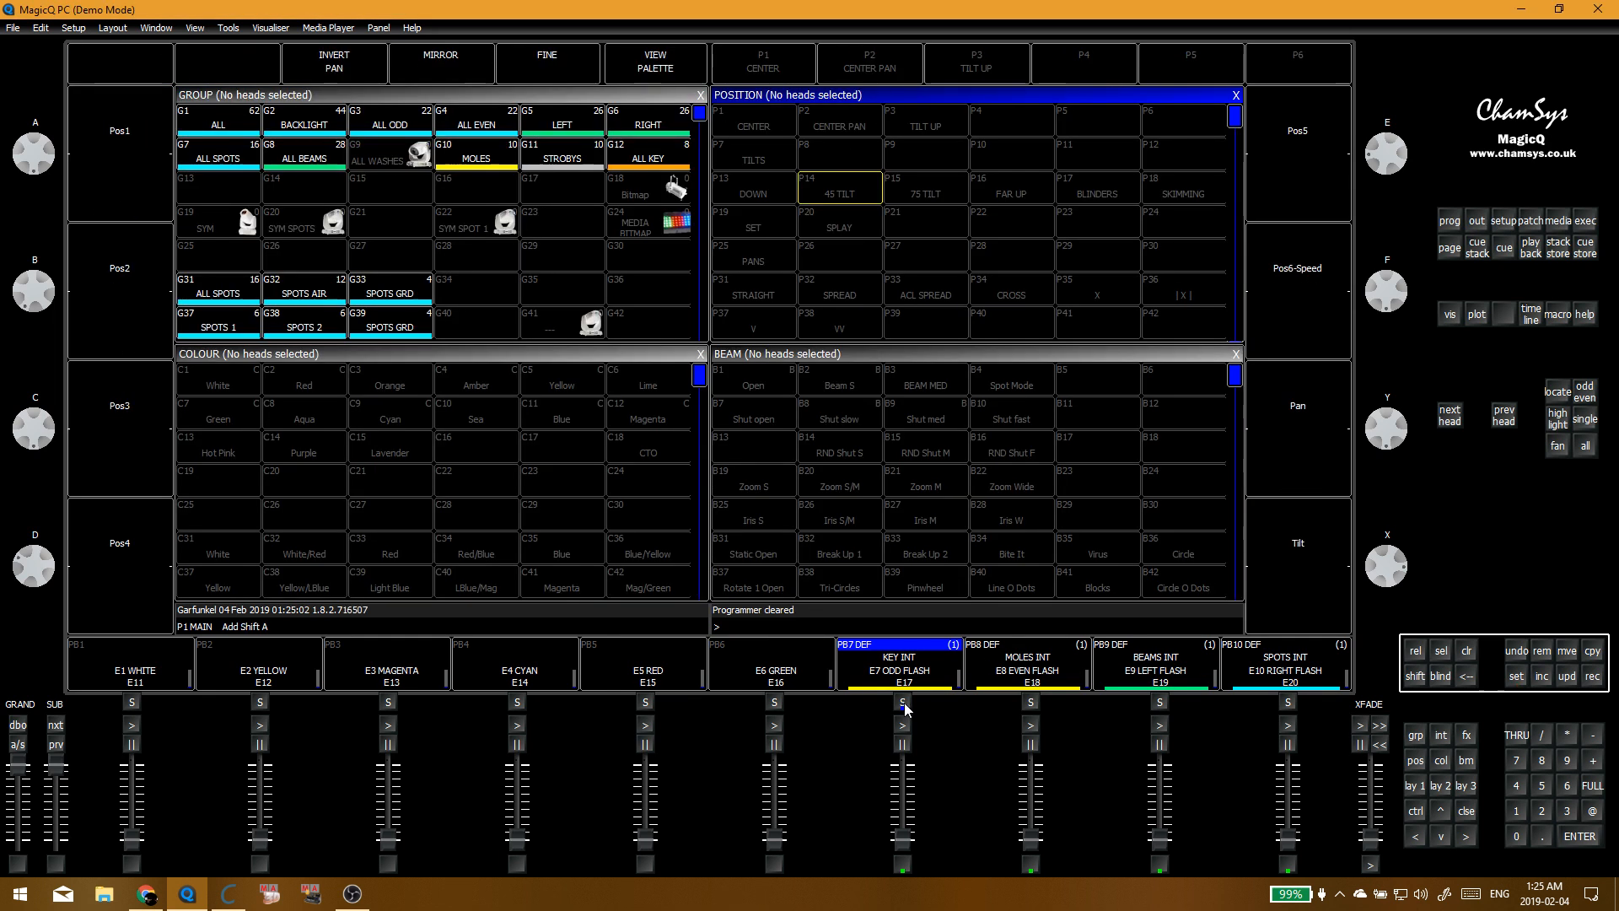
Step: Tap a global tempo of about 125 using the select control of the KEY INT playback
left_click(902, 702)
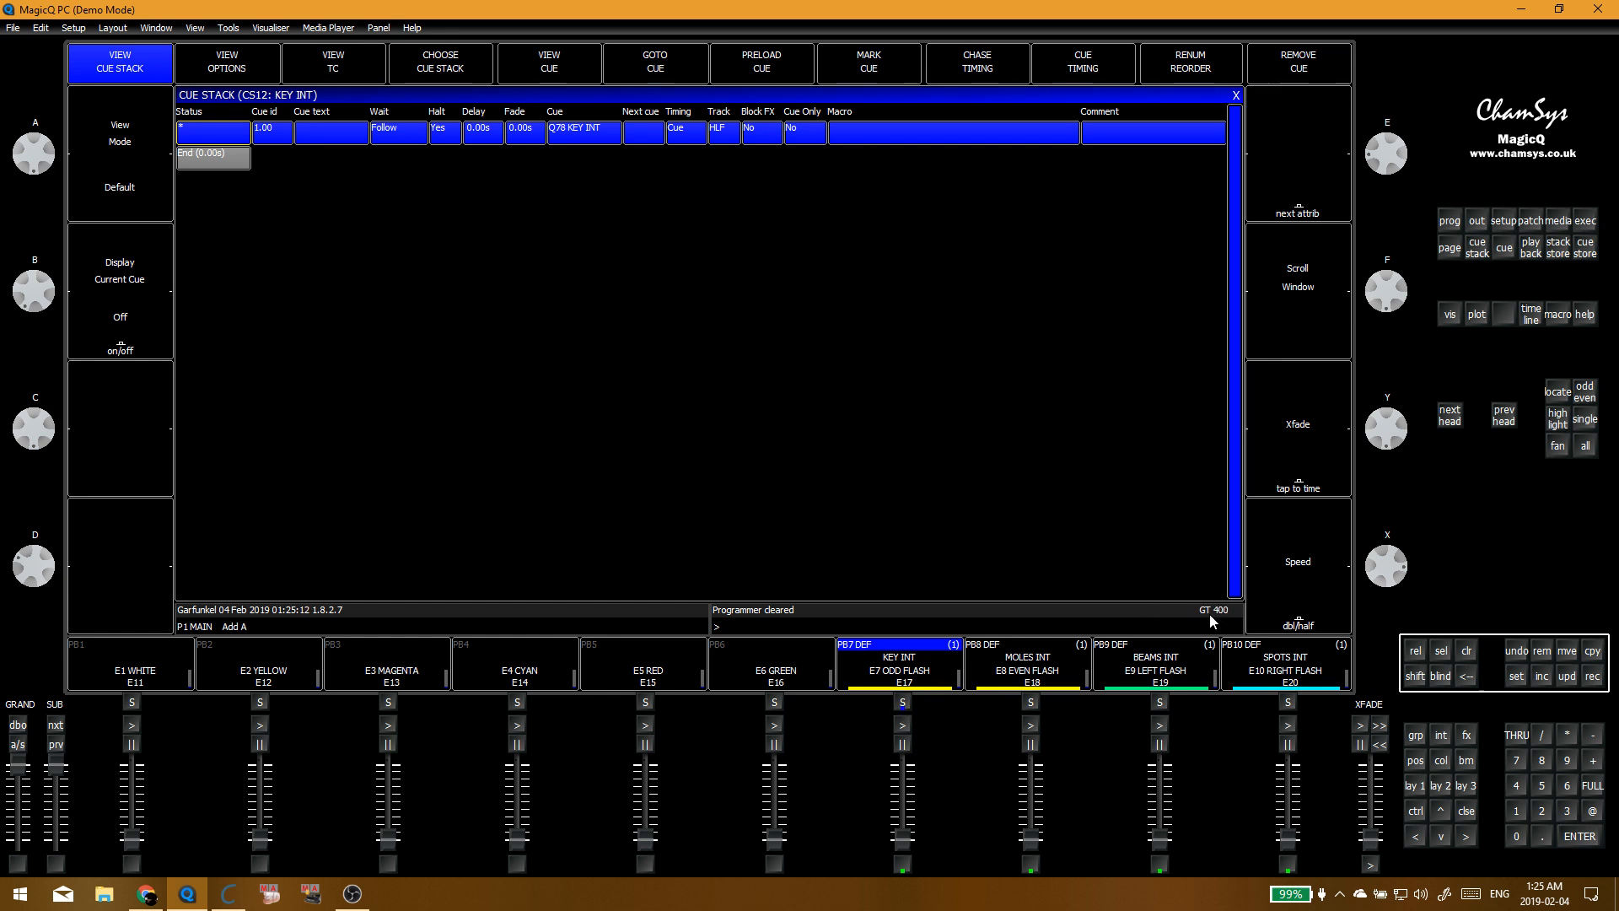
left_click(913, 686)
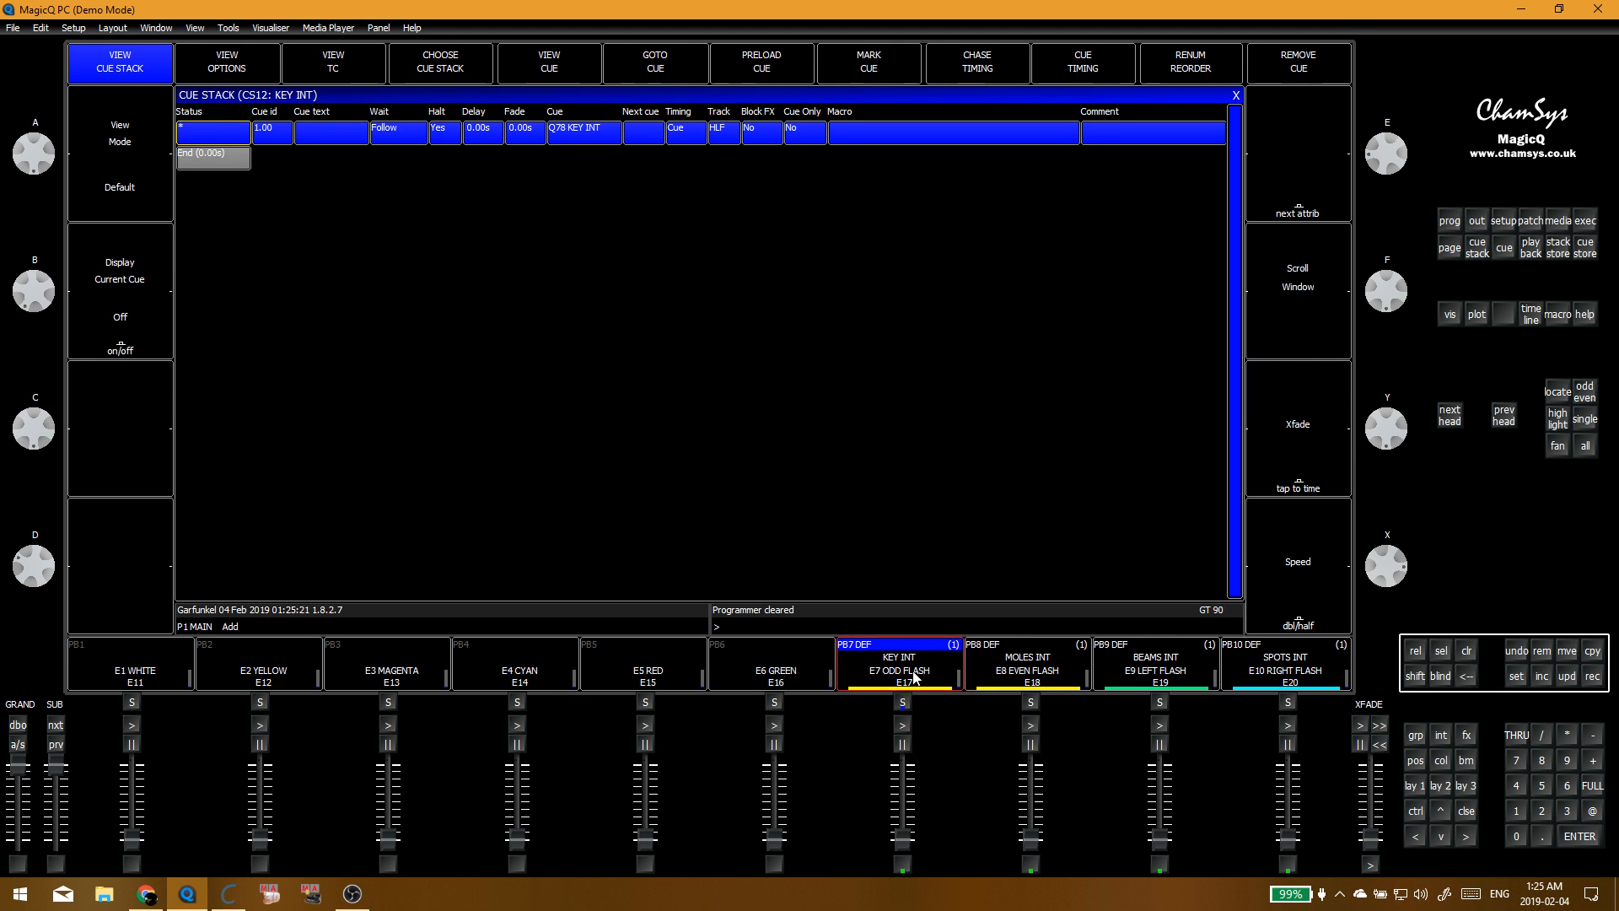
left_click(862, 681)
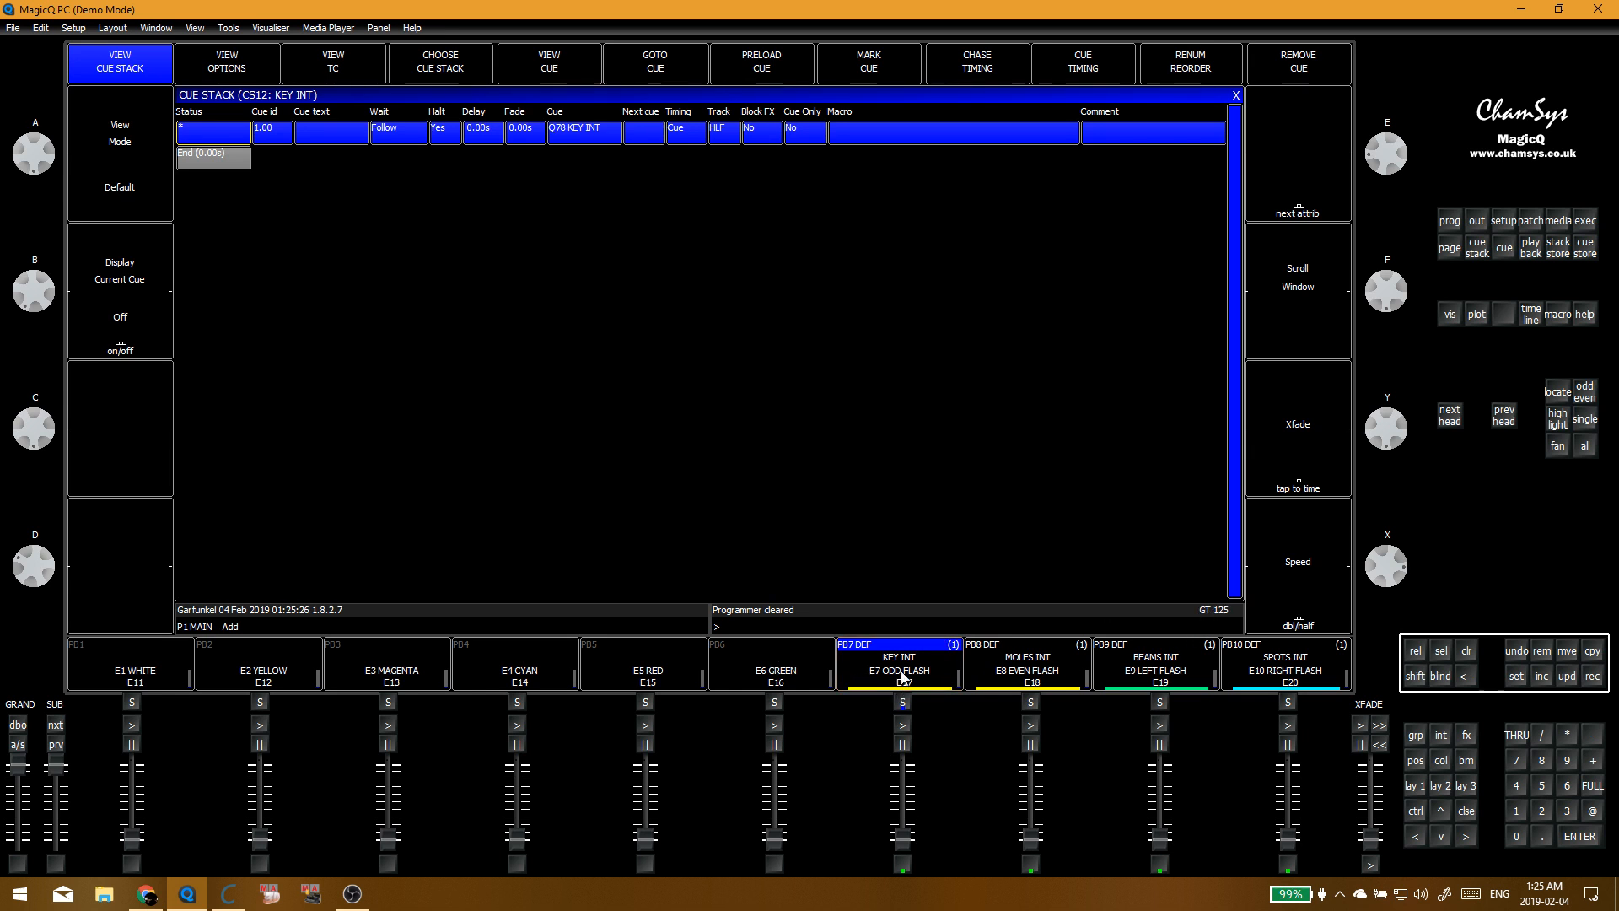
Step: Close the KEY INT cue stack window and reopen it through playback 7 to show the cue stack options
key("shift")
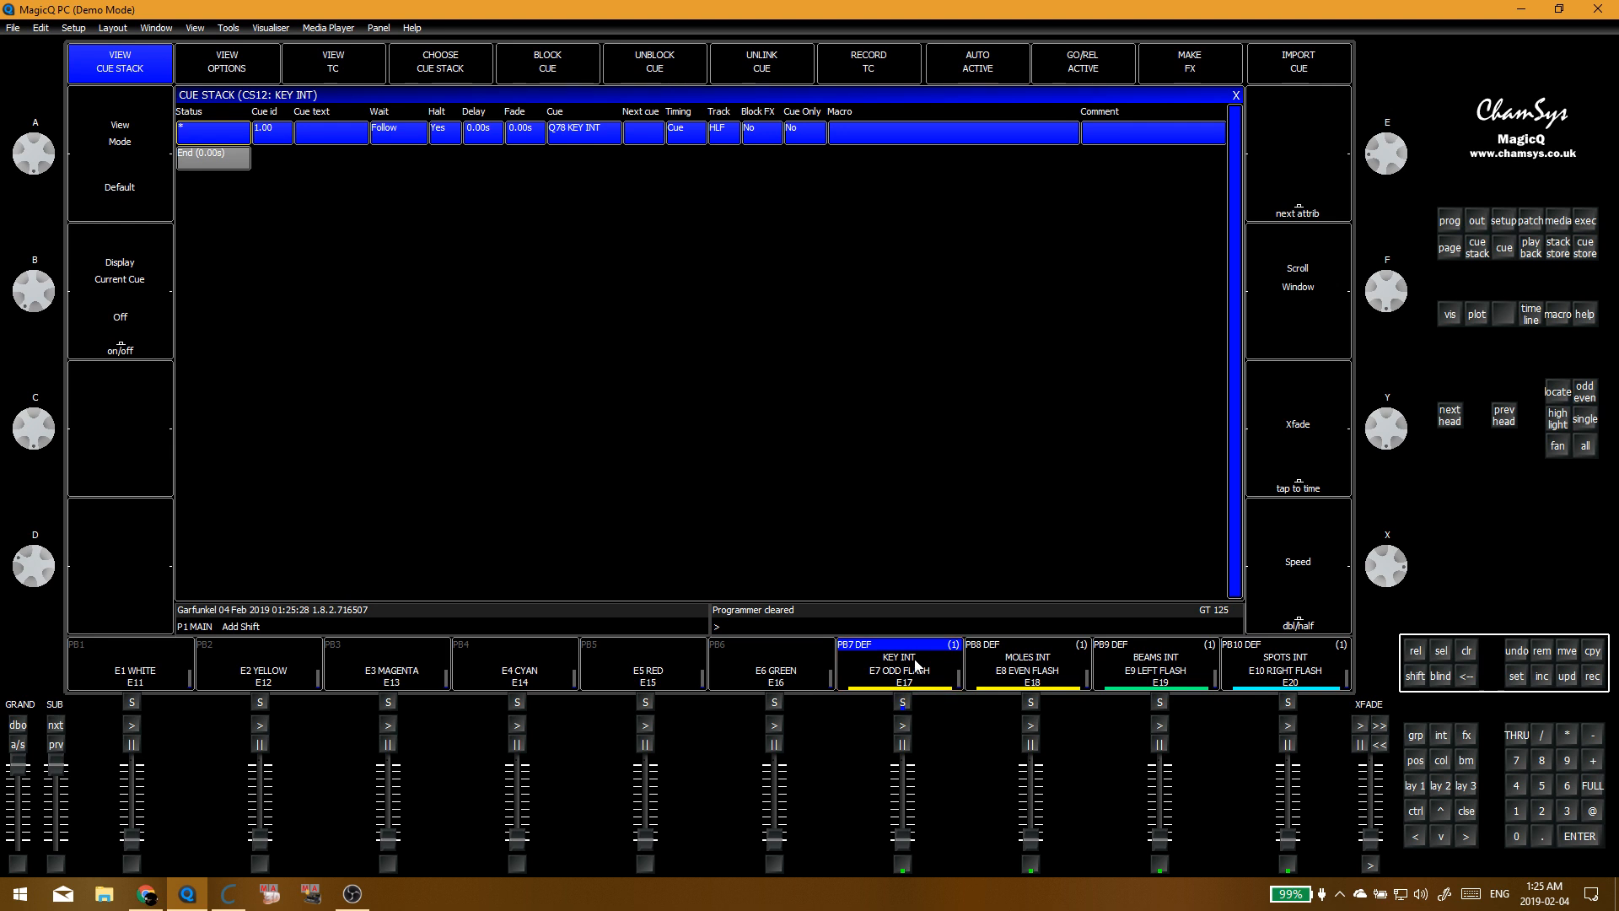
key("Escape")
key("shift")
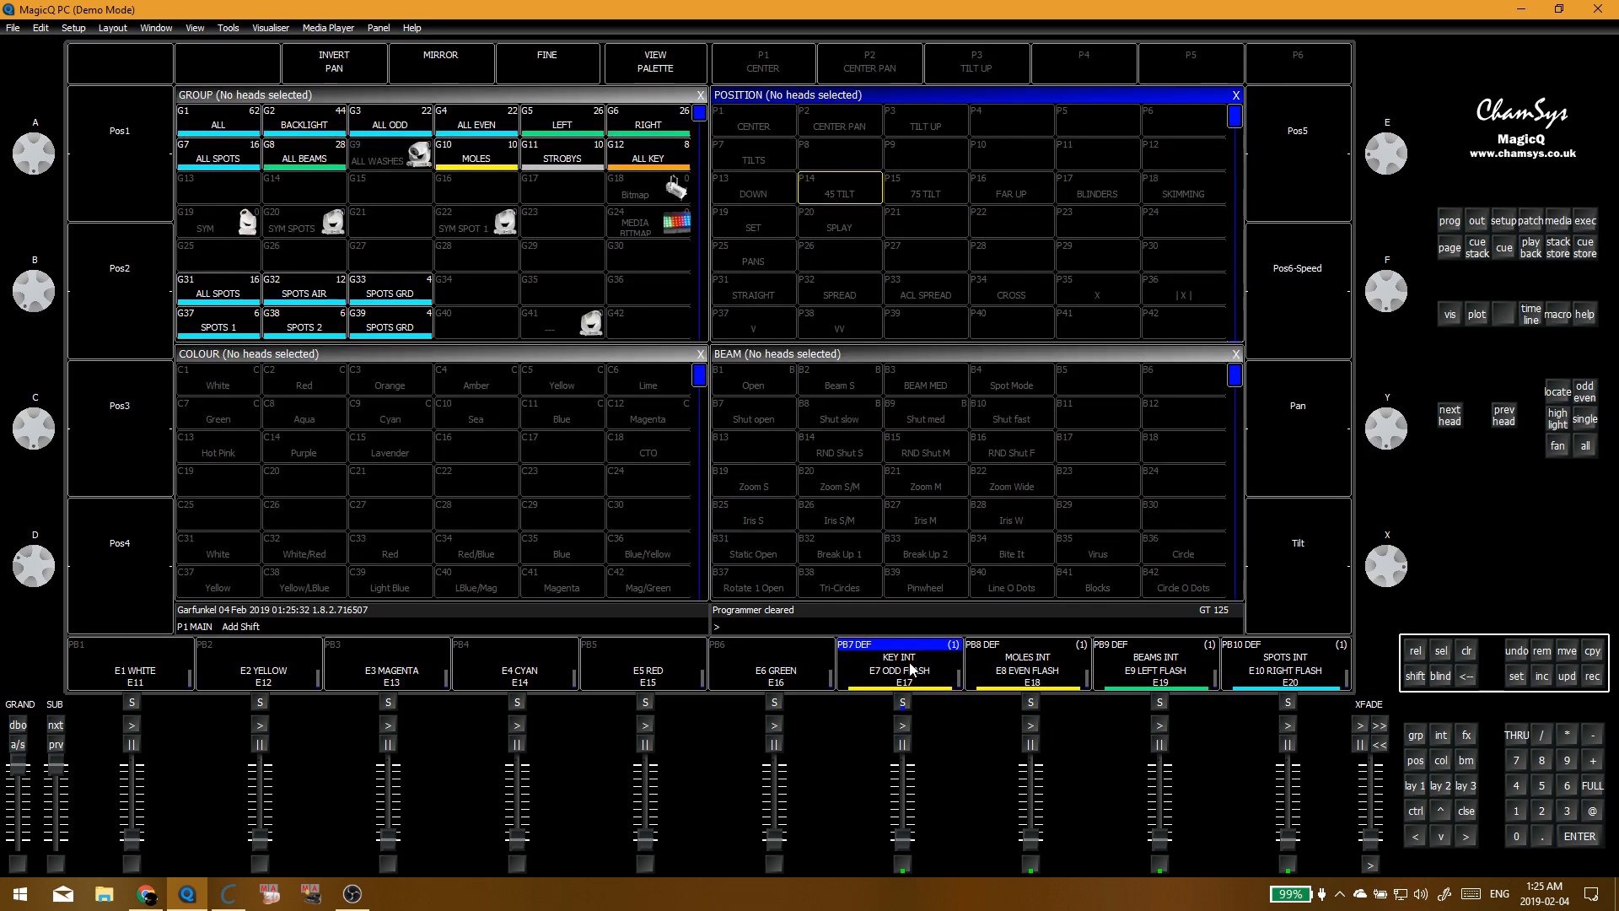
left_click(901, 711)
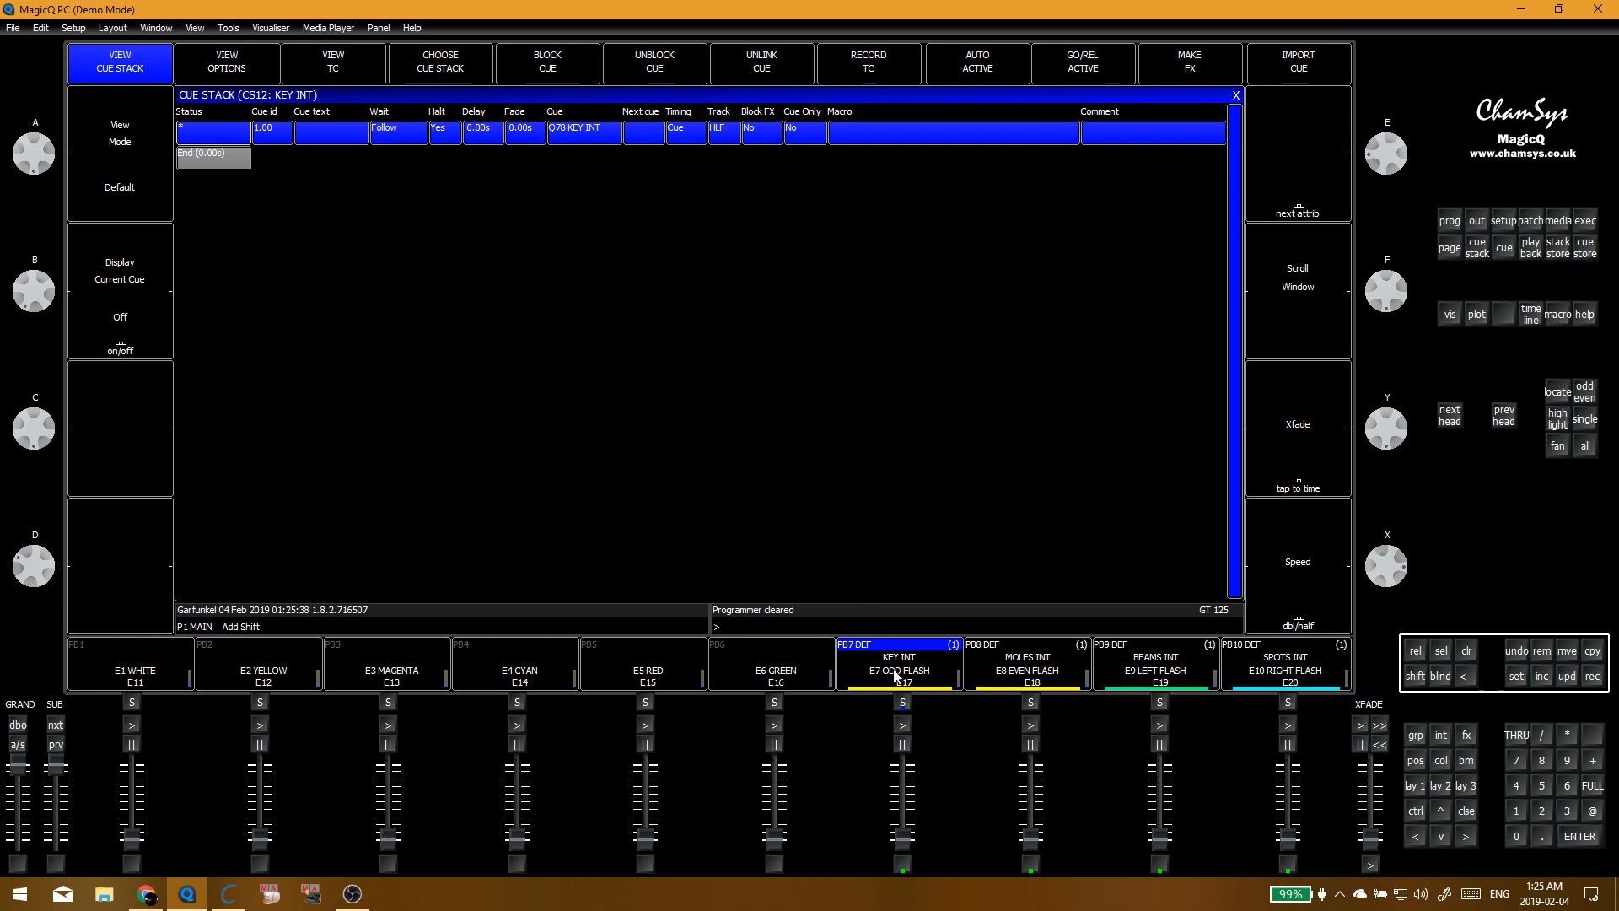
left_click(904, 707, "shift")
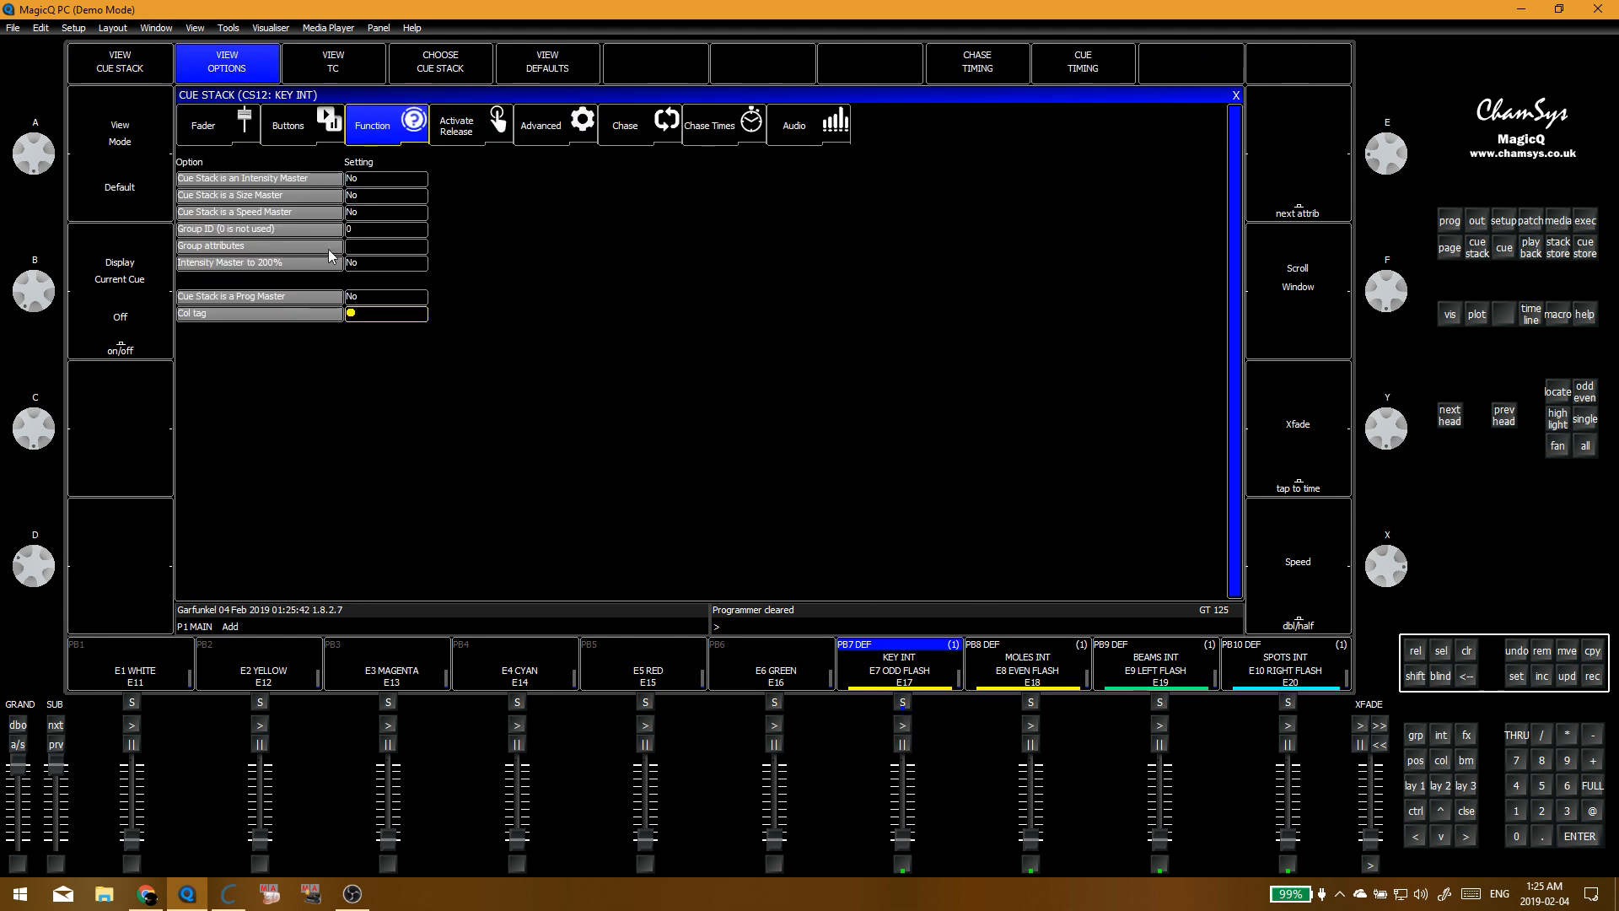
Step: Try S + GO and S + FLASH as the Tap to time buttons playback setting in the setup window
left_click(1501, 221)
left_click(510, 375)
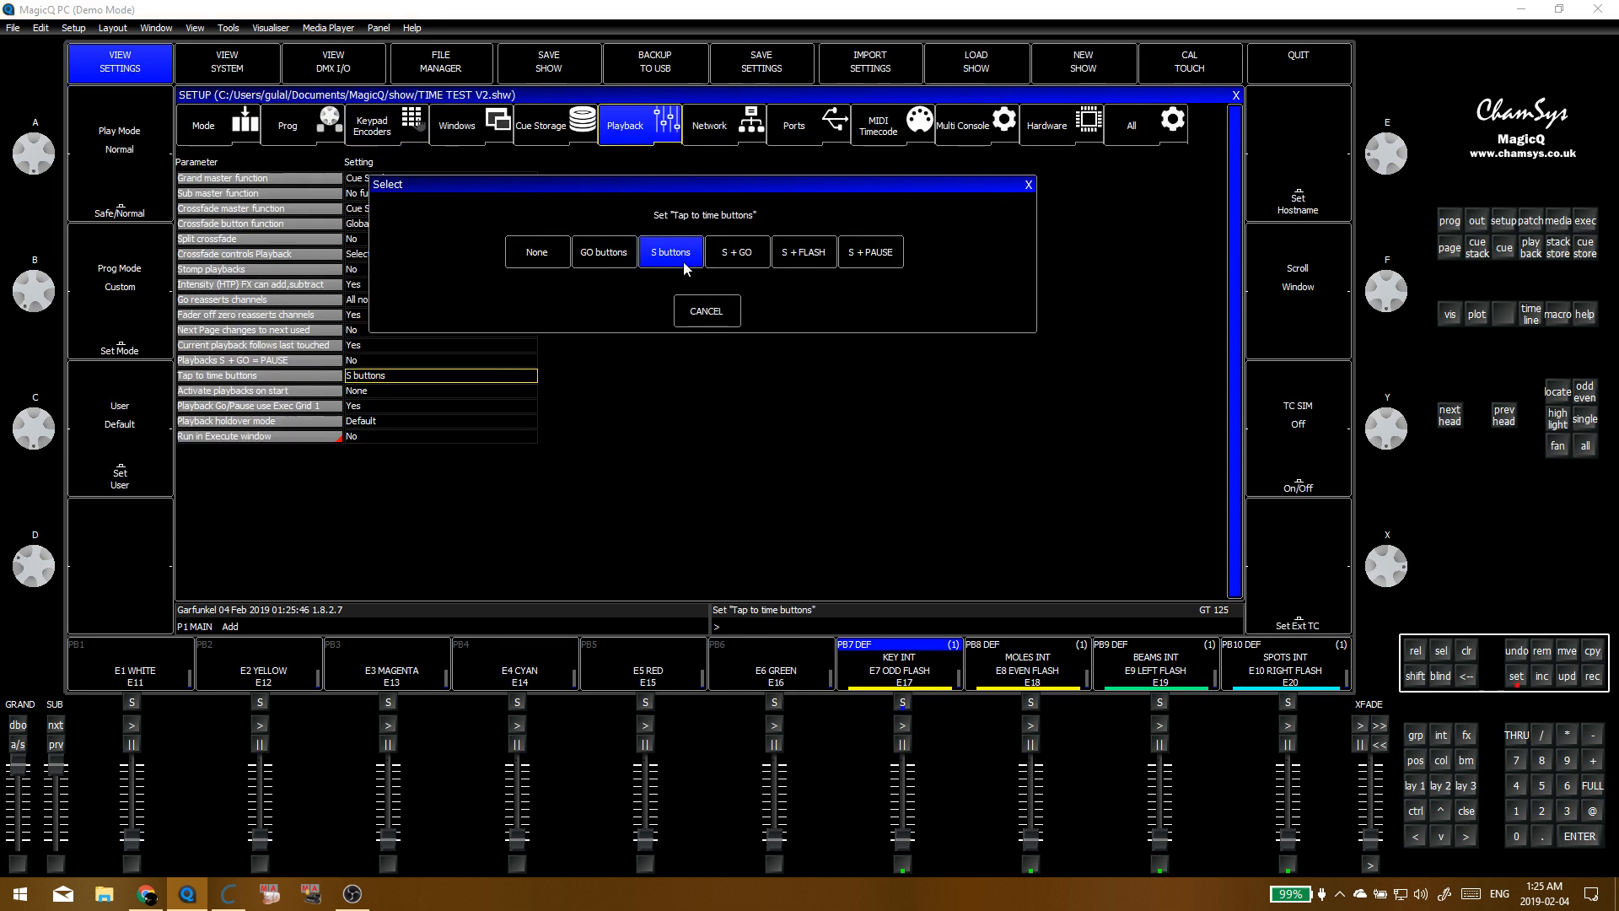
left_click(758, 257)
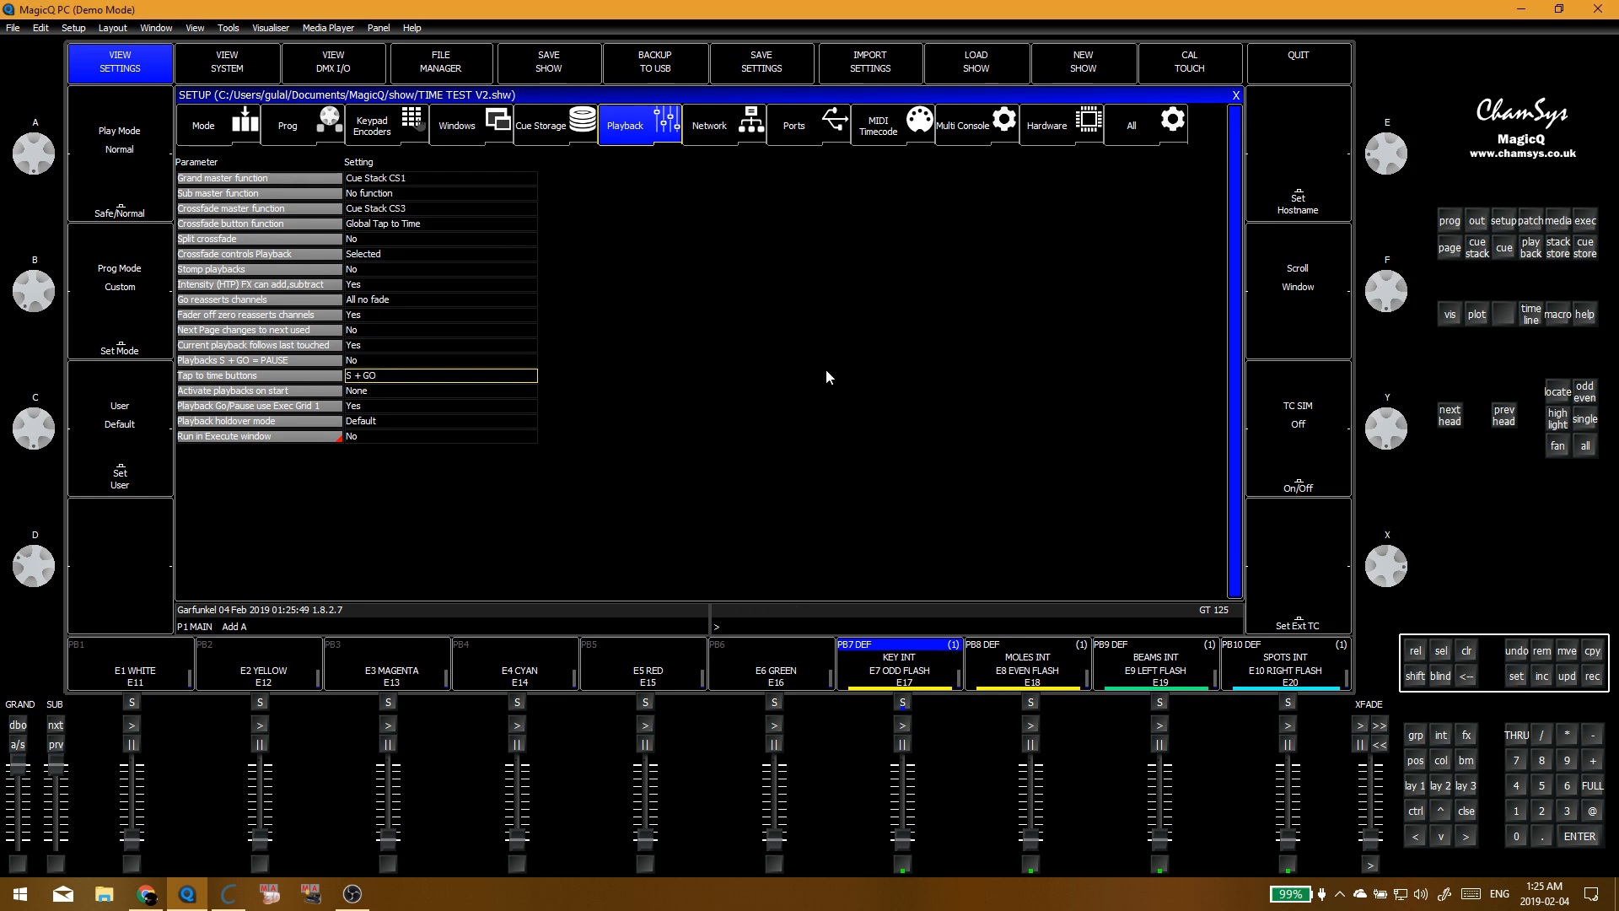
left_click(463, 376)
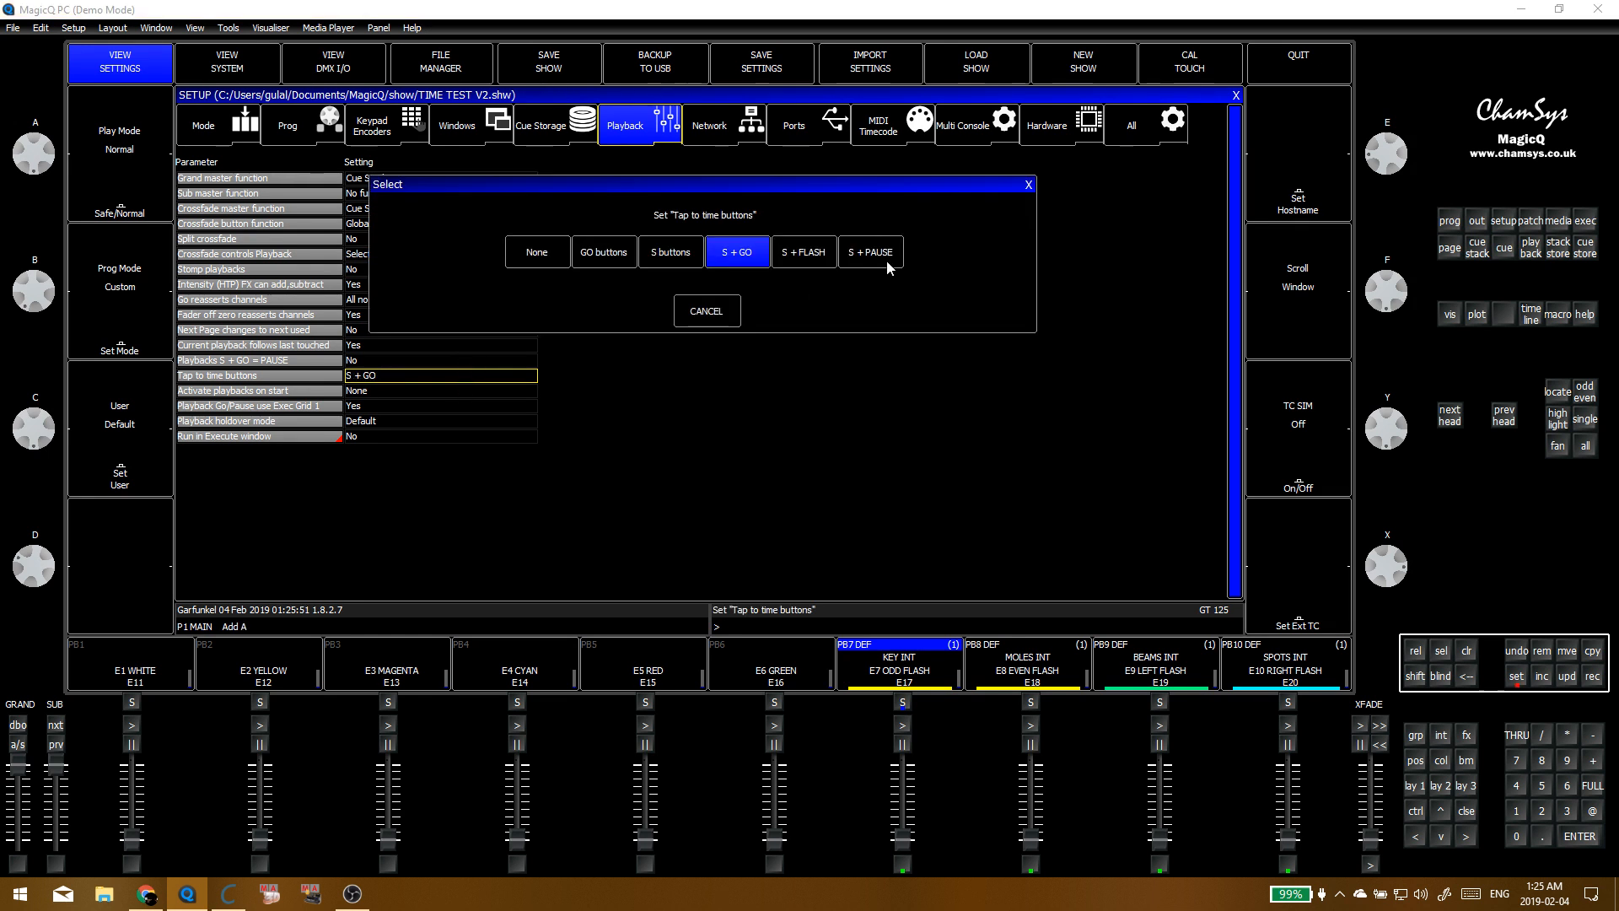
left_click(814, 265)
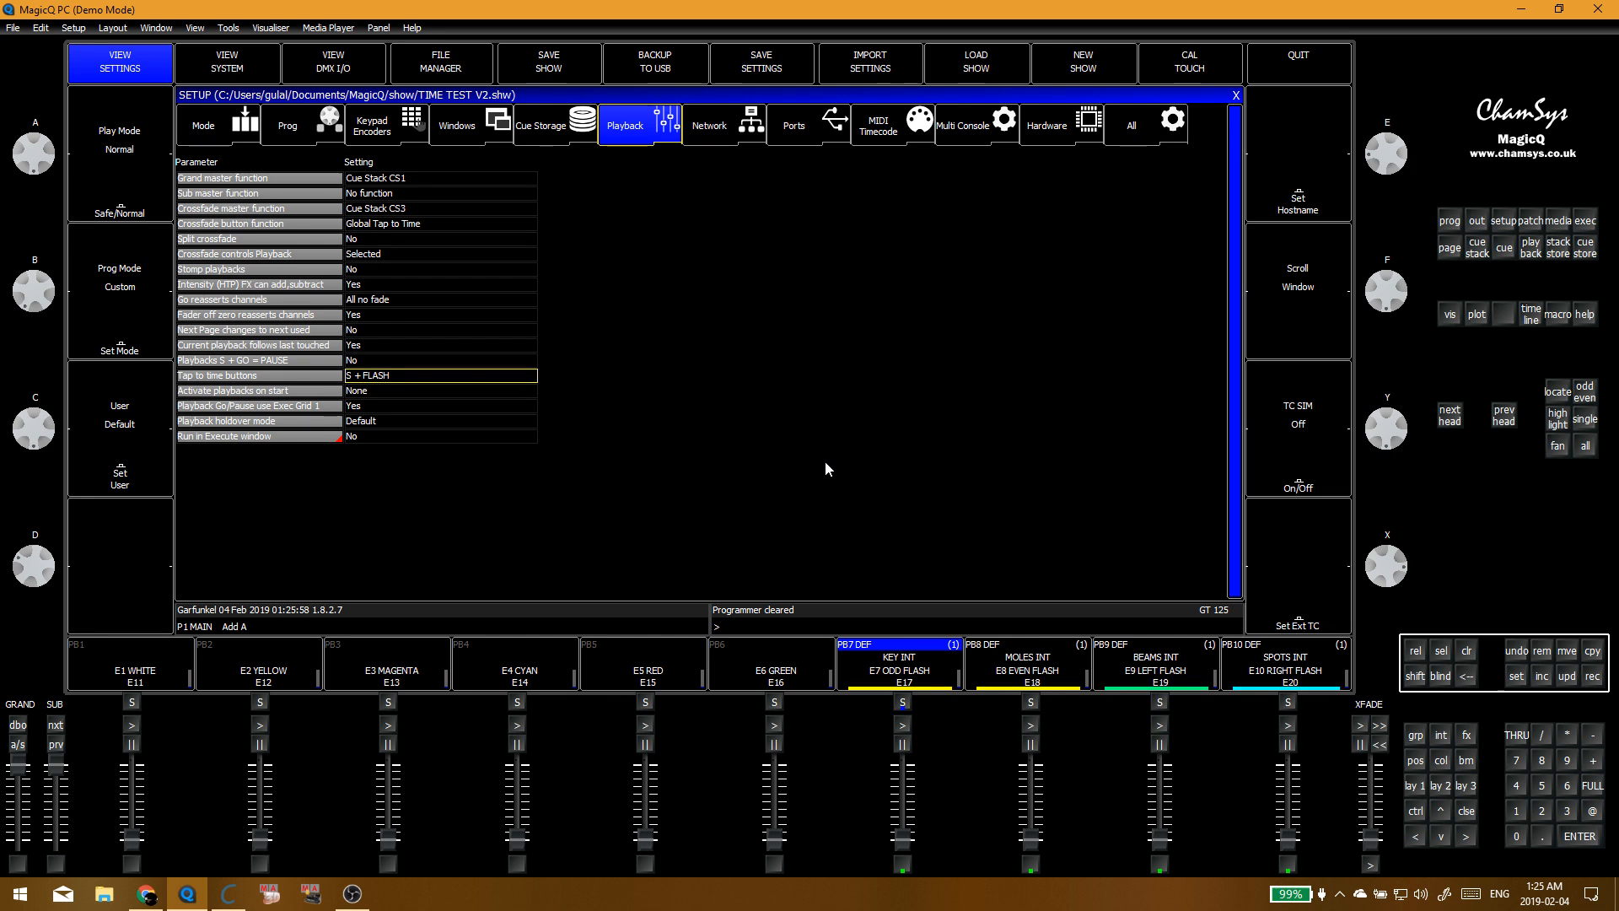
Step: Set Tap to time buttons to None and check the options offered for Crossfade controls Playback
left_click(433, 371)
left_click(542, 266)
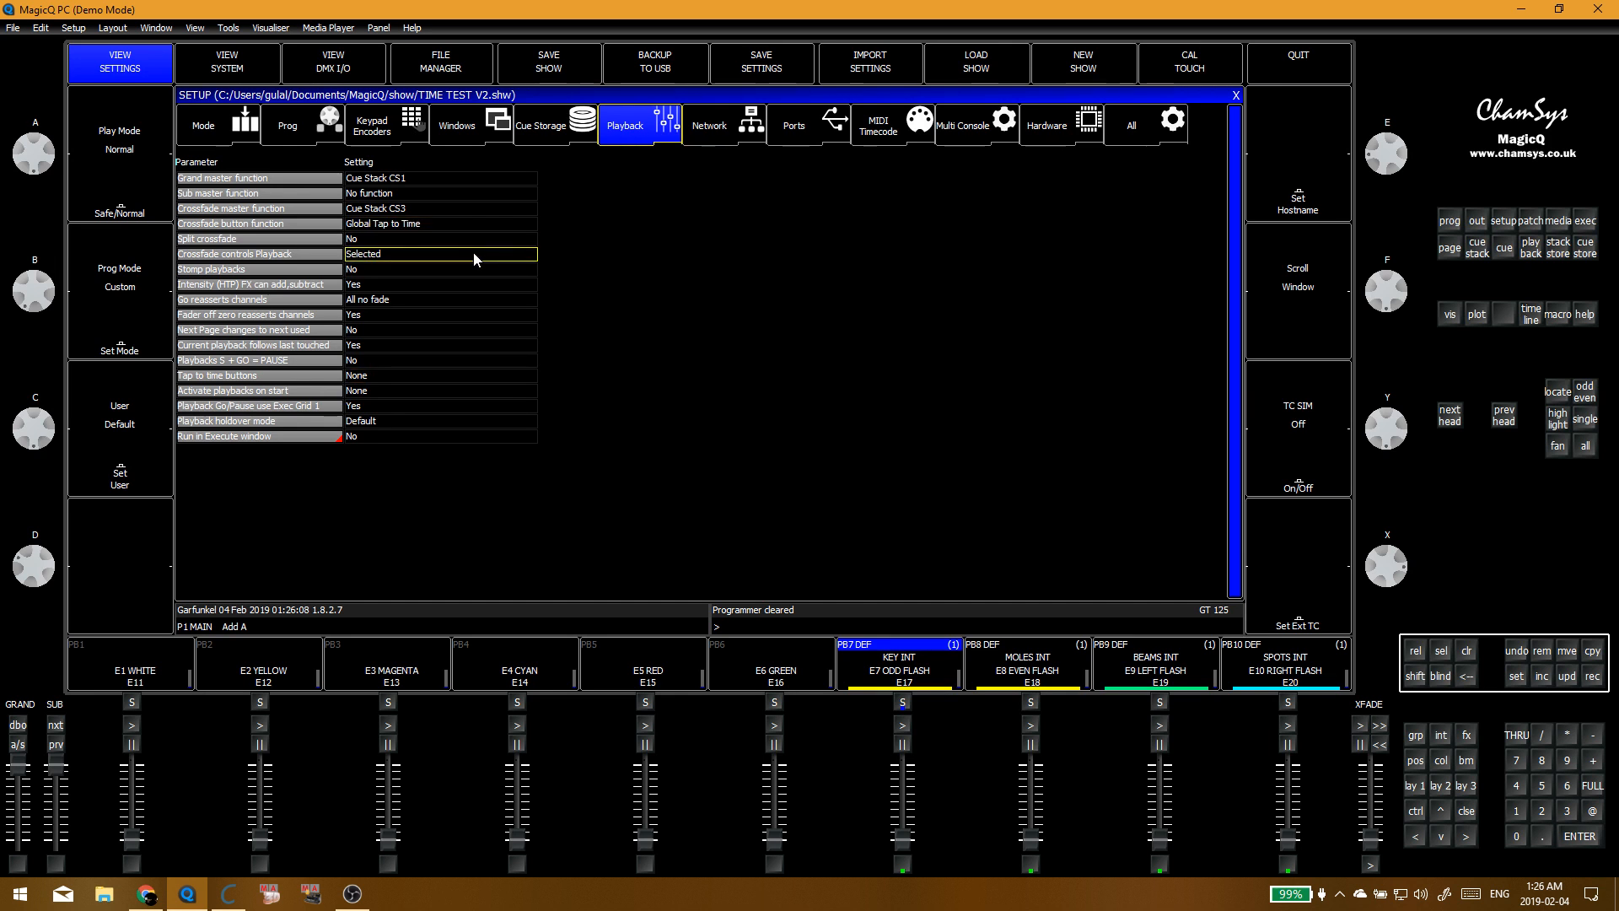
left_click(474, 253)
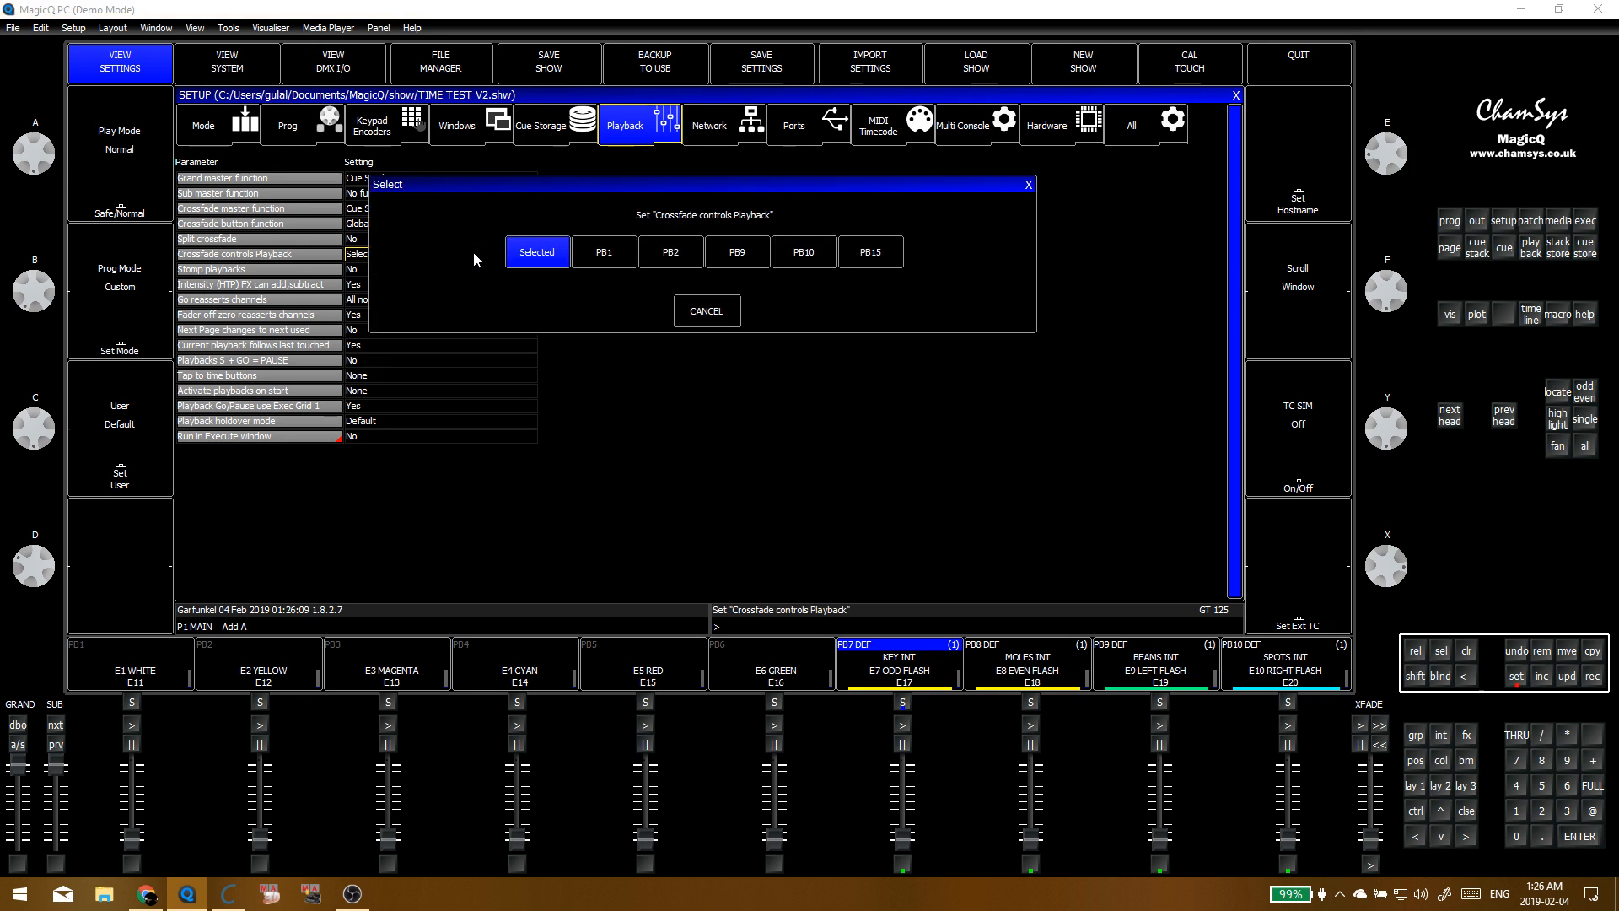
left_click(718, 312)
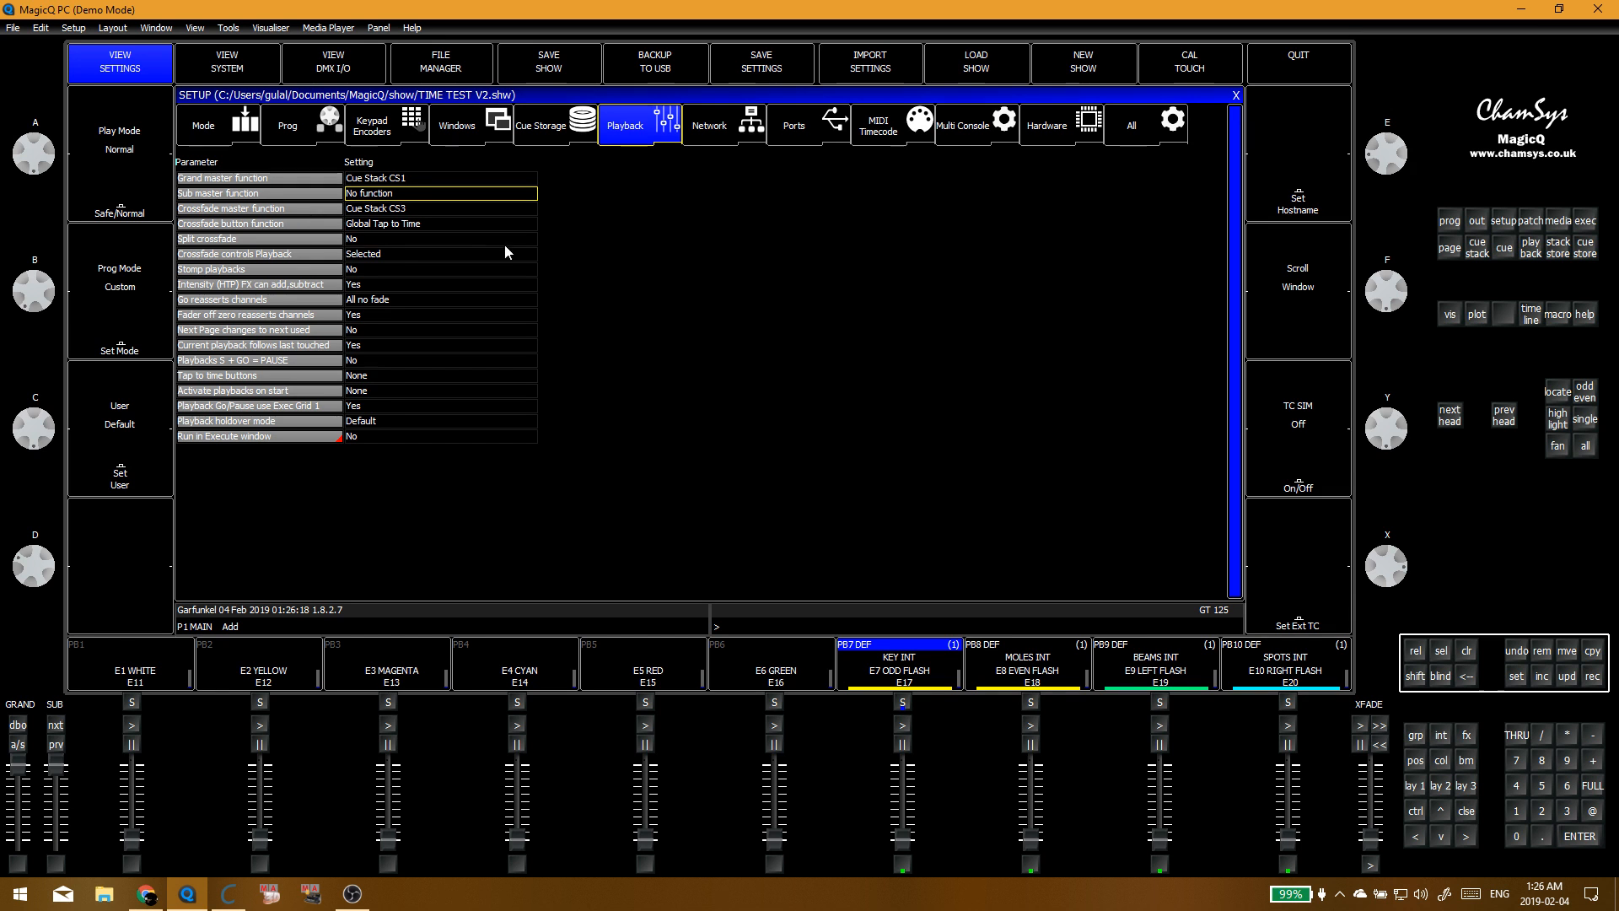
Step: Set the Sub master function in the playback settings to Cue Stack CS2
left_click(411, 192)
left_click(934, 253)
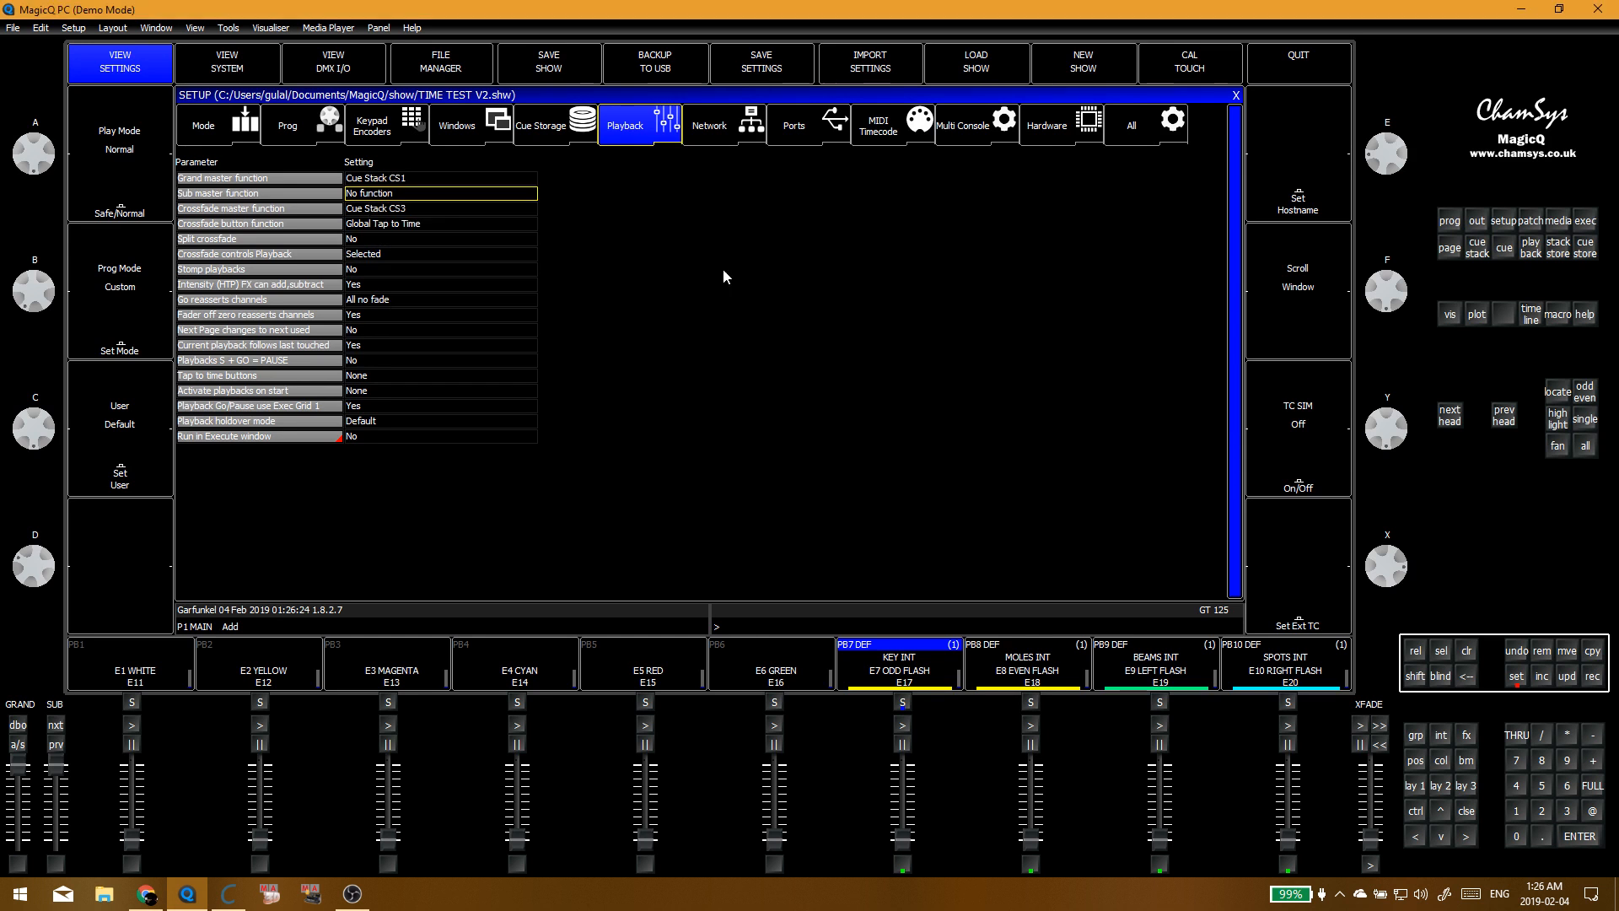
left_click(439, 199)
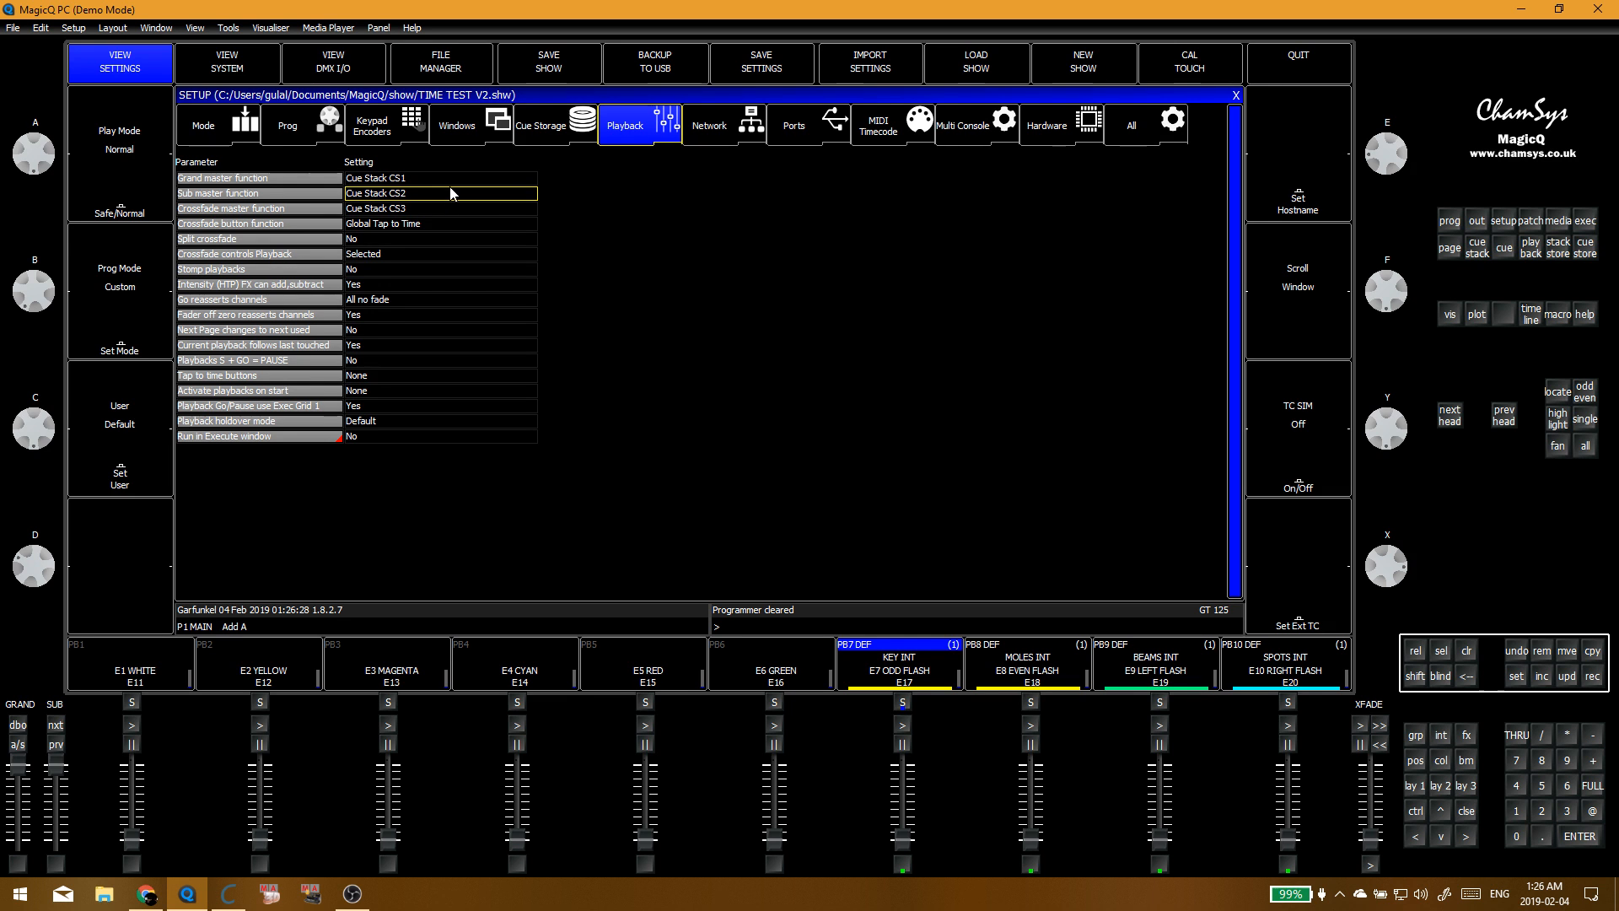
left_click(452, 185)
left_click(257, 199)
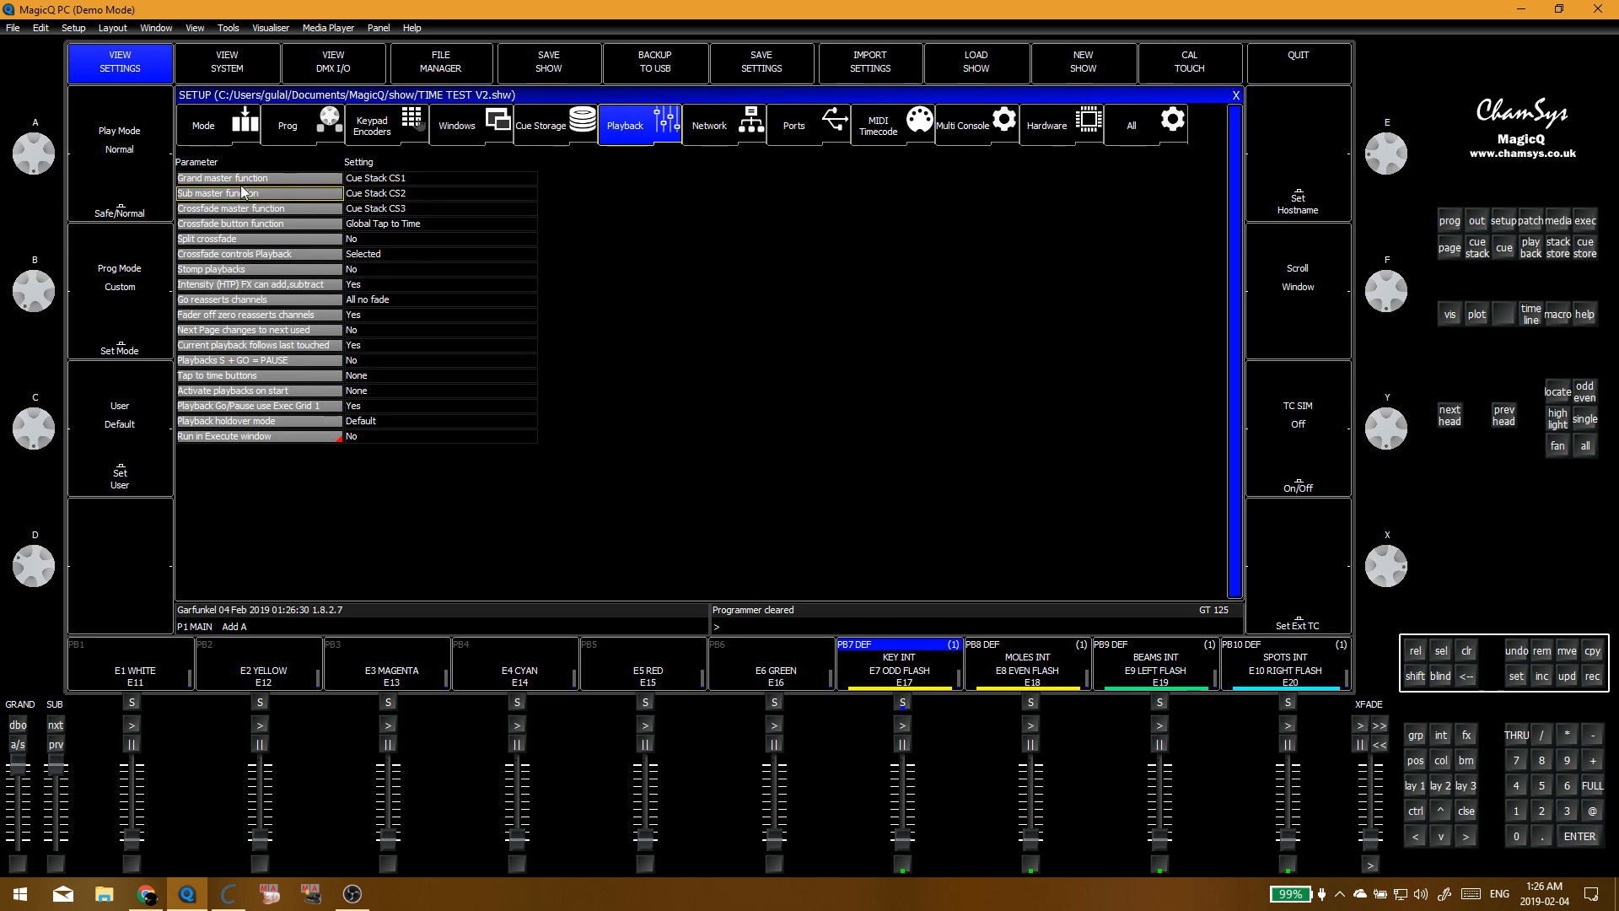
left_click(447, 193)
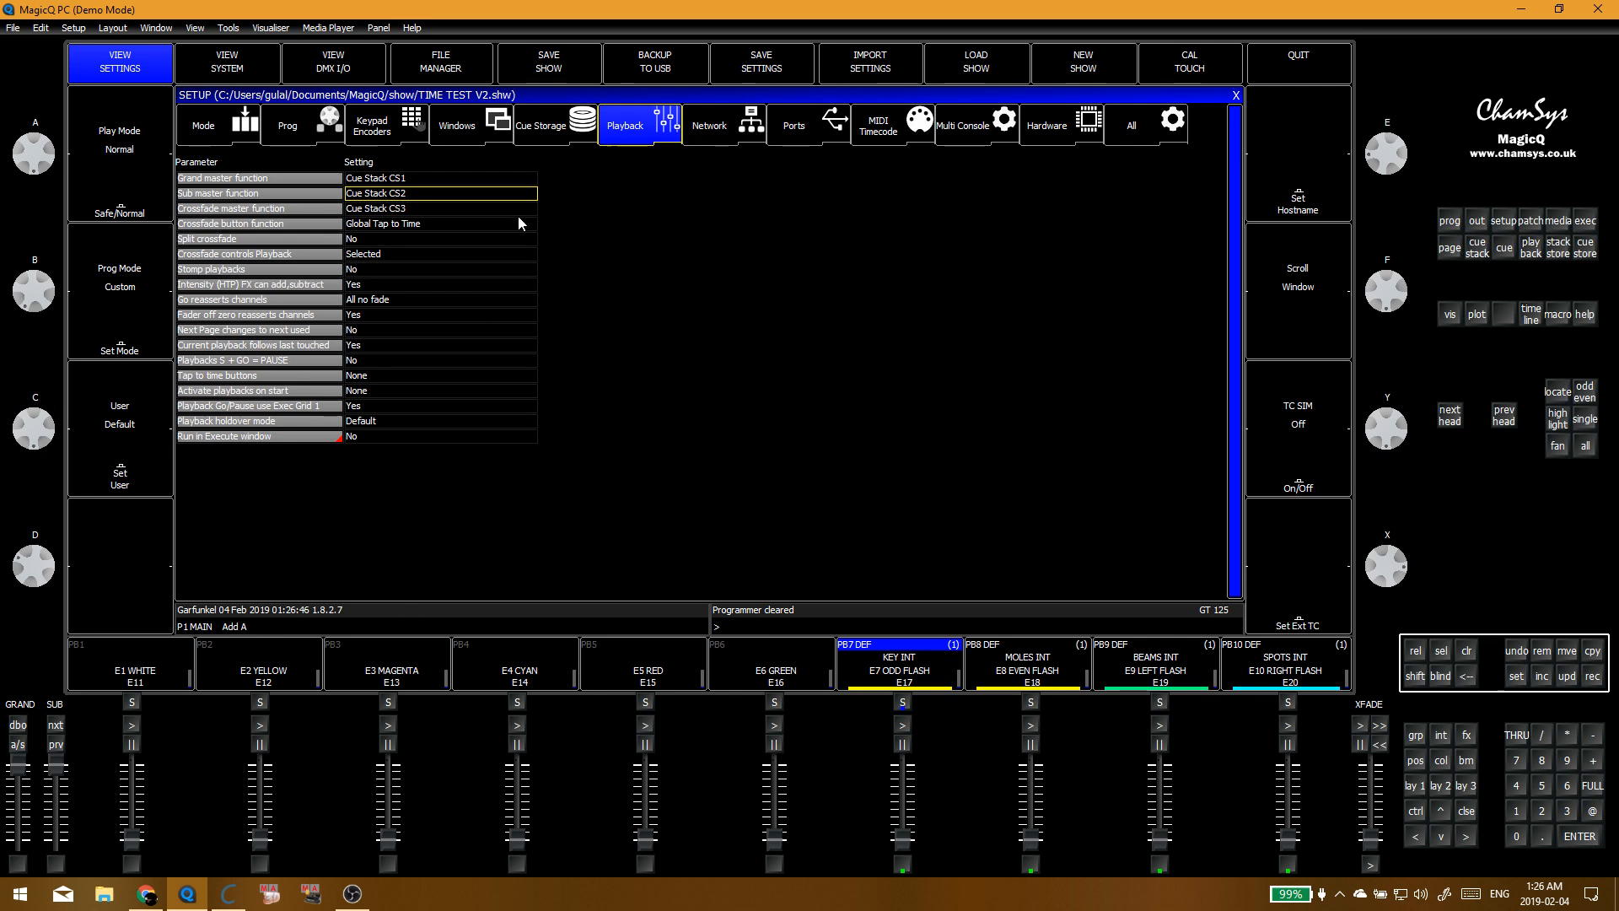
Step: Check the options offered for Grand master function without changing it, and display the Execute window
left_click(425, 177)
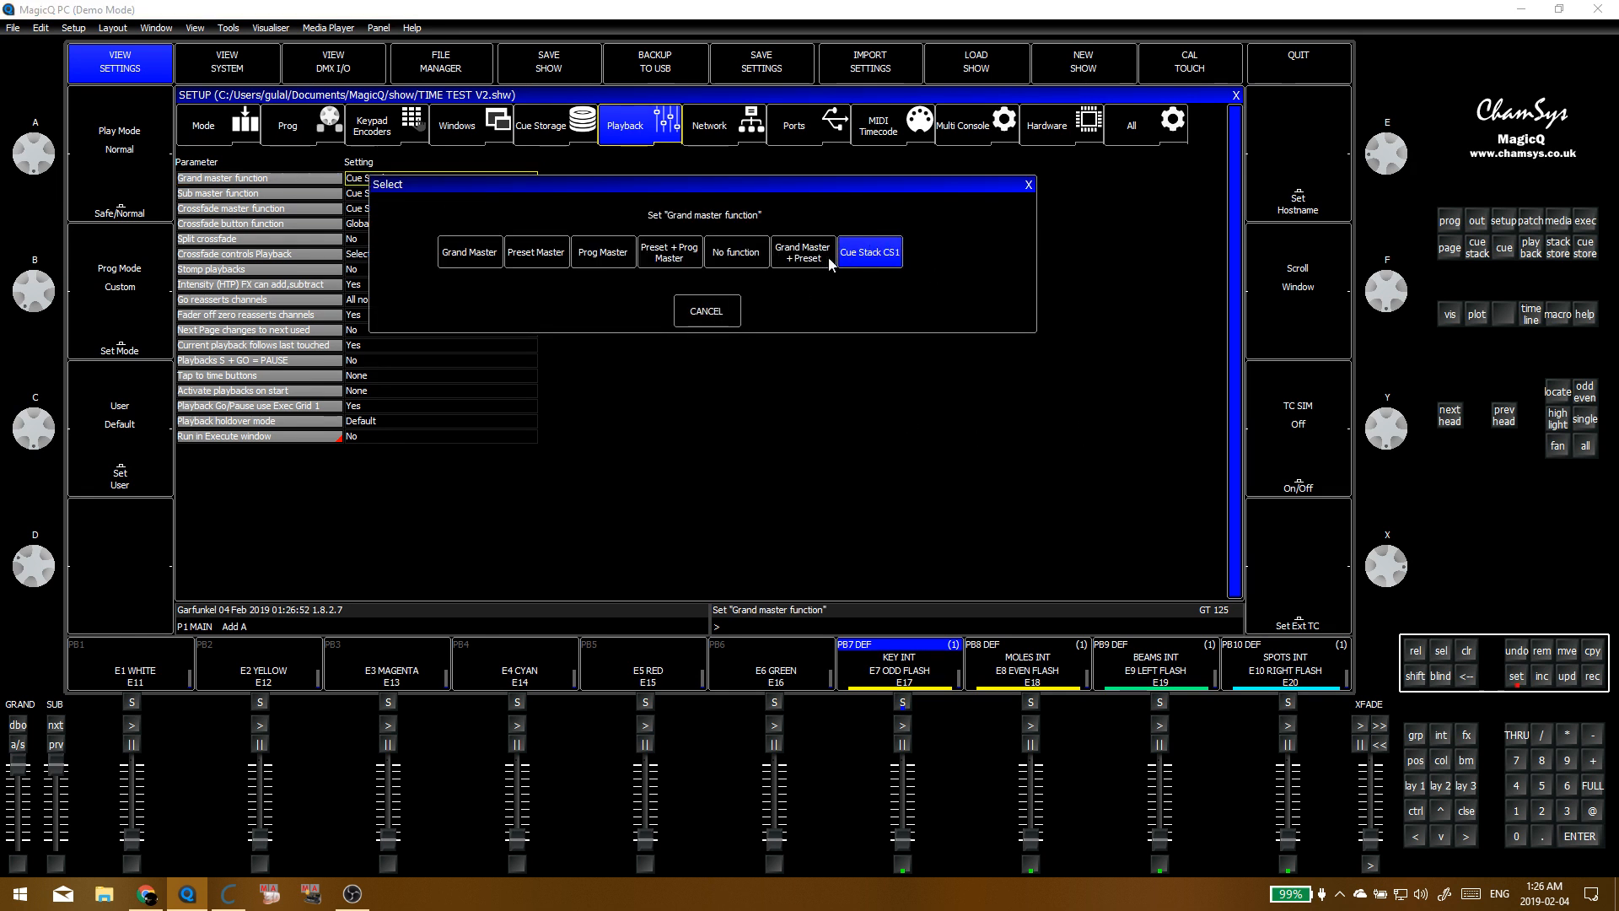
left_click(718, 312)
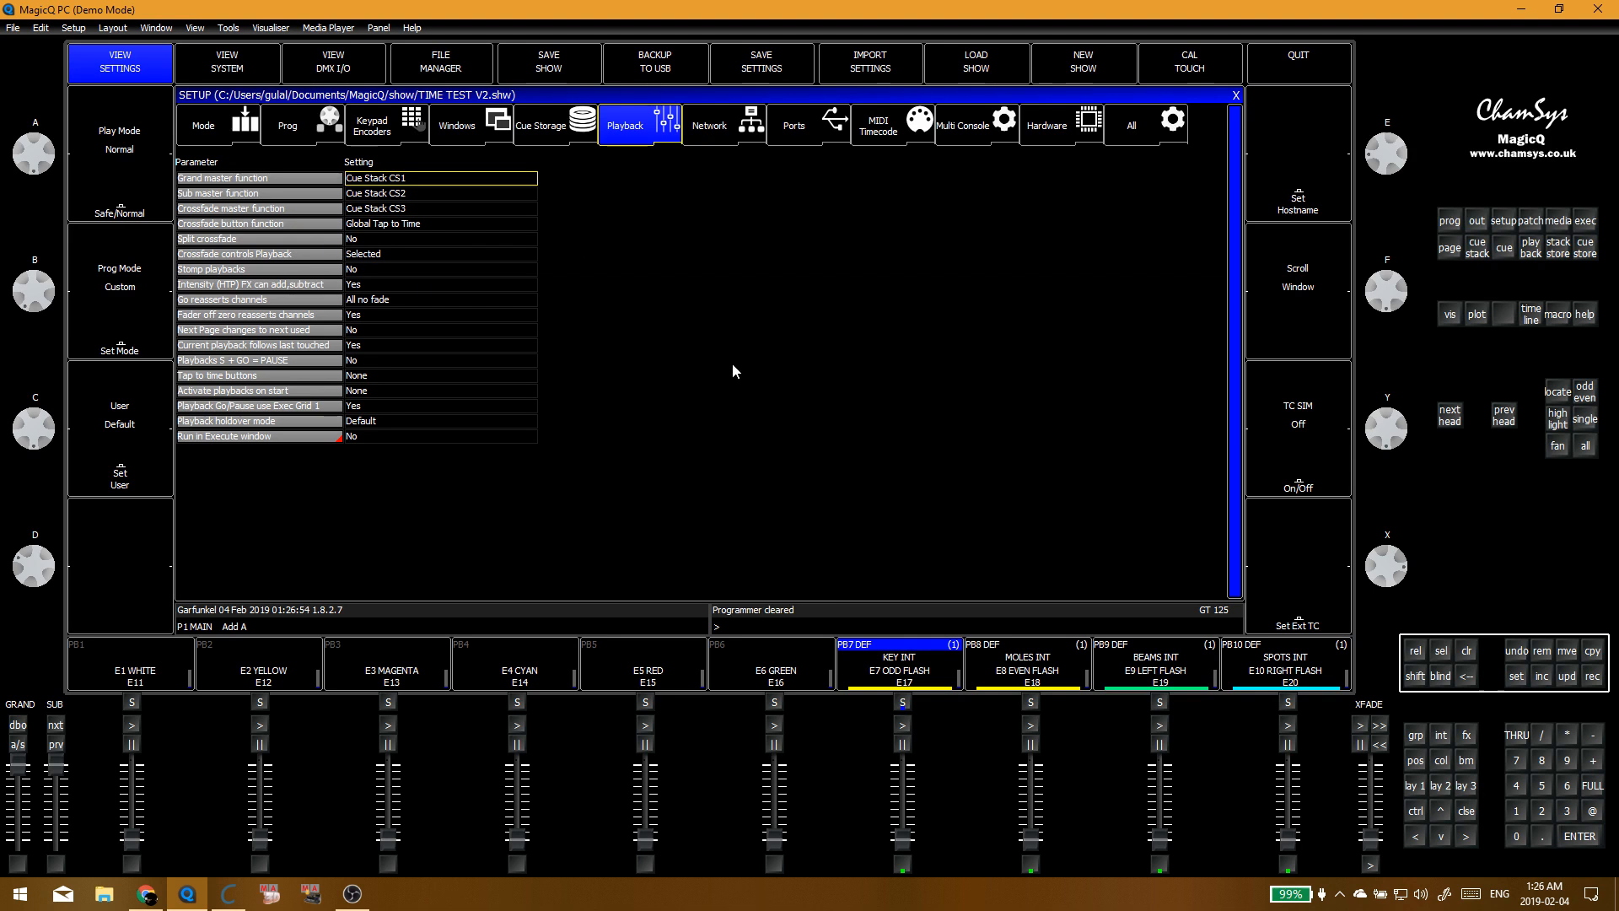
key("alt+e")
left_click(582, 519)
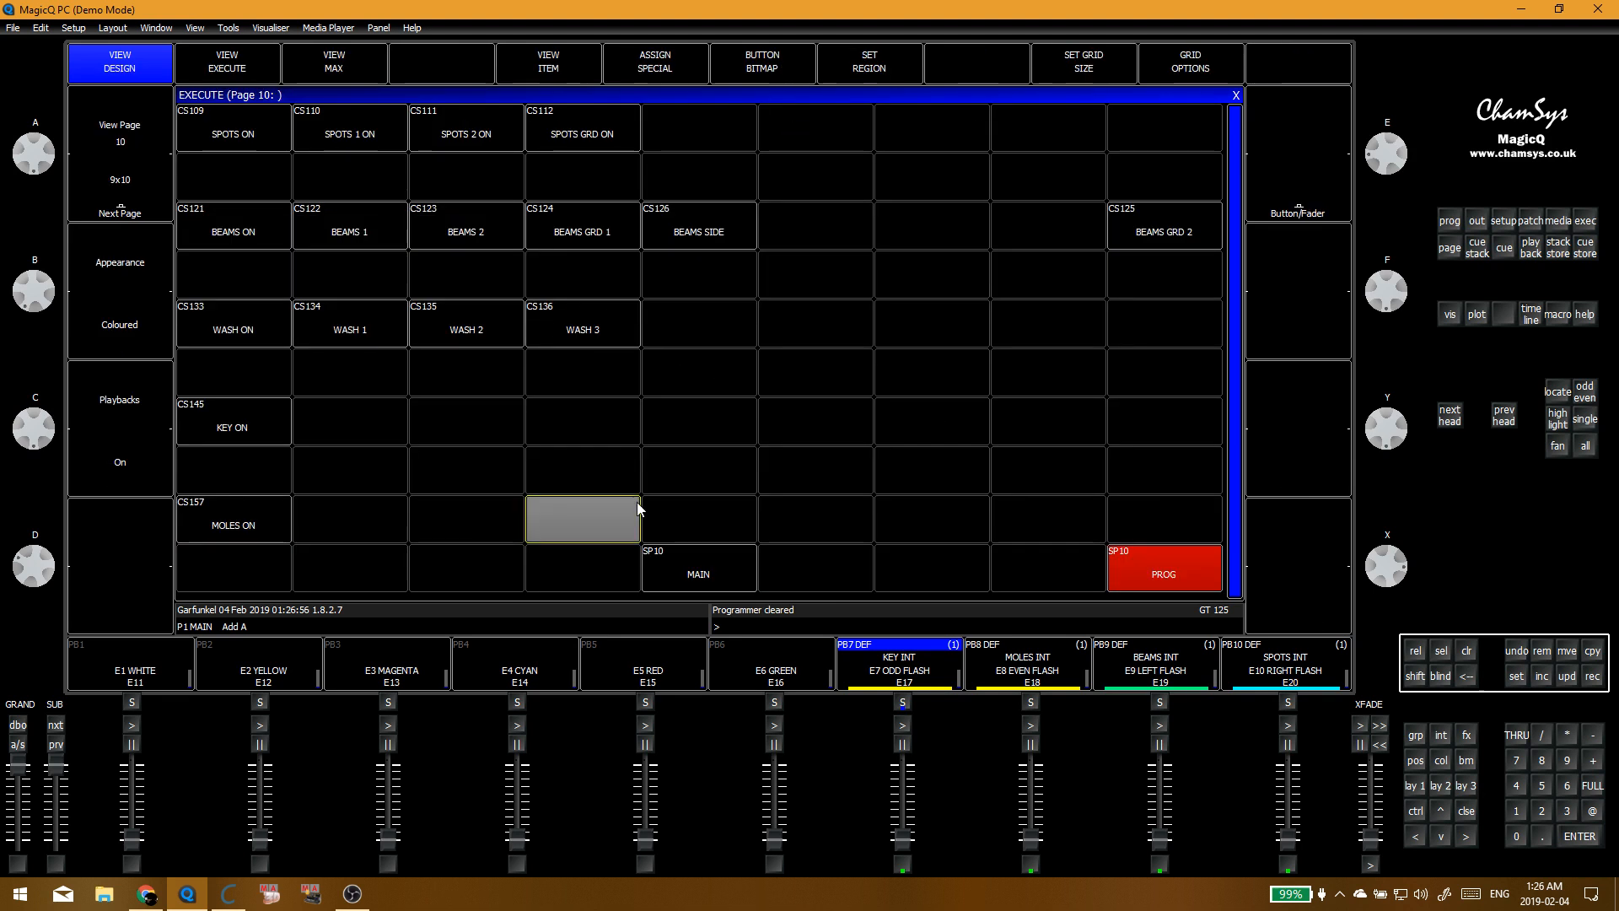
Step: Open the cue stack store and check where CS3 ROTATION is used
left_click(1477, 247)
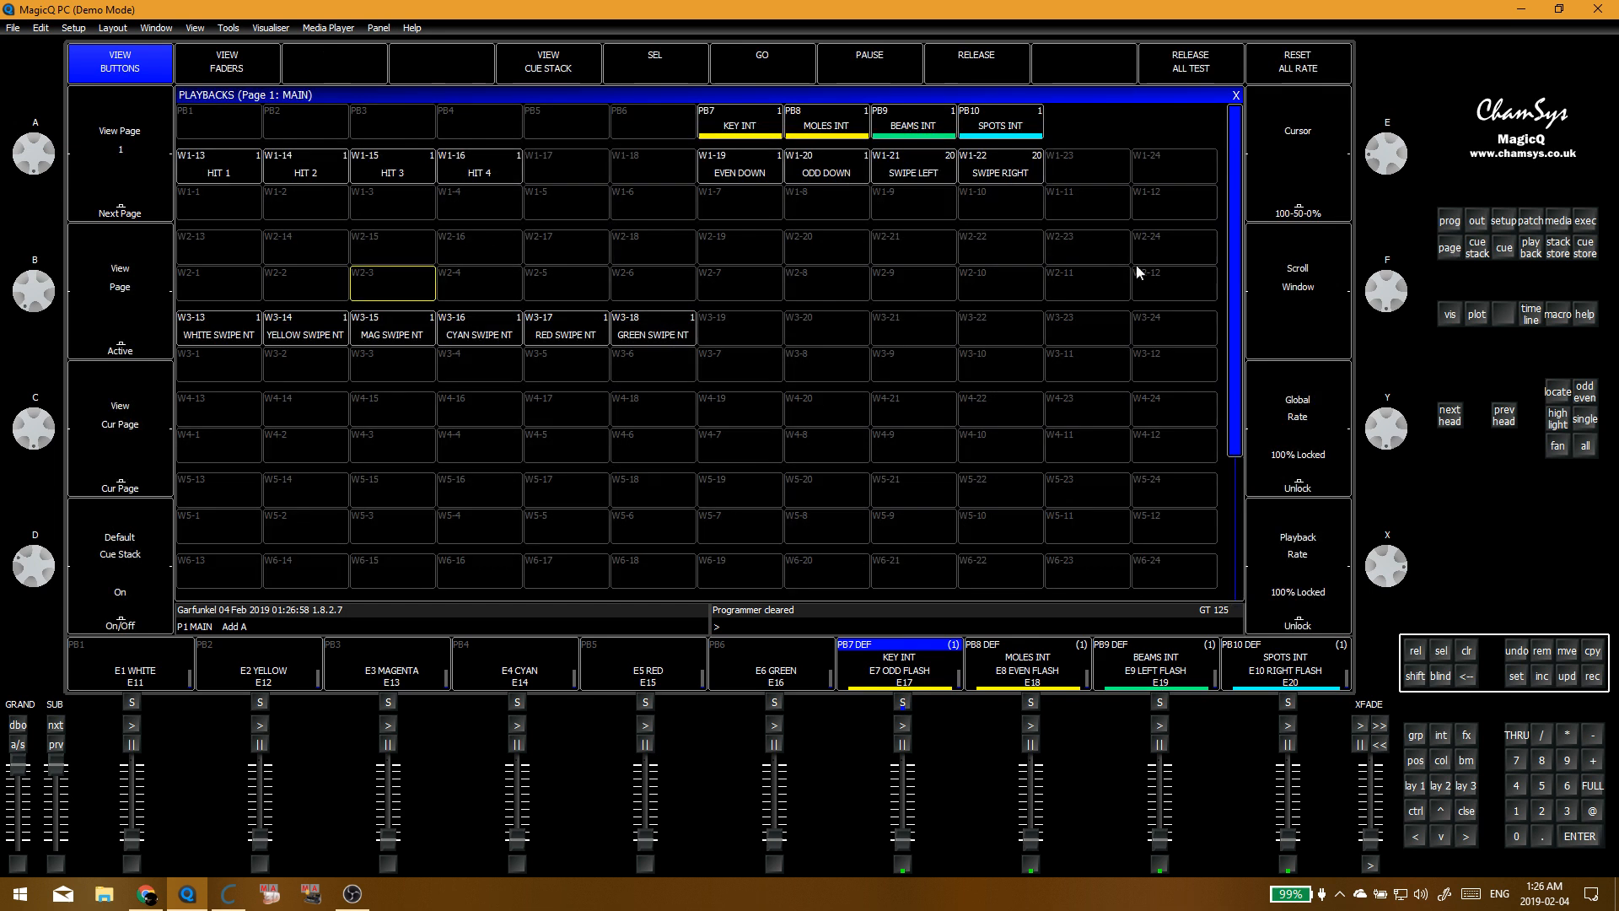
left_click(234, 184)
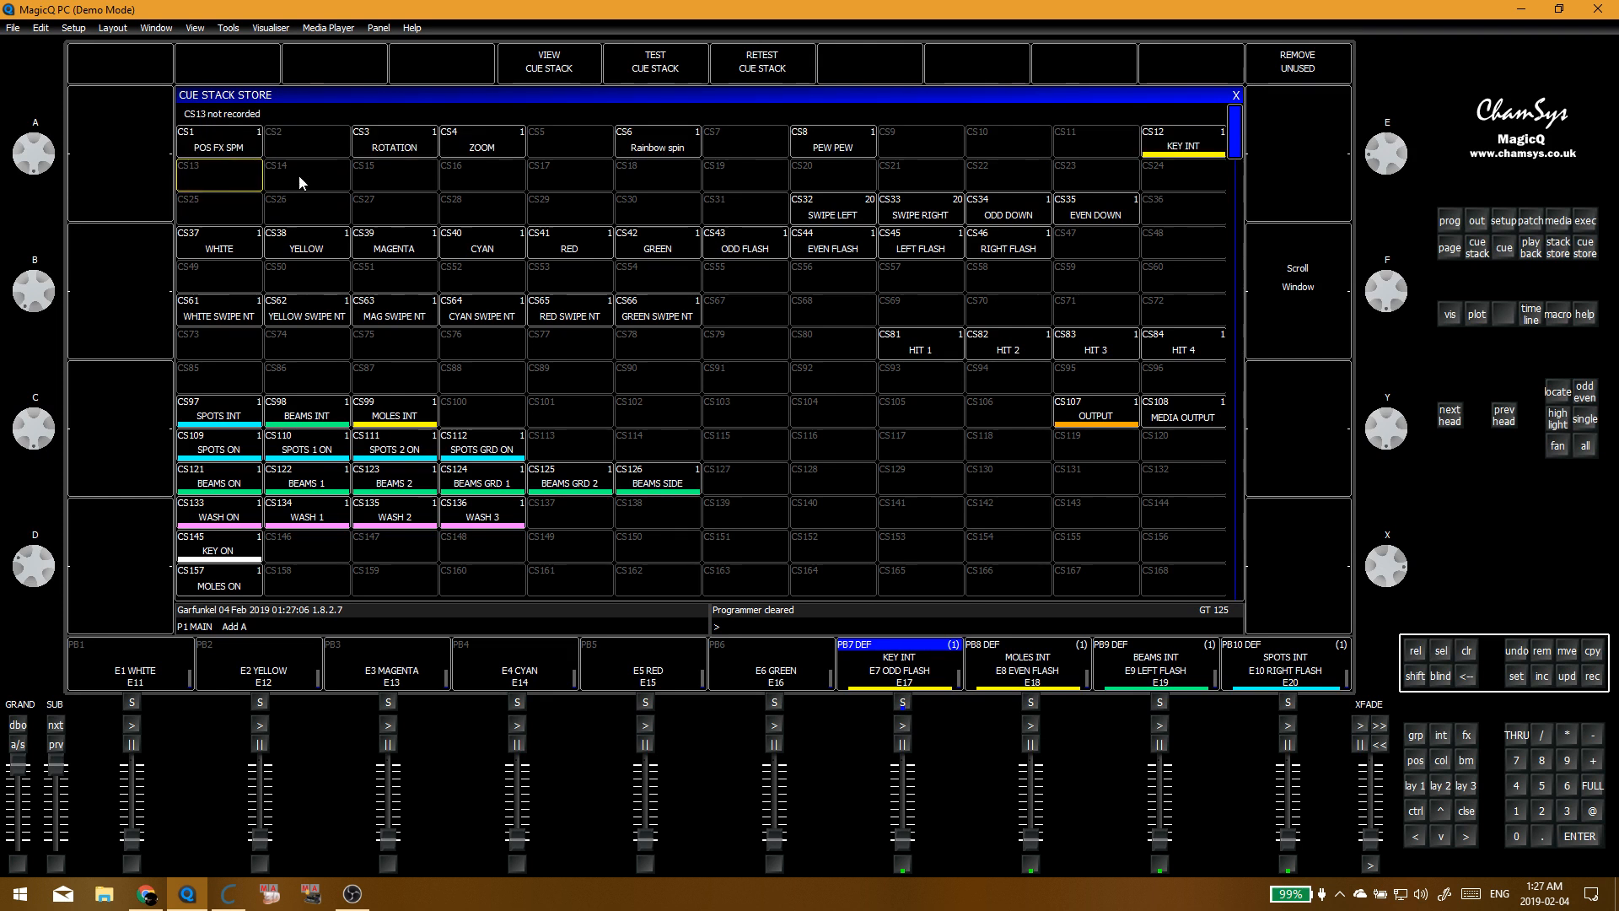
left_click(371, 184)
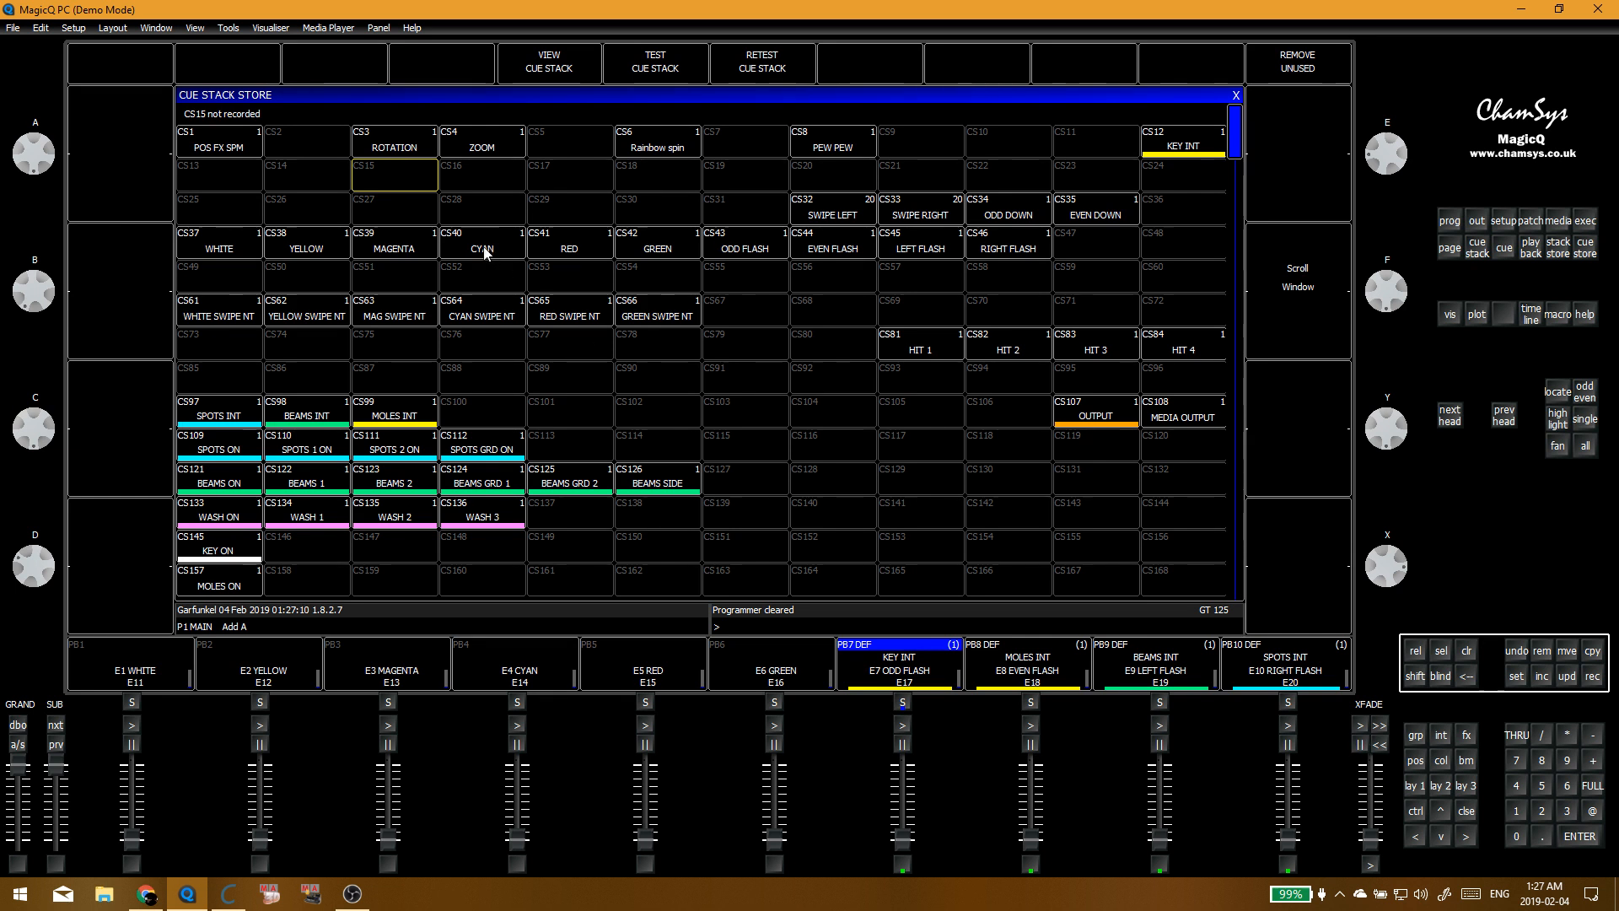
left_click(390, 150)
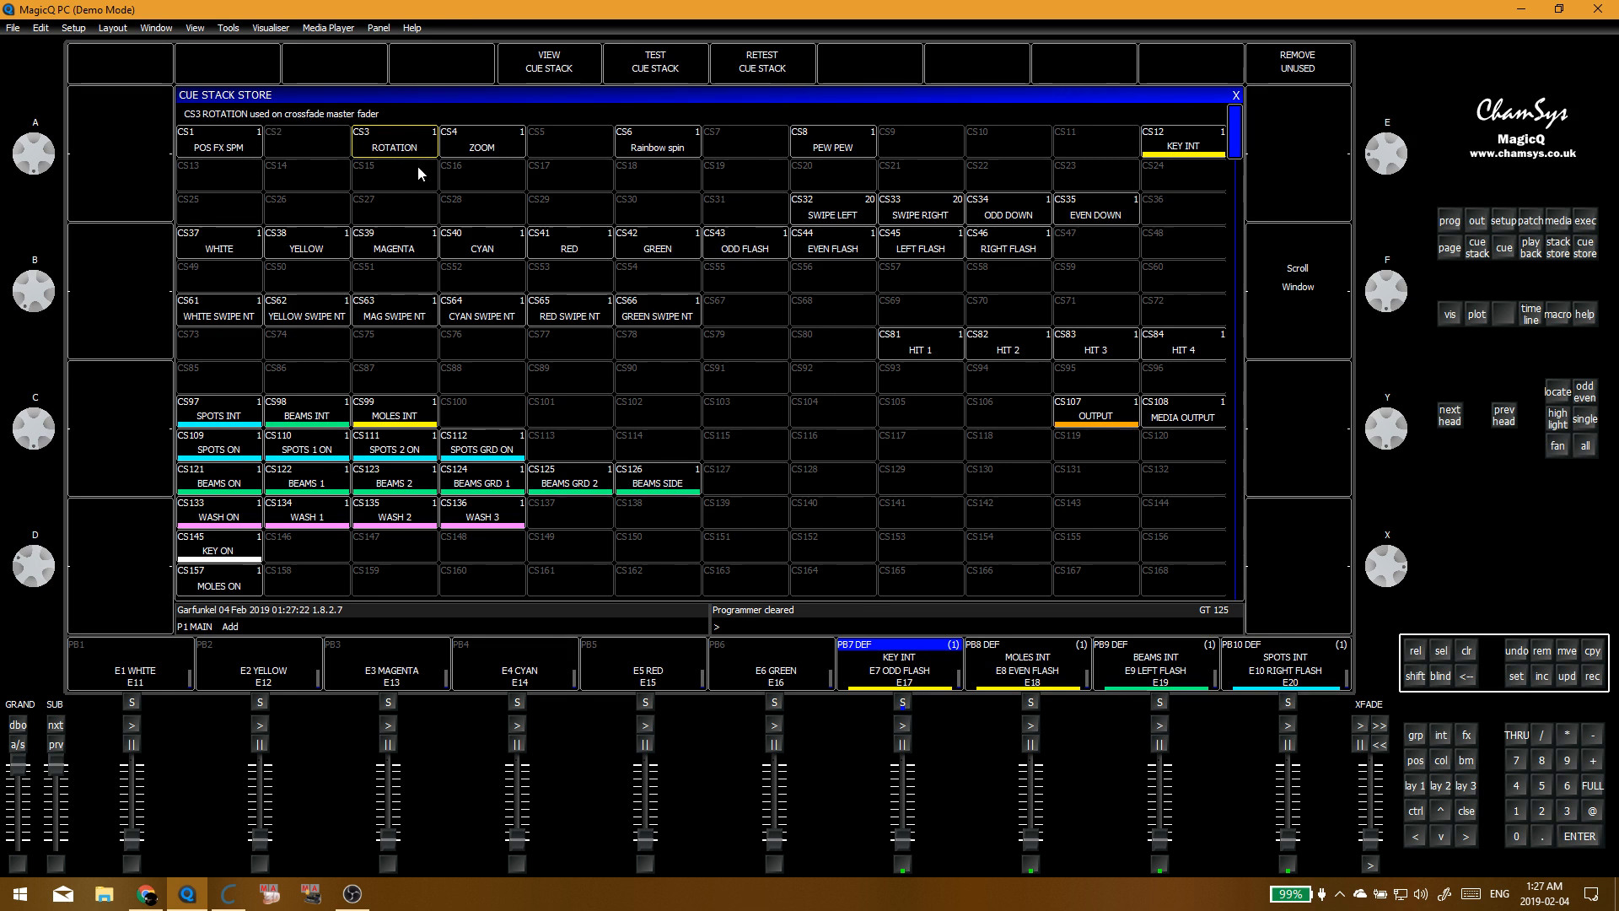
Step: Close the cue stack store and show the MAIN page of the Execute window
key("Escape")
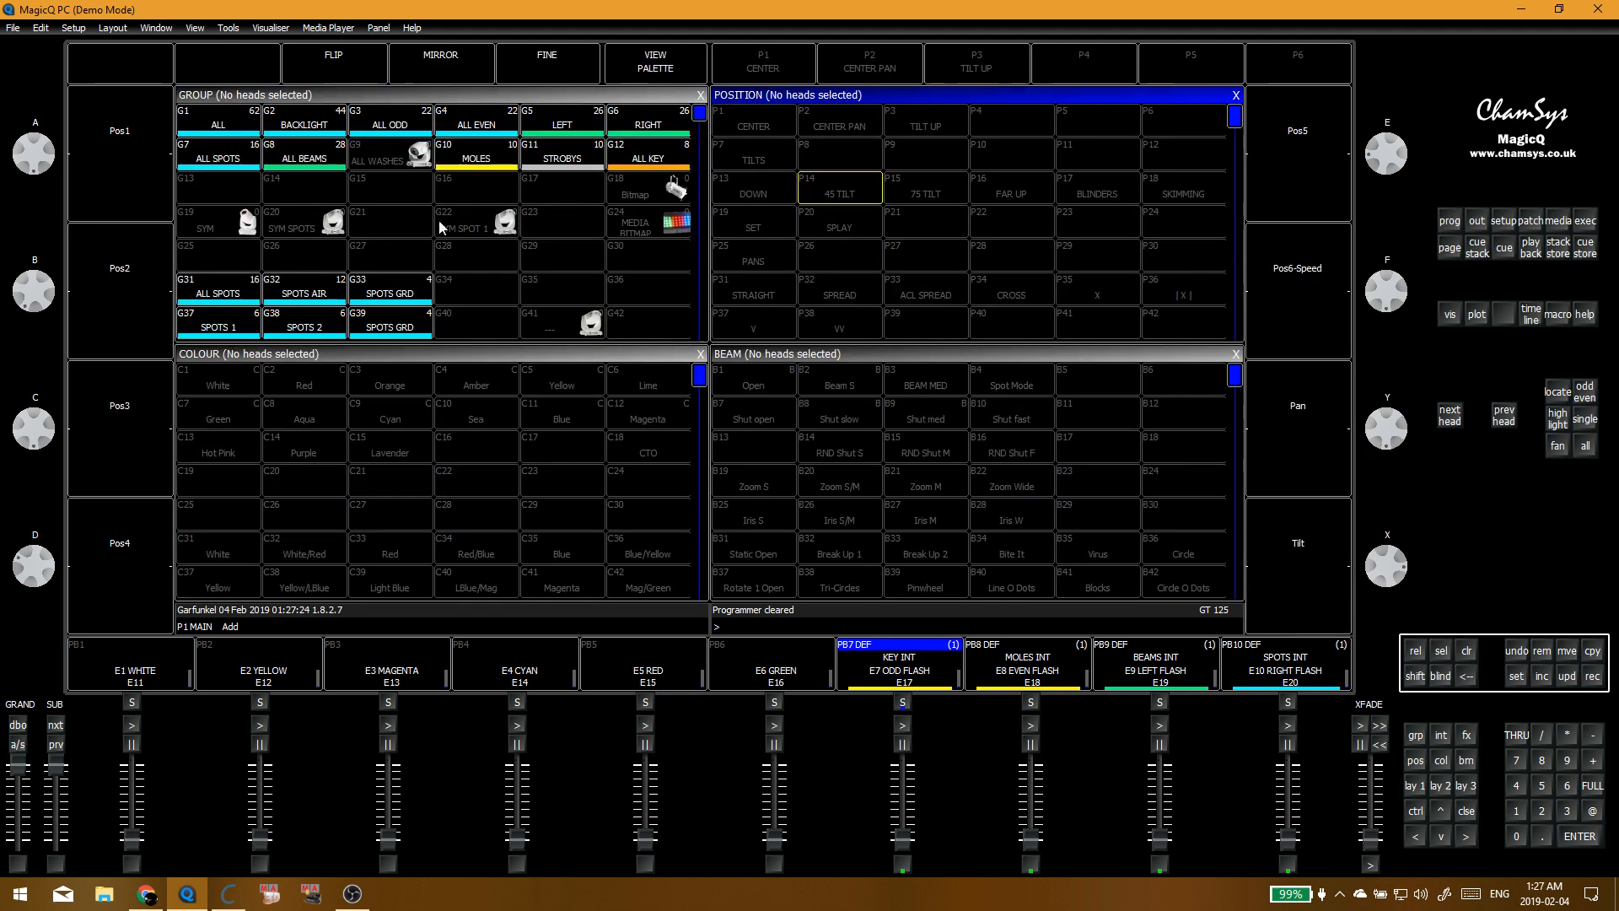
key("alt+x")
left_click(702, 570)
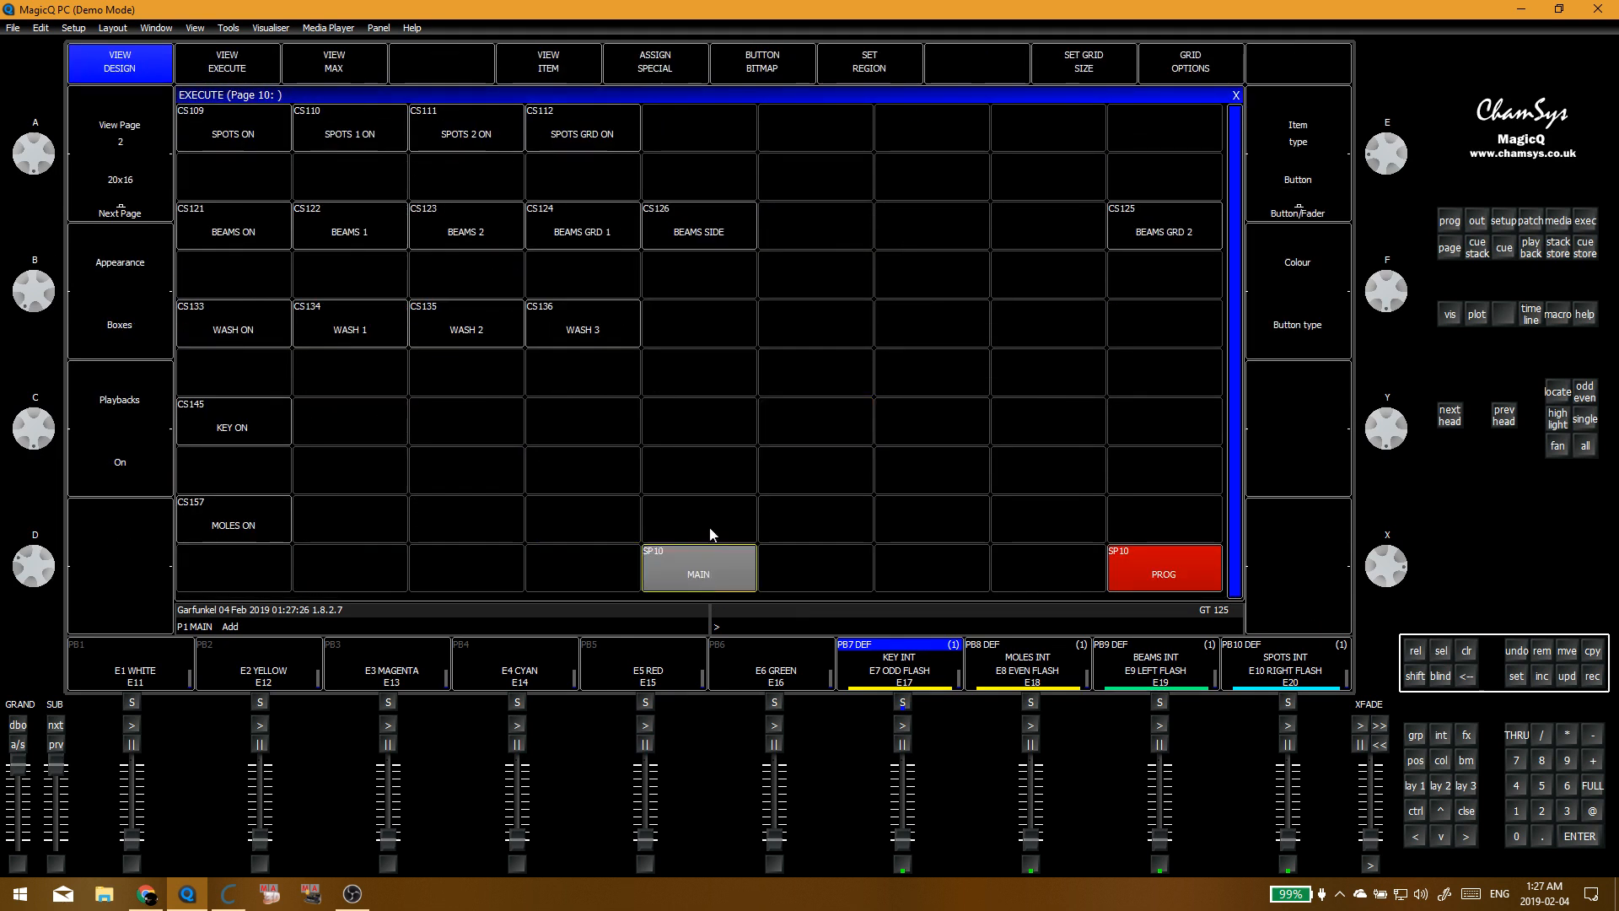
left_click(892, 393)
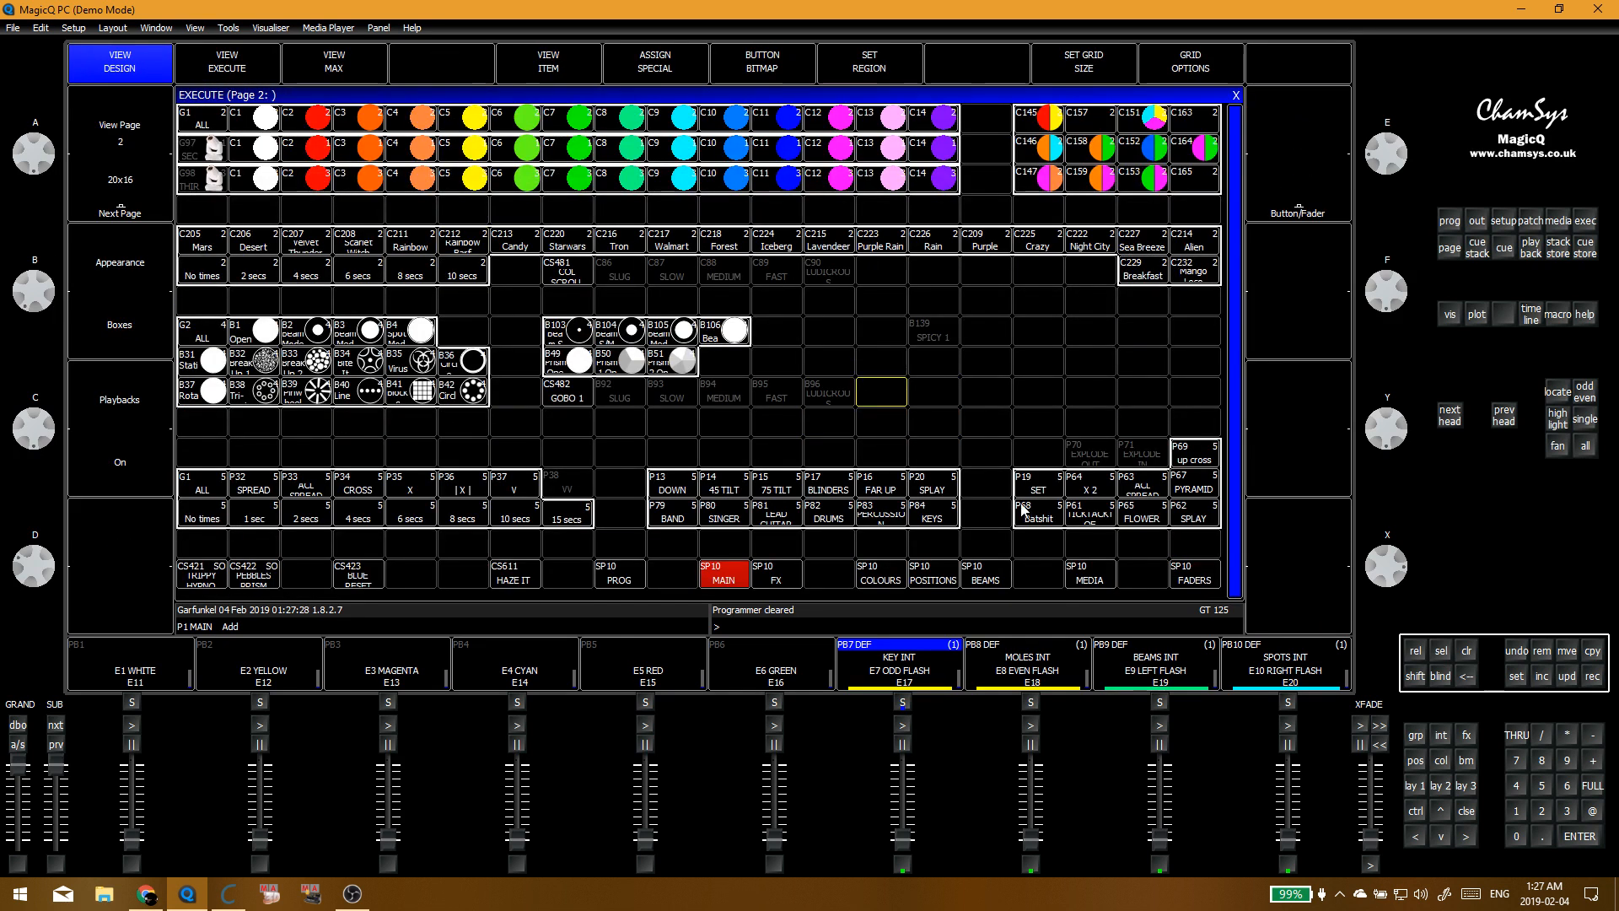
Step: Raise the crossfade master fader partway and lower it back to zero
left_click(1375, 839)
mouse_move(1365, 837)
left_mouse_down()
mouse_move(1368, 769)
mouse_move(1368, 836)
mouse_move(1366, 814)
left_mouse_up()
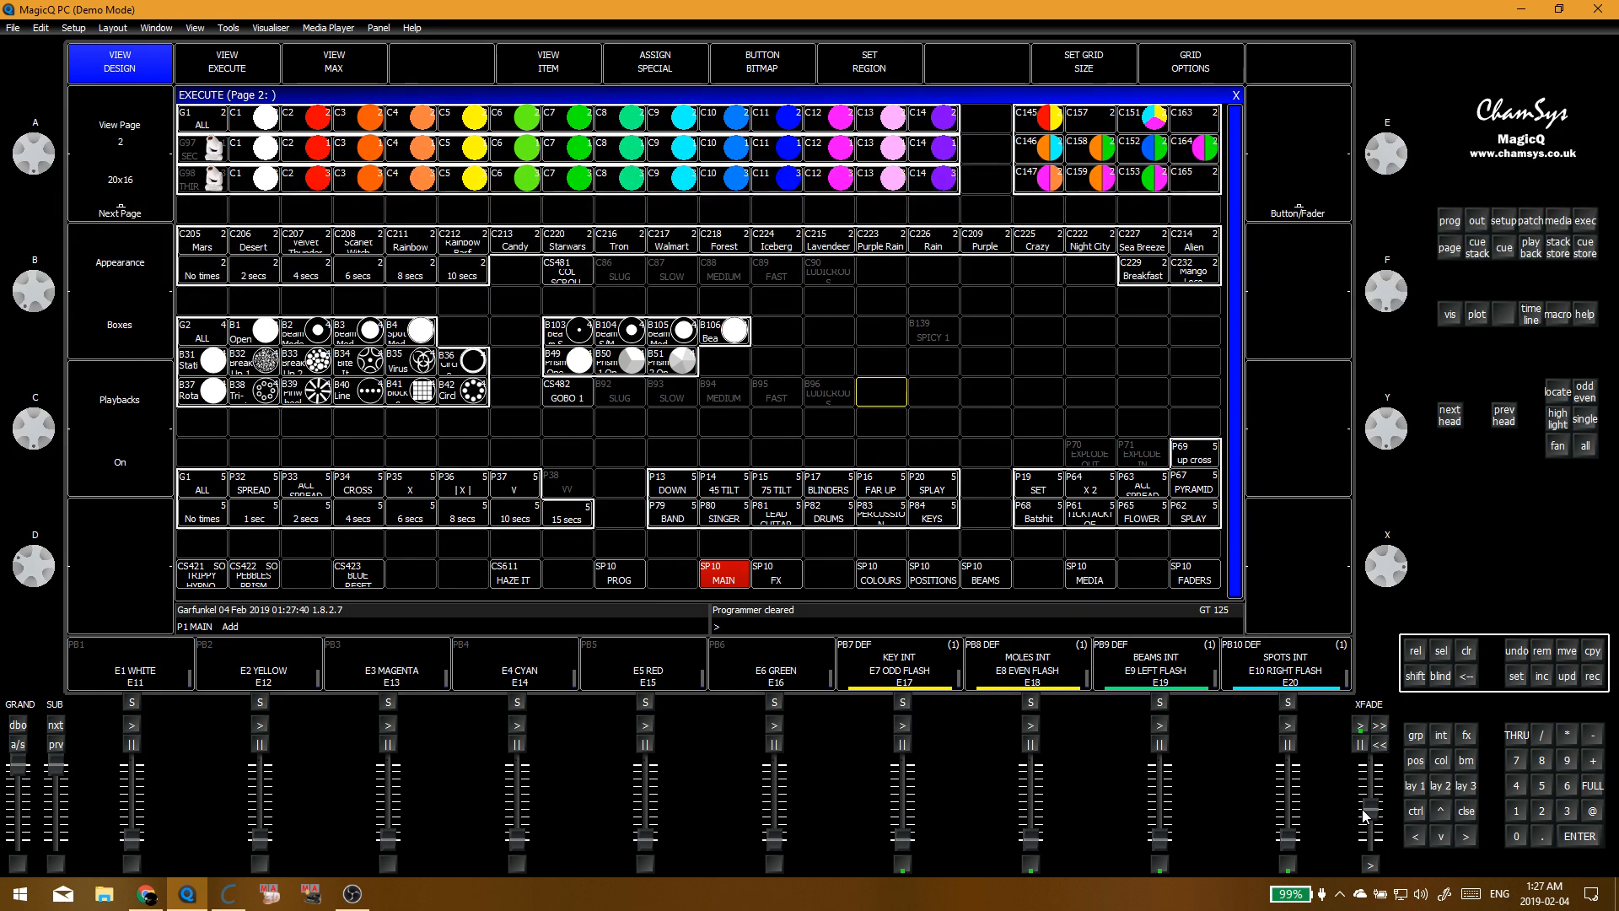
mouse_move(1375, 814)
left_mouse_down()
mouse_move(1373, 788)
mouse_move(1371, 838)
left_mouse_up()
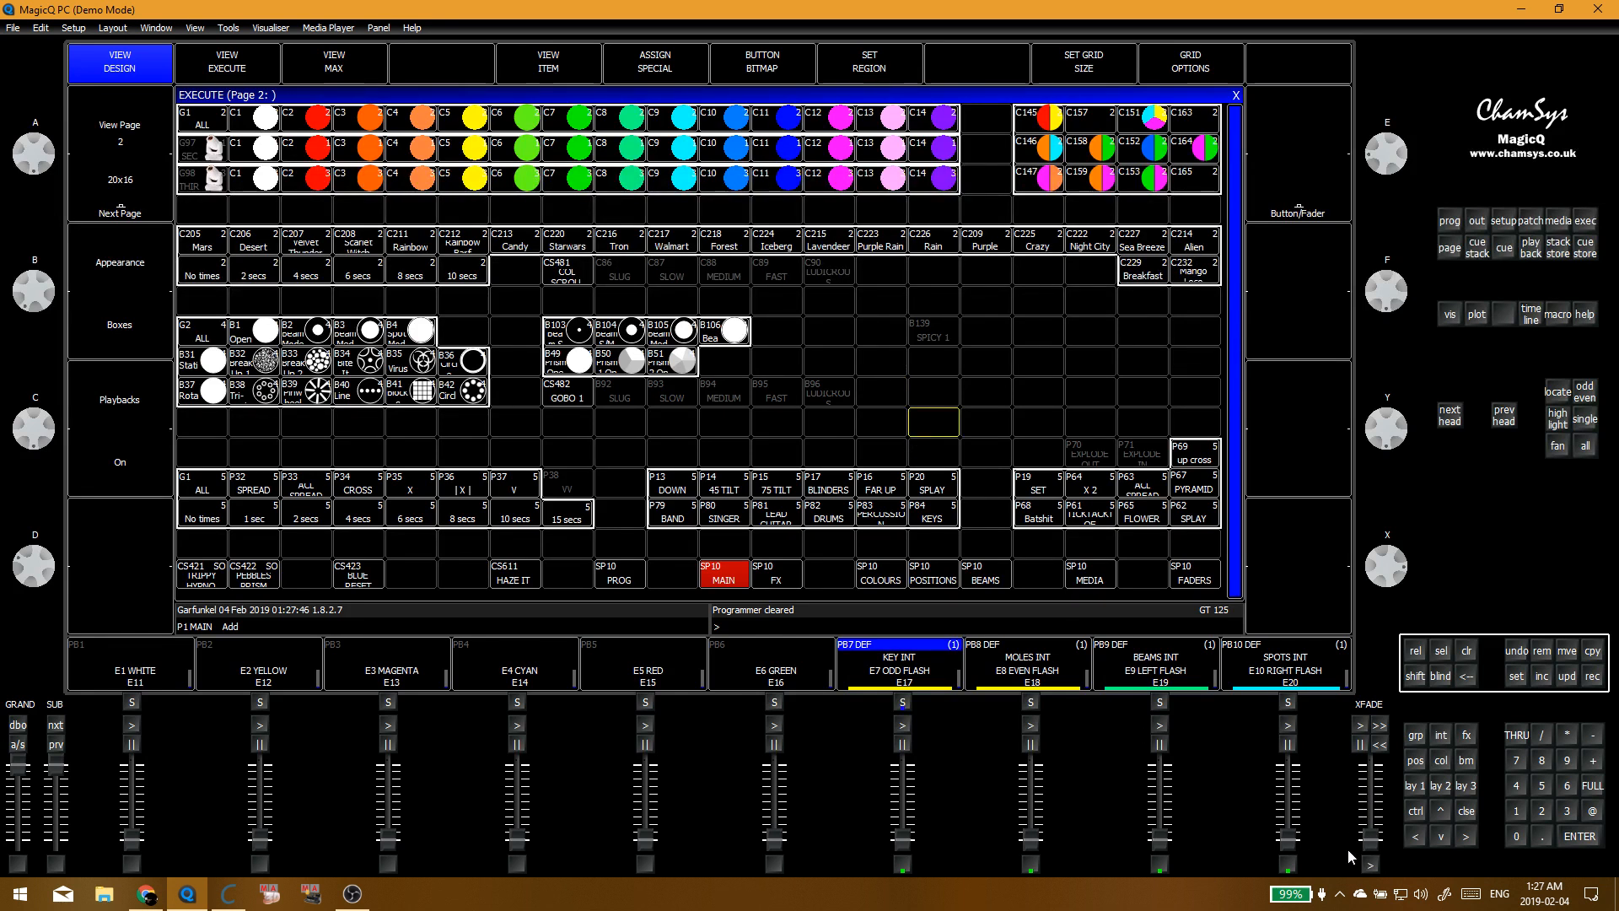
left_click(924, 391)
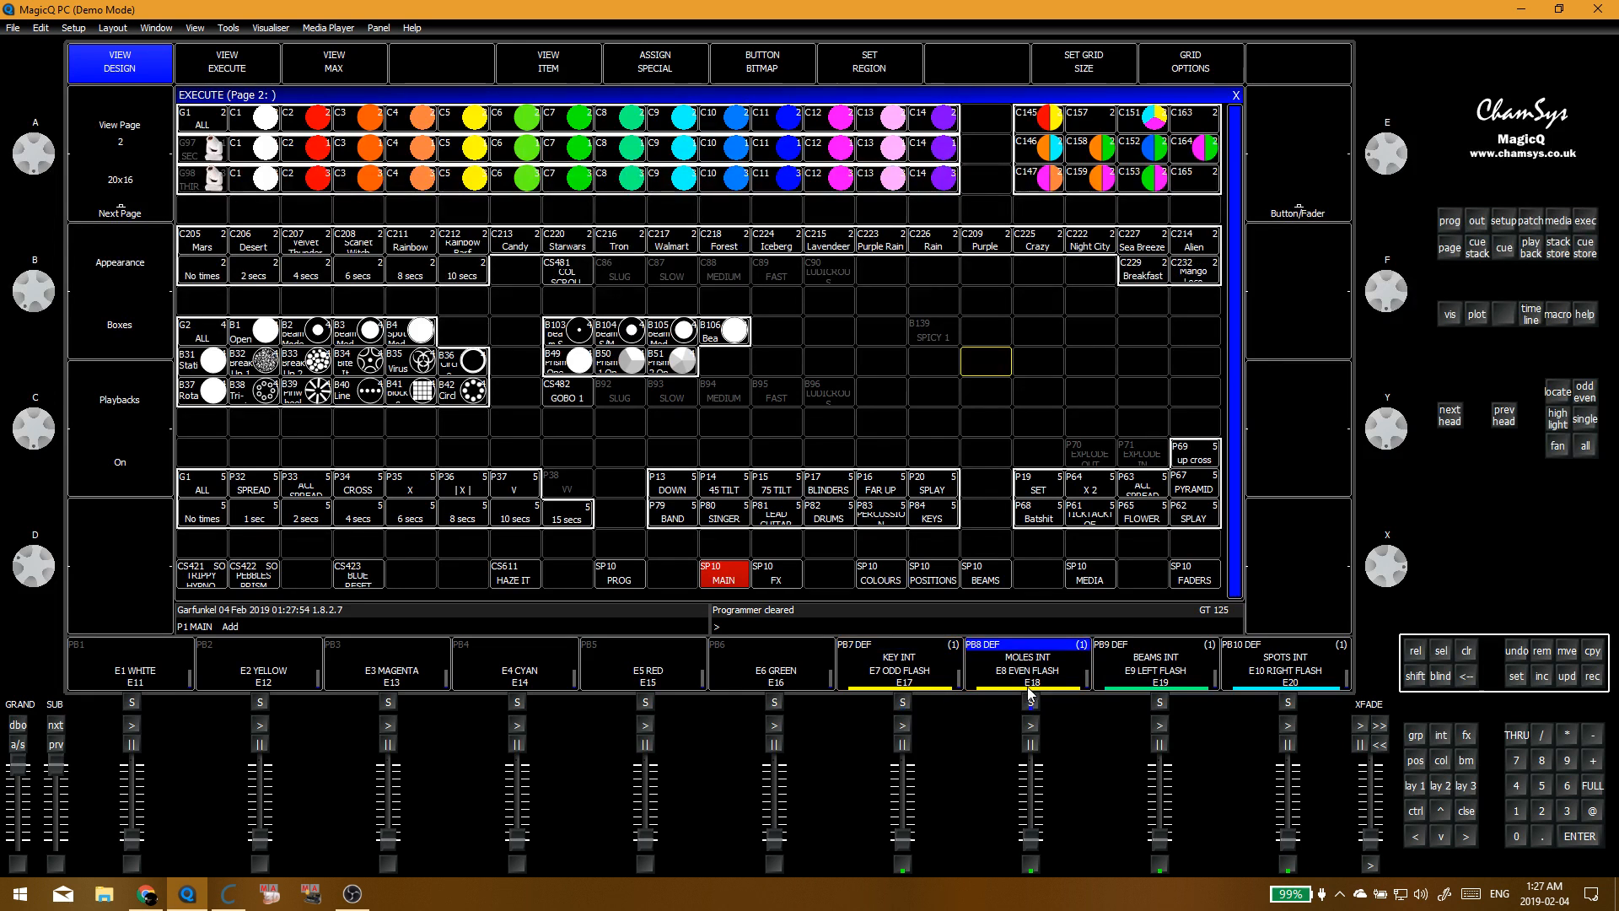
Step: Set the colour tag of the KEY INT cue stack on playback 7 to orange
double_click(899, 667)
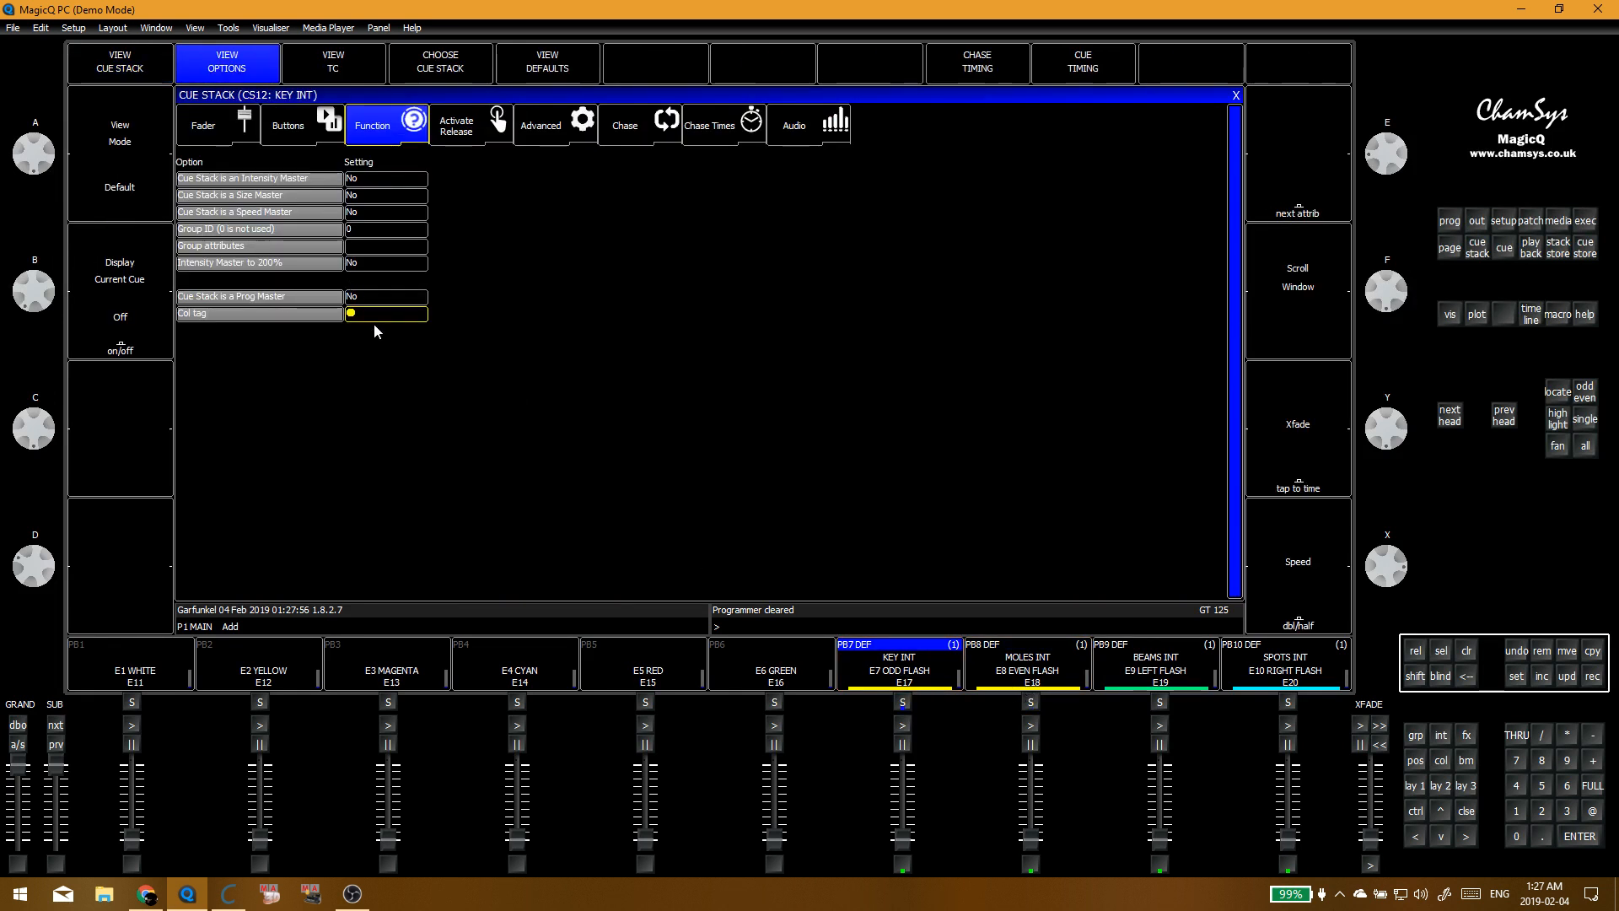
left_click(379, 316)
left_click(734, 199)
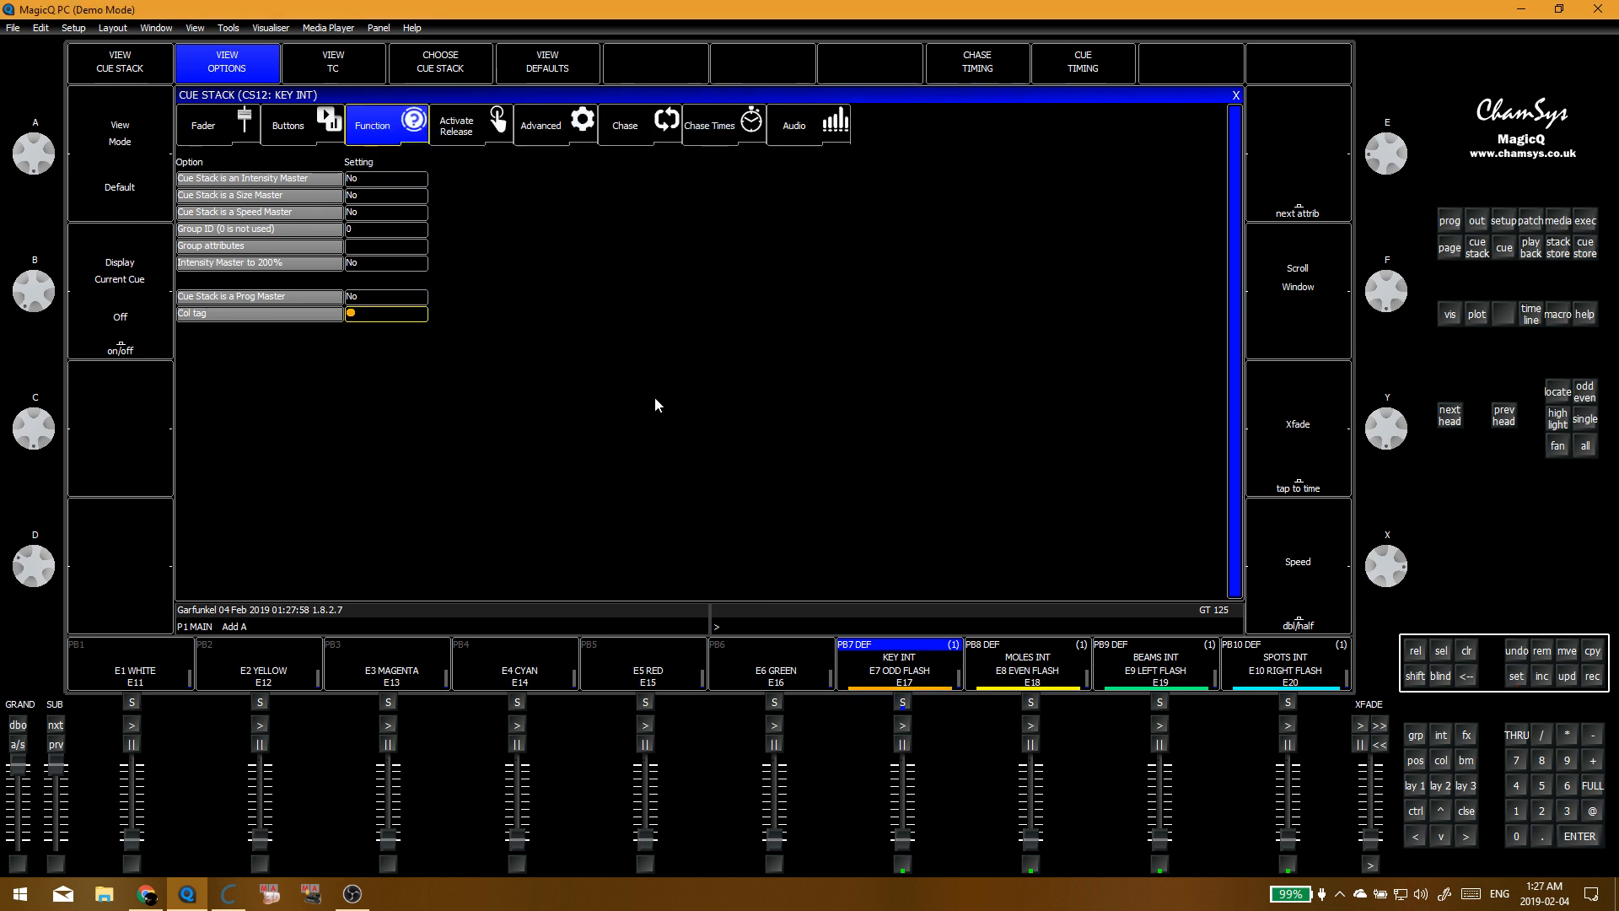
Step: Close the KEY INT cue stack window and show the FADERS page of the Execute window
key("Escape")
key("ctrl+BackSpace")
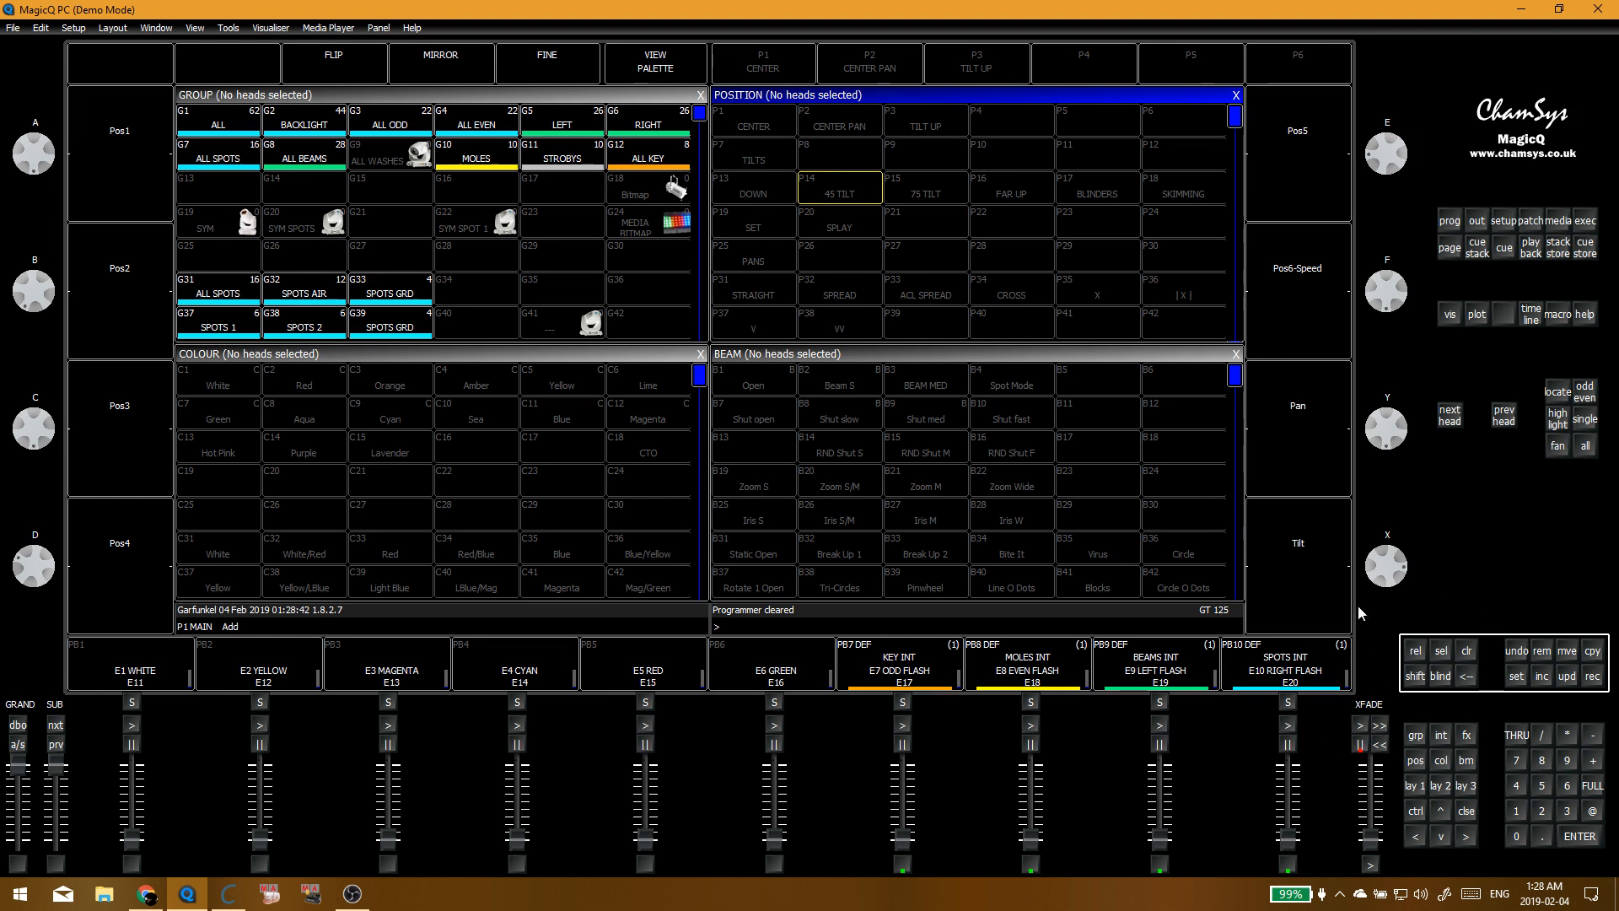
key("alt+e")
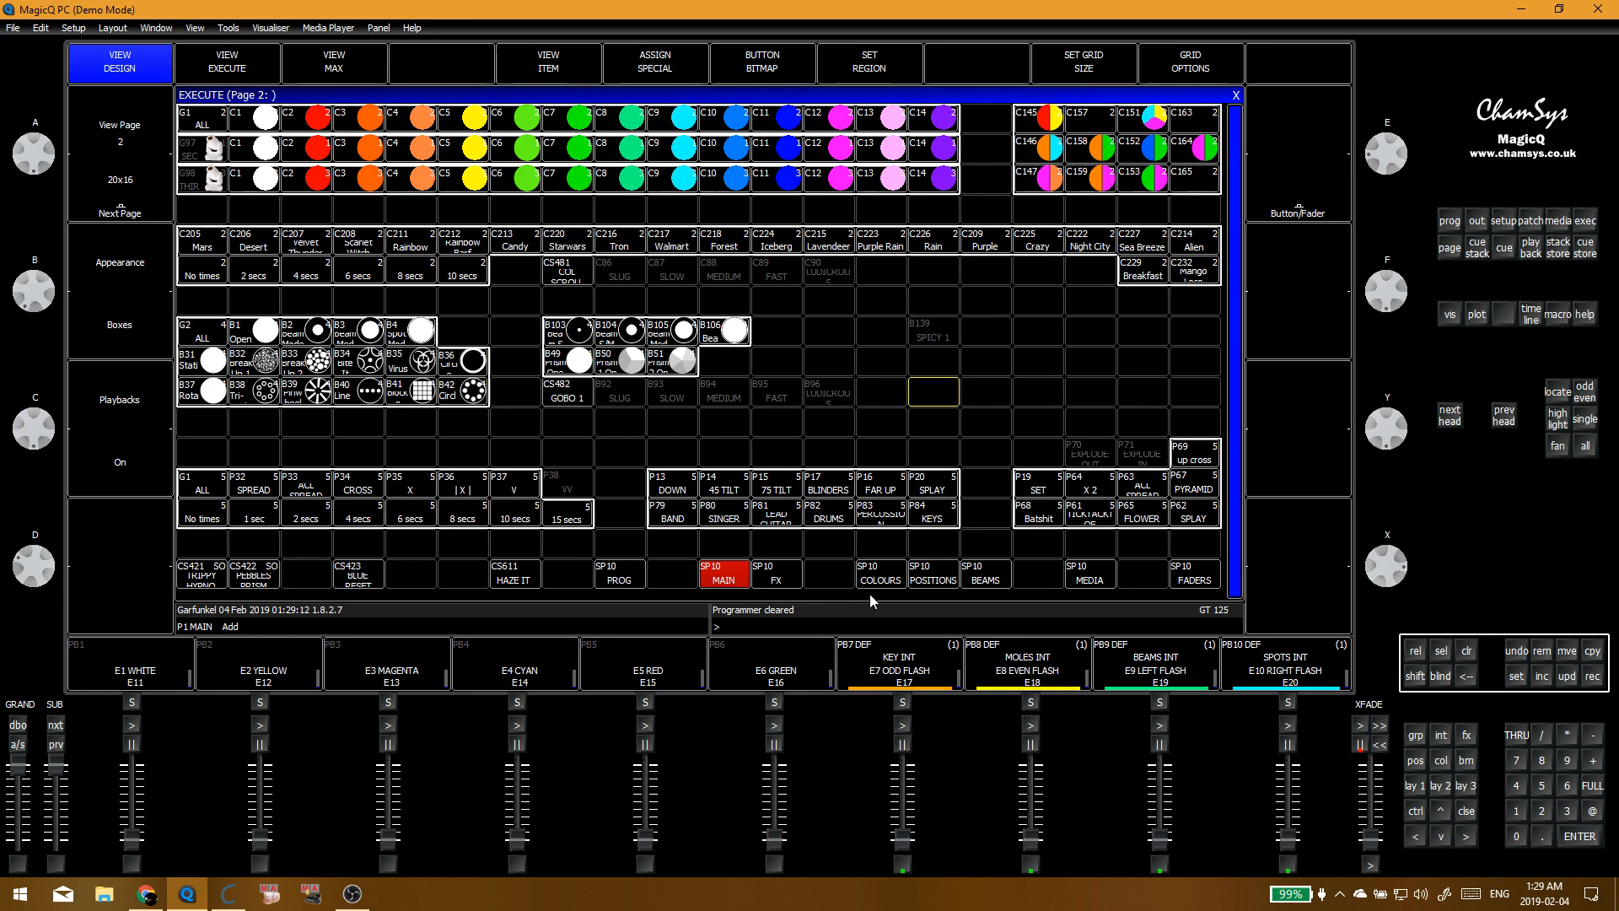
left_click(783, 586)
left_click(1183, 577)
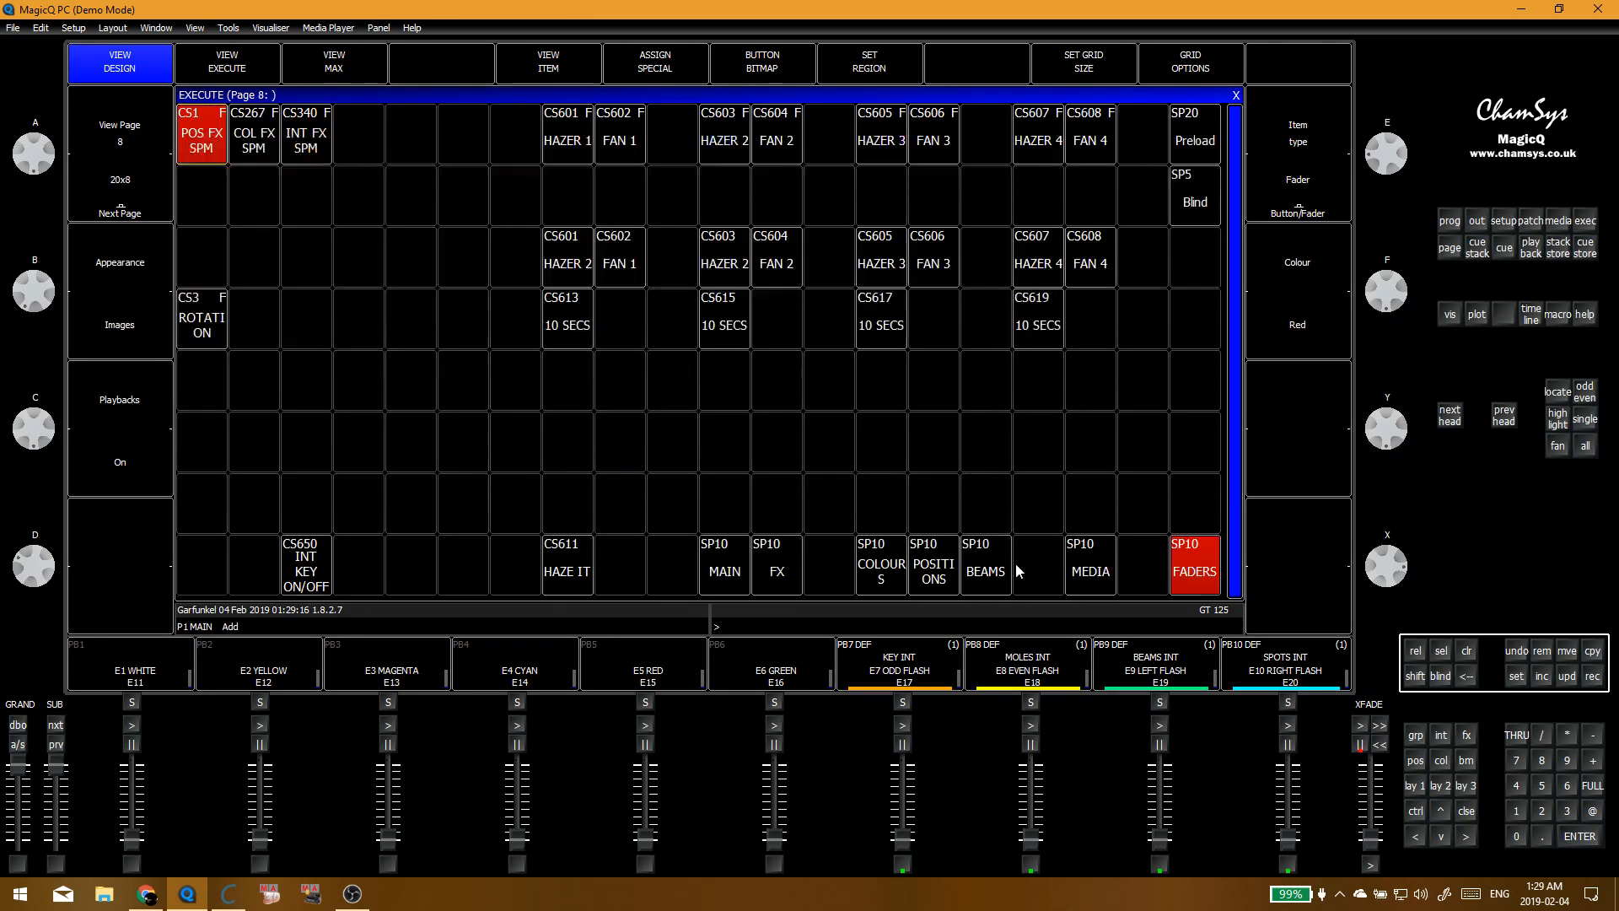
left_click(373, 346)
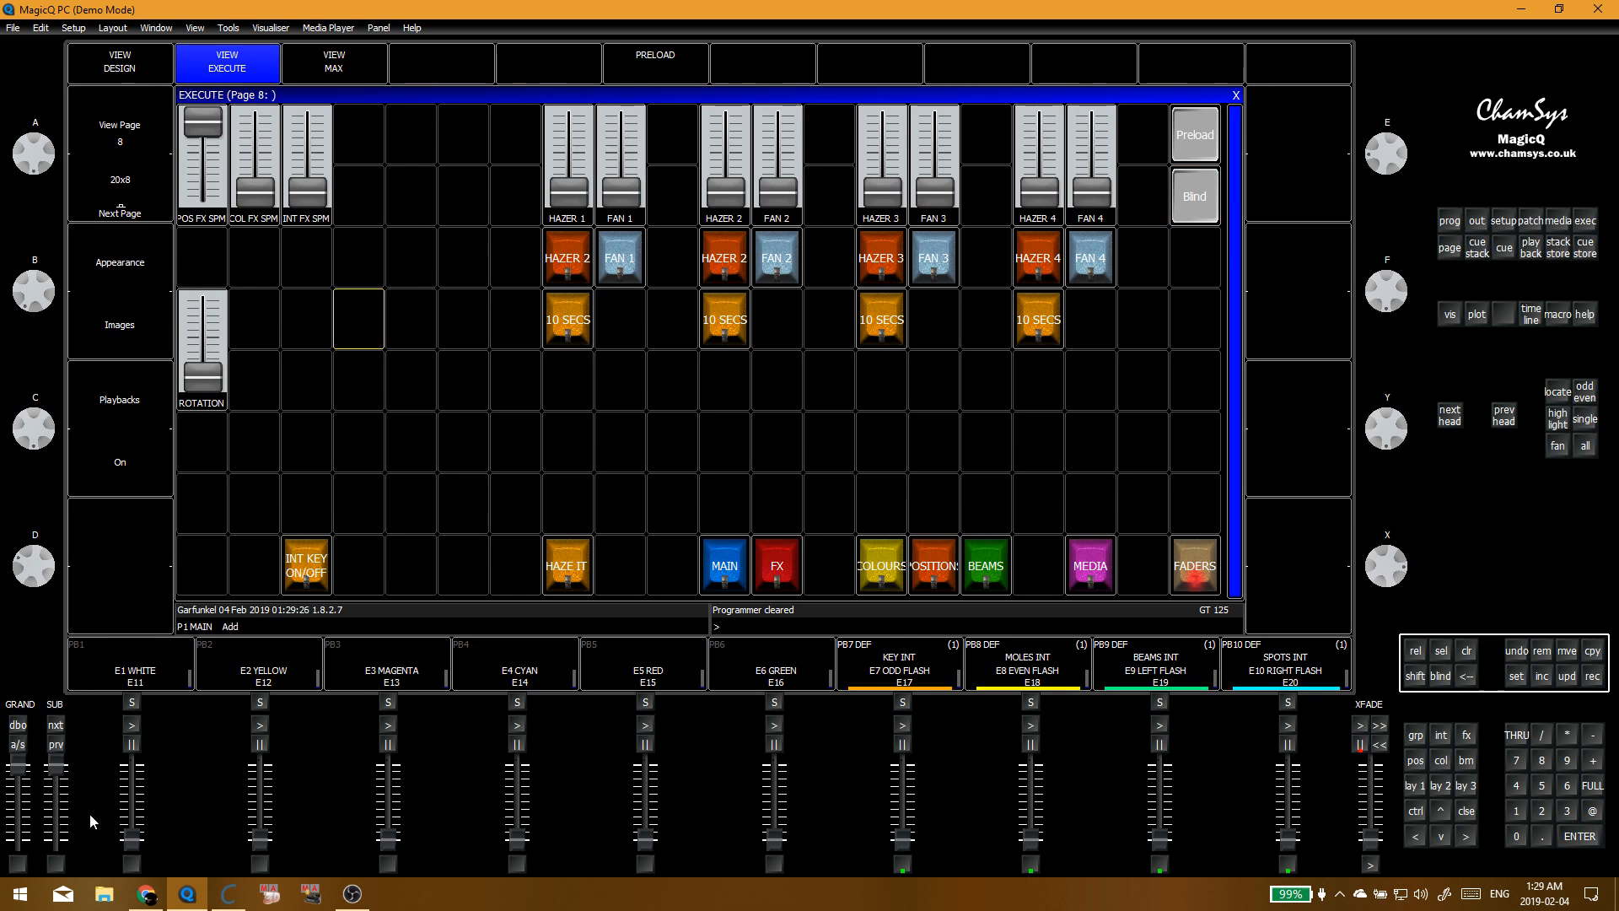
Step: Raise the COL FX SPM and INT FX SPM faders to full on the FADERS page in execute view
mouse_move(17, 765)
left_mouse_down()
mouse_move(18, 851)
mouse_move(26, 735)
left_mouse_up()
left_click(213, 77)
left_click(213, 78)
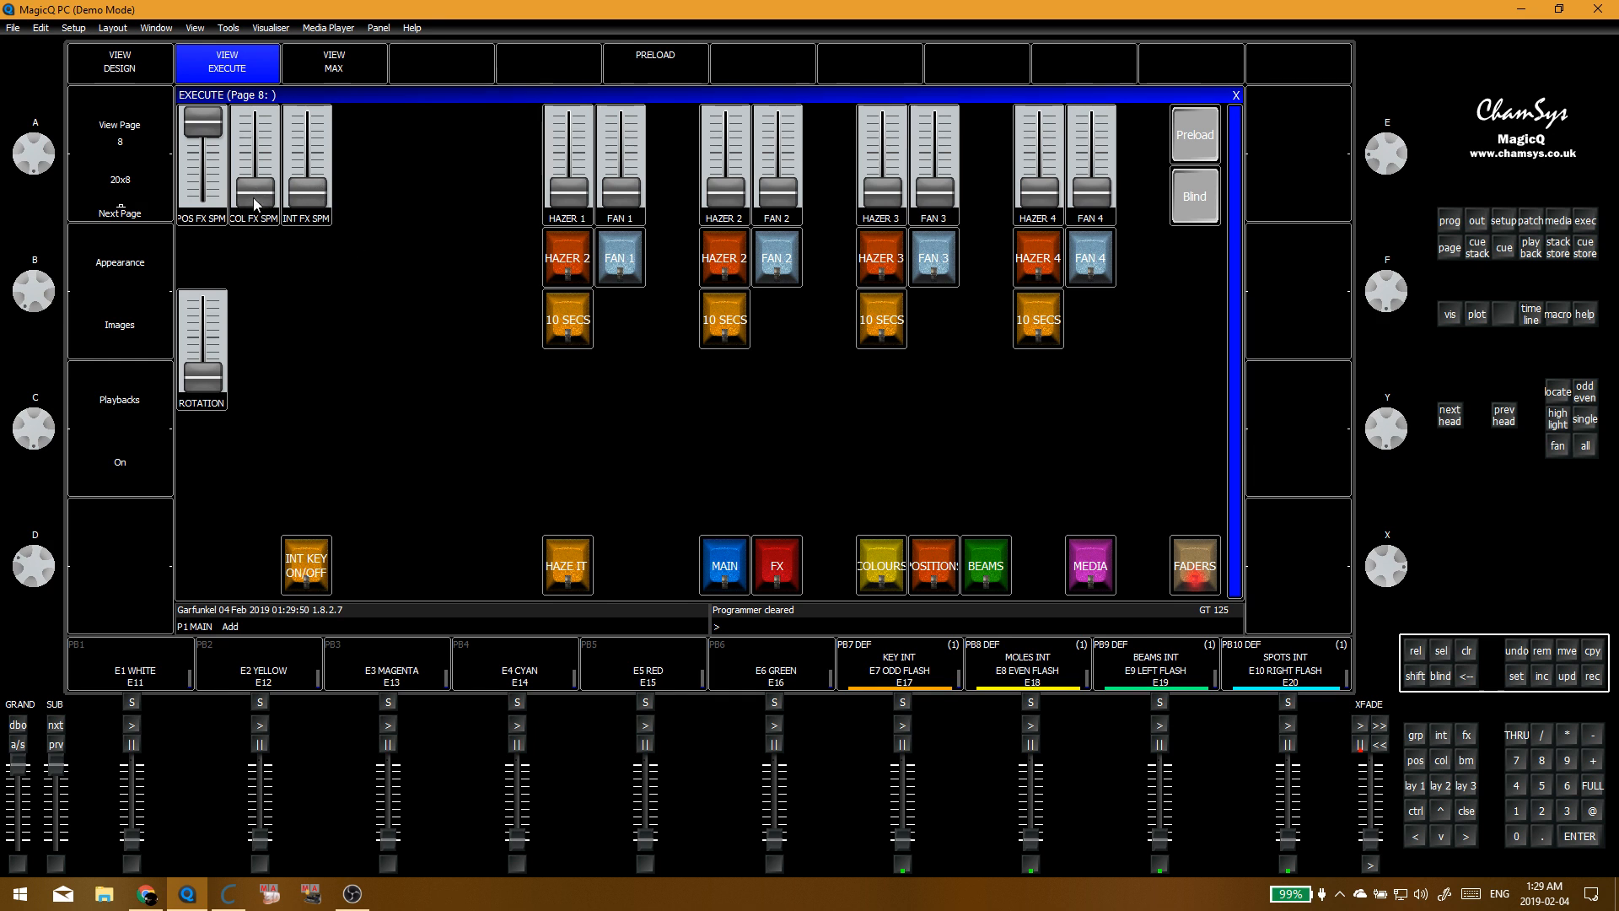
left_click_drag(251, 193, 268, 103)
left_click_drag(308, 199, 314, 82)
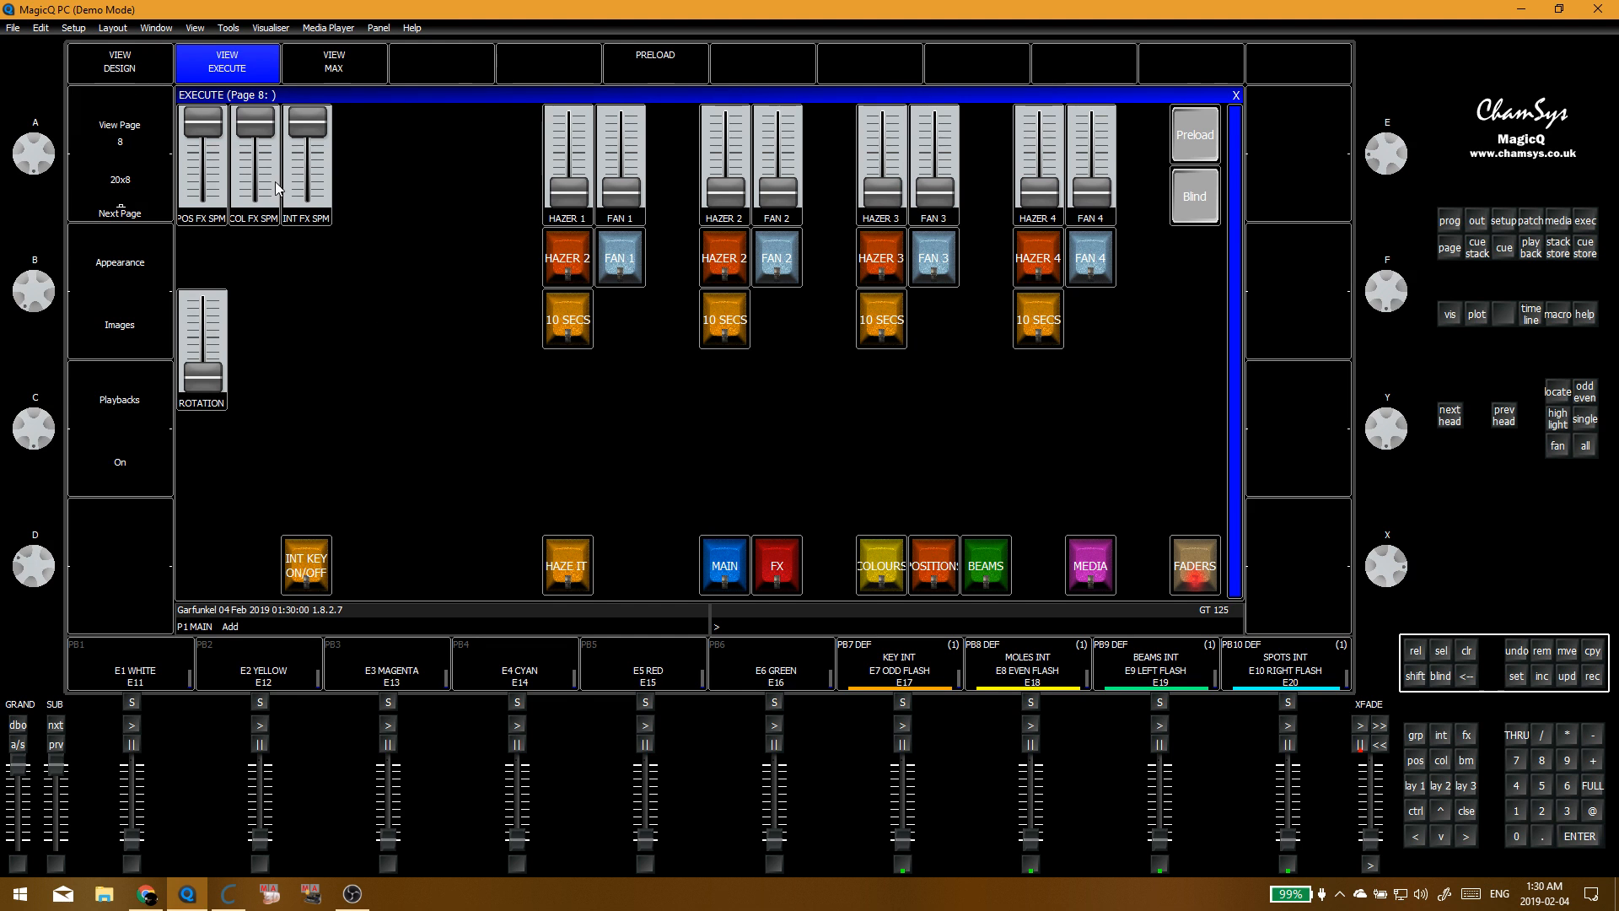
Step: Lower the COL FX SPM fader to about half and return it to full
mouse_move(247, 128)
left_mouse_down()
mouse_move(256, 150)
mouse_move(255, 100)
left_mouse_up()
left_click_drag(255, 127, 253, 164)
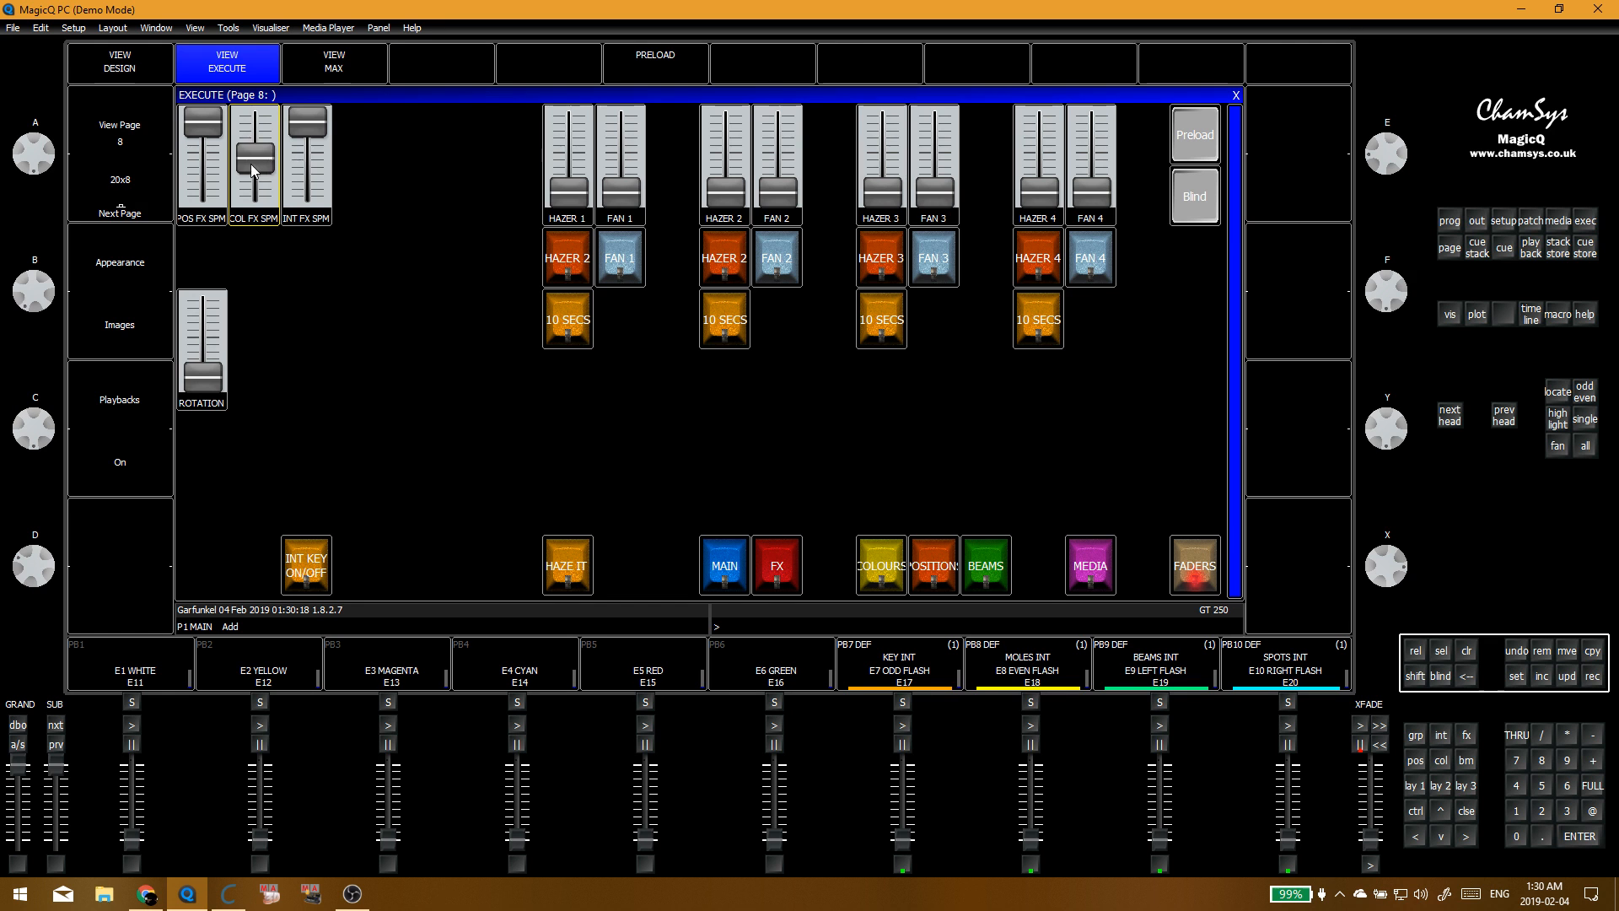
left_click_drag(255, 157, 255, 122)
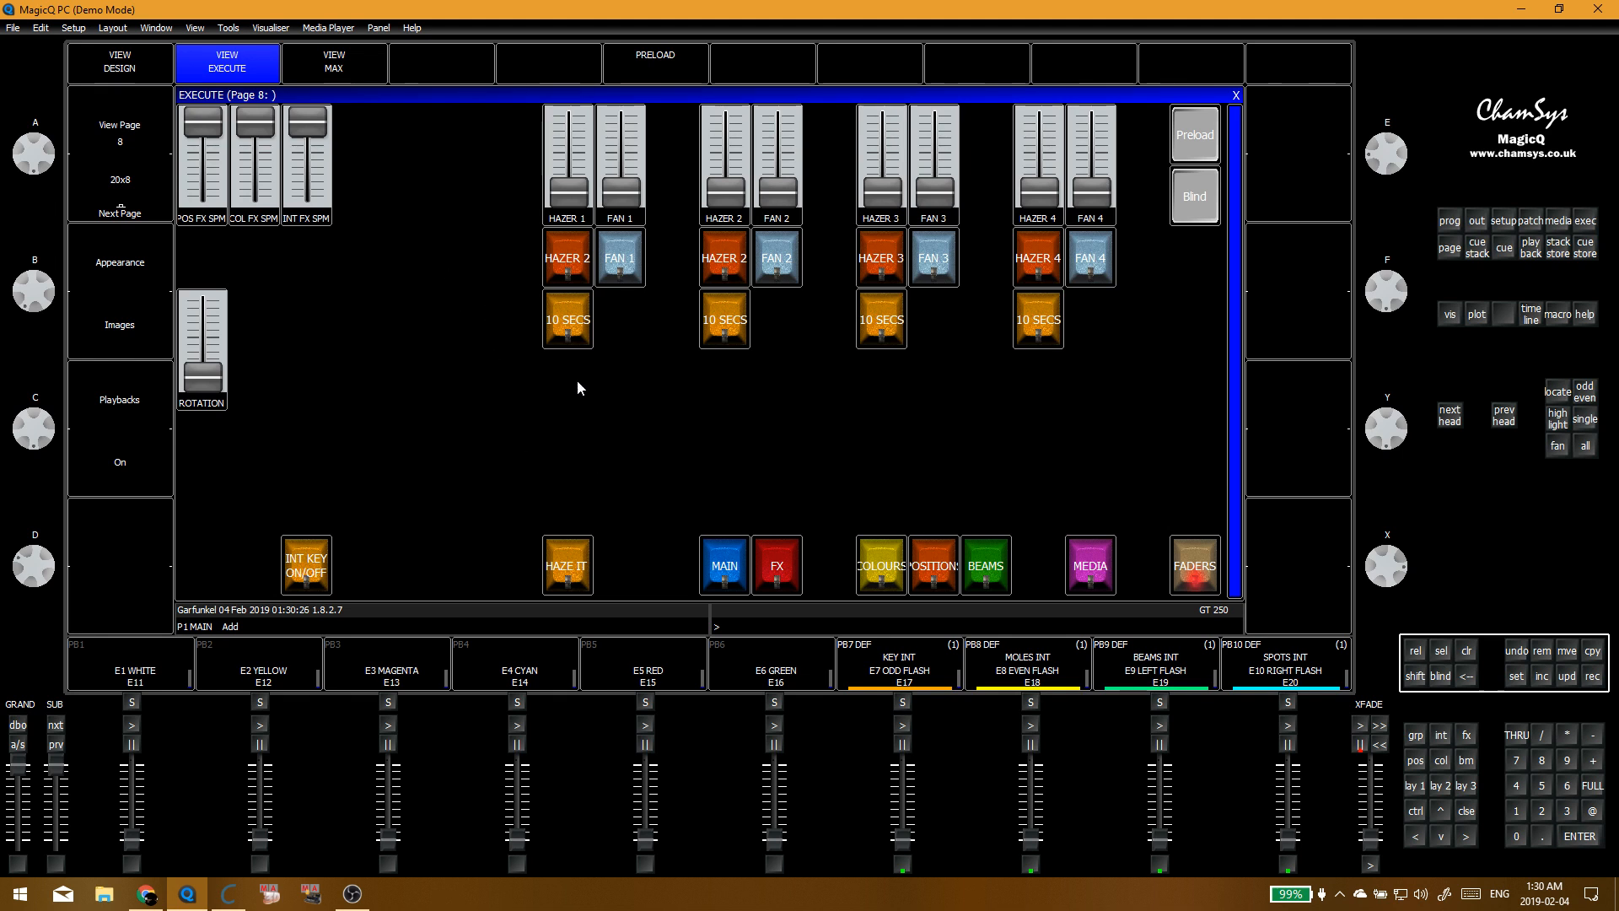
Step: Check the group and palette windows, and display Execute page 1 in design view
key("alt+1")
left_click(504, 321)
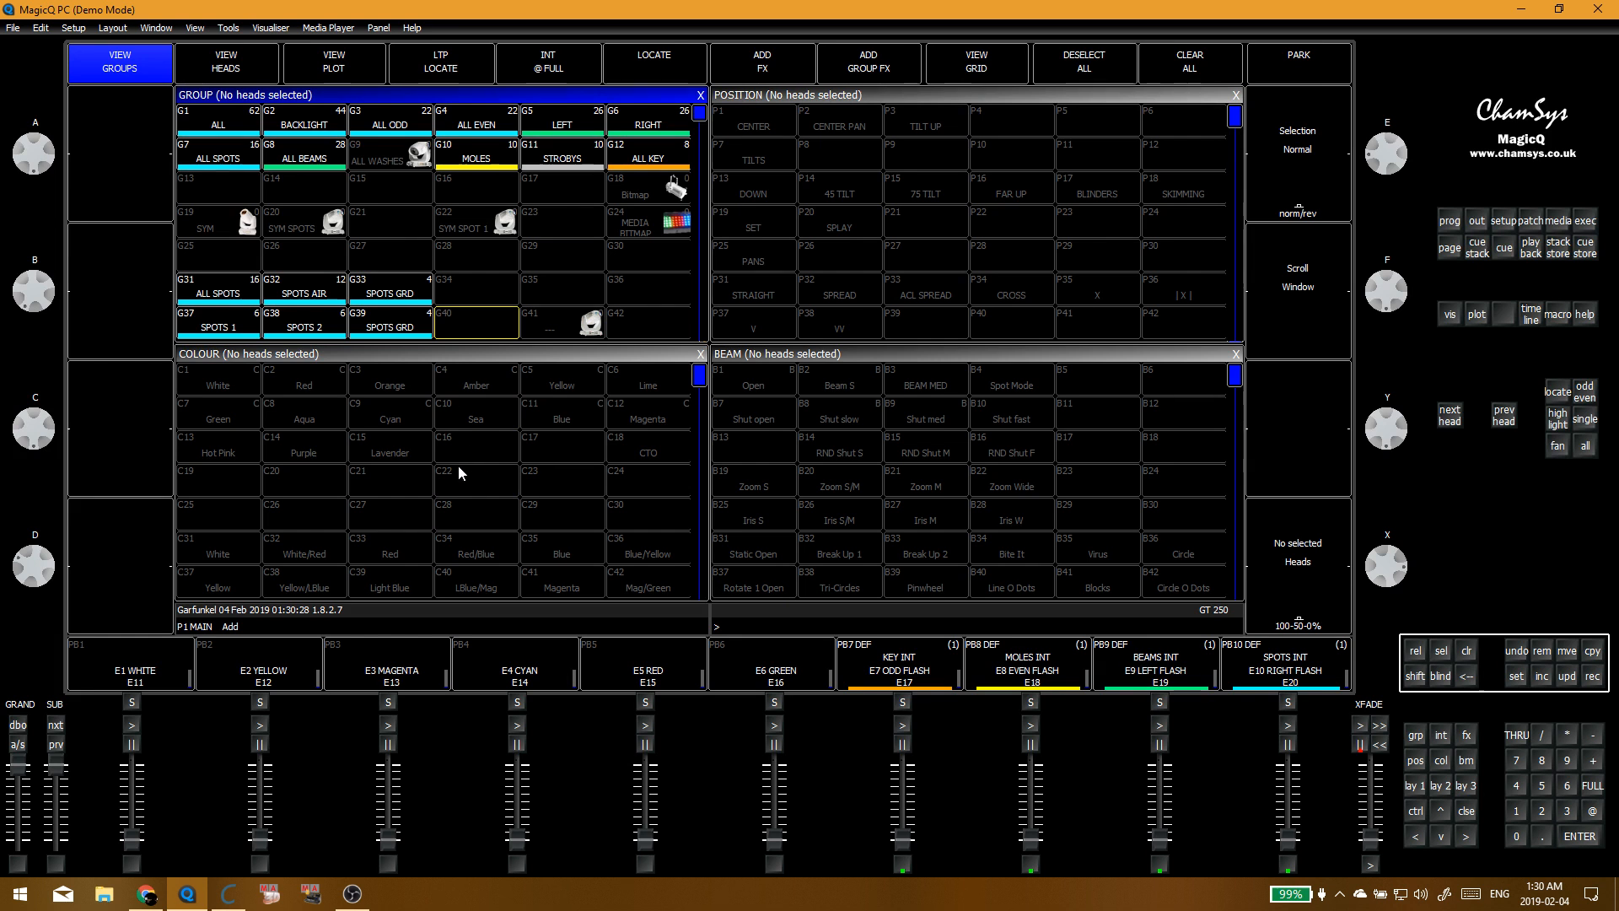
key("alt+2")
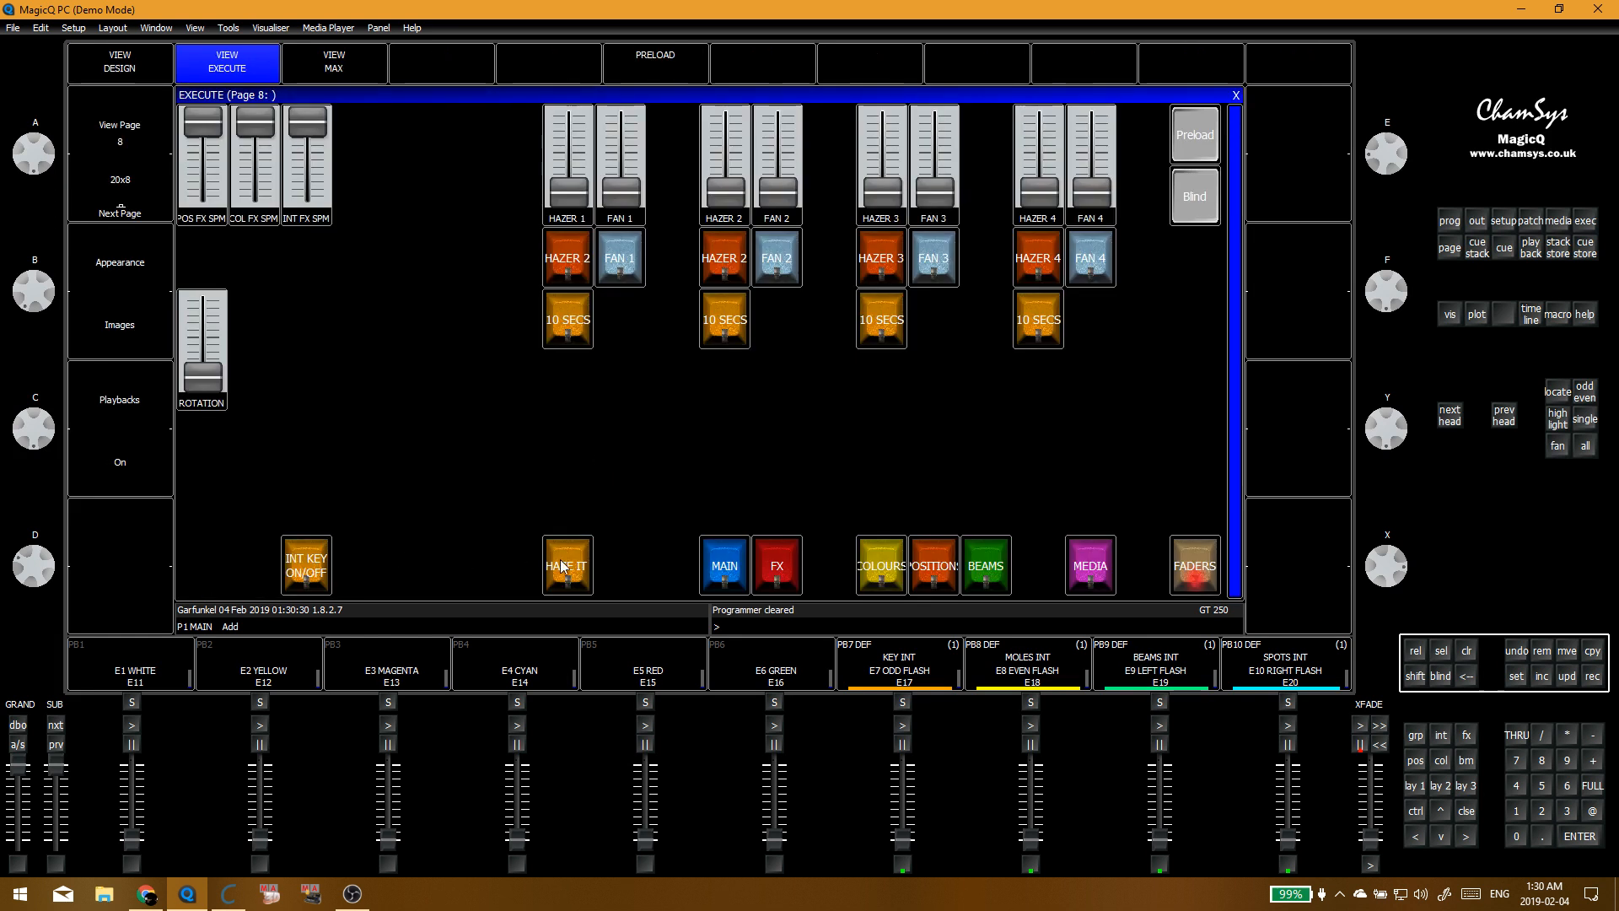
left_click(730, 566)
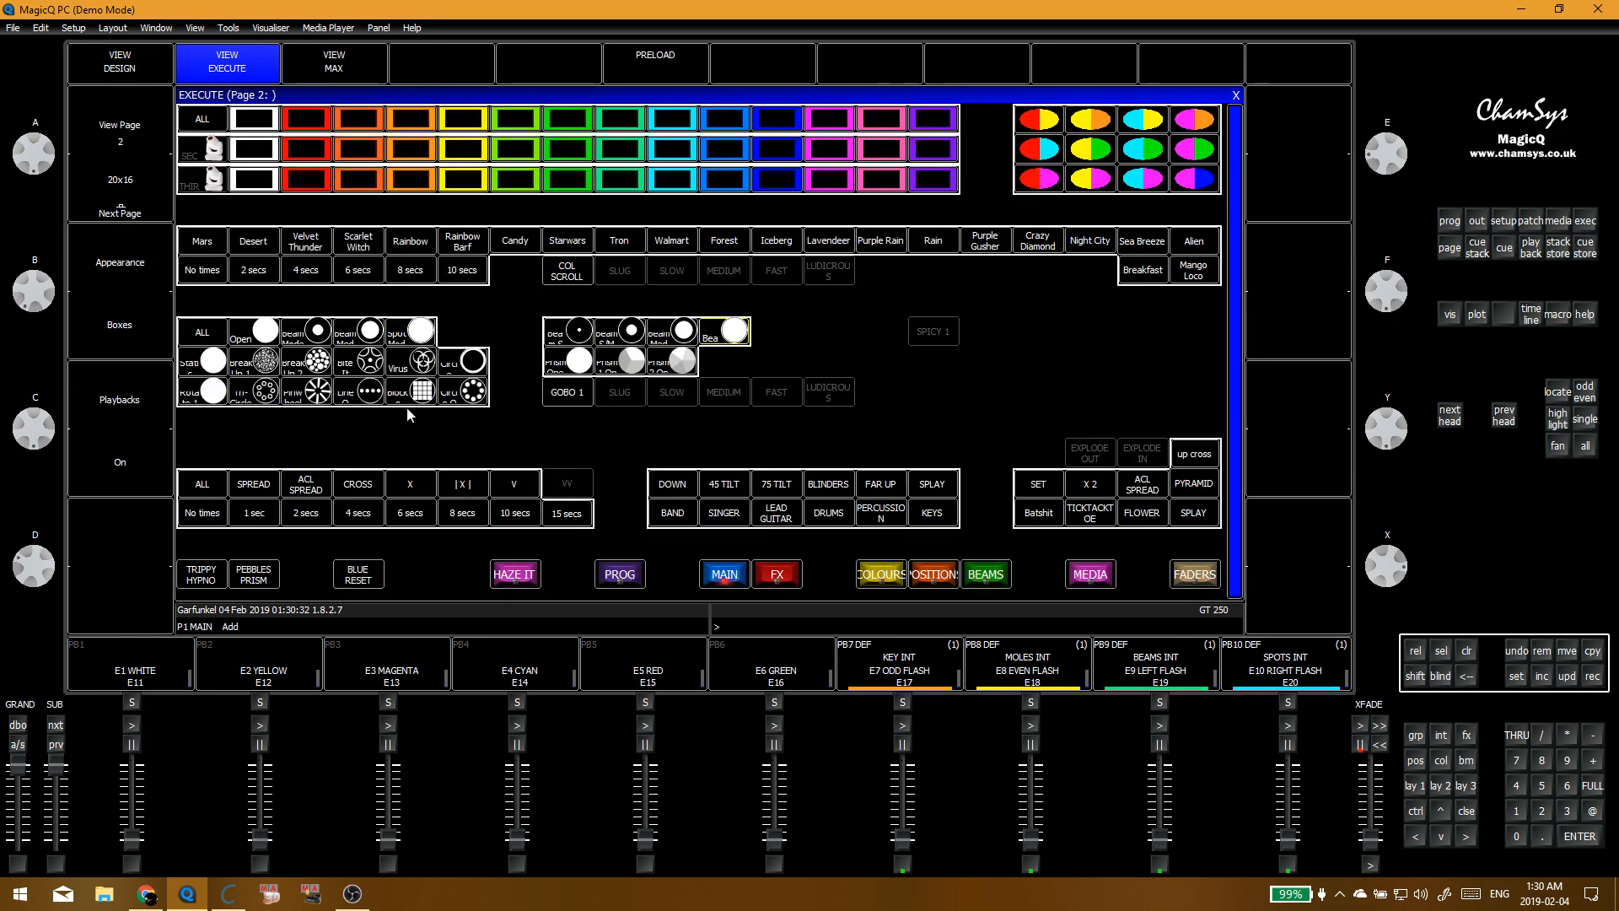
left_click(135, 126)
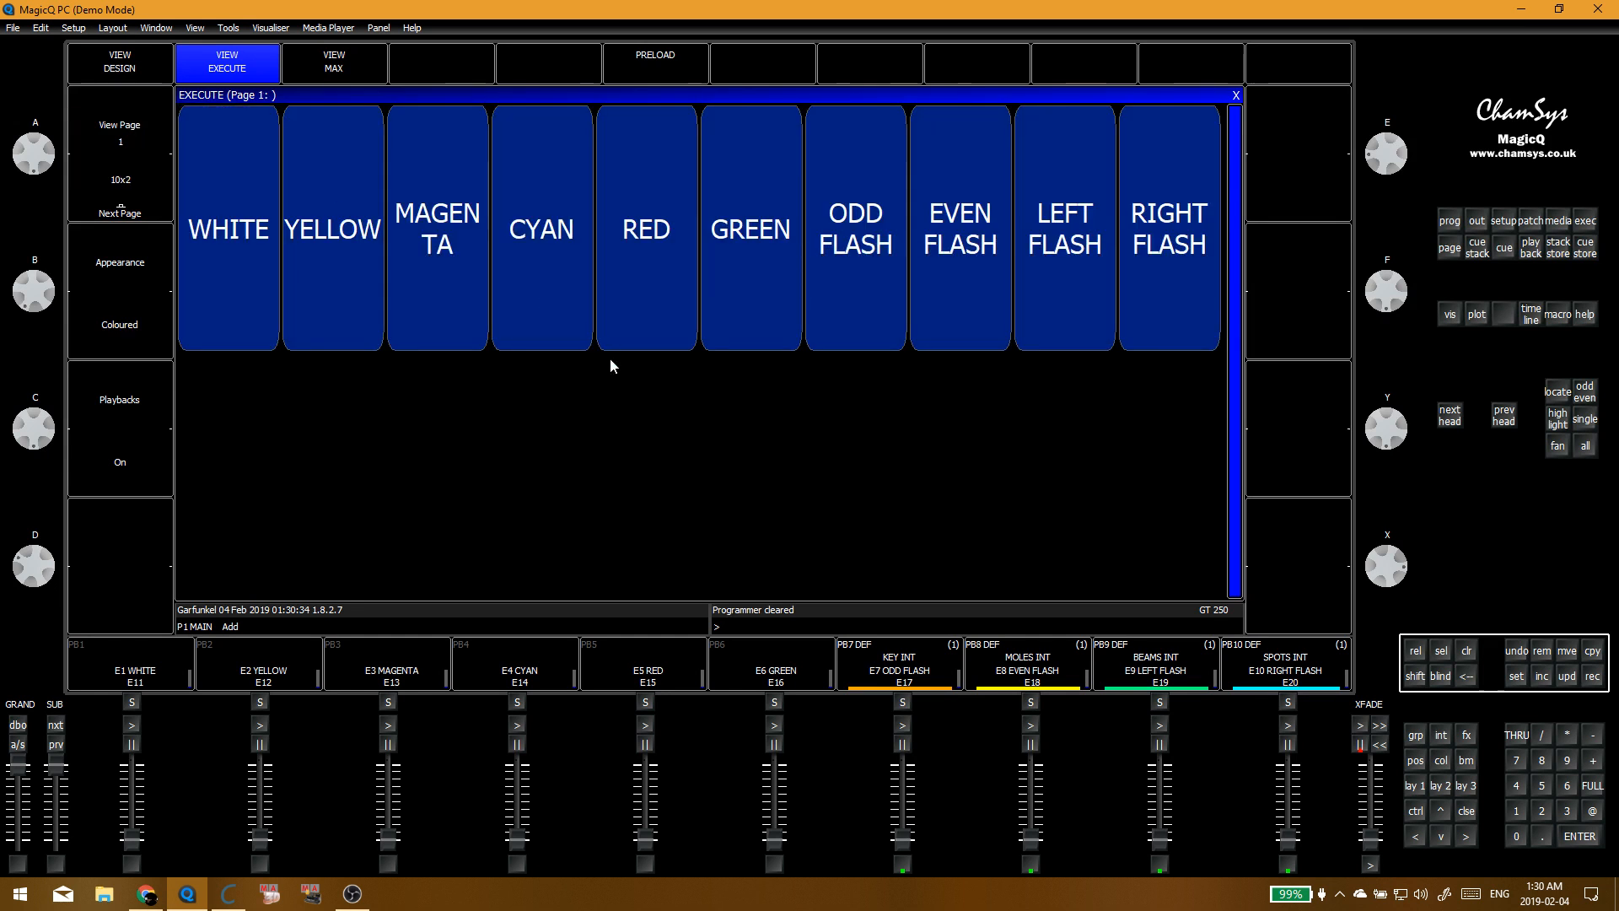
left_click(131, 67)
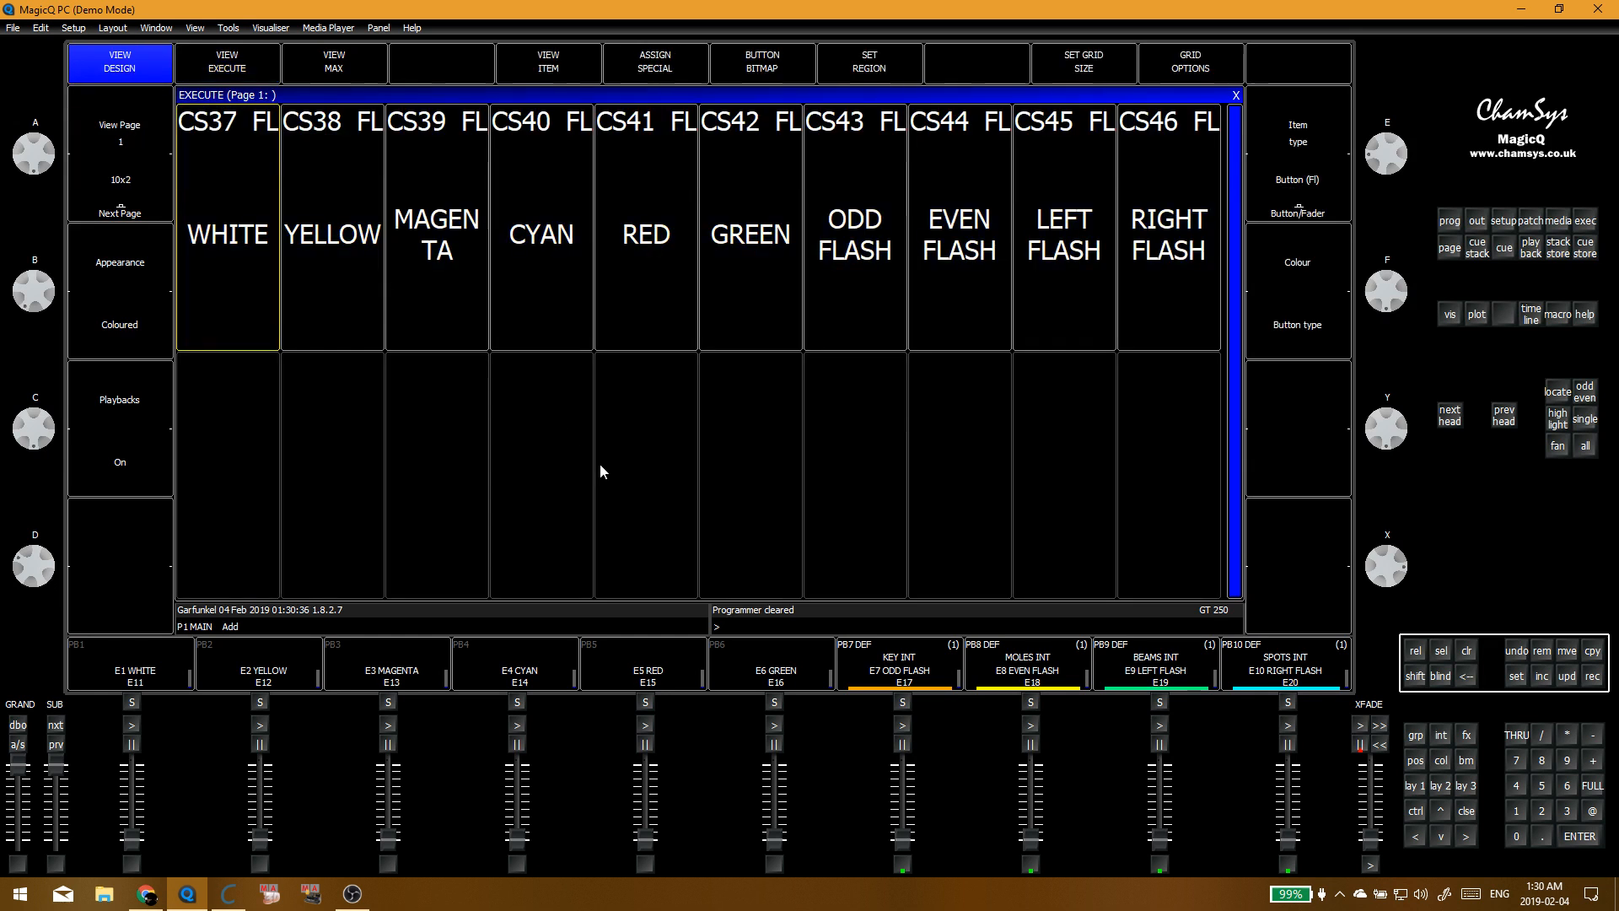
Step: Open the cue stack store and select CS1 POS FX SPM to check its use
left_click(908, 442)
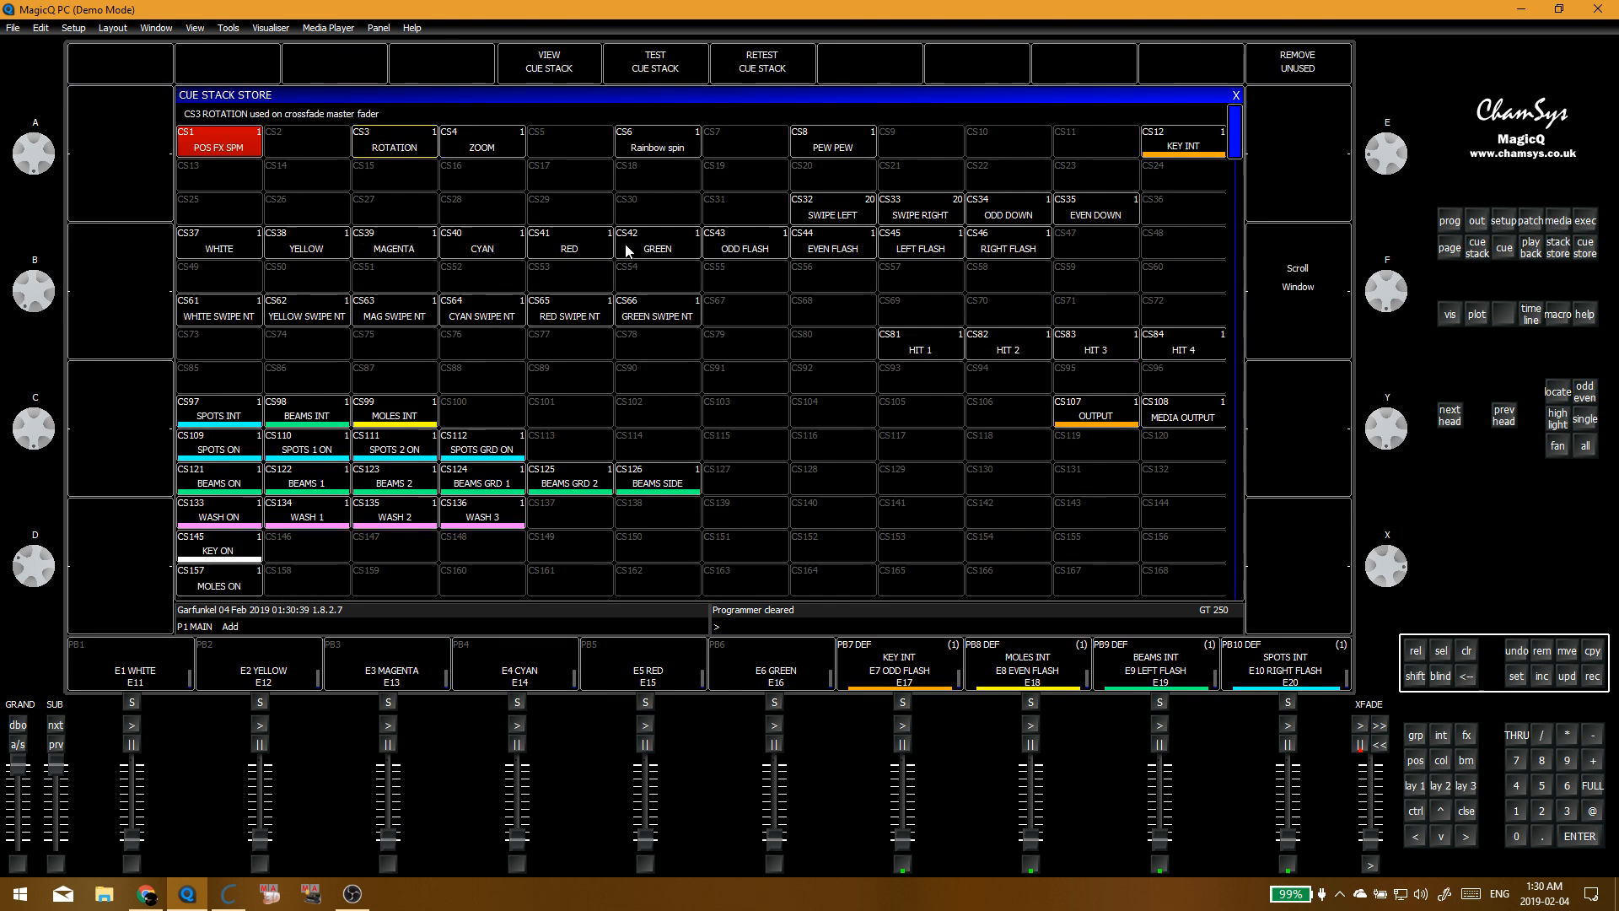
left_click(234, 152)
left_click(337, 174)
Step: Delete the CS4 ZOOM cue stack from the cue stack store
left_click(483, 150)
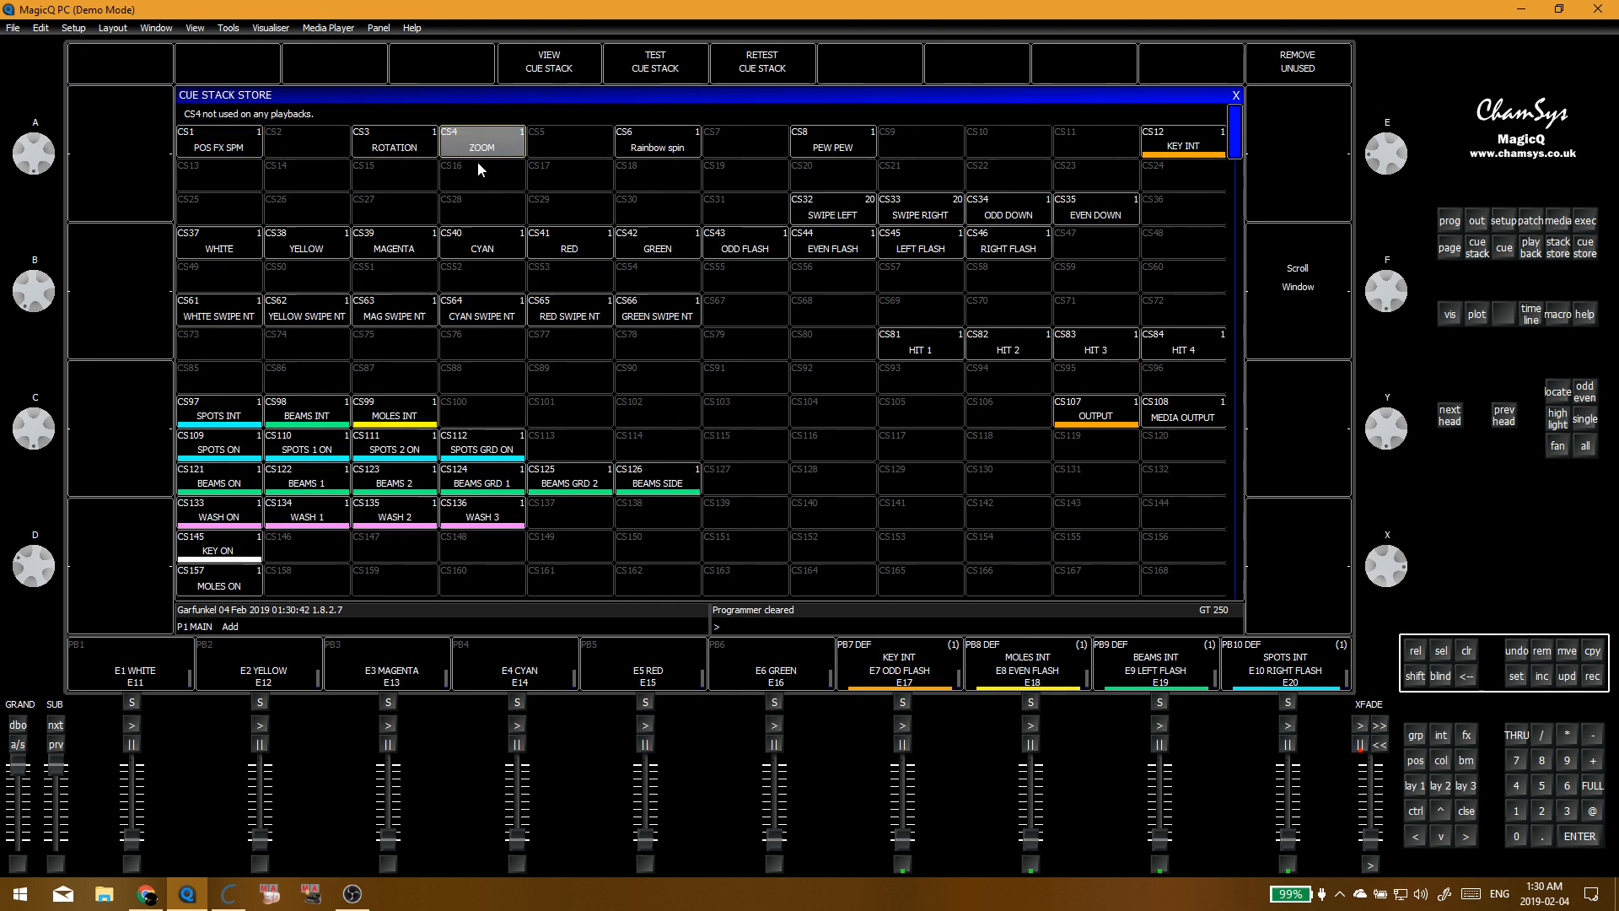
key("Delete")
left_click(602, 261)
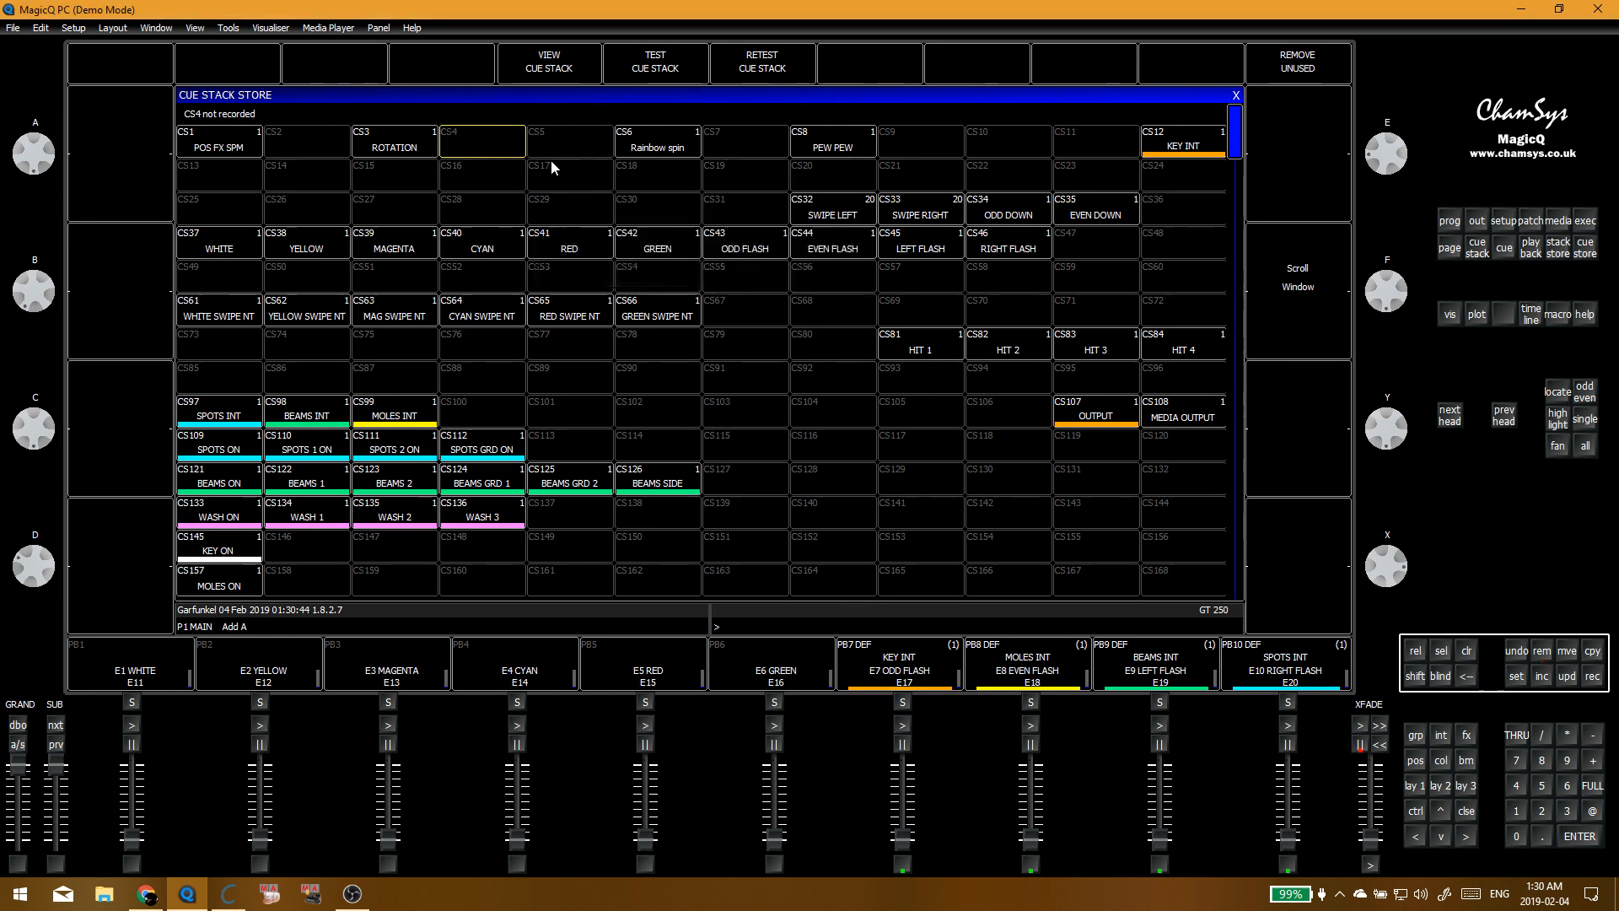
Step: Check the use of CS6 Rainbow spin and of CS32 SWIPE LEFT through CS33 SWIPE RIGHT in the store
left_click(685, 186)
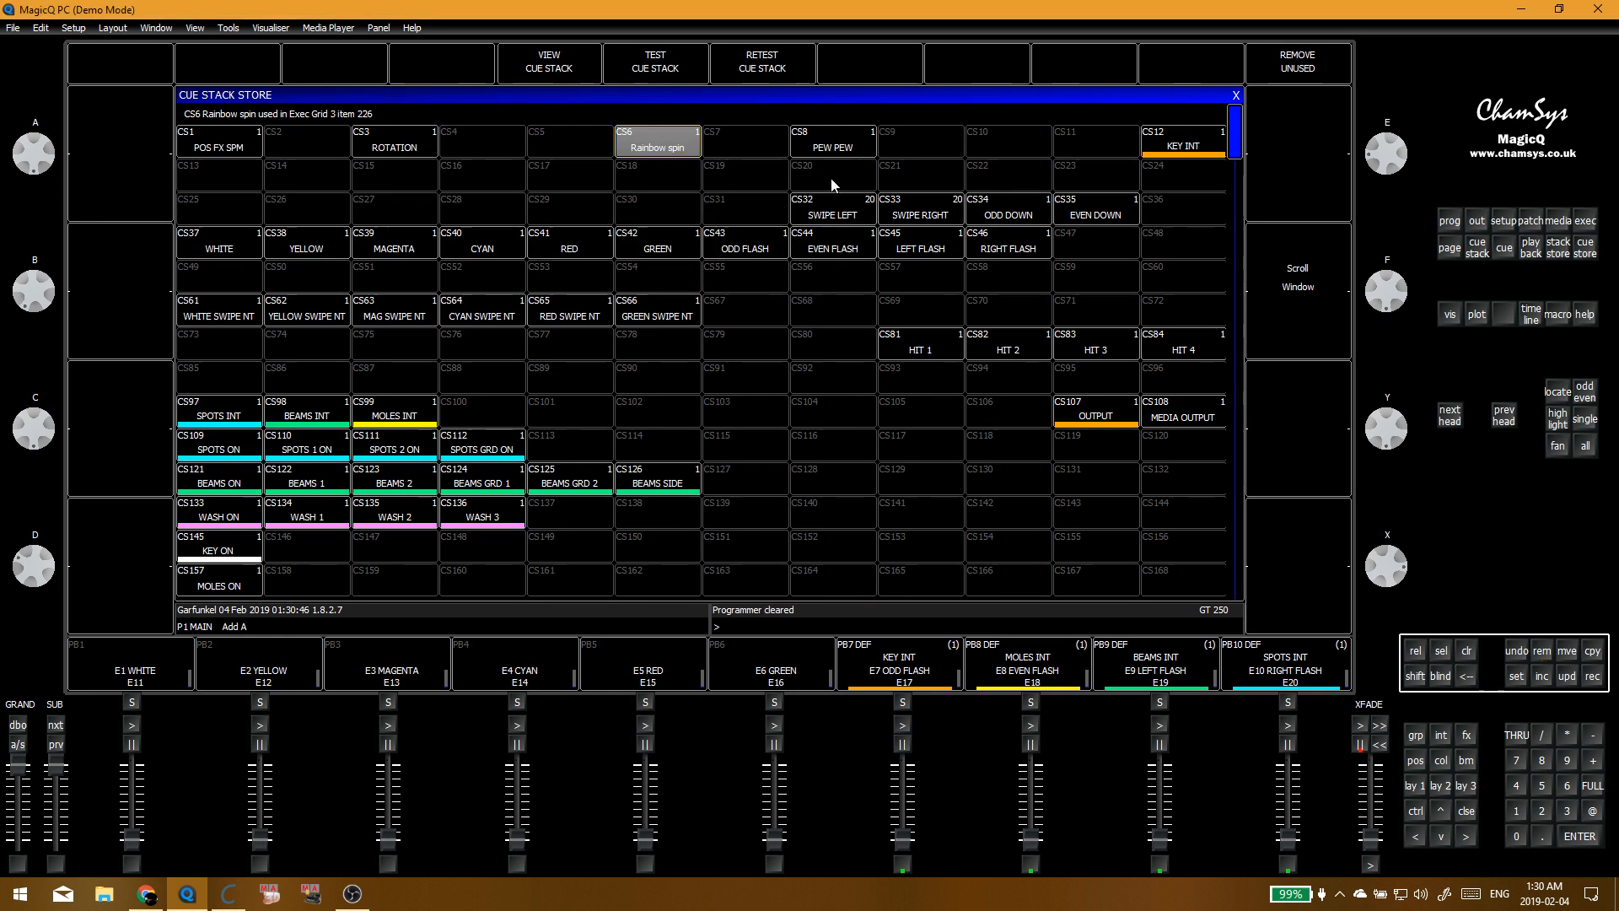
left_click(868, 309)
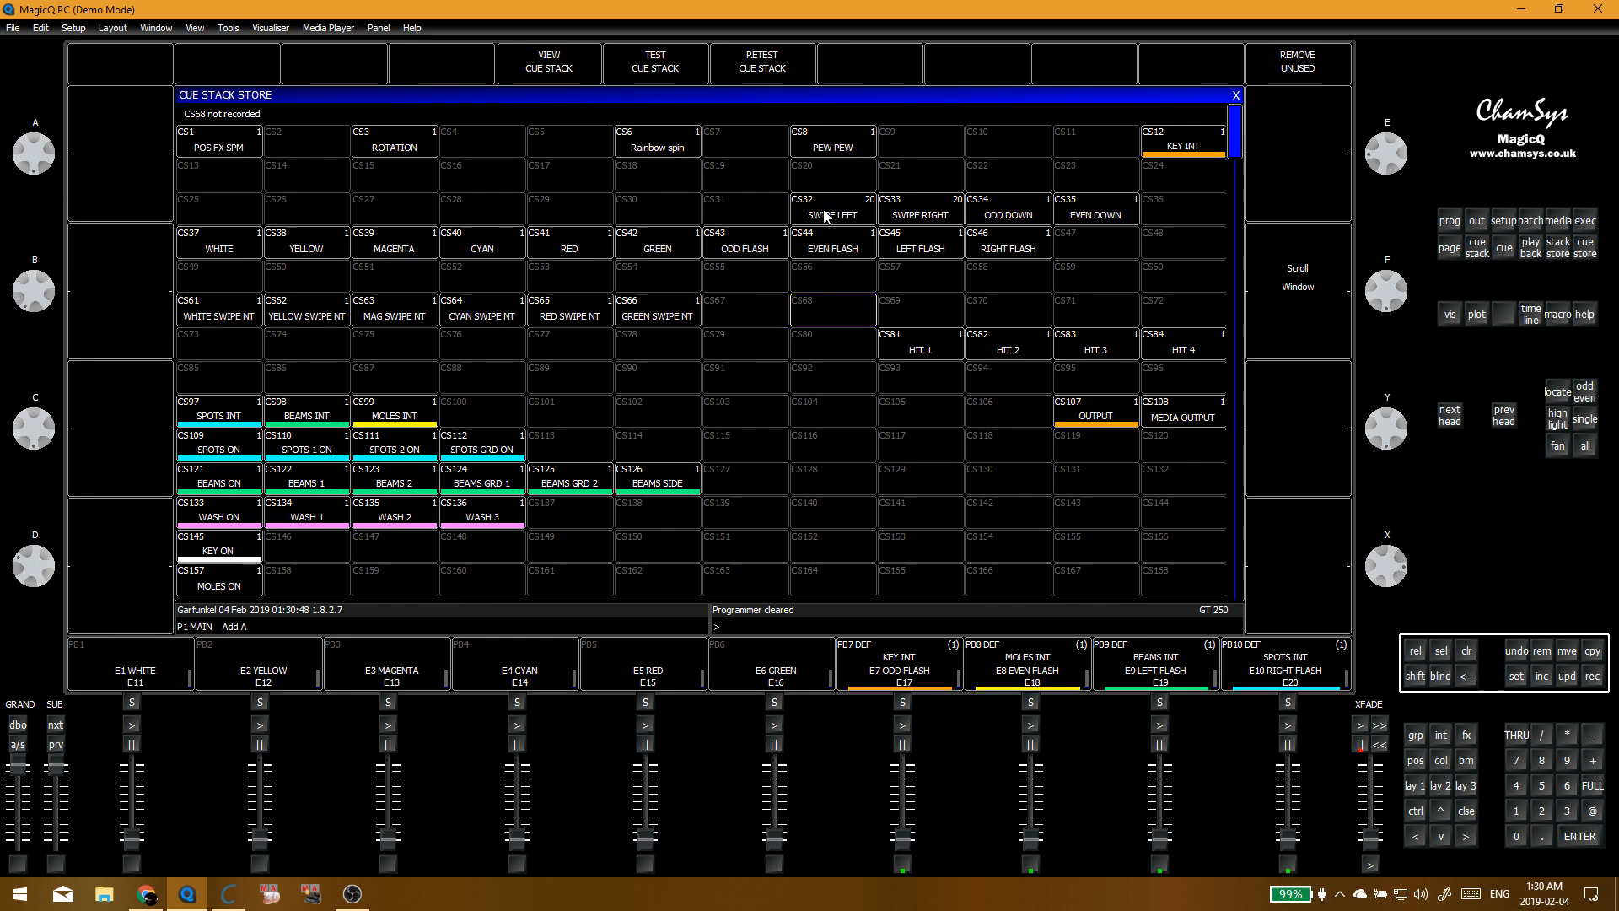
left_click_drag(827, 216, 914, 212)
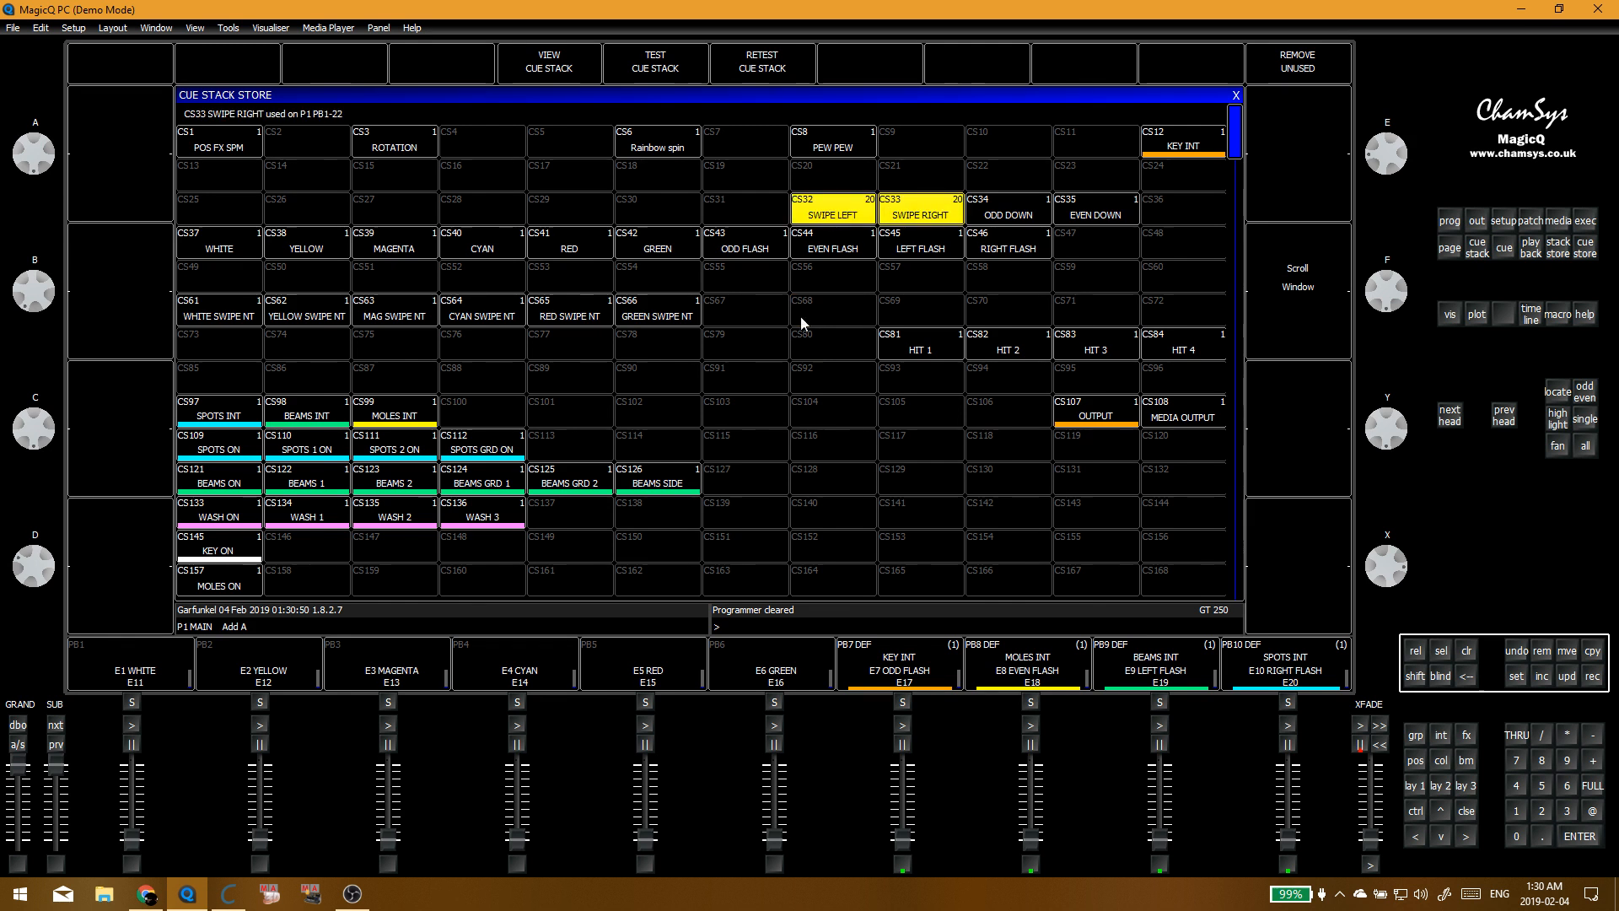
left_click(807, 342)
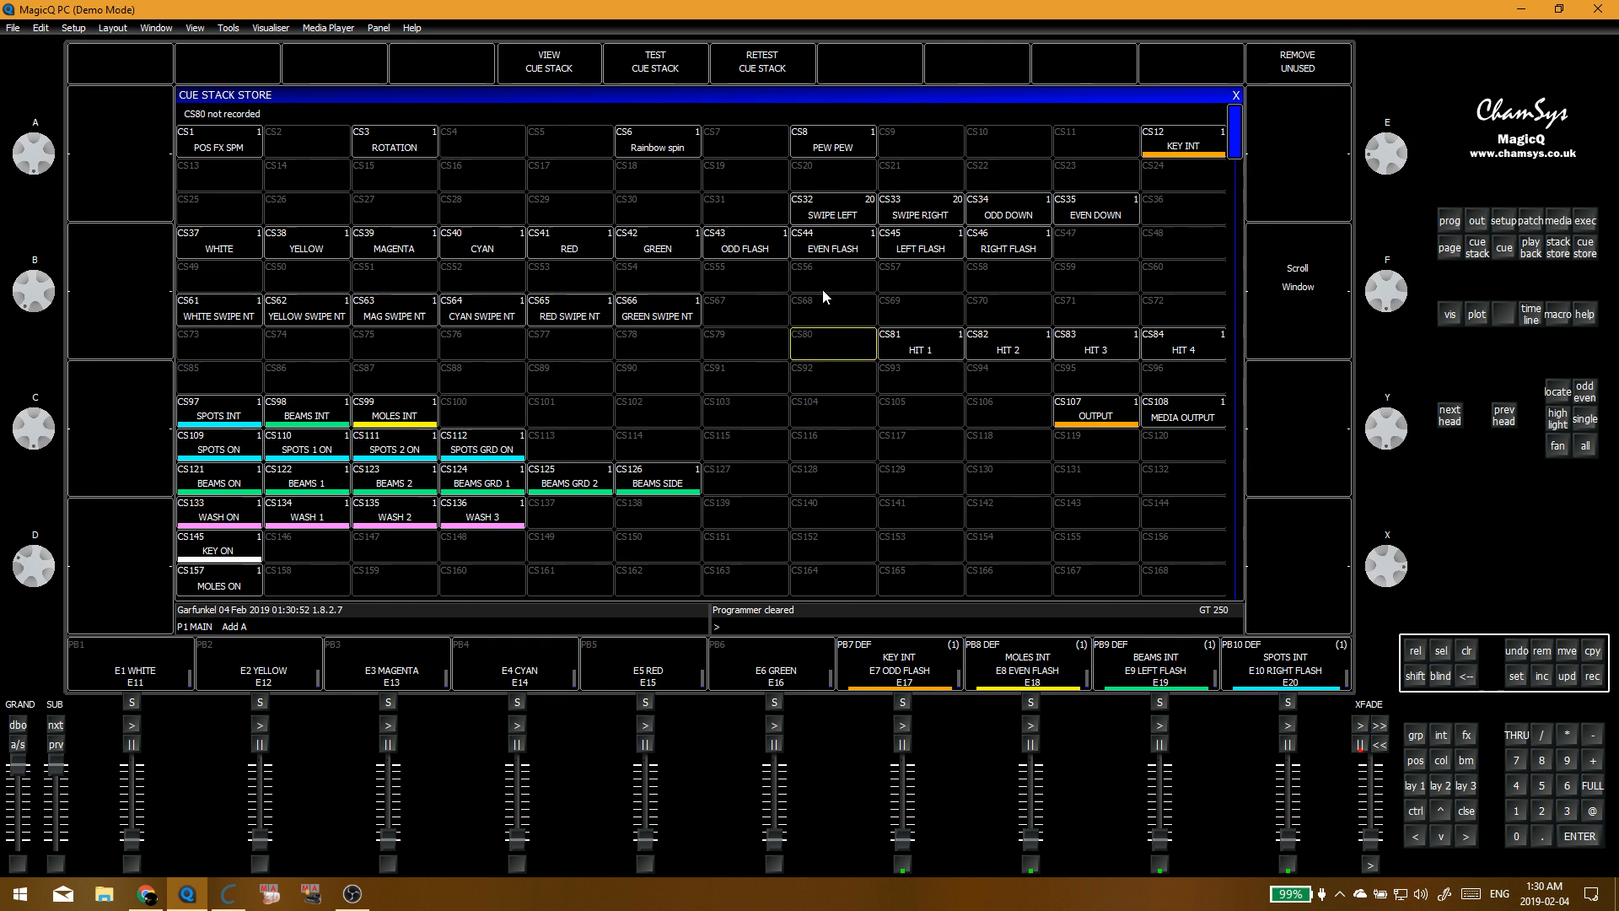
Step: Check where cue stacks CS34 ODD DOWN and CS35 EVEN DOWN are used in the cue stack store
left_click(913, 289)
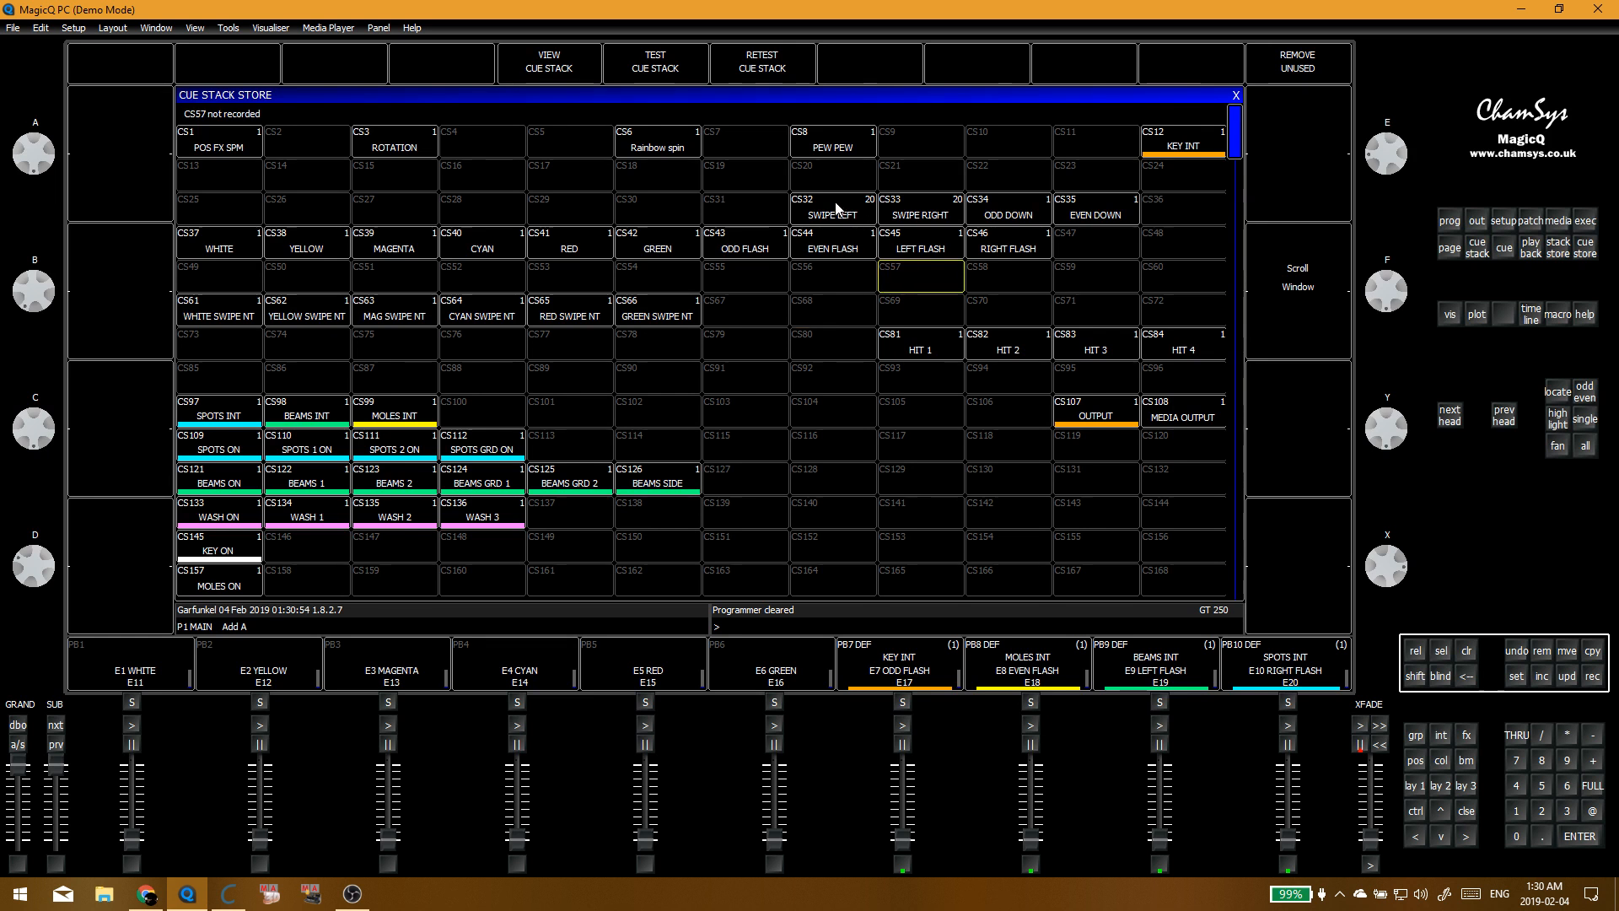
left_click(787, 314)
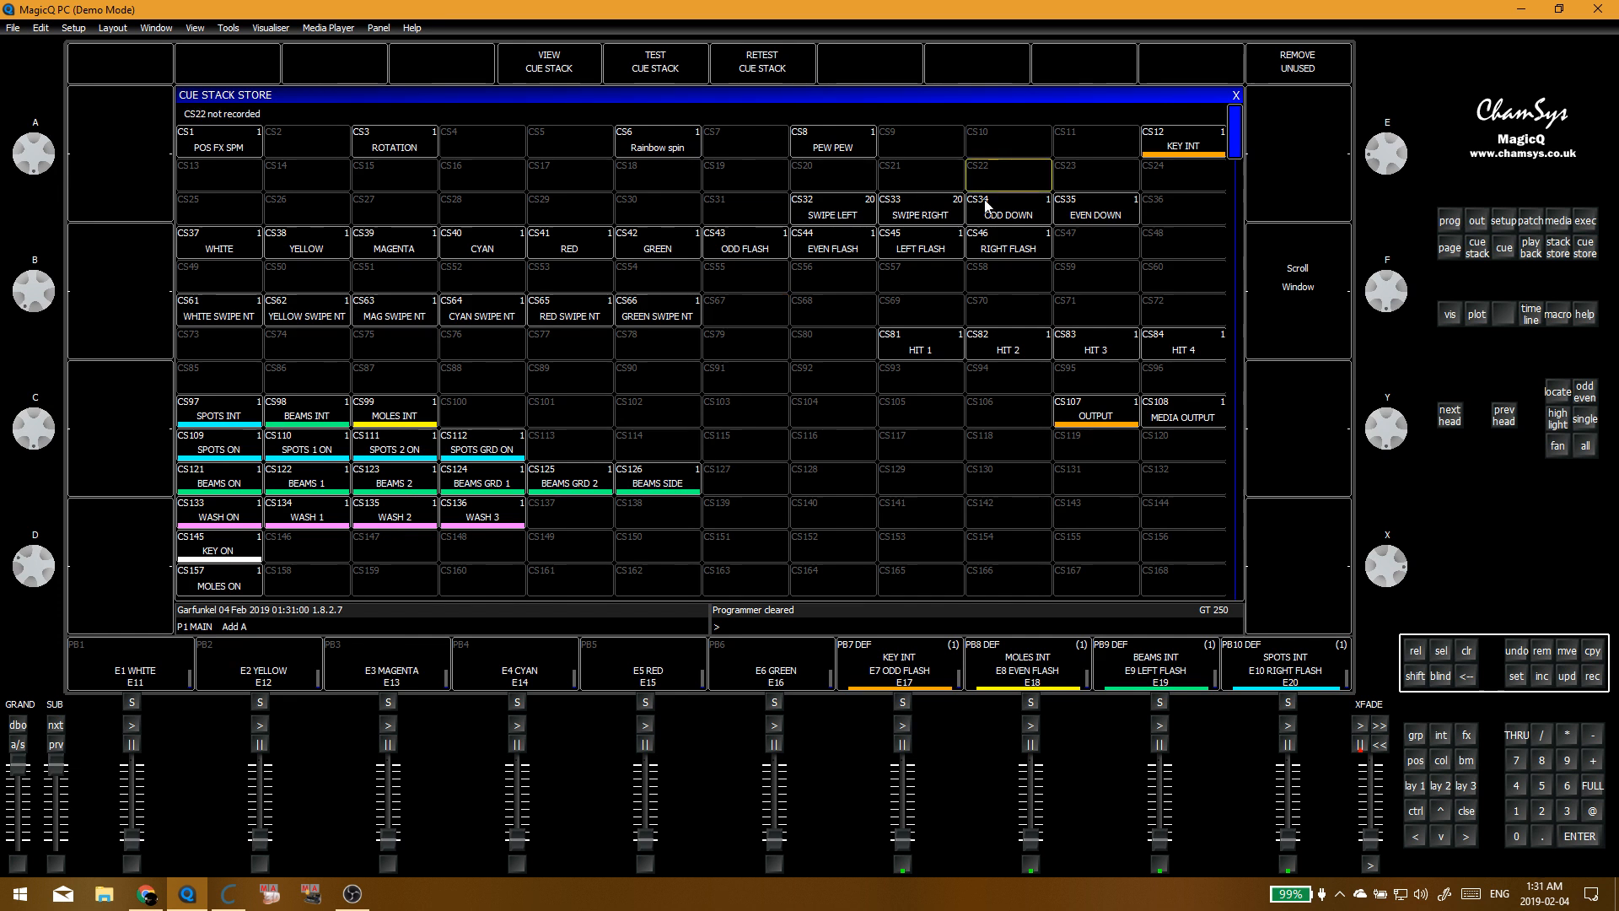
left_click(1023, 216)
left_click_drag(1096, 216, 1130, 215)
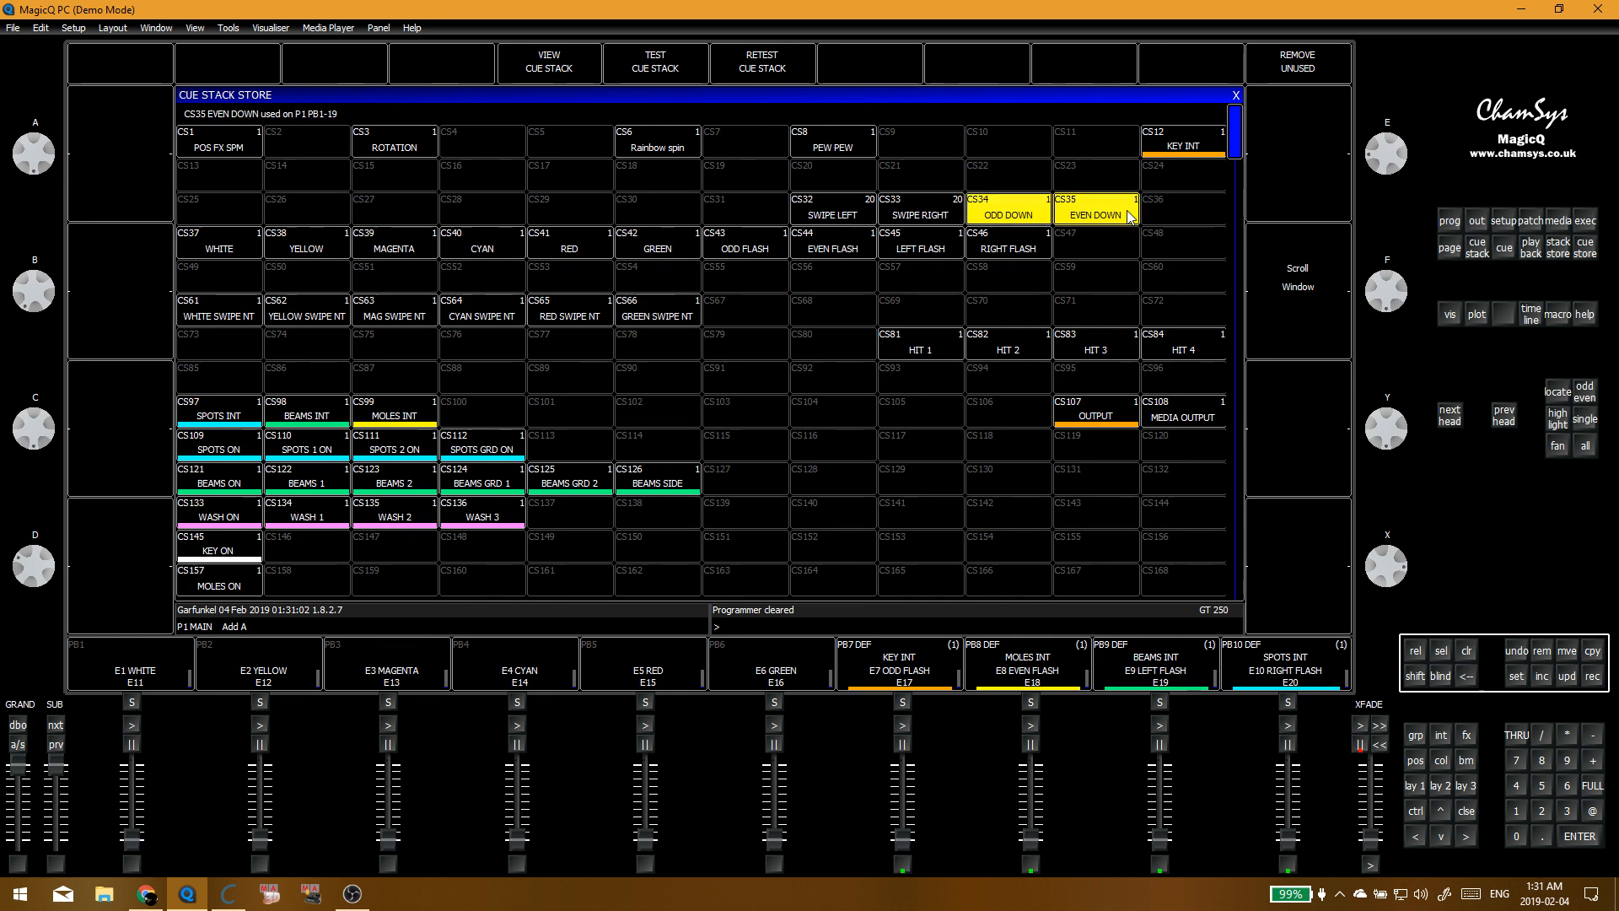
left_click(1115, 265)
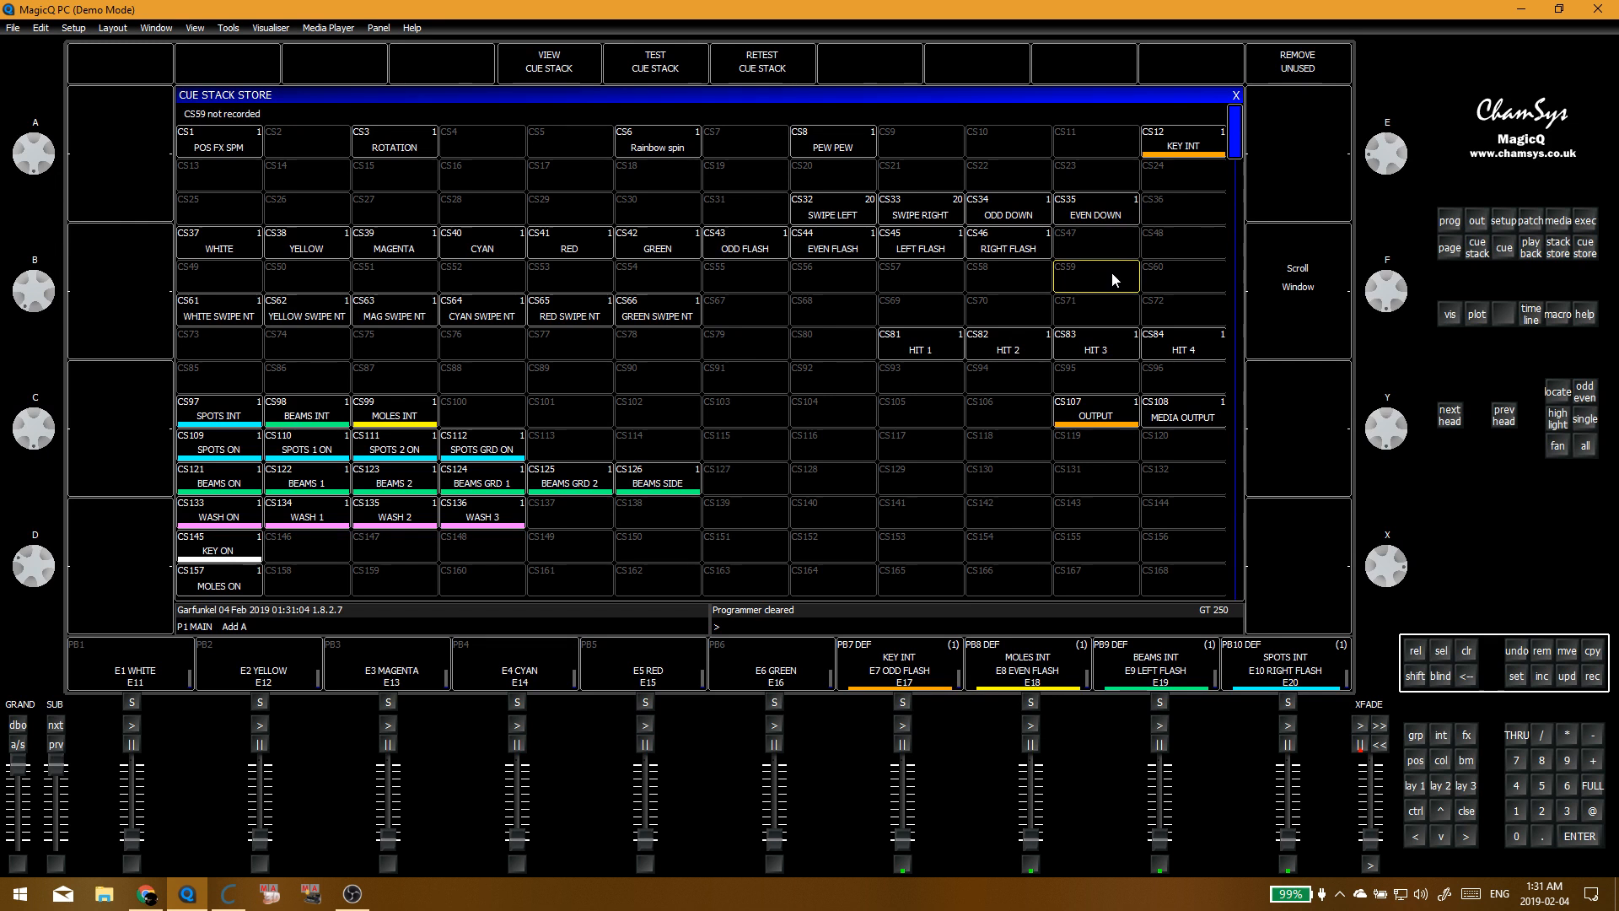
left_click(839, 295)
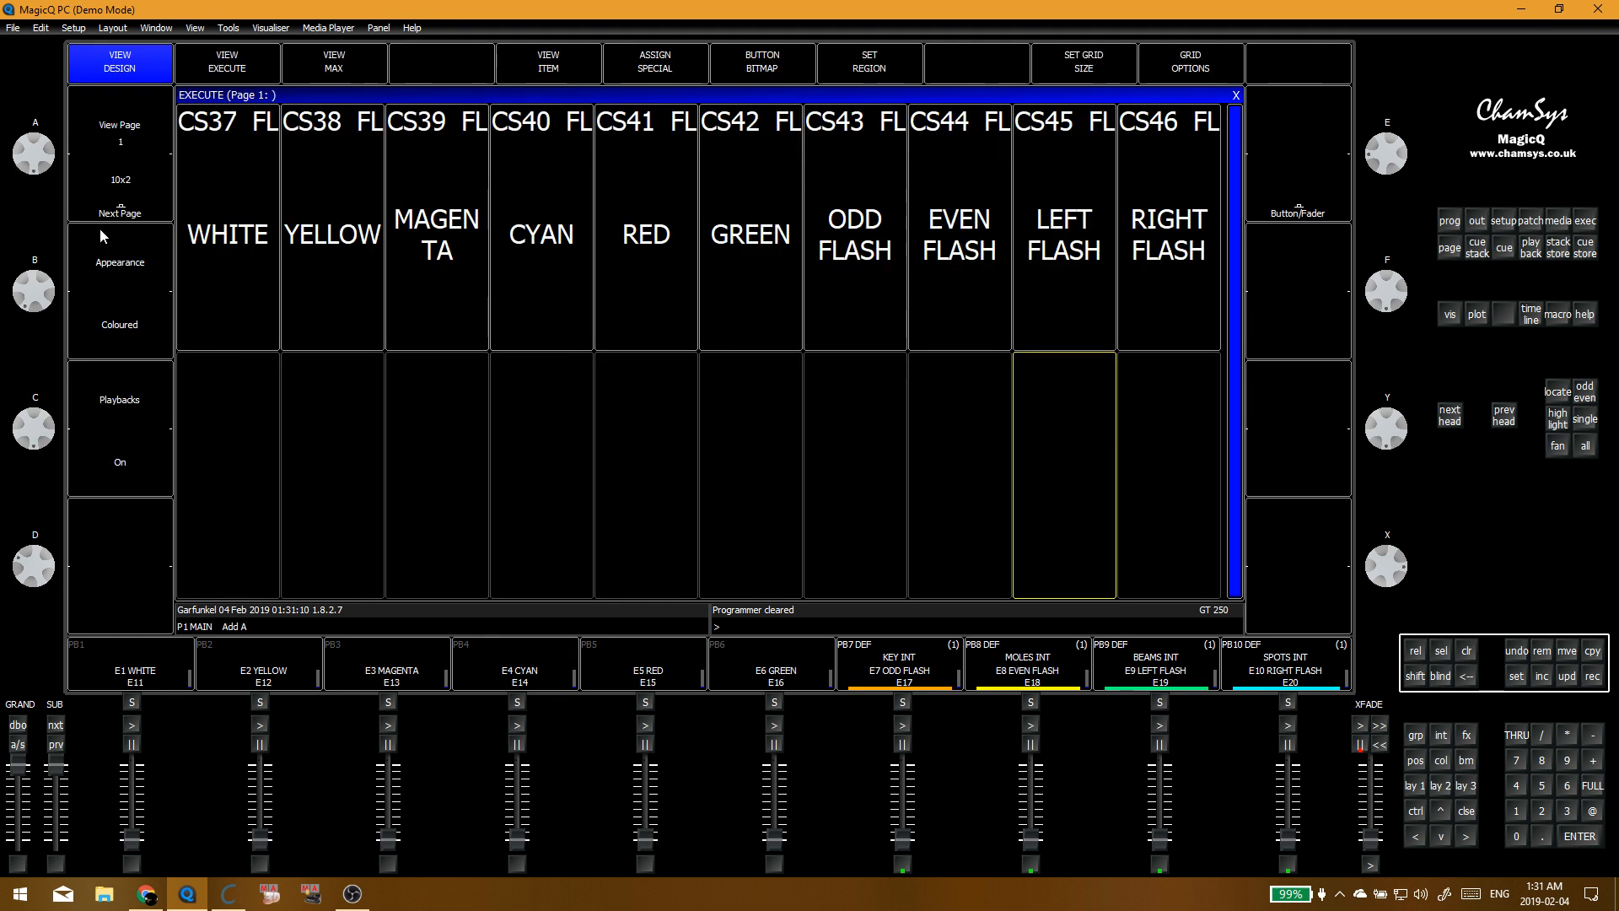
Step: Open the playbacks window, test the EVEN DOWN playback, and view its cue stack
key("alt+b")
left_click(772, 171)
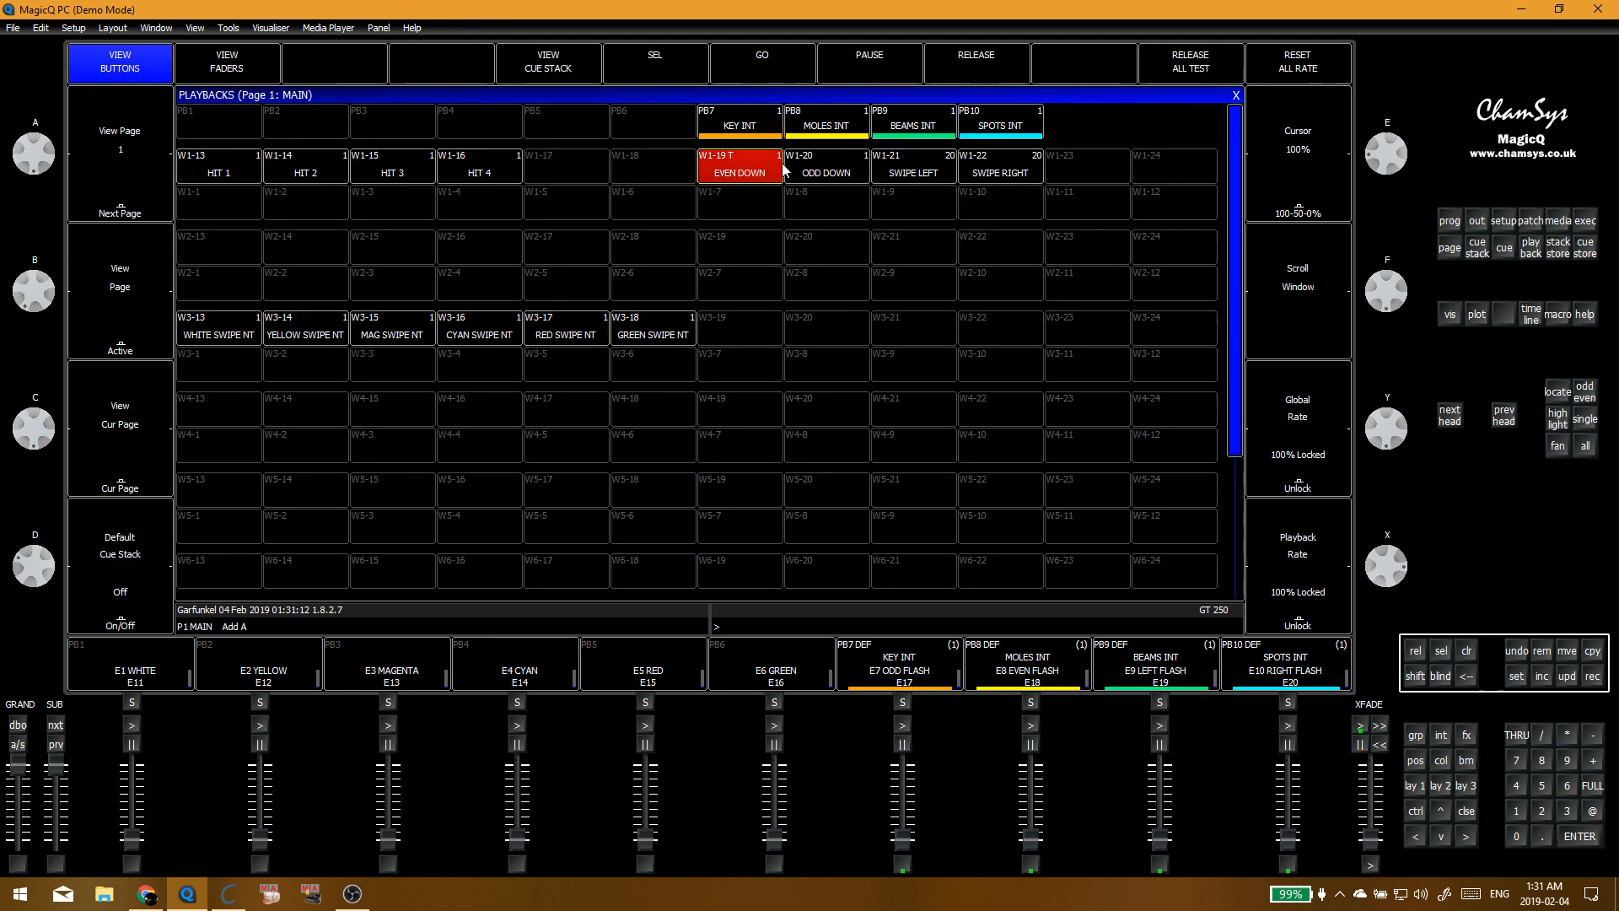
left_click(793, 172)
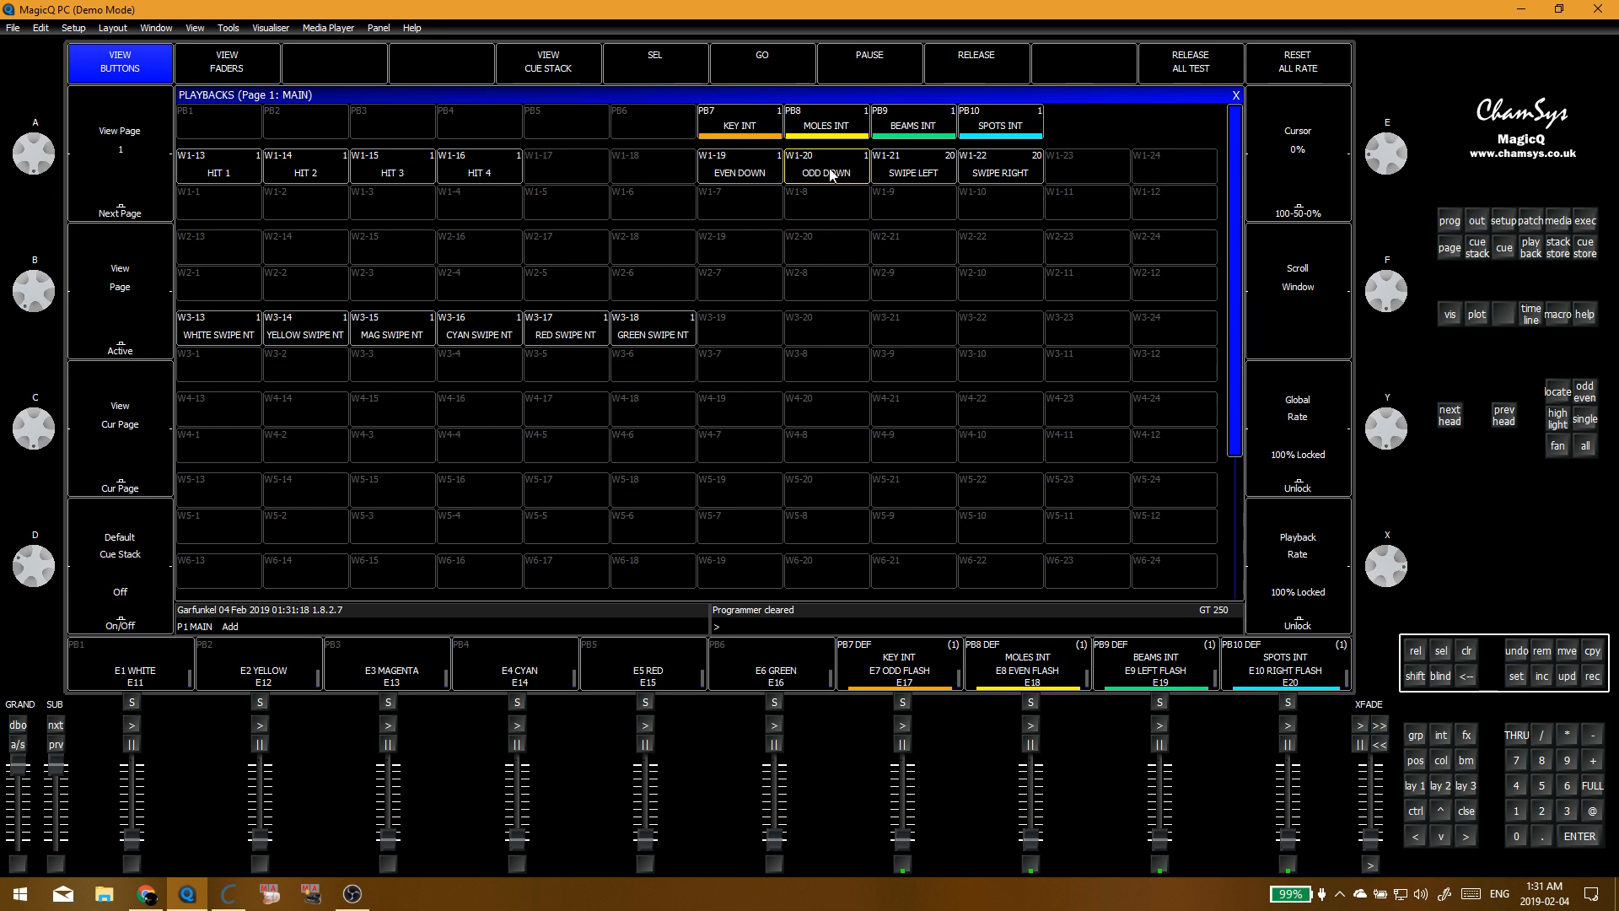
left_click(733, 190)
left_click(552, 72)
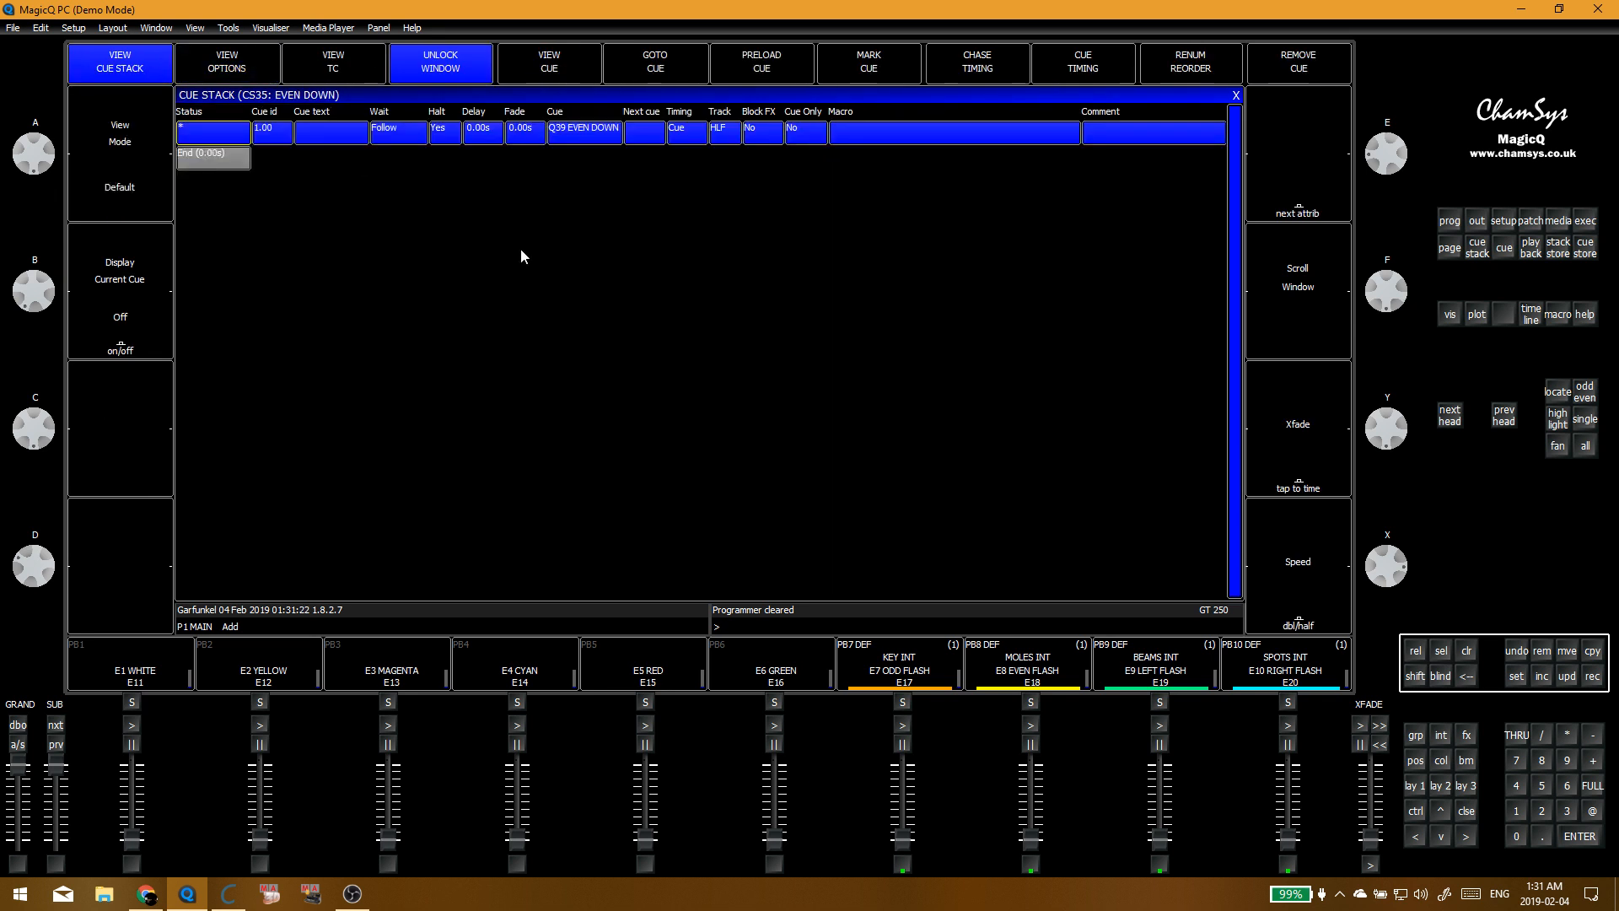
left_click(1237, 95)
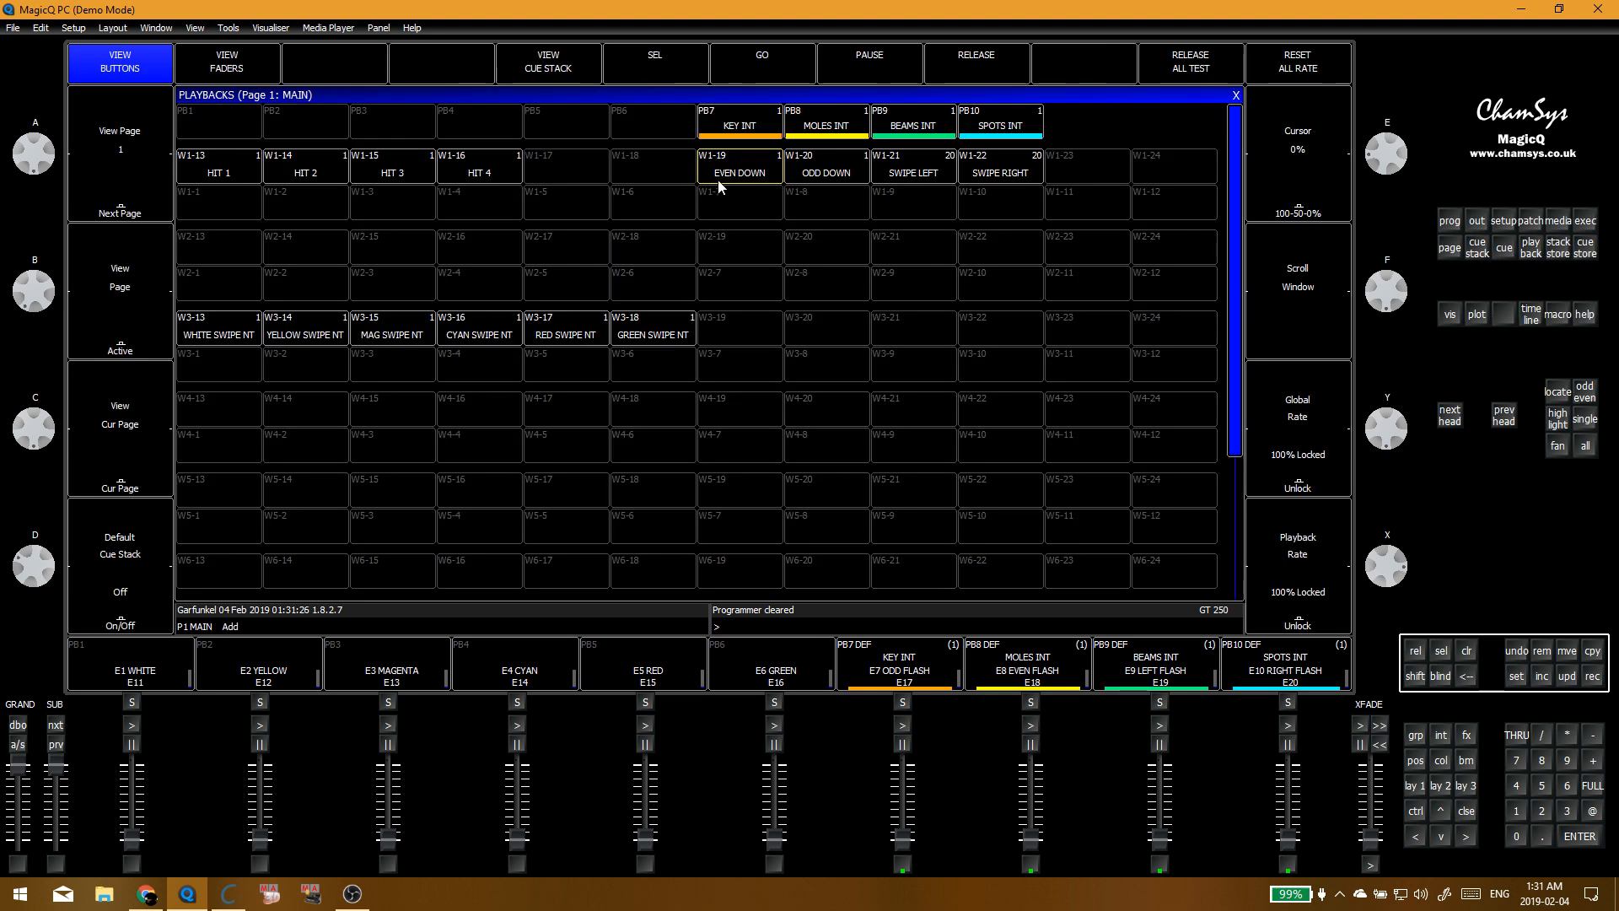
Step: Check the ODD DOWN and EVEN DOWN playbacks on page 1 MAIN
left_click(826, 179)
left_click(801, 172)
left_click(828, 211)
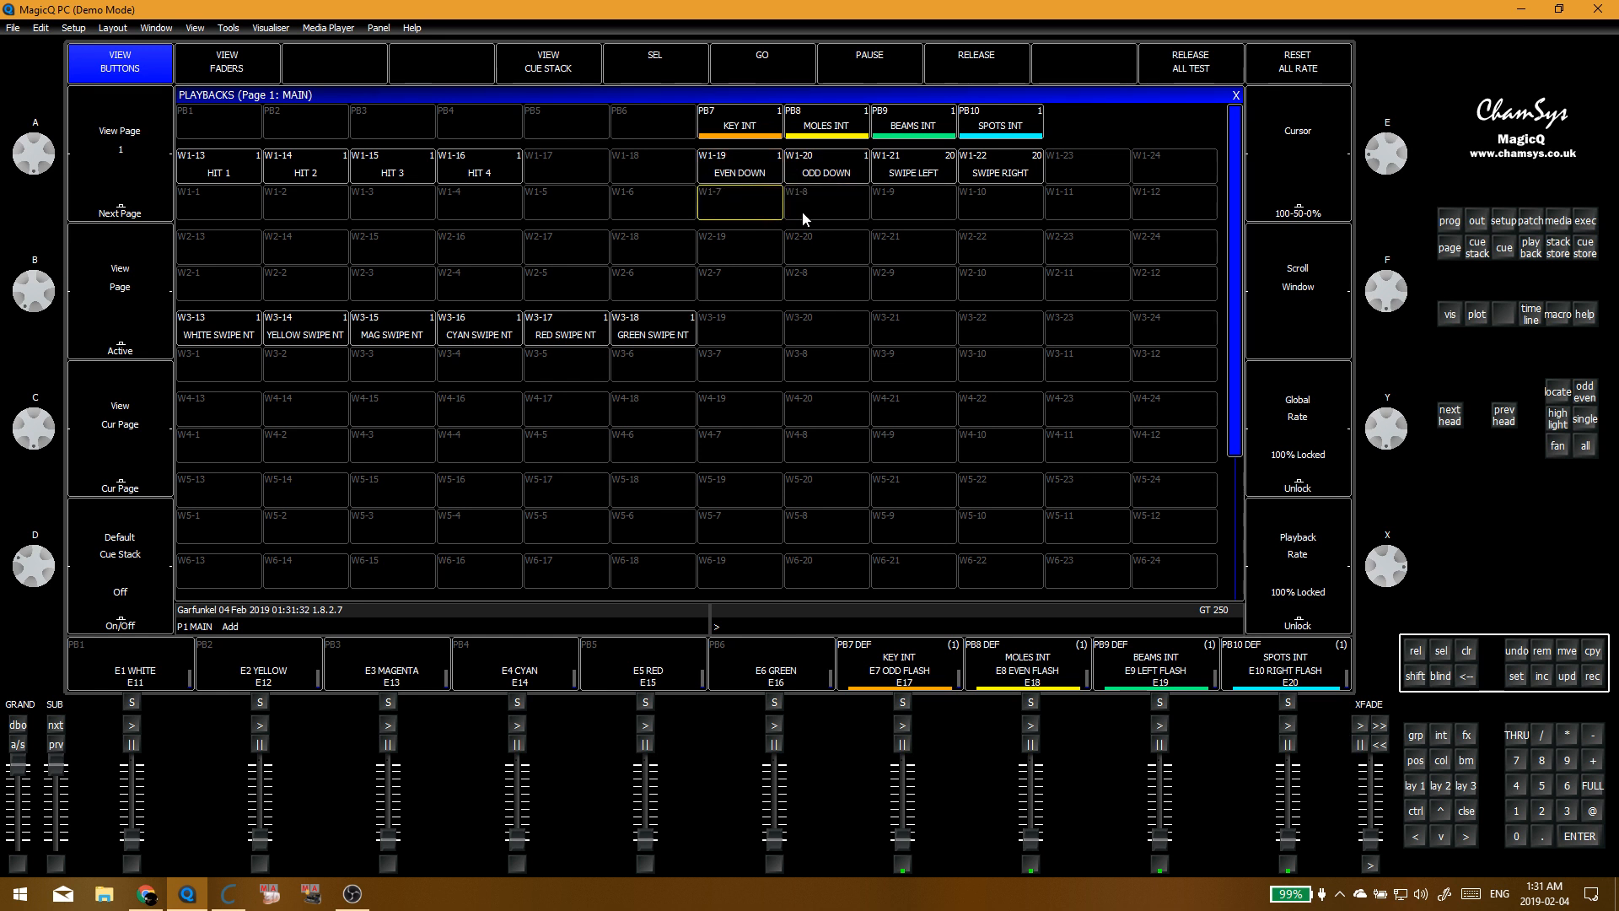
left_click(725, 176)
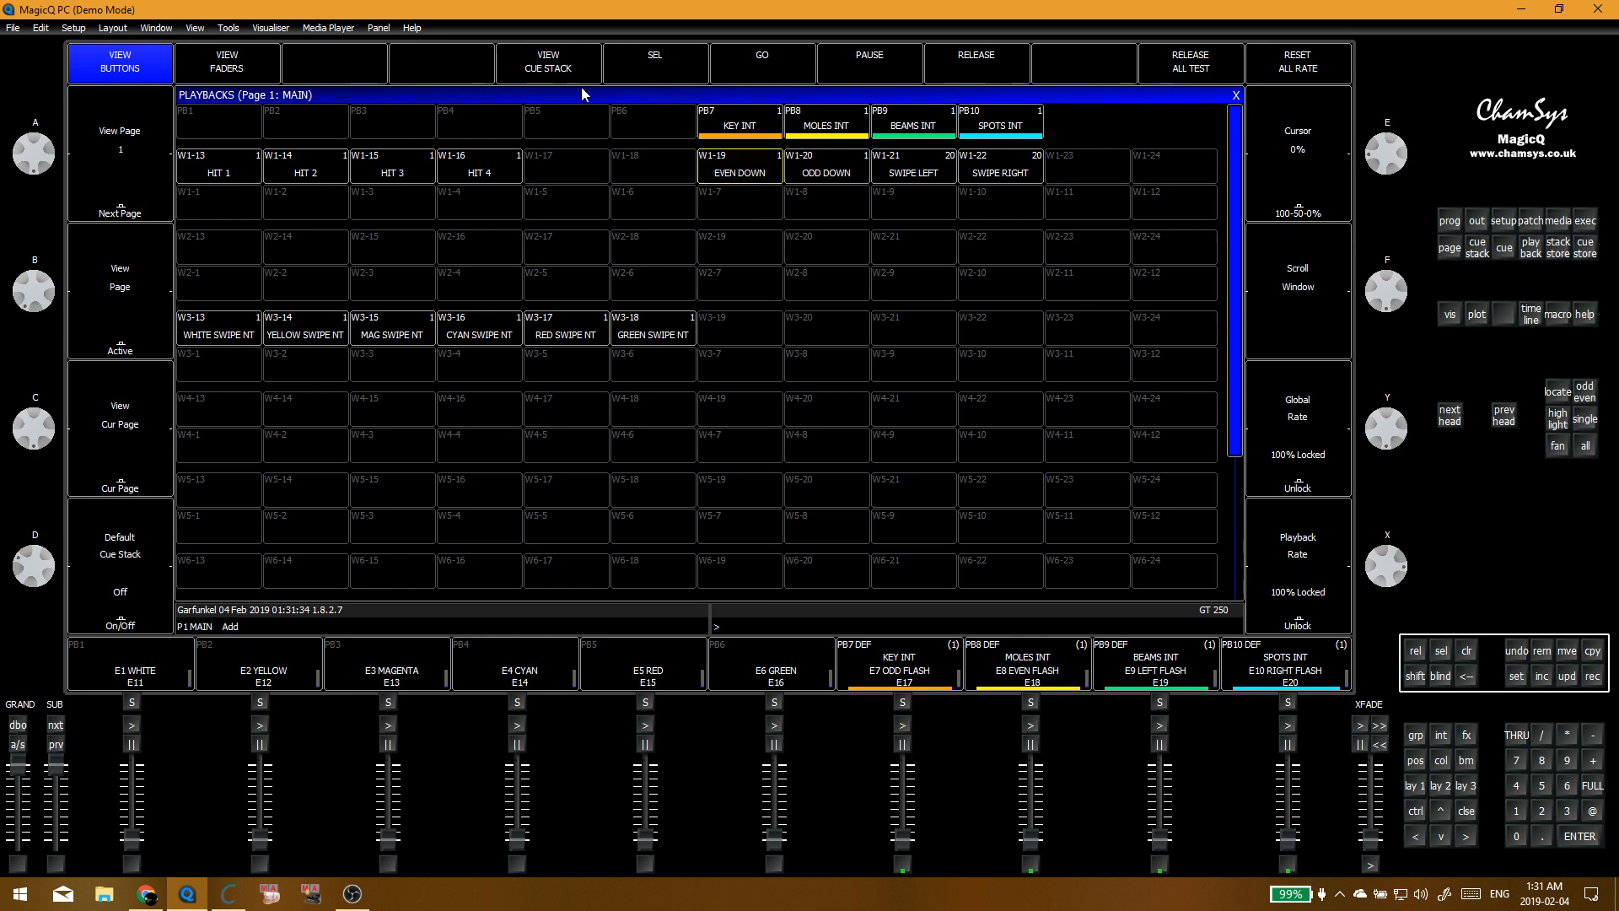
key("Escape")
left_click(742, 187)
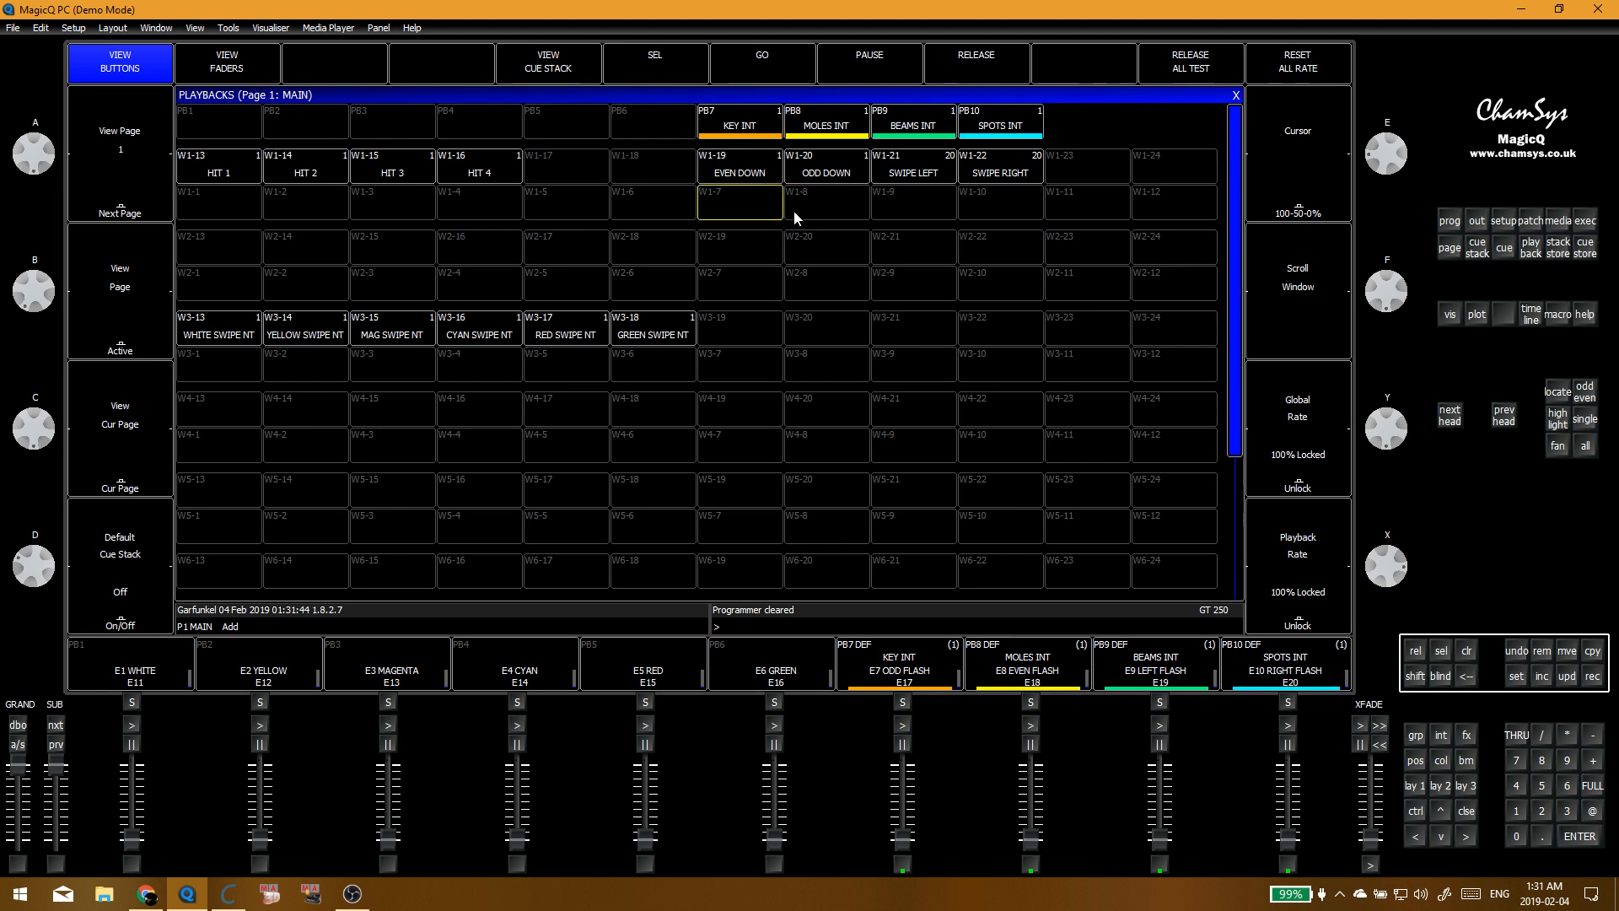
left_click_drag(789, 207, 770, 212)
left_click(722, 211)
Step: Look over the HIT 1 to HIT 4 playbacks and the colour SWIPE NT playbacks
left_click_drag(253, 175, 506, 211)
left_click(346, 212)
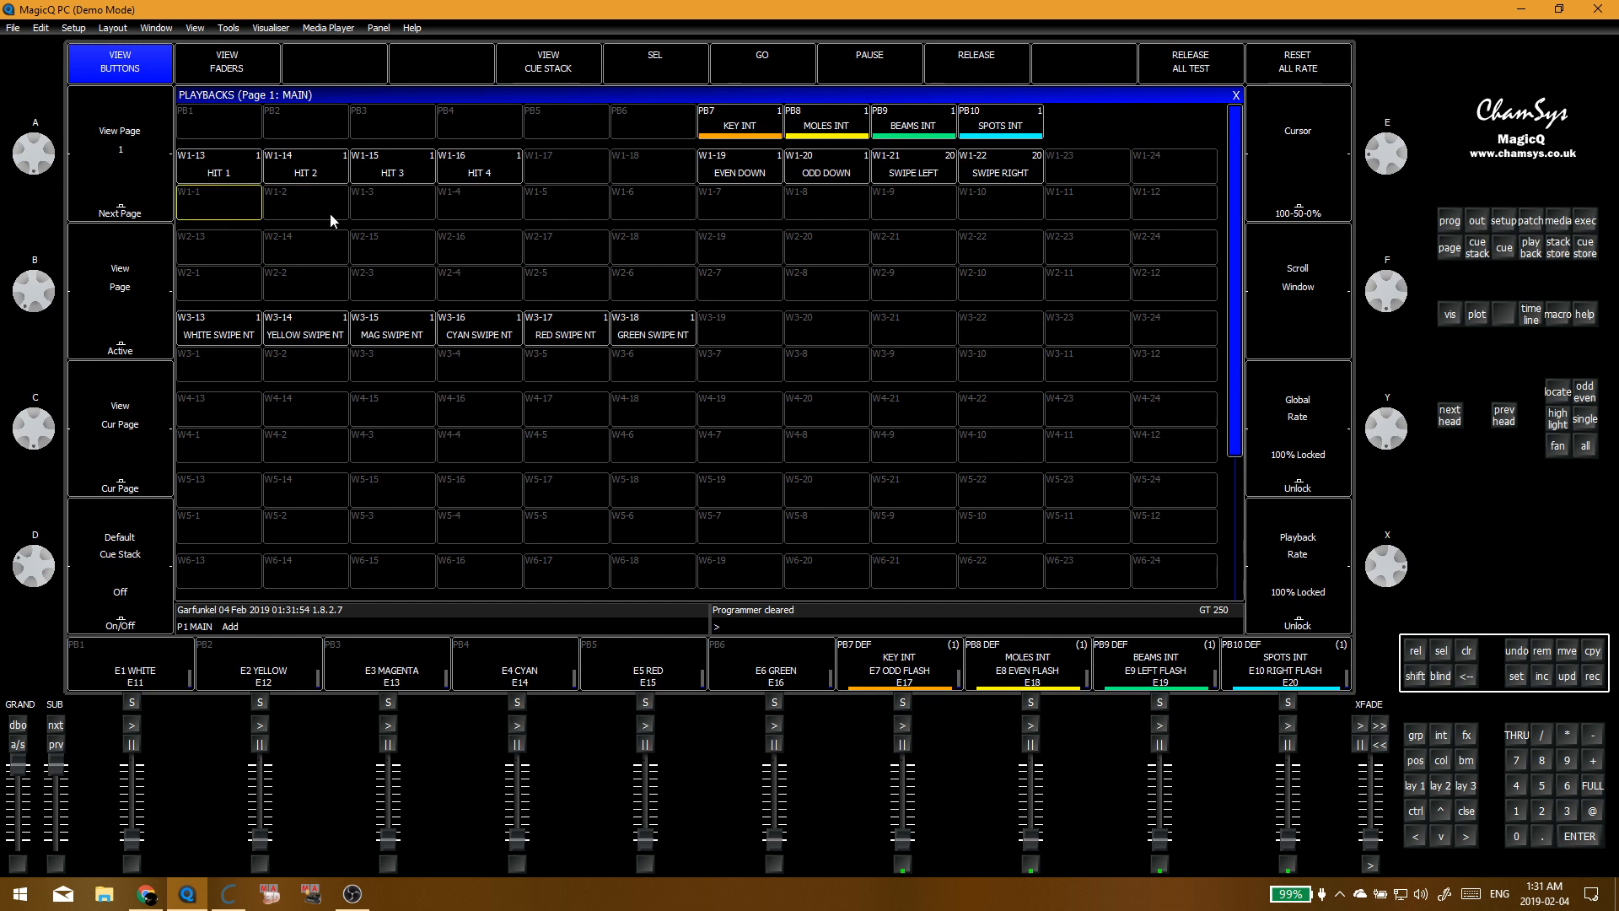
left_click(258, 279)
left_click(304, 365)
left_click(249, 367)
Step: Display the group and palette windows, flash the MOLES INT playback, and check the SYM SPOT 1 group
key("ctrl+F2")
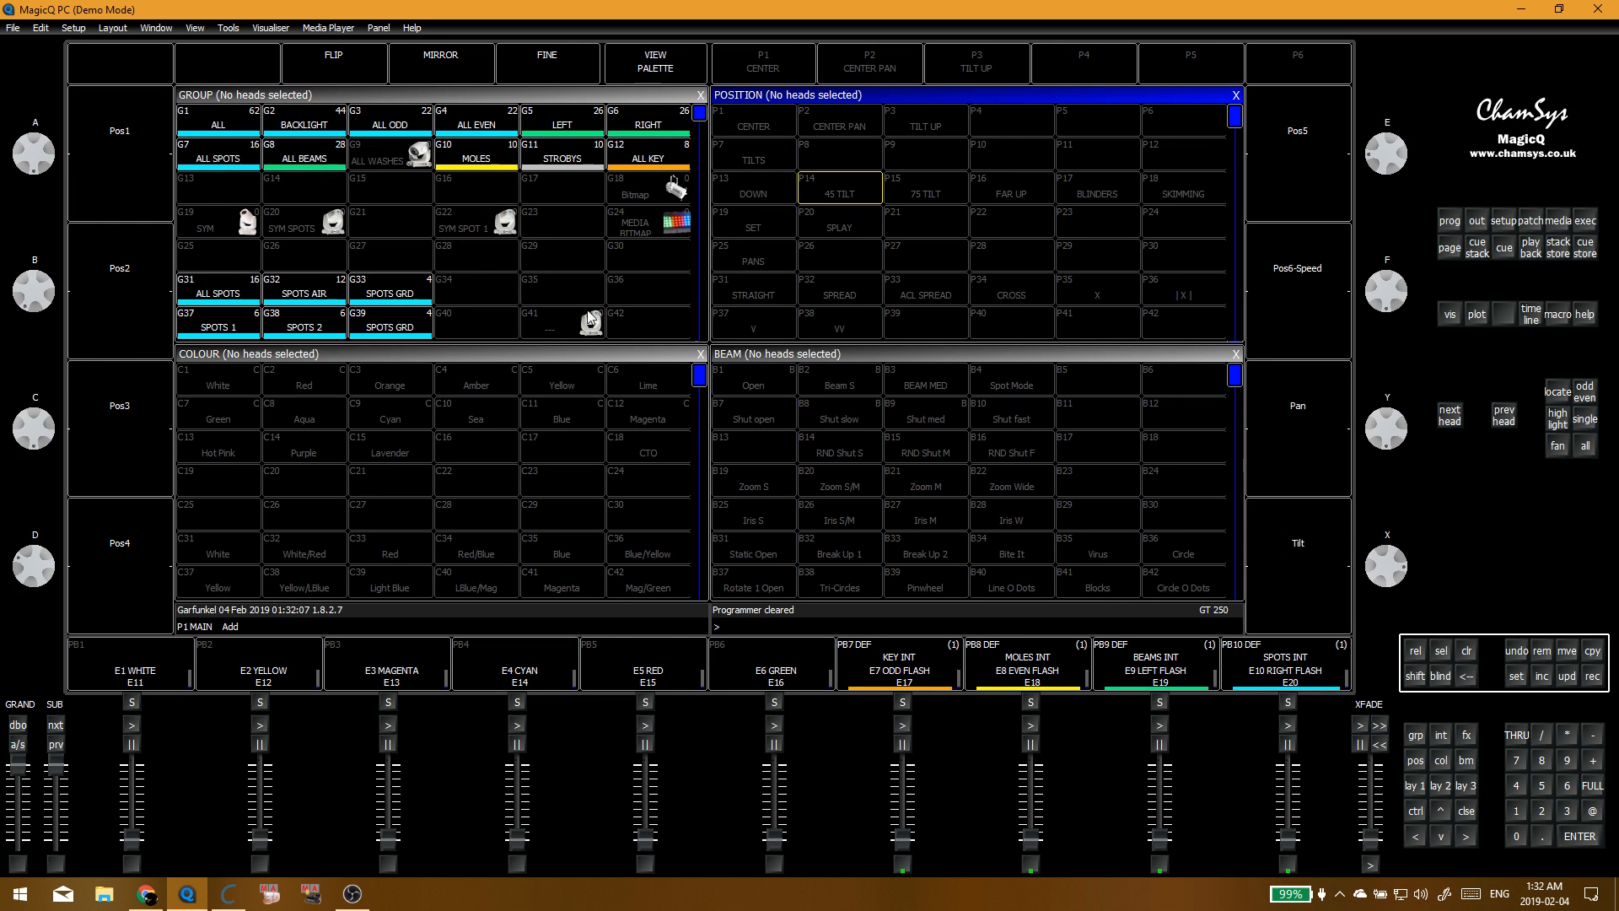
left_click(545, 282)
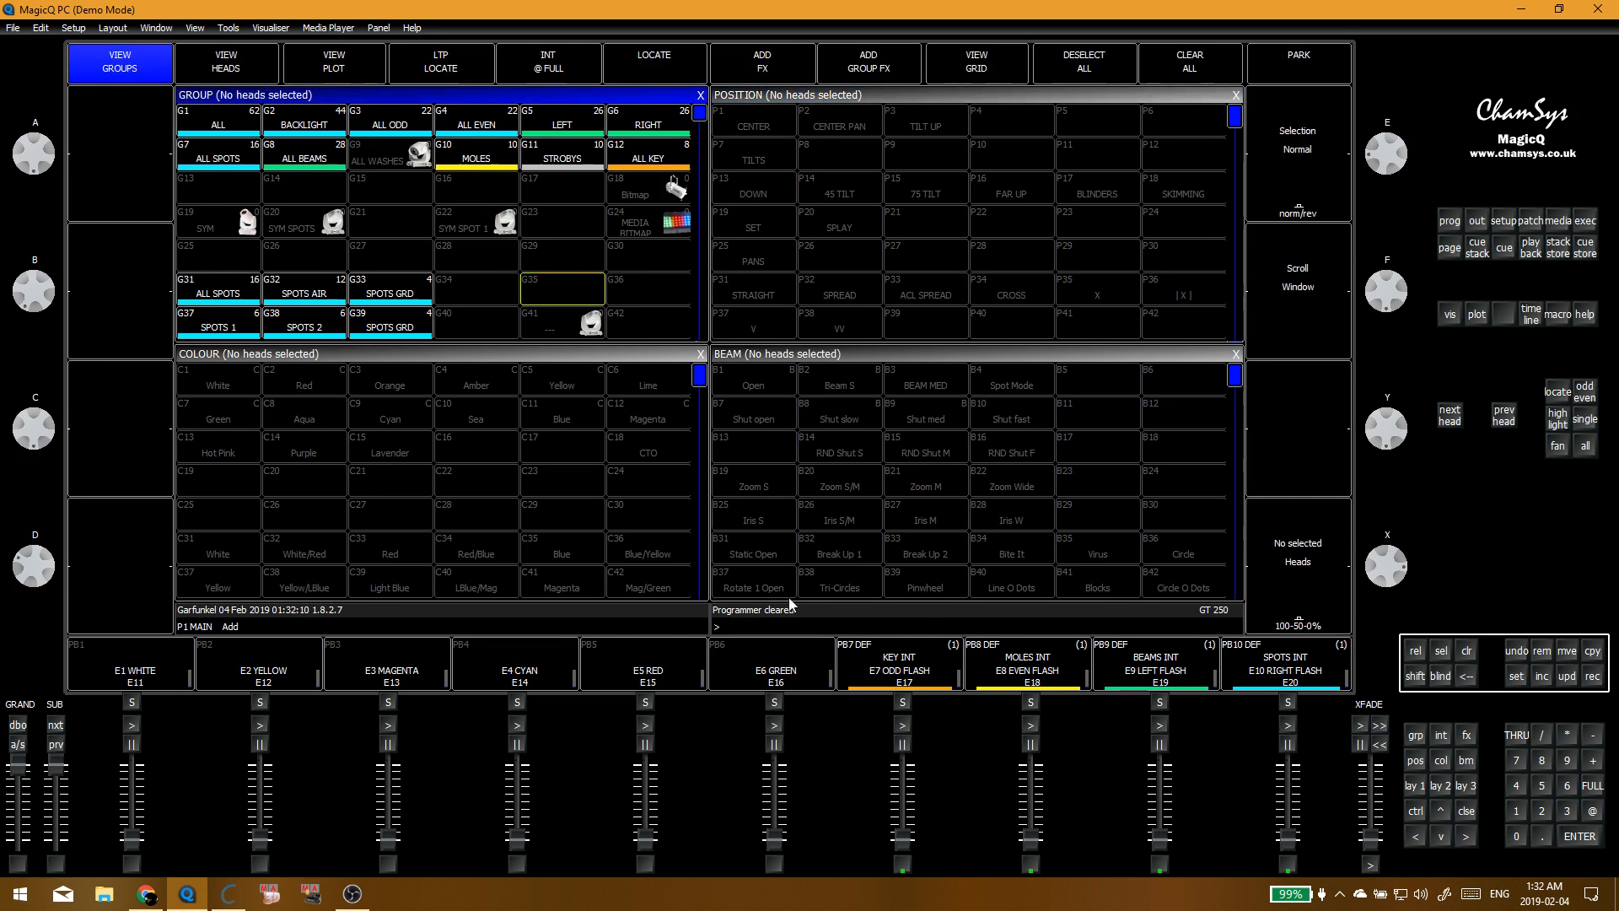
left_click(1029, 865)
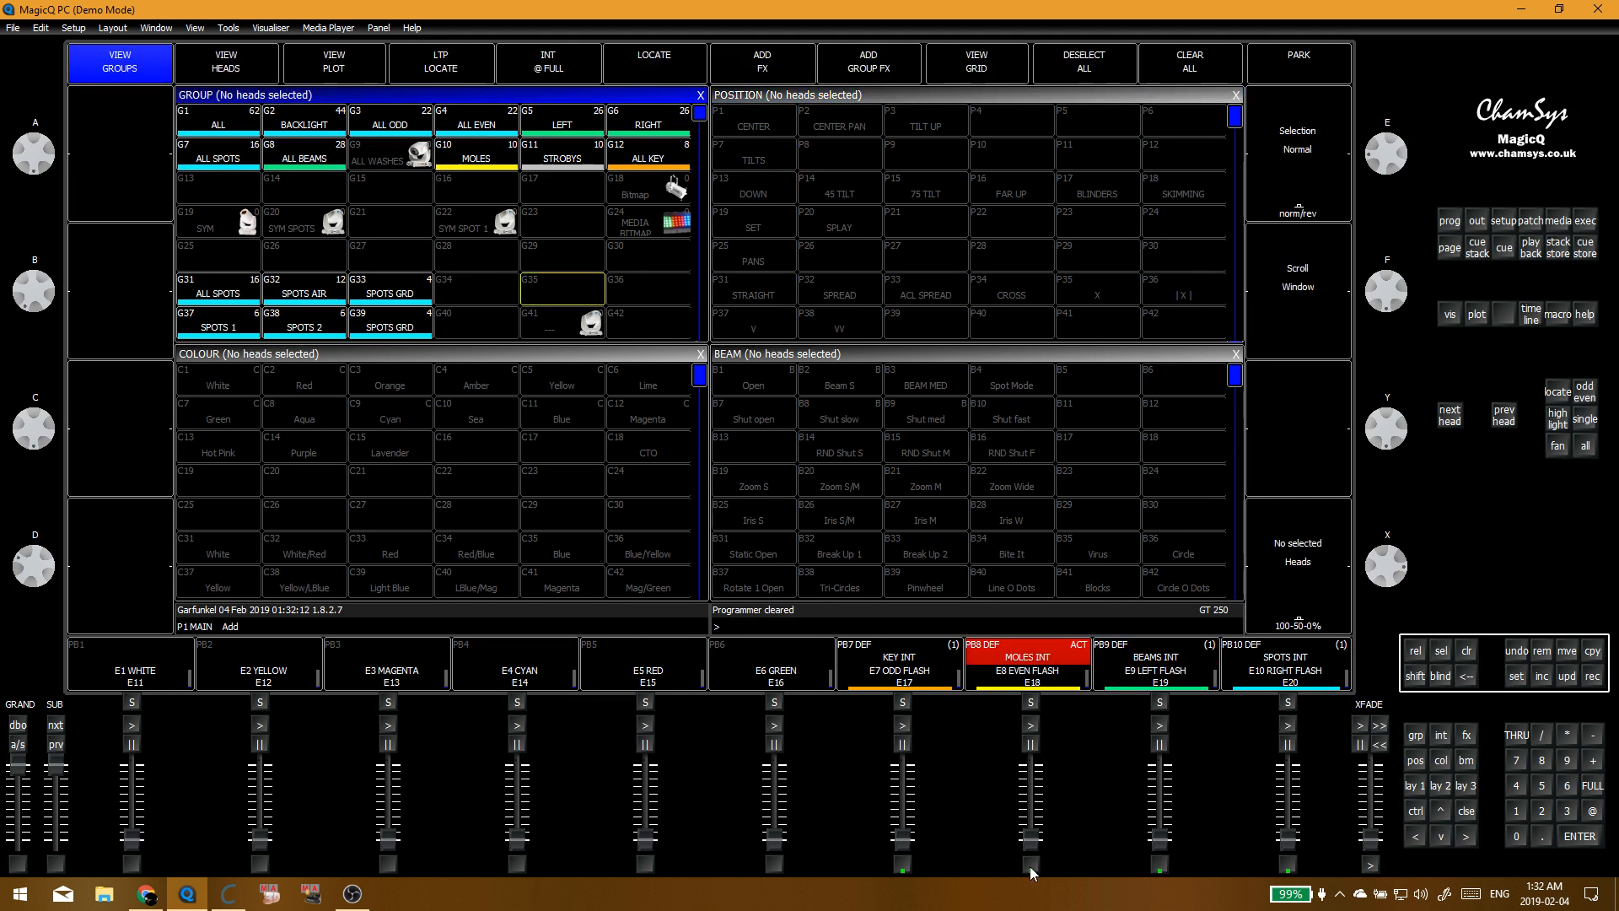
left_click(471, 234)
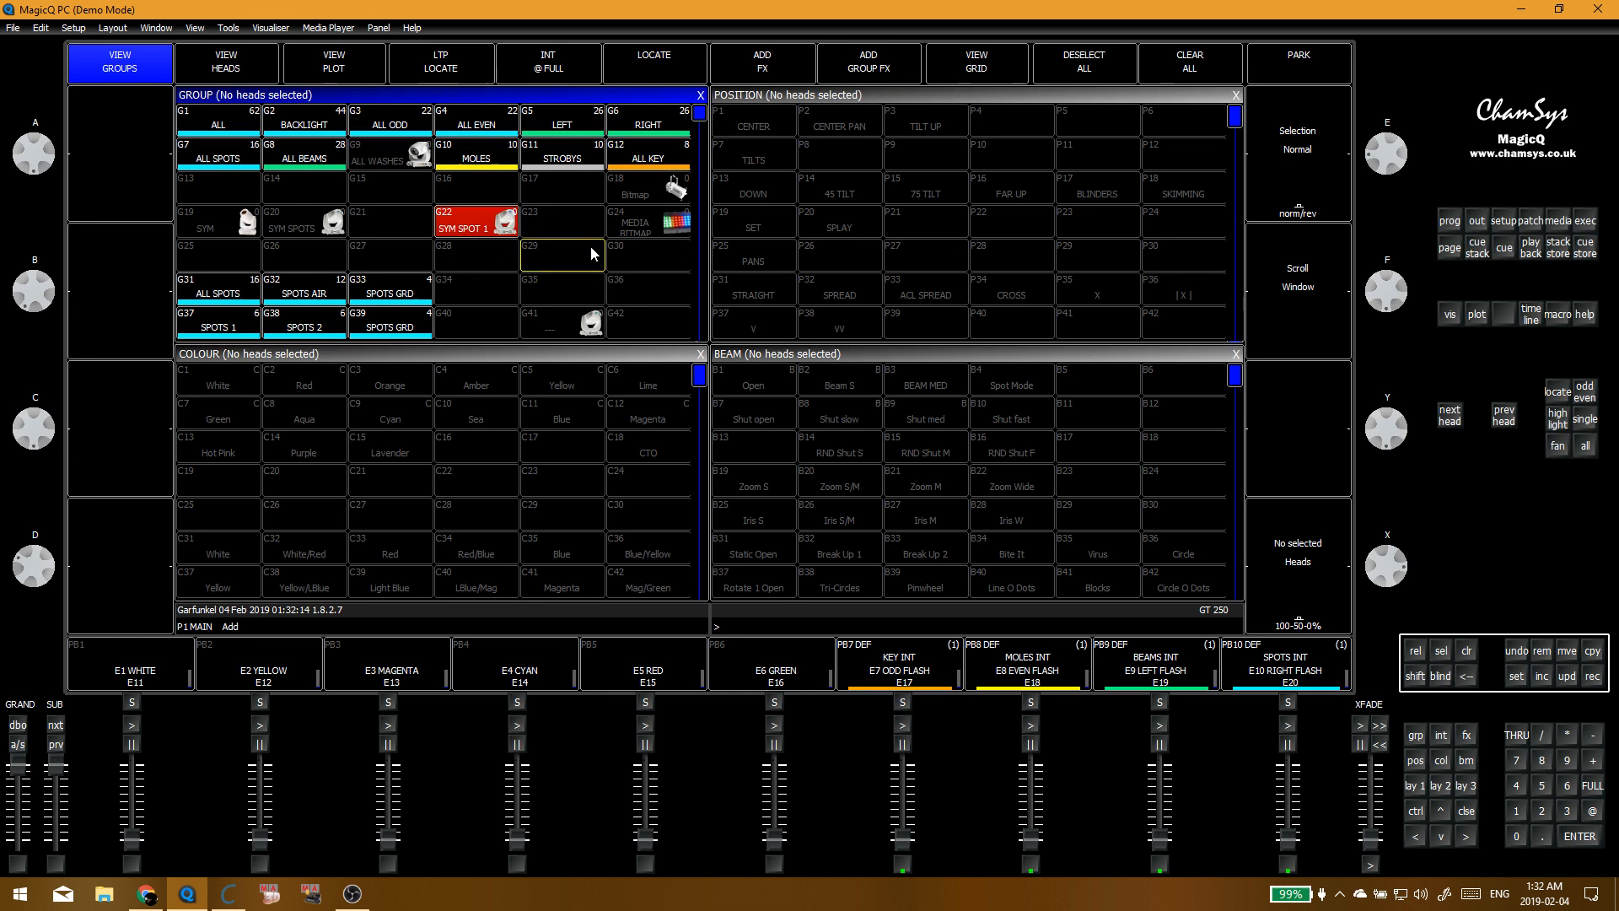
left_click(550, 230)
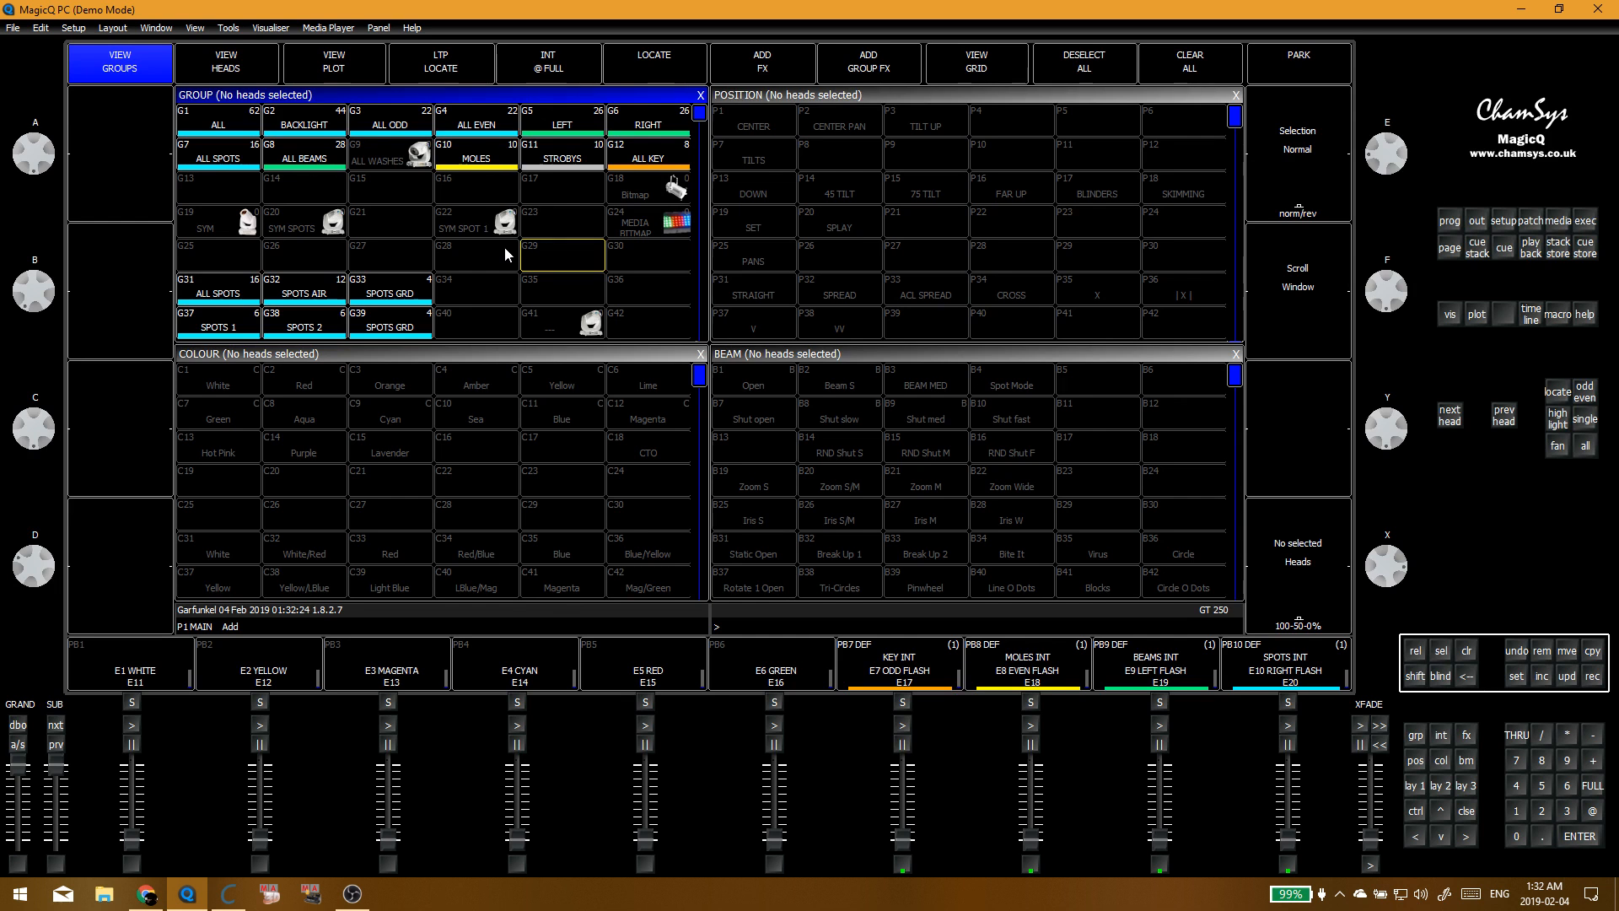
key("Escape")
left_click(390, 191)
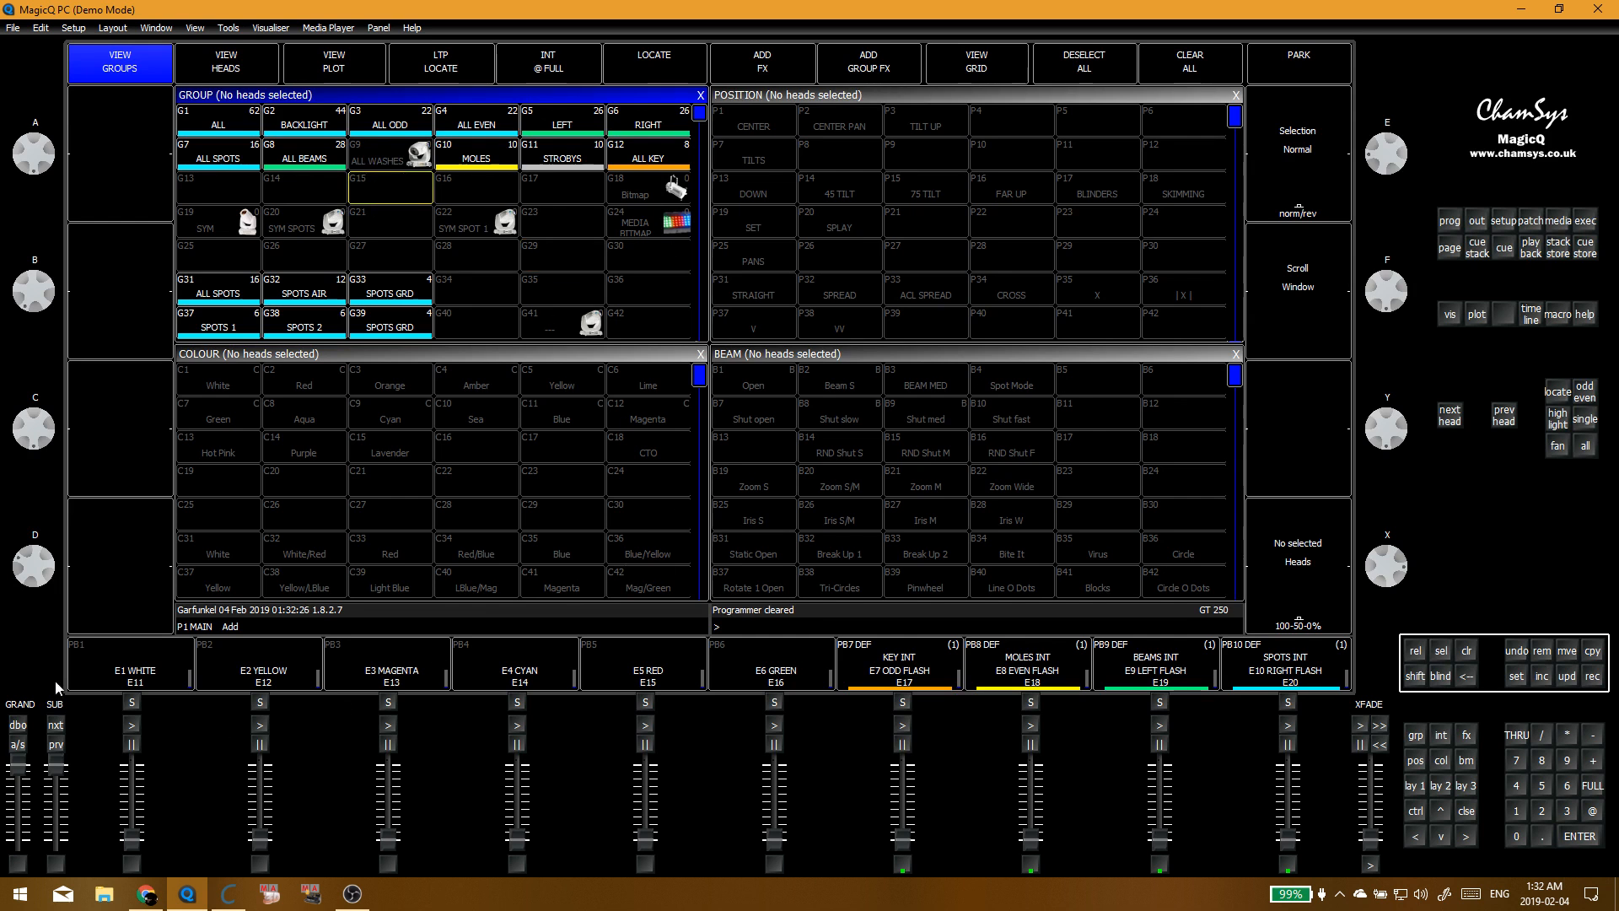
left_click(235, 166)
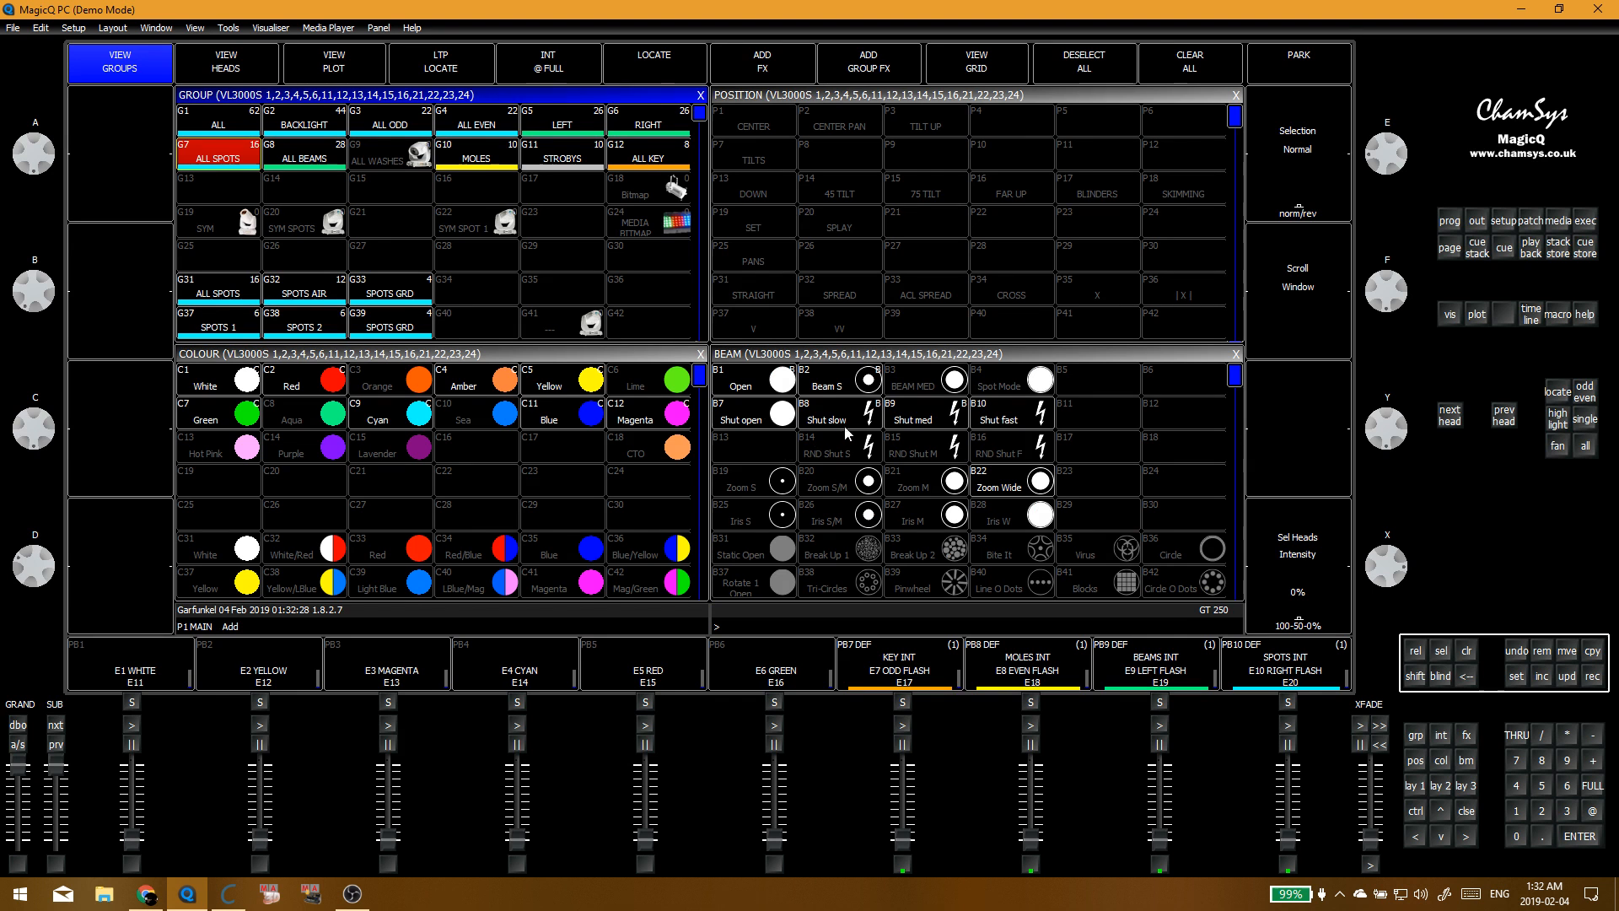
key("Escape")
Step: Raise the SPOTS INT playback and apply the Shut open and Shut fast beam palettes to ALL SPOTS
left_click_drag(1289, 837, 1288, 777)
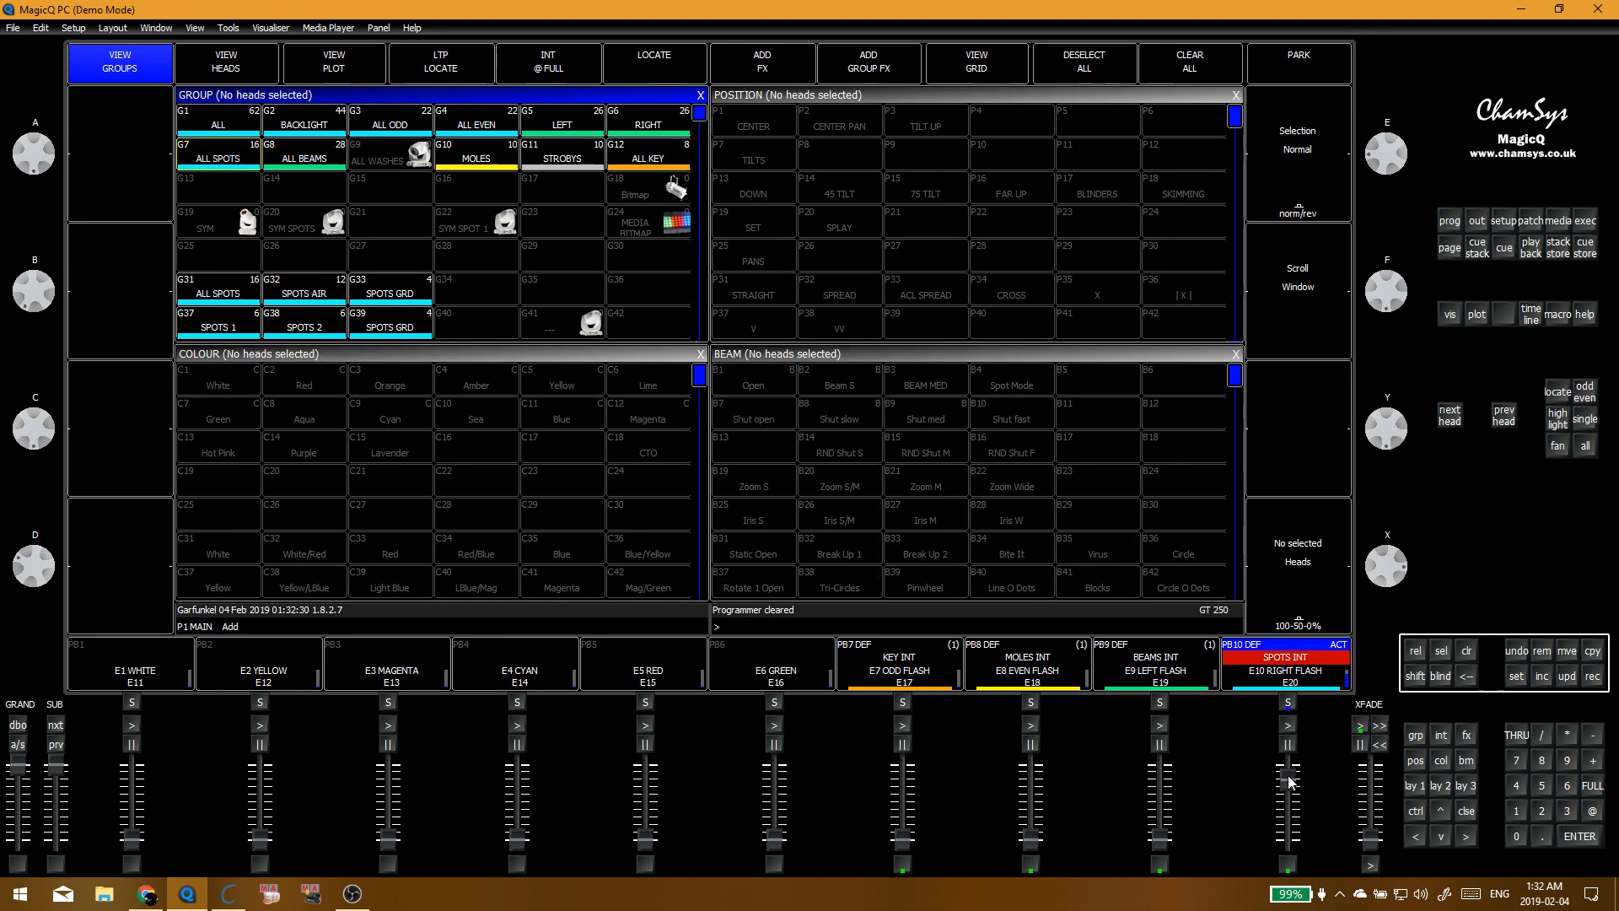
left_click(218, 164)
left_click(763, 422)
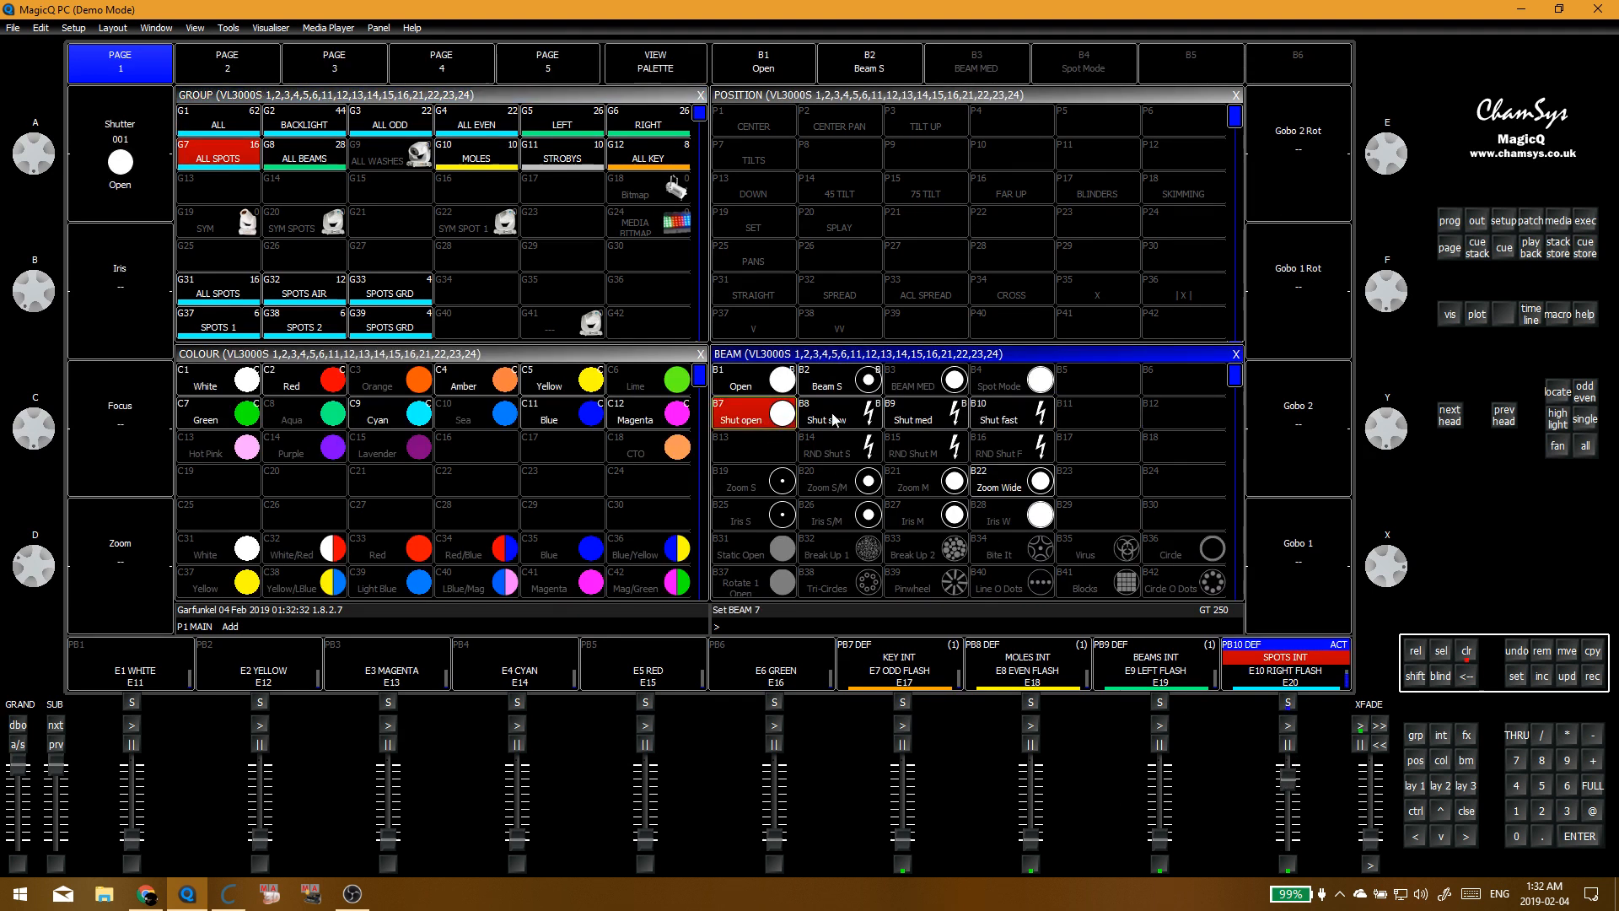
left_click(1021, 420)
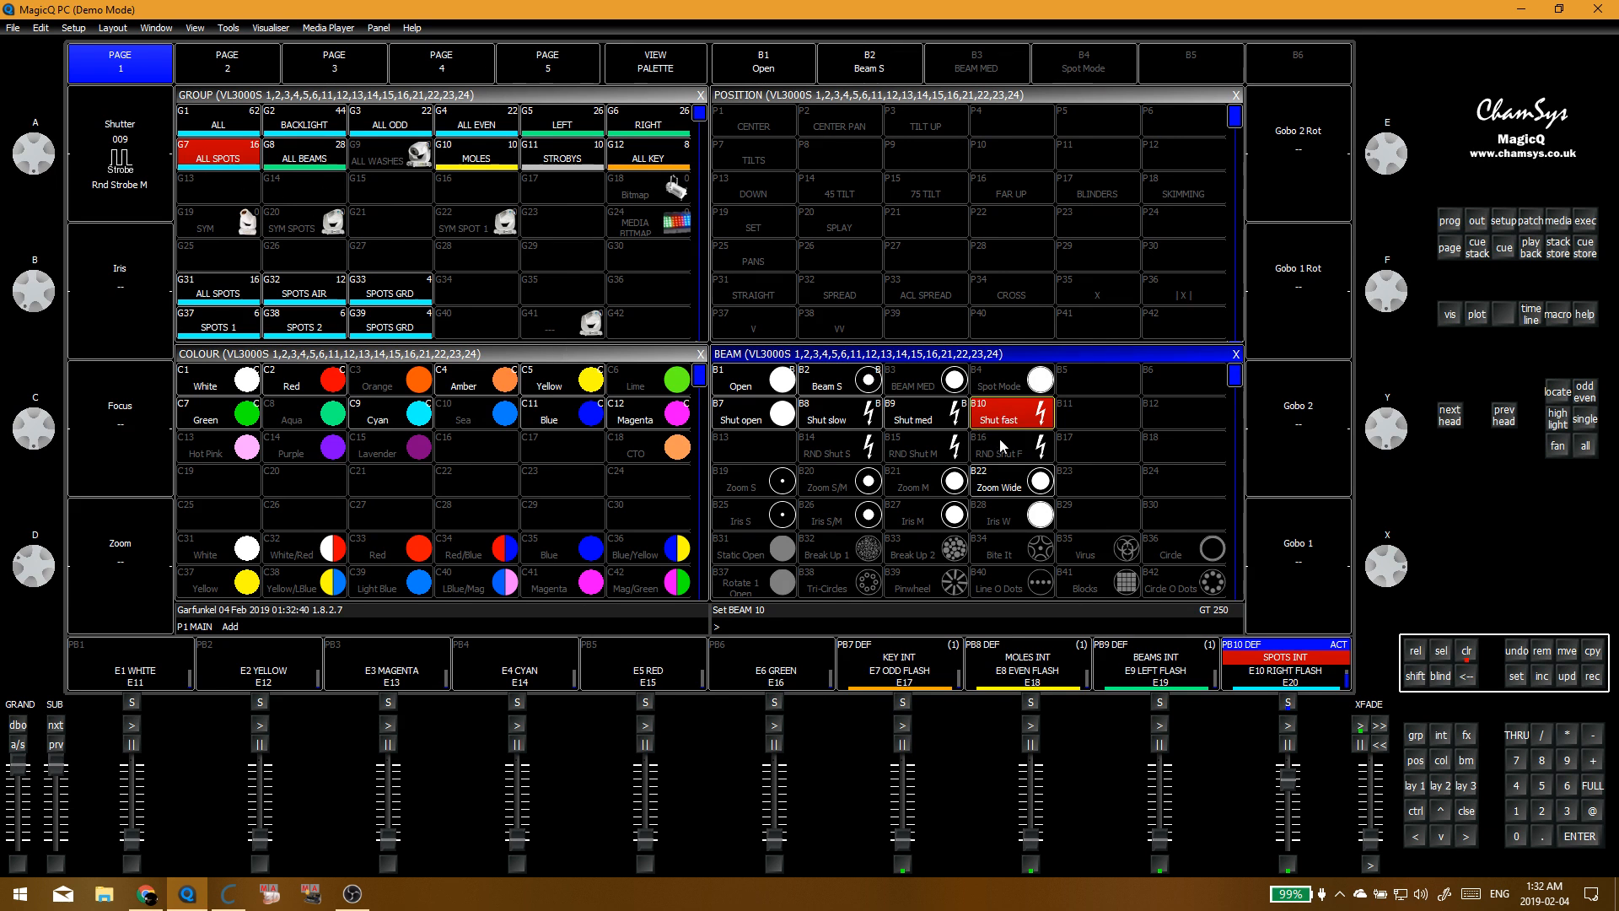
Step: Record the Shut fast setting of ALL SPOTS into beam palette B16 RND Shut F
key("ctrl+BackSpace")
left_click(245, 155)
left_click(1003, 443)
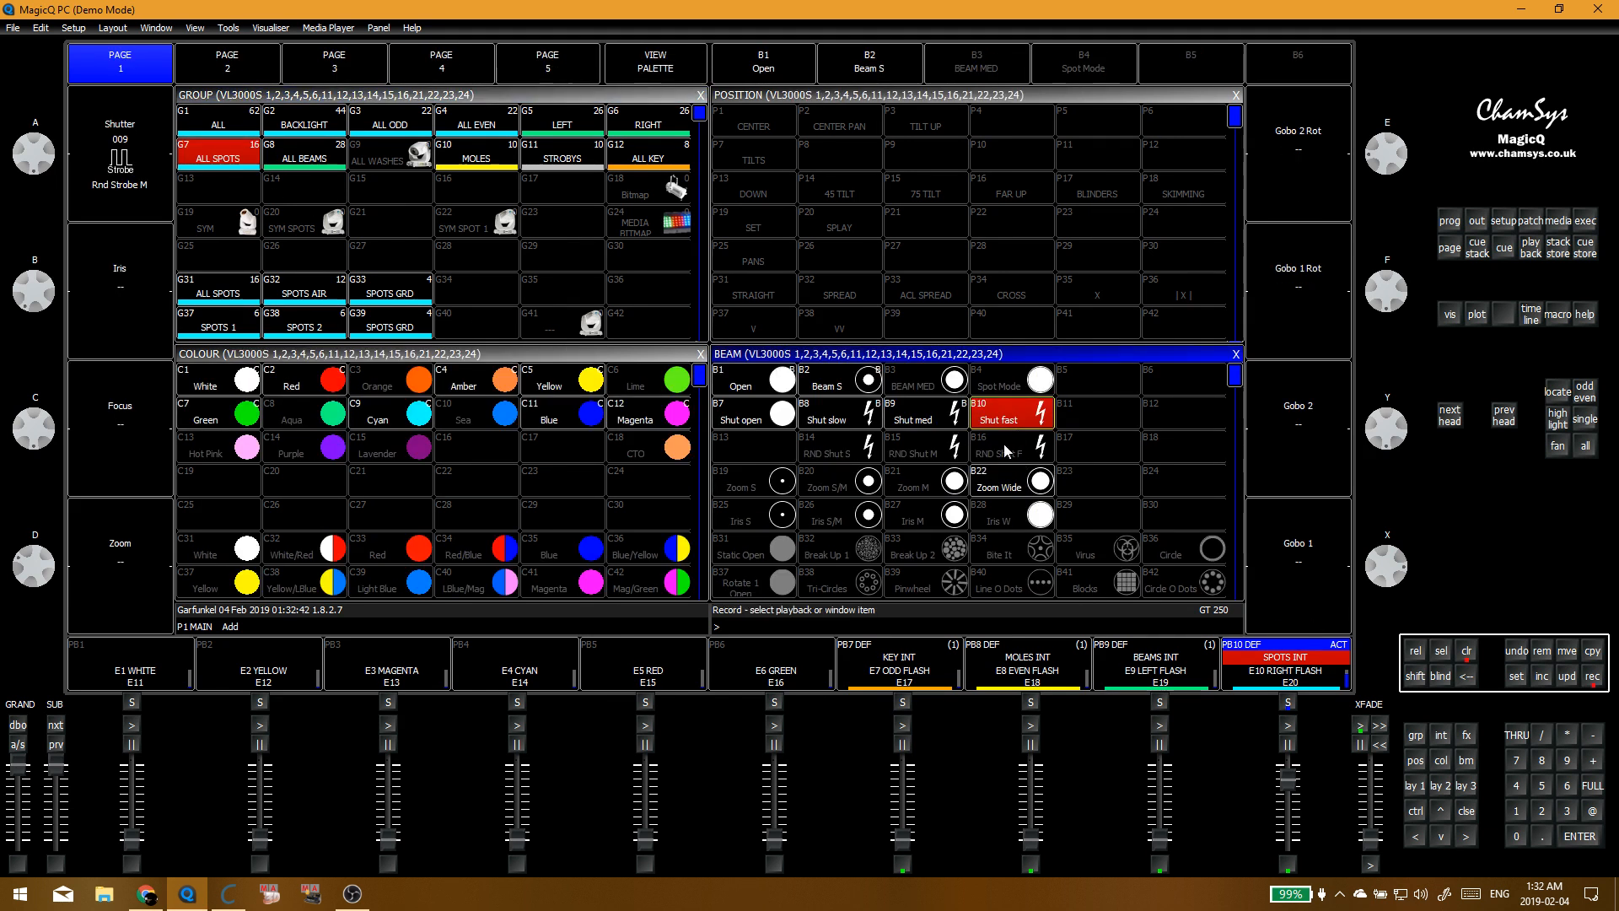
key("ctrl+u")
left_click(600, 260)
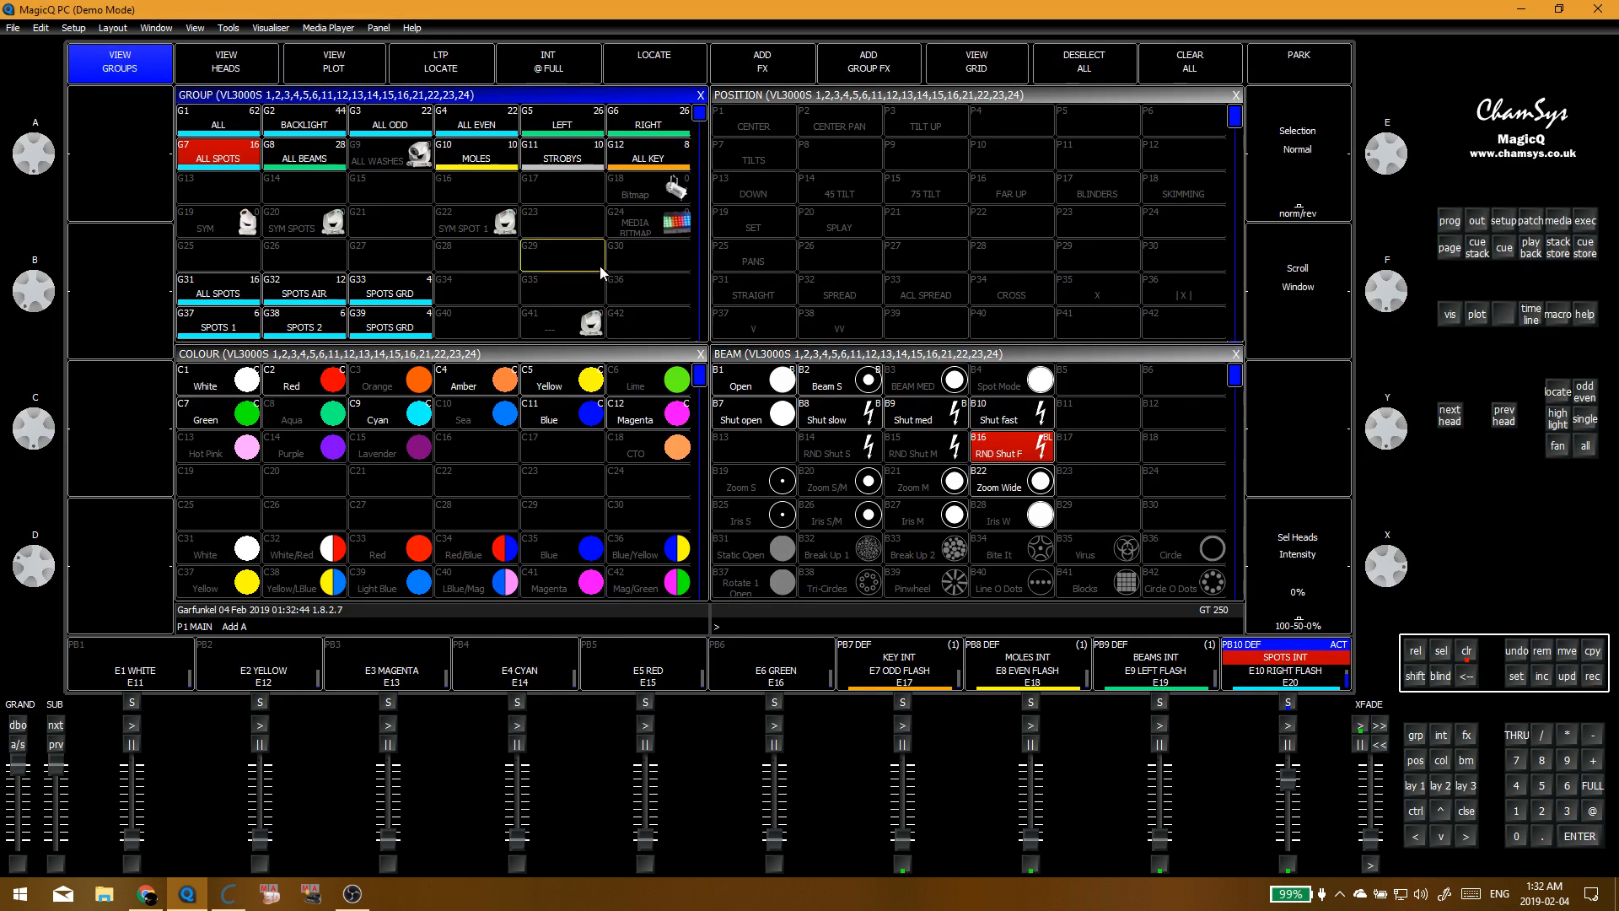
Step: Apply Shut med to ALL SPOTS and record it into beam palette B15 RND Shut M
left_click(918, 417)
key("ctrl+r")
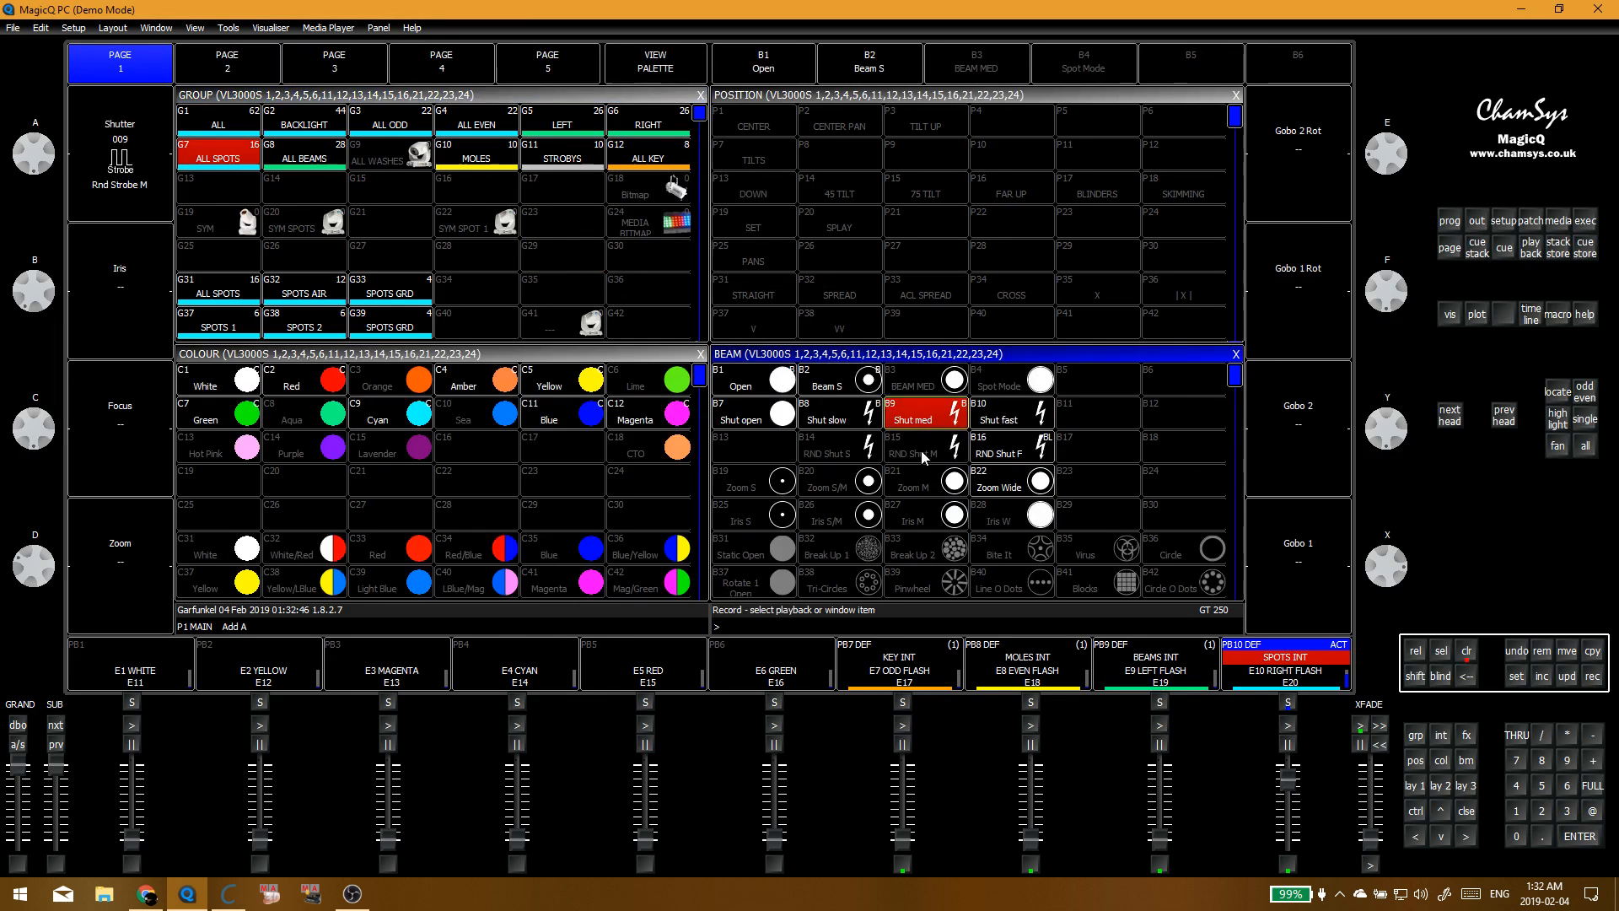
left_click(921, 451)
left_click(601, 260)
key("ctrl+BackSpace")
Step: Apply Shut slow to ALL SPOTS, record it into beam palette B14 RND Shut S, and clear the programmer
left_click(241, 157)
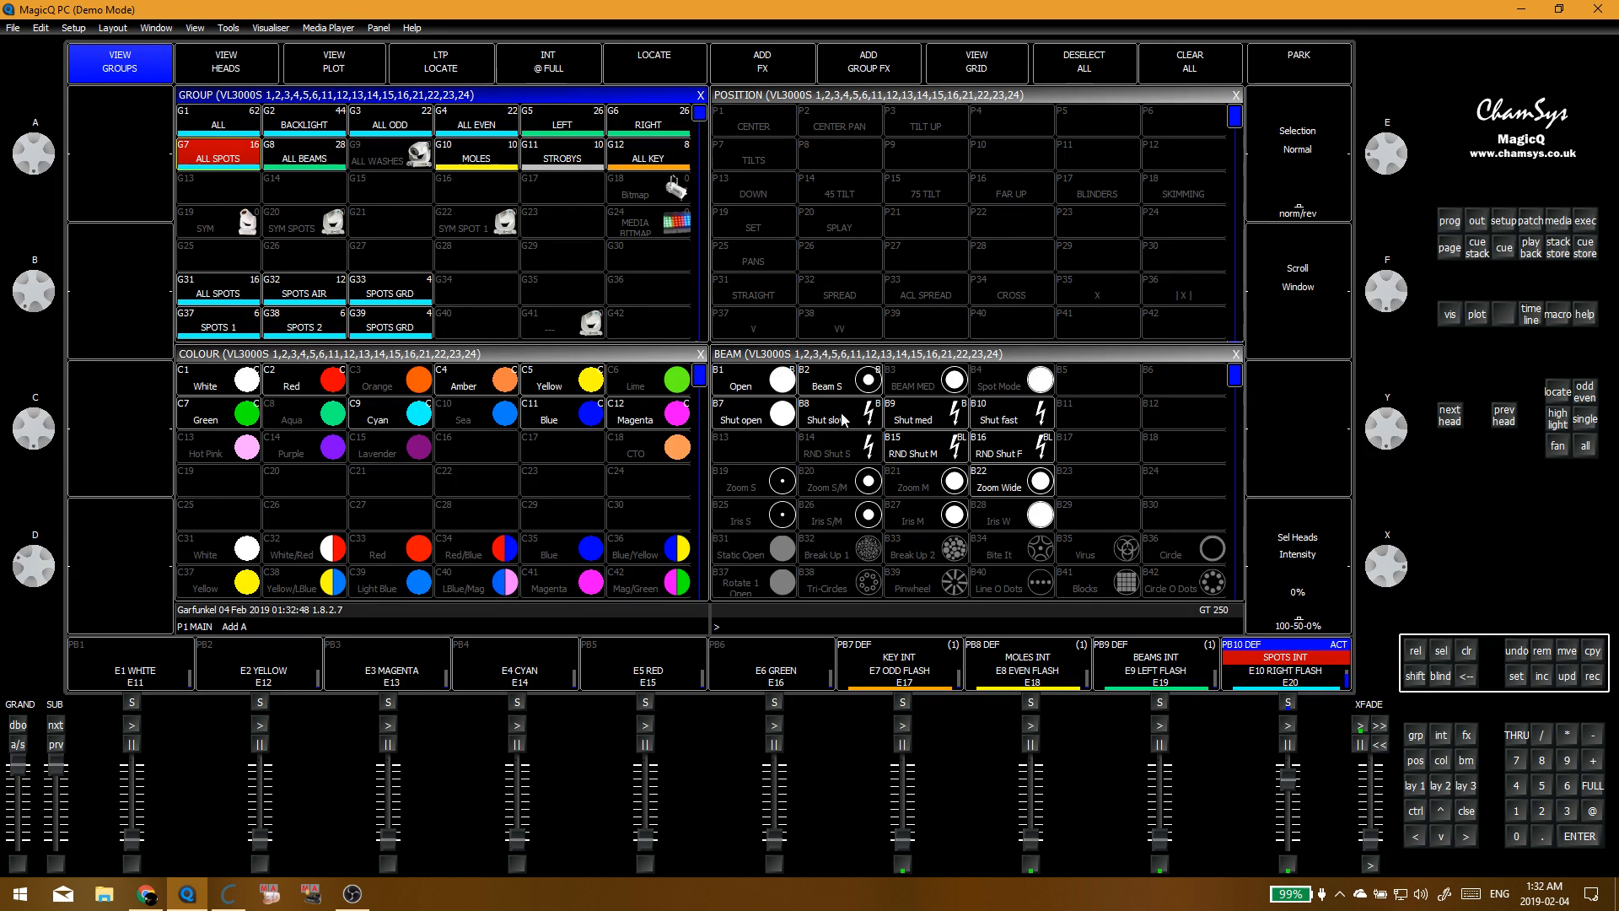
left_click(835, 415)
key("ctrl+u")
left_click(846, 456)
left_click(599, 263)
key("ctrl+BackSpace")
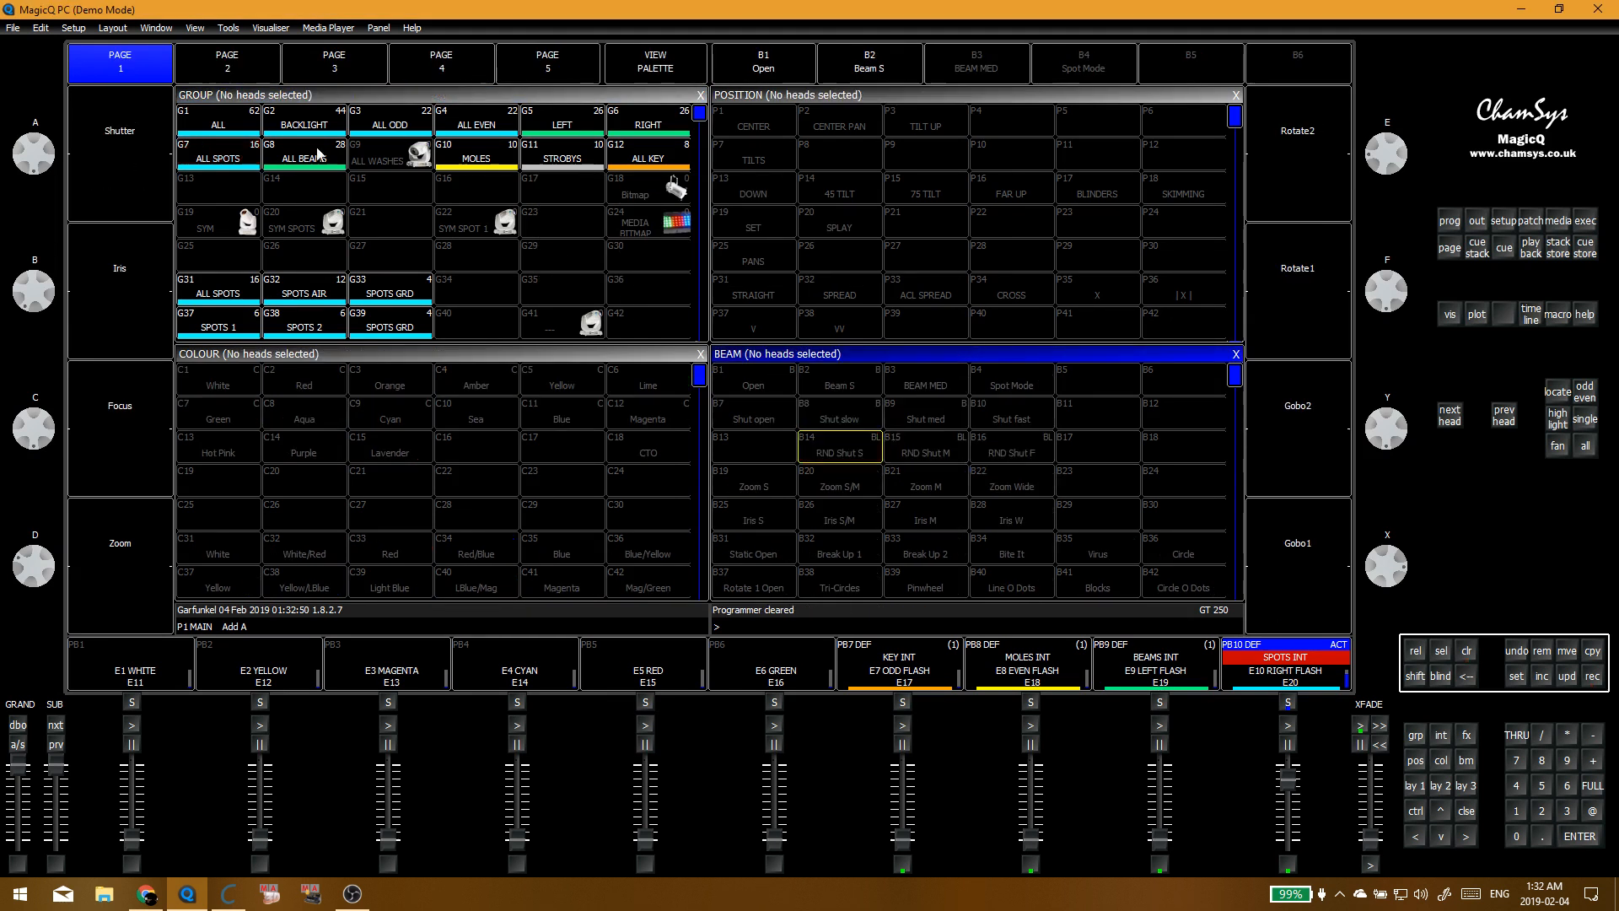
Step: View the head values stored in beam palettes B14 RND Shut S and B15 RND Shut M
left_click(237, 158)
key("ctrl+BackSpace")
mouse_move(838, 448)
left_mouse_down()
mouse_move(1020, 450)
mouse_move(855, 455)
left_mouse_up()
left_click(642, 66)
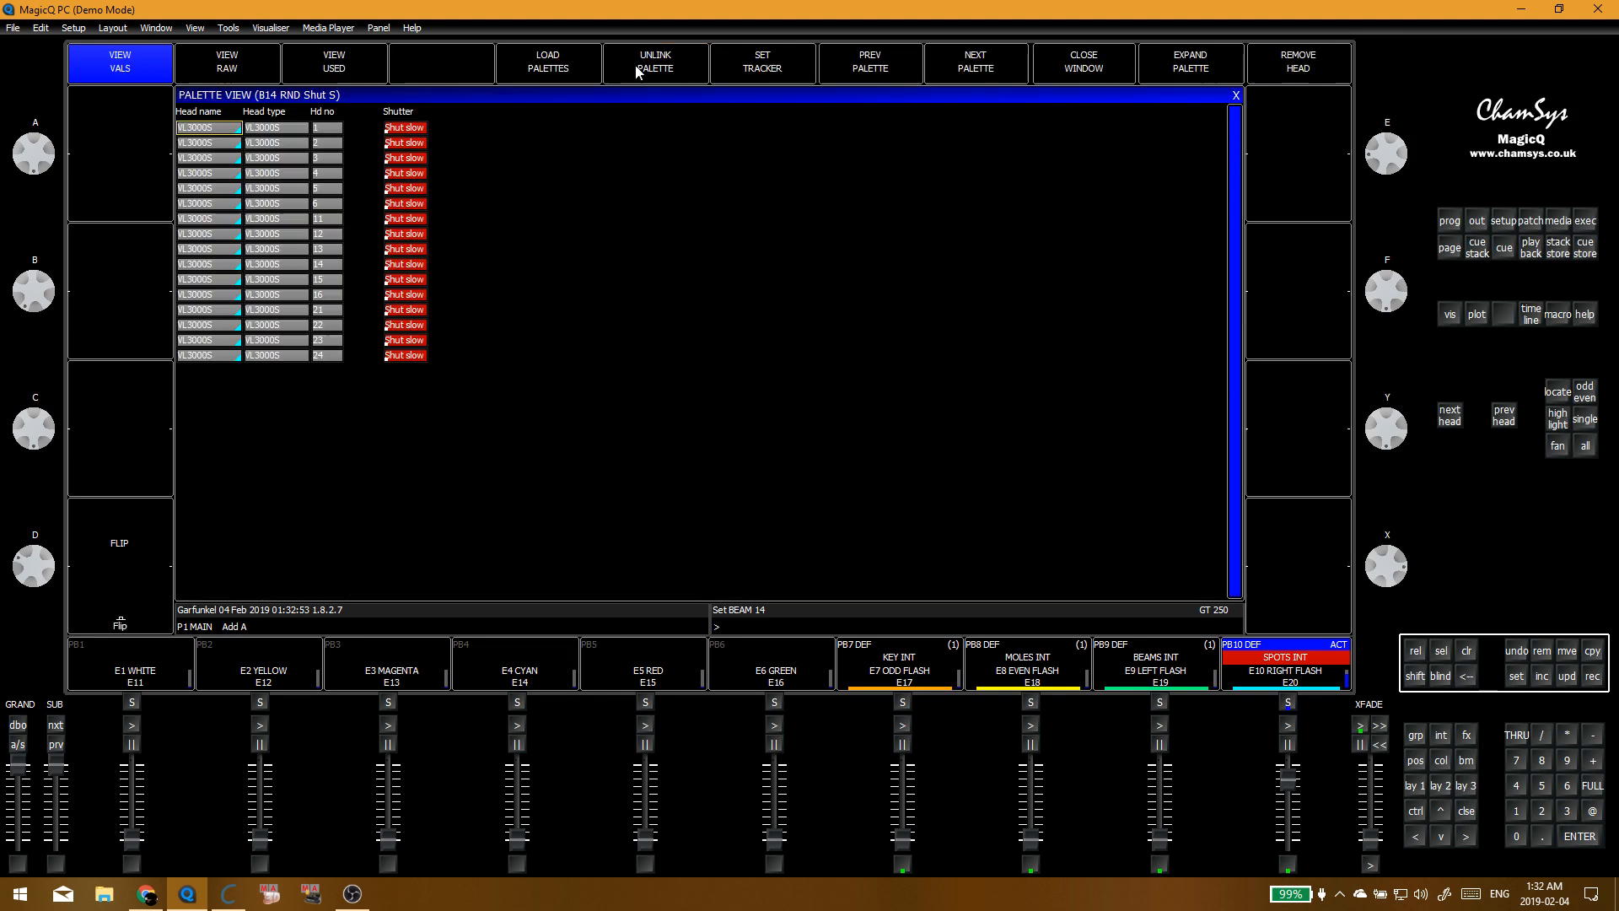
left_click(975, 74)
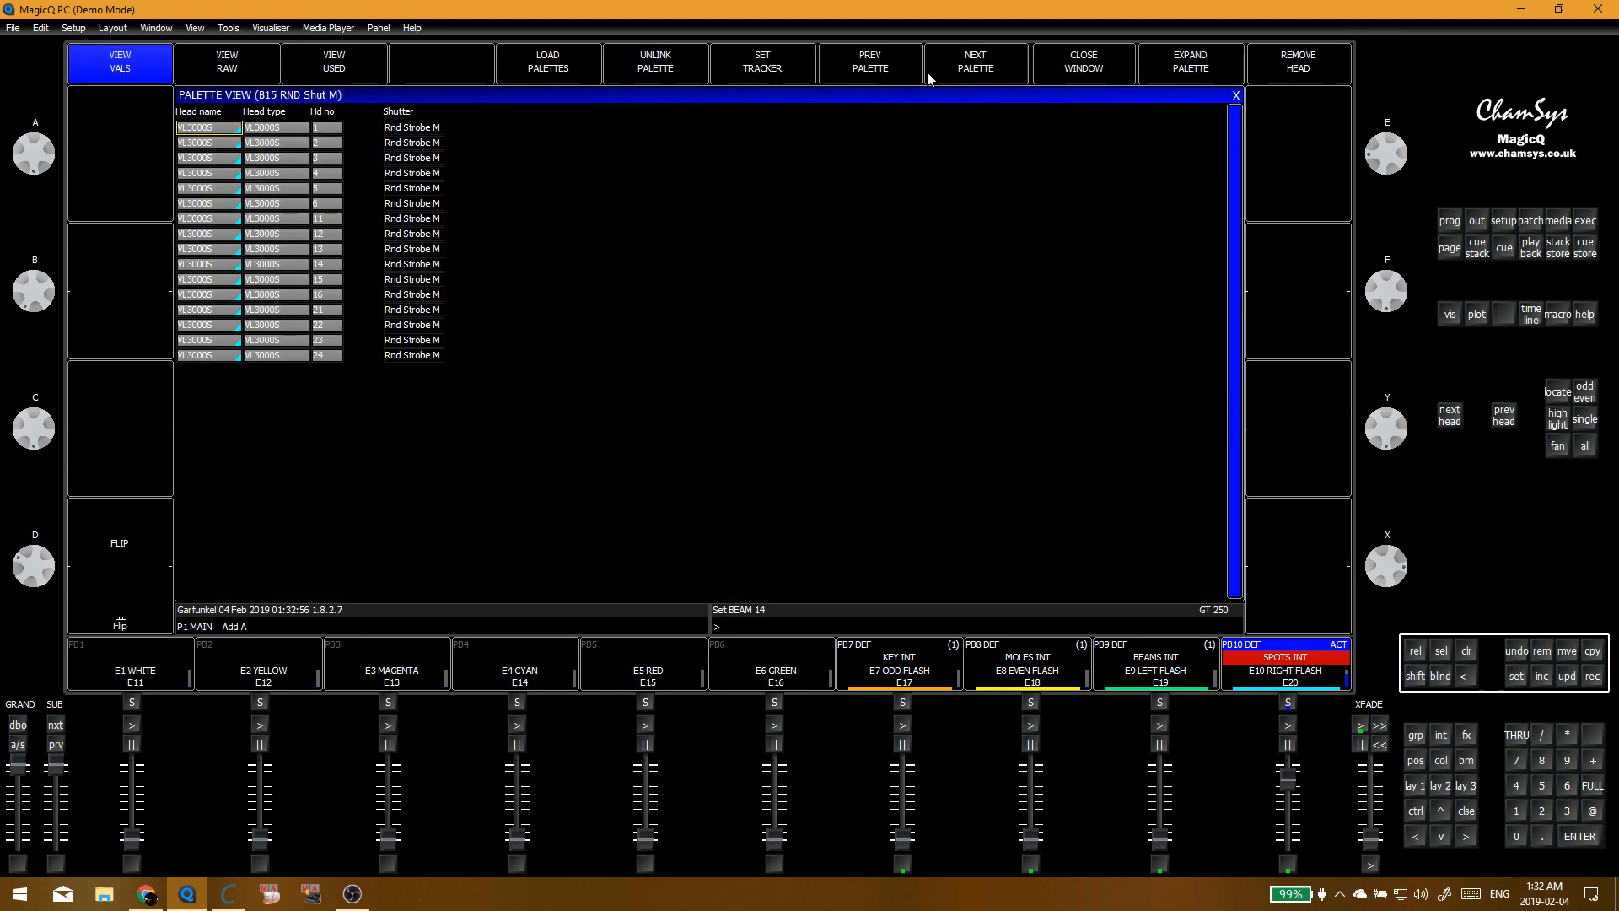
left_click(1236, 96)
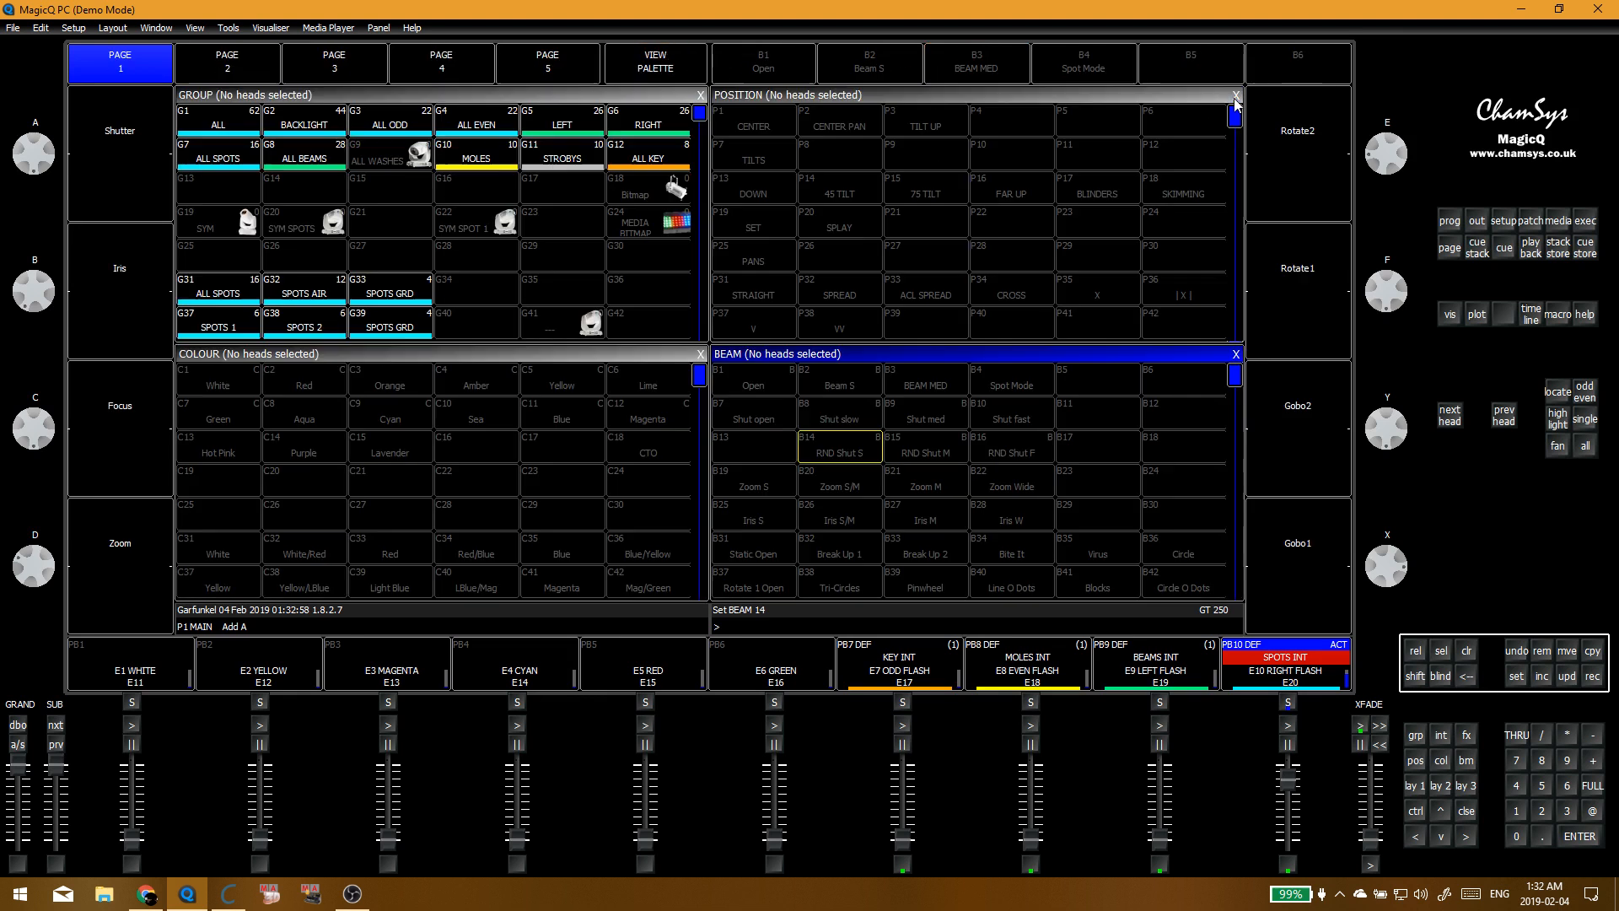
Step: Select ALL SPOTS and check which zoom beam, colour and position palettes apply to them
left_click(379, 248)
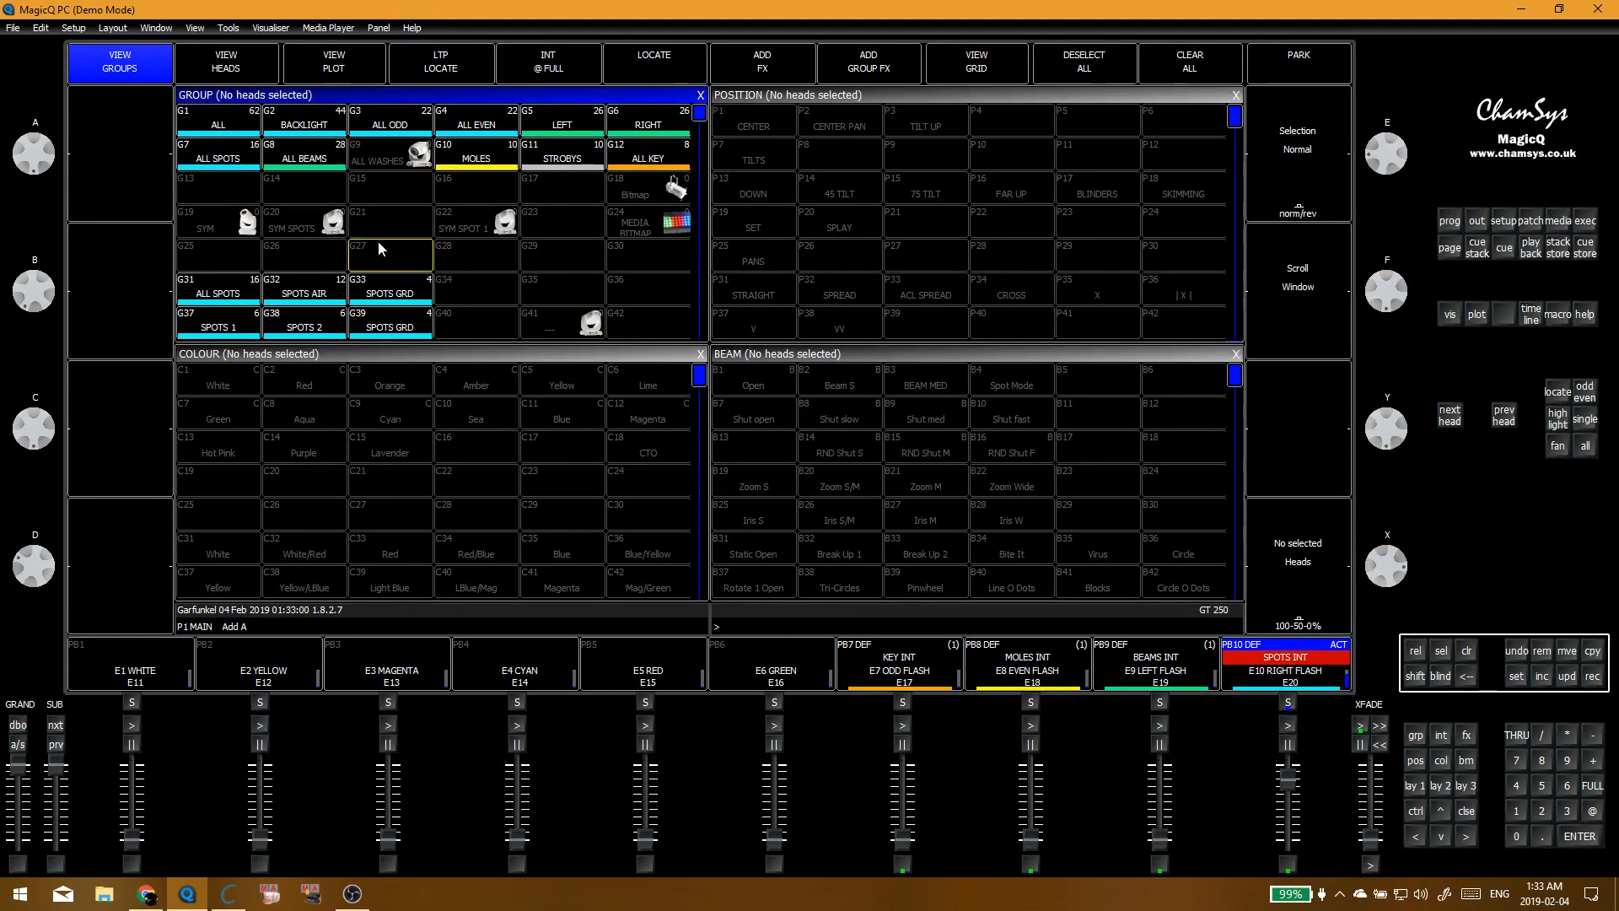
left_click(218, 153)
left_click(808, 510)
left_click(808, 482)
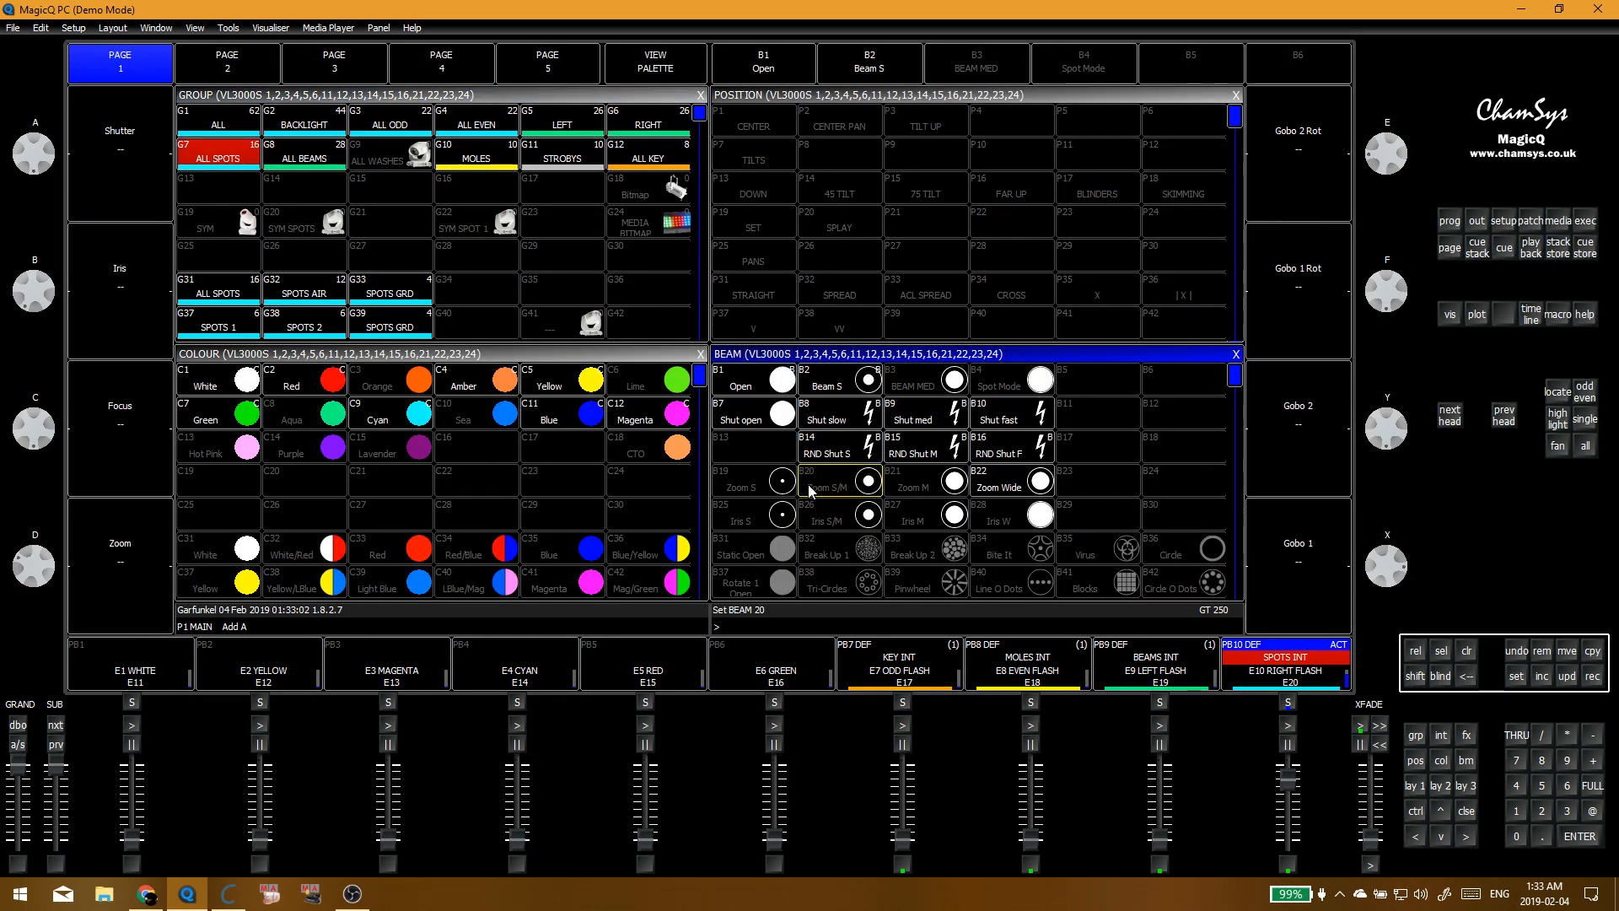
left_click(765, 487)
left_click(569, 514)
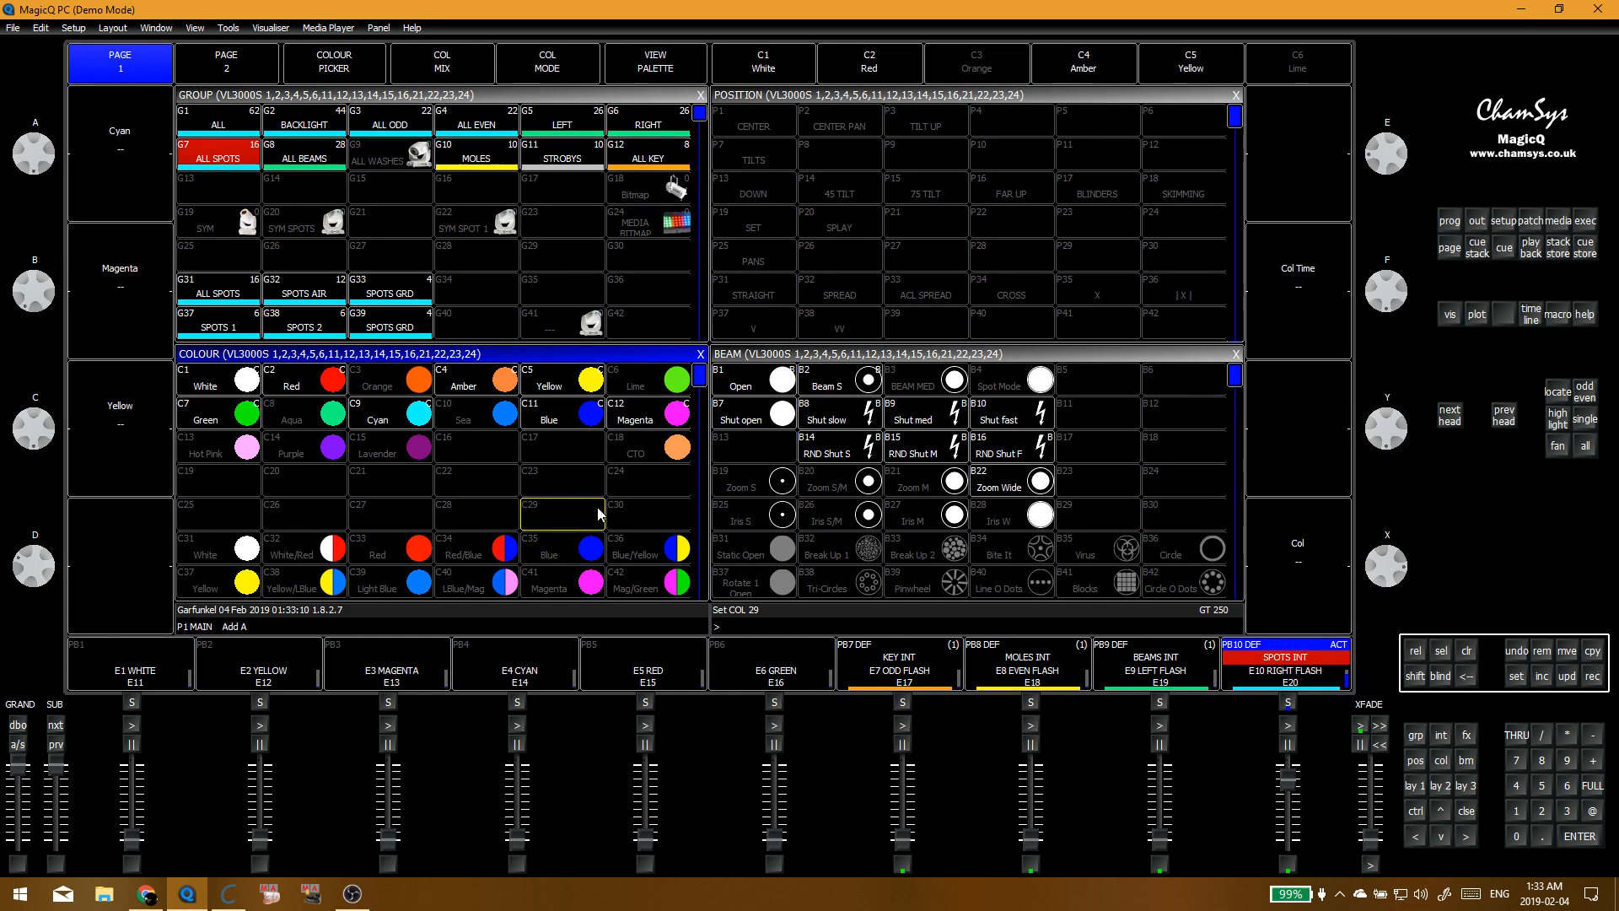
left_click(912, 280)
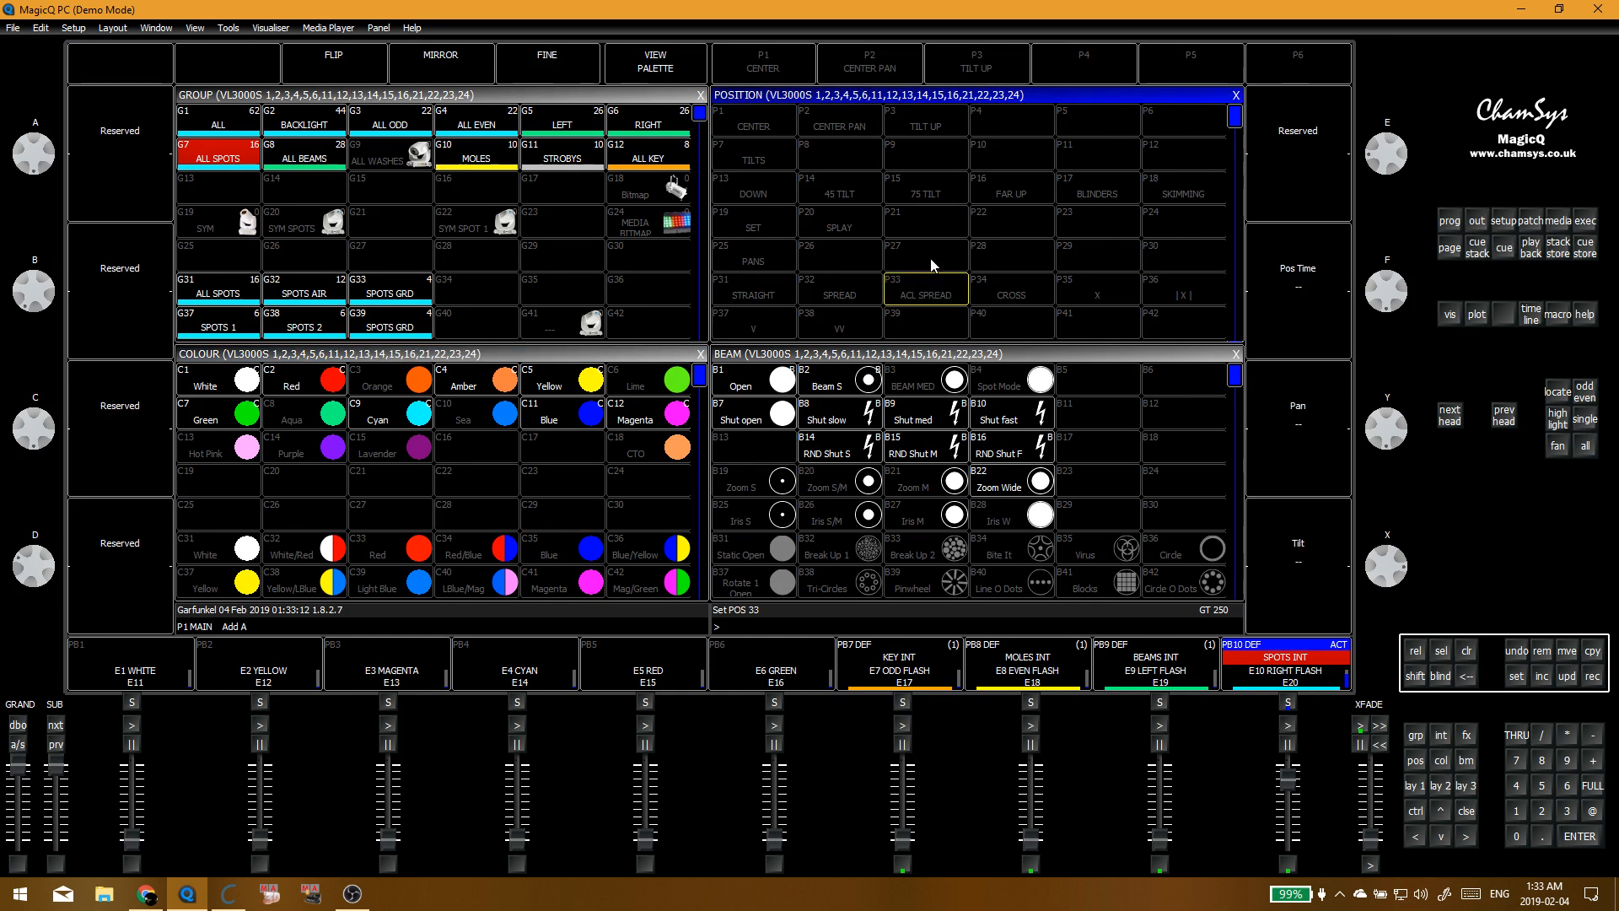
left_click(931, 261)
key("ctrl+c")
left_click(203, 155)
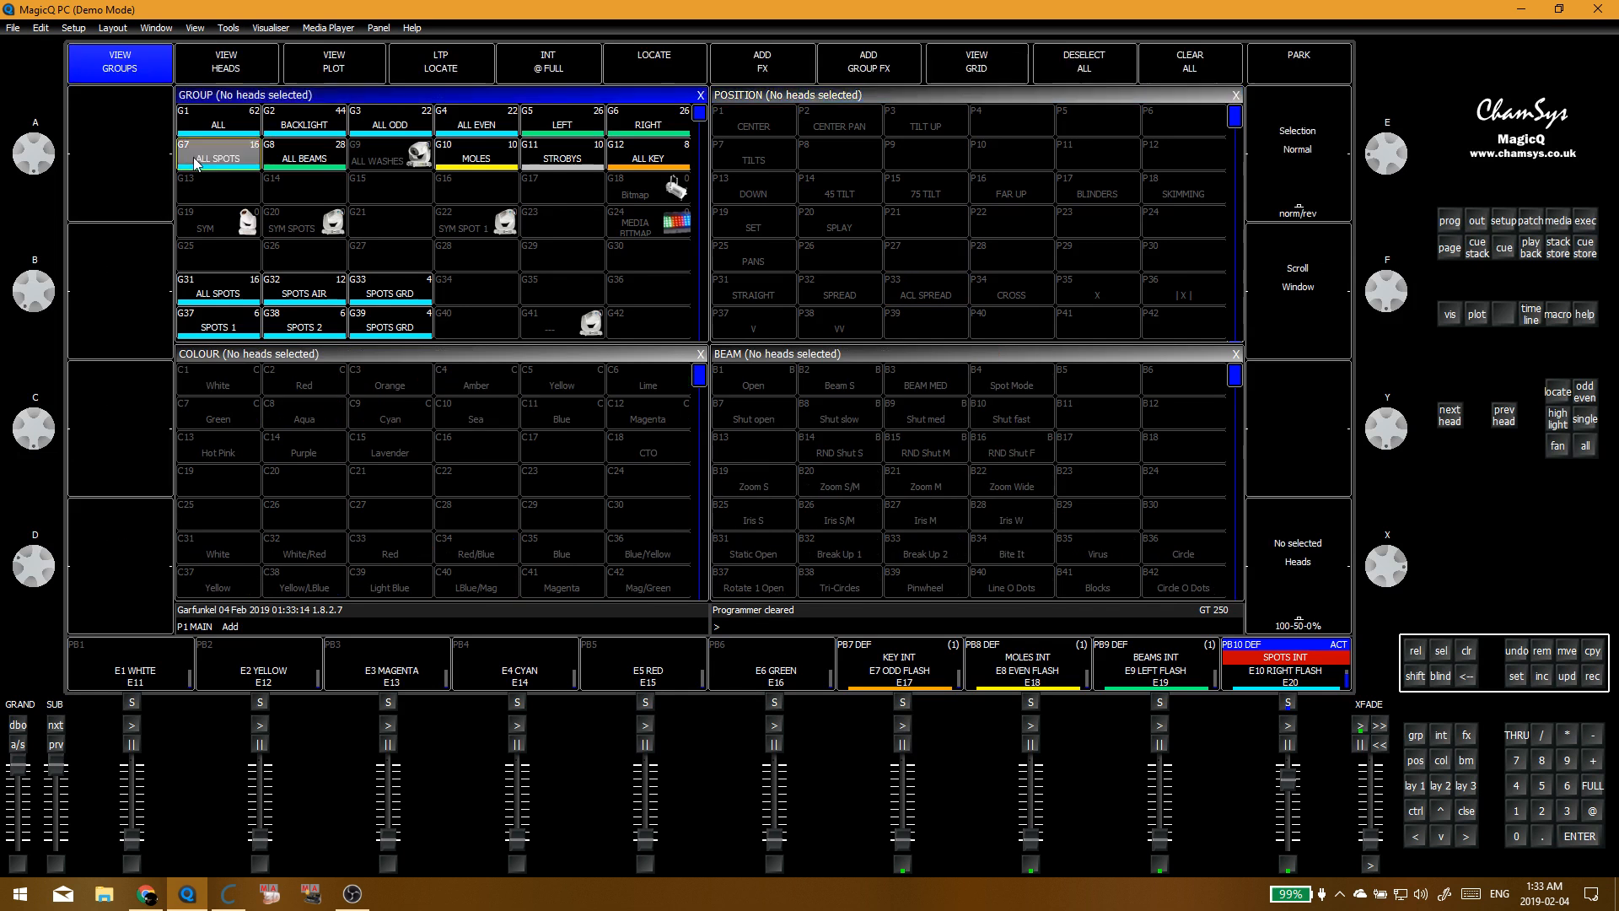
left_click(878, 247)
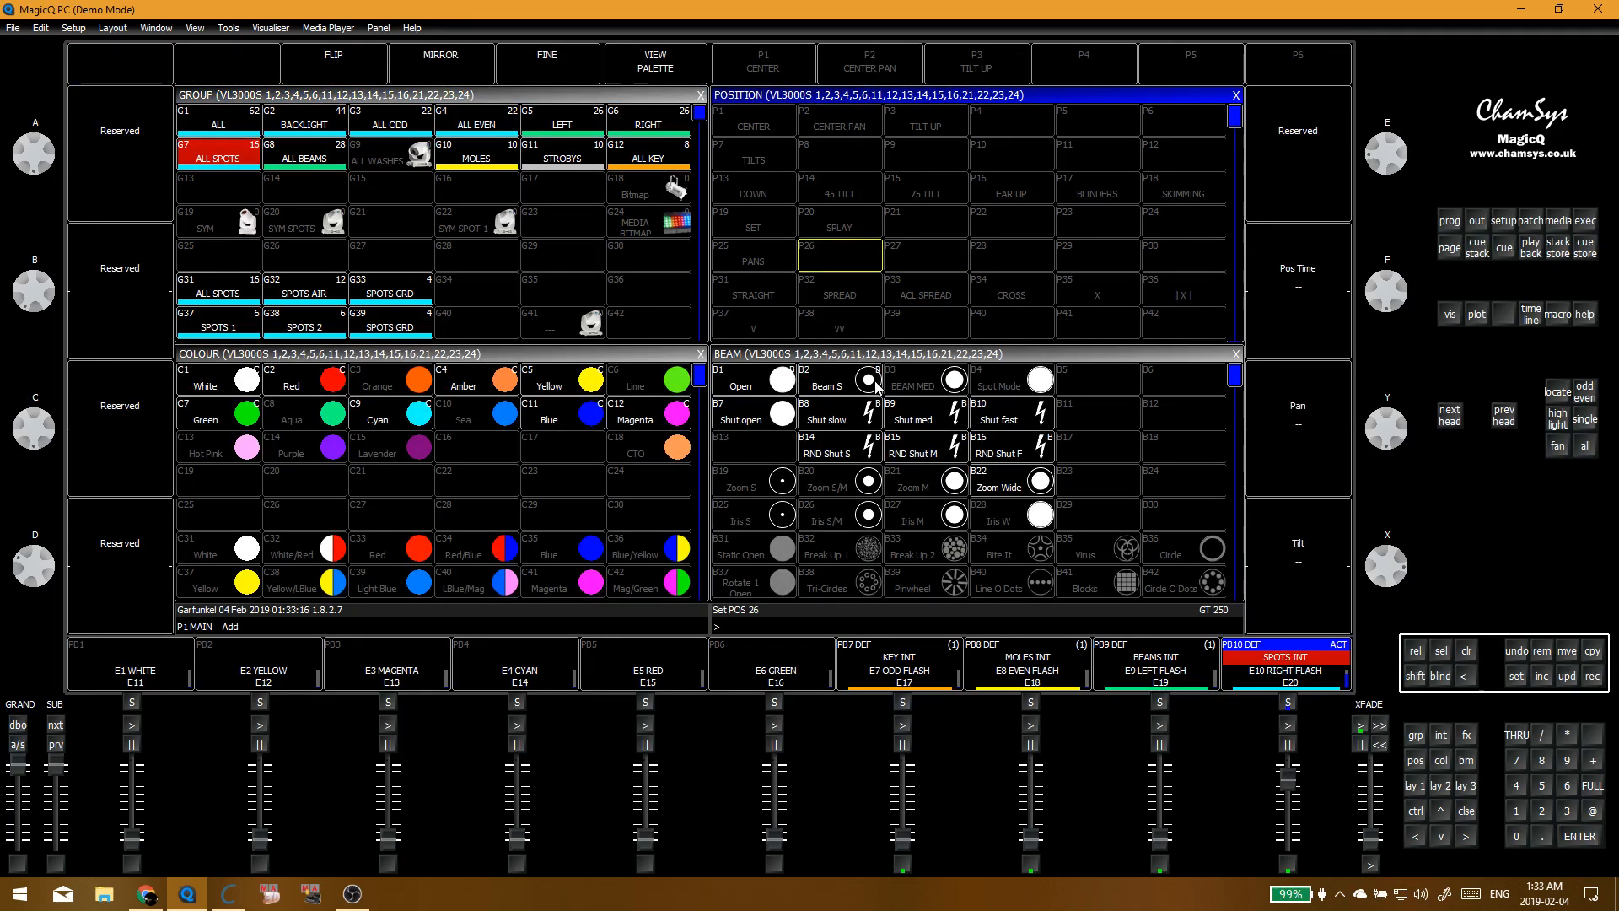
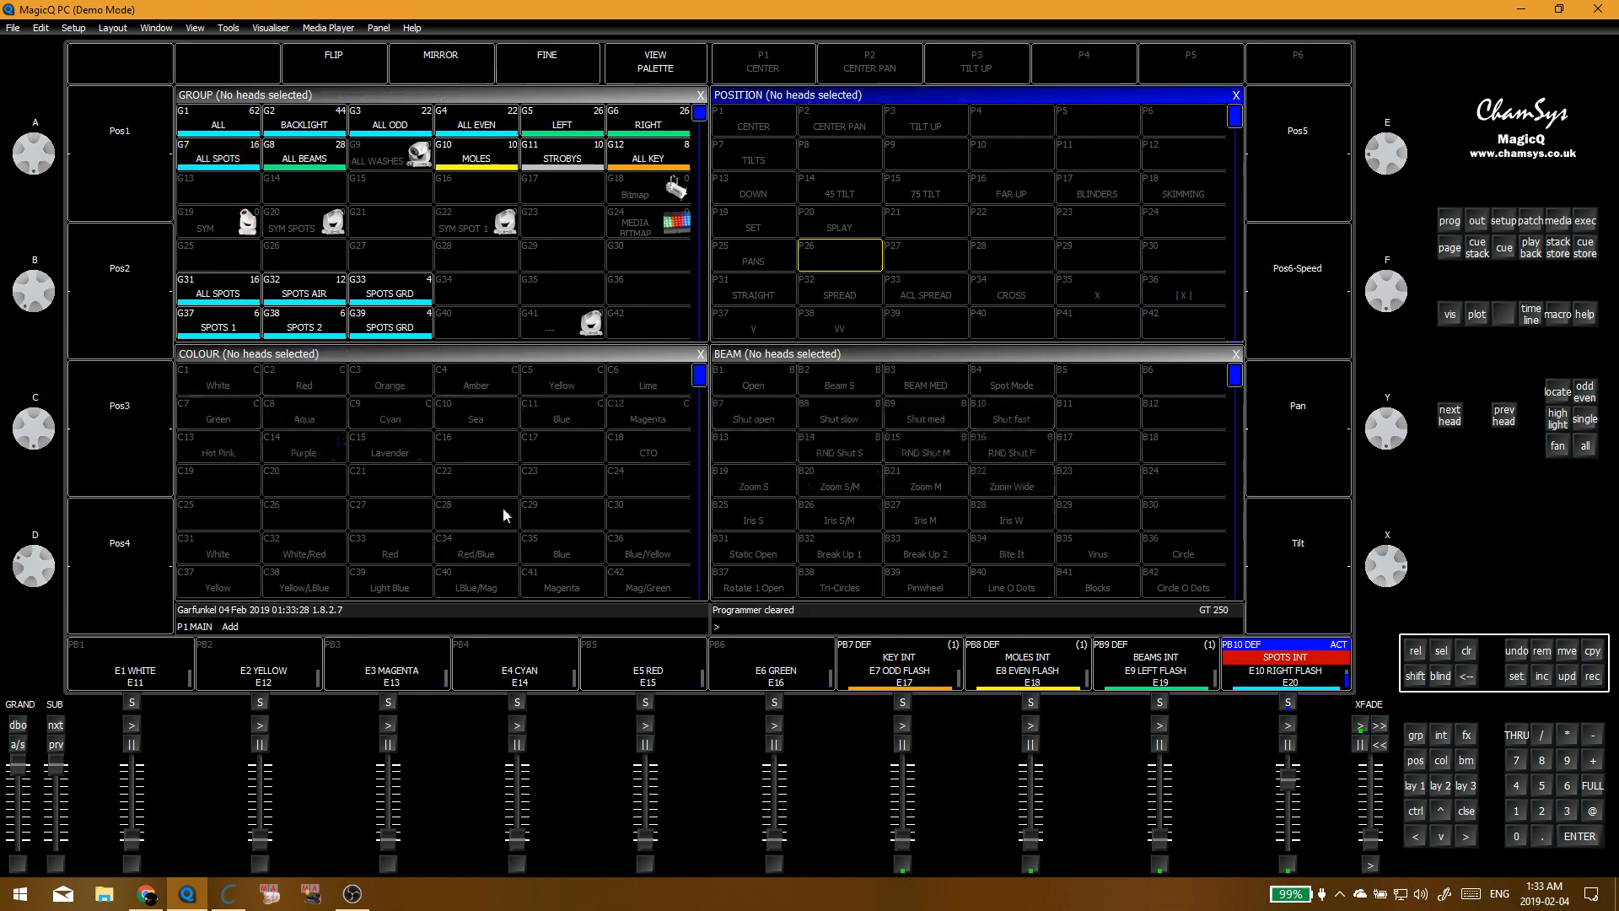
Step: Apply the Red colour palette to ALL SPOTS and record it as a linked palette in colour slot C27
left_click(476, 483)
left_click(366, 493)
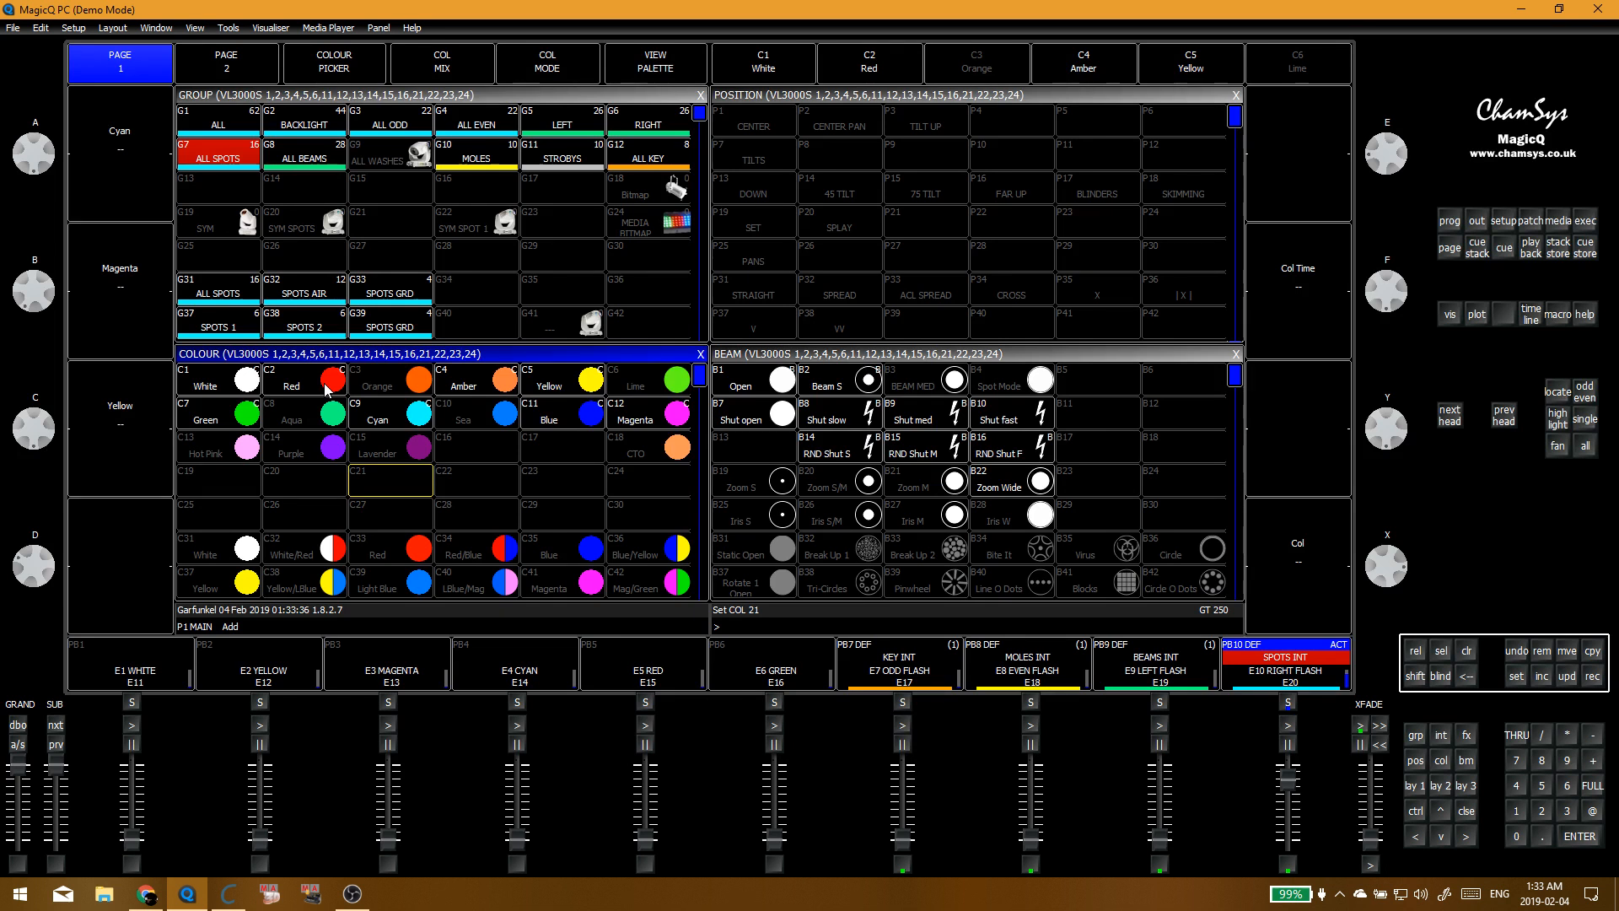
left_click(328, 388)
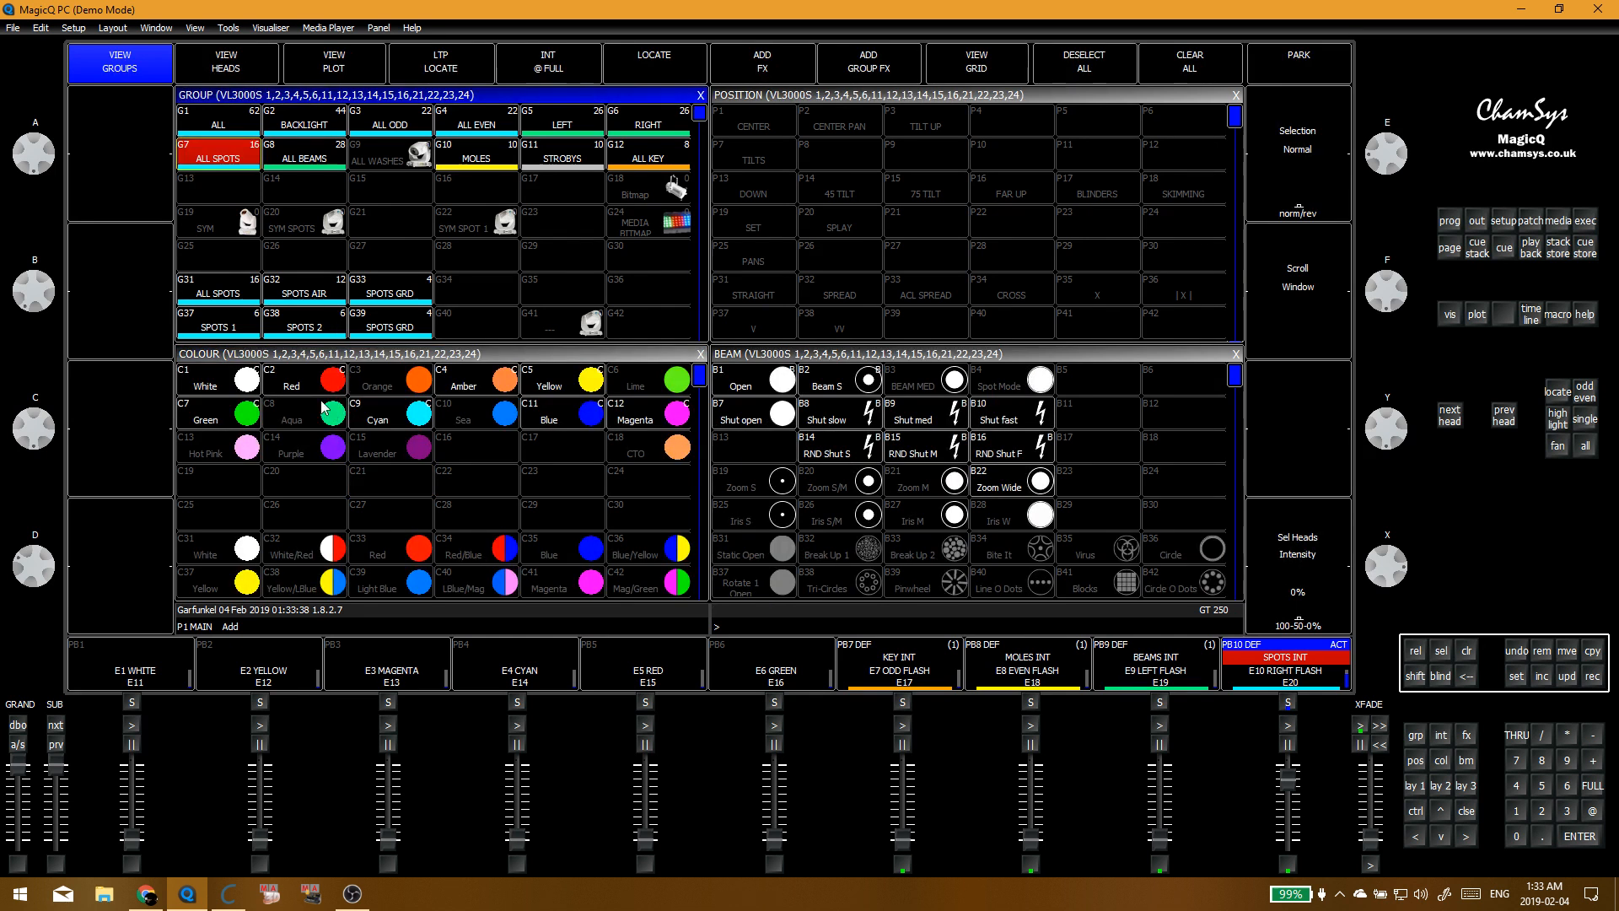
left_click(403, 499)
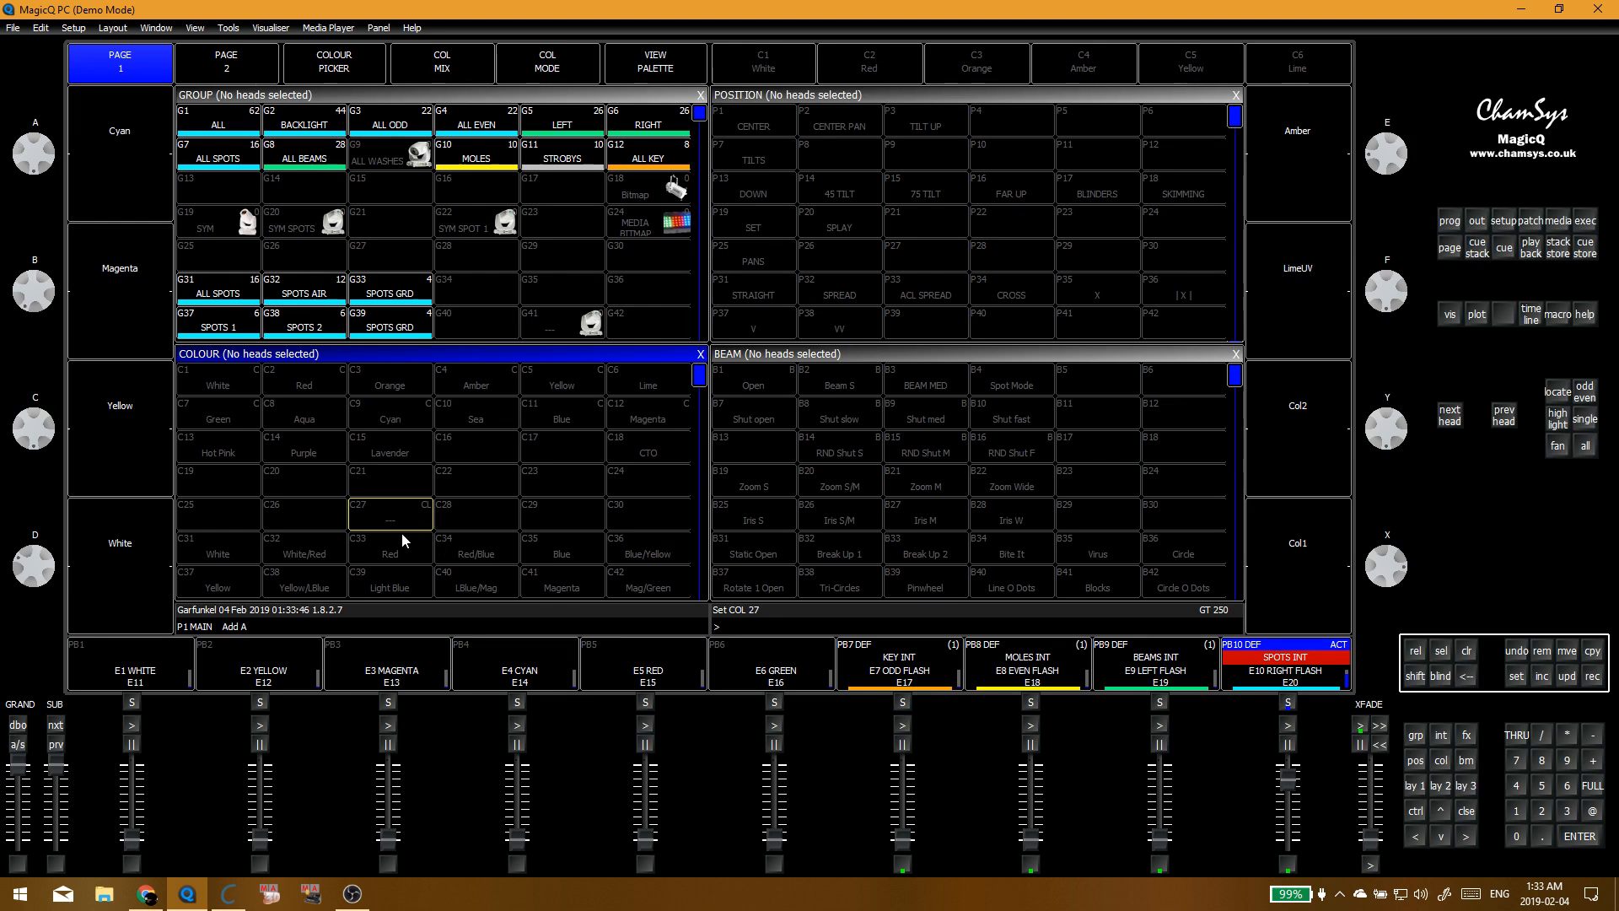
Step: Apply Beam S to ALL SPOTS, record it into beam slot B5, and remove that palette again
left_click(246, 160)
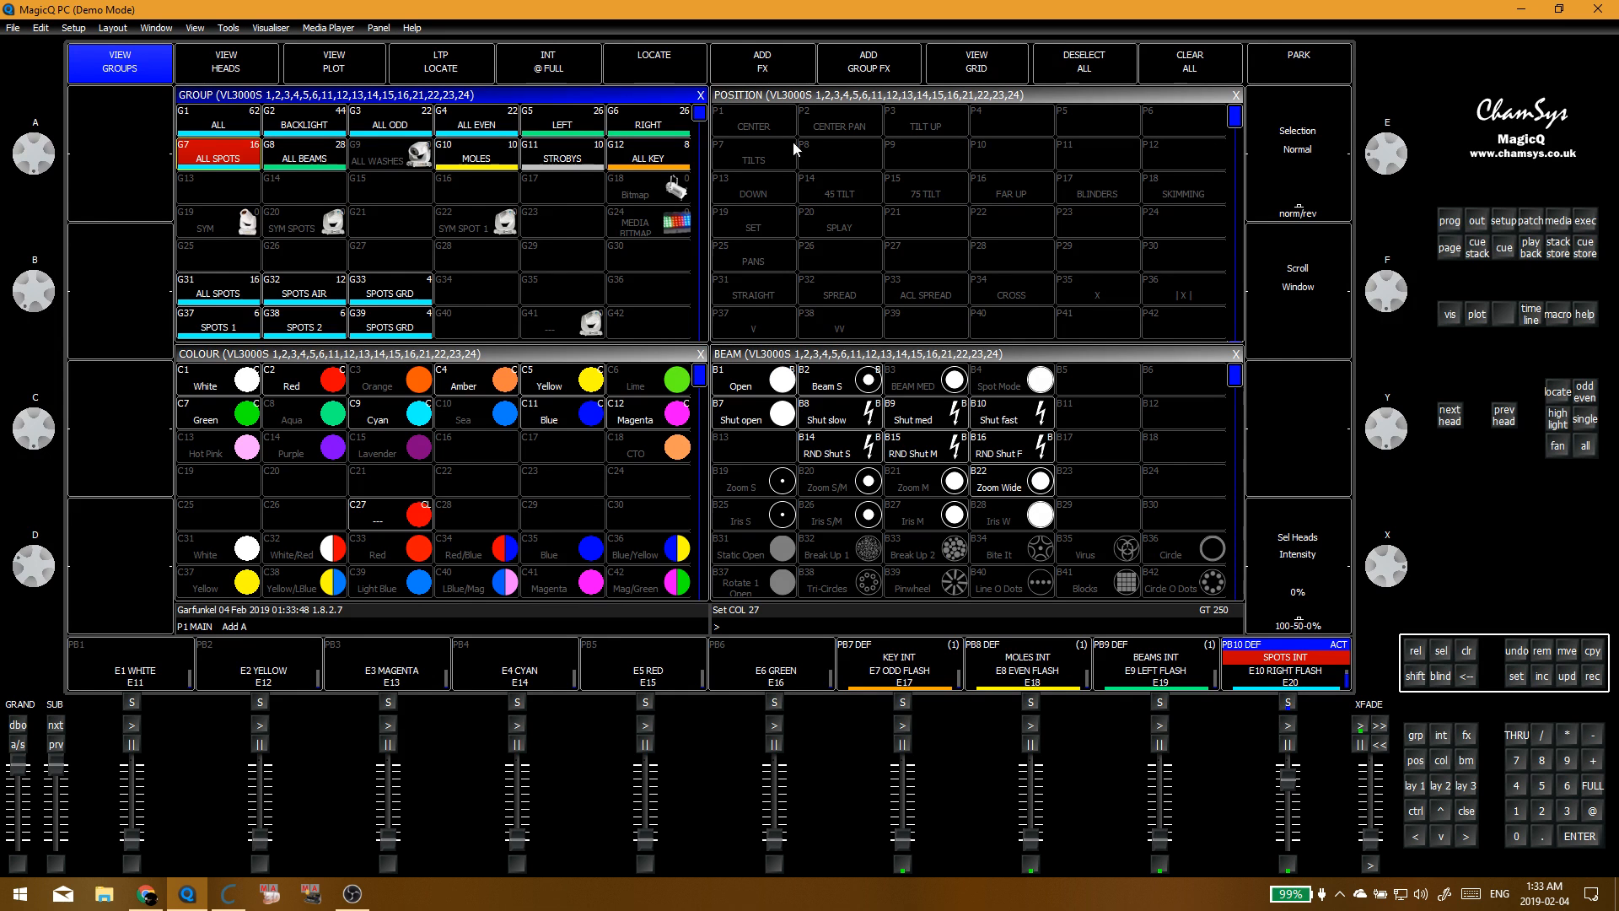
left_click(766, 125)
left_click(864, 377)
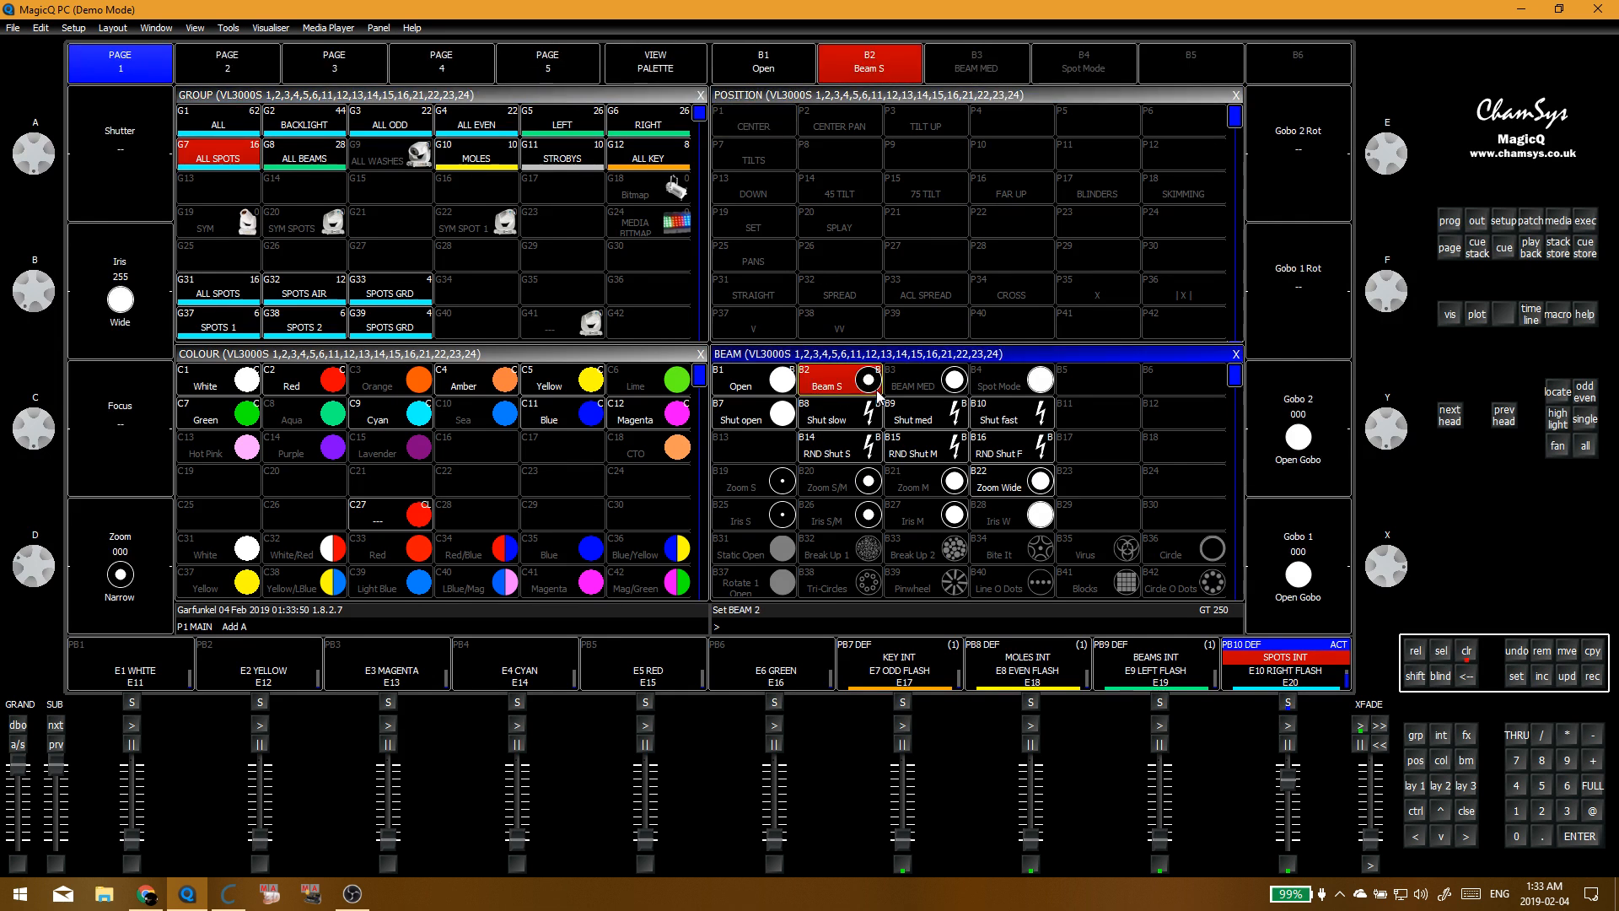
left_click(1096, 379)
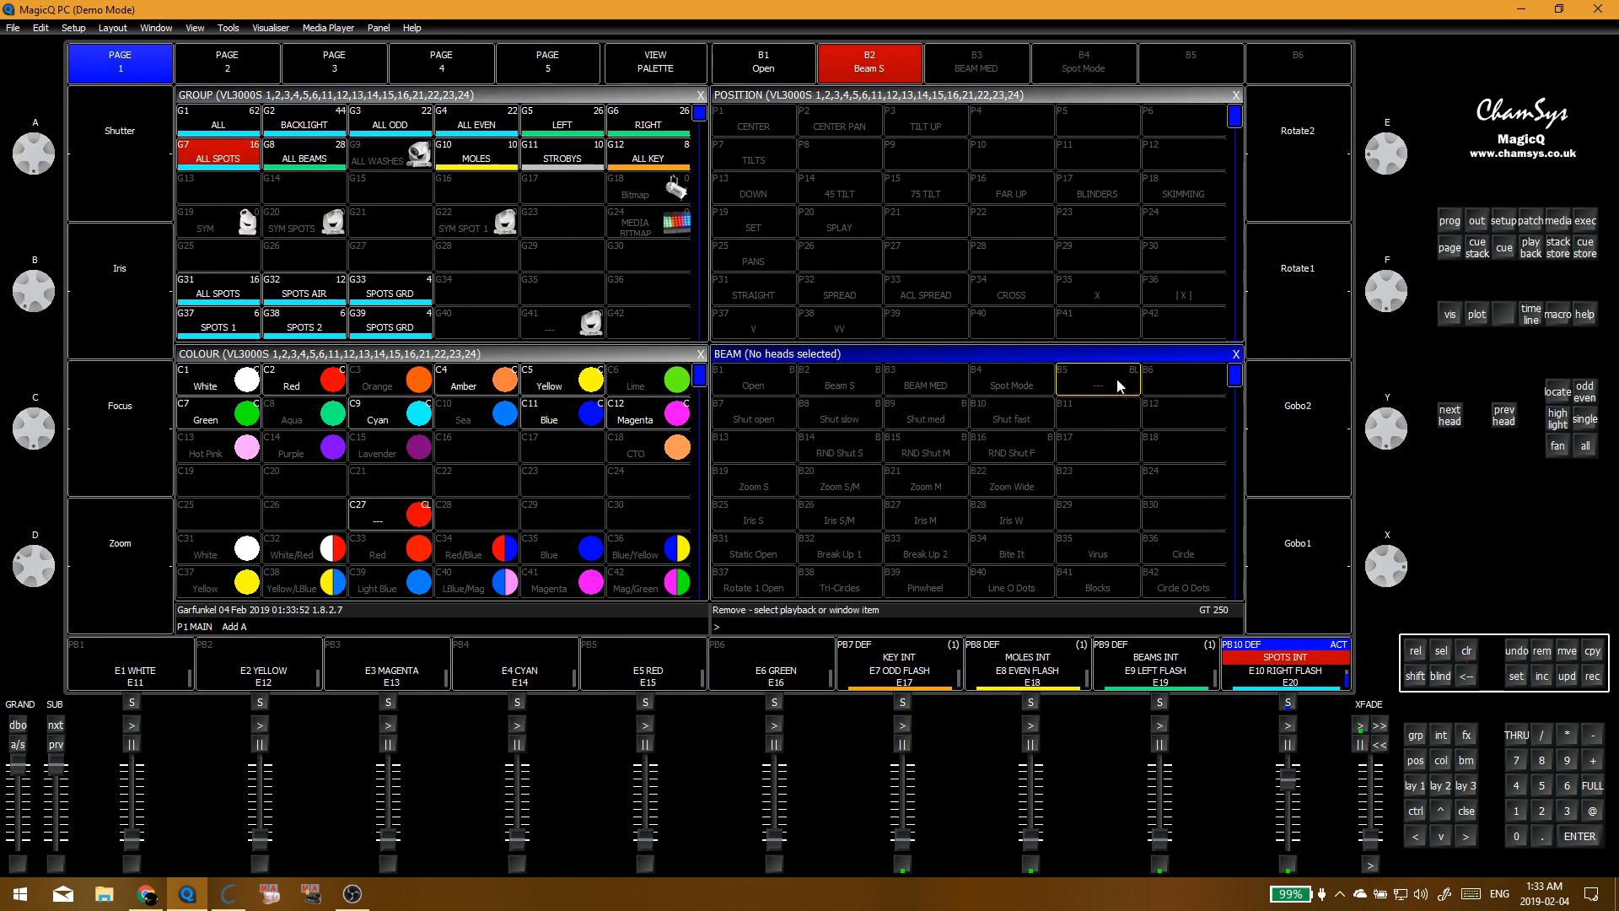
key("Return")
Step: View the head values stored in colour palette C27 and clear the programmer
left_click(392, 508)
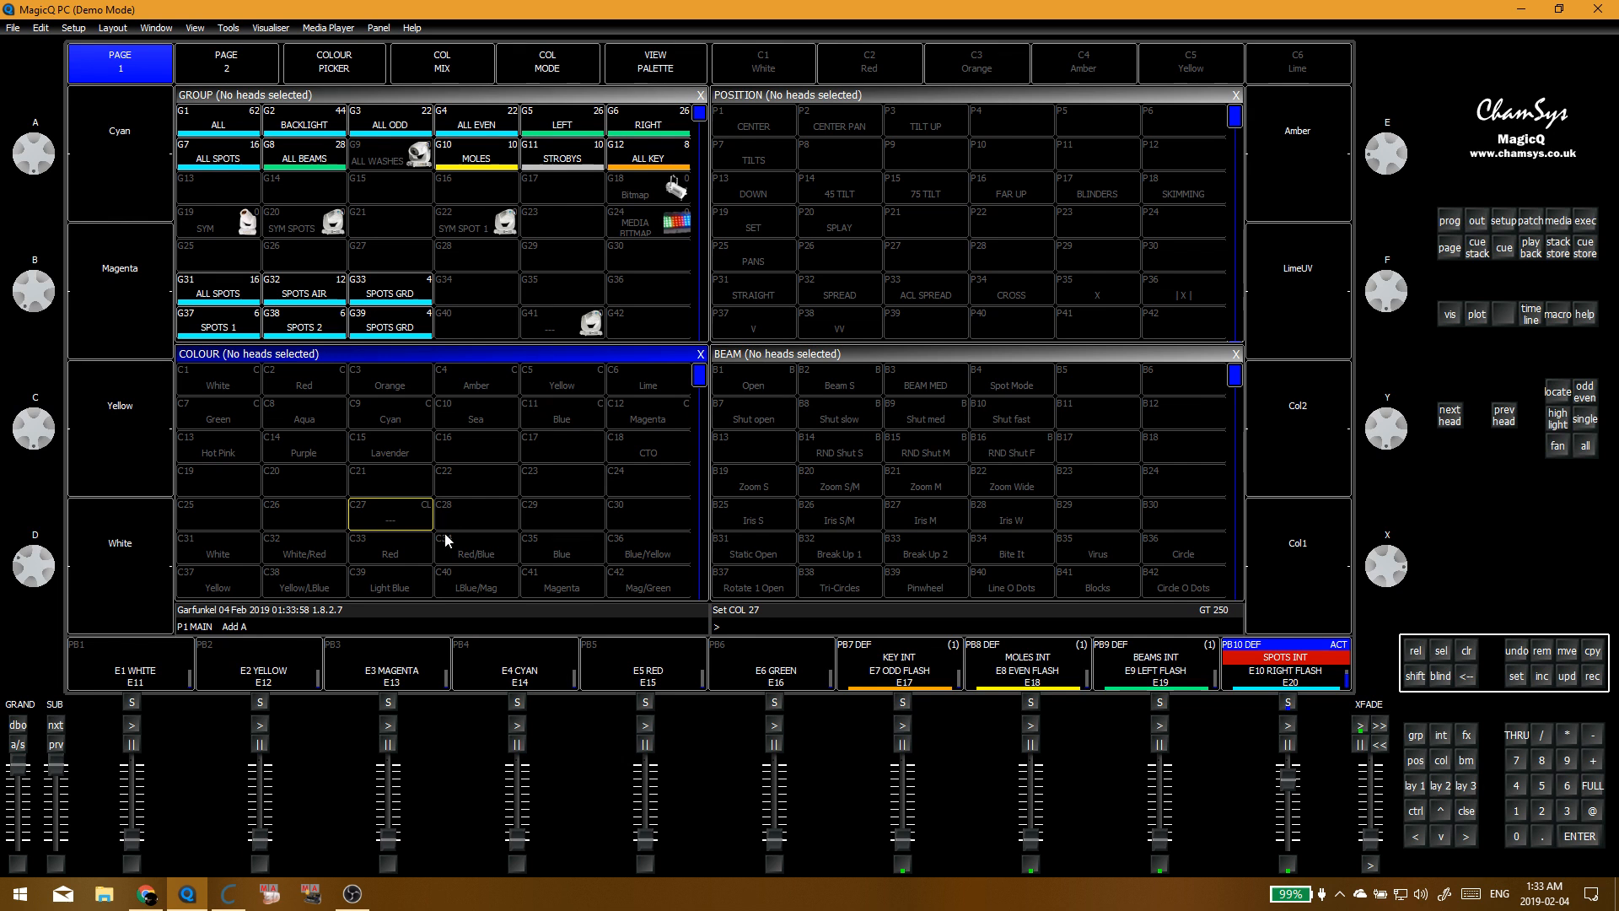
left_click(227, 164)
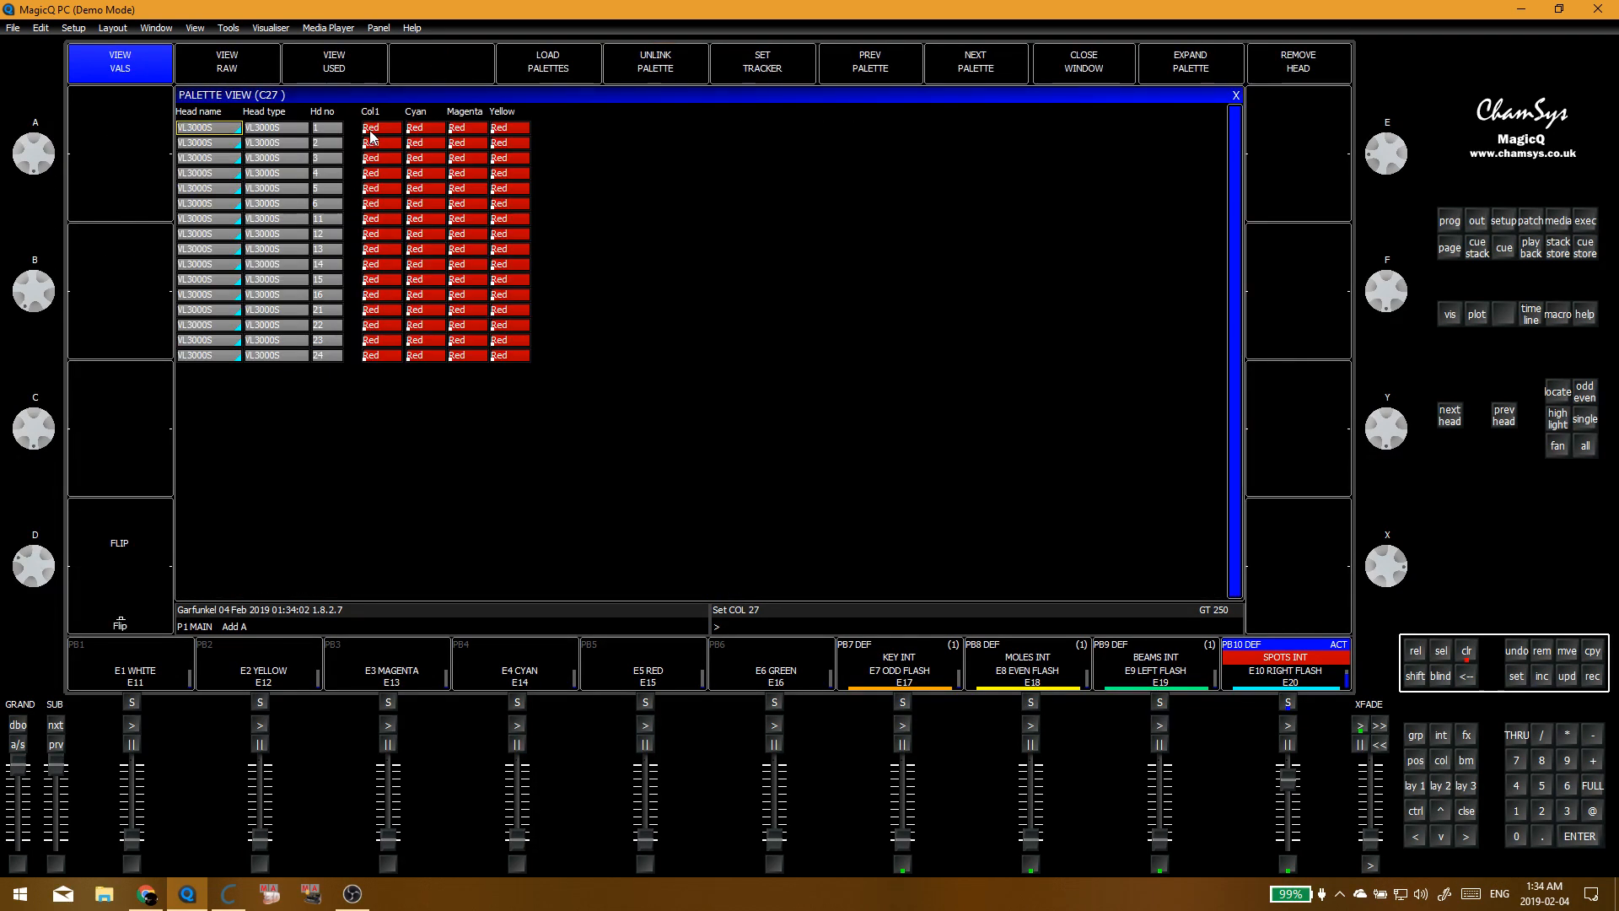
left_click_drag(371, 128, 516, 365)
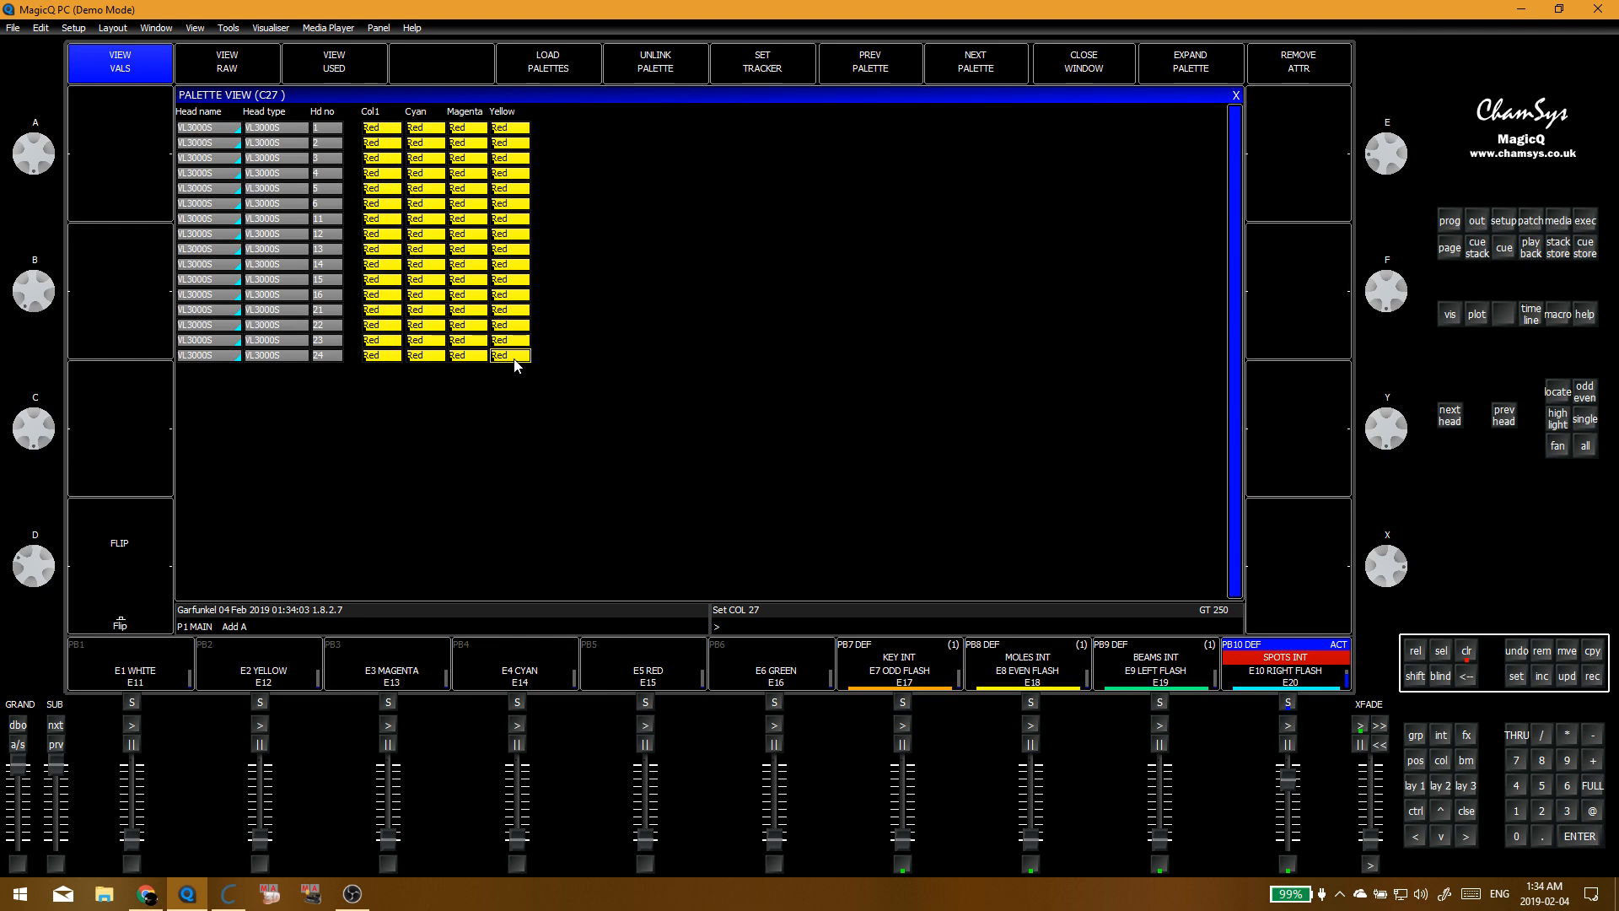
left_click(1236, 96)
key("ctrl+BackSpace")
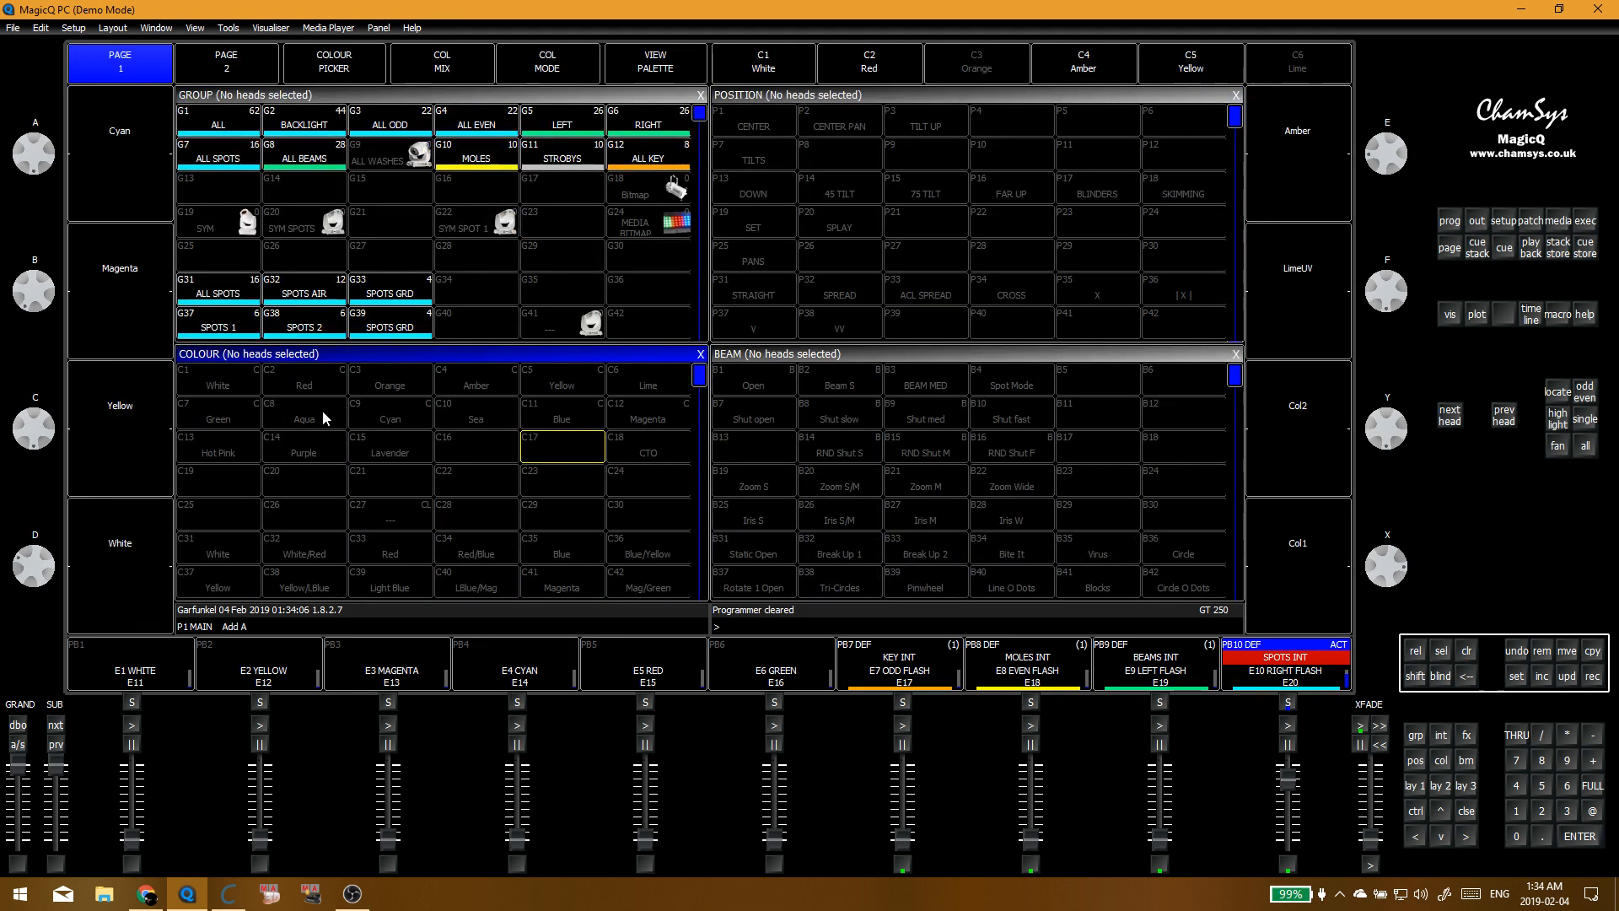
Step: Remove the unnamed linked colour palette in slot C27
left_click(367, 516)
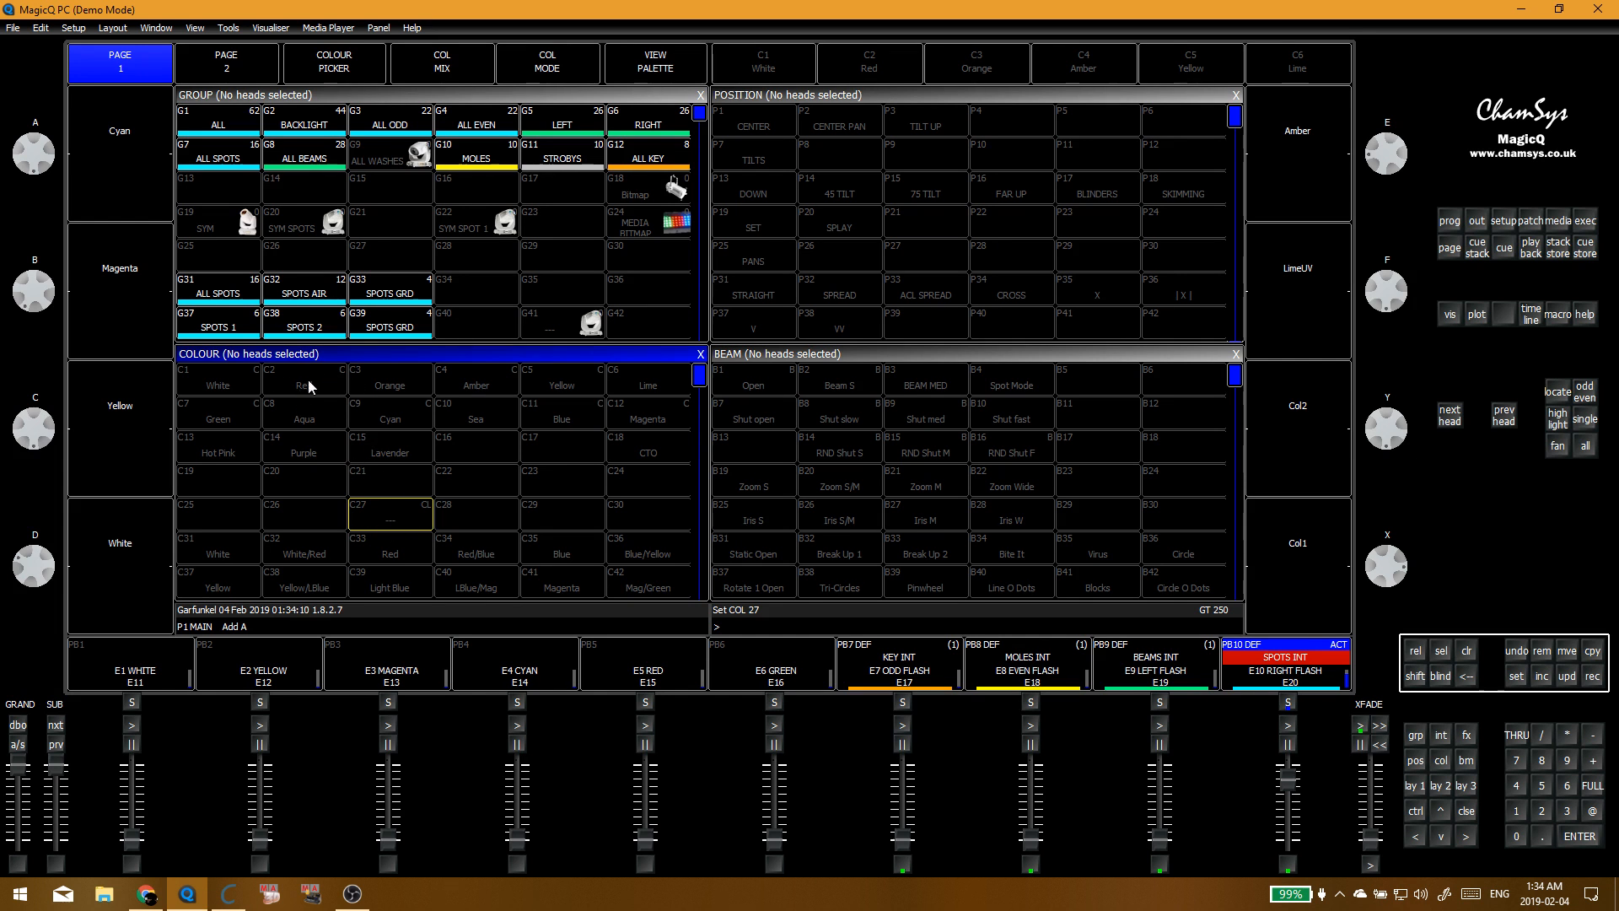
key("Delete")
left_click(608, 257)
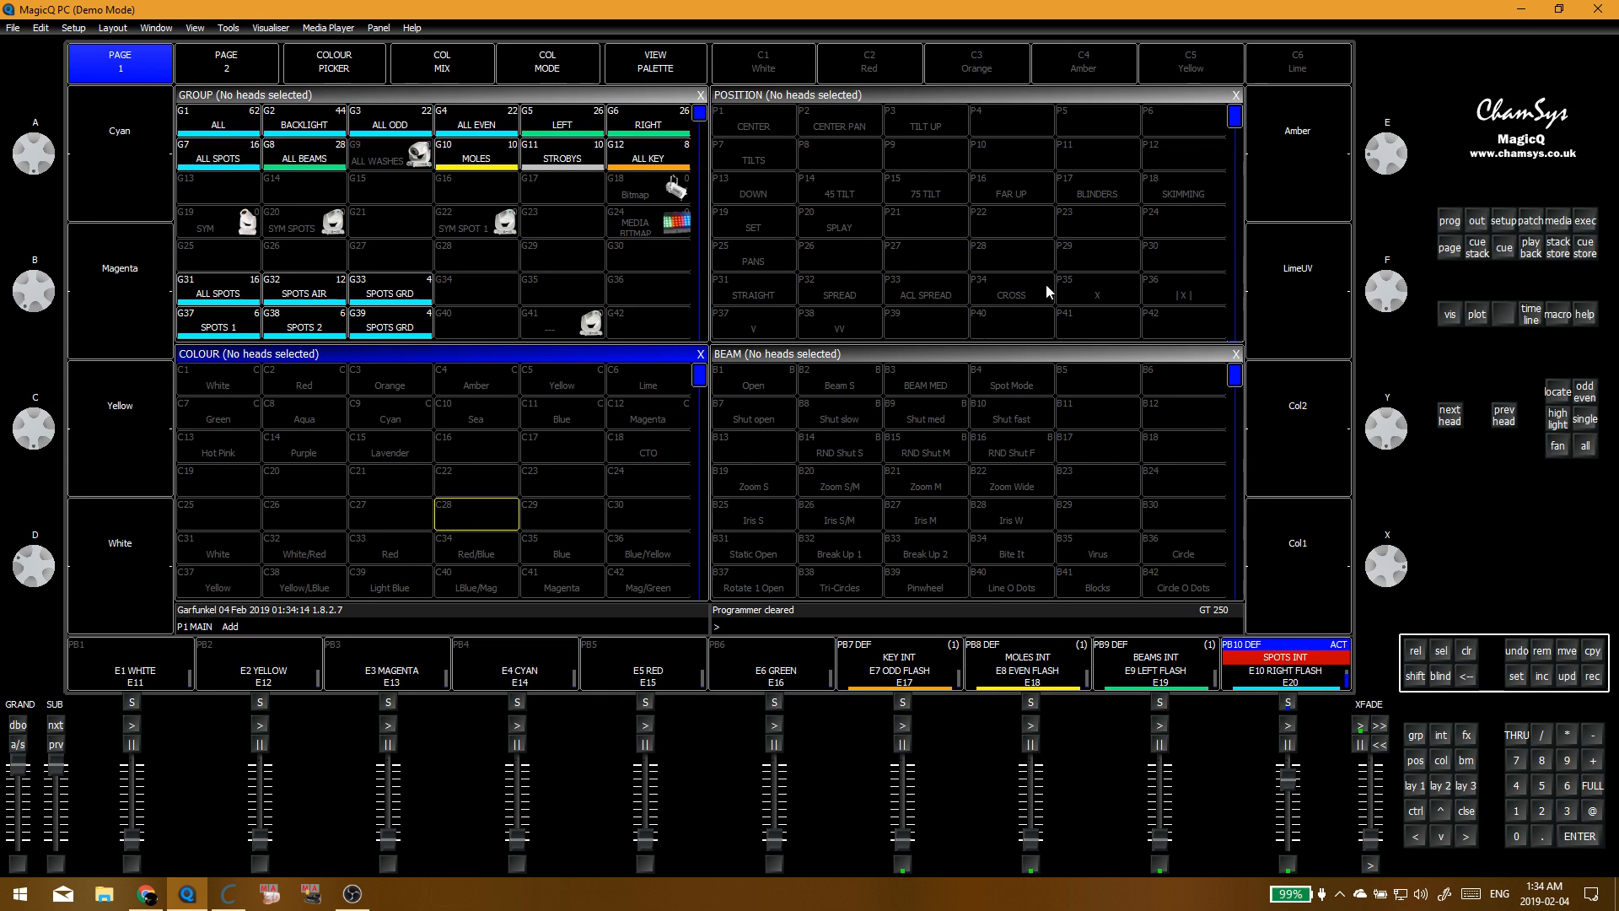
left_click(991, 255)
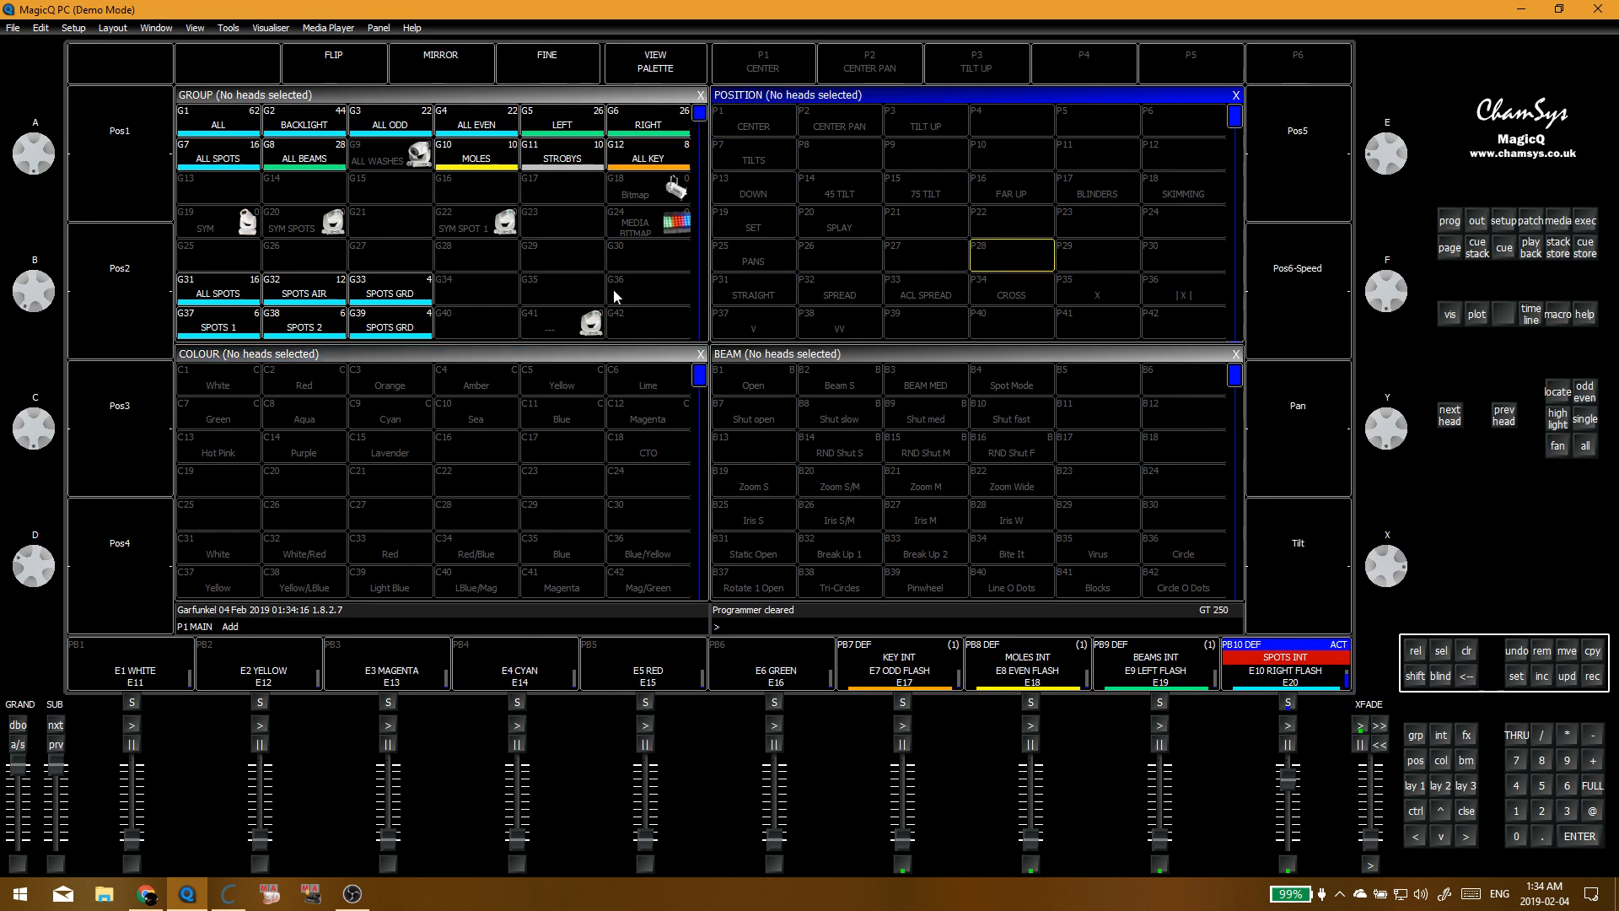
Step: Set the shutter of ALL SPOTS to strobe value 34 and update beam palette B8 Shut slow with it
left_click(255, 160)
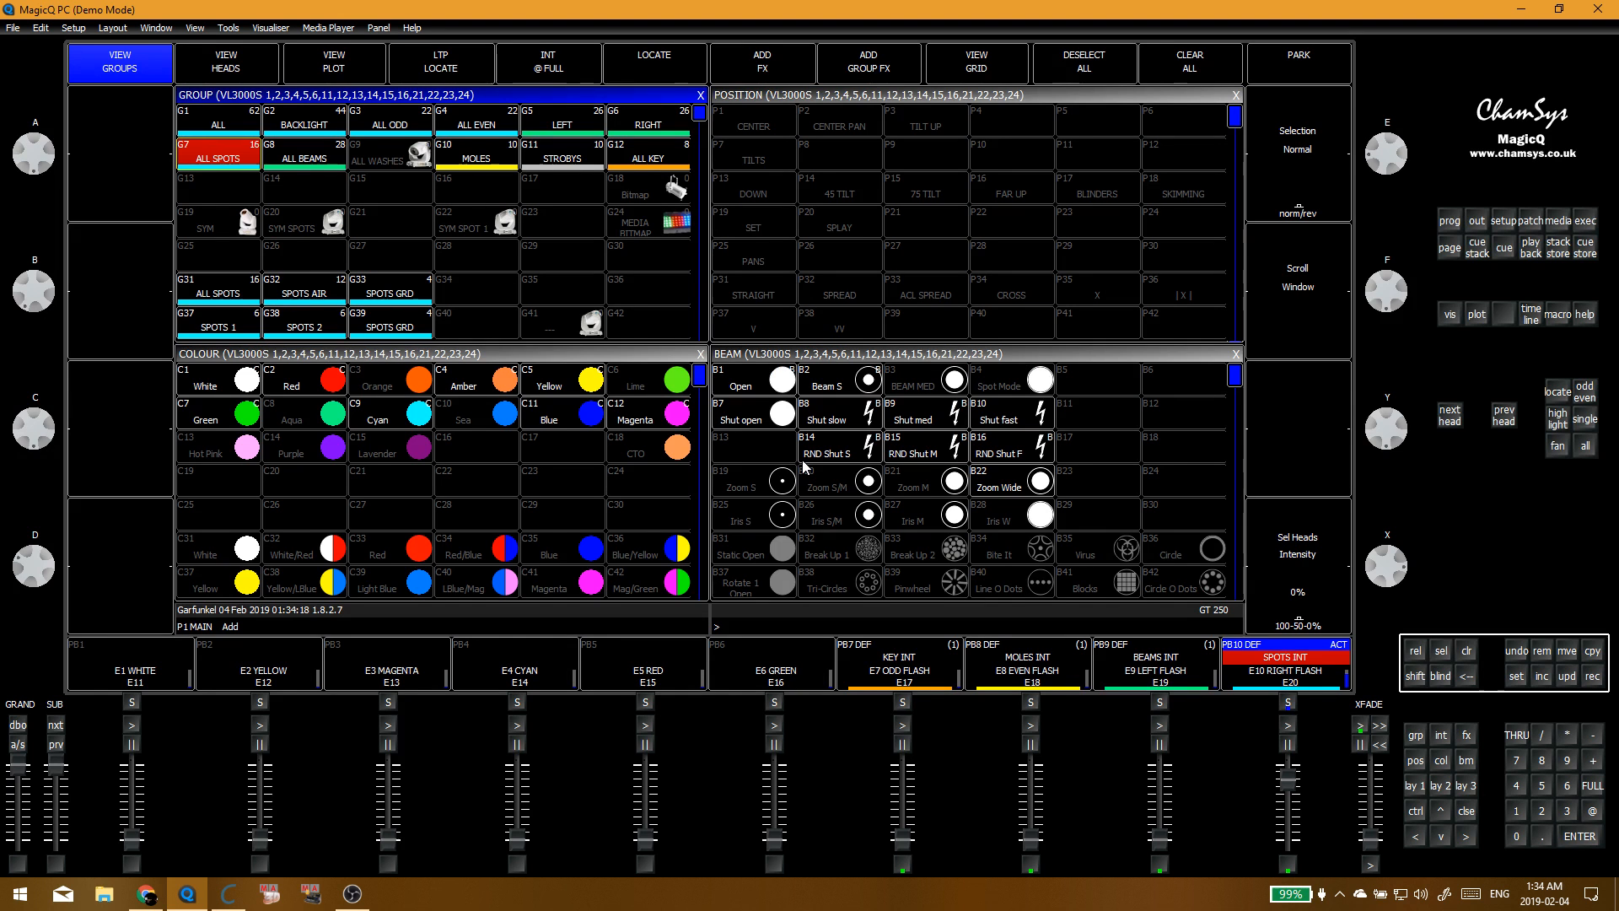
left_click(828, 422)
left_click(828, 422)
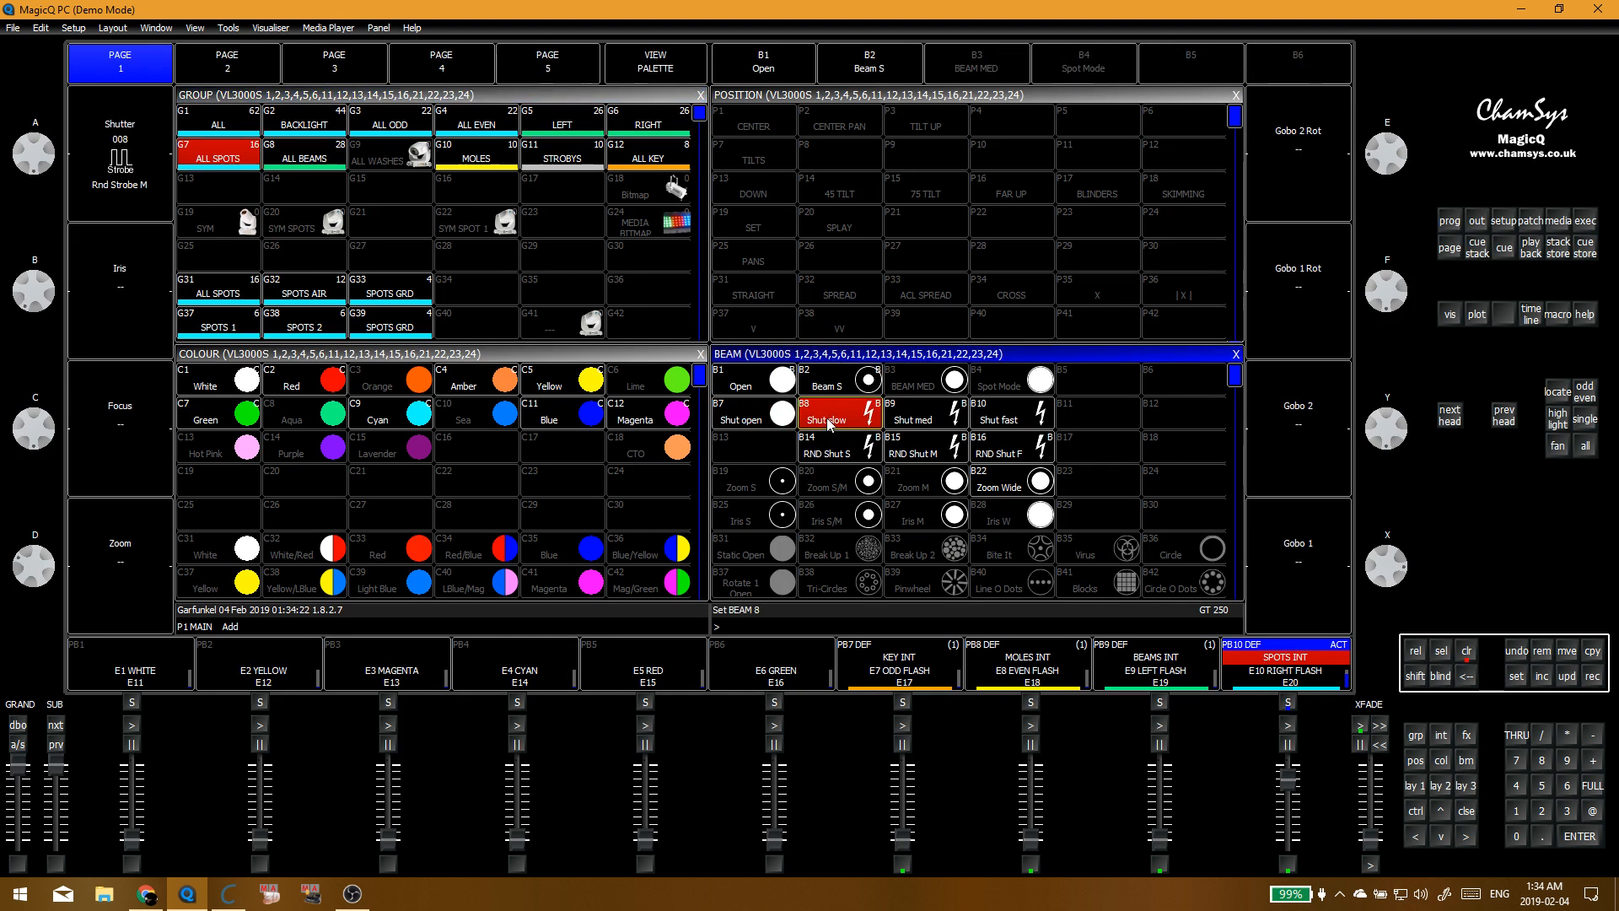
left_click(746, 413)
scroll(32, 175, "up", 3)
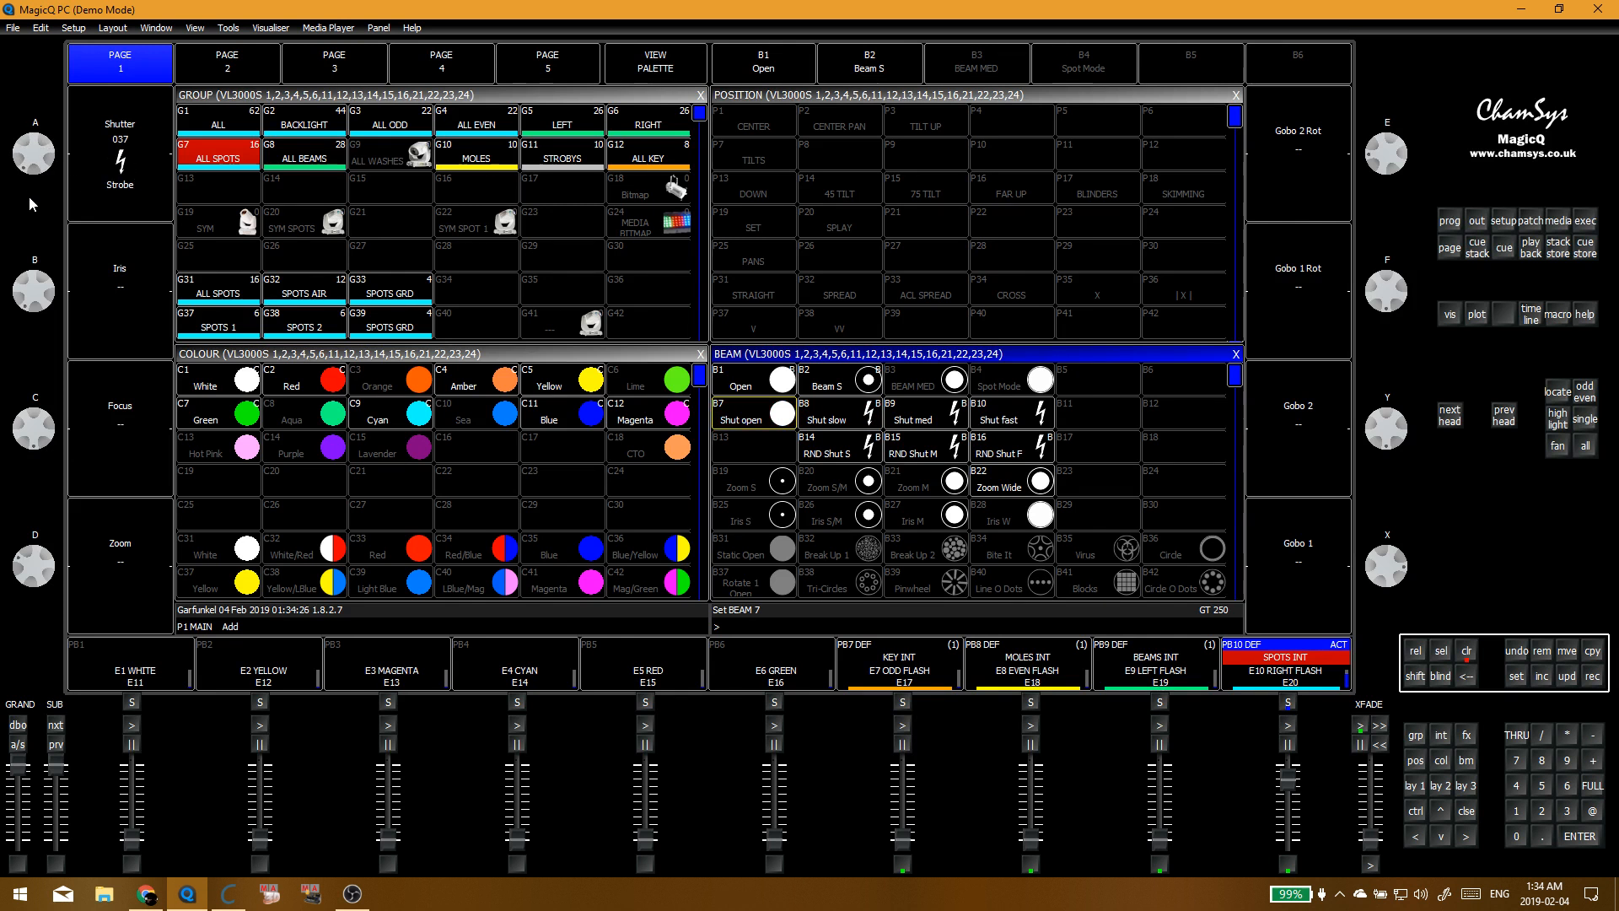
scroll(29, 199, "down", 3)
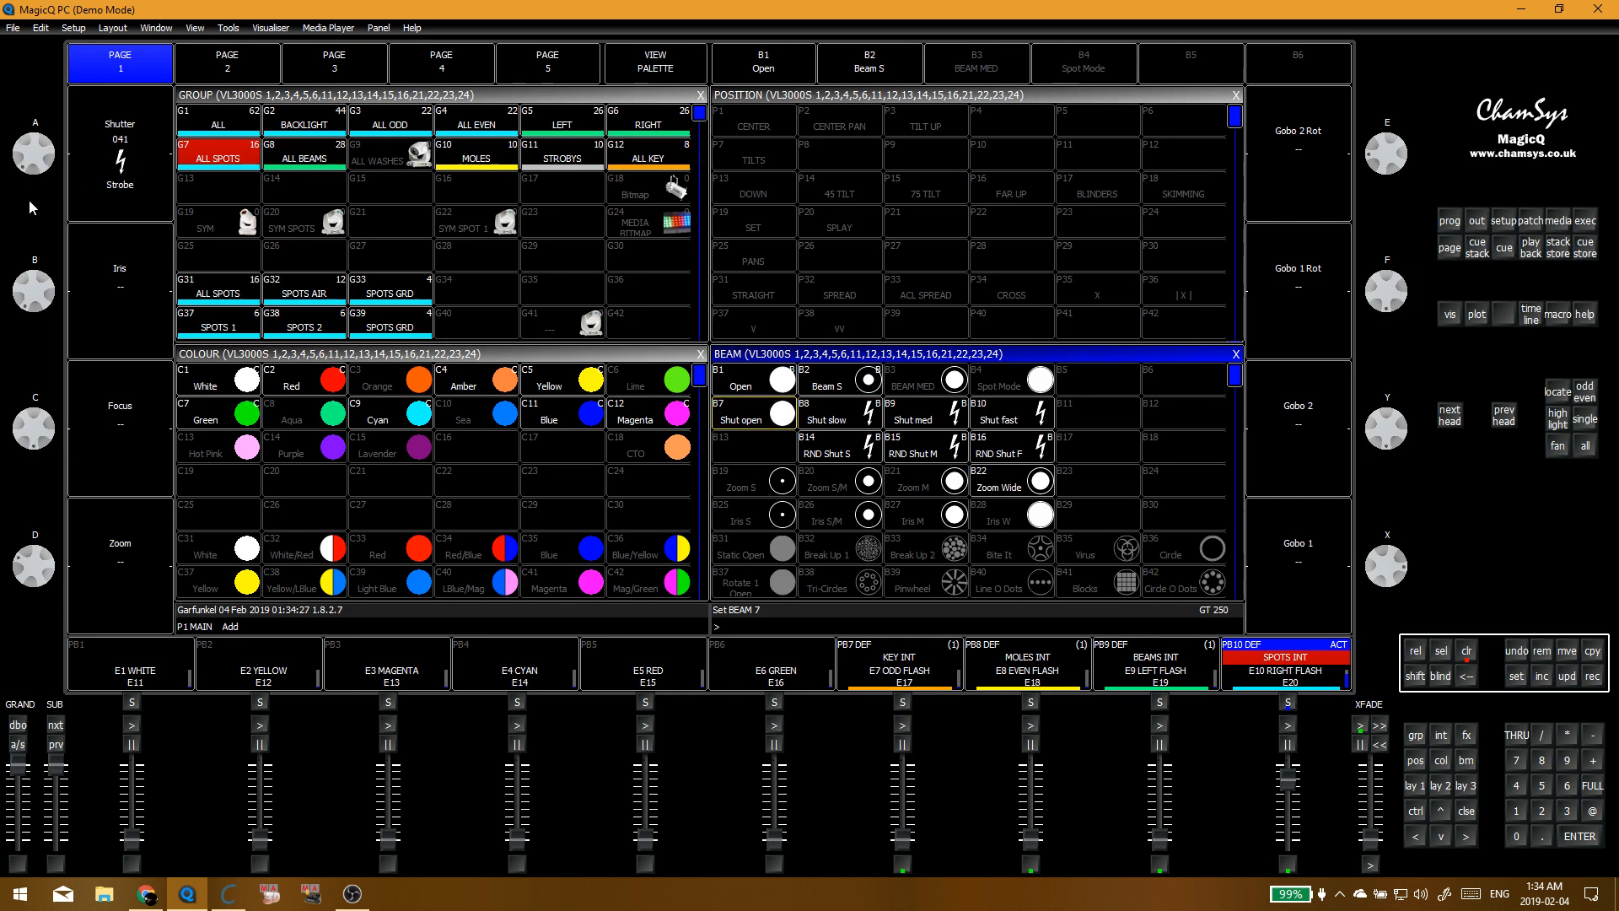
left_click(834, 422)
left_click(601, 257)
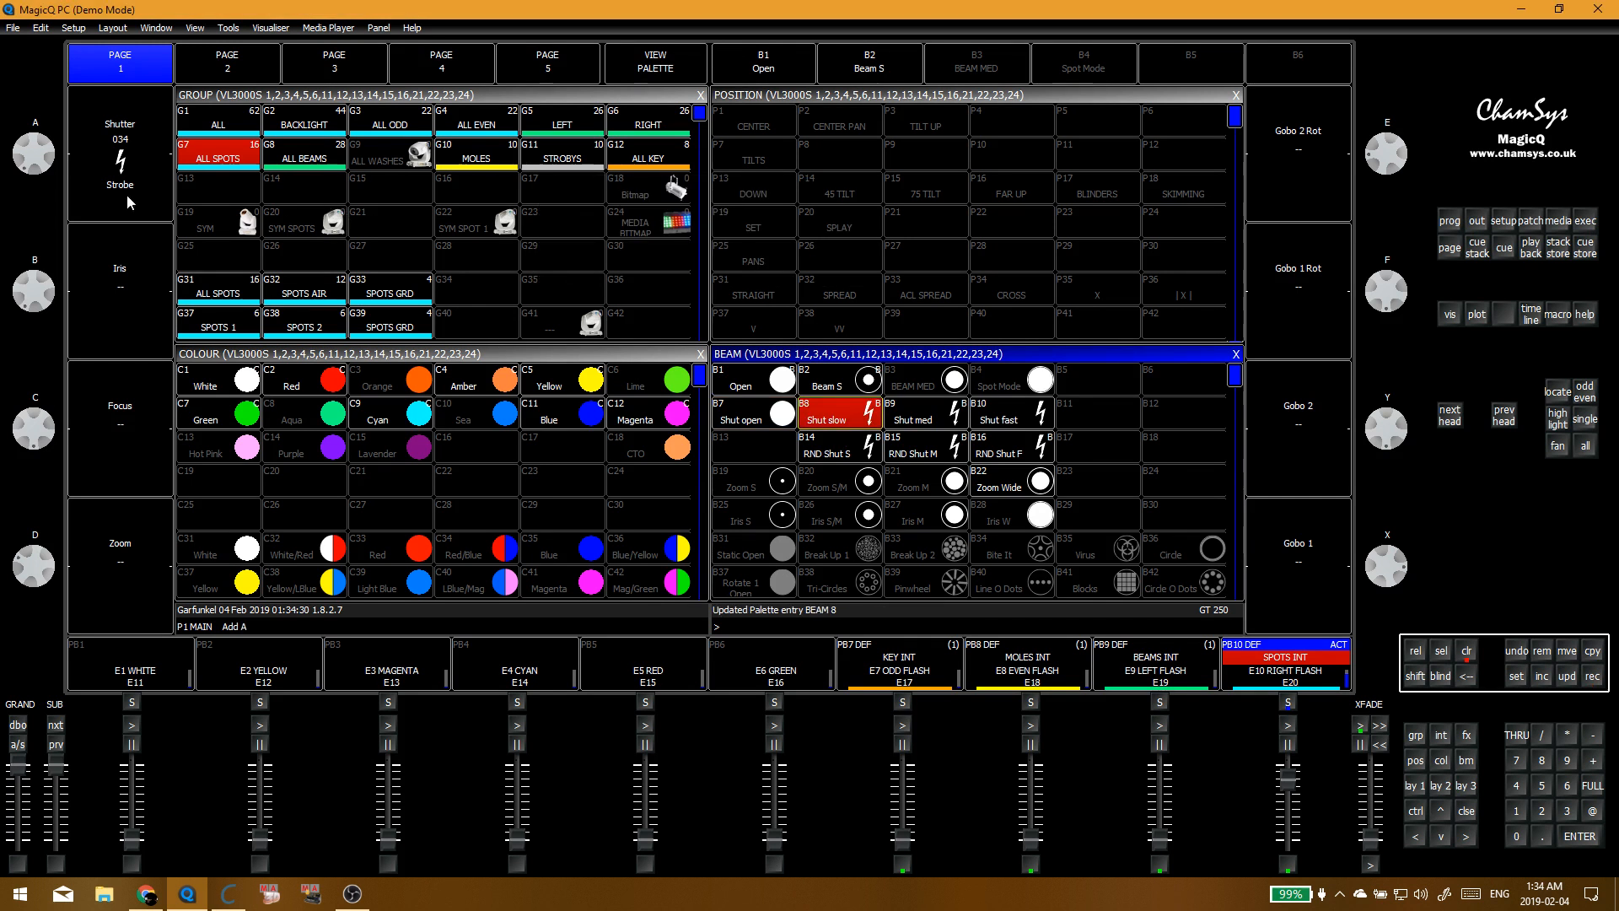
Step: Raise the shutter of ALL SPOTS to strobe value 103 and update beam palette B9 Shut med with it
scroll(48, 164, "up", 3)
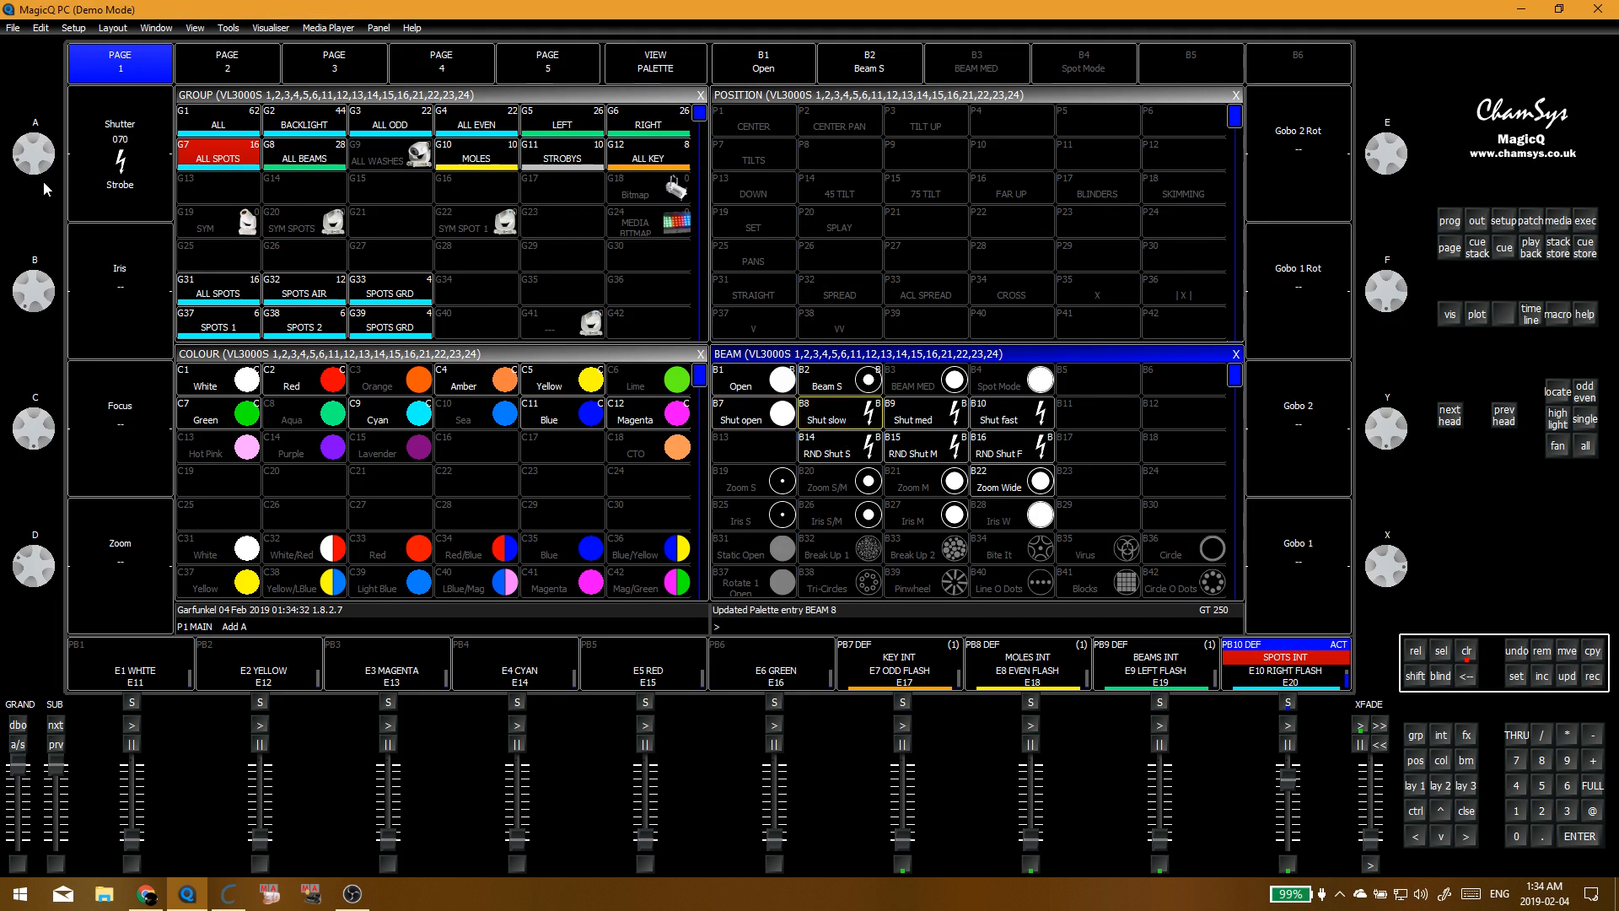
scroll(44, 186, "up", 5)
left_click(912, 413)
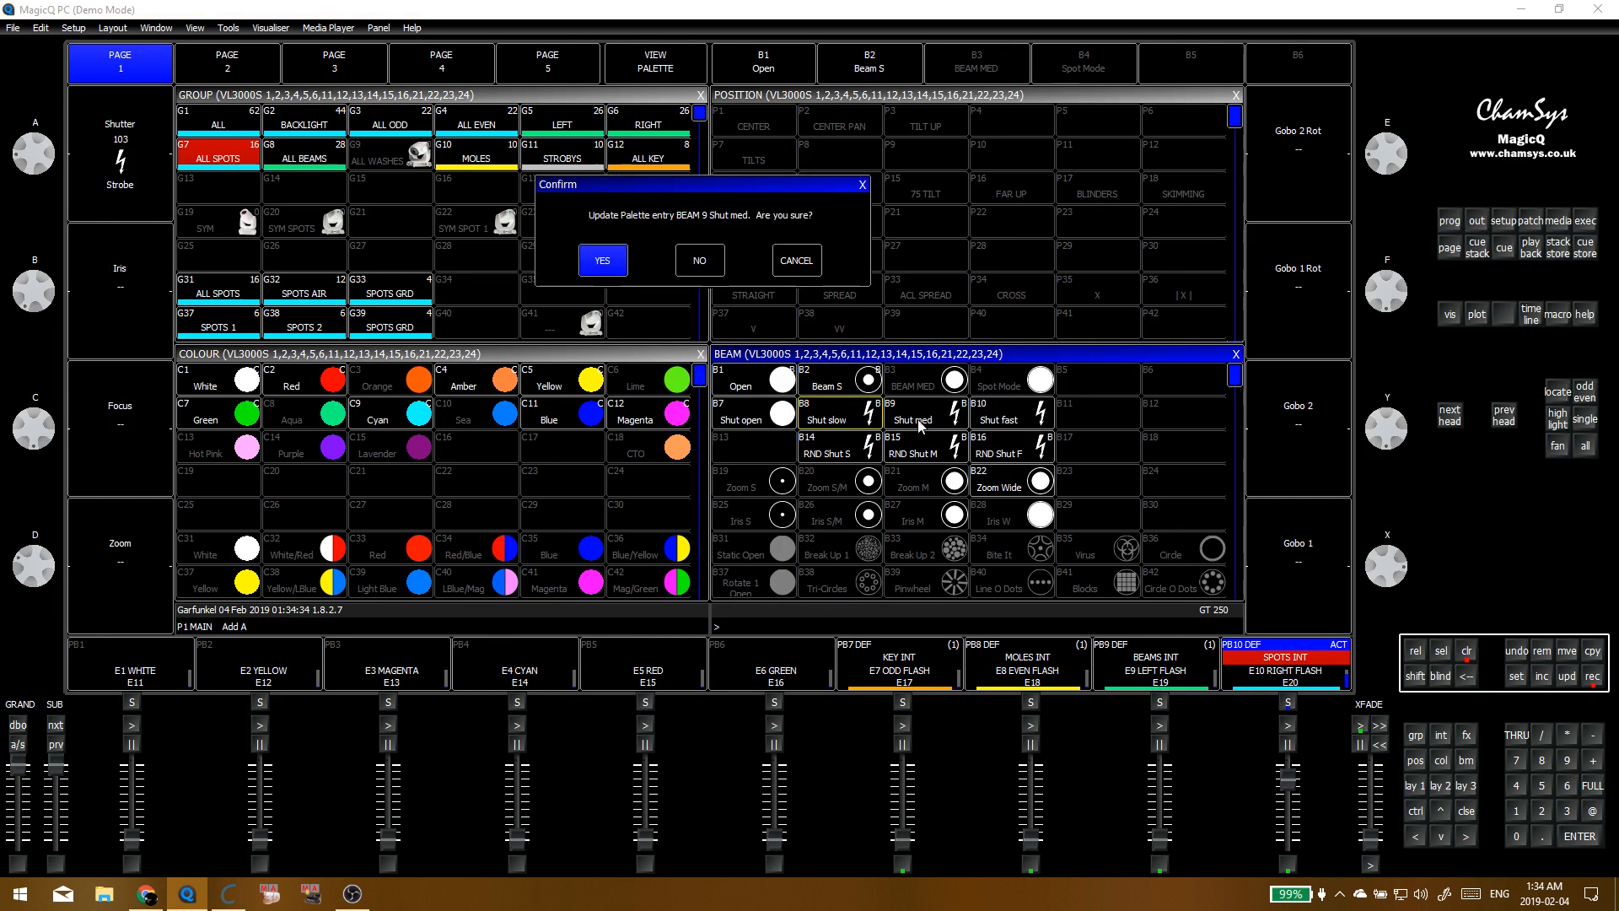
left_click(601, 257)
scroll(48, 173, "up", 2)
scroll(47, 179, "up", 8)
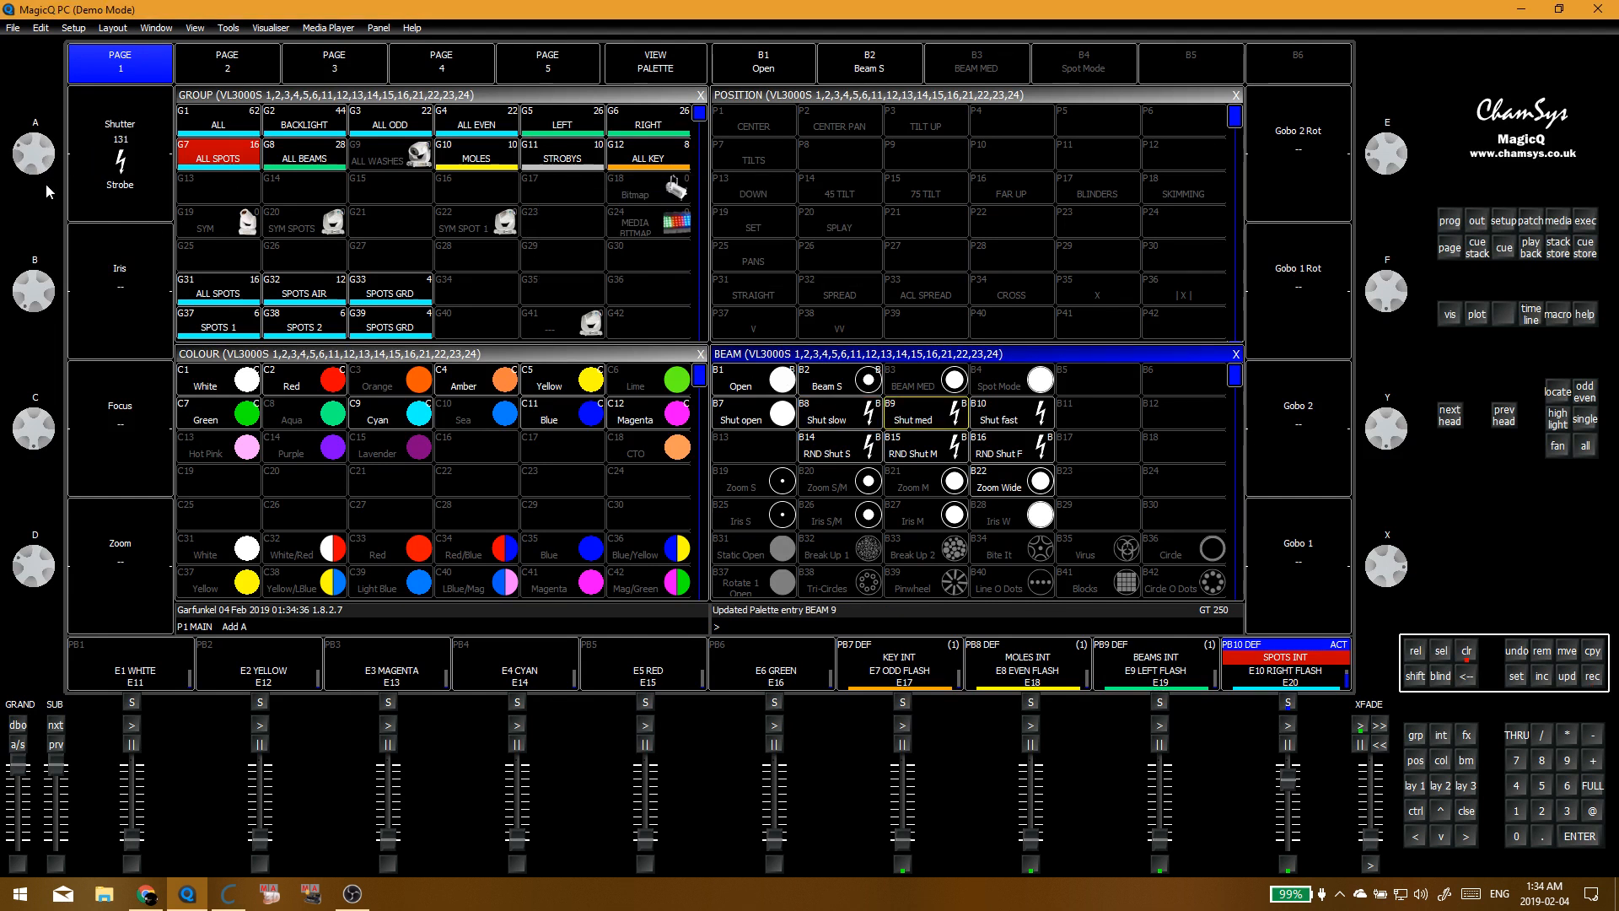
key("ctrl+r")
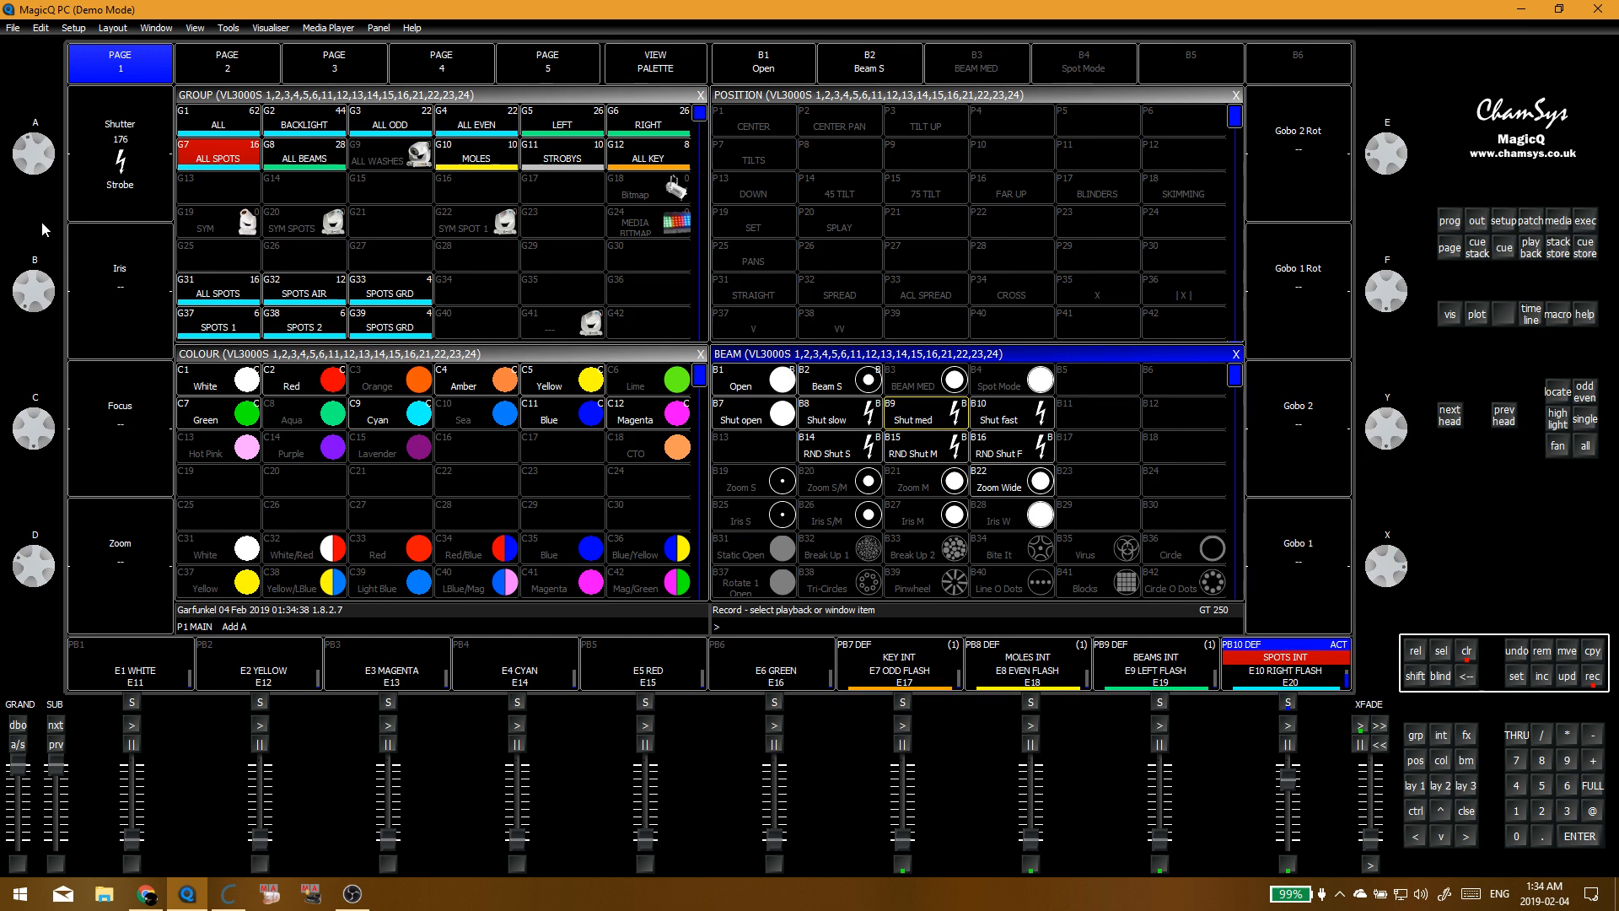
Step: Apply Shut med to ALL SPOTS, raise the shutter to strobe value 242, and update beam palette B10 Shut fast
left_click(217, 156)
left_click(913, 417)
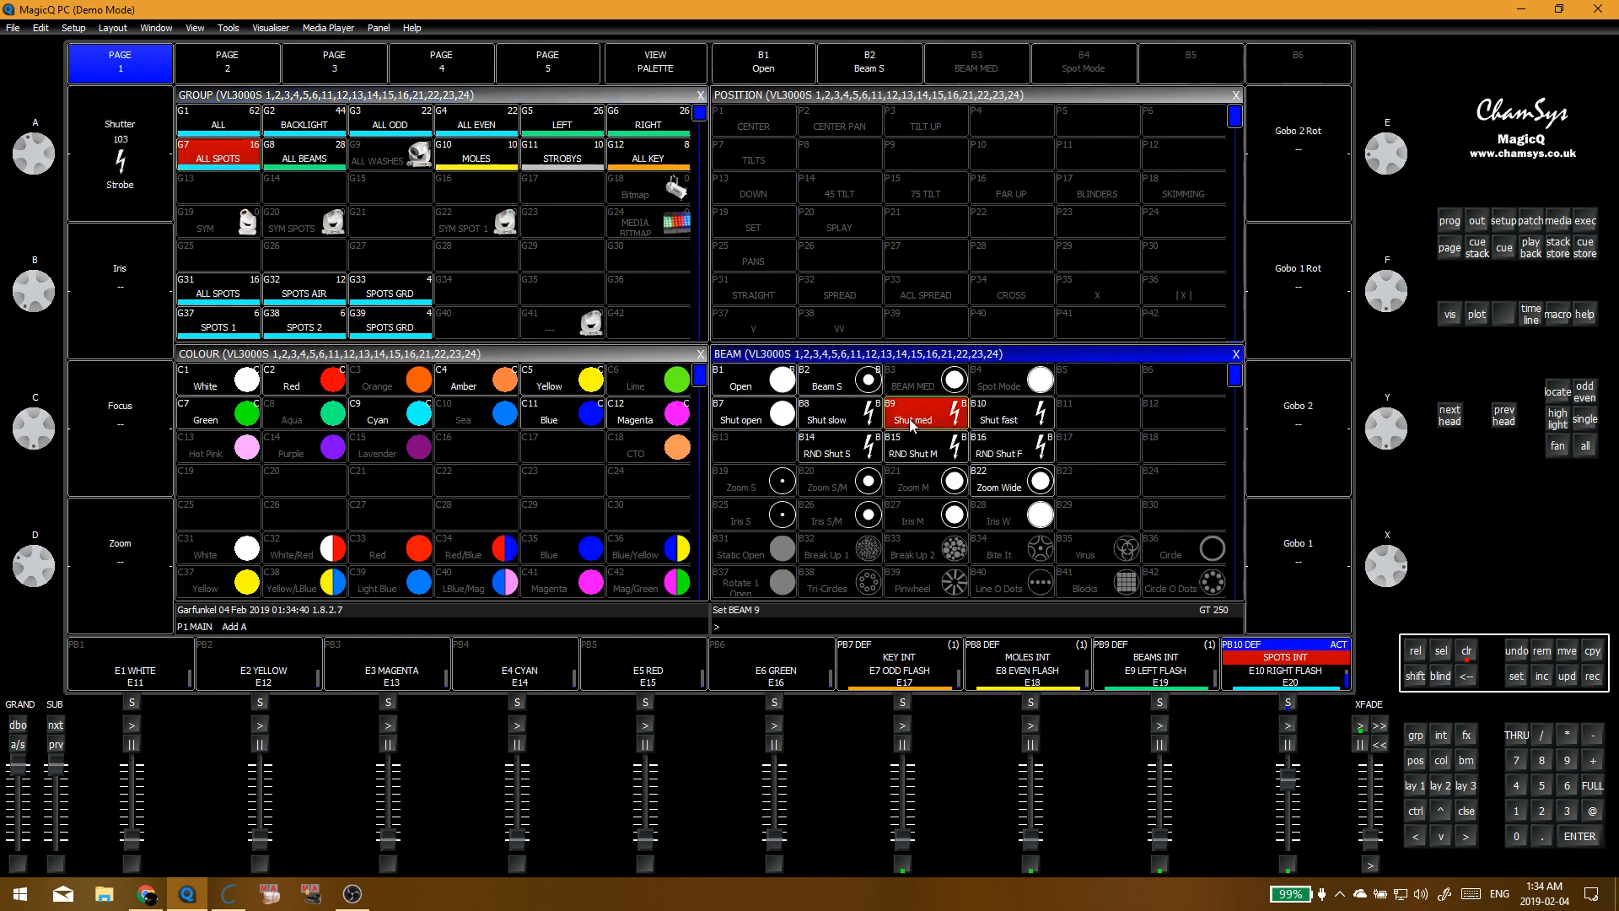
scroll(38, 177, "up", 1)
scroll(36, 174, "up", 7)
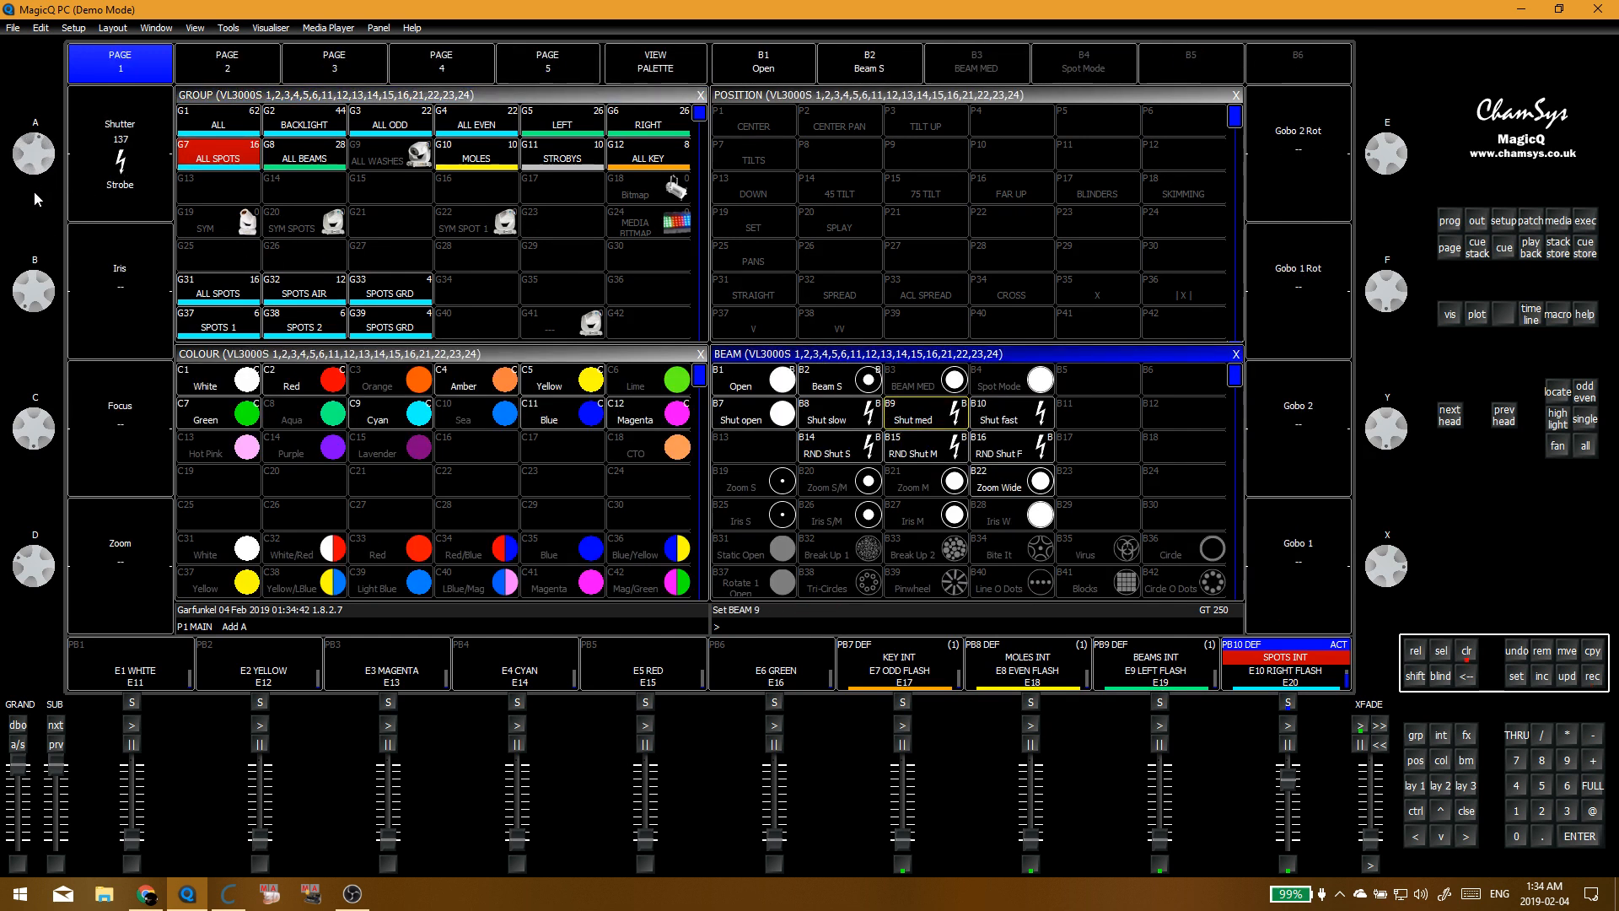
scroll(24, 227, "up", 4)
scroll(26, 172, "up", 3)
scroll(29, 187, "up", 2)
left_click(1039, 447)
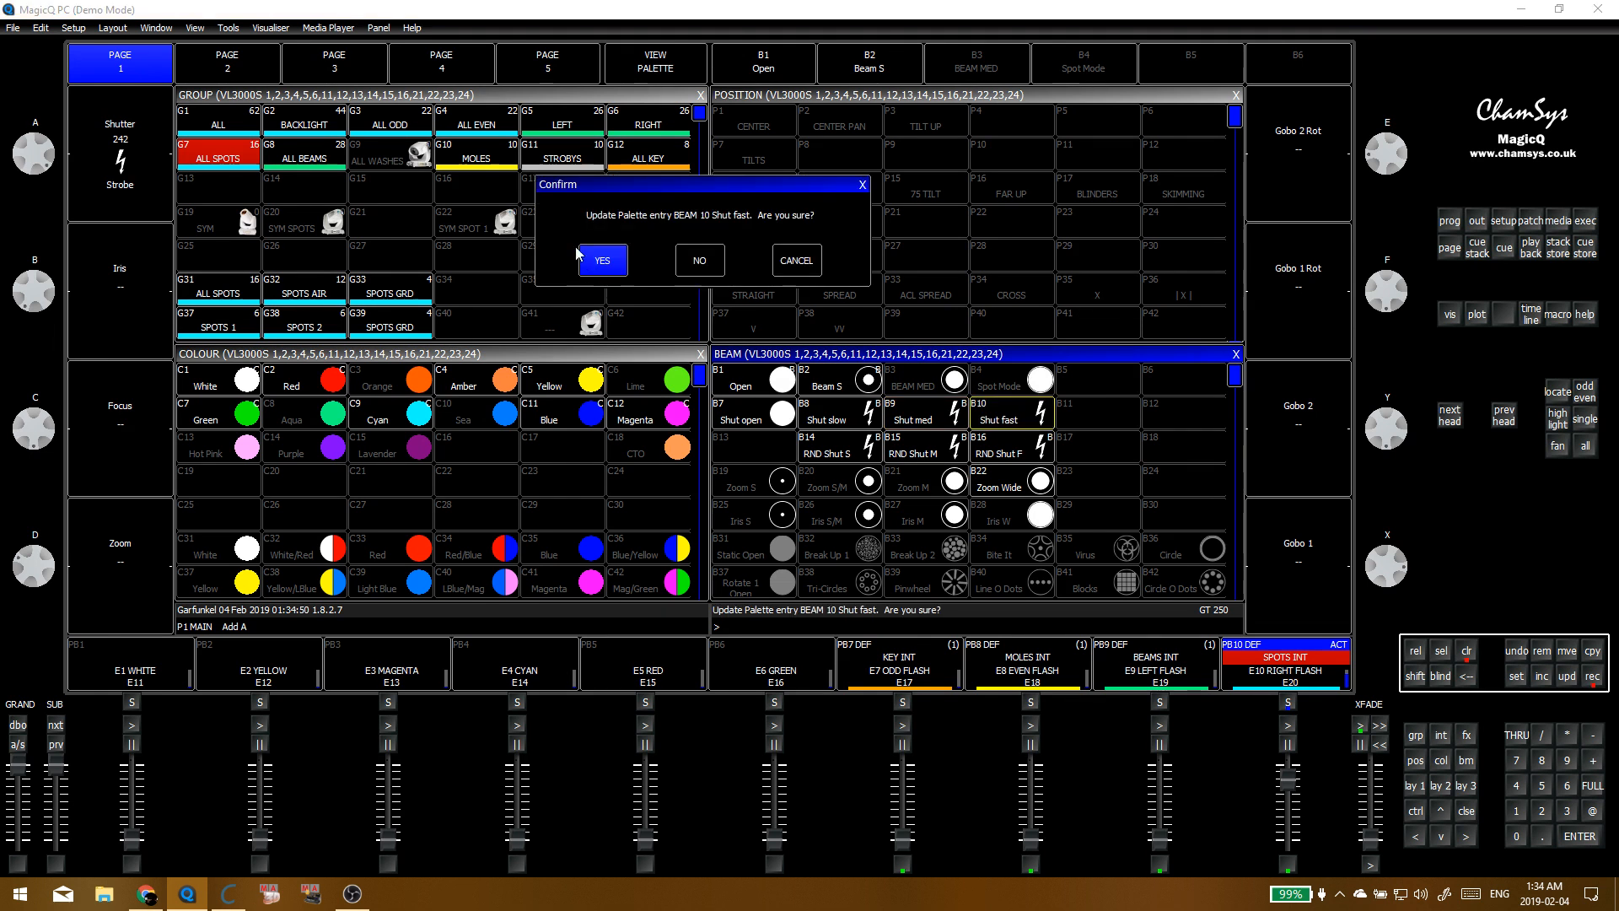
left_click(597, 251)
Step: Apply RND Shut F to ALL SPOTS, record it onto playback PB3, and name the playback RND STROBE
left_click(245, 164)
left_click(243, 163)
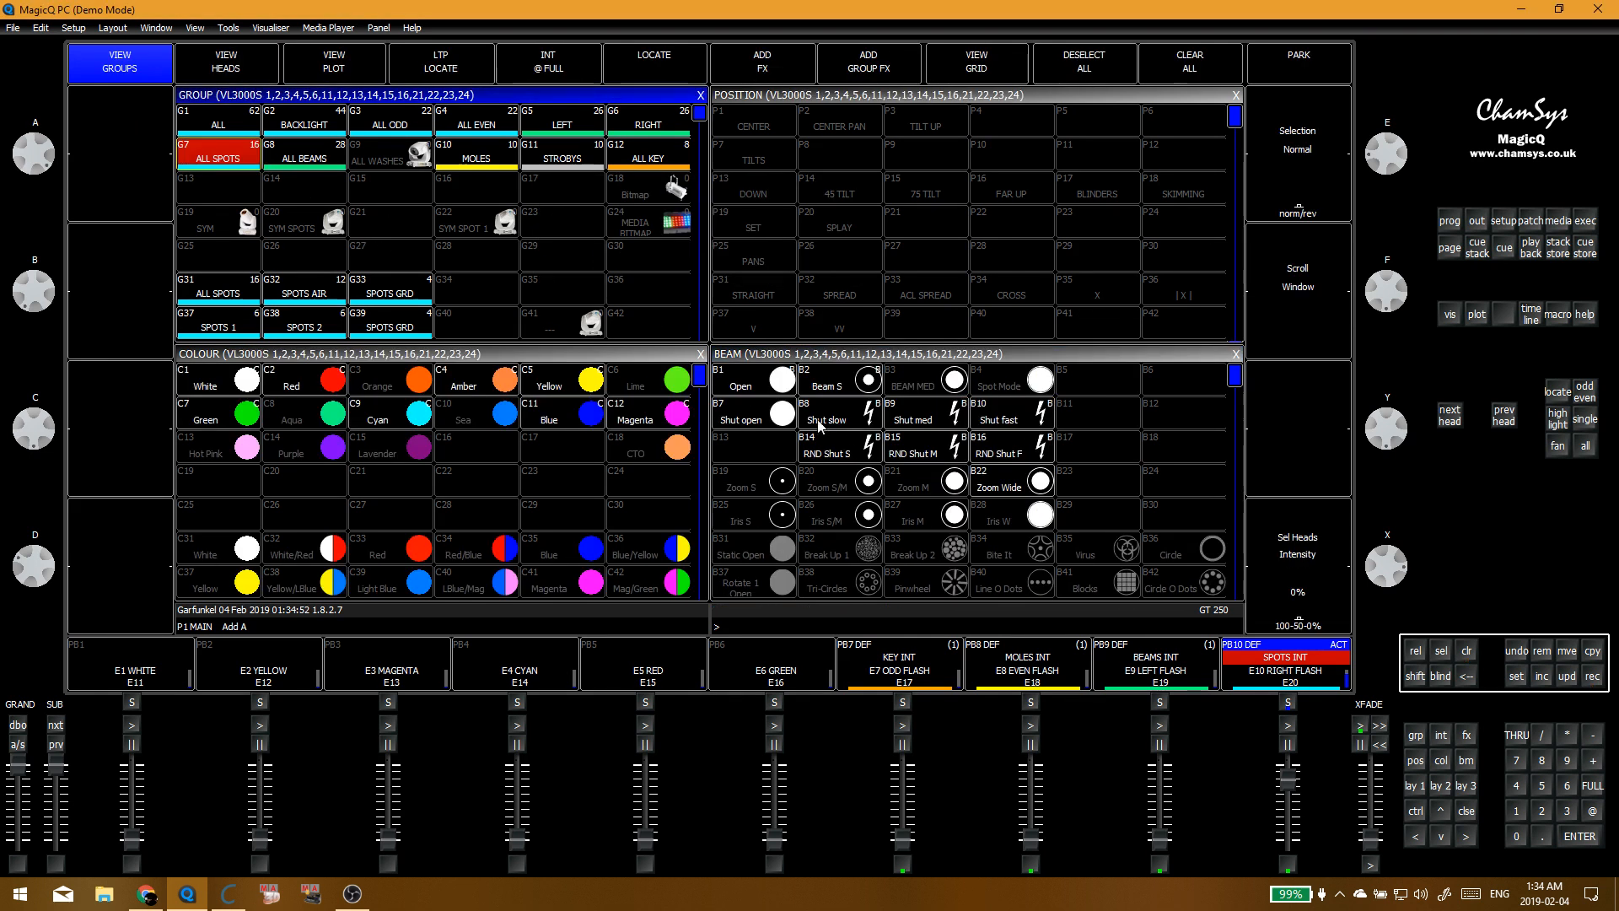
left_click(1012, 447)
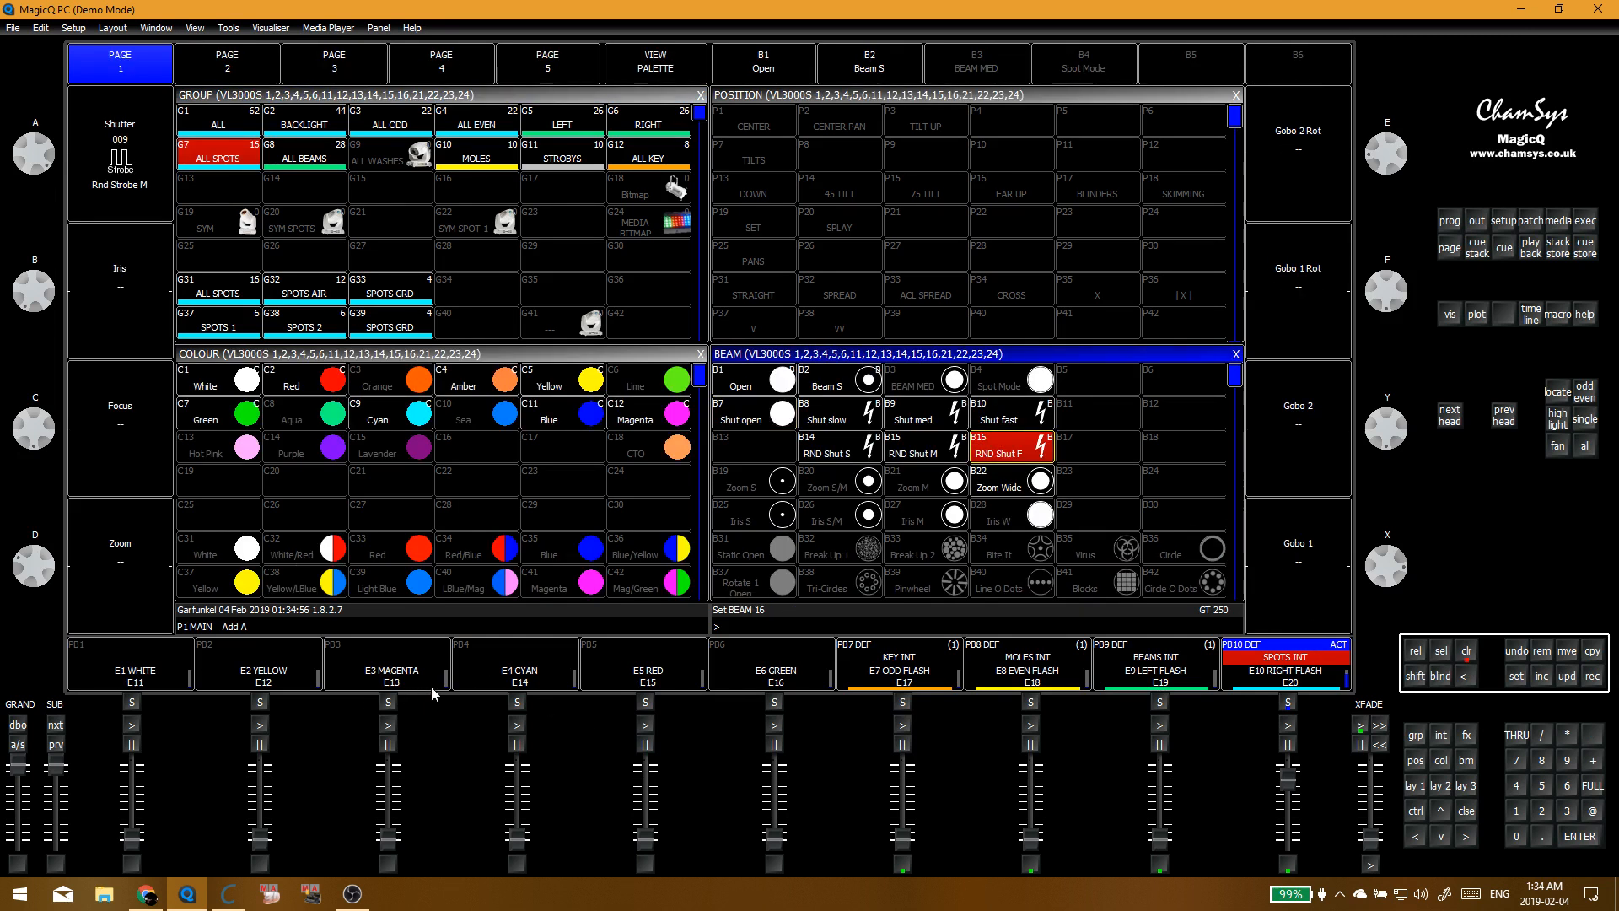
left_click(413, 672)
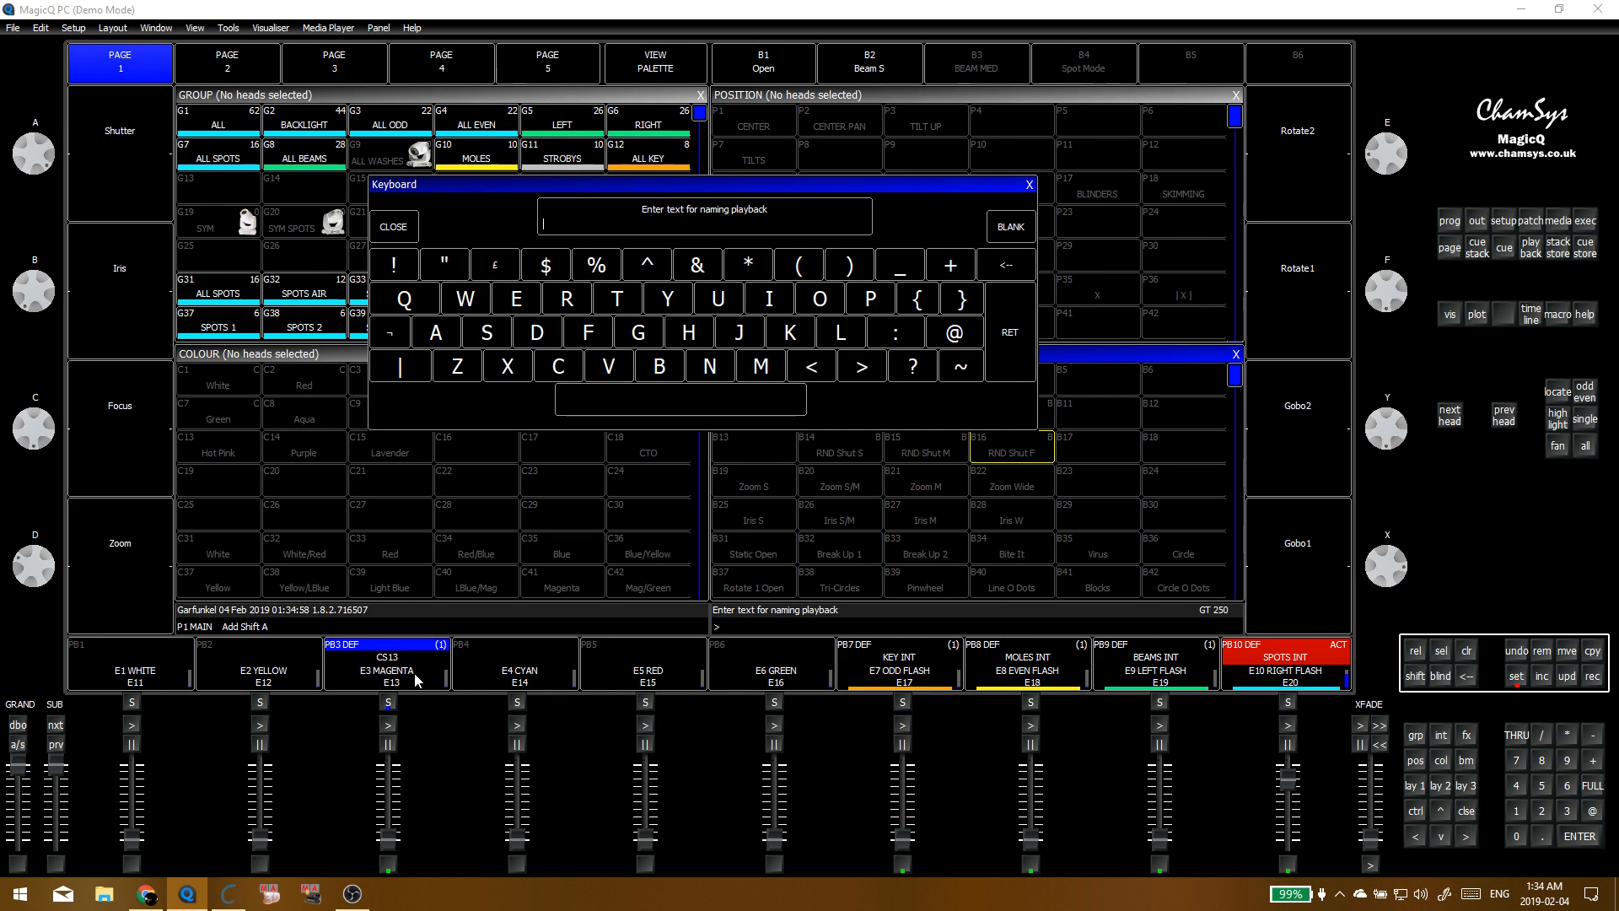
type("RND")
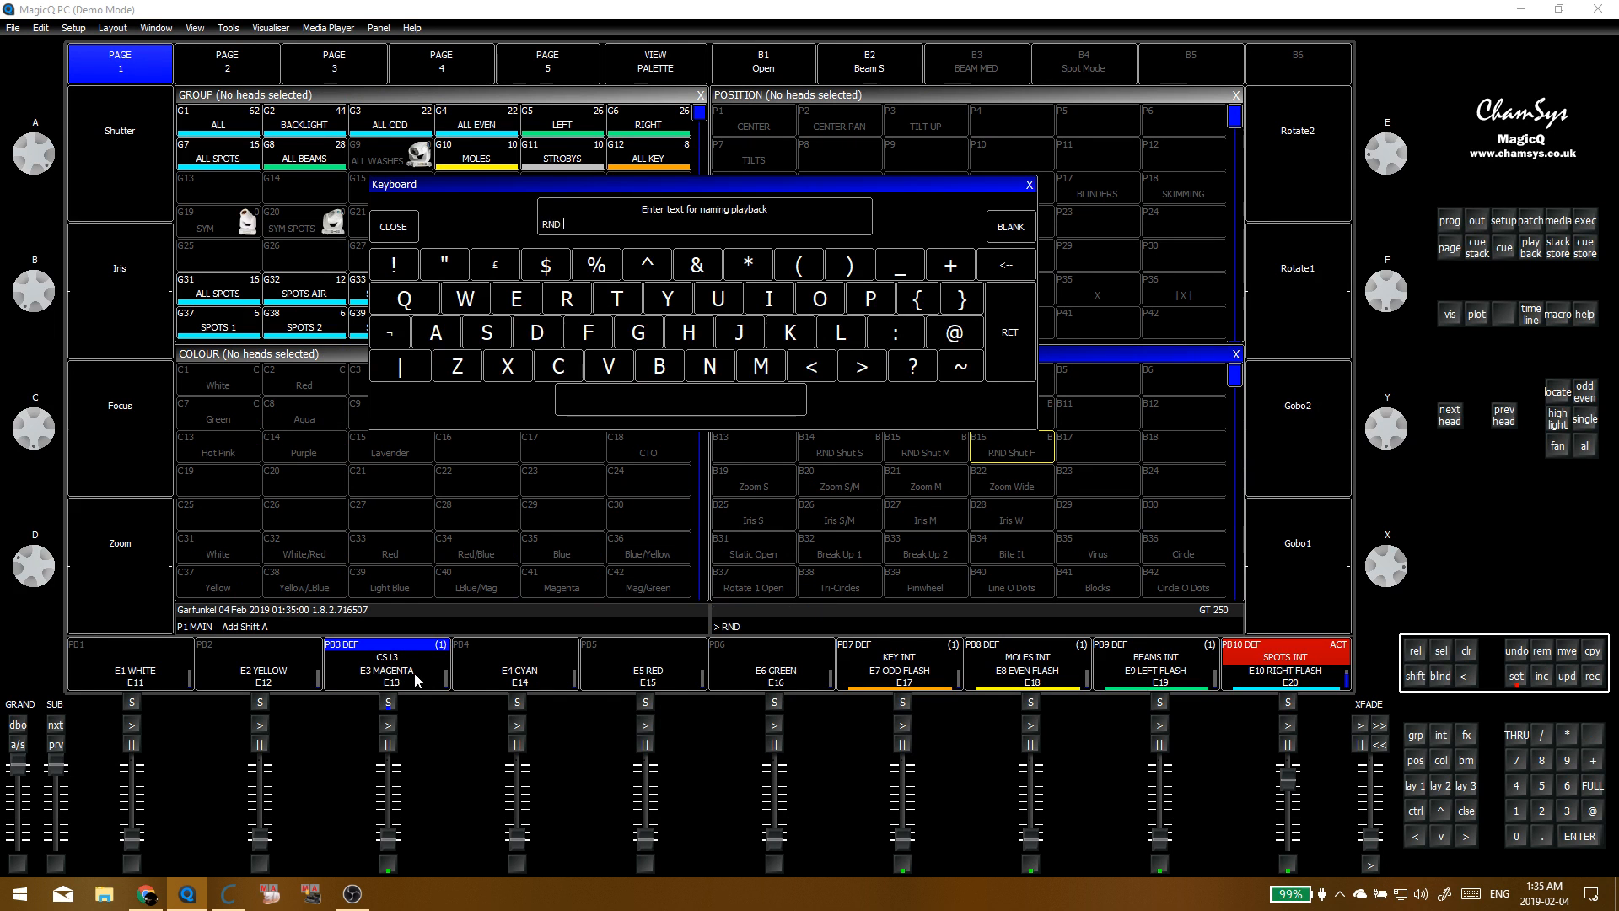
type(" STROBE")
key("Return")
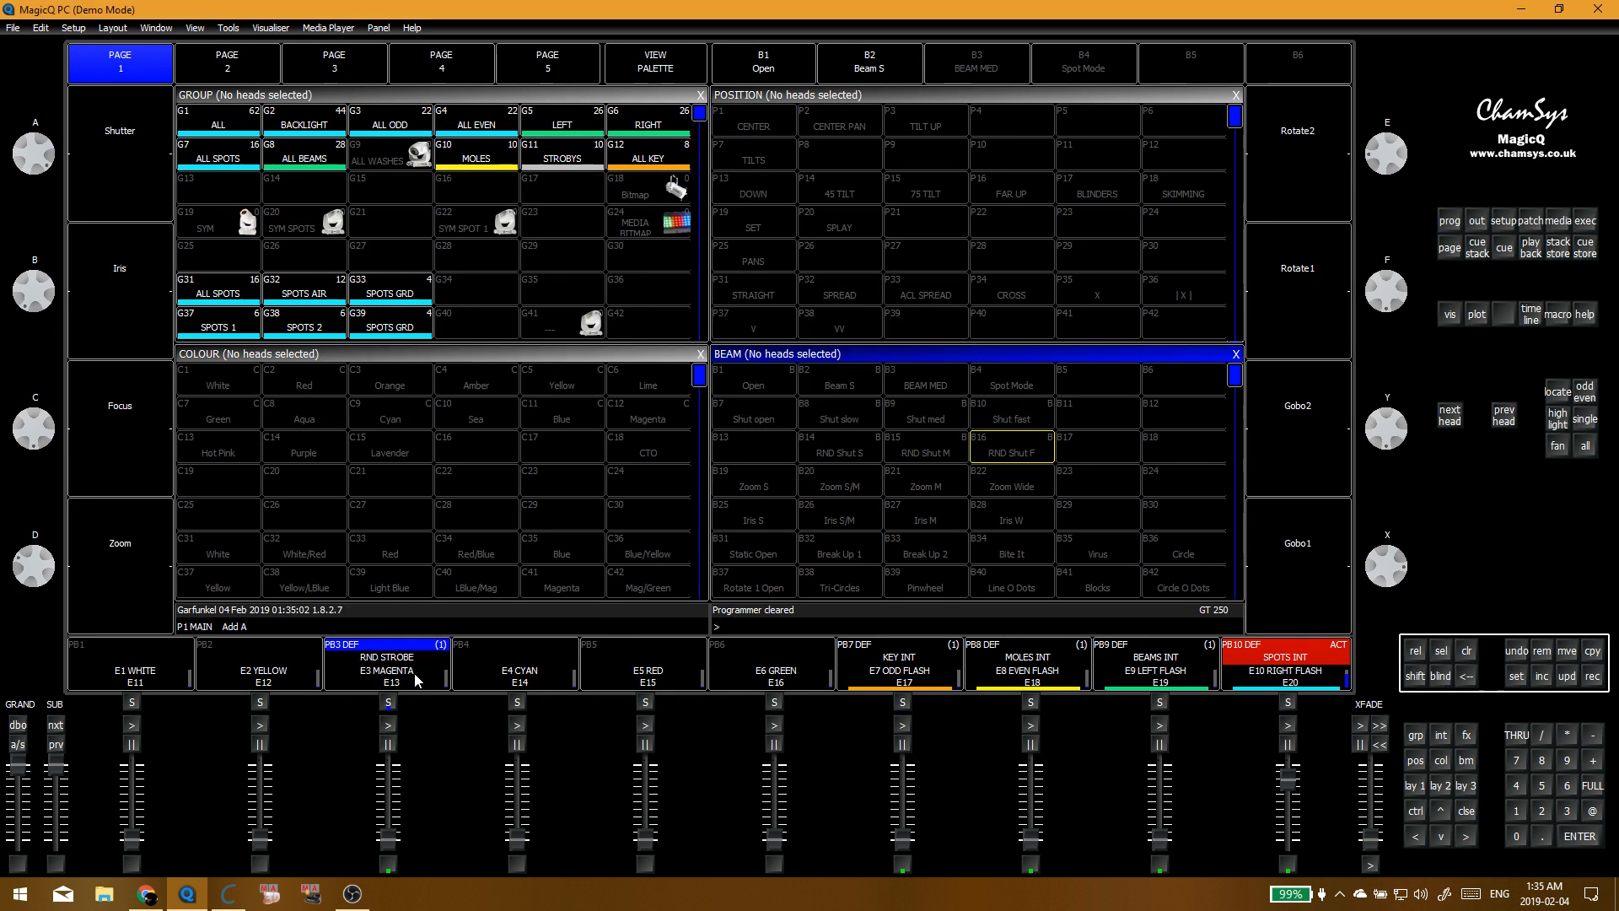
Step: Apply Shut open to ALL SPOTS and record it as the second cue on playback PB3
left_click(221, 151)
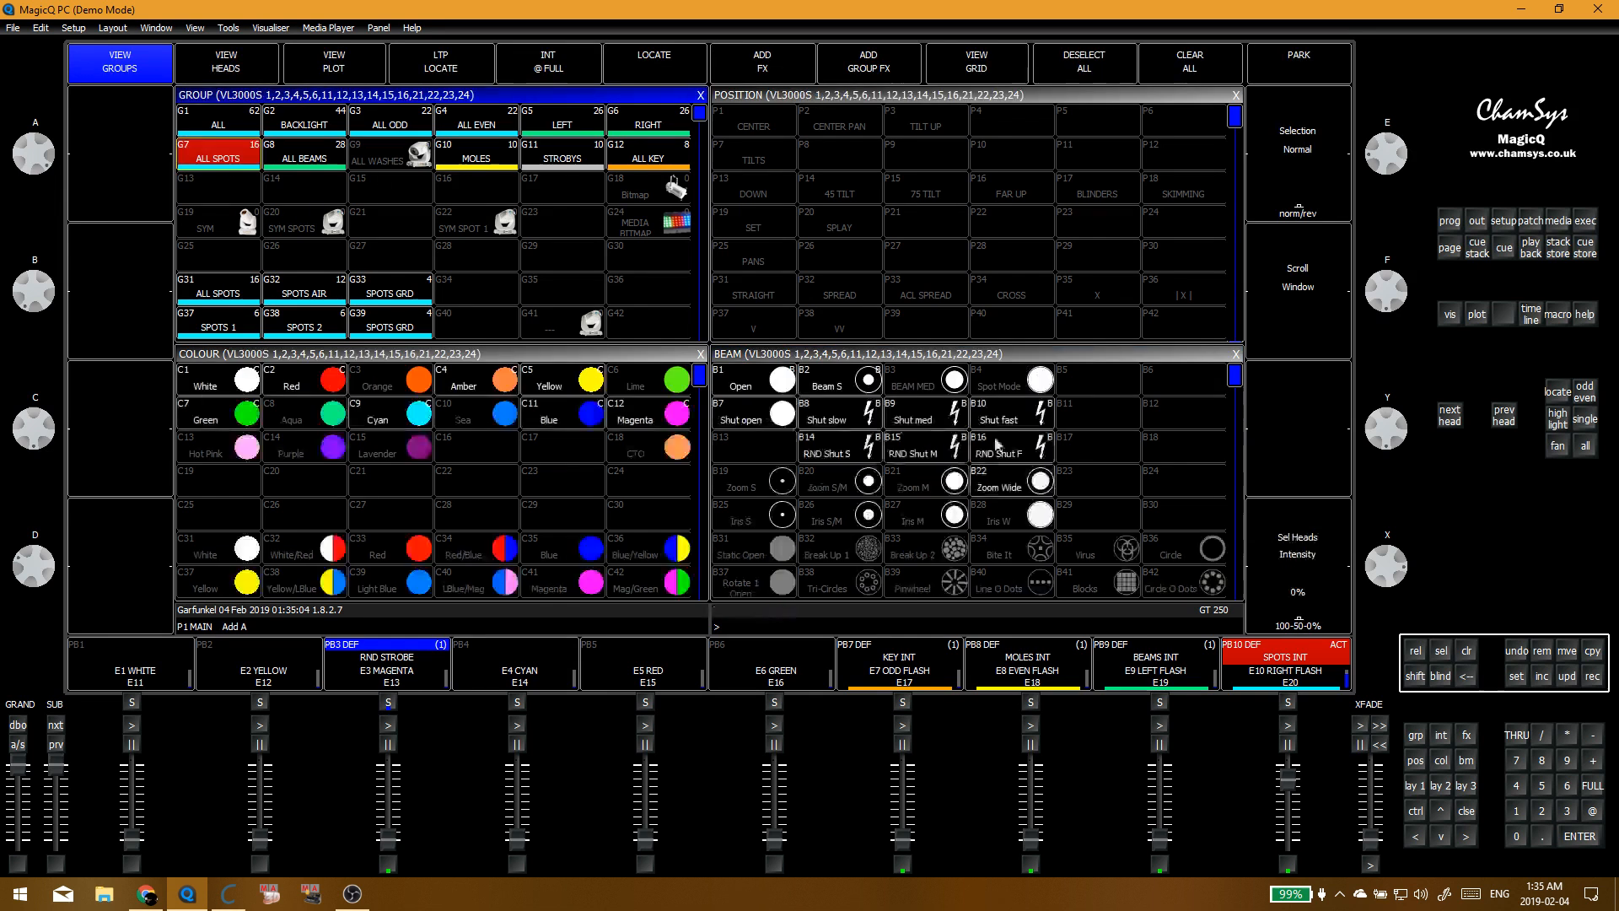
left_click(221, 152)
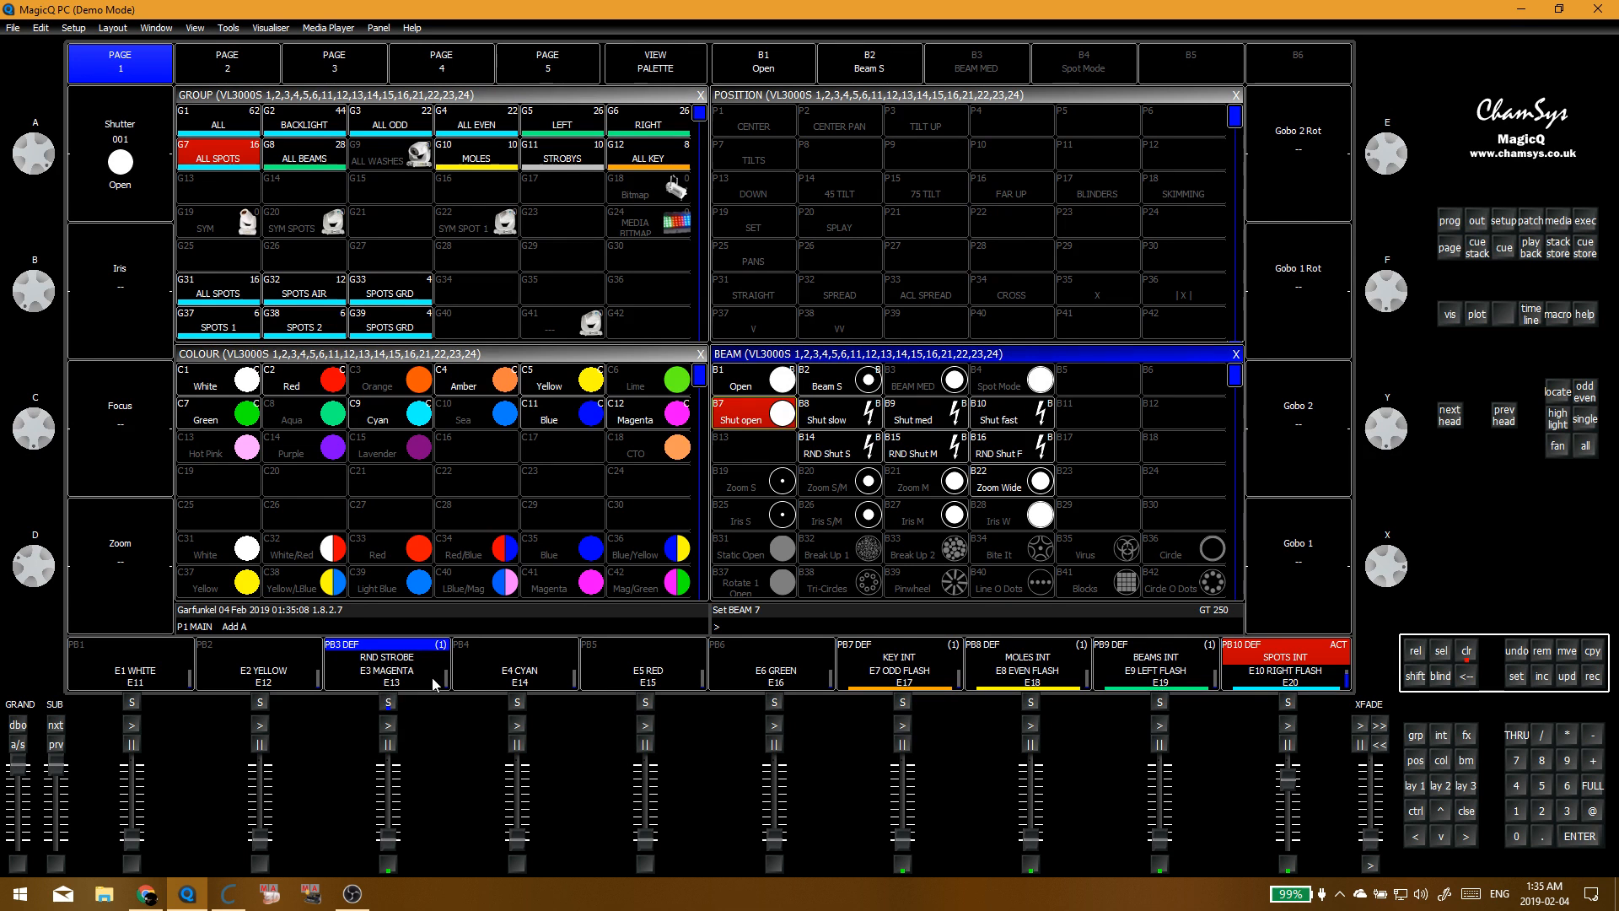
left_click(388, 701)
Step: Name the first cue in the RND STROBE cue stack STROBE ON and the second cue STROBE OFF
left_click(412, 683)
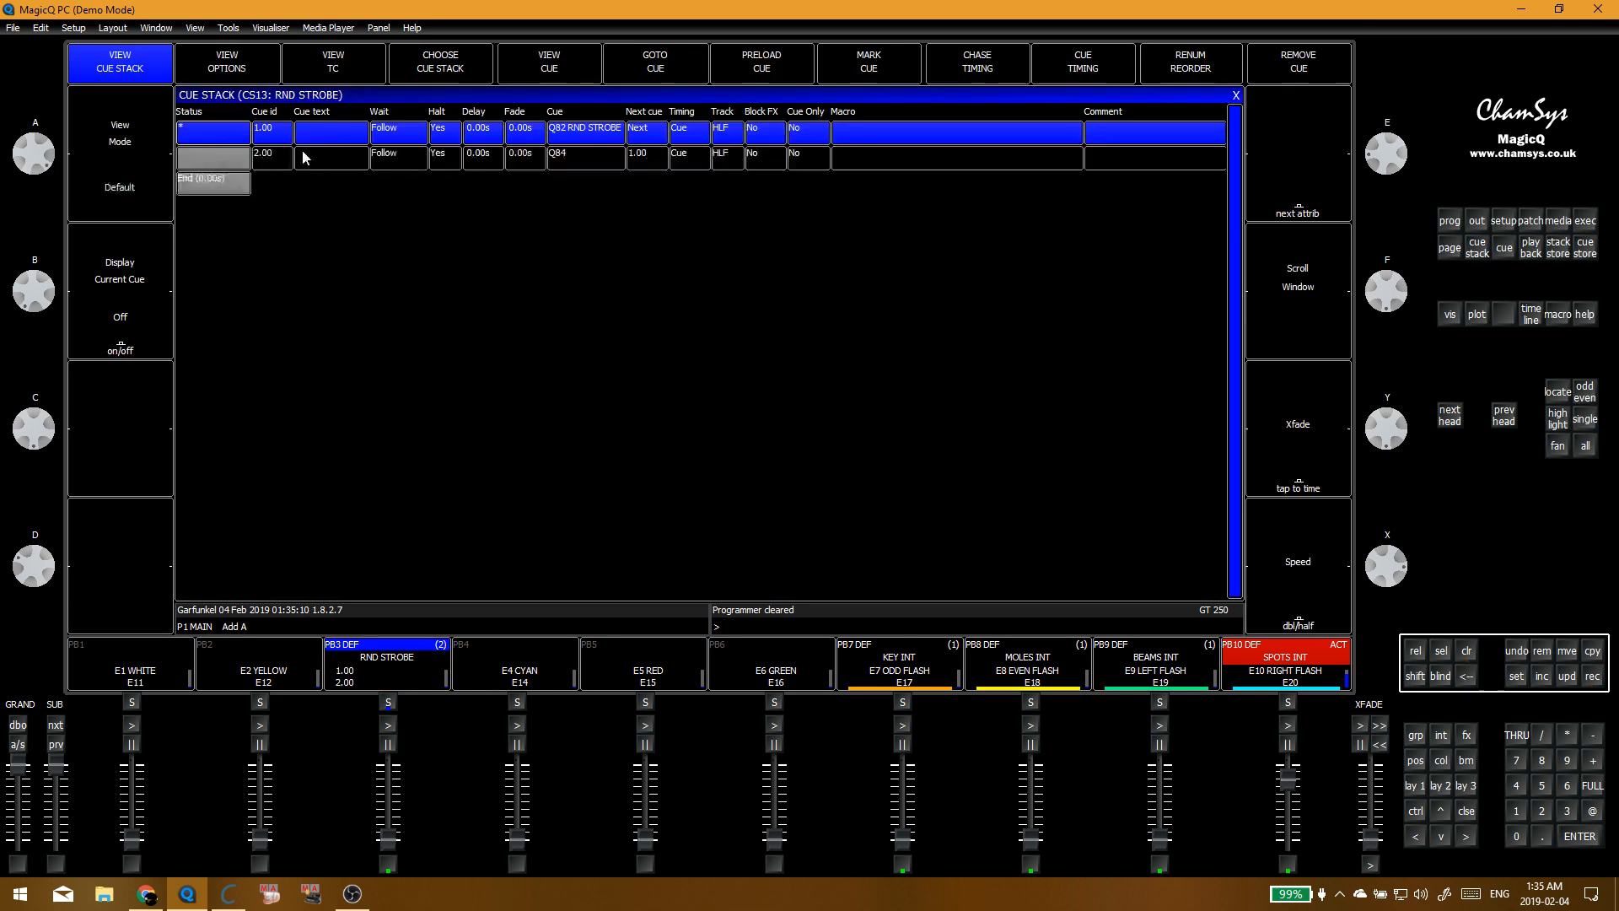
left_click(344, 141)
type("STROBE")
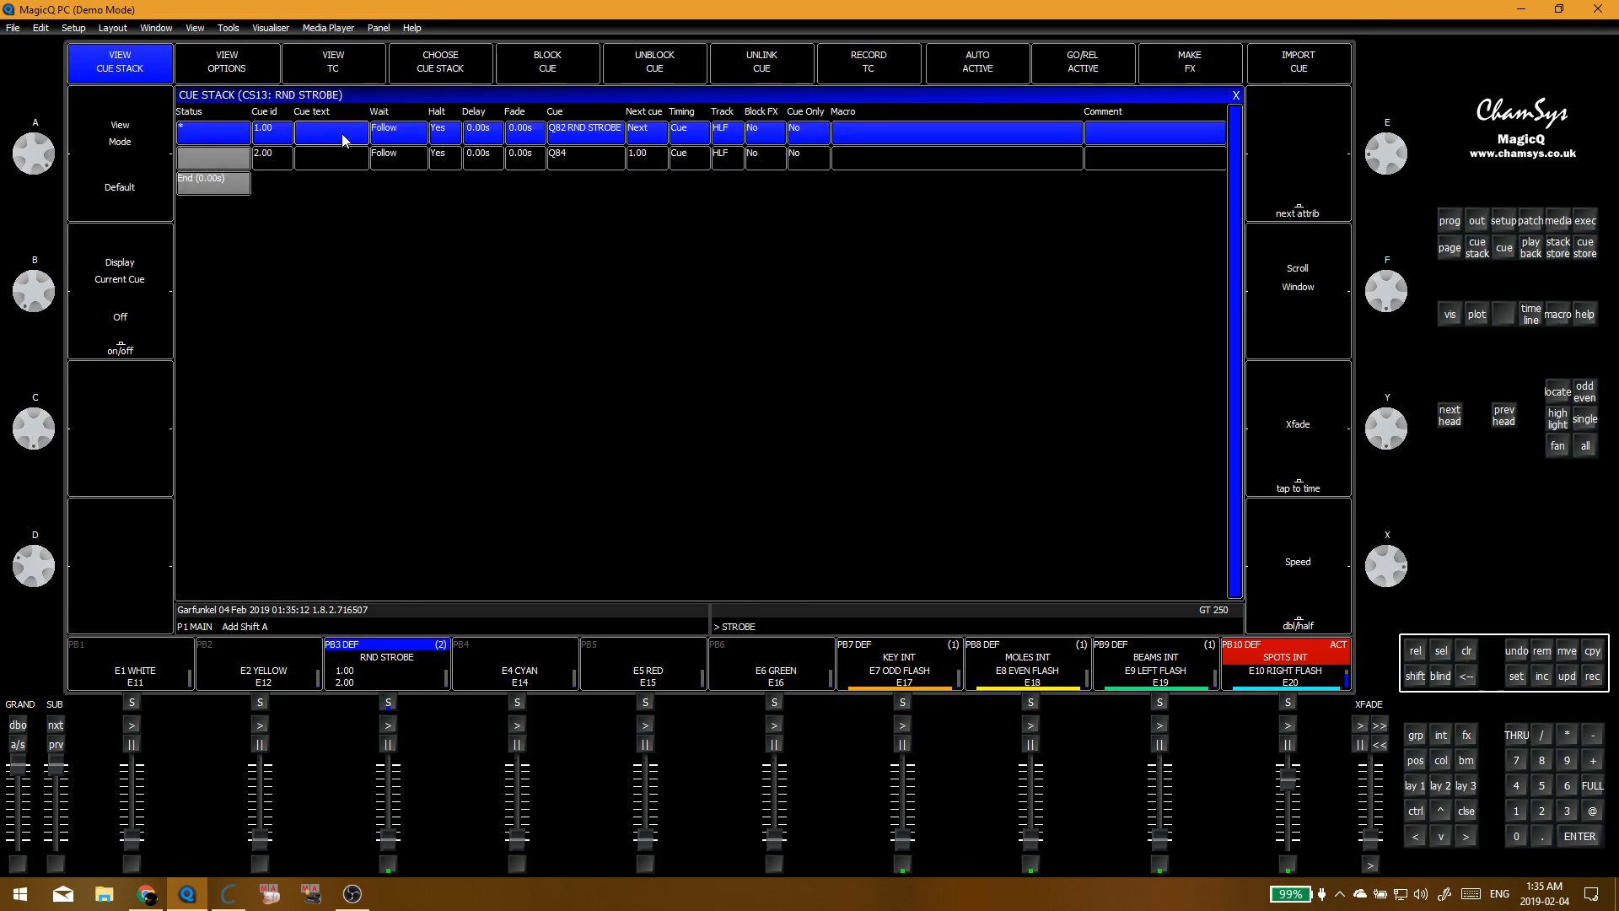
type(" ON")
key("Return")
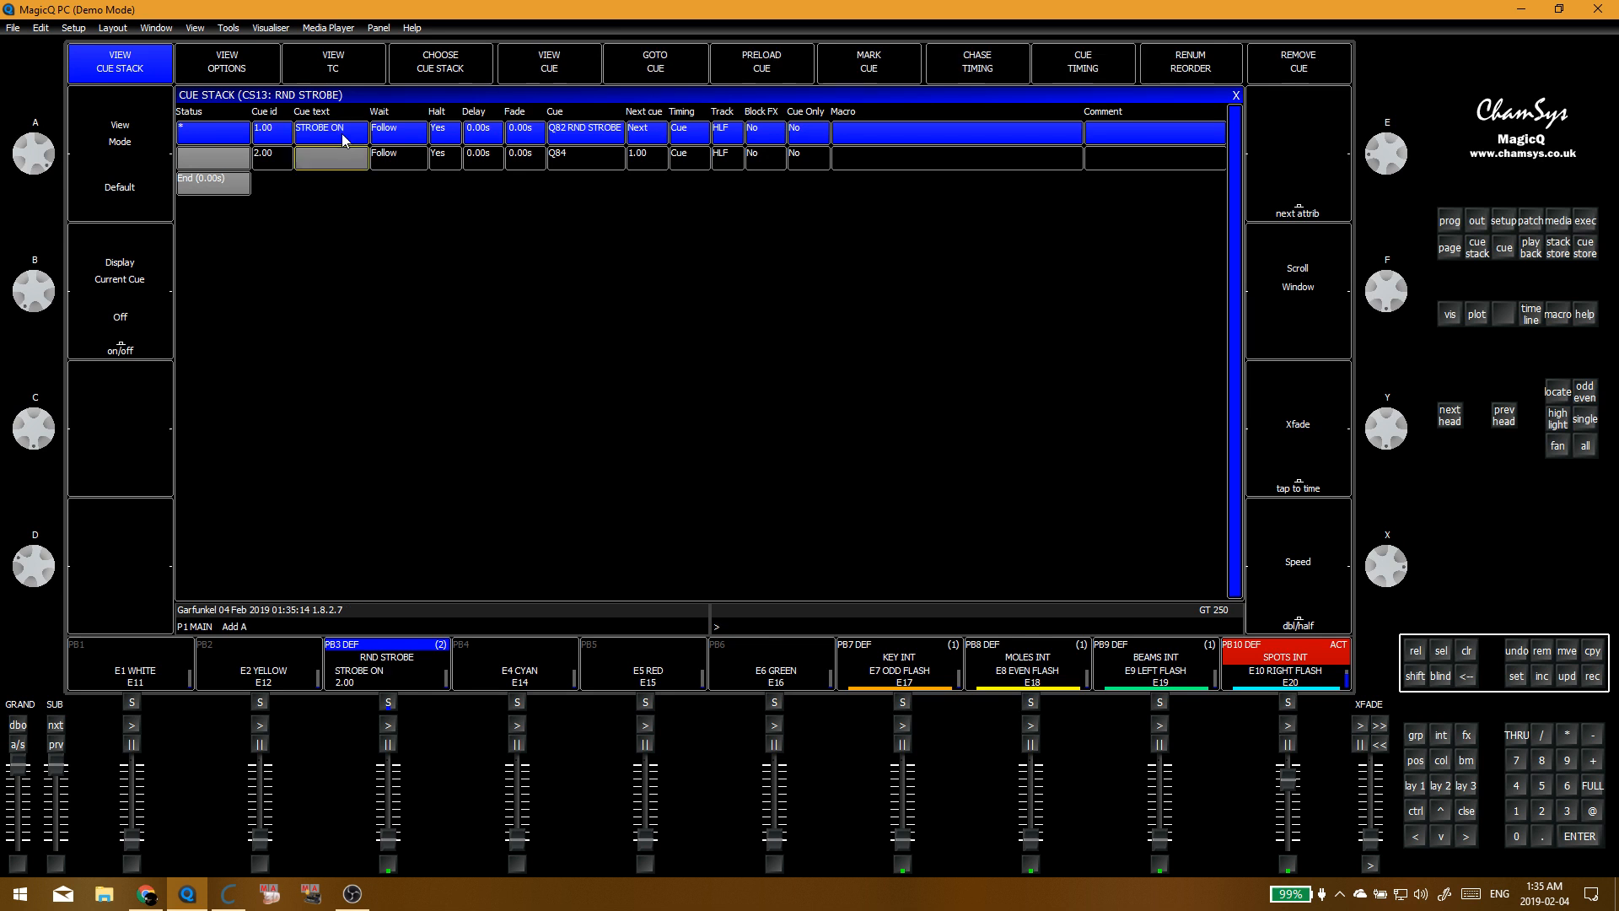
type("STROIB")
key("BackSpace")
key("BackSpace")
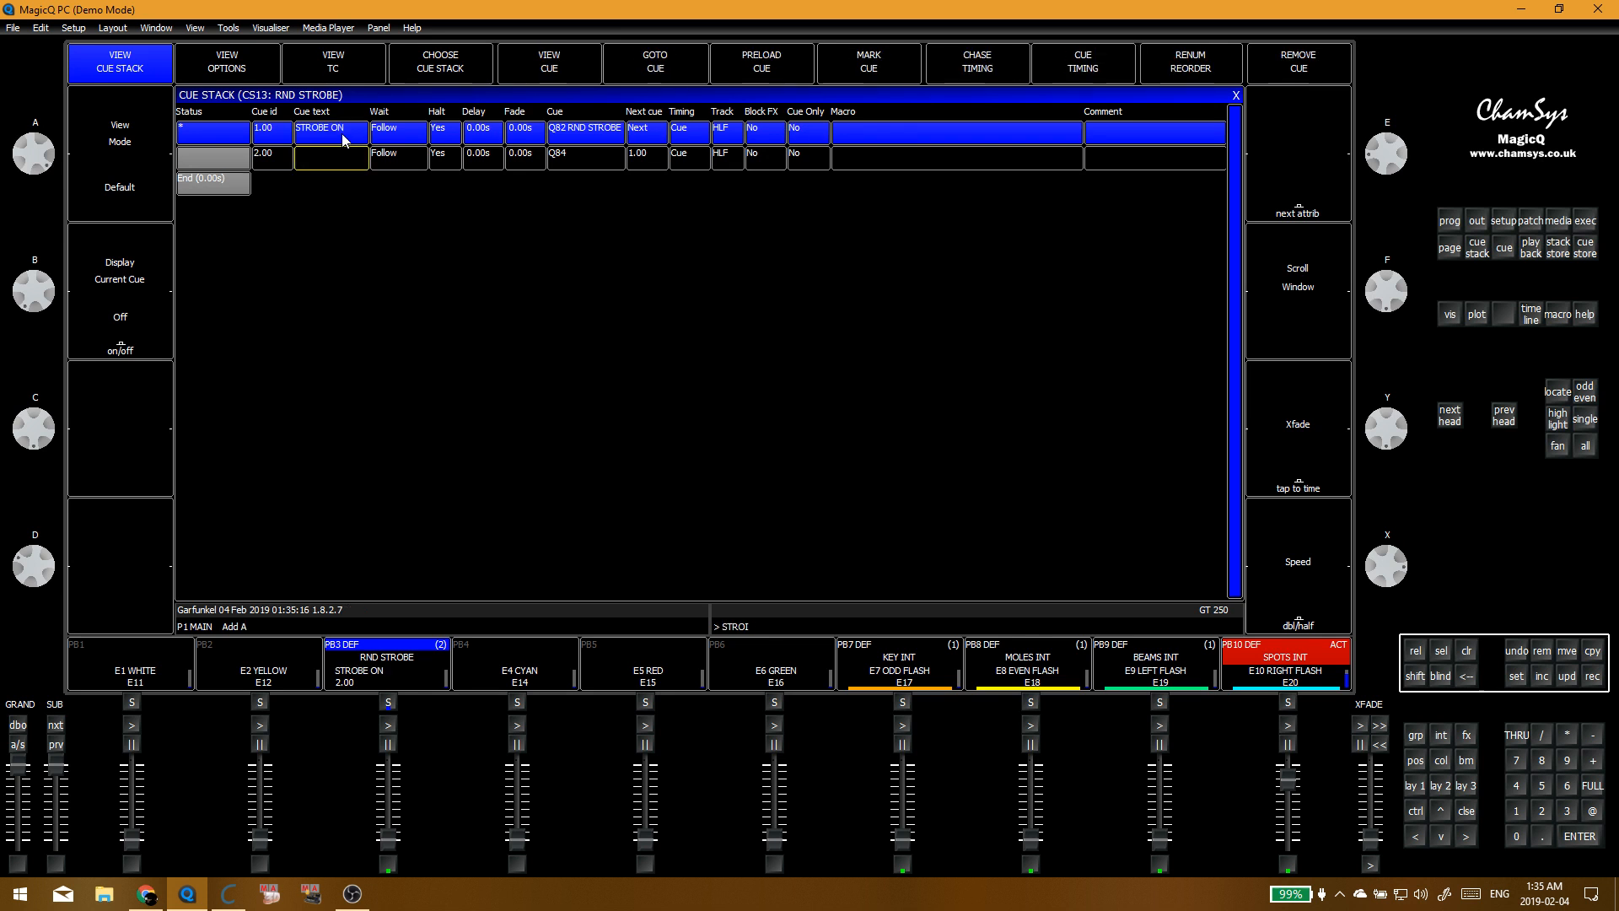
type("BE OFF")
key("Return")
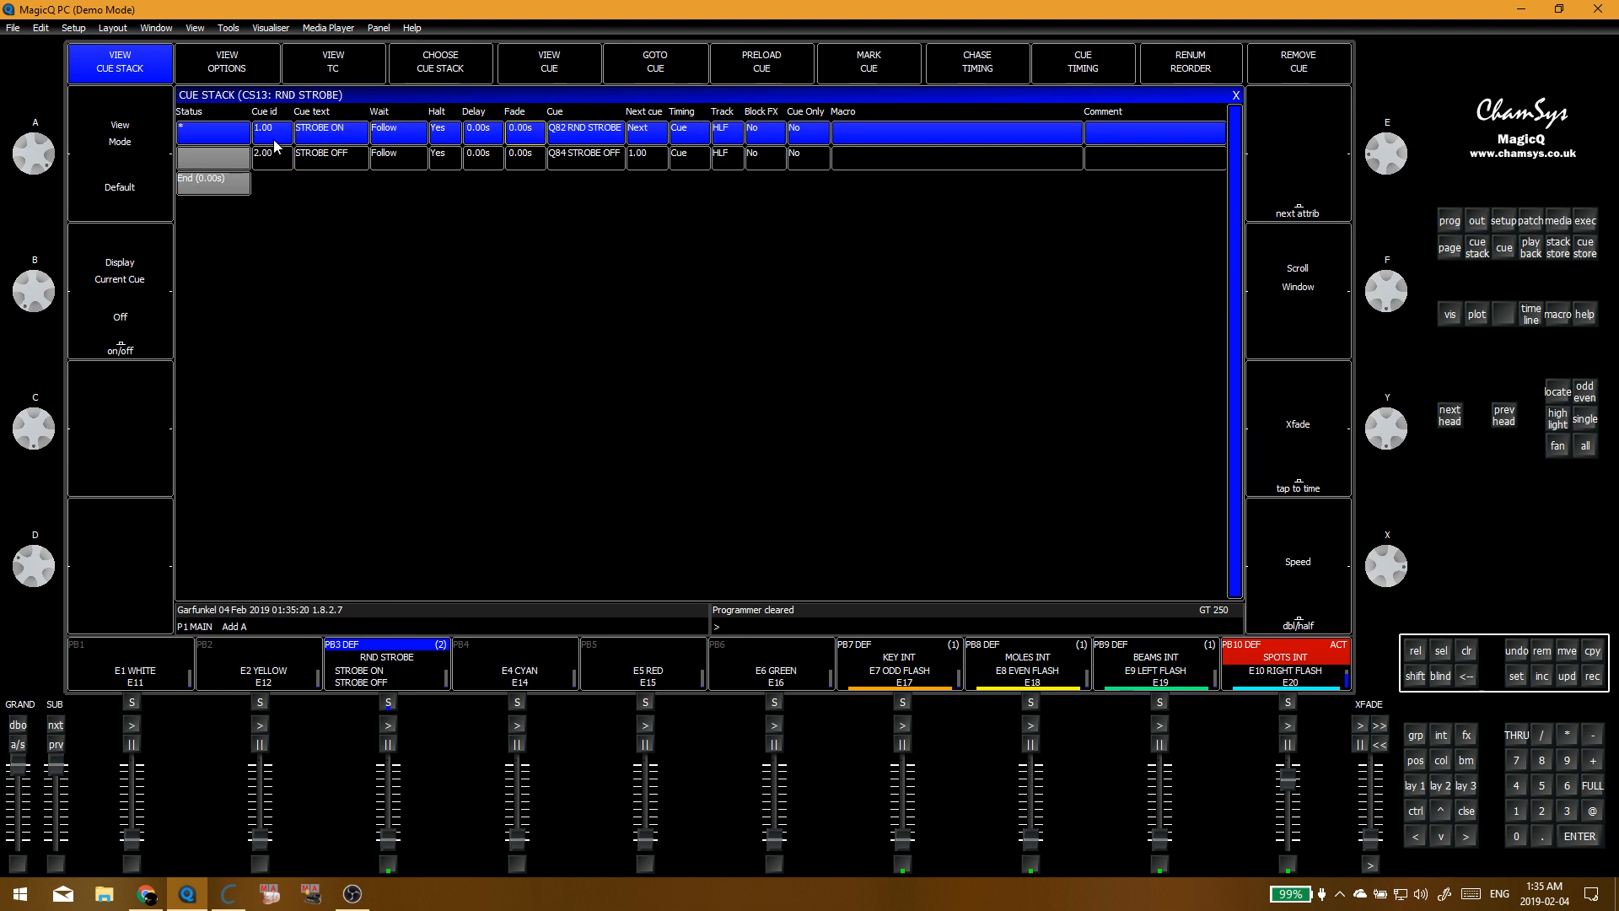
Step: Set Release executes last step to Yes in the activate and release options of the RND STROBE cue stack
left_click(227, 61)
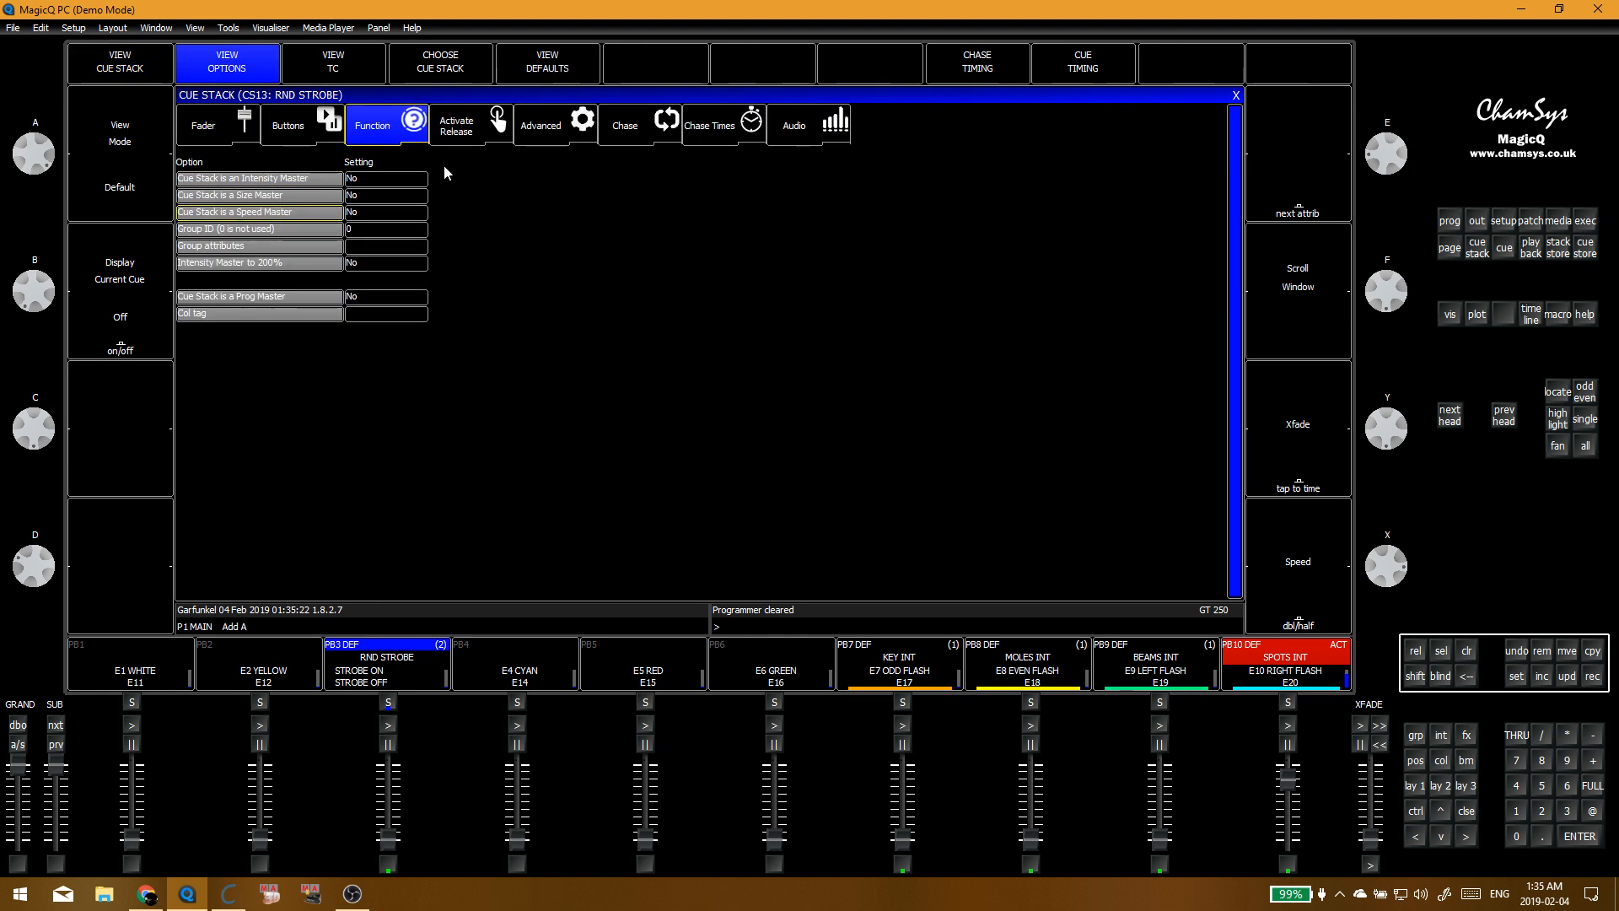
left_click(460, 126)
left_click(620, 125)
left_click(540, 125)
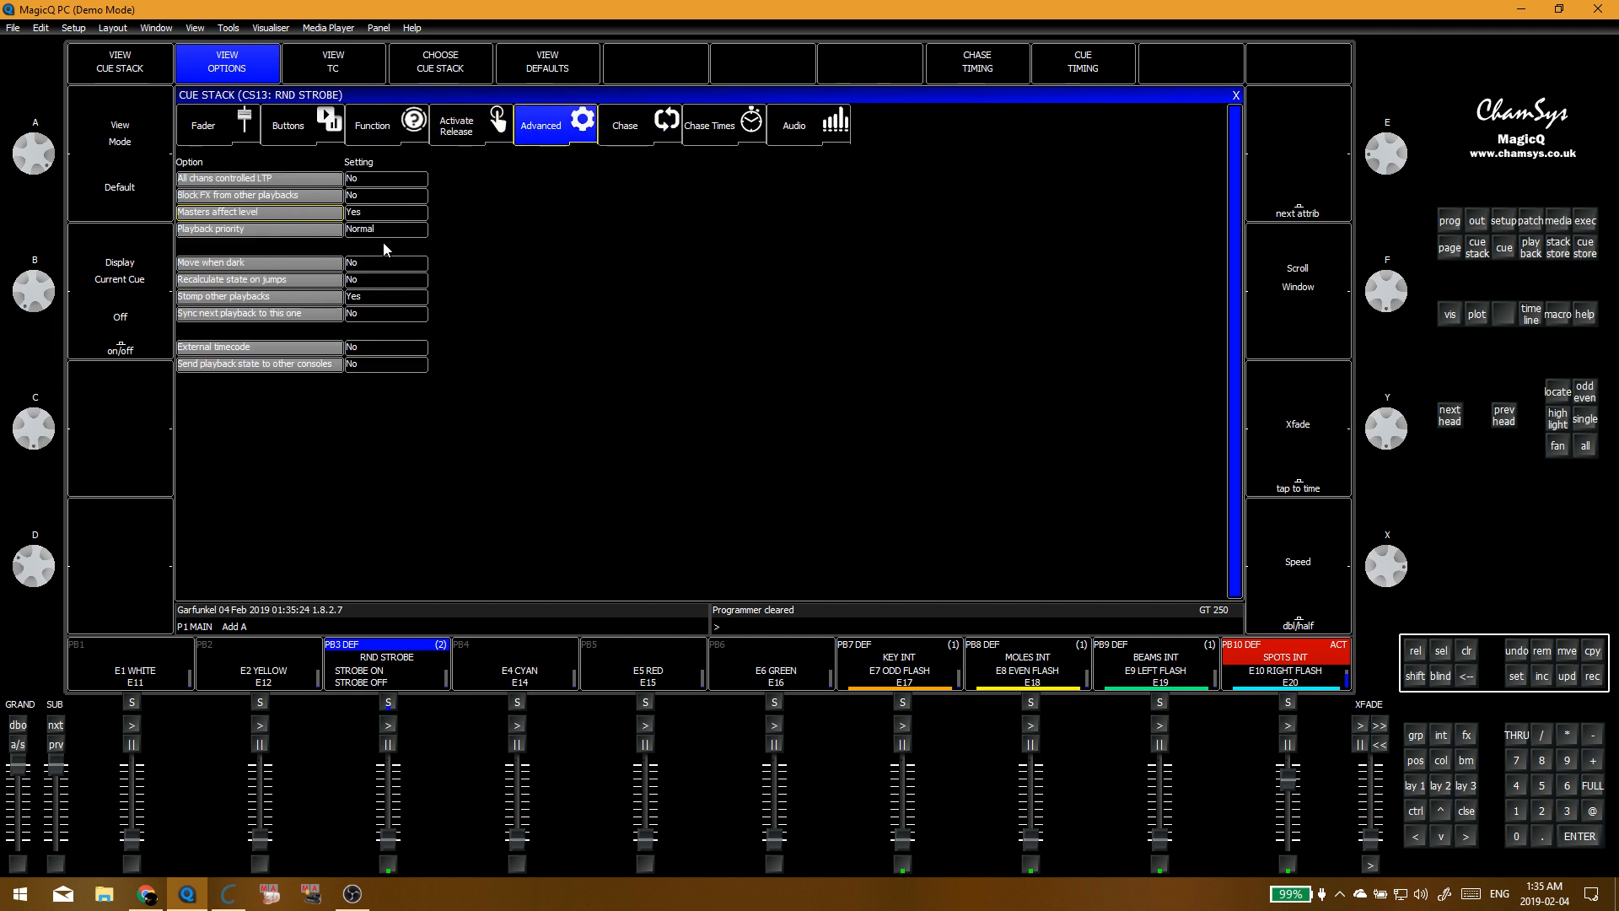
left_click(384, 230)
left_click(797, 260)
left_click(459, 125)
left_click(372, 125)
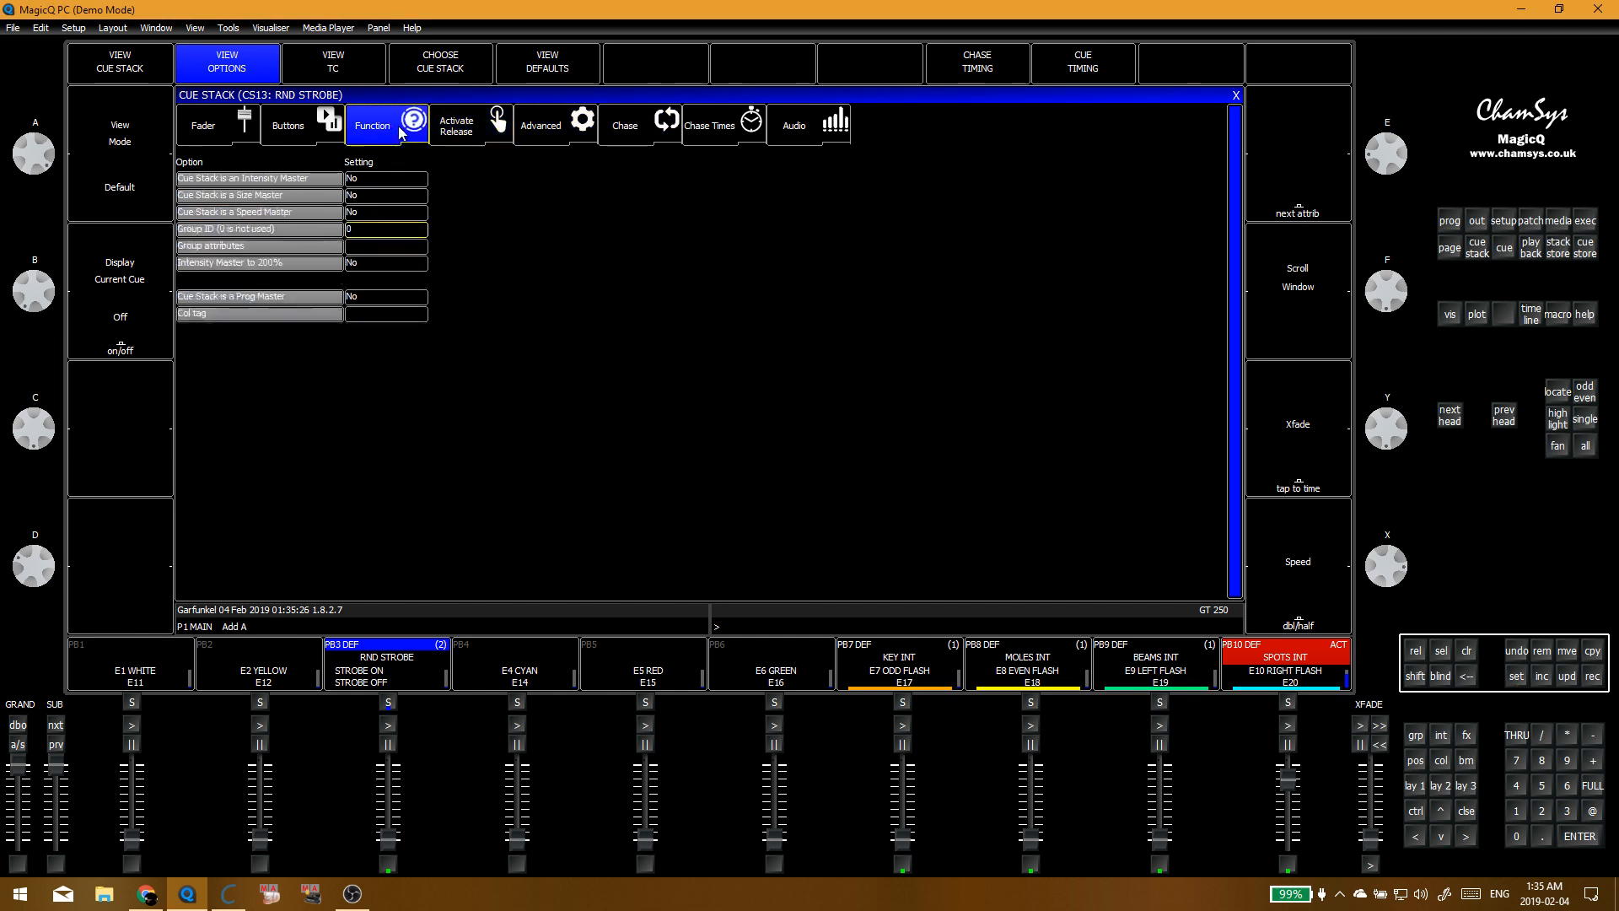
left_click(459, 125)
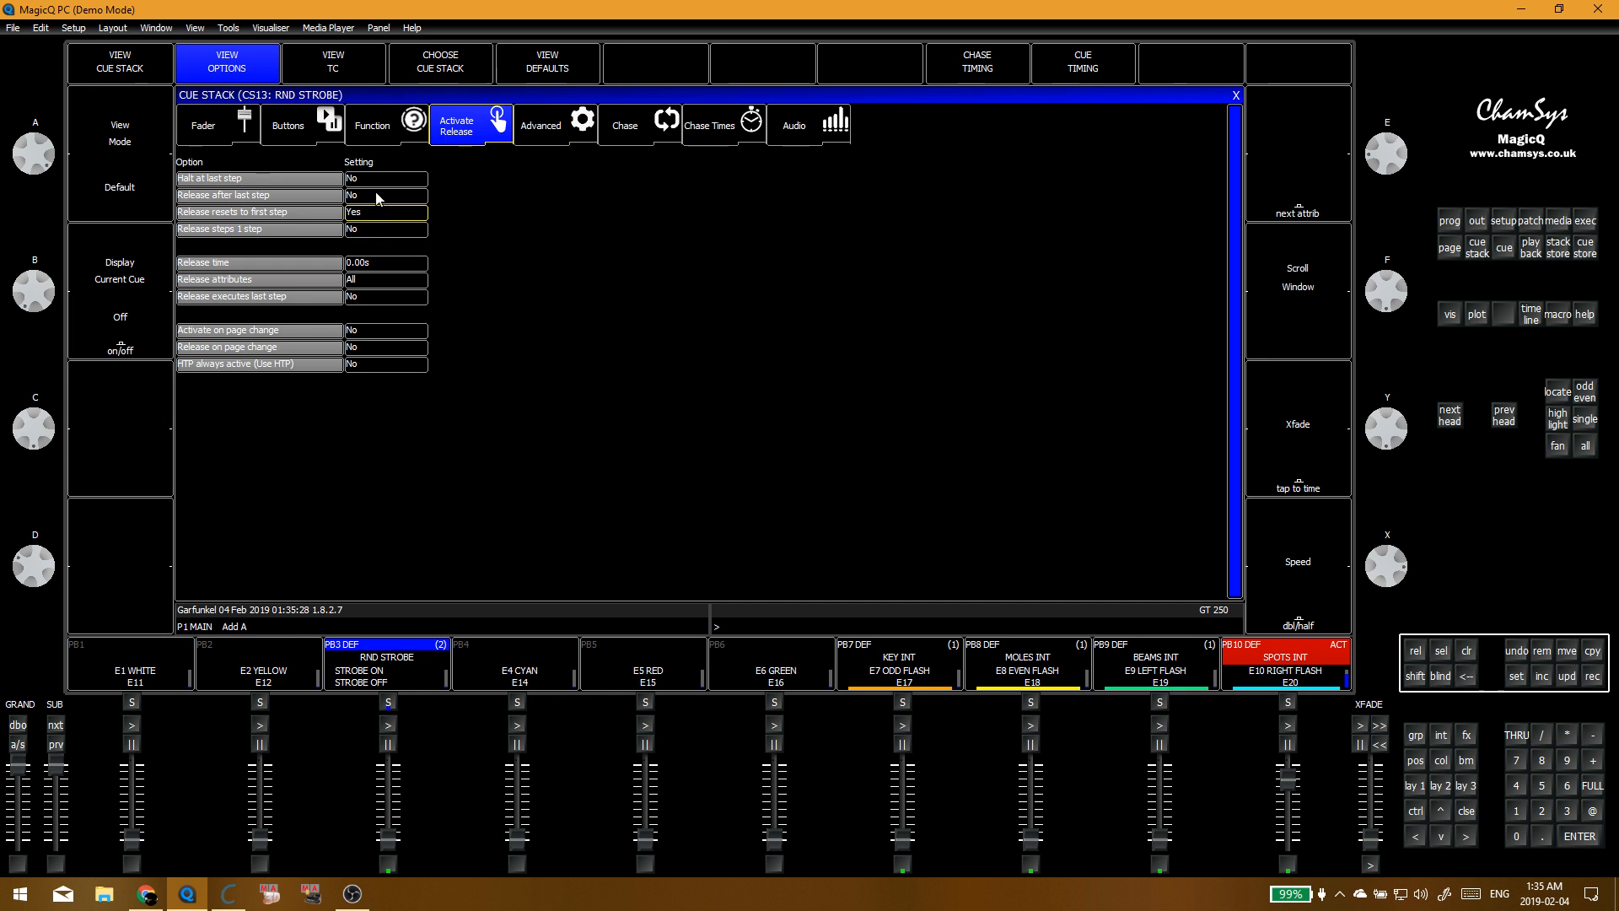
left_click(257, 297)
left_click(746, 264)
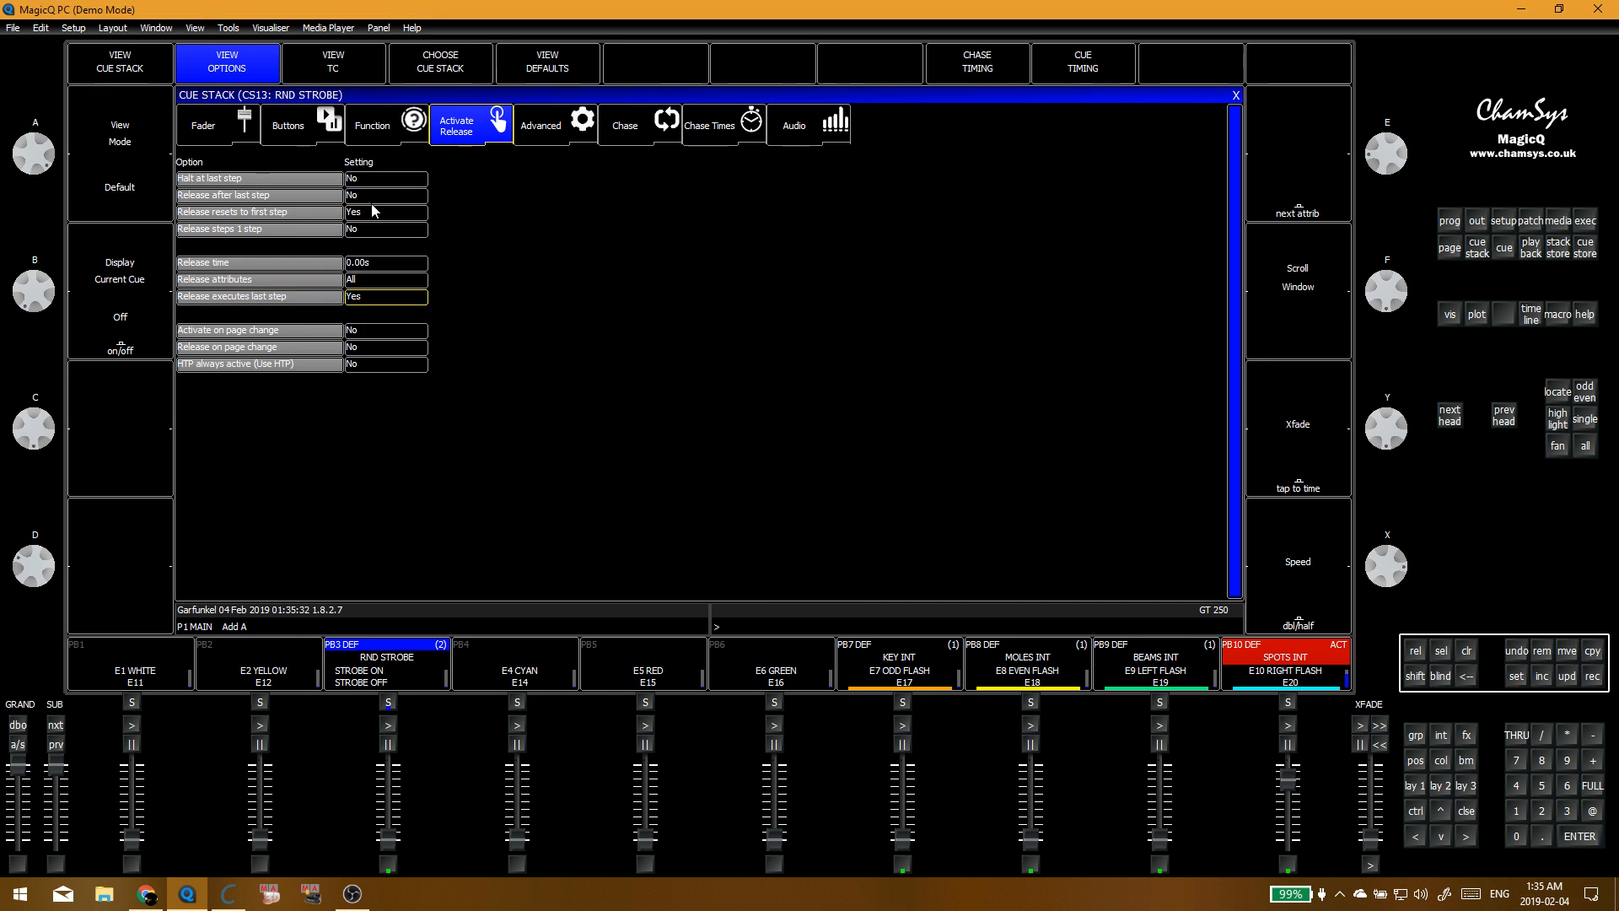
Step: Close the cue stack and test the RND STROBE playback by activating and releasing PB3
left_click(152, 79)
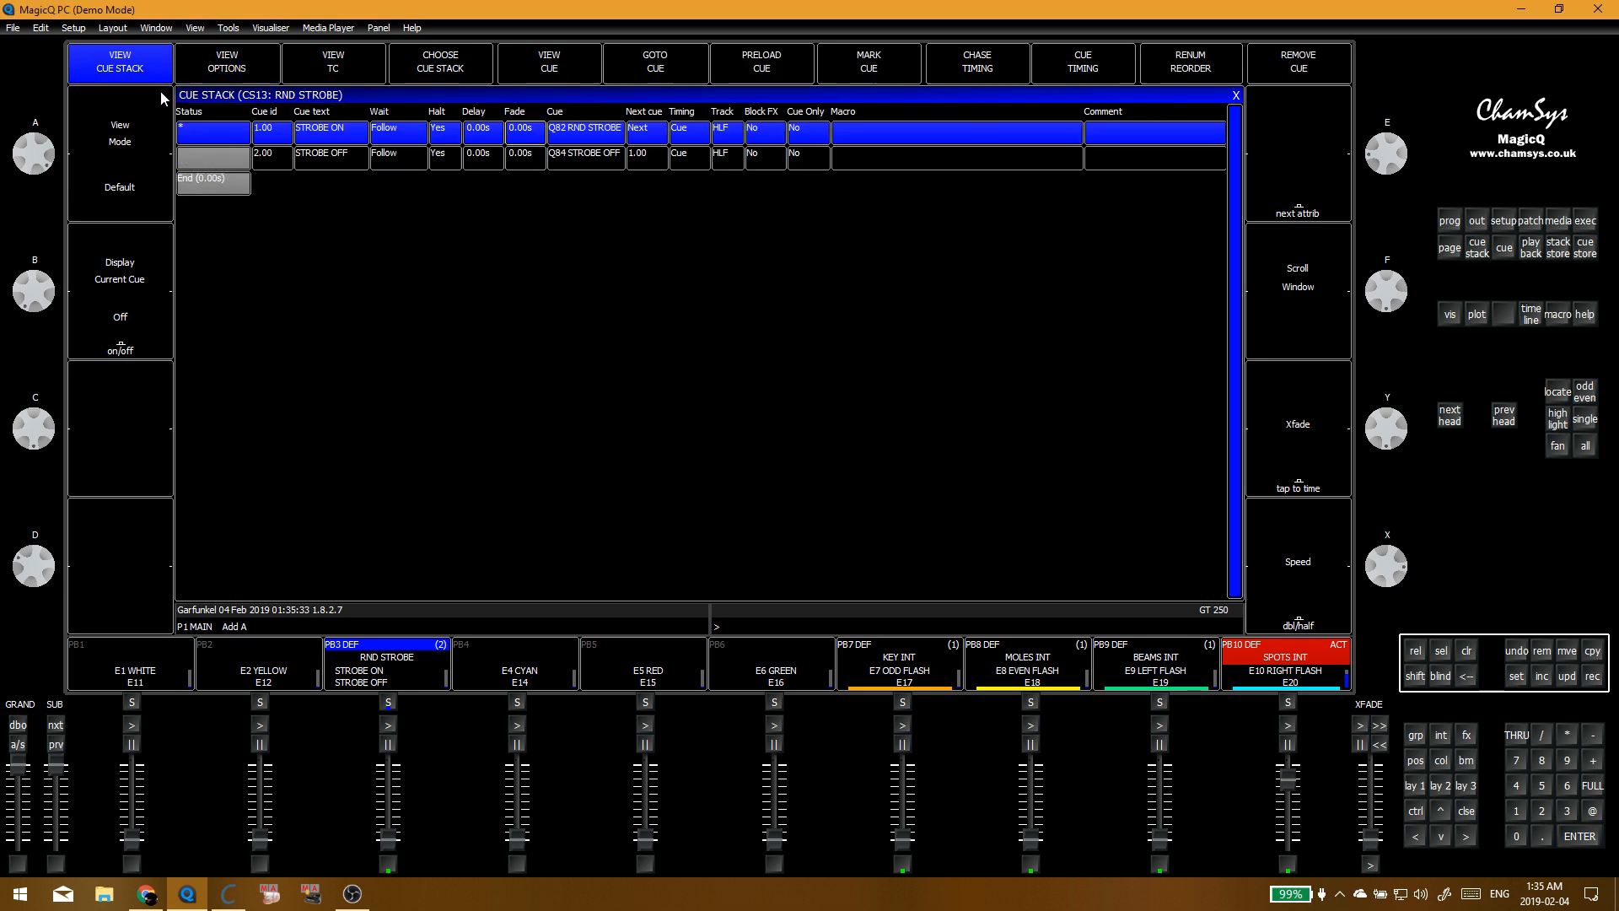
left_click(1235, 97)
left_click(395, 866)
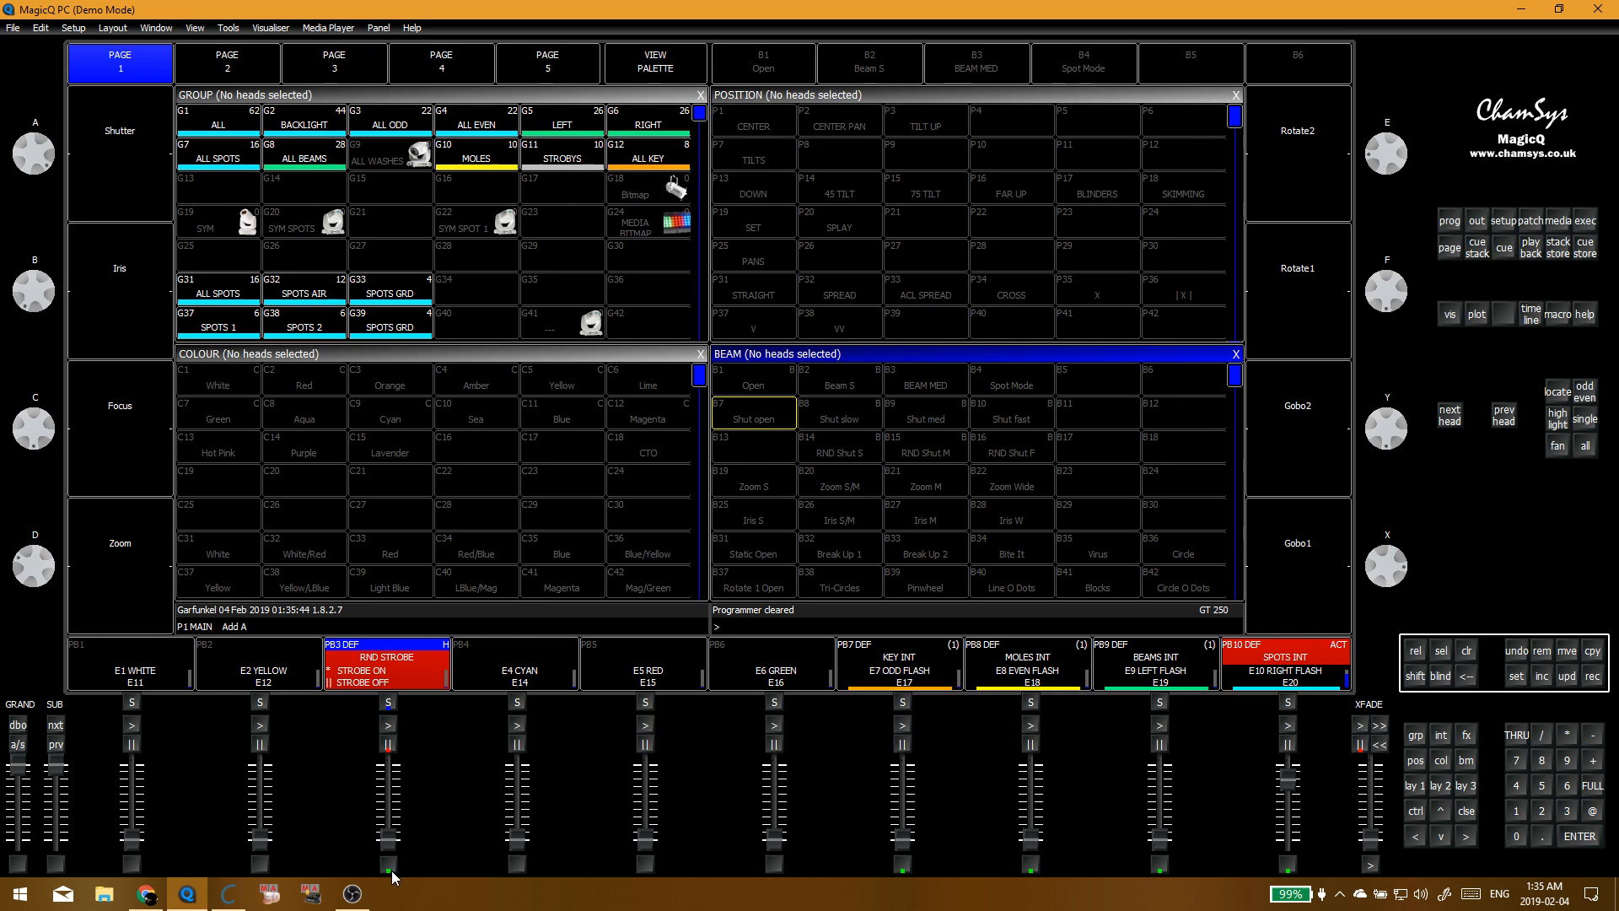
left_click(391, 870)
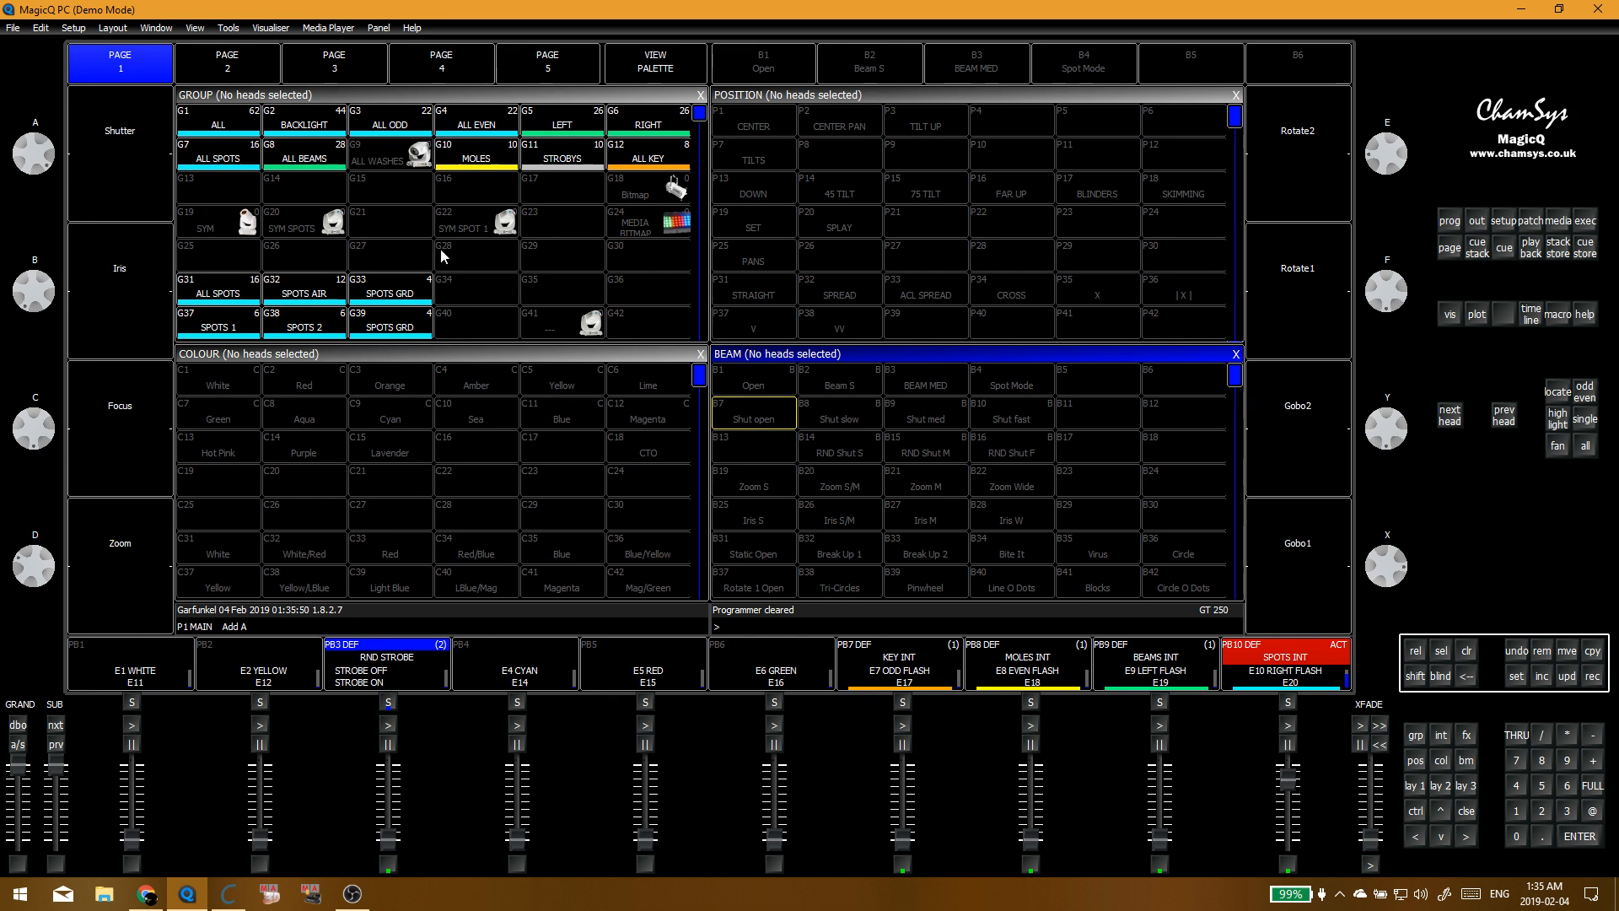
left_click(327, 157)
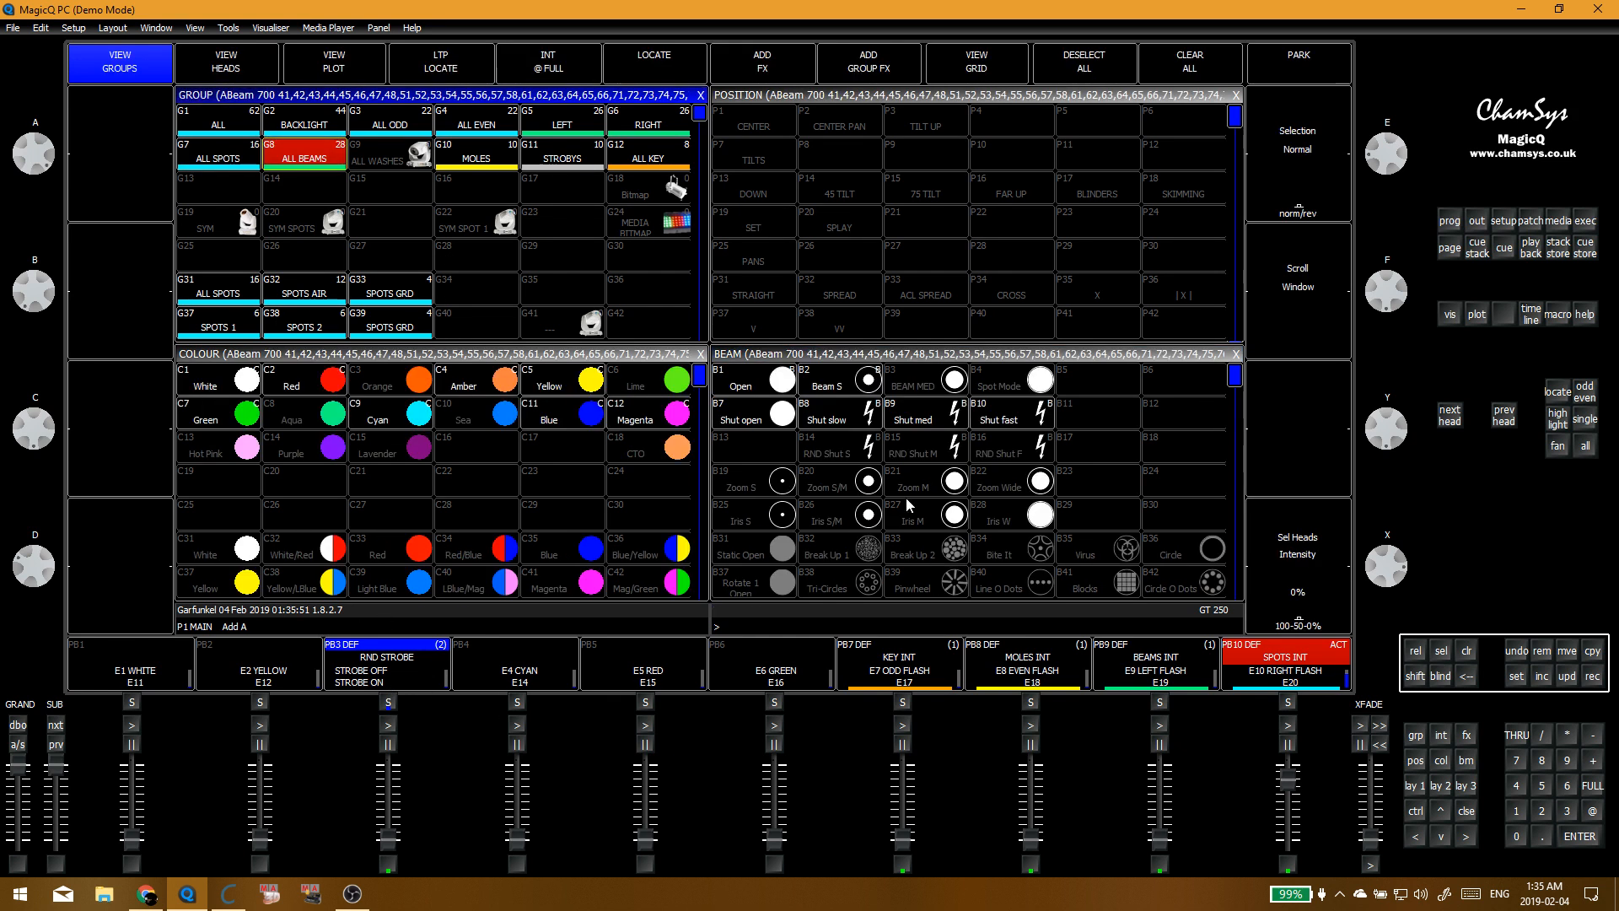
left_click(1024, 418)
key("ctrl+BackSpace")
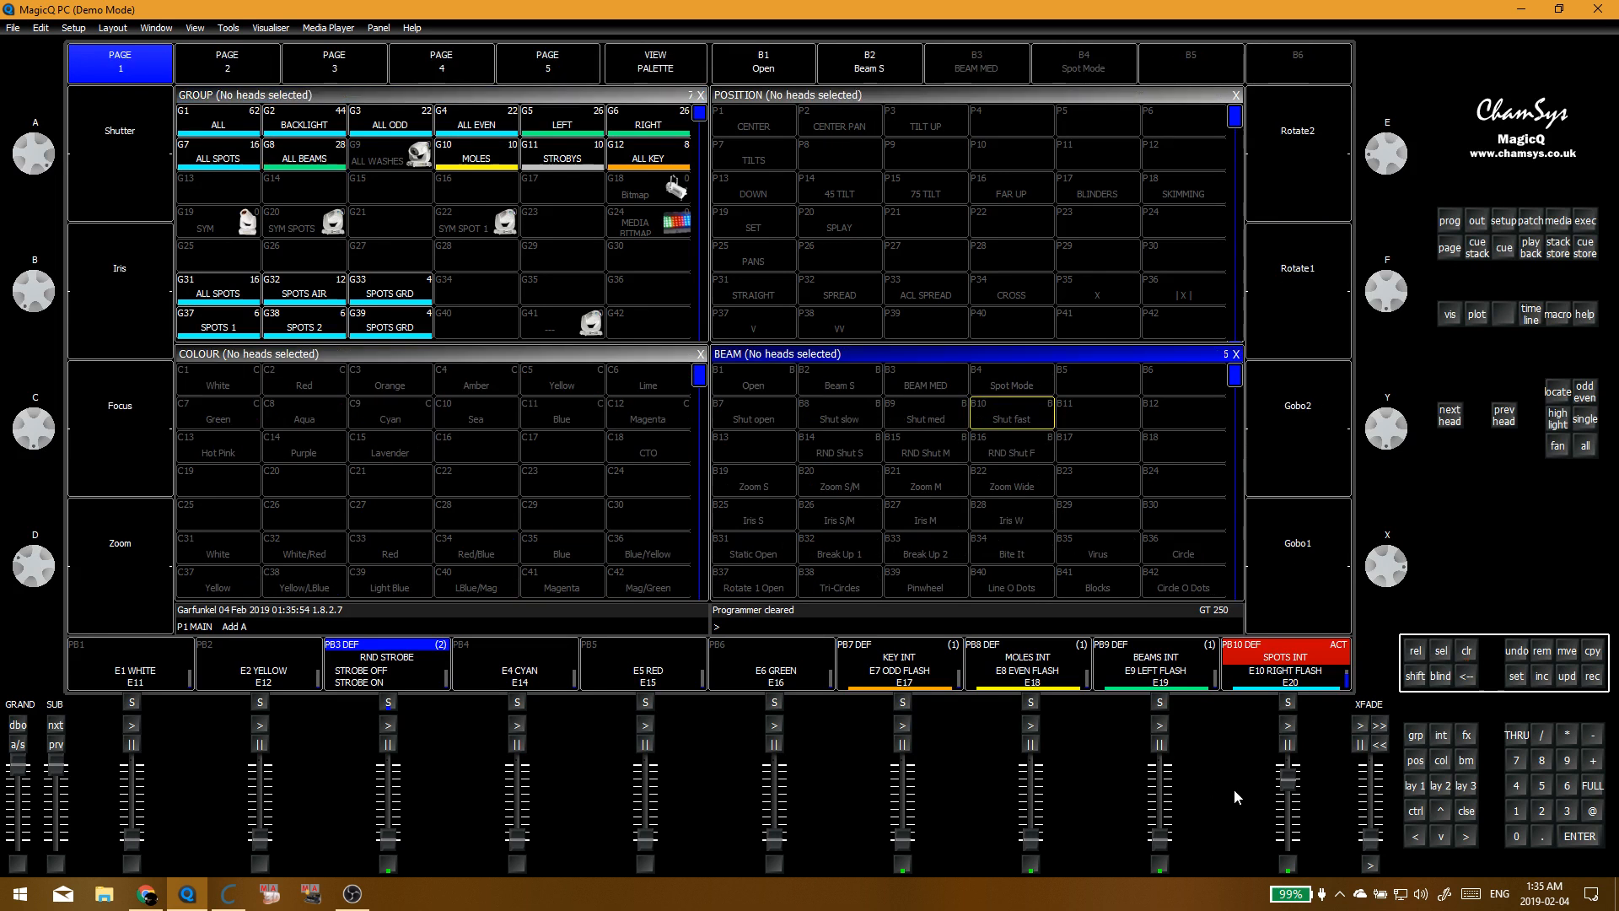
Step: Lower the SPOTS INT playback to zero and raise the BEAMS INT playback to full
left_click_drag(1296, 792, 1288, 841)
left_click_drag(1164, 845, 1162, 759)
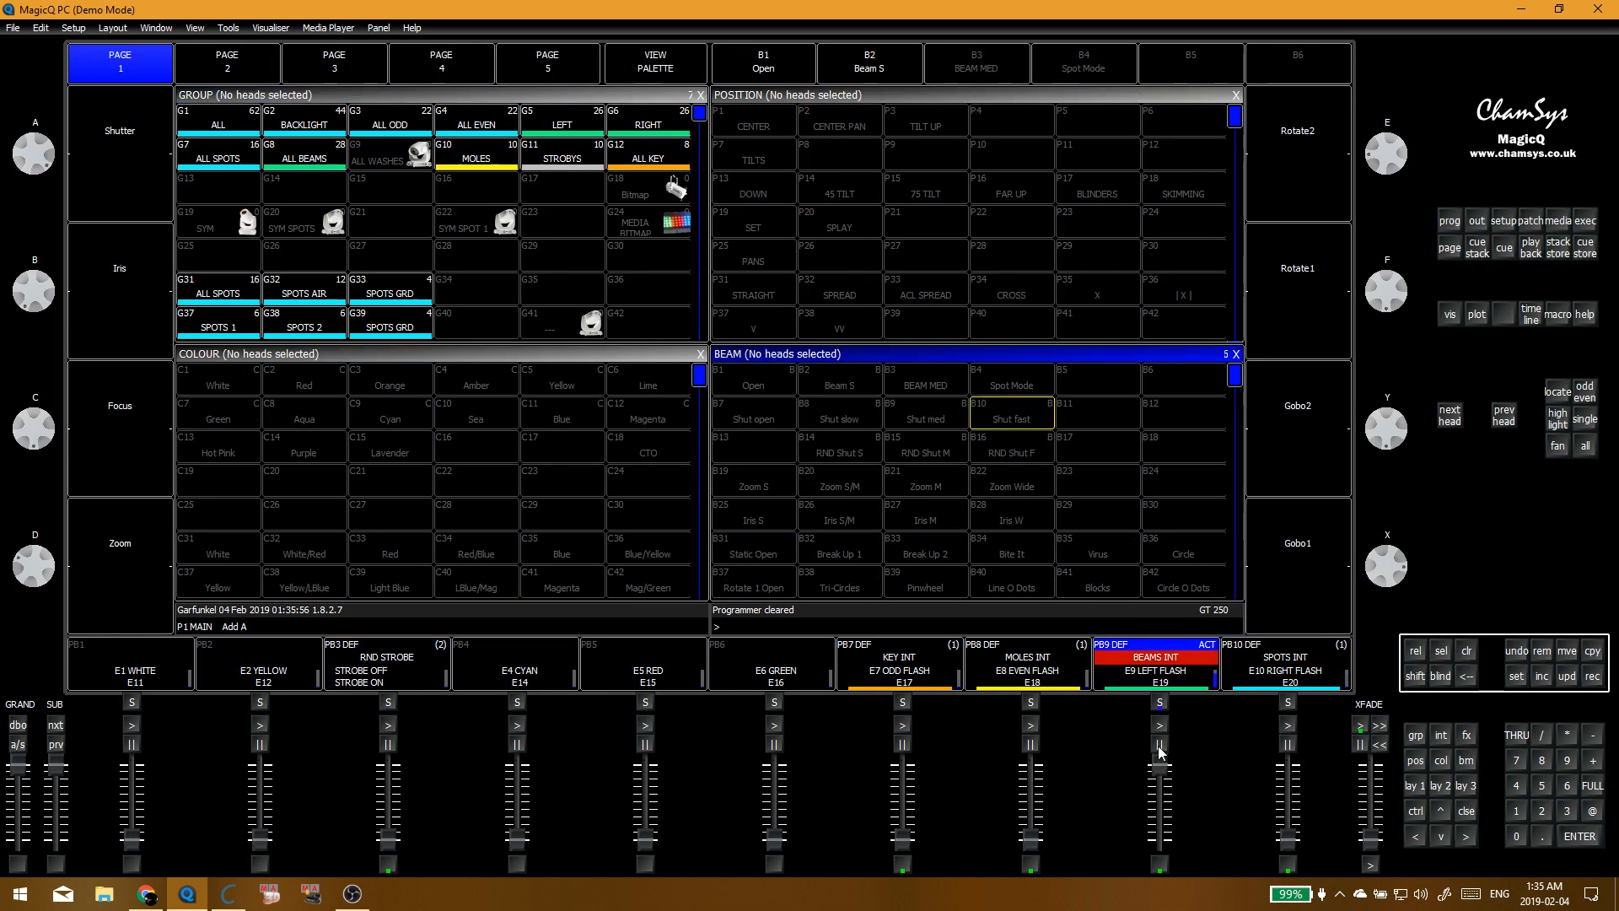
Step: Apply Shut fast to ALL BEAMS and update beam palette B16 RND Shut F with its random strobe
left_click(314, 164)
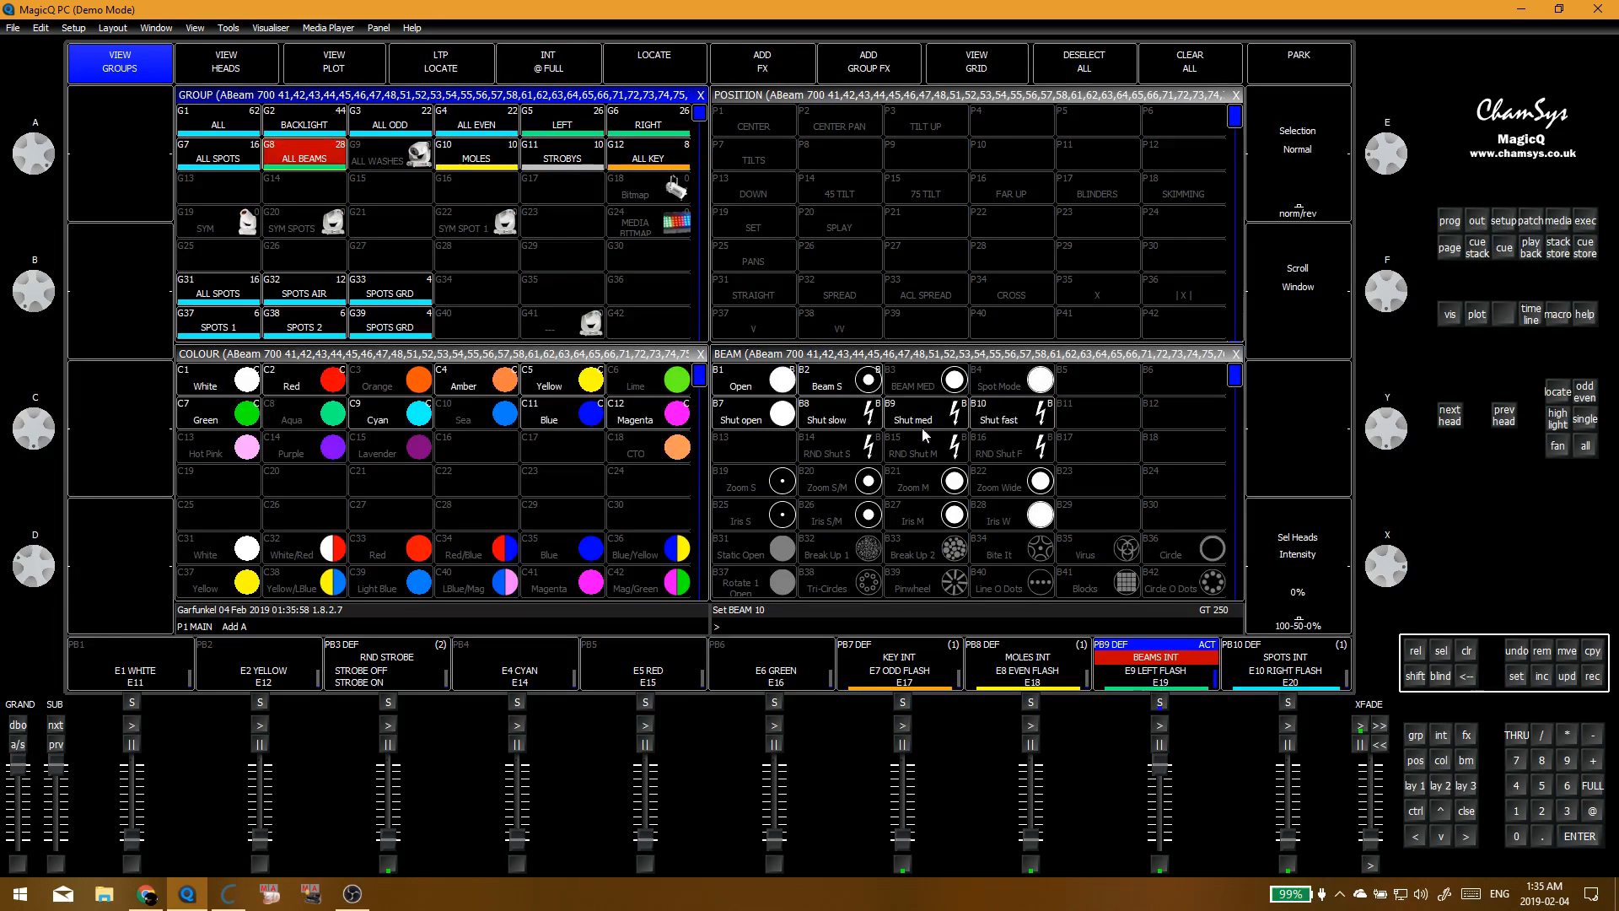
left_click(1016, 422)
left_click(1018, 423)
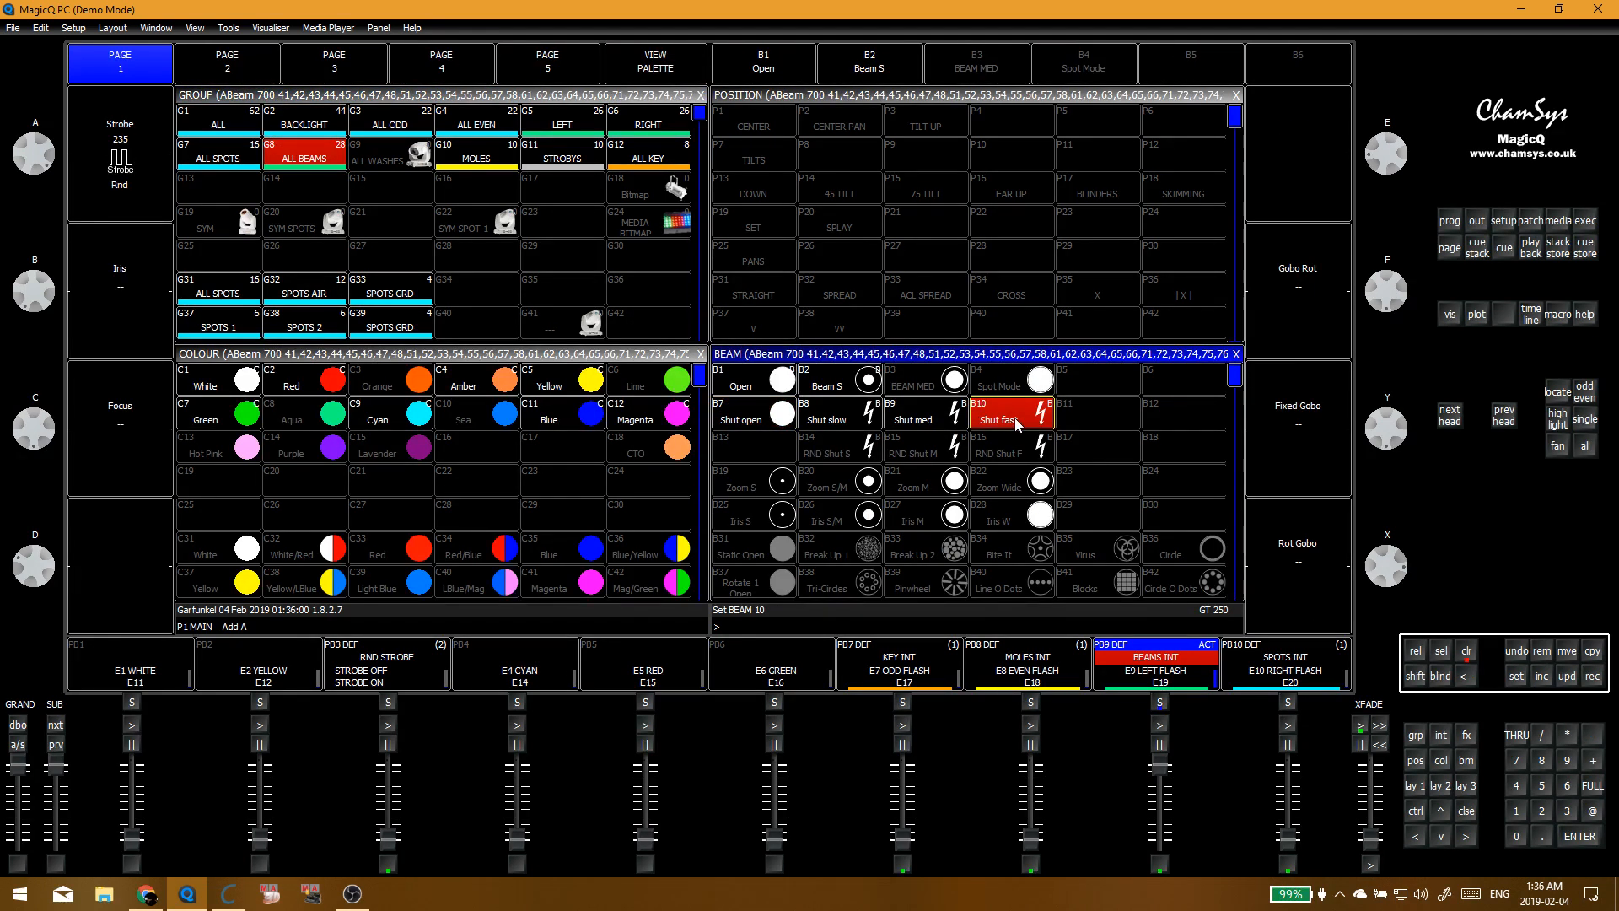
key("r")
left_click(1004, 445)
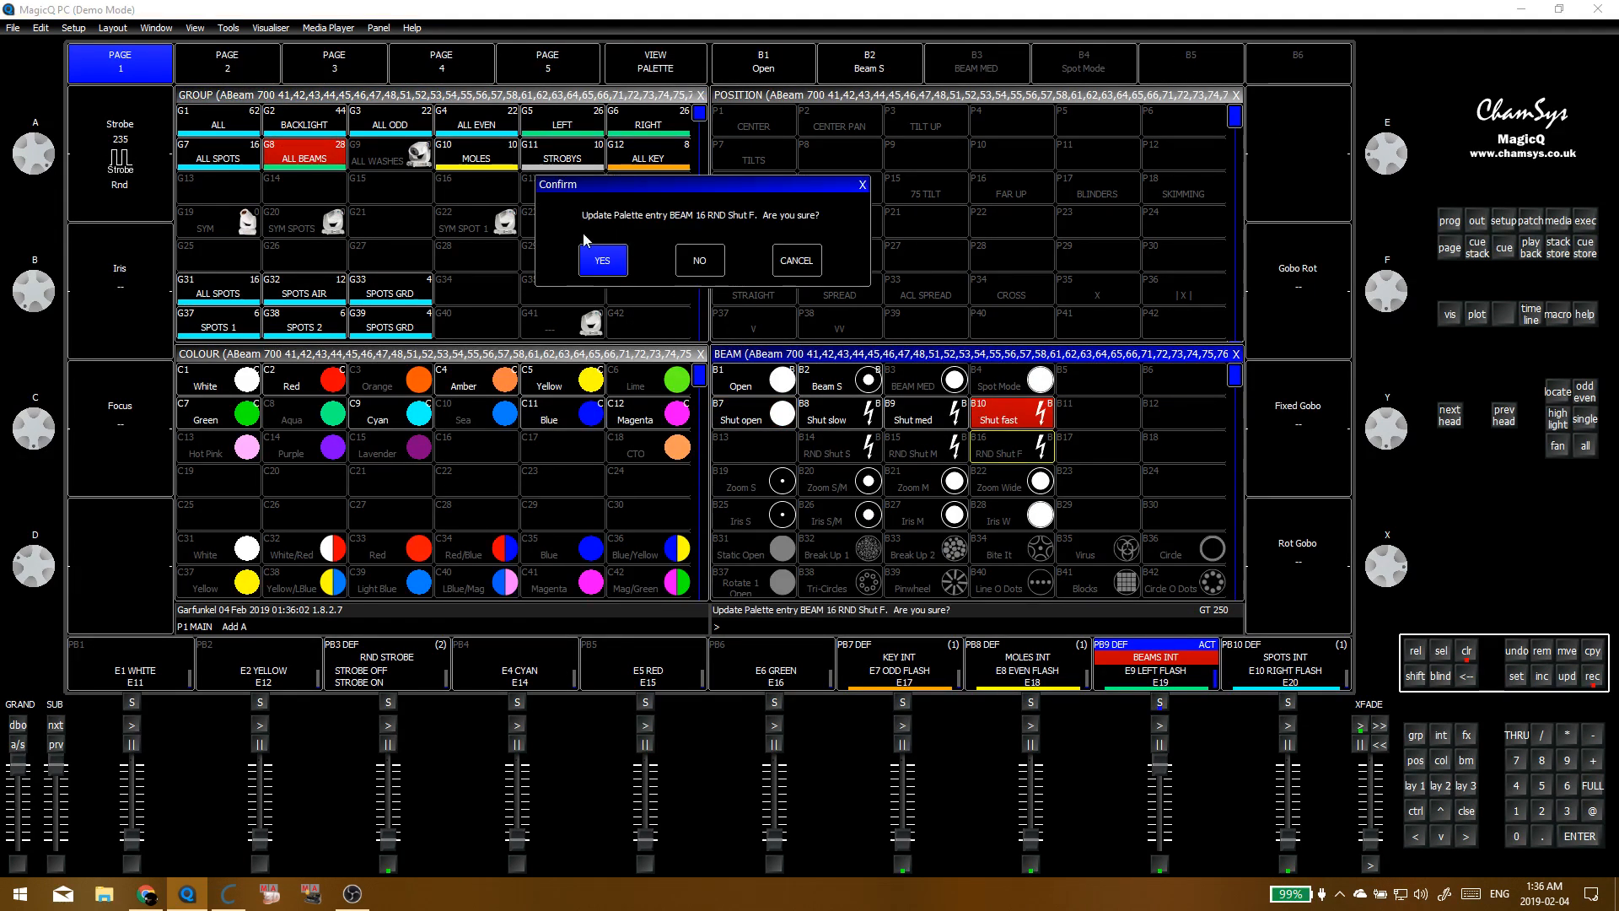
left_click(603, 260)
key("Escape")
Step: Apply Shut med to ALL BEAMS and update beam palette B15 RND Shut M with its random strobe
left_click(305, 163)
left_click(925, 417)
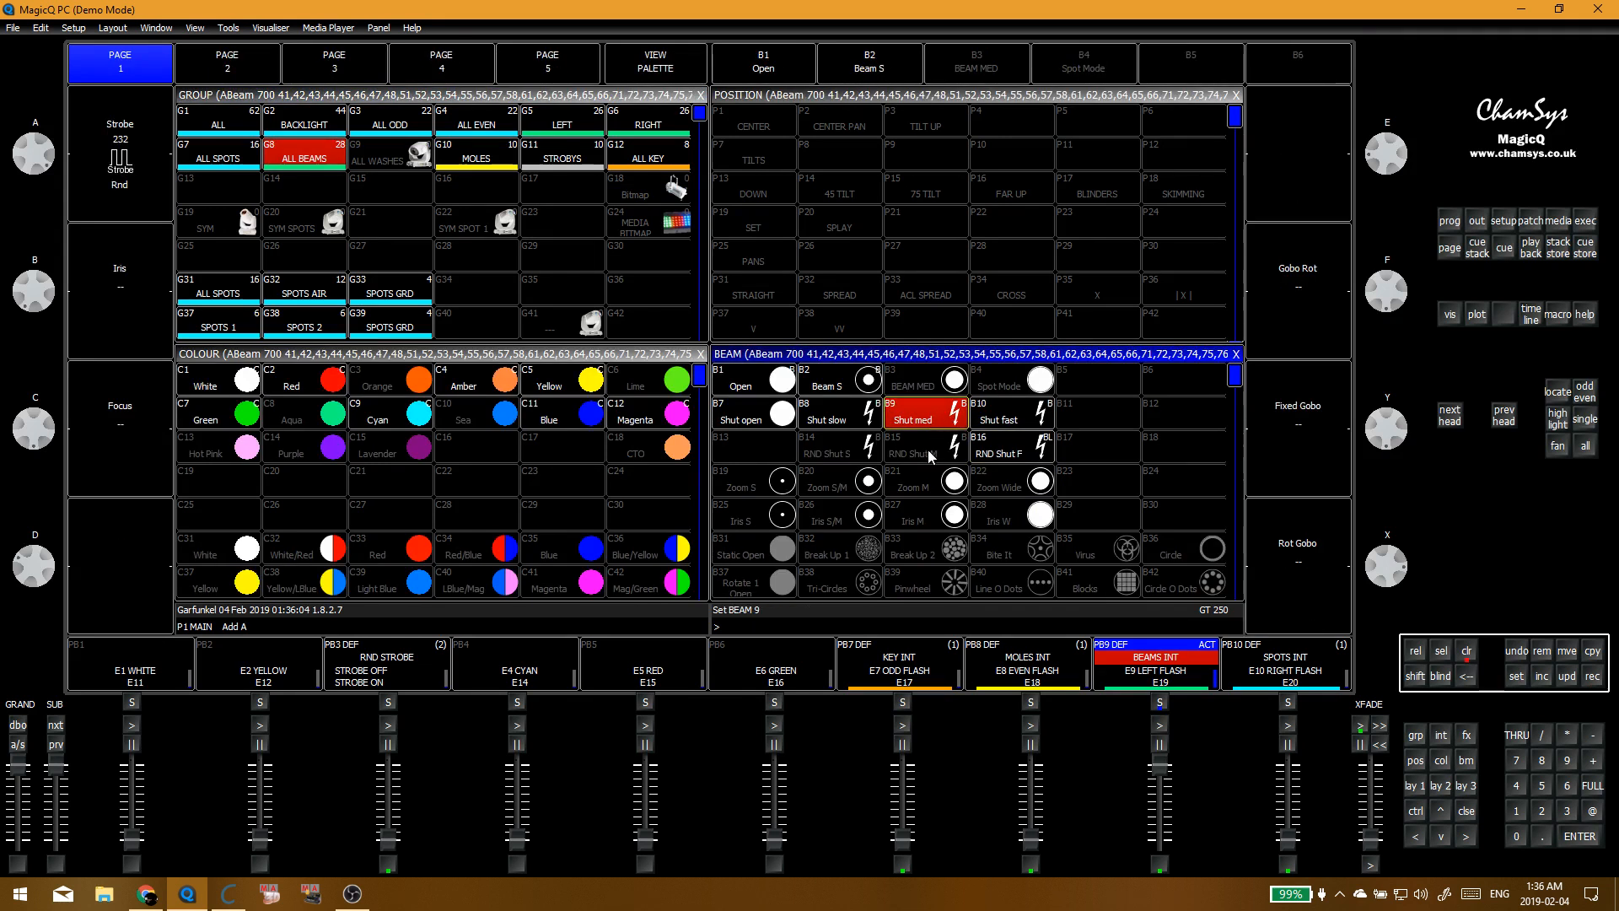
key("r")
left_click(922, 452)
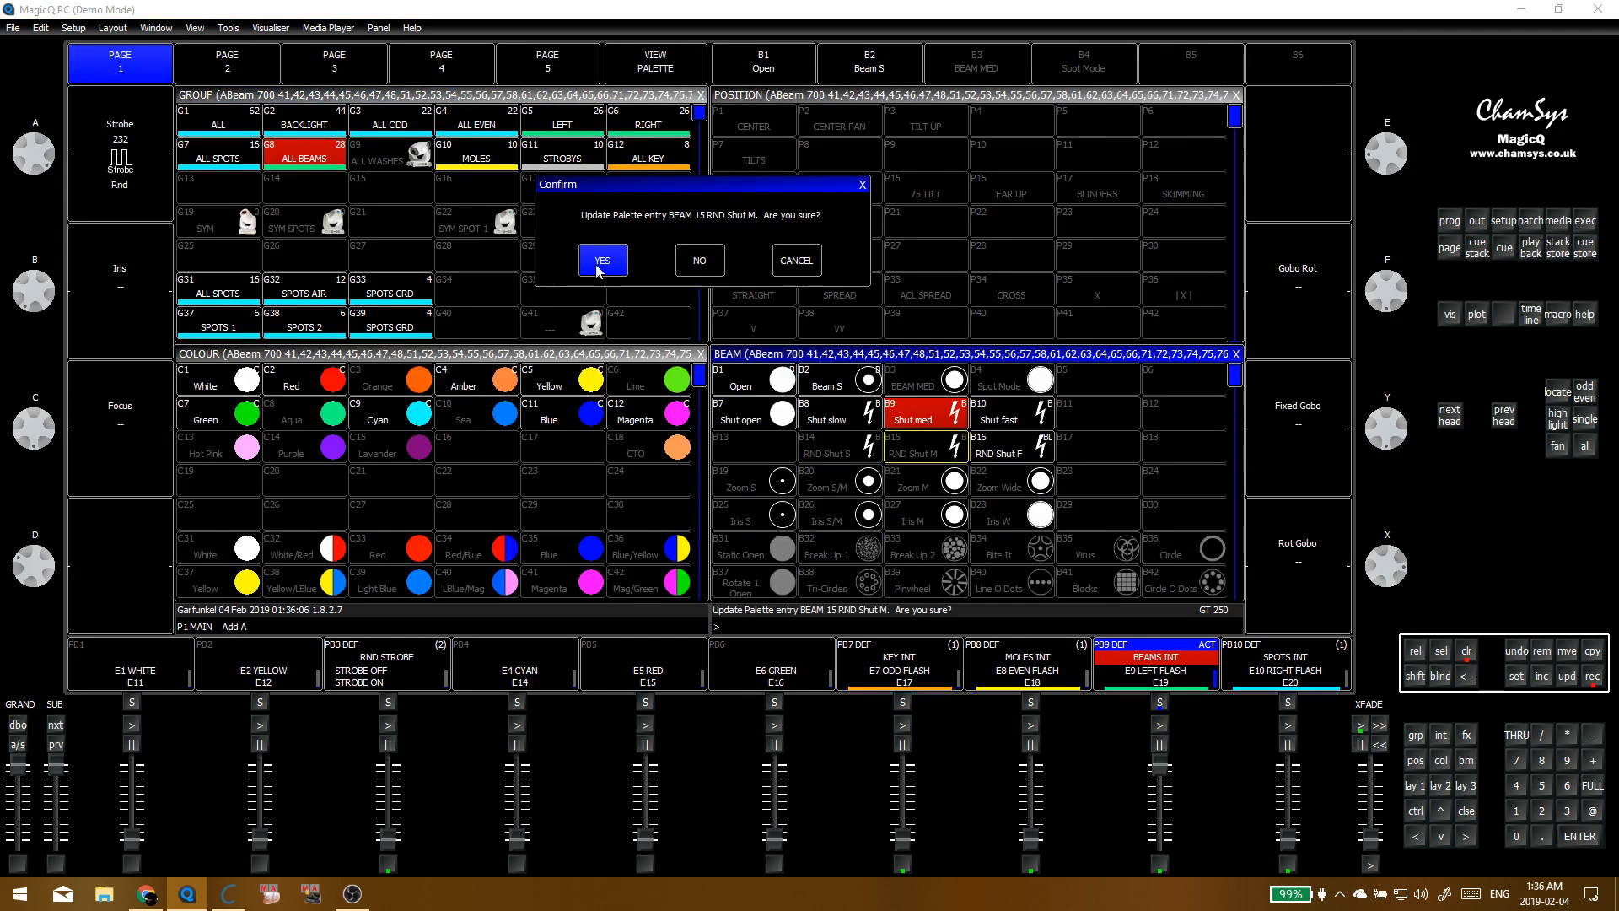
left_click(600, 271)
Step: Apply Shut slow to ALL BEAMS and update beam palette B14 RND Shut S with its random strobe
left_click(867, 426)
key("r")
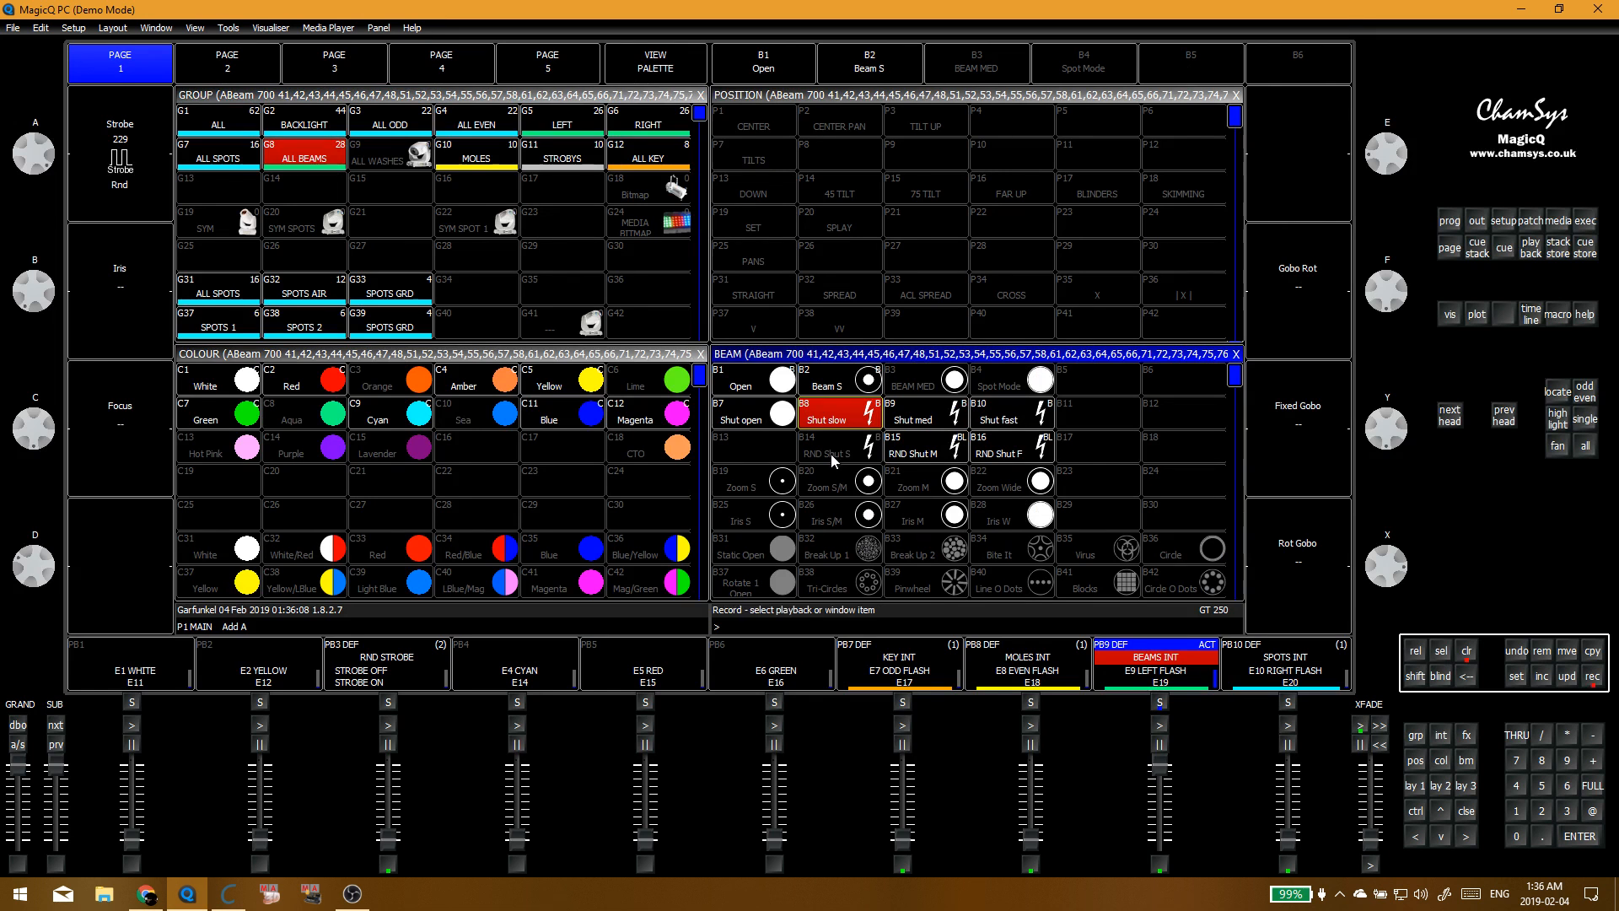
left_click(799, 450)
left_click(601, 262)
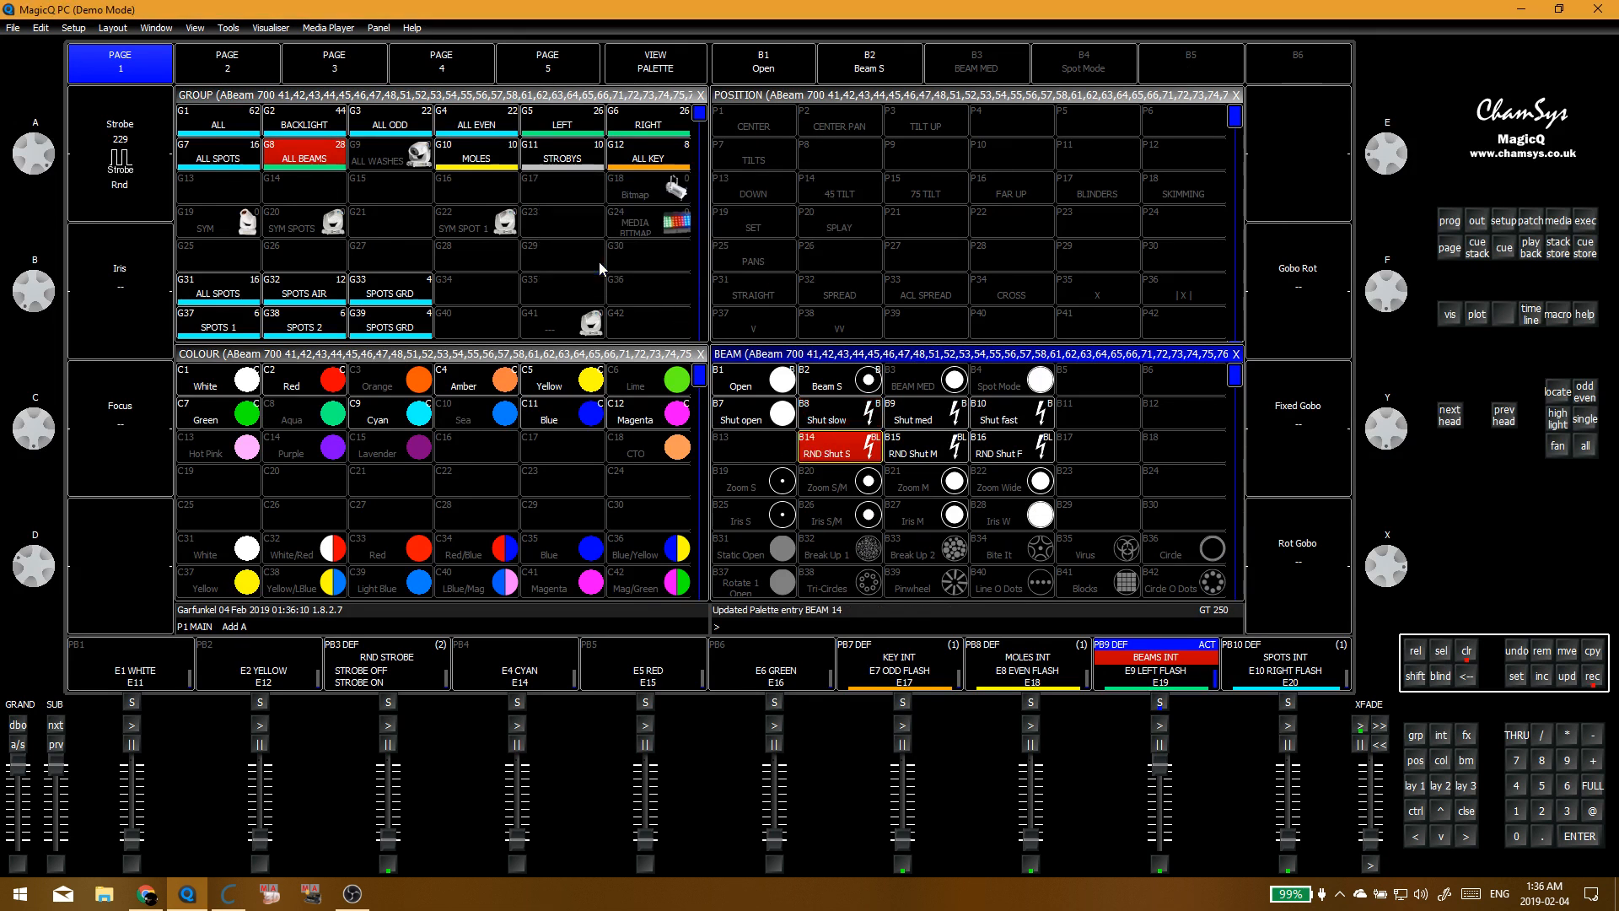
Step: Apply Shut slow to ALL BEAMS, change the strobe to value 26, update beam palette B8 Shut slow, and clear the programmer
left_click(340, 166)
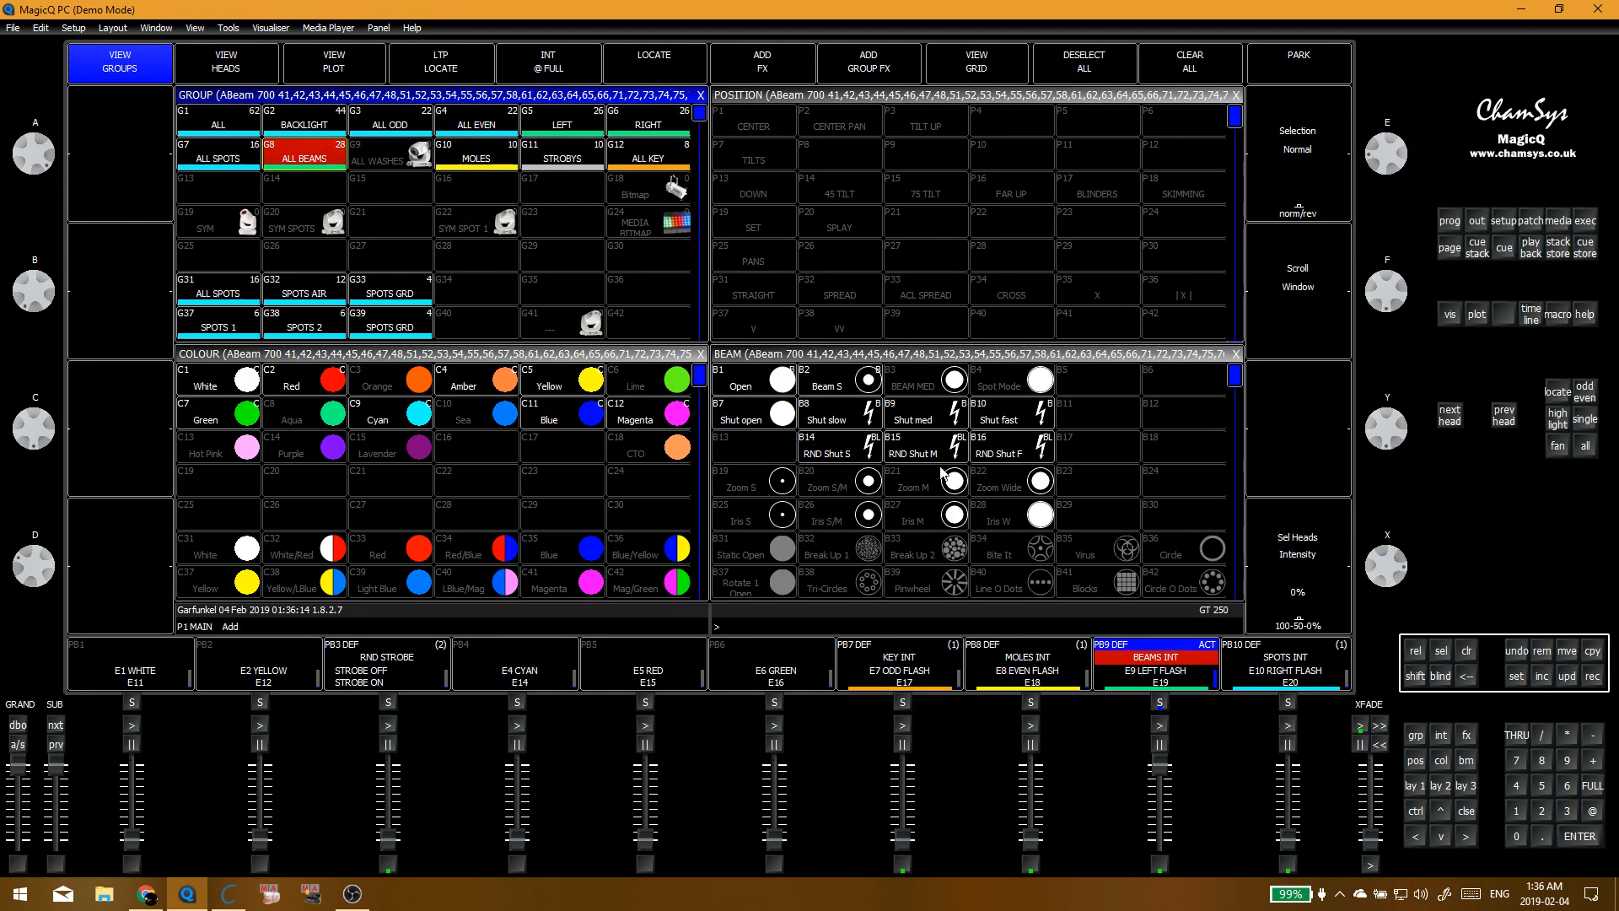
left_click(848, 437)
left_click(845, 426)
left_click_drag(36, 158, 27, 111)
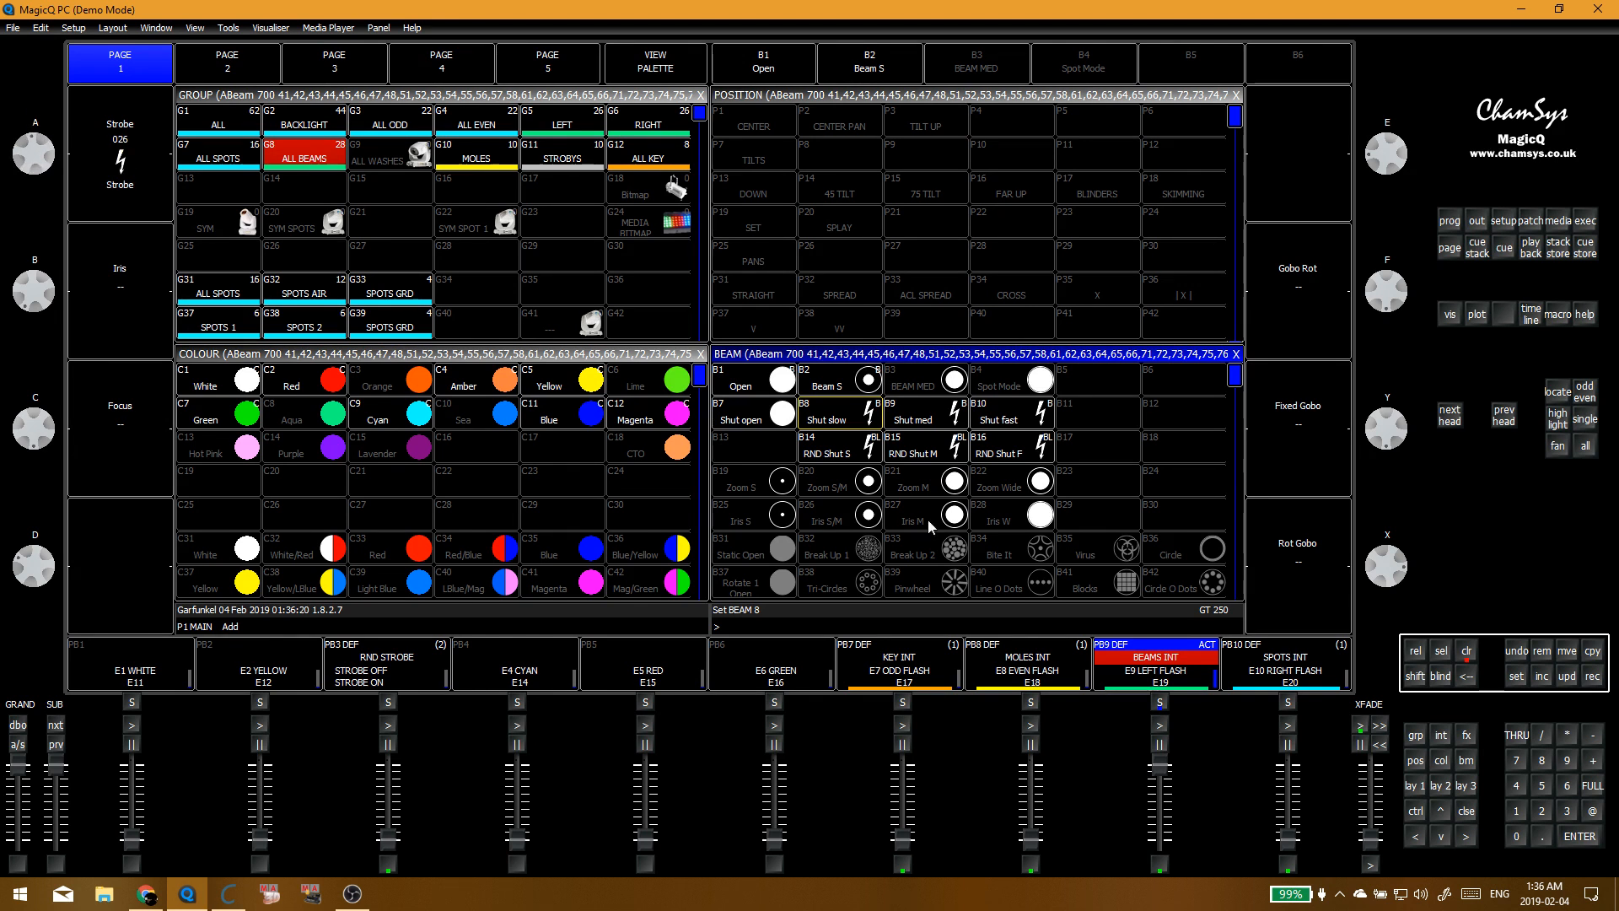
key("r")
left_click(846, 418)
left_click(596, 247)
key("c")
Step: Apply Shut med to ALL BEAMS, set the strobe channel to pulse value 132, and update beam palette B9 Shut med
left_click(334, 160)
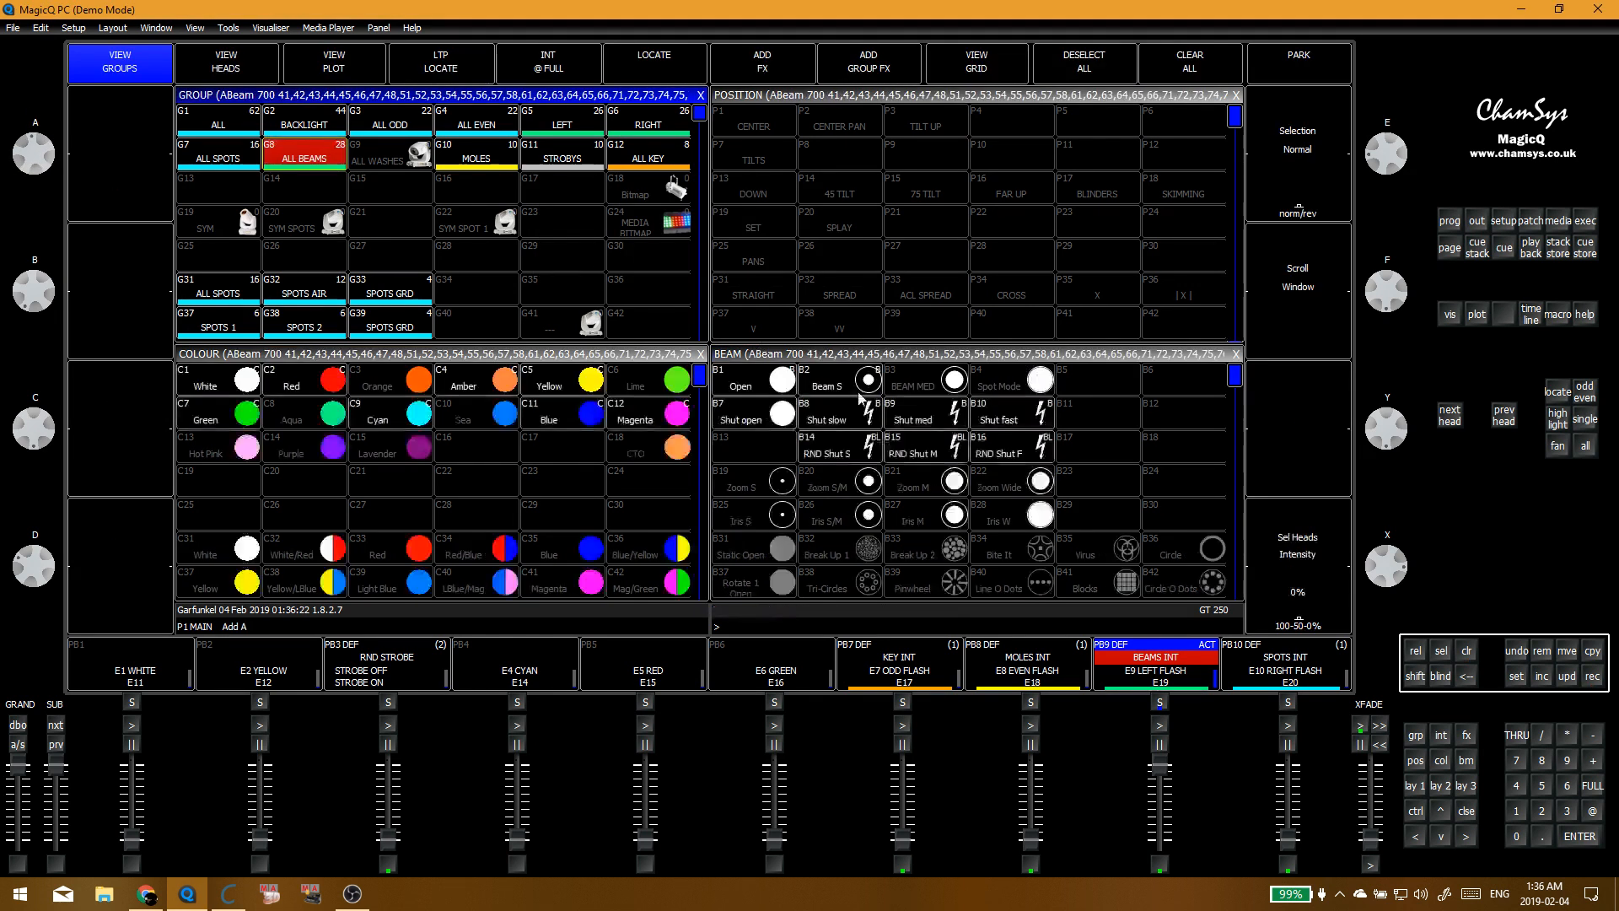
left_click(926, 415)
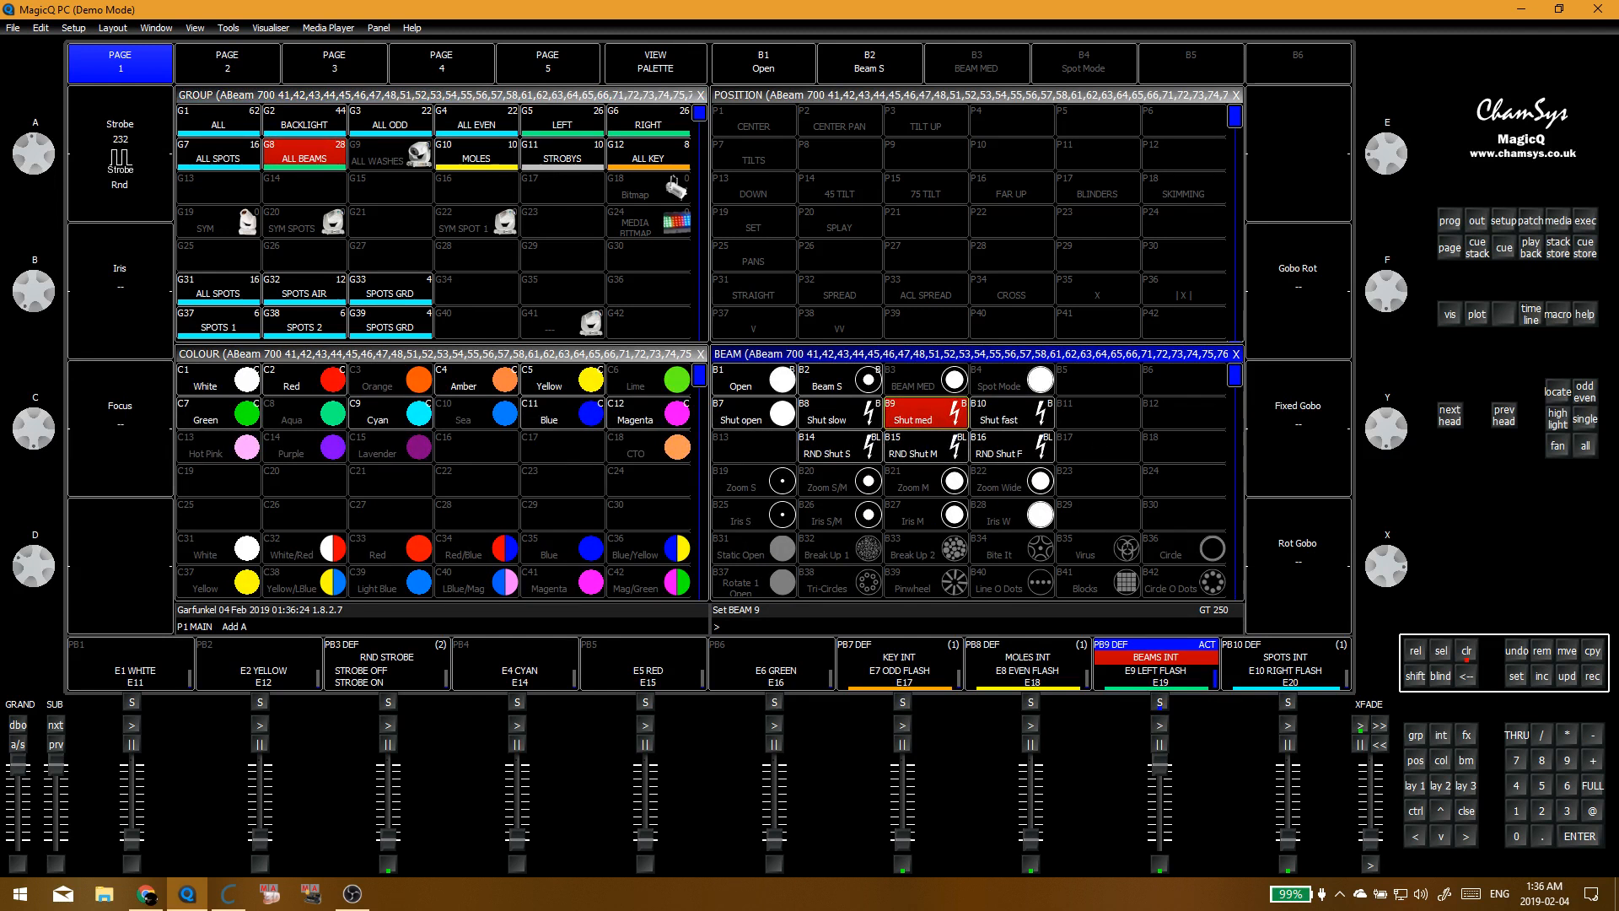
mouse_move(42, 164)
left_mouse_down()
mouse_move(44, 106)
mouse_move(43, 151)
mouse_move(38, 138)
left_mouse_up()
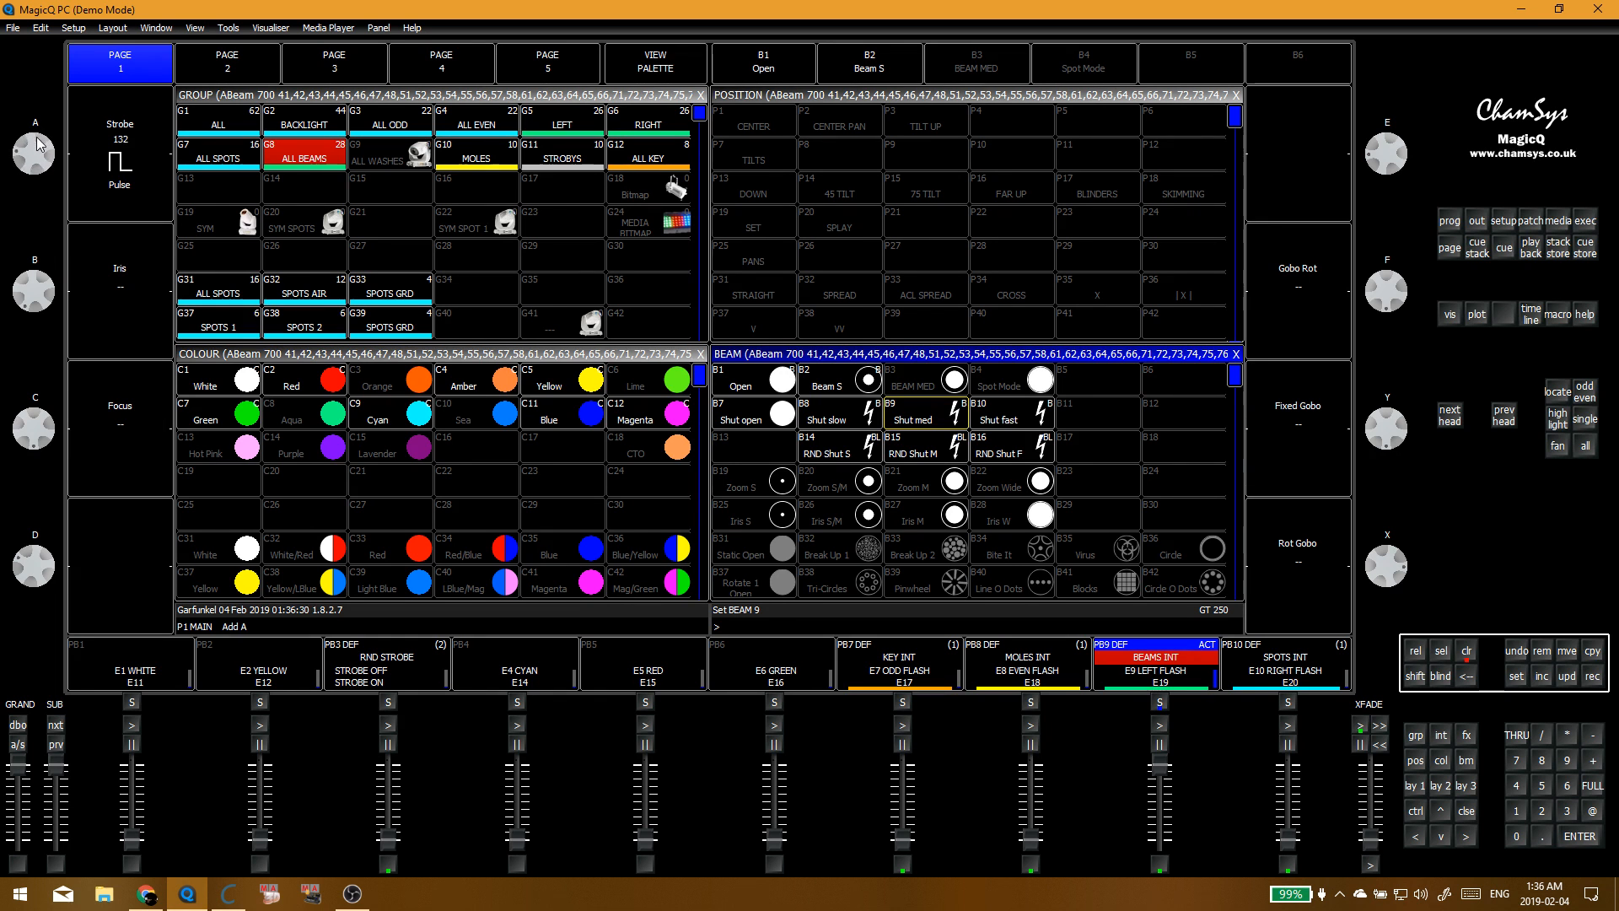
key("u")
left_click(899, 411)
left_click(606, 258)
key("c")
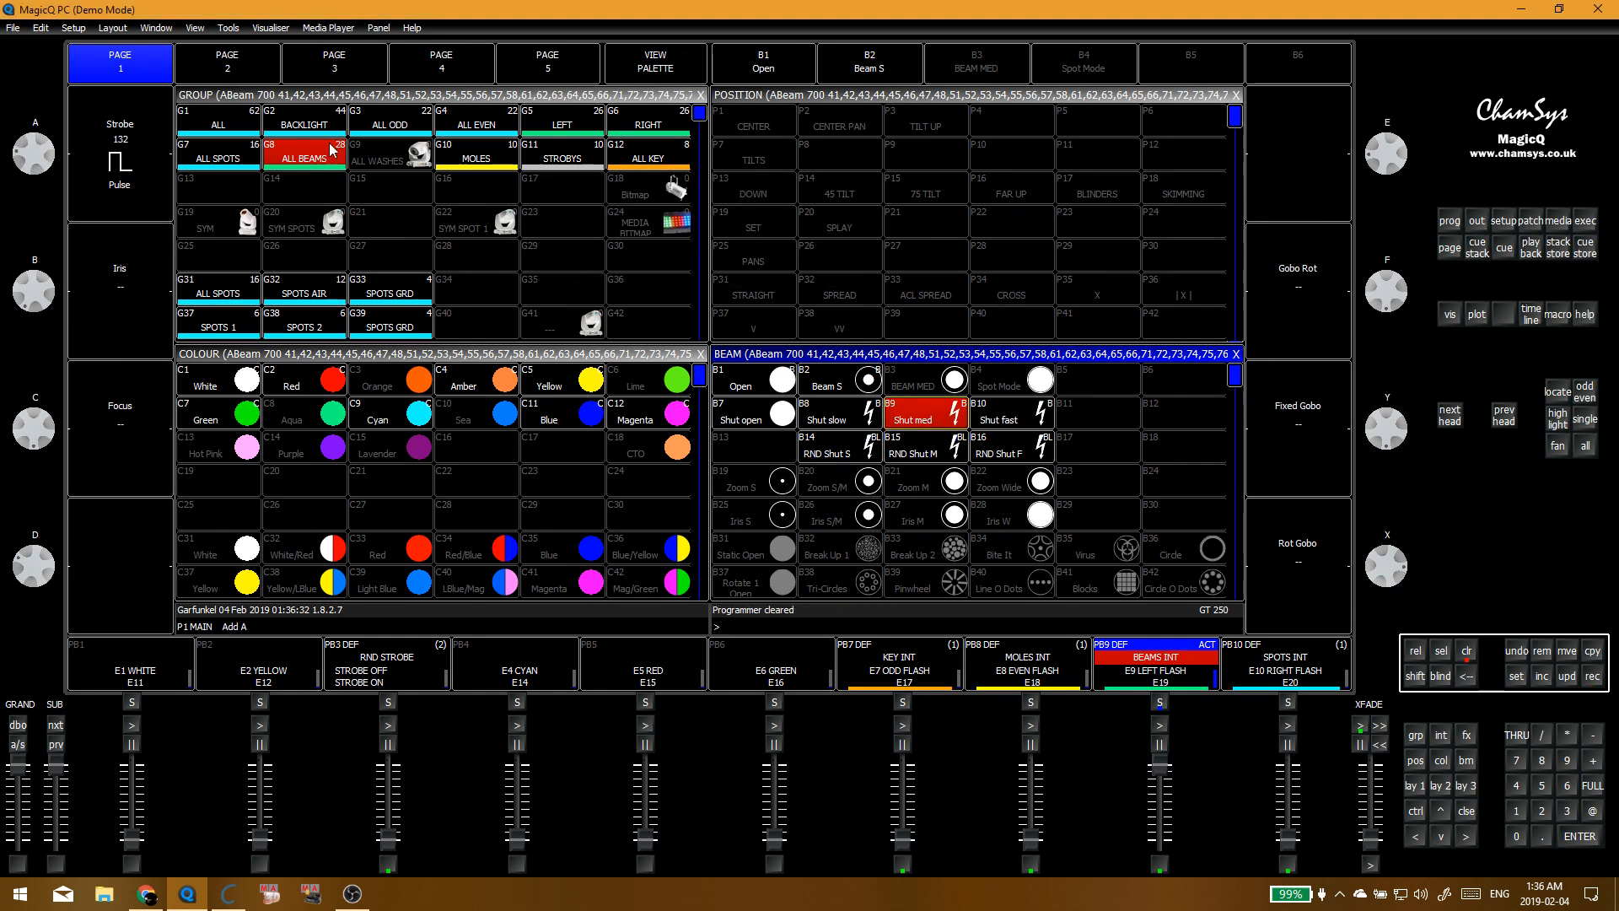
Step: Apply Shut fast to ALL BEAMS, set the strobe to value 80, update beam palette B10 Shut fast, and clear the programmer
left_click(1007, 411)
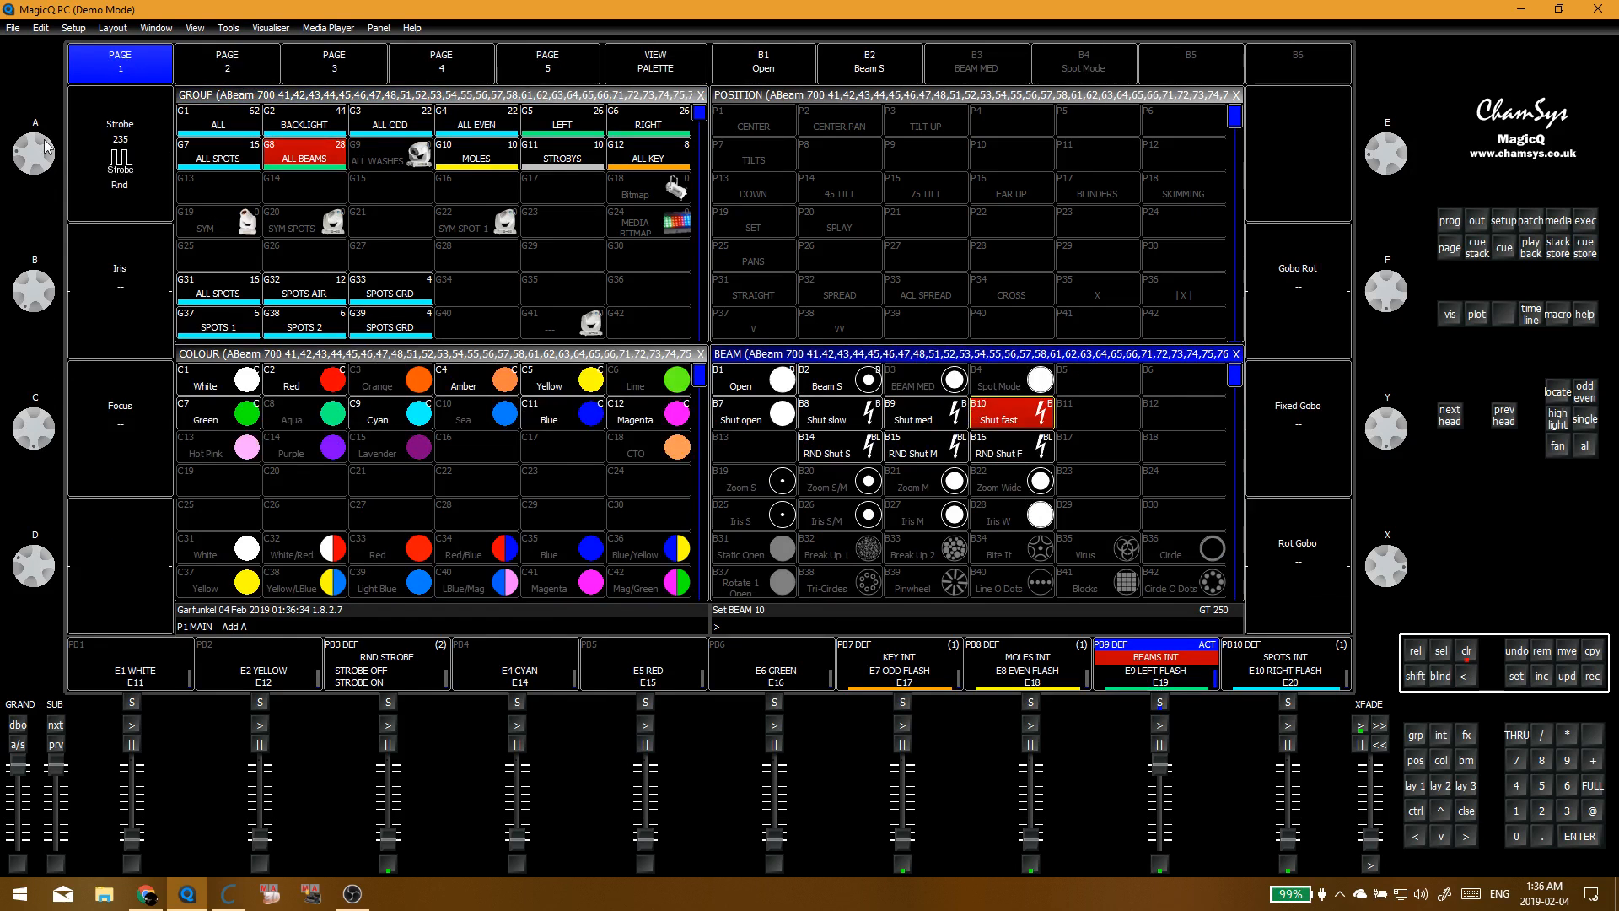
mouse_move(47, 148)
left_mouse_down()
mouse_move(36, 101)
mouse_move(38, 133)
left_mouse_up()
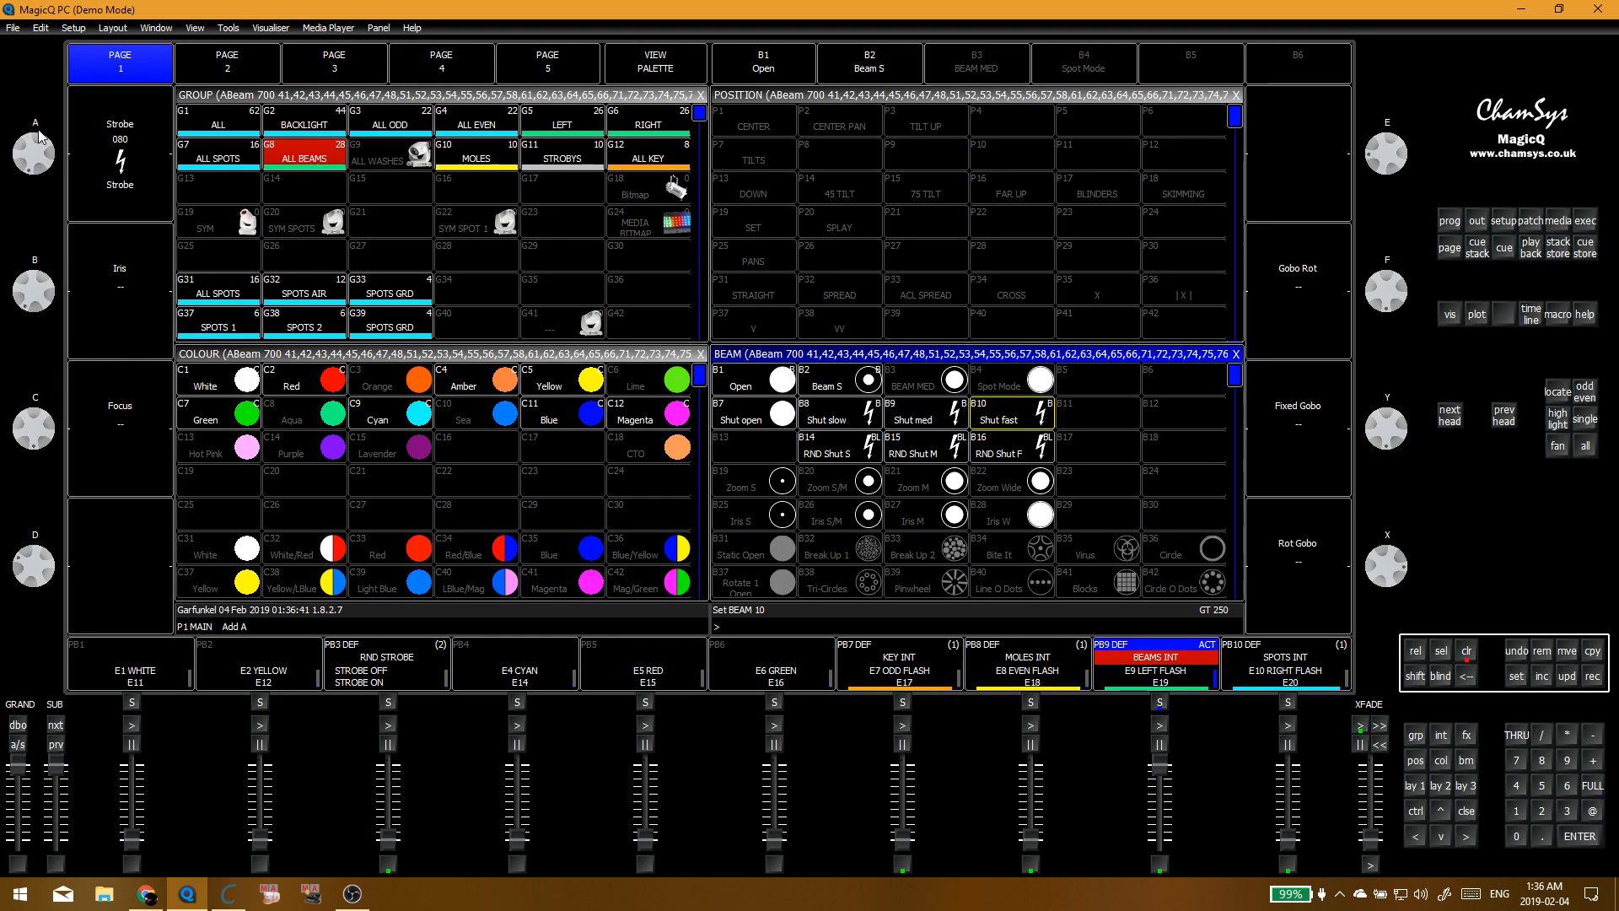
key("ctrl+r")
left_click(1003, 422)
left_click(588, 270)
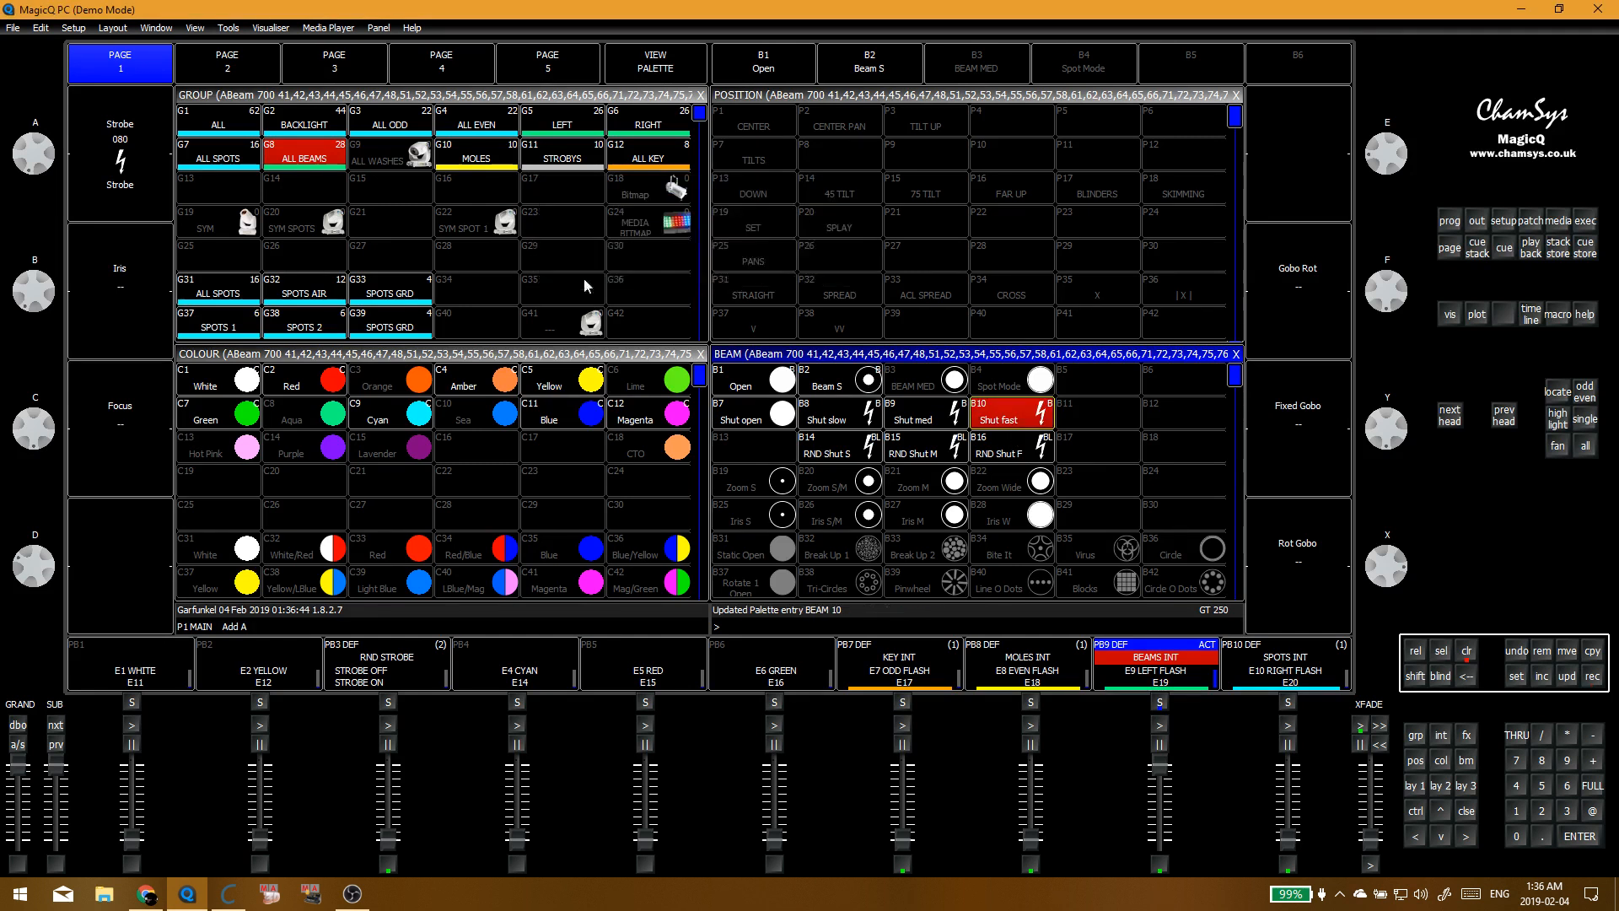
key("ctrl+BackSpace")
Step: Apply Shut open and RND Shut F to ALL BEAMS to check the strobe value, and clear the programmer
left_click(335, 158)
left_click(756, 410)
left_click(388, 196)
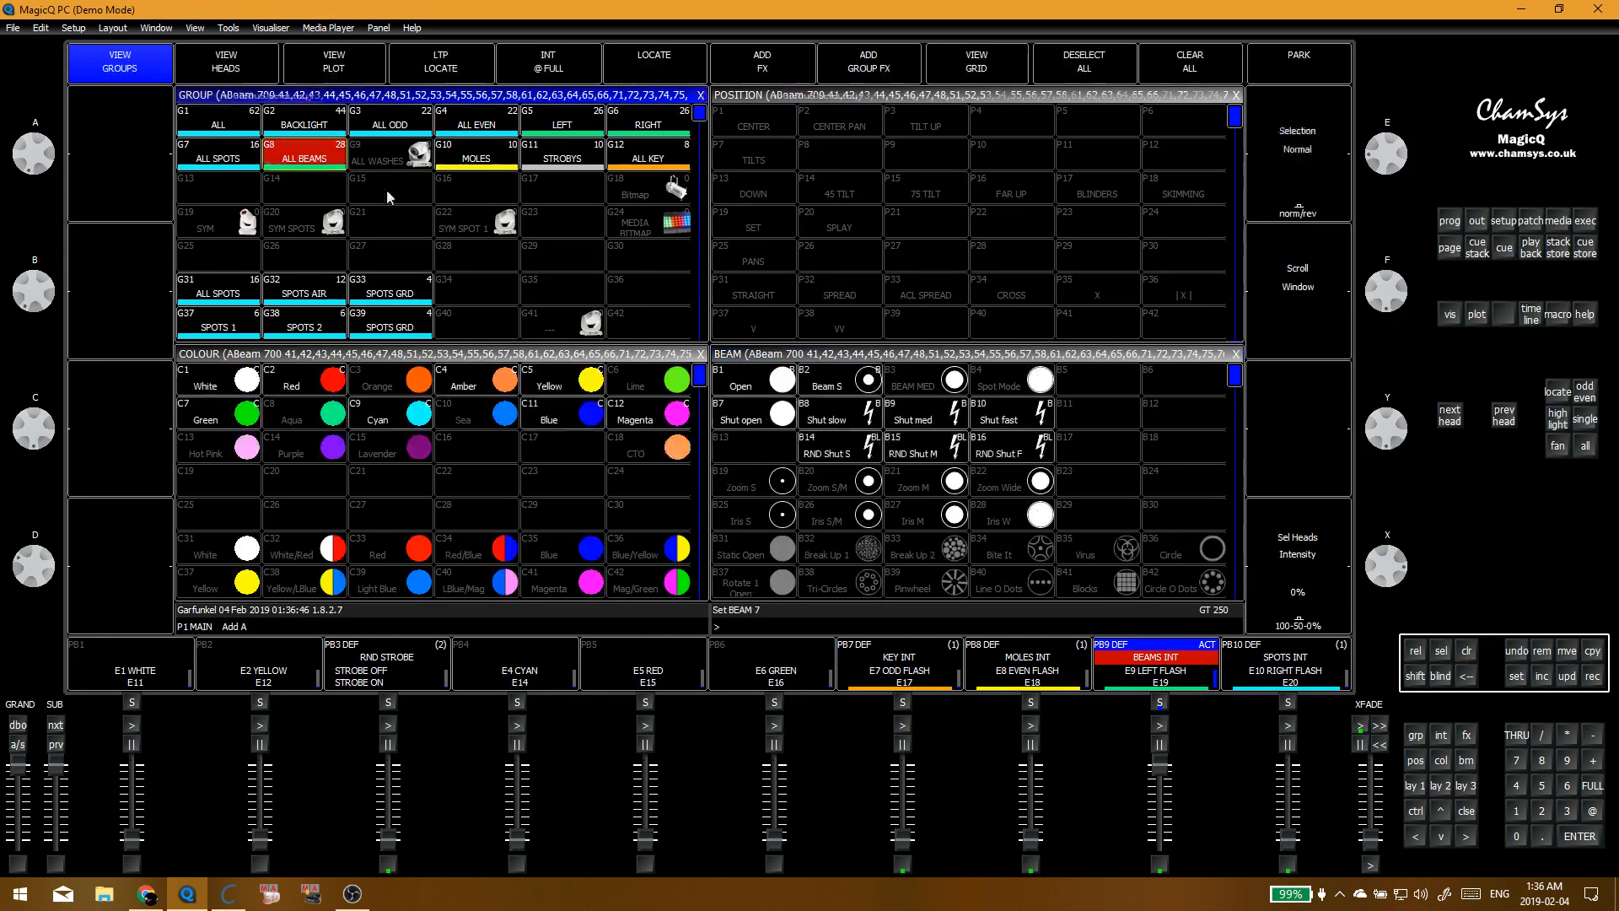
left_click(1014, 455)
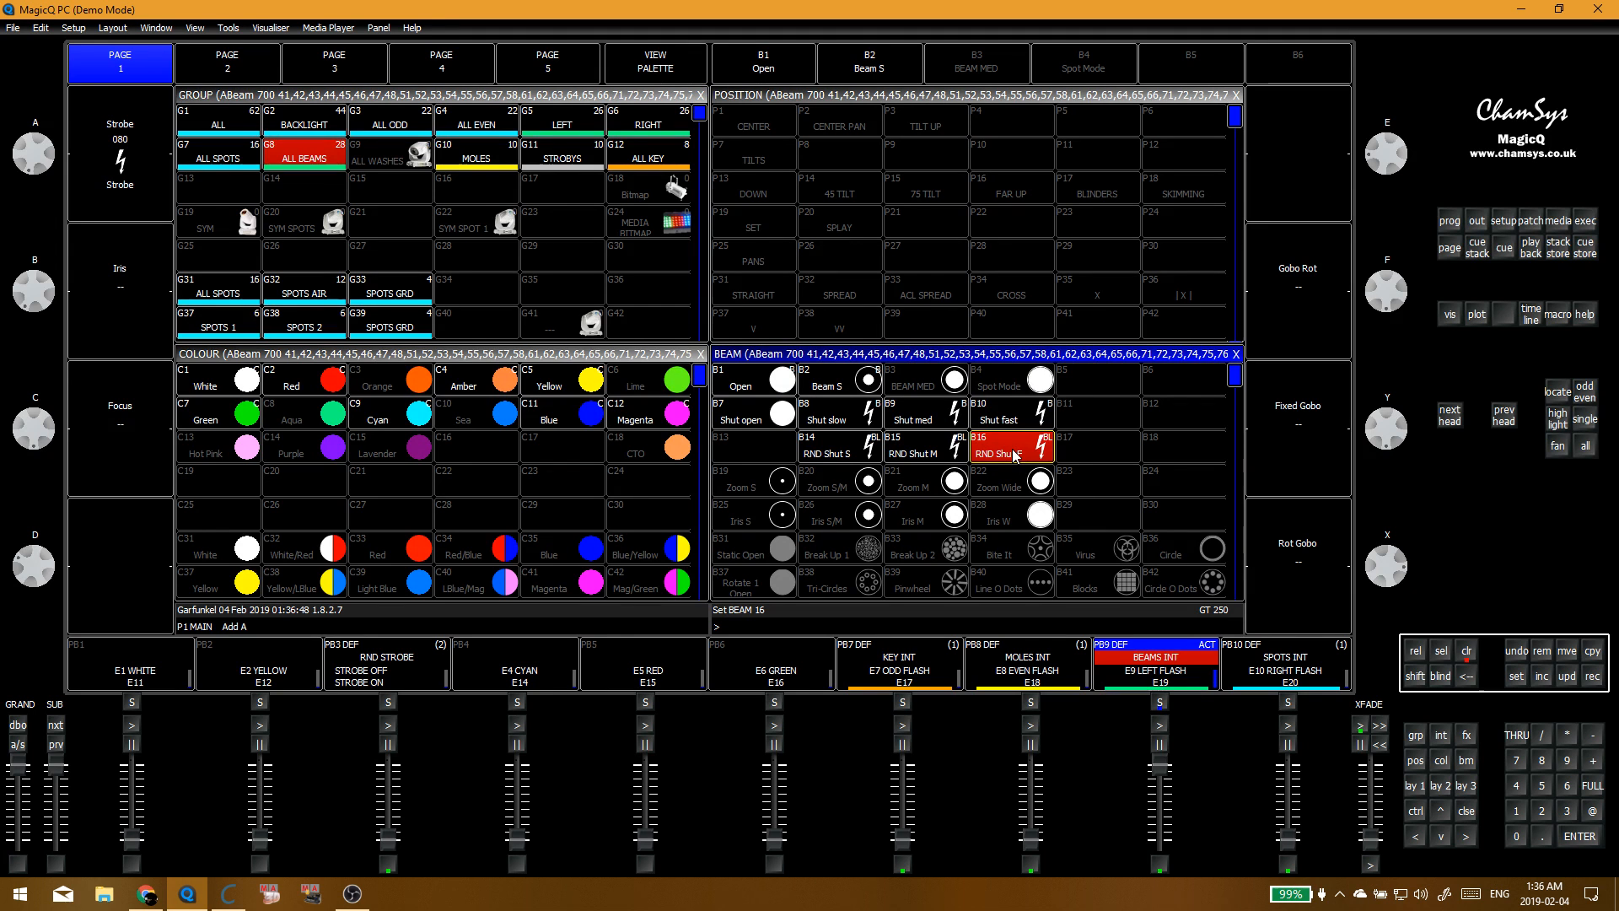
key("Escape")
Step: Inspect the shutter values stored in beam palettes B14 RND Shut S and B15 RND Shut M
left_click(857, 455)
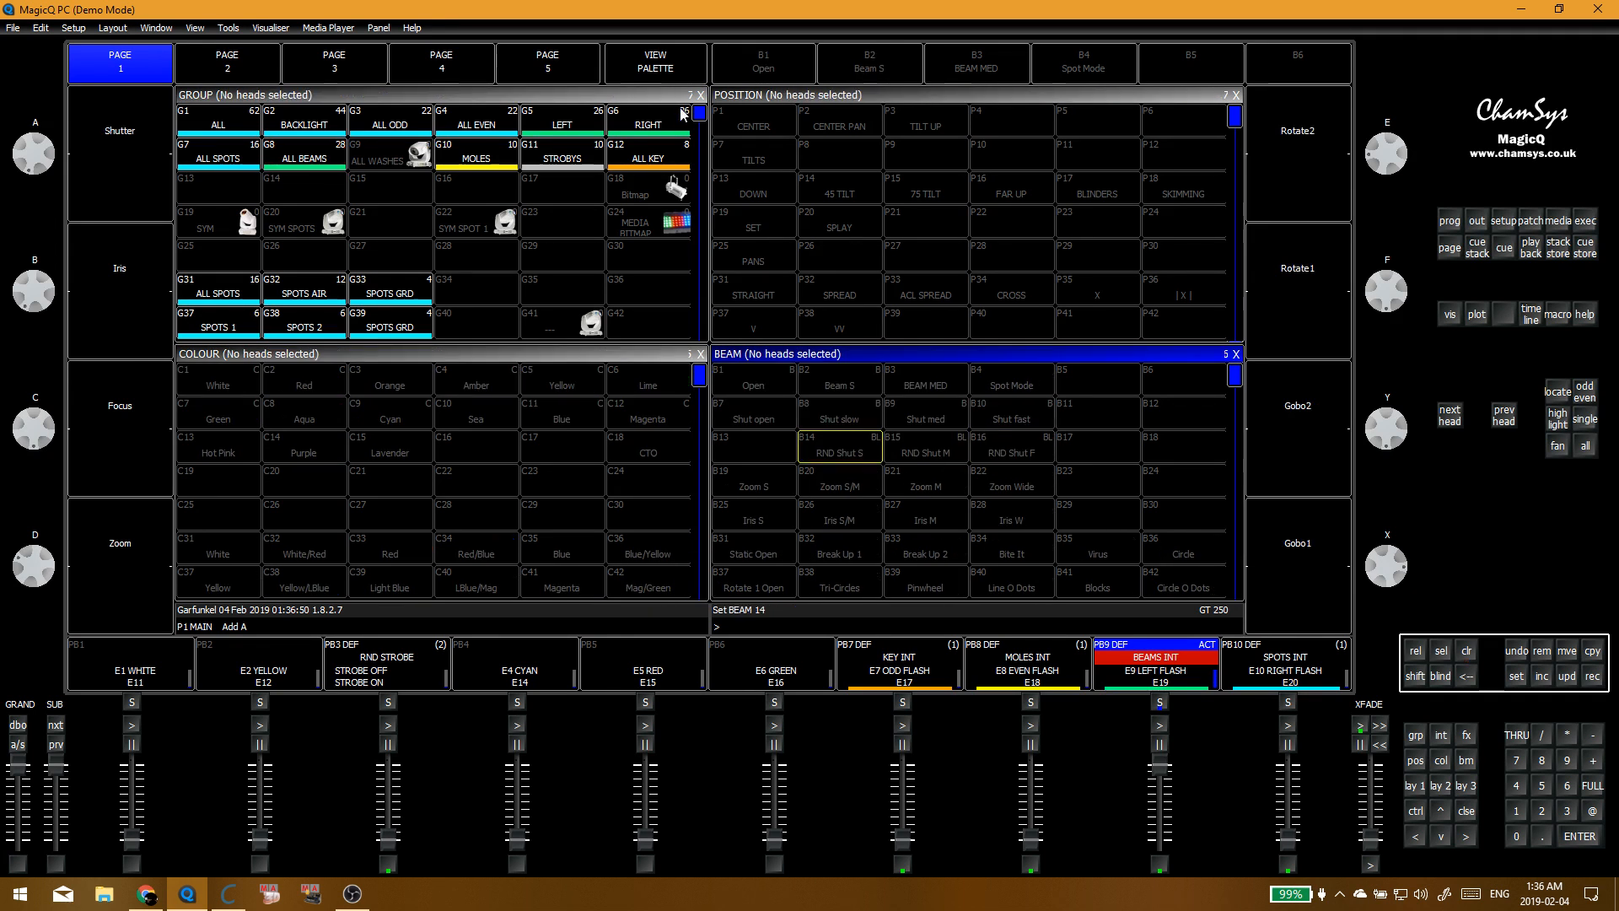
left_click(656, 57)
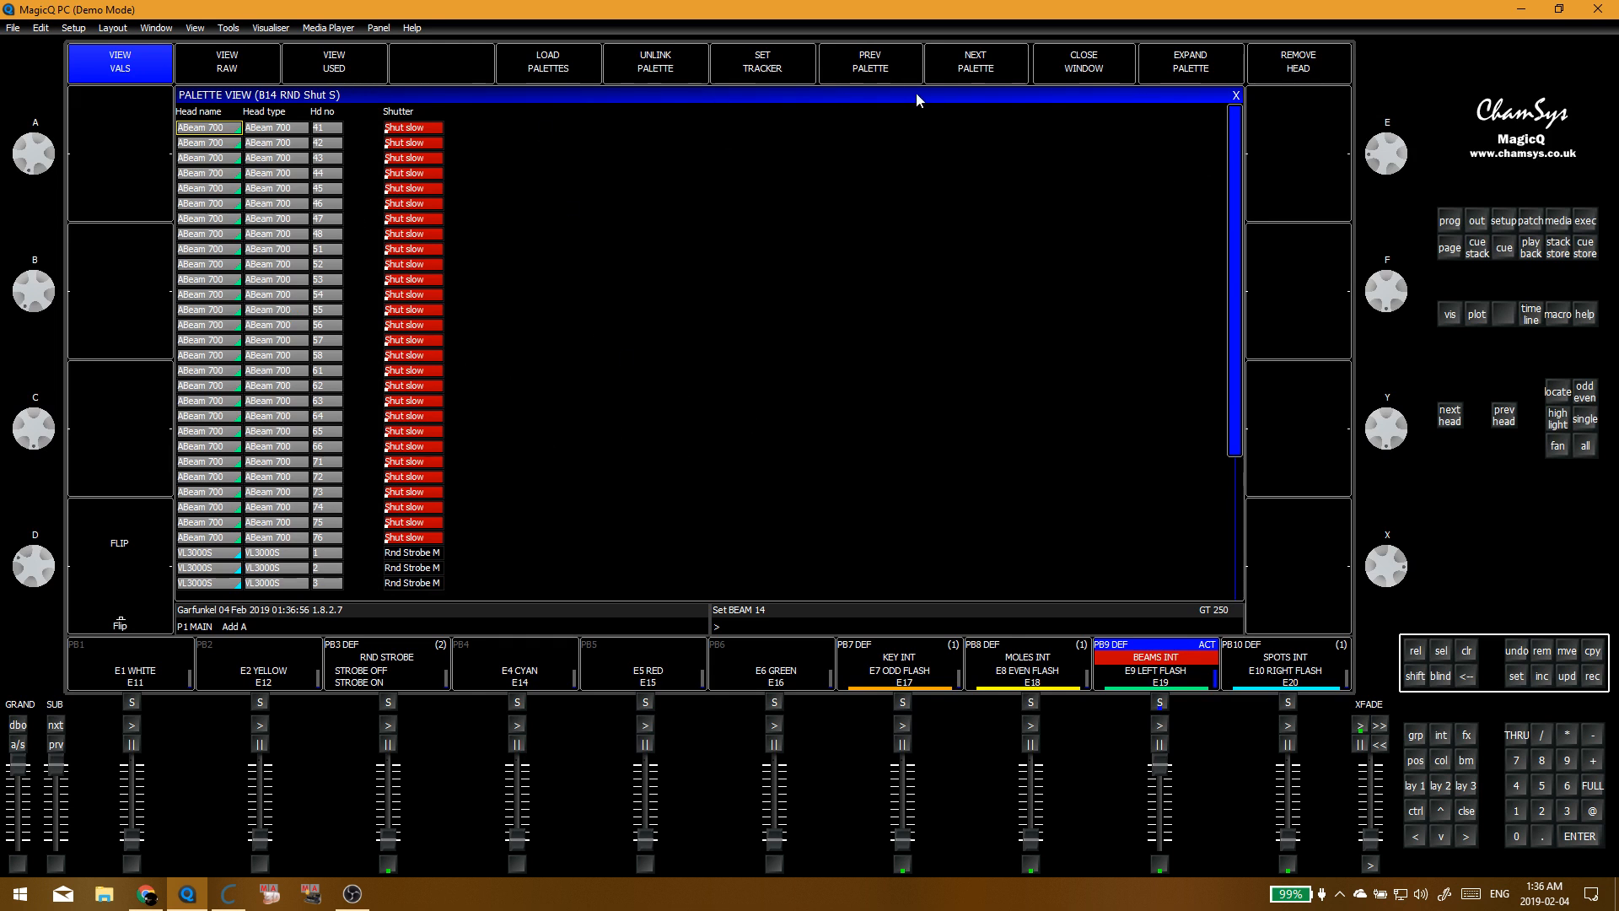
left_click(1236, 95)
left_click(910, 431)
left_click(665, 75)
left_click(1236, 97)
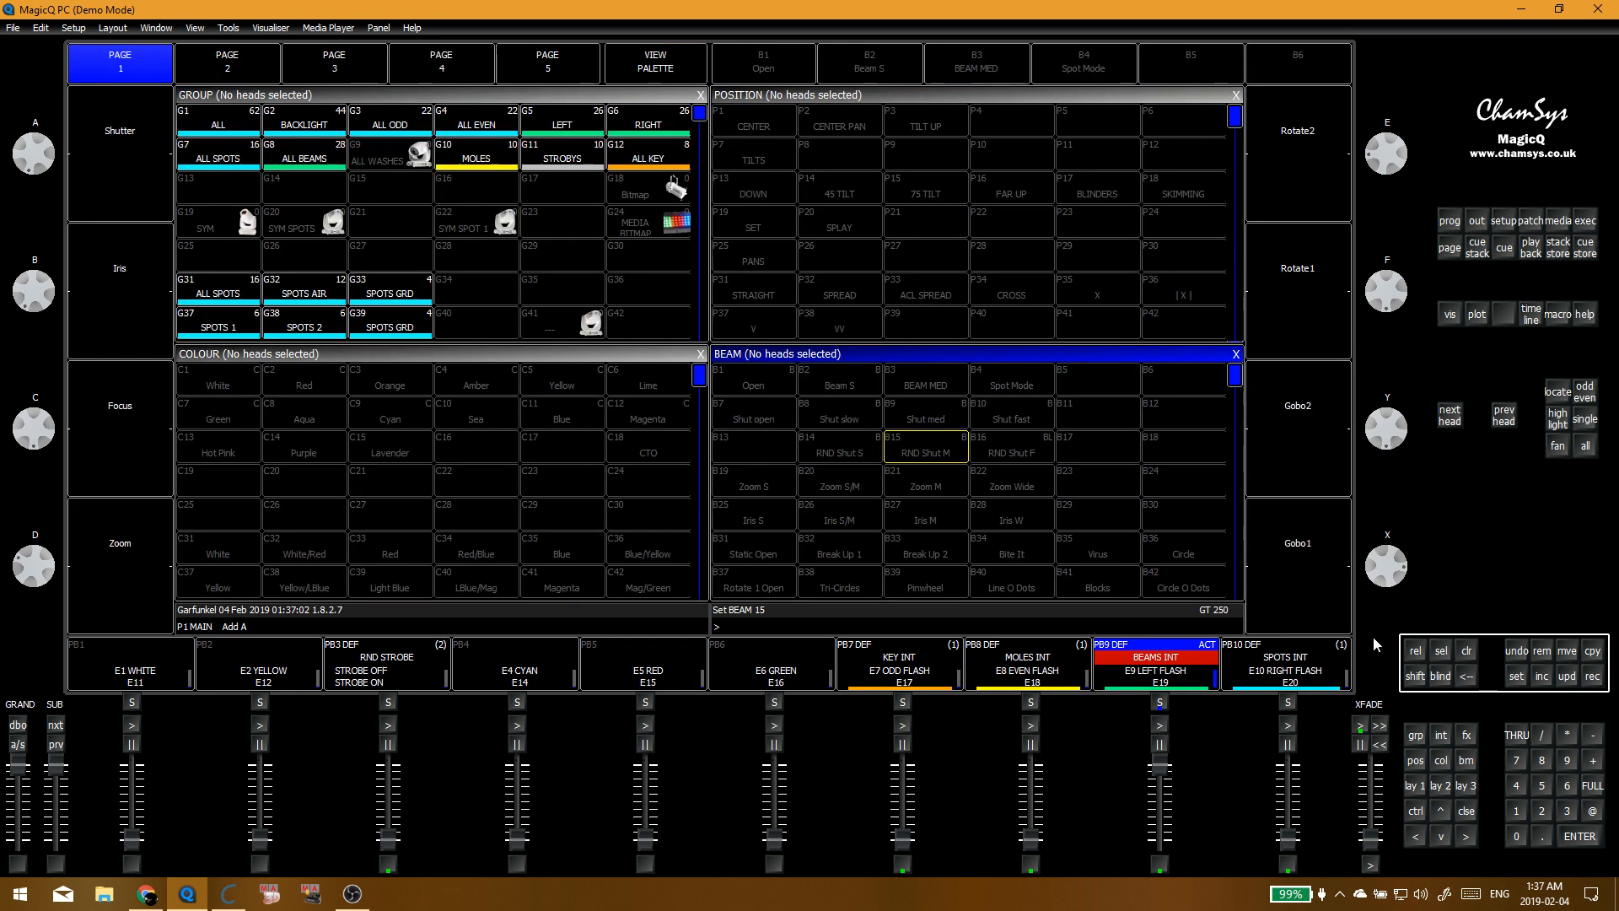
Step: Undo the recent beam shutter palette updates one by one and clear the programmer
left_click(1516, 653)
left_click(1517, 654)
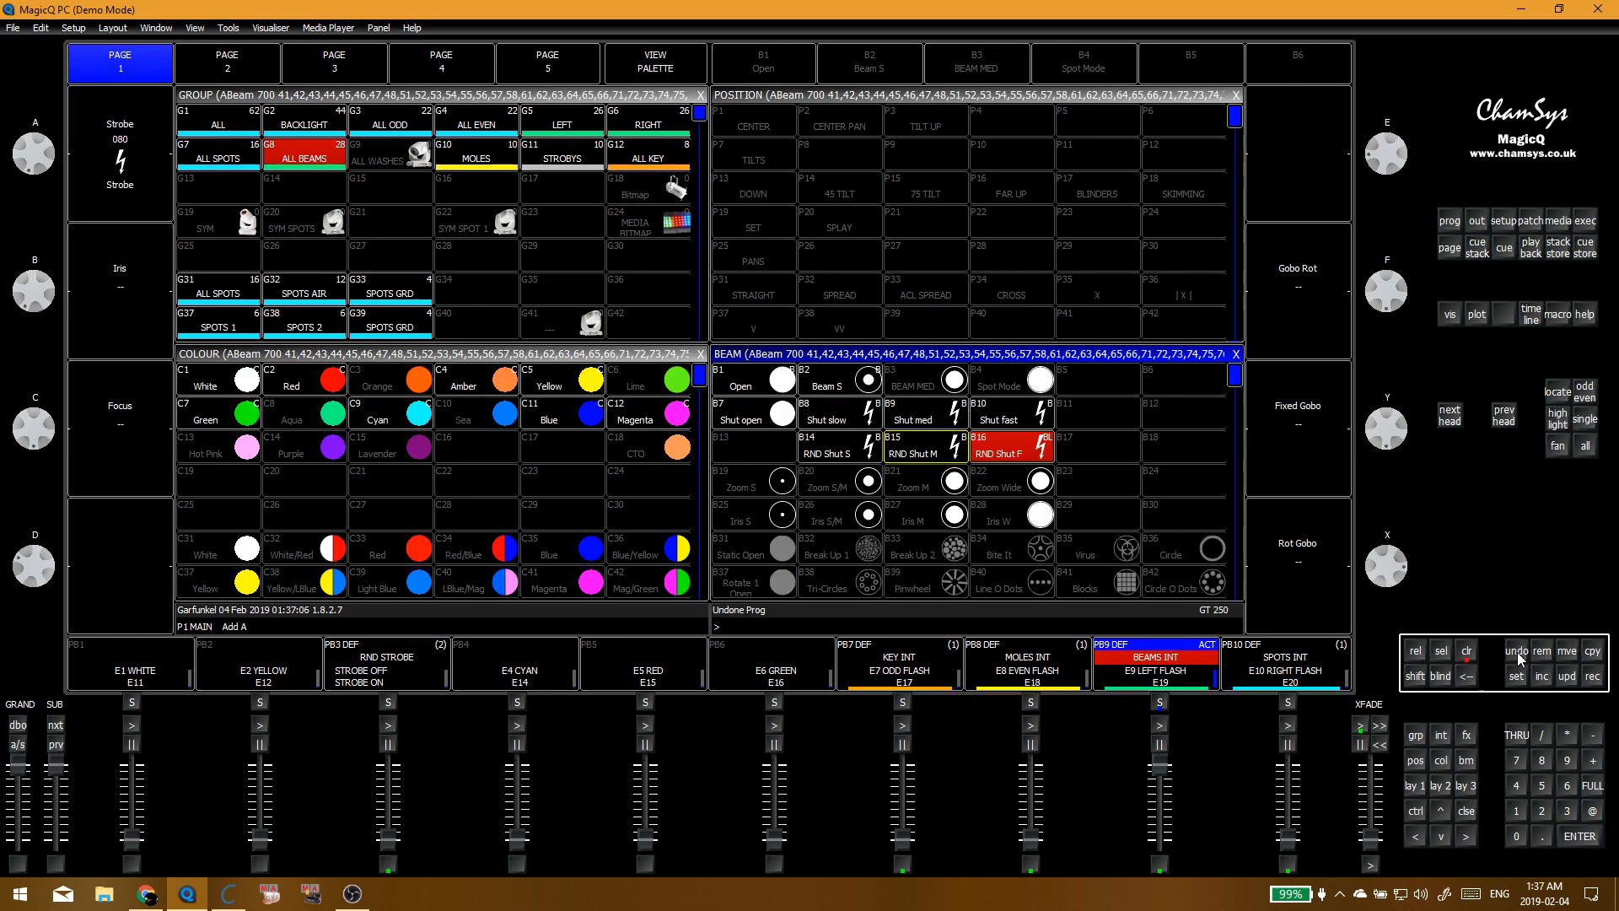
left_click(1517, 654)
left_click(1517, 653)
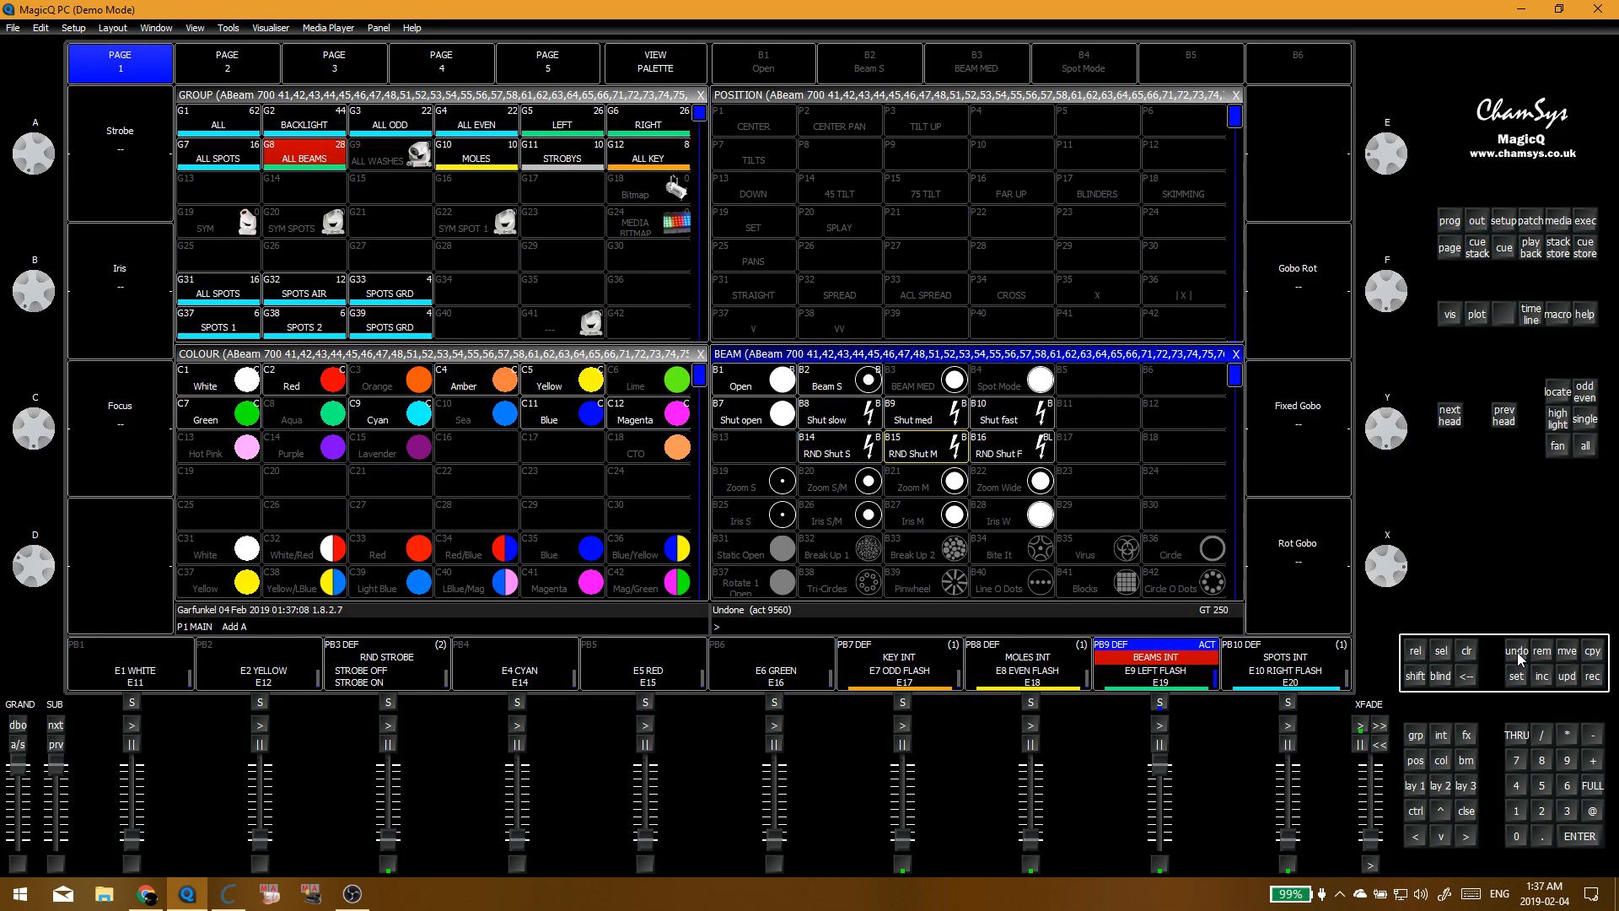
left_click(1517, 653)
left_click(1517, 653)
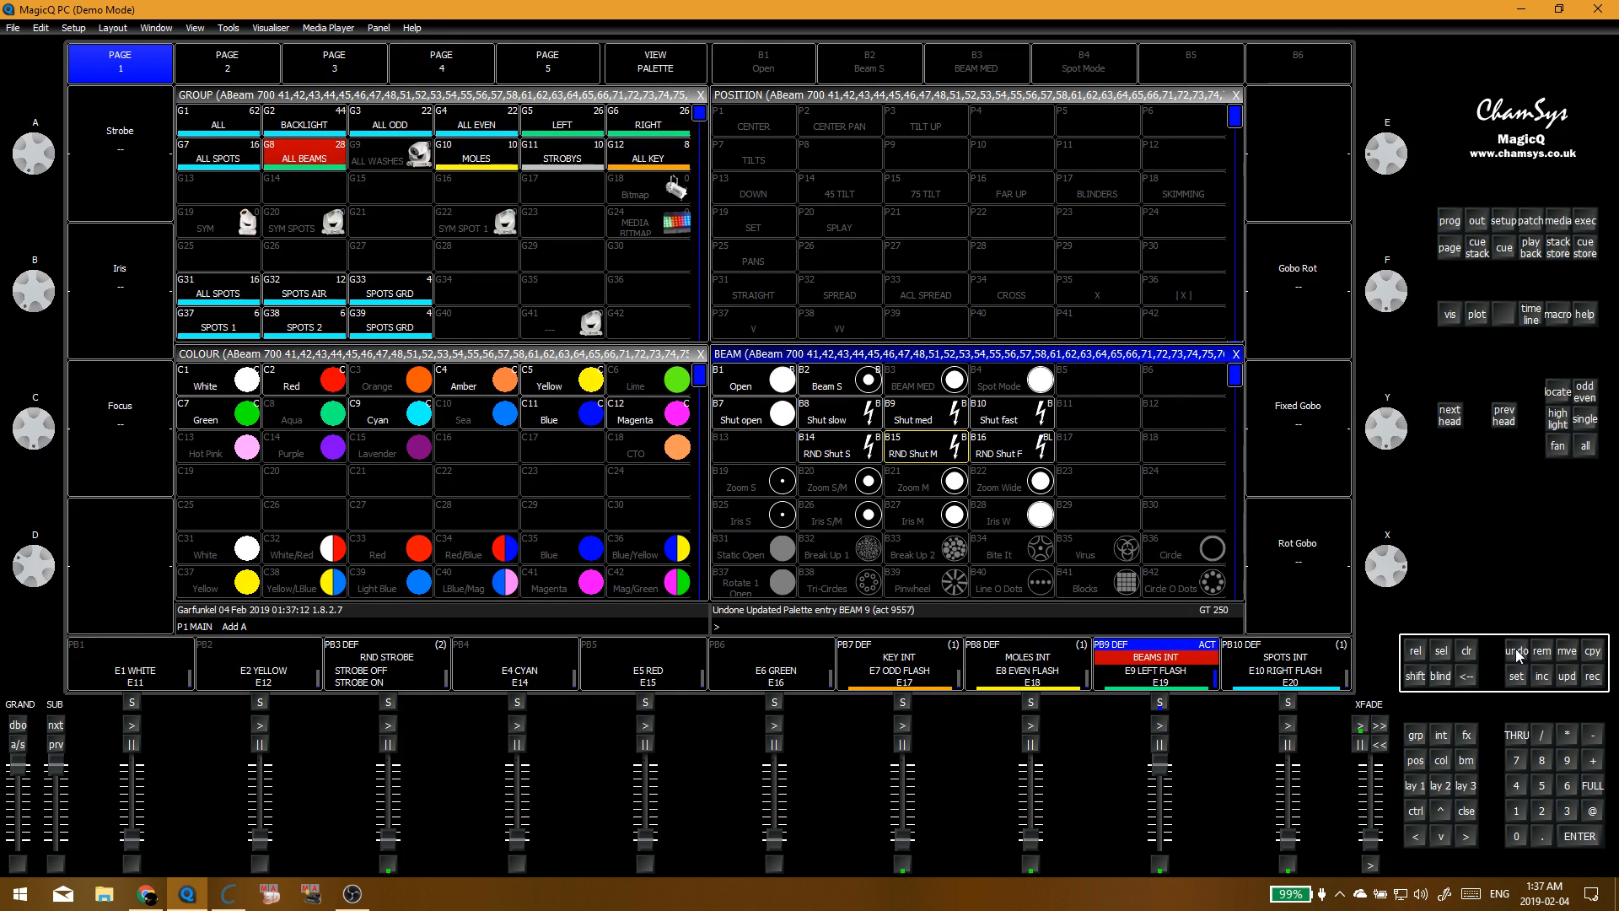
left_click(1517, 653)
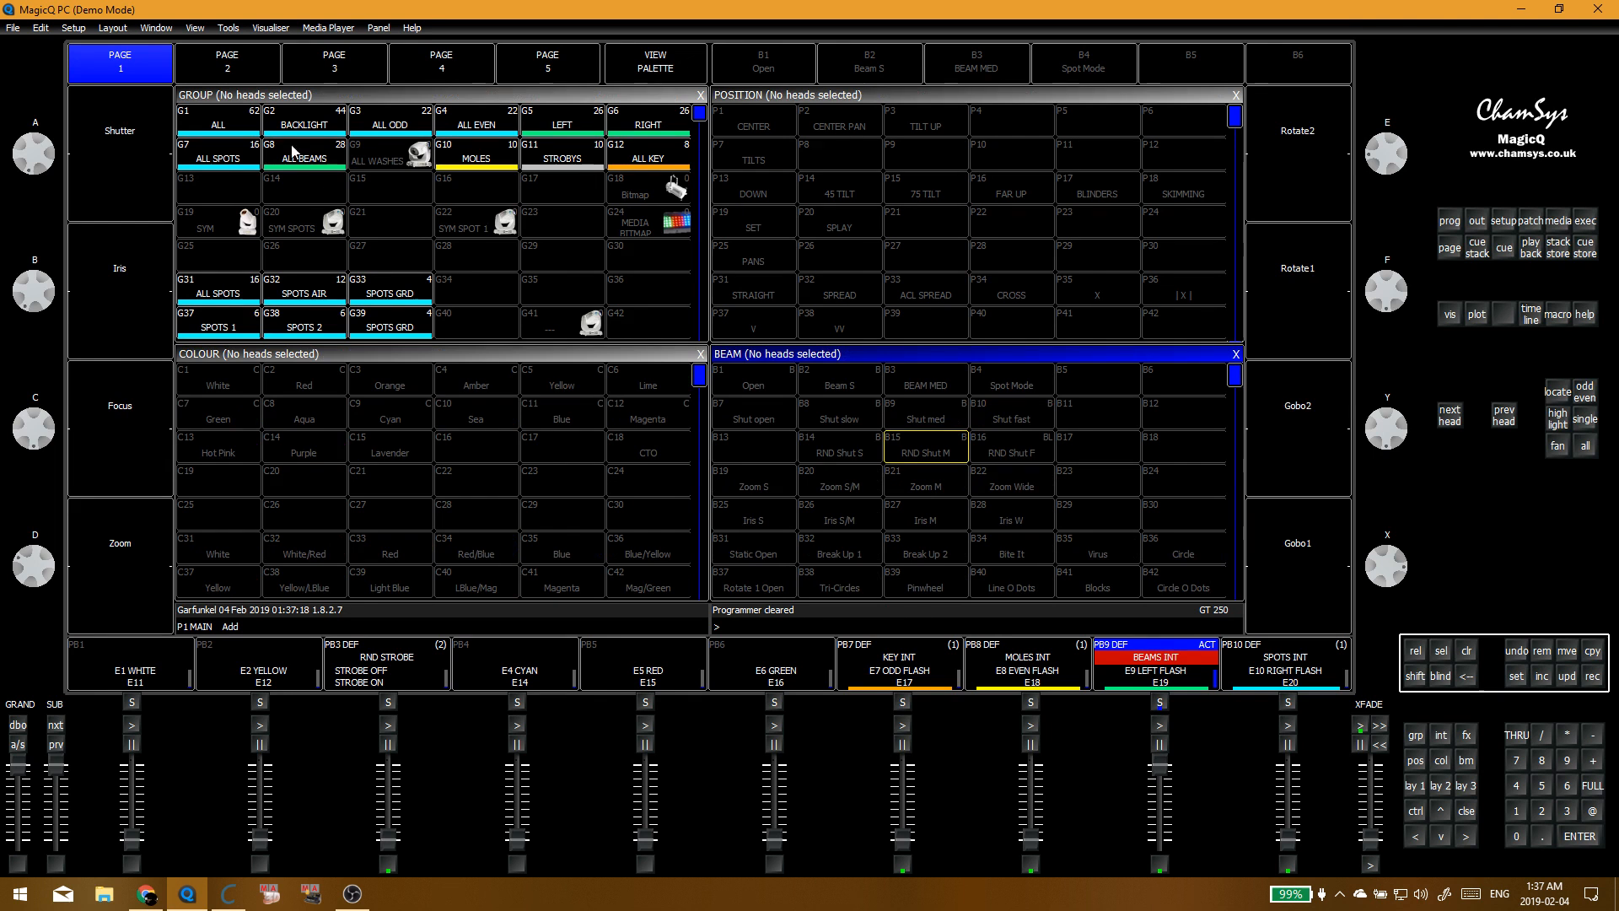
Step: Inspect the shutter values stored in beam palette B14 RND Shut S
left_click(843, 429)
left_click(857, 438)
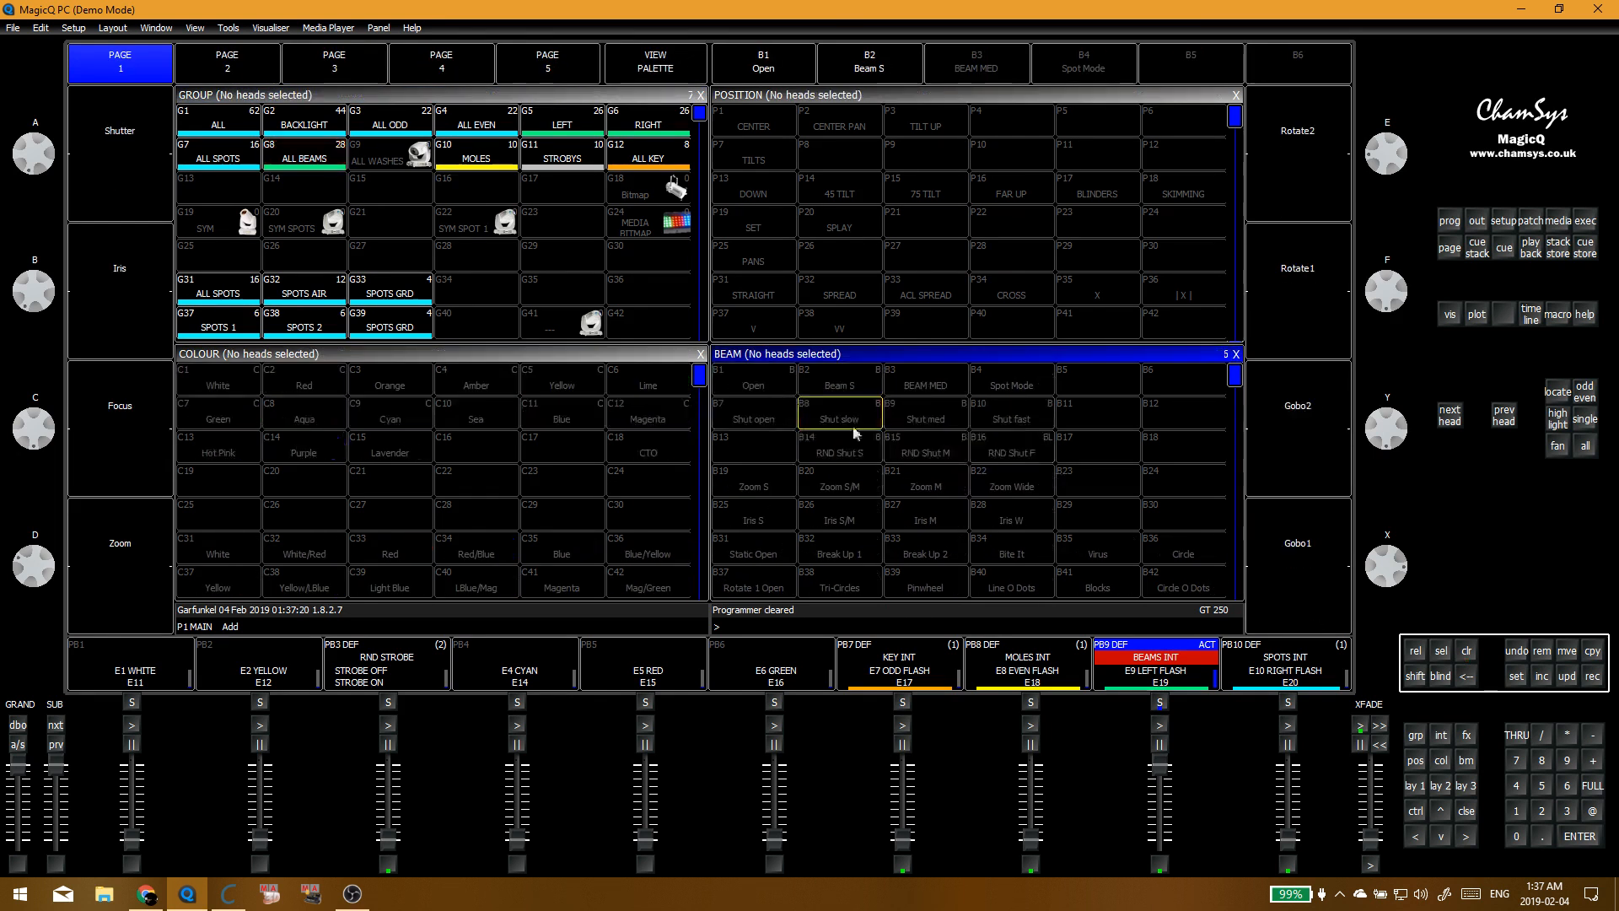
left_click(663, 80)
left_click(1236, 94)
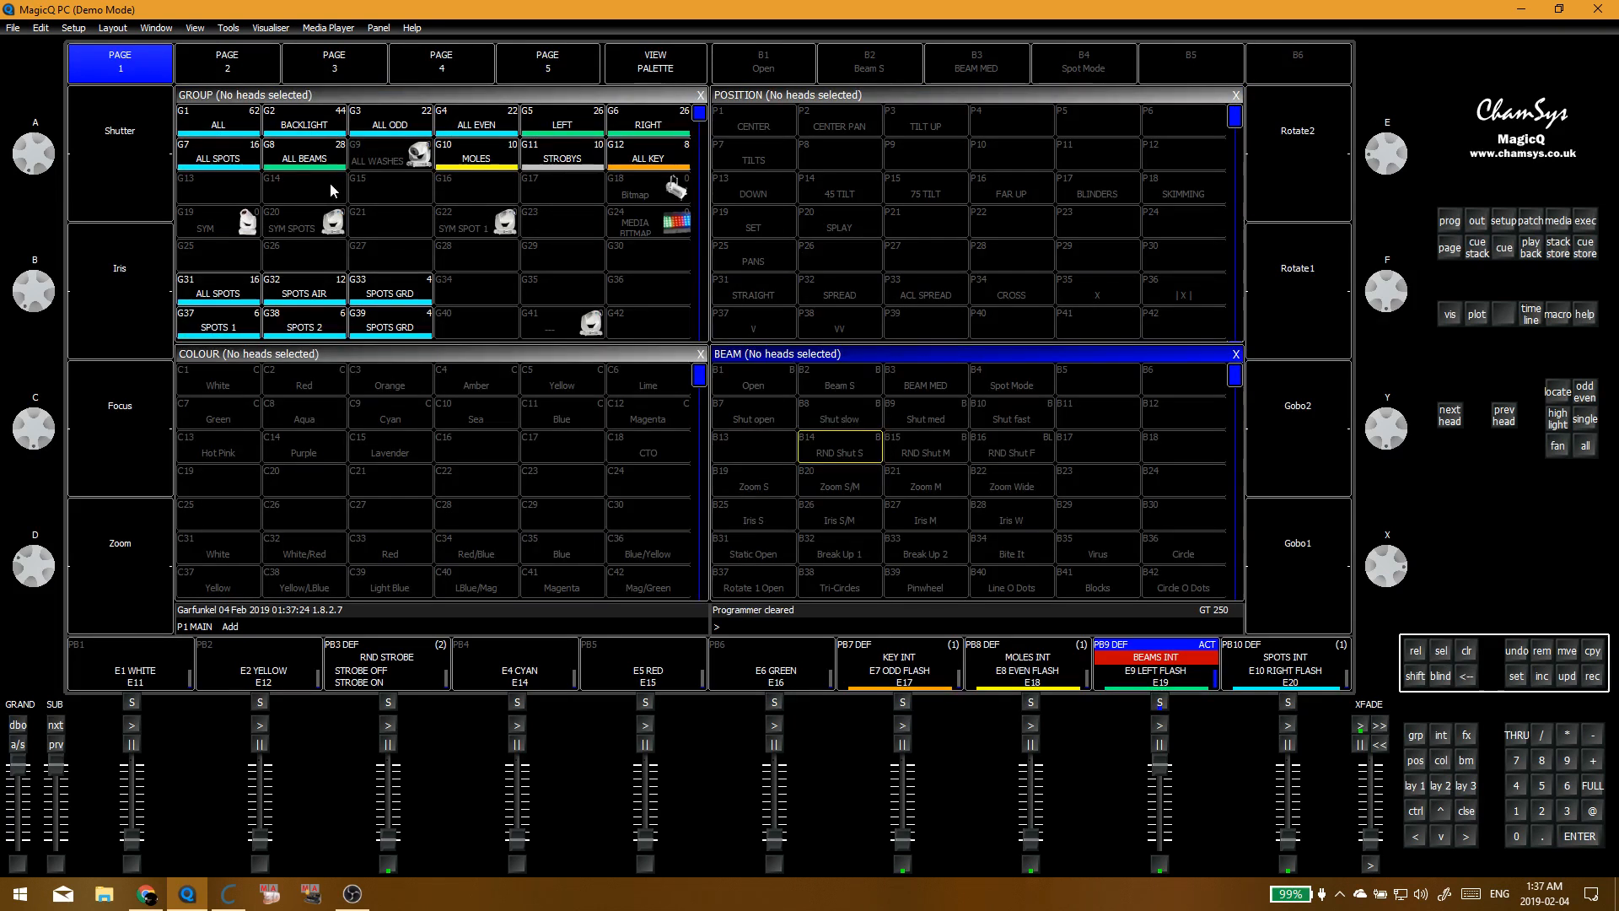
Step: Apply the random and regular slow, medium and fast shutter palettes to ALL BEAMS in turn and compare their strobe values
left_click(316, 160)
left_click(944, 456)
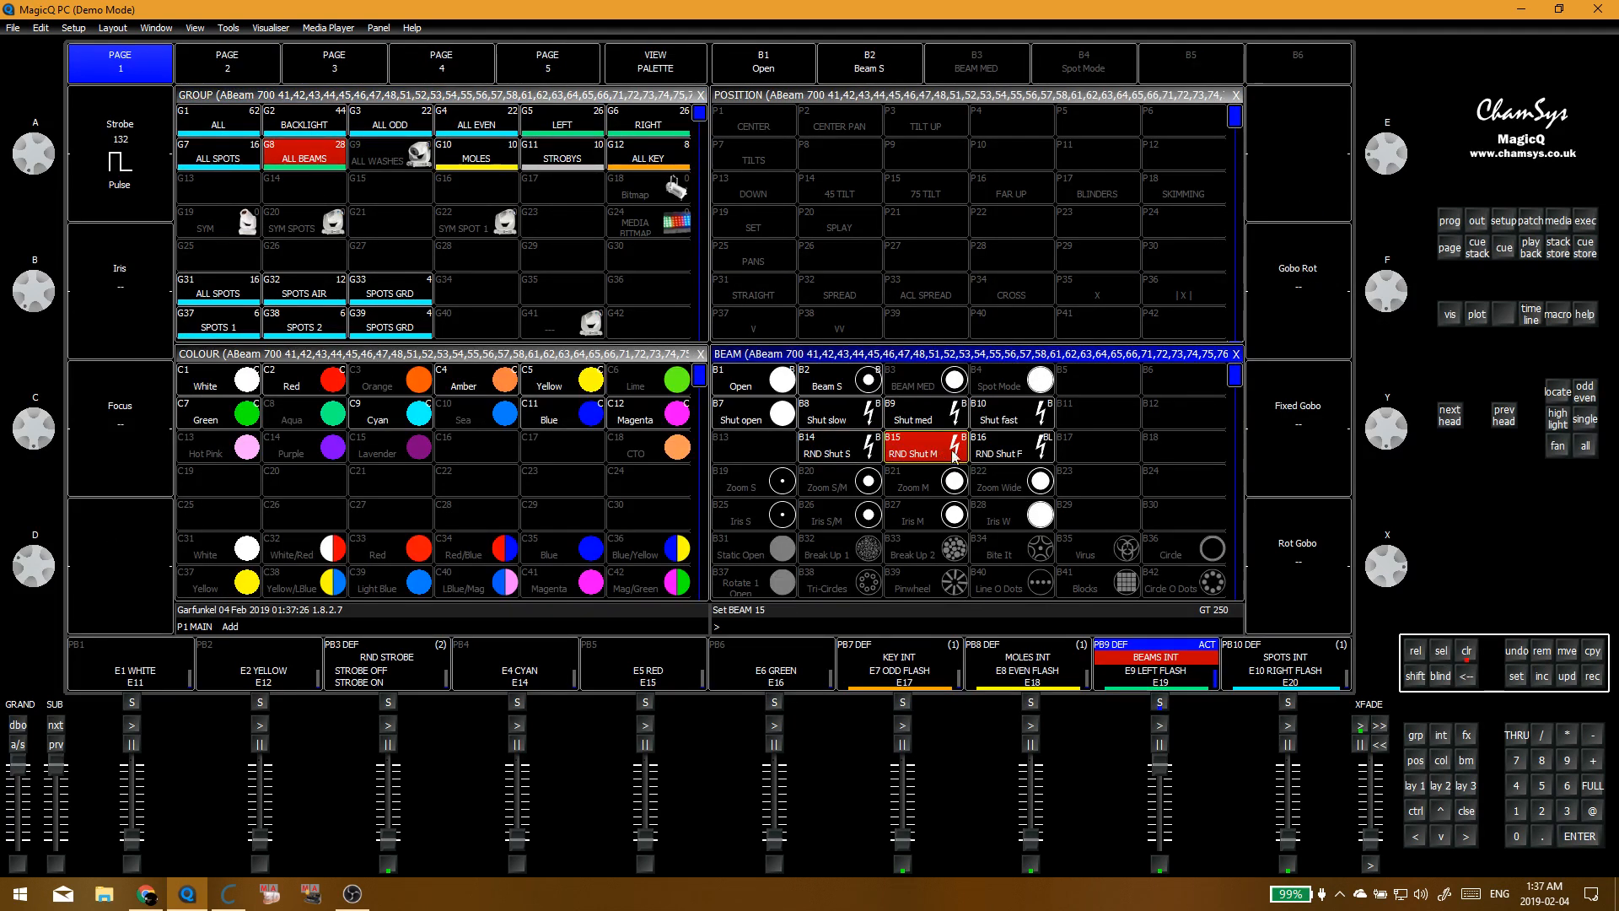
left_click(990, 454)
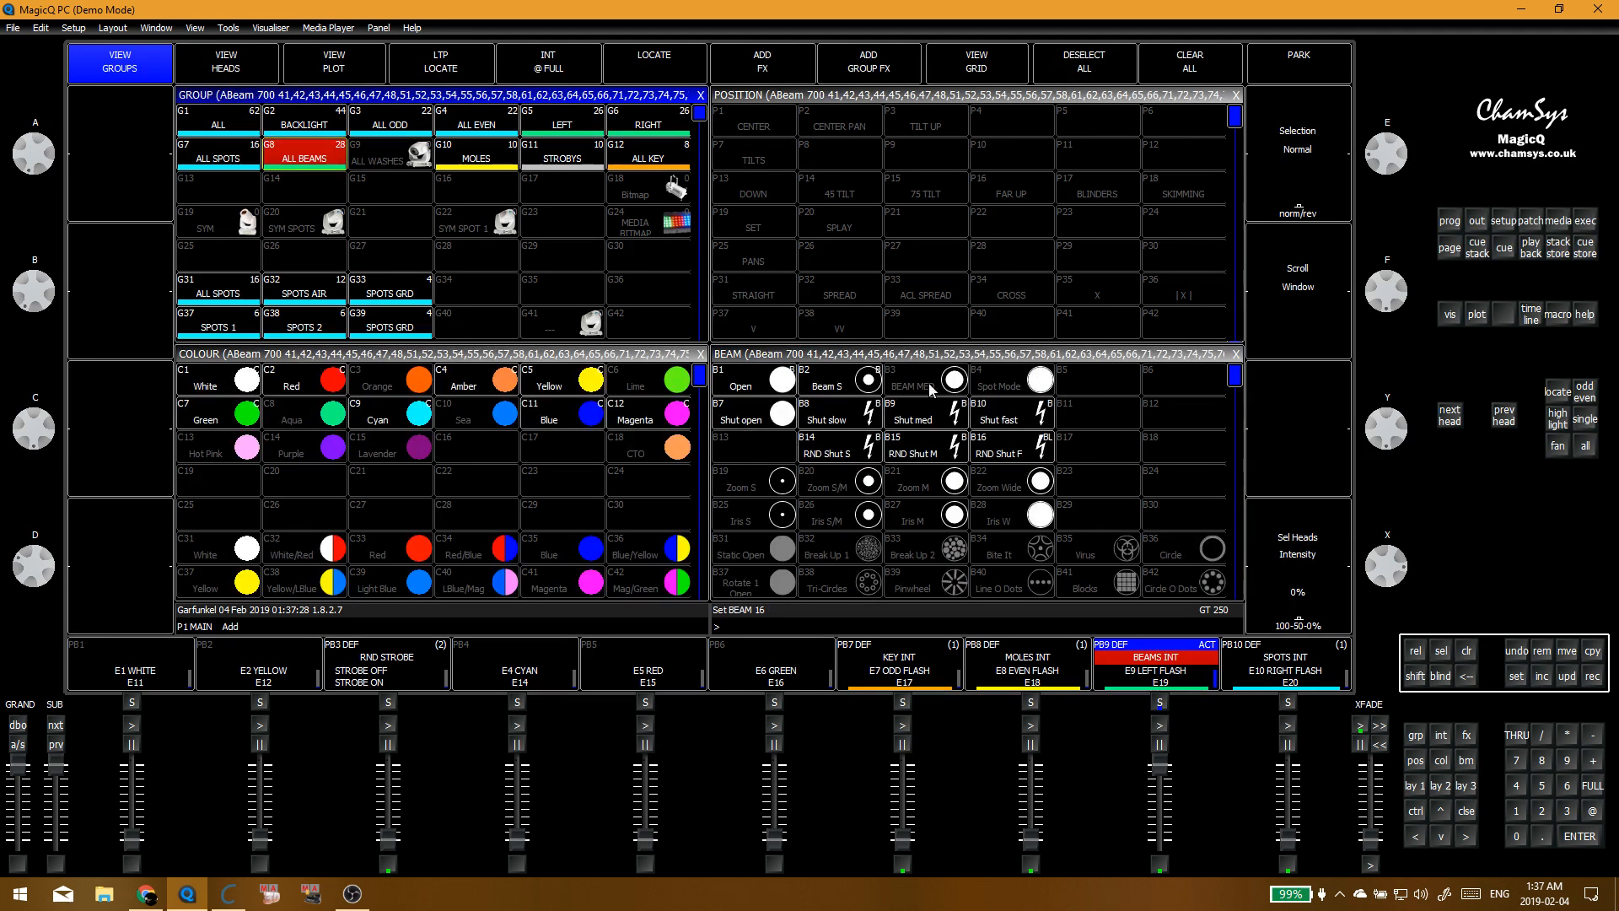
left_click(1000, 414)
left_click(914, 413)
left_click(849, 420)
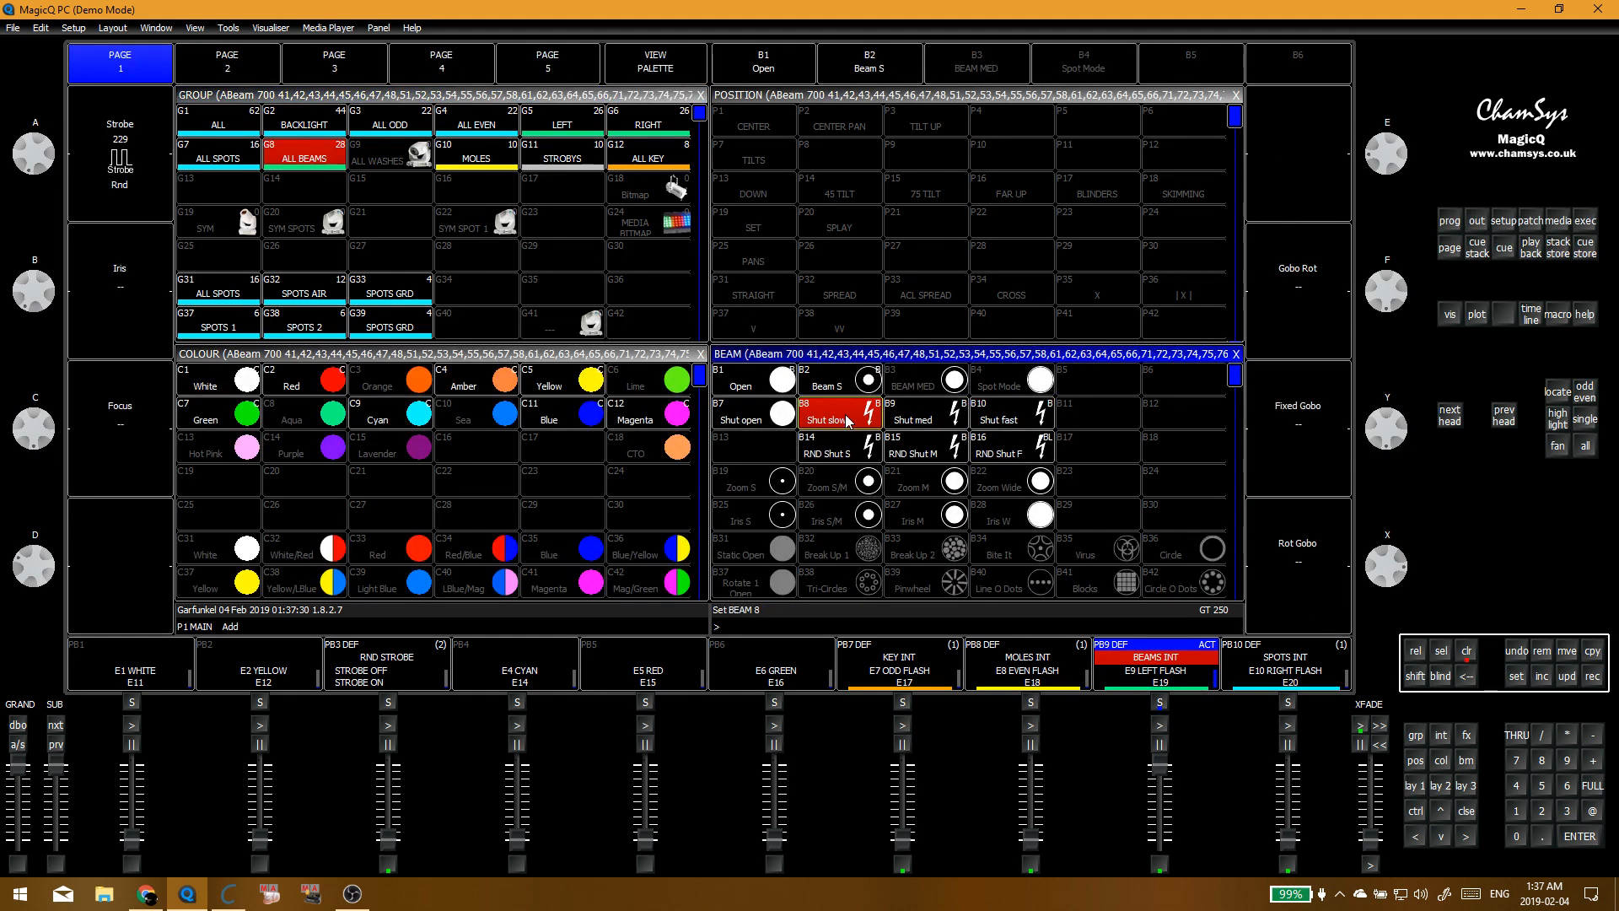
left_click(911, 420)
left_click(1011, 422)
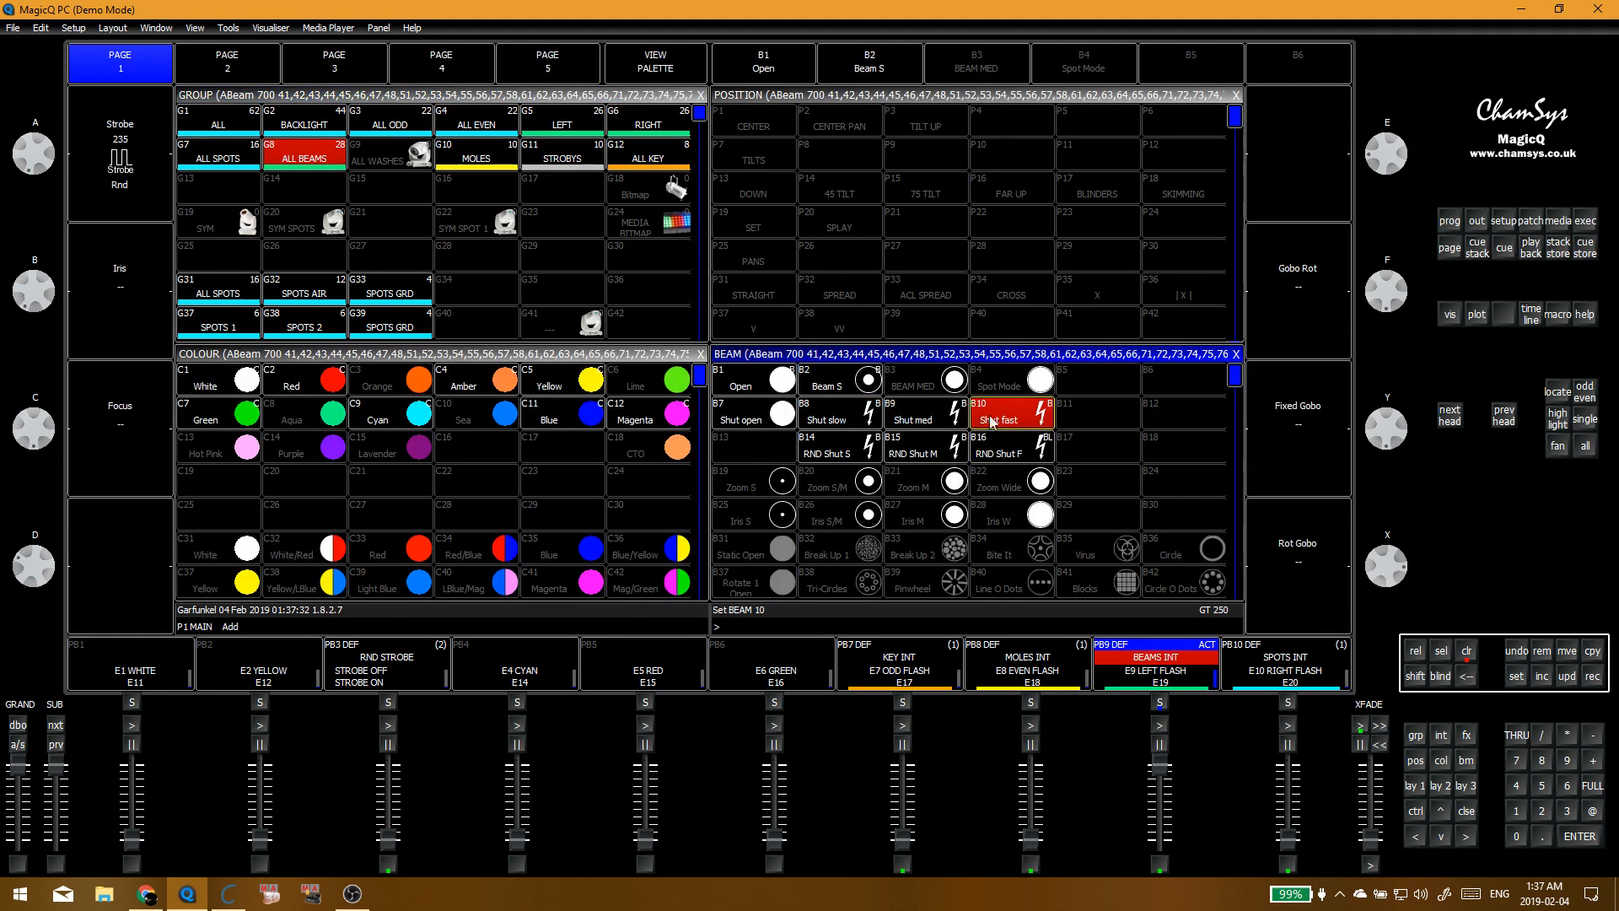
left_click(914, 415)
left_click(846, 418)
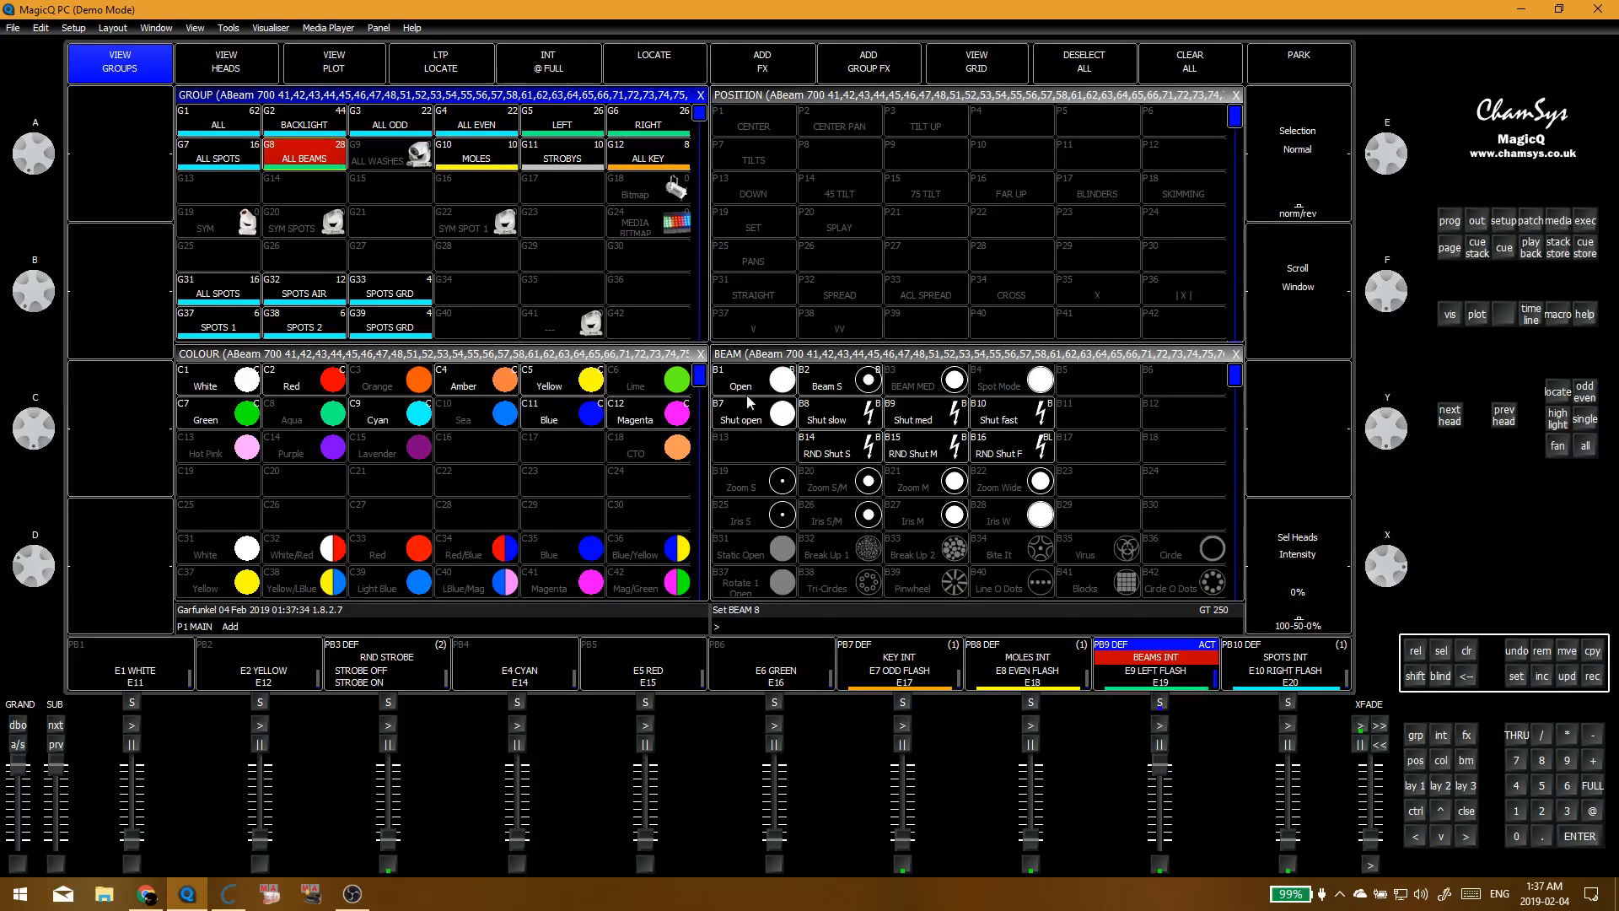
left_click(833, 448)
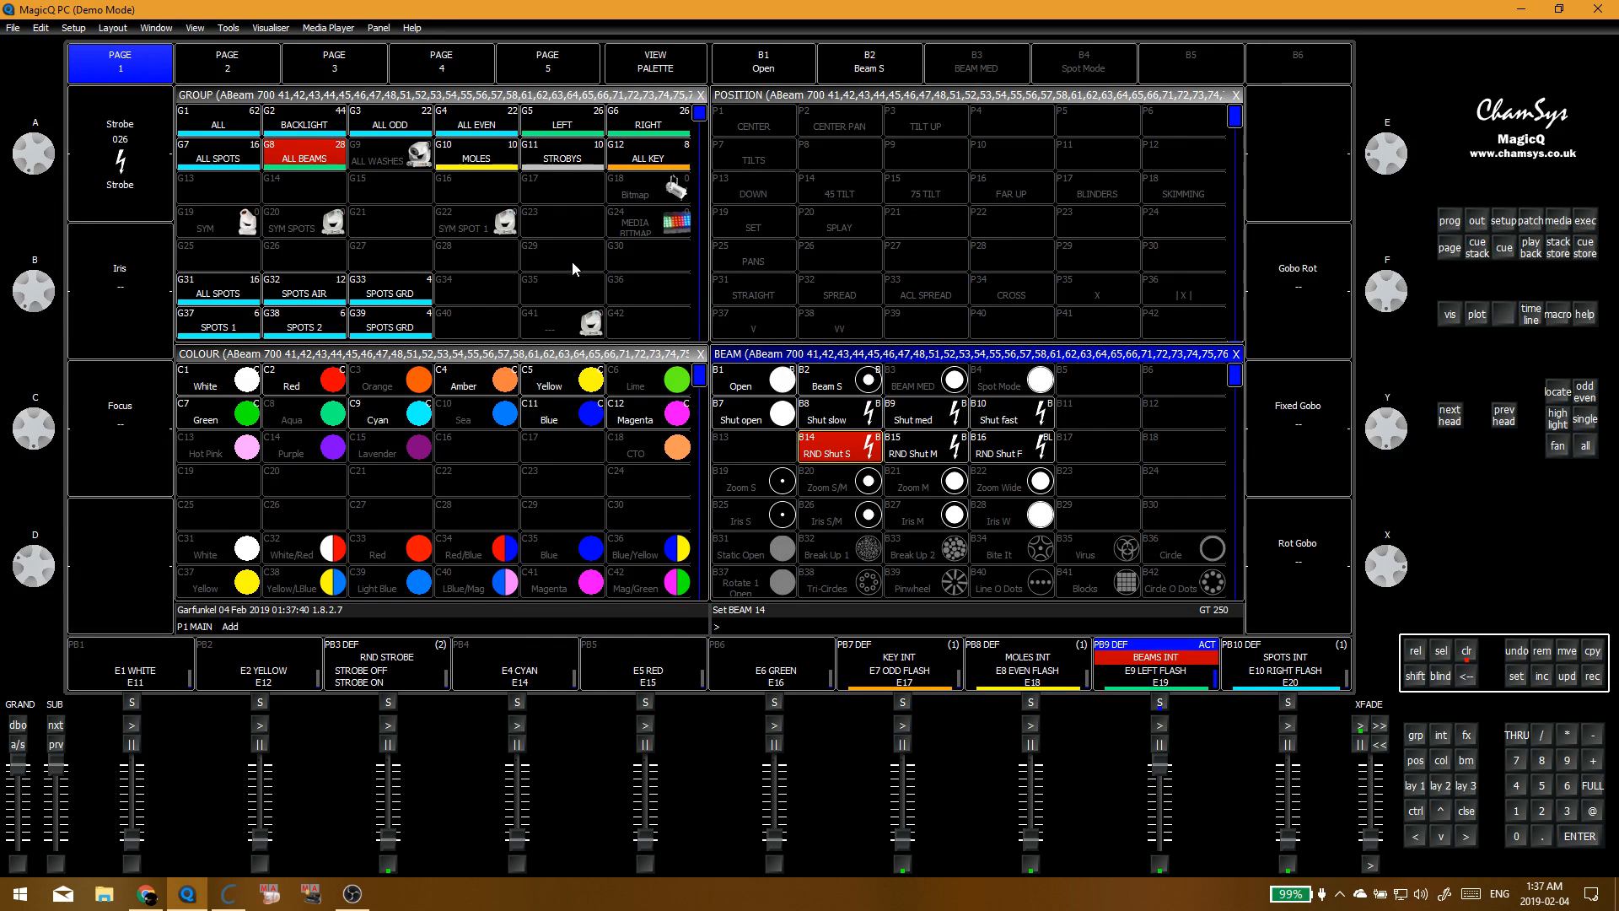
Step: Update beam palettes B14 RND Shut S, B15 RND Shut M and B16 RND Shut F with ALL BEAMS' Shut slow, med and fast random strobes
left_click(837, 426)
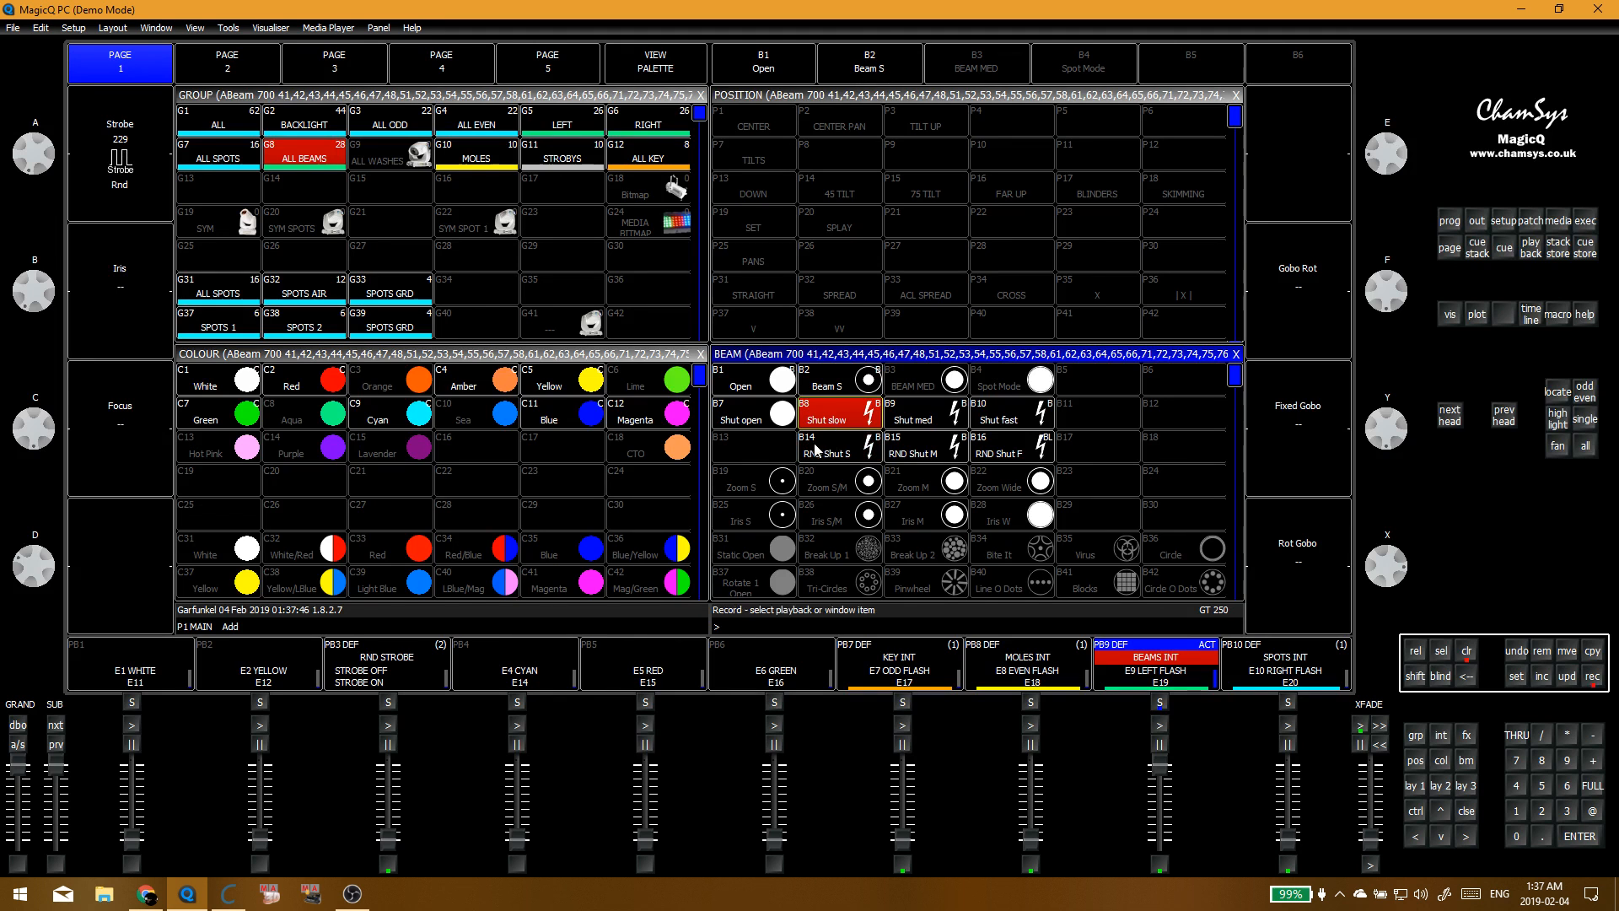
left_click(614, 267)
left_click(926, 413)
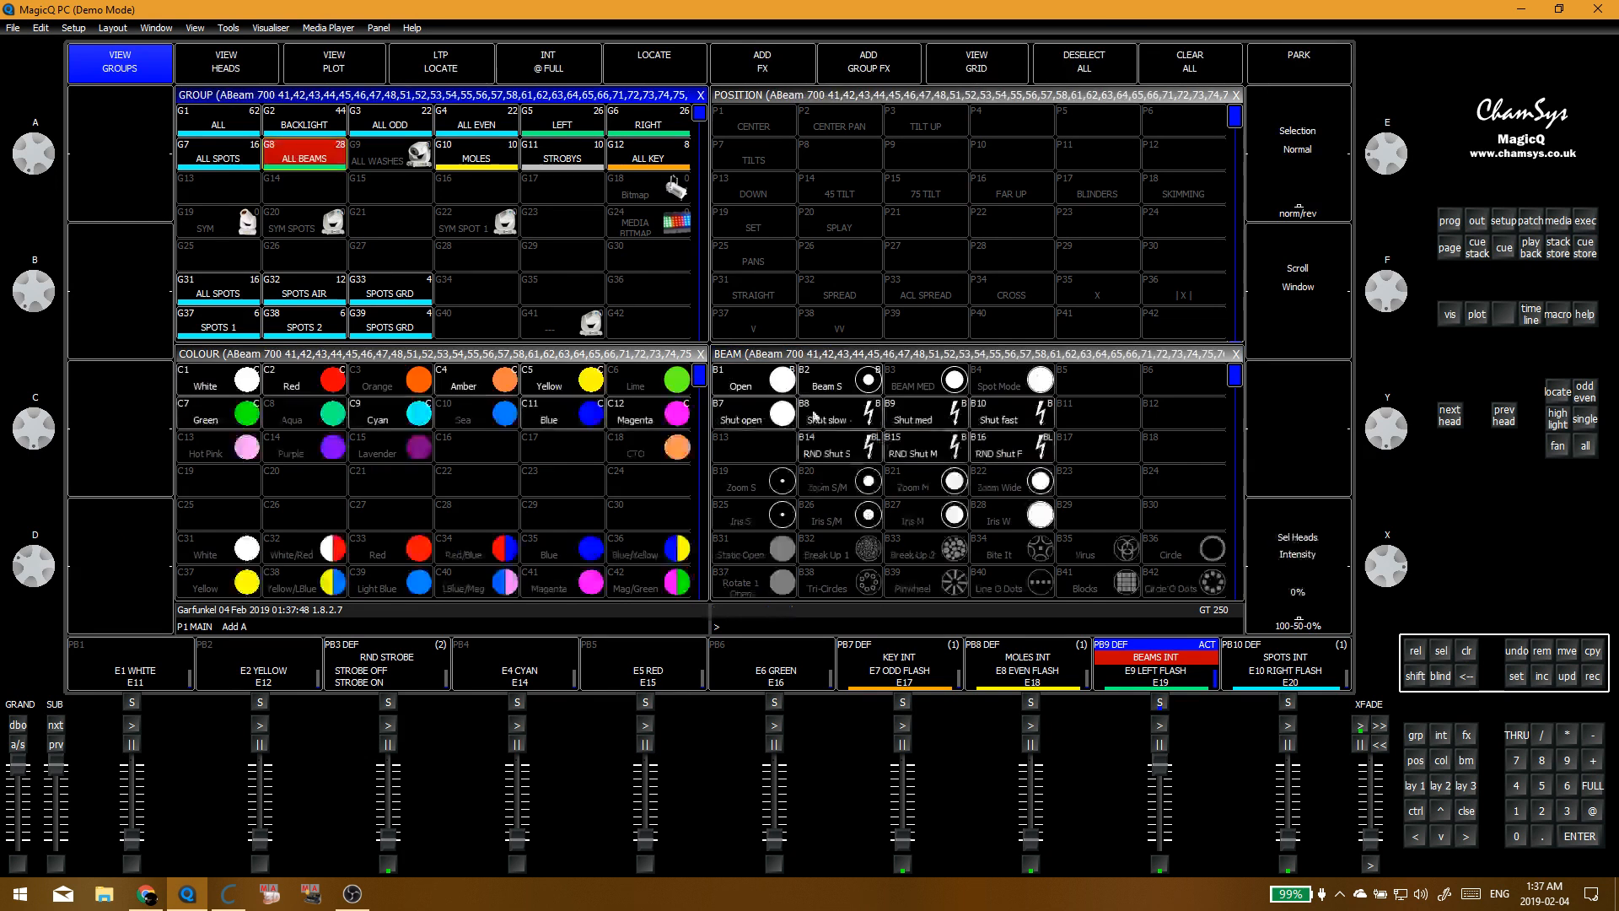
left_click(926, 447)
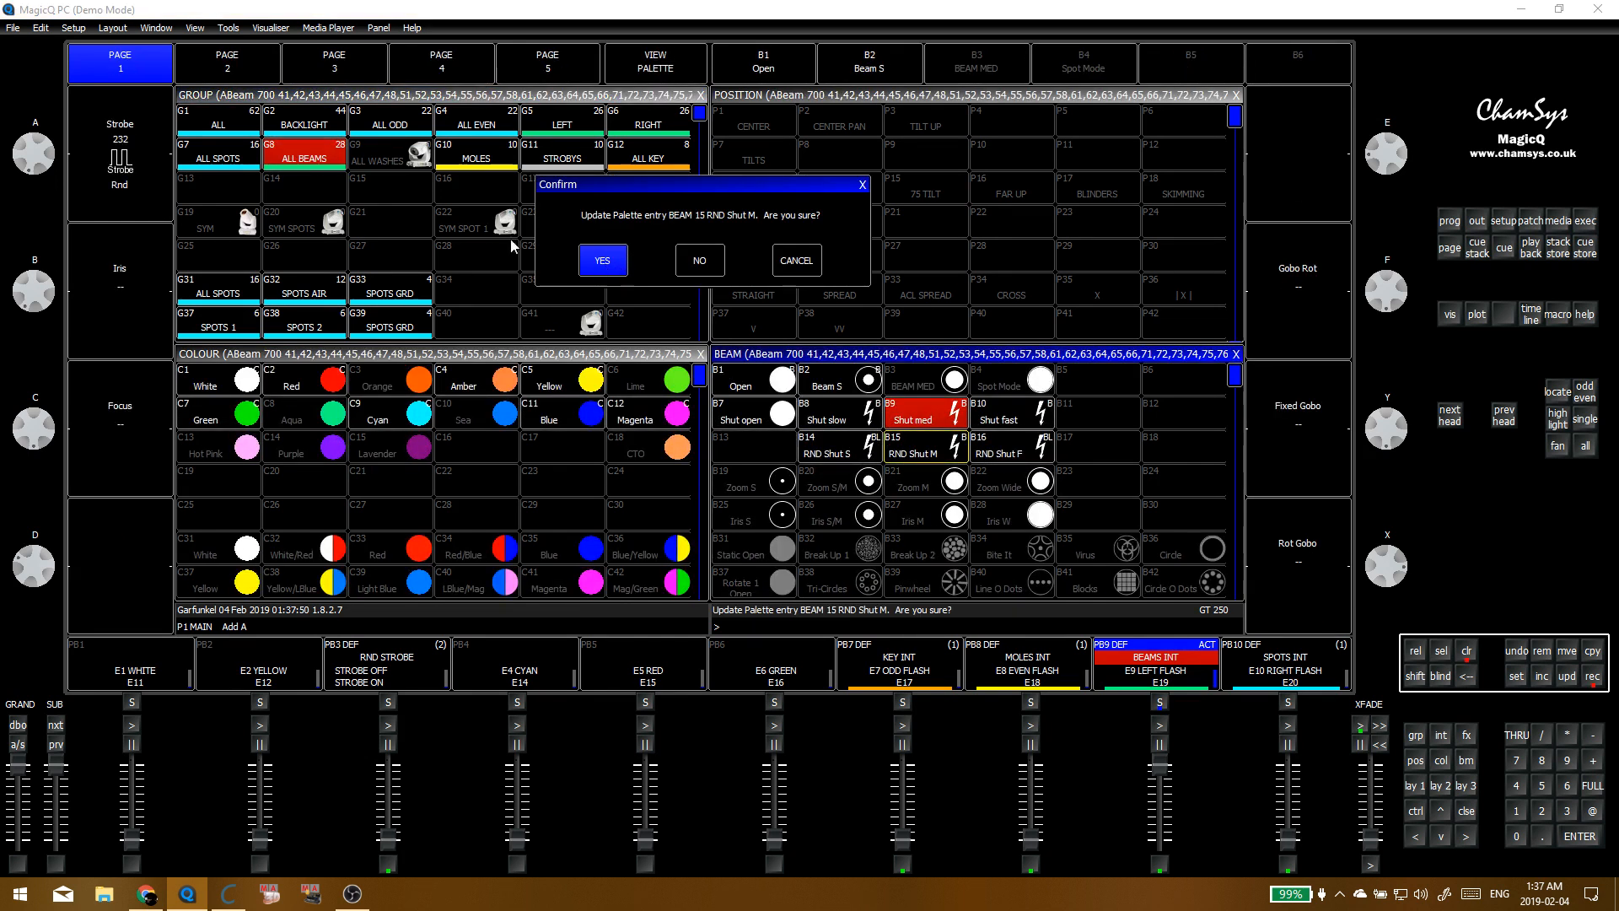
left_click(593, 255)
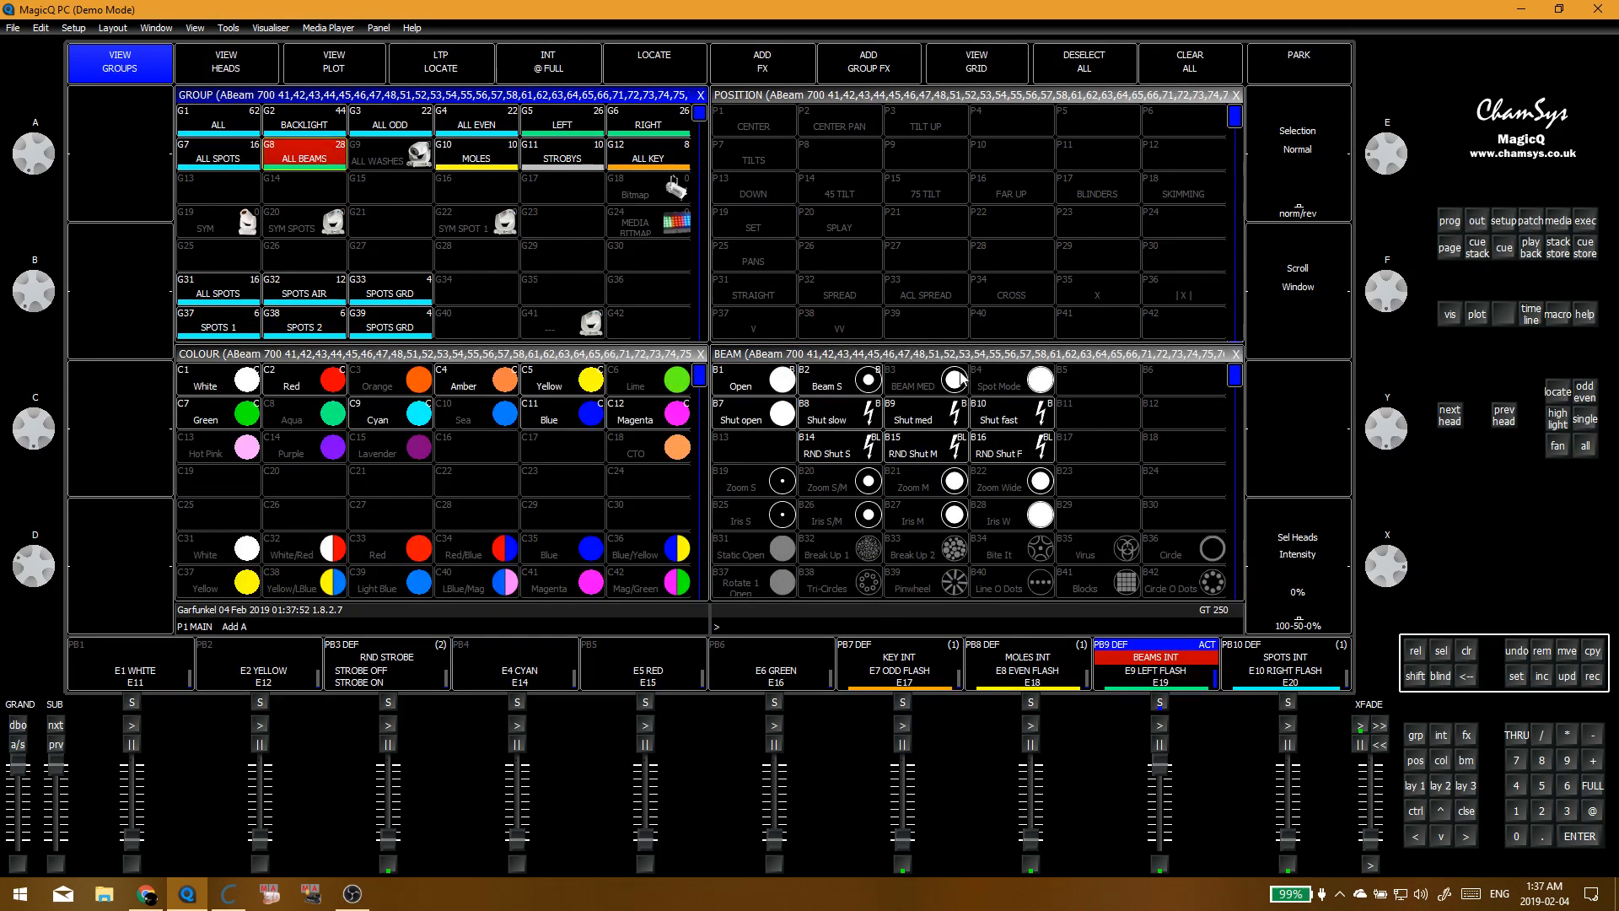
left_click(999, 445)
left_click(595, 261)
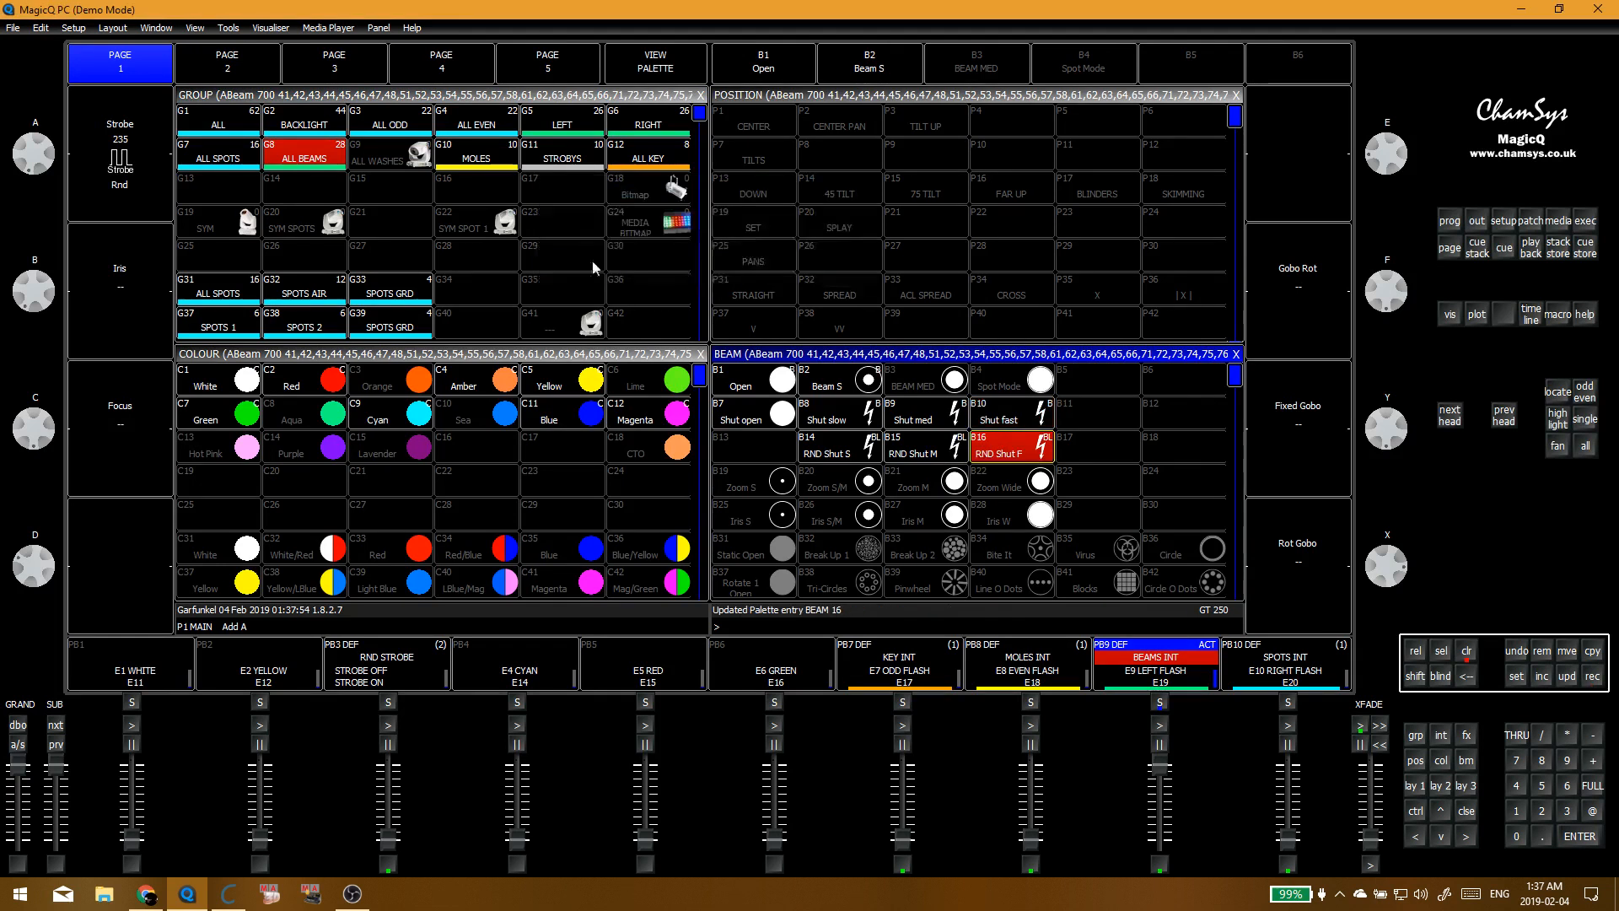
Step: Inspect the shutter values stored in B14 RND Shut S and its neighbouring palettes, and clear the programmer
left_click(848, 452)
left_click(655, 62)
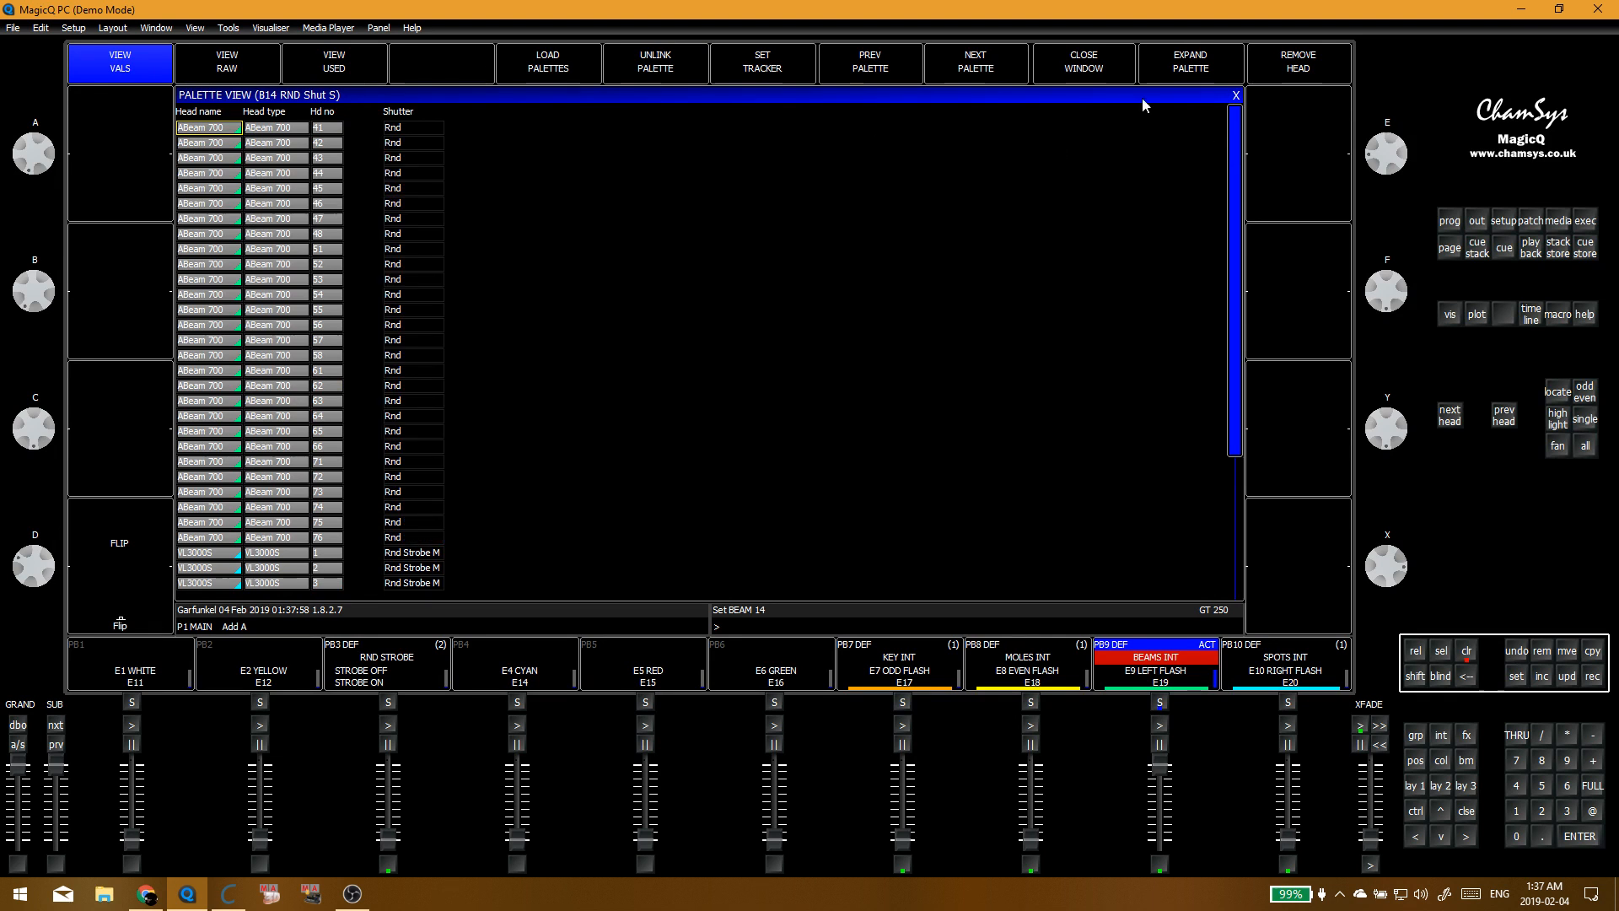
left_click(998, 73)
left_click(641, 72)
left_click(975, 76)
left_click(695, 72)
left_click(1236, 97)
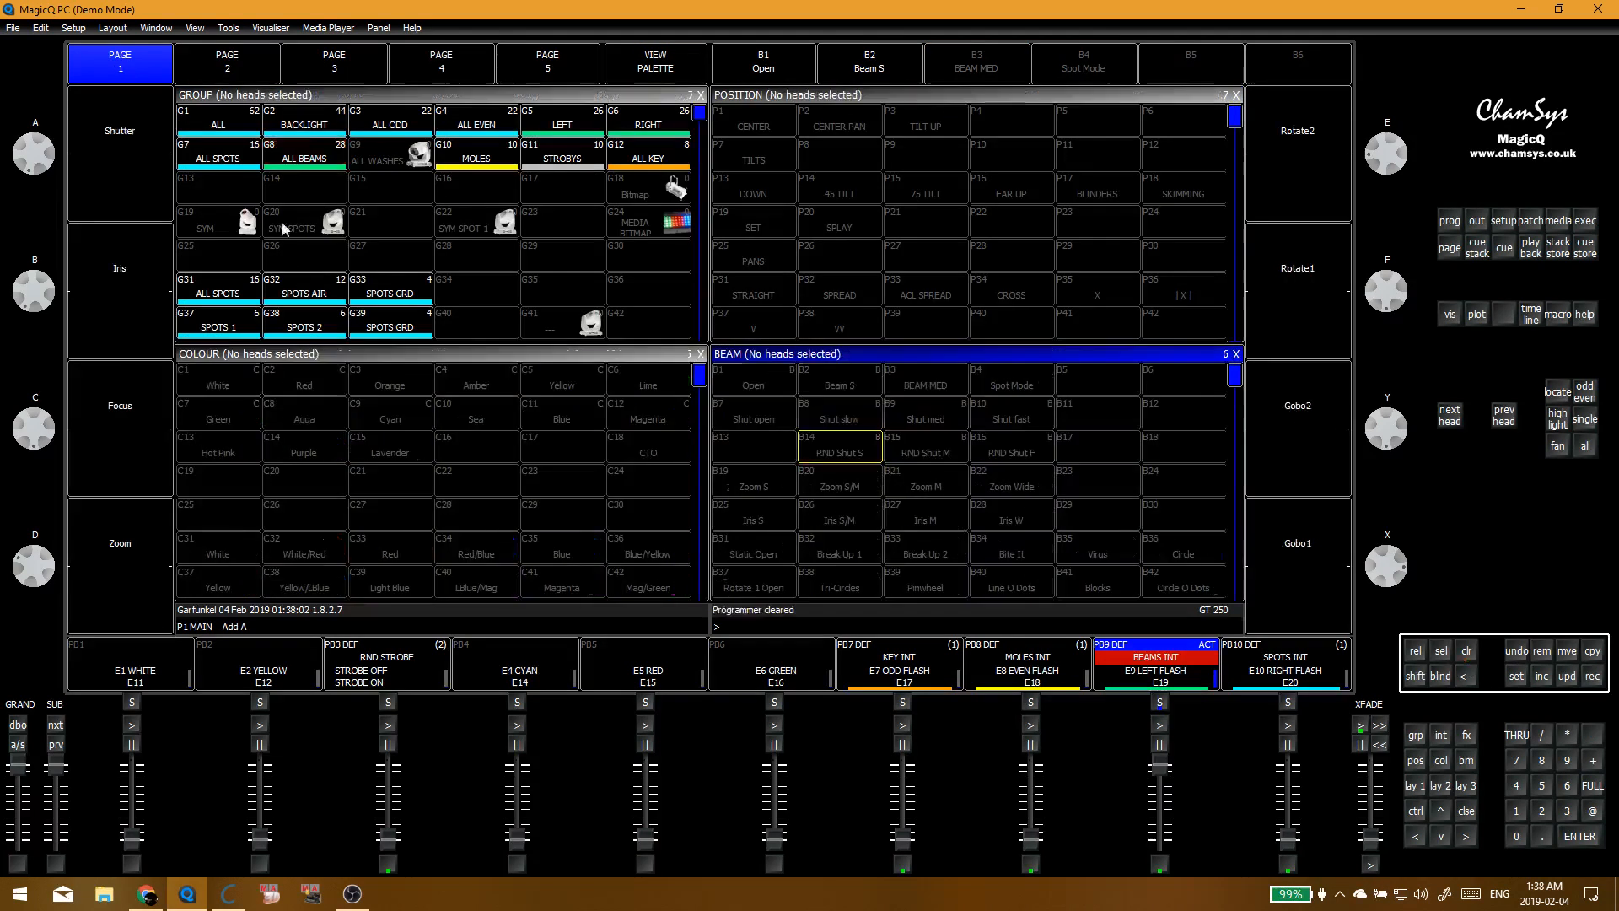
Step: Apply Shut slow to ALL BEAMS, set the strobe to value 9, and update beam palette B8 Shut slow
left_click(843, 419)
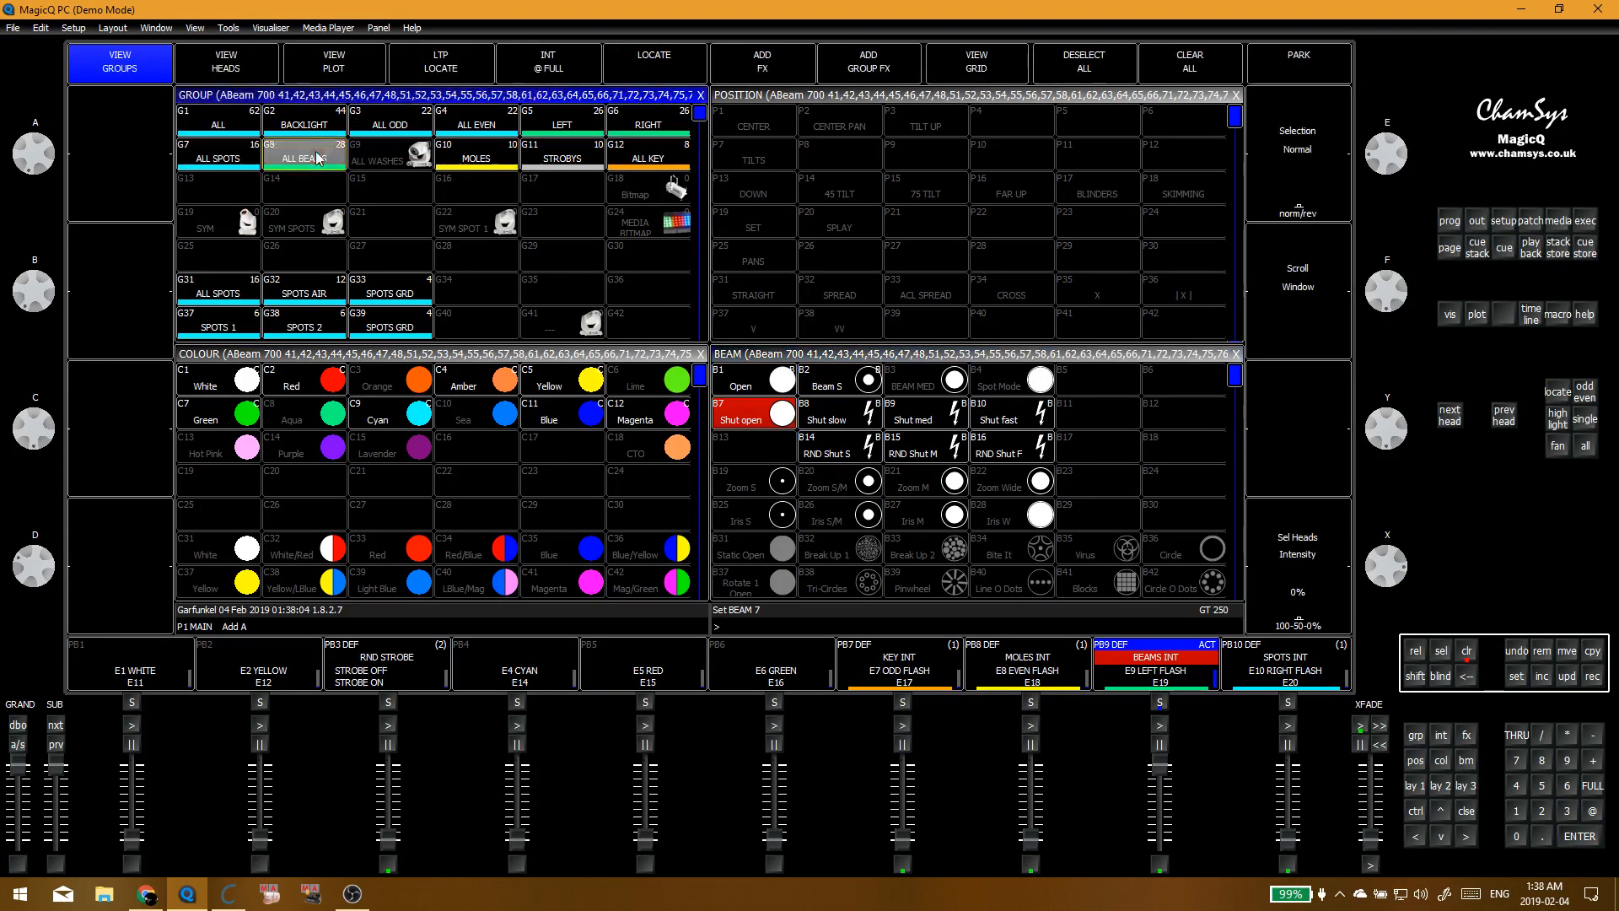
left_click(839, 428)
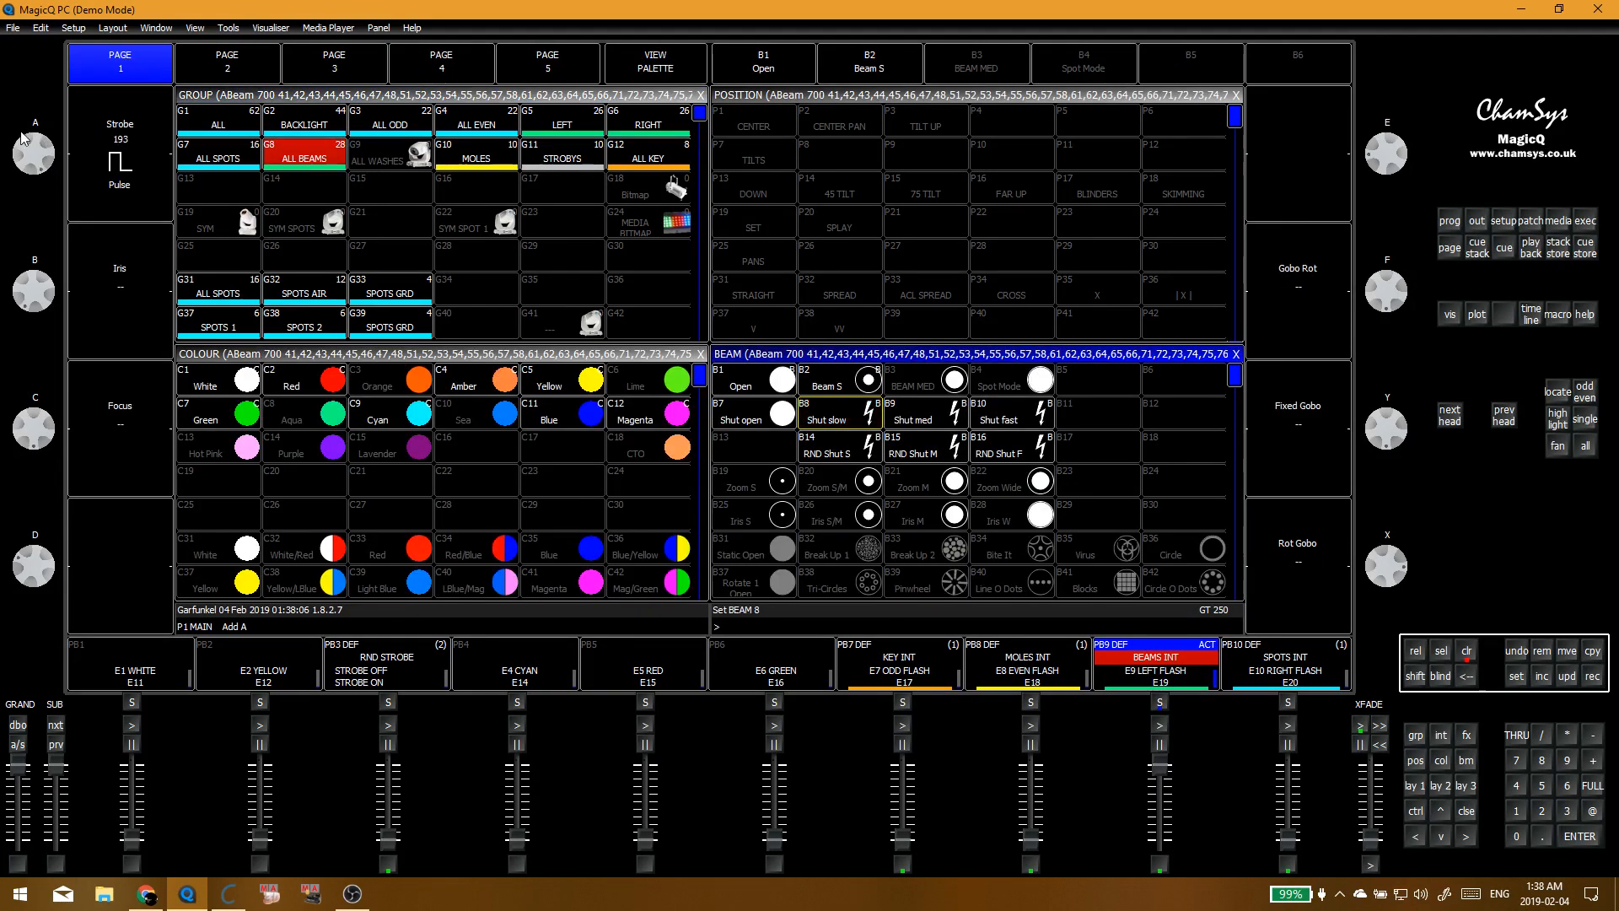
scroll(37, 161, "up", 7)
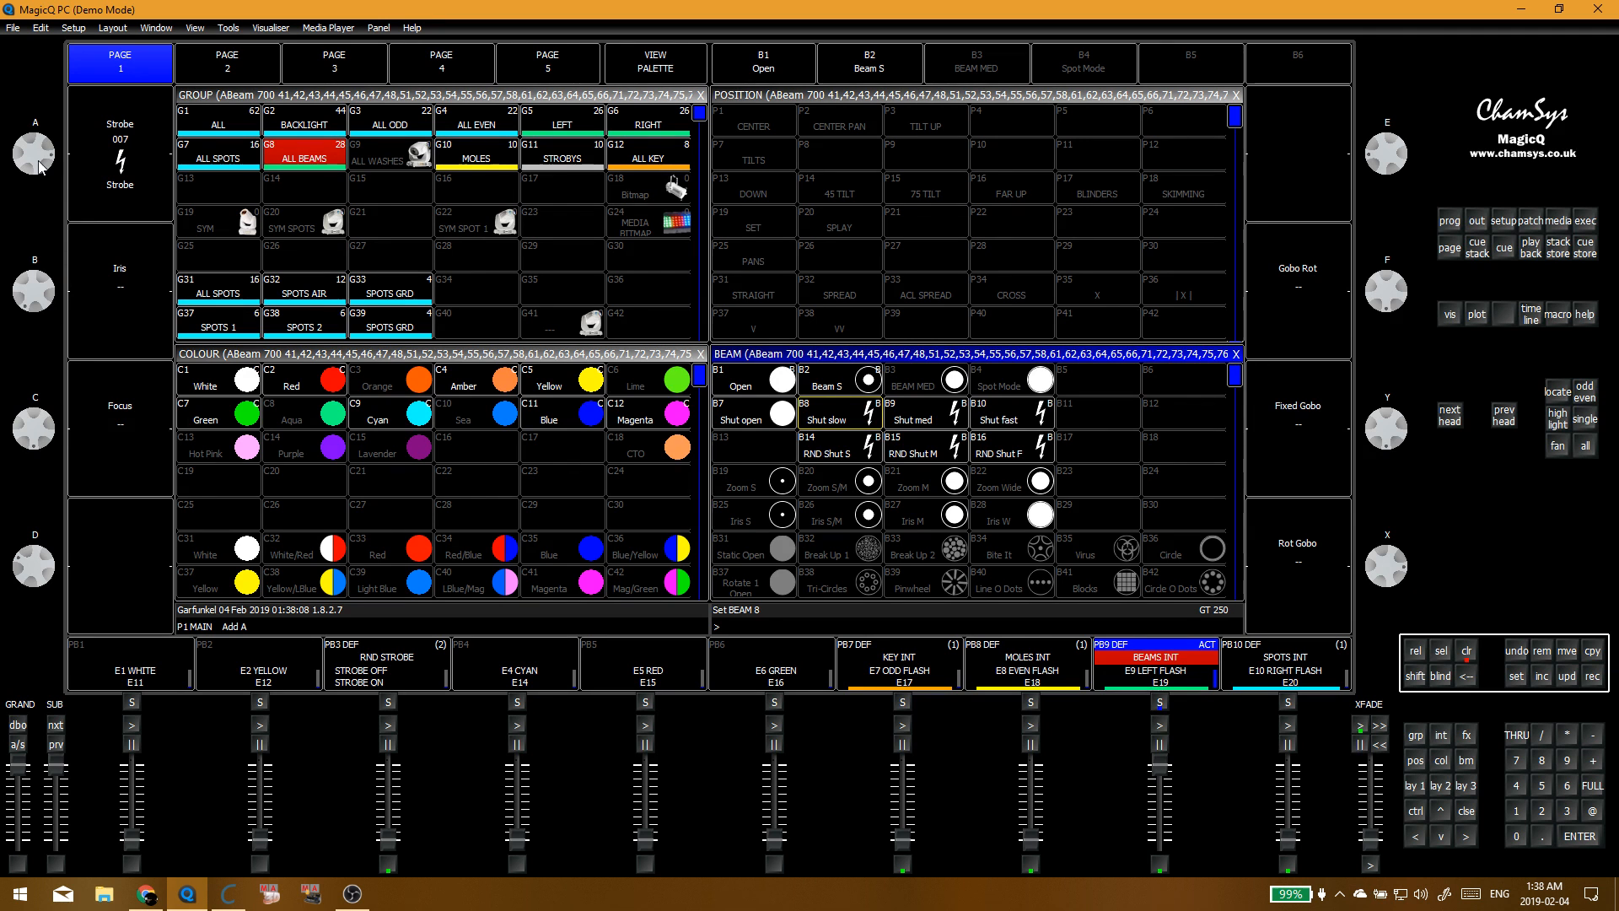
key("ctrl+u")
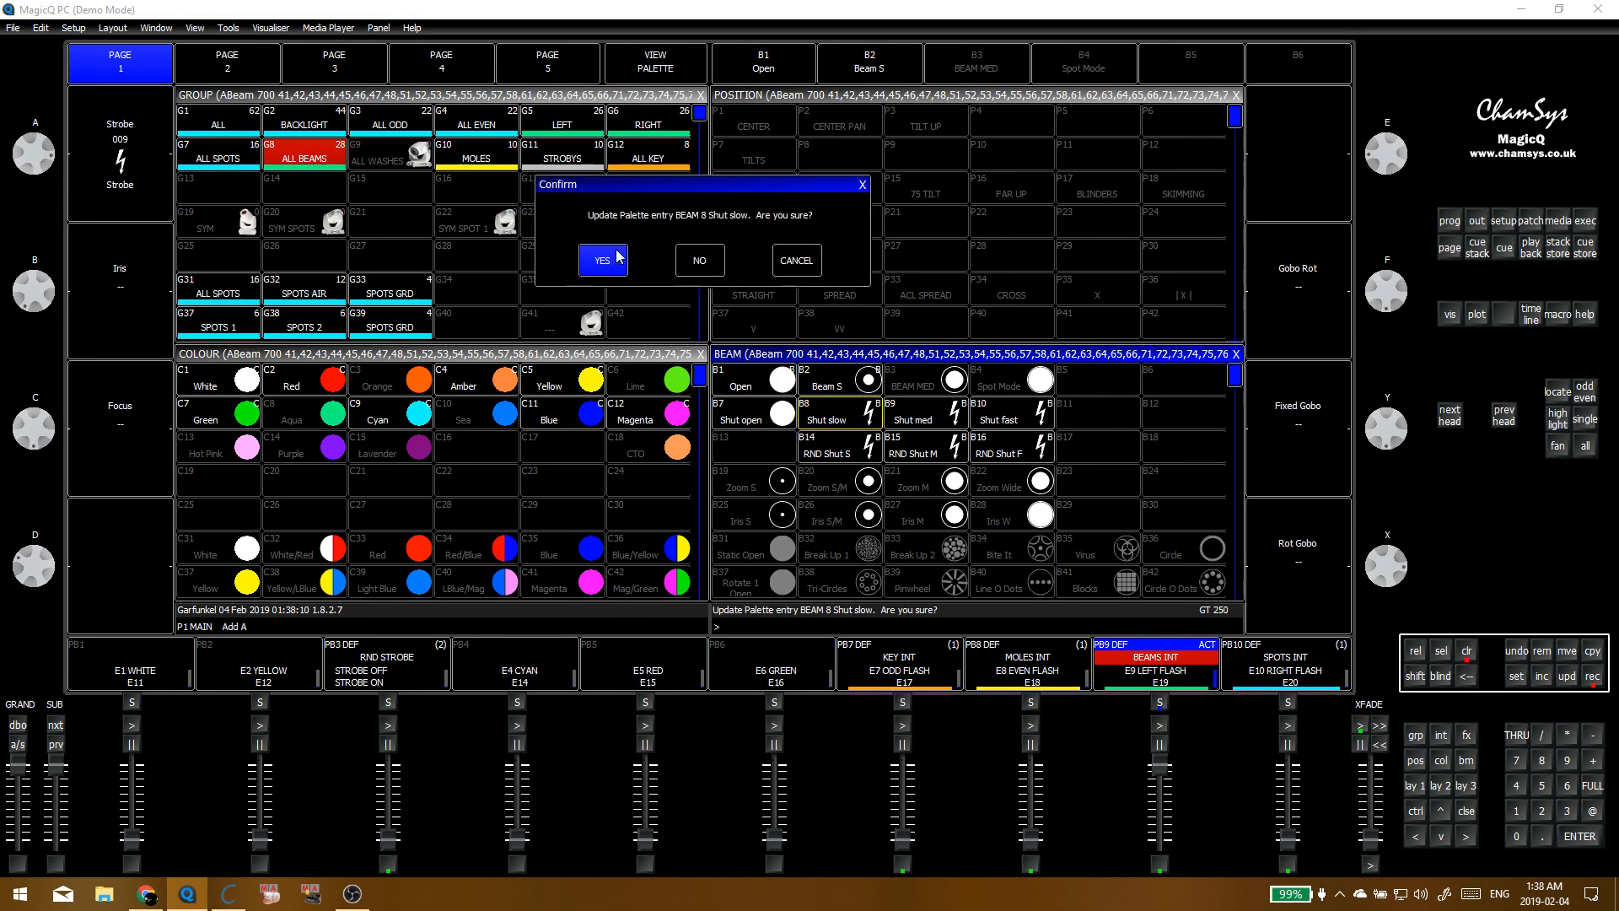
key("Return")
Step: Apply Shut med to ALL BEAMS, set the strobe to value 41, and update beam palette B9 Shut med
left_click(891, 432)
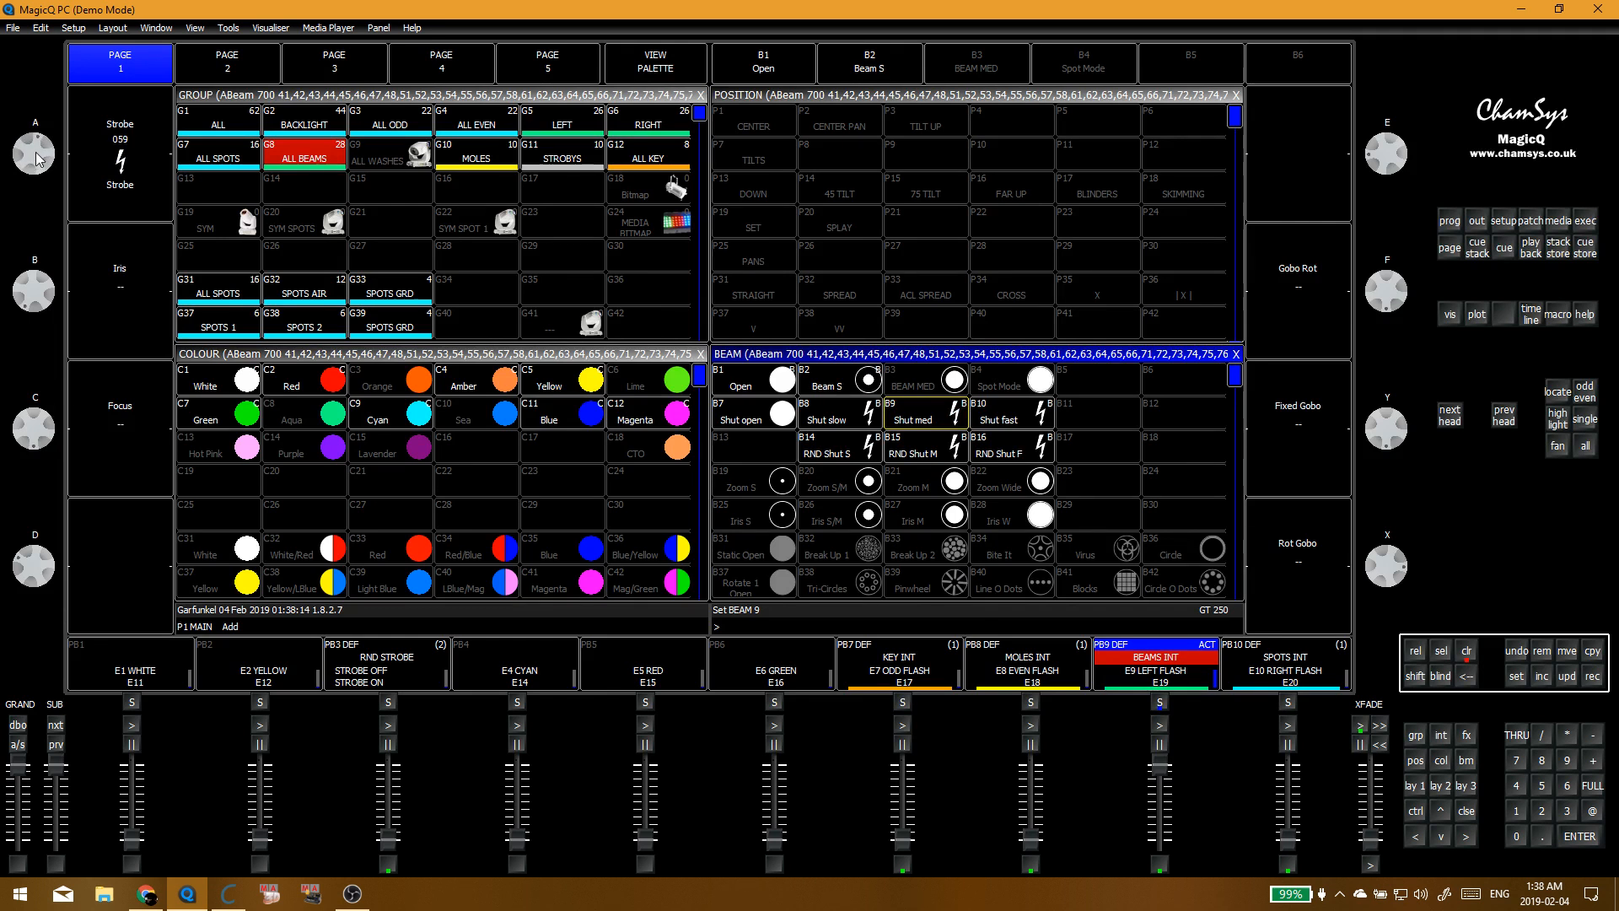
scroll(37, 145, "down", 10)
key("ctrl+u")
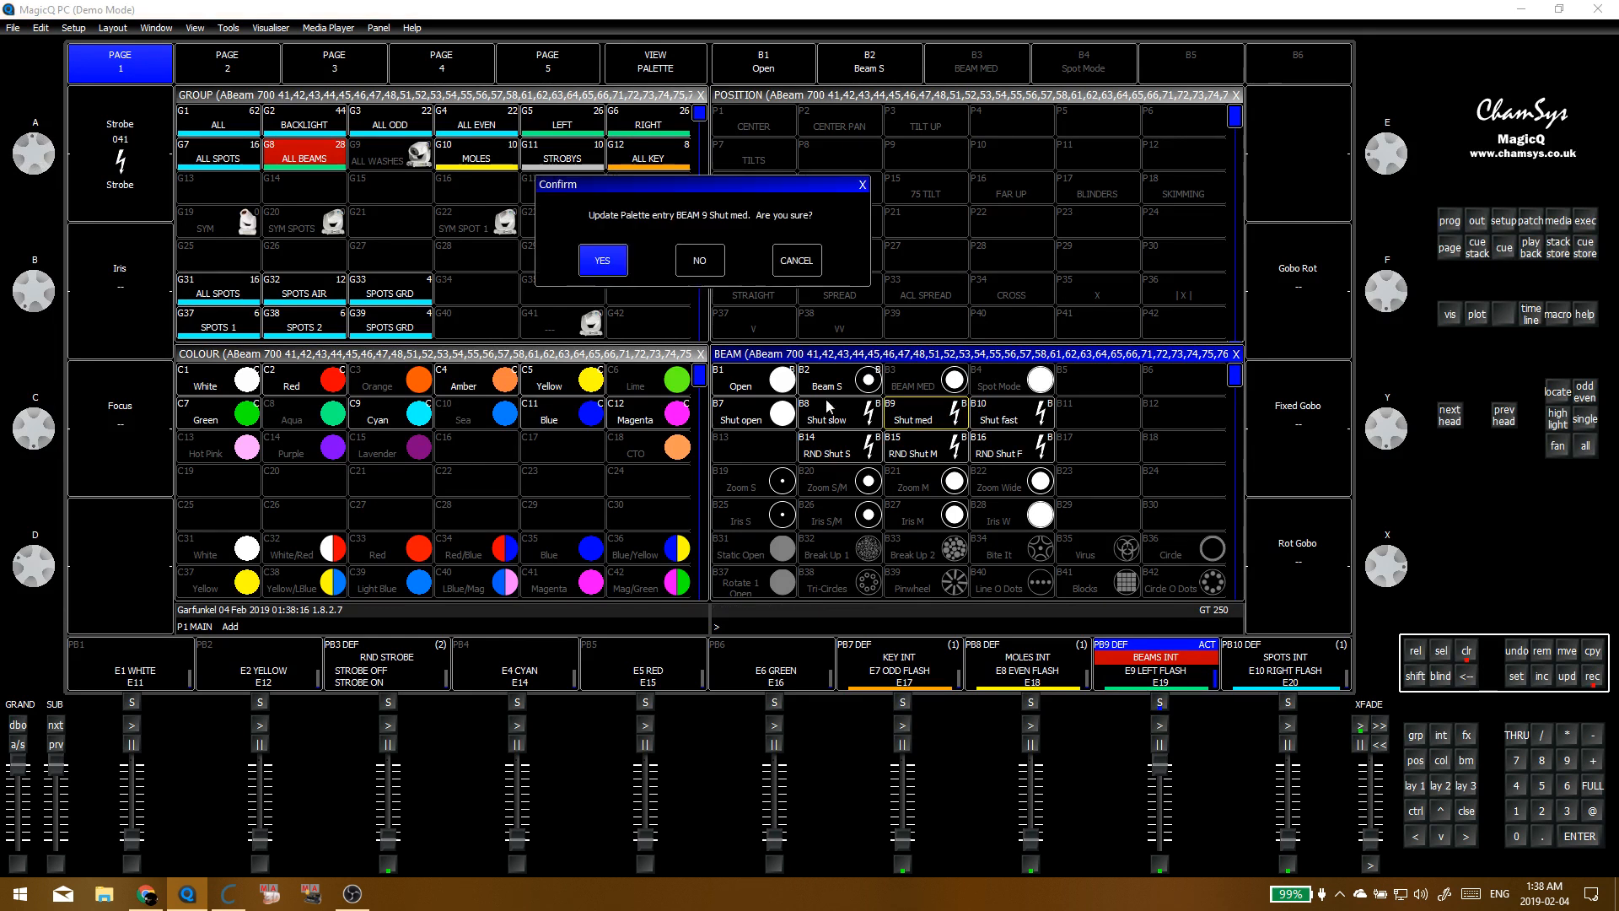
key("Return")
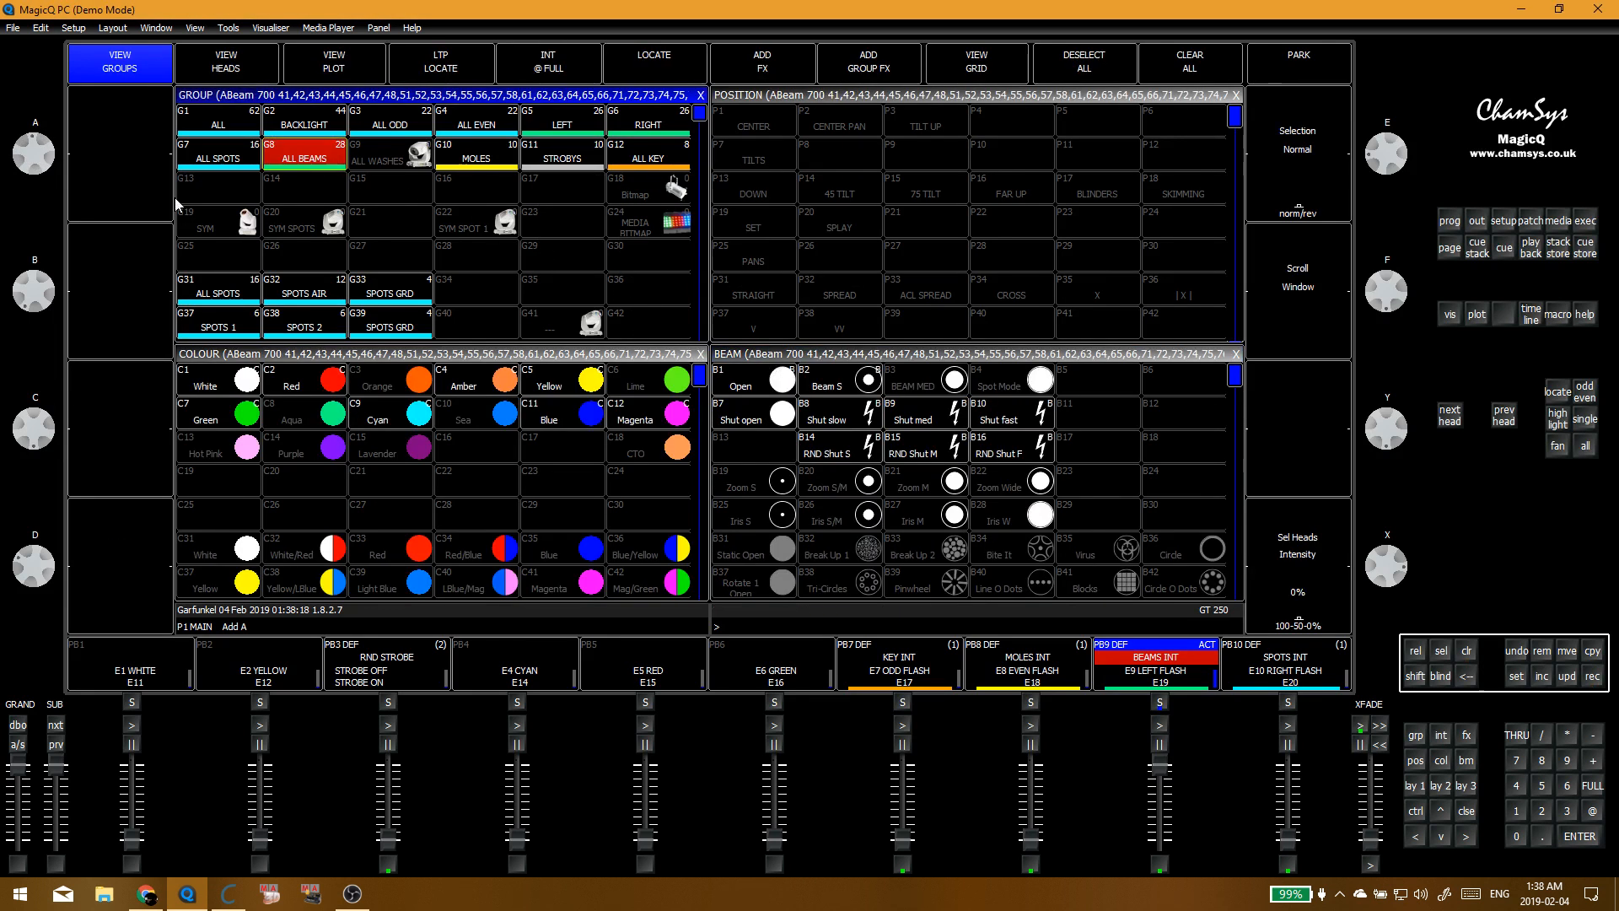
Step: Apply Shut fast to ALL BEAMS, set the strobe to value 67, and update beam palette B10 Shut fast
left_click(1012, 413)
scroll(46, 154, "up", 3)
scroll(42, 149, "down", 10)
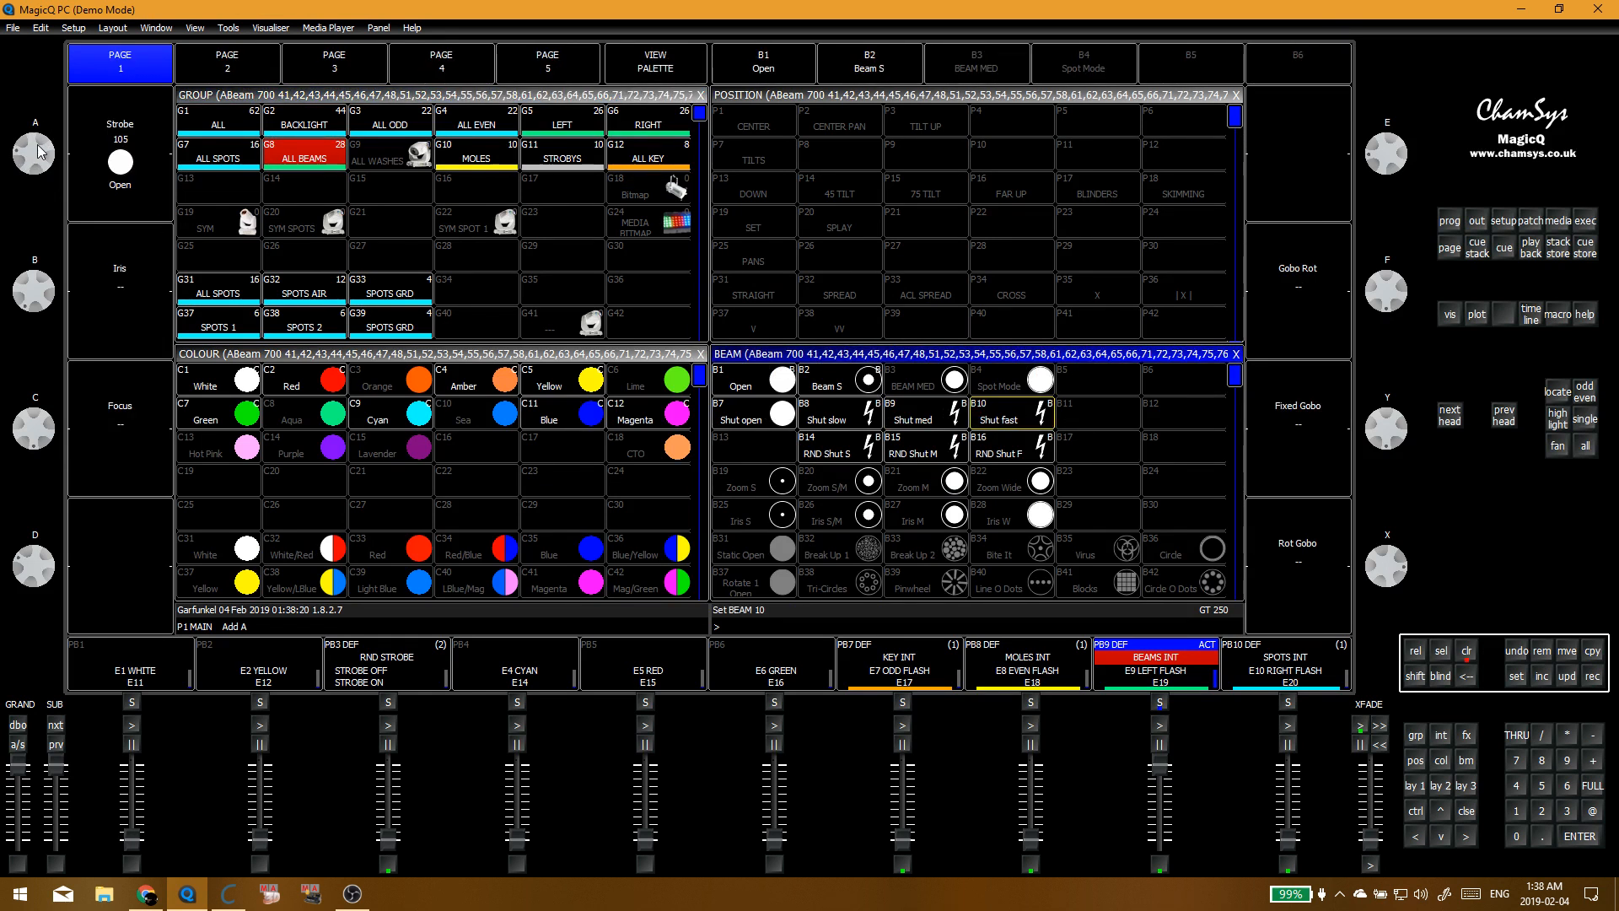
scroll(42, 141, "down", 2)
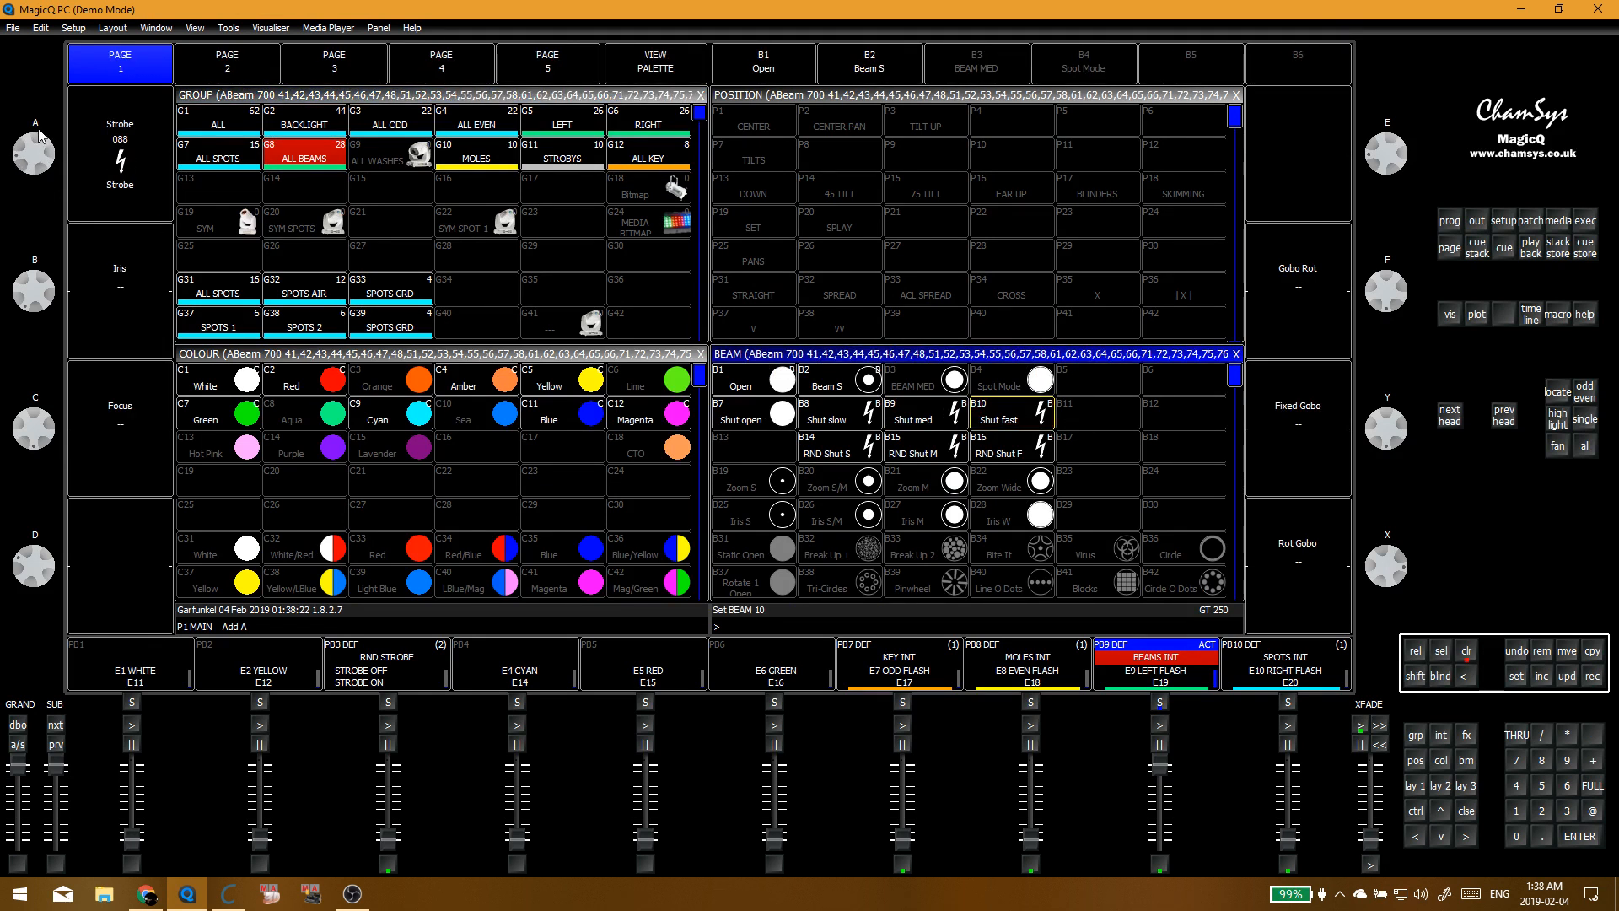
scroll(38, 144, "down", 1)
scroll(38, 131, "down", 3)
key("u")
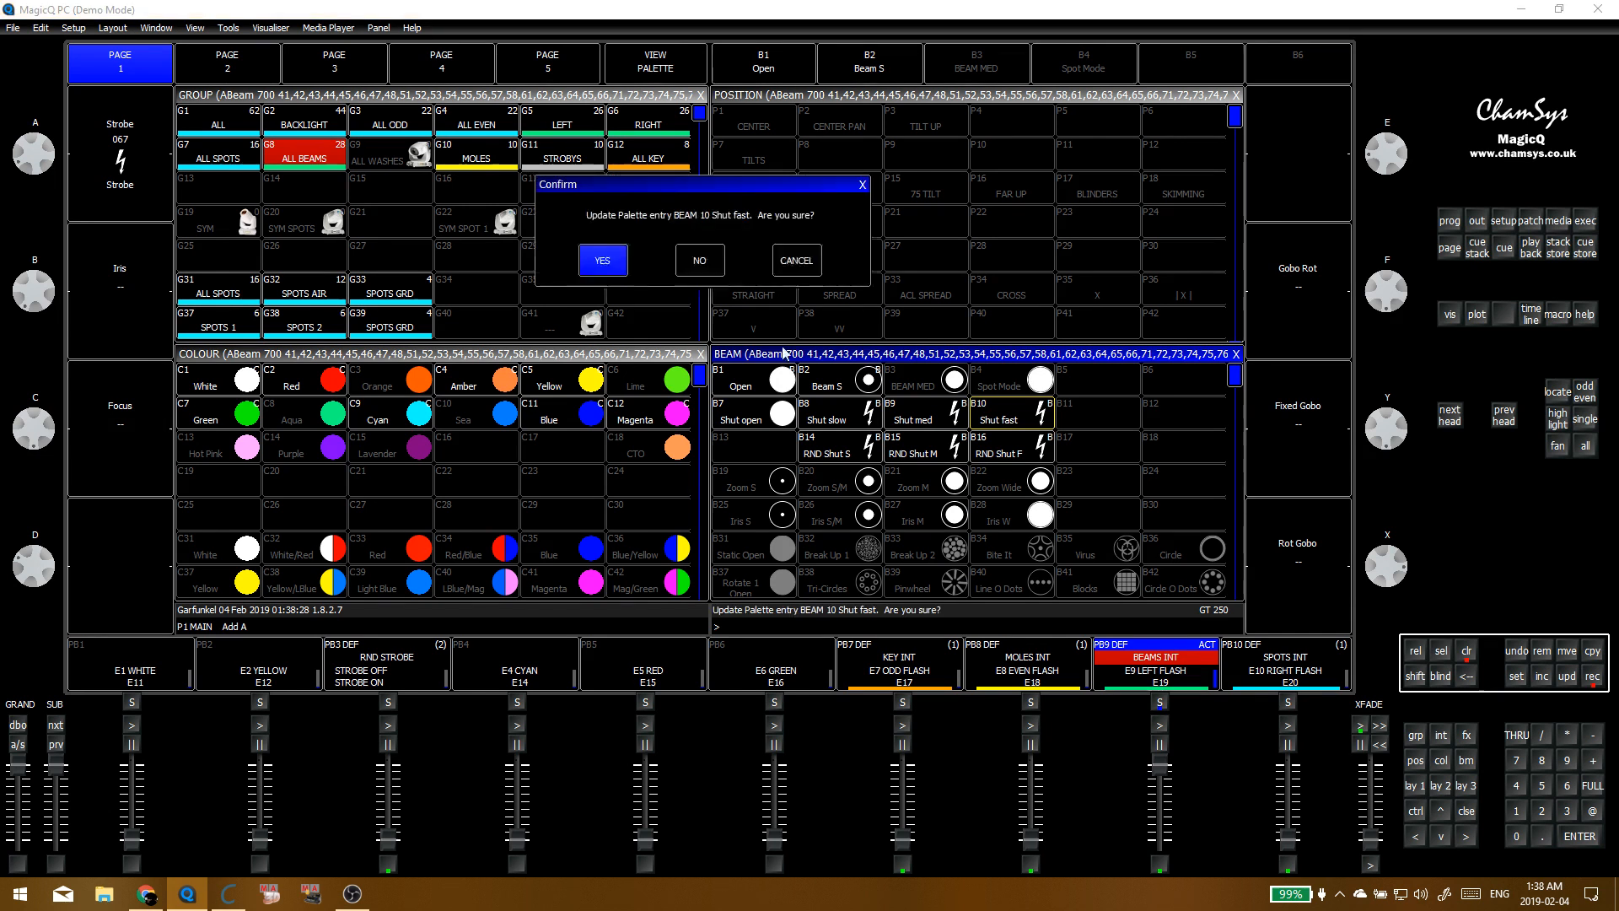
left_click(592, 255)
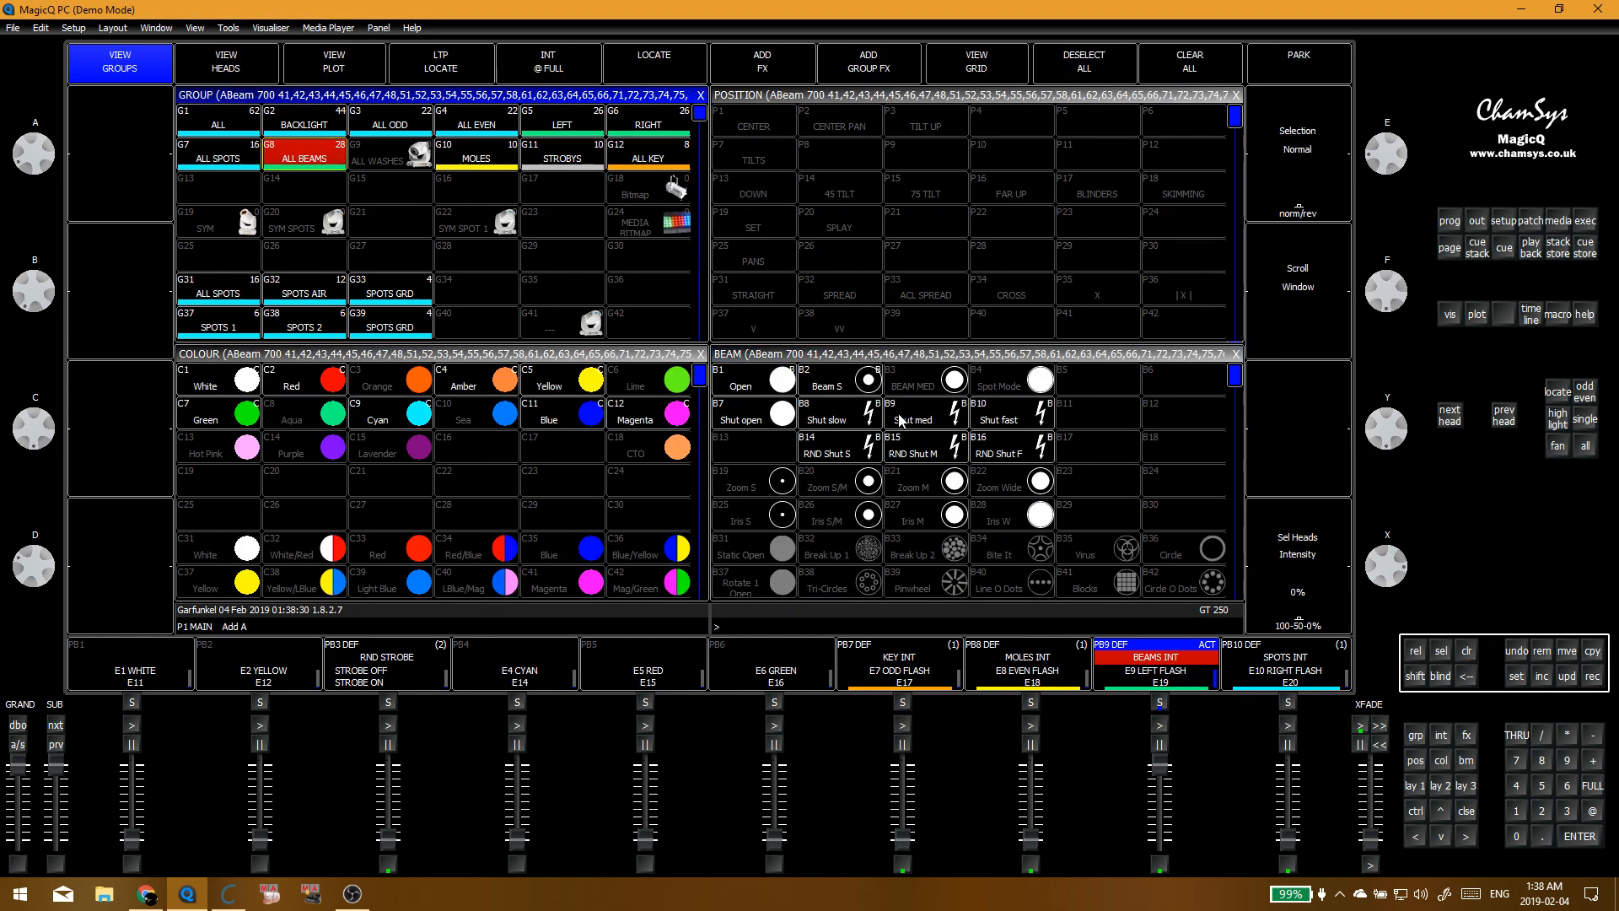
Step: Apply RND Shut F to ALL BEAMS and merge it into the STROBE ON cue of the RND STROBE stack on PB3
key("ctrl+BackSpace")
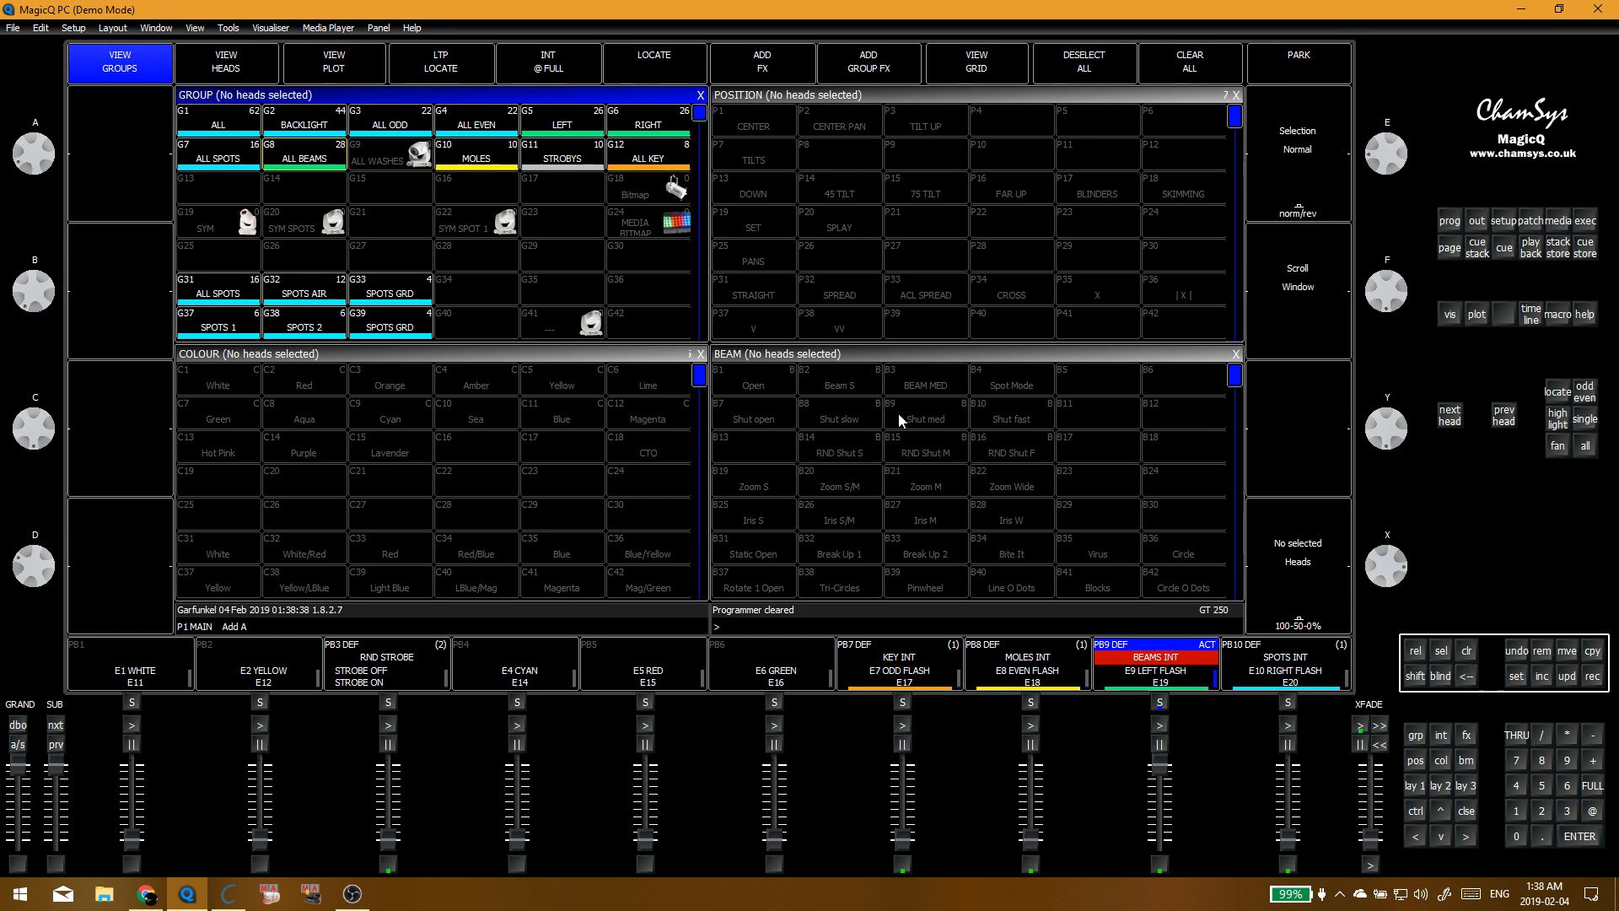
left_click(310, 157)
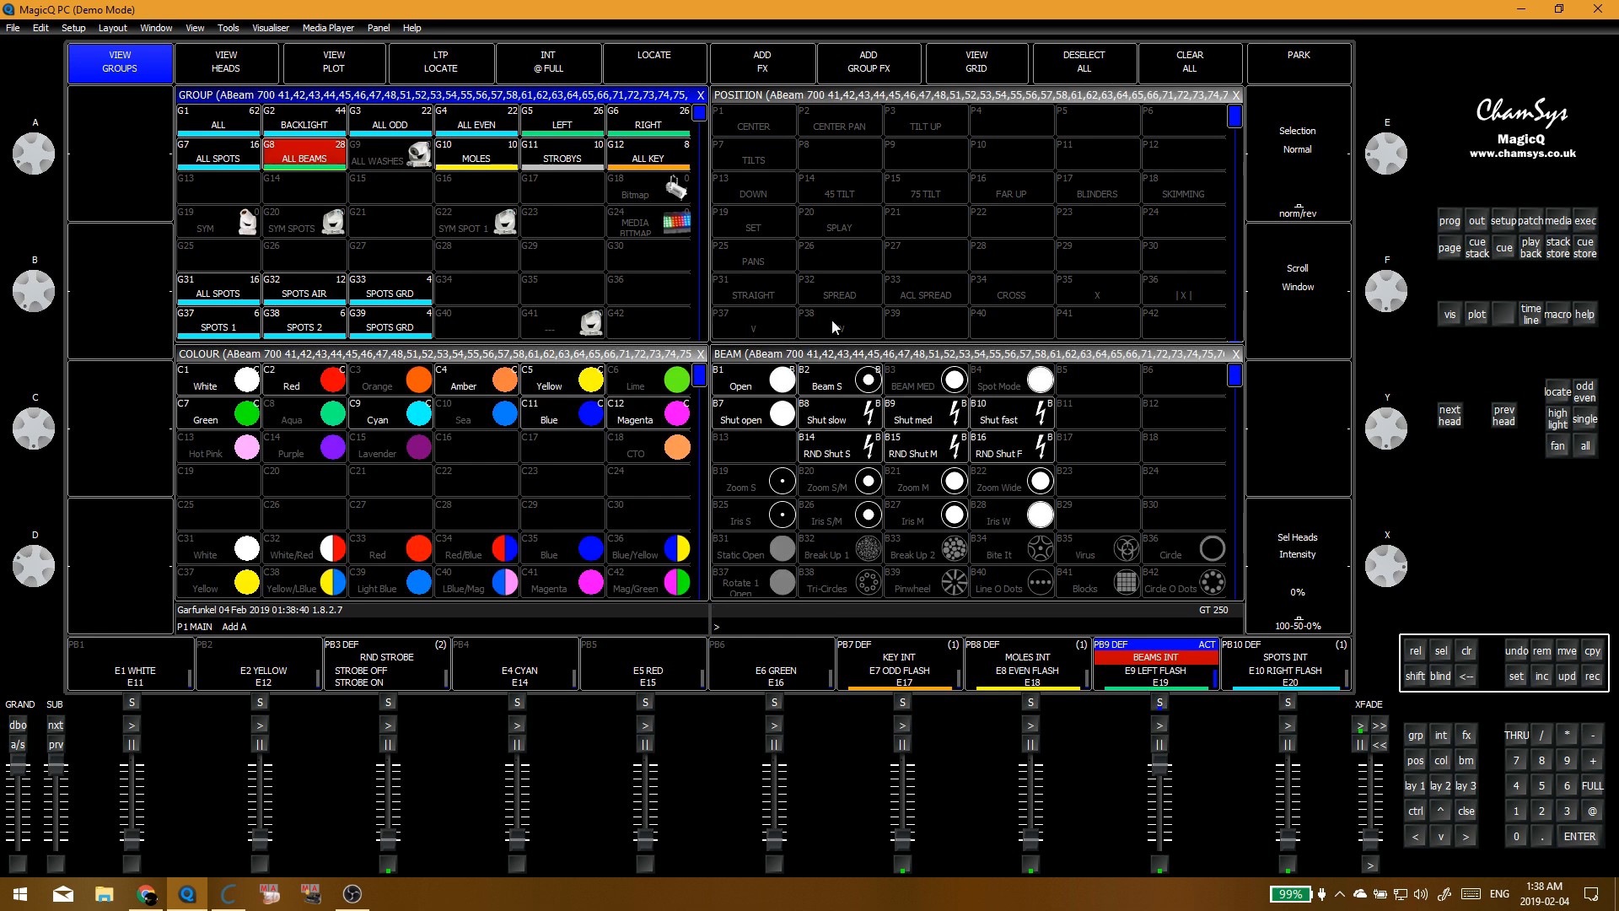
left_click(1016, 419)
left_click(1011, 451)
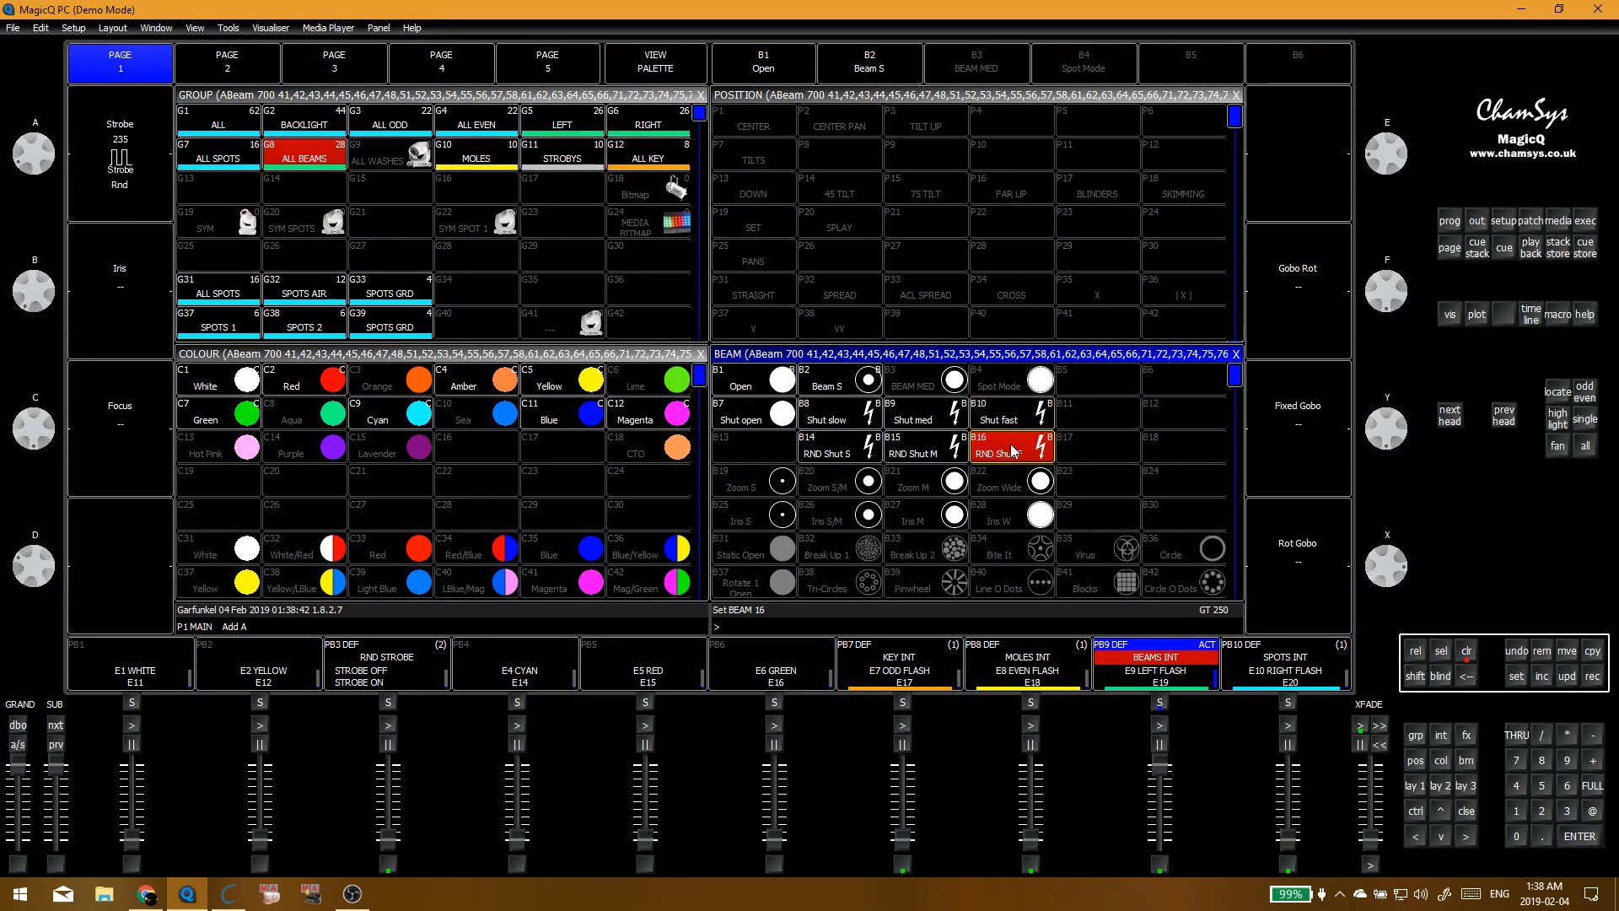
left_click(405, 663)
key("ctrl+u")
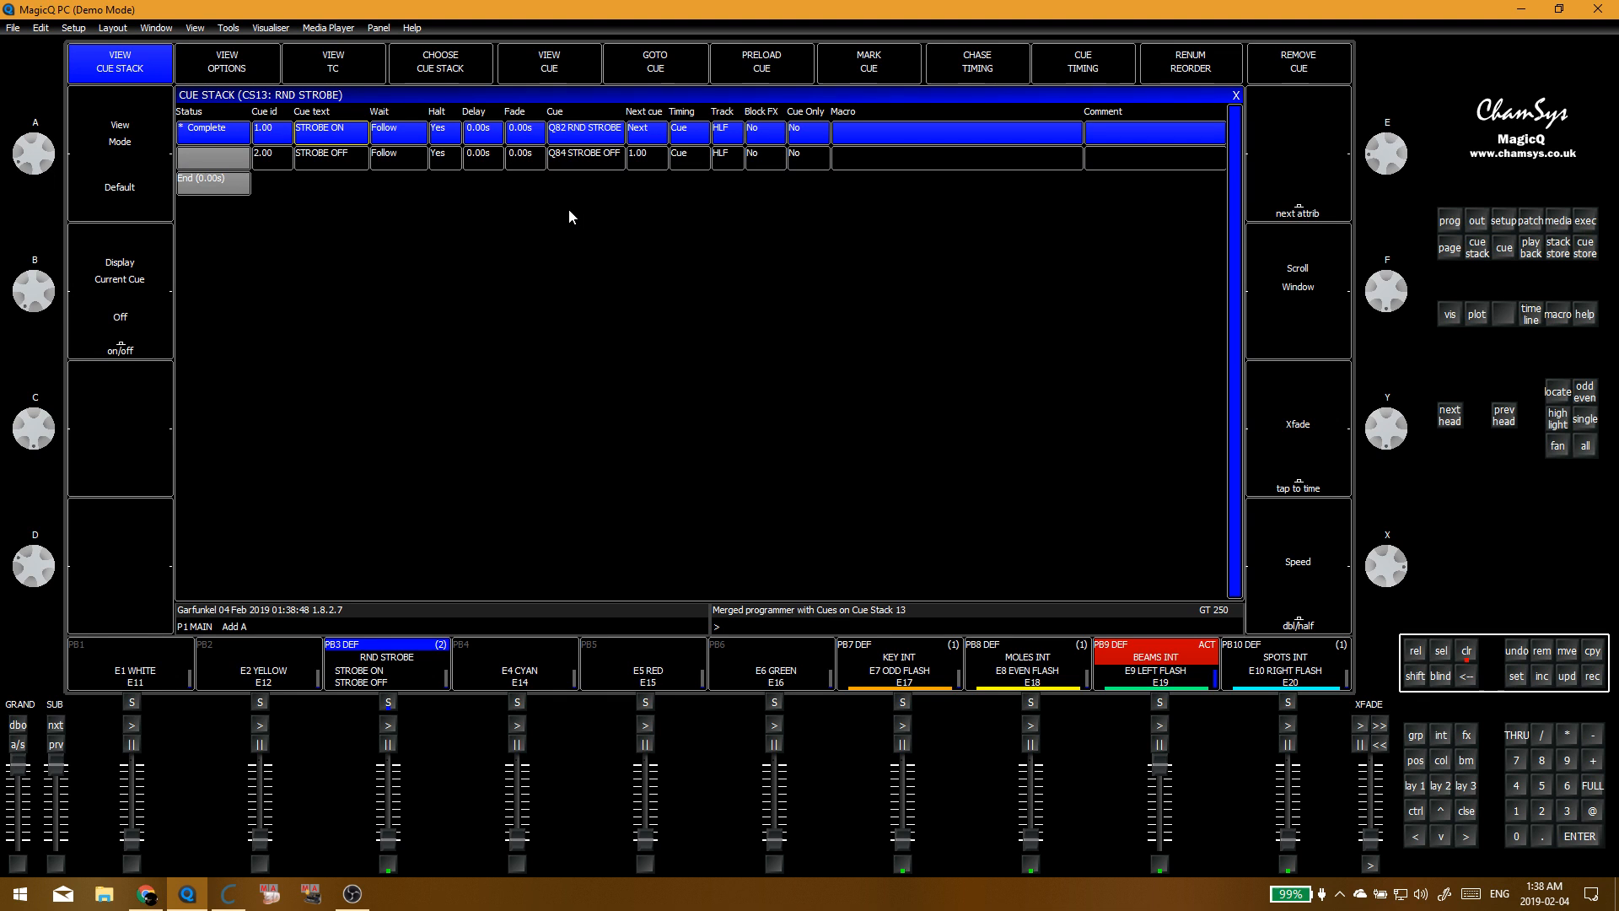
Step: Apply Shut open to ALL BEAMS, merge it into the STROBE OFF cue of PB3's RND STROBE stack, and clear the programmer
key("ctrl+BackSpace")
left_click(1235, 96)
left_click(304, 152)
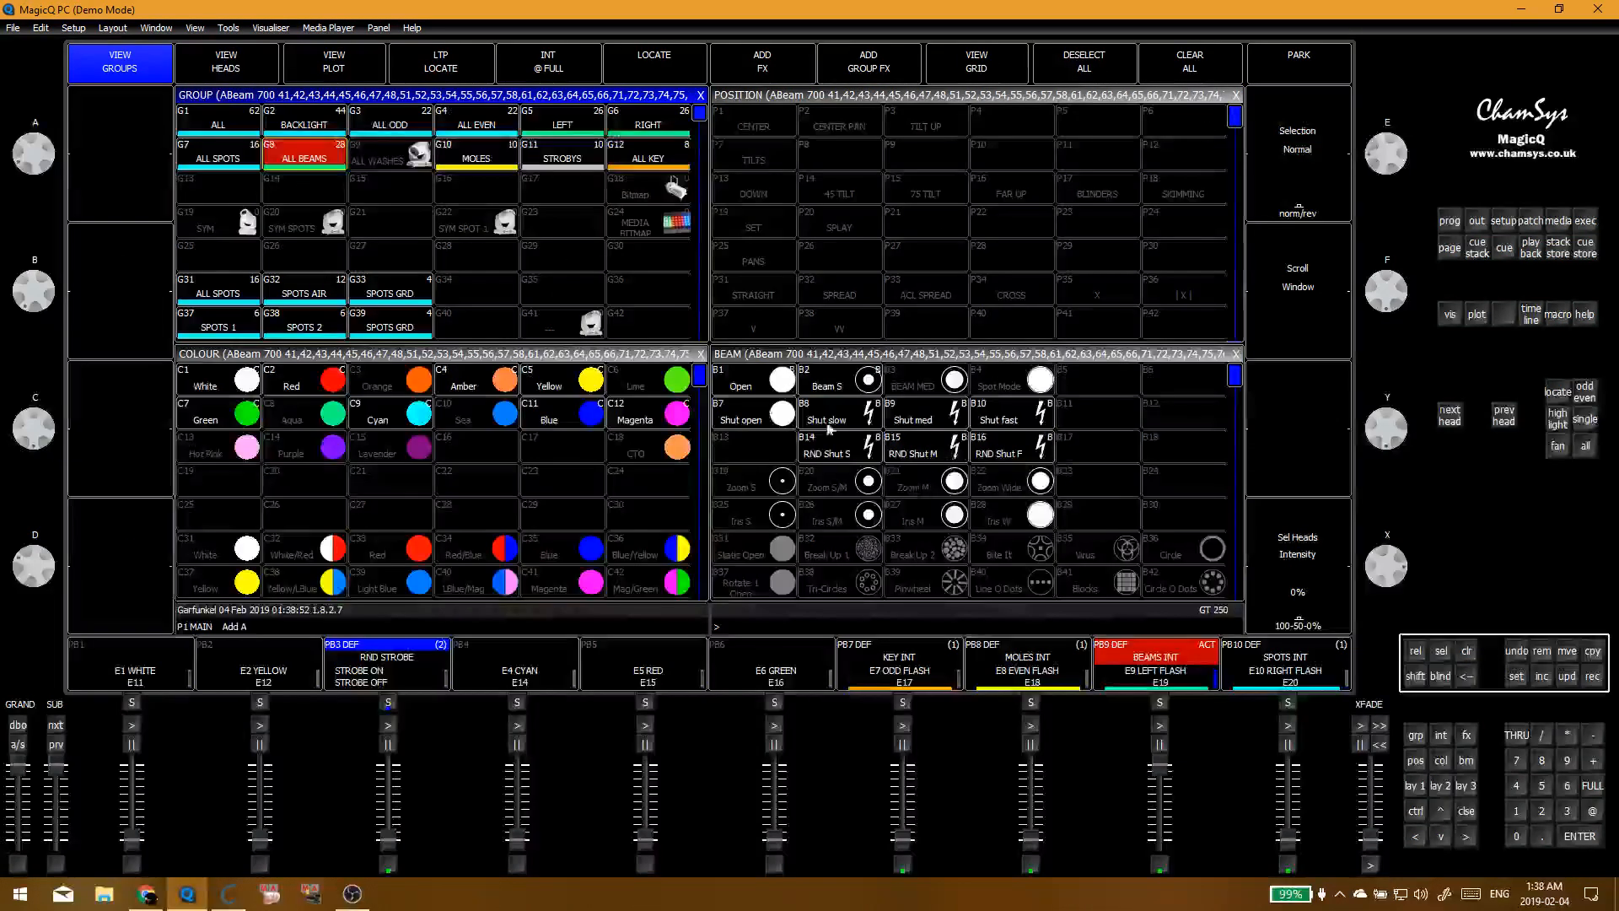
left_click(753, 411)
double_click(413, 675)
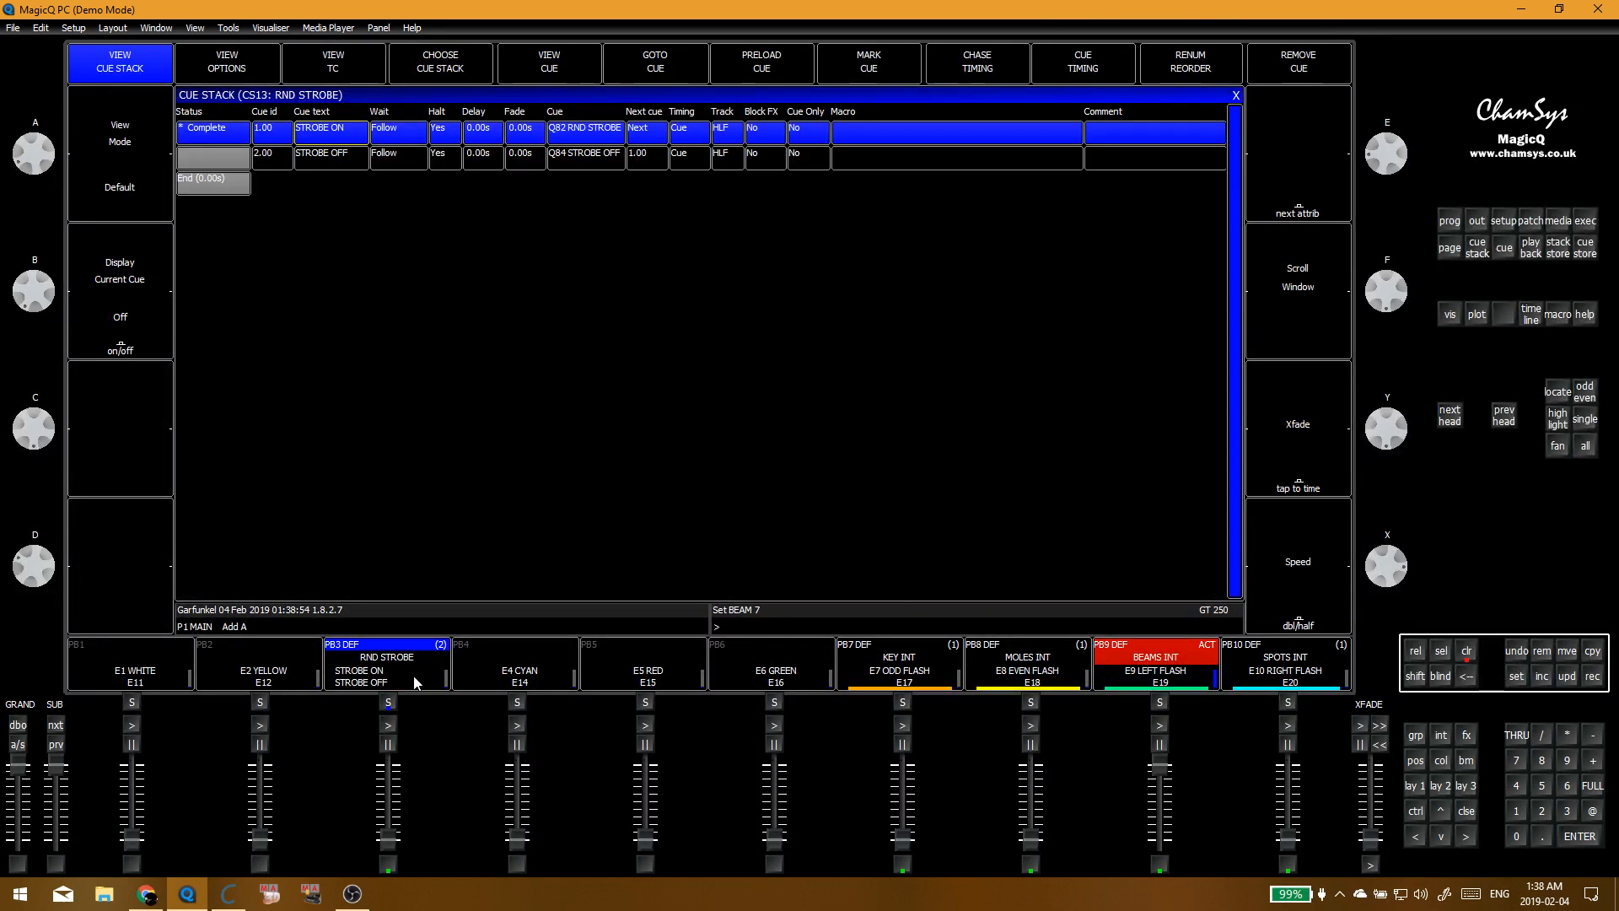
key("ctrl+r")
left_click(284, 164)
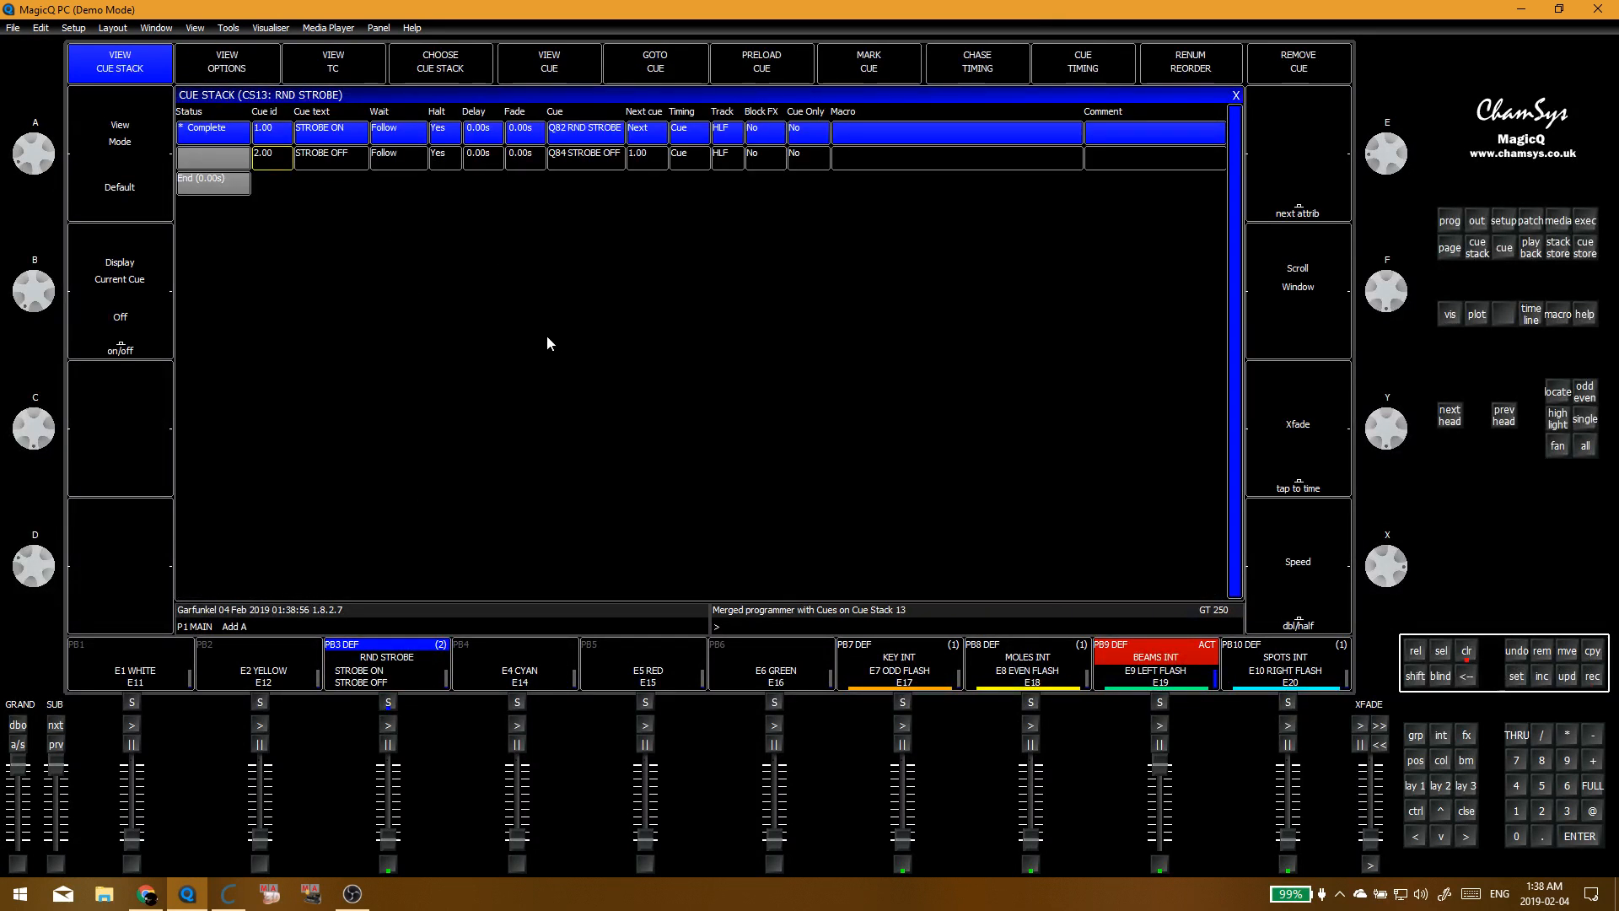
key("ctrl+BackSpace")
Step: Fire PB3 repeatedly to test its STROBE ON and STROBE OFF cues, and check its cue stack
left_click(388, 869)
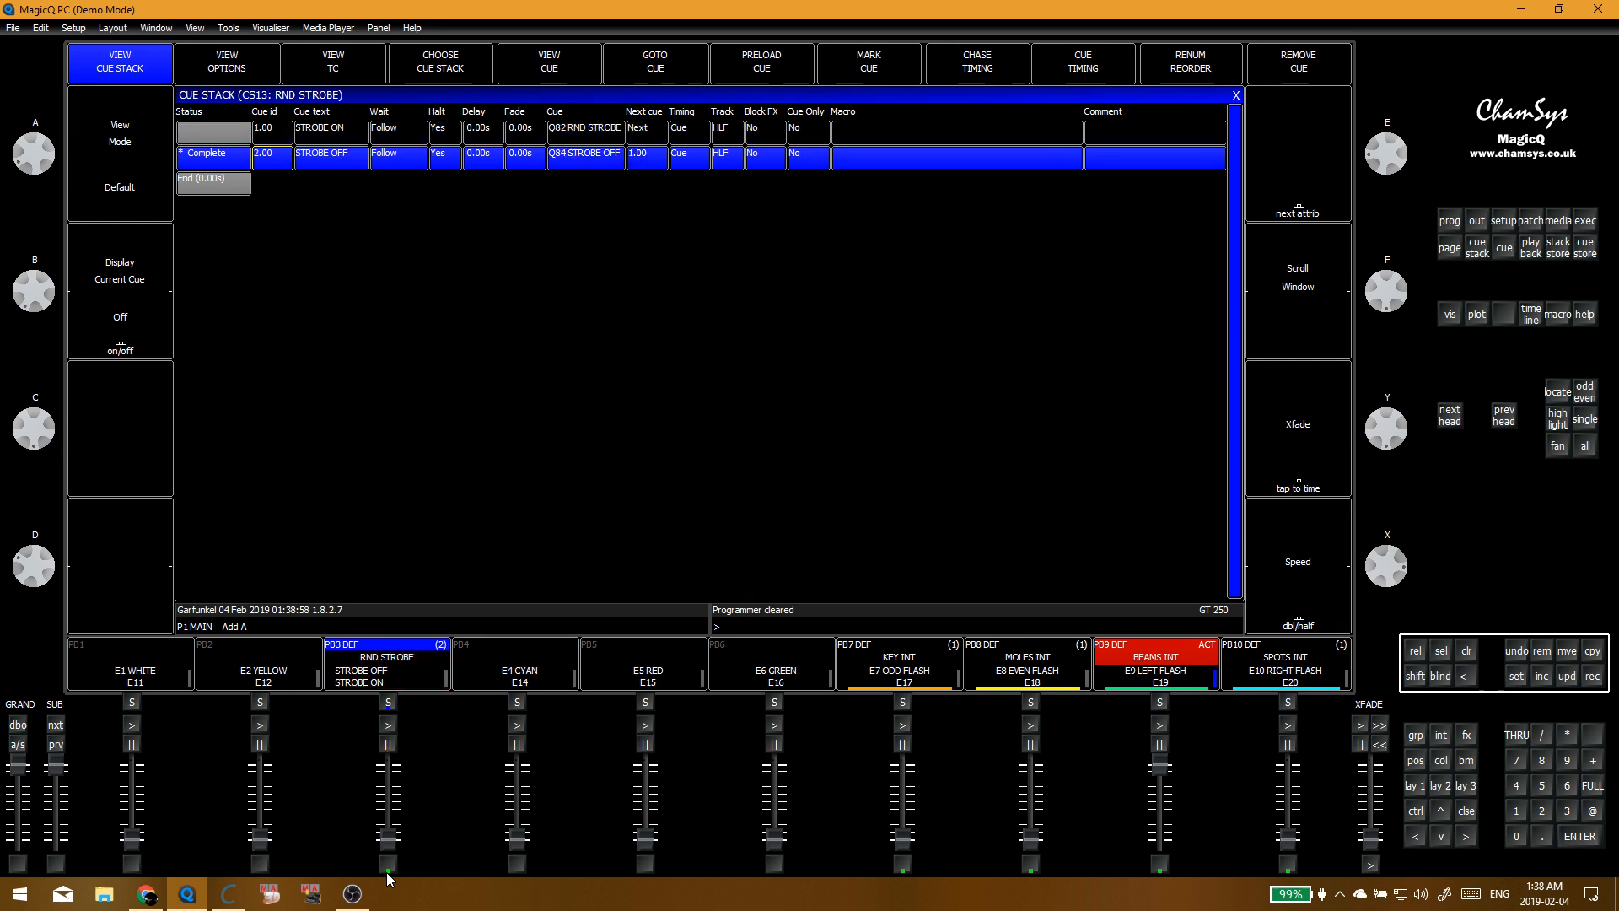
left_click(387, 864)
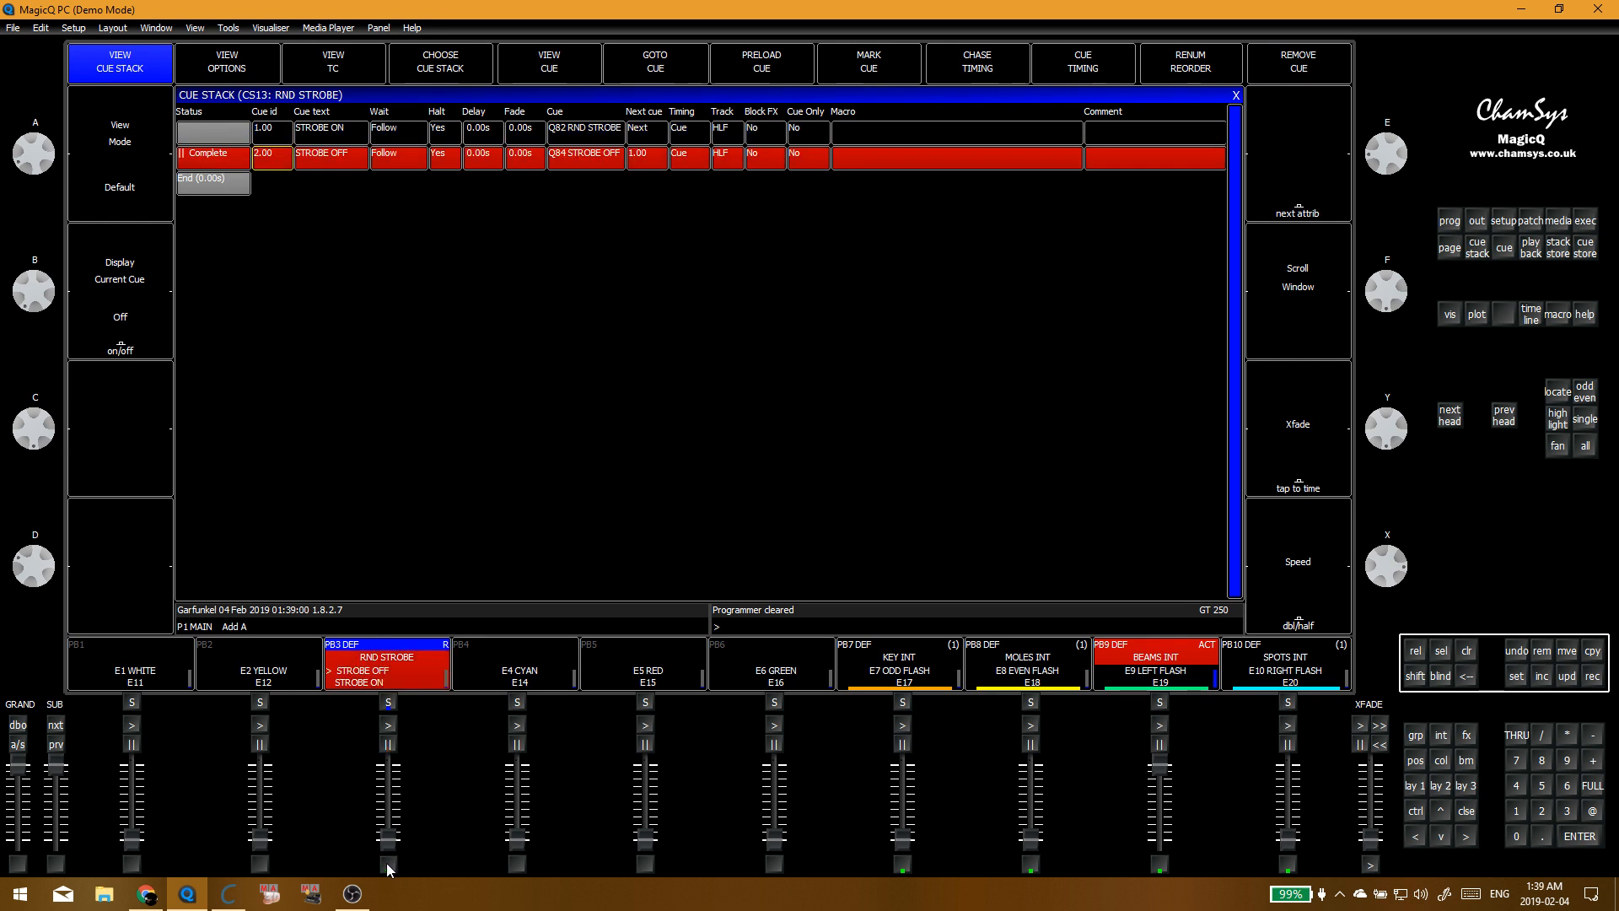
key("Escape")
left_click(387, 862)
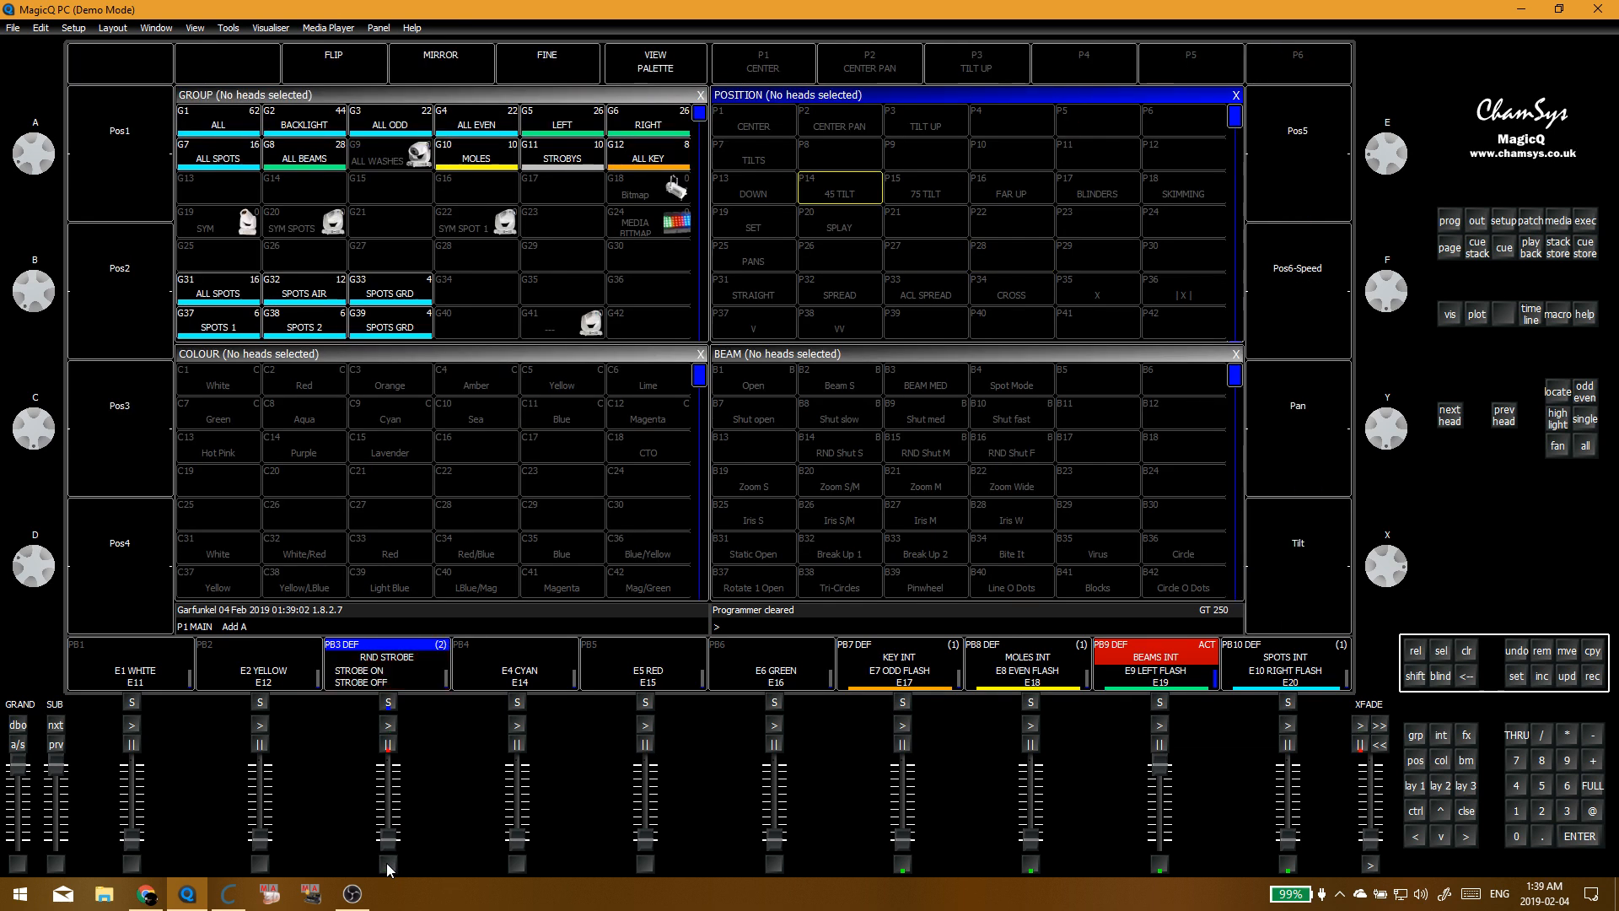
left_click(386, 863)
left_click(386, 863)
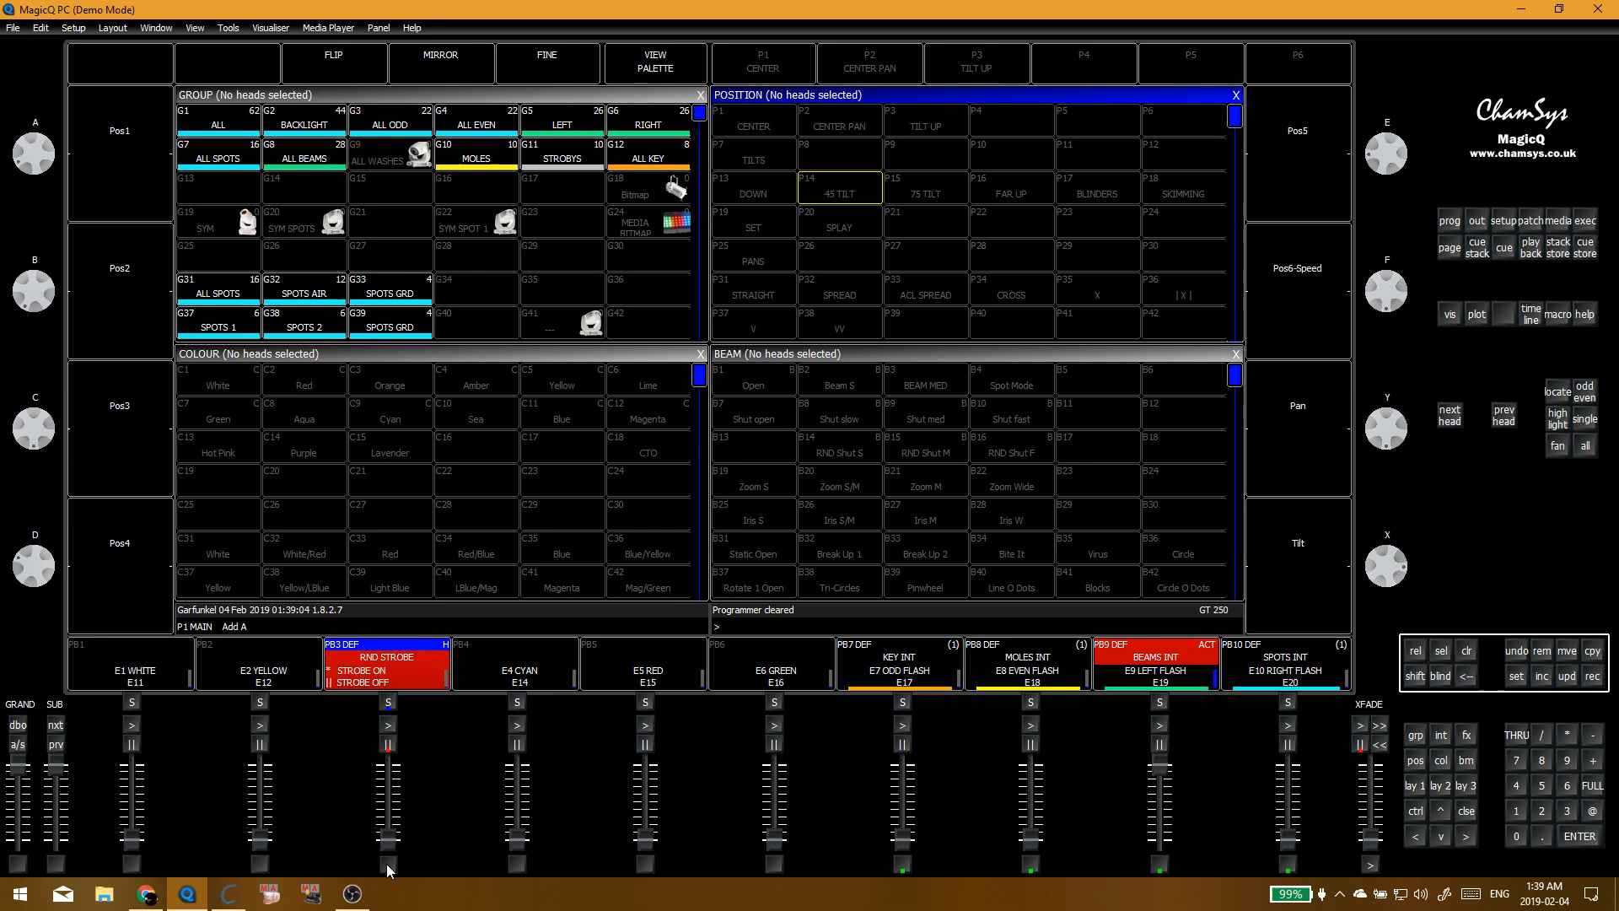
left_click(401, 681)
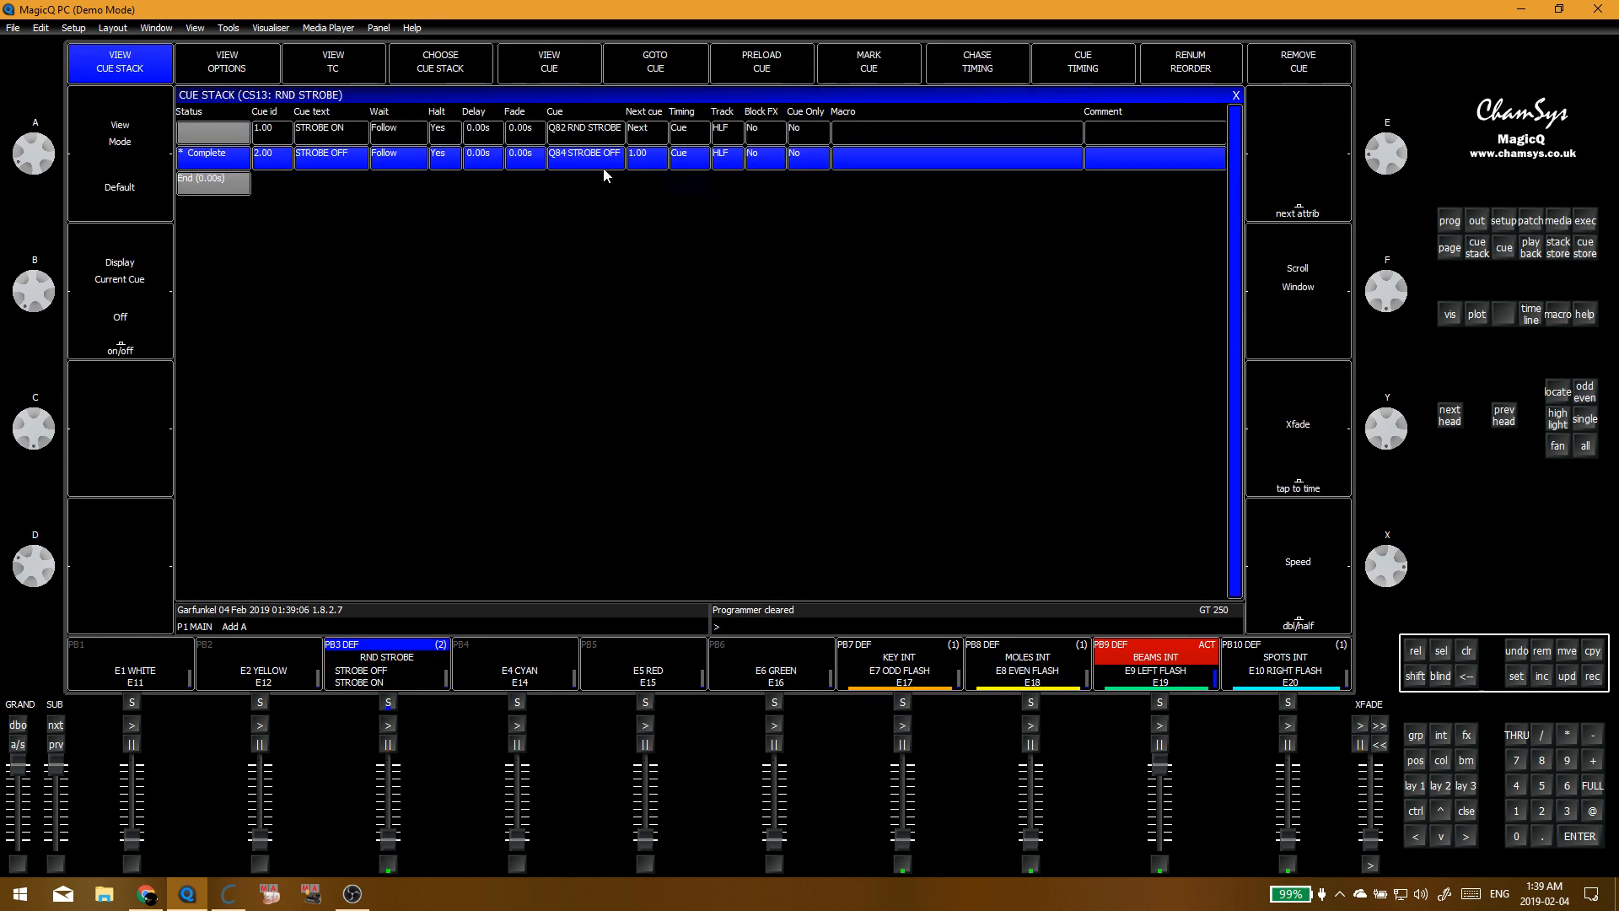
left_click(1237, 96)
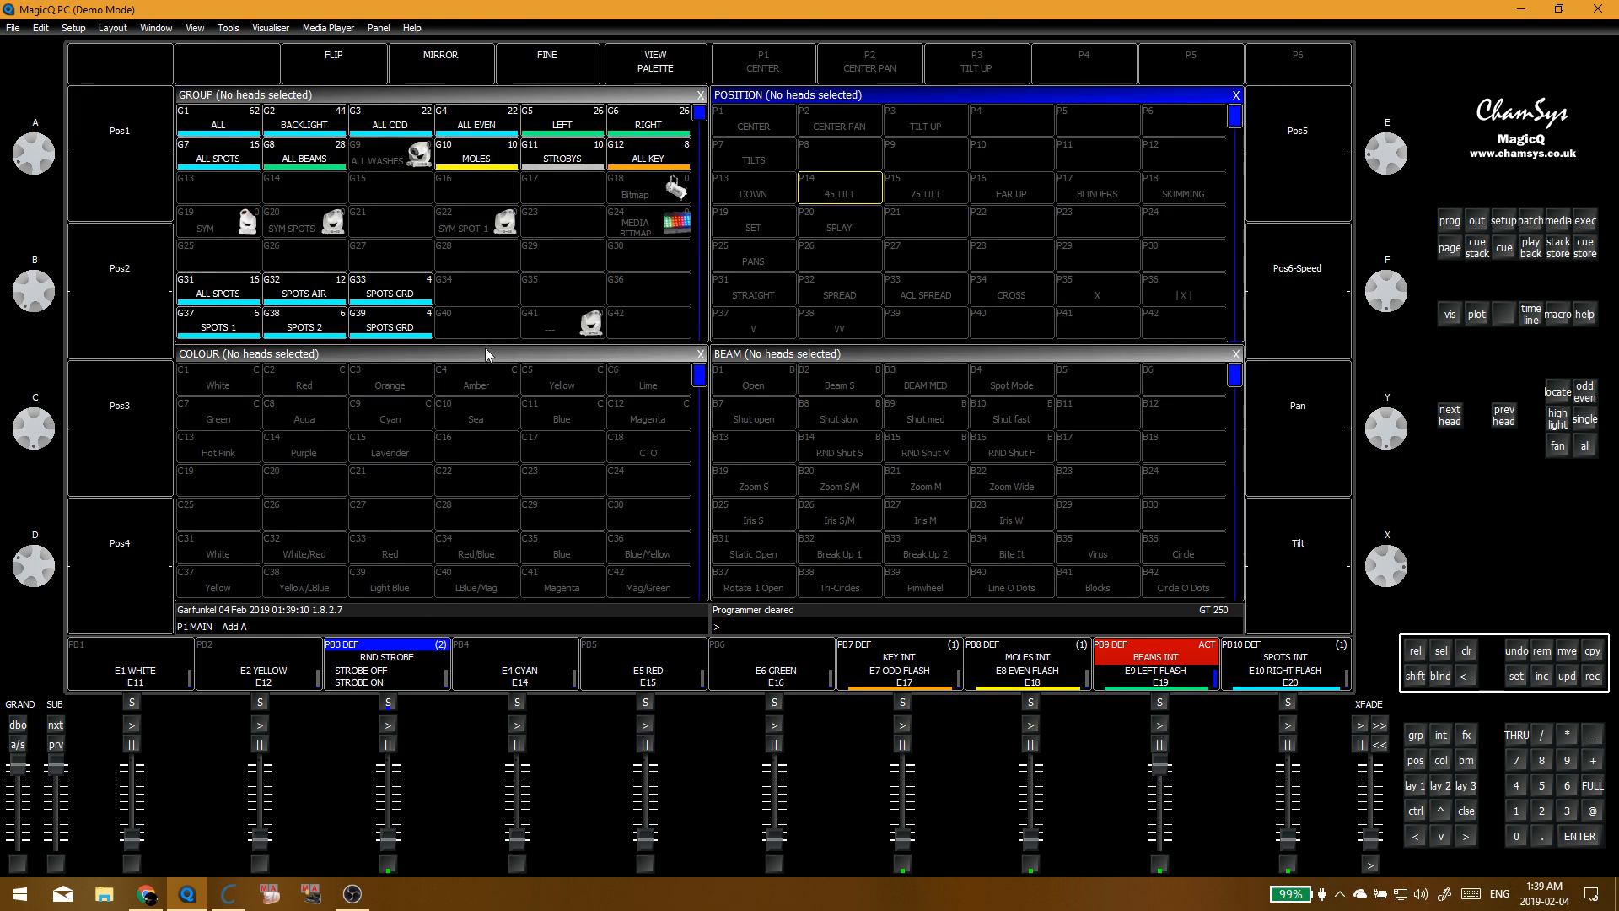
Step: Move the RND STROBE cue stack from CS13 to CS51 in the cue stack store
key("F11")
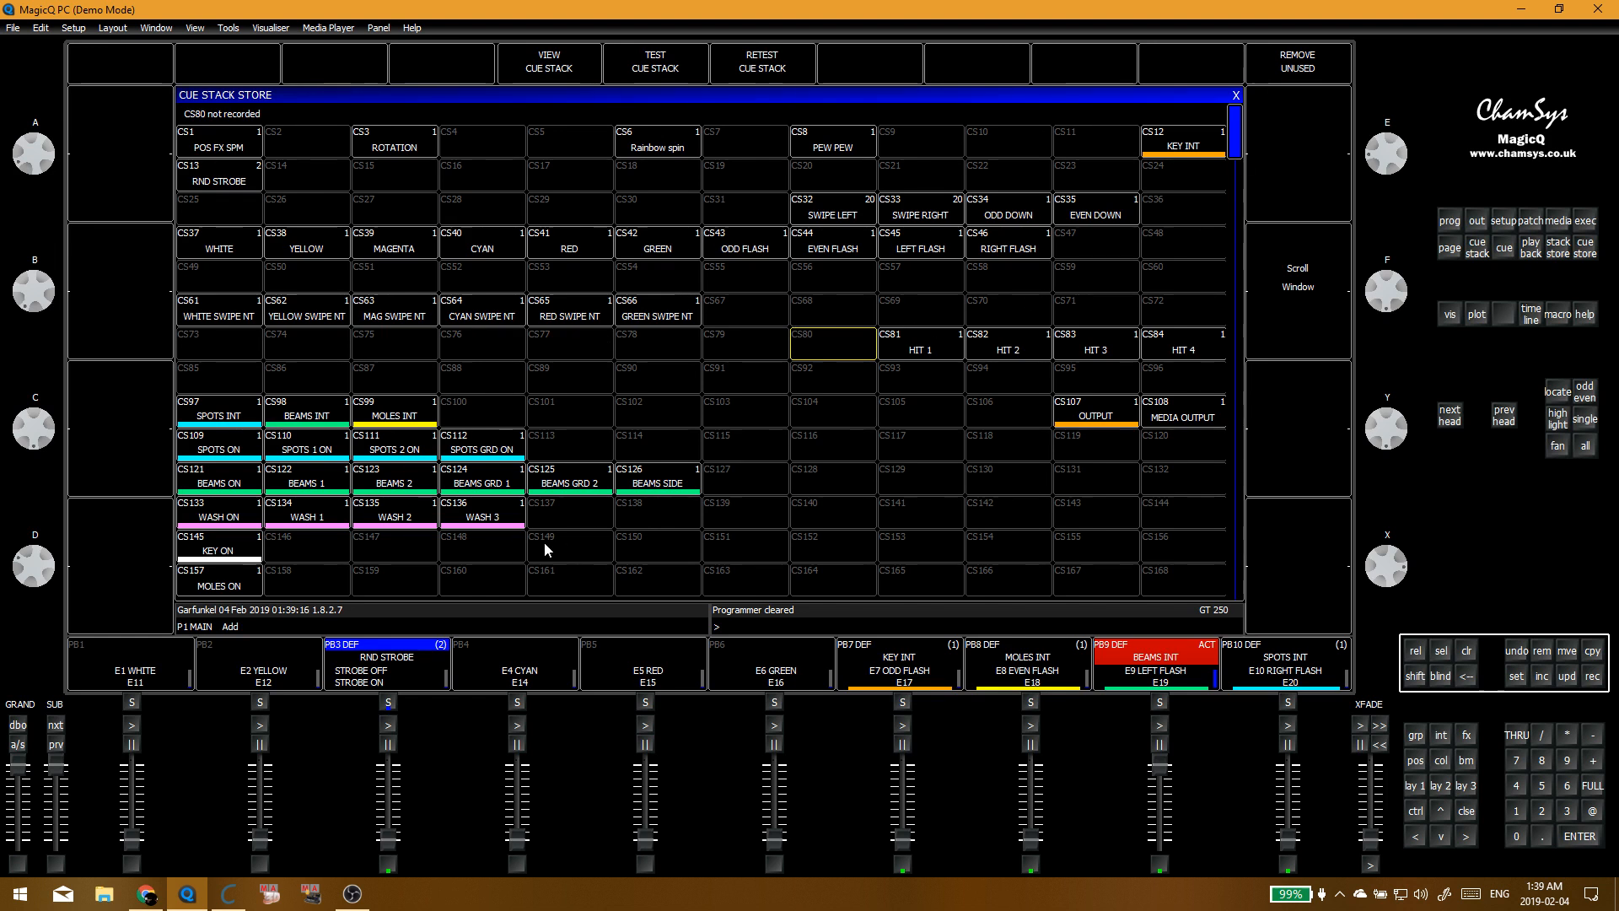
scroll(291, 568, "down", 8)
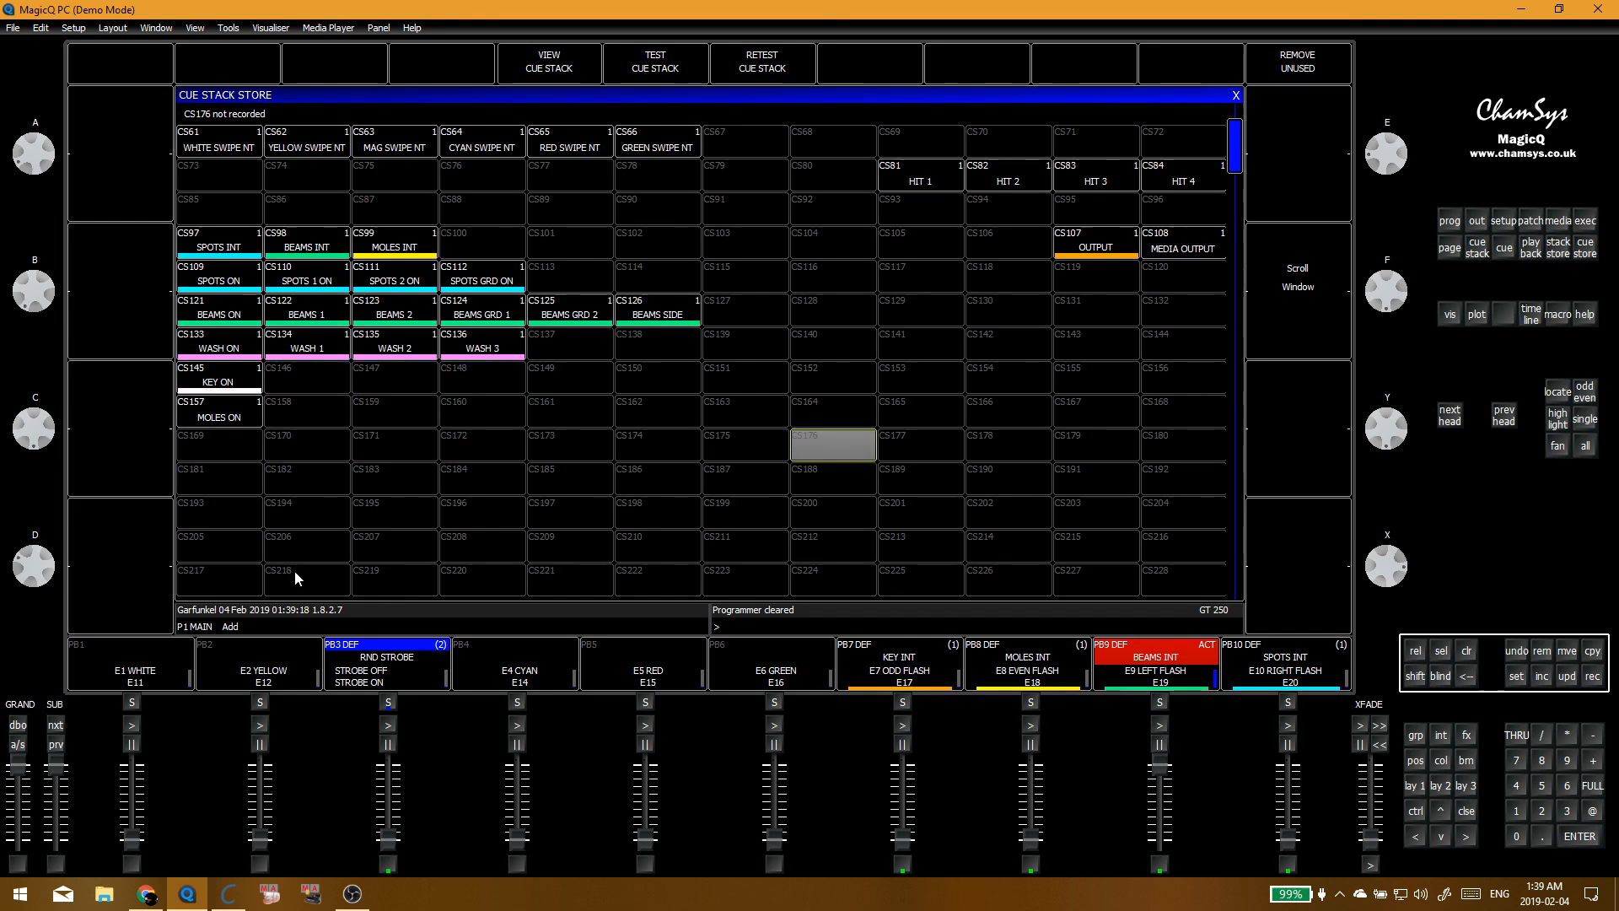
scroll(295, 570, "up", 14)
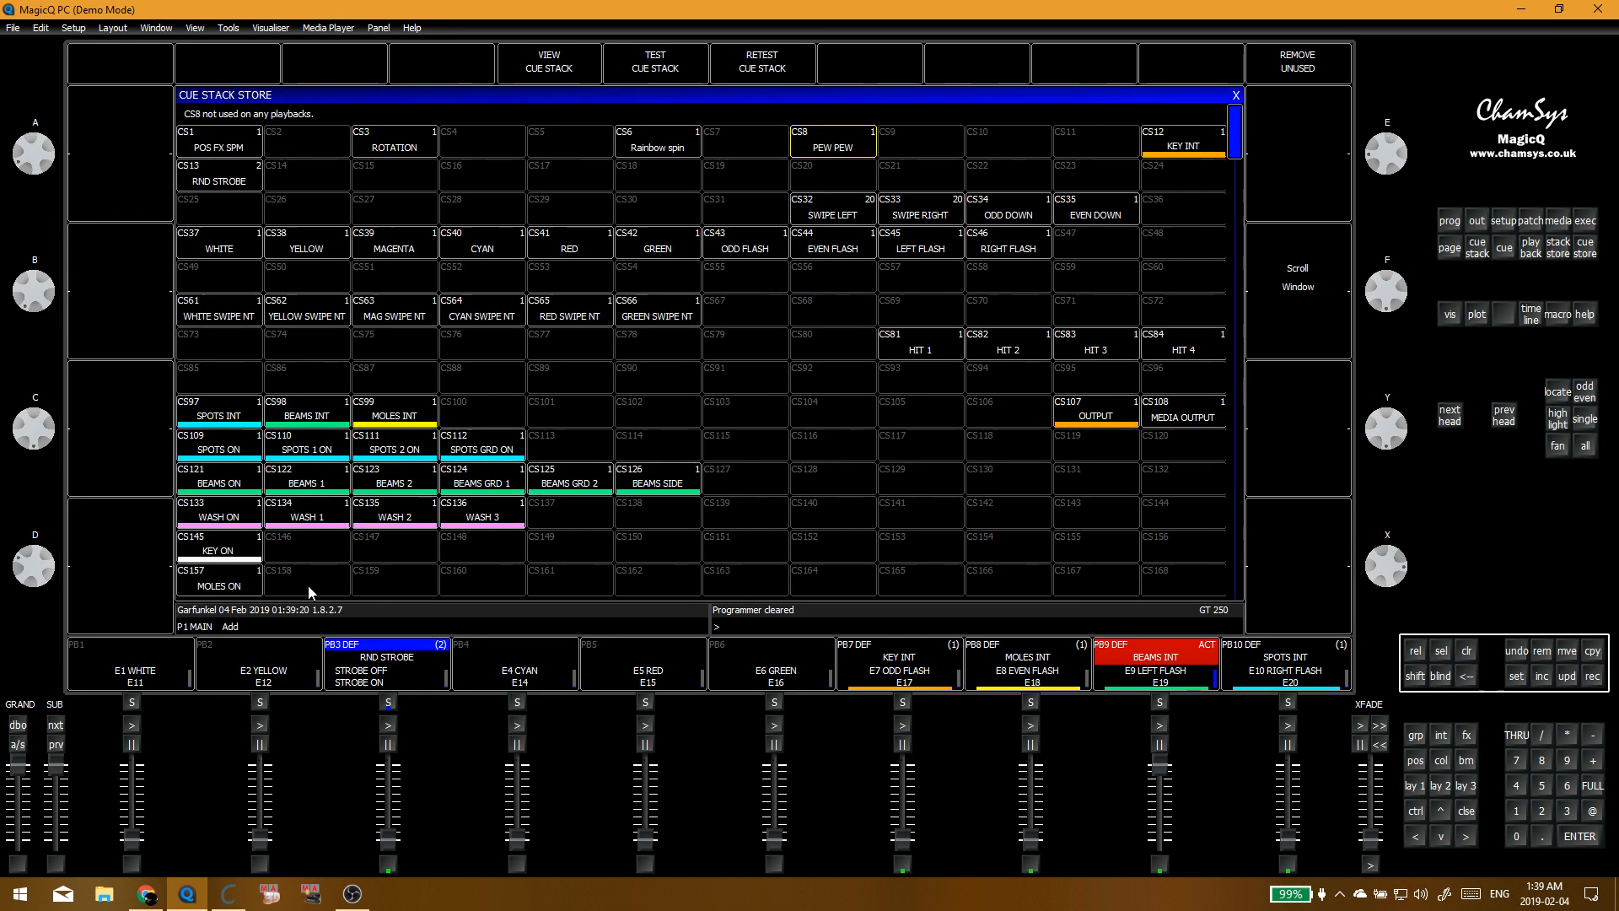
left_click(240, 179)
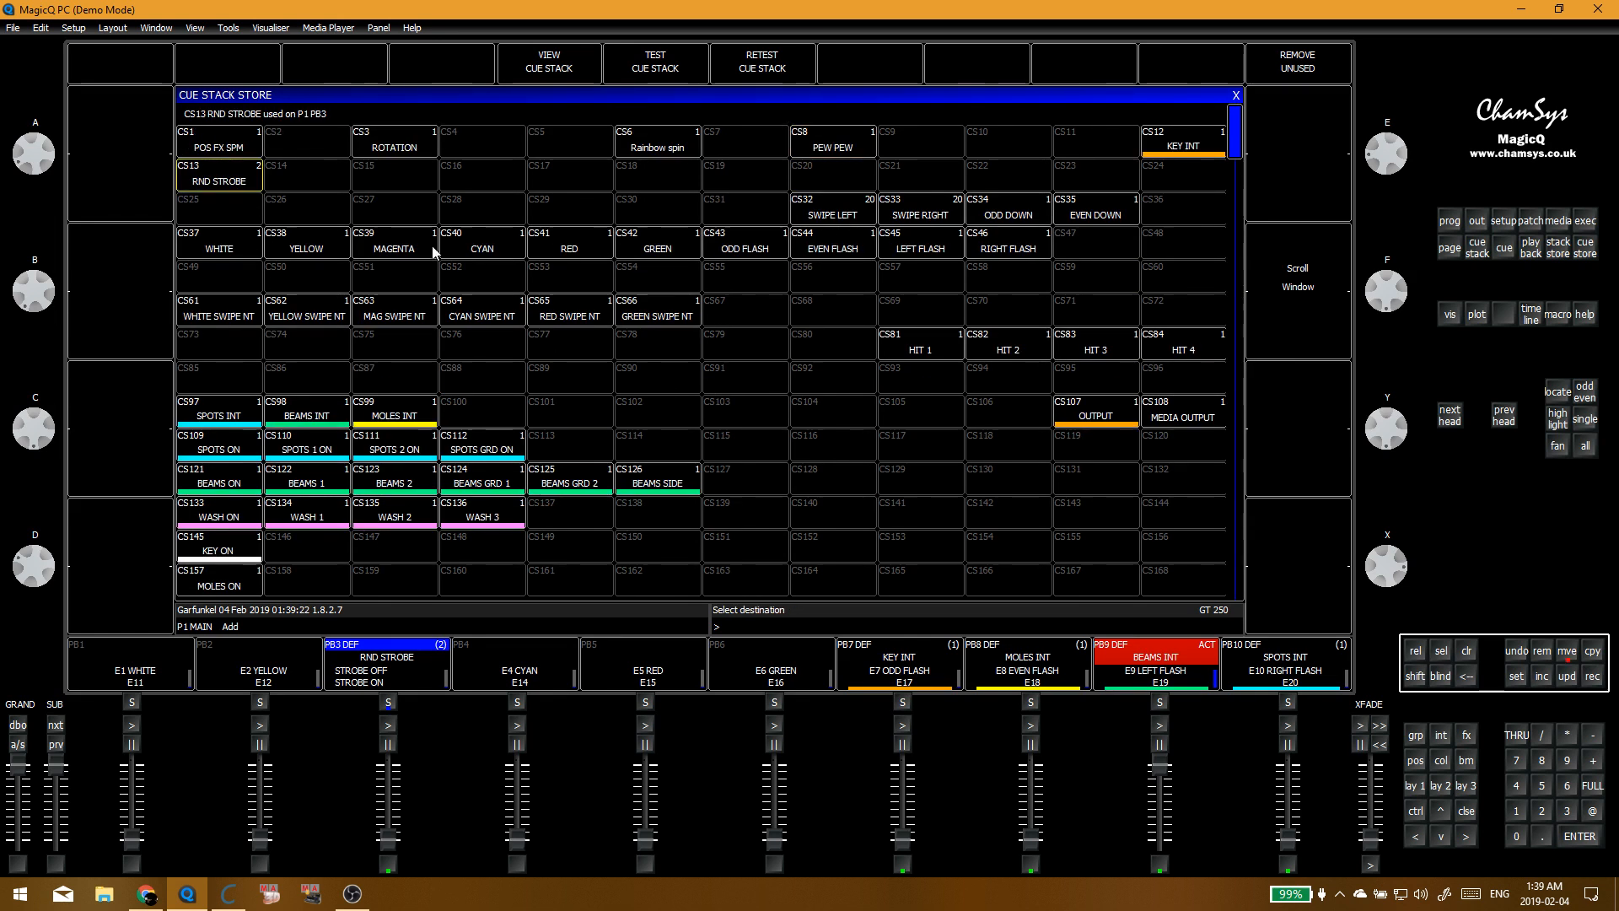
left_click(291, 280)
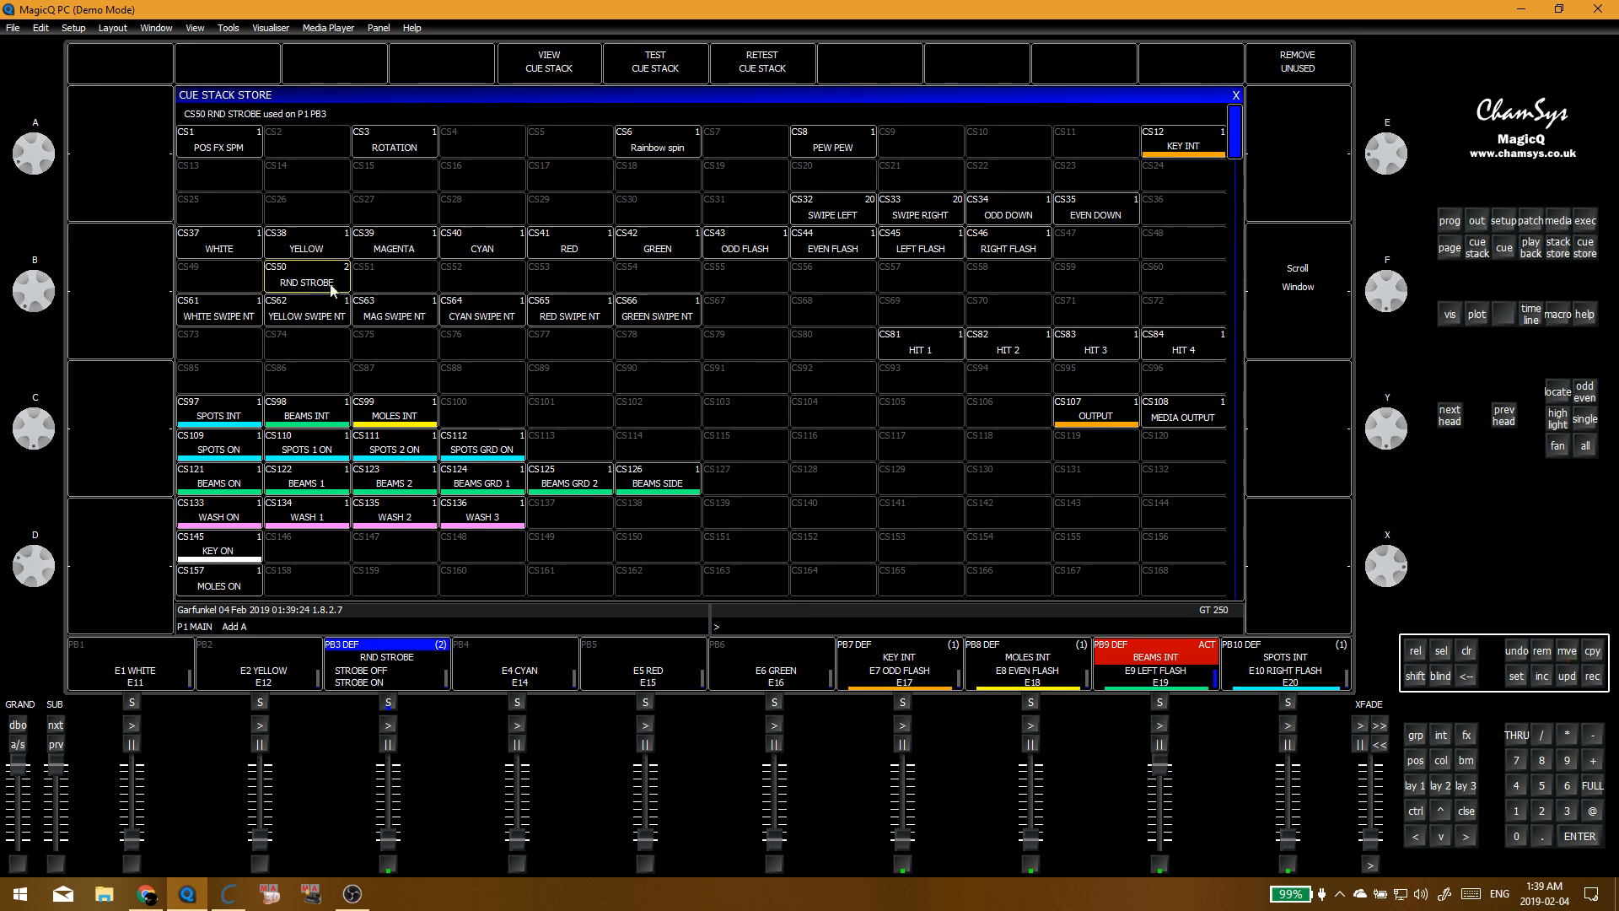
left_click(373, 285)
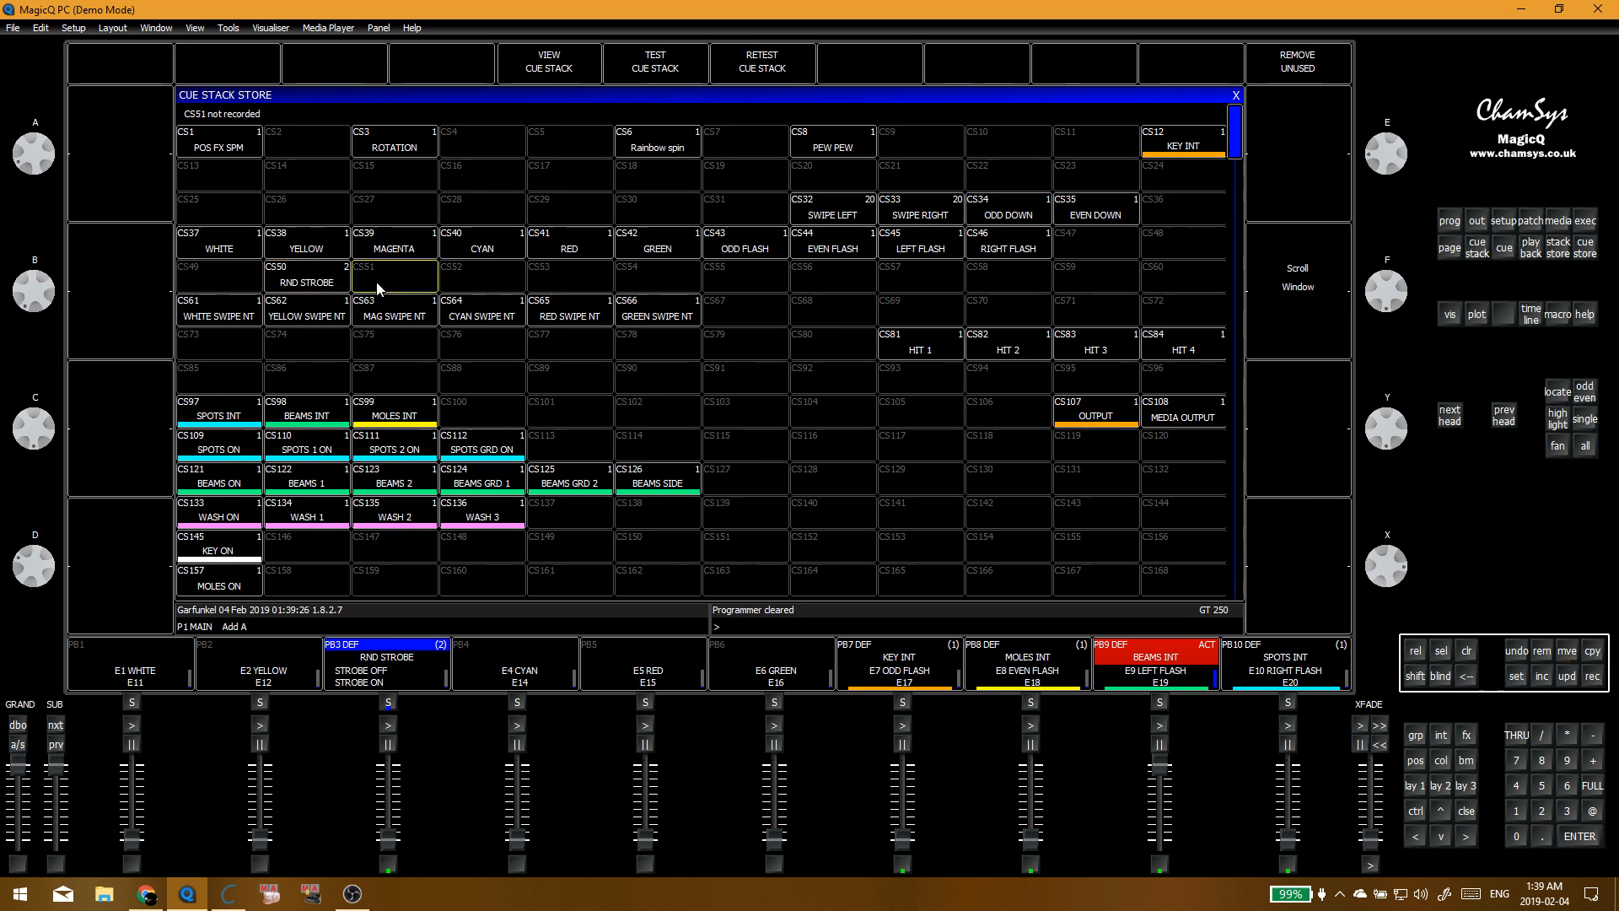
left_click(226, 285)
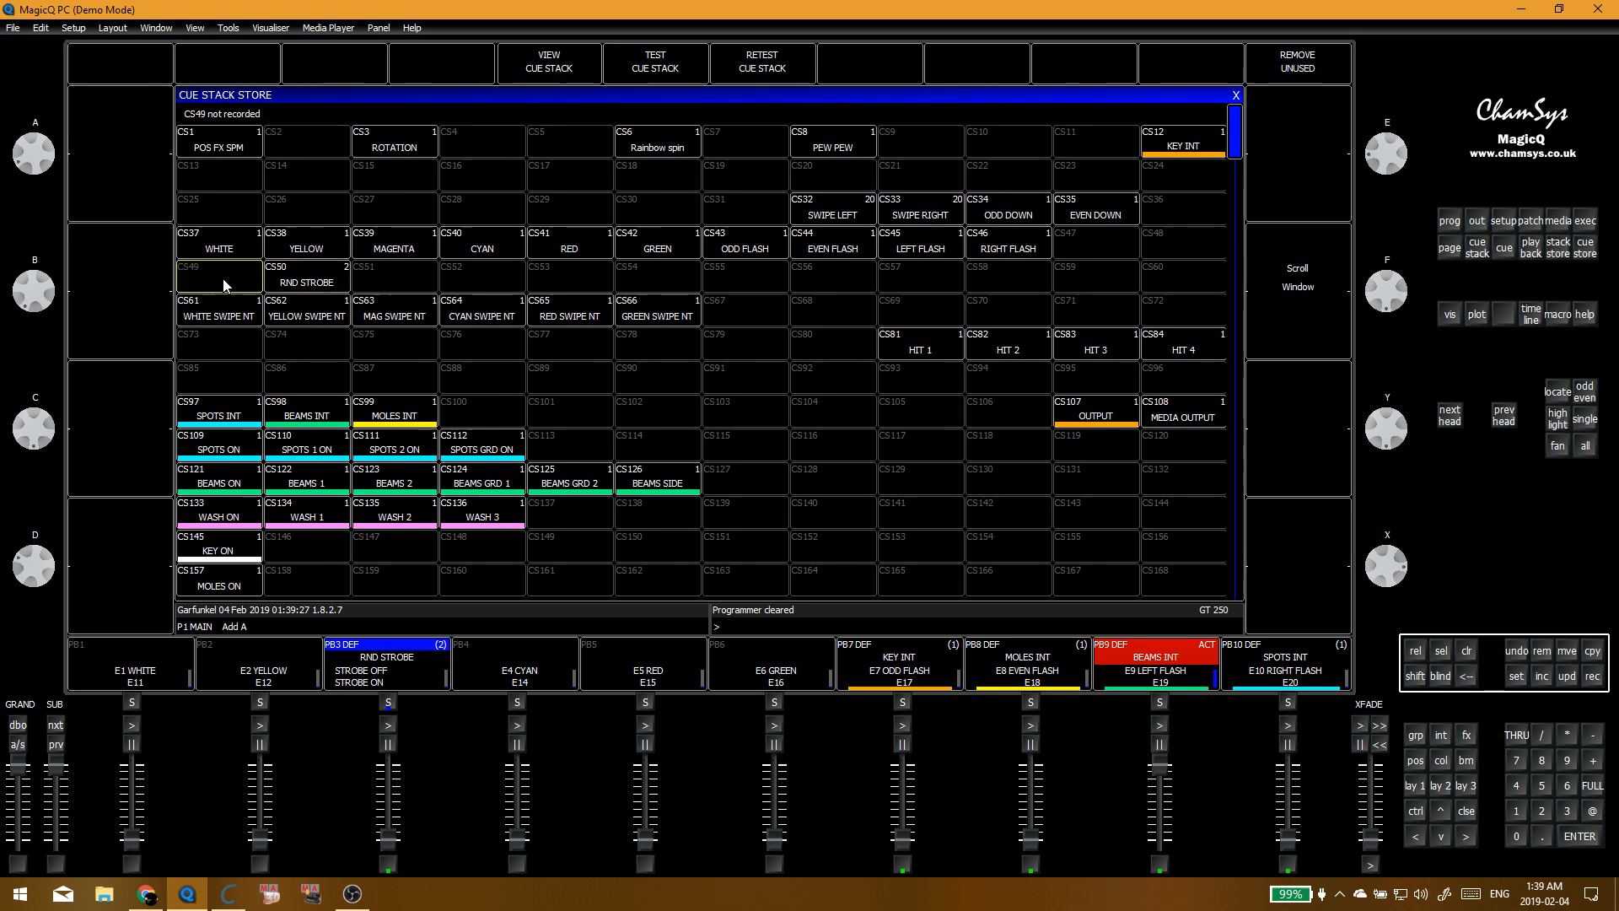
key("ctrl+m")
left_click(316, 284)
left_click(422, 281)
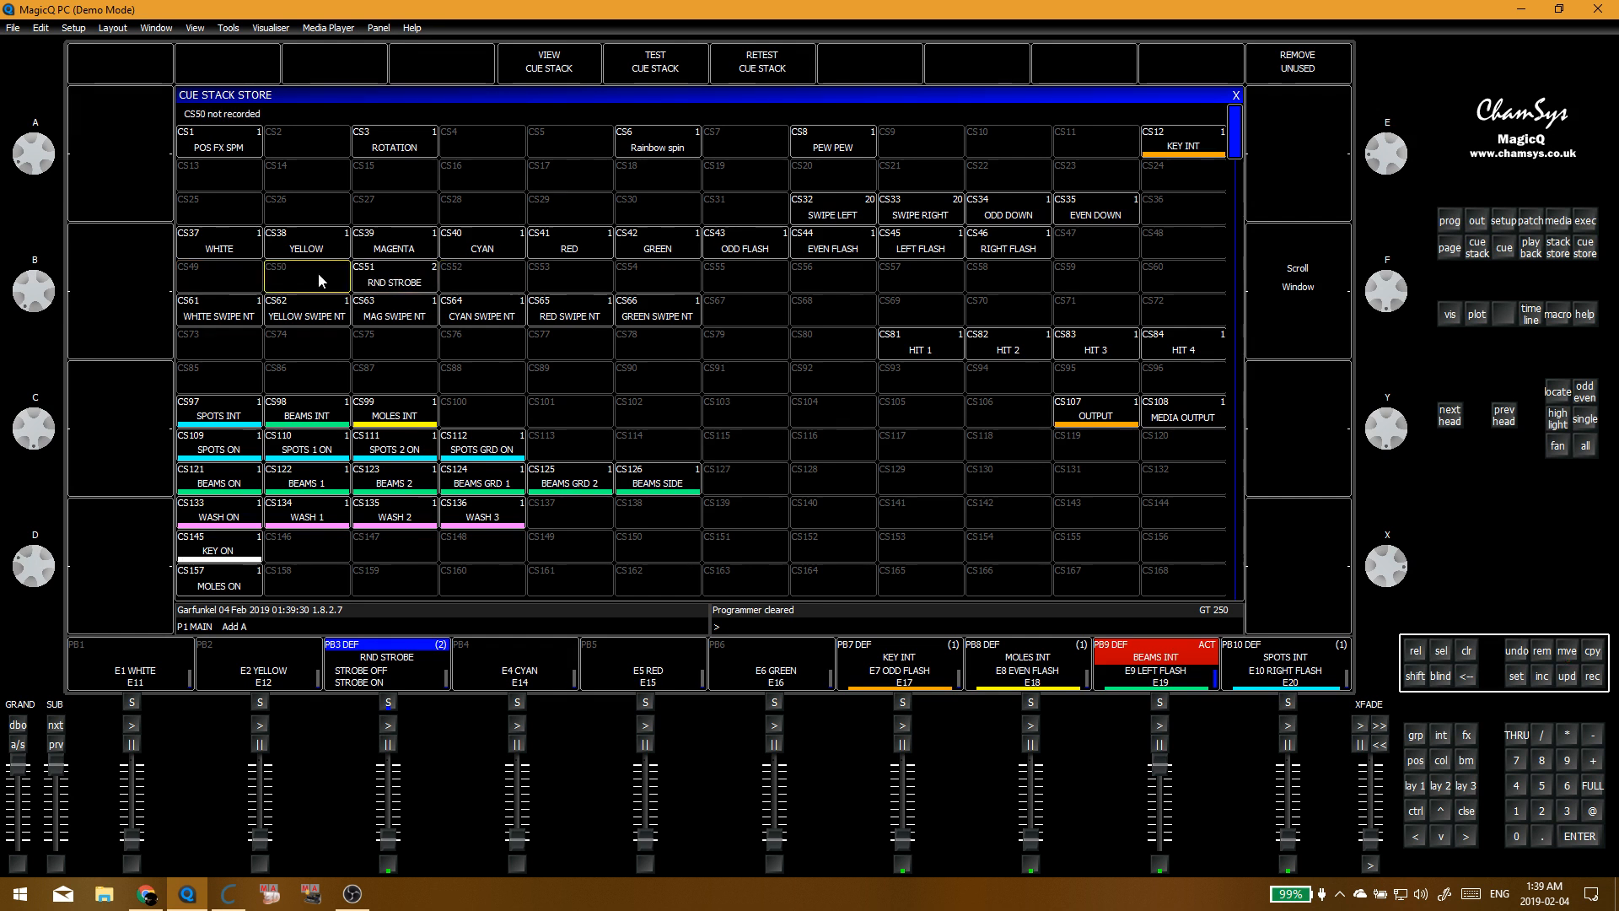
Step: Remove the RND STROBE cue stack from playback PB3 and return to the group and palette windows
key("Delete")
left_click(393, 667)
left_click(597, 269)
key("Escape")
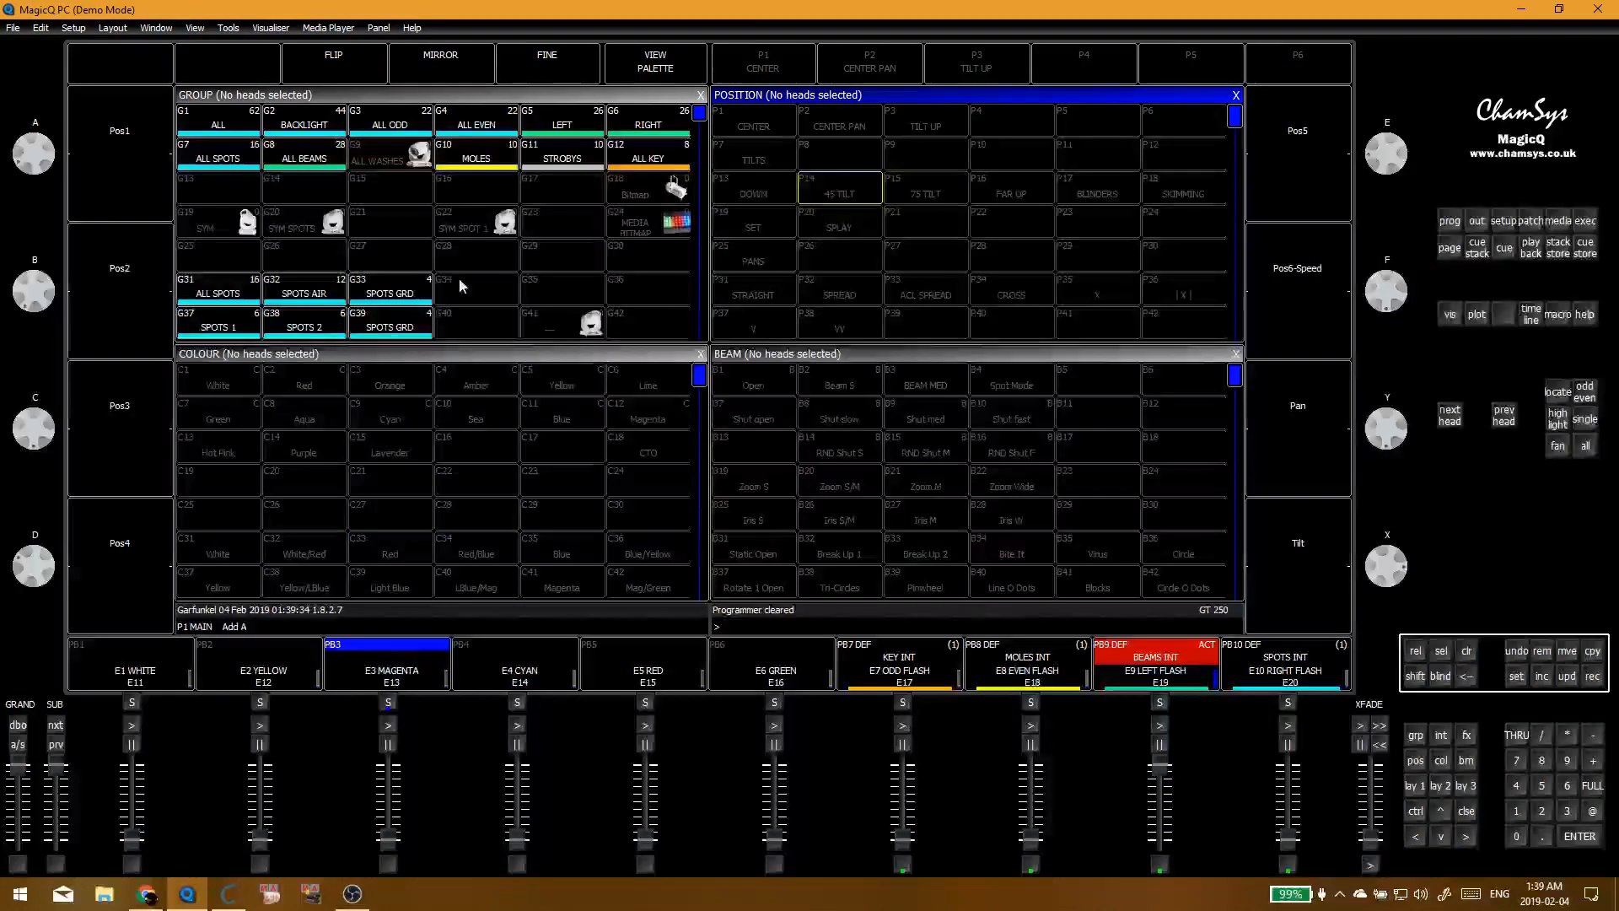
Step: Apply Shut fast to ALL SPOTS, raise SPOTS INT in place of BEAMS INT, and record the look to PB4
left_click(218, 156)
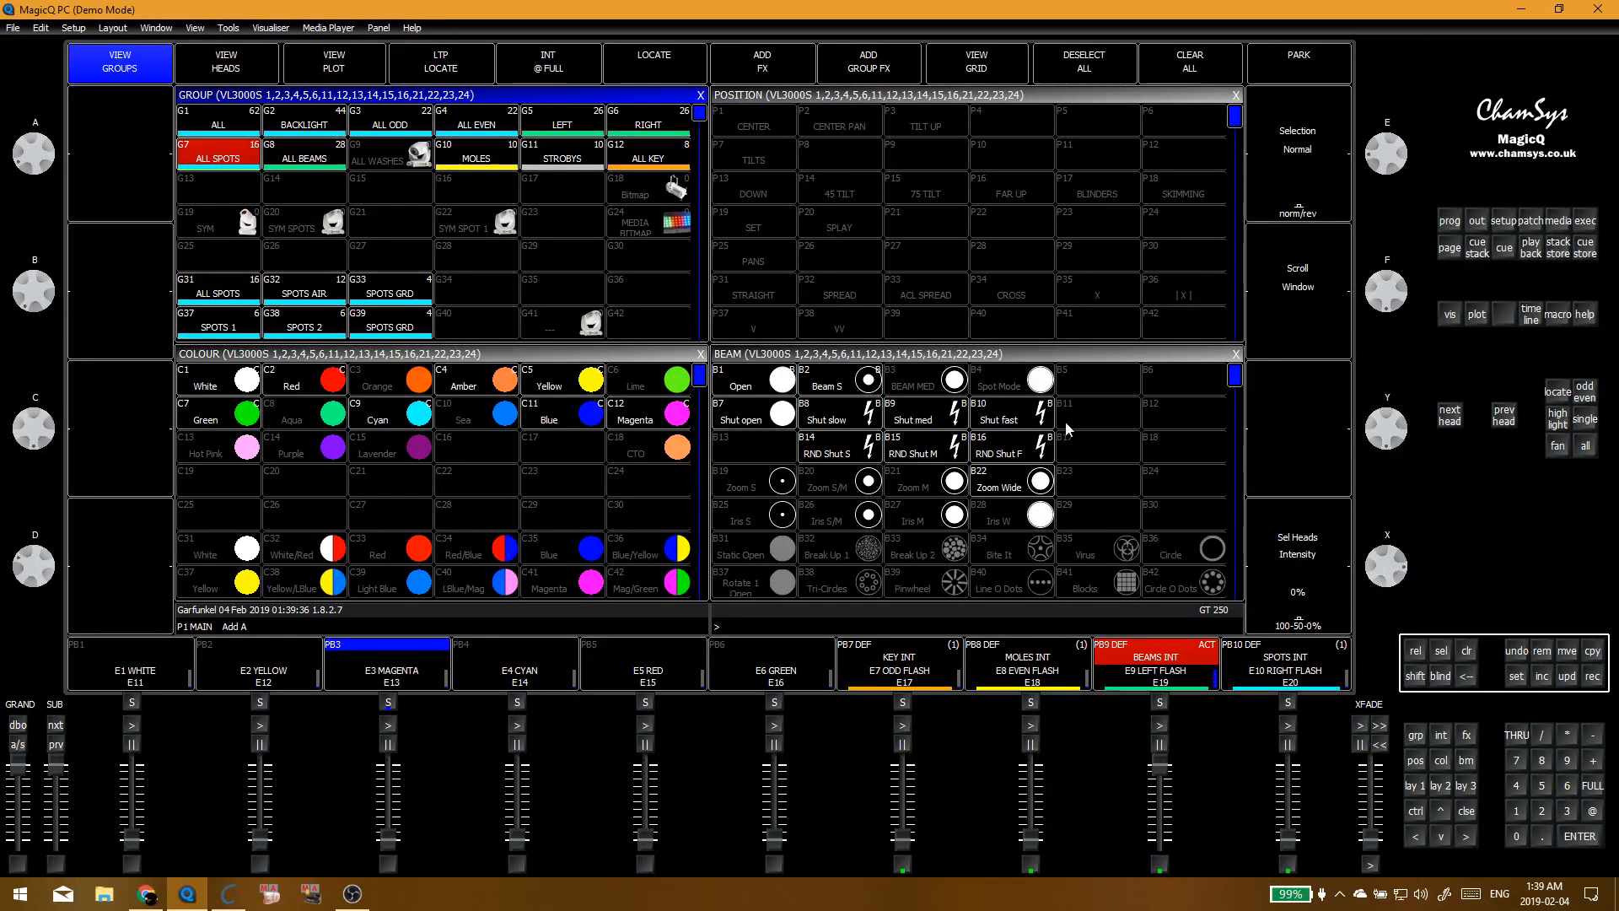
left_click(1006, 422)
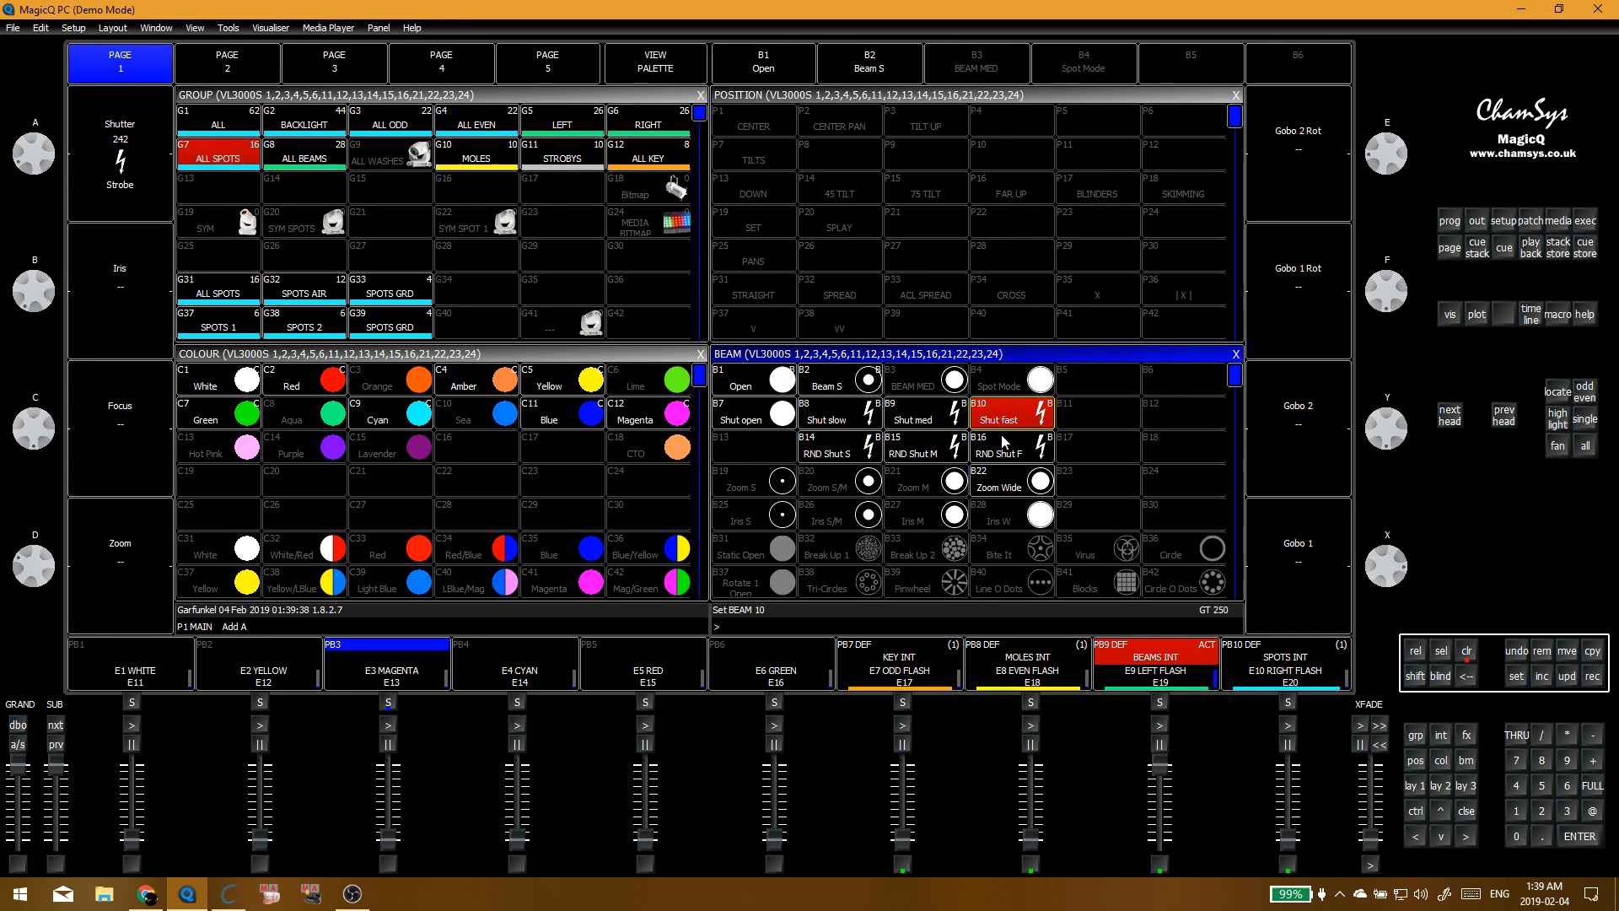
left_click_drag(1287, 841, 1288, 758)
left_click_drag(1166, 777, 1160, 839)
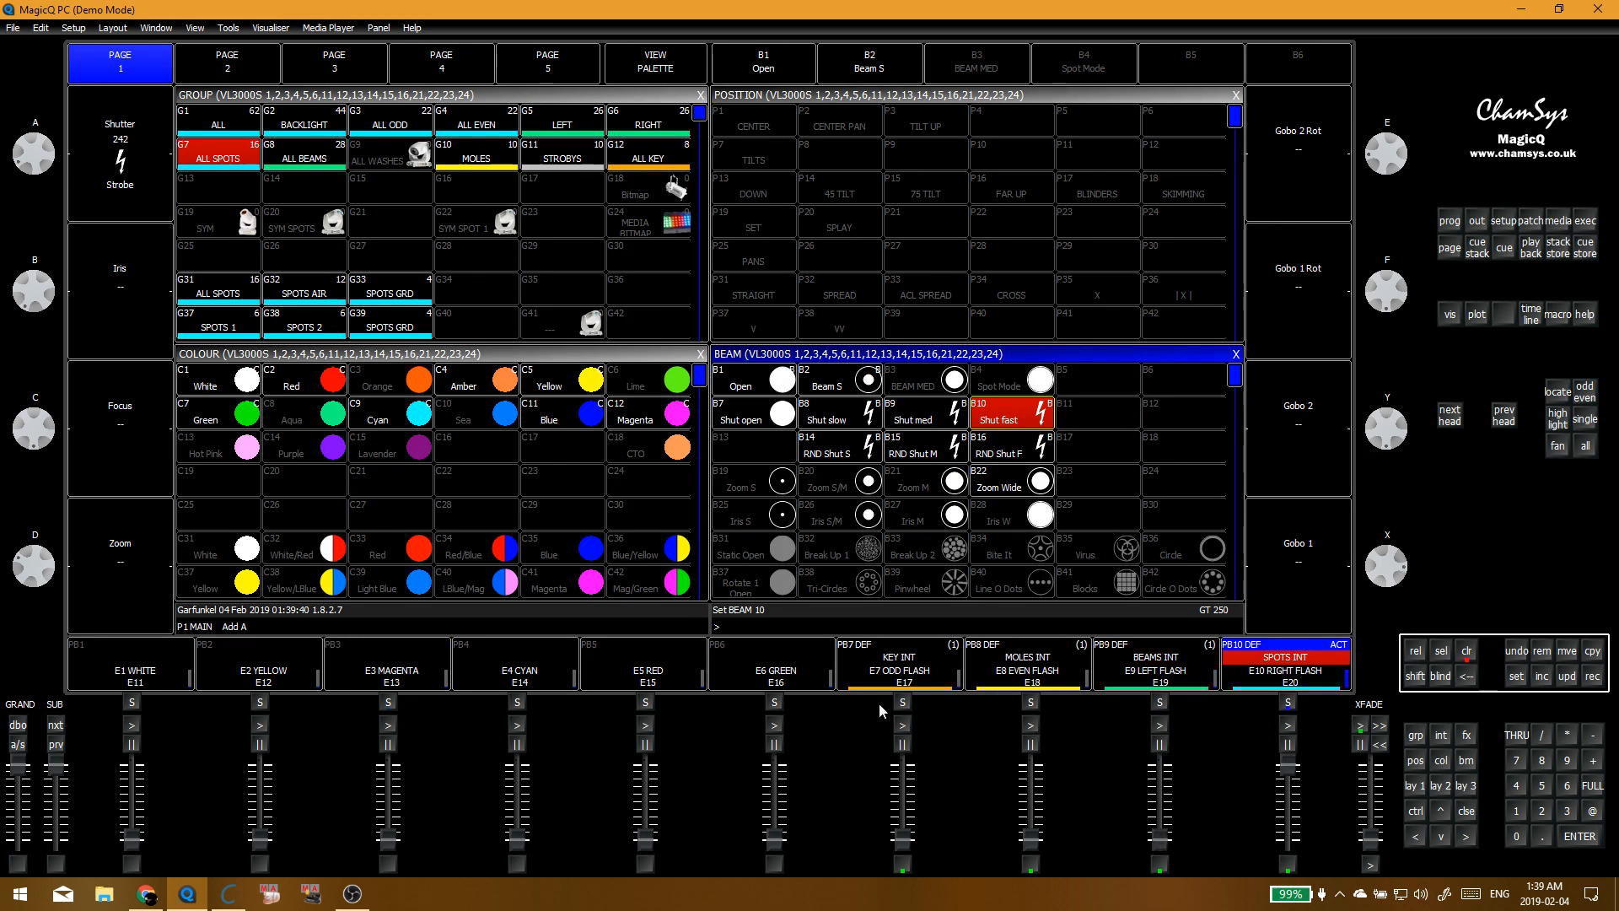
left_click(516, 671)
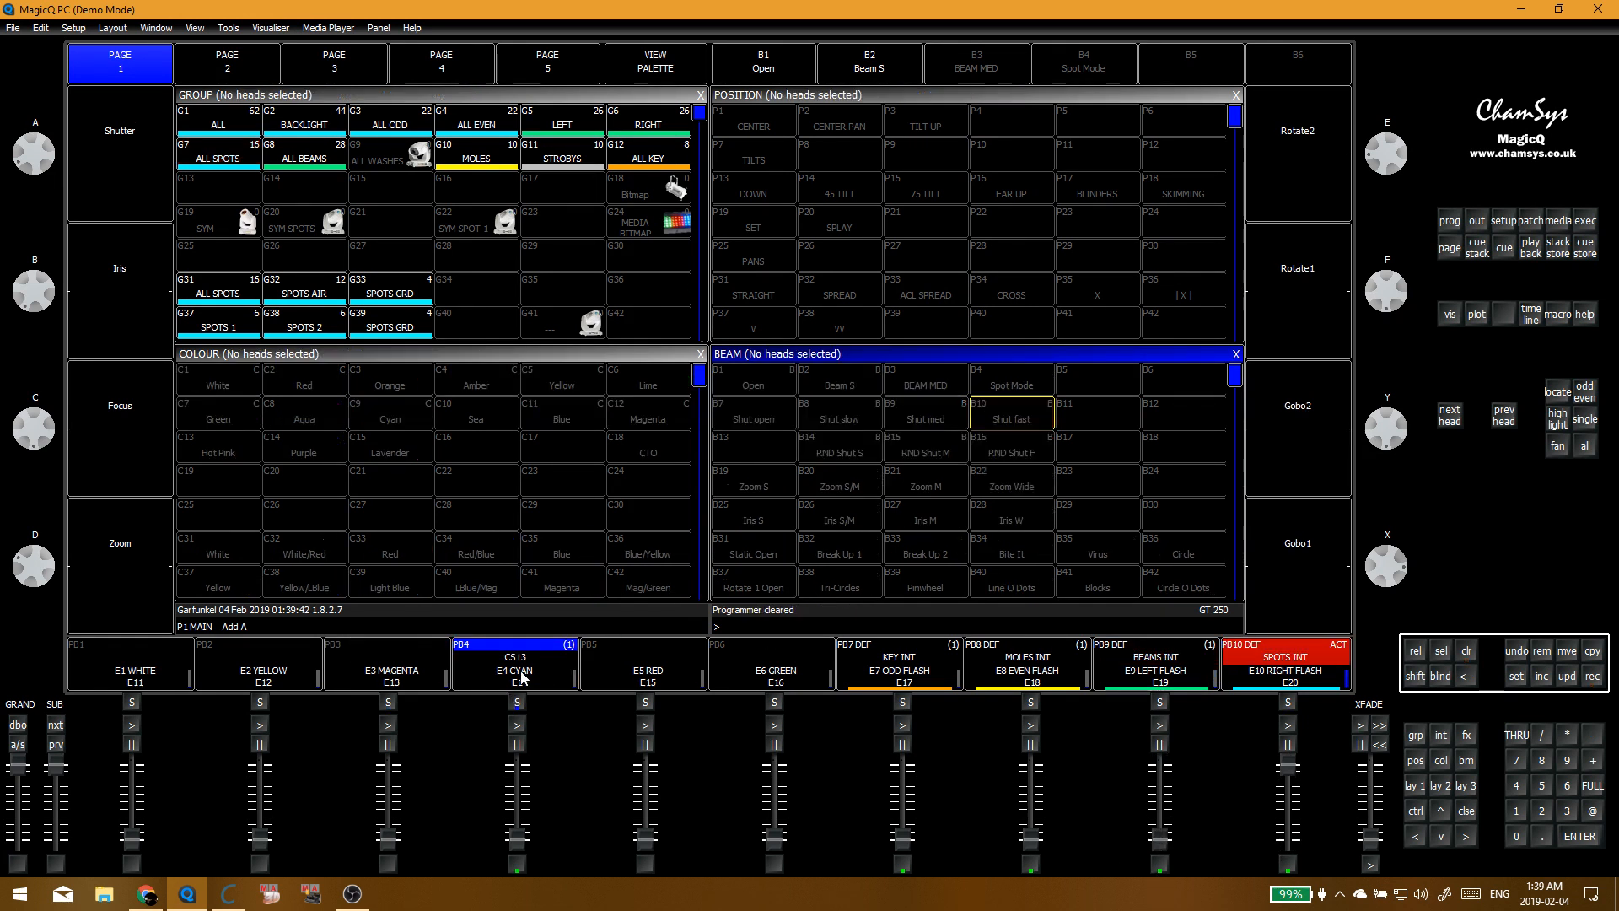
Step: Name playback PB4 SYNC STROBE
type("SYNC S")
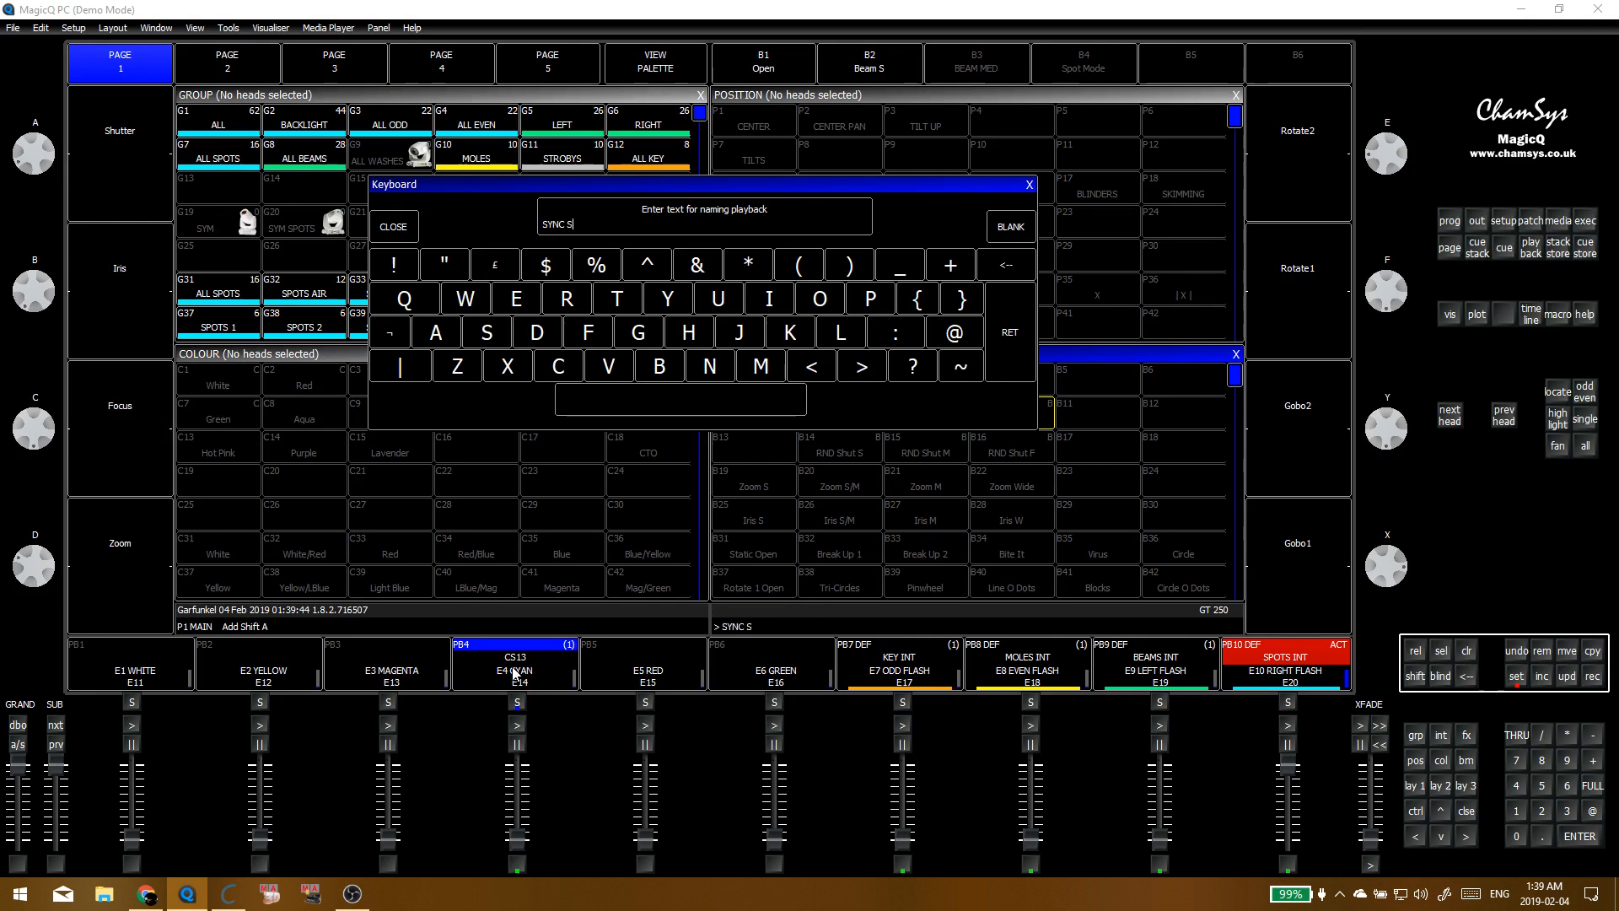
type("TROBE")
key("Return")
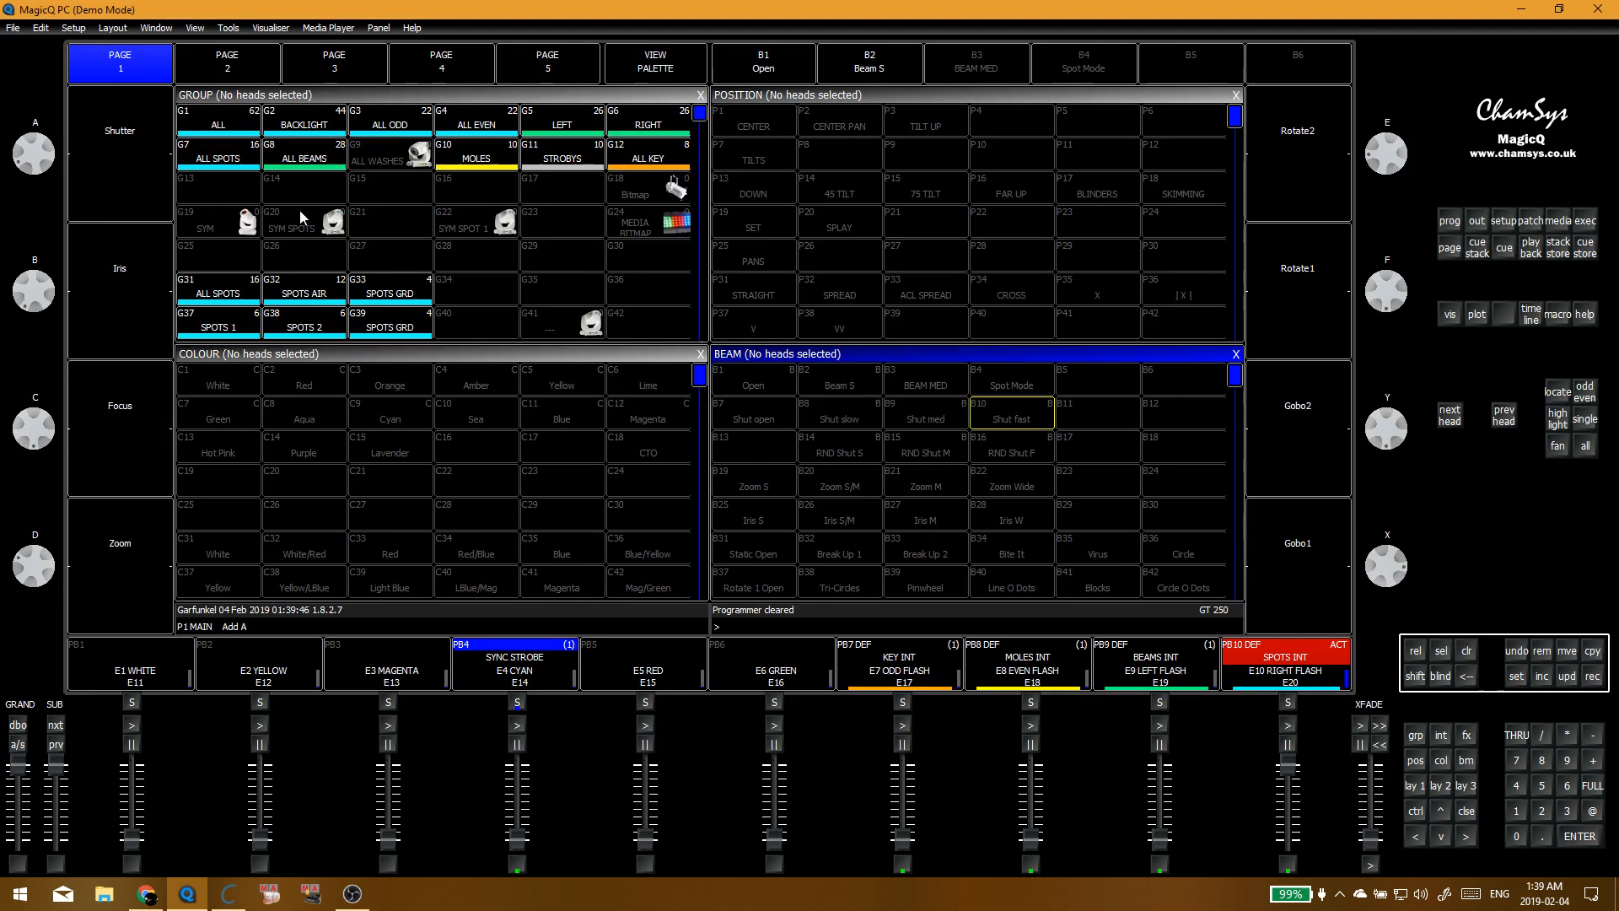
Step: Apply Shut open to ALL SPOTS and record it as the second cue on the SYNC STROBE playback
left_click(248, 161)
left_click(775, 415)
key("r")
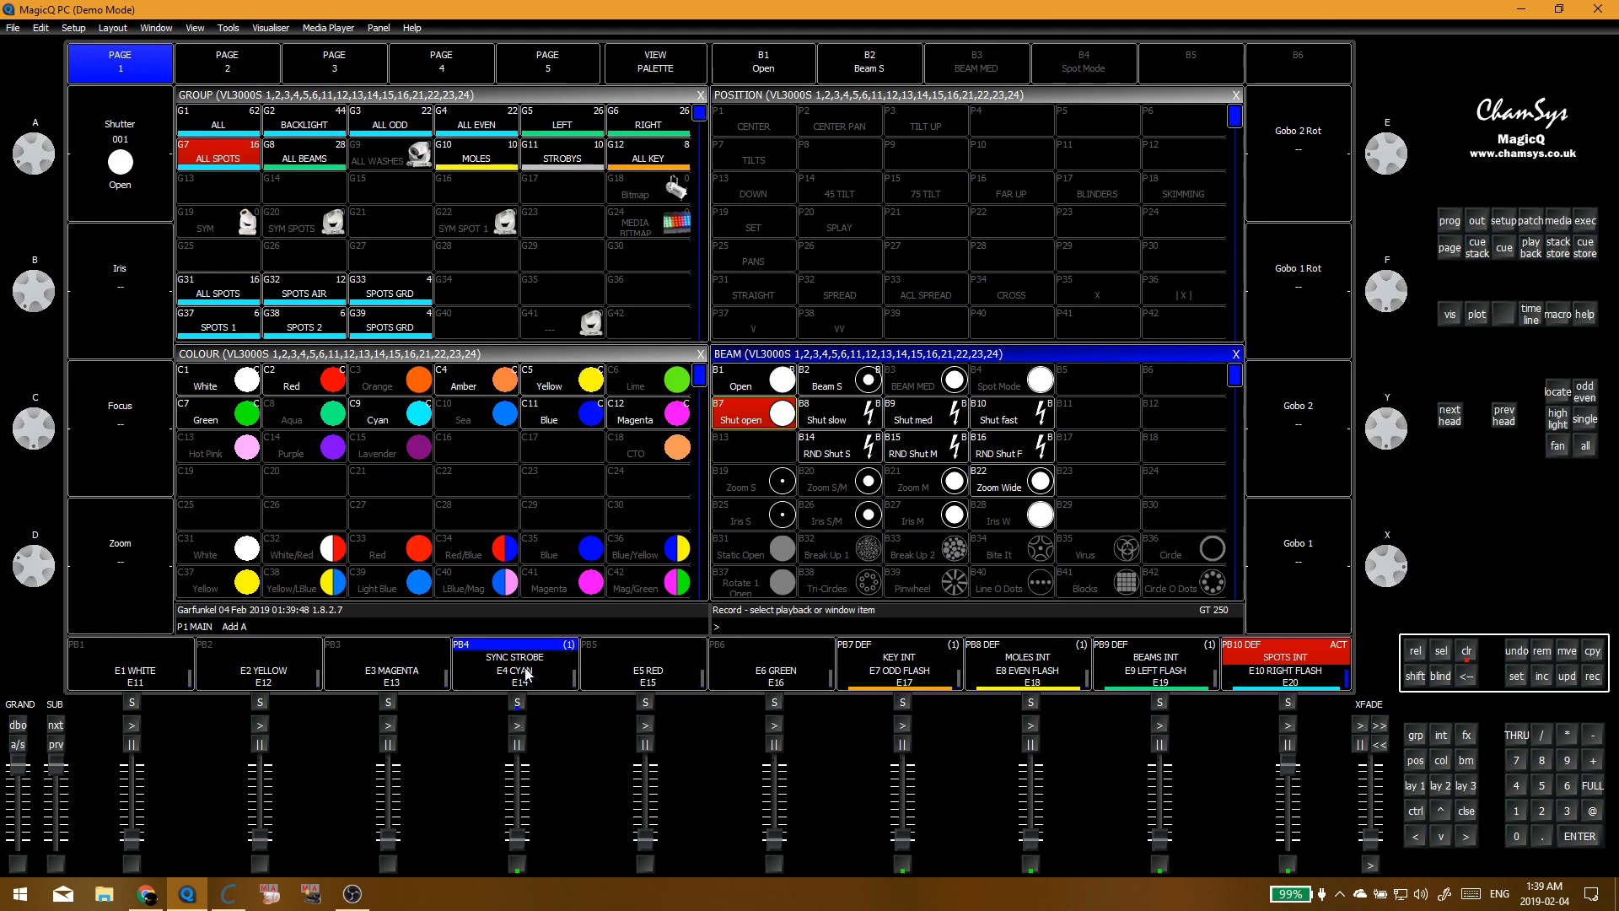
left_click(526, 669)
Step: Label the SYNC STROBE stack's cue 1.00 STROBE ON and cue 2.00 STROBE OFF, and return to the group and palette windows
left_click(516, 664)
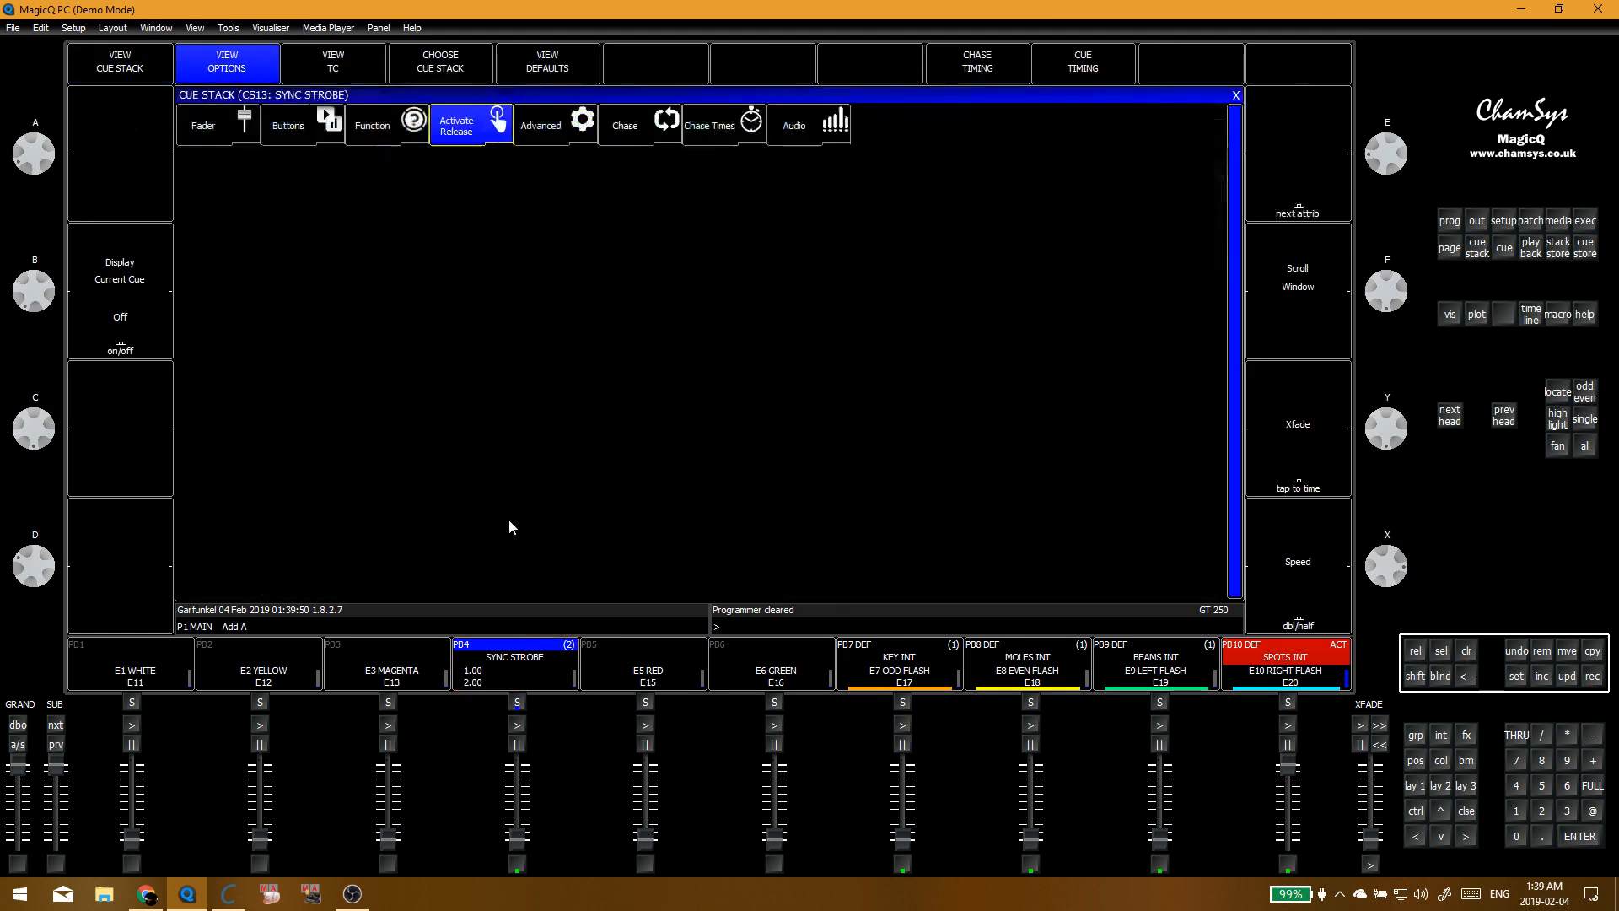
left_click(516, 664)
left_click(344, 134)
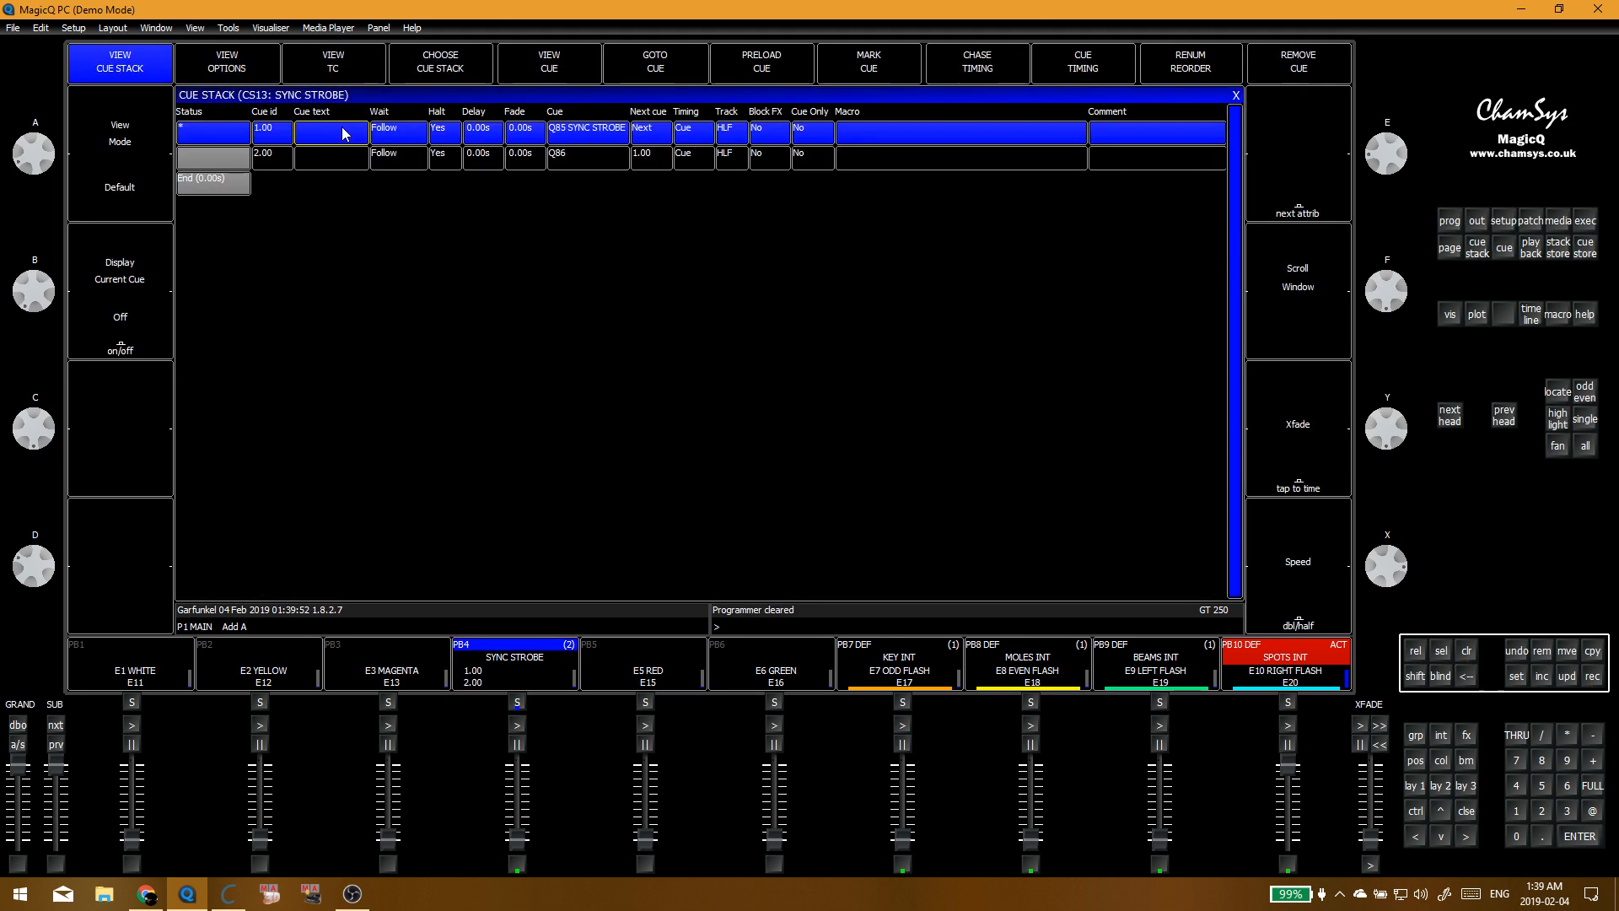
type("STROBE ON")
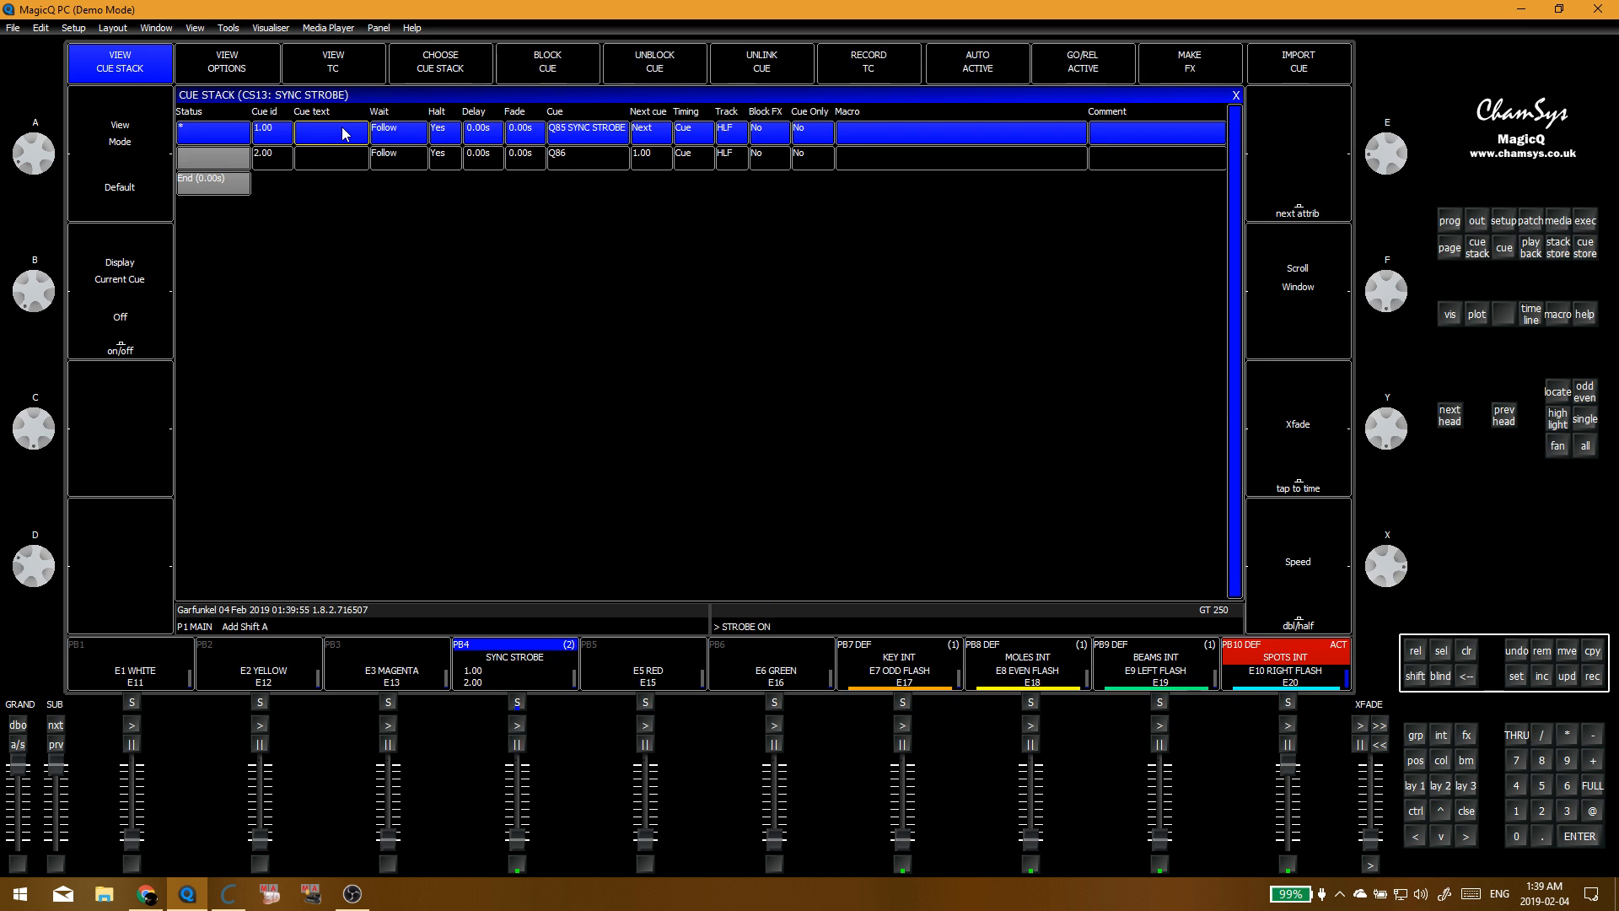
key("Return")
left_click(335, 160)
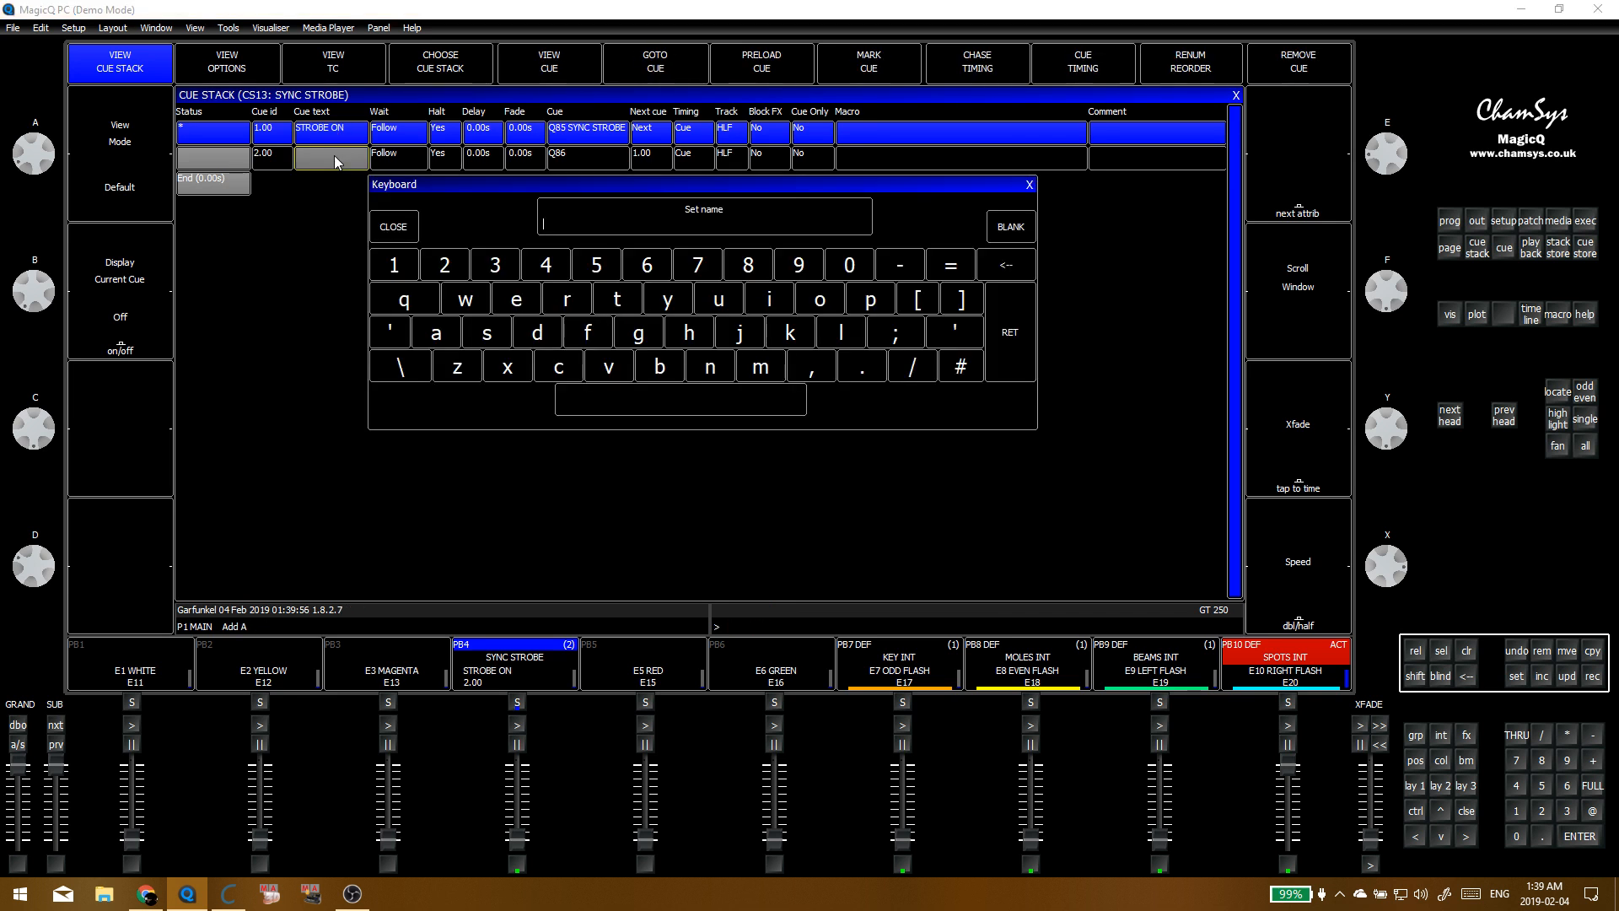
type("STROBE OFF")
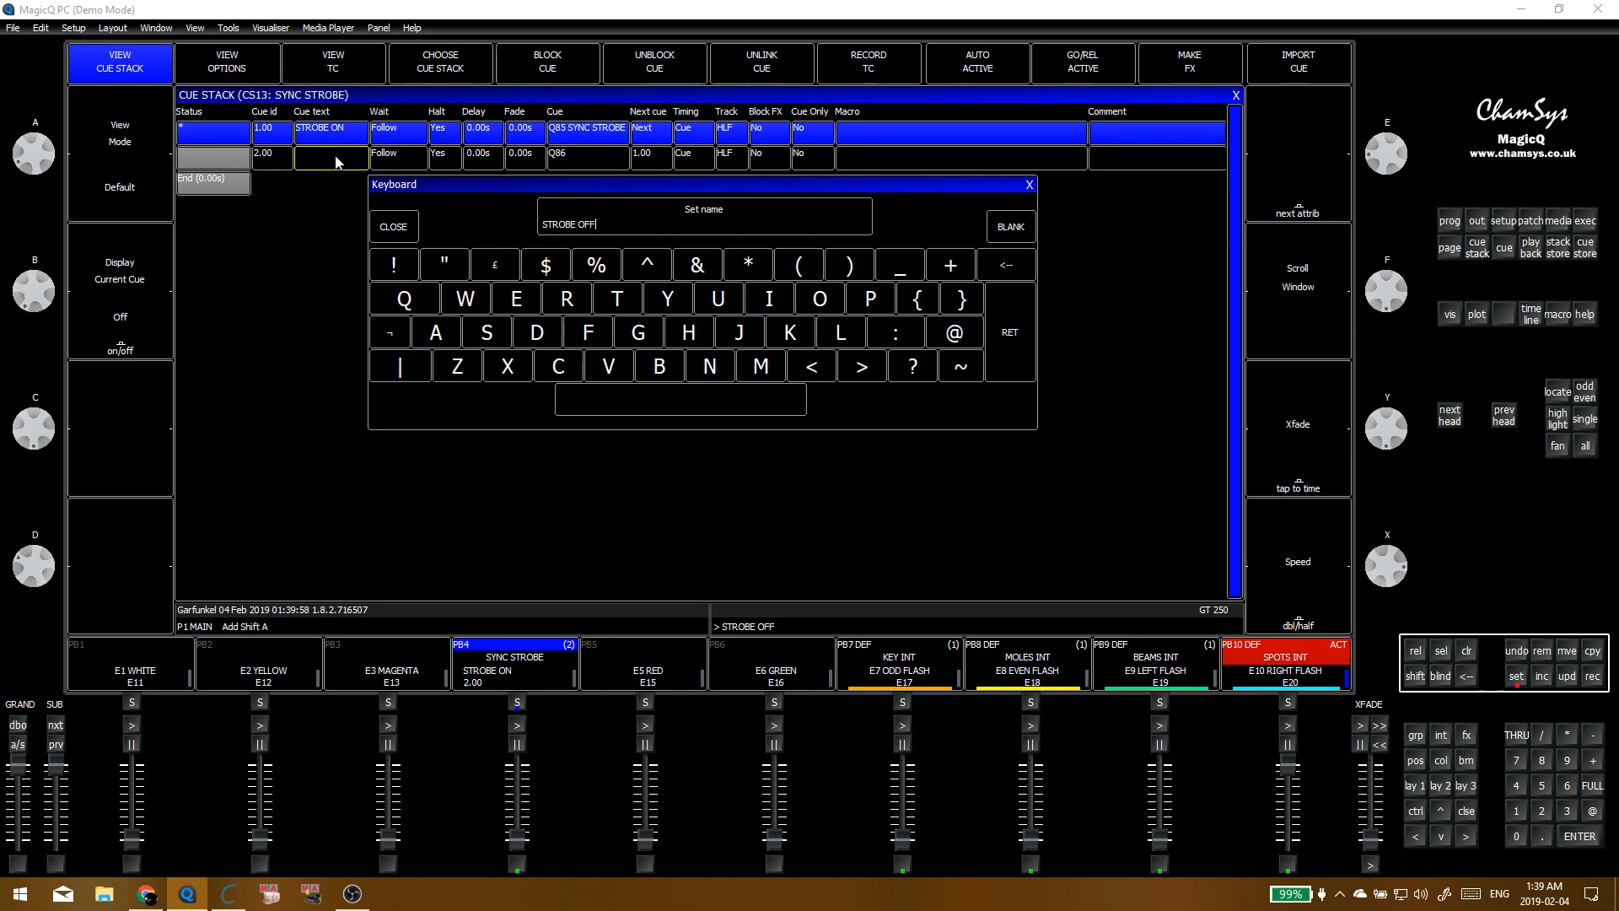
key("Return")
key("ctrl+1")
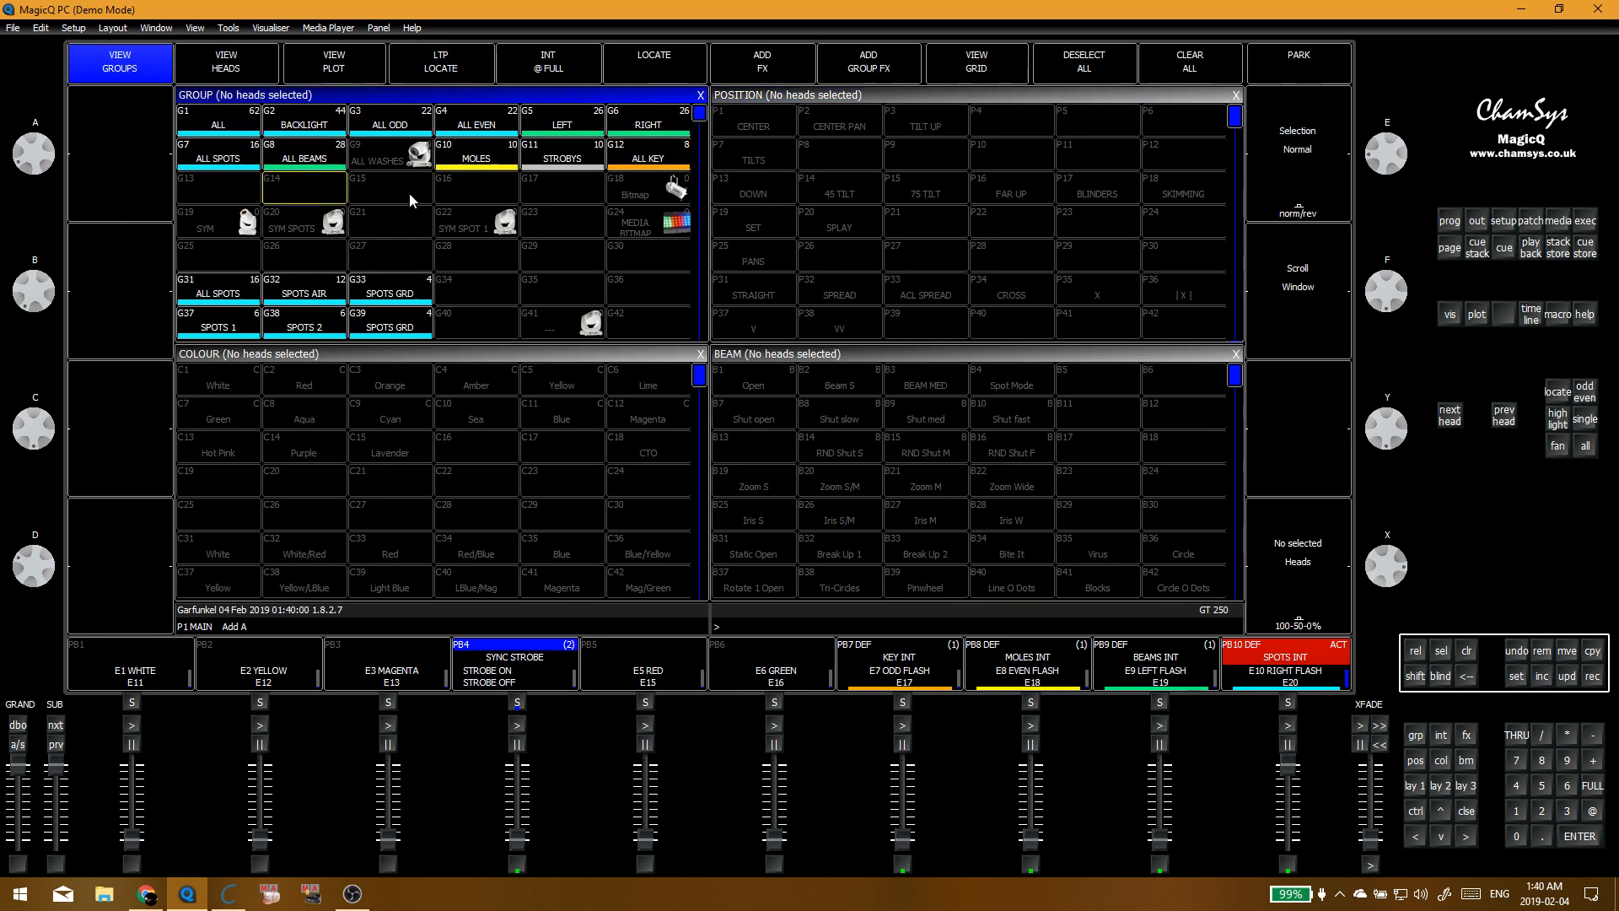
Step: Apply Shut fast to ALL BEAMS with BEAMS INT raised in place of SPOTS INT, and merge it into the SYNC STROBE stack's STROBE ON cue
left_click(303, 156)
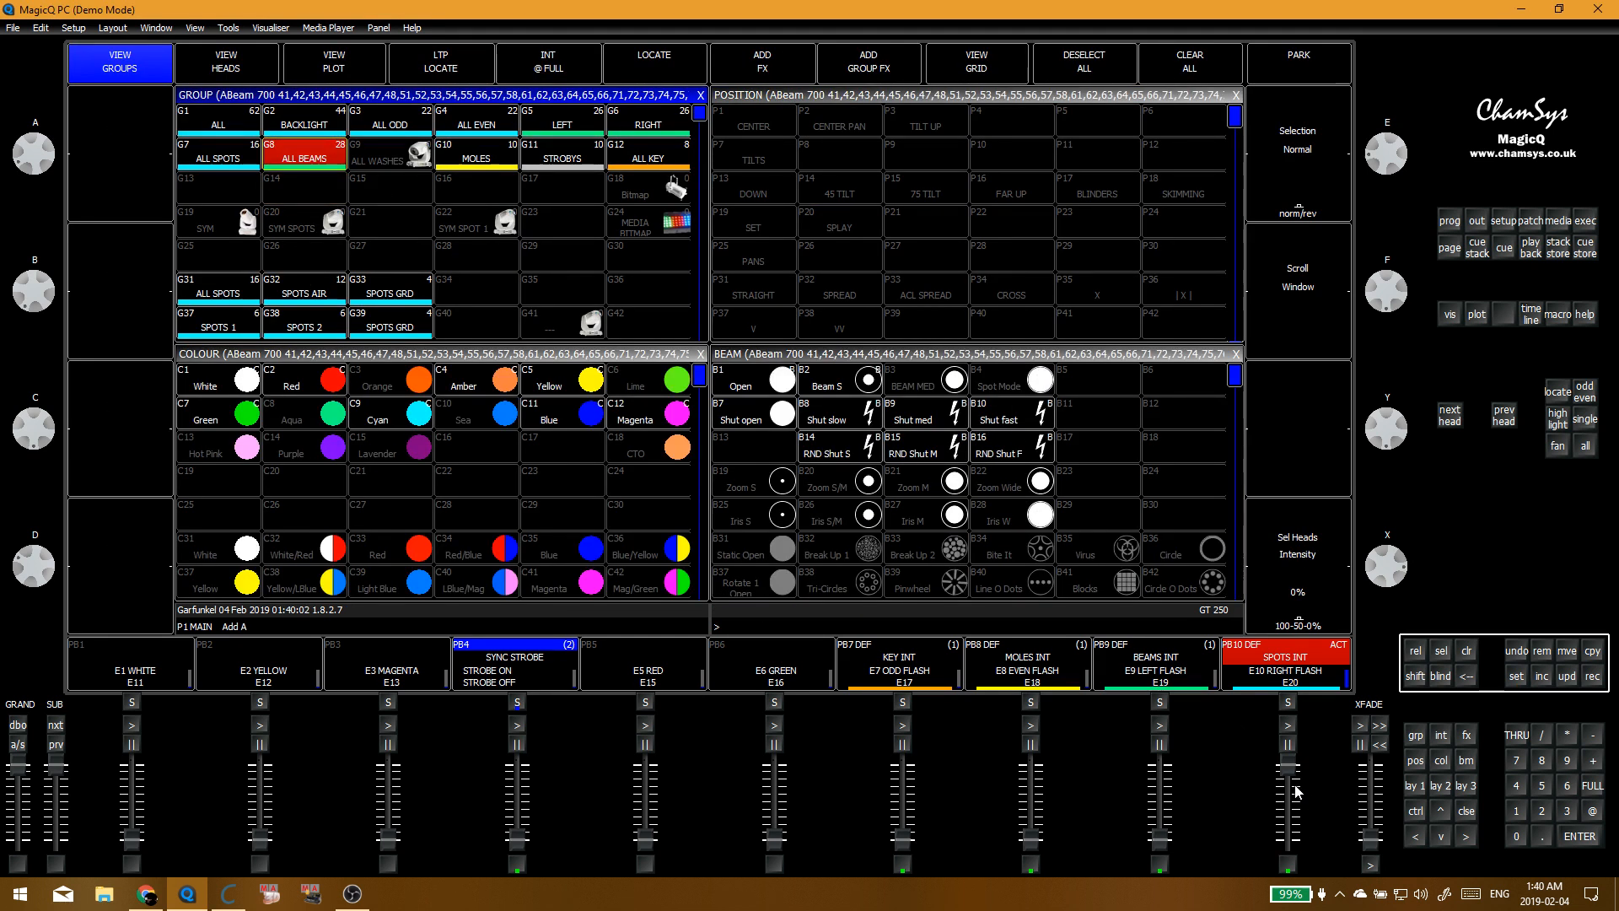
left_click_drag(1296, 791, 1288, 837)
left_click_drag(1160, 837, 1160, 766)
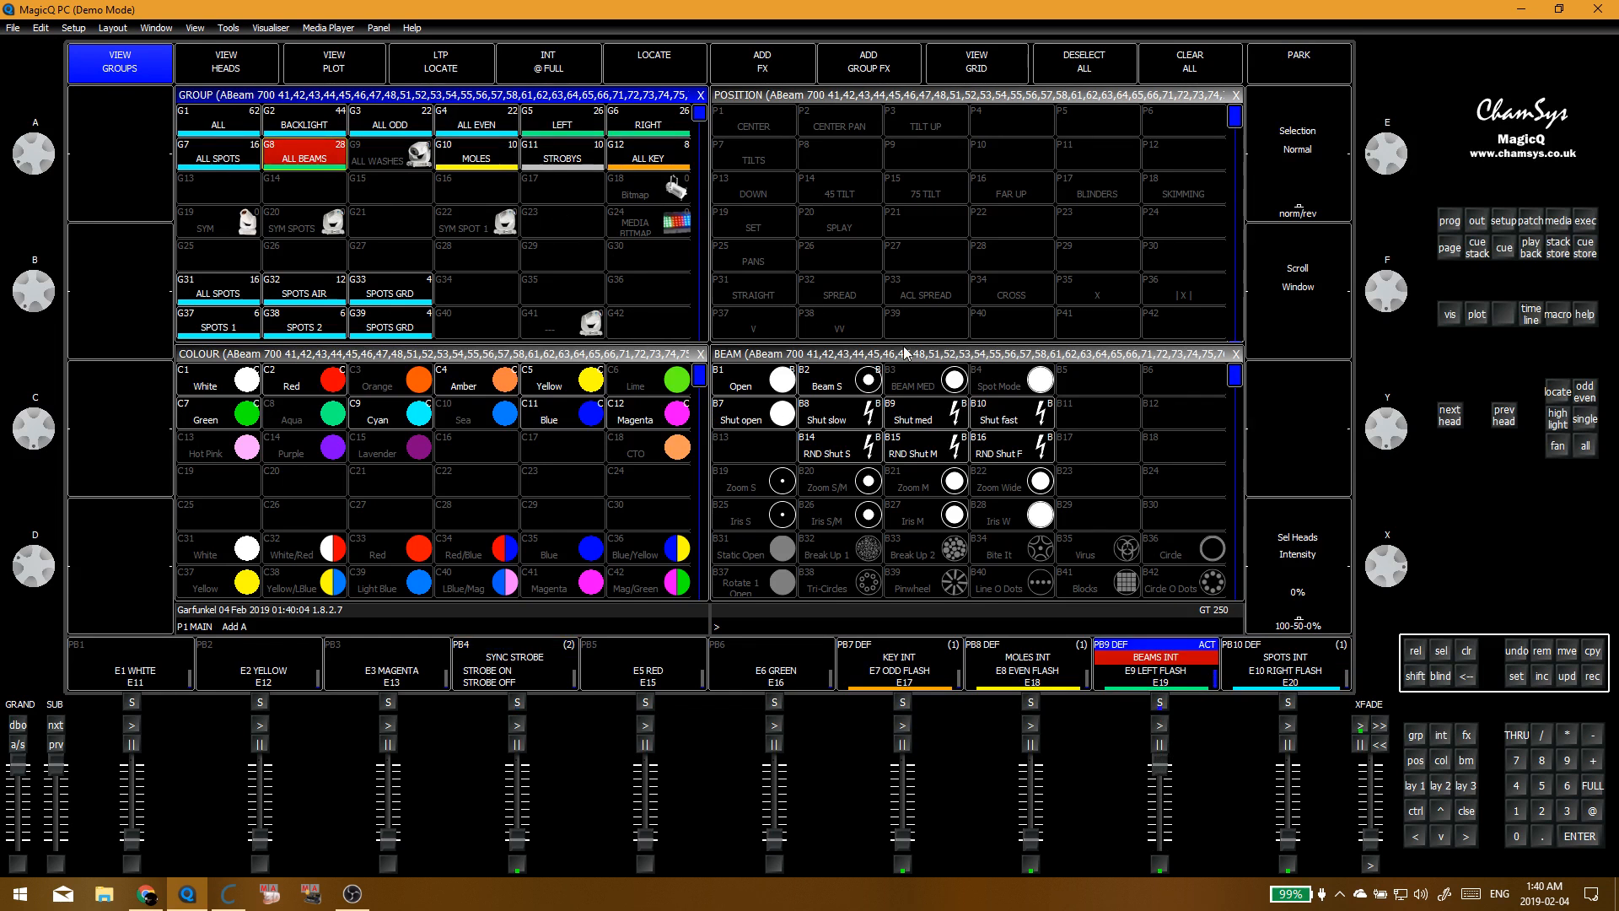
left_click(1003, 424)
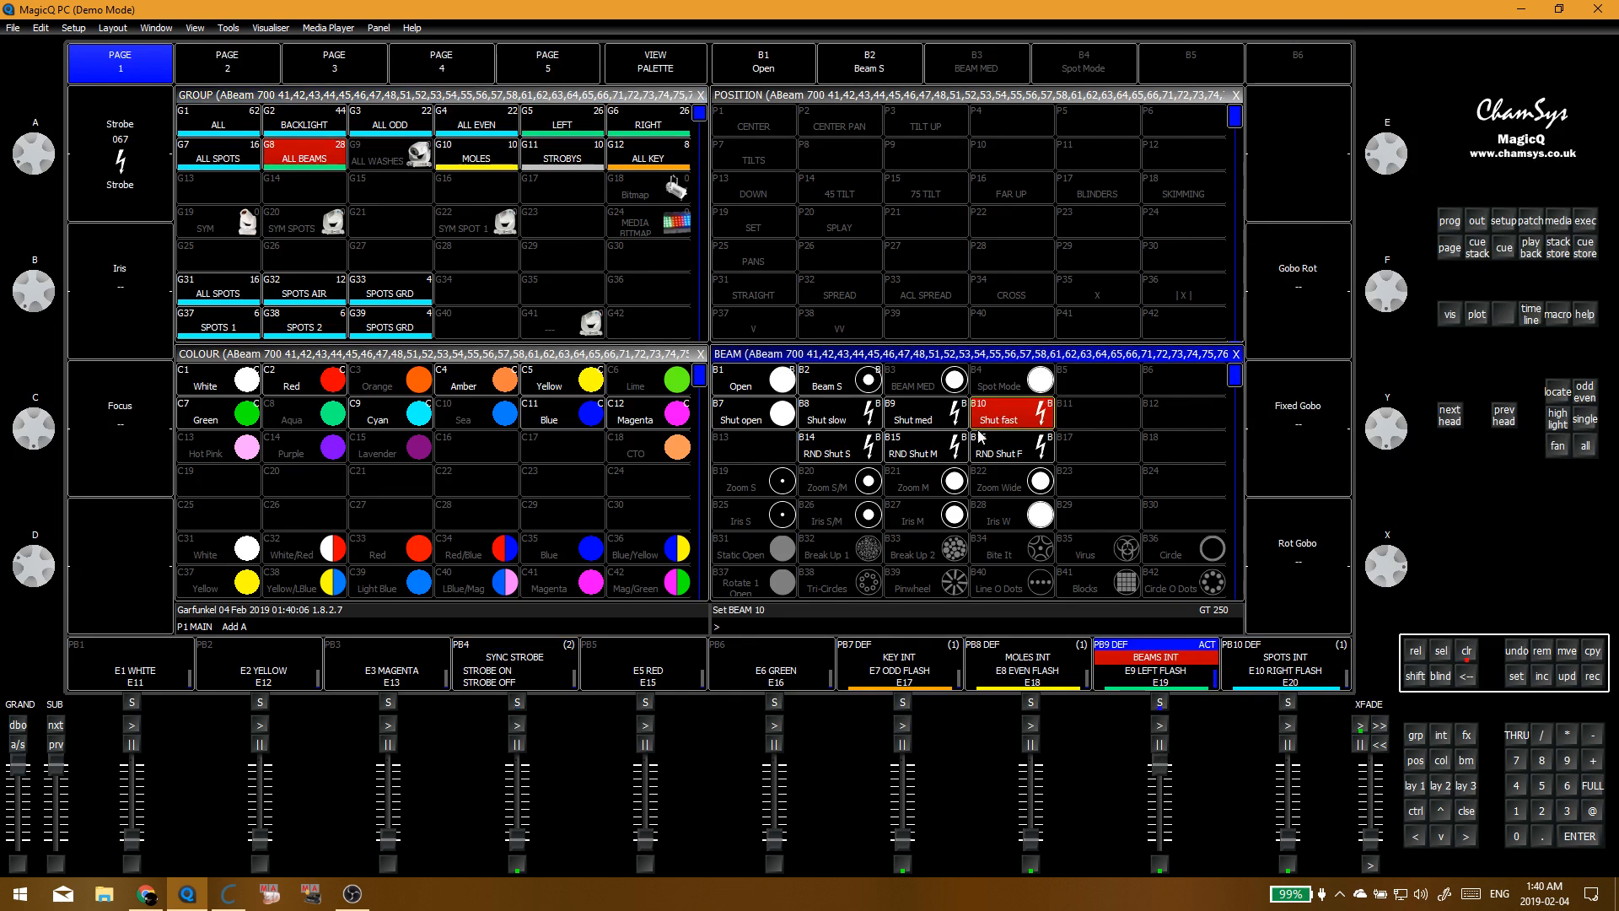
left_click(548, 666)
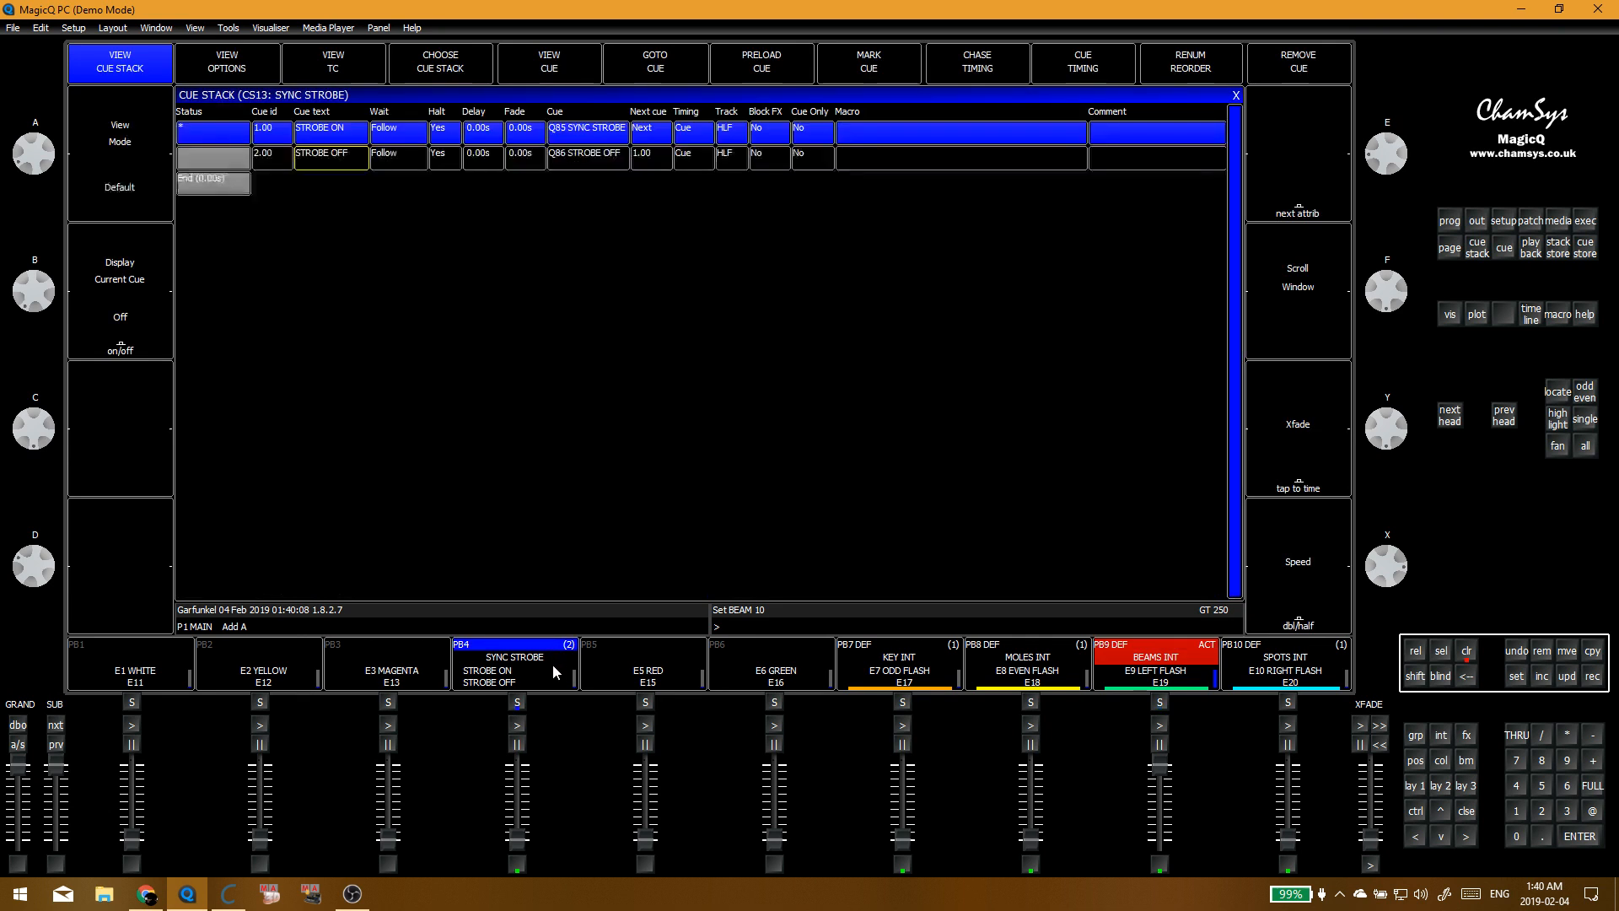
key("Escape")
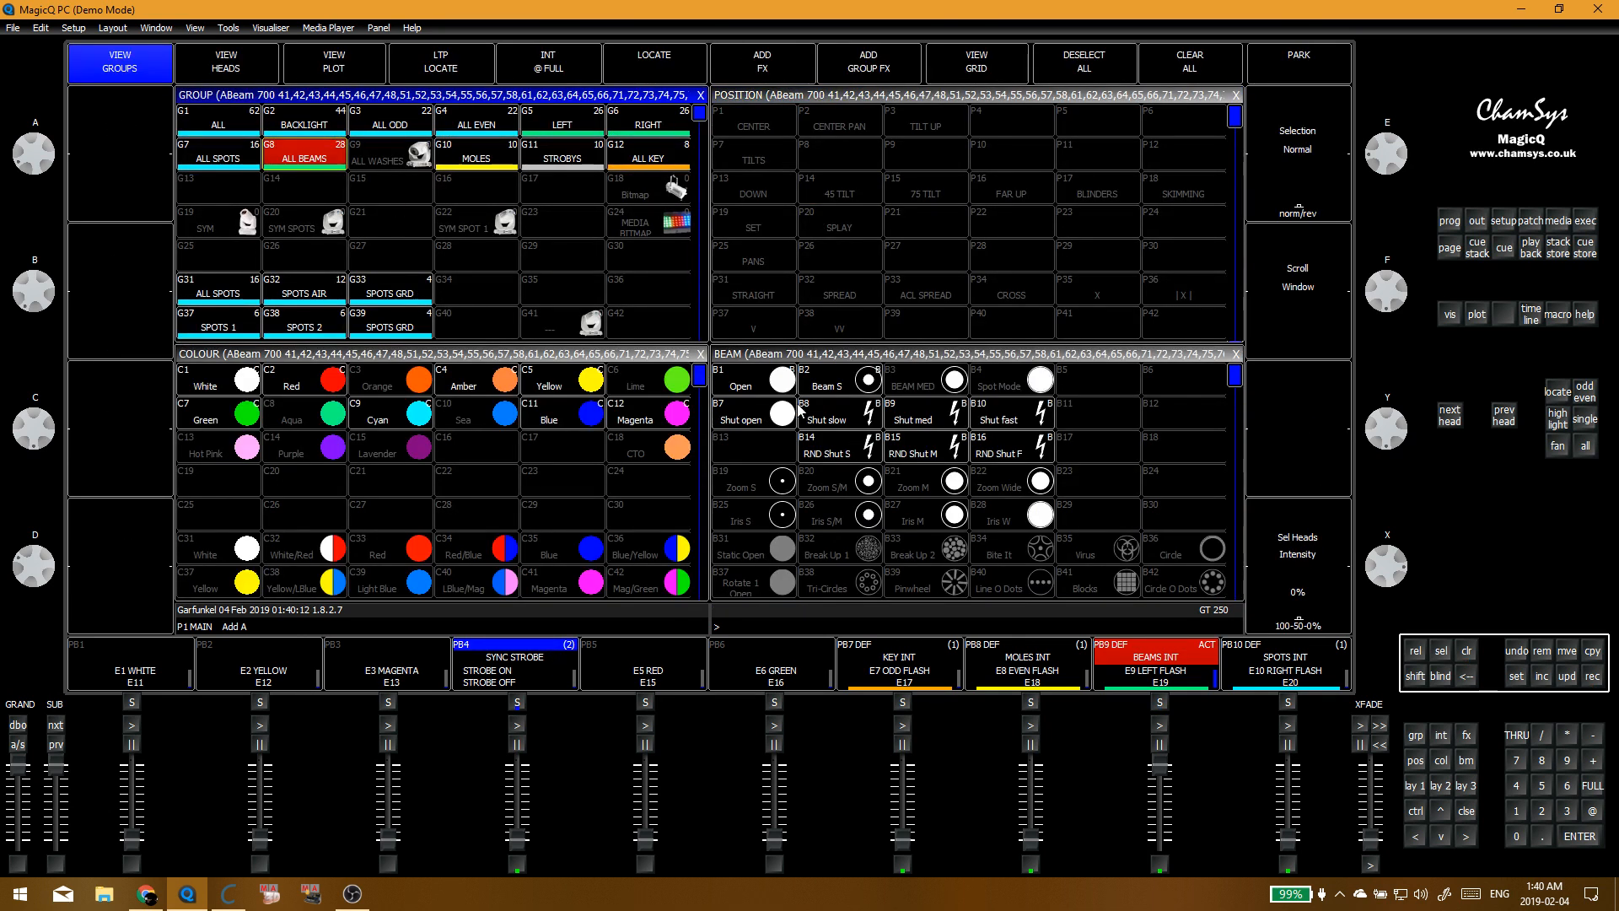
Step: Apply Shut open to ALL BEAMS and merge it into the SYNC STROBE stack's STROBE OFF cue
left_click(759, 414)
left_click(514, 672)
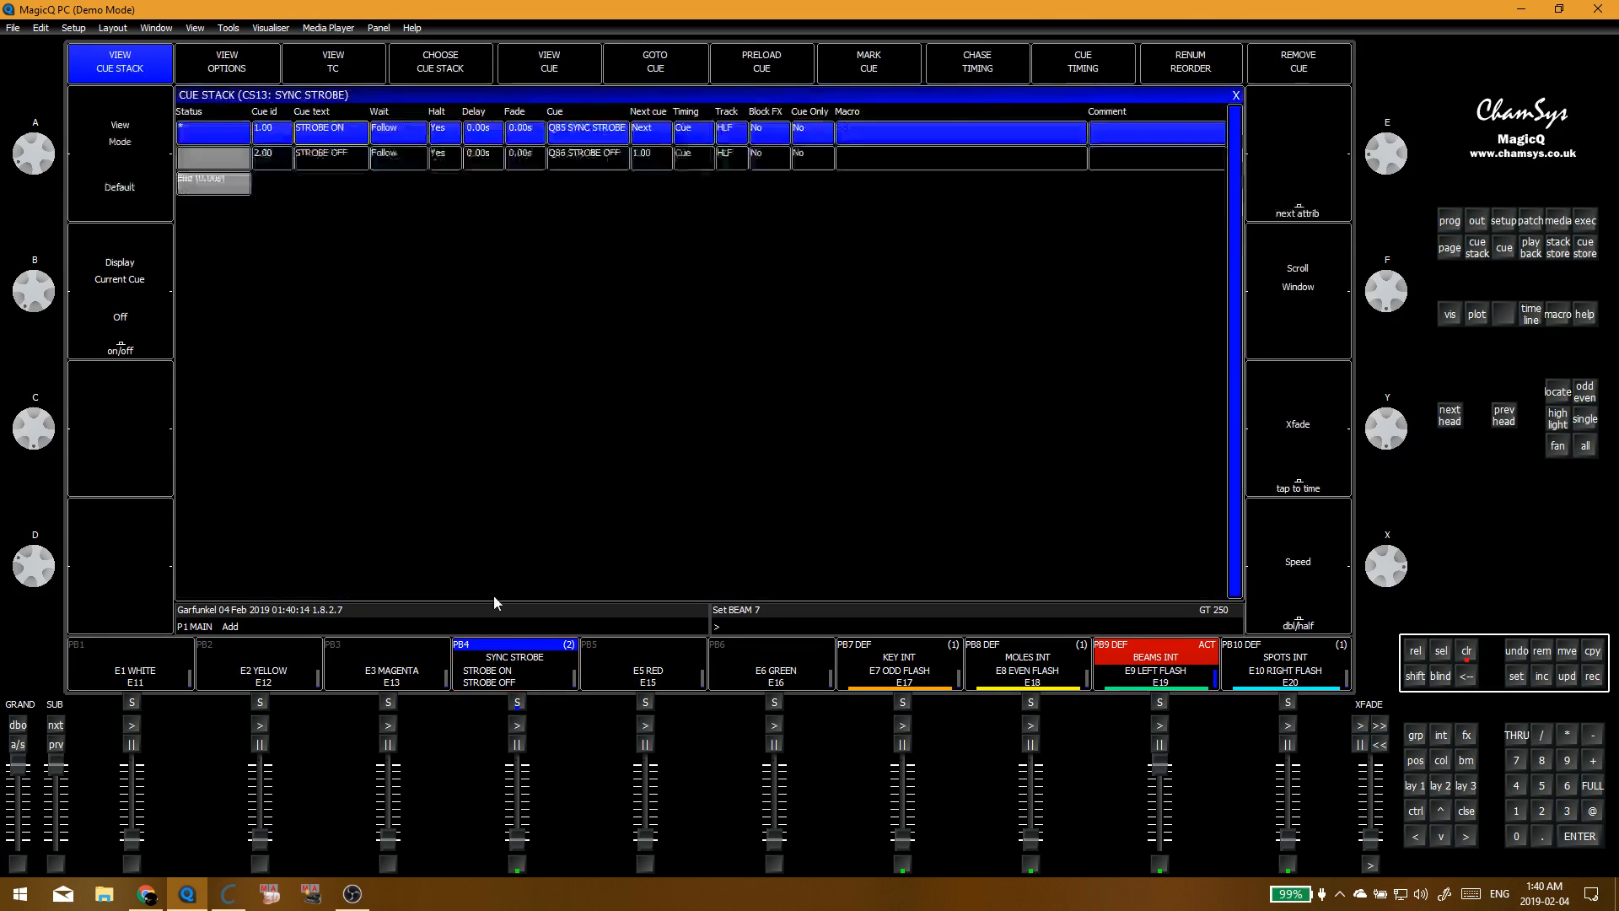
key("Escape")
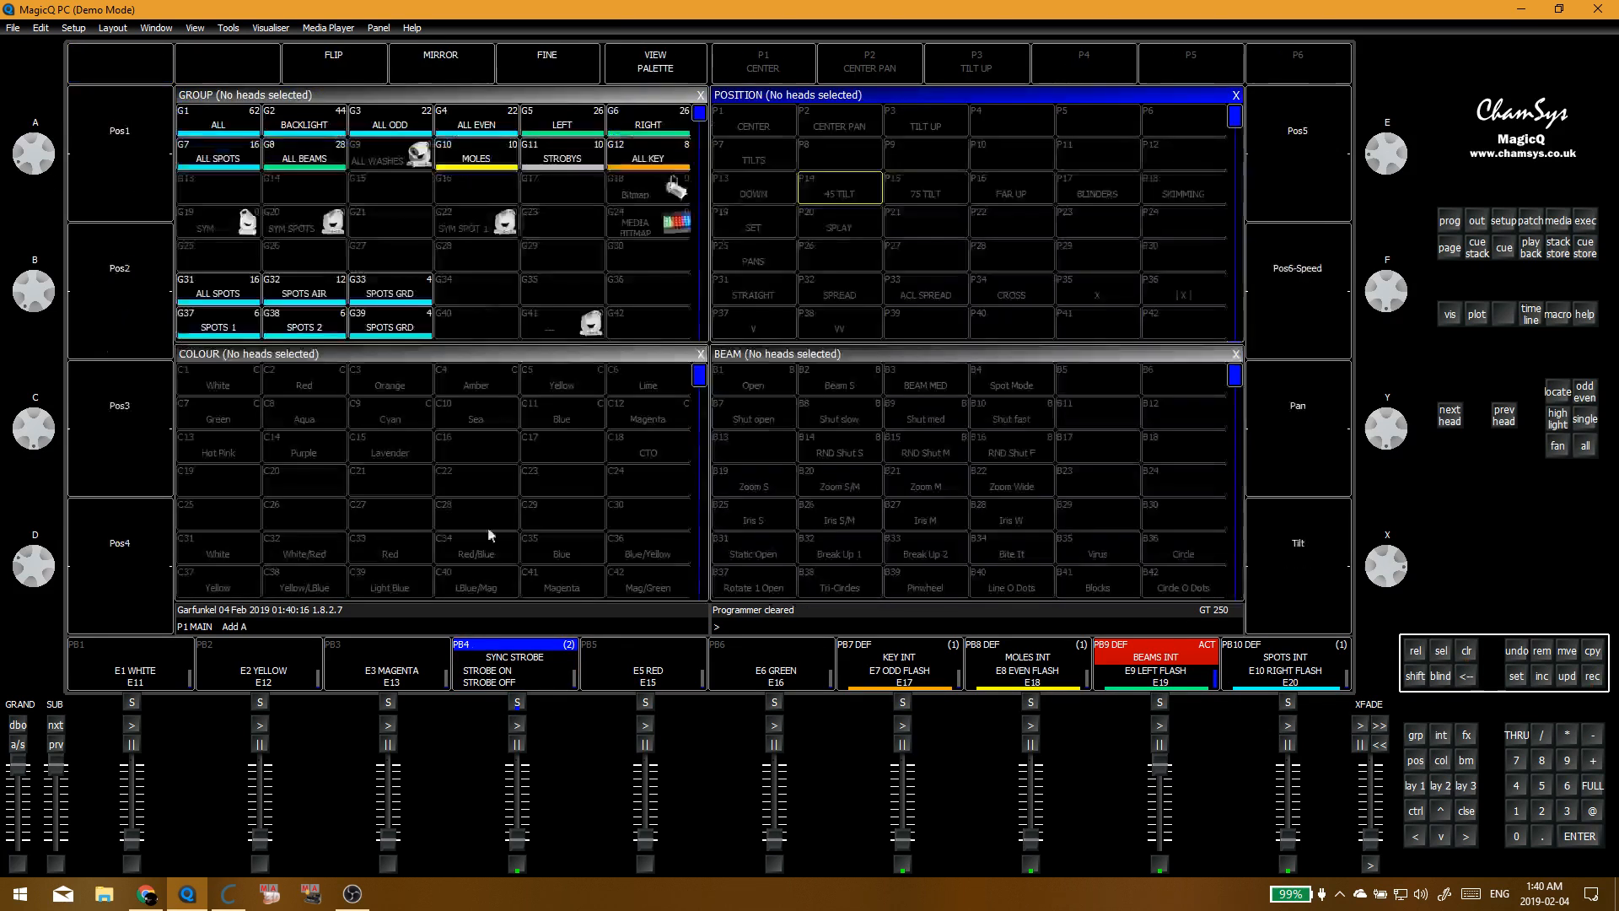
Step: Set Release executes last step to Yes for the SYNC STROBE stack and adjust its playback priority
left_click(514, 672)
left_click(227, 62)
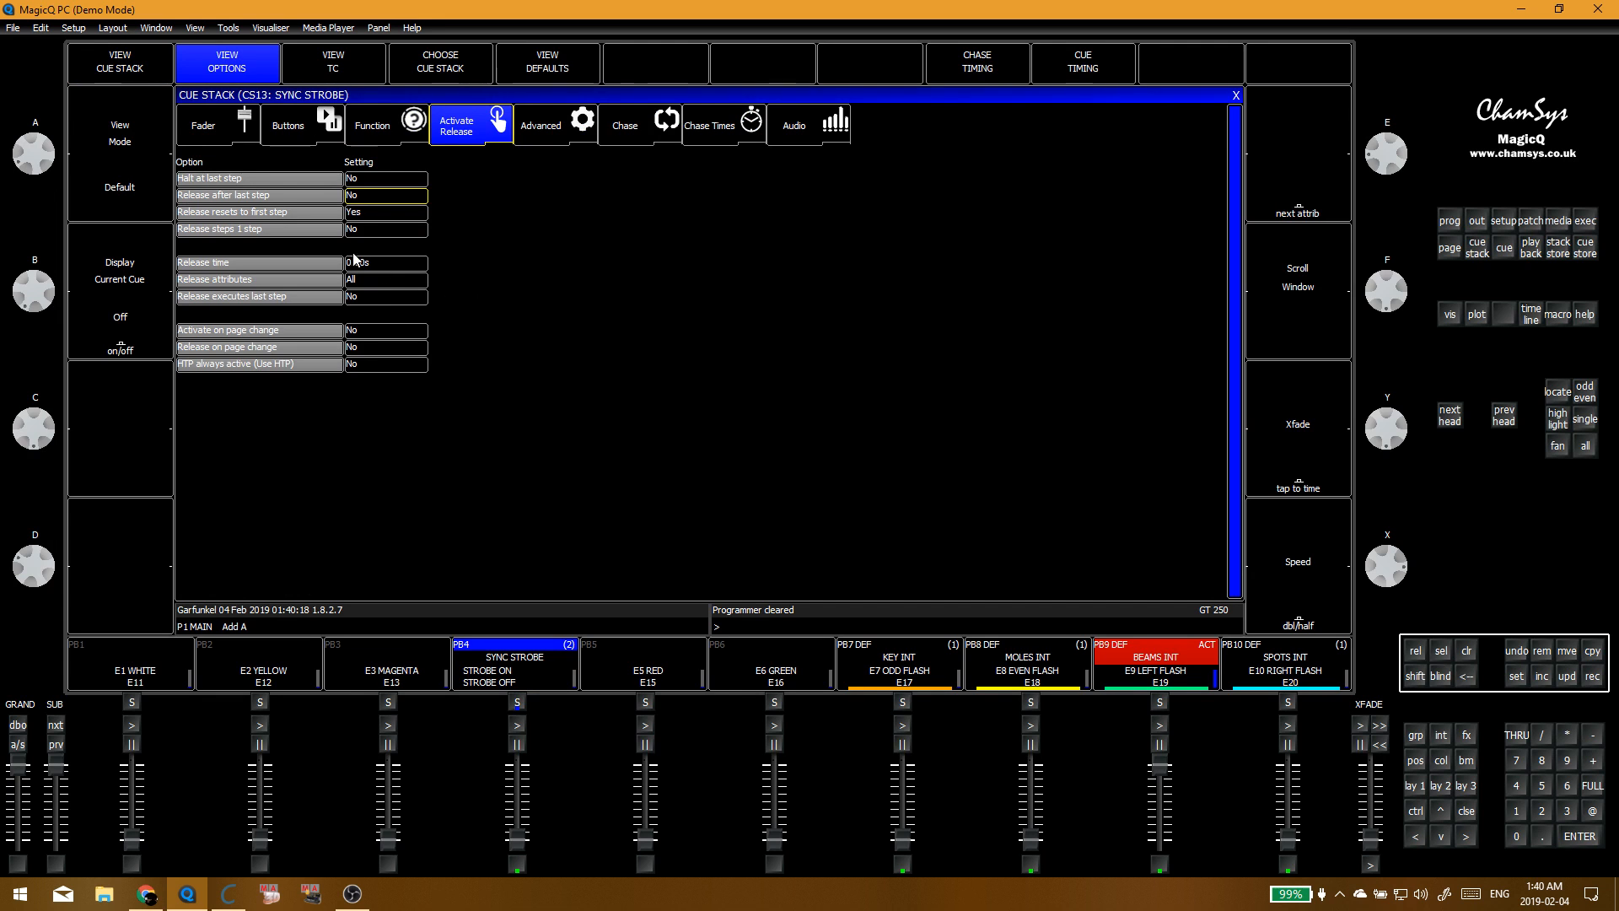
left_click(368, 301)
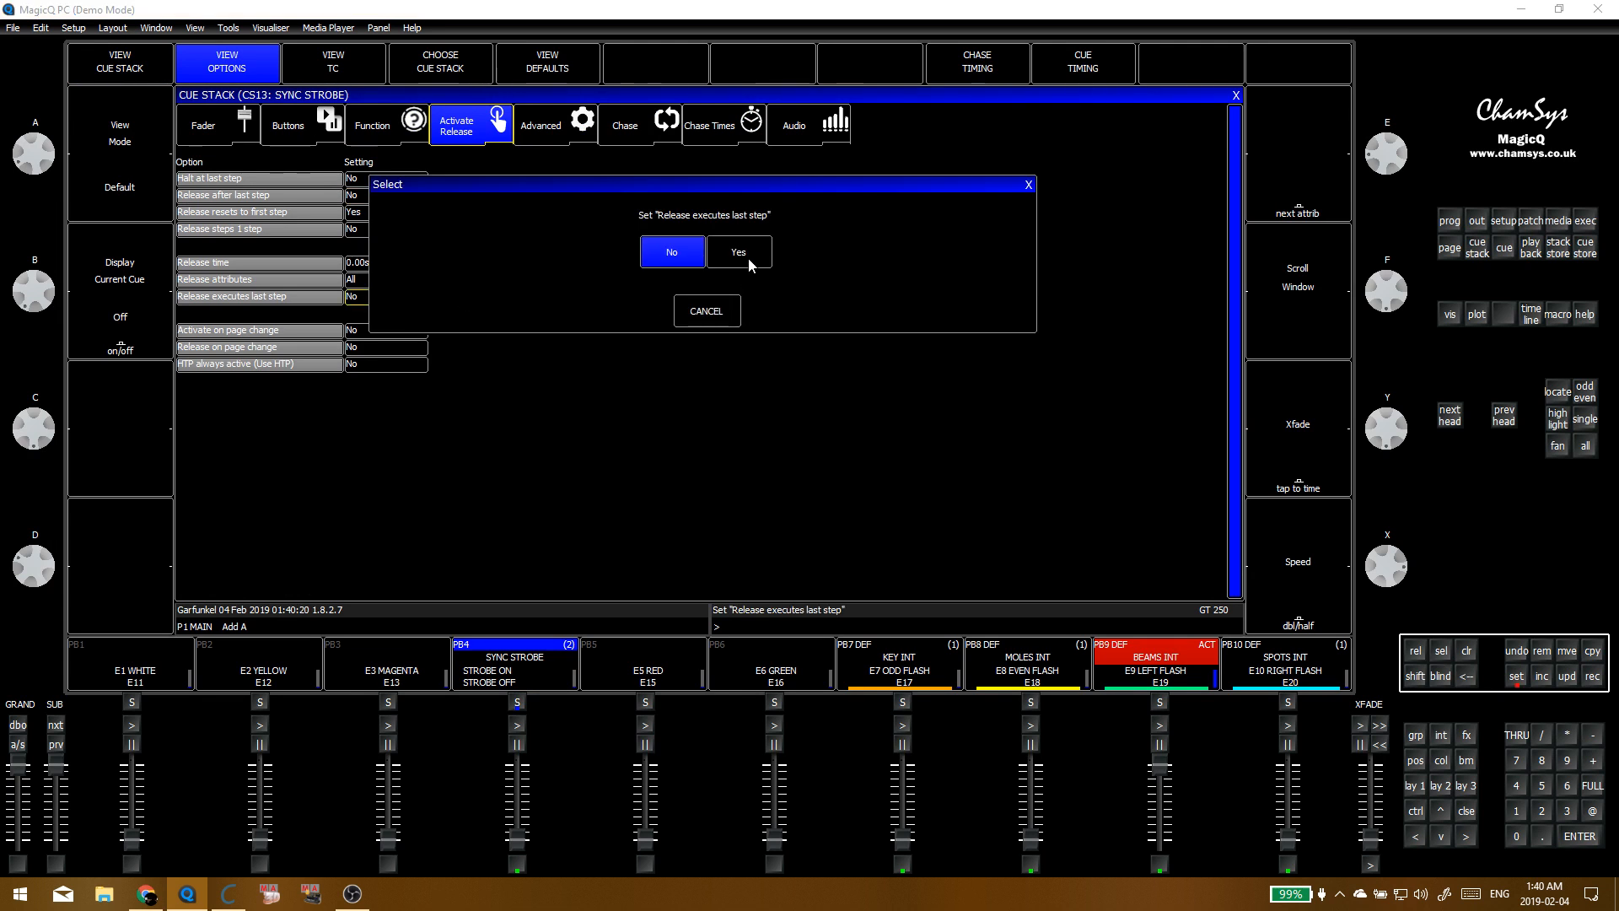
left_click(747, 260)
left_click(651, 139)
left_click(541, 125)
left_click(385, 229)
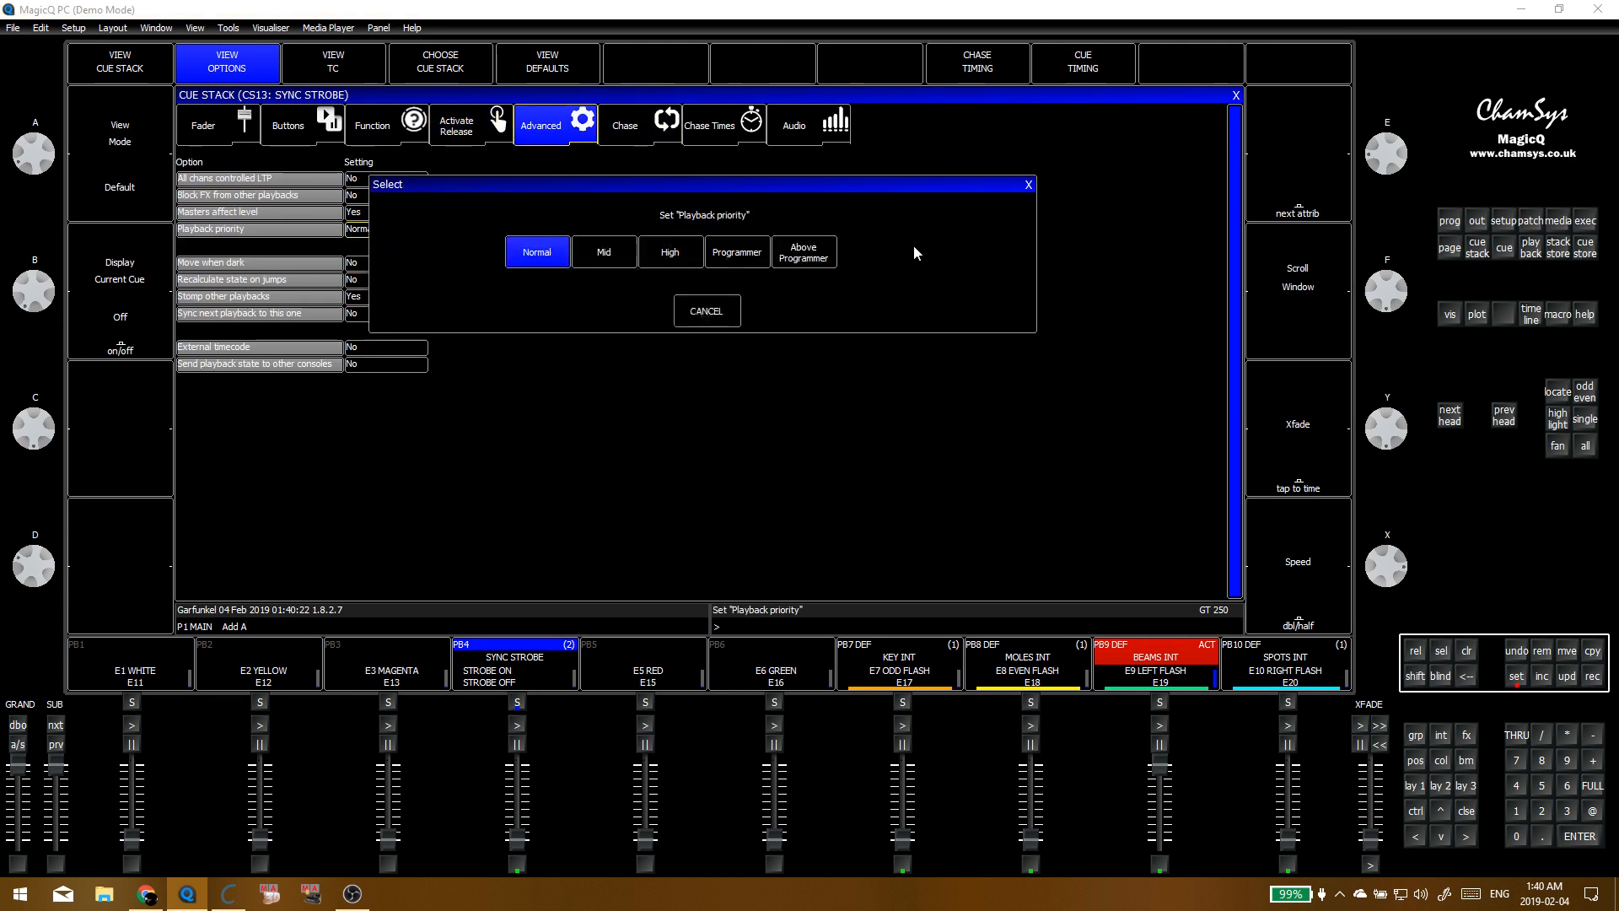
left_click(715, 348)
key("Escape")
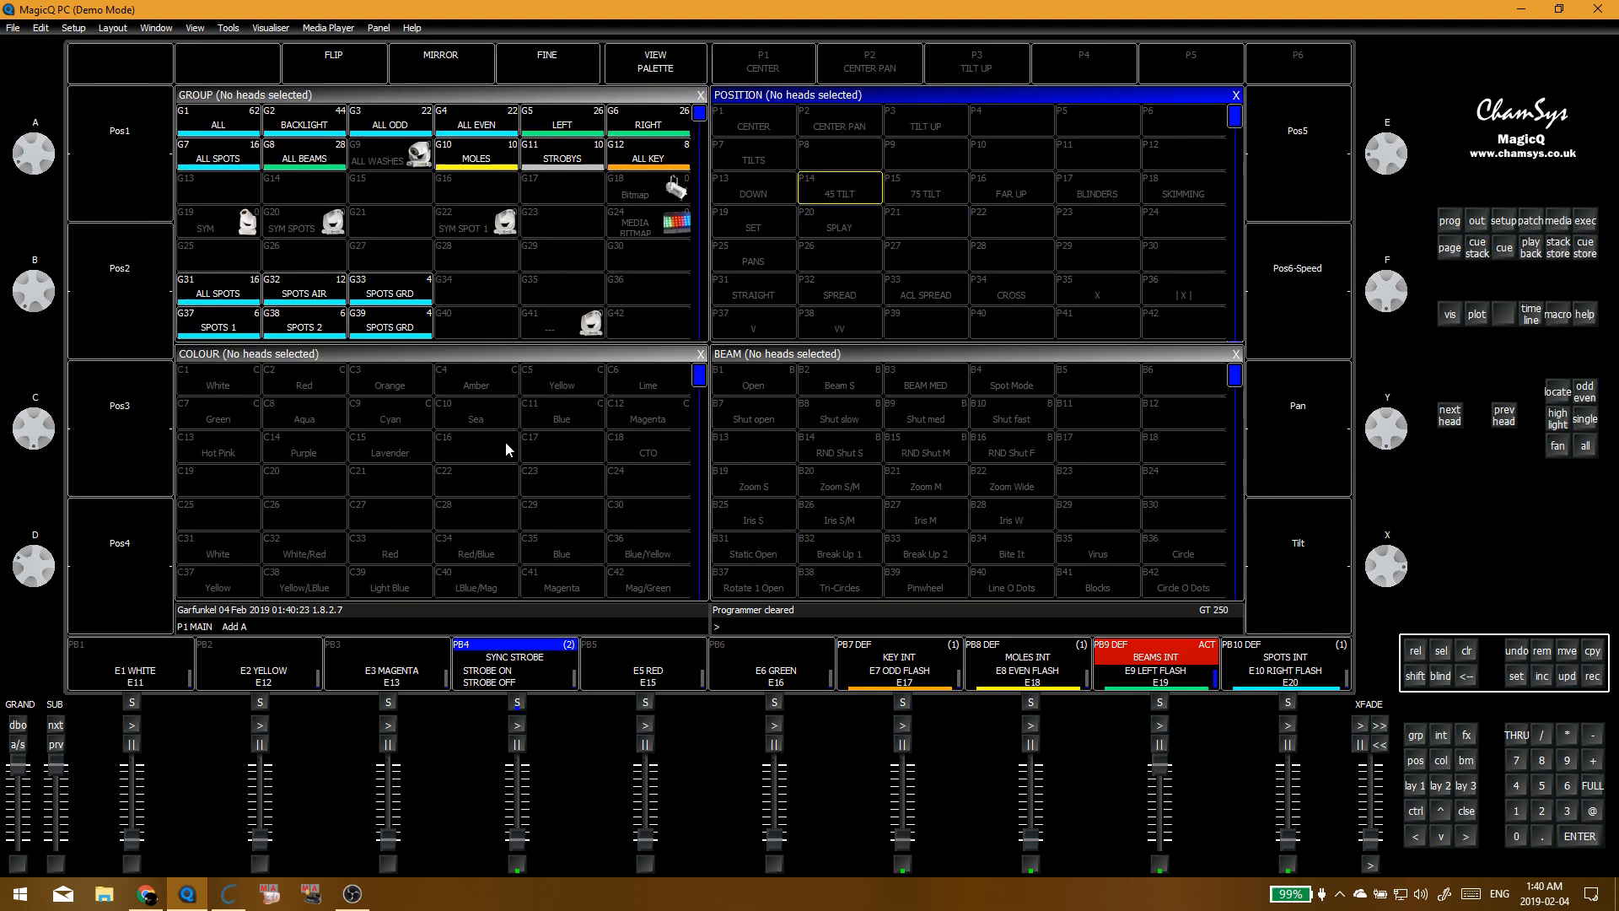
Step: Copy the SYNC STROBE playback from PB4 to the second item of the execute grid's lower row
left_click(520, 670)
key("alt+e")
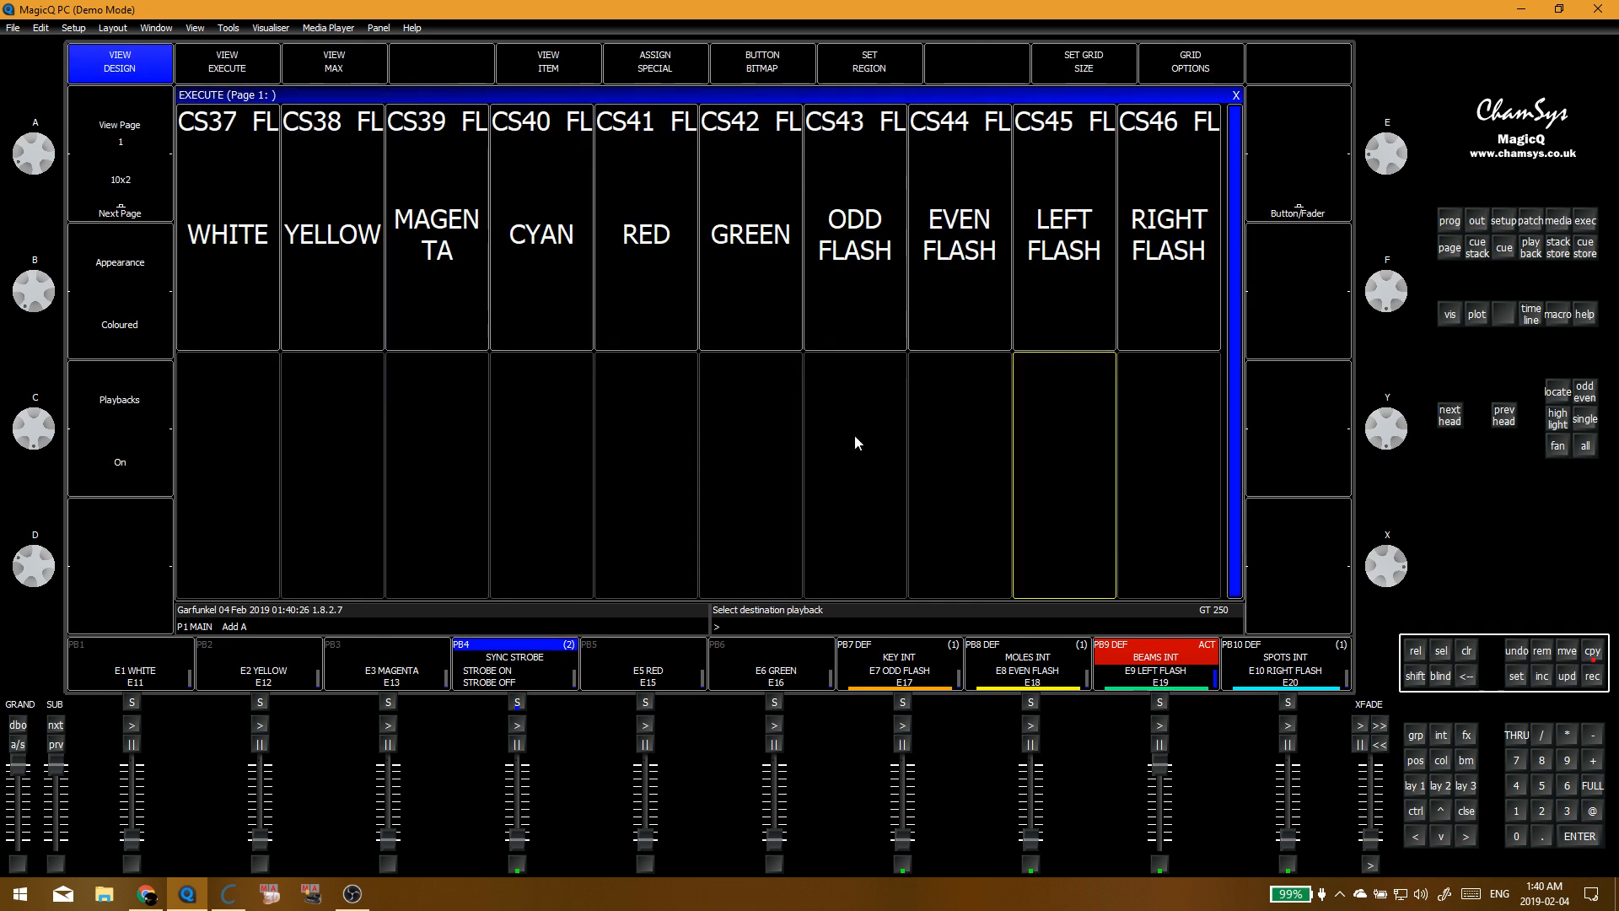
left_click(363, 452)
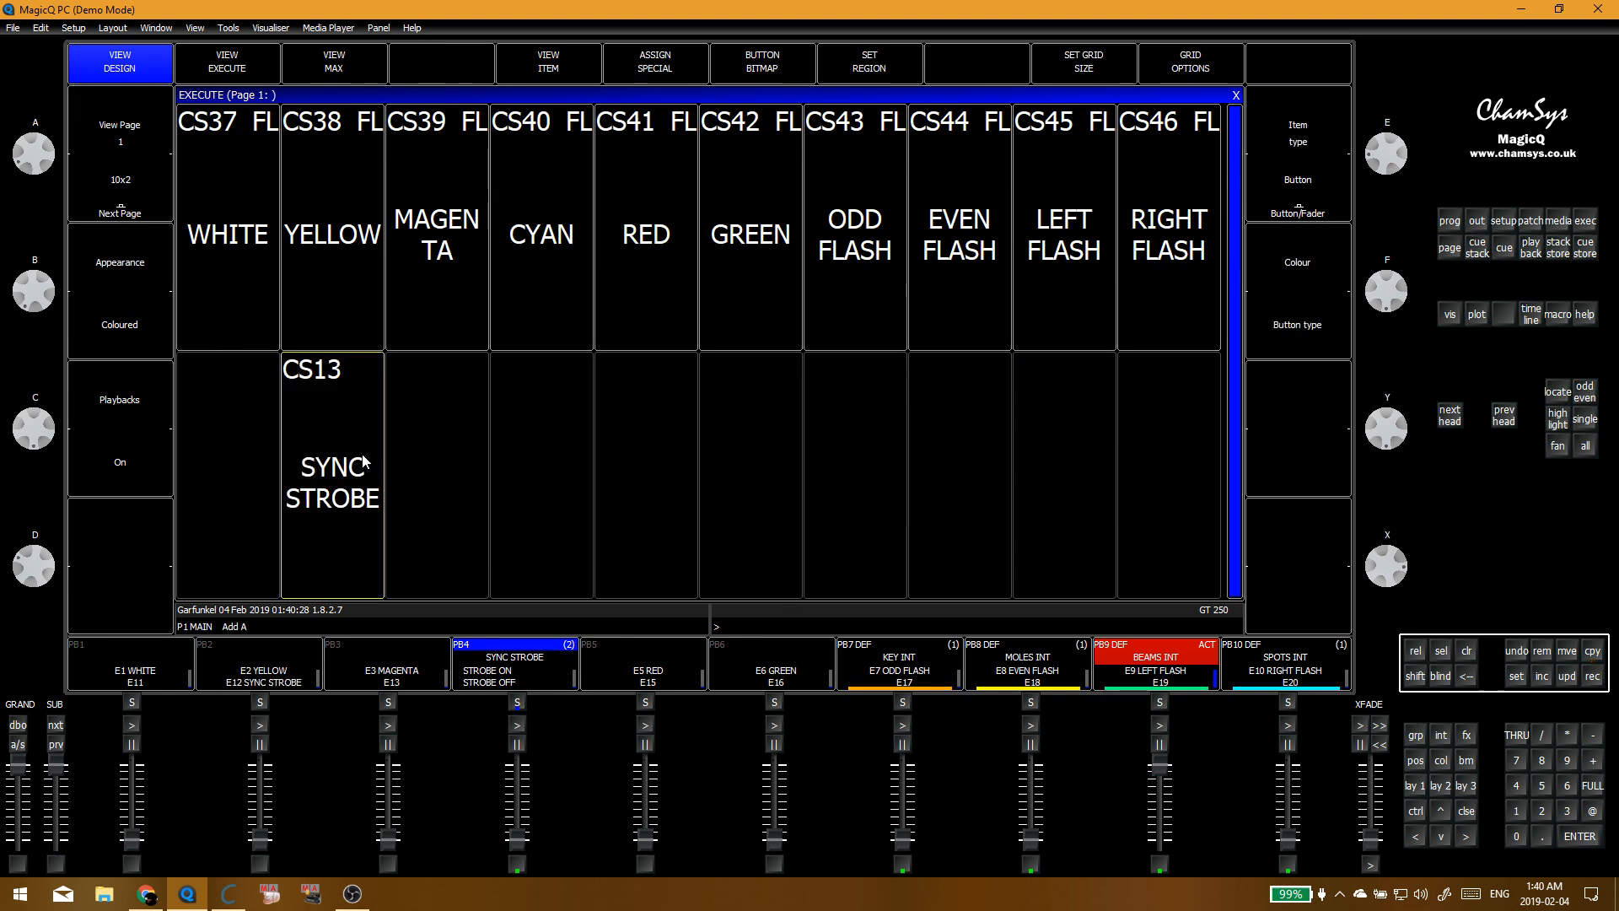
Step: Copy the RND STROBE cue stack to the execute item beside SYNC STROBE and make both items flash buttons
left_click(431, 457)
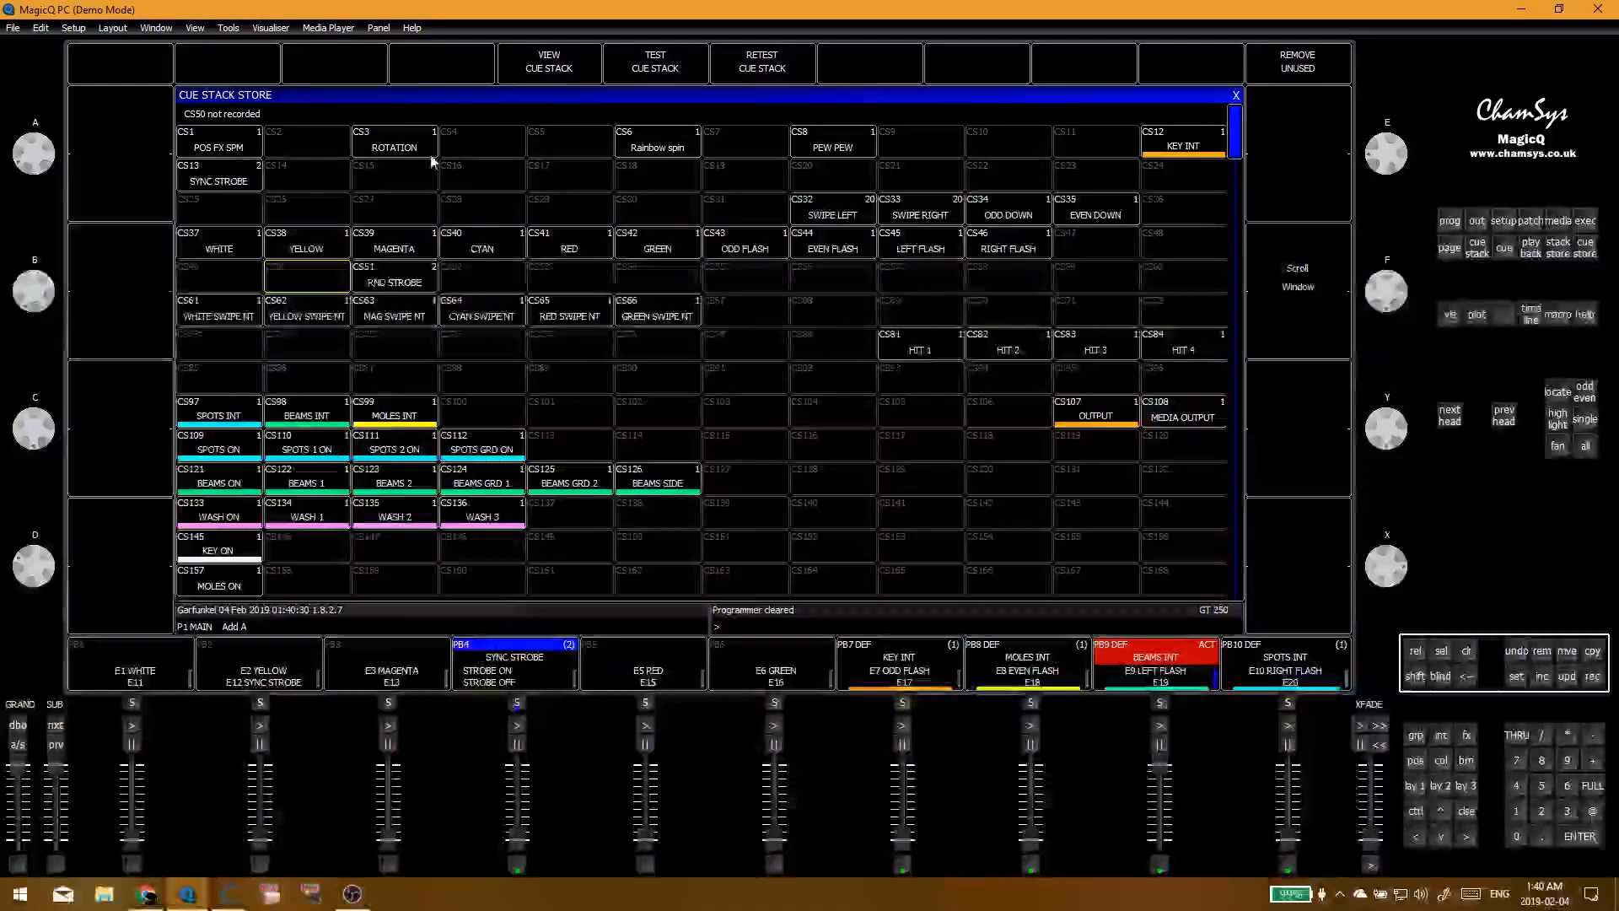
left_click(404, 281)
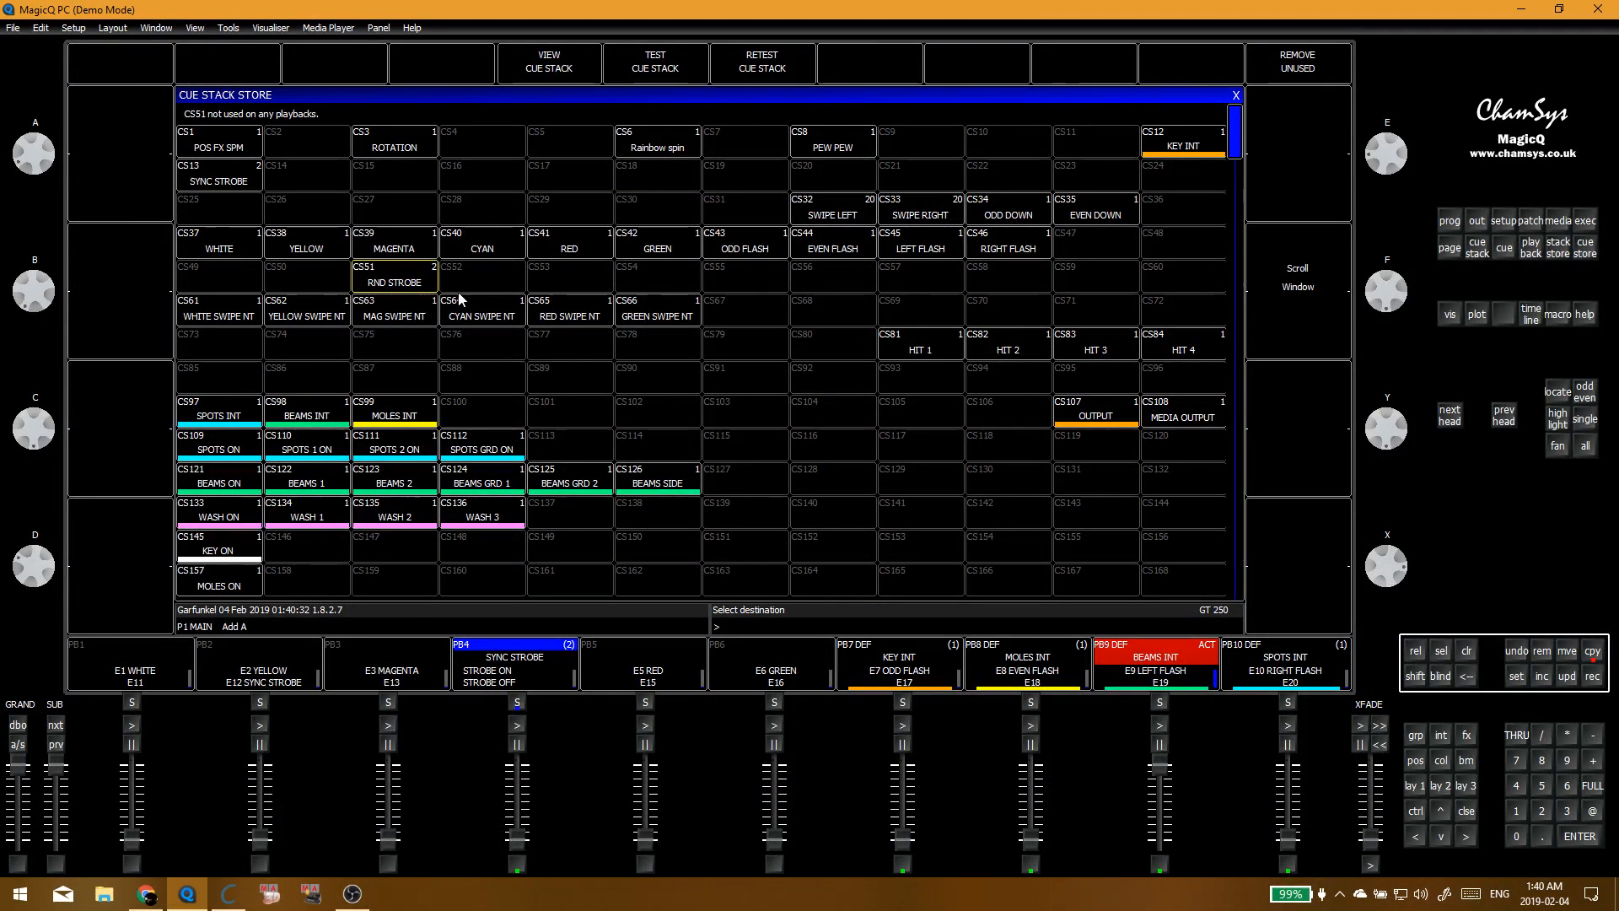
left_click(465, 457)
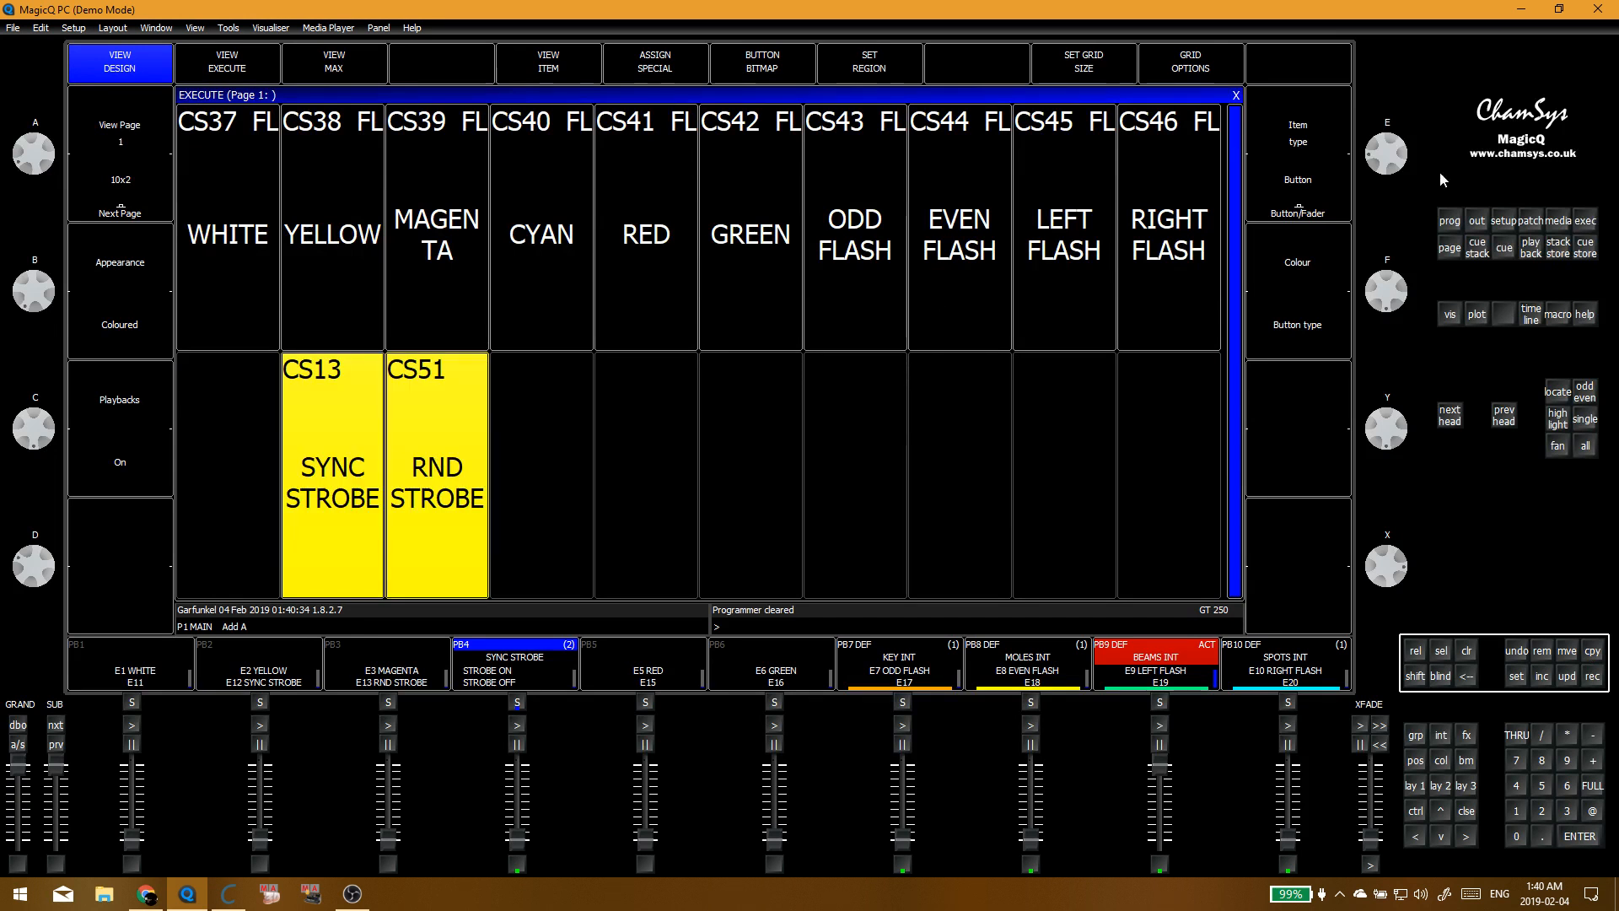
left_click(673, 516)
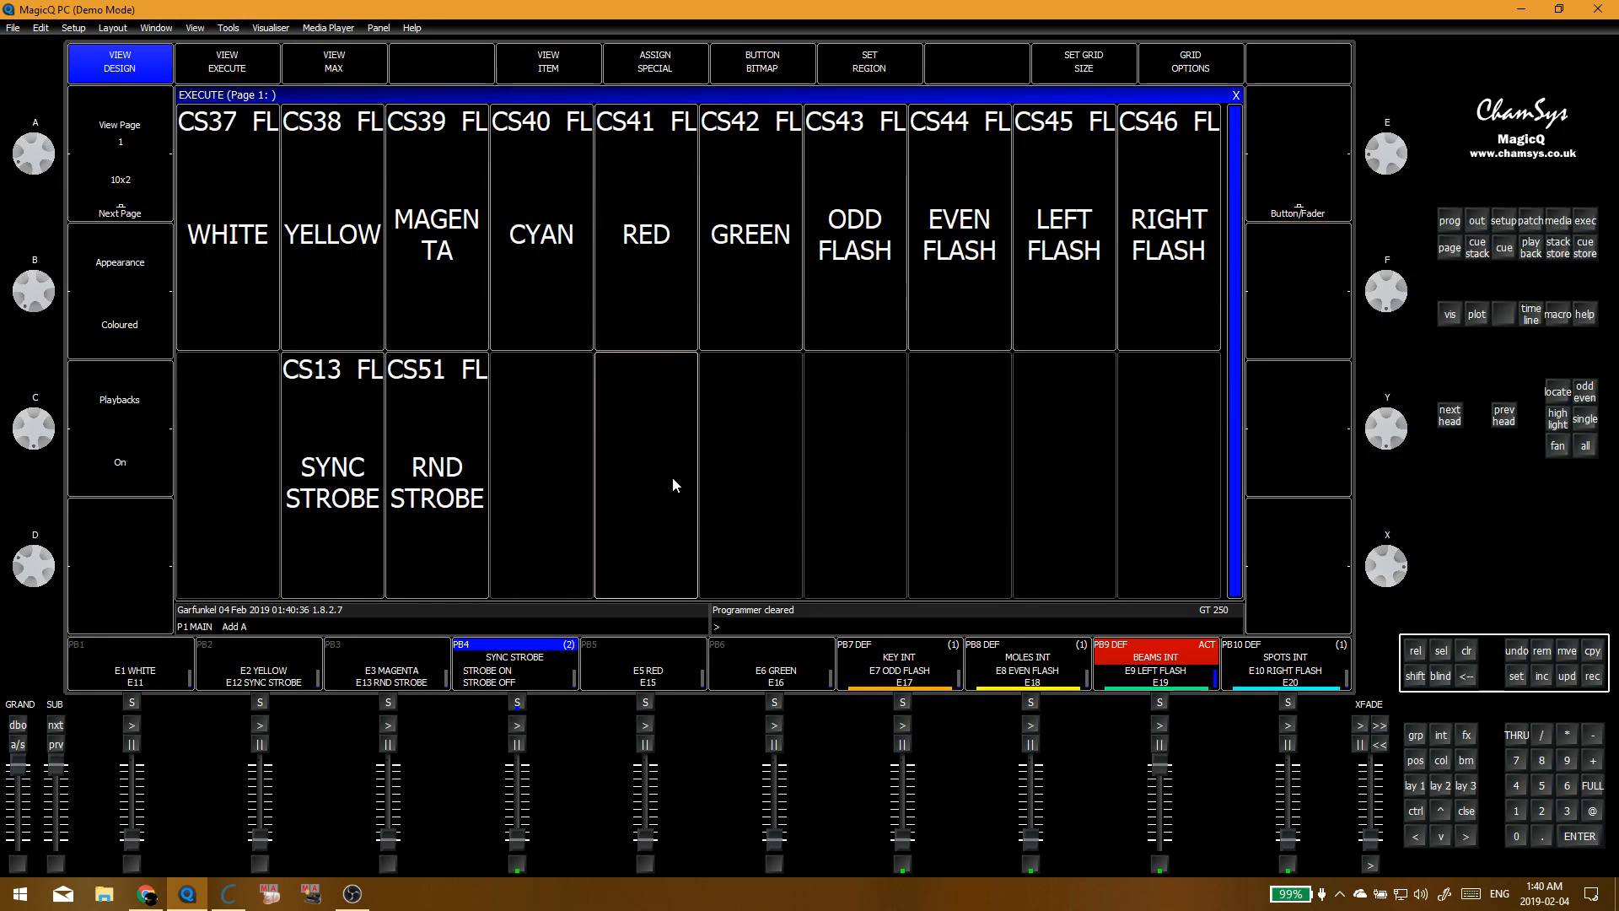
Step: Move the SYNC STROBE cue stack from CS13 to CS50 in the cue stack store and return to the palette windows
left_click(653, 483)
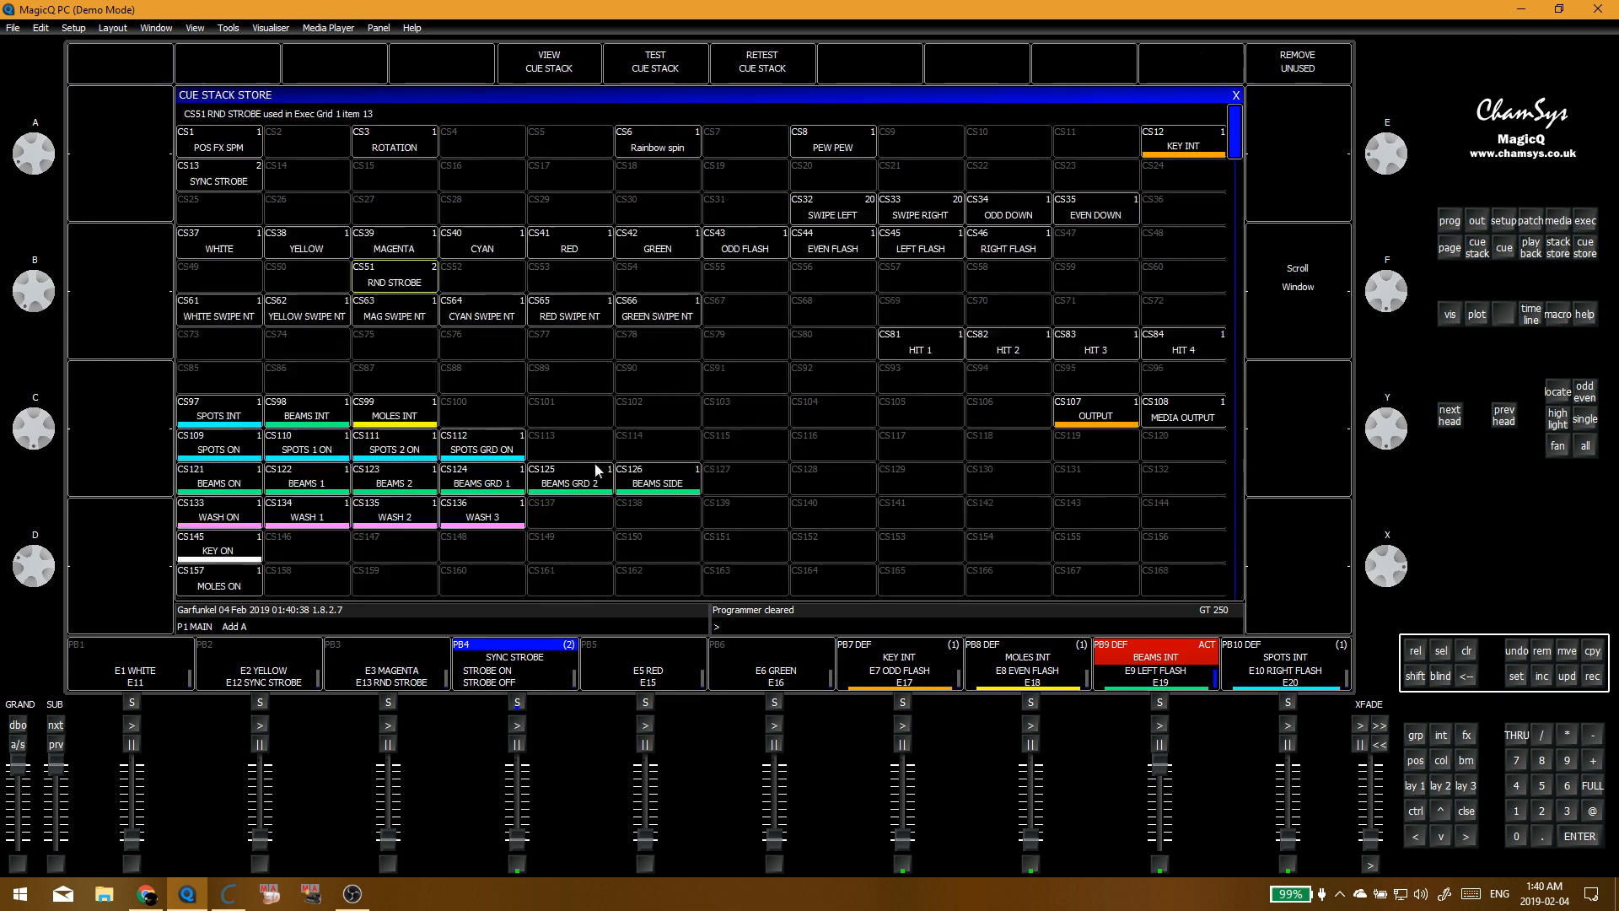
key("ctrl+m")
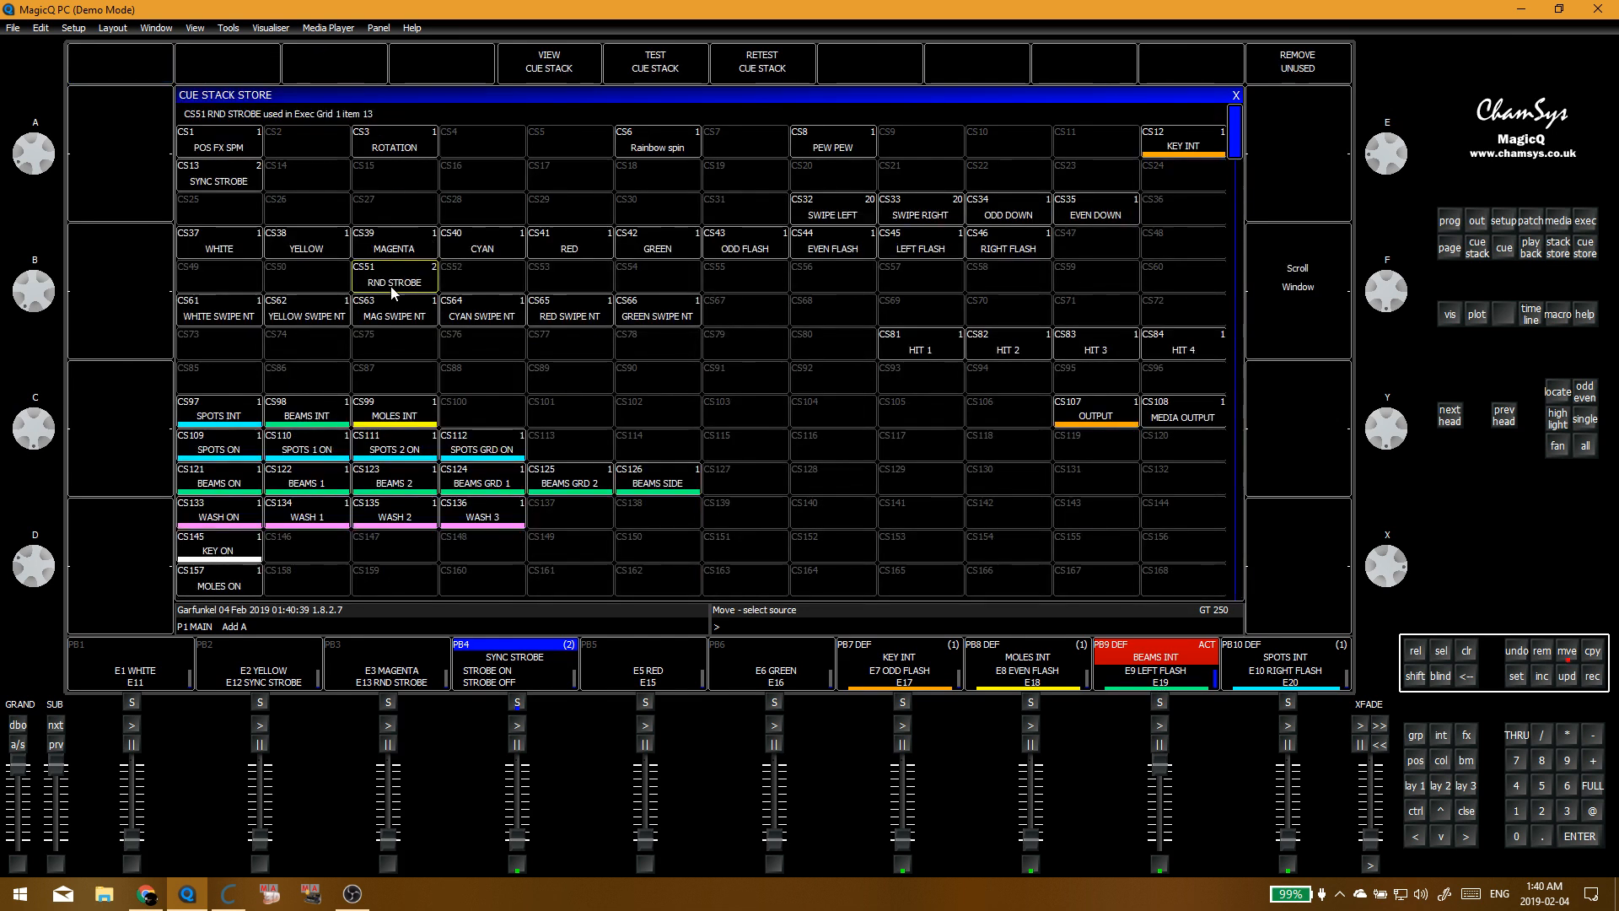
left_click(218, 184)
left_click(306, 270)
key("ctrl+1")
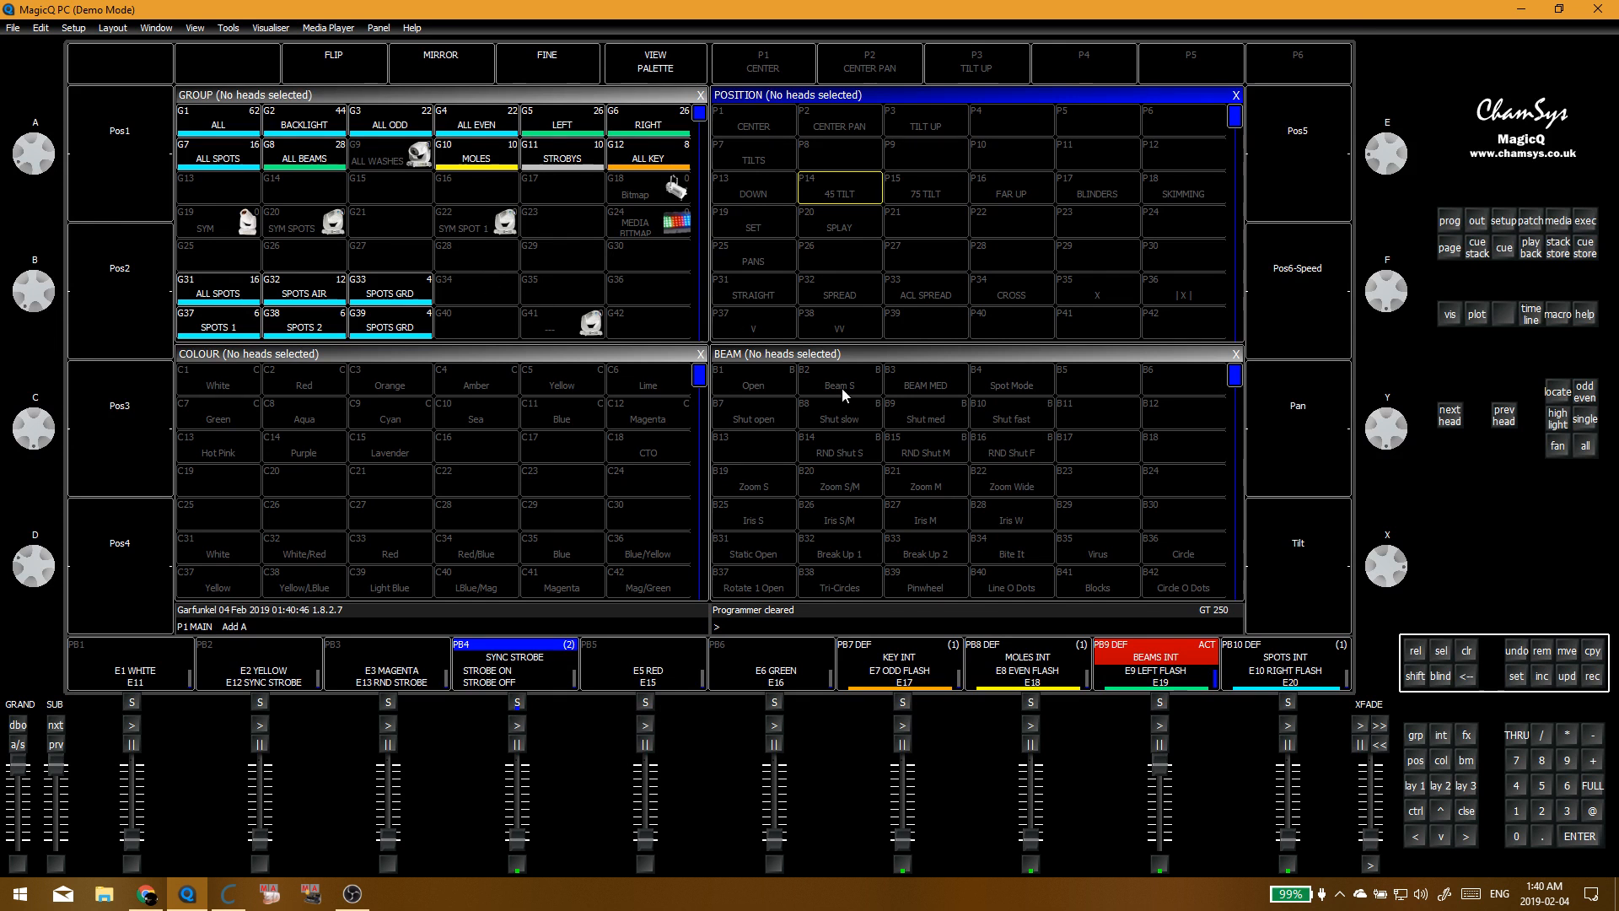
Step: Lower BEAMS INT, set the STROBYS group's strobe speed to 168 and record it into the Shut fast beam palette
left_click_drag(1160, 765, 1159, 835)
left_click(540, 156)
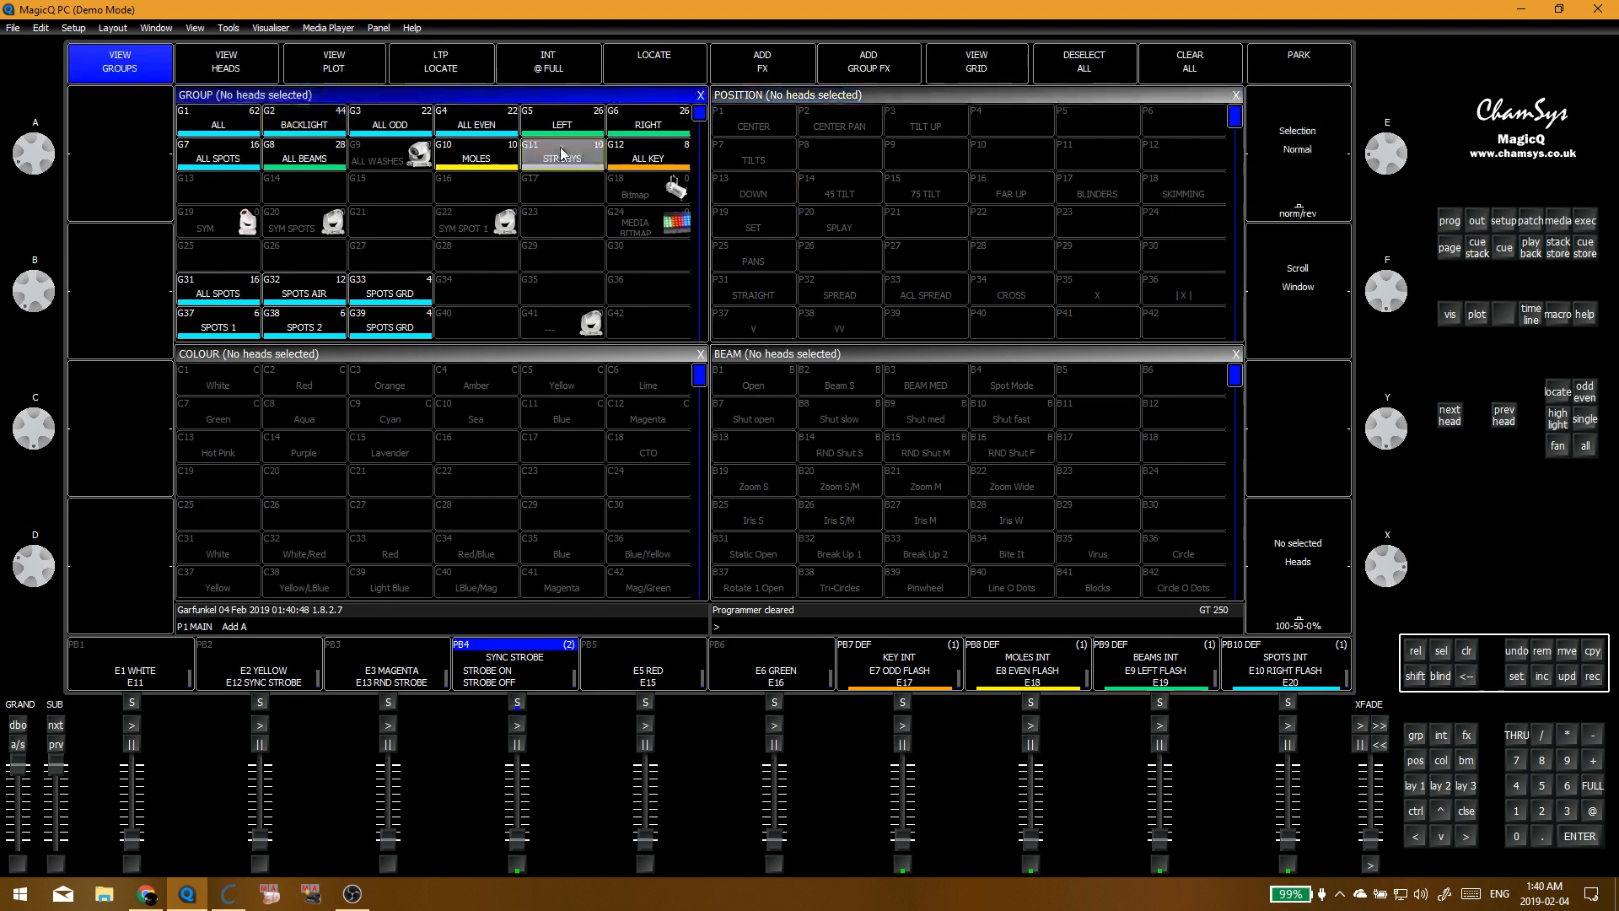
left_click(961, 417)
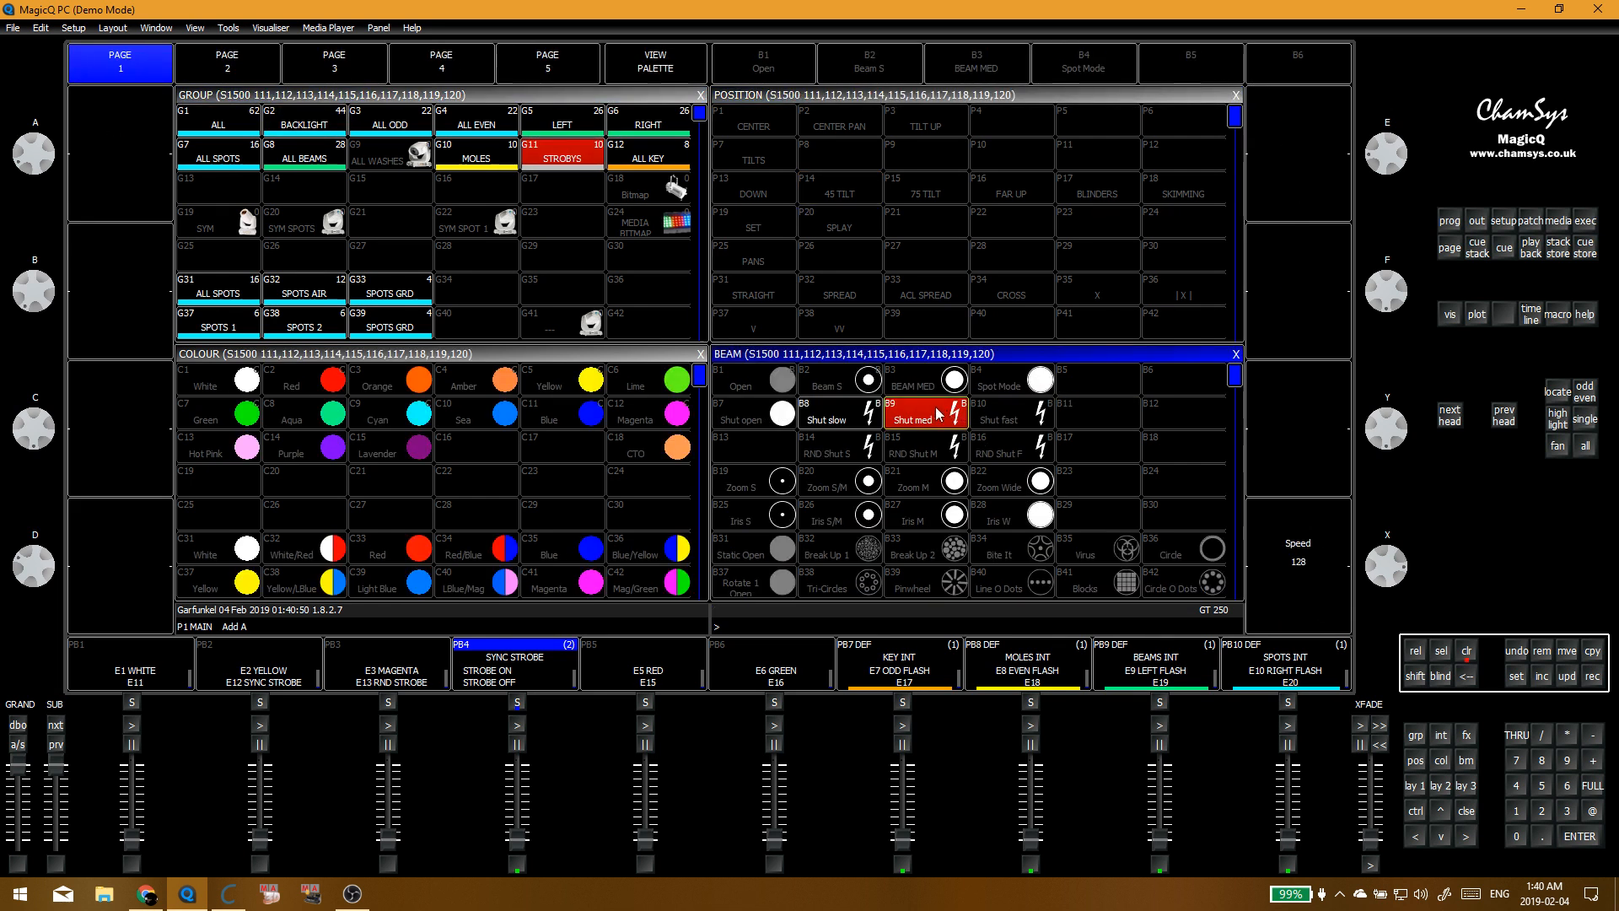
left_click(1009, 426)
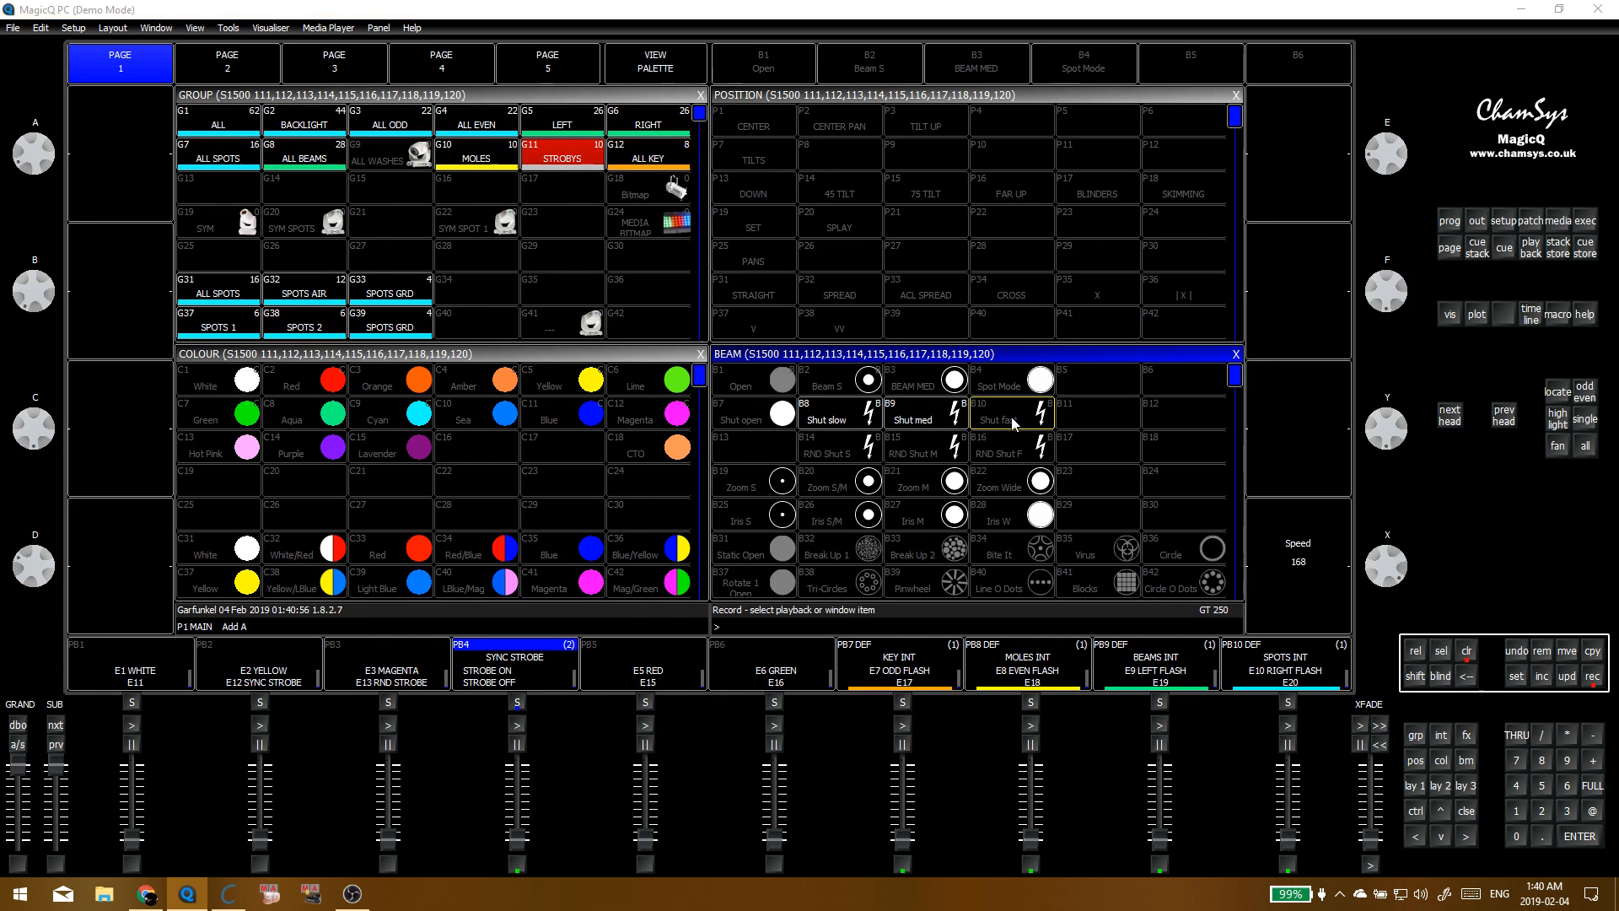
left_click(600, 257)
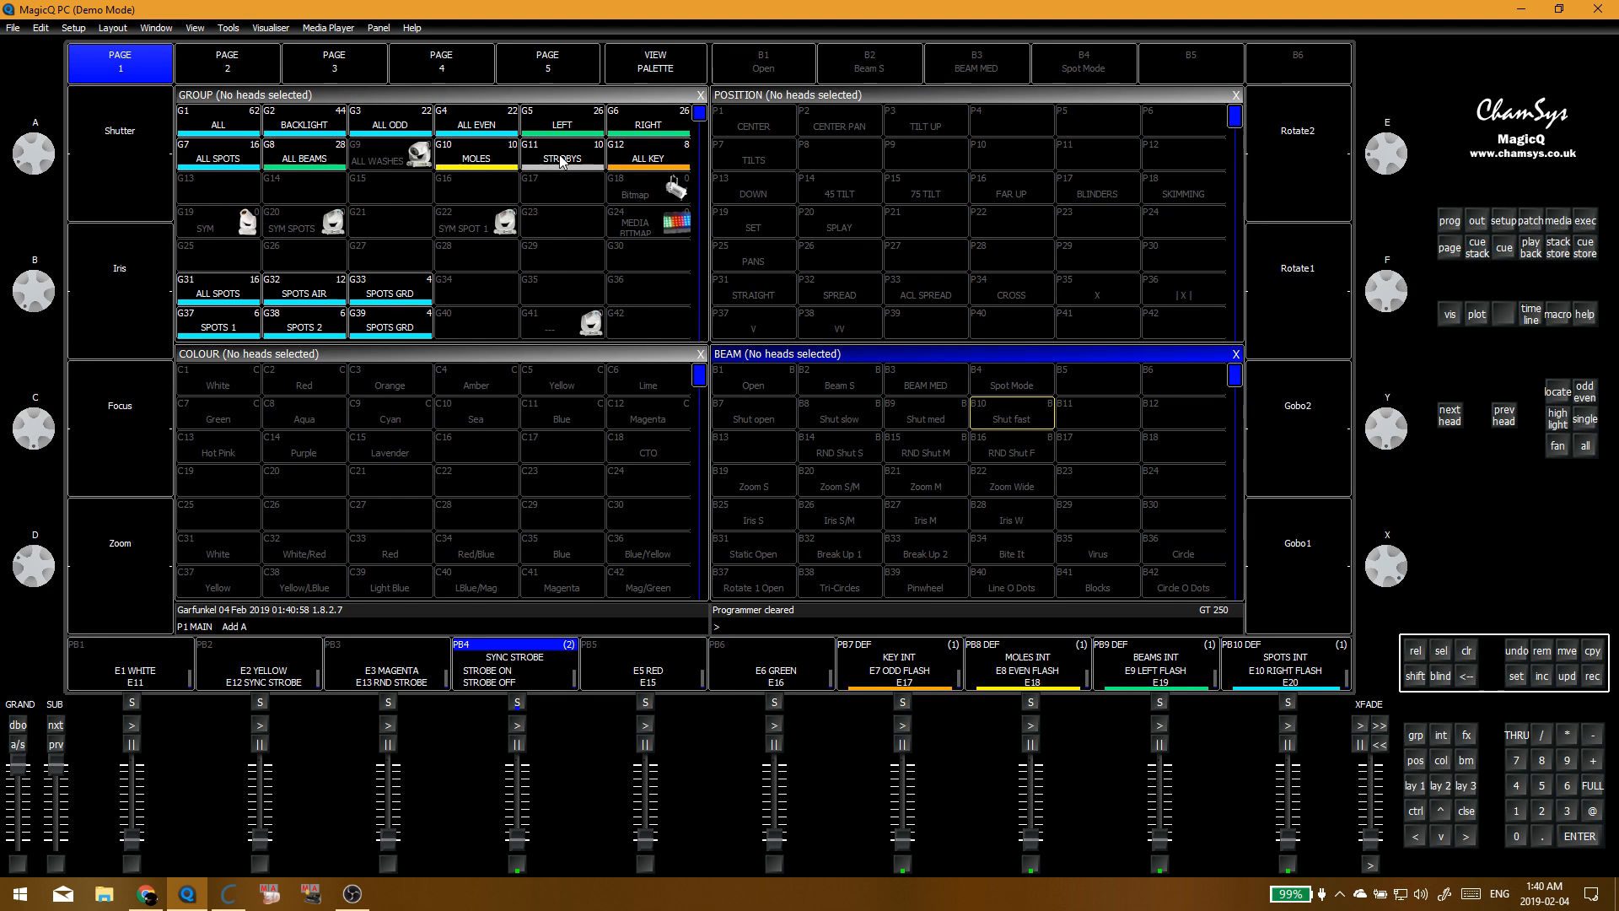
Step: Remove SYNC STROBE from PB4 and record STROBYS at 100% with Shut fast there as a new stack
left_click(529, 659)
left_click(600, 257)
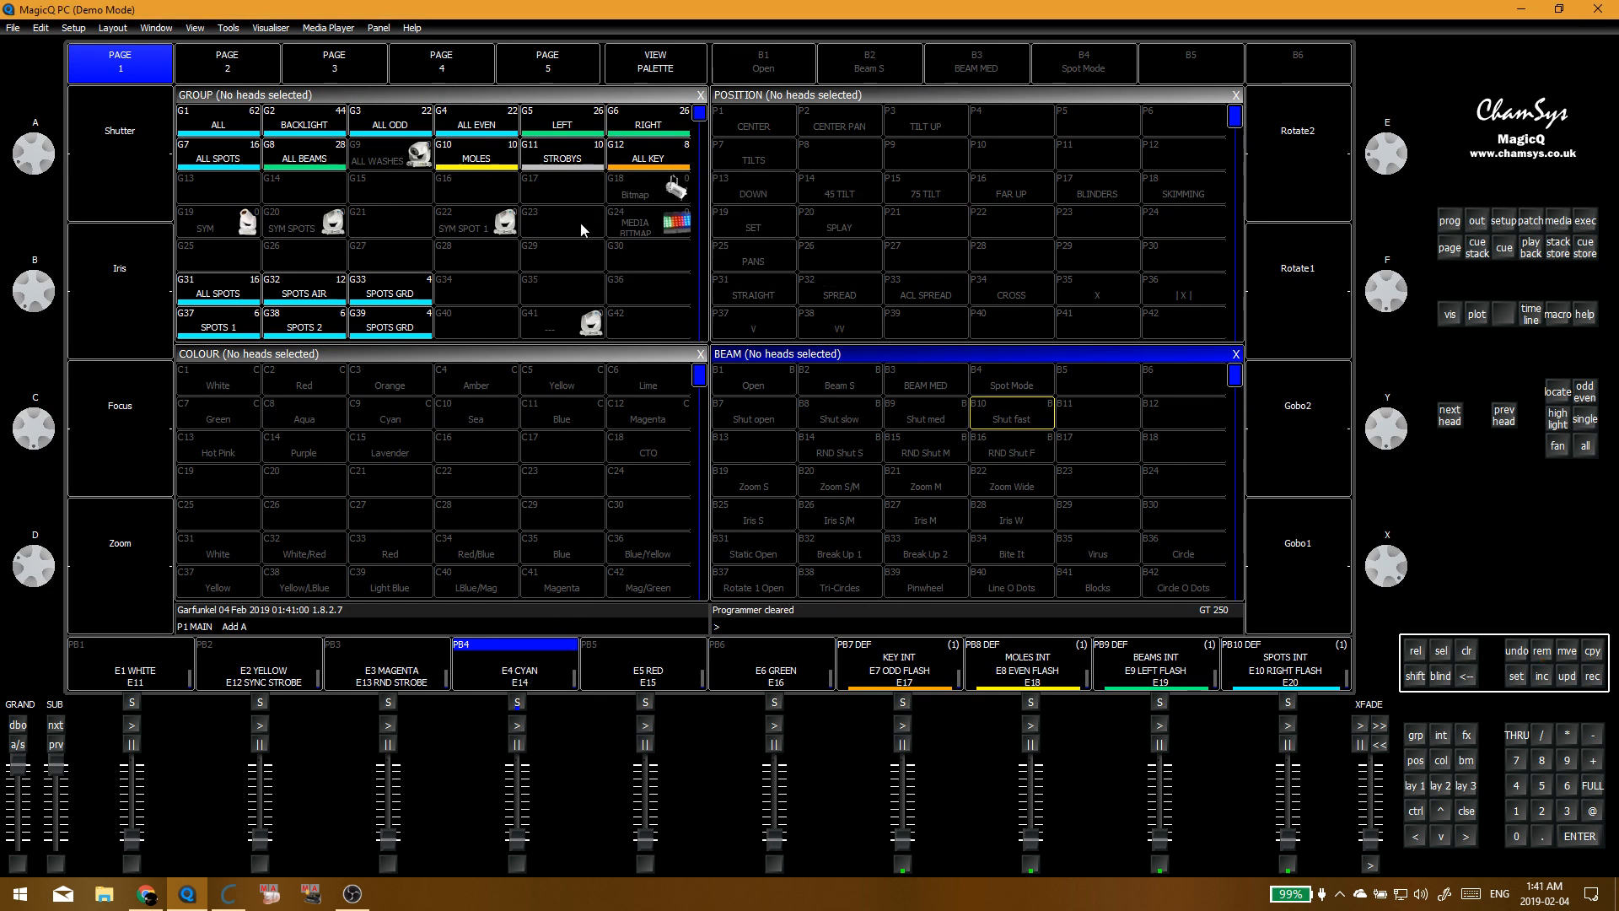
left_click(571, 161)
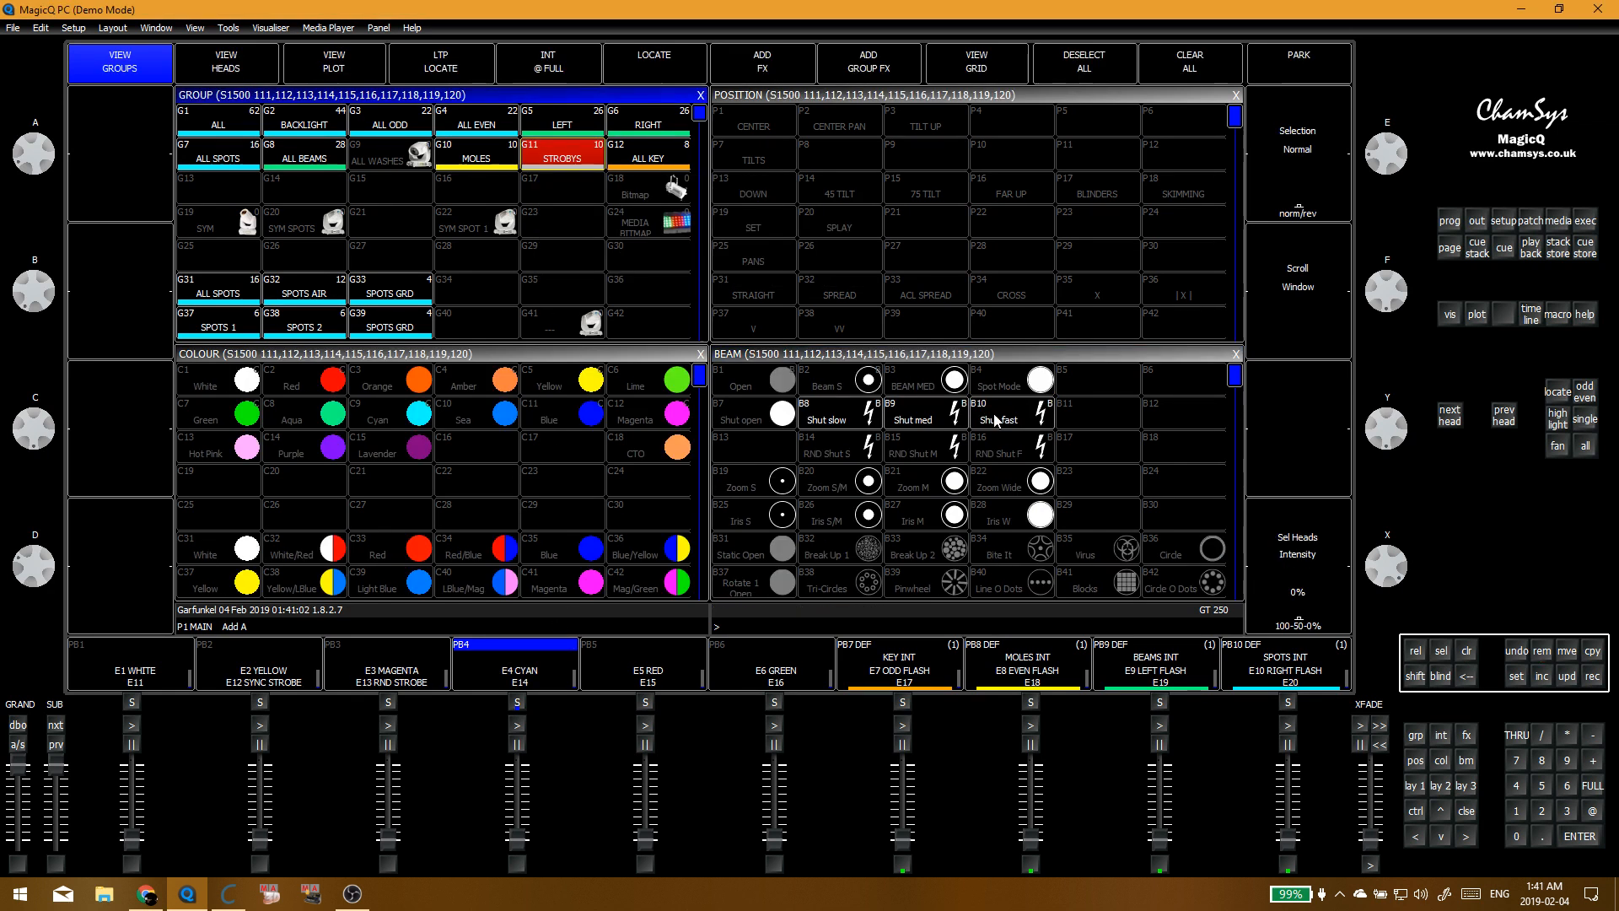
left_click(762, 416)
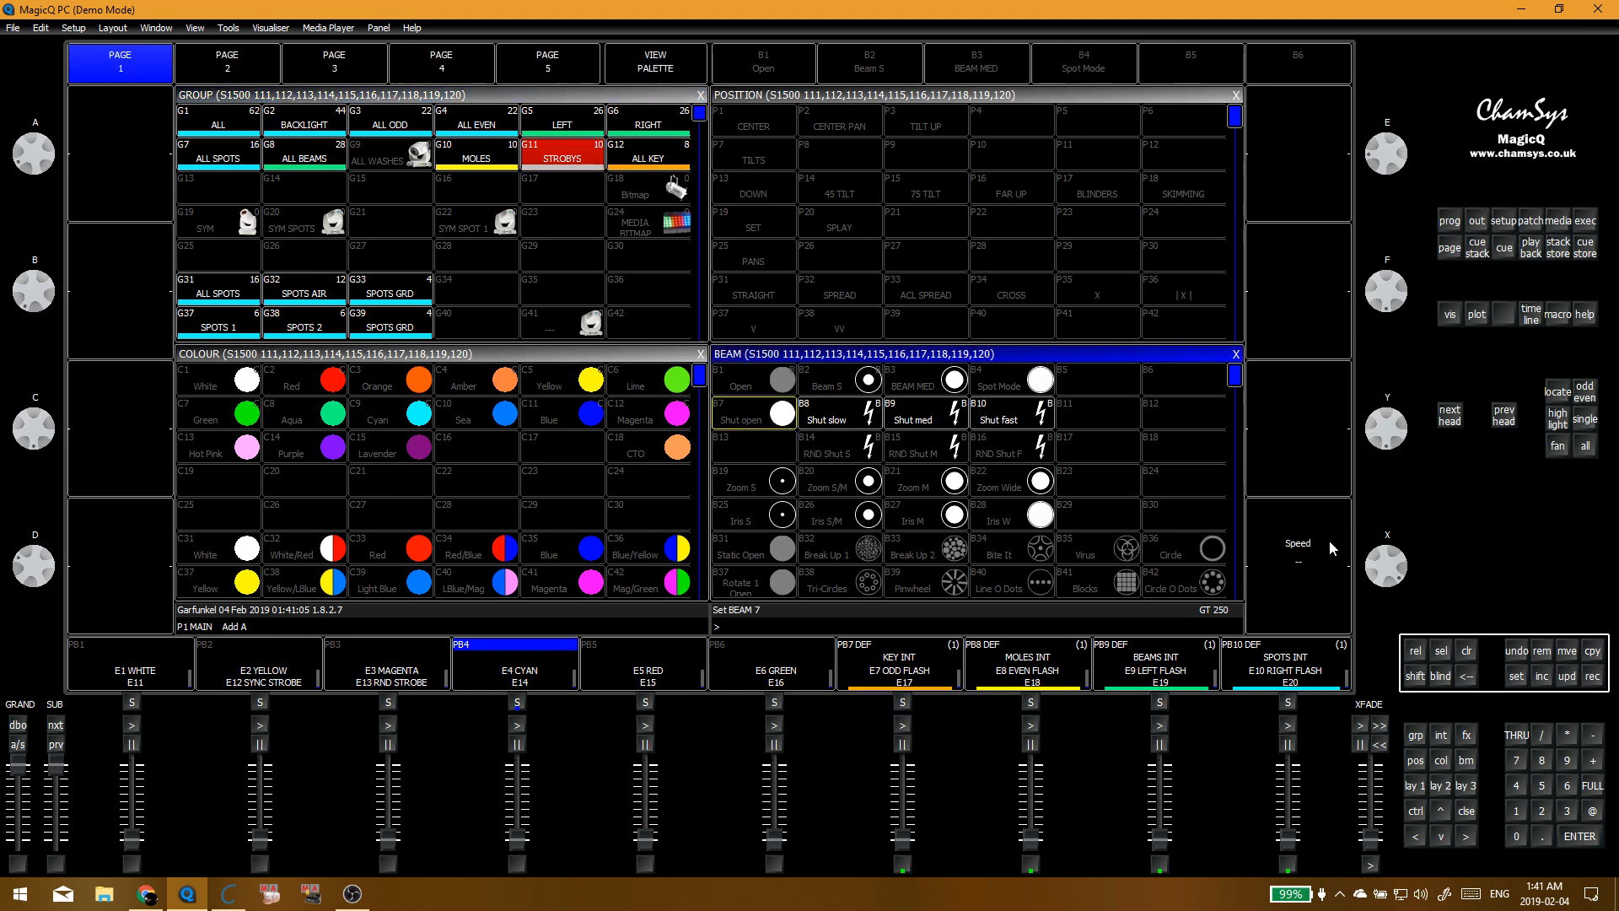
left_click(1029, 420)
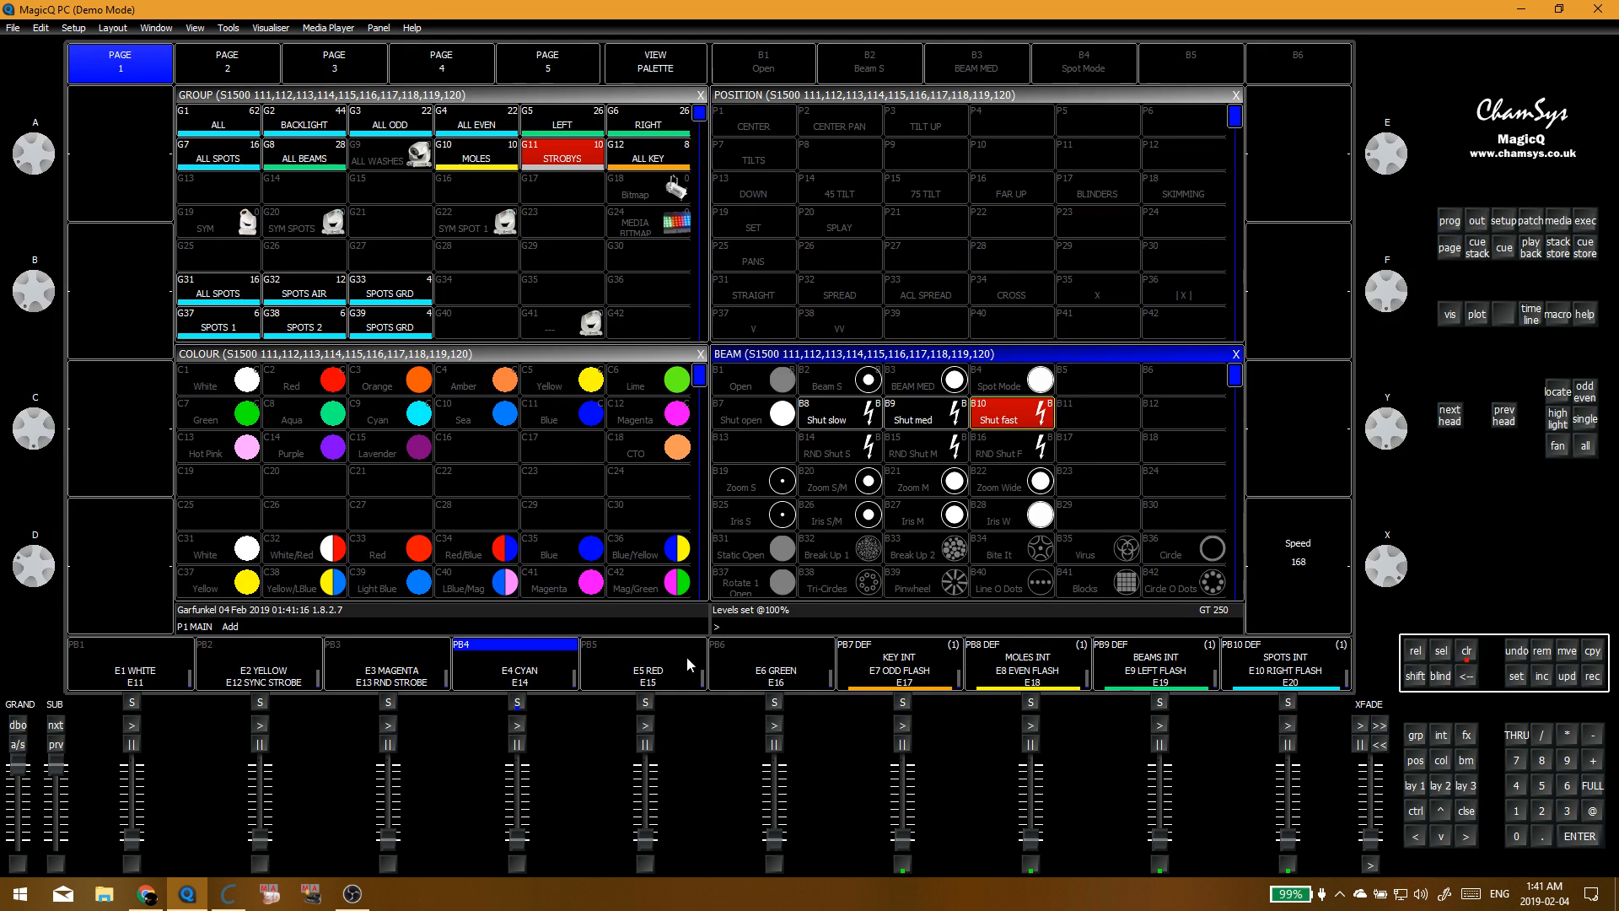
left_click(544, 680)
Step: Record STROBYS at 0% intensity as PB4's second cue, and label the two cues STROBE ON and STROBE OFF
left_click(562, 158)
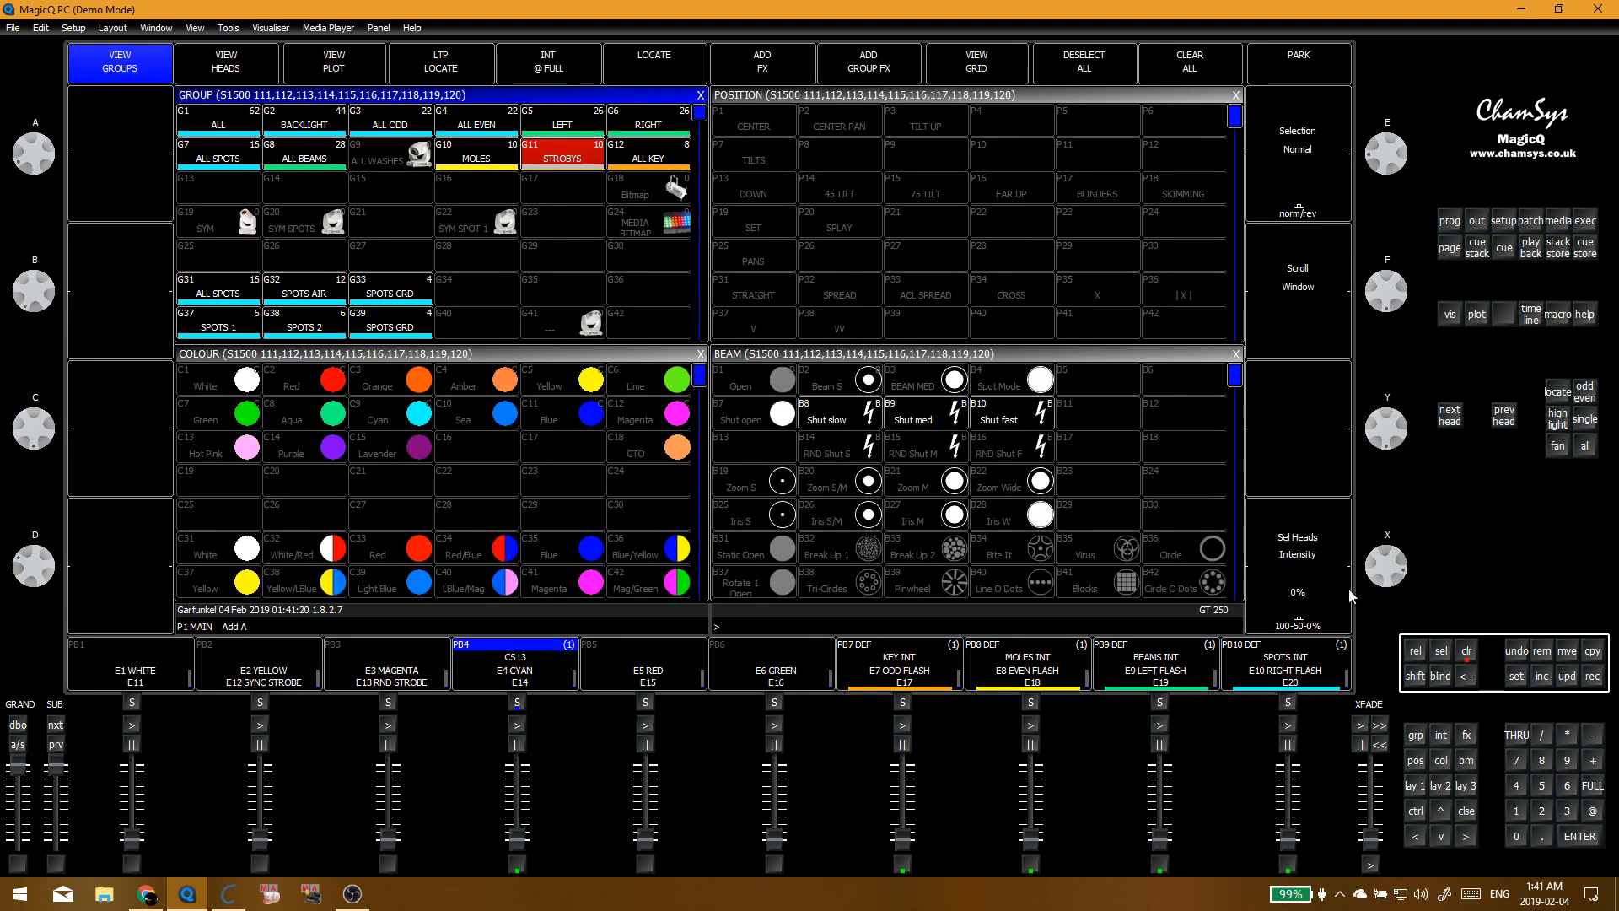
left_click(513, 681)
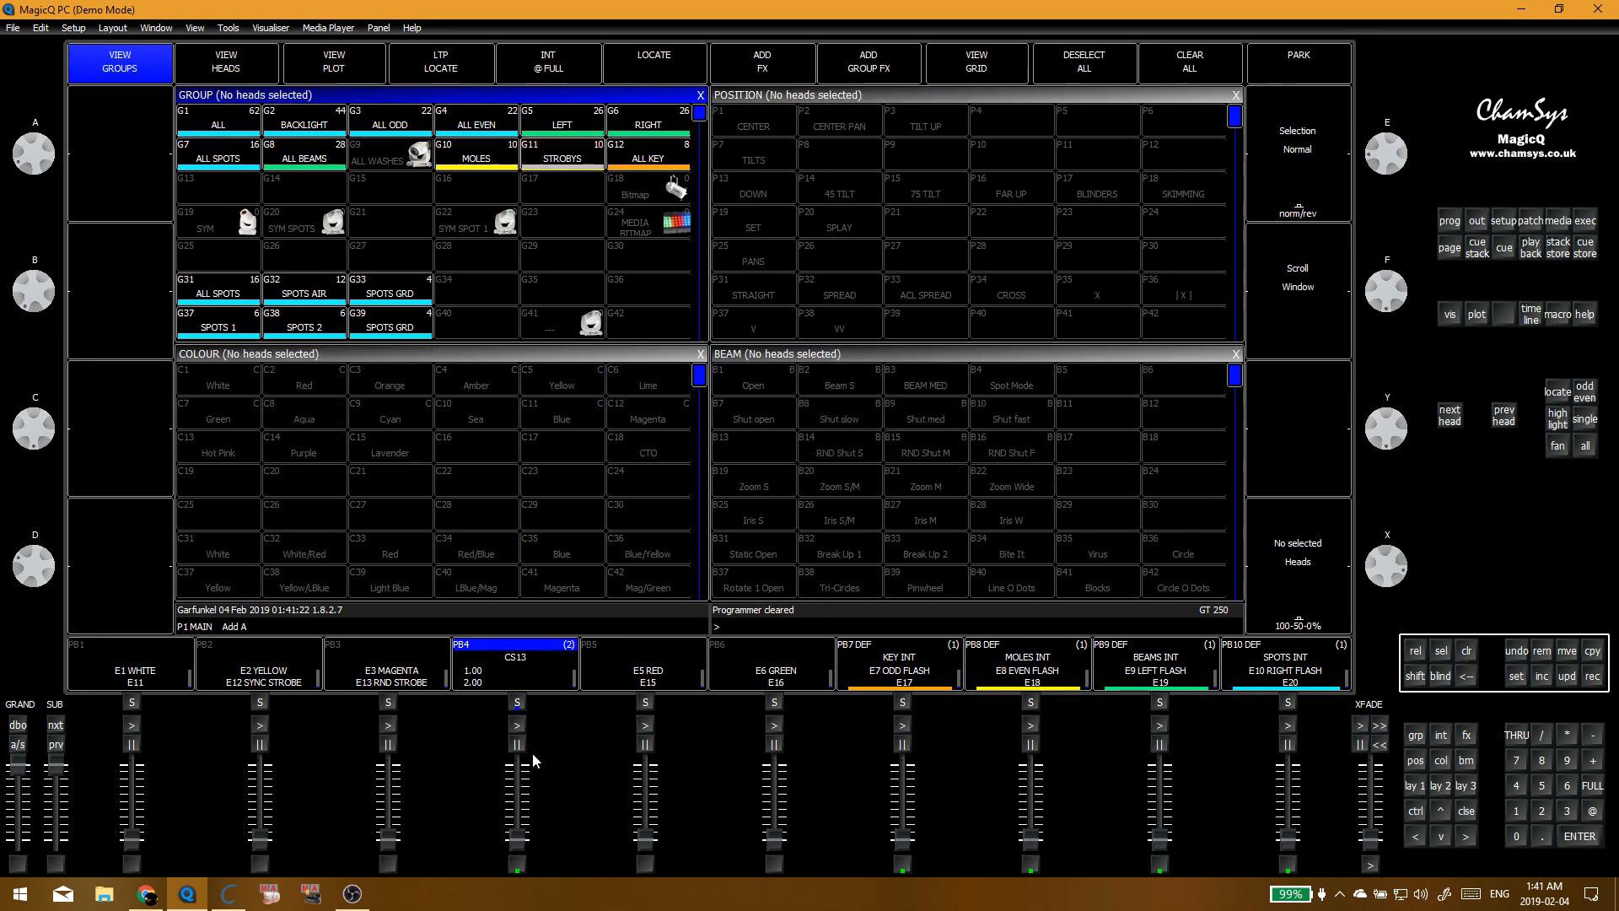
left_click(519, 683)
key("shift")
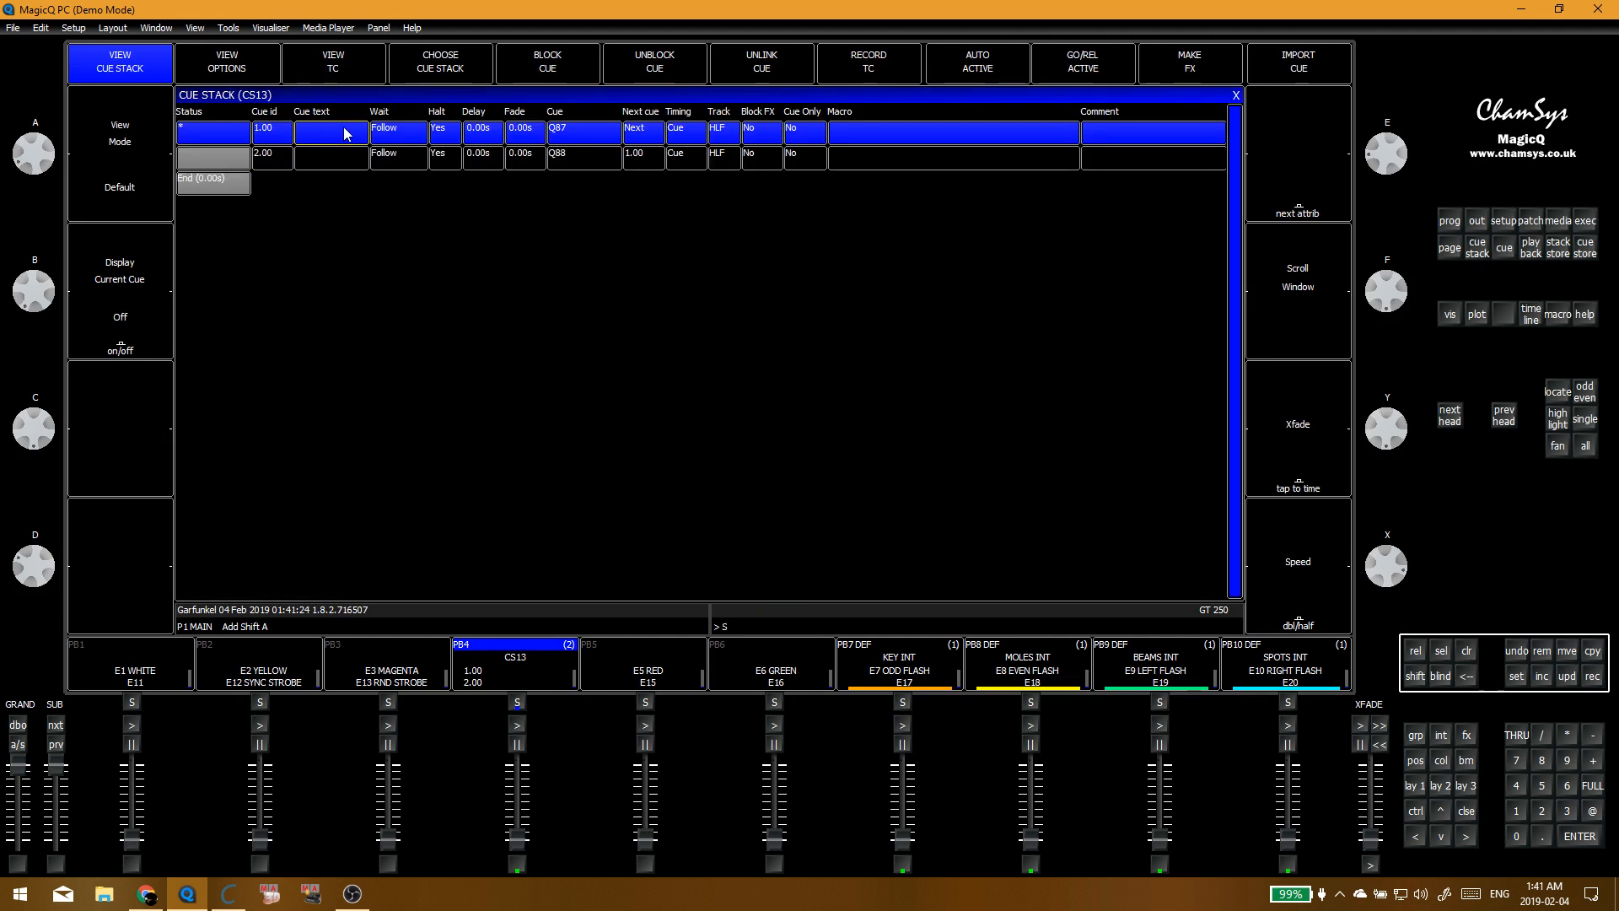
type("OBE ON")
key("Return")
key("shift")
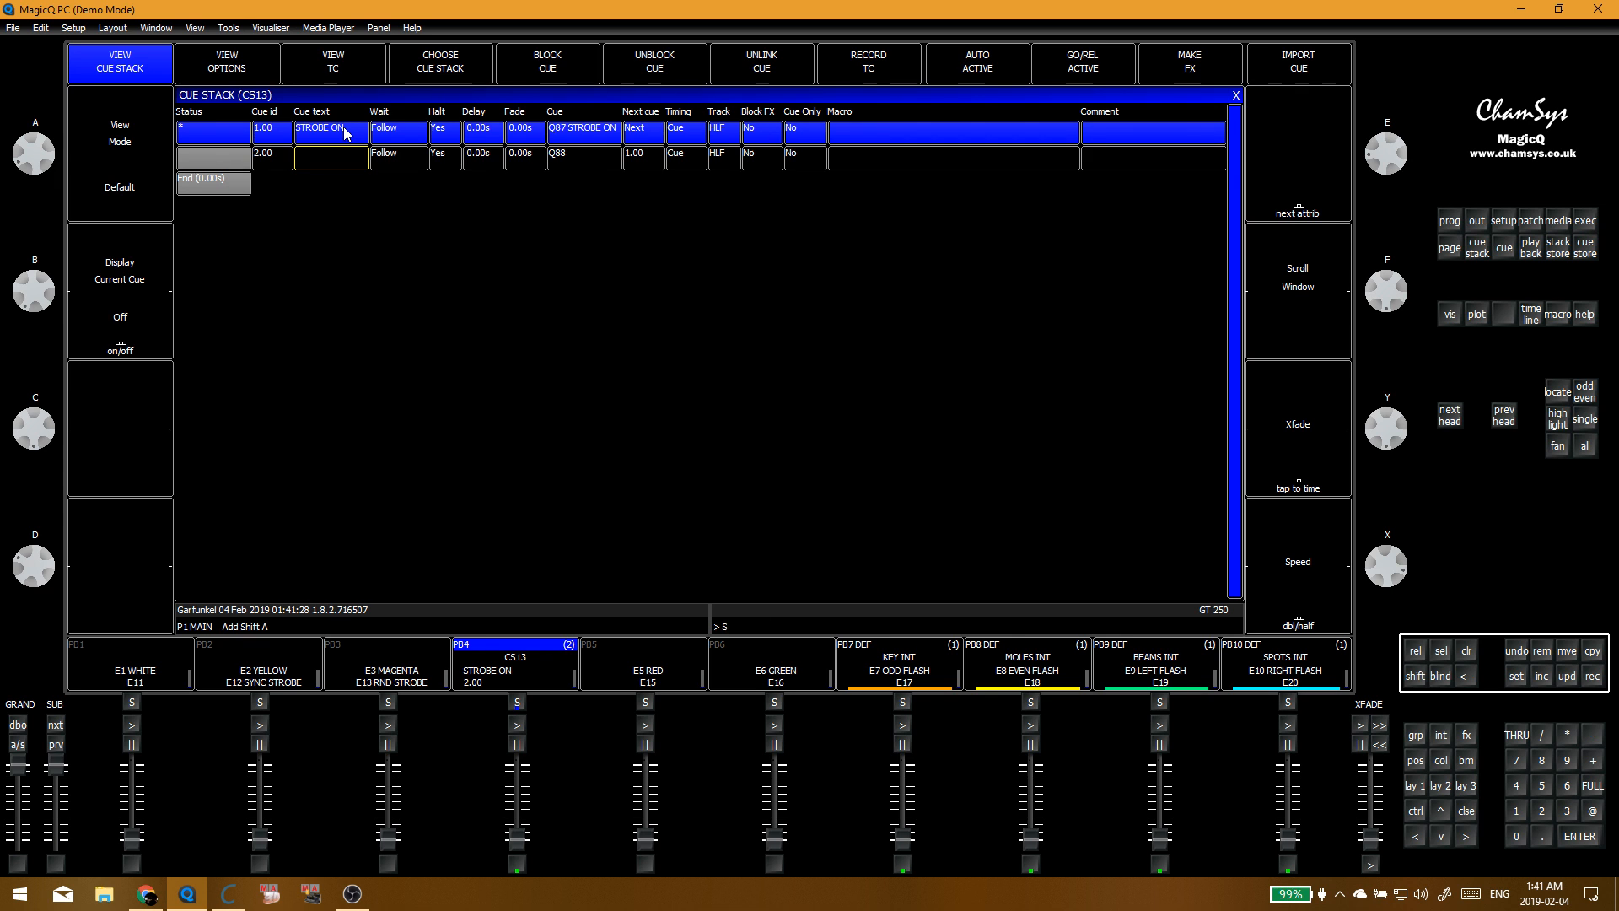
type("TROBE OFF")
key("Return")
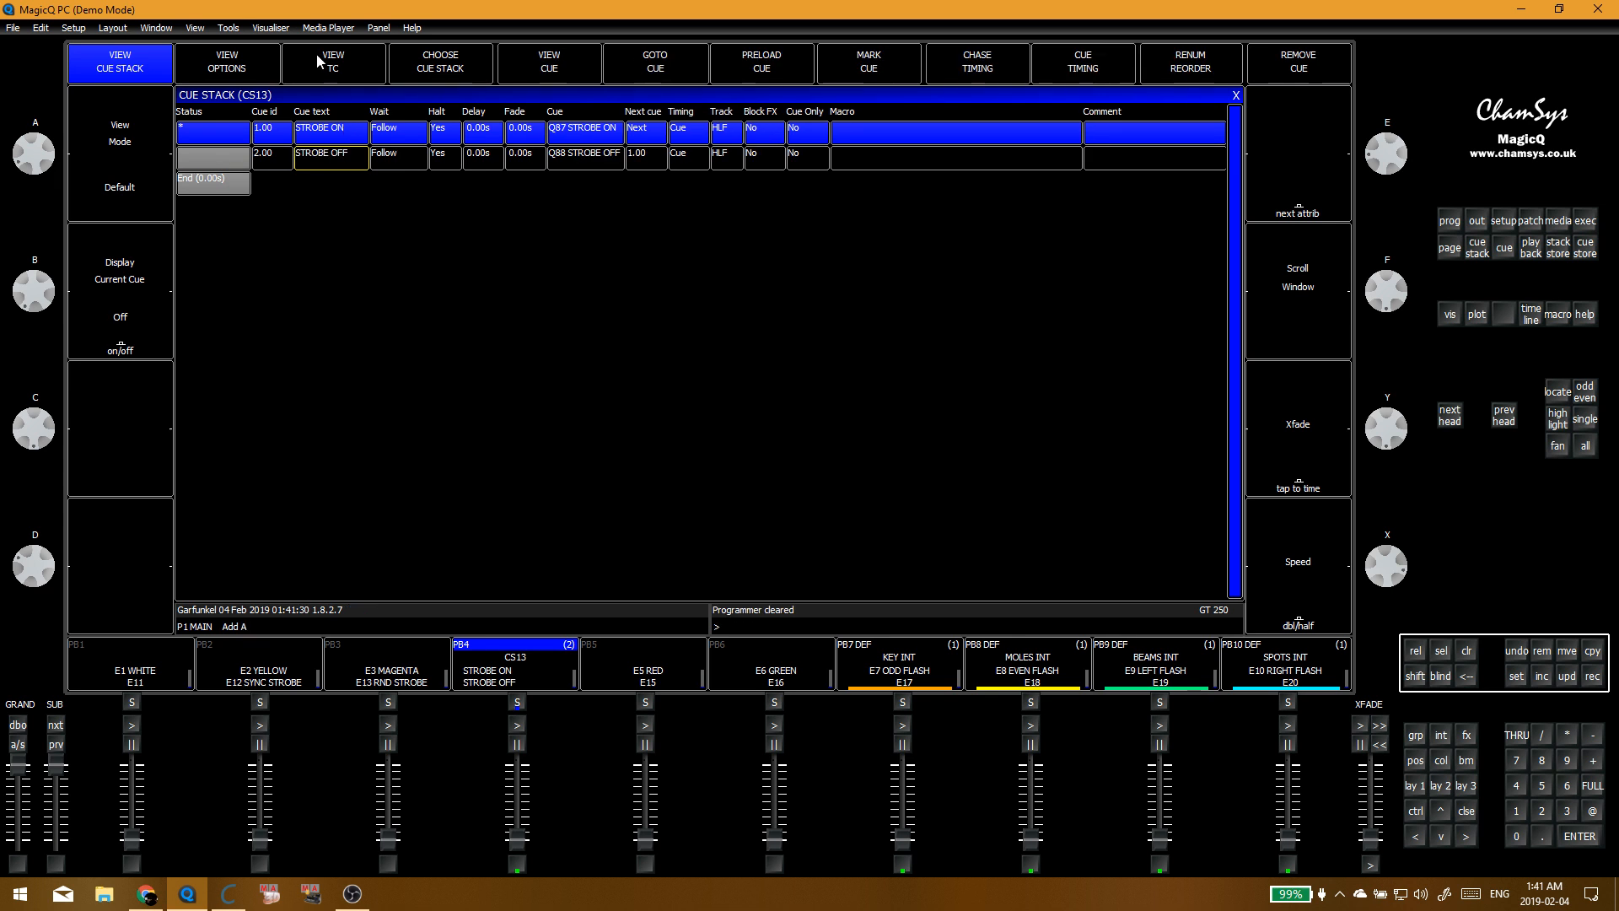
Step: Set the new PB4 stack's playback priority to Above Programmer, make release execute the last step, and test its flash button
left_click(253, 71)
left_click(387, 231)
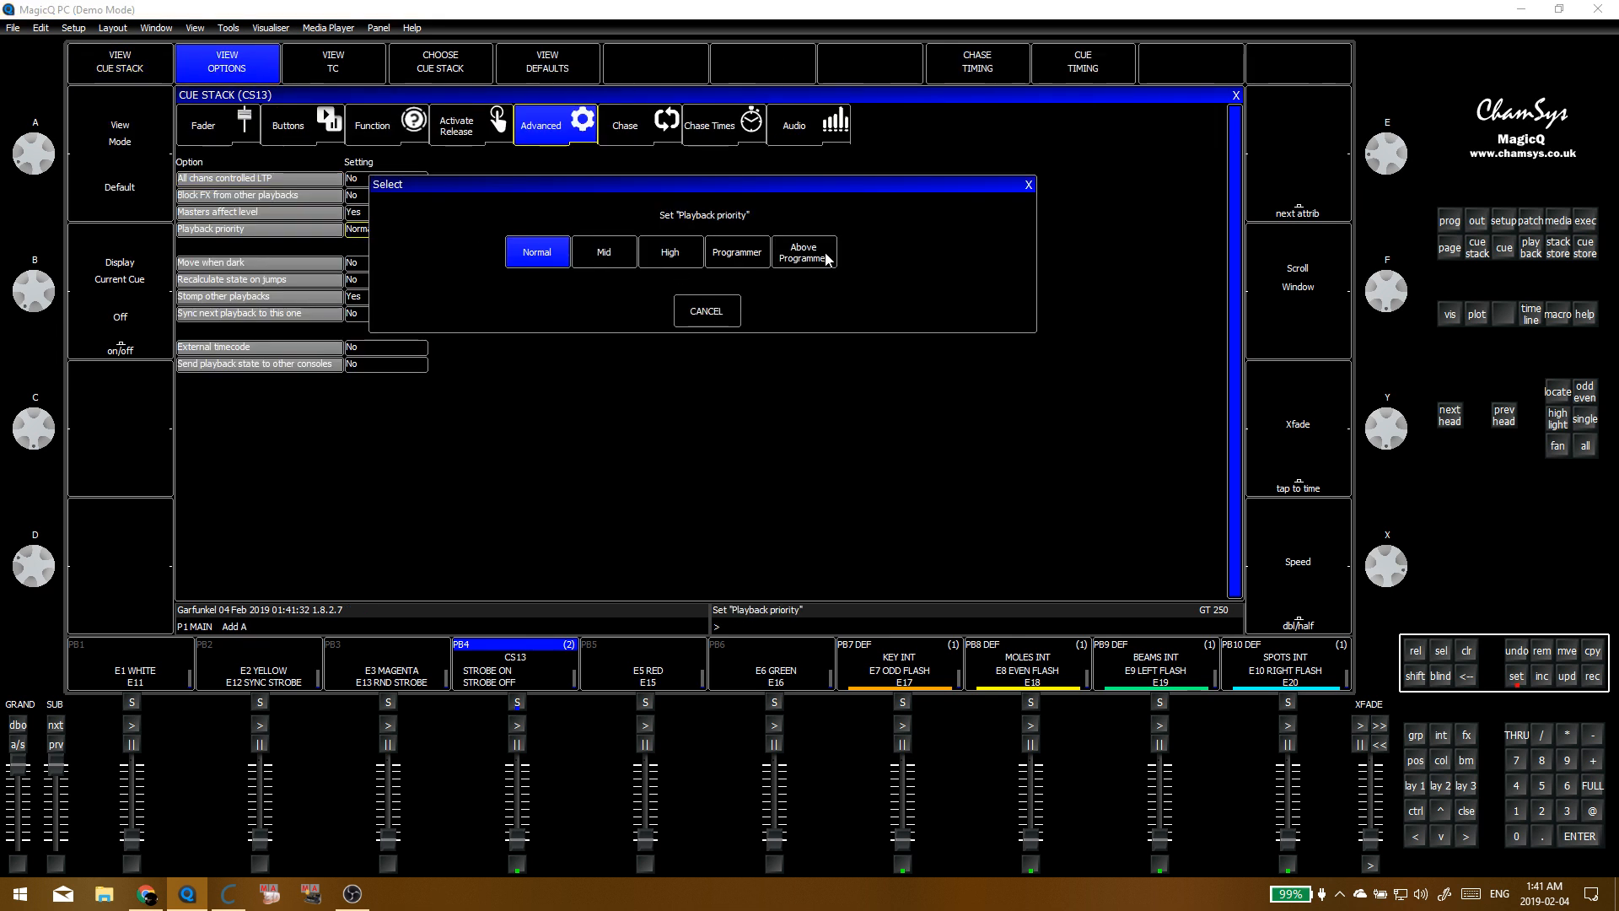
left_click(830, 257)
left_click(387, 143)
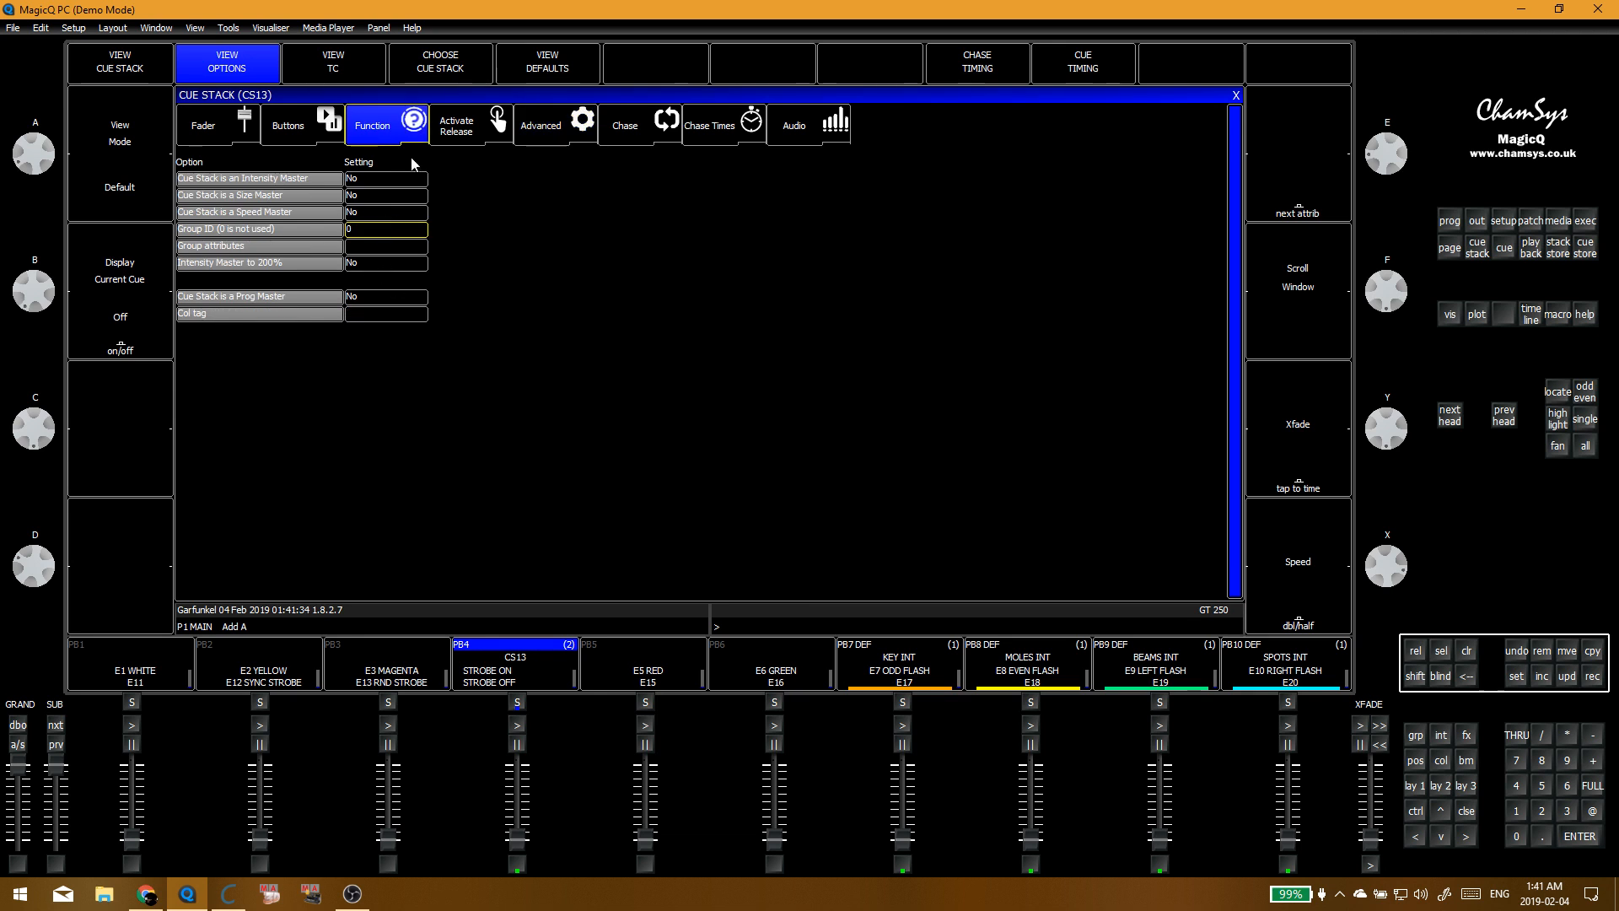
left_click(443, 134)
left_click(372, 297)
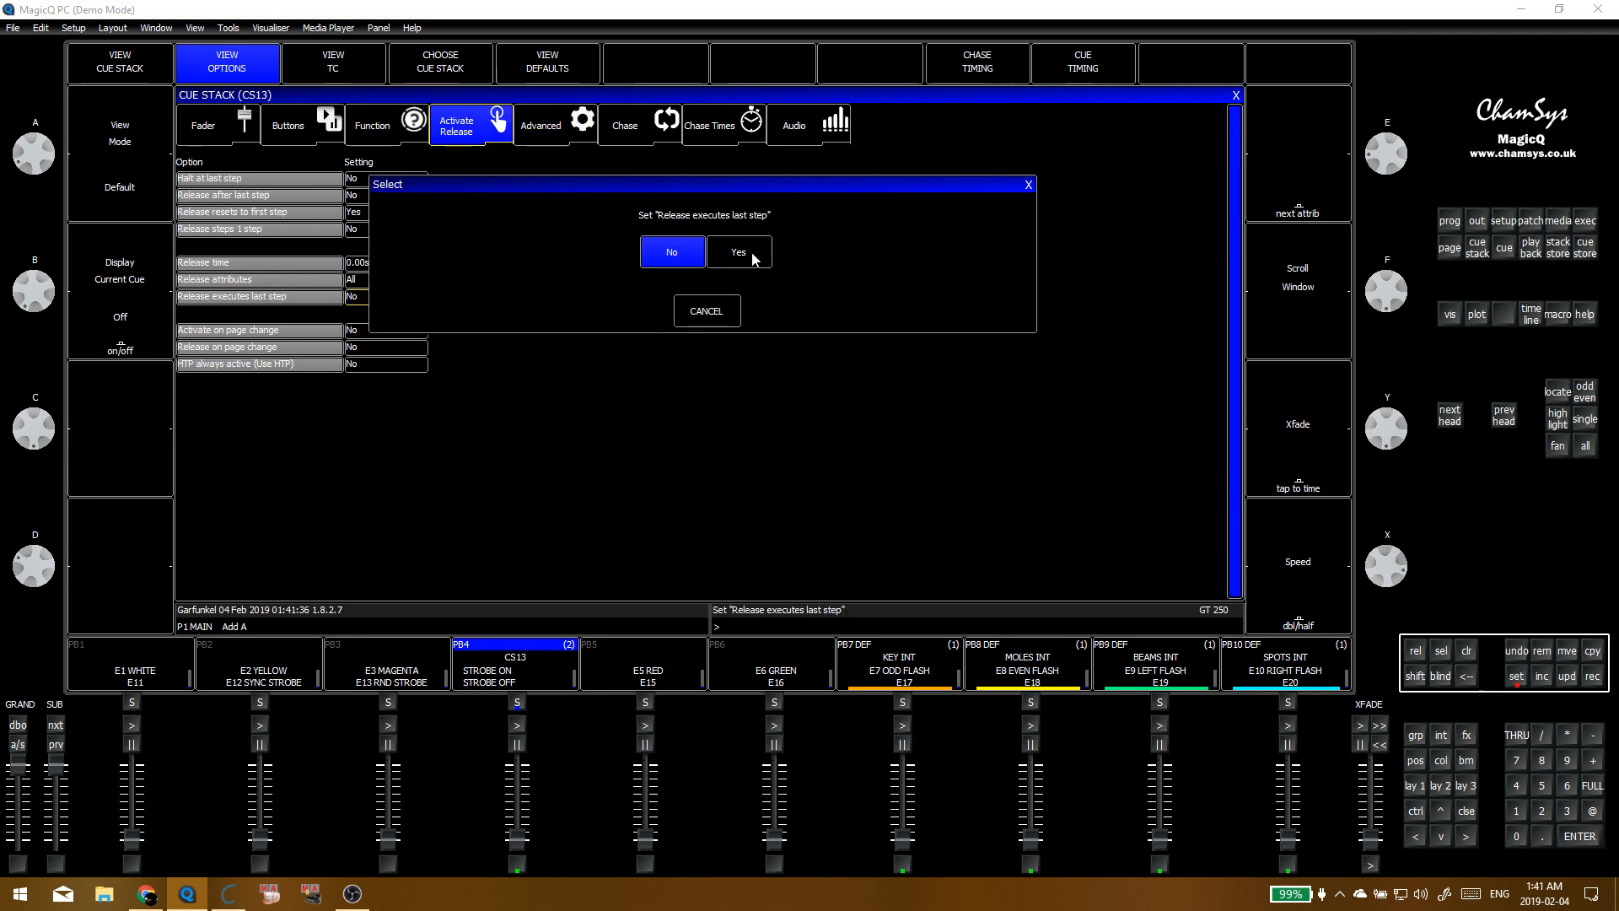
left_click(830, 257)
key("alt+1")
left_click(517, 865)
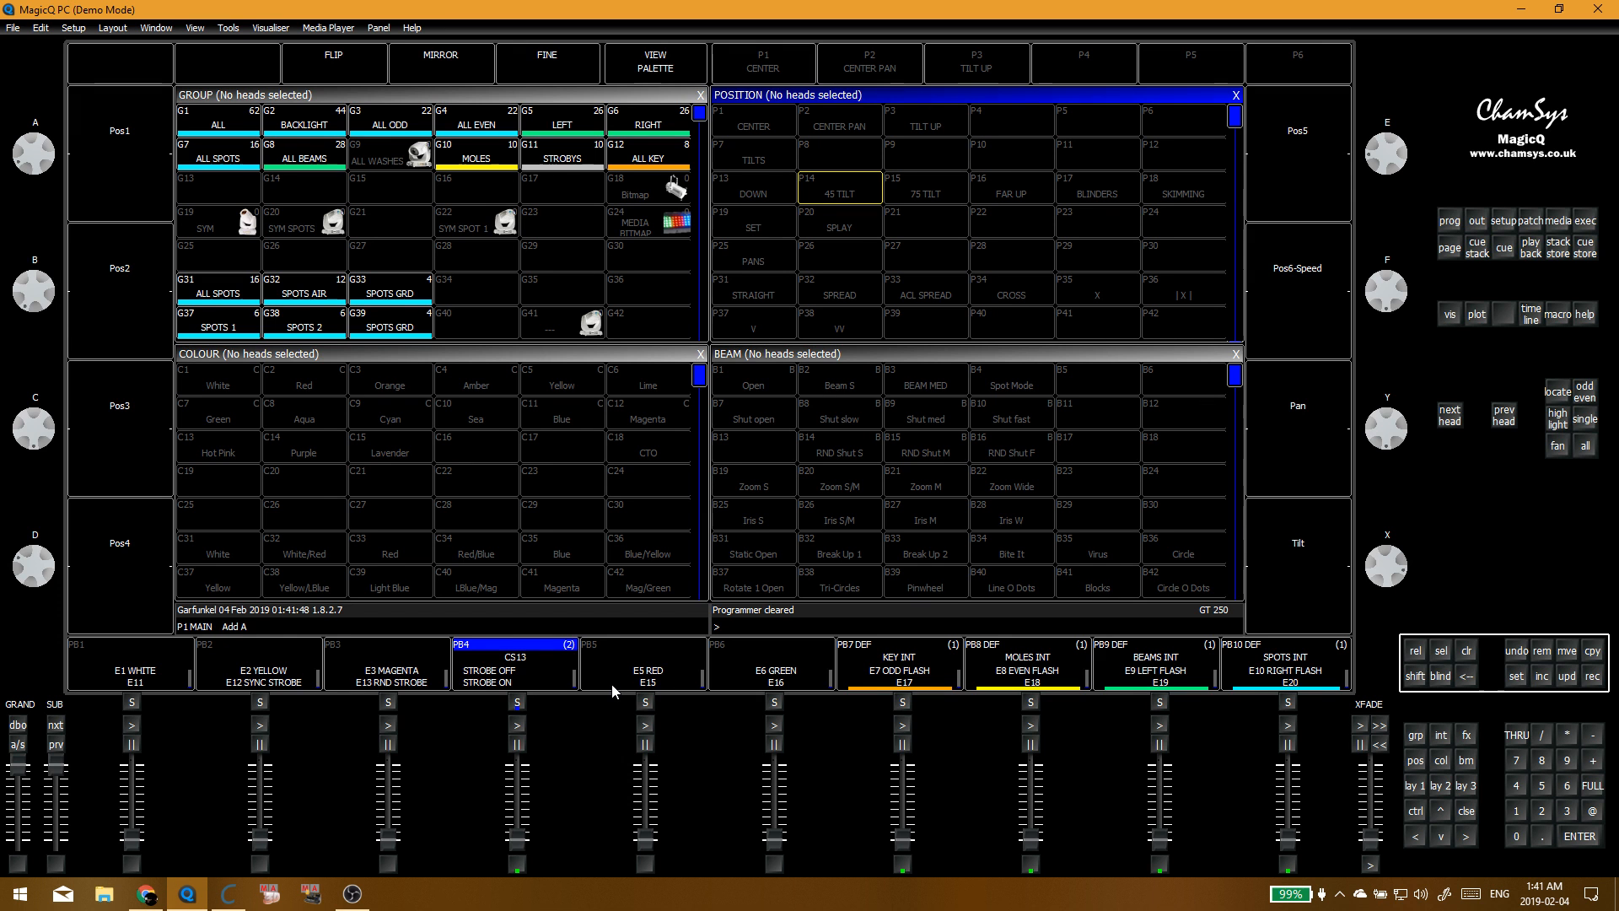
Step: Name the PB4 playback STROBY
type("S")
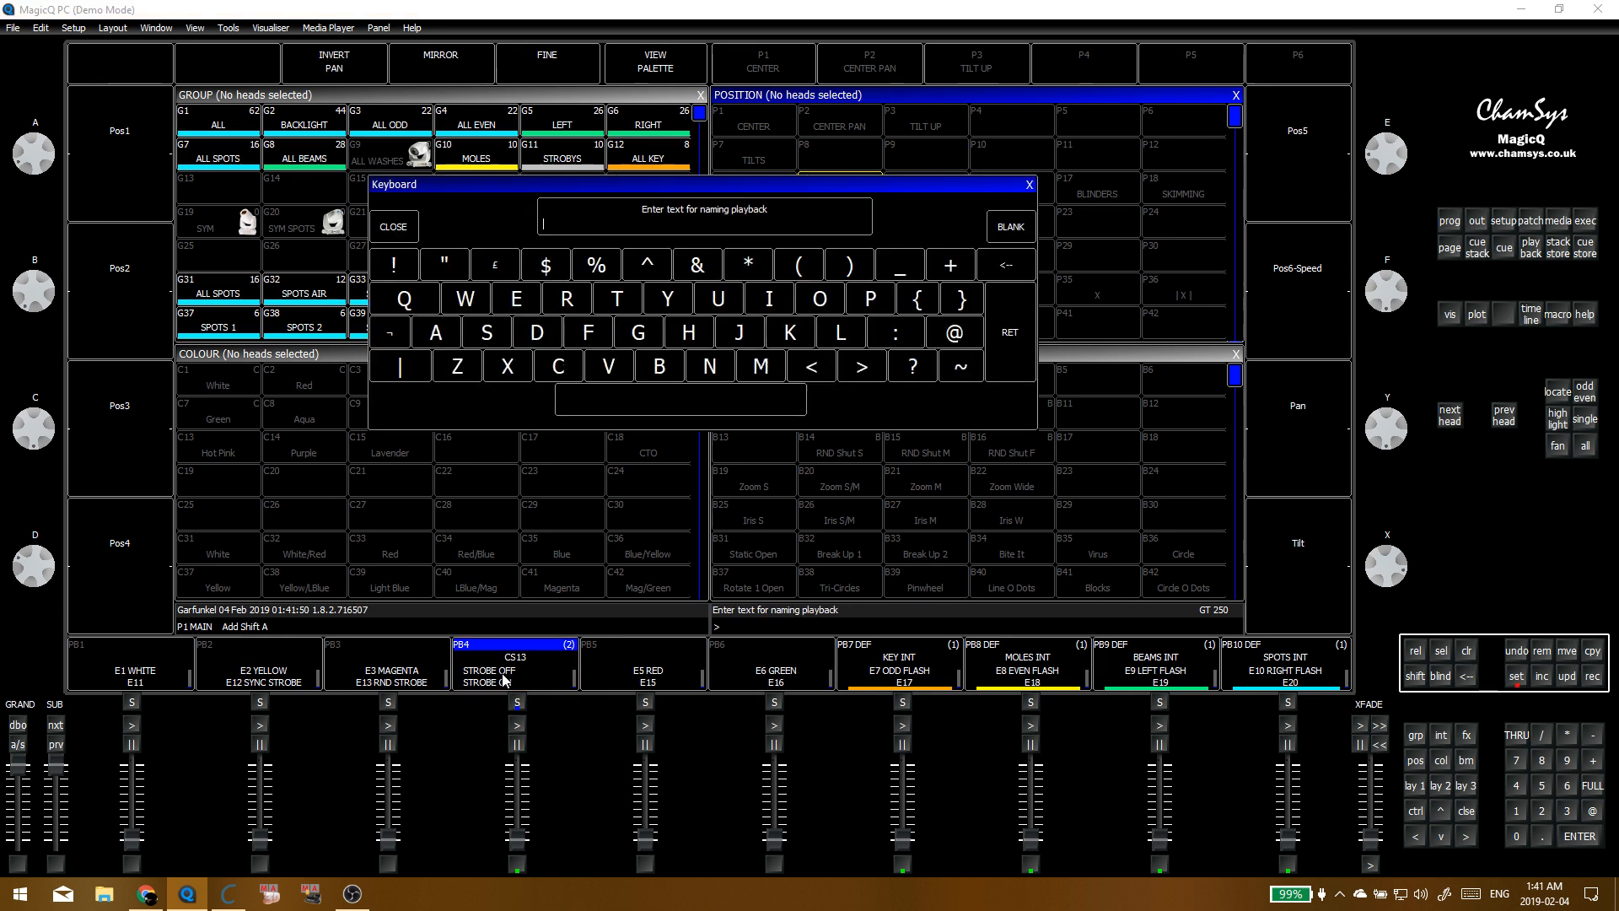
type("TROB")
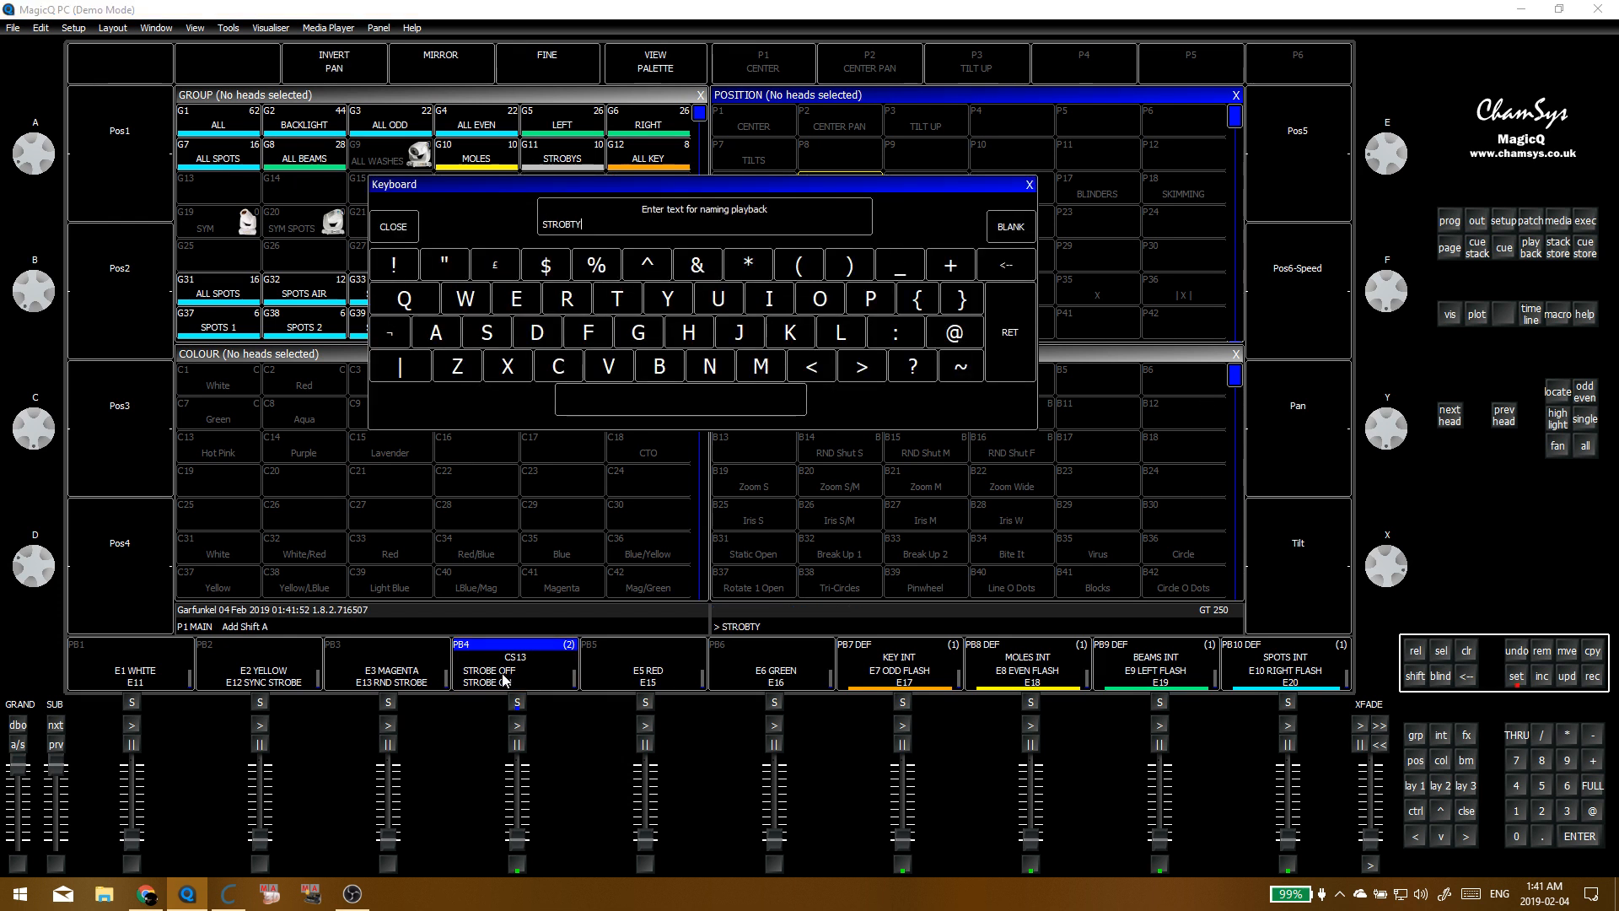
type("Y")
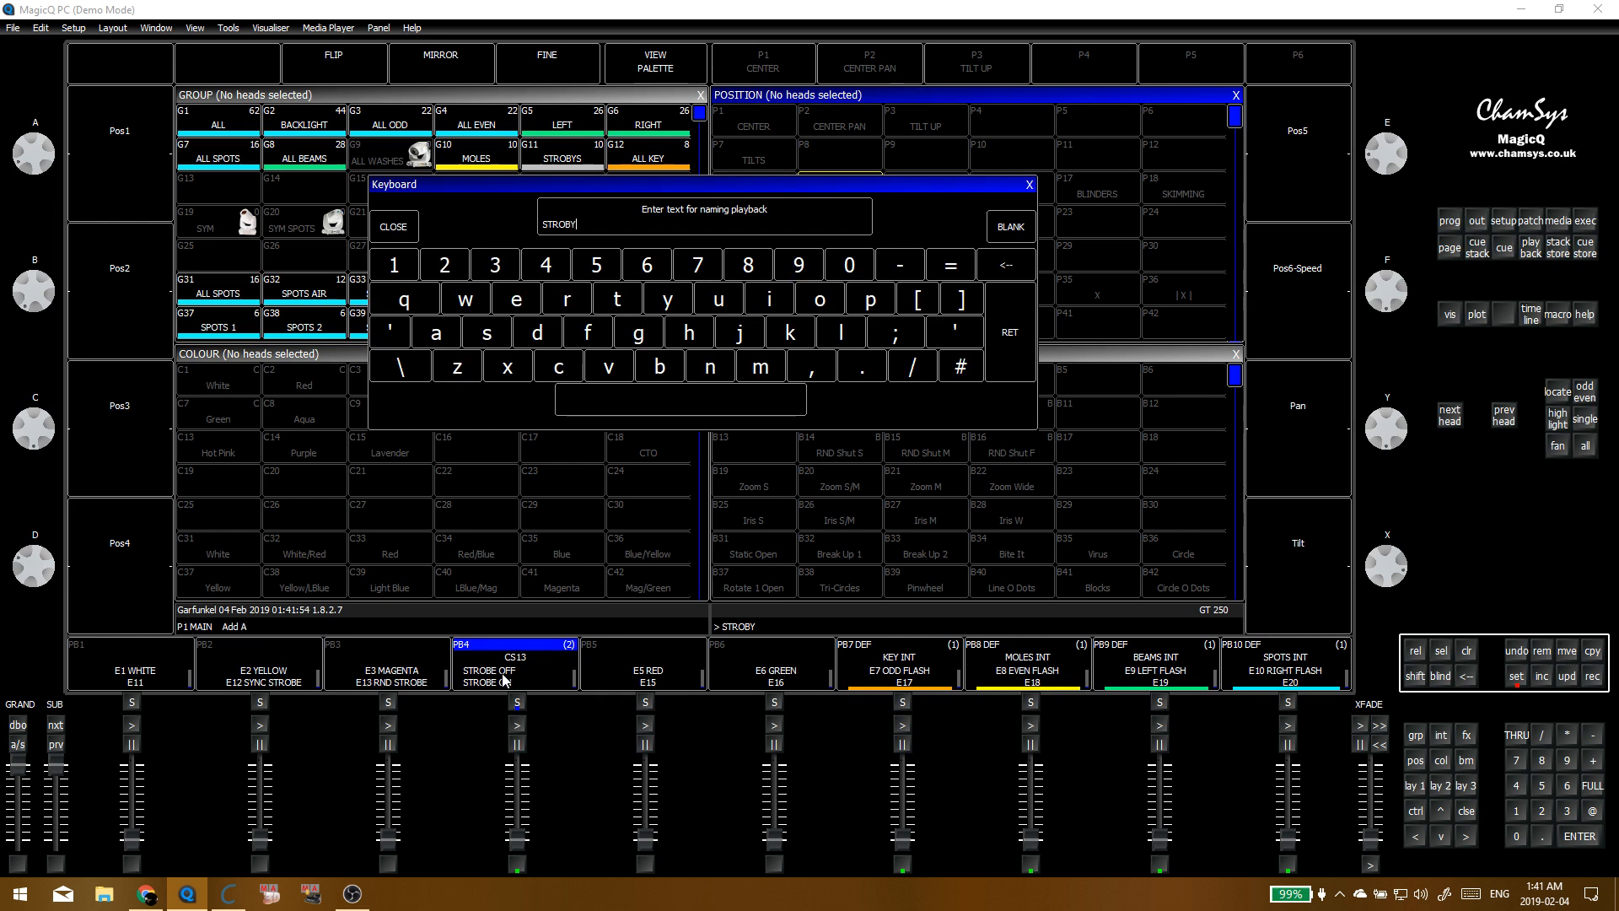
key("Return")
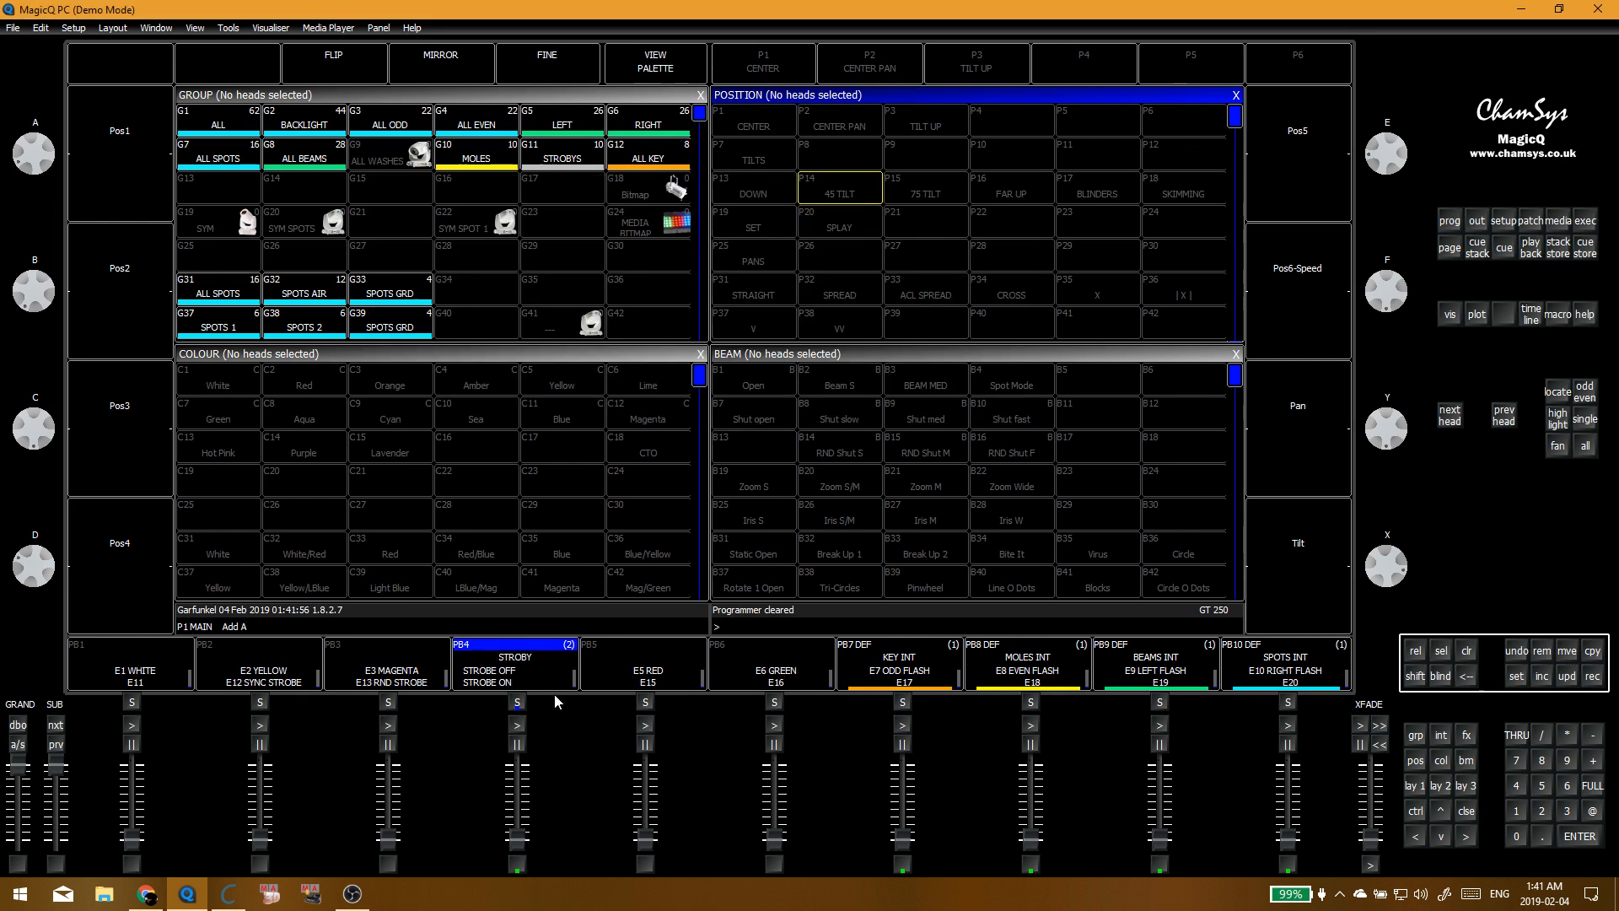
Step: Examine the recorded head levels in STROBY's STROBE ON and STROBE OFF cues, and test the playback's flash button again
left_click(516, 670)
left_click(95, 76)
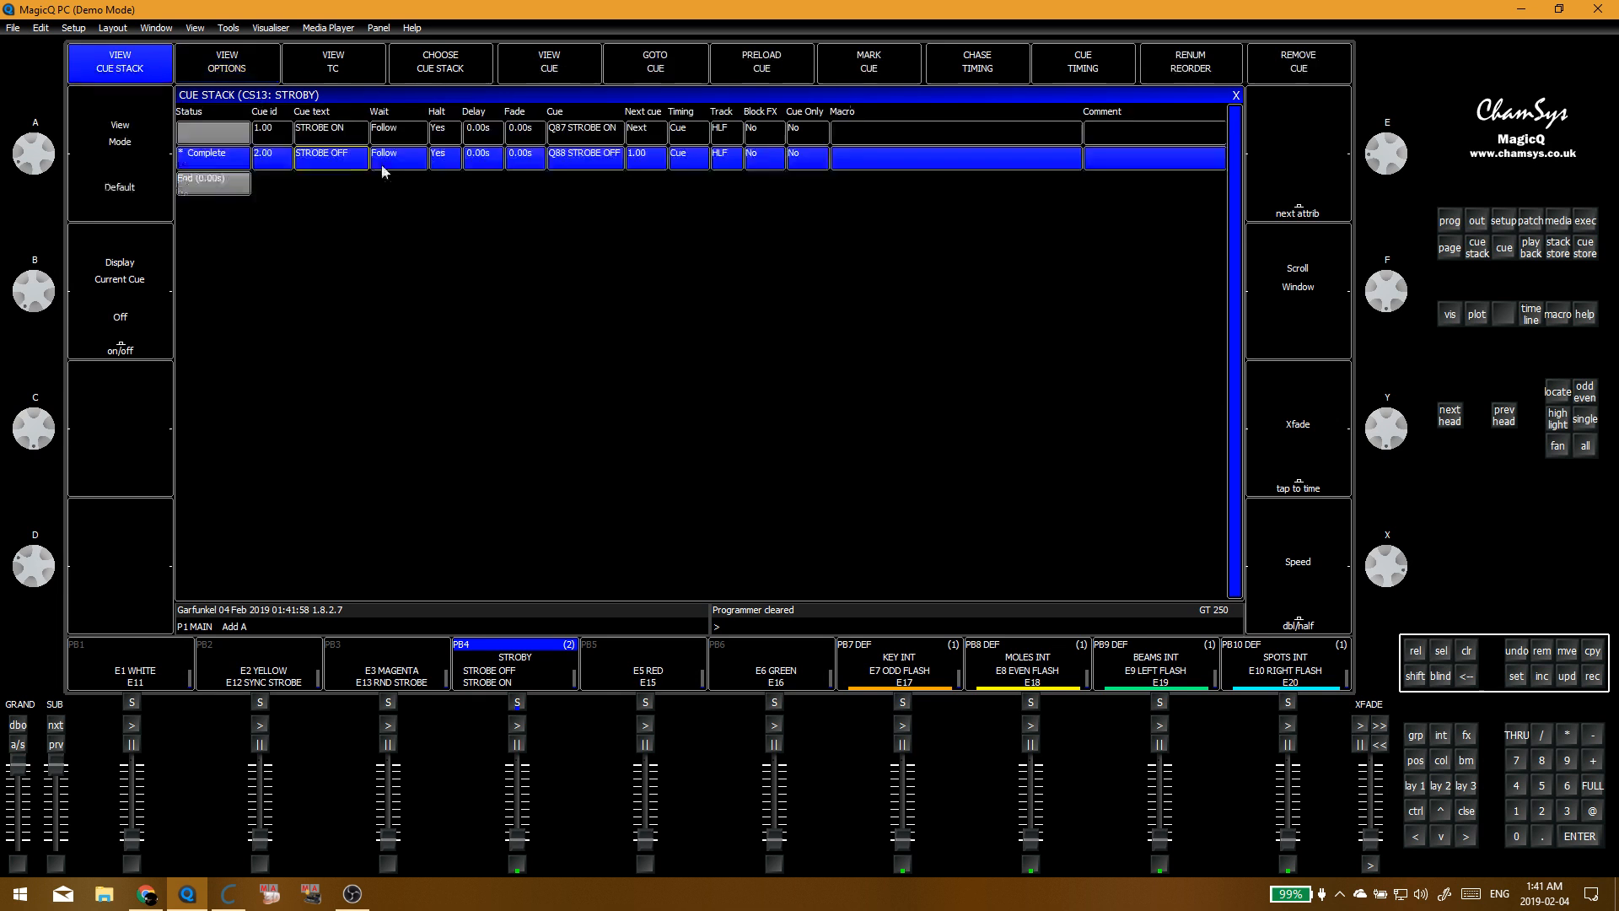
left_click(549, 63)
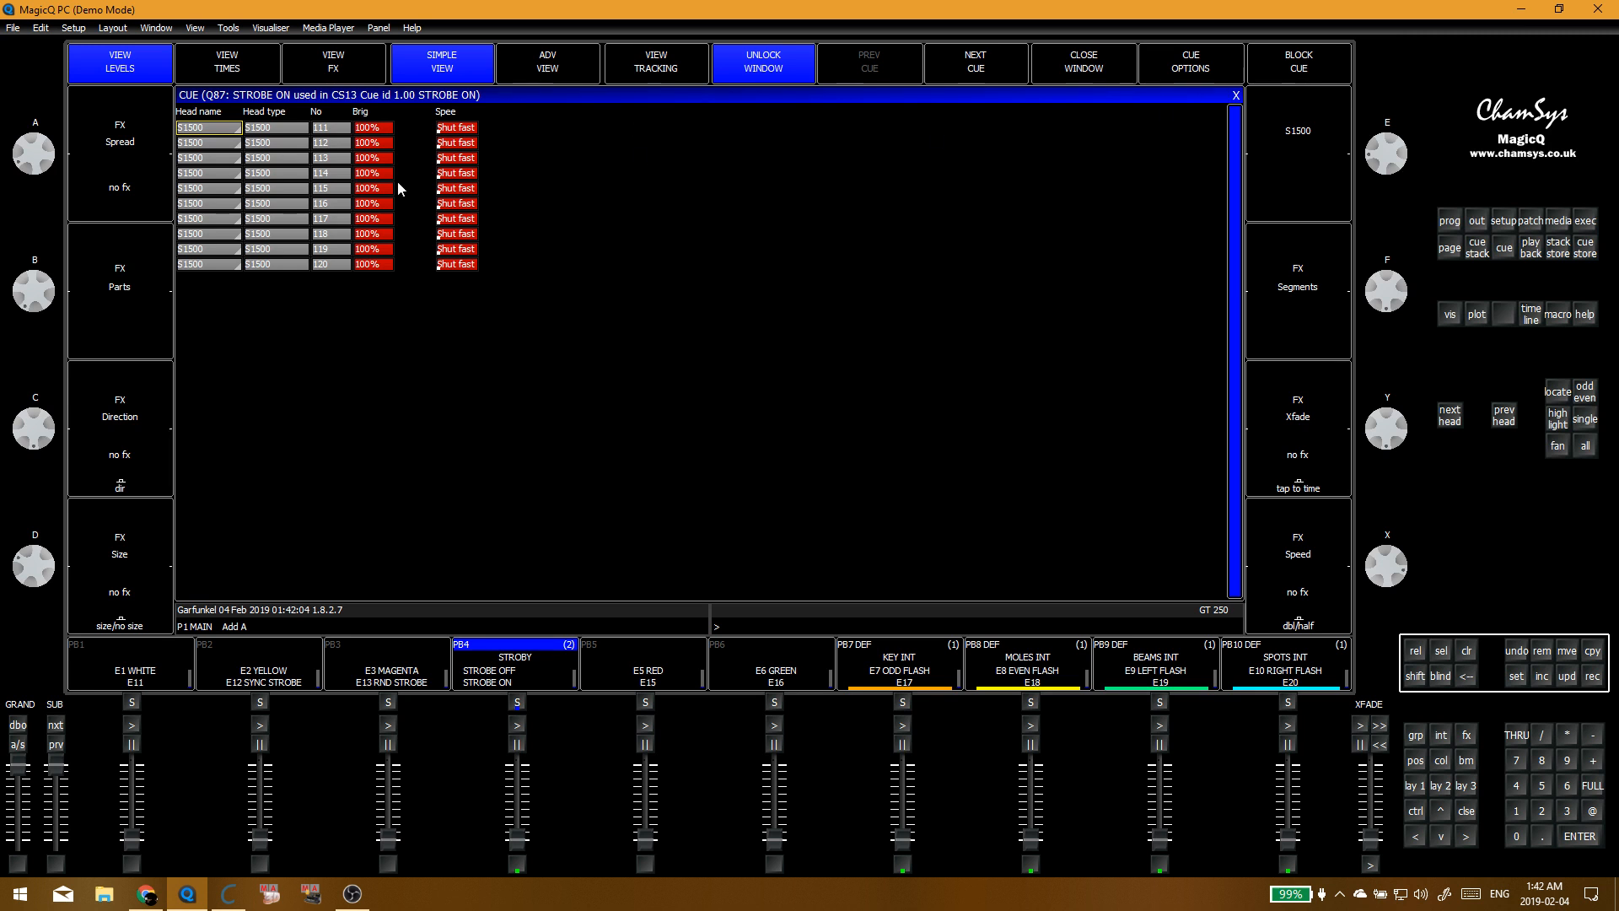
left_click(1236, 96)
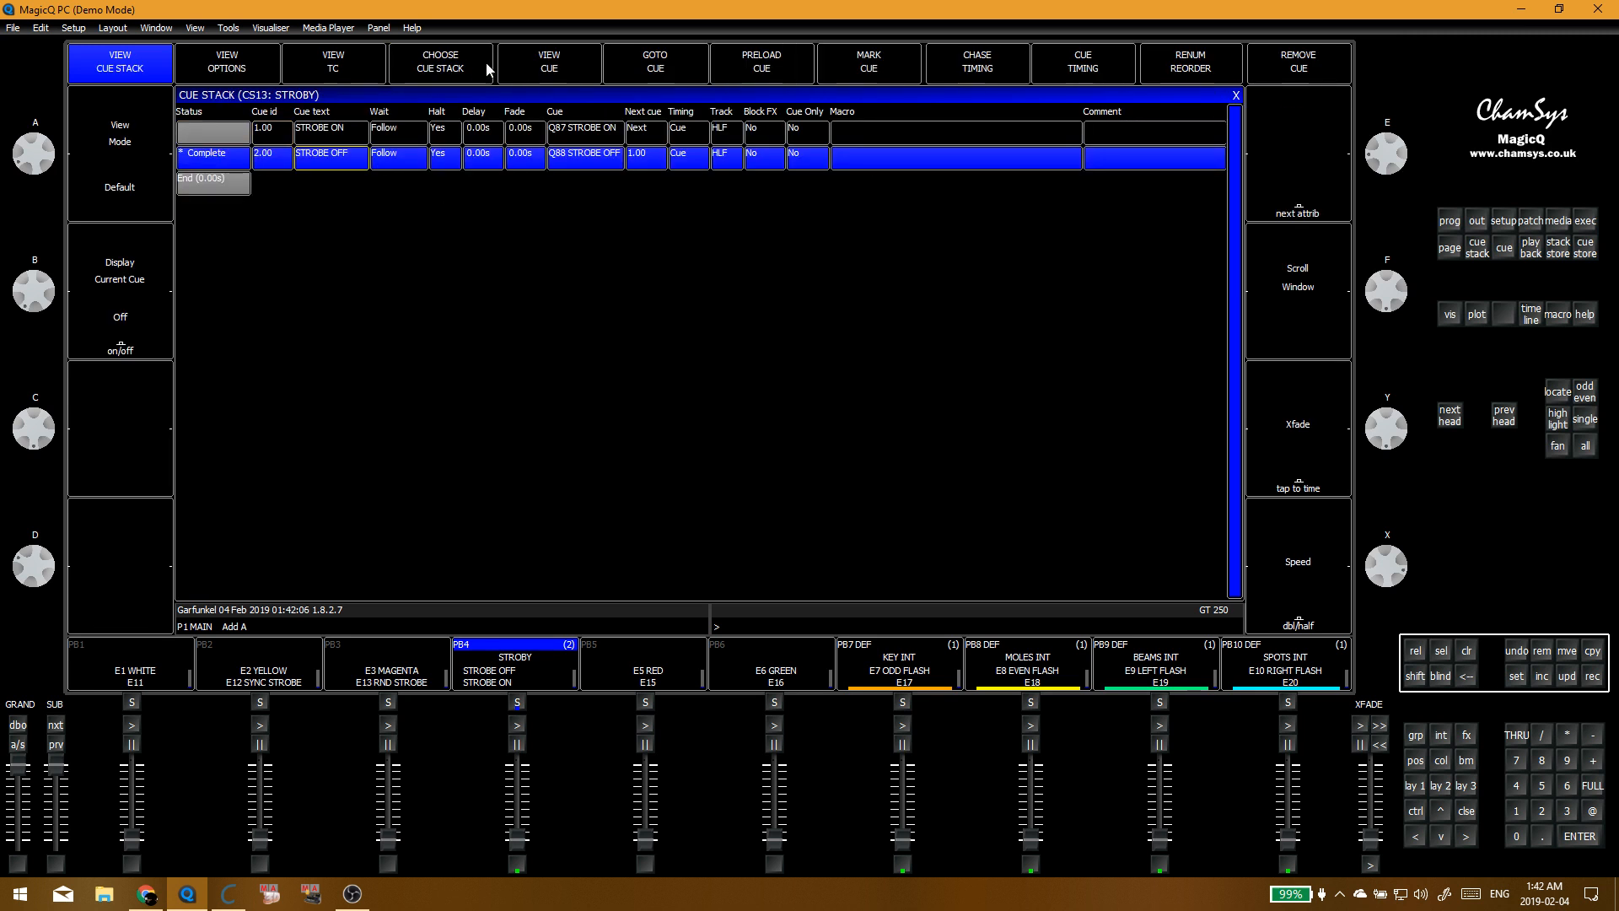
double_click(345, 152)
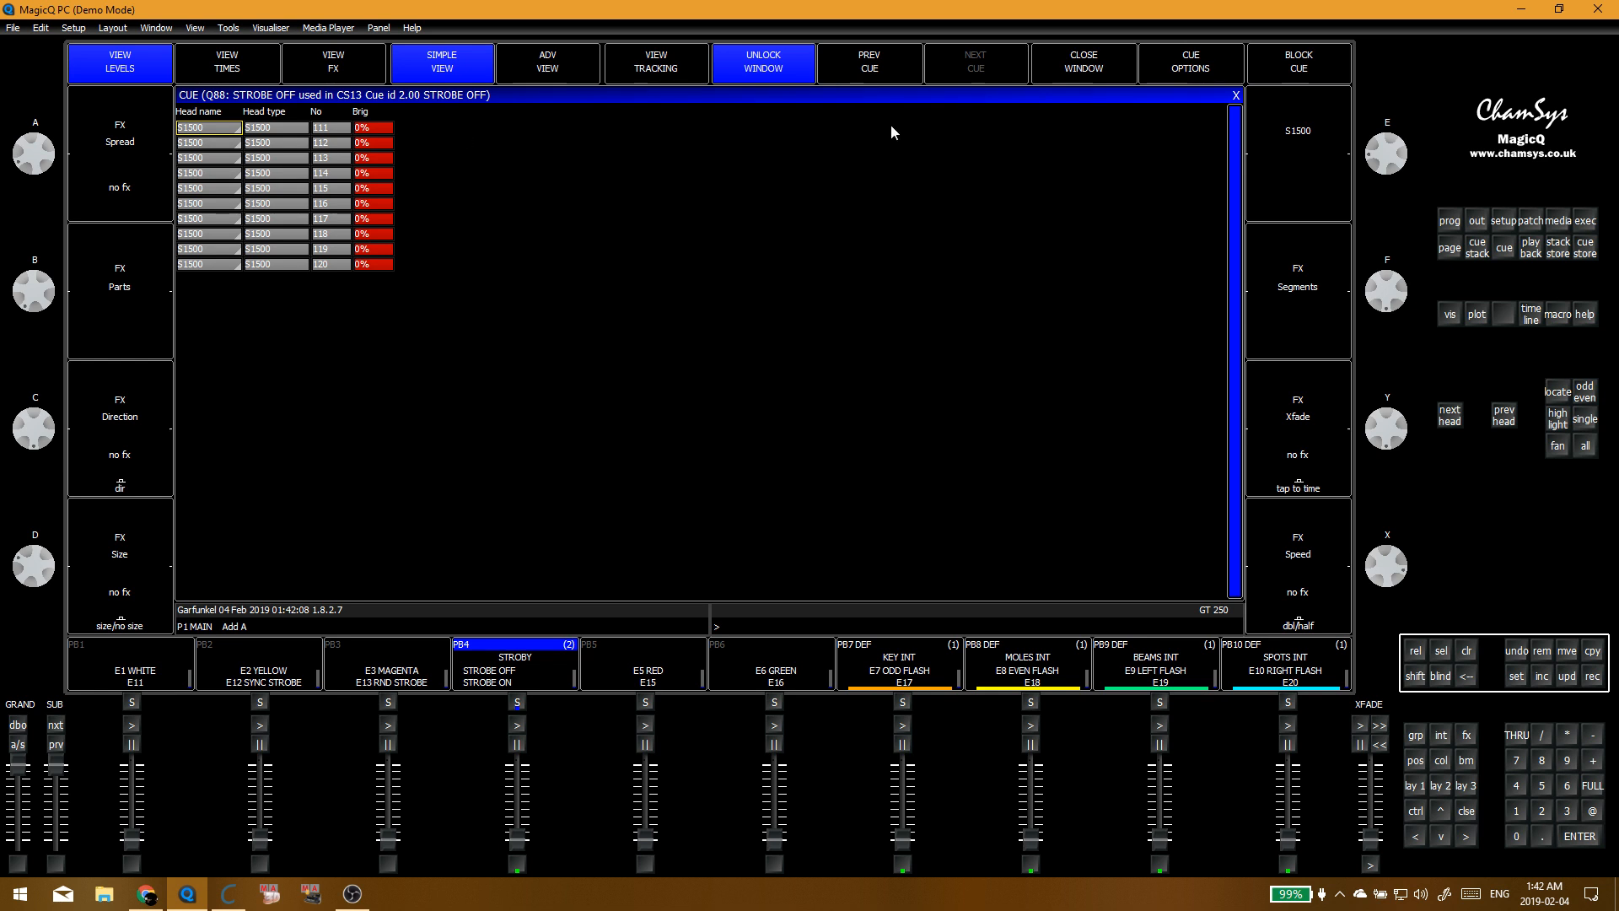
left_click(1236, 95)
left_click(1236, 96)
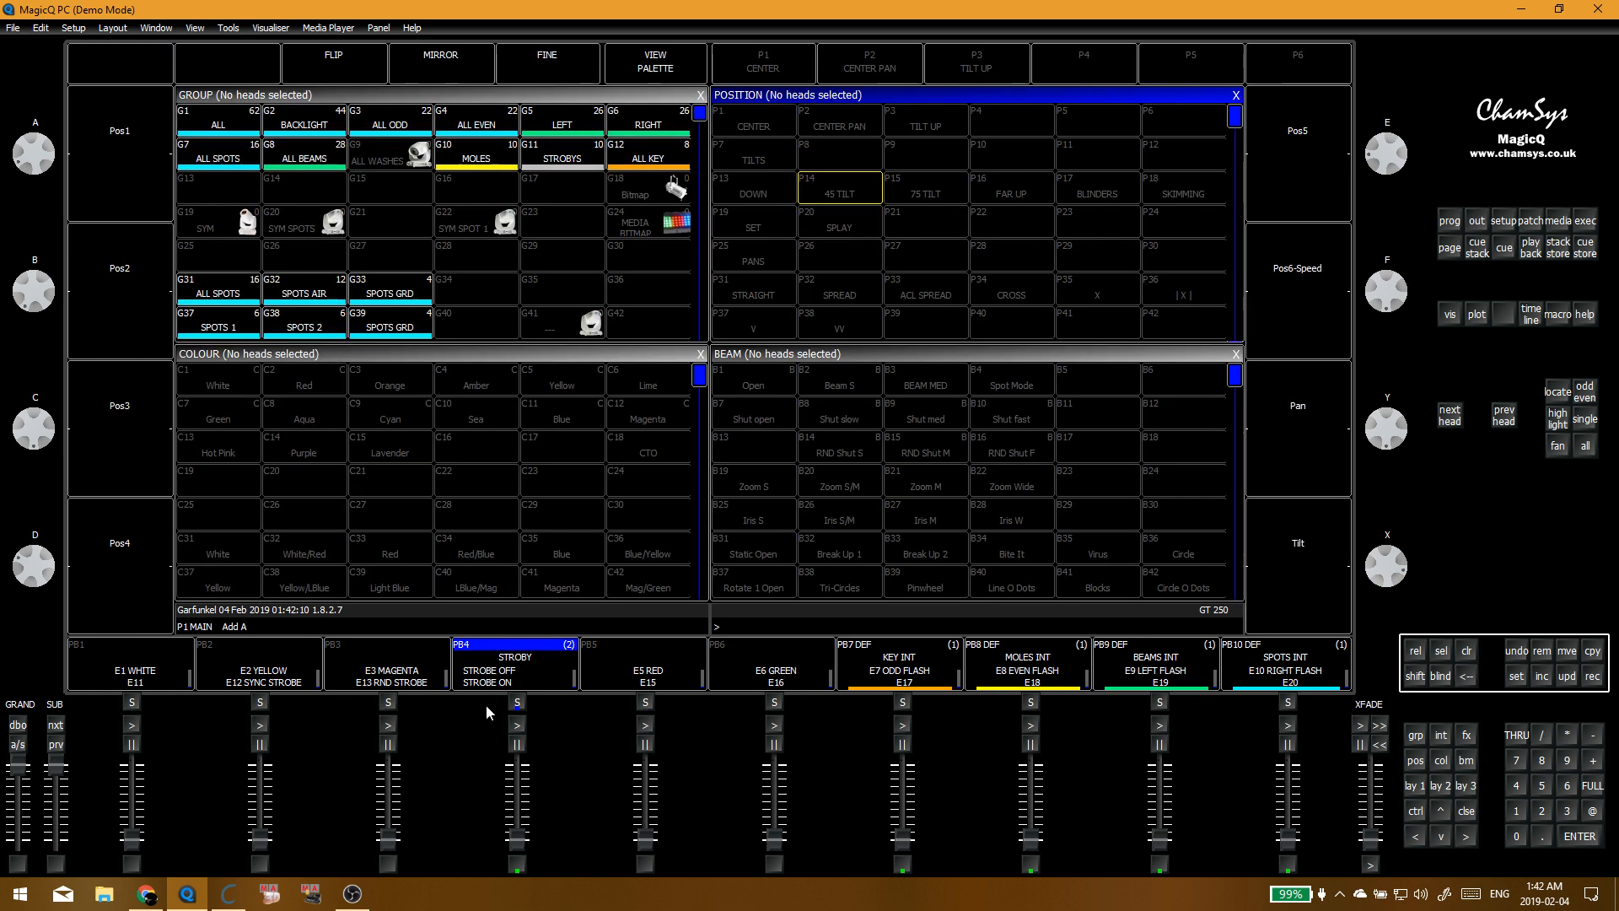
left_click(513, 864)
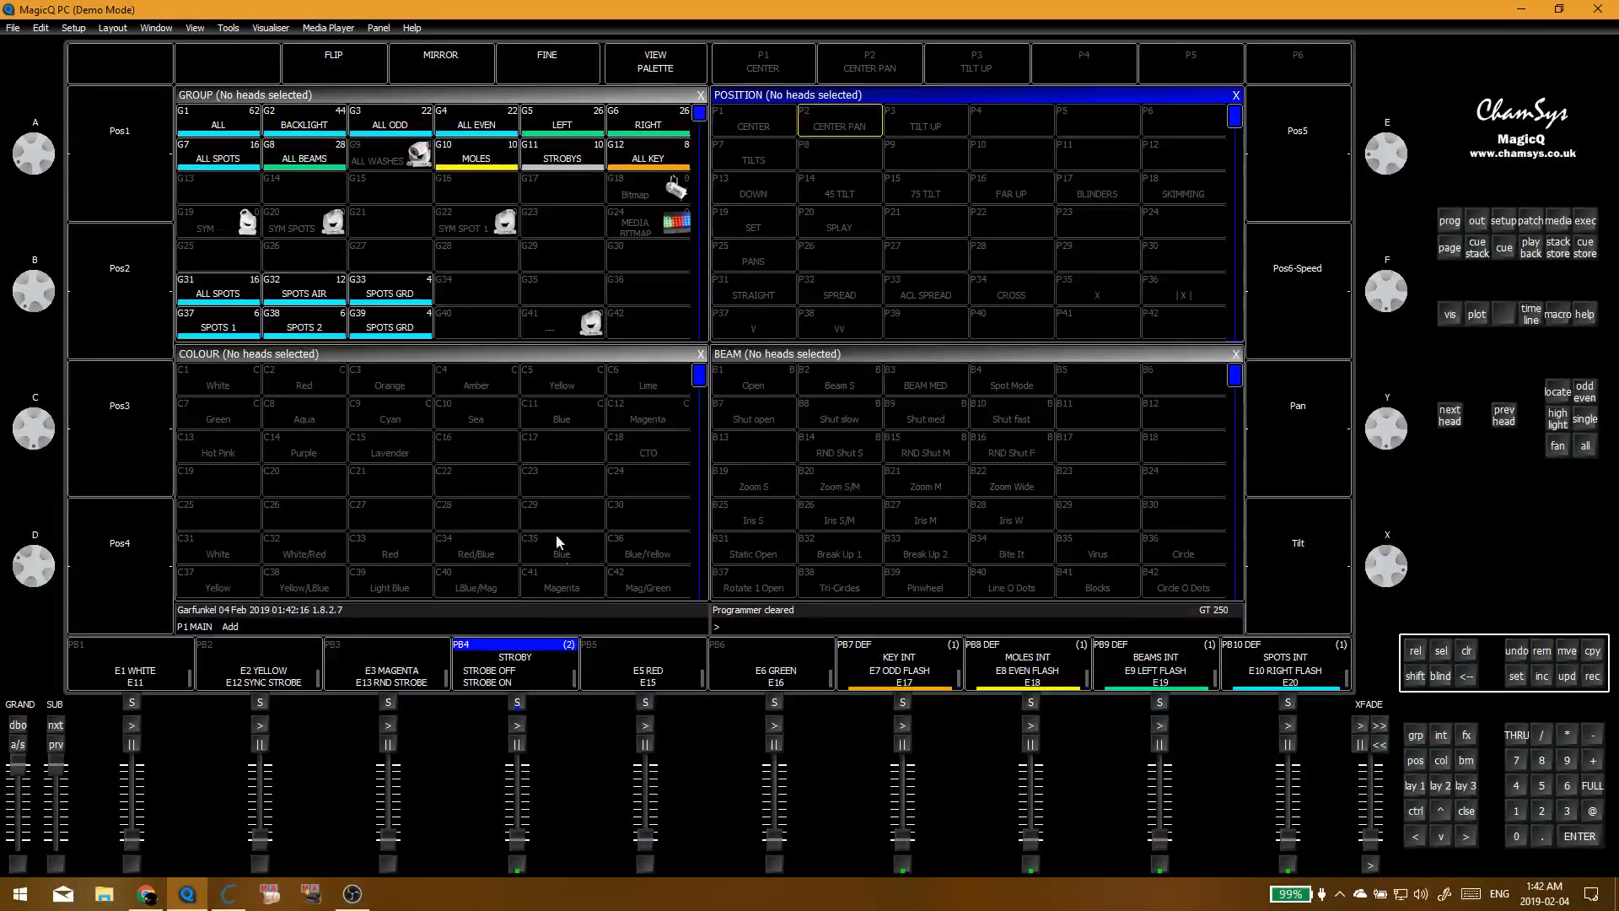
Step: Copy STROBY from PB4 to the empty execute grid cell below WHITE and make it a flash button like its neighbours
key("ctrl+c")
left_click(529, 656)
key("alt+e")
left_click(237, 437)
left_click(1302, 200)
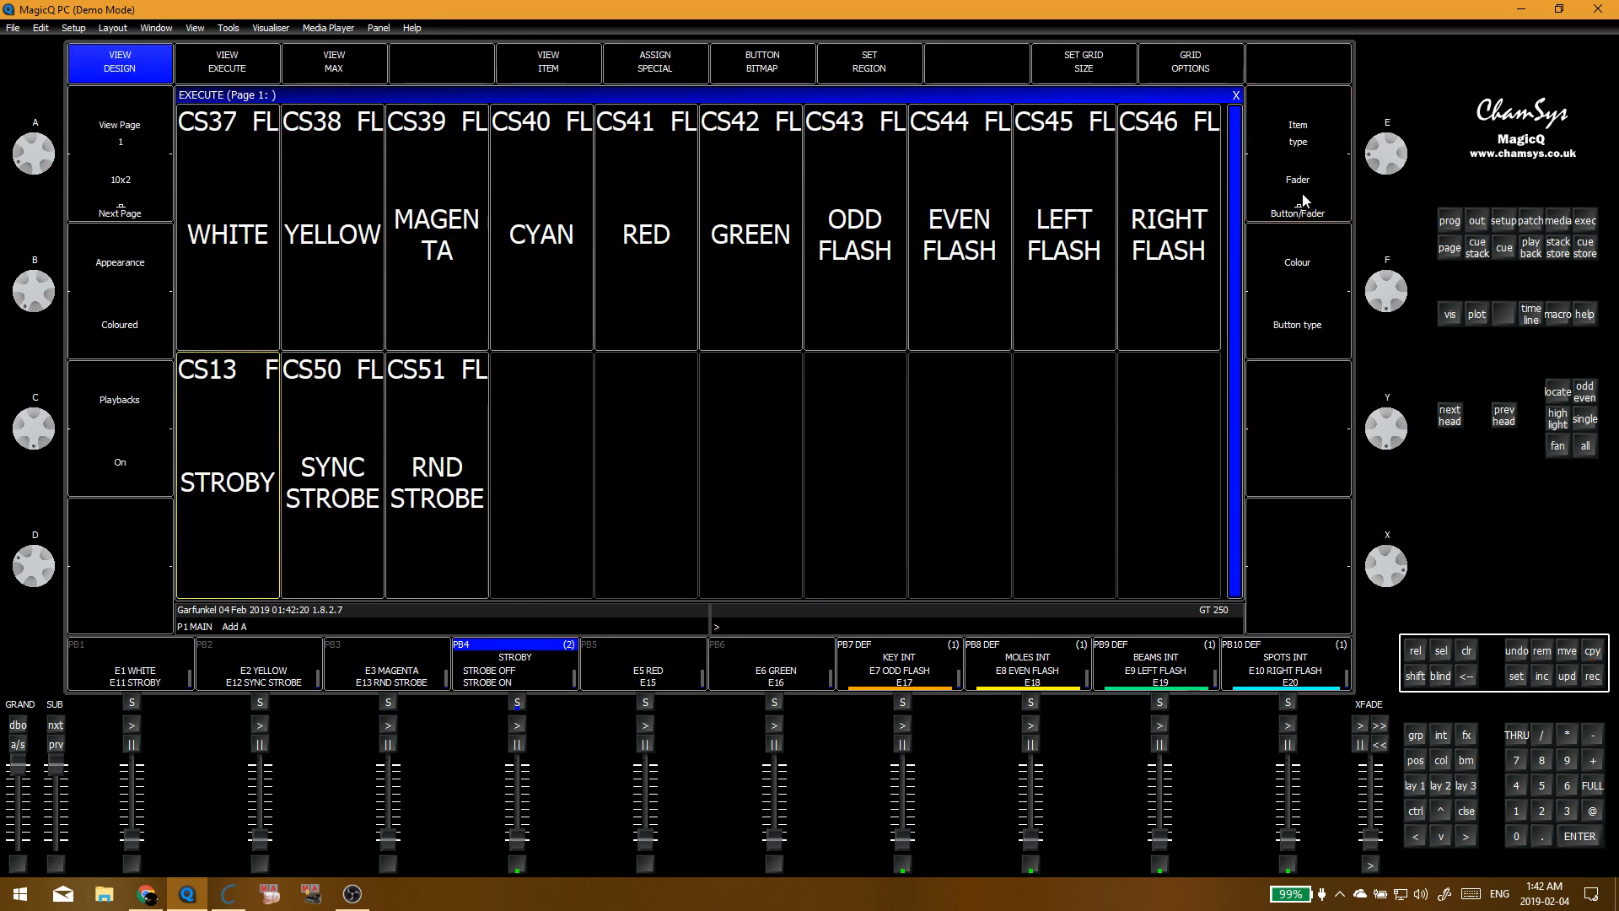
left_click(1303, 199)
left_click(620, 500)
Step: Move the STROBY cue stack from CS13 to CS49 in the cue stack store
key("Escape")
key("alt+s")
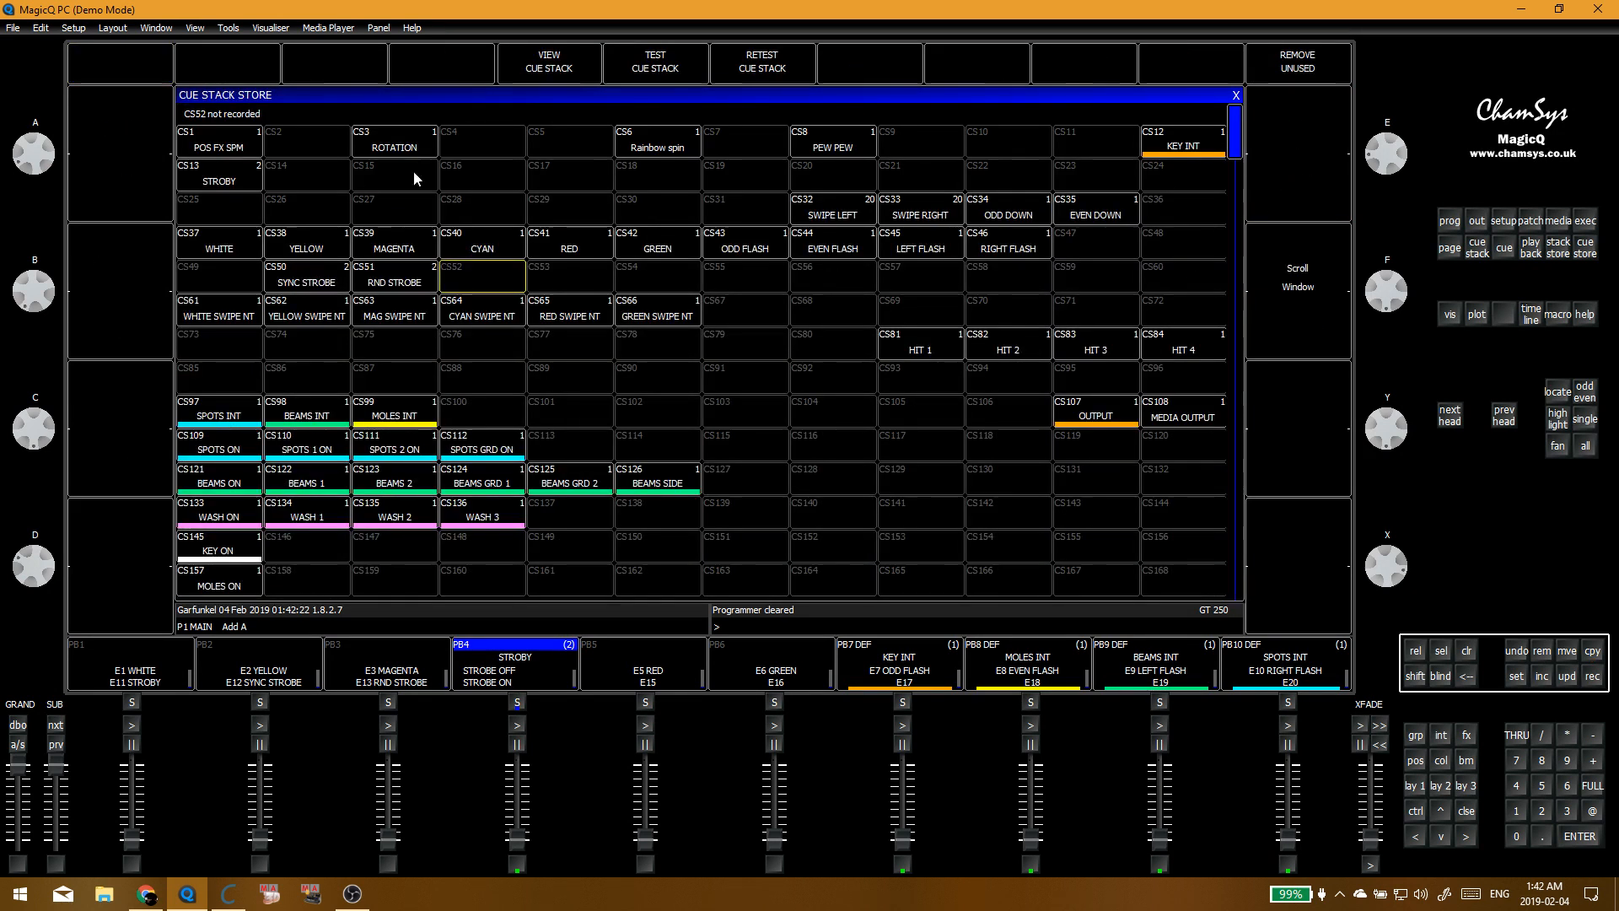
key("ctrl+m")
left_click(226, 181)
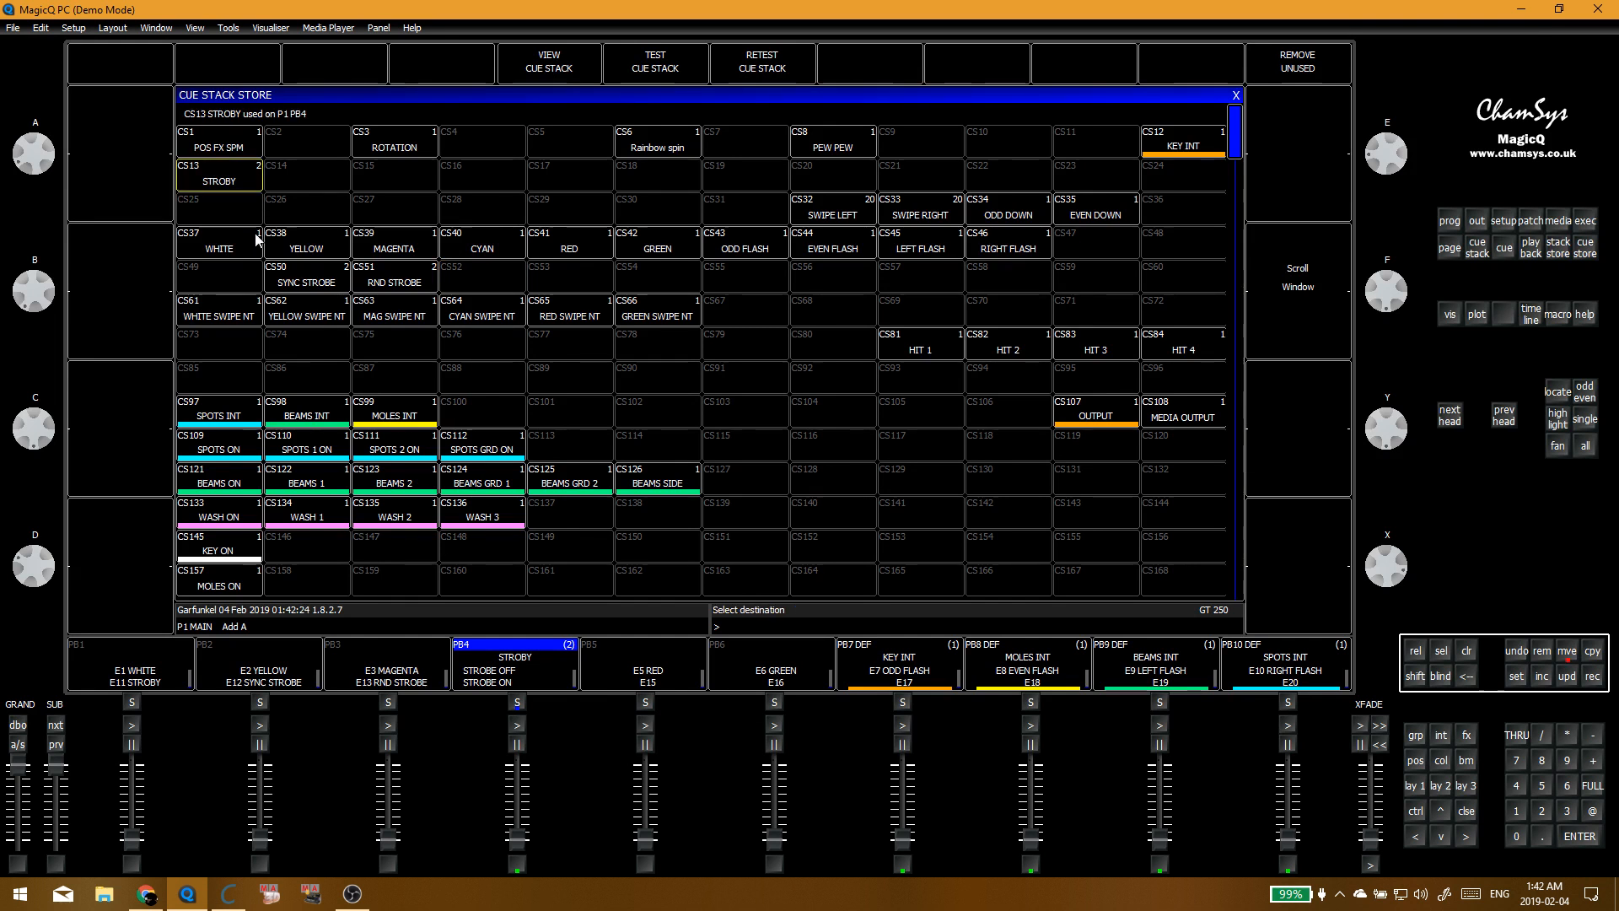
left_click(284, 201)
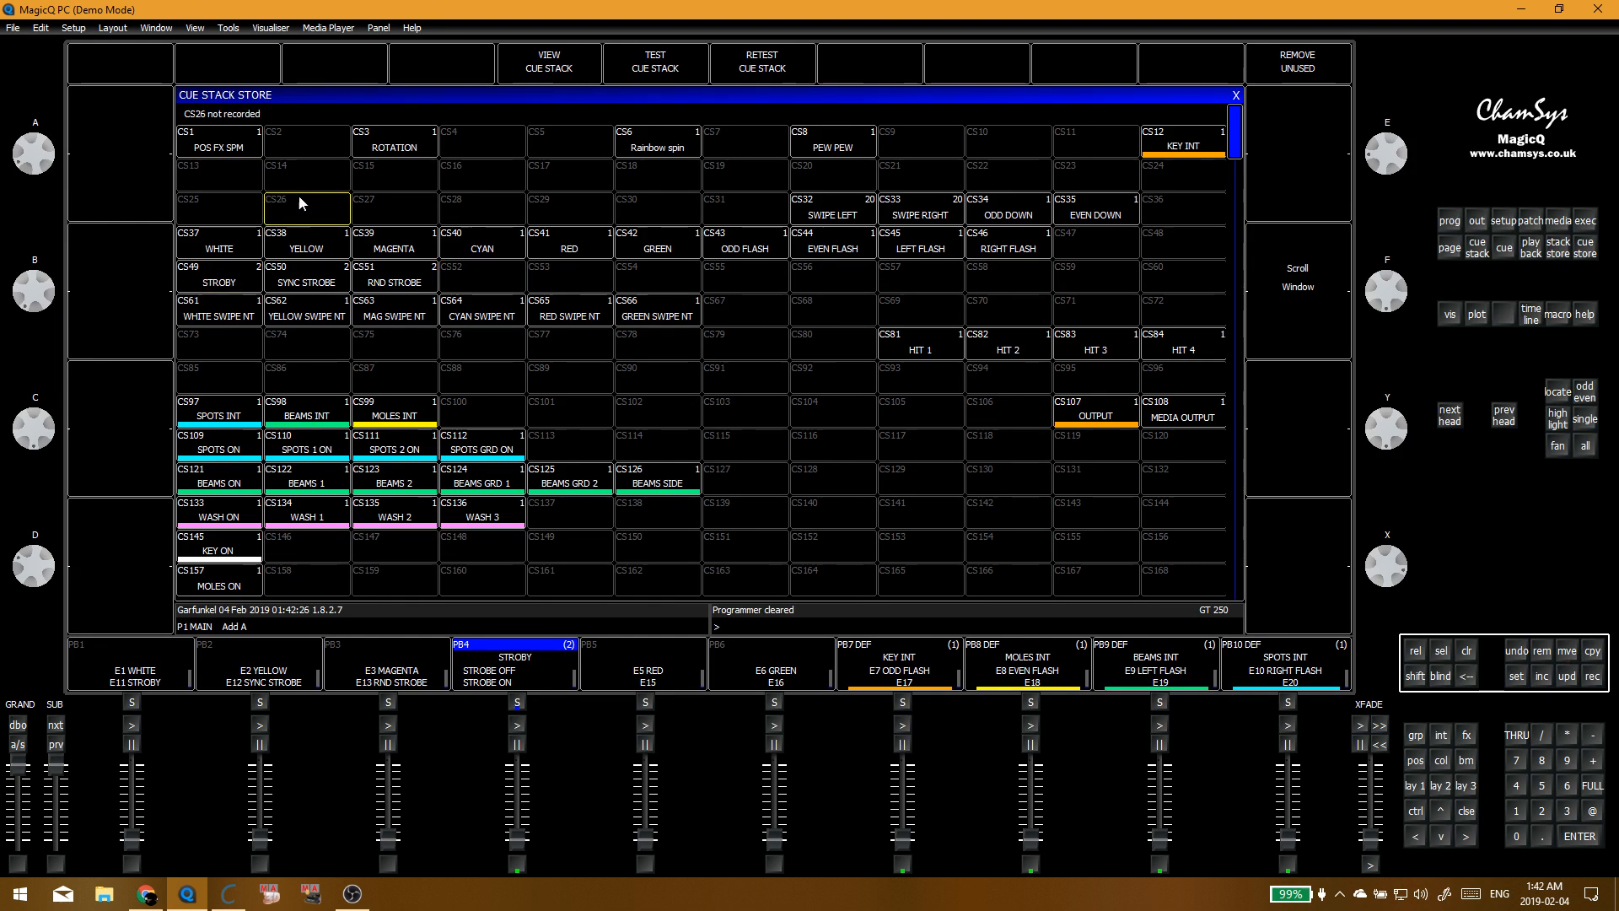
Step: Save the show under its existing file name and return to the palette windows
left_click(349, 614)
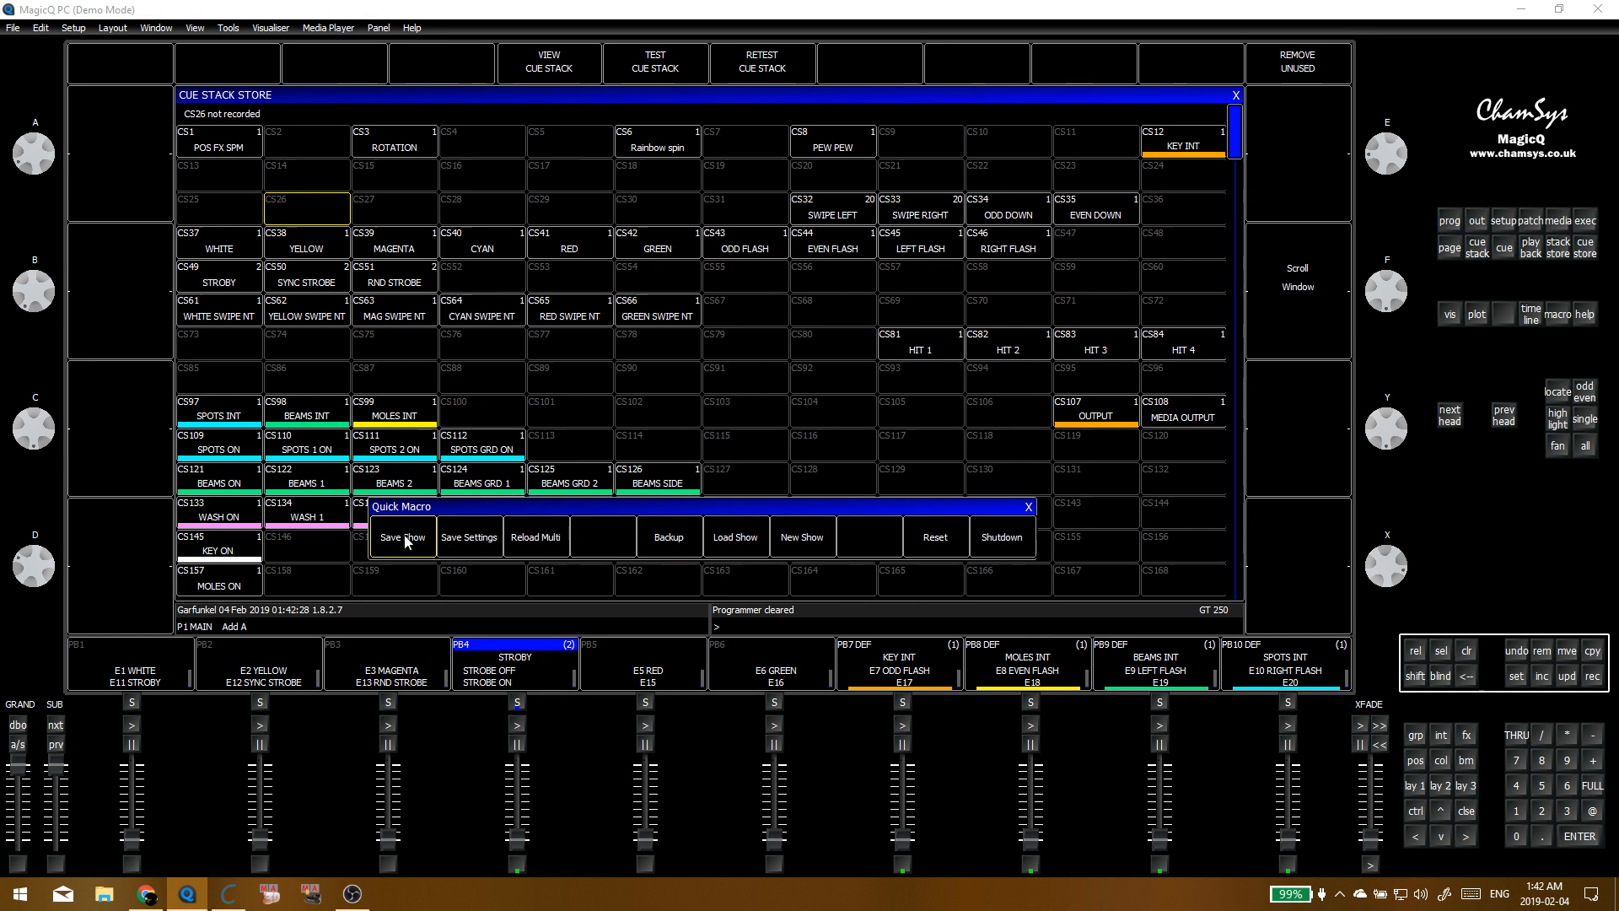
left_click(404, 539)
key("Return")
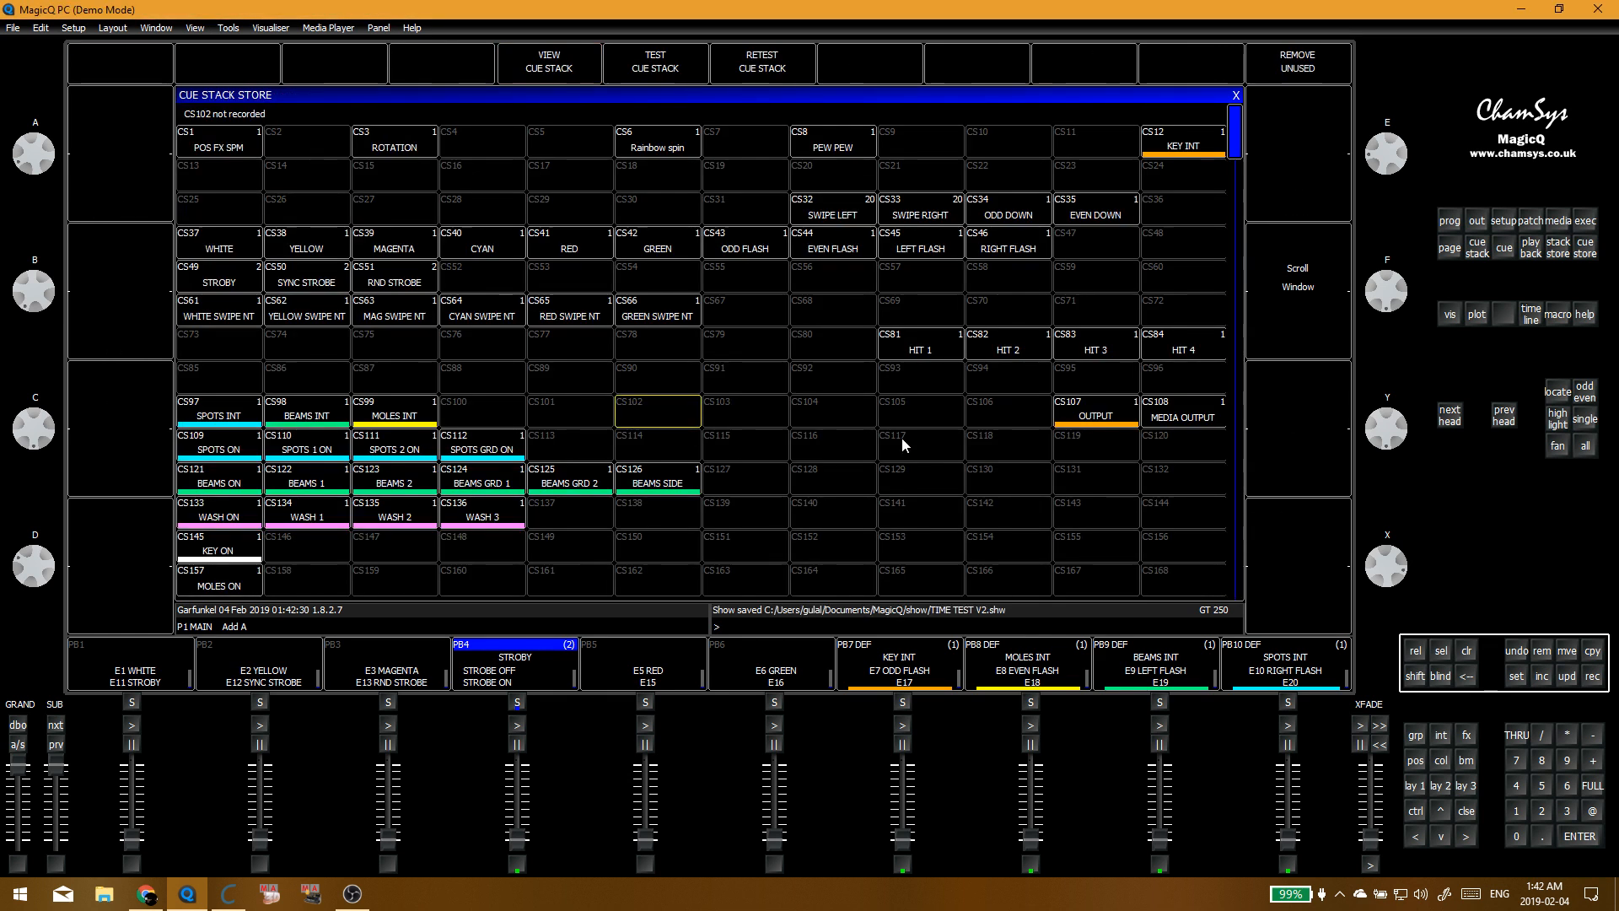
key("Escape")
Step: Remove the STROBY stack from PB4 and clear the programmer
left_click(547, 290)
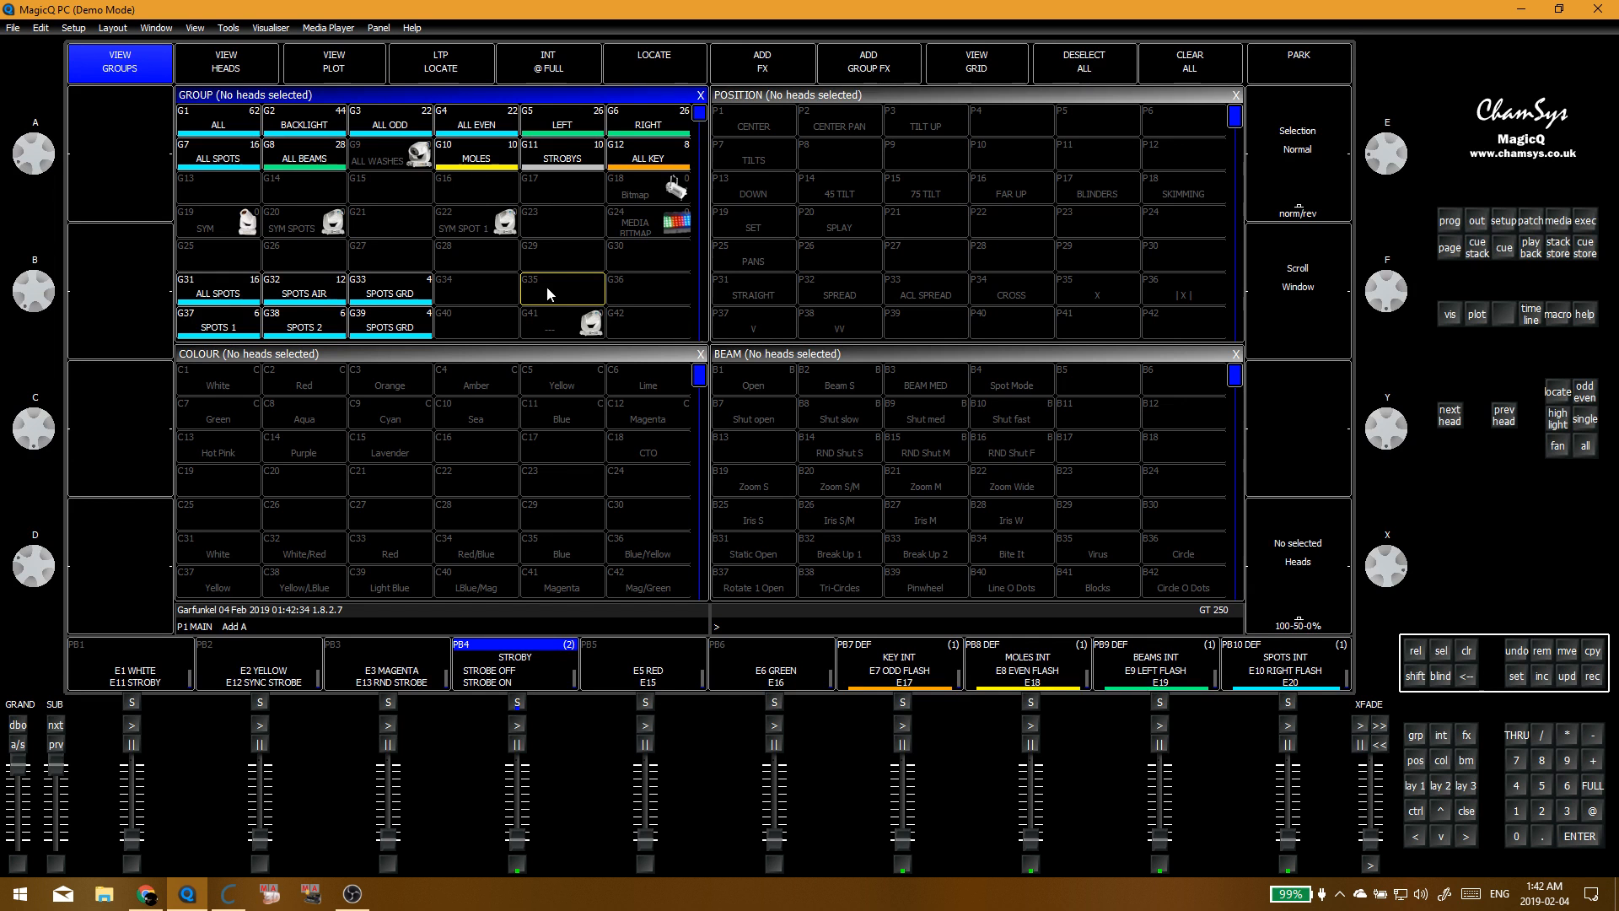
key("Delete")
left_click(469, 675)
left_click(598, 274)
key("ctrl+BackSpace")
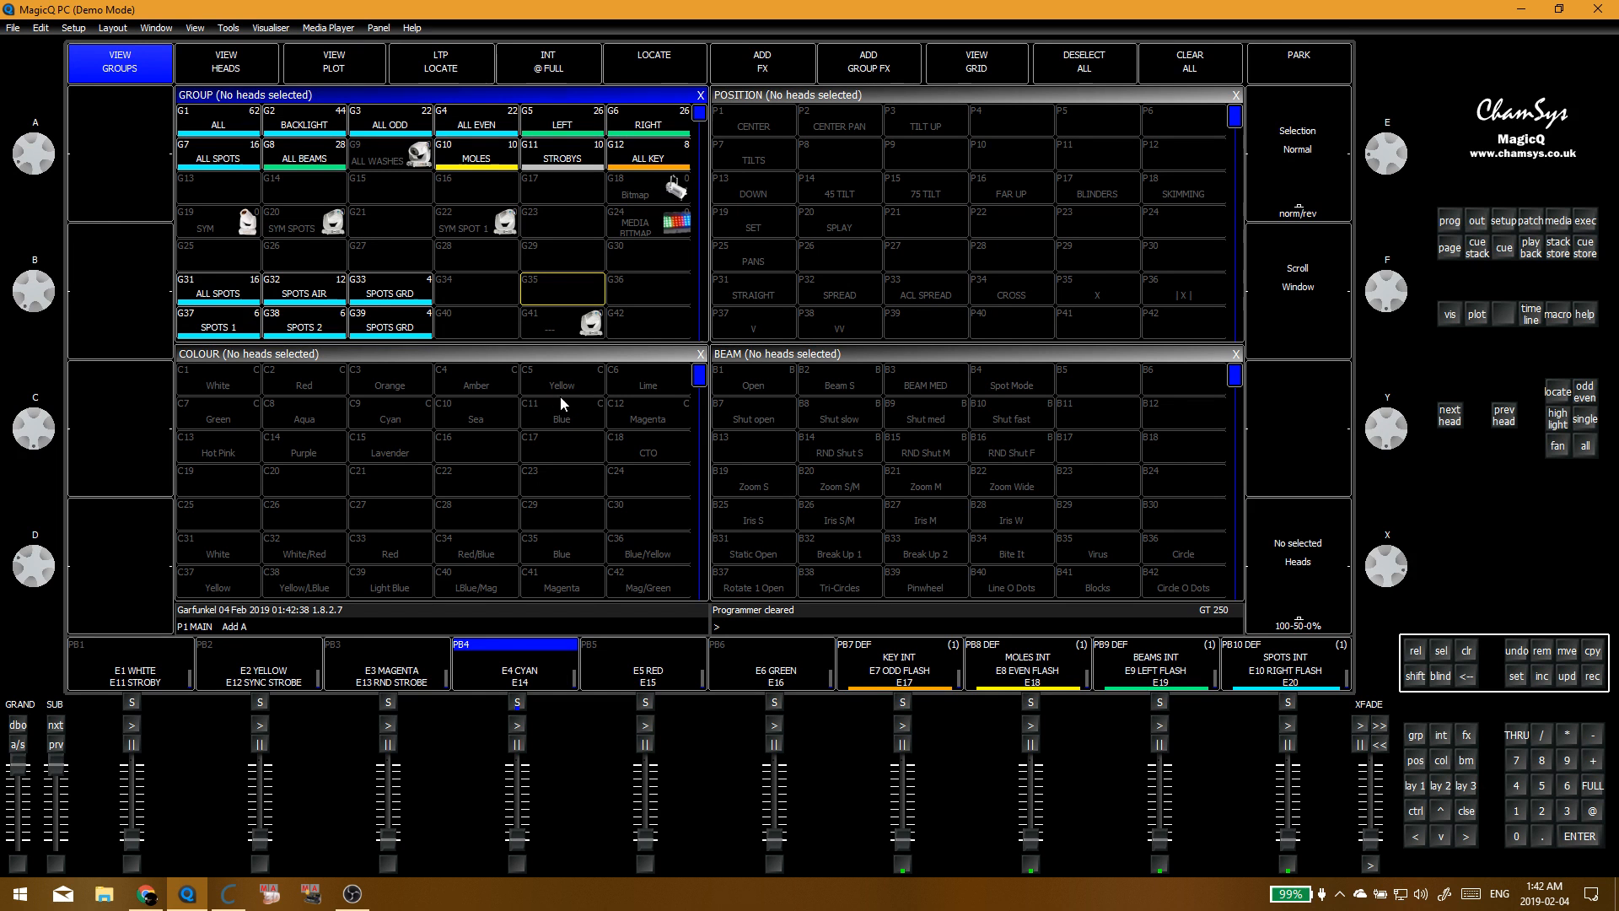
left_click(489, 277)
Step: Raise the SPOTS INT playback, and try the Beam S palette on the ALL SPOTS group before clearing the programmer
left_click_drag(1288, 846, 1273, 717)
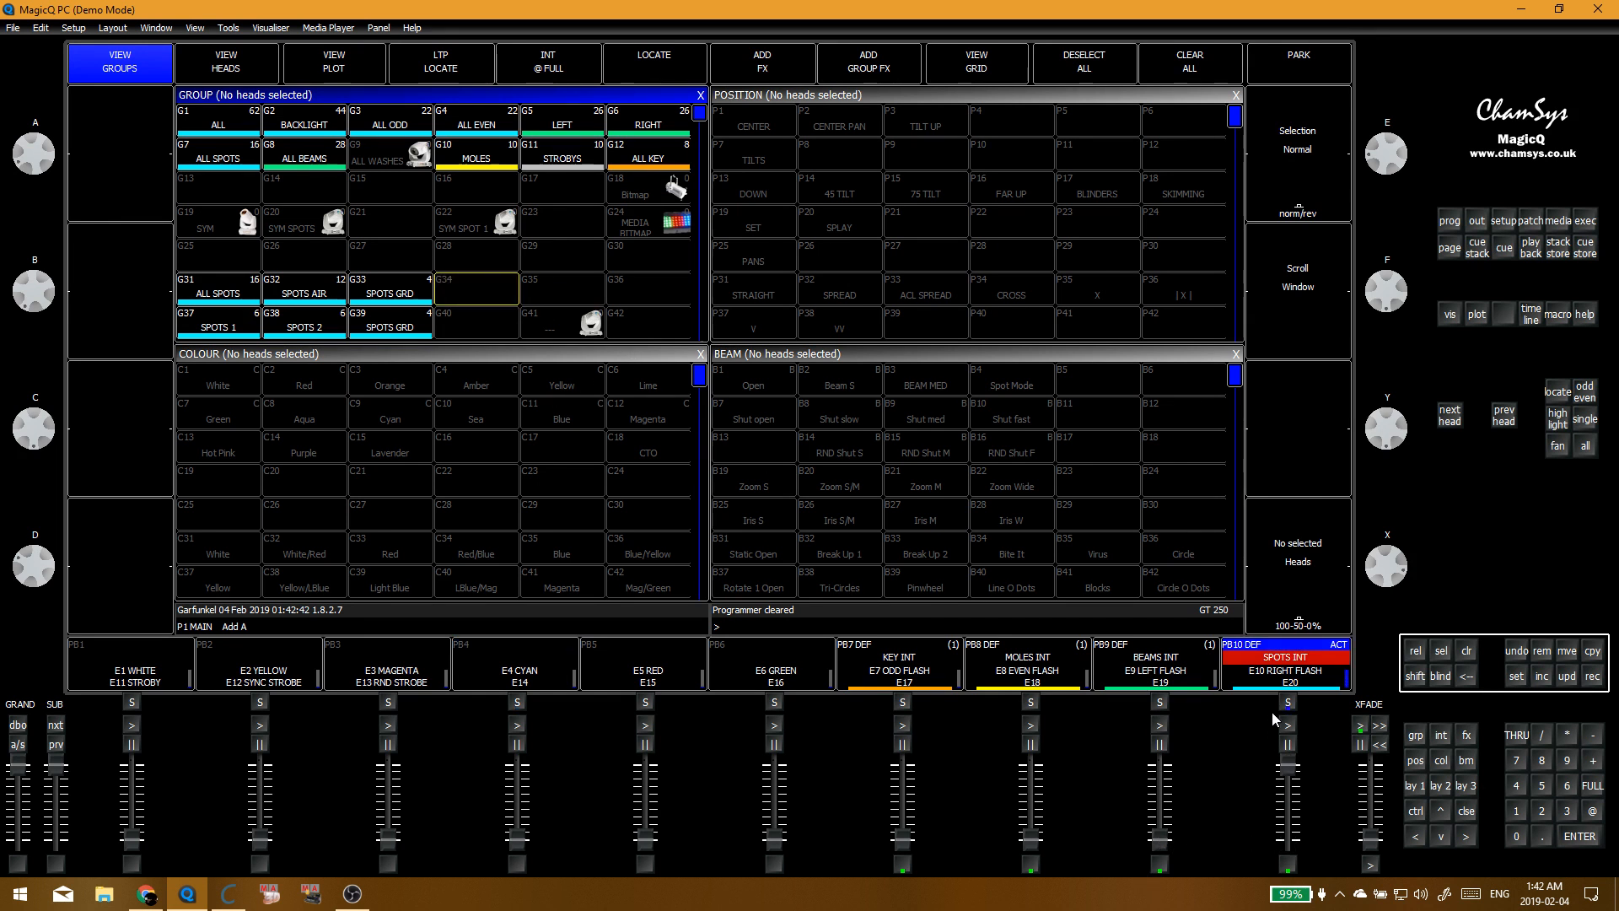
left_click(236, 161)
left_click(831, 379)
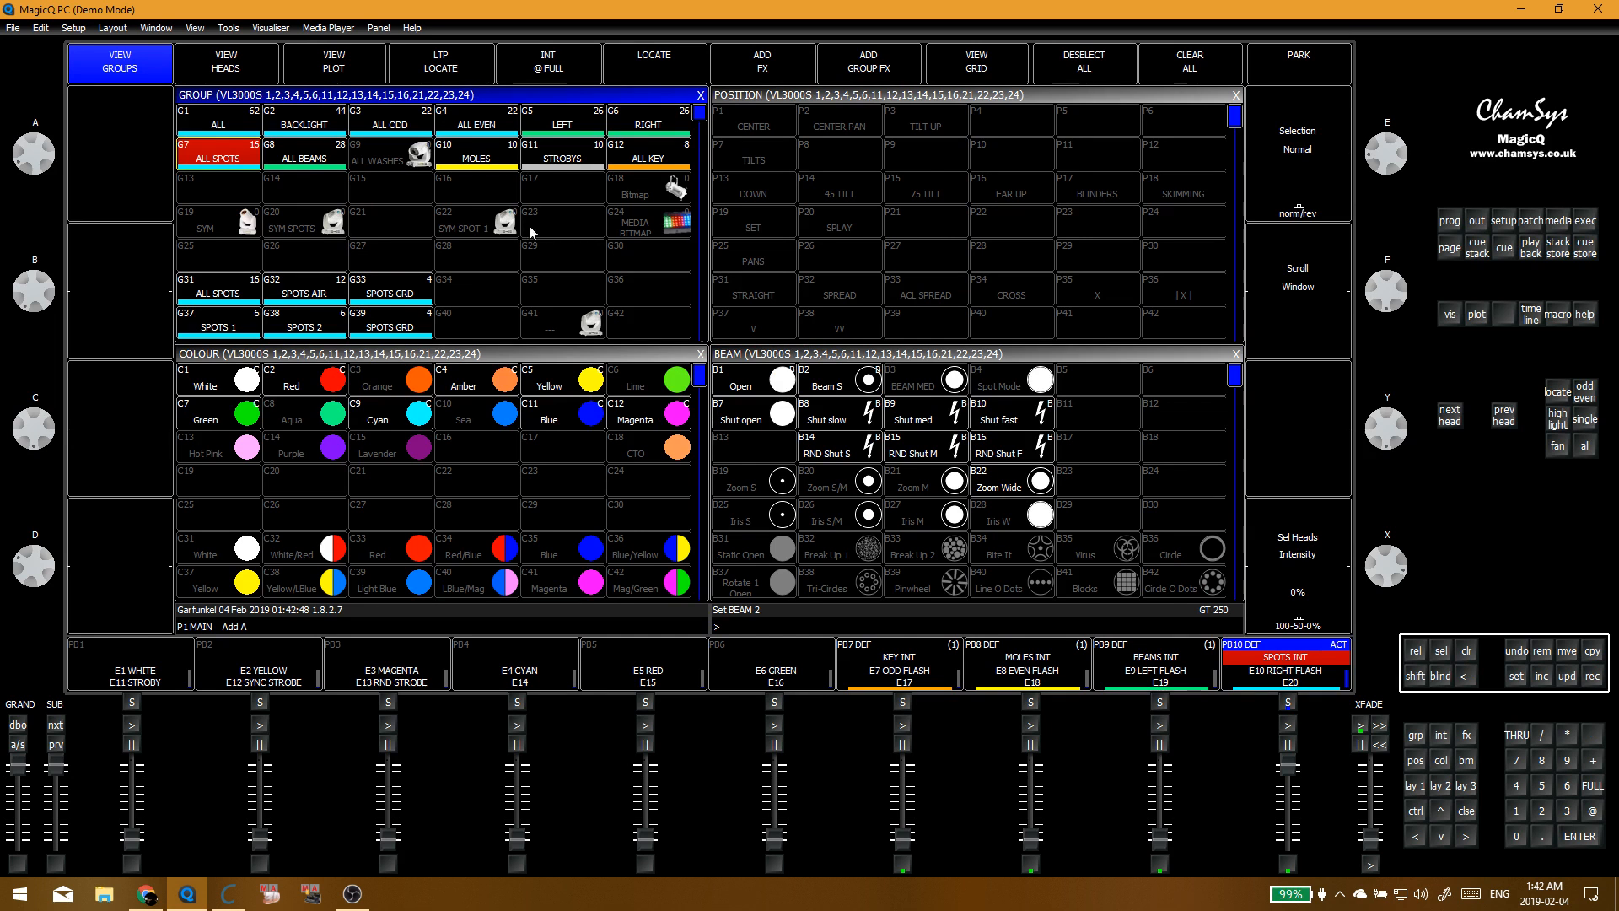
left_click(796, 172)
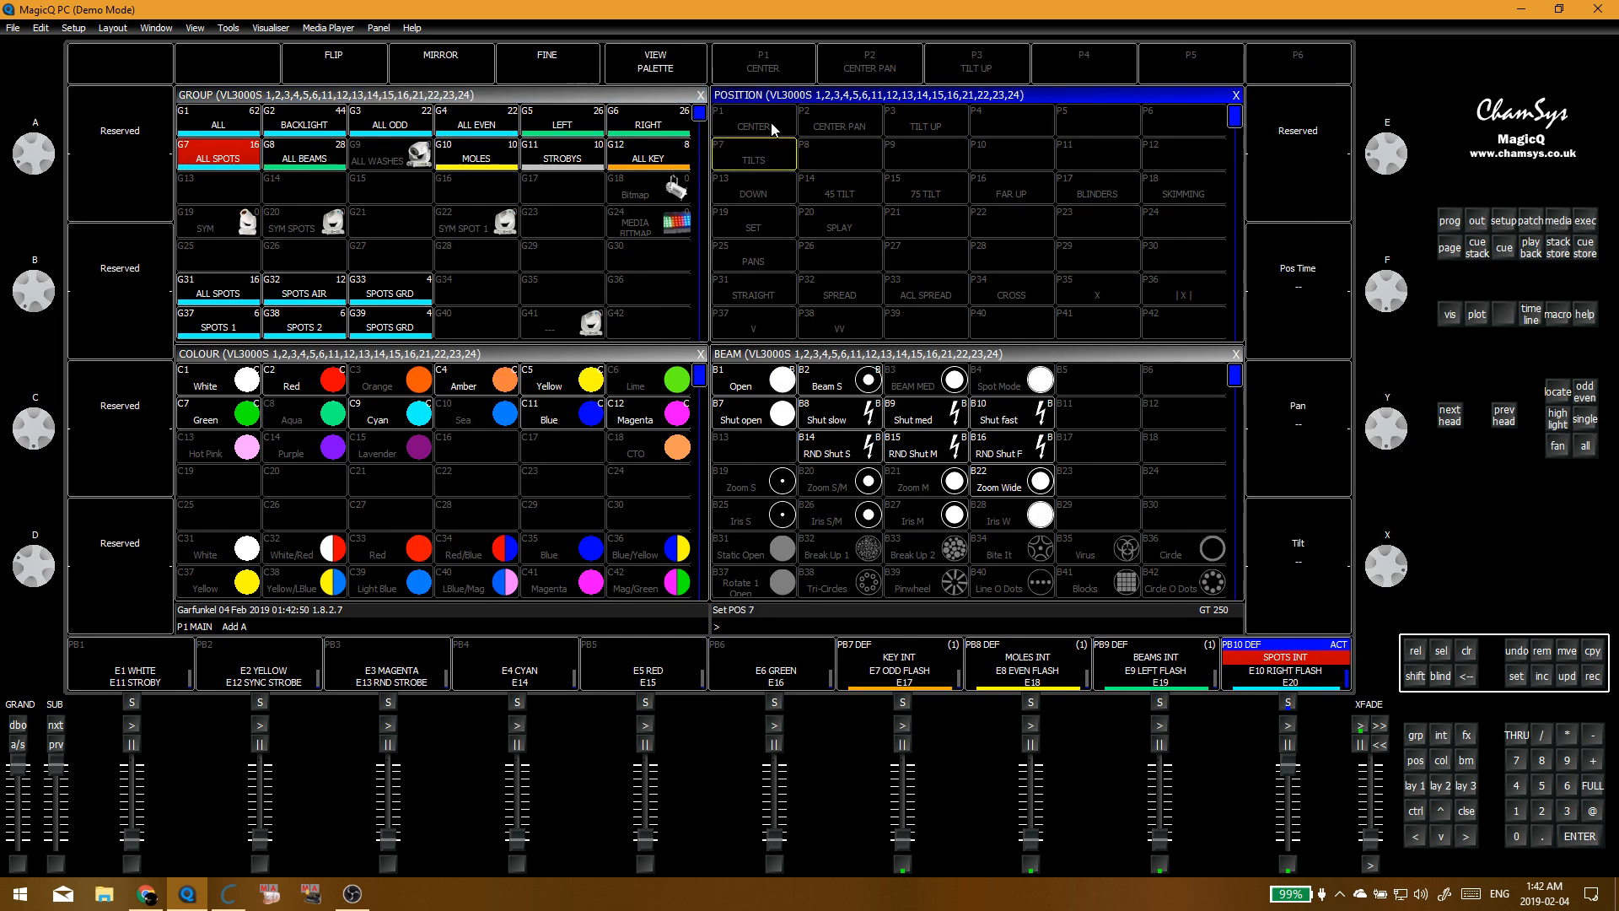
left_click(828, 165)
key("Escape")
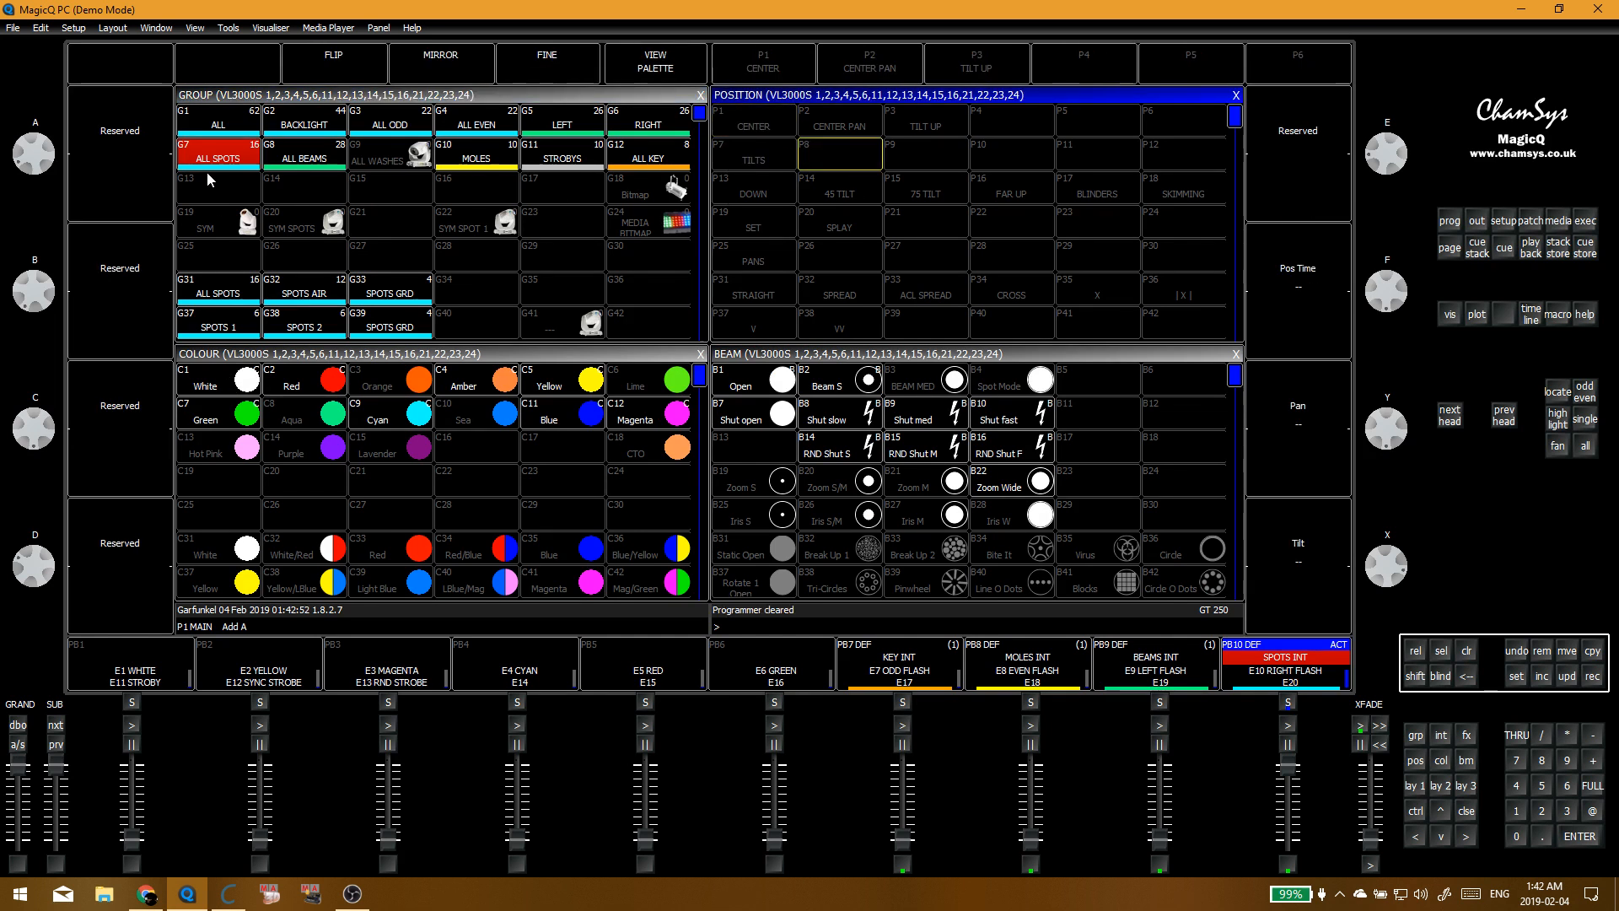
left_click(208, 166)
left_click(234, 389)
left_click(300, 383)
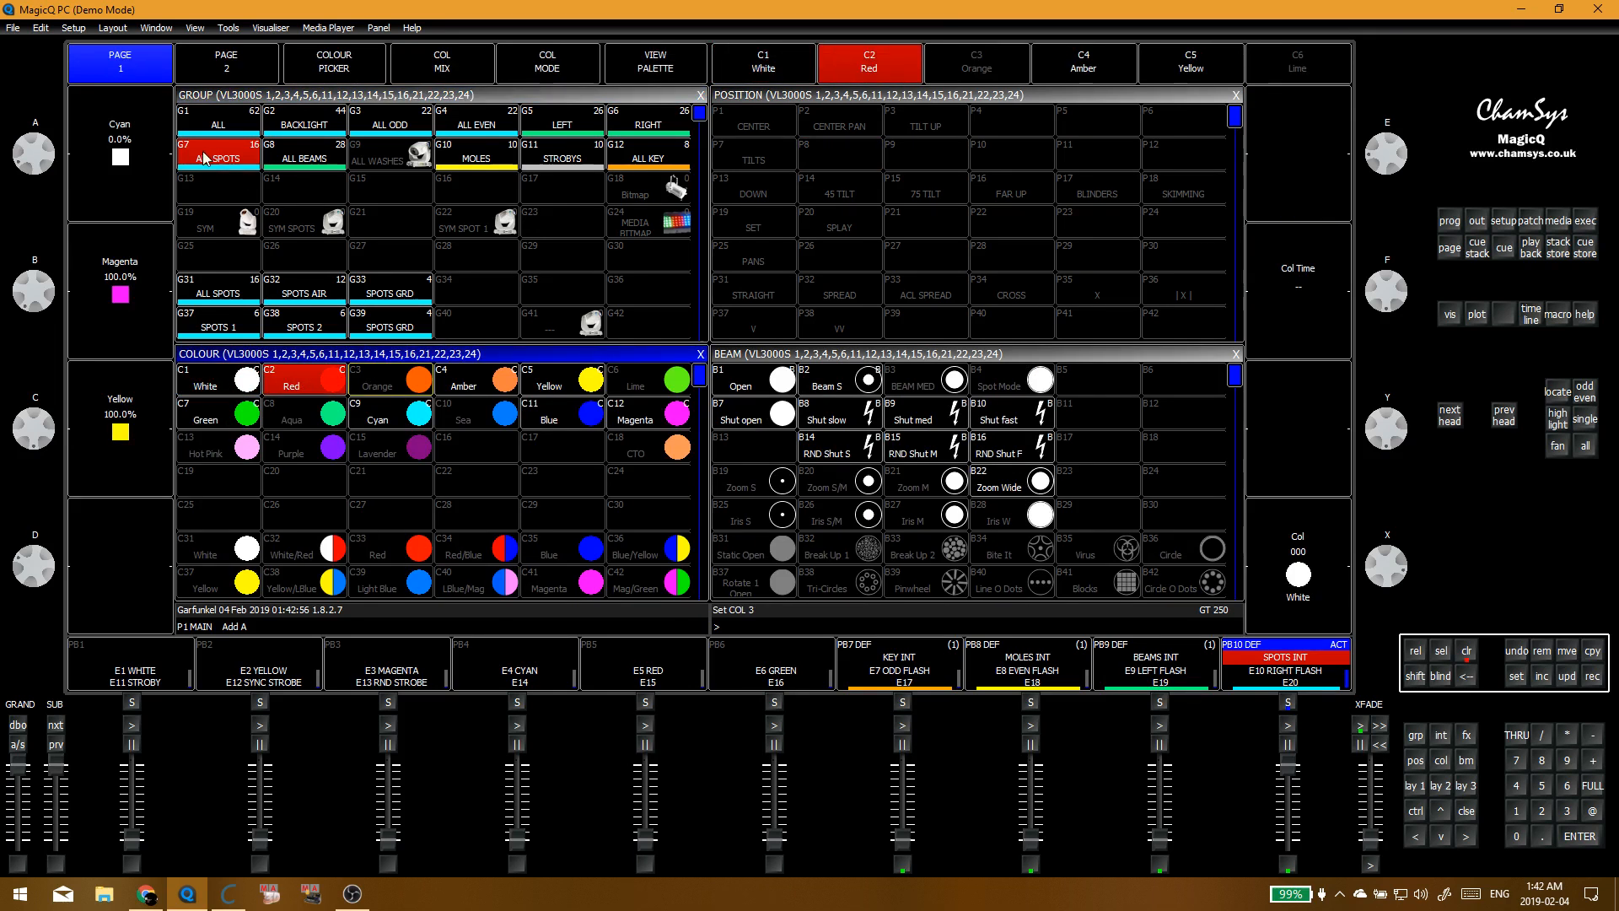
key("Escape")
Step: Apply Red to ALL SPOTS with magenta at 91.8%, record it into the Orange palette, and check the palette's stored values
left_click(209, 159)
left_click(331, 394)
left_click_drag(31, 300, 41, 282)
left_click_drag(33, 283, 37, 274)
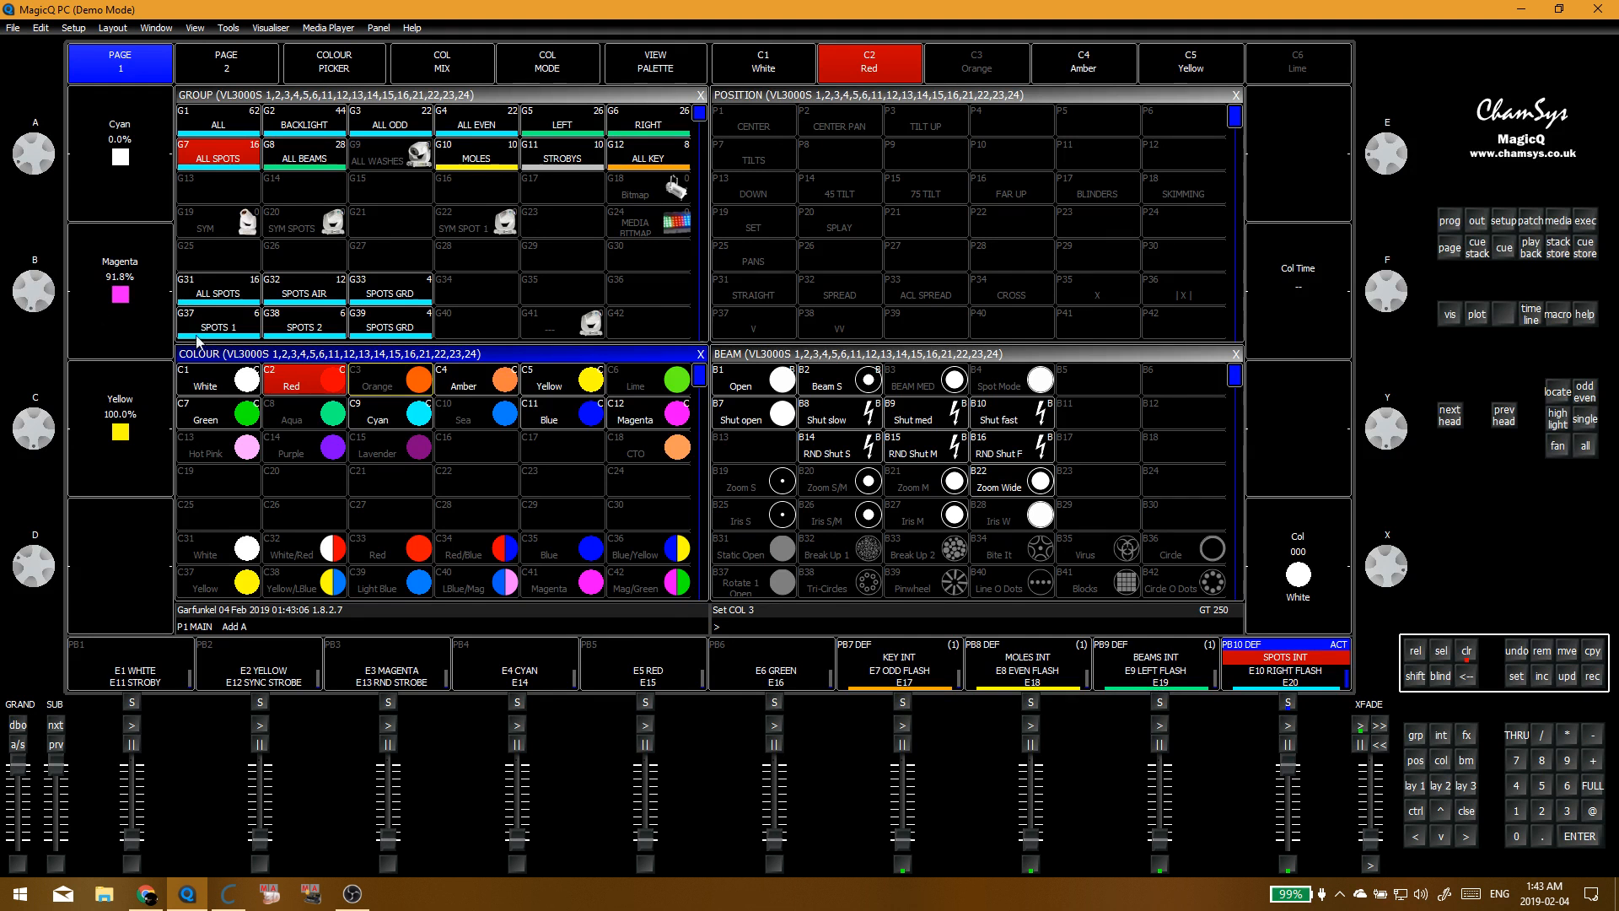
left_click(402, 386)
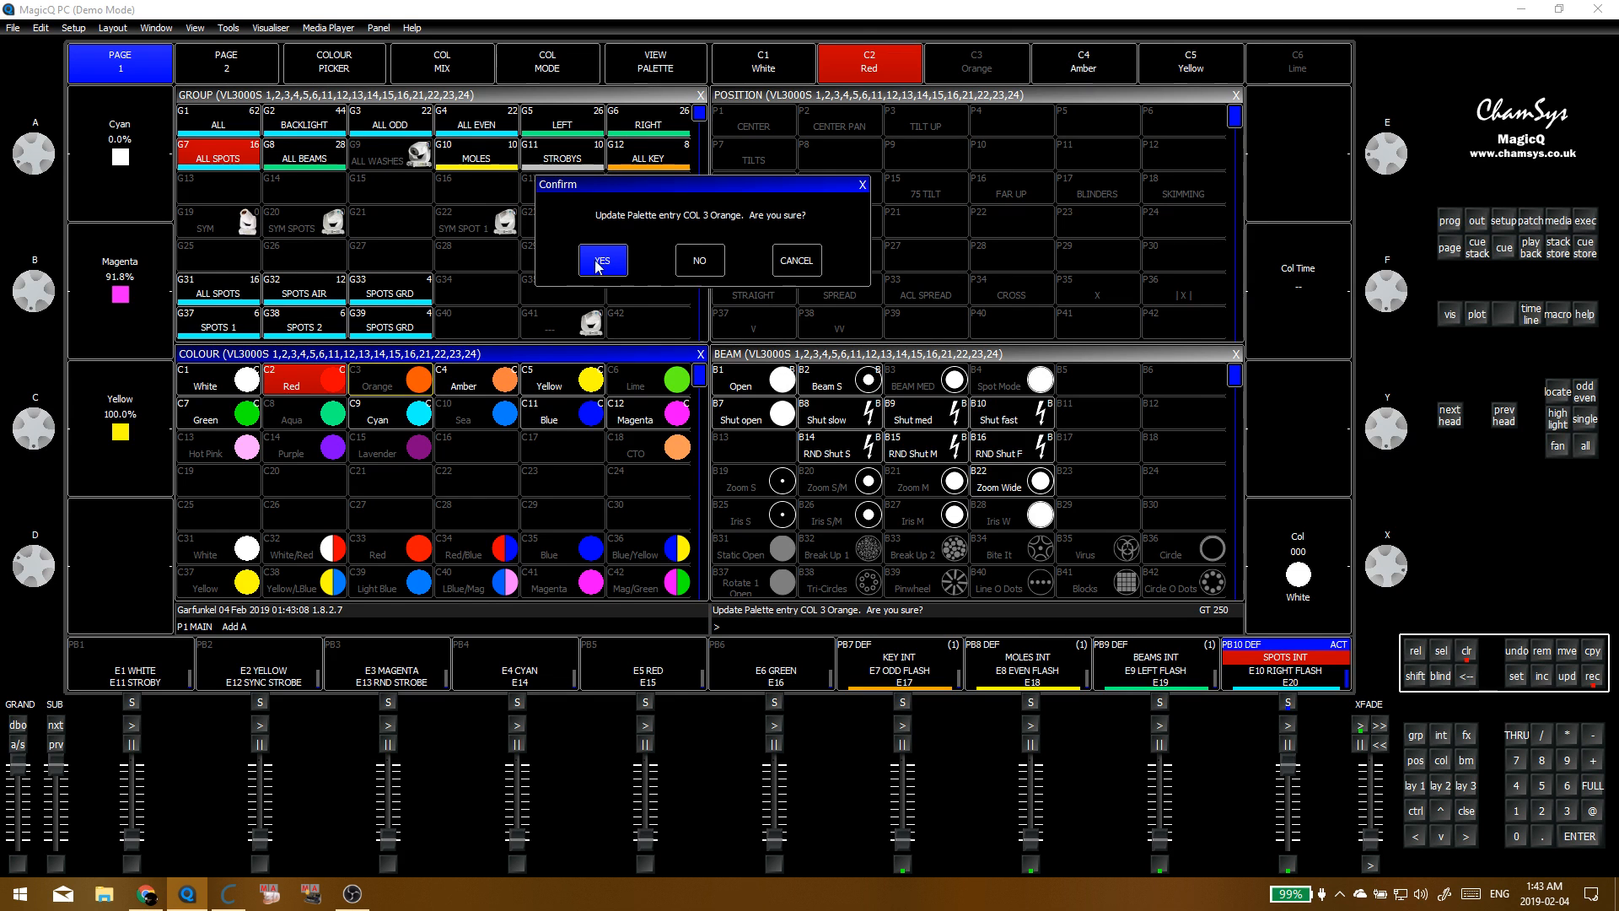
left_click(601, 263)
left_click(655, 67)
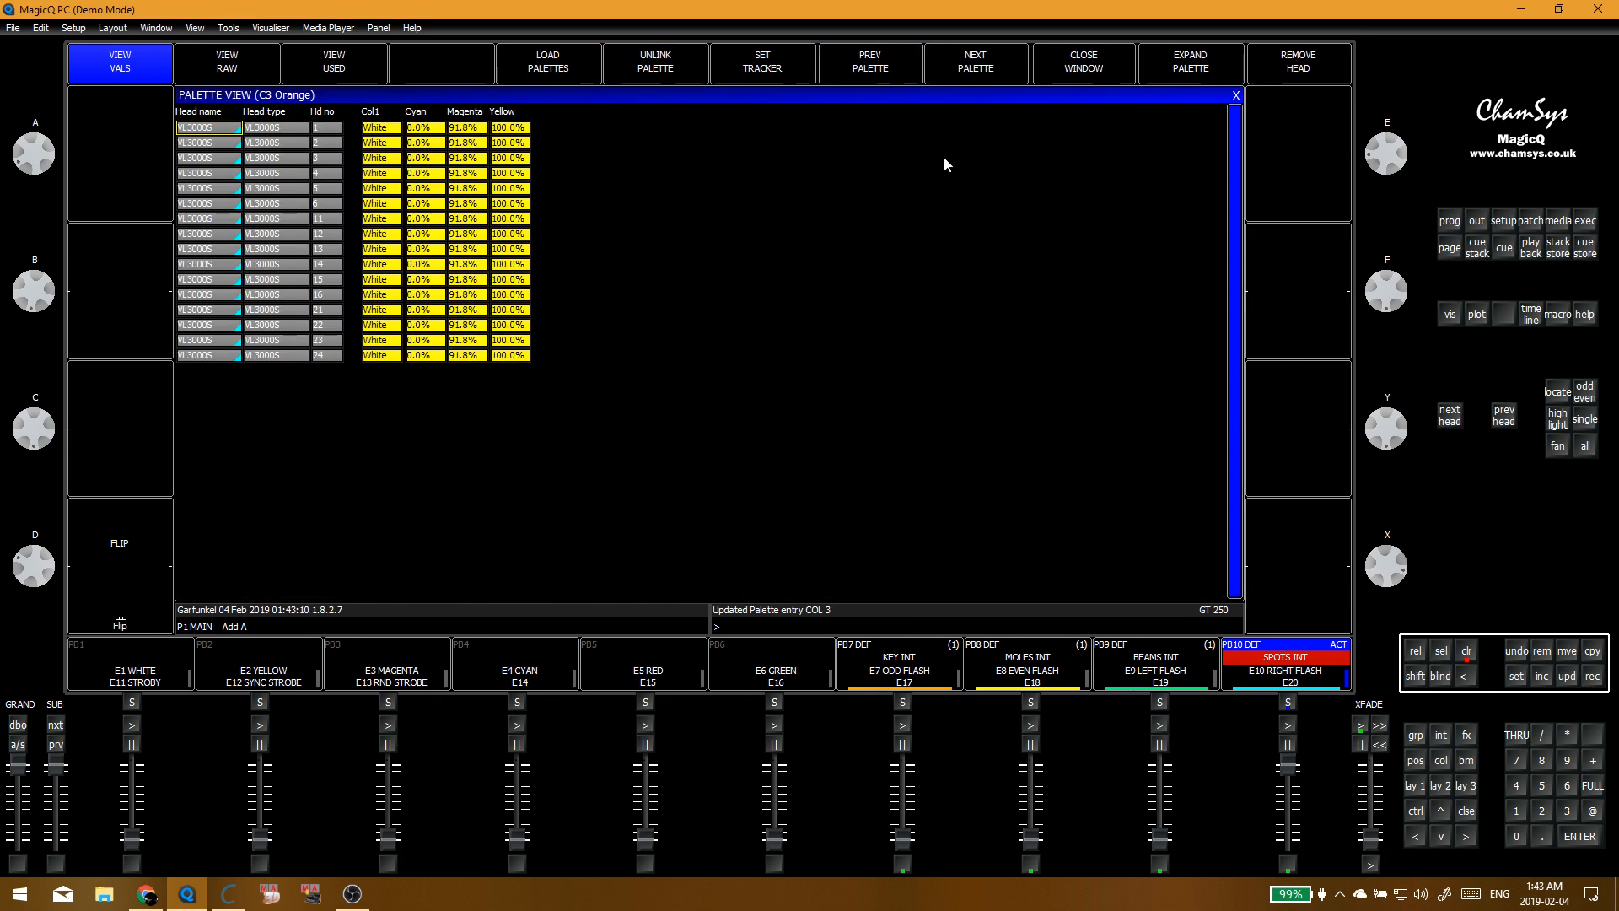
left_click(1234, 95)
key("Delete")
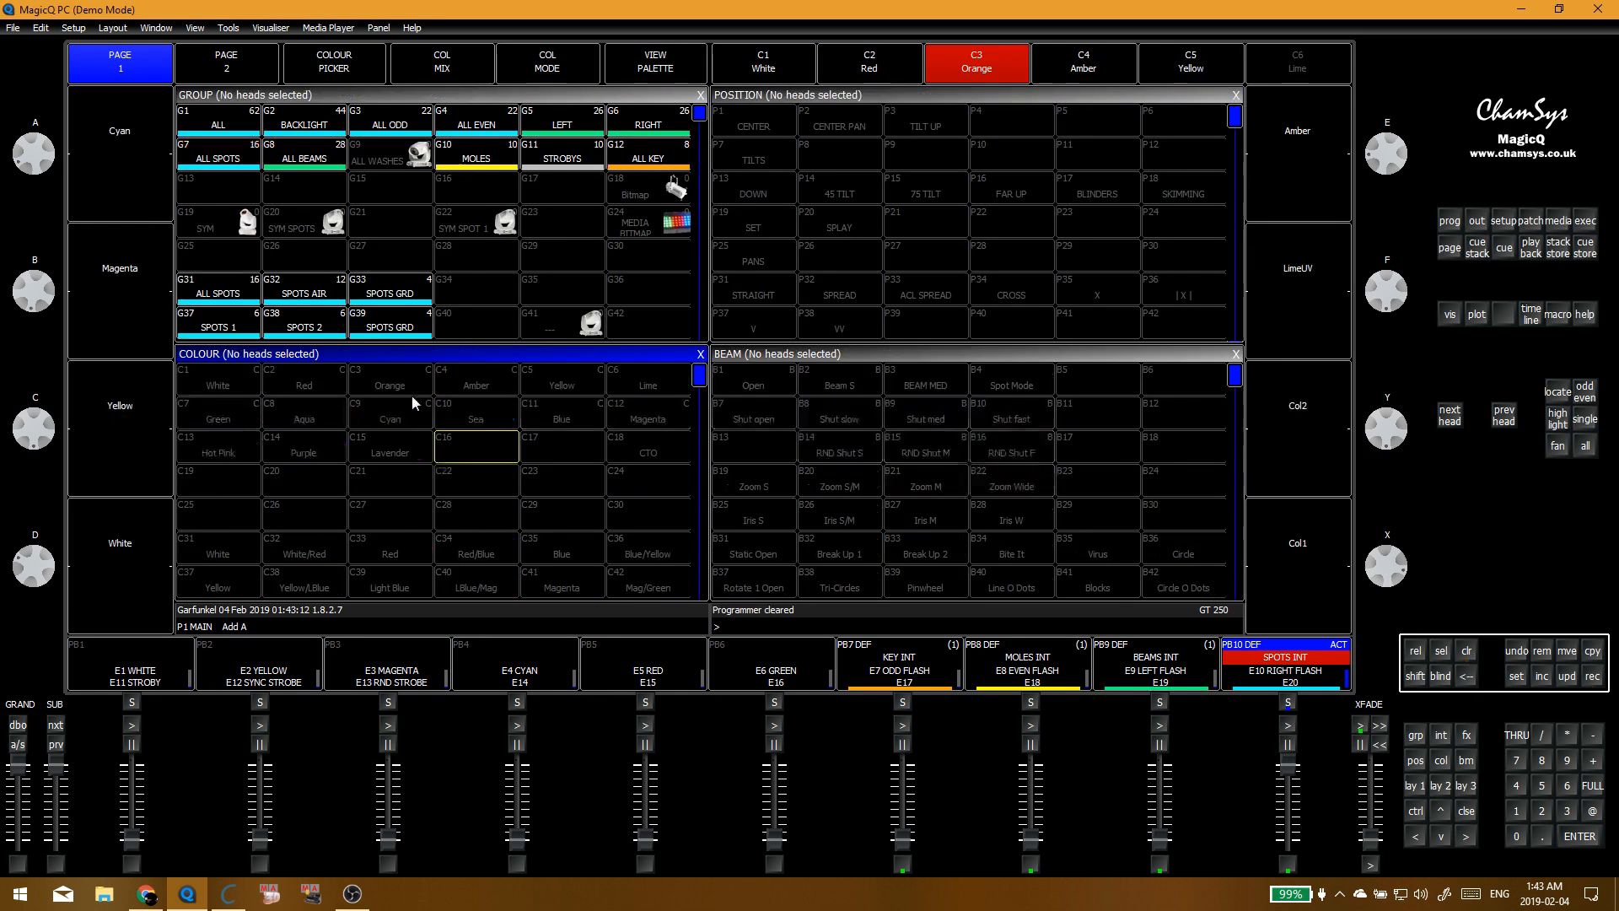
Step: Compare the Orange, Amber and Yellow colour palettes on the ALL SPOTS group
left_click(227, 162)
left_click(399, 390)
left_click(452, 385)
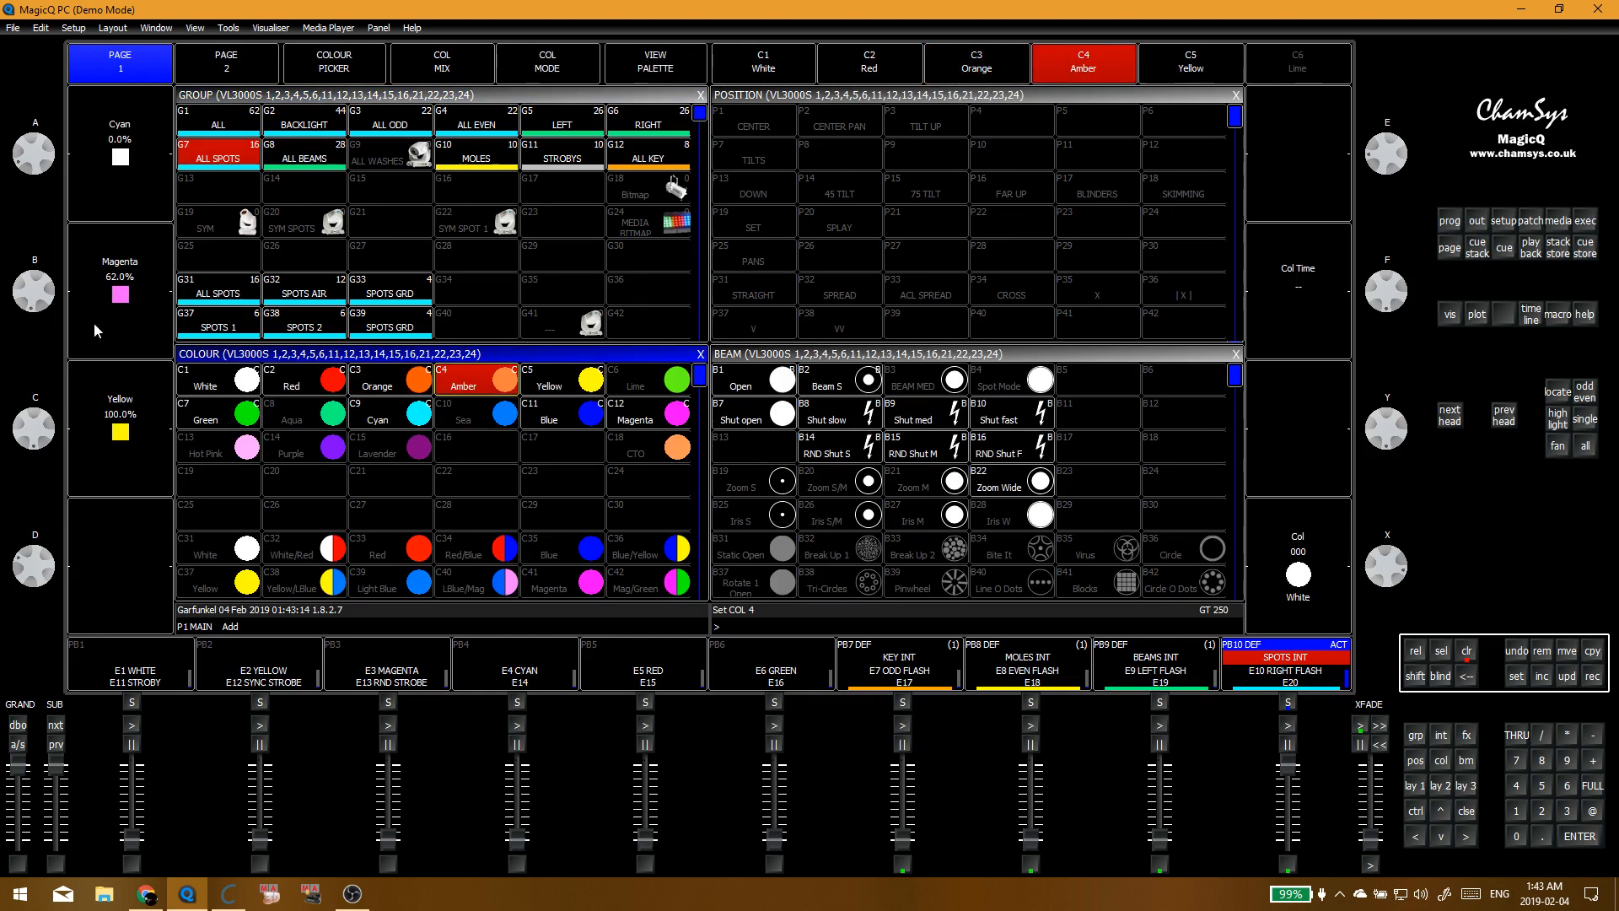
left_click(563, 390)
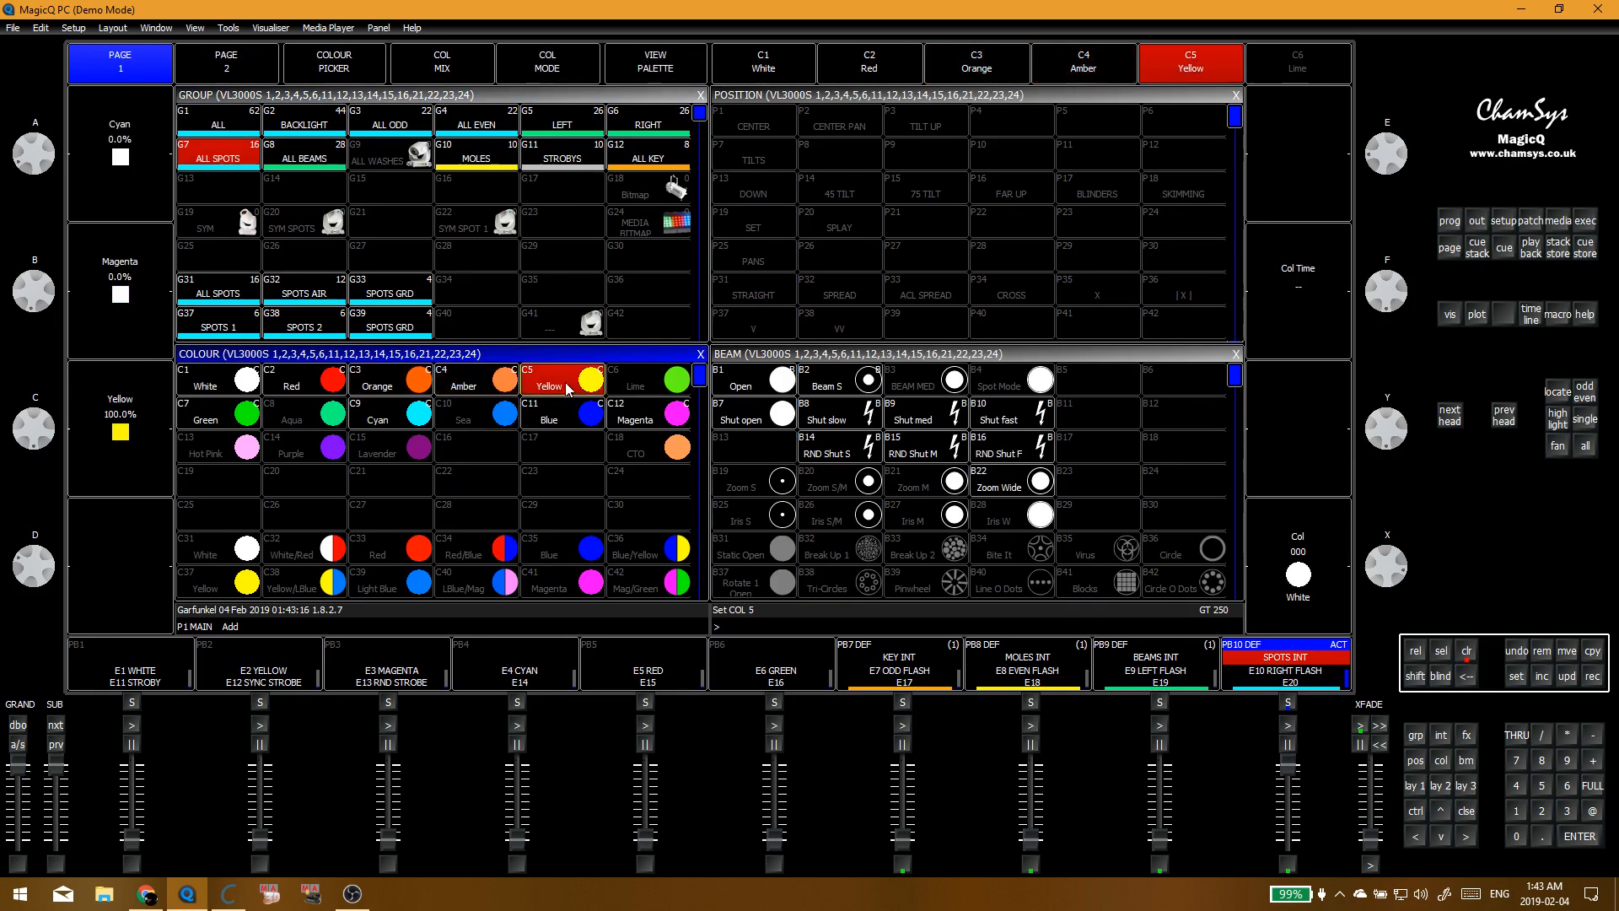
left_click(494, 390)
left_click(415, 388)
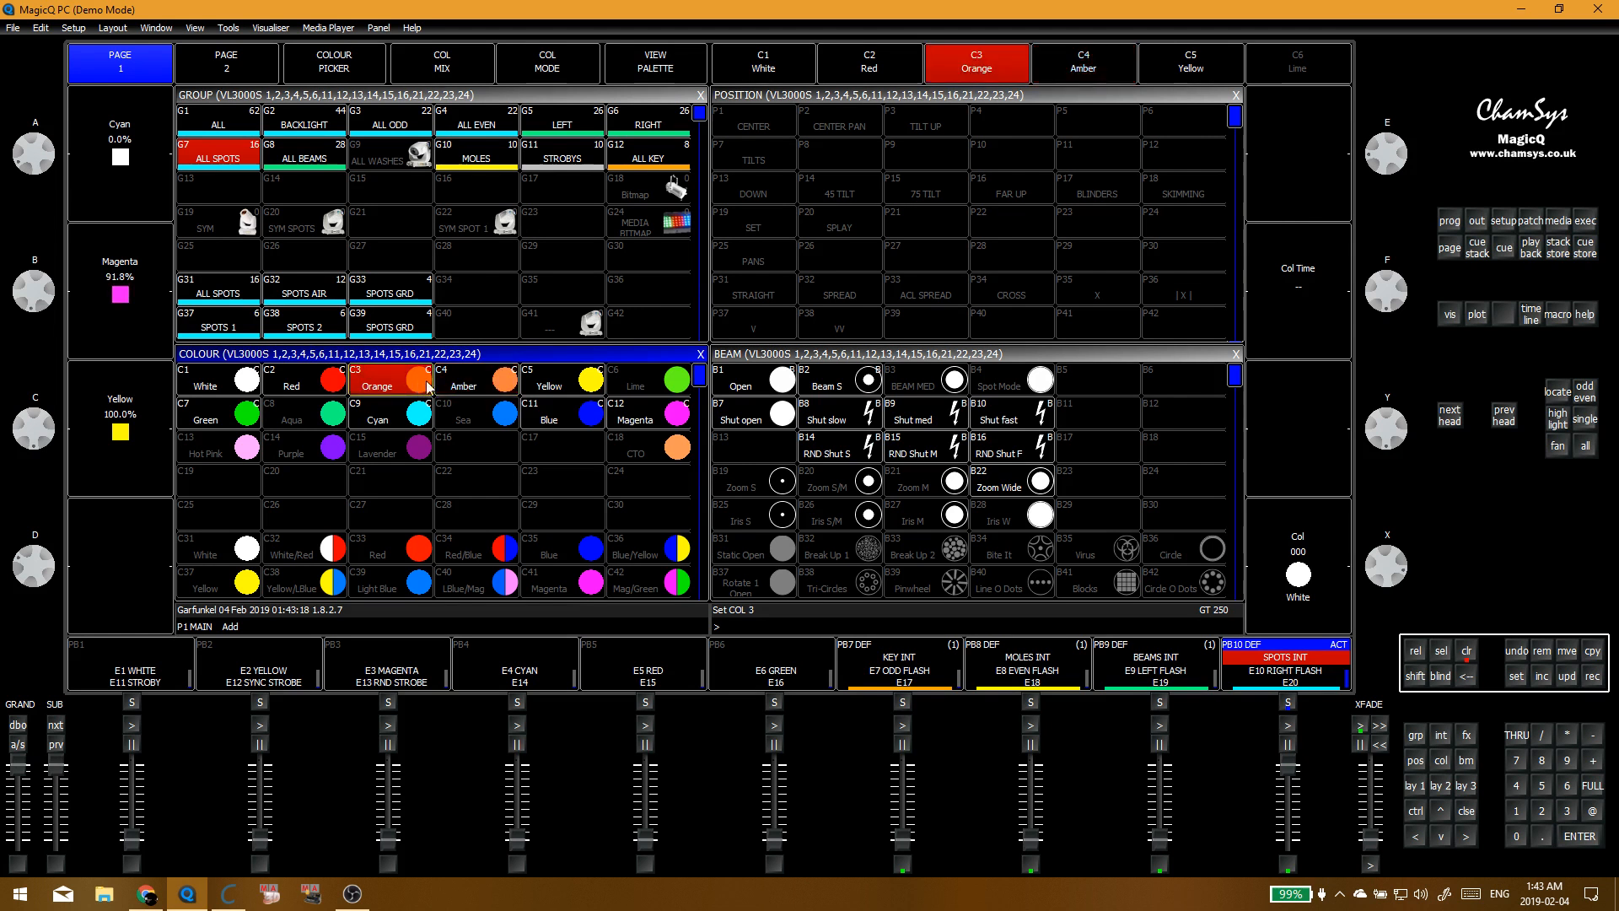
Step: Apply Amber to ALL SPOTS with magenta at 76.9%, record it into the Amber palette, and clear the programmer
left_click(474, 390)
left_click_drag(40, 295, 34, 312)
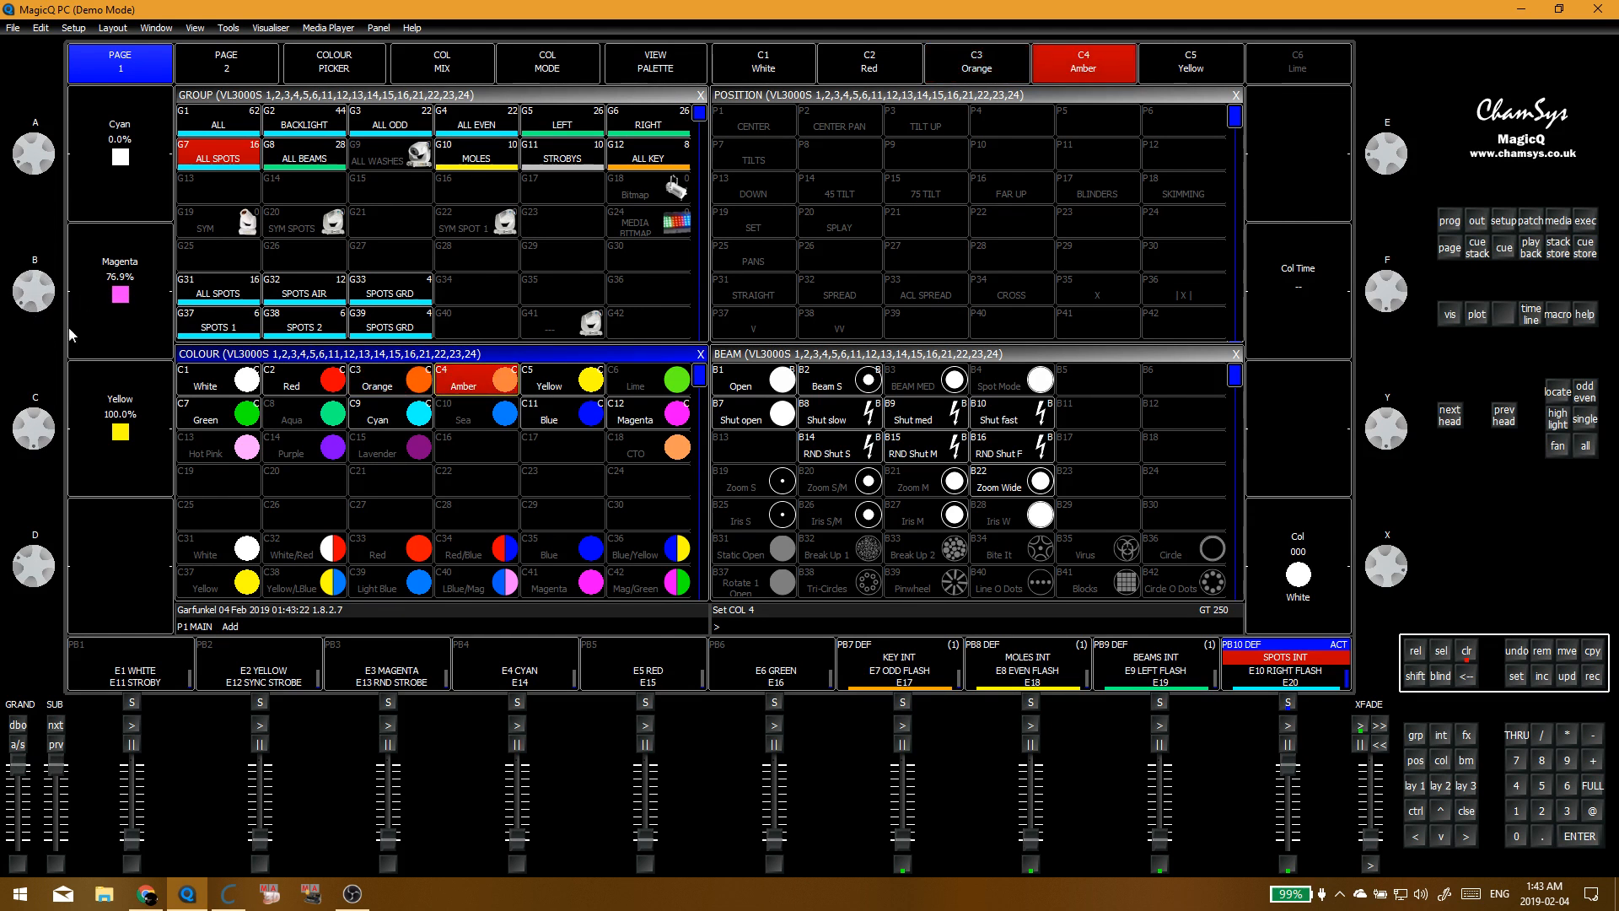
key("r")
left_click(486, 381)
left_click(602, 263)
key("c")
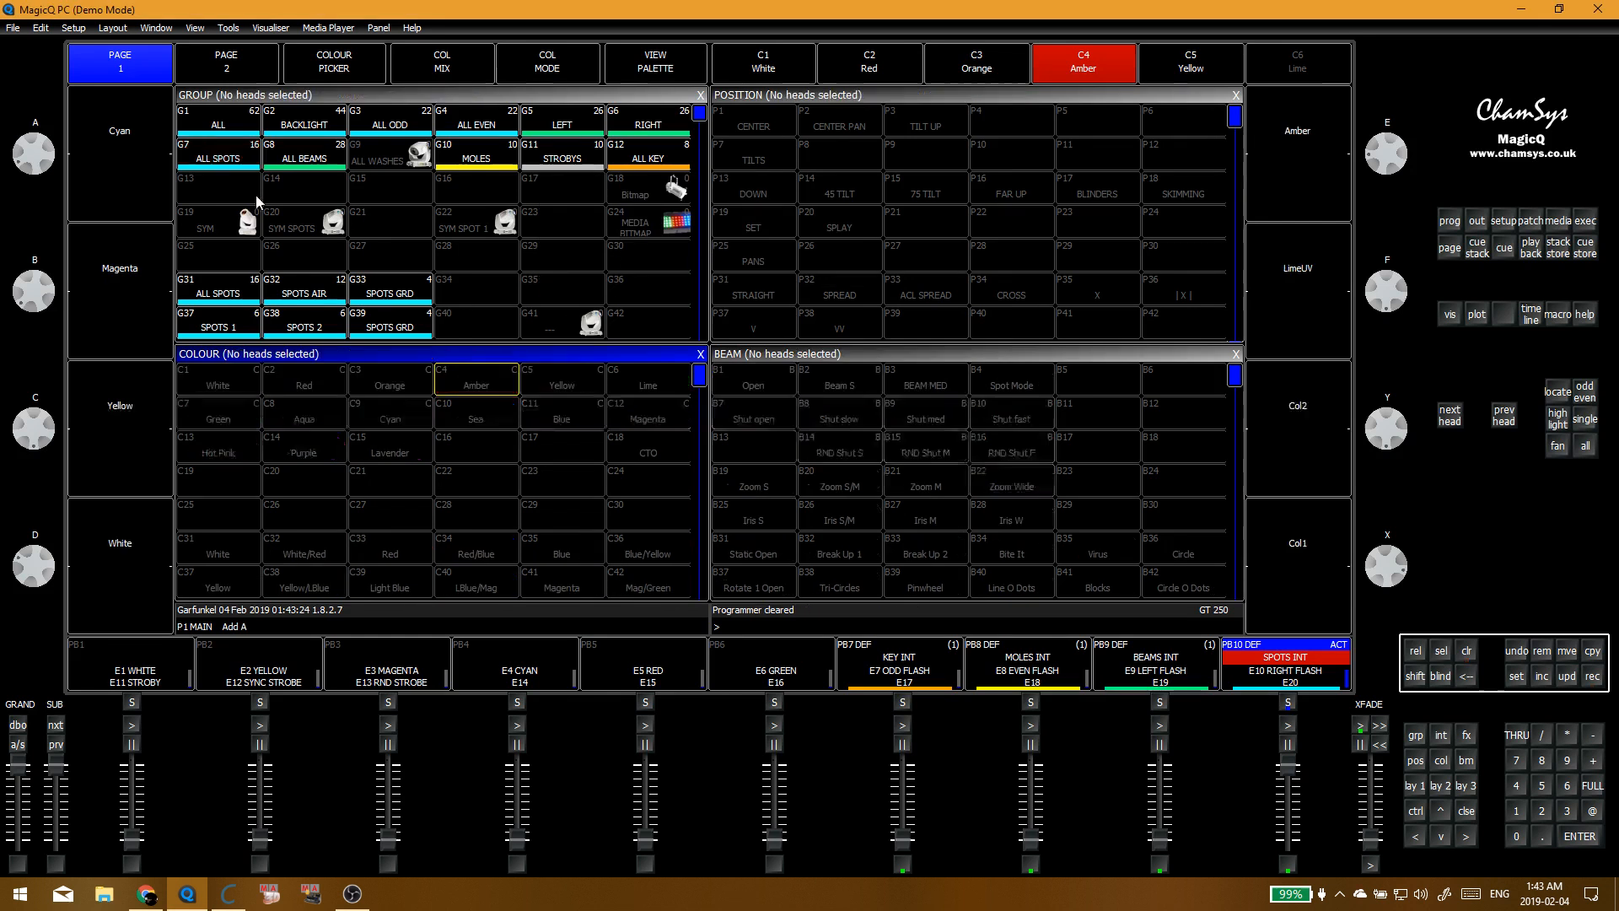
Step: Apply Yellow to ALL SPOTS with cyan at 50.2% and record it into the Lime palette
left_click(241, 158)
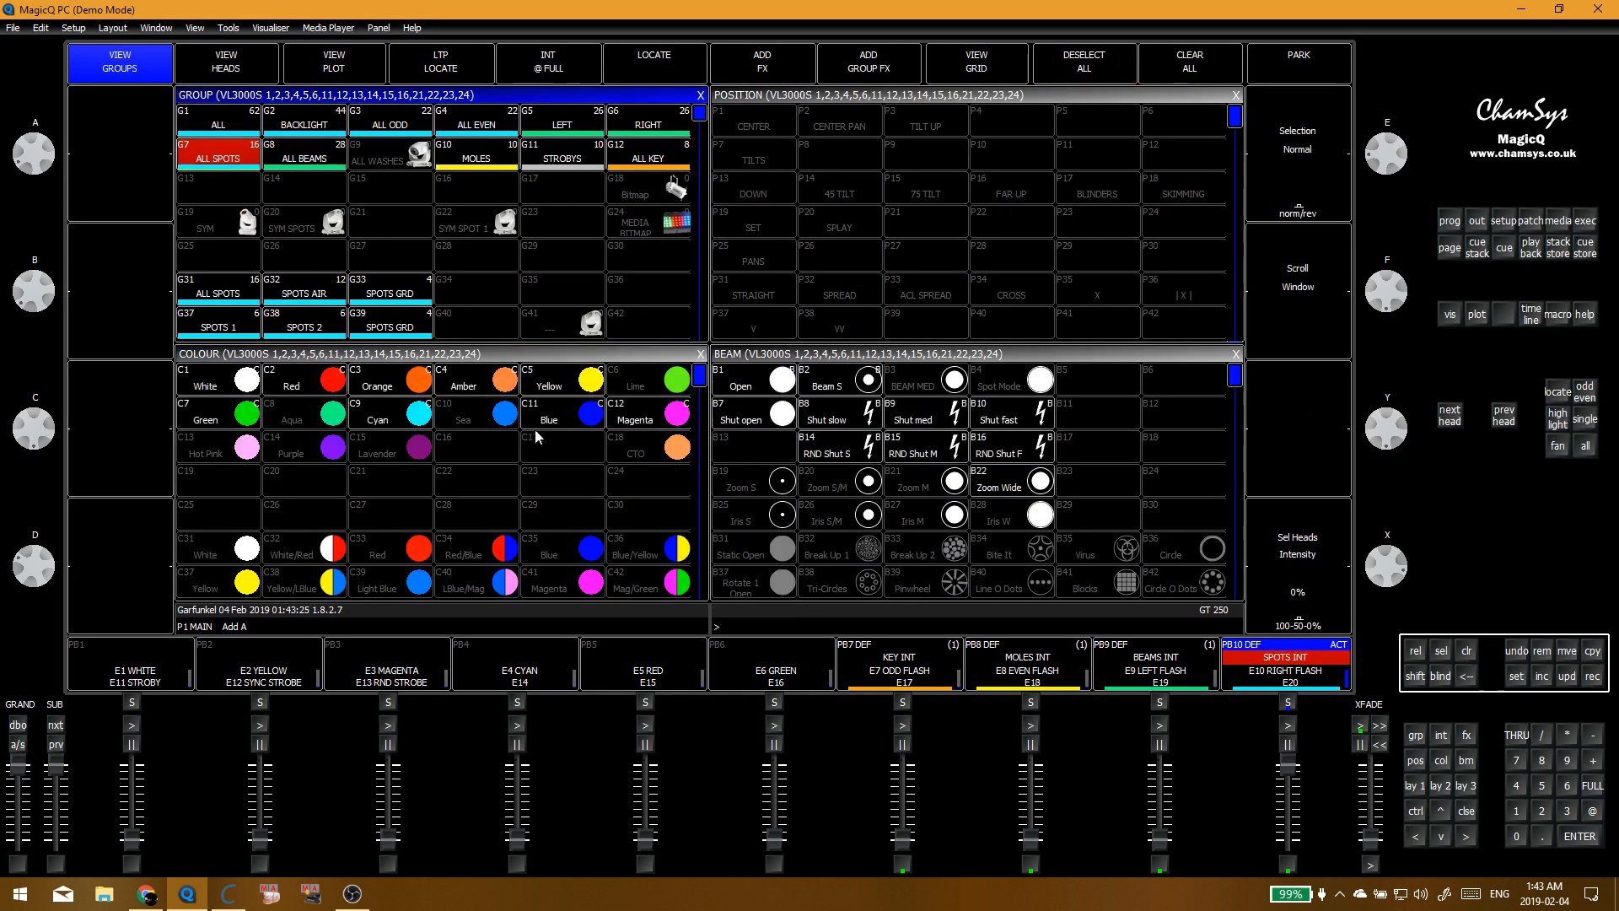
left_click(563, 386)
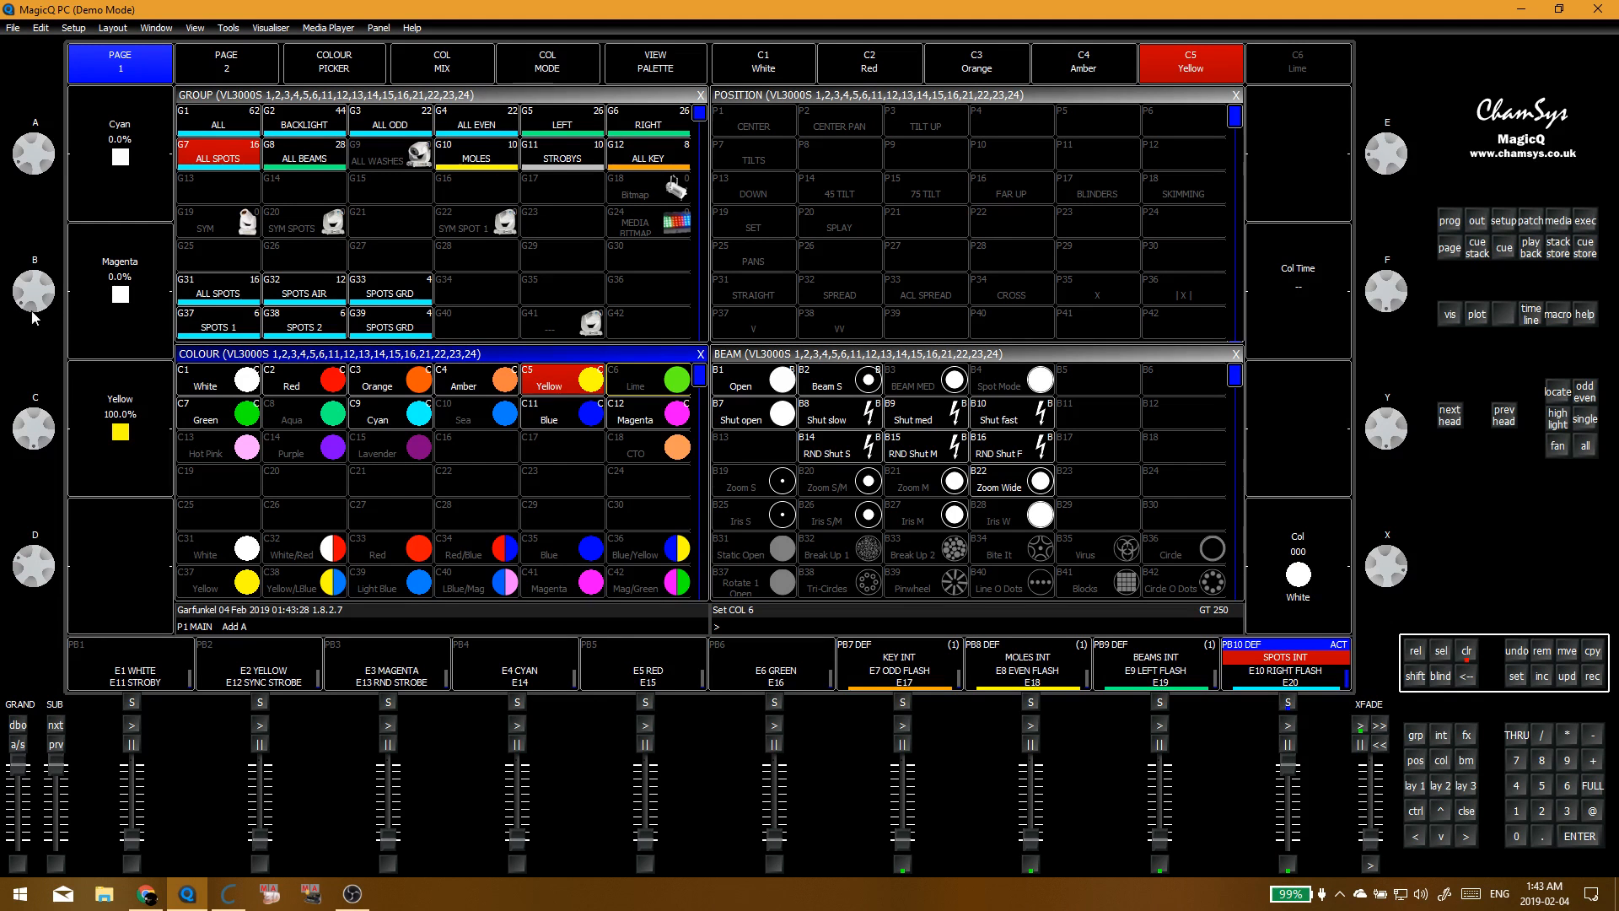
left_click_drag(35, 151, 37, 179)
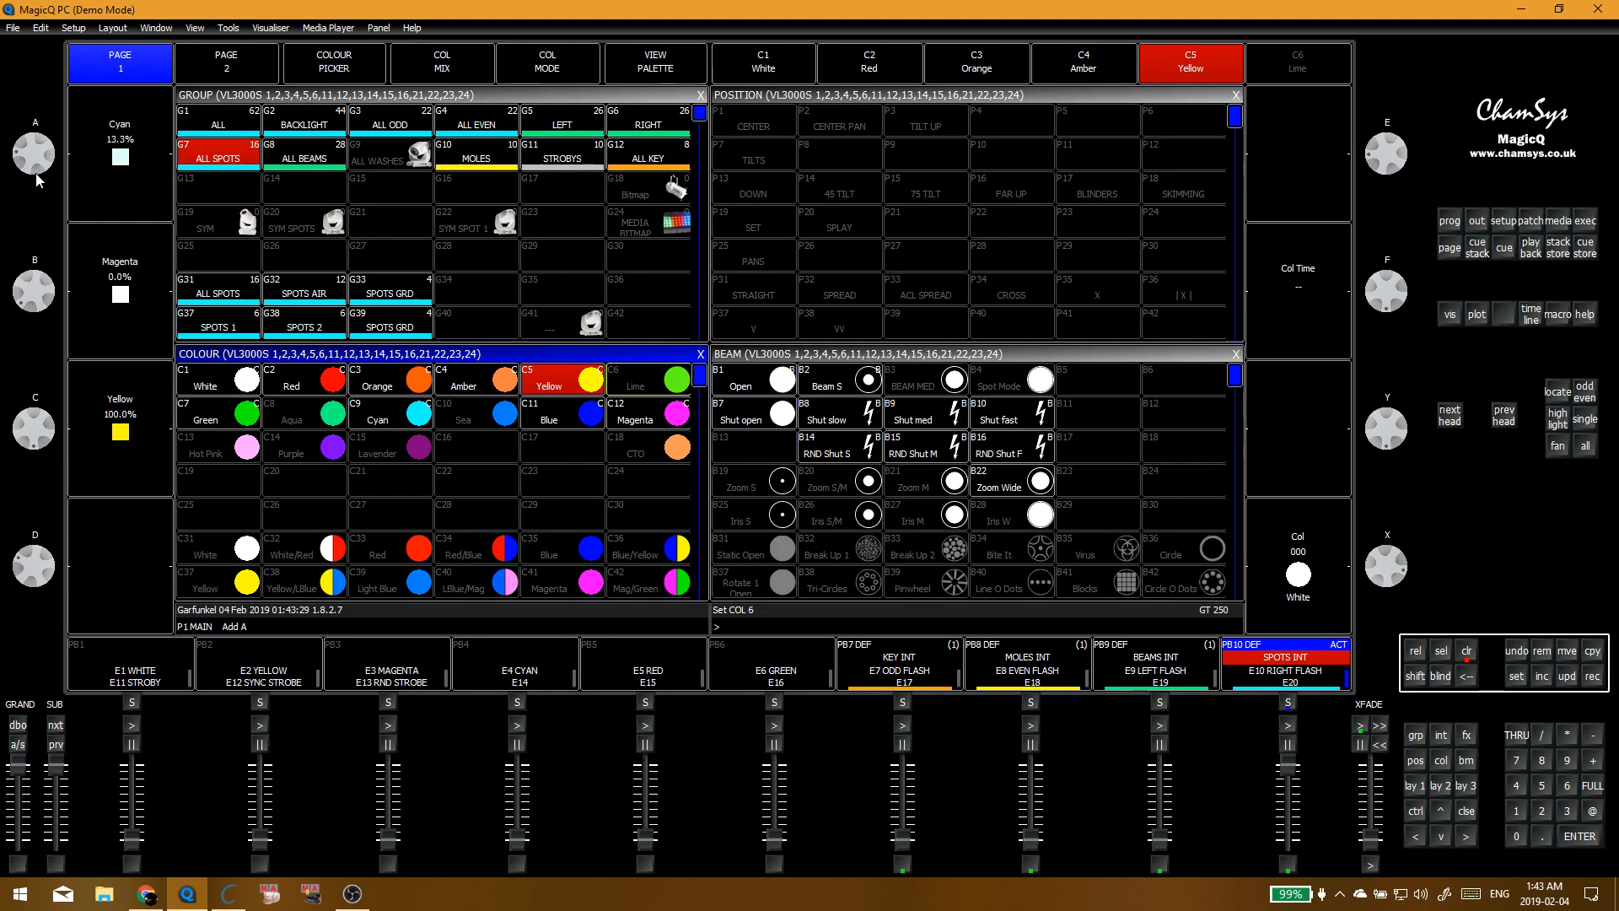
left_click(125, 192)
key("ctrl+r")
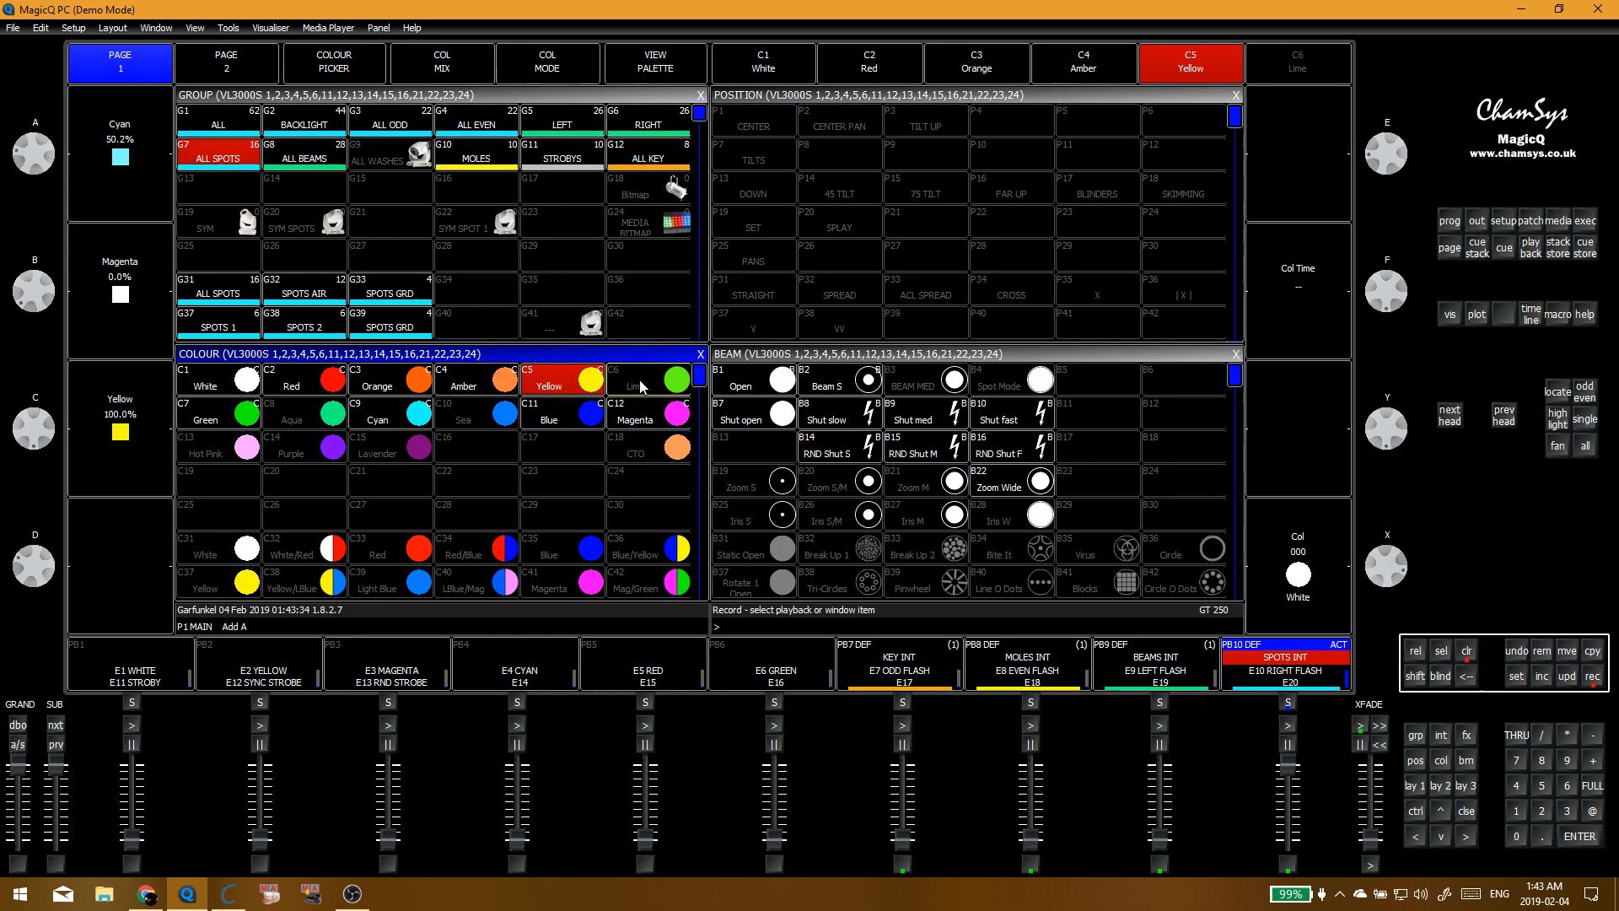
left_click(639, 379)
left_click(628, 274)
Step: Unlink the Lime palette's stored values from Yellow and clear the programmer
left_click(662, 56)
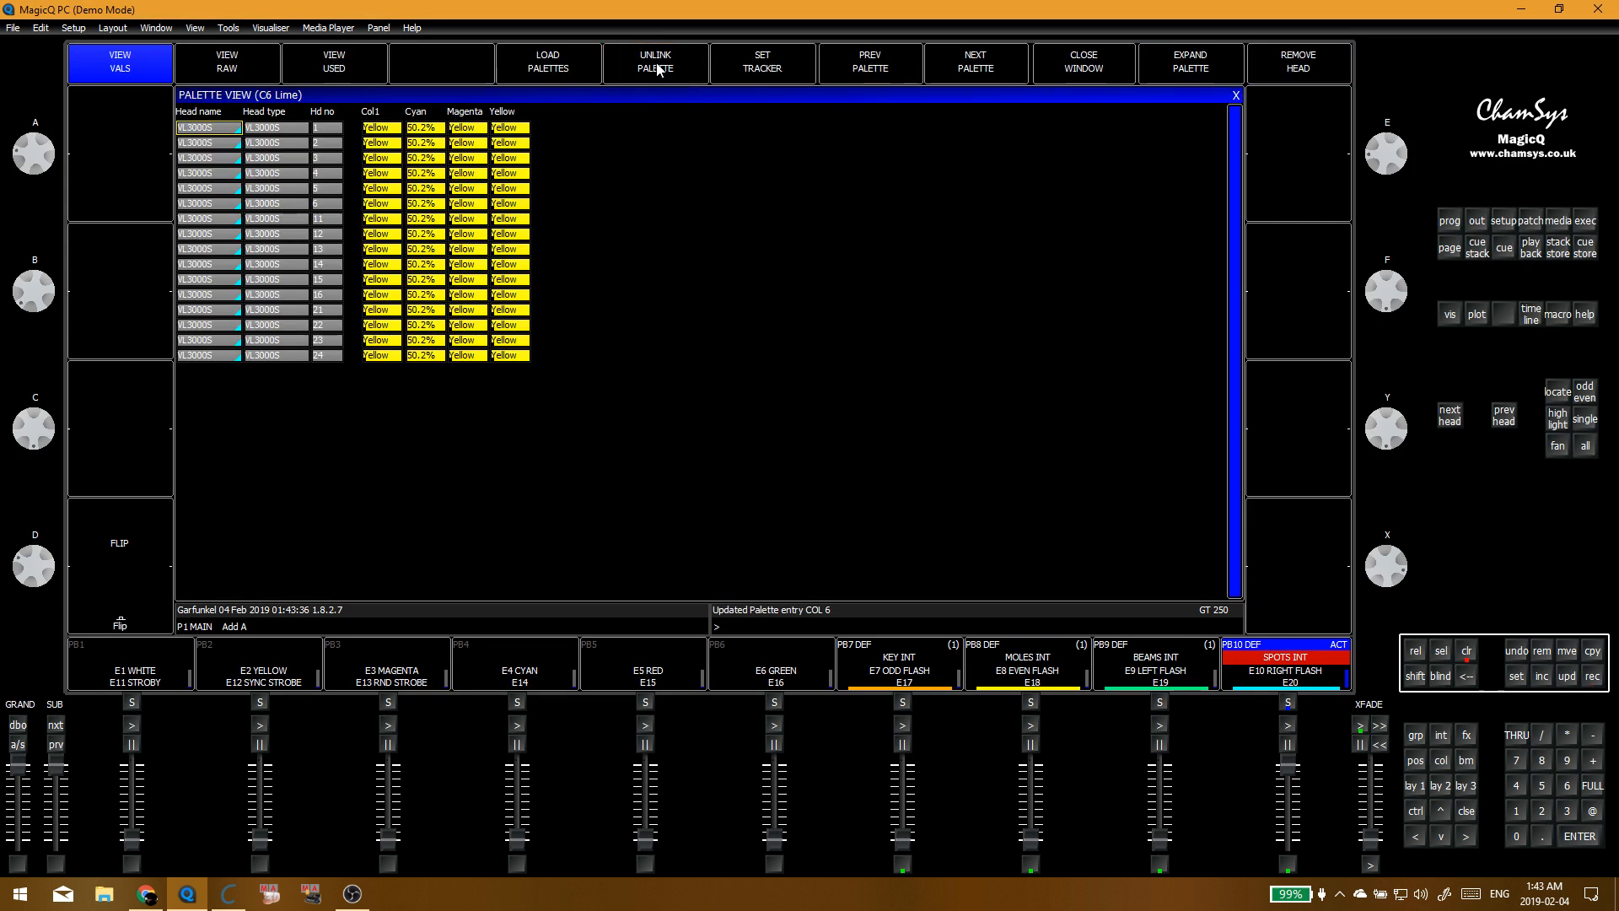
left_click(1235, 95)
key("ctrl+BackSpace")
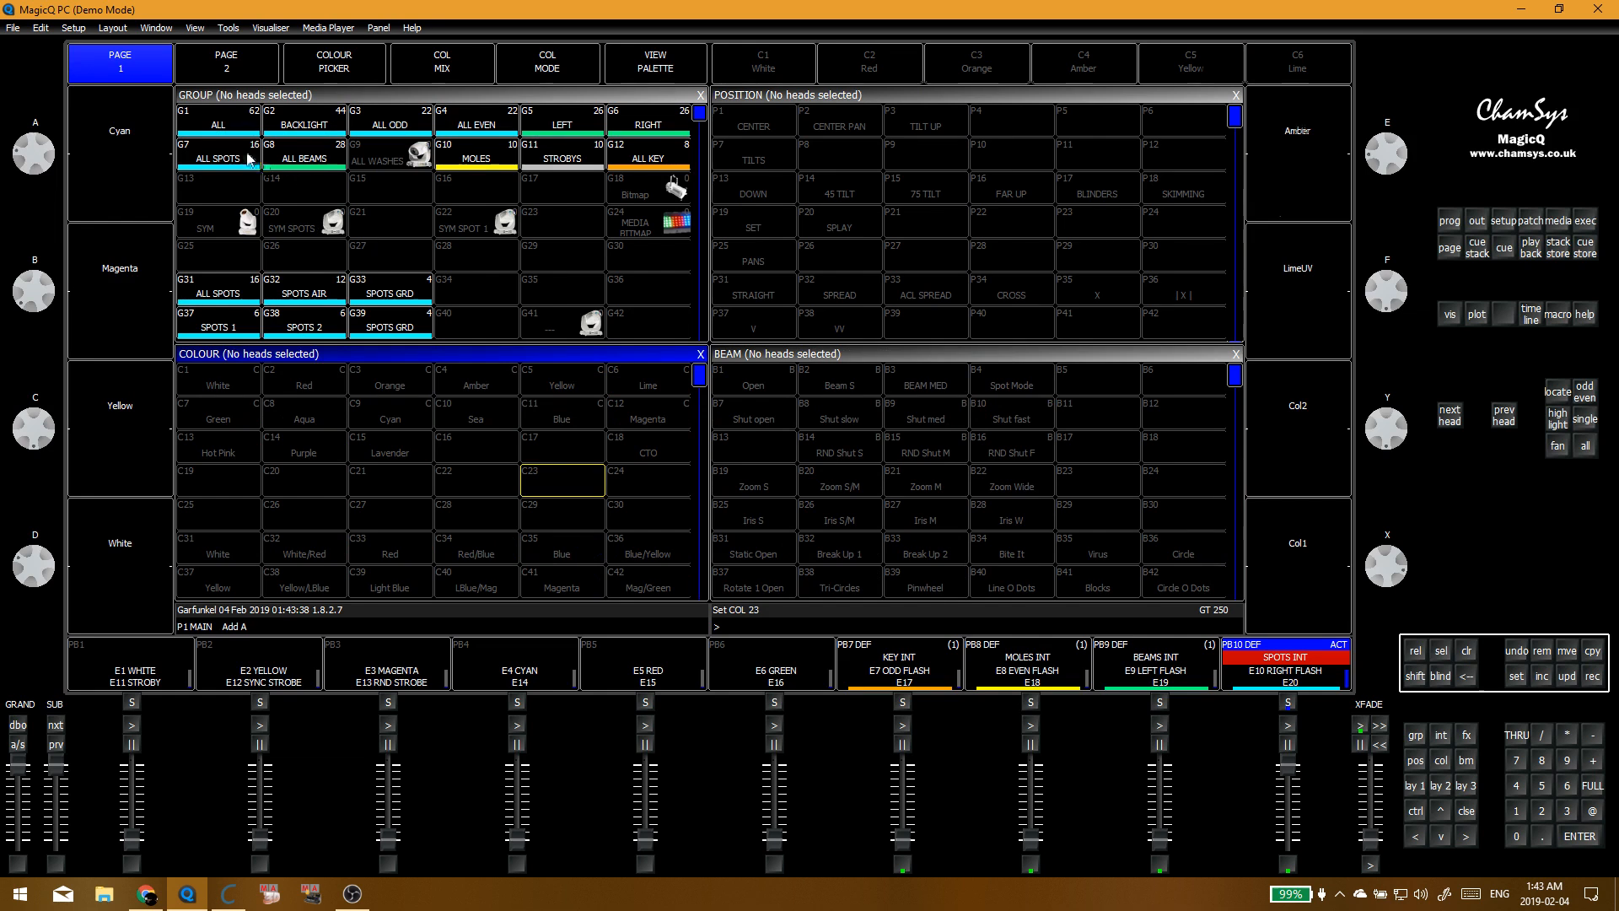
Step: Recall Lime on the ALL SPOTS group and examine the spot beams up close in the Capture stage view
left_click(217, 152)
left_click(647, 379)
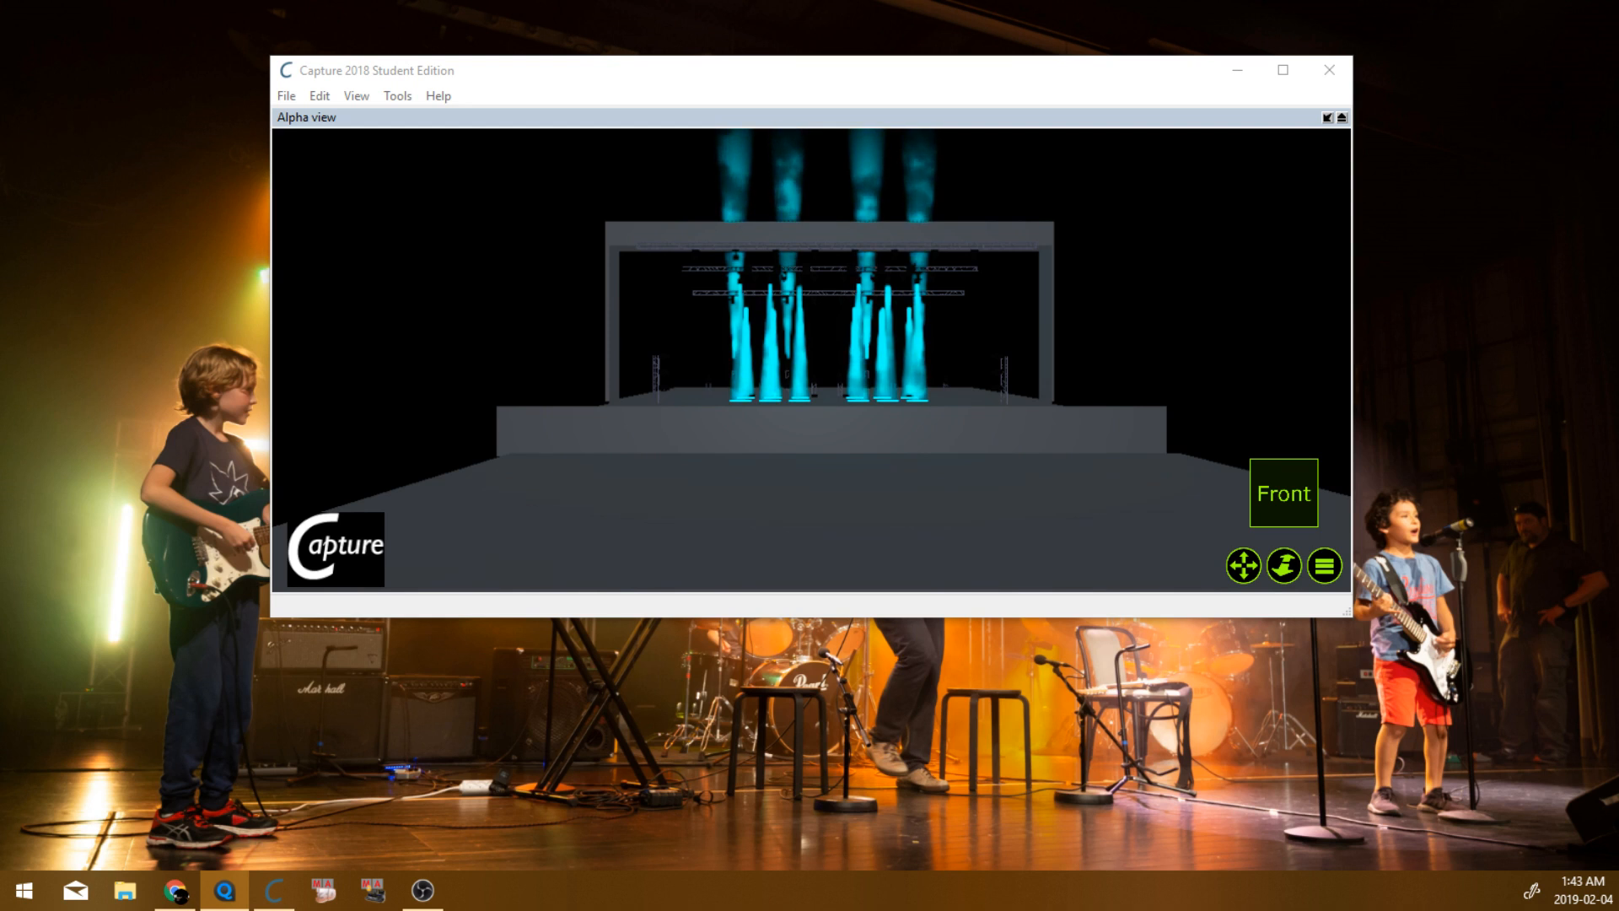
left_click(1139, 444)
scroll(822, 363, "up", 5)
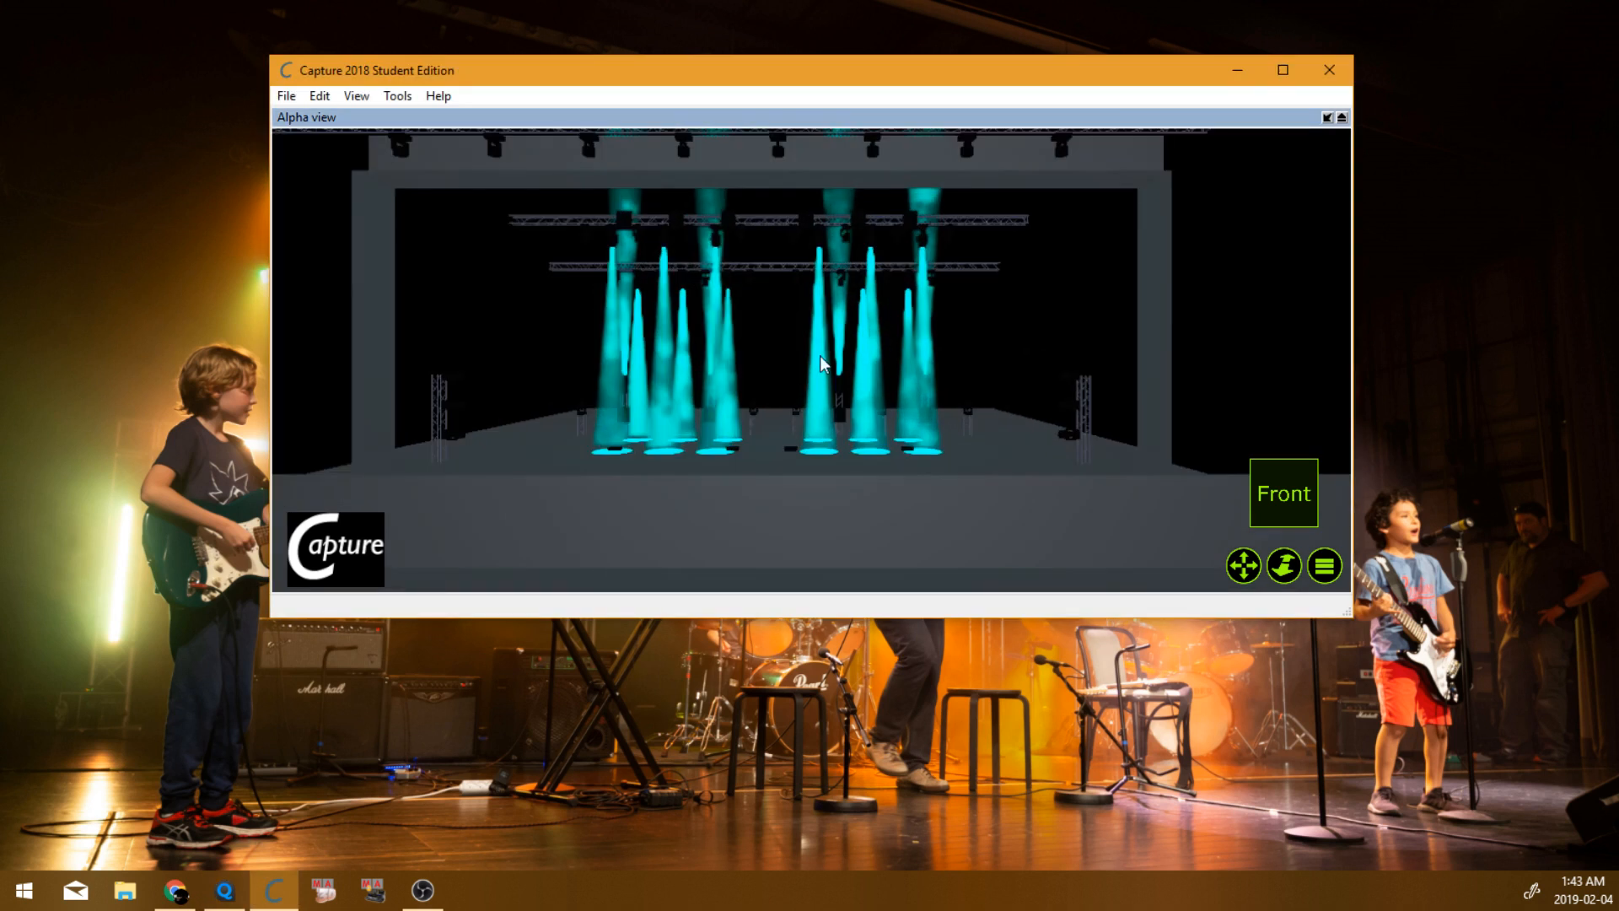
key("alt+Tab")
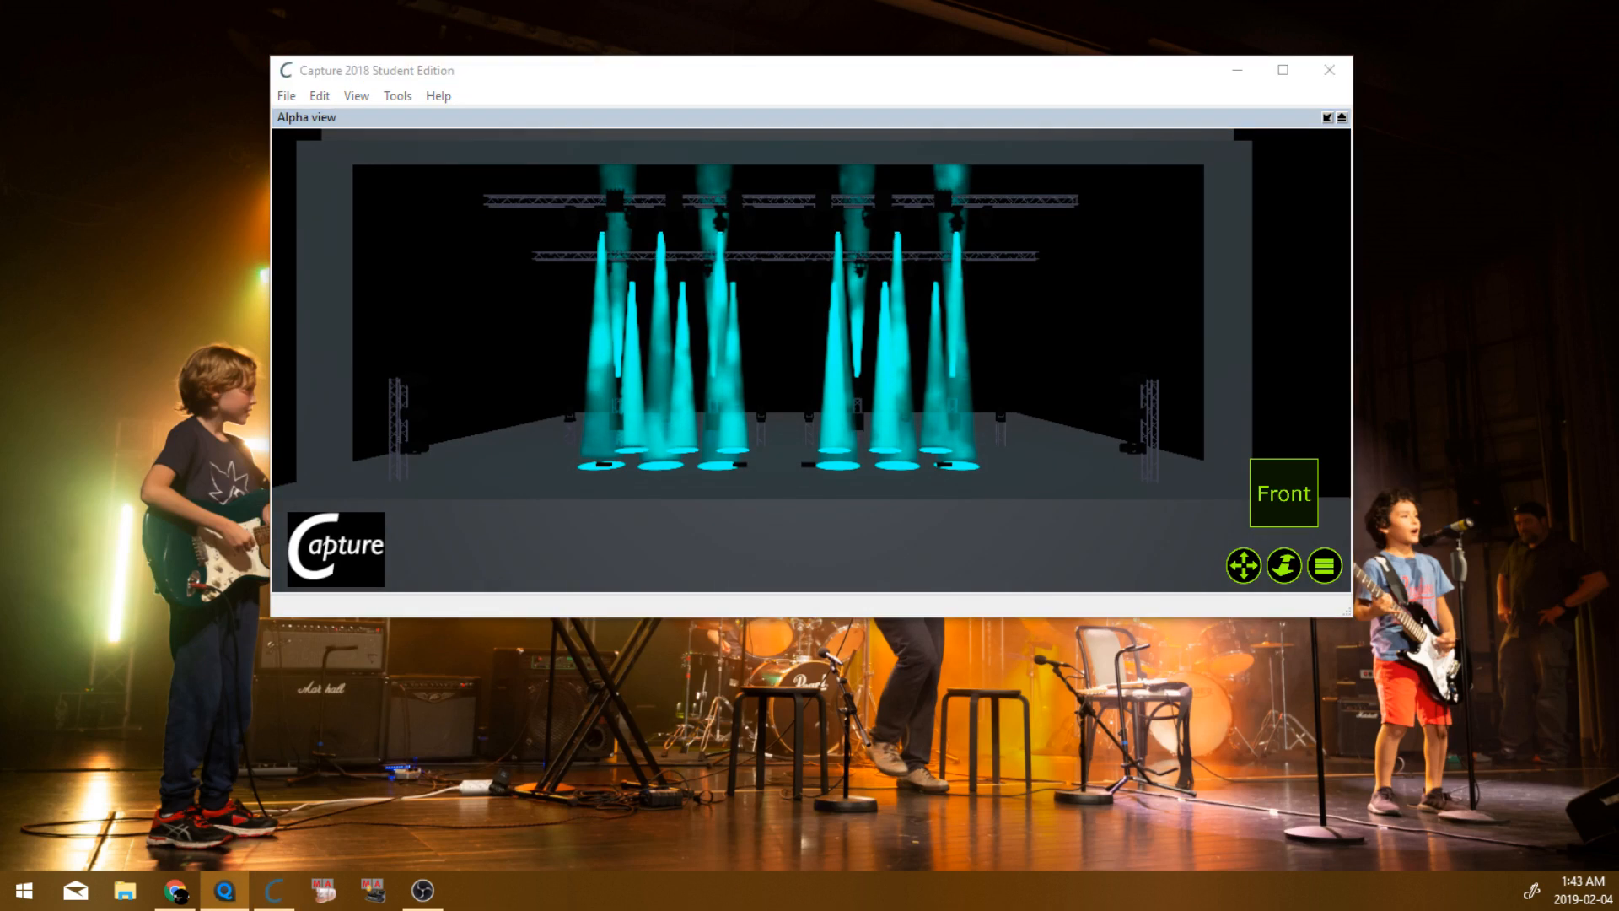
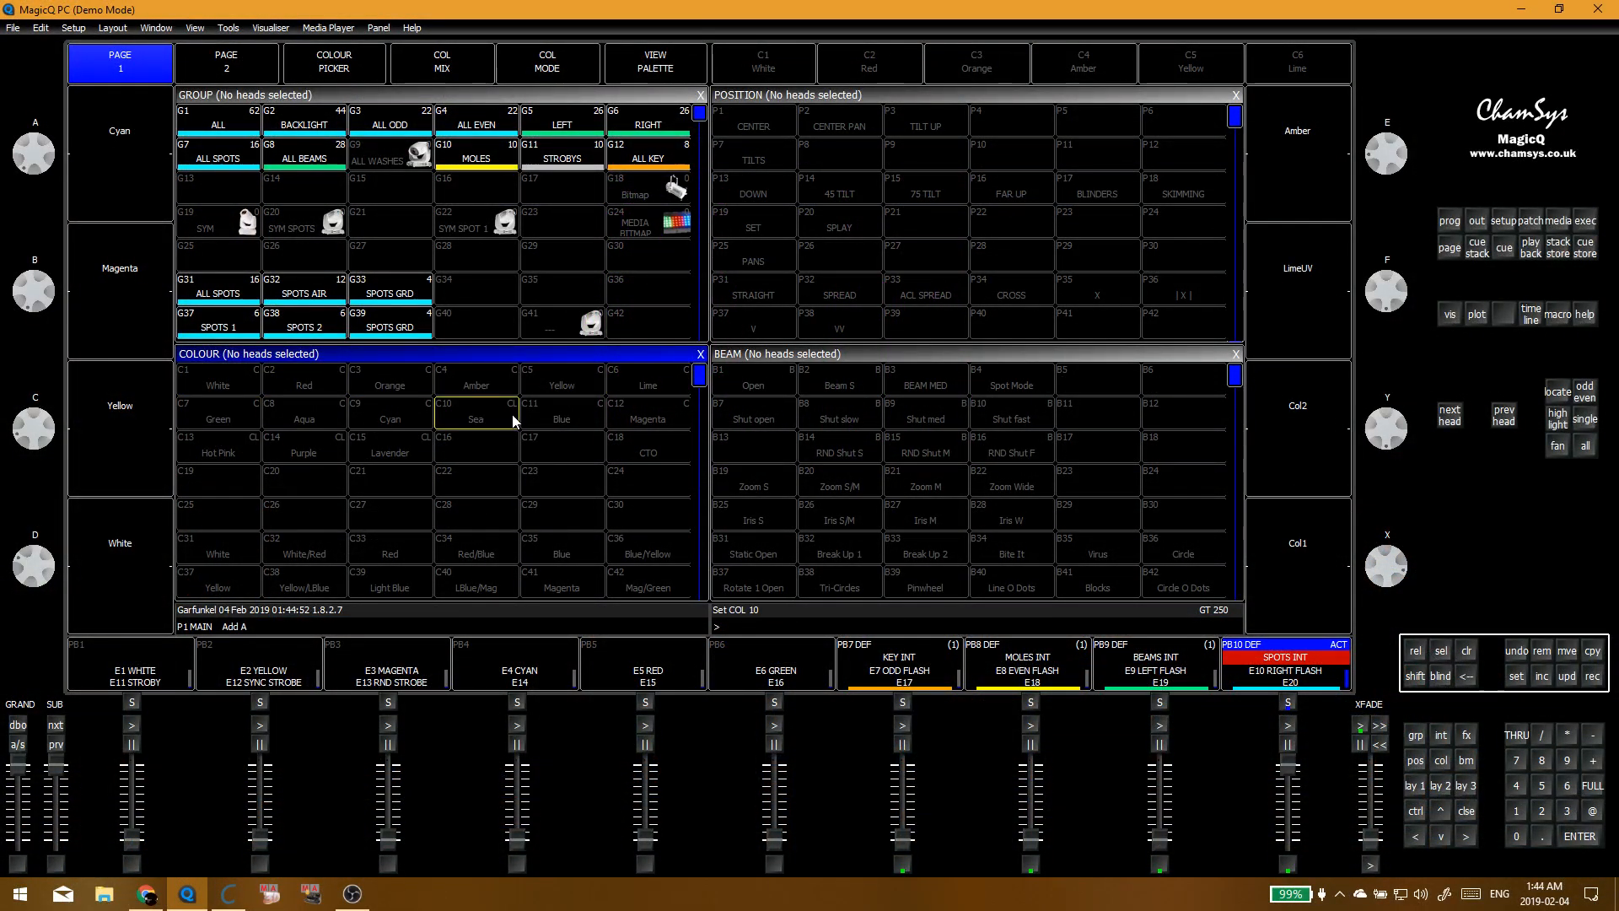
Step: Unlink the stored values of the Sea, Hot Pink, Purple and Lavender colour palettes
left_click(645, 65)
left_click(1234, 95)
left_click(651, 65)
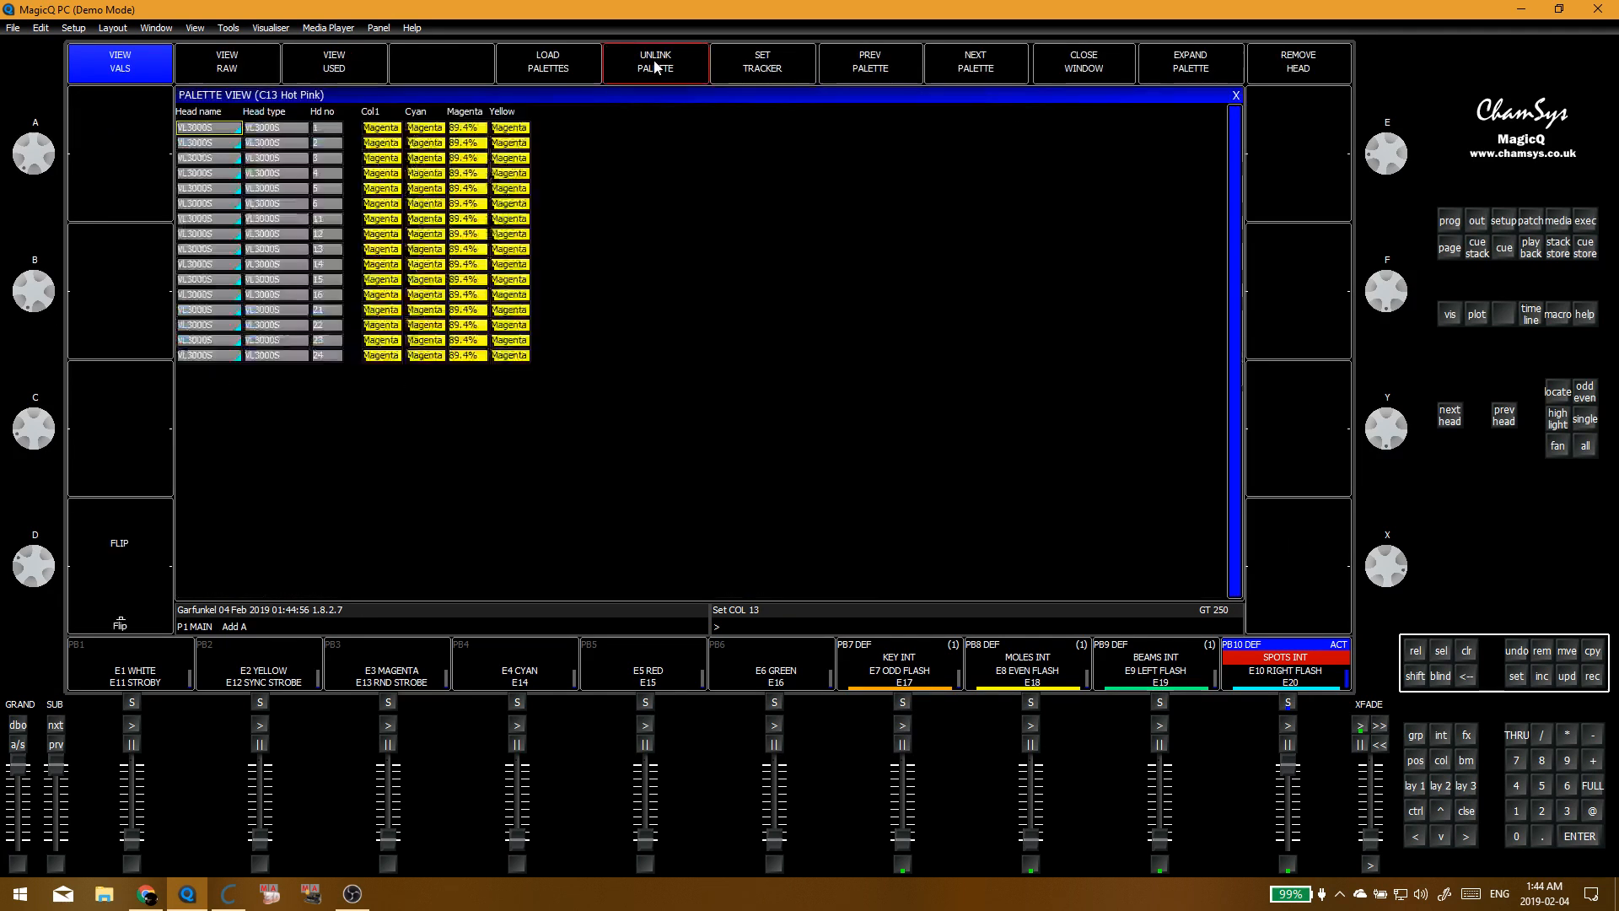
left_click(1236, 95)
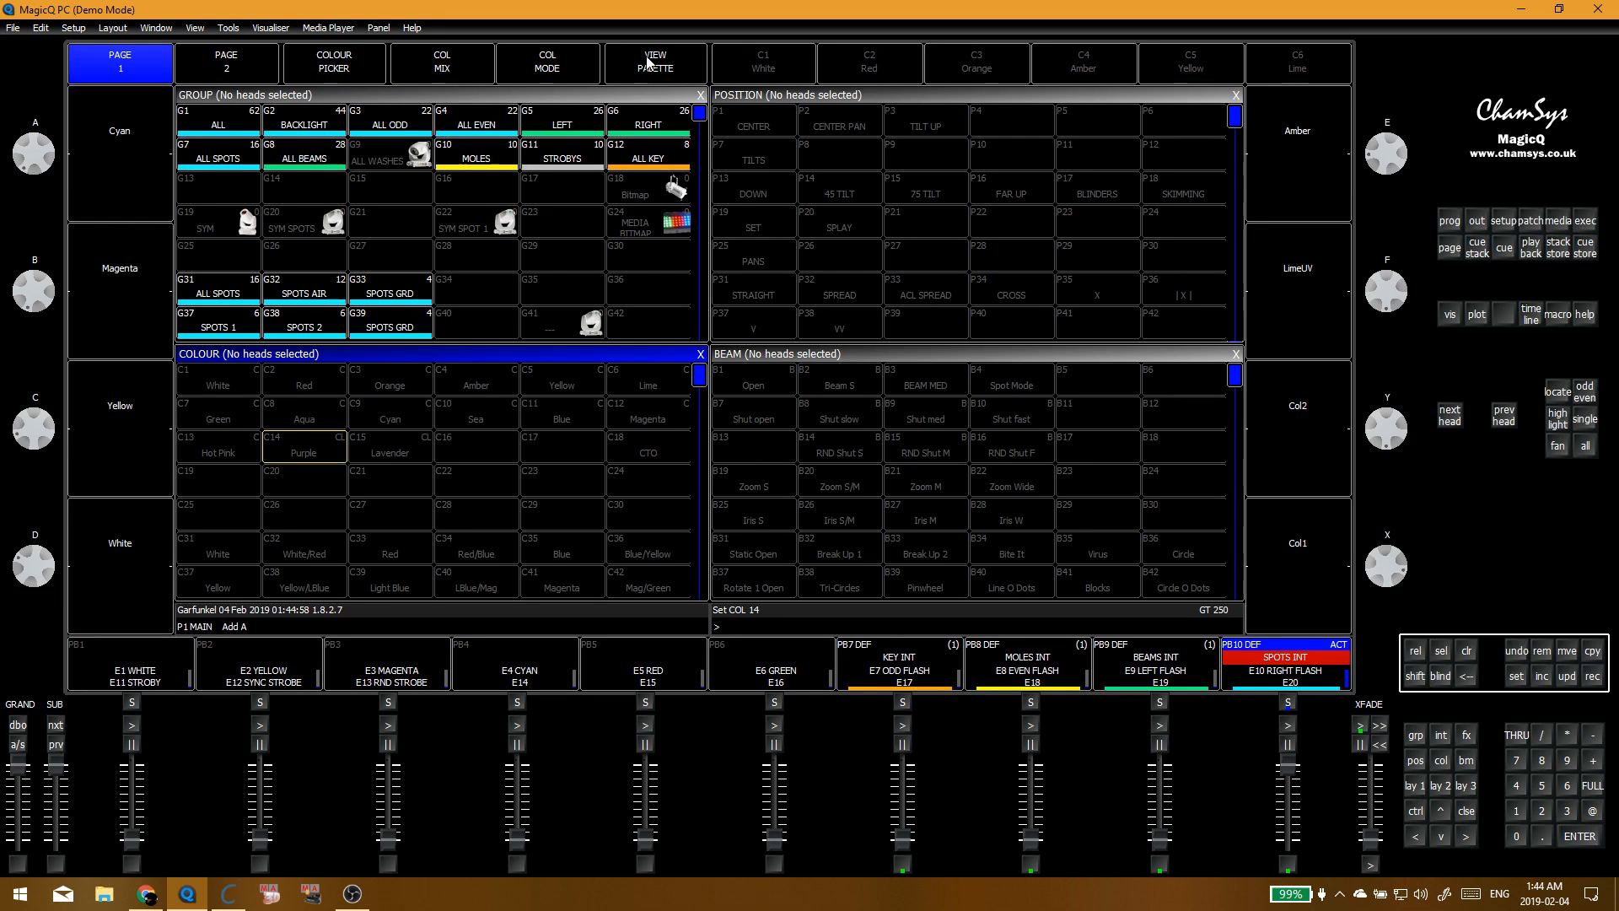
left_click(652, 64)
left_click(1236, 96)
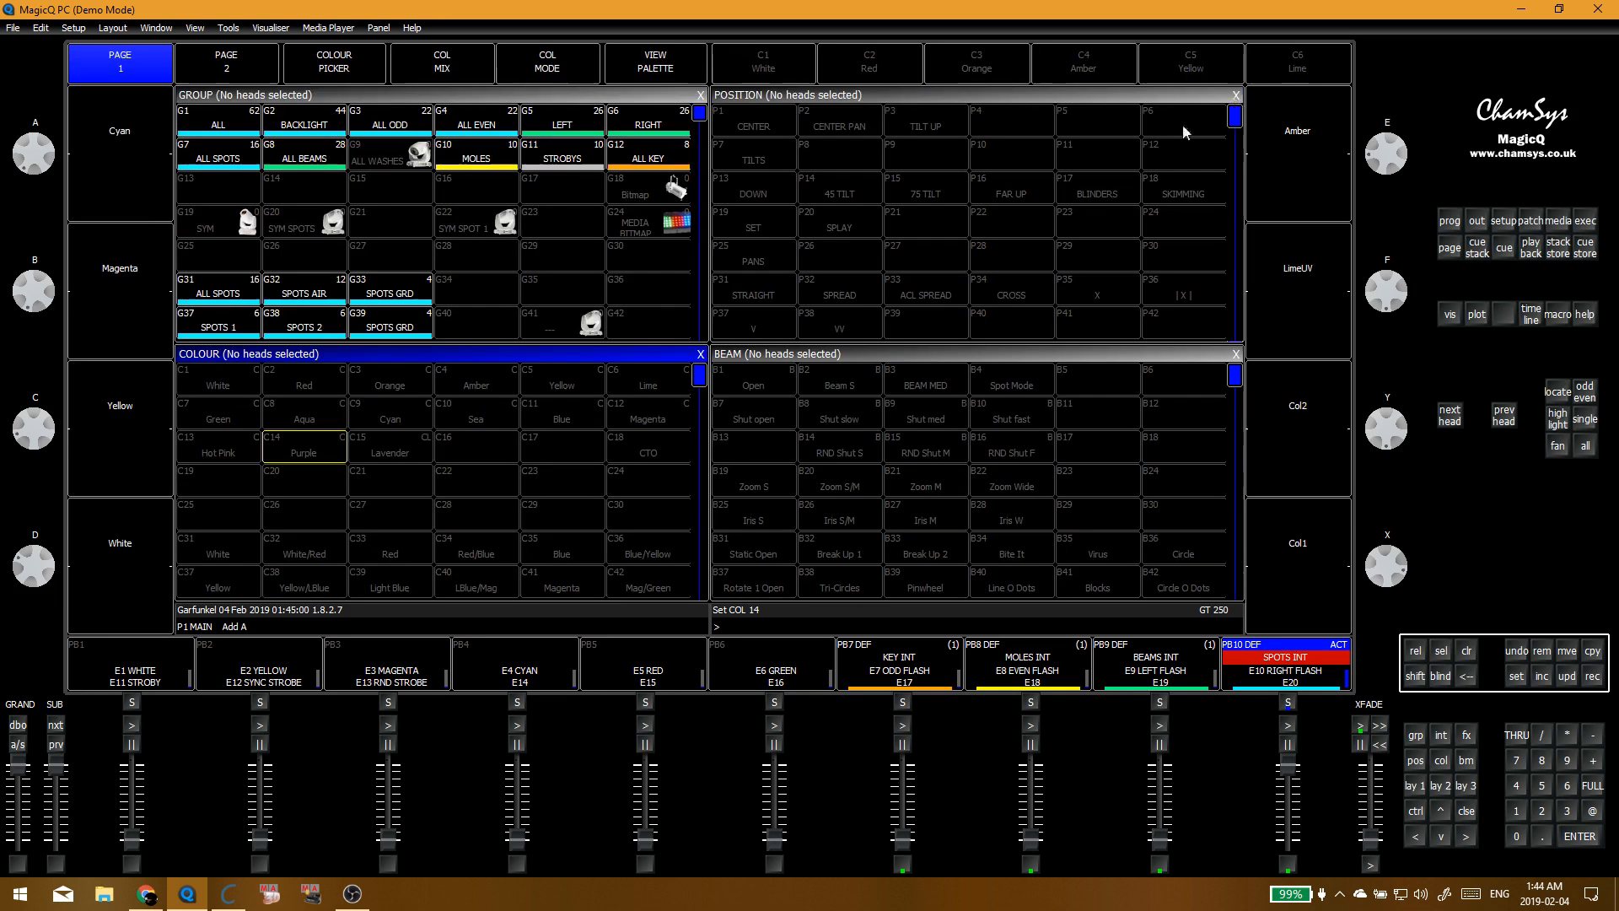
left_click(413, 459)
left_click(633, 66)
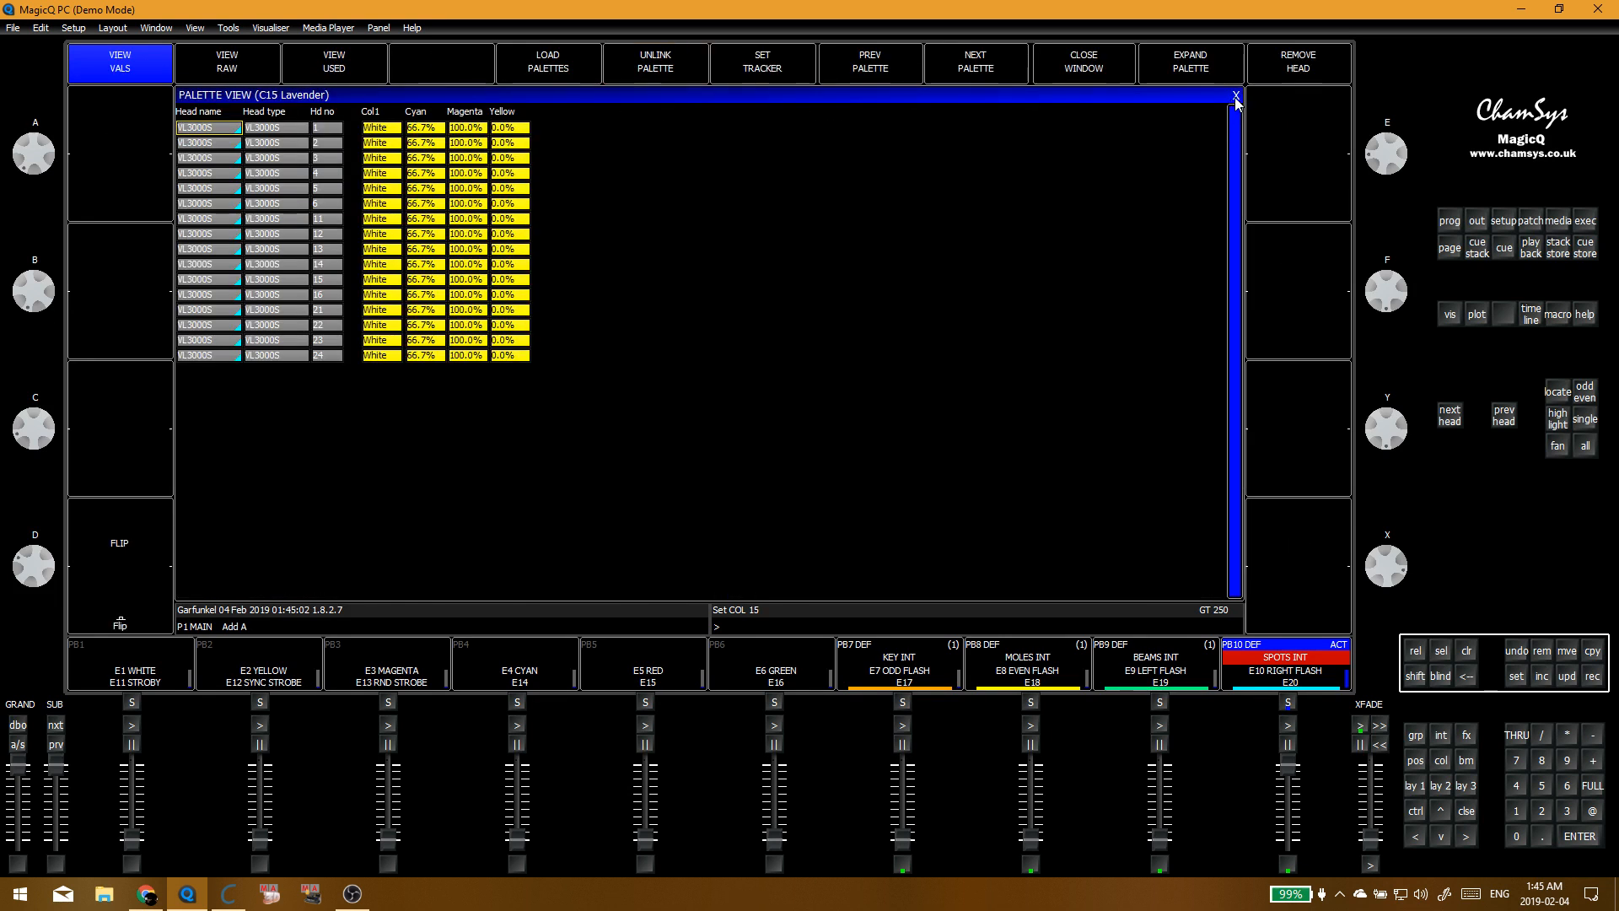
left_click(1235, 95)
left_click(448, 463)
left_click(453, 437)
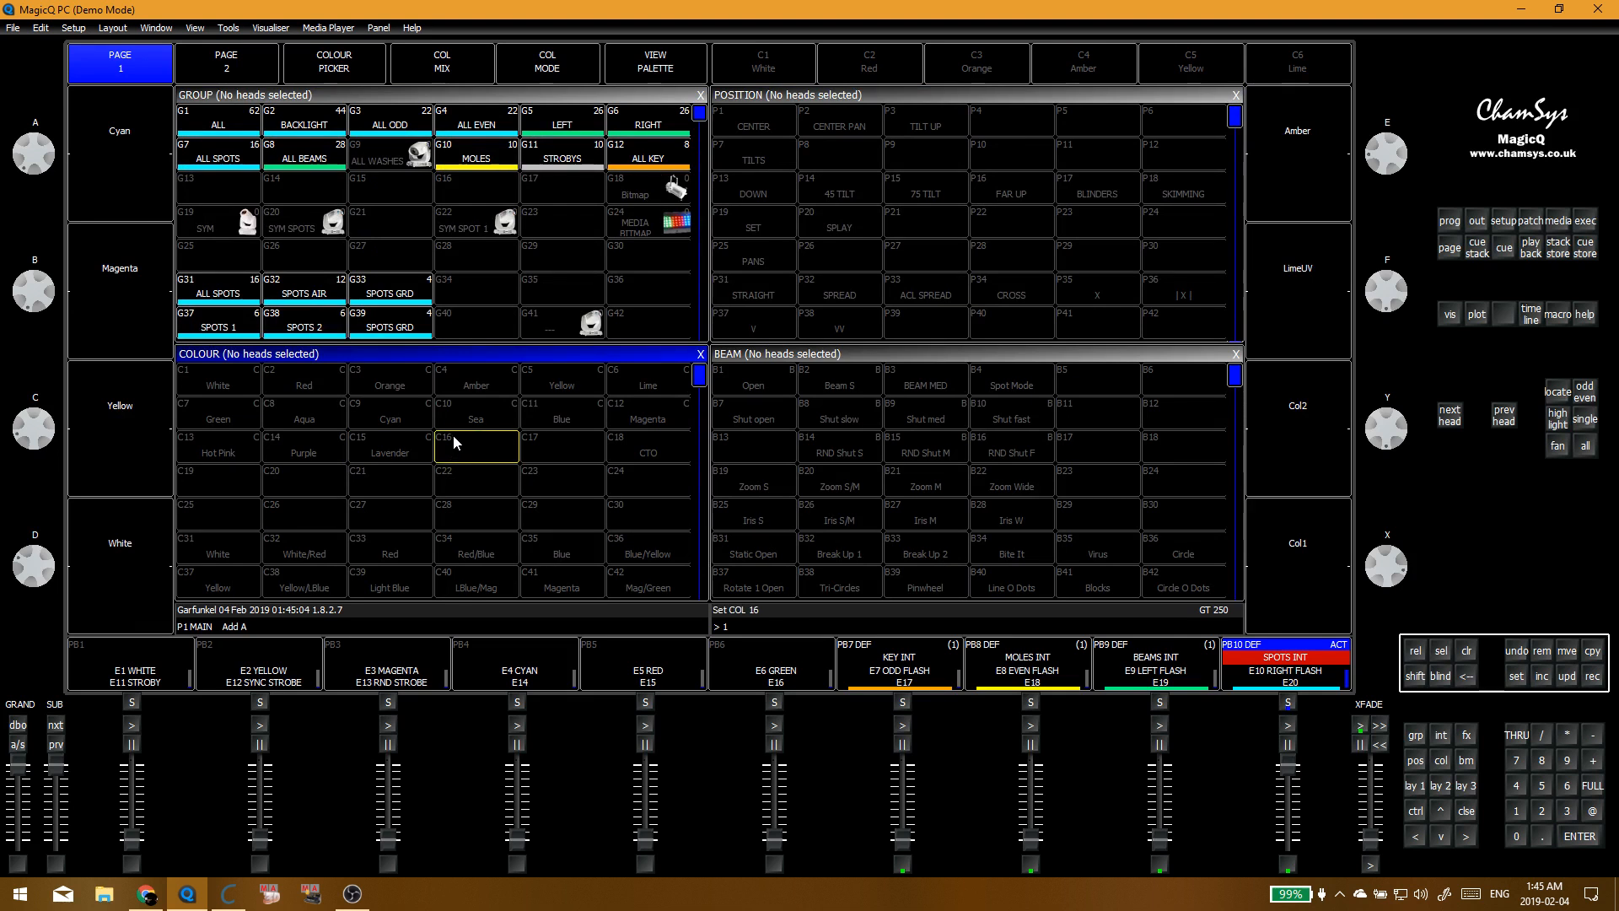
key("alt+g")
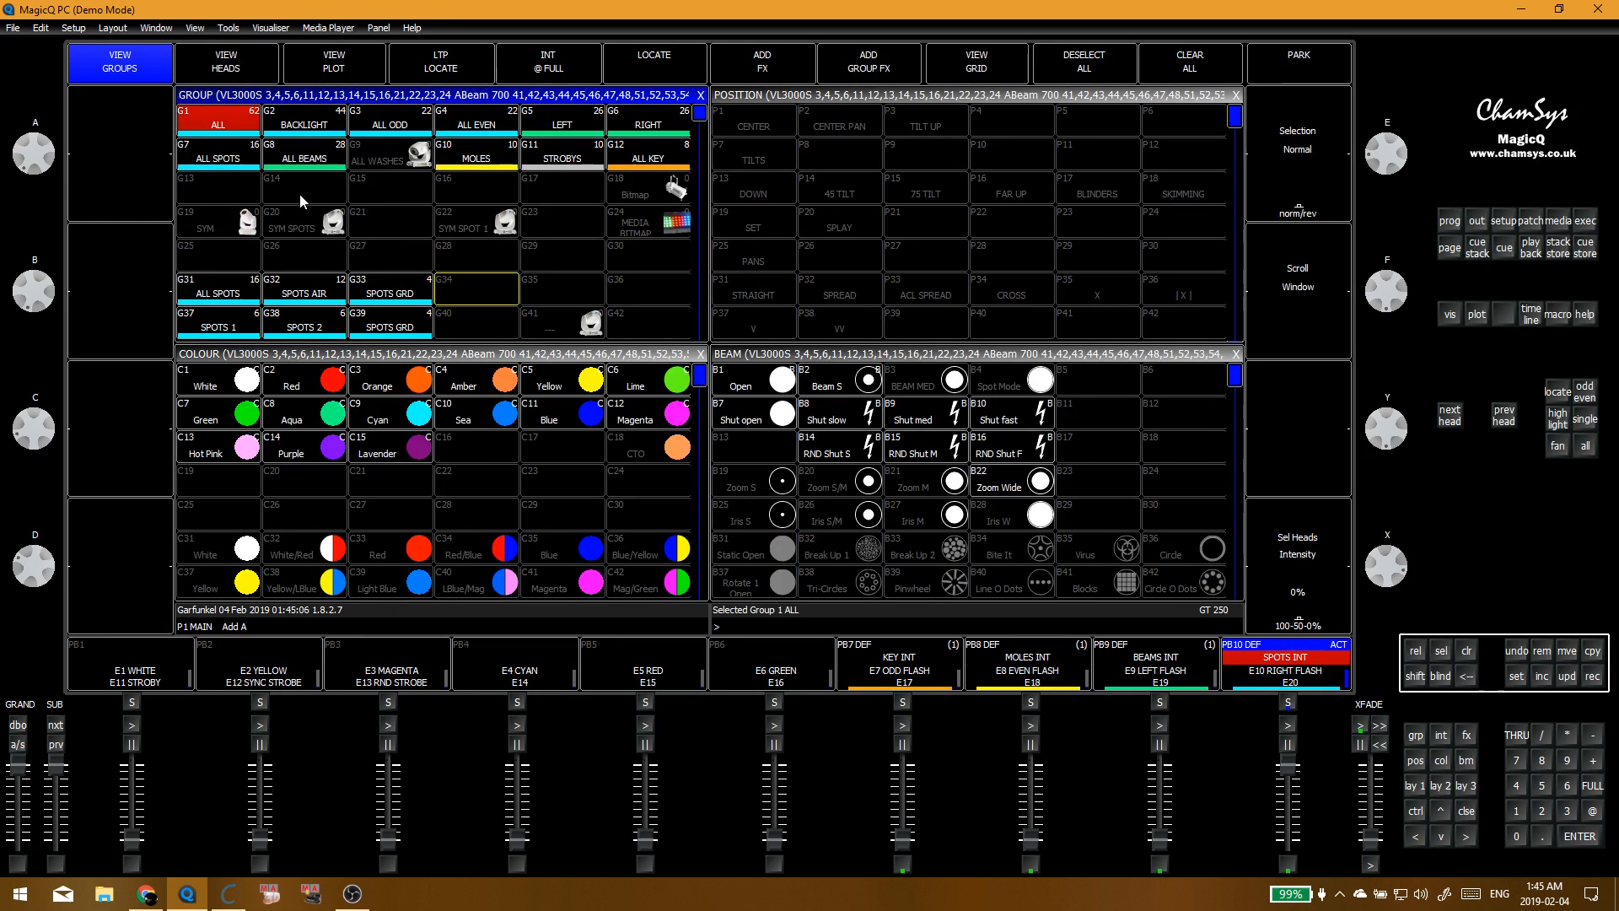
left_click(303, 156)
left_click(237, 392)
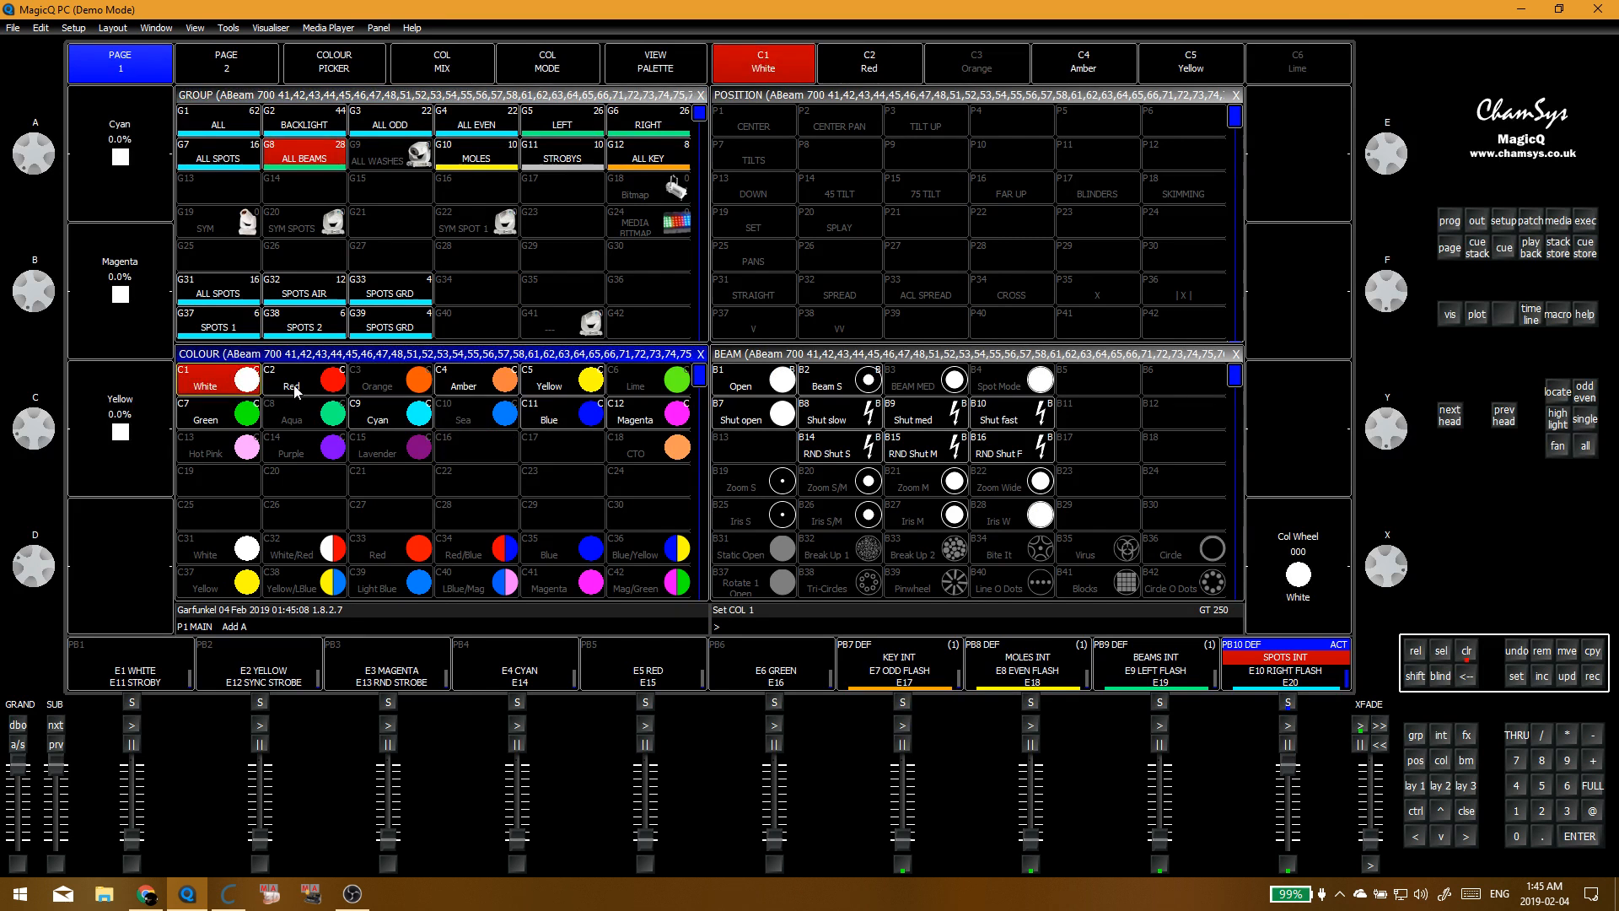
left_click(296, 390)
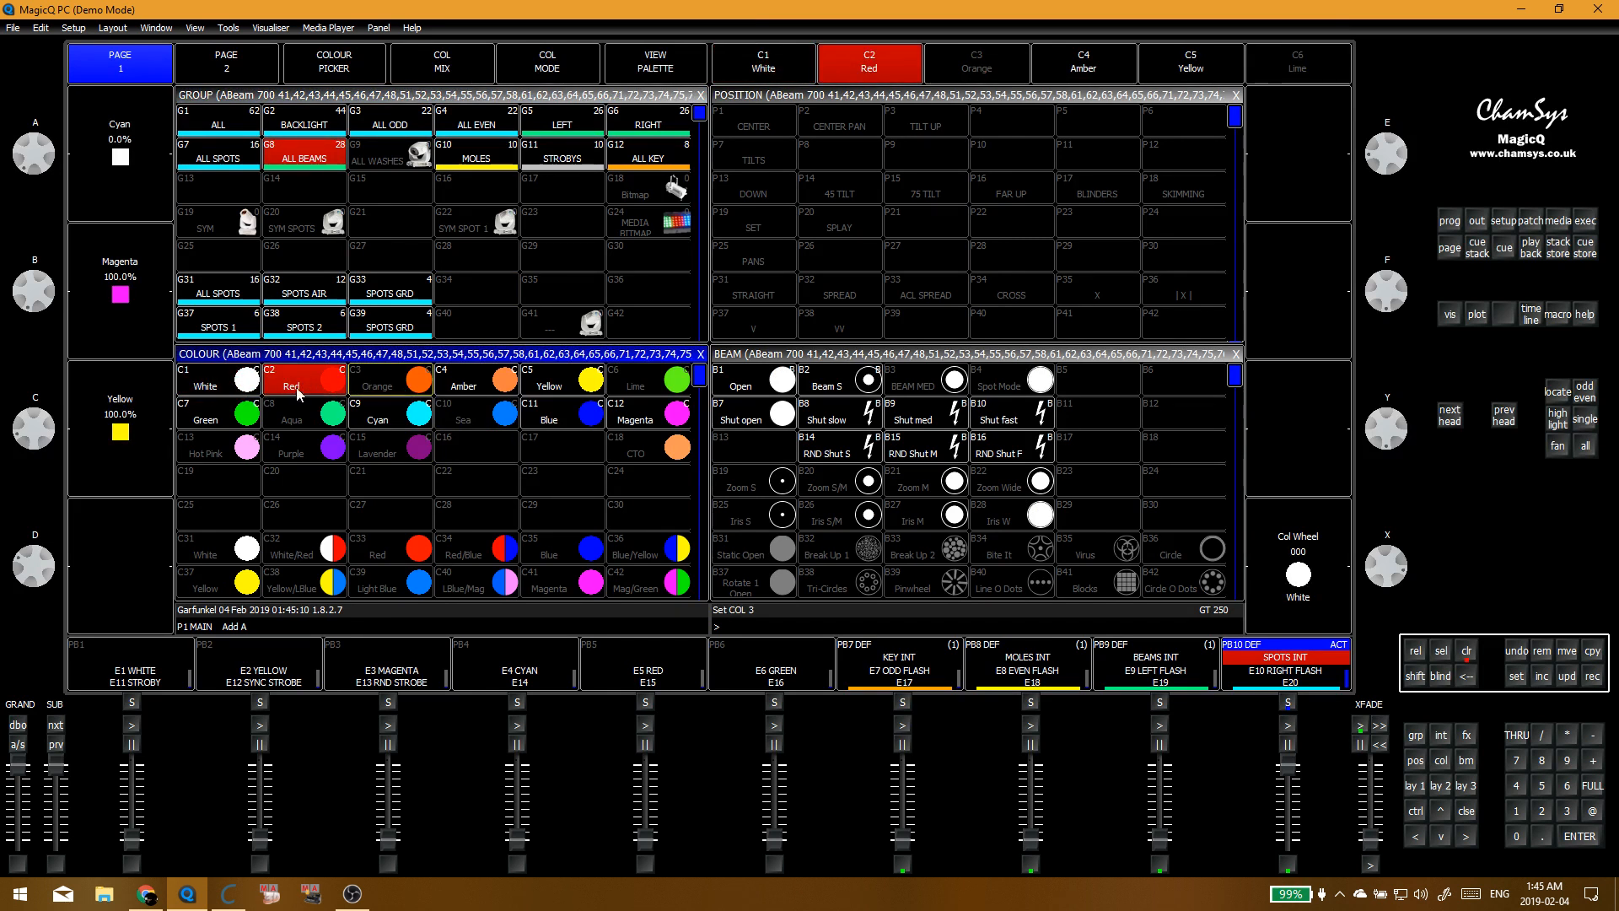
key("ctrl+BackSpace")
Step: Bring the SPOTS INT playback down to zero and raise the BEAMS INT playback to full
left_click(1288, 805)
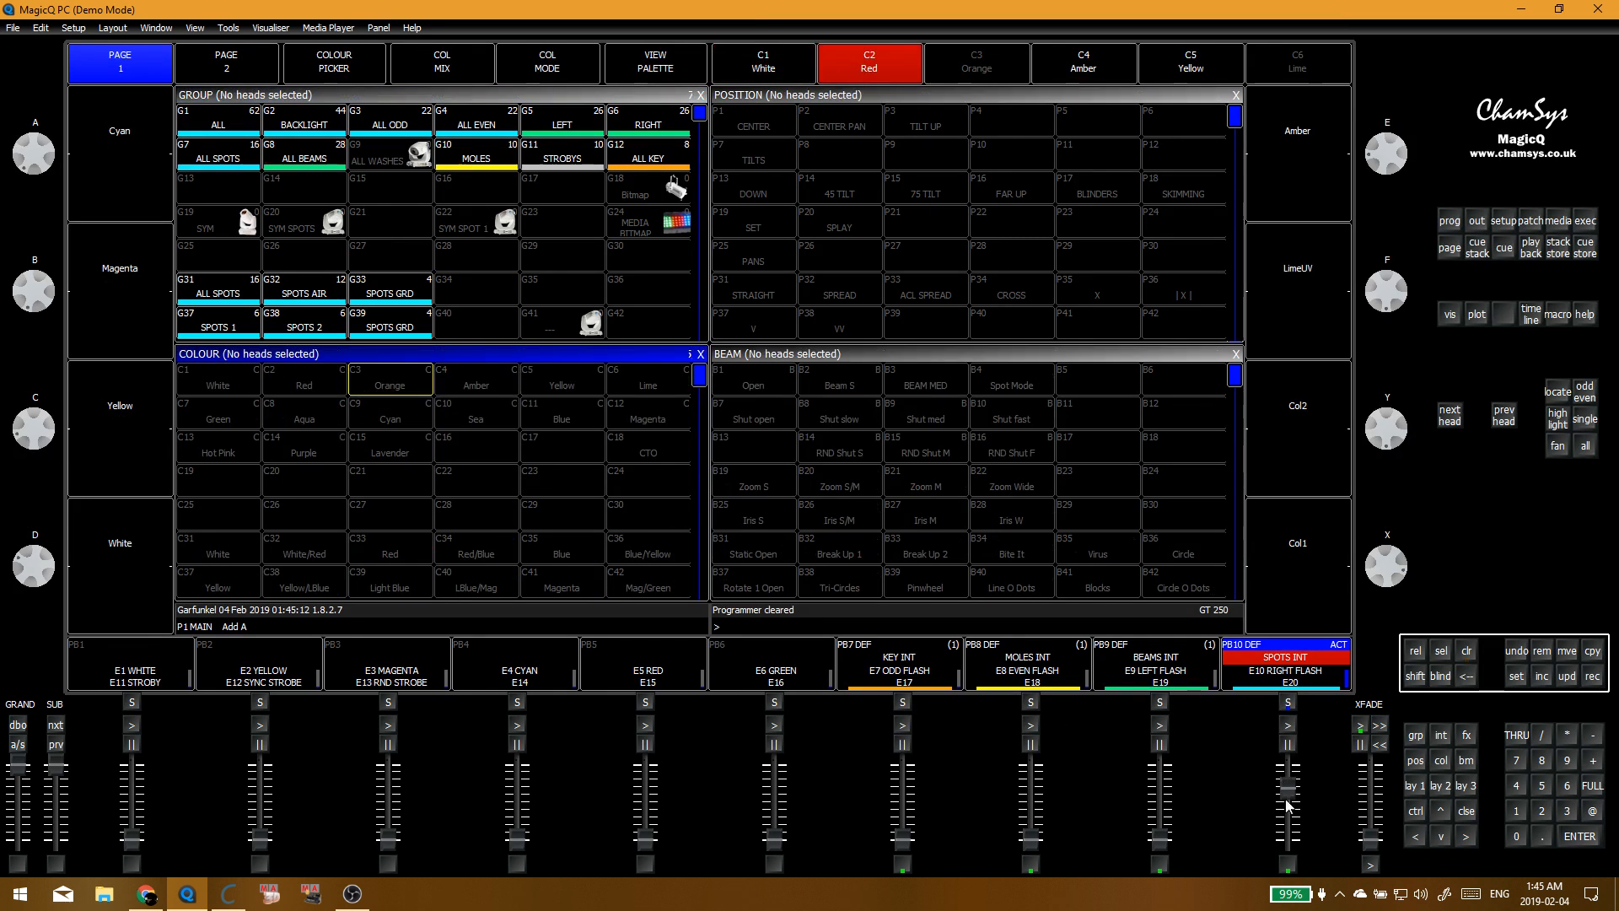
left_click_drag(1288, 805, 1288, 841)
left_click_drag(1159, 839, 1159, 764)
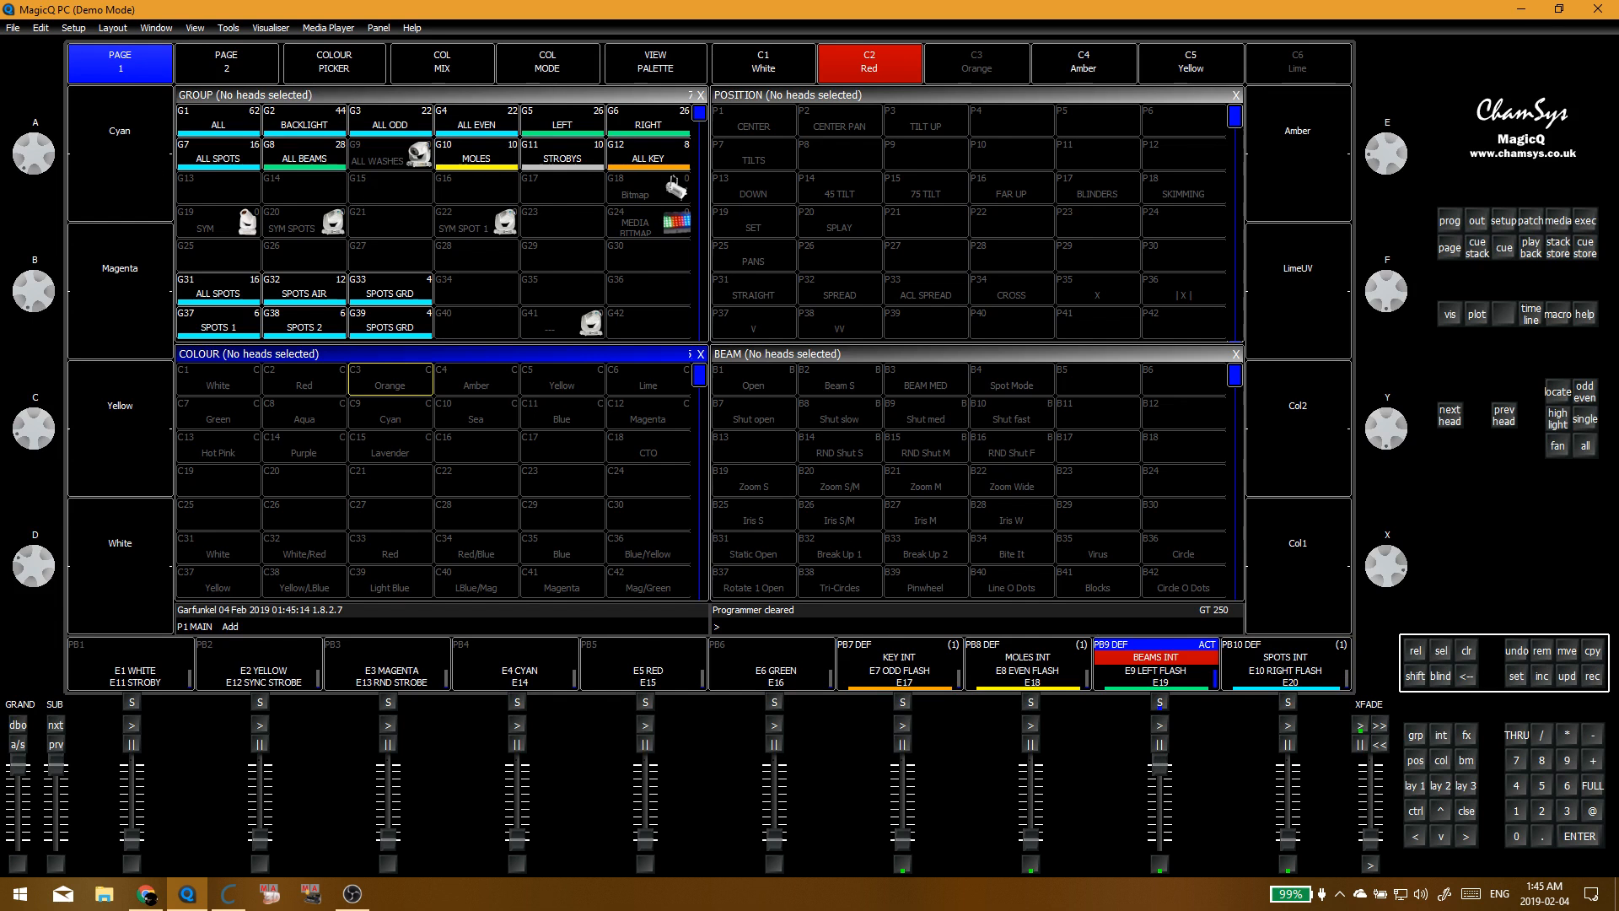
Step: Apply Red to ALL BEAMS with magenta at 94.5% and record it into the Orange palette
left_click(286, 160)
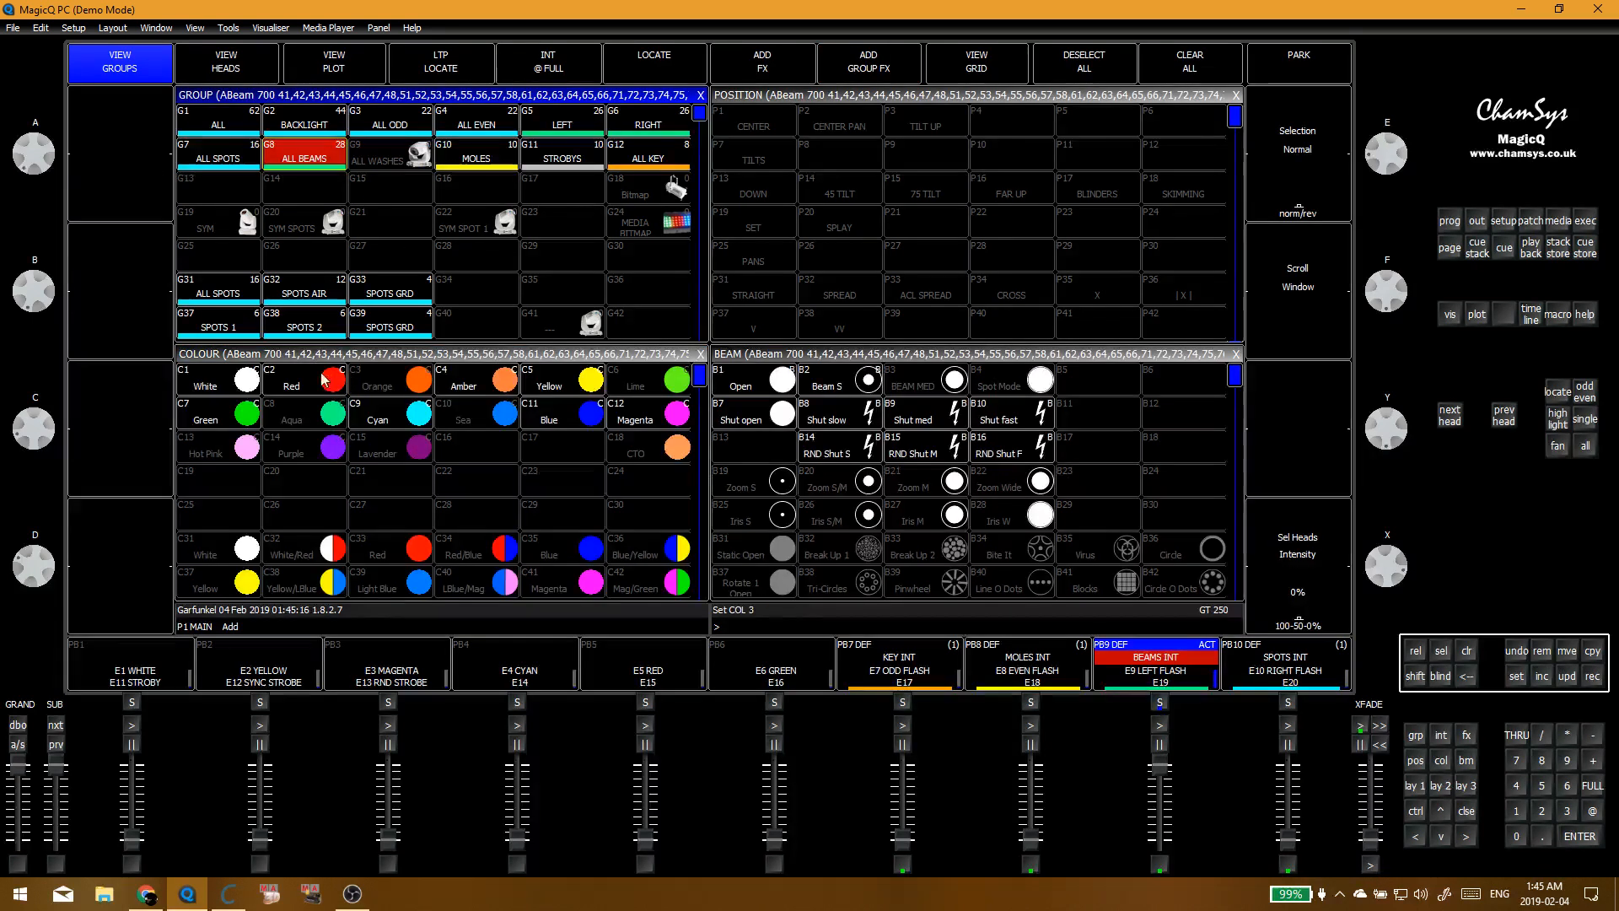
left_click(378, 377)
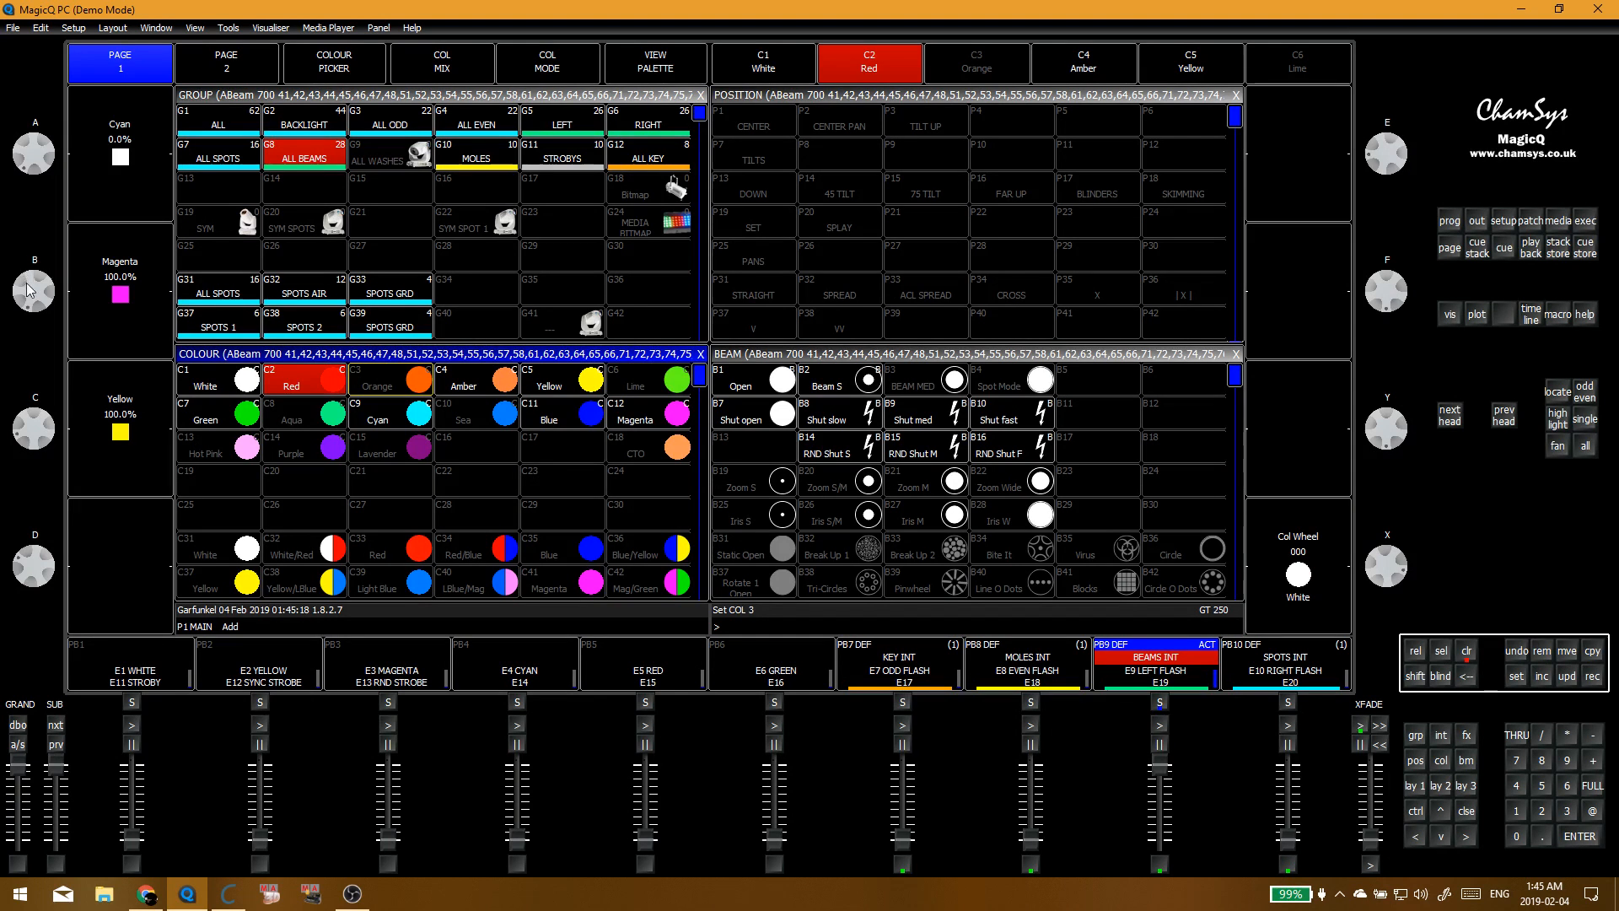
mouse_move(32, 289)
left_mouse_down()
mouse_move(38, 305)
mouse_move(39, 289)
left_mouse_up()
left_click(403, 384)
left_click(603, 262)
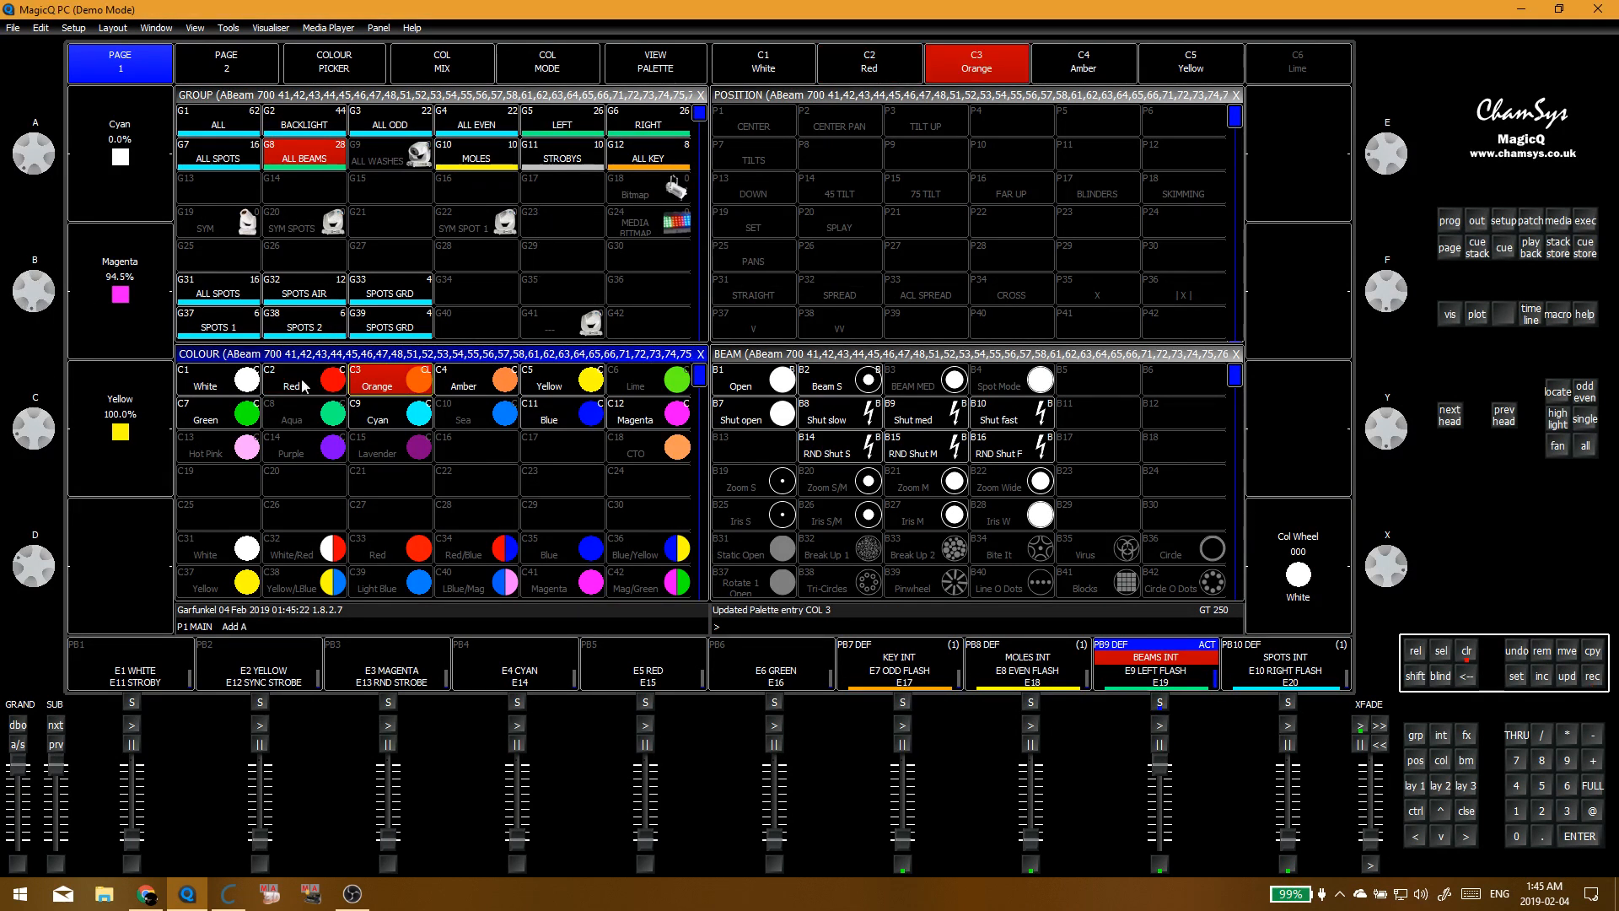
Step: Apply Amber to ALL BEAMS with magenta at 79.2% and update the Amber palette with it
left_click(482, 385)
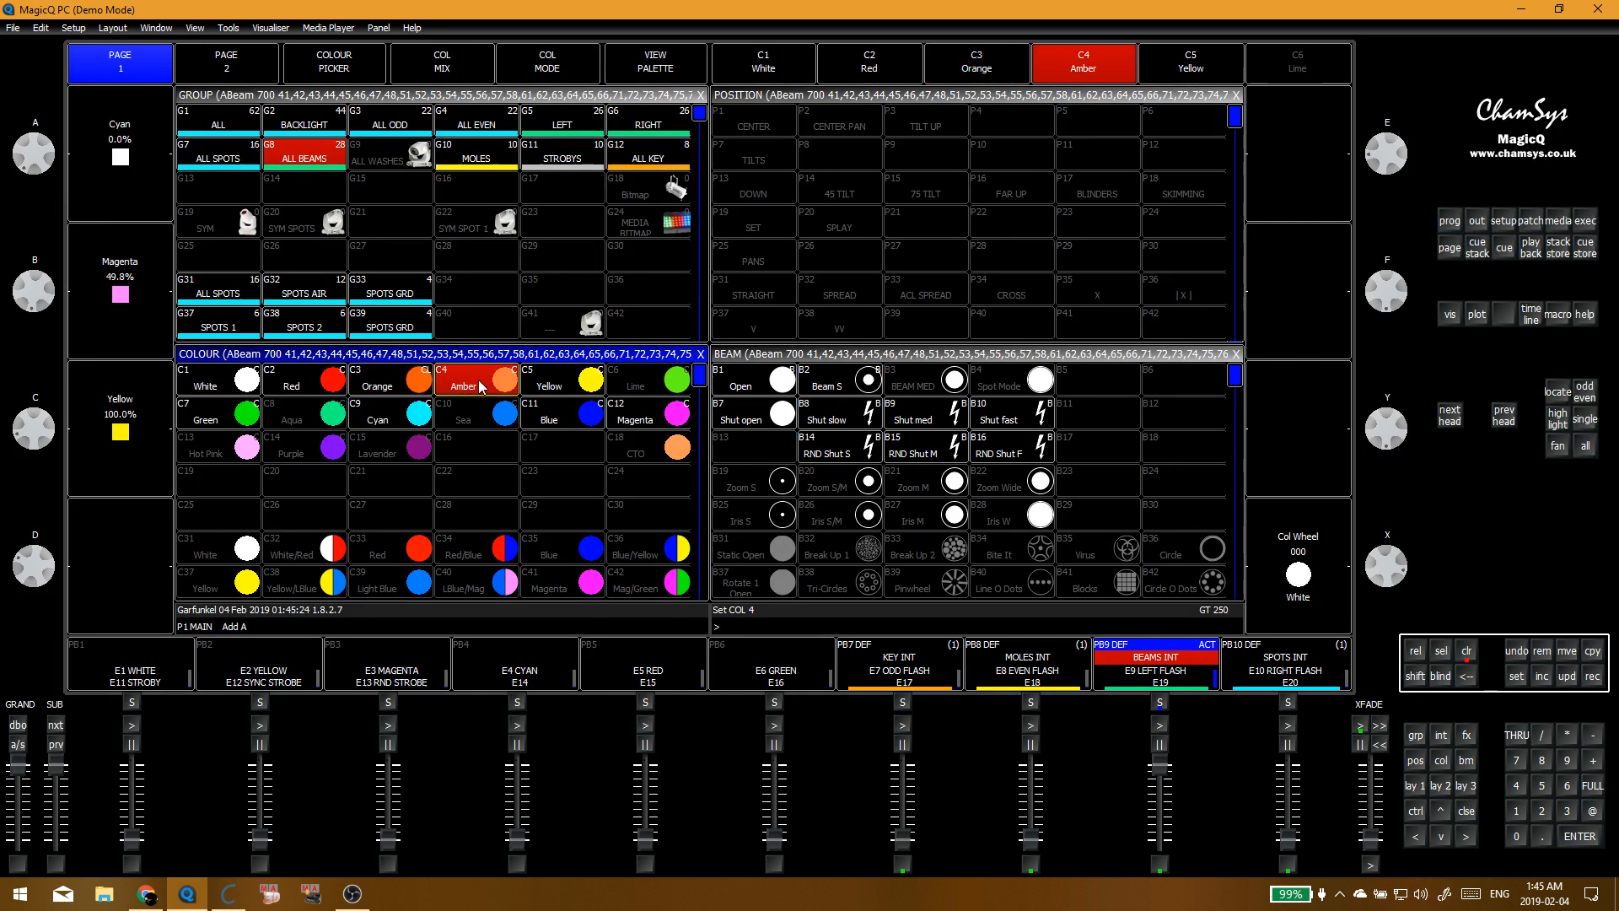
left_click_drag(35, 286, 39, 326)
left_click(462, 393)
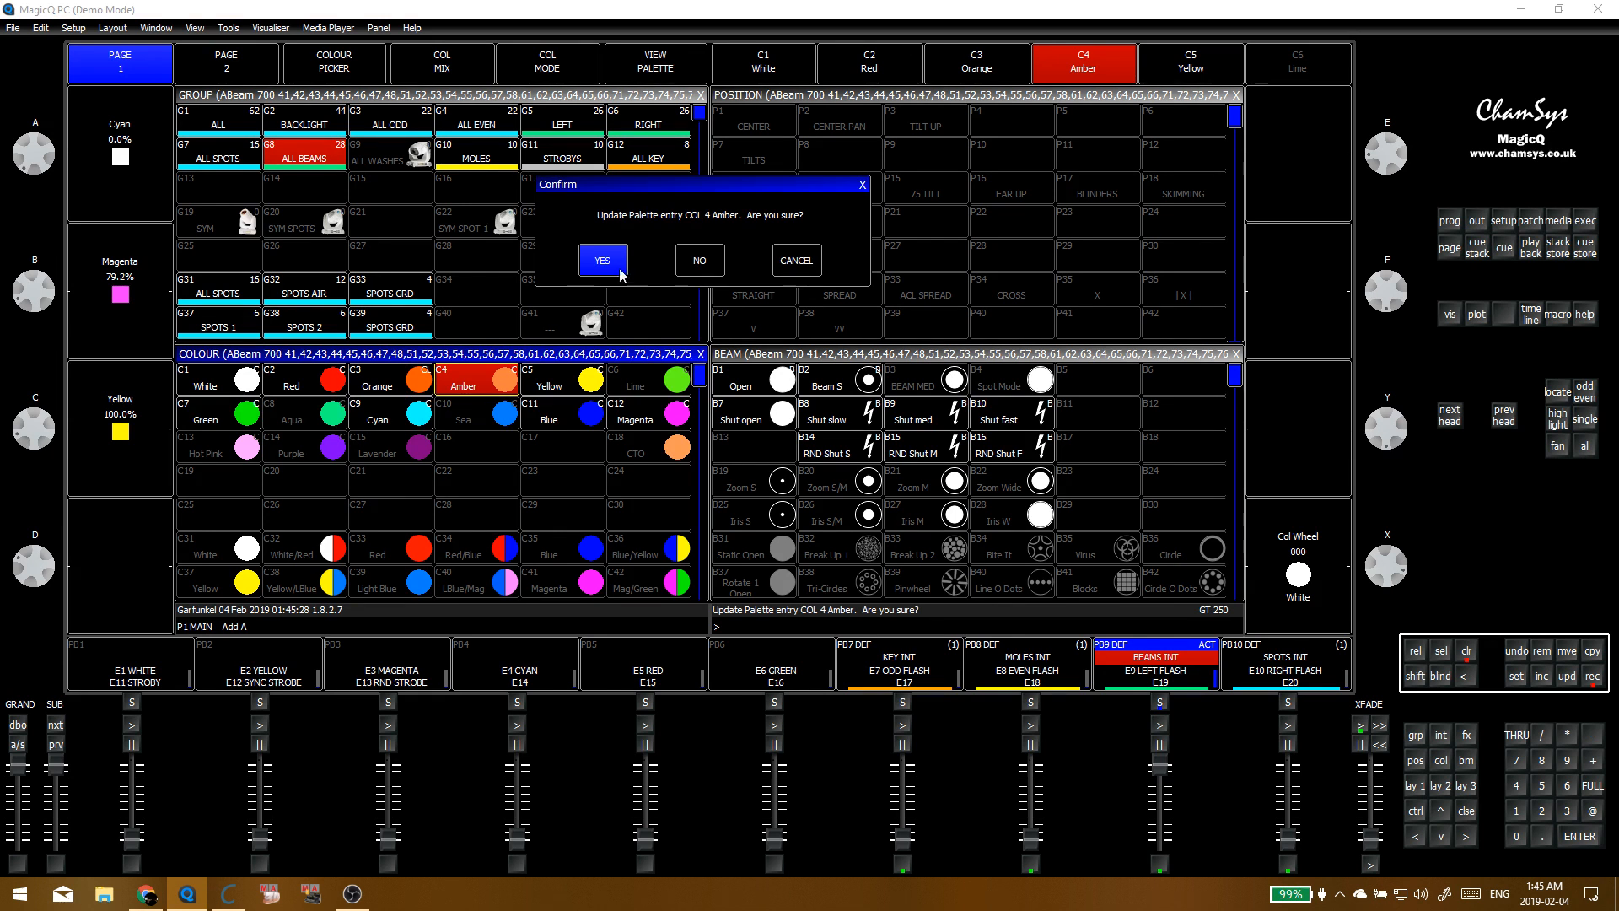
left_click(604, 263)
Step: Apply Yellow to ALL BEAMS with cyan at 53.3% and record it into the Lime palette
left_click(596, 397)
left_click(636, 390)
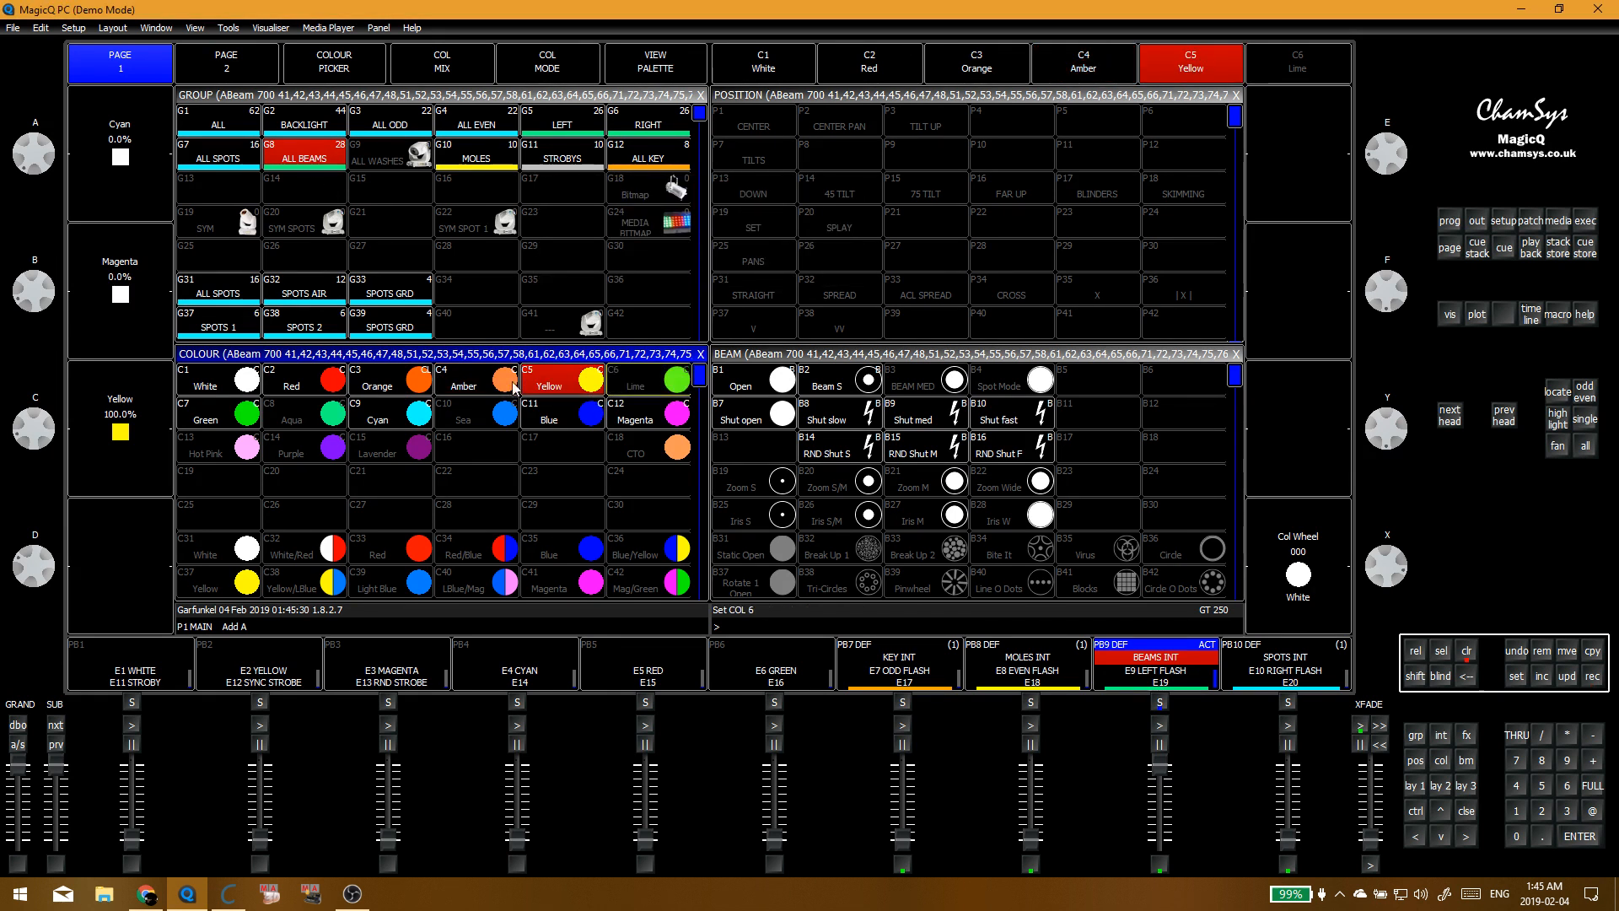
left_click(628, 380)
left_click(548, 384)
left_click_drag(40, 160, 47, 205)
key("r")
left_click(635, 379)
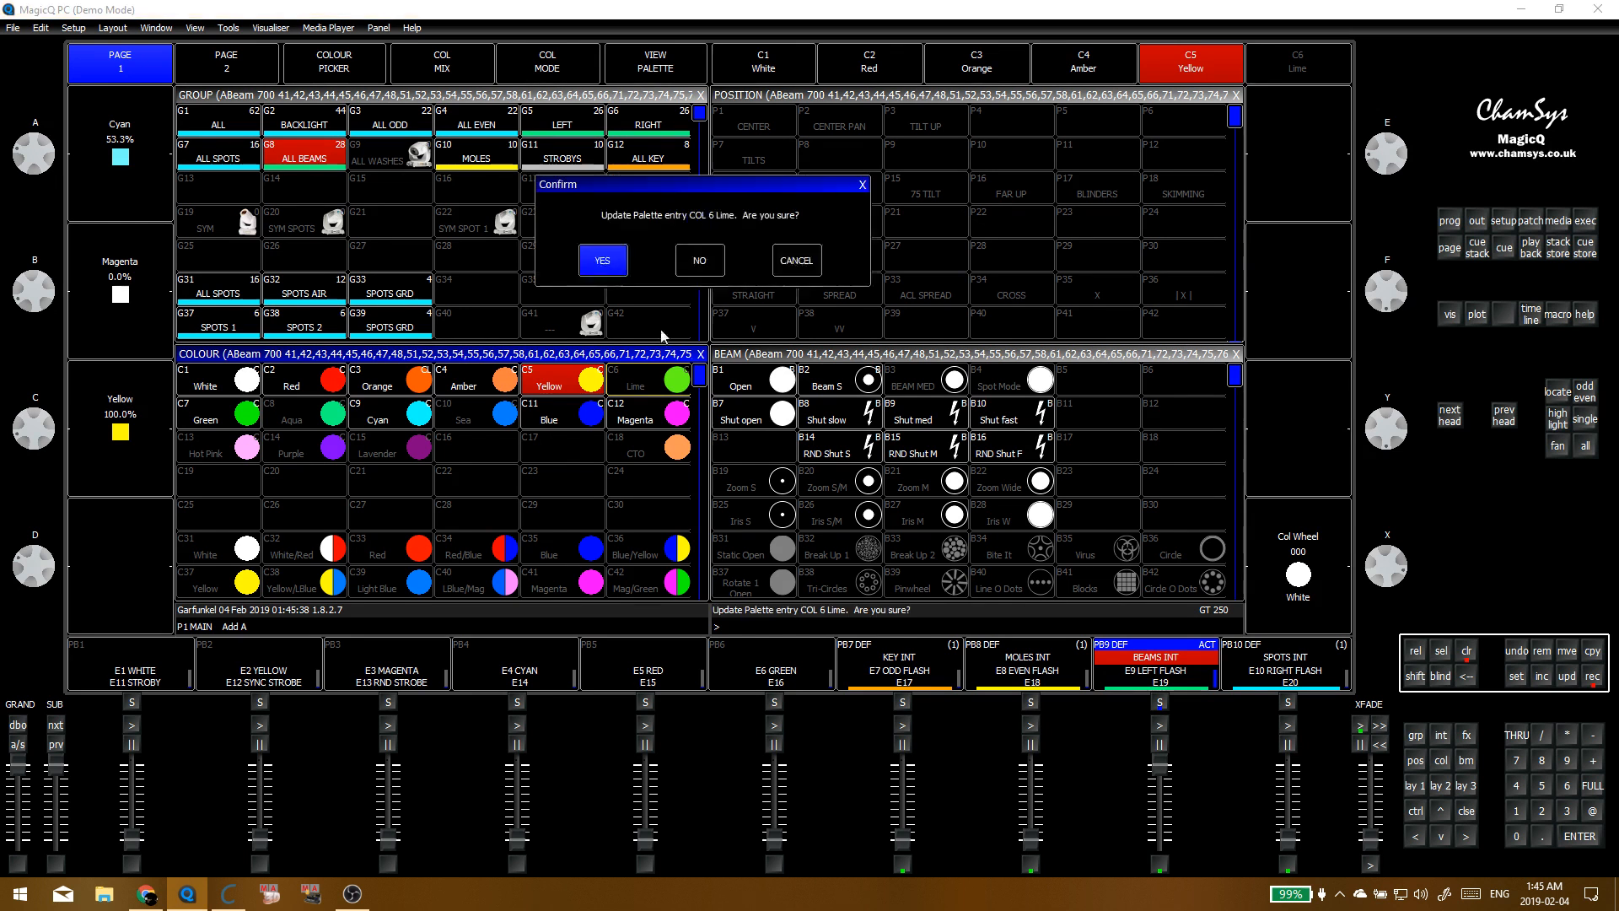
left_click(602, 261)
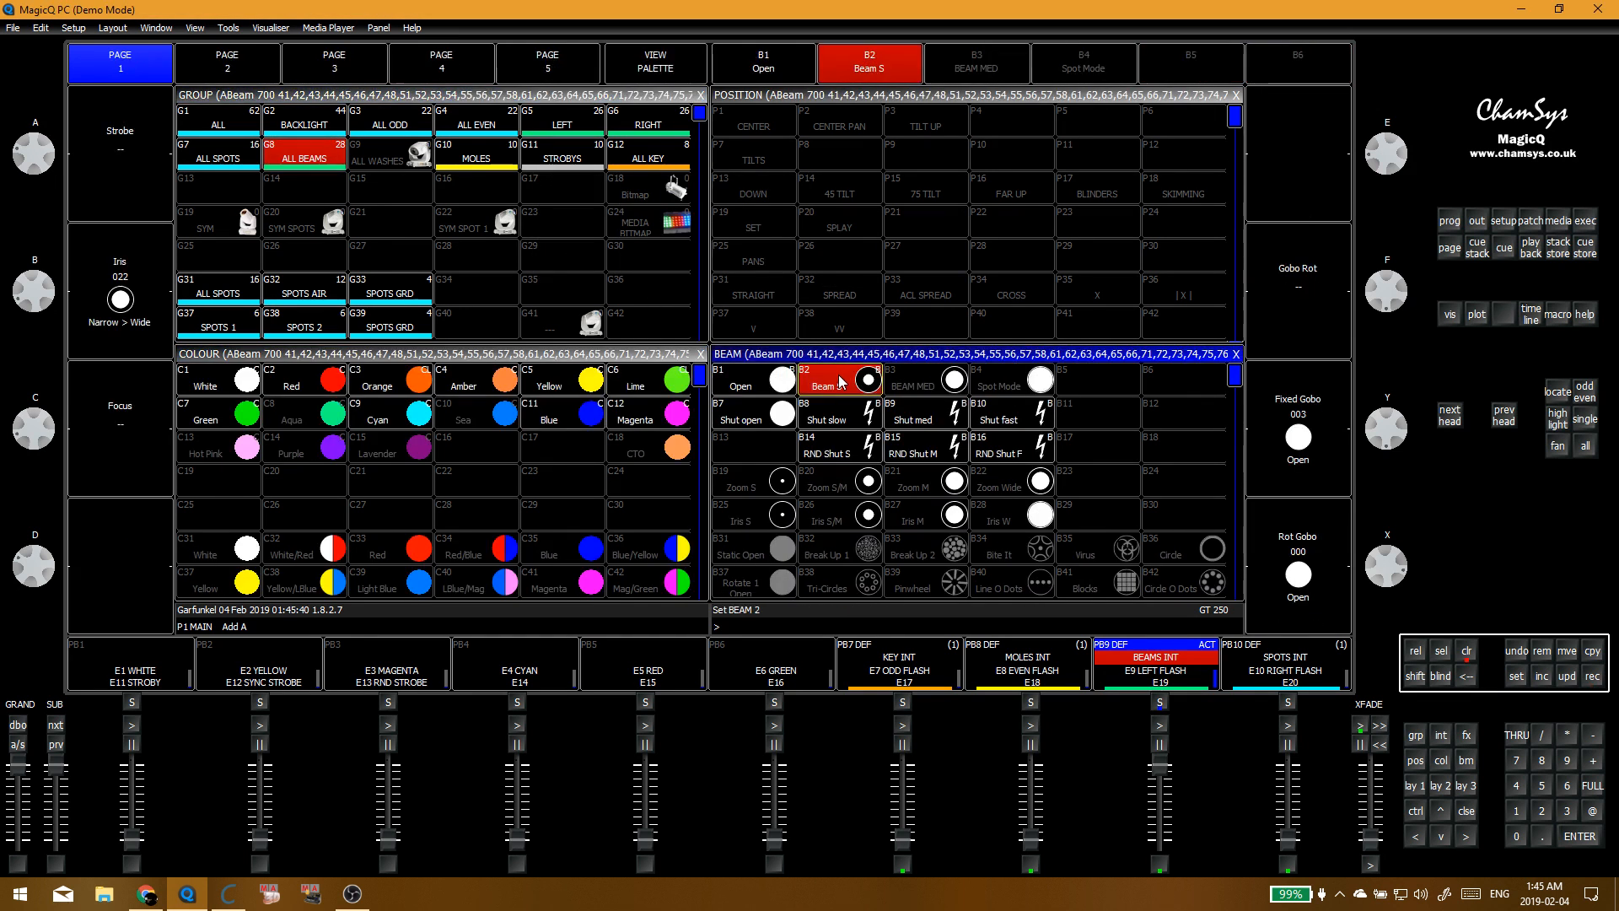
Step: Apply Green to ALL BEAMS with yellow at 89.0%, update the Aqua palette with it, and clear the programmer
left_click(302, 156)
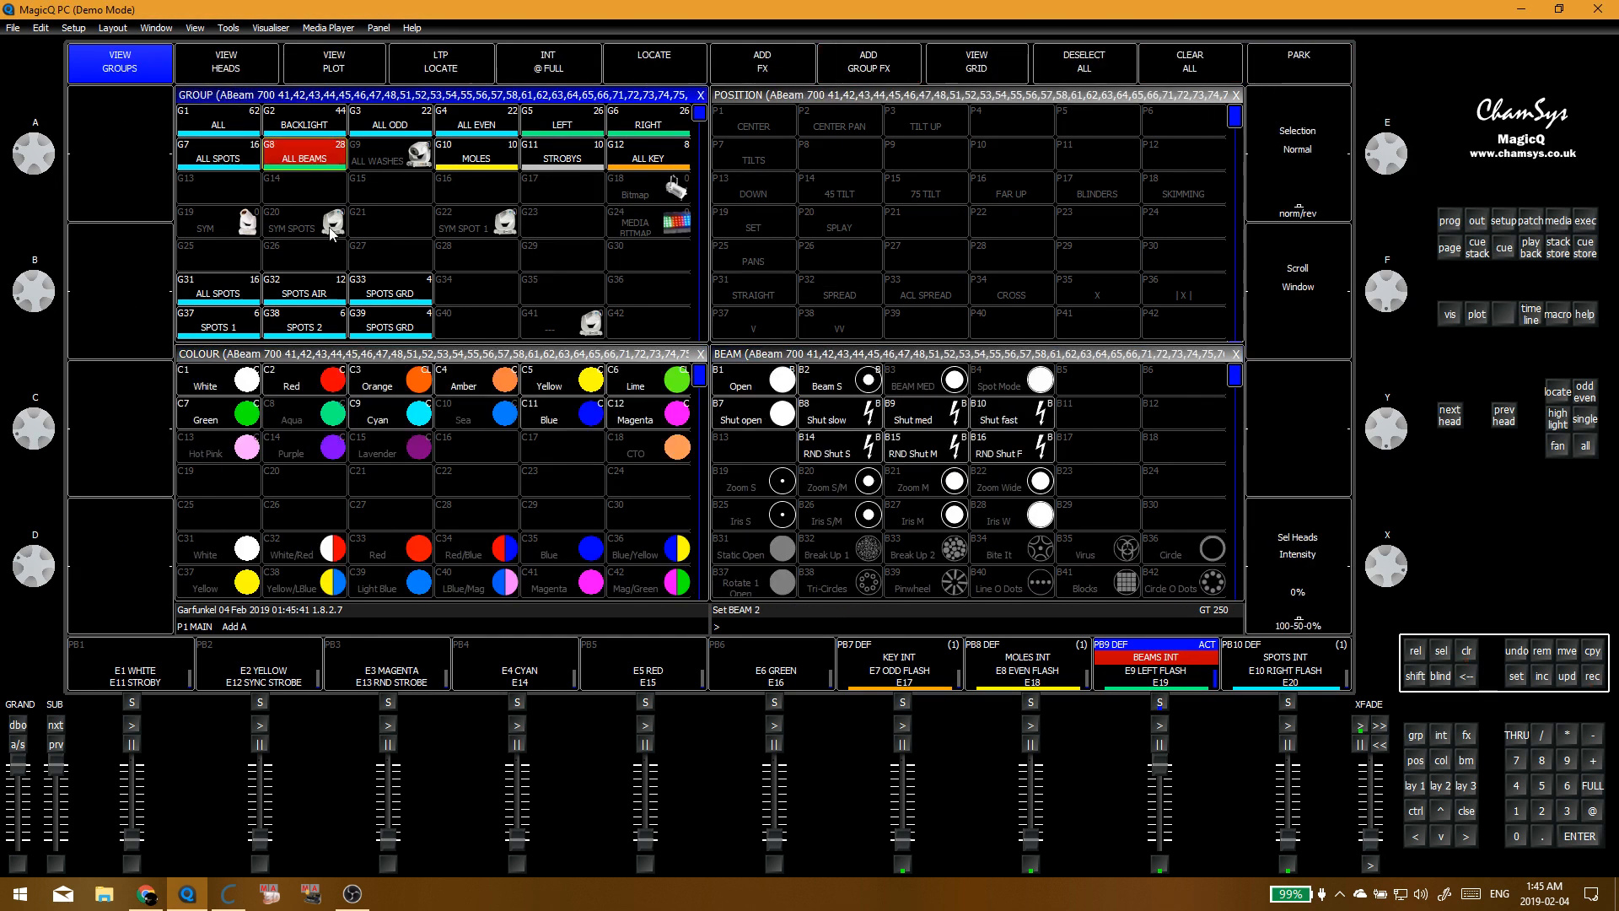
left_click(233, 421)
left_click(282, 422)
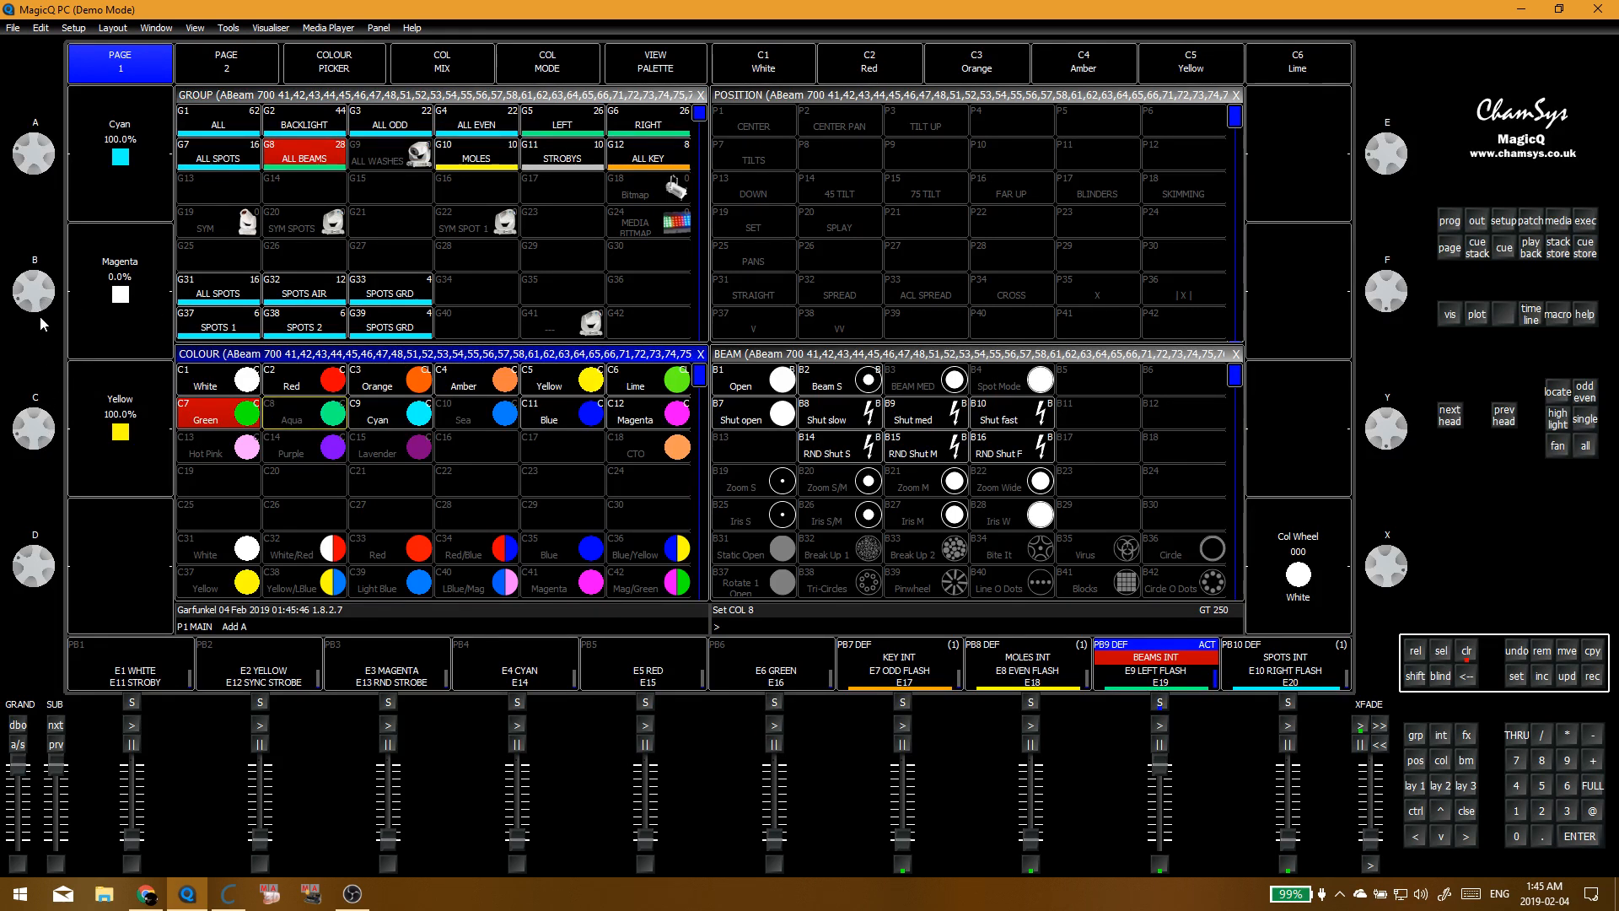
left_click_drag(39, 315, 46, 240)
left_click_drag(48, 442, 50, 416)
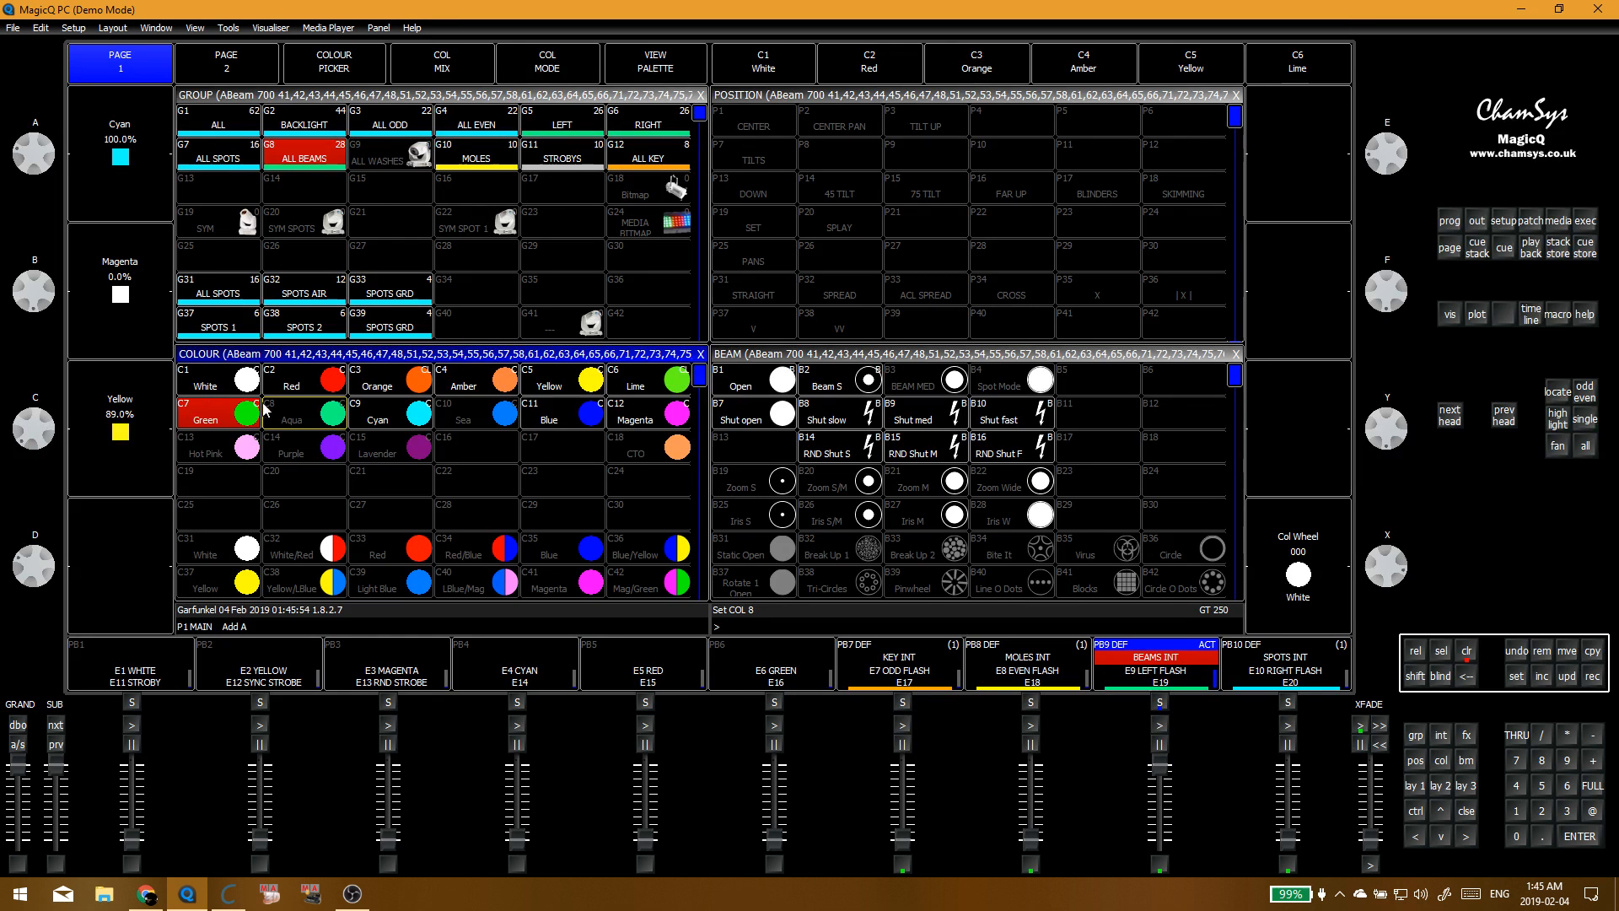
left_click(295, 413)
left_click(590, 257)
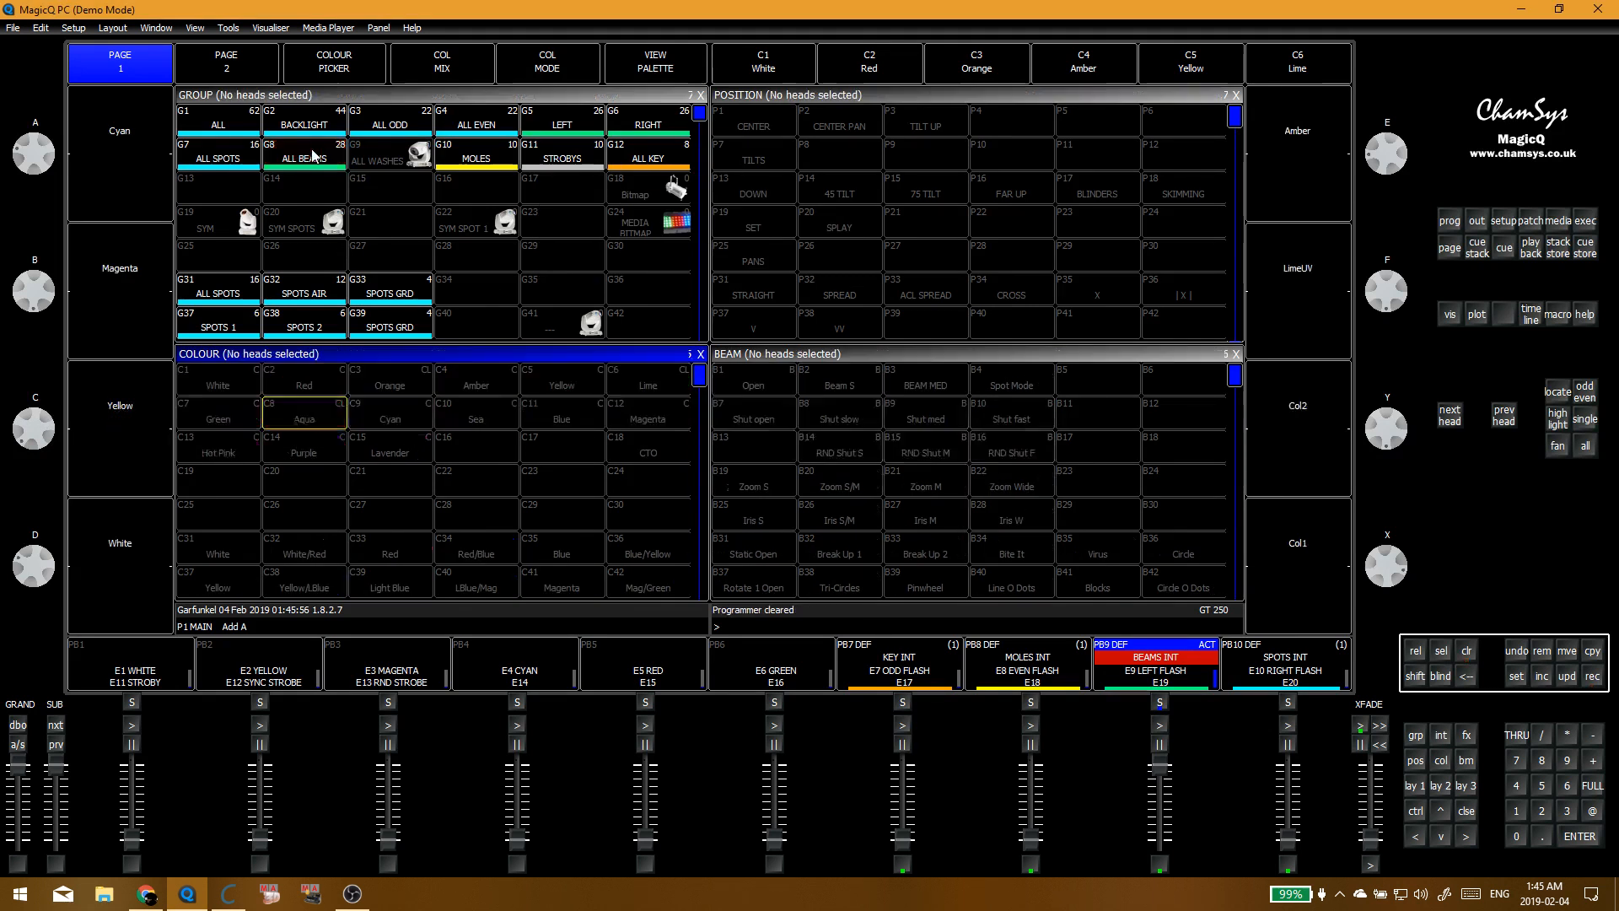
Step: Apply Cyan to ALL BEAMS with magenta at 50.2% and update the Sea palette with it
left_click(374, 419)
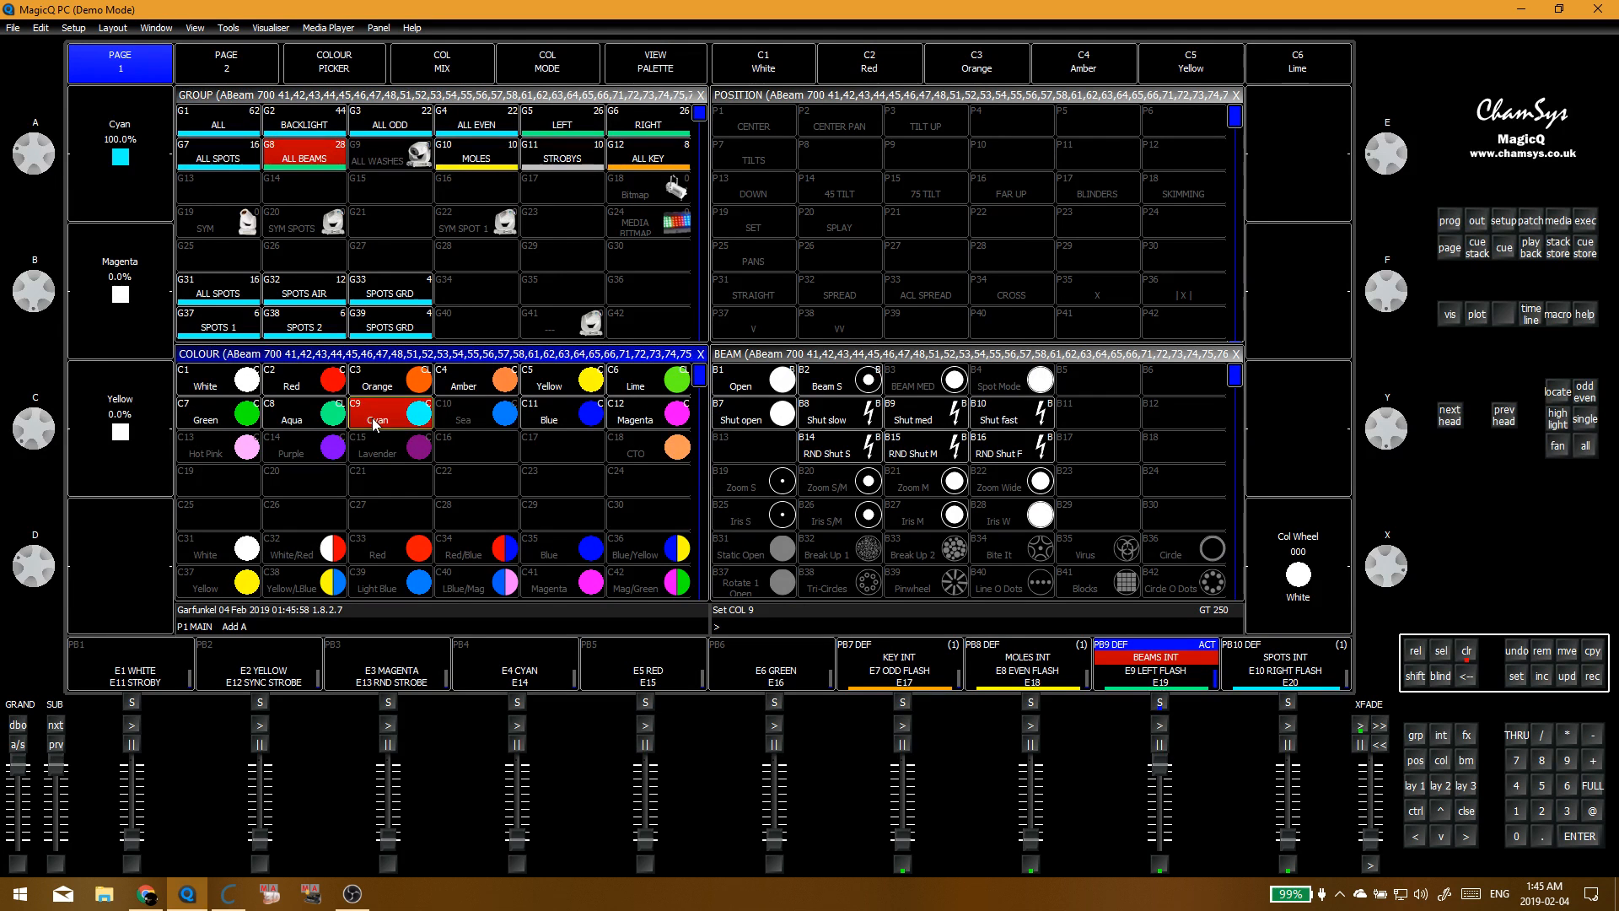
left_click(451, 426)
left_click(141, 326)
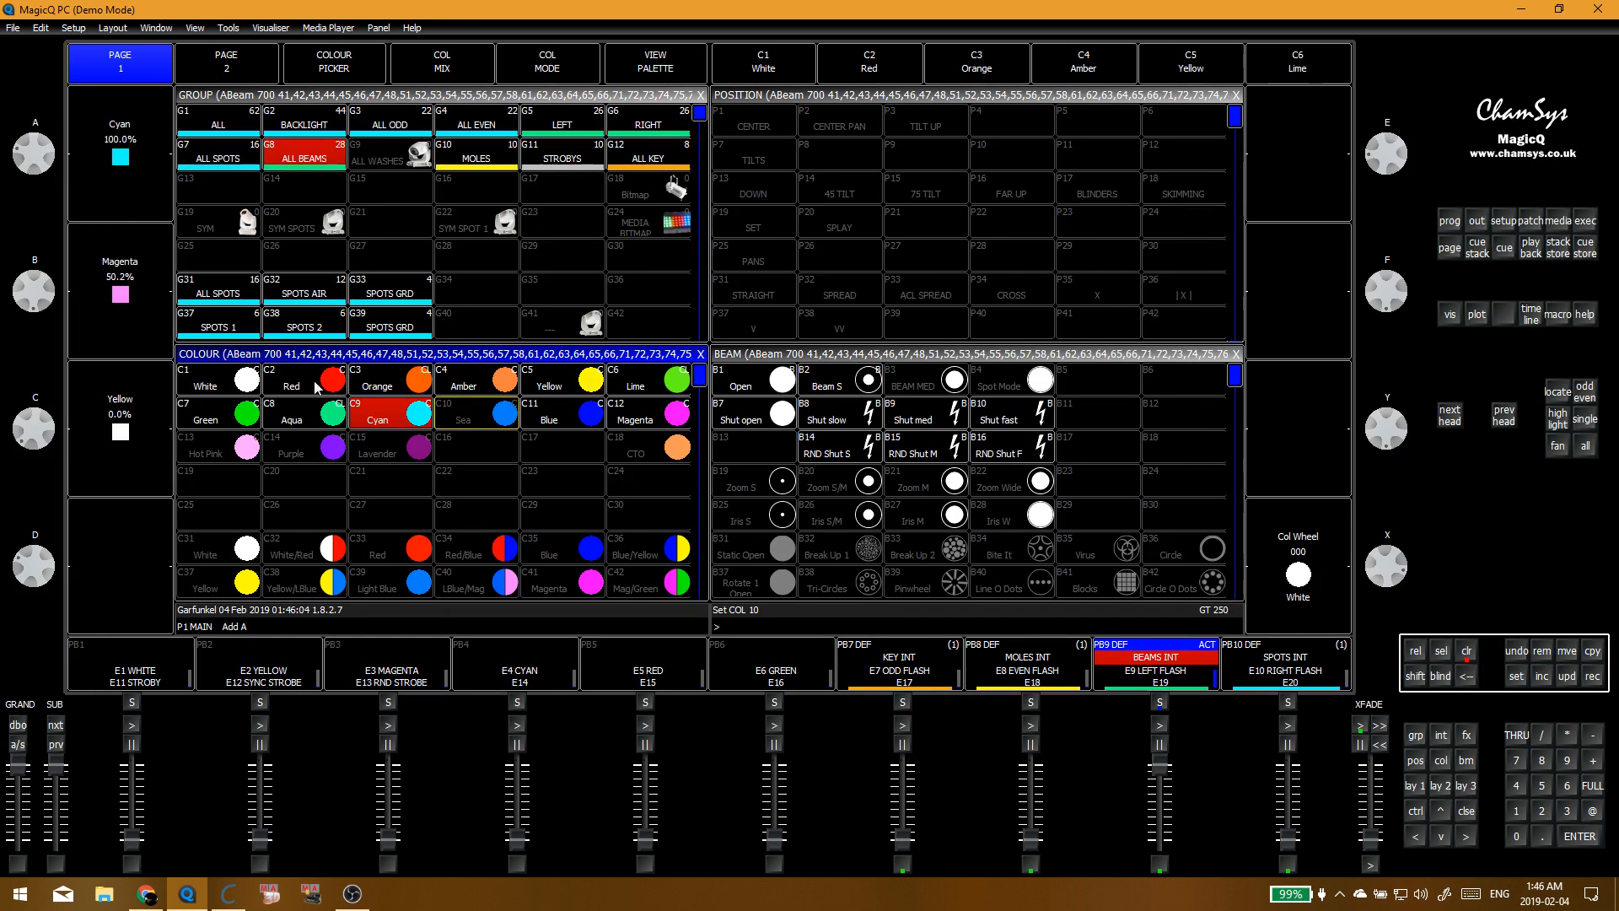
key("r")
left_click(484, 419)
left_click(598, 263)
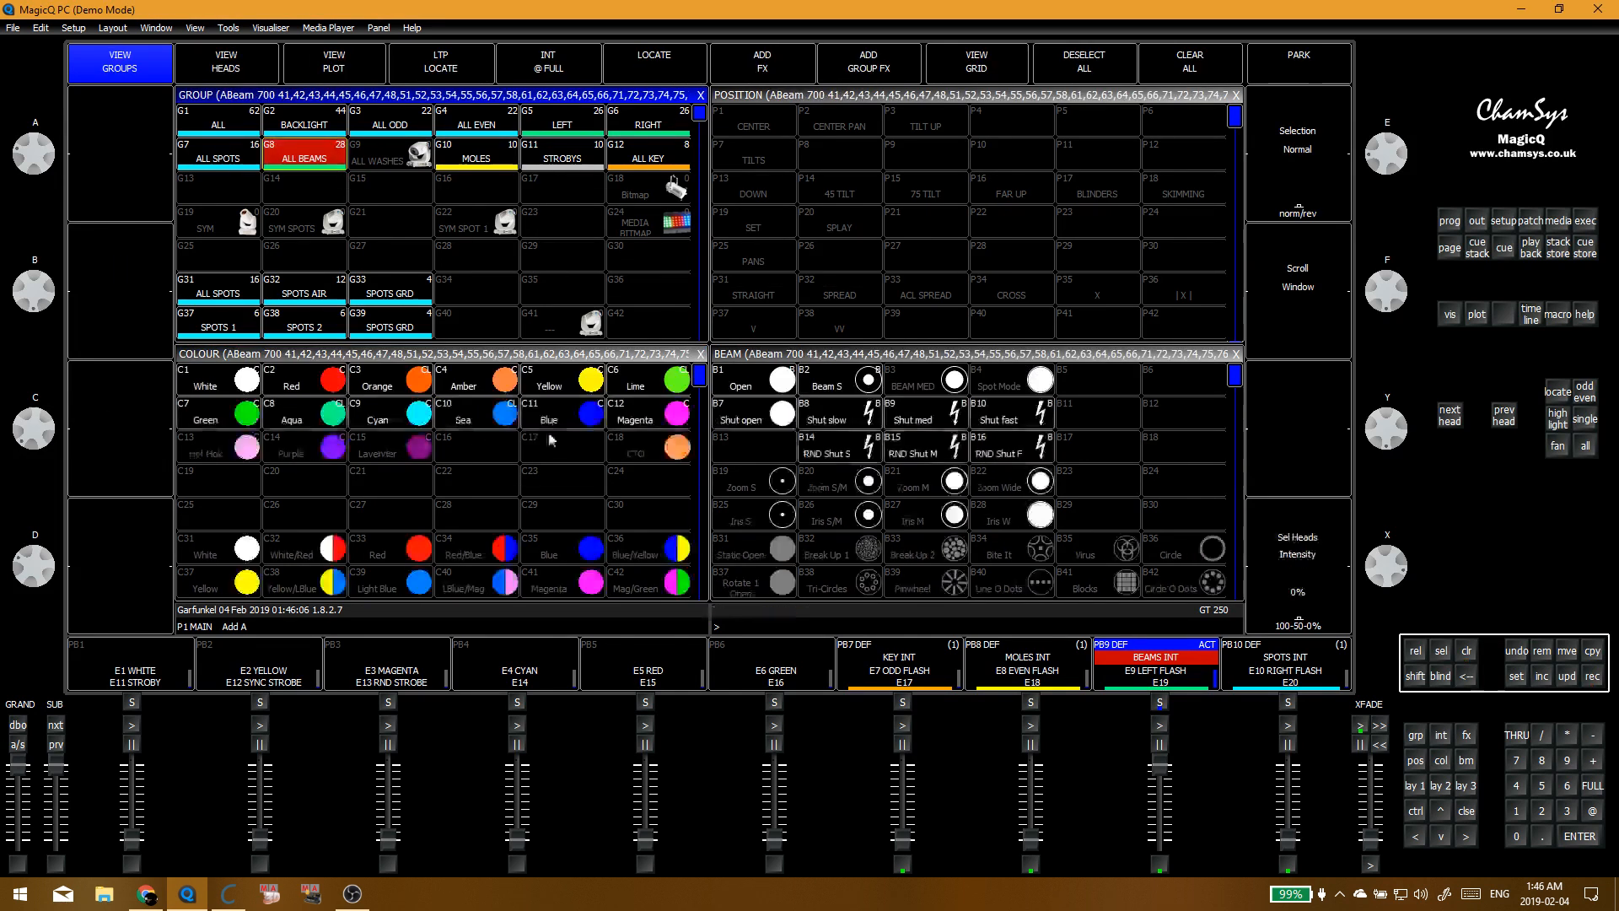
left_click(648, 415)
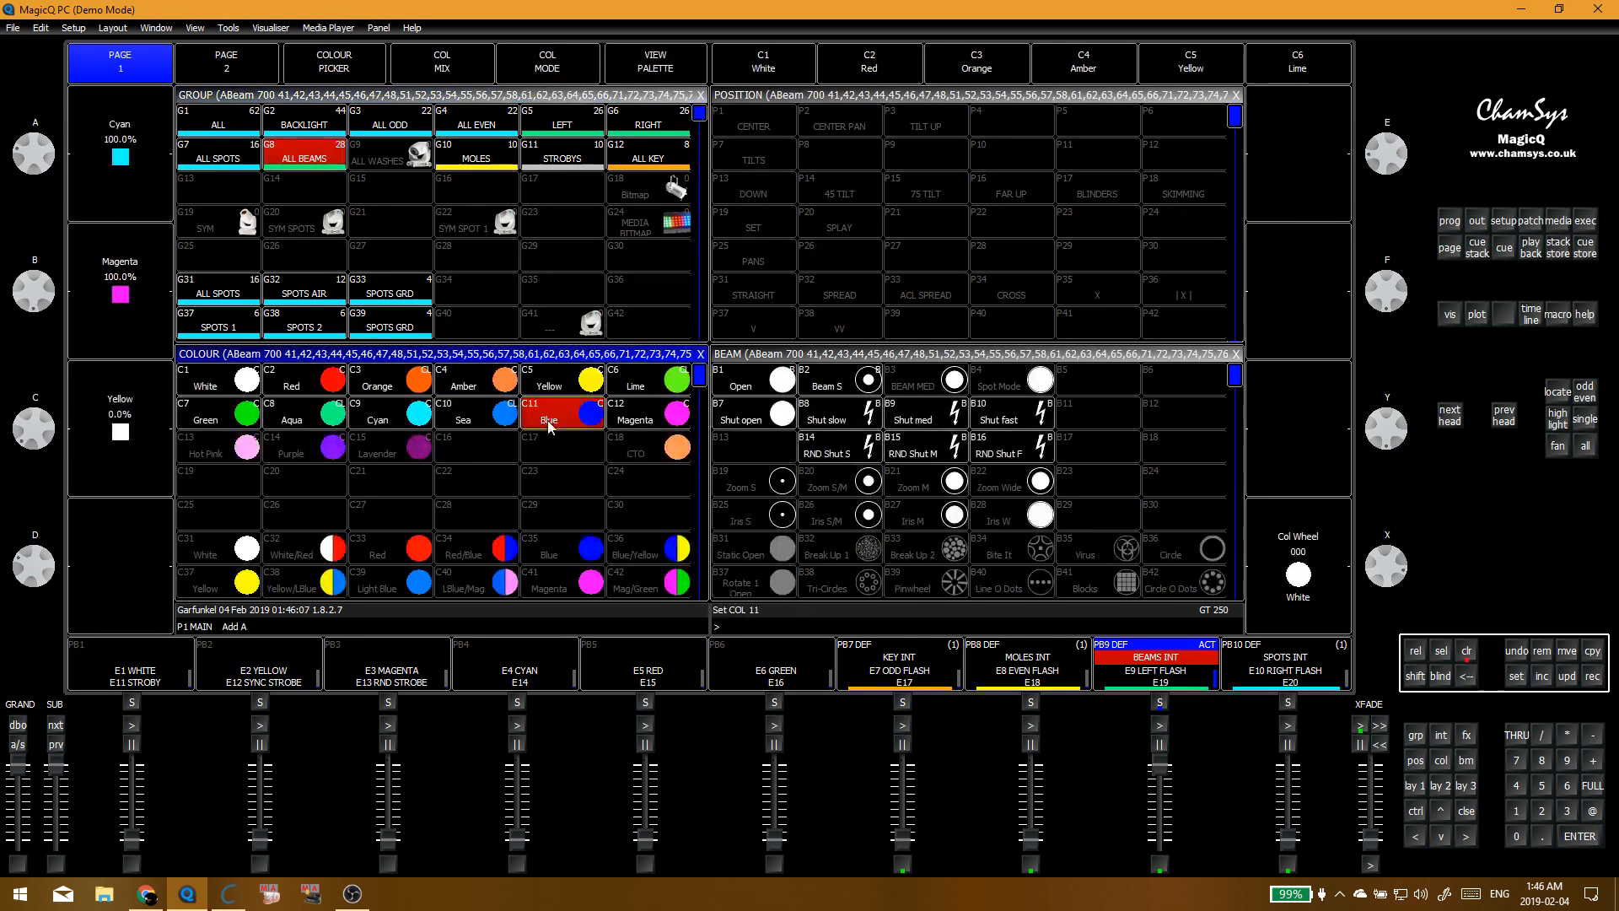
left_click(253, 454)
left_click_drag(36, 285, 39, 262)
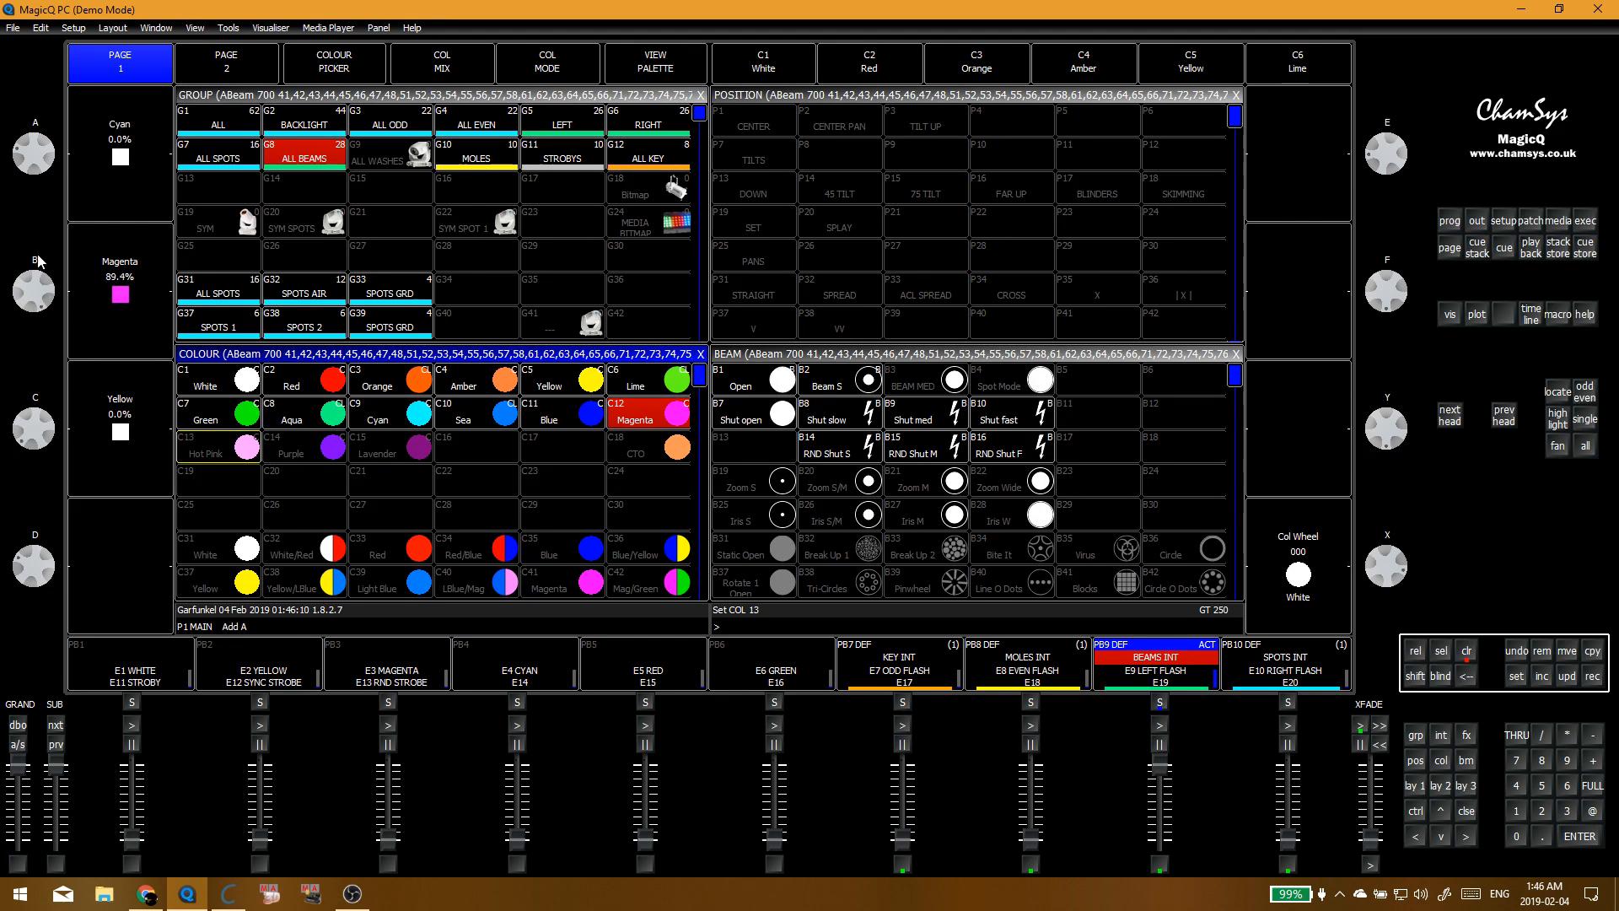
key("ctrl+BackSpace")
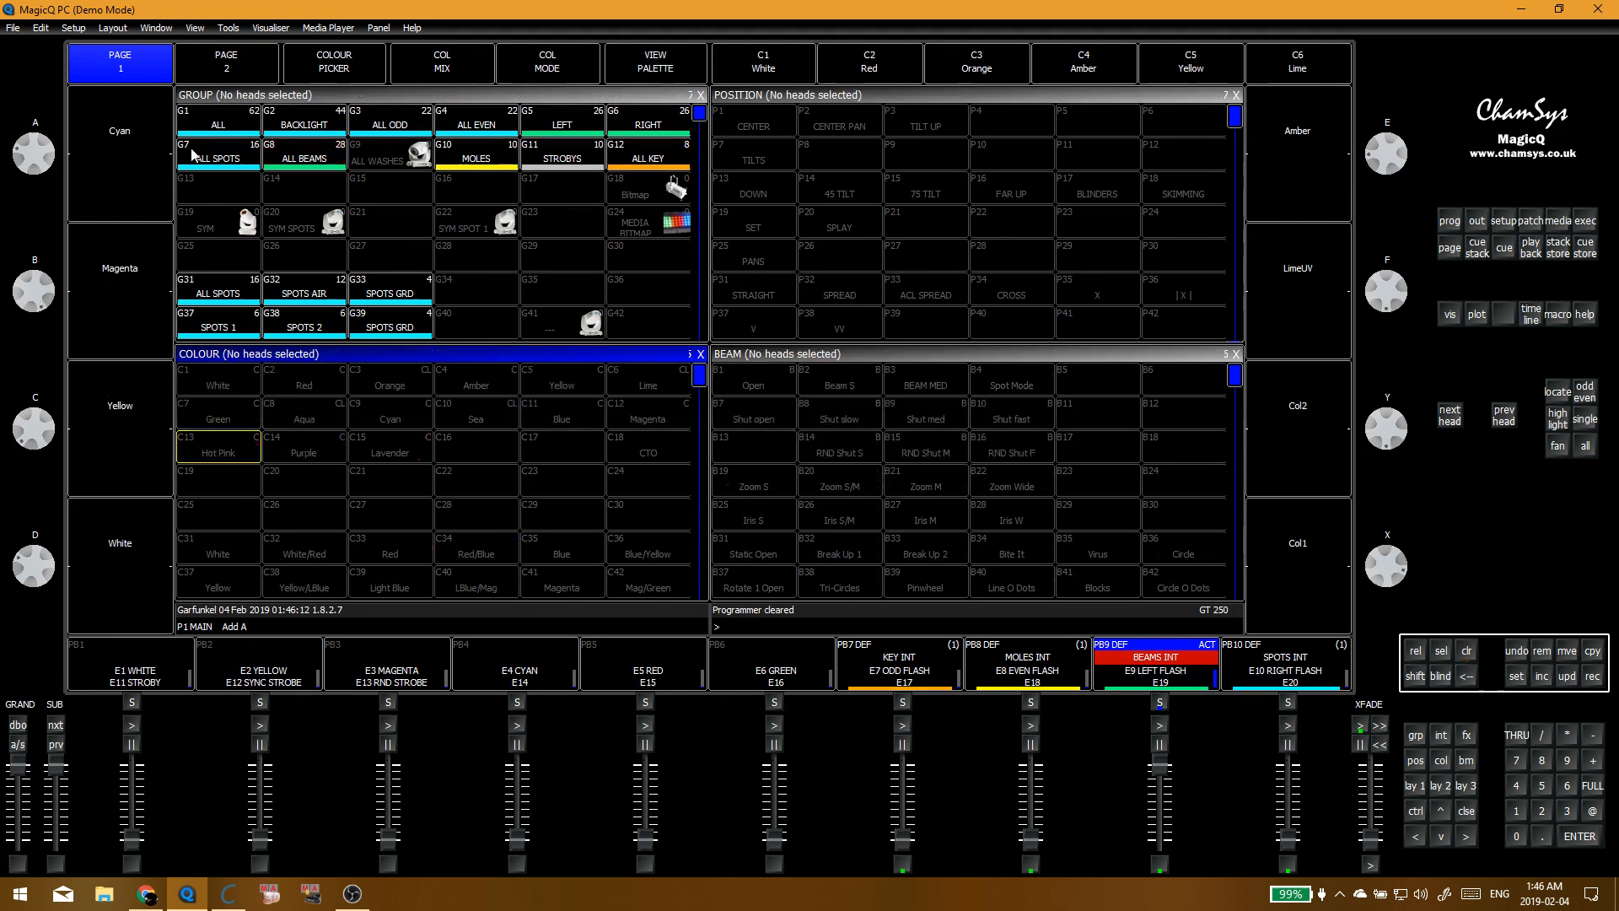
Step: Apply Hot Pink to ALL SPOTS as a colour reference and raise the SPOTS INT playback partway
left_click(194, 154)
left_click(241, 457)
key("ctrl+BackSpace")
left_click(1285, 811)
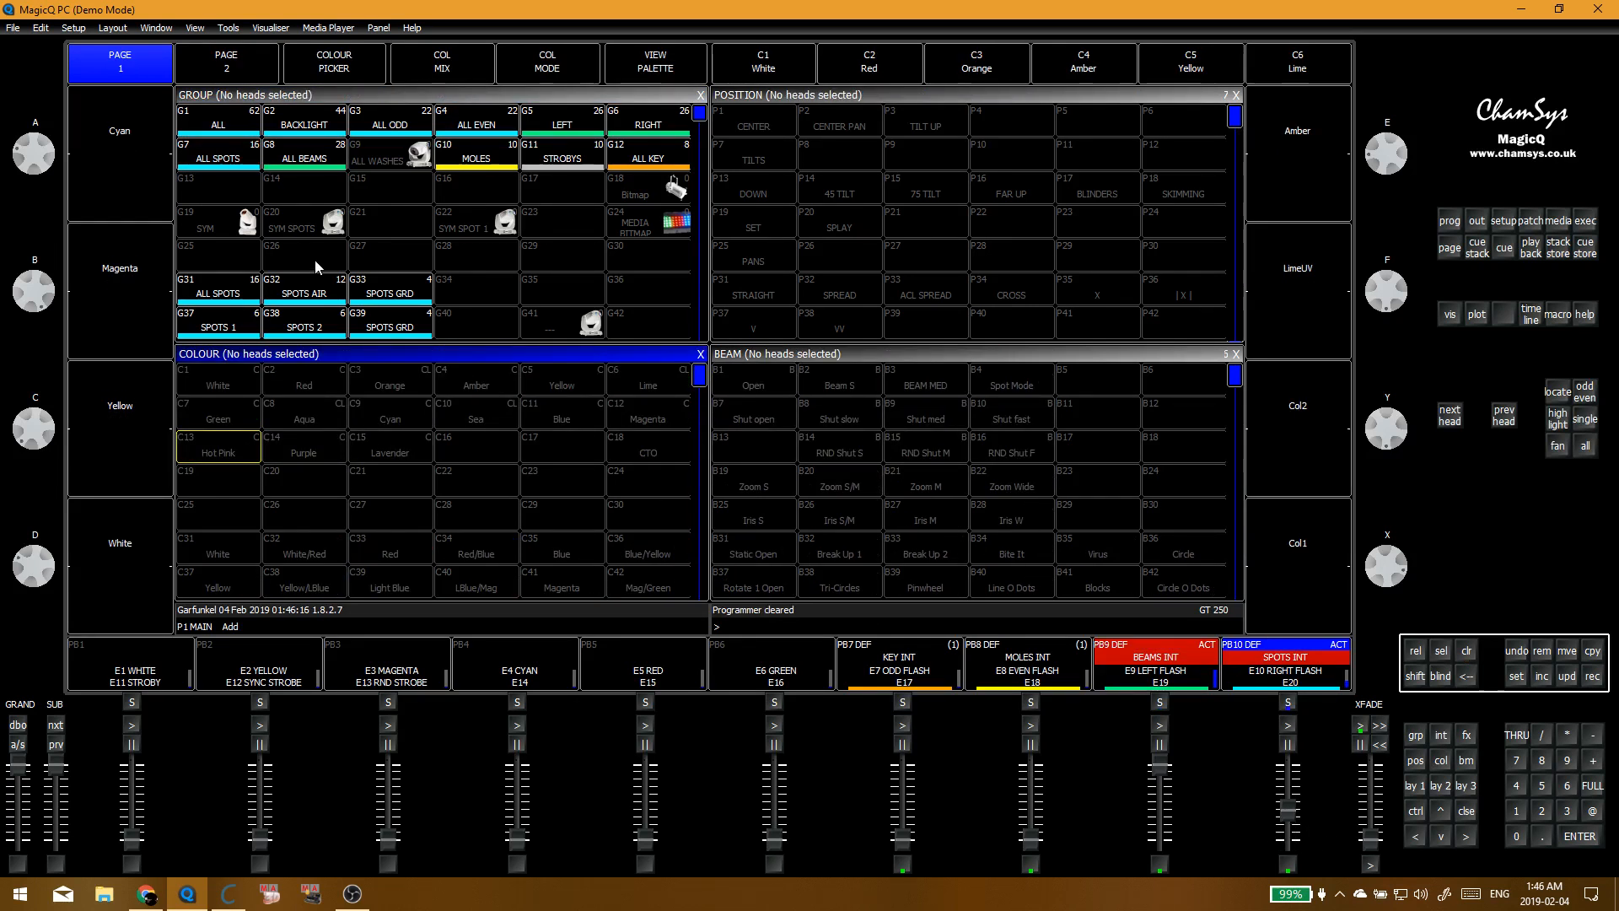
Step: Apply Magenta to ALL BEAMS and reduce its magenta level to 92.5%
left_click(304, 162)
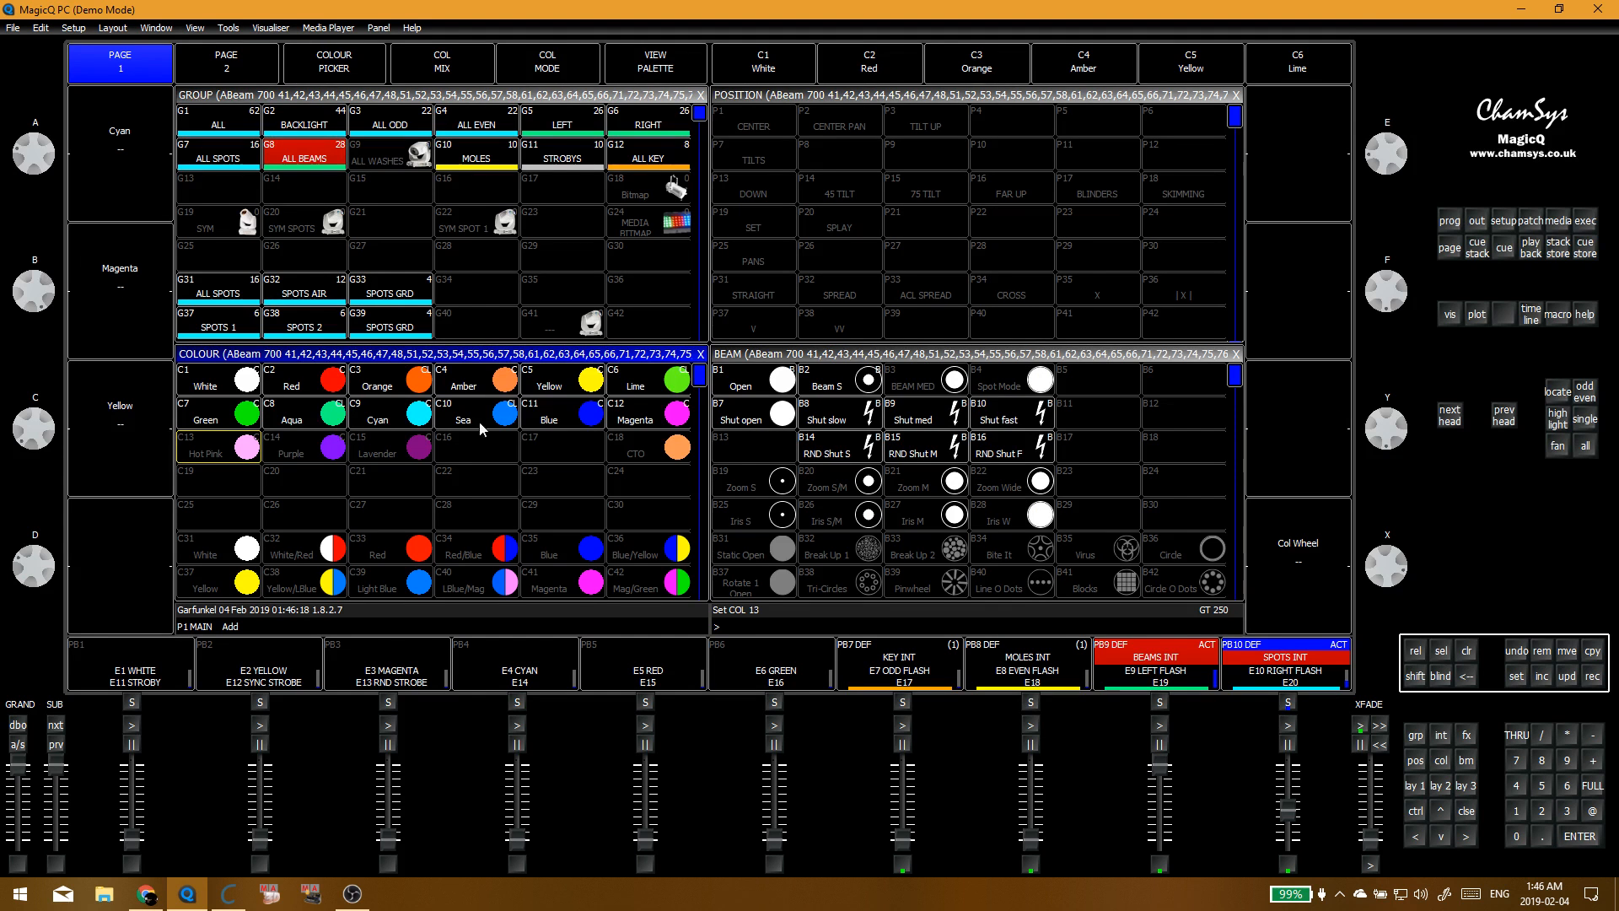
left_click(673, 420)
left_click(243, 455)
mouse_move(34, 287)
left_mouse_down()
mouse_move(30, 244)
mouse_move(36, 266)
left_mouse_up()
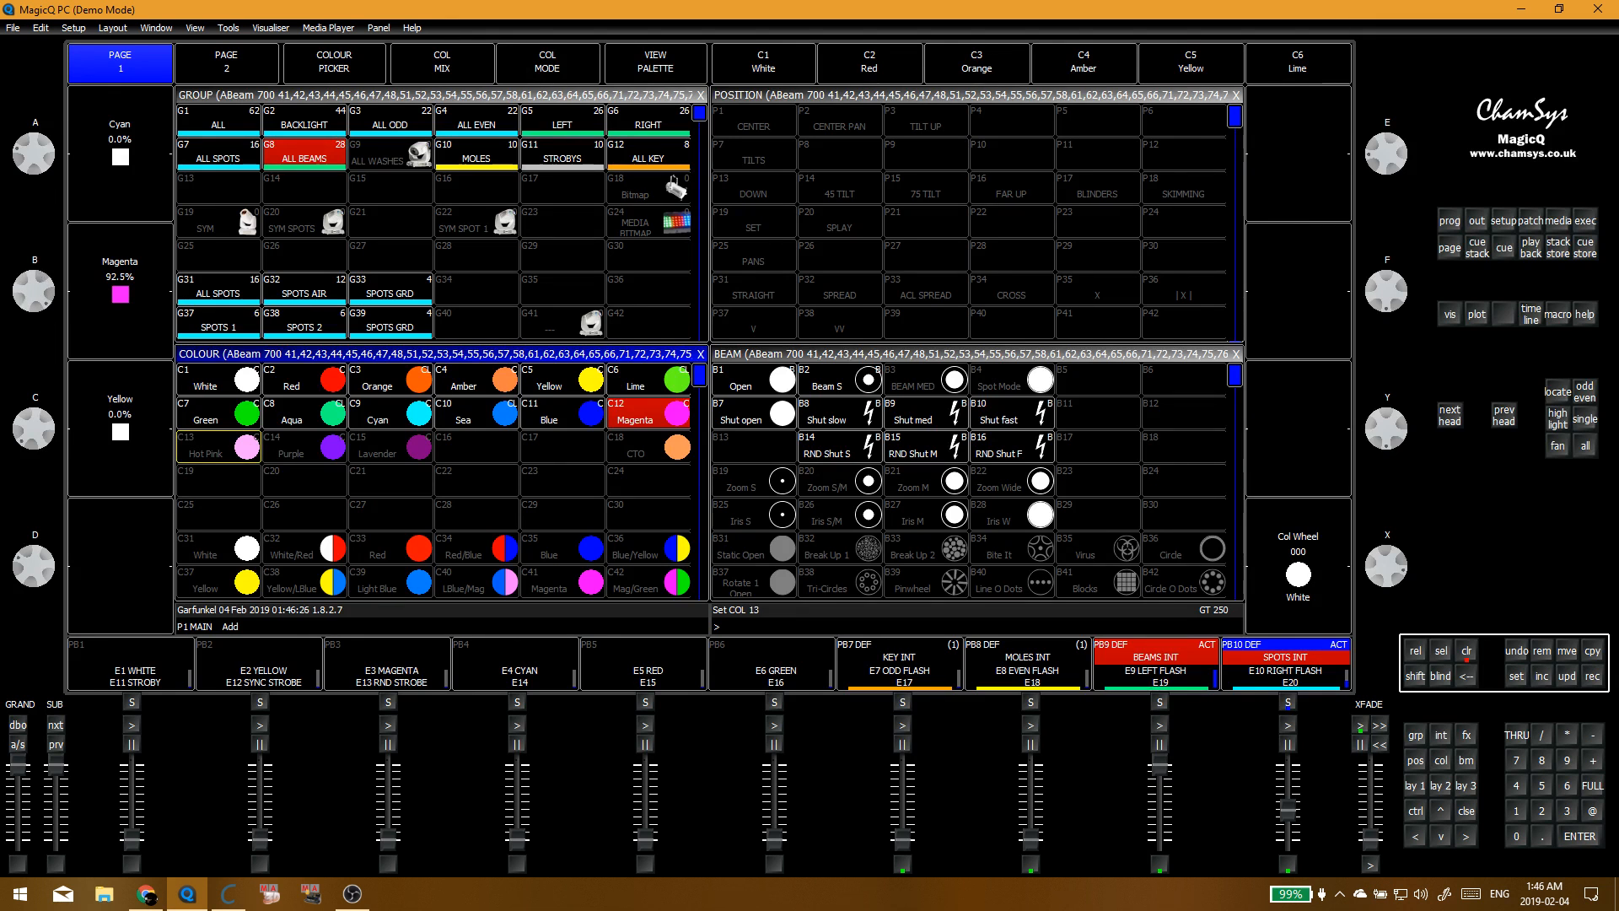
key("alt+Tab")
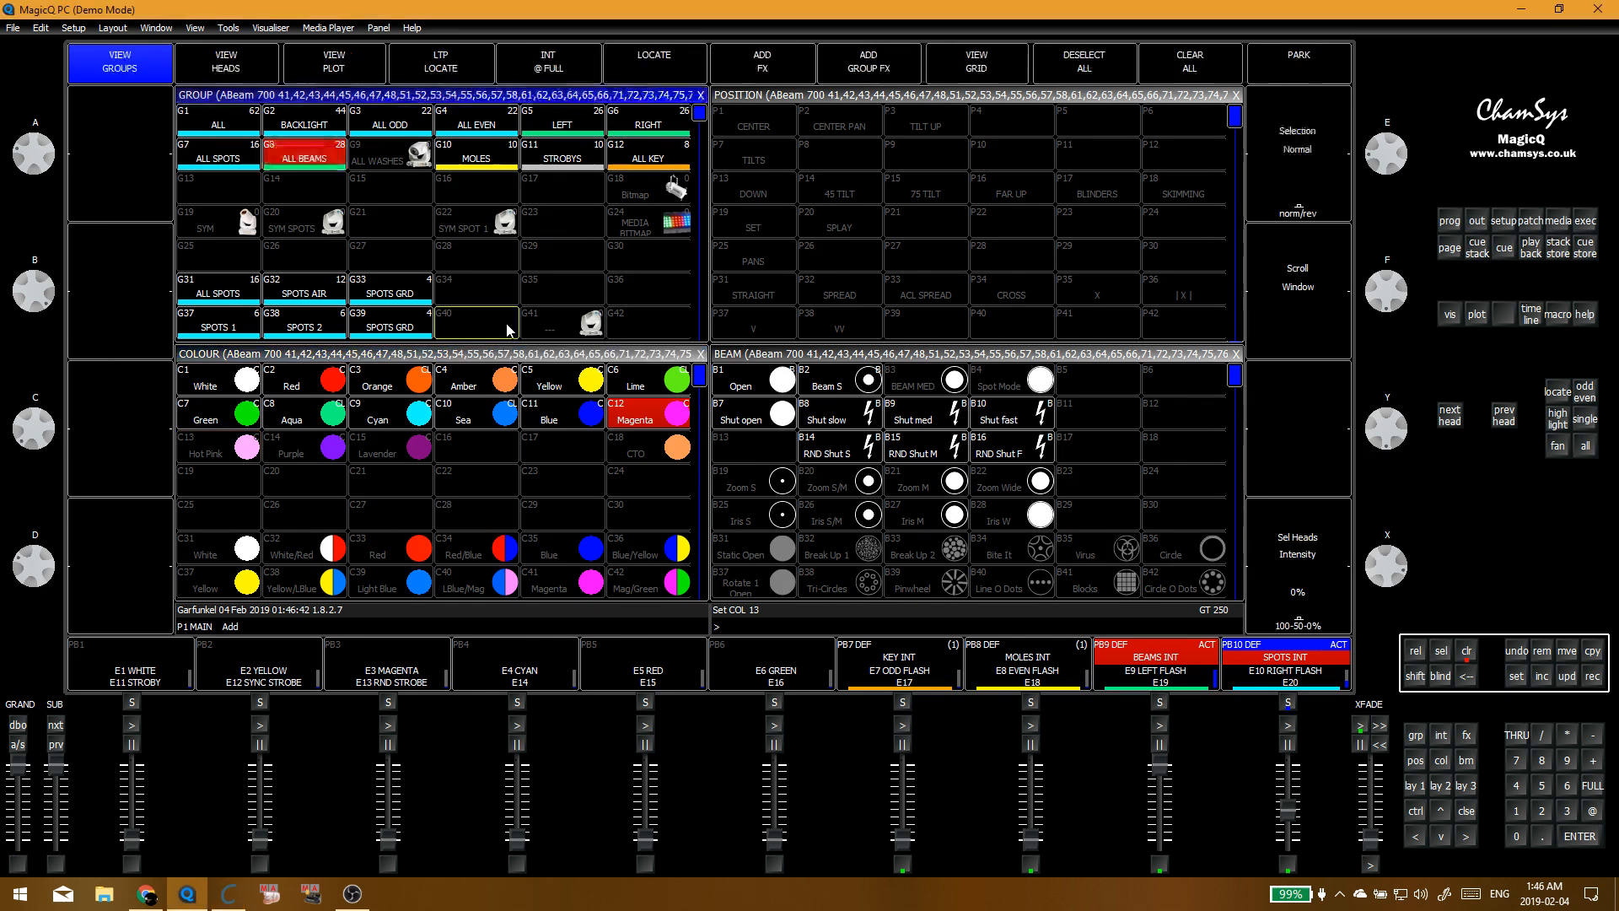
Step: Bring the SPOTS INT playback down to zero and update the Hot Pink palette for ALL BEAMS with magenta at 93.7%
left_click(548, 472)
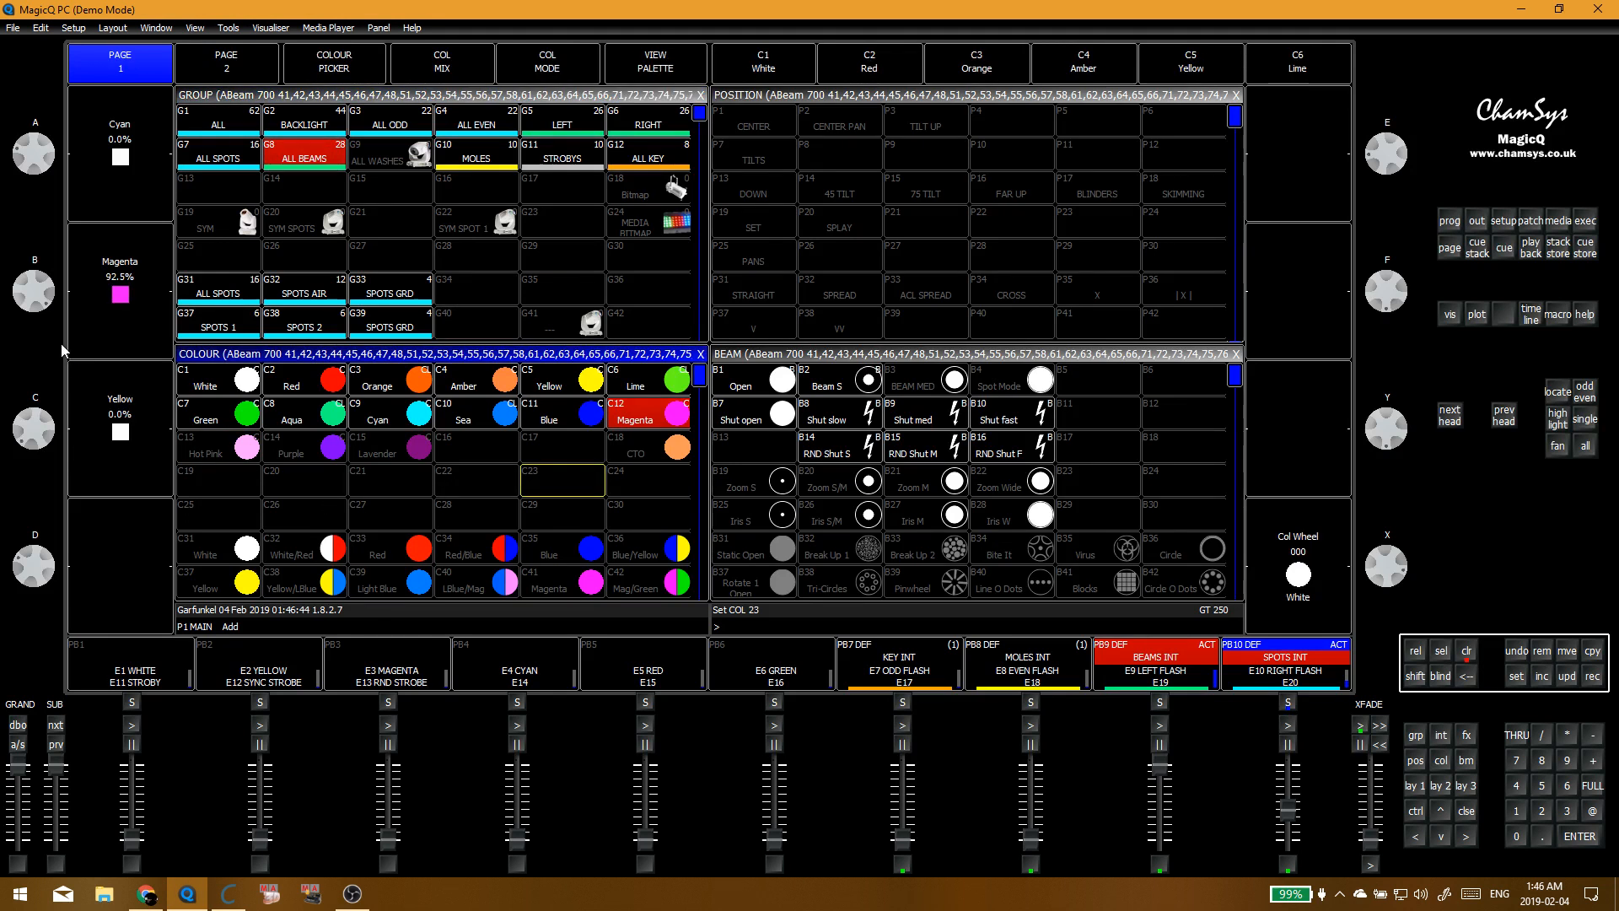
left_click_drag(36, 292, 70, 283)
scroll(43, 339, "up", 5)
left_click_drag(1288, 809, 1287, 843)
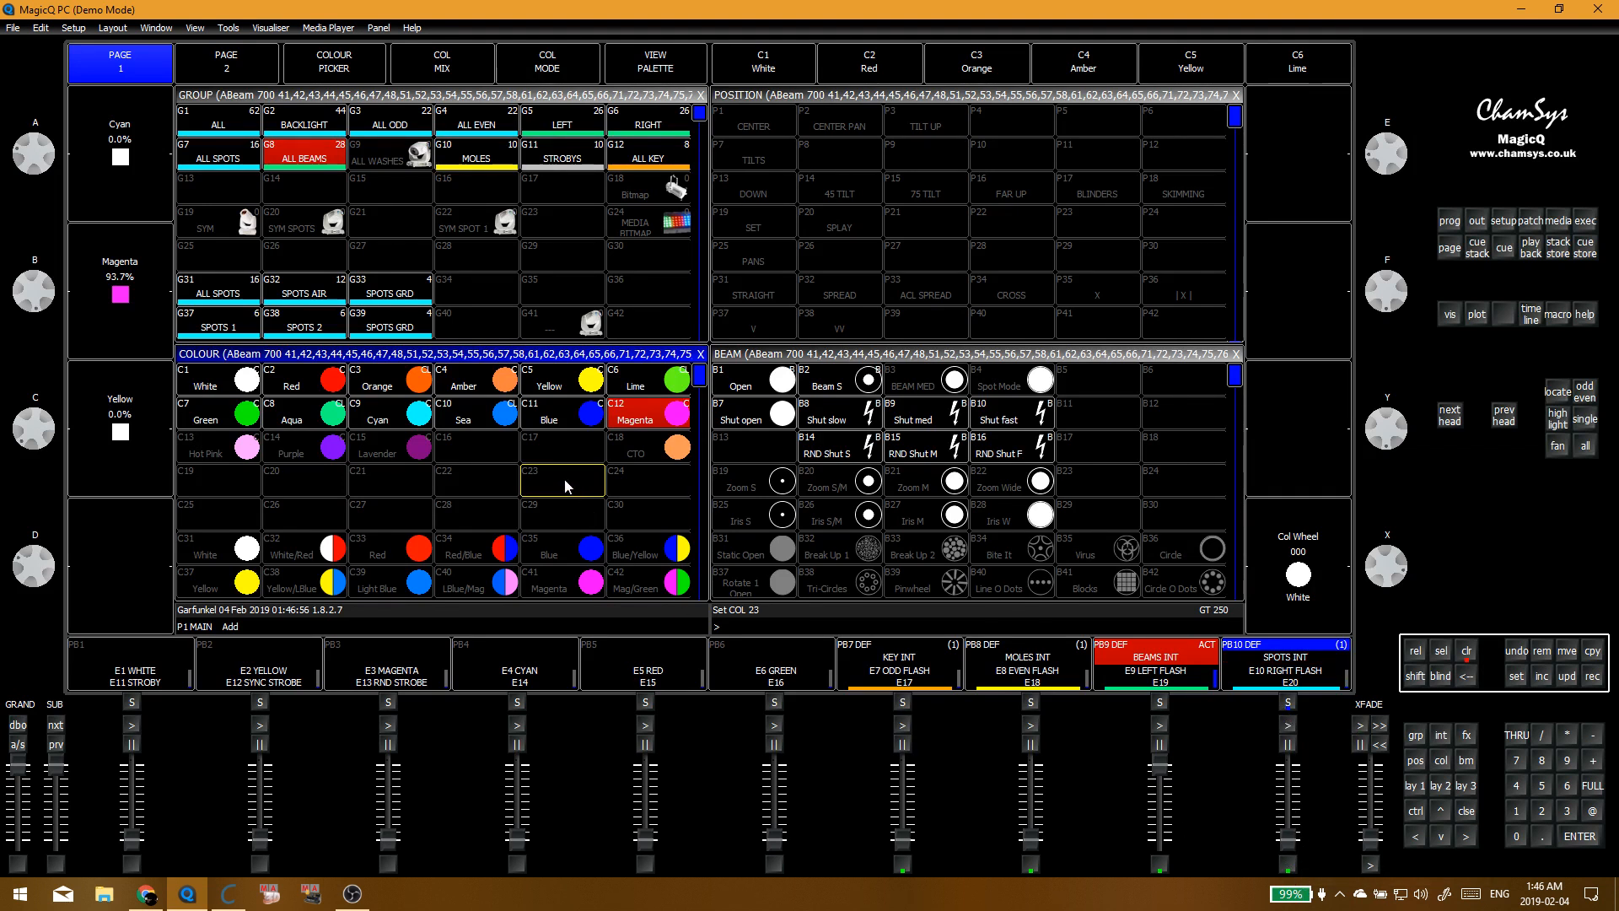
left_click(212, 454)
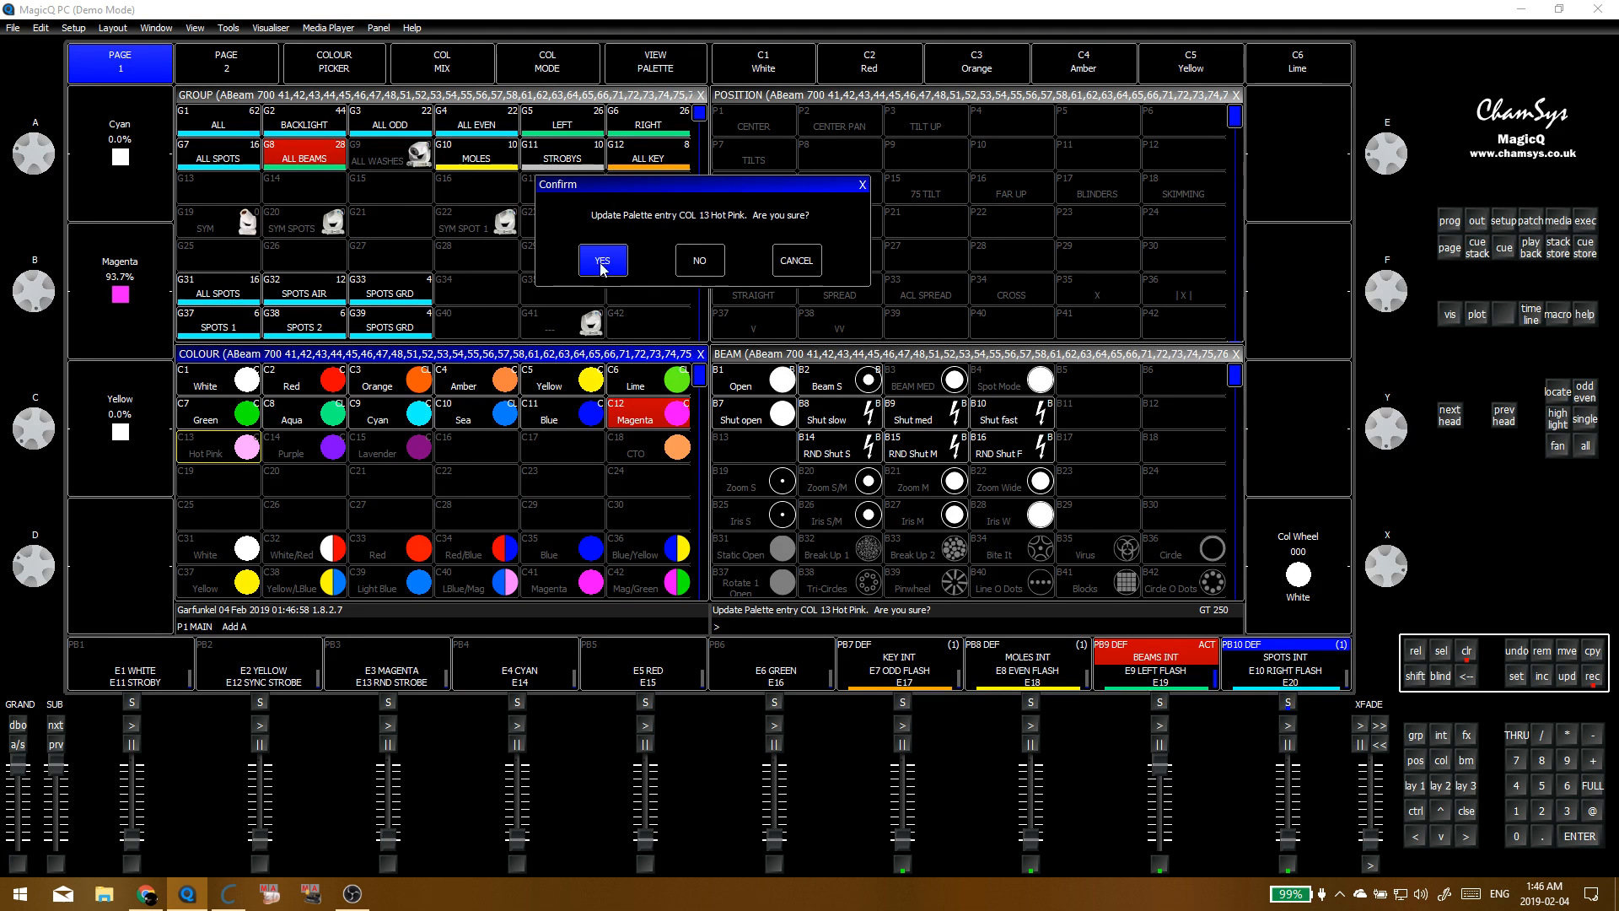
left_click(602, 262)
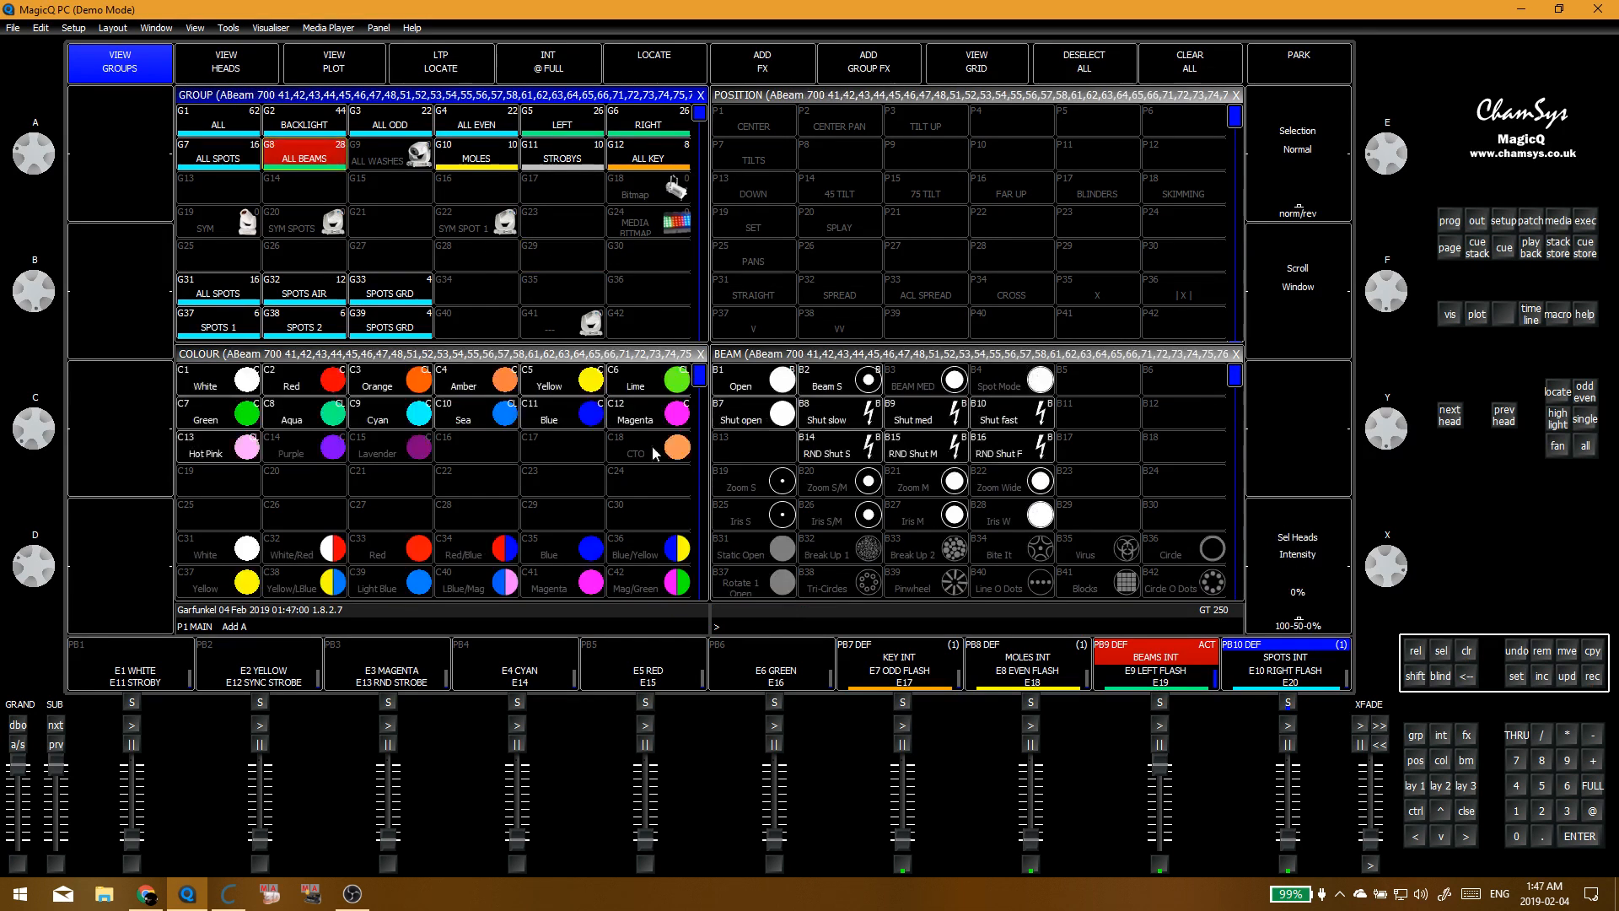
Step: Apply Magenta to ALL BEAMS with cyan at 78.0% and update the Purple palette with it
left_click(647, 417)
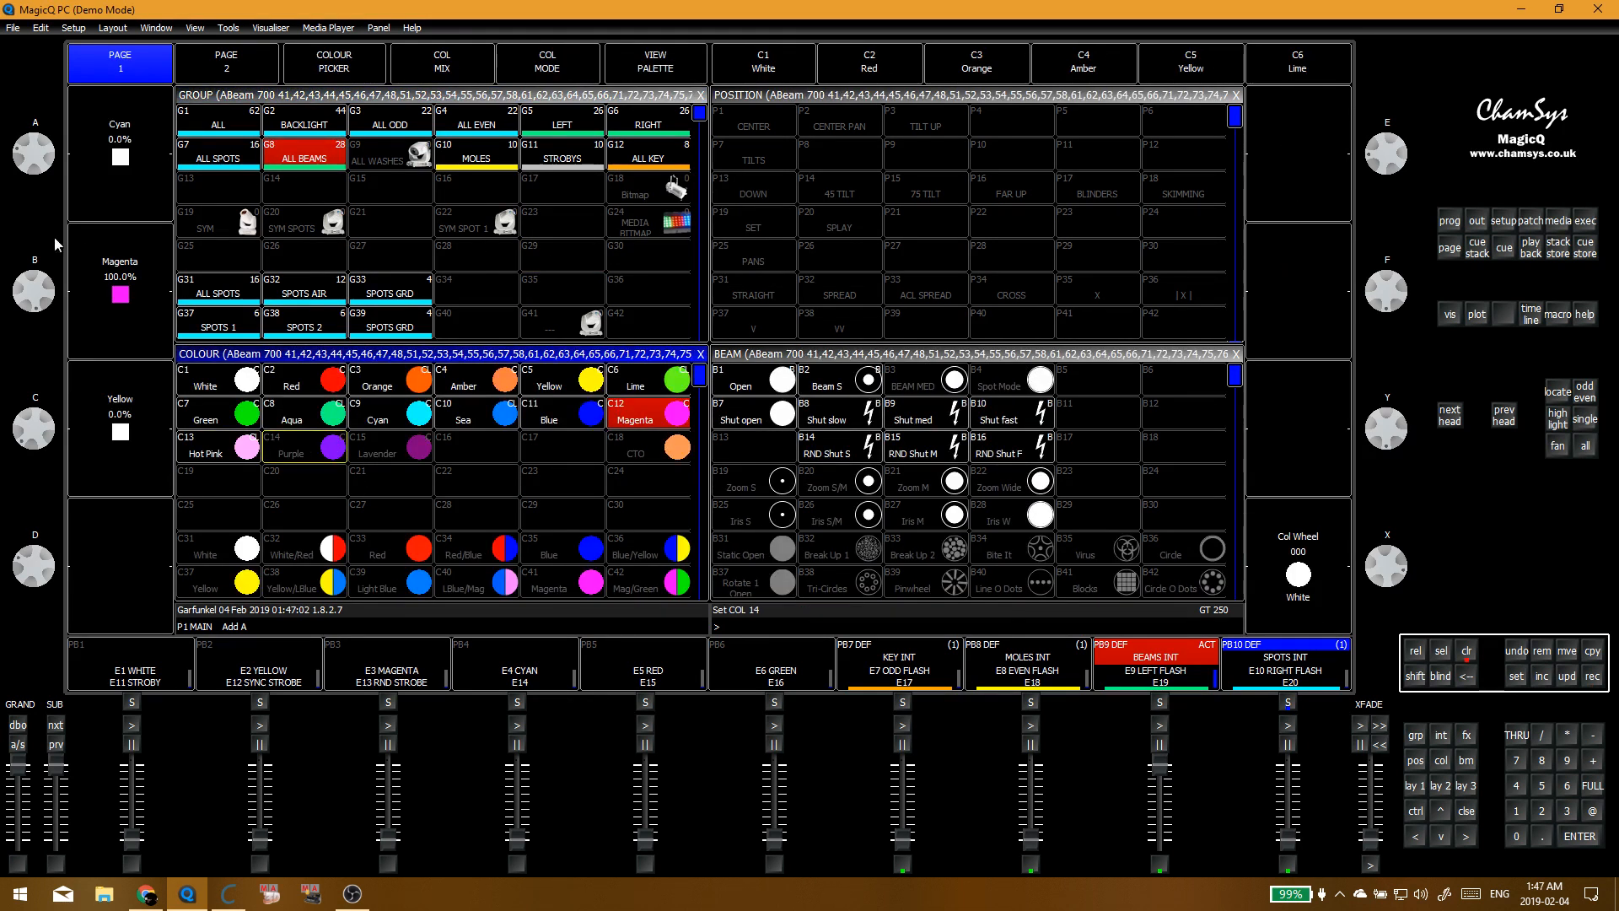
left_click_drag(36, 177, 43, 244)
left_click(334, 445)
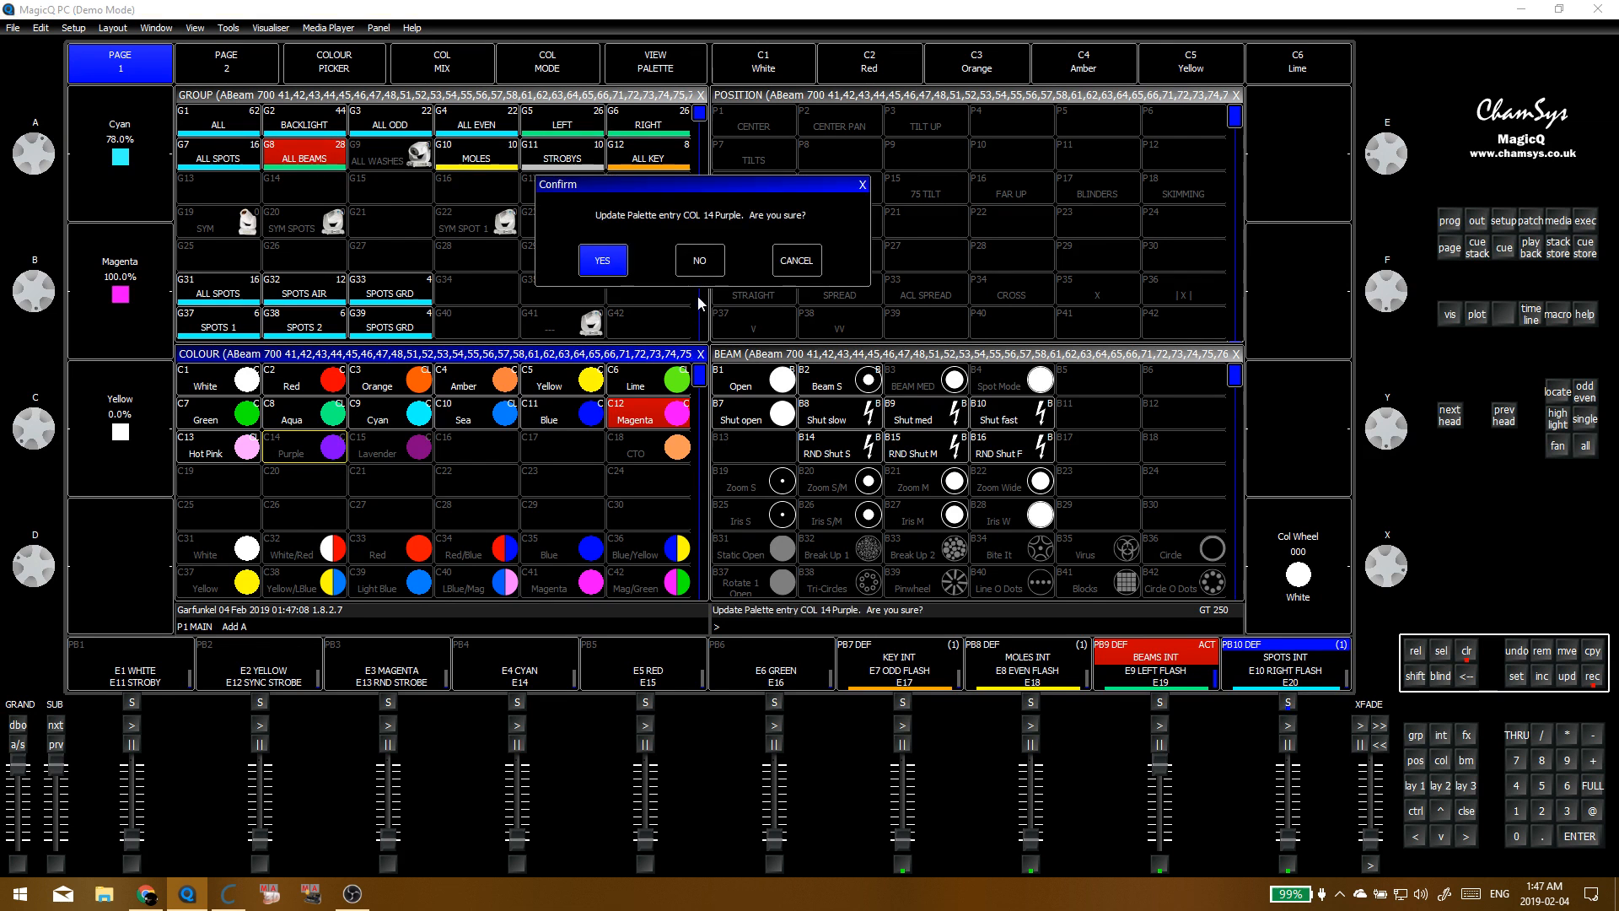
left_click(622, 267)
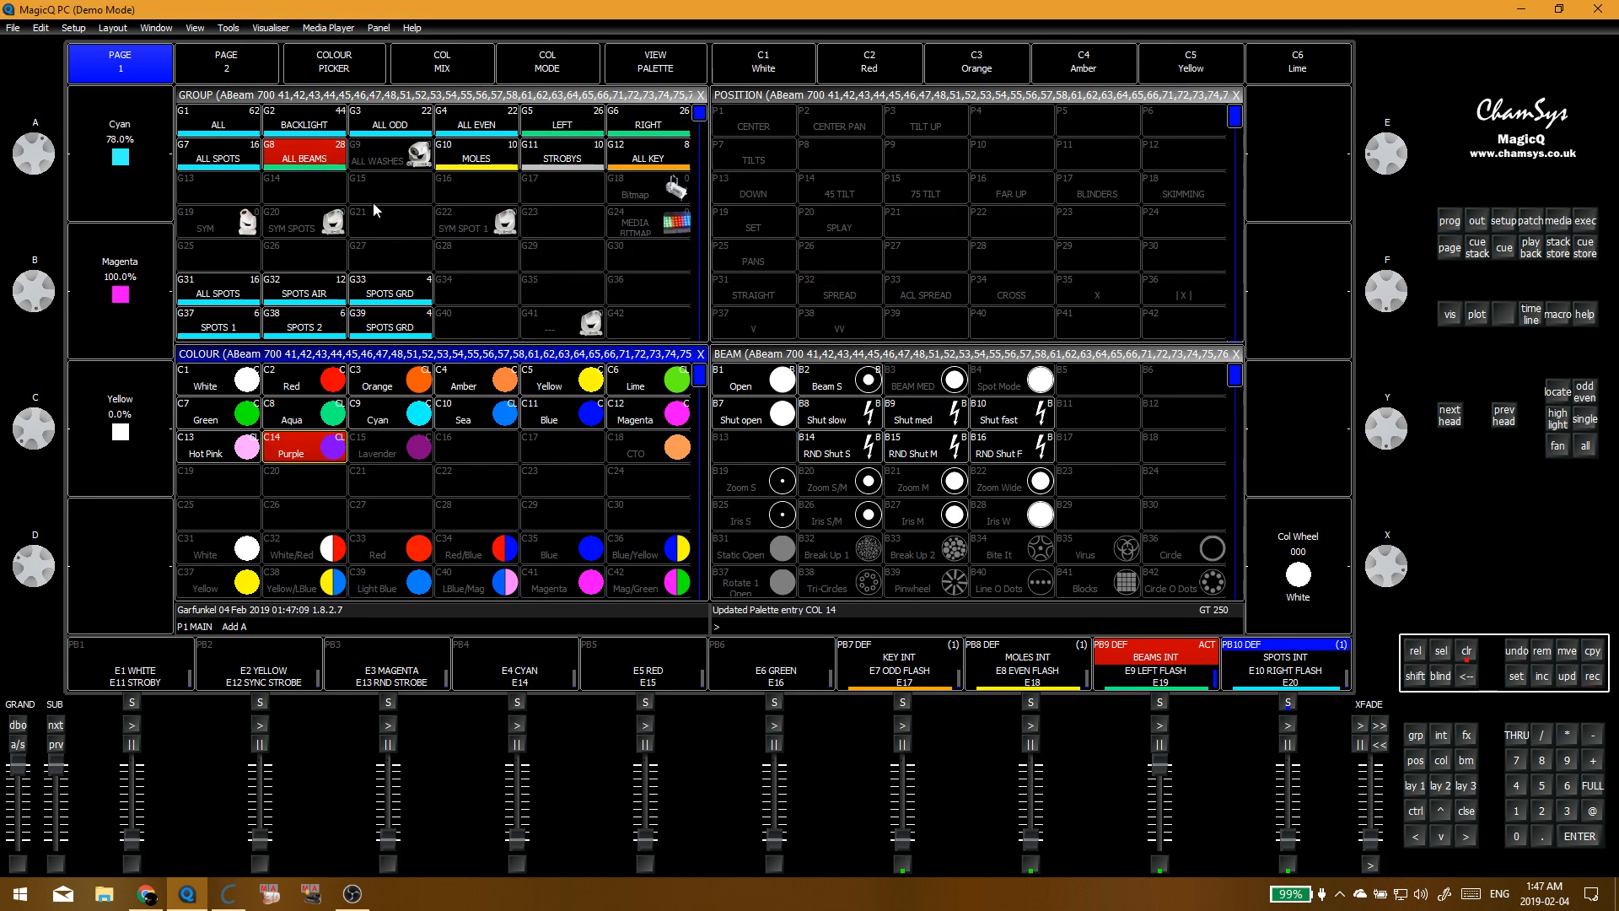
Step: Raise cyan on ALL BEAMS to 92.2% and update the Purple palette with the deeper mix
left_click(317, 460)
left_click_drag(56, 158, 63, 199)
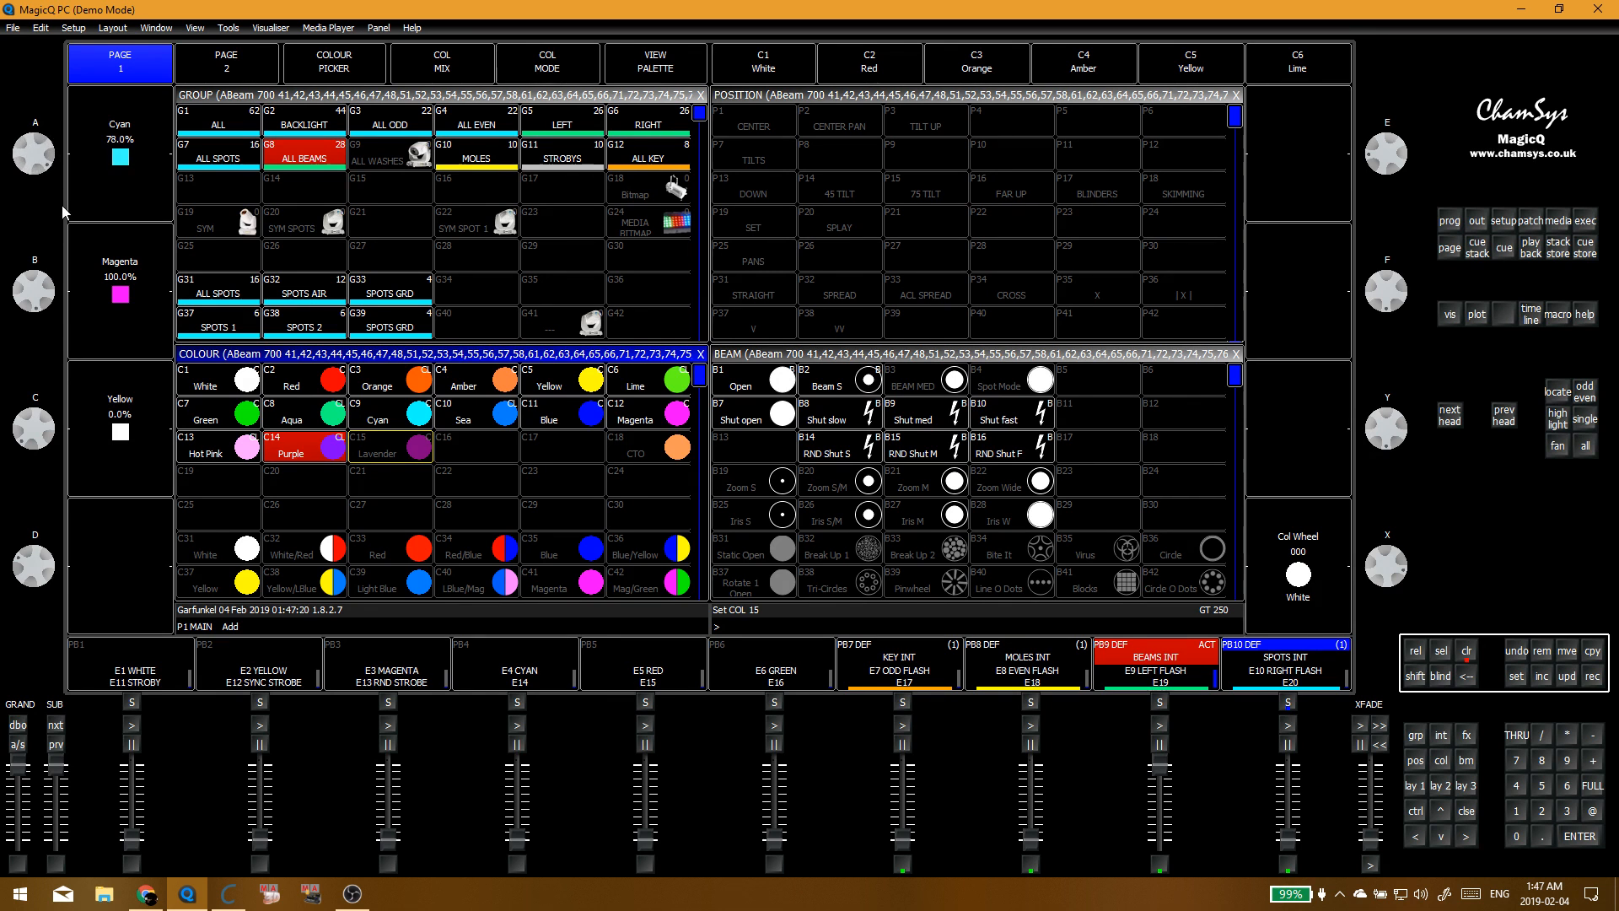
left_click_drag(63, 205, 62, 243)
left_click(331, 442)
left_click(604, 261)
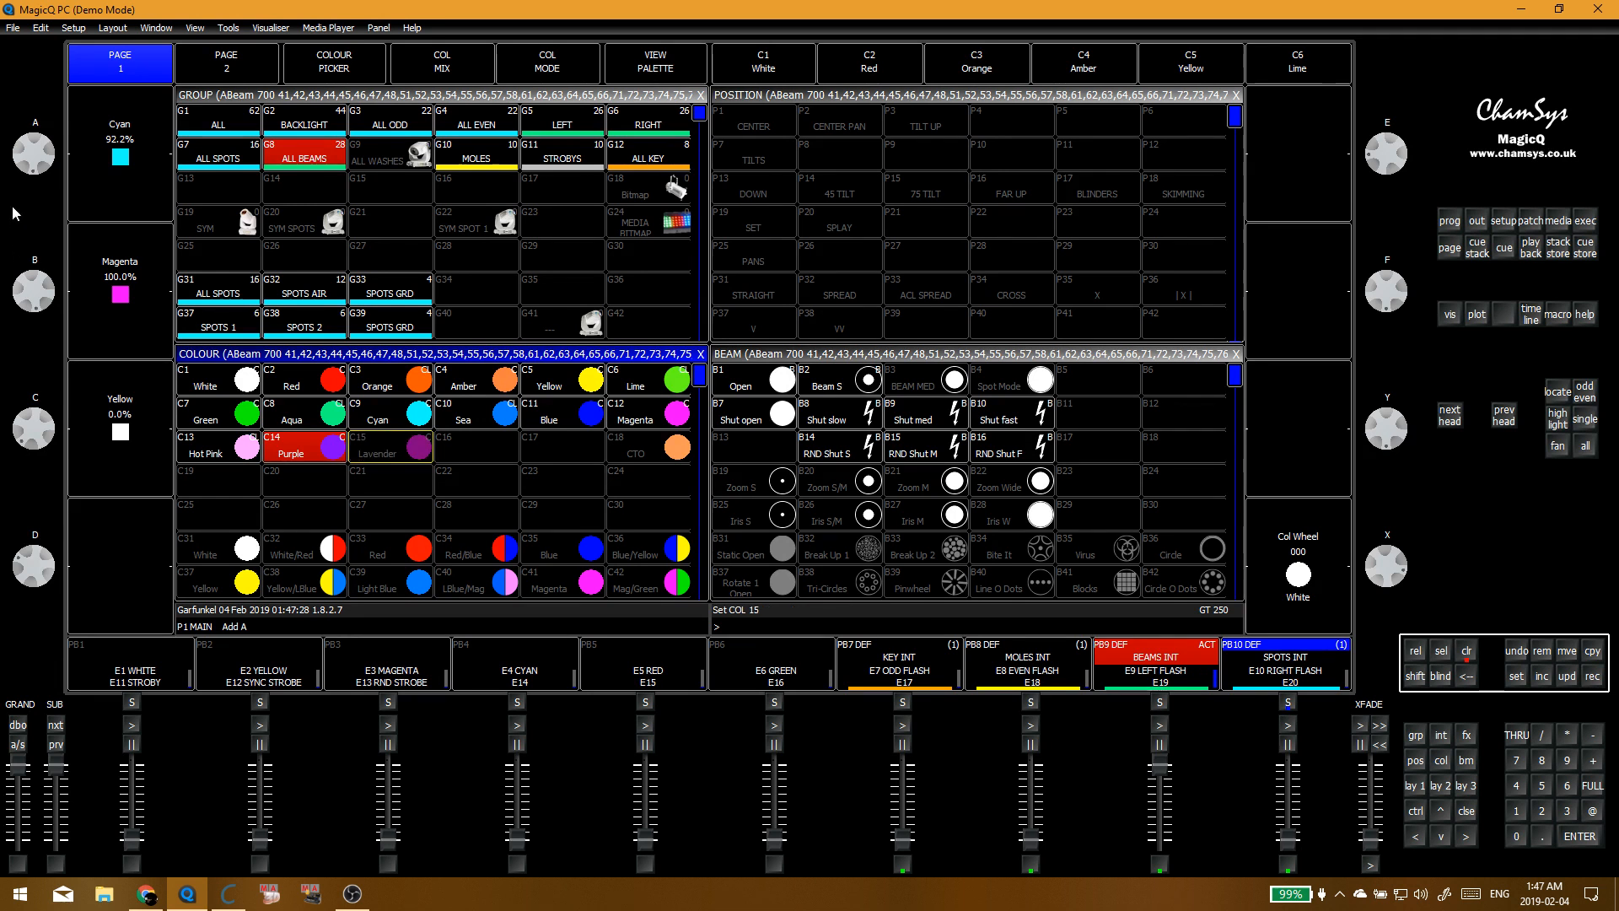
Step: Reduce cyan on ALL BEAMS to 80.0%, update the Lavender palette with it, and clear the programmer
left_click_drag(37, 170, 41, 142)
left_click(391, 447)
left_click(603, 261)
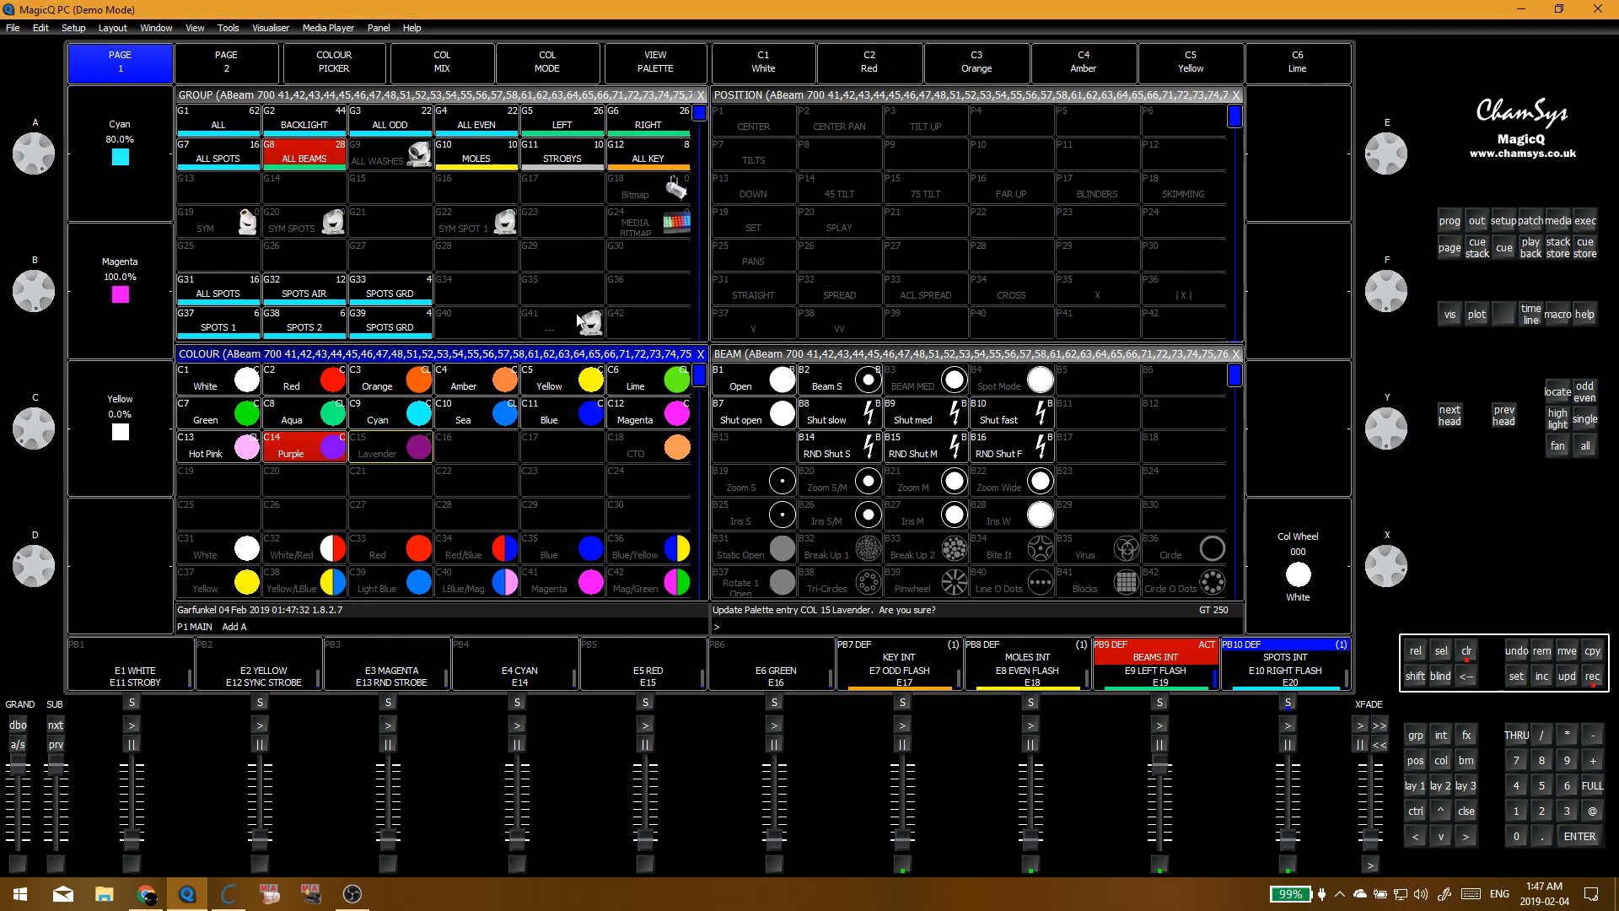
key("Escape")
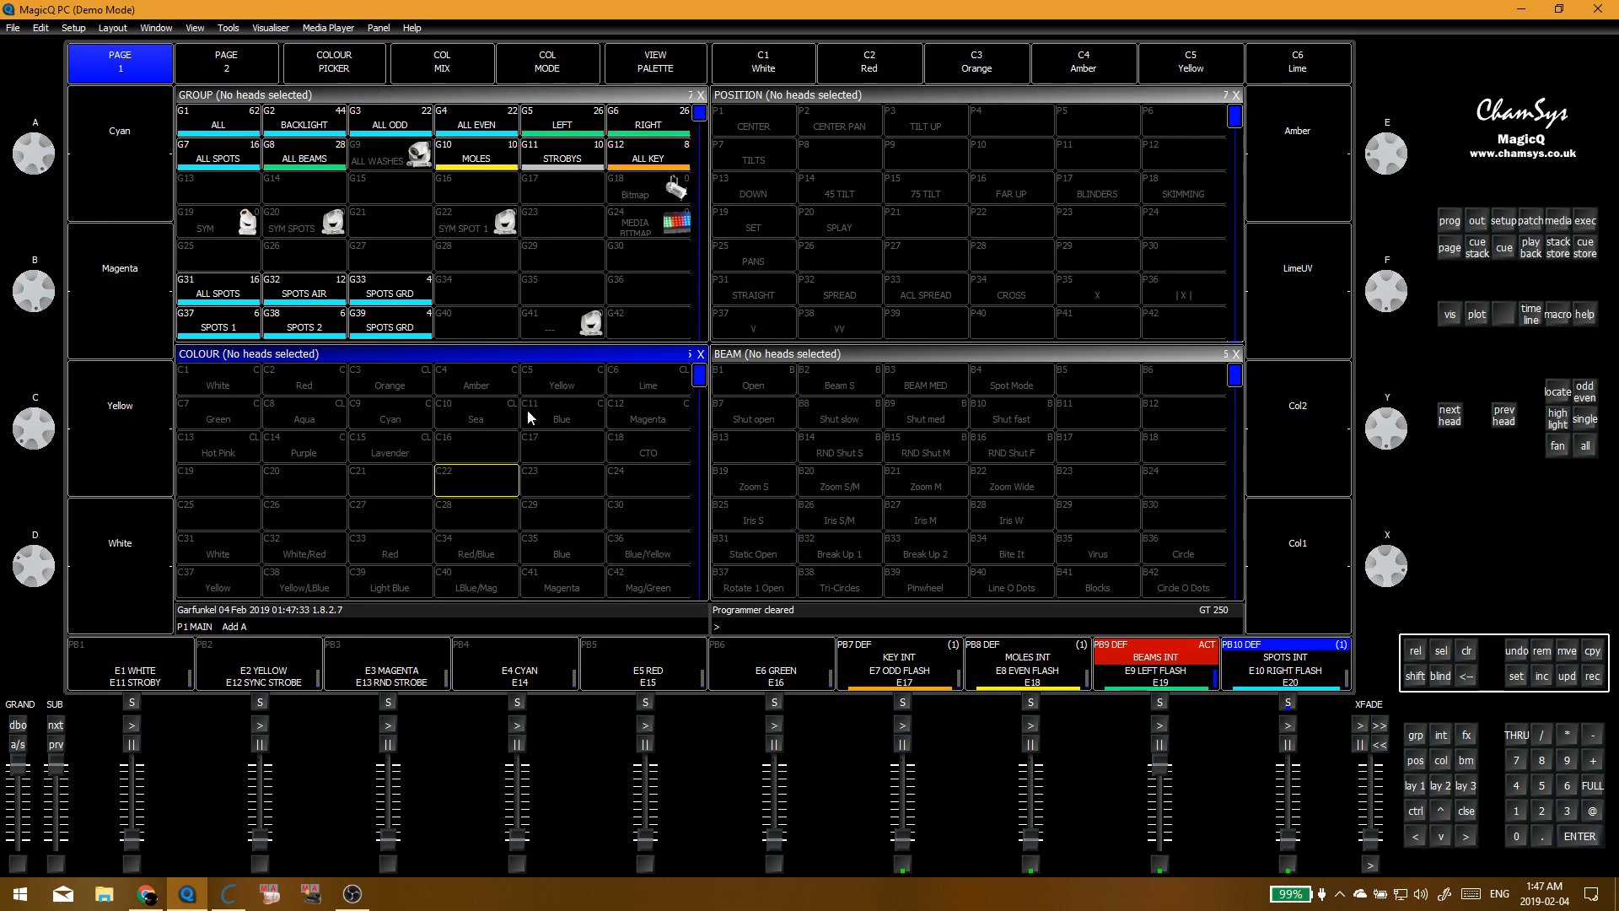
Step: Examine the stored head values of the Orange, Lime and Aqua colour palettes one after another
left_click(389, 381)
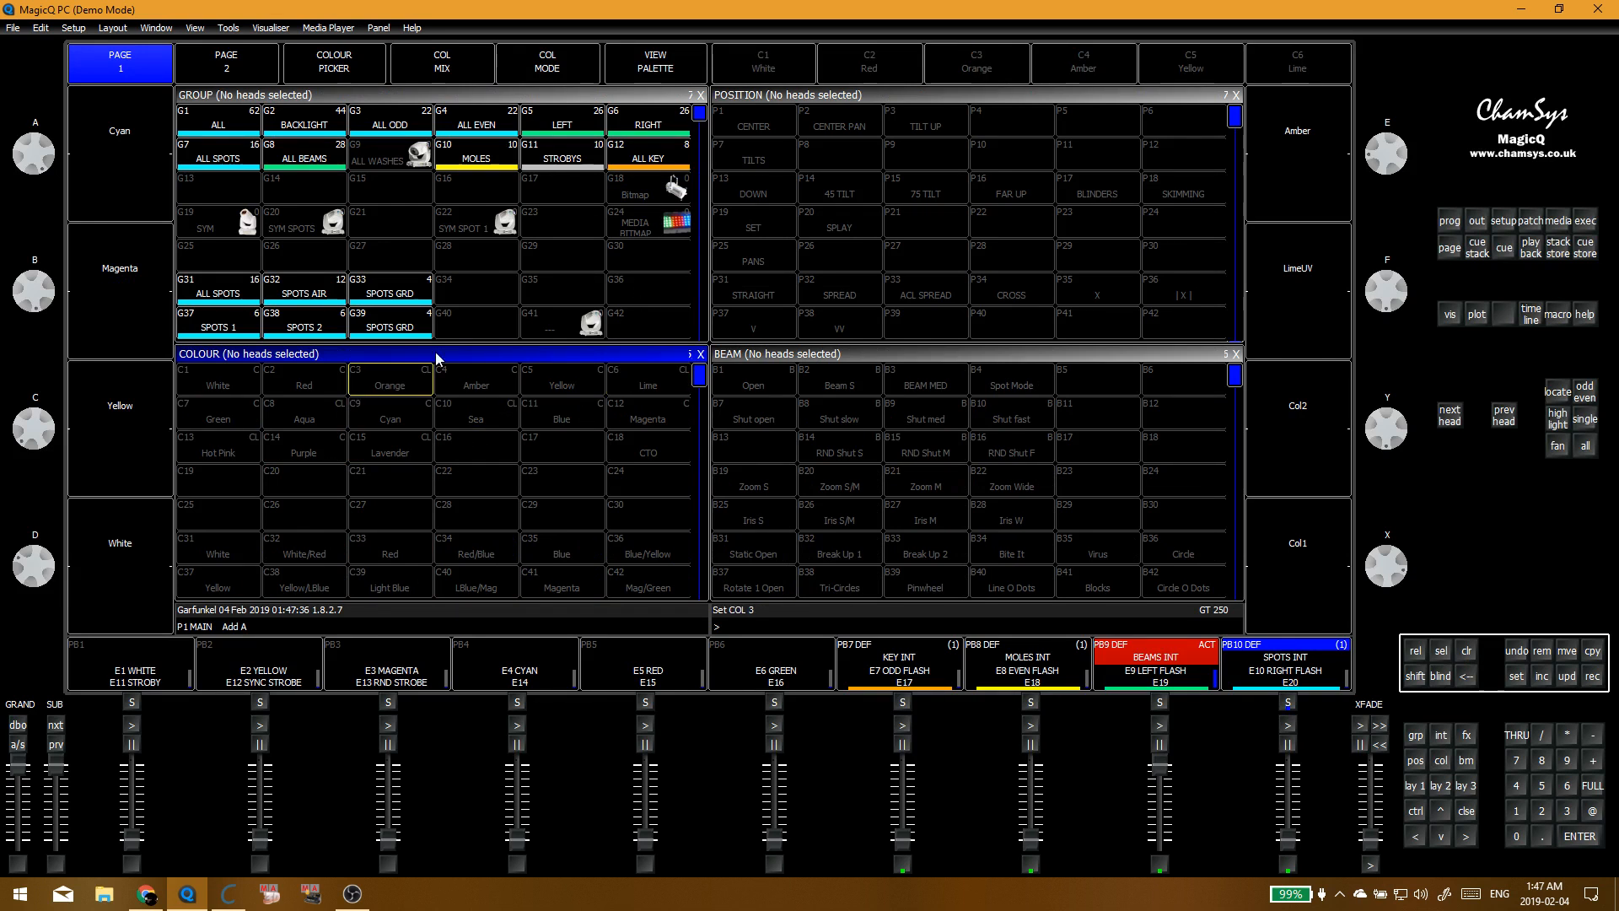
left_click(666, 66)
left_click(1236, 96)
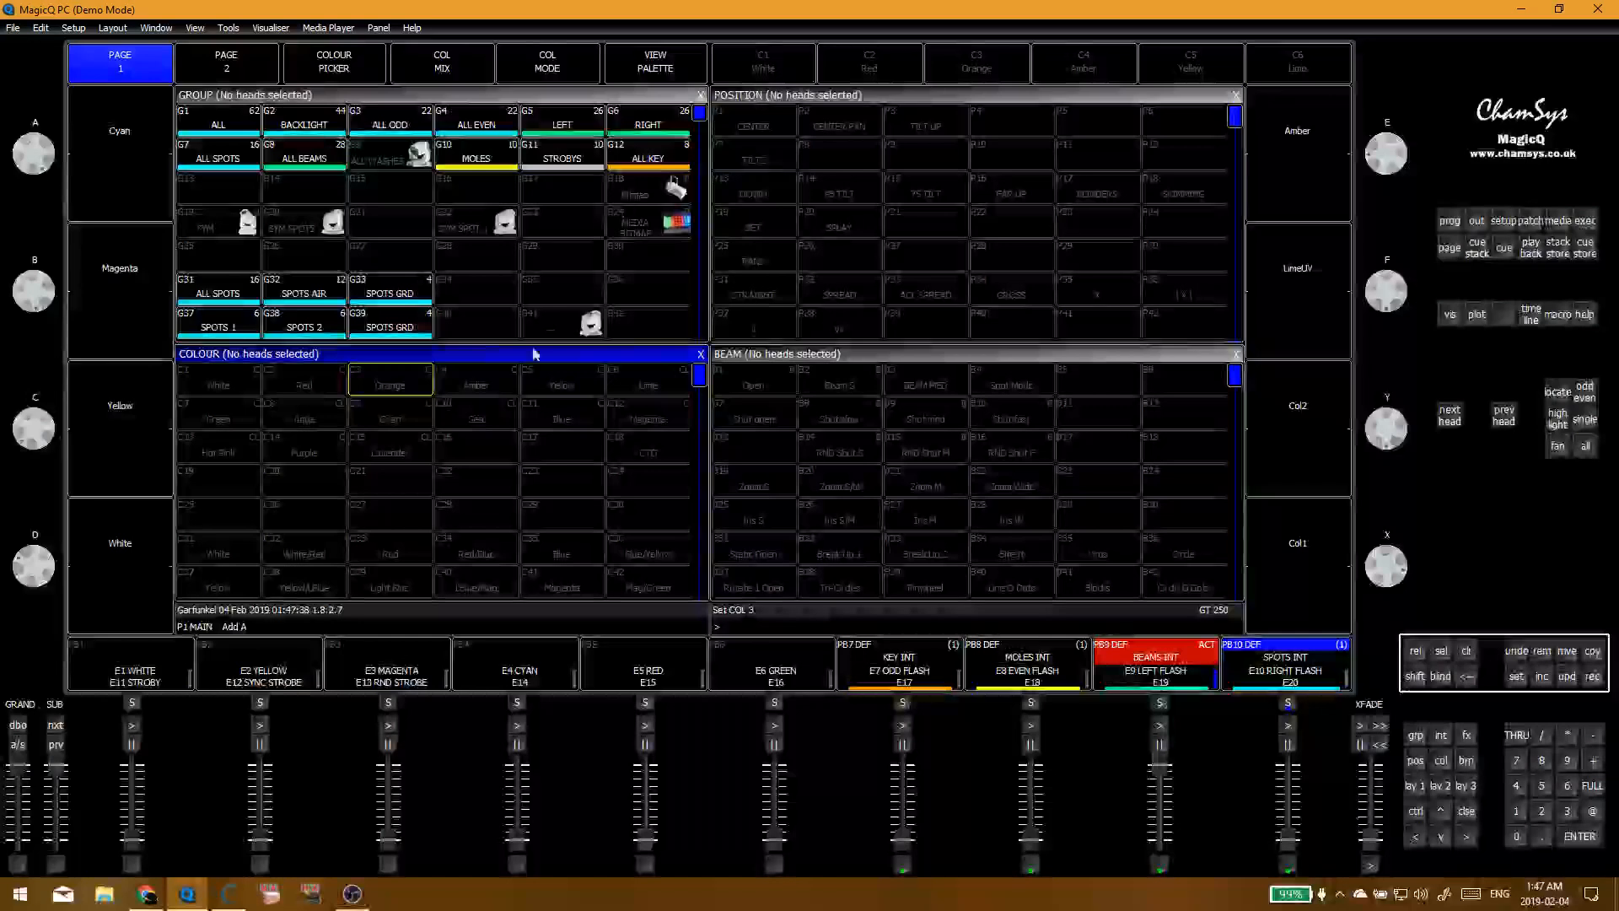
left_click(621, 394)
left_click(656, 61)
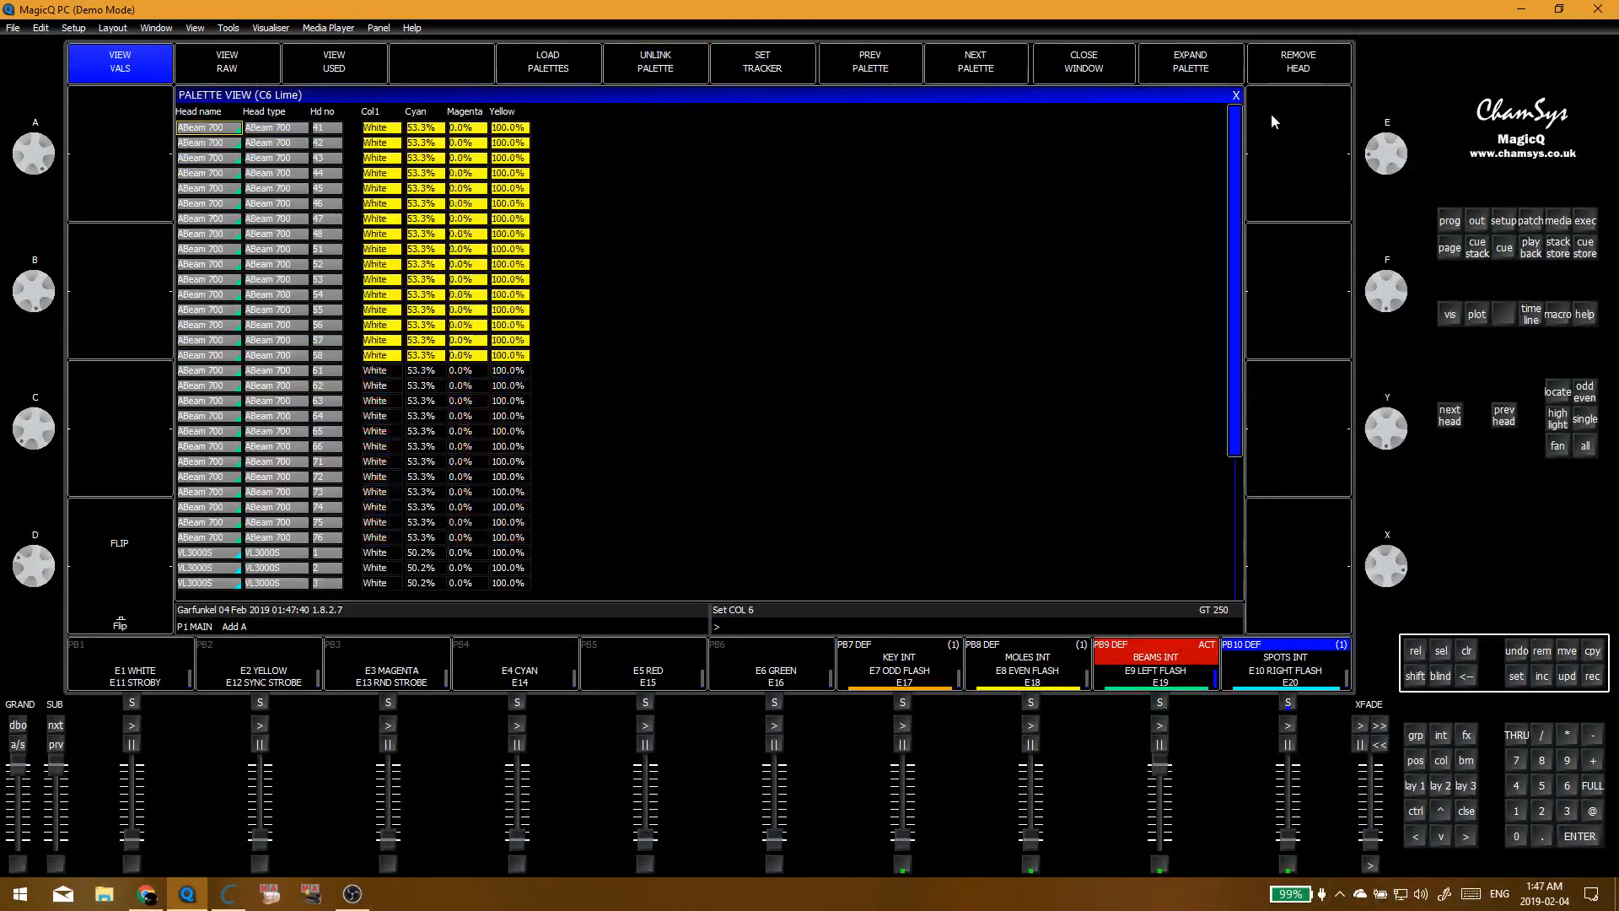
left_click(1236, 96)
left_click(249, 419)
left_click(287, 419)
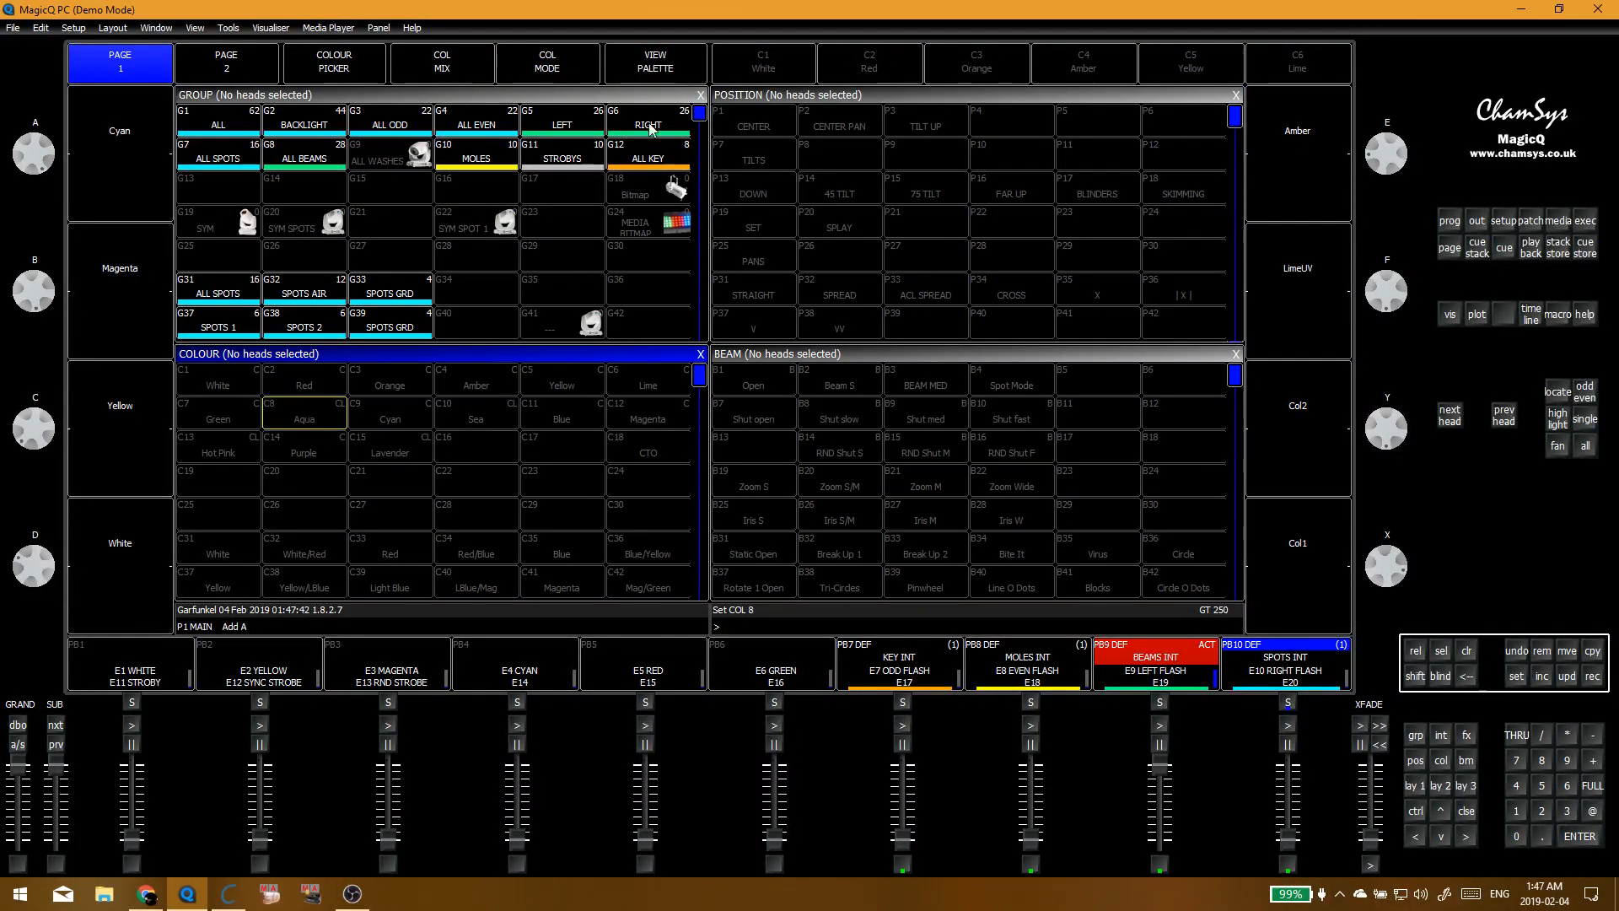
left_click(655, 62)
left_click(1237, 95)
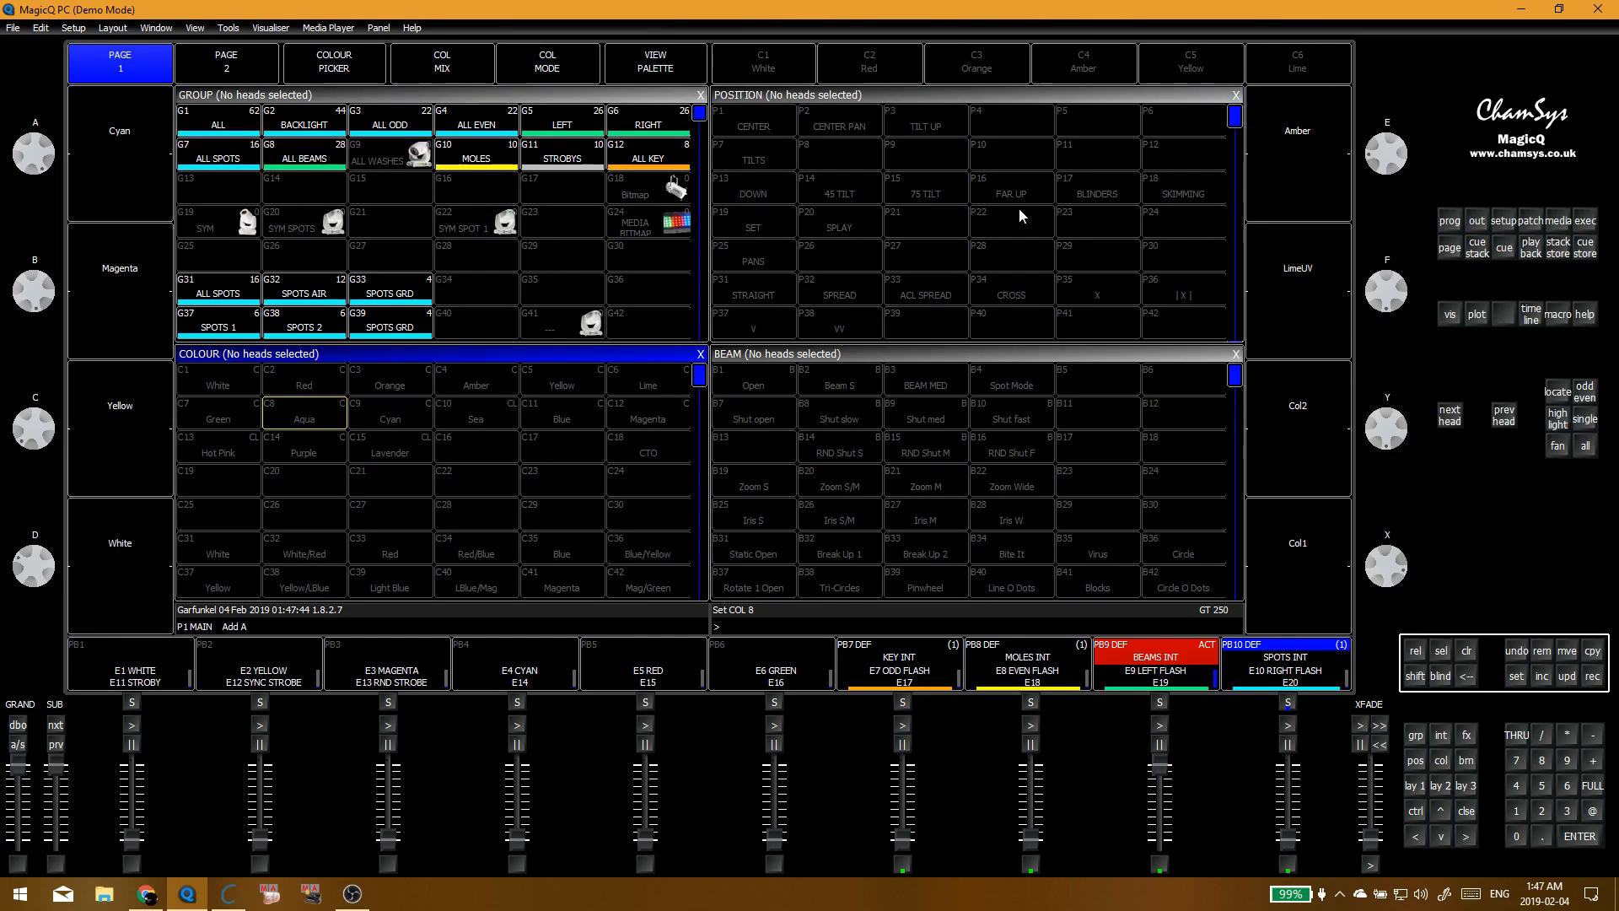
Step: Review the stored head values of the Sea, Hot Pink and Lavender colour palettes
left_click(475, 420)
left_click(646, 74)
left_click(1234, 96)
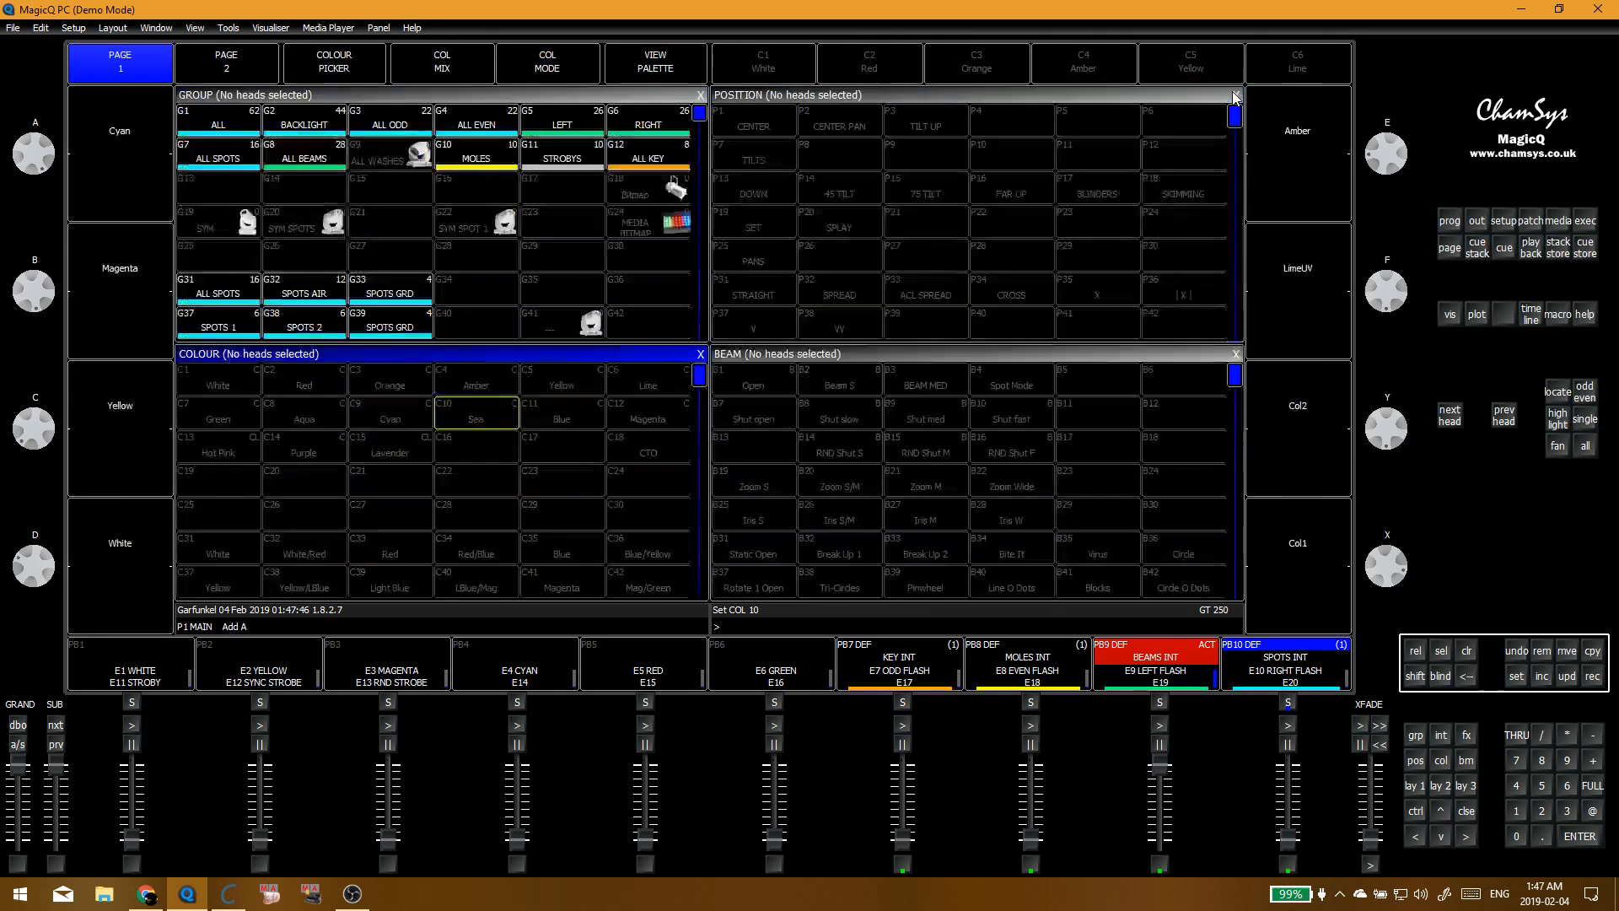
left_click(221, 449)
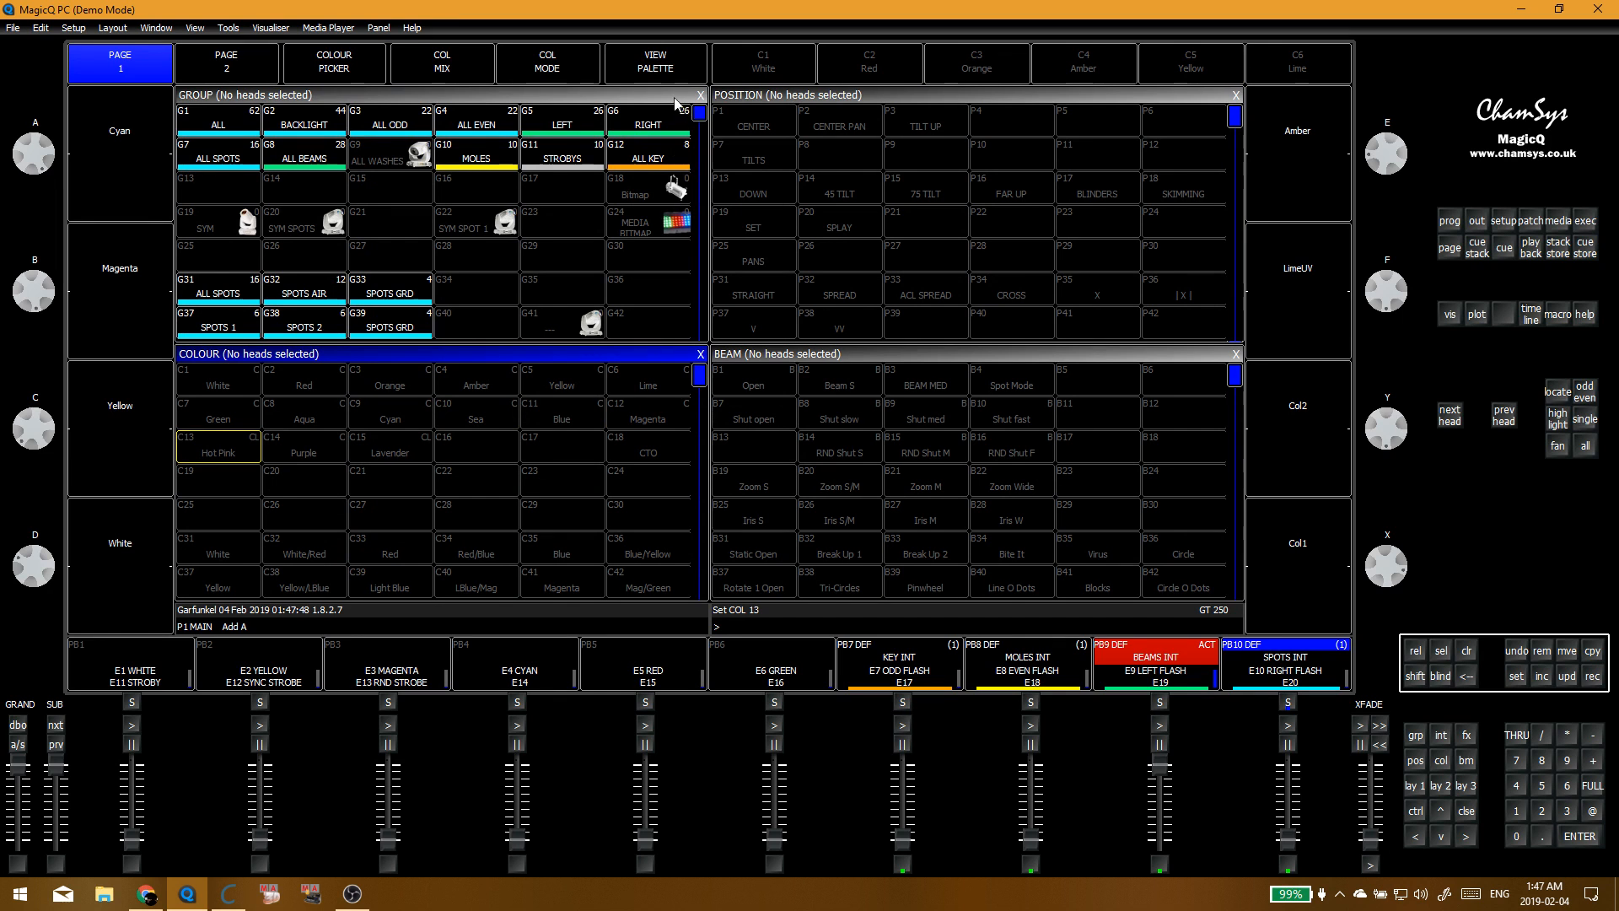
left_click(655, 65)
left_click(1236, 95)
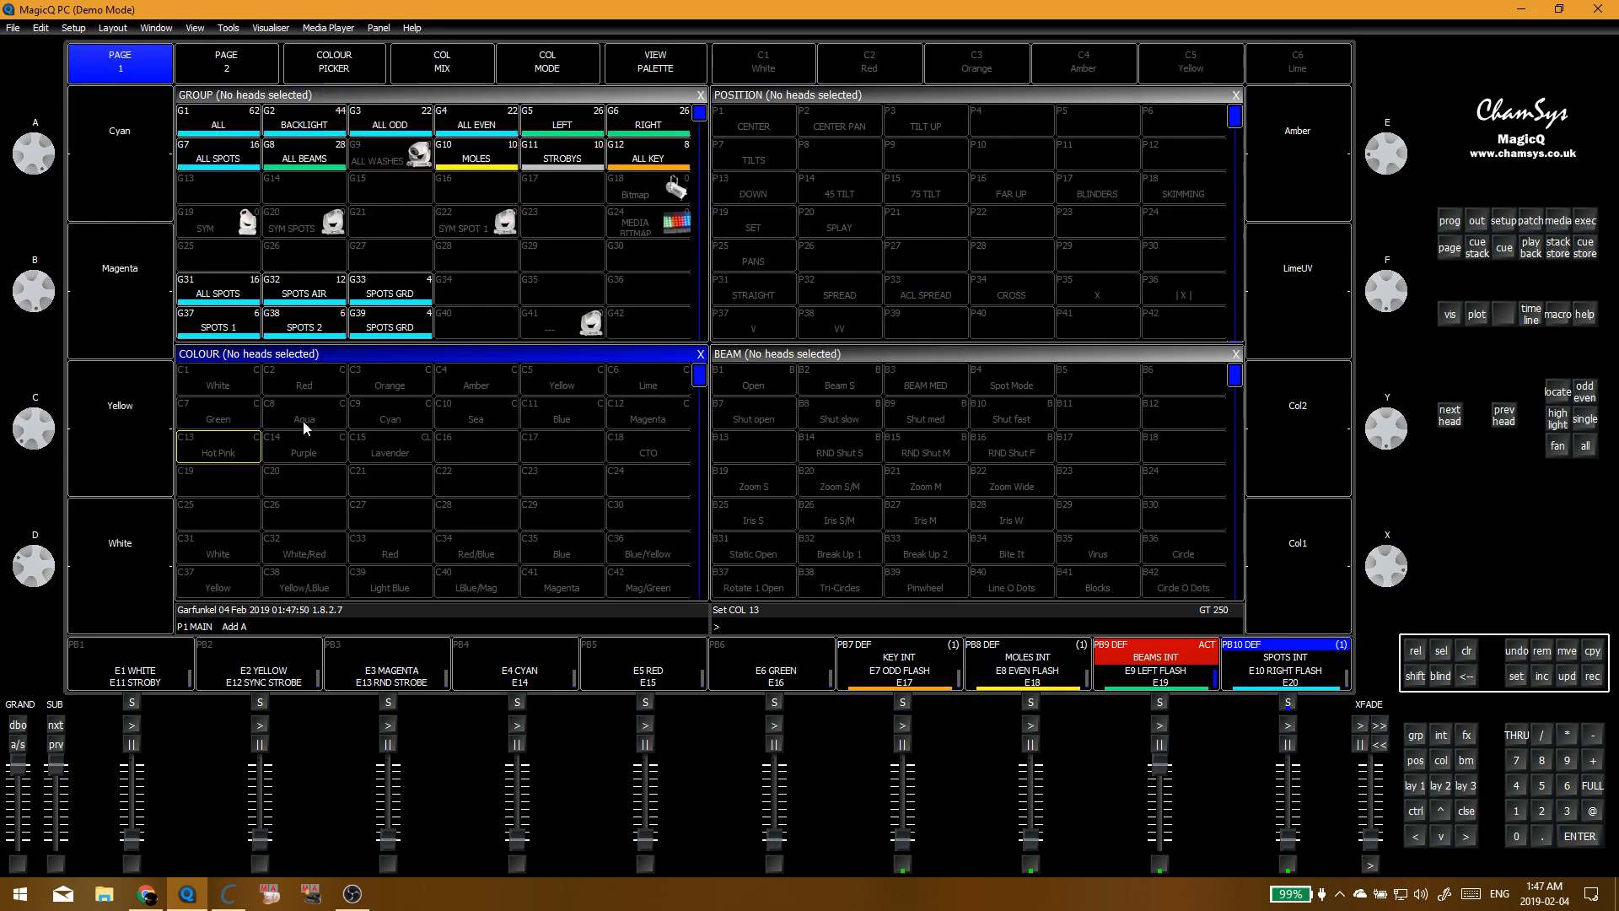
left_click(386, 447)
left_click(661, 68)
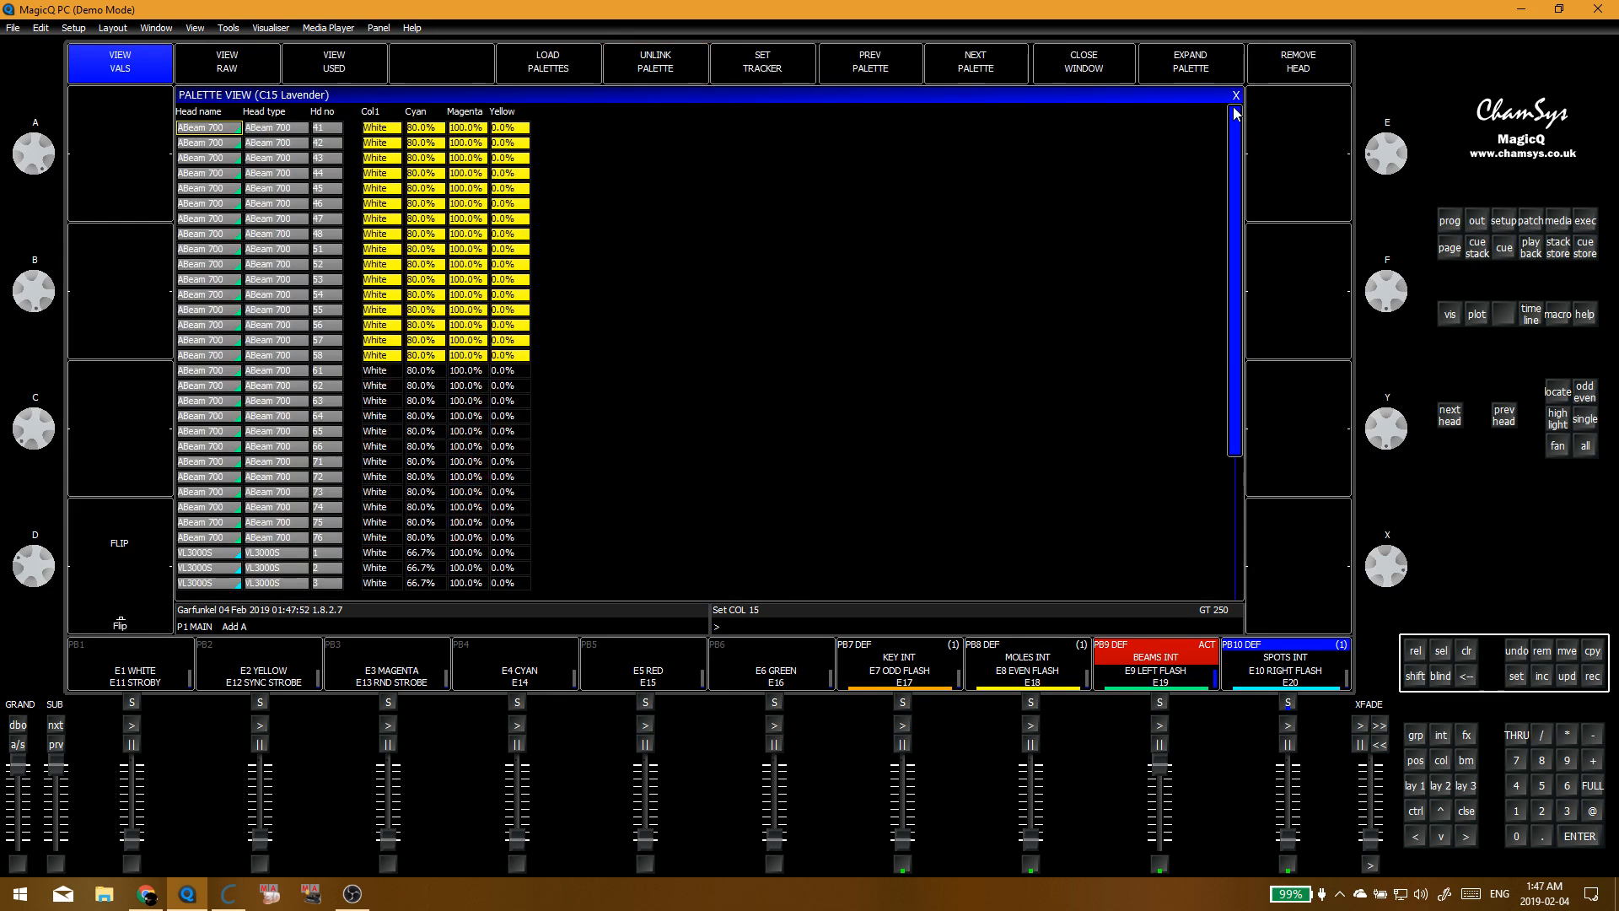
left_click(1236, 95)
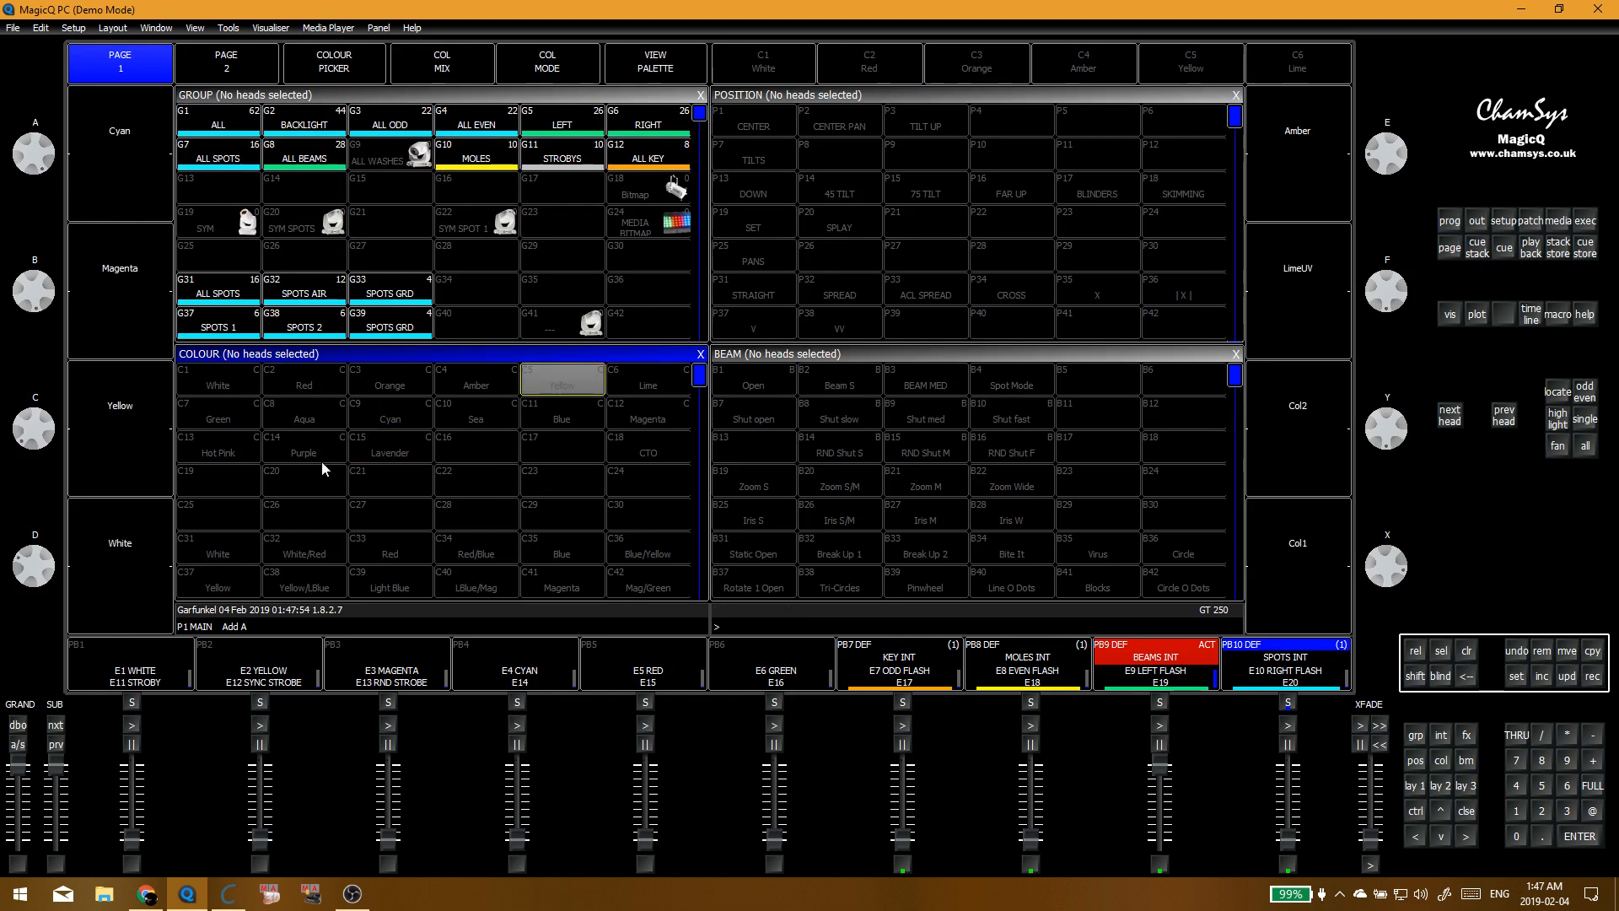
Step: Open the Execute window and test the orange and white colour palettes on the ALL group row
left_click(487, 457)
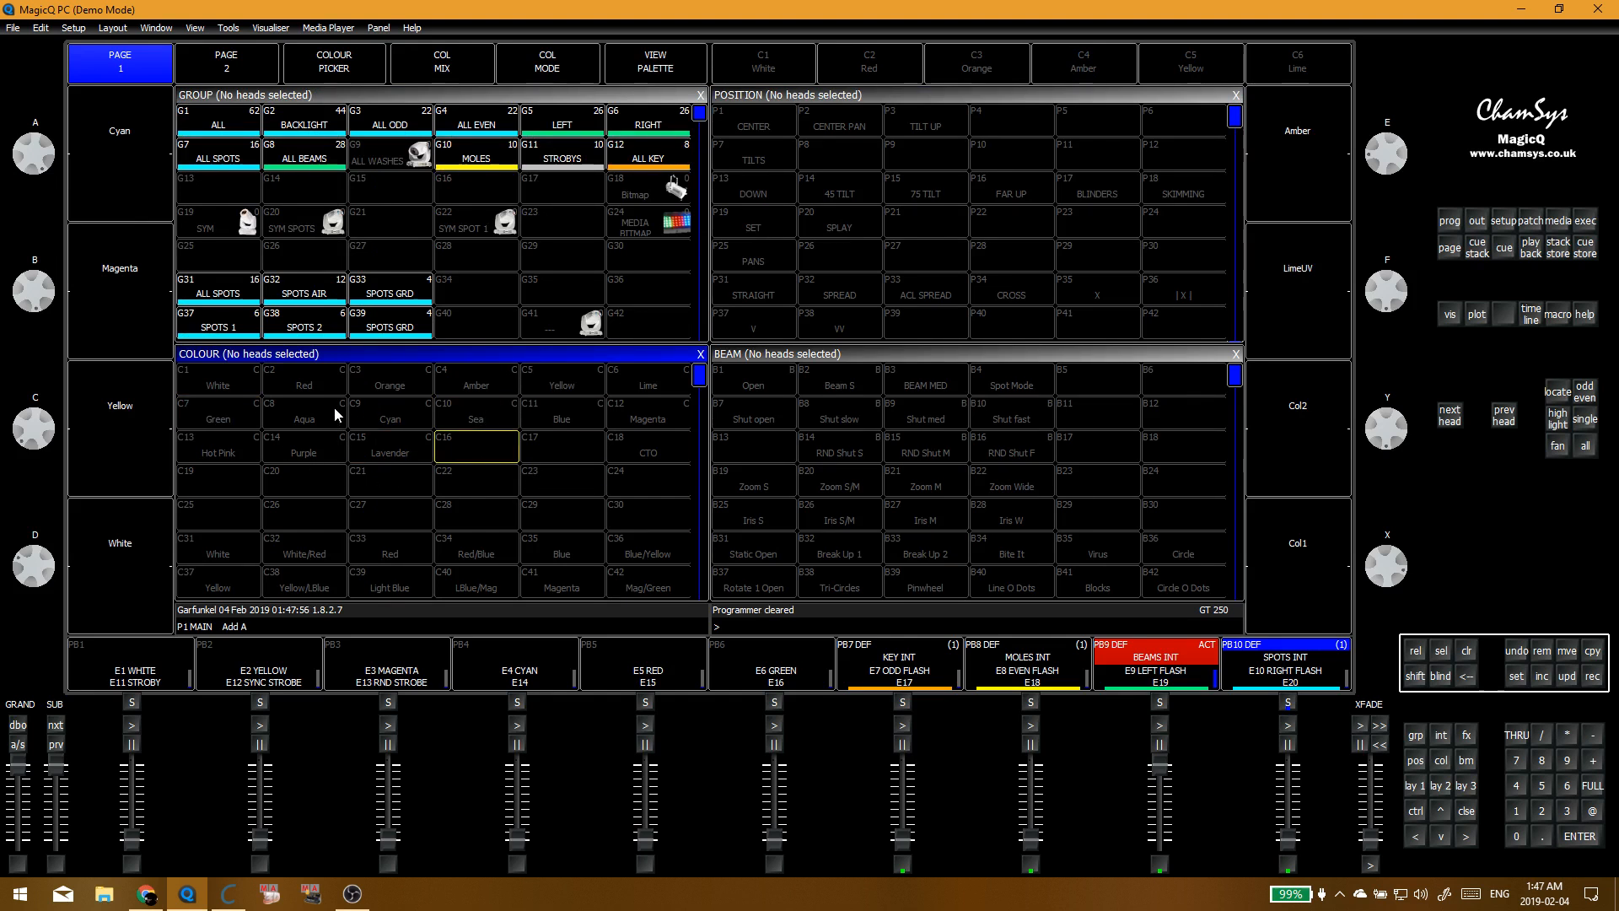
key("alt+e")
left_click(120, 211)
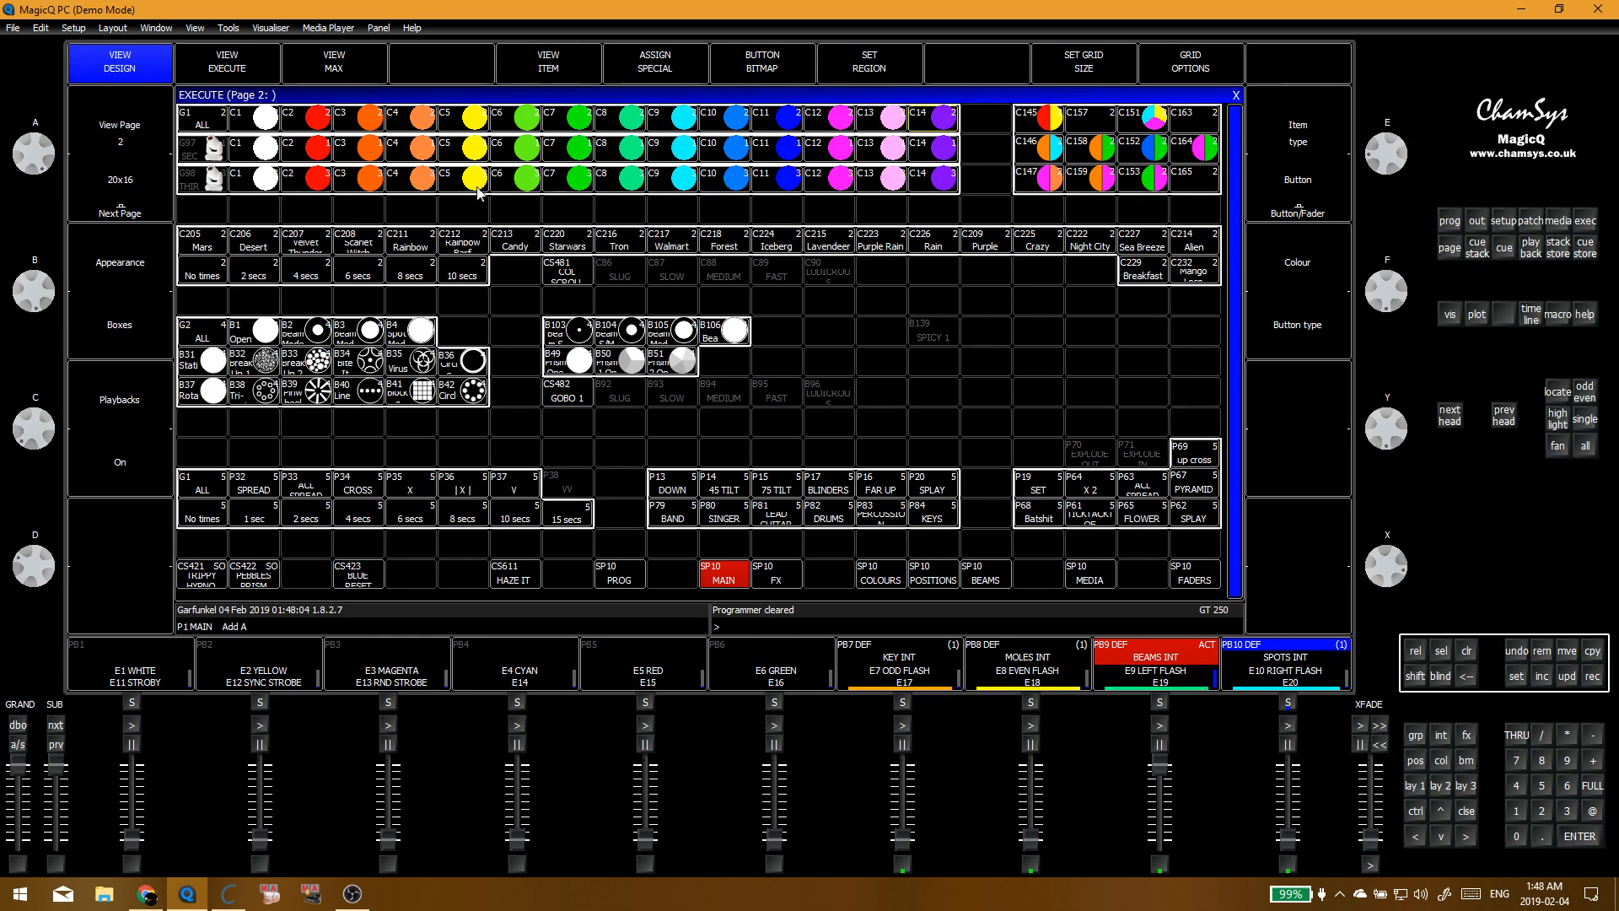
left_click(356, 118)
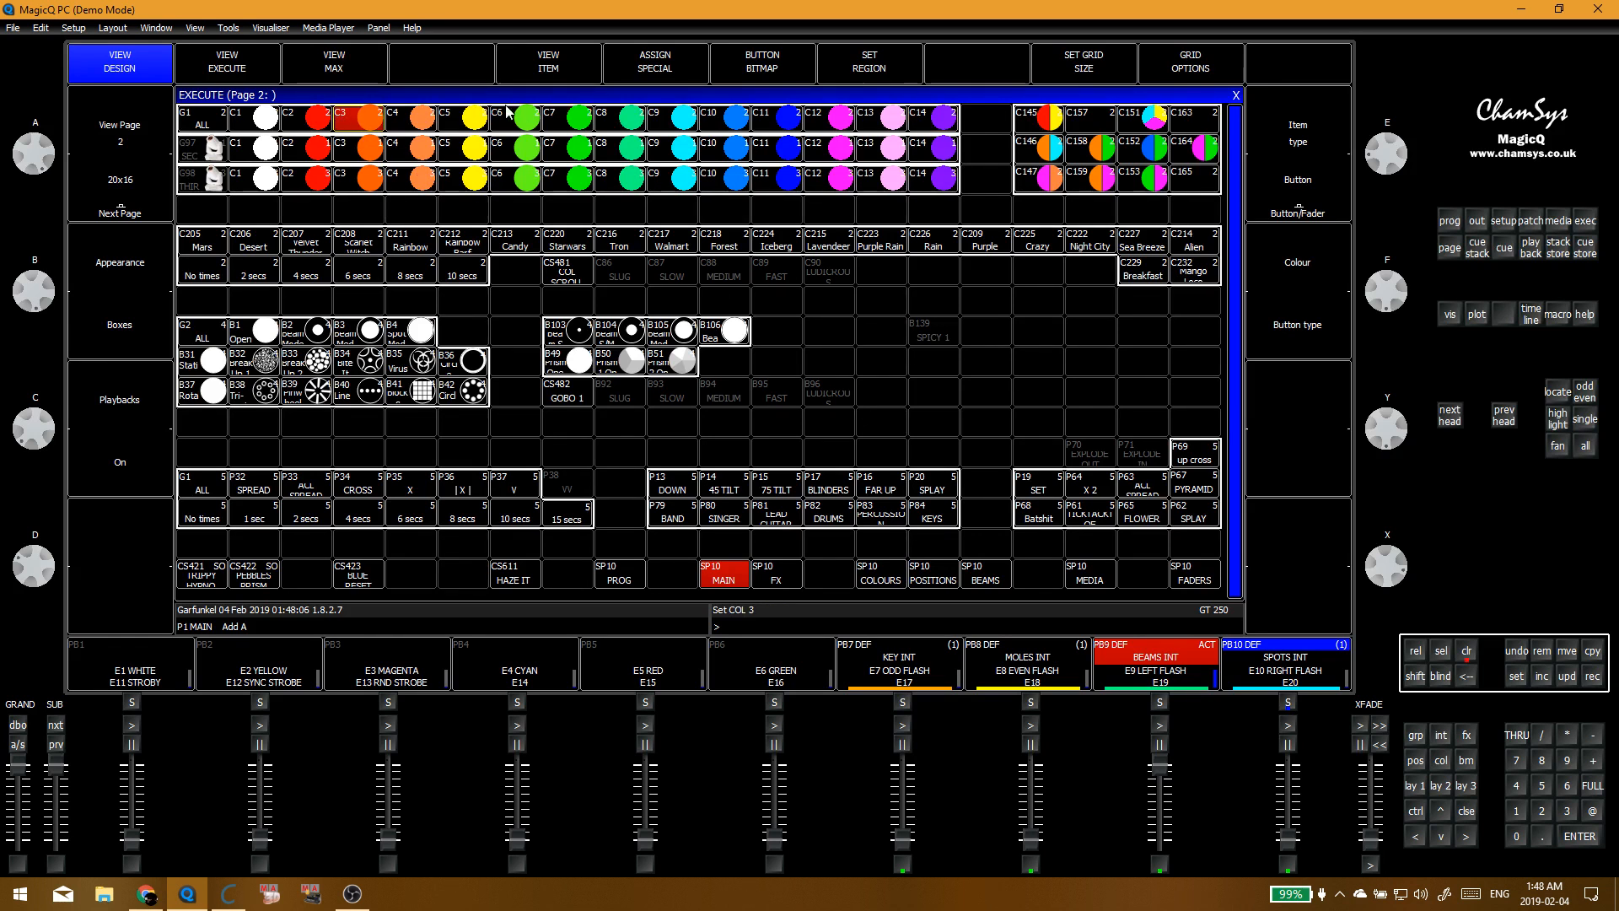
left_click(266, 115)
left_click(269, 114)
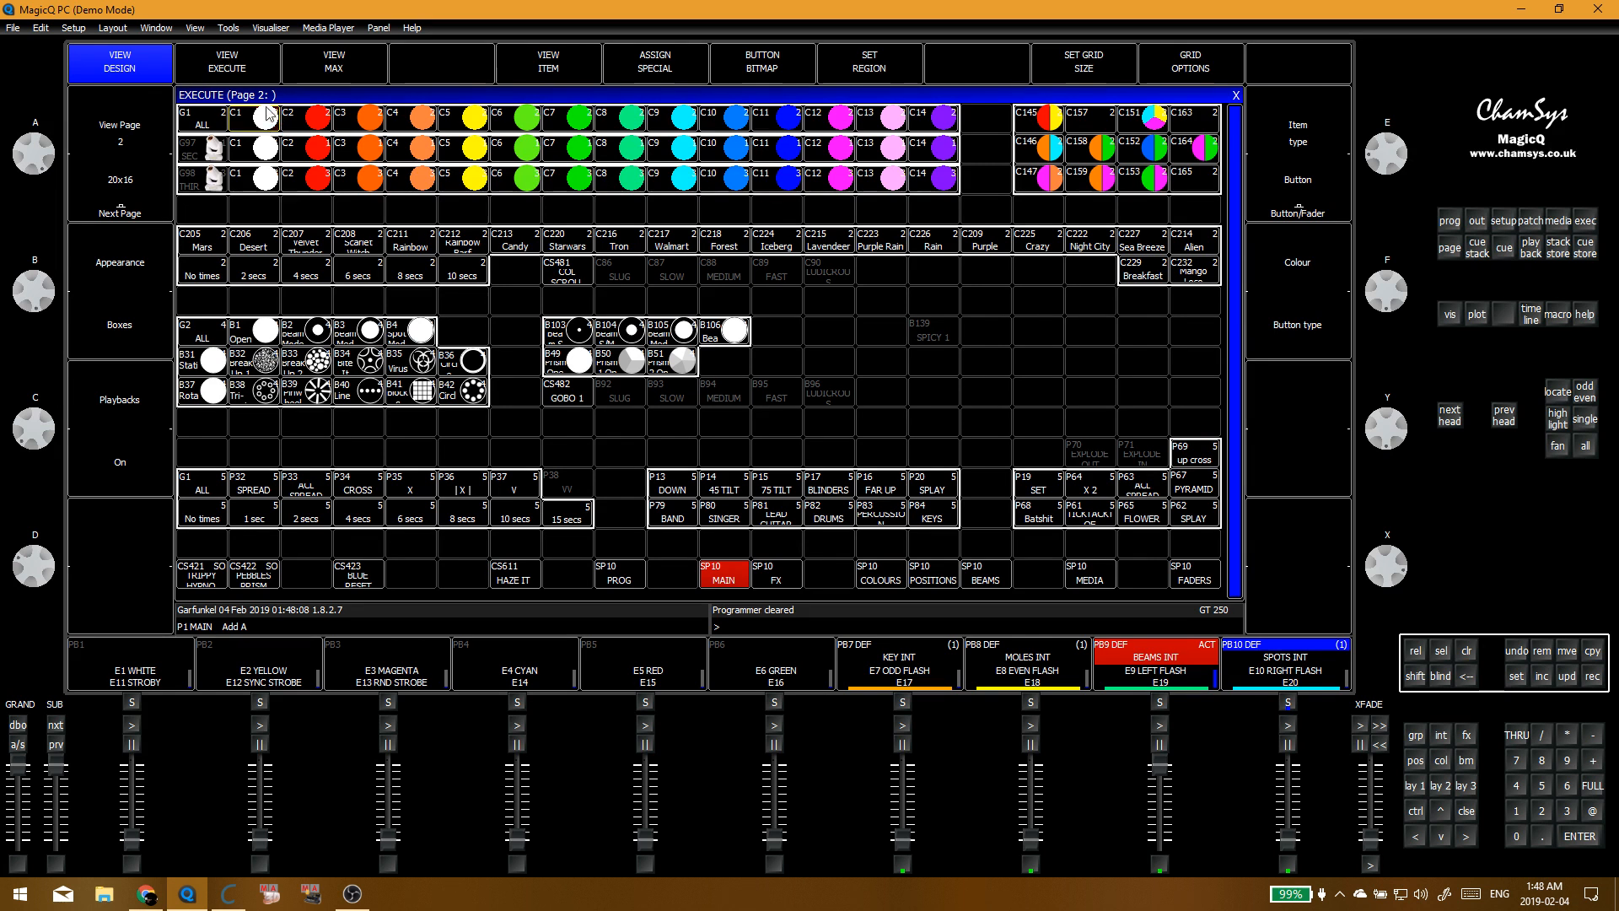
Step: Go to the COLOURS page in execute view and test the ALL BEAMS colours, including amber, blue and magenta
left_click(226, 68)
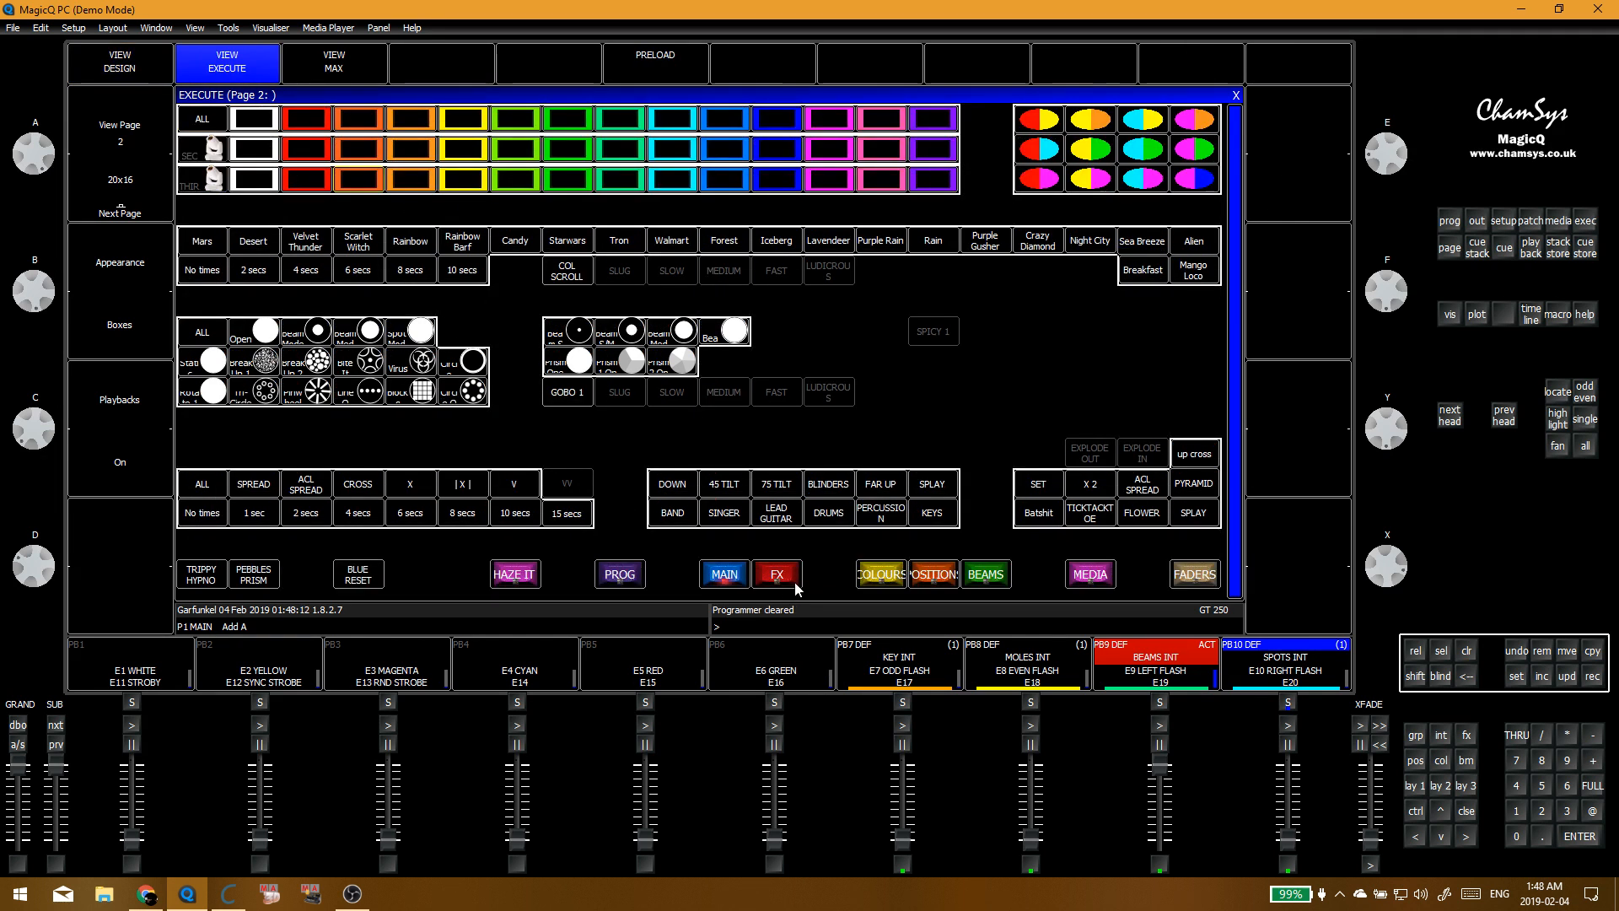
left_click(881, 574)
left_click(257, 221)
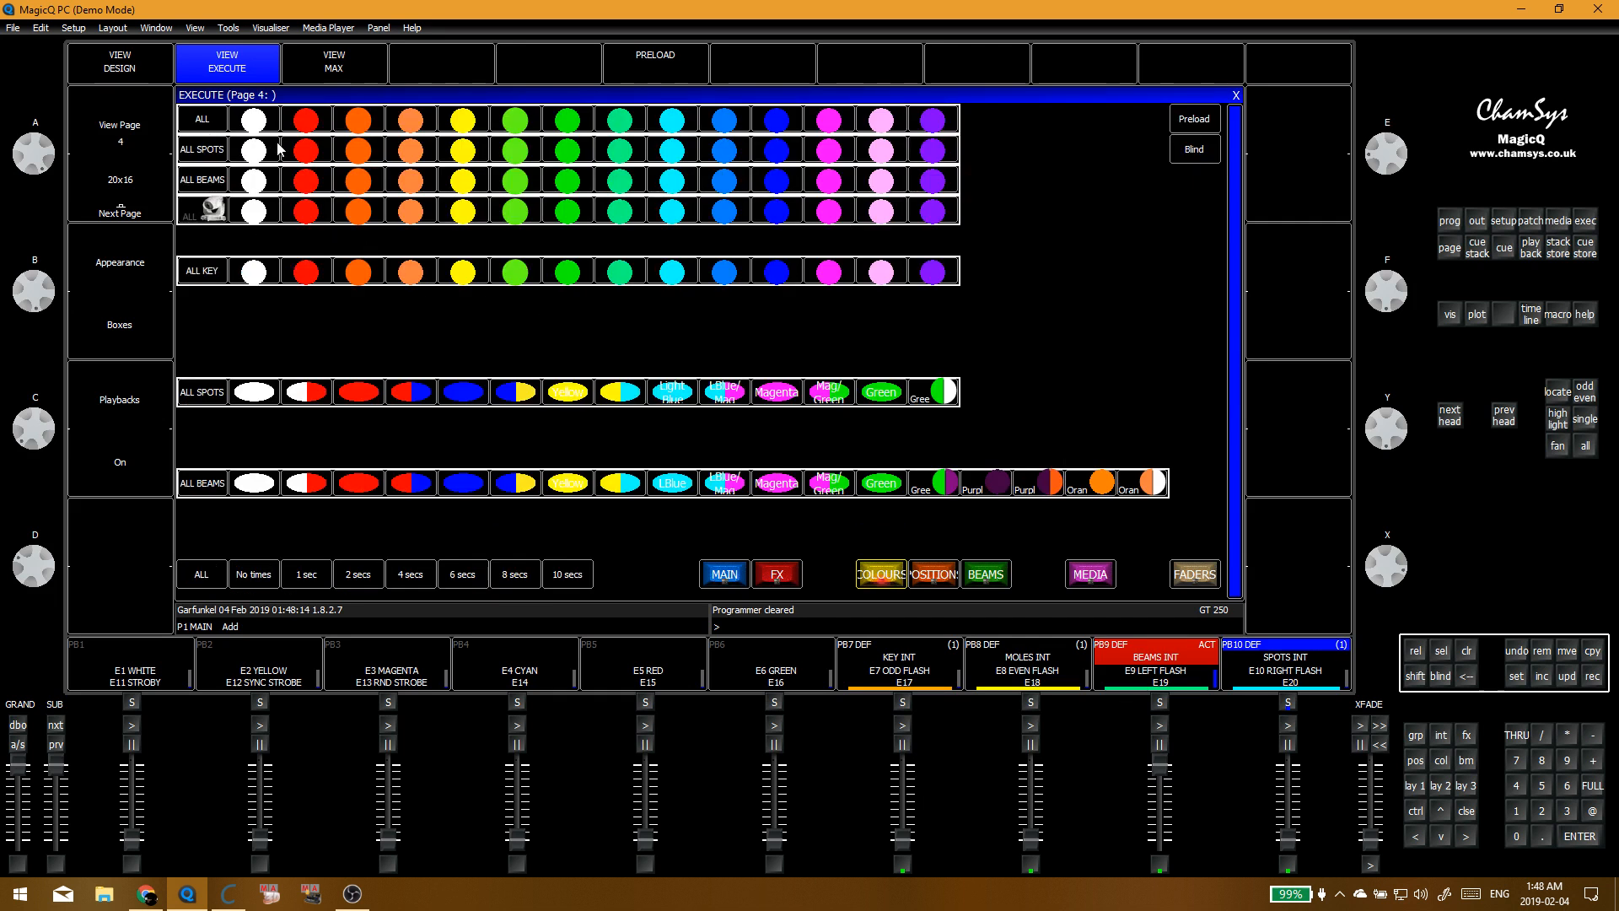
left_click(271, 180)
left_click(405, 180)
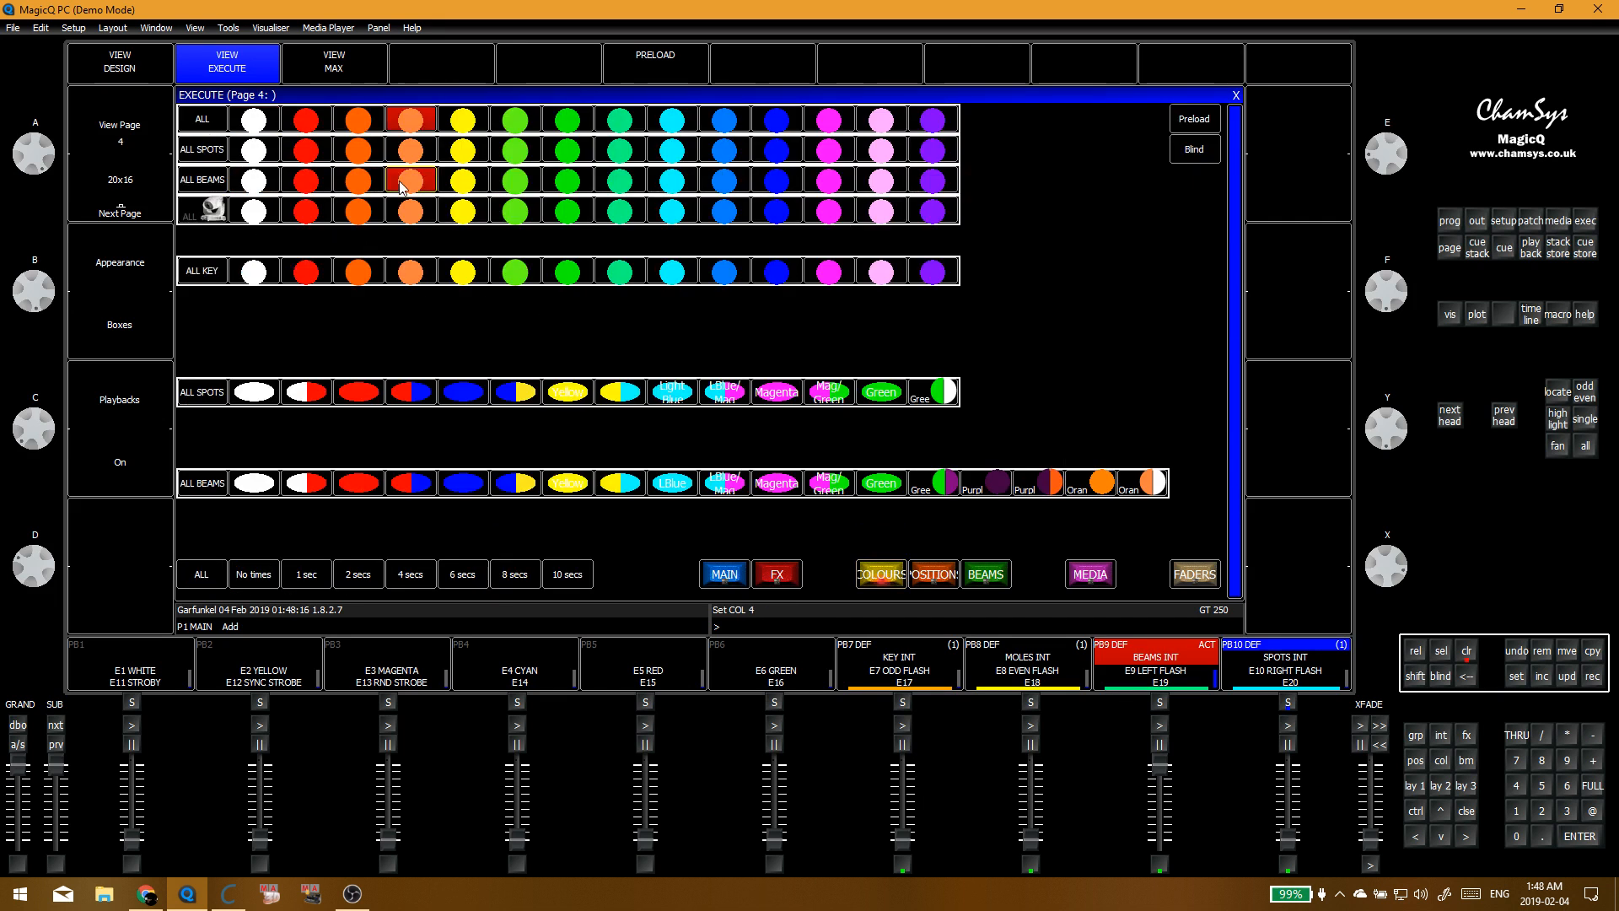
left_click(498, 181)
left_click(620, 181)
left_click(724, 181)
left_click(776, 180)
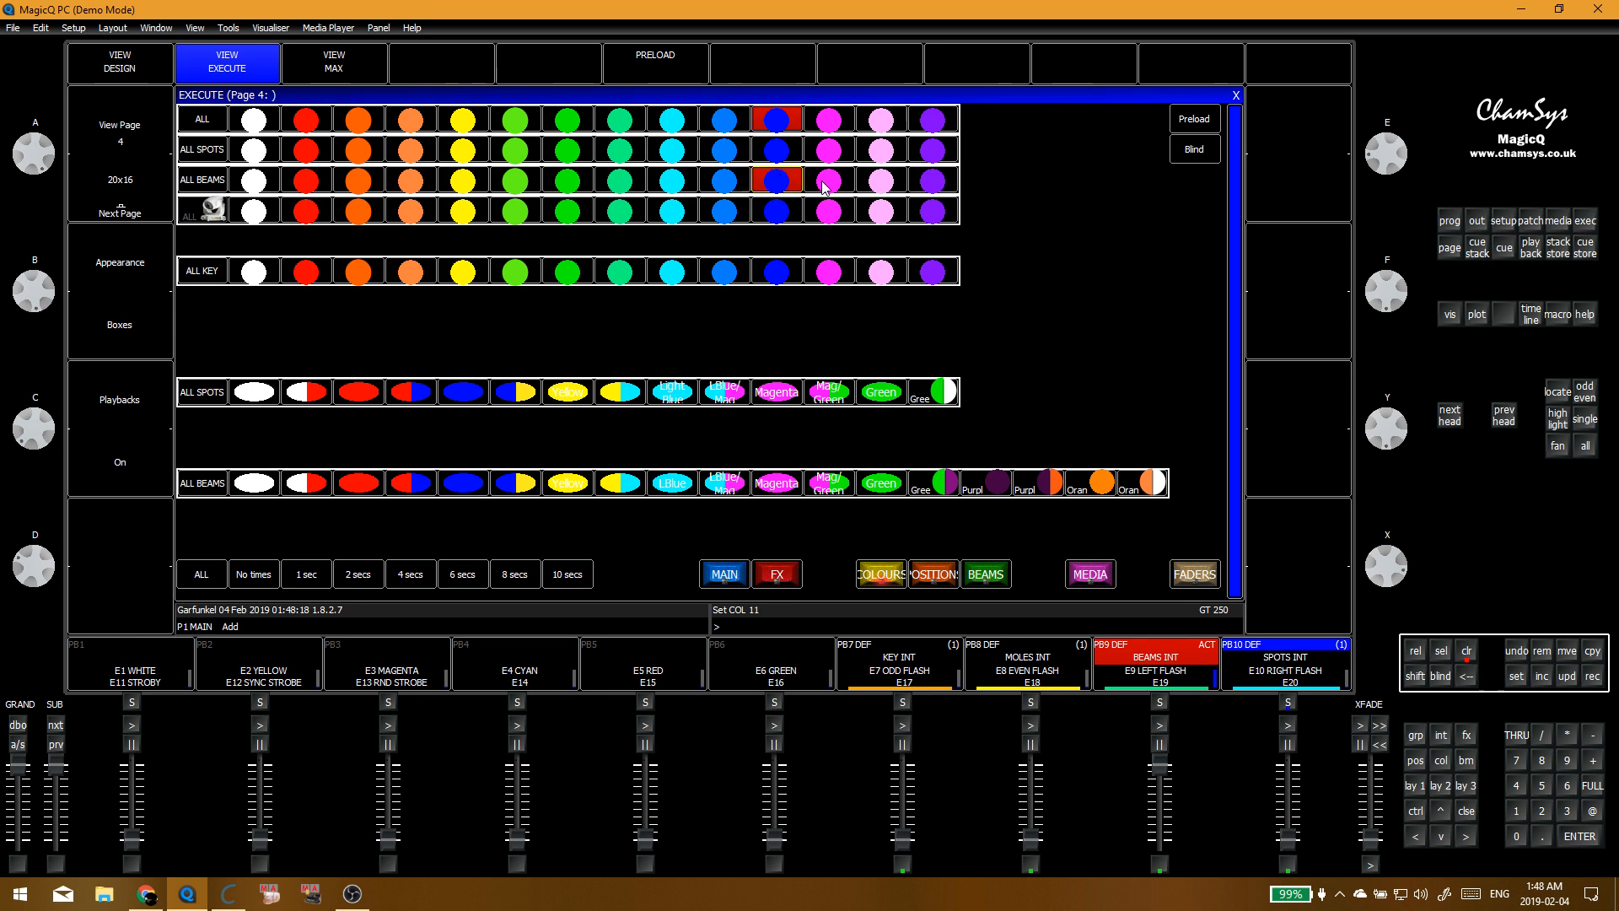
left_click(829, 180)
left_click(411, 210)
Step: Swap the active intensity playback from BEAMS INT to SPOTS INT and test colours on the ALL SPOTS row in design view
left_click(129, 57)
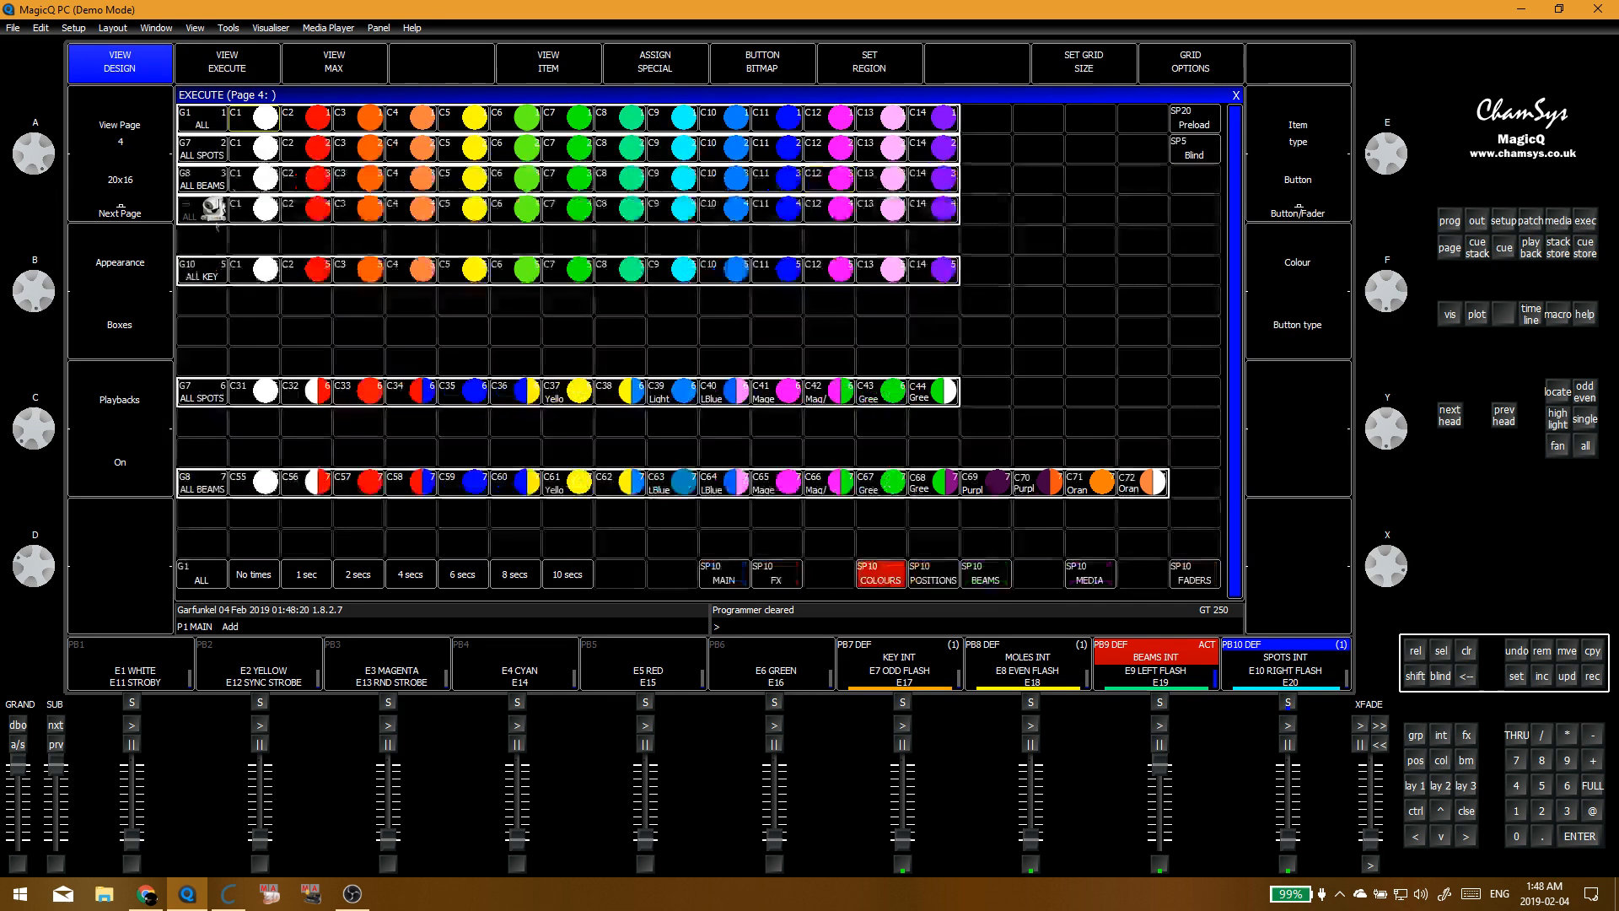
left_click_drag(1160, 764, 1160, 839)
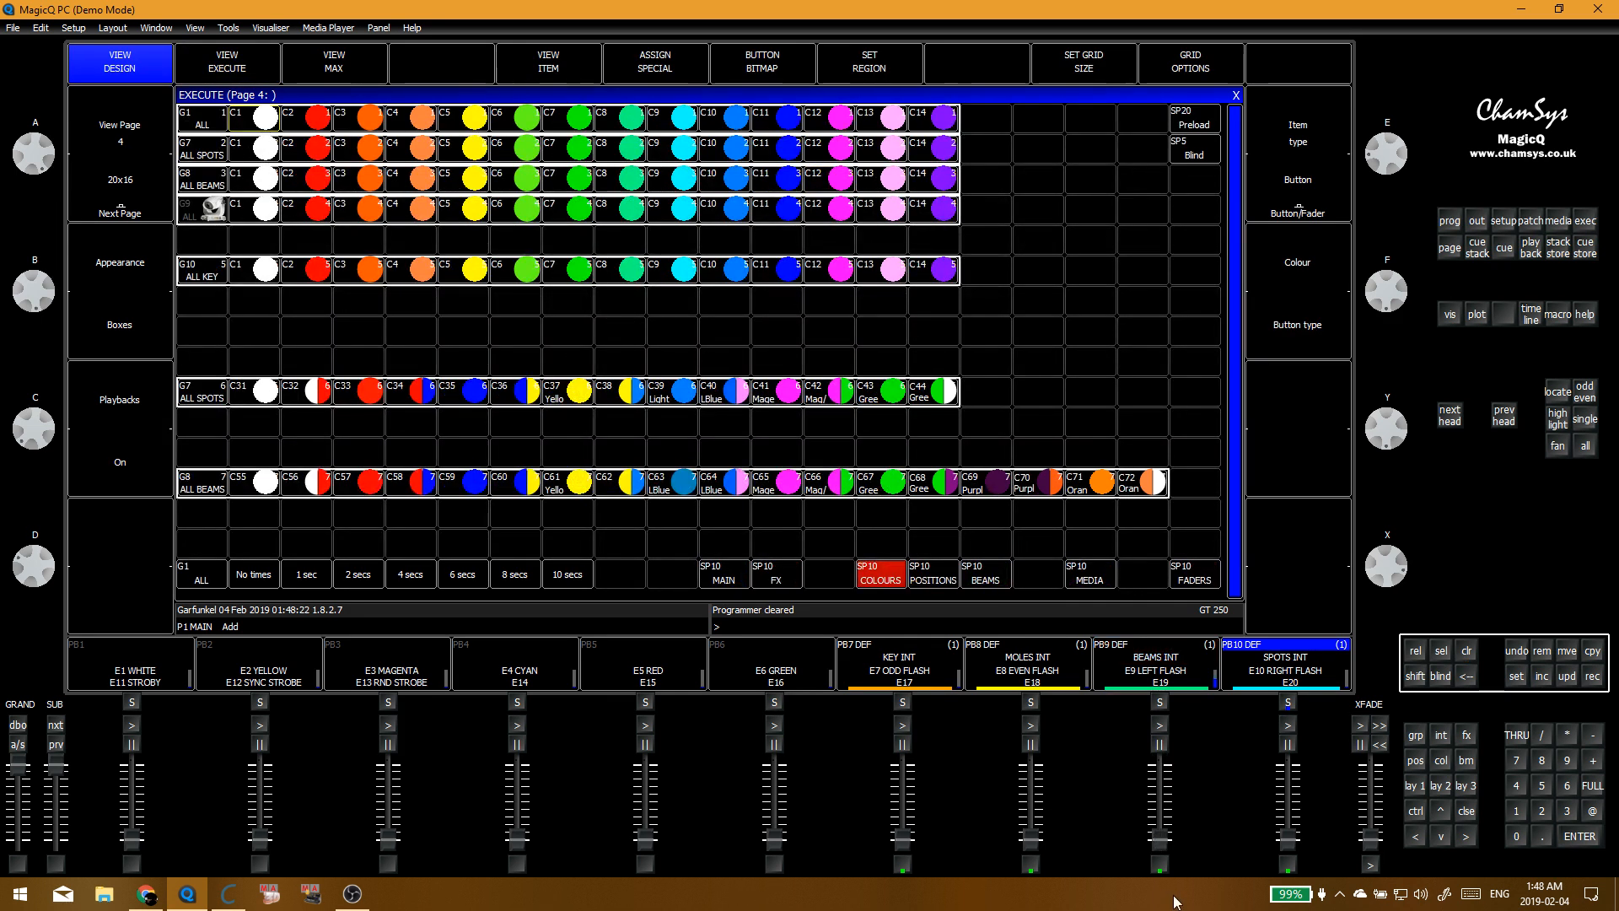
left_click_drag(1288, 839, 1287, 764)
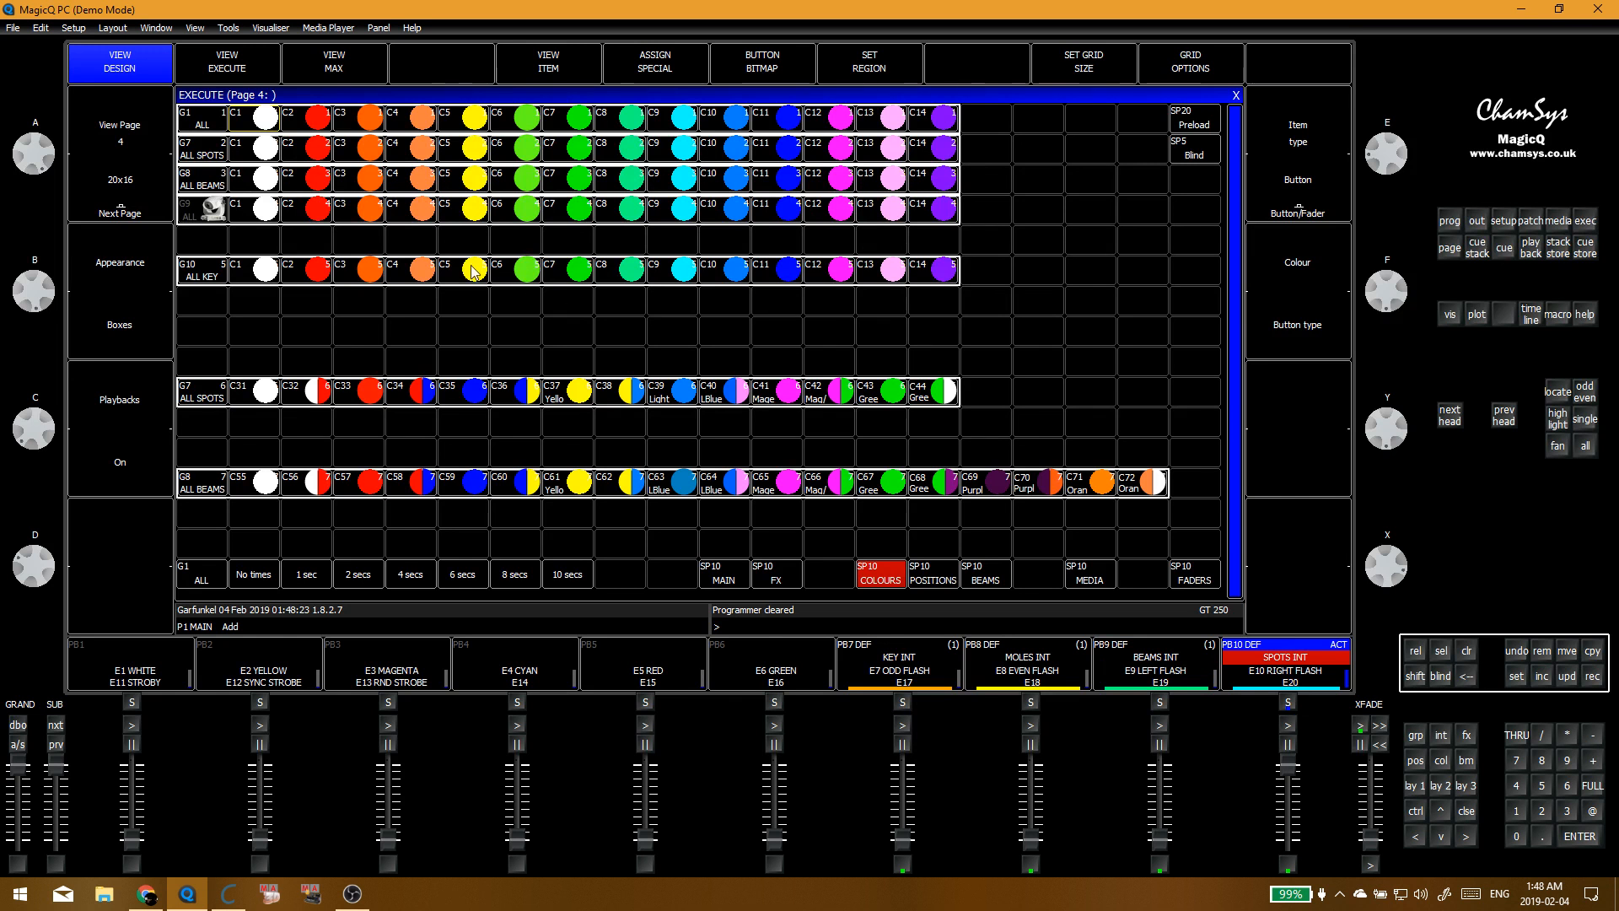
left_click(519, 149)
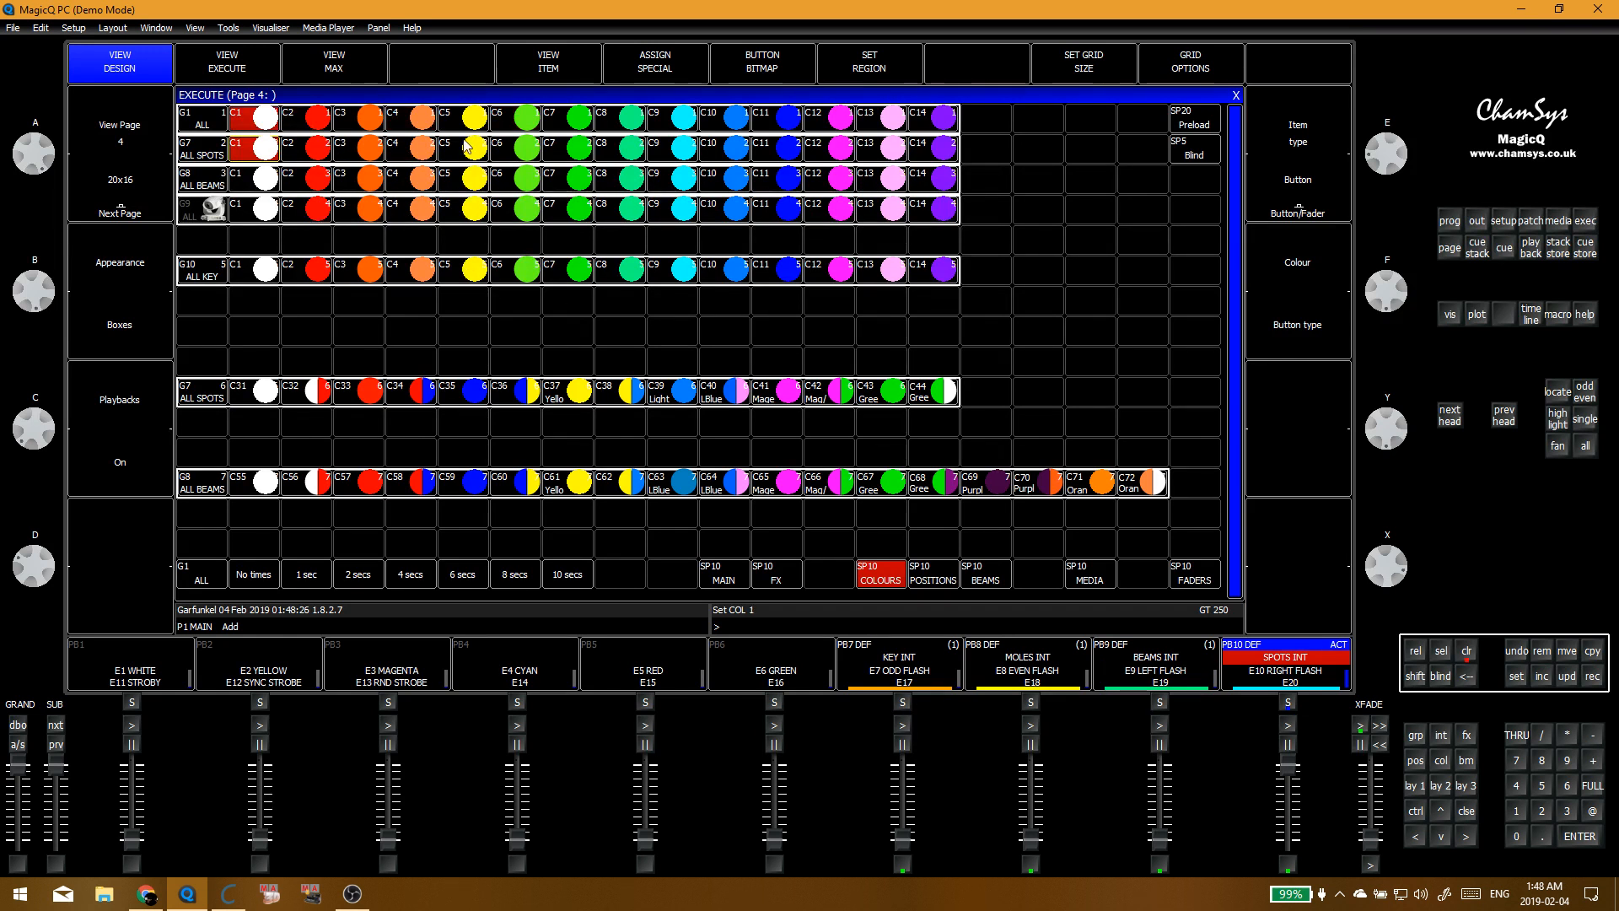
left_click_drag(629, 152, 442, 223)
key("Escape")
Step: Return to the MAIN Execute page and test the red, lime and green palettes on the ALL group row
left_click(713, 567)
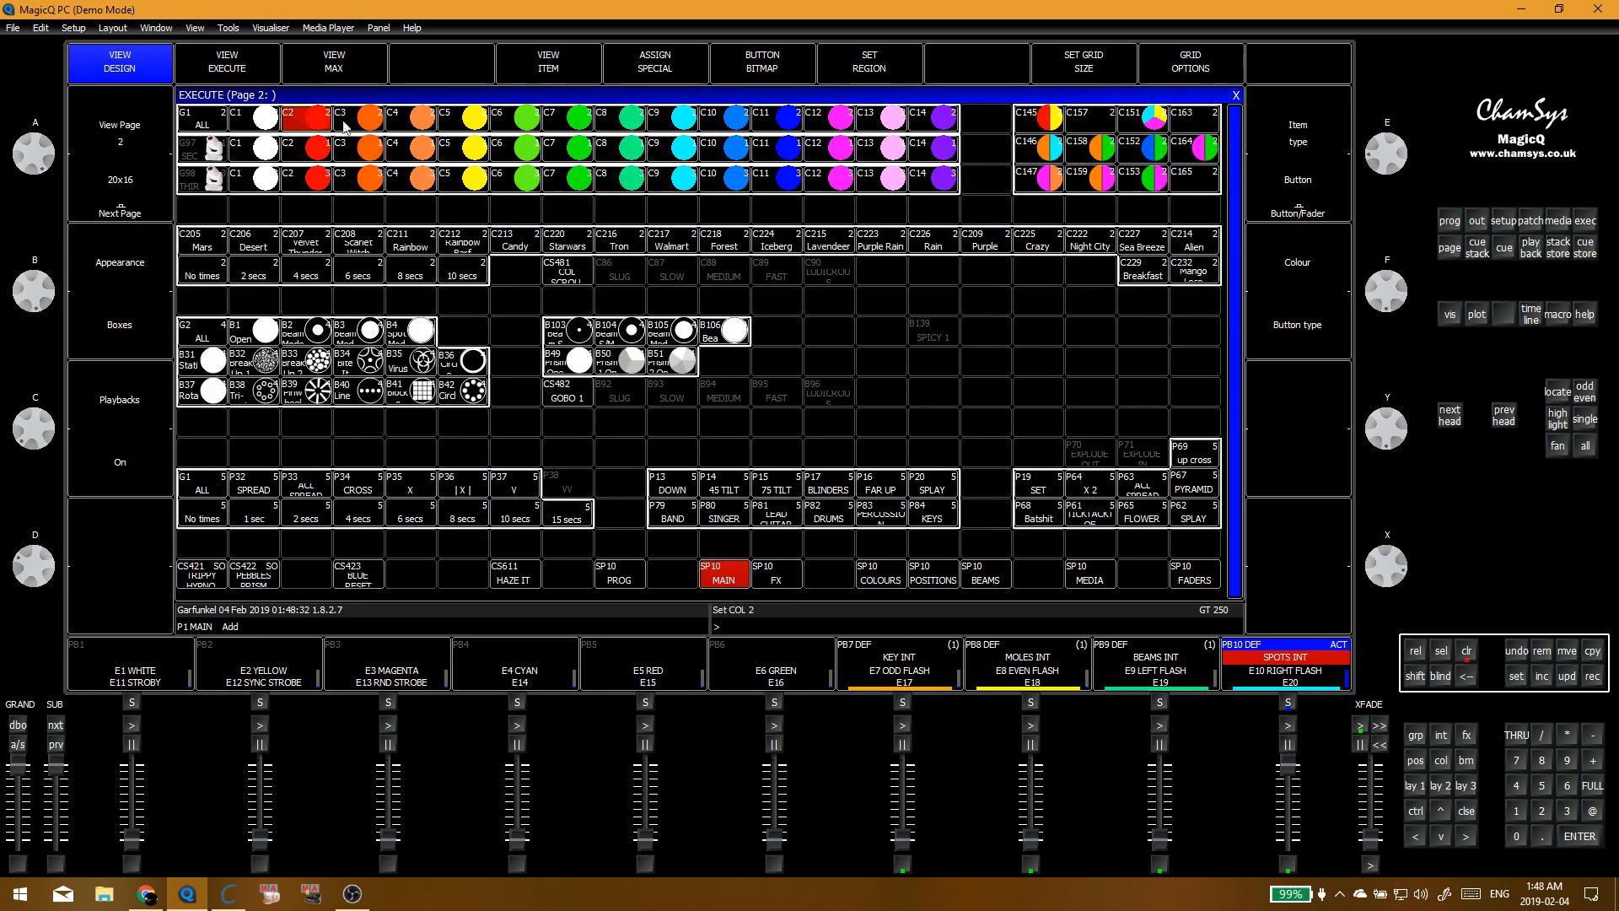
left_click(485, 125)
left_click(495, 126)
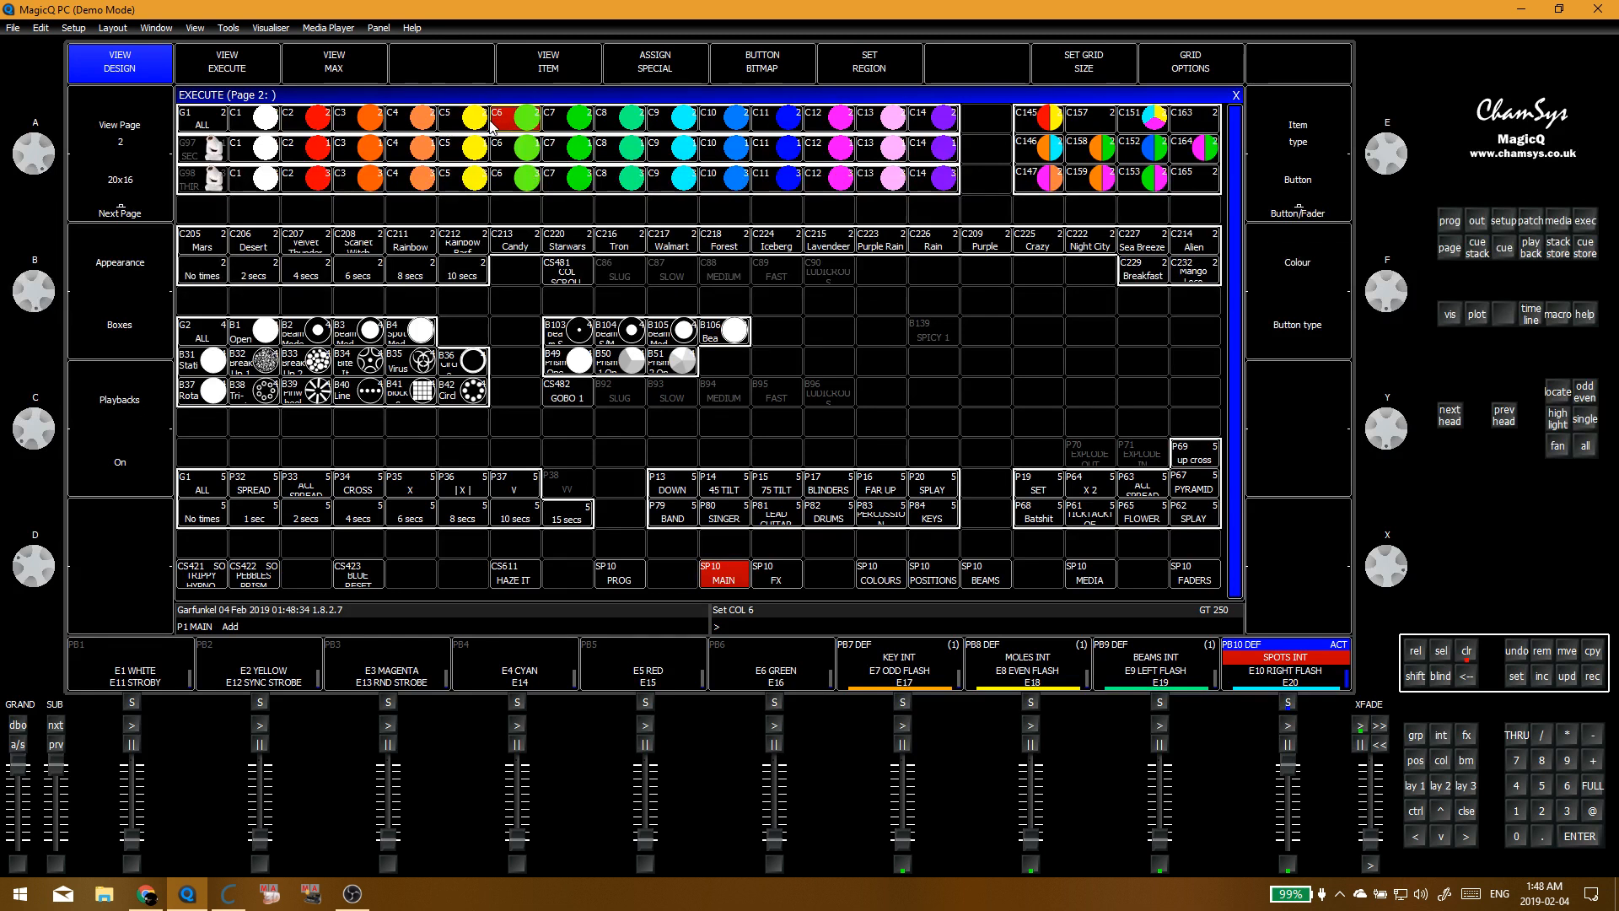
left_click(573, 126)
key("Escape")
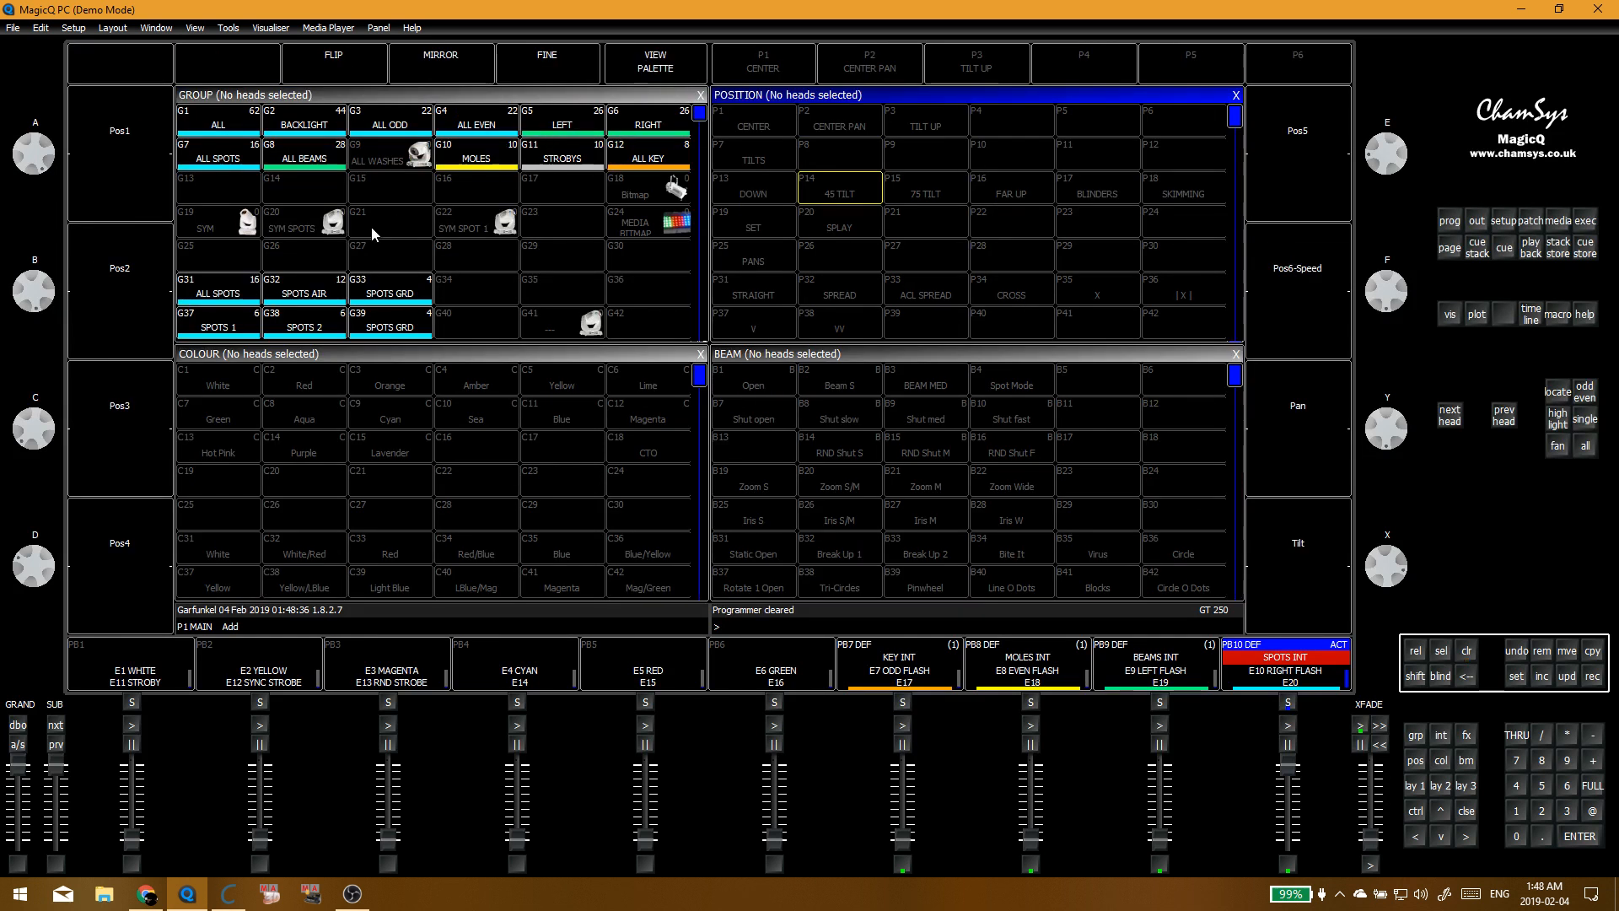
Step: Add VL3000S heads 1 and 2 to the ALL group, replacing the existing group, and retest its colours in the Execute window
left_click(250, 128)
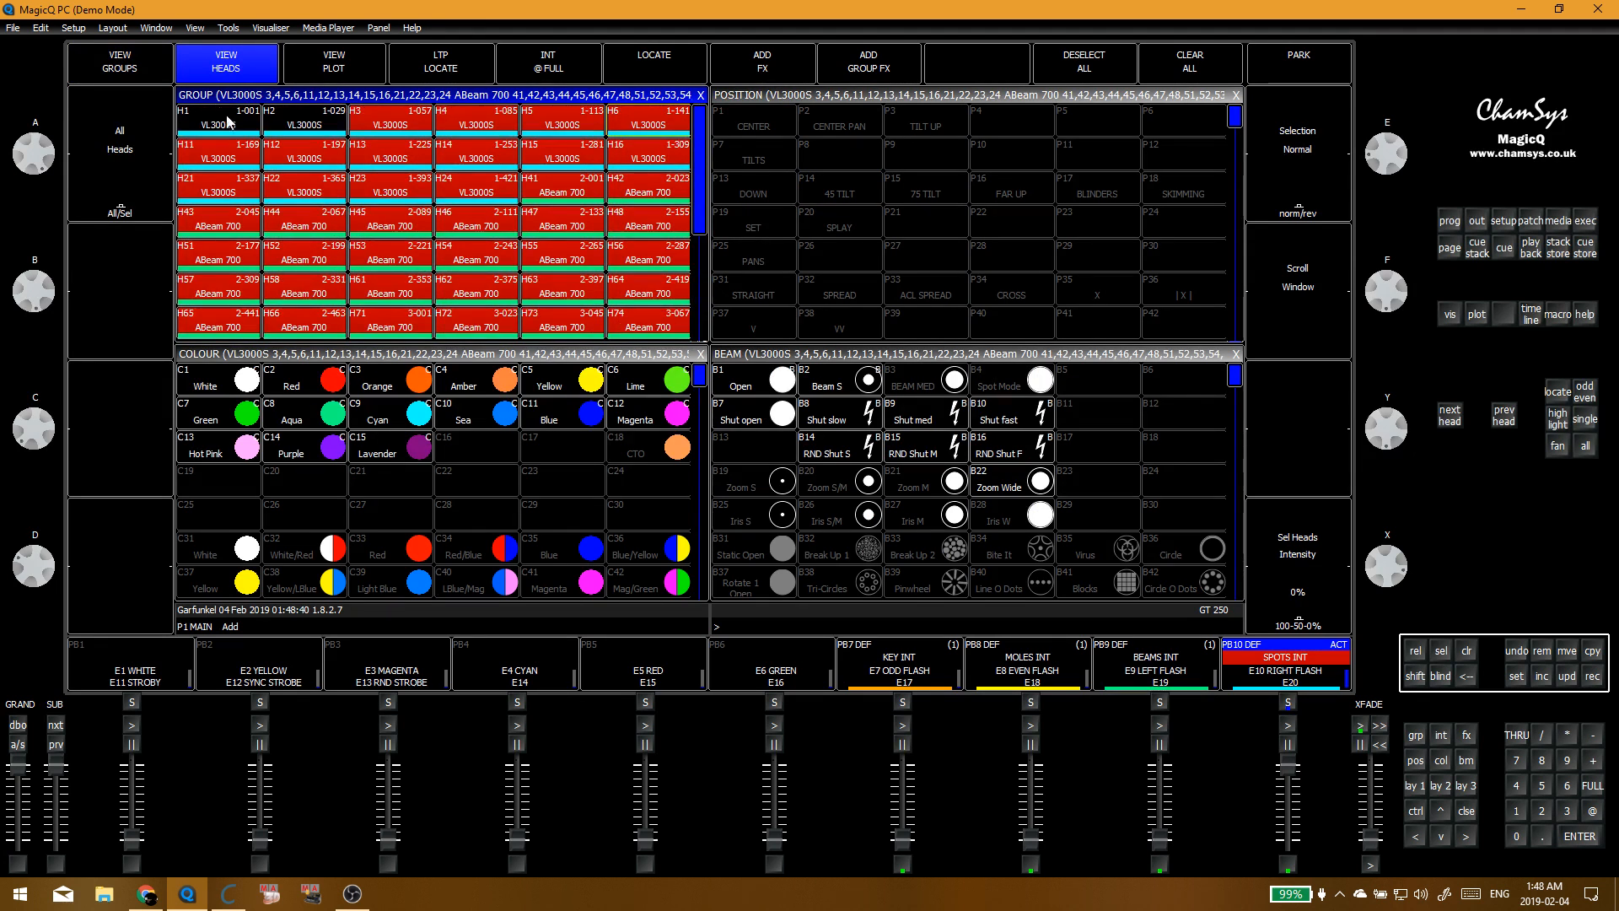
key("shift")
left_click(154, 70)
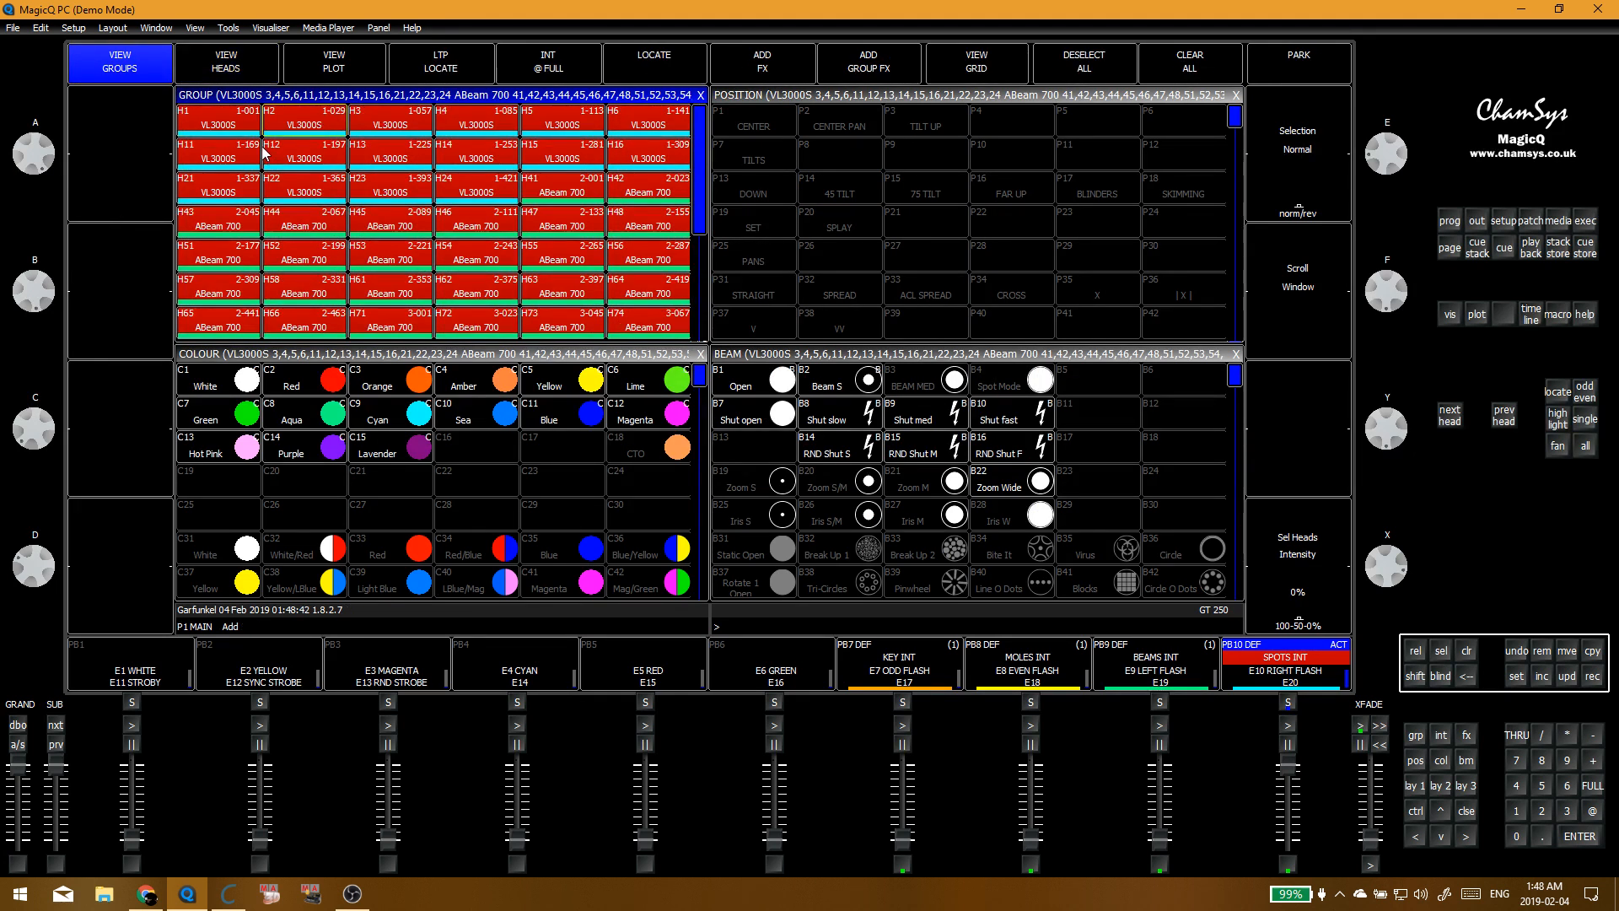
left_click(221, 98)
left_click(420, 155)
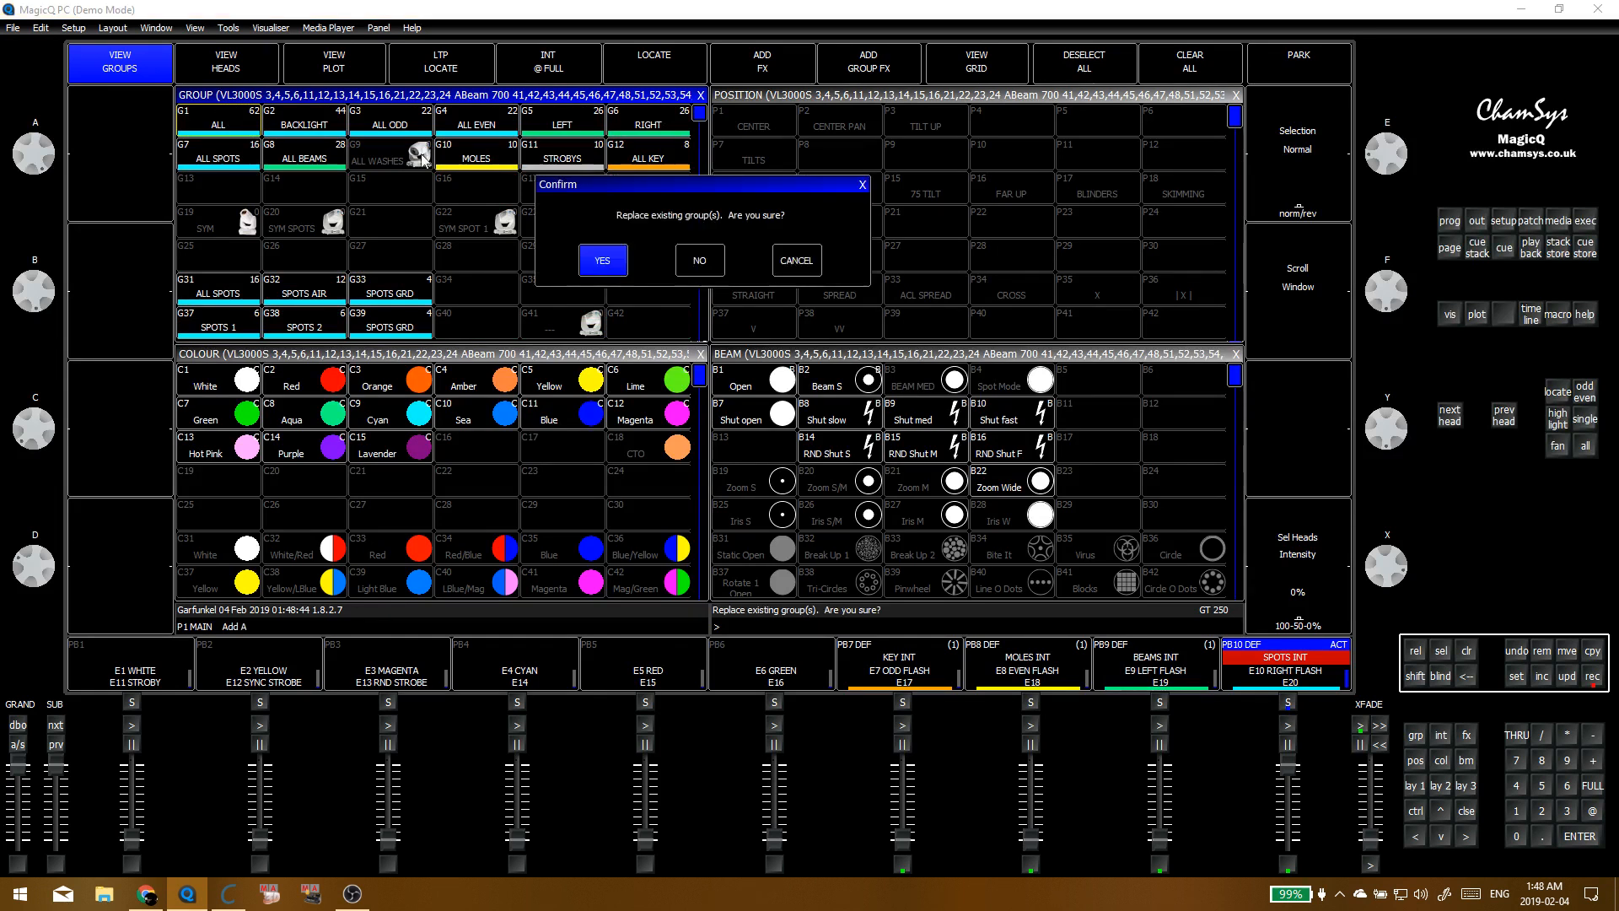
left_click(604, 261)
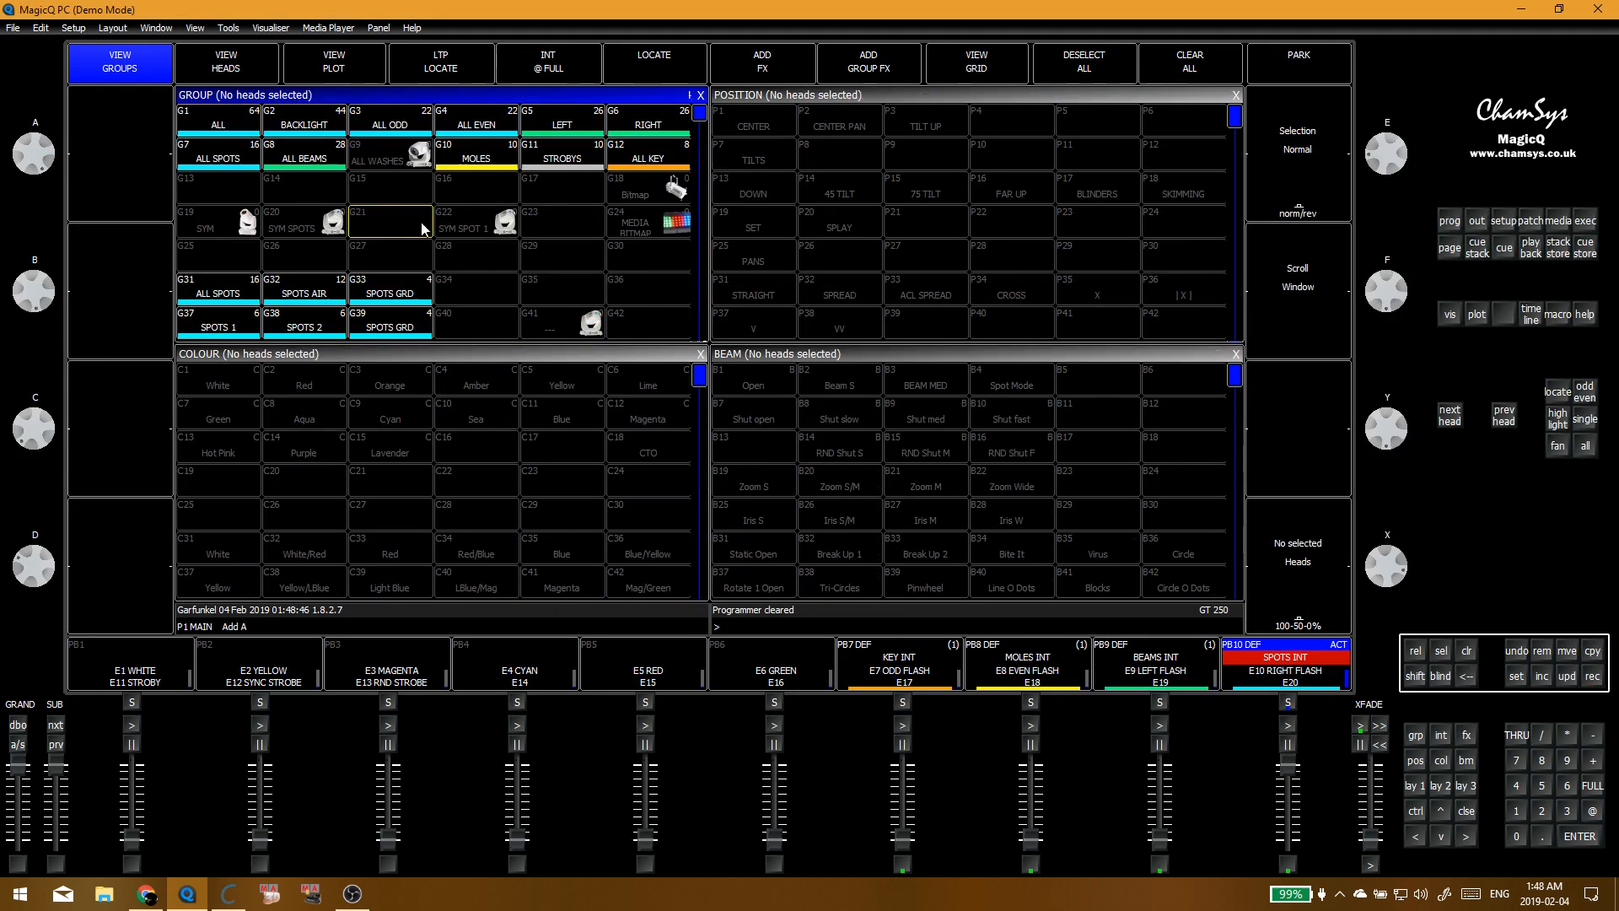
key("alt+e")
left_click(456, 125)
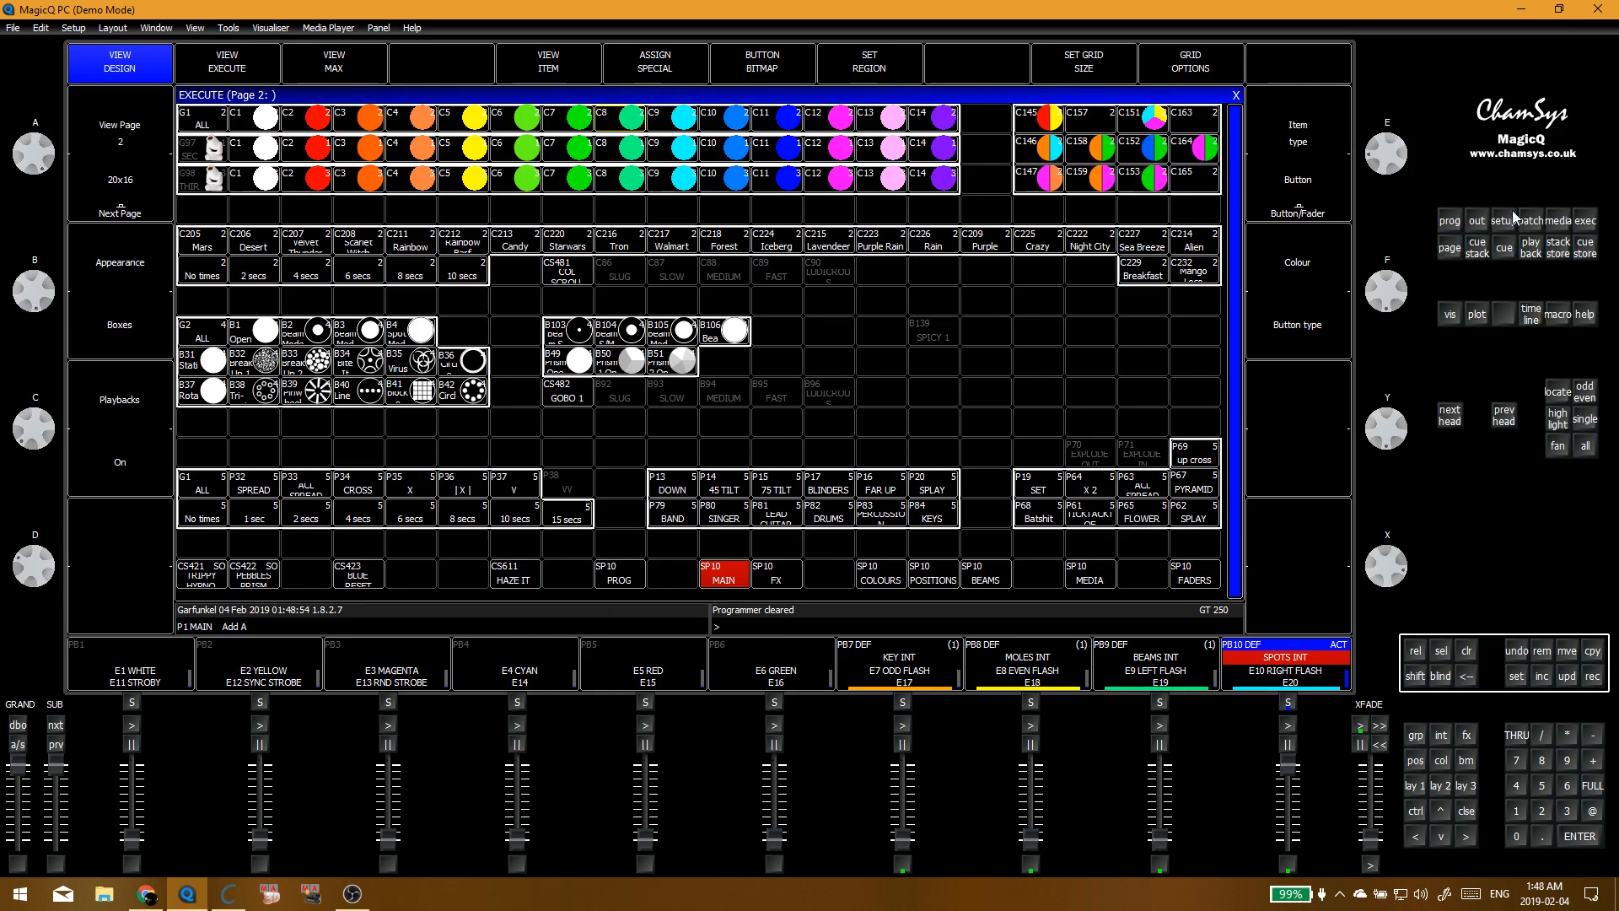
Step: Show head types on the Outputs plan and bring the SPOTS INT playback down to zero
left_click(1476, 220)
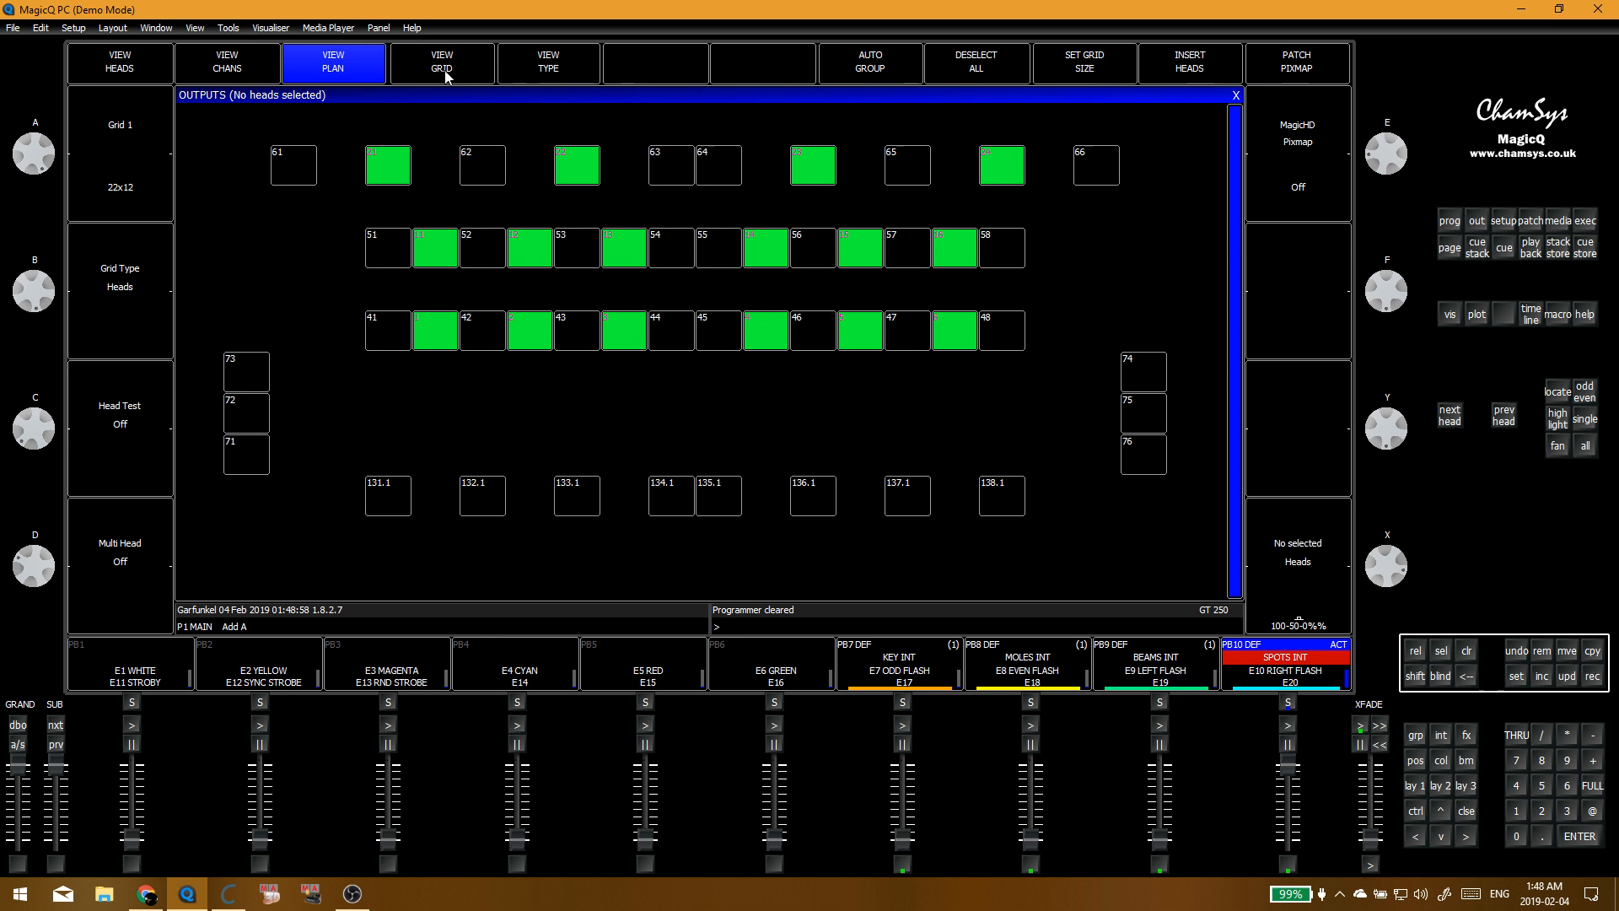
left_click(569, 78)
left_click(540, 256)
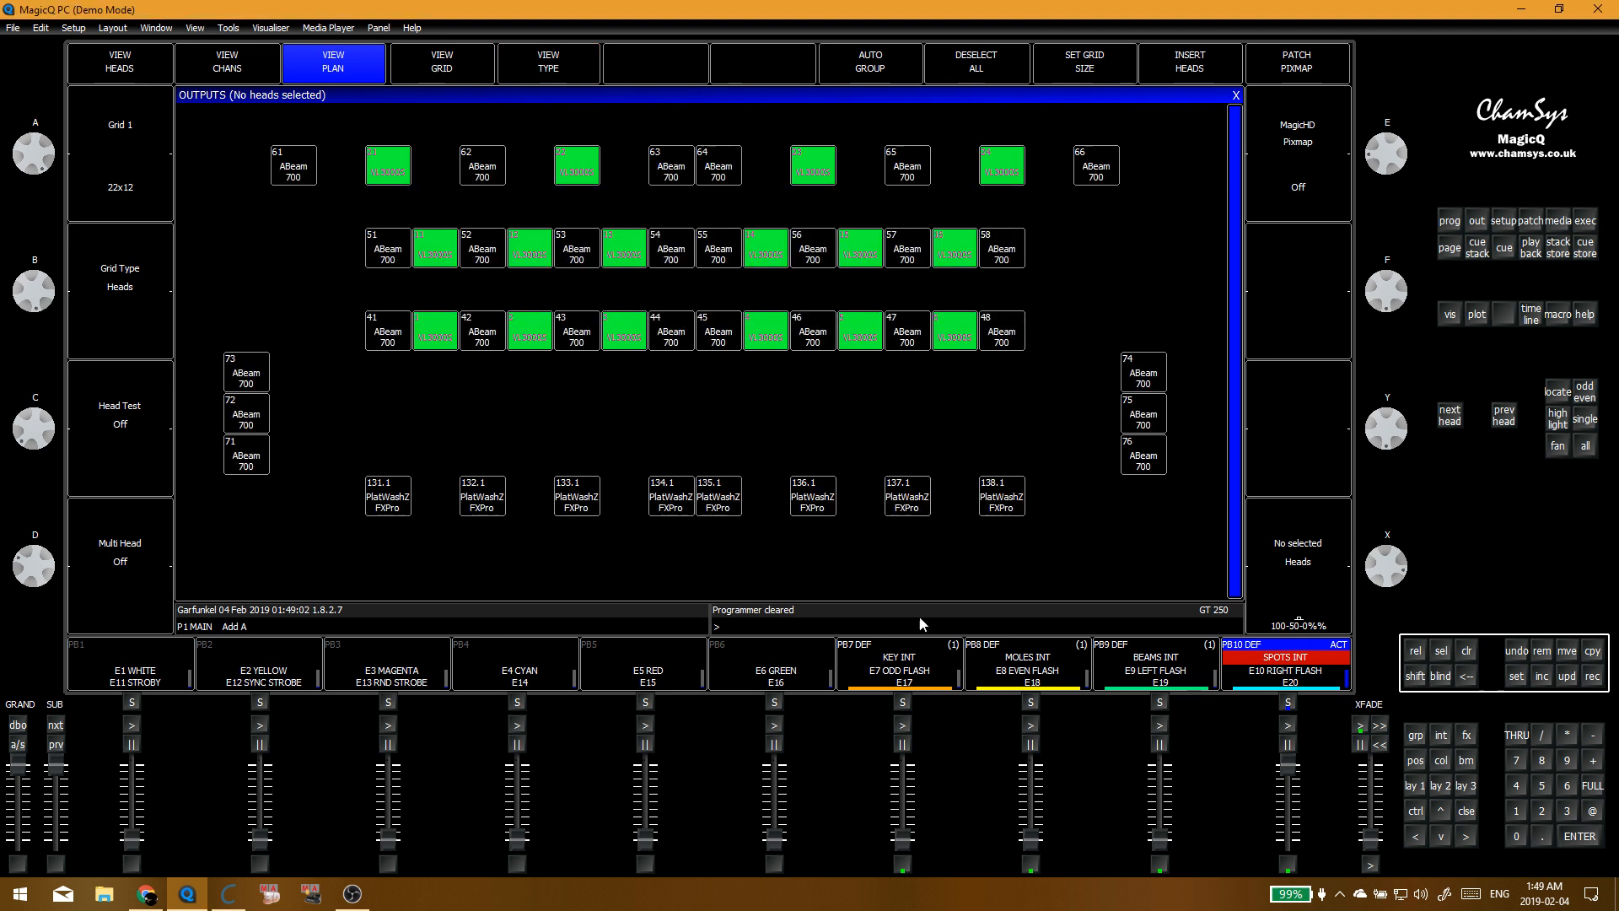
left_click_drag(1288, 769, 1288, 837)
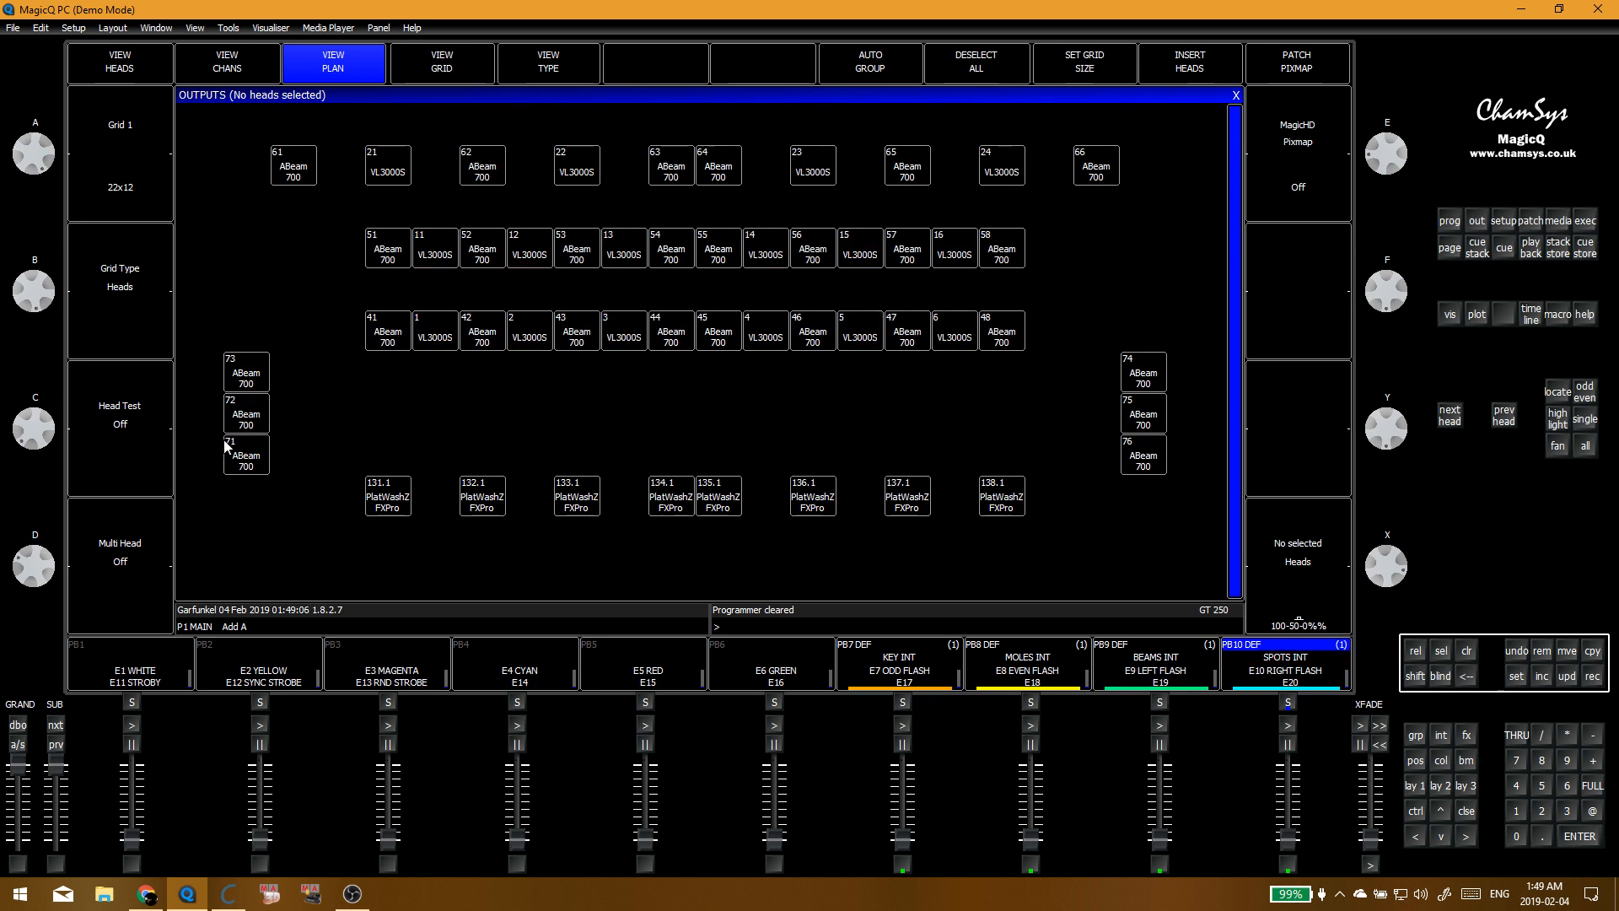
Step: Select ABeam 700 heads 73, 71, 74 and 76 on the side columns of the Outputs plan
mouse_move(246, 462)
left_mouse_down()
mouse_move(258, 358)
mouse_move(253, 466)
left_mouse_up()
key("ctrl+BackSpace")
left_click(253, 468)
left_click(1149, 379)
left_click(1138, 468)
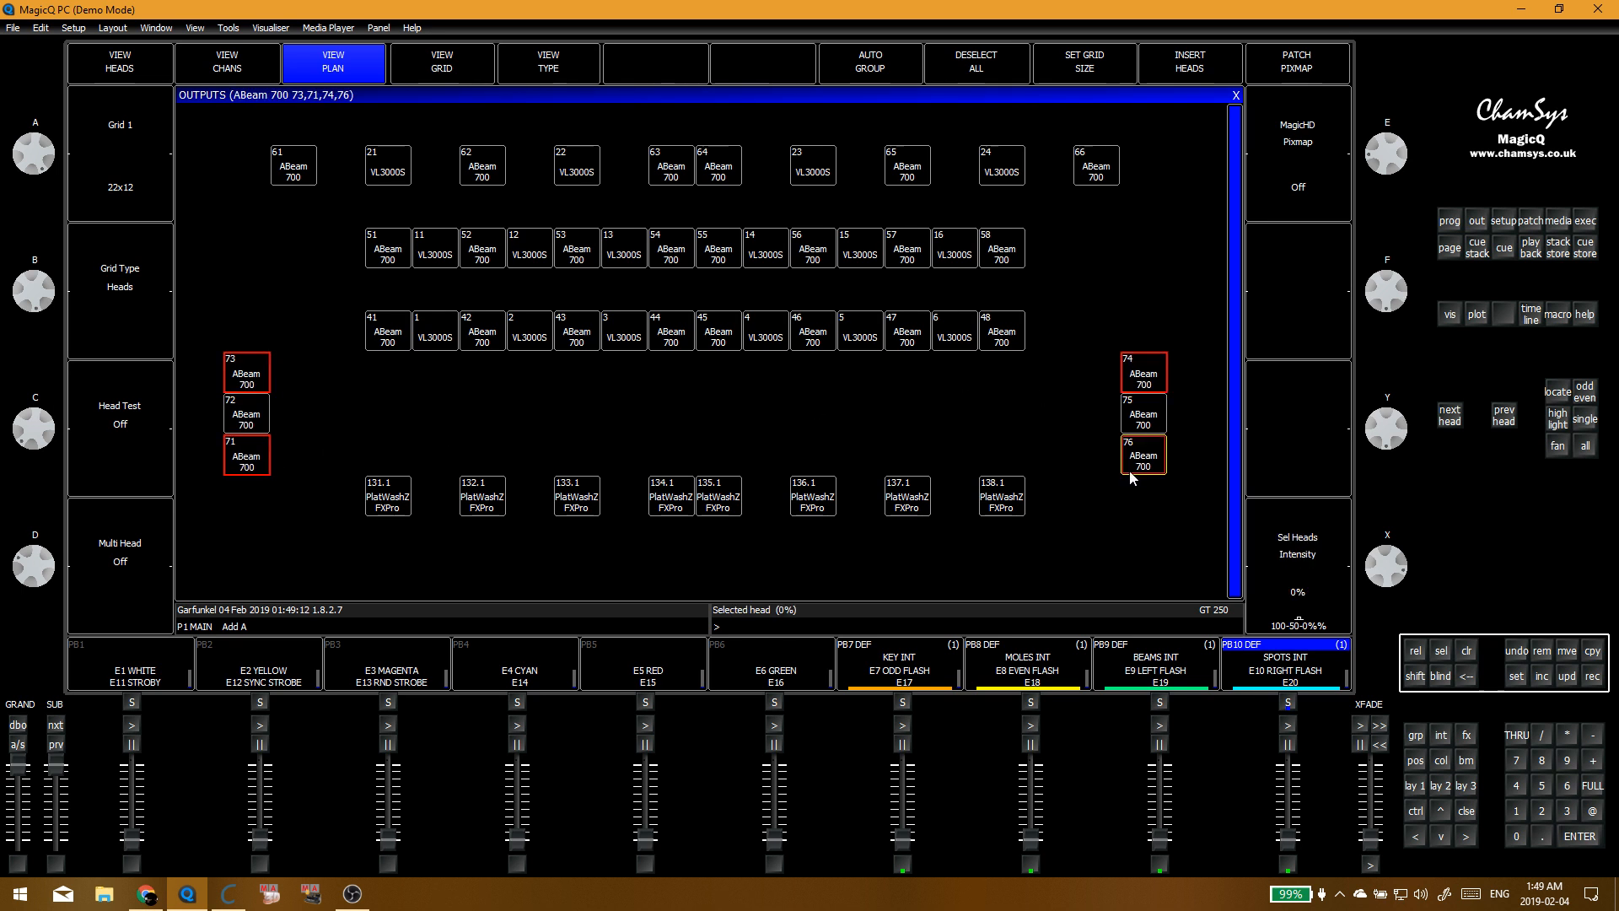
Step: Add ABeam 700 heads 41 through 48 to the selection in order
left_click(385, 344)
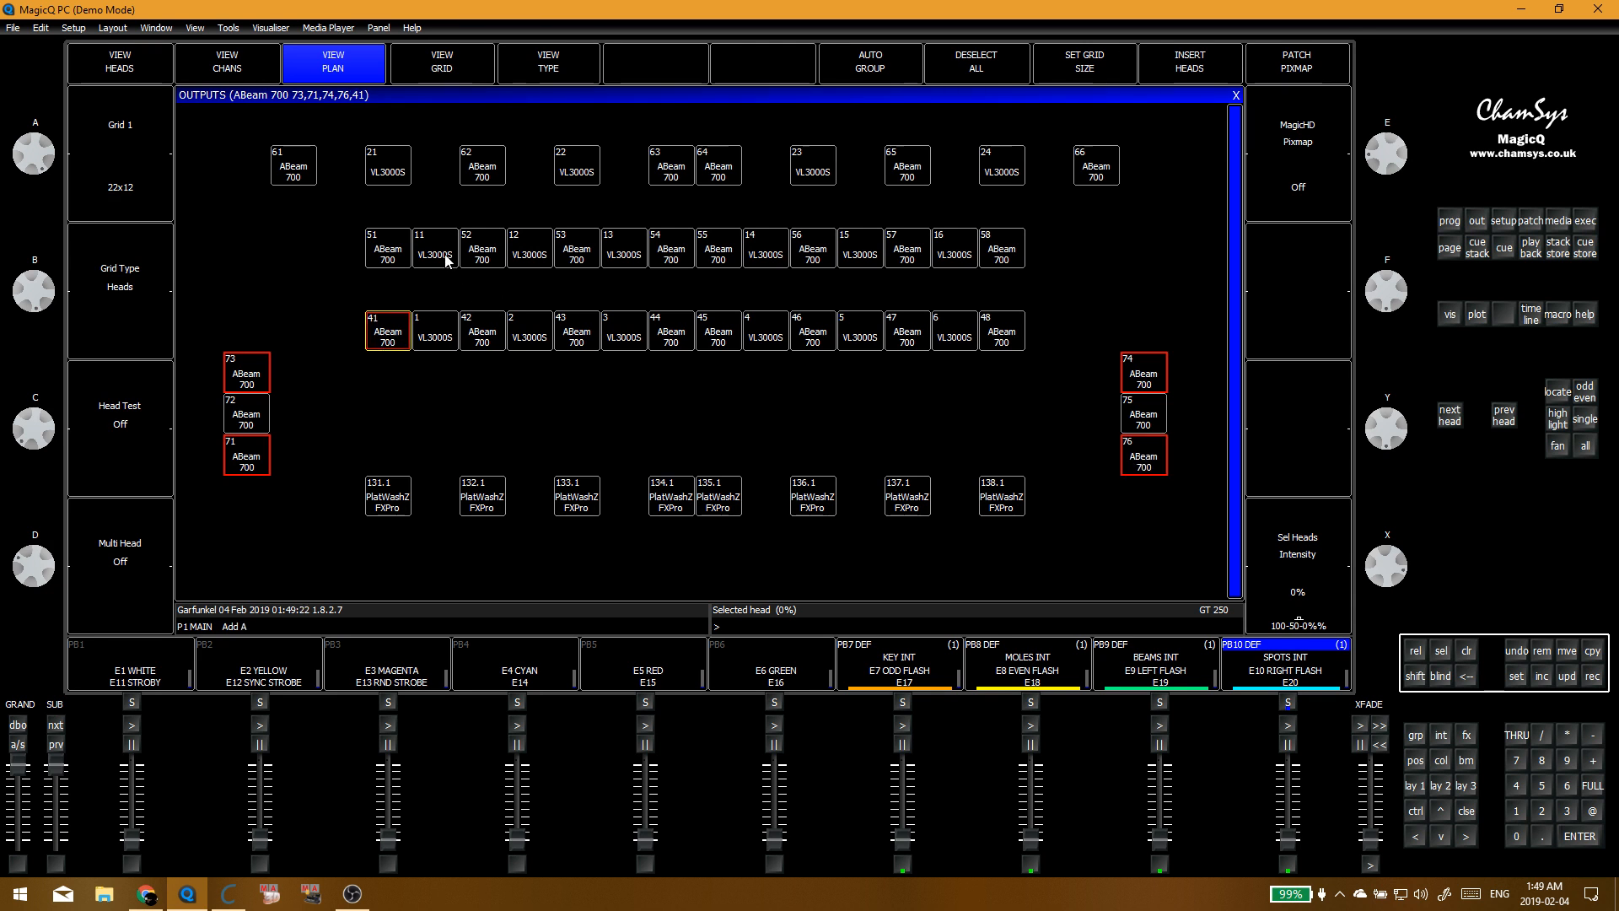
left_click(486, 343)
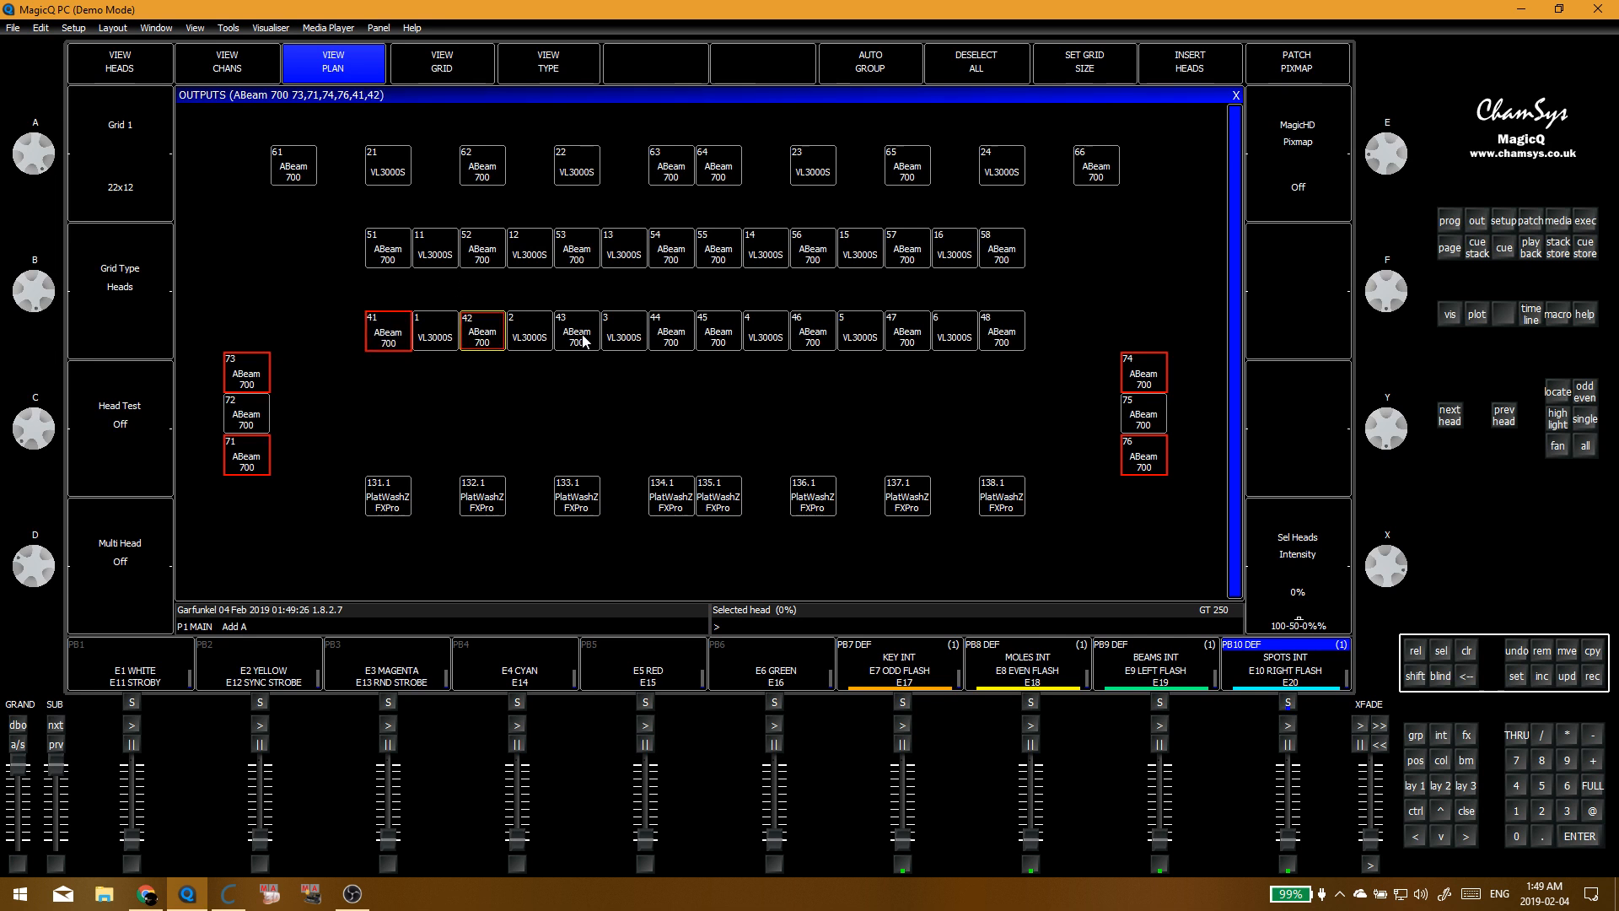
left_click(582, 339)
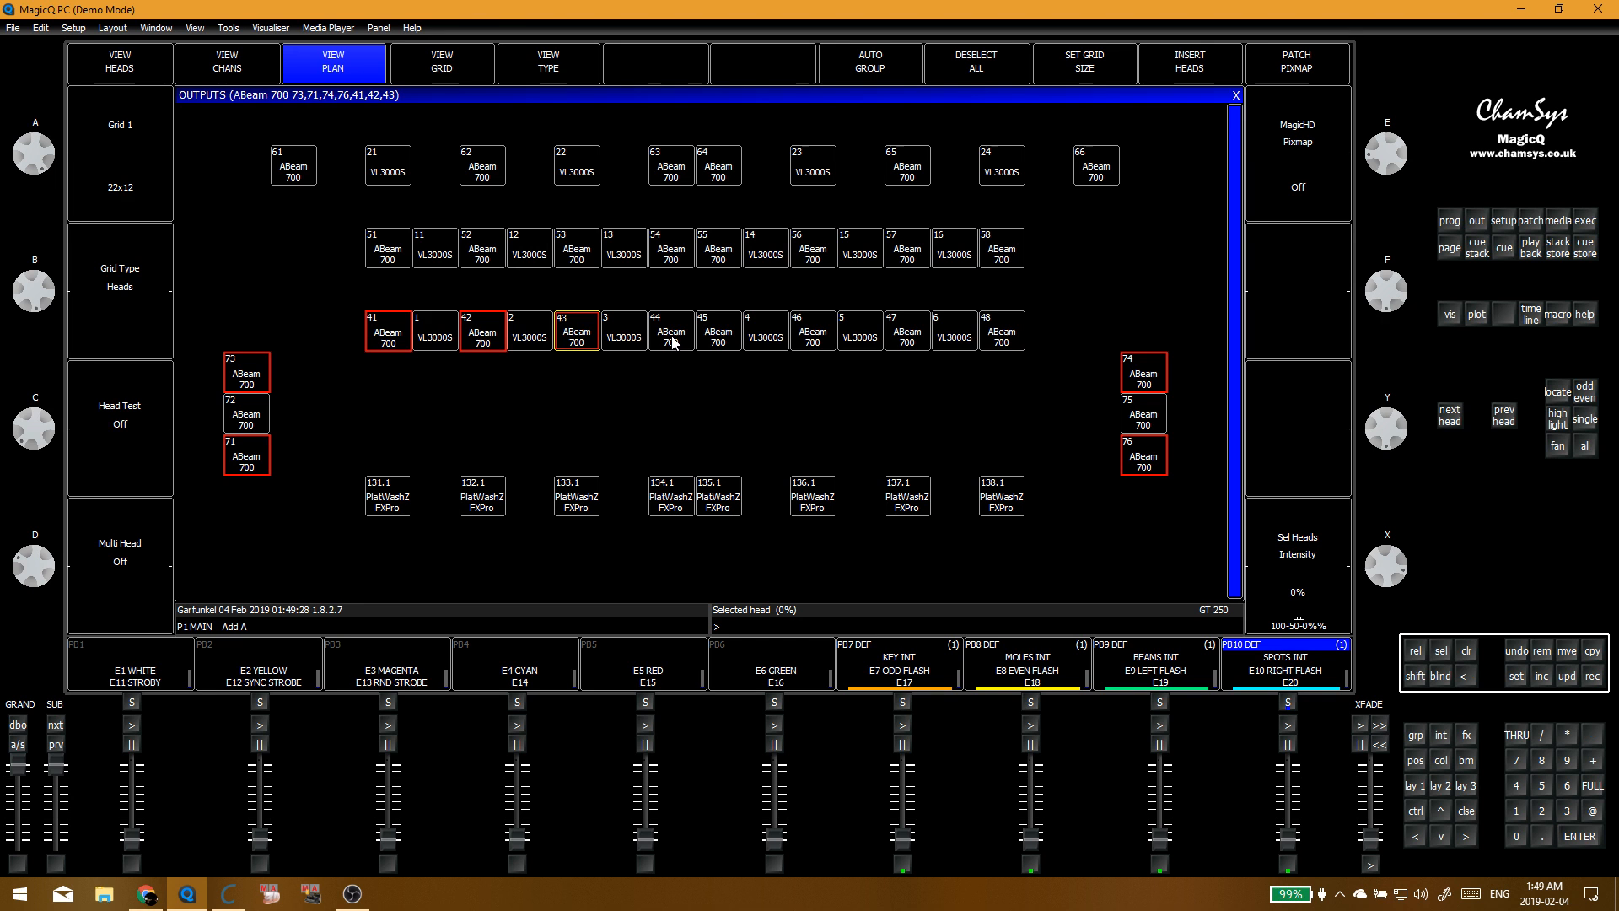
left_click(673, 340)
left_click(721, 341)
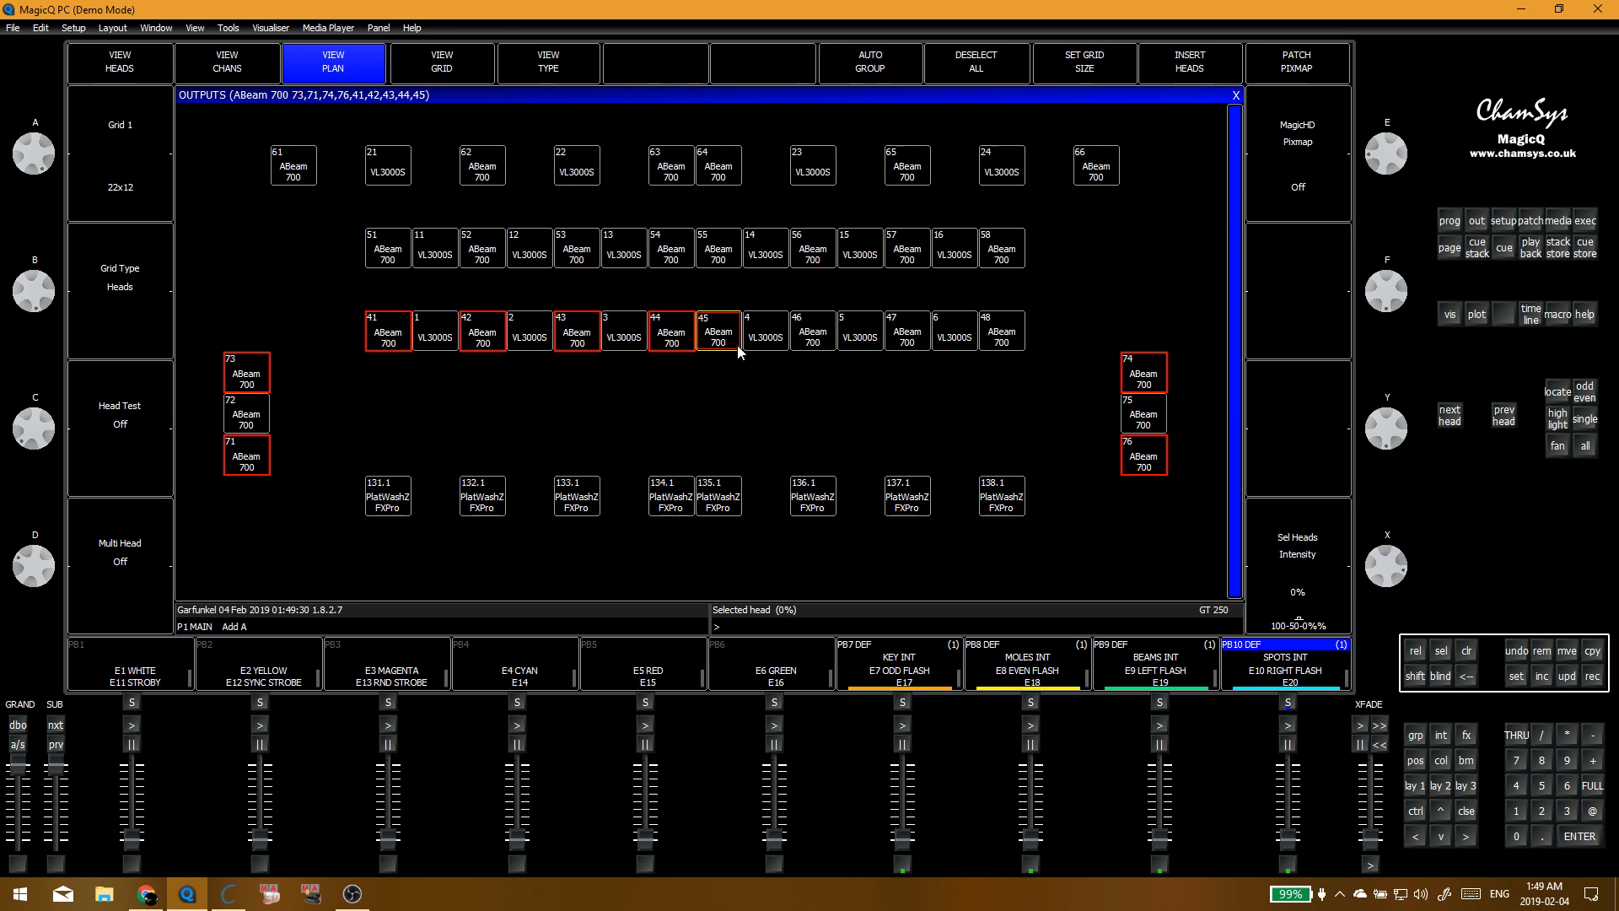
left_click(812, 341)
left_click(904, 341)
left_click(1003, 335)
Step: Add VL3000S heads 16, 15, 14, 13, 12 and 11 to the selection in descending order
left_click(955, 252)
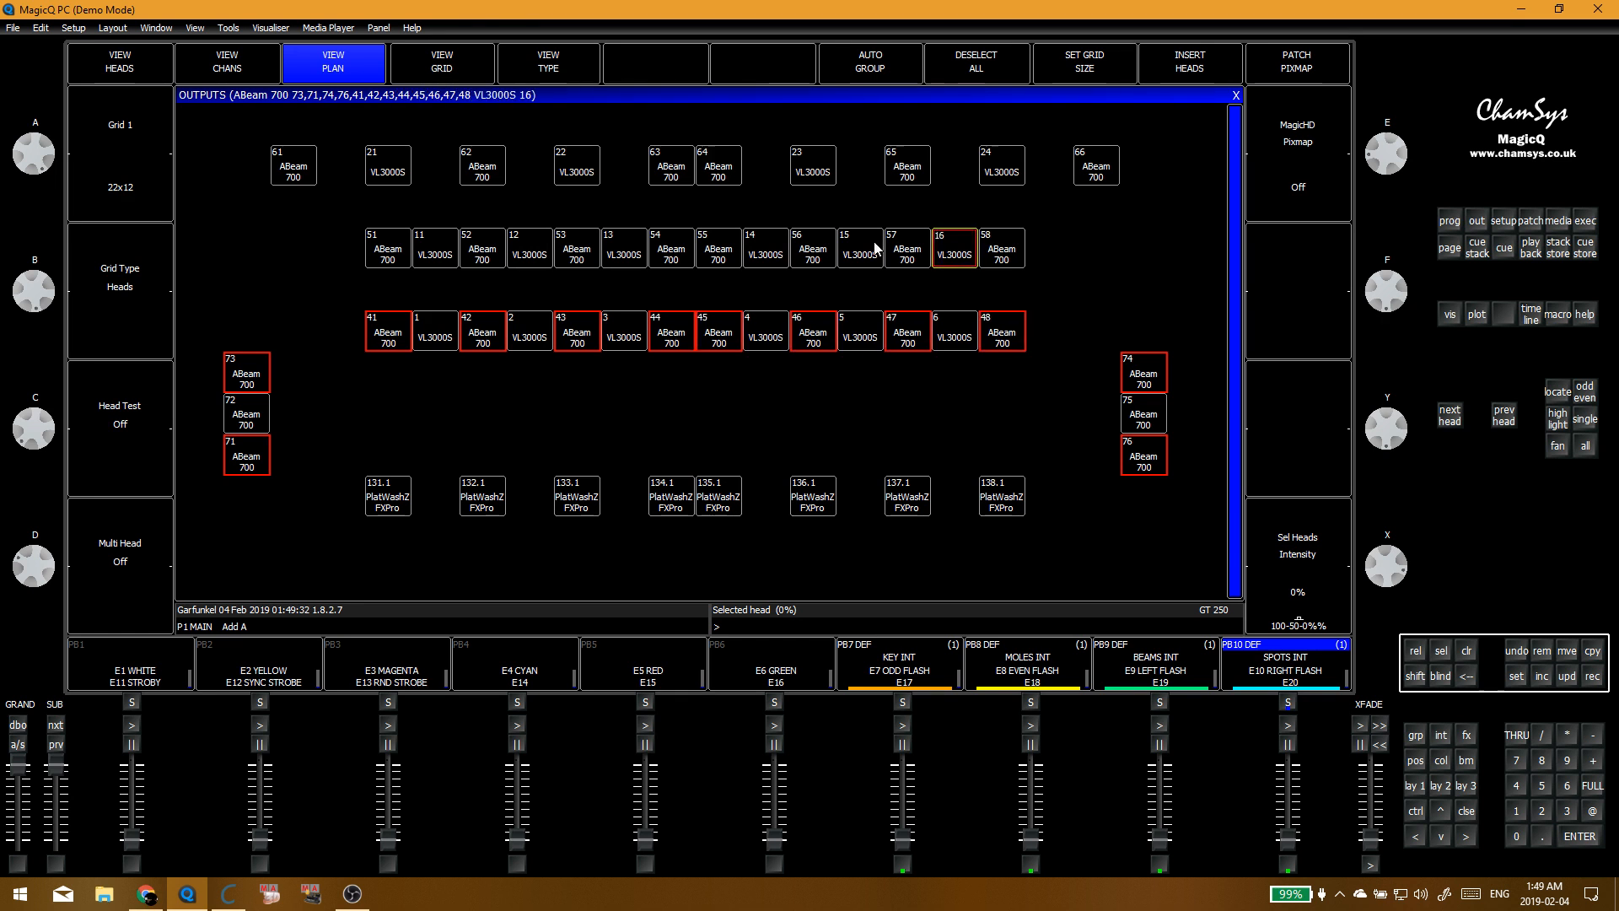
left_click(860, 251)
left_click(753, 251)
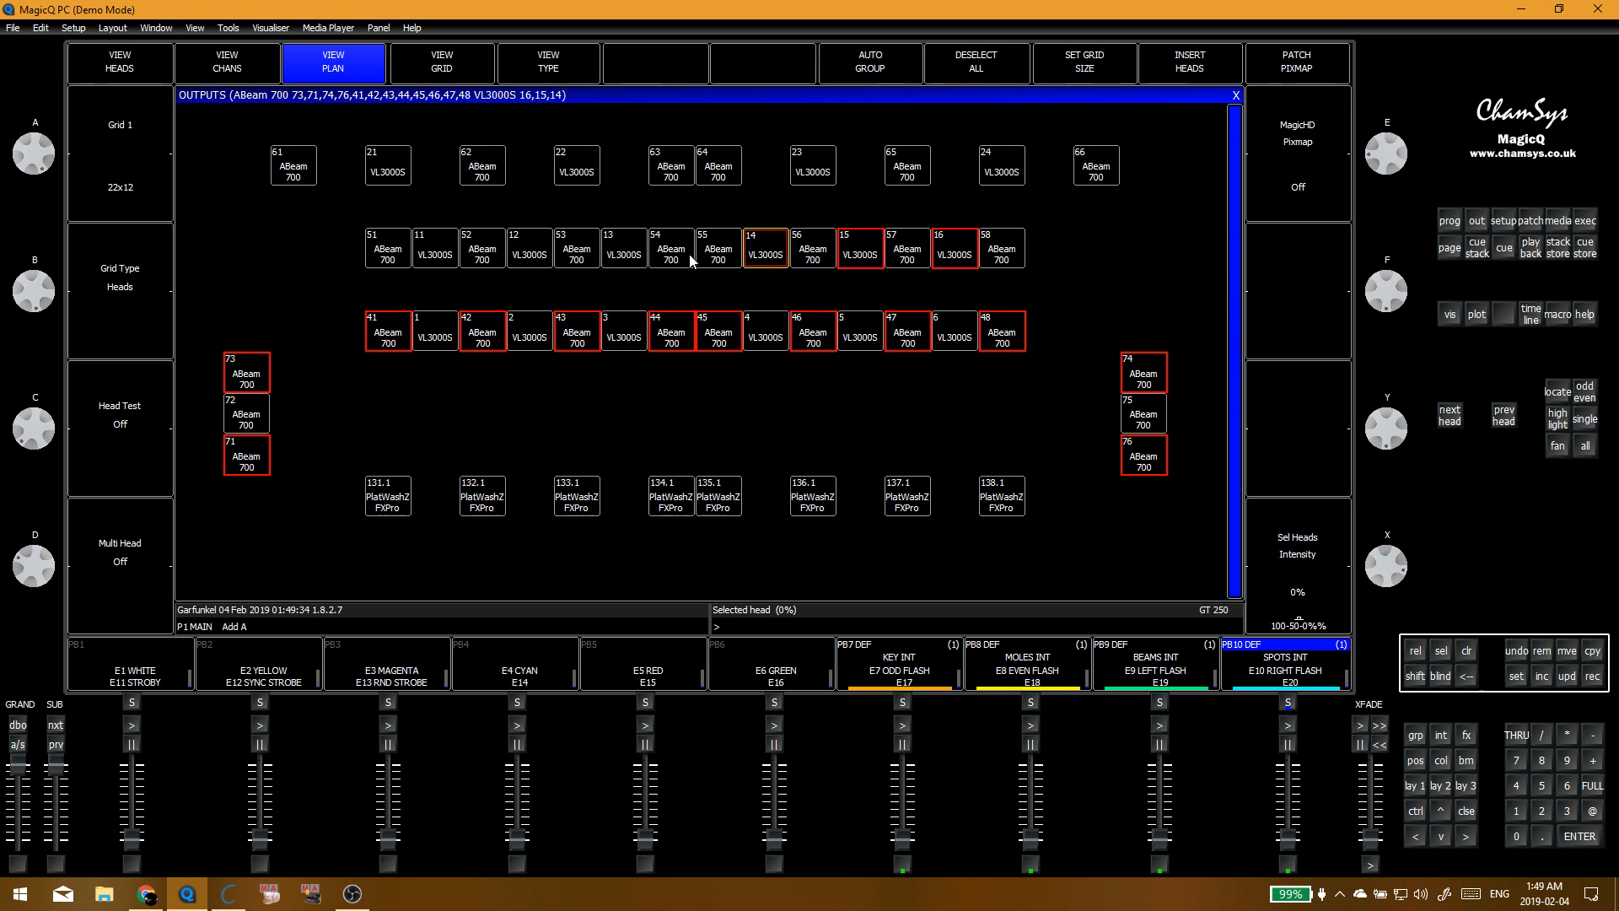
left_click(623, 254)
left_click(523, 257)
left_click(435, 252)
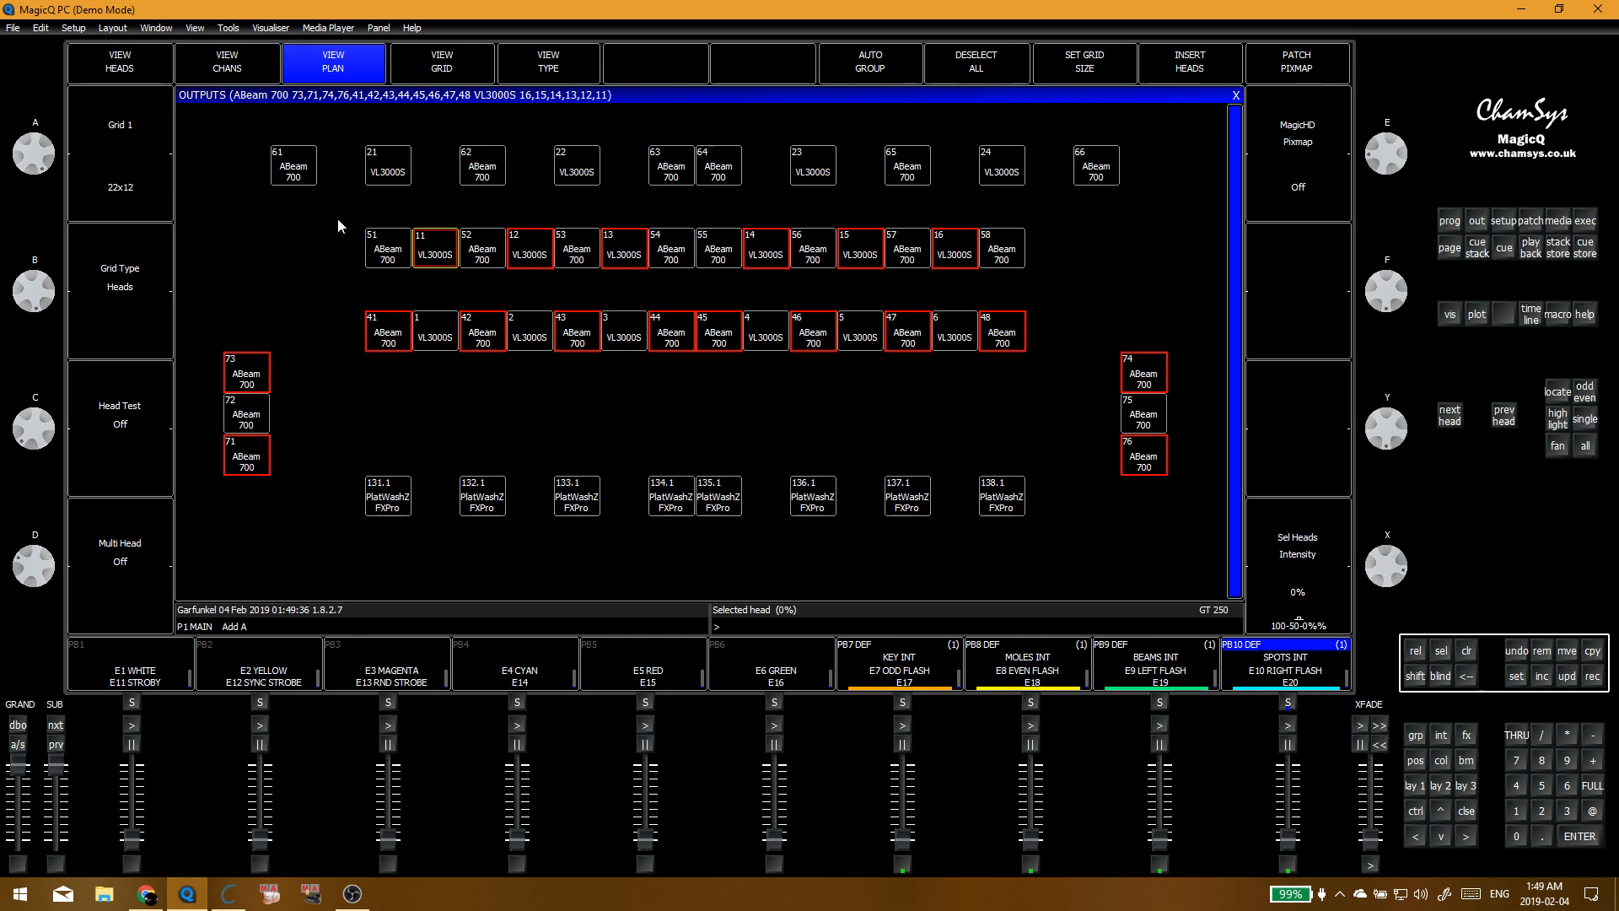
Step: Add ABeam 700 heads 61 through 66 on the back row to the selection in order
left_click(299, 173)
left_click(483, 169)
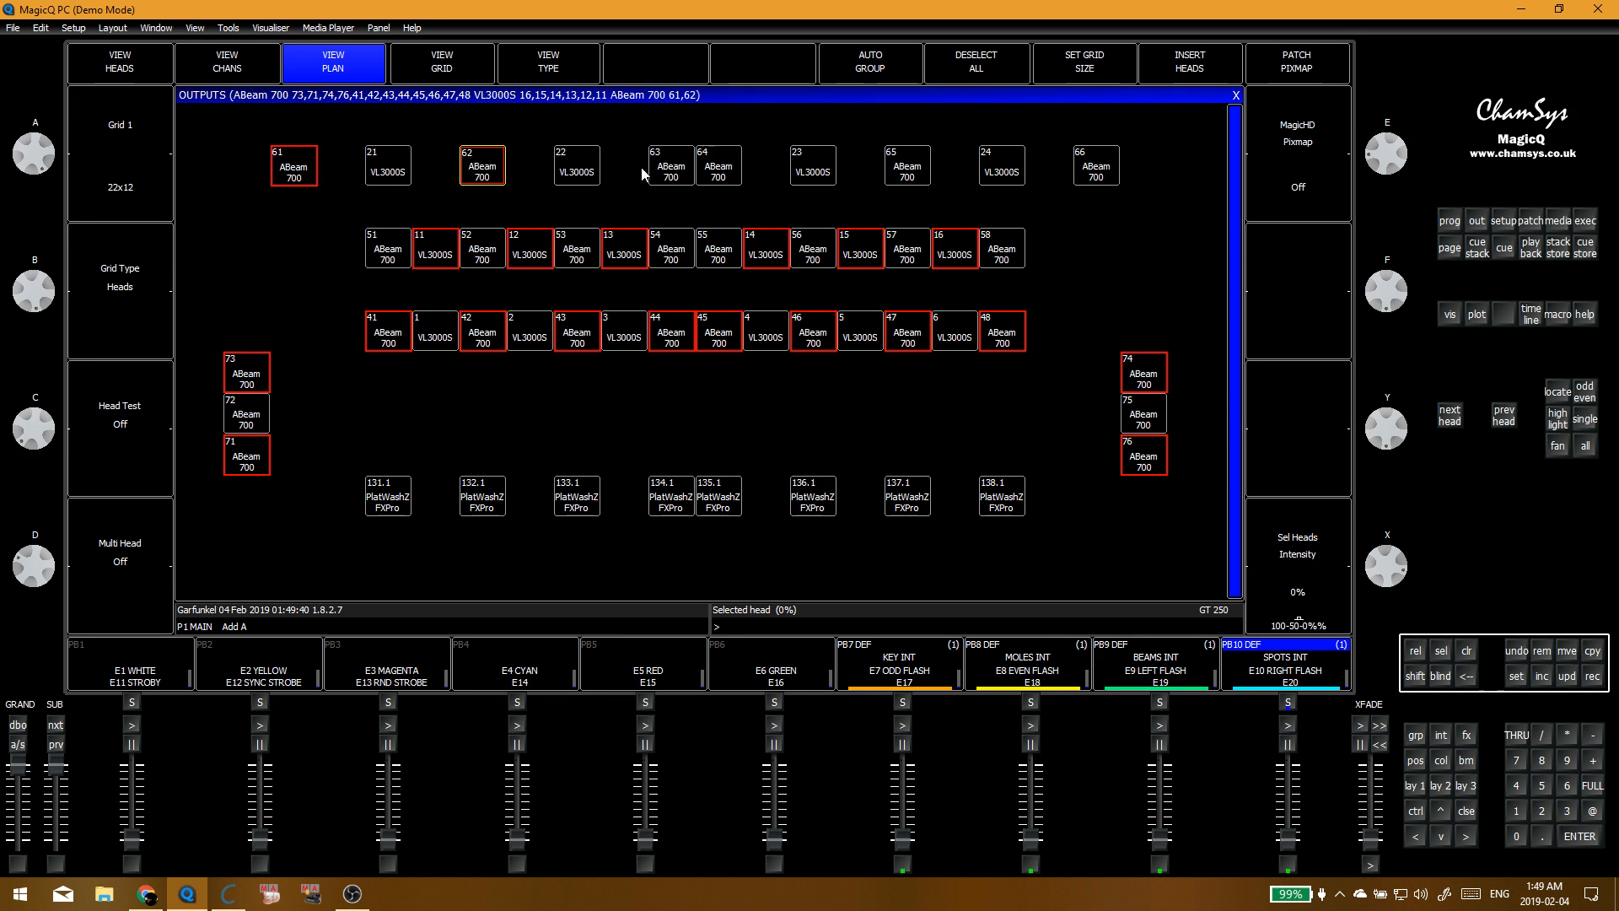
left_click(671, 168)
left_click(708, 173)
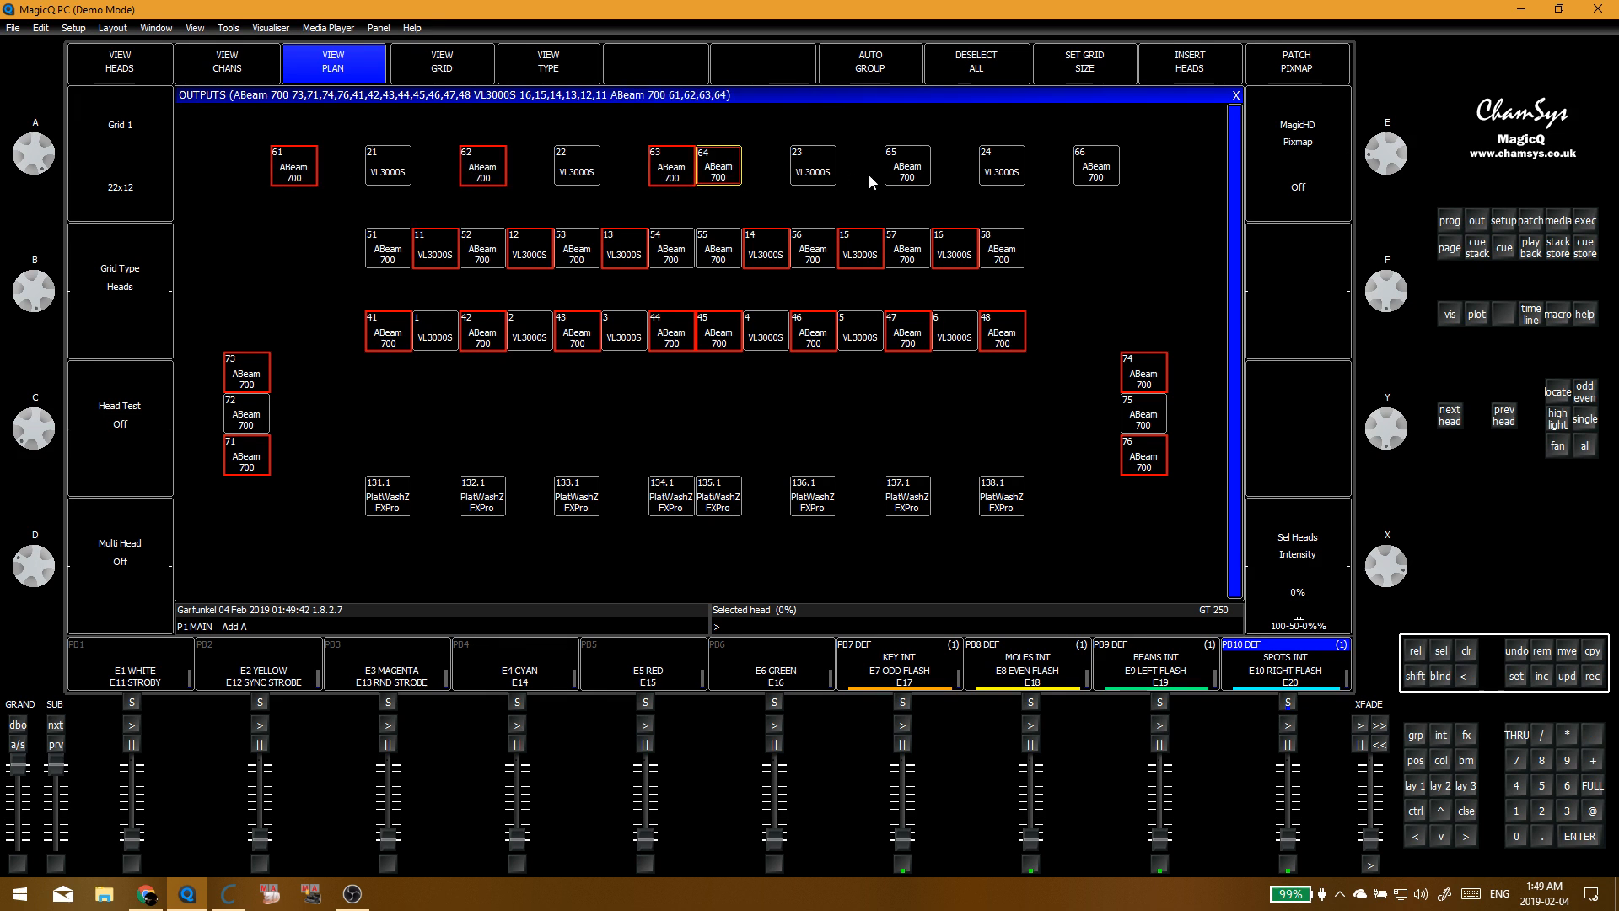
left_click(917, 173)
left_click(1103, 169)
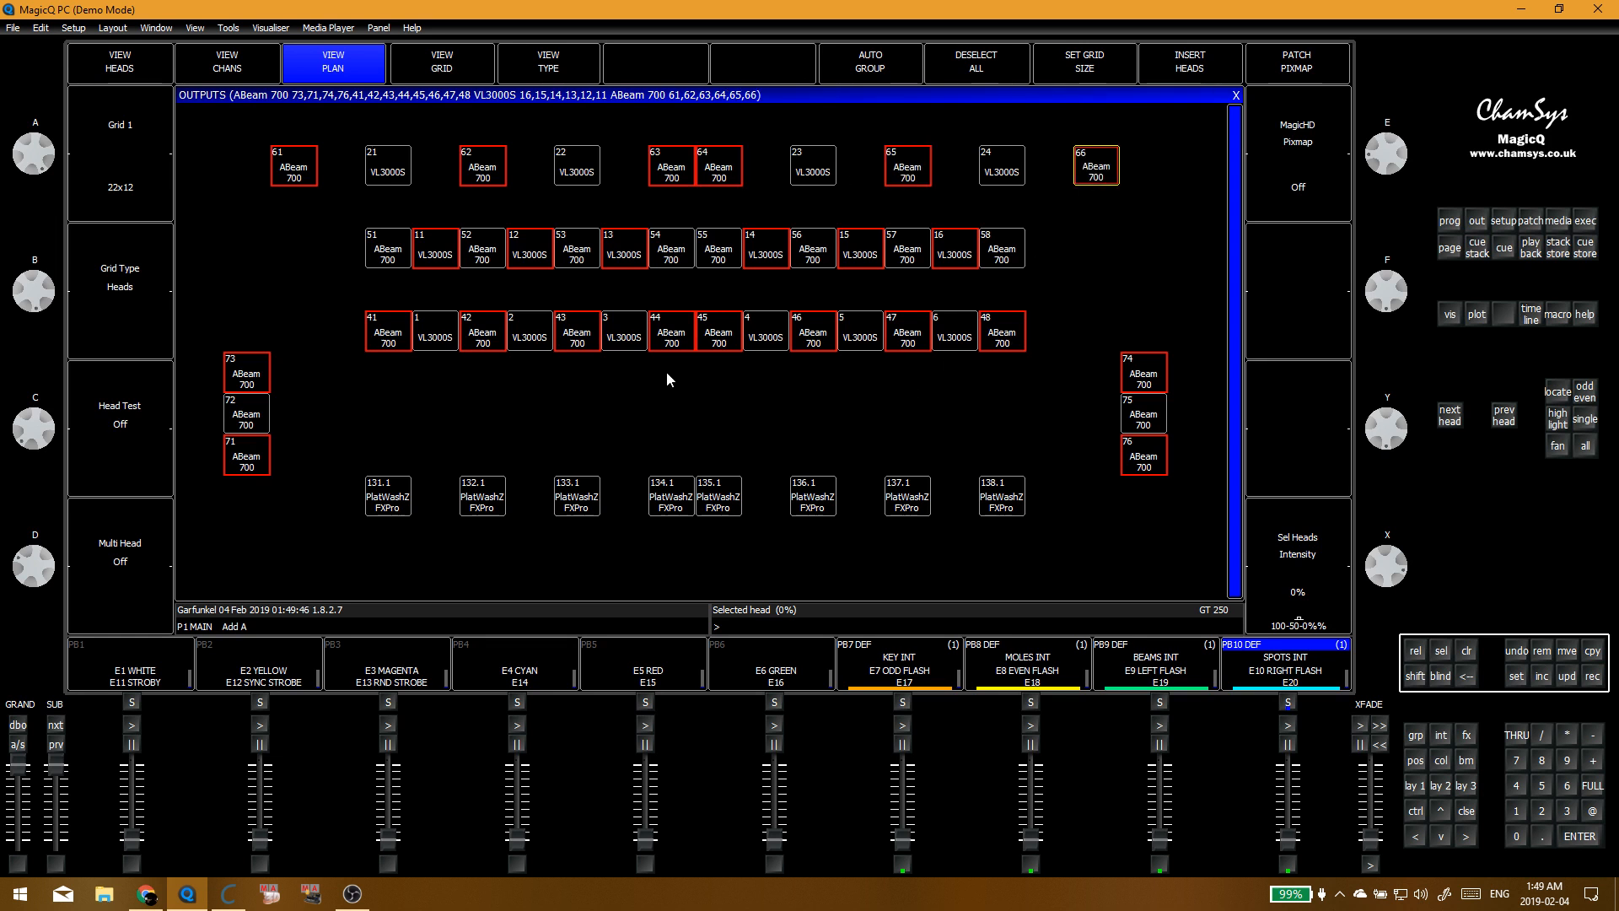
Step: Record the ordered head selection into the PRIMARY group, G97, replacing the existing group
key("r")
key("g")
scroll(439, 241, "down", 7)
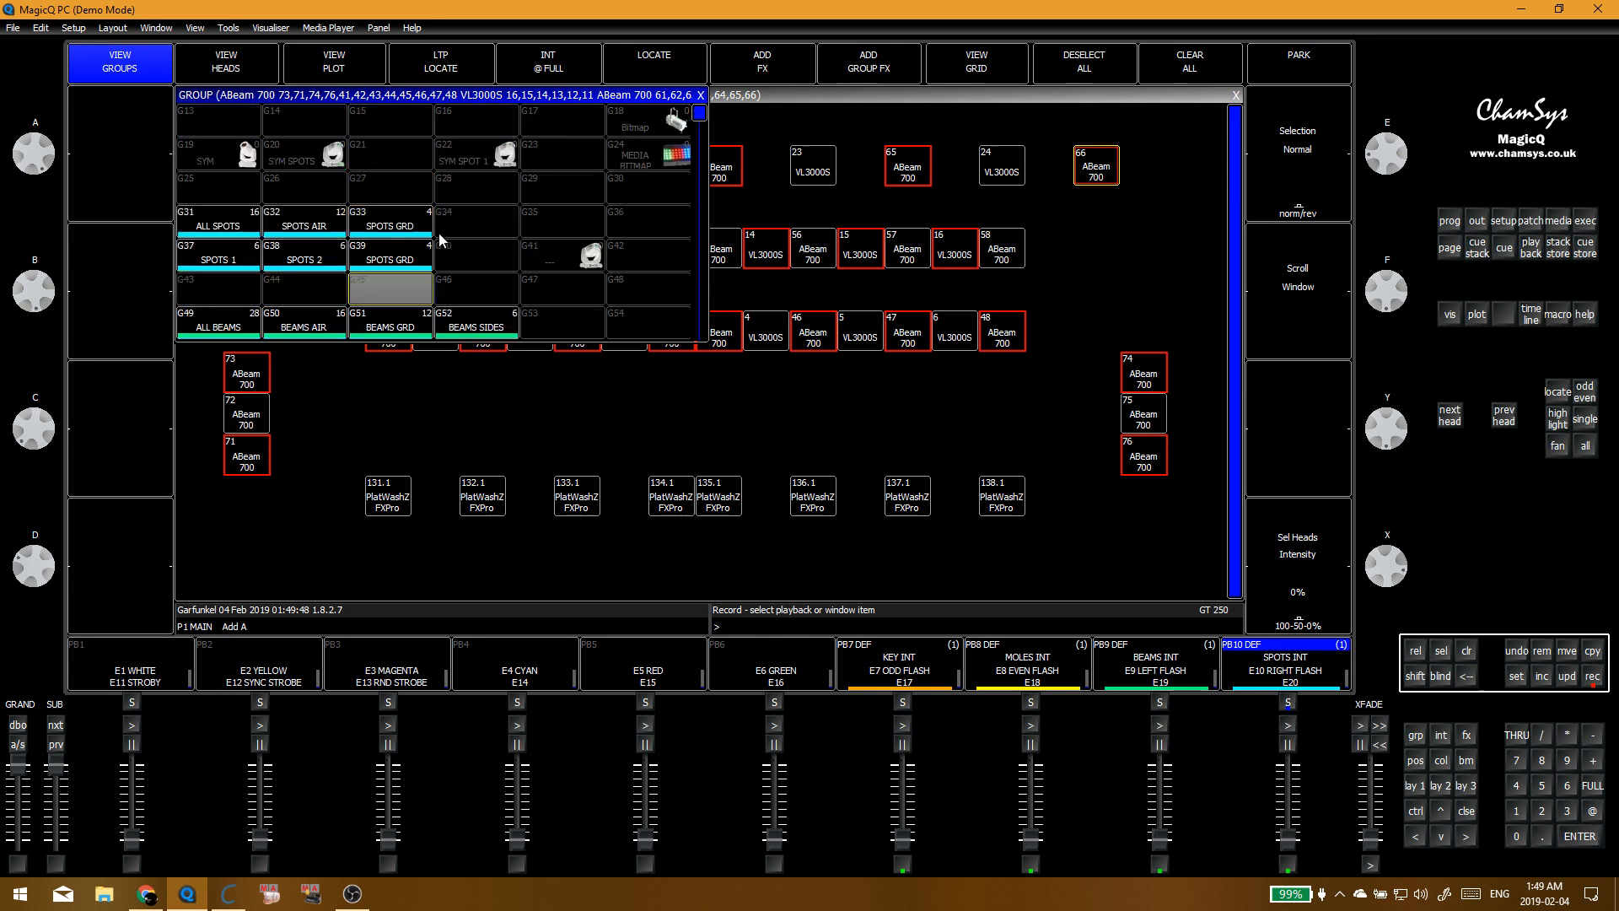
scroll(440, 244, "down", 5)
left_click(213, 262)
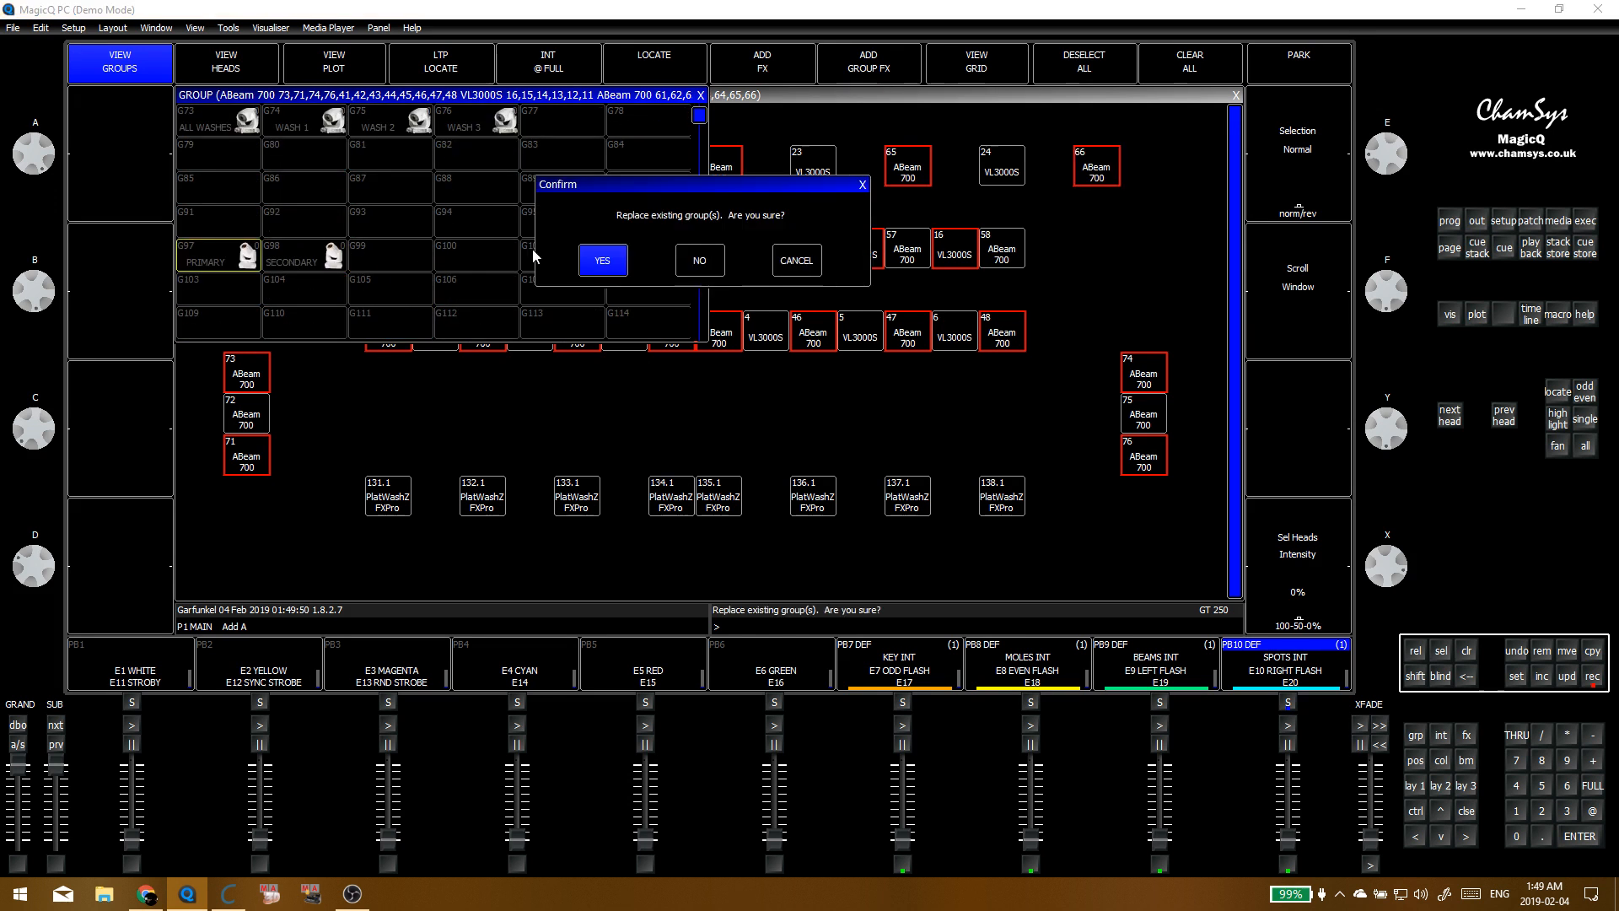
key("Return")
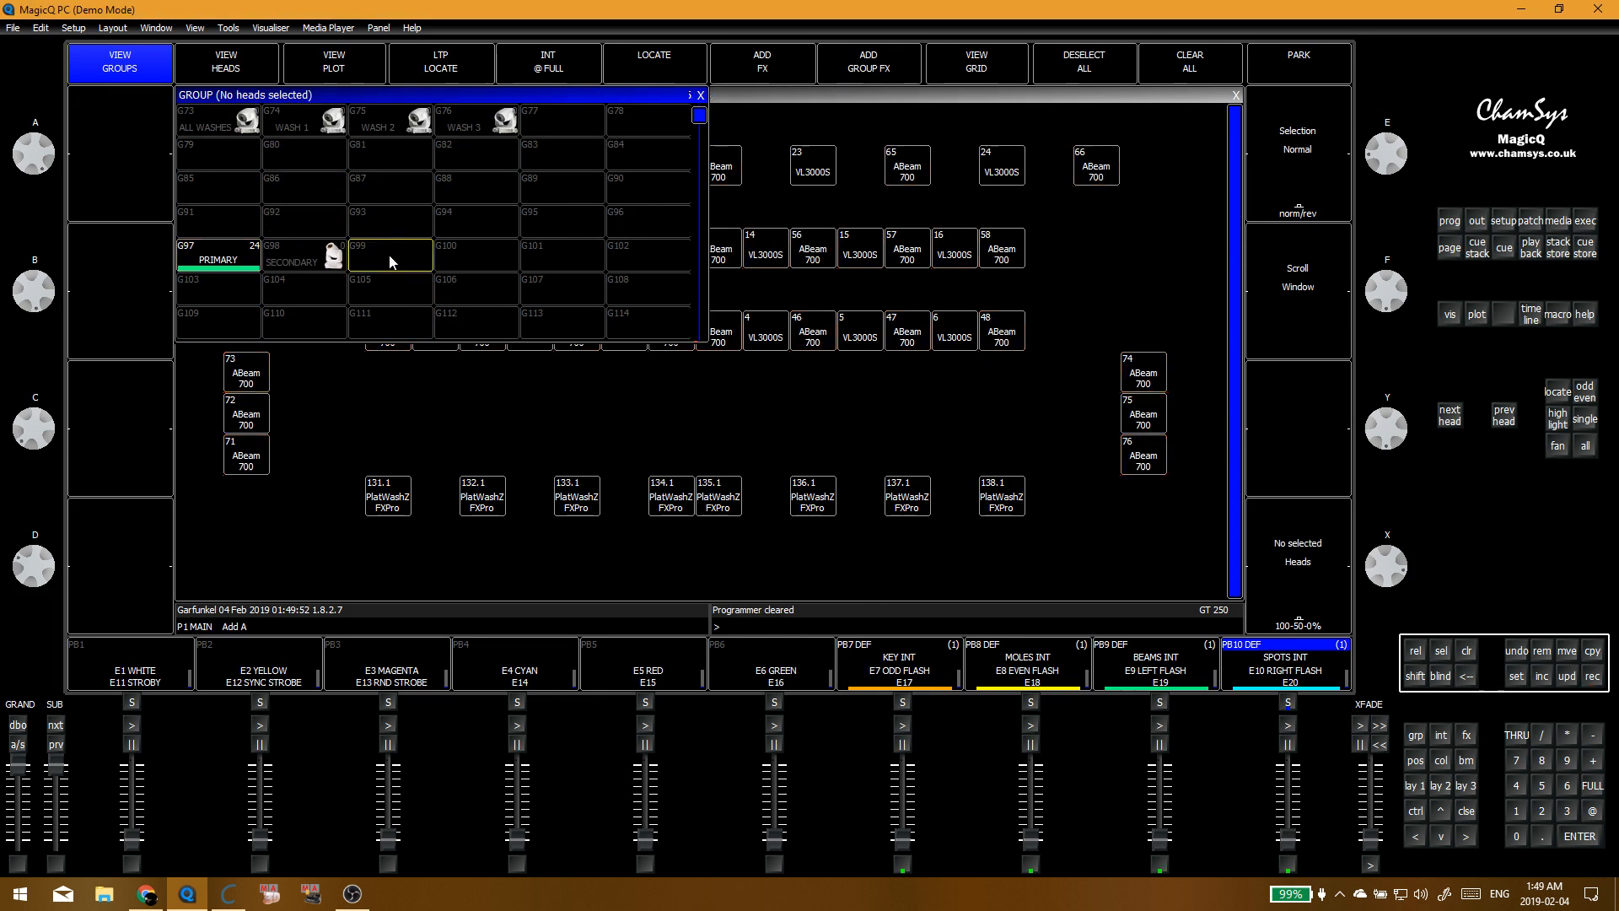
Step: Recall the PRIMARY and BACKLIGHT groups one at a time to check which plan heads each selects, clearing the selection after each
scroll(371, 246, "up", 1)
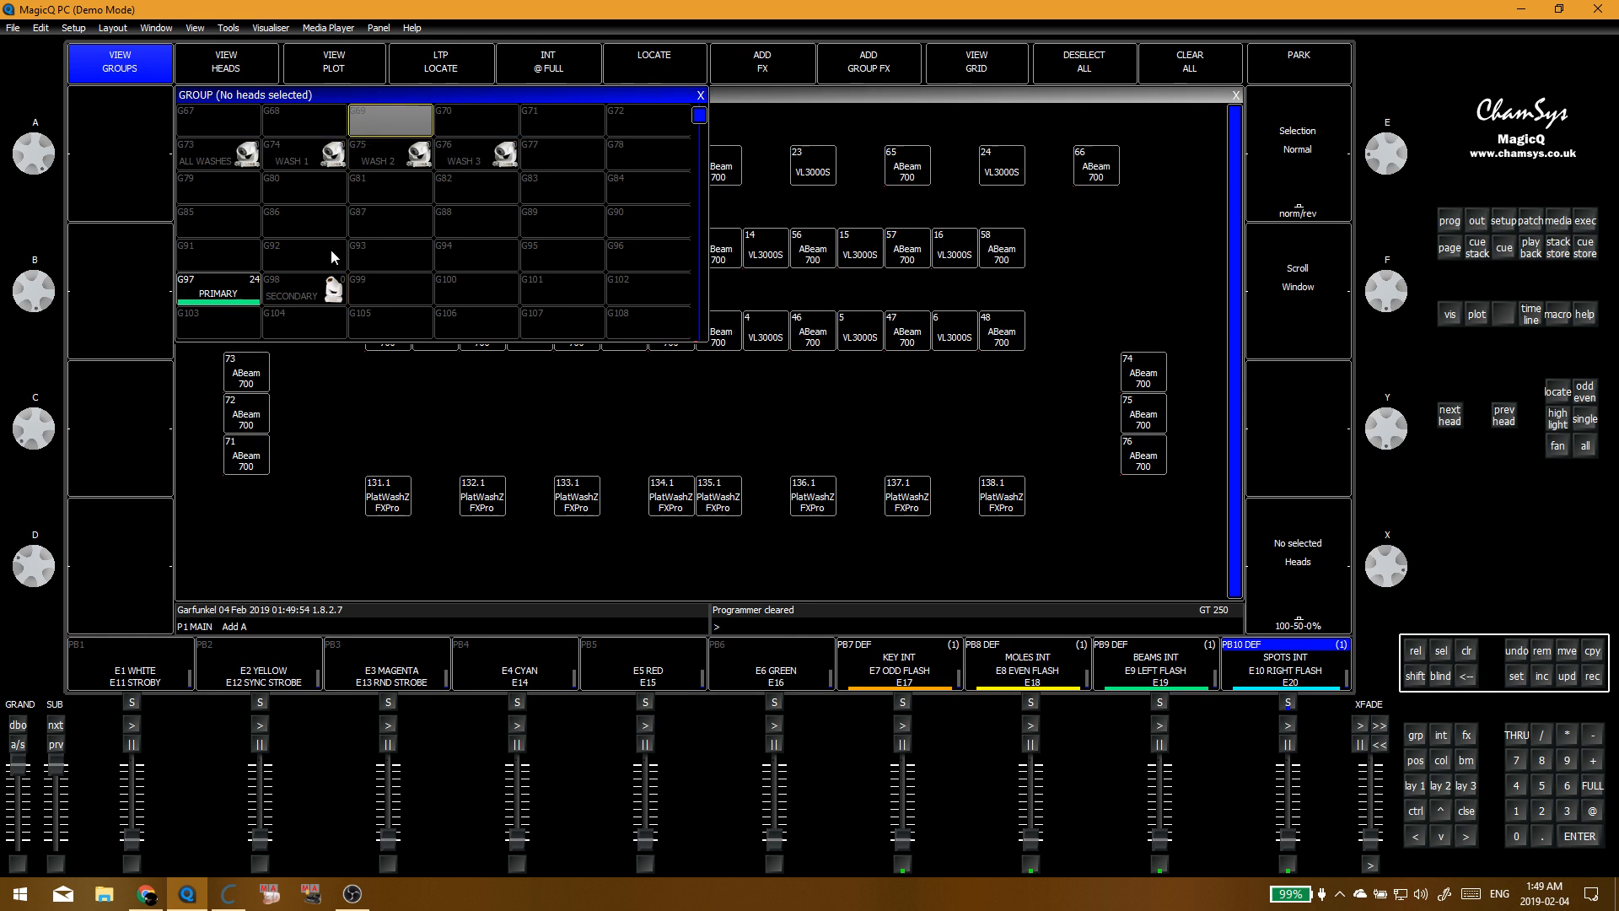
left_click(212, 296)
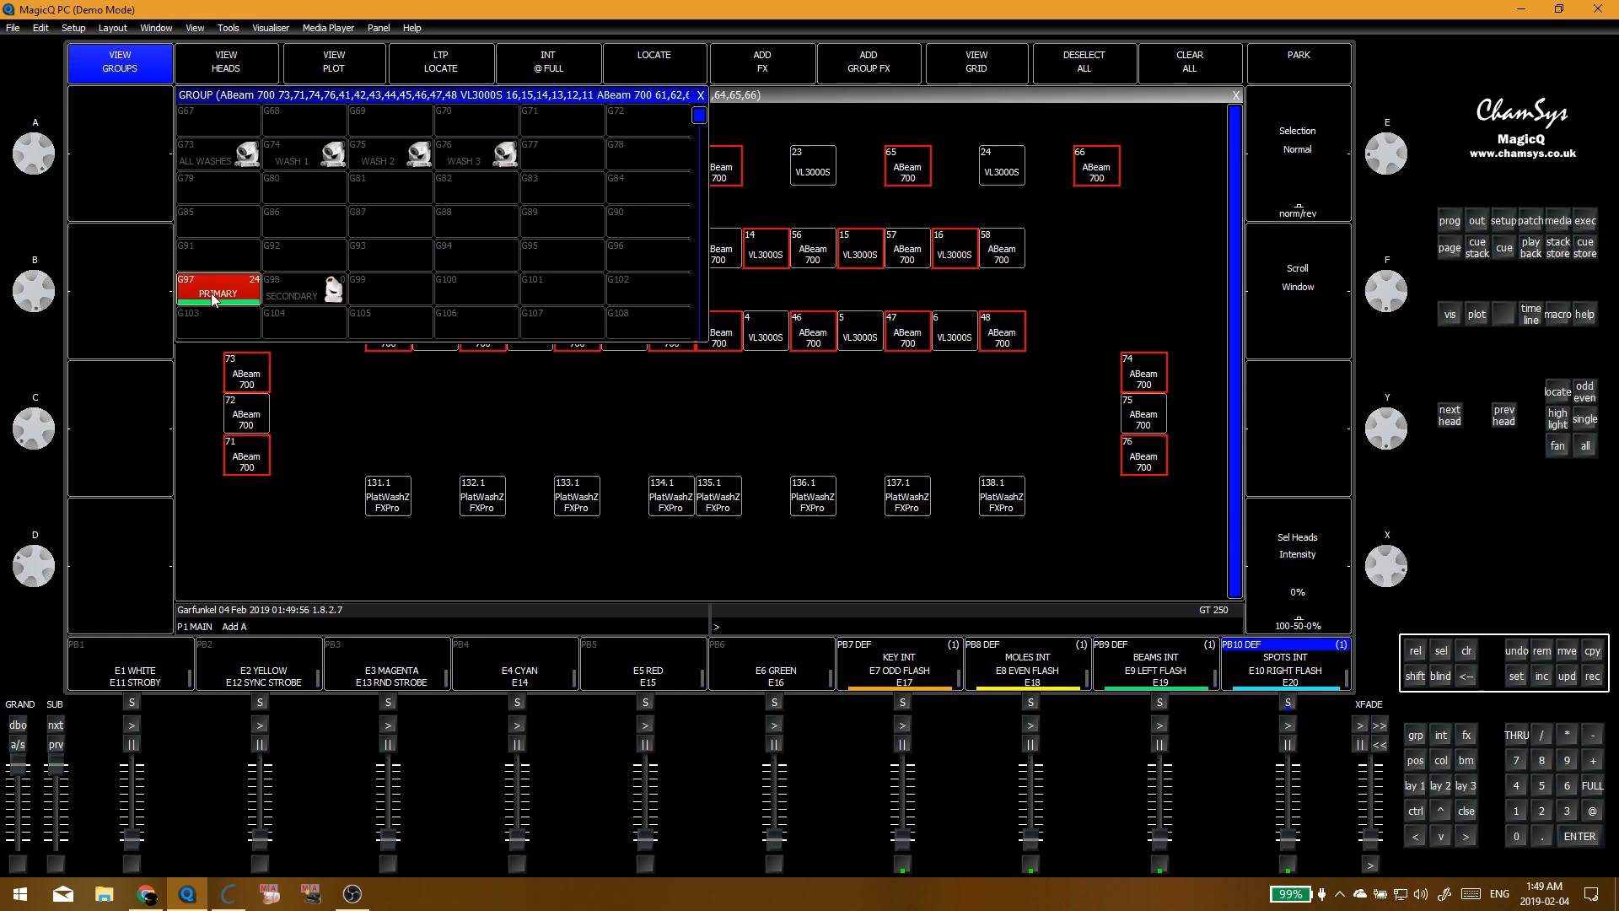
key("ctrl+BackSpace")
left_click(463, 296)
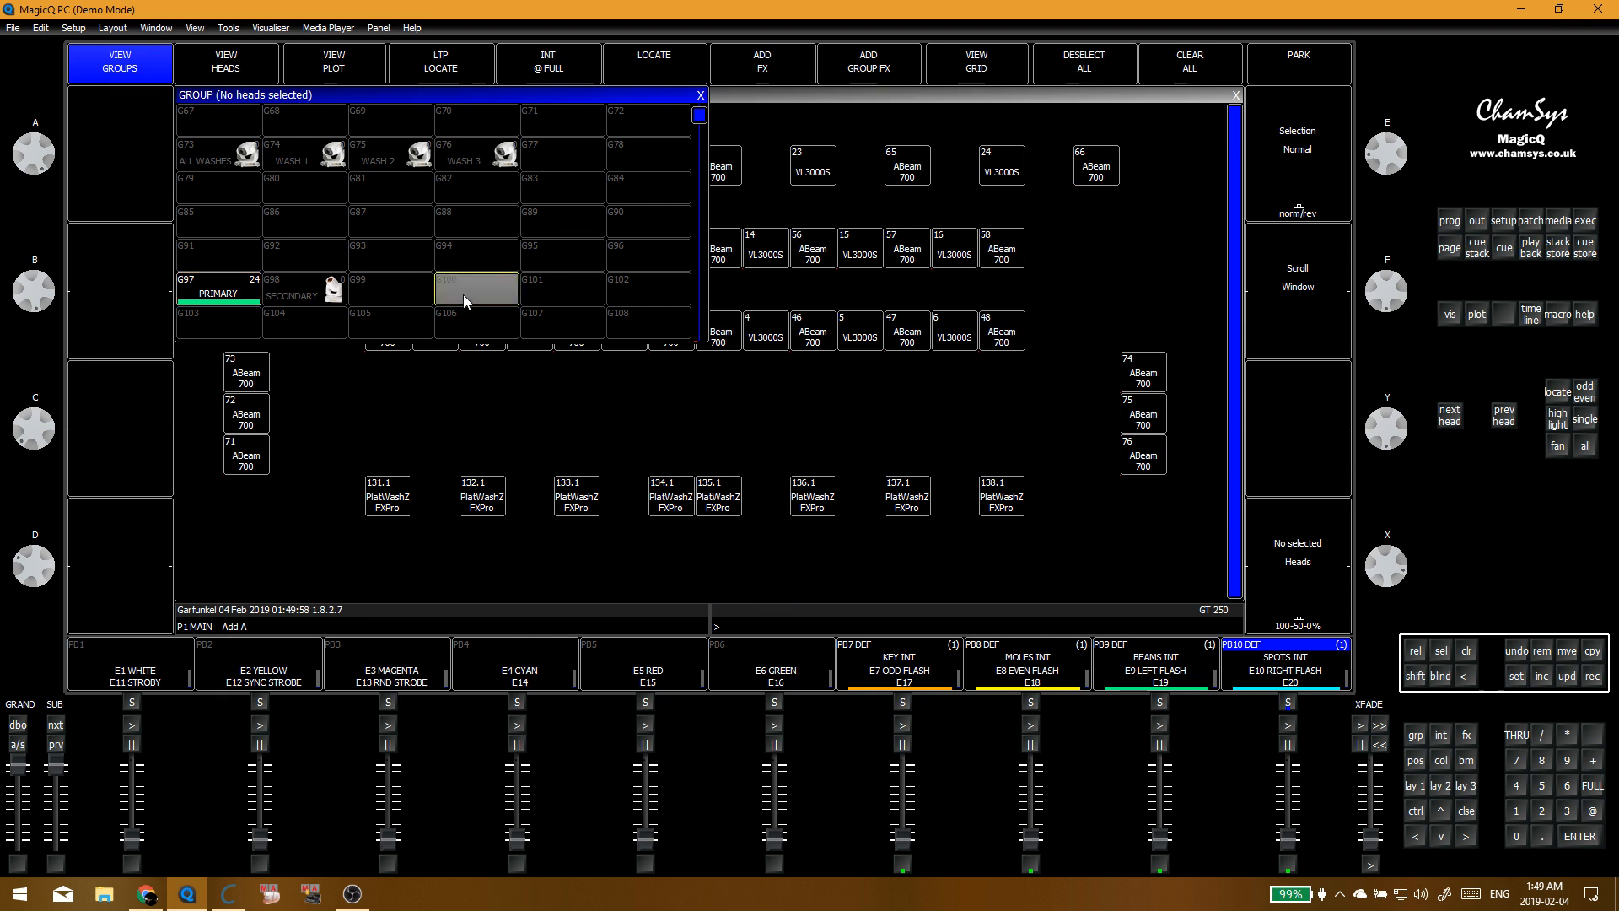
scroll(463, 295, "up", 16)
left_click(326, 128)
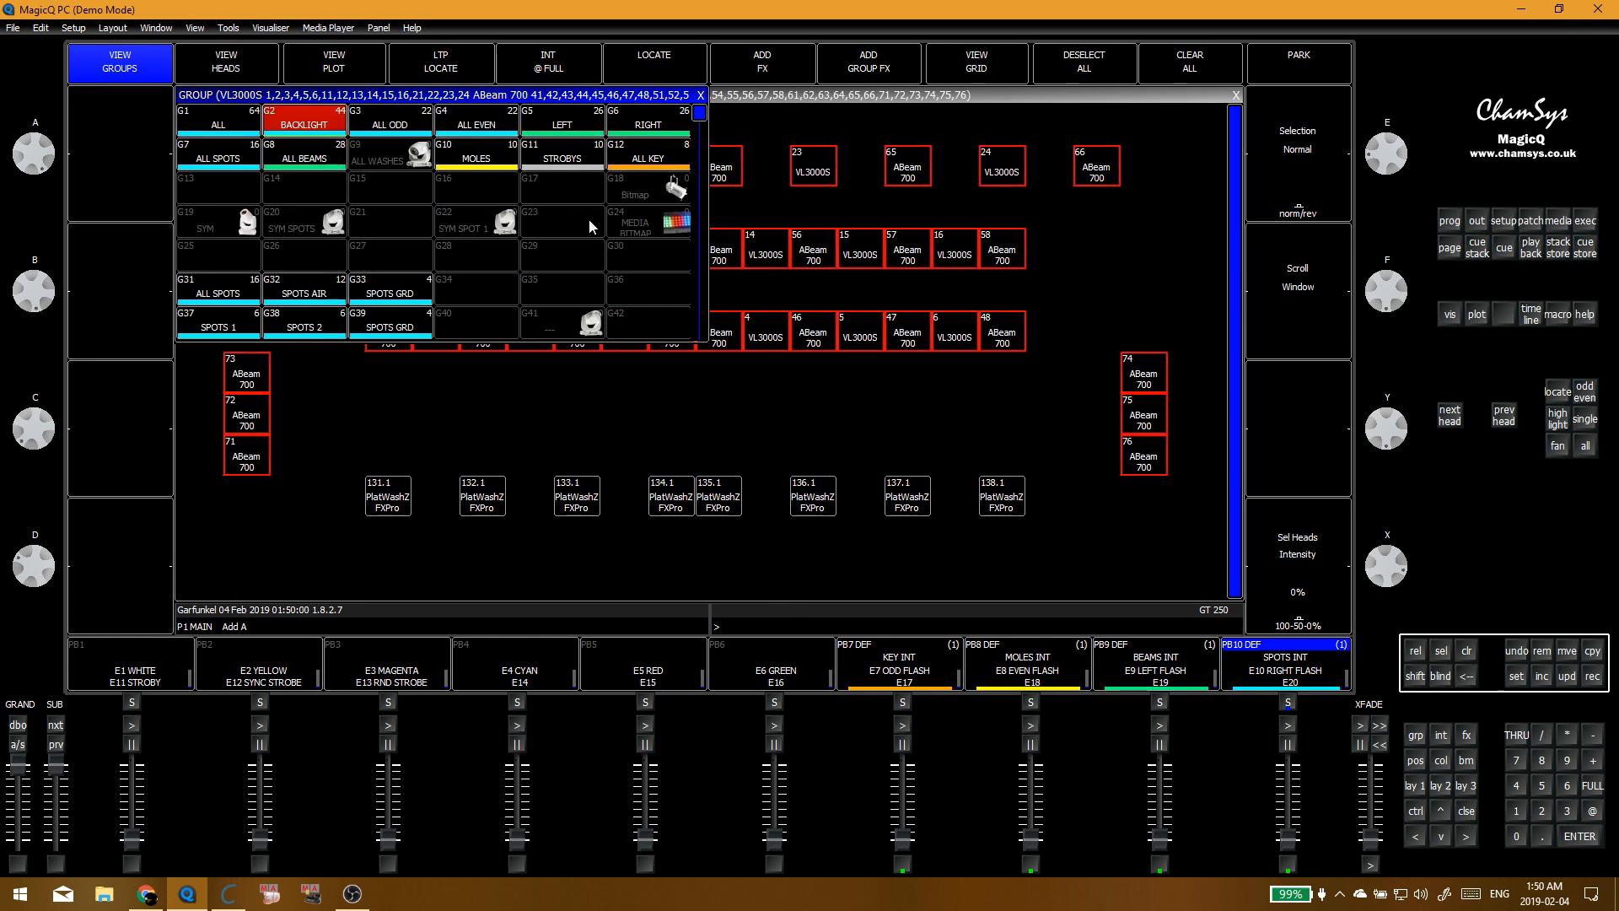
left_click(699, 98)
key("ctrl+BackSpace")
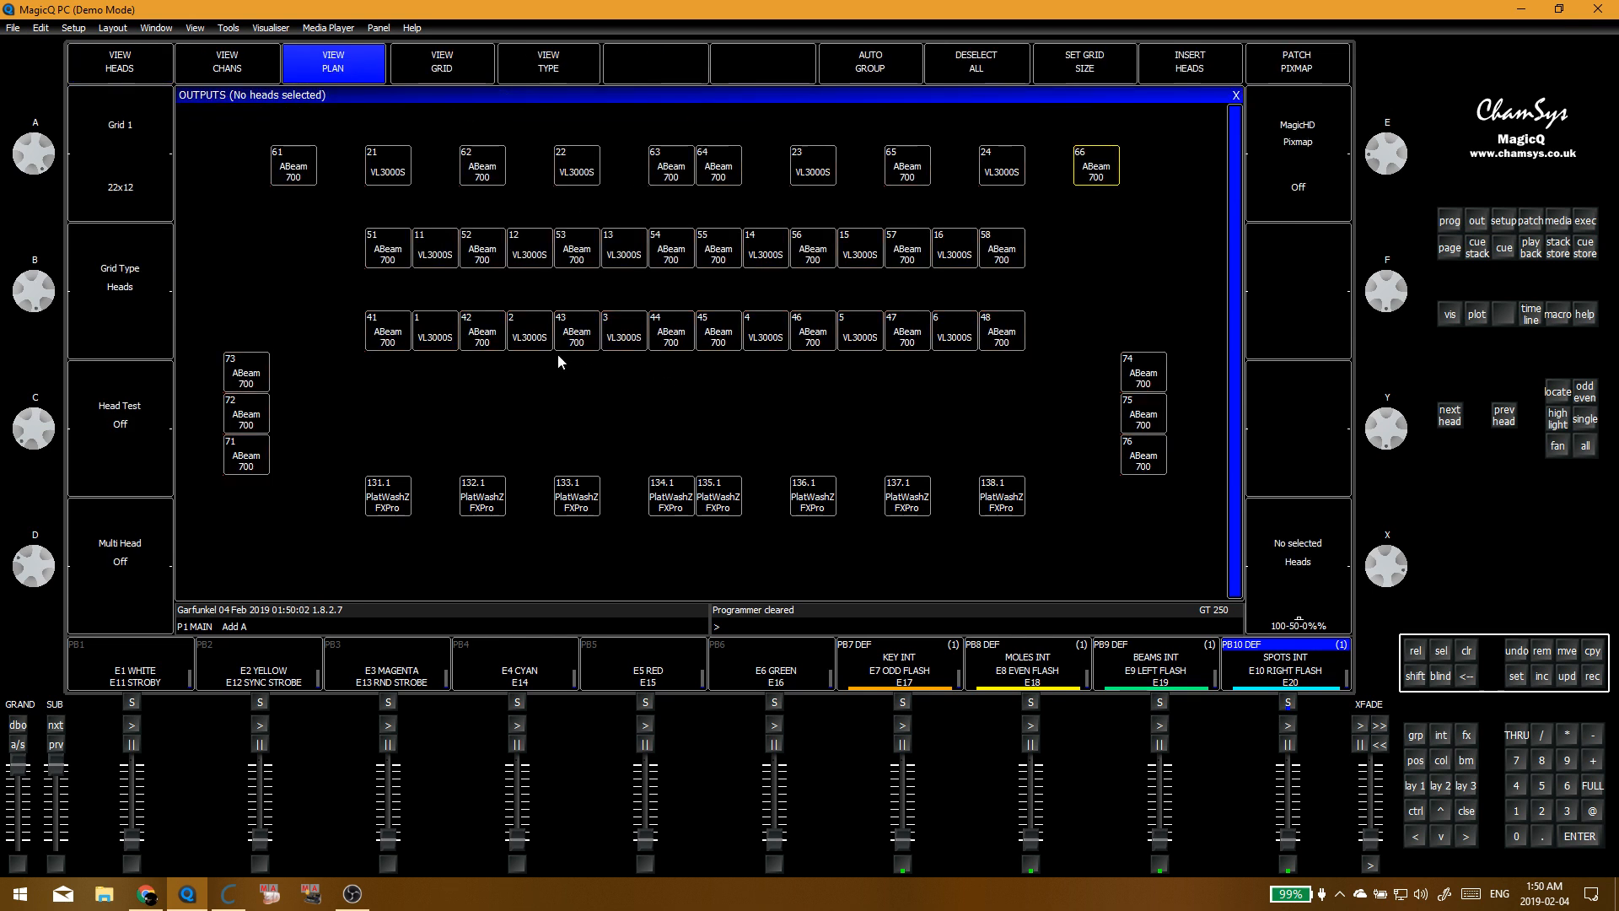
Step: Select group 2 BACKLIGHT and try to subtract group 97 PRIMARY from the selection
key("ctrl+g")
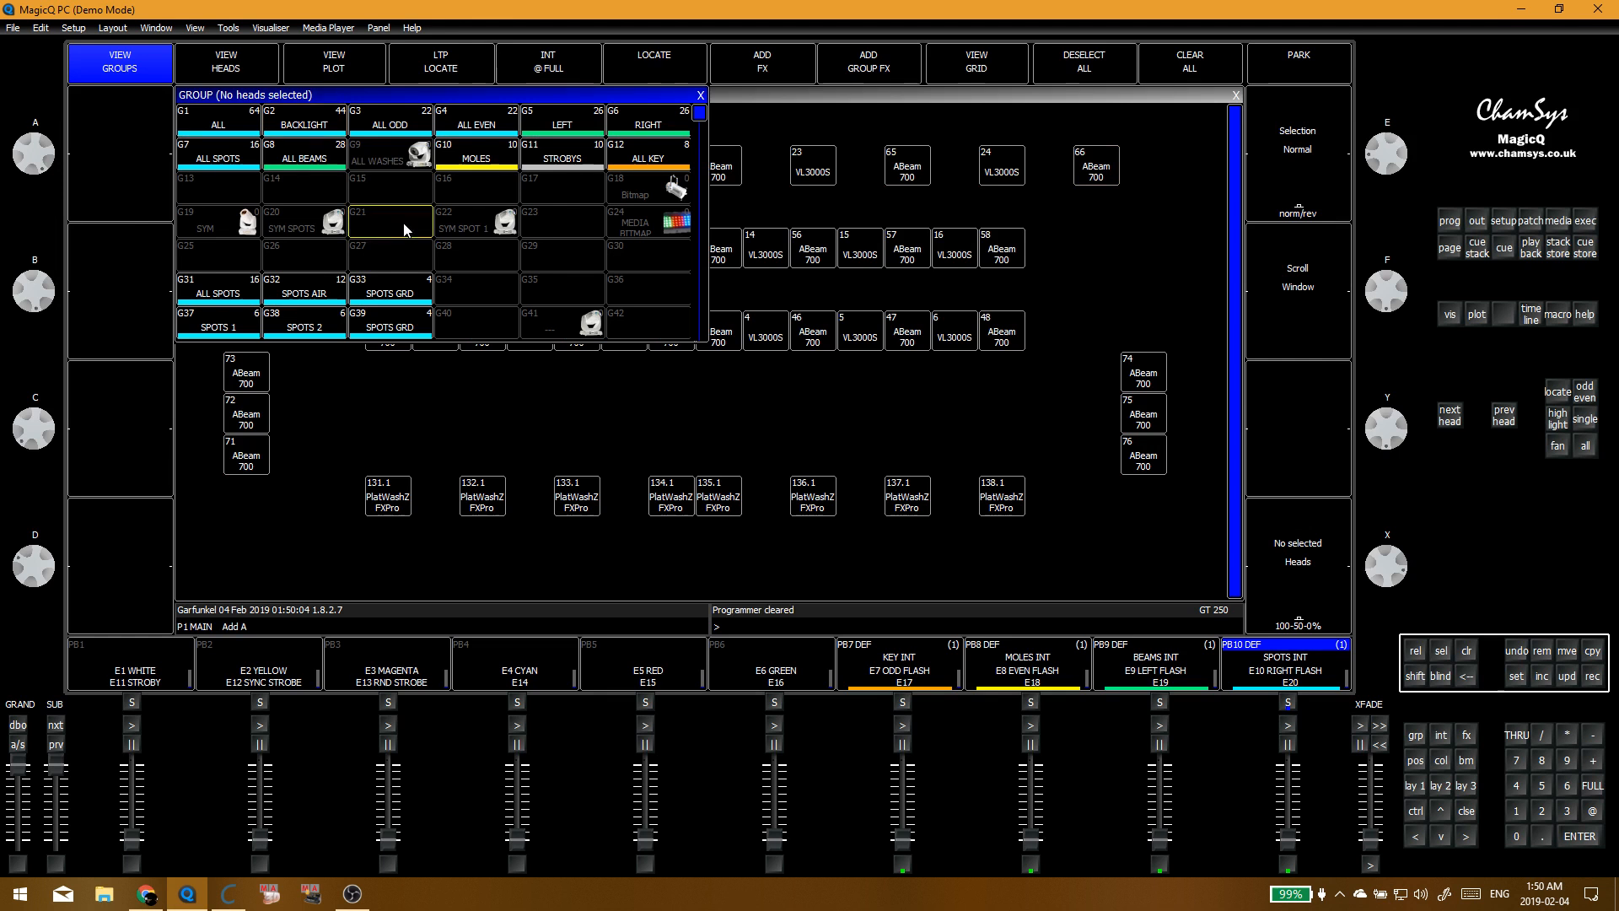
type("2")
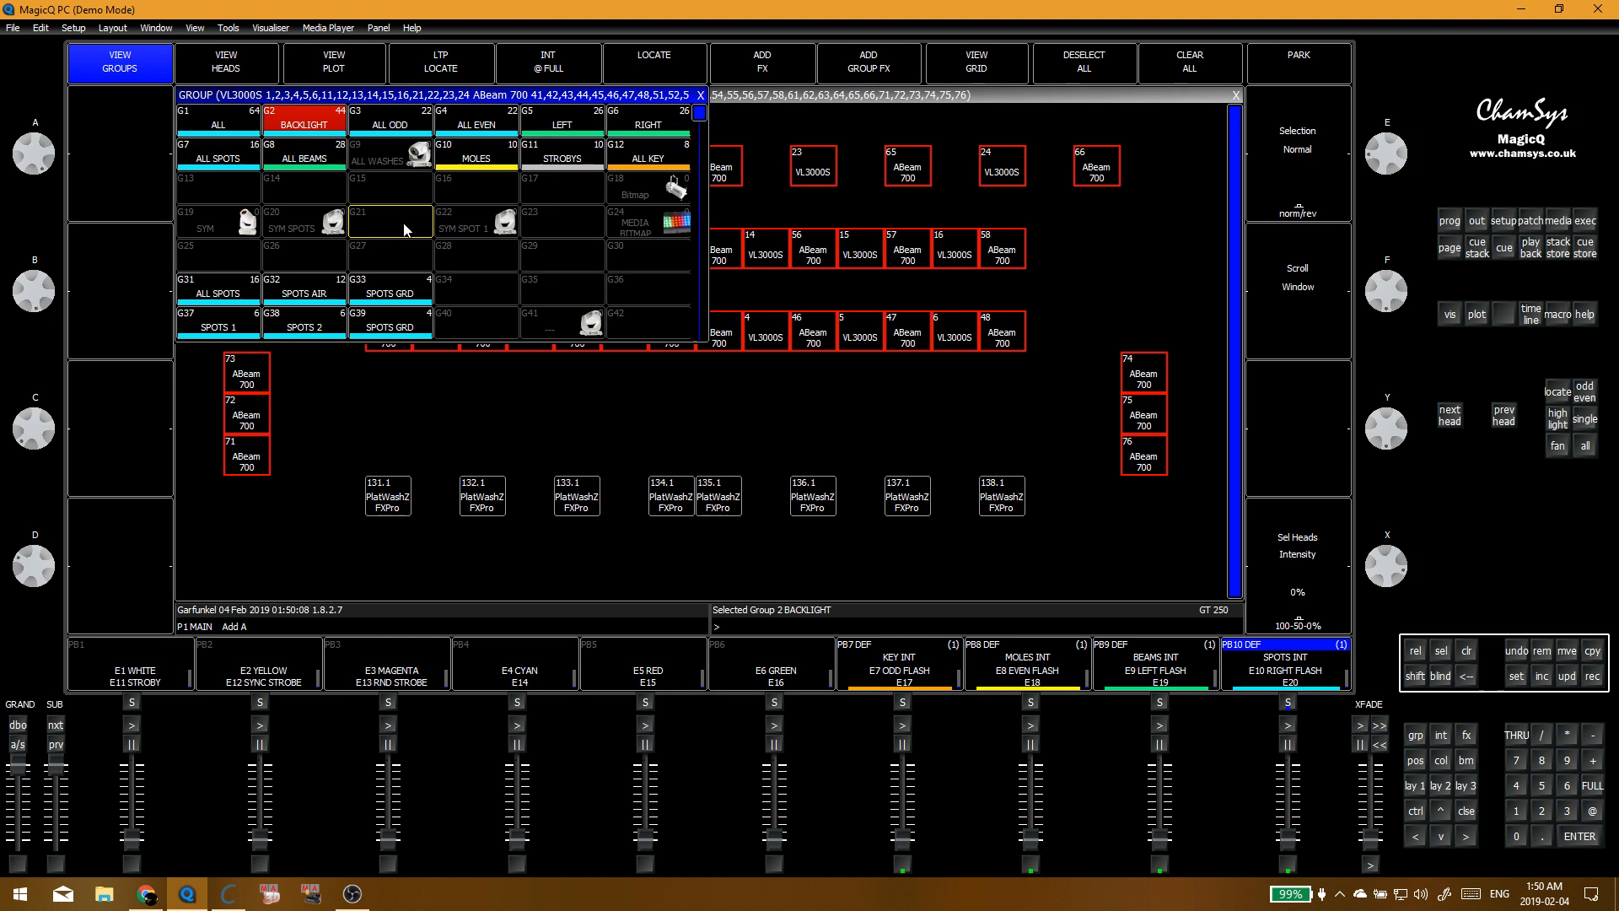
type("-")
scroll(535, 291, "down", 10)
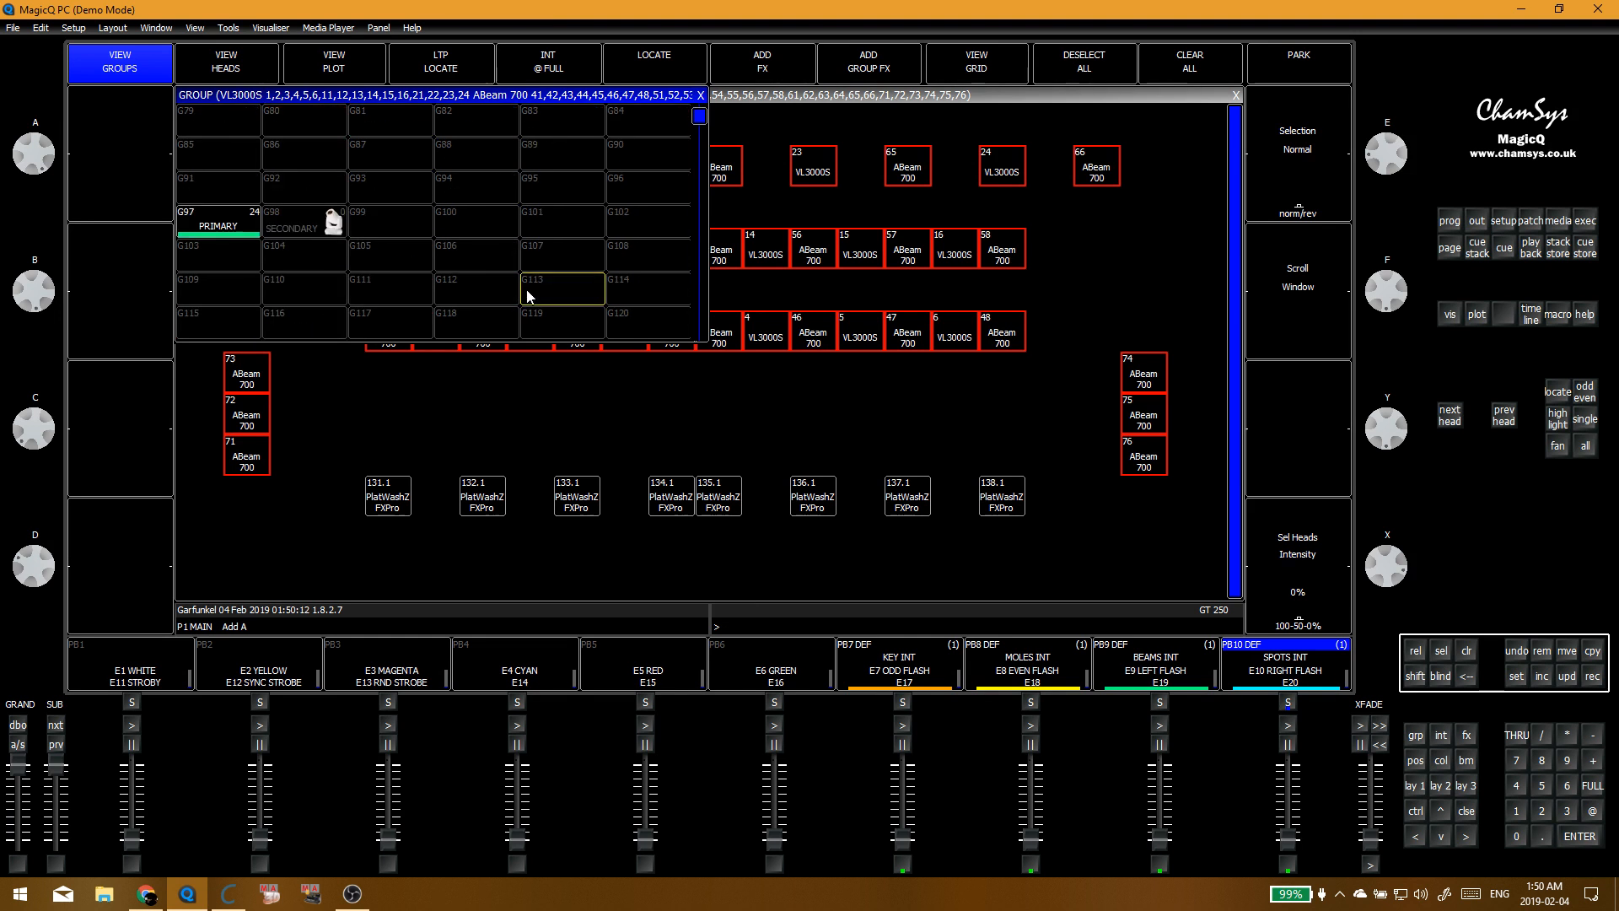
type("97")
key("Return")
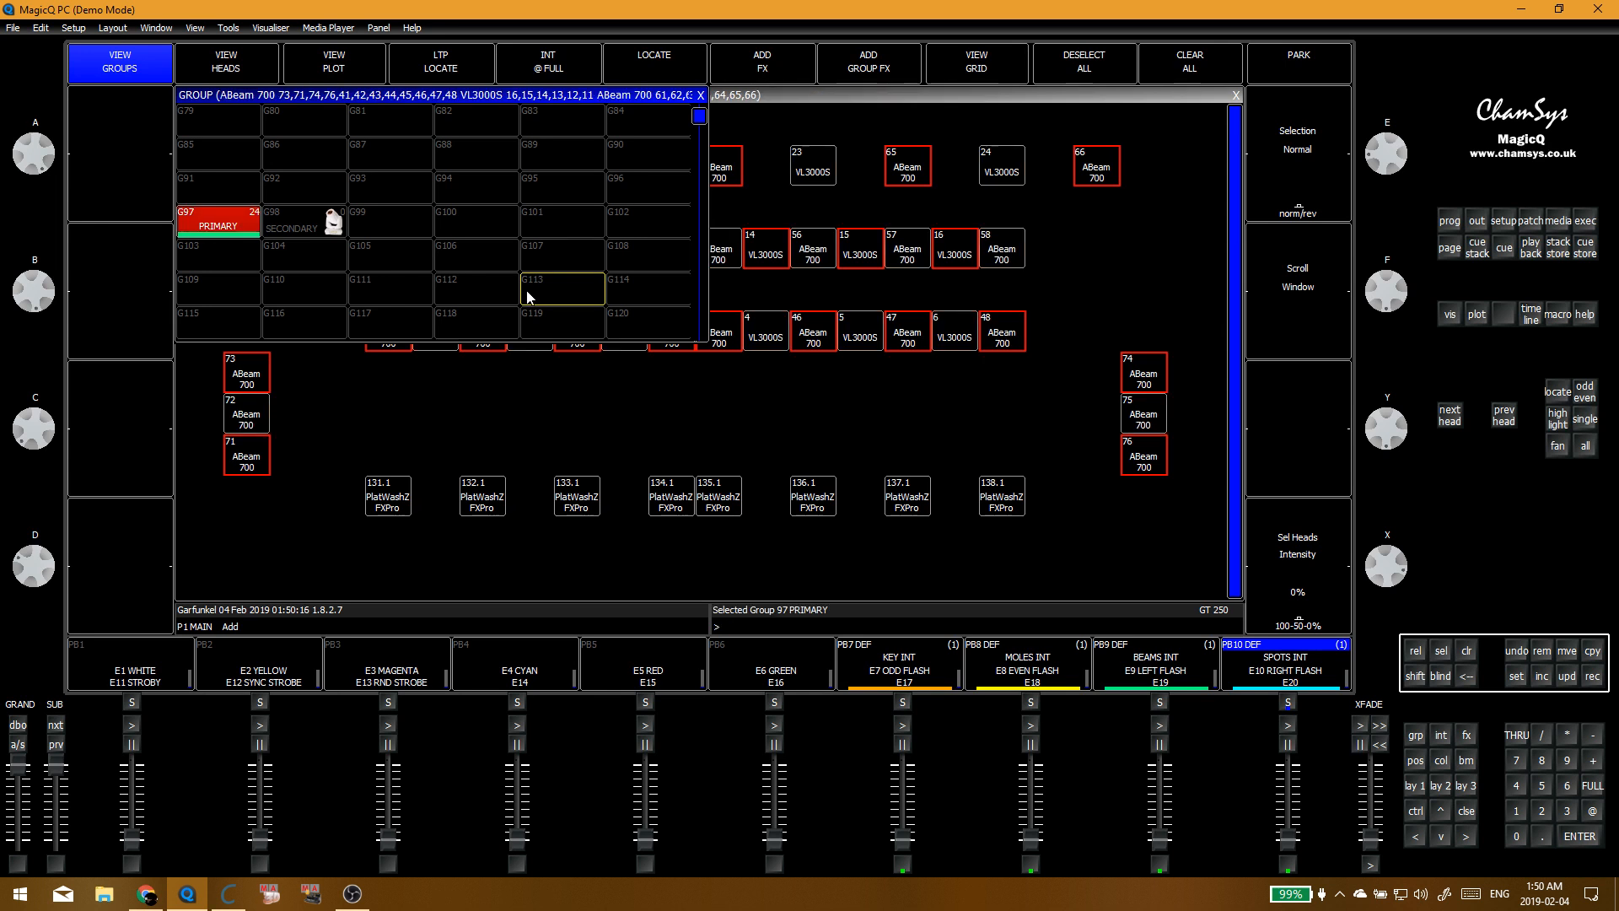
Step: Record the selected heads into the SECONDARY group, G98, replacing the existing group, and clear the programmer
key("ctrl+r")
left_click(323, 221)
left_click(609, 261)
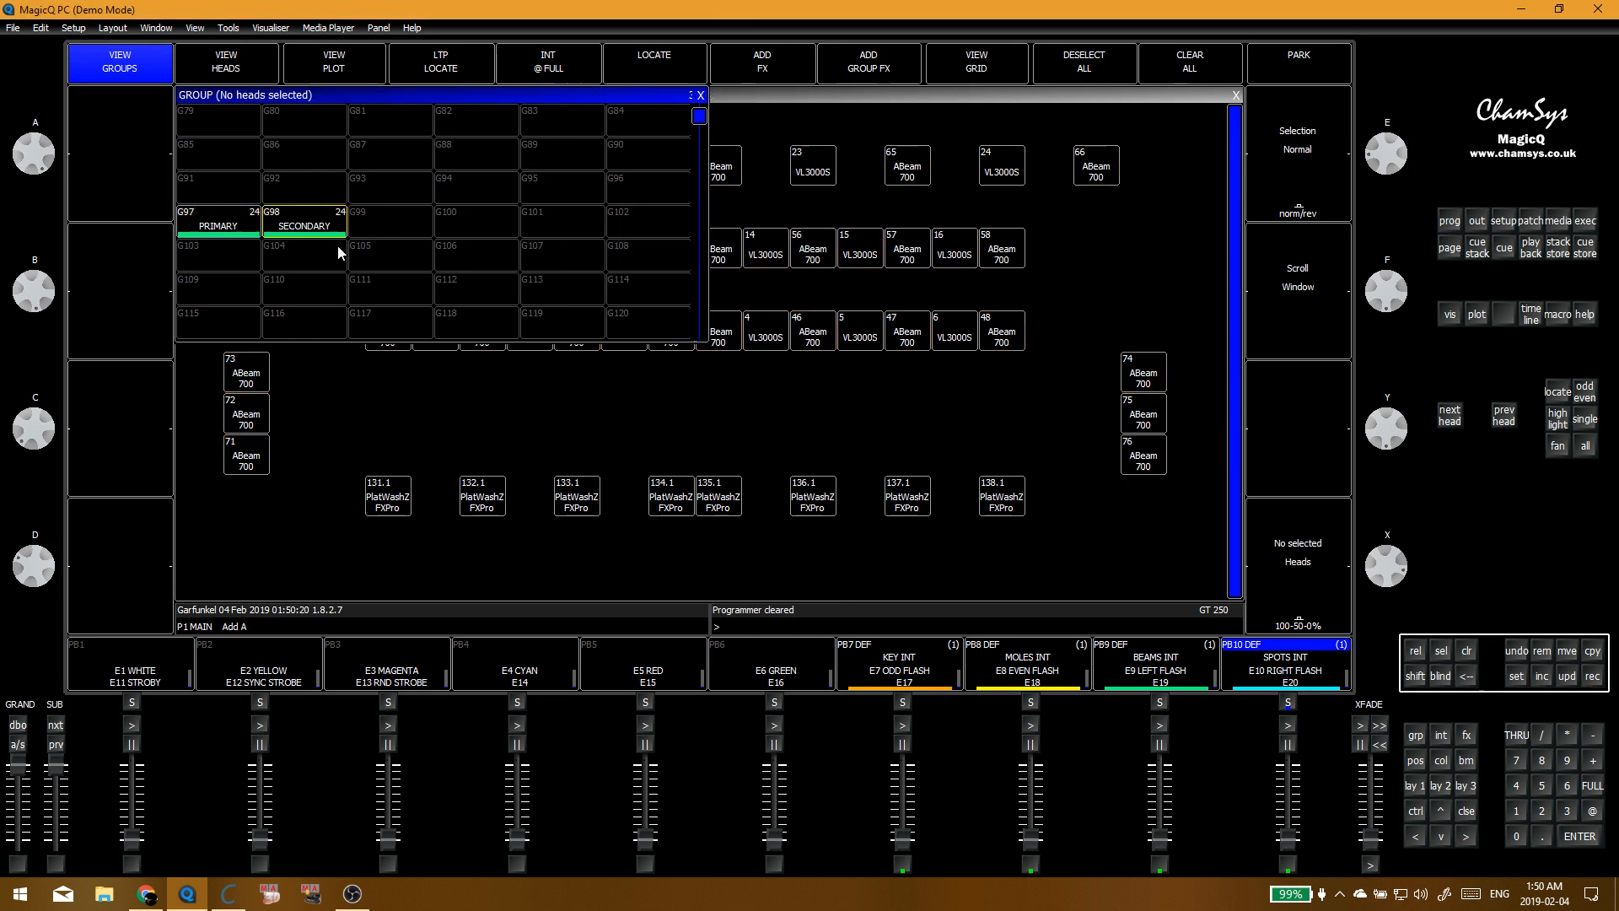
Step: Toggle the PRIMARY and SECONDARY groups on and off to compare which heads each one selects
left_click(239, 235)
left_click(293, 227)
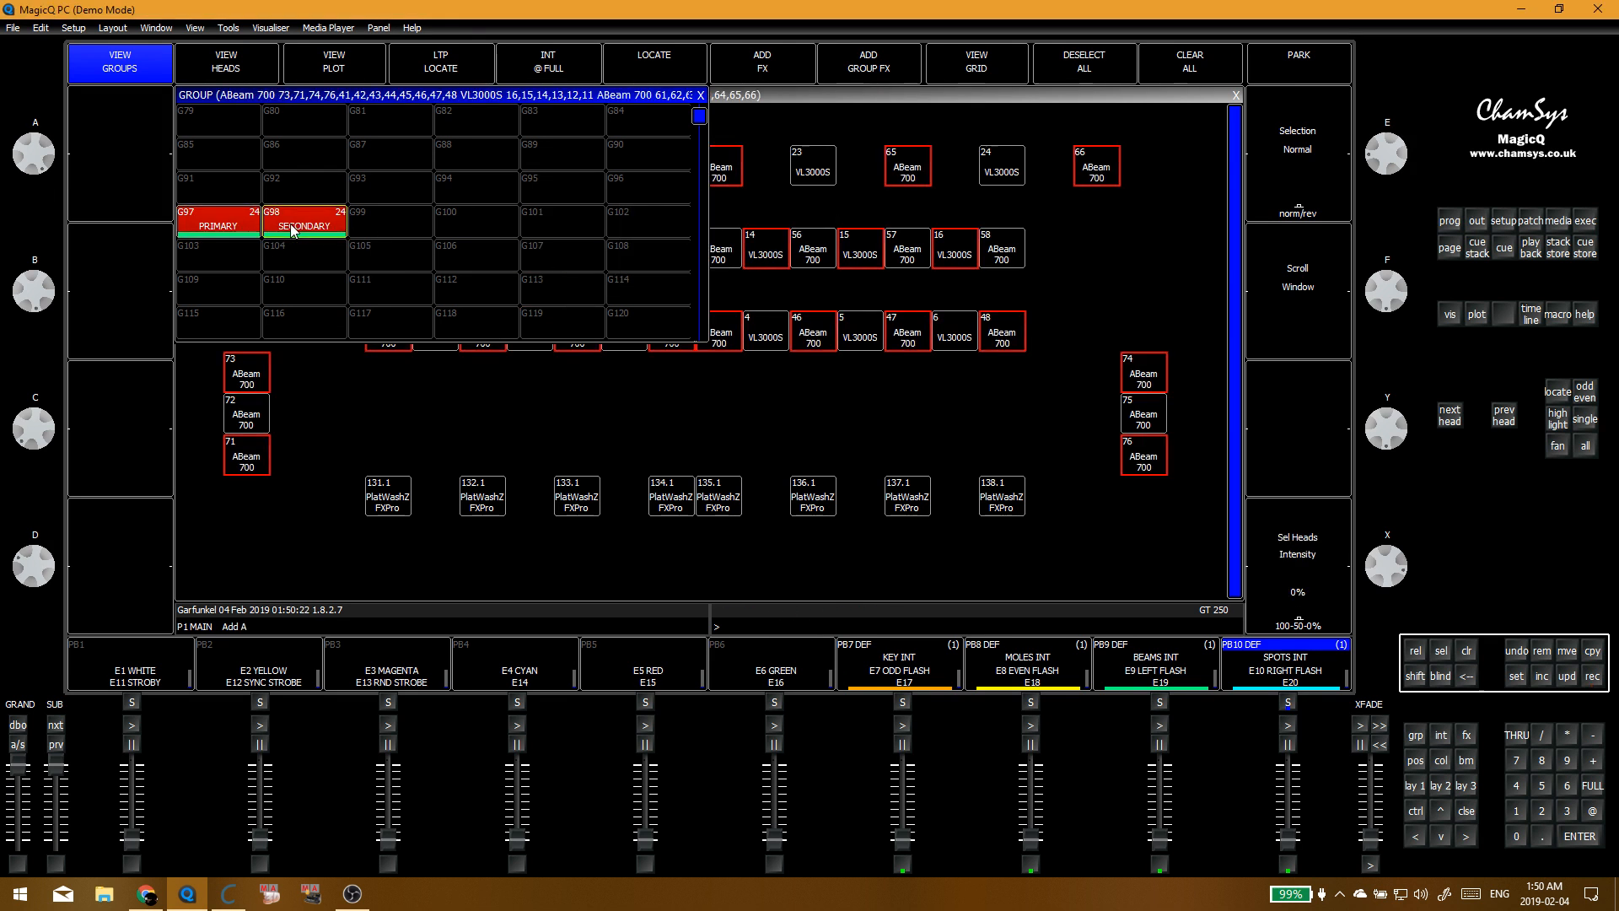
left_click(294, 227)
left_click(294, 225)
key("Escape")
left_click(294, 231)
left_click(294, 229)
left_click(217, 226)
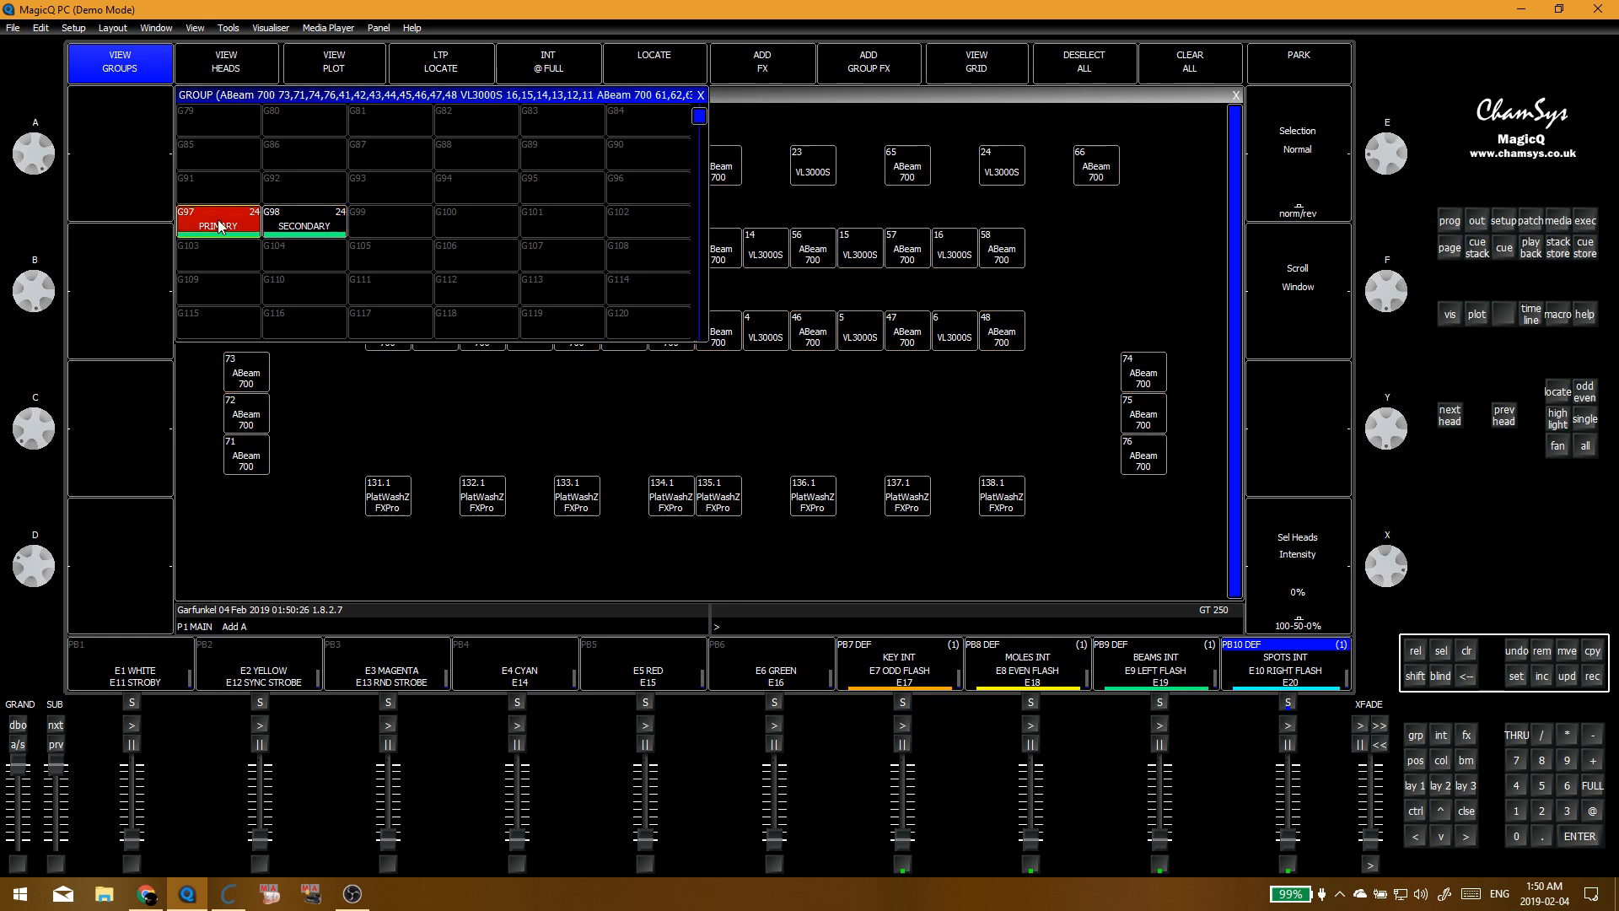
left_click(217, 226)
left_click(294, 228)
left_click(295, 228)
left_click(218, 226)
left_click(218, 226)
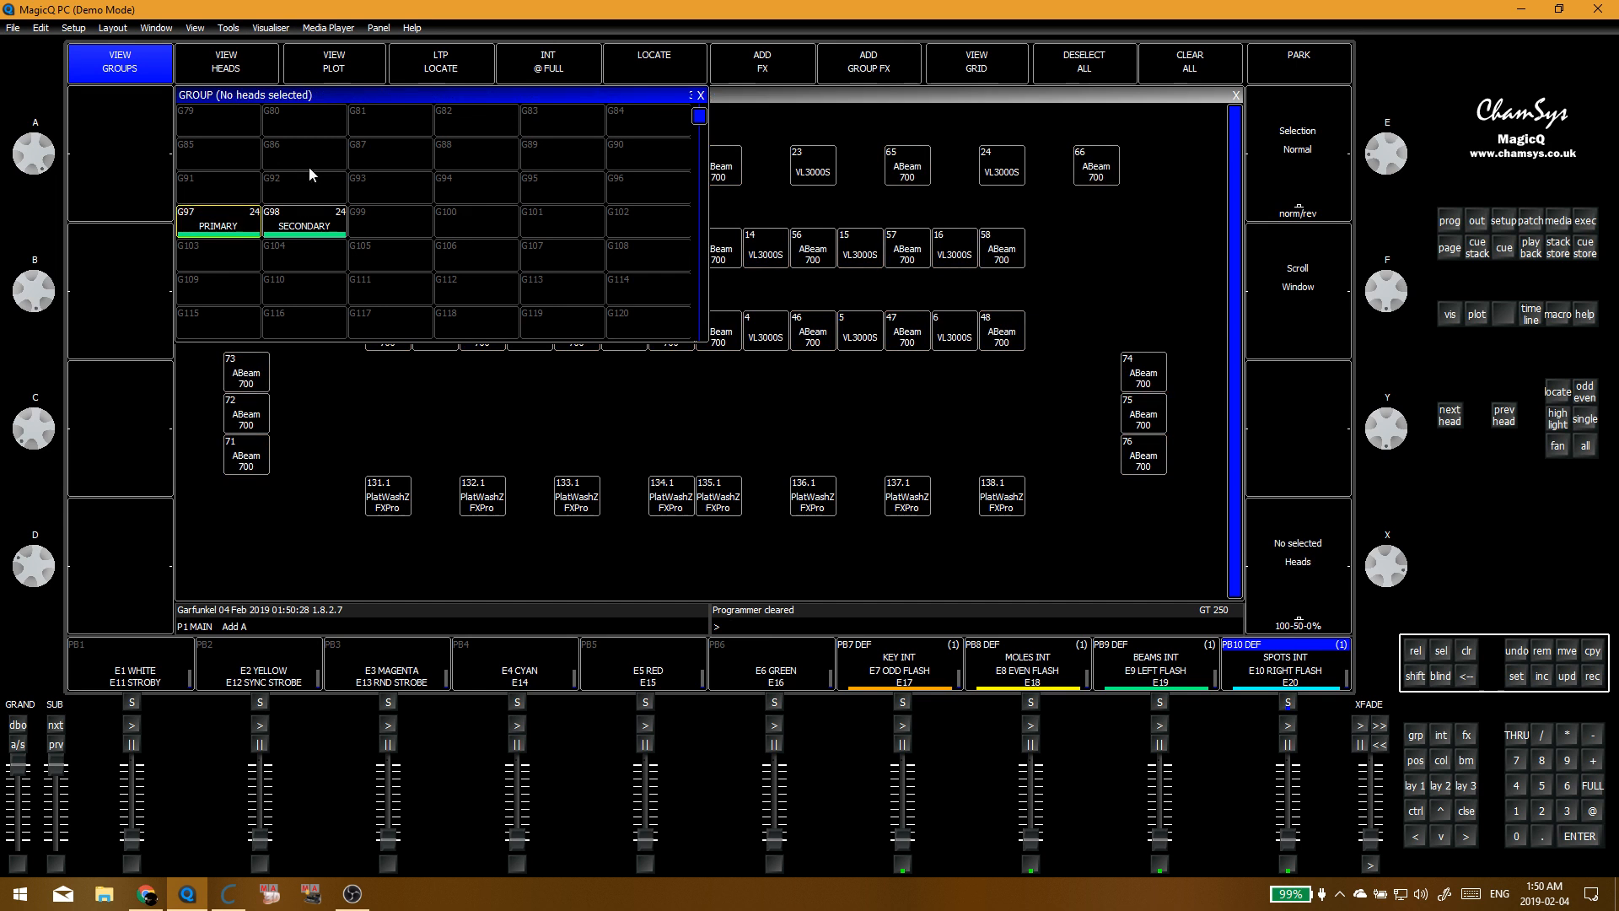
Step: Try selecting the BACKLIGHT group with group 97 subtracted, and clear the programmer
scroll(305, 172, "up", 5)
scroll(313, 177, "up", 5)
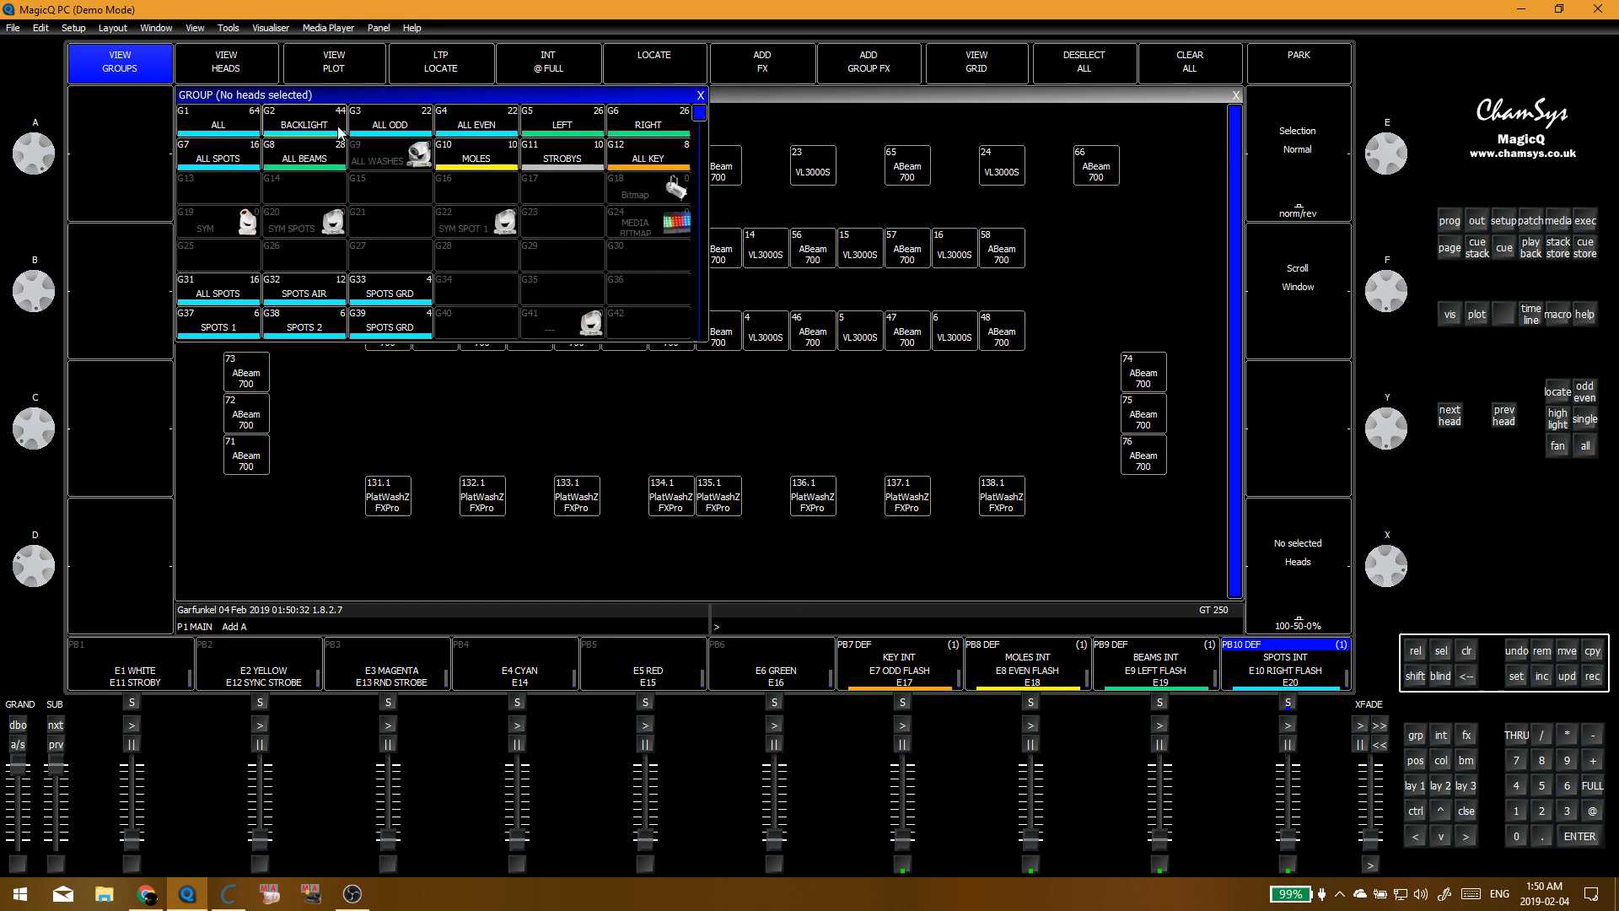
left_click(340, 132)
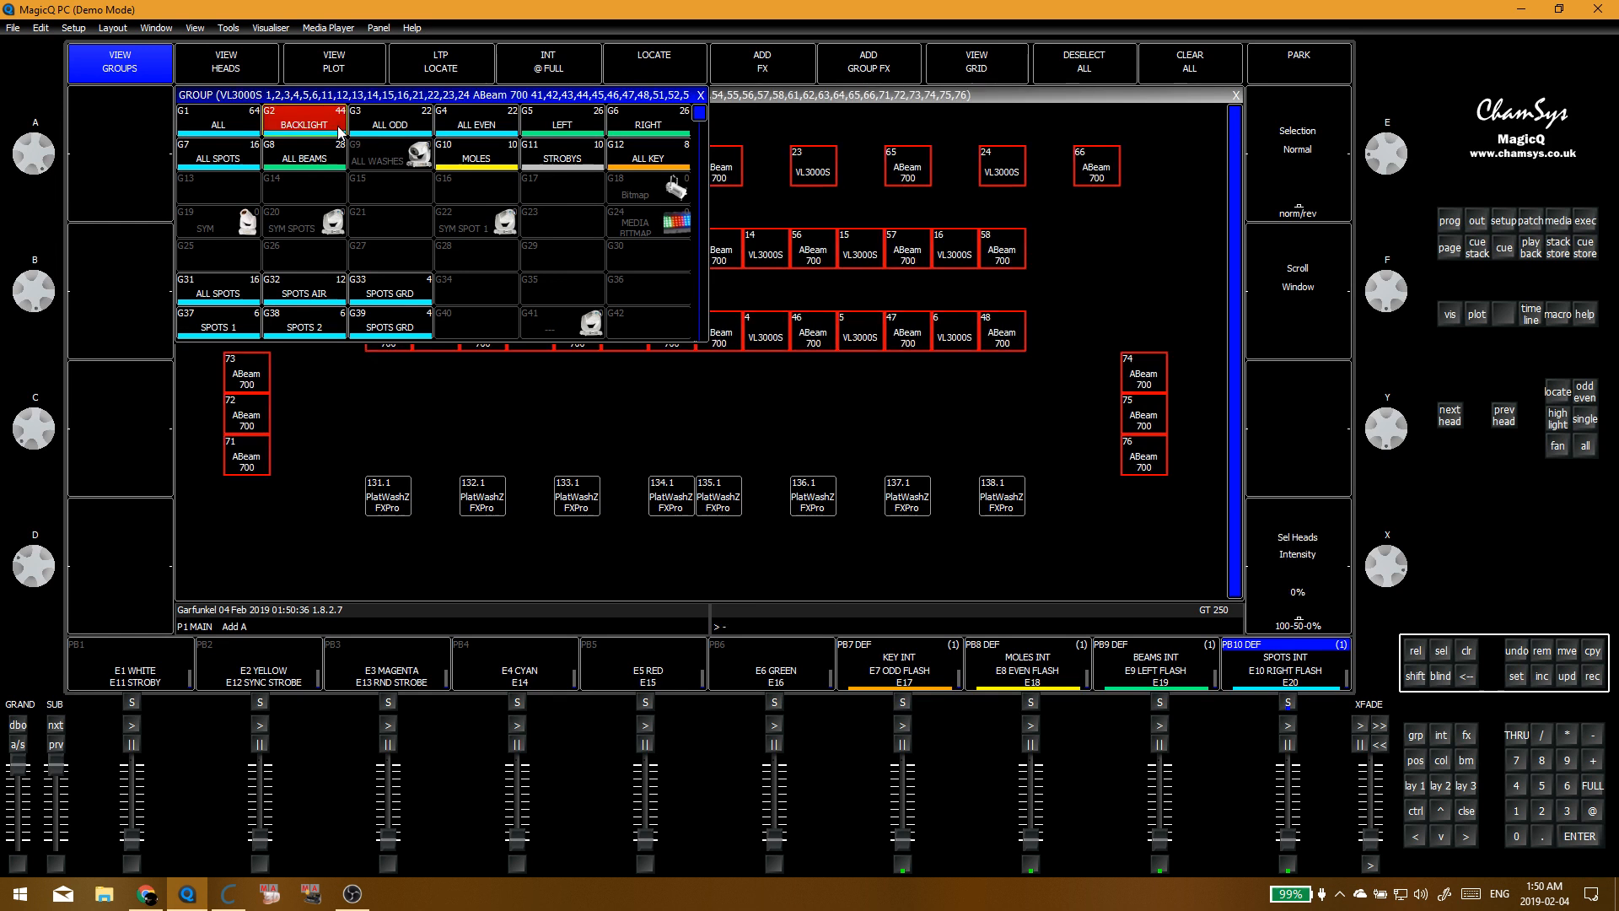
key("Escape")
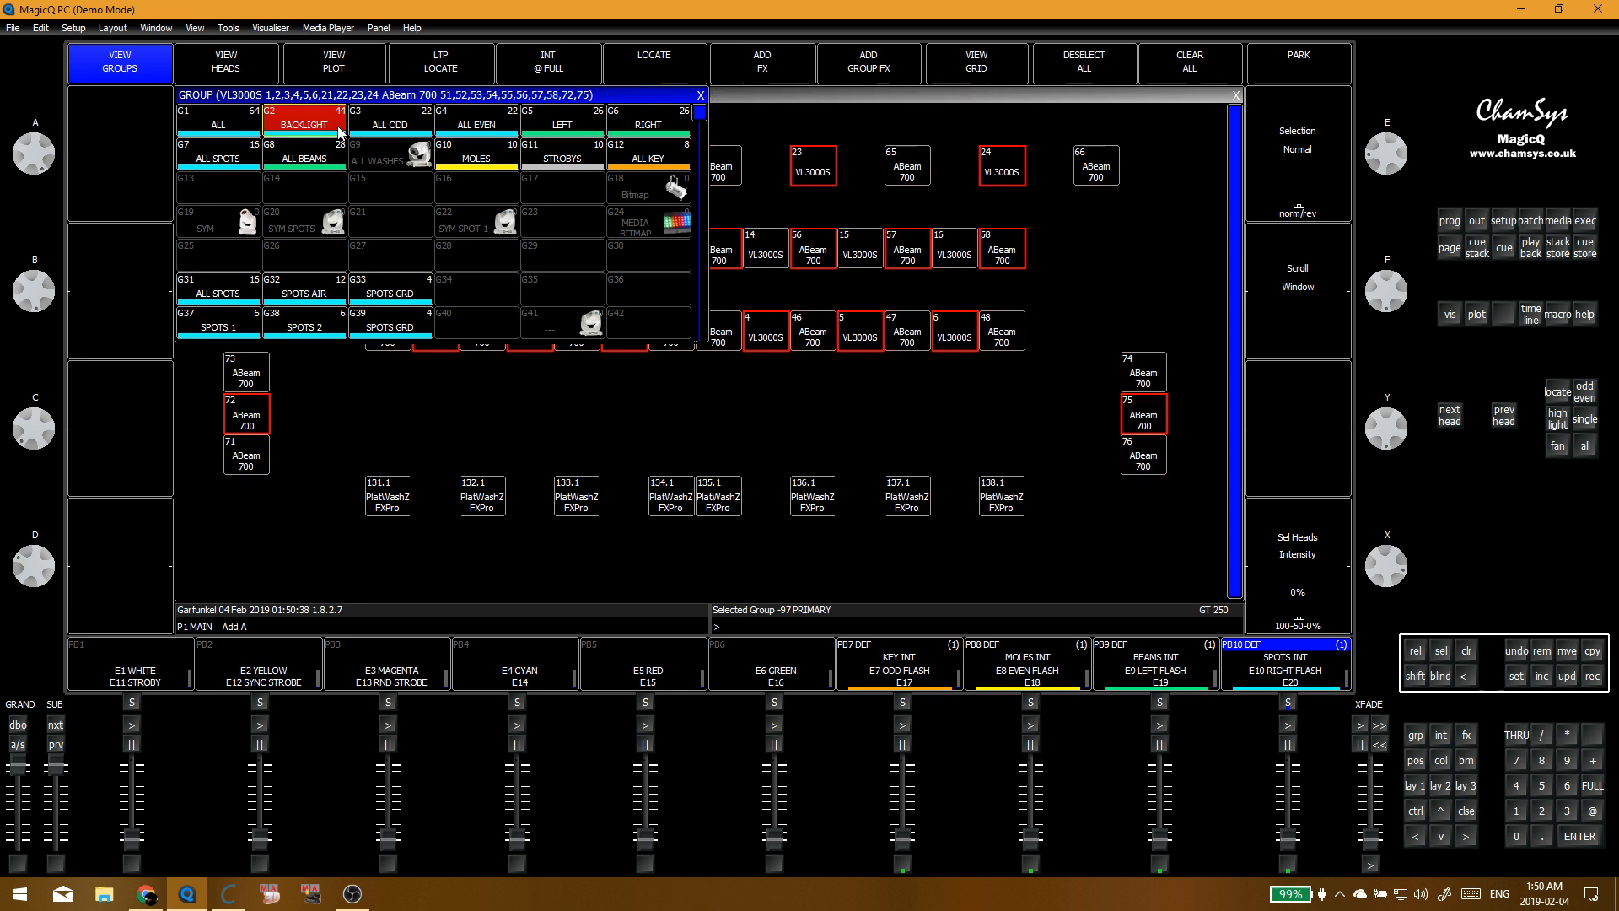
scroll(444, 239, "down", 10)
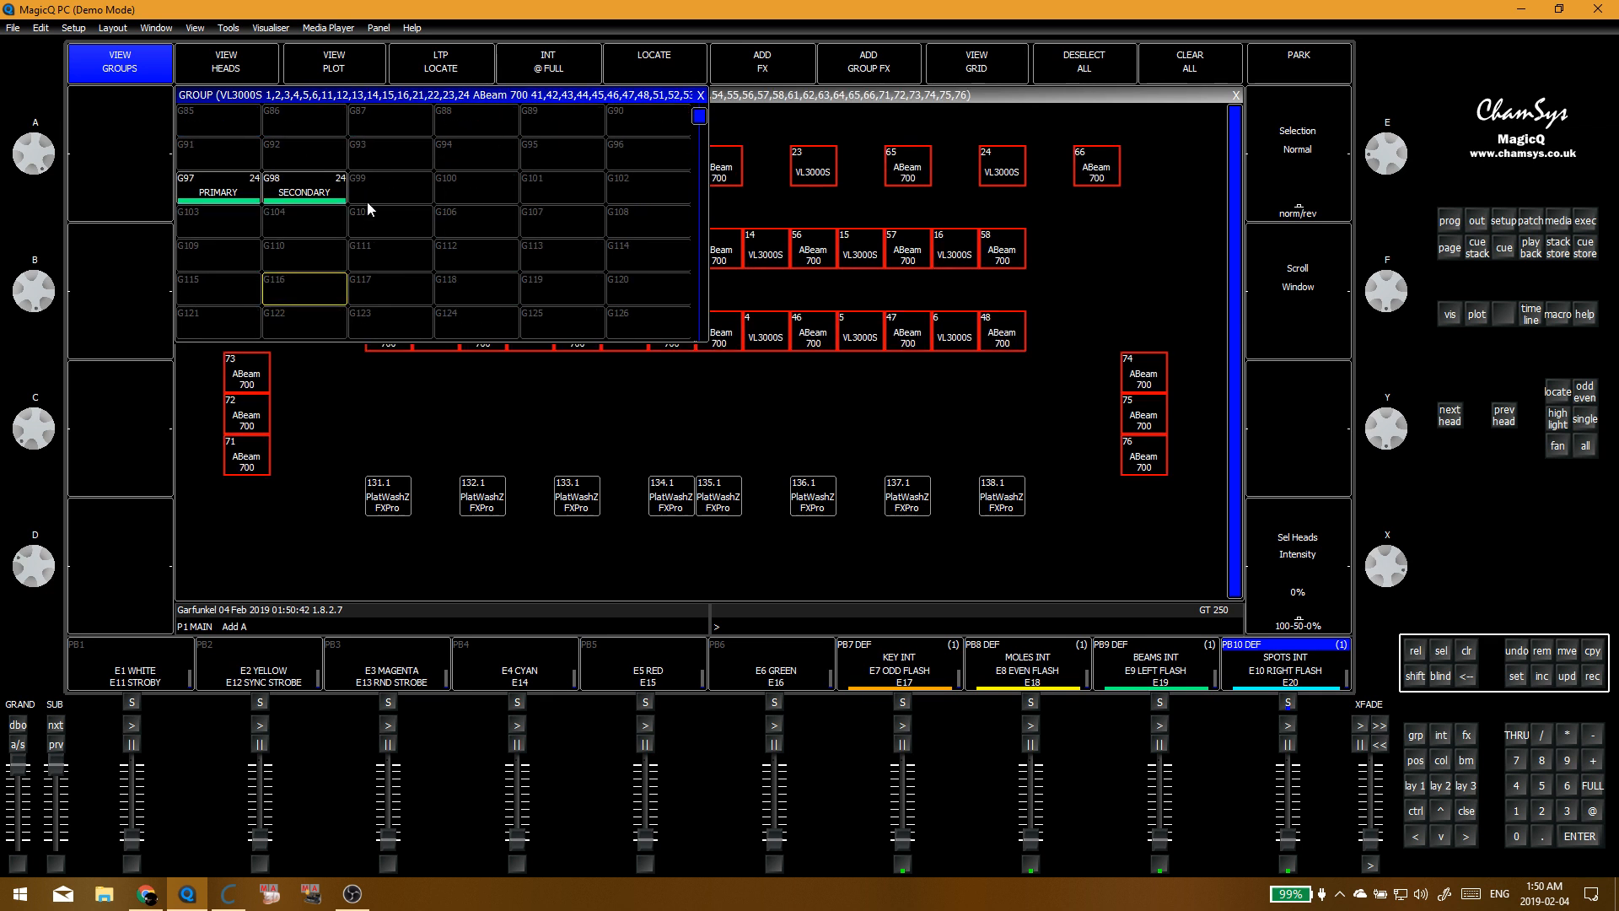
scroll(391, 214, "up", 5)
key("Escape")
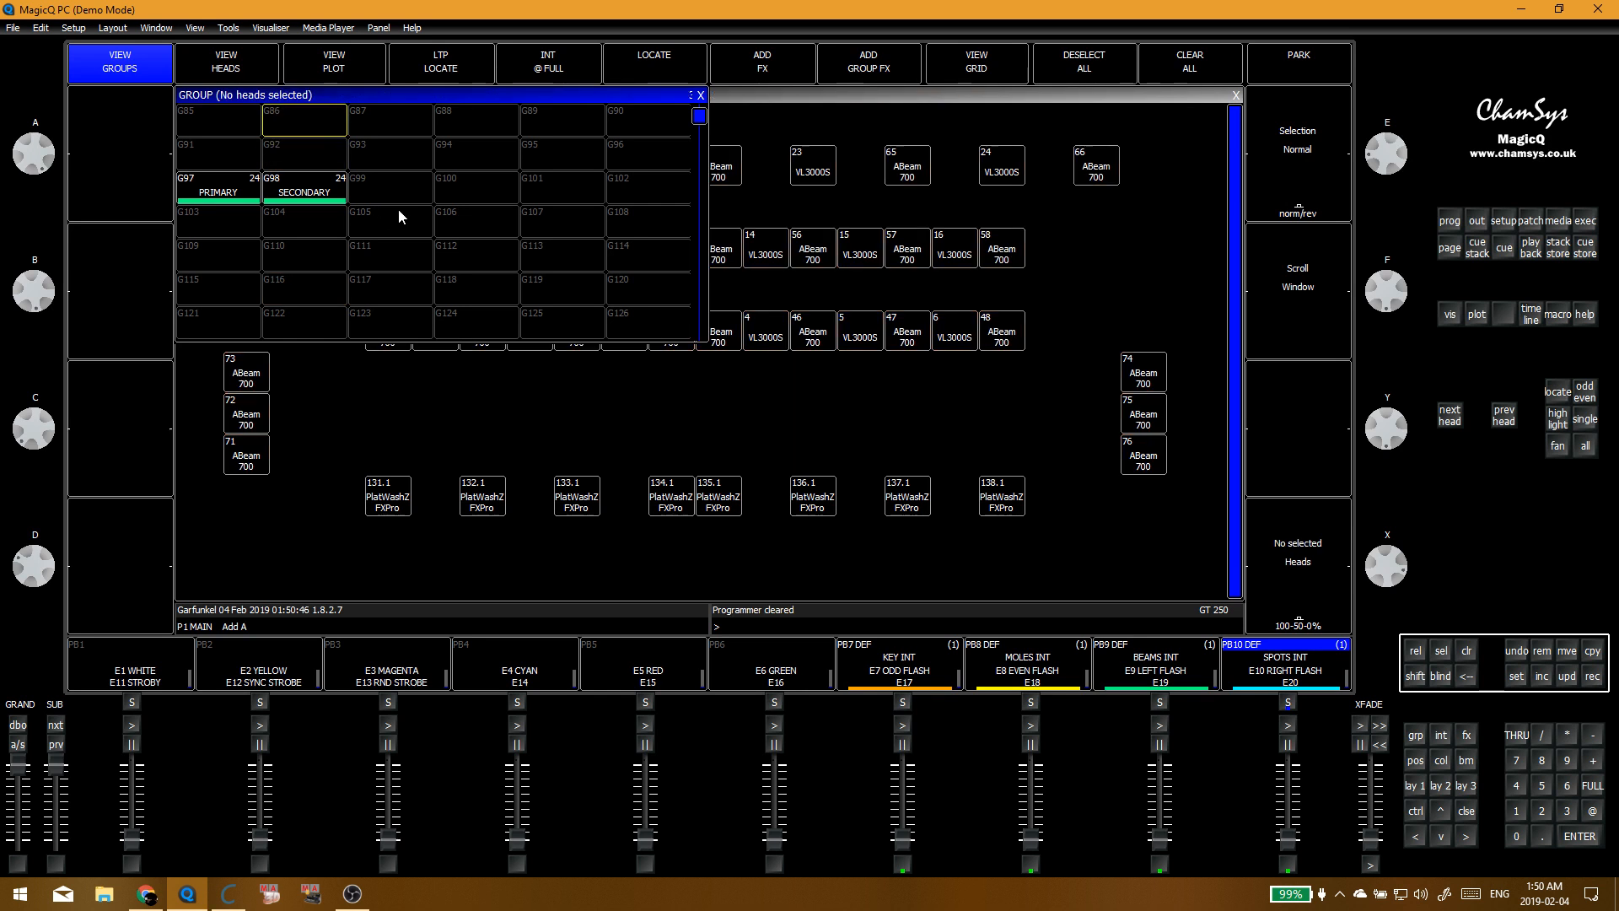
Step: Select the BACKLIGHT heads minus group 97, record them into empty group G99, and clear the programmer
key("ctrl+z")
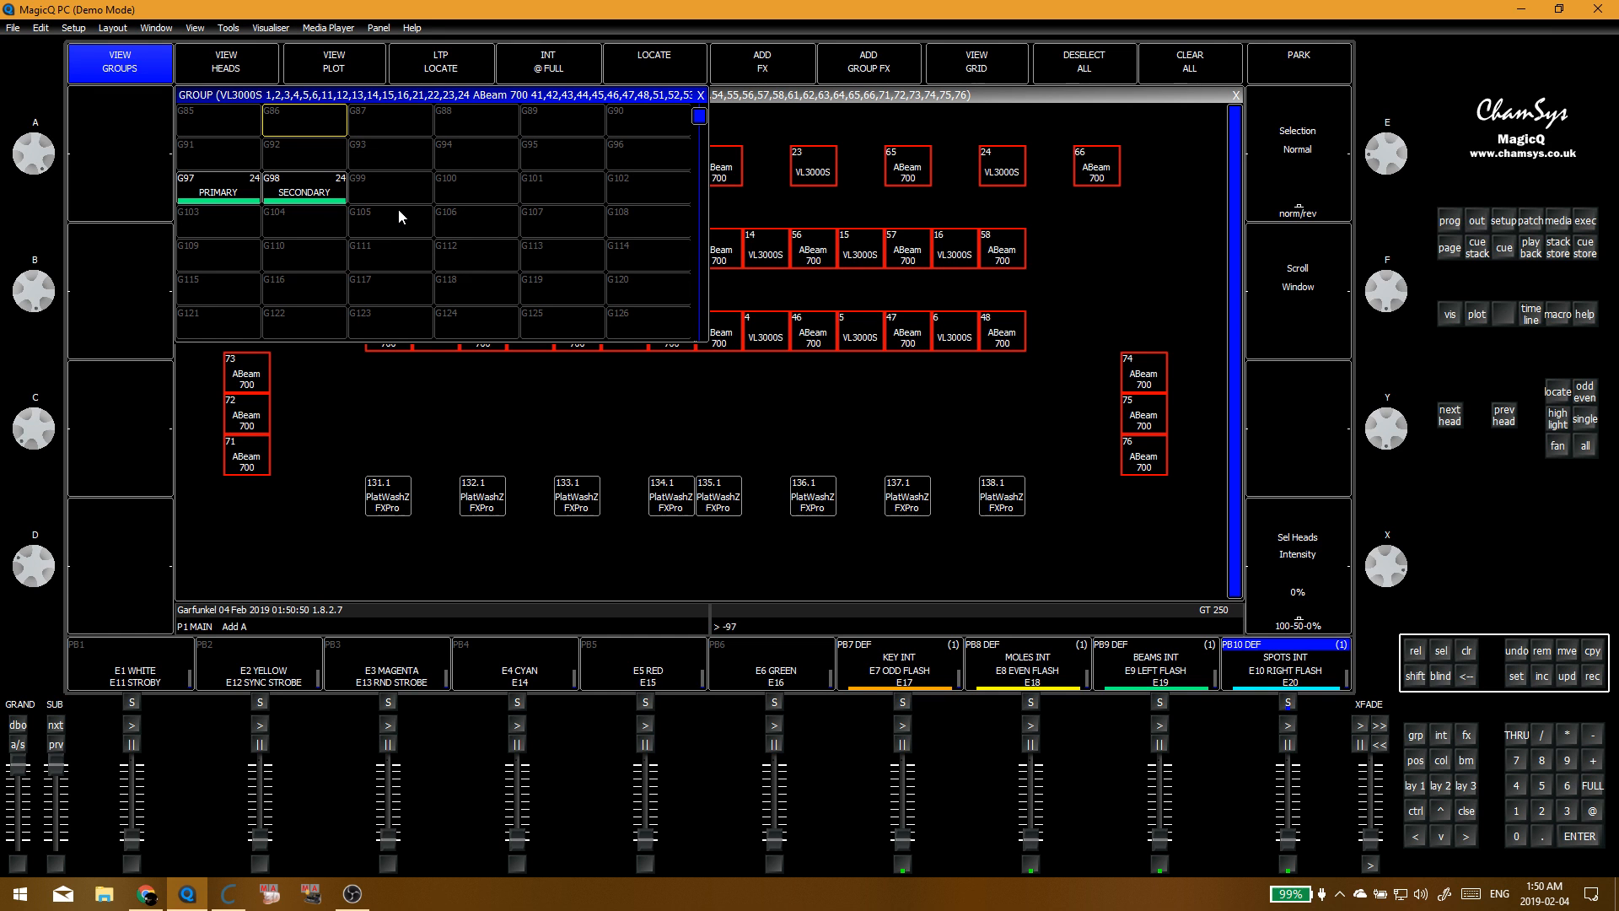
key("Return")
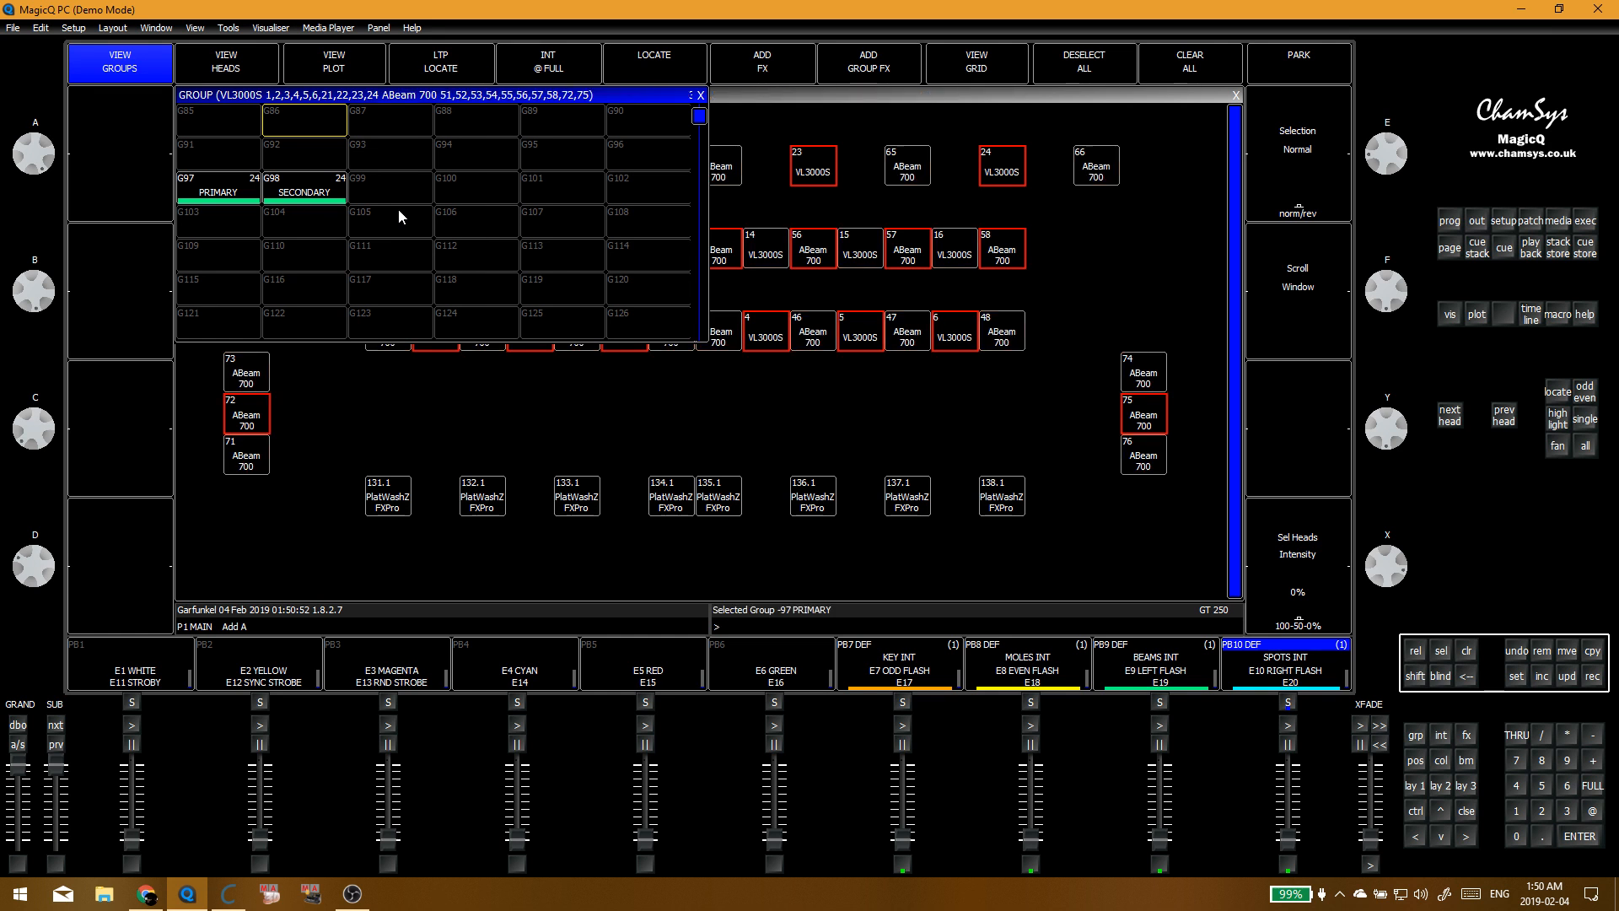
left_click(400, 198)
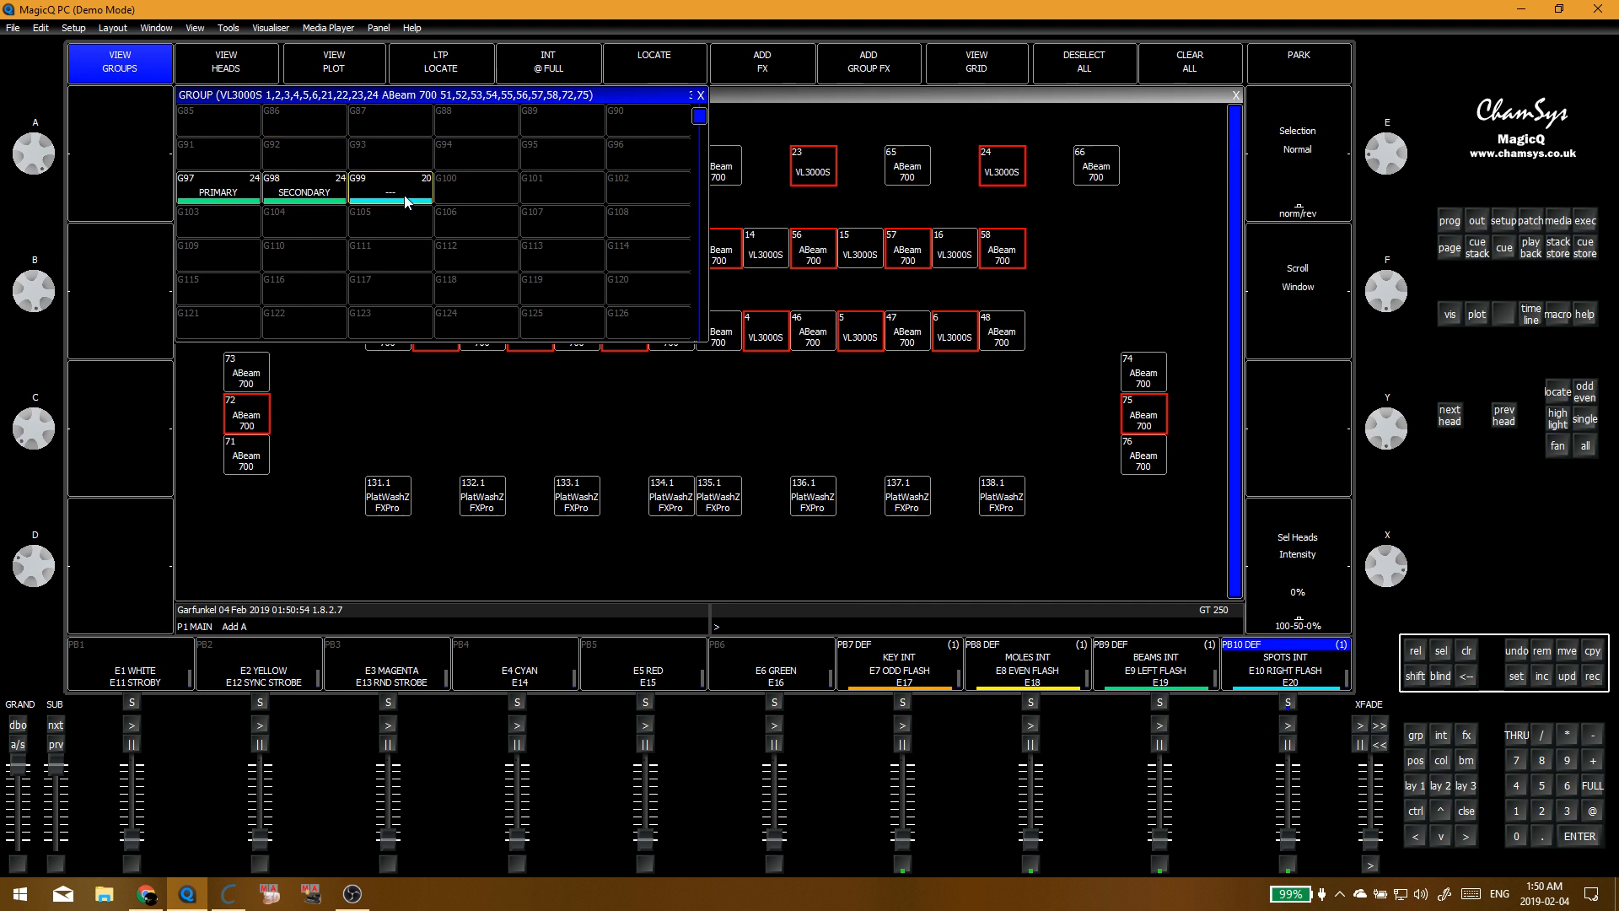
key("ctrl+BackSpace")
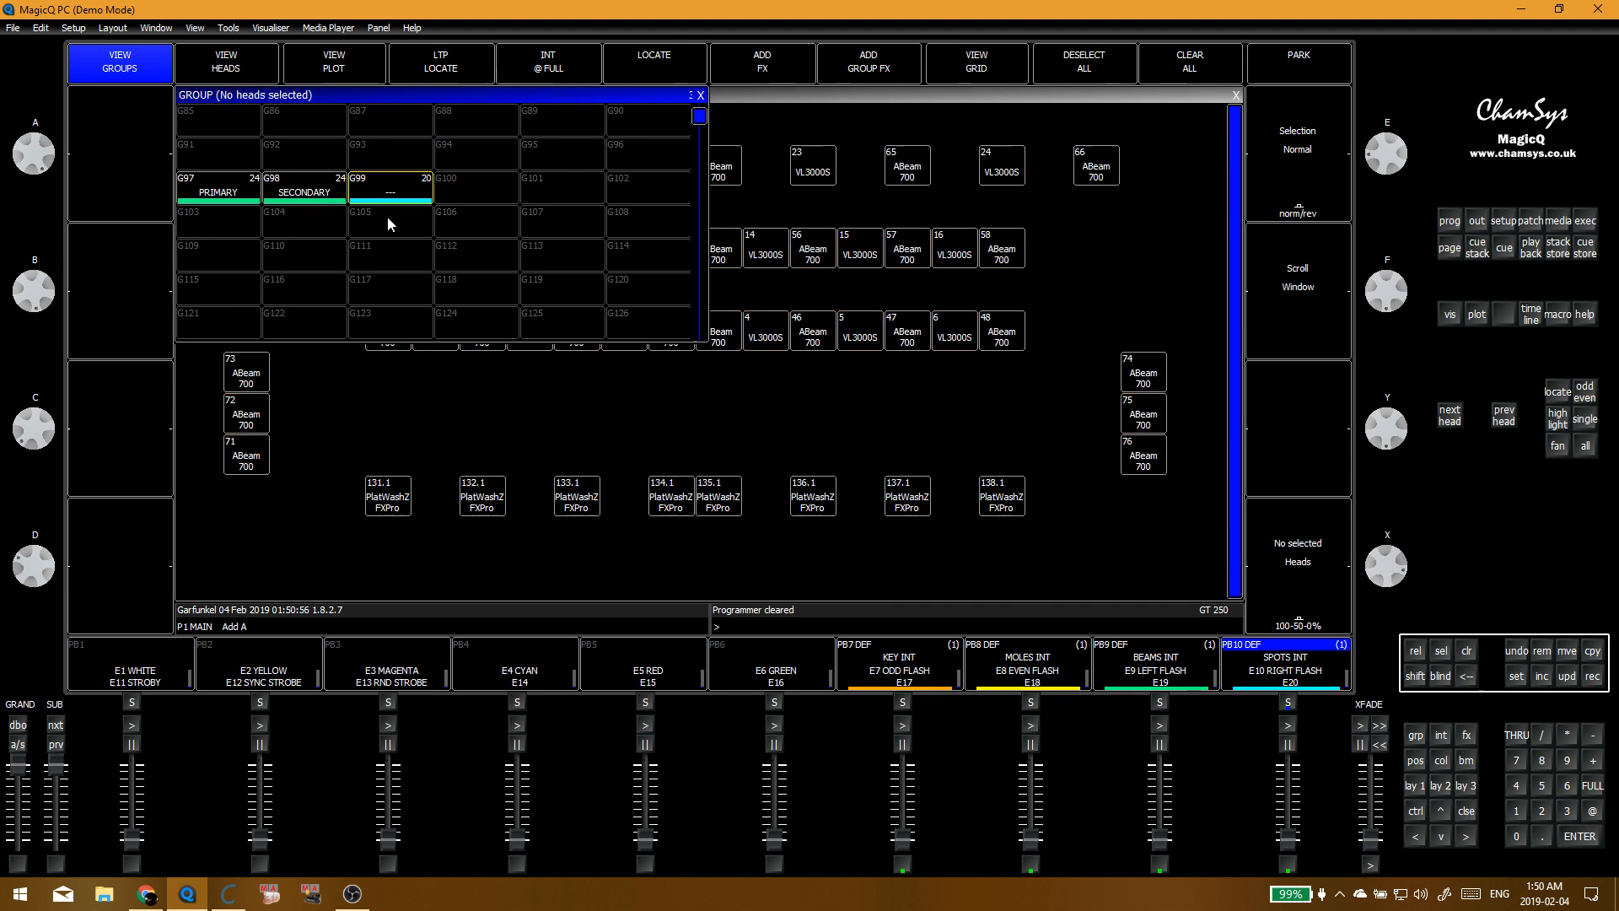
Step: Recall group G99 and record its heads into the SECONDARY group, G98, replacing the existing group
left_click(409, 189)
key("ctrl+r")
left_click(409, 194)
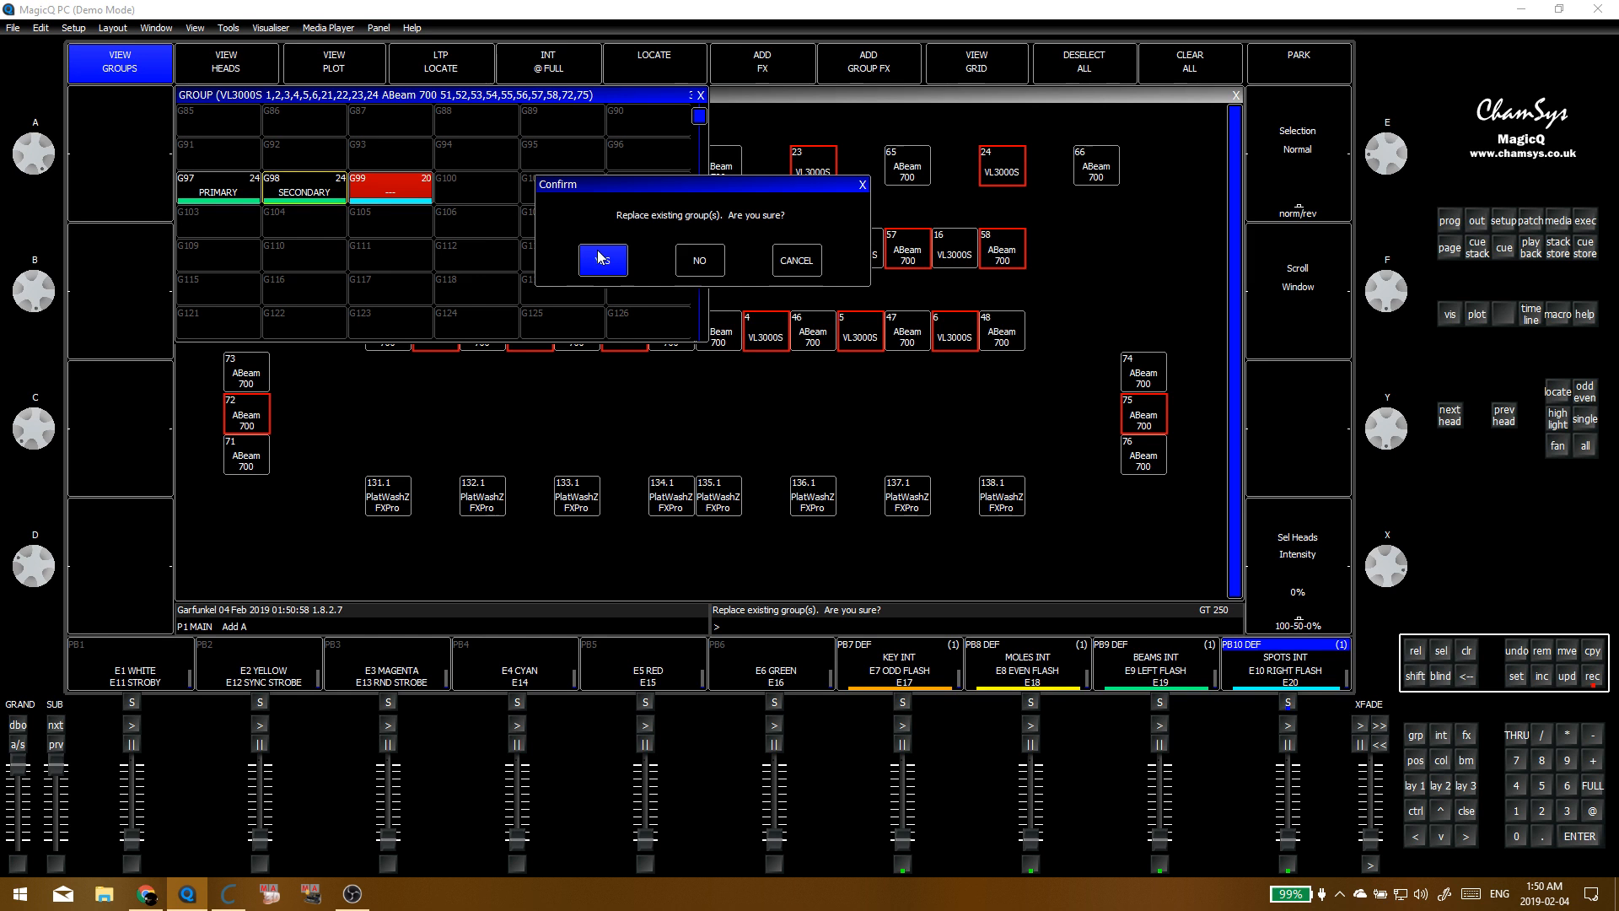
left_click(599, 258)
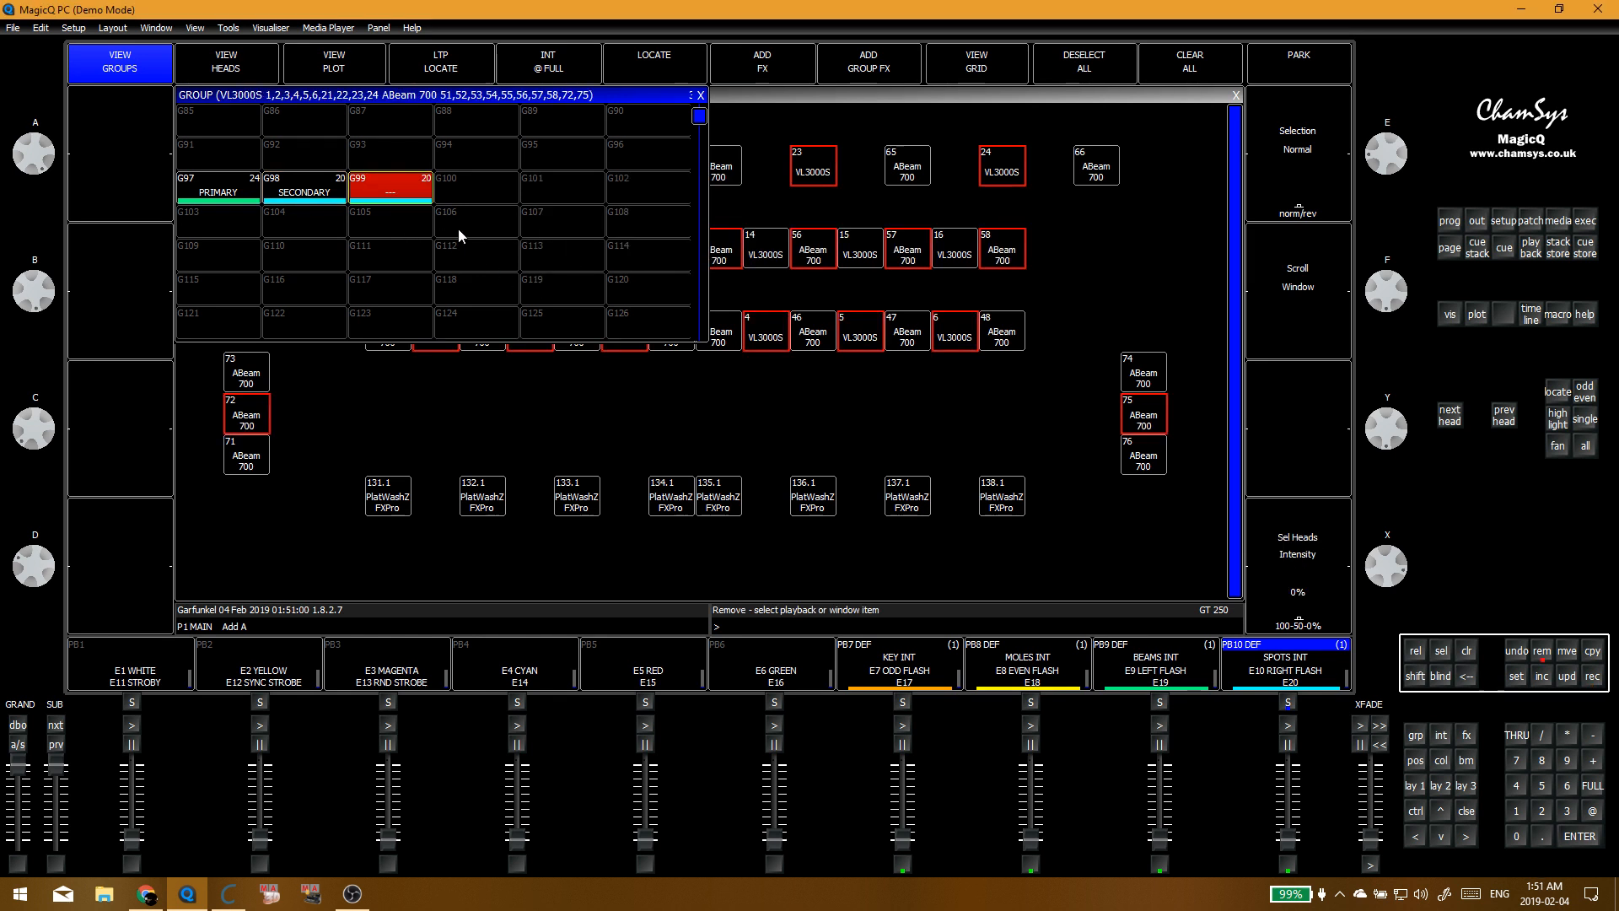
Step: Clear the programmer and return to page 2 of the Execute window
left_click(488, 233)
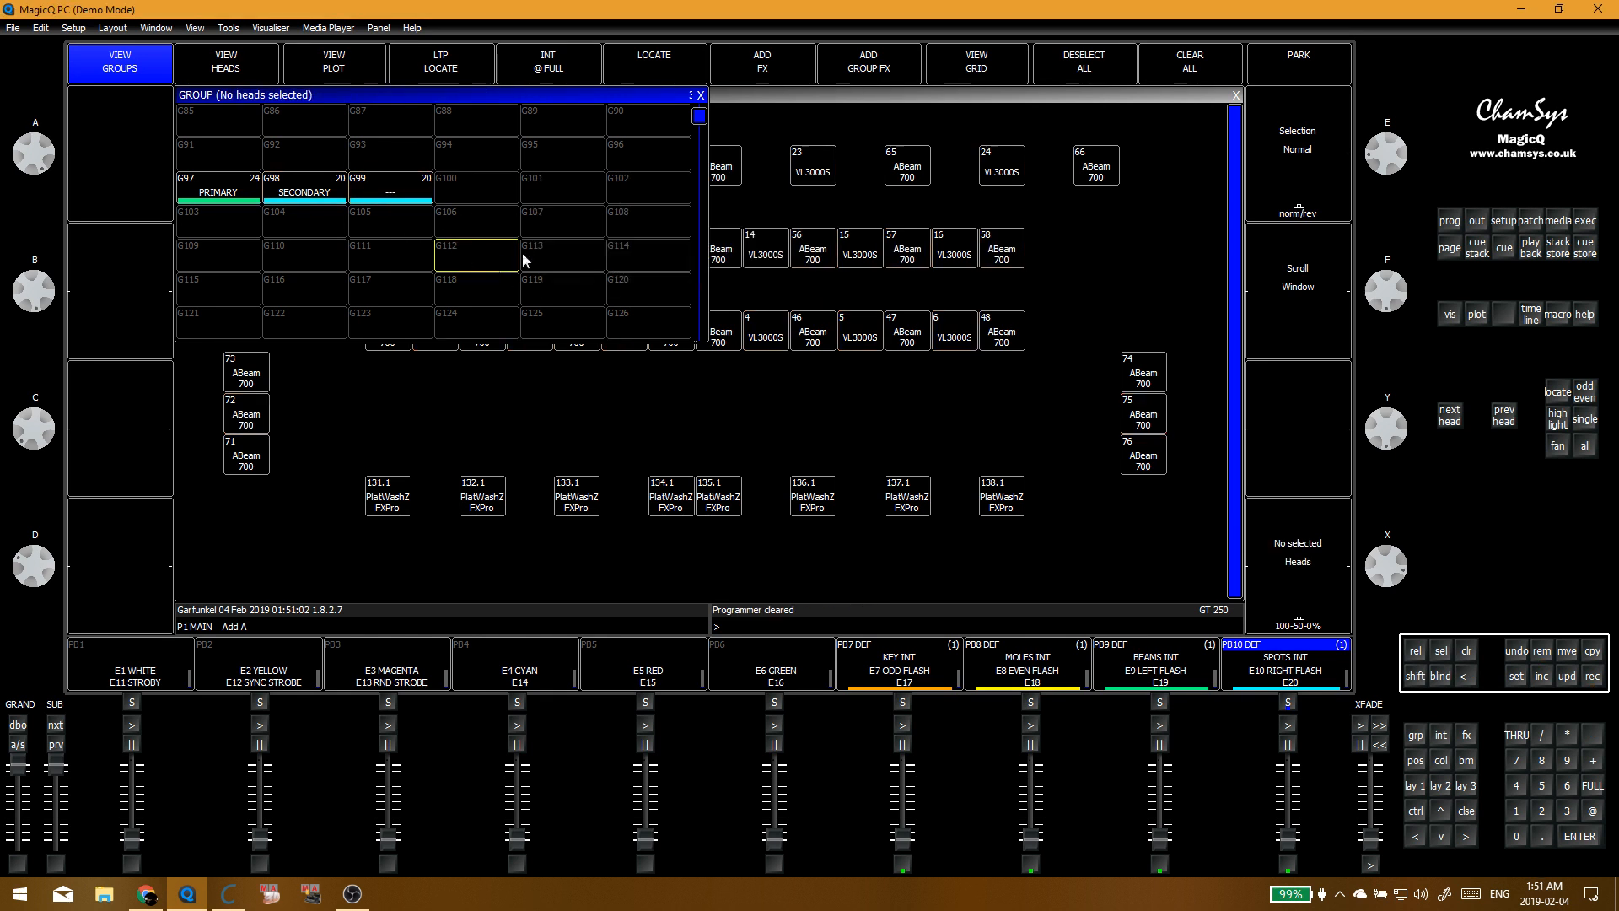
left_click(597, 256)
key("alt+e")
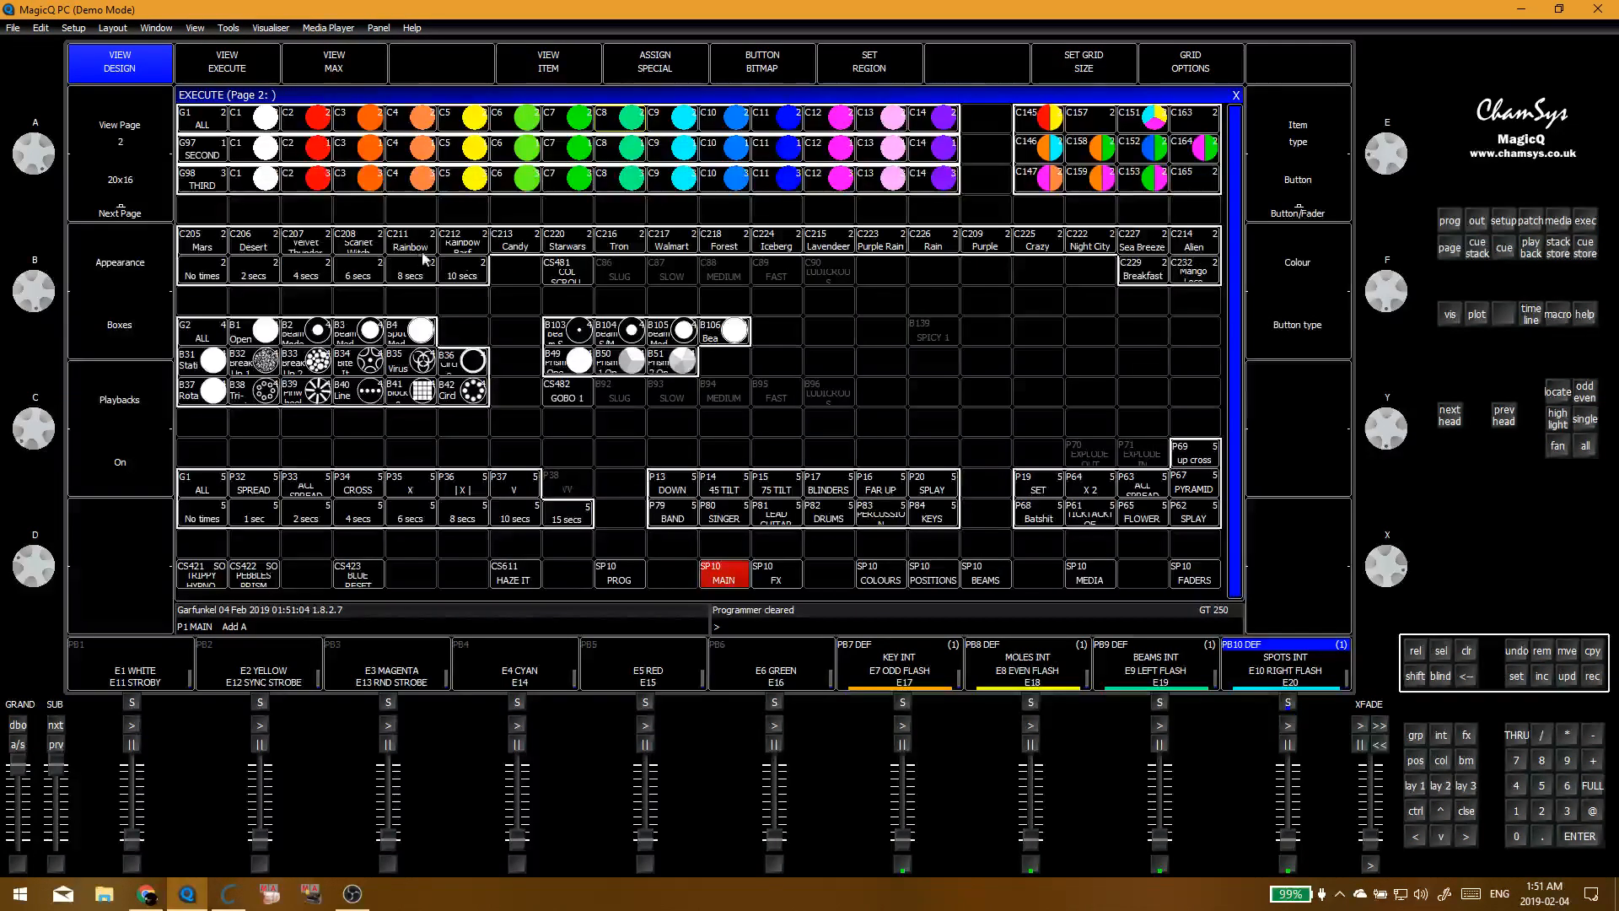
Step: Test colours C3 with C10 and C4 with C8 across the head groups with BEAMS INT raised, then clear the programmer and lower the playback
left_click_drag(1159, 838, 1159, 763)
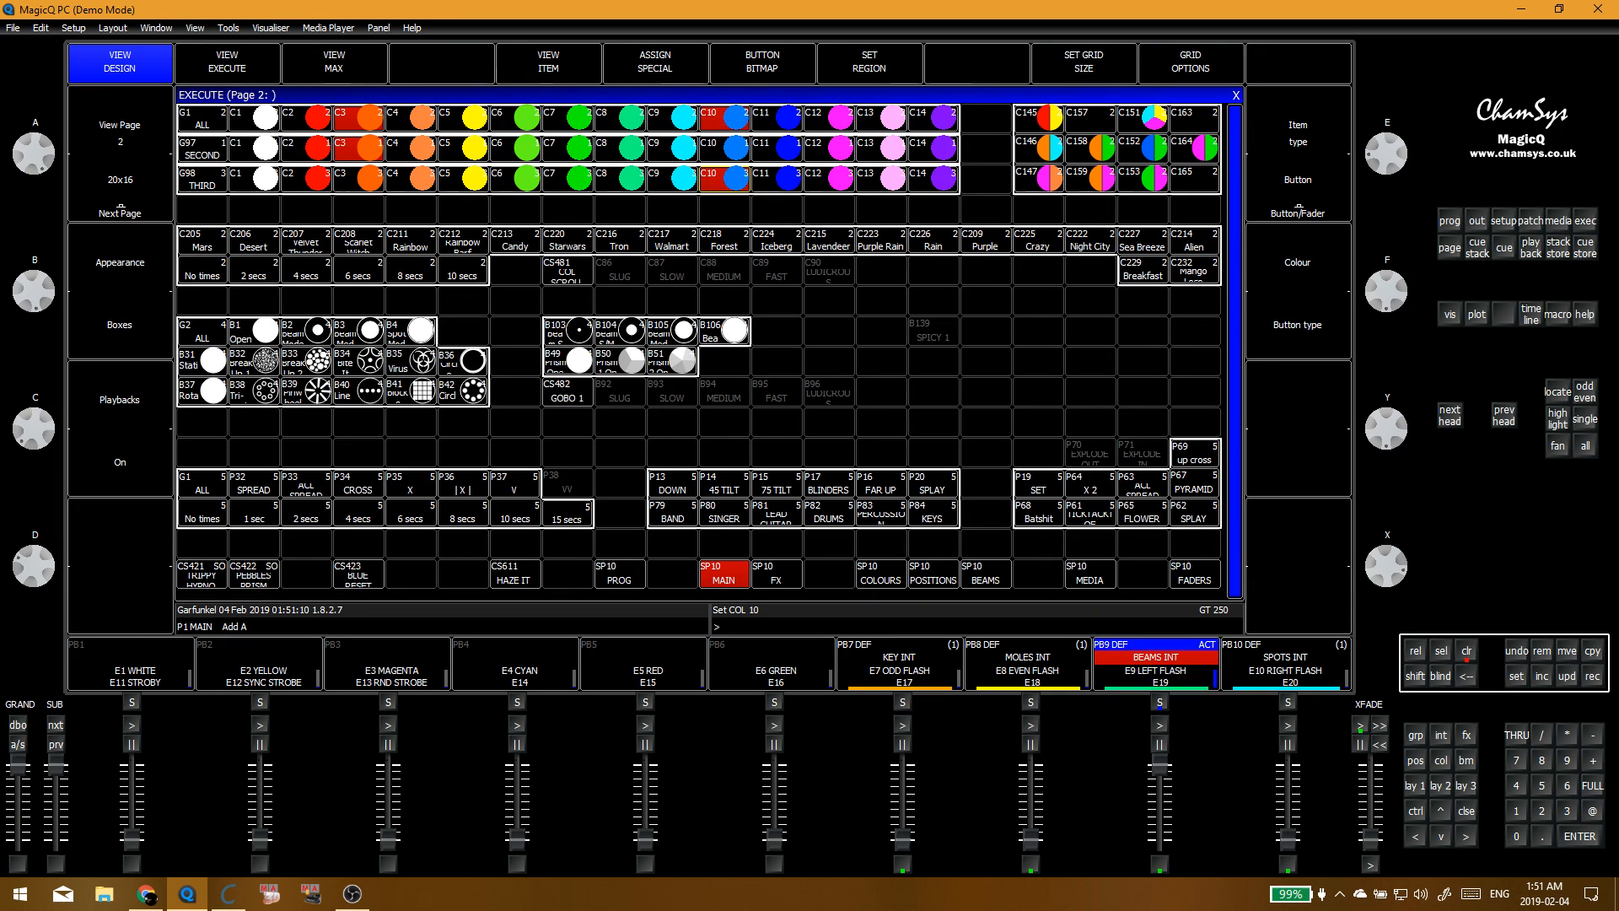
left_click(529, 146)
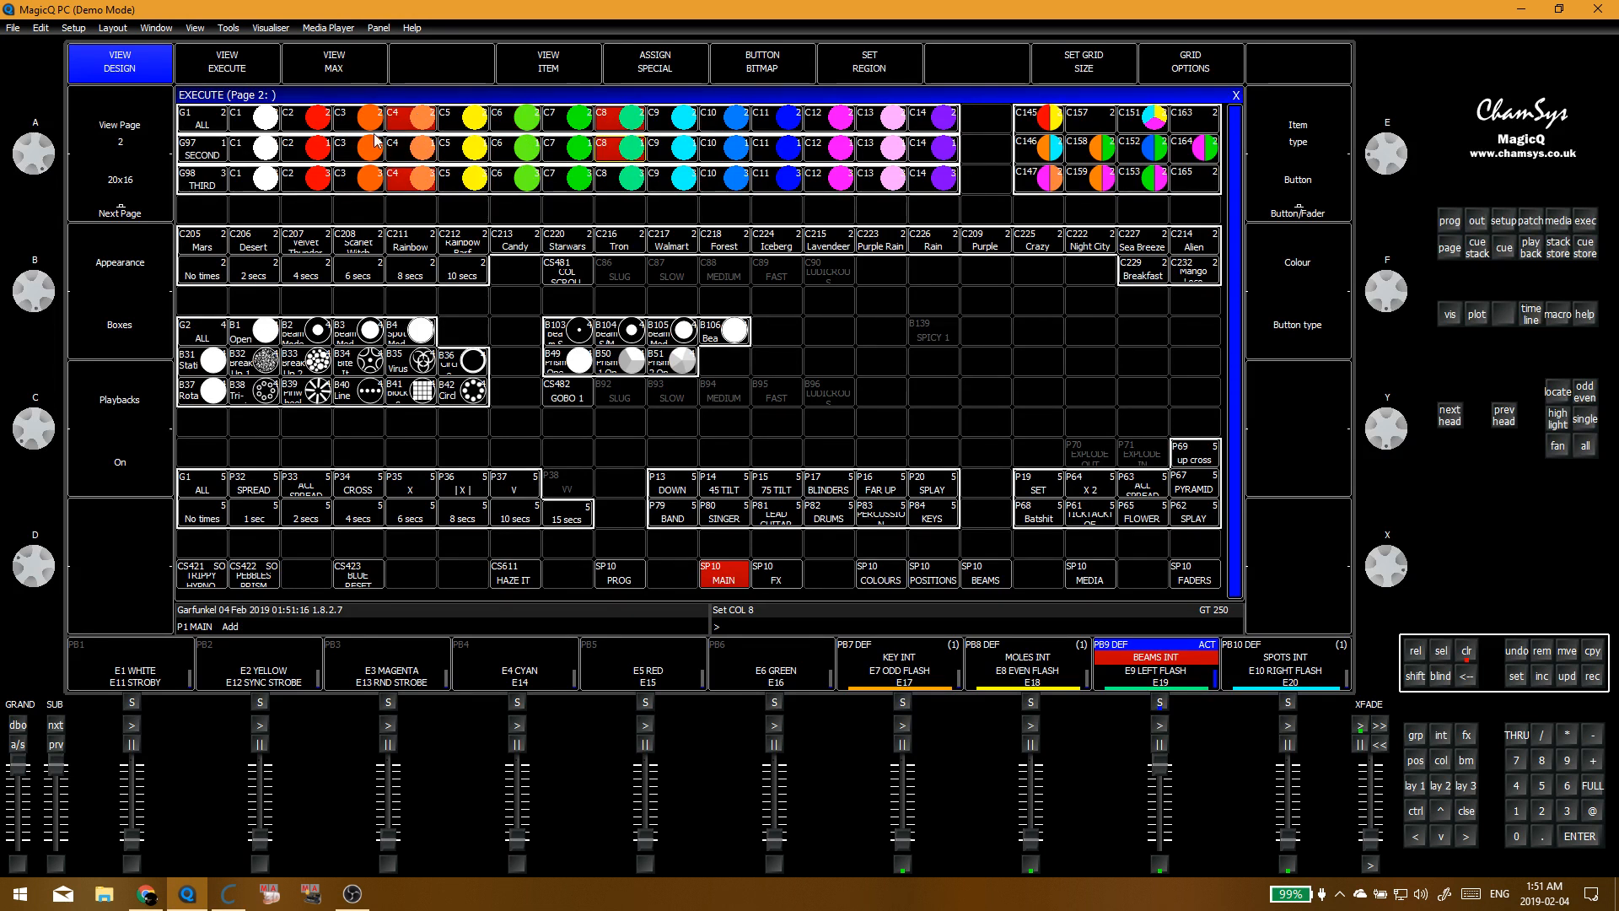
key("Escape")
left_click(848, 362)
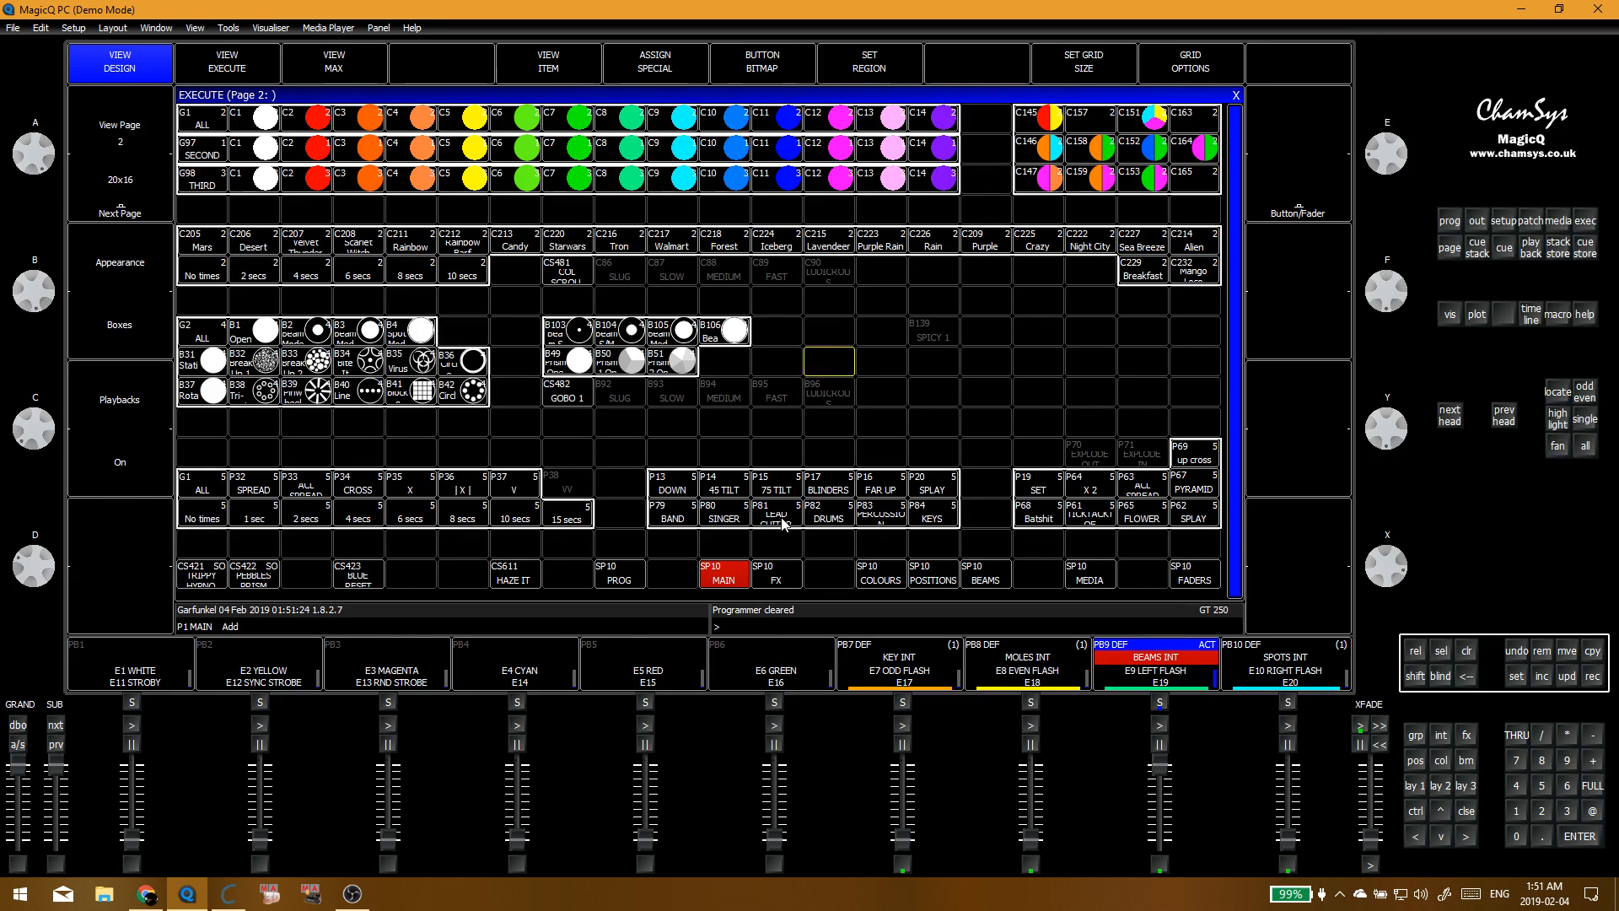
key("Escape")
left_click_drag(1161, 763, 1160, 839)
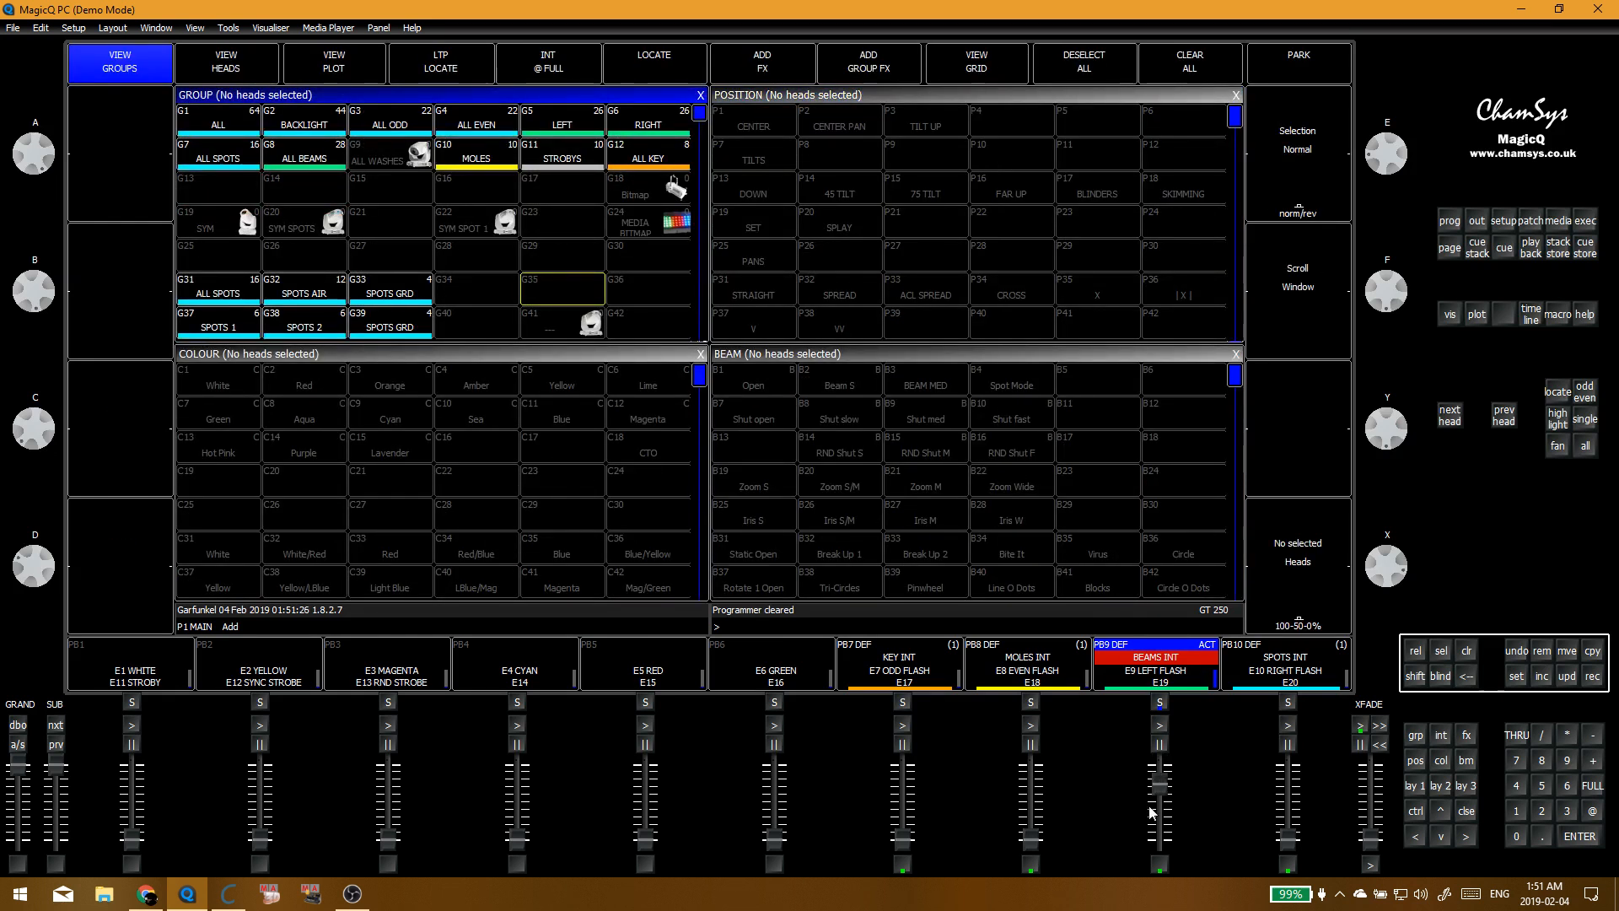
Step: Raise the SPOTS INT playback and check the spots in the Capture visualiser
left_click_drag(1288, 839, 1287, 763)
left_click(570, 257)
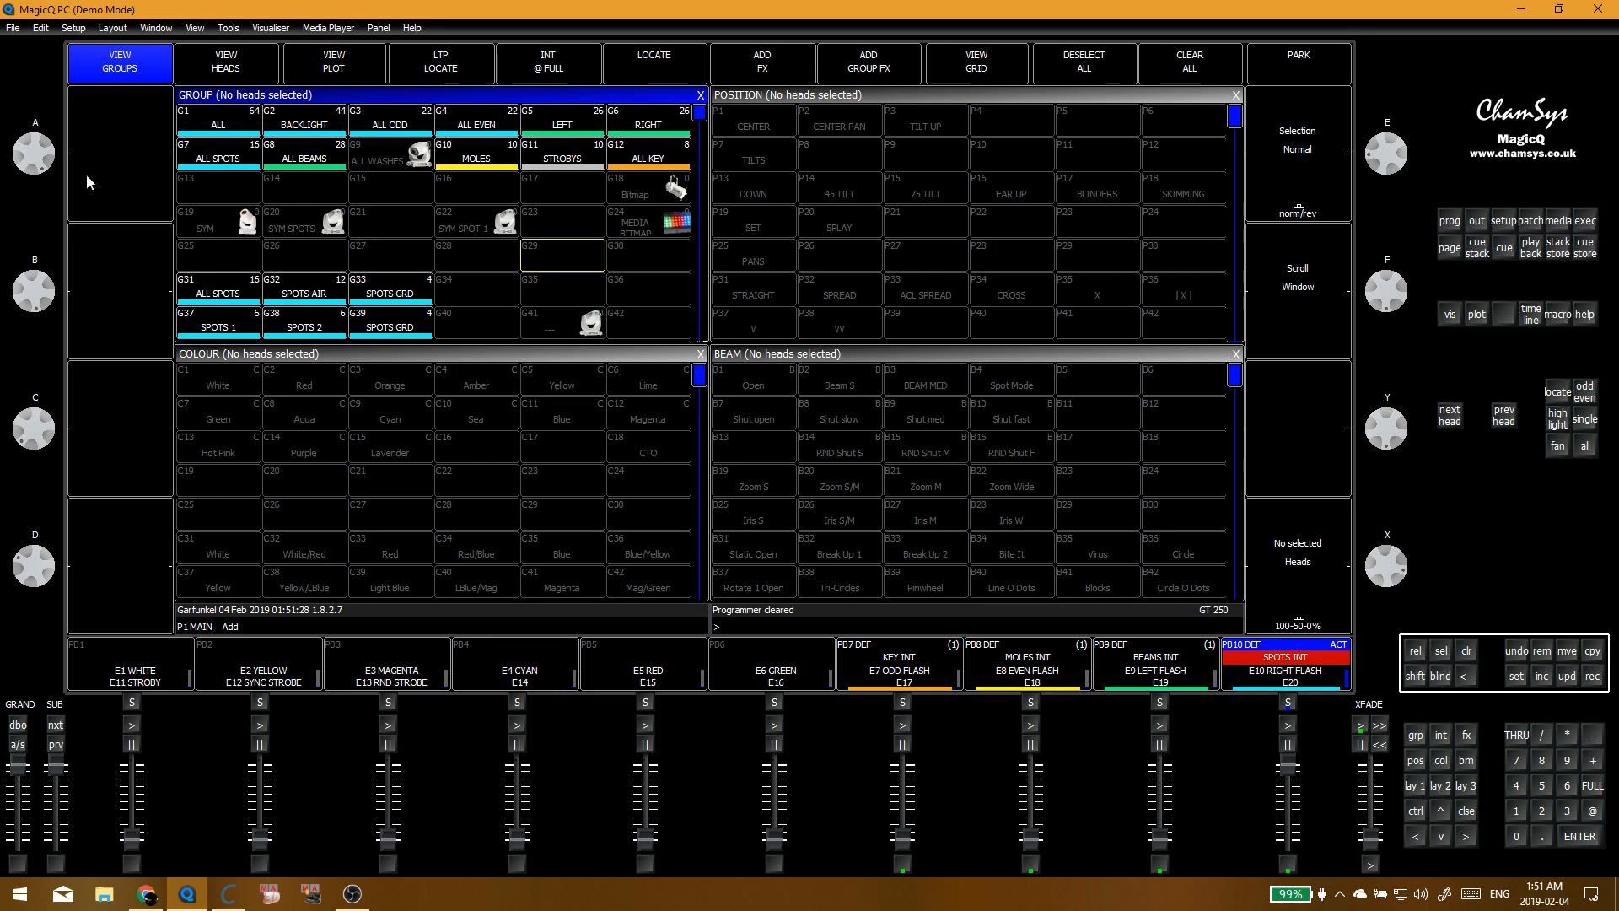
key("alt+Tab")
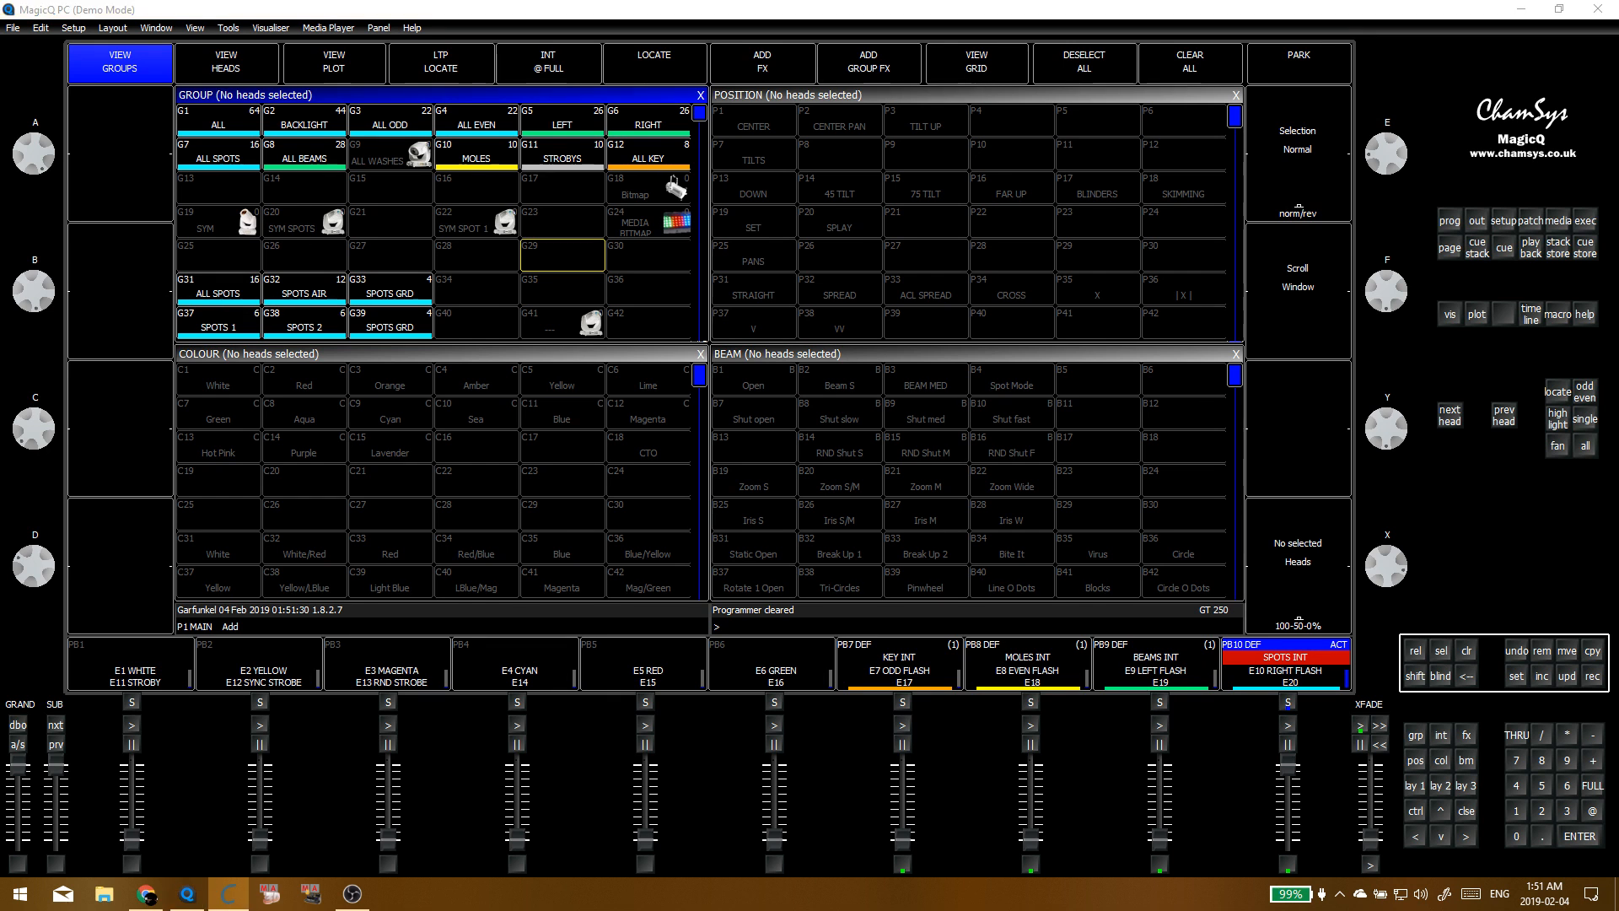
left_click(217, 154)
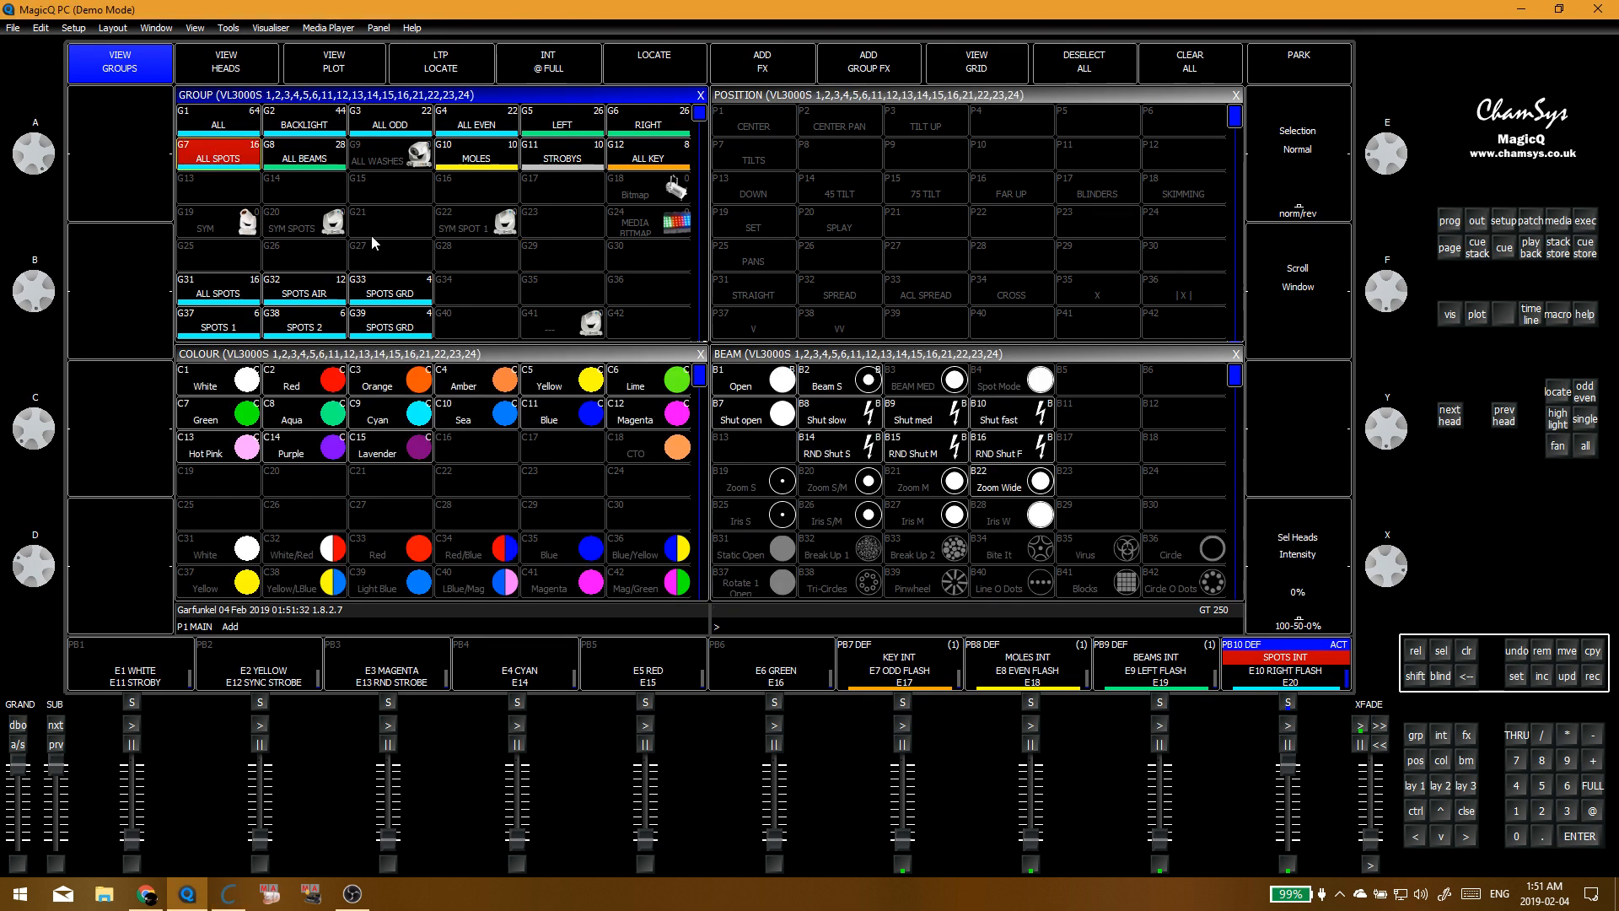
left_click(782, 125)
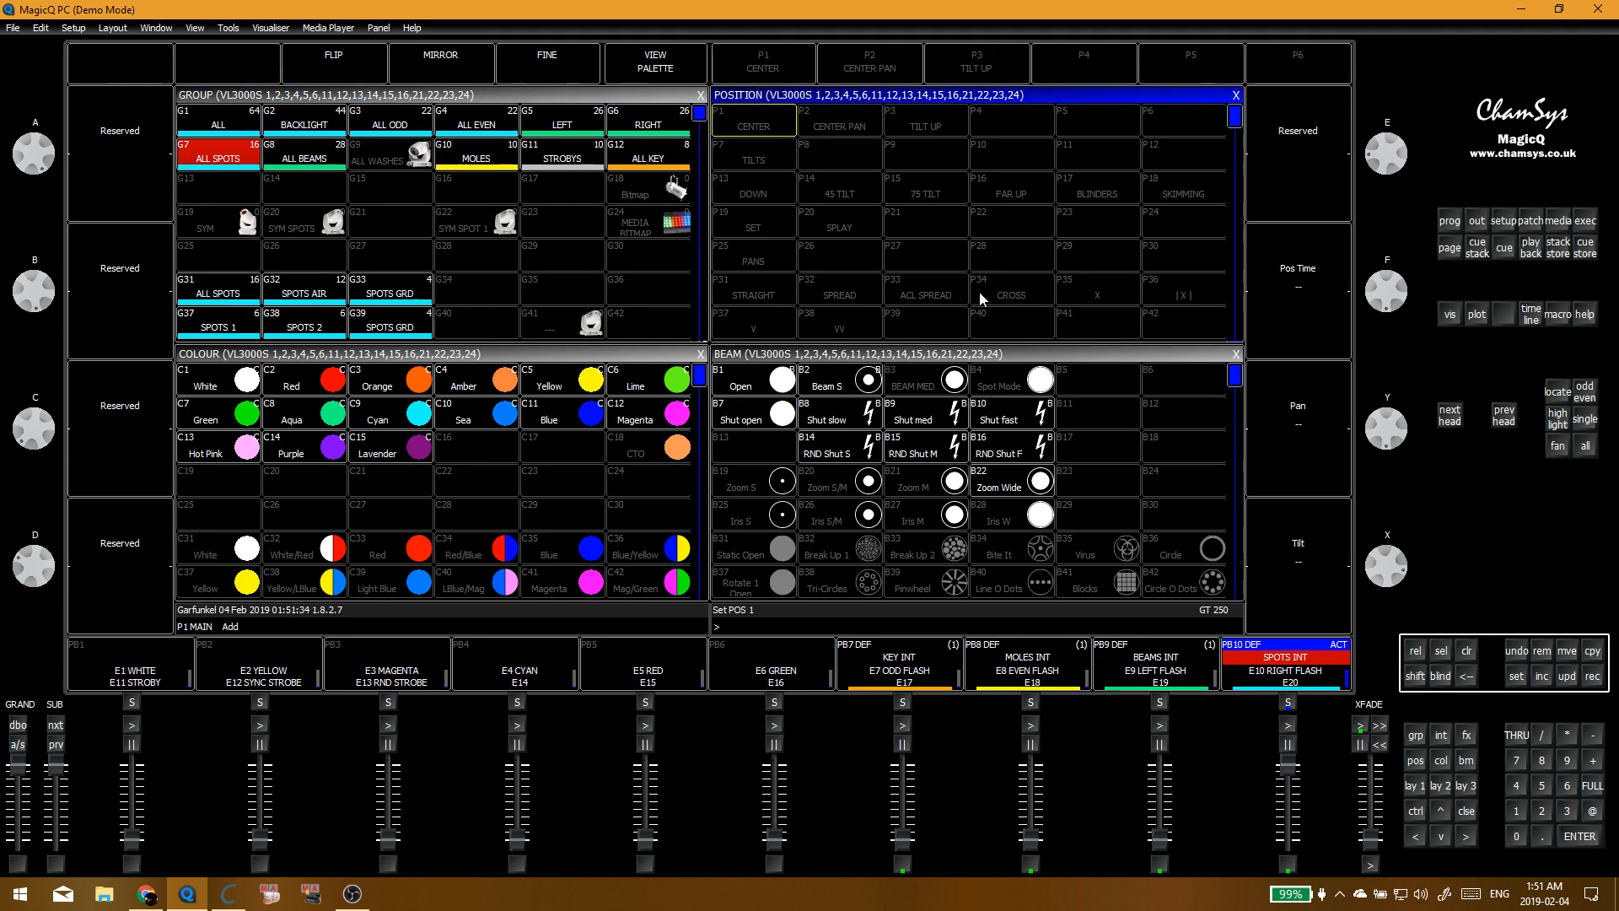
key("ctrl+c")
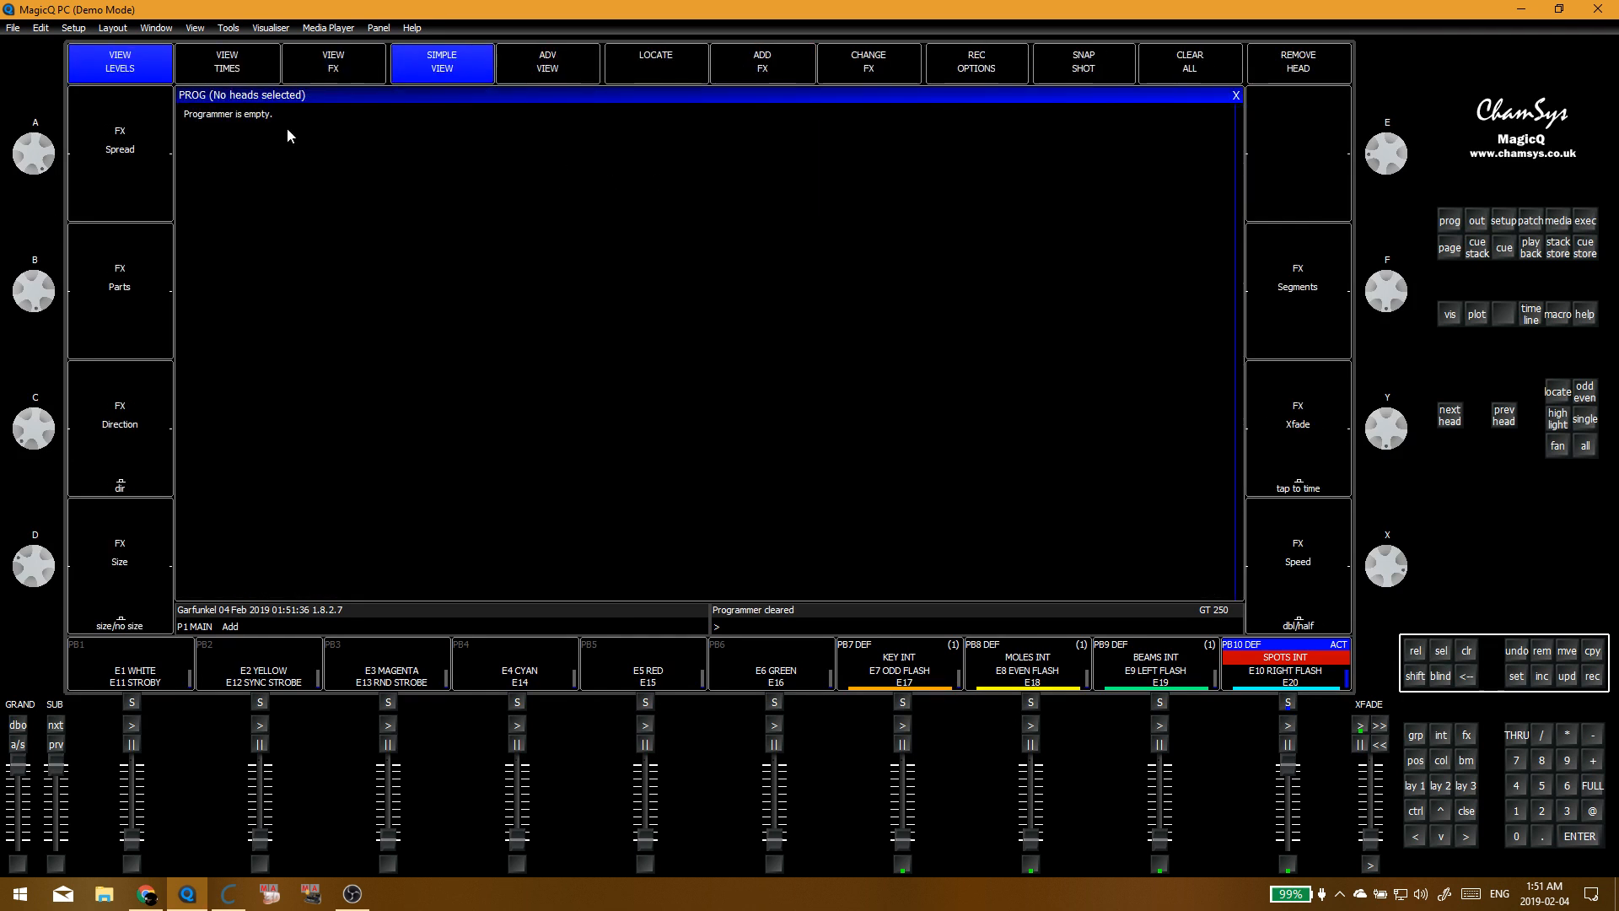
key("Escape")
Step: Locate the ALL SPOTS heads and record their pan 0 and tilt 0 into the P1 CENTER position palette
left_click(236, 162)
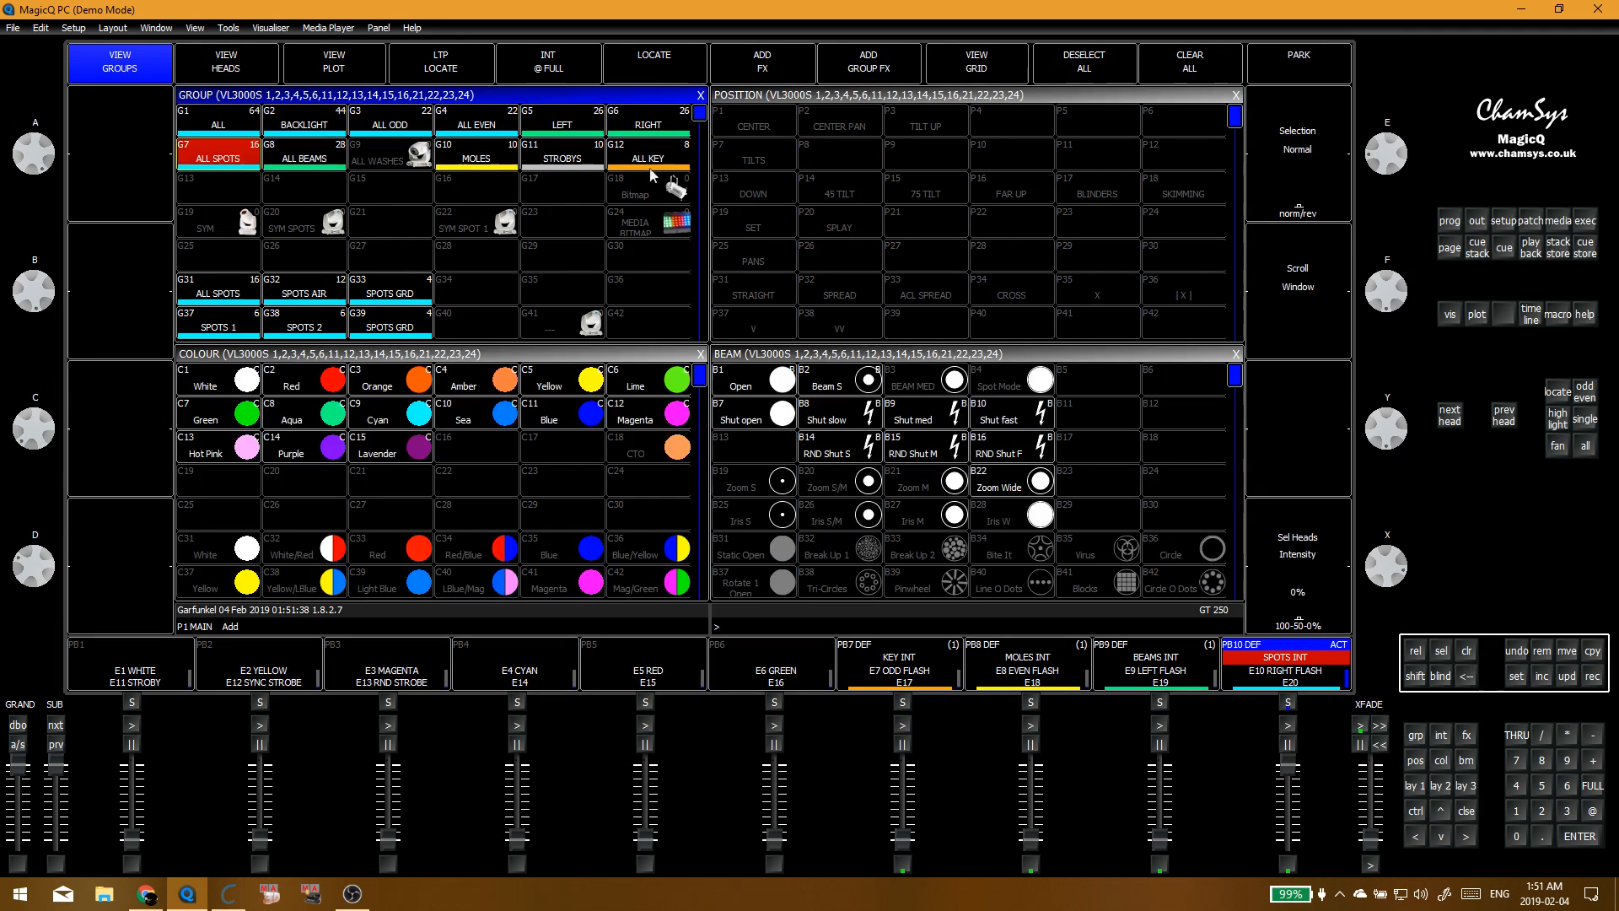
left_click(651, 76)
left_click(771, 127)
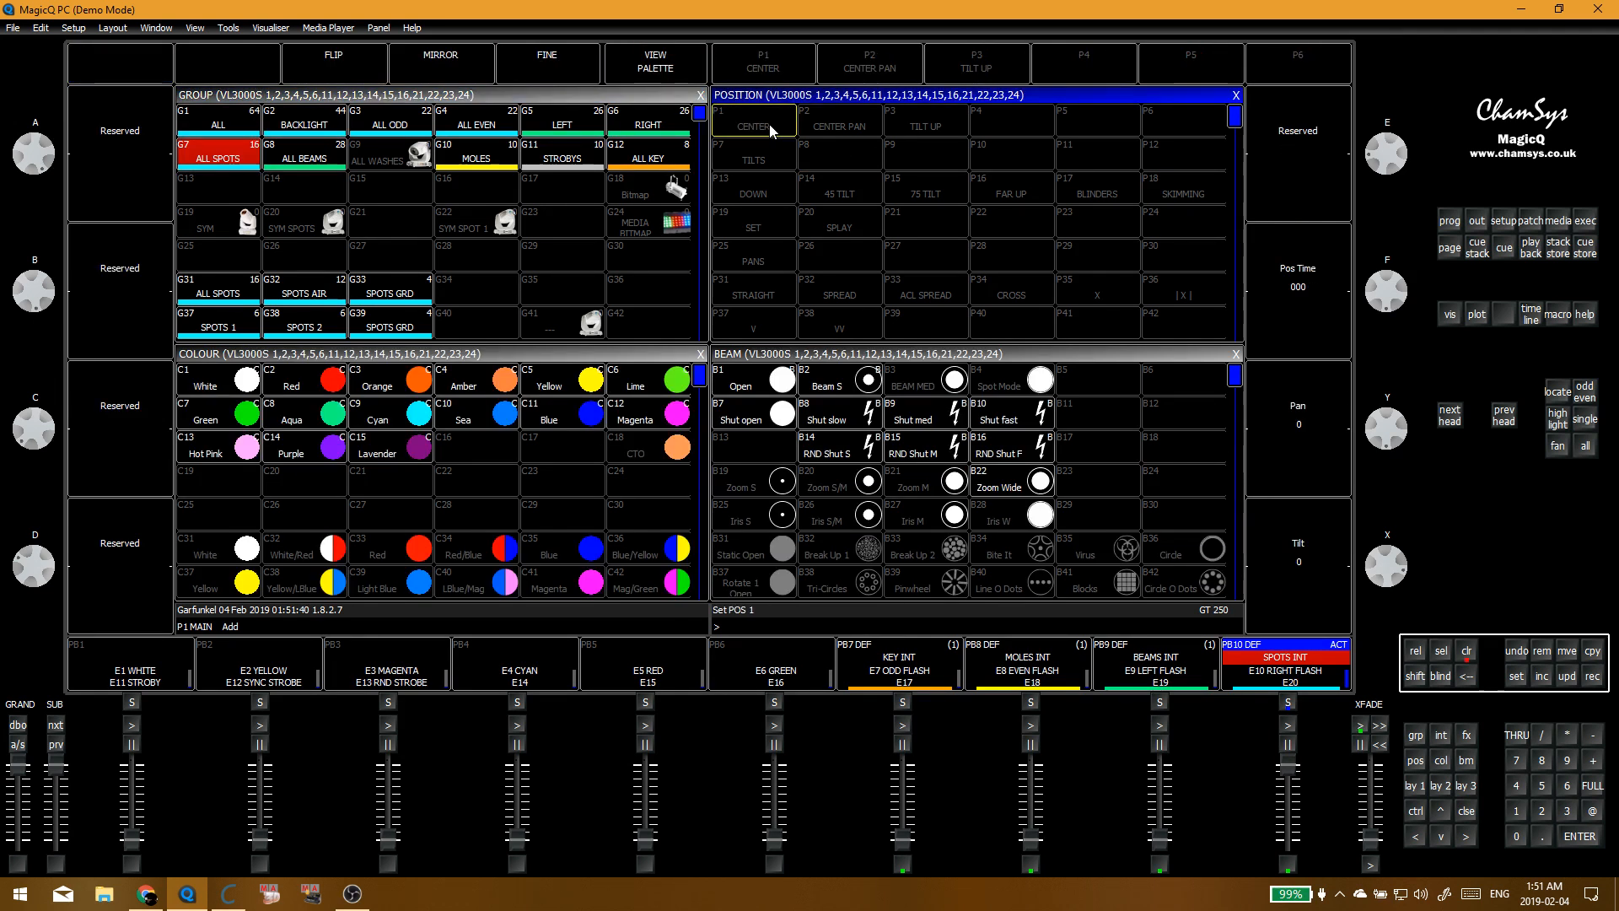
left_click(770, 126)
Step: Examine the spots' stored pan and tilt values in the CENTER position palette
left_click(609, 266)
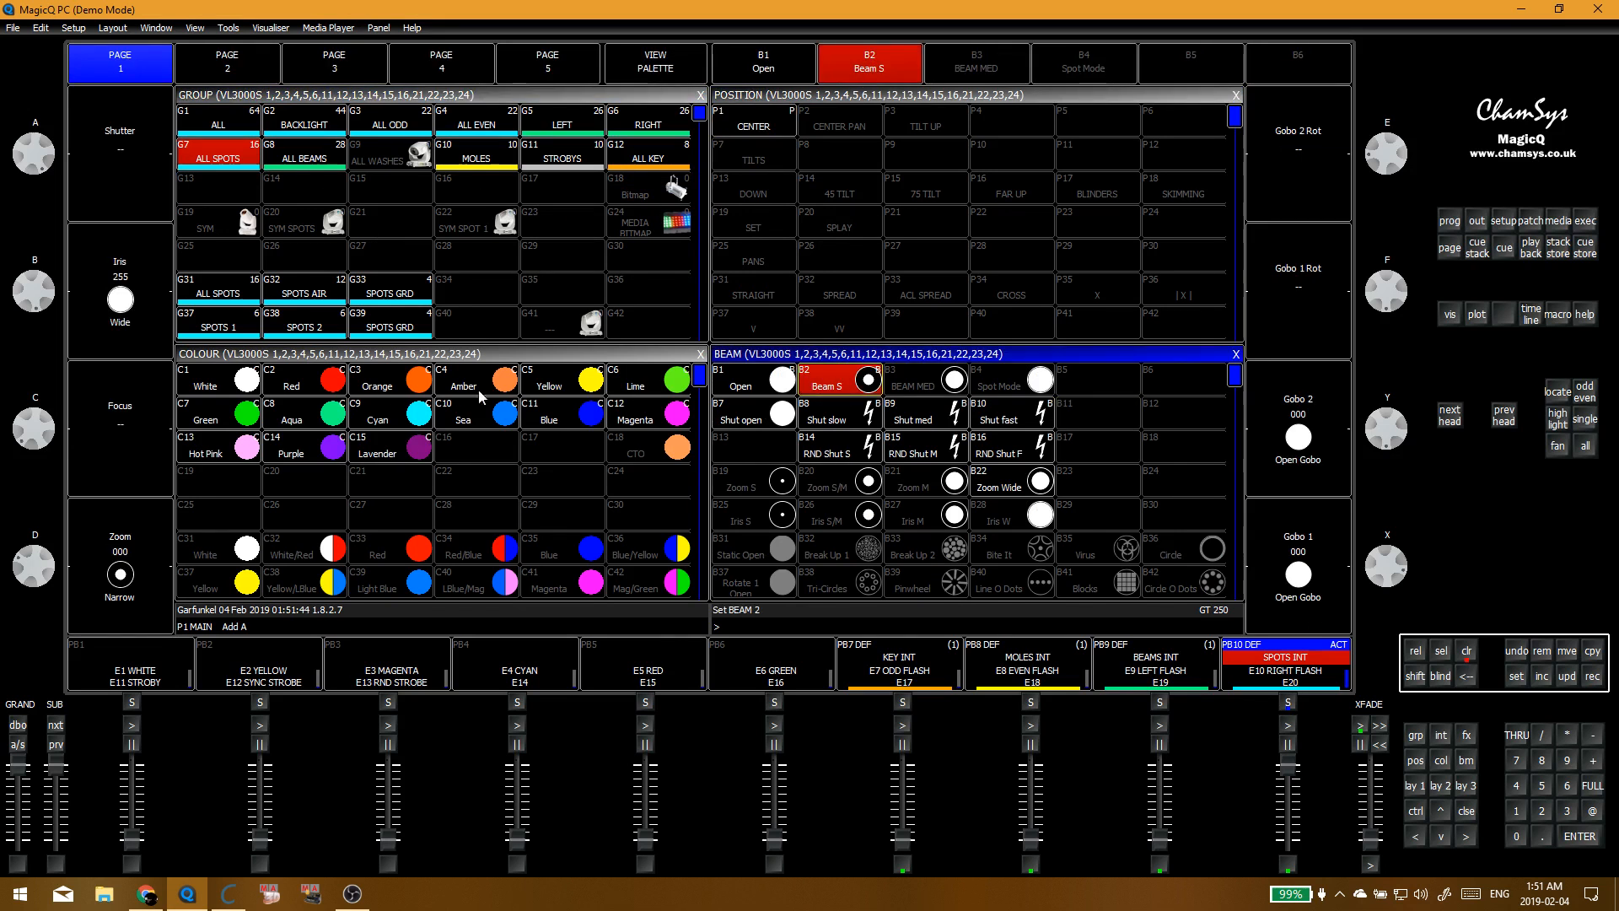
left_click(783, 129)
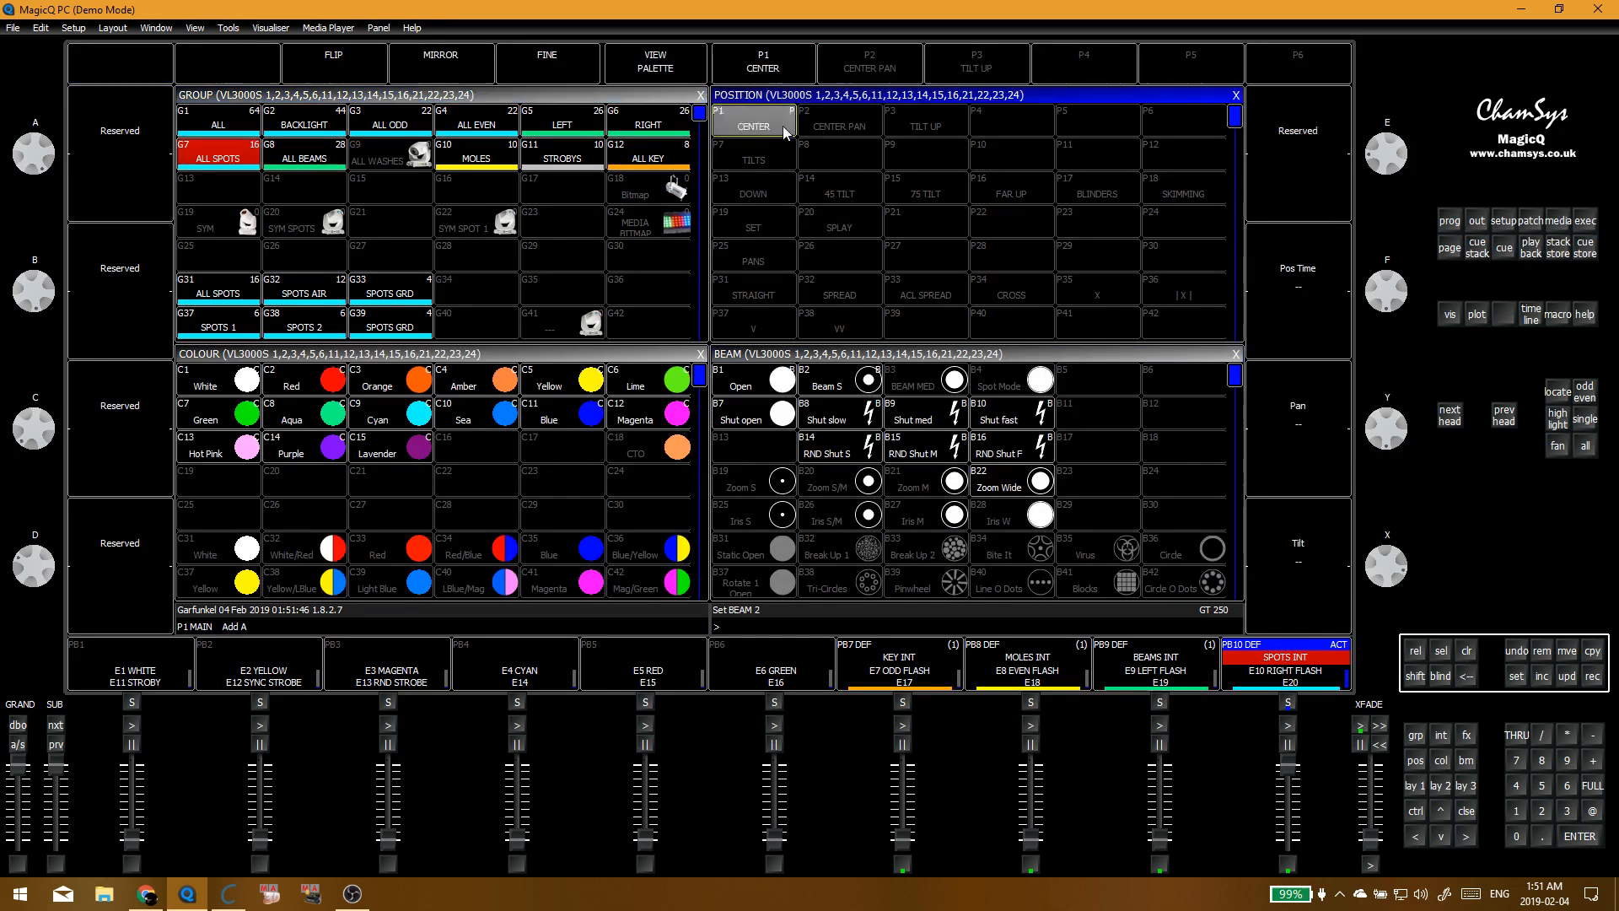
left_click(651, 62)
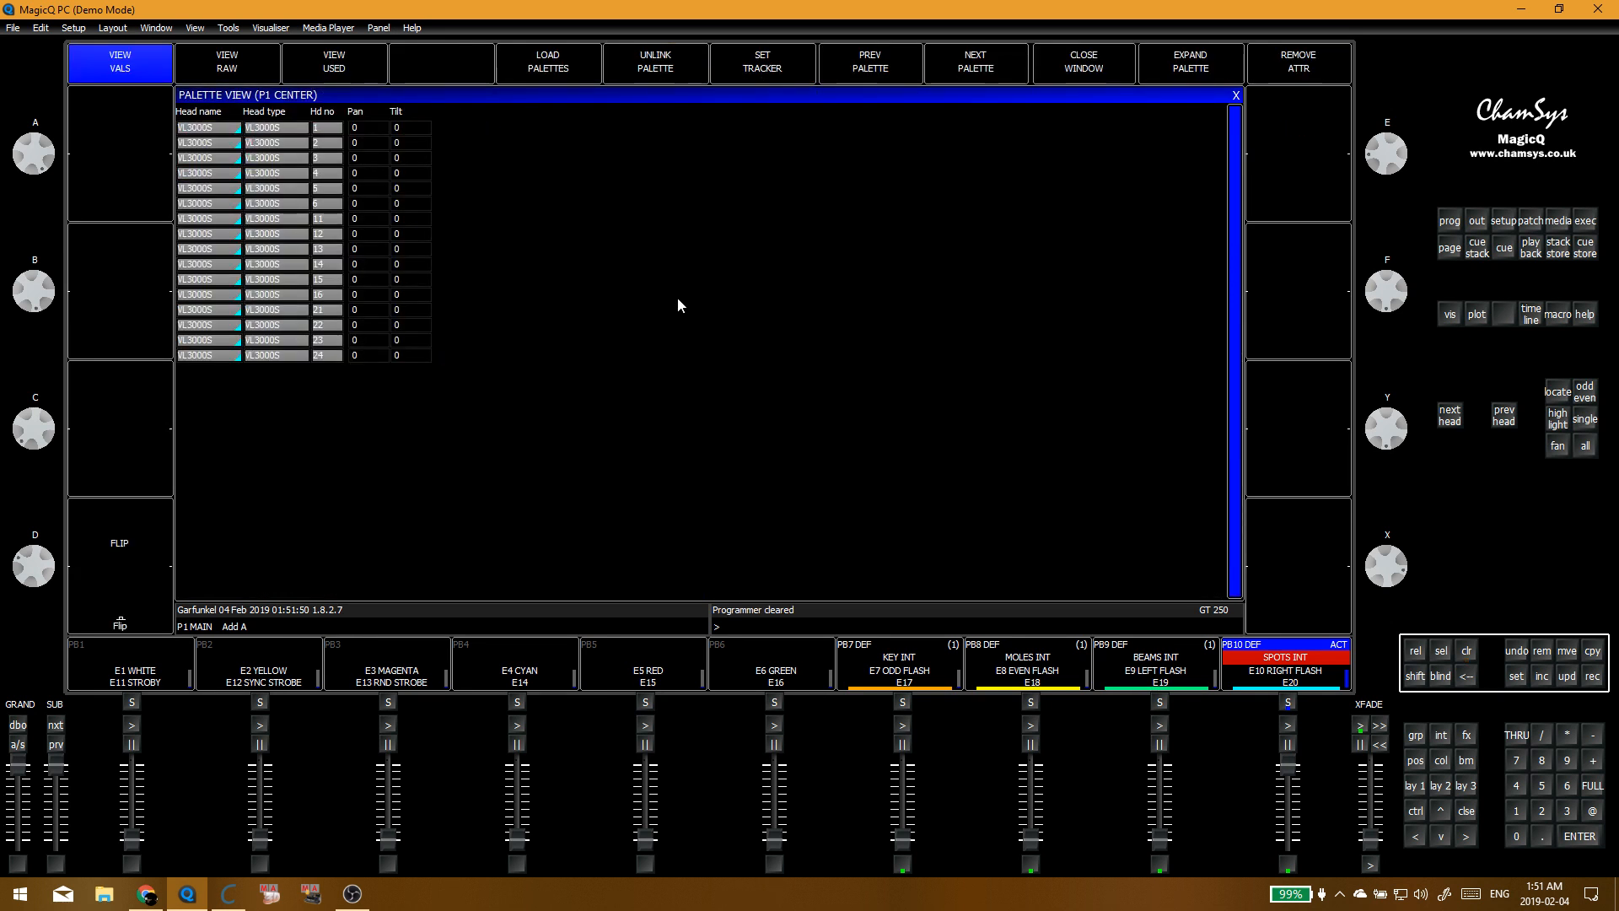
key("Escape")
Step: Try raising the tilt of the ALL SPOTS heads to 6 for the CENTER PAN position, and clear the programmer
left_click(835, 126)
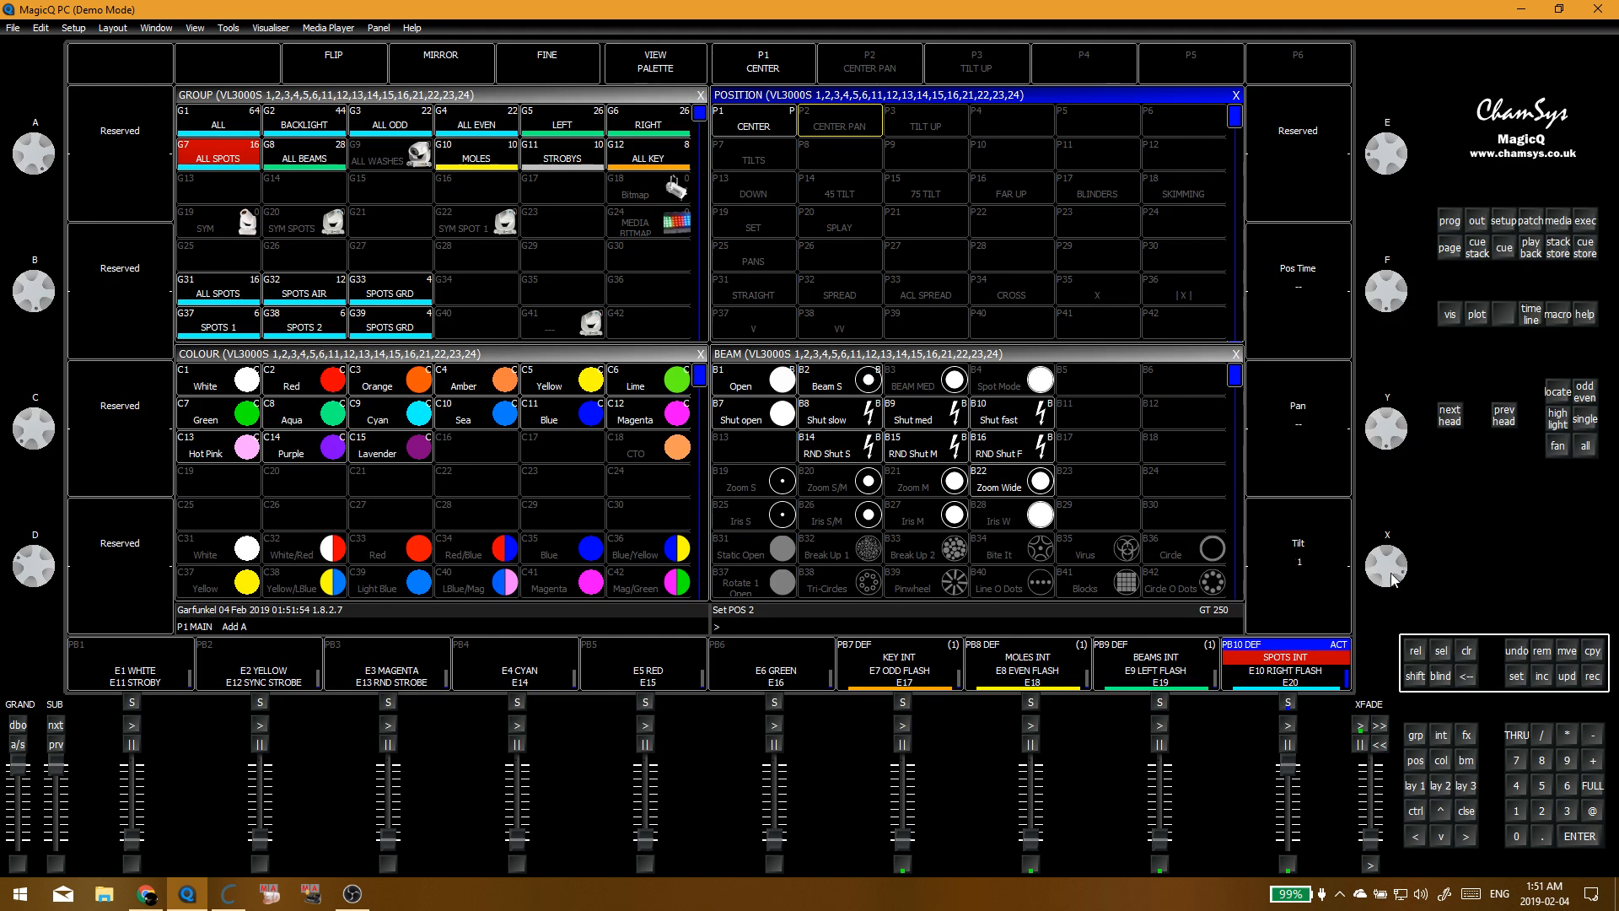
left_click_drag(1391, 571, 1418, 594)
mouse_move(1418, 533)
left_mouse_down()
mouse_move(1424, 583)
mouse_move(1429, 538)
left_mouse_up()
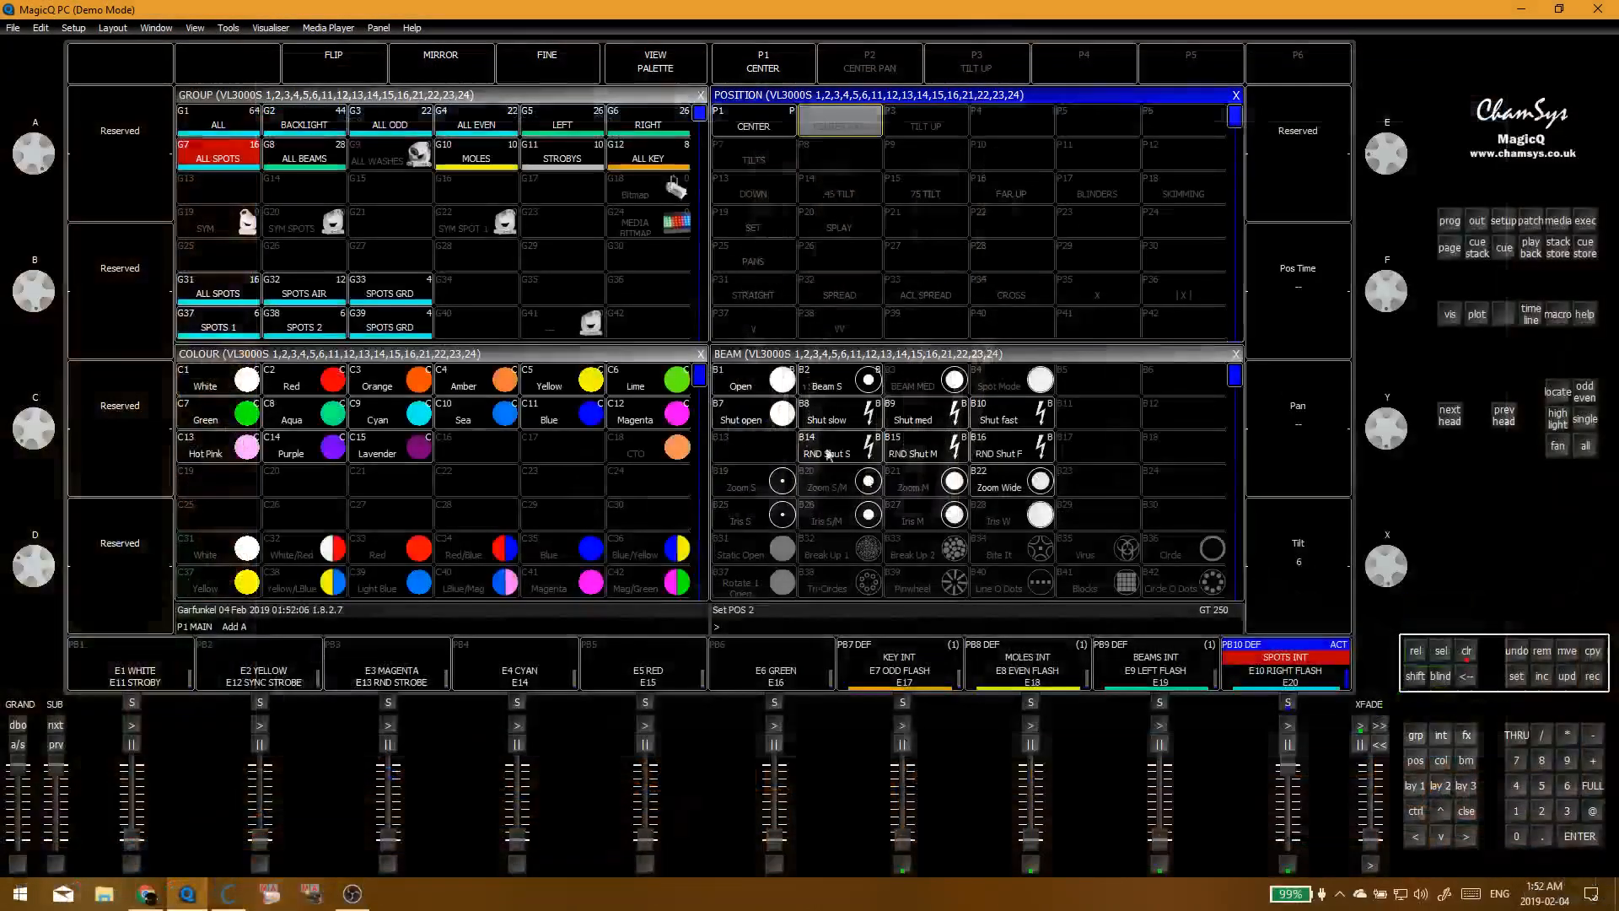
left_click(548, 261)
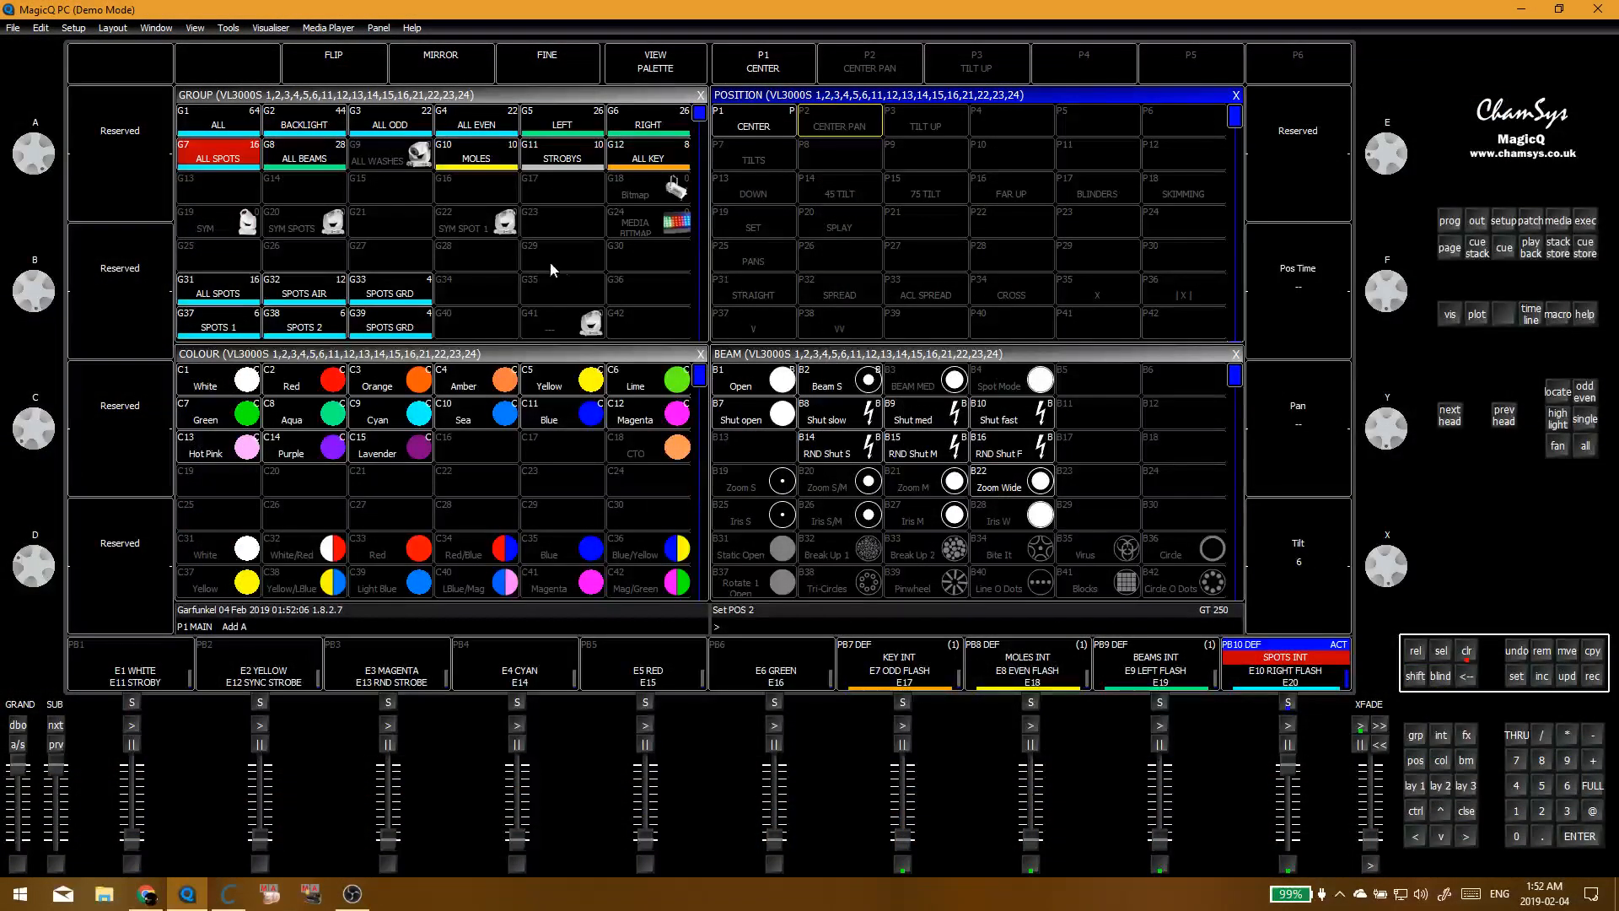
key("ctrl+BackSpace")
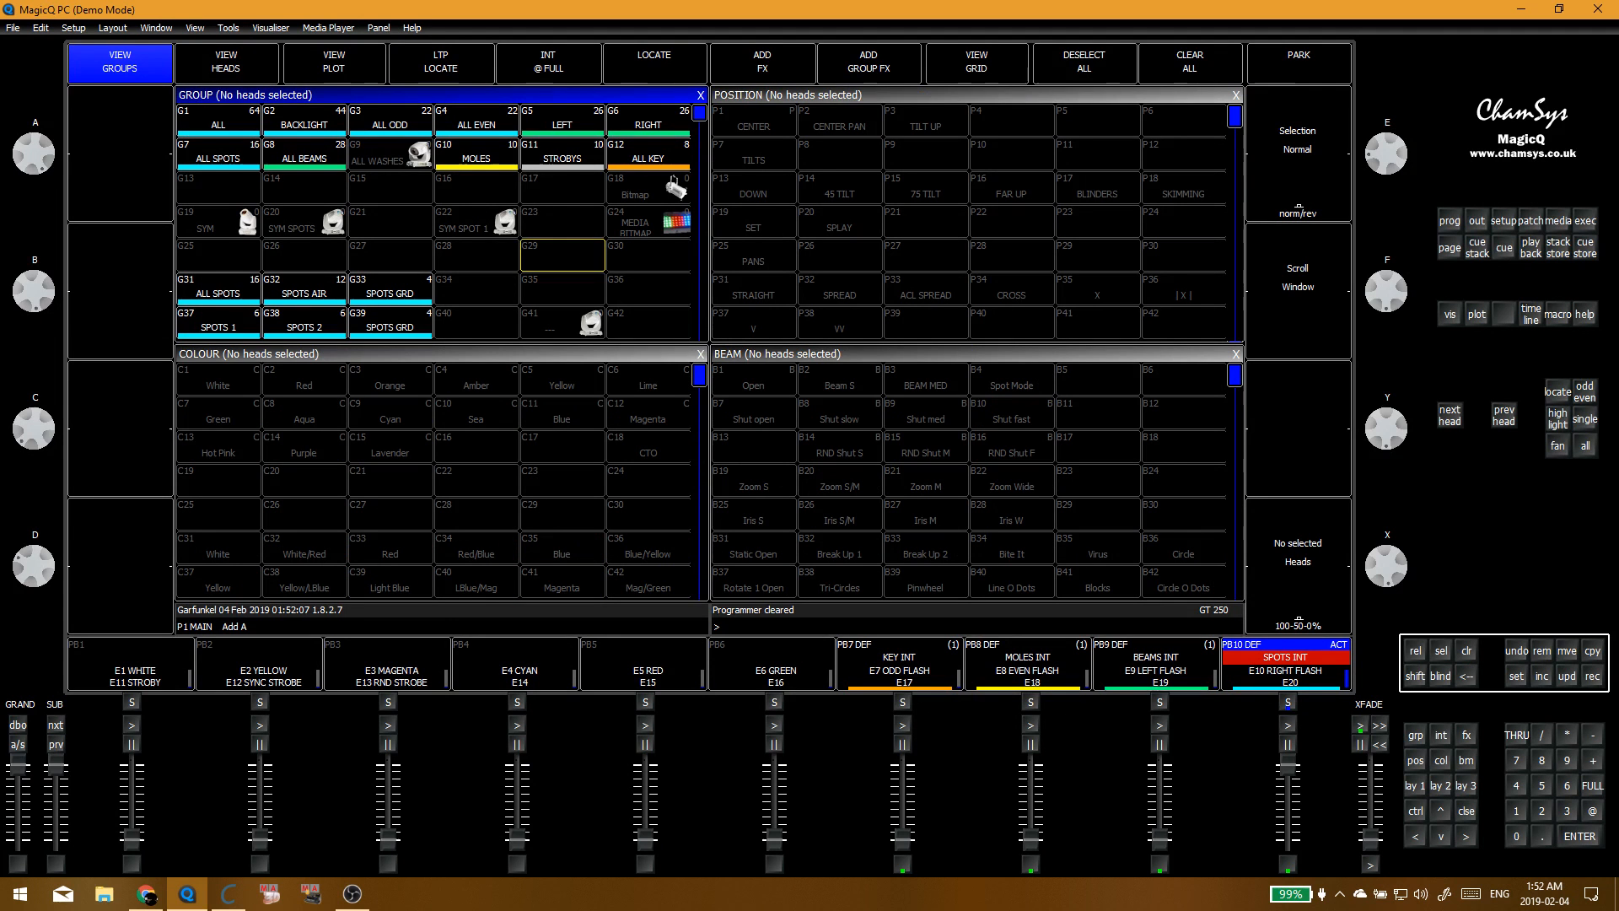
Step: Switch to Capture and select the six blue spot fixtures on the downstage truss in the top view
key("alt+Tab")
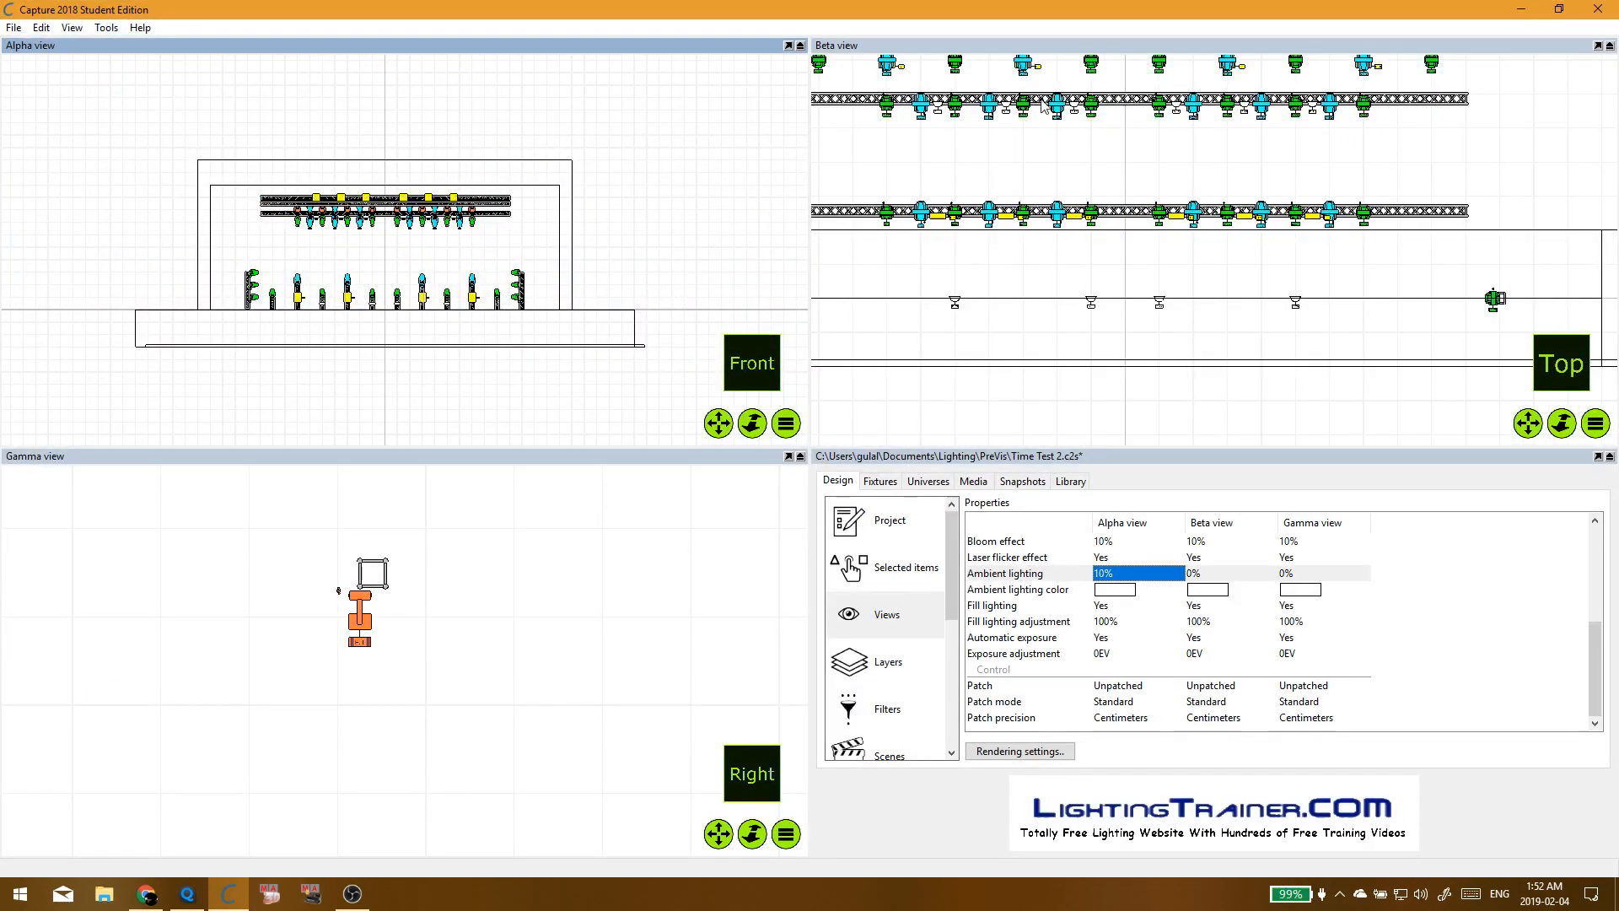
scroll(1416, 165, "up", 1)
scroll(1082, 160, "up", 1)
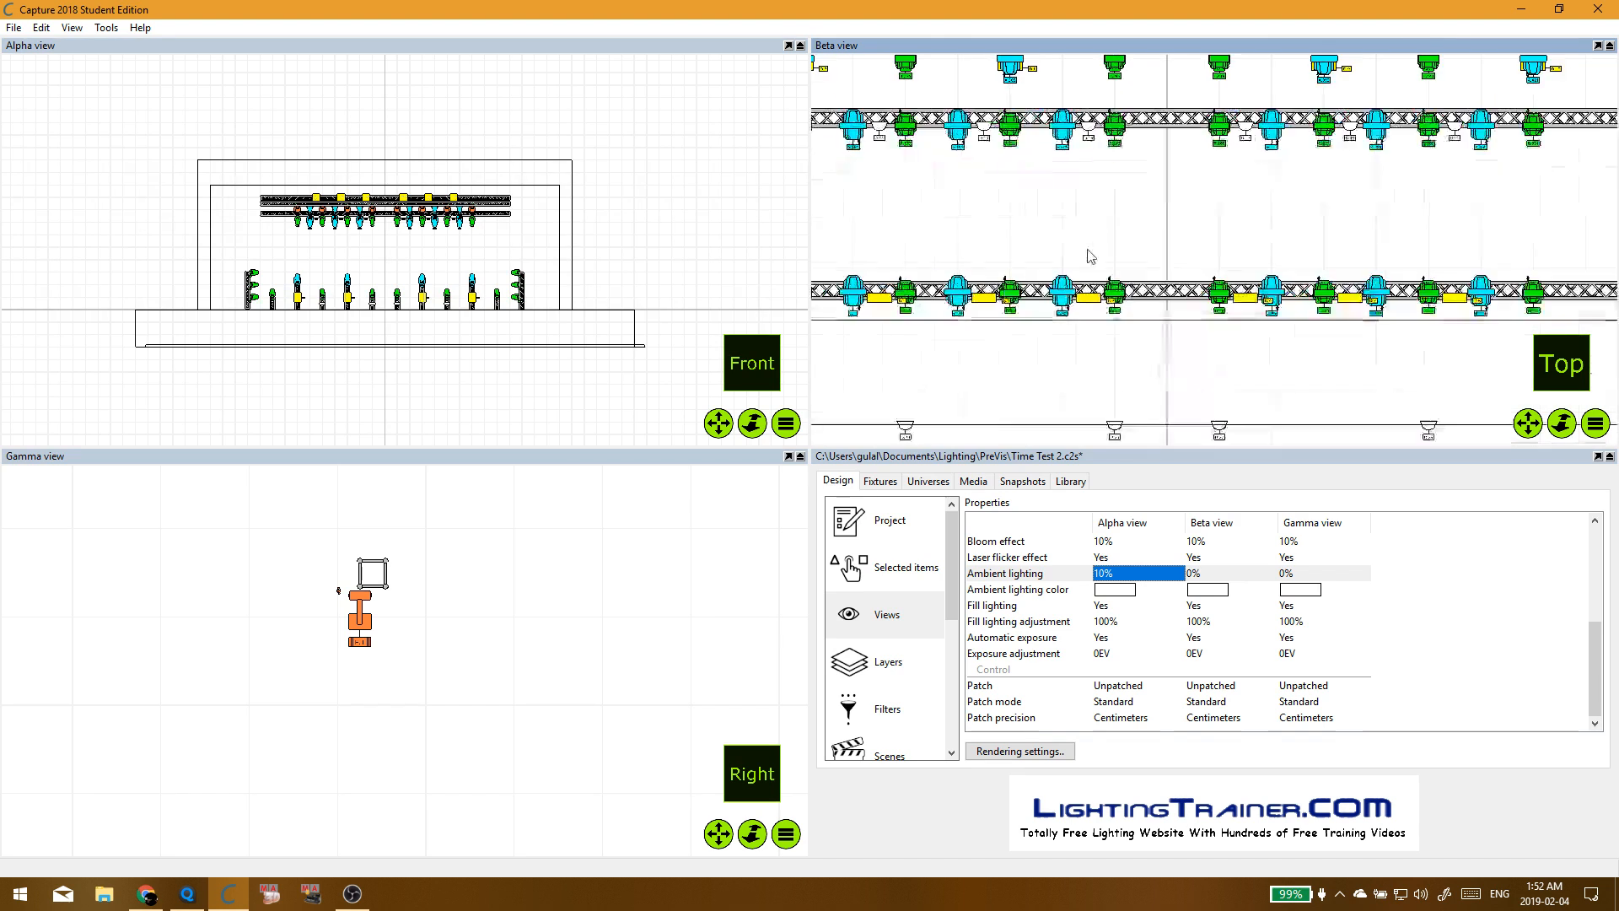
left_click(854, 291)
left_click(958, 291, "ctrl")
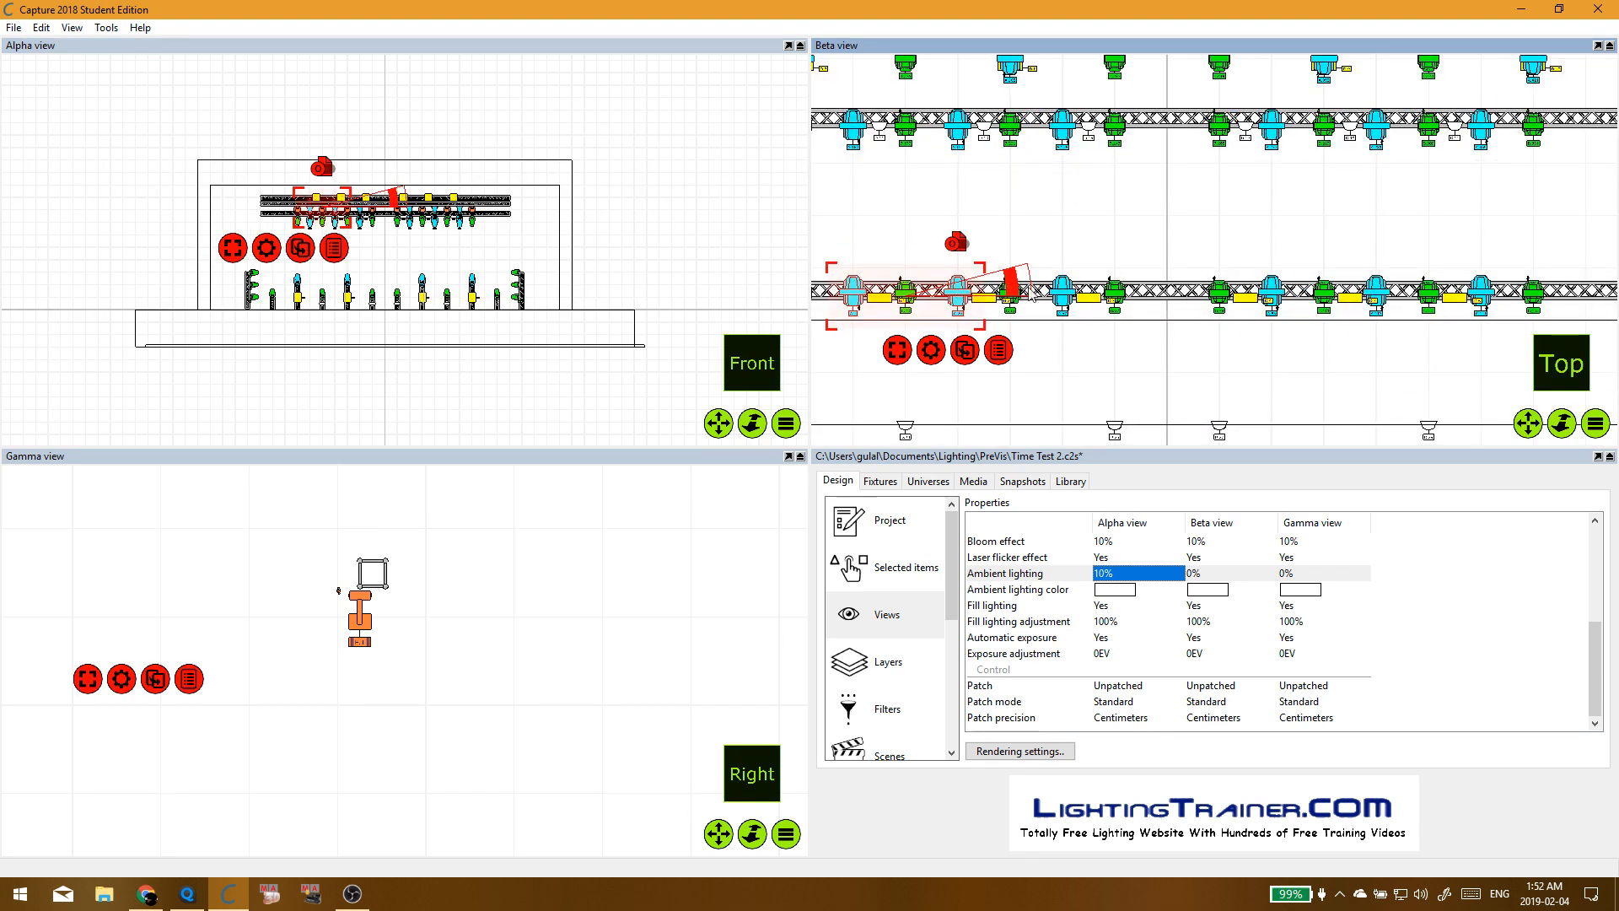
left_click(1063, 291, "ctrl")
left_click(1271, 291, "ctrl")
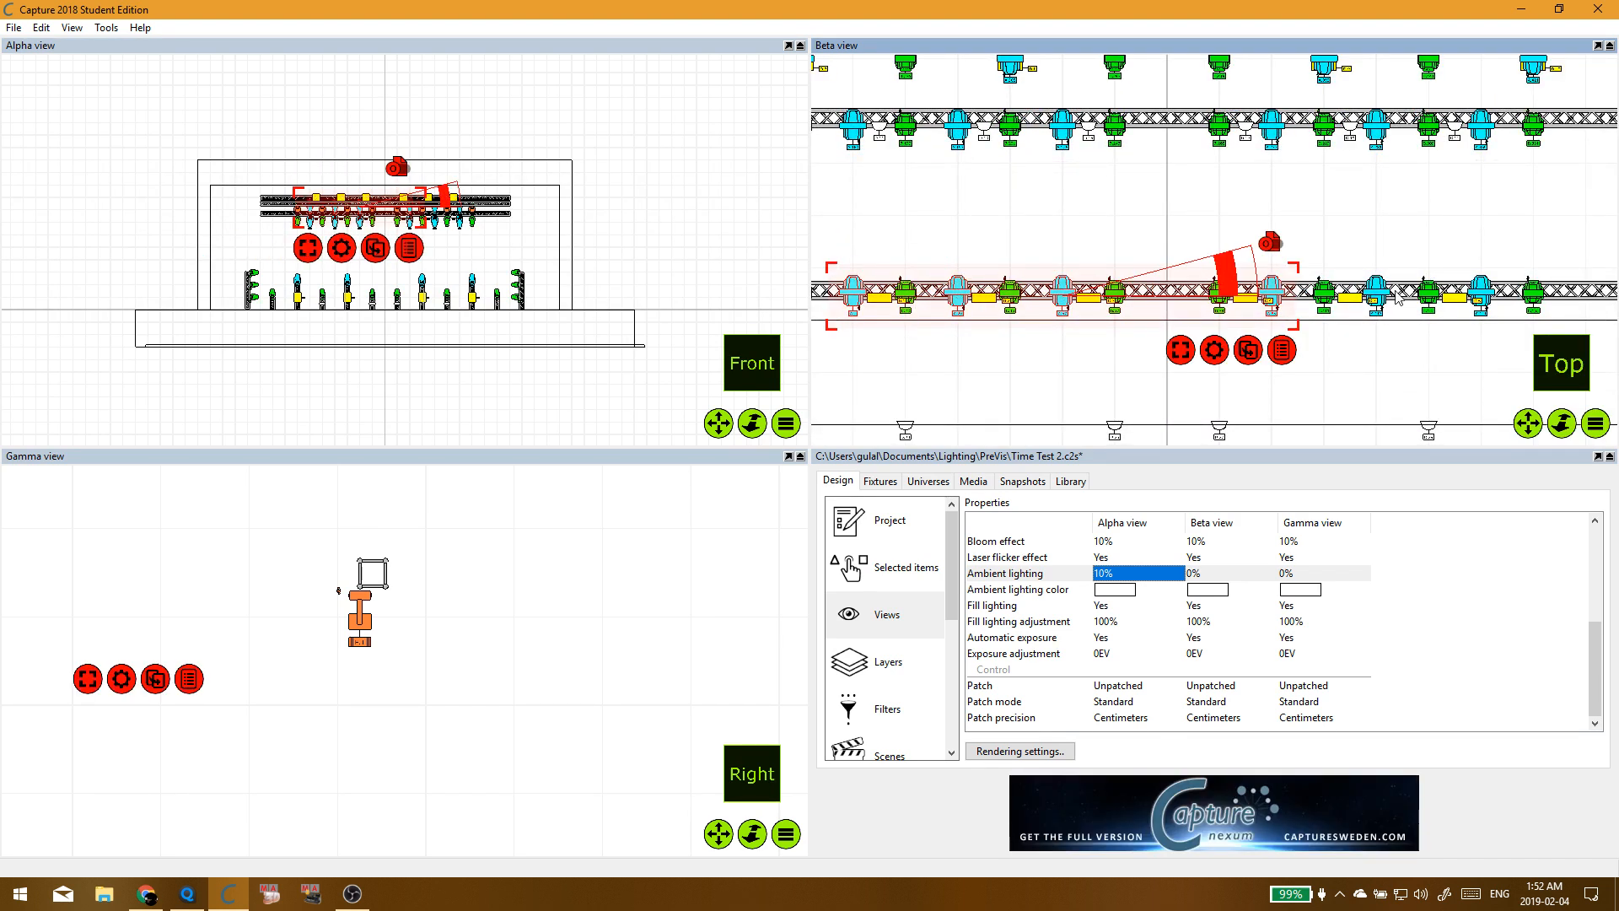
left_click(1376, 291, "ctrl")
left_click(1480, 291, "ctrl")
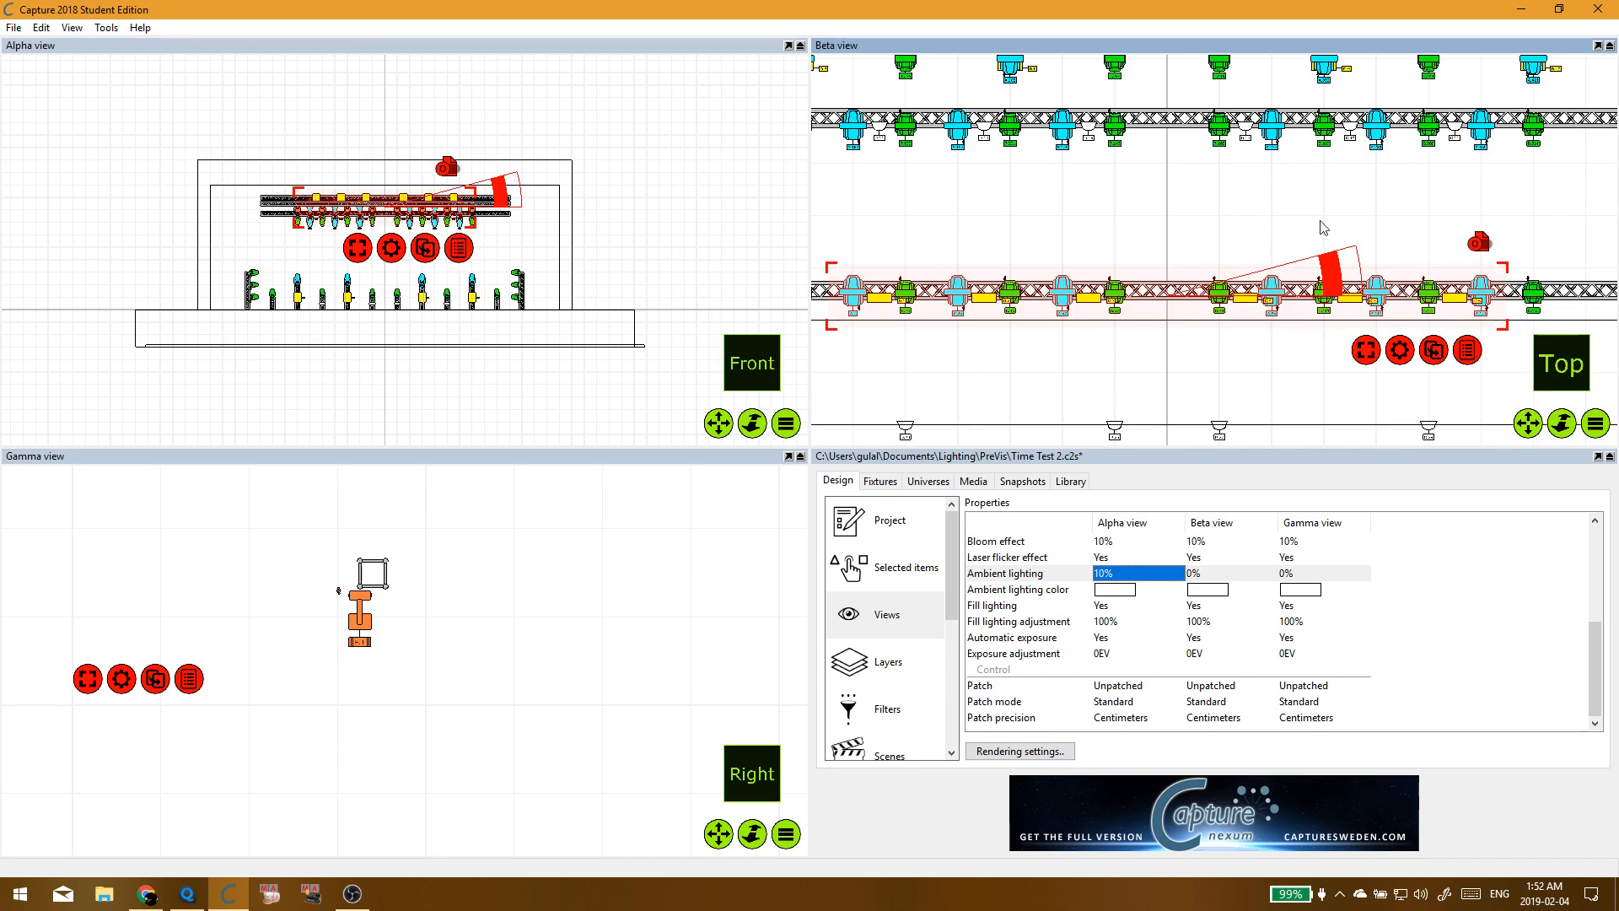
Step: Add the blue spots on the upstage truss and in the row behind it to the selection
left_click(847, 127, "ctrl")
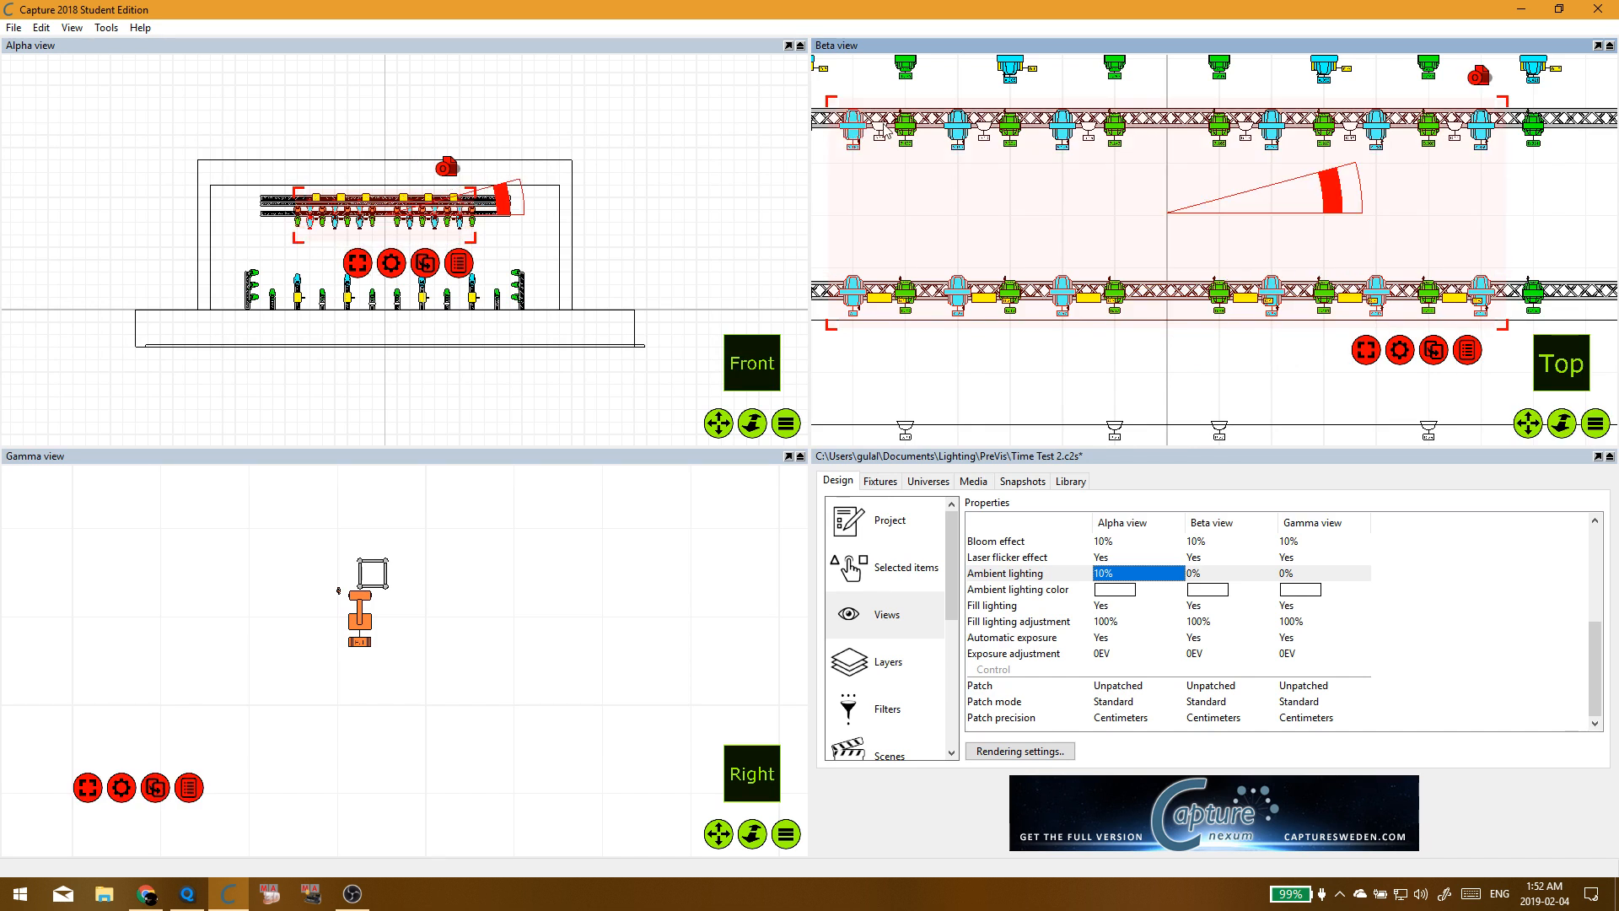
left_click(959, 130, "ctrl")
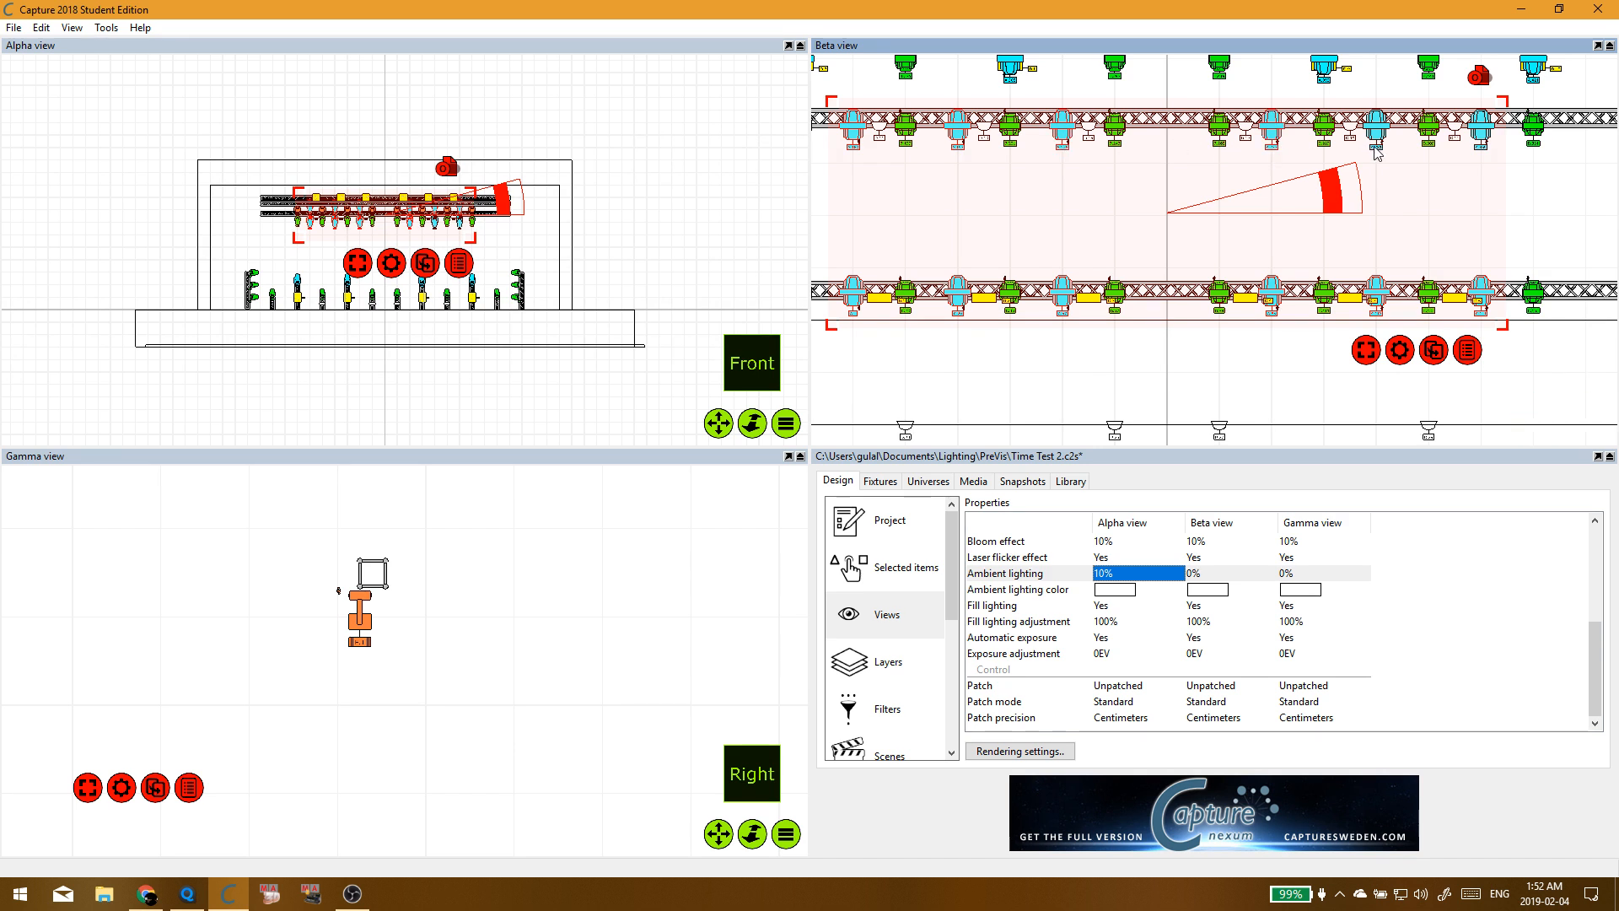
left_click(1530, 74, "ctrl")
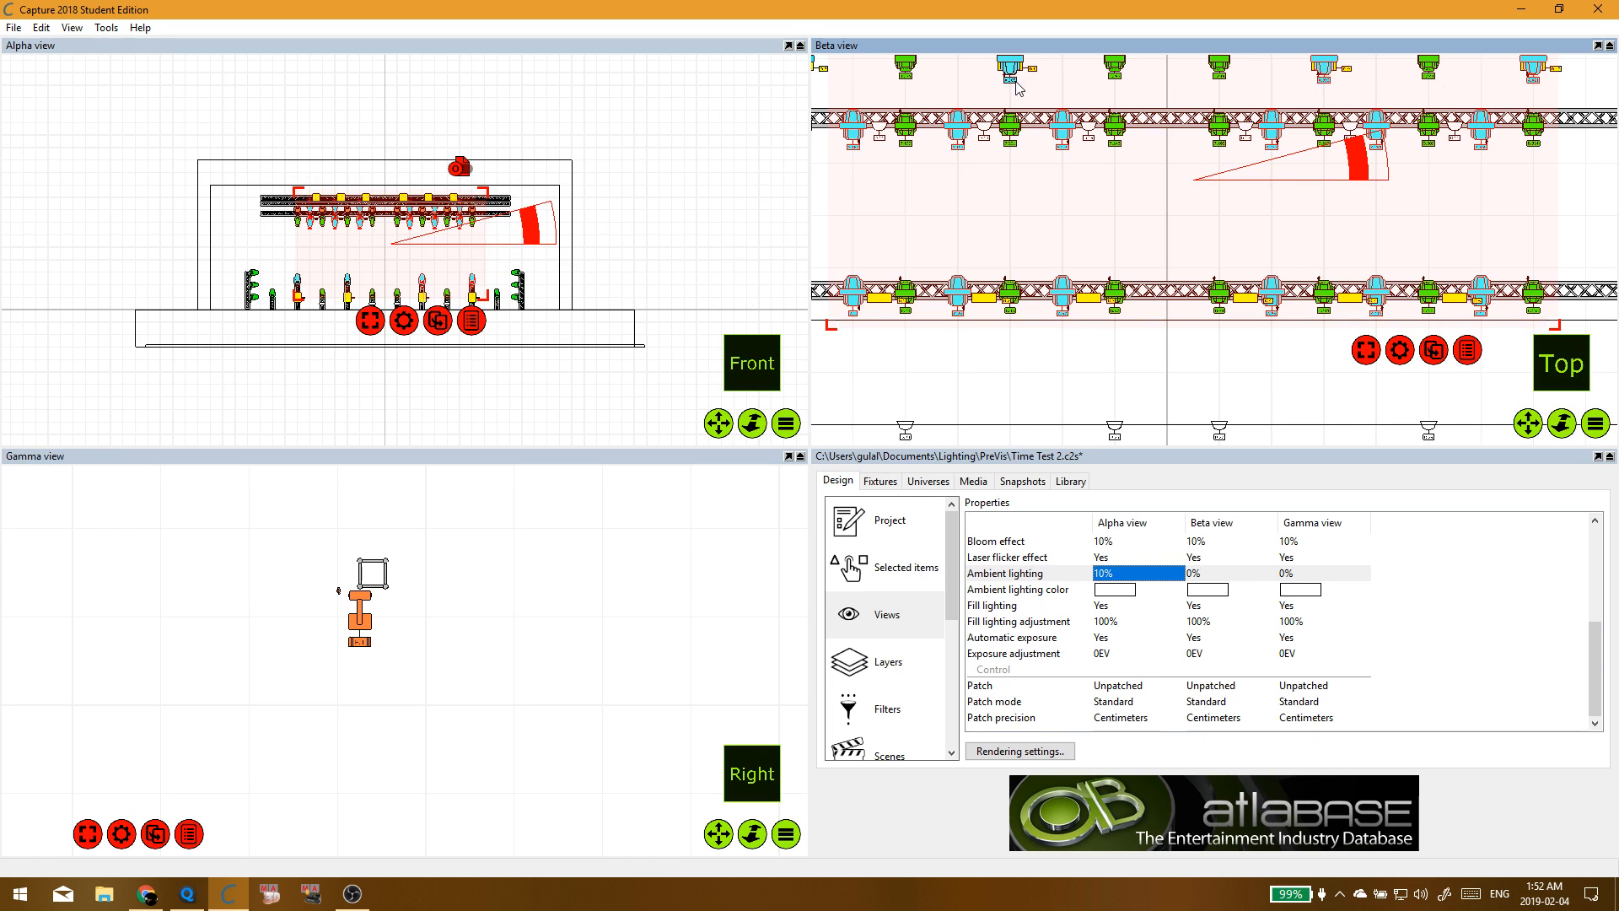
scroll(1468, 245, "down", 3)
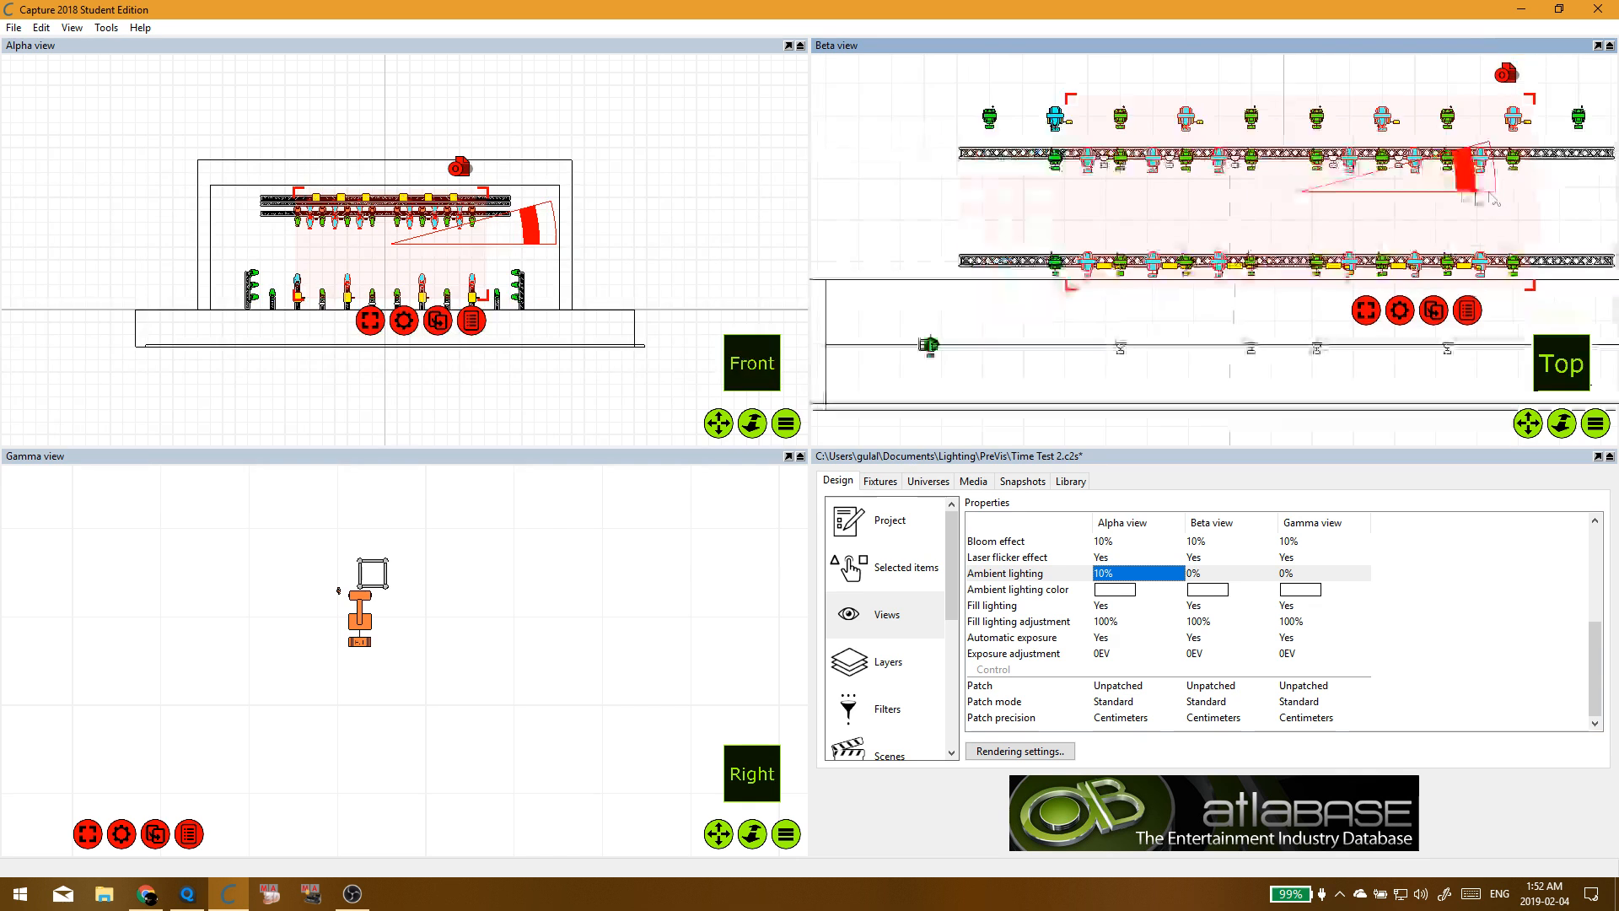
left_click(1051, 127, "ctrl")
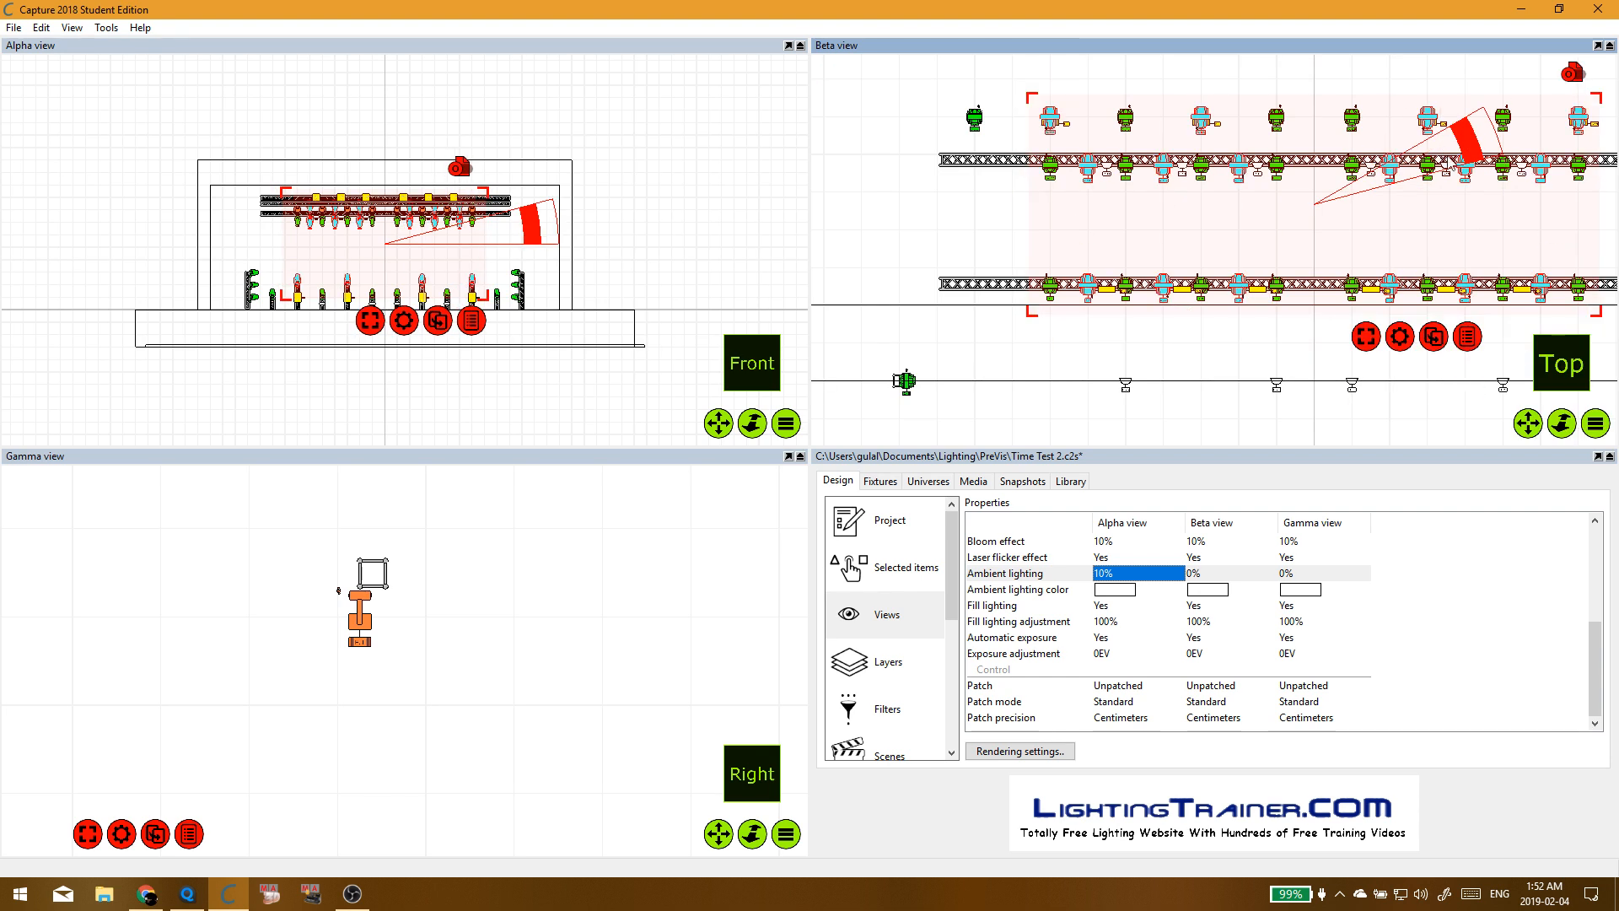
Step: Try rotating the selected spots in the top view, and break their group
left_click_drag(1482, 152, 1189, 257)
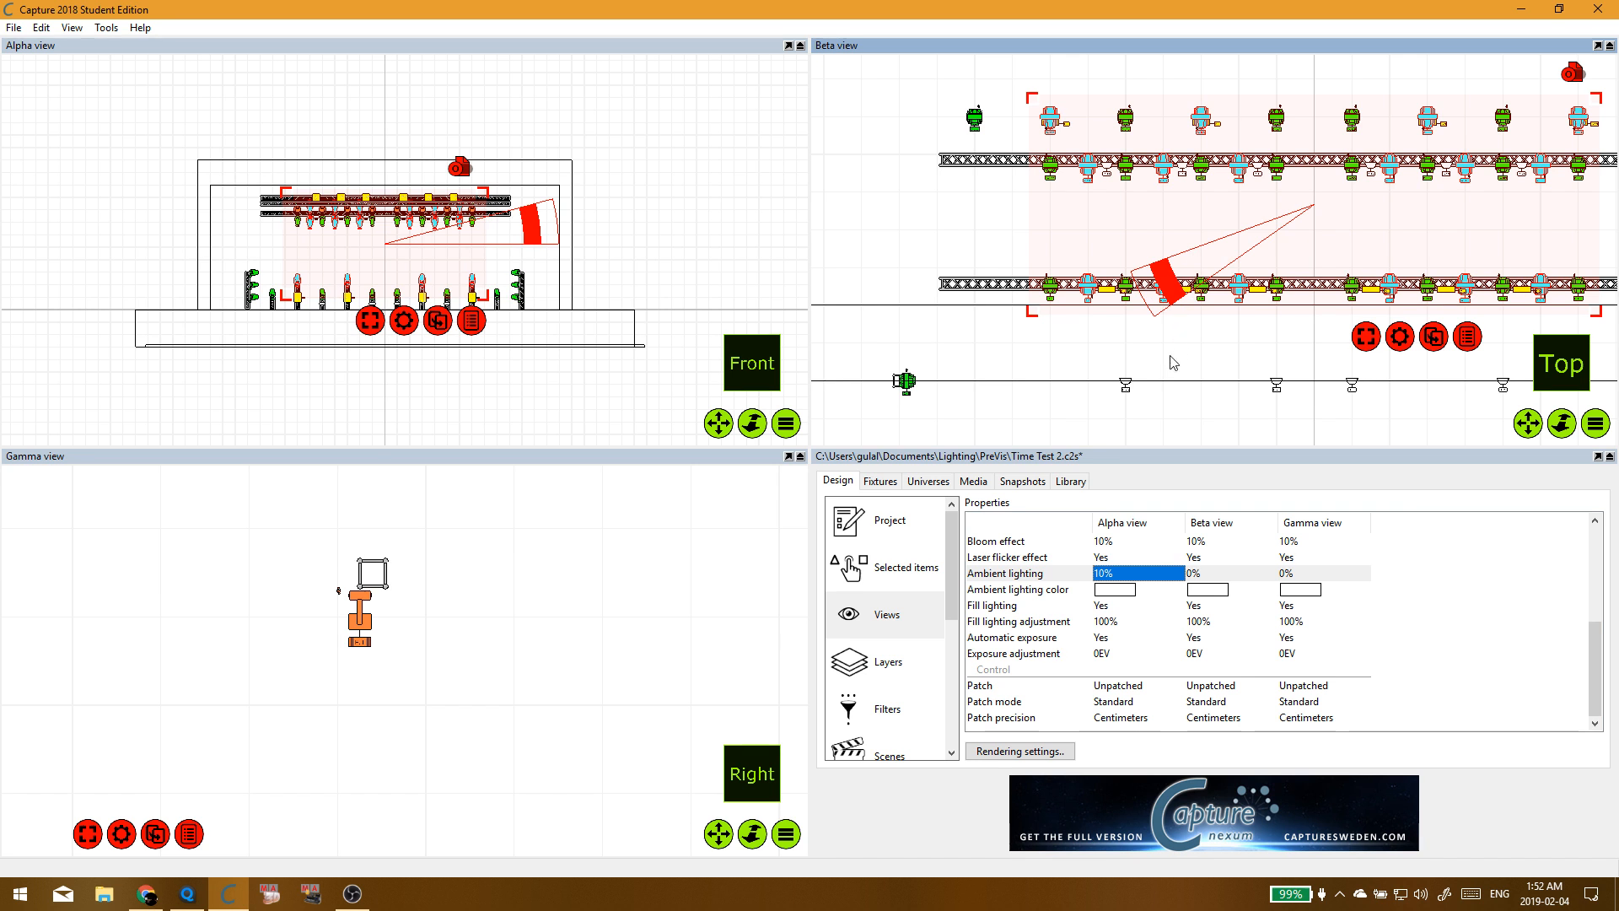
right_click(1424, 369)
left_click(1433, 393)
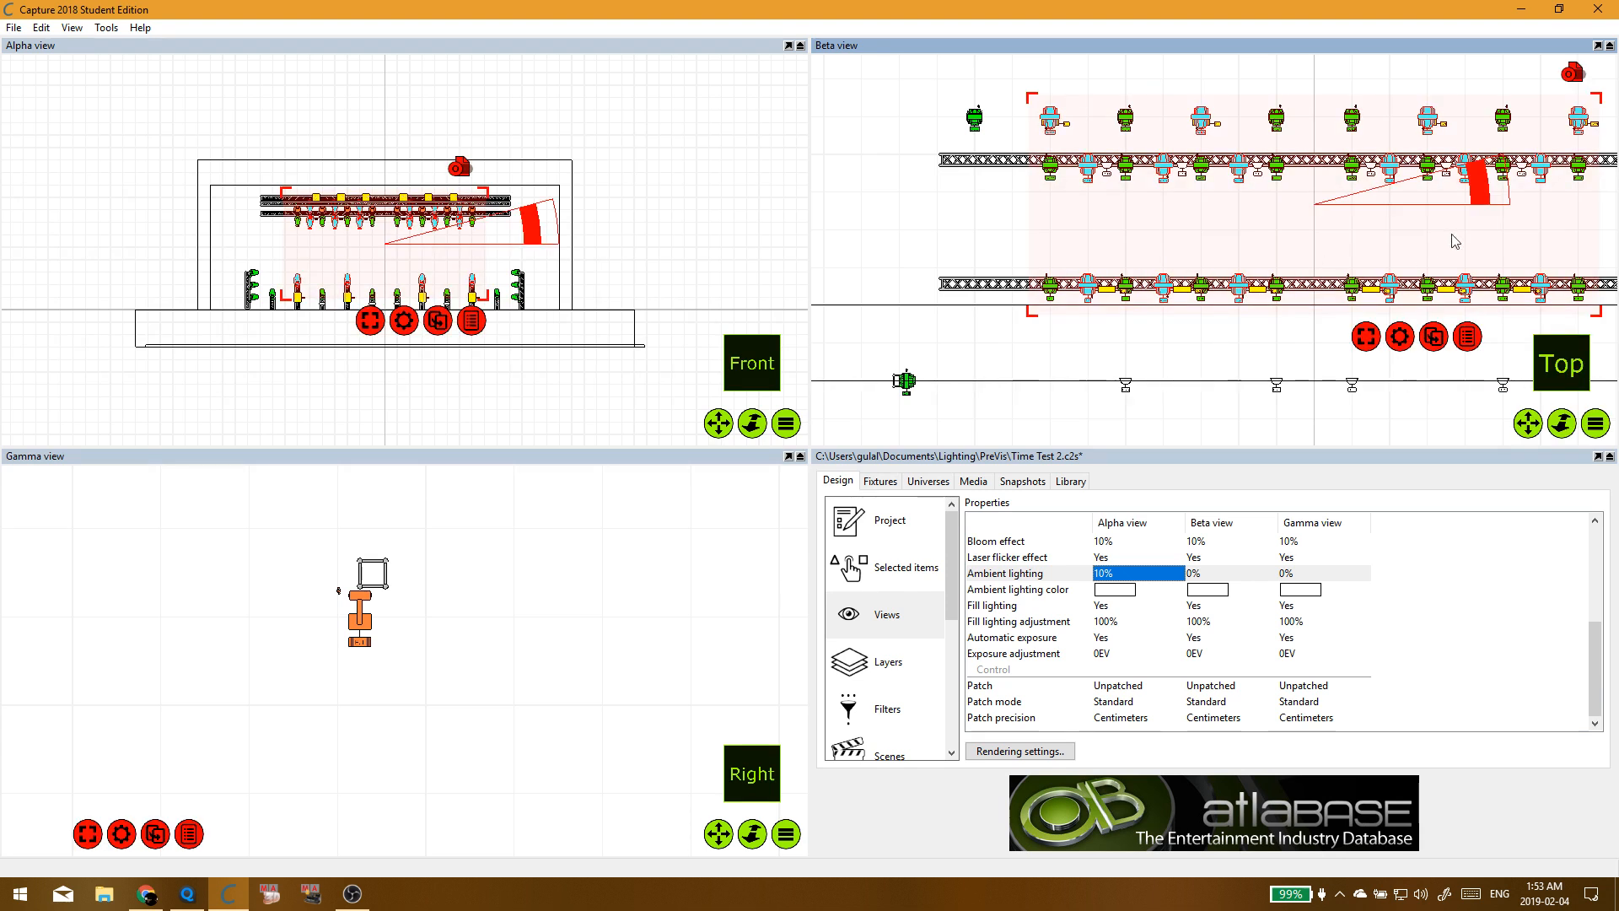
left_click_drag(1483, 192, 1482, 133)
right_click(1412, 335)
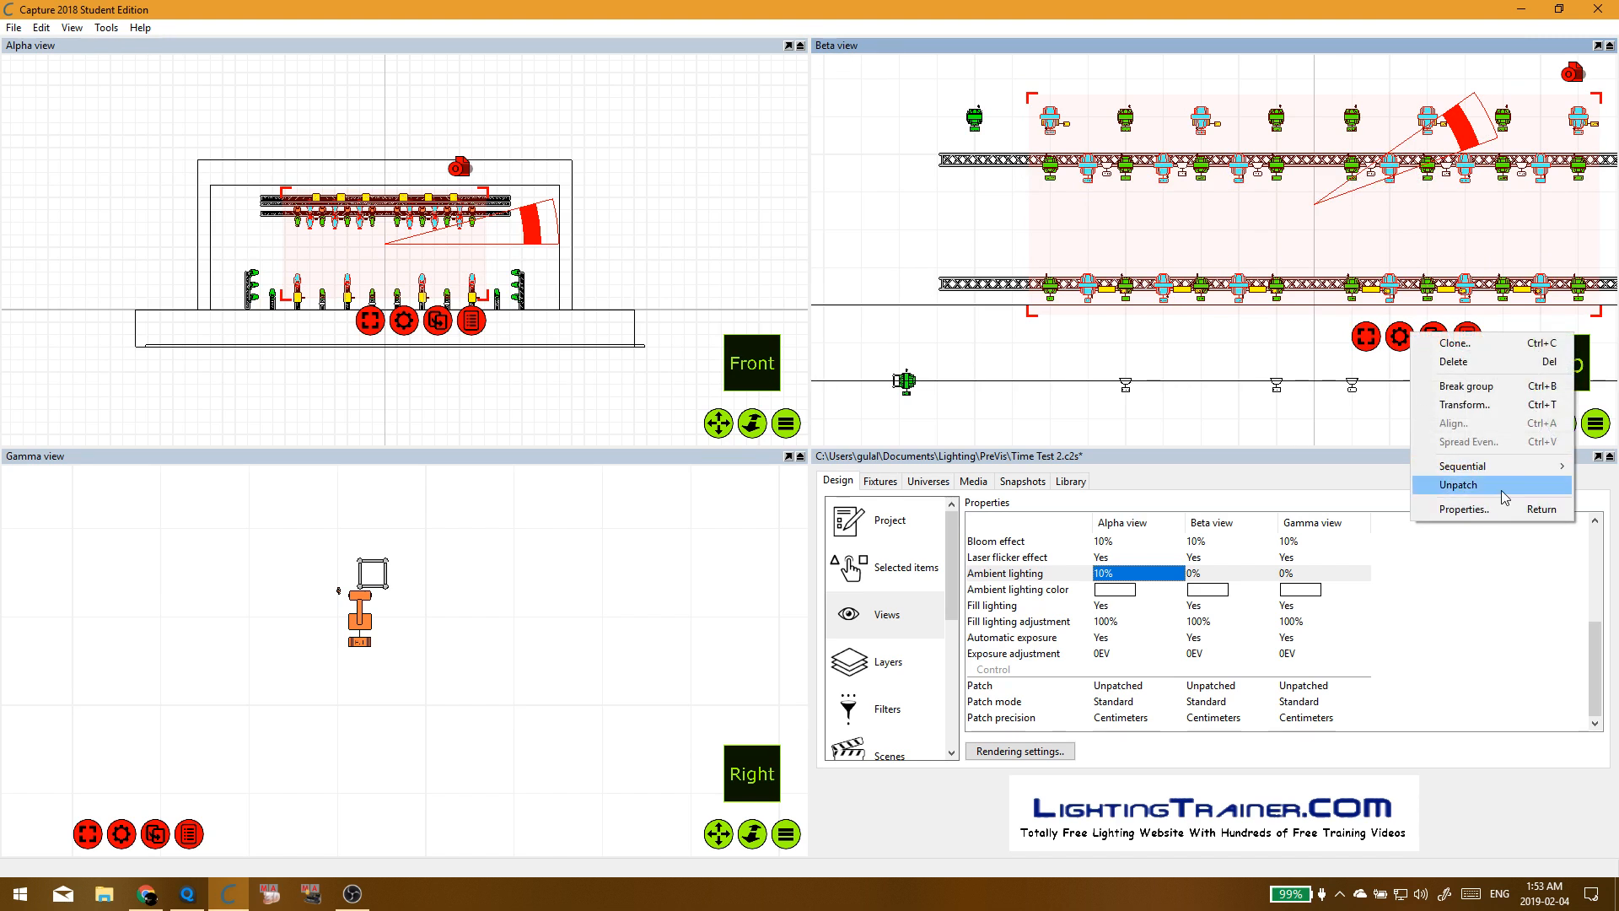
left_click(1472, 386)
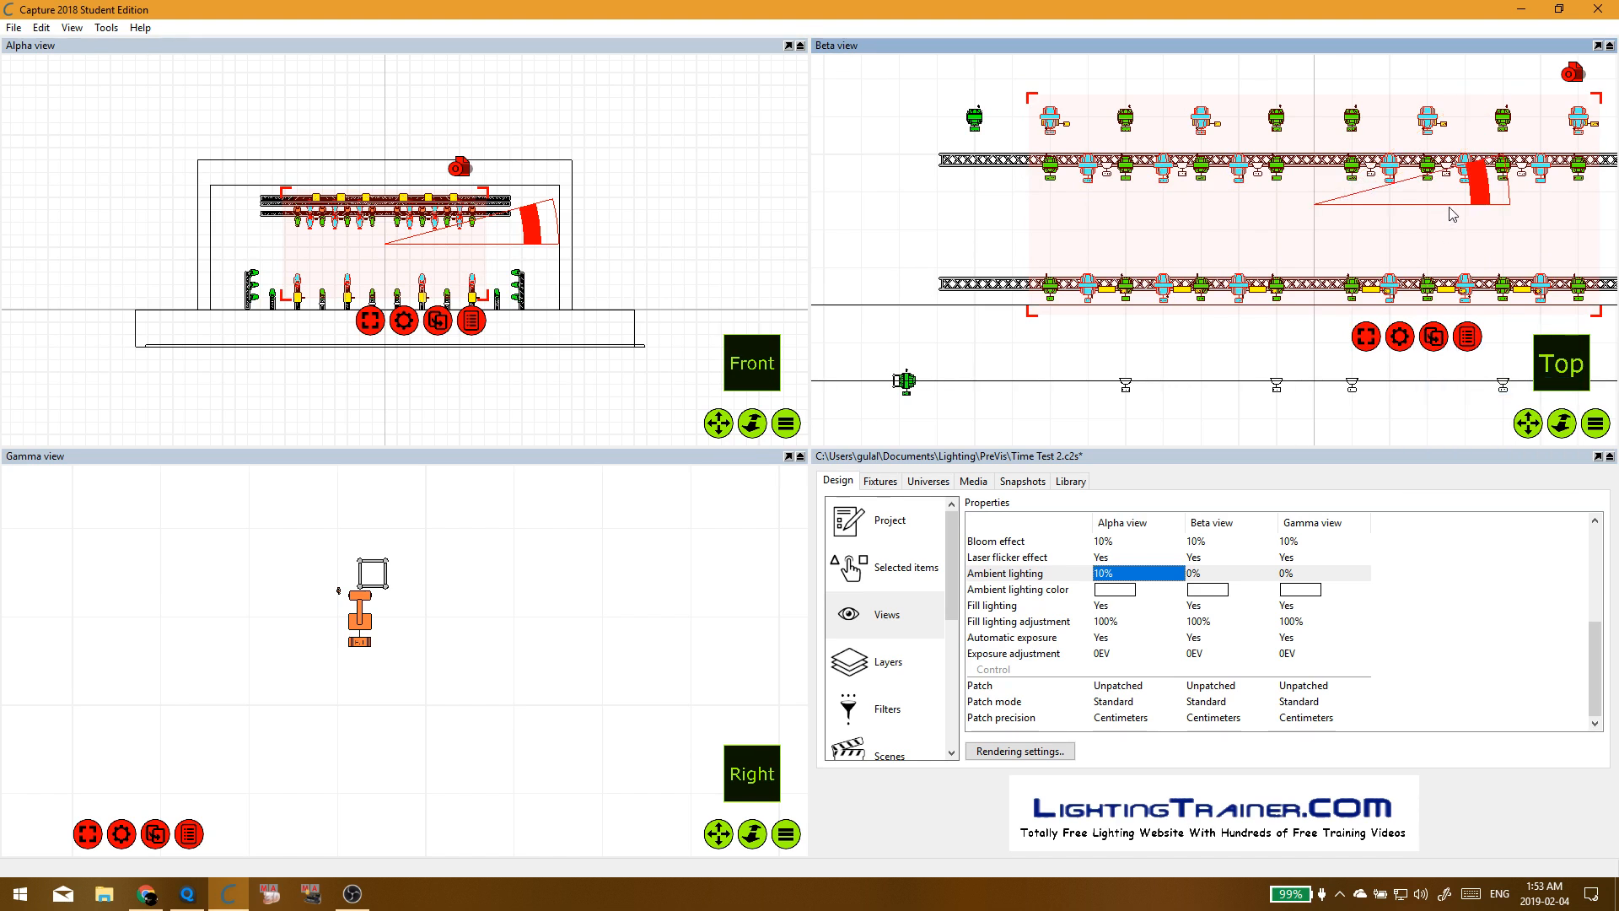
Step: Rotate the selected blue spots counterclockwise in the top view, deselect them and switch back to MagicQ
left_click_drag(1502, 187, 1300, 93)
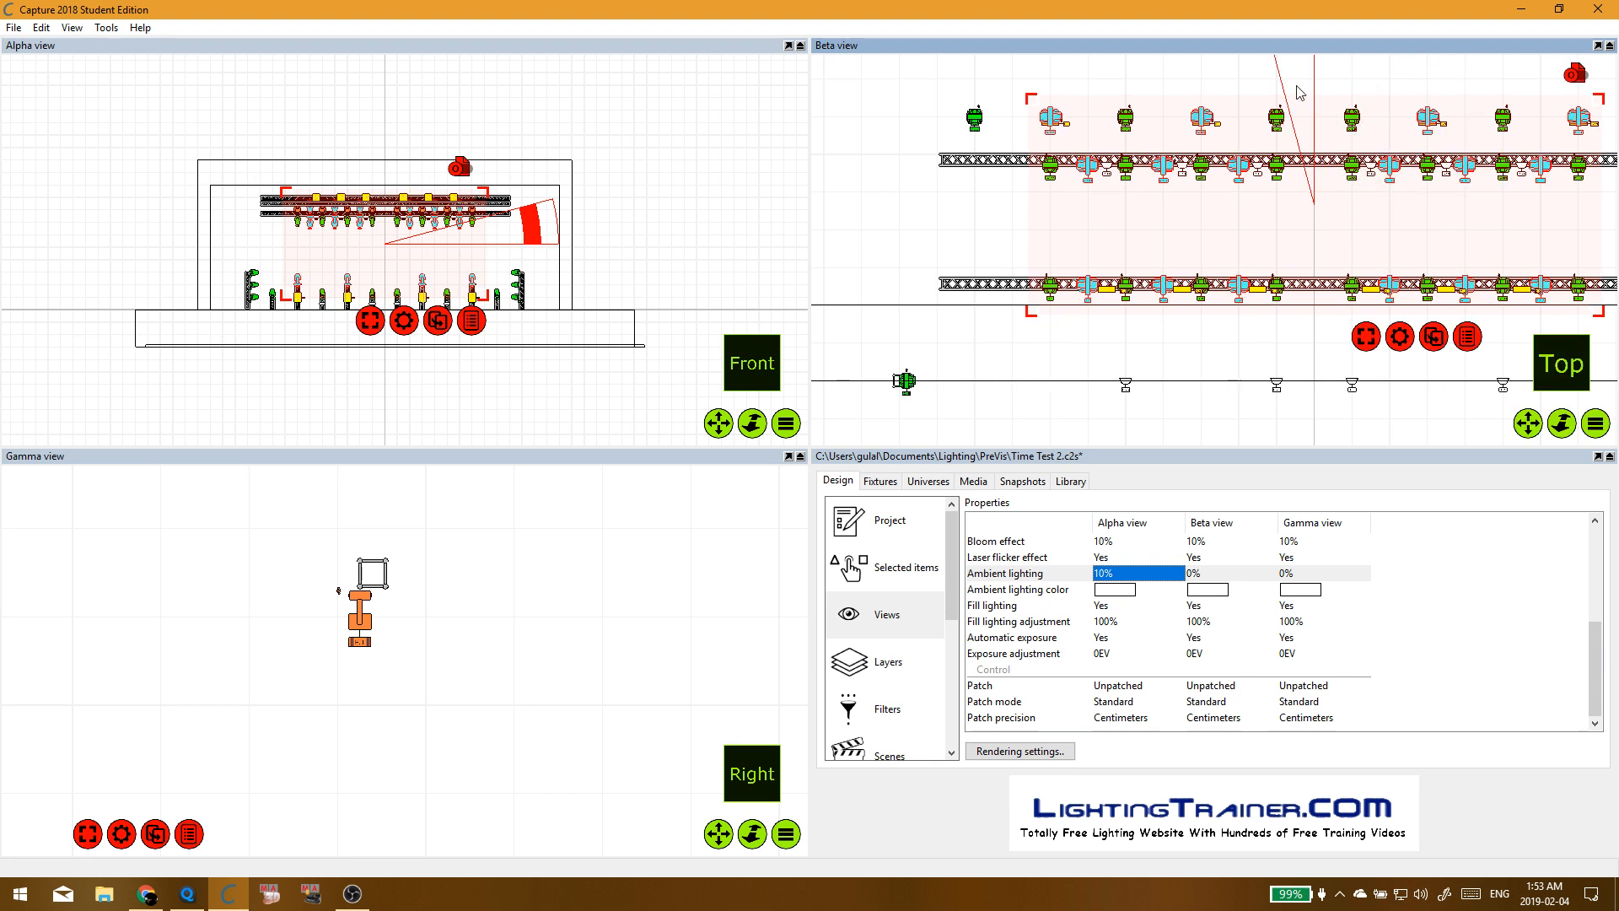
left_click(1147, 355)
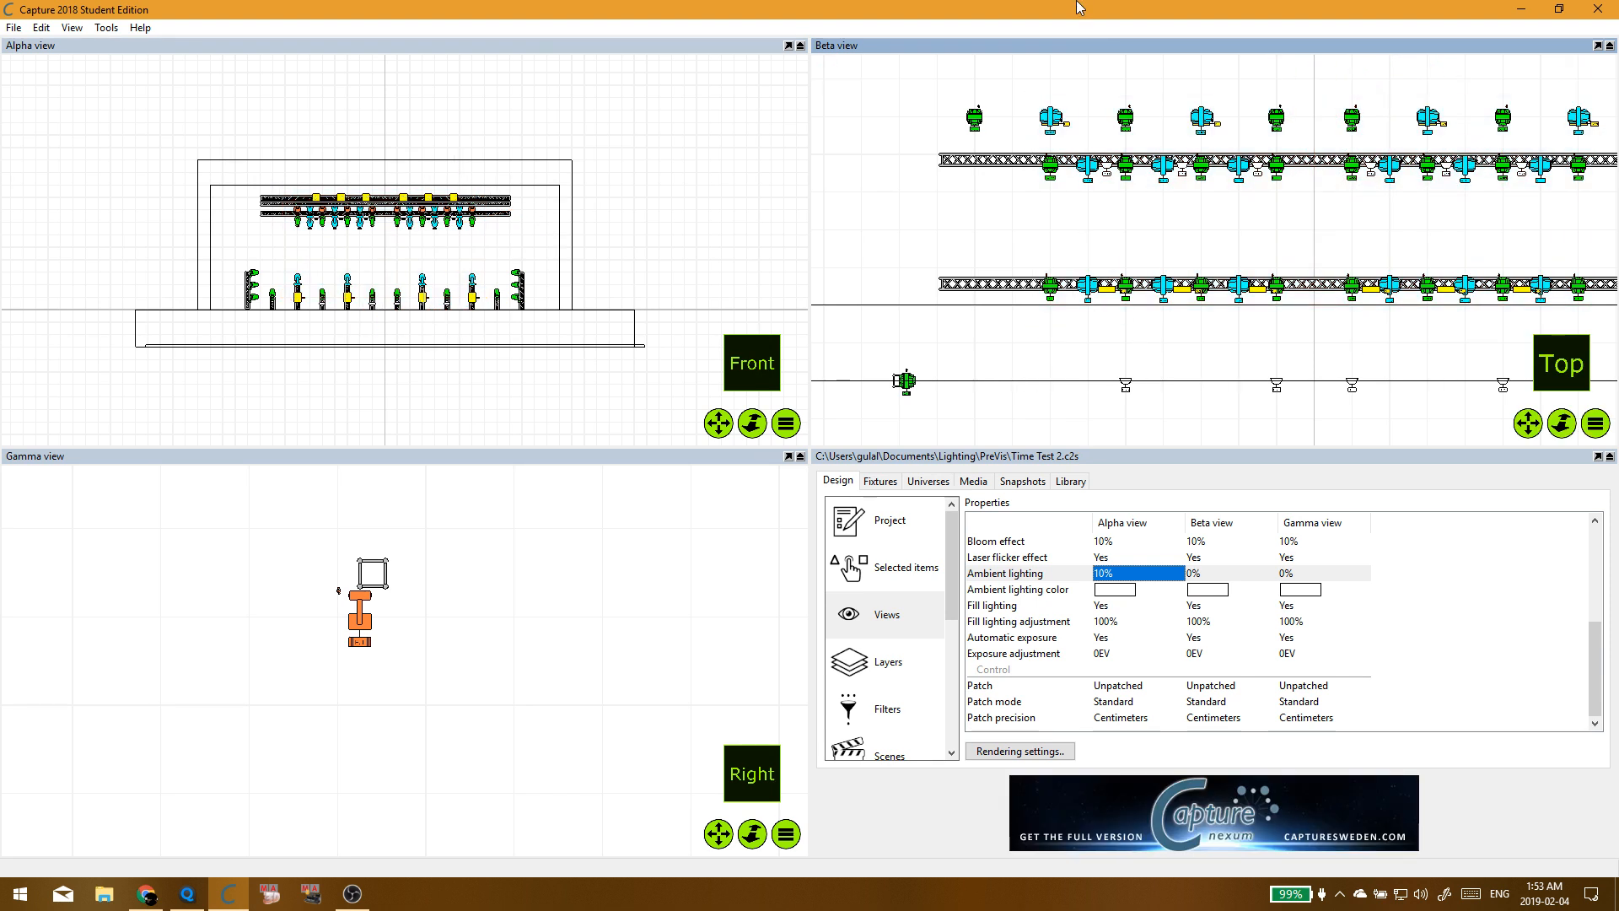
left_click_drag(1076, 3, 0, 152)
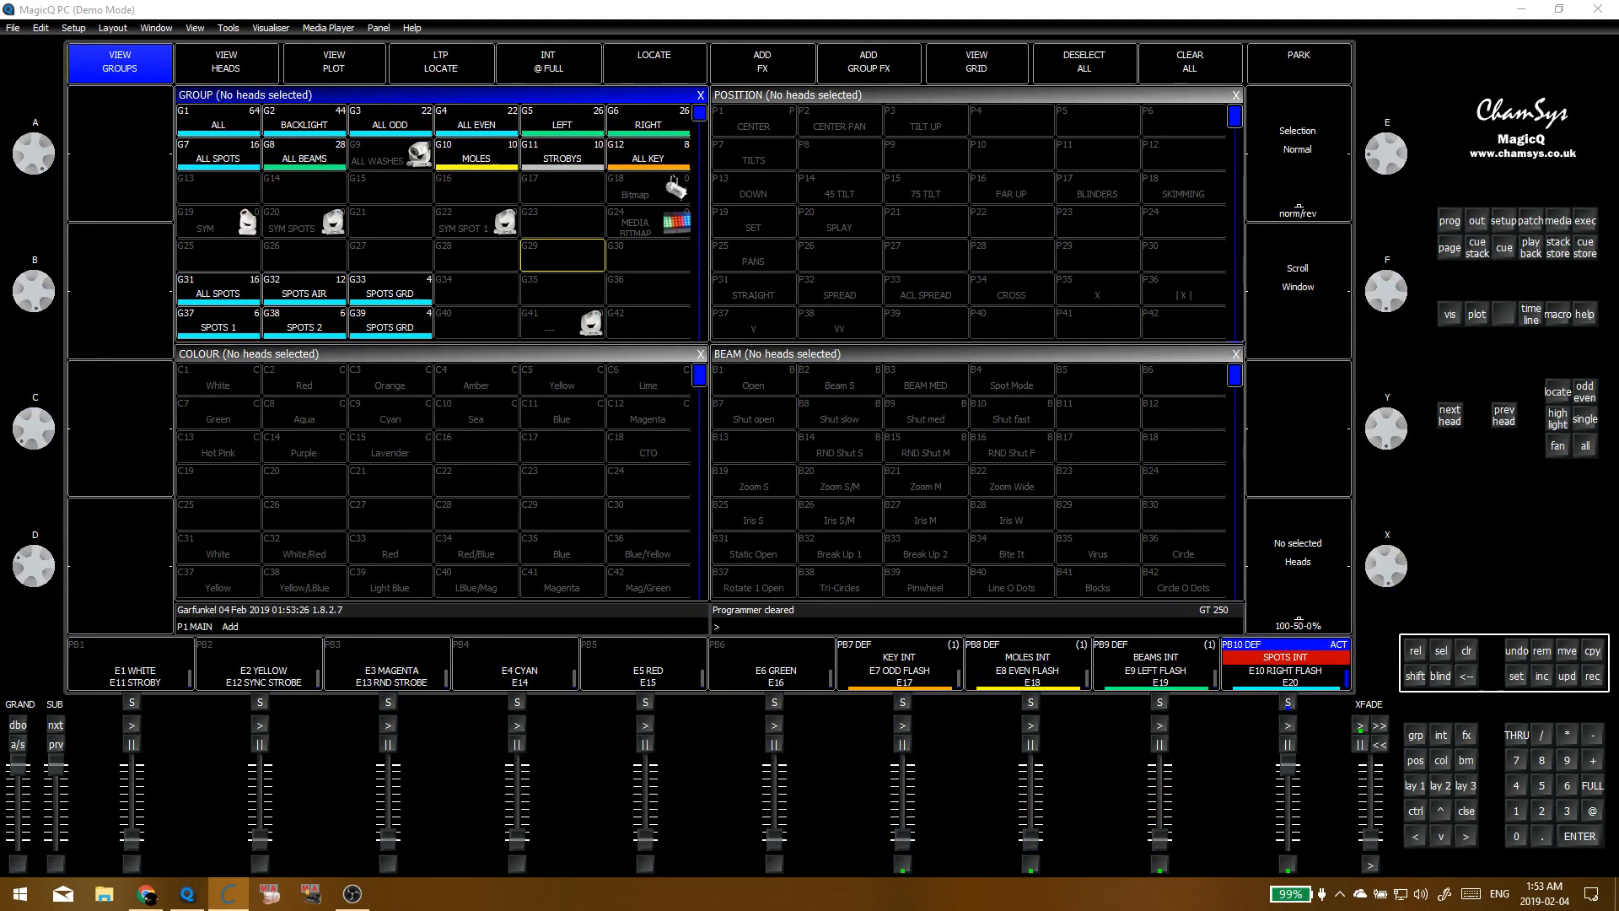
Step: Try the CENTER position and a tilt adjustment on ALL SPOTS, and clear the programmer
left_click(218, 154)
left_click(765, 127)
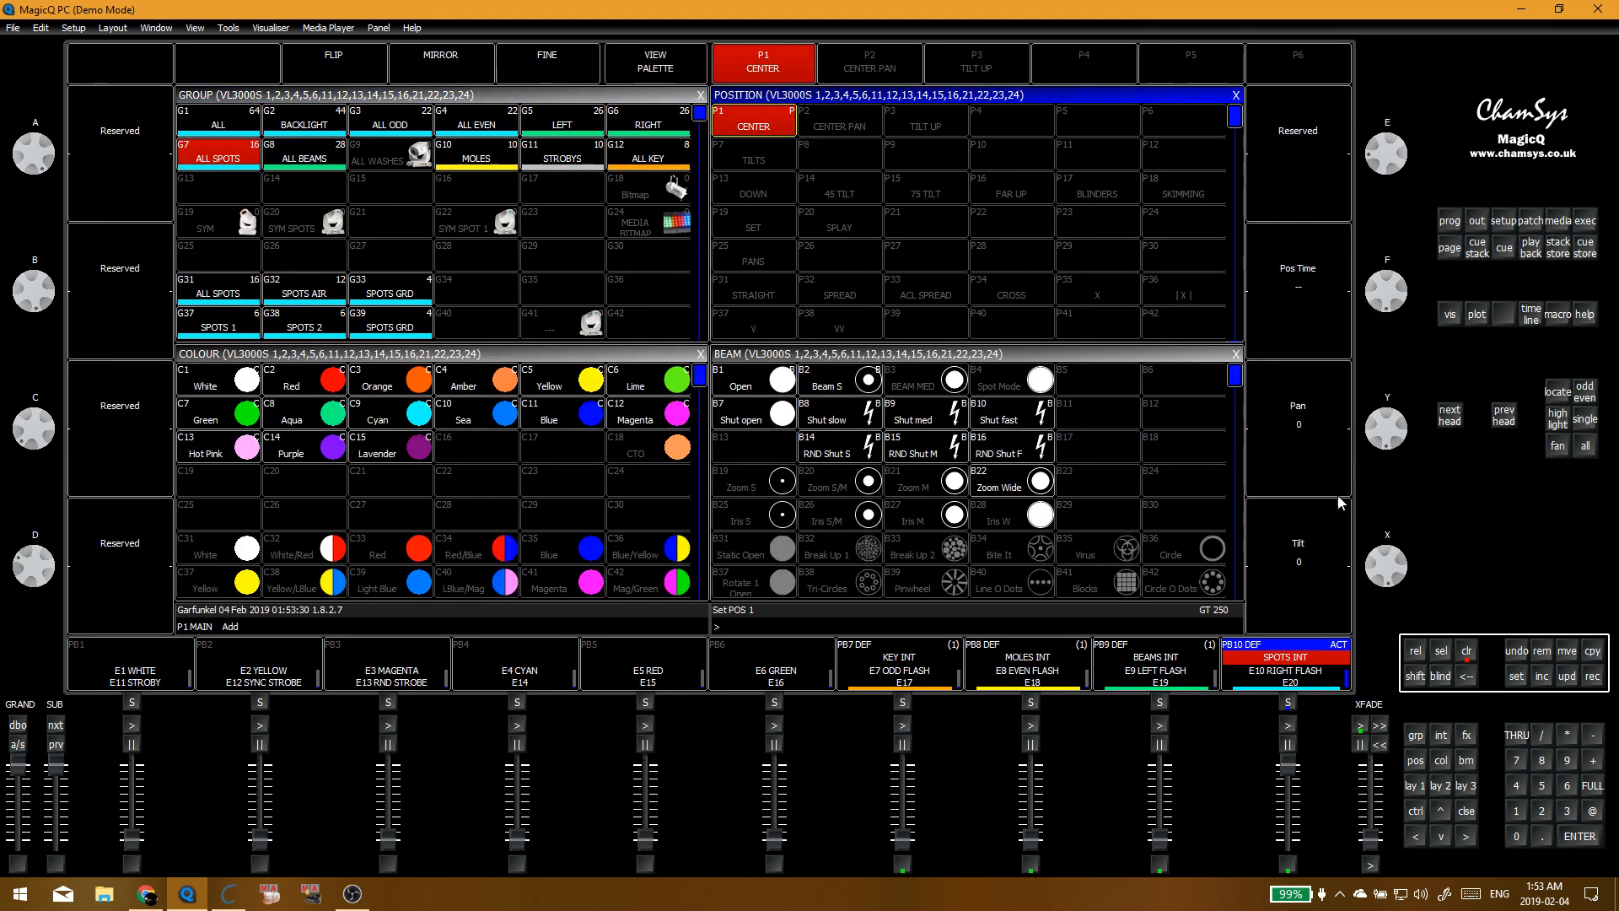
left_click_drag(1387, 554, 1374, 586)
left_click(297, 191)
key("ctrl+BackSpace")
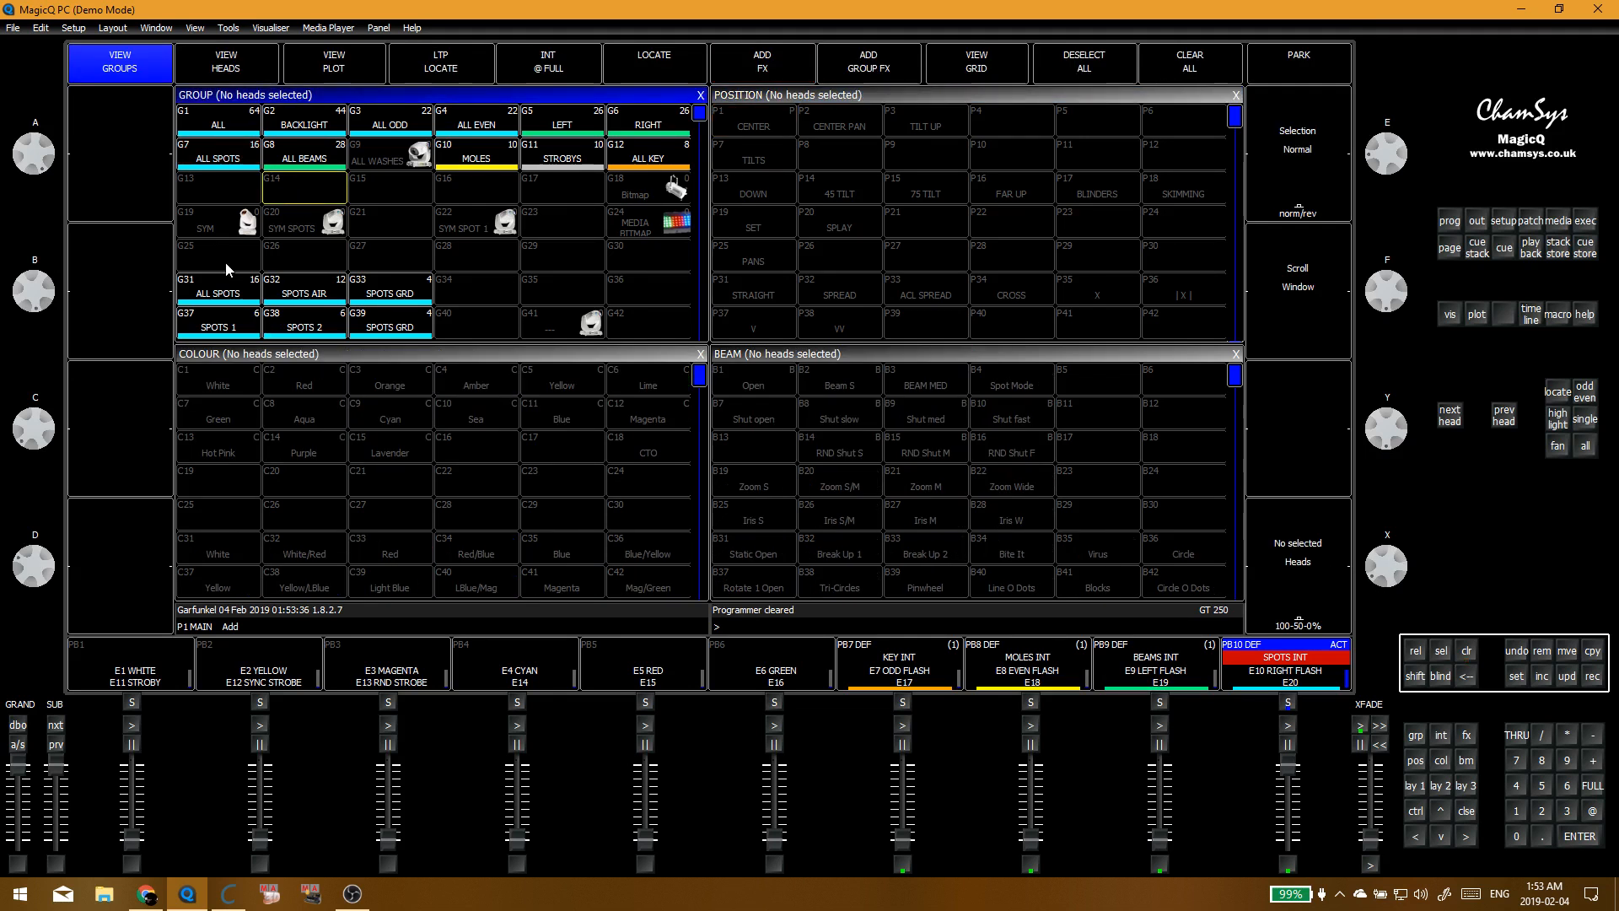
Step: Record the TILT UP position palette for the SPOTS 1 and SPOTS 2 groups, starting from CENTER with tilt at 41
left_click(240, 329)
left_click(303, 325)
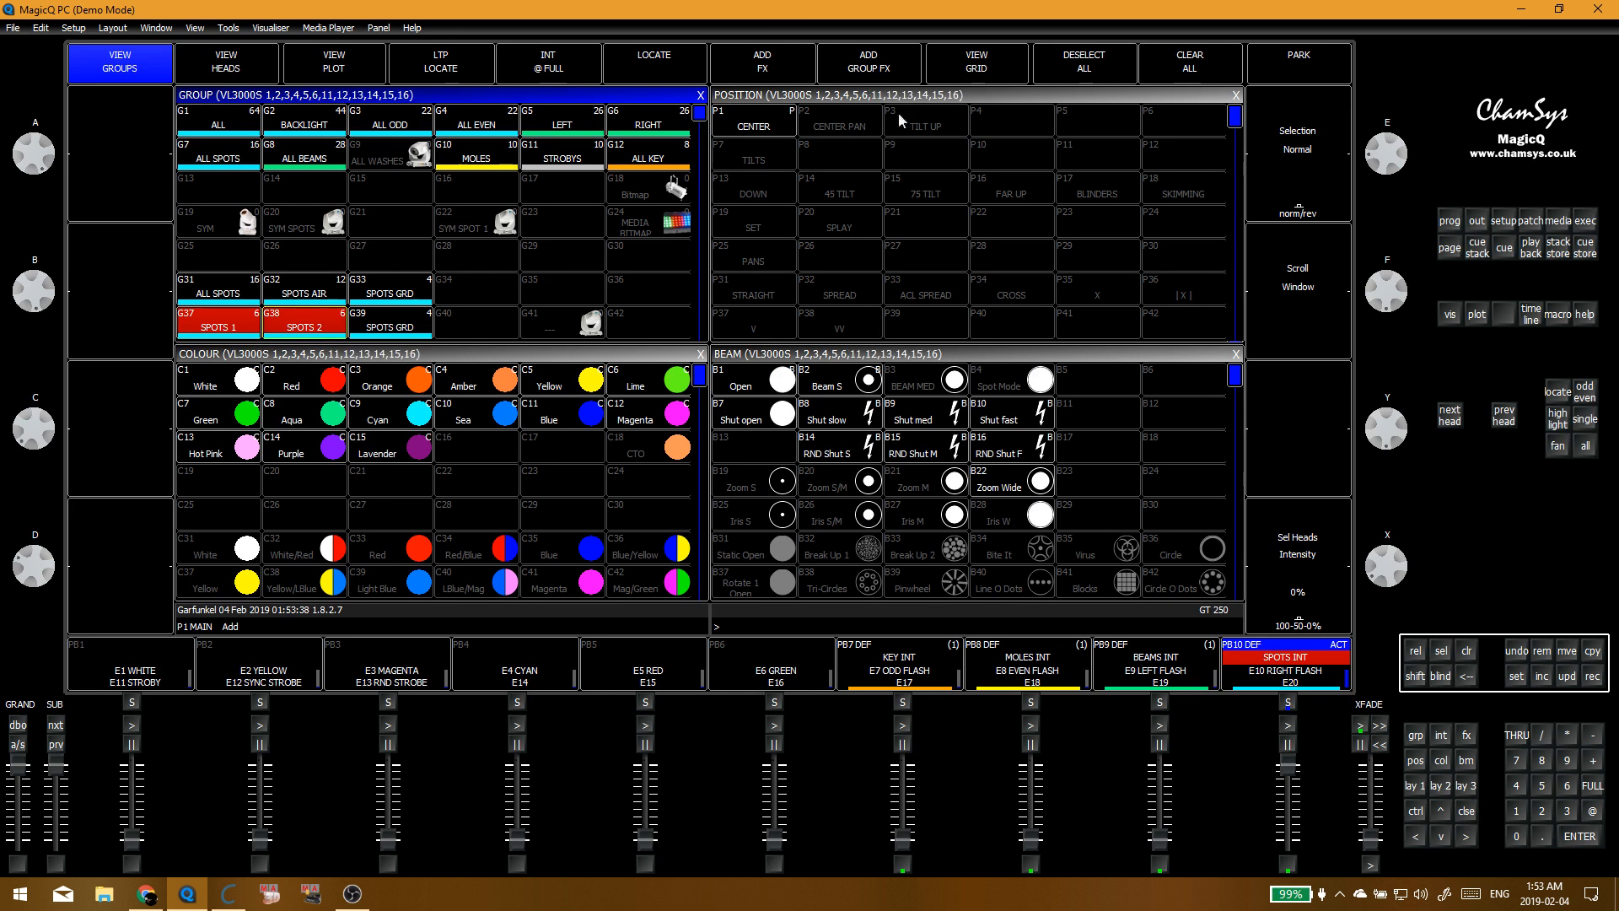
left_click(902, 121)
left_click(217, 156)
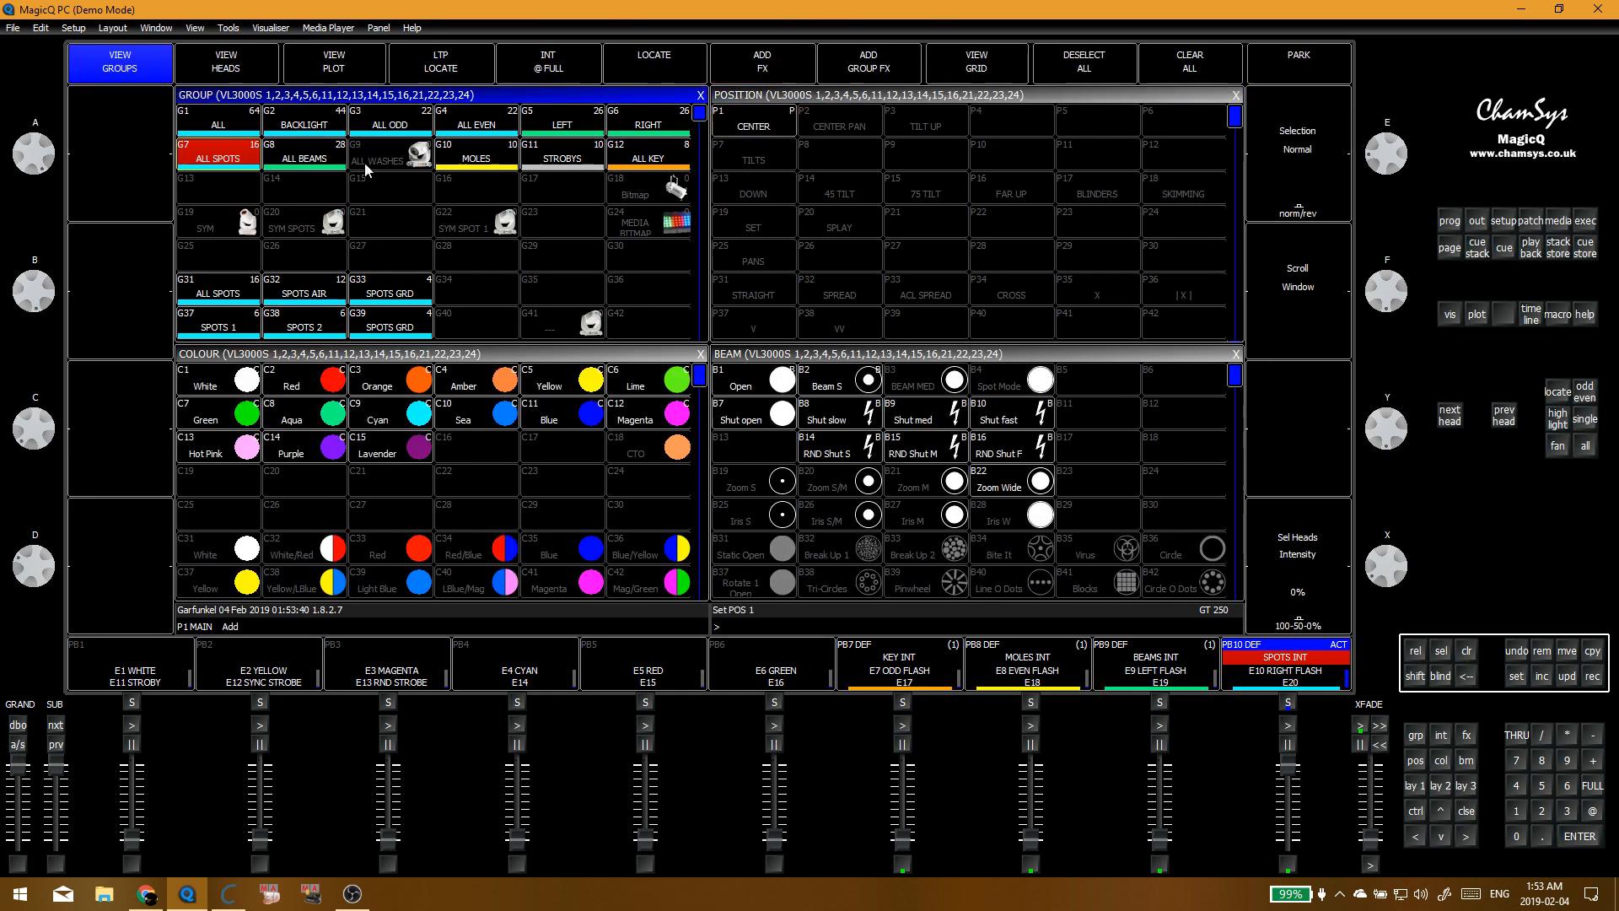
left_click(285, 310)
left_click(226, 331)
left_click(771, 128)
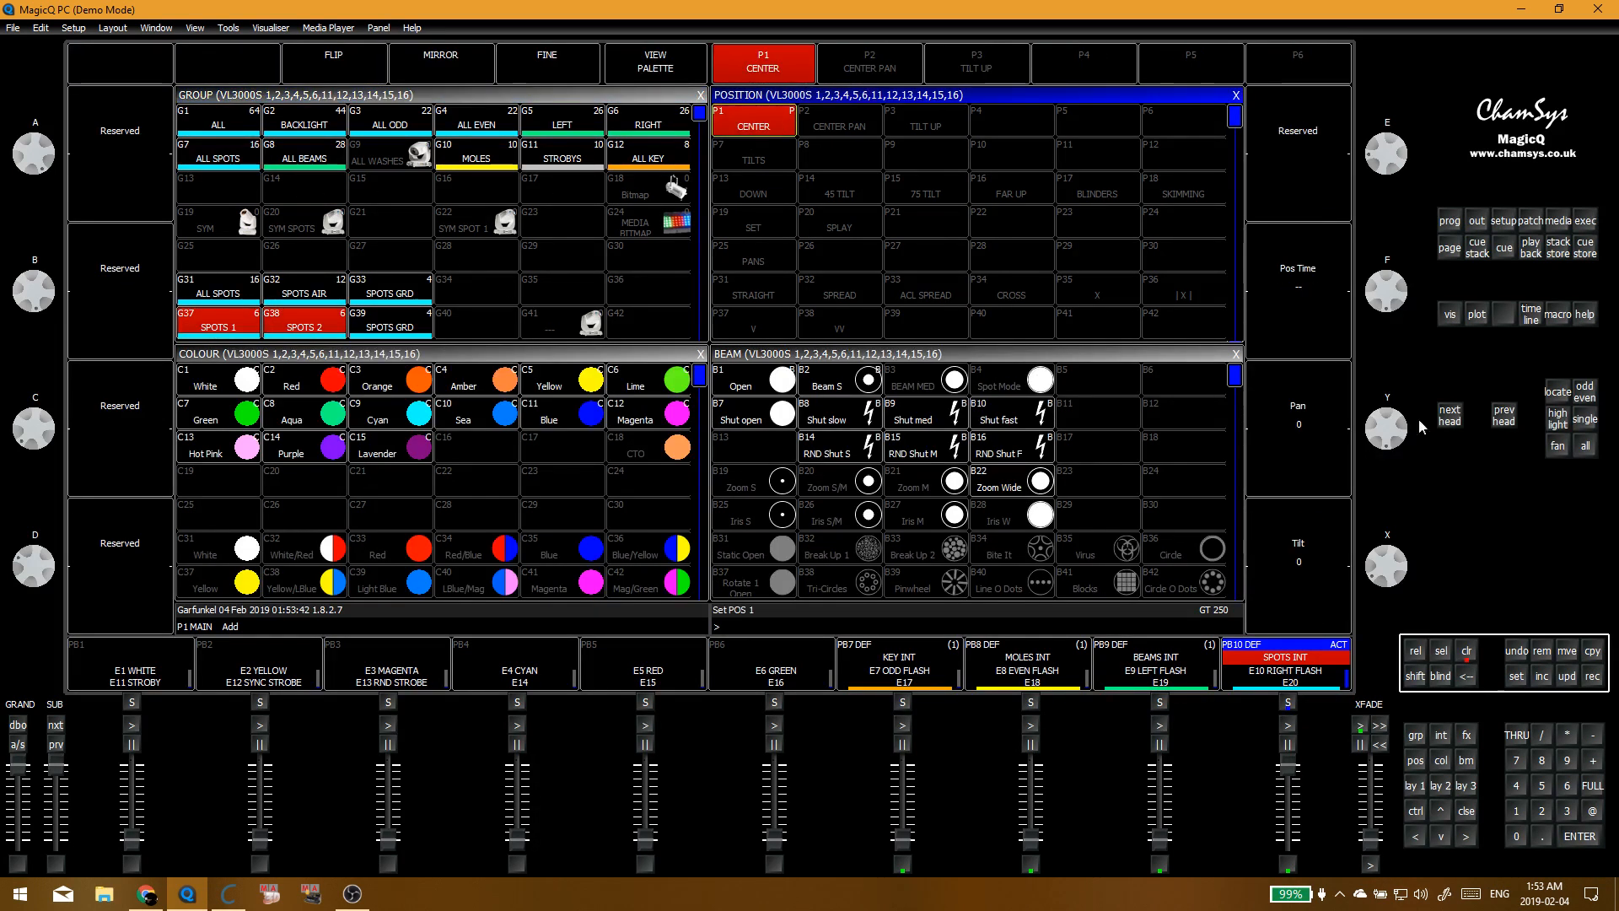
left_click_drag(1386, 567, 1389, 589)
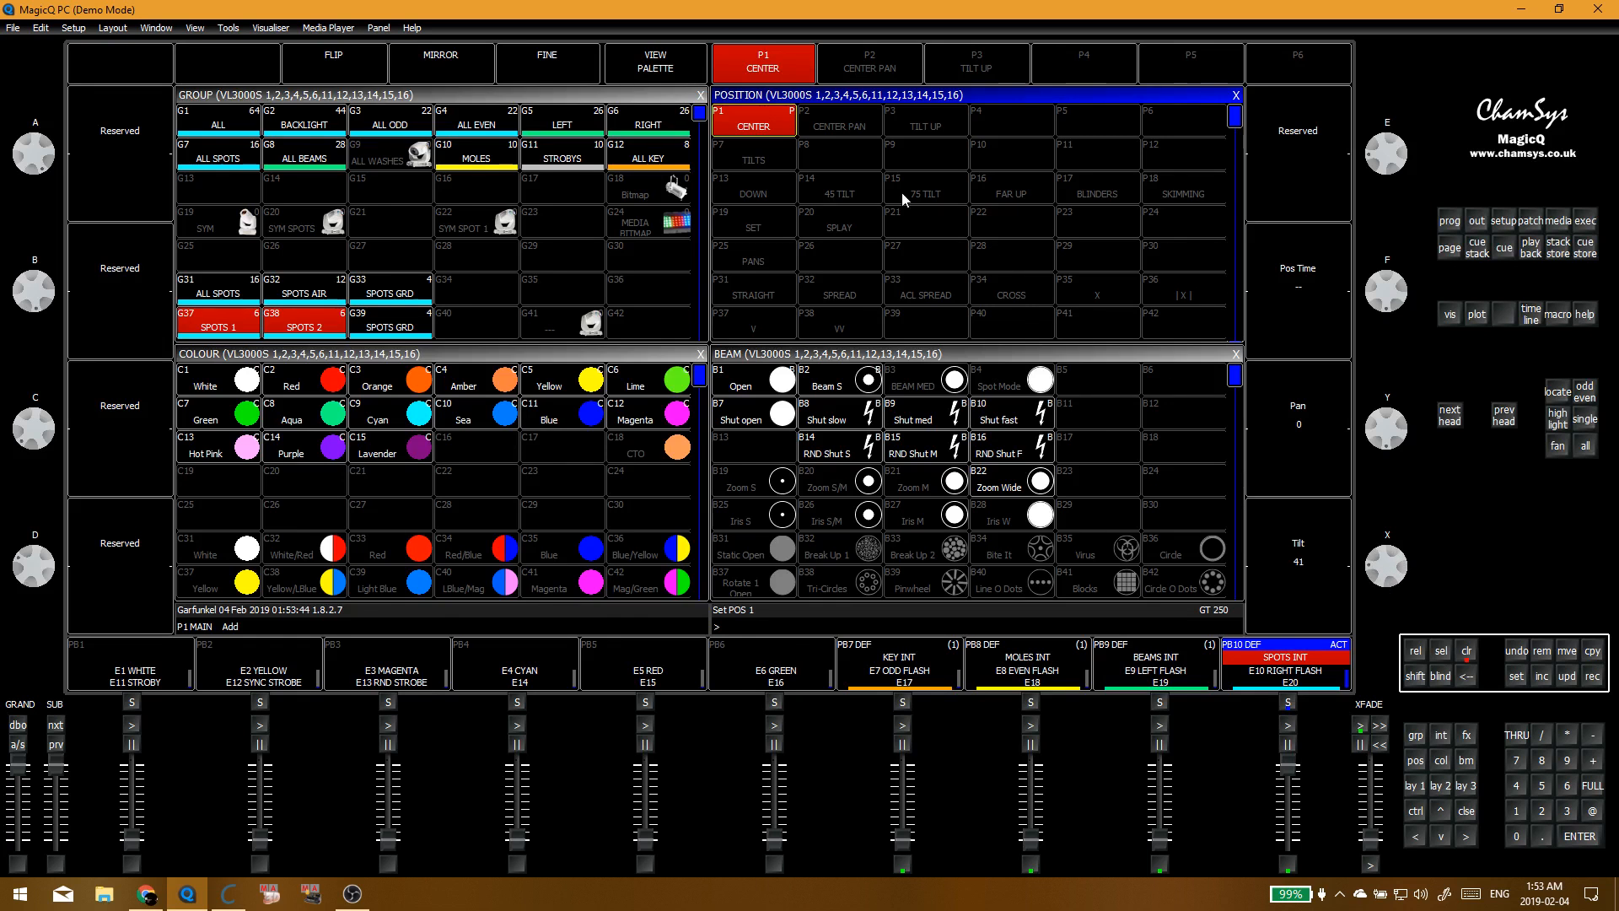
left_click(927, 129)
left_click(611, 257)
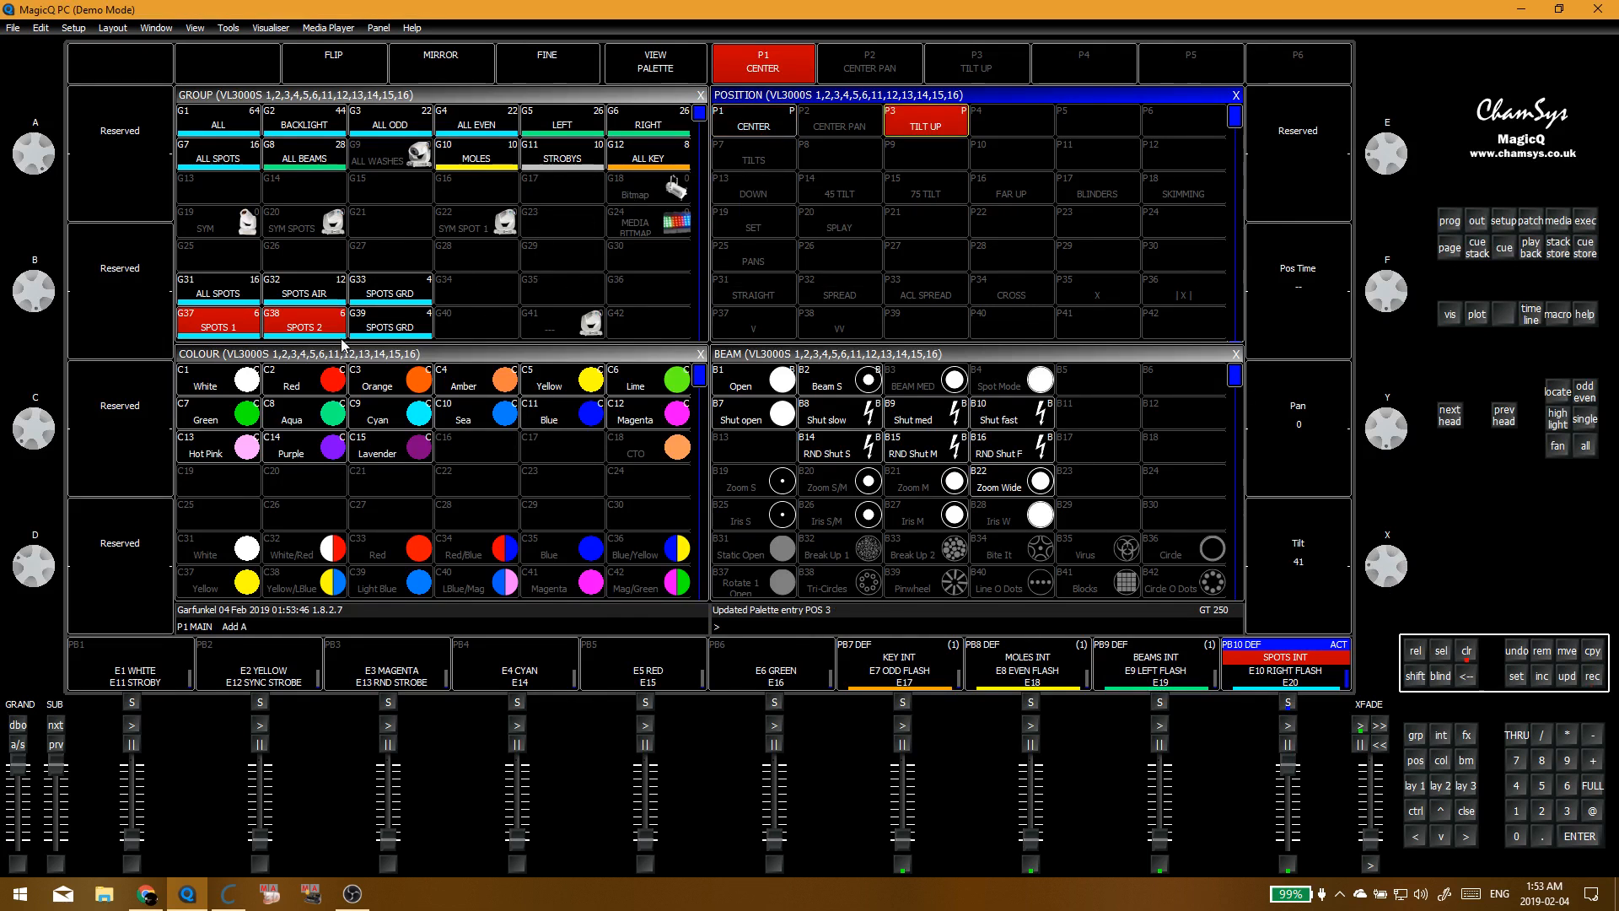
key("Escape")
left_click(408, 327)
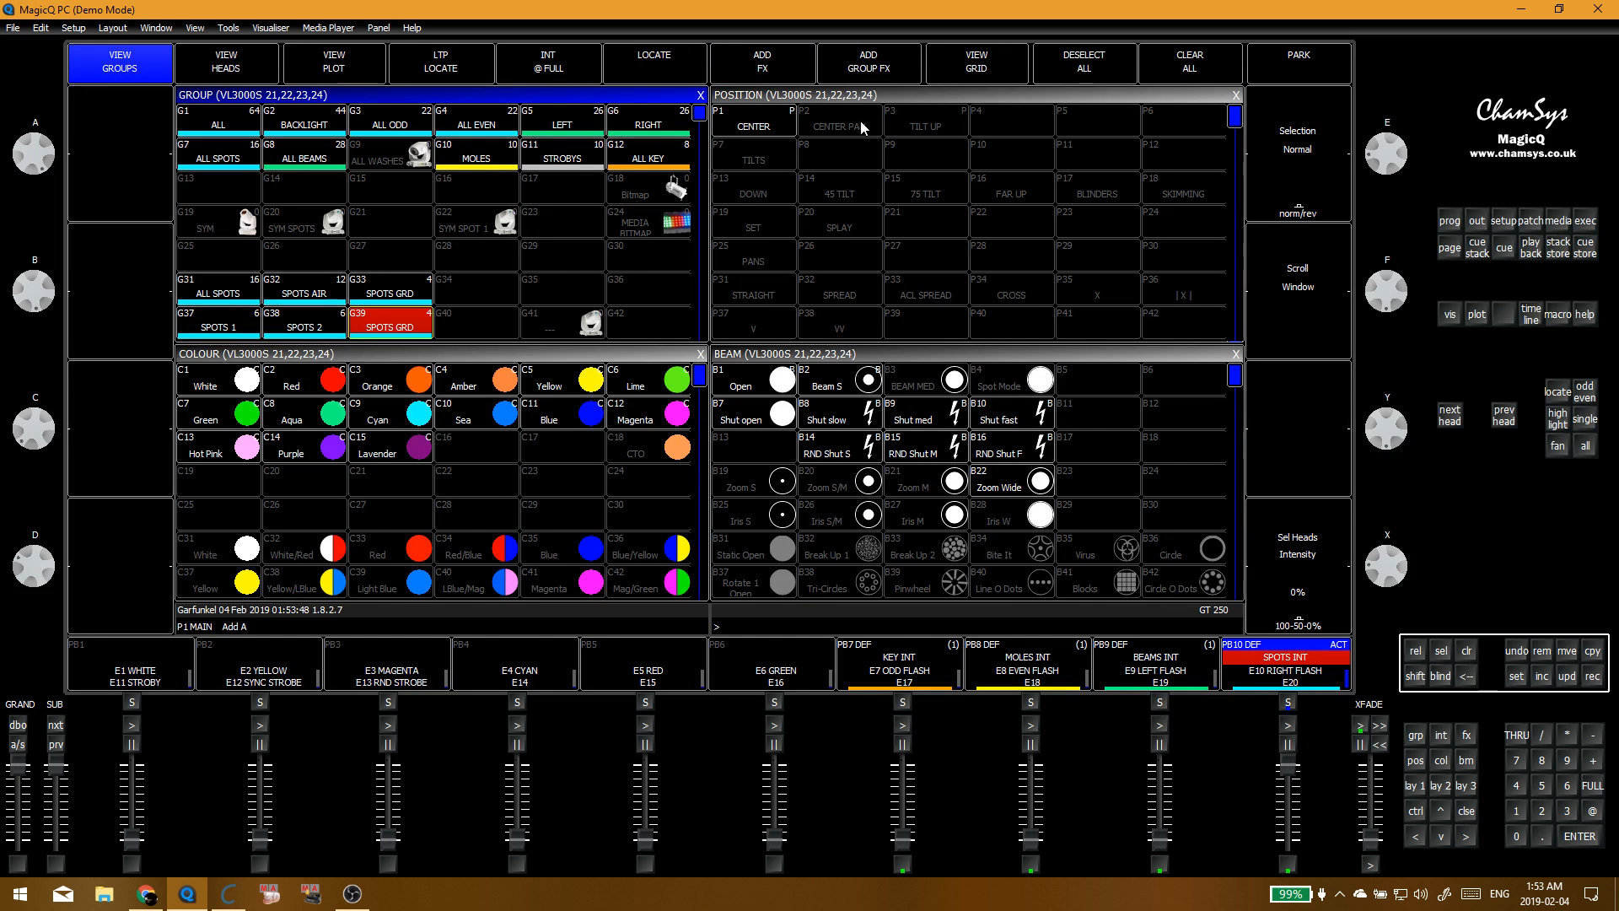
left_click(753, 127)
left_click(409, 329)
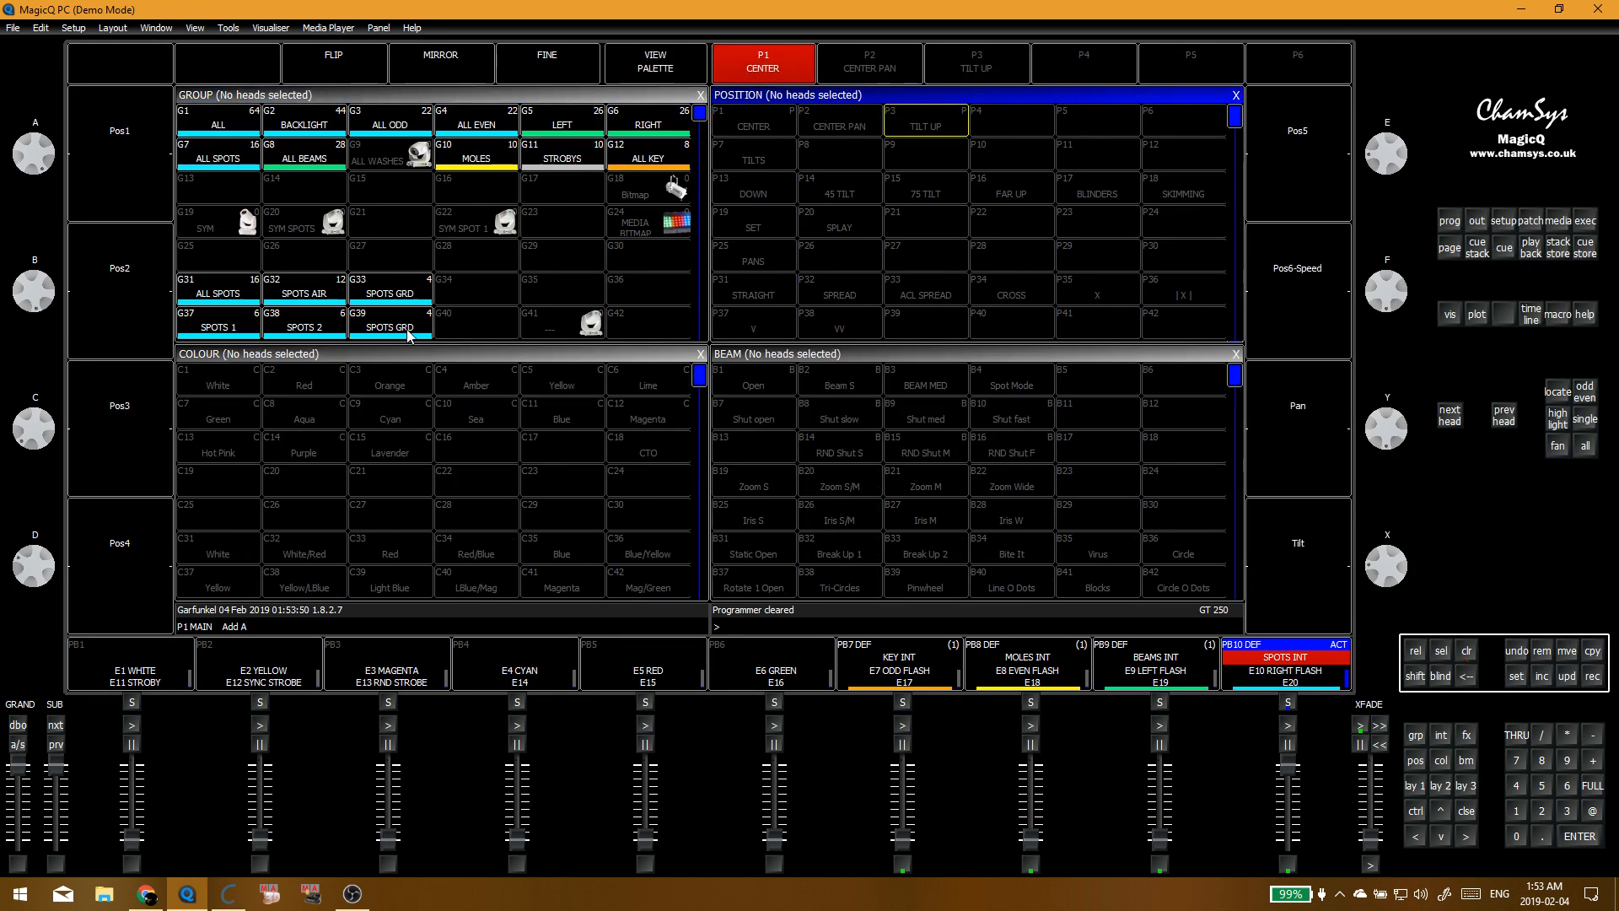
Step: Set the SPOTS GRD group's tilt to -43 and record it into the TILT UP position palette
left_click(409, 329)
left_click(951, 133)
left_click_drag(1390, 566, 1391, 531)
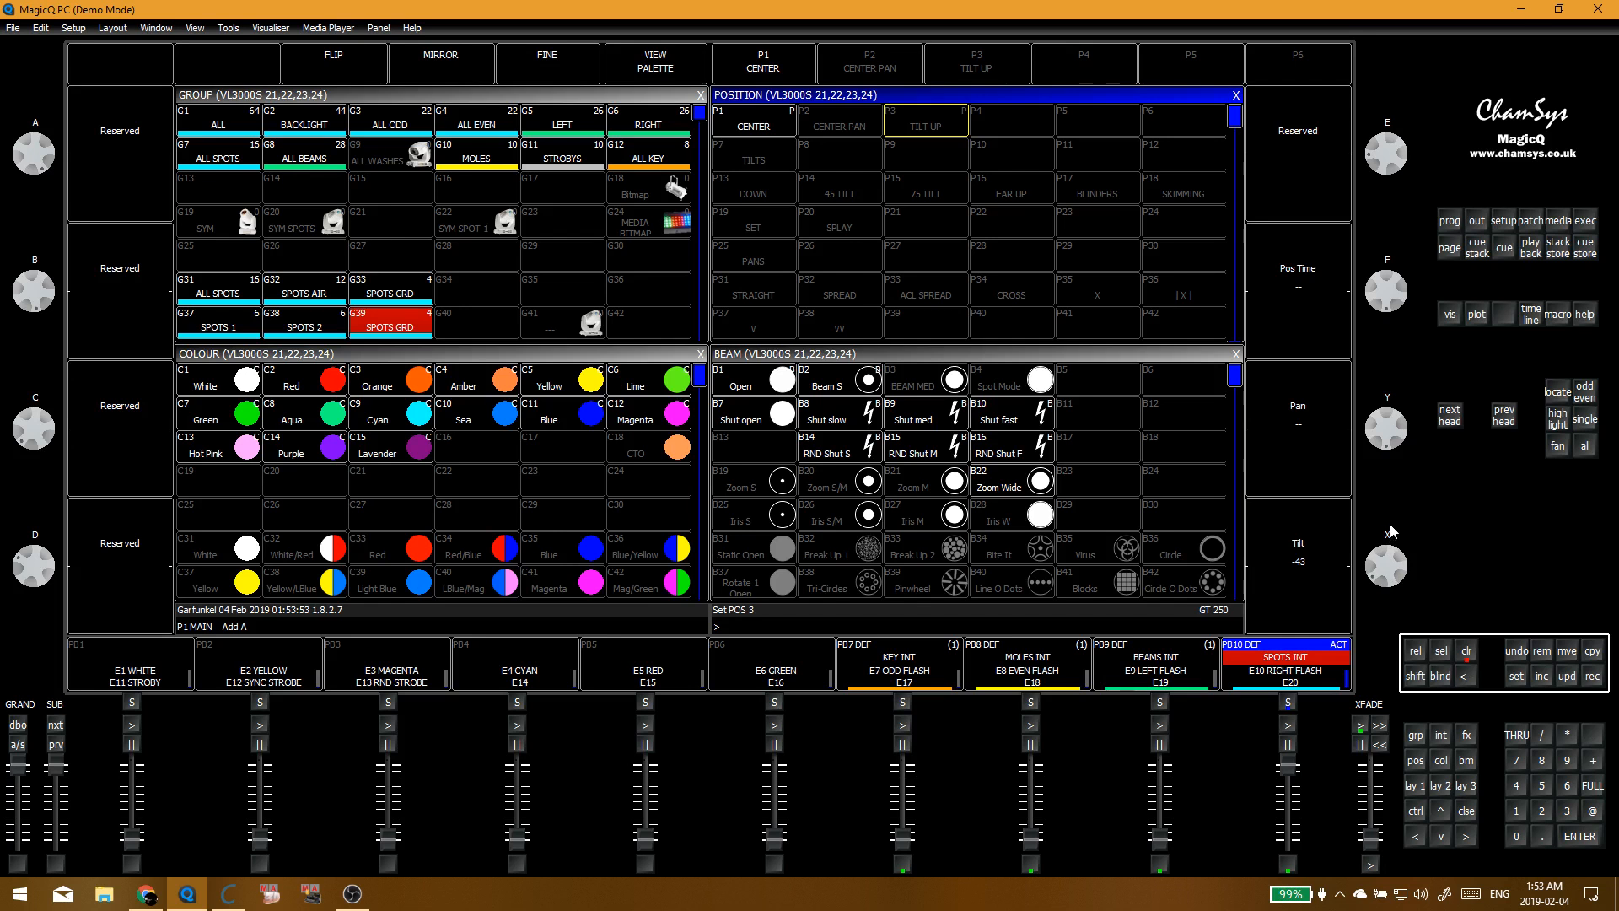
left_click(936, 135)
key("Return")
Step: Apply CENTER to the SPOTS 1, SPOTS 2 and SPOTS GRD groups and record it as the CENTER PAN position palette
left_click(409, 320)
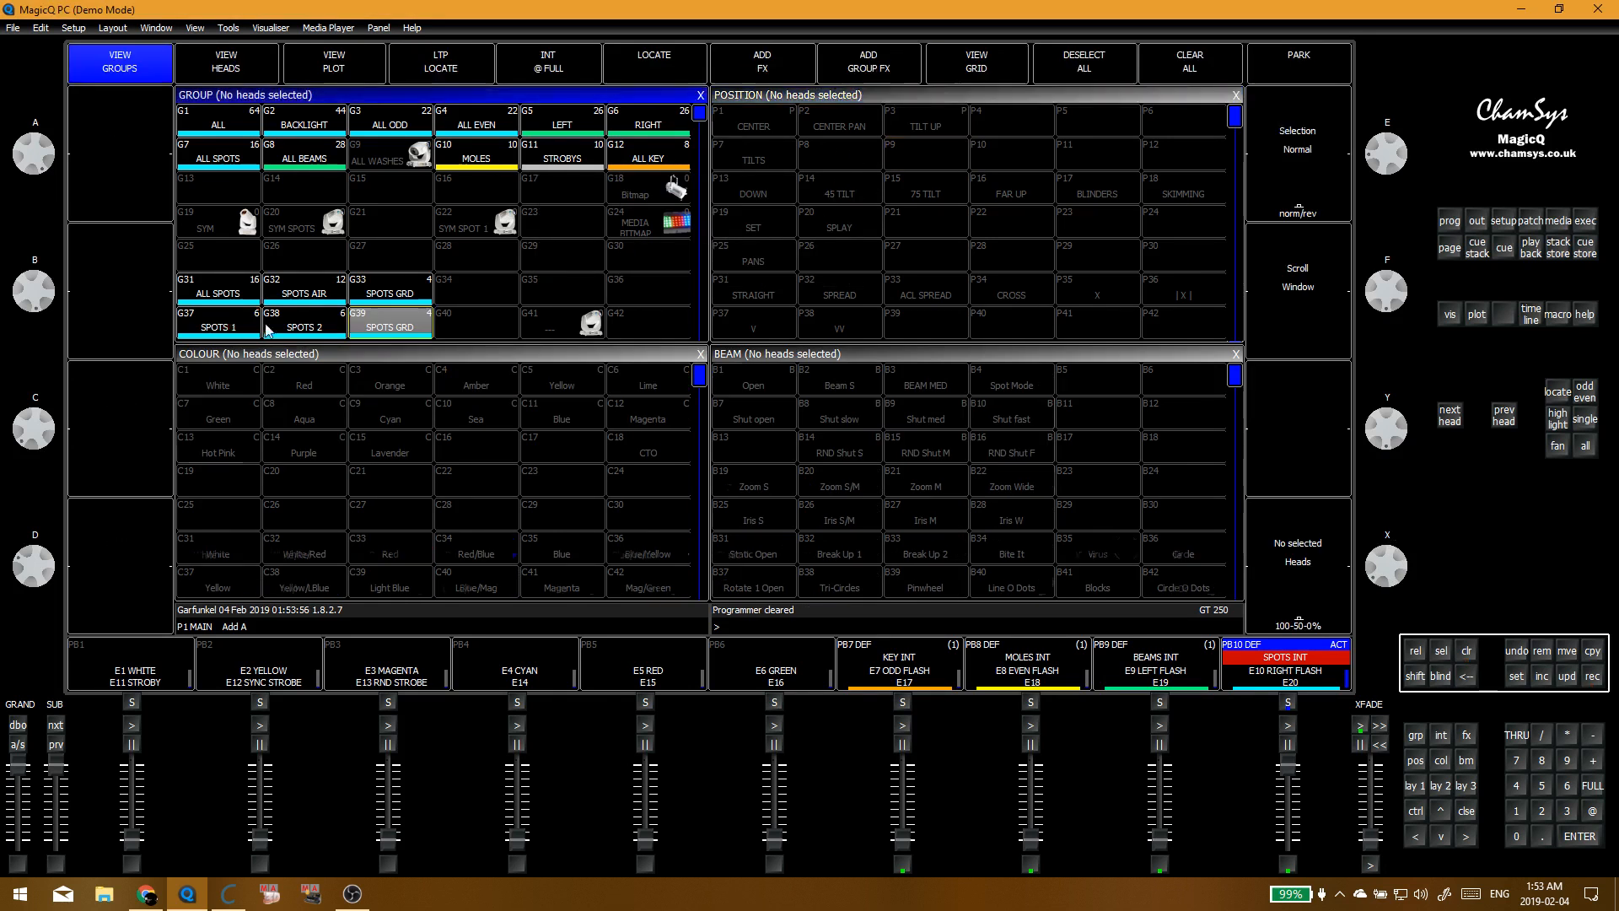
left_click(390, 327)
left_click(856, 130)
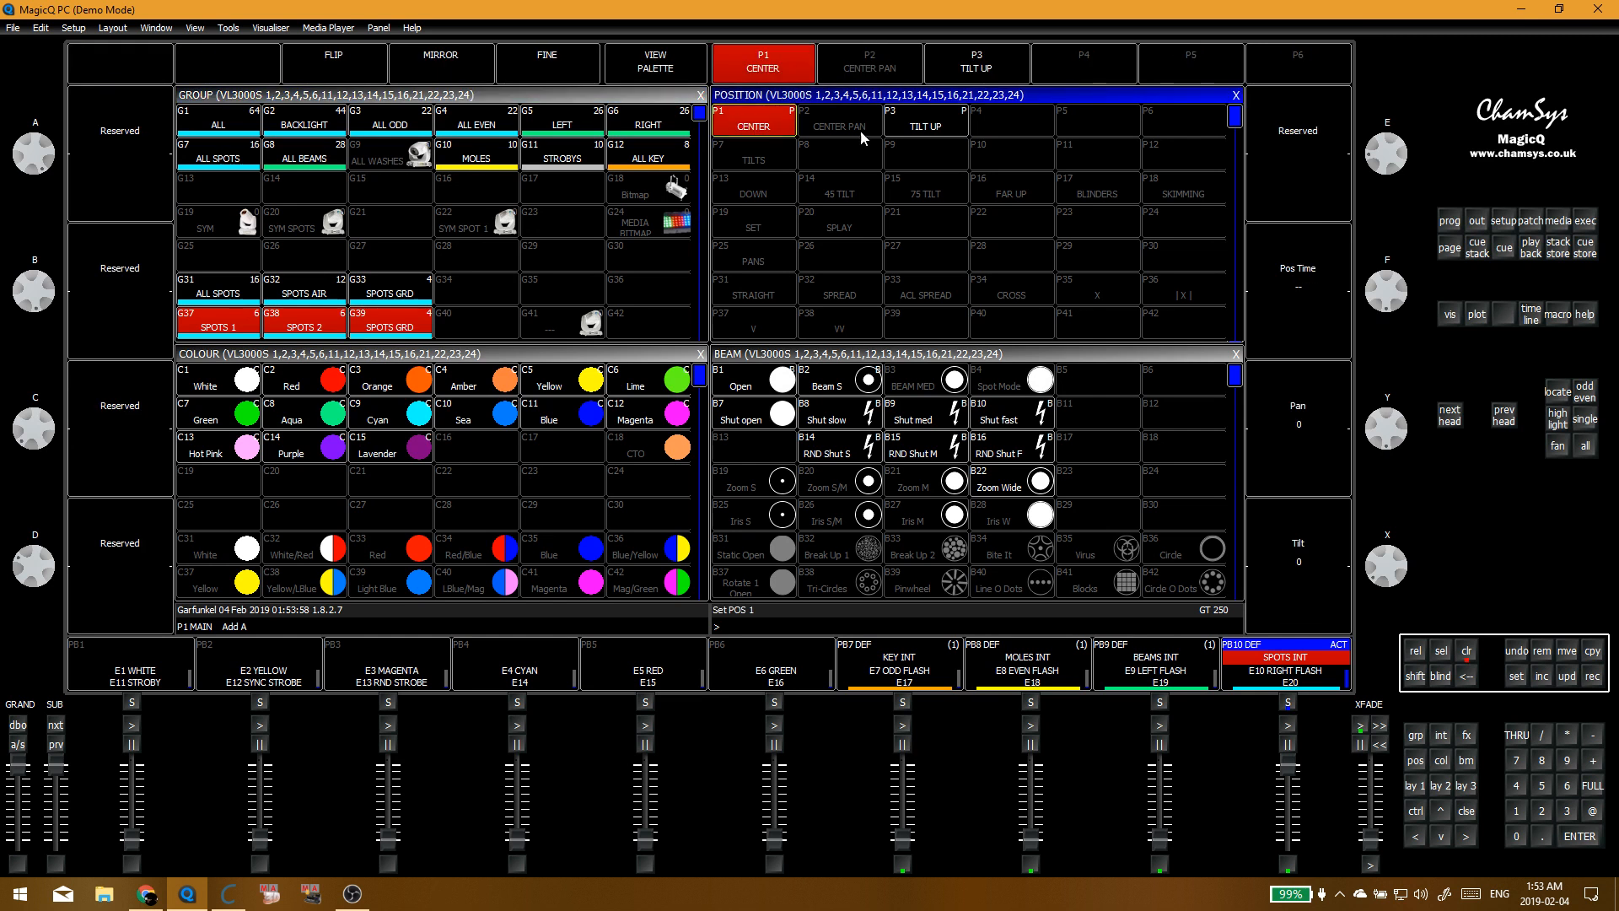
left_click(853, 128)
key("Return")
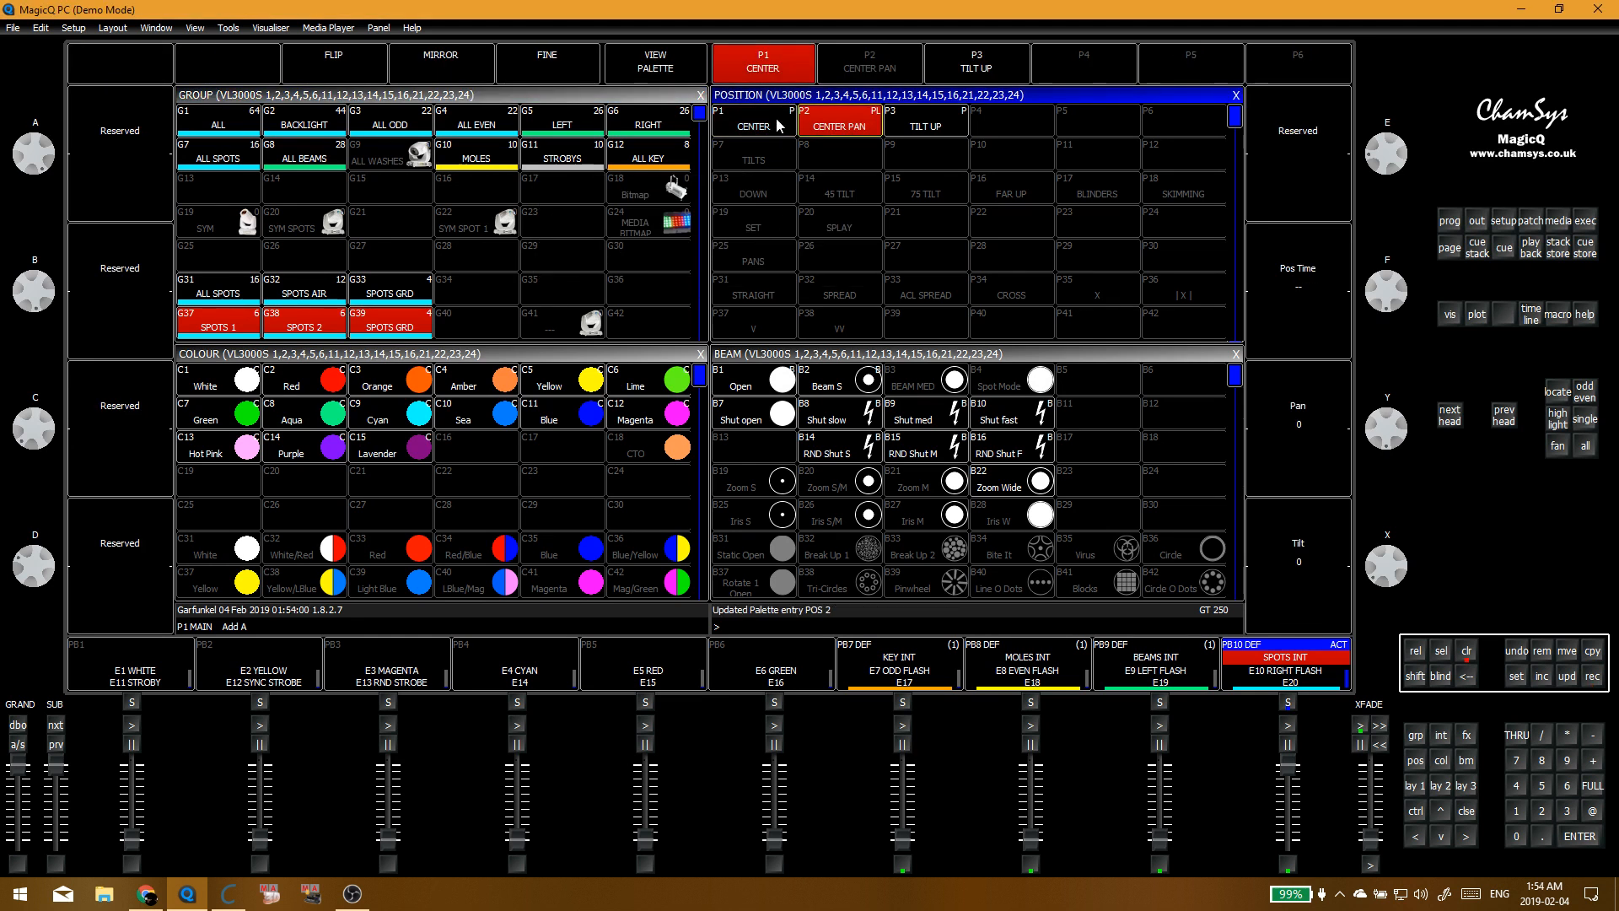
Step: Unlink the CENTER PAN palette from CENTER and remove the tilt values of all its heads, keeping only pan
left_click(676, 72)
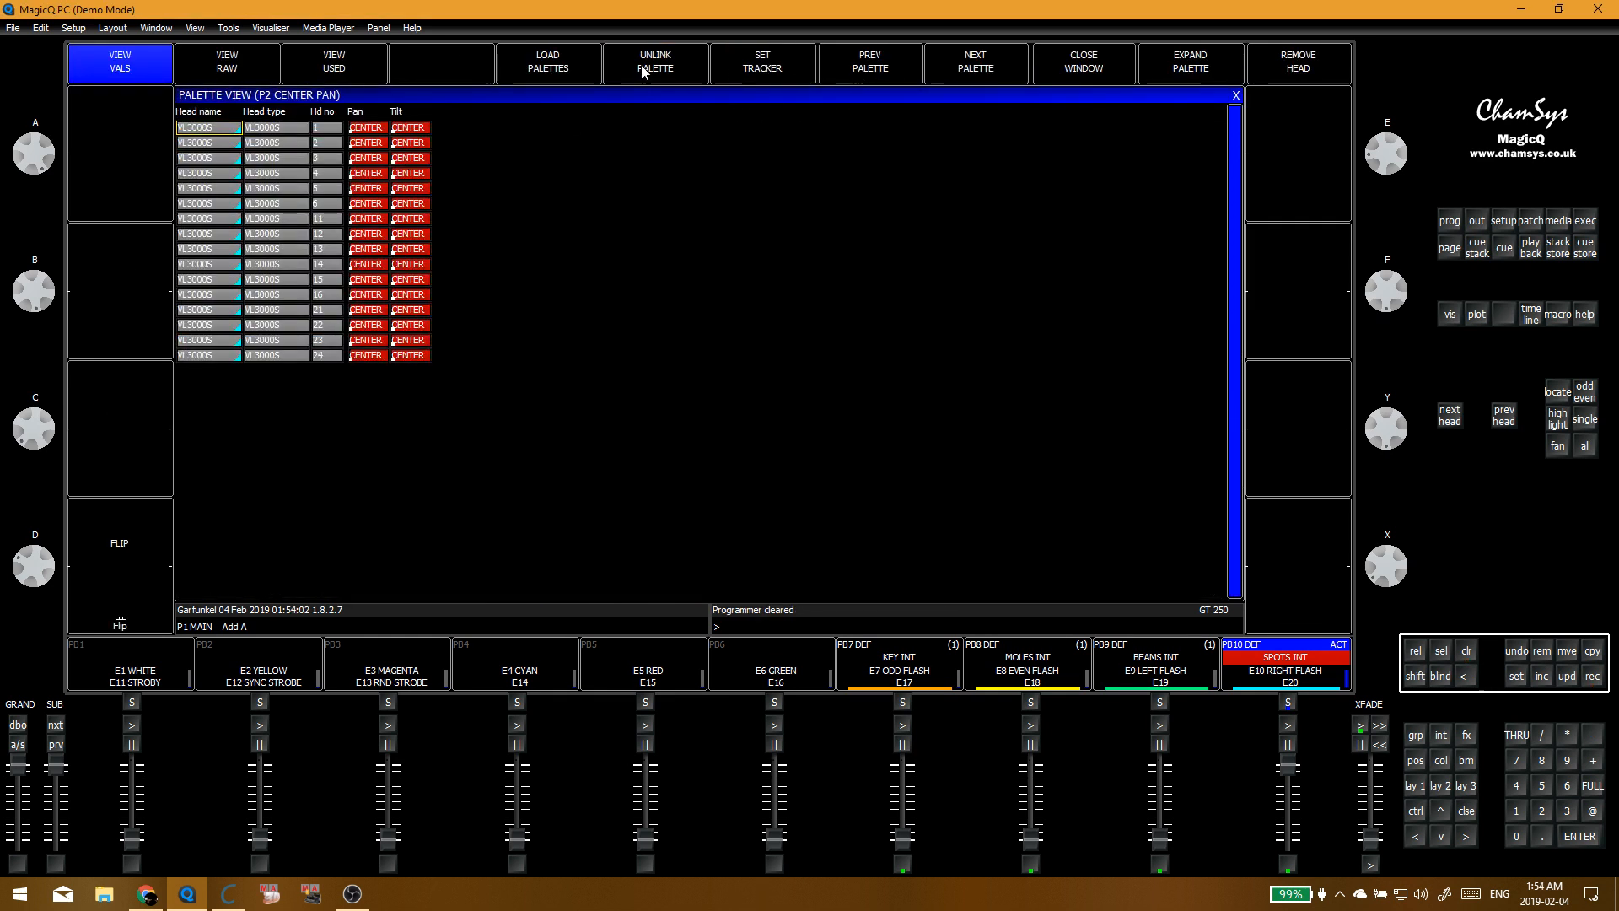
left_click(649, 68)
left_click(402, 132)
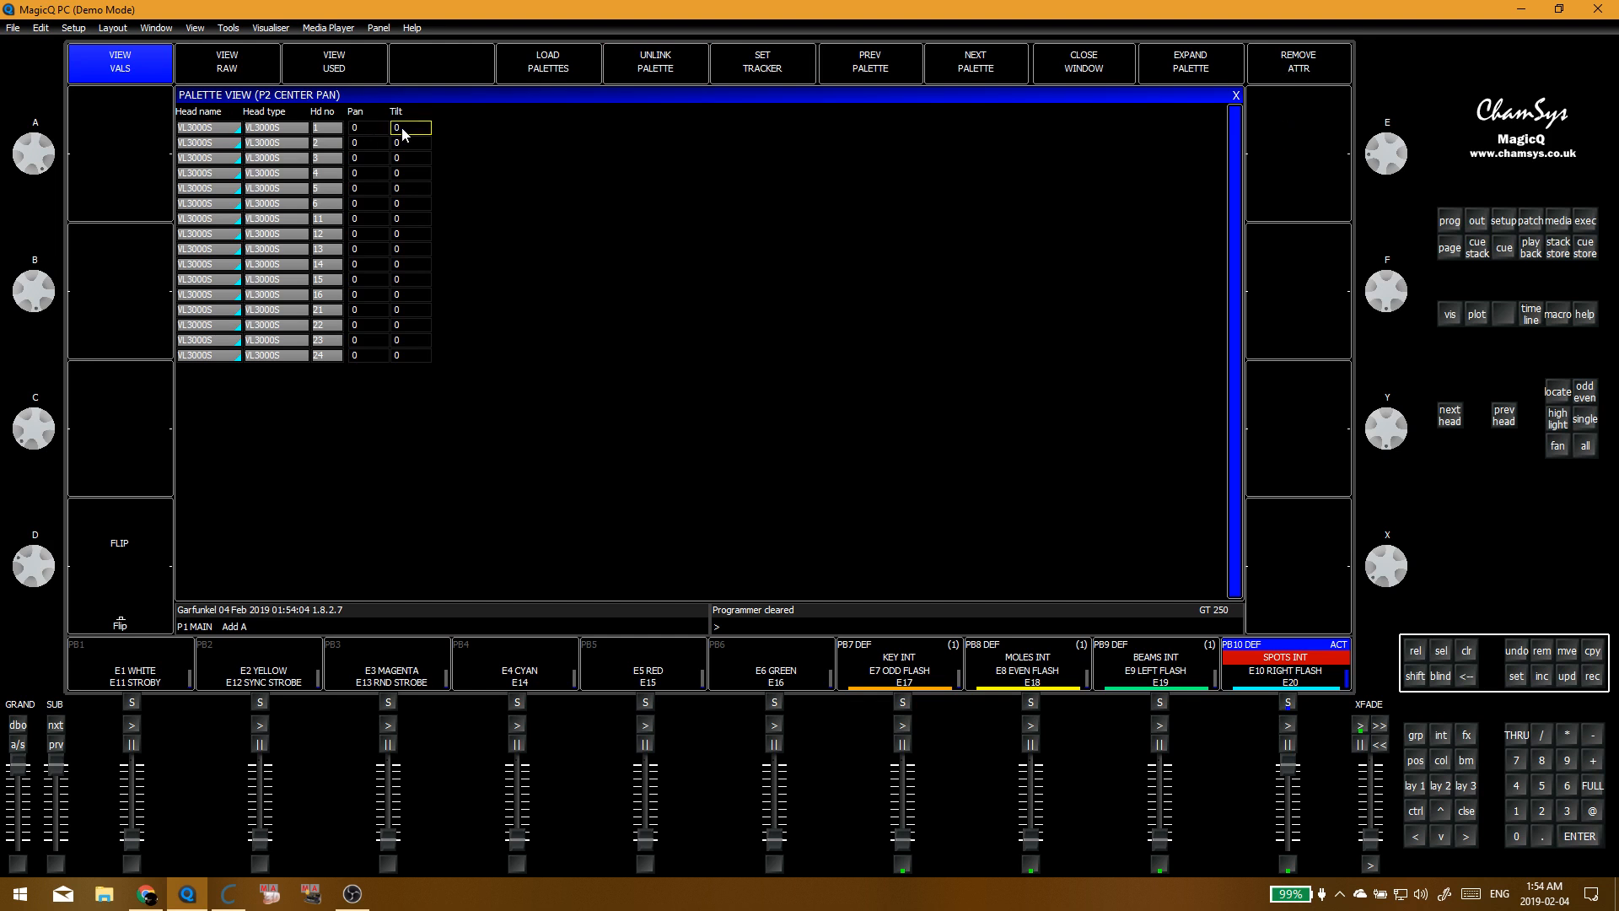
left_click_drag(402, 131, 429, 354)
left_click_drag(417, 141, 429, 355)
key("Delete")
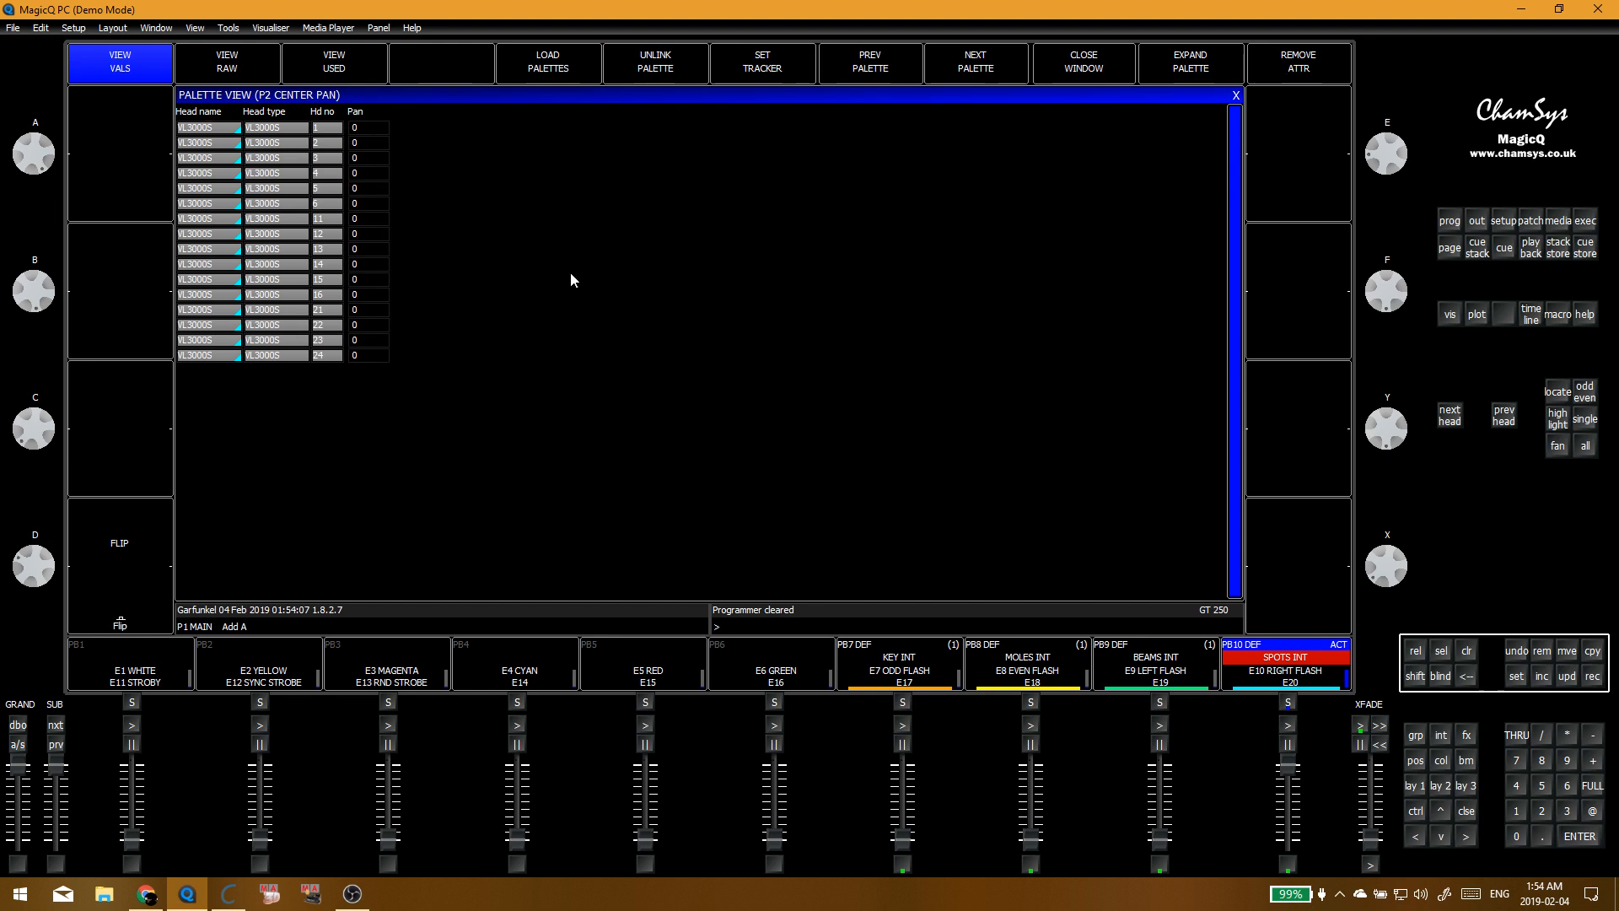
left_click(1235, 95)
Step: Test the recorded position palettes on the SPOTS 1, SPOTS 2 and SPOTS GRD groups, and clear the programmer
left_click(294, 332)
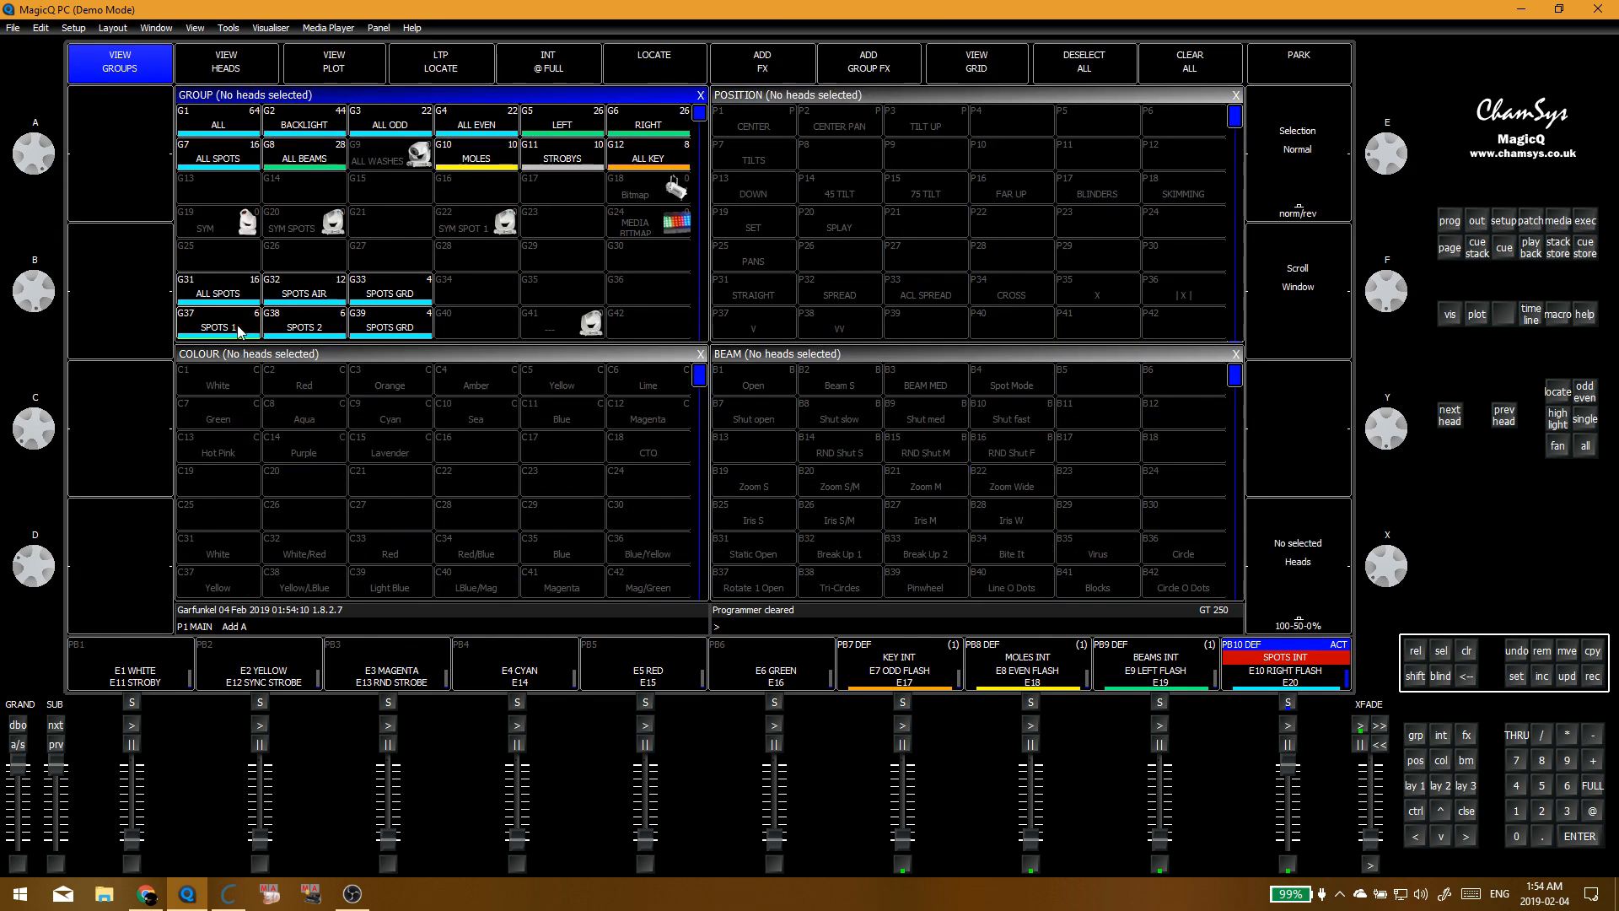
left_click(417, 319)
left_click(757, 122)
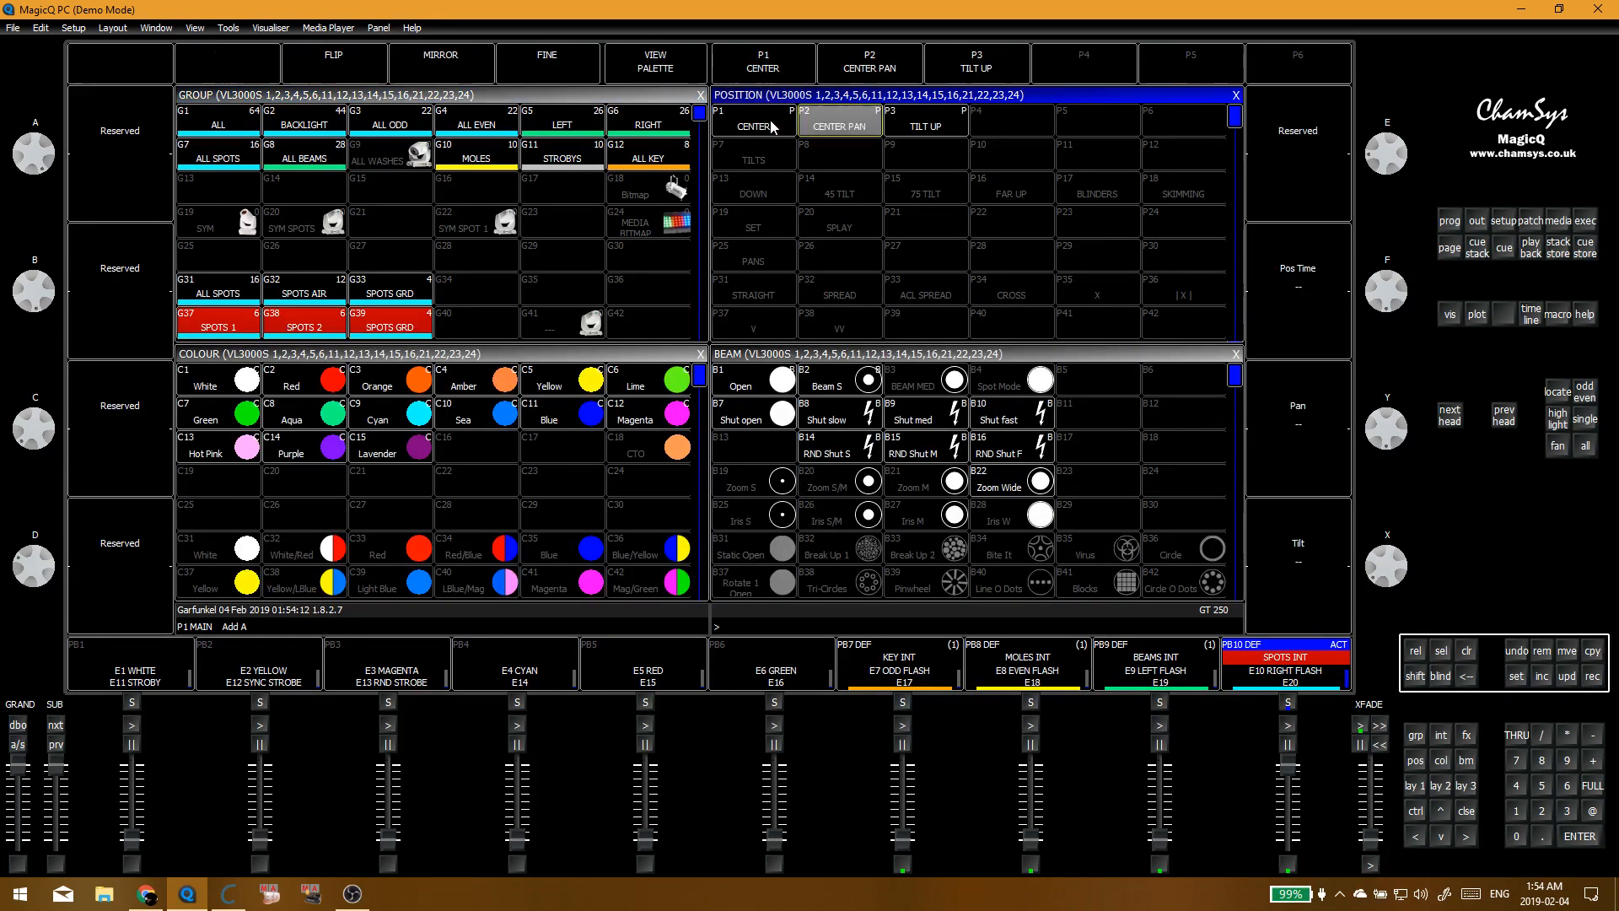
left_click(218, 325)
left_click(344, 332)
left_click(384, 326)
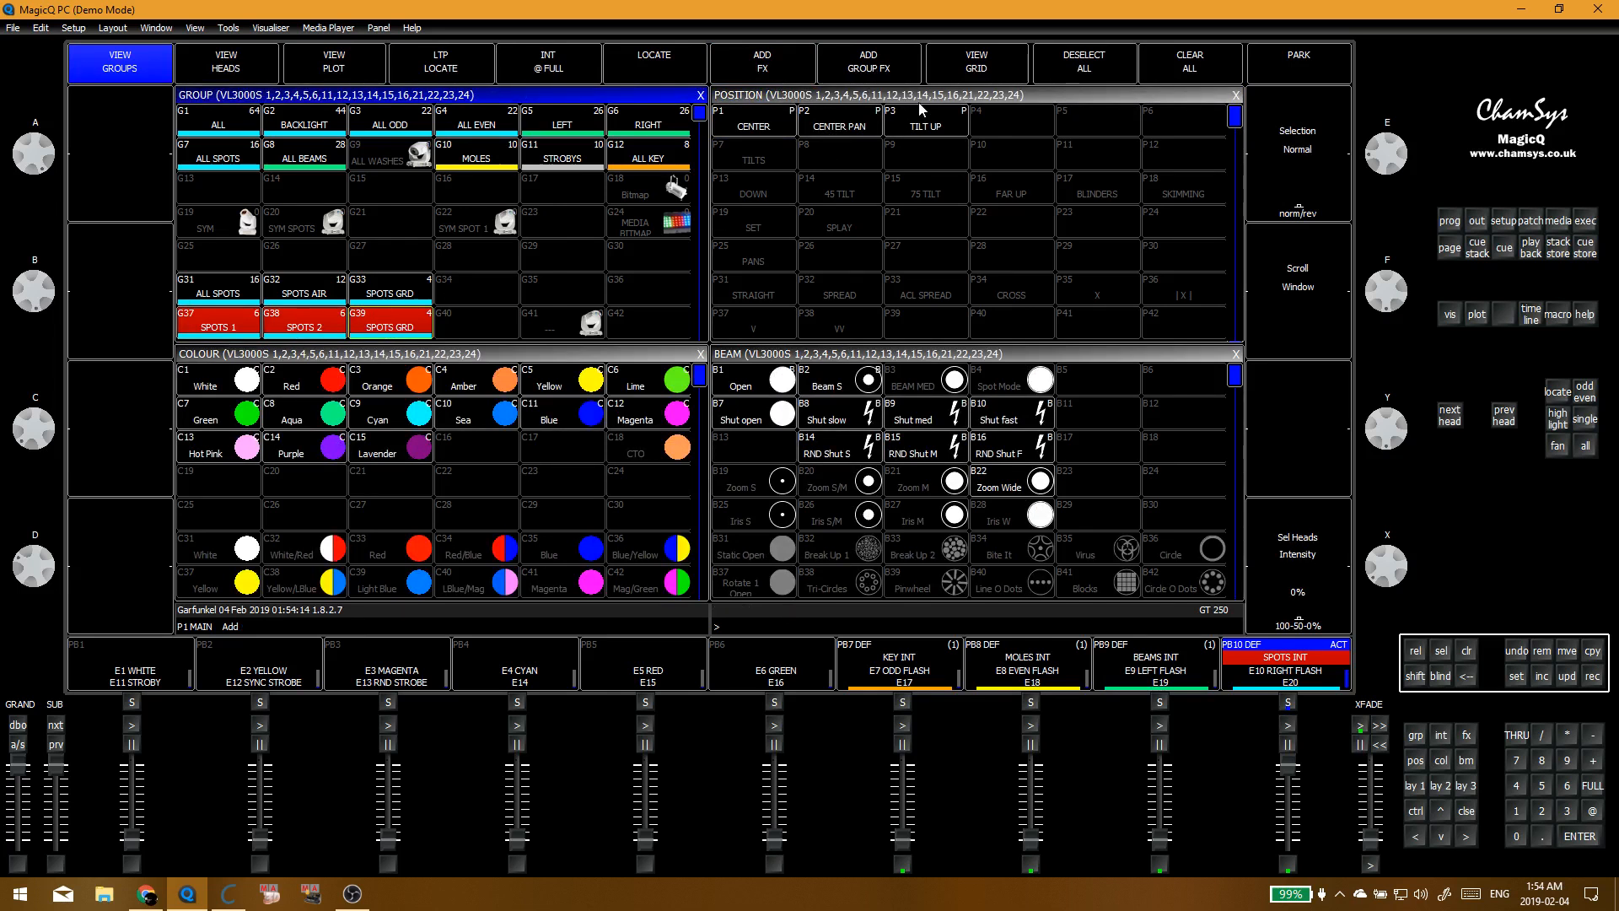
left_click(217, 325)
left_click(297, 332)
key("shift+BackSpace")
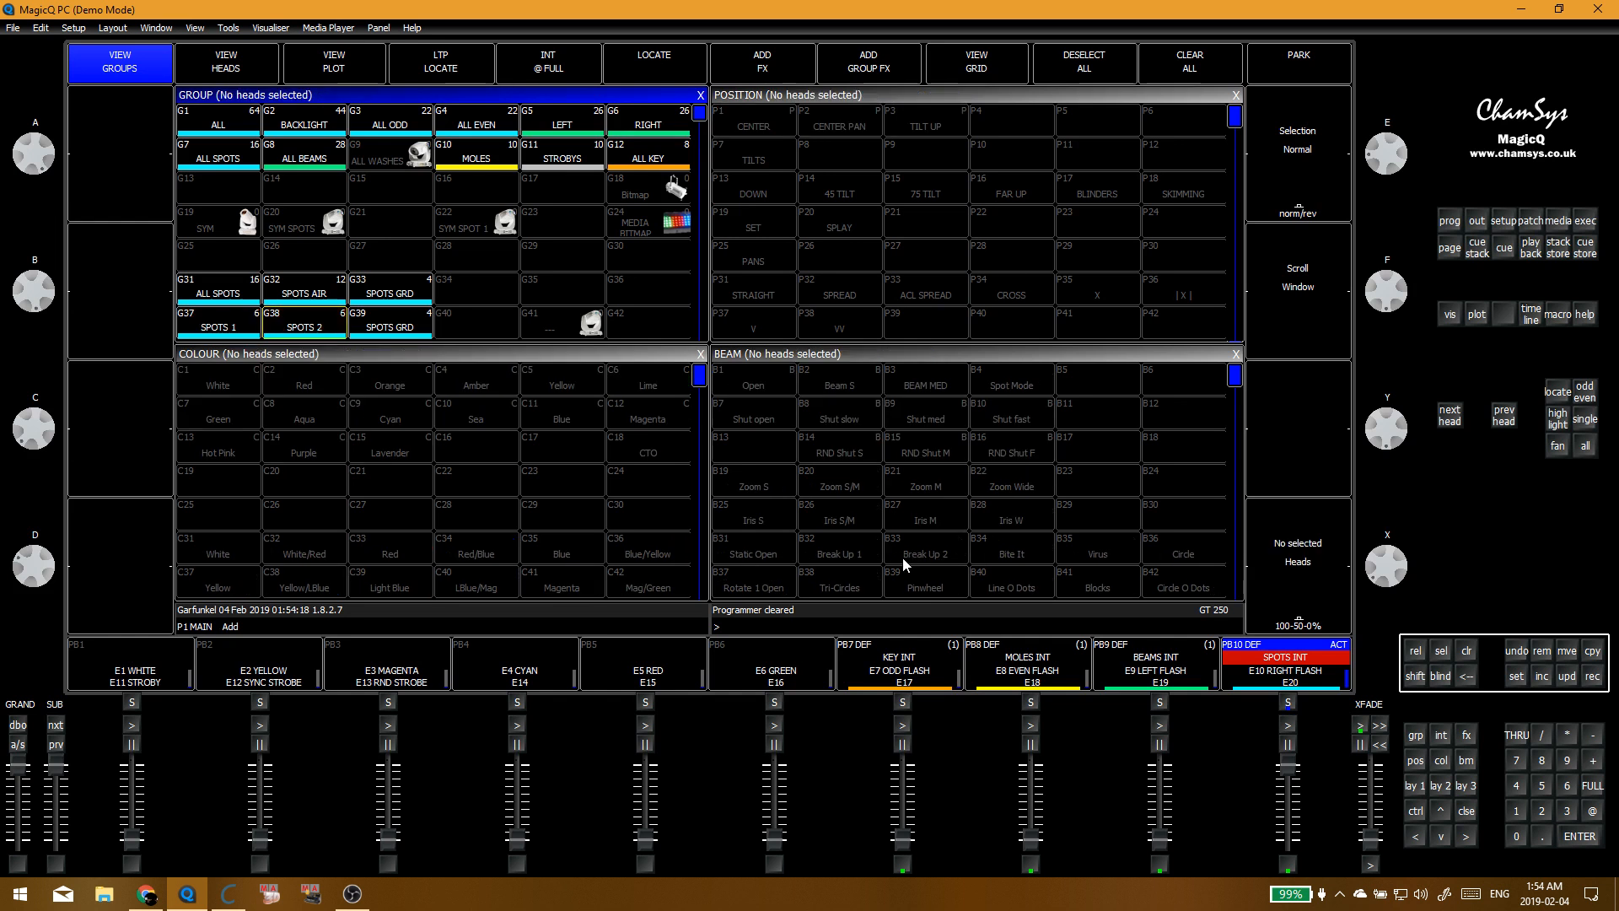
Step: Lower the SPOTS INT playback and activate SPOTS 1 ON and SPOTS 2 ON on execute page 10
key("alt+x")
left_click(619, 573)
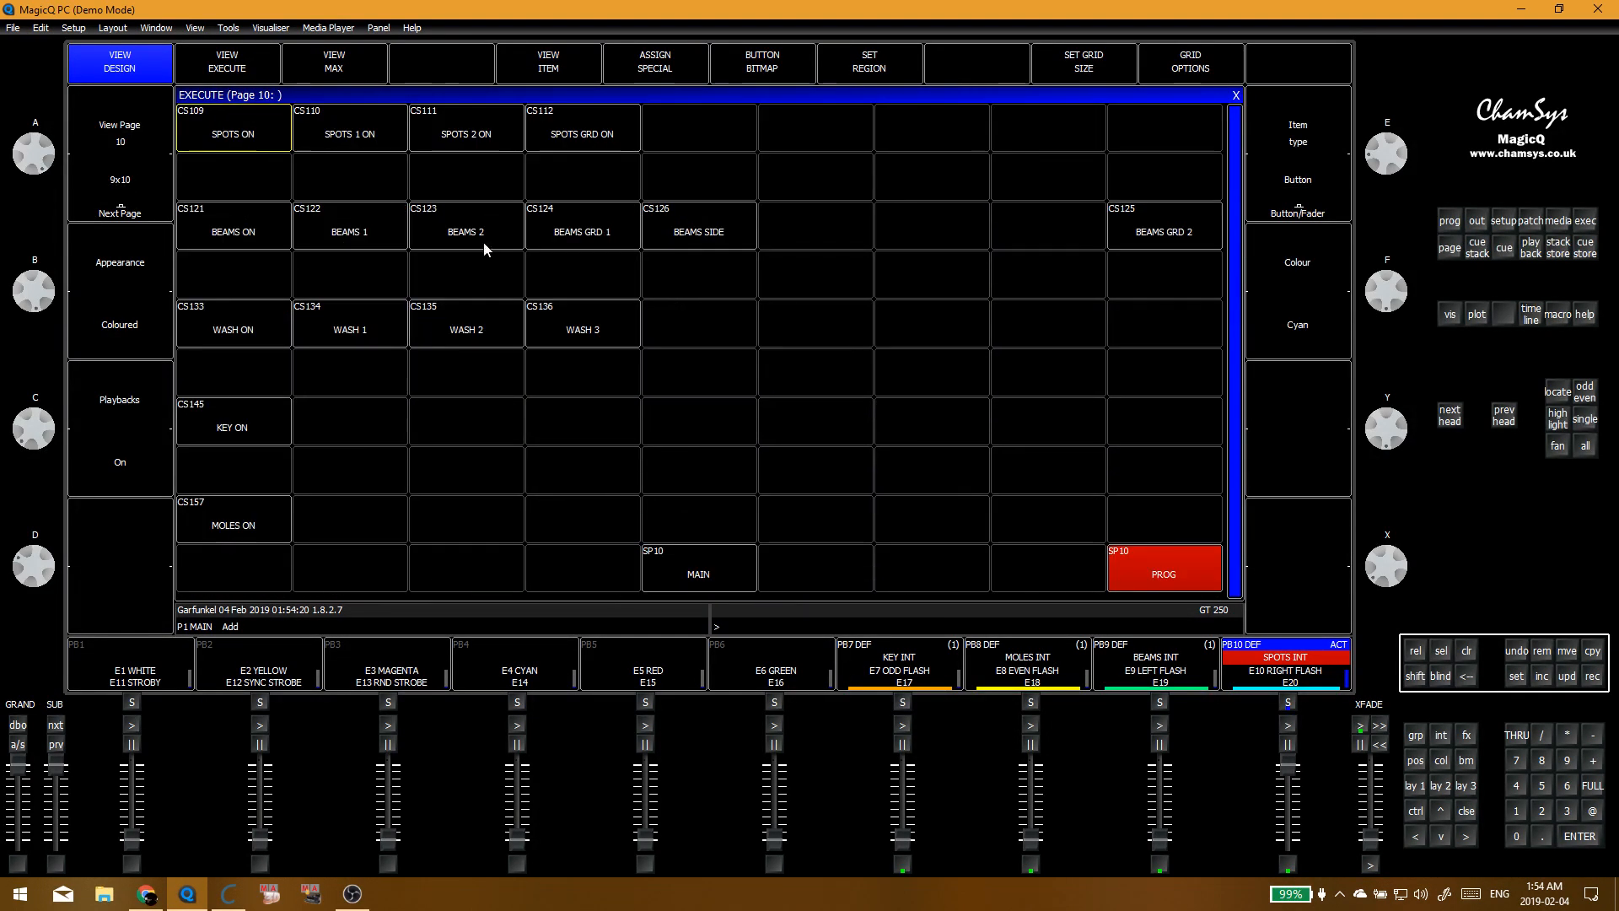
left_click_drag(1288, 766, 1287, 836)
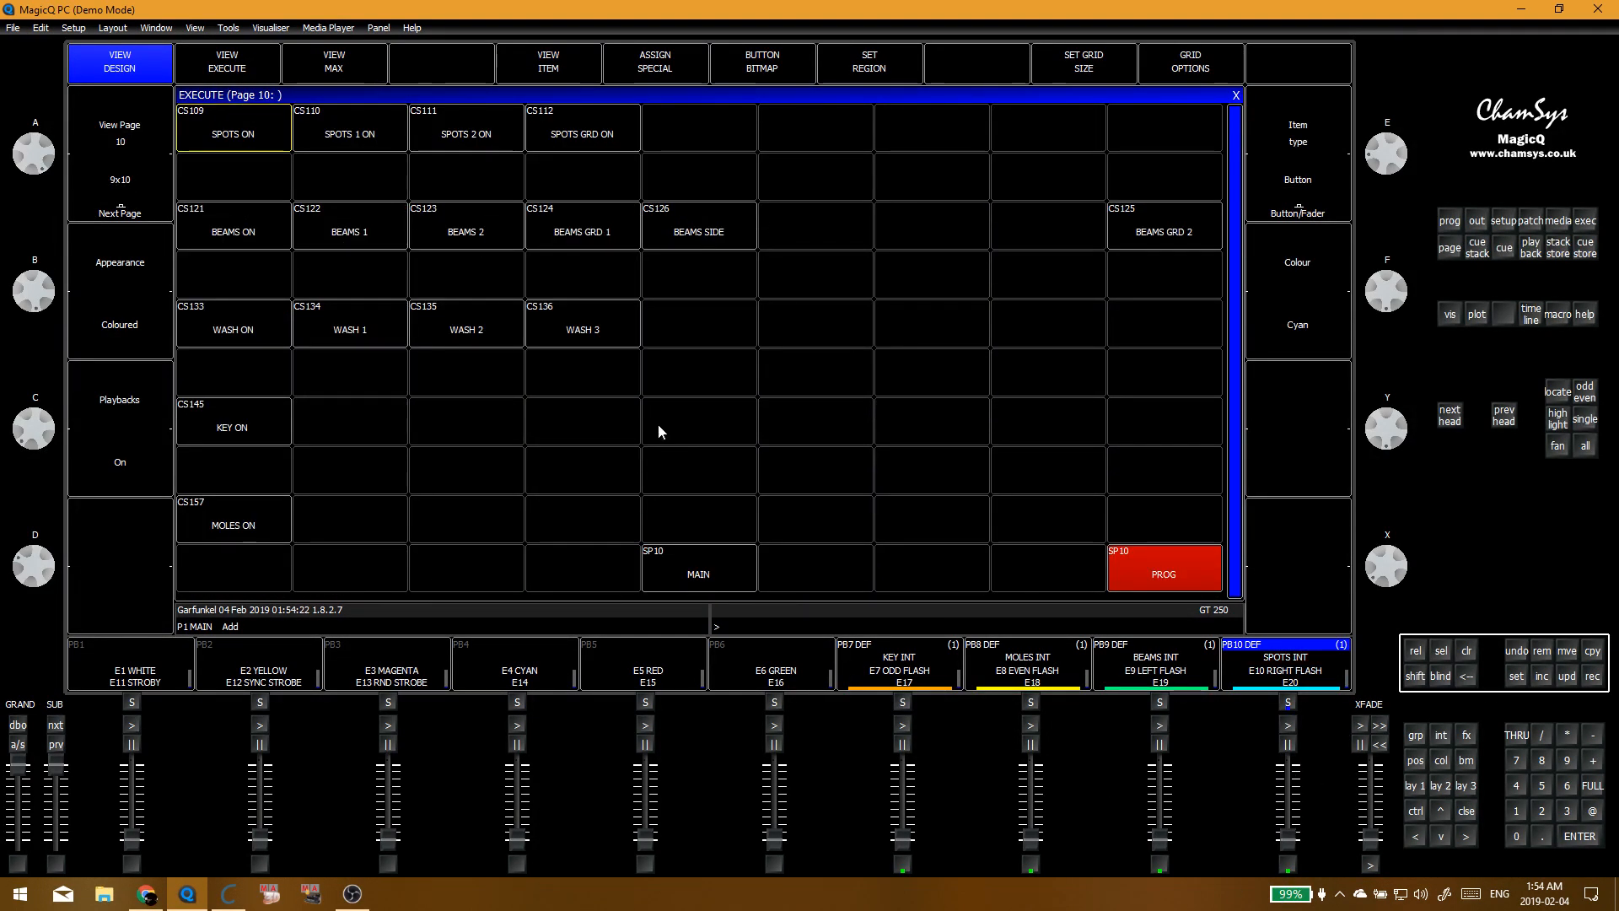
left_click(368, 135)
left_click(466, 135)
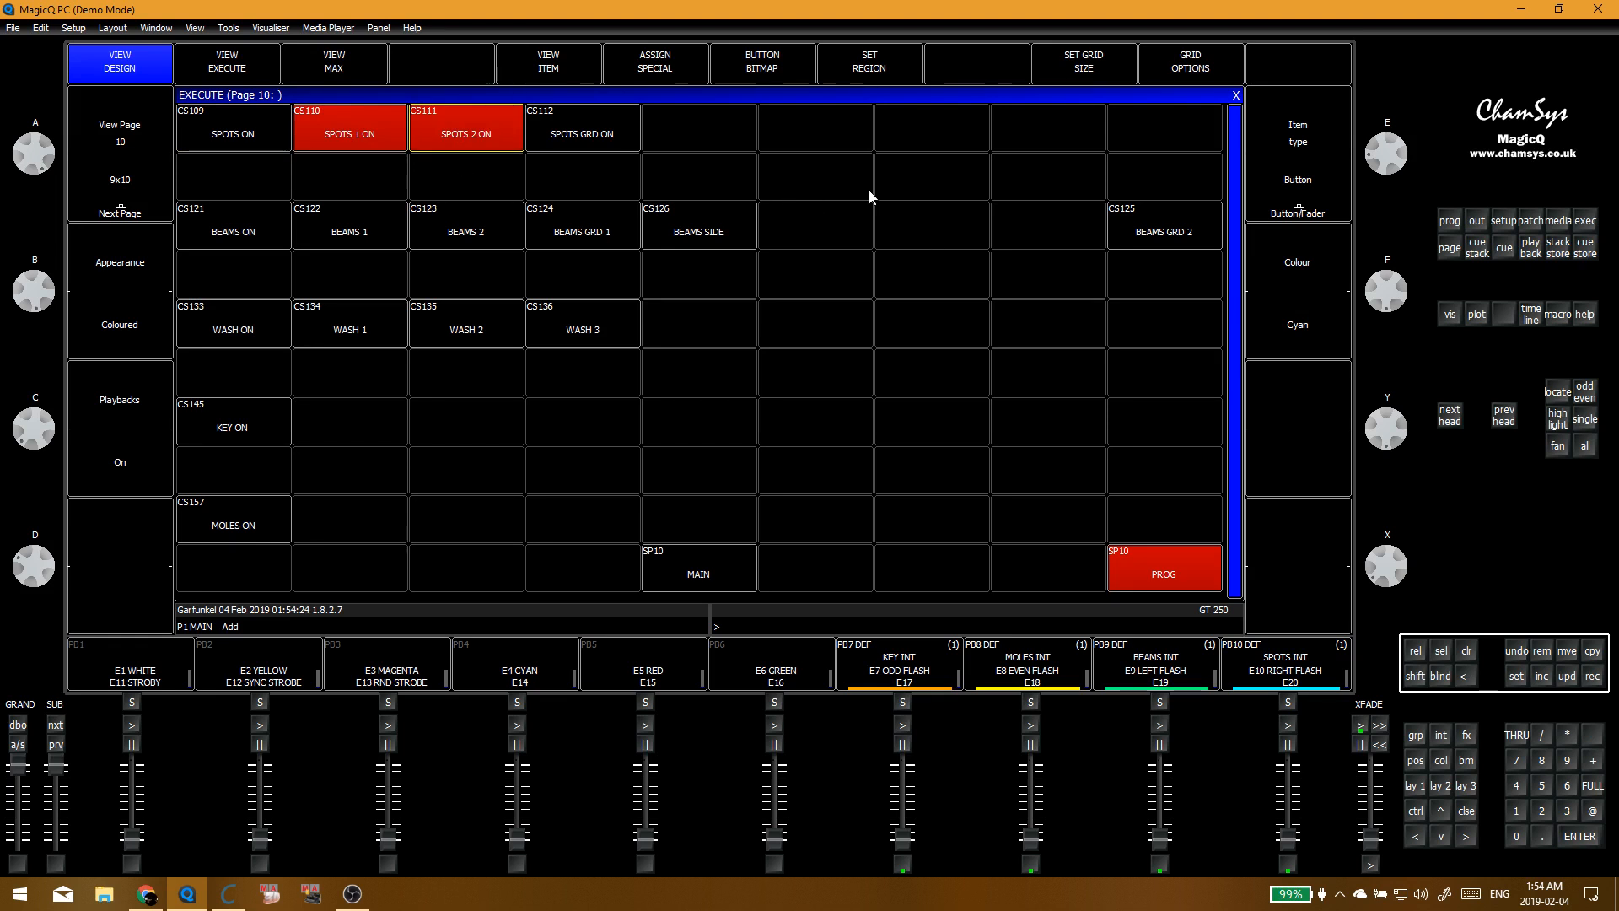
key("Escape")
Step: Return to the programming layout and record the DOWN position palette for SPOTS 1 and SPOTS 2 with tilt at 21
key("ctrl+1")
left_click(217, 323)
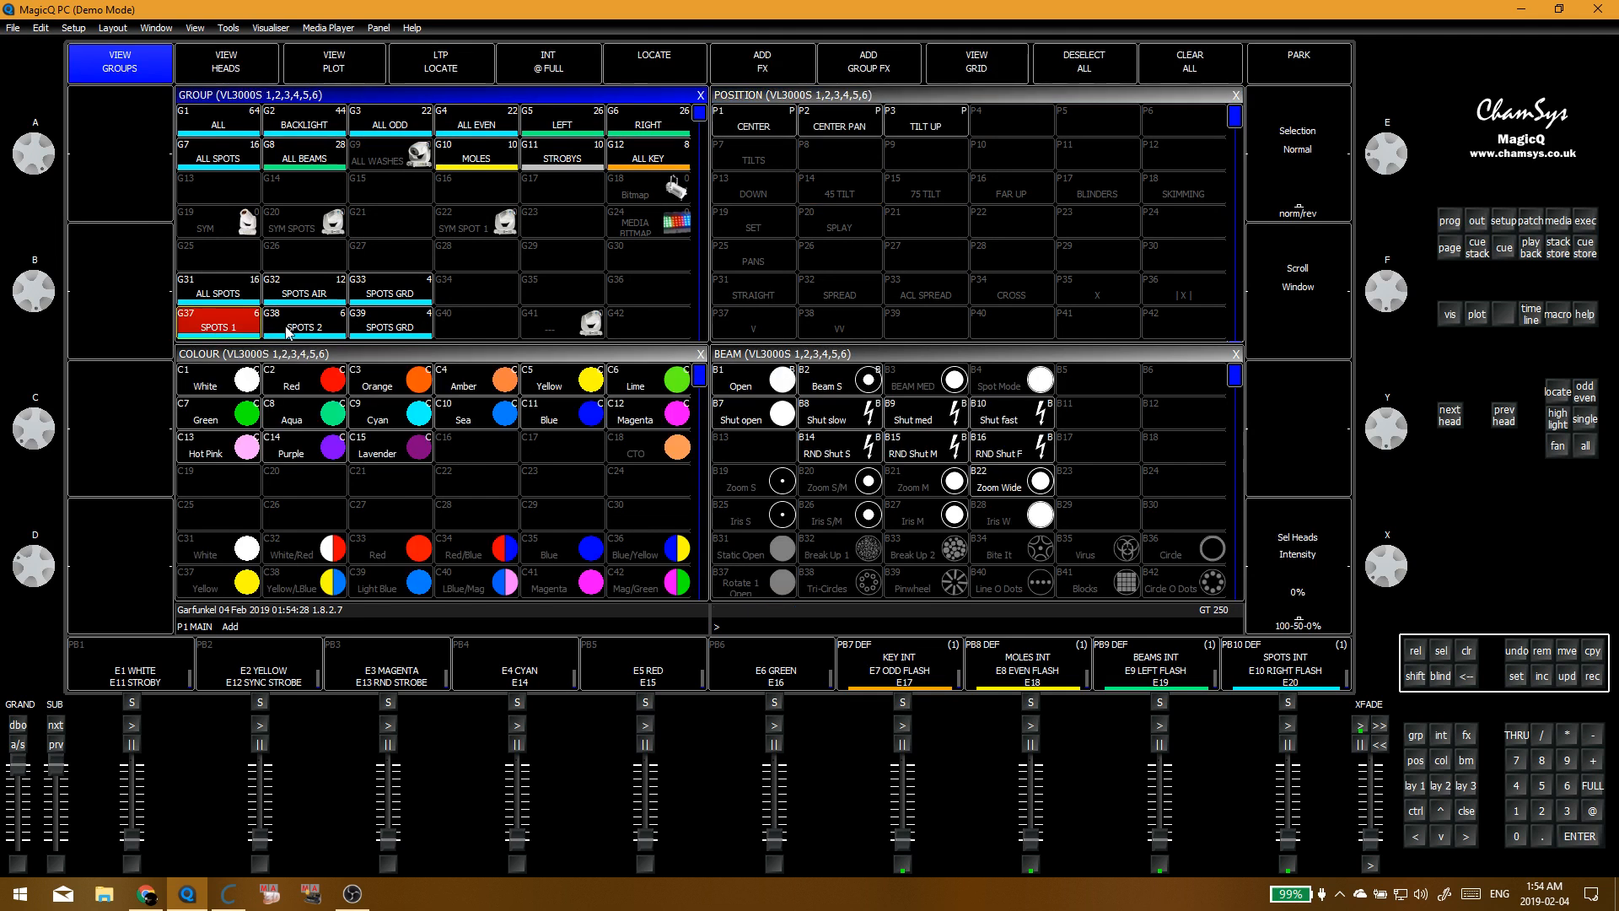
left_click(304, 323)
left_click(842, 156)
left_click(780, 193)
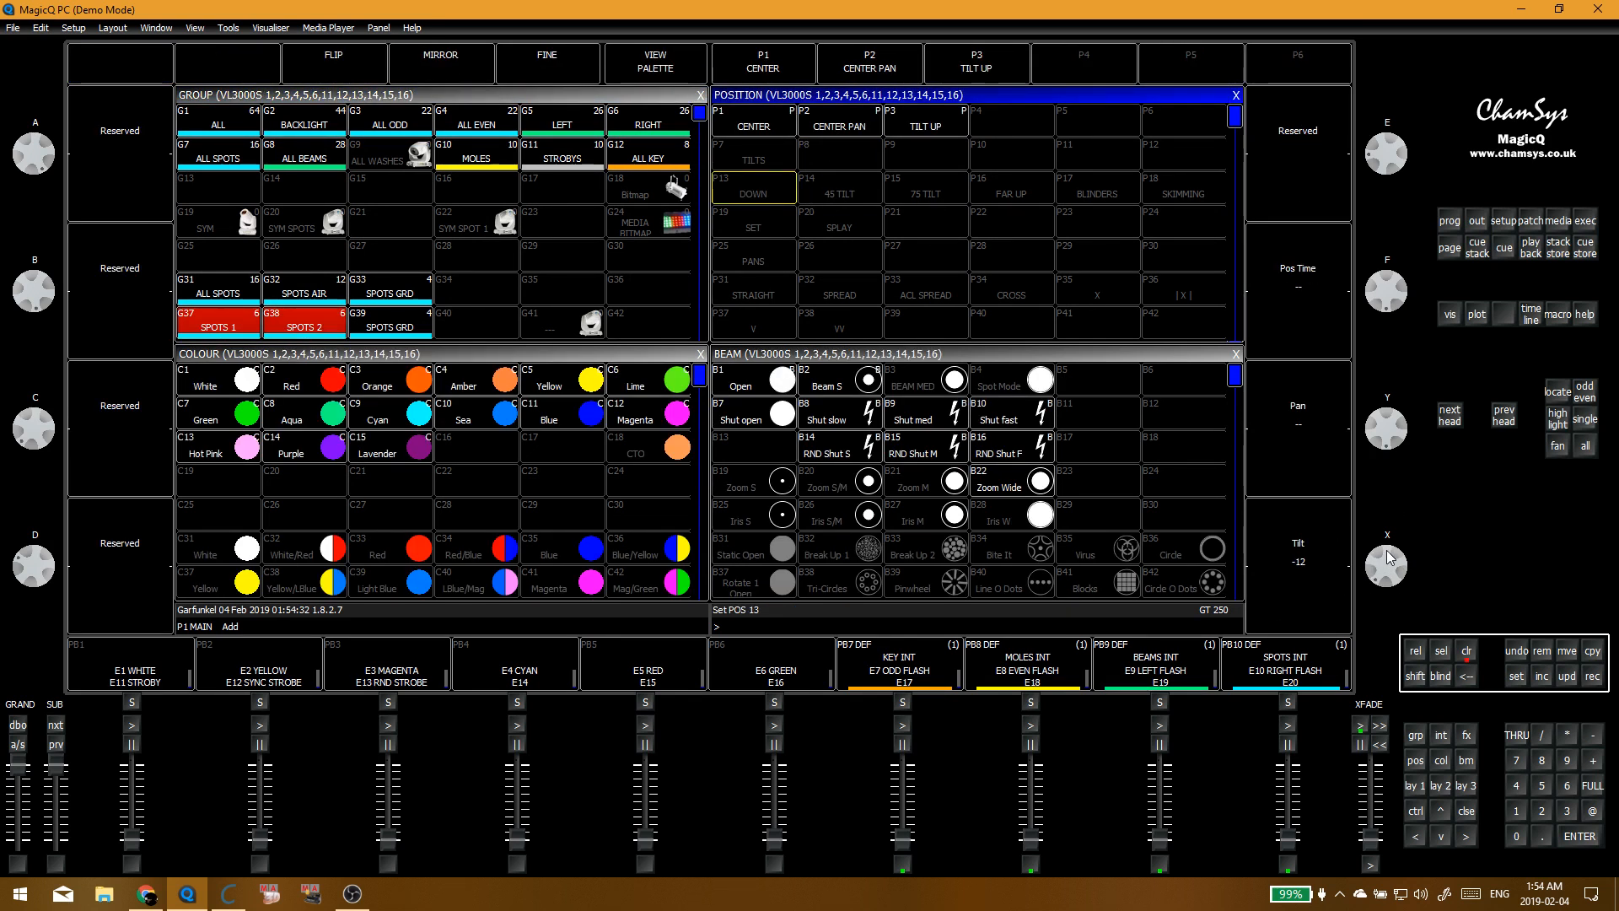
left_click_drag(1387, 555, 1387, 578)
left_click(774, 193)
left_click(608, 266)
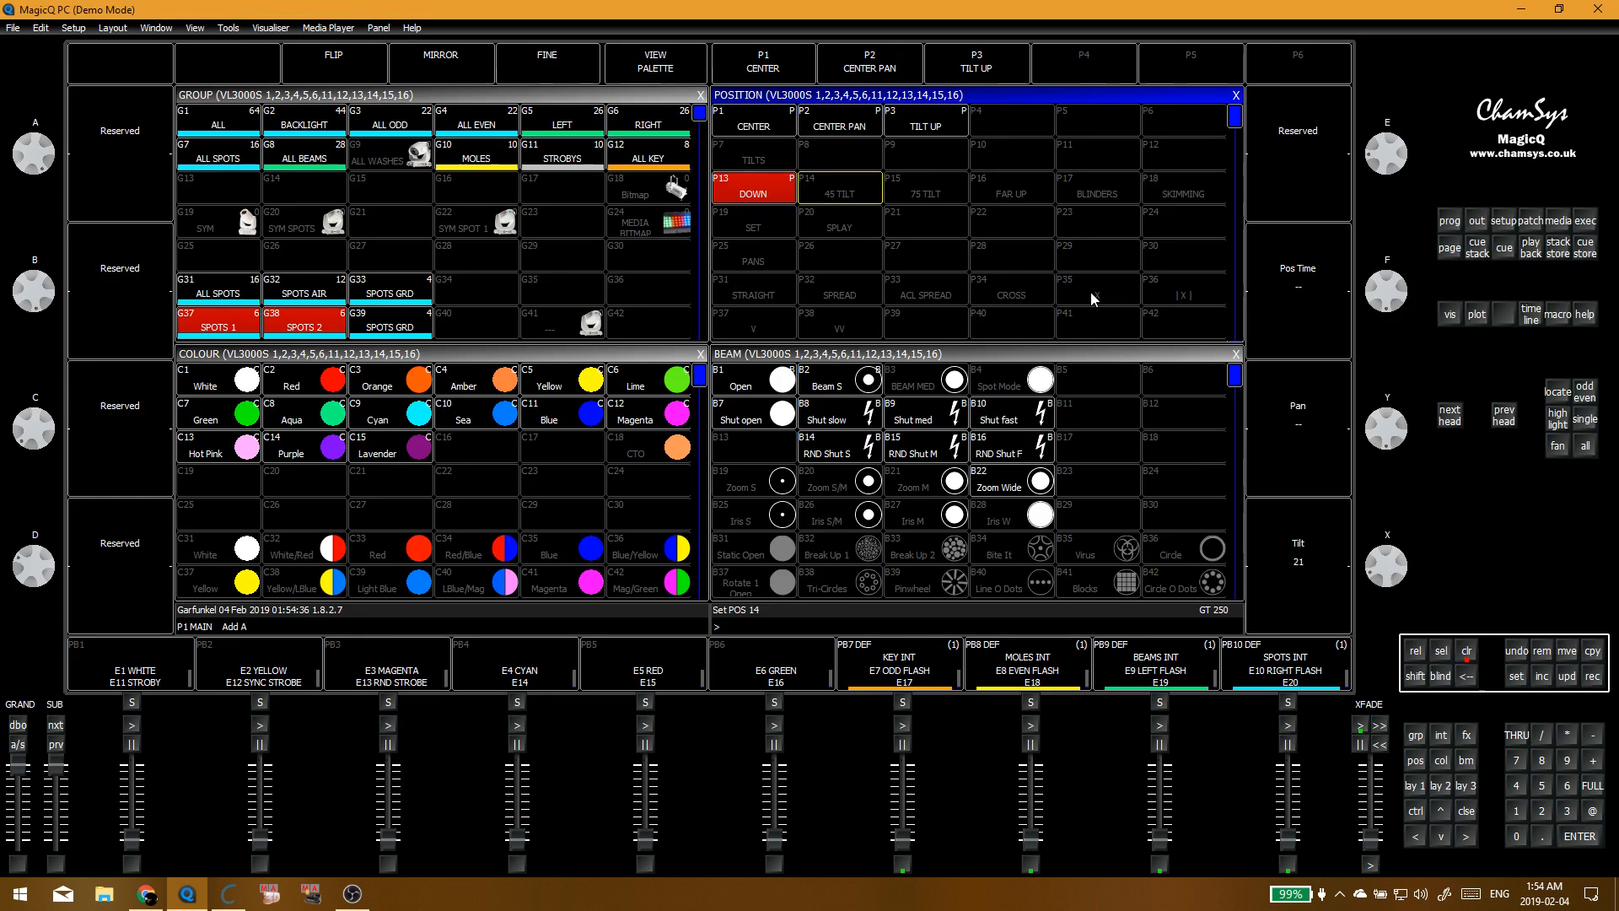
Step: Raise the tilt of SPOTS 1 and SPOTS 2 to 47 and record it into the 45 TILT position palette
left_click_drag(1391, 575, 1390, 588)
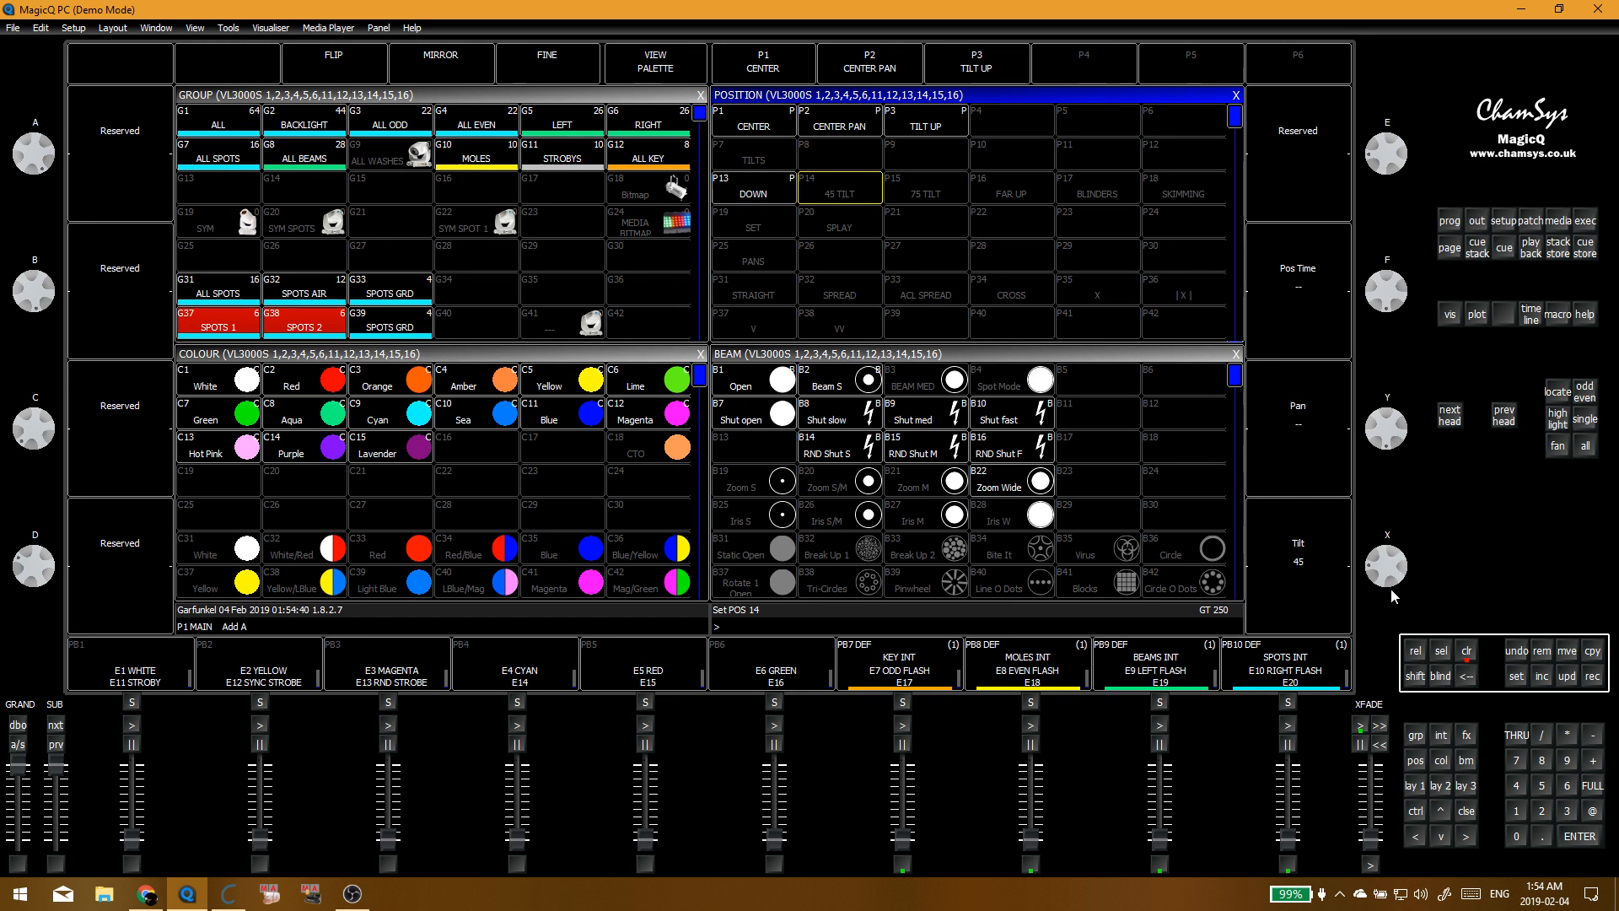
left_click(789, 189)
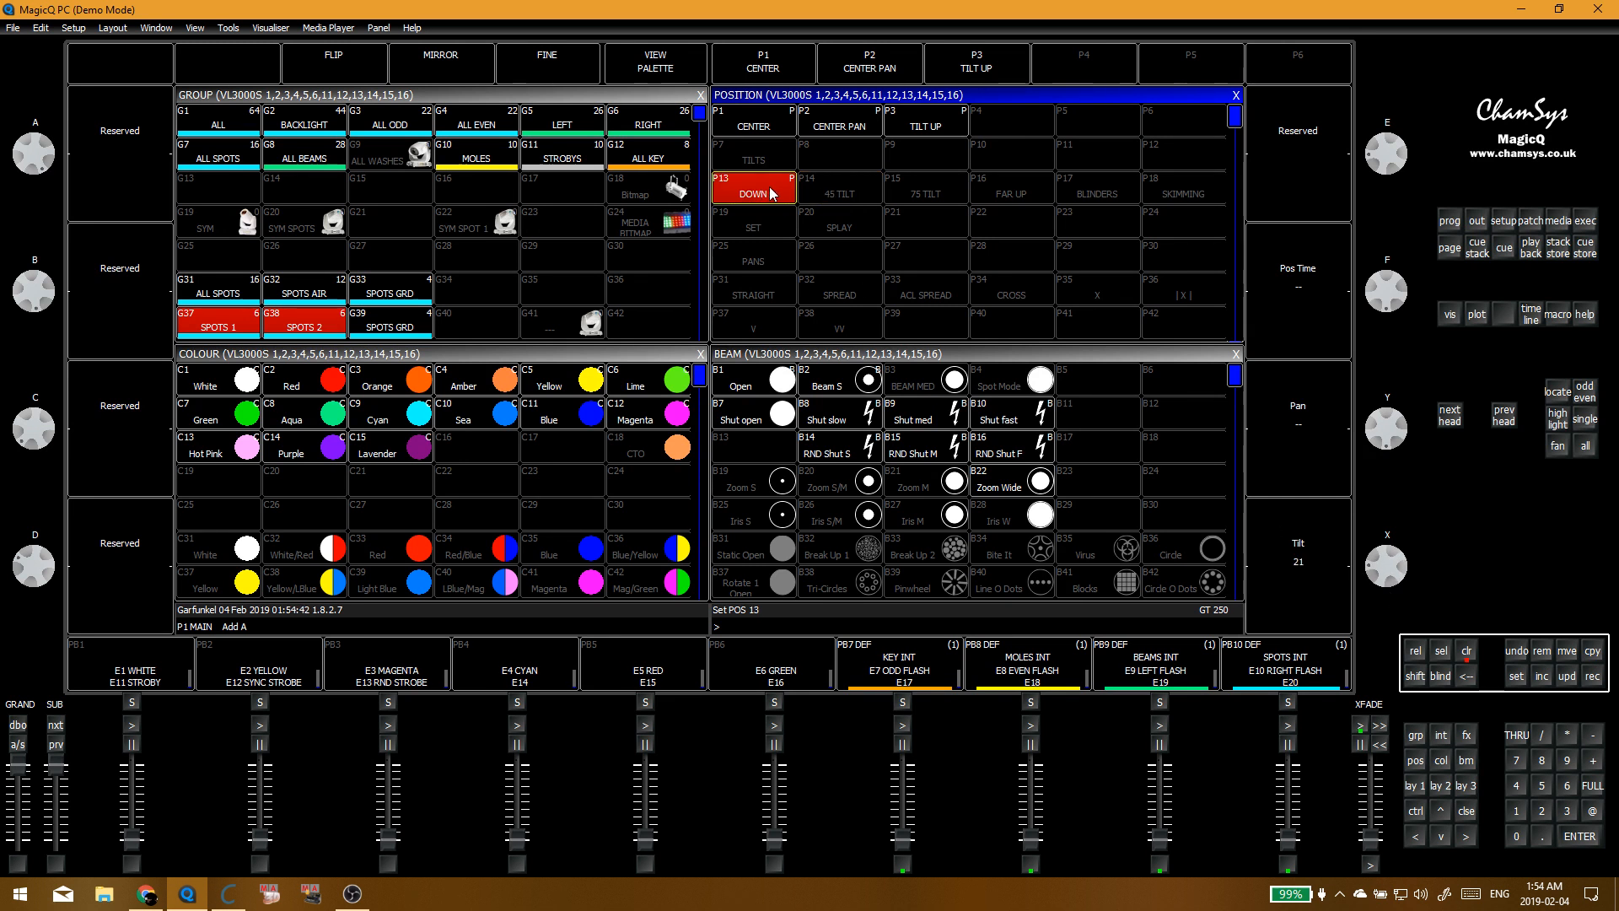
left_click_drag(1383, 574, 1378, 587)
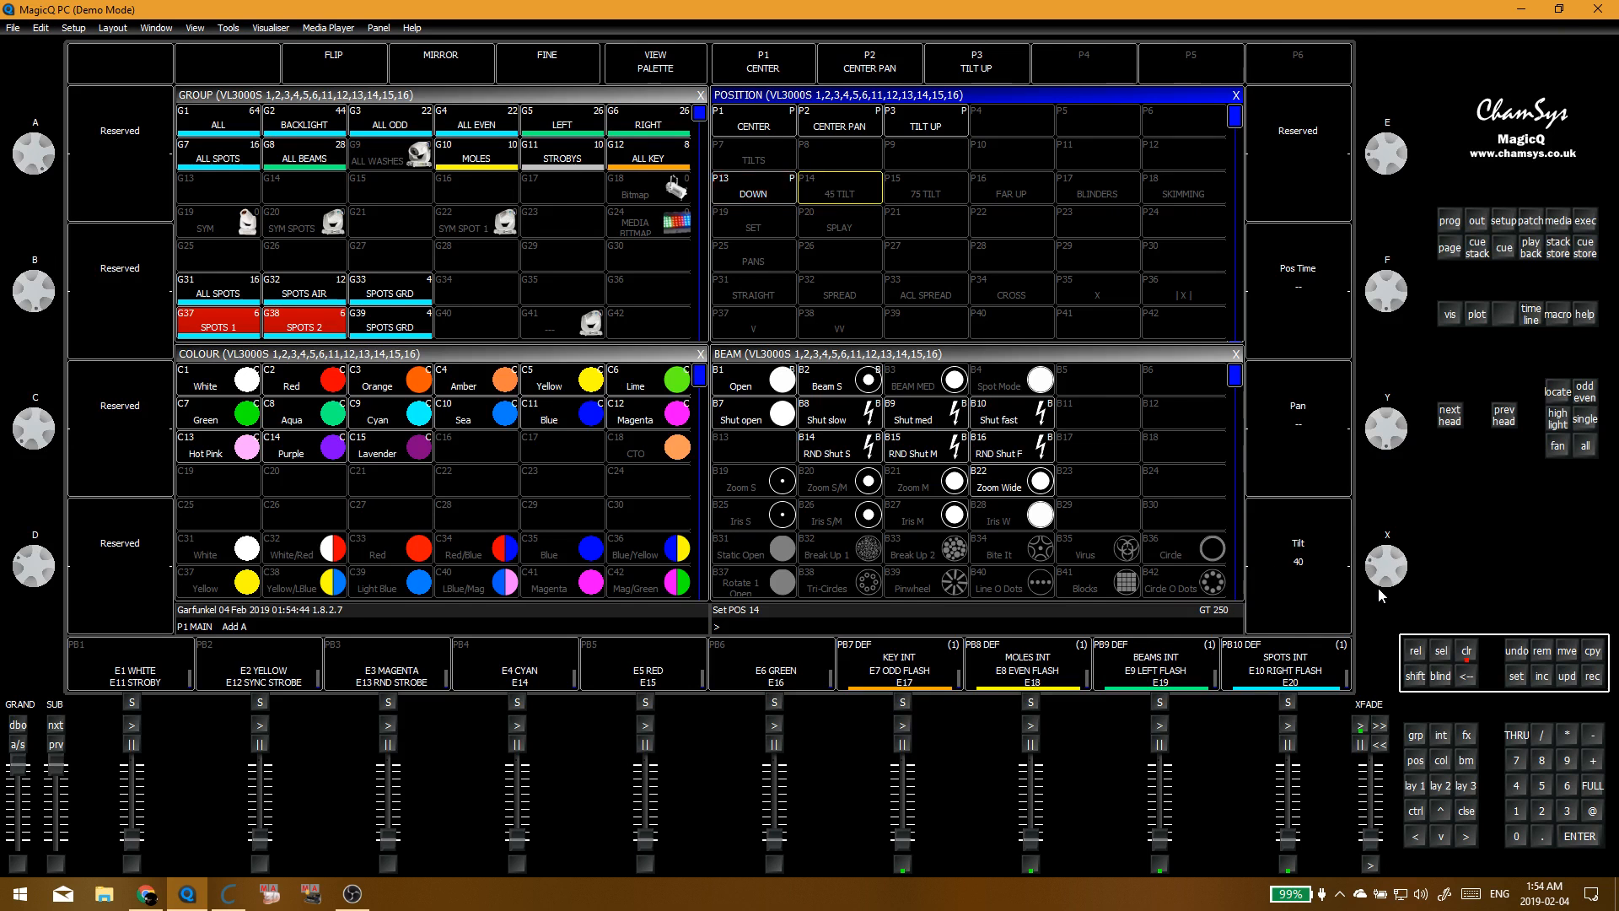
left_click(840, 188)
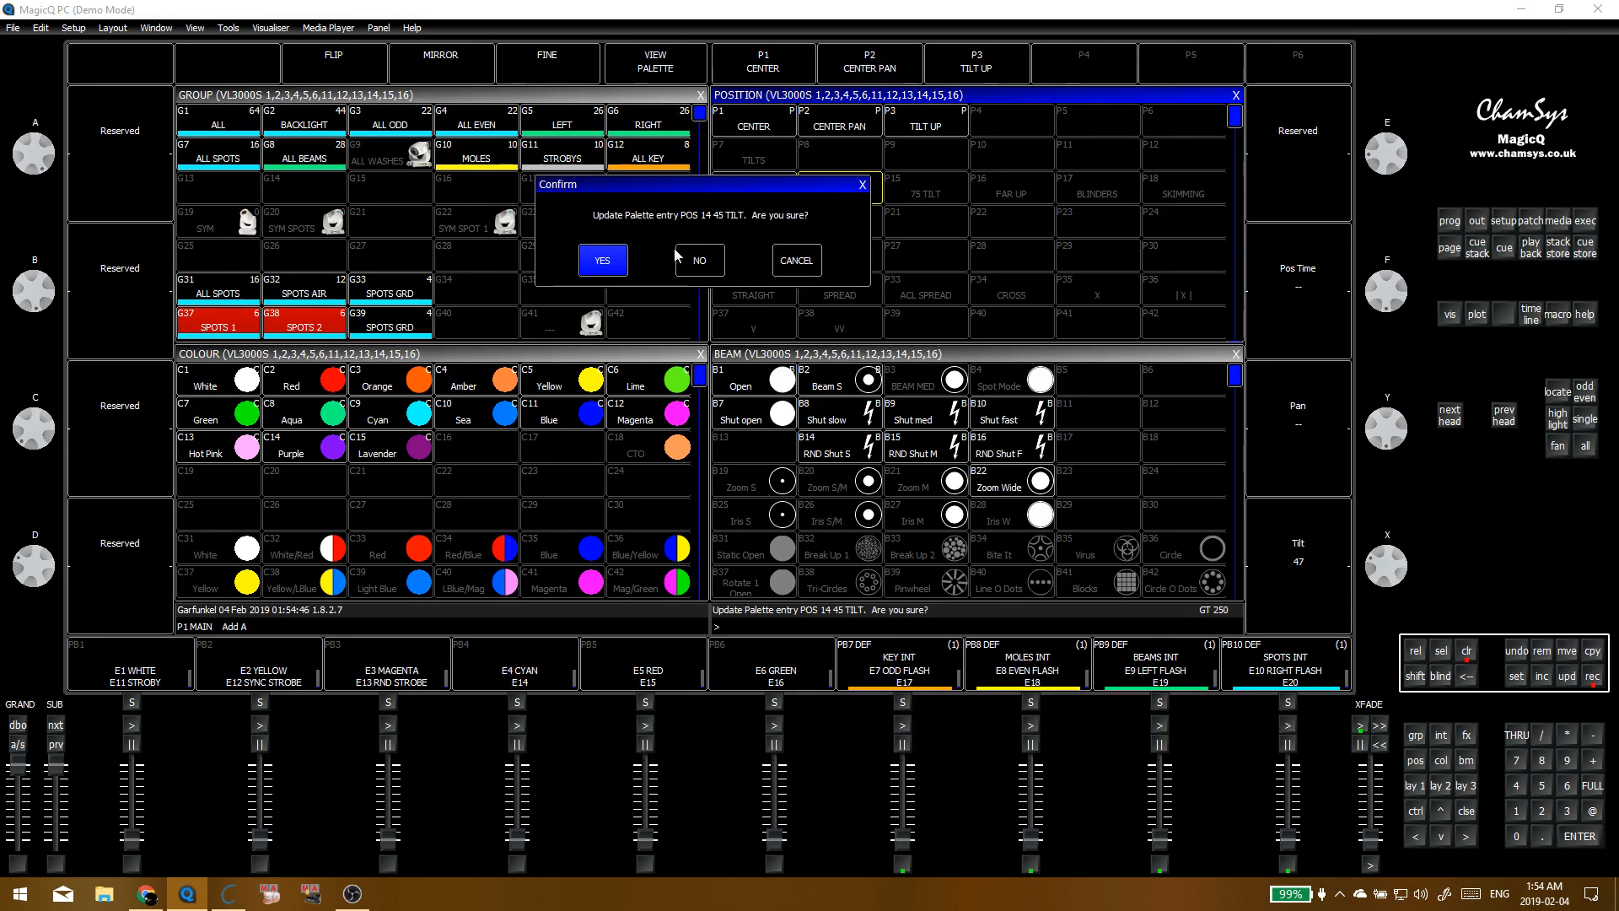
left_click(603, 257)
Step: Set the tilt of SPOTS 1 and SPOTS 2 to 62 and record it into the 75 TILT position palette
left_click(926, 189)
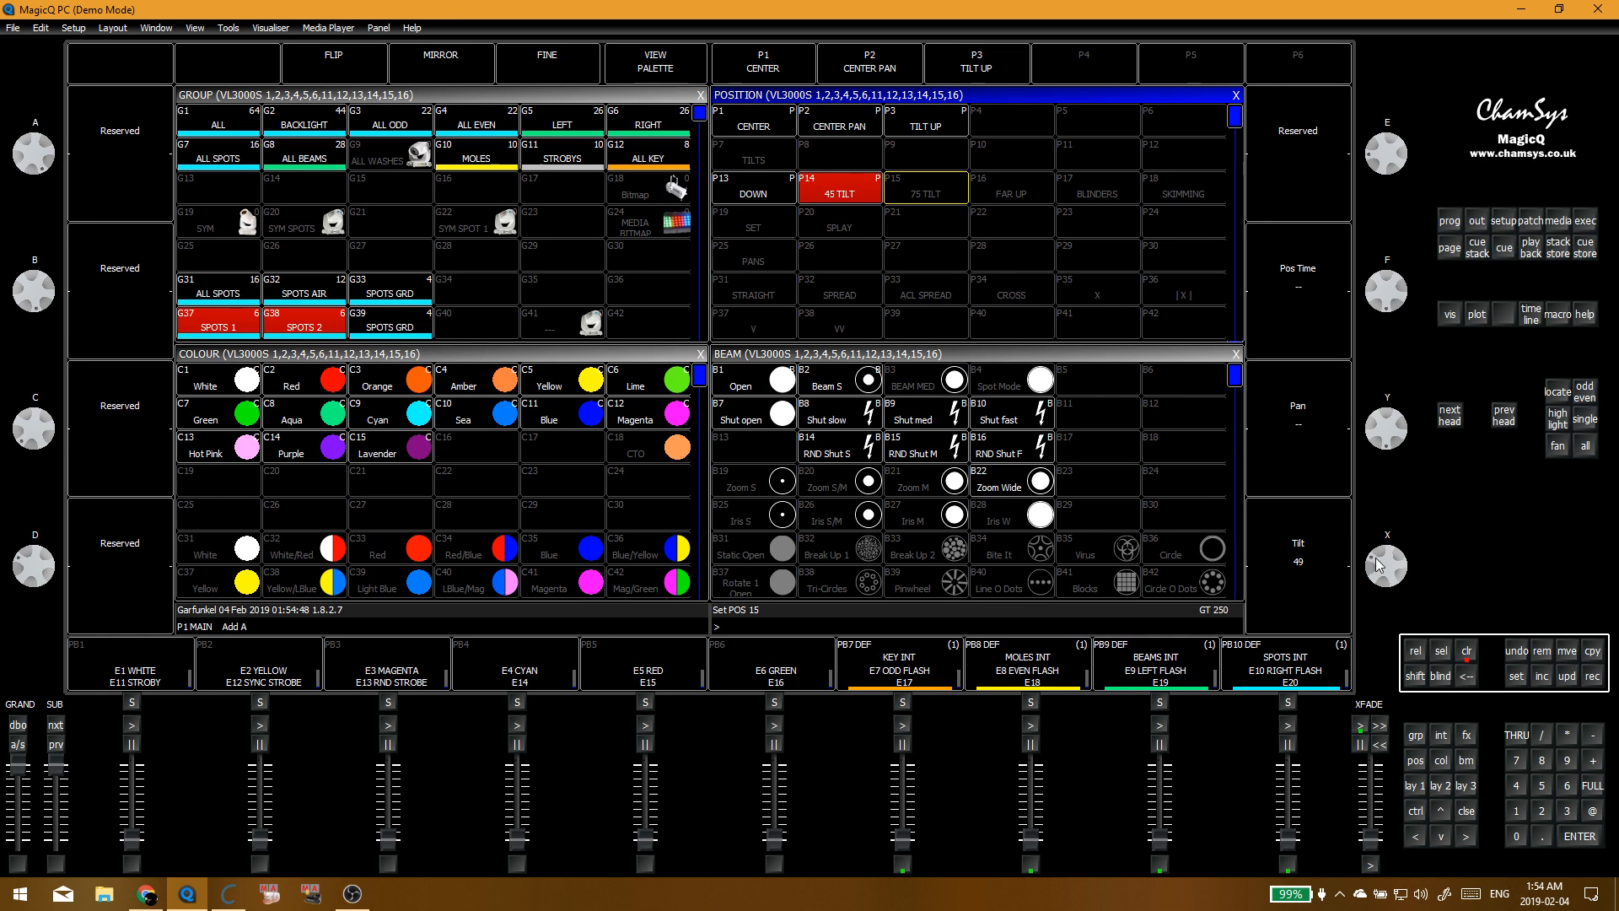
left_click_drag(1375, 567, 1376, 575)
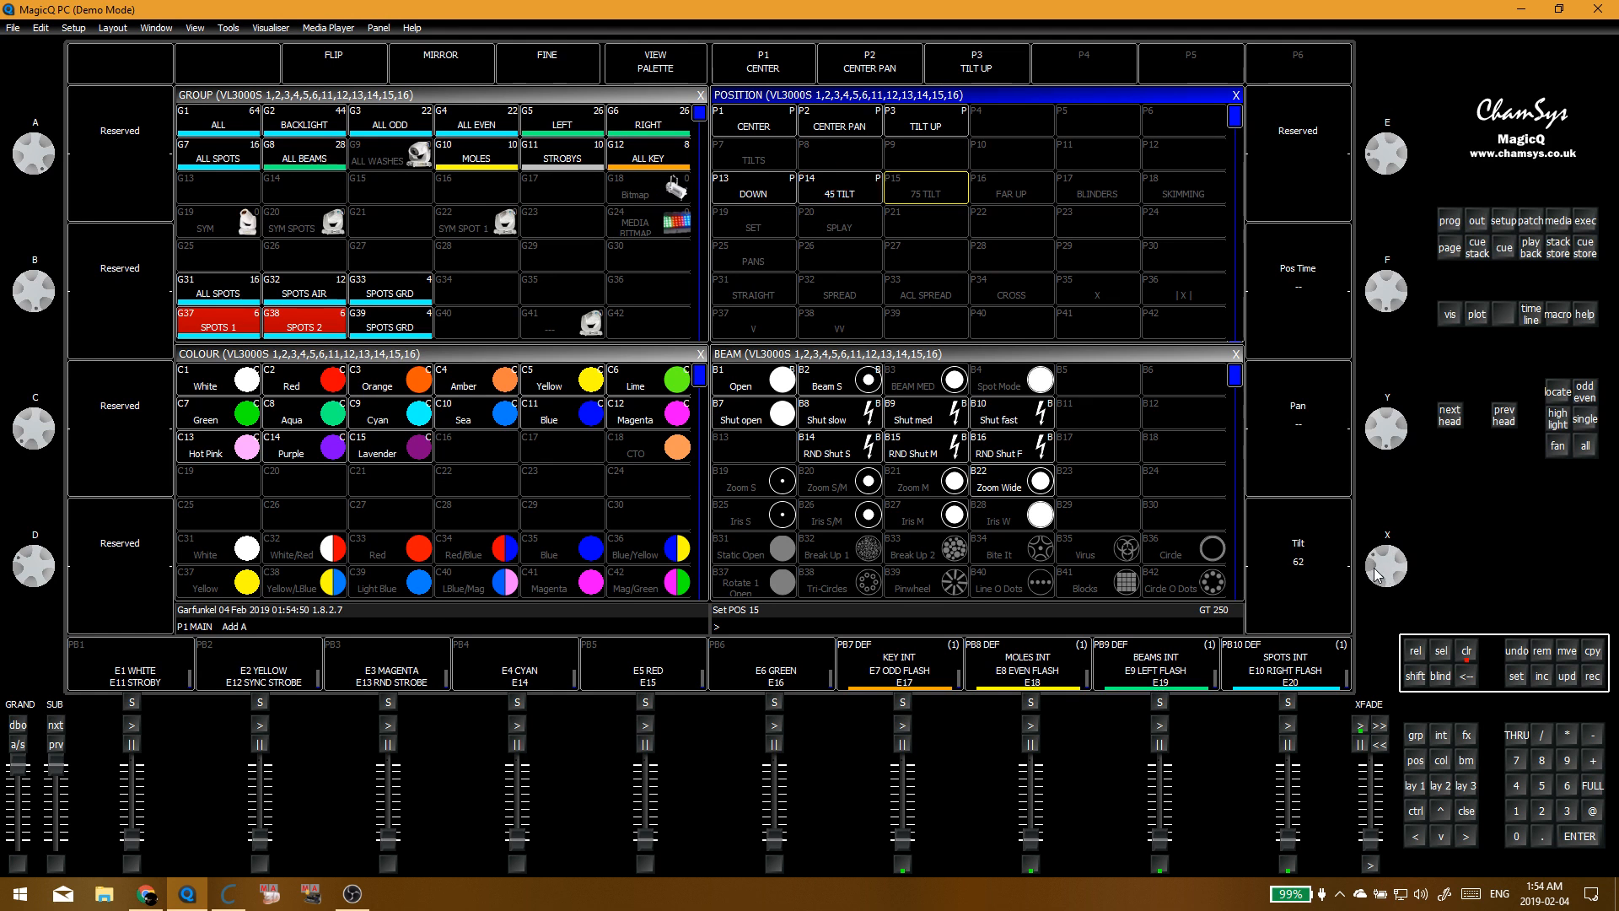
left_click(926, 189)
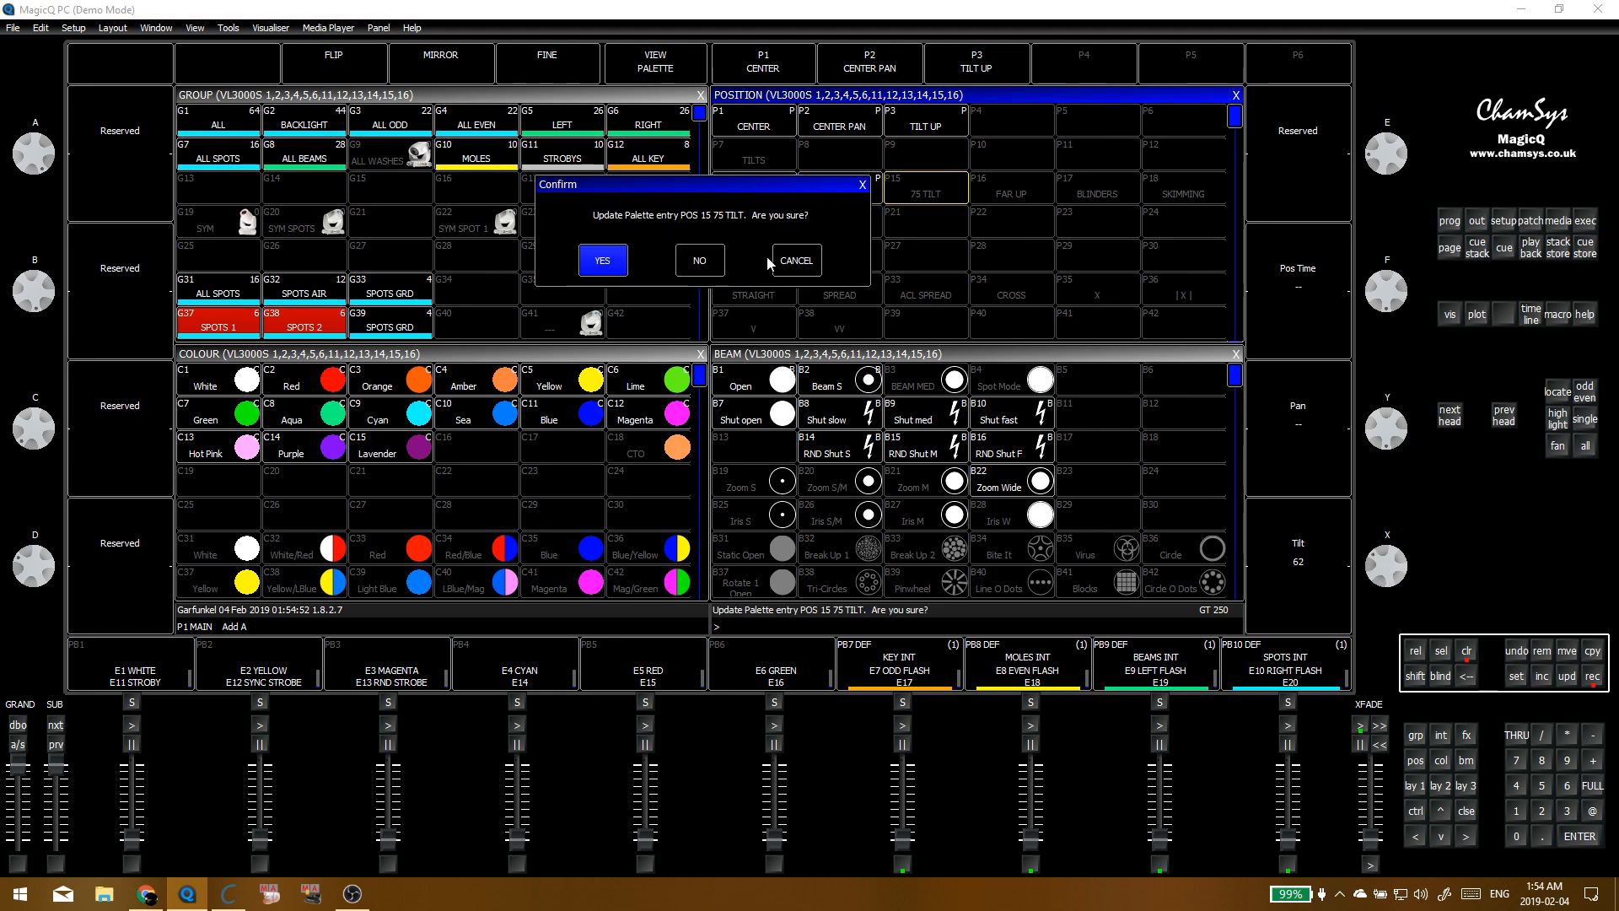
left_click(604, 256)
Step: Set the tilt of SPOTS 1 and SPOTS 2 to 108 and record it into the FAR UP position palette
left_click(1012, 190)
left_click_drag(1381, 590, 1391, 624)
left_click(1011, 189)
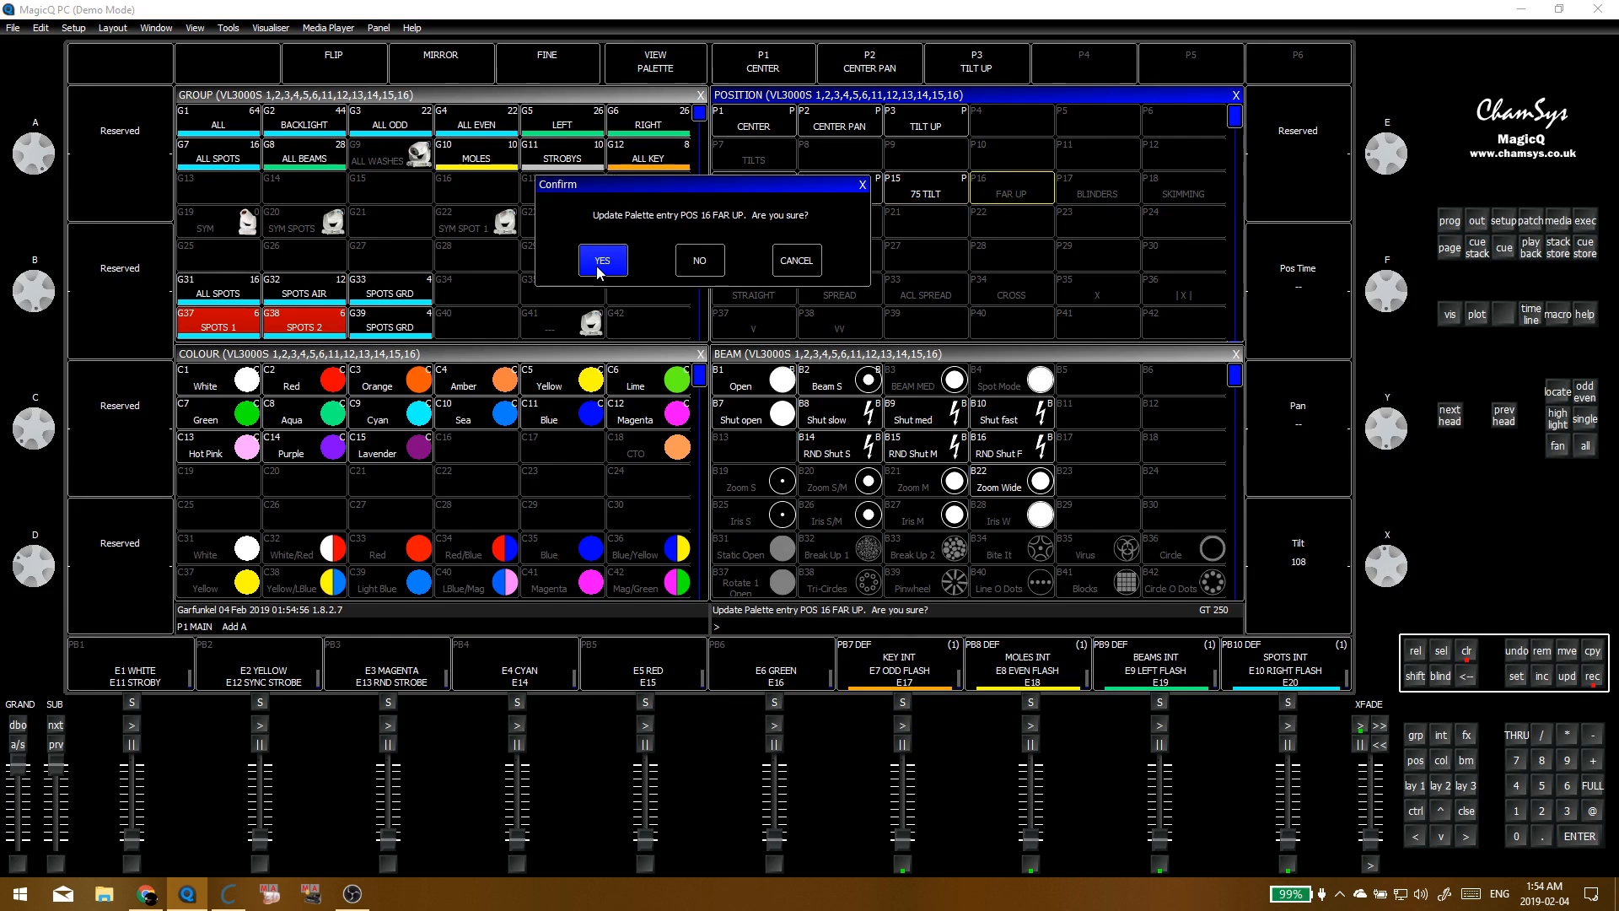
left_click(602, 258)
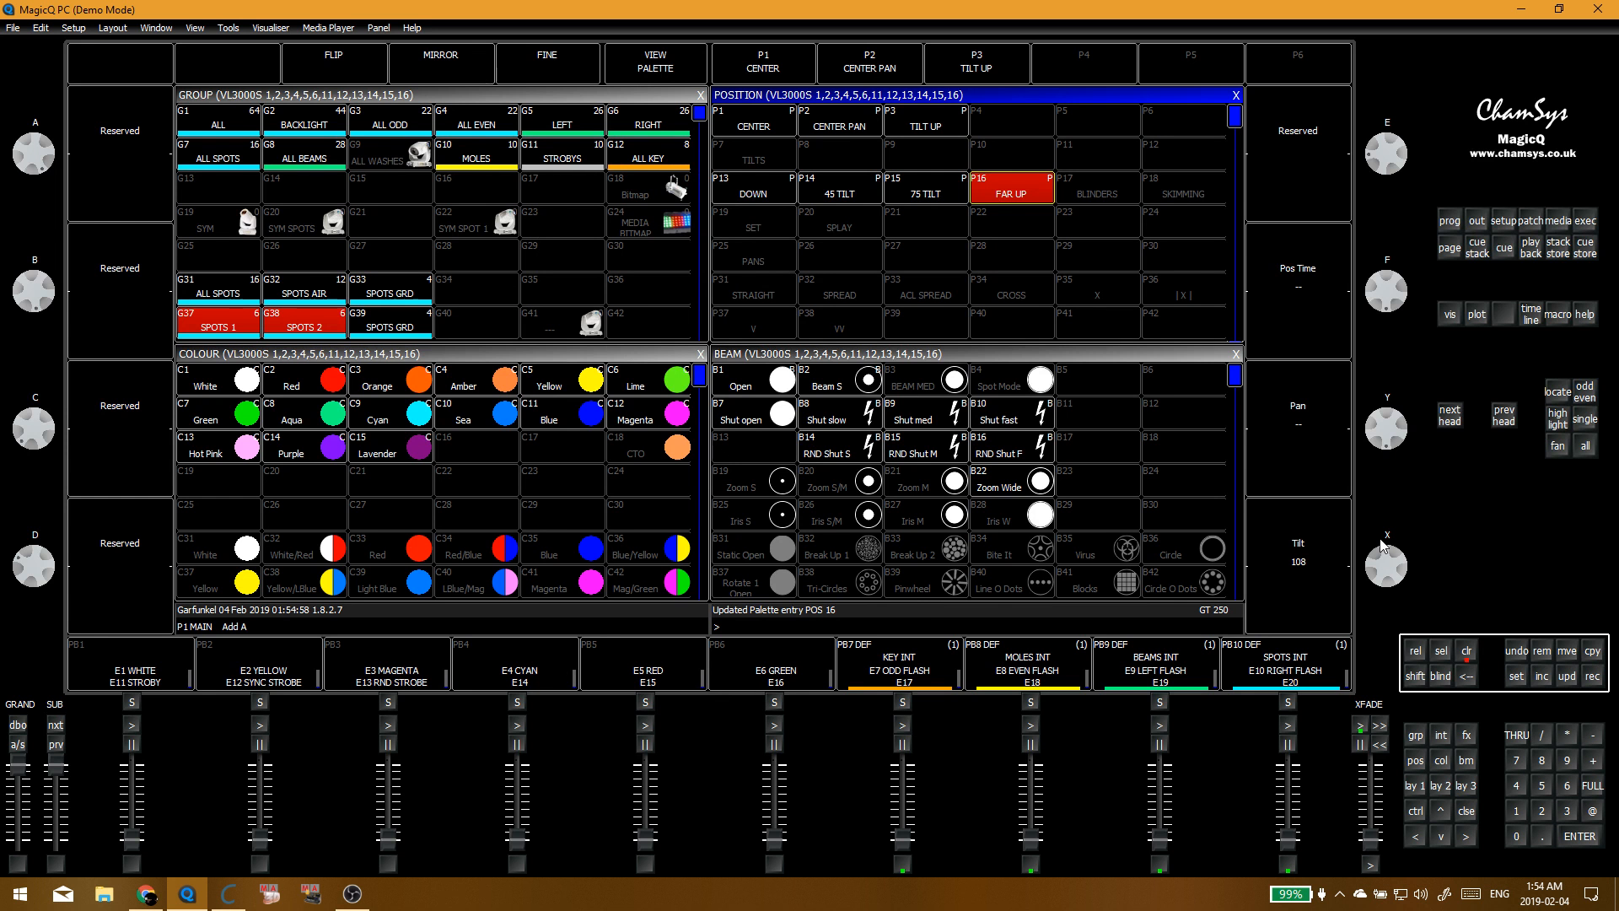
Step: Set the tilt of SPOTS 1 and SPOTS 2 to 65 and record it into the BLINDERS position palette
left_click_drag(1384, 544, 1384, 553)
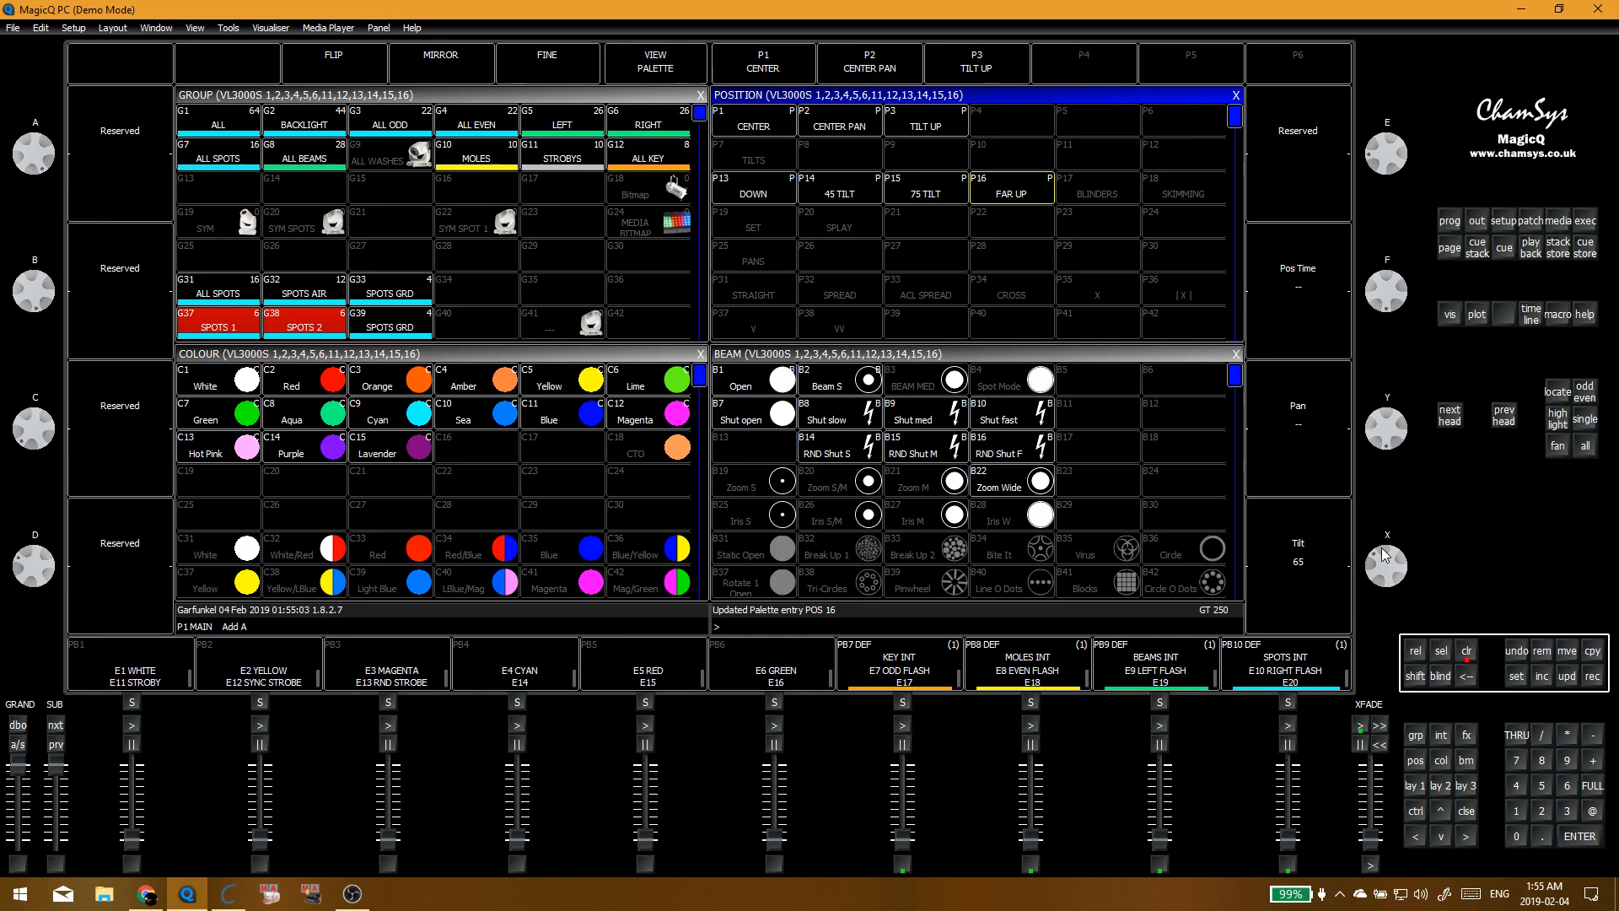
left_click(1091, 194)
left_click(822, 285)
left_click(1162, 192)
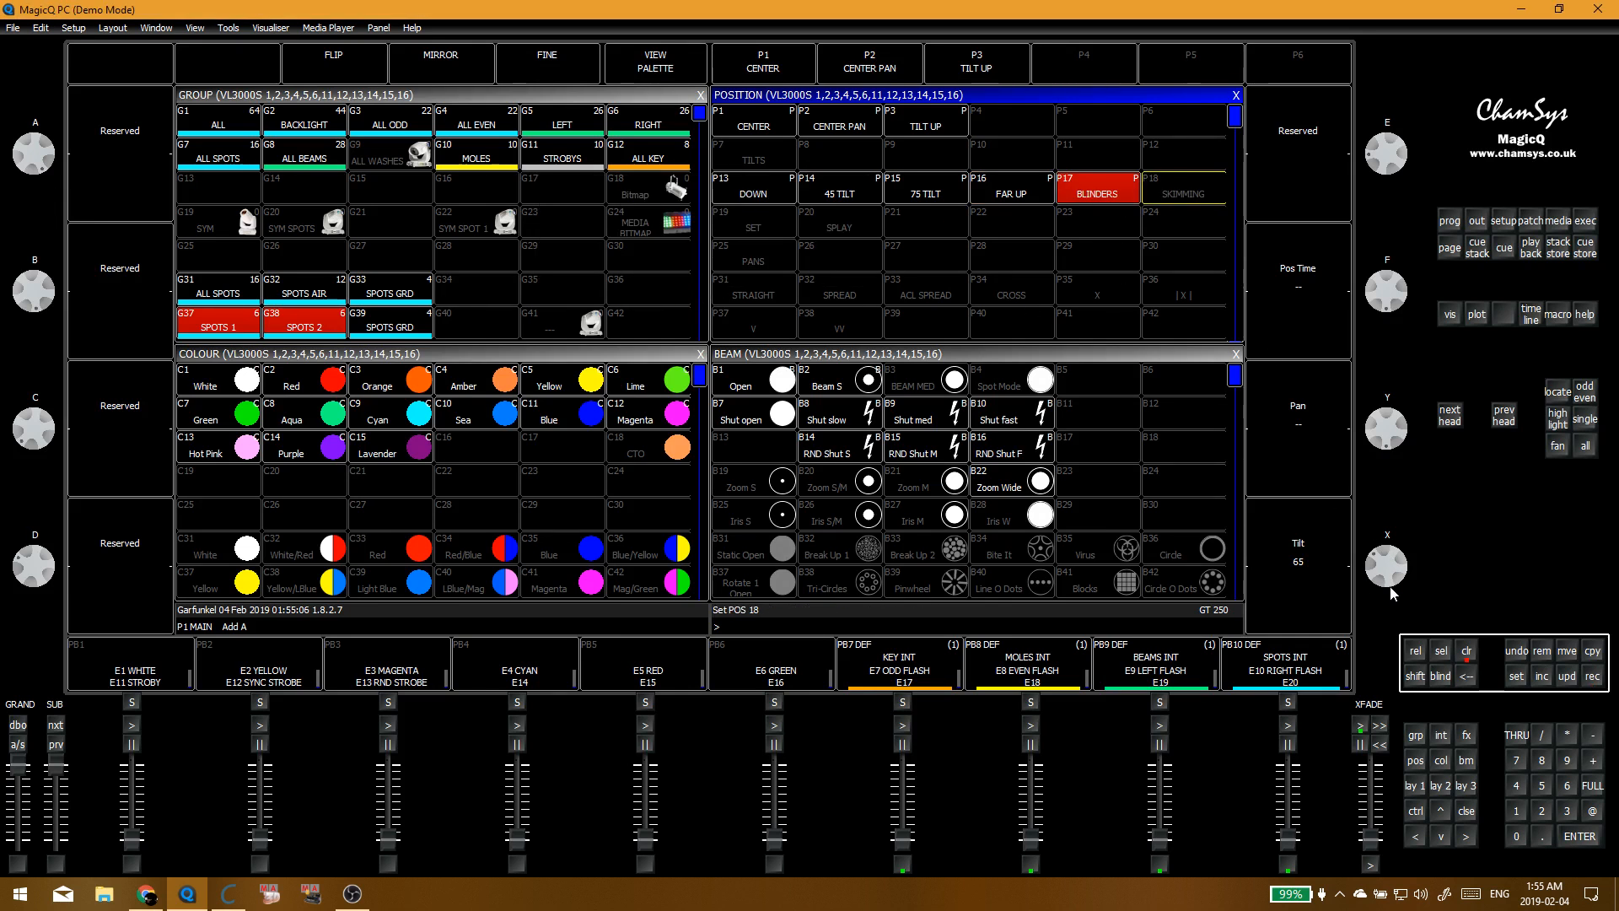
left_click_drag(1391, 590, 1388, 572)
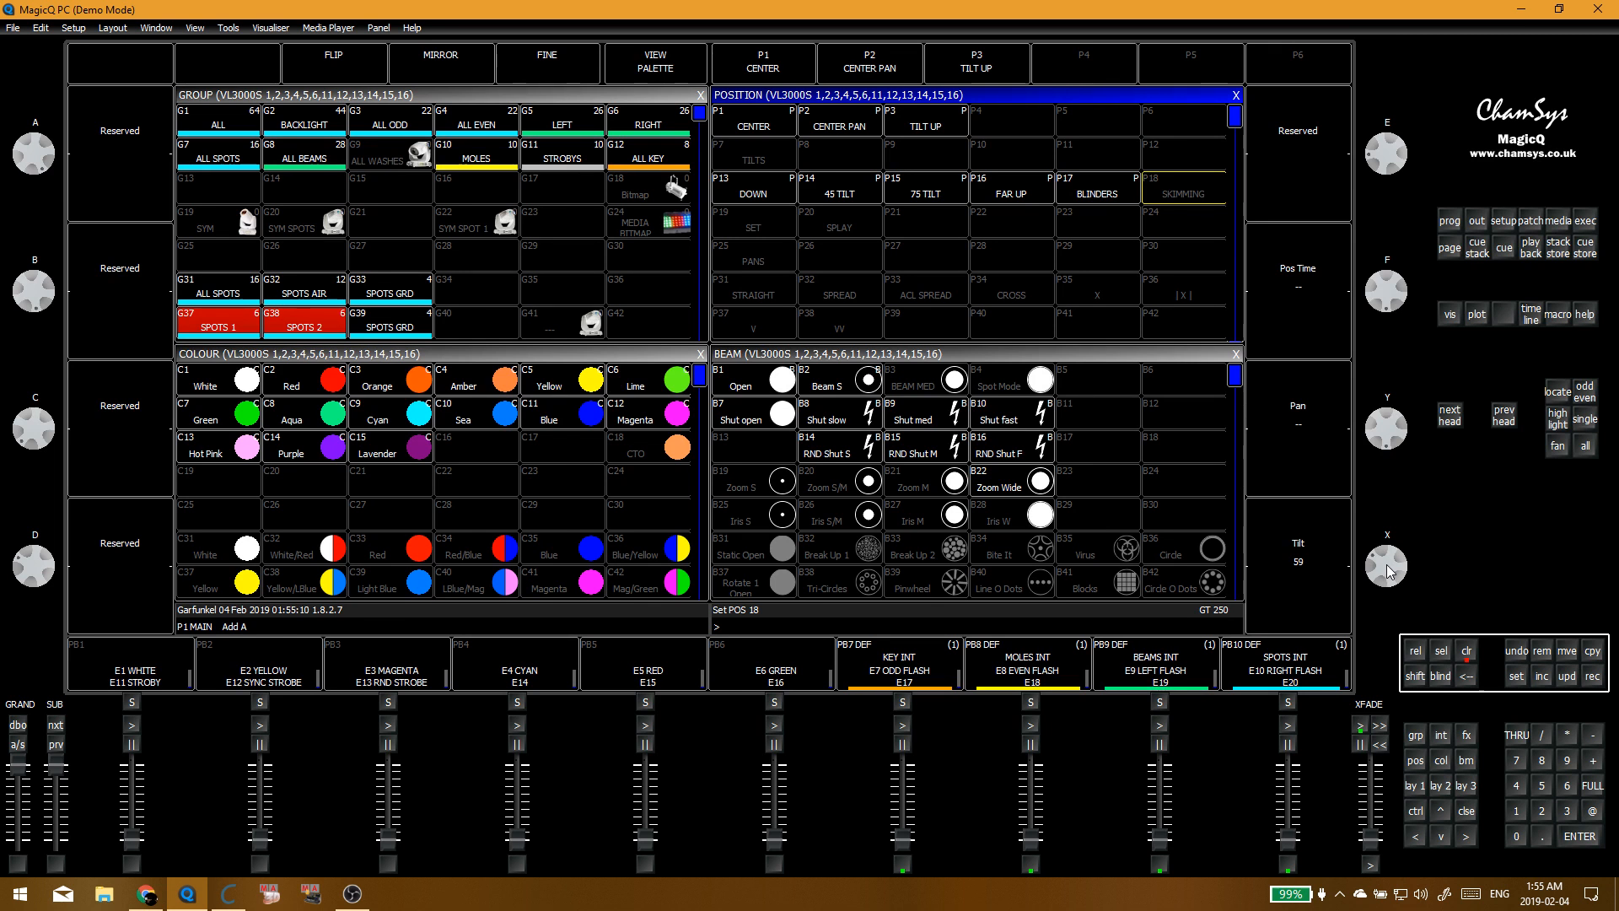
key("c")
left_click(228, 328)
left_click(303, 325)
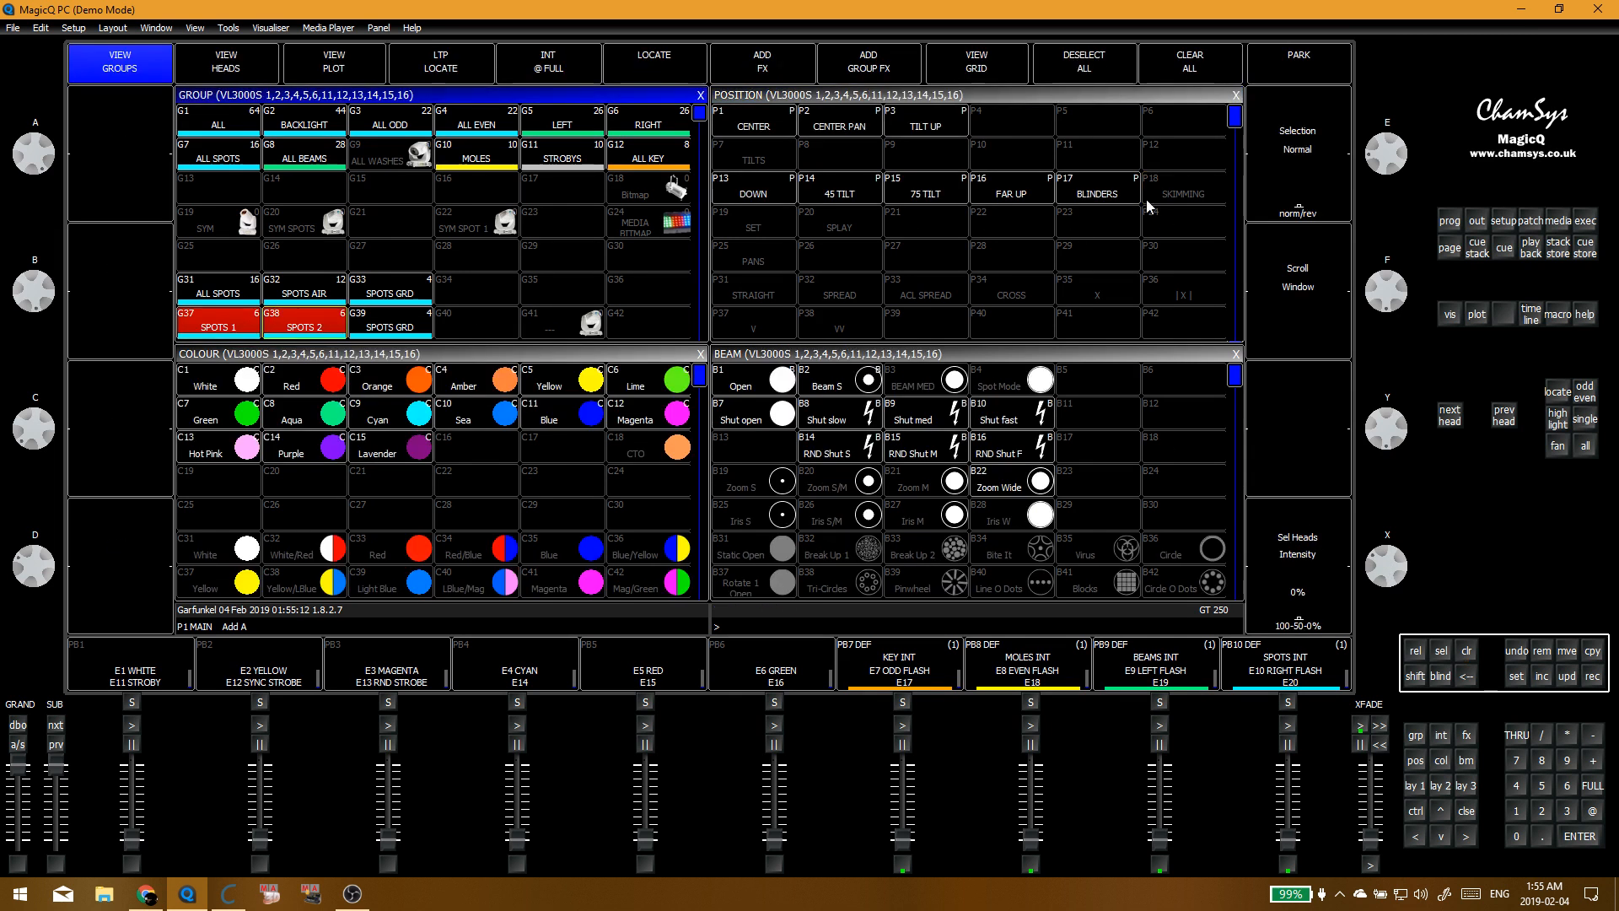
left_click(808, 221)
left_click(735, 229)
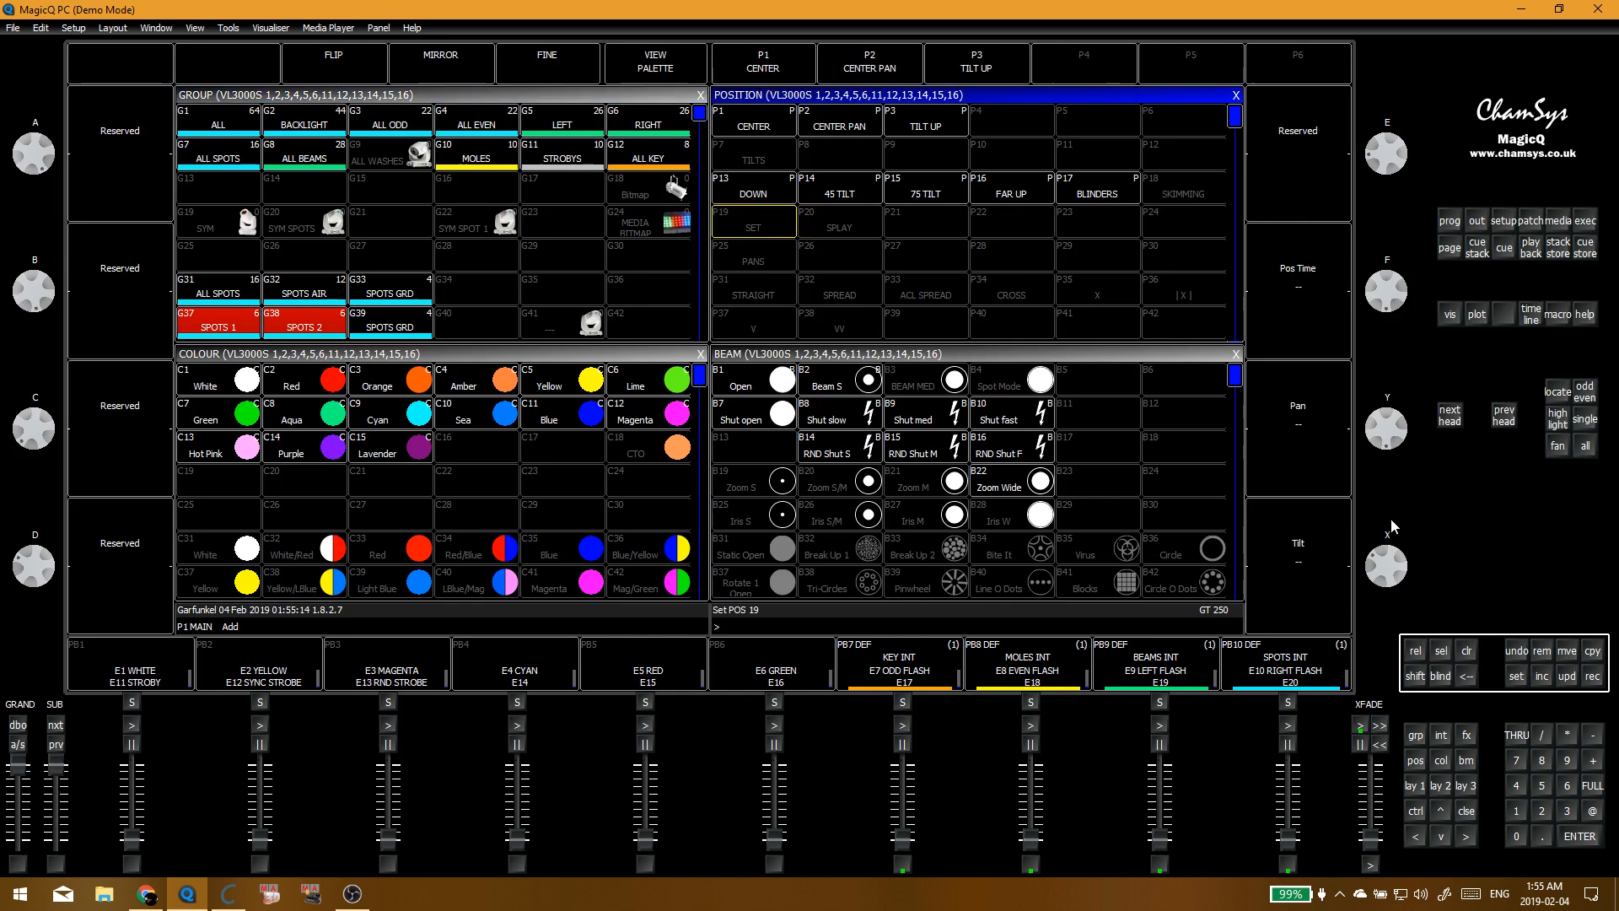
left_click_drag(1389, 564, 1357, 560)
key("ctrl+BackSpace")
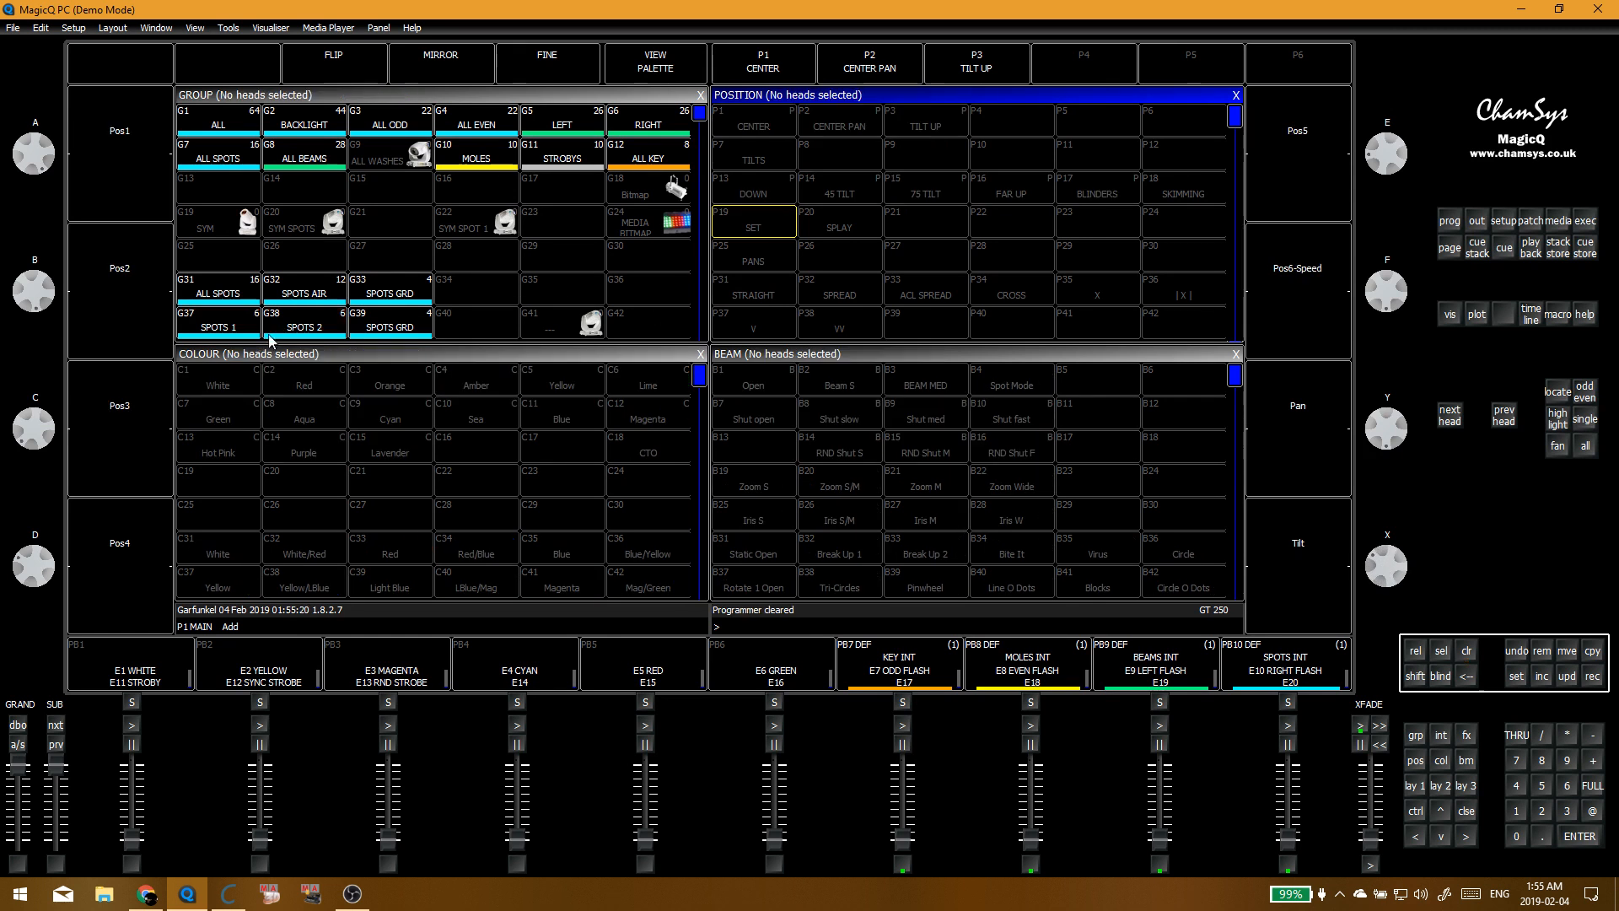
left_click(228, 325)
left_click(386, 326)
key("ctrl+BackSpace")
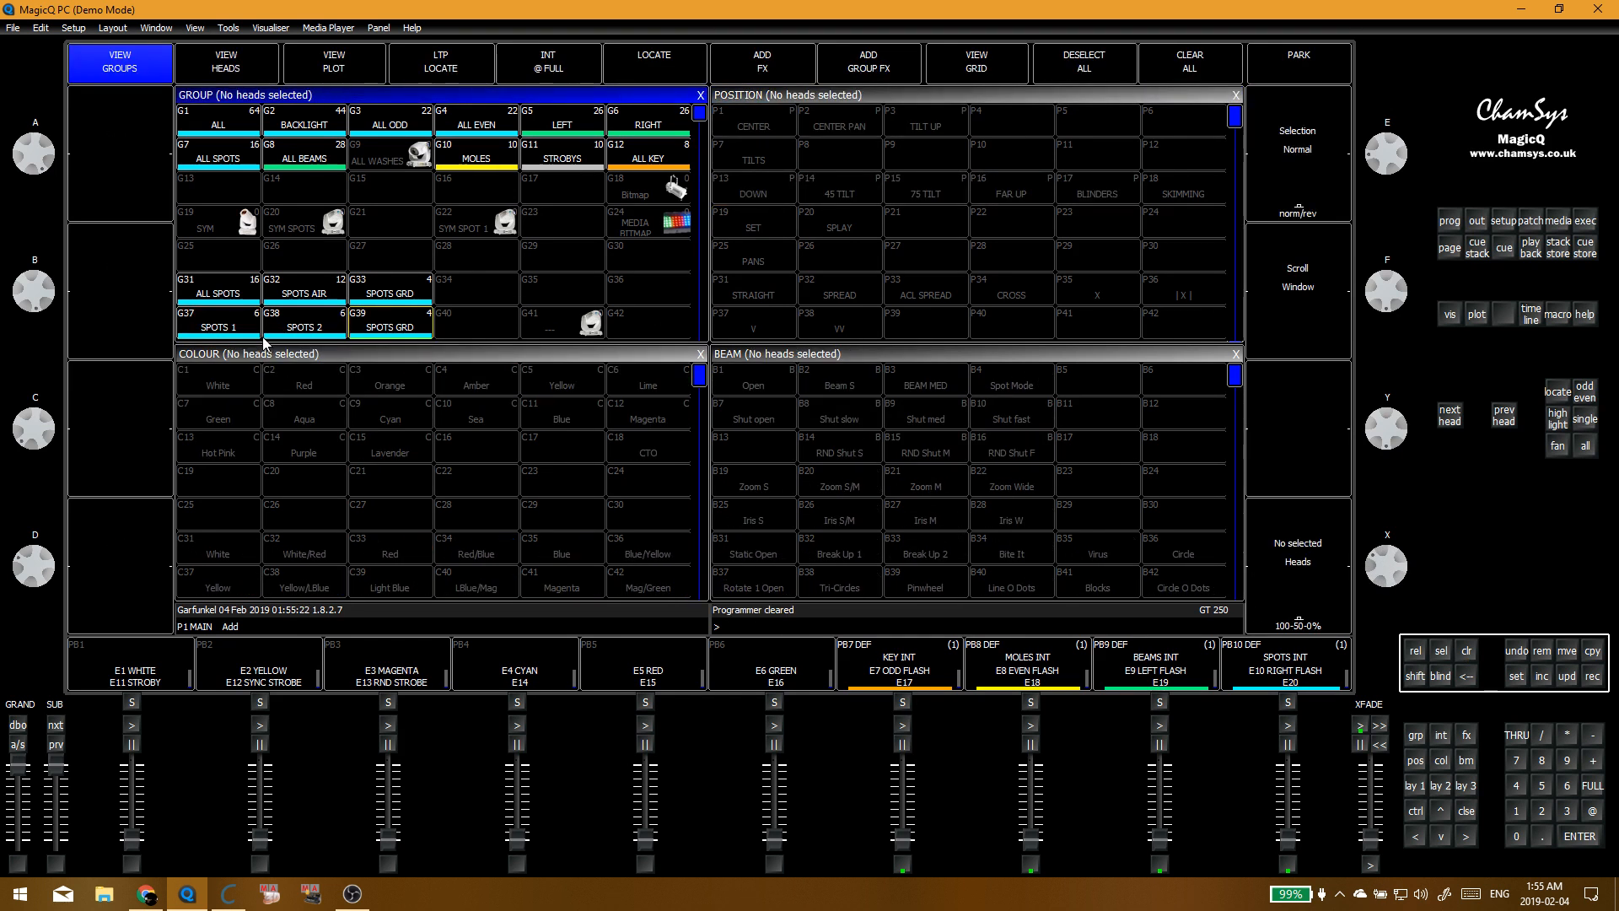
Step: Check the DOWN and 45 TILT position palettes on SPOTS 1 and SPOTS 2, and clear the programmer
left_click_drag(240, 327, 291, 326)
left_click(775, 193)
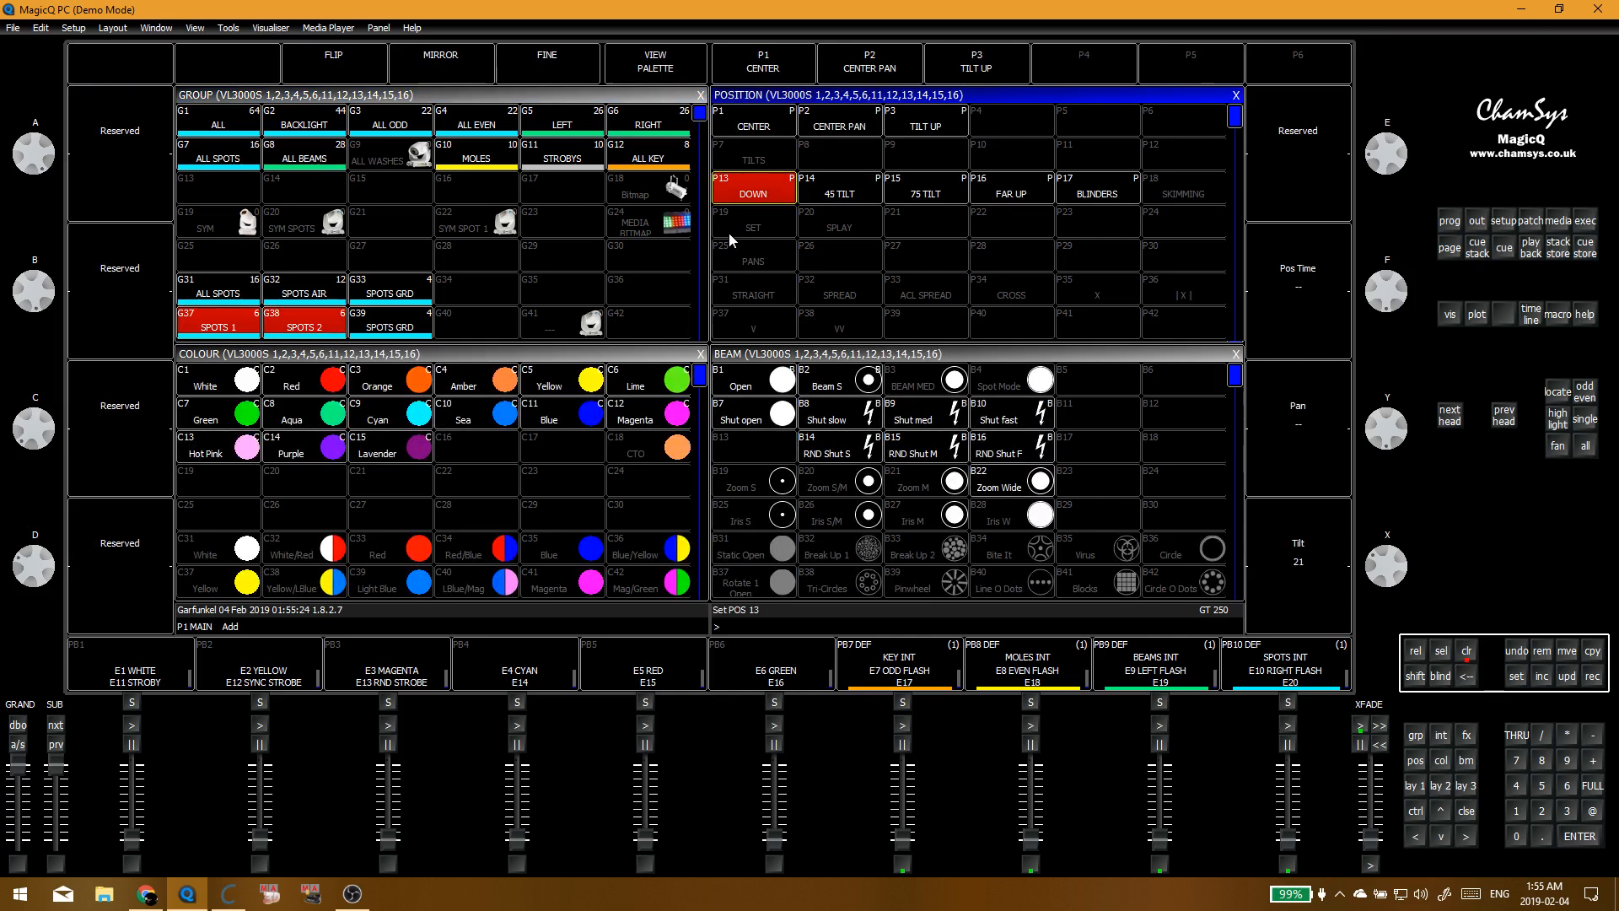
left_click(839, 193)
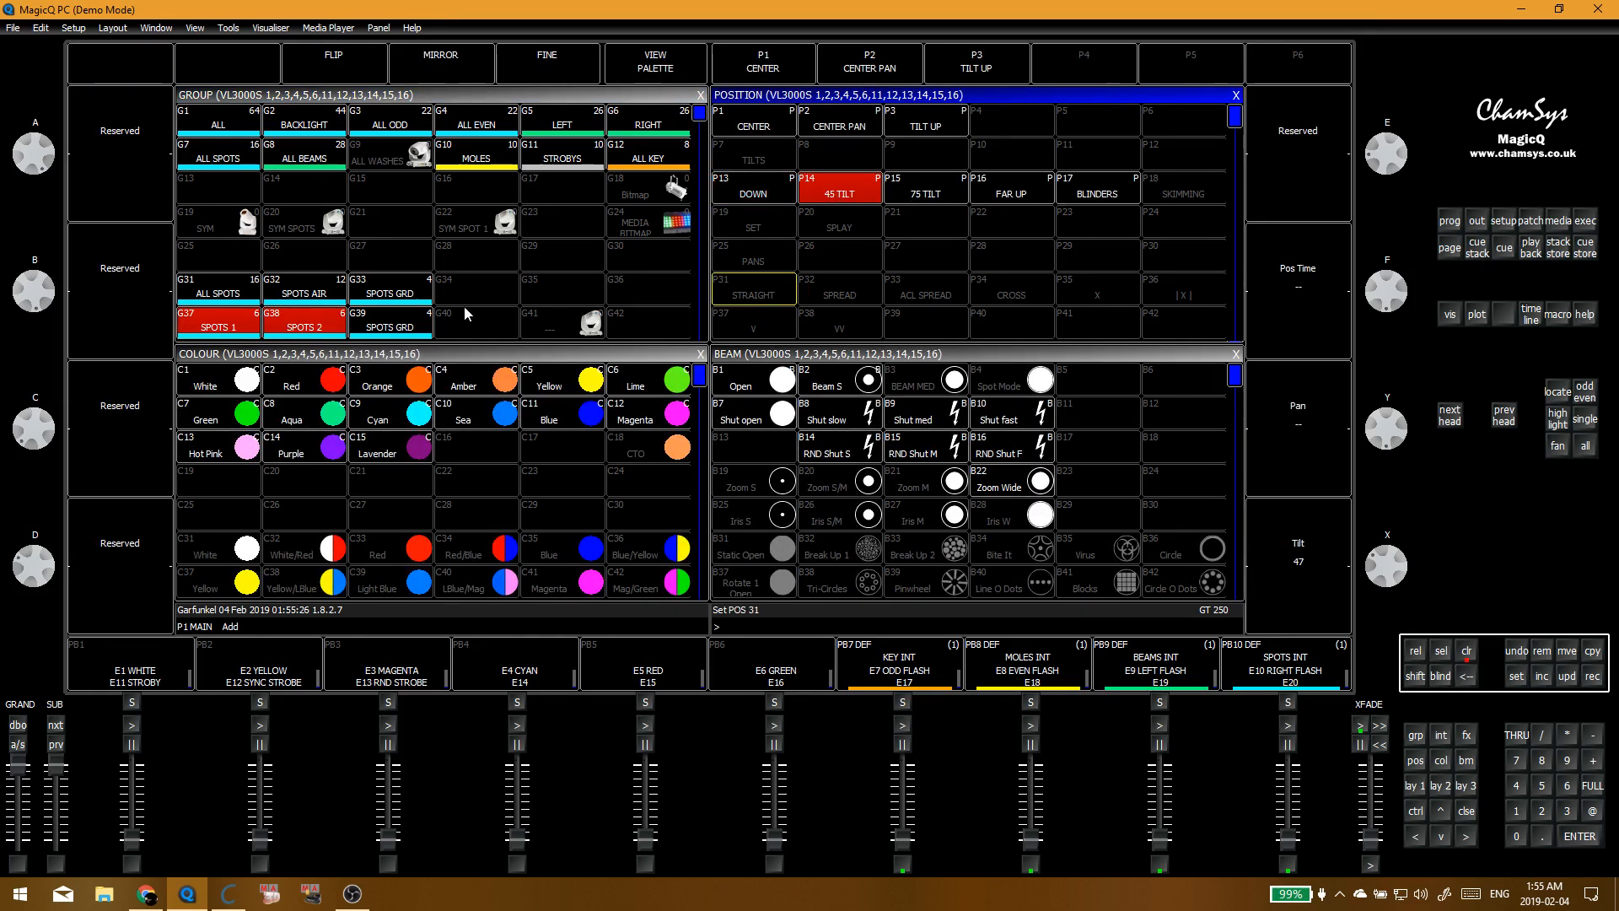
key("ctrl+BackSpace")
Step: Apply CENTER PAN to SPOTS 1 and SPOTS 2 and record it into the STRAIGHT position palette
left_click_drag(224, 327, 293, 325)
left_click(840, 124)
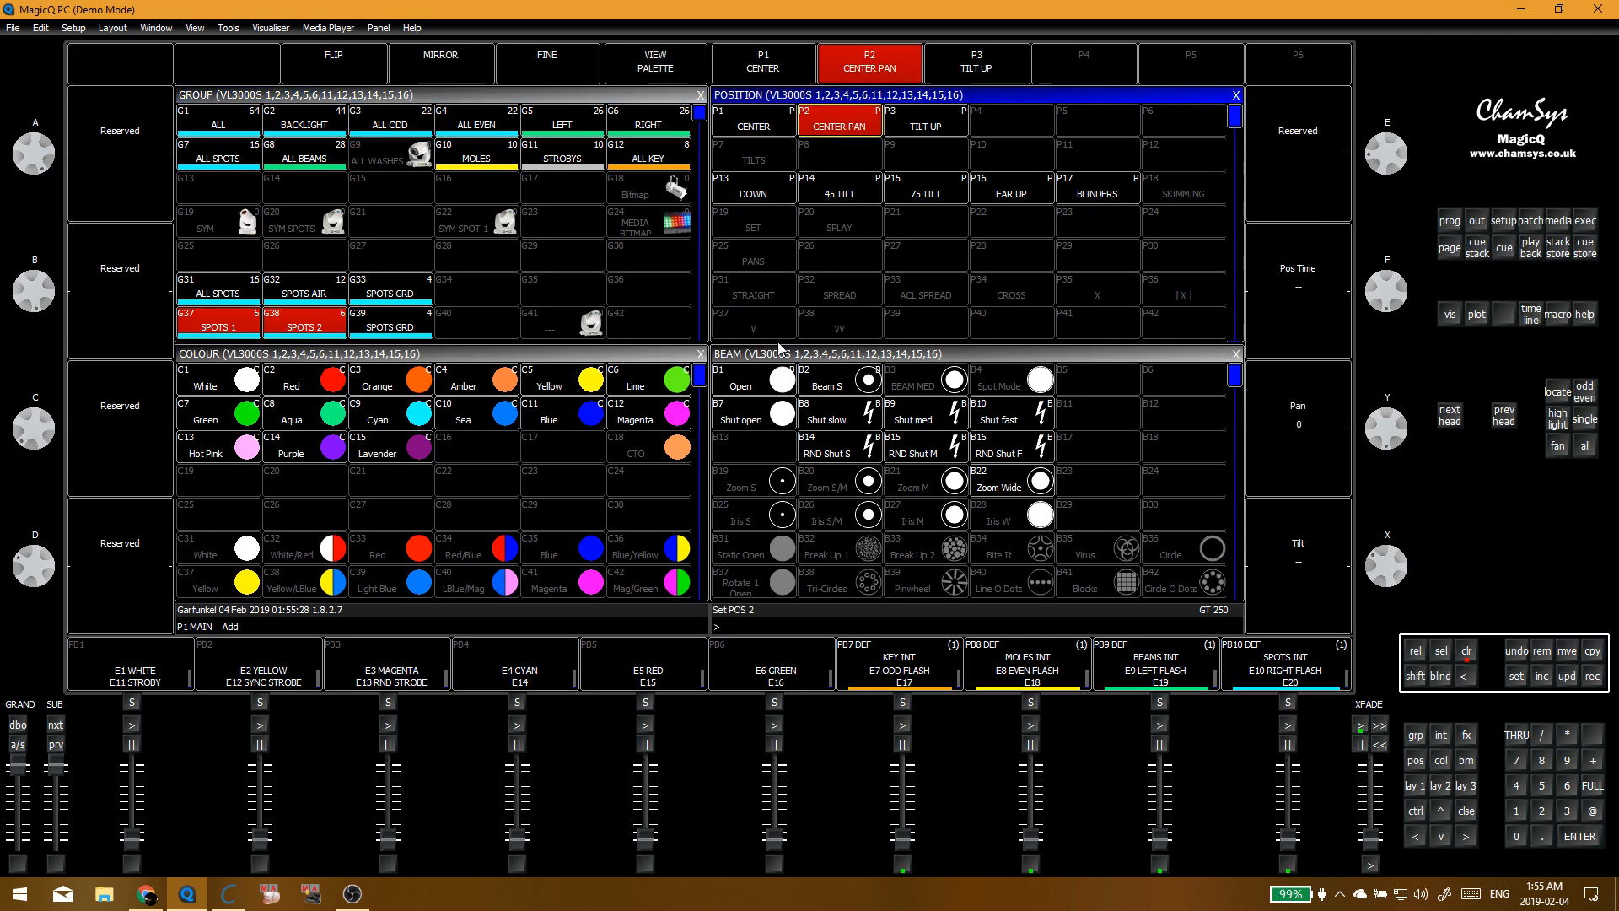
key("ctrl+r")
left_click(758, 299)
left_click(593, 269)
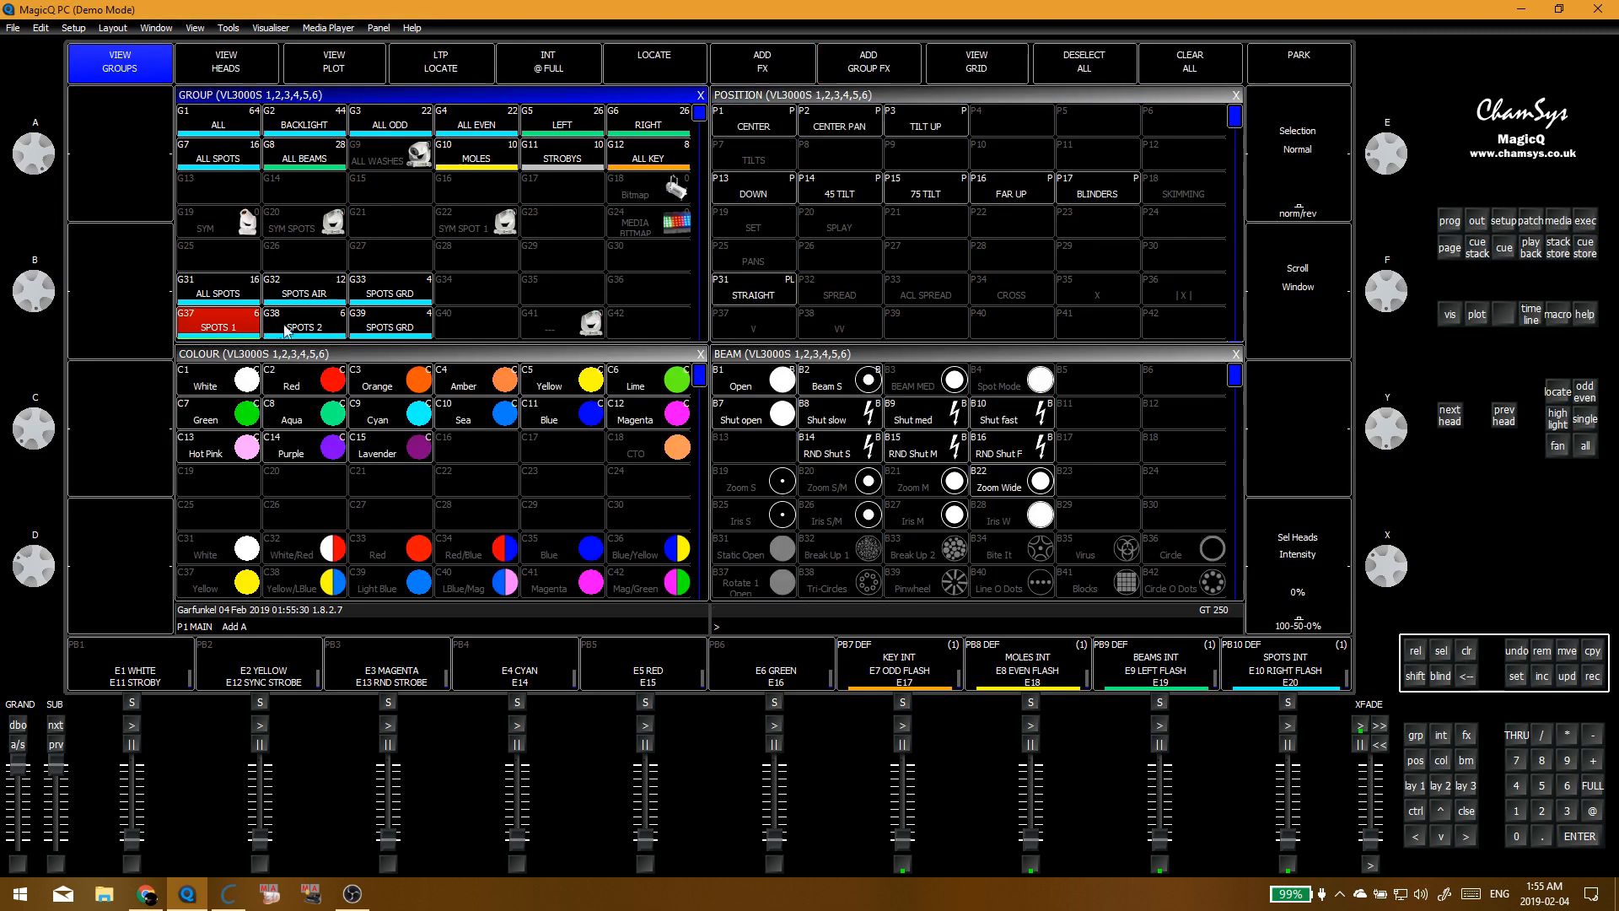
left_click(753, 291)
left_click(1558, 445)
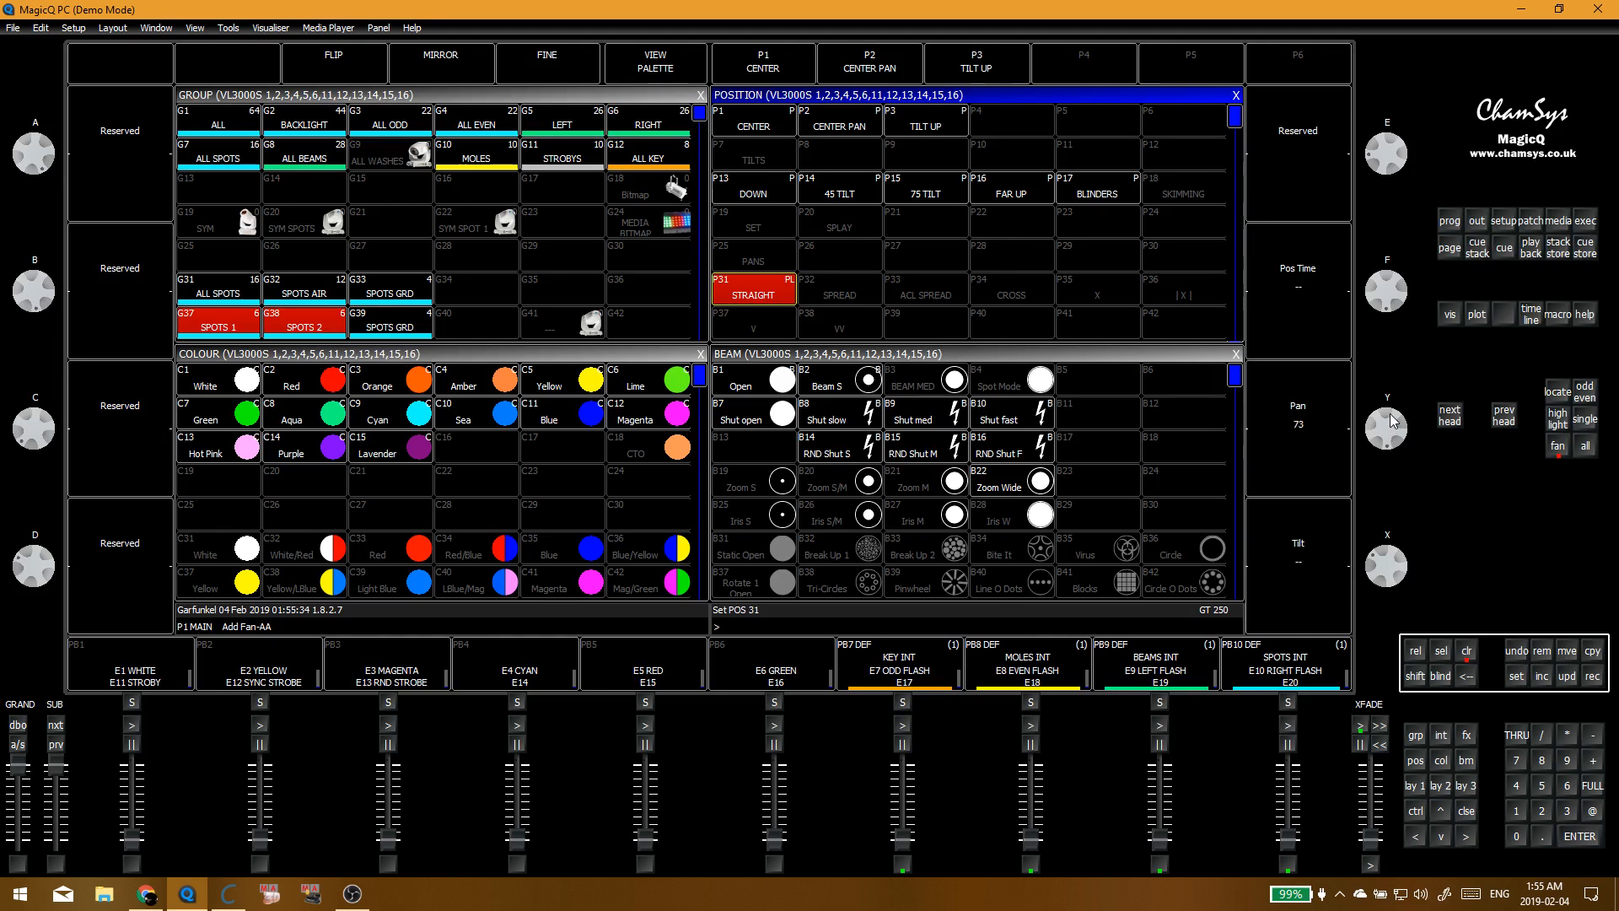
left_click(310, 325)
left_click(310, 327)
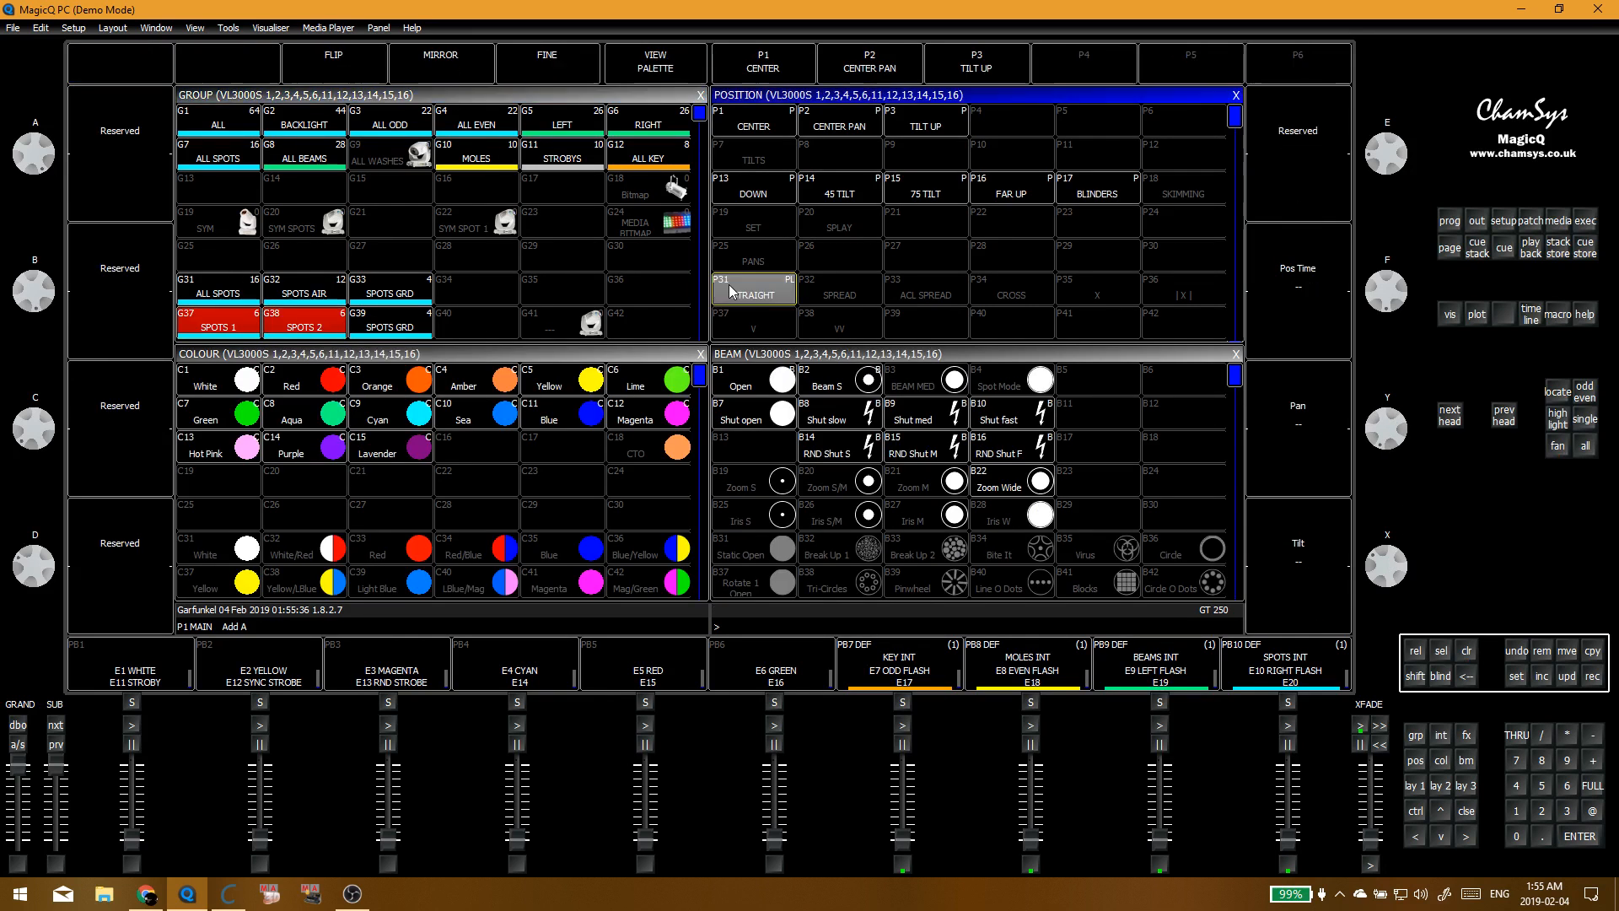
left_click(276, 333)
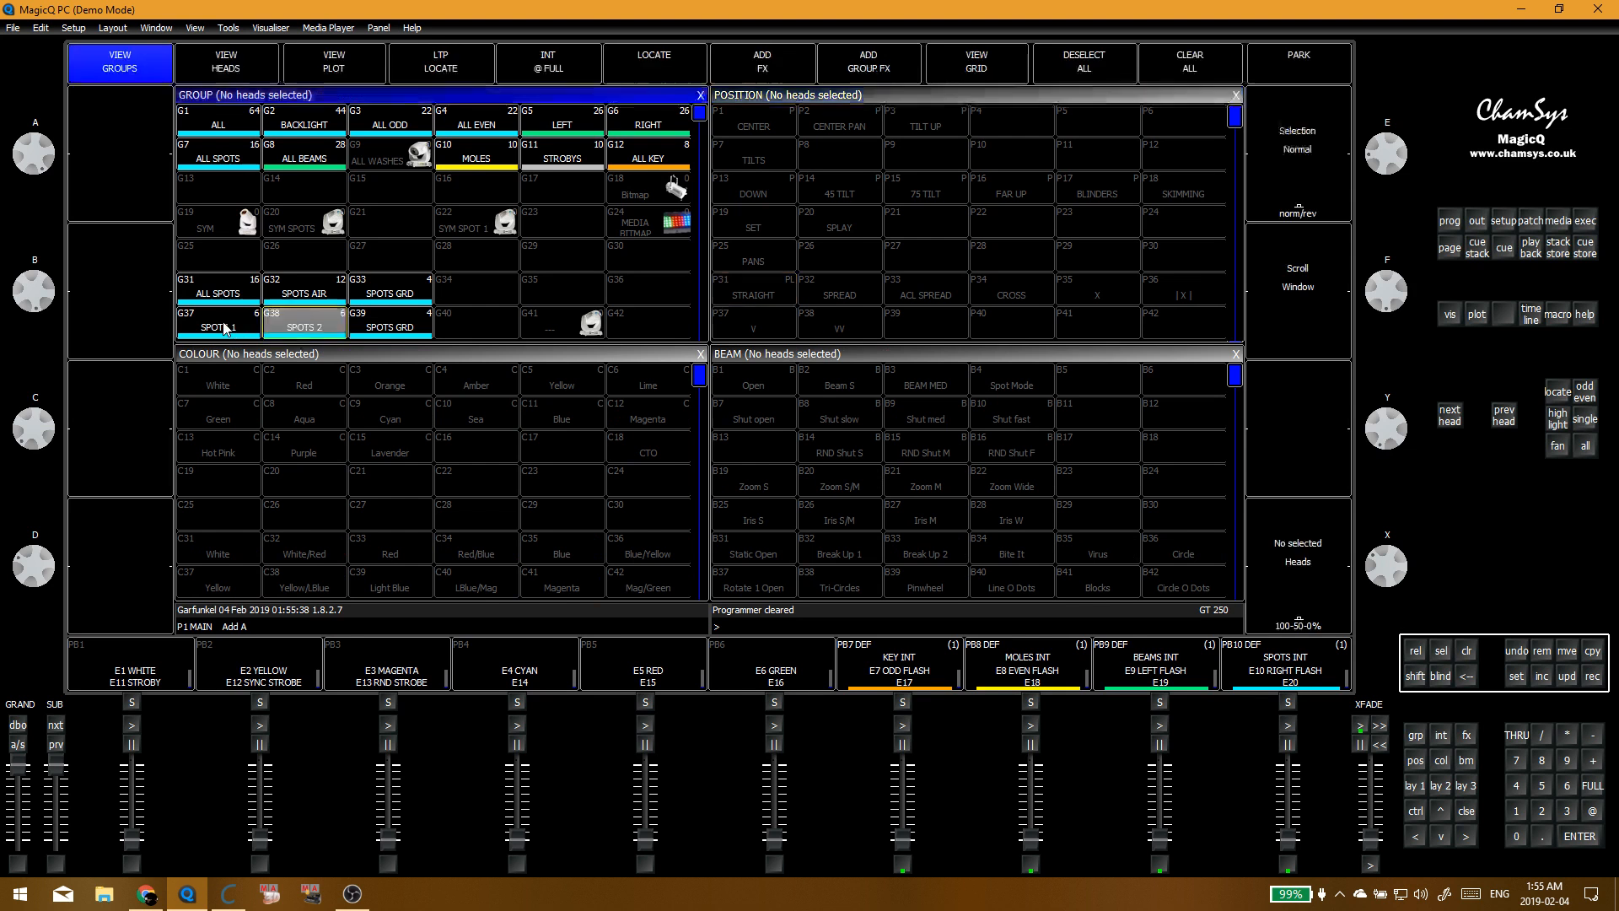
Step: Starting from STRAIGHT, fan the pan of SPOTS 1 asymmetrically to -35 and record it into the SPREAD position palette
left_click(759, 304)
left_click(1558, 445)
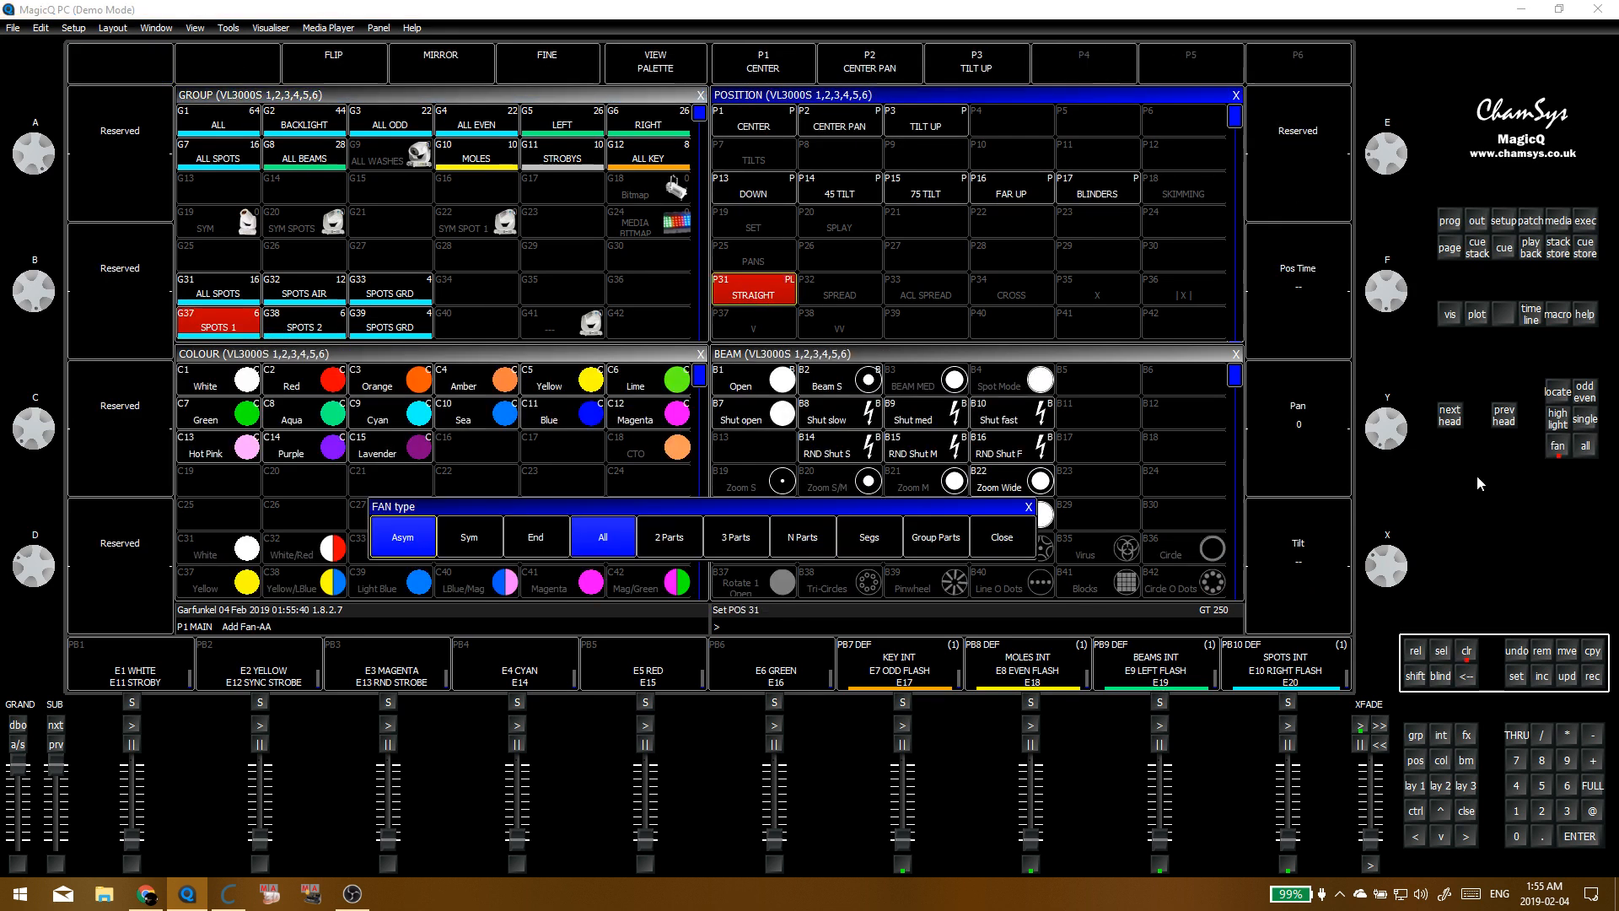
left_click_drag(1398, 430, 1404, 437)
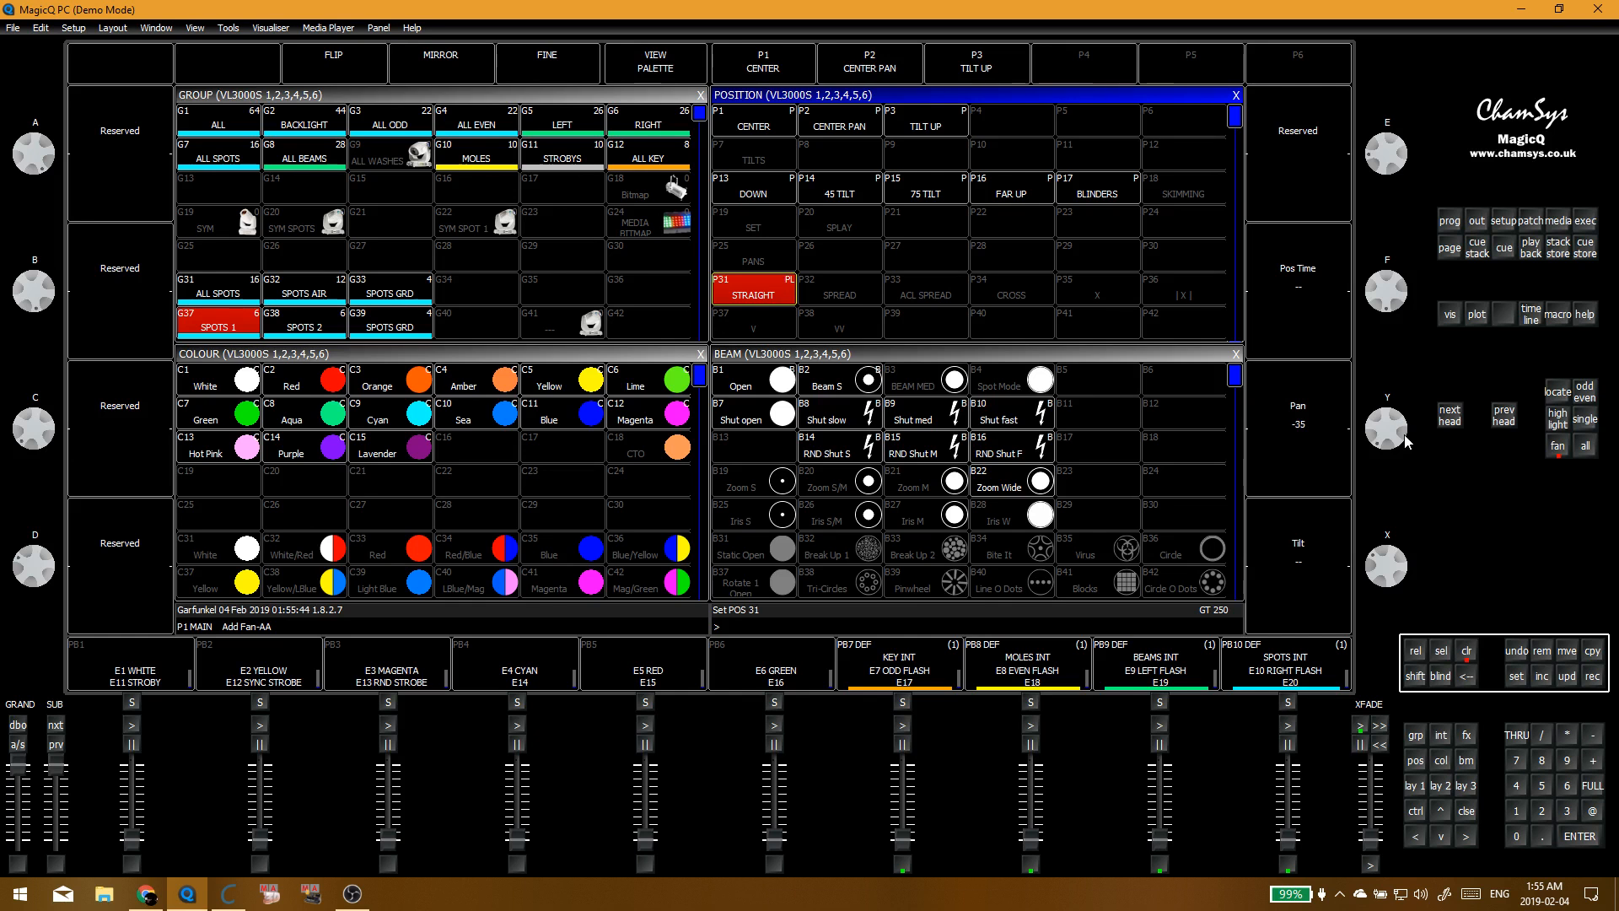
left_click(868, 295)
left_click(600, 303)
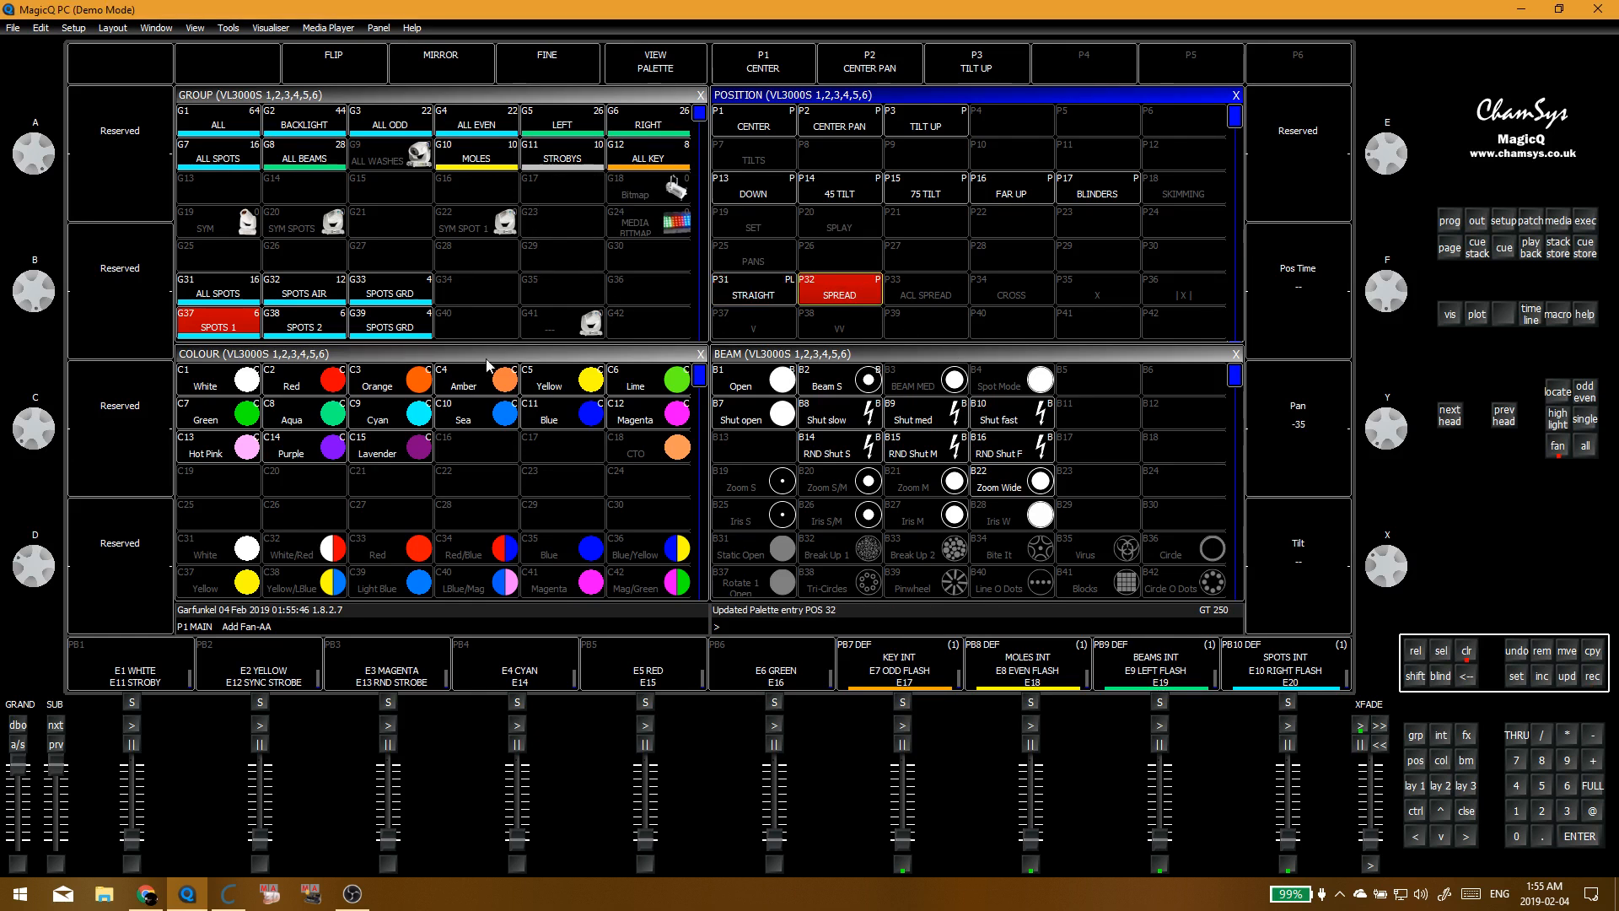
Step: Fan the pan of SPOTS 2 starting from STRAIGHT, record it into the SPREAD position palette, and clear the programmer
left_click(305, 320)
left_click(753, 290)
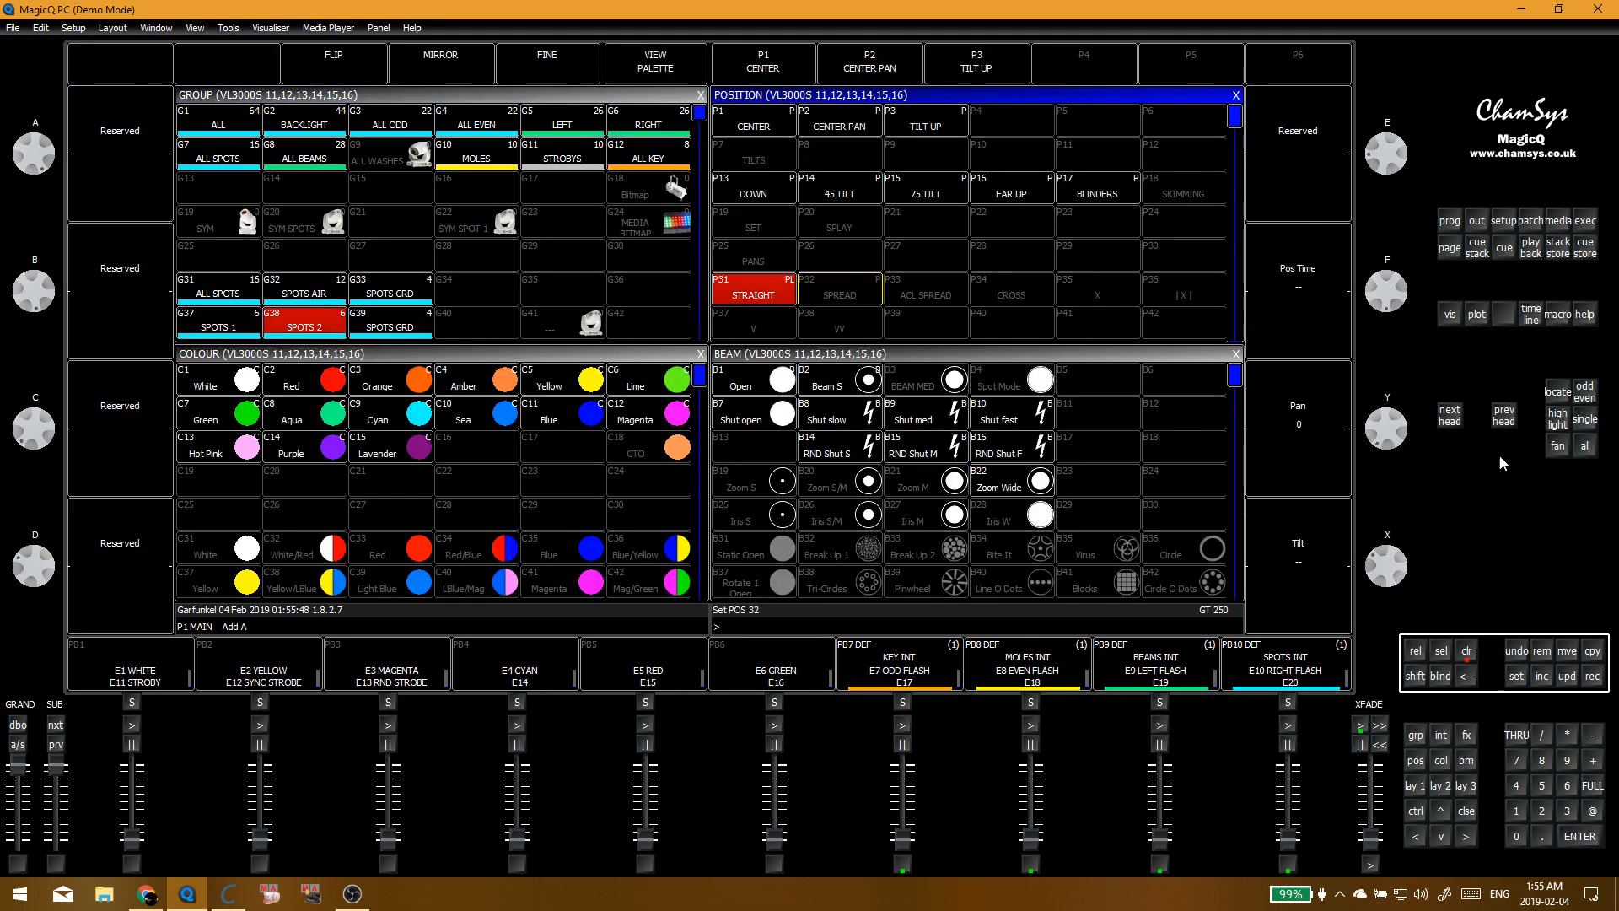
left_click(1557, 445)
left_click_drag(1403, 450, 1403, 445)
left_click_drag(1393, 440, 1396, 436)
key("r")
left_click(838, 298)
left_click(605, 267)
key("c")
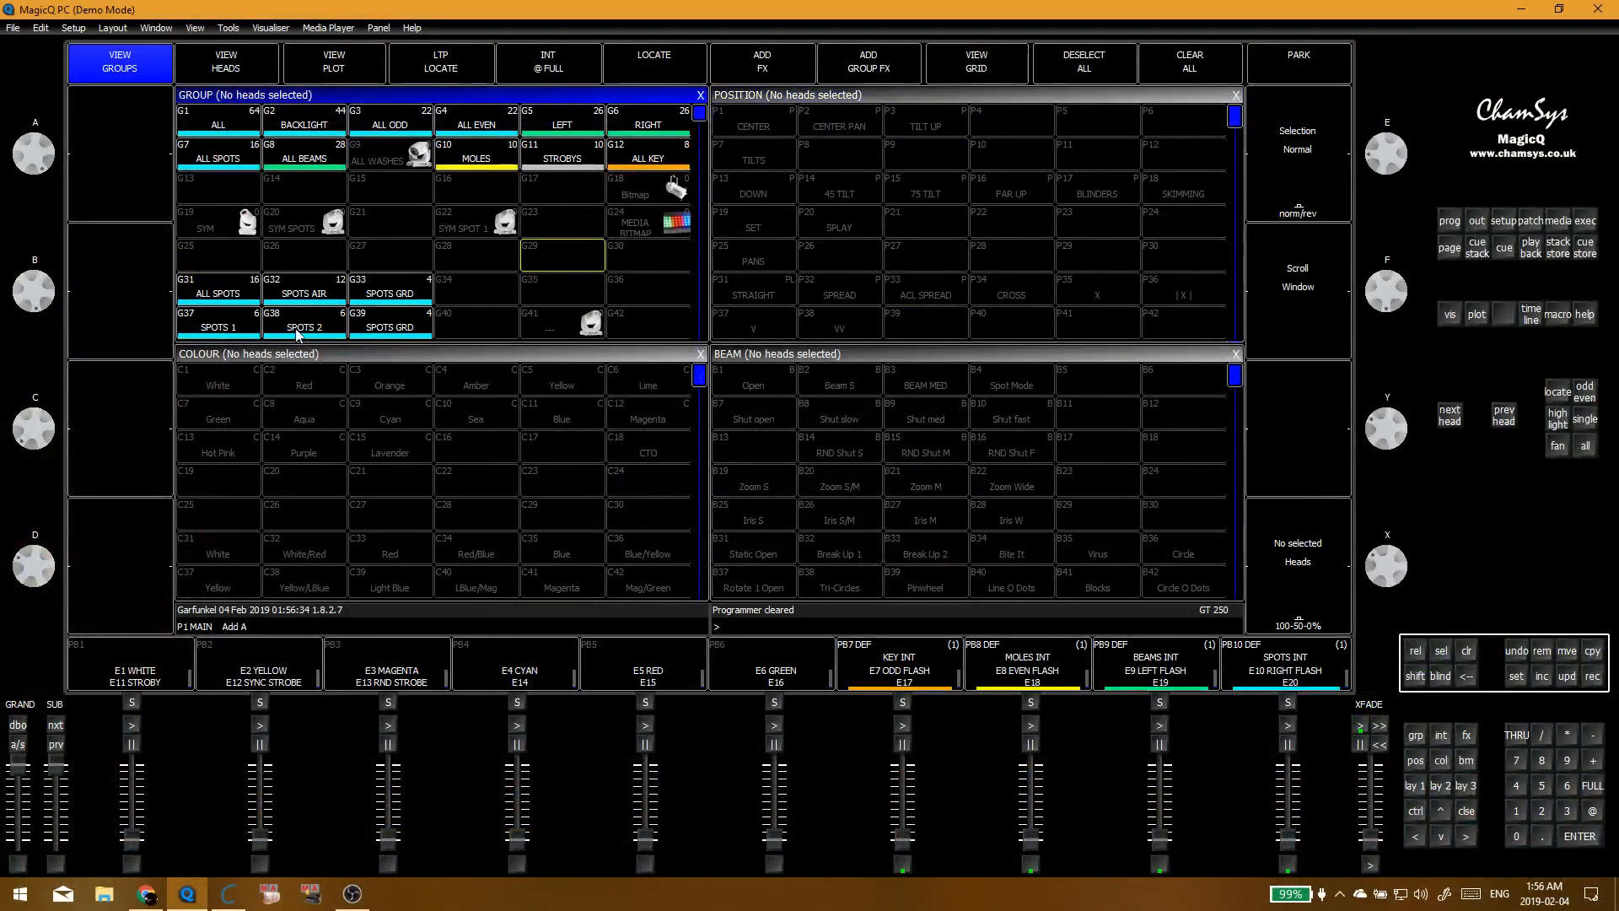
left_click(239, 329)
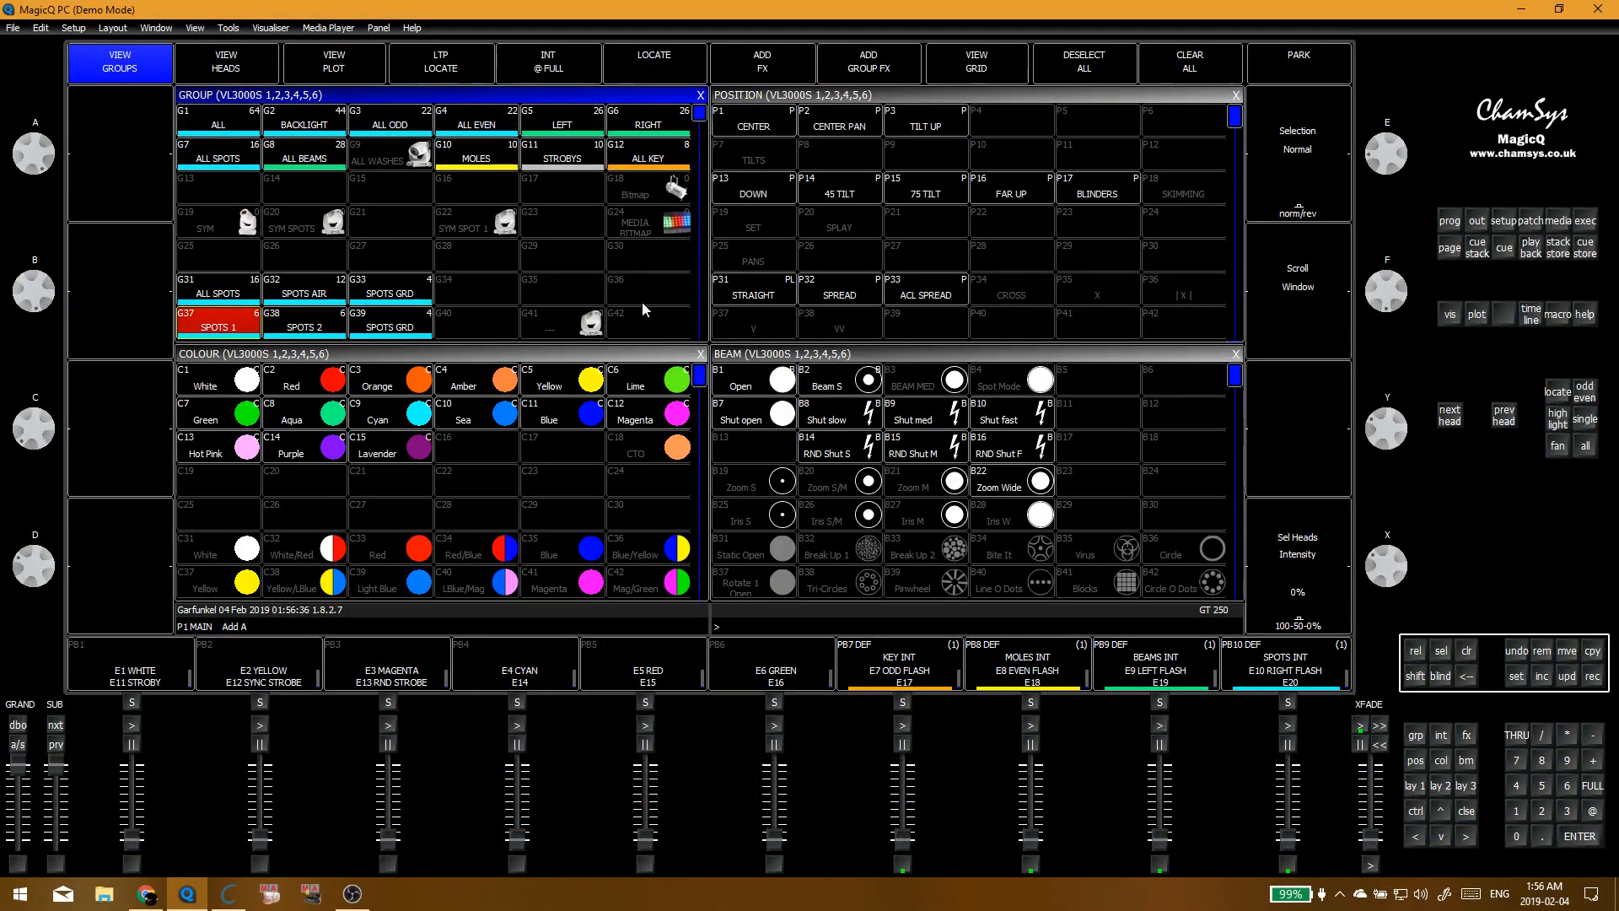
left_click(791, 296)
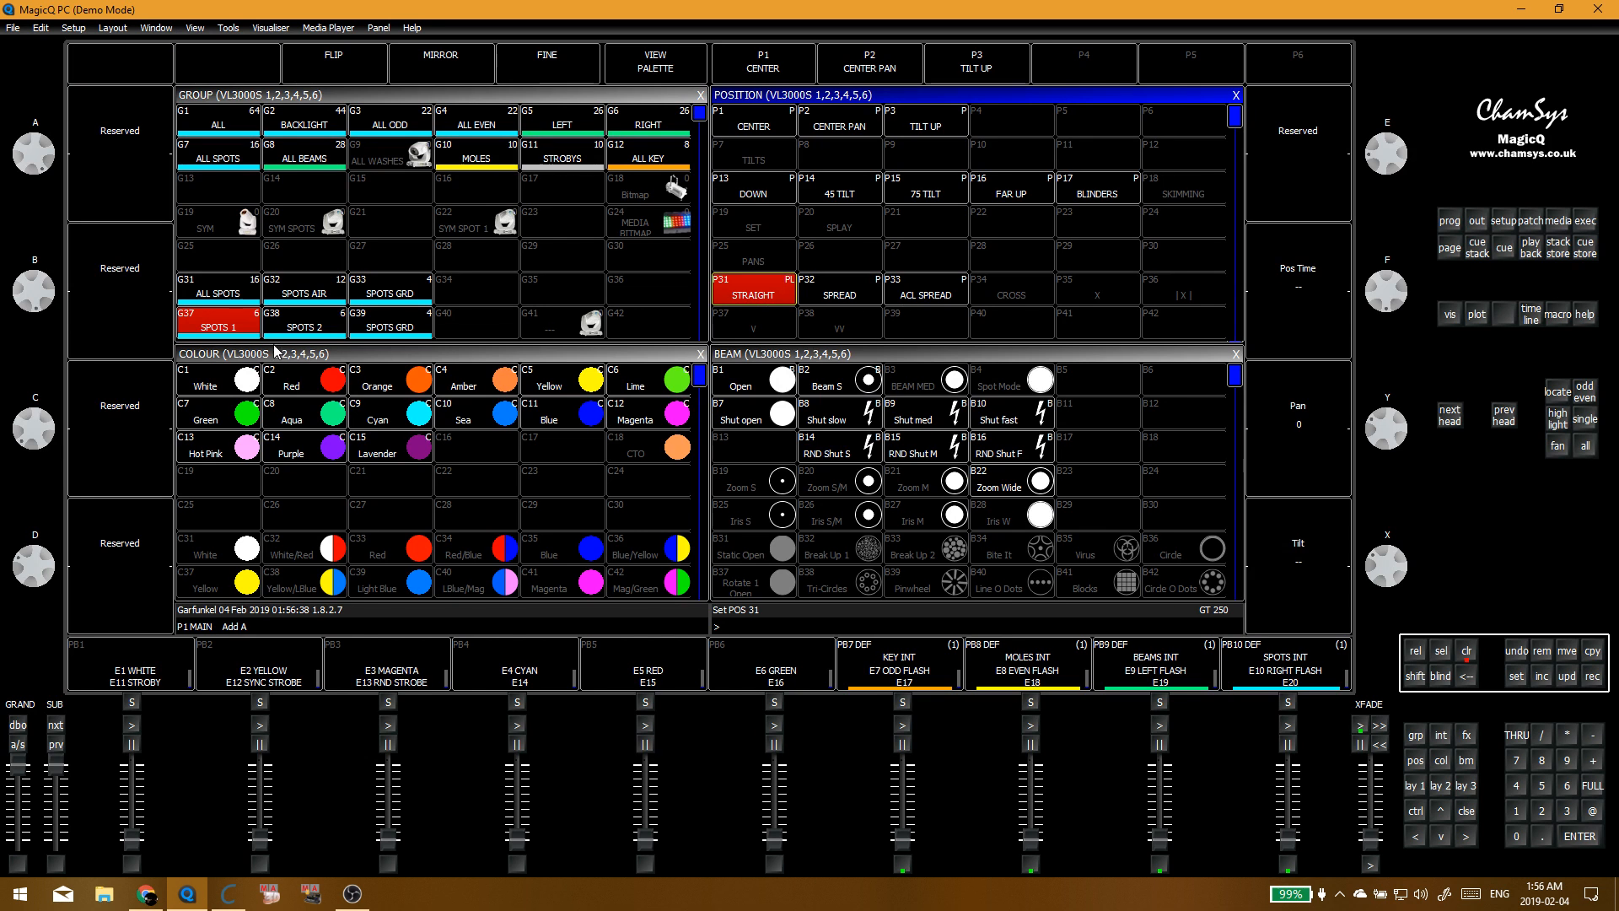
key("Escape")
left_click(234, 332)
left_click(326, 327)
left_click(1052, 284)
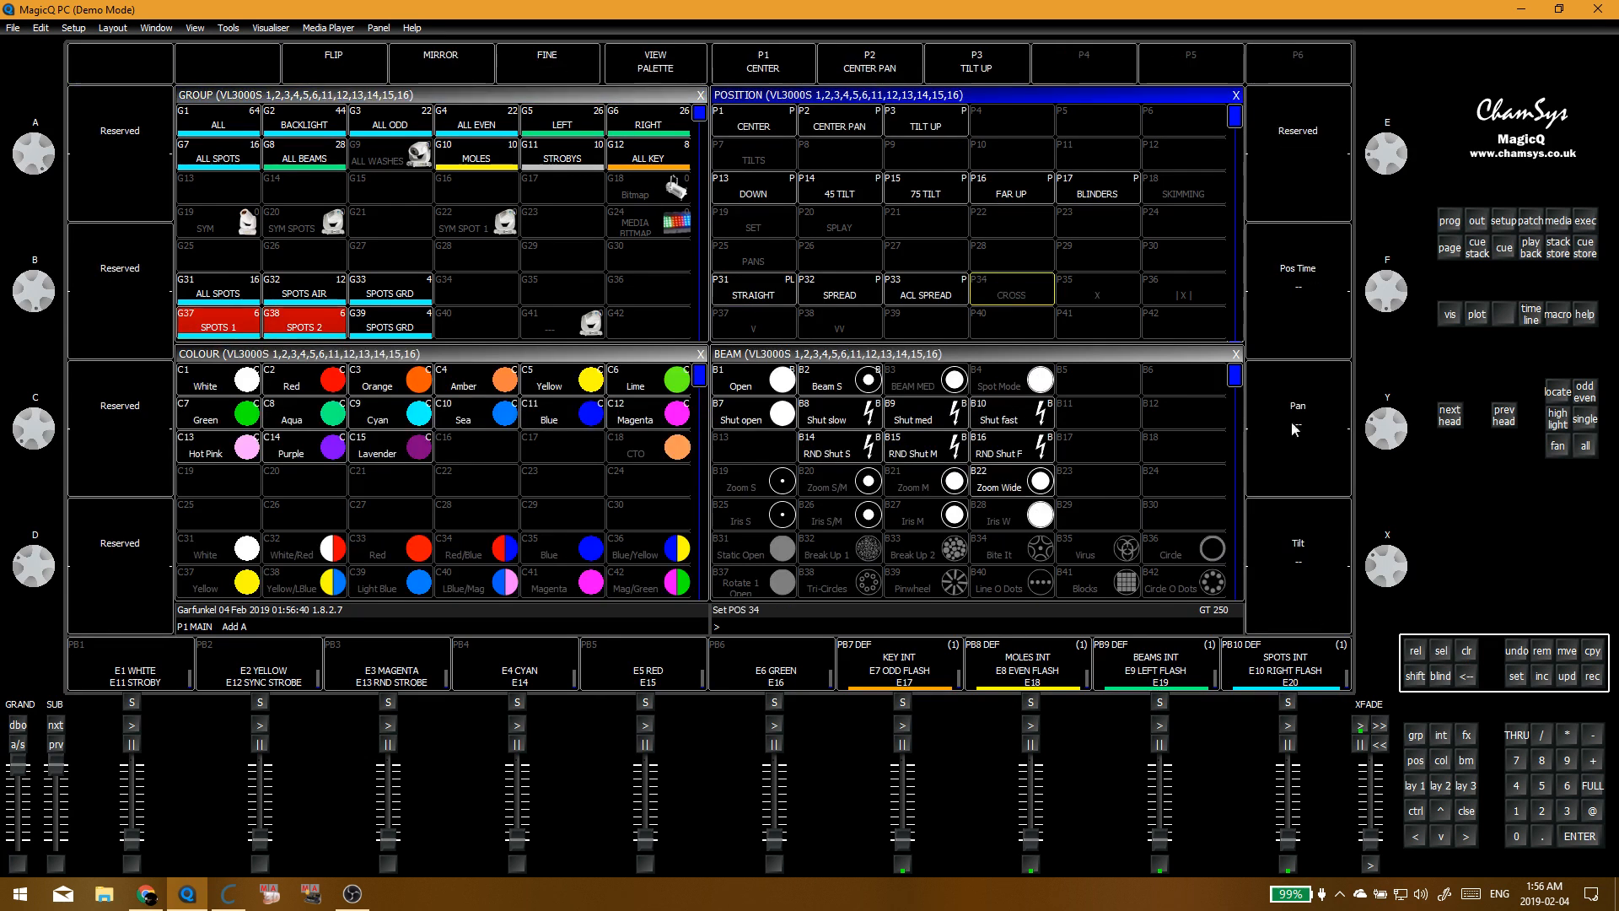
left_click(1558, 445)
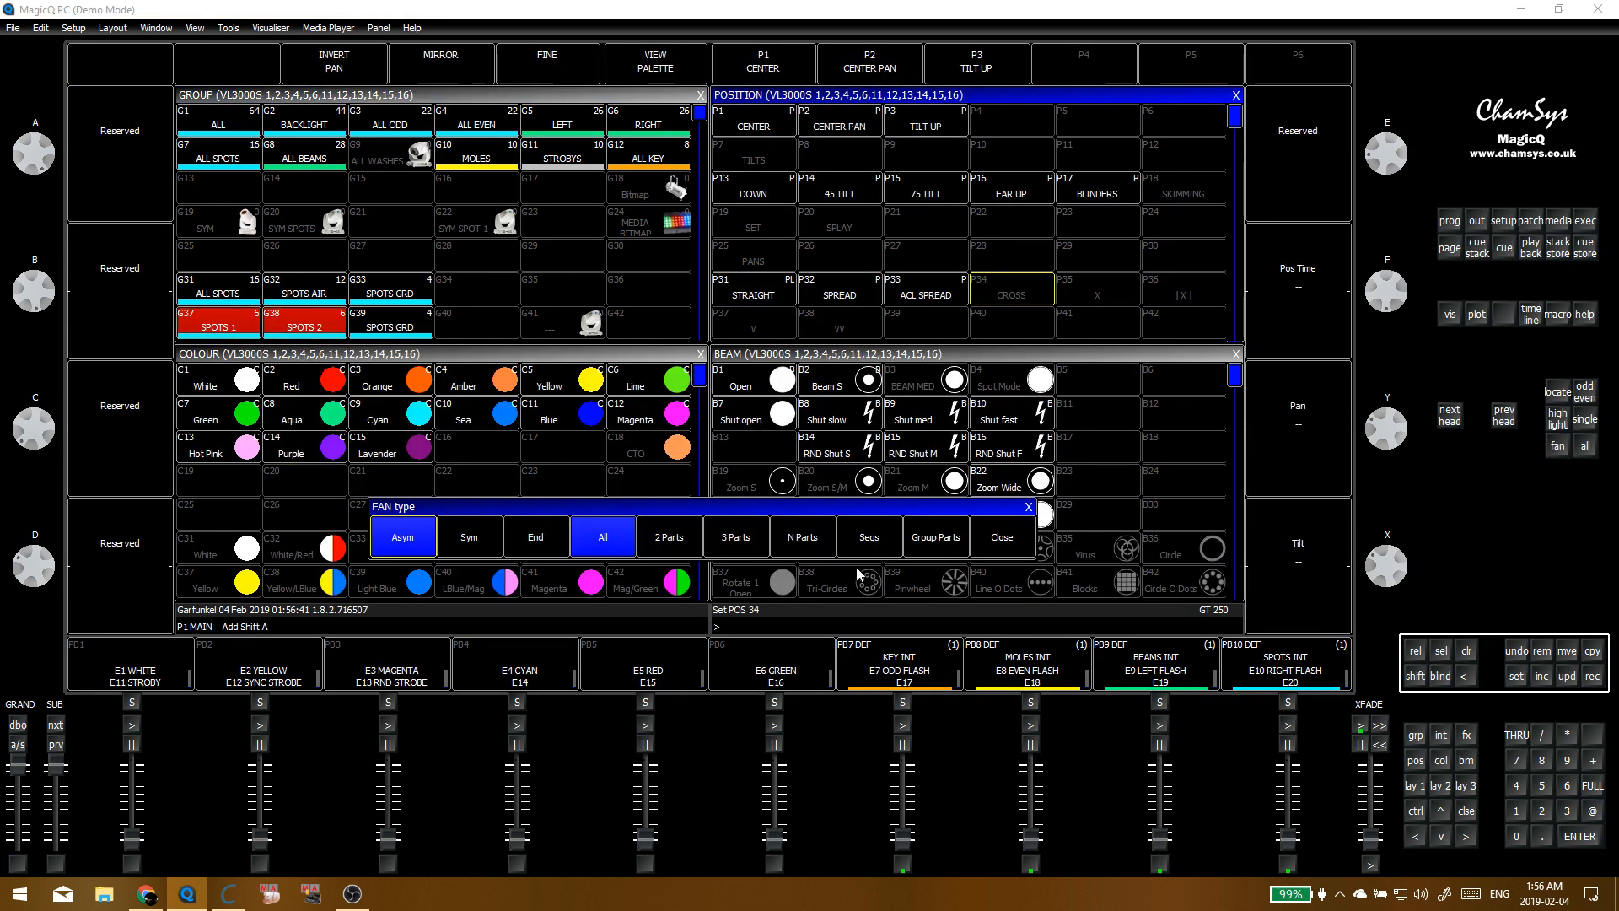
left_click(870, 540)
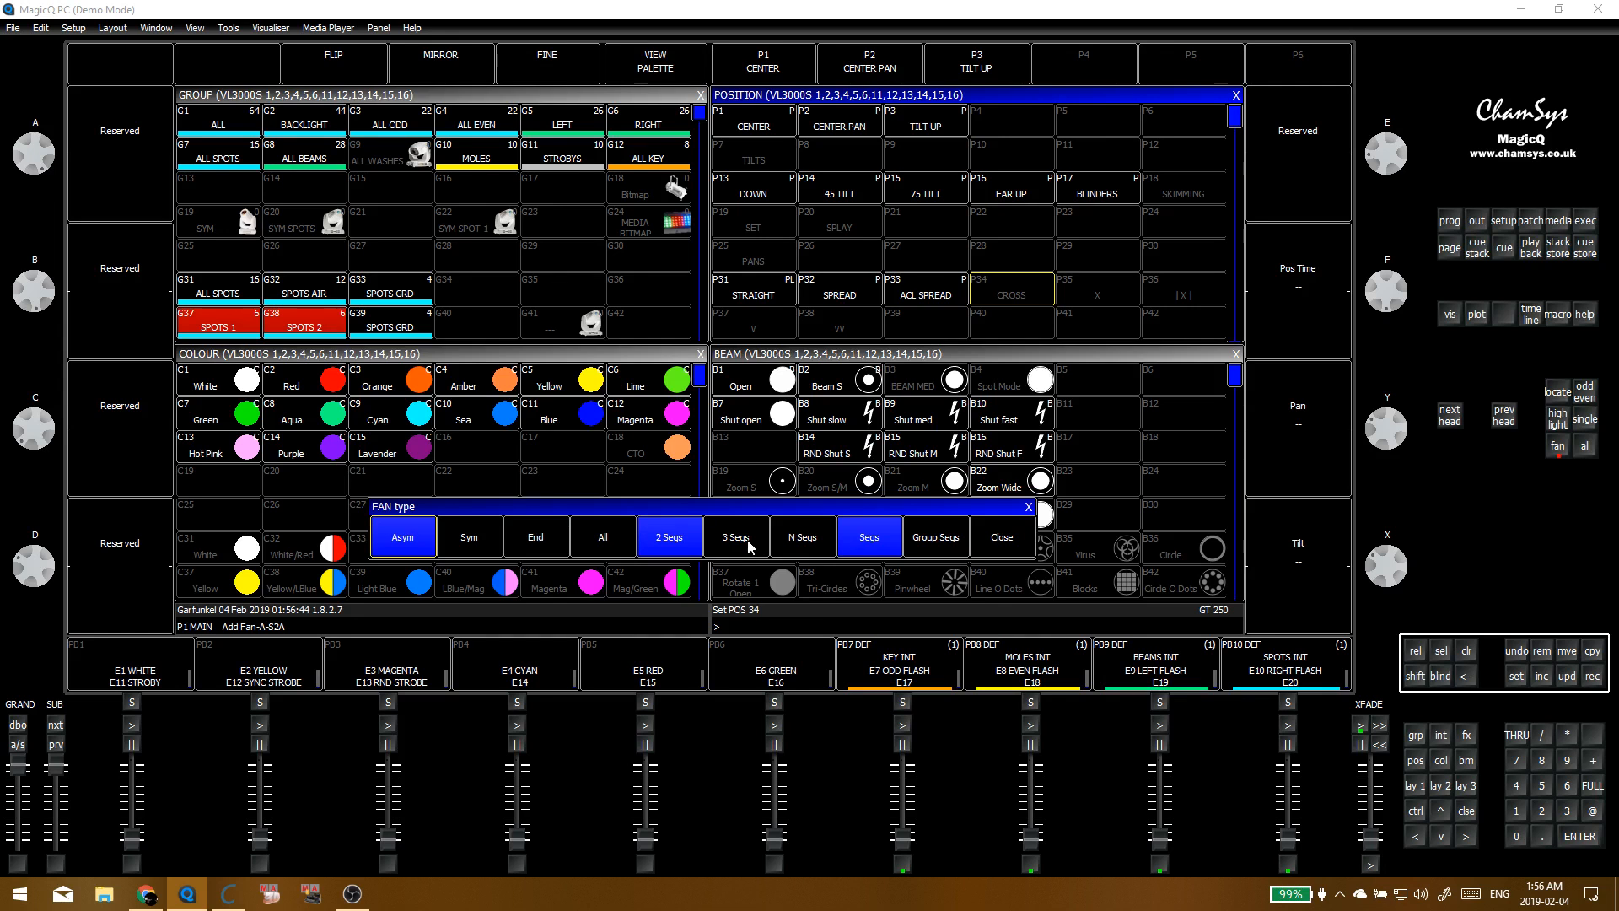
left_click(749, 546)
left_click(919, 253)
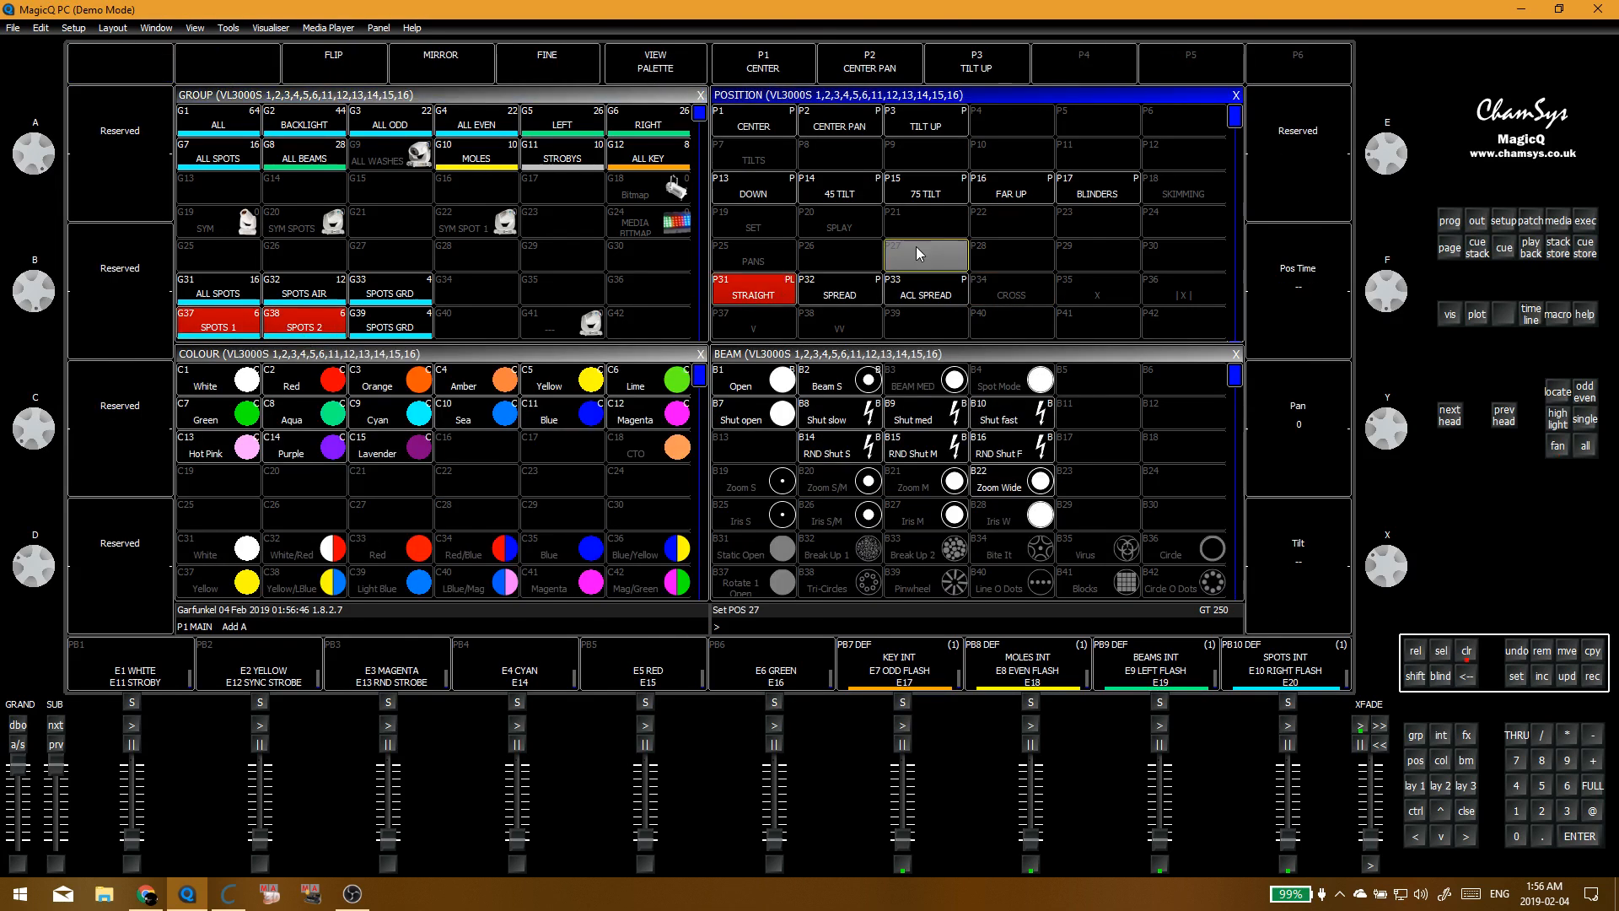
key("Escape")
Step: Try to fan the pan of SPOTS 1 and SPOTS 2 in 3 Segs to 4 for the CROSS position palette
left_click(236, 326)
left_click(304, 324)
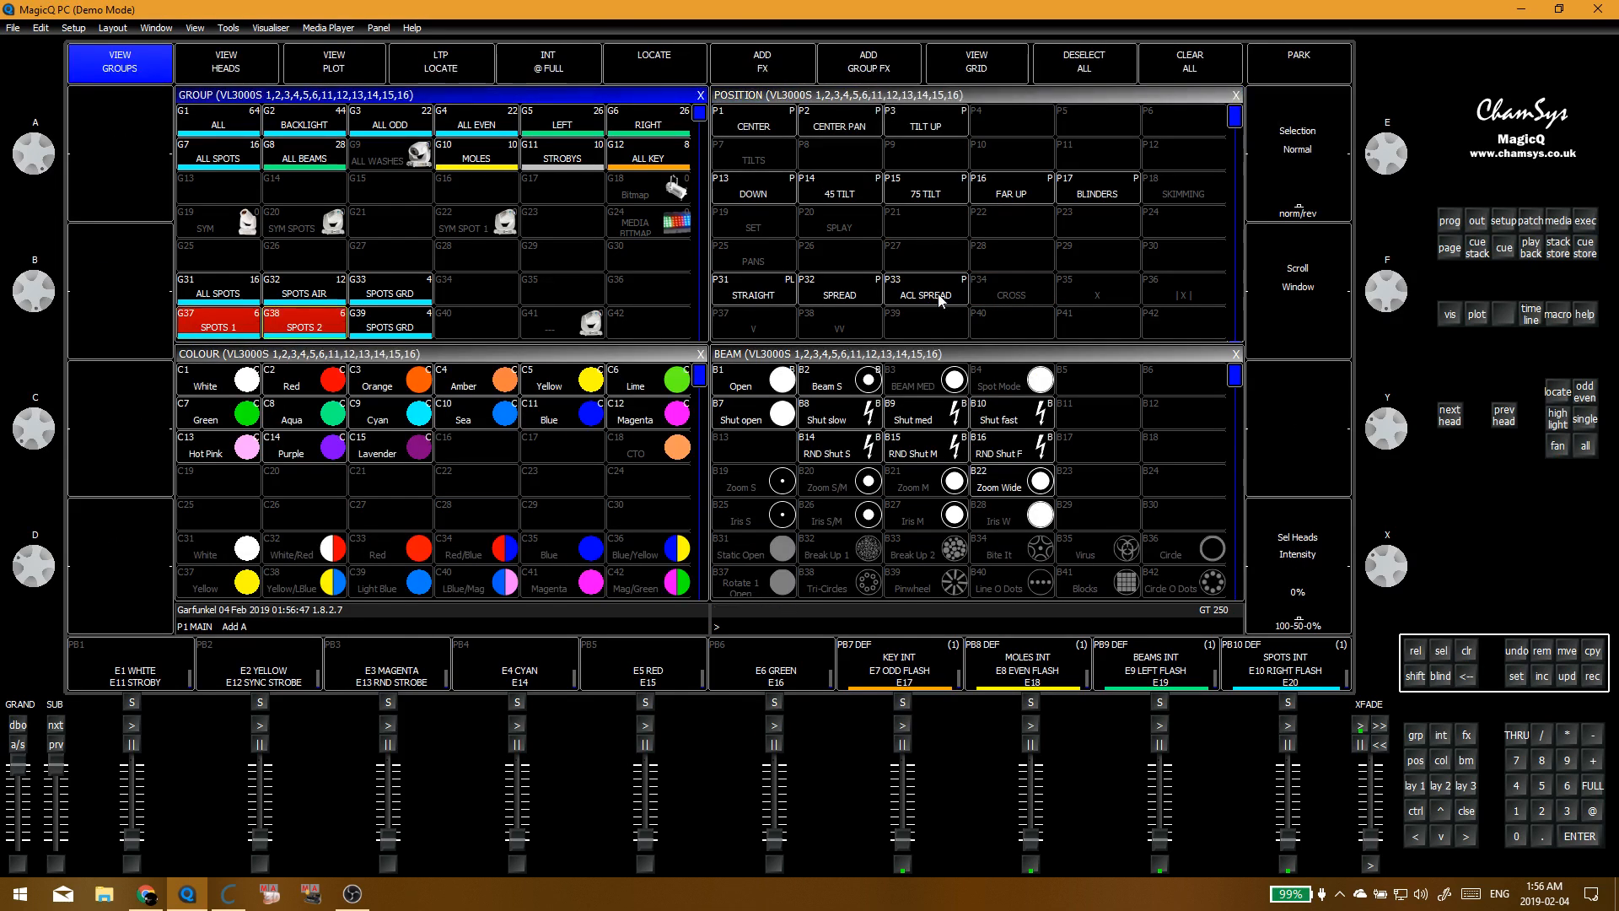
left_click(1560, 447)
left_click(877, 544)
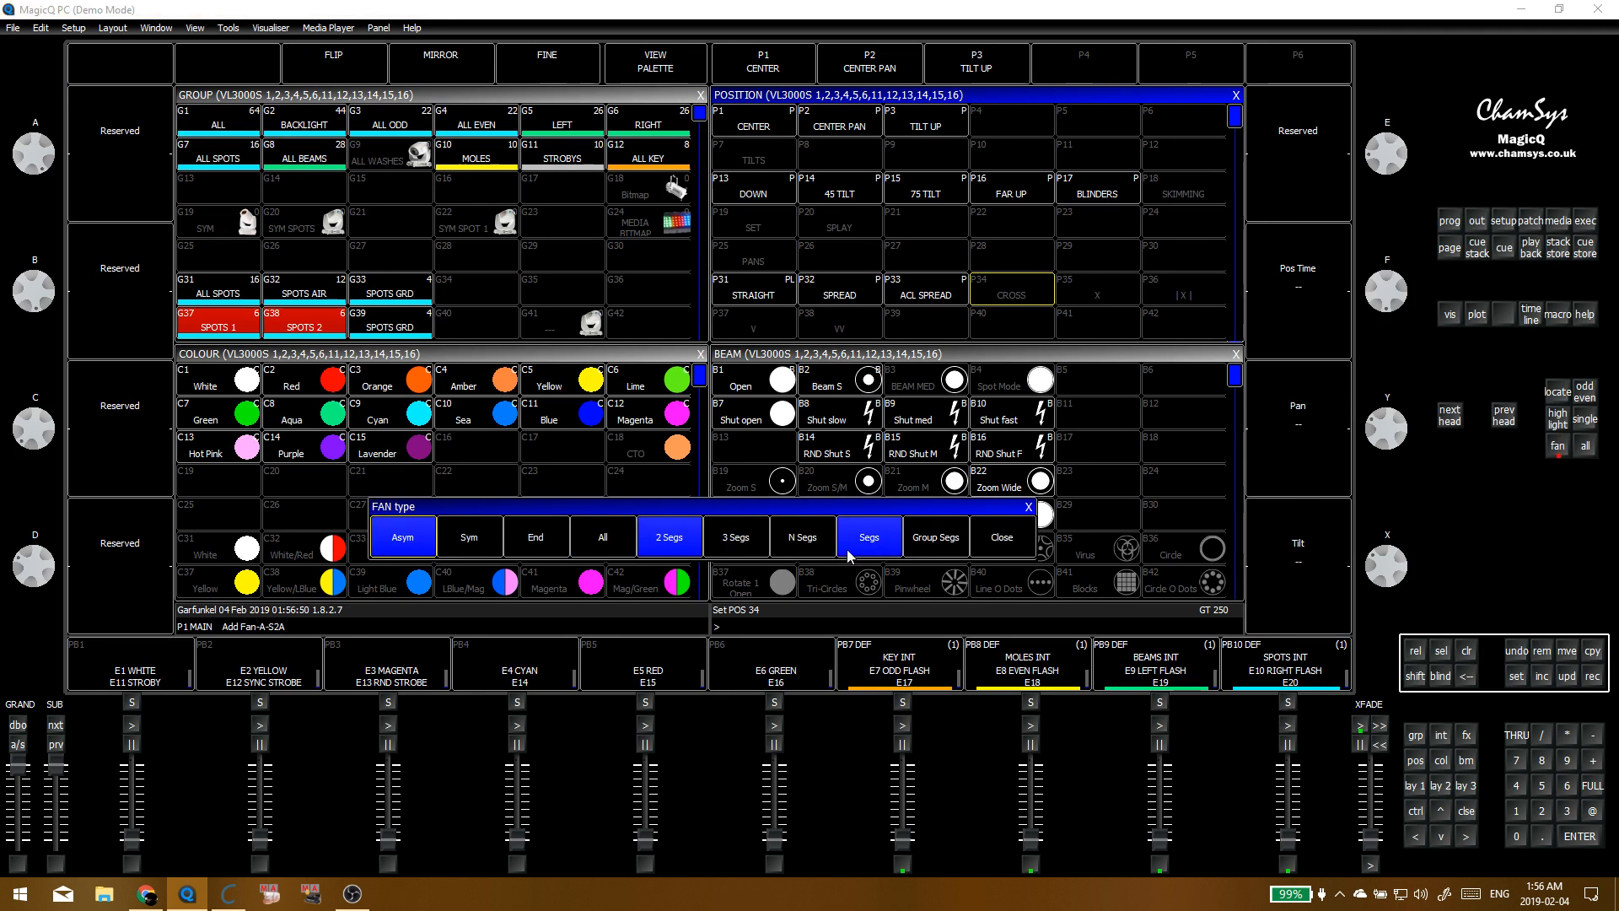
left_click(738, 539)
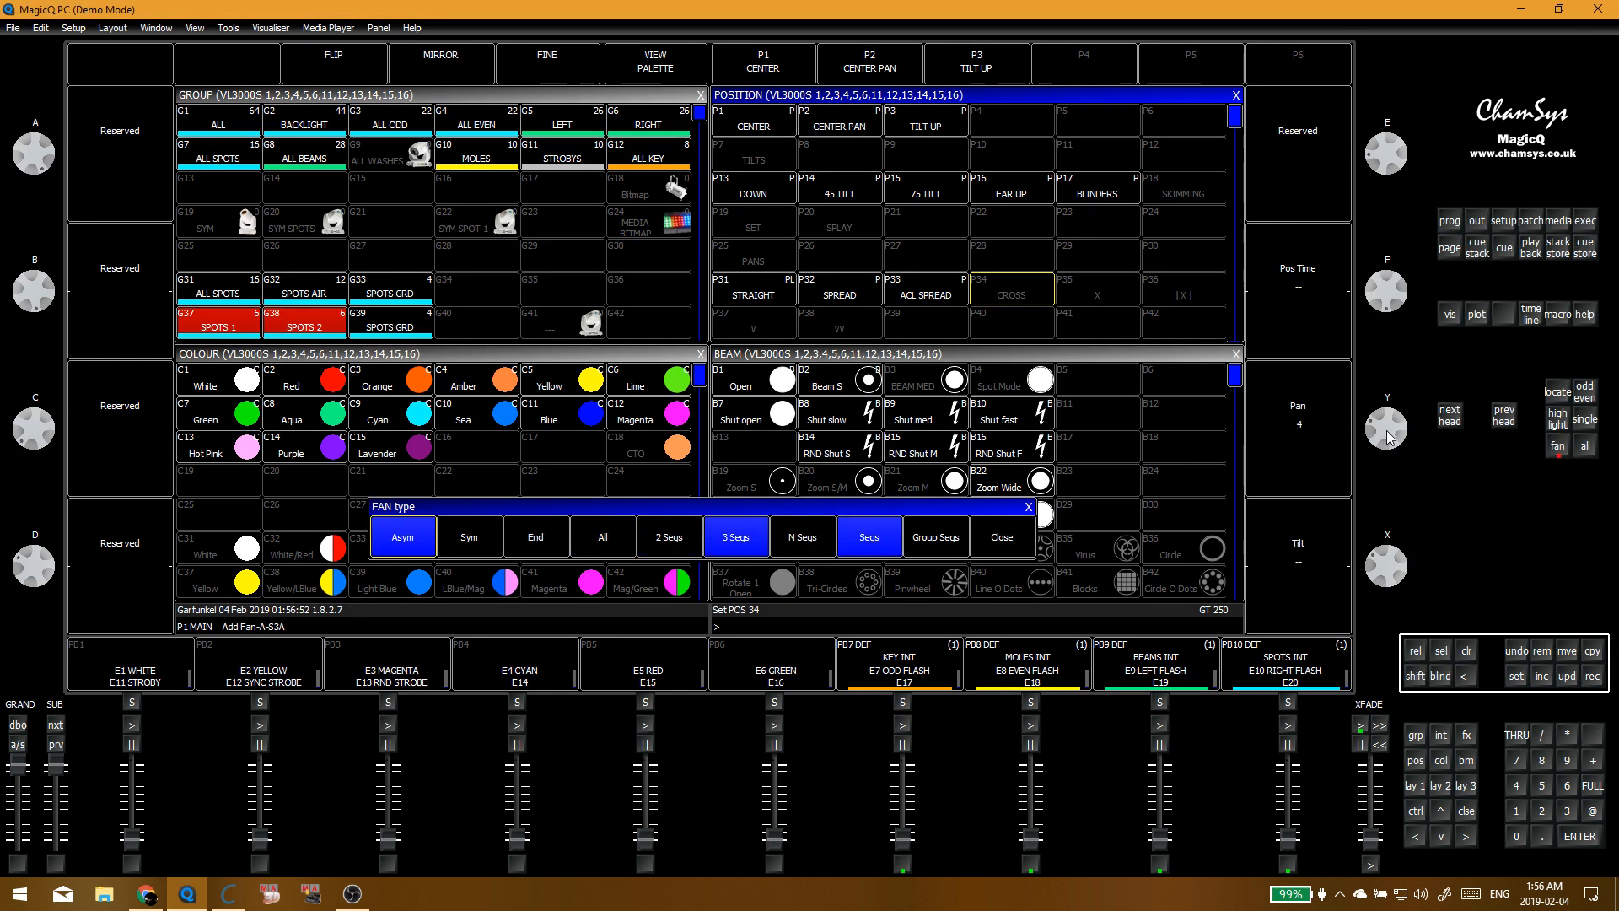
key("shift+BackSpace")
Step: Try a Group Parts fan on SPOTS 1 and SPOTS 2 starting from STRAIGHT, with pan at 30
left_click(234, 327)
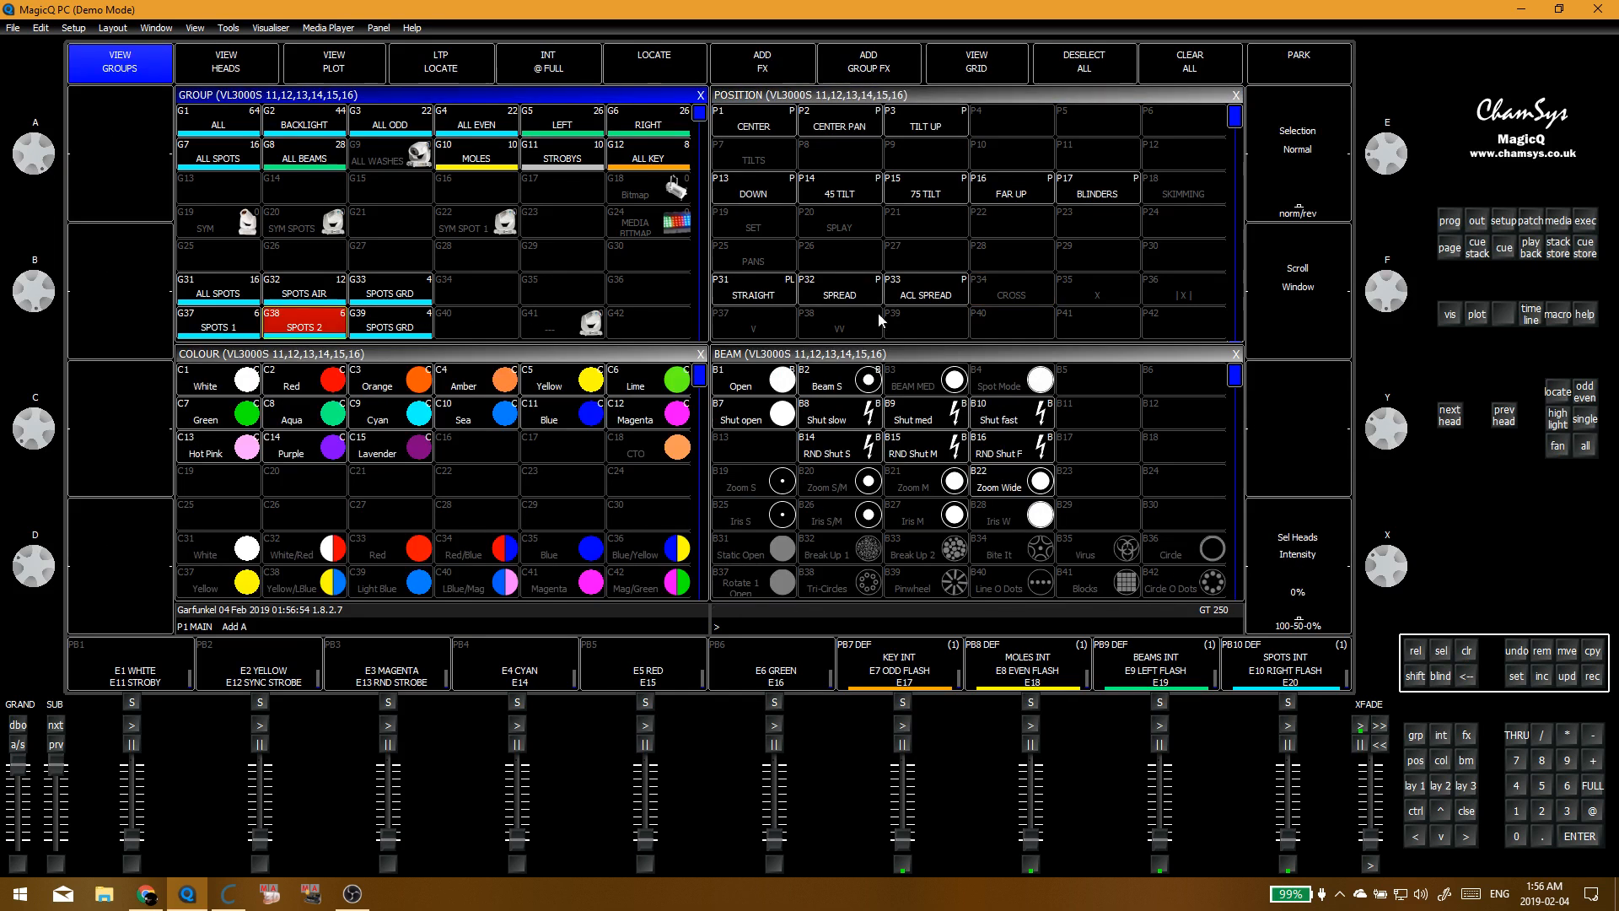
left_click(266, 325)
left_click(753, 291)
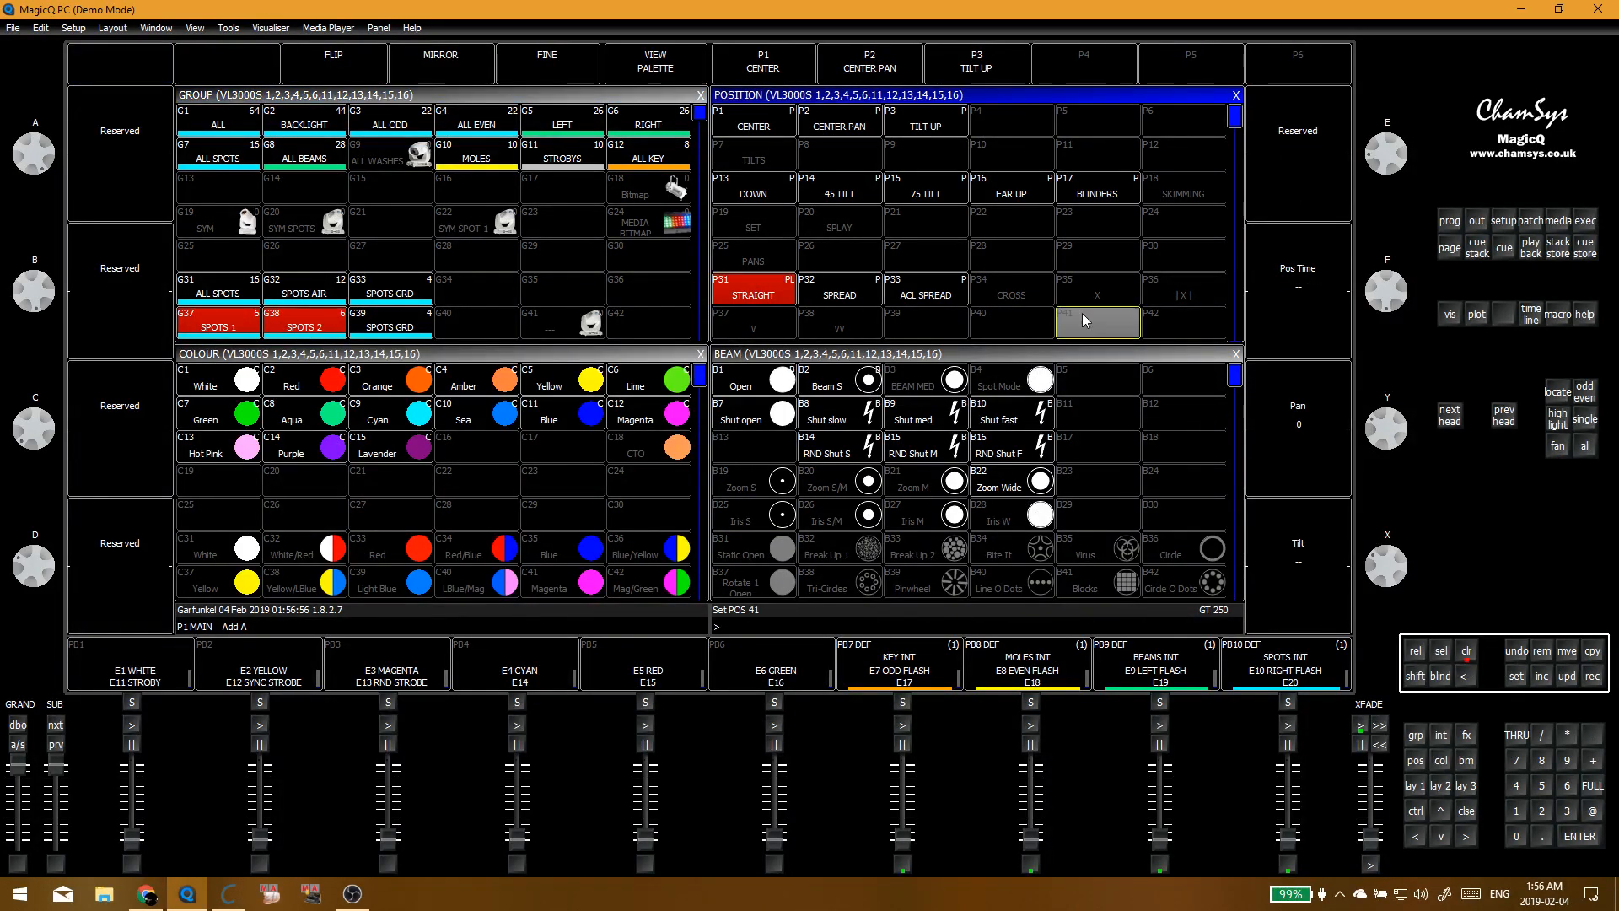
left_click(1081, 312)
left_click(923, 547)
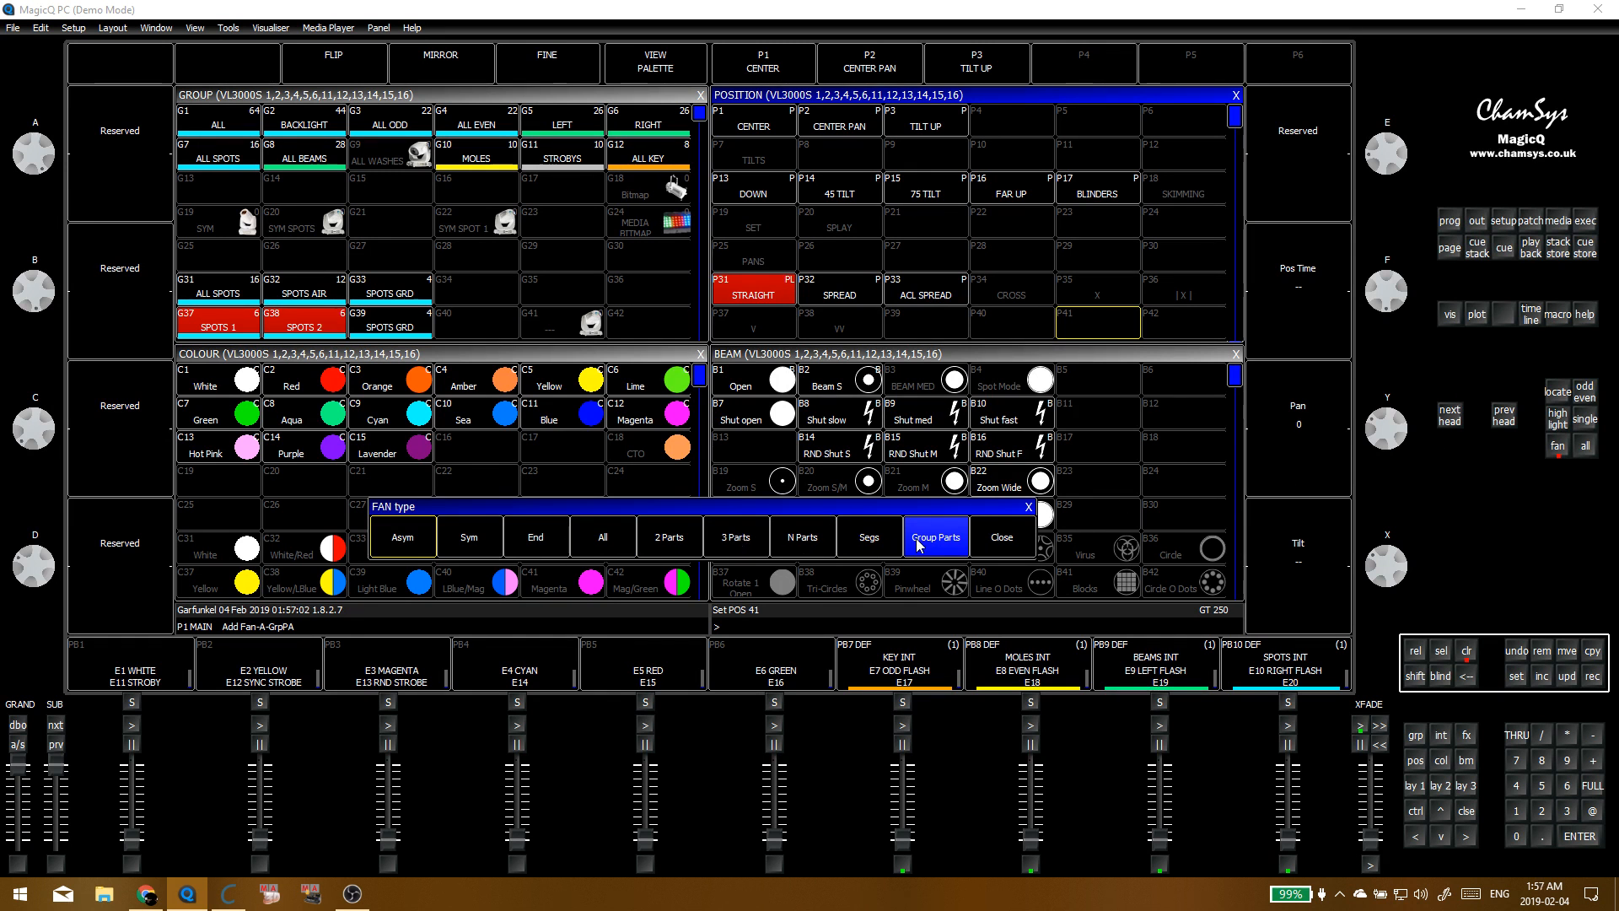
left_click_drag(1388, 435, 1398, 409)
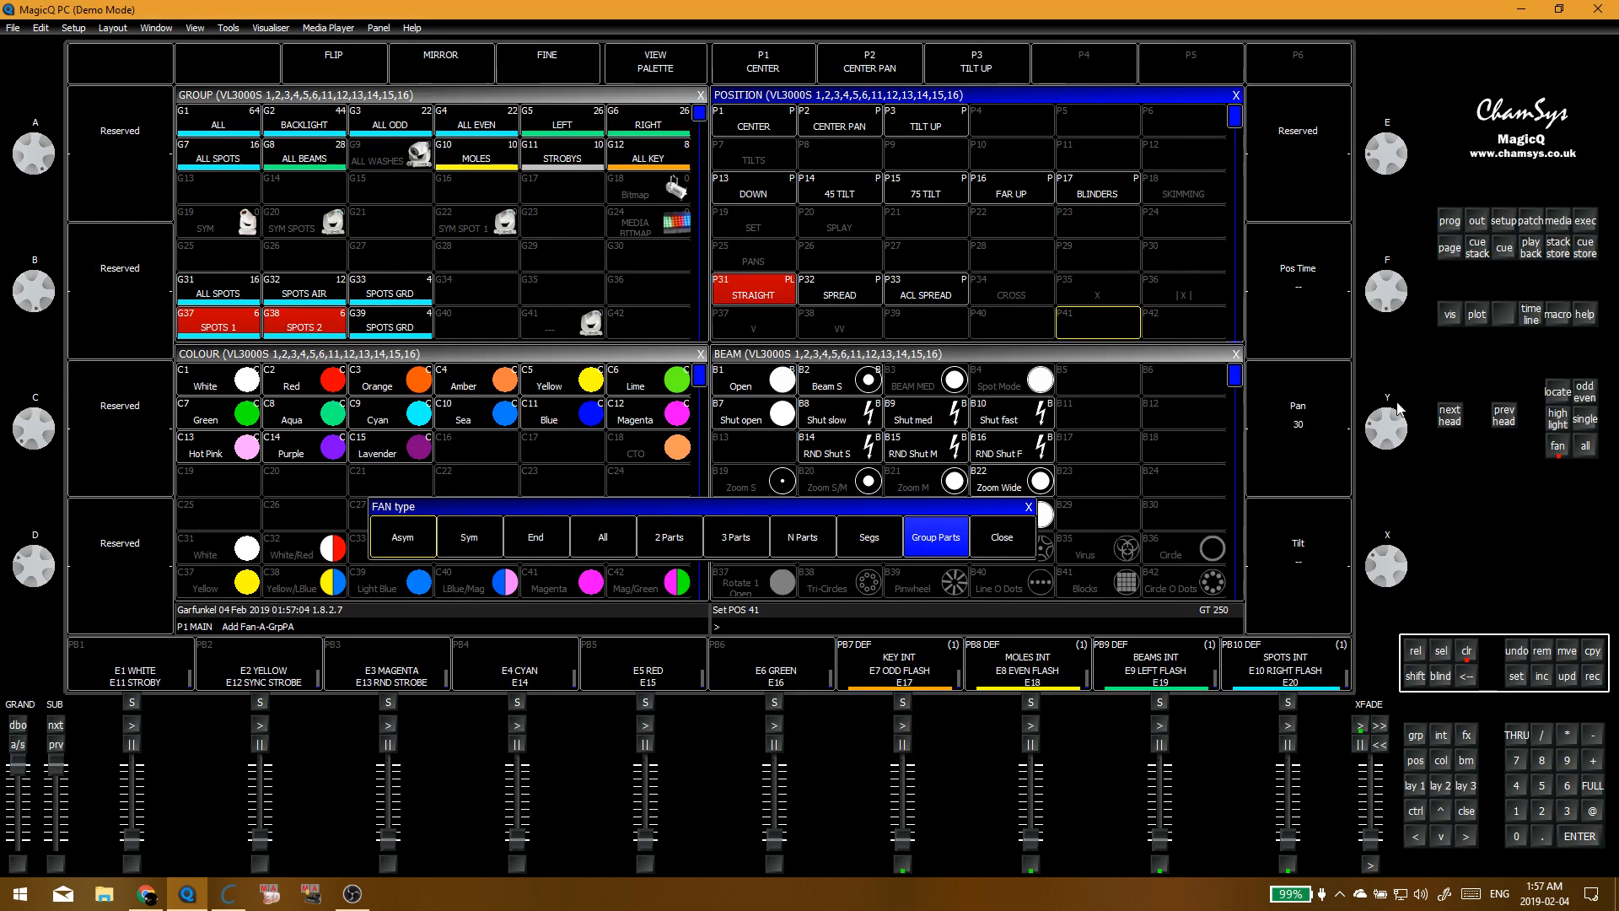
key("ctrl+BackSpace")
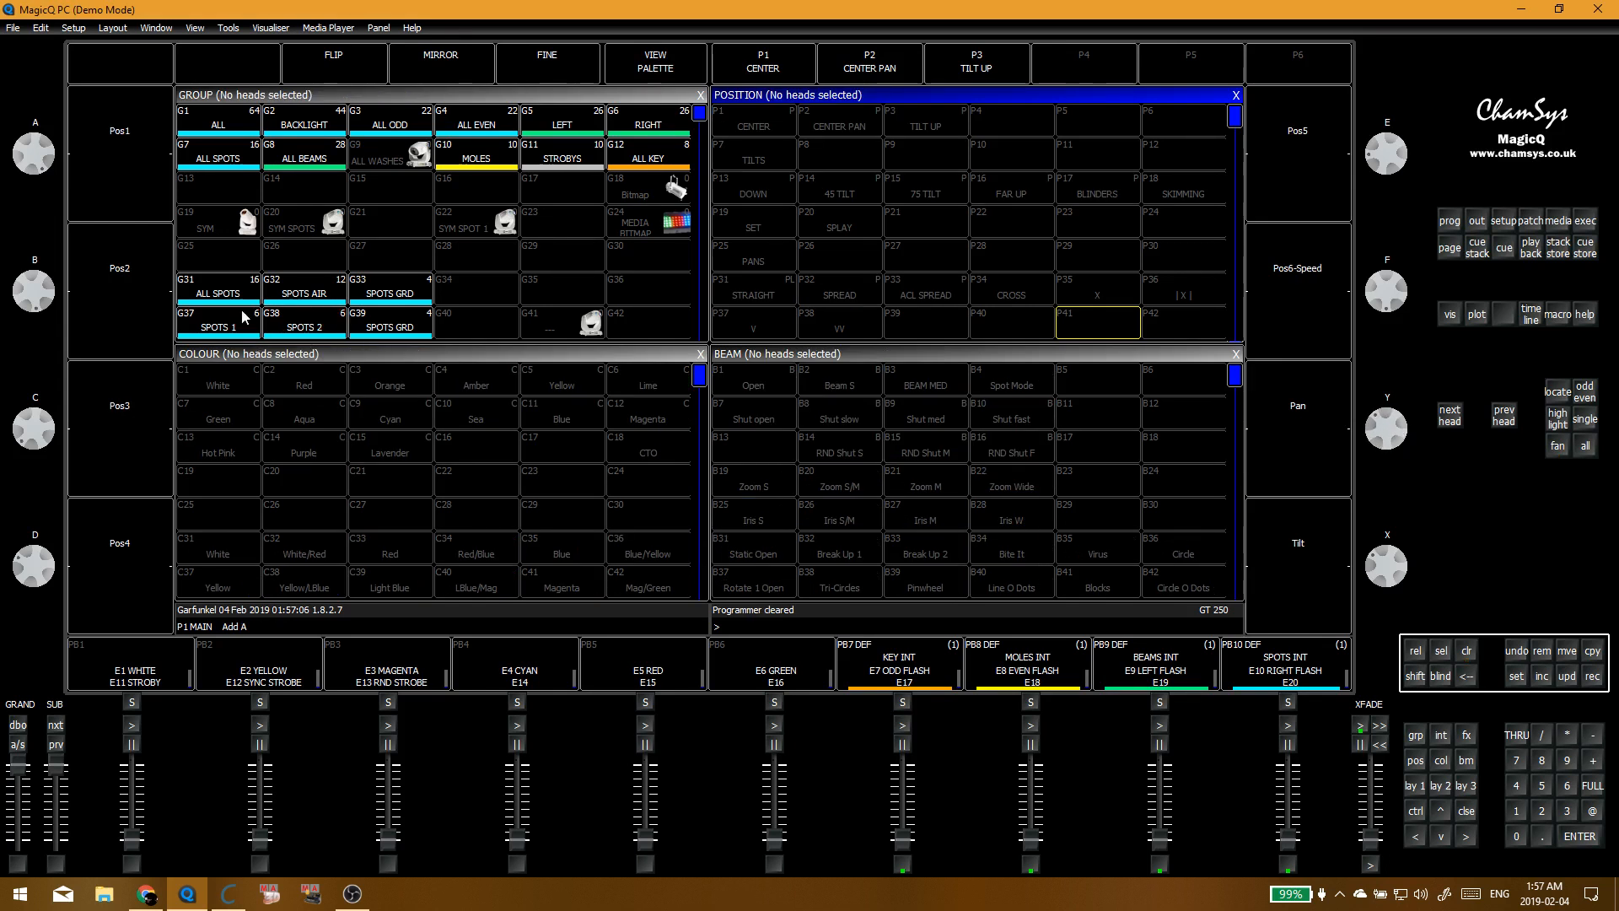
Step: Fan the pan of SPOTS 1 and SPOTS 2 in Group Parts from STRAIGHT to -37 and record it into the SPREAD position palette
left_click(243, 316)
left_click(303, 321)
left_click(779, 308)
left_click(1014, 286)
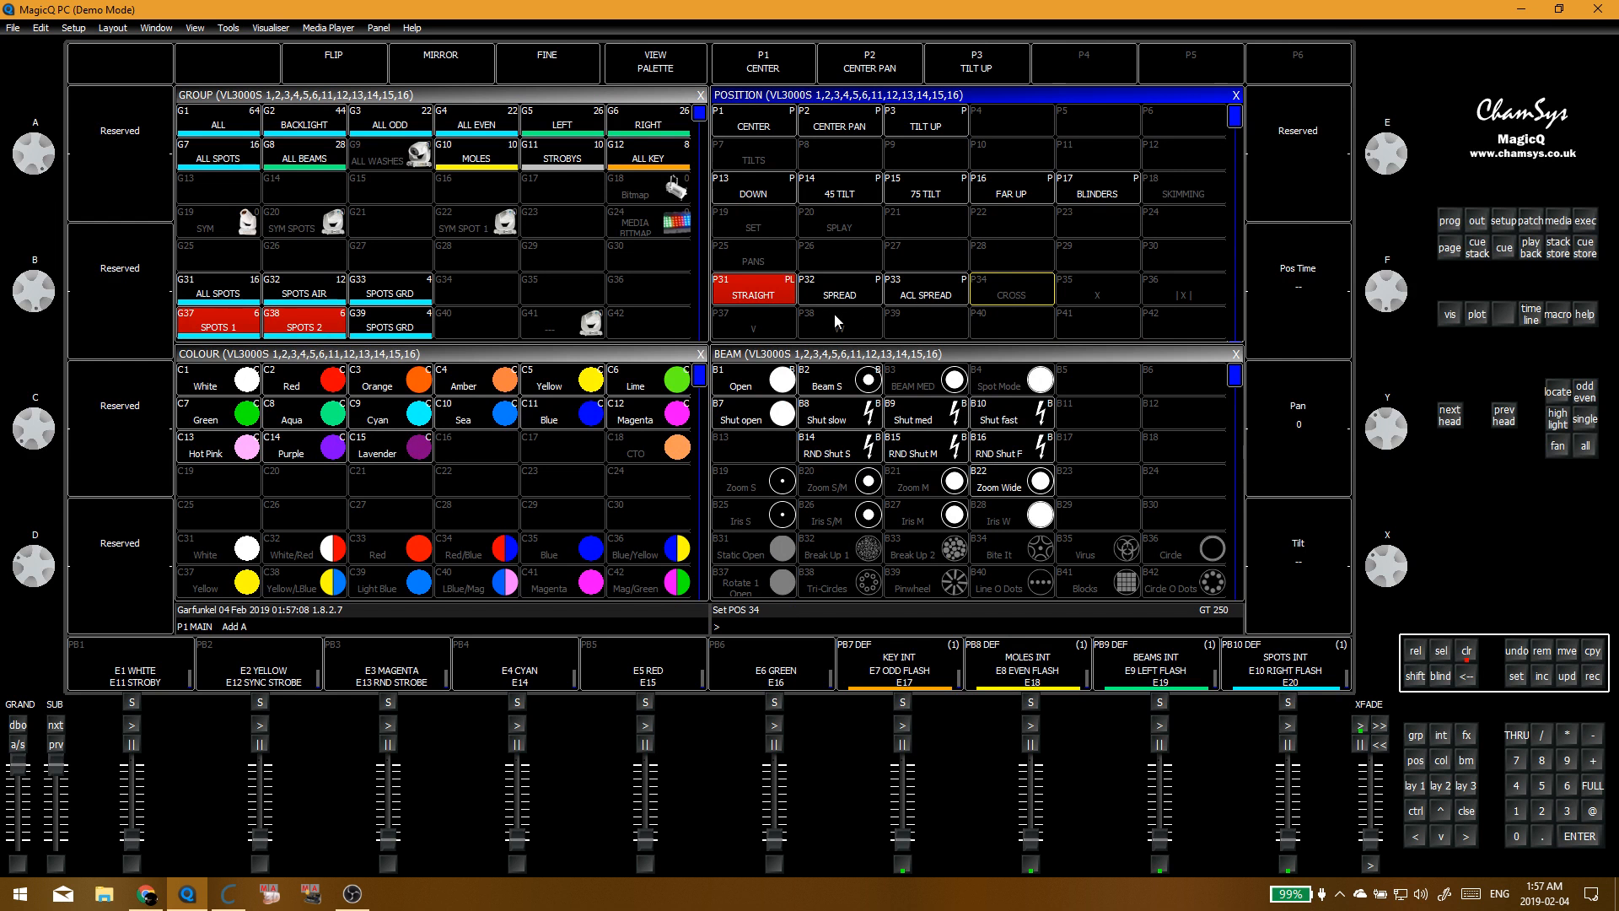
left_click(1557, 445)
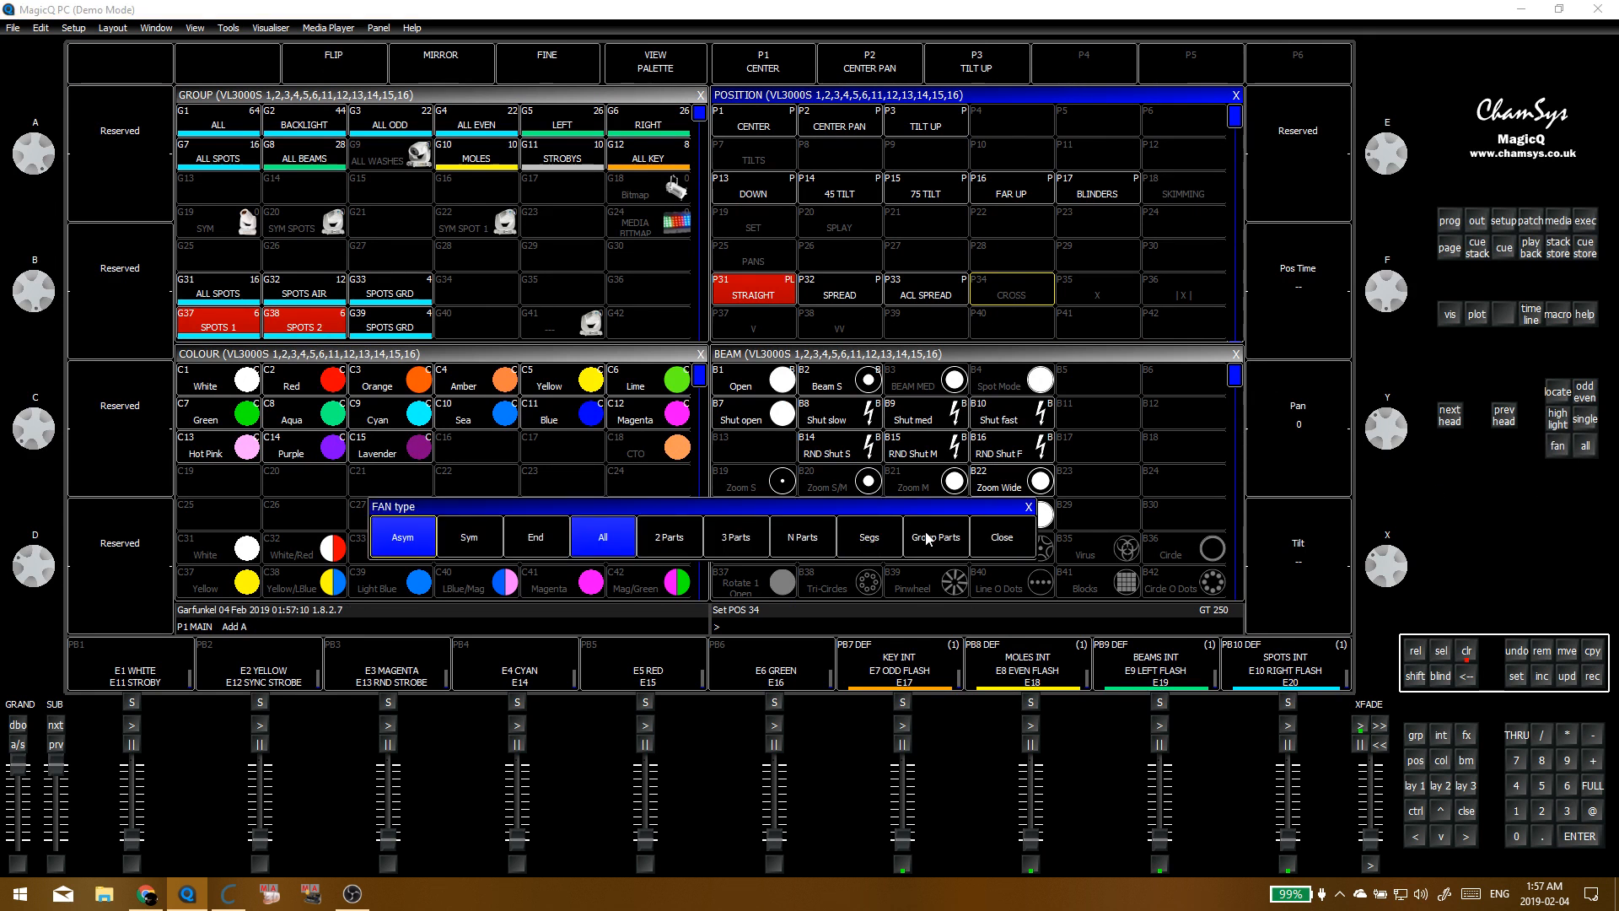
scroll(1389, 466, "up", 2)
left_click_drag(1389, 439, 1391, 453)
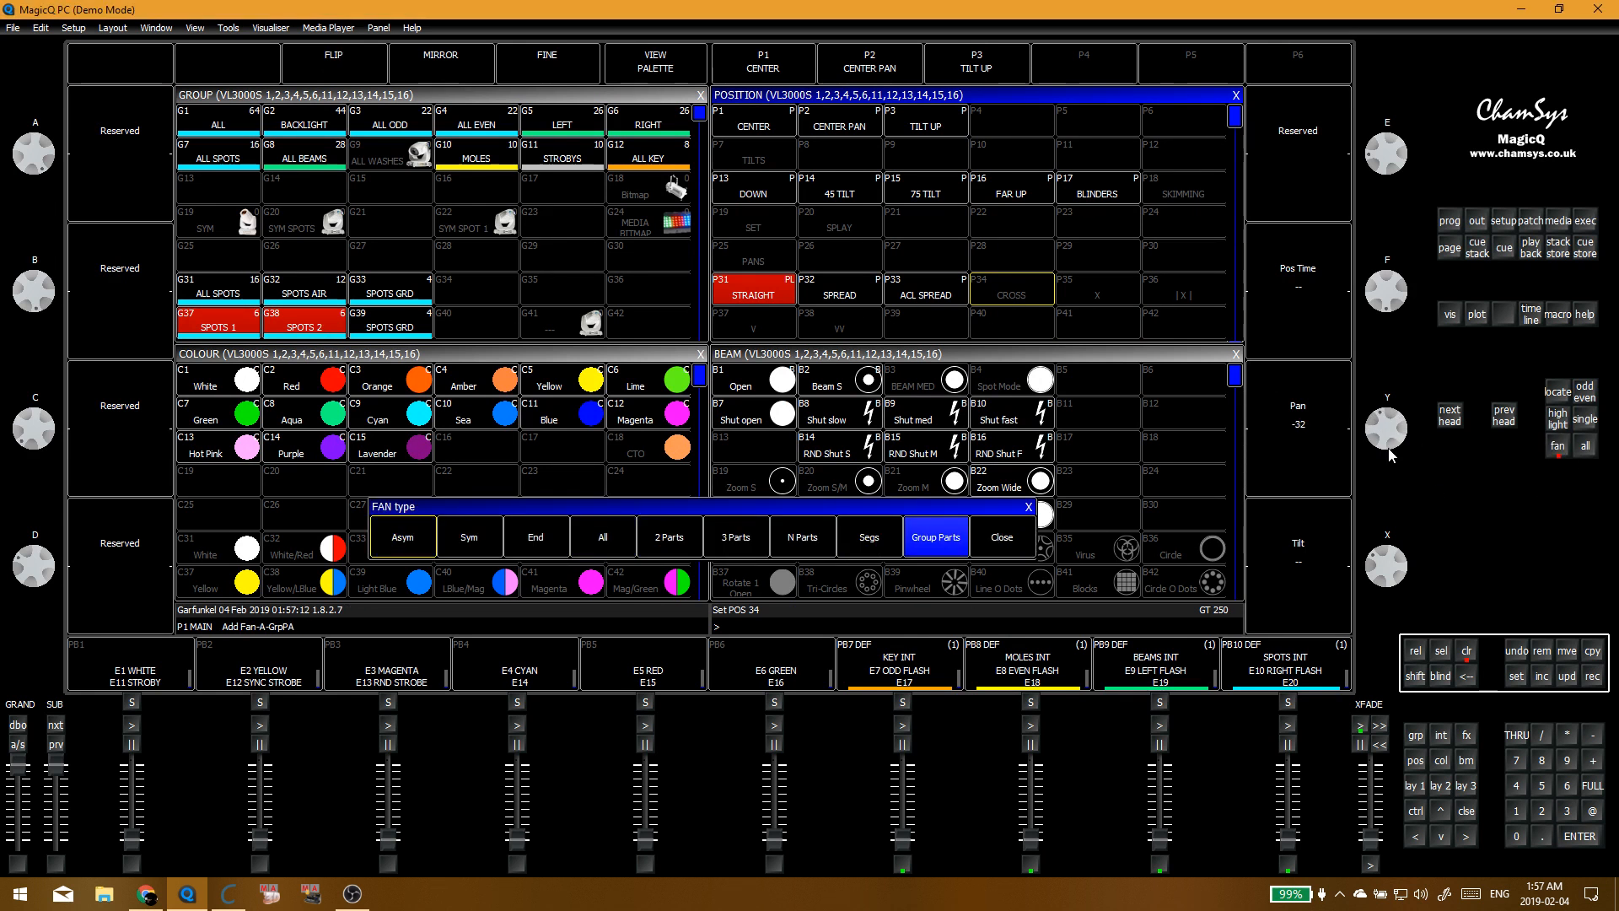
scroll(1391, 455, "down", 1)
left_click(843, 295)
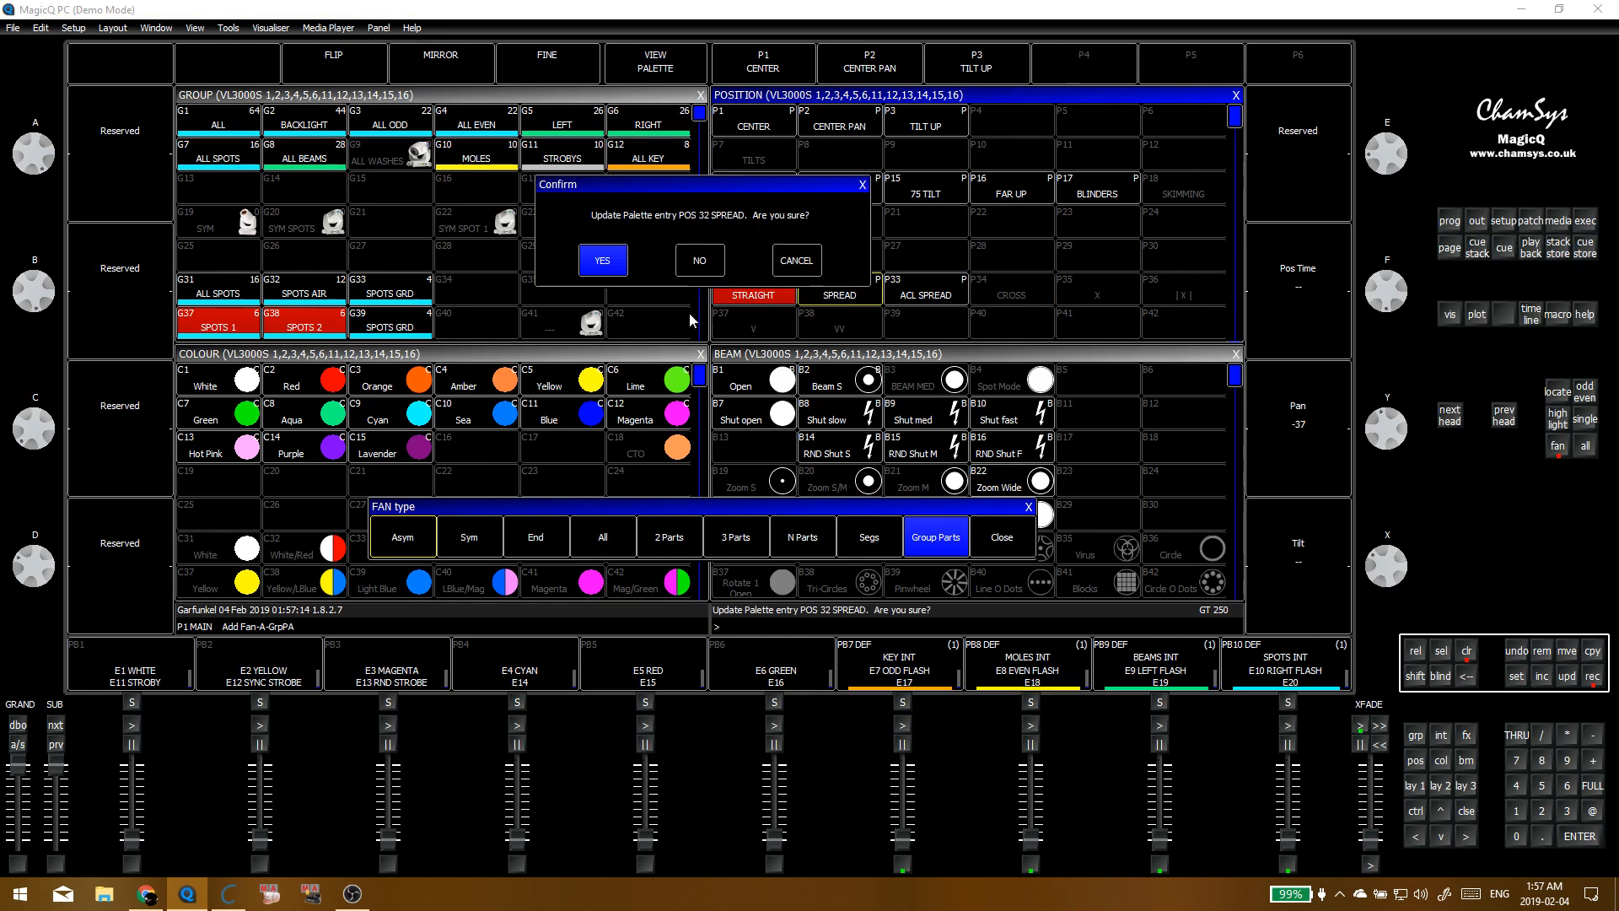
key("Return")
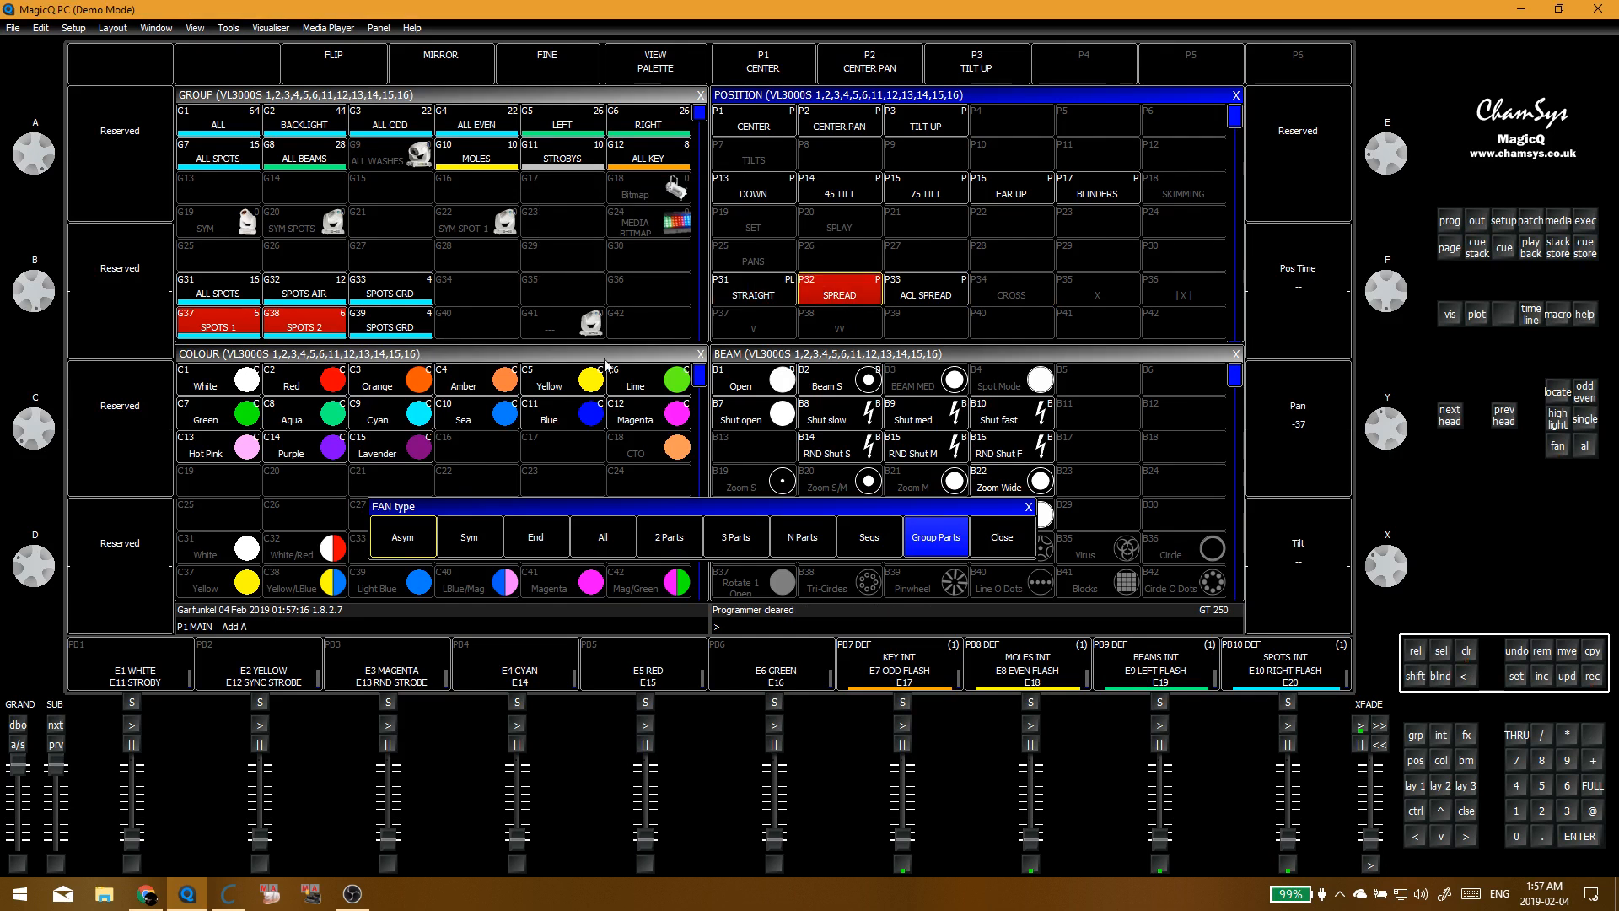
Step: Fan the pan of SPOTS 1 and SPOTS 2 in Group Parts from STRAIGHT to 35 and record it into the V position palette
left_click(1039, 318)
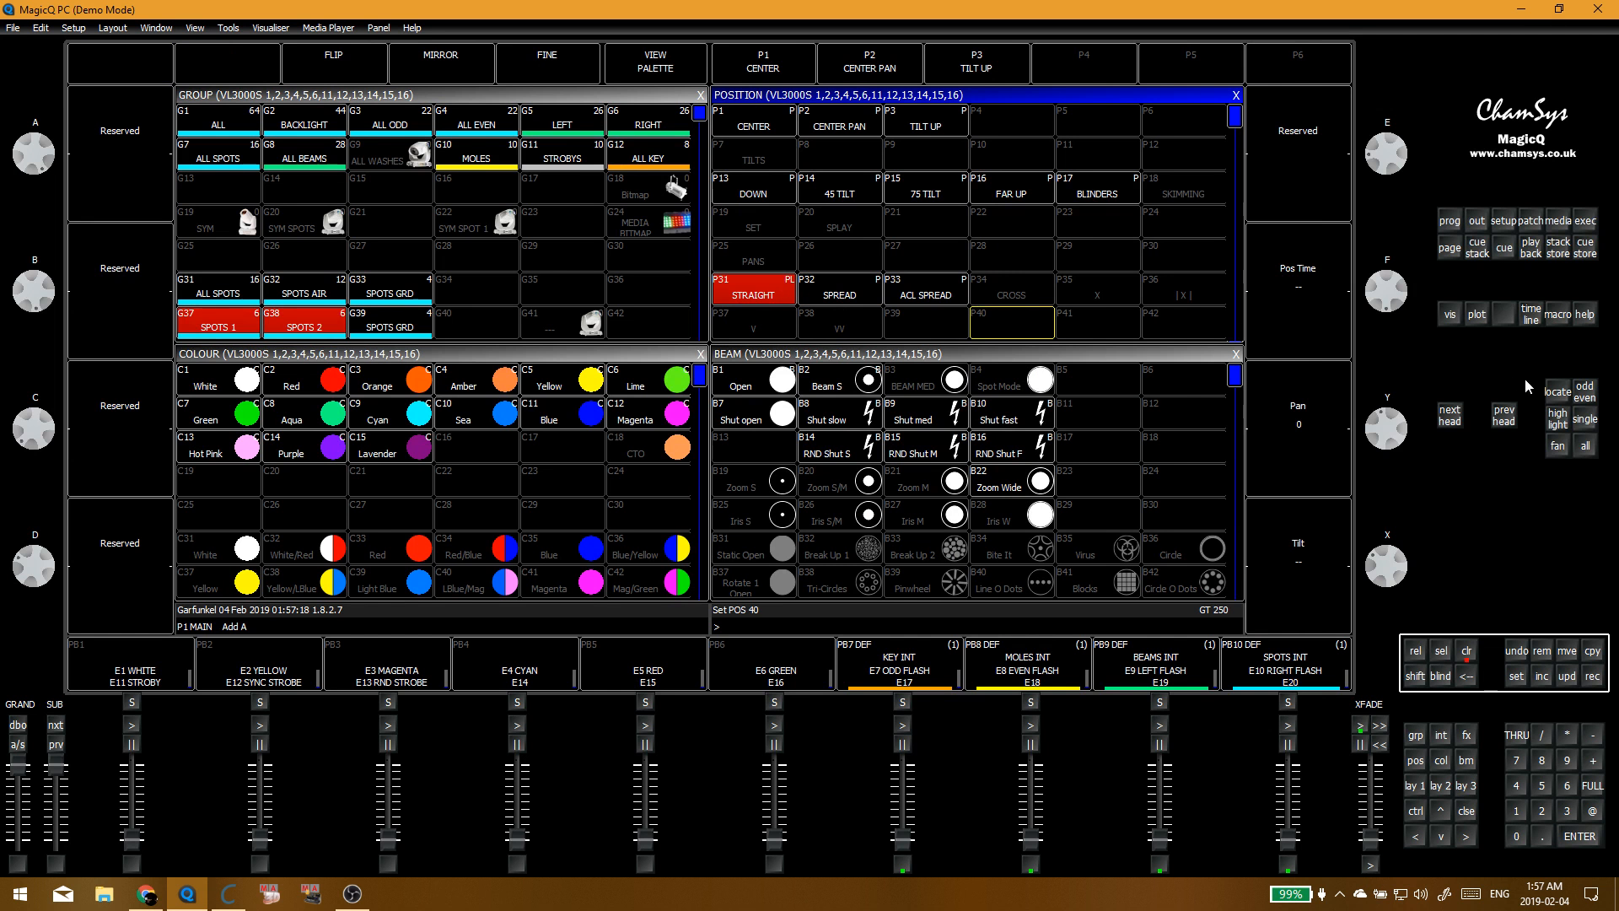
left_click(1557, 445)
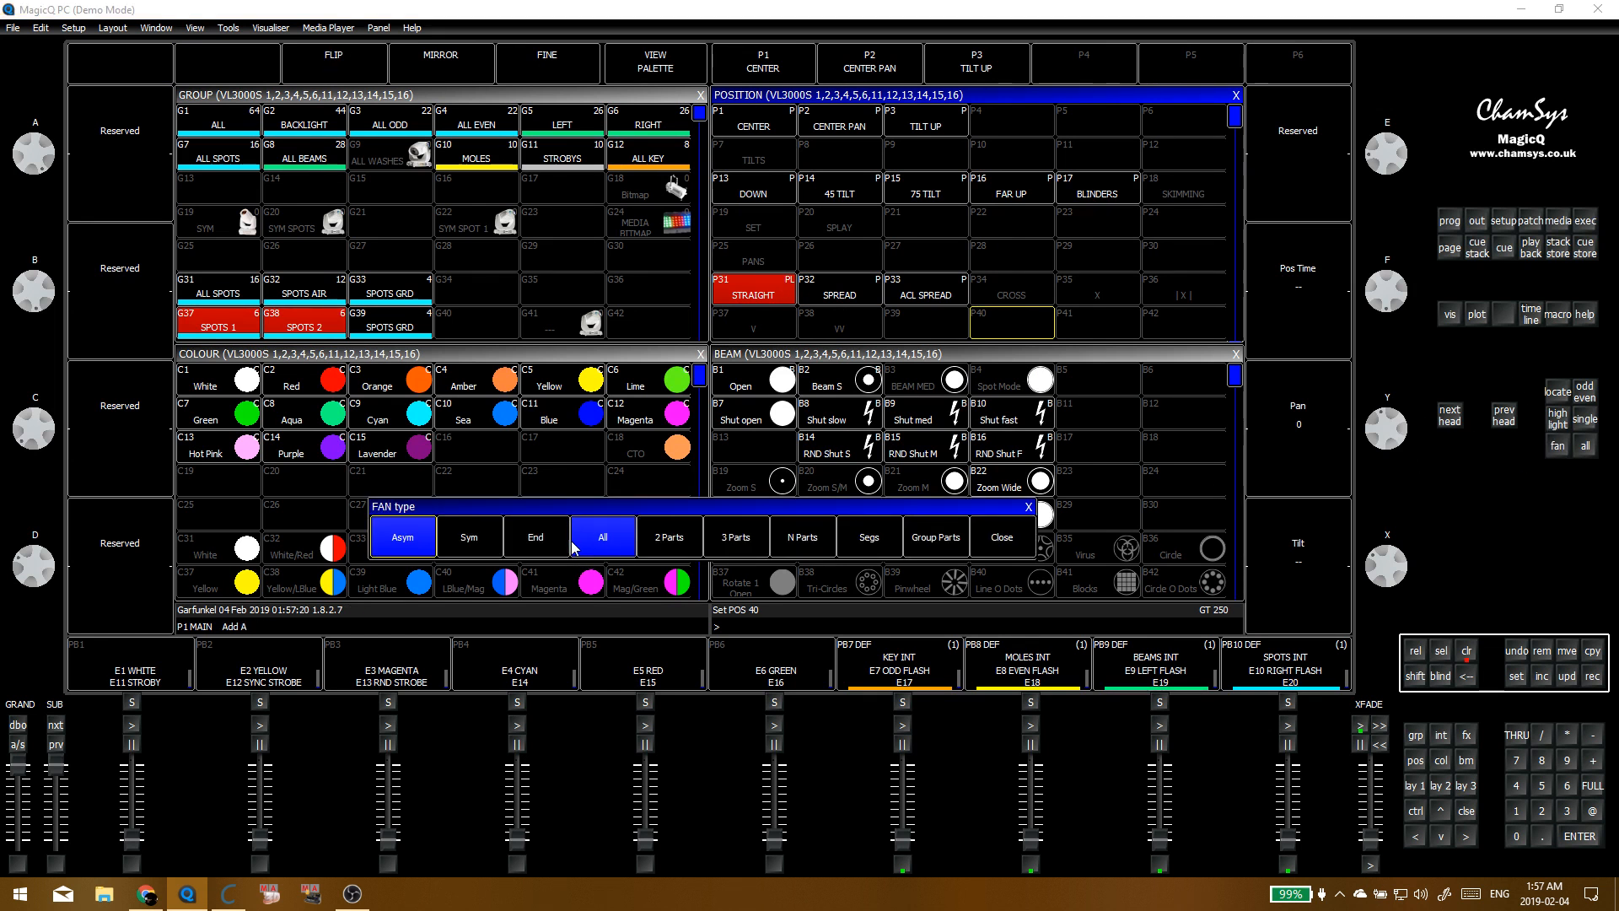
left_click(925, 543)
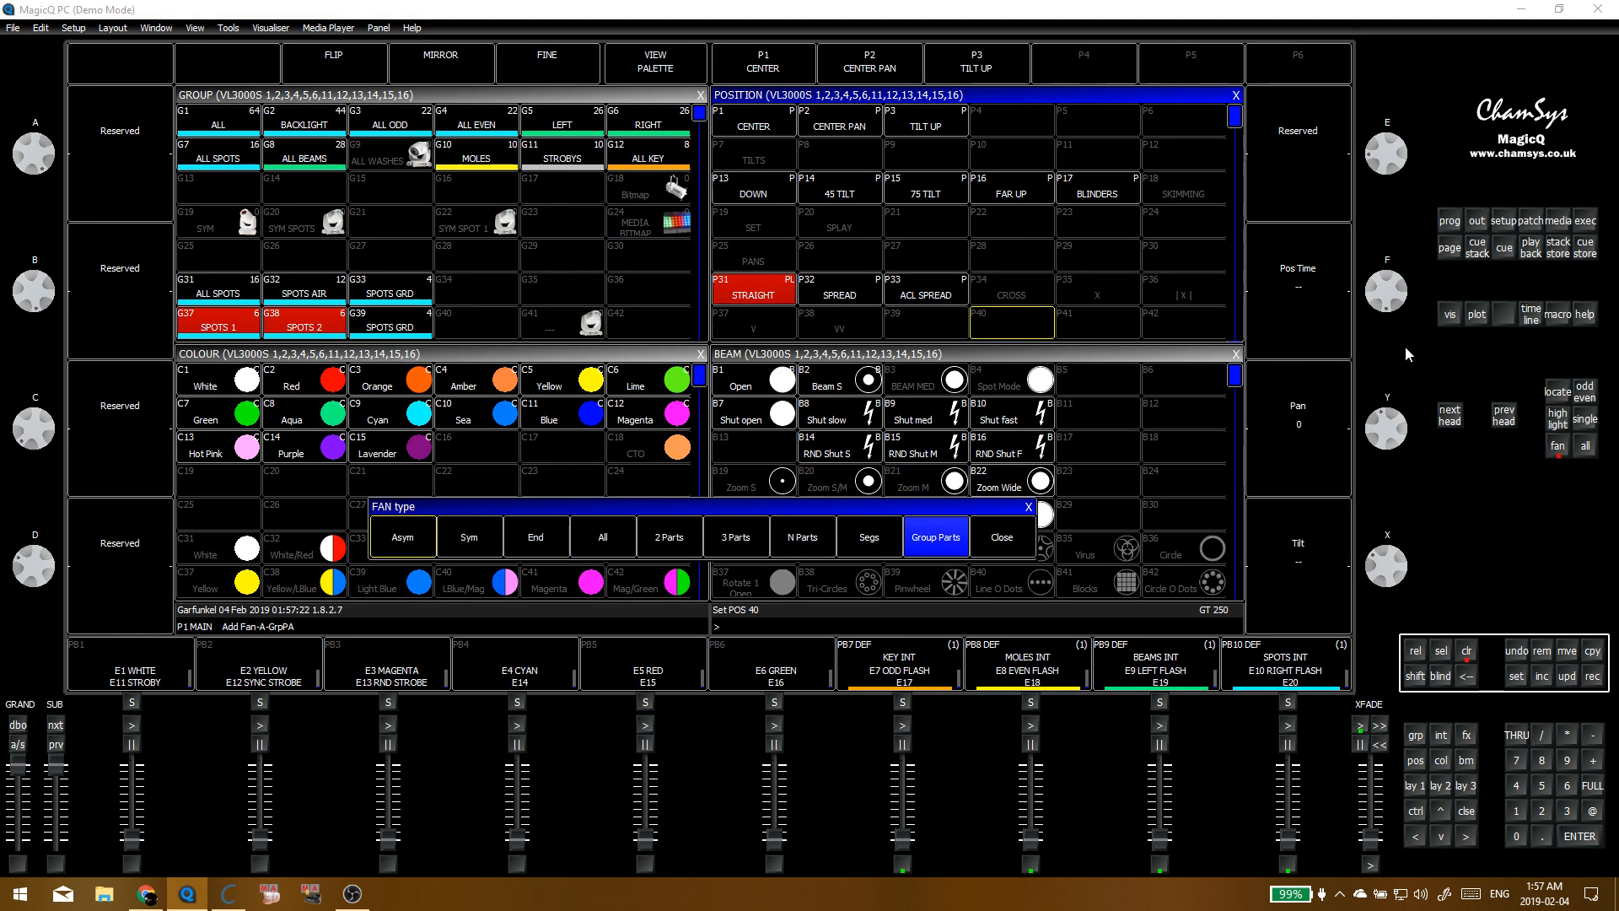
scroll(1395, 422, "up", 5)
scroll(1395, 419, "up", 2)
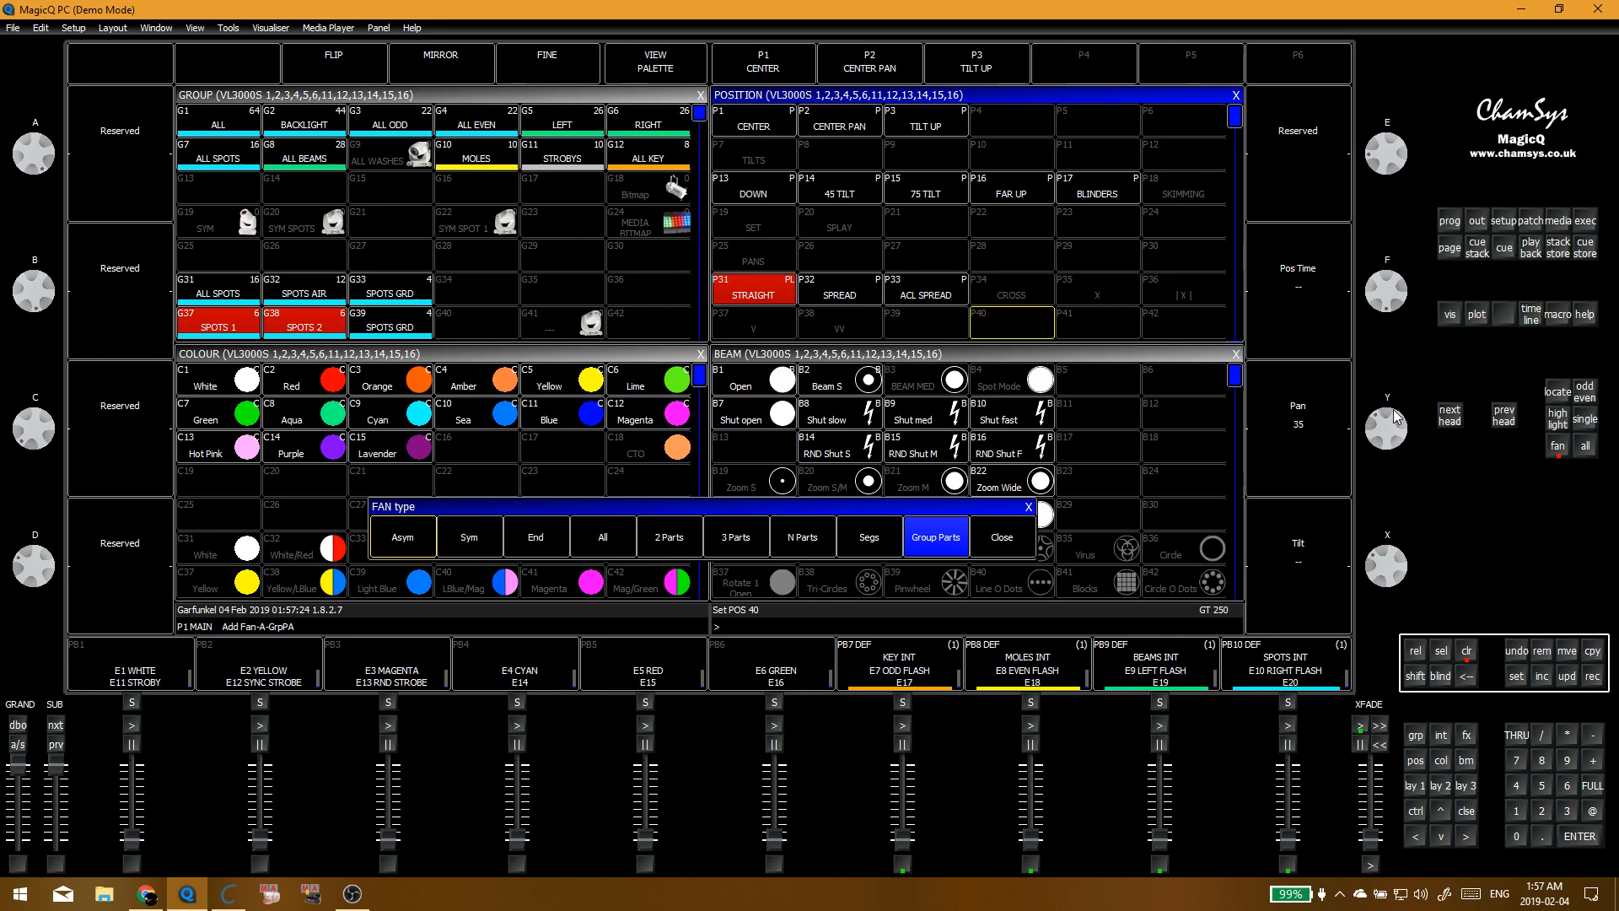
left_click(763, 328)
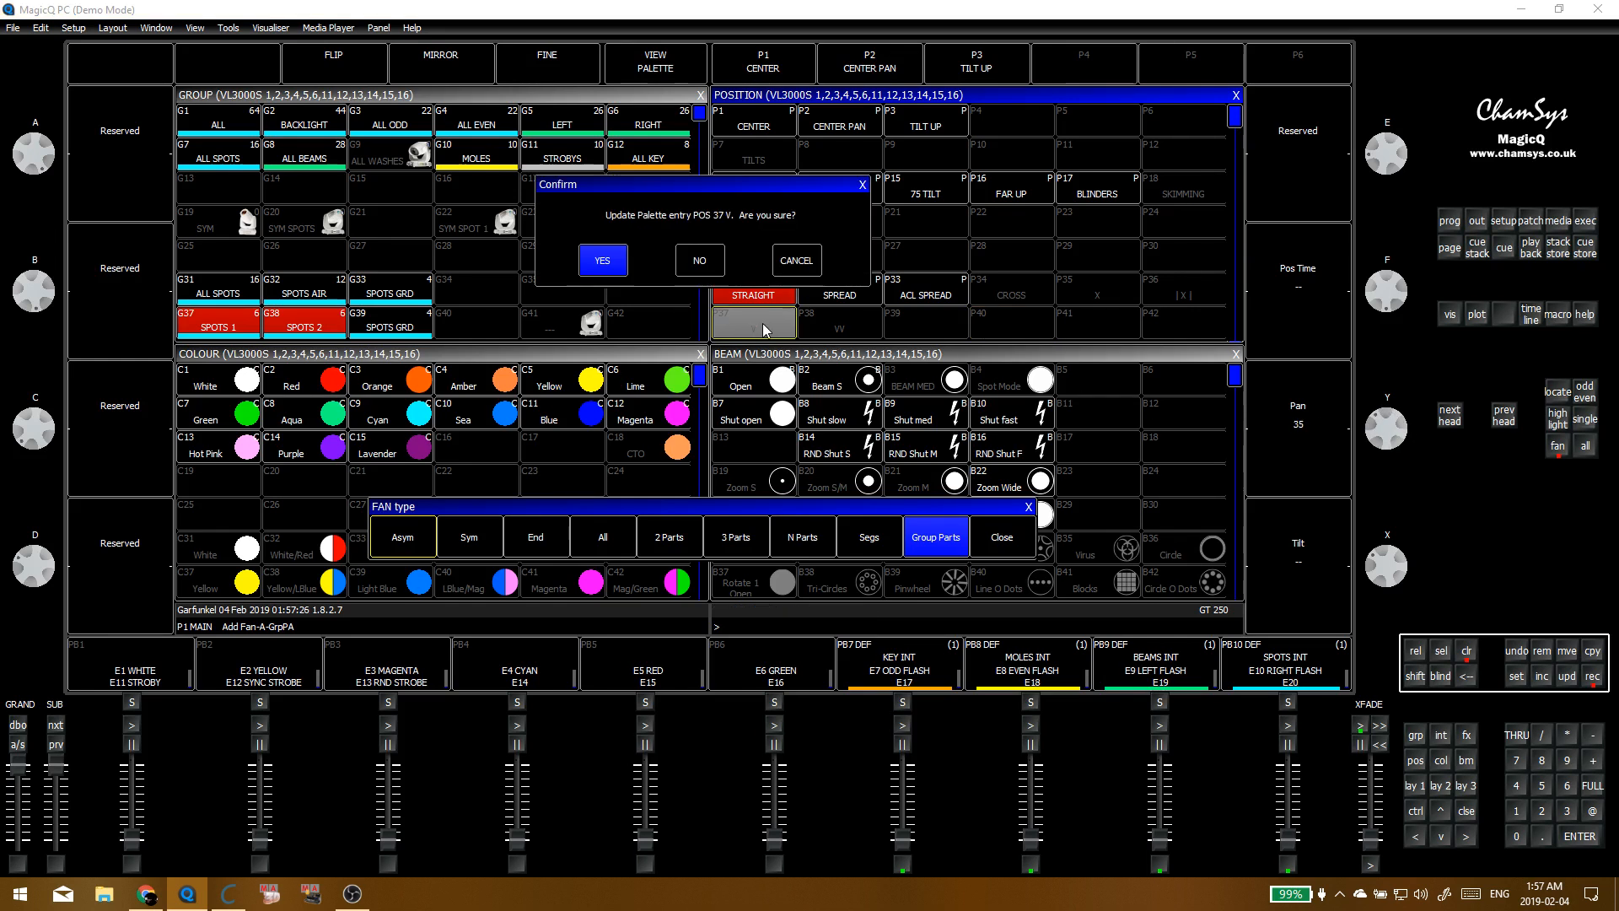
left_click(602, 260)
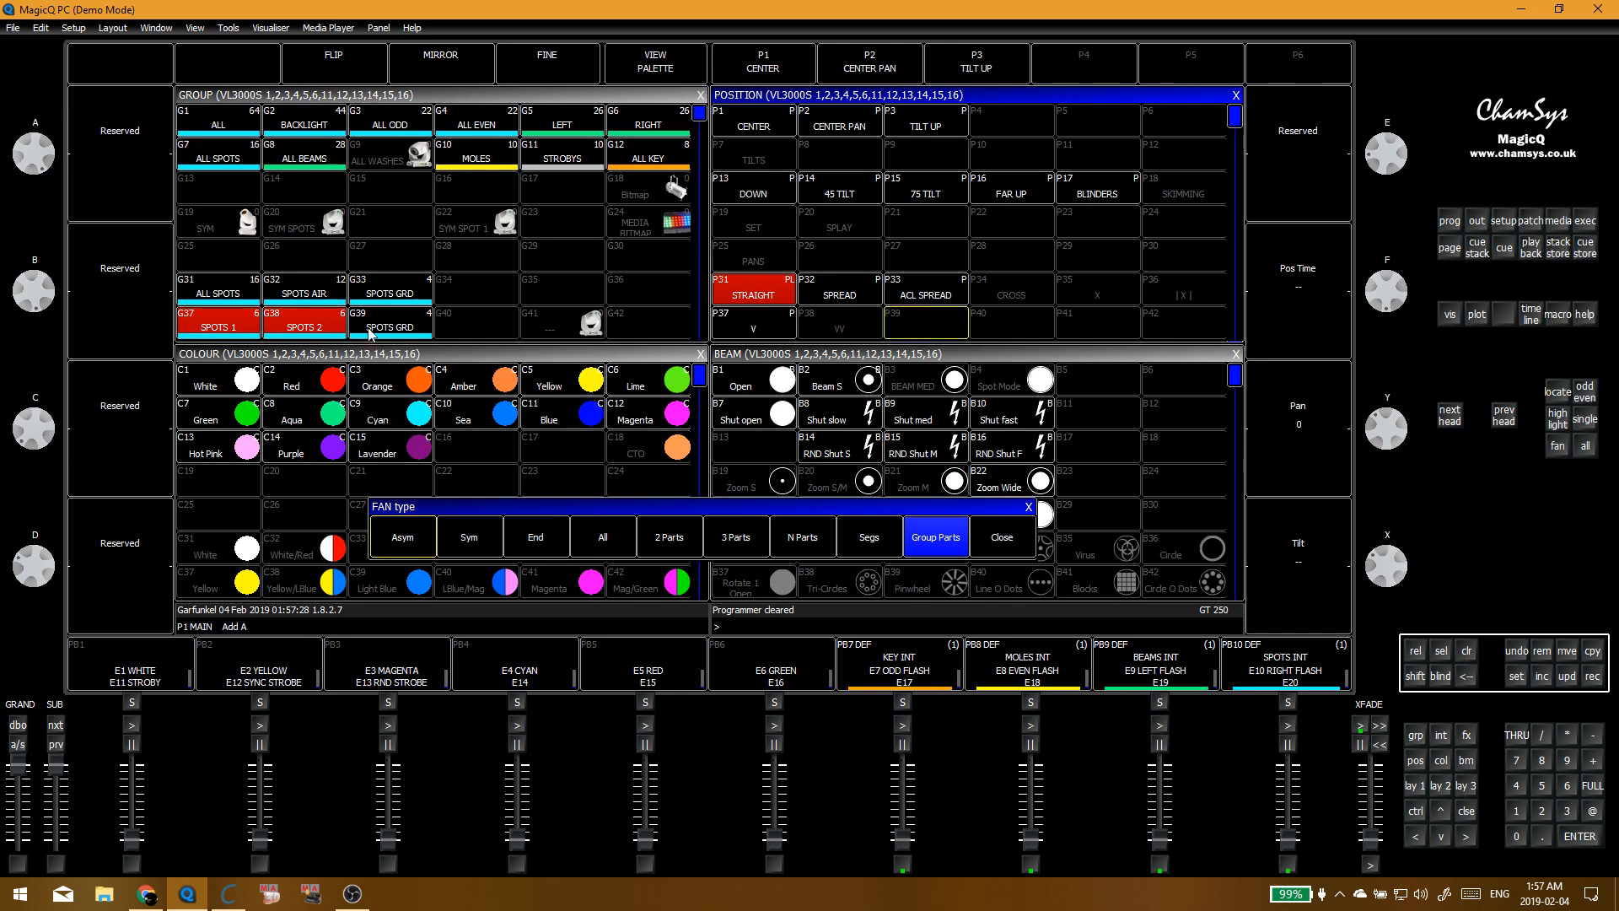
left_click(1000, 538)
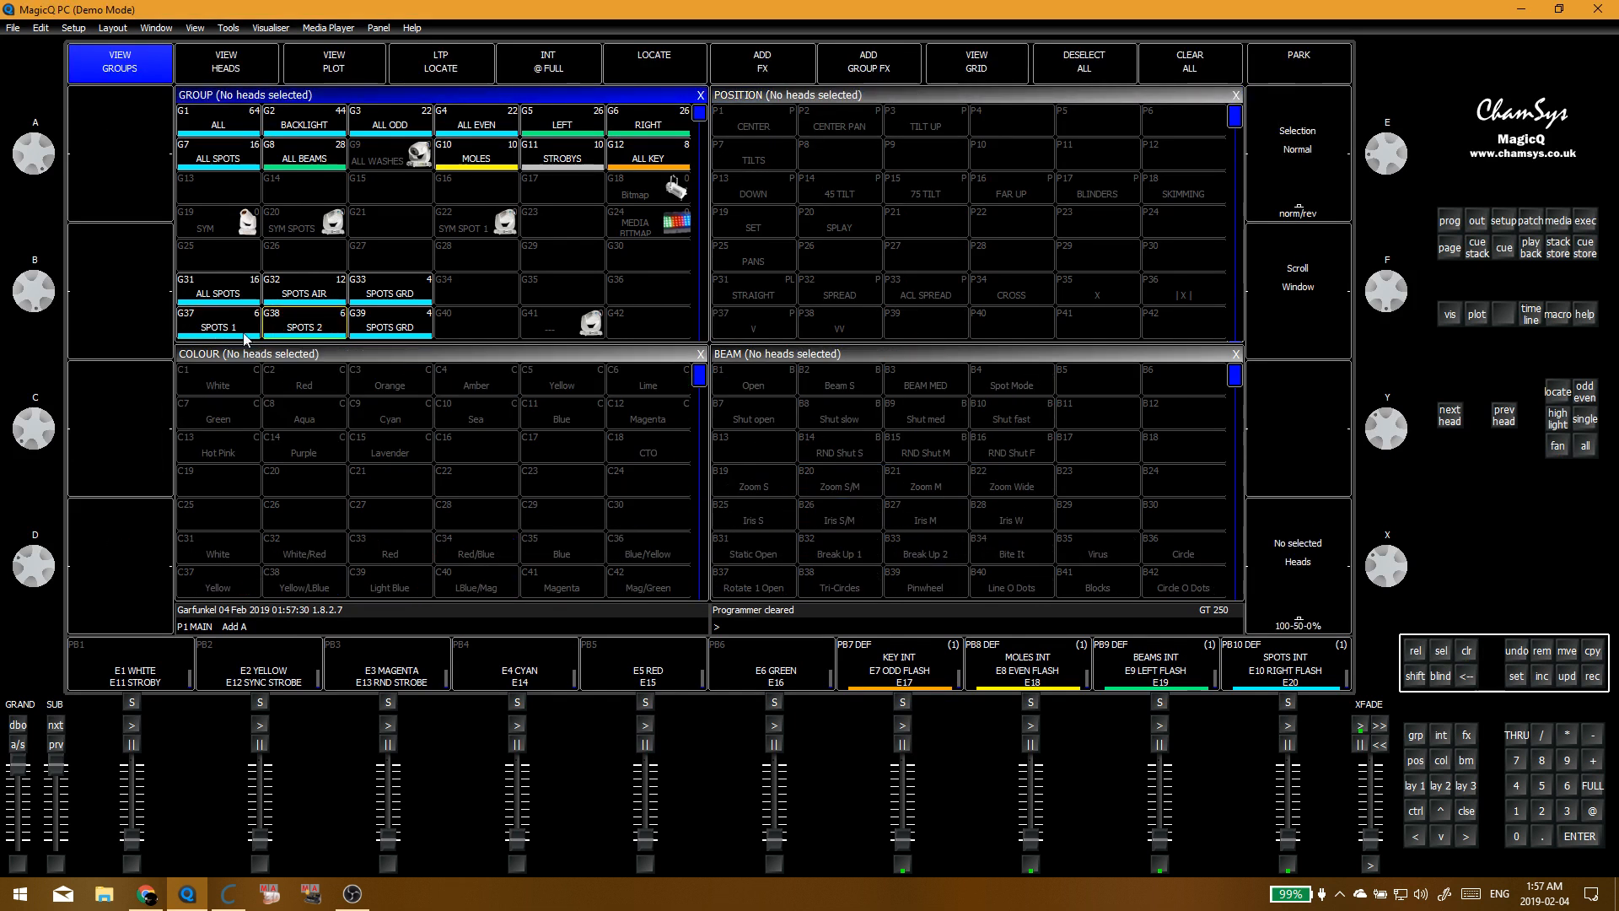
left_click(914, 319)
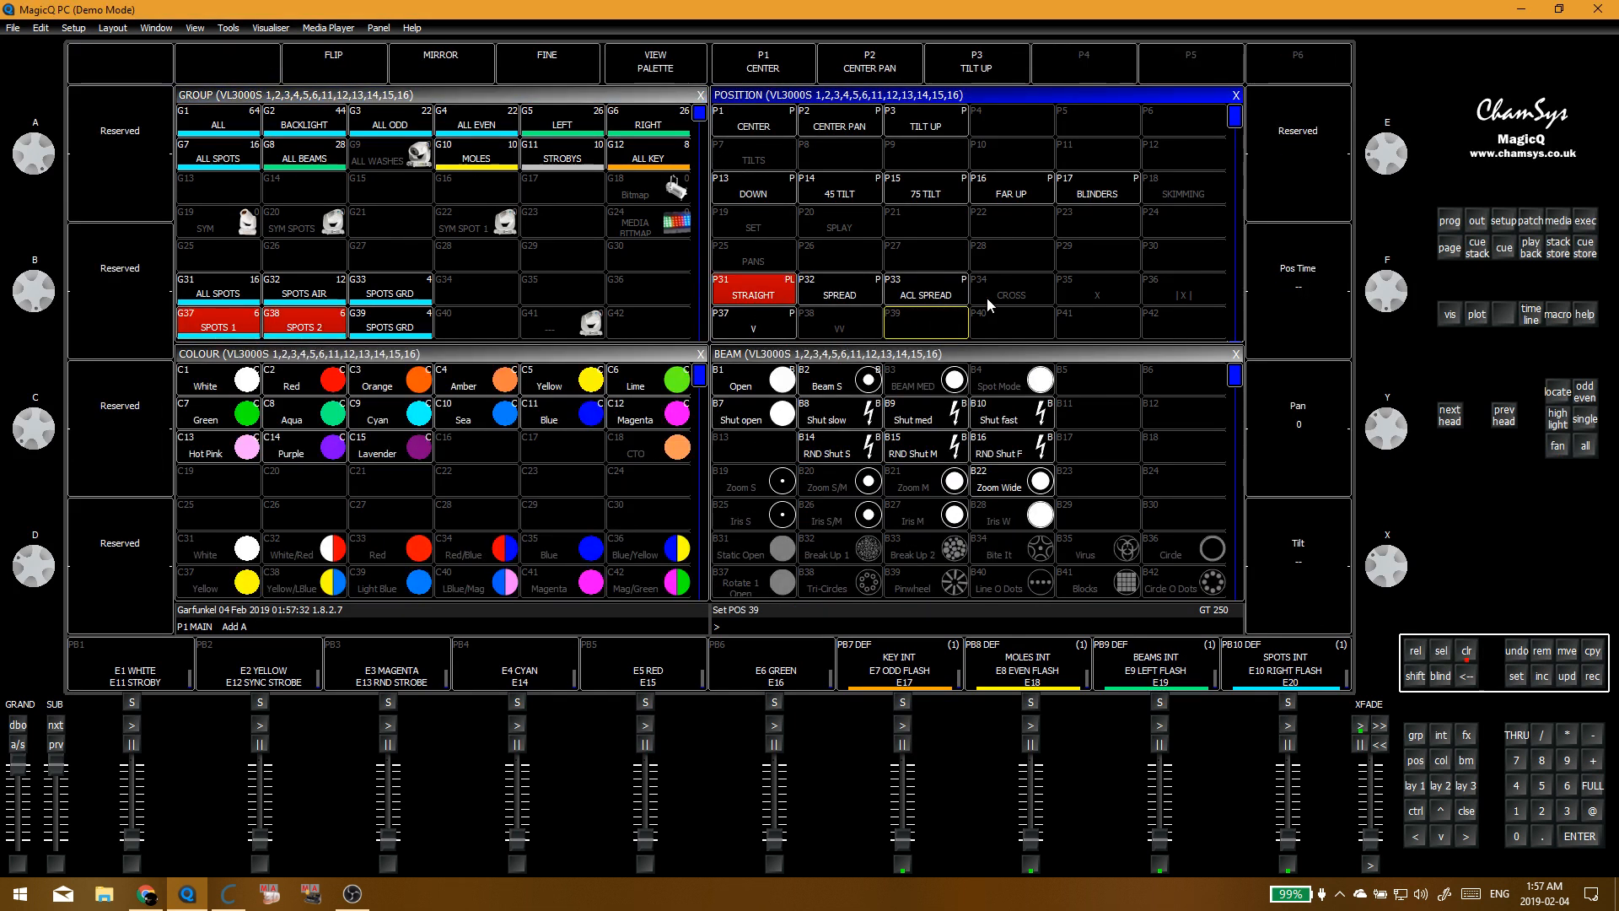
key("ctrl+BackSpace")
Step: Fan the pan of SPOTS 1 asymmetrically in 3 Segs to 25 and record it into the CROSS position palette
left_click(247, 319)
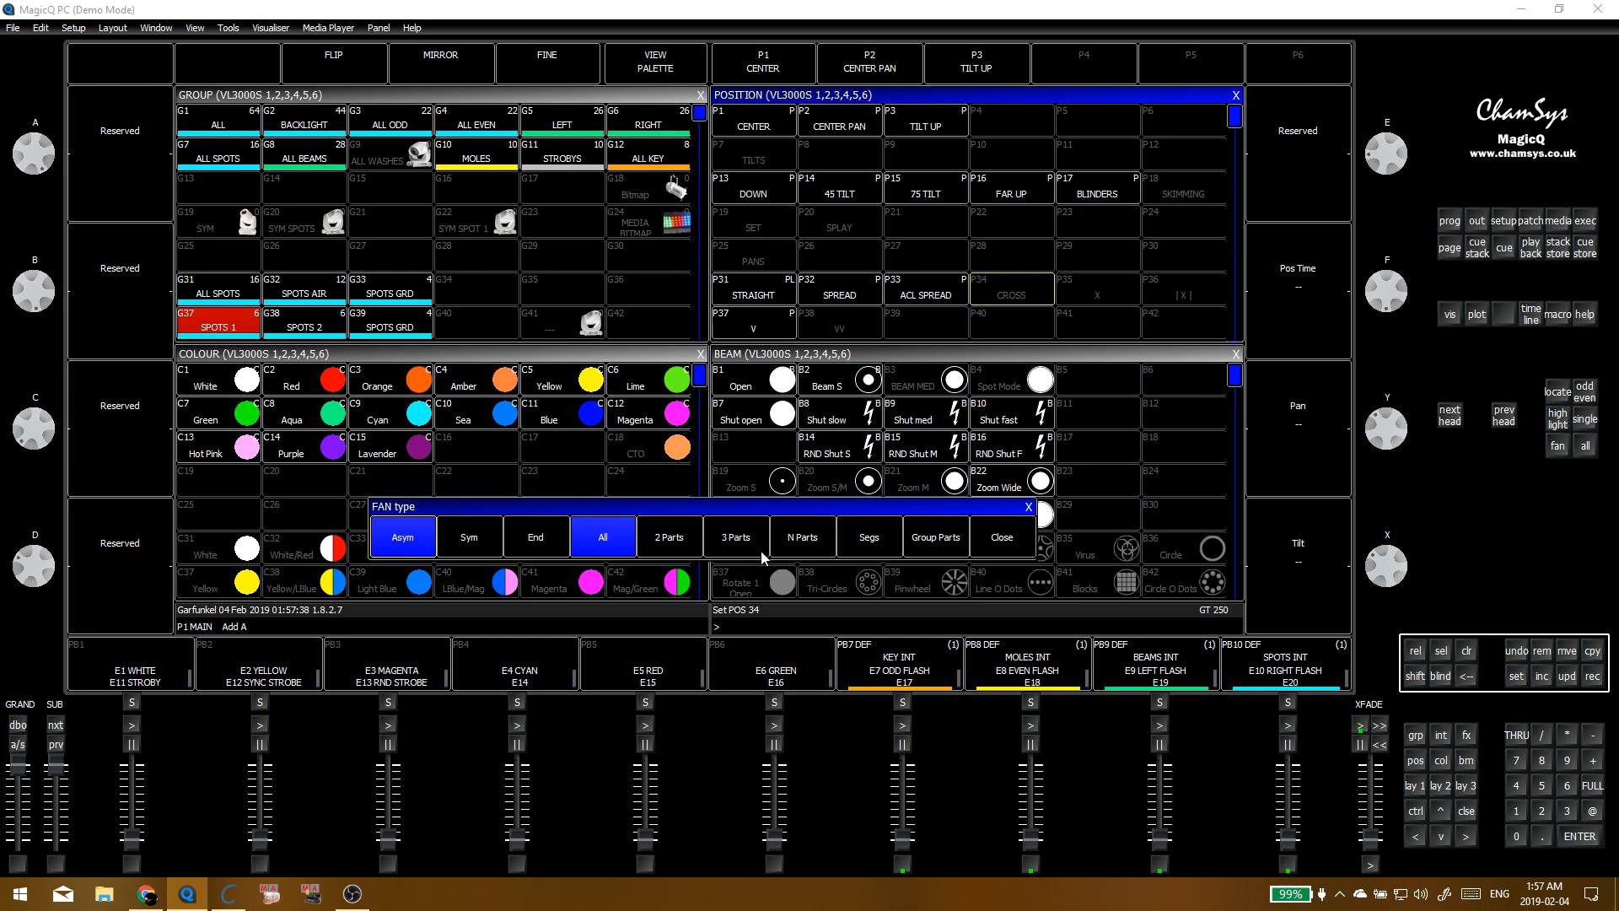
left_click(869, 539)
left_click(734, 539)
left_click_drag(1383, 428, 1393, 394)
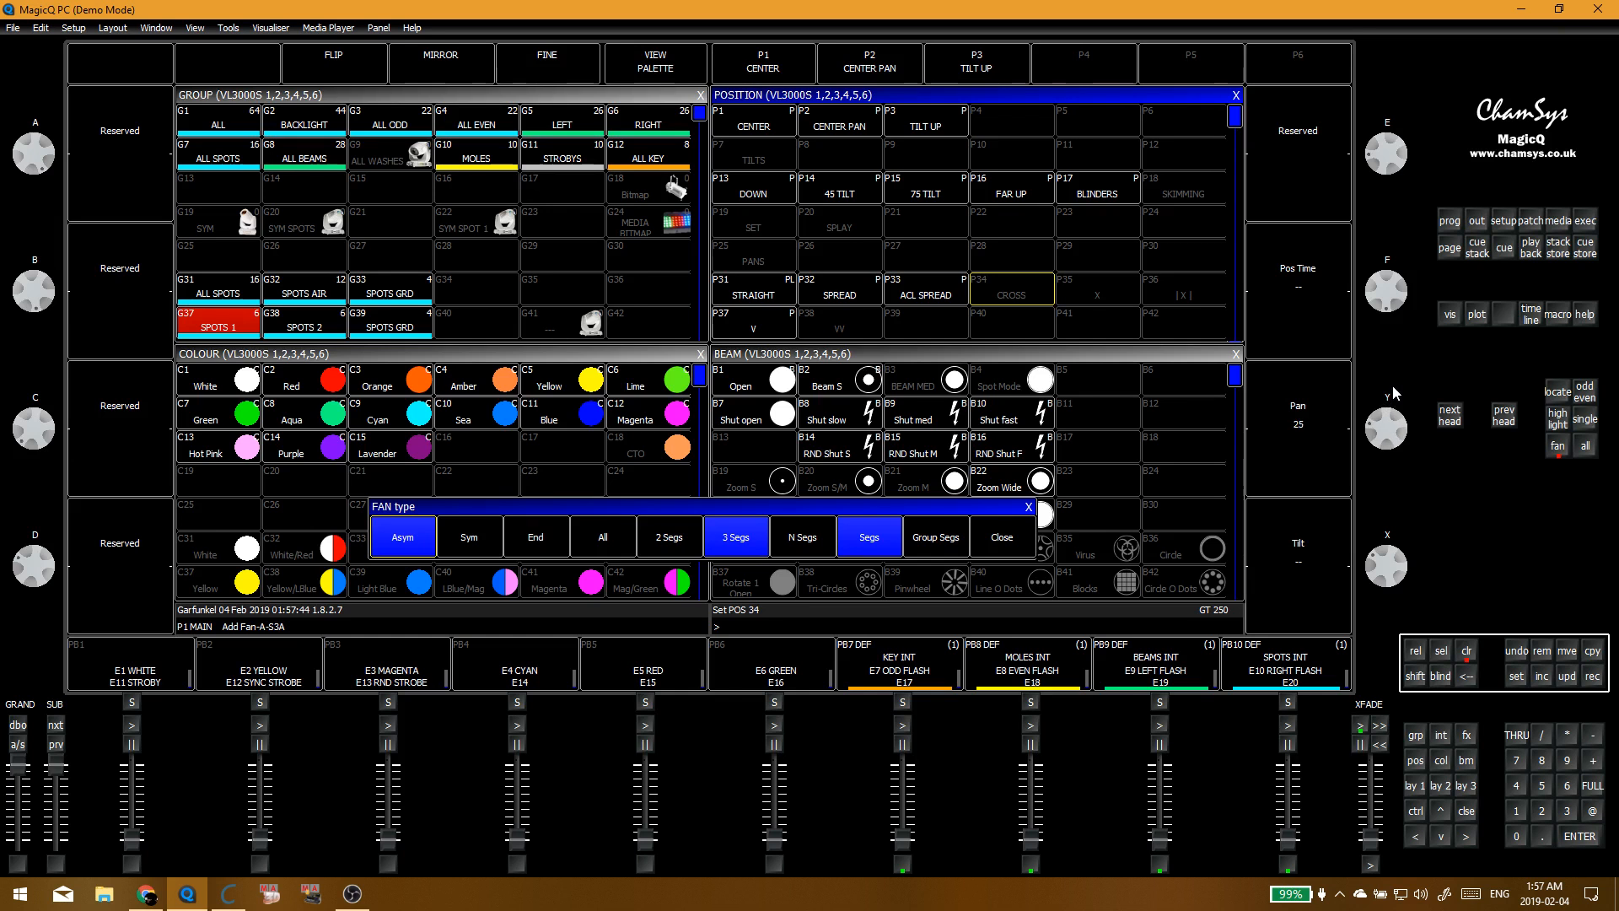
left_click(1011, 287)
left_click(596, 253)
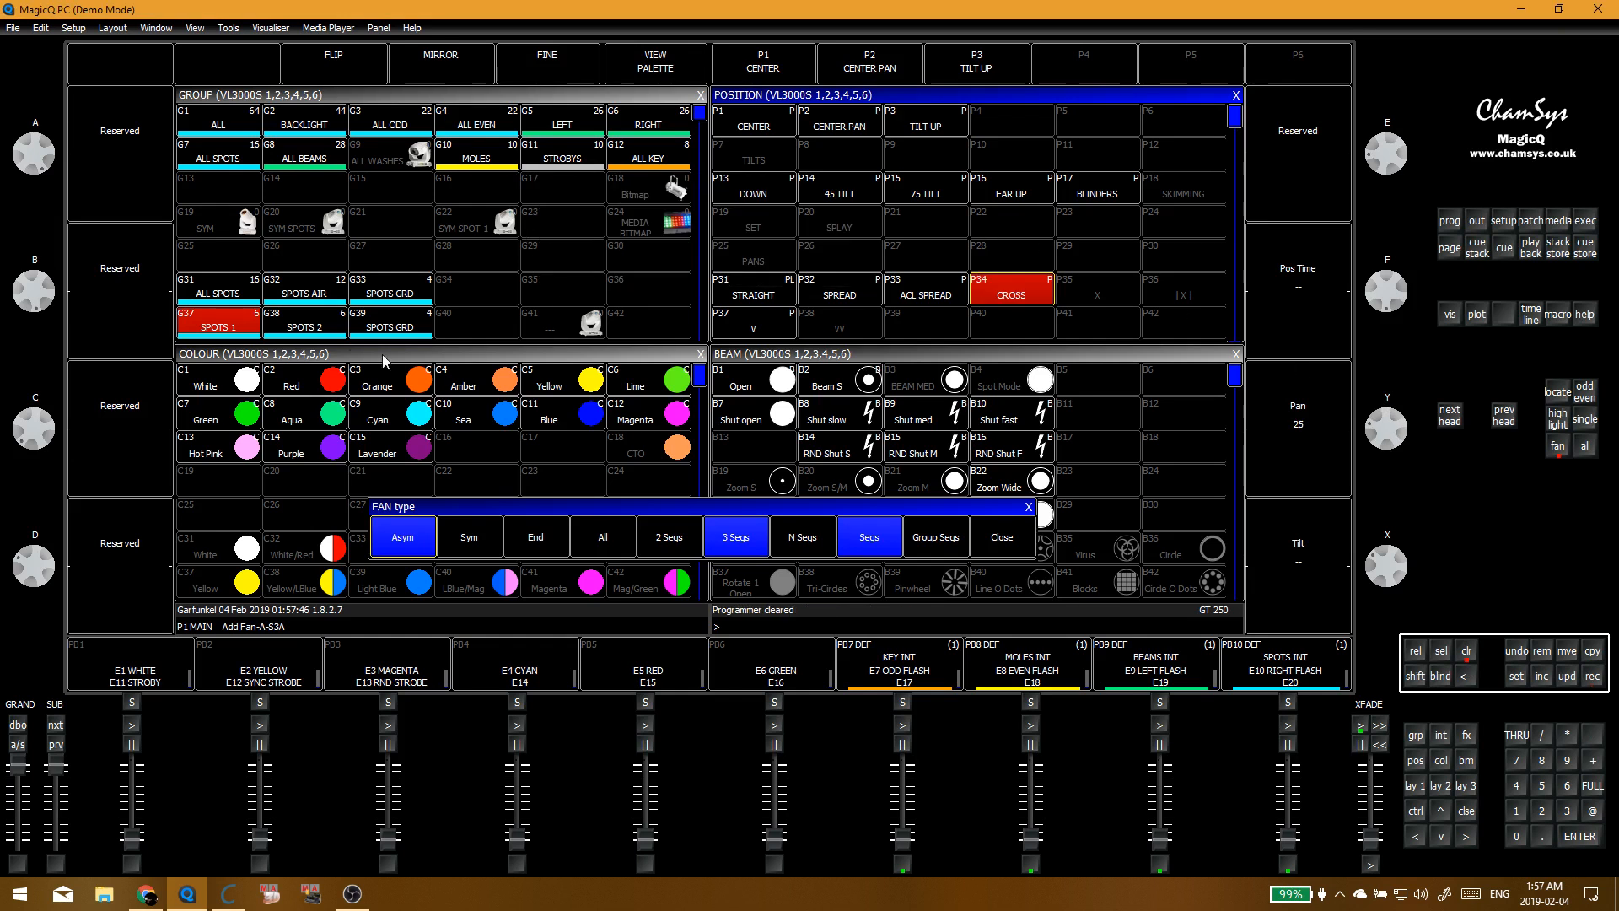
Step: Fan the pan of SPOTS 2 asymmetrically in 3 Segs to 24 and record it into the CROSS position palette
left_click(304, 320)
left_click(1551, 452)
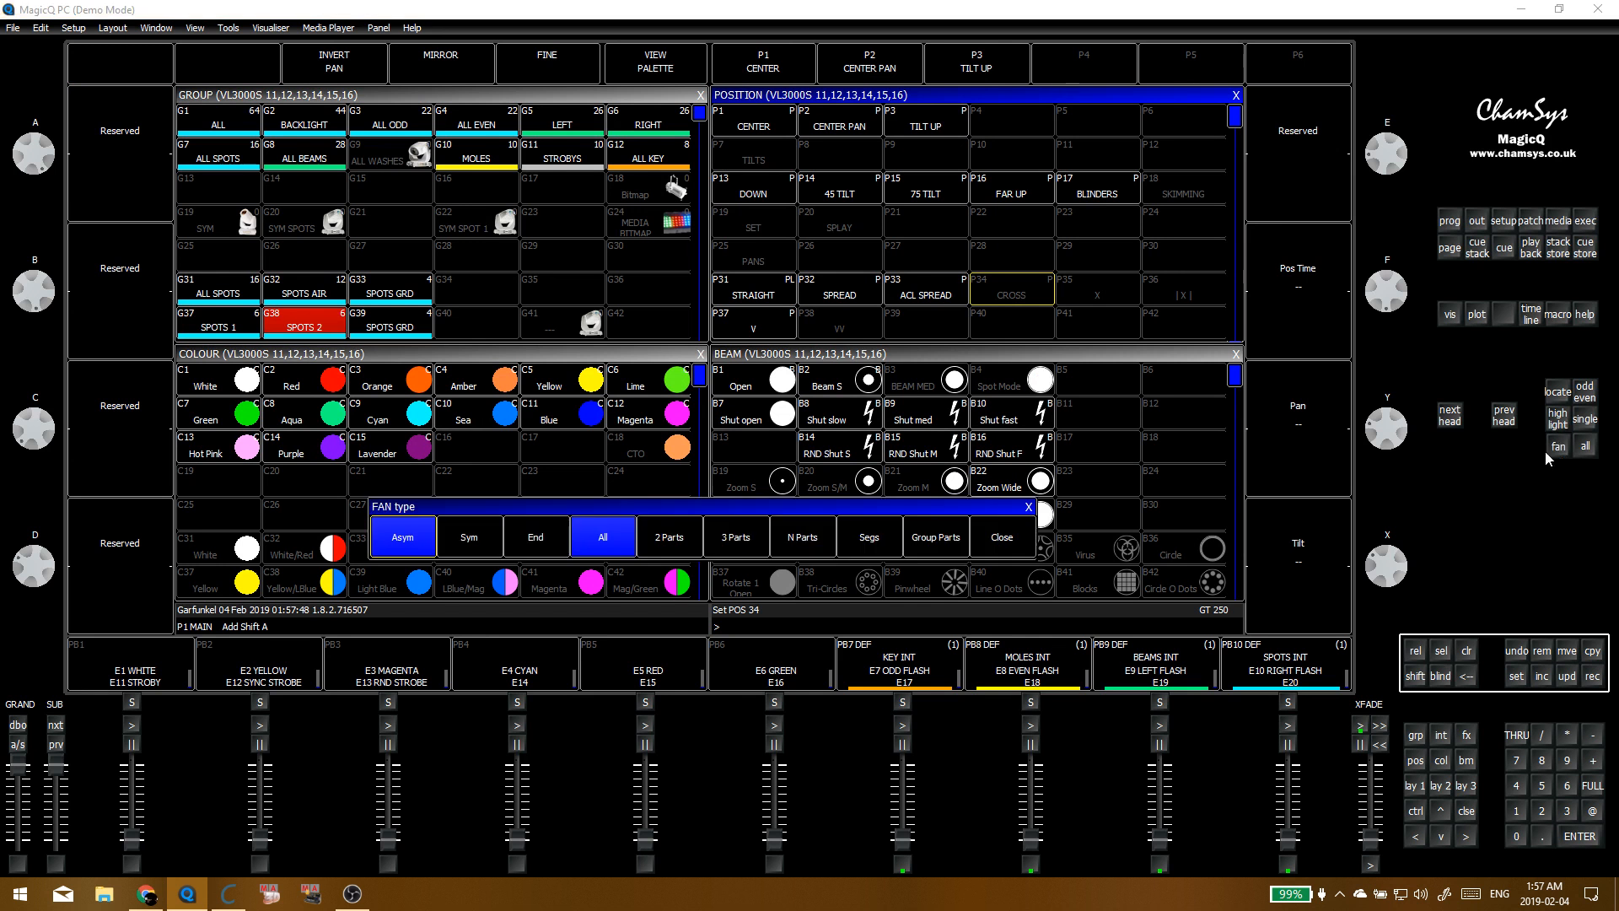
left_click(1552, 454)
left_click(1552, 453)
left_click(1551, 454)
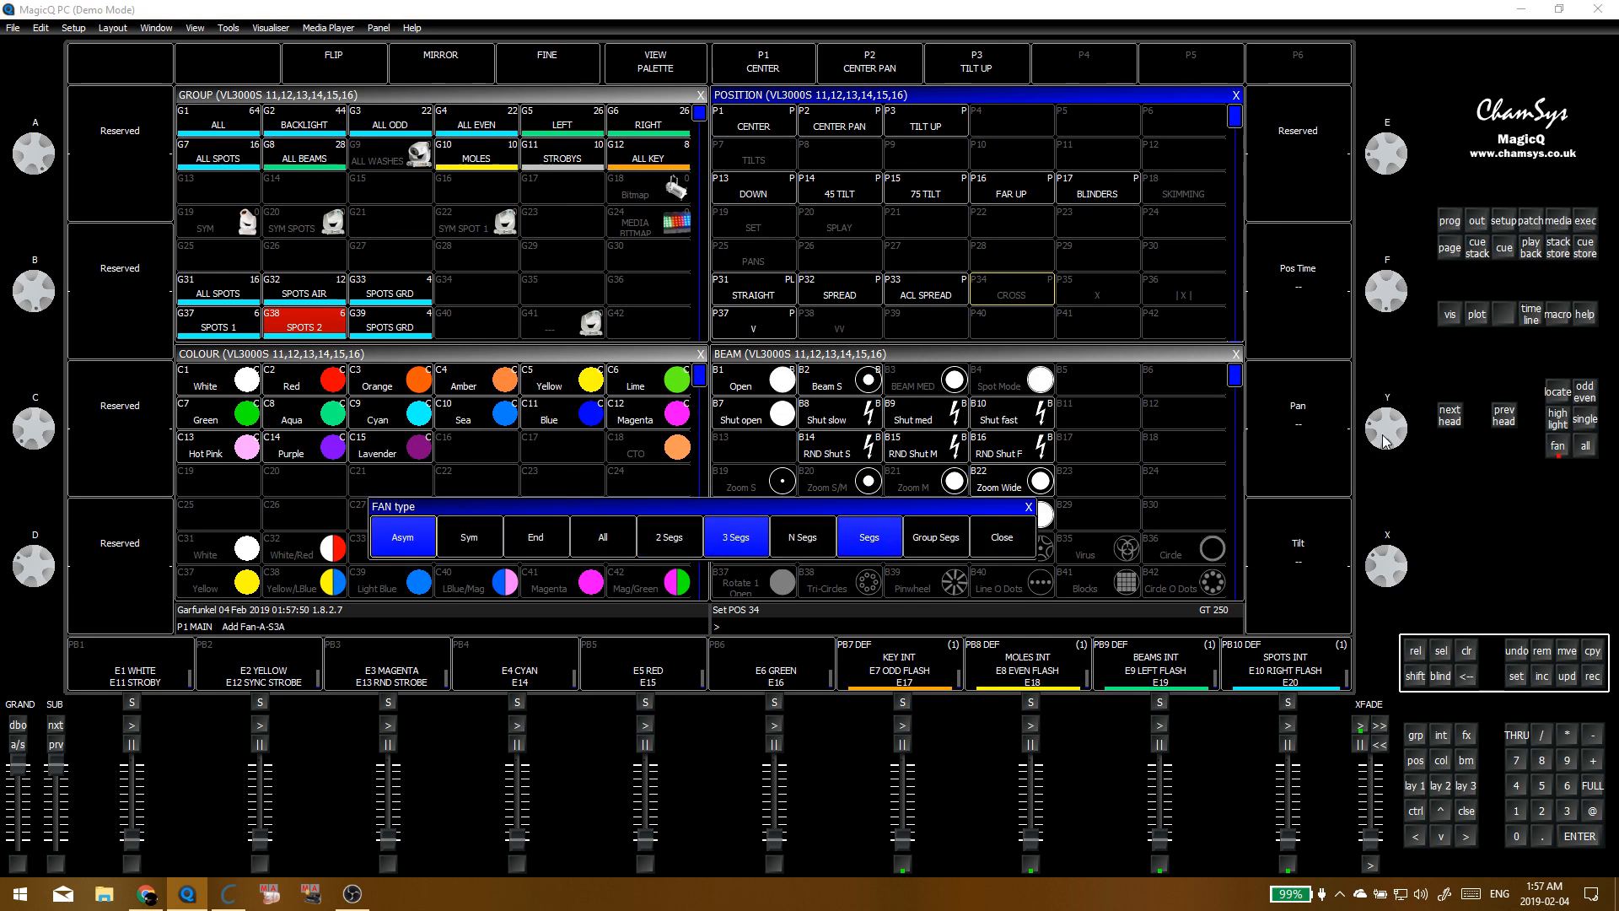
left_click_drag(1383, 439, 1391, 403)
left_click(1011, 287)
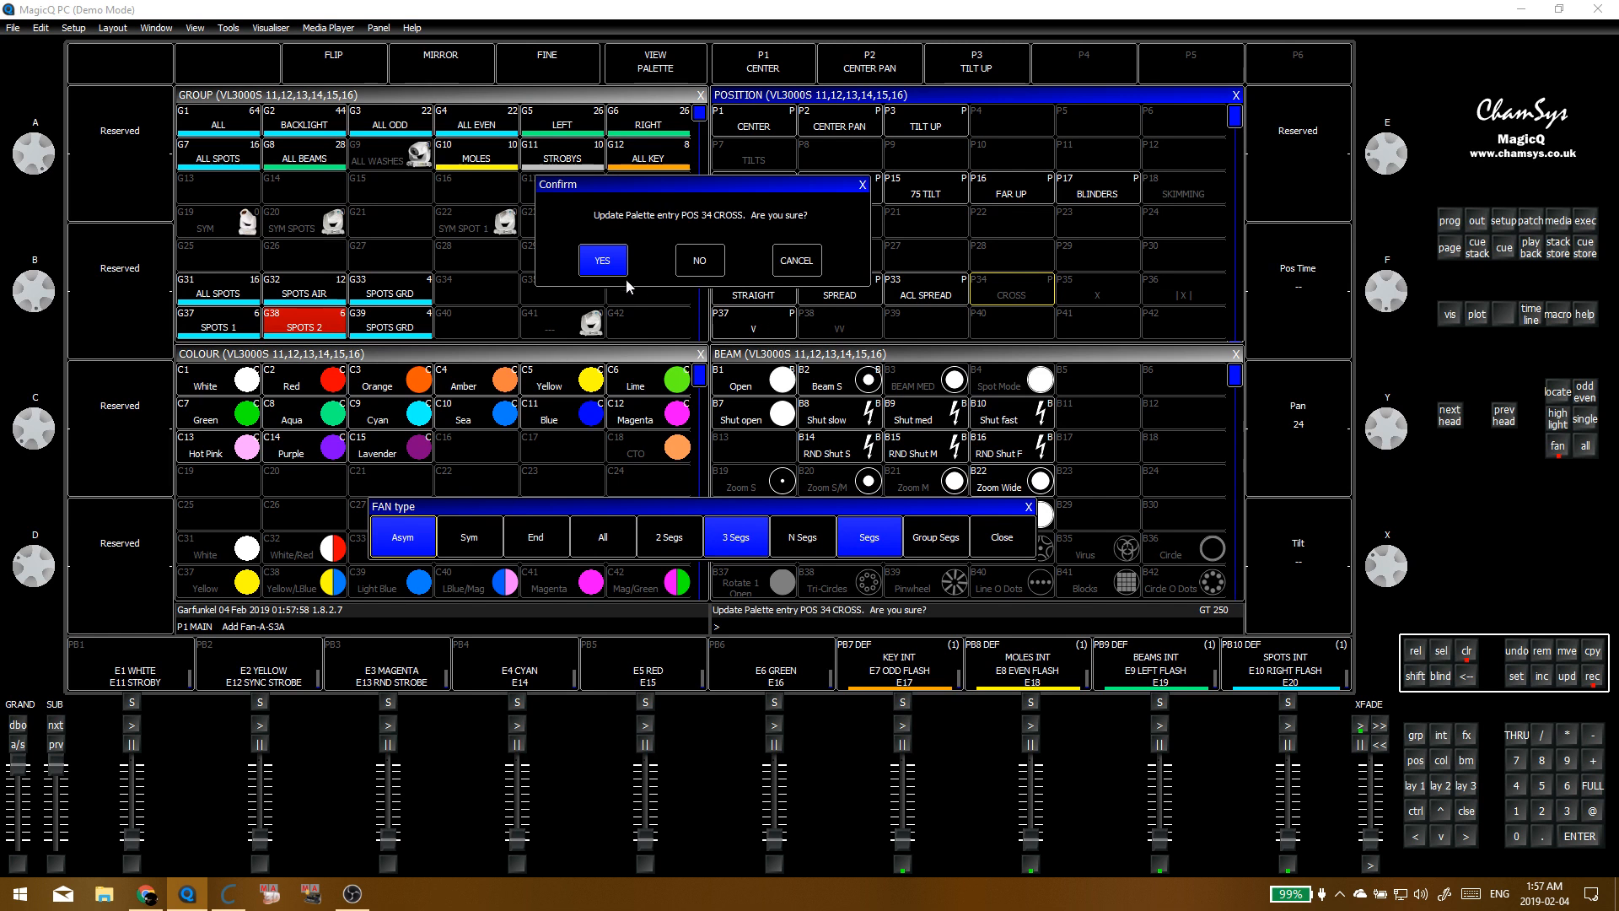
left_click(596, 257)
Step: Fan the pan of SPOTS 1 and SPOTS 2 in 2 Parts from STRAIGHT to 24 and record it into the X position palette
left_click(337, 329)
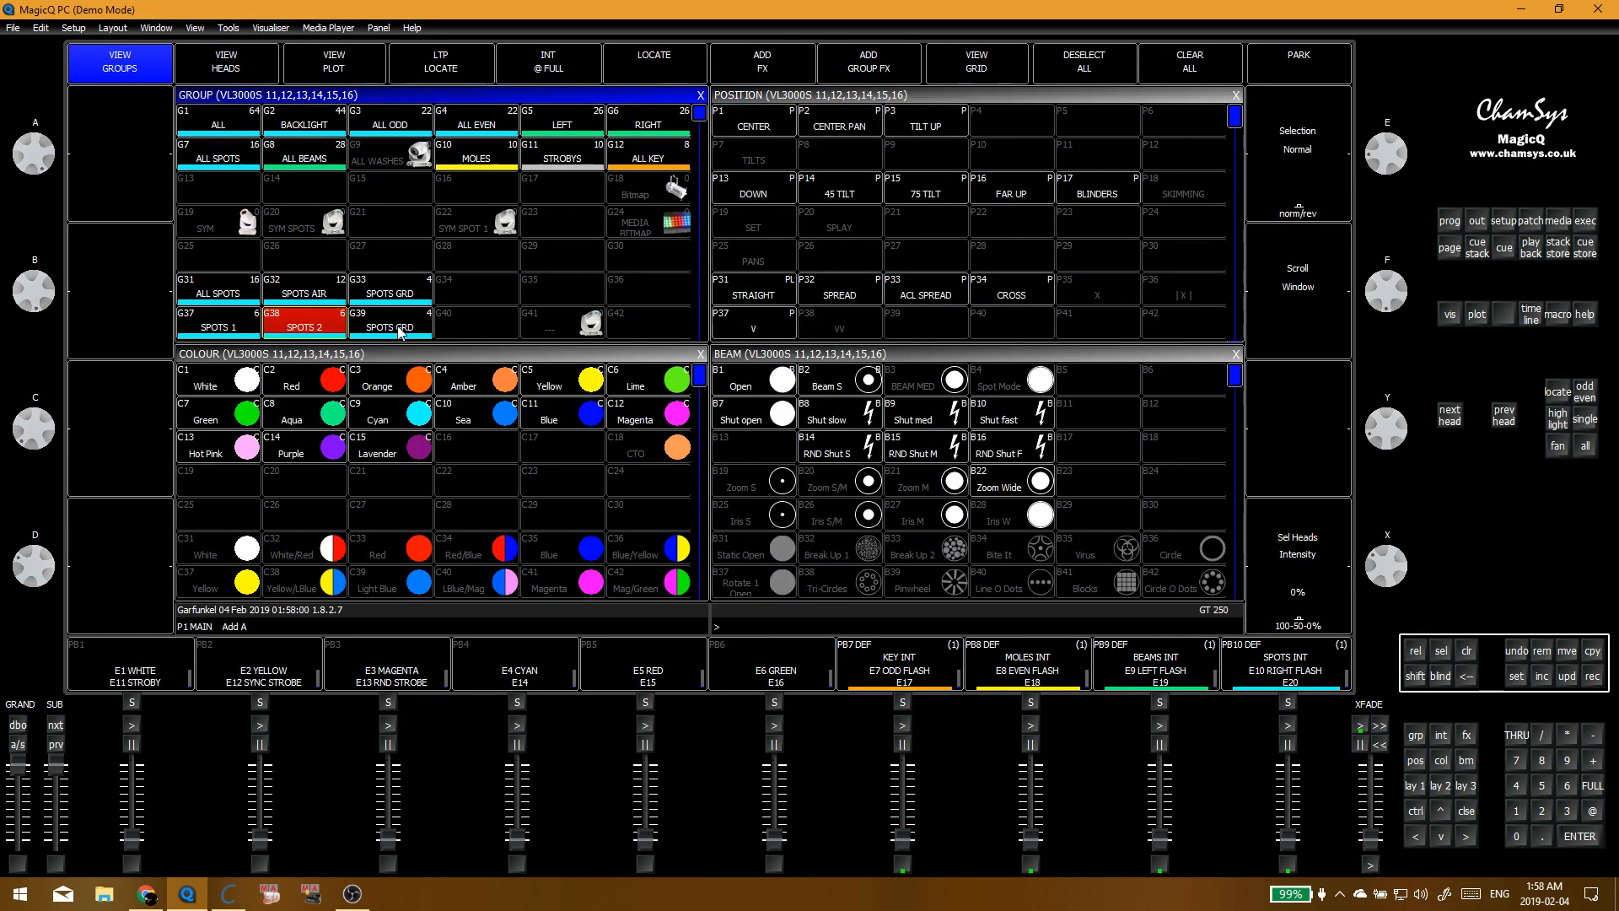
left_click(243, 322)
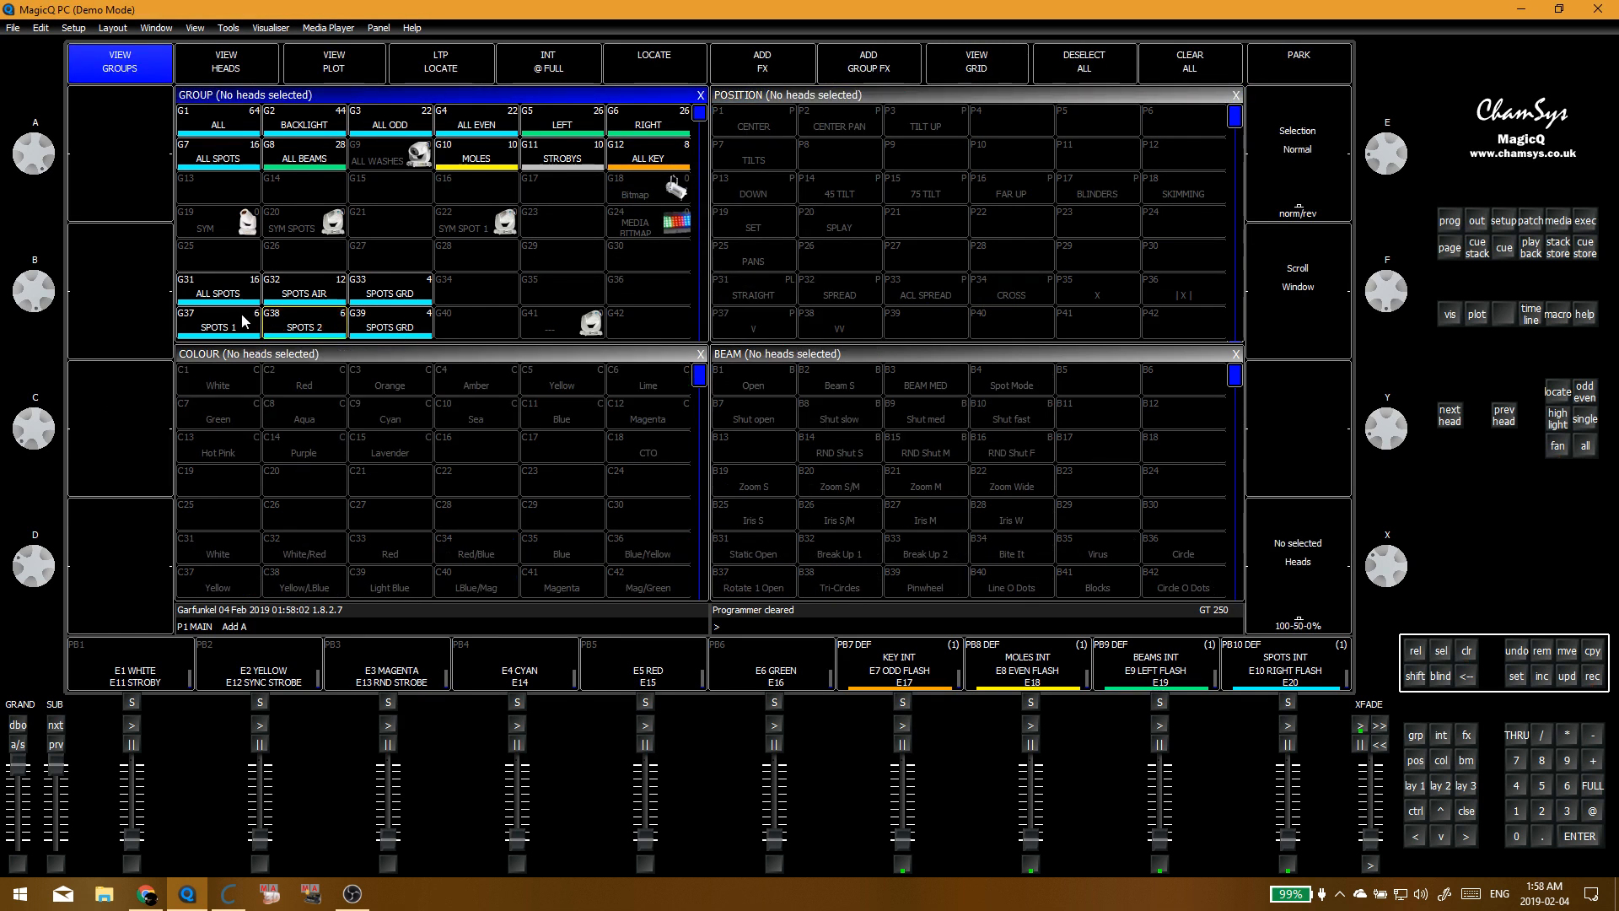
left_click(769, 291)
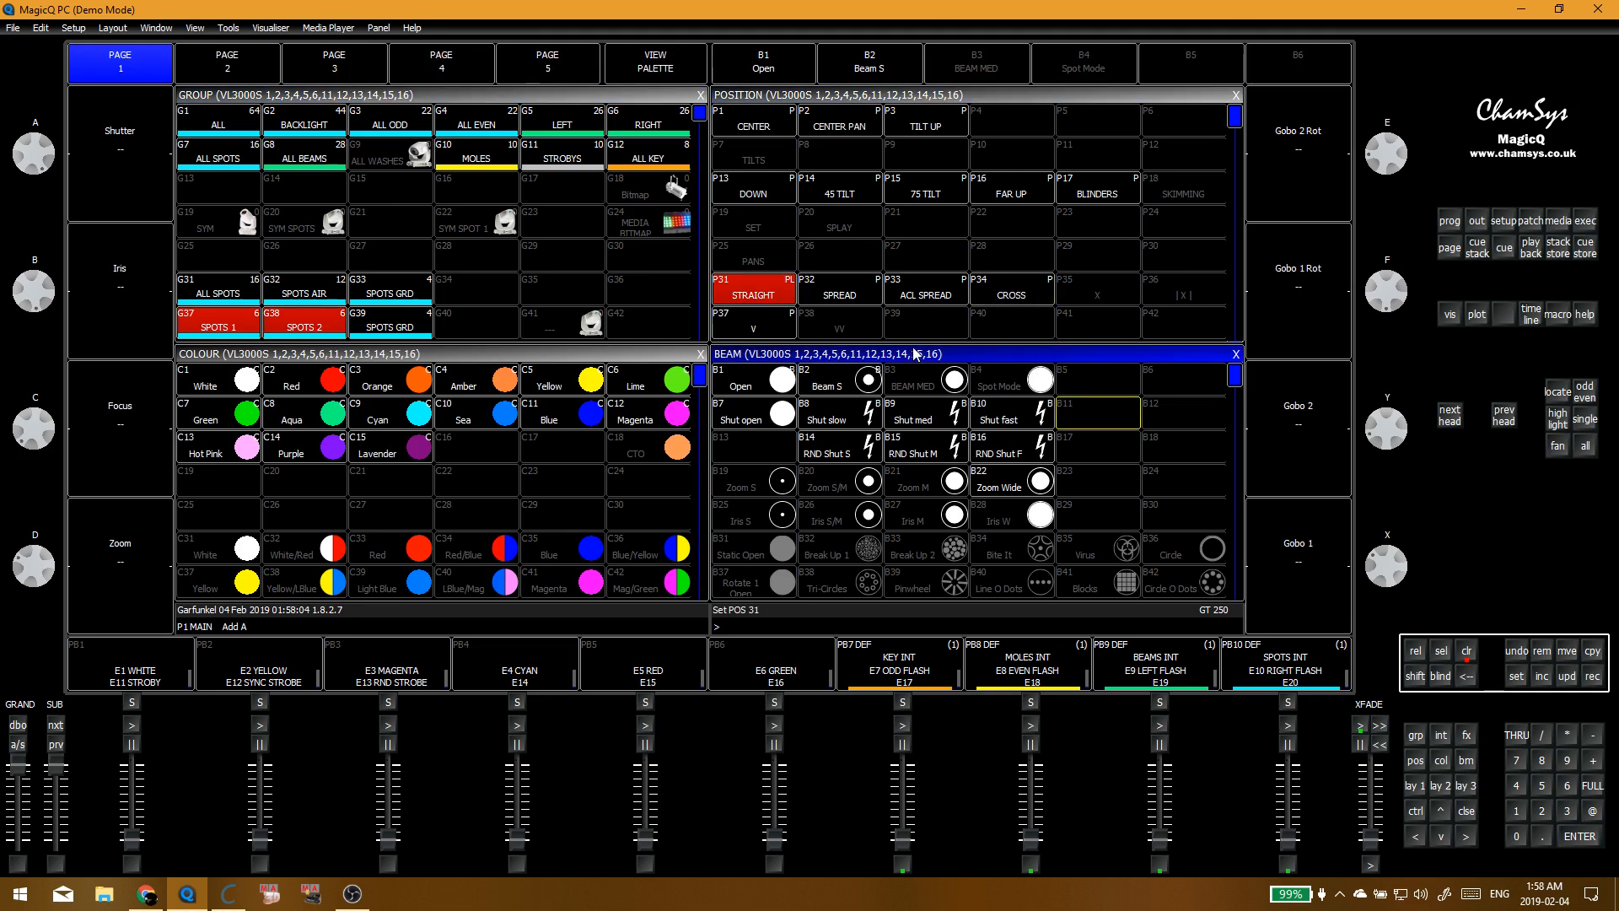
left_click(312, 332)
left_click(312, 331)
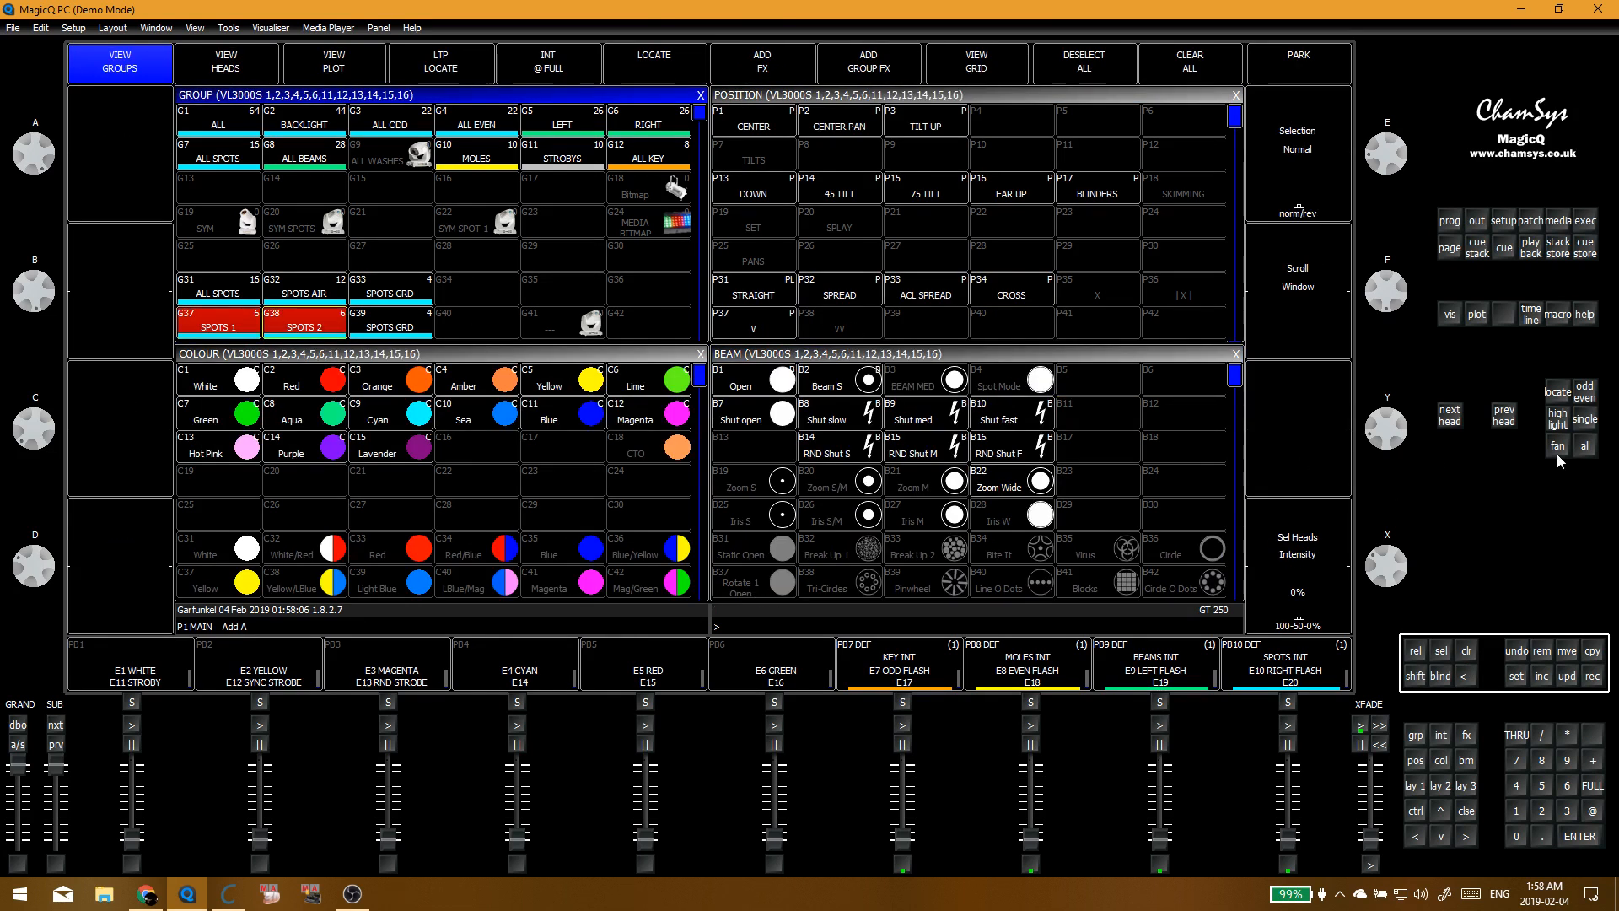
left_click(1558, 445)
left_click(698, 539)
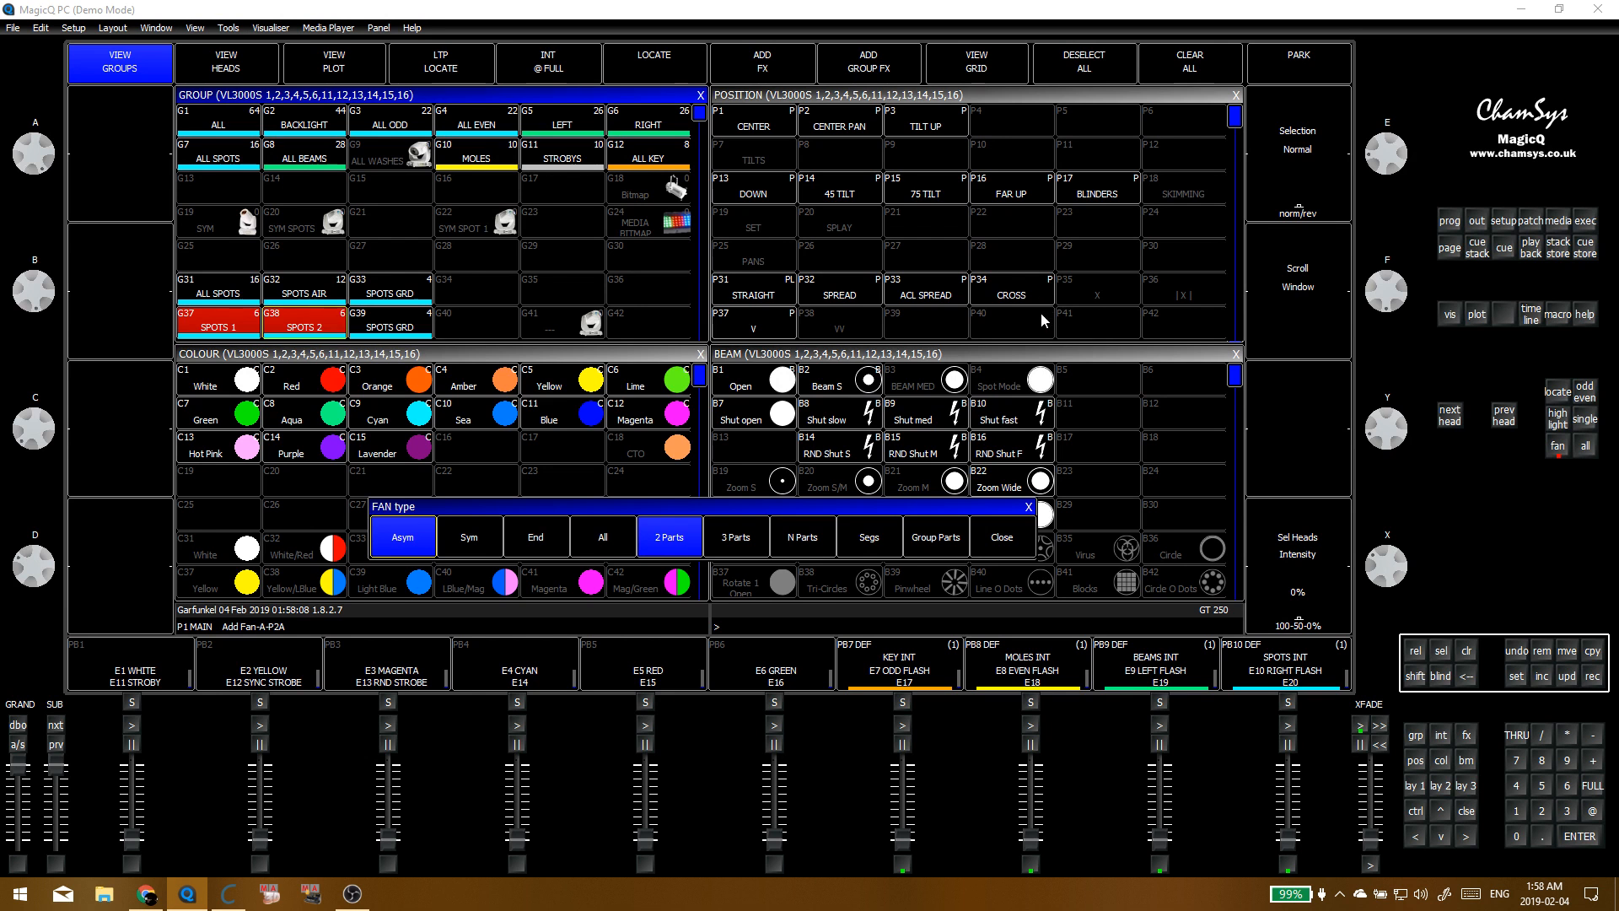
left_click_drag(1383, 432, 1393, 381)
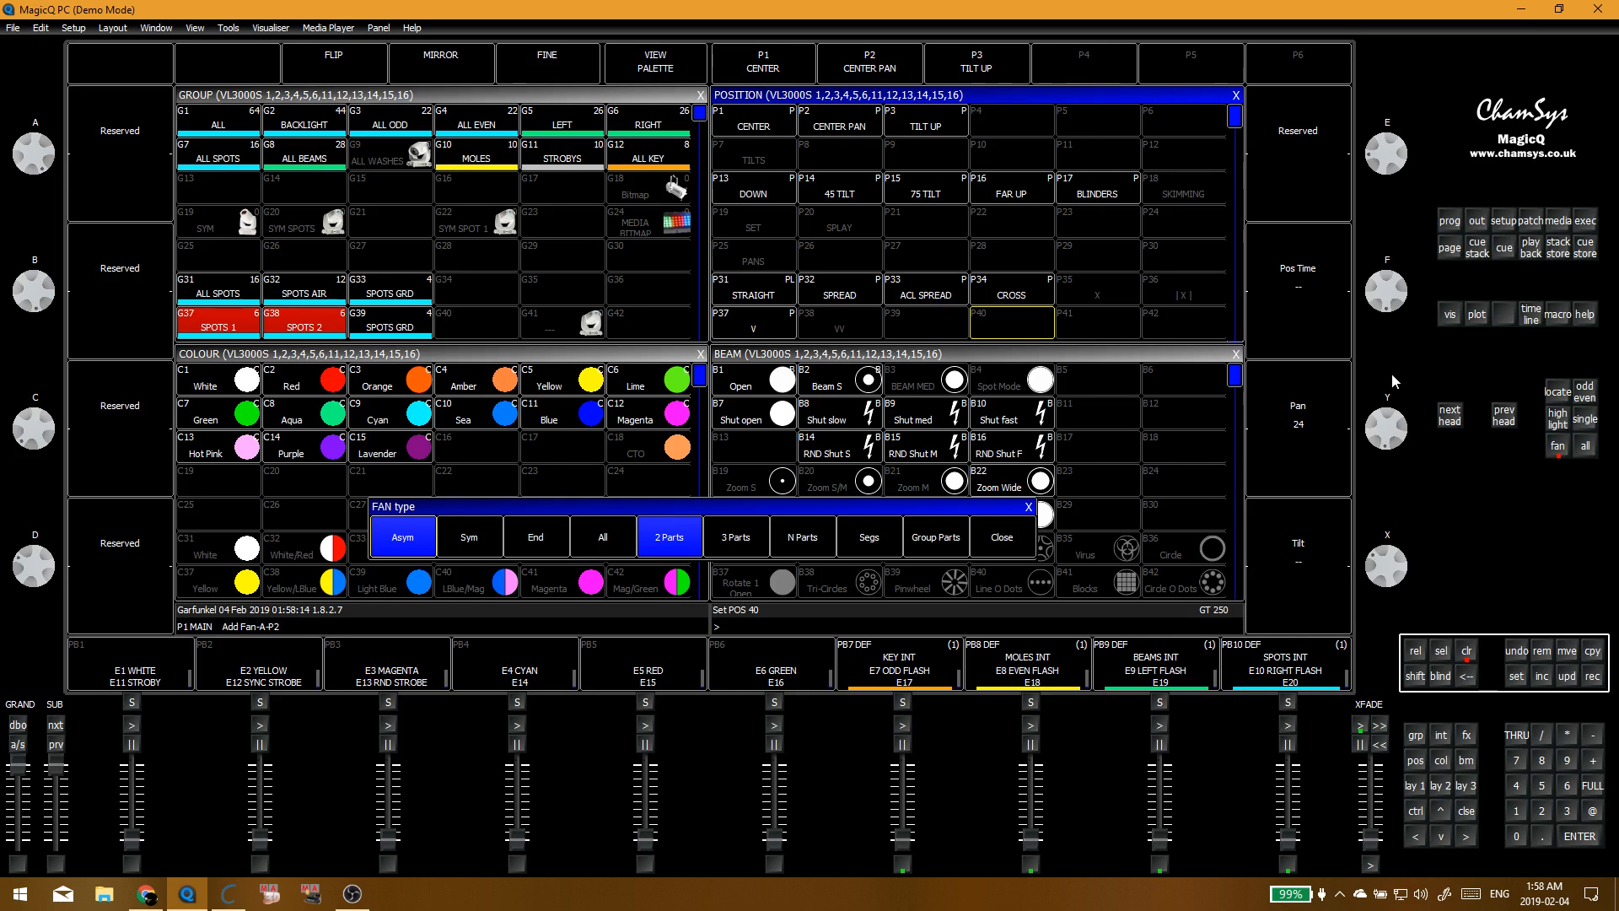
key("ctrl+r")
left_click(1096, 291)
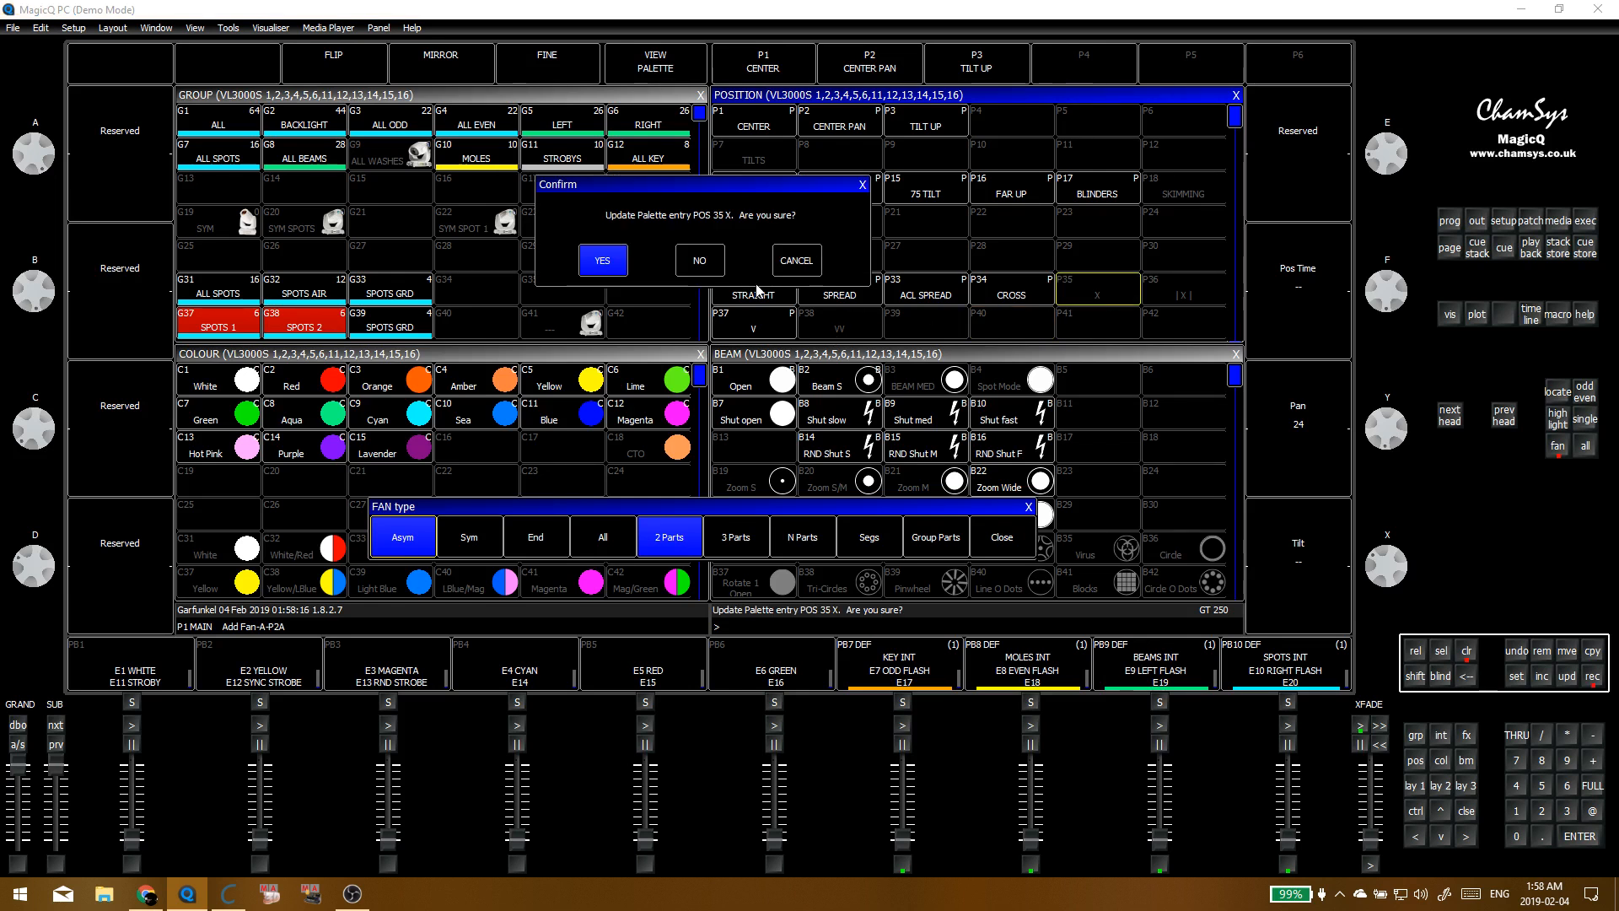
left_click(621, 255)
Step: Fan the pan of SPOTS 1 and SPOTS 2 in 2 Parts from STRAIGHT to -19, record it into the | X | position palette, and clear the programmer
left_click(419, 317)
left_click(1096, 324)
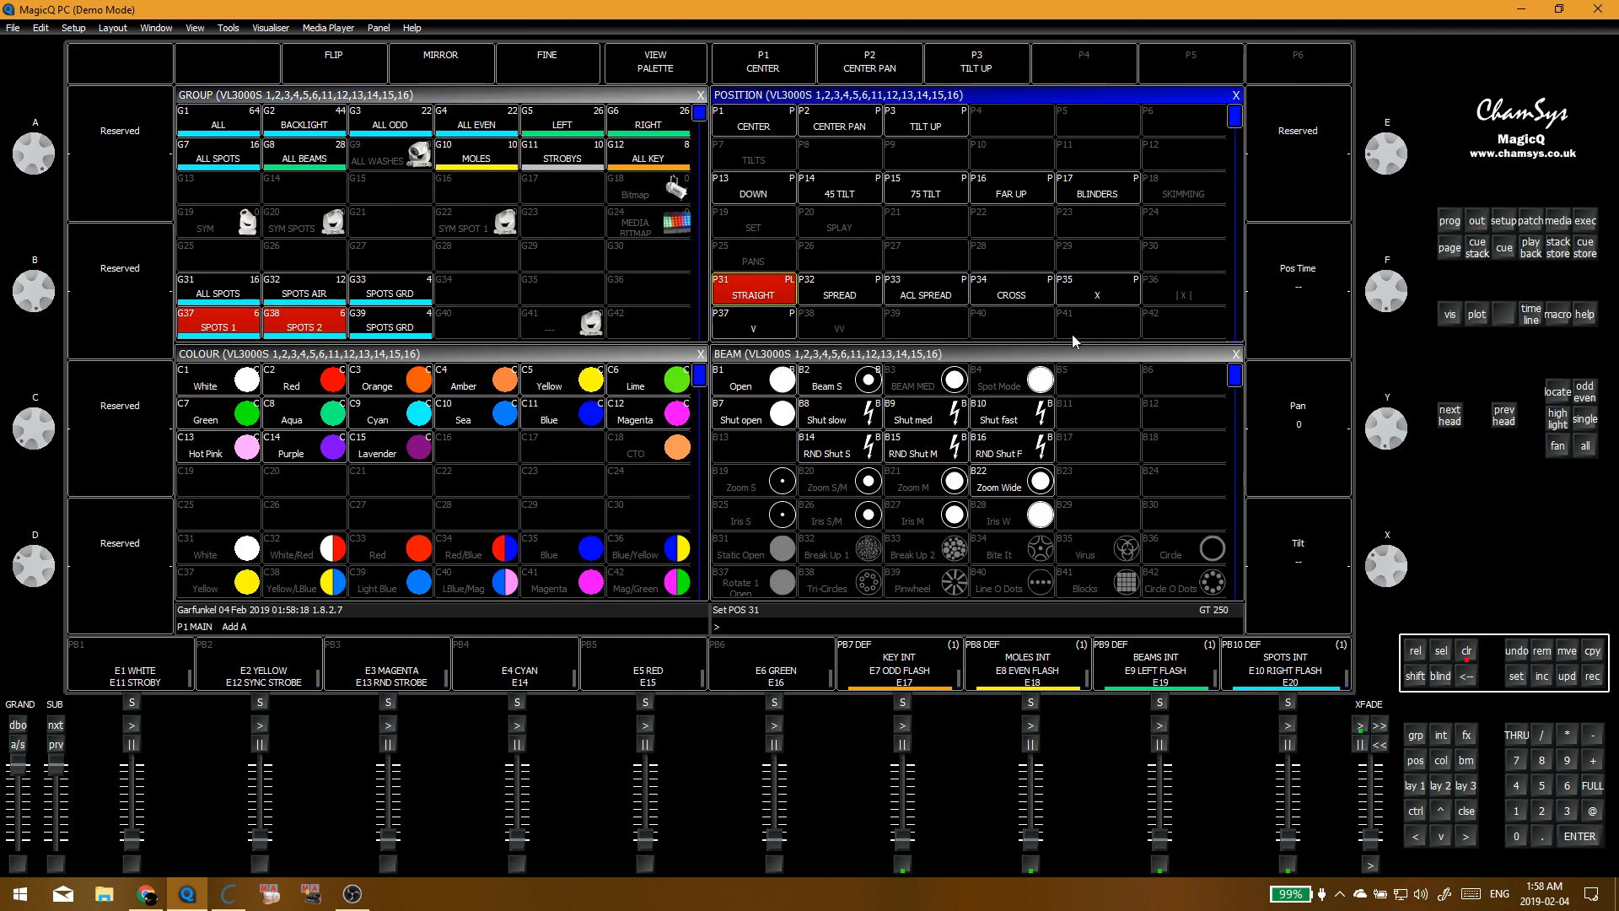
left_click(1557, 445)
left_click(669, 537)
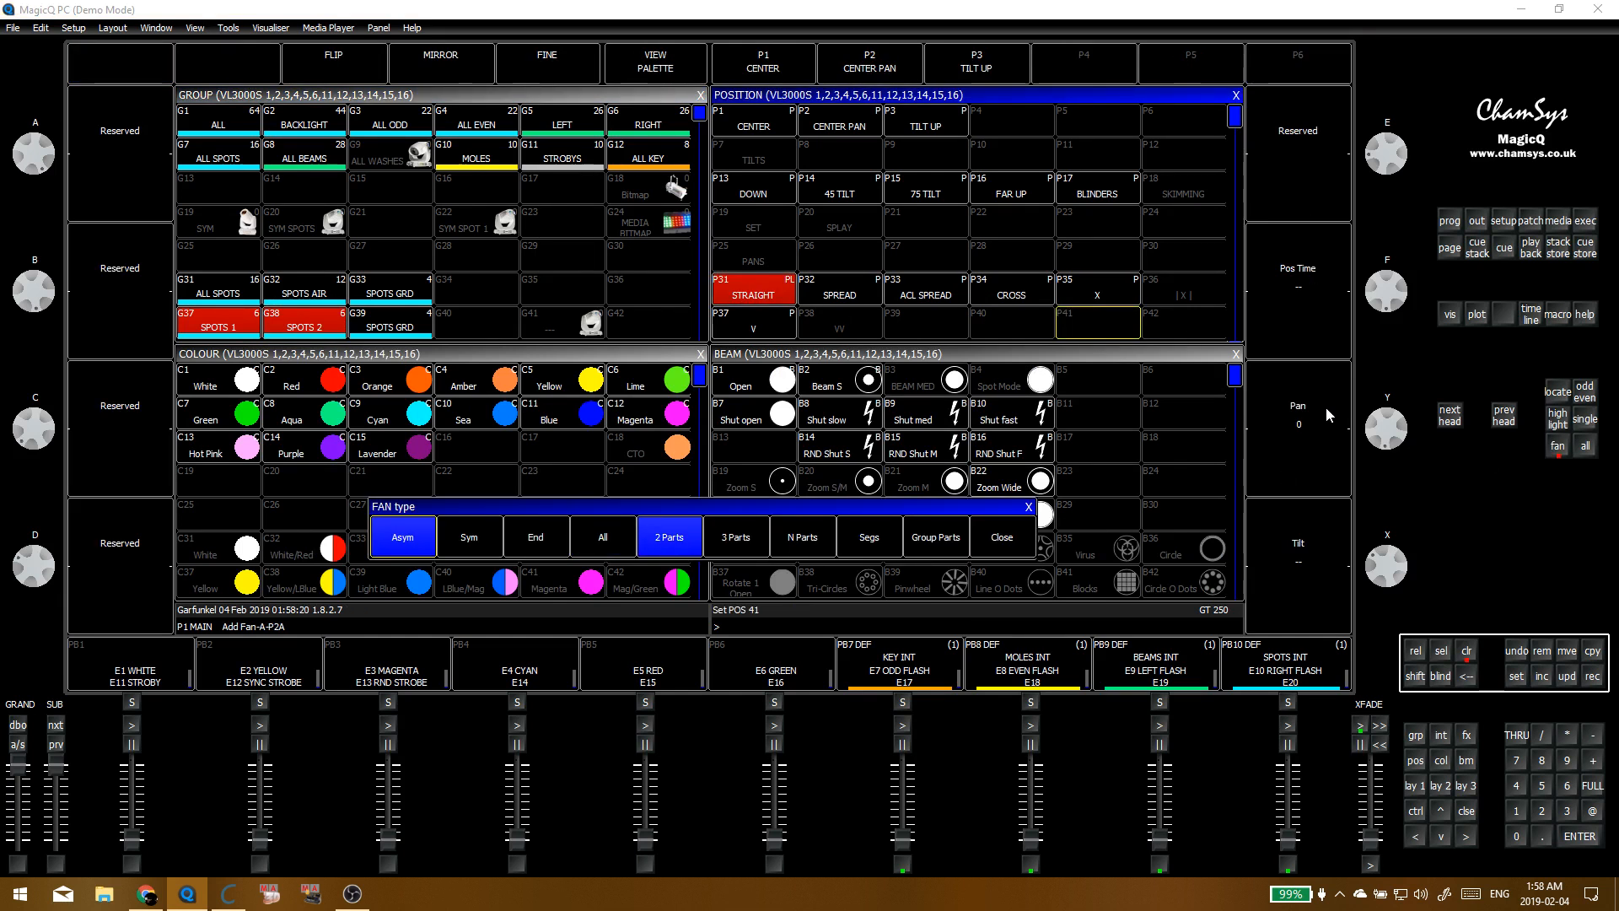
left_click_drag(1391, 434, 1422, 467)
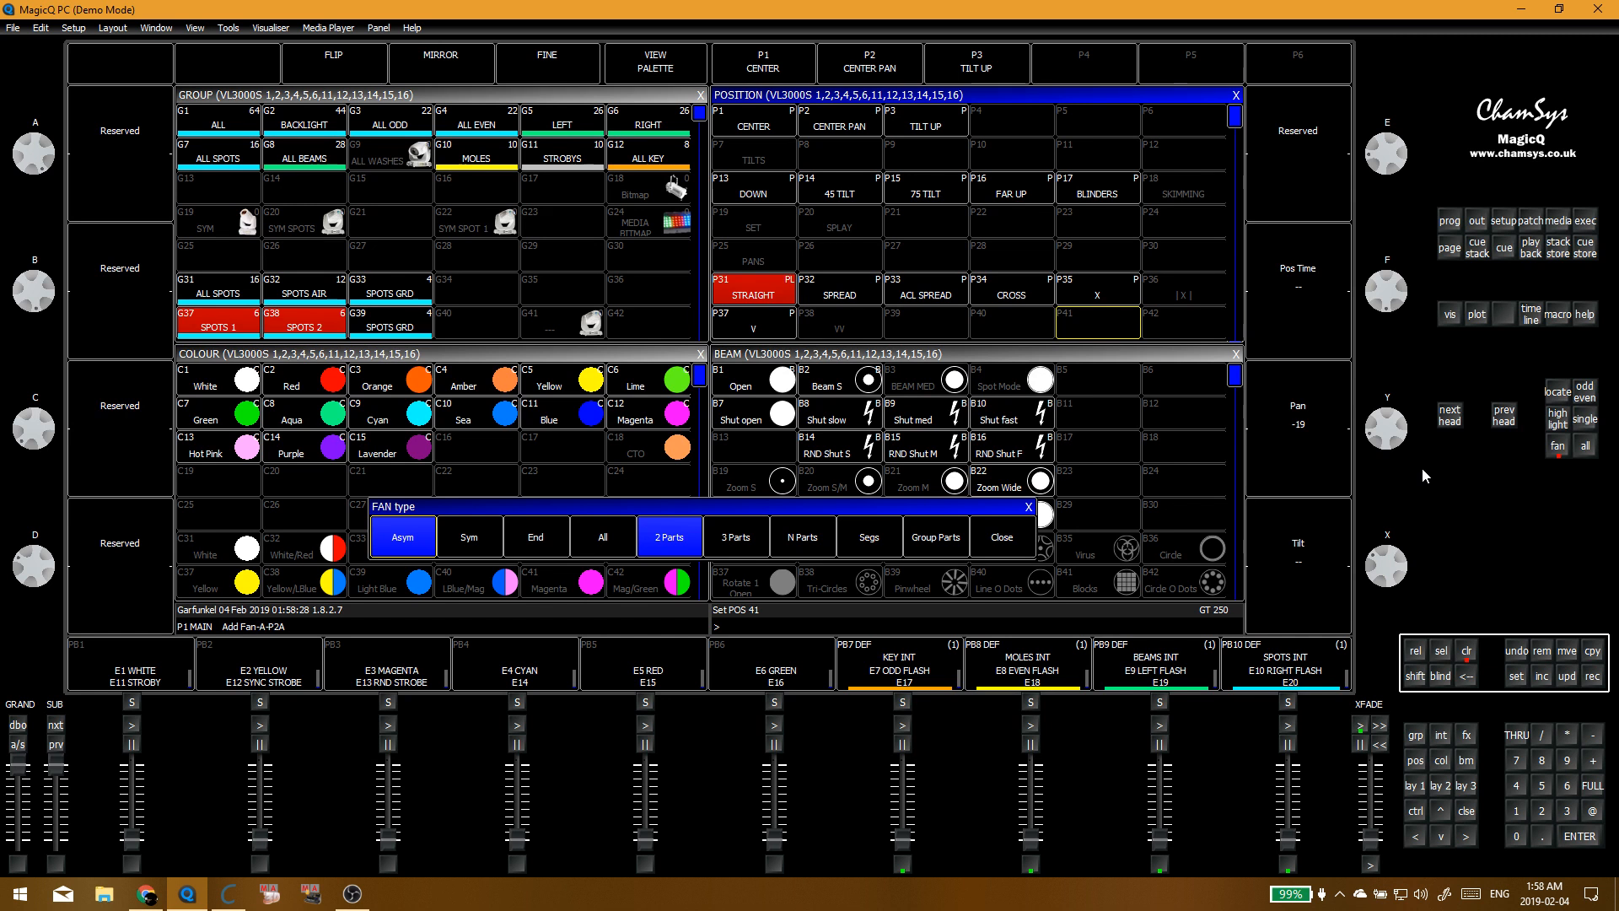
key("r")
left_click(1181, 298)
left_click(613, 262)
key("c")
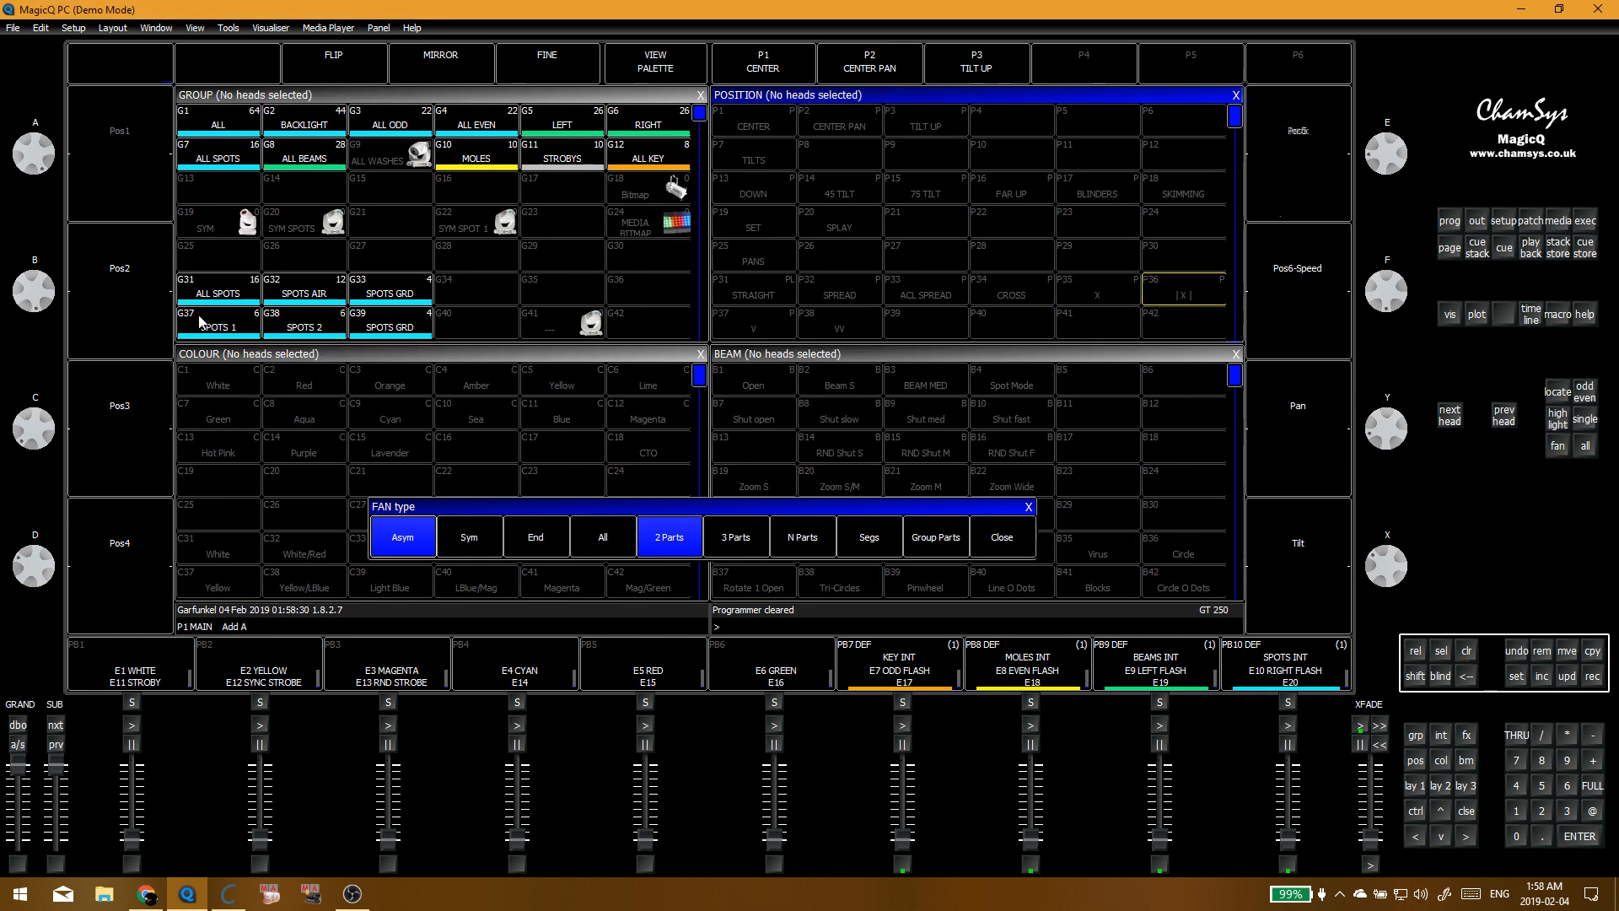
left_click(200, 320)
left_click(291, 322)
left_click(744, 287)
left_click(836, 318)
key("c")
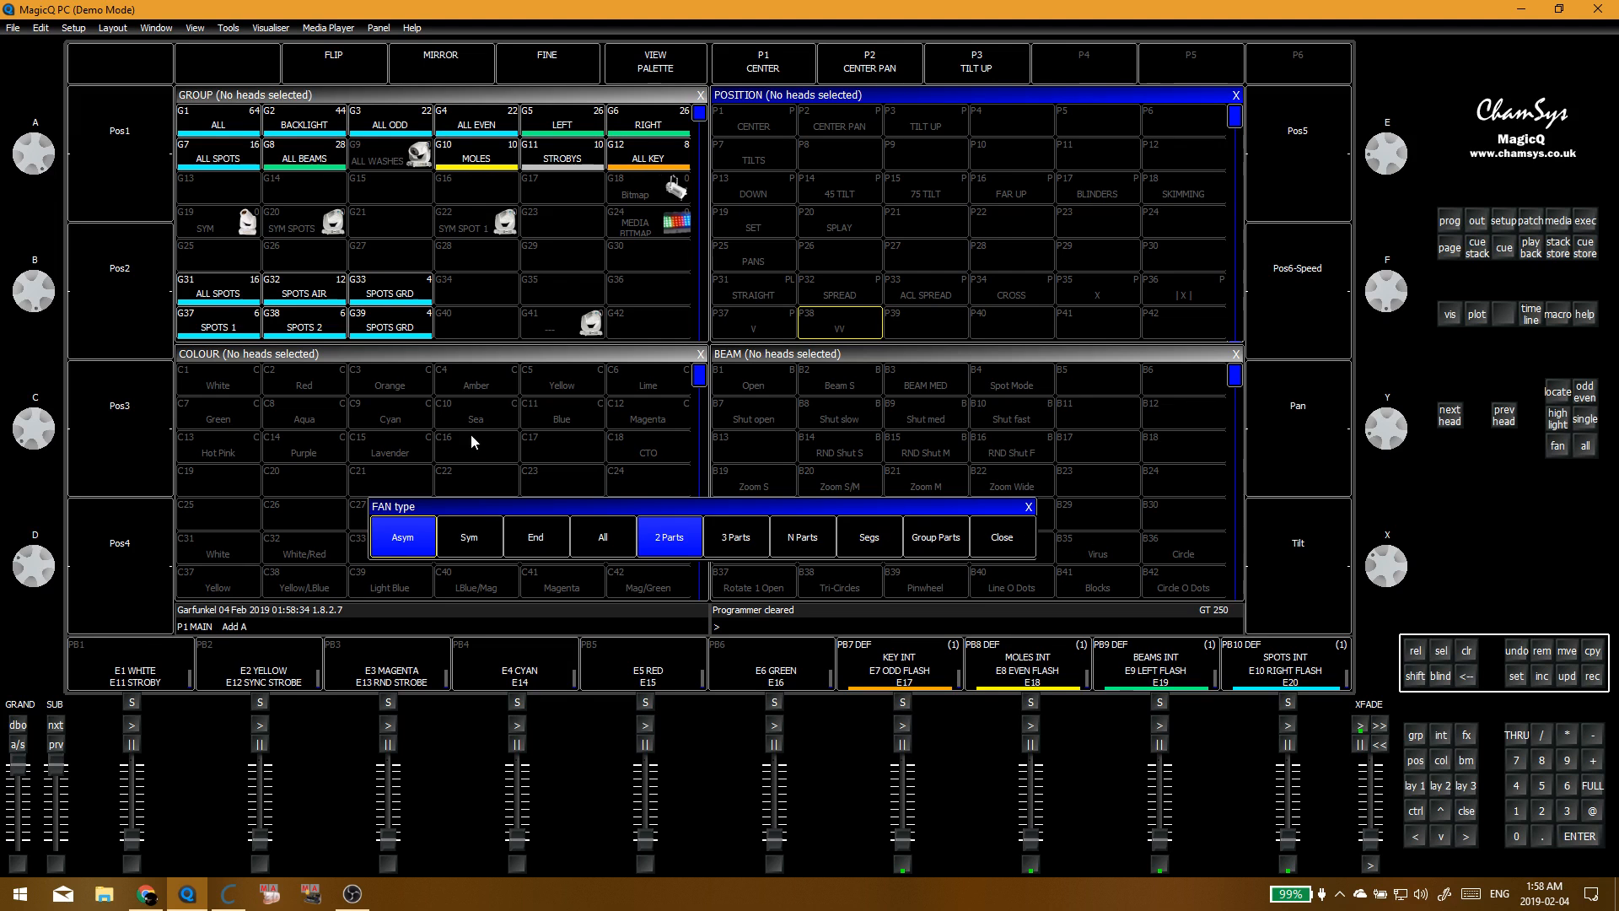
Step: Fan the pan of SPOTS 1 asymmetrically in 3 Parts to 33 and record it into the VV position palette
left_click(217, 320)
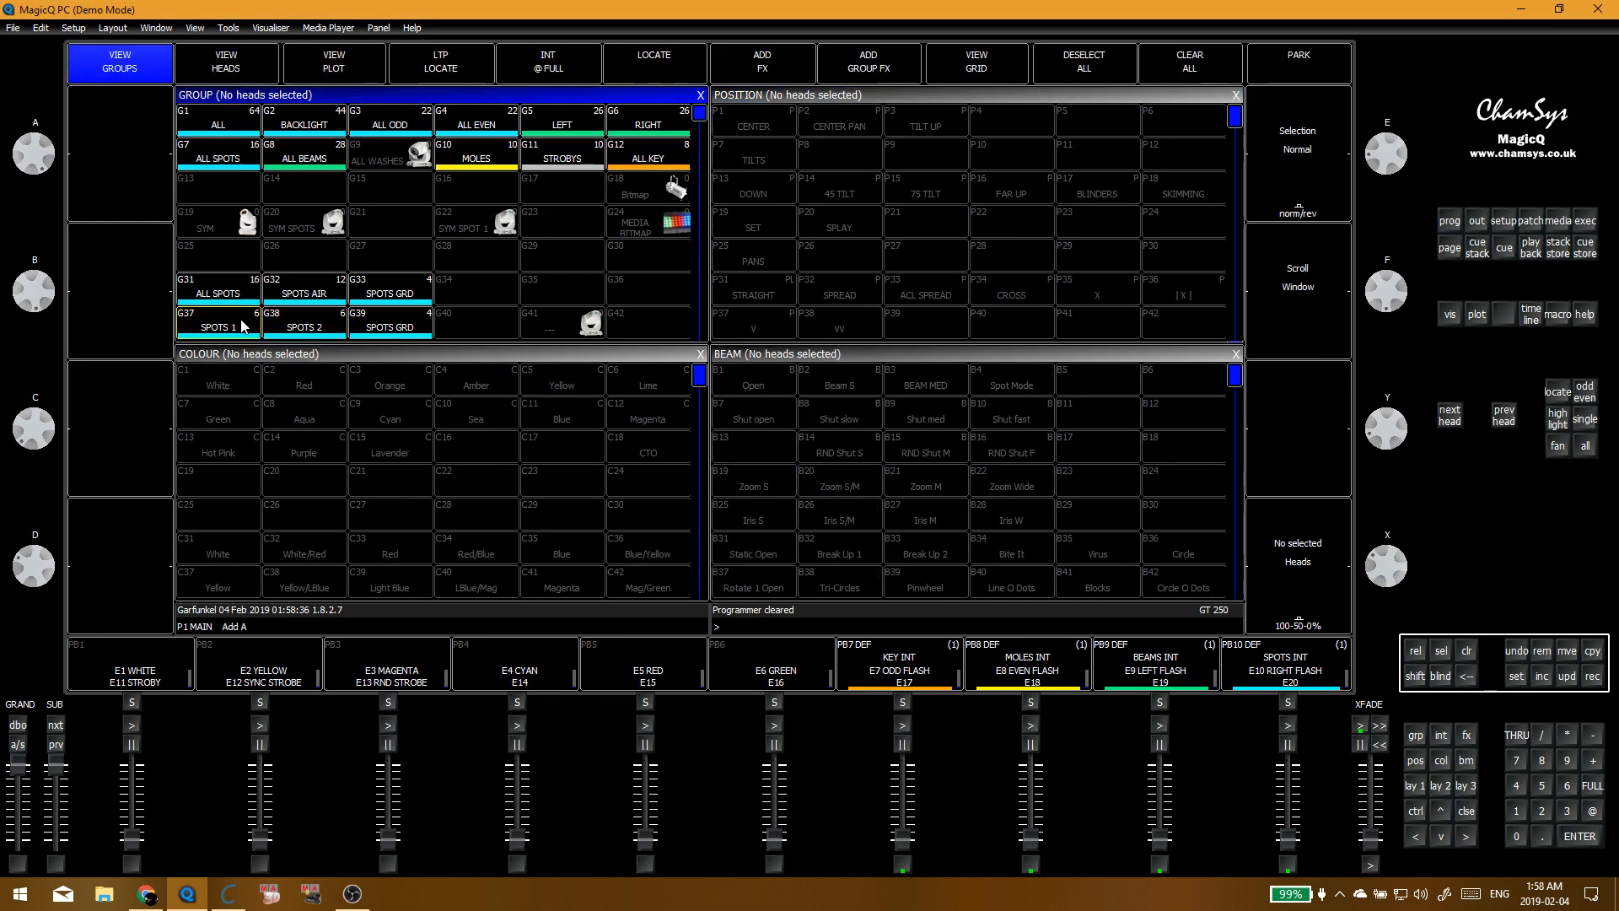
left_click(1557, 447)
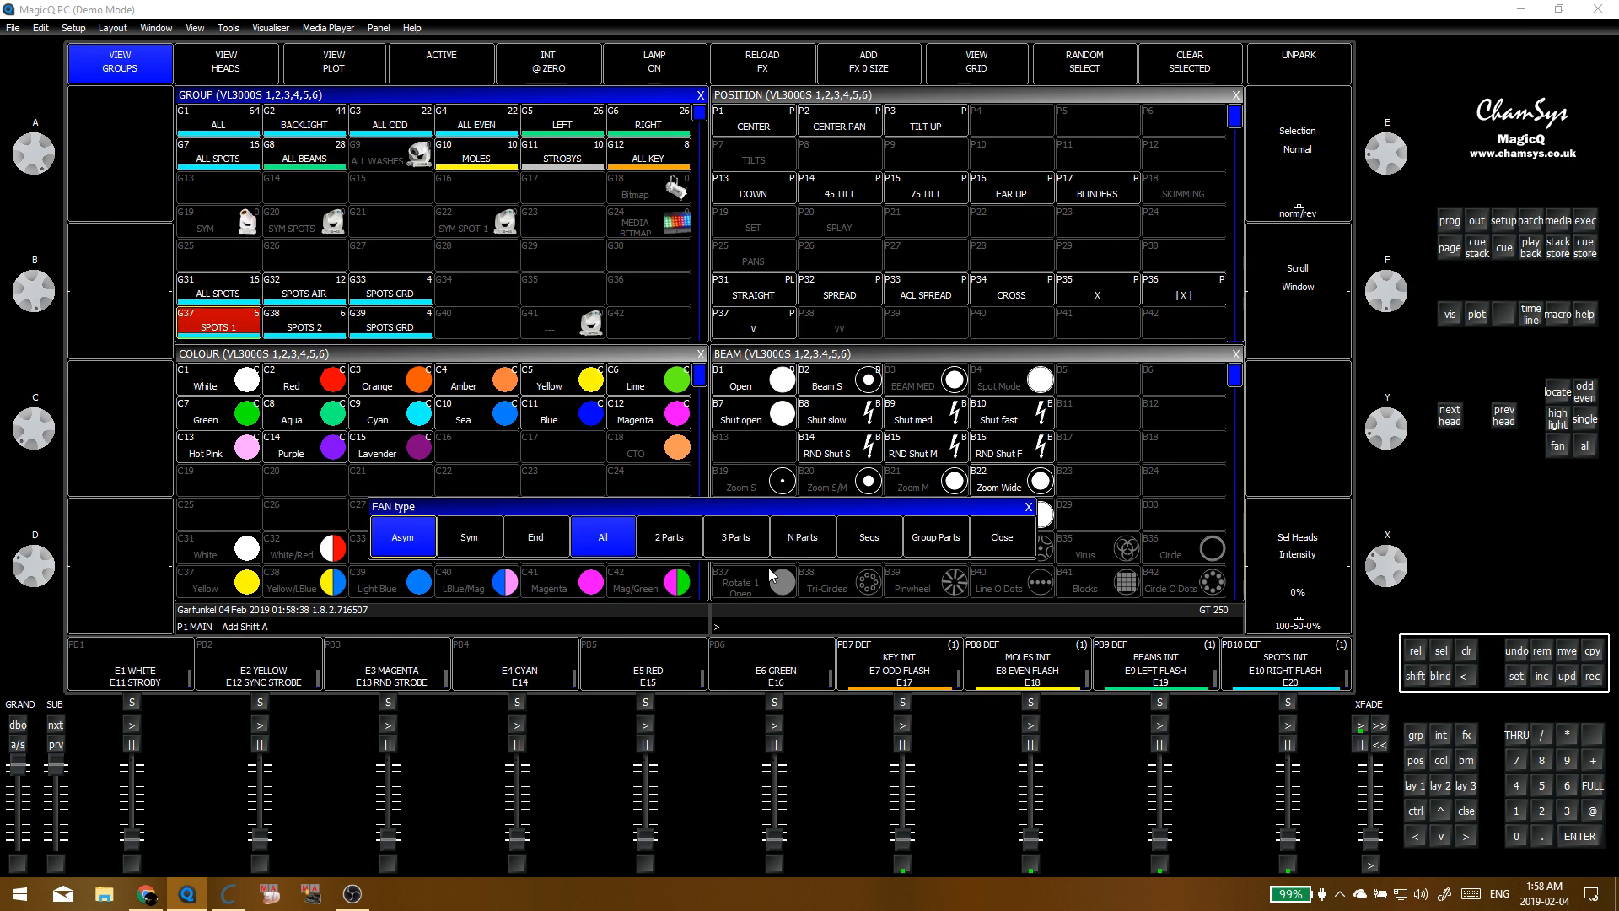
left_click(861, 319)
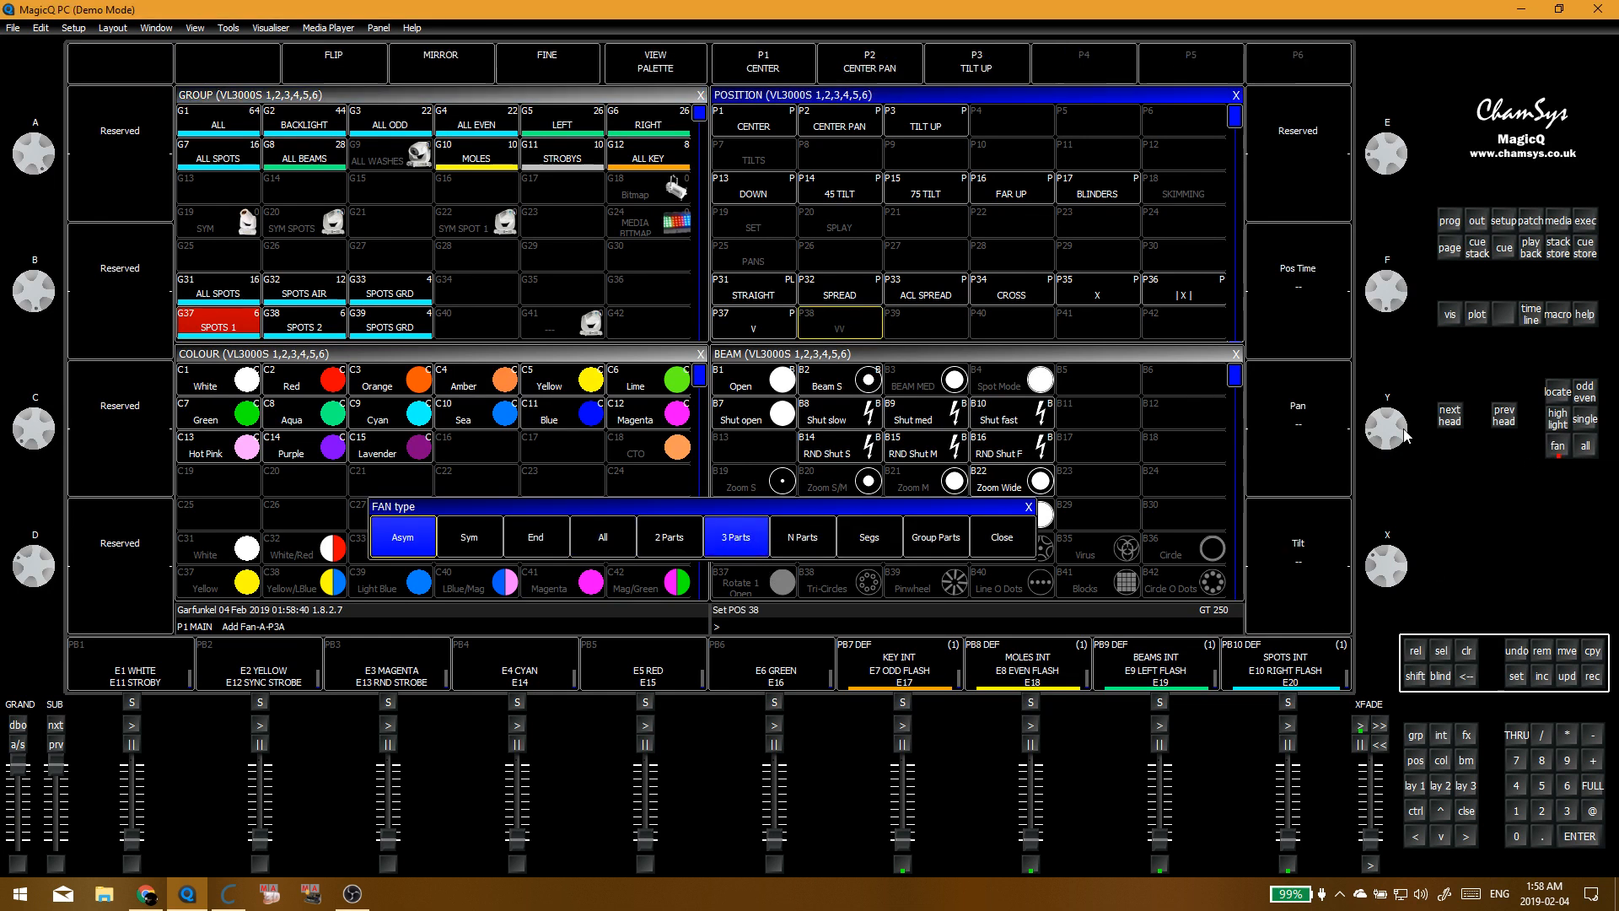
left_click_drag(1395, 420, 1397, 392)
key("ctrl+r")
left_click(826, 317)
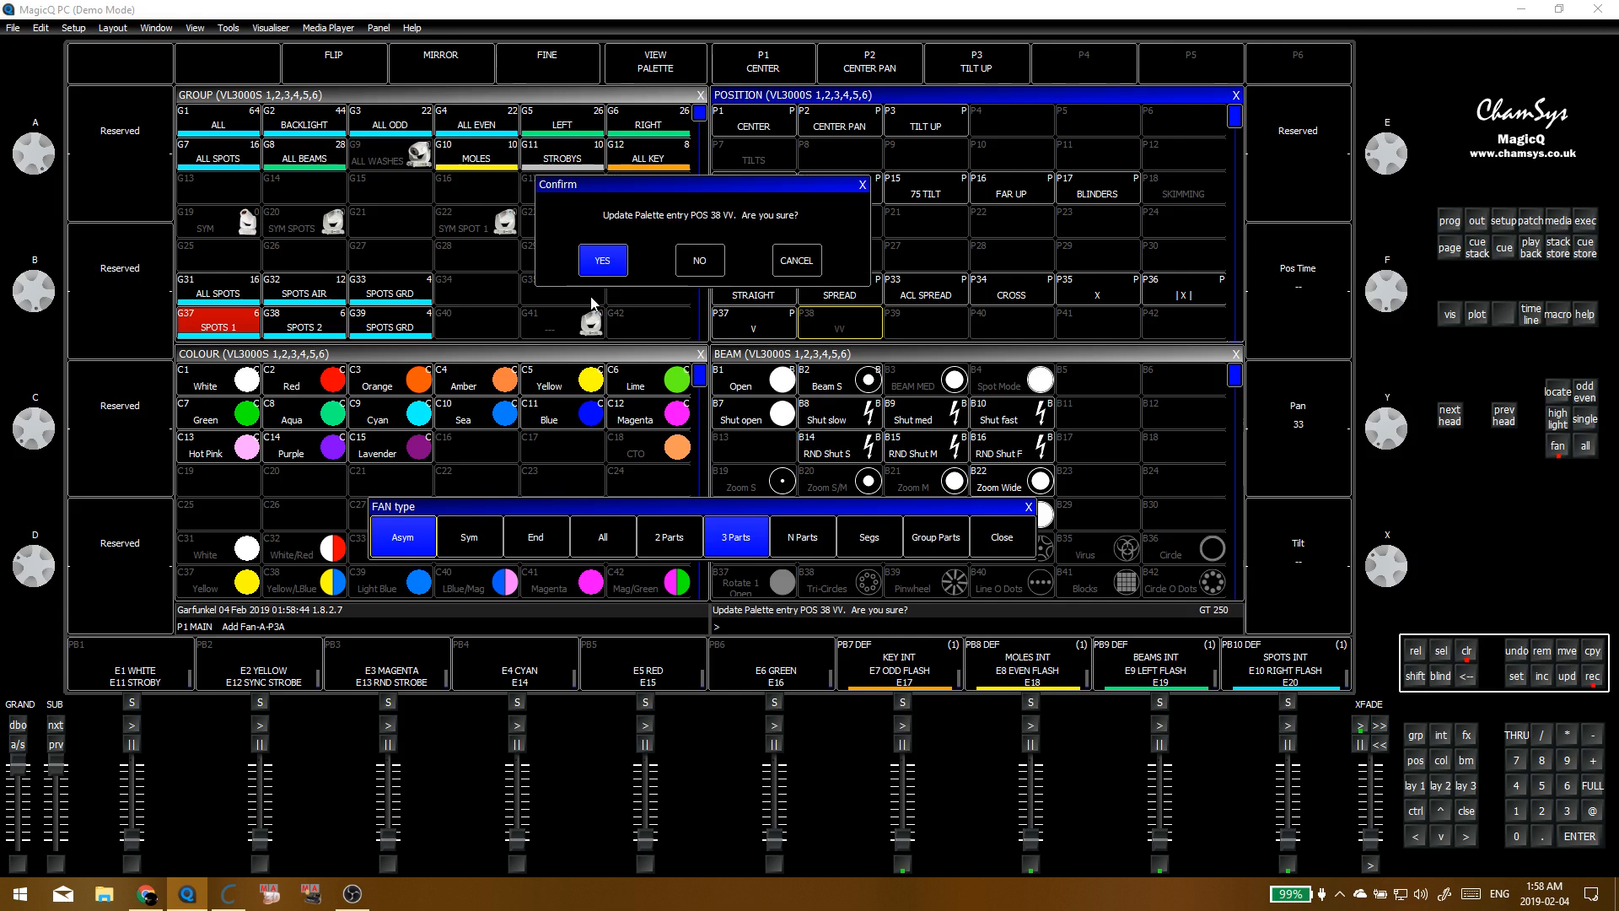
left_click(595, 261)
Step: Fan the pan of SPOTS 2 in 3 Parts from STRAIGHT to 28, record it into the VV position palette, and clear the programmer
left_click(305, 322)
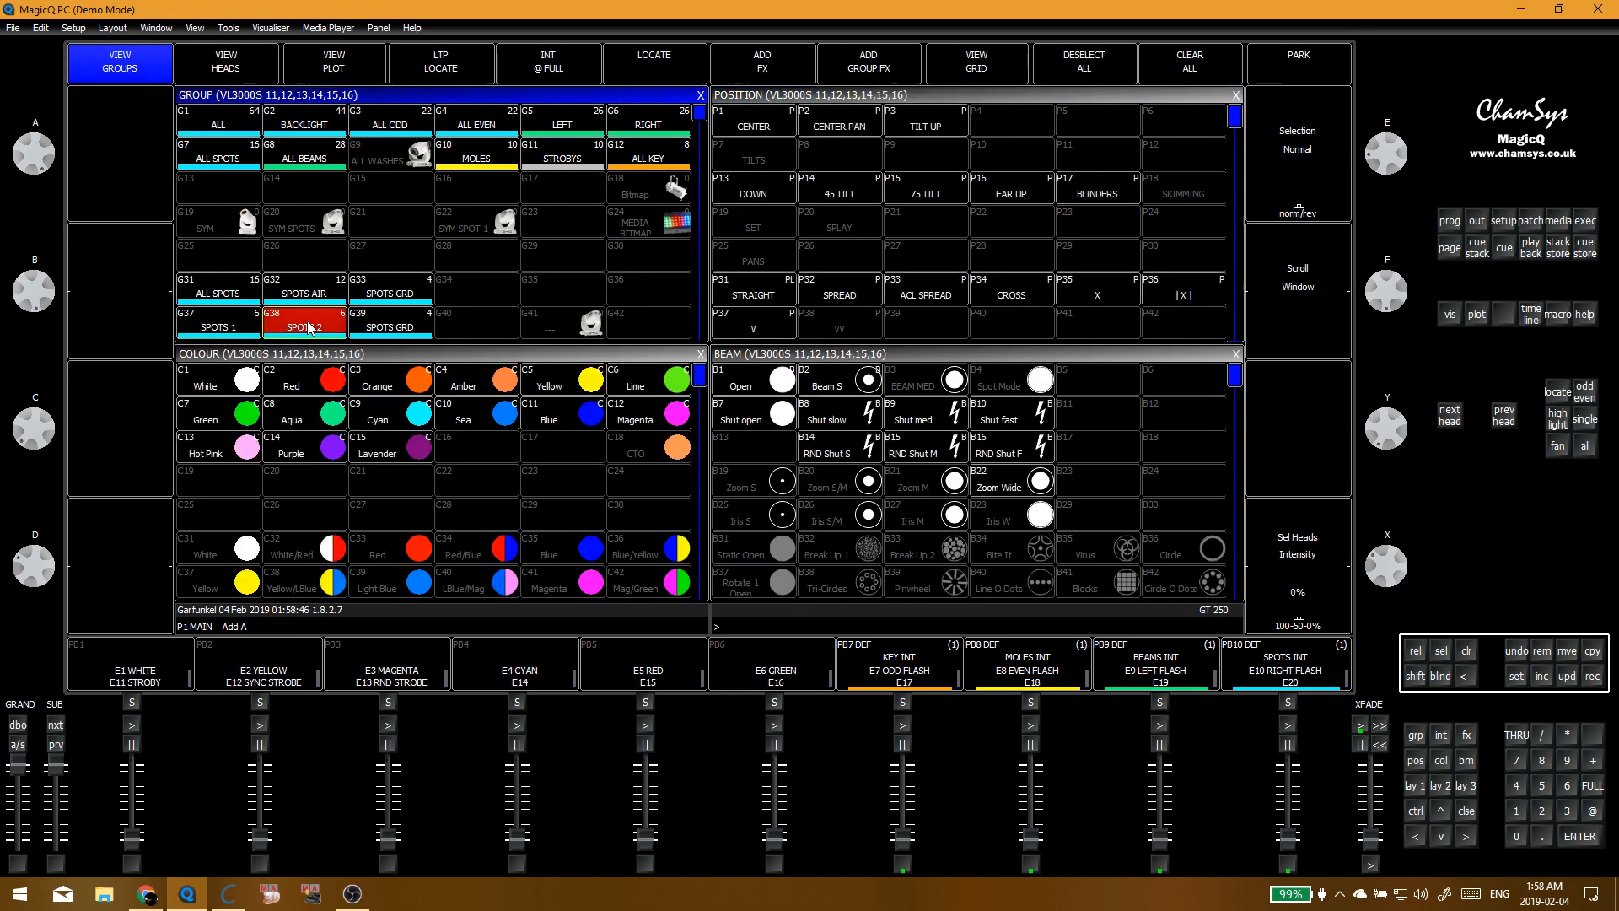
left_click(741, 287)
left_click(906, 329)
left_click(1558, 445)
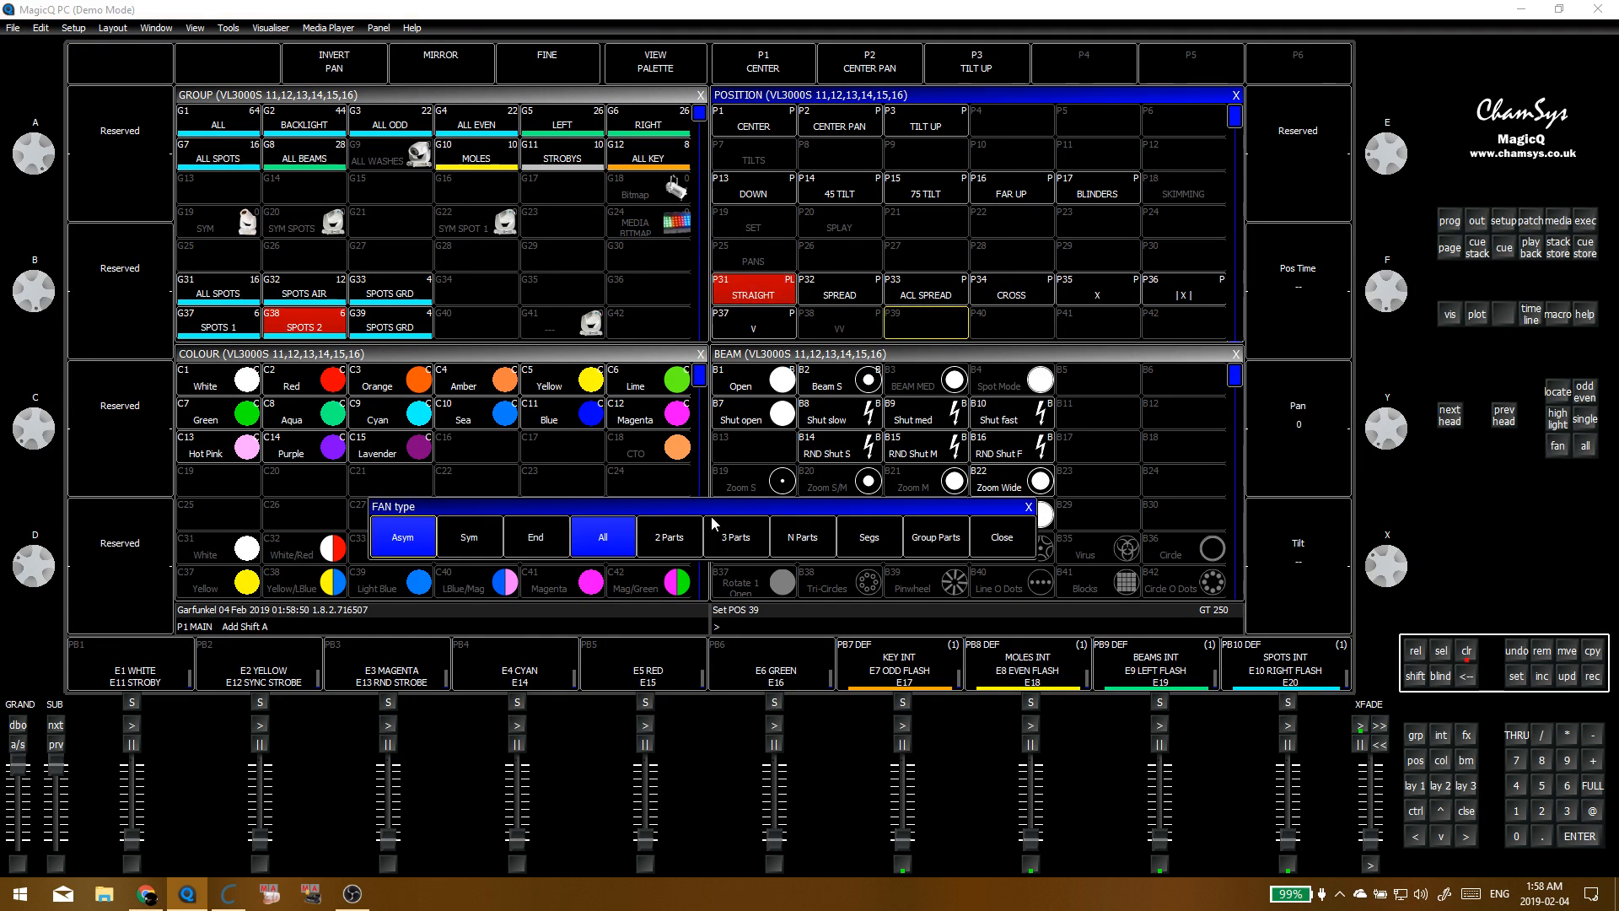
left_click(730, 533)
left_click_drag(1396, 434, 1395, 404)
key("r")
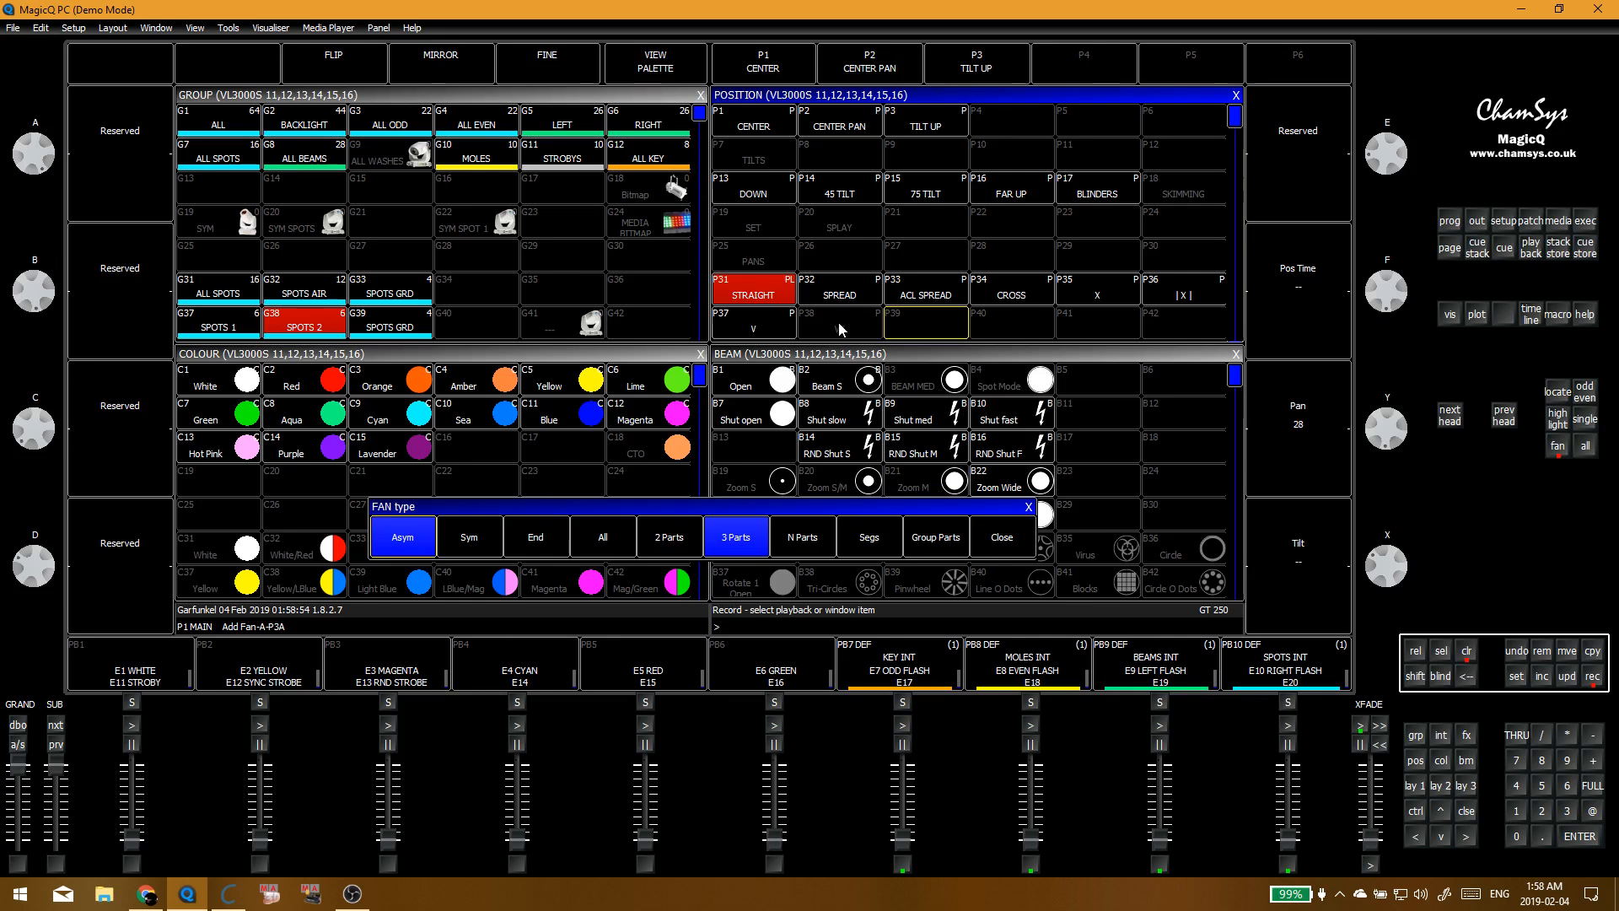
left_click(841, 325)
left_click(603, 268)
left_click(907, 329)
key("c")
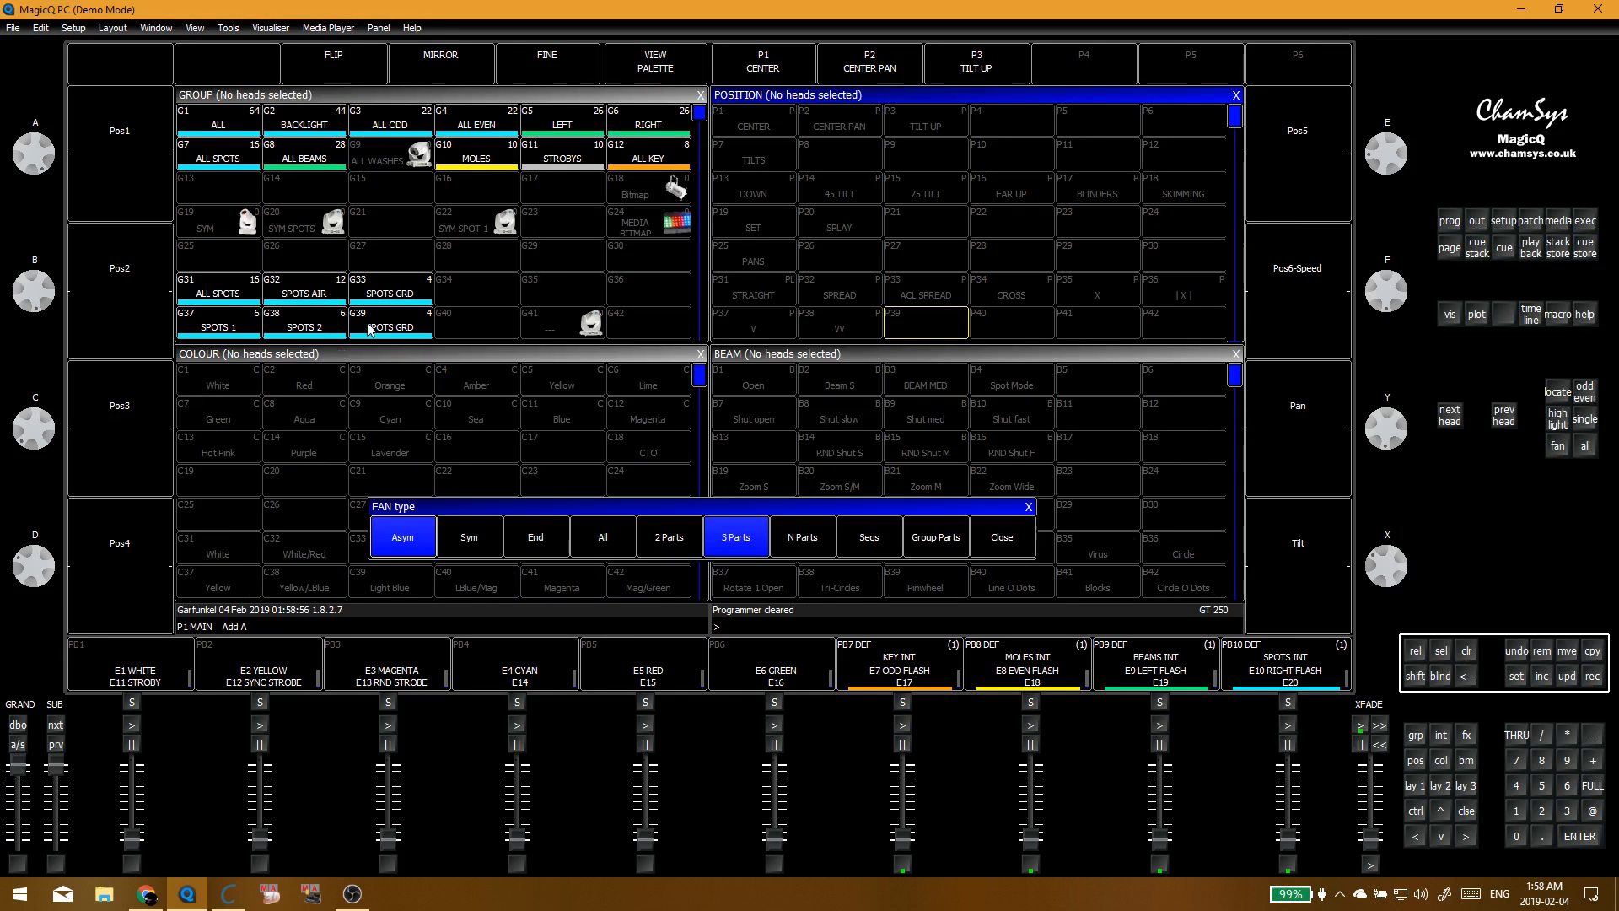
Step: Close the fan options, clear the programmer and check on the Execute page which spot cue stacks are on
left_click(487, 284)
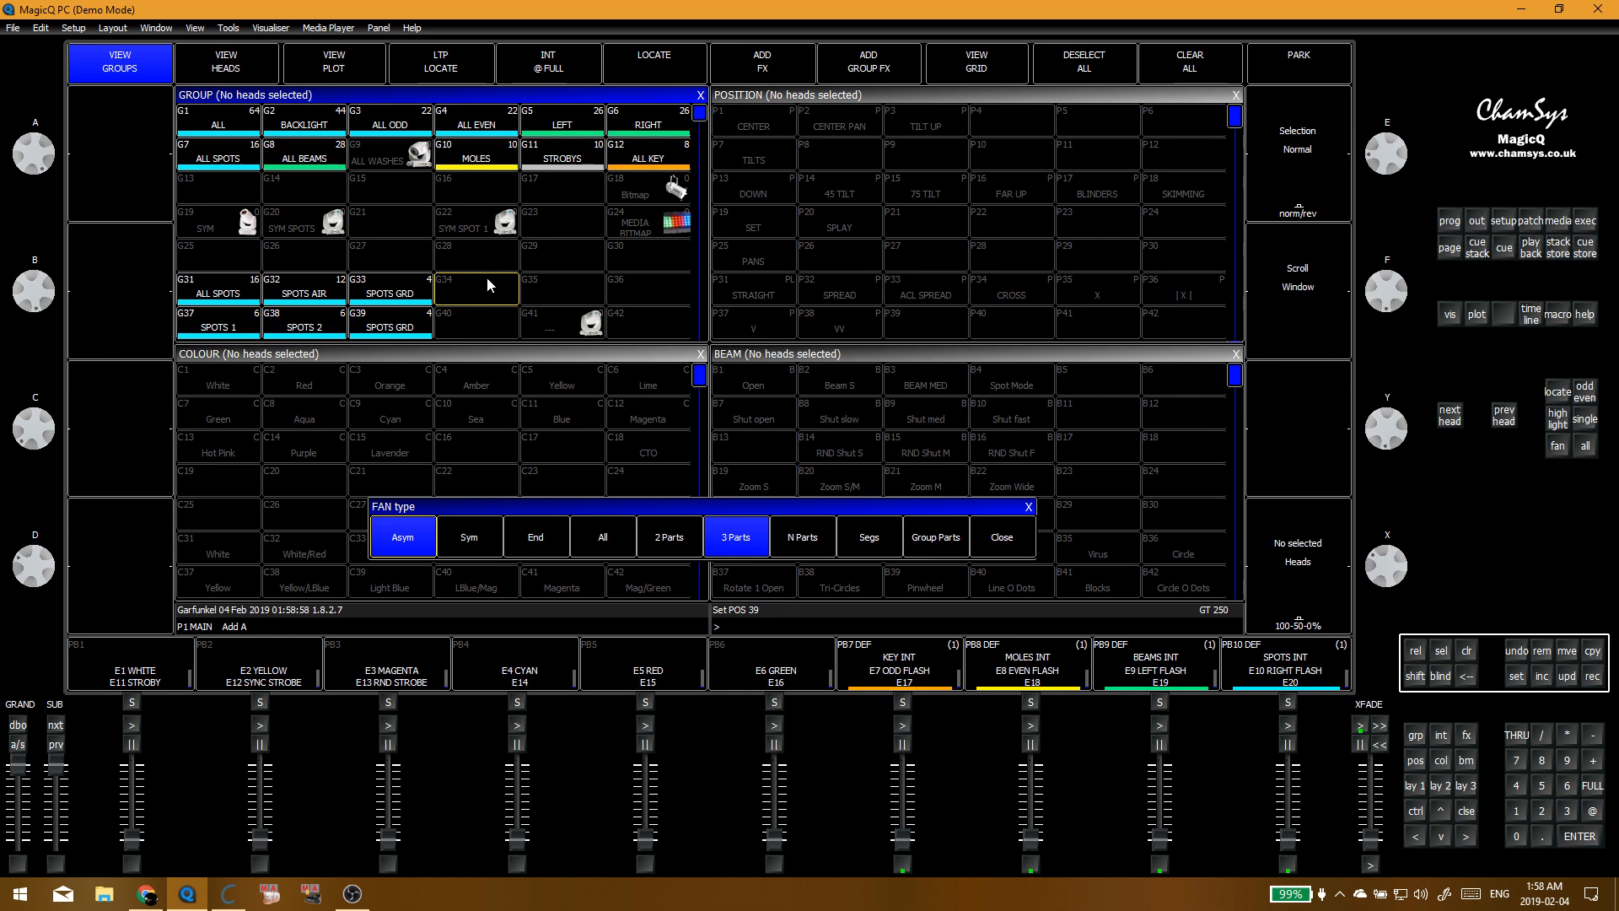
left_click(1006, 538)
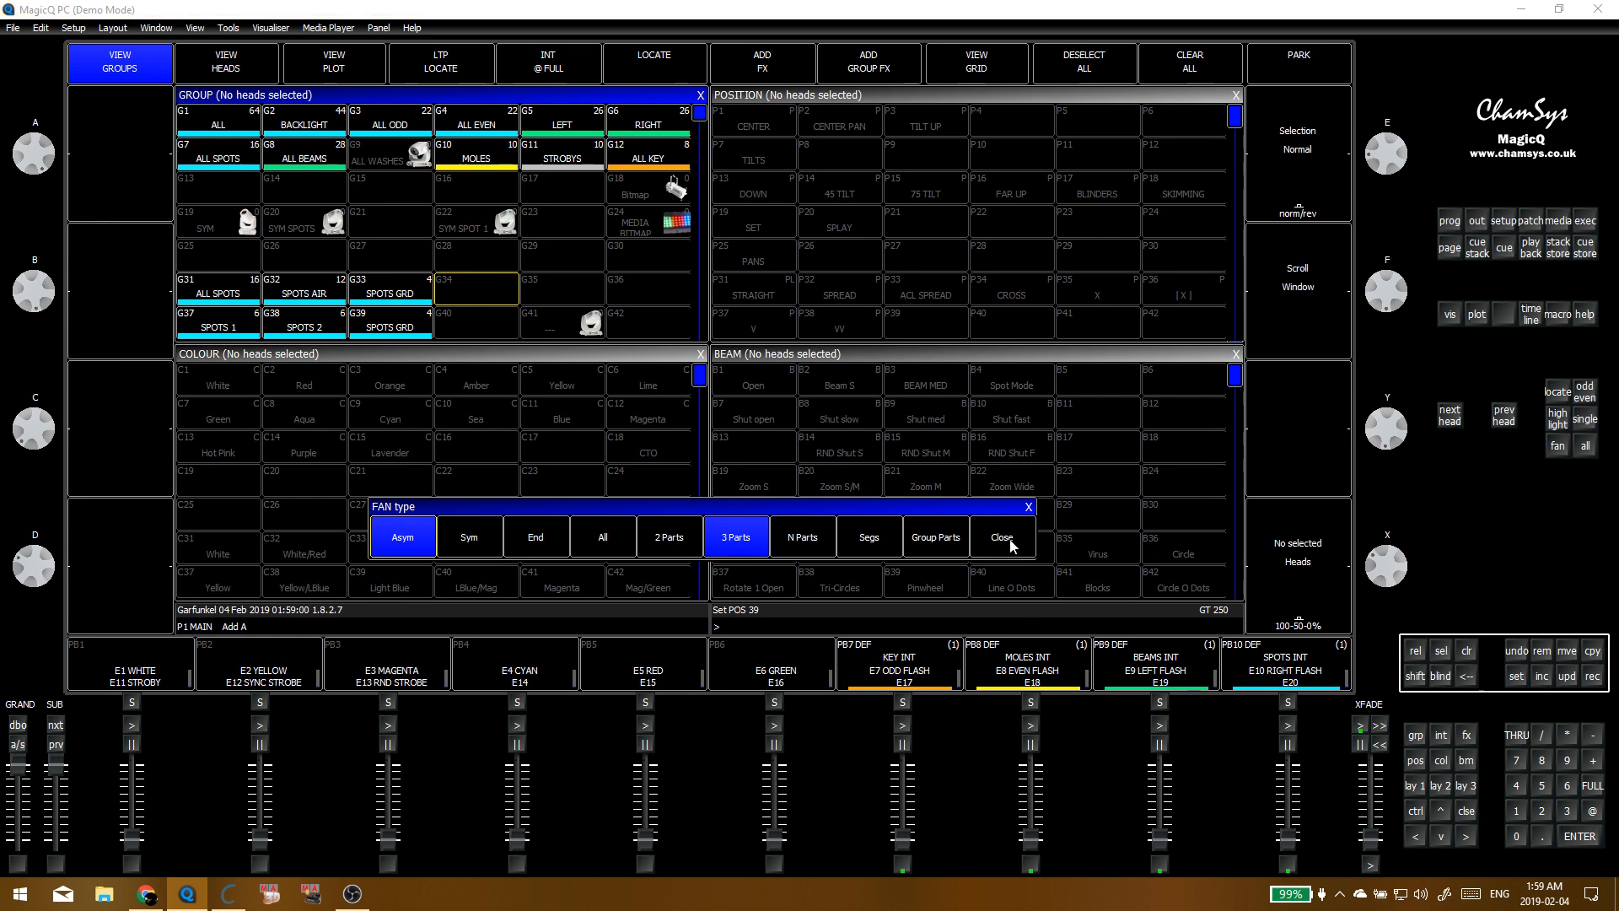
key("y")
key("Return")
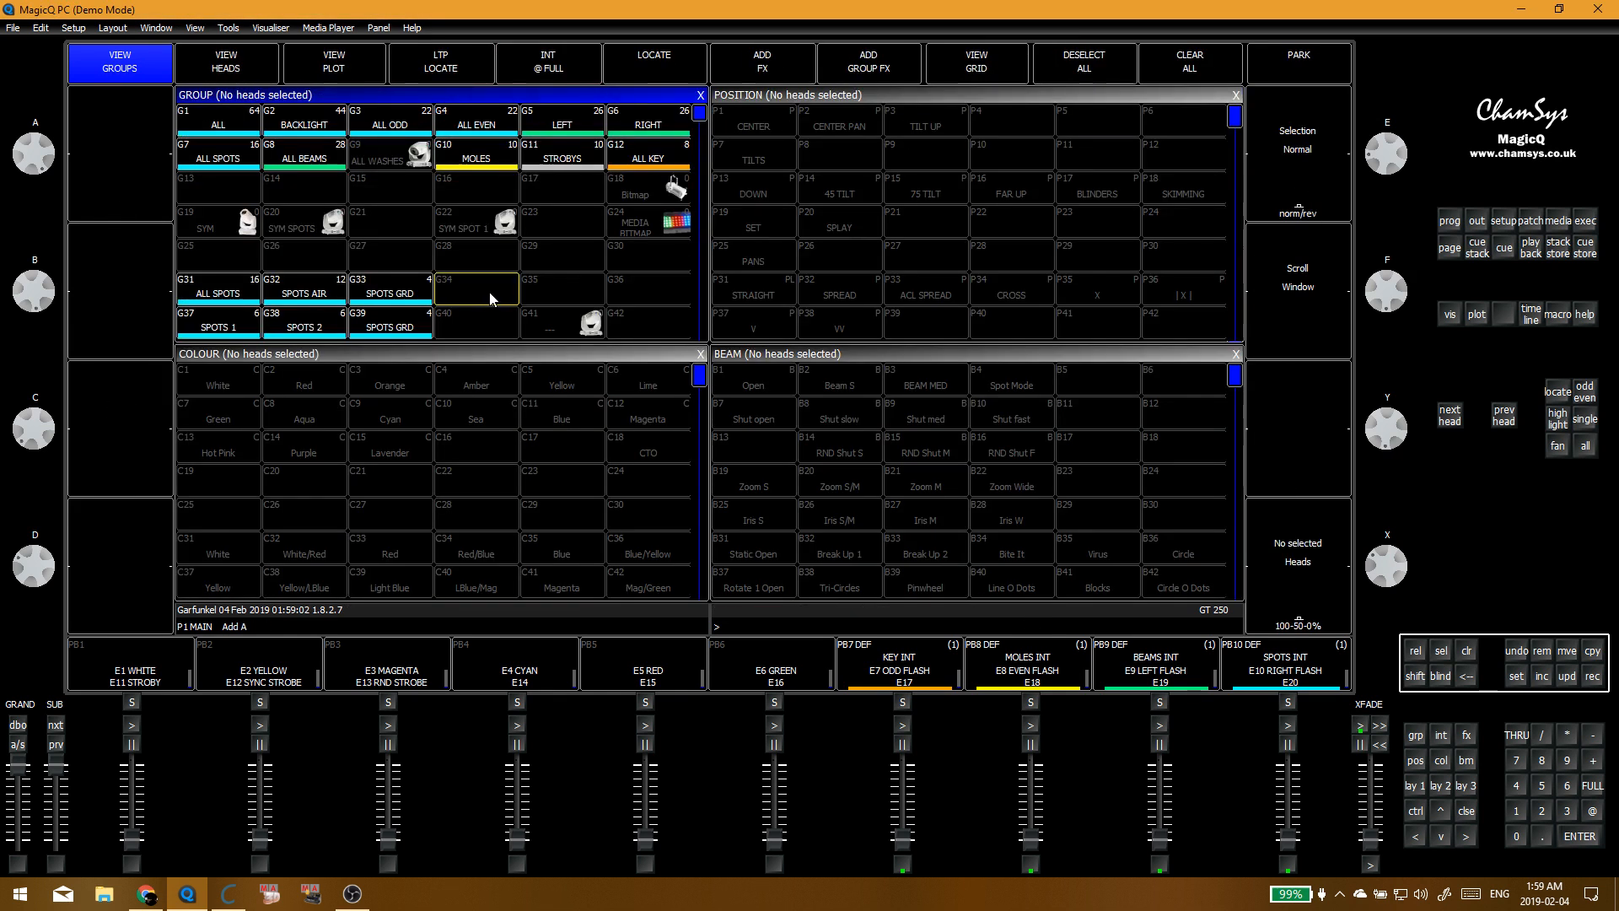
key("c")
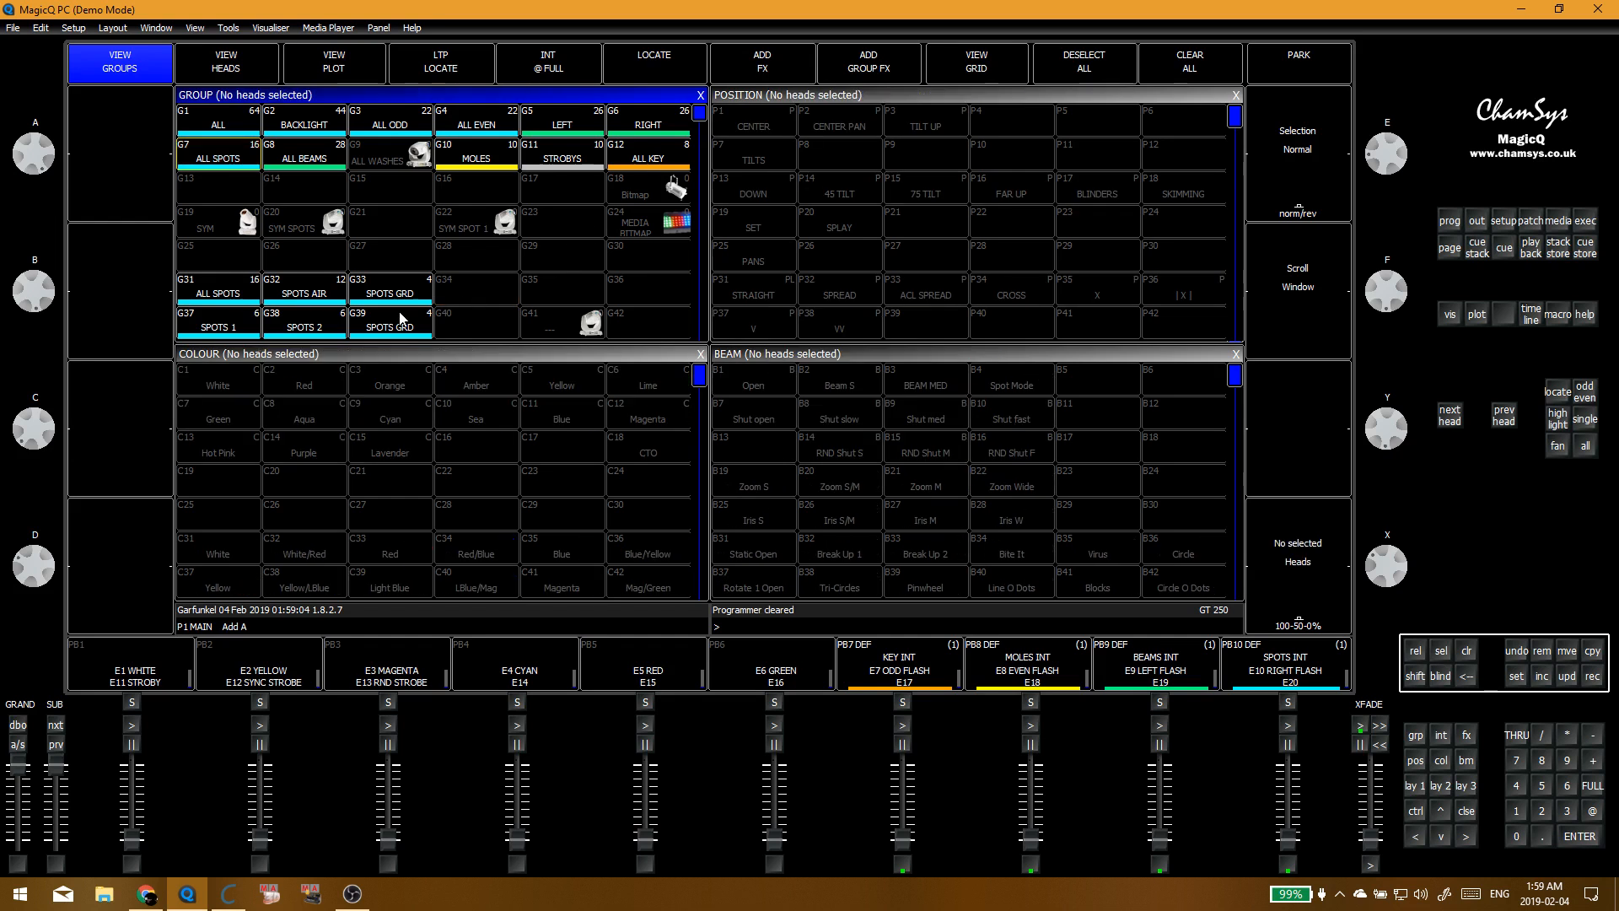
key("e")
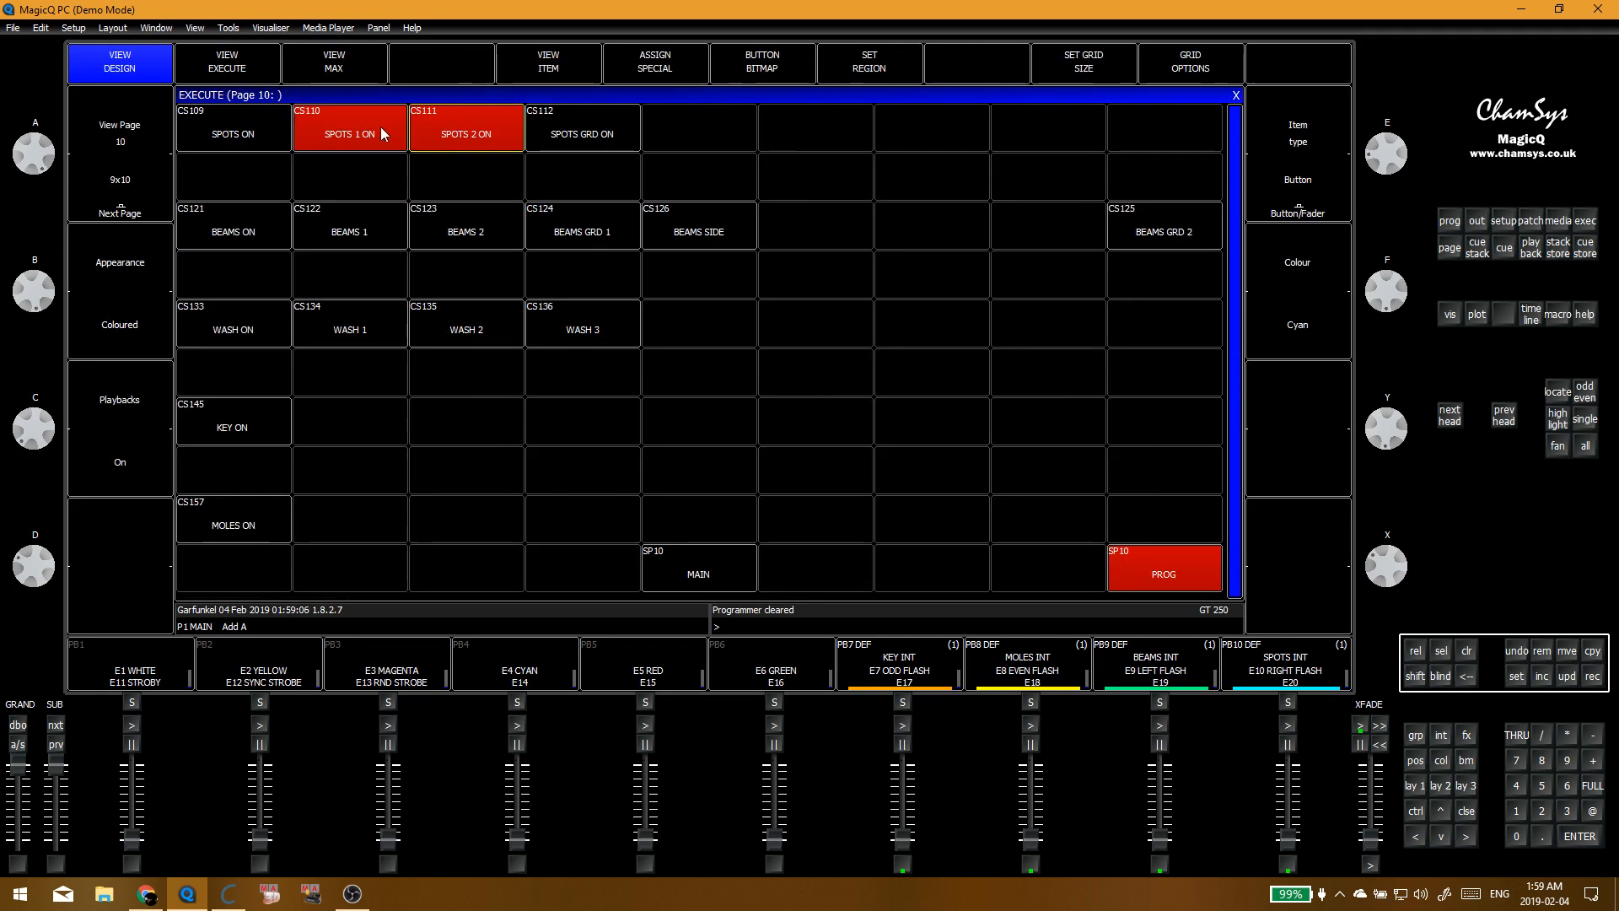
key("Escape")
left_click(463, 285)
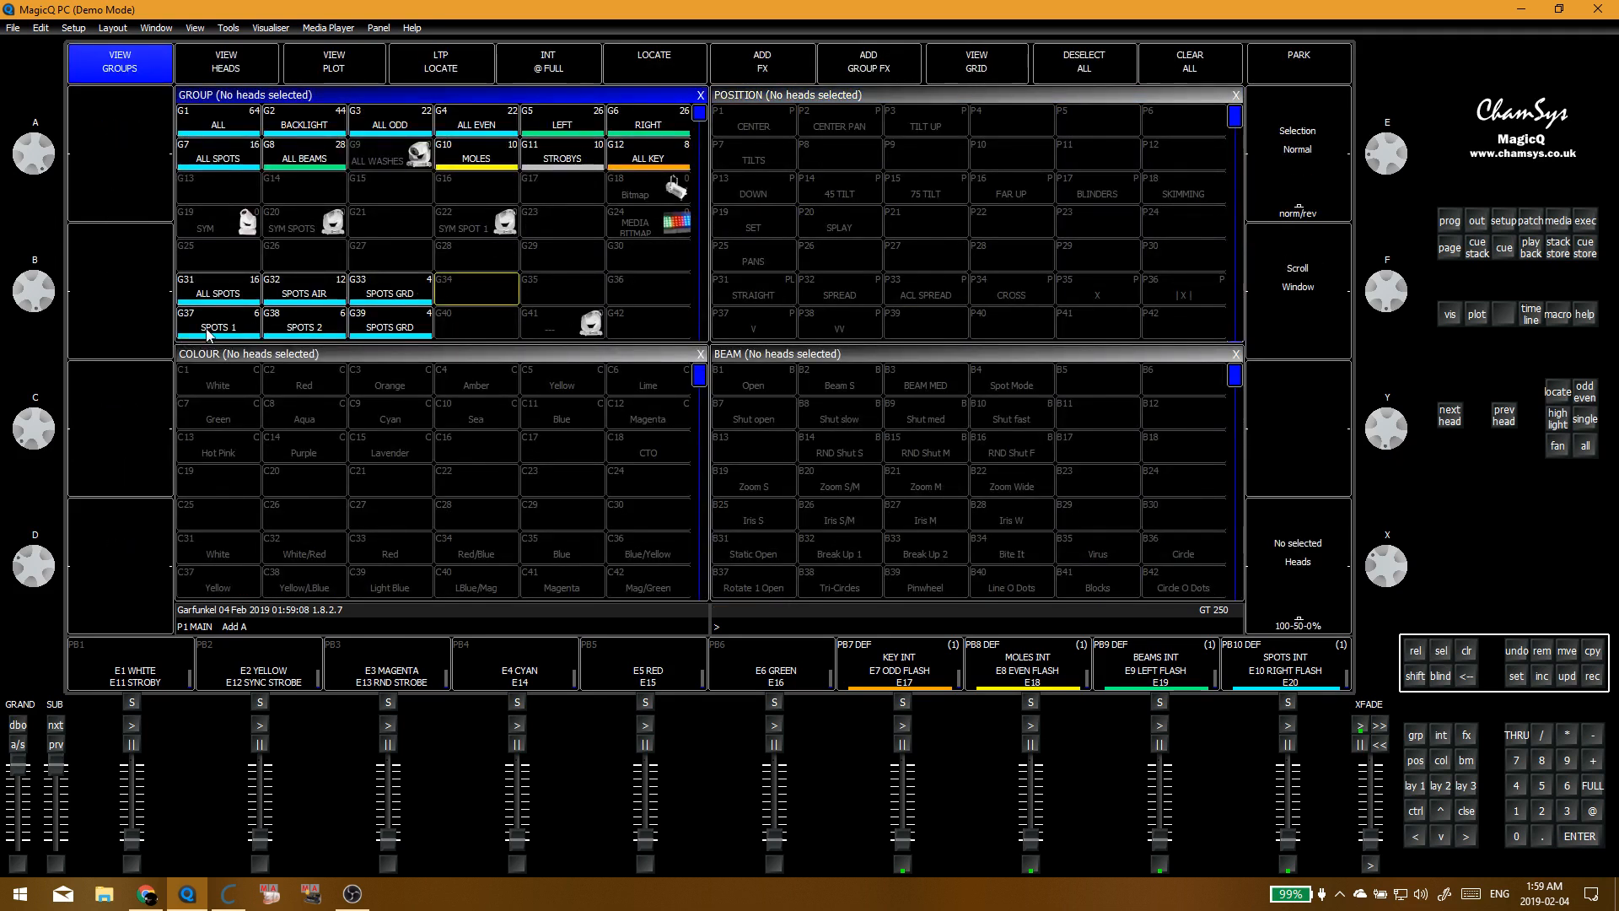
Step: Apply the SPREAD, ACL SPREAD and CROSS position palettes to SPOTS AIR in turn to check them
left_click(304, 291)
left_click(819, 297)
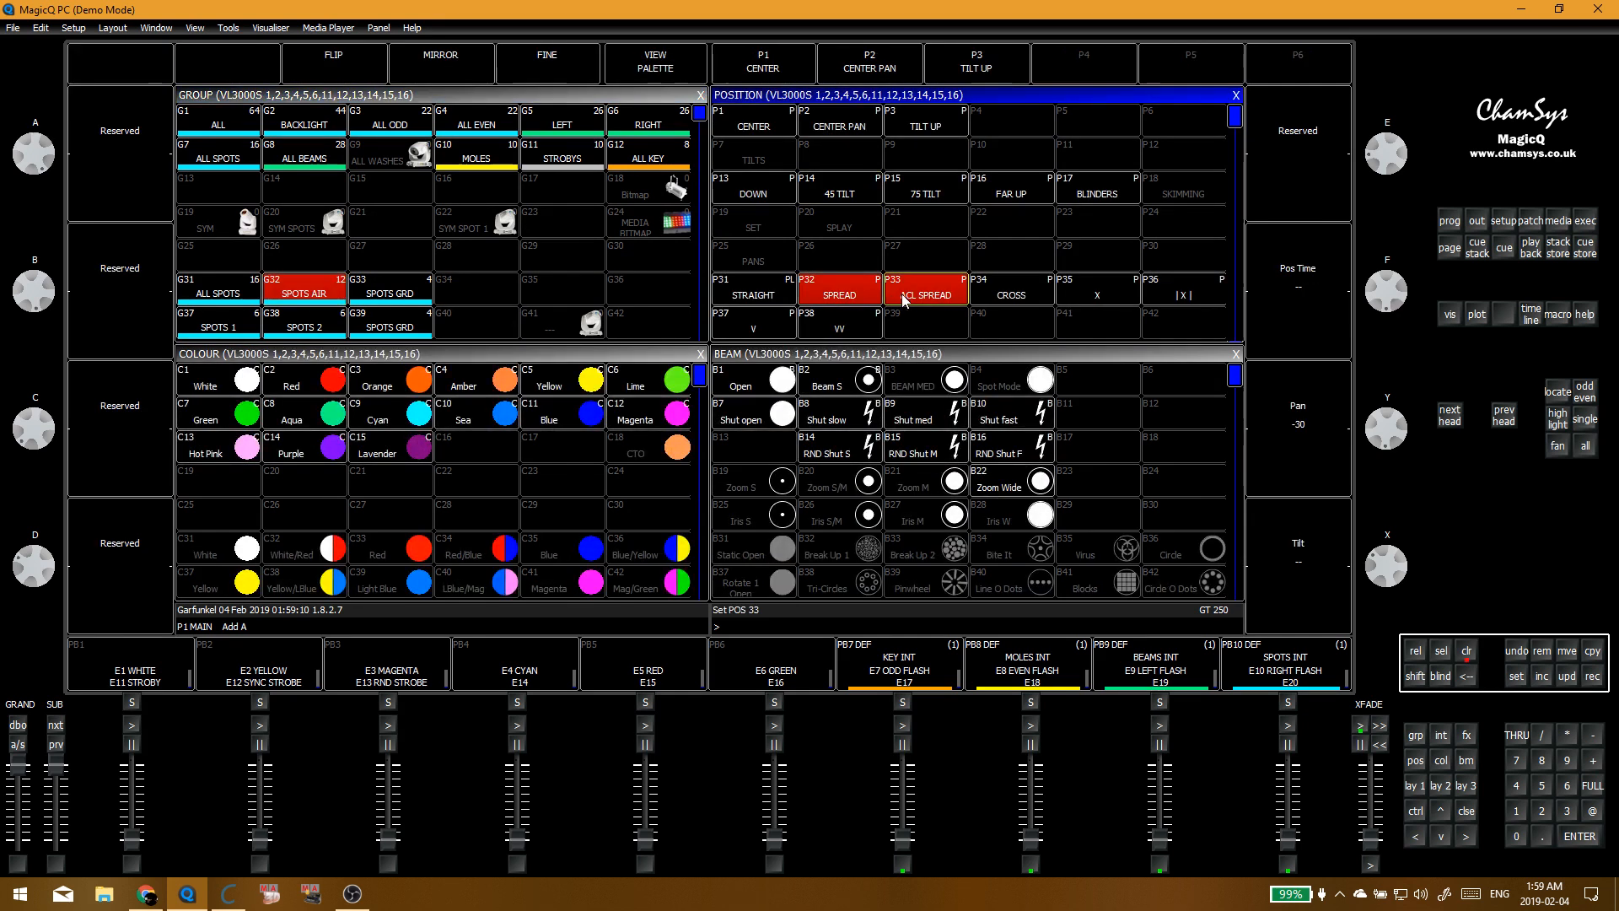
left_click(982, 296)
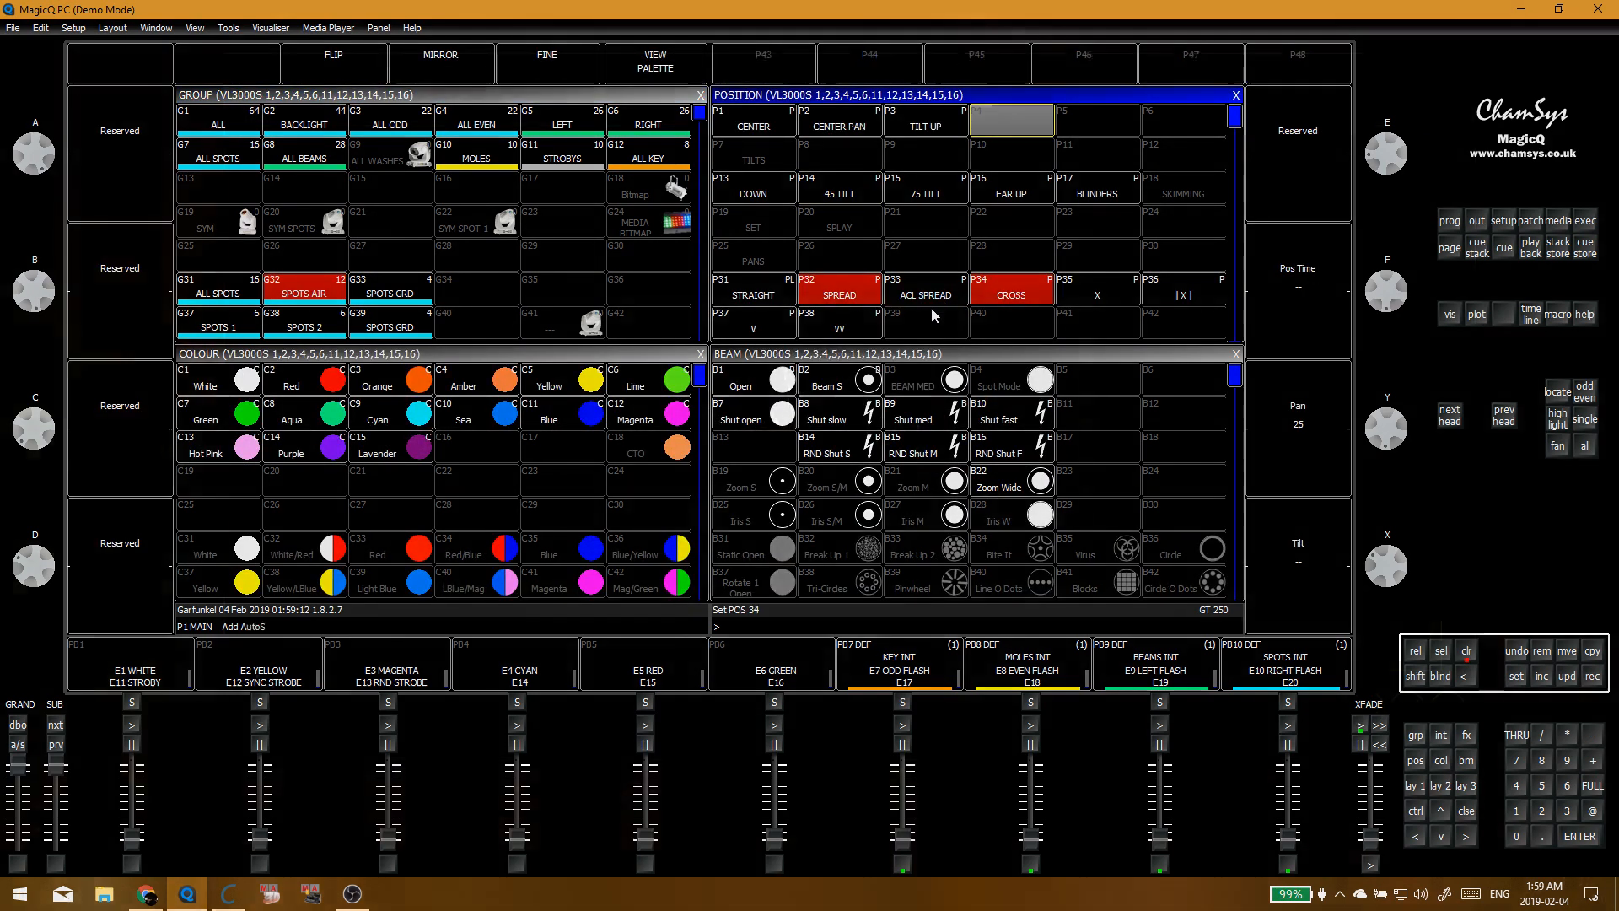
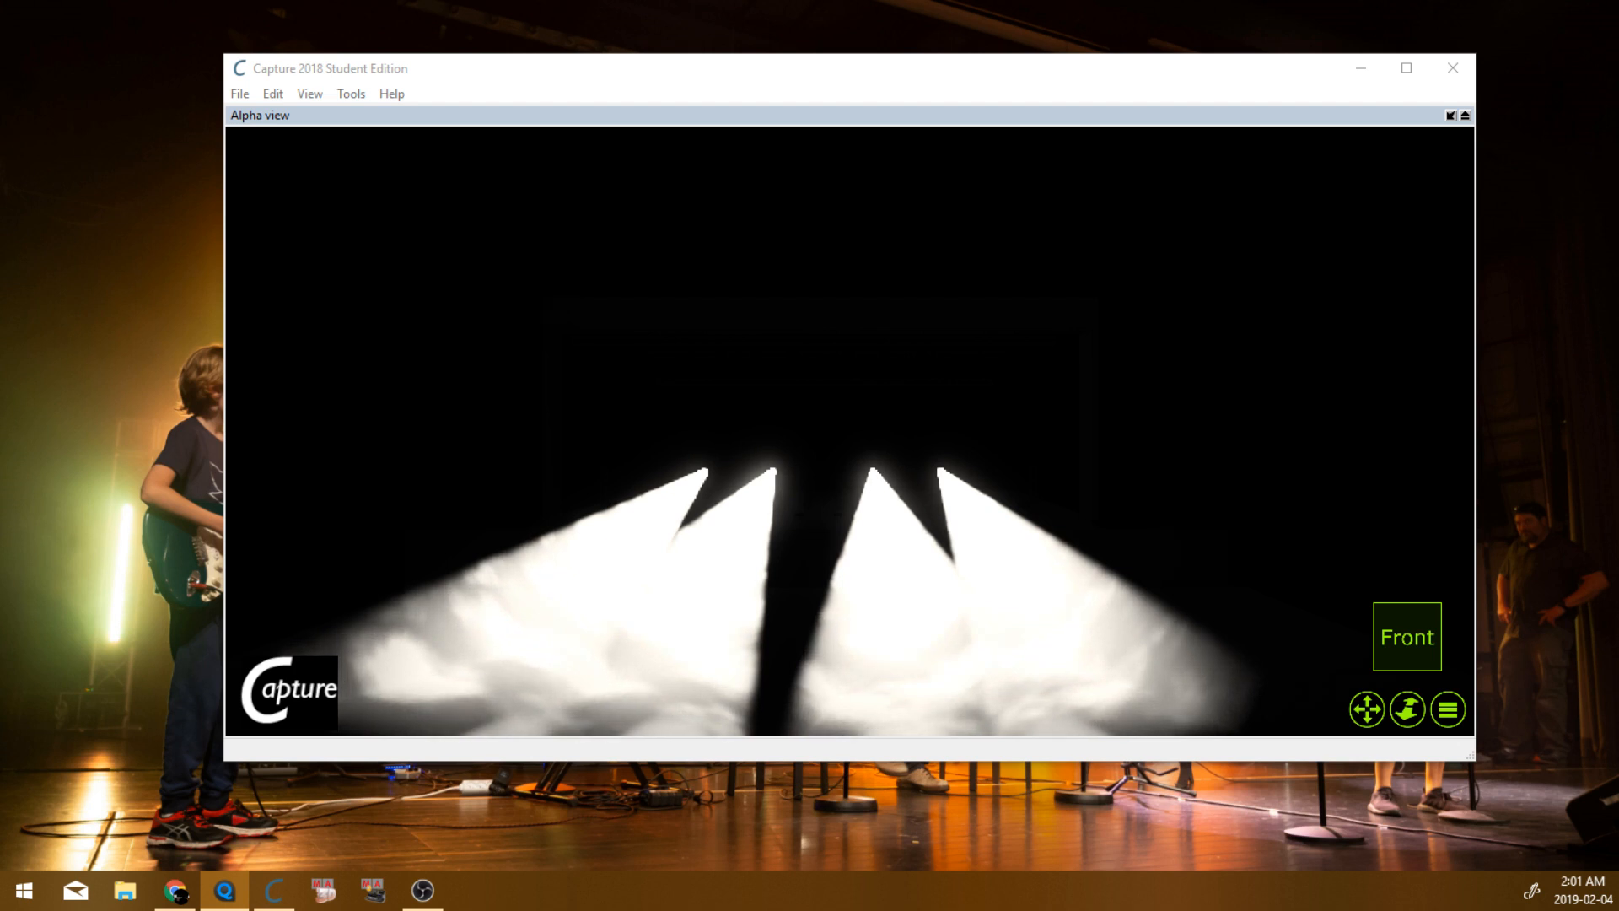
Step: Switch back to MagicQ, fan the pan of SPOTS GRD in 2 Parts from STRAIGHT to -24 and record it into the ACL SPREAD position palette
left_click(1319, 712)
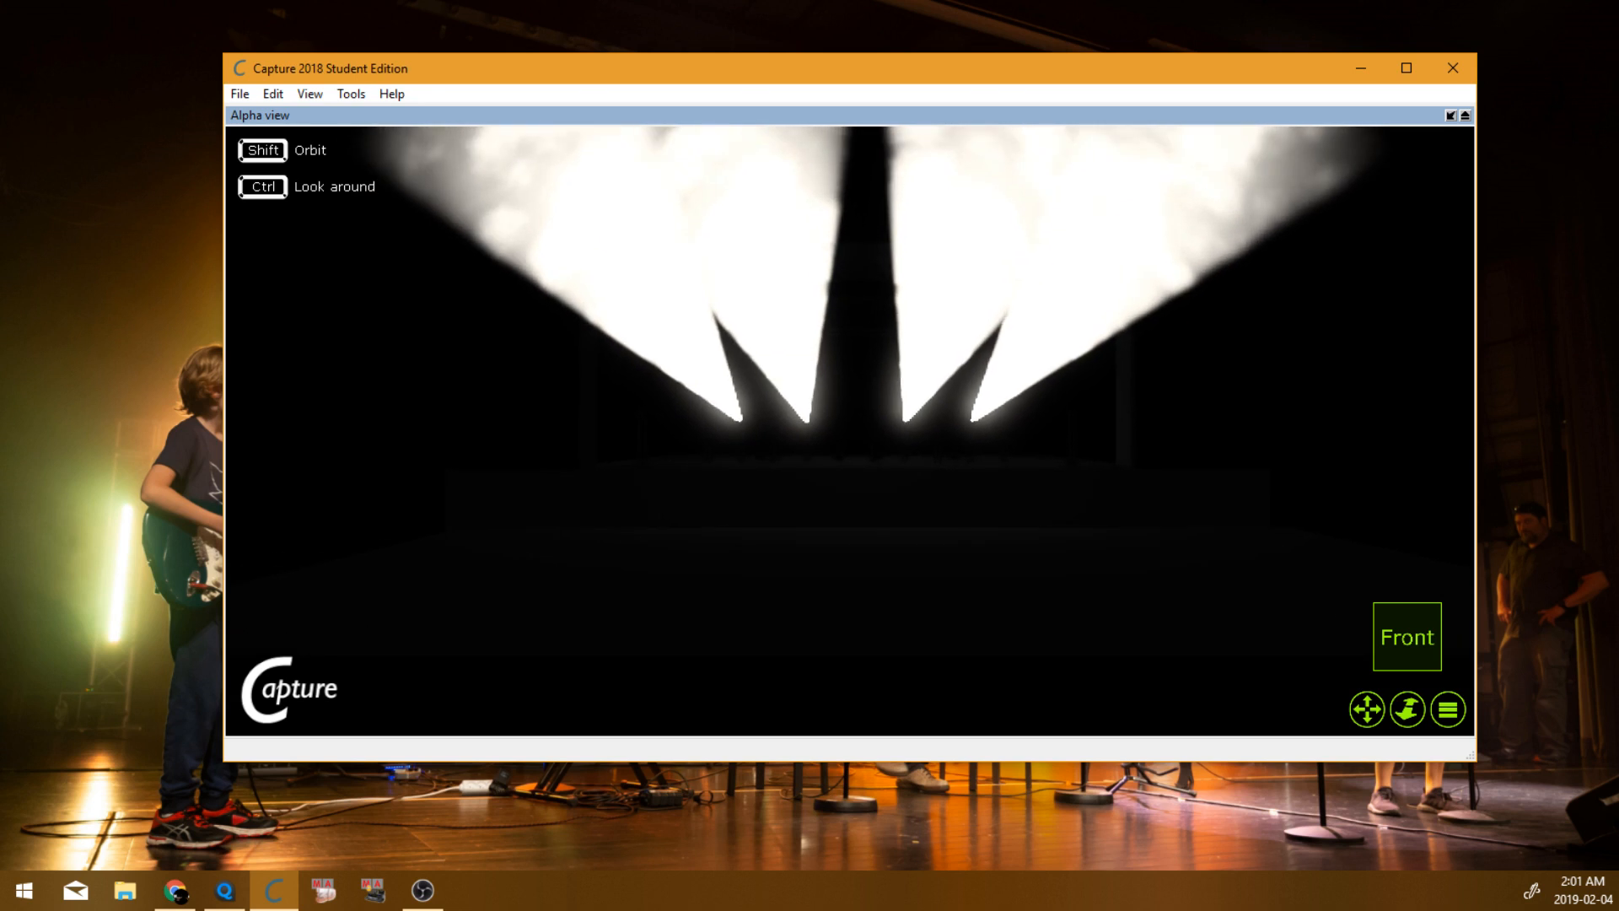
key("alt+Tab")
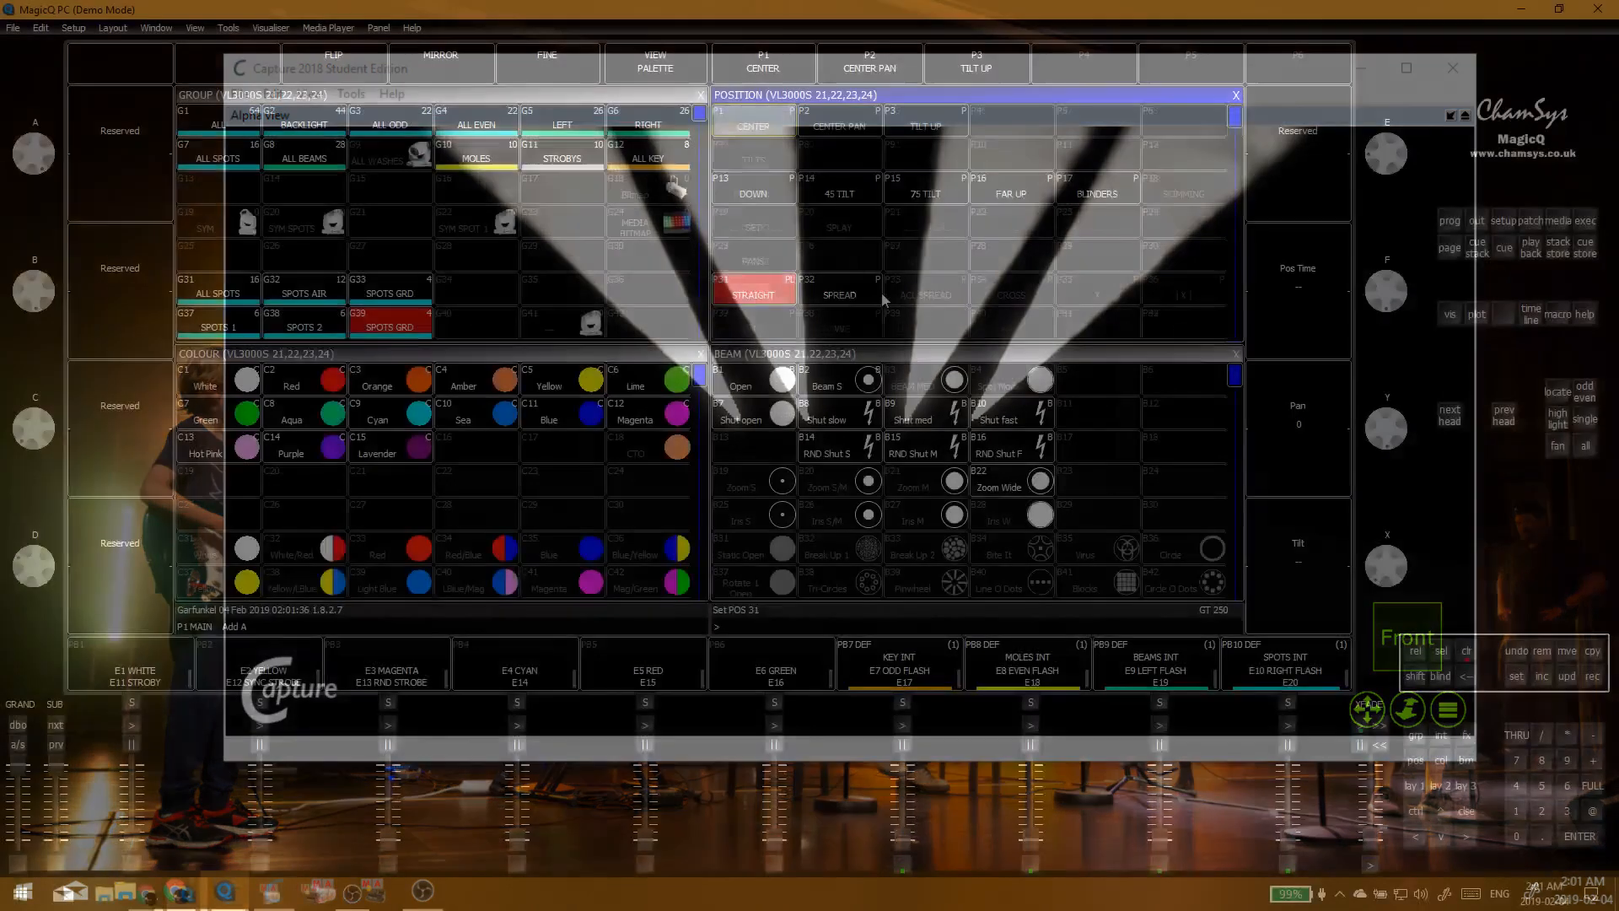
left_click(773, 296)
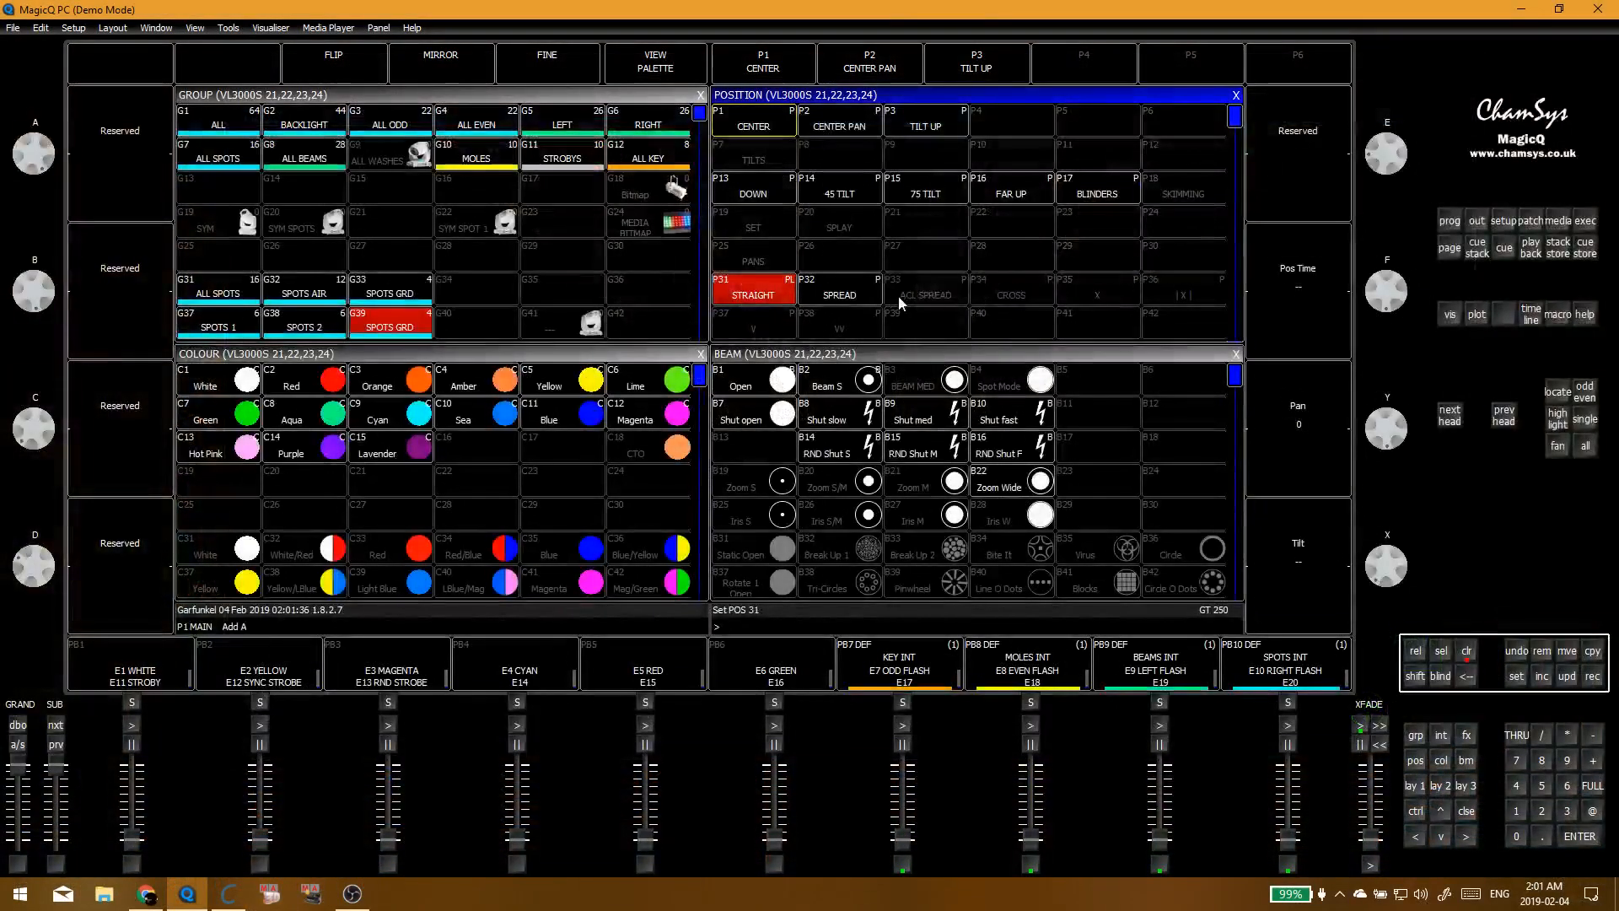
left_click(777, 294)
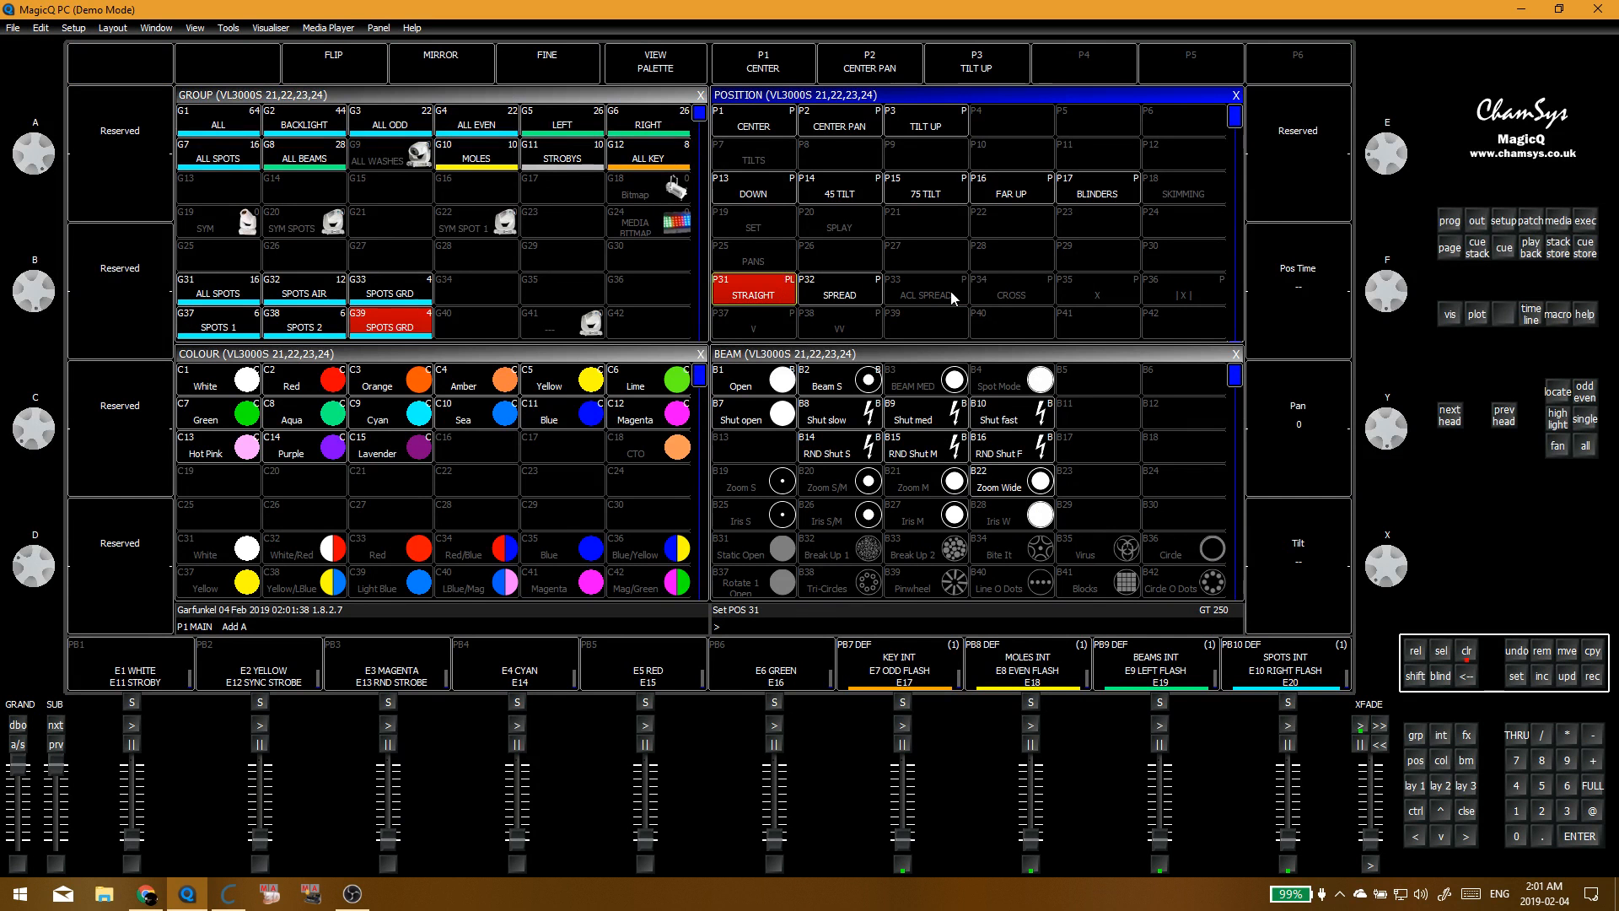
left_click(662, 544)
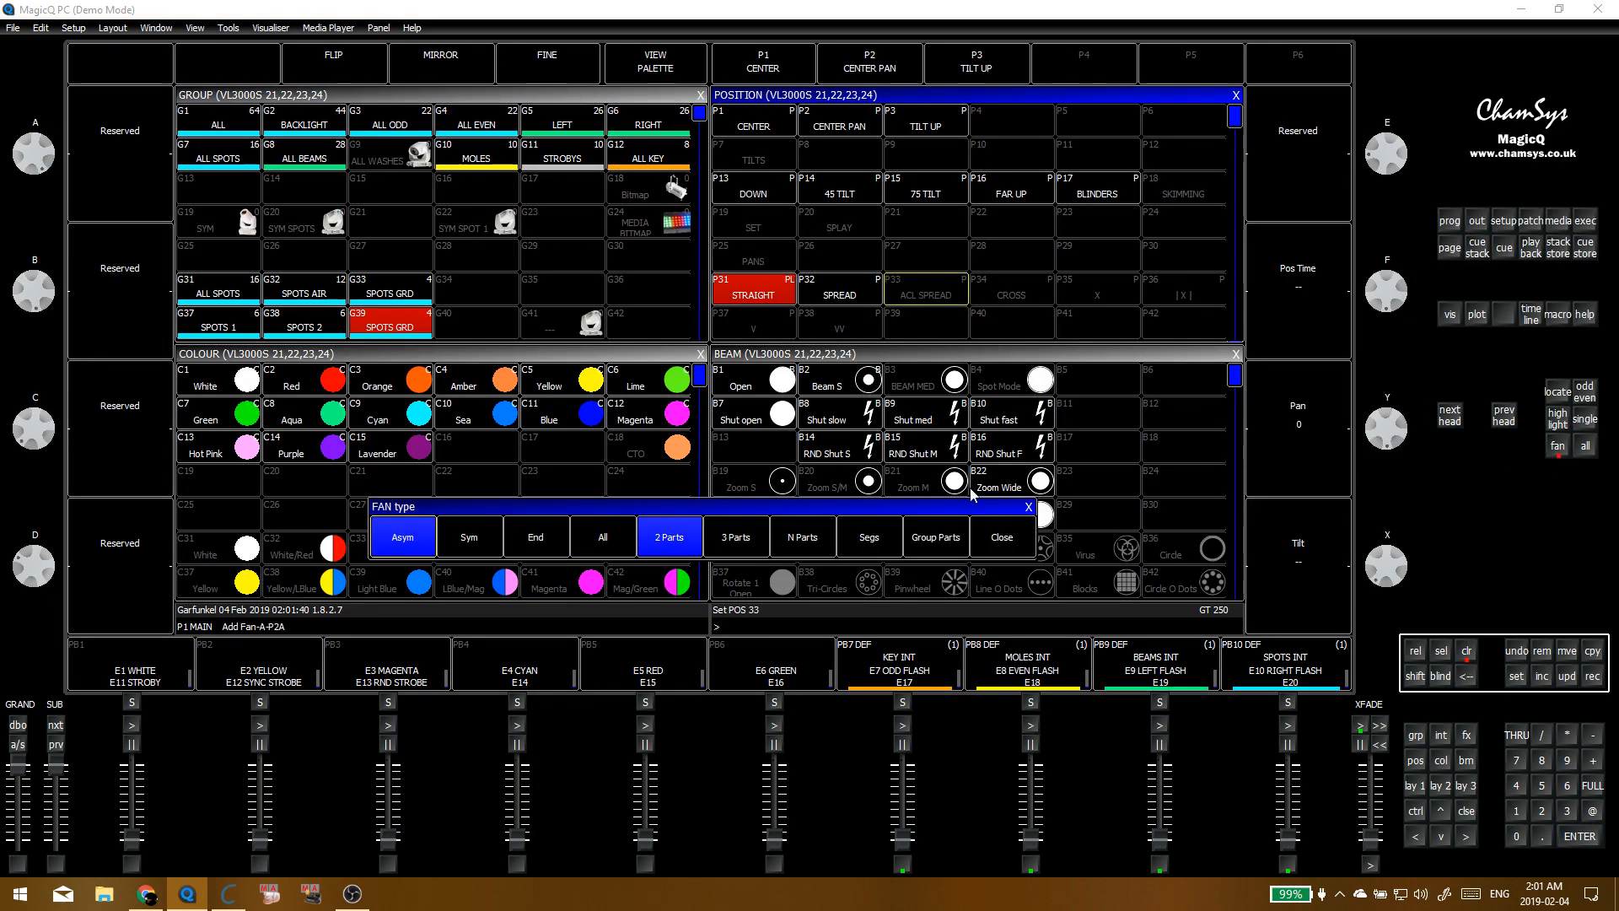
left_click_drag(1382, 440, 1380, 462)
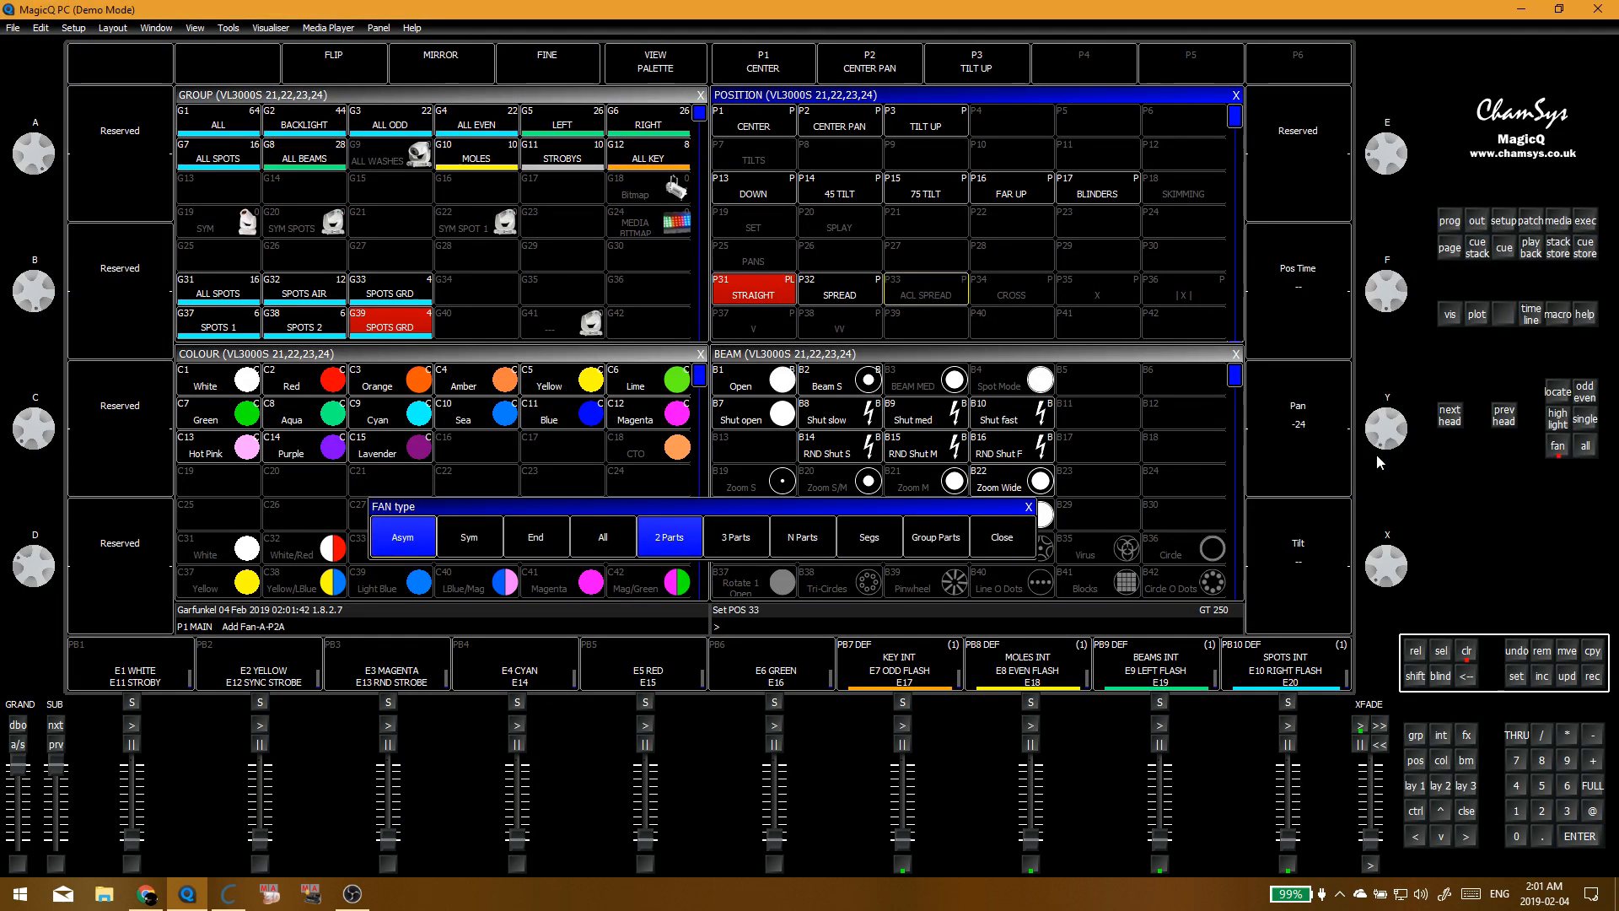
left_click(925, 294)
left_click(603, 278)
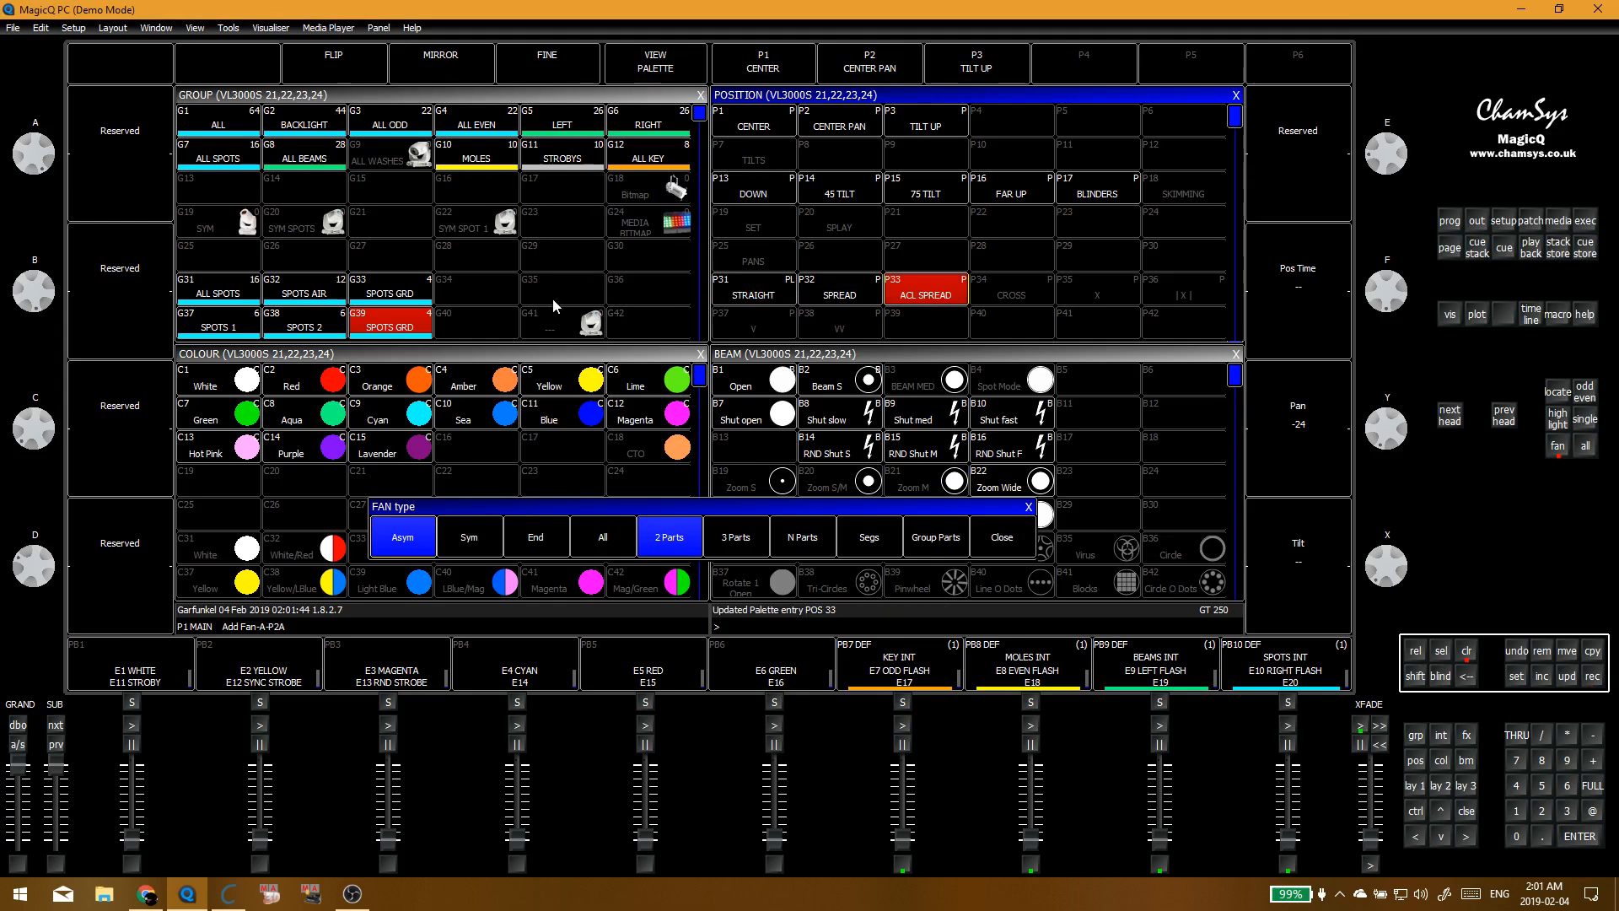
Step: Fan the pan of SPOTS GRD asymmetrically in 2 Segs from STRAIGHT to -14 and record it into the CROSS position palette
left_click(399, 327)
left_click(753, 290)
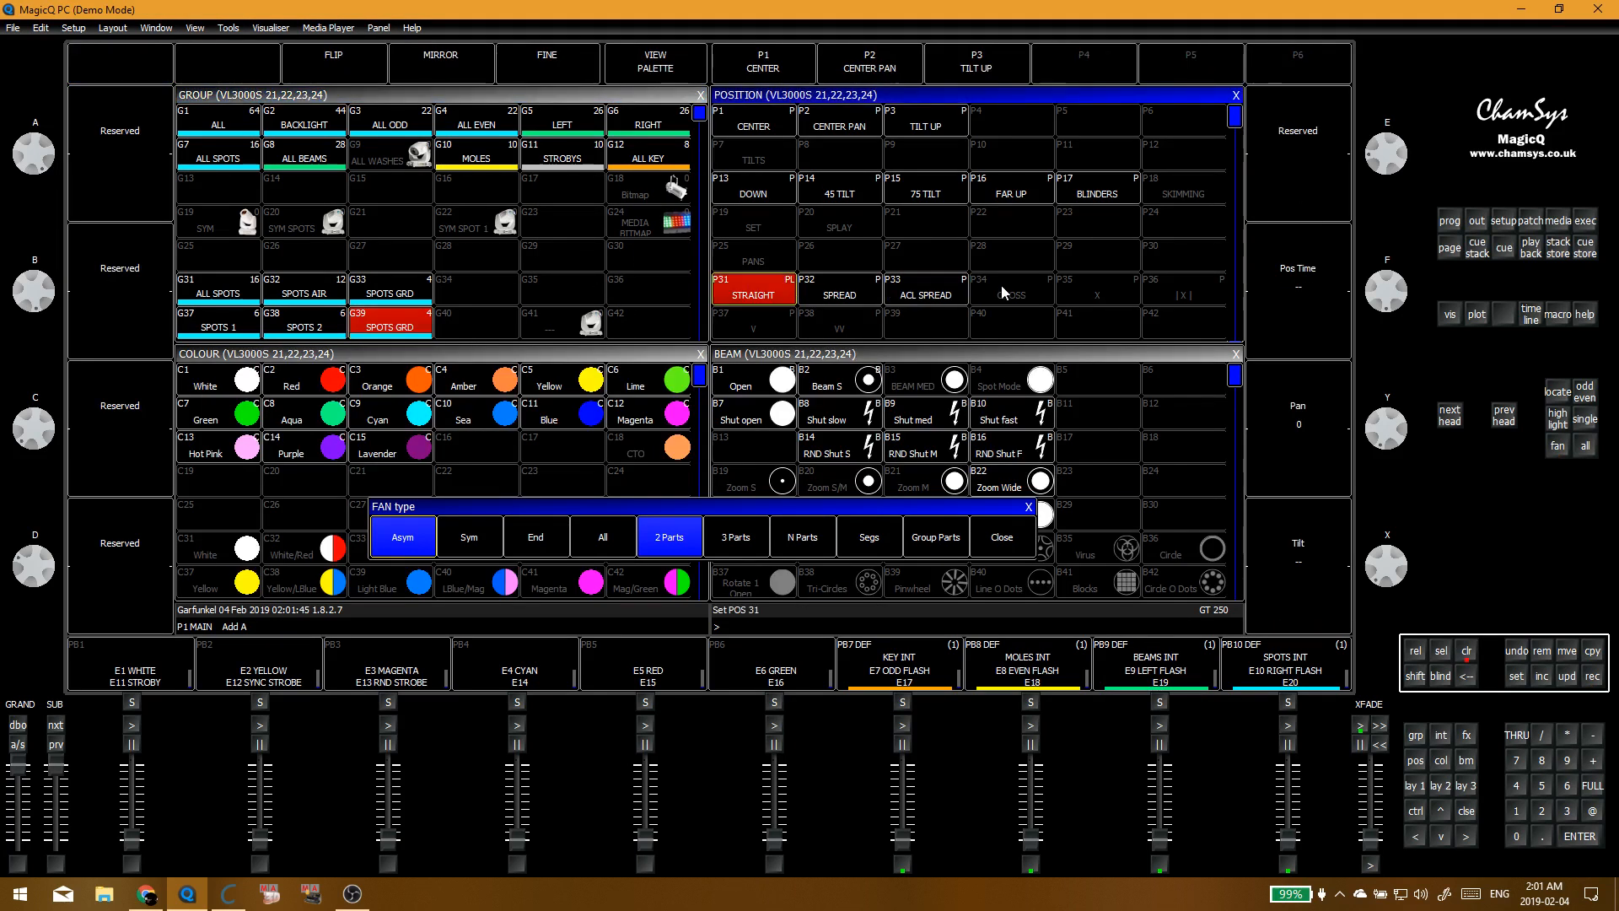
left_click(1558, 447)
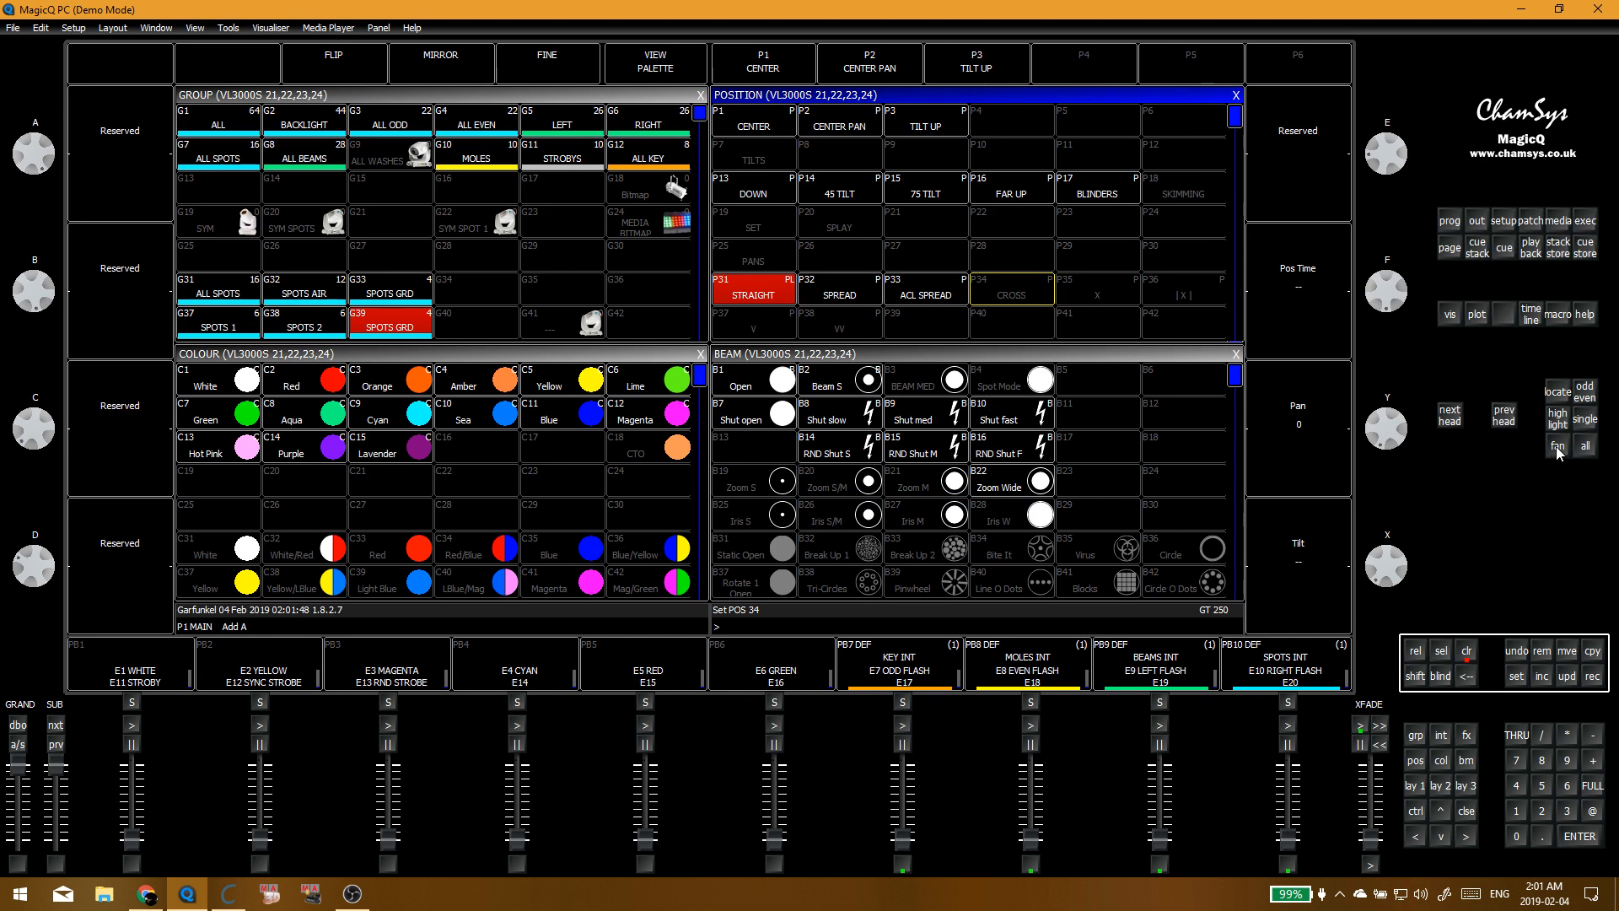
left_click(1557, 447)
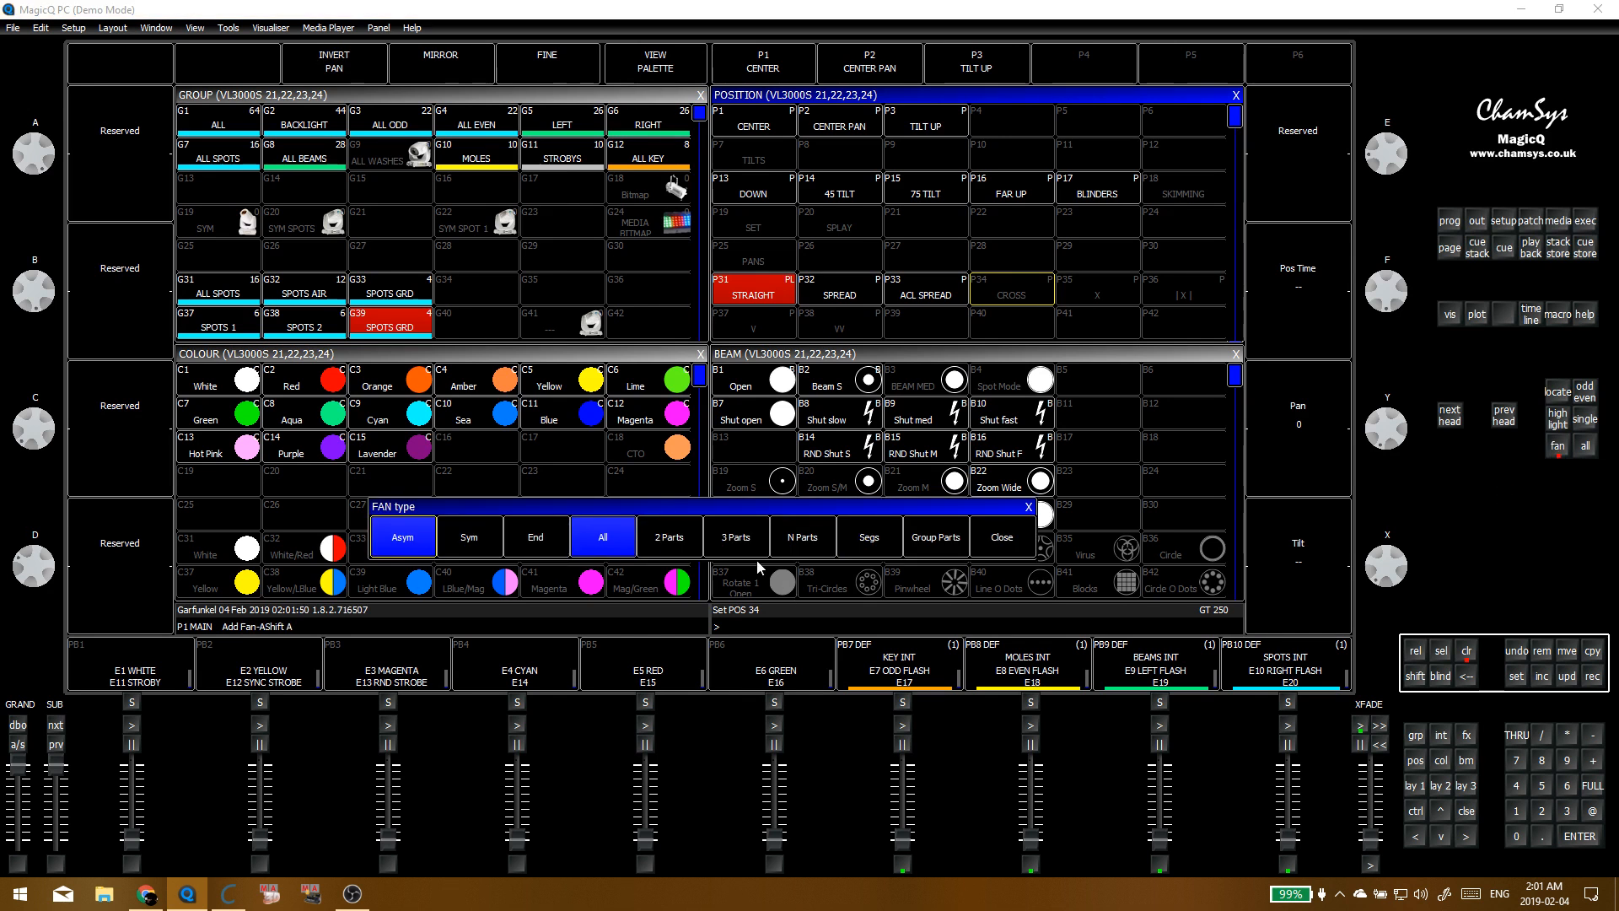
left_click(669, 544)
left_click_drag(1393, 439, 1390, 449)
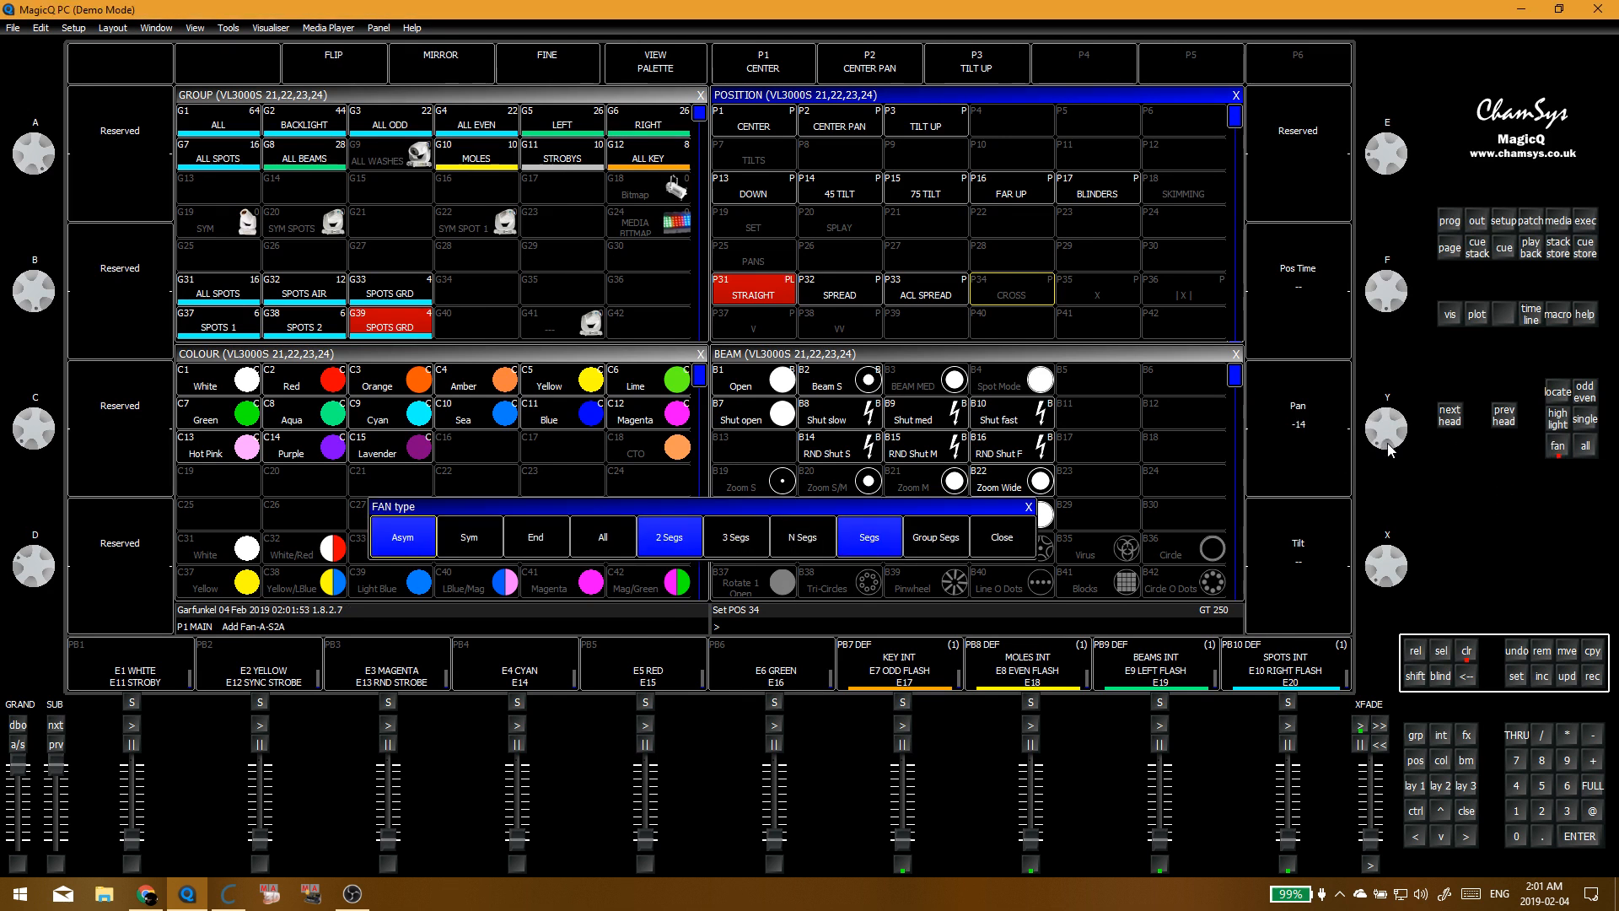
left_click(1046, 297)
left_click(604, 259)
Step: Fan the pan of SPOTS GRD in 2 Parts from STRAIGHT to -17 and record it into the X position palette
left_click(405, 323)
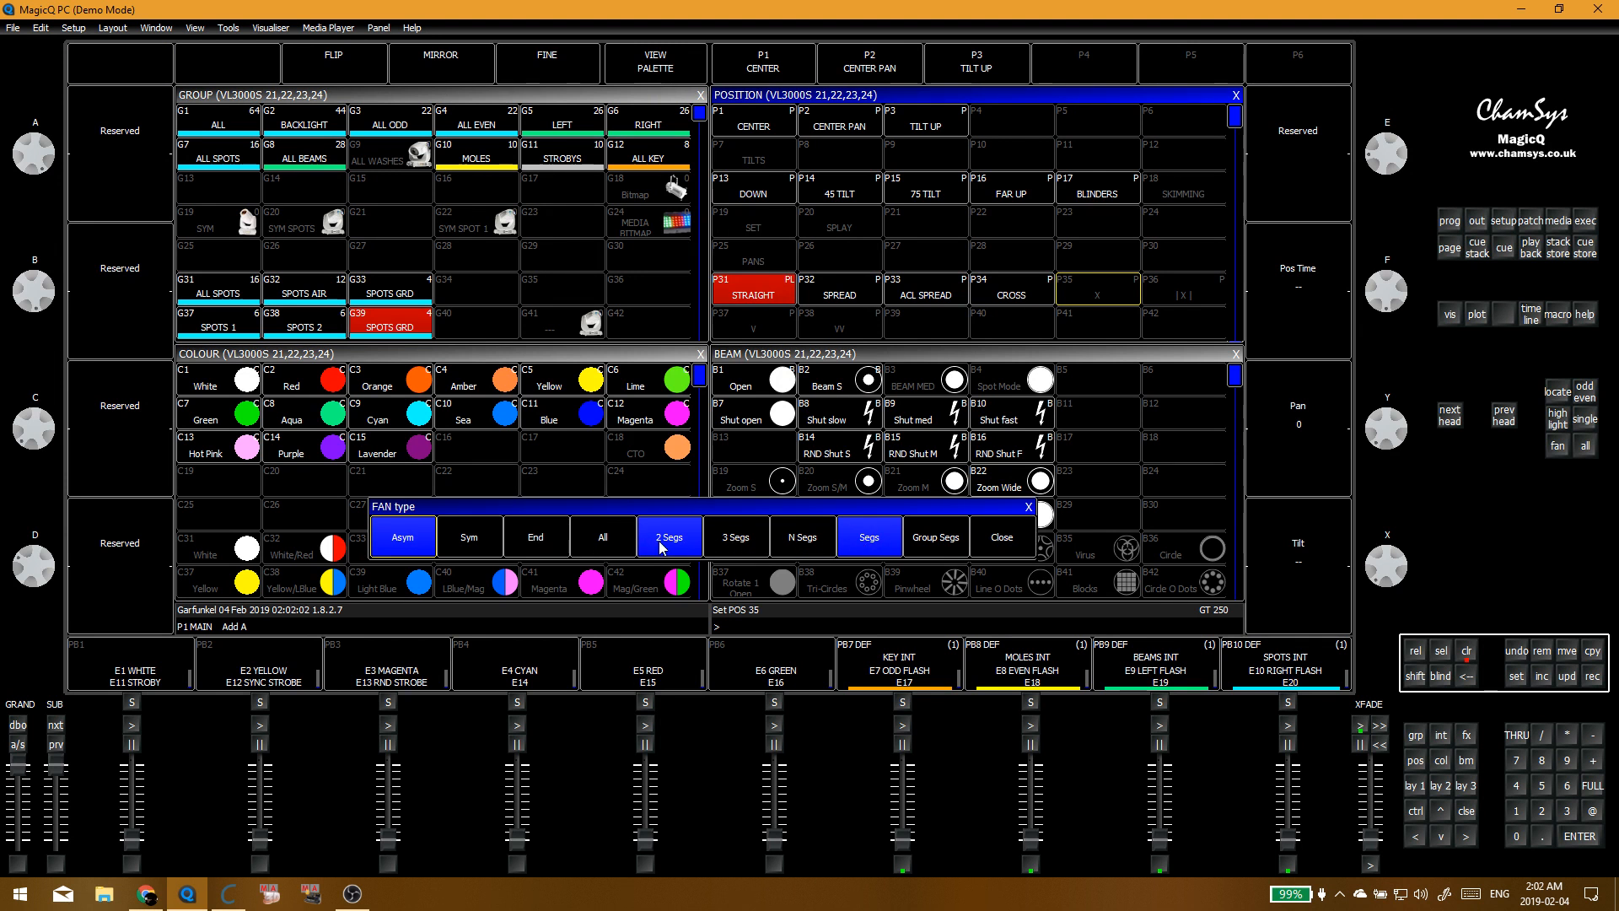
key("Escape")
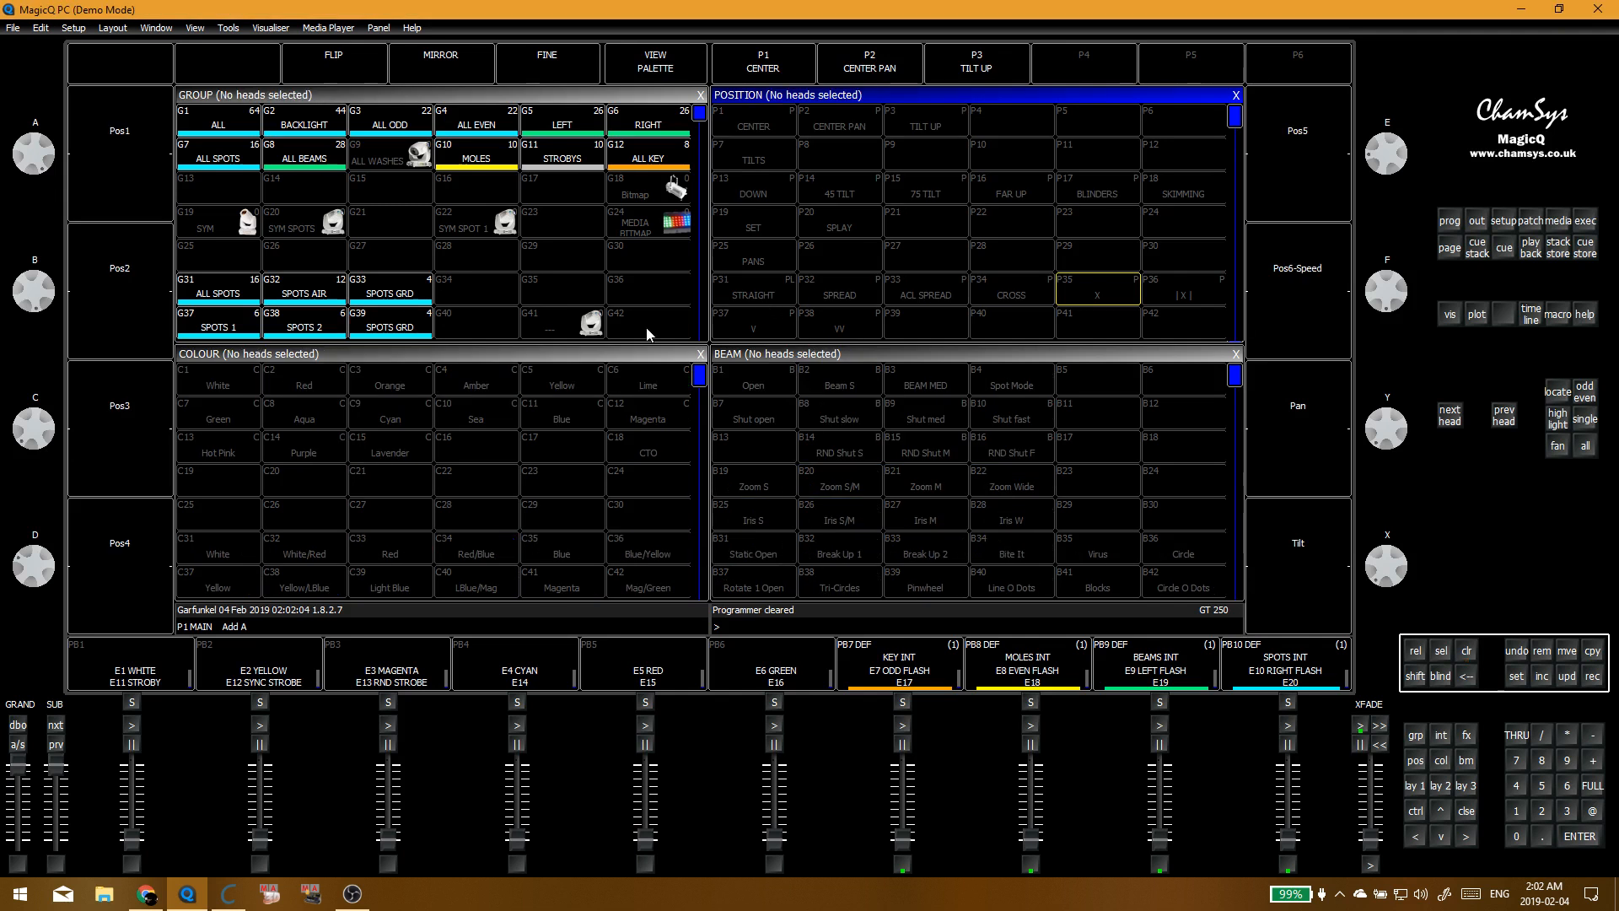
key("ctrl+z")
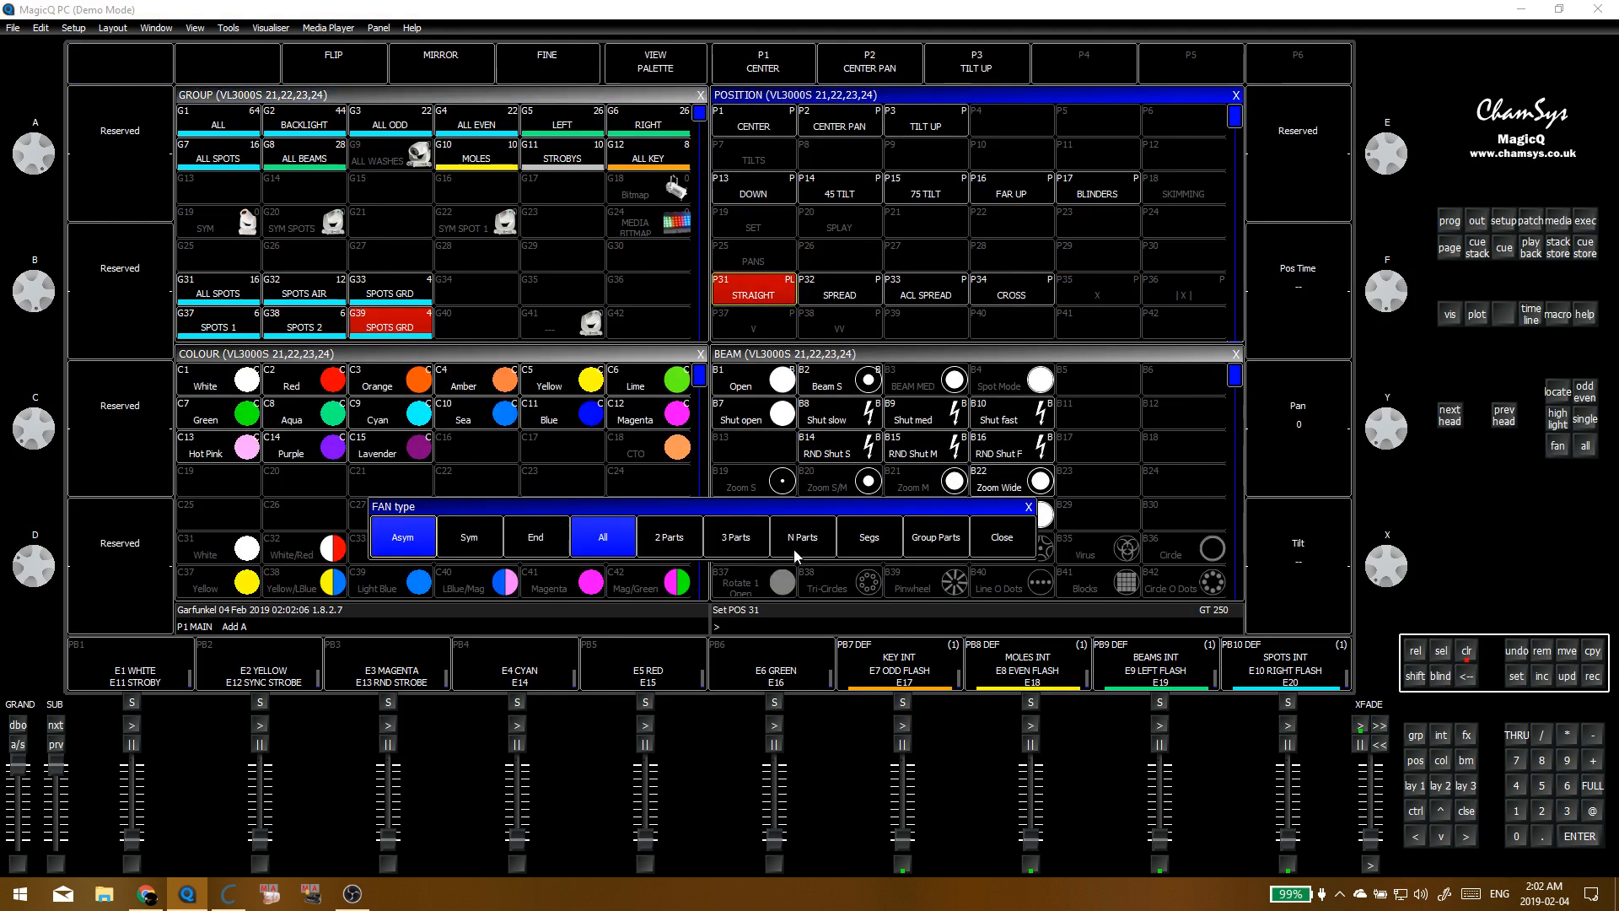
left_click(669, 539)
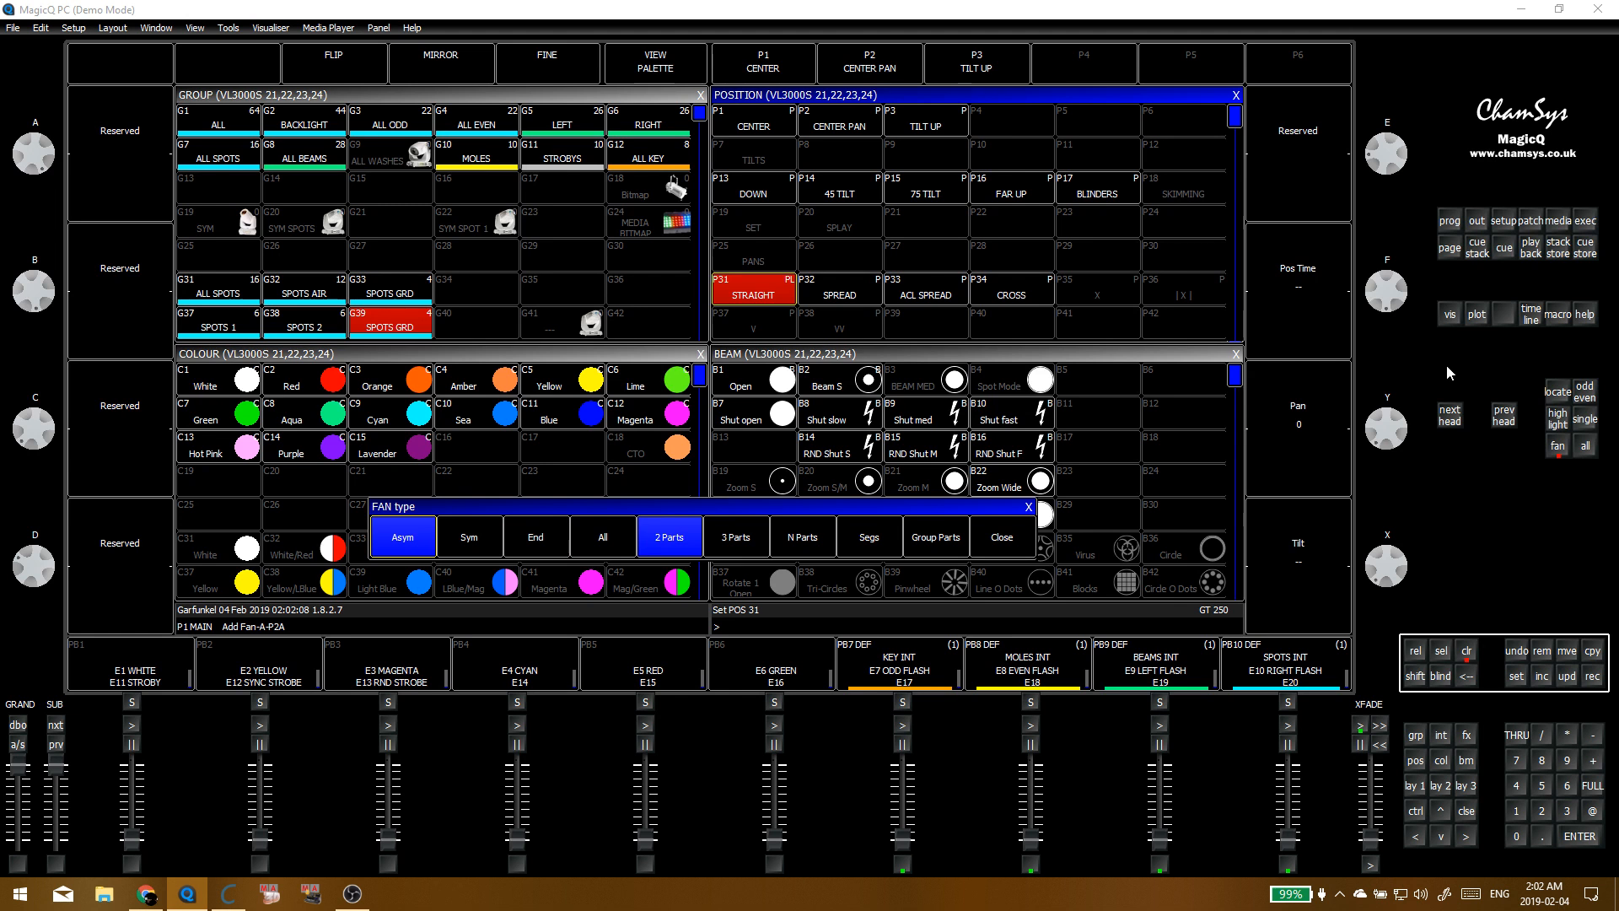
scroll(1393, 424, "up", 2)
scroll(1393, 424, "down", 6)
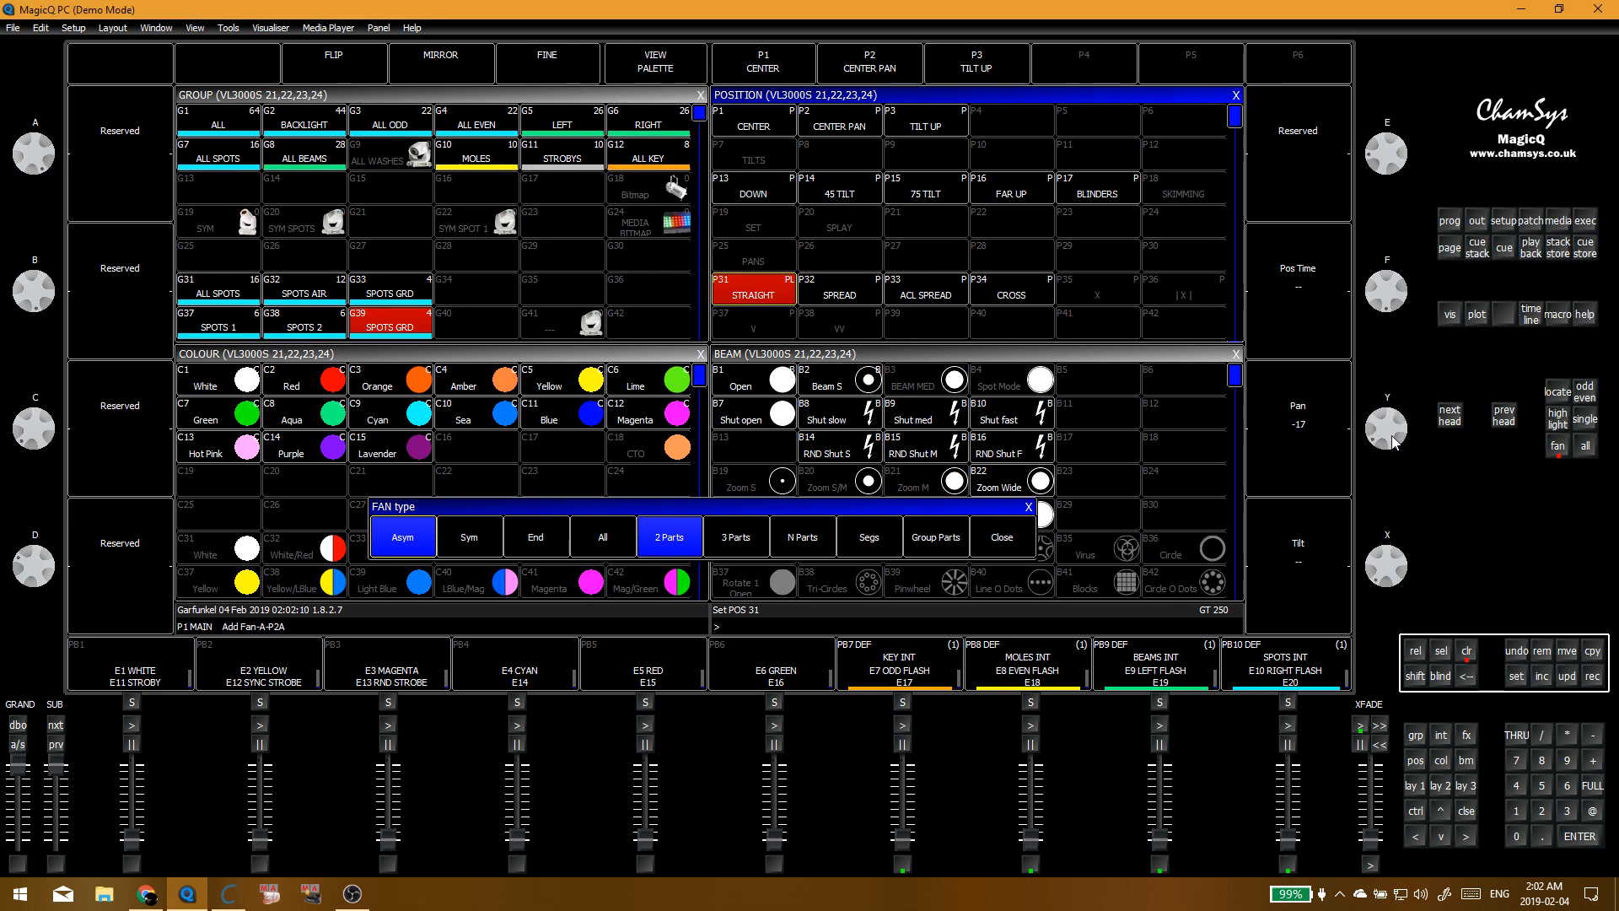
key("ctrl+r")
left_click(1033, 295)
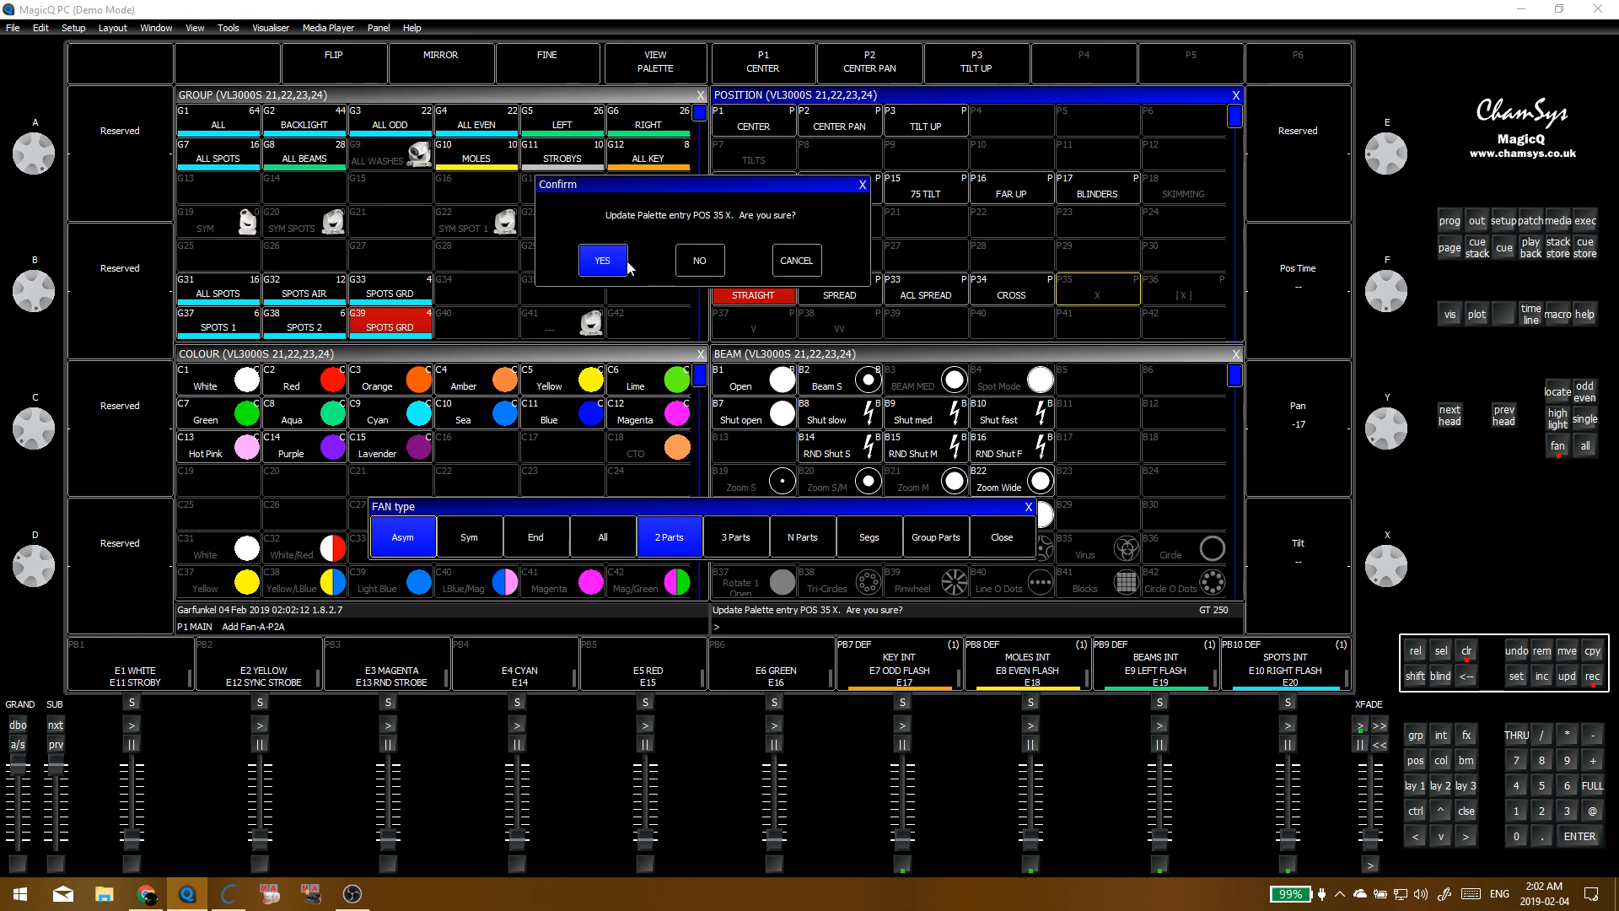
left_click(599, 257)
Step: Confirm the update of the X position palette for SPOTS GRD, reapply STRAIGHT and close the fan options
left_click(754, 293)
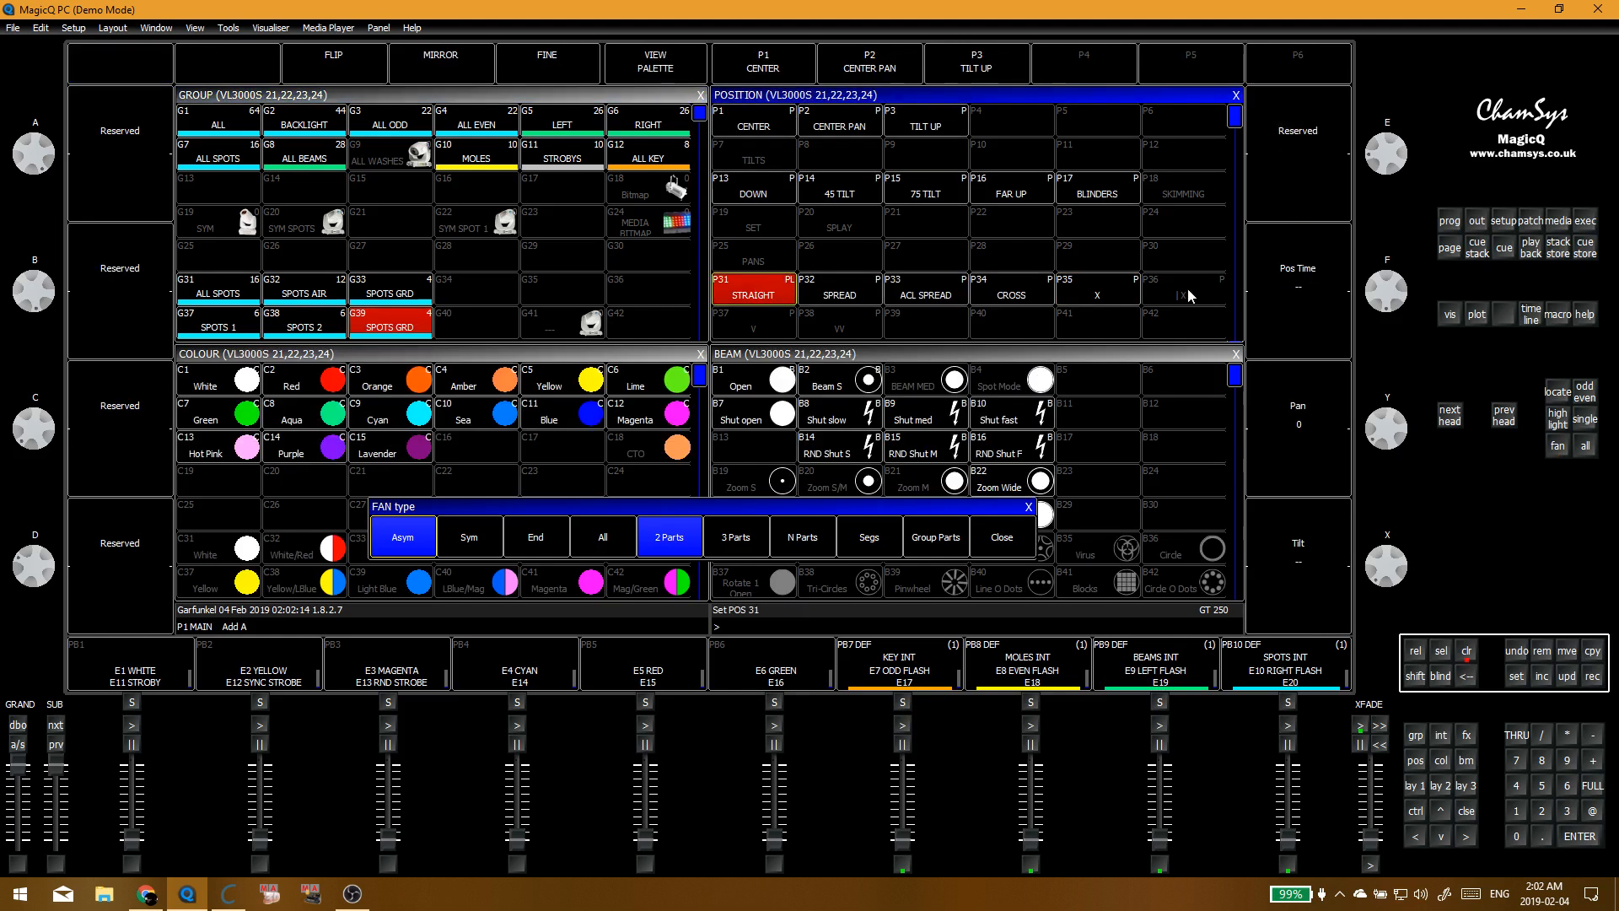
left_click(1114, 306)
left_click(757, 294)
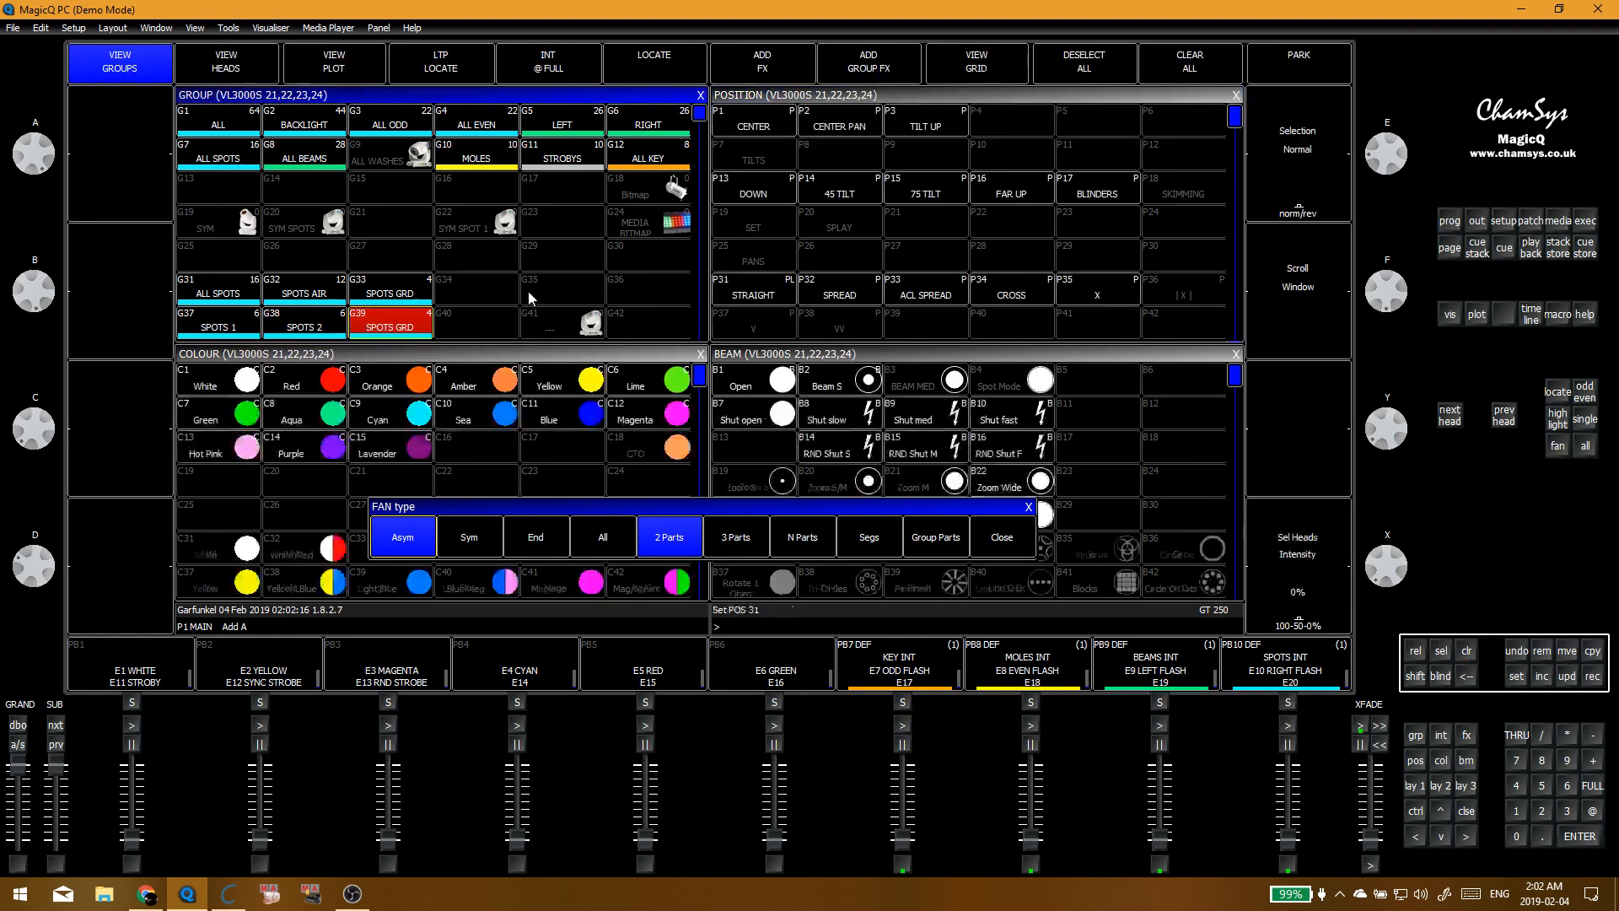
left_click(1005, 548)
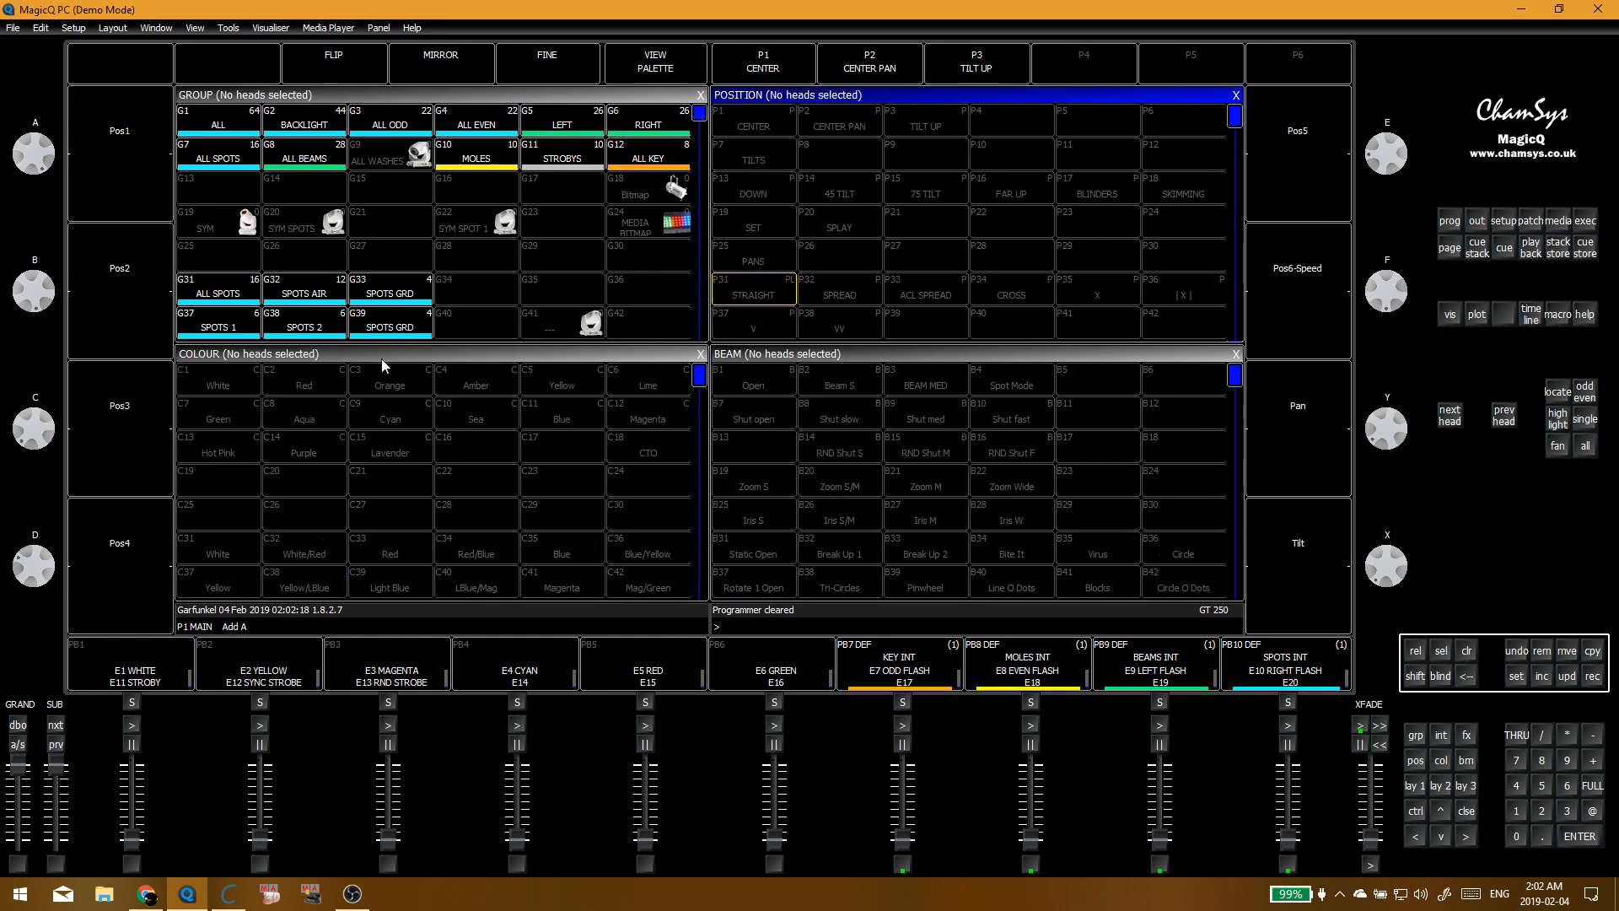
Step: Fan the pan of SPOTS GRD in 2 Parts from STRAIGHT to 13 and record it into the | X | position palette
left_click(1558, 445)
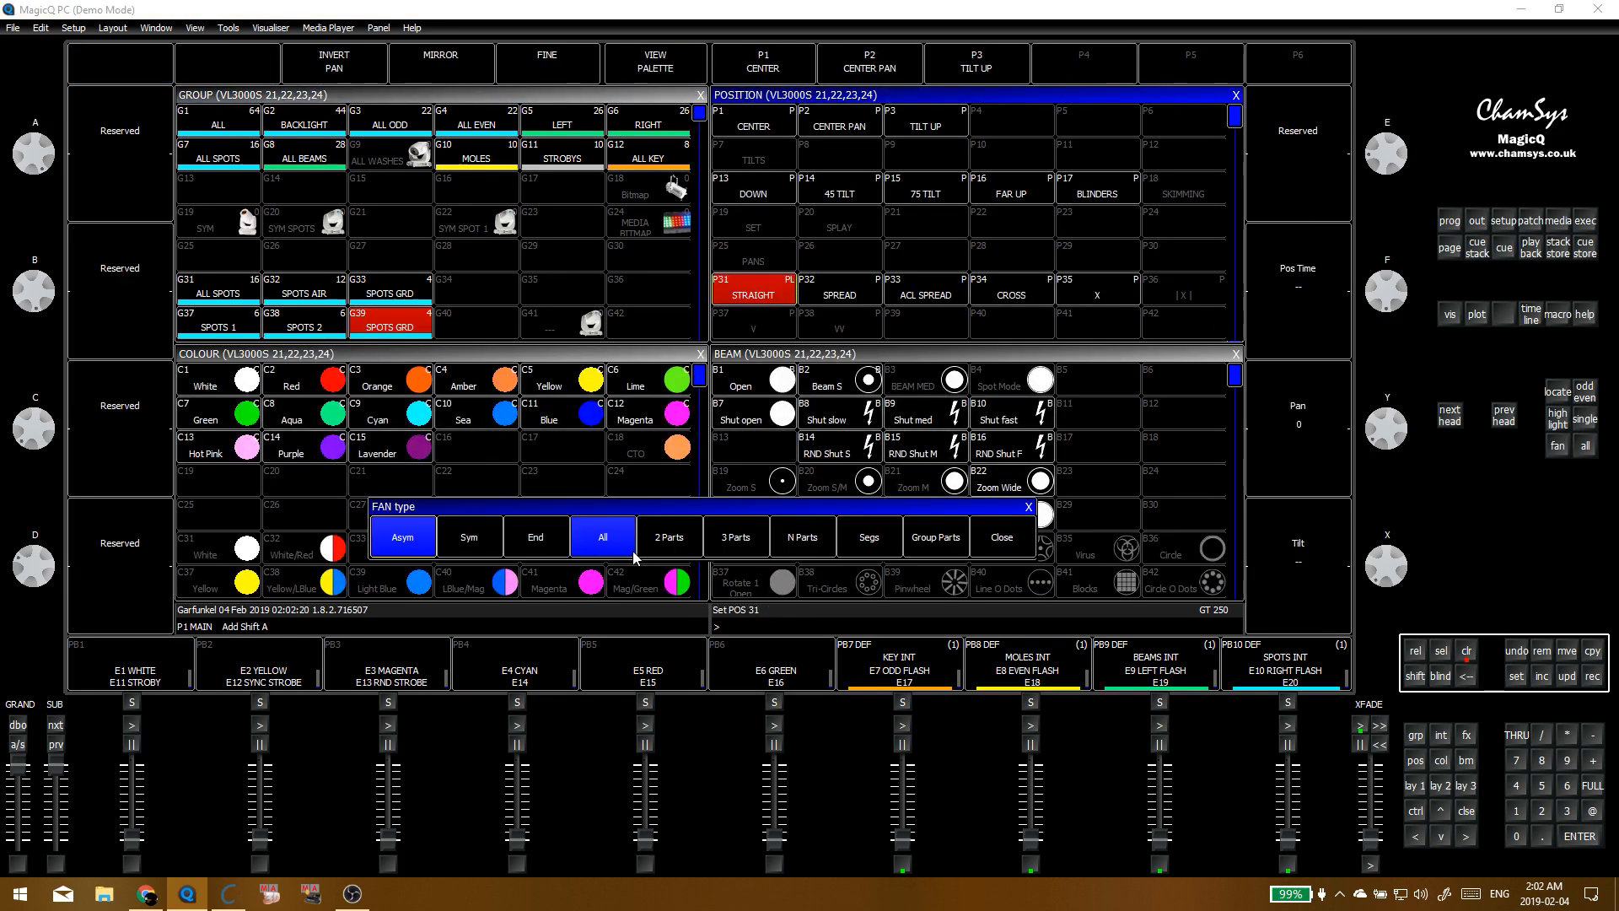
left_click_drag(1393, 437, 1380, 419)
key("r")
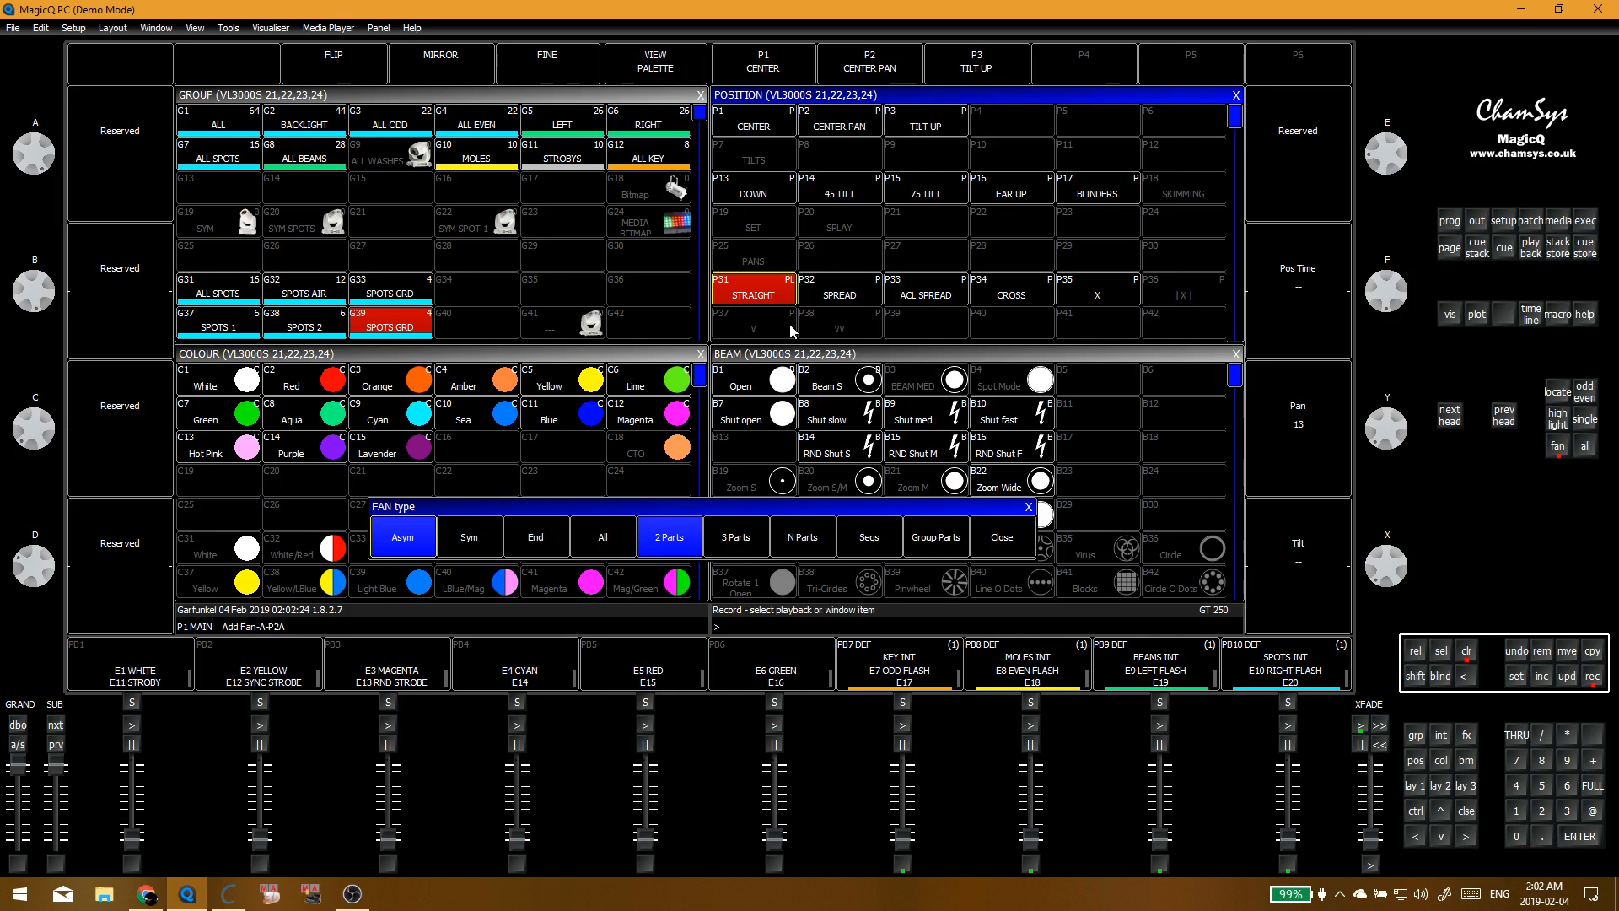
left_click(1168, 297)
left_click(602, 261)
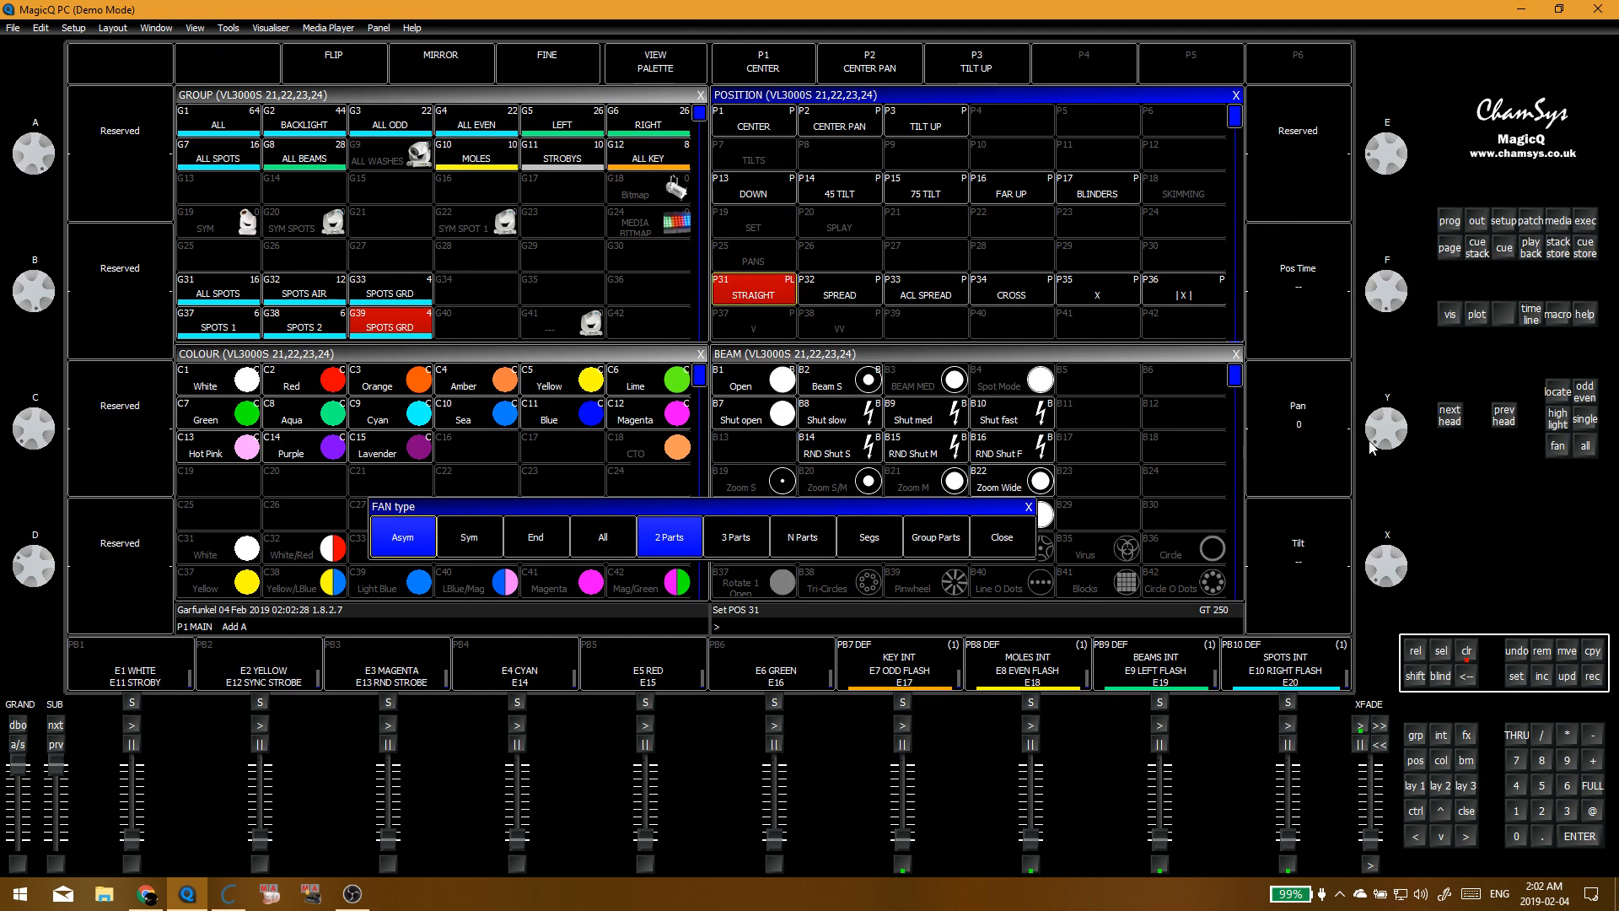
Step: Fan the pan of SPOTS GRD asymmetrically in All mode from STRAIGHT to -19 and record it into the V position palette
left_click(1558, 445)
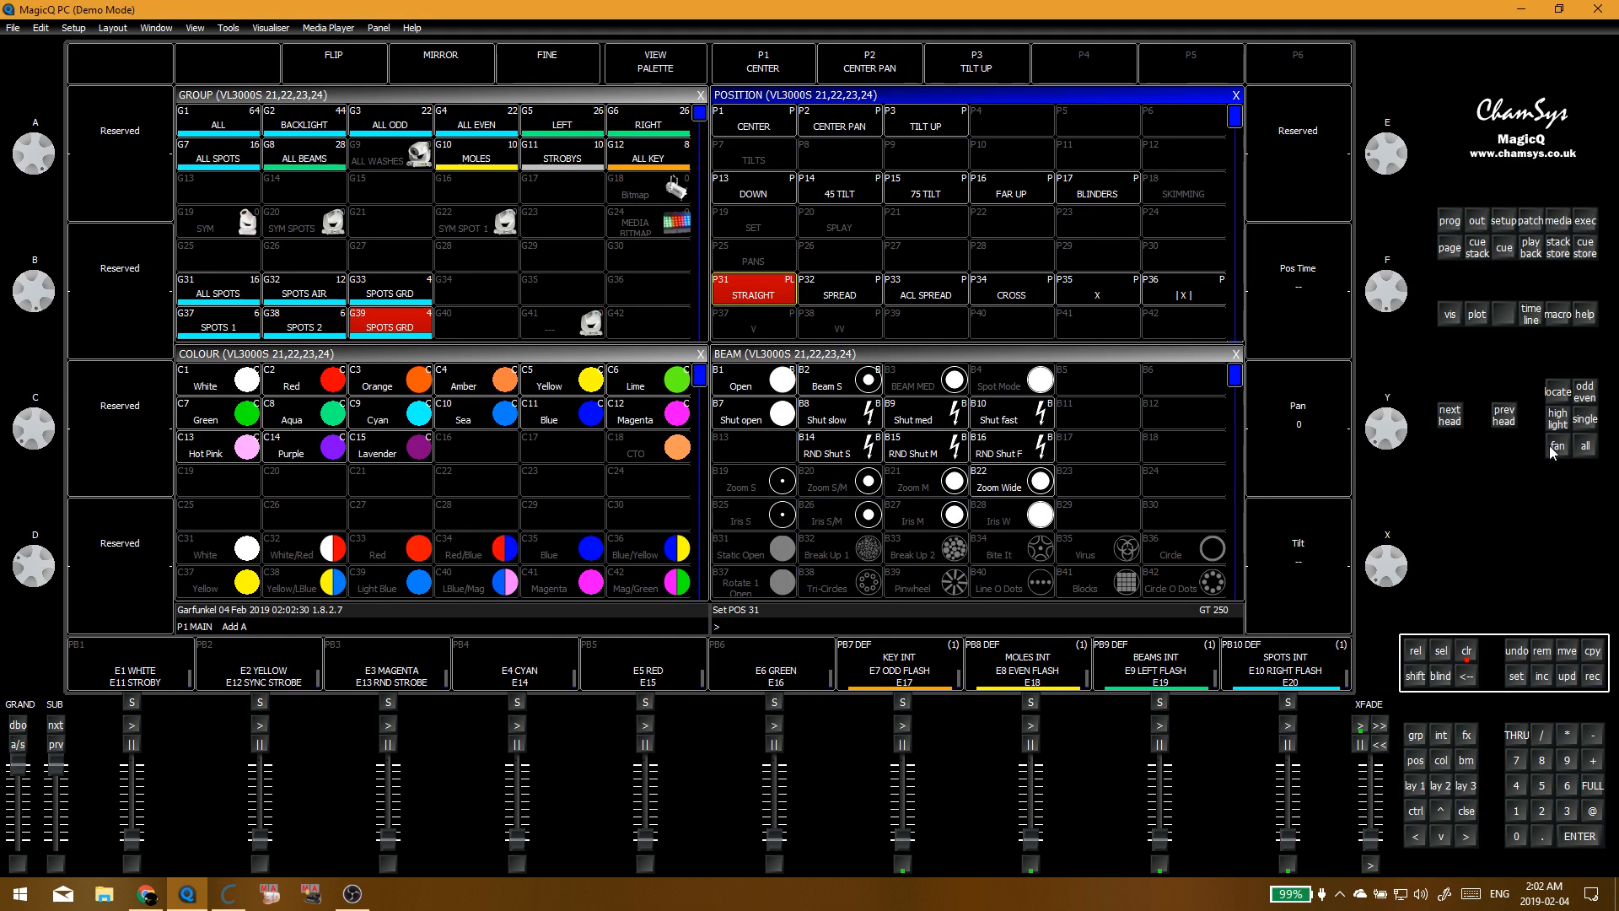
left_click_drag(1399, 442, 1404, 445)
key("r")
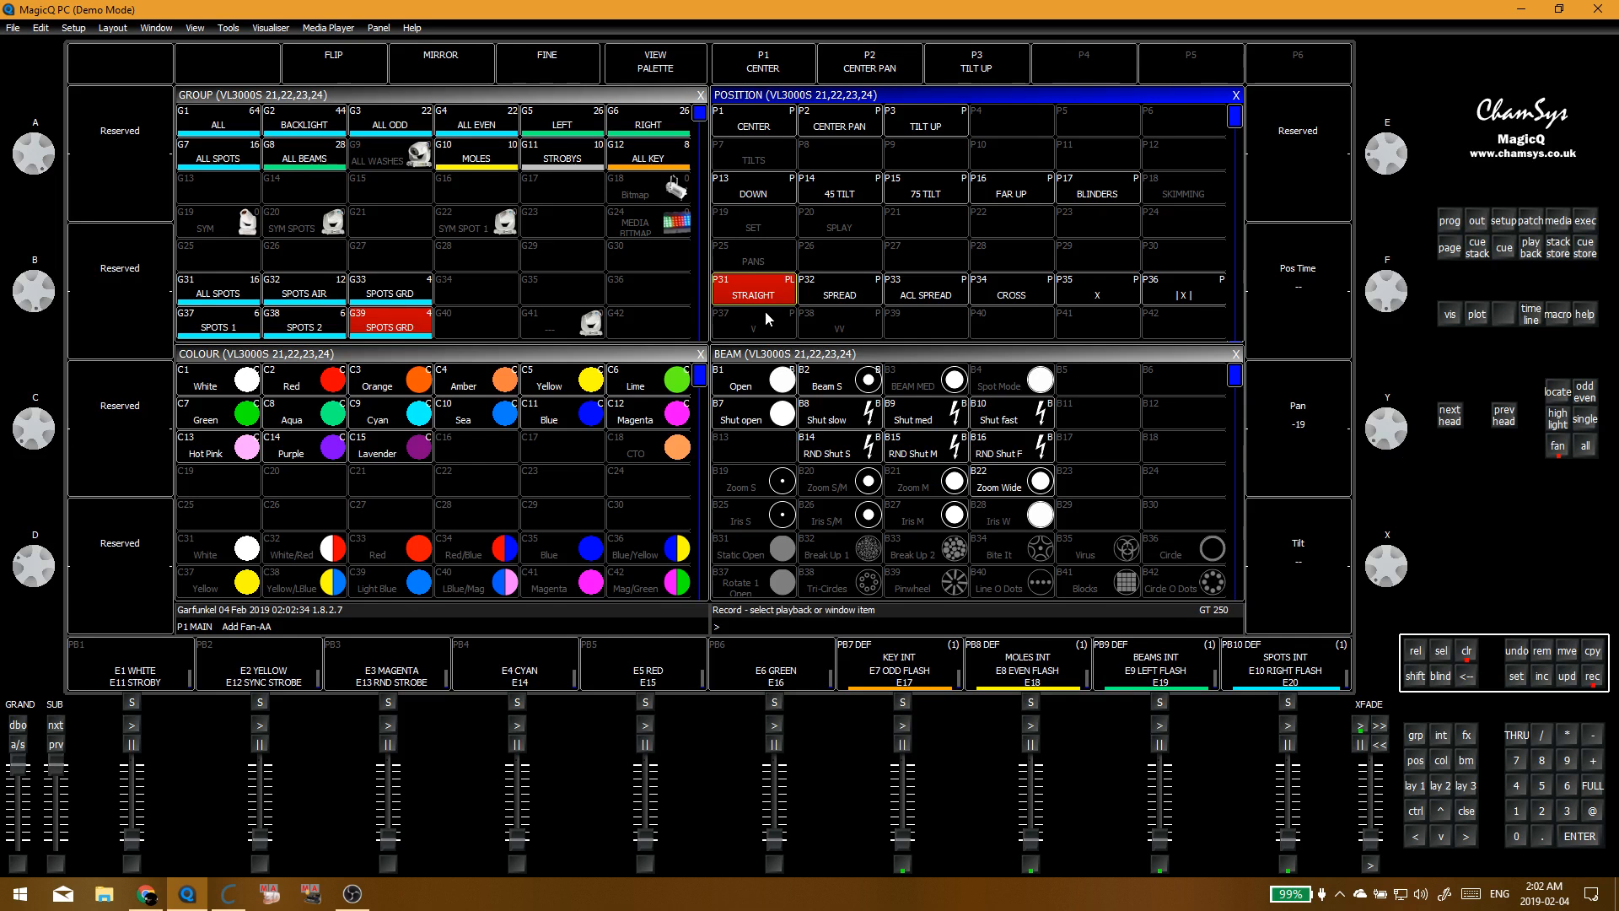
left_click(762, 315)
key("Return")
key("c")
Step: Check the V and STRAIGHT position palettes on SPOTS GRD, select SPOTS 2 and clear the programmer
left_click(406, 338)
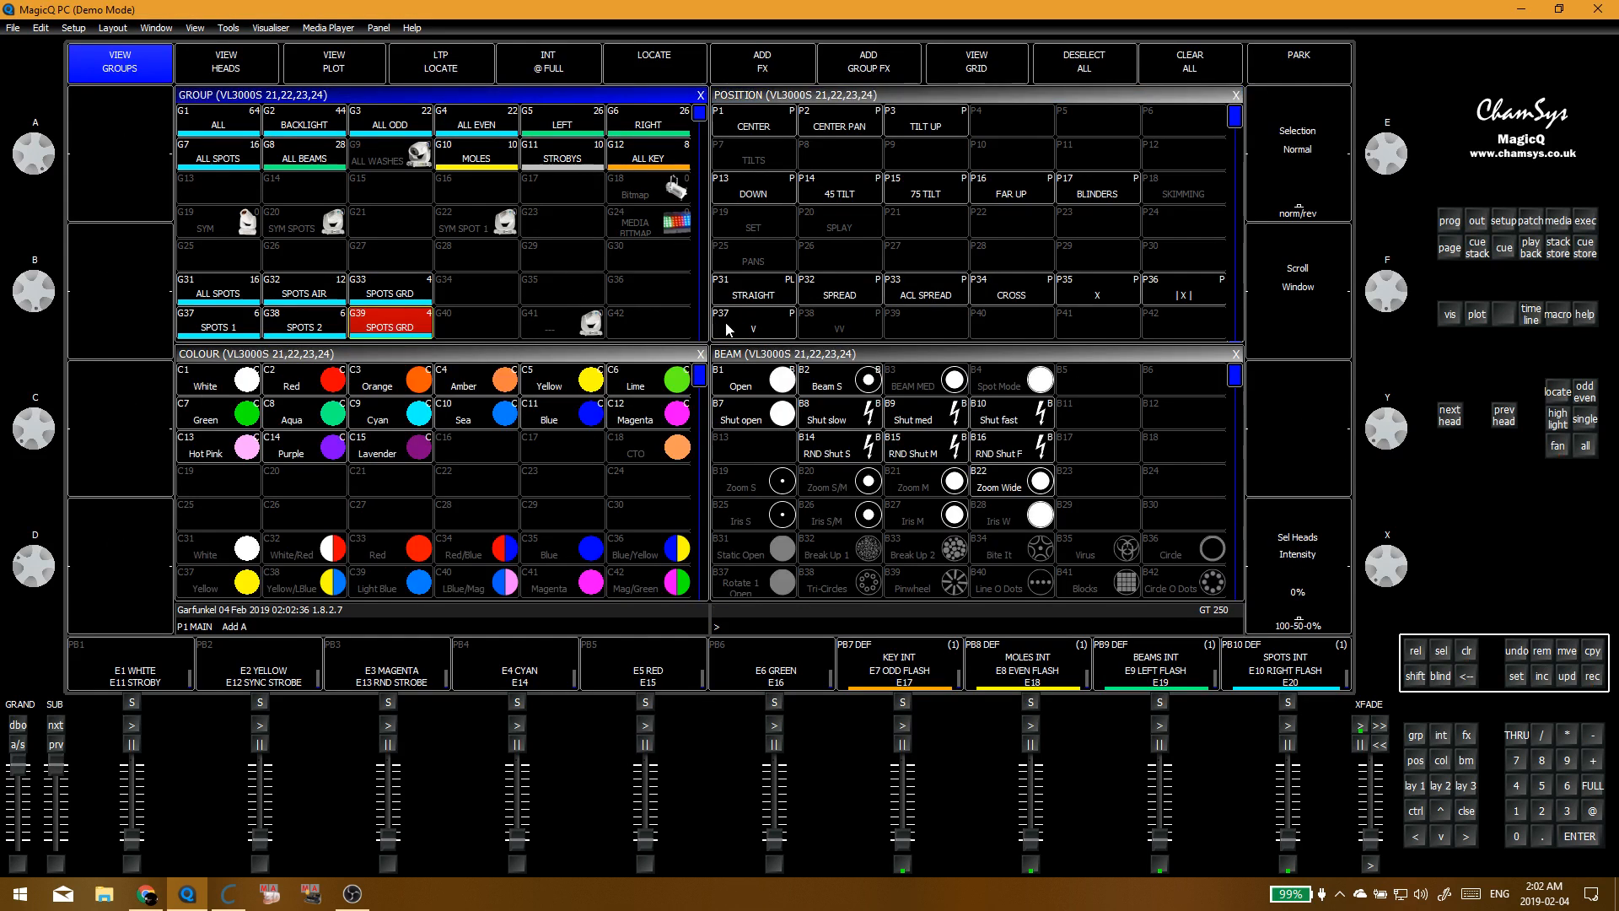
left_click(753, 325)
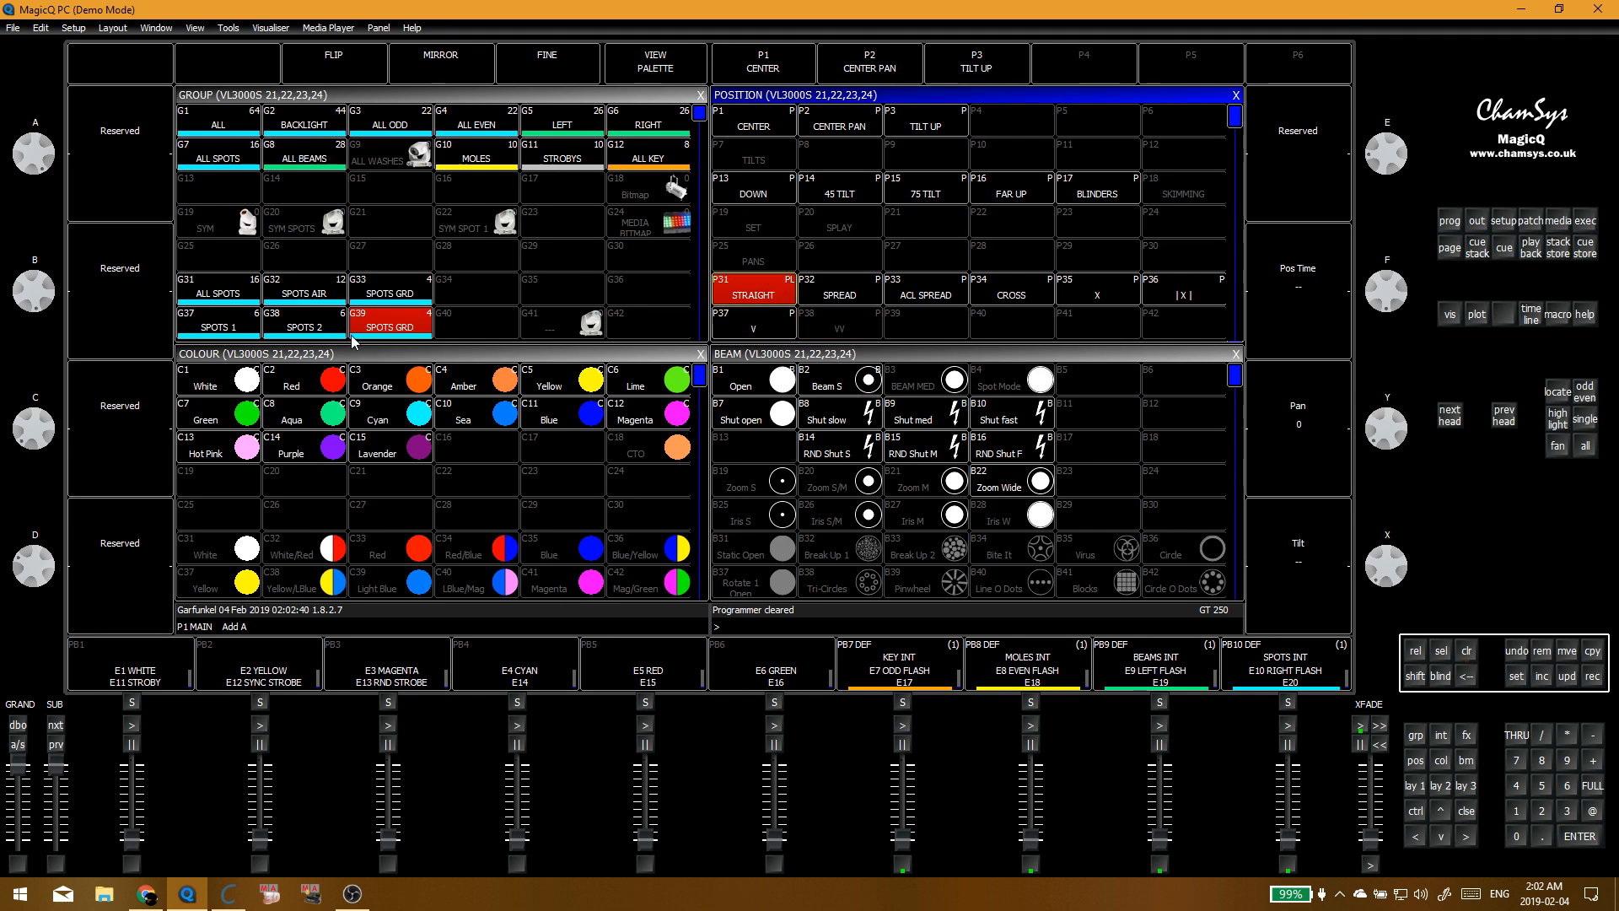
left_click(308, 329)
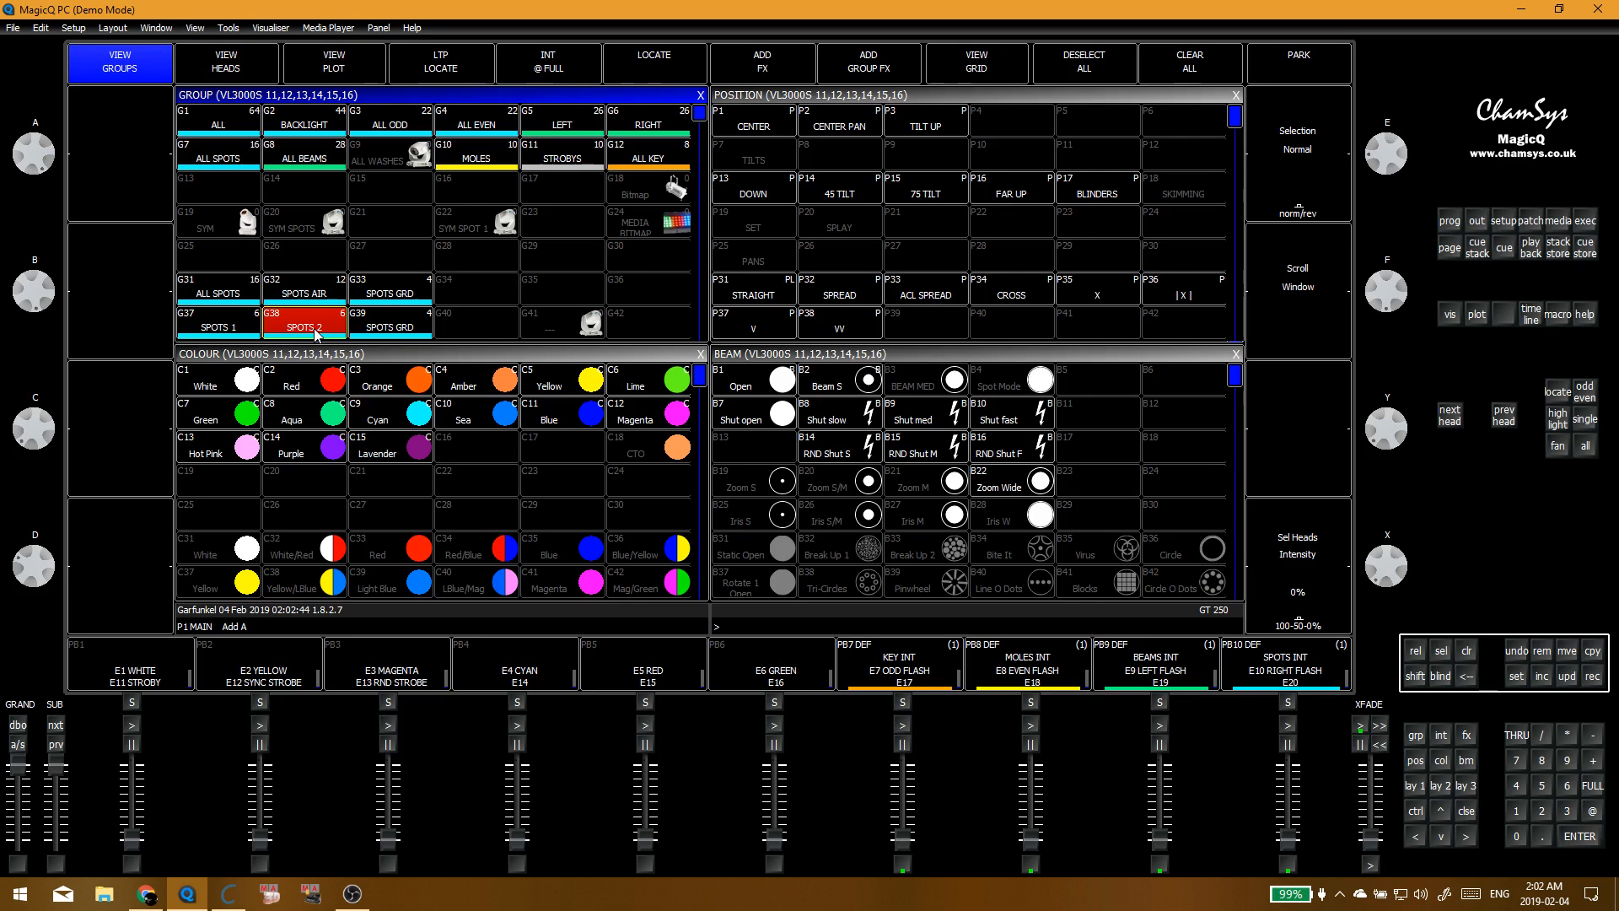
key("ctrl+BackSpace")
Step: Switch off SPOTS GRD ON and SPOTS 2 ON on the programming execute page and raise the SPOTS INT playback
key("ctrl+e")
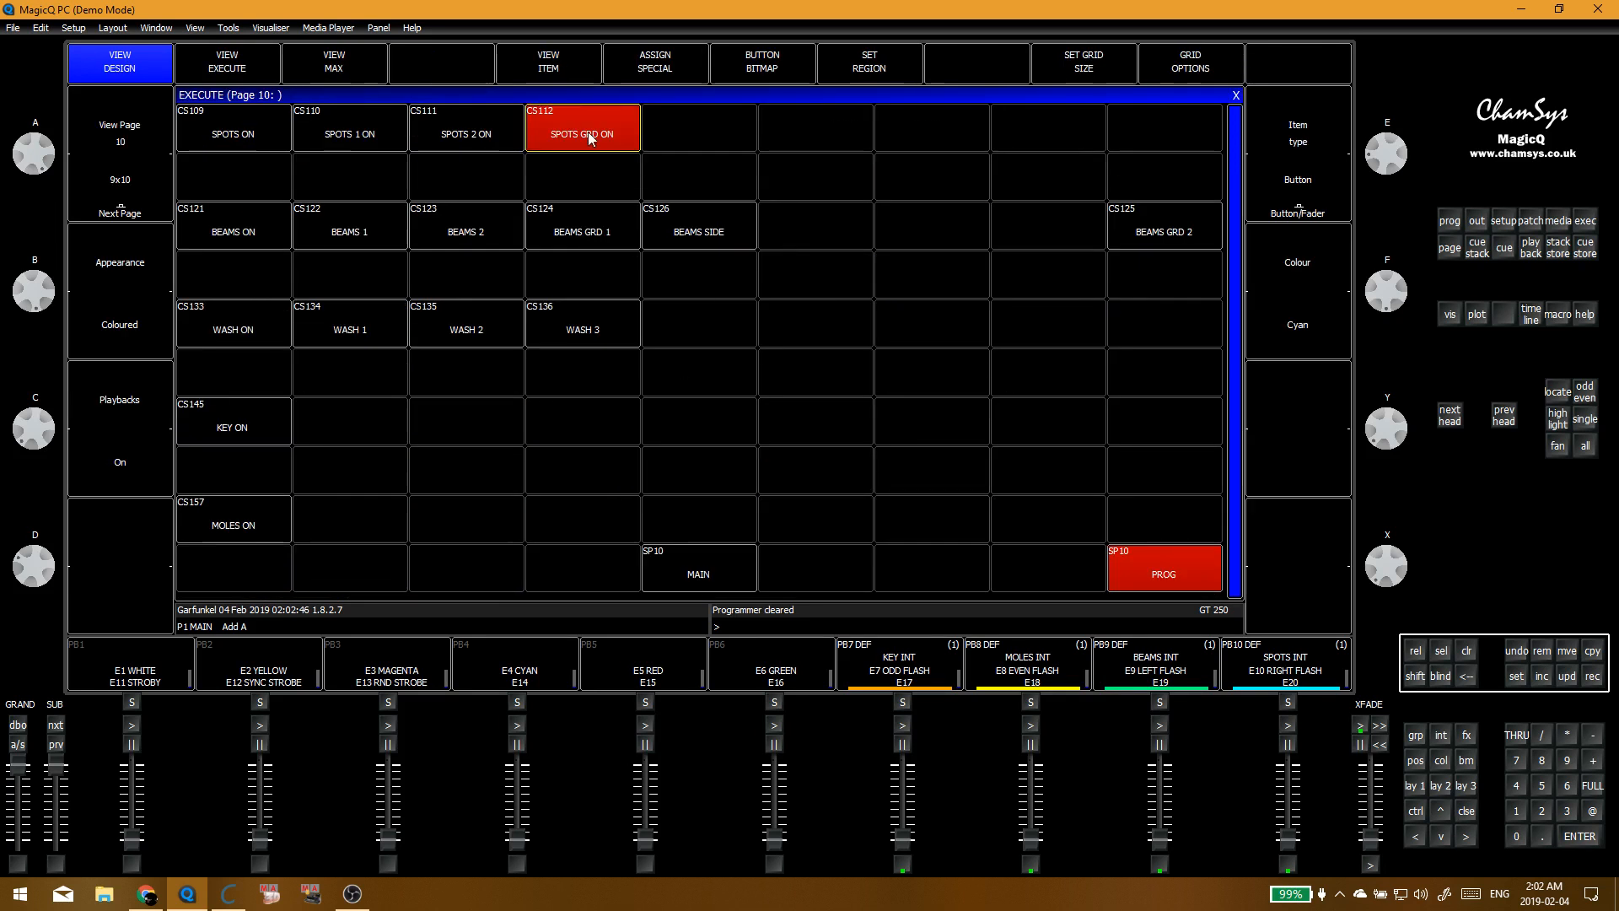
left_click(588, 133)
left_click(452, 135)
left_click(371, 134)
left_click(554, 132)
left_click(466, 137)
left_click(358, 145)
left_click(467, 138)
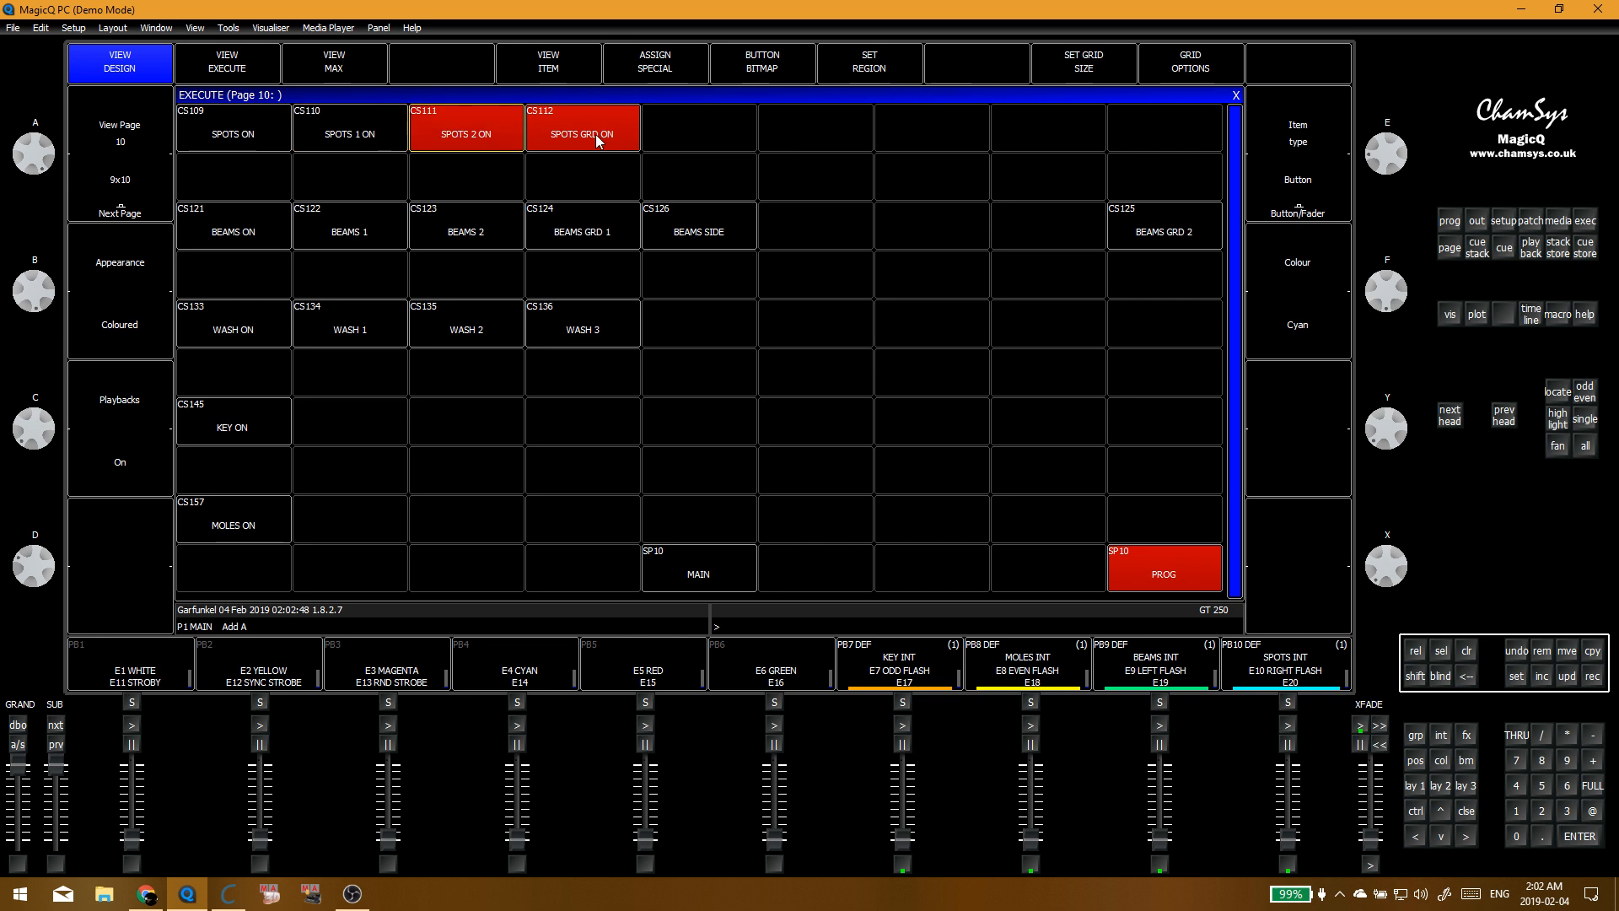
left_click(596, 137)
left_click(466, 138)
key("ctrl+BackSpace")
key("Escape")
left_click_drag(1286, 842, 1281, 756)
Step: Apply the VV position palette to SPOTS 1 and SPOTS 2 and the X palette to SPOTS GRD to check their pan
left_click_drag(229, 324, 325, 328)
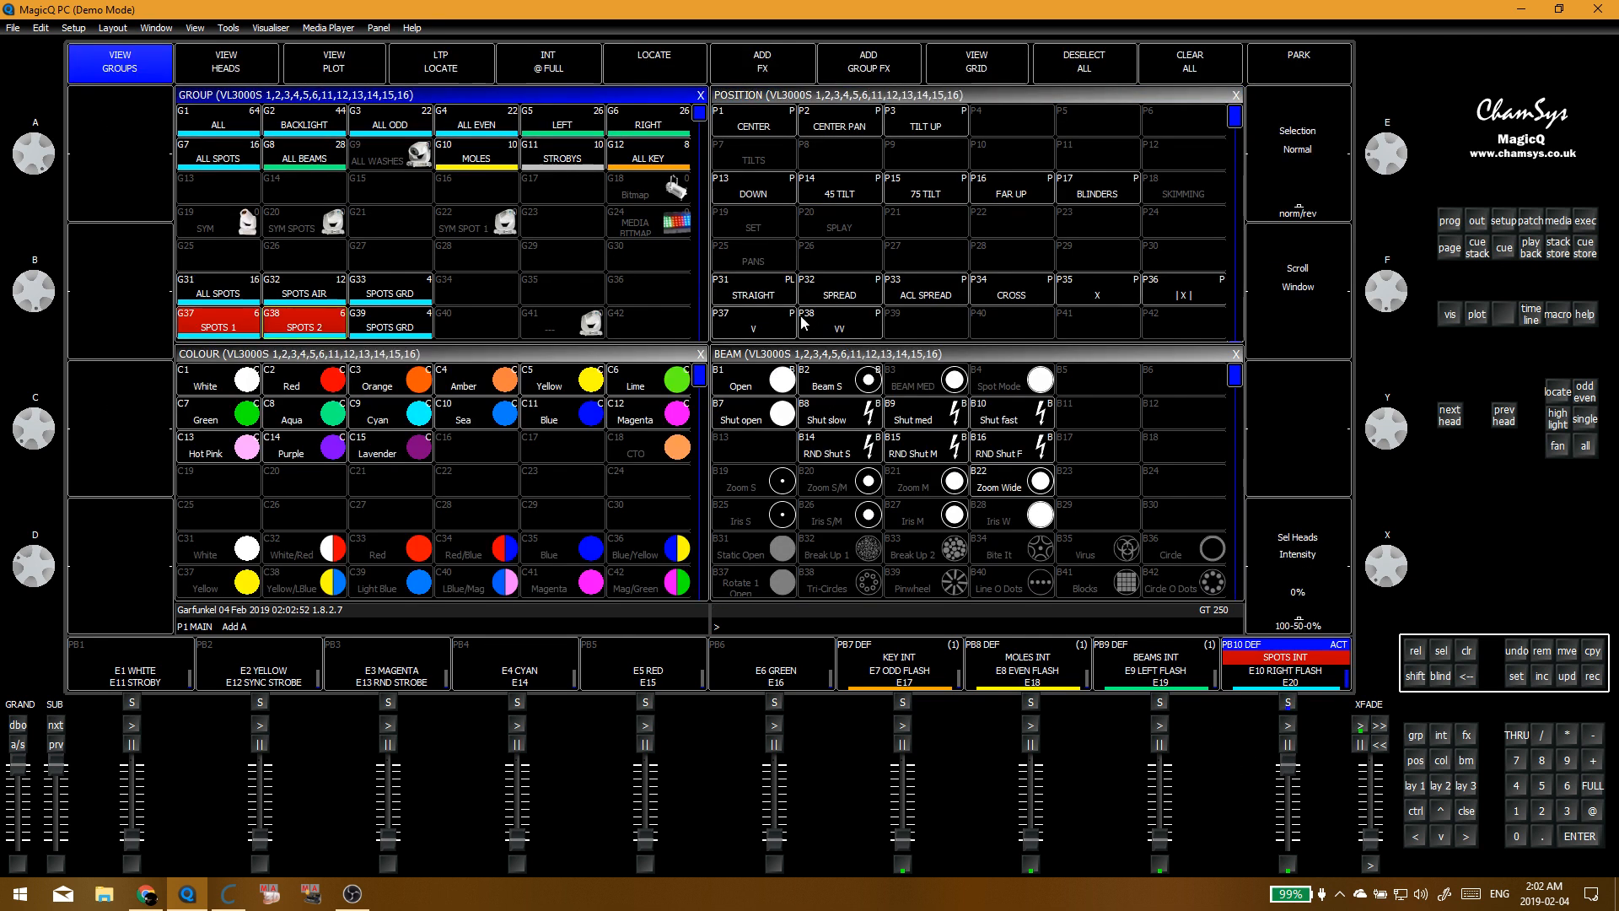
left_click(816, 330)
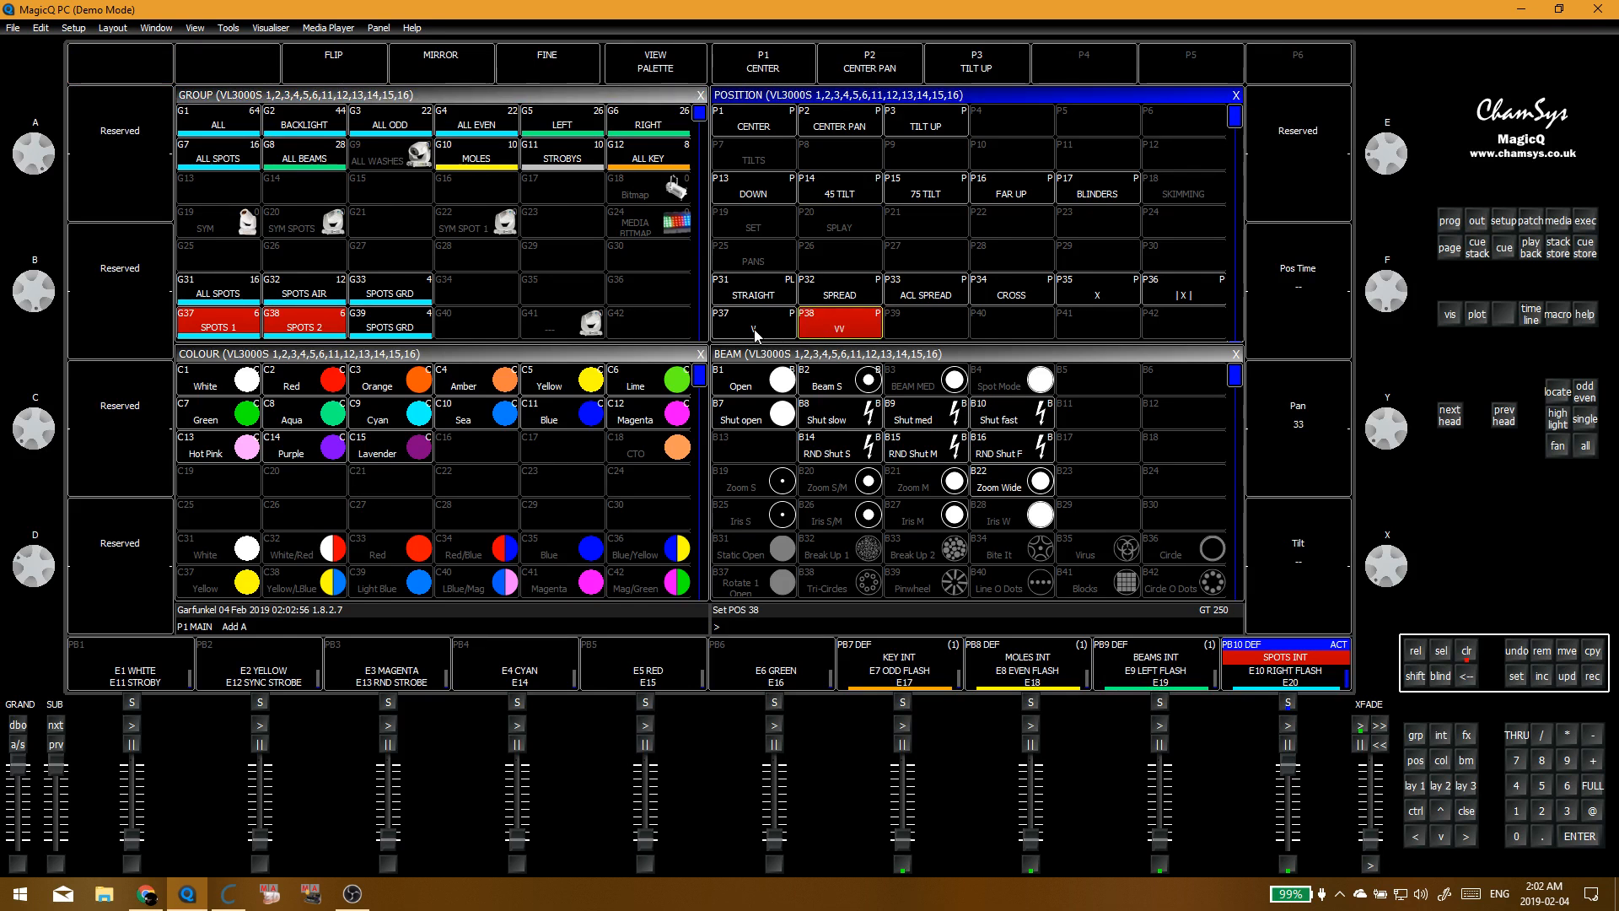
key("ctrl+BackSpace")
left_click(817, 334)
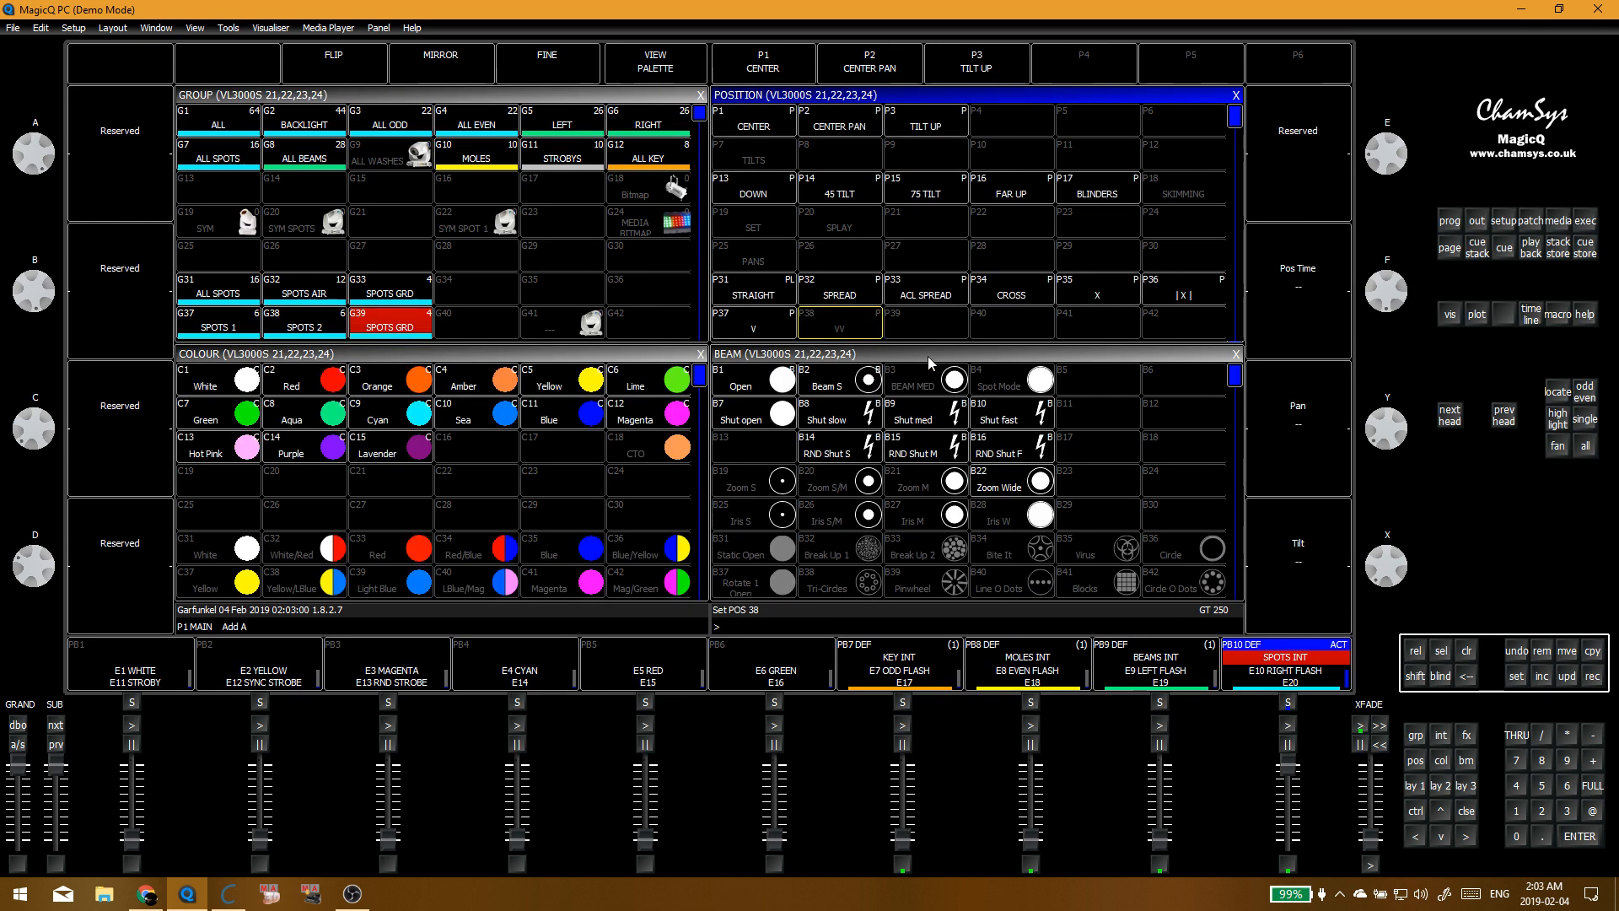
left_click(1105, 293)
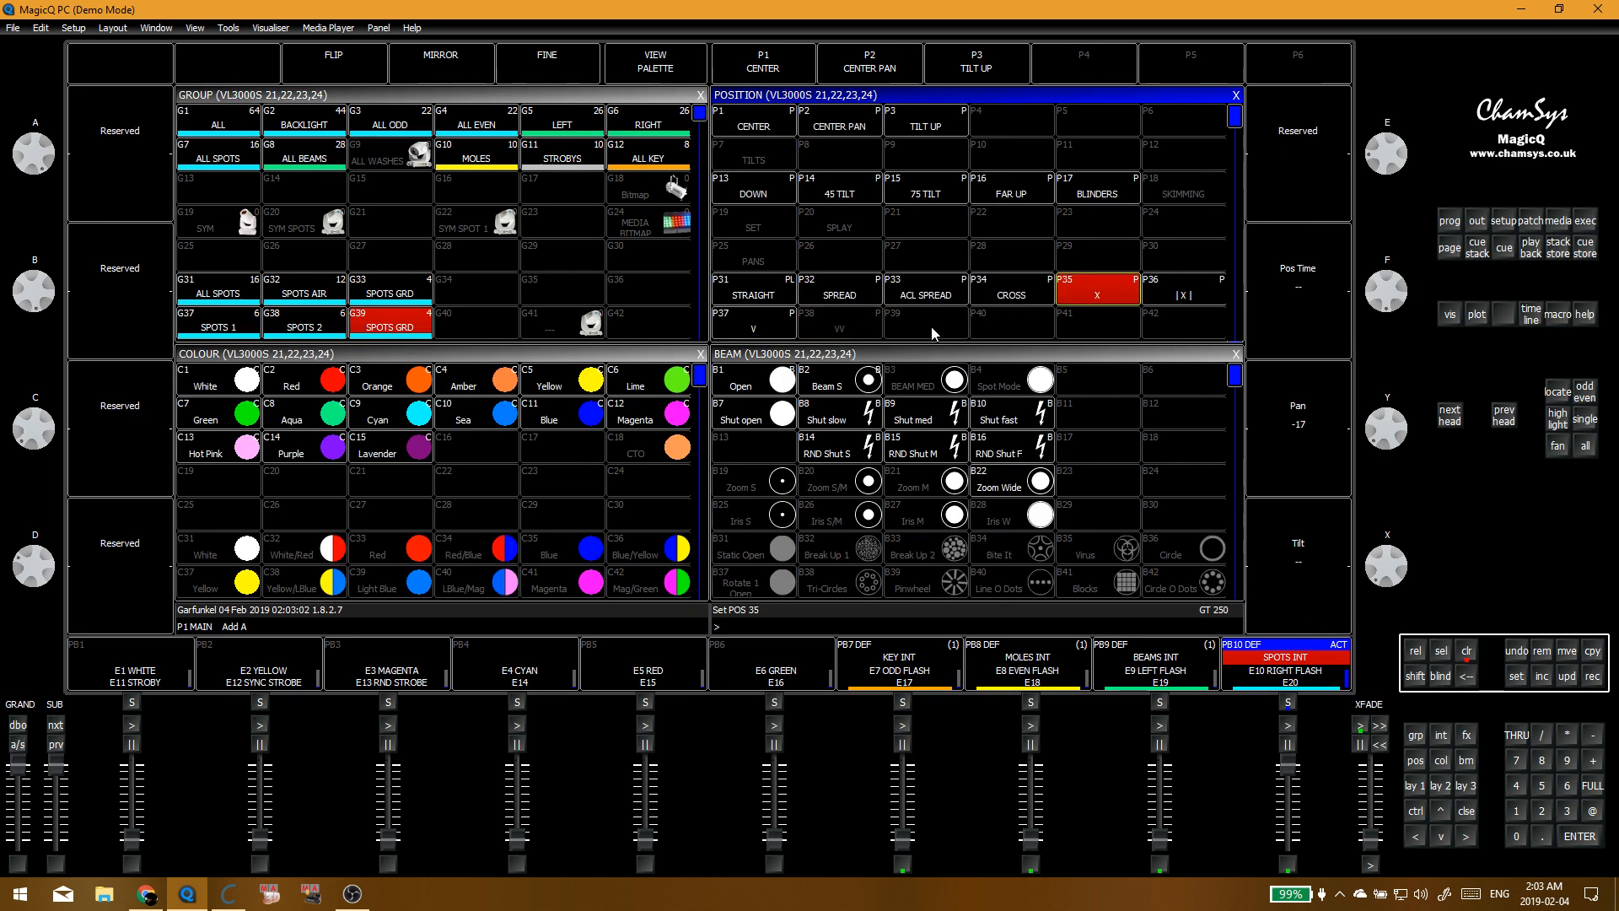
double_click(407, 332)
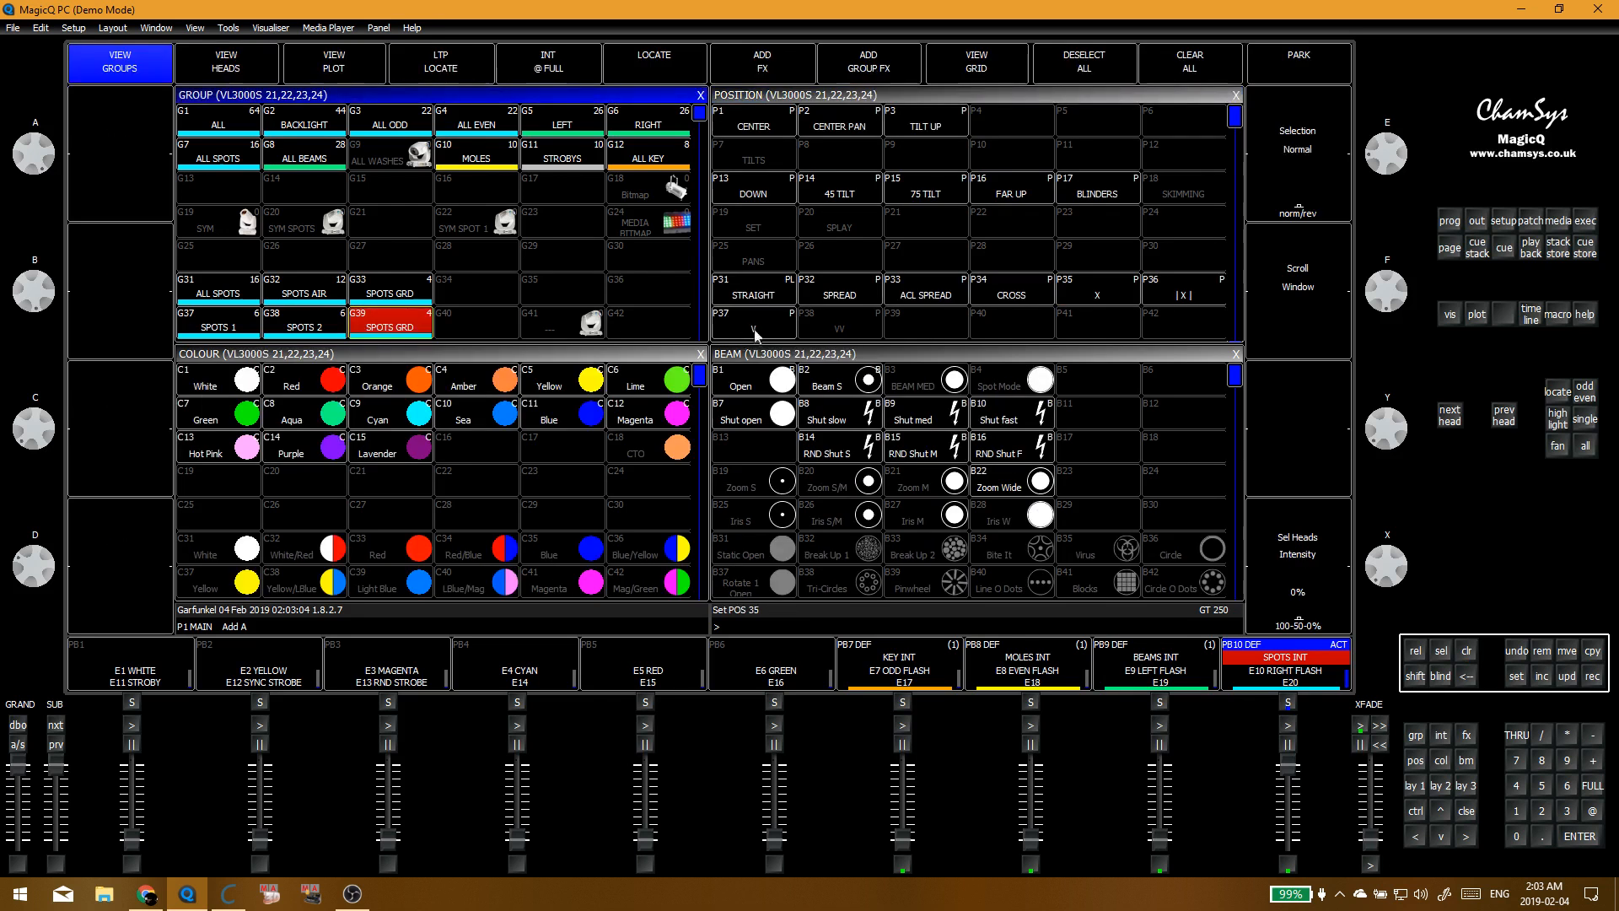
left_click(778, 303)
left_click(848, 326)
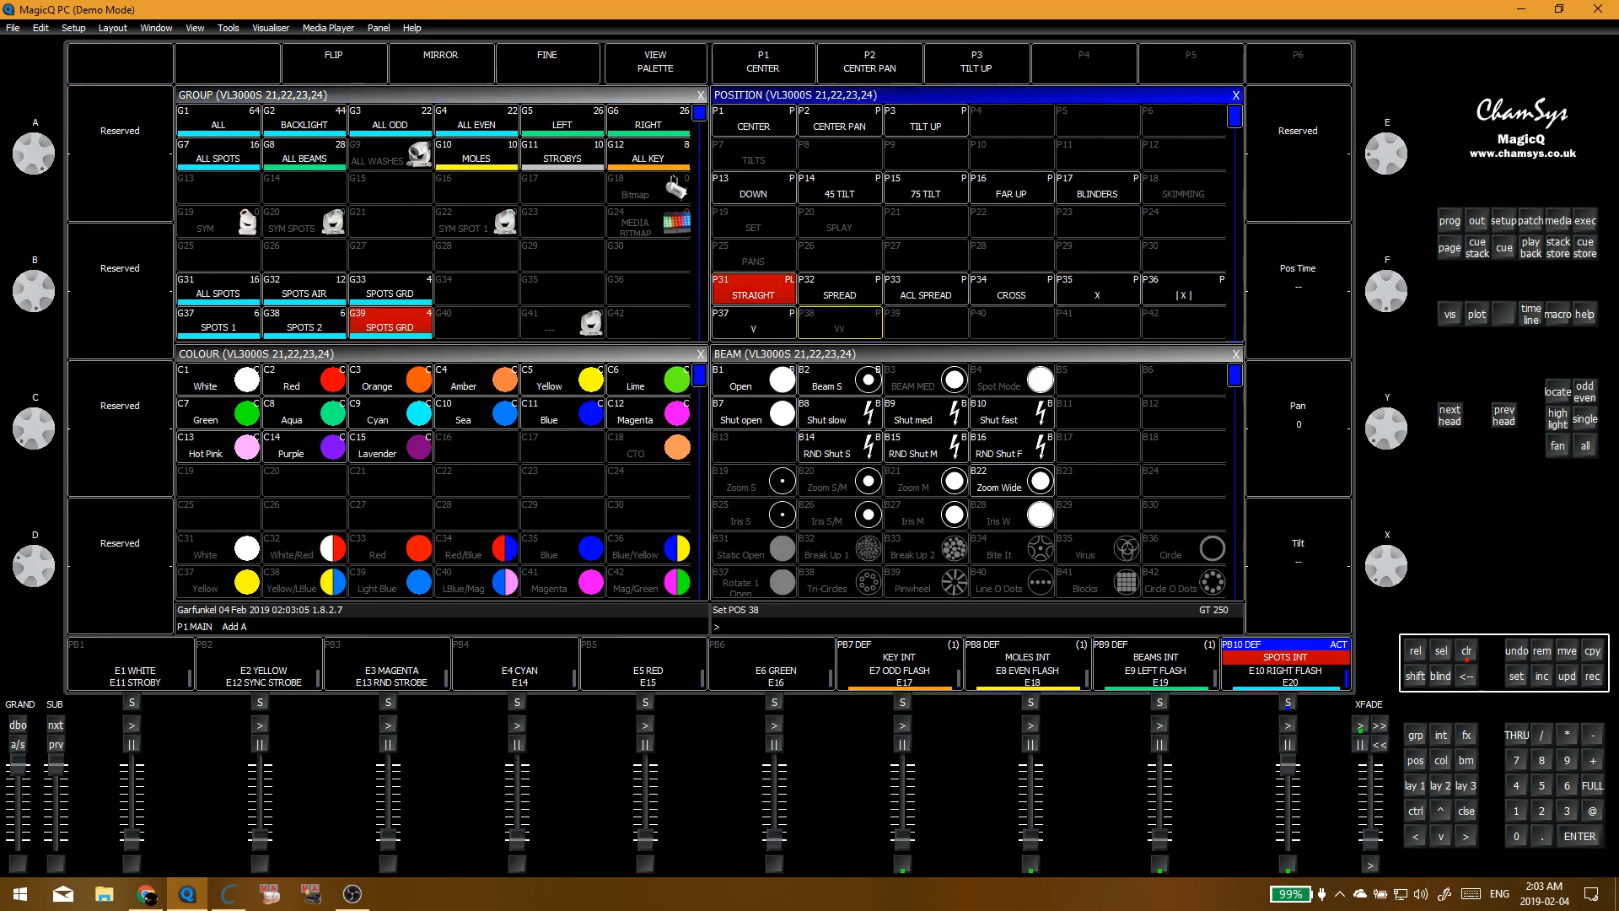
left_click(1548, 447)
left_click(1467, 651)
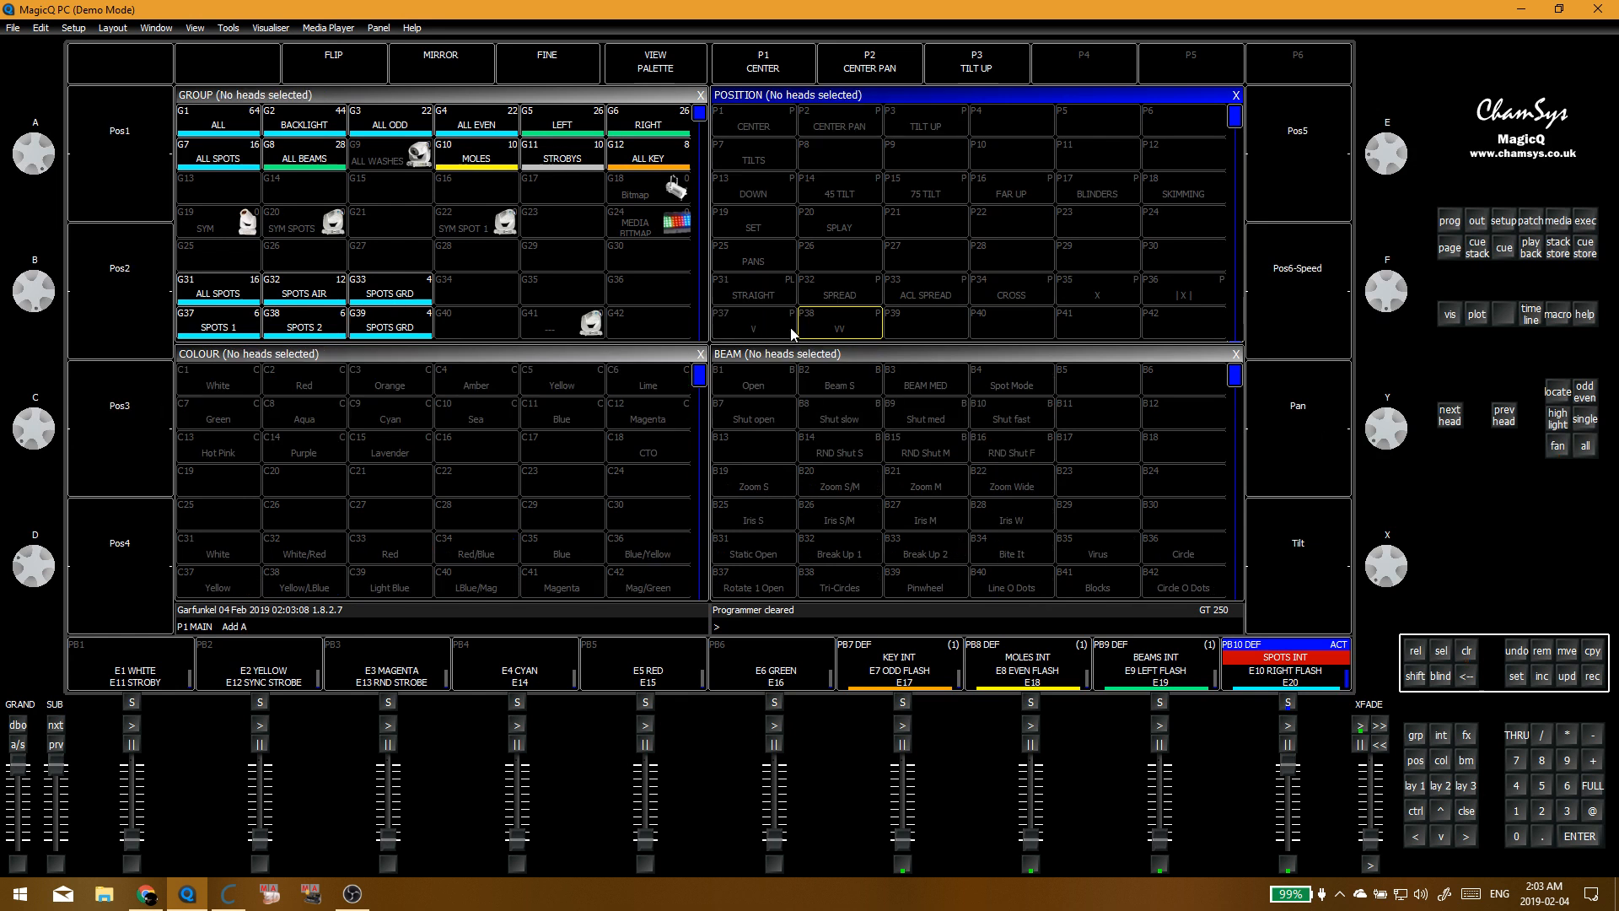
Step: Apply STRAIGHT to SPOTS GRD and fan its pan asymmetrically in 2 Parts to -8
left_click(383, 316)
left_click(753, 291)
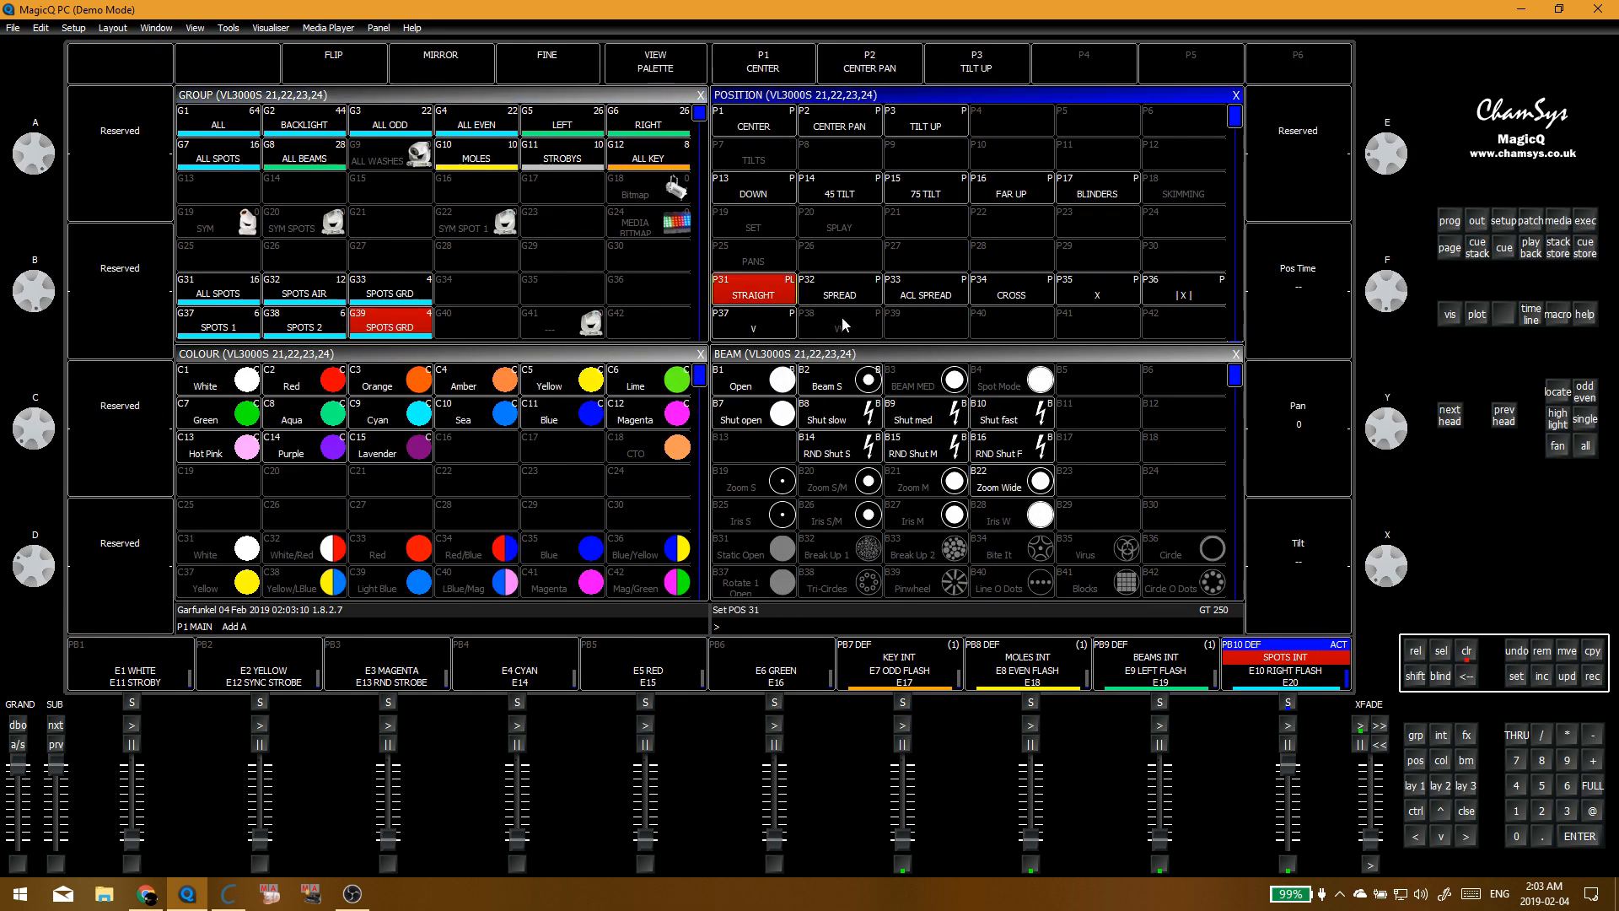
left_click(839, 325)
left_click(1557, 447)
left_click(668, 537)
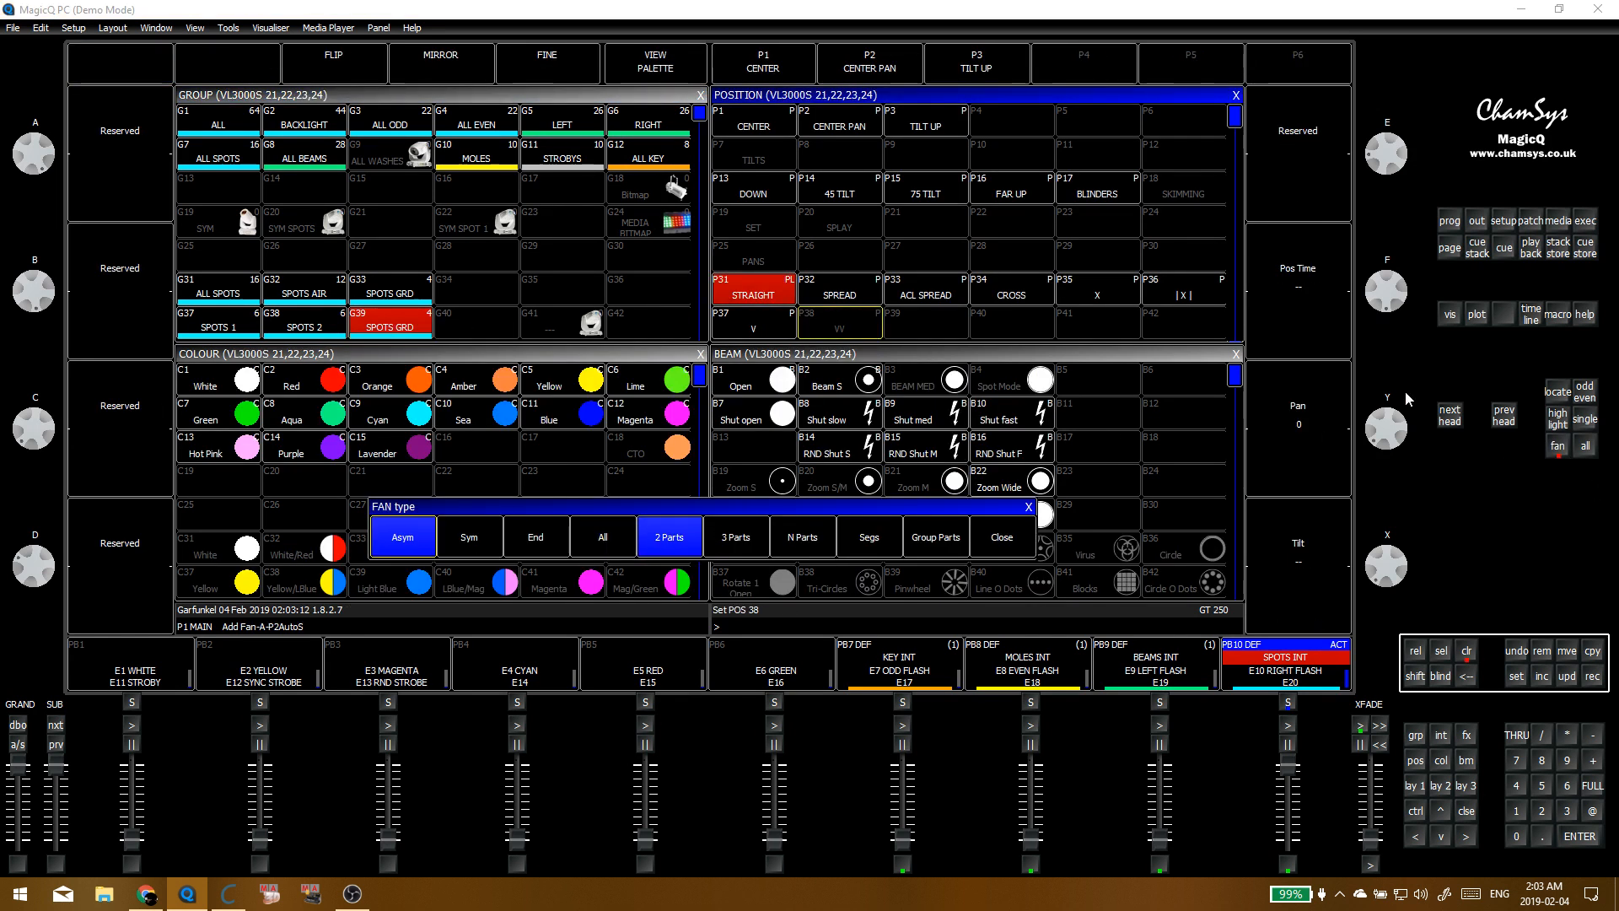
scroll(1392, 432, "up", 5)
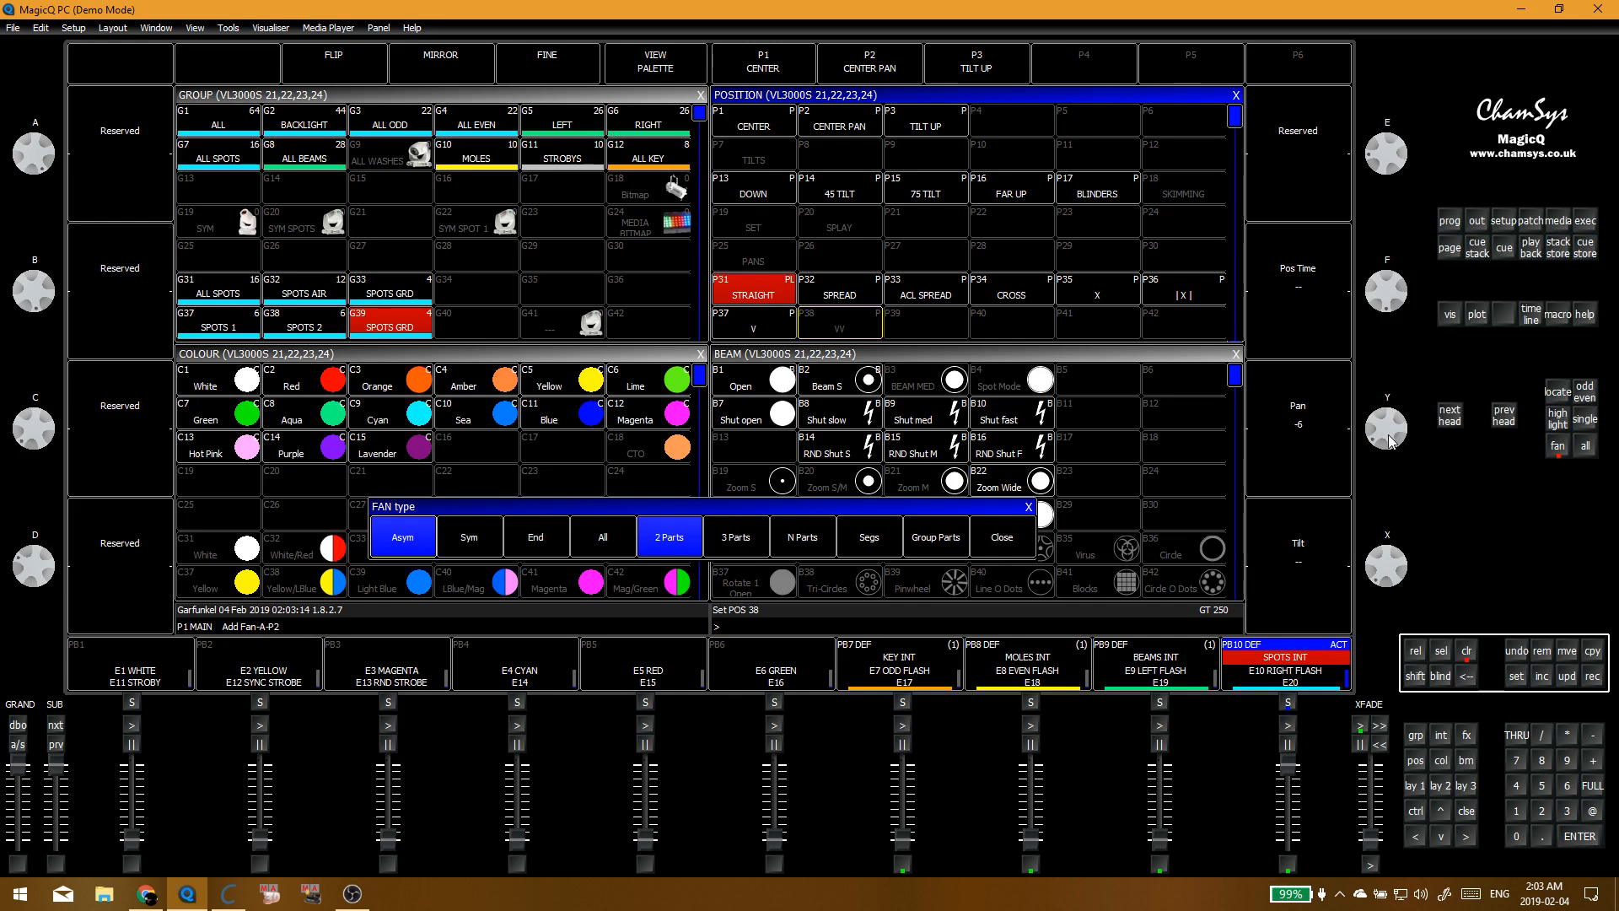
scroll(1392, 440, "up", 1)
scroll(1392, 442, "down", 1)
Step: Record the fanned SPOTS GRD pan into the VV position palette and clear the programmer
key("r")
left_click(872, 324)
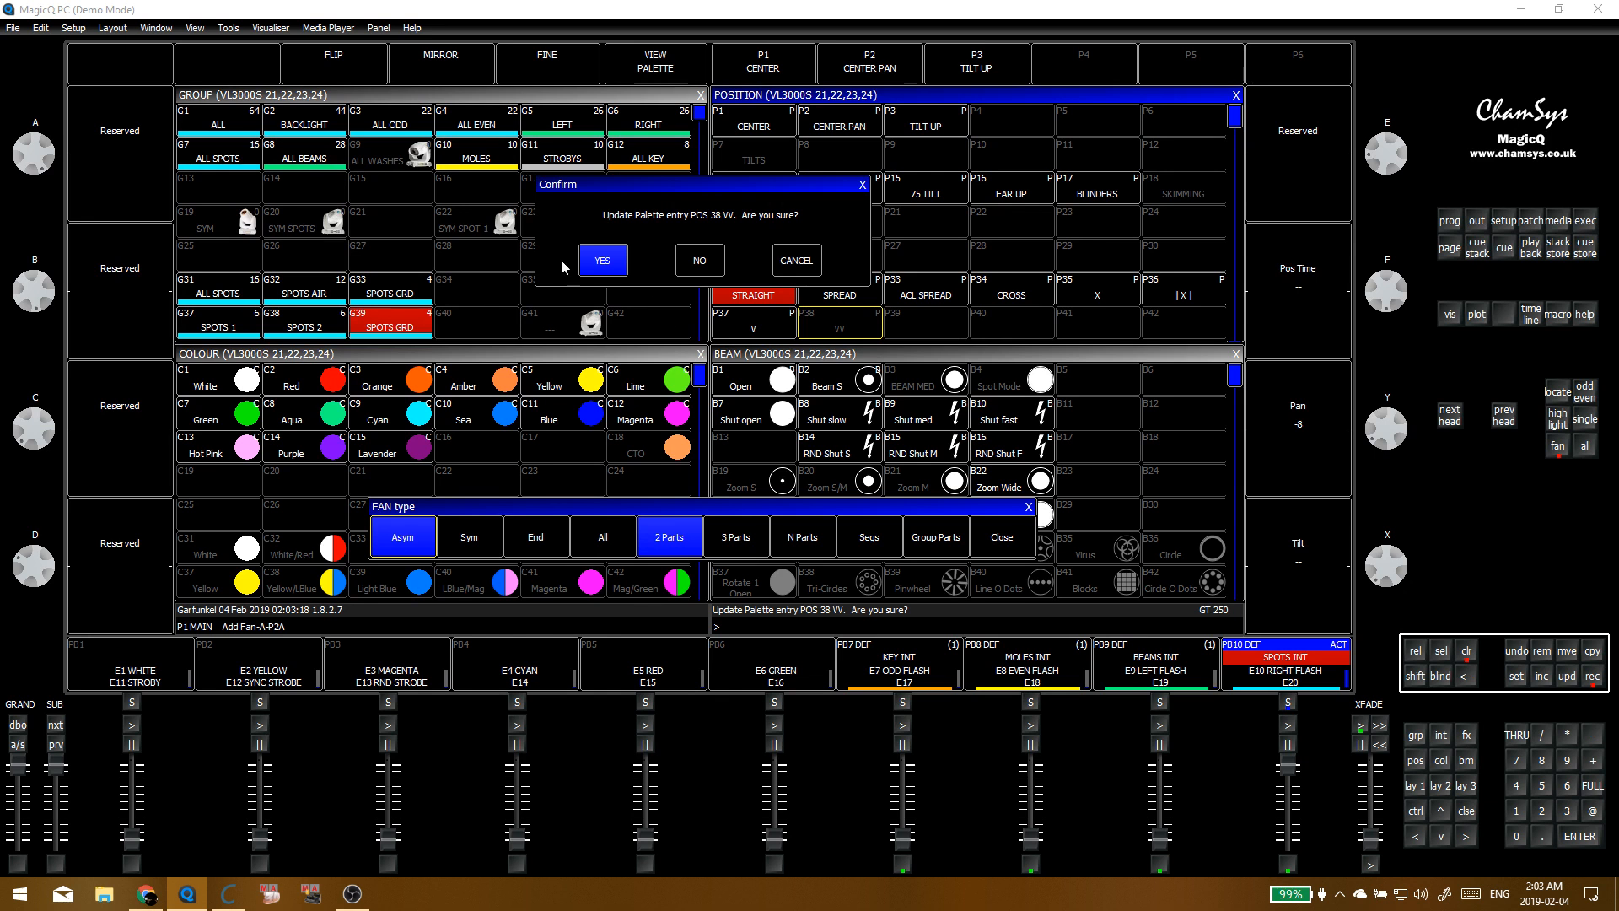
left_click(597, 261)
key("e")
key("c")
left_click(575, 433)
key("Escape")
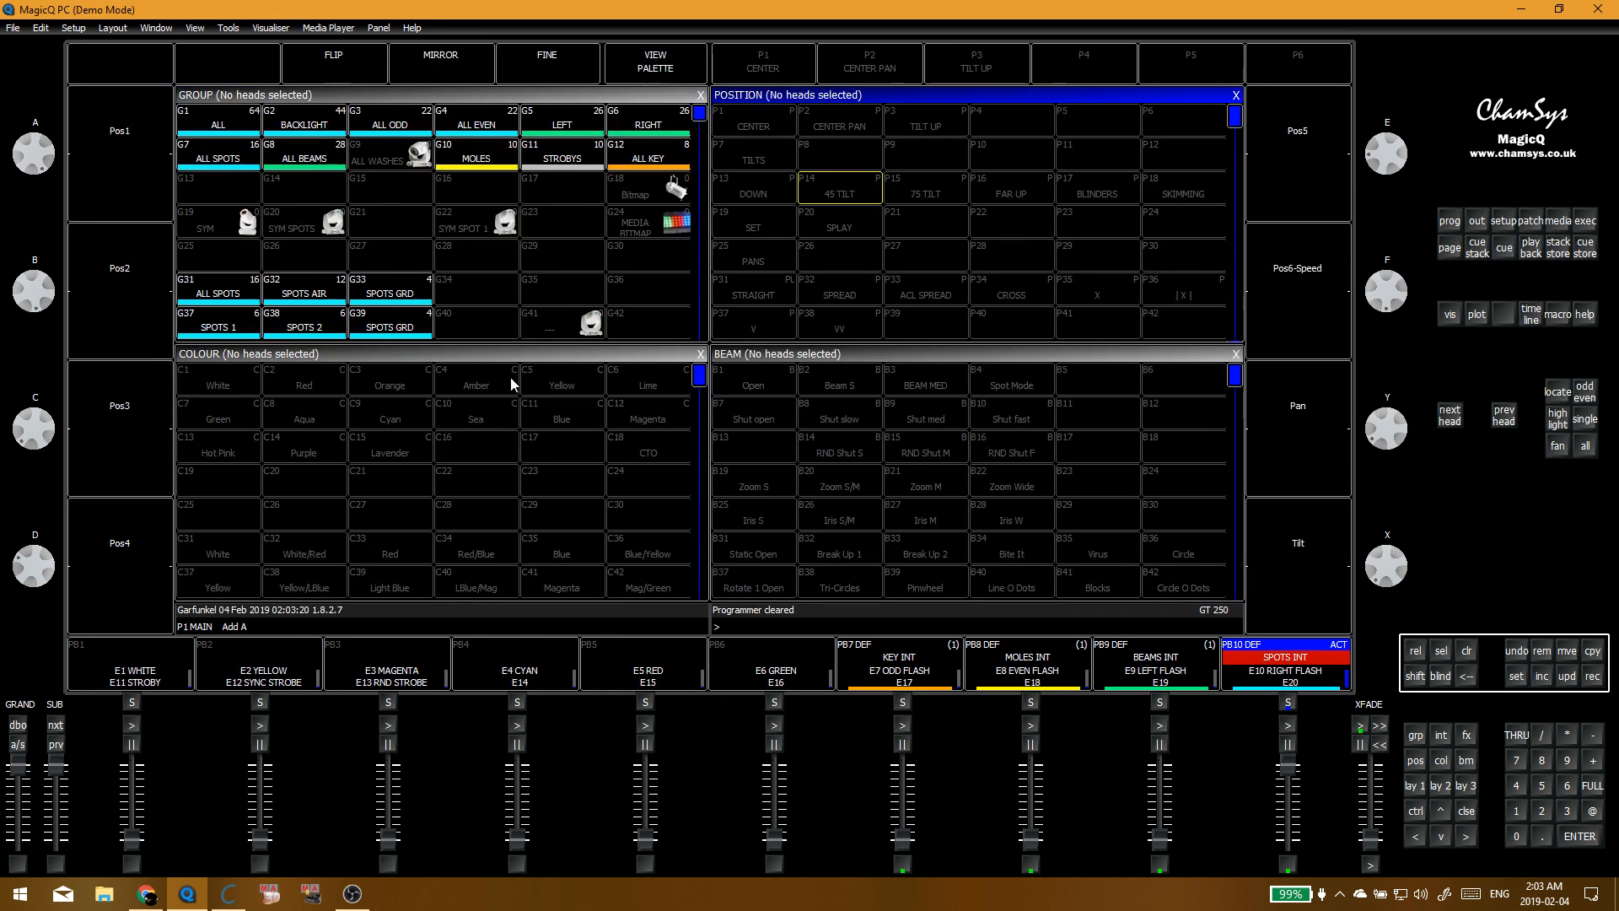
Step: Open the MAIN execute page and set it to execute mode
left_click(482, 291)
key("e")
left_click(120, 119)
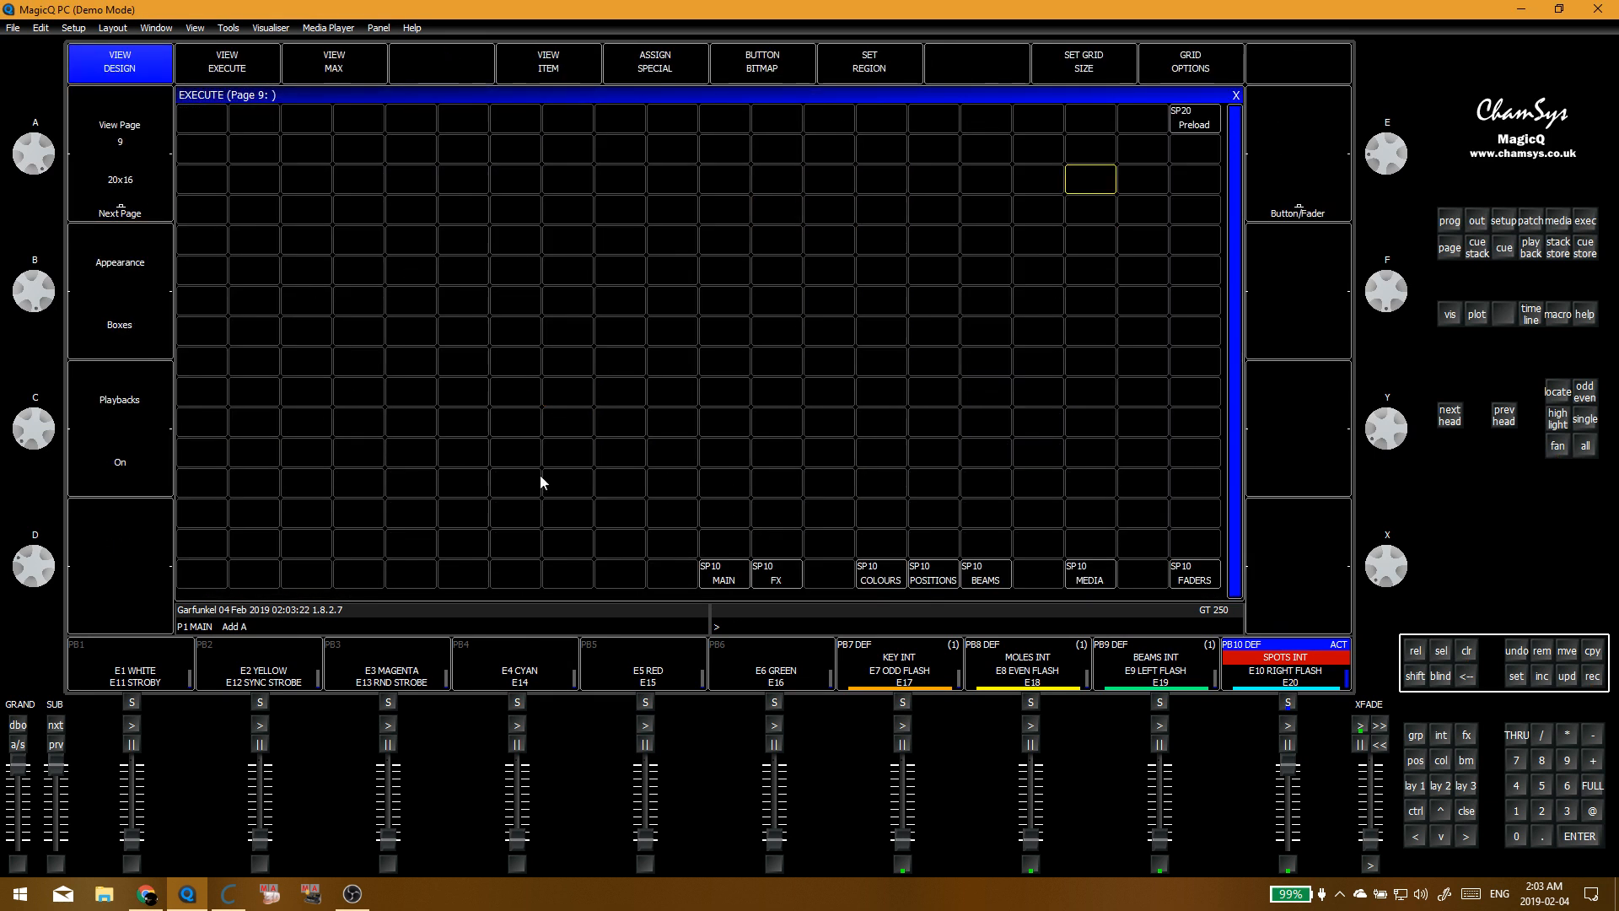
left_click(716, 570)
left_click(216, 69)
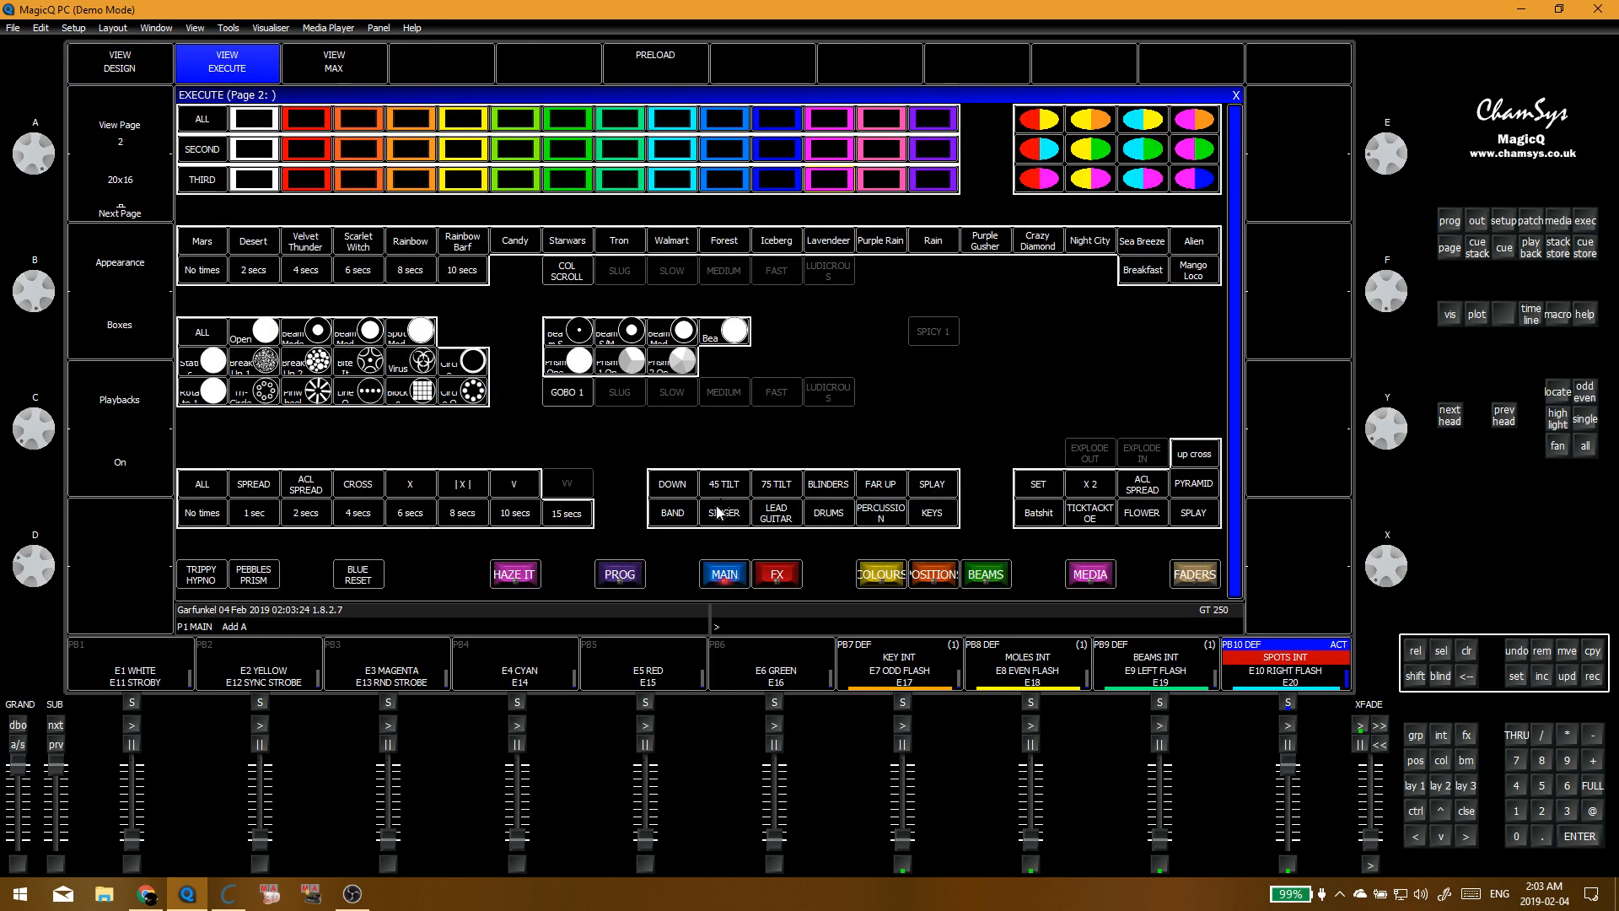
Step: Trigger the ACL SPREAD, SPREAD, X and | X | pan positions in turn to check them
left_click(322, 489)
left_click(277, 489)
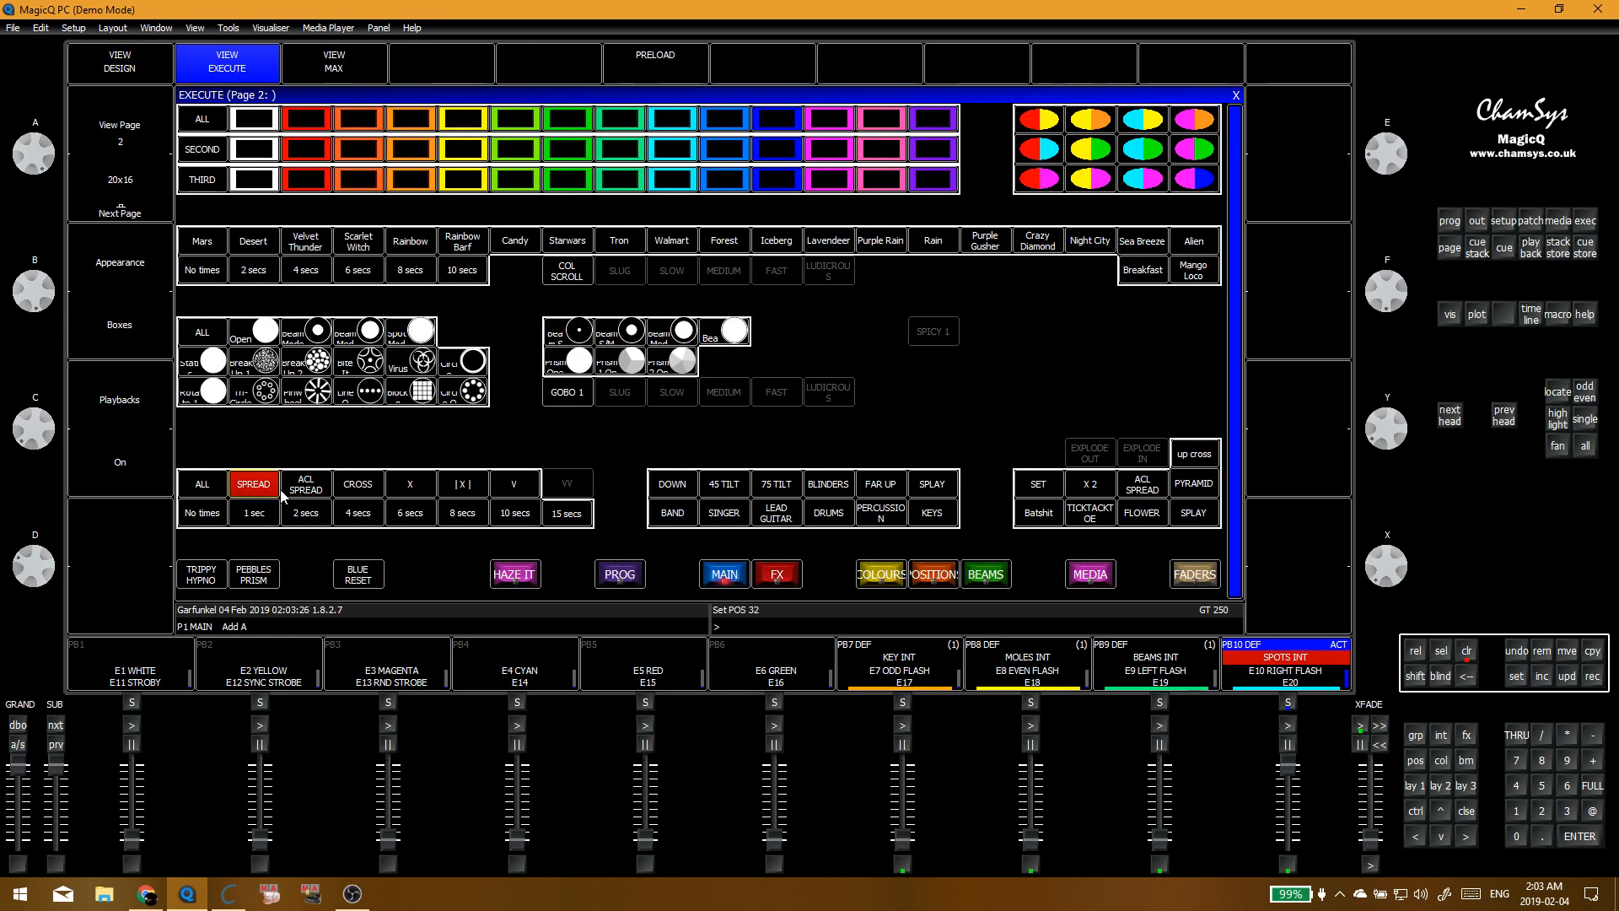
left_click(406, 495)
left_click(459, 494)
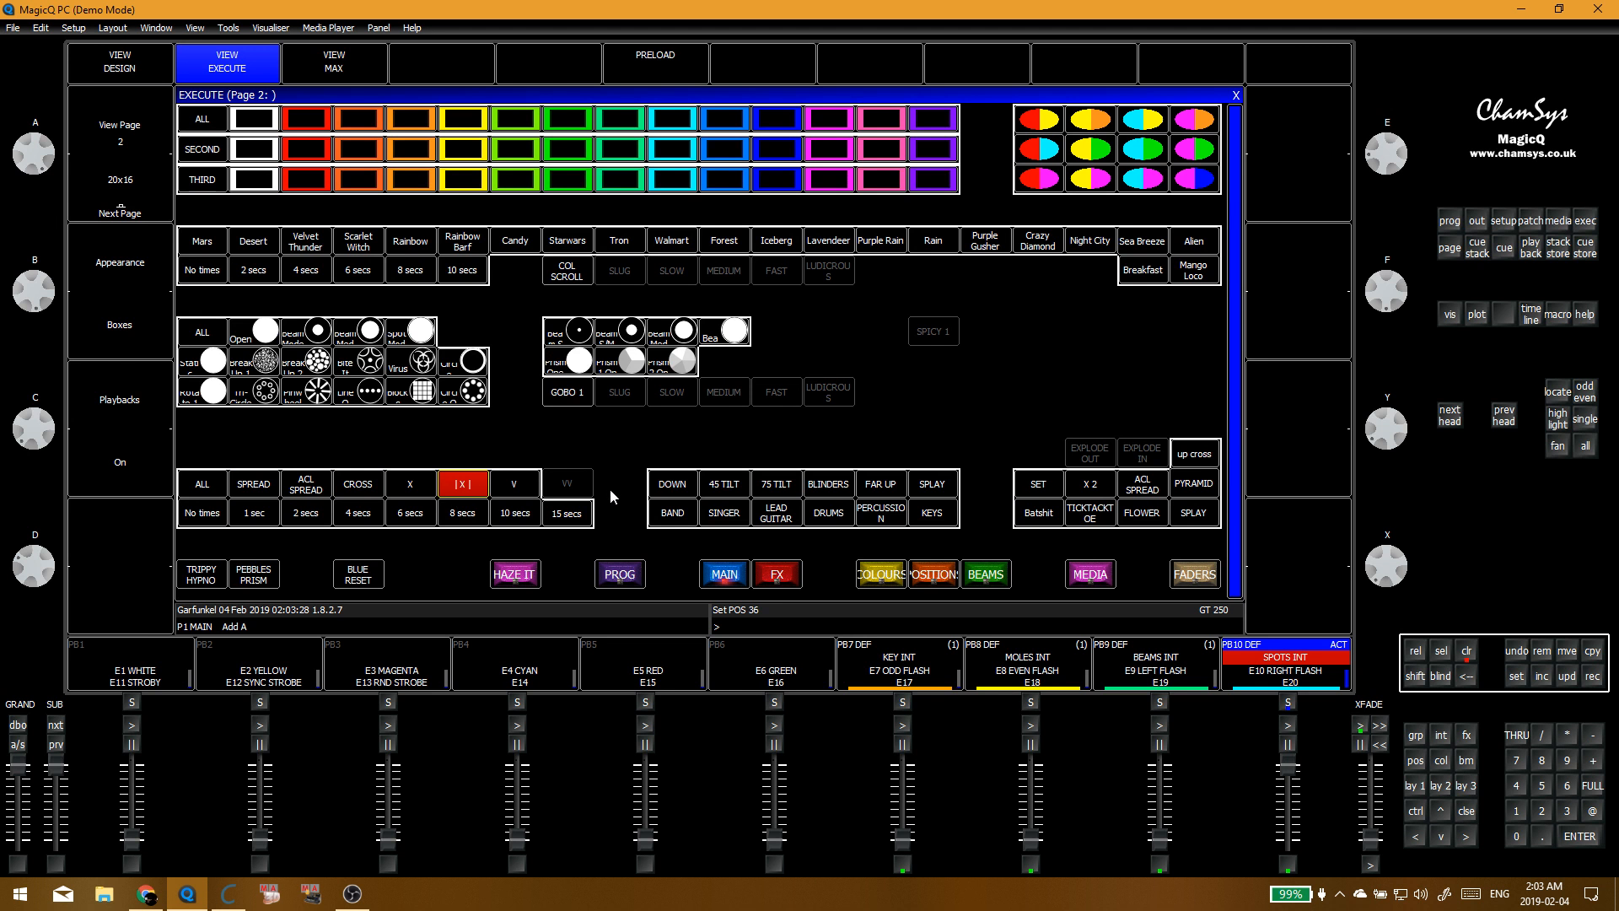
Step: Trigger the 45 TILT, BLINDERS, FAR UP and 75 TILT positions in turn, ending on 75 TILT
left_click(733, 488)
left_click(822, 493)
left_click(894, 491)
left_click(776, 489)
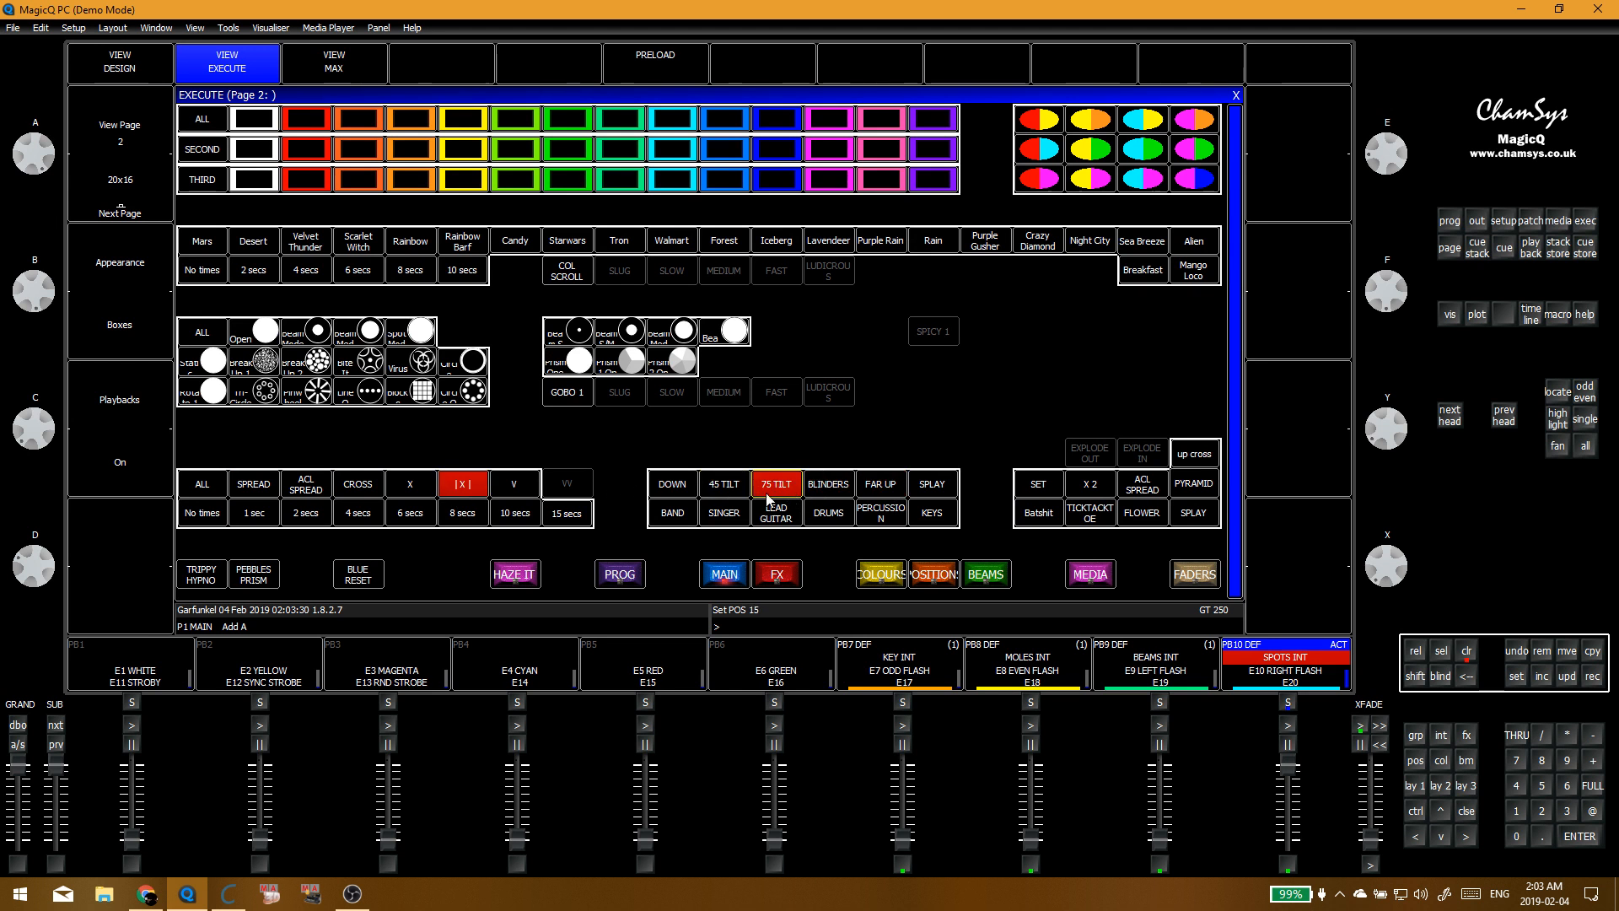
Step: Check the SPREAD pan with 75 TILT and 45 TILT, ending on ACL SPREAD with 45 TILT
left_click(305, 489)
left_click(257, 491)
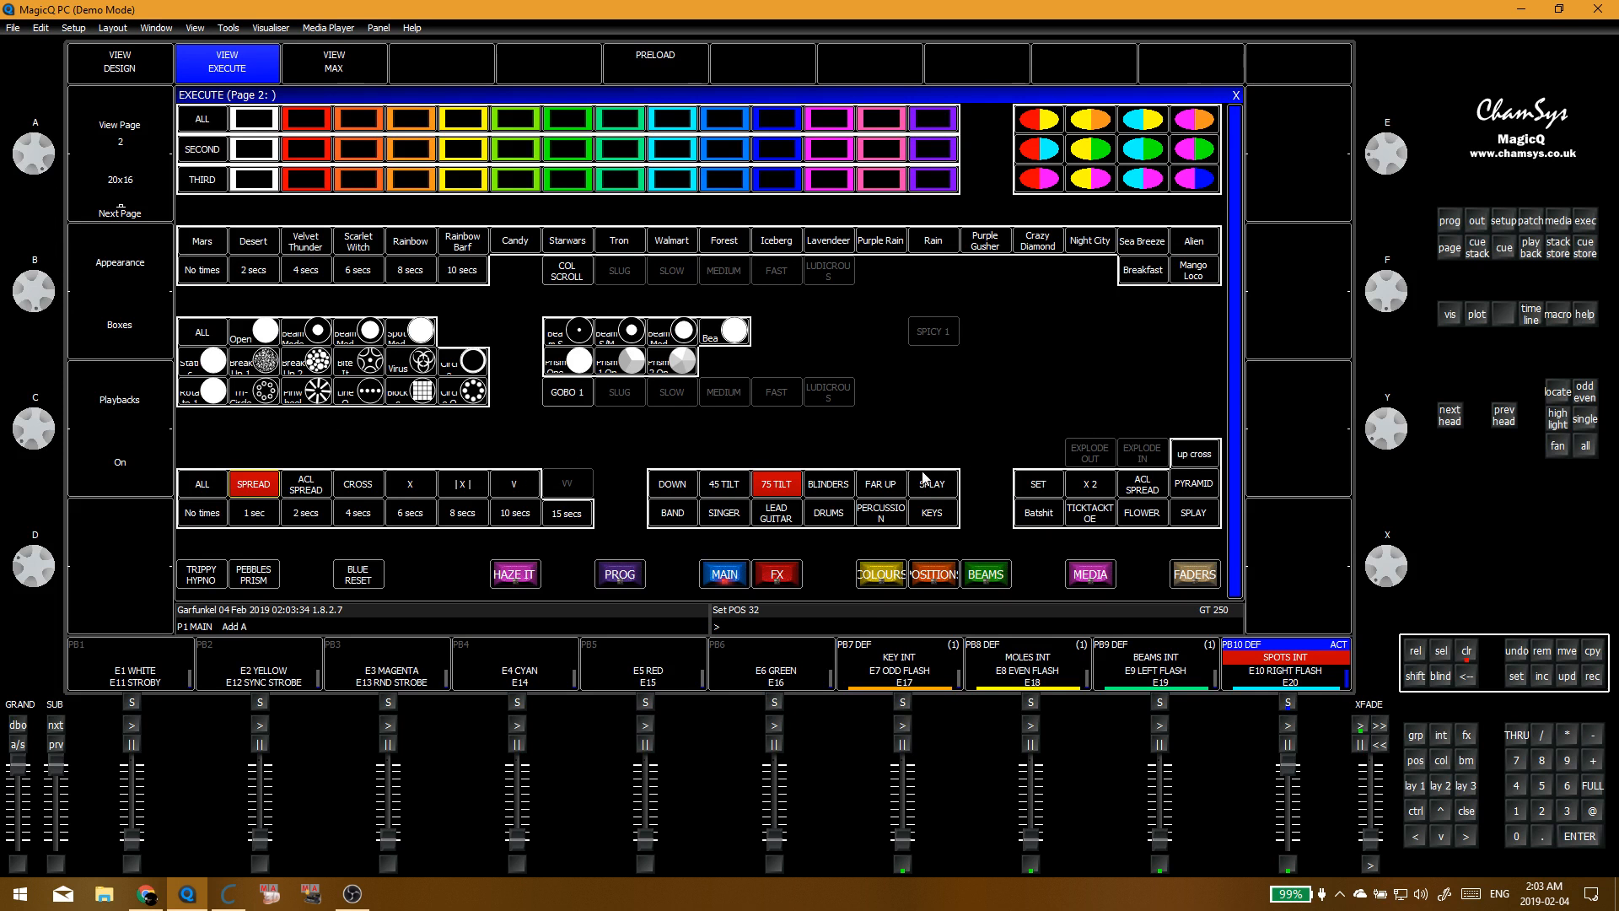
left_click(735, 484)
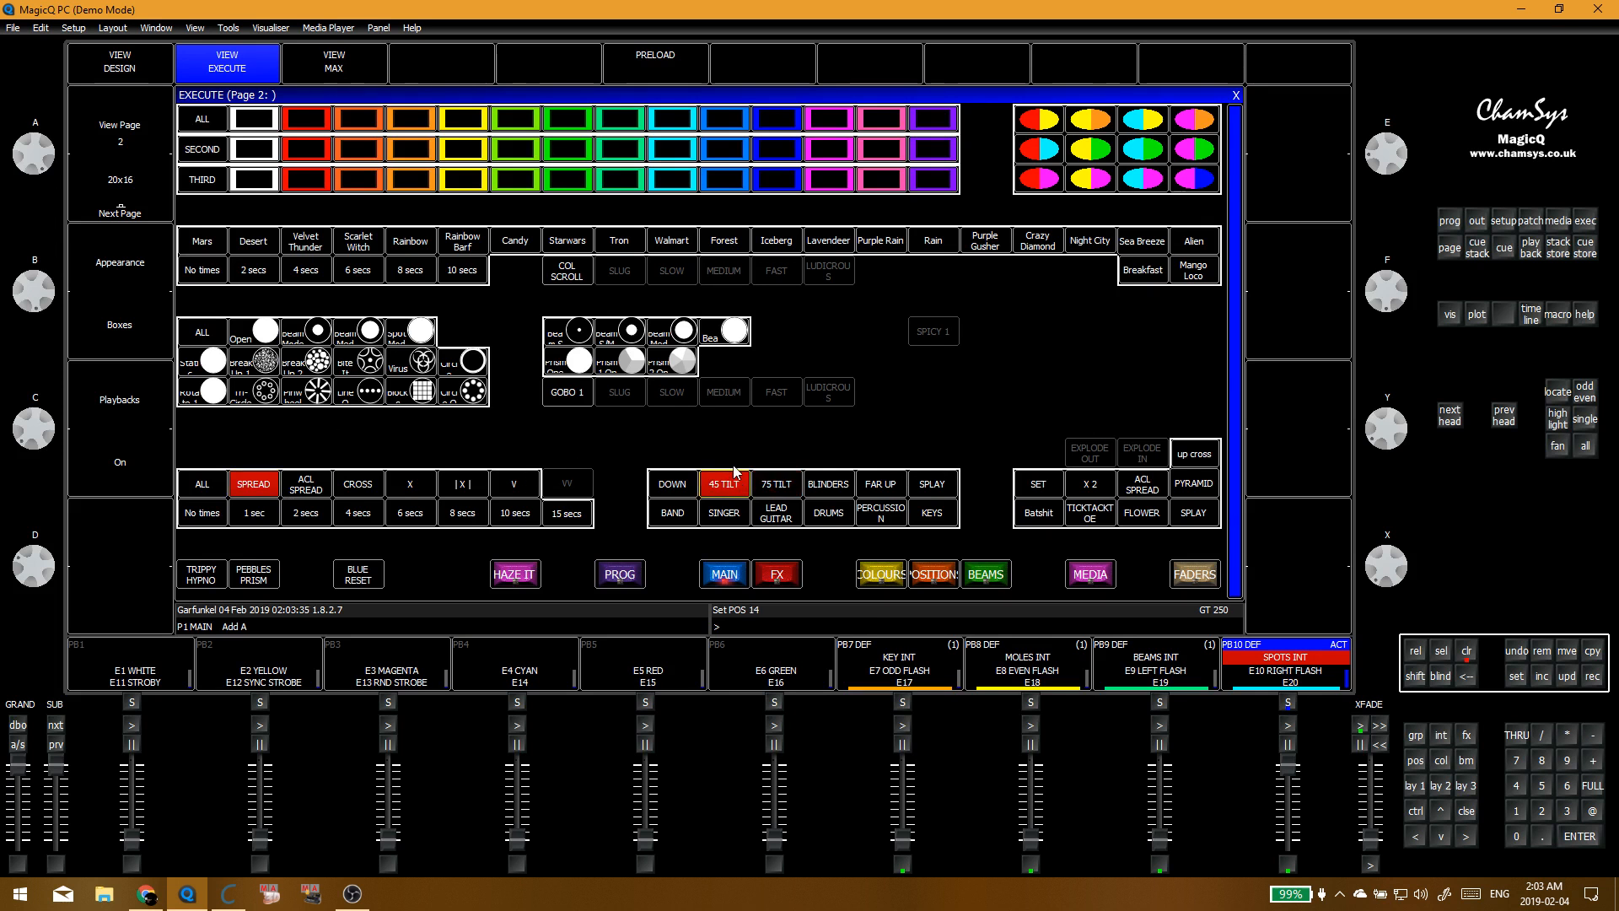
left_click(287, 488)
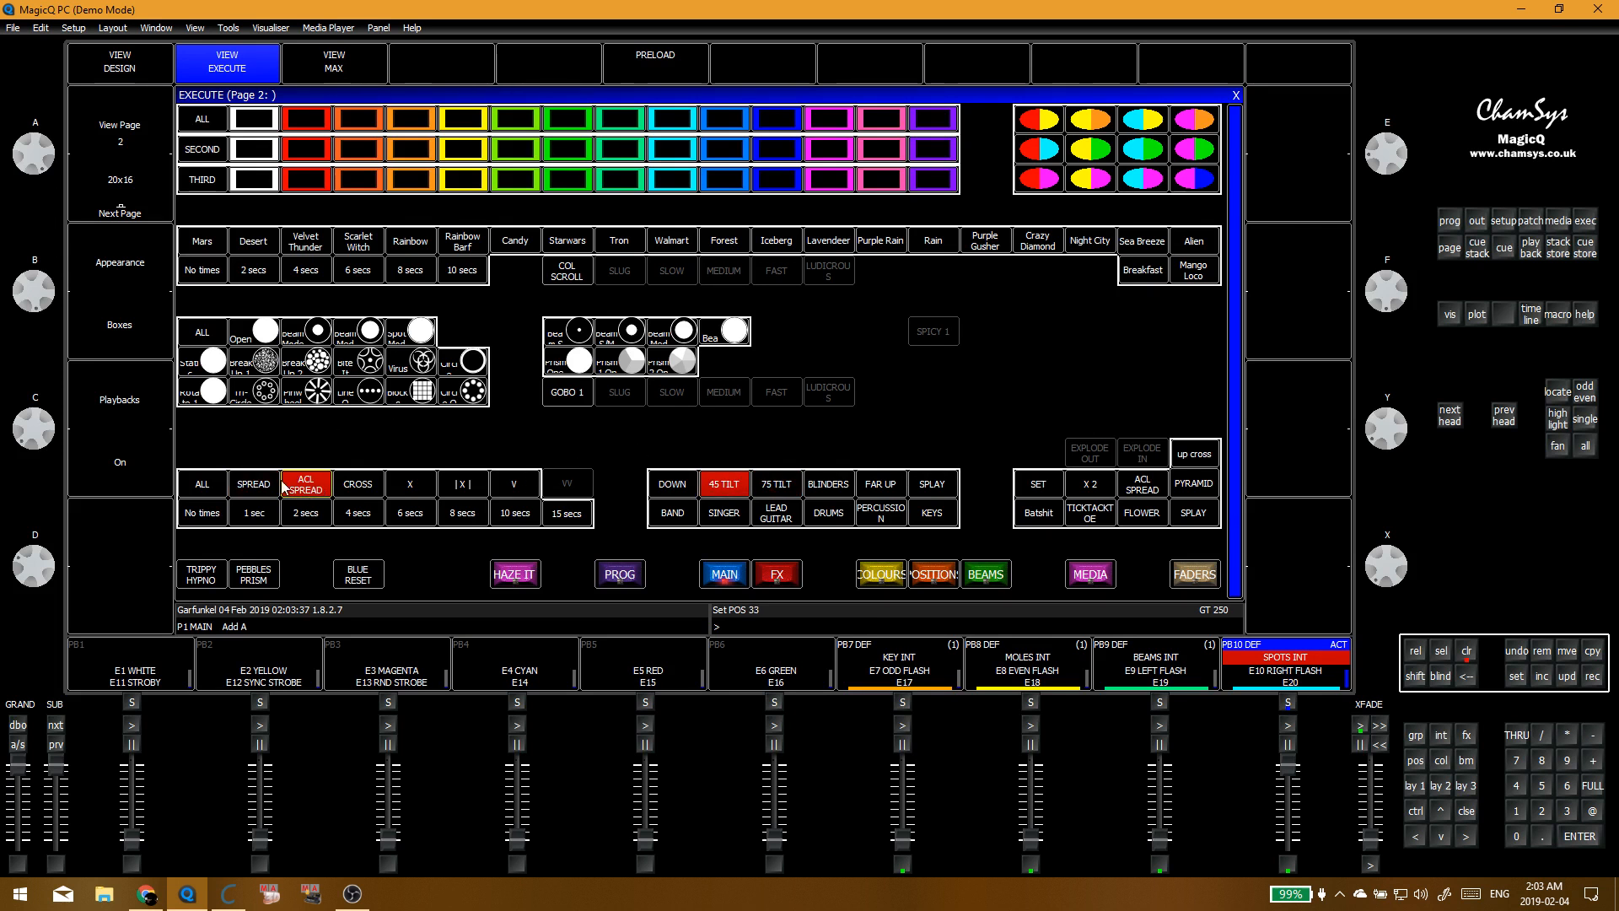
Step: Set orange in the ALL colour row and green in the SECOND row, and open the Outputs plan view
left_click(395, 124)
left_click(572, 147)
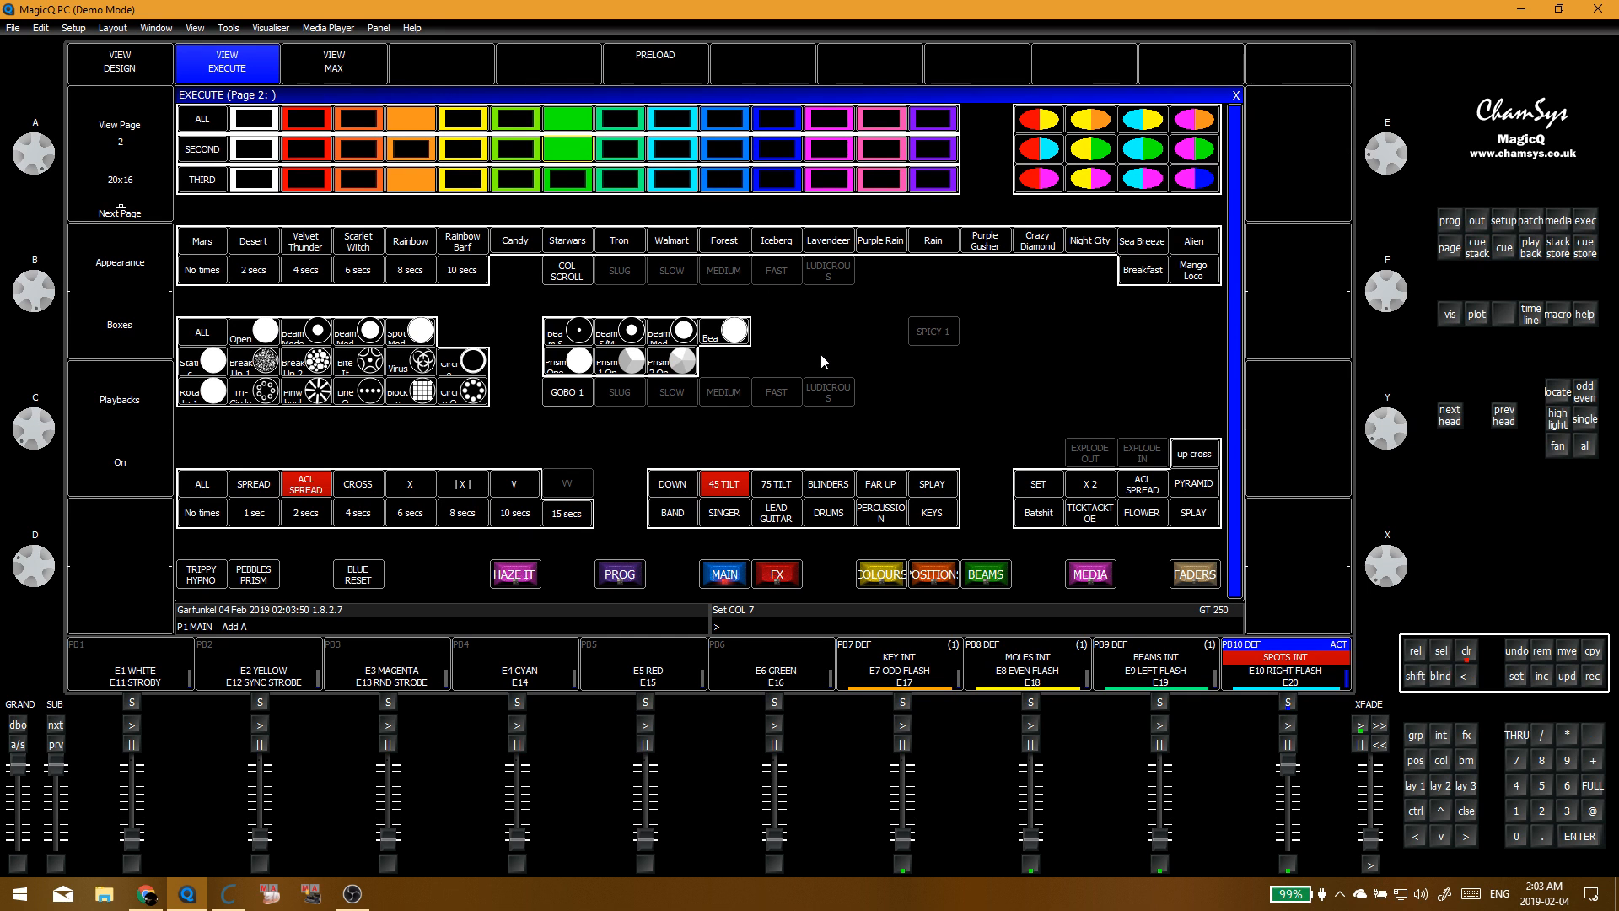
key("ctrl+BackSpace")
key("alt+o")
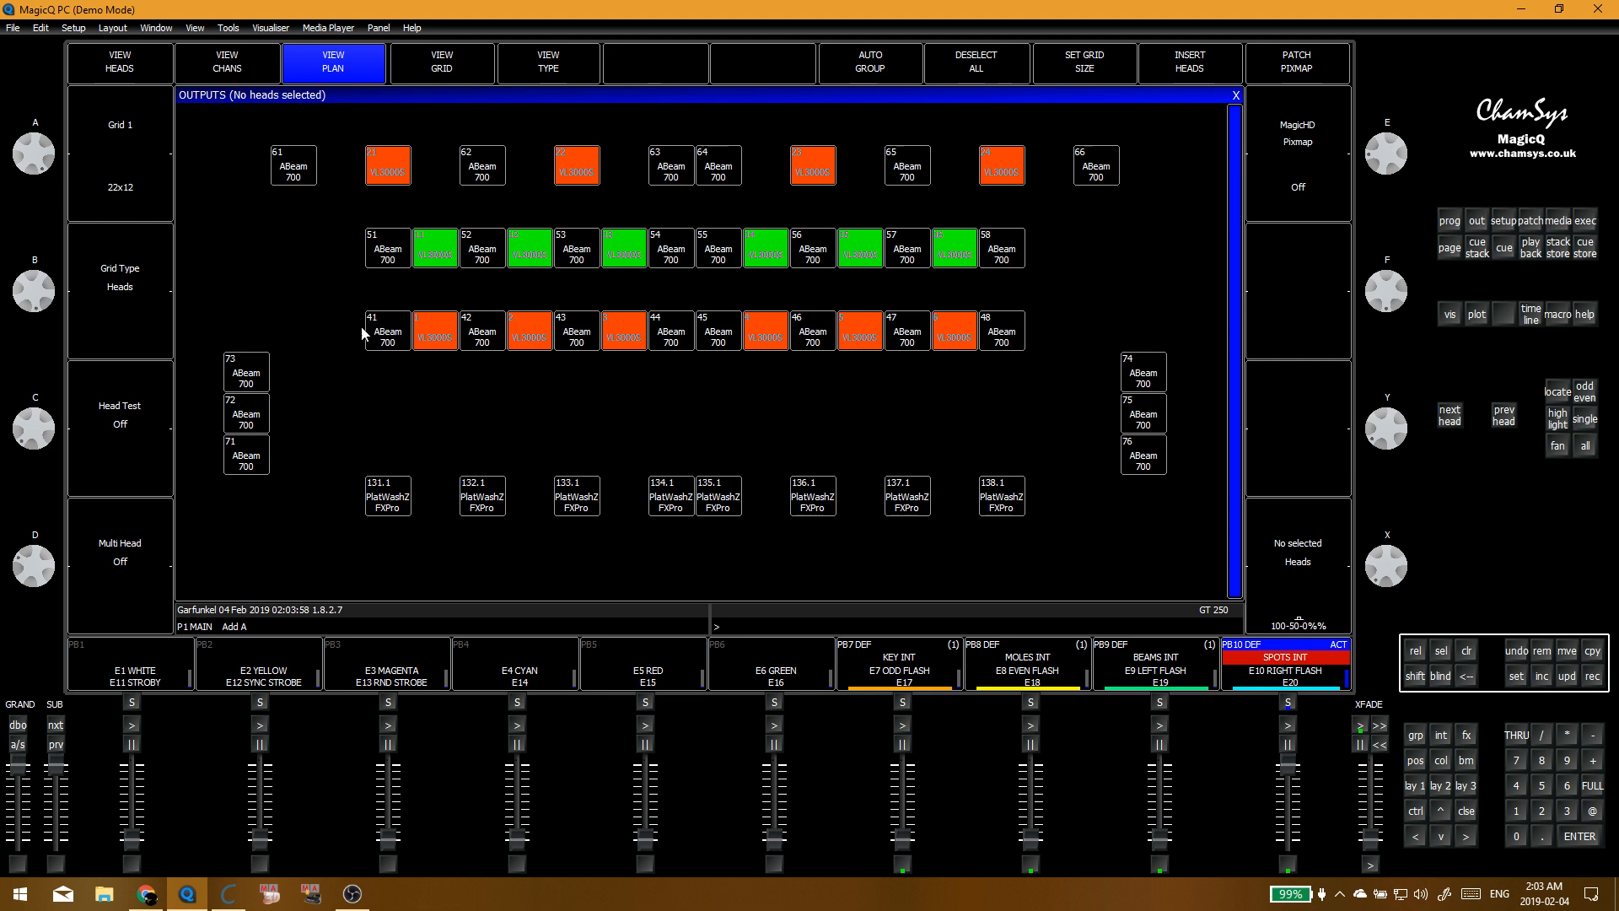
Step: Clear the programmer and lower the SPOTS INT playback fader to zero
key("Escape")
mouse_move(1161, 840)
left_mouse_down()
mouse_move(1160, 764)
mouse_move(1160, 839)
left_mouse_up()
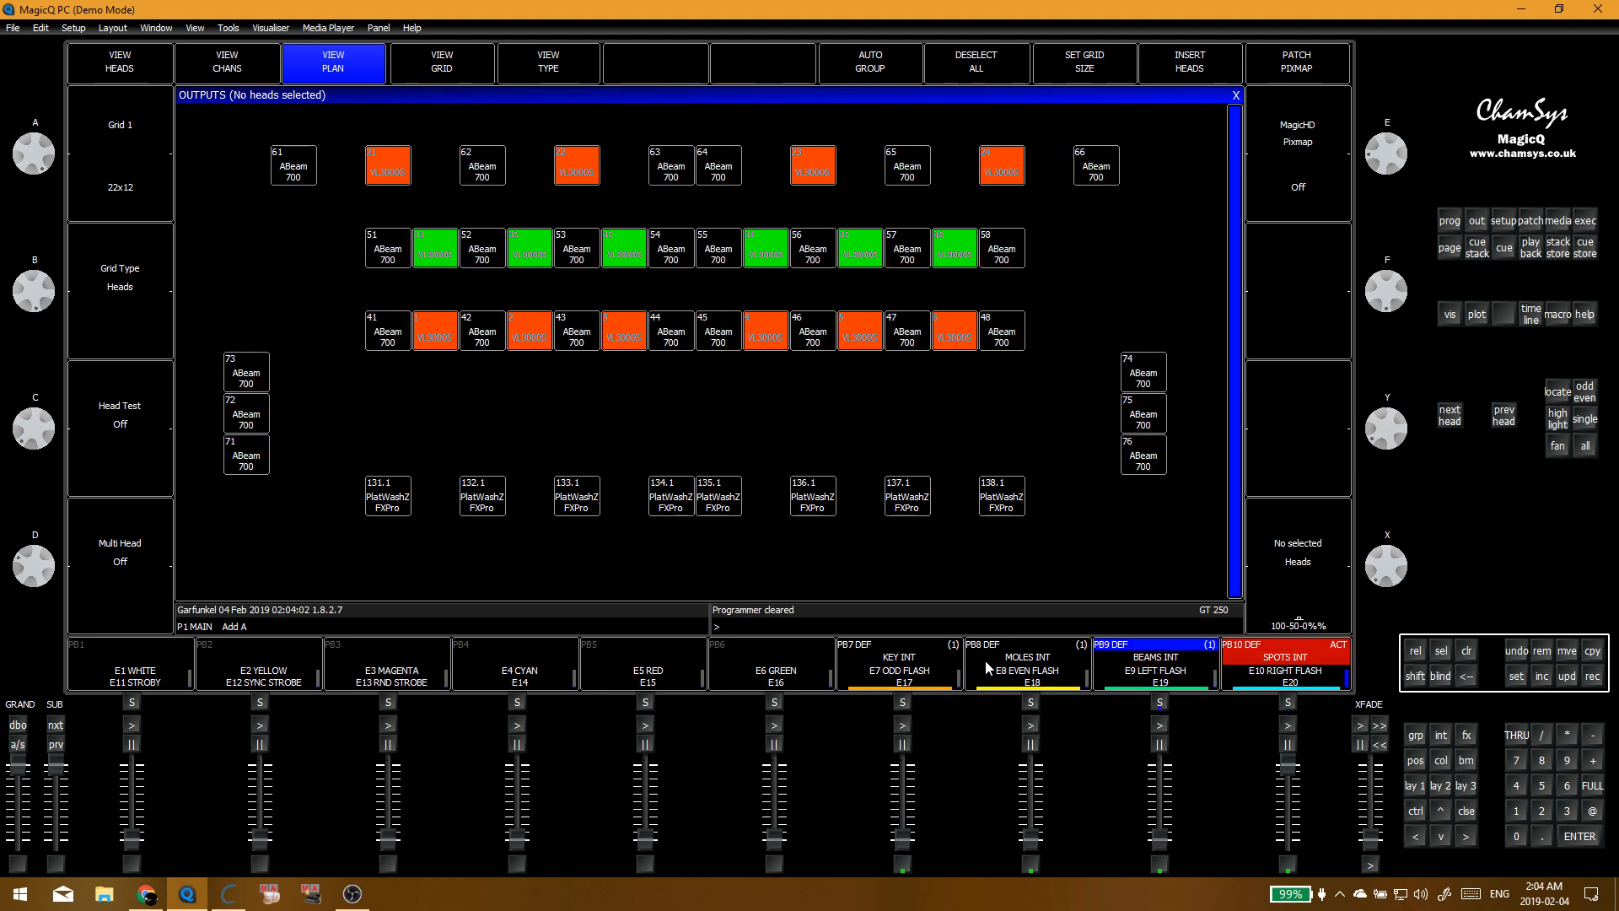
left_click_drag(1287, 767, 1279, 840)
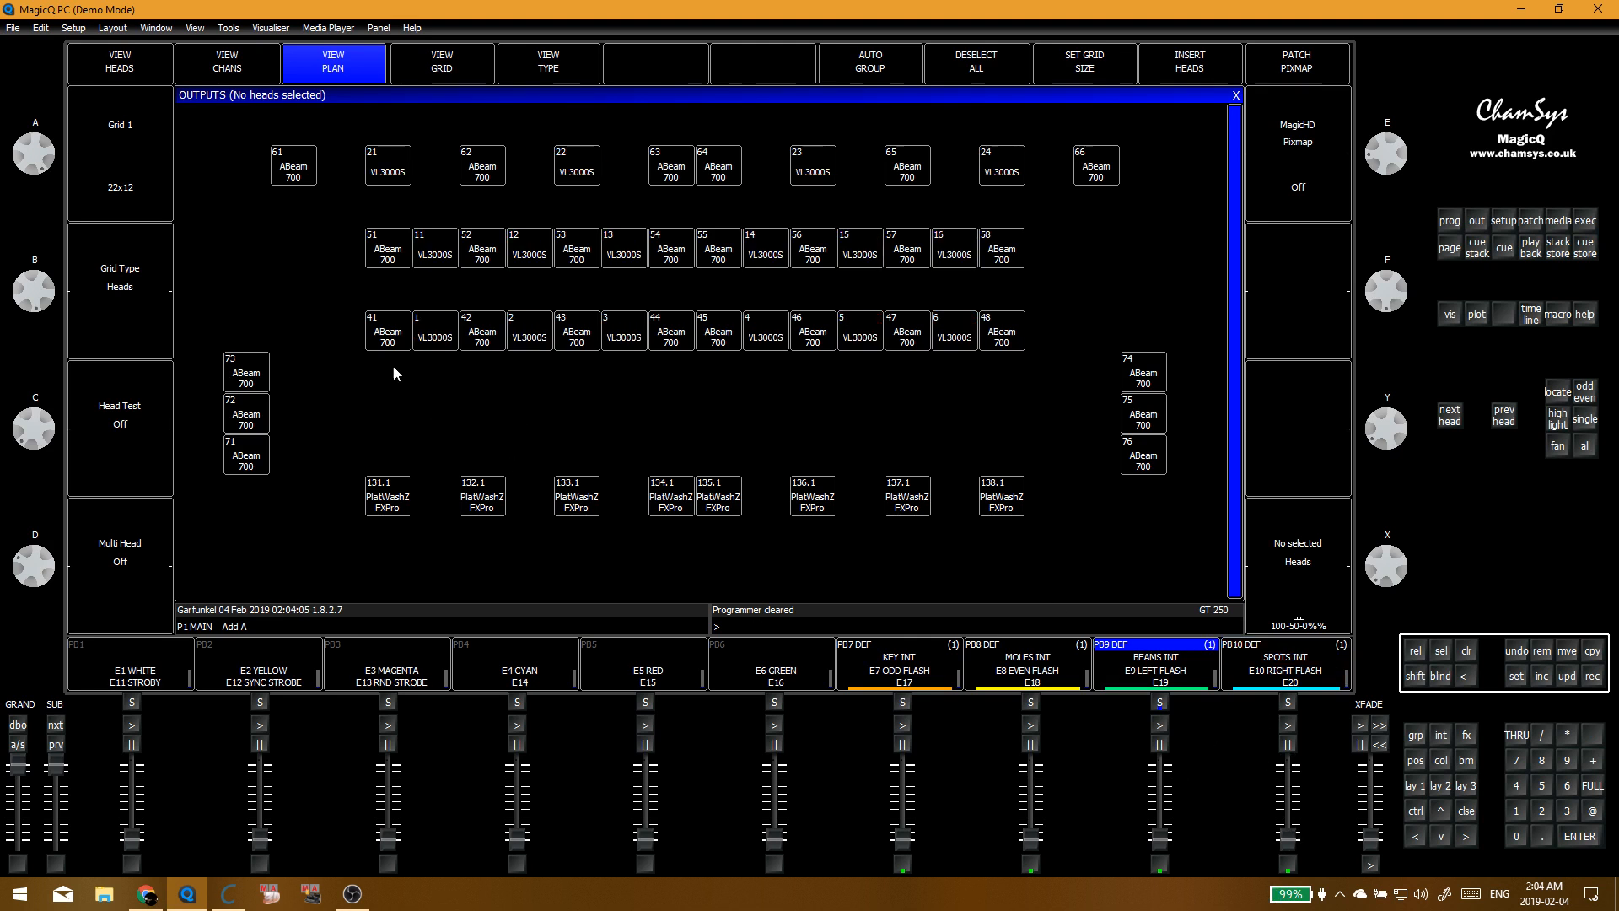
Step: Select the outermost ABeam 700 heads of both side towers in the plan: 71, 73, 74 and 76
left_click(246, 455)
left_click(246, 372)
left_click(1143, 373)
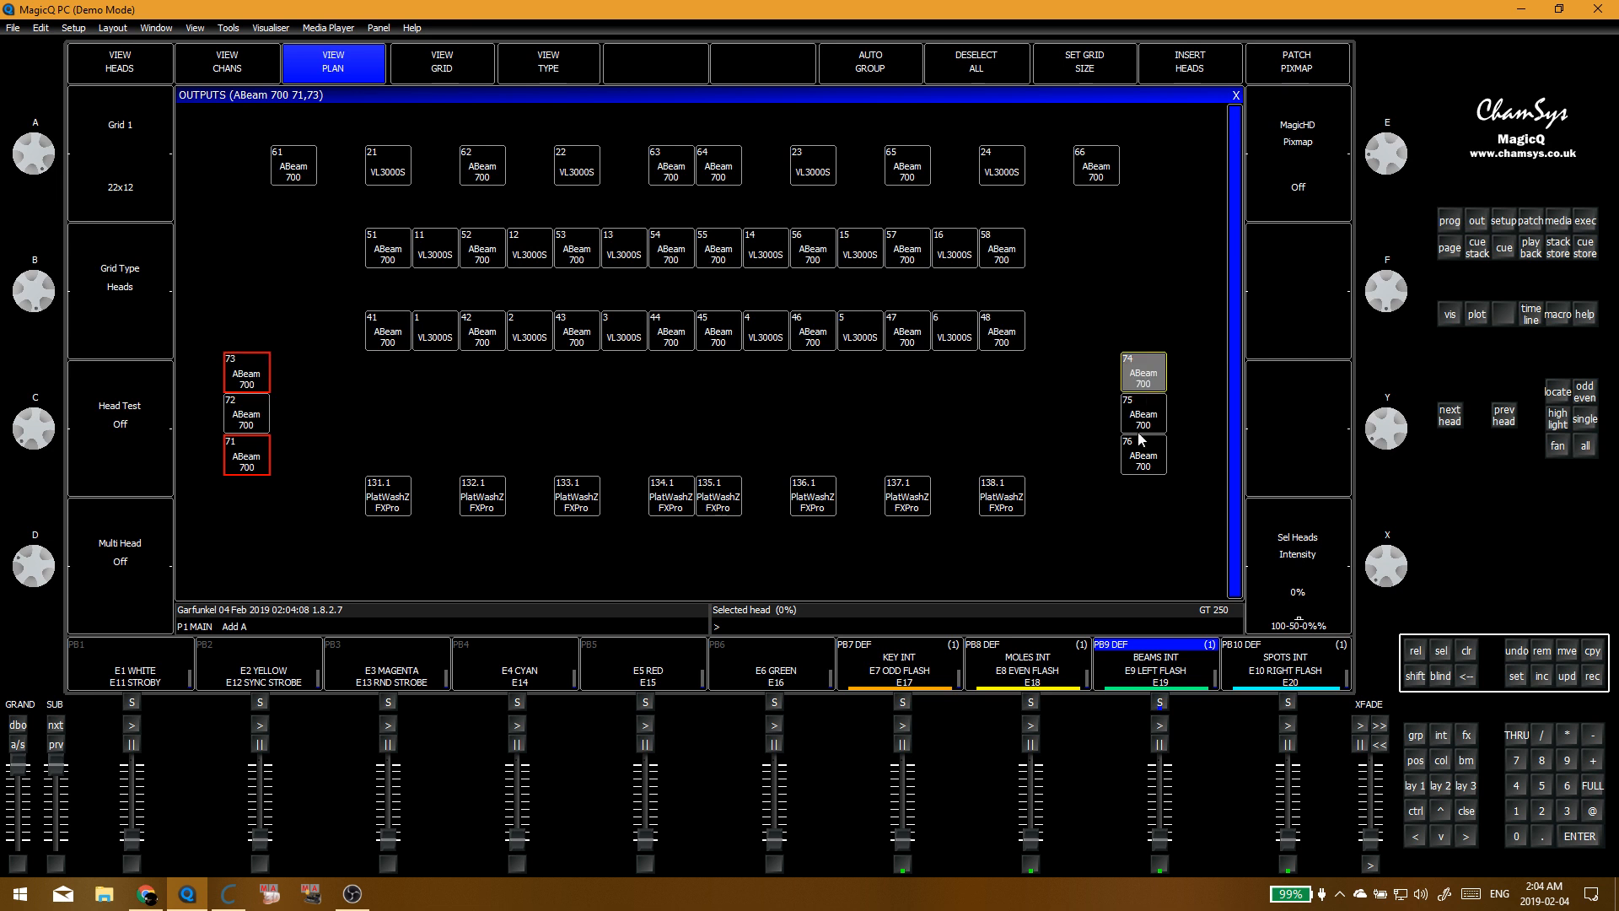
left_click(1143, 455)
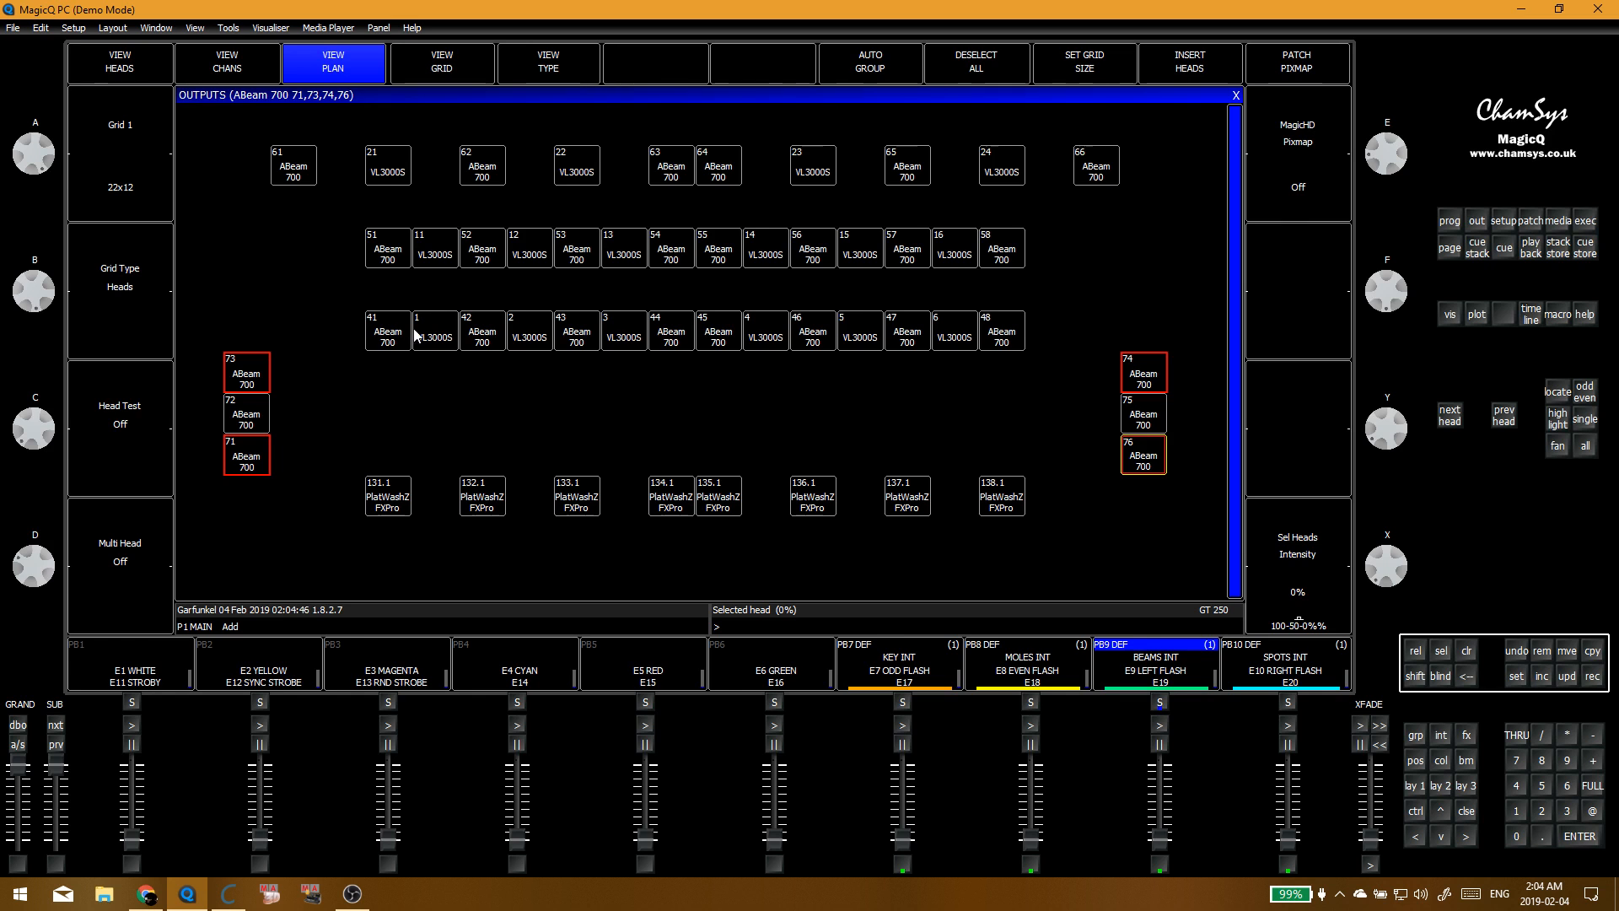
Step: Add VL3000S heads 1, 12, 3, 4, 15, 6, 21 and 24 to the selection, in that order
left_click(429, 339)
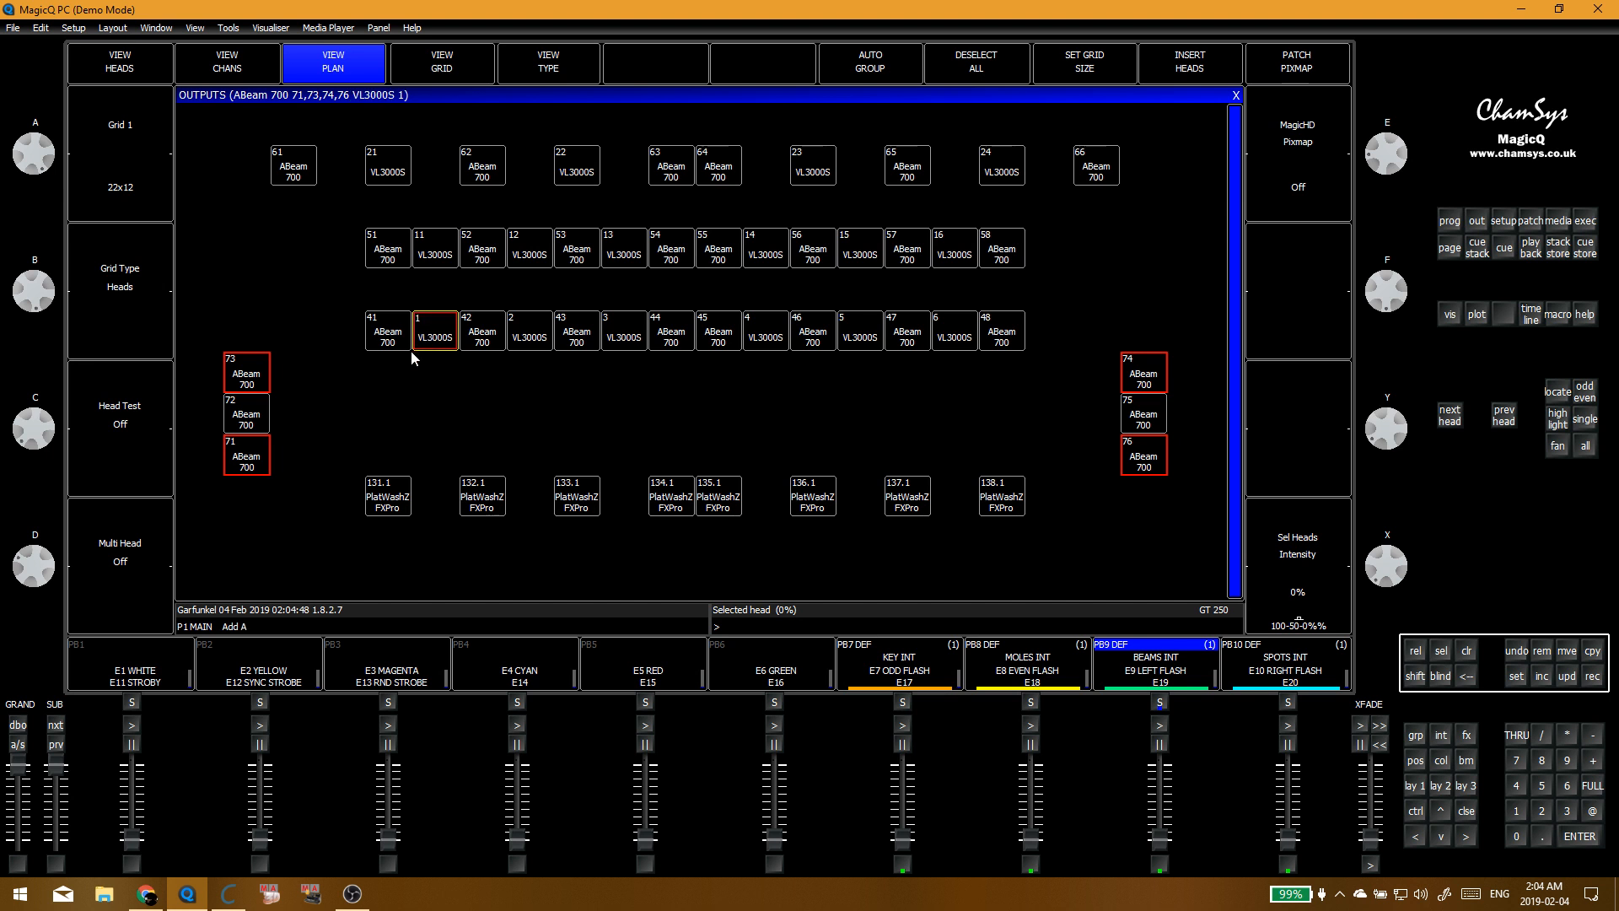
left_click(540, 256)
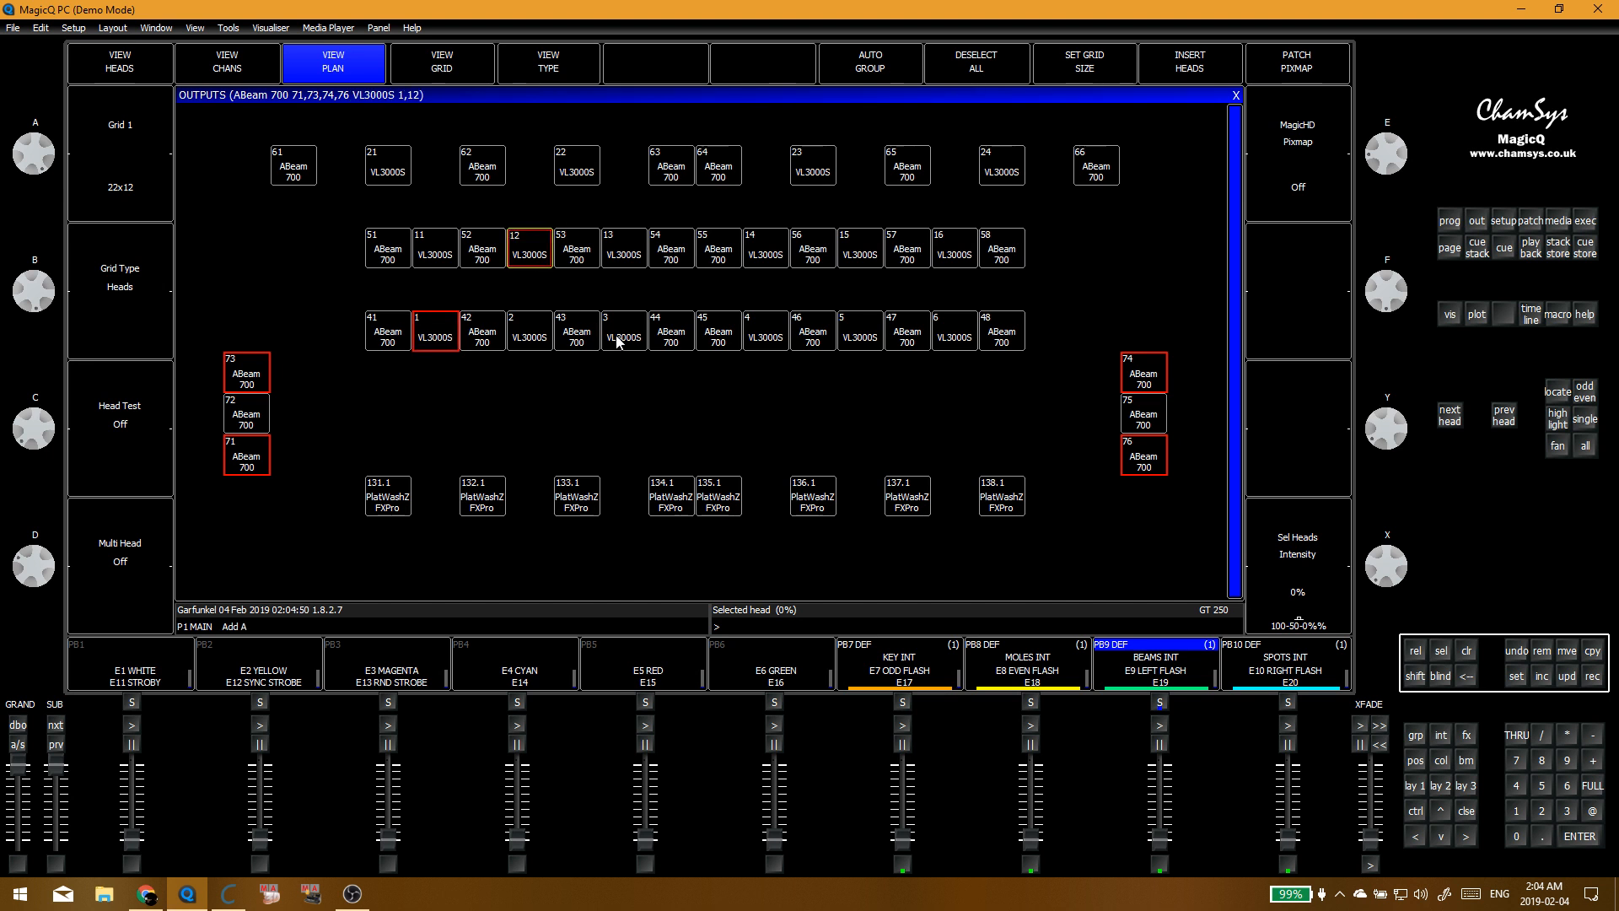
left_click(619, 339)
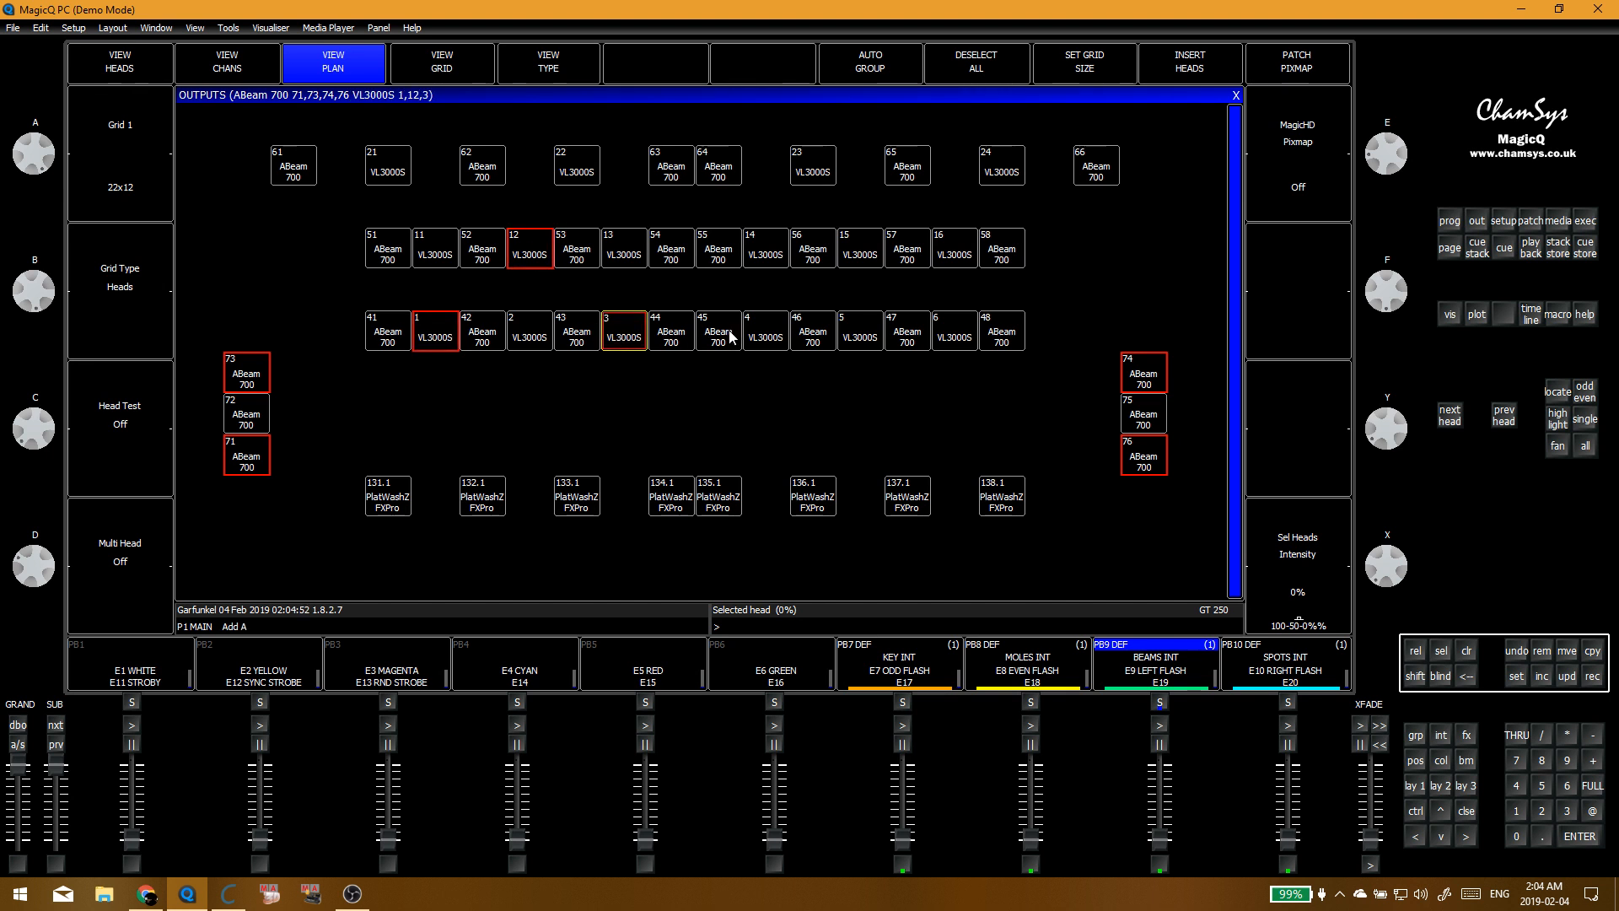
left_click(764, 336)
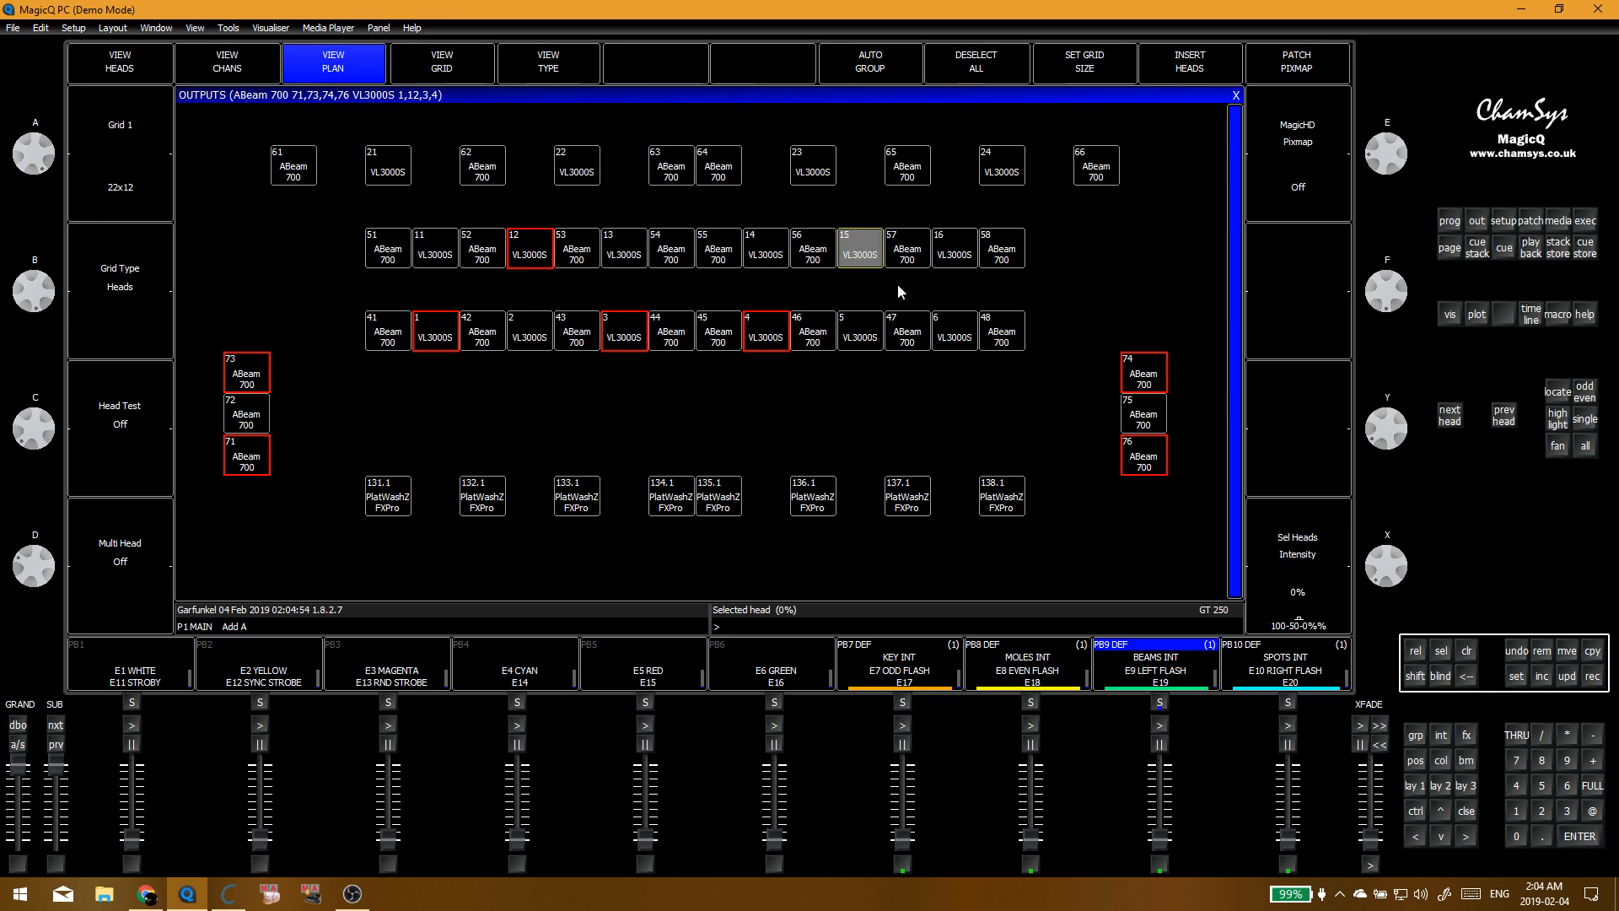
left_click(957, 337)
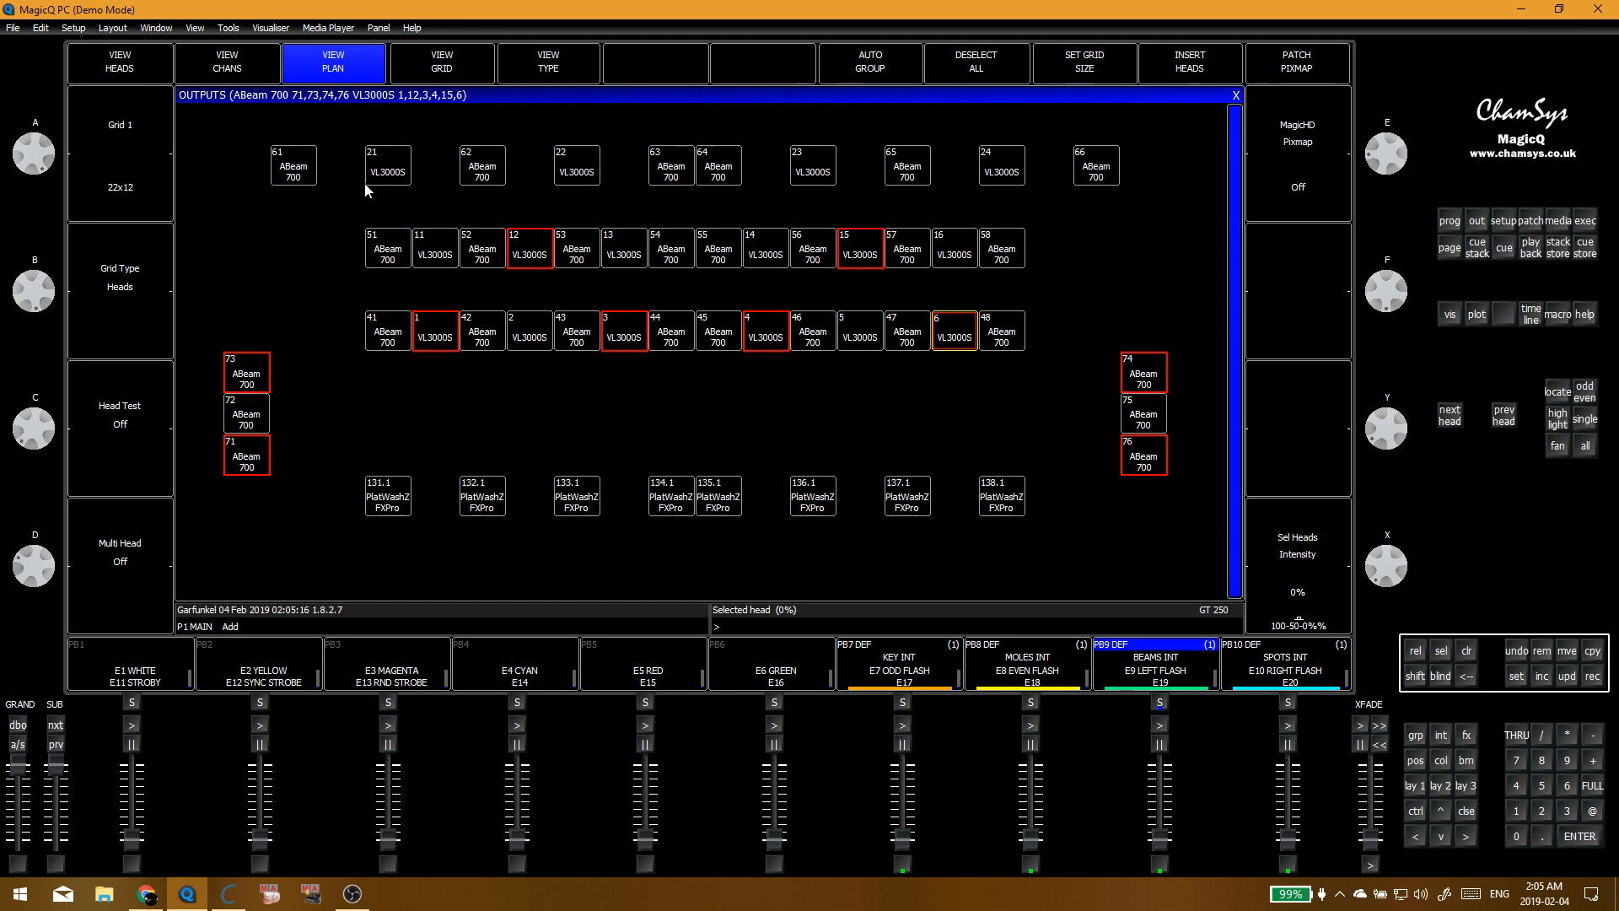
left_click(389, 173)
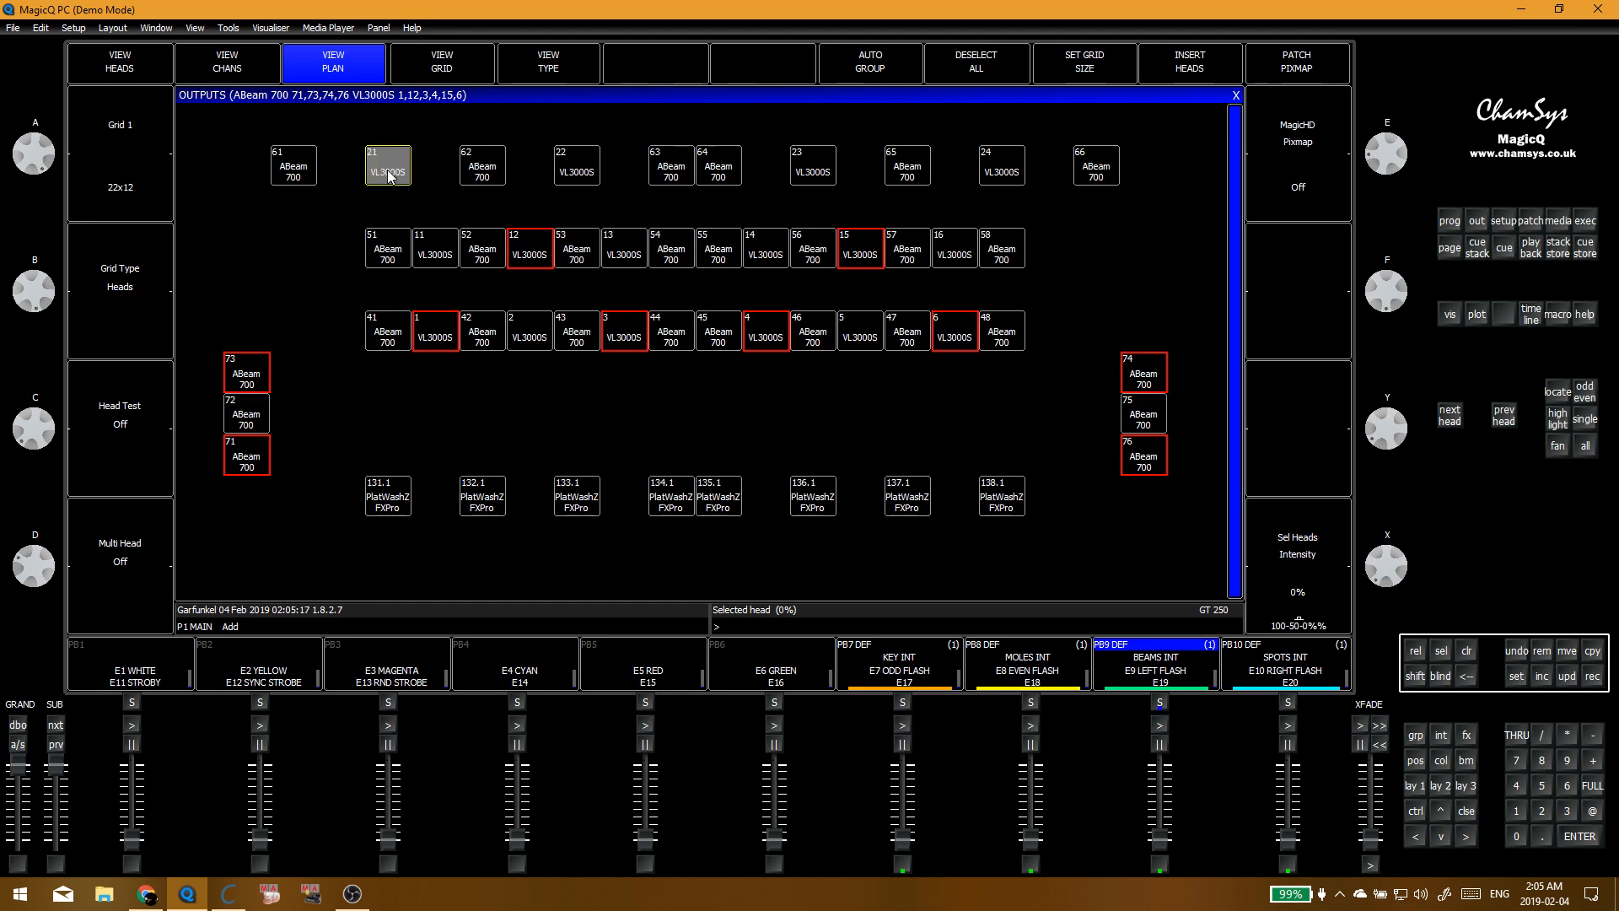
left_click(999, 173)
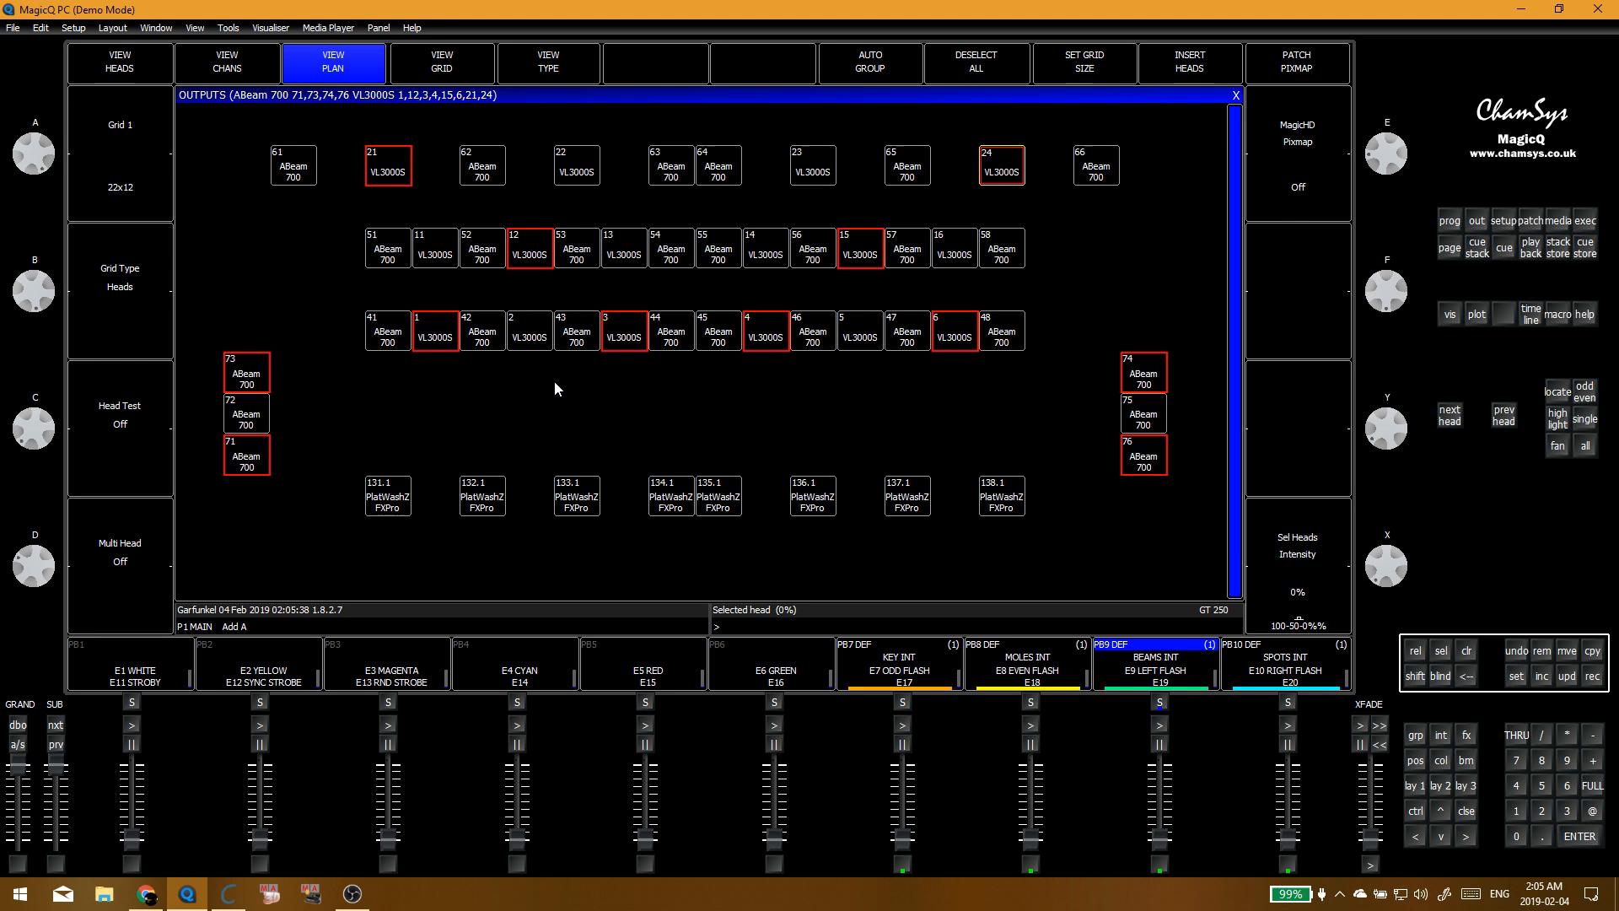
Step: Record the selected heads as group G103, below PRIMARY, and close the Group window
key("ctrl+r")
key("ctrl+g")
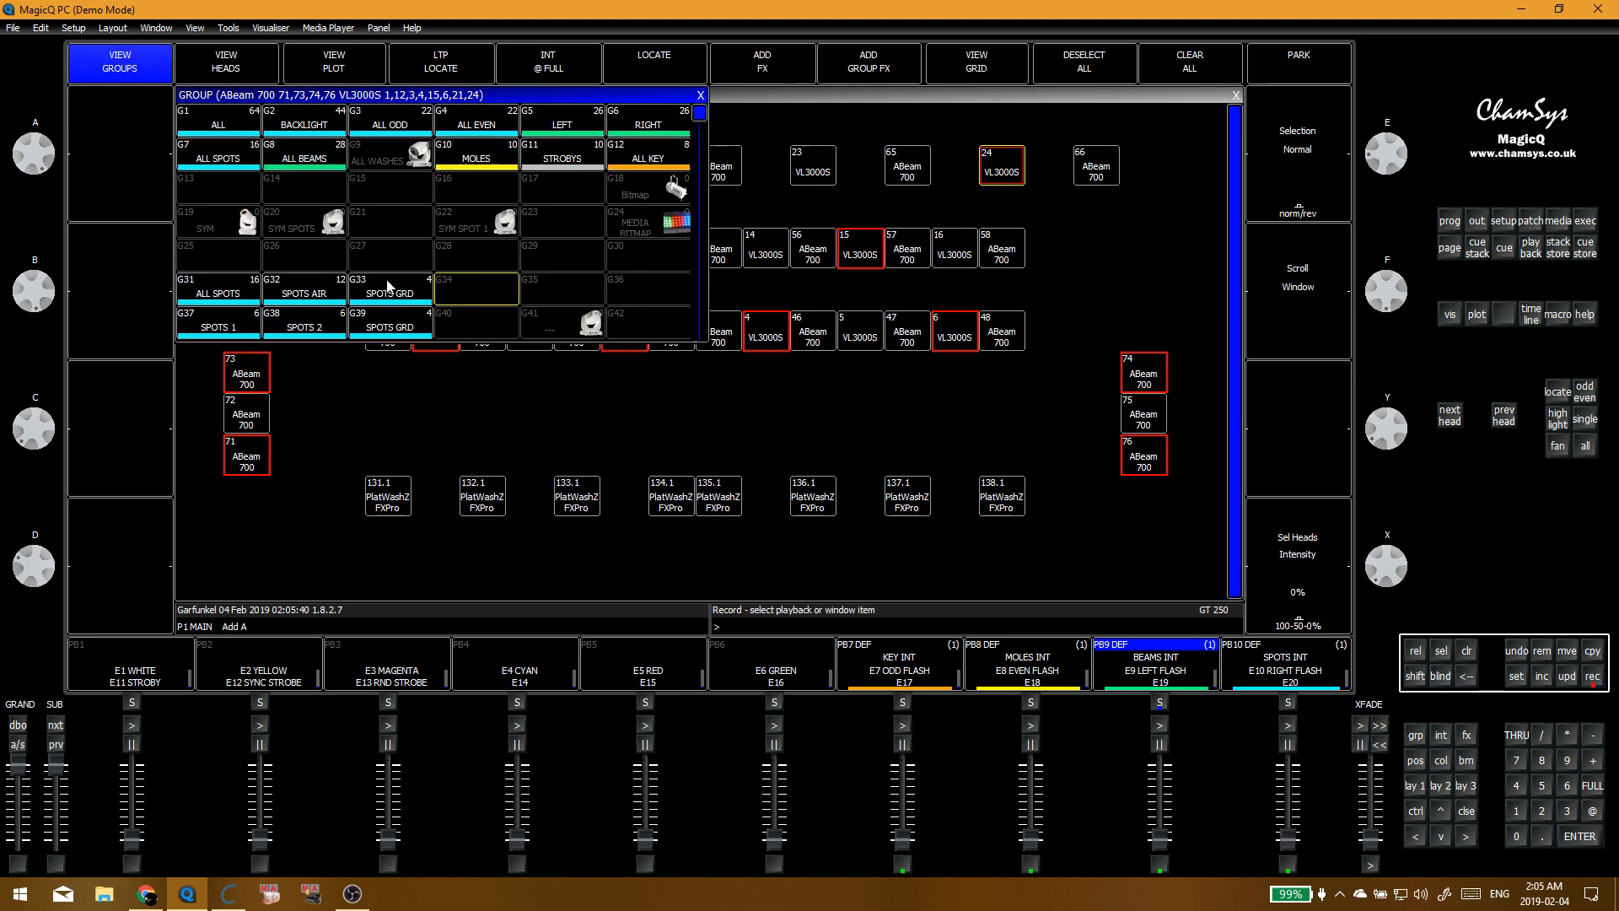
scroll(383, 228, "down", 5)
scroll(381, 224, "down", 4)
scroll(278, 221, "up", 3)
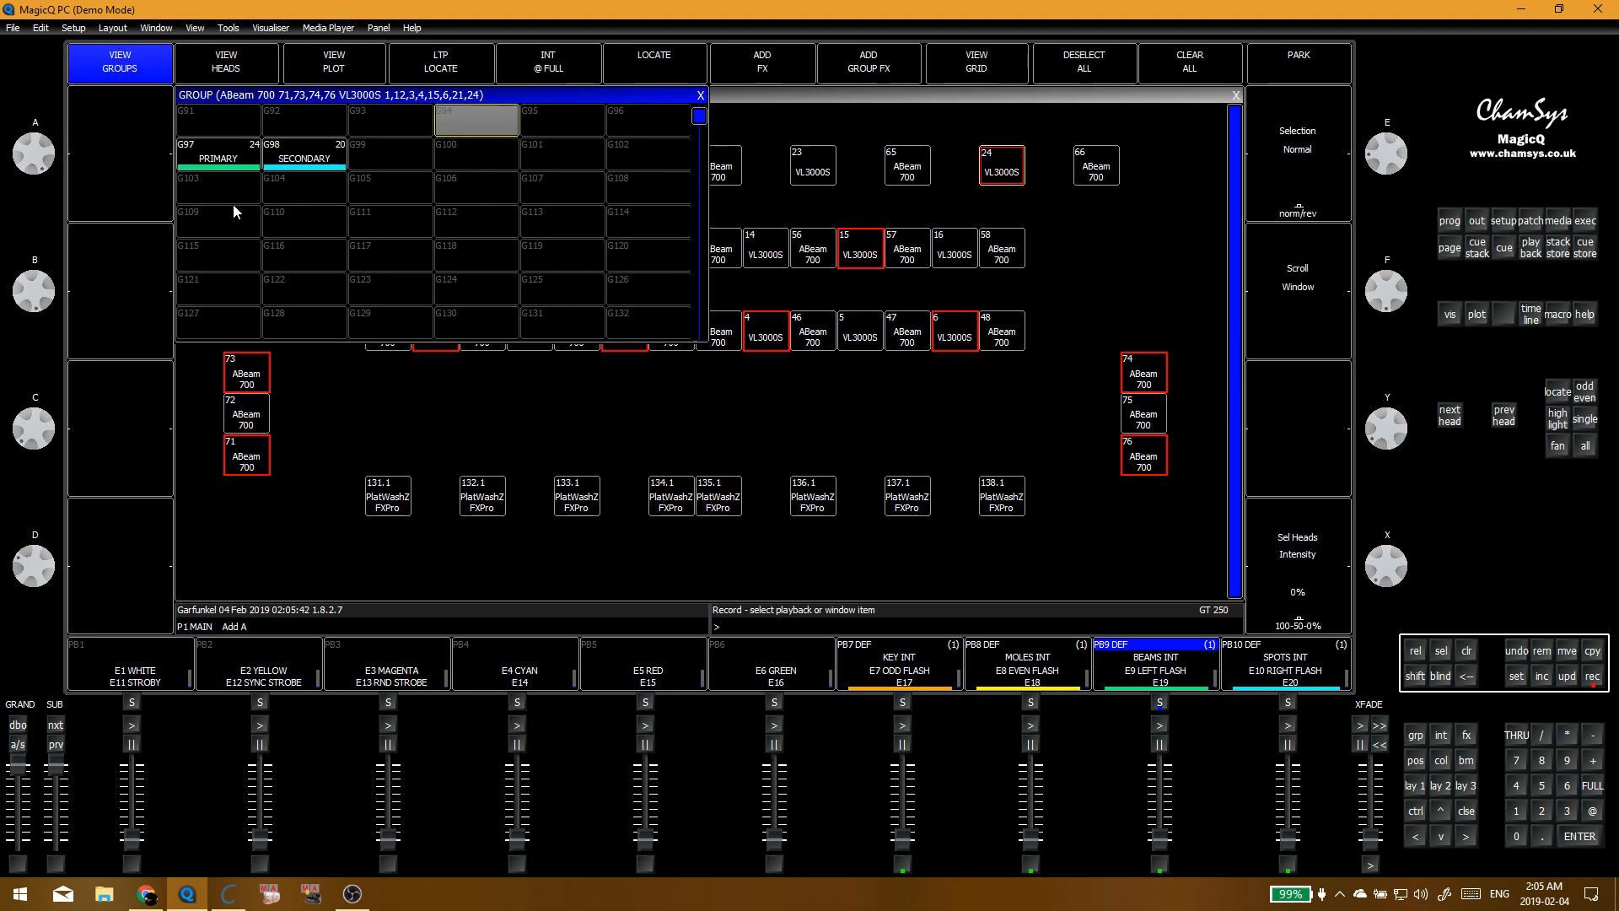
left_click(233, 202)
key("ctrl+BackSpace")
left_click(236, 200)
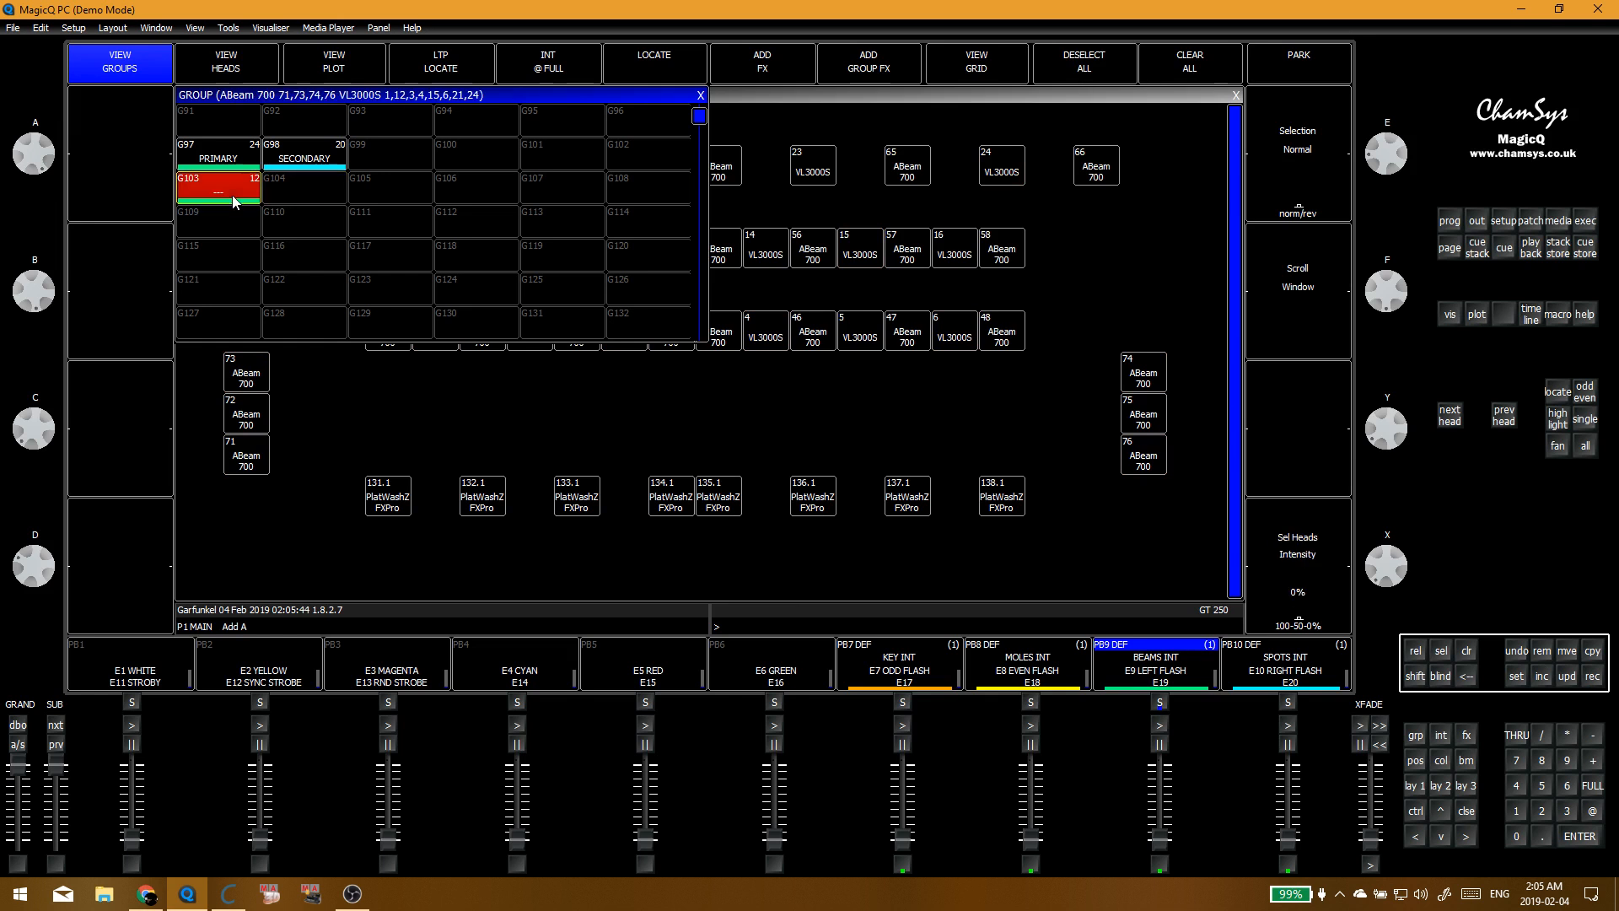
left_click(699, 95)
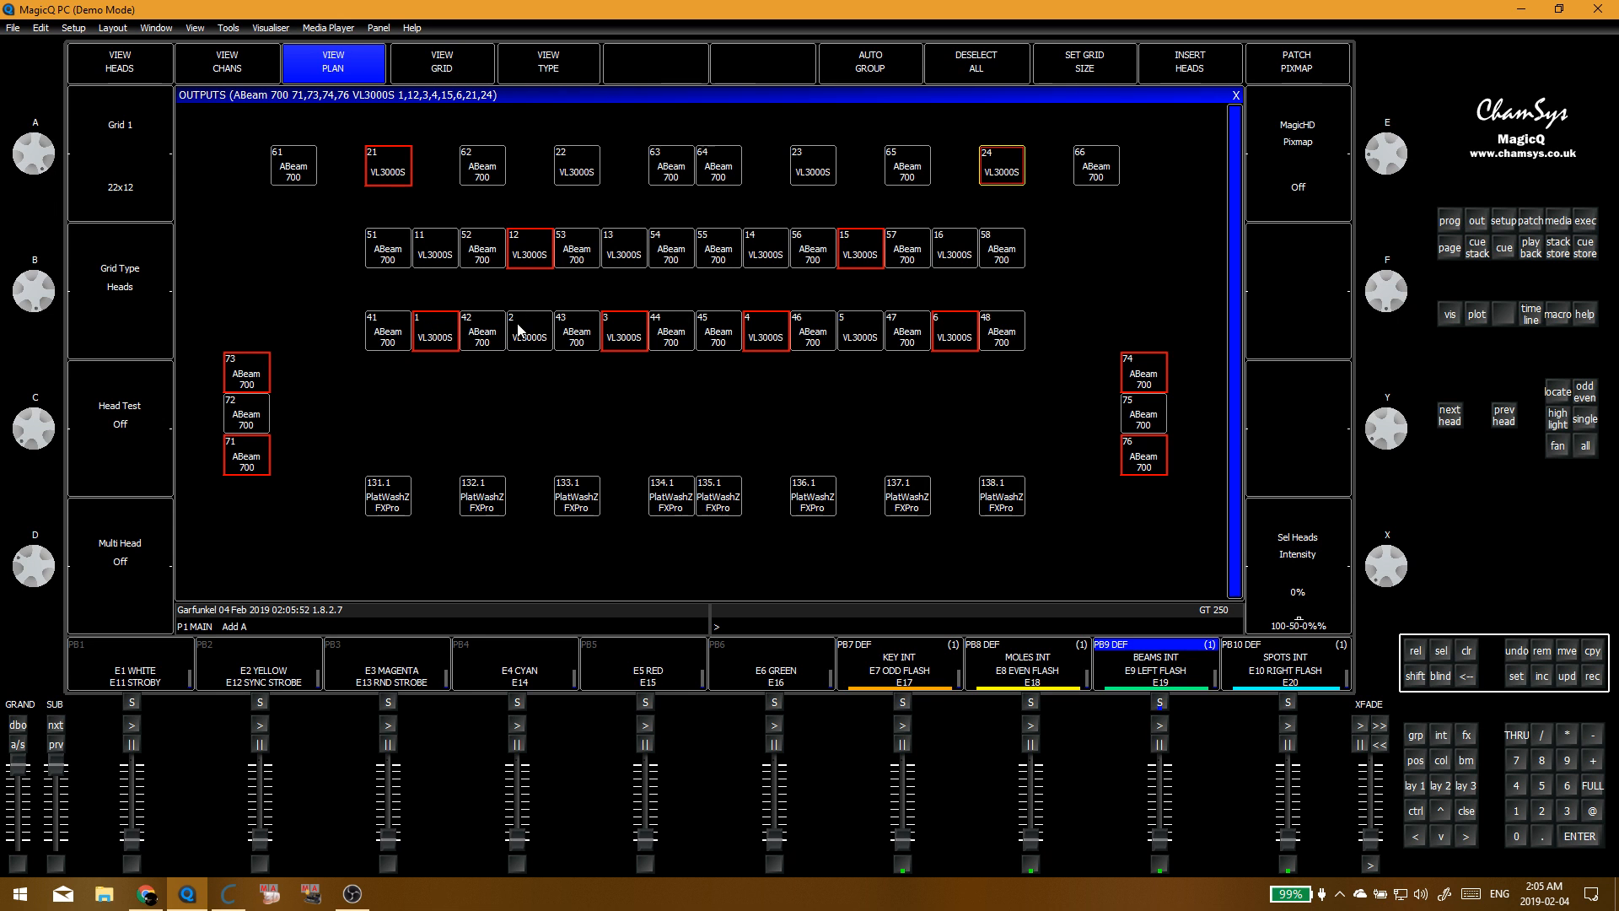
Step: Select VL3000S heads 11, 2, 13, 14, 5, 16, 23 and 22 in that order and record them as group G104
left_click(435, 253)
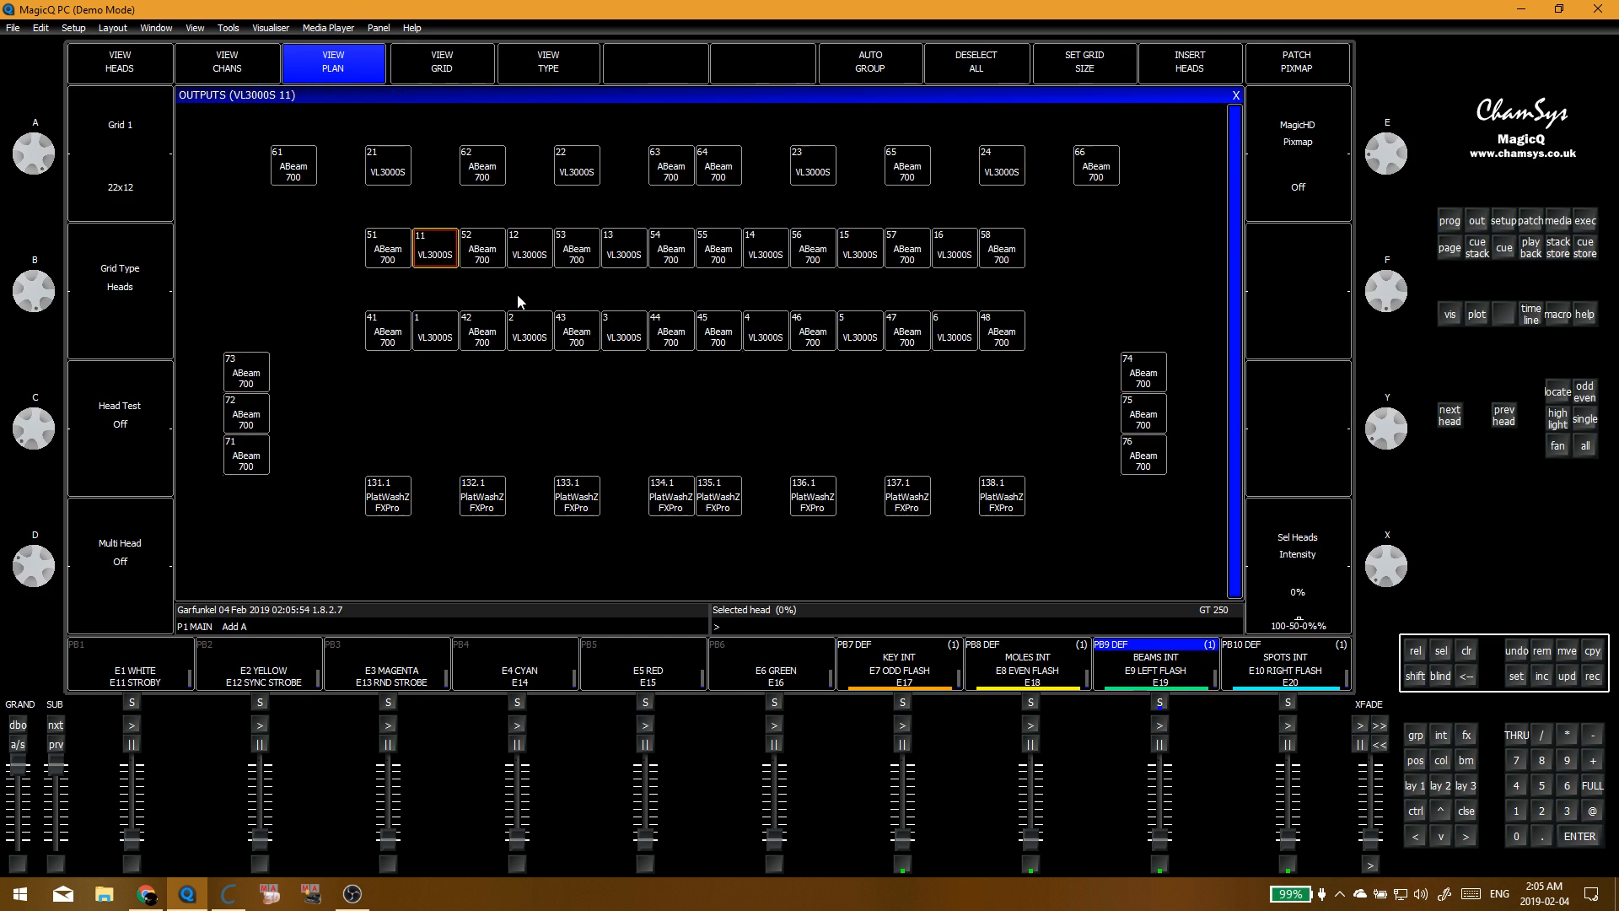
left_click(533, 333)
left_click(618, 253)
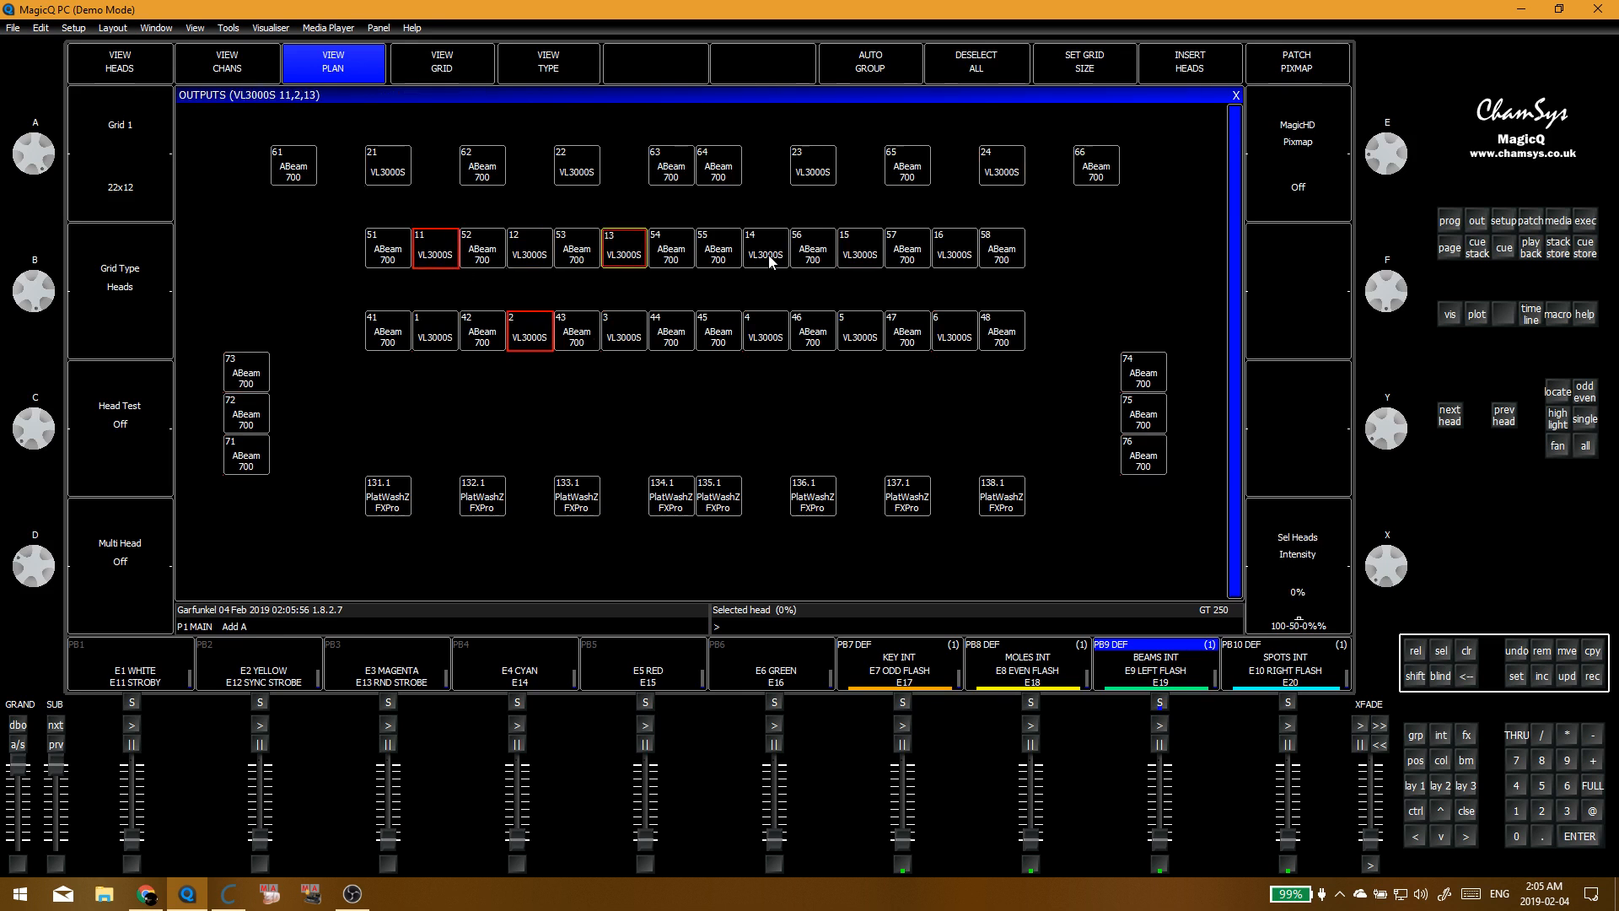
left_click(764, 257)
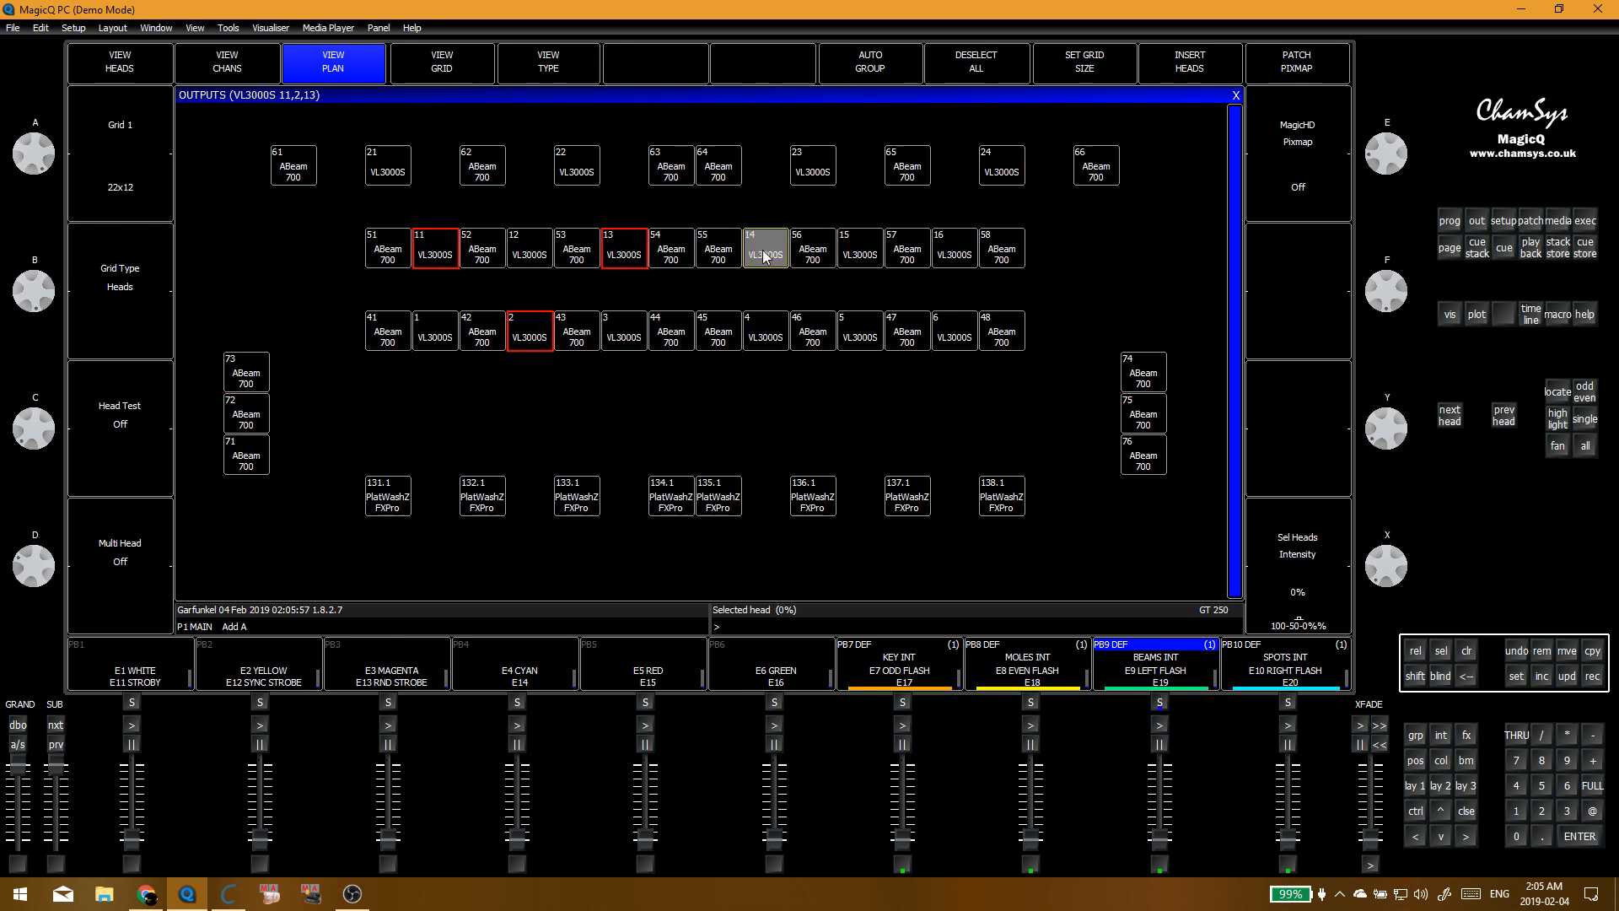
left_click(862, 333)
left_click(949, 255)
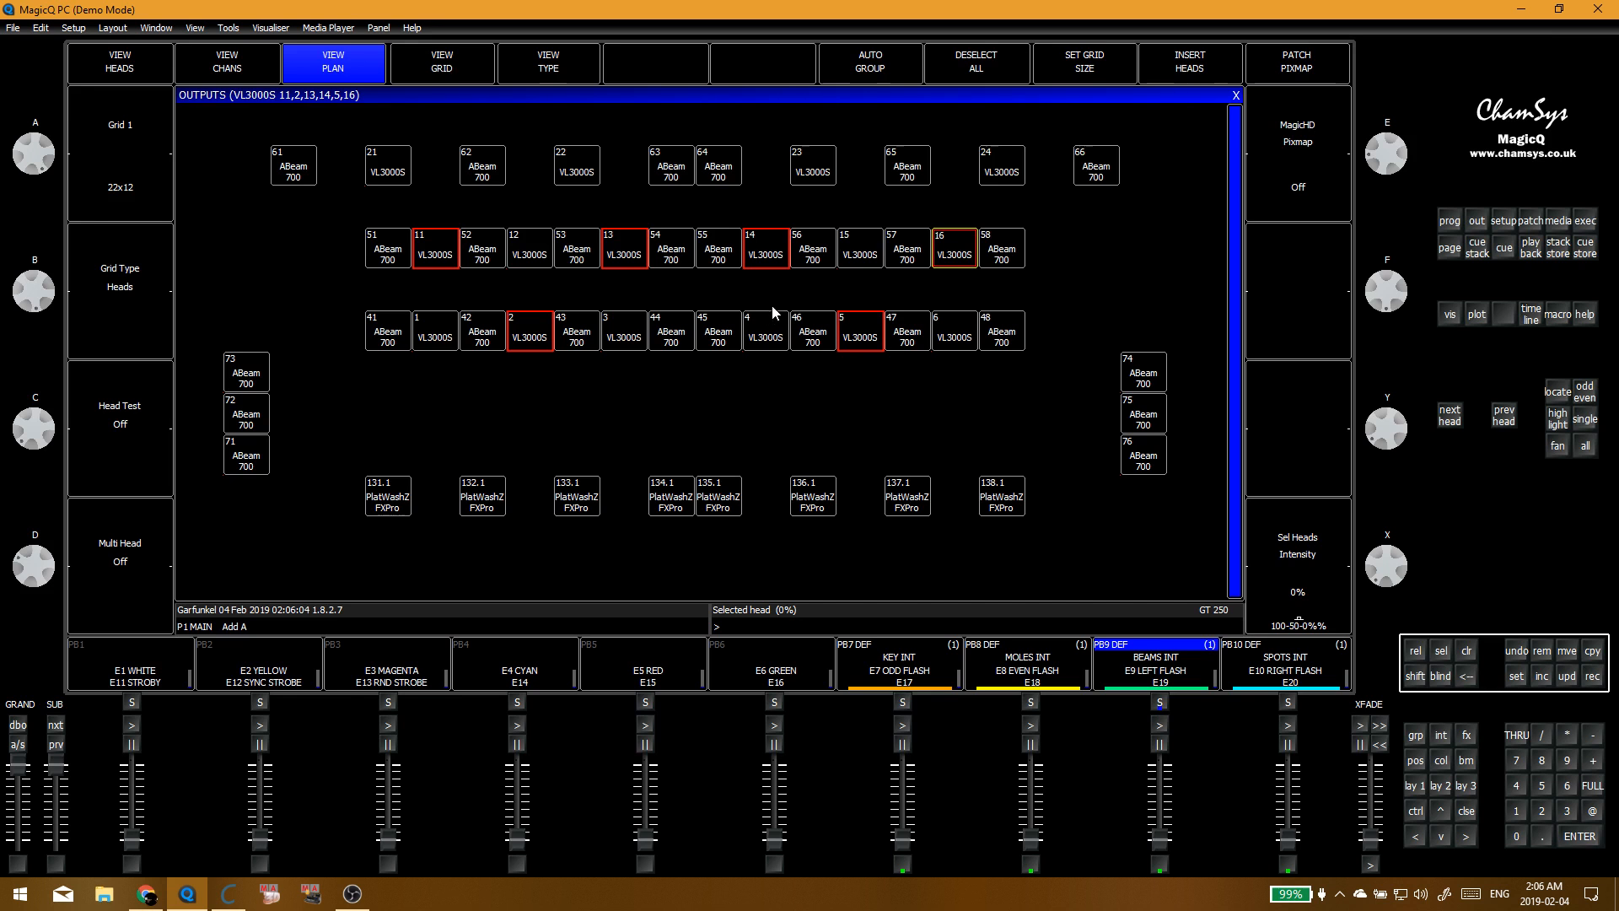
left_click(795, 173)
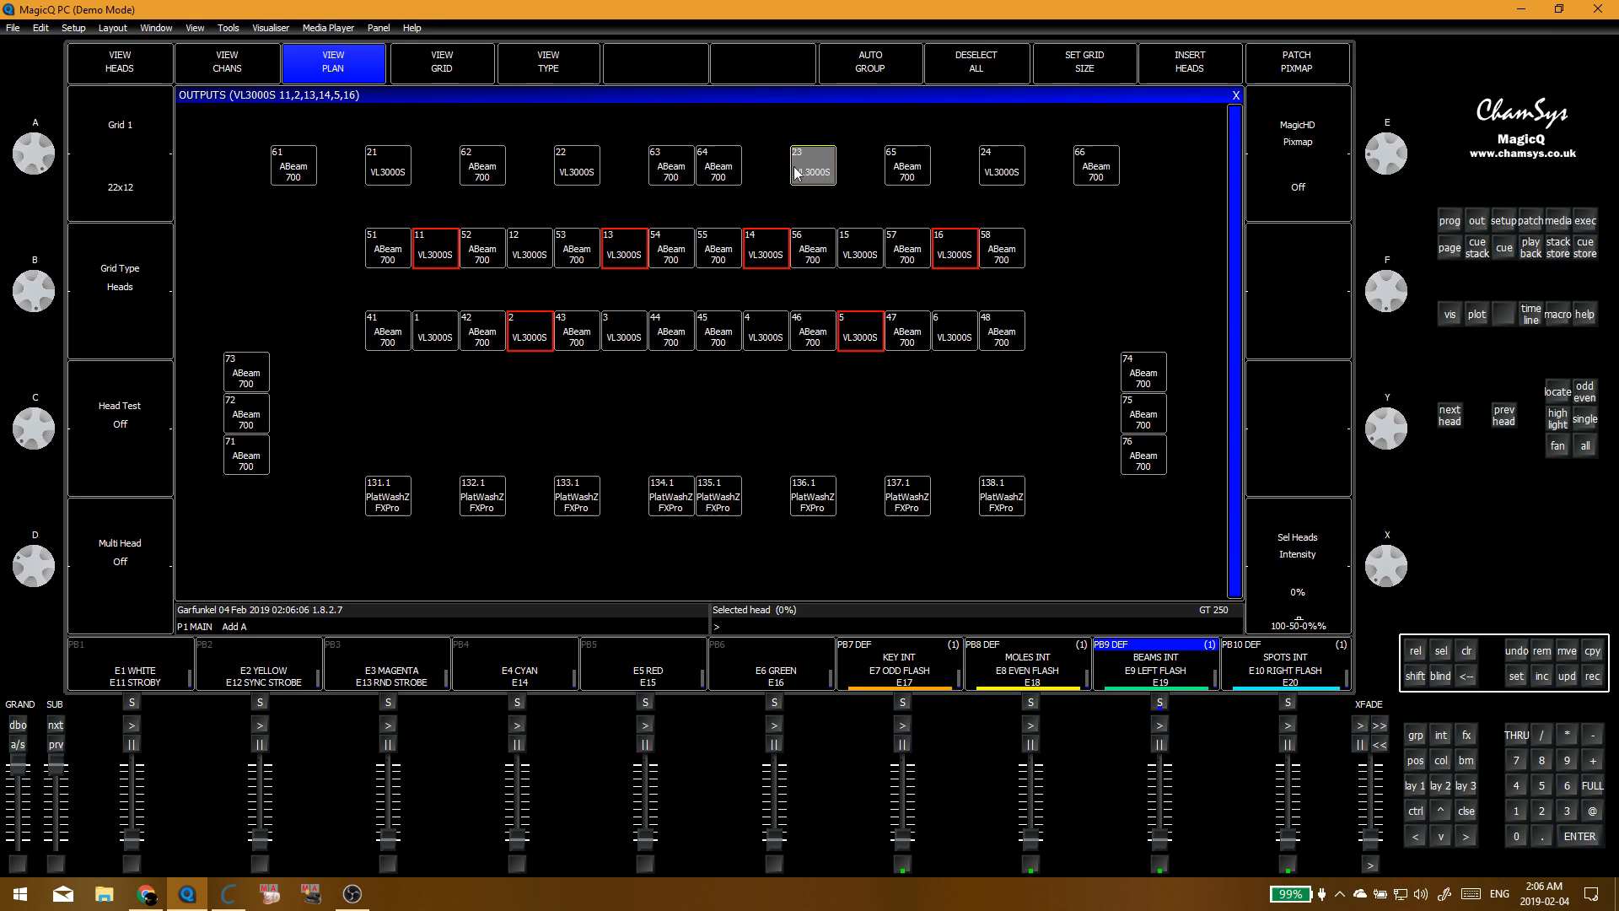
left_click(577, 167)
key("alt+g")
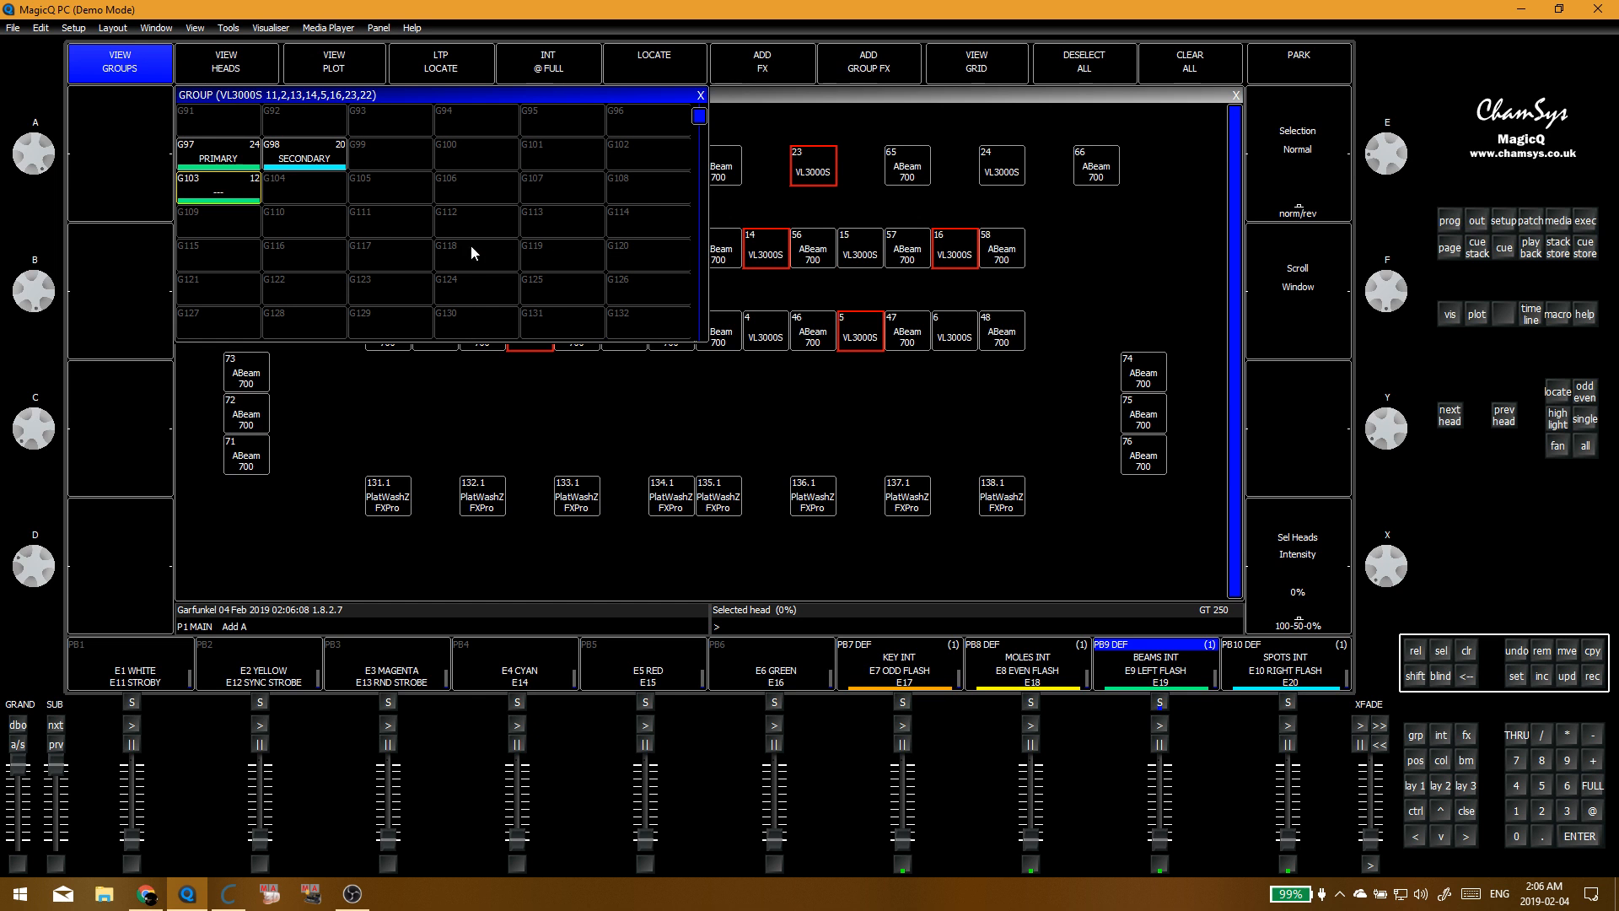
left_click(308, 189)
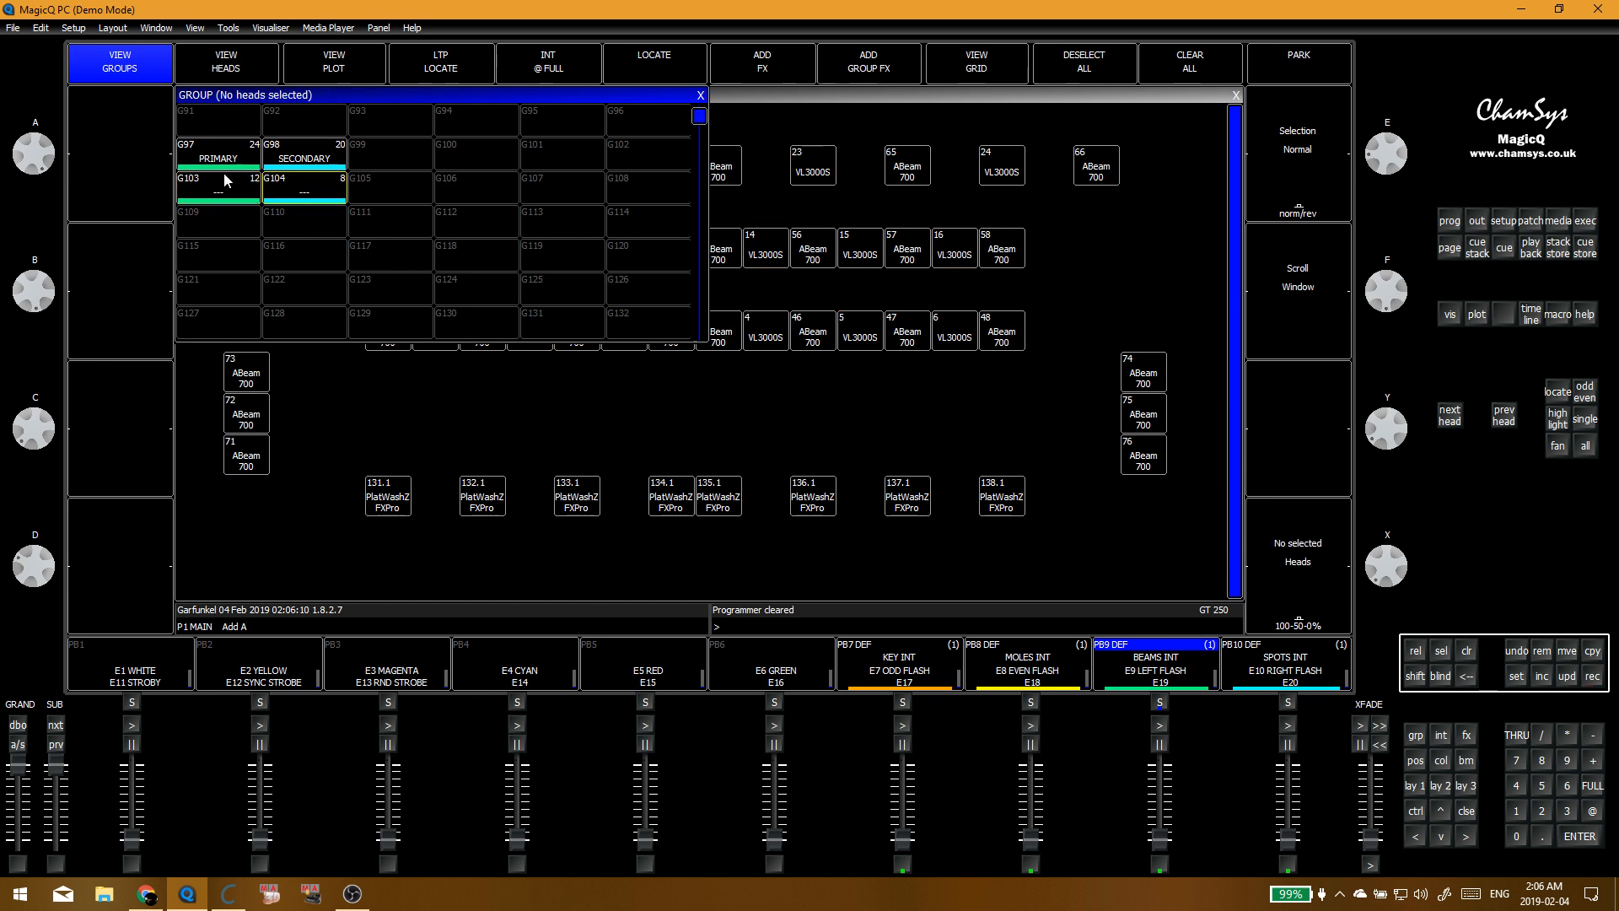
Step: Recall groups G104 and G103 in turn to check their heads, and clear the programmer
left_click(279, 192)
left_click(213, 198)
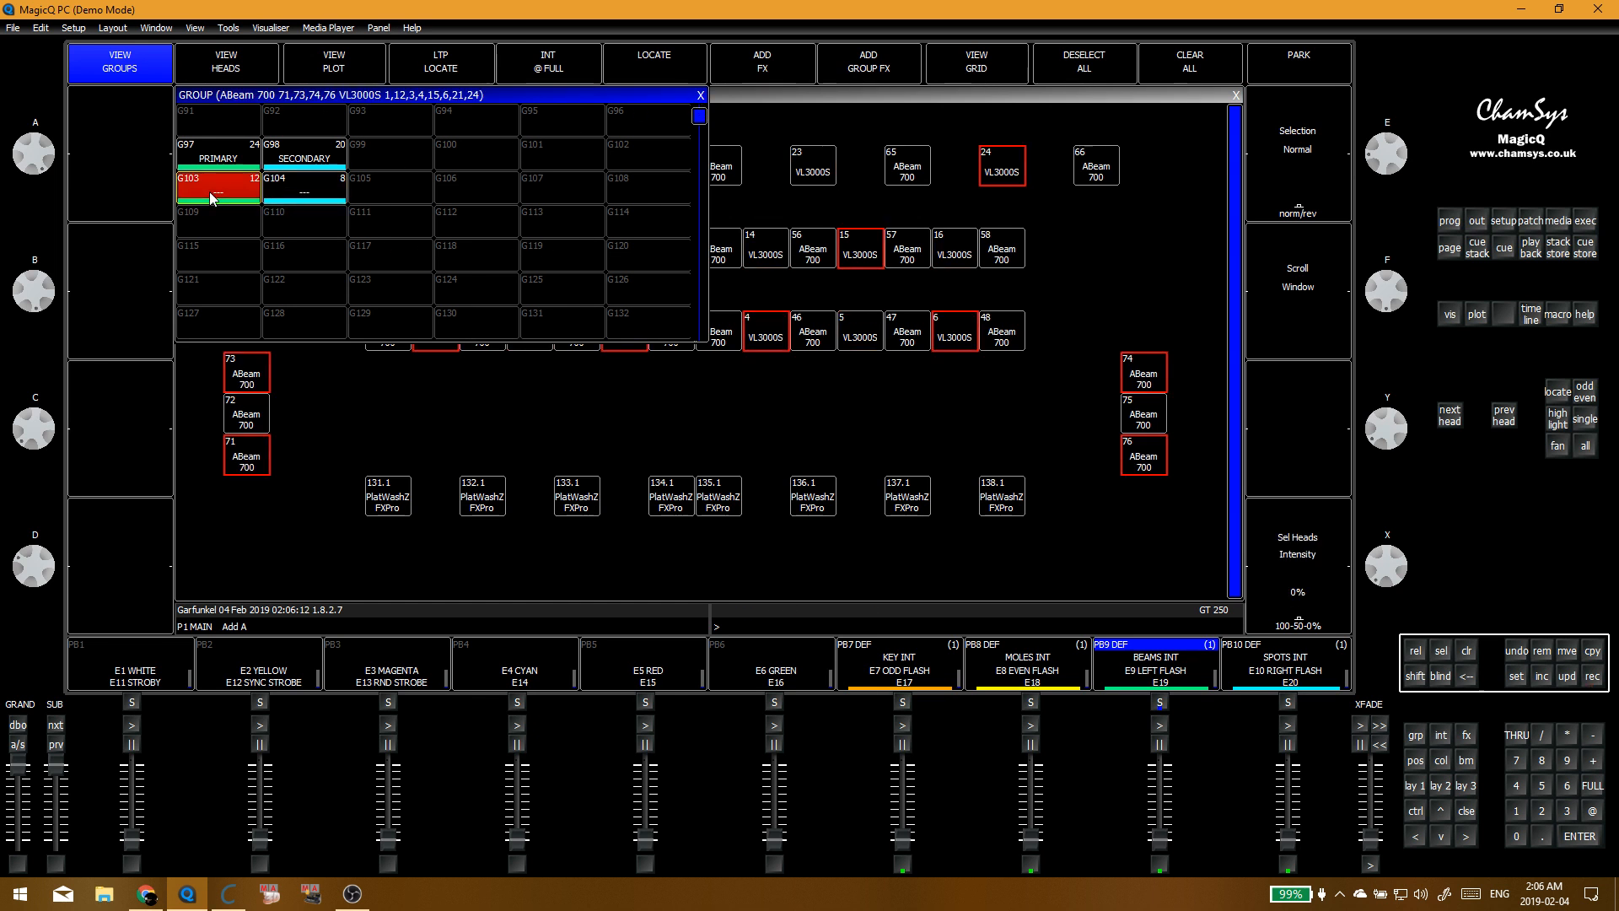
key("ctrl+BackSpace")
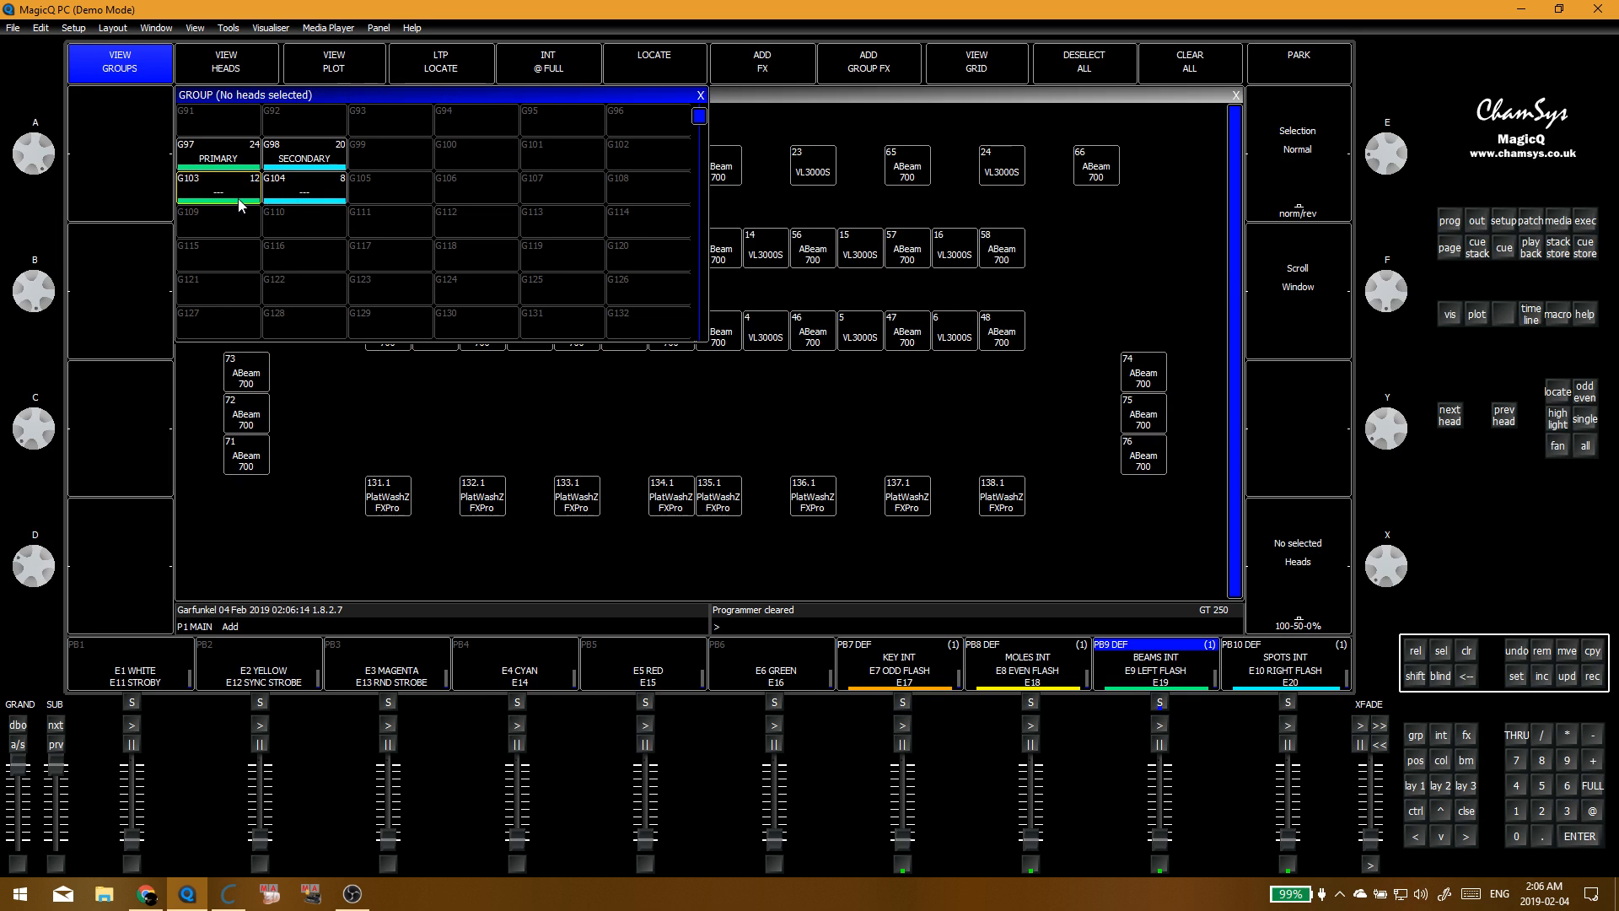
Step: Raise the SPOTS INT playback fader and set the heads of group G103 to the Red palette
left_click(241, 205)
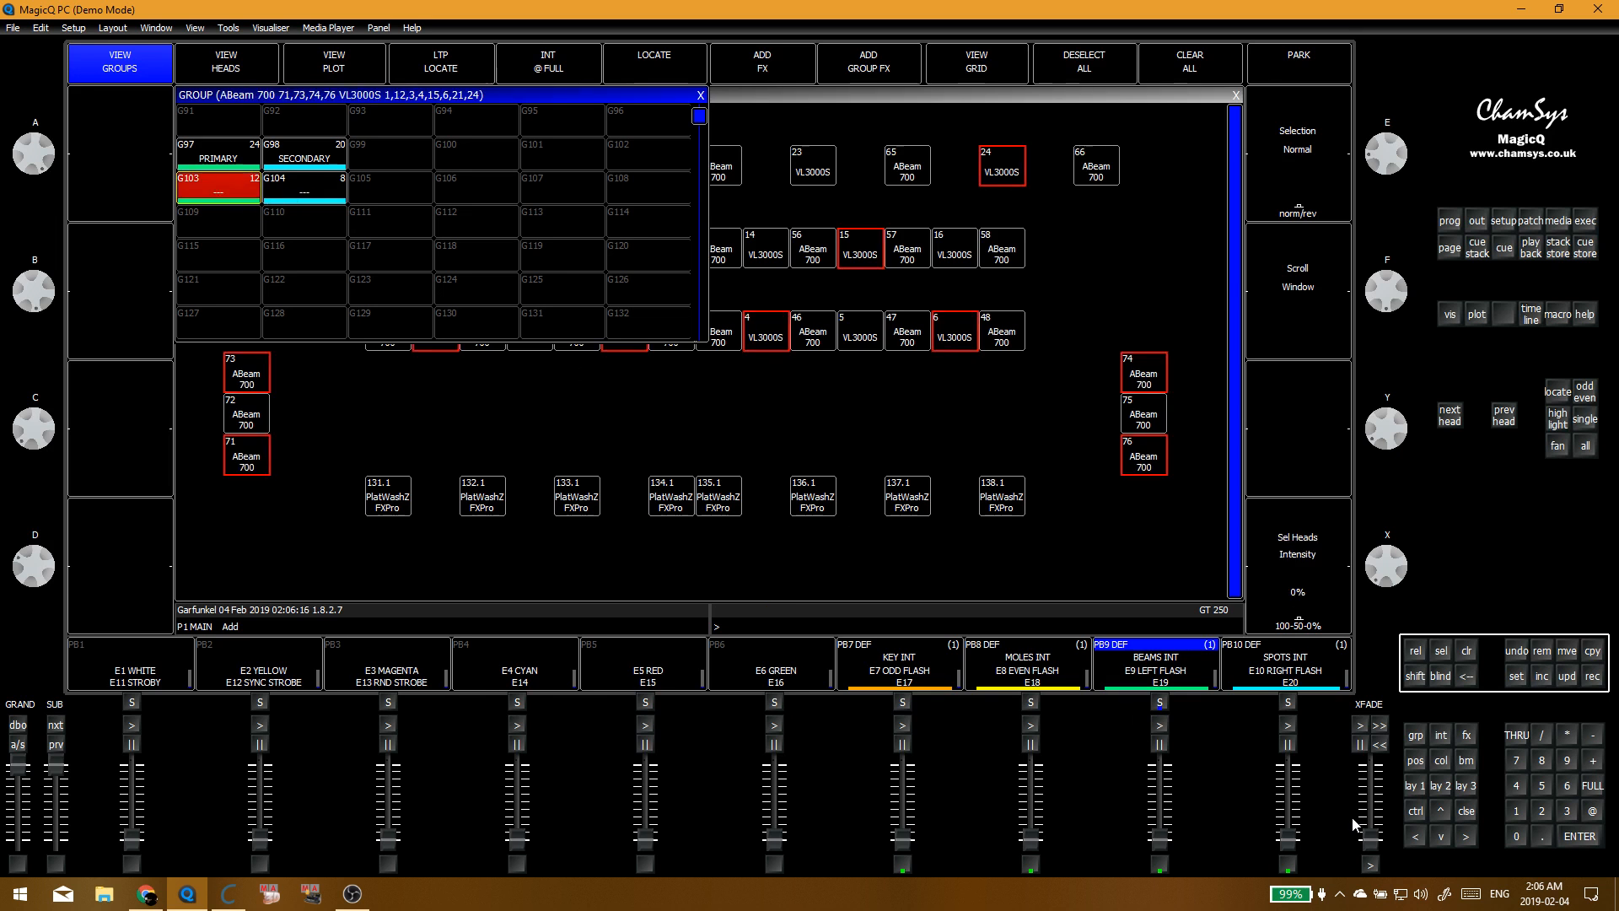
left_click_drag(1283, 840, 1262, 732)
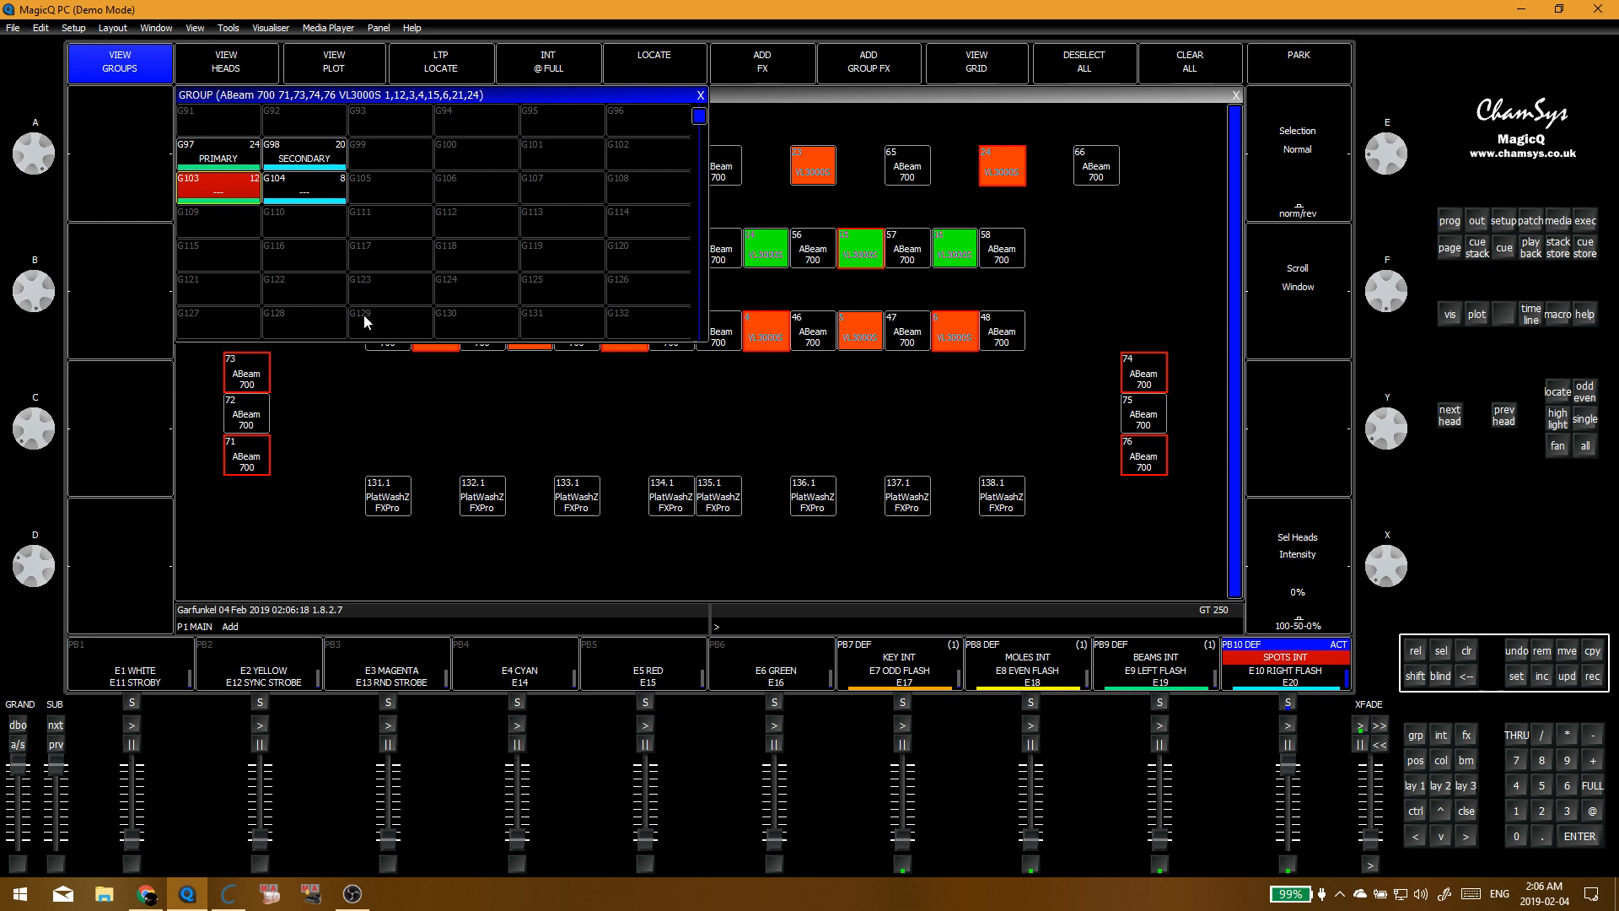
key("alt+c")
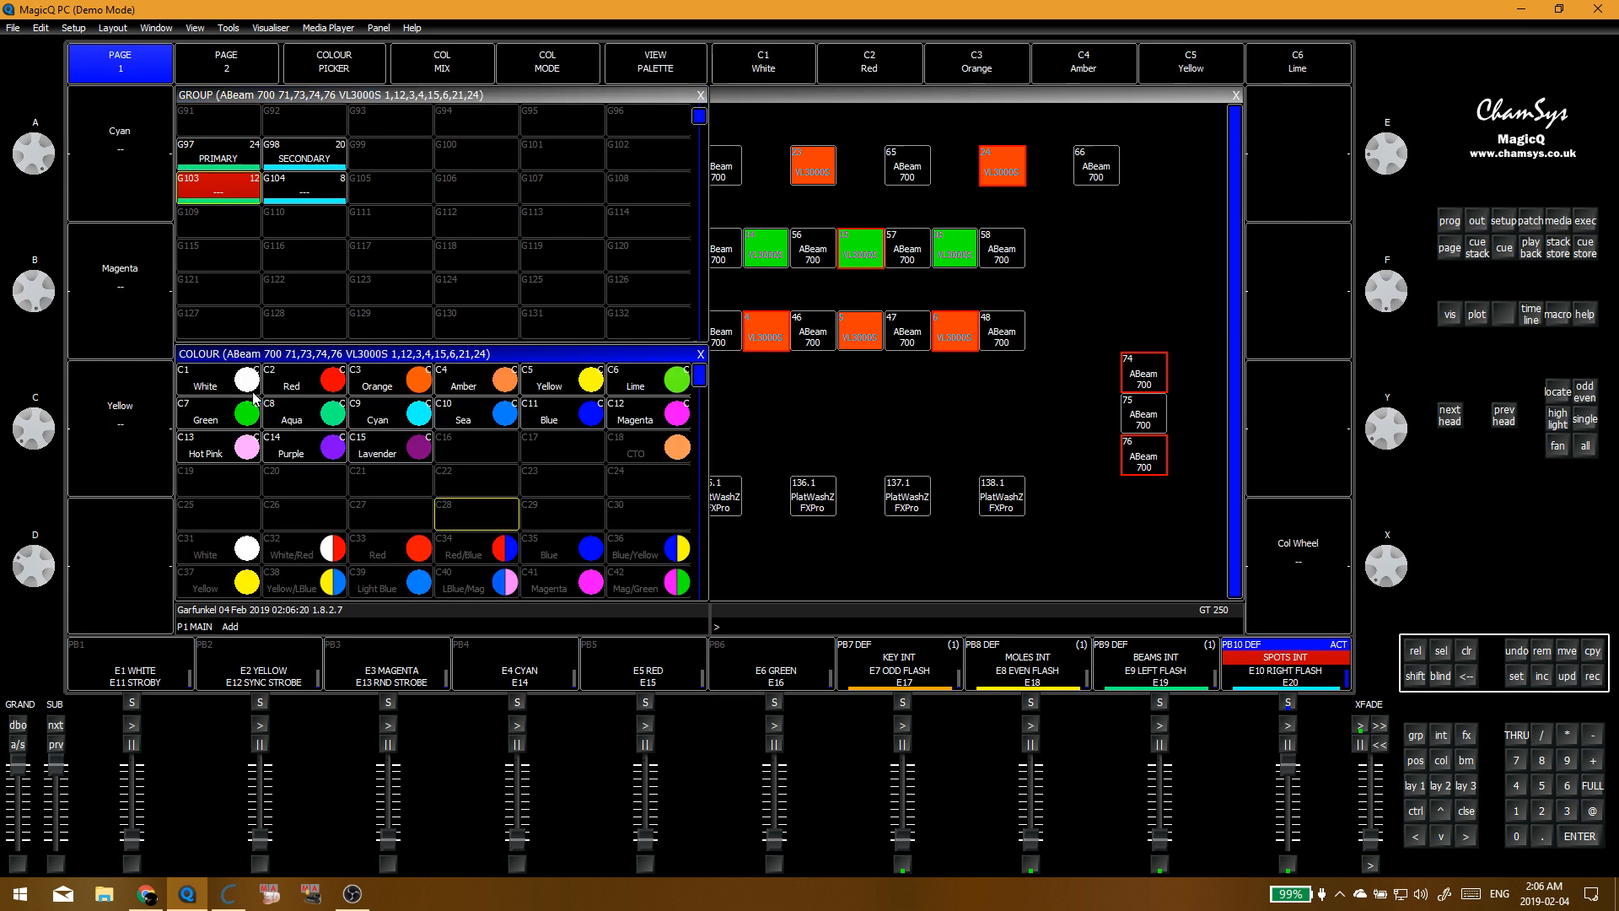
left_click(302, 388)
Step: Set the heads of group G104 to the Cyan palette and deselect all heads
left_click(289, 194)
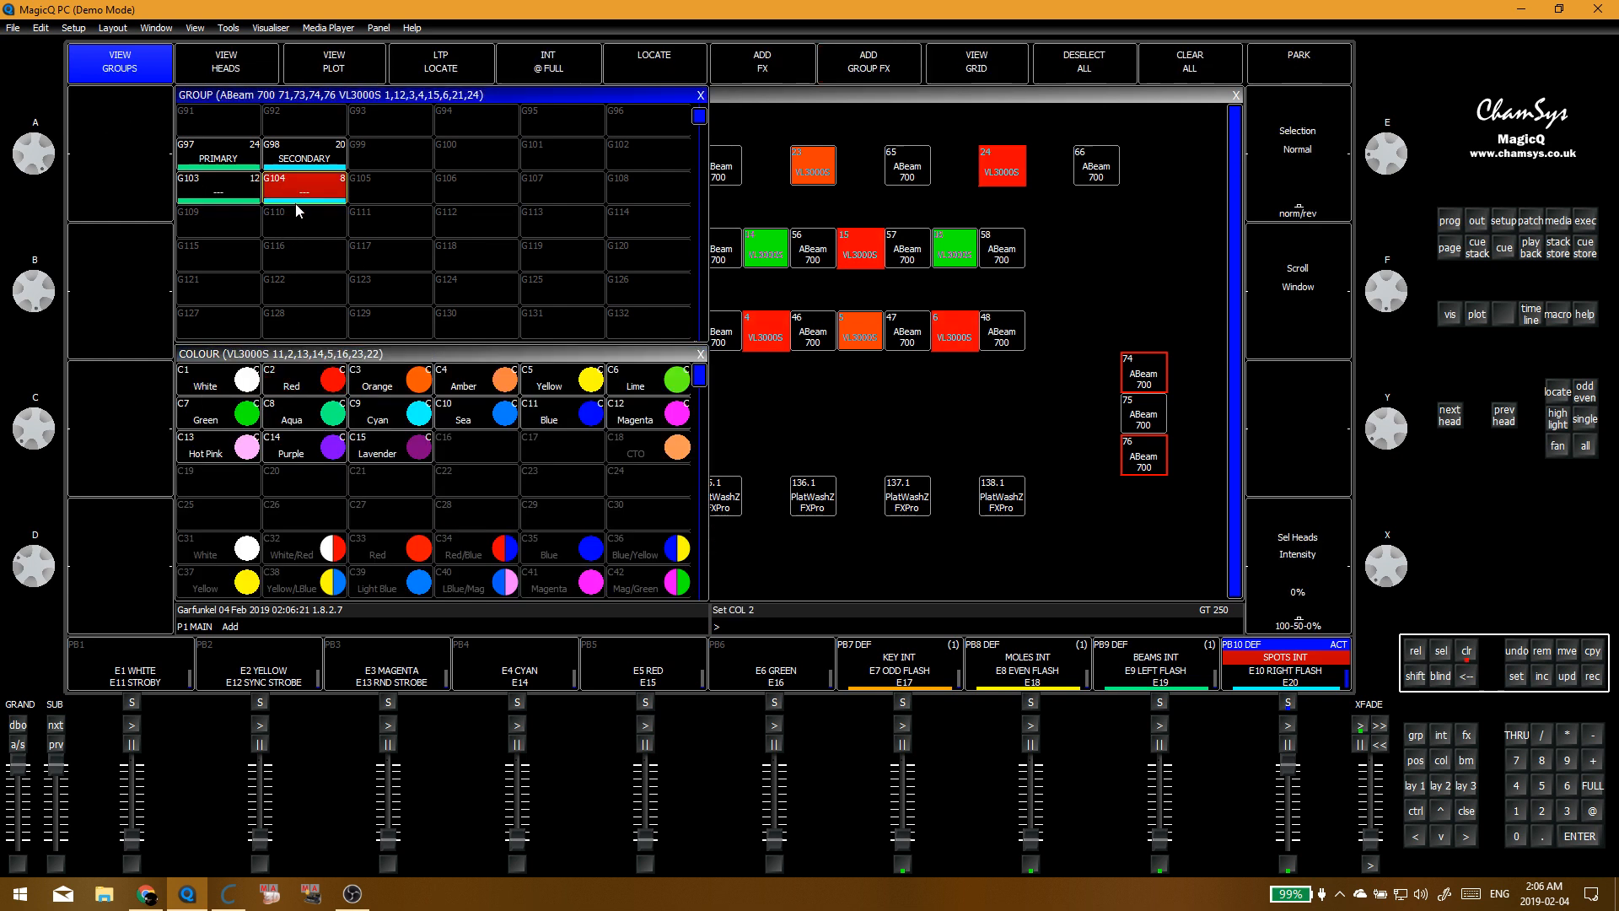
left_click(388, 415)
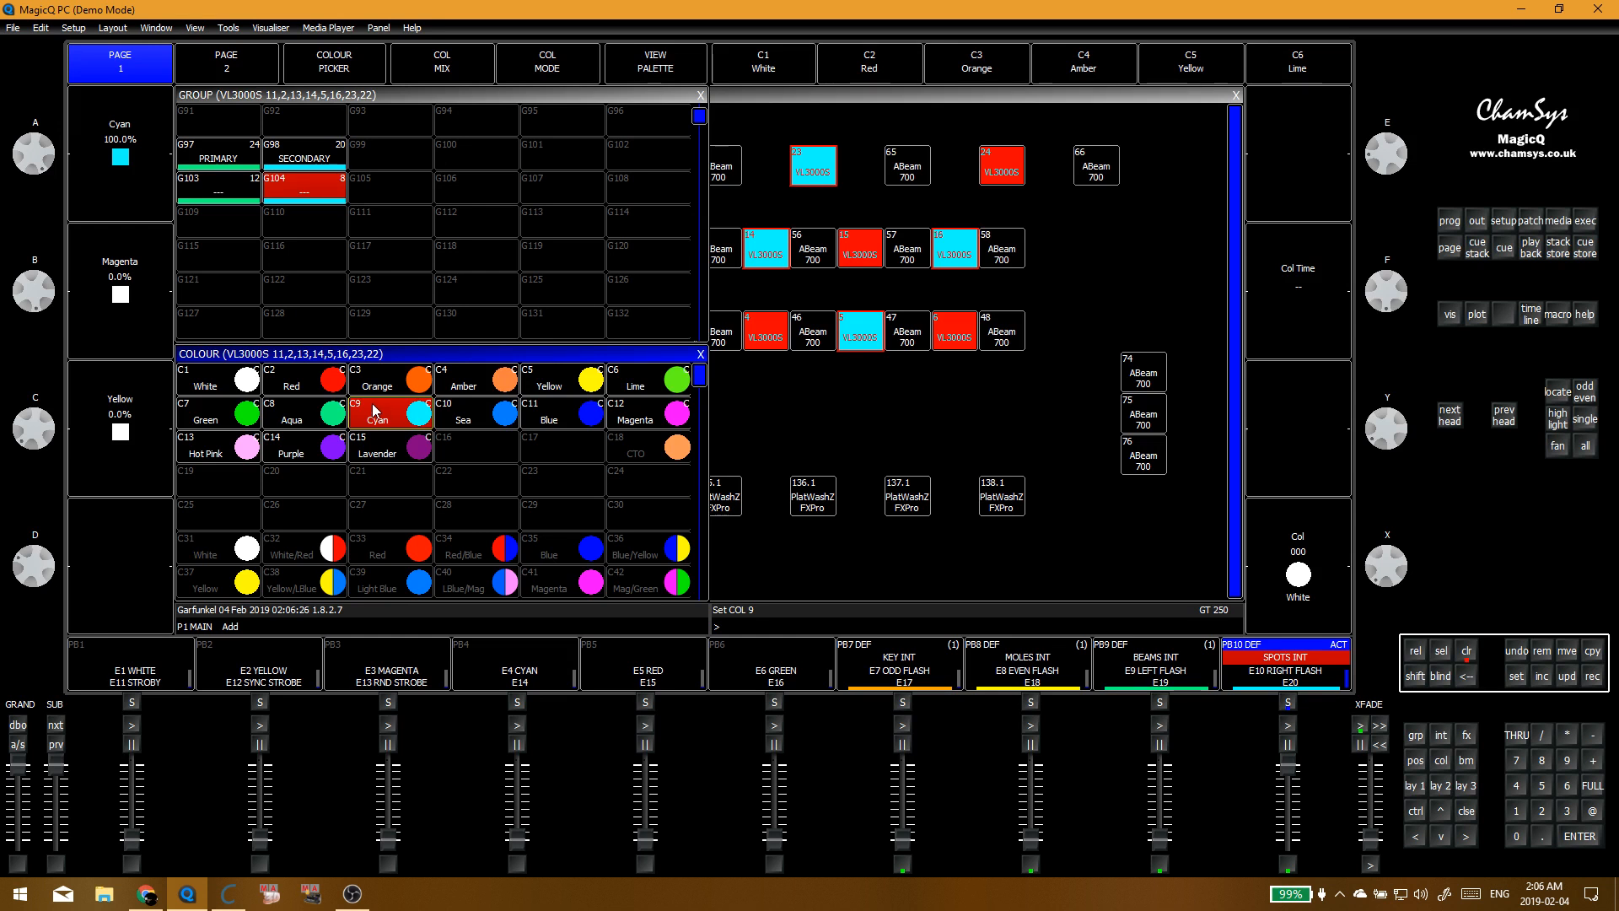
key("ctrl+BackSpace")
left_click(264, 223)
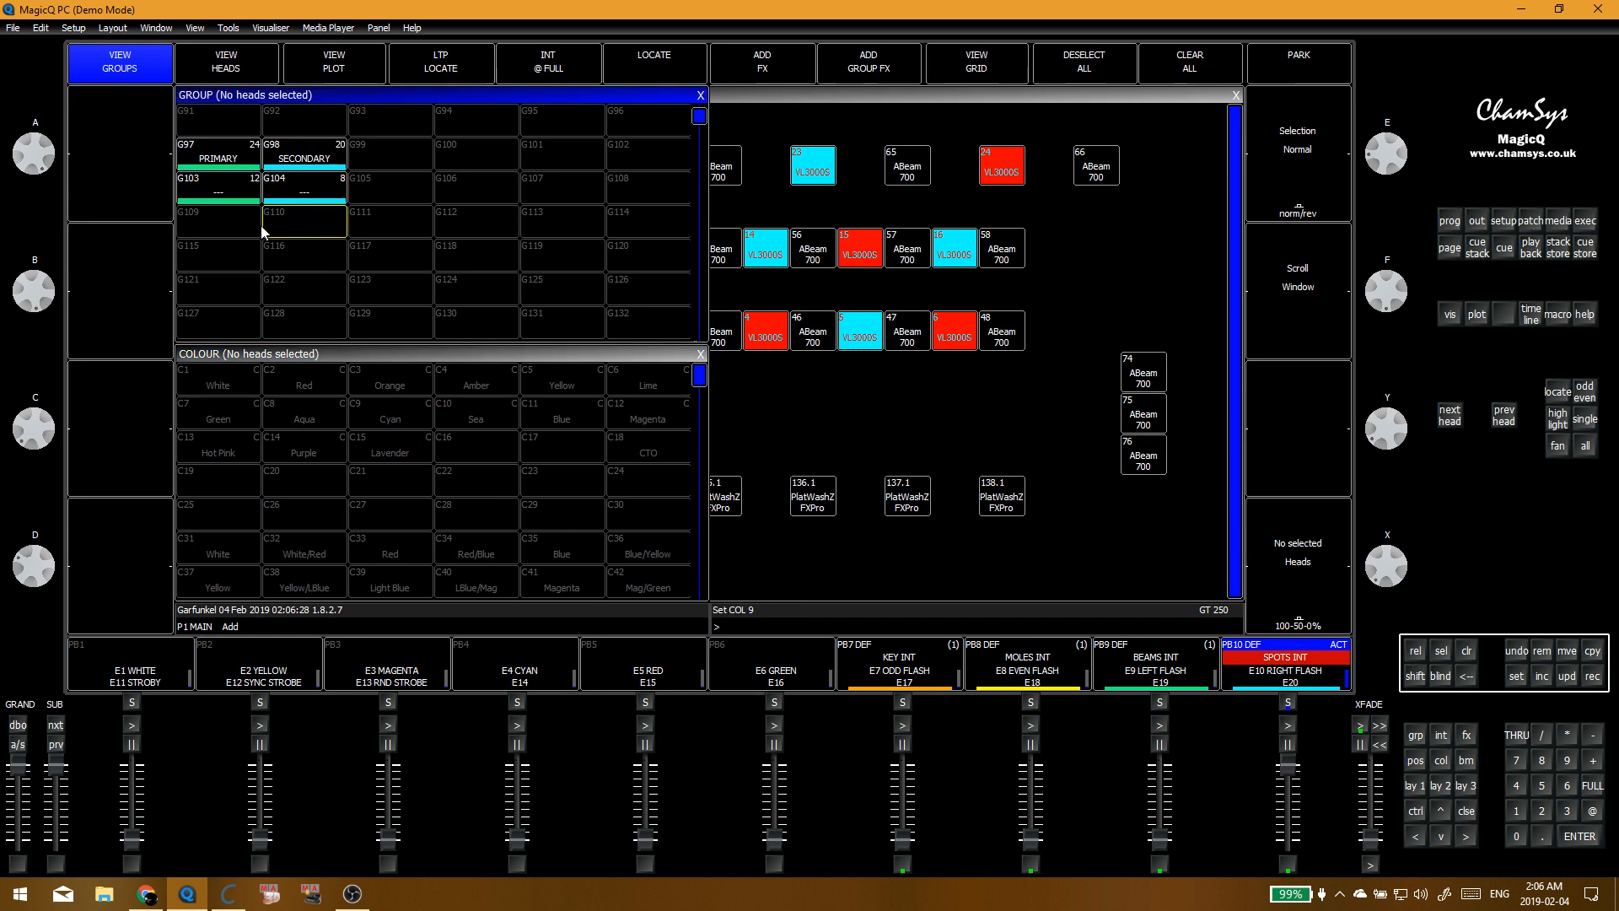
left_click(231, 223)
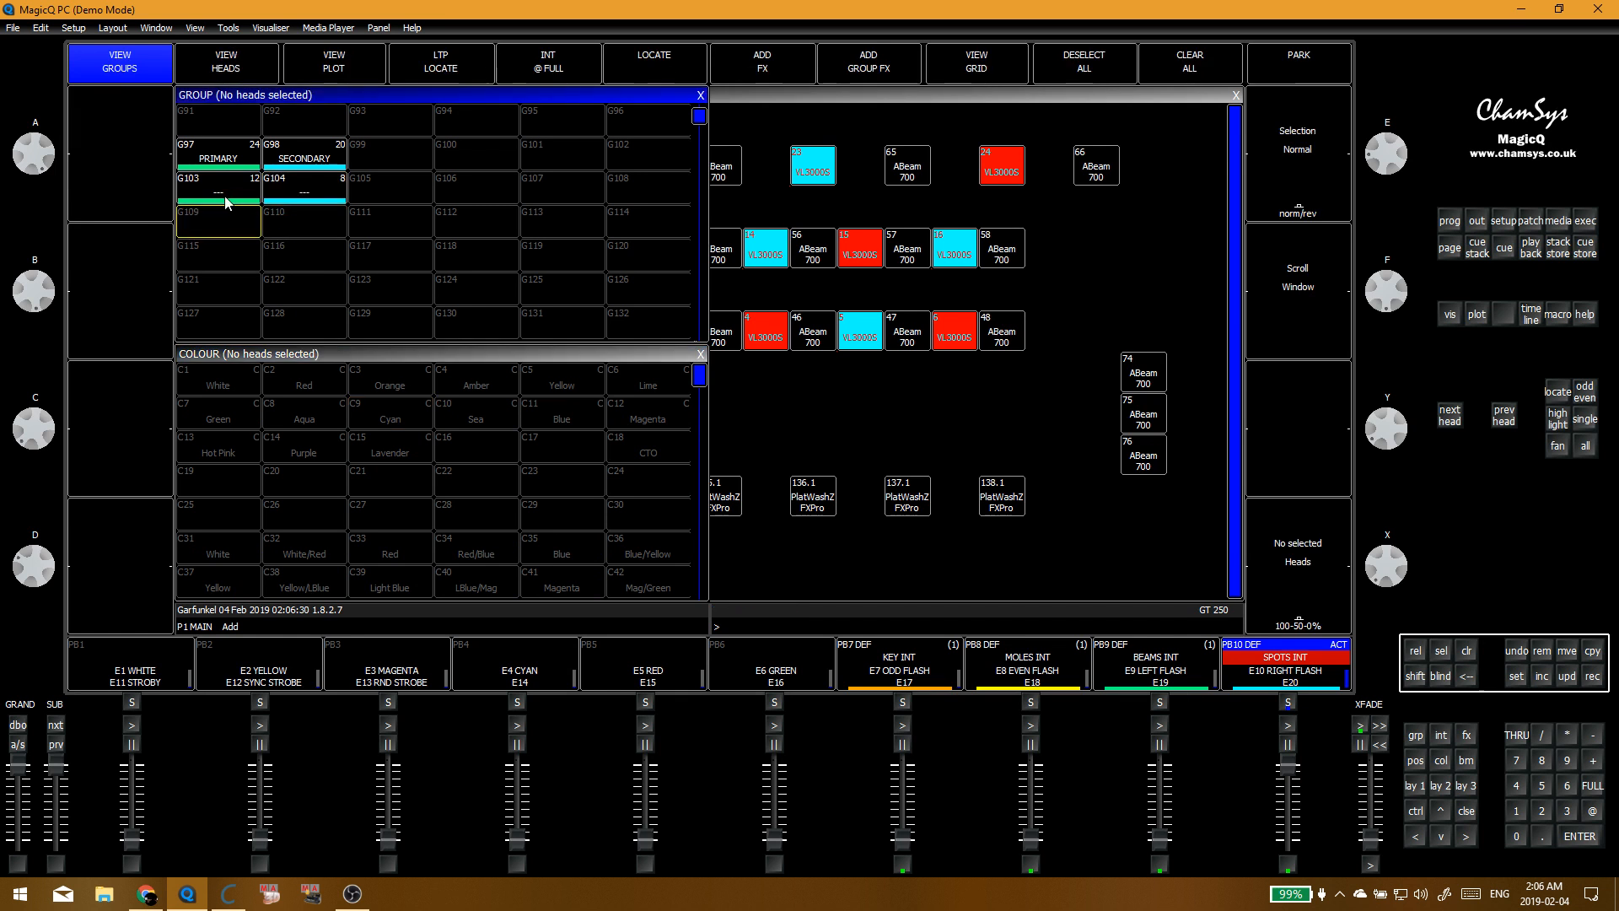
Step: Name group G103 PRIM SPOT
left_click(230, 199)
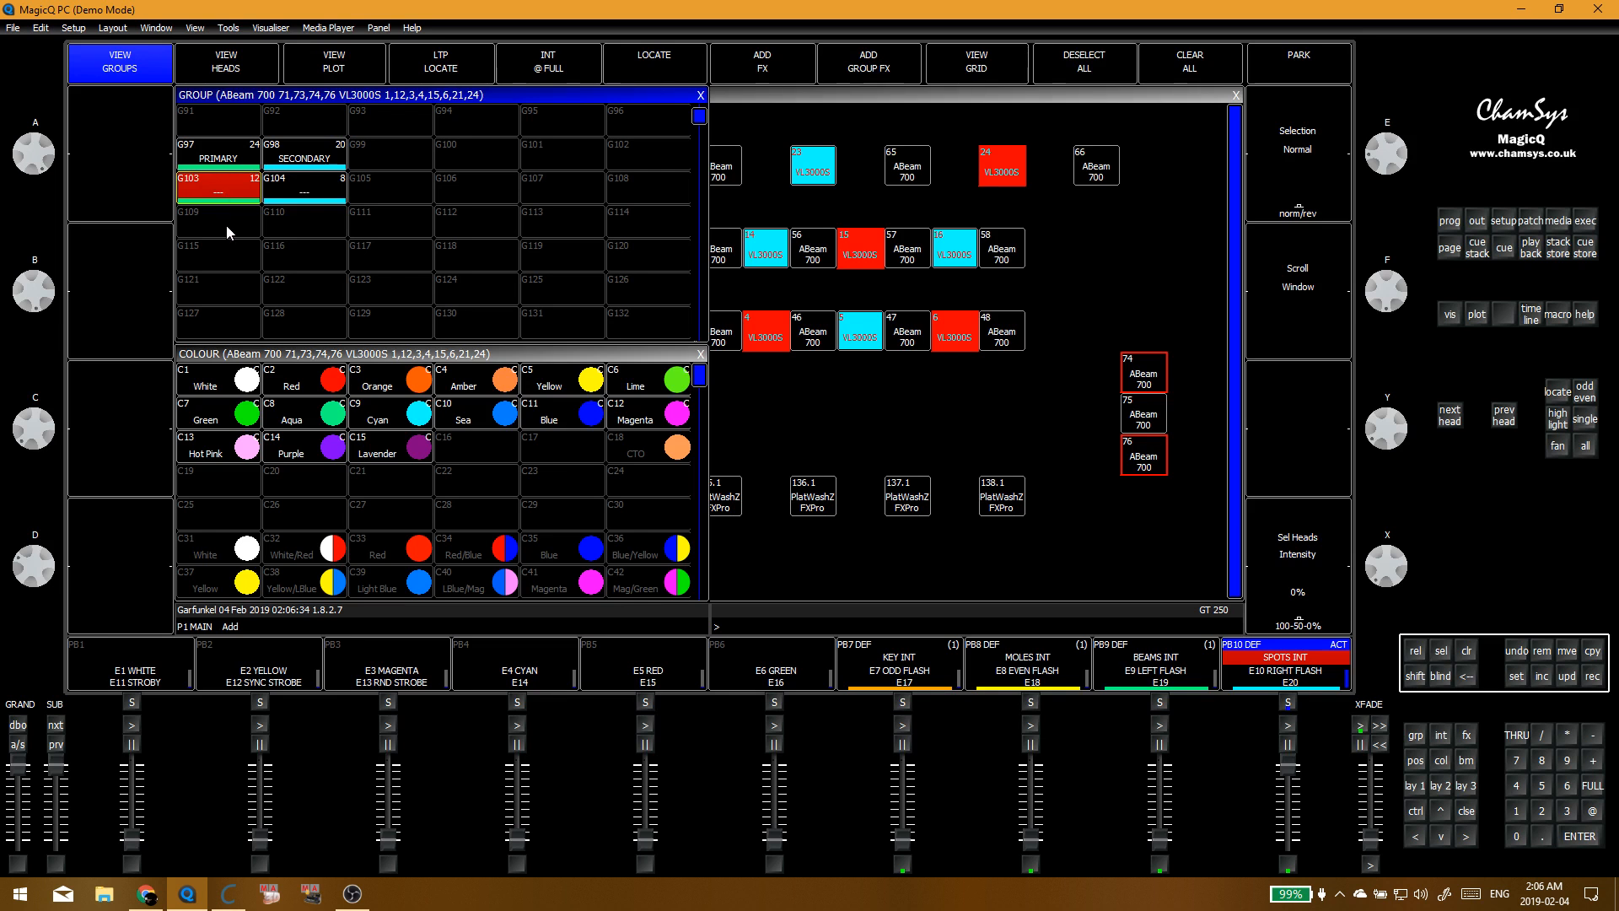
key("ctrl+s")
left_click(225, 199)
type("PRIM SPOT")
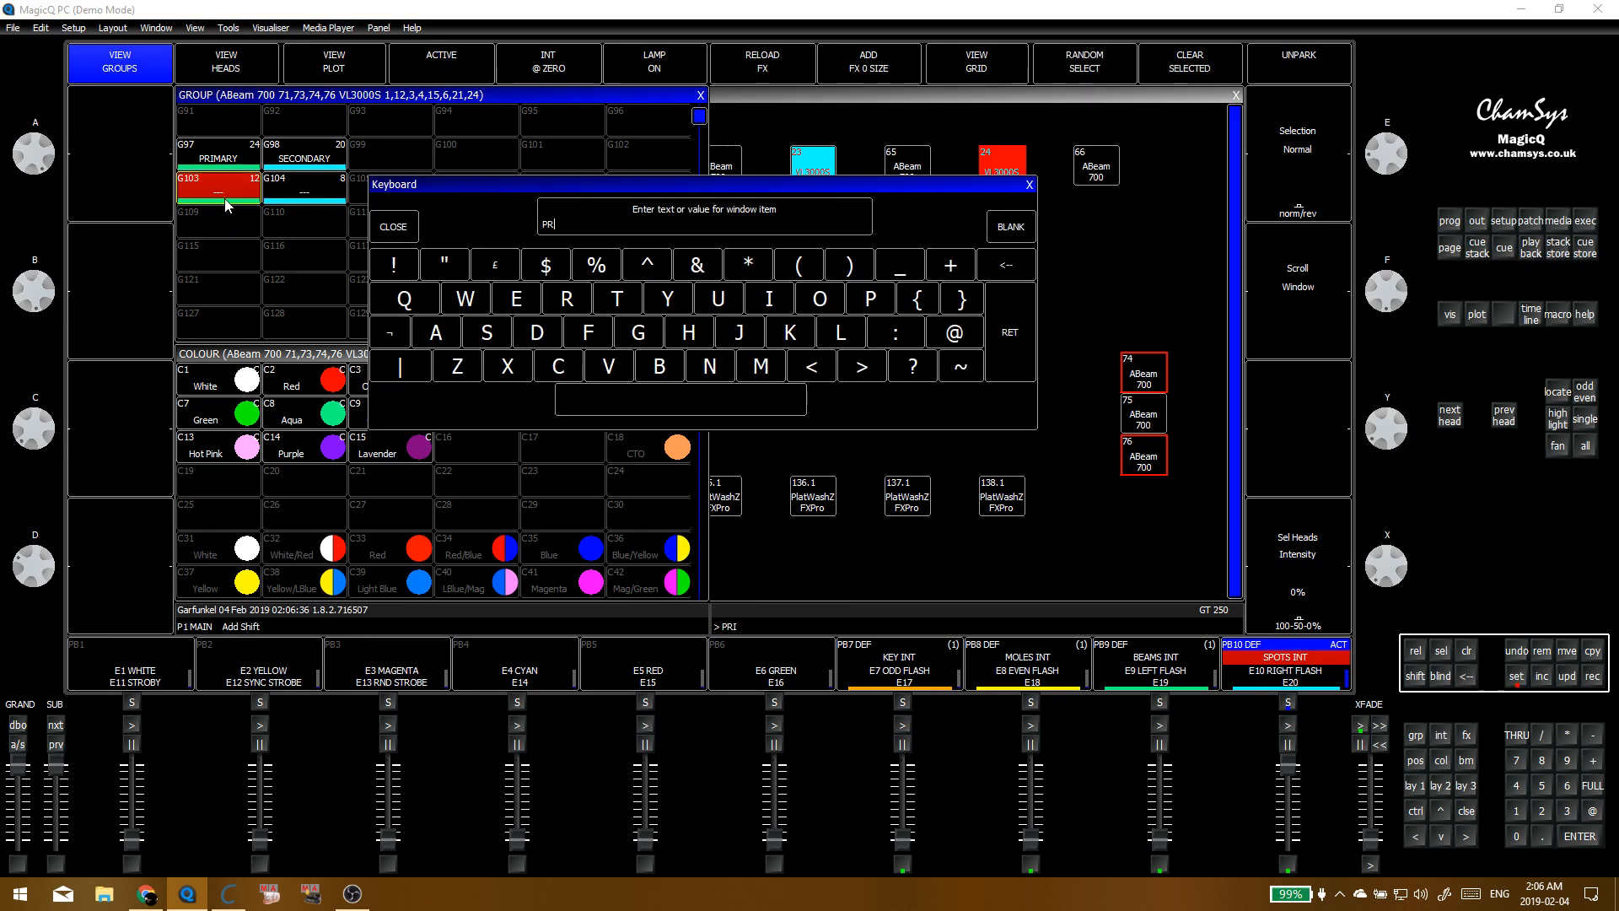
key("Return")
key("ctrl+c")
key("ctrl+s")
left_click(293, 195)
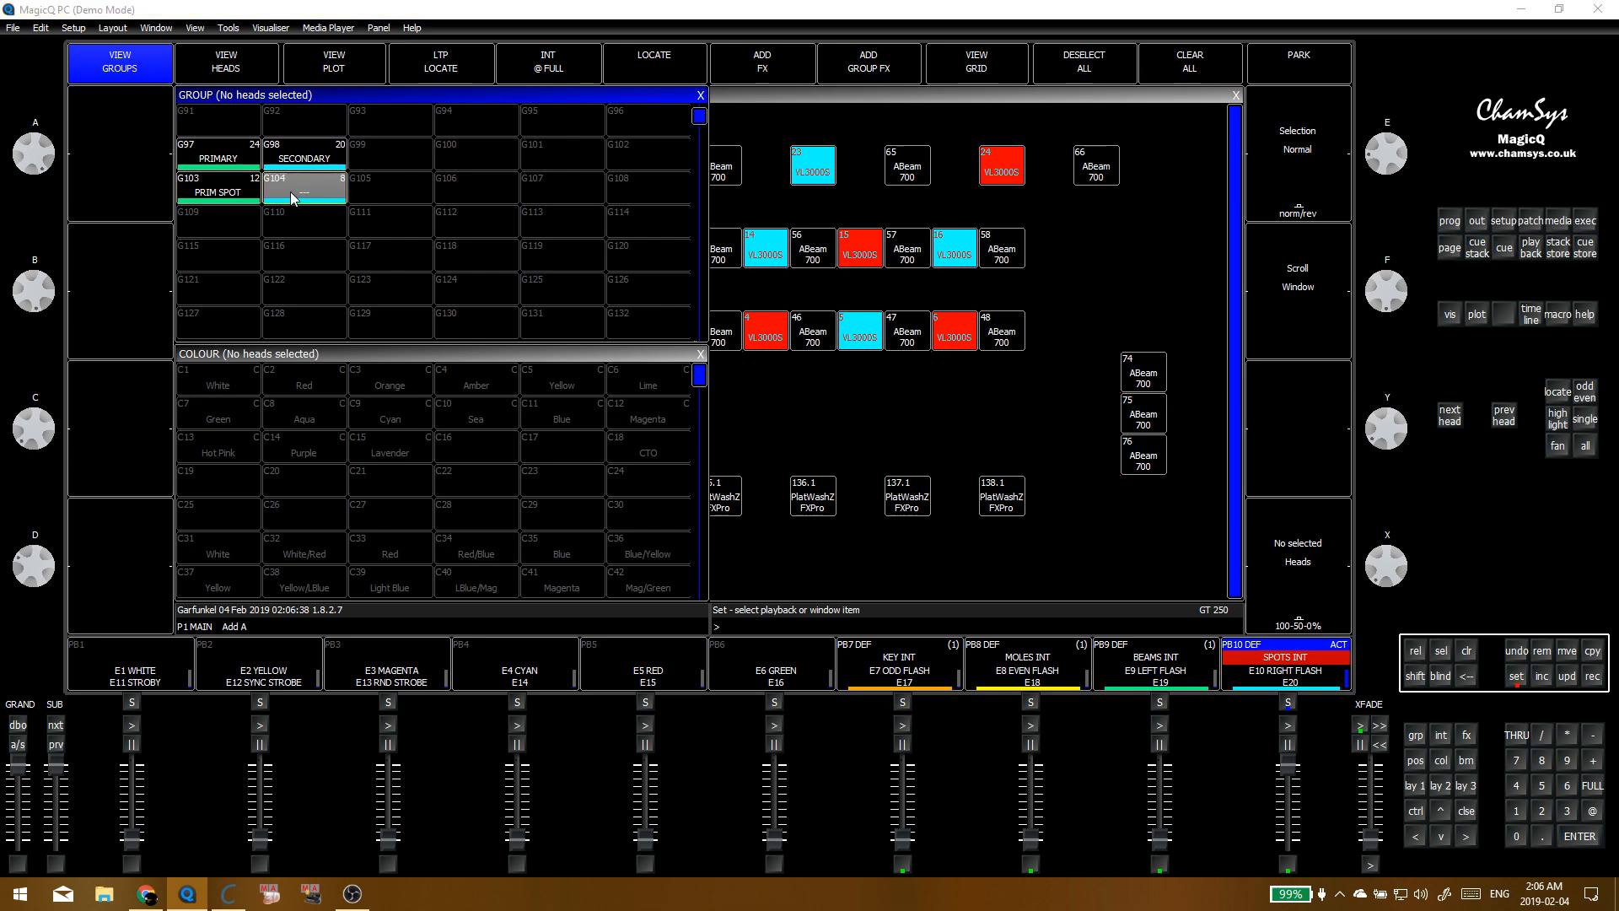
type("SEC SPOT")
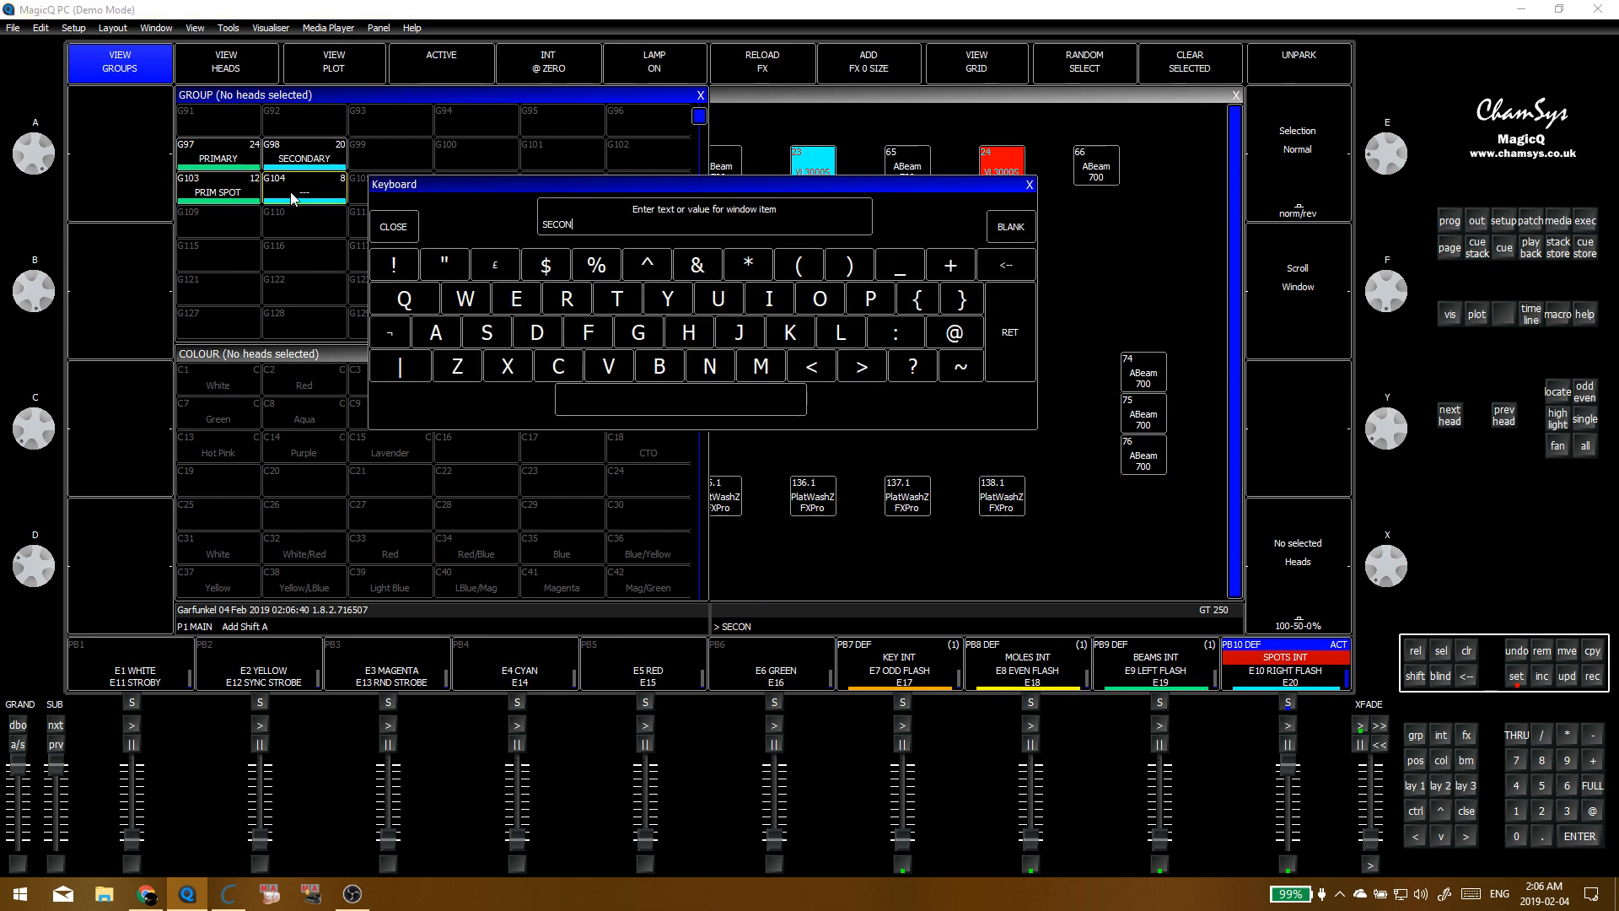
key("Return")
Step: Name group G104 SECOND SPOTS
key("ctrl+s")
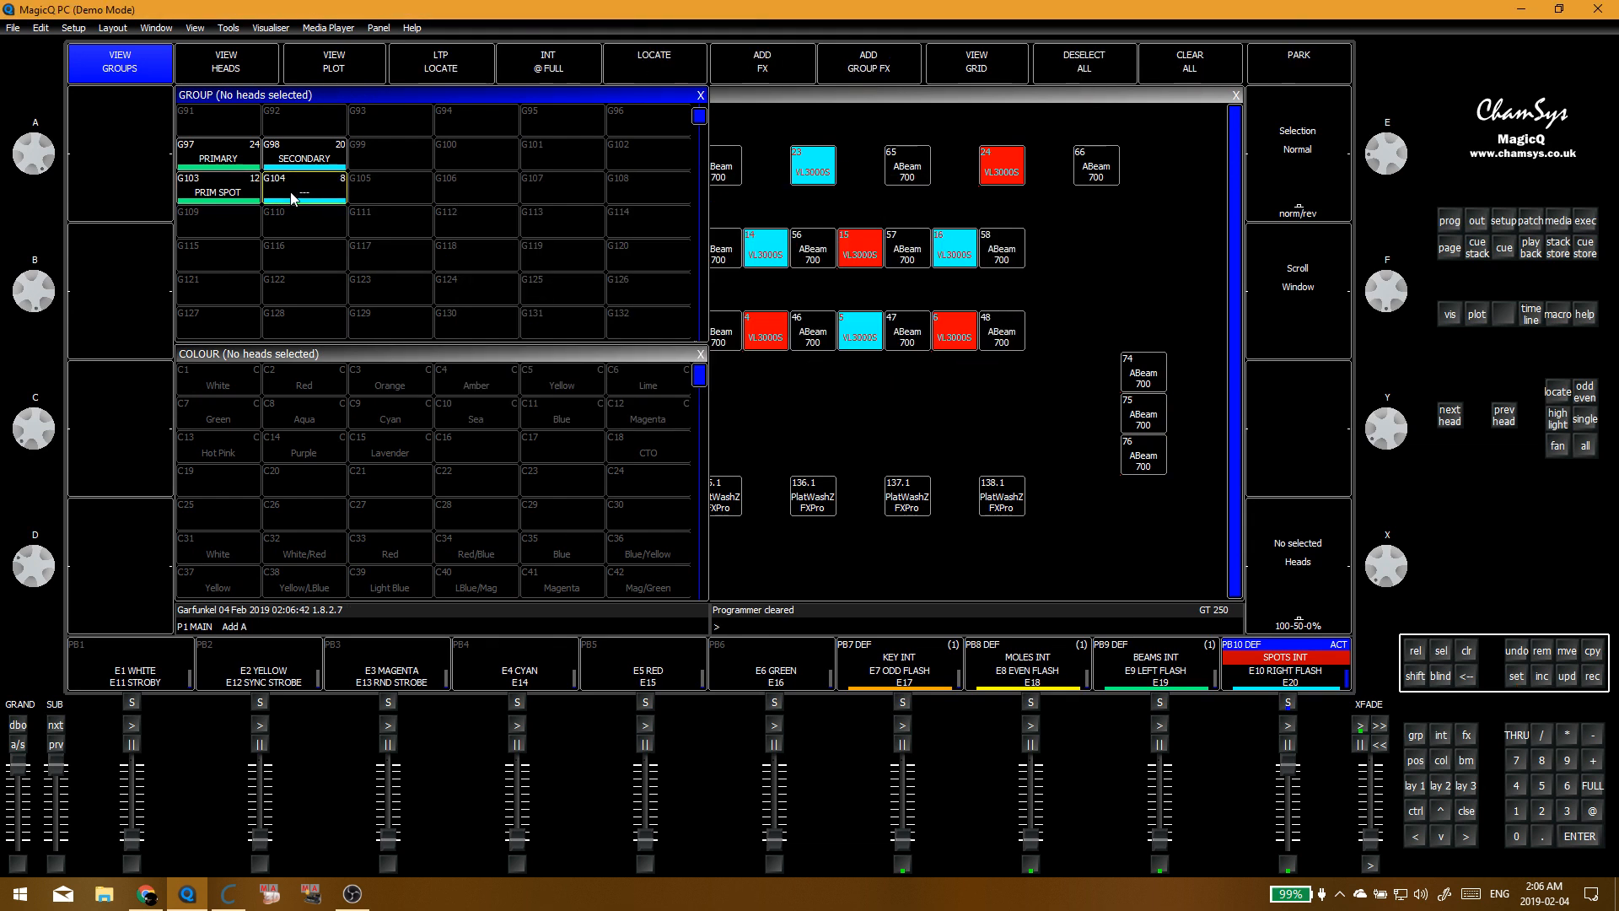
left_click(293, 195)
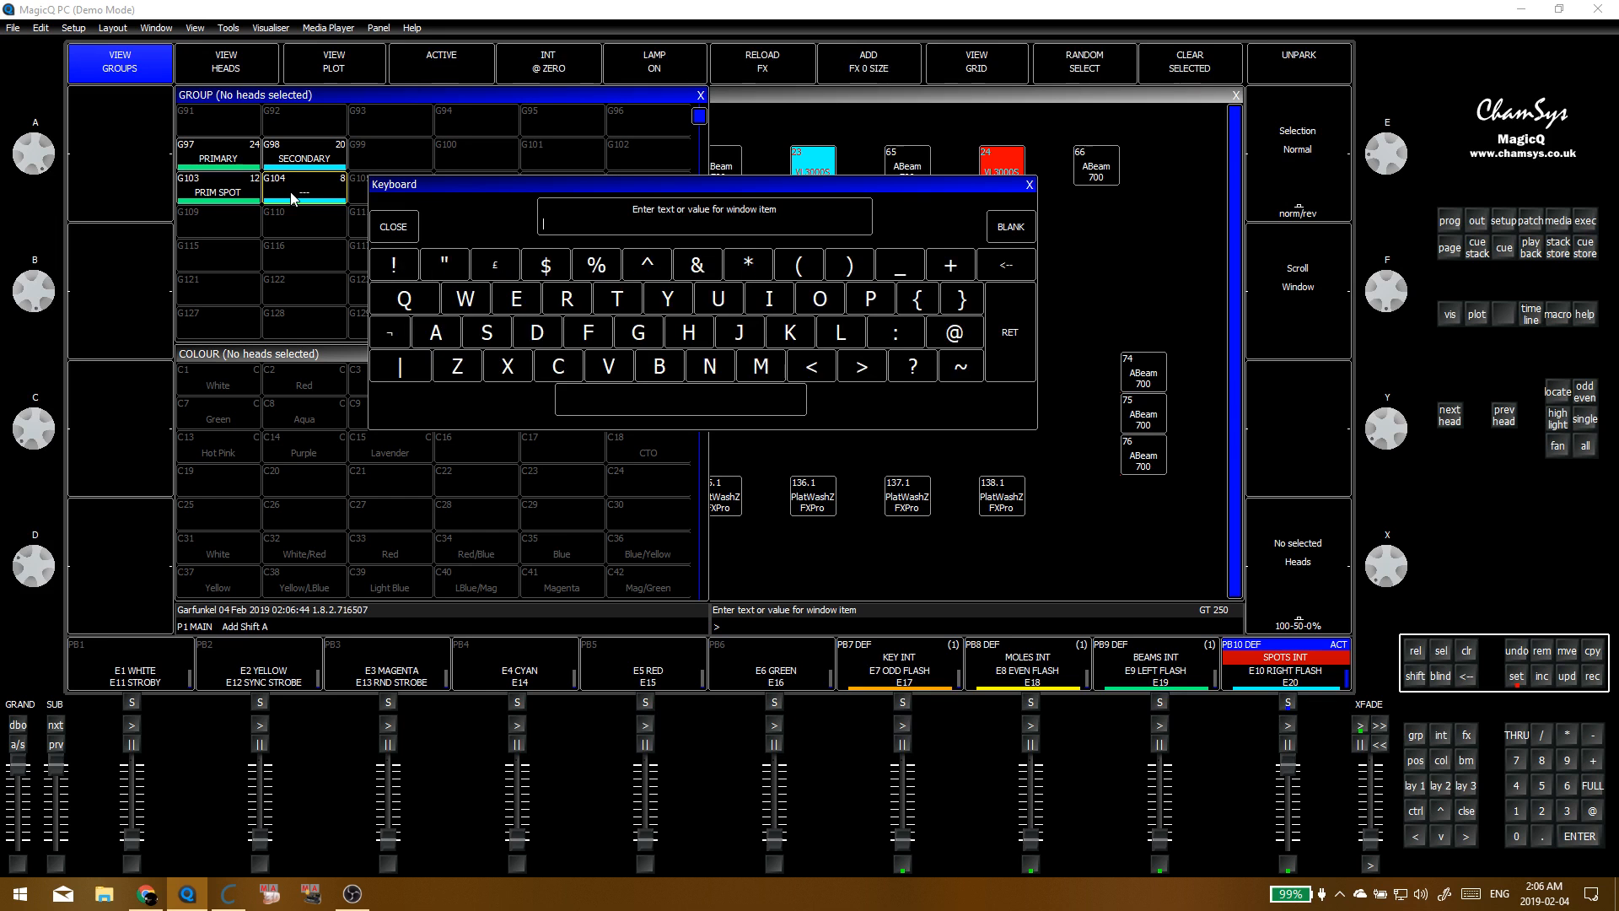
type("SECOND SPOT")
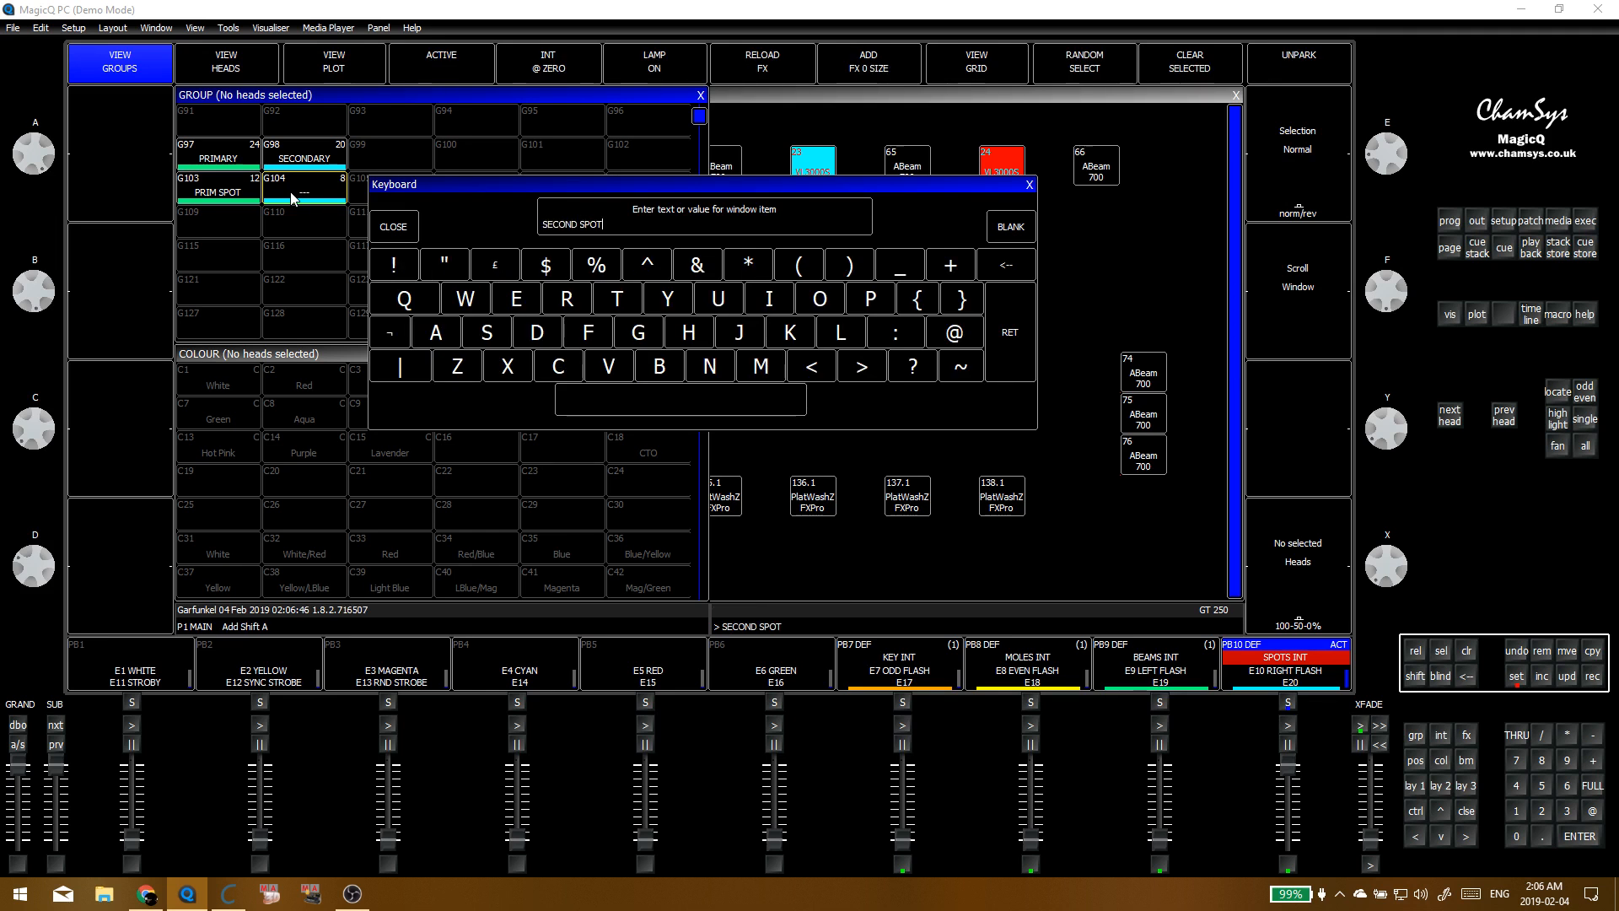
type("S")
key("Return")
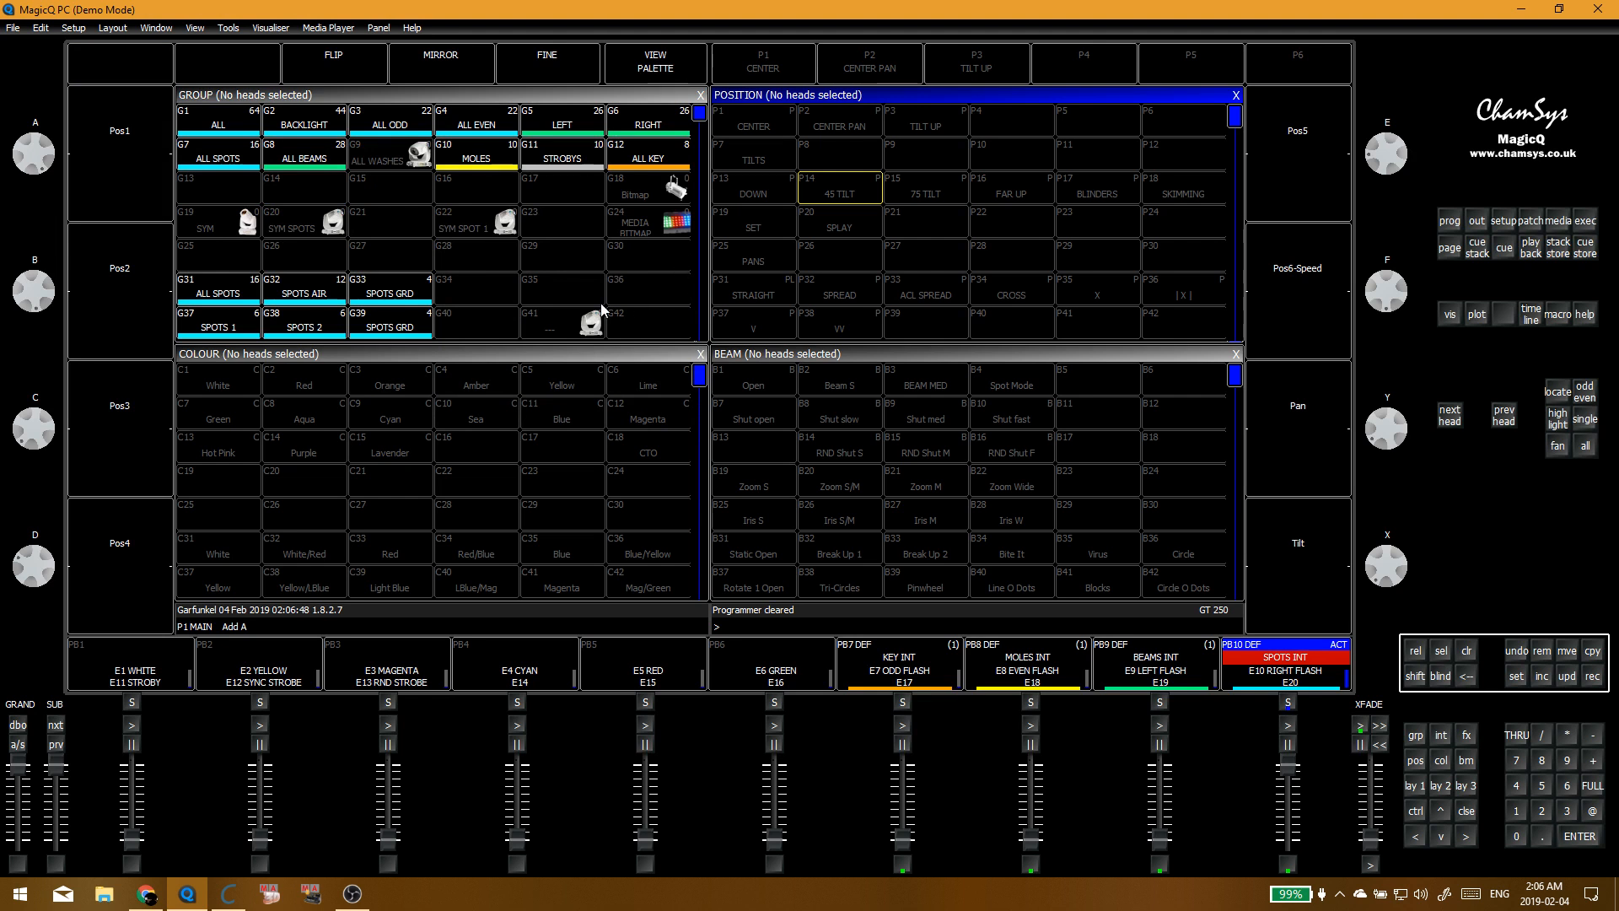
Step: Check the spots' colours in the outputs plan and return to the palette layout
key("alt+e")
key("alt+o")
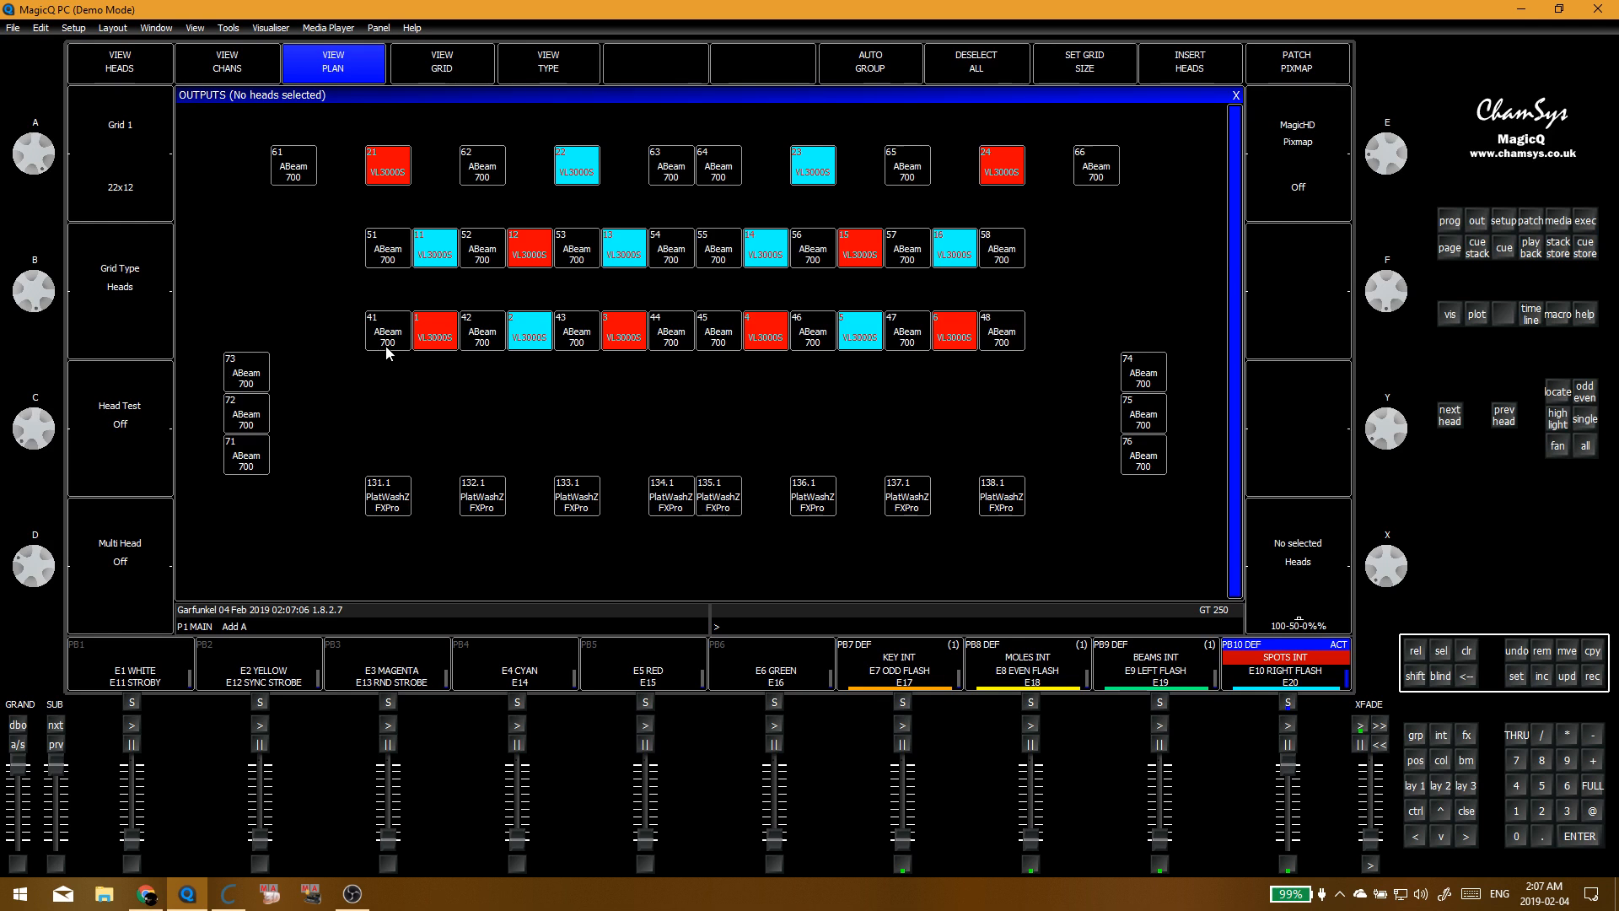
key("ctrl+F1")
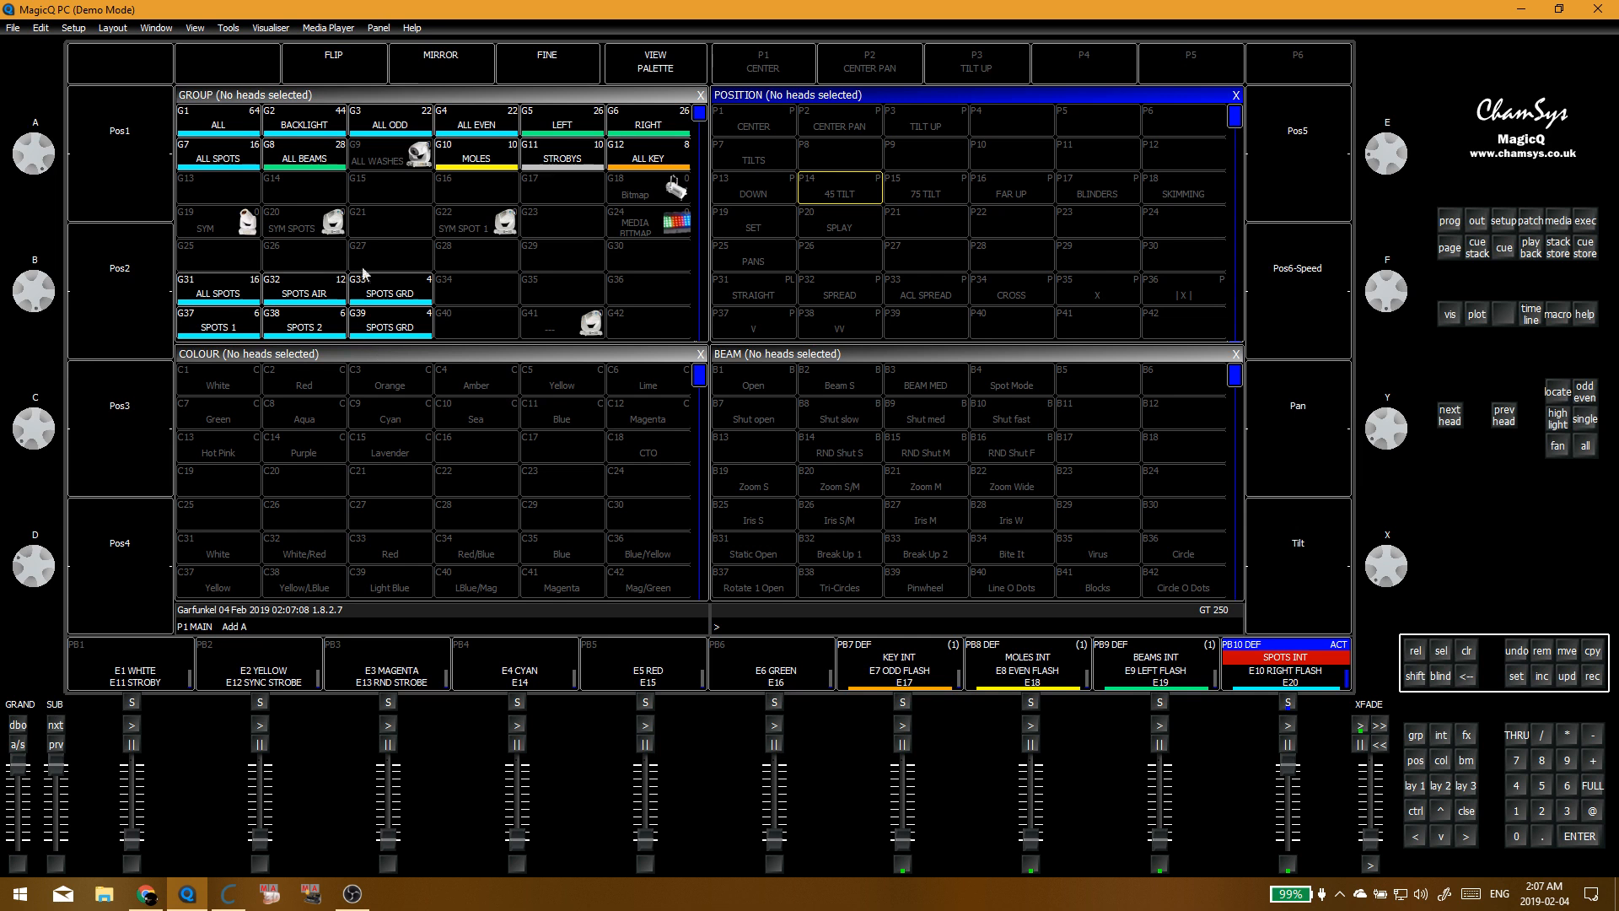
Step: Recall the PRIM SPOT group, clear the programmer and trigger the E1 WHITE execute
scroll(366, 262, "down", 10)
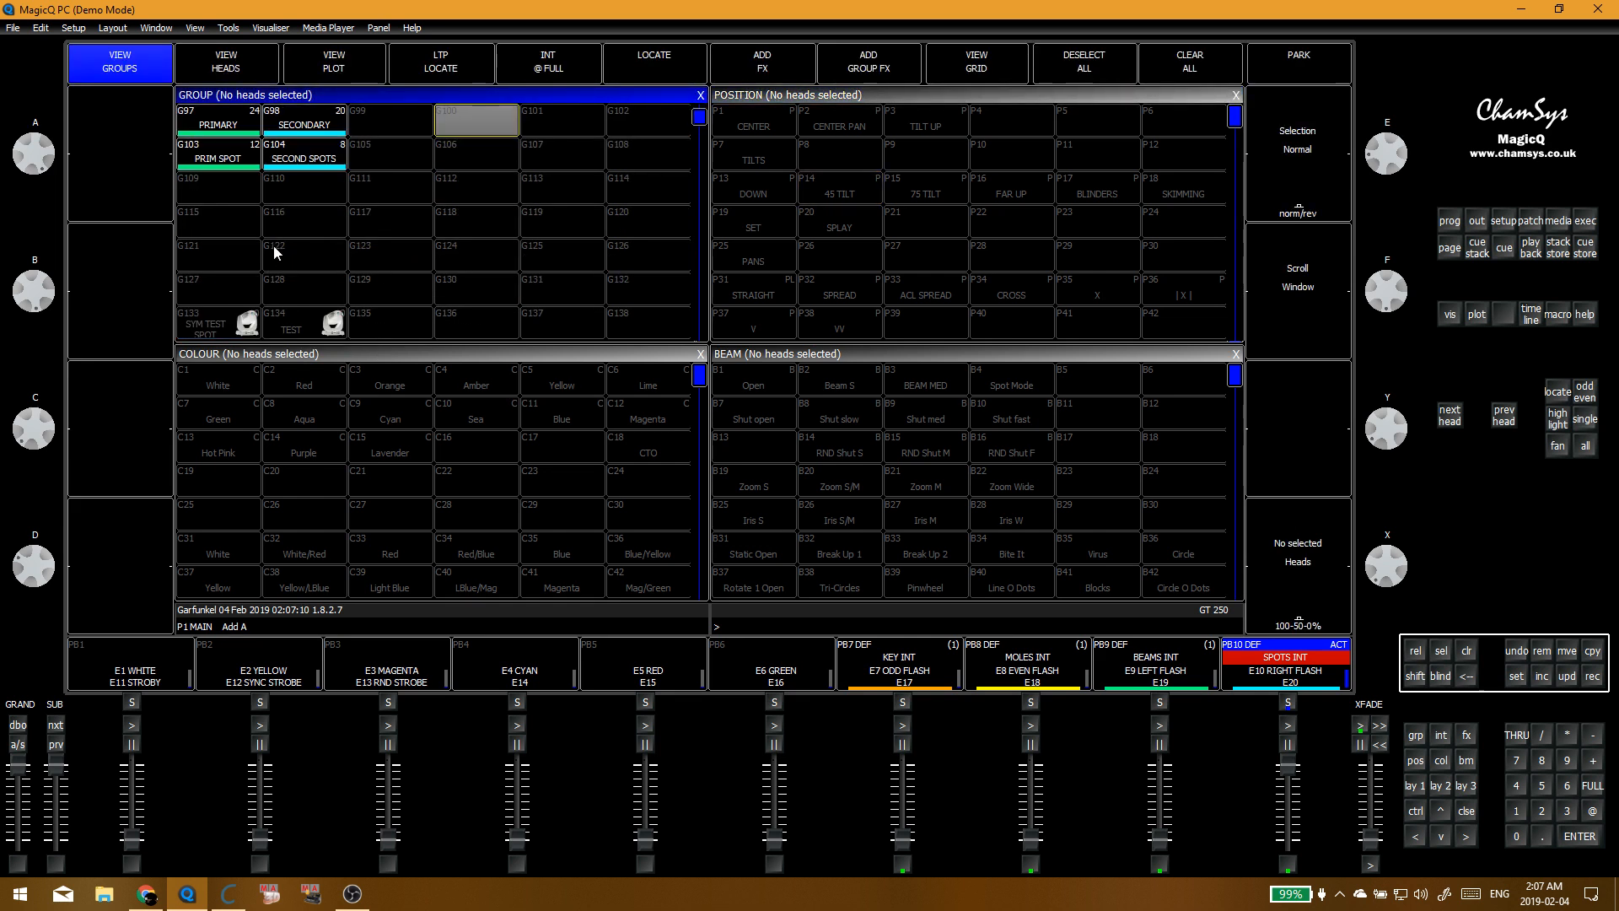
scroll(256, 203, "up", 3)
left_click(218, 260)
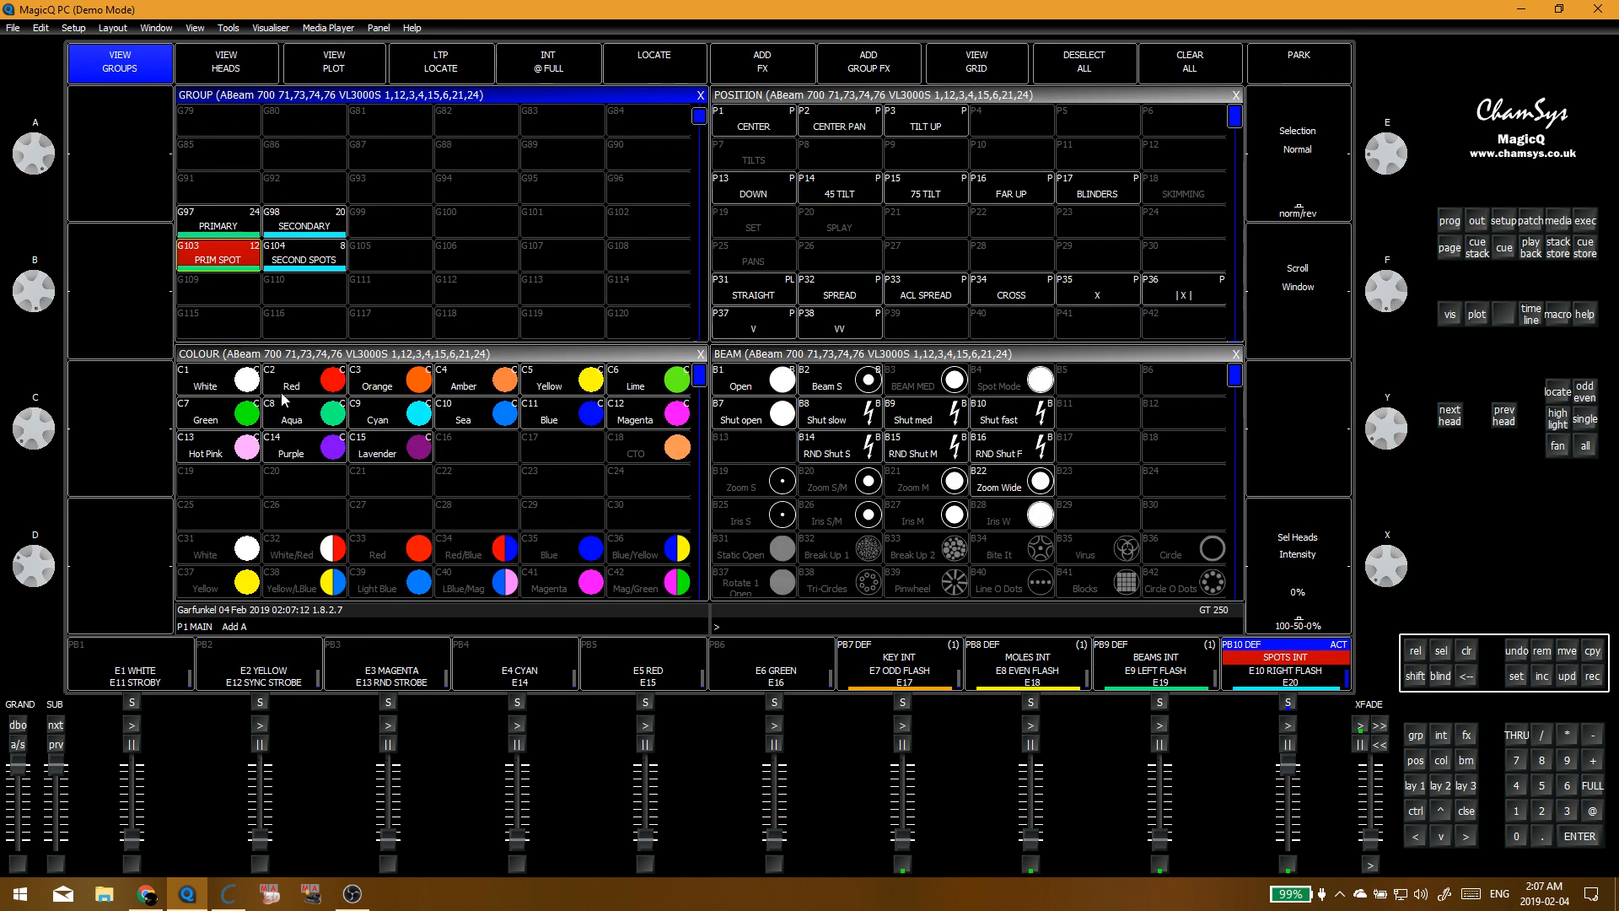
key("Escape")
left_click(126, 724)
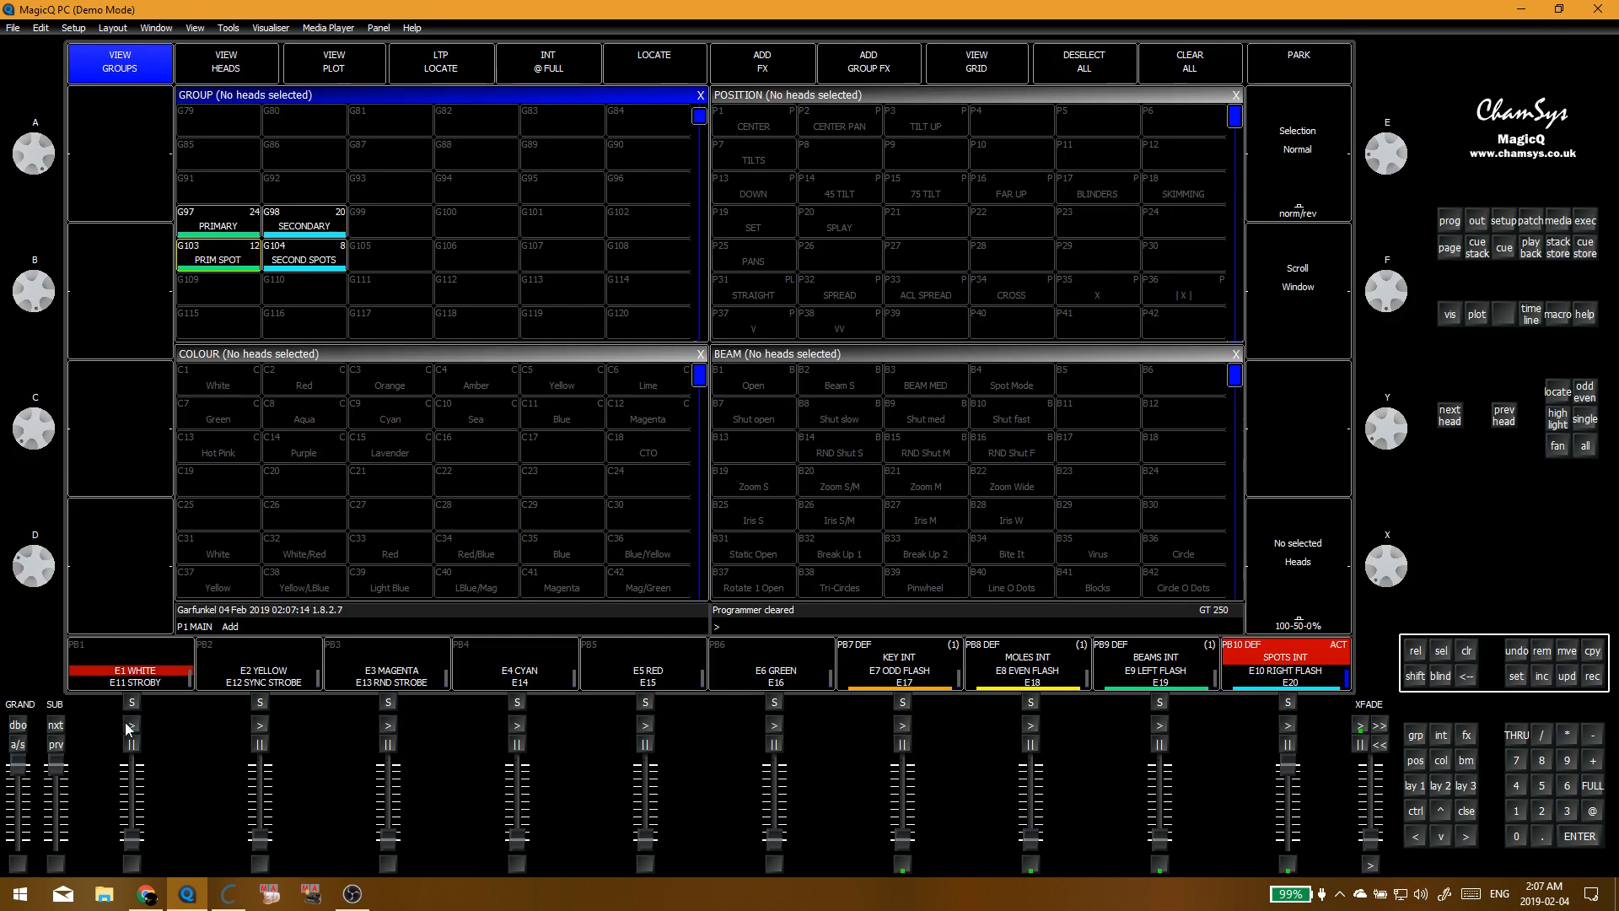
Step: Set the PRIM SPOT group to the Red palette and the SECOND SPOTS group to Yellow, and clear the programmer
left_click(237, 265)
left_click(290, 383)
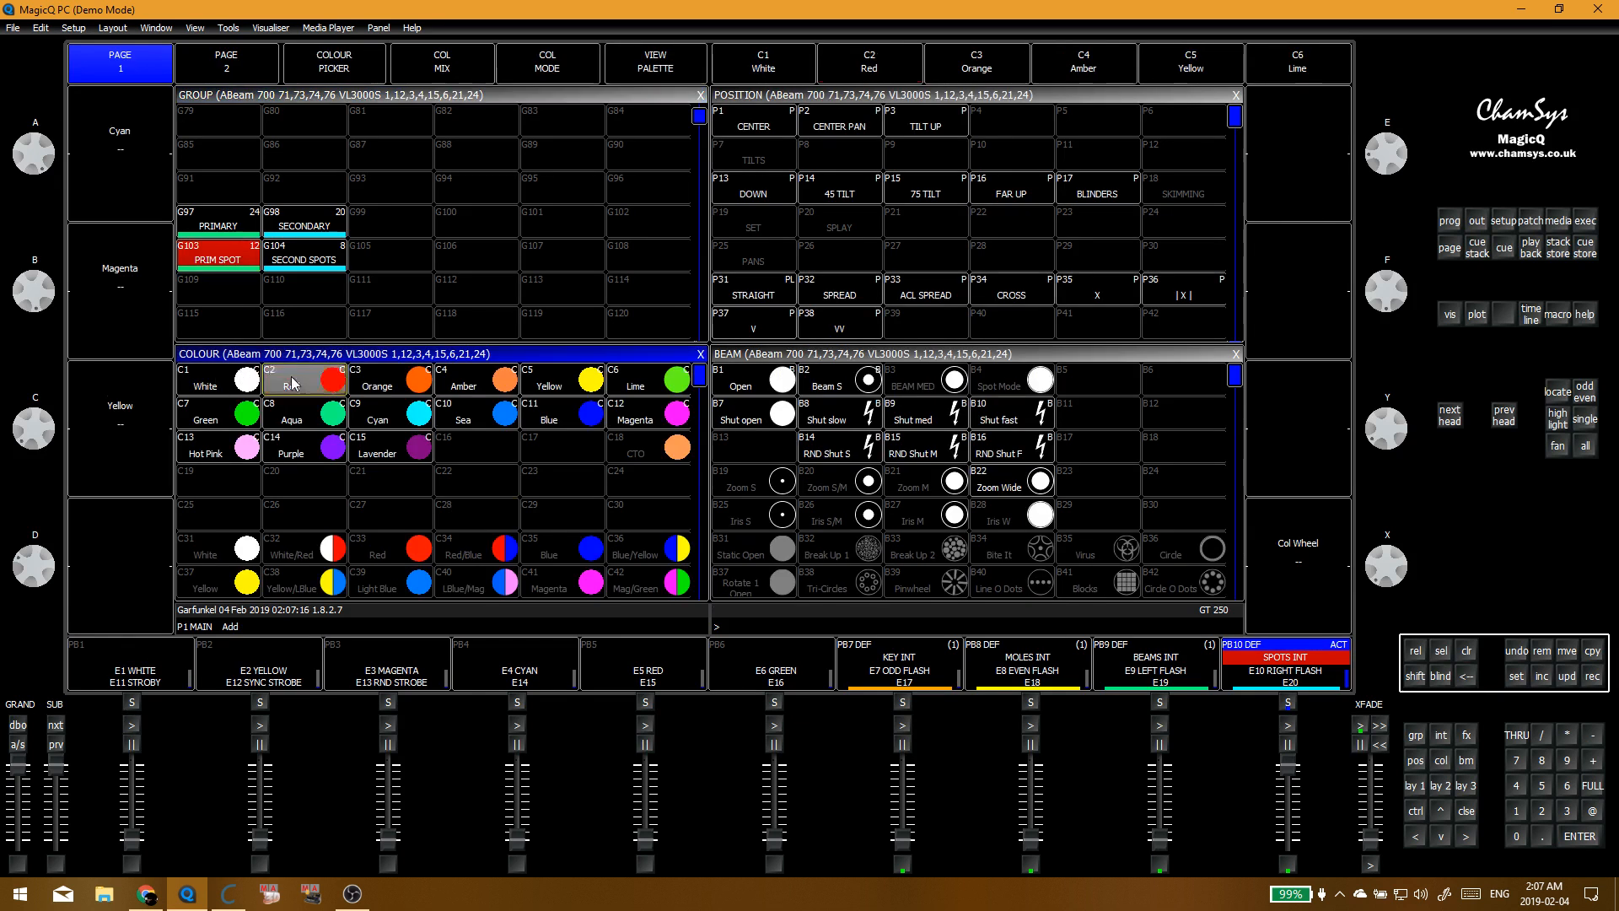
left_click(323, 283)
left_click(562, 379)
key("Escape")
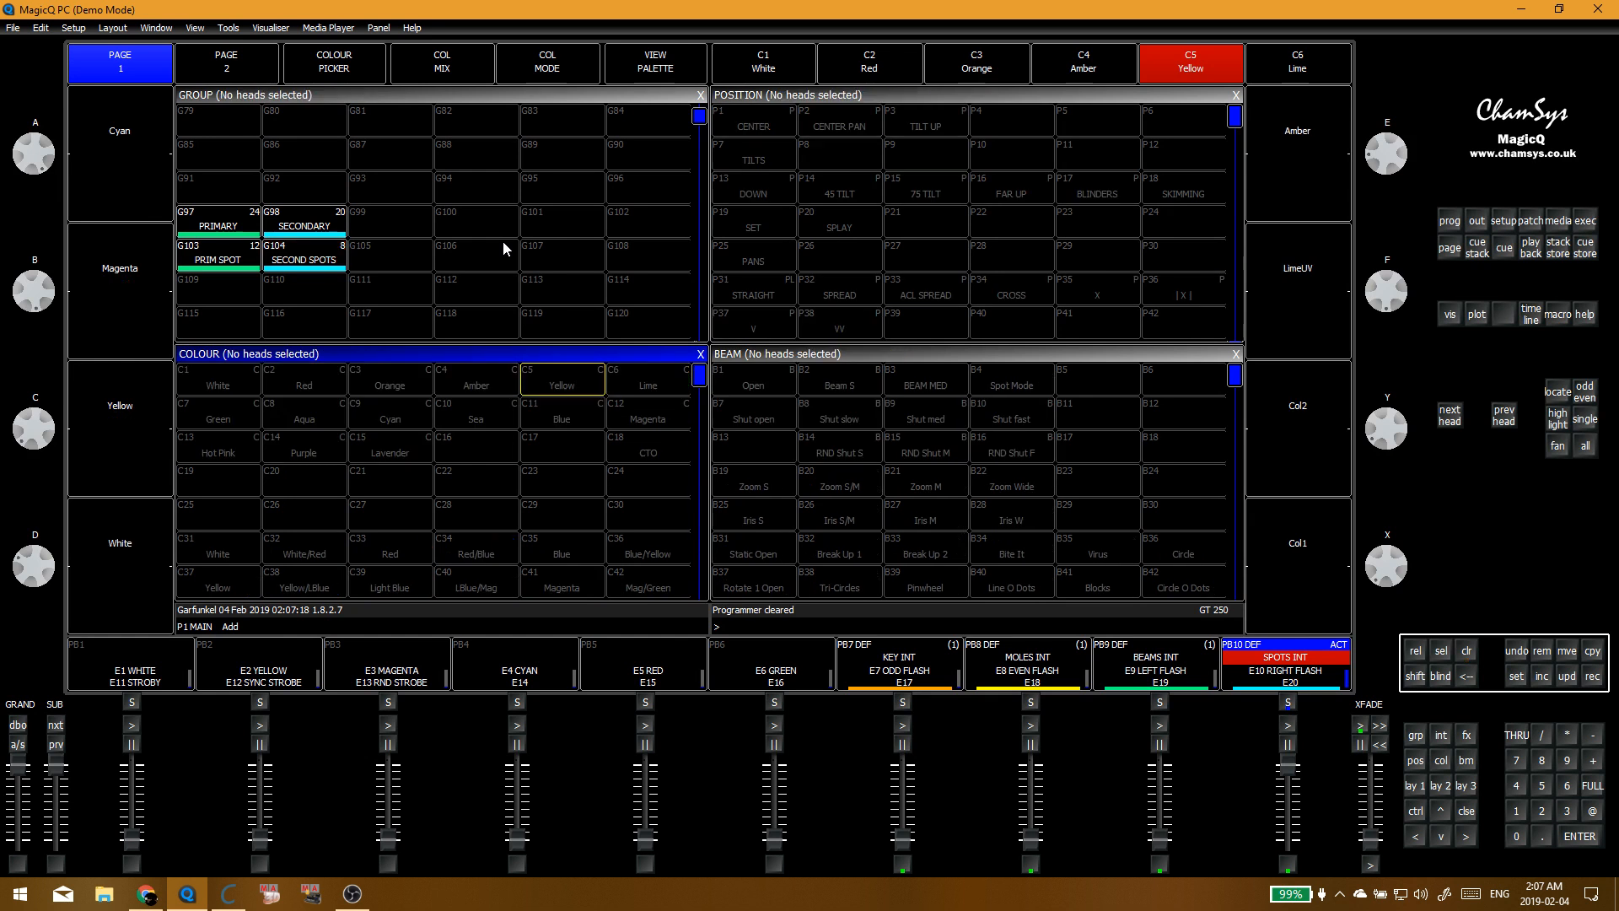
Step: Open the plan view of the outputs
key("alt+e")
left_click(1476, 221)
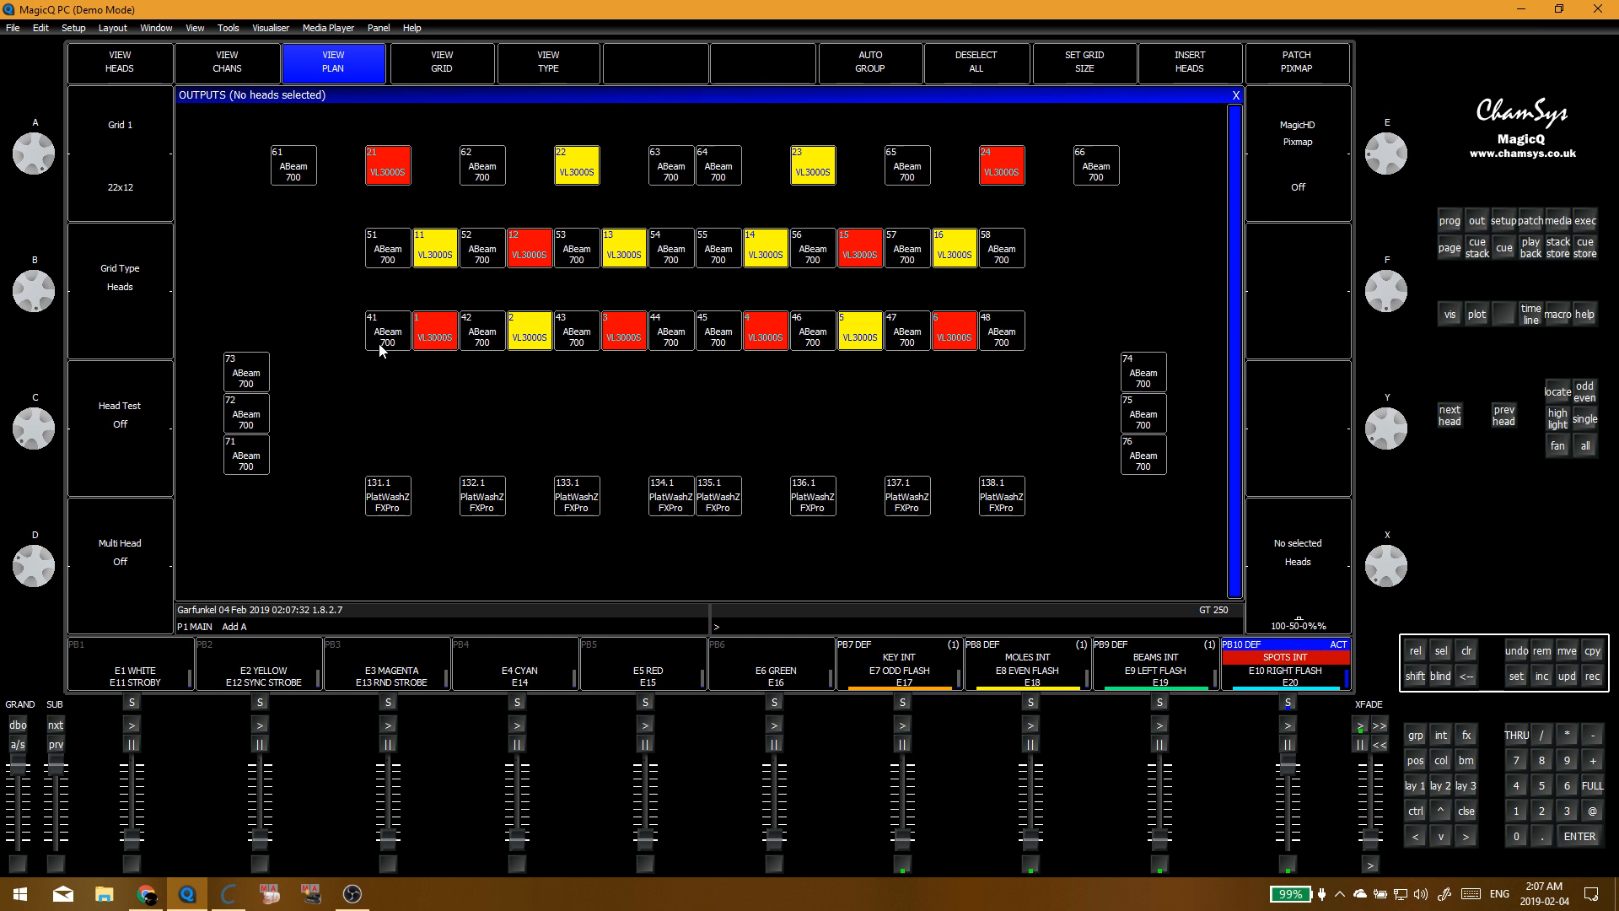
left_click(482, 332)
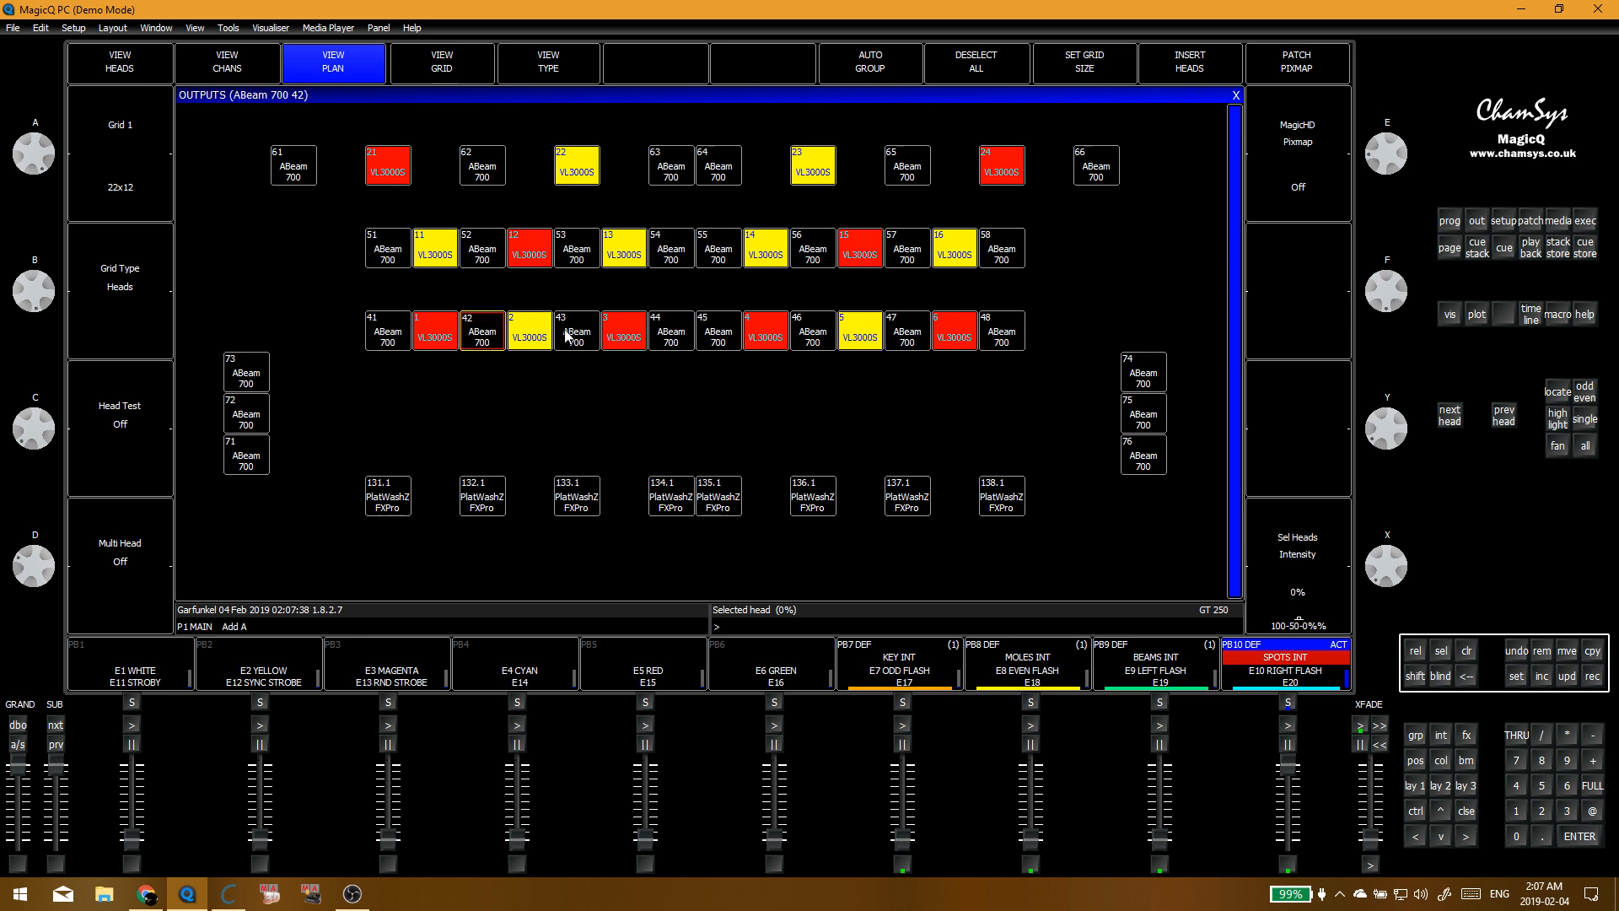
left_click(577, 332)
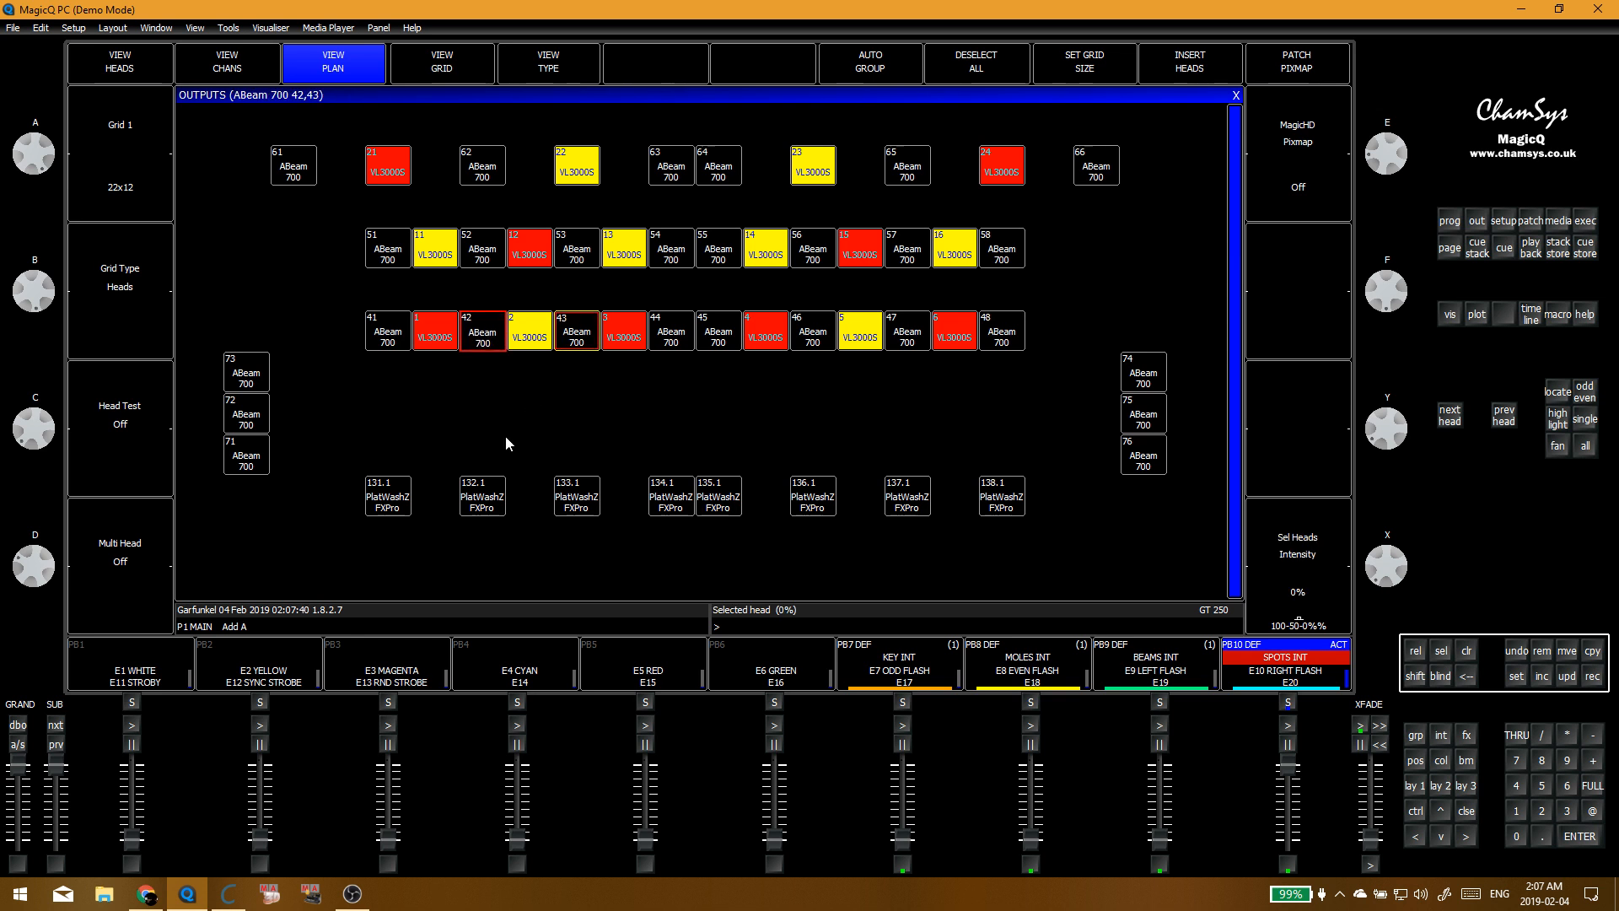
left_click(816, 338)
left_click(901, 340)
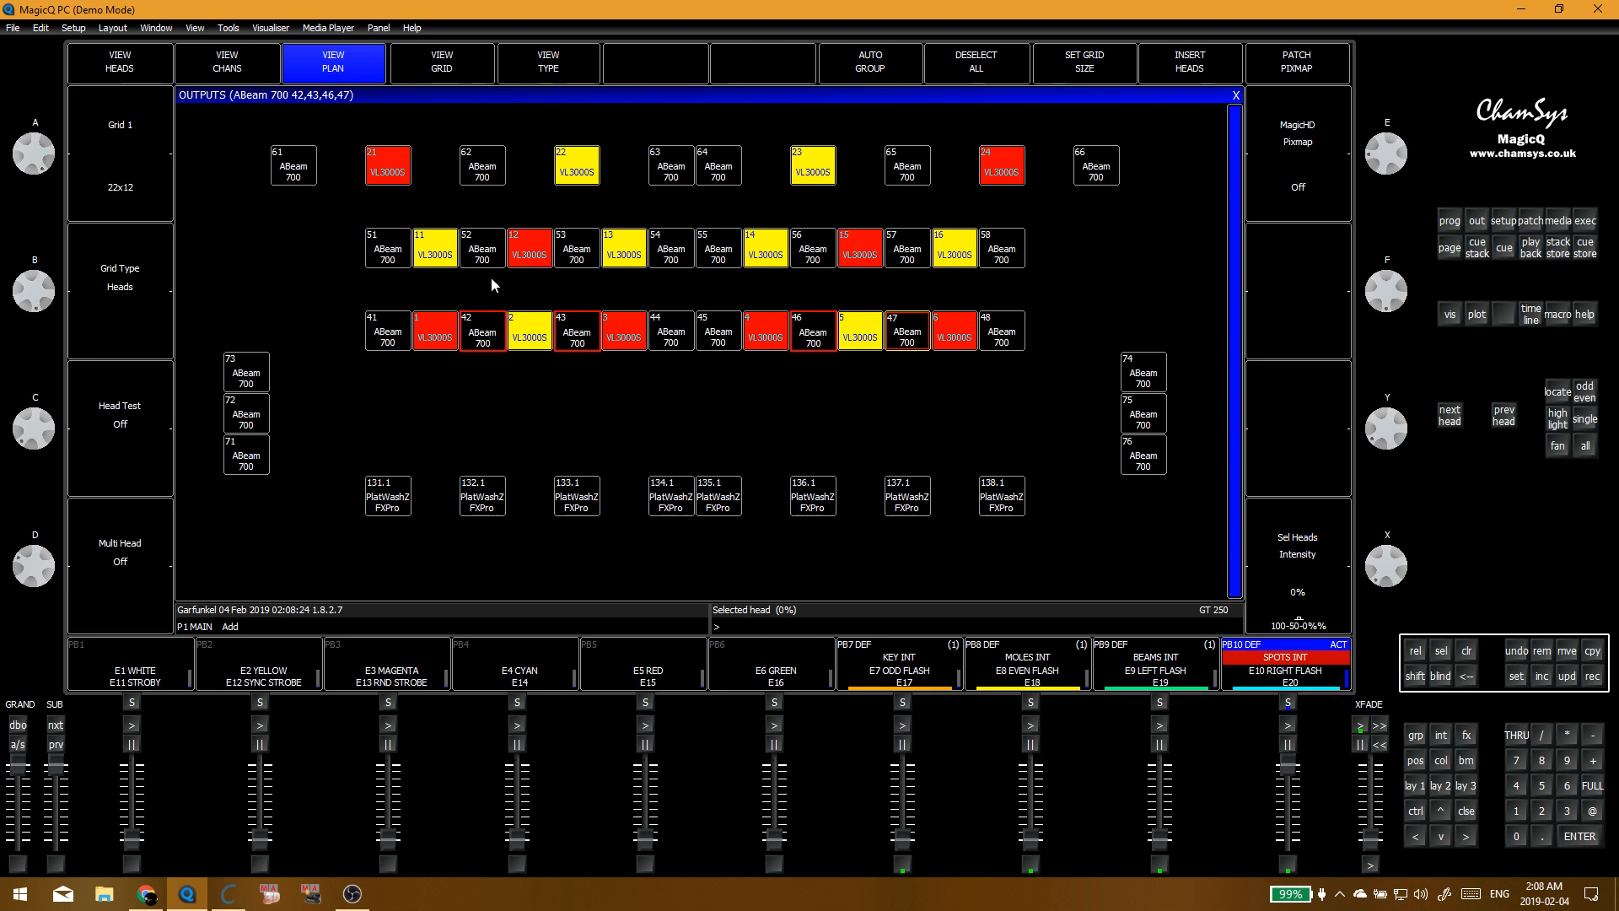
key("ctrl+c")
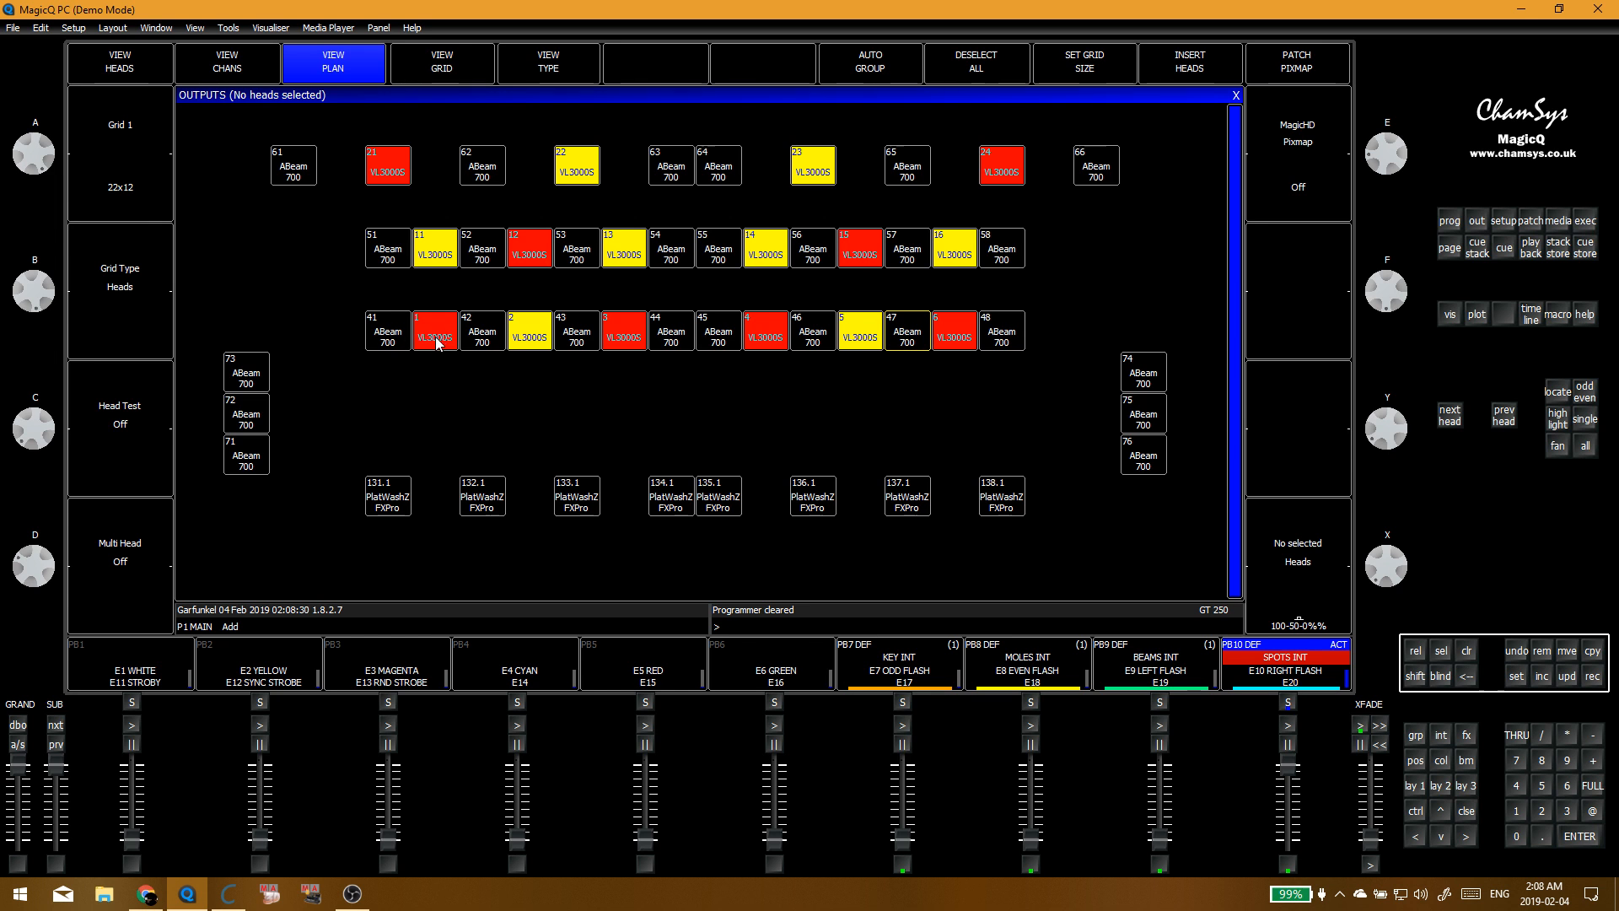
left_click(482, 332)
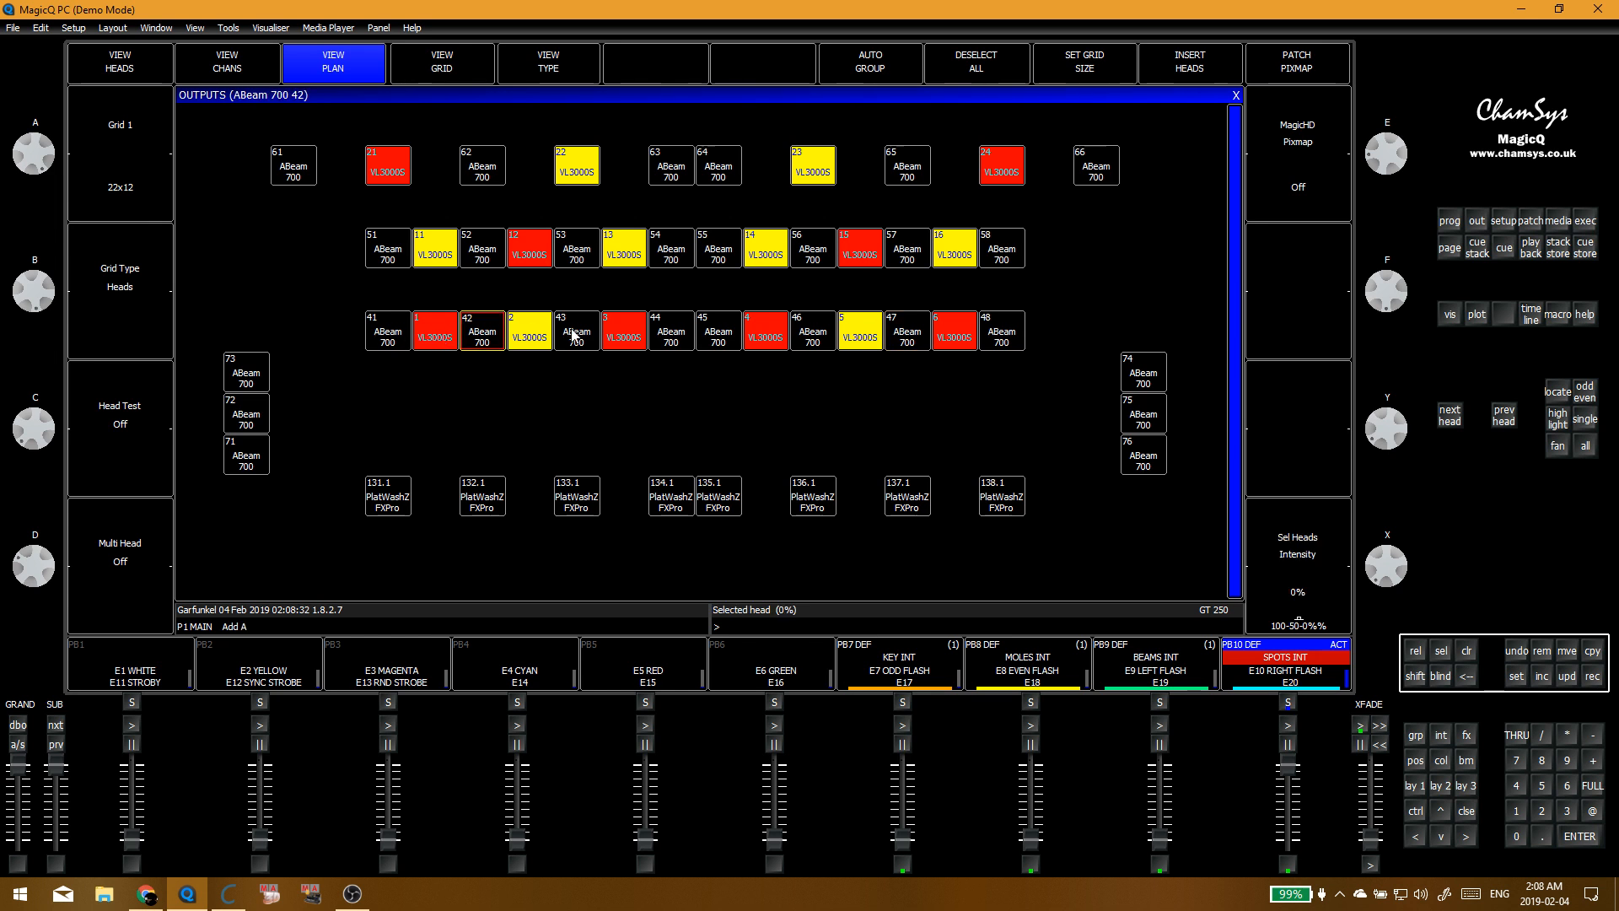
left_click(575, 332)
left_click(813, 336)
left_click(906, 333)
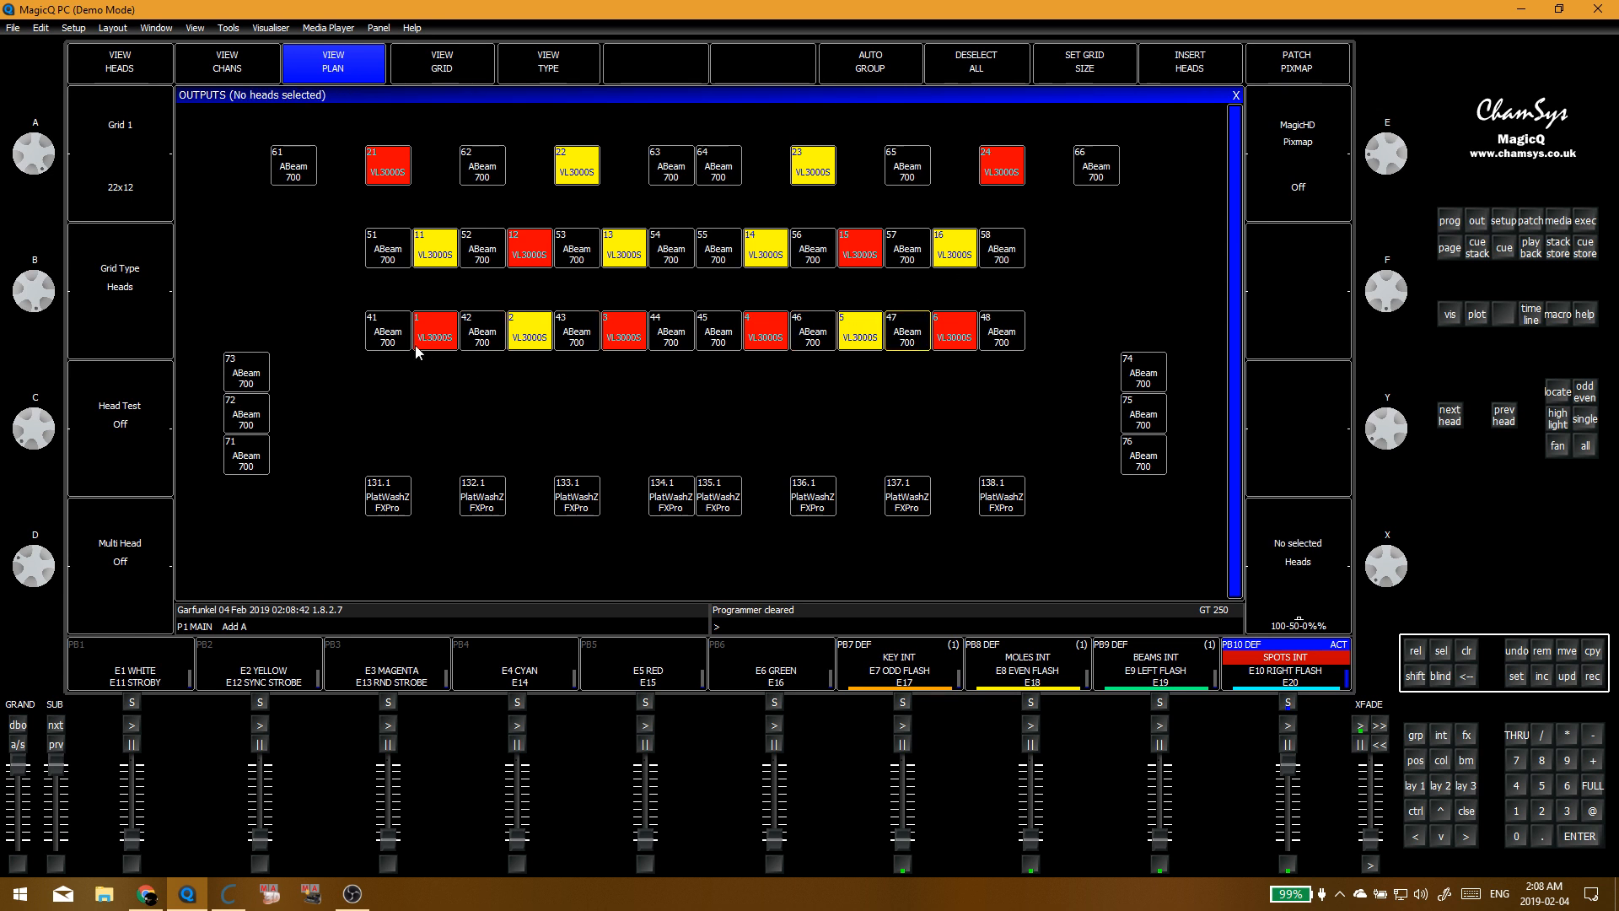
left_click(387, 331)
left_click(571, 337)
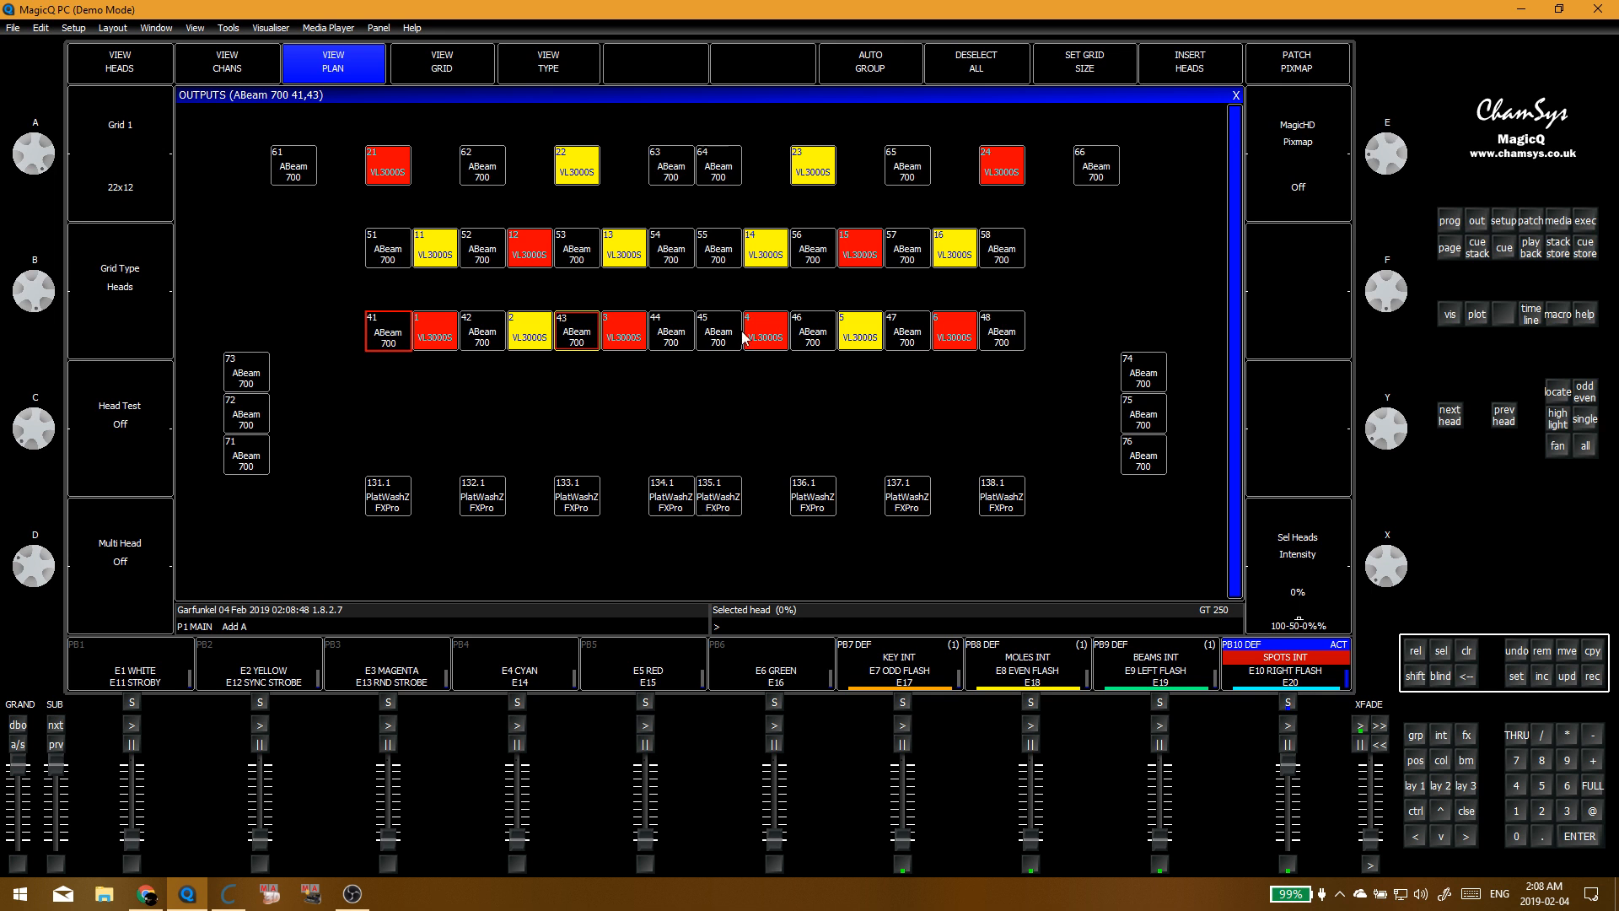
Step: Select ABeam 700 heads 44, 45, 42 and 47, plus 58, 56, 53 and 51 in the row above
left_click_drag(698, 337, 649, 335)
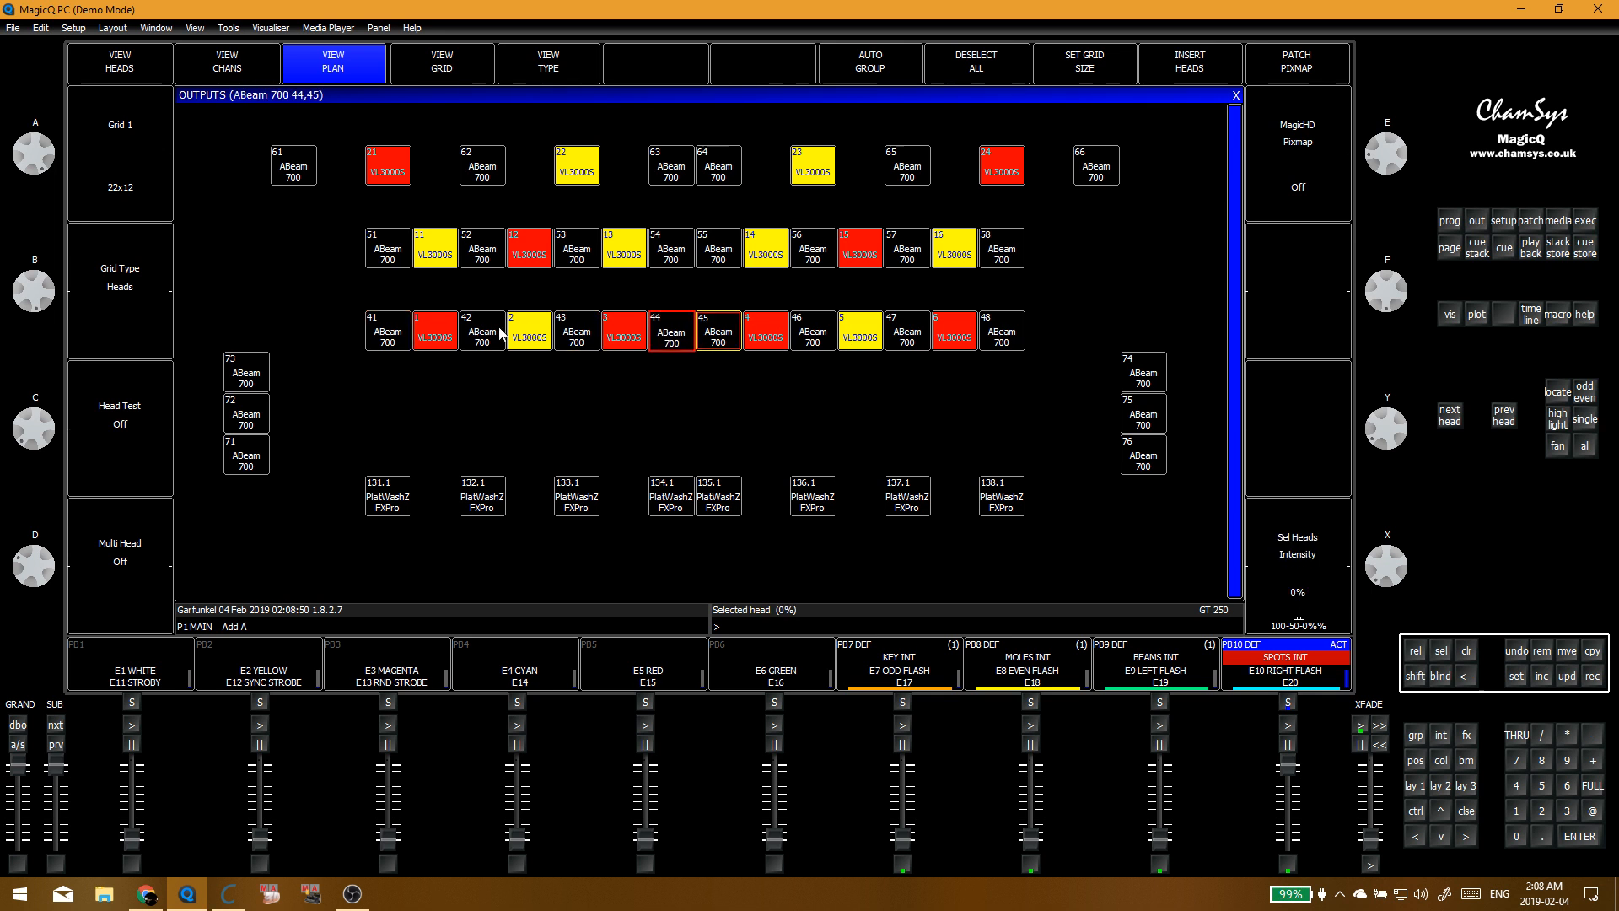
left_click(502, 333)
left_click(909, 337)
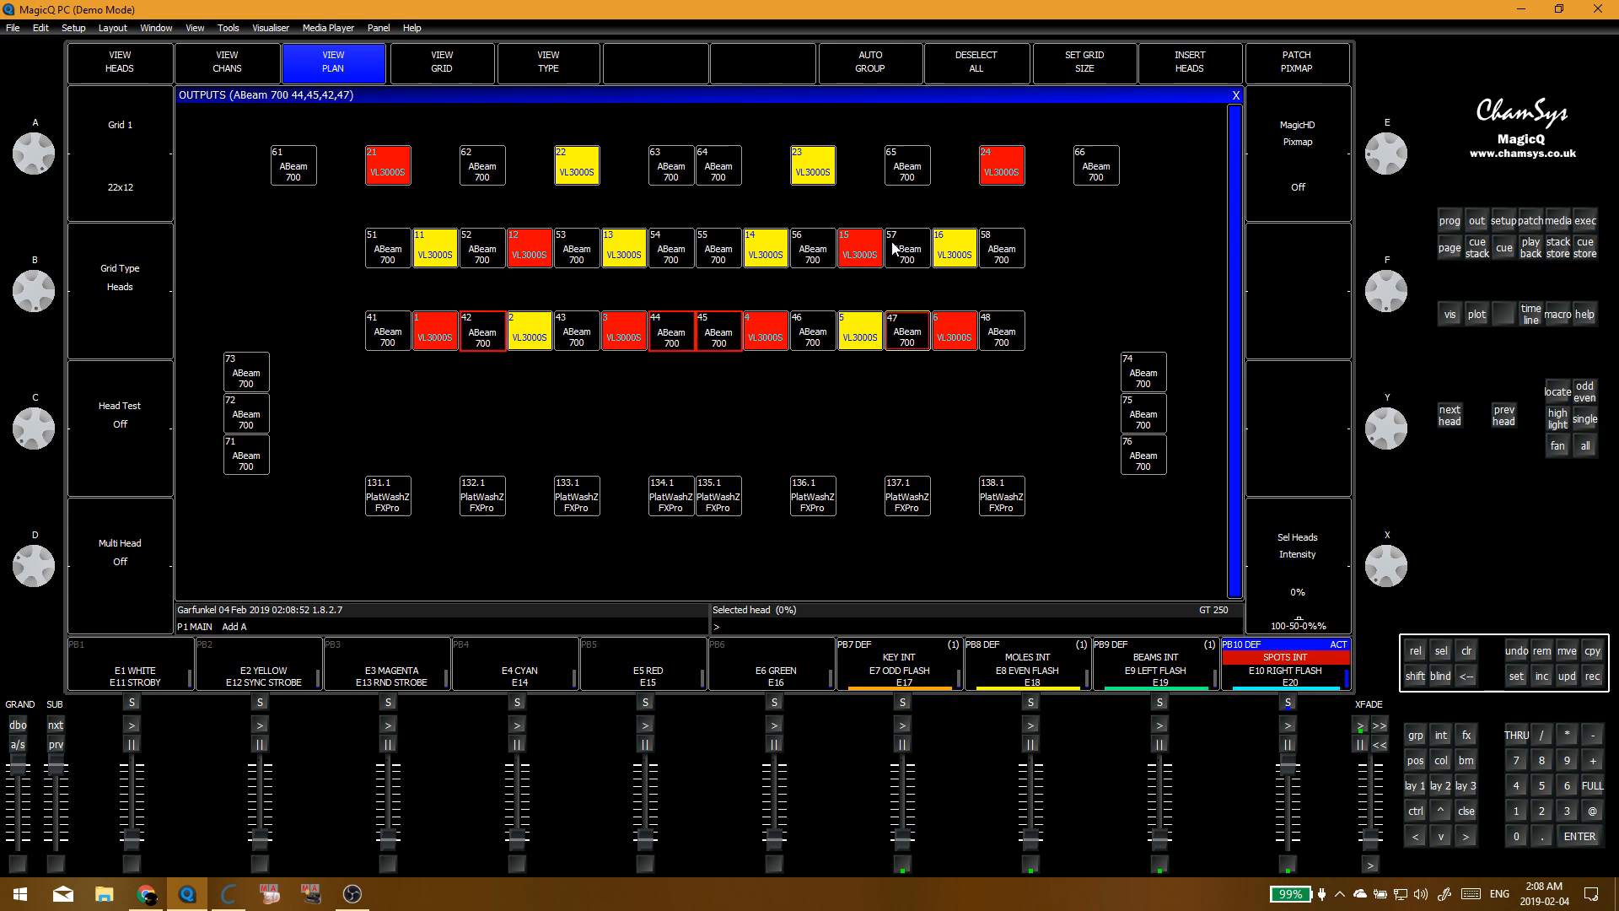
left_click(1005, 250)
left_click(814, 252)
left_click(582, 252)
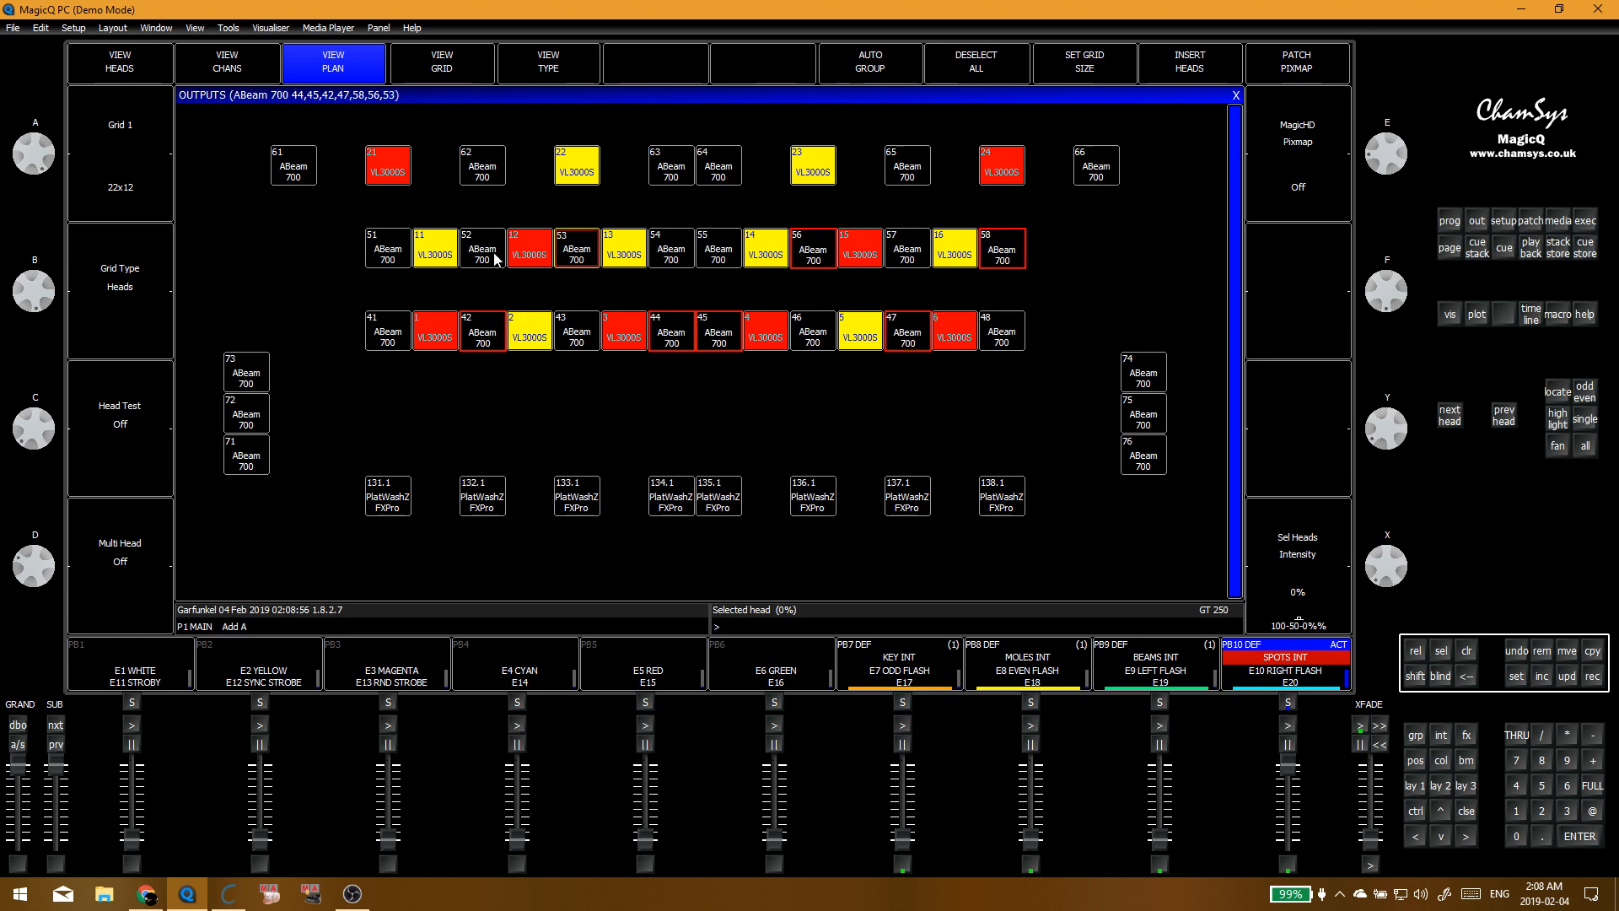
left_click(388, 250)
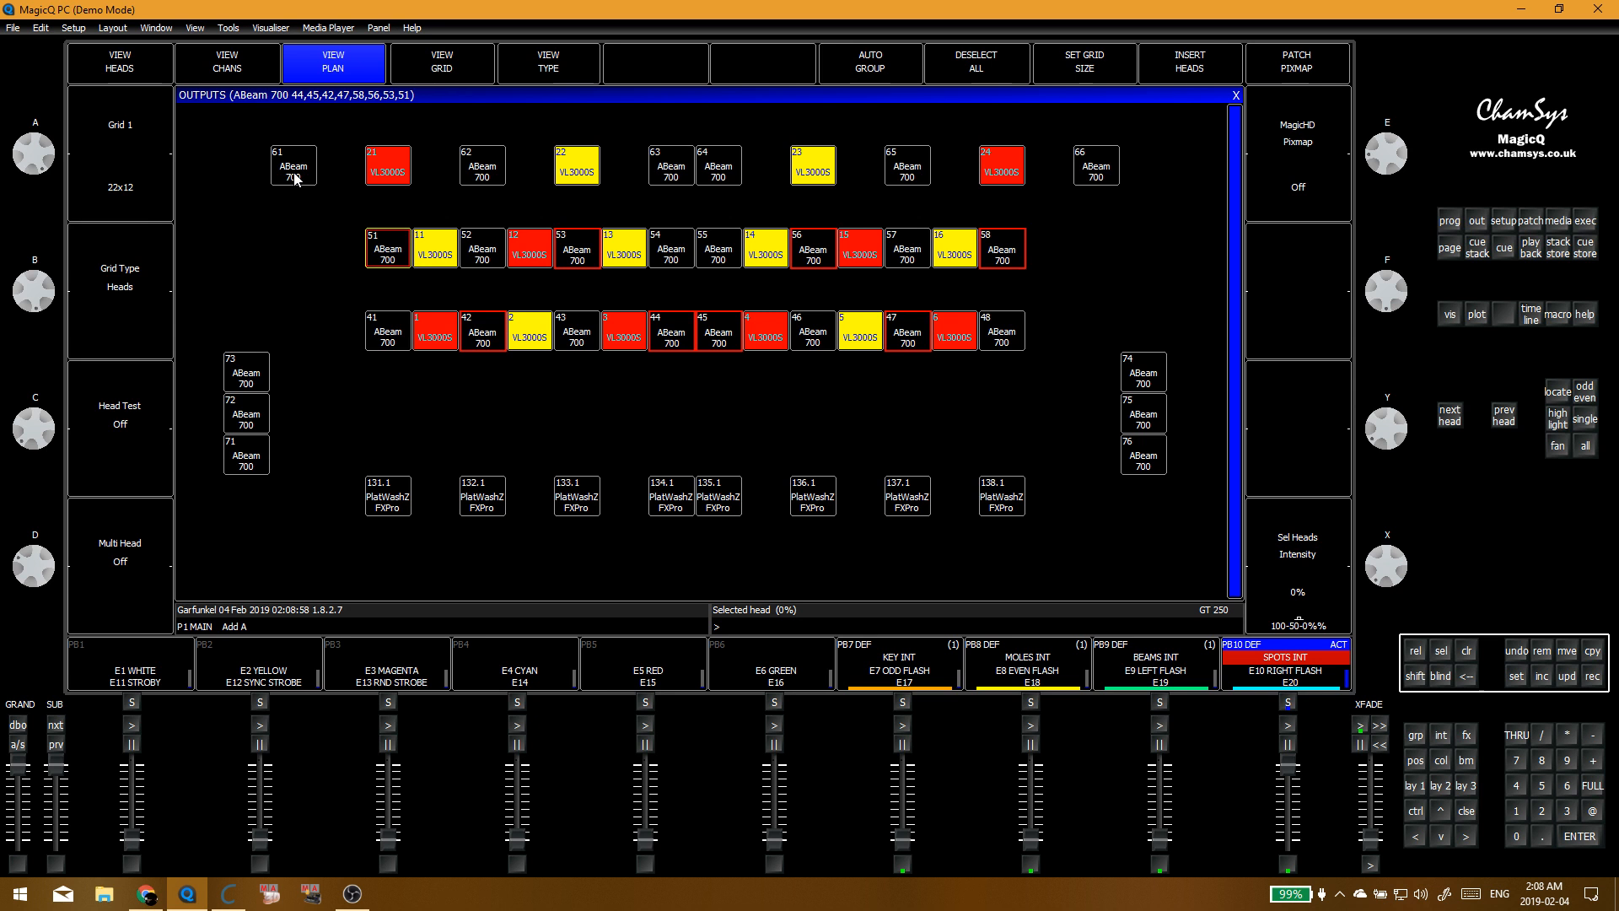
Step: Add ABeam 700 heads 61, 63, 64 and 66 from the upper row and side heads 74, 76, 73 and 71 to the selection
left_click(297, 170)
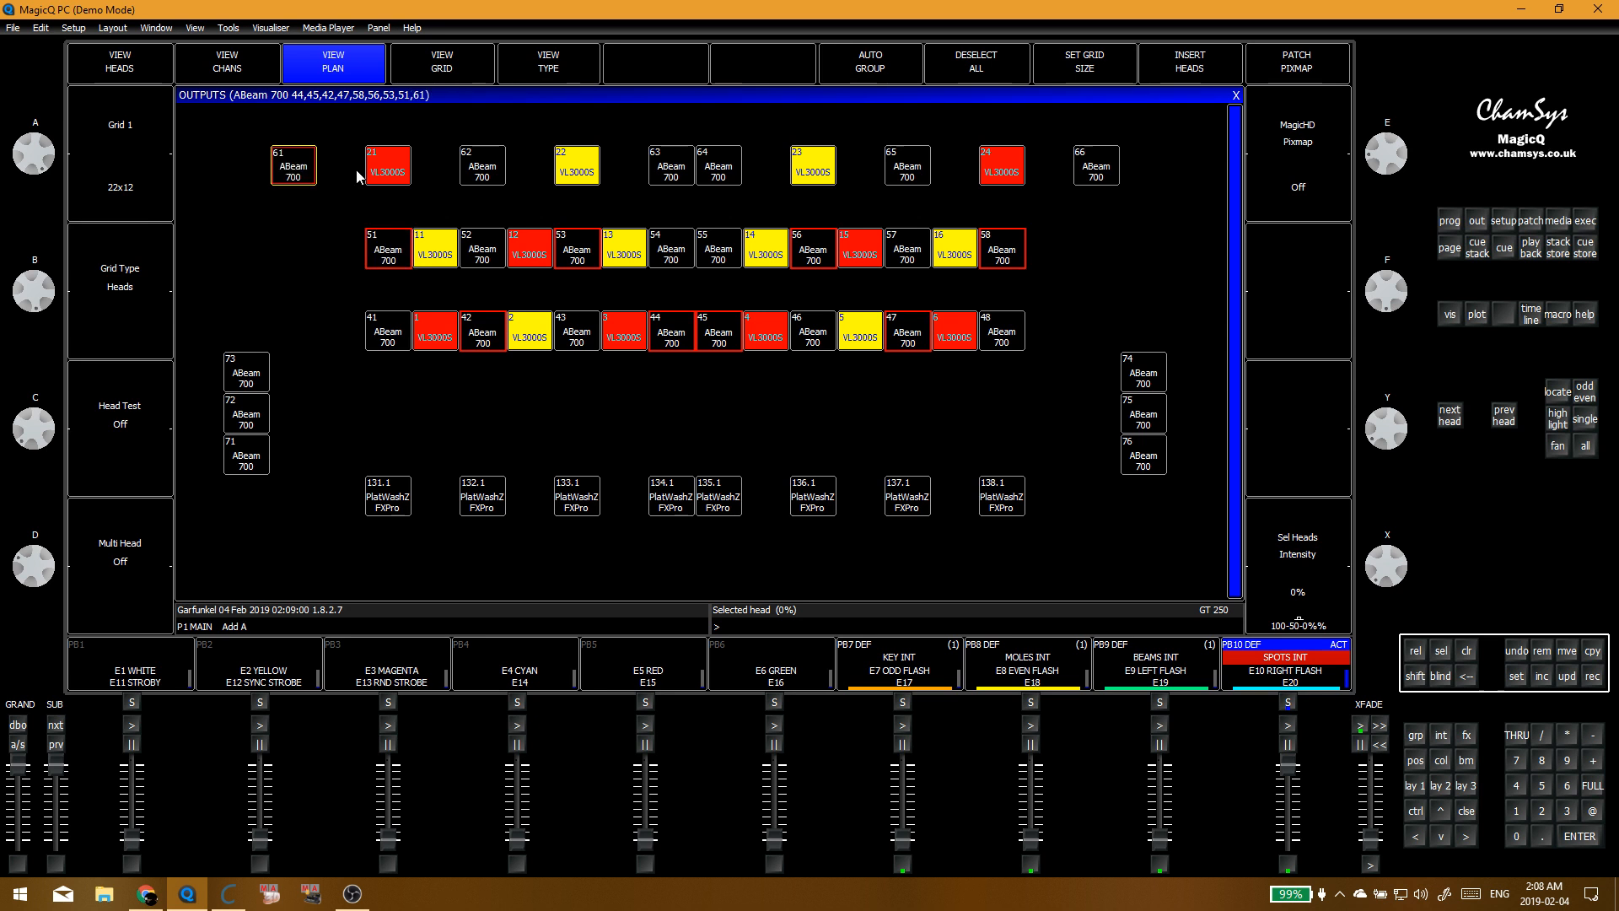
left_click(671, 168)
left_click(719, 169)
left_click(1096, 167)
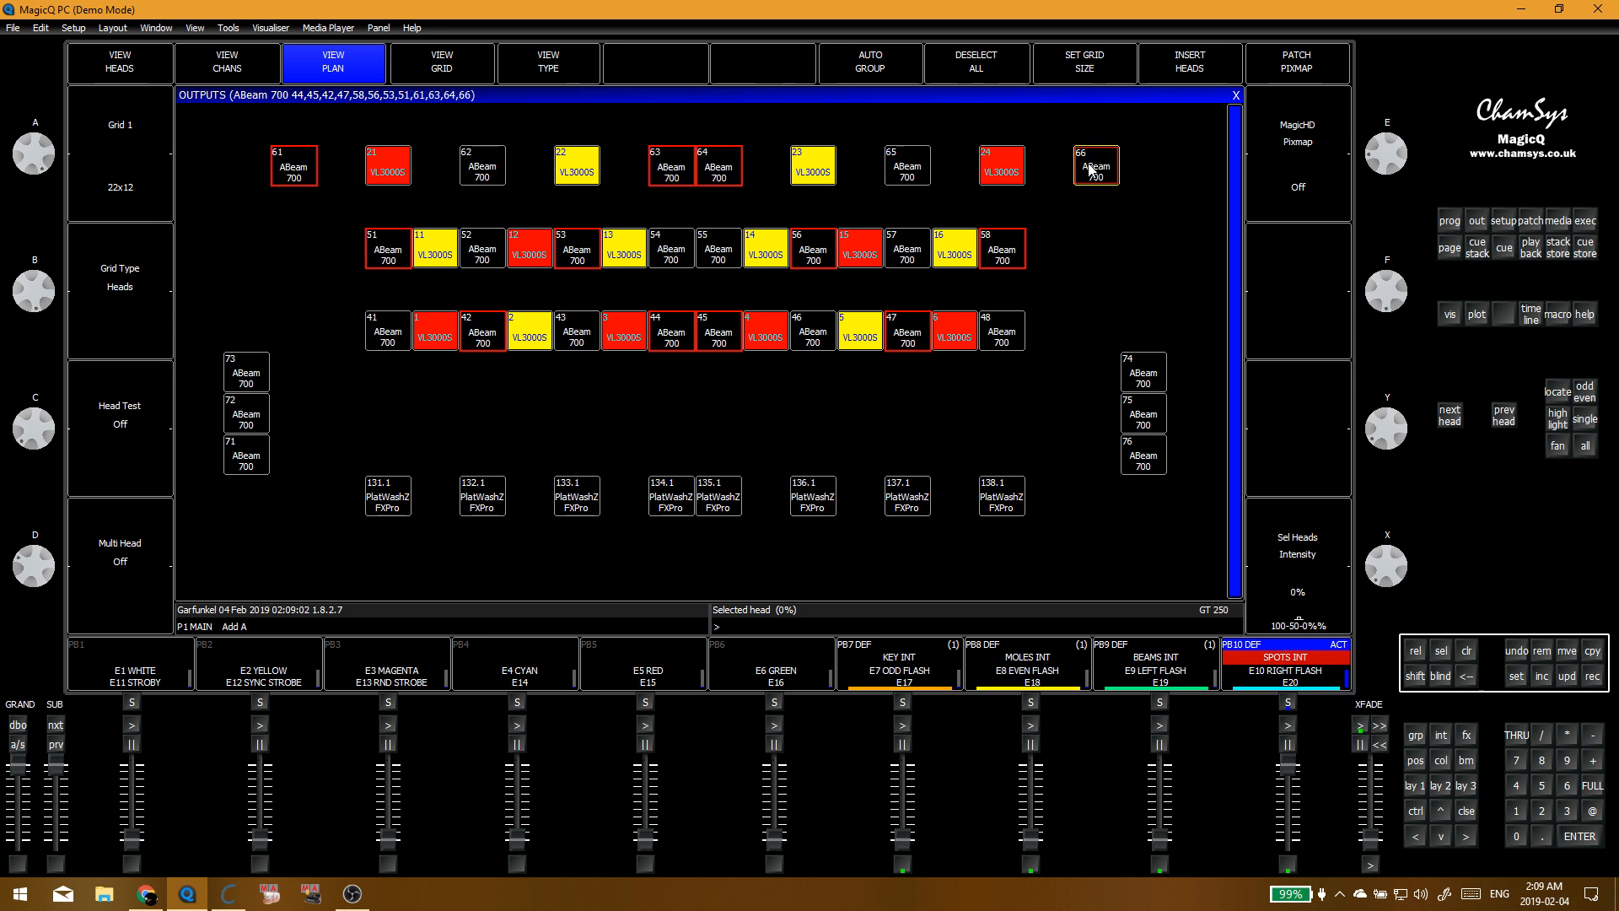
left_click(1144, 372)
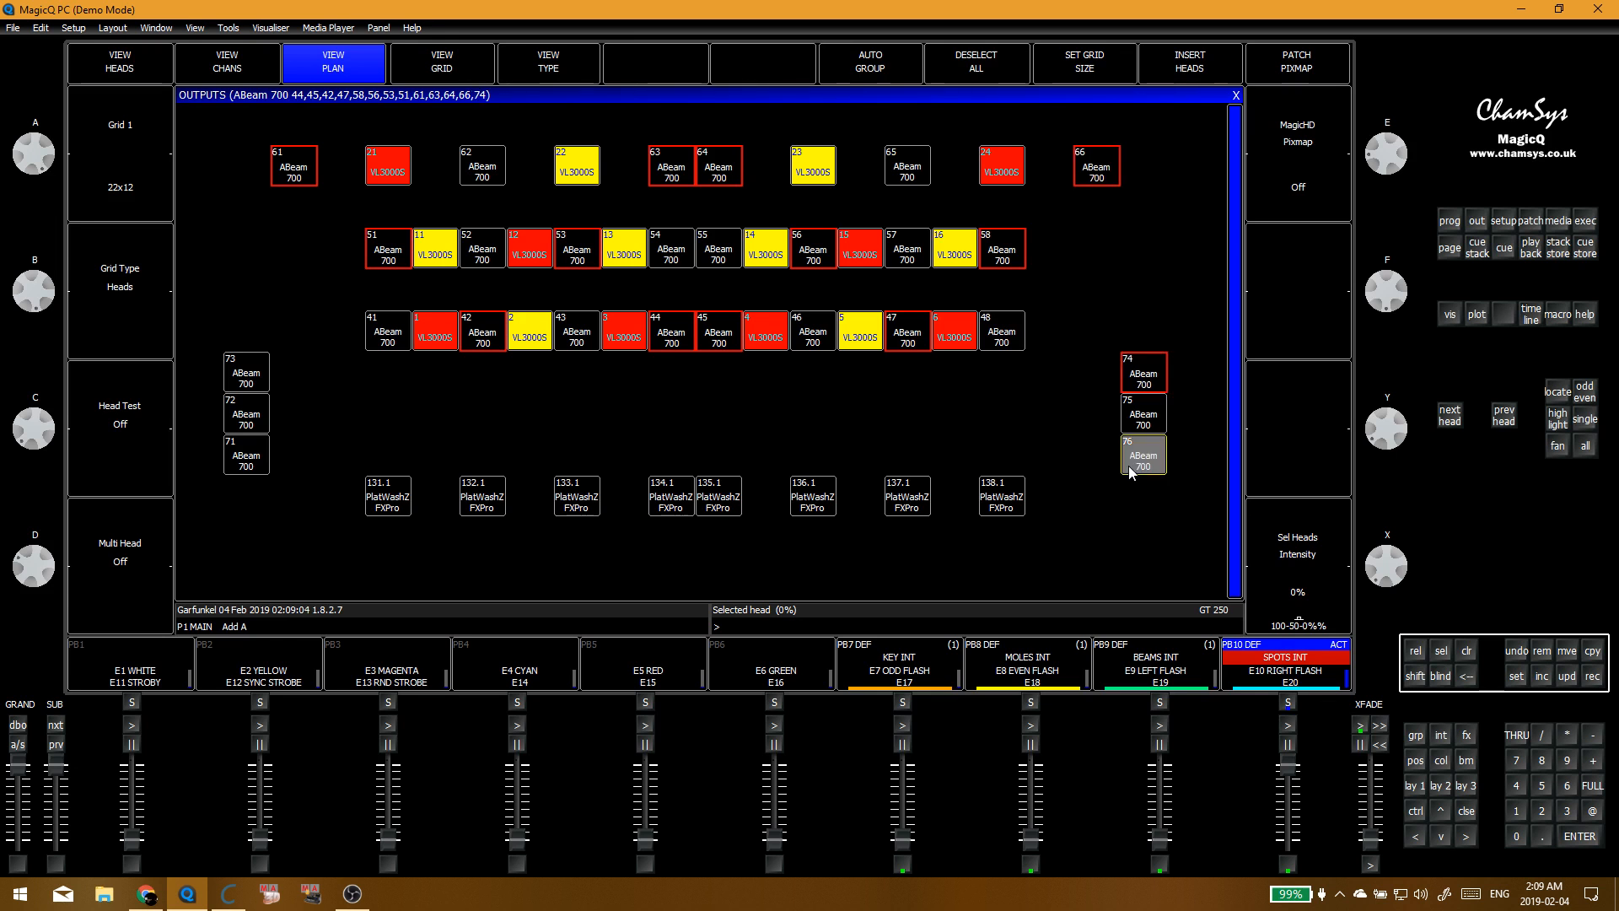
left_click(1143, 455)
left_click(246, 371)
left_click(246, 457)
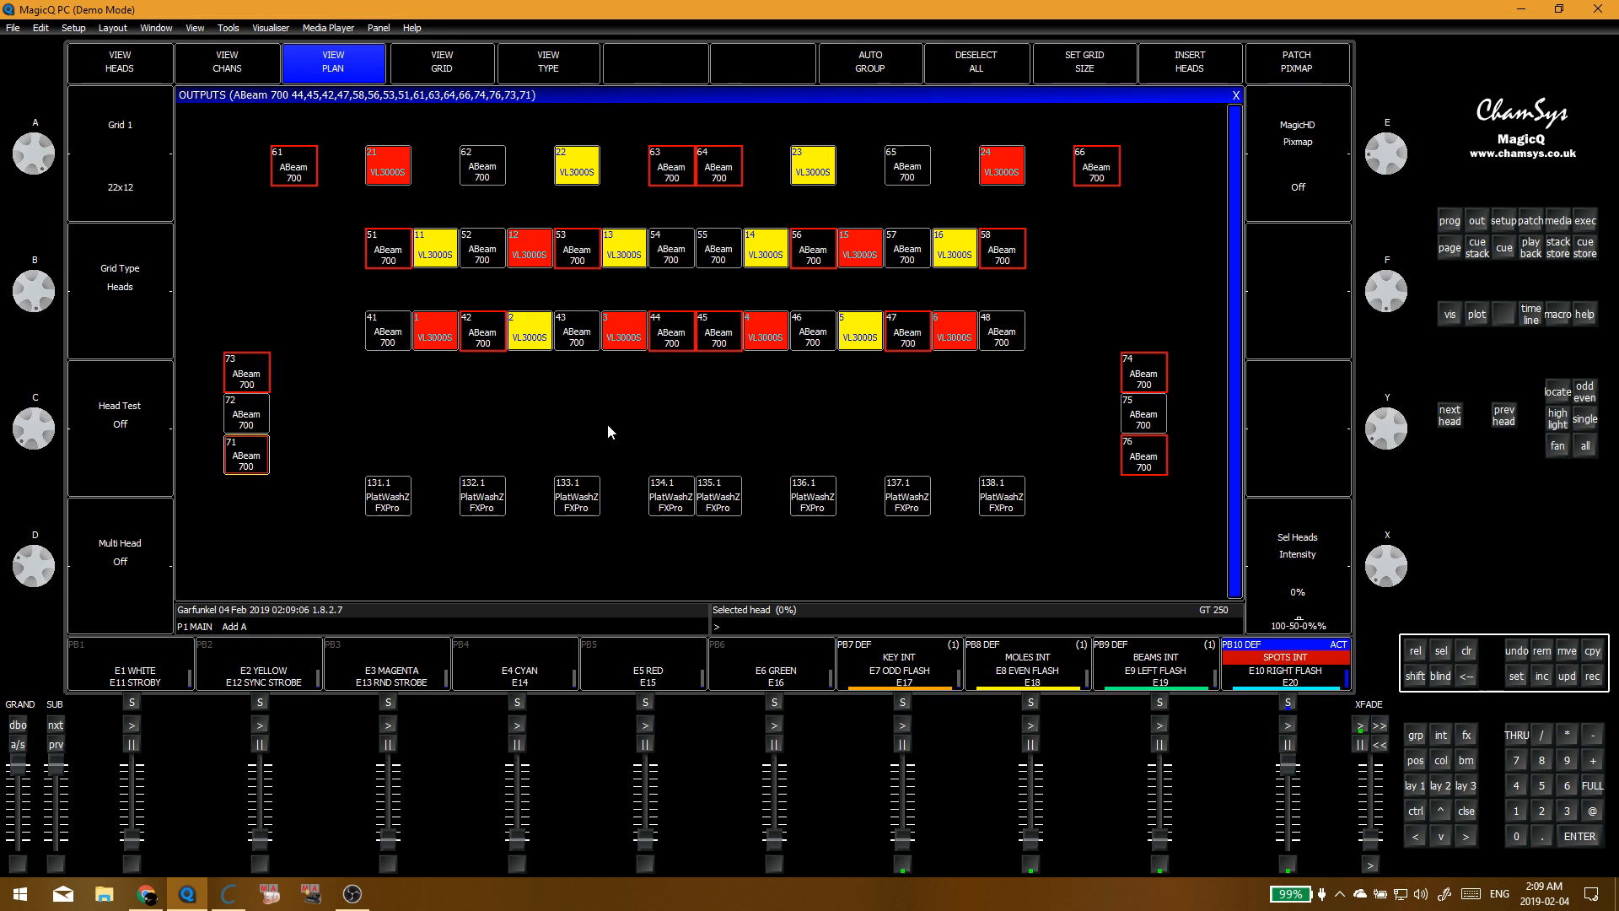
Step: Record the selected ABeam heads as group G109 and name it PRIM BEAM
key("alt+g")
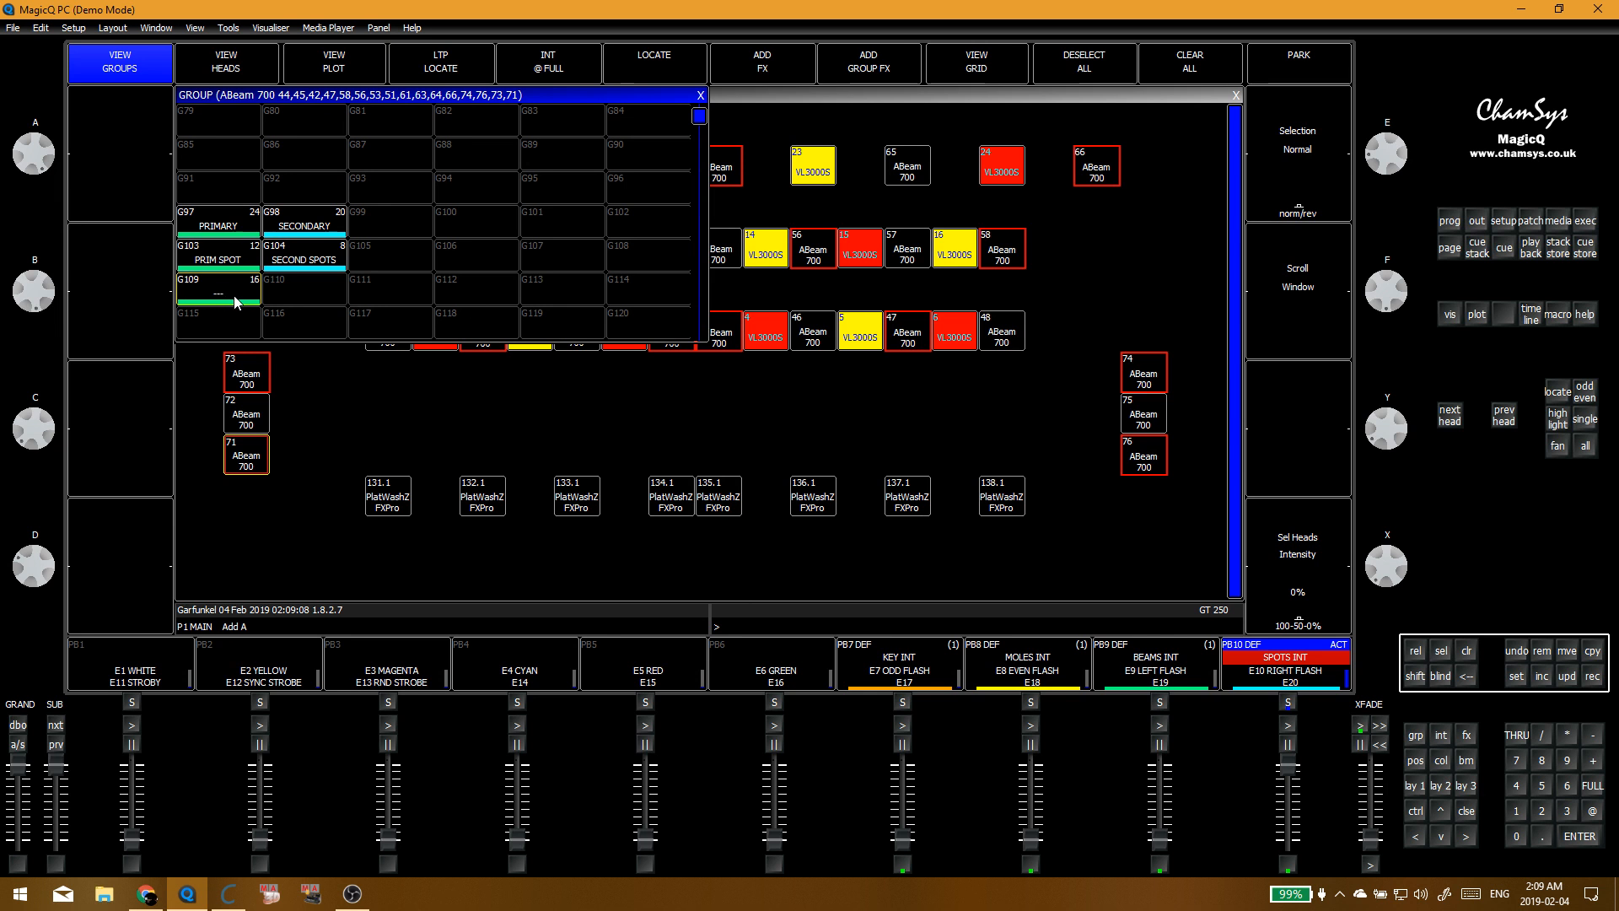
left_click(234, 292)
type("PRIM")
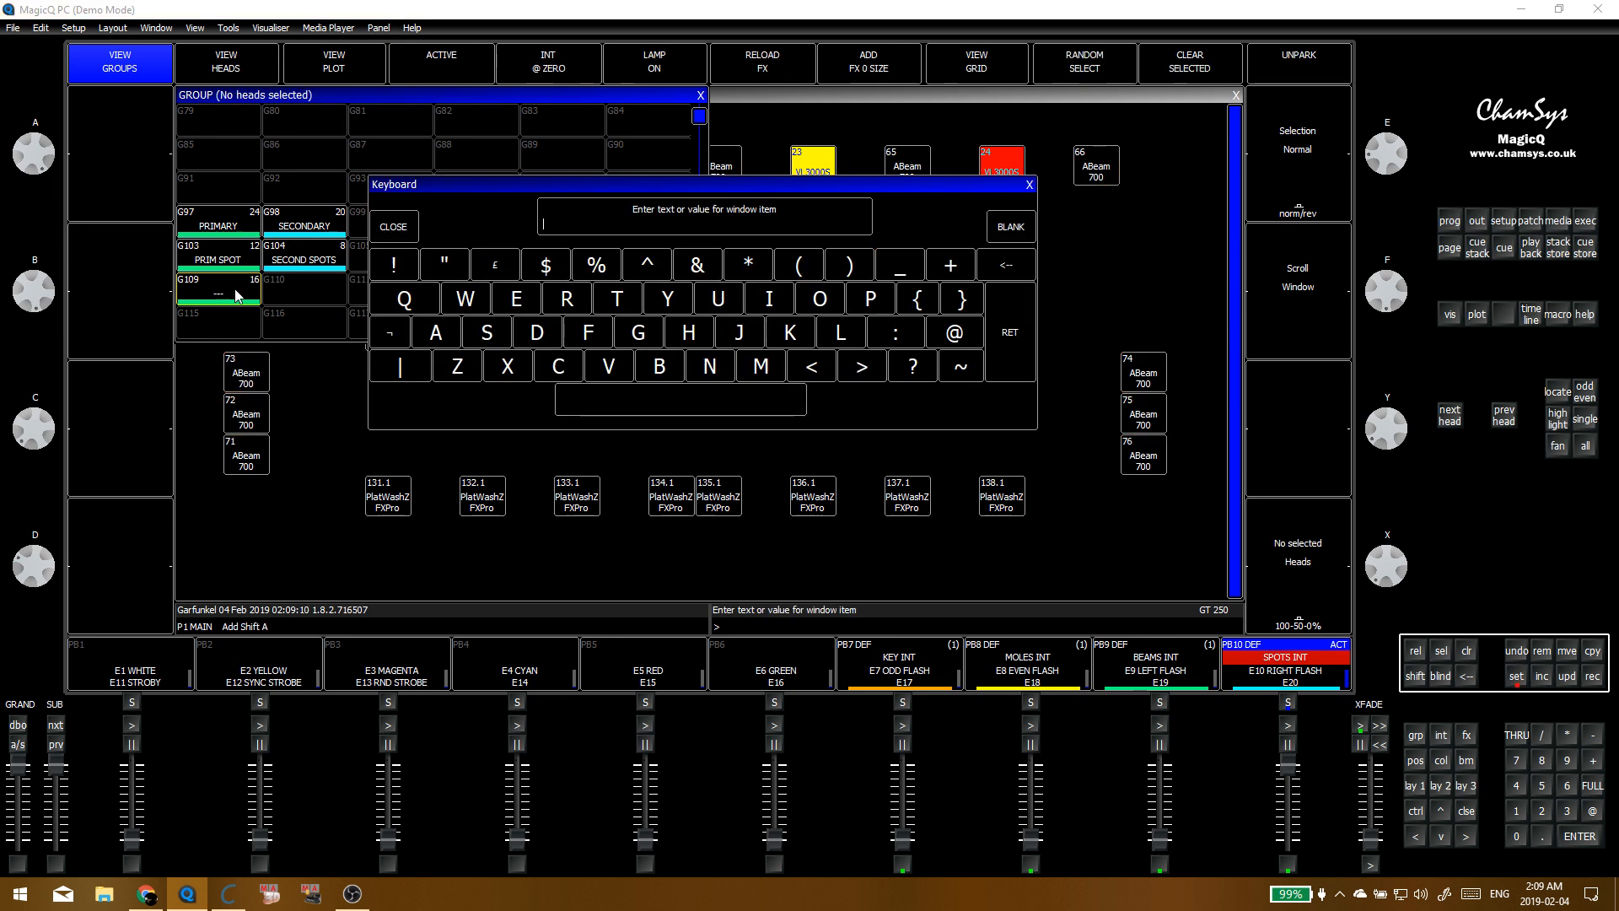
type(" BEAM")
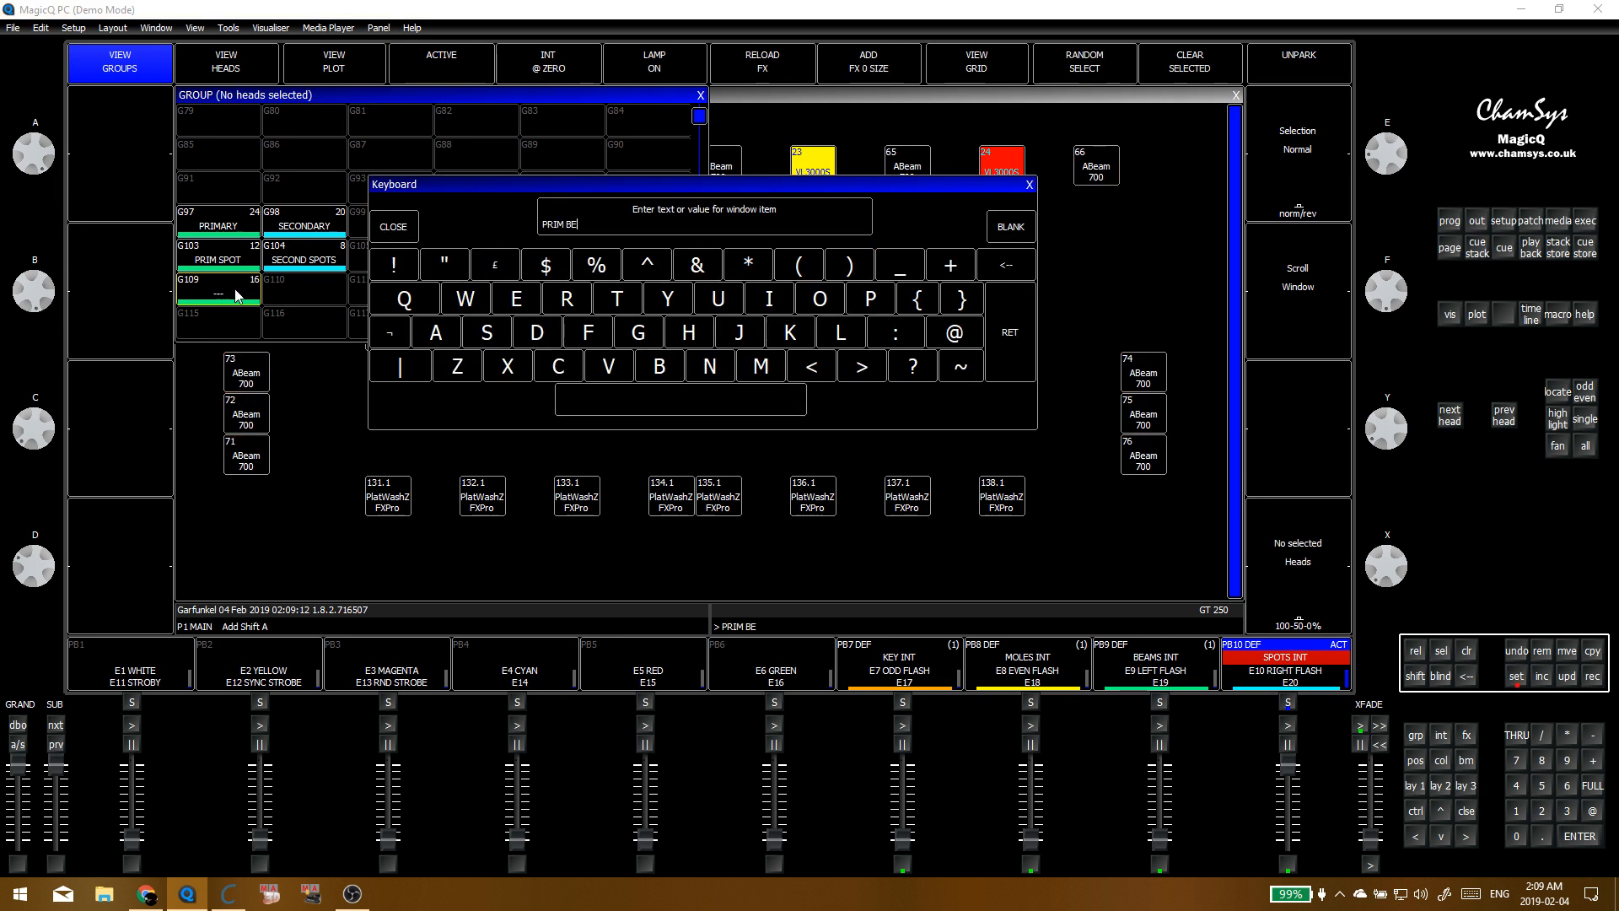
key("Return")
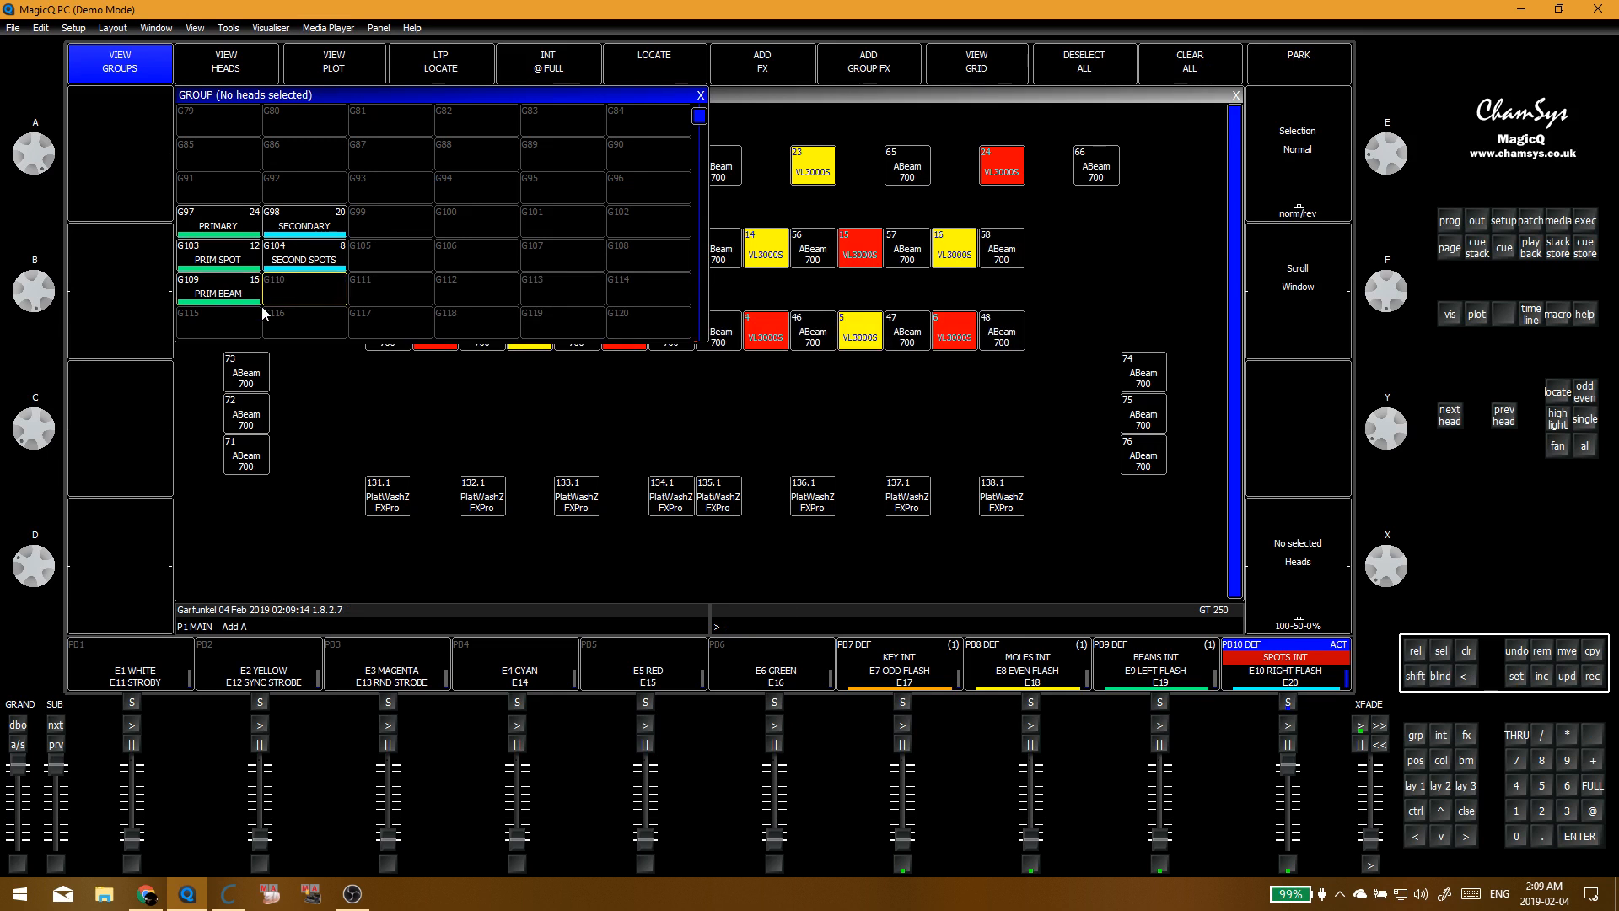
Step: Recall the PRIM BEAM group to check its heads, and clear the programmer
left_click(229, 300)
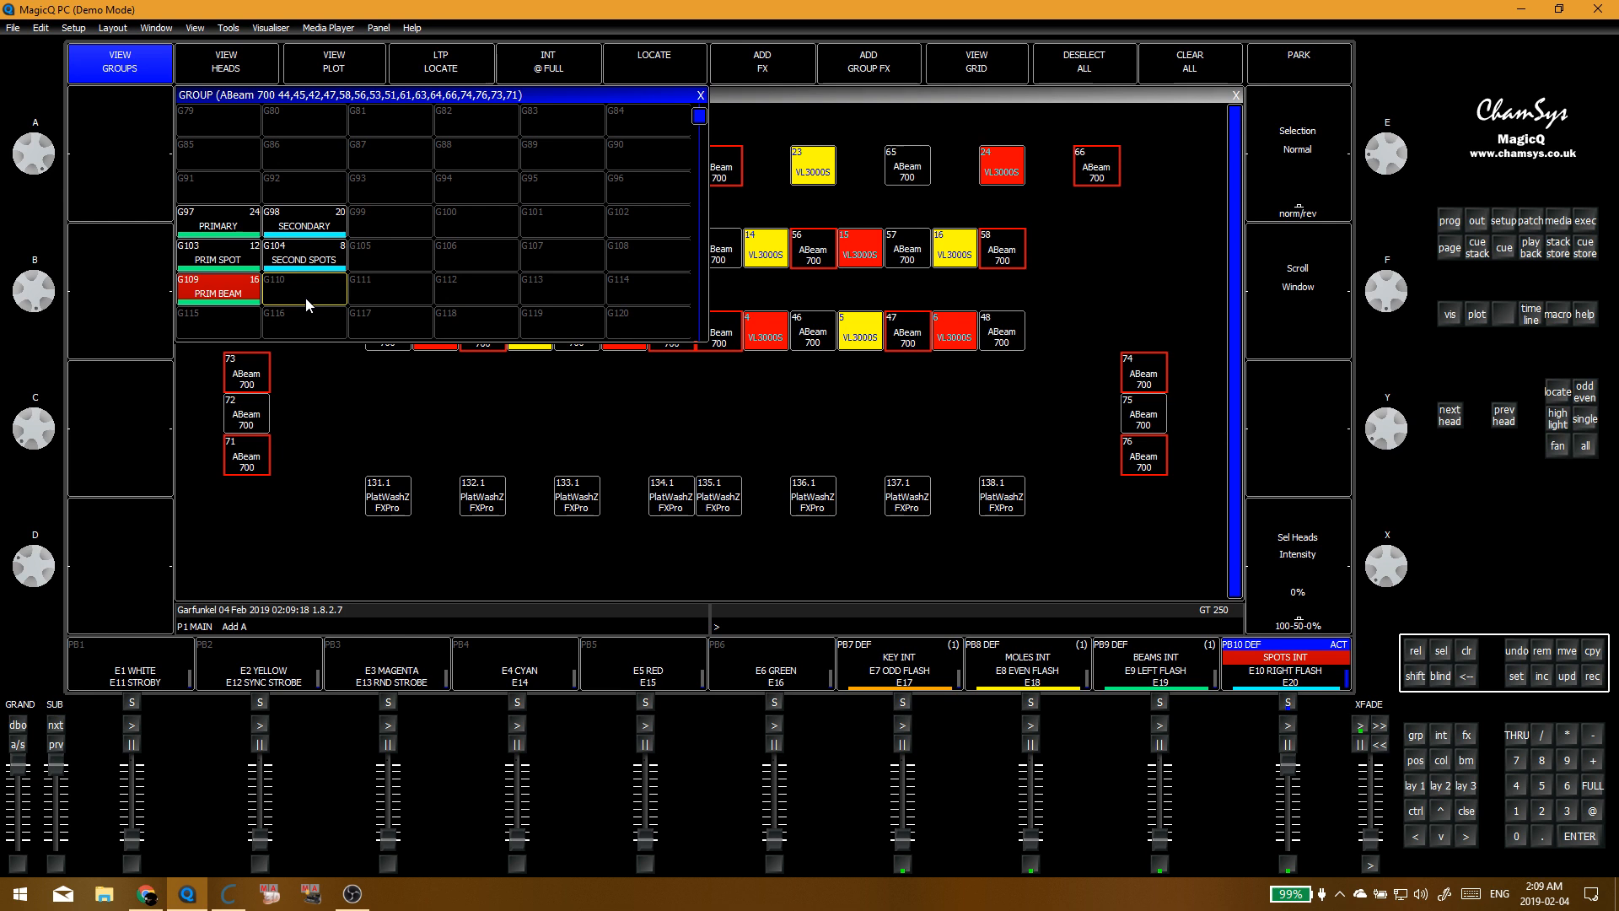
key("Escape")
scroll(432, 265, "up", 10)
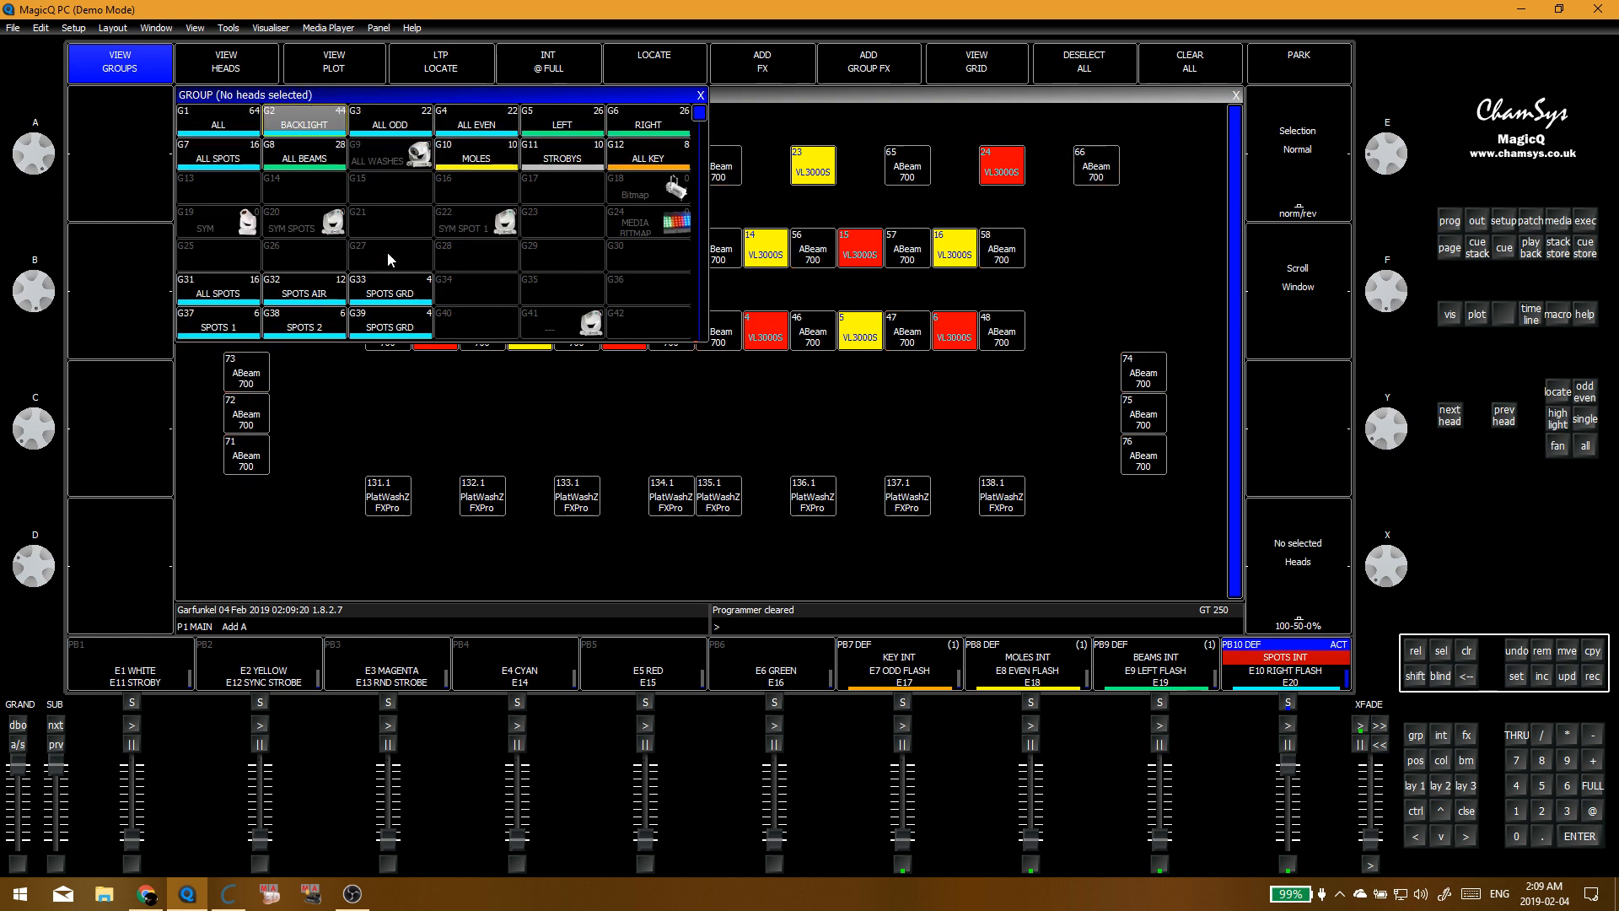
Step: Select the ALL BEAMS group 8 minus PRIM BEAM group 109, and record the remaining heads as group G110
scroll(362, 252, "down", 10)
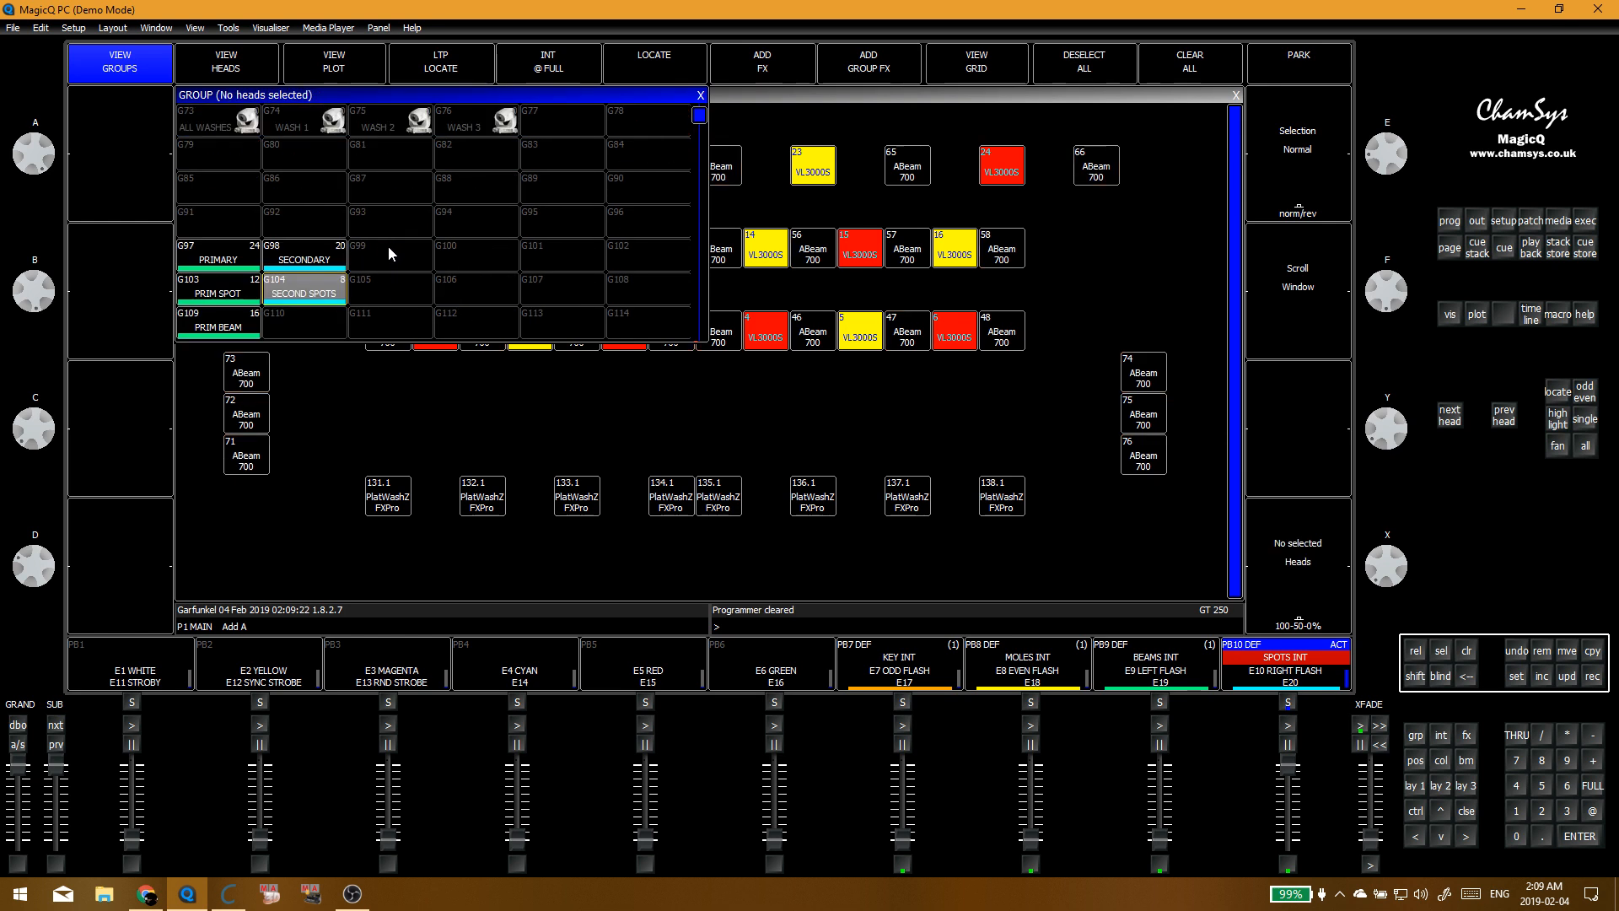
type("*8")
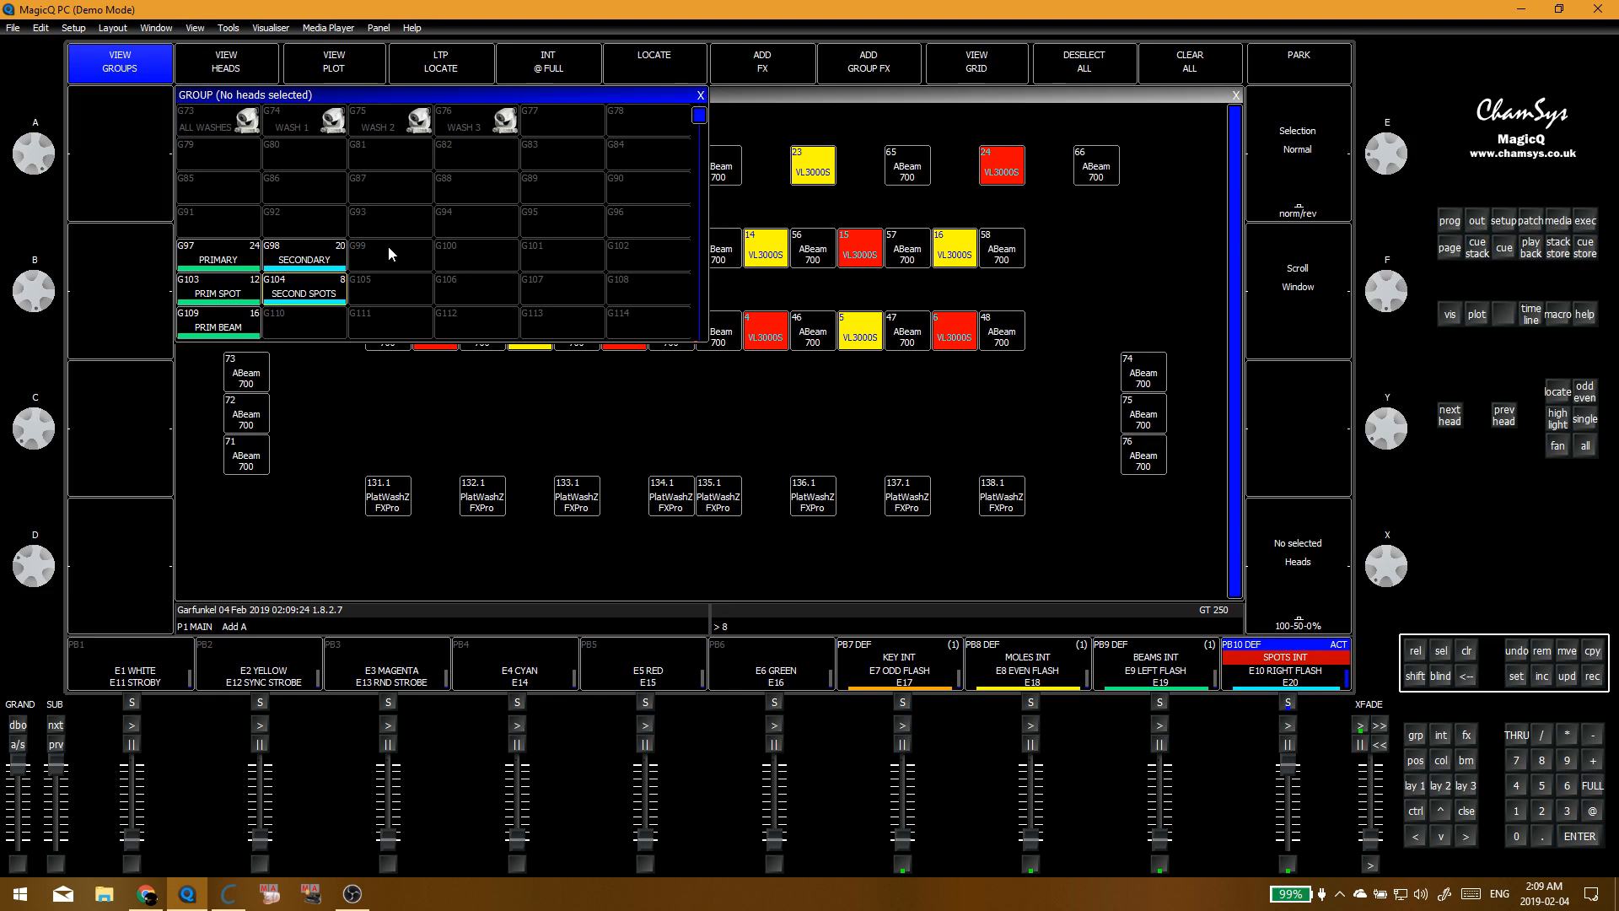
key("Return")
type("-")
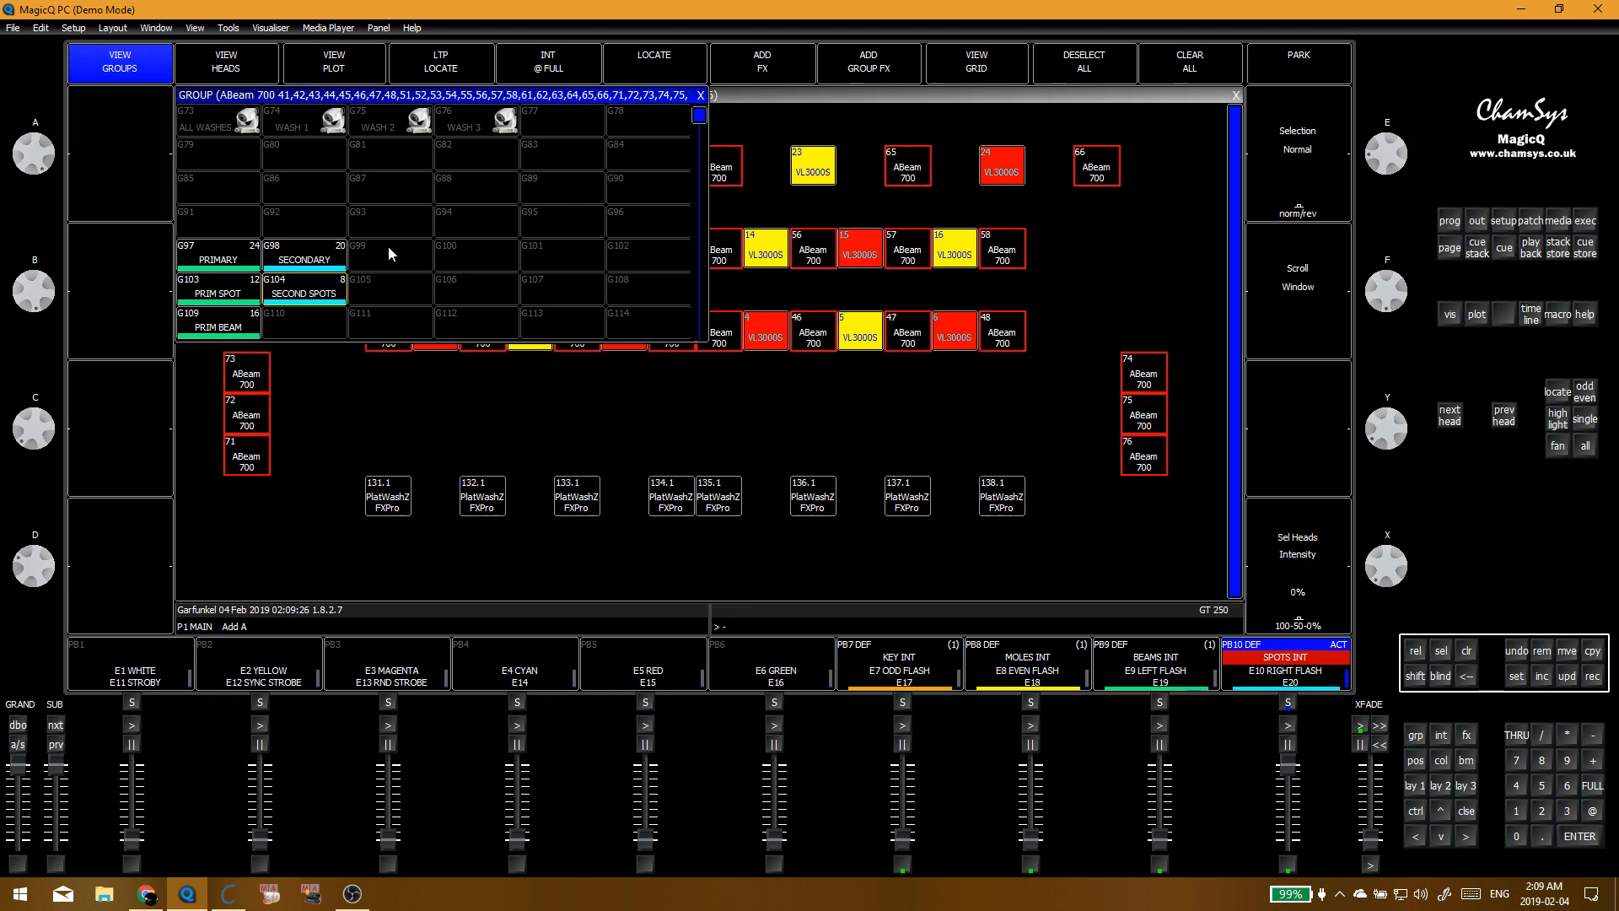
type("109")
key("Return")
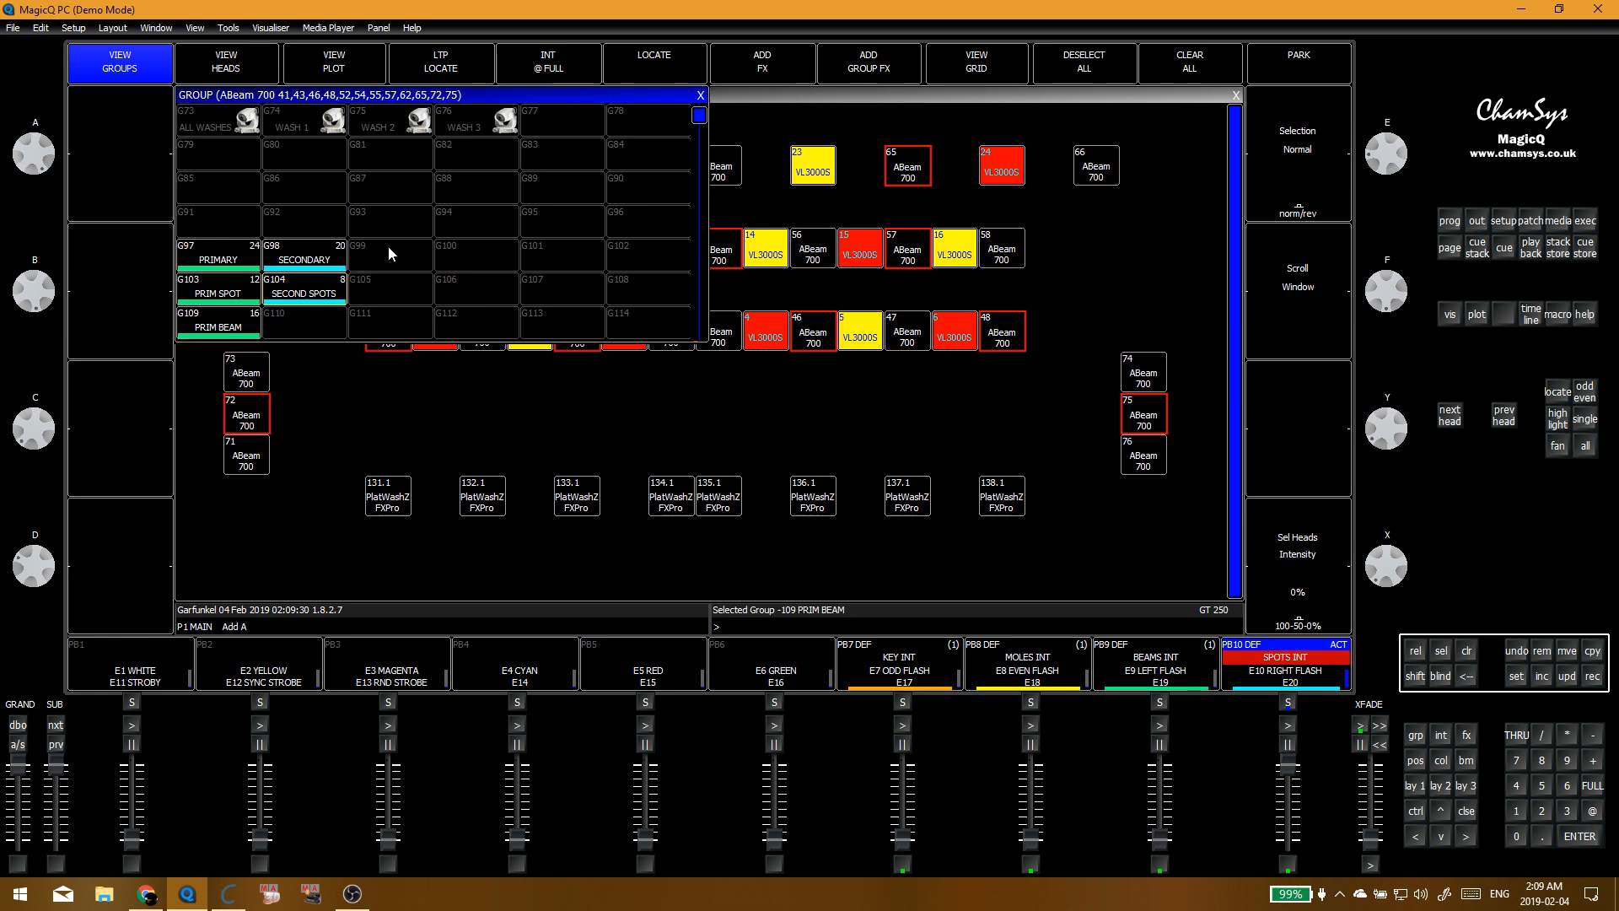
key("ctrl+r")
left_click(305, 337)
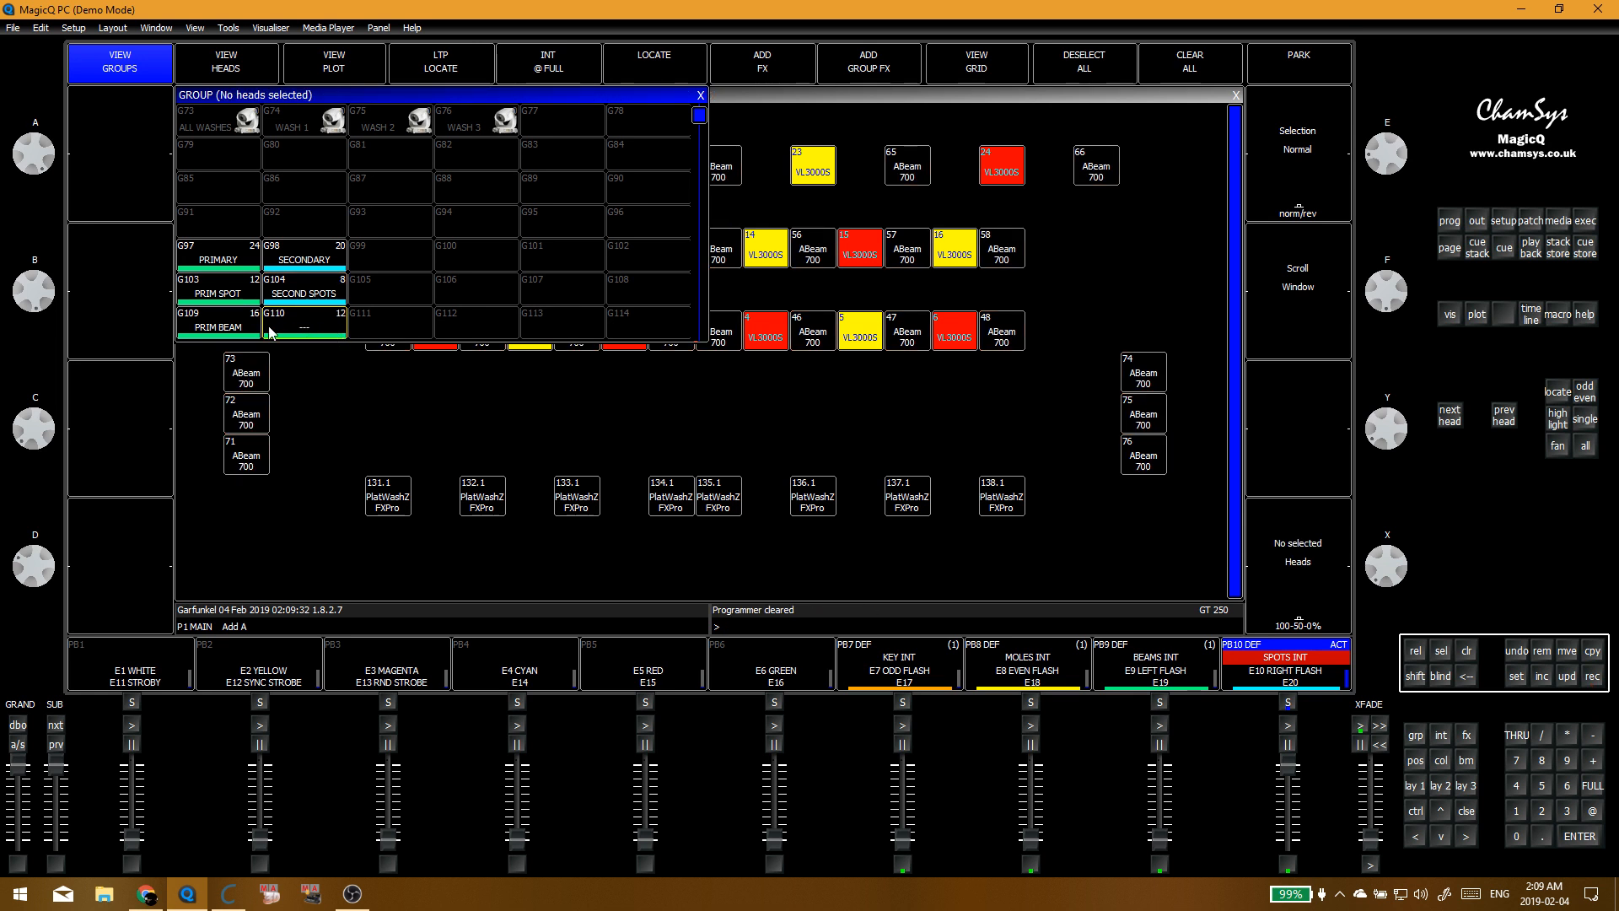
Step: Select the PRIM SPOT and PRIM BEAM groups, colour them Red, and raise the BEAMS INT playback
scroll(398, 299, "down", 2)
left_click(221, 228)
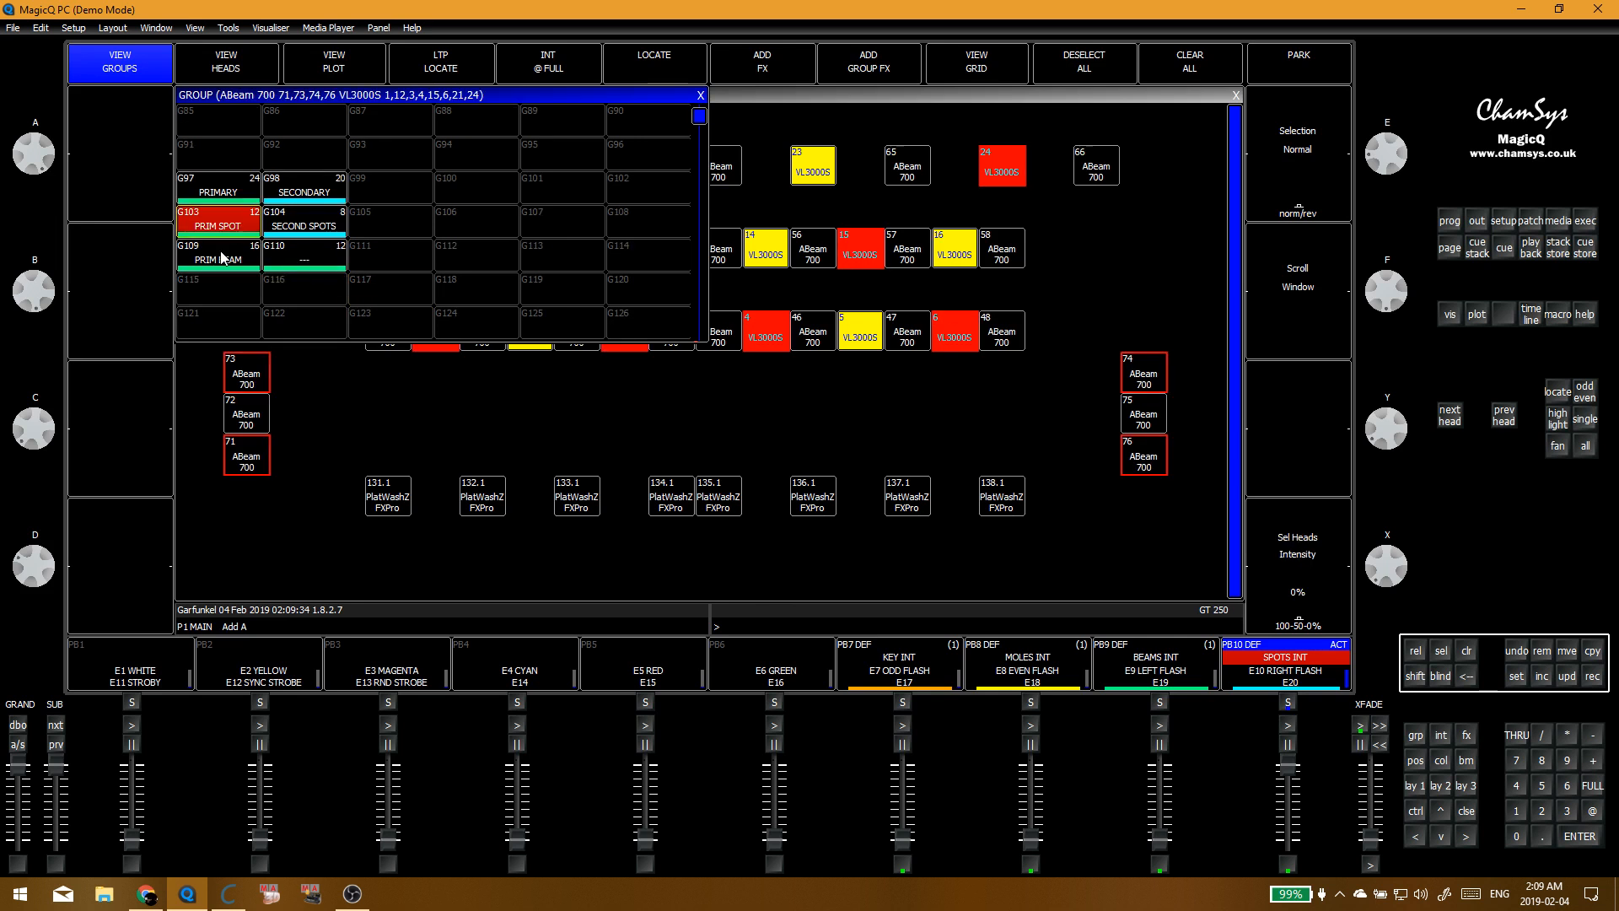
left_click(221, 255)
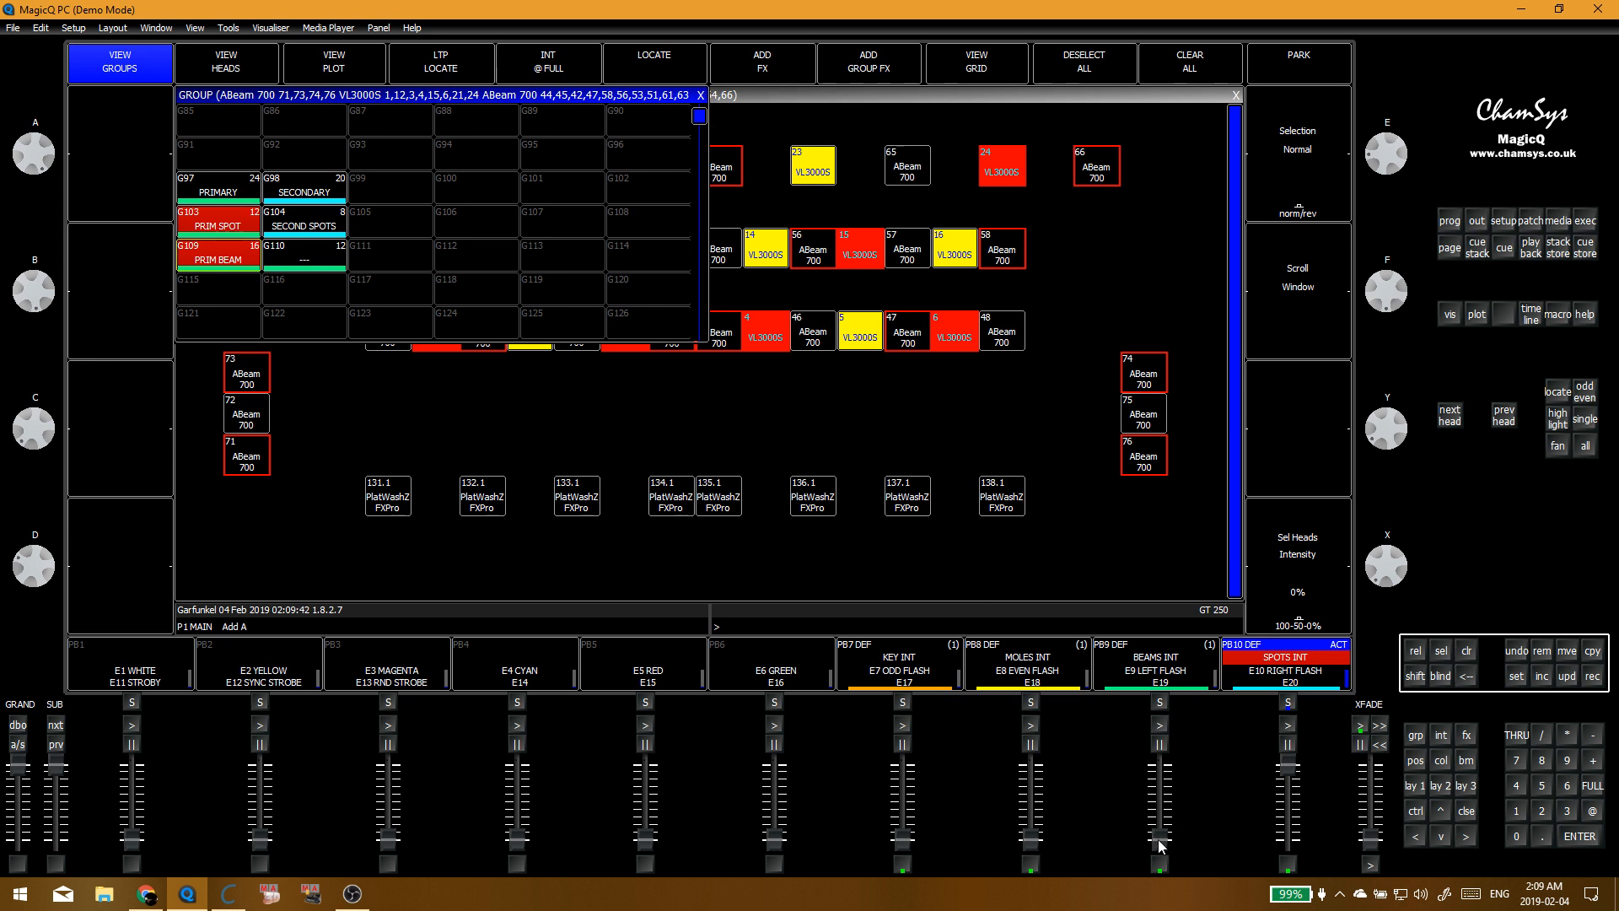
key("alt+c")
left_click(308, 388)
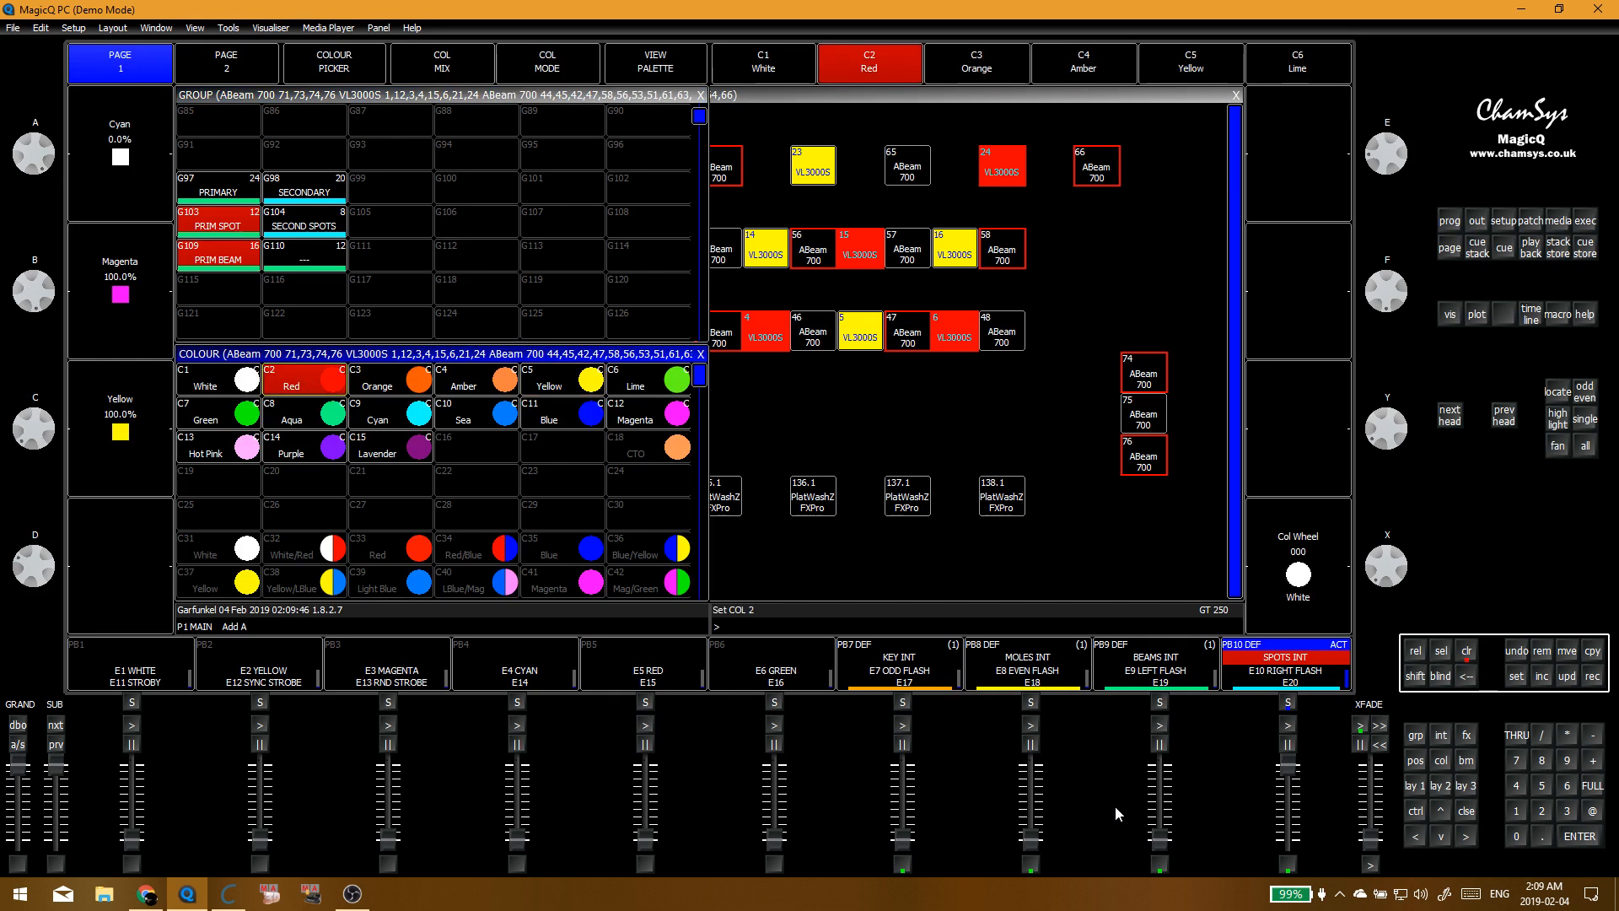
left_click_drag(1159, 839, 1153, 736)
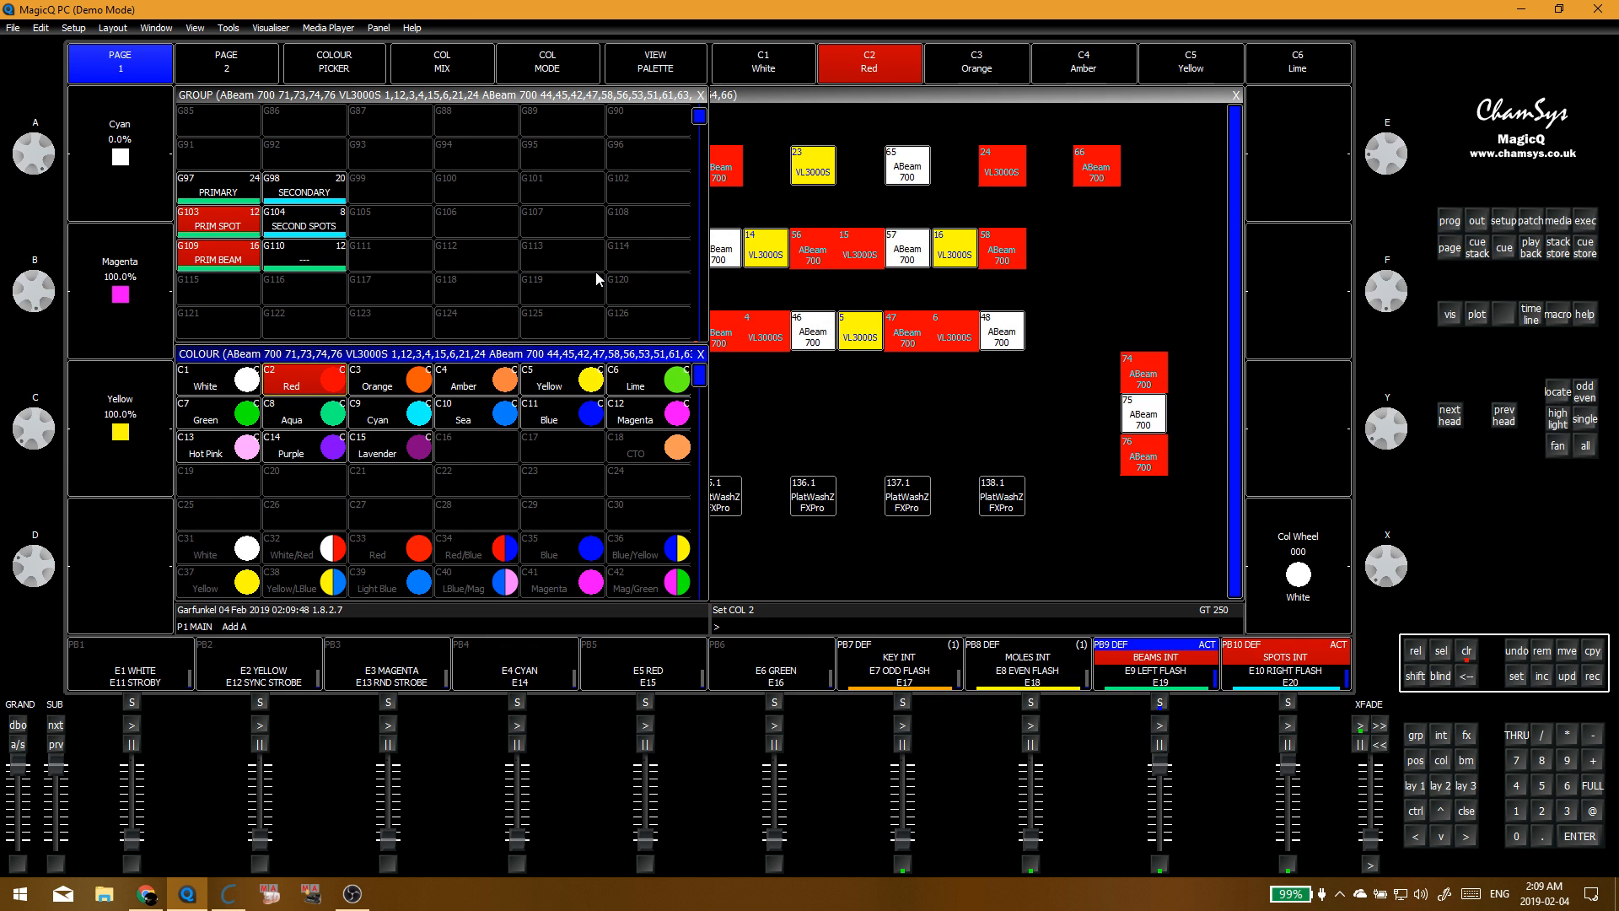
Step: Select SECOND SPOTS and group G110, colour them Yellow, and close the group and colour windows to check the plan
left_click(302, 229)
left_click(305, 251)
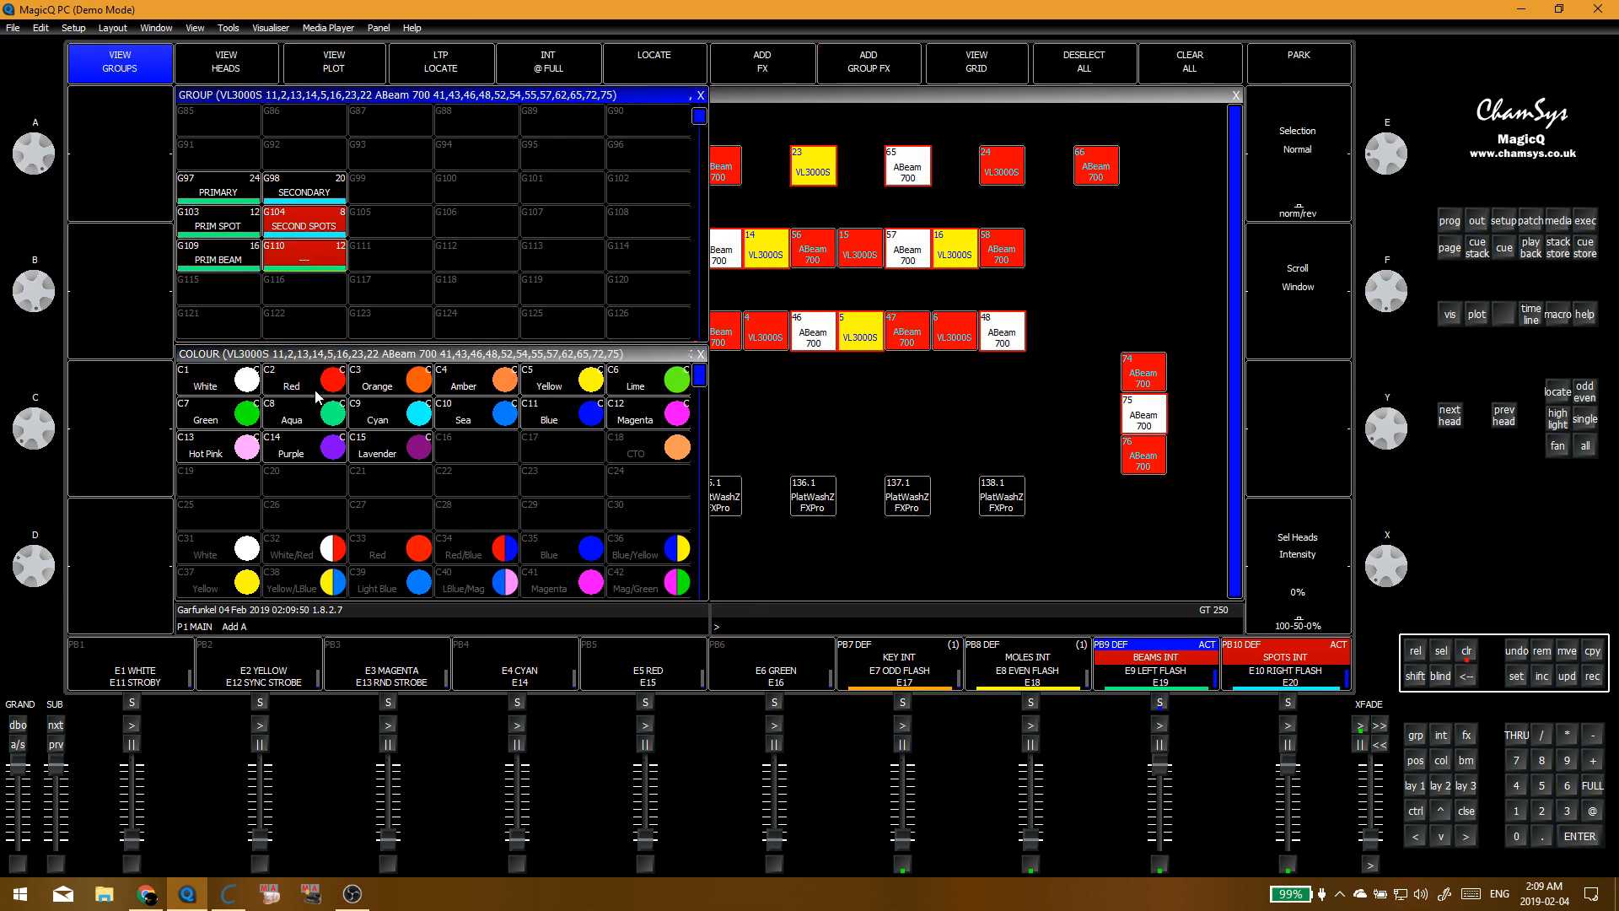
left_click(565, 391)
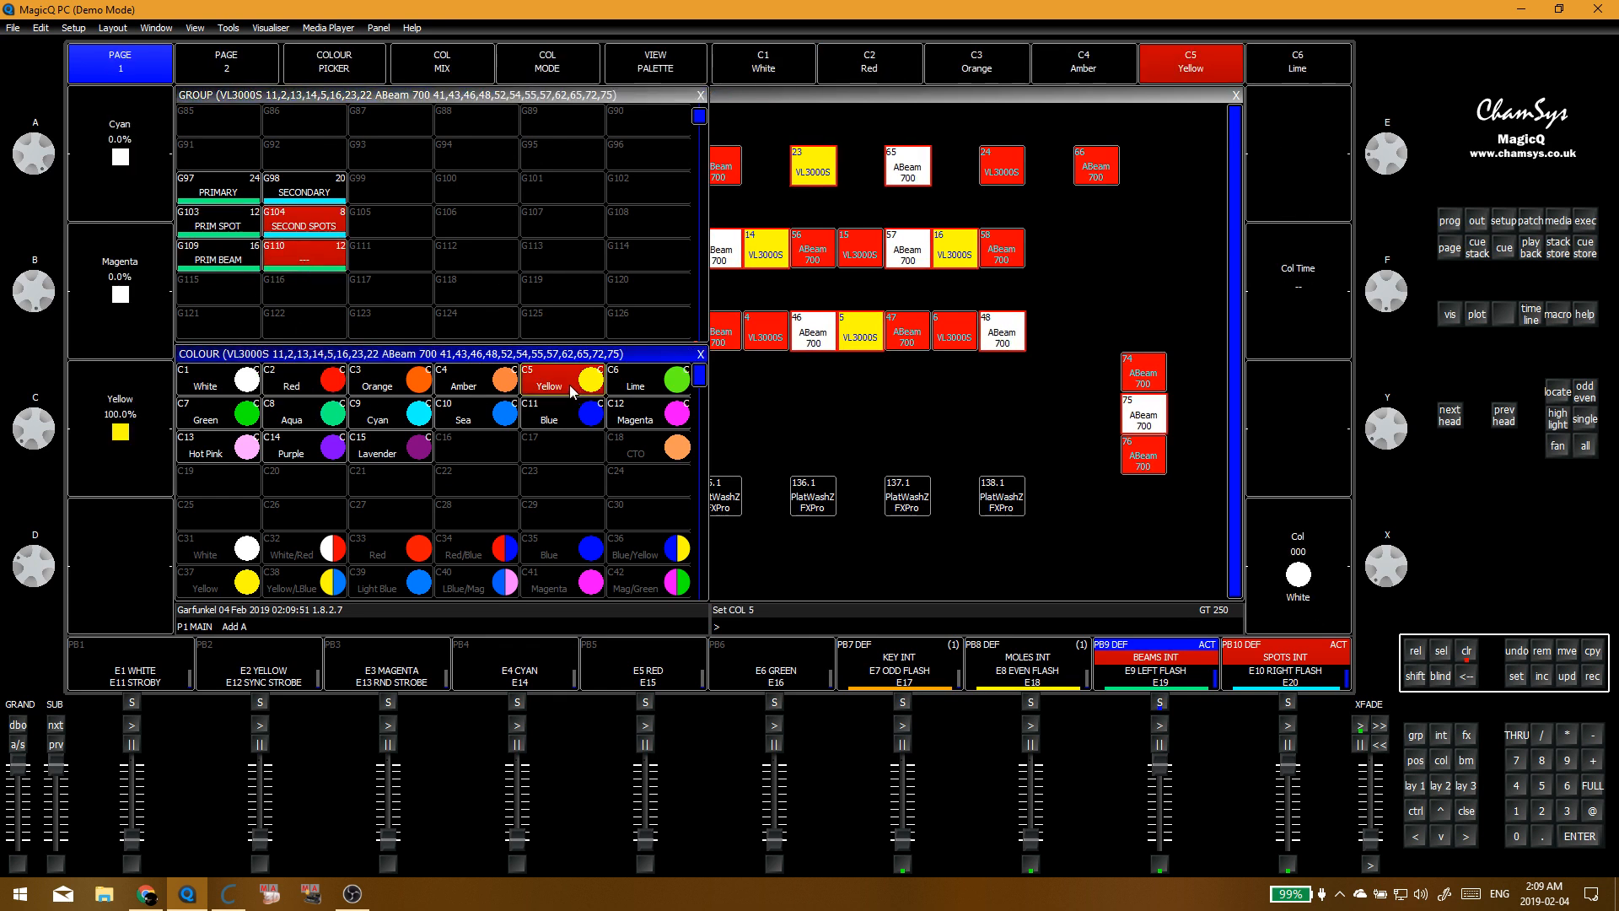
left_click(701, 96)
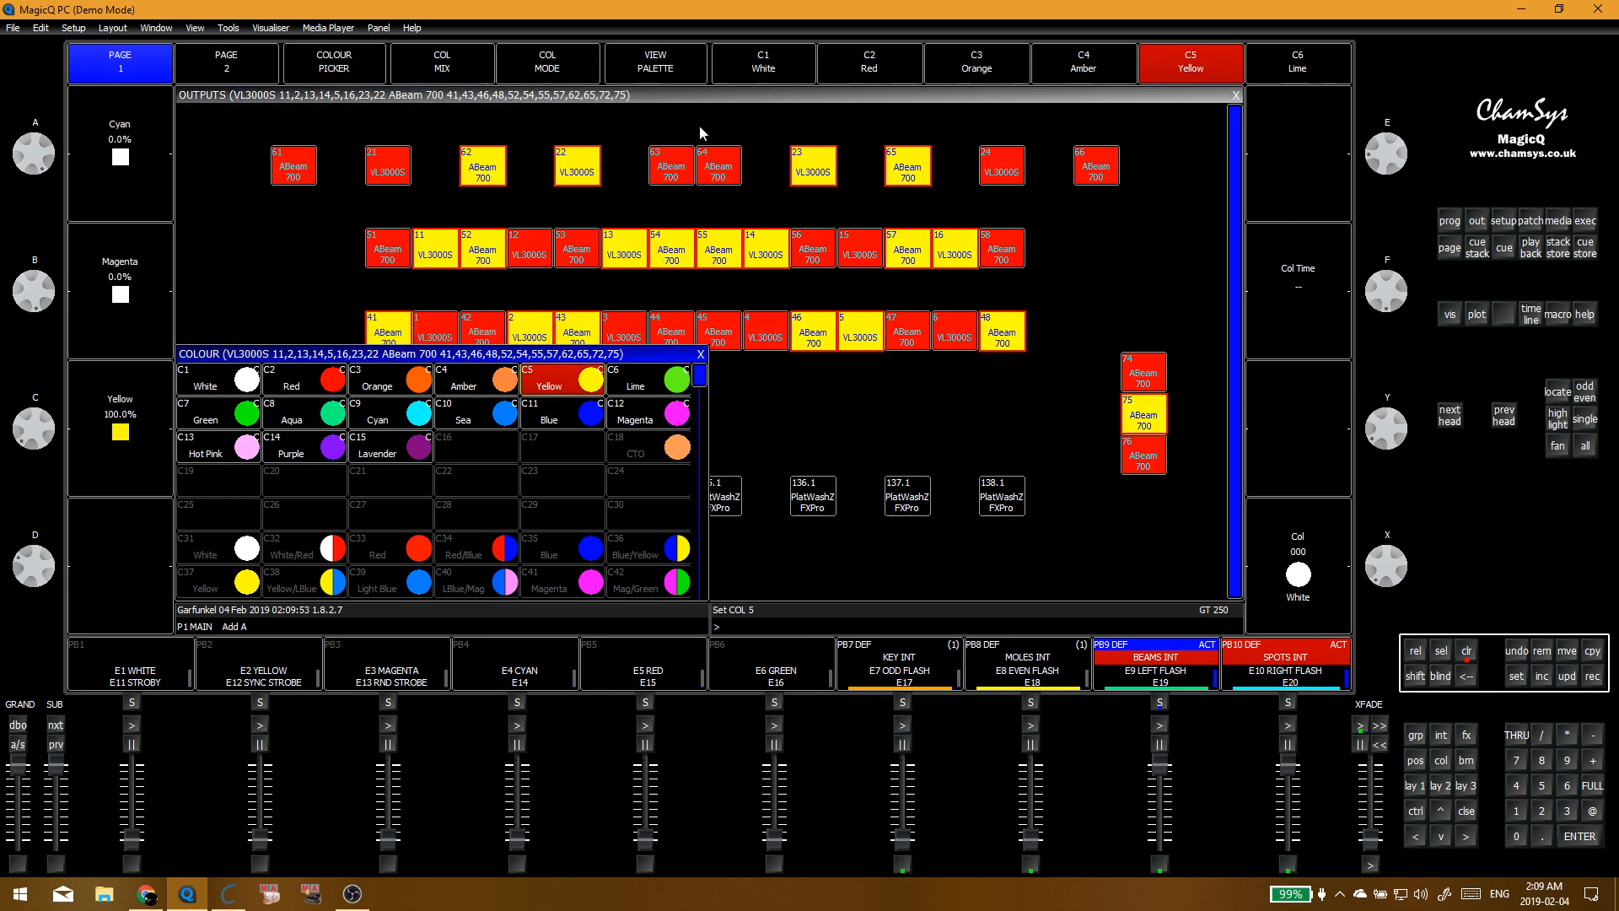
left_click(700, 354)
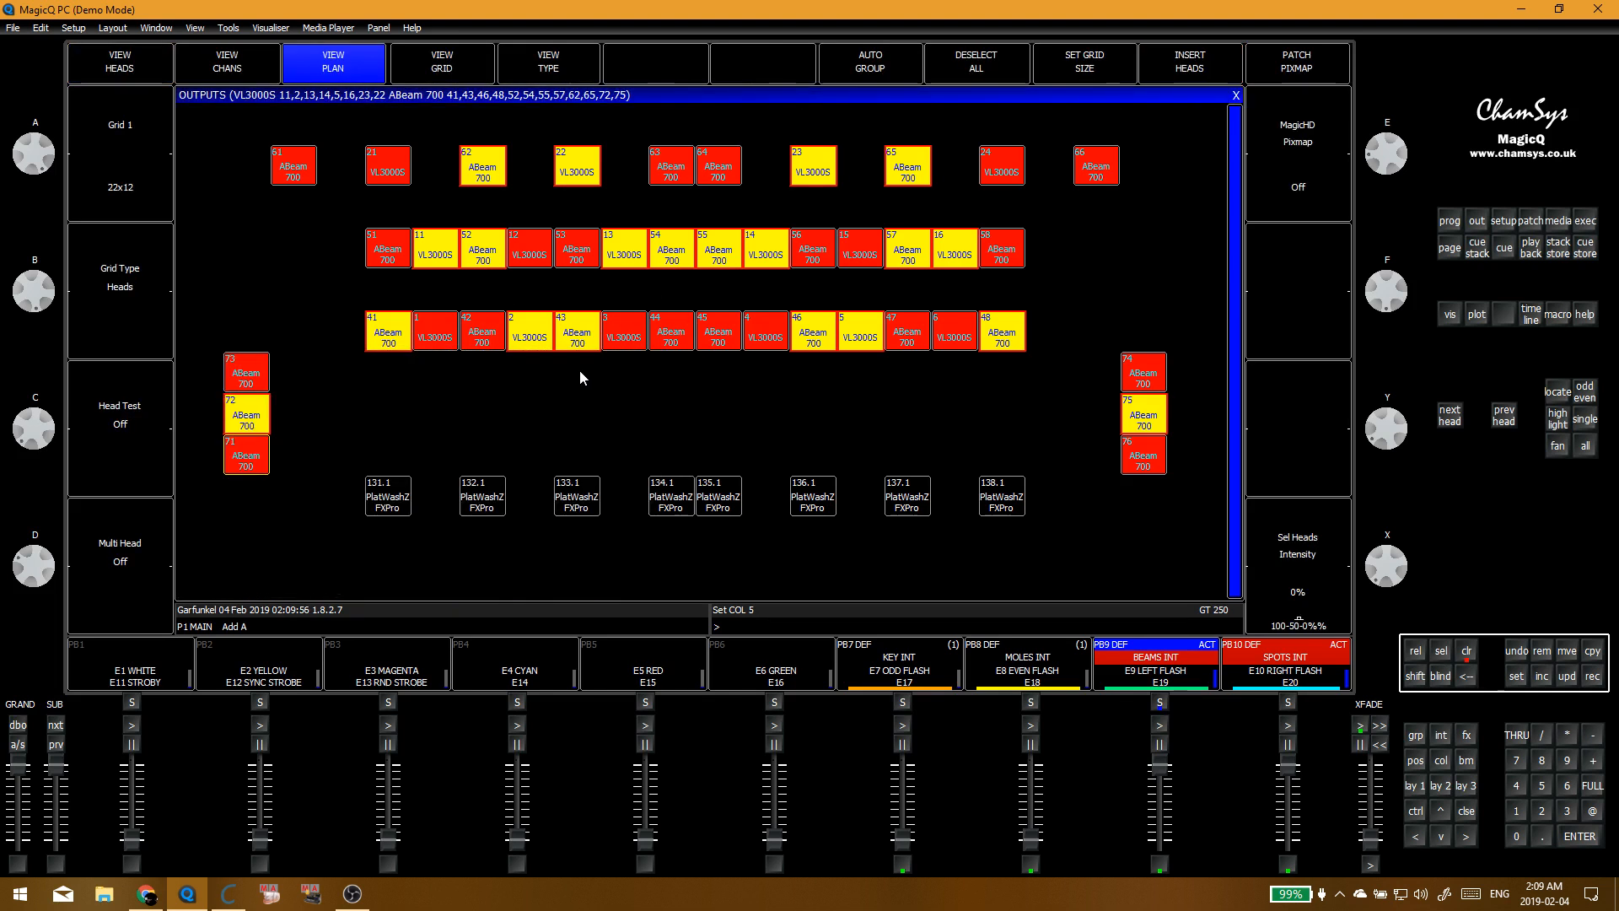
Step: Clear the programmer, lower the BEAMS INT playback to zero, and return to the outputs plan
key("c")
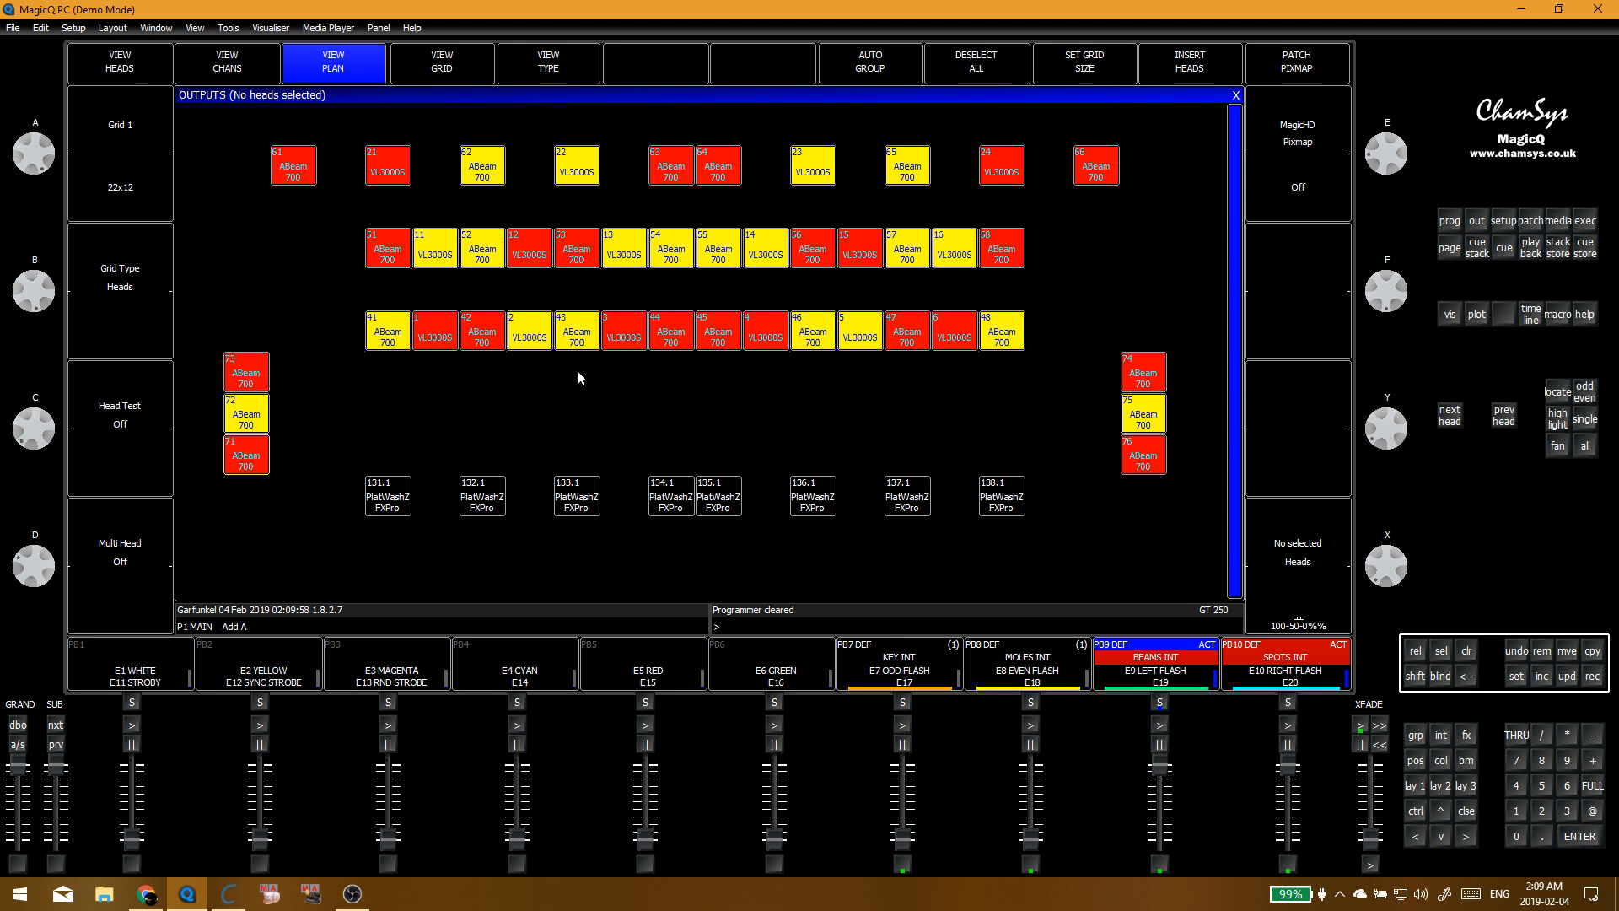
key("ctrl+1")
left_click_drag(1157, 776, 1160, 843)
left_click(495, 308)
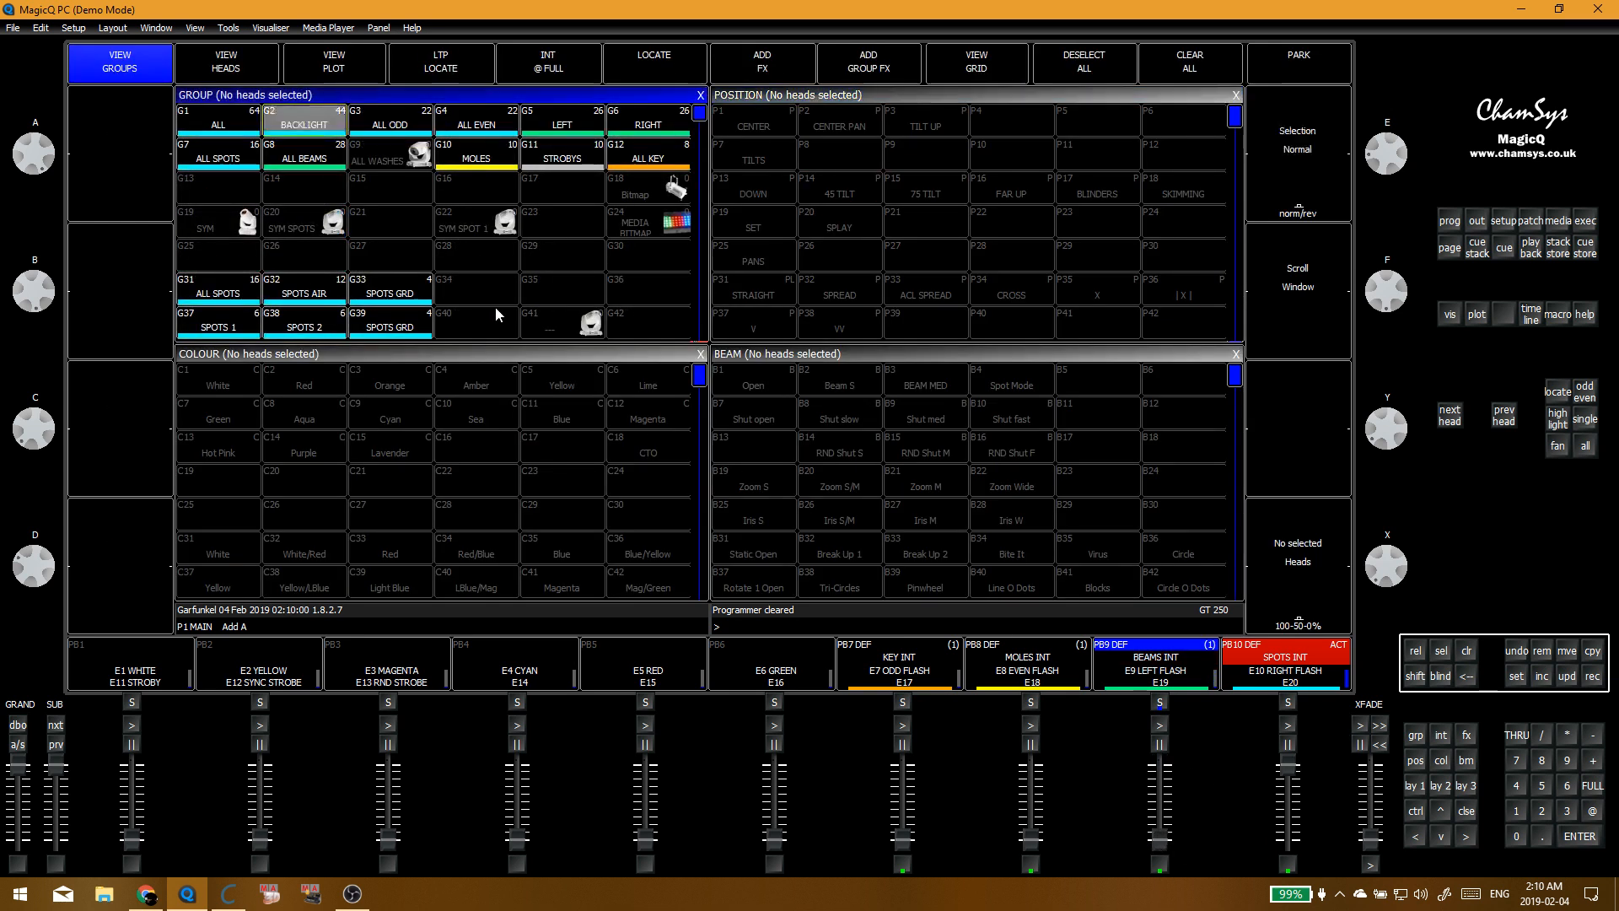
key("ctrl+2")
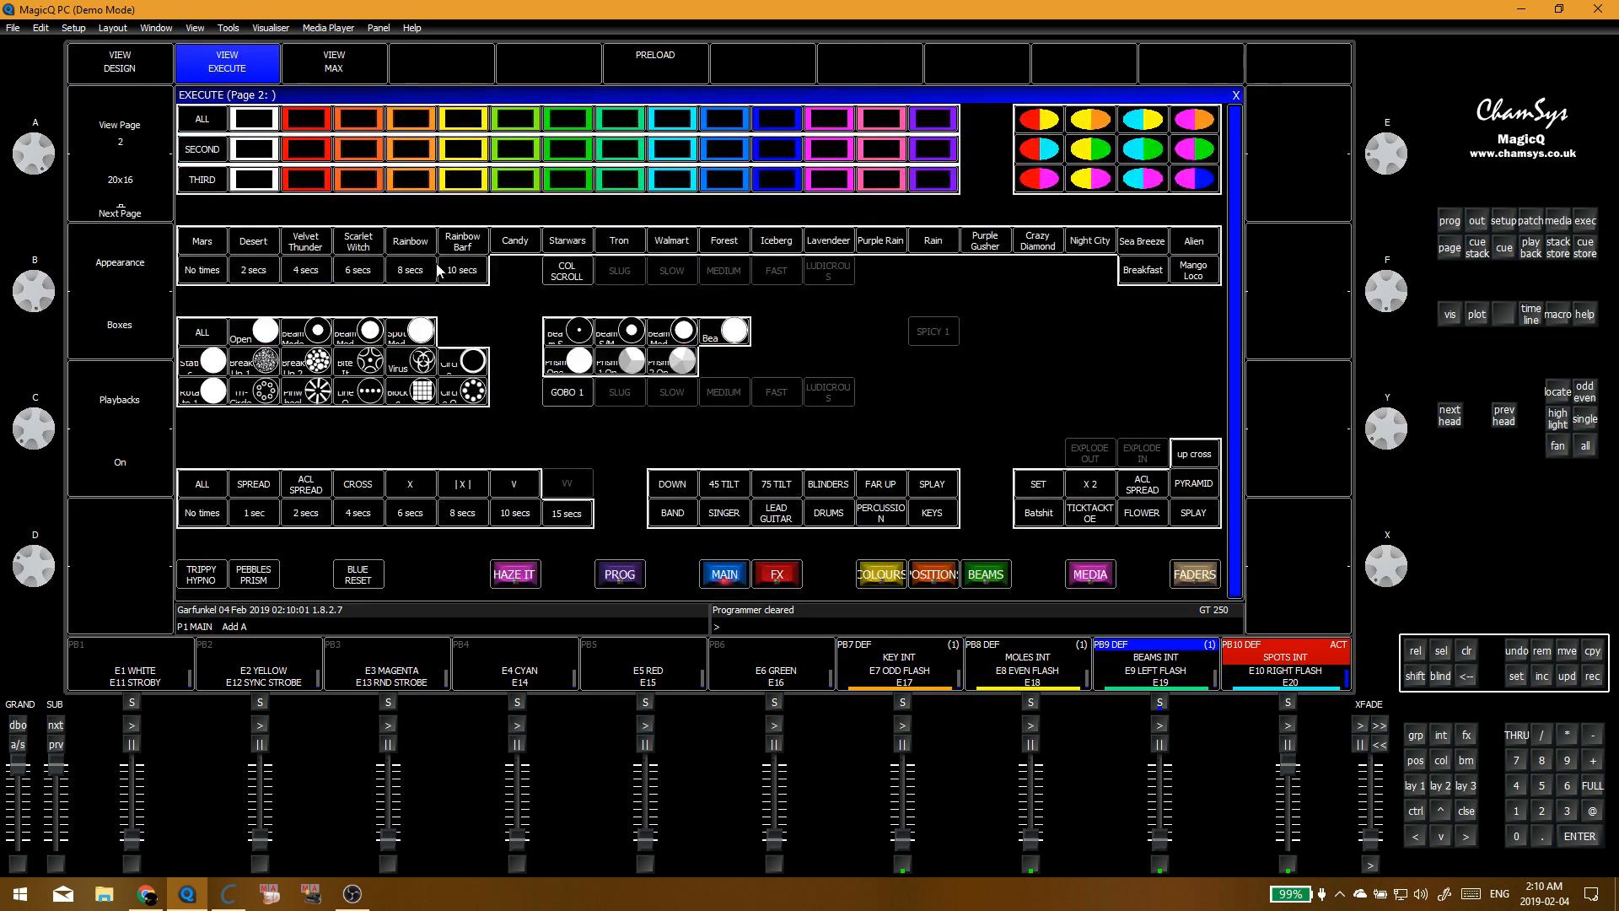
left_click(1476, 222)
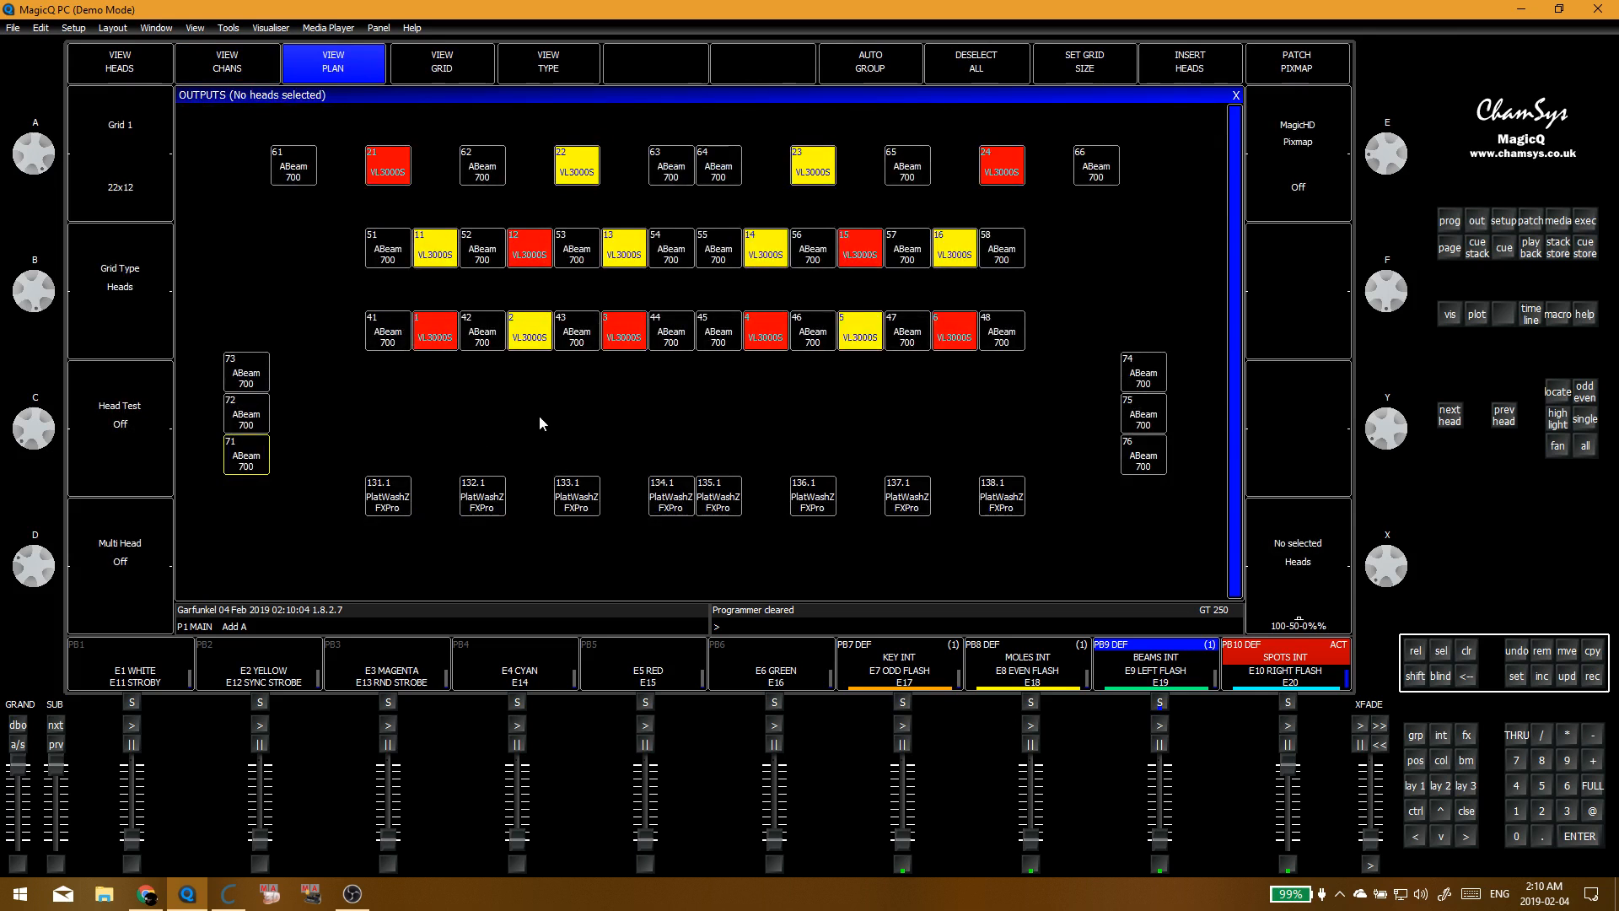
Step: Select ABeam 700 heads 44, 45, 47 and 42 in the lowest truss row, plus 53, 56, 51 and 58 in the row above
left_click(391, 339)
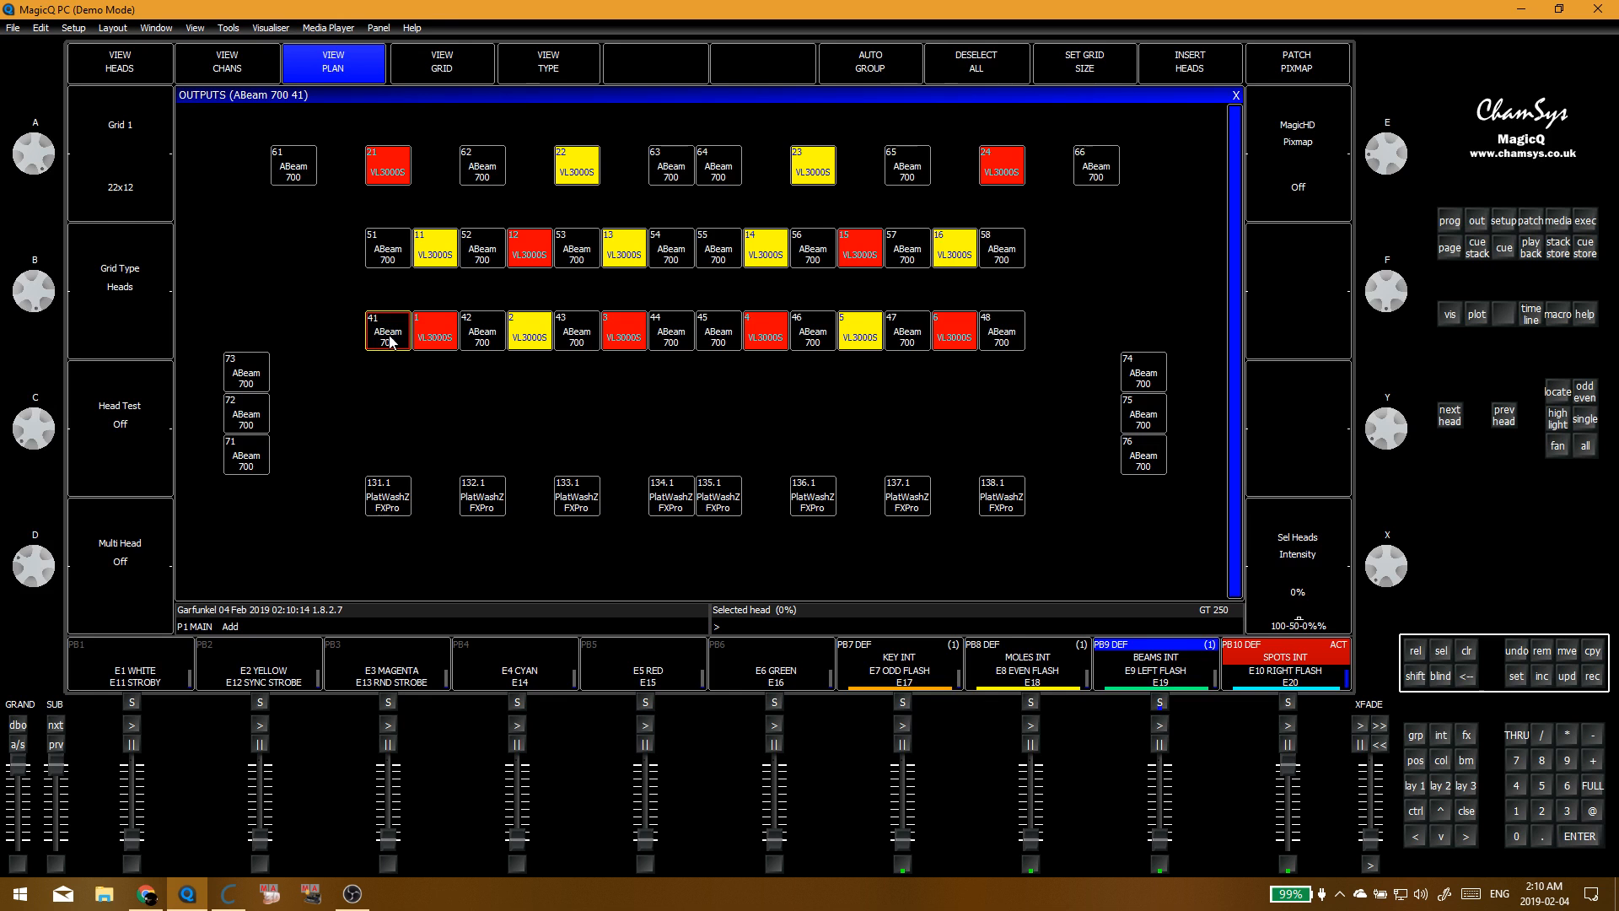
key("Escape")
left_click_drag(667, 338, 717, 337)
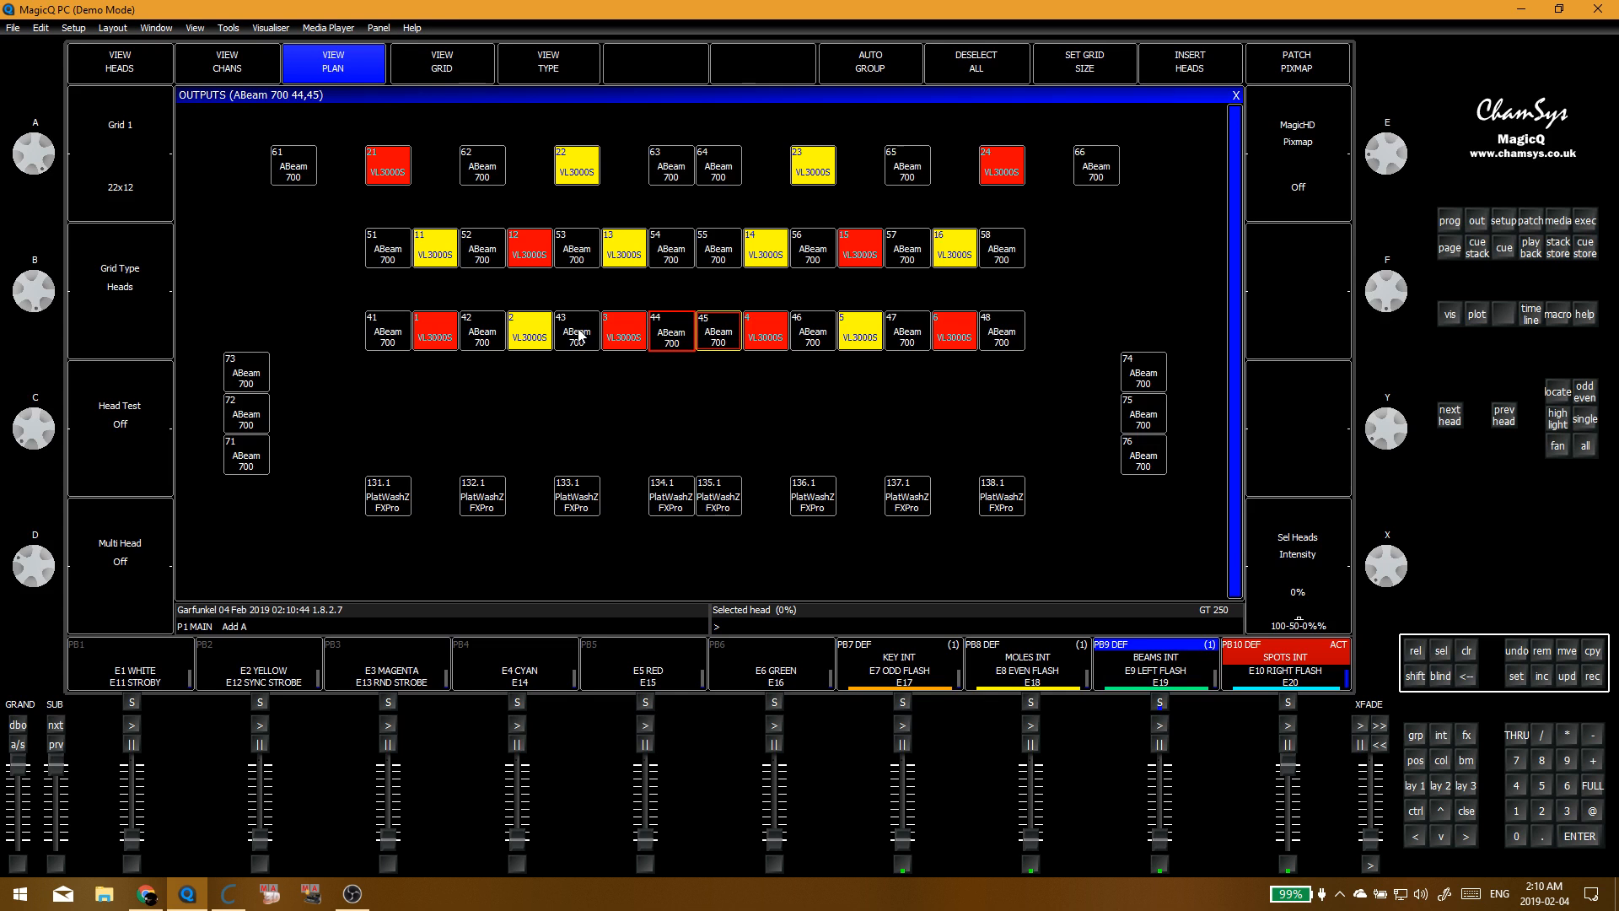
left_click(575, 259)
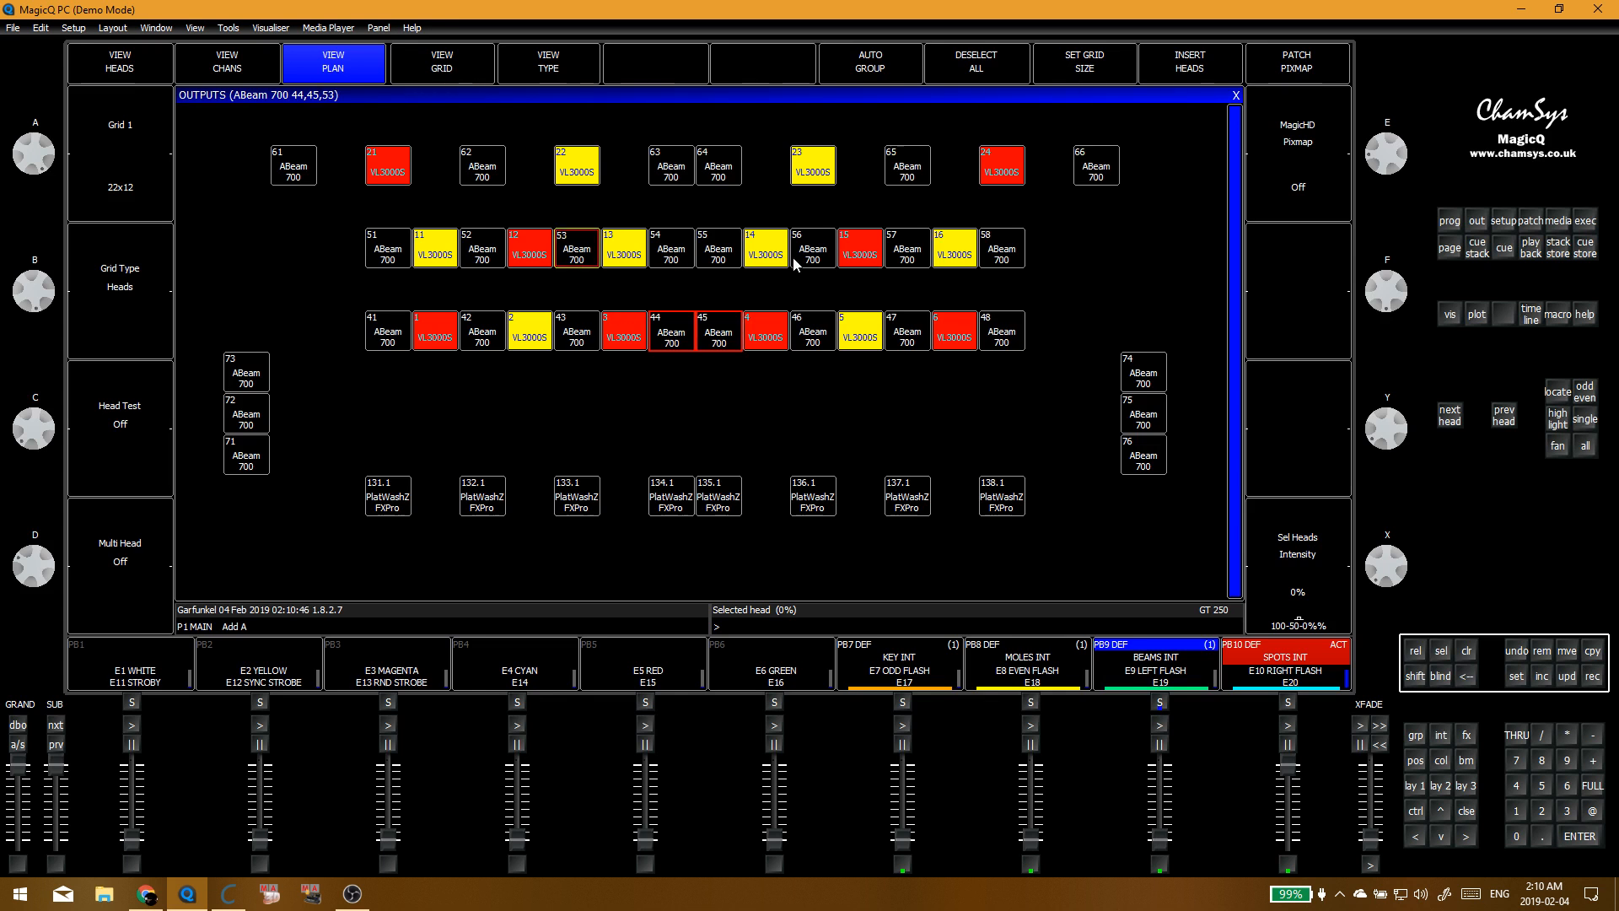
left_click(808, 262)
left_click(917, 330)
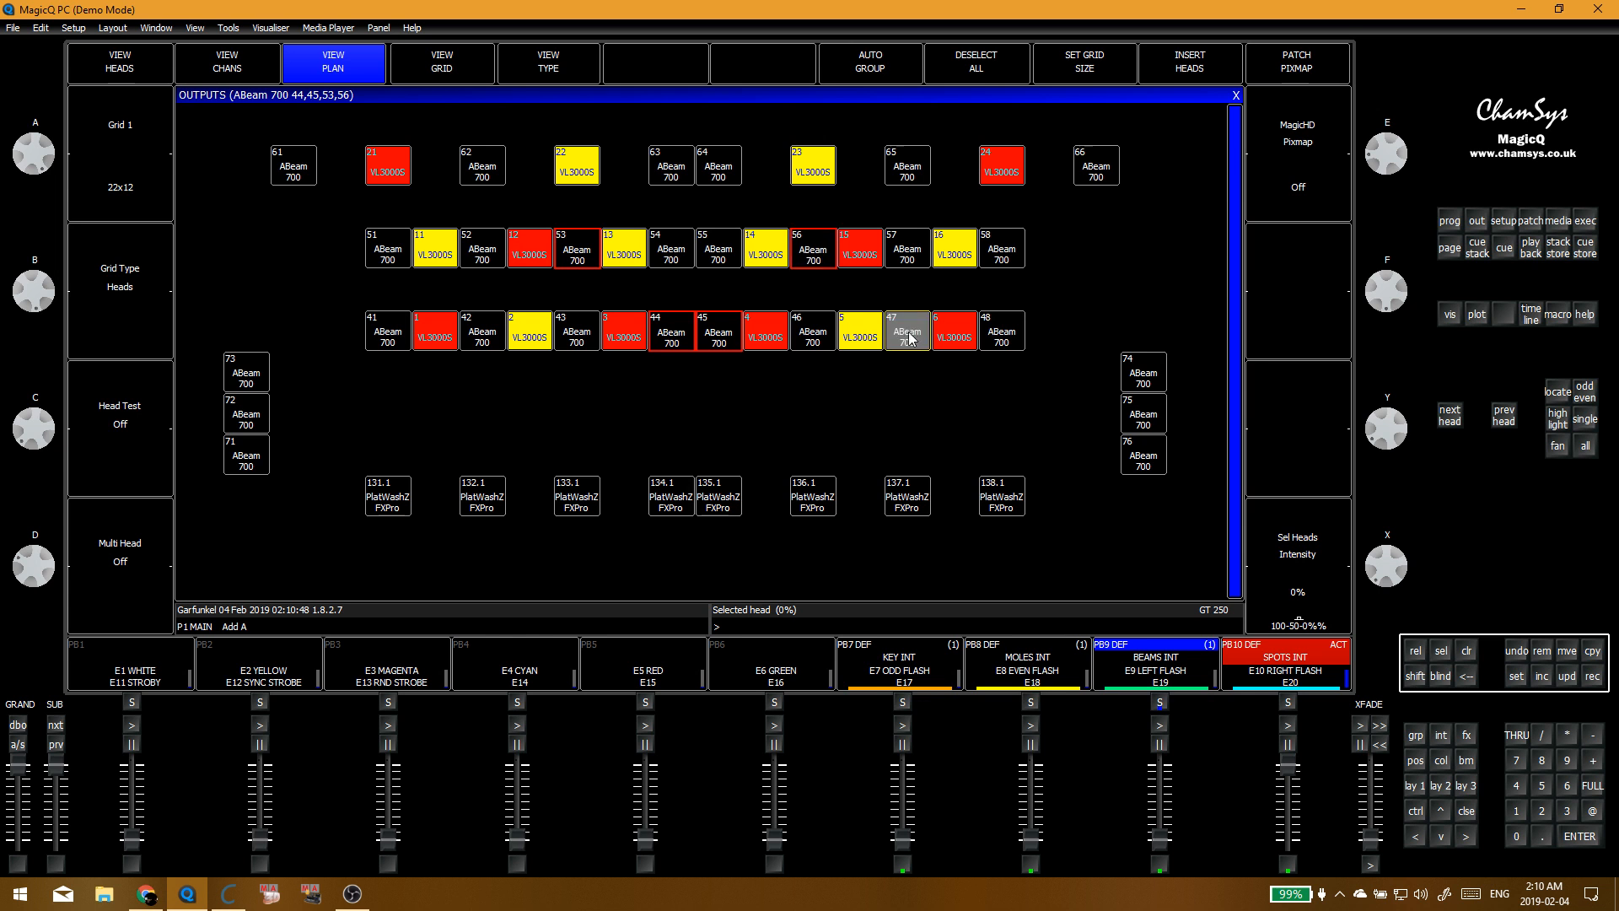
left_click(485, 332)
left_click(383, 260)
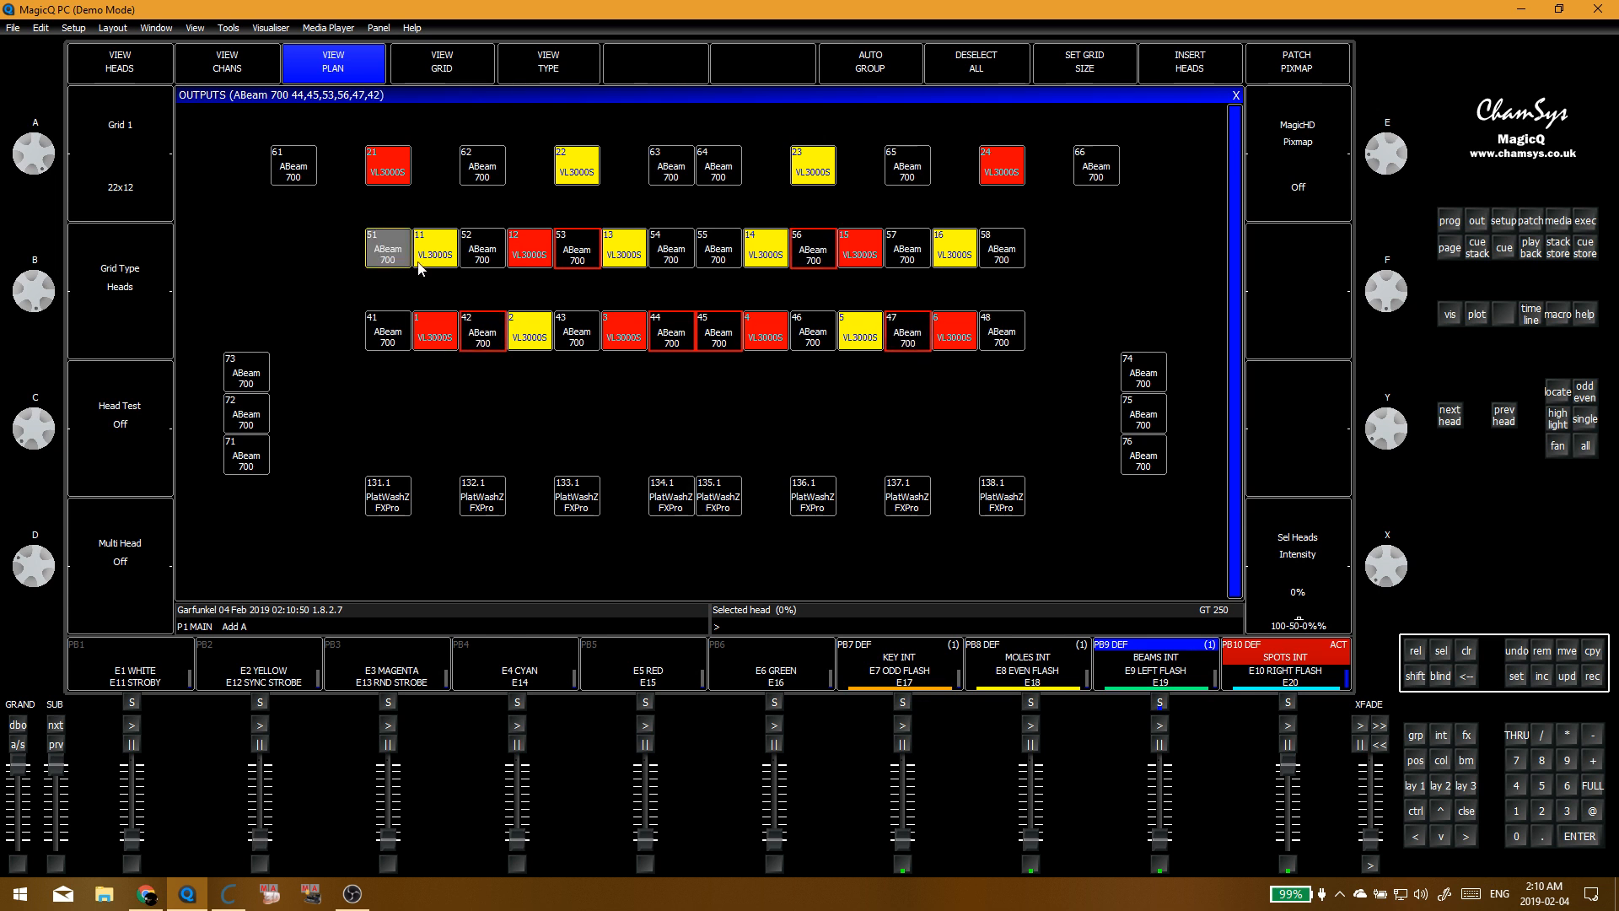
left_click(995, 272)
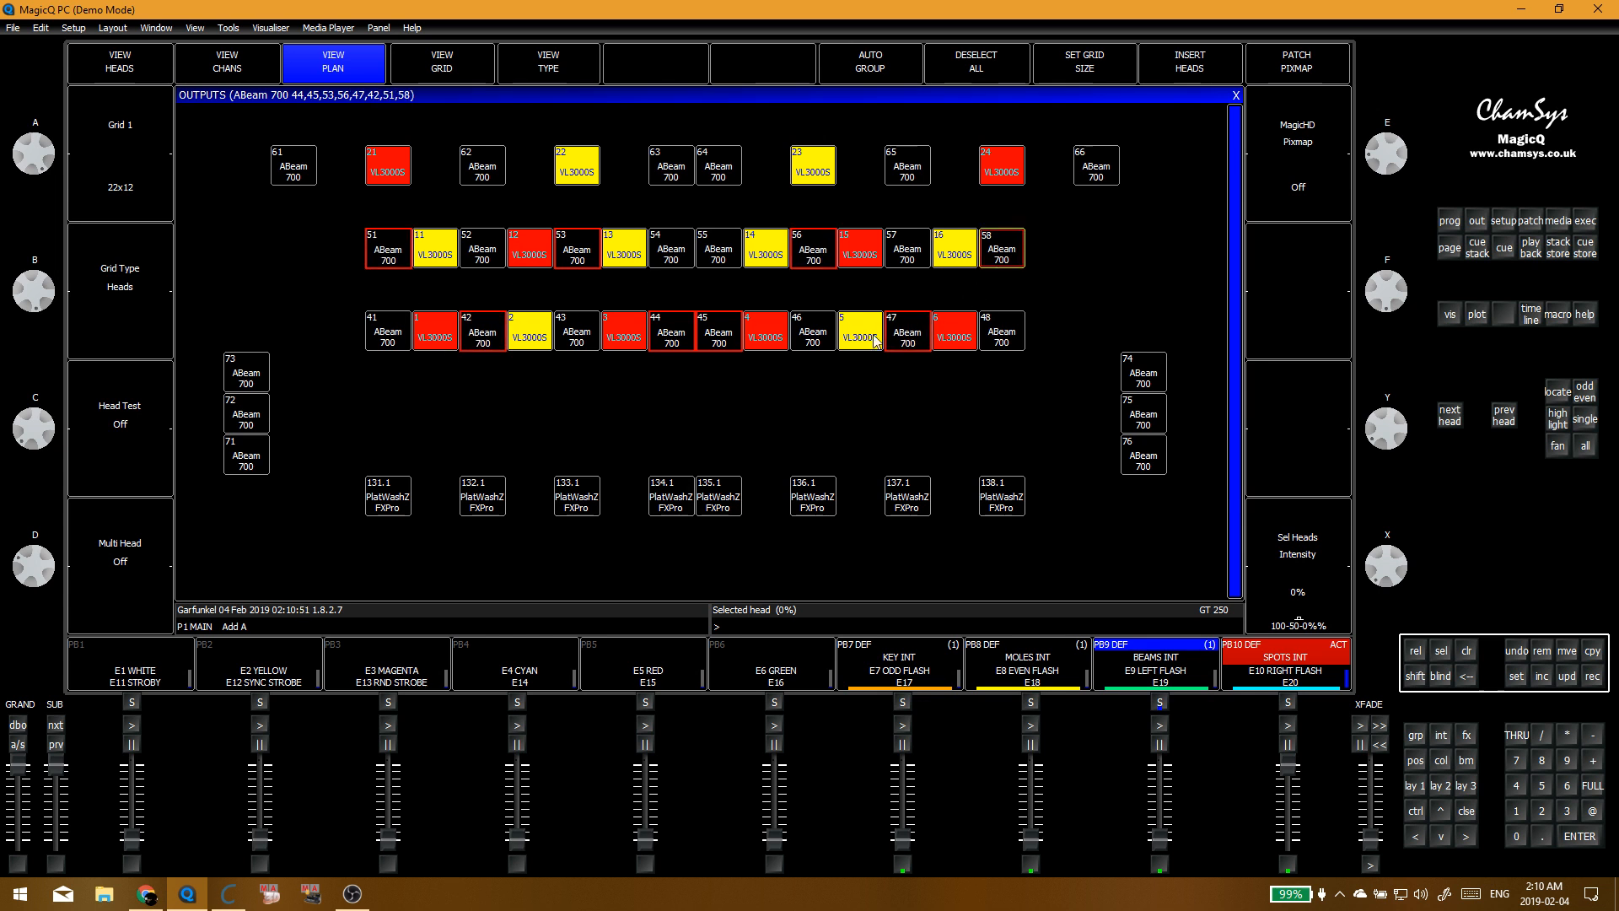
Step: Add ABeam 700 heads 62, 65, 64 and 63 from the upper row and middle side heads 72 and 75 to the selection
left_click(486, 177)
left_click(911, 169)
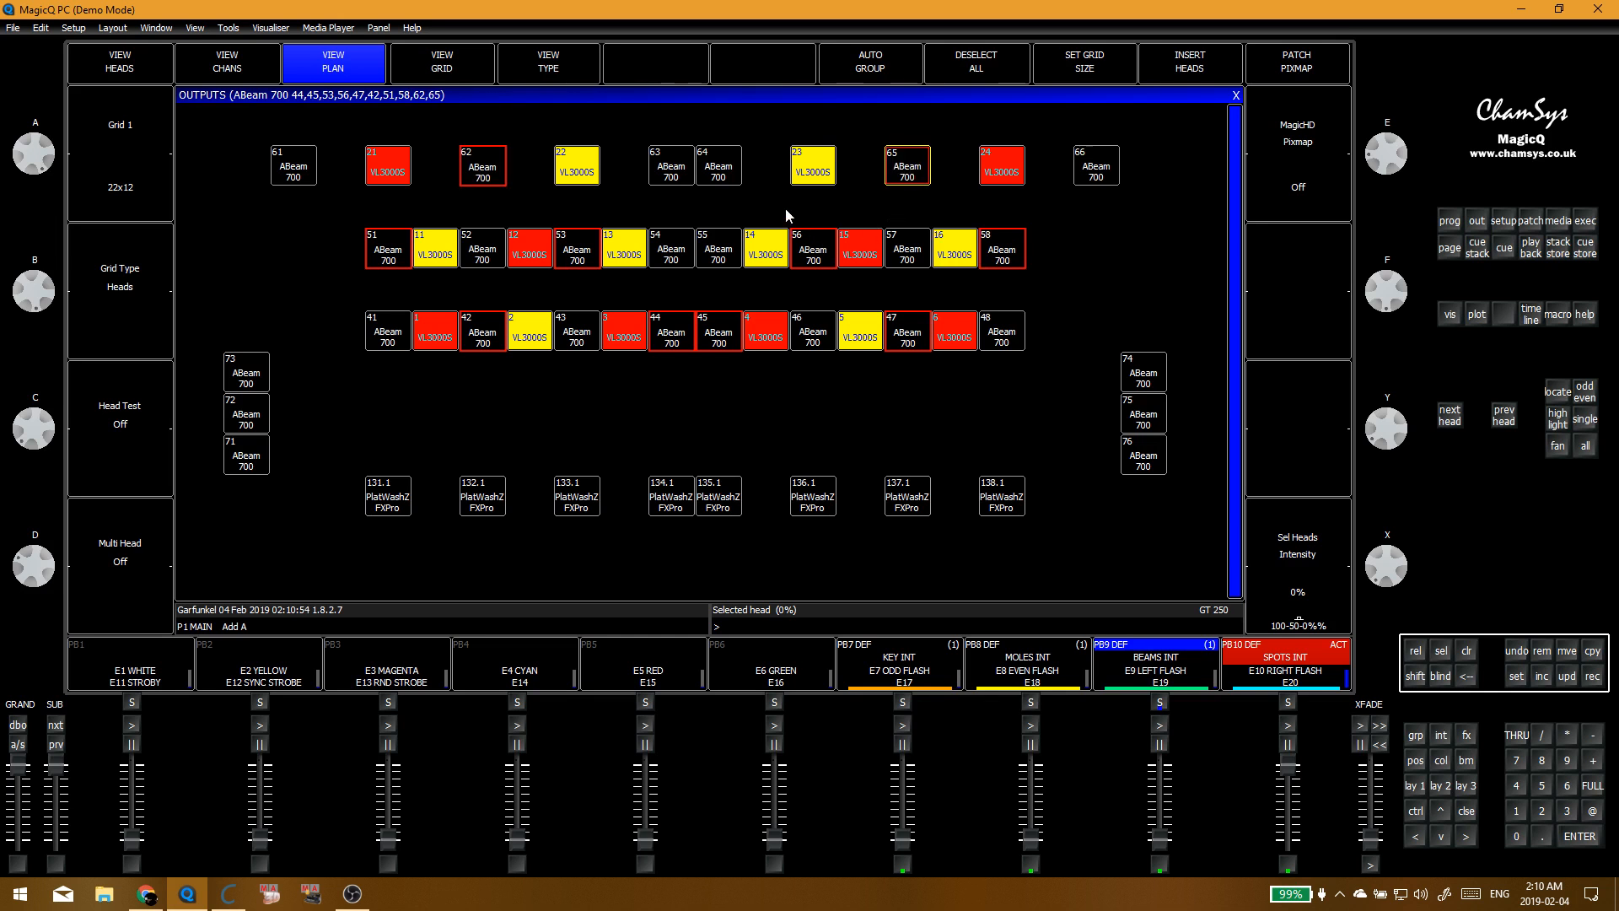
left_click(724, 177)
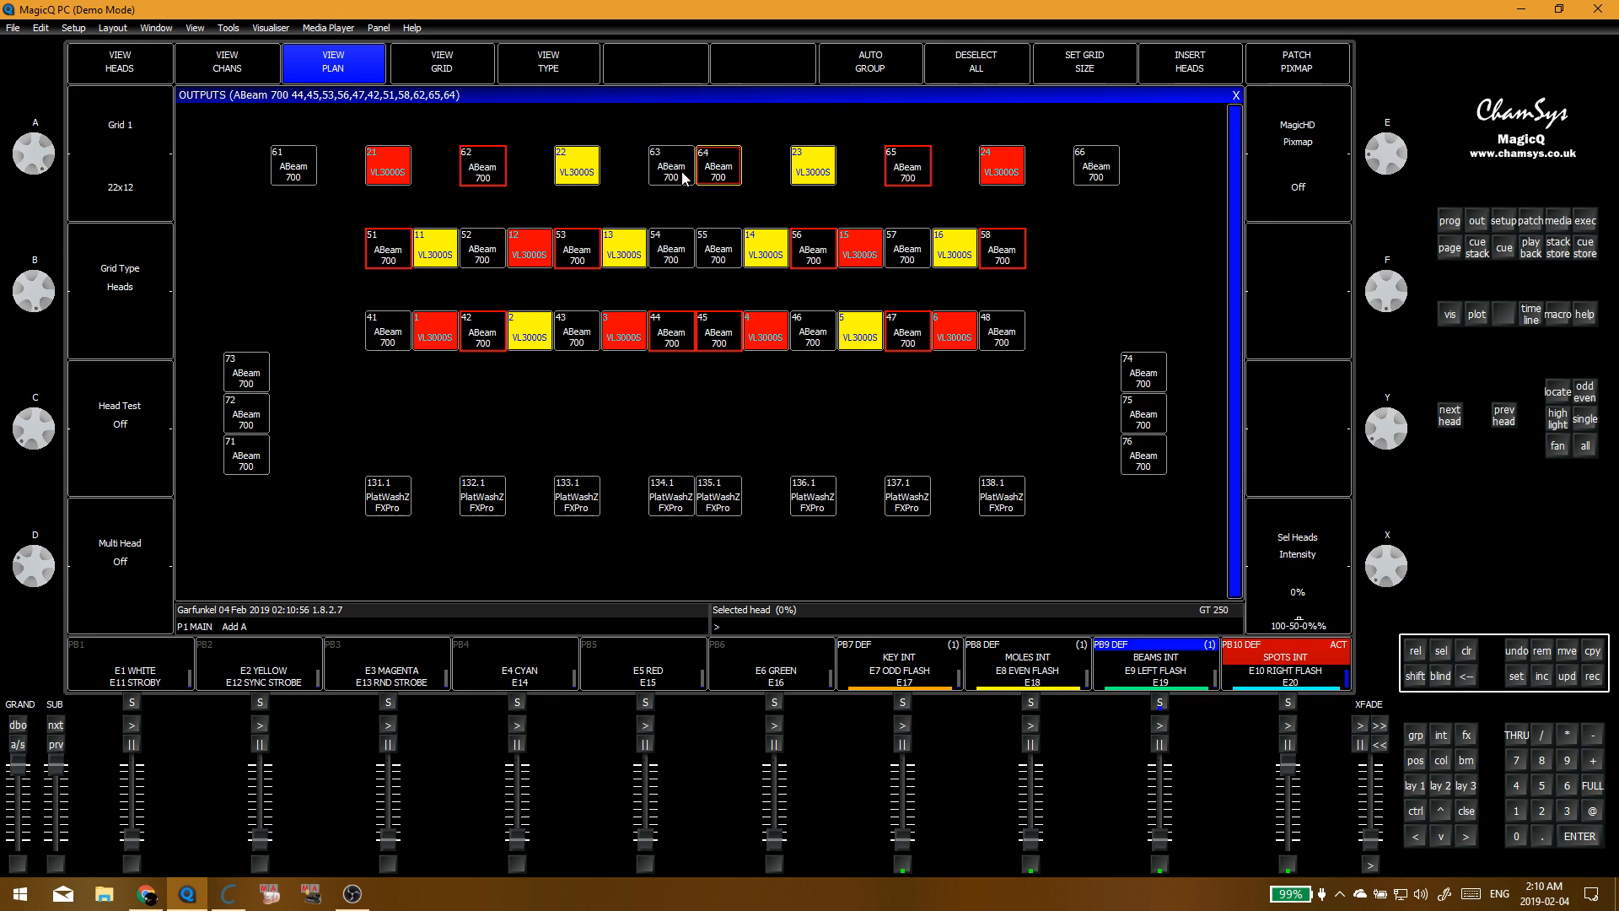
left_click(671, 173)
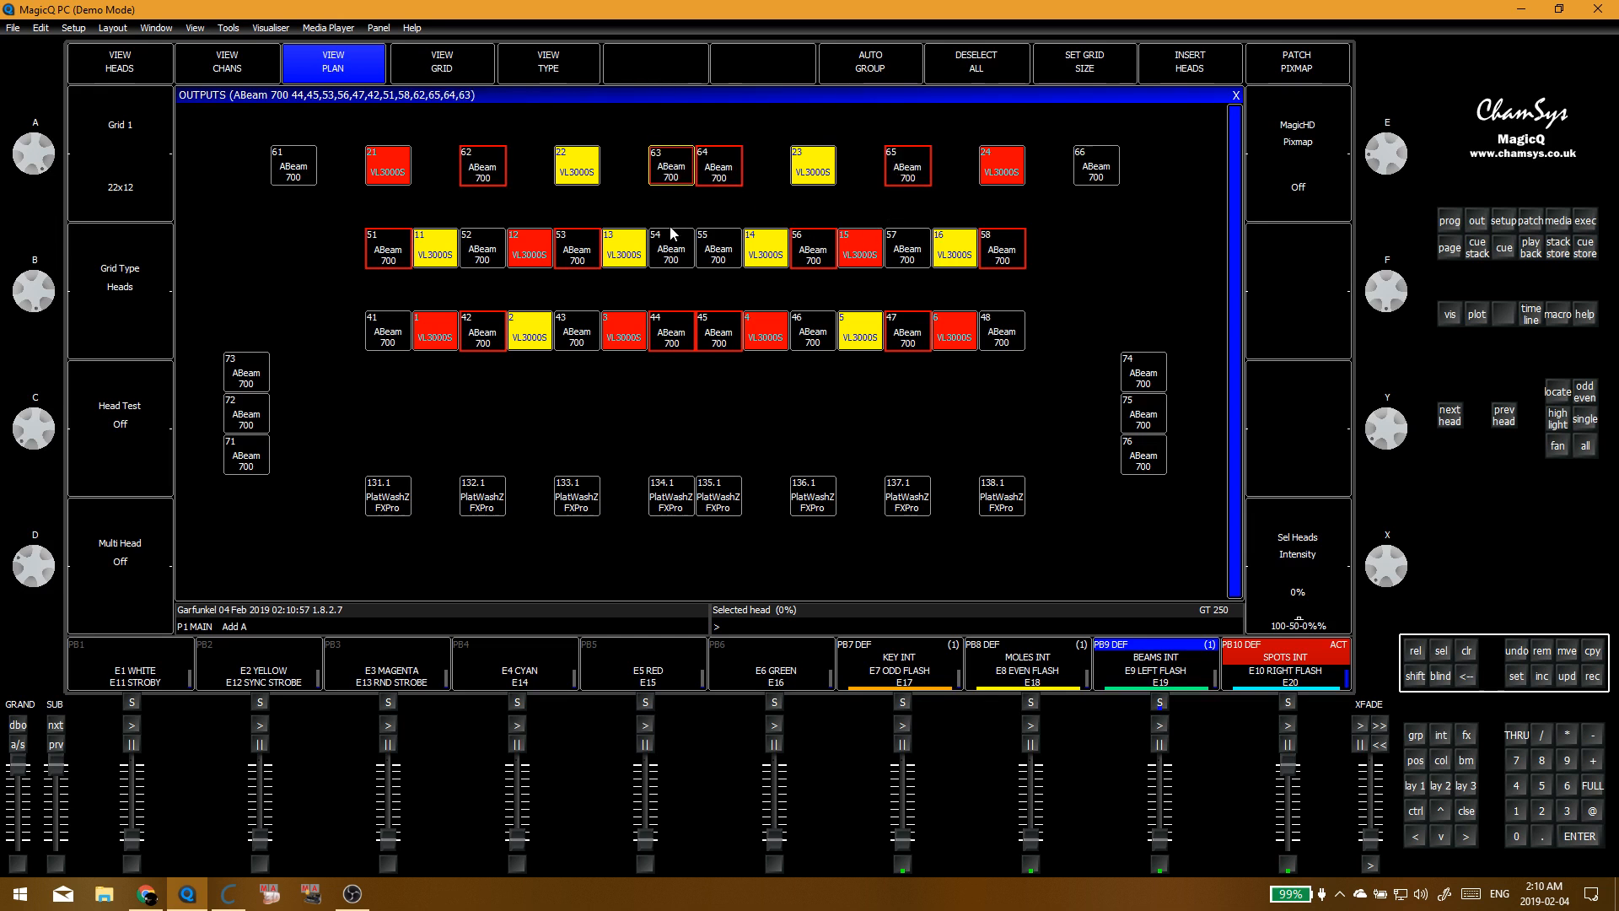
left_click(245, 375)
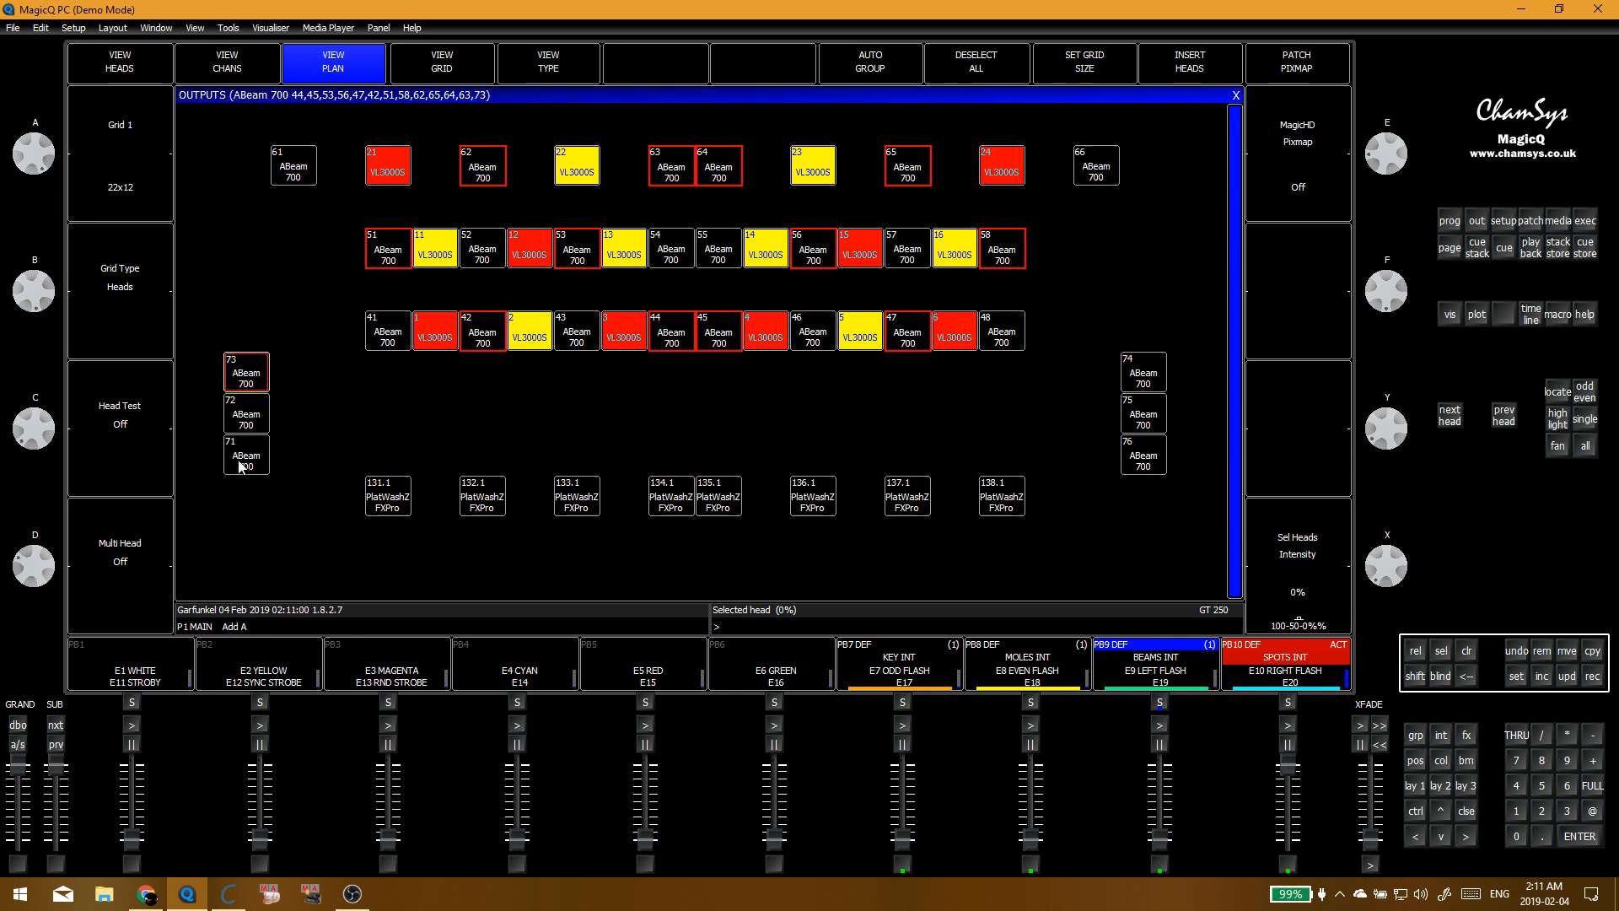
left_click(245, 375)
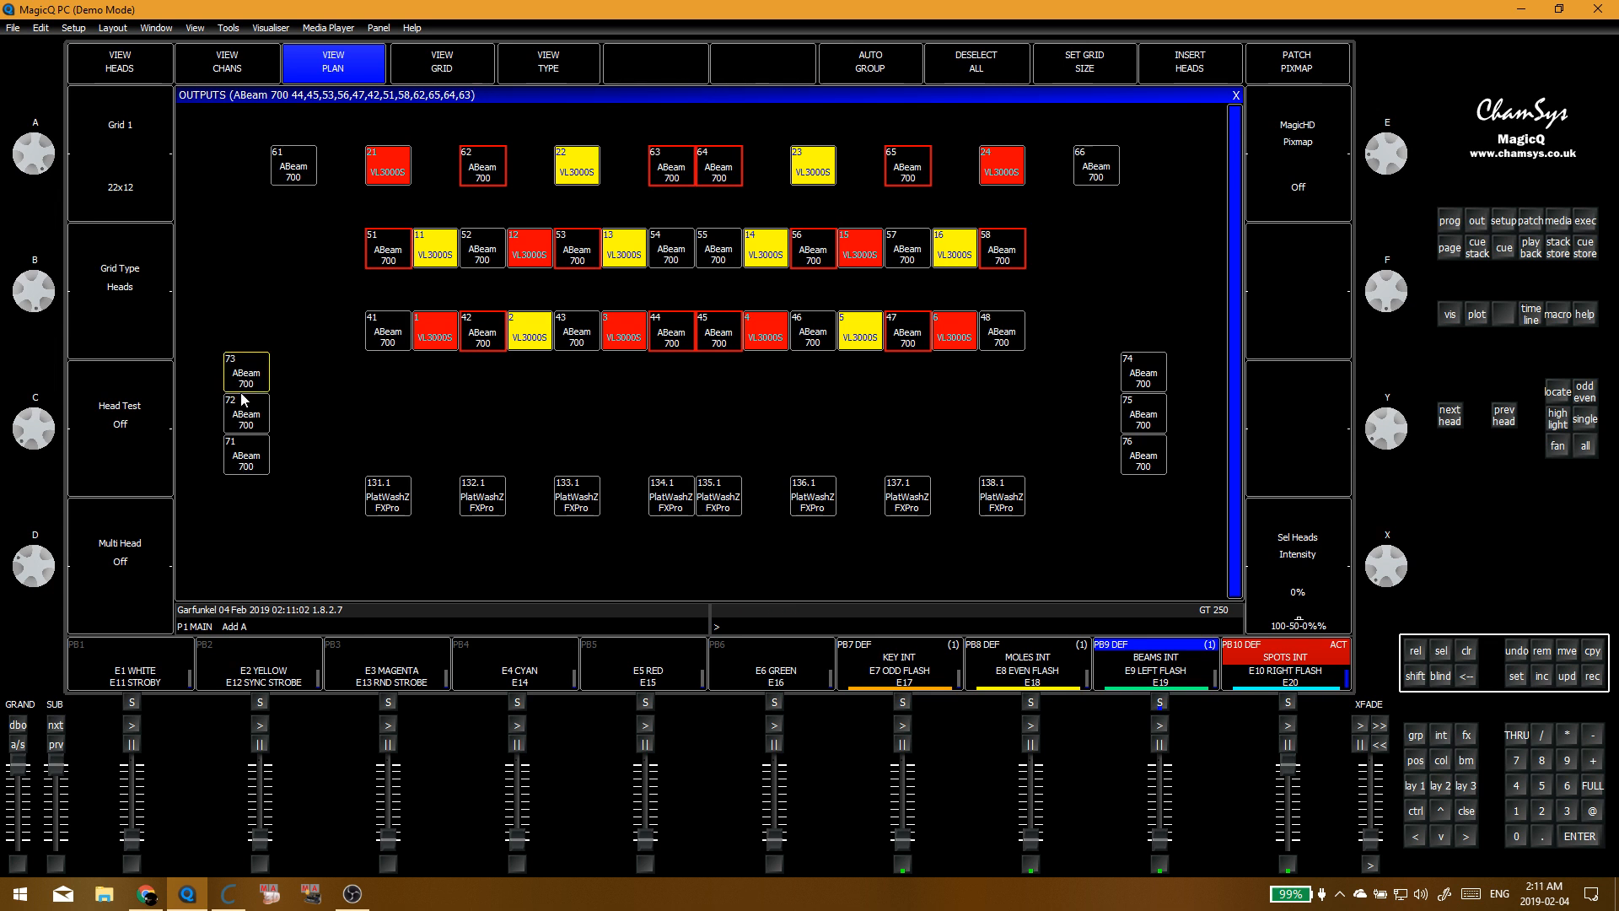
left_click(241, 421)
left_click(1142, 417)
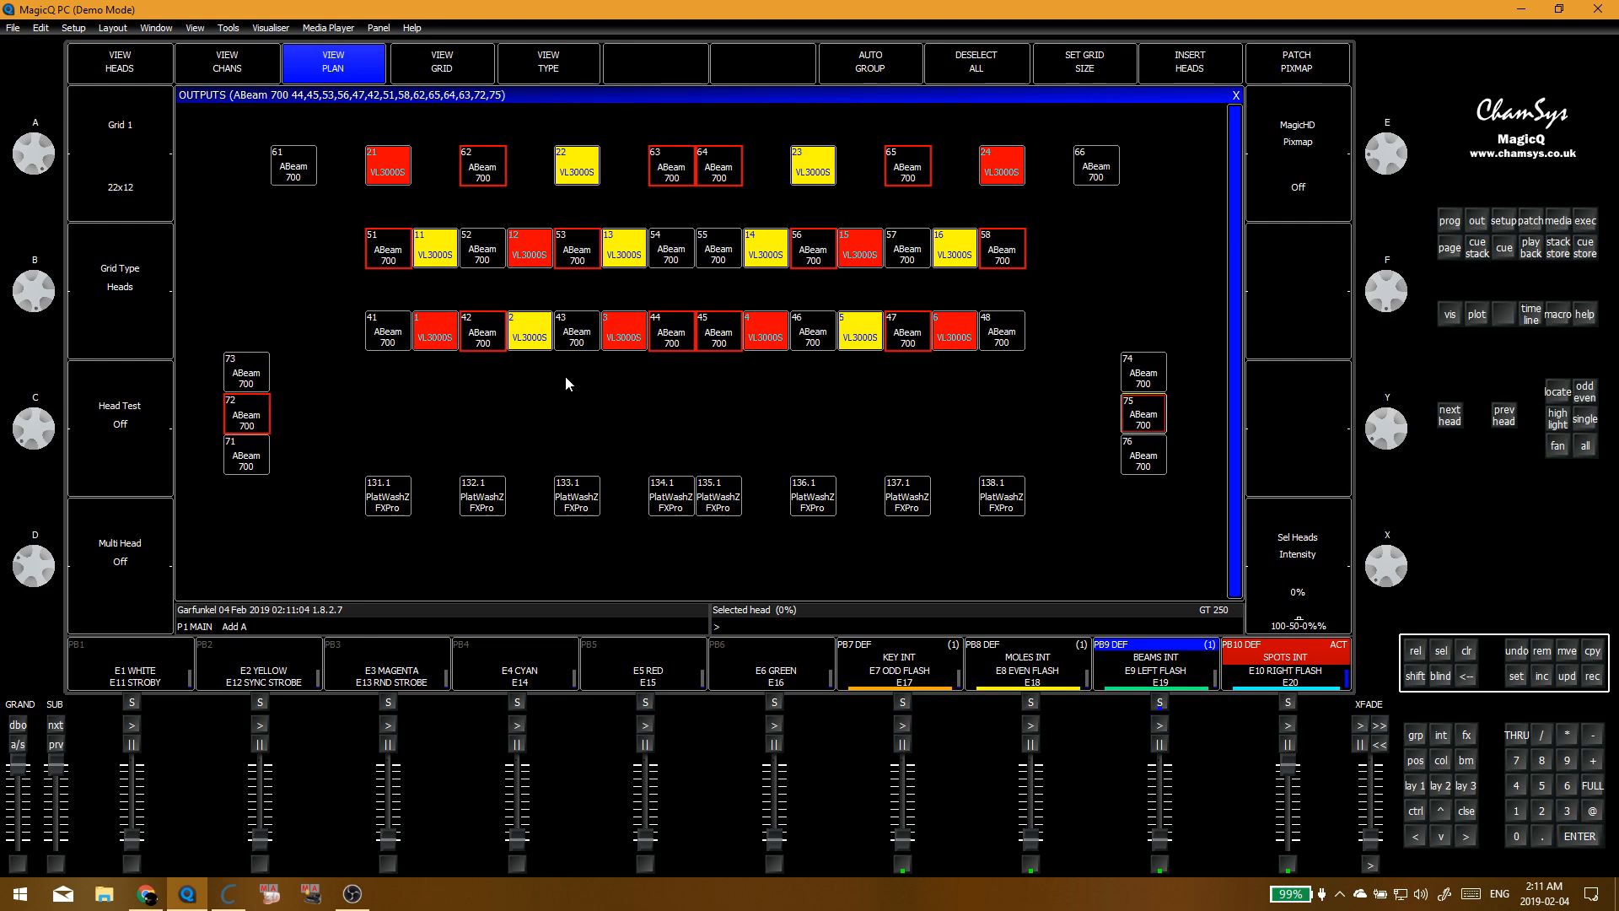
Step: Start recording the selected ABeam heads as a group
key("alt+r")
key("alt+g")
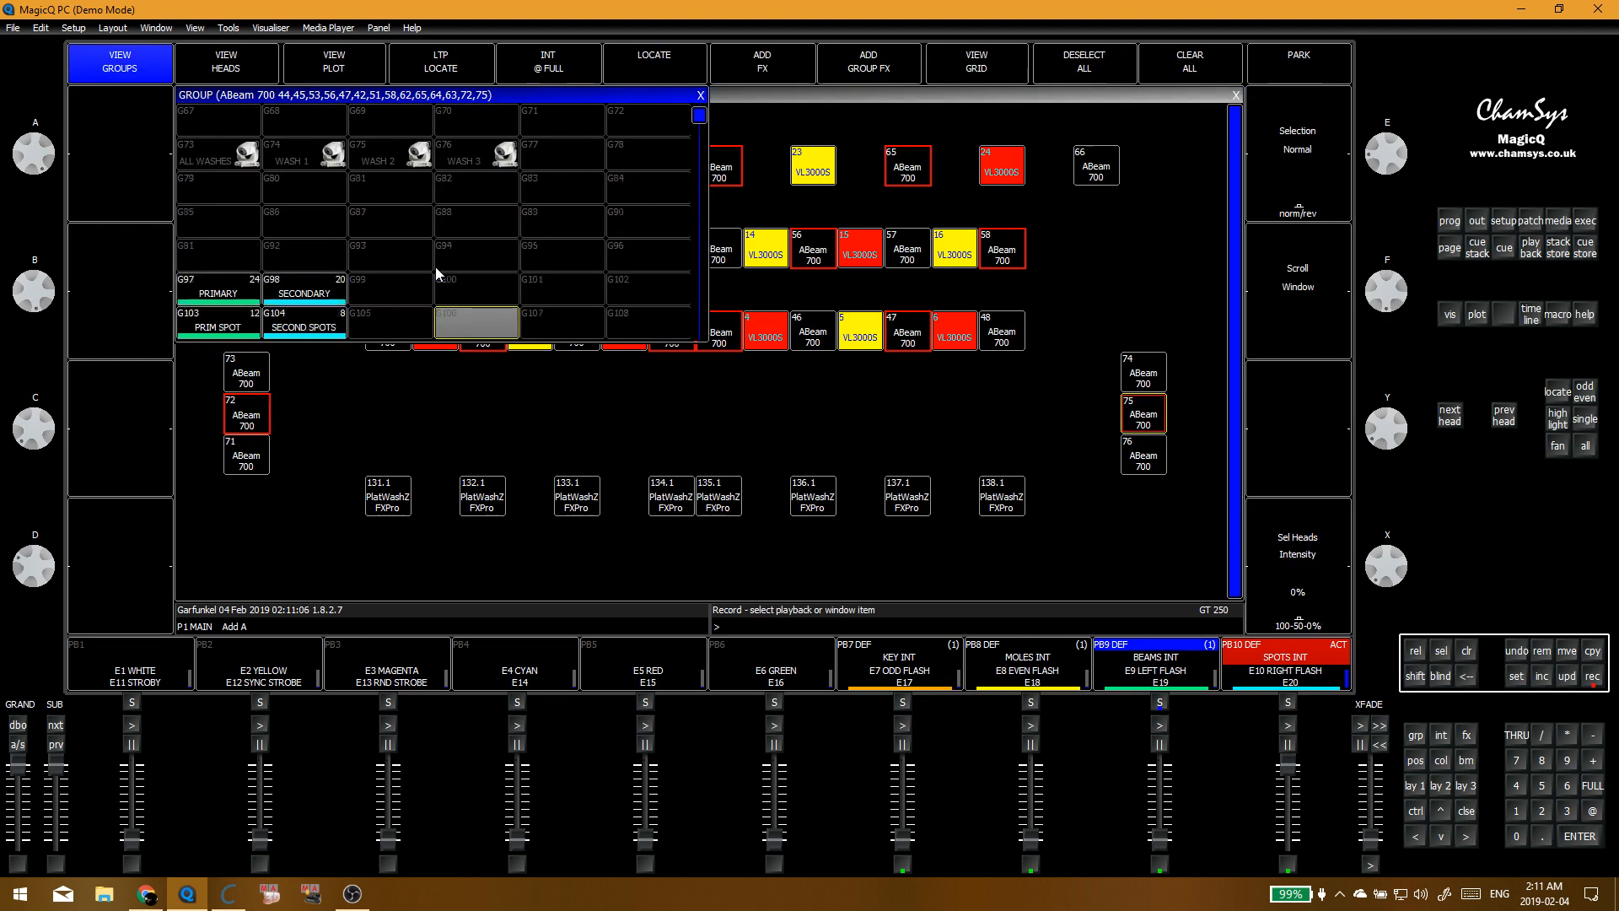
Step: Record the selected ABeam 700 heads over the unnamed group G110, replacing its existing contents
scroll(377, 227, "down", 1)
scroll(353, 221, "up", 2)
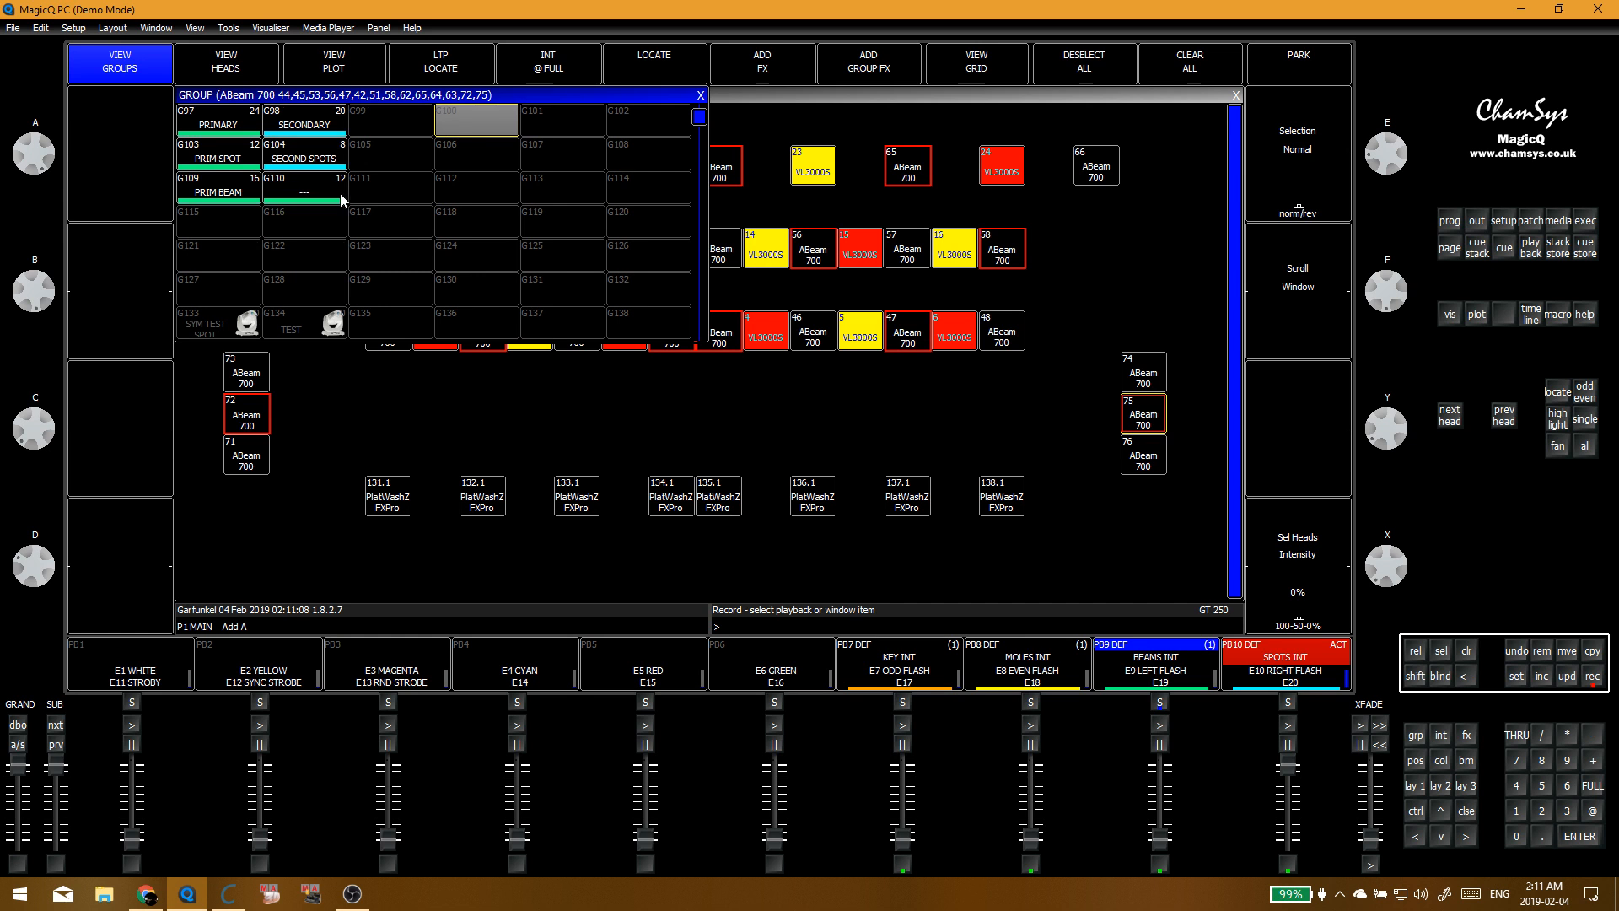
left_click(320, 196)
left_click(628, 268)
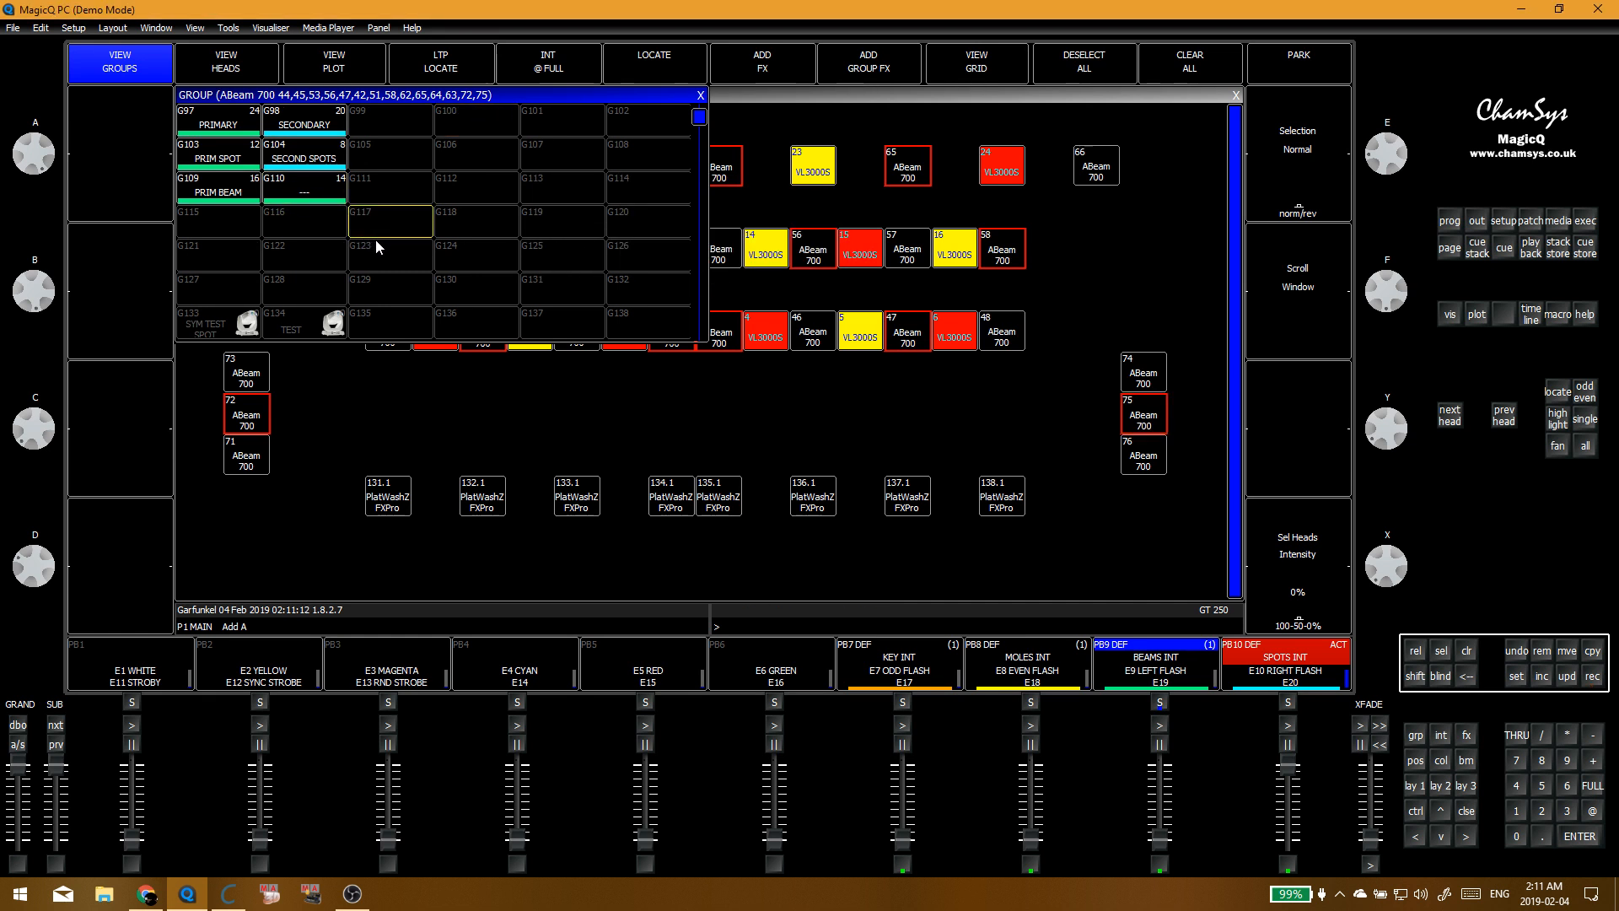
Step: Subtract group 110 from all ABeam 700 heads, record the rest over the PRIM BEAM group and clear the programmer
key("ctrl+BackSpace")
scroll(395, 229, "up", 3)
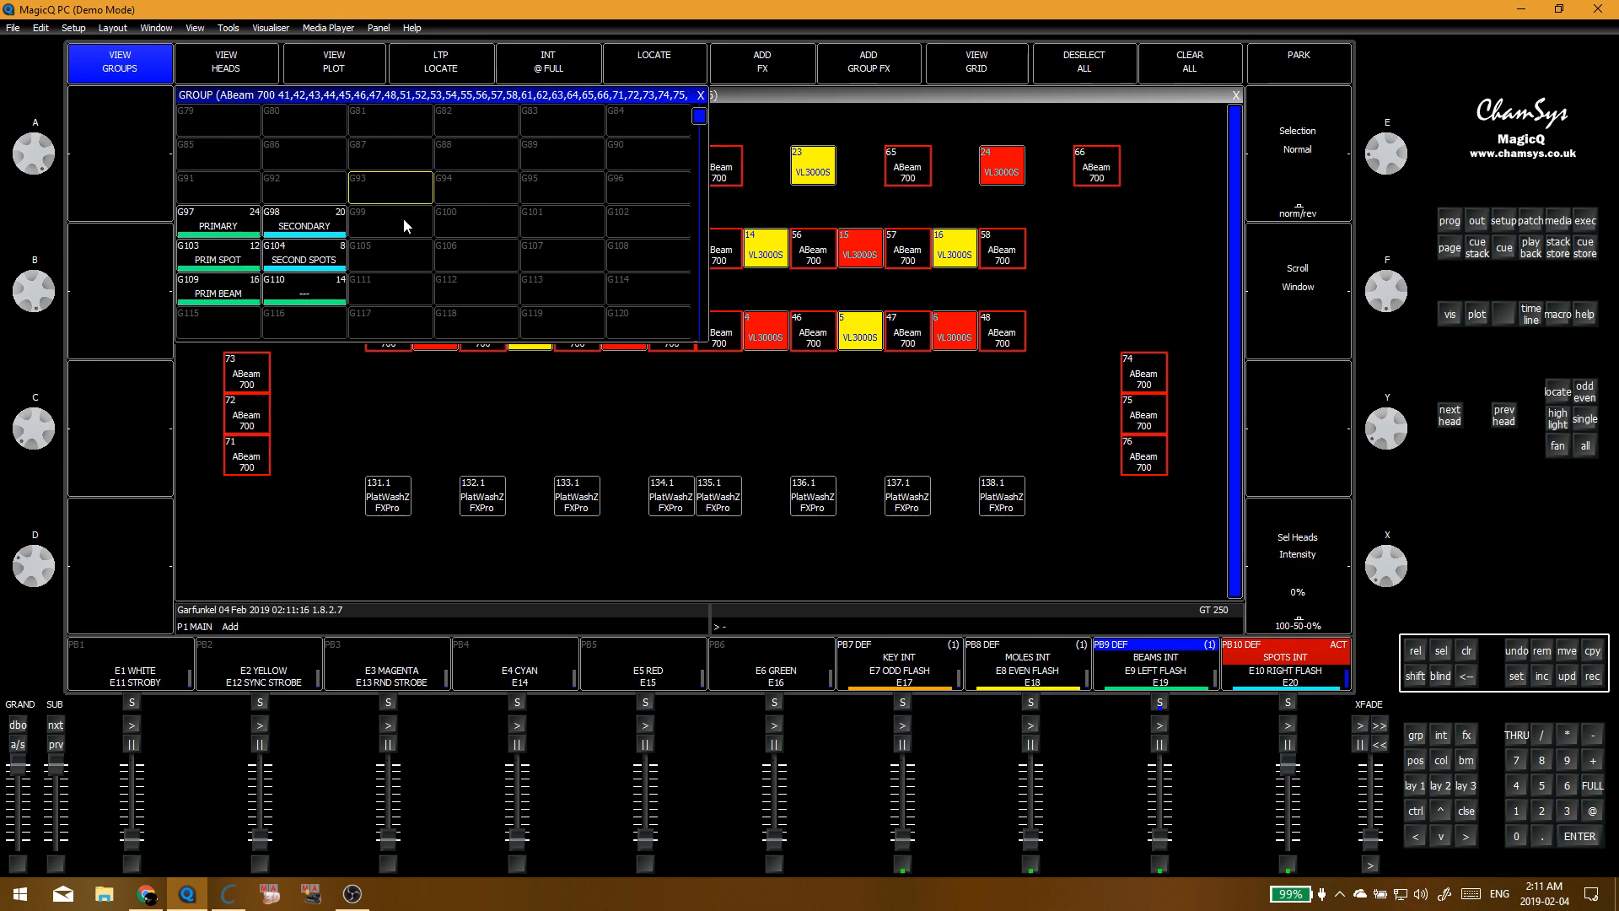
type("110")
key("Return")
left_click(232, 299)
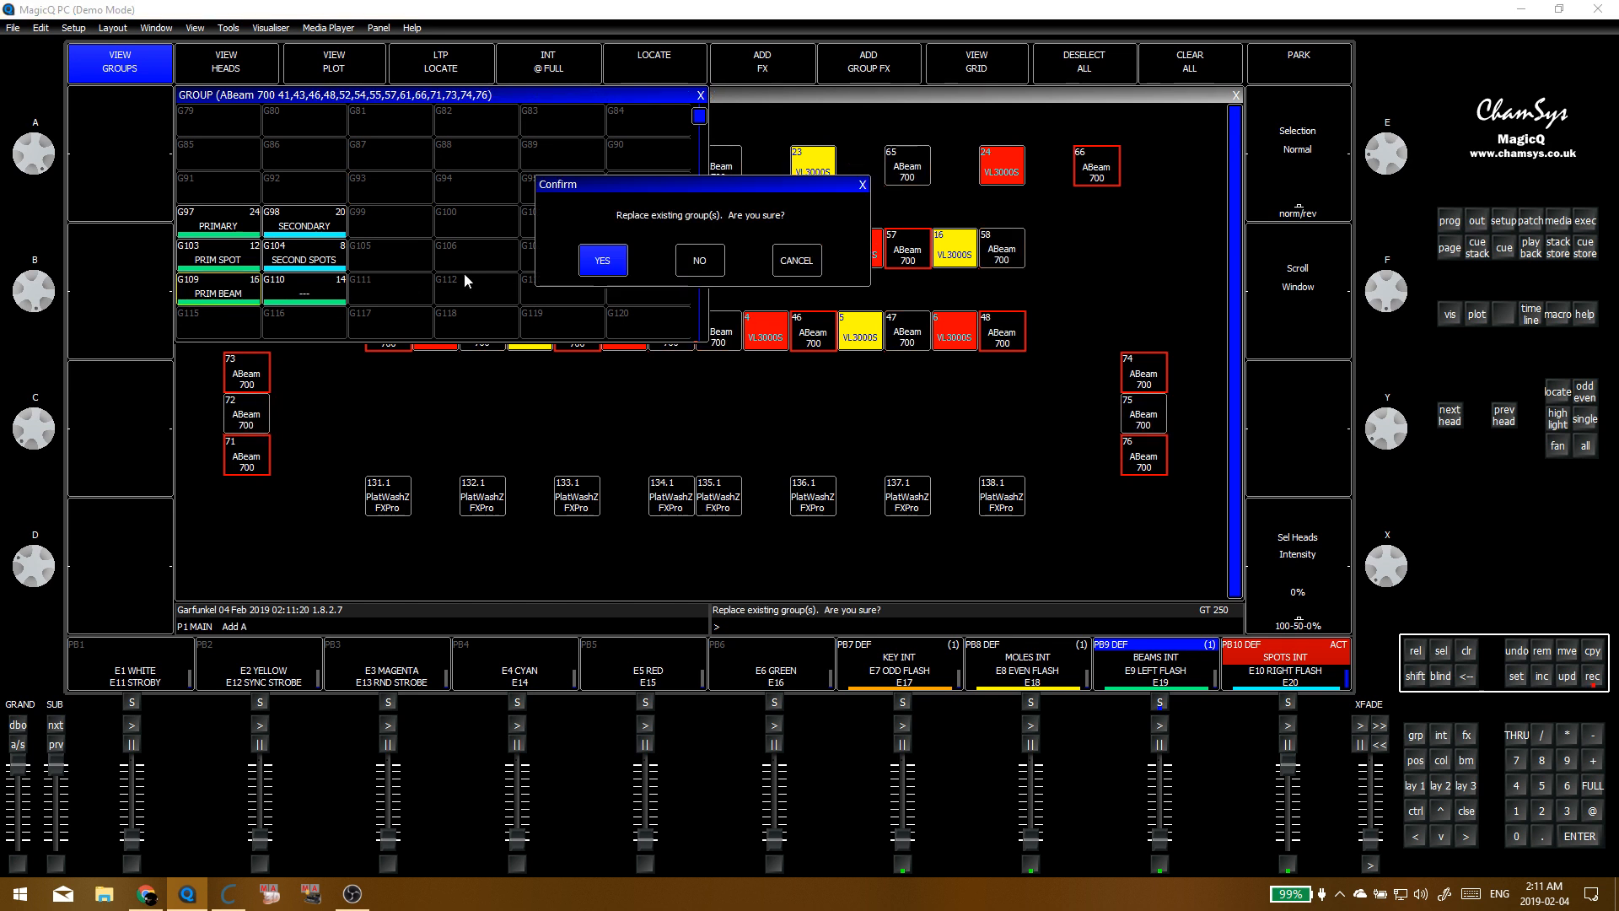
left_click(601, 268)
key("shift+BackSpace")
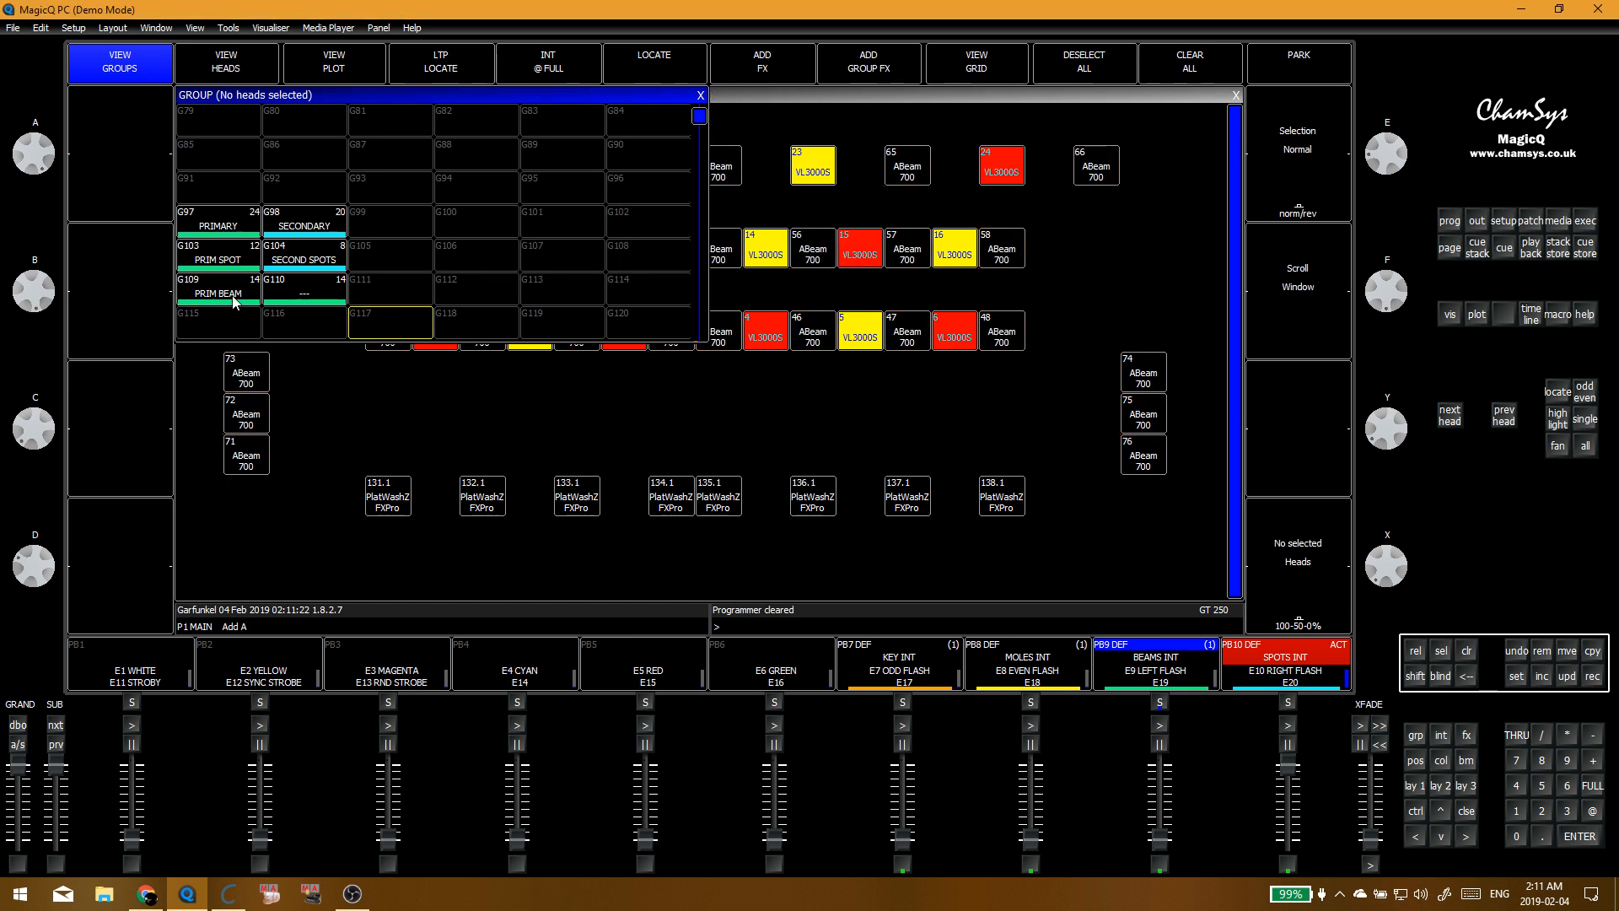
Step: Raise the BEAMS INT playback and set the PRIM SPOT and PRIM BEAM groups to Red
left_click_drag(1160, 839, 1159, 766)
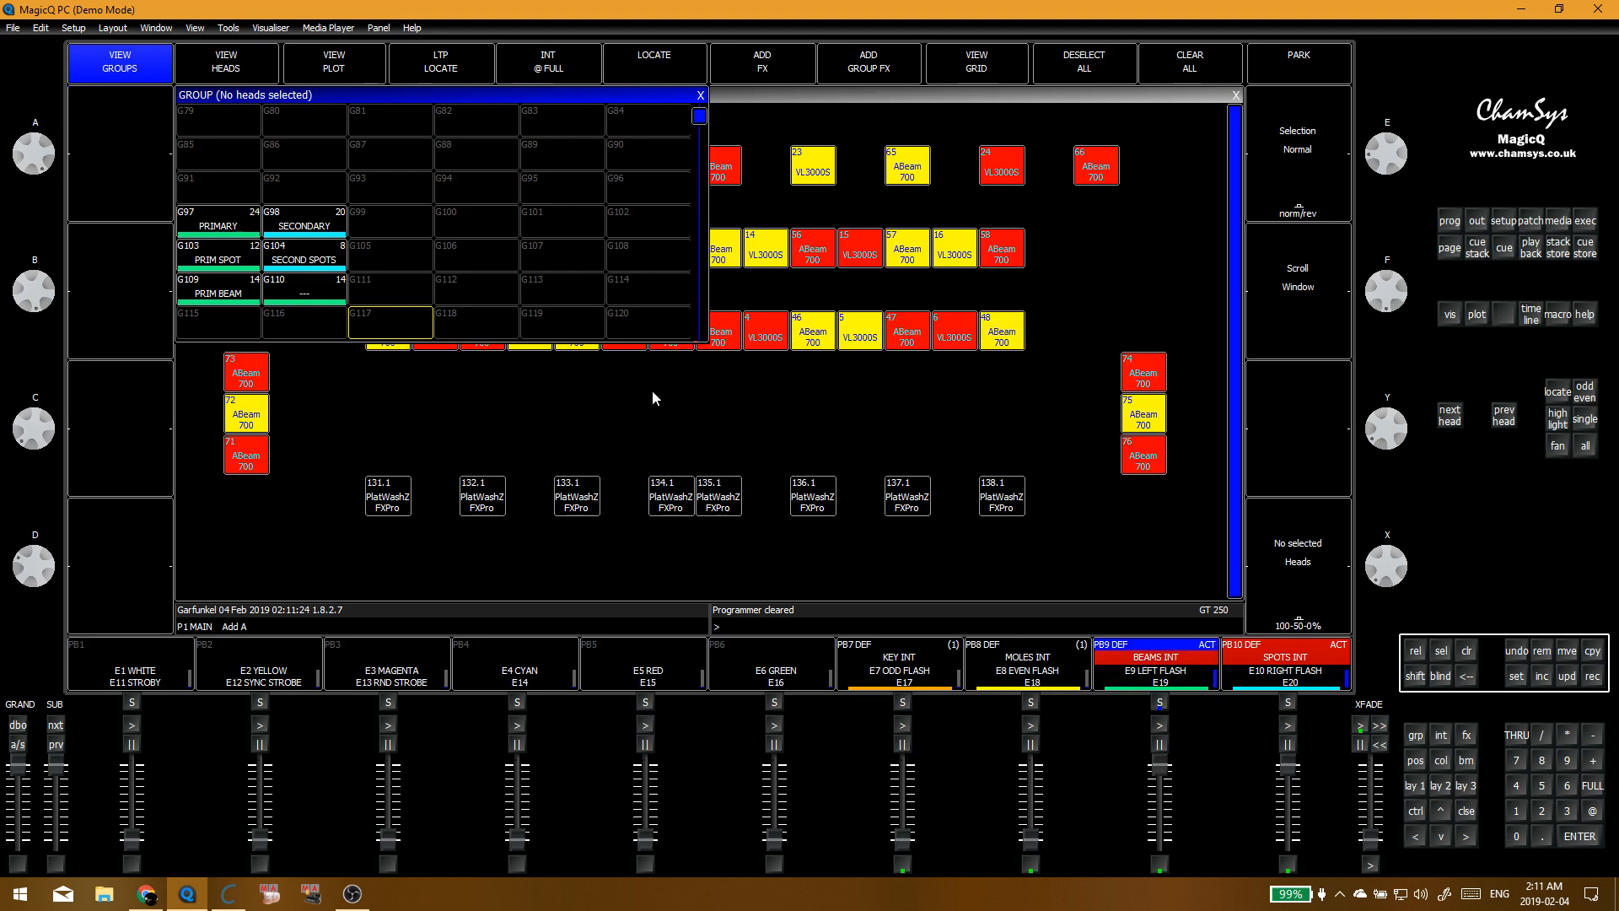
left_click(245, 257)
left_click(237, 291)
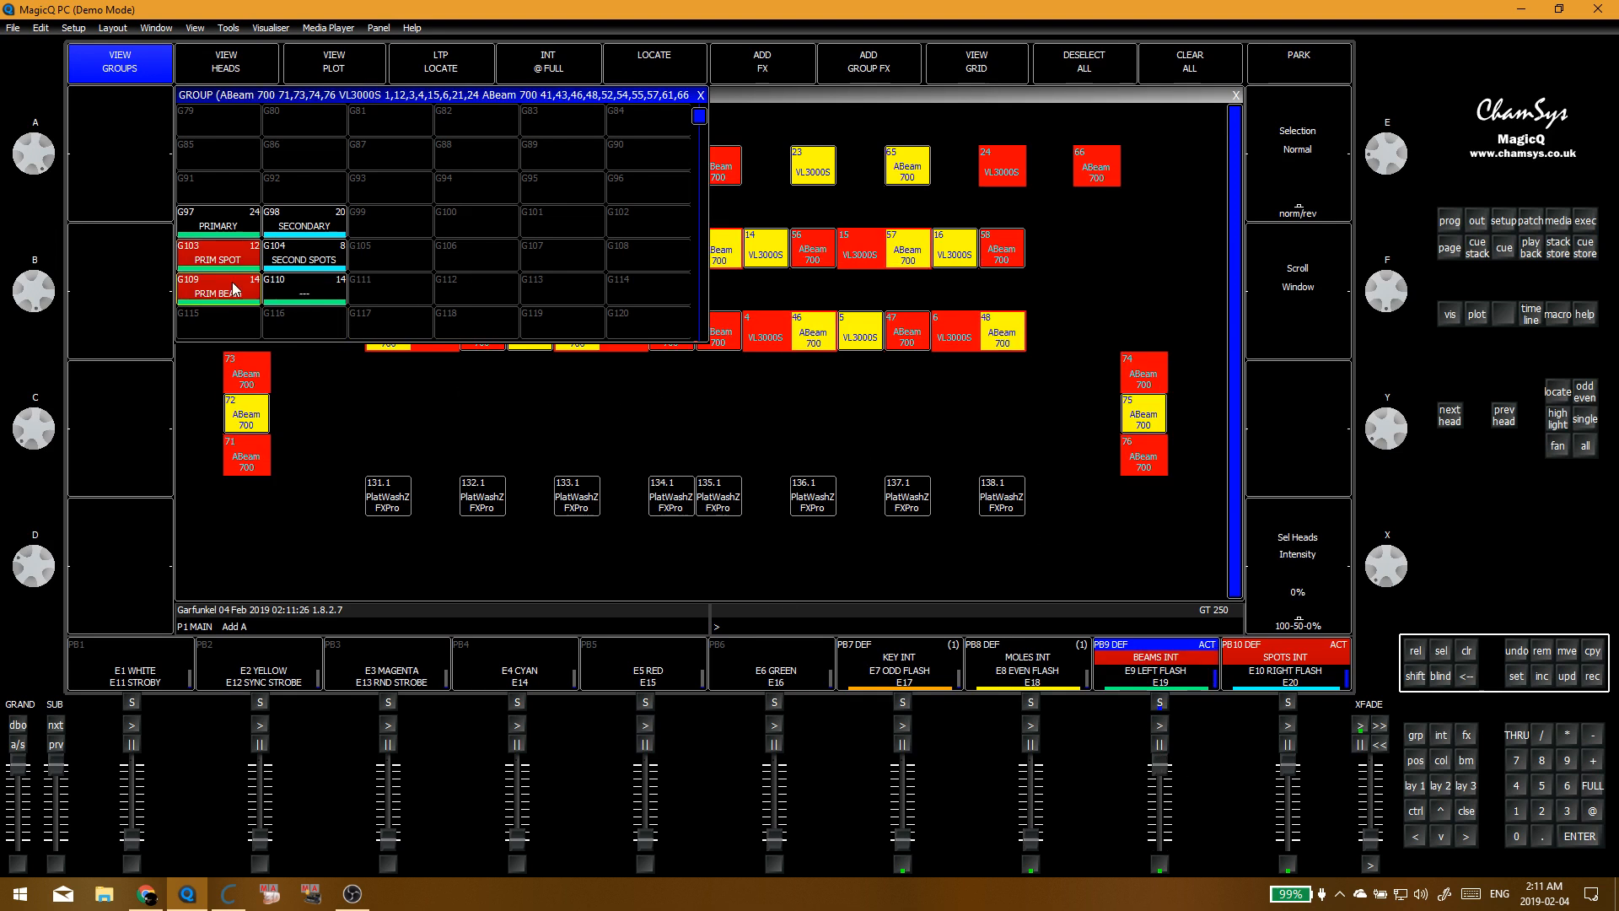
key("alt+c")
left_click(287, 376)
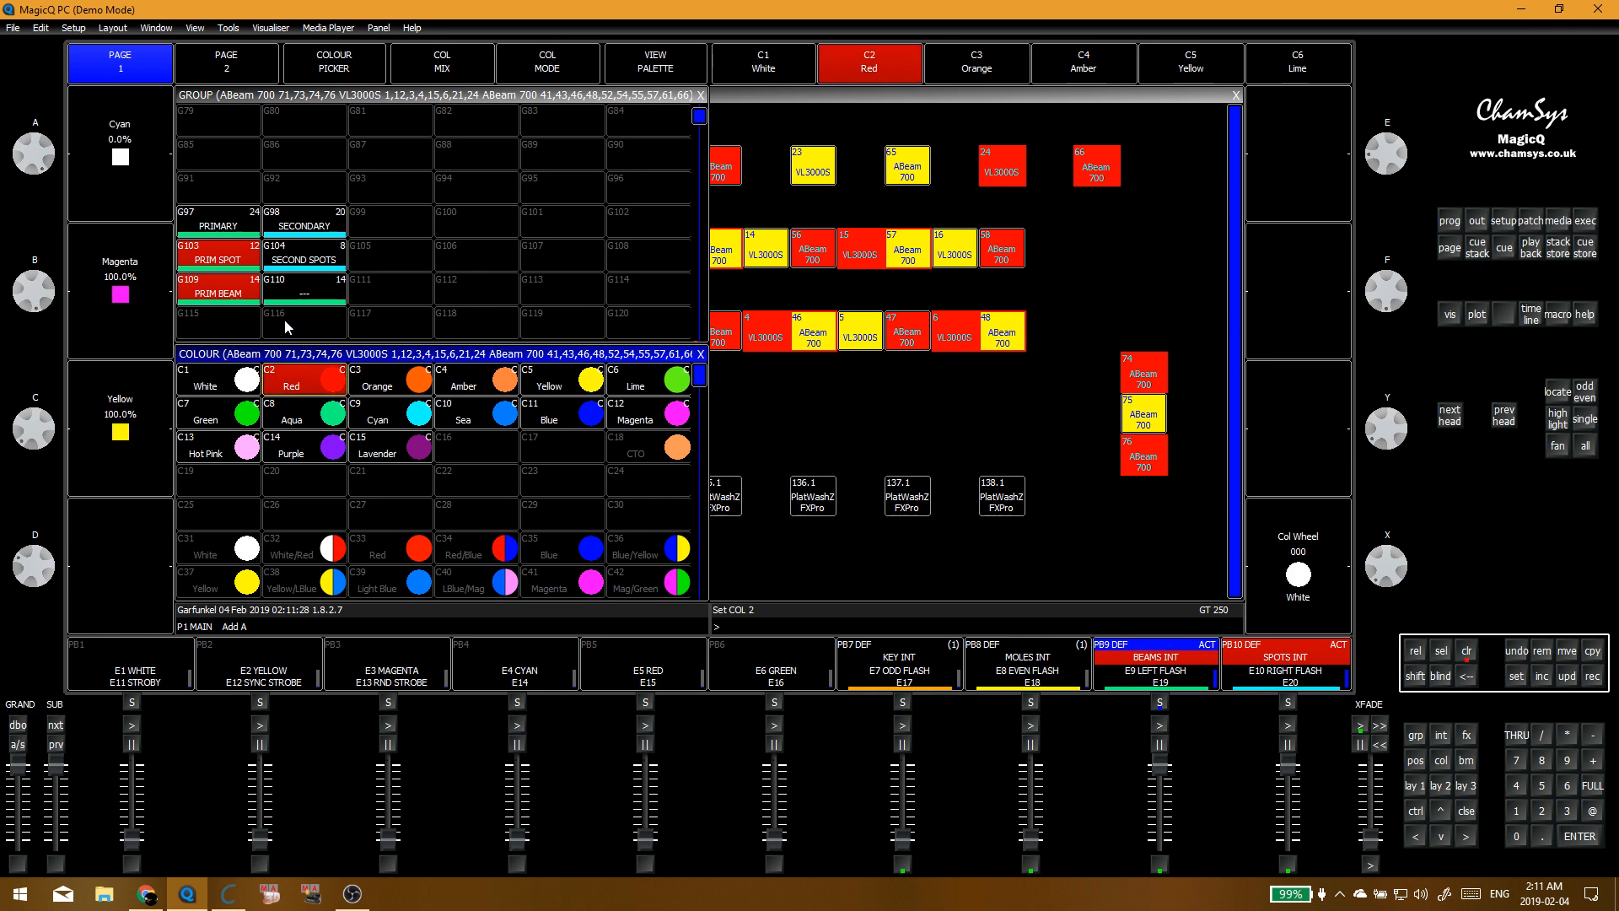
Step: Set the SECOND SPOTS group and group G110 to Yellow and uncover the full head plan to check the colours
left_click(304, 253)
left_click(304, 286)
left_click(549, 381)
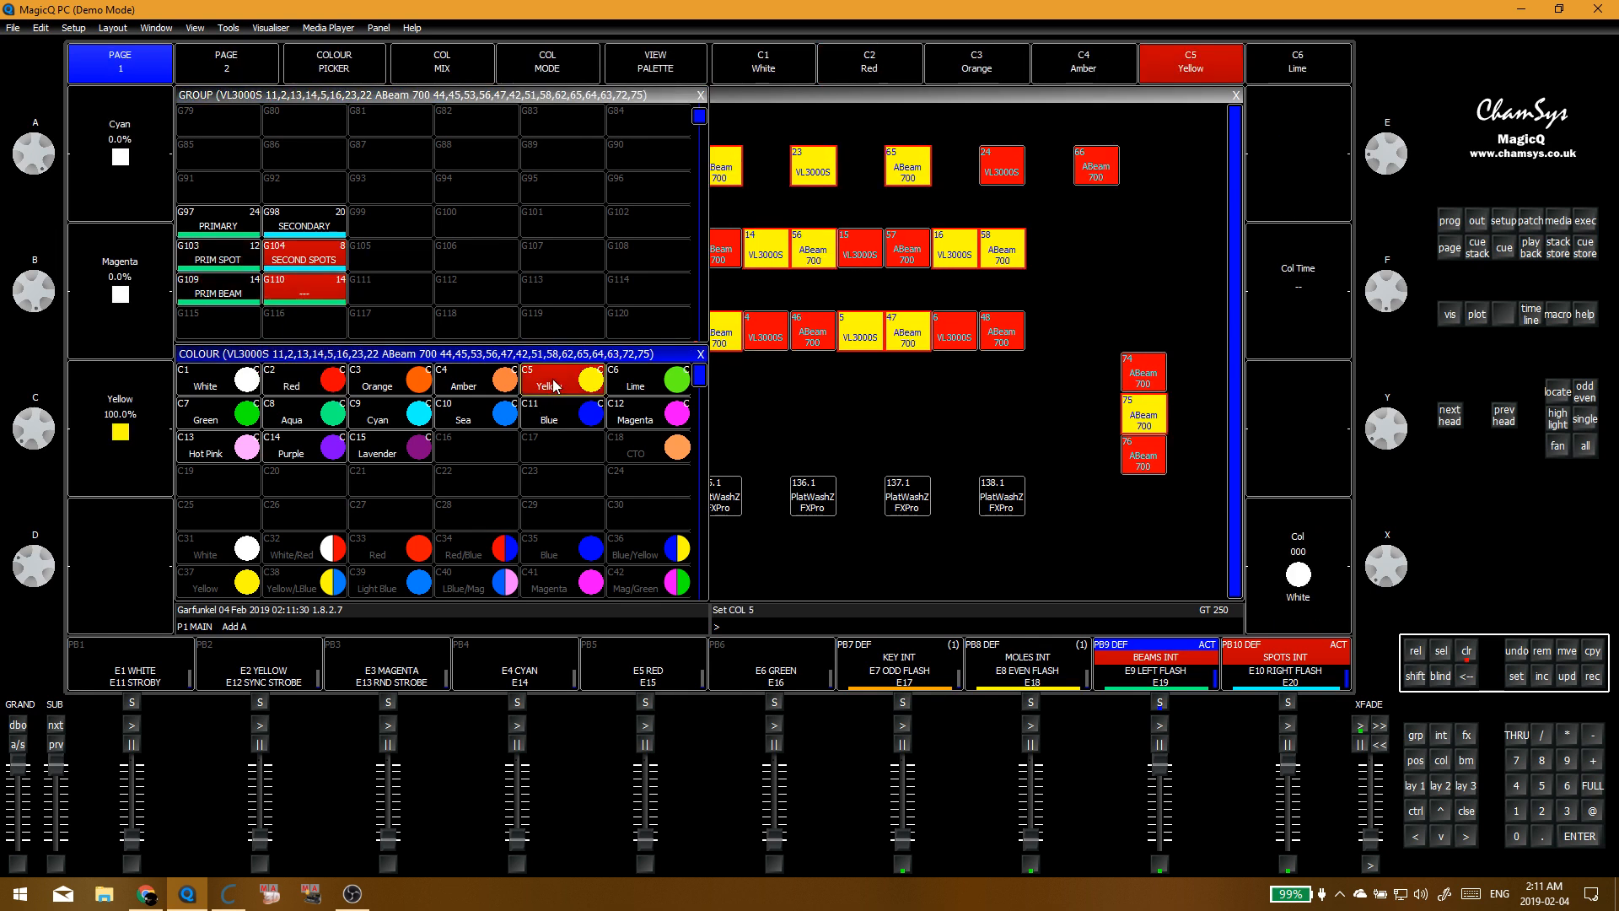
left_click(700, 95)
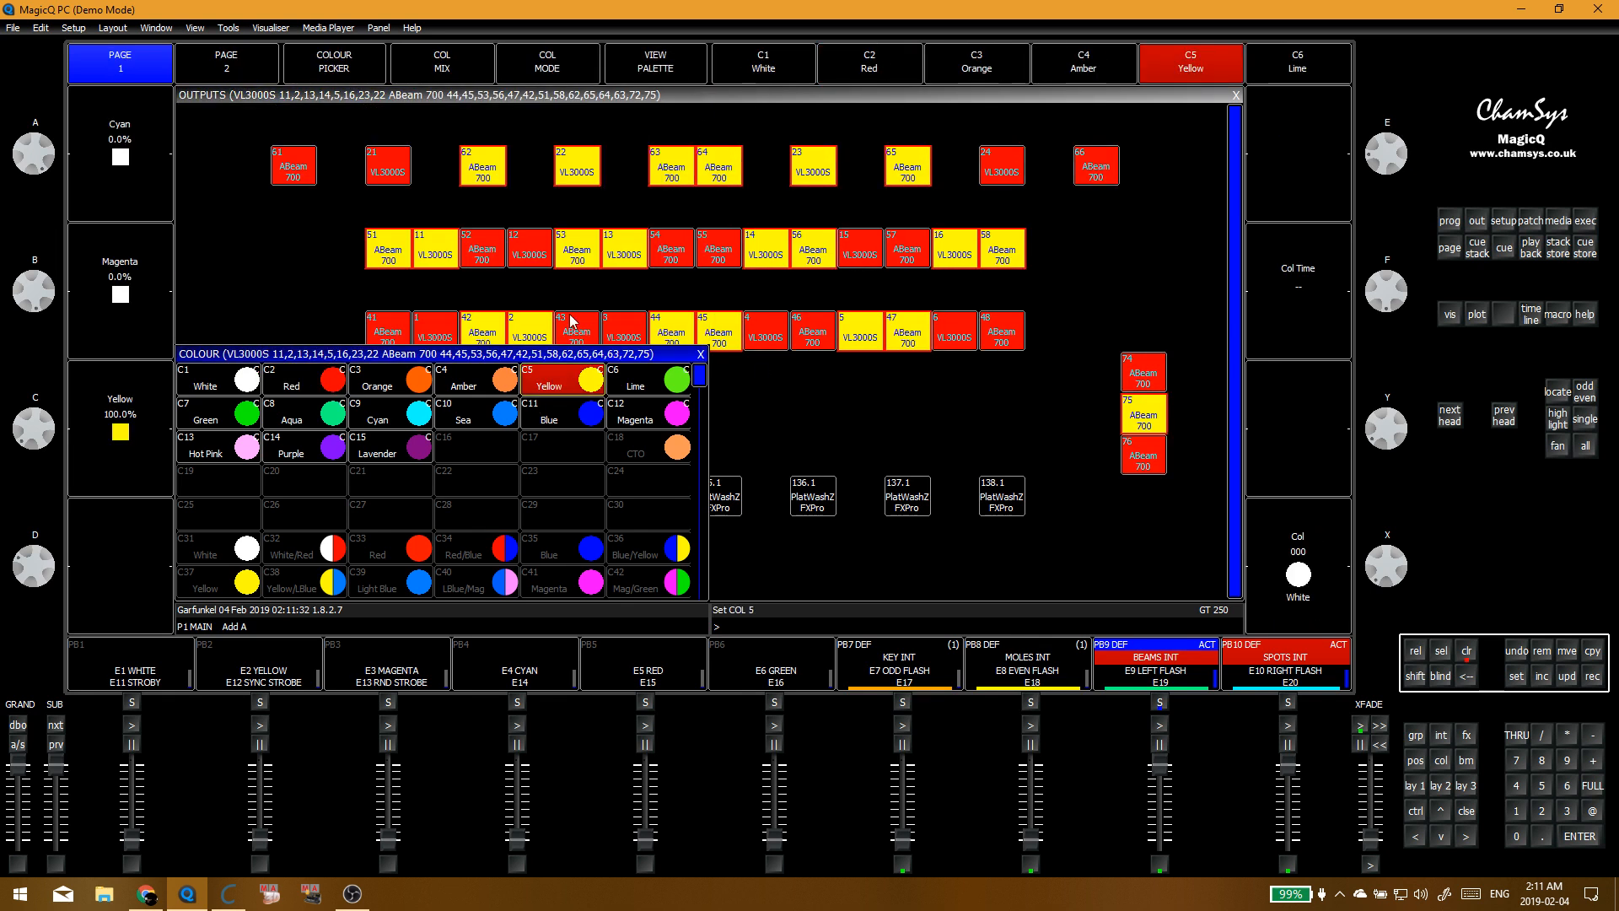
left_click(701, 354)
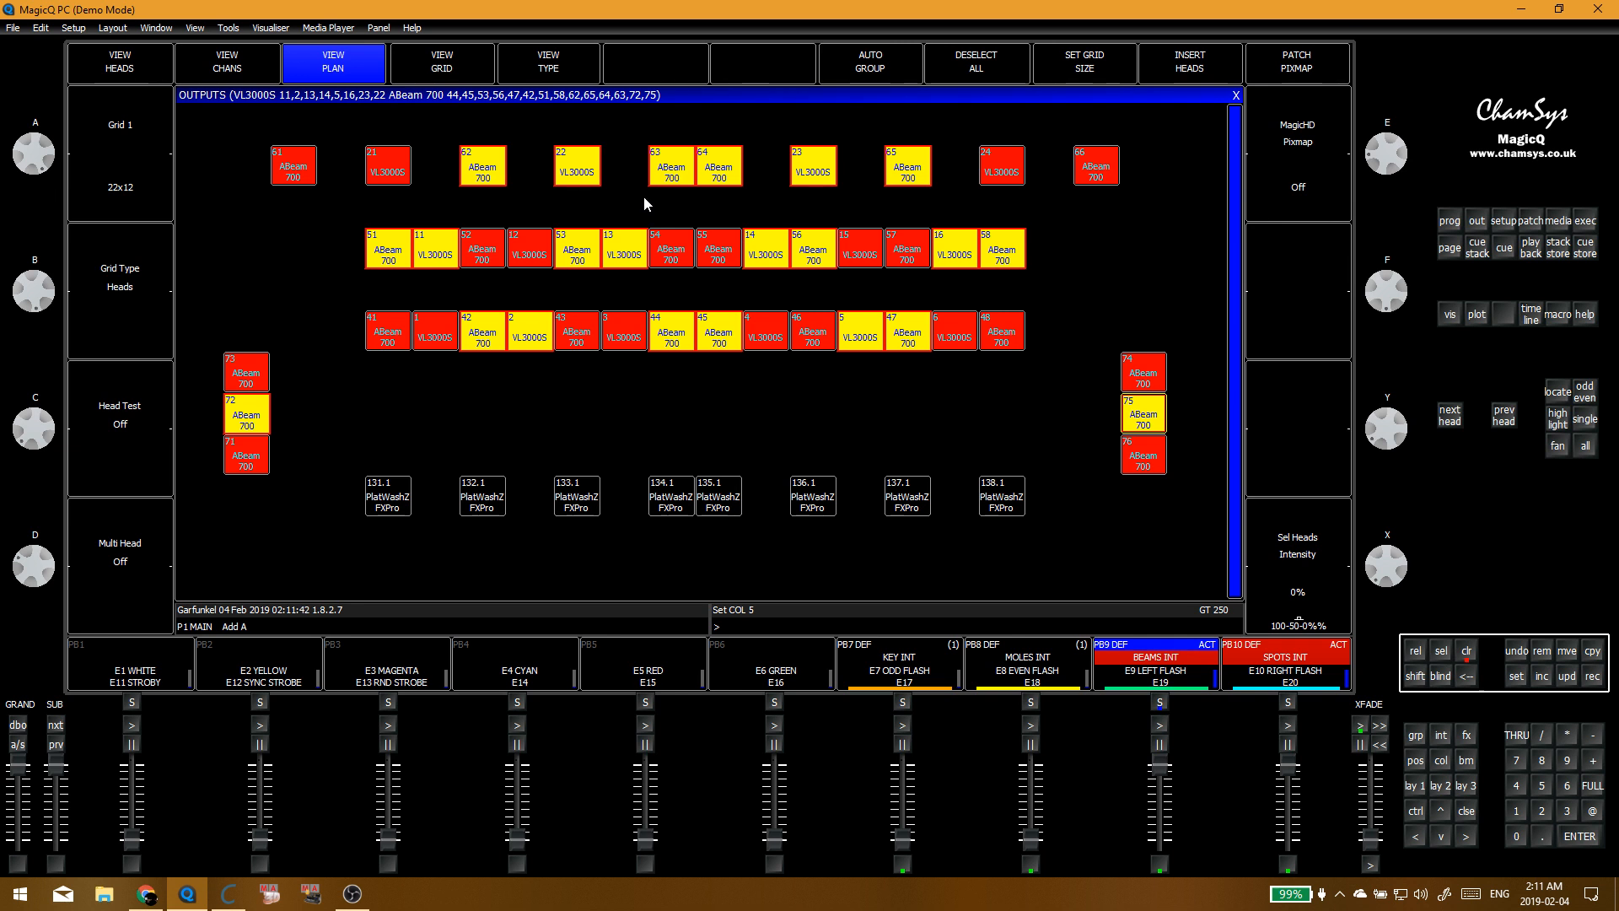
Step: Clear the programmer and bring the SPOTS INT and BEAMS INT playbacks down to zero
key("BackSpace")
key("alt+1")
key("alt+e")
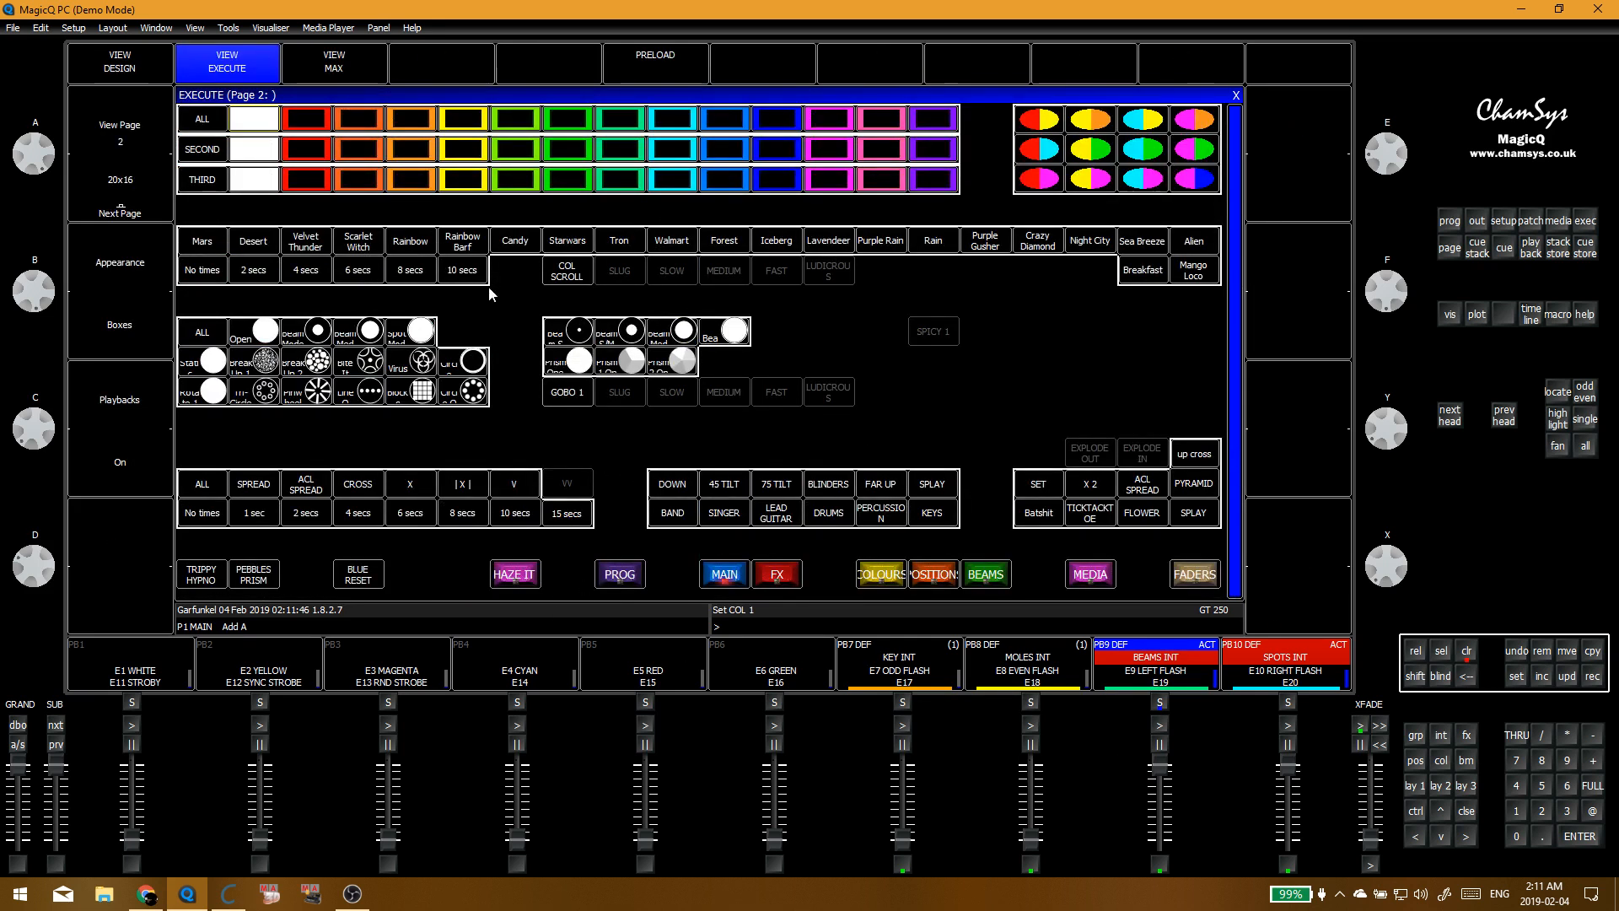
left_click_drag(1292, 777, 1290, 844)
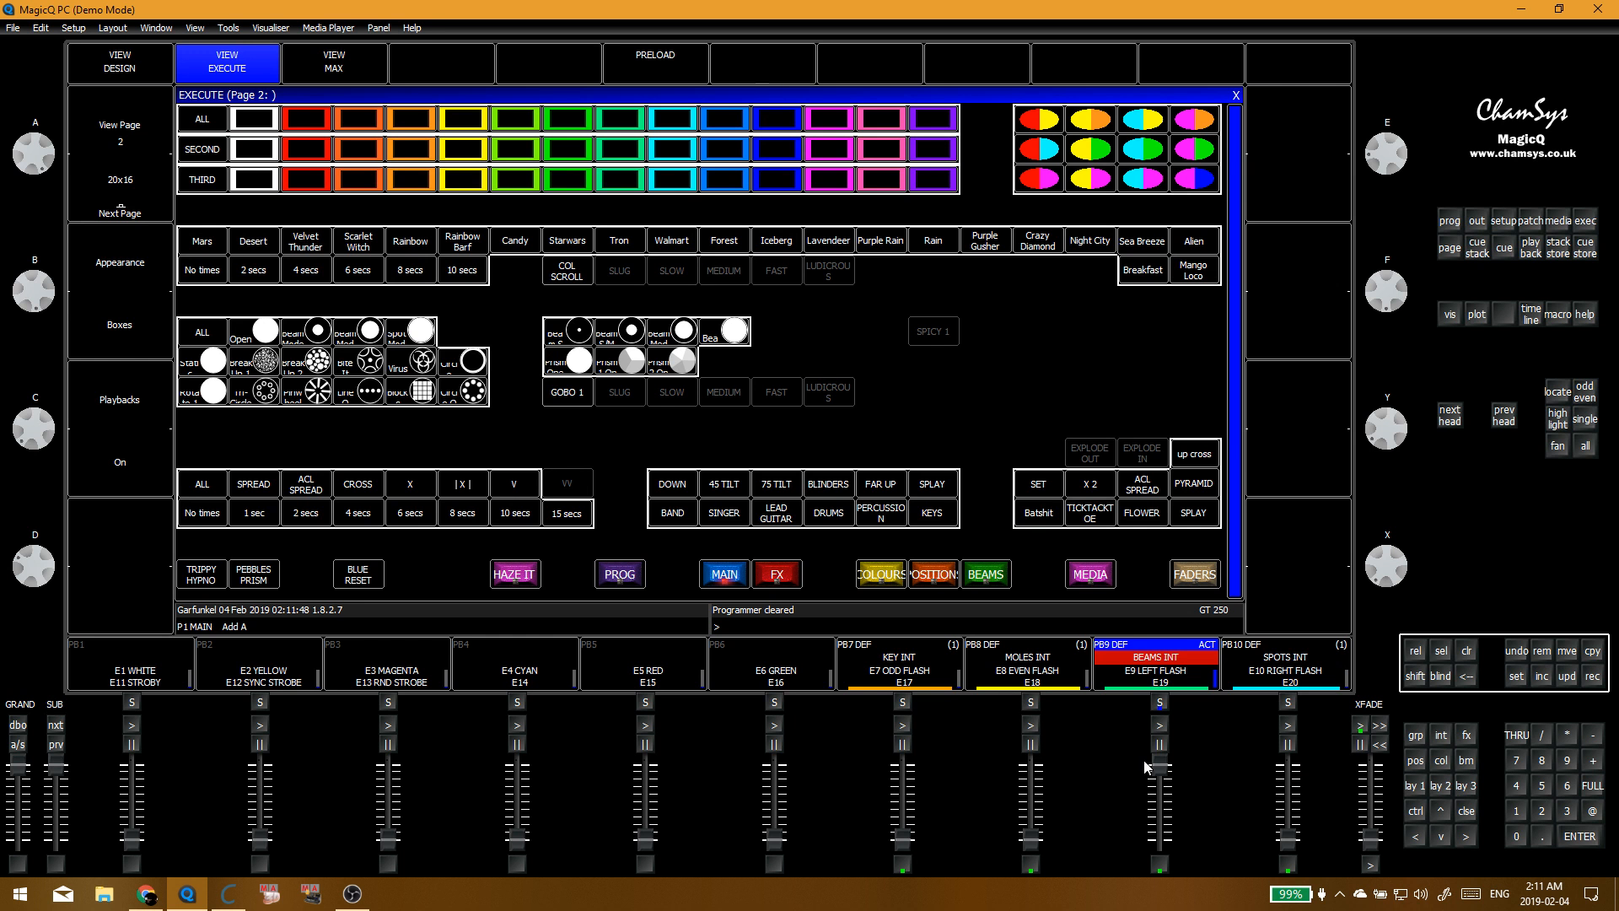
left_click_drag(1149, 769, 1148, 847)
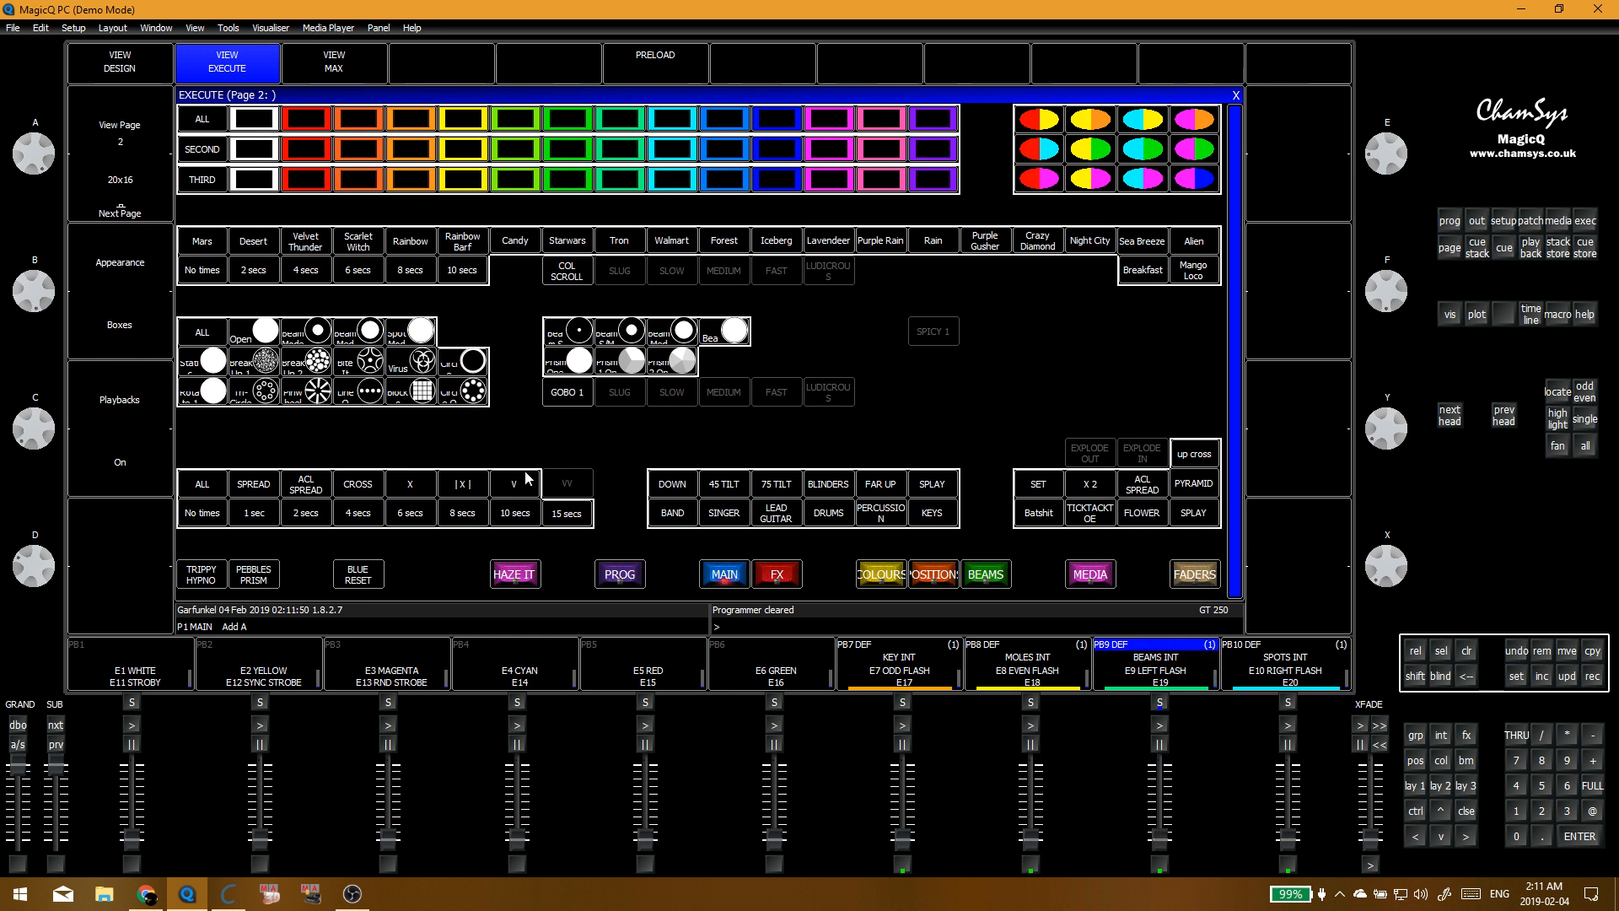
Step: Leave the Execute pages and bring up the layout with the Group, Position, Colour and Beam windows
left_click(722, 576)
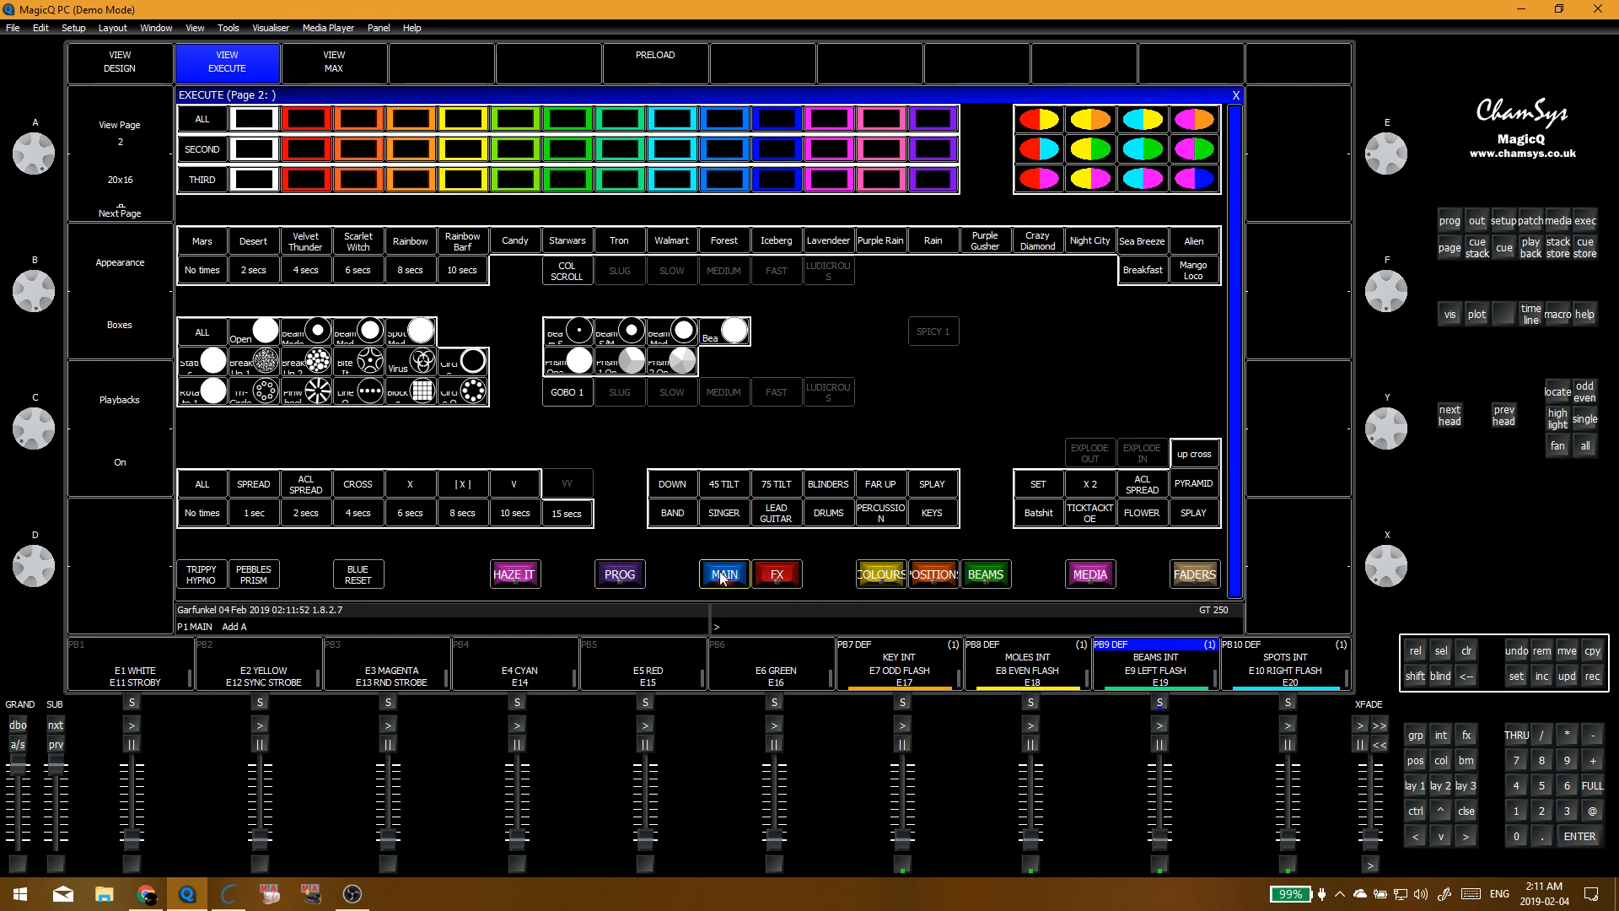
left_click(725, 575)
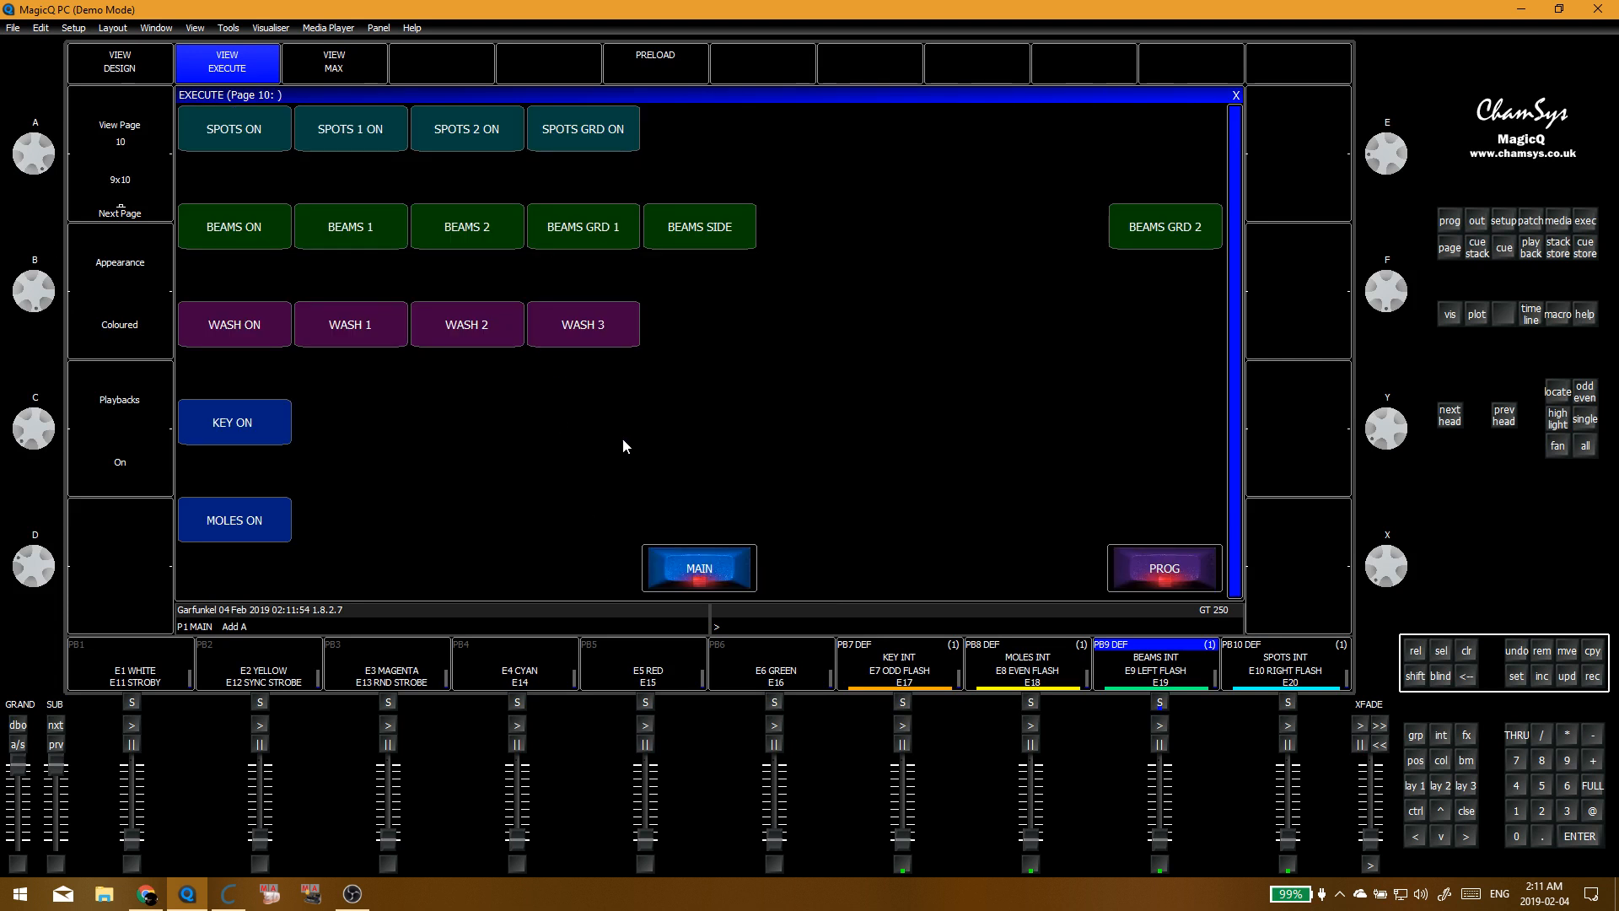
left_click(352, 217)
left_click(472, 219)
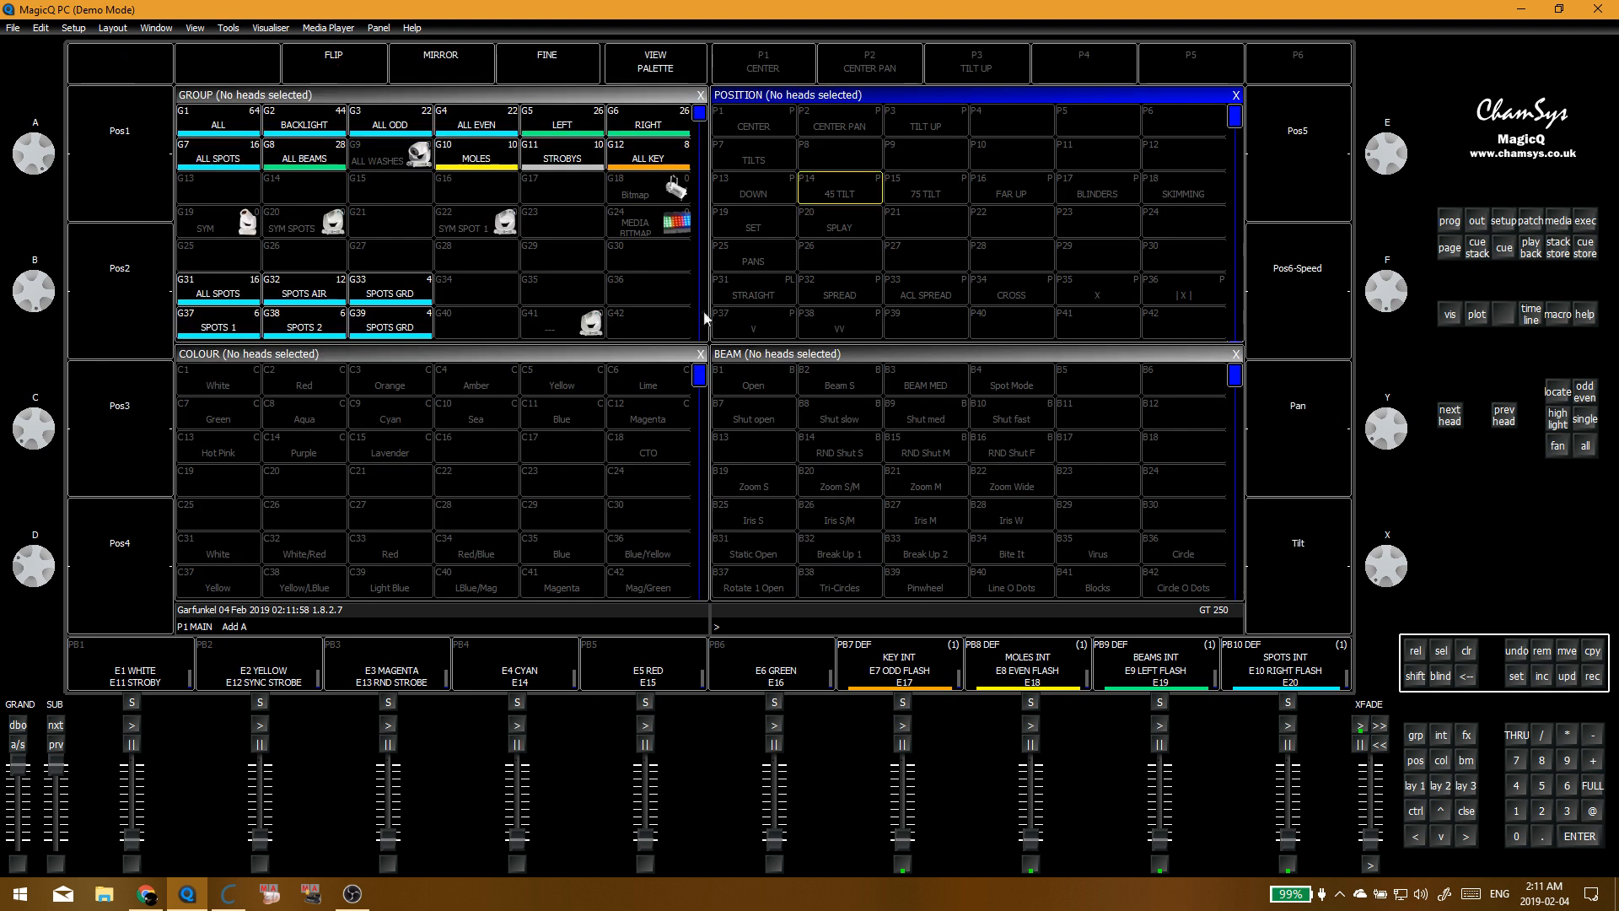
key("ctrl+1")
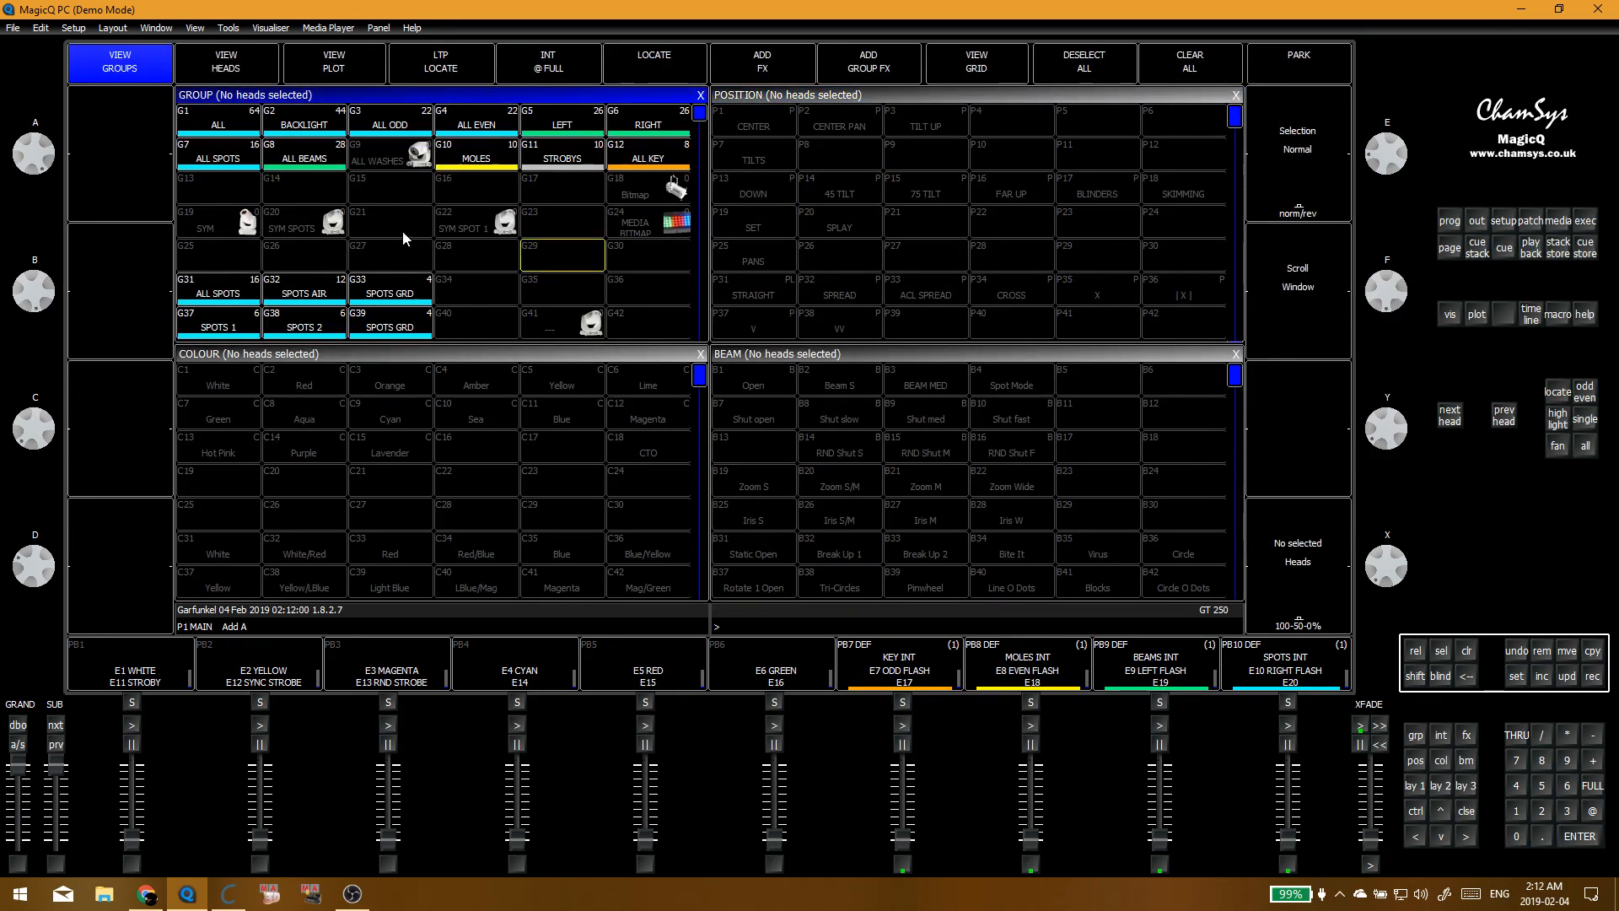
Step: Store pan 0 and tilt 0 for the ALL BEAMS group in the CENTER position palette and check its stored values
left_click(305, 155)
left_click(835, 243)
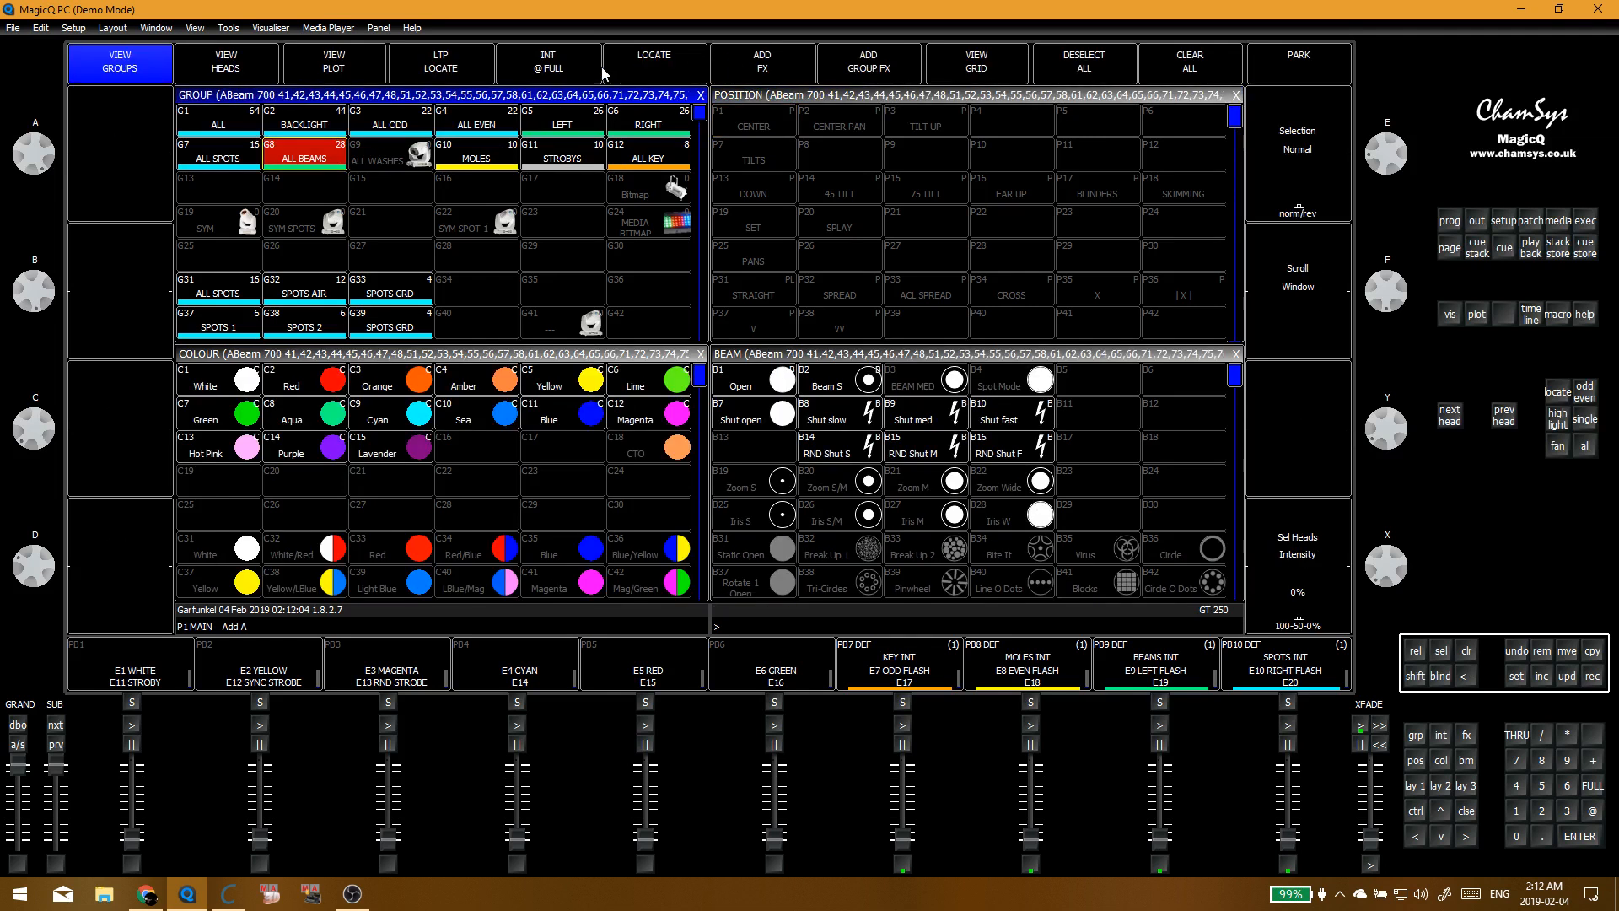
left_click(742, 127)
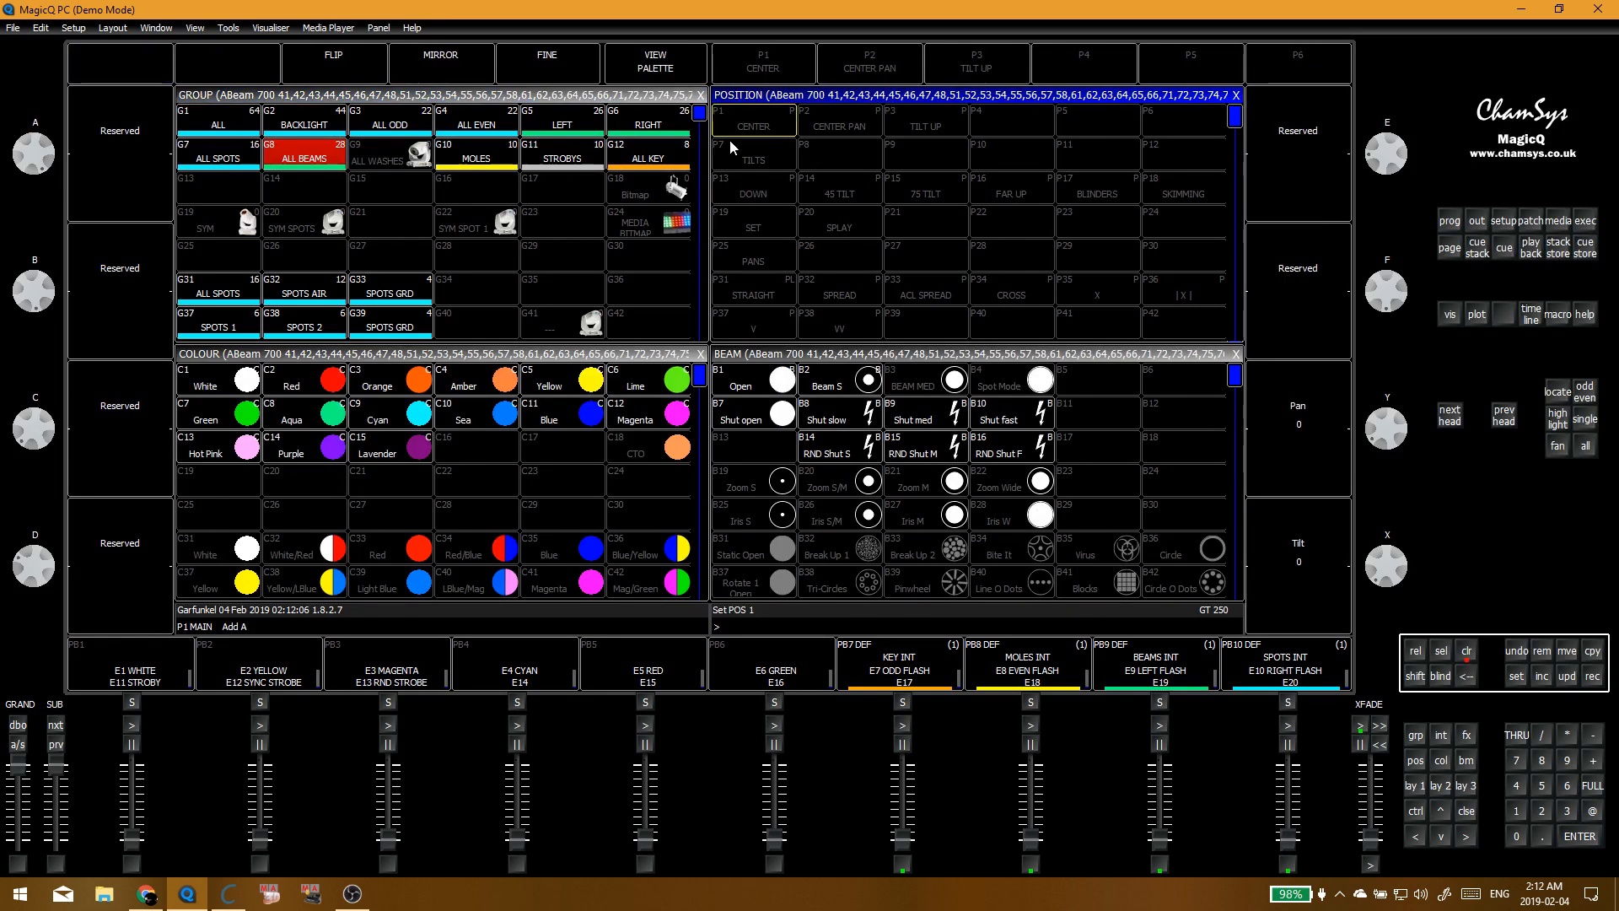
left_click(756, 122)
left_click(599, 208)
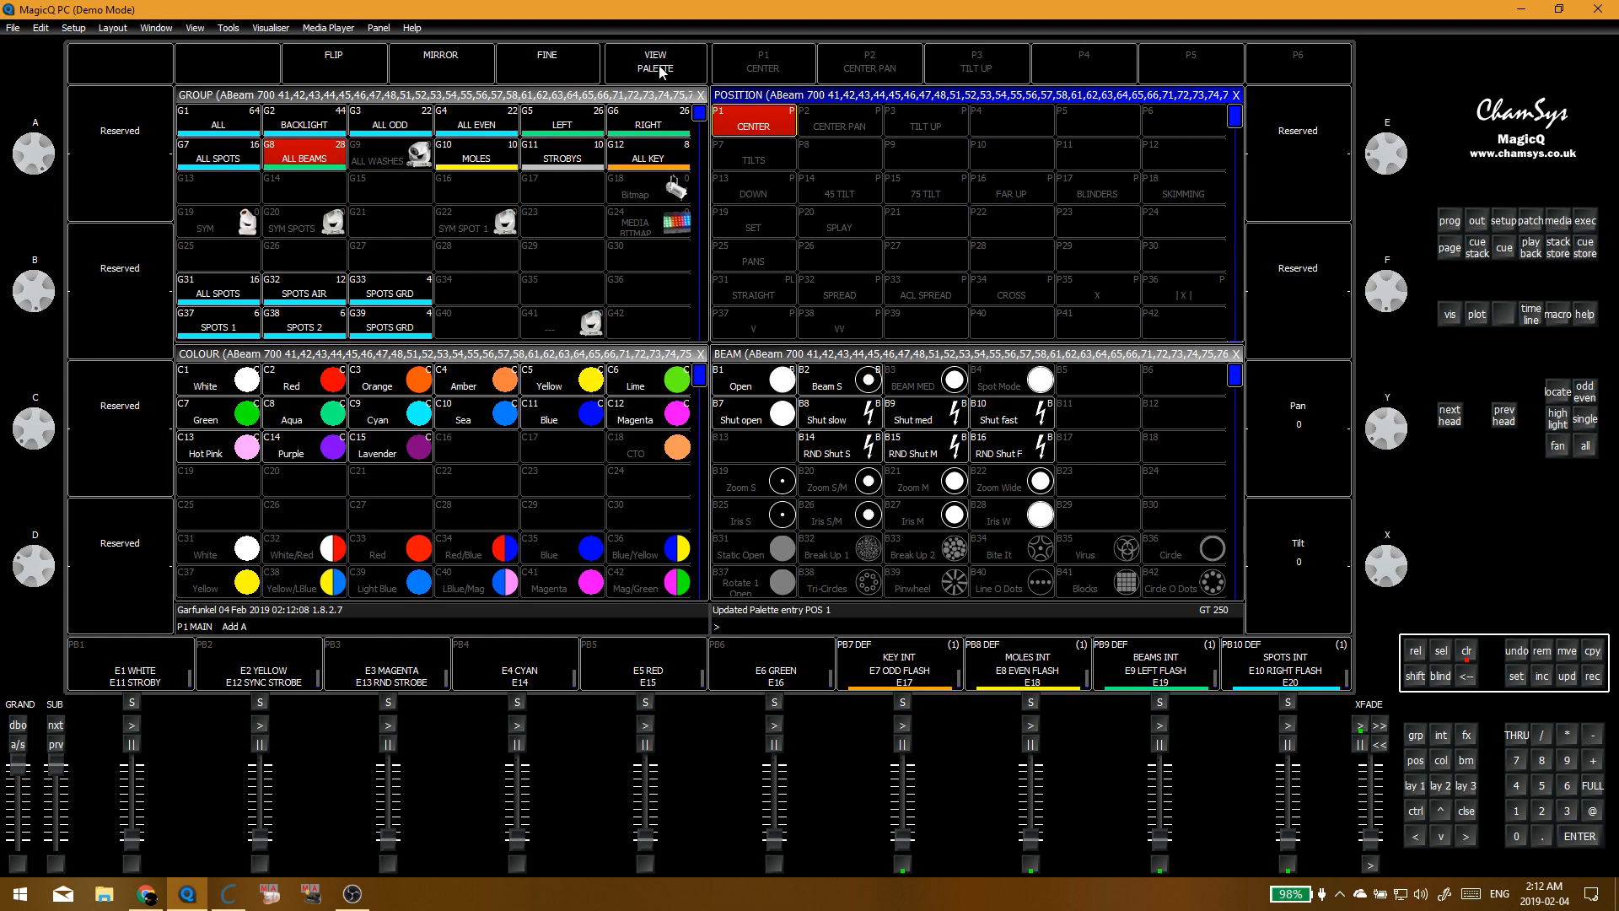
left_click(657, 67)
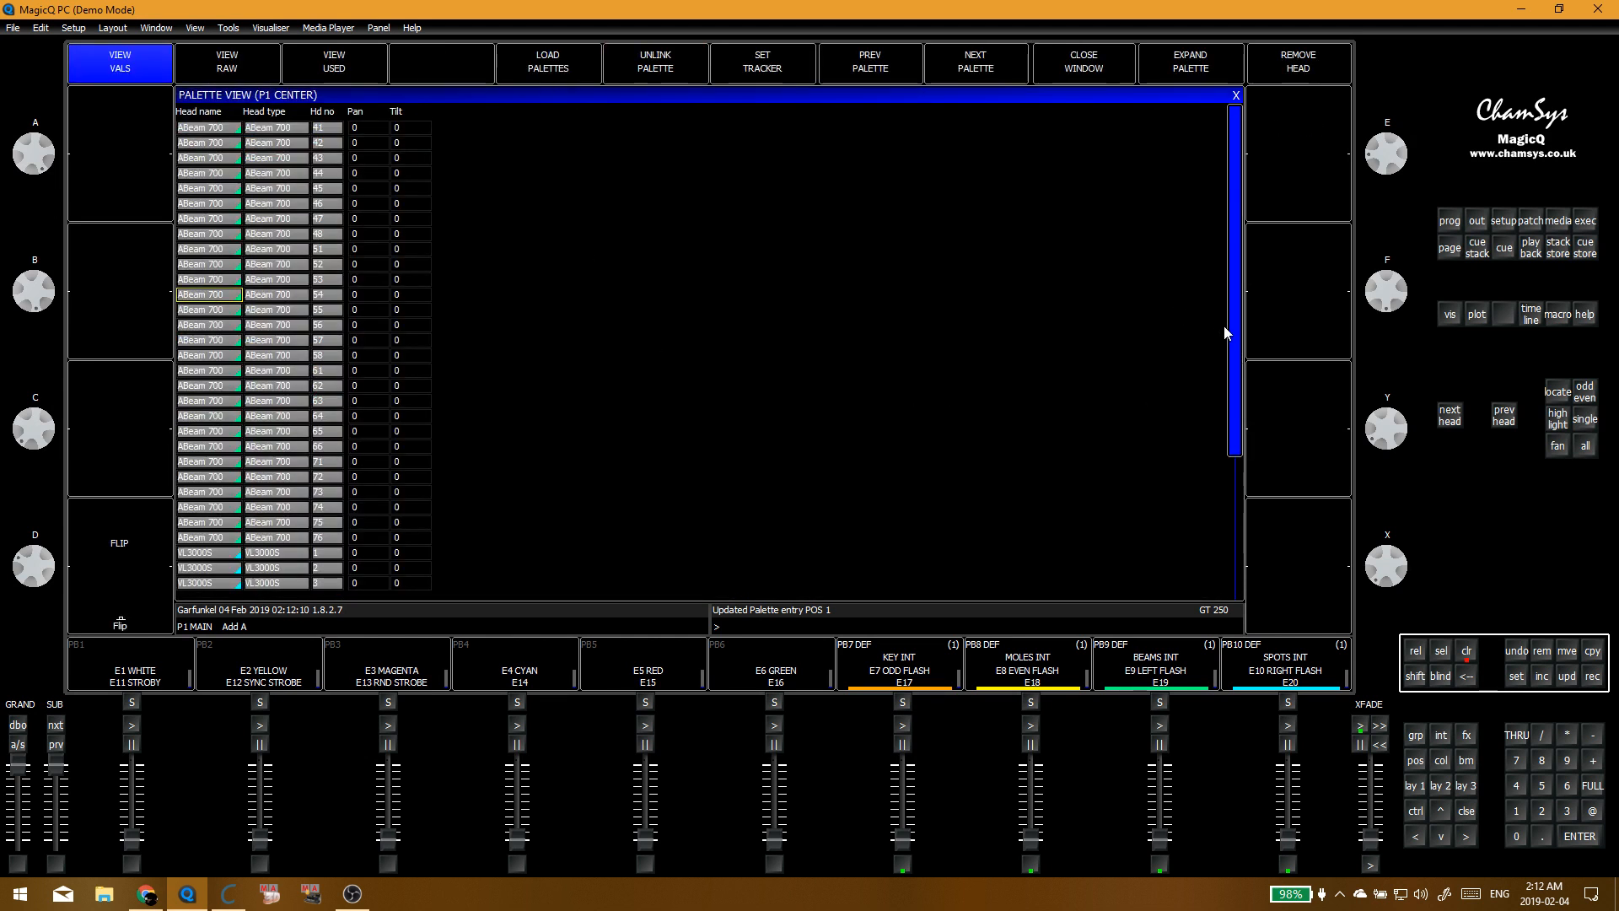
left_click(1233, 96)
Step: Update the CENTER PAN palette with the CENTER position for ALL BEAMS and unlink its values from that palette
left_click(741, 127)
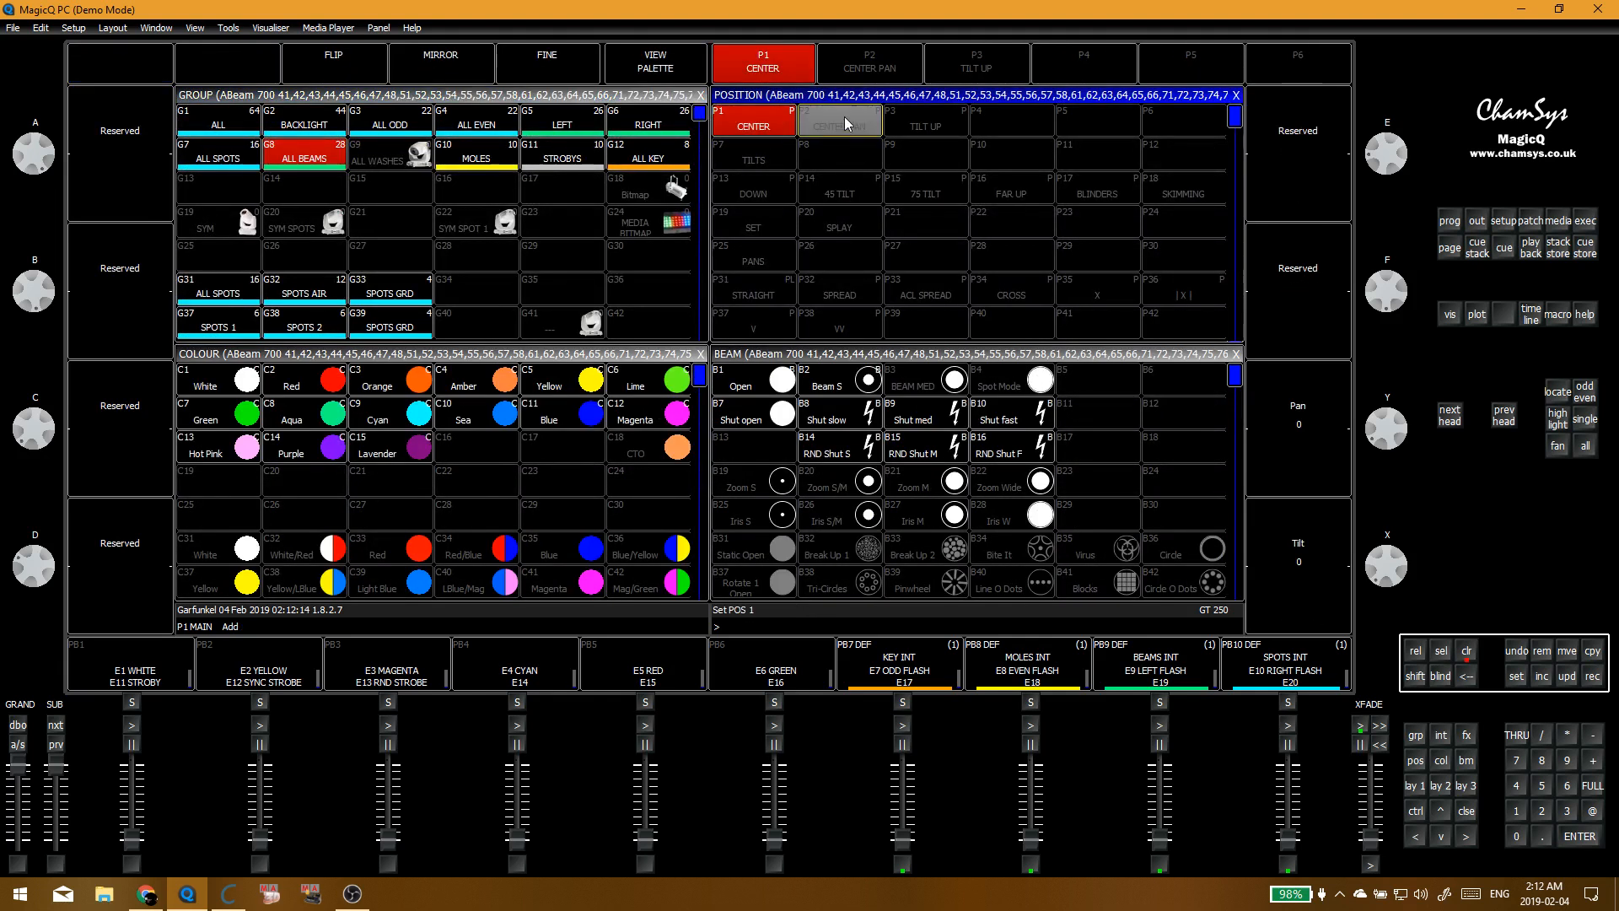
left_click(845, 124)
left_click(835, 131)
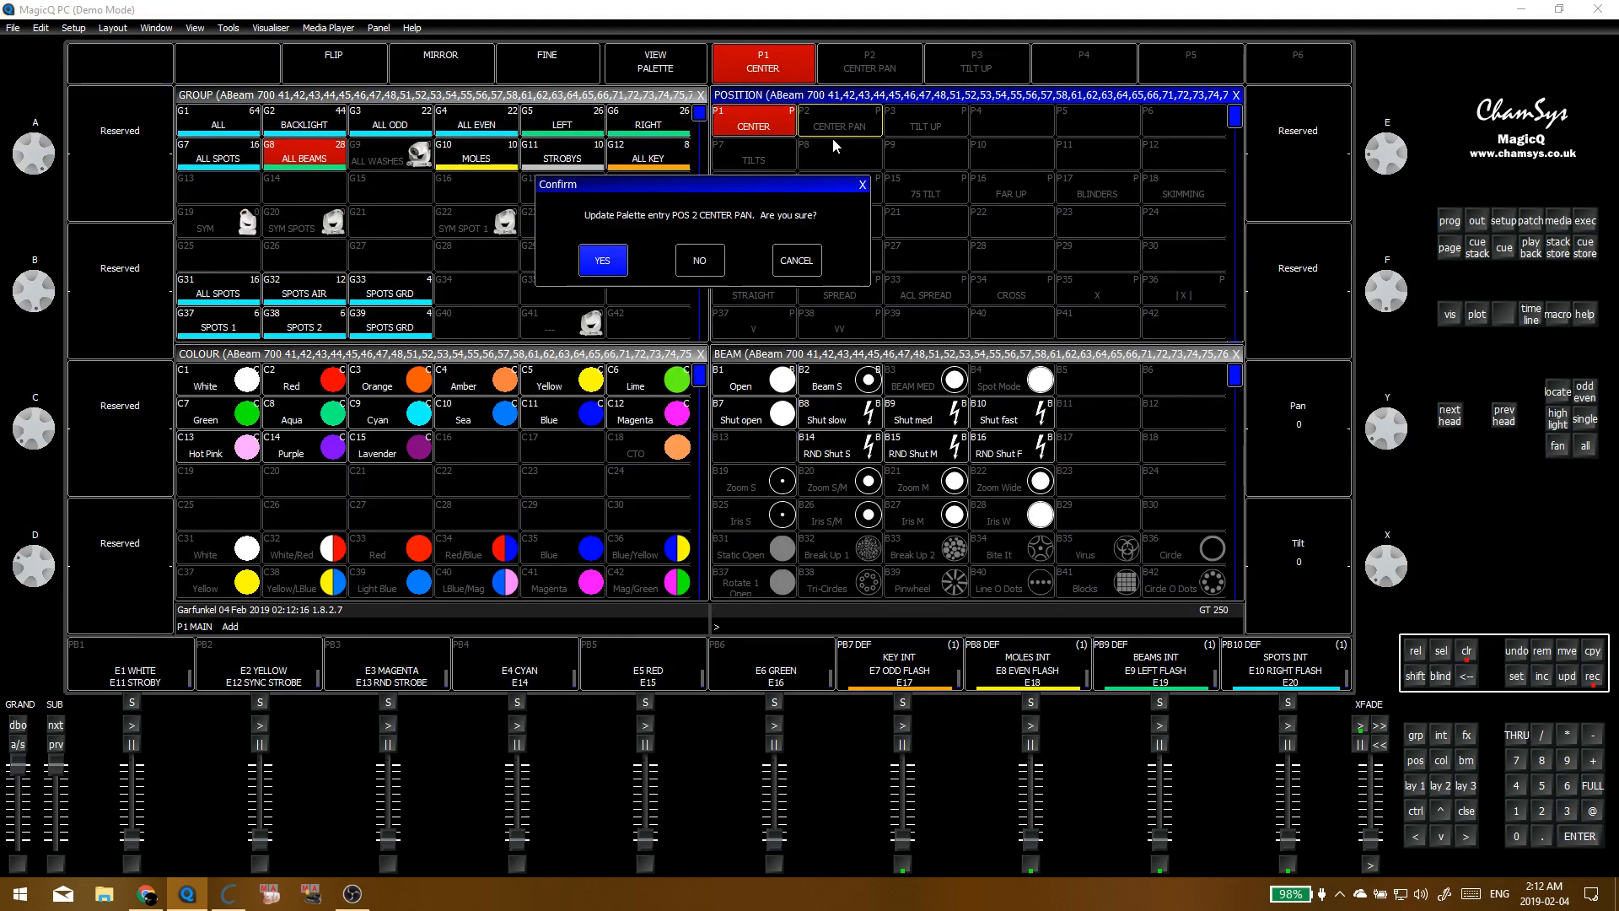
left_click(604, 260)
left_click(666, 74)
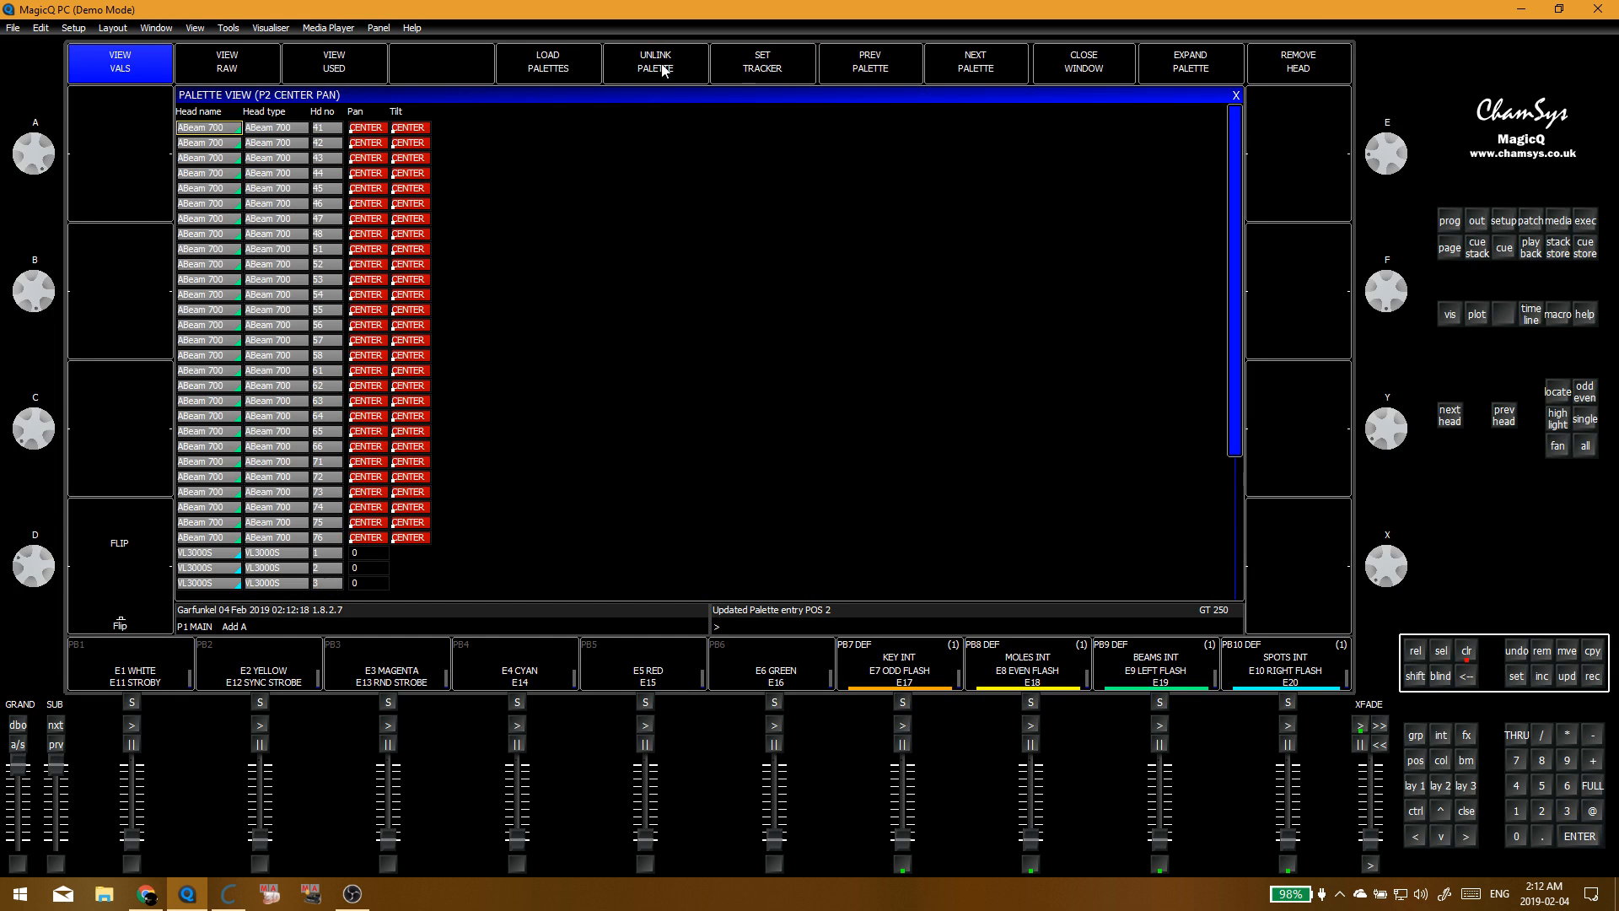
left_click(707, 70)
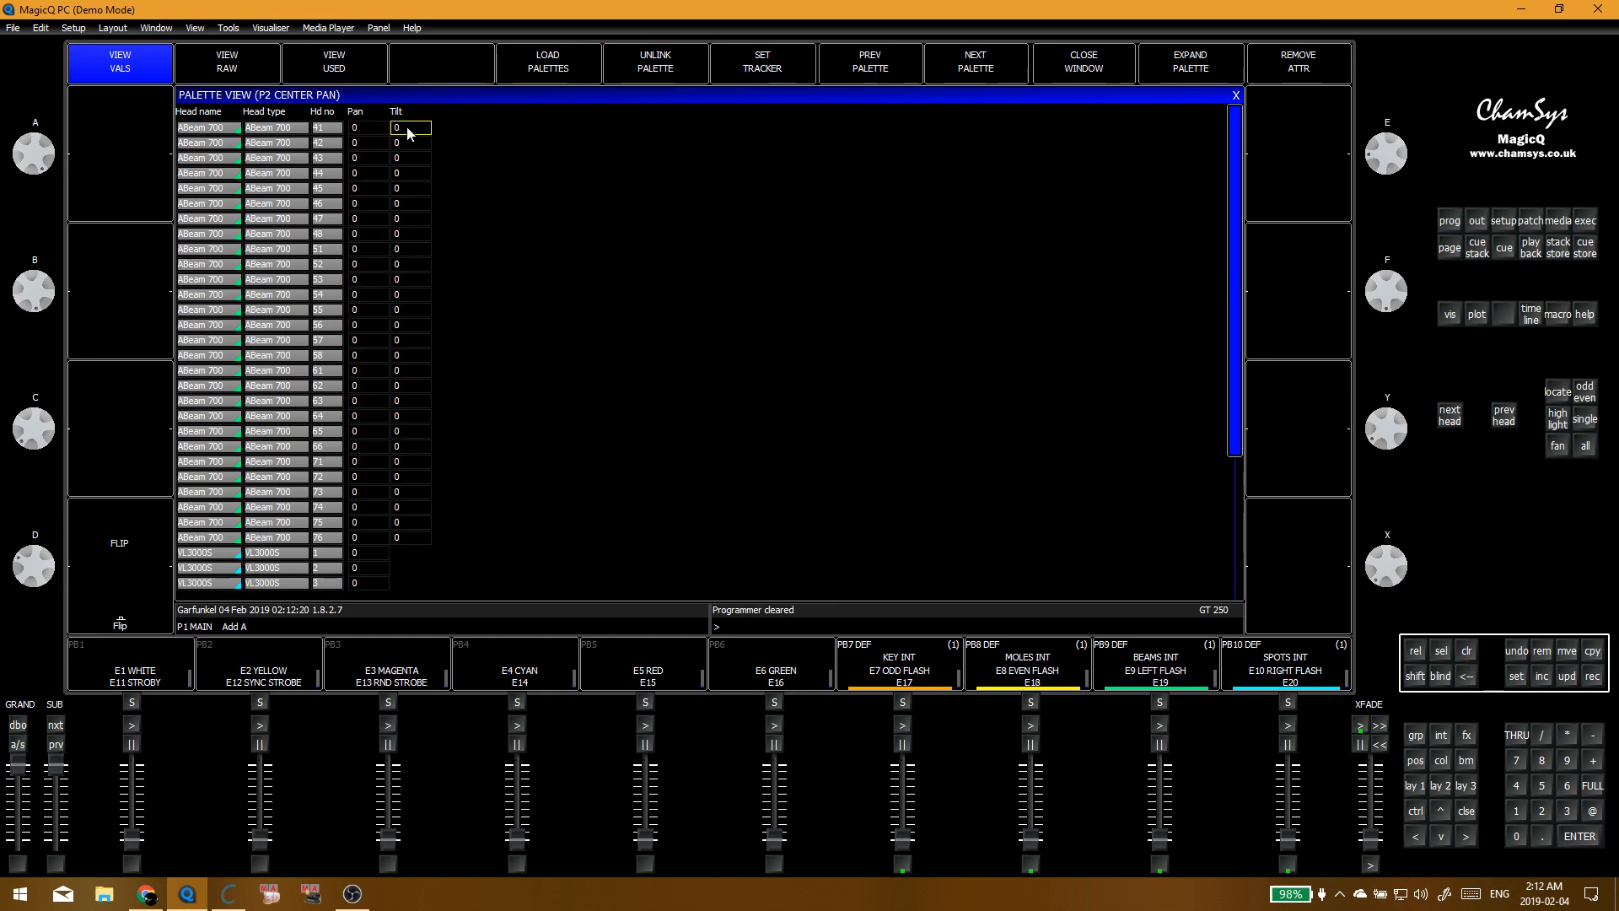
Step: Remove the tilt values of all ABeam 700 heads from the CENTER PAN palette and close the palette view
left_click_drag(415, 126, 414, 538)
key("Delete")
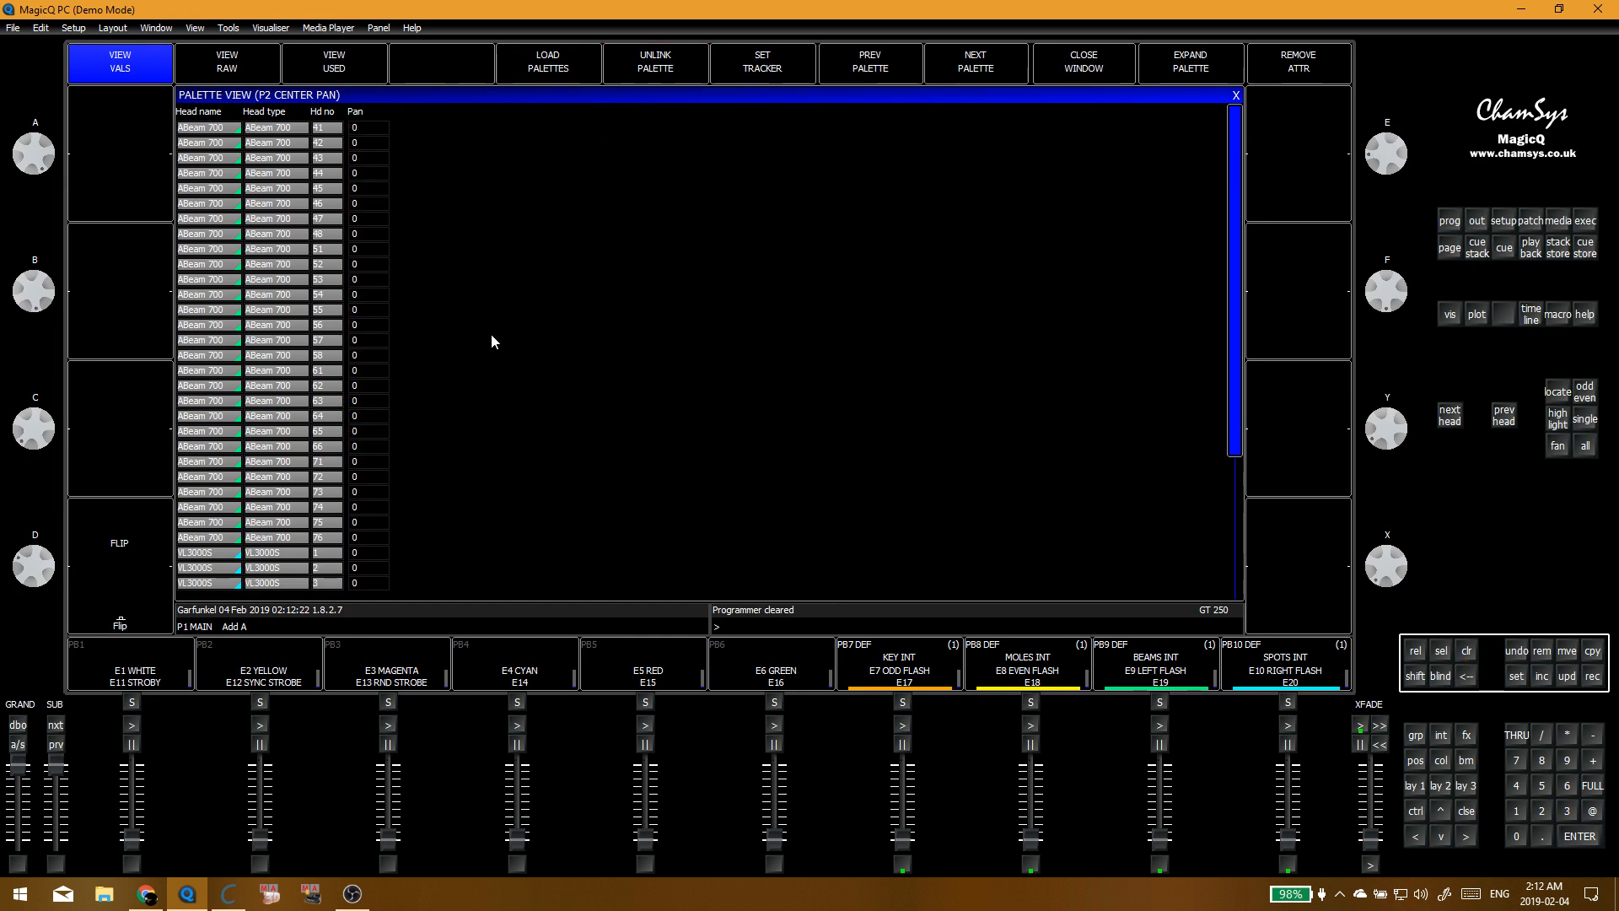
left_click(1236, 95)
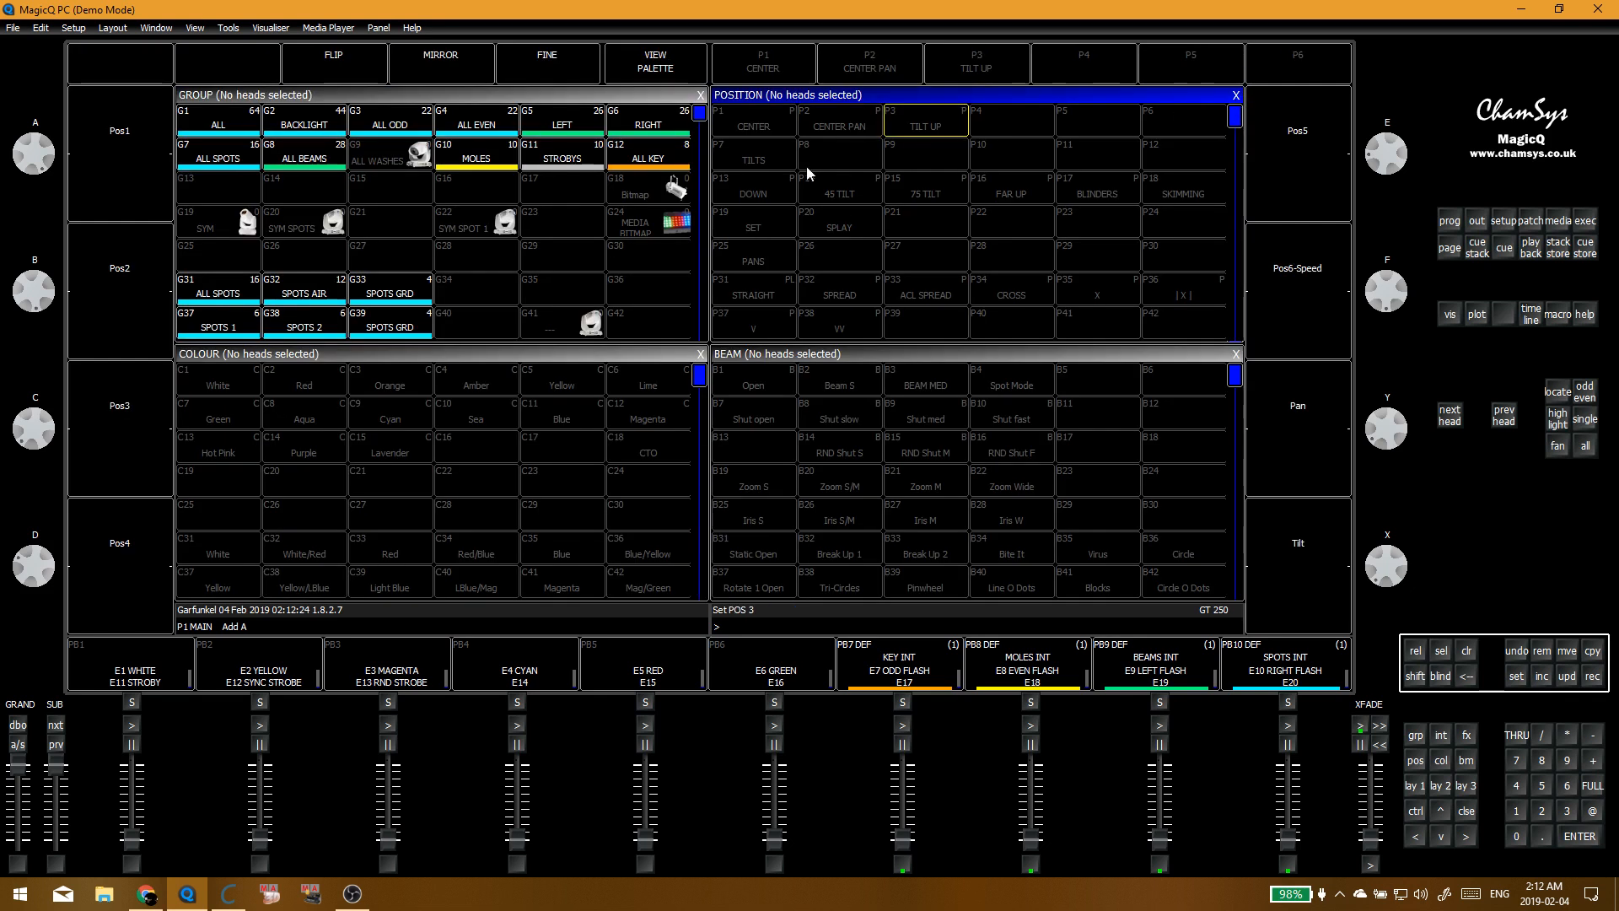
Step: Test the CENTER PAN palette on the ALL BEAMS group and clear the programmer
left_click(304, 161)
left_click(808, 130)
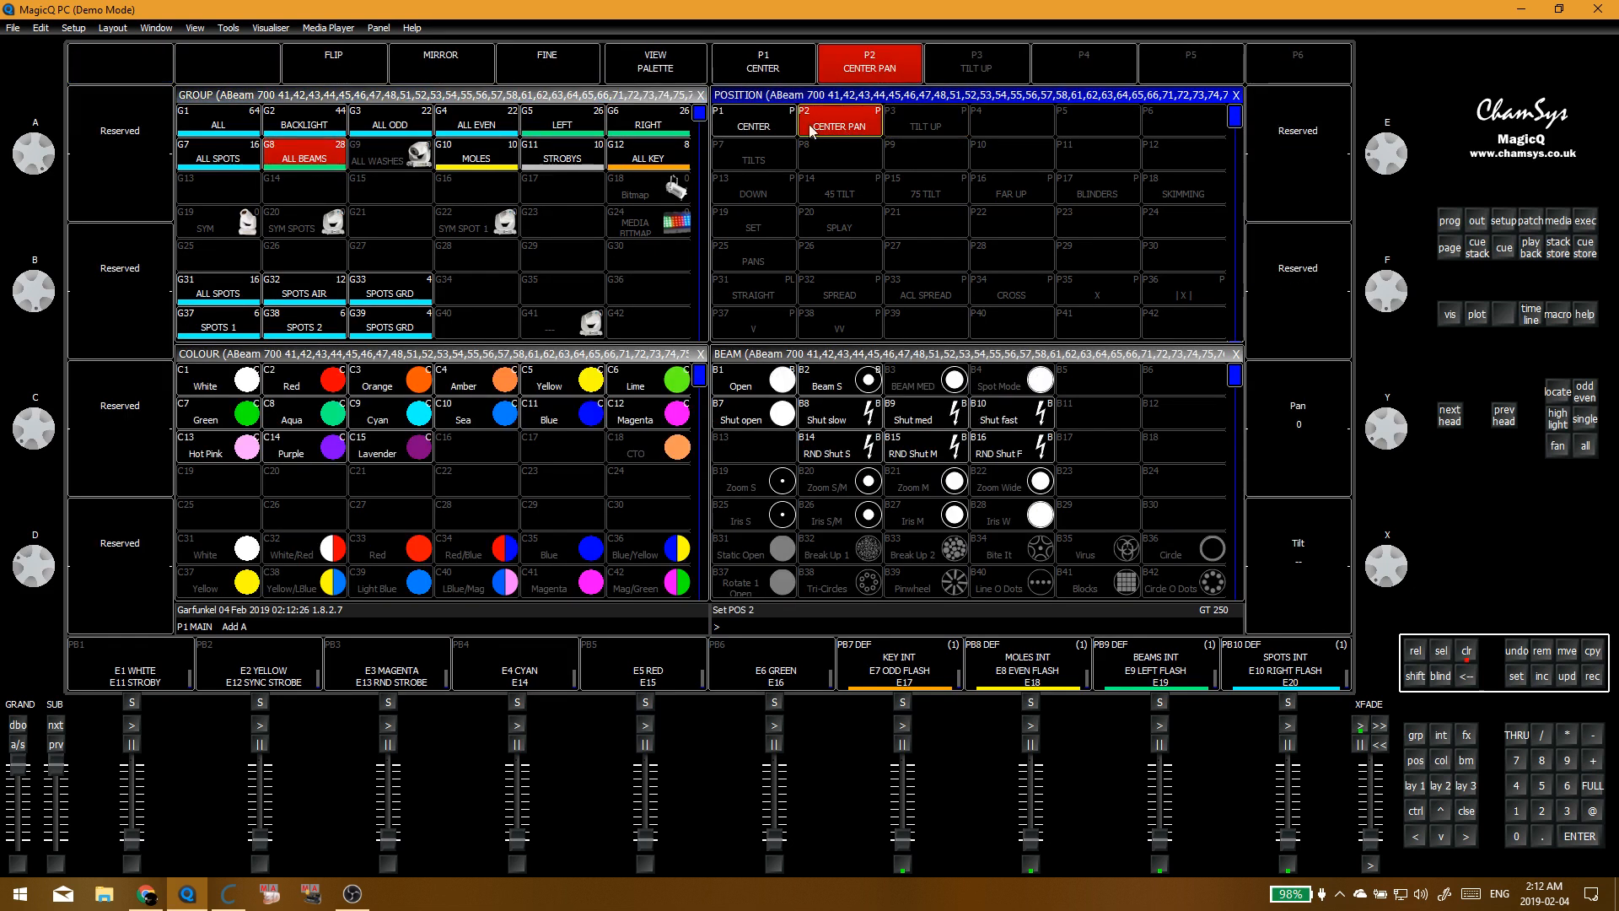
key("ctrl+BackSpace")
Step: Set the tilt of ALL BEAMS to 44, record it into the TILT UP position palette and clear the programmer
left_click(304, 161)
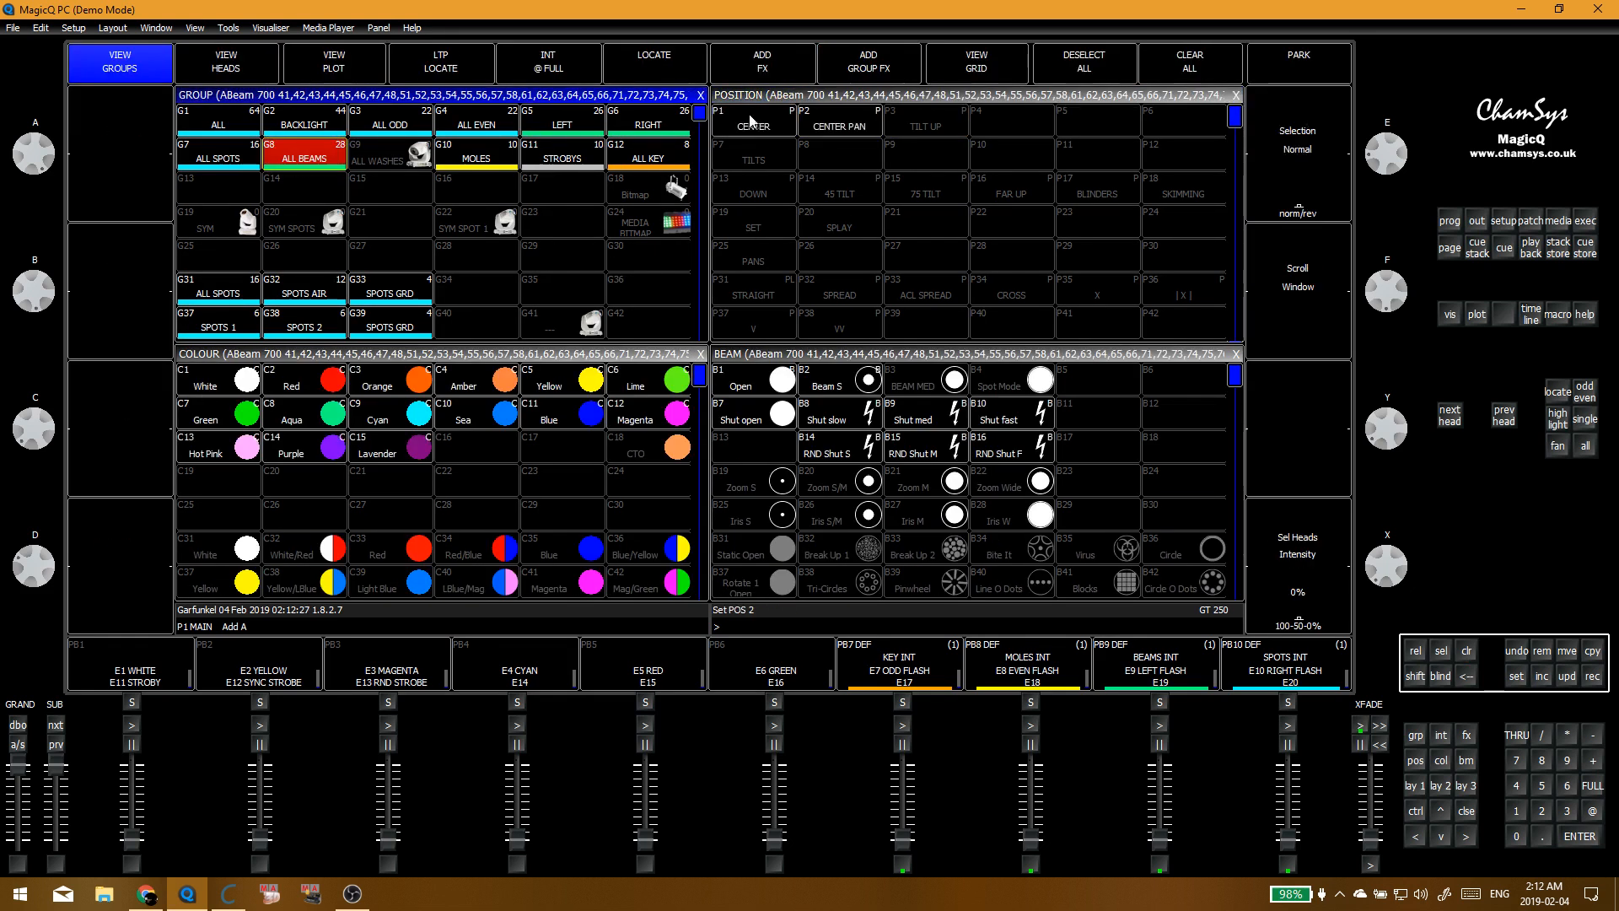
left_click(925, 122)
left_click_drag(1381, 576, 1380, 600)
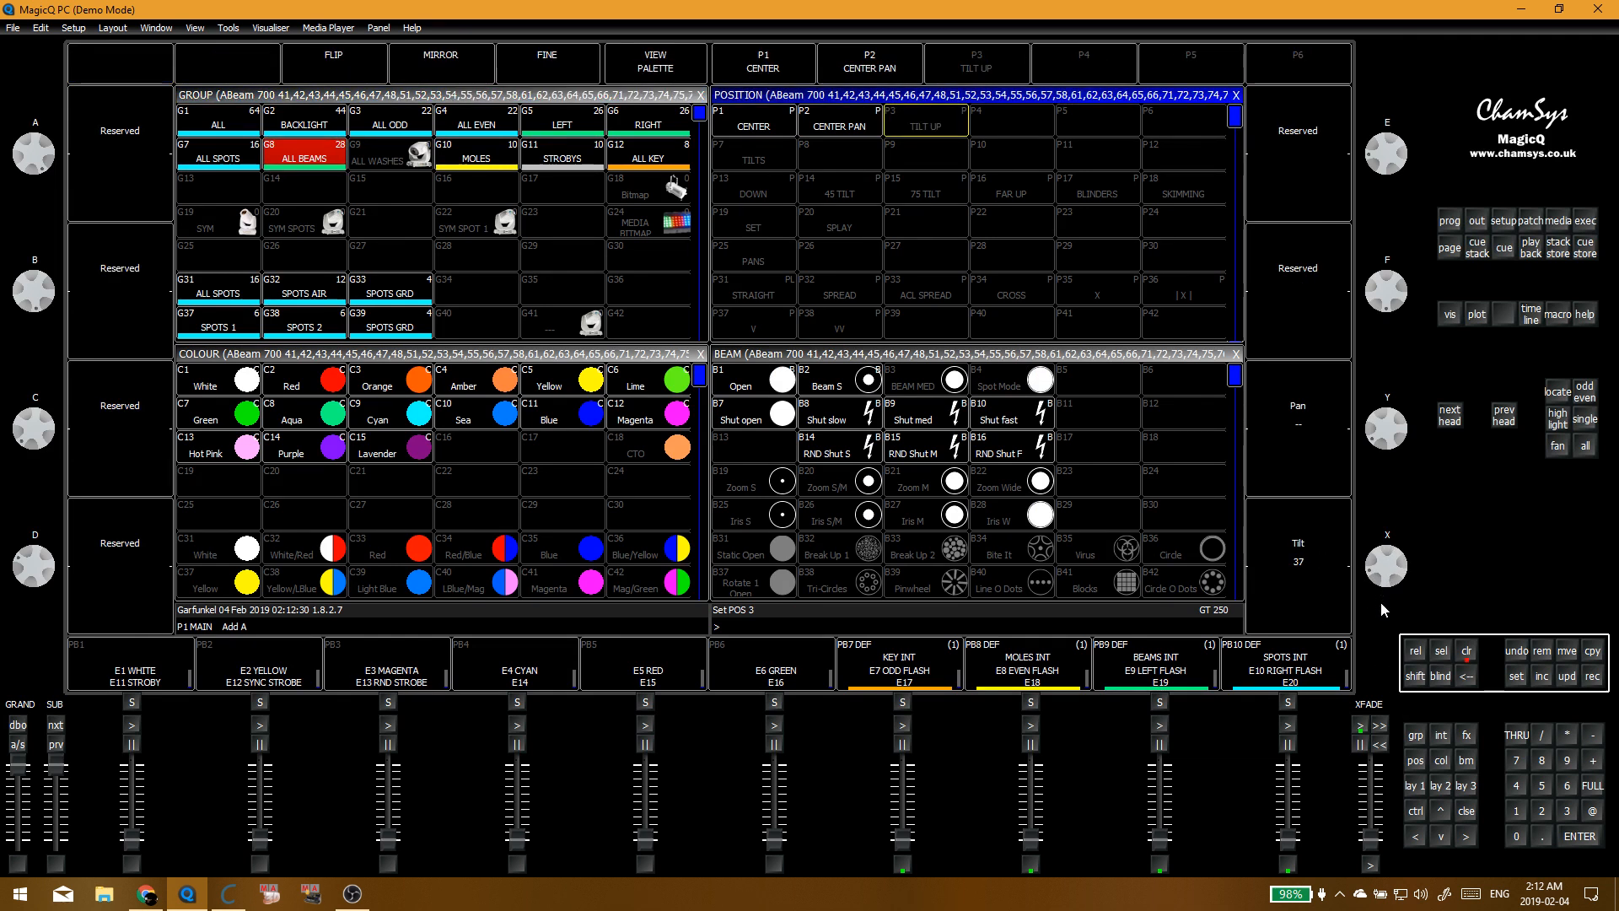
key("ctrl+r")
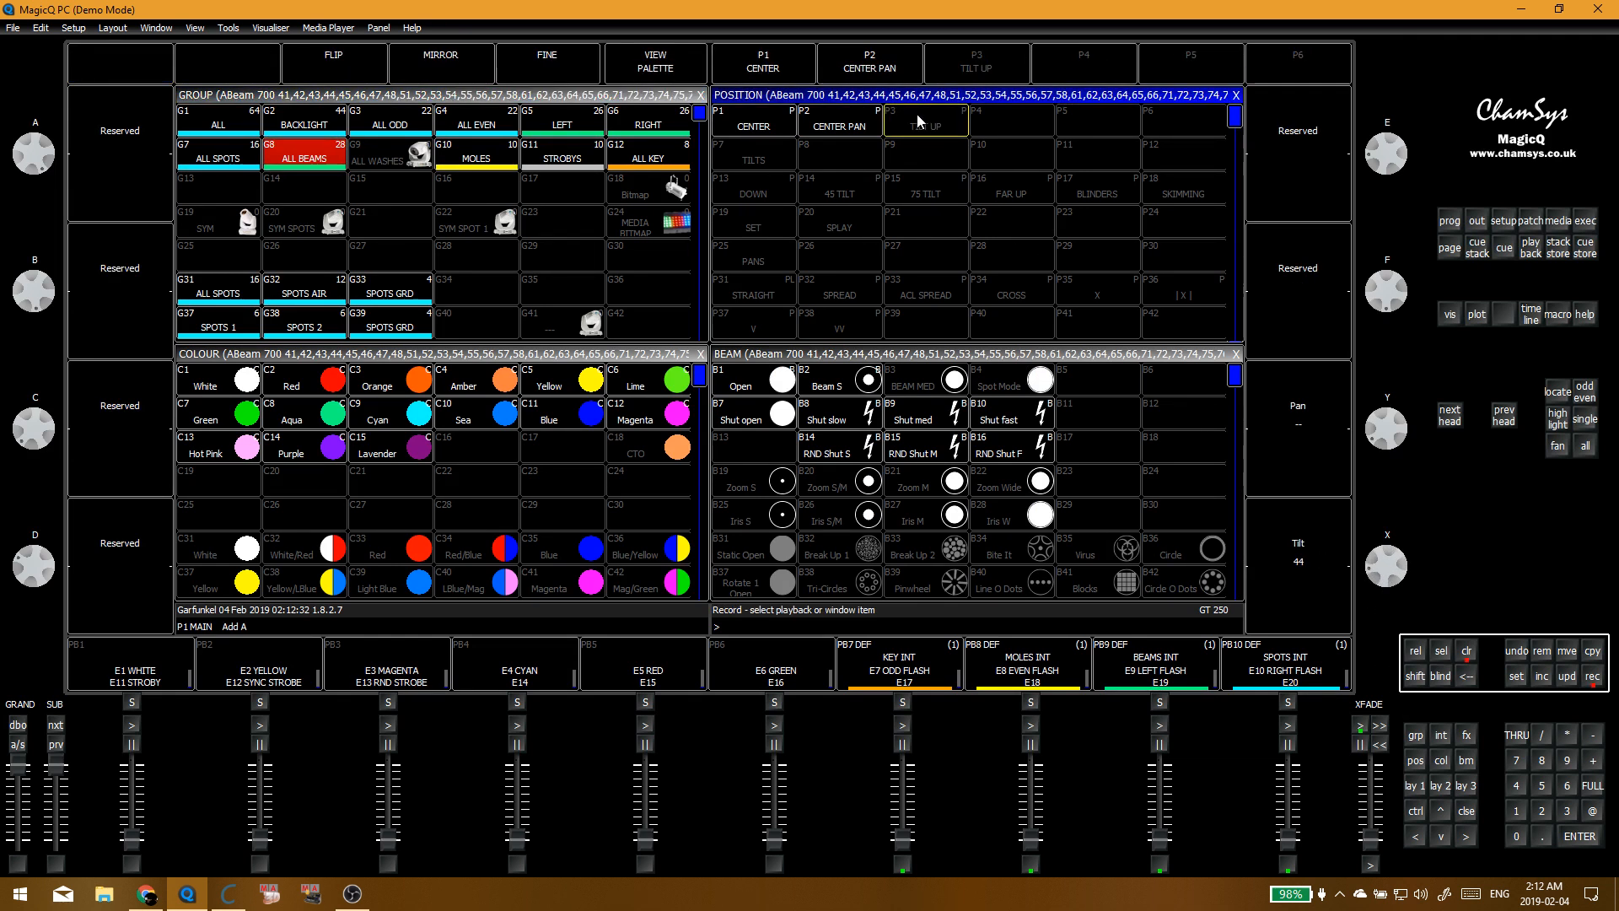
left_click(917, 119)
left_click(595, 263)
key("ctrl+BackSpace")
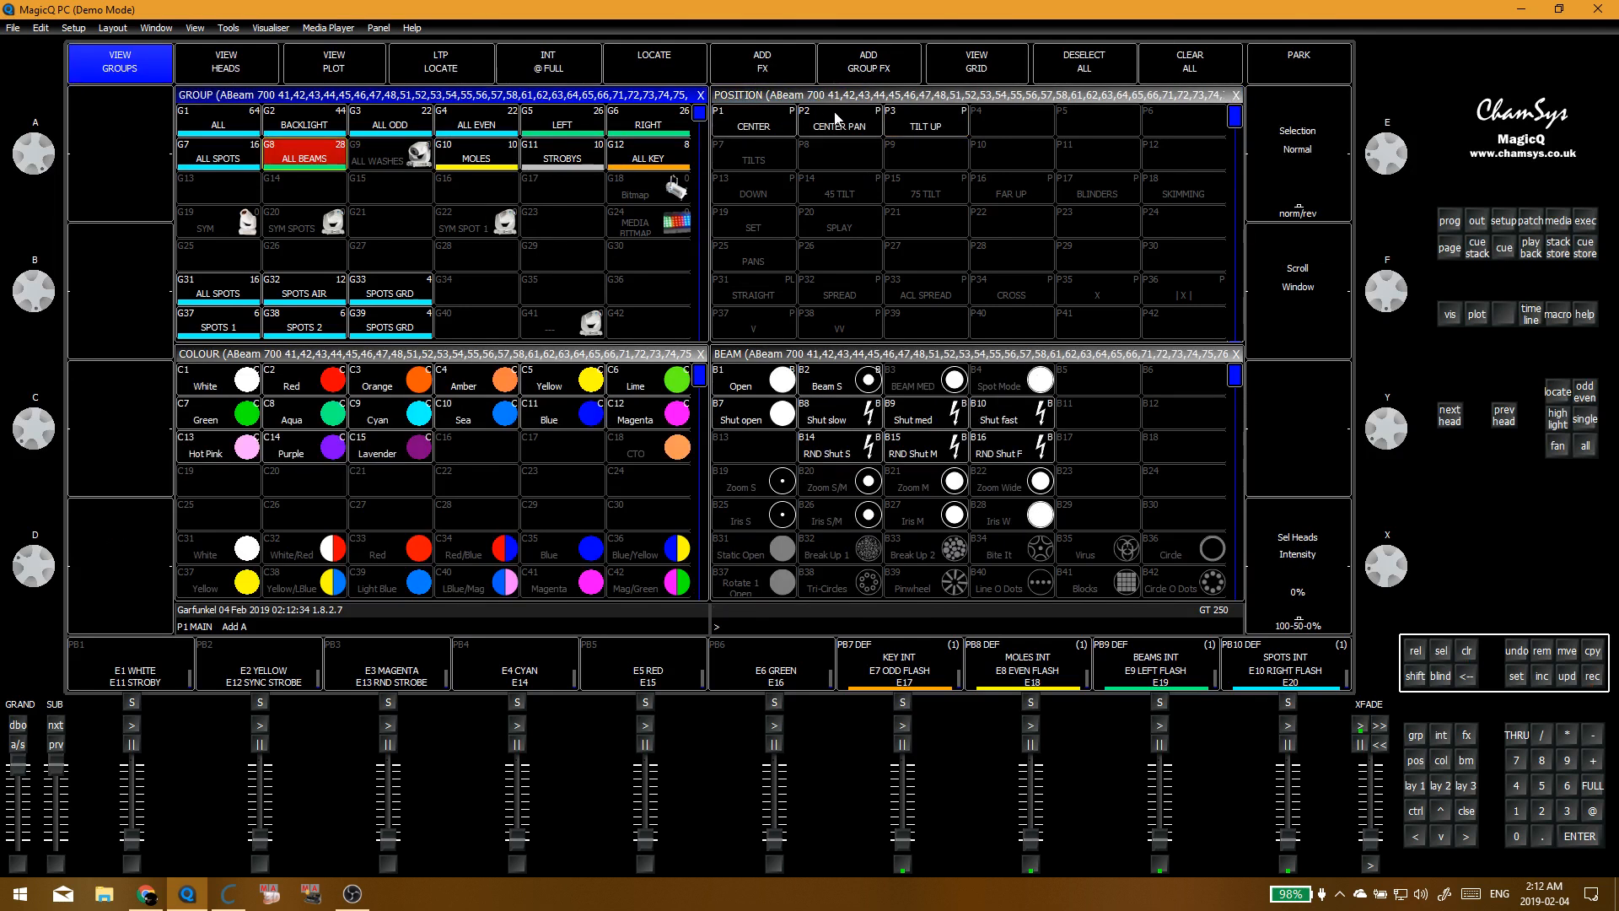
left_click(839, 122)
left_click(598, 260)
key("ctrl+BackSpace")
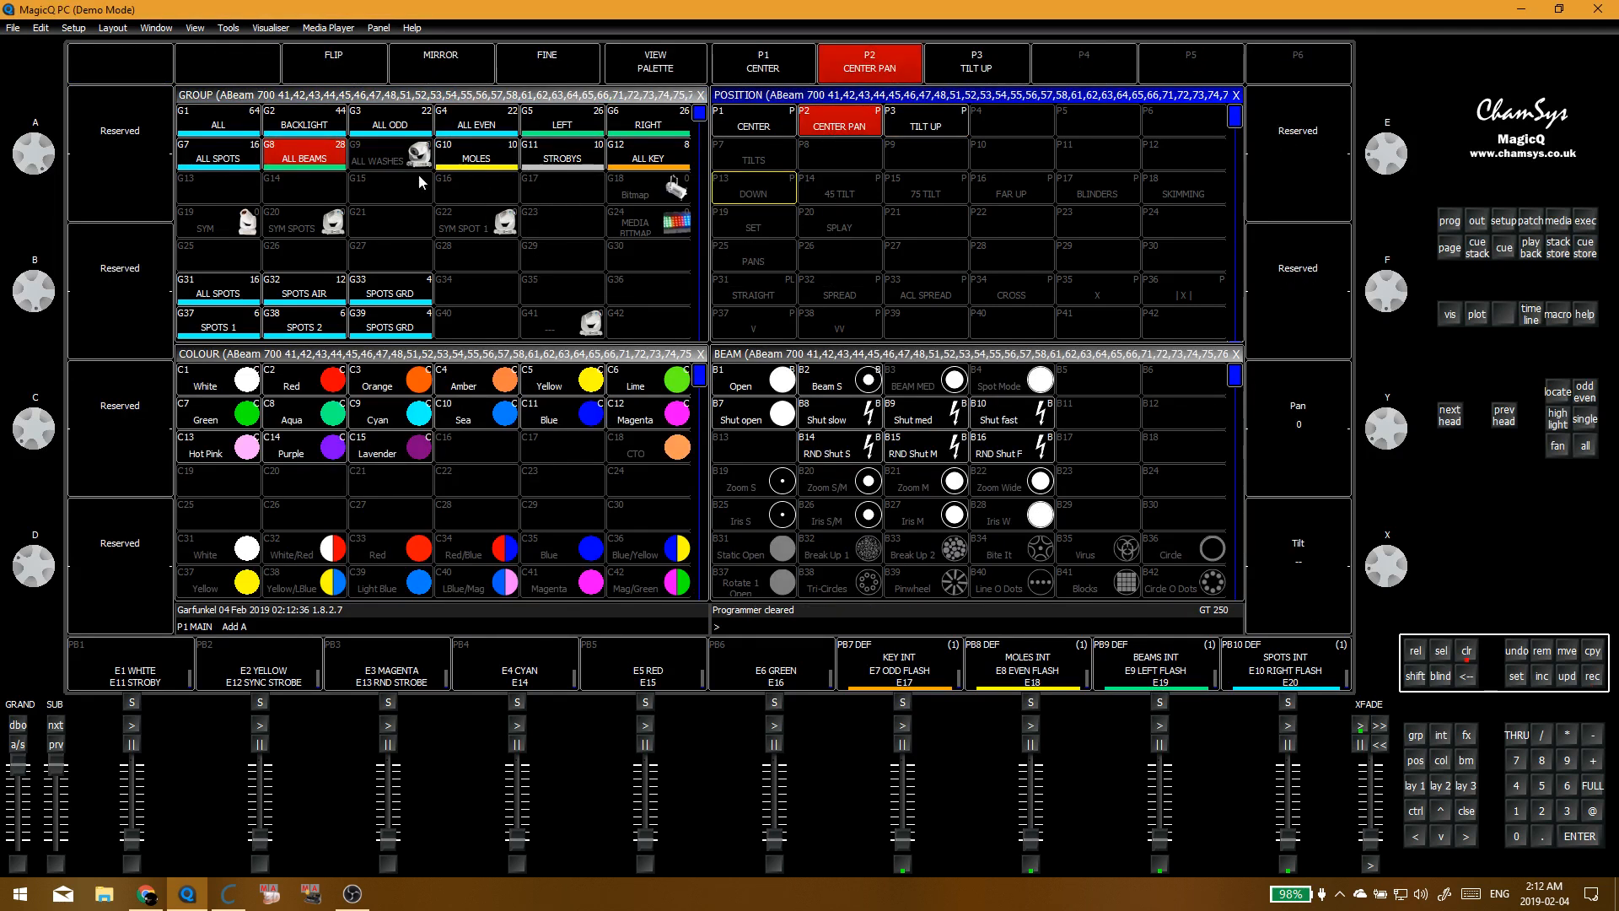
Step: Set the tilt of ALL BEAMS to 22, update the DOWN position palette with it and clear the programmer
left_click(305, 154)
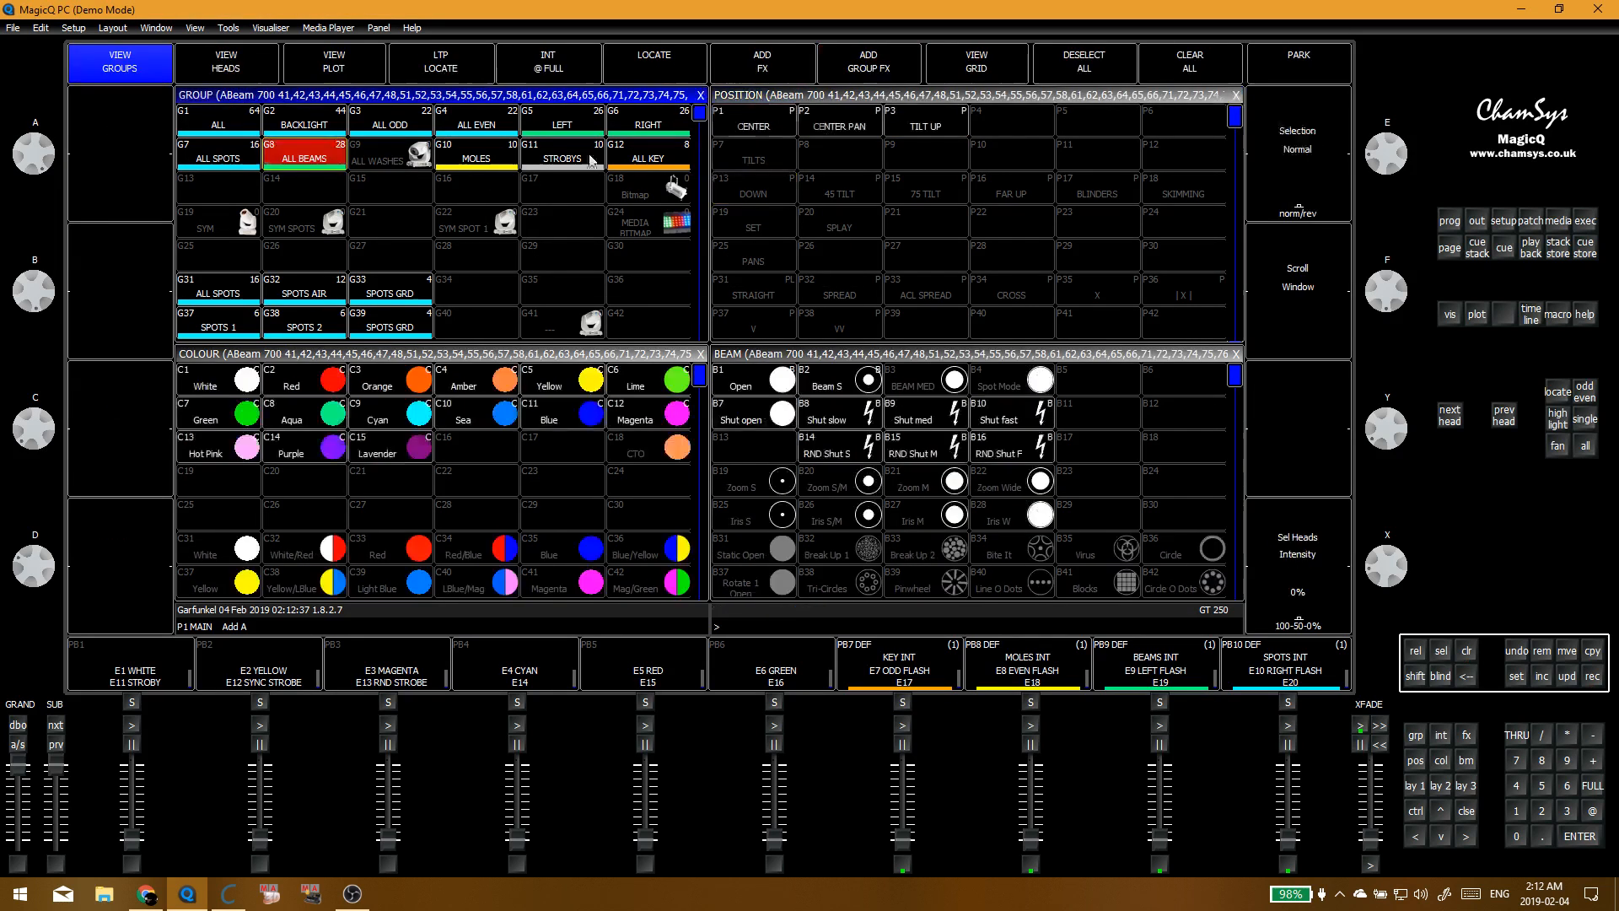
left_click(757, 194)
left_click_drag(1387, 575, 1392, 558)
key("r")
left_click(755, 189)
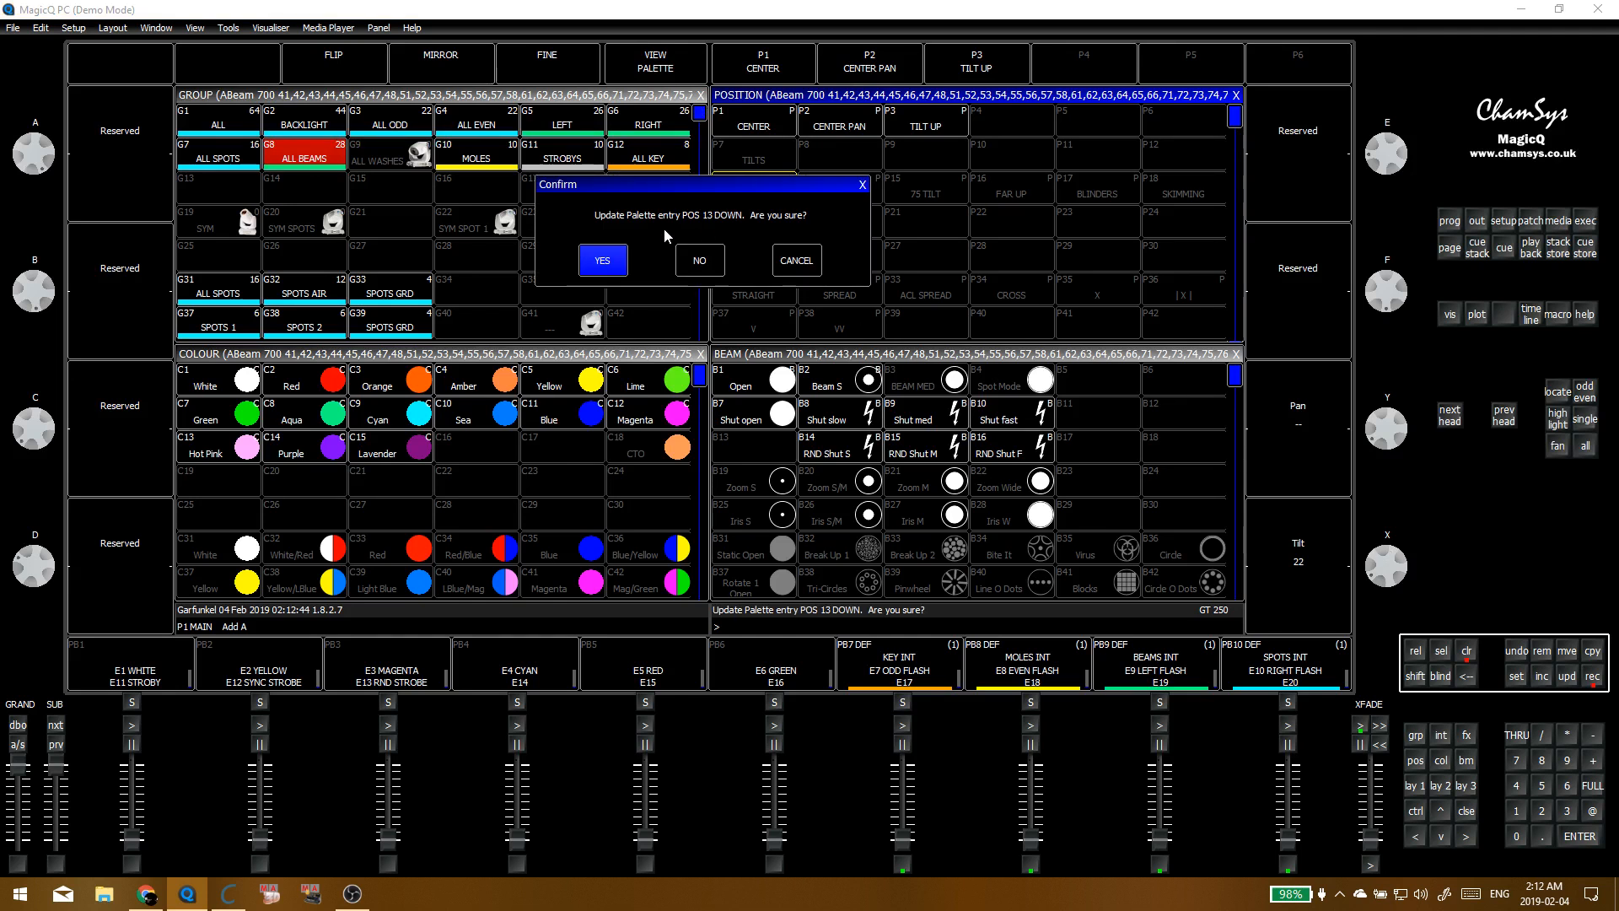
left_click(606, 258)
key("c")
left_click(839, 190)
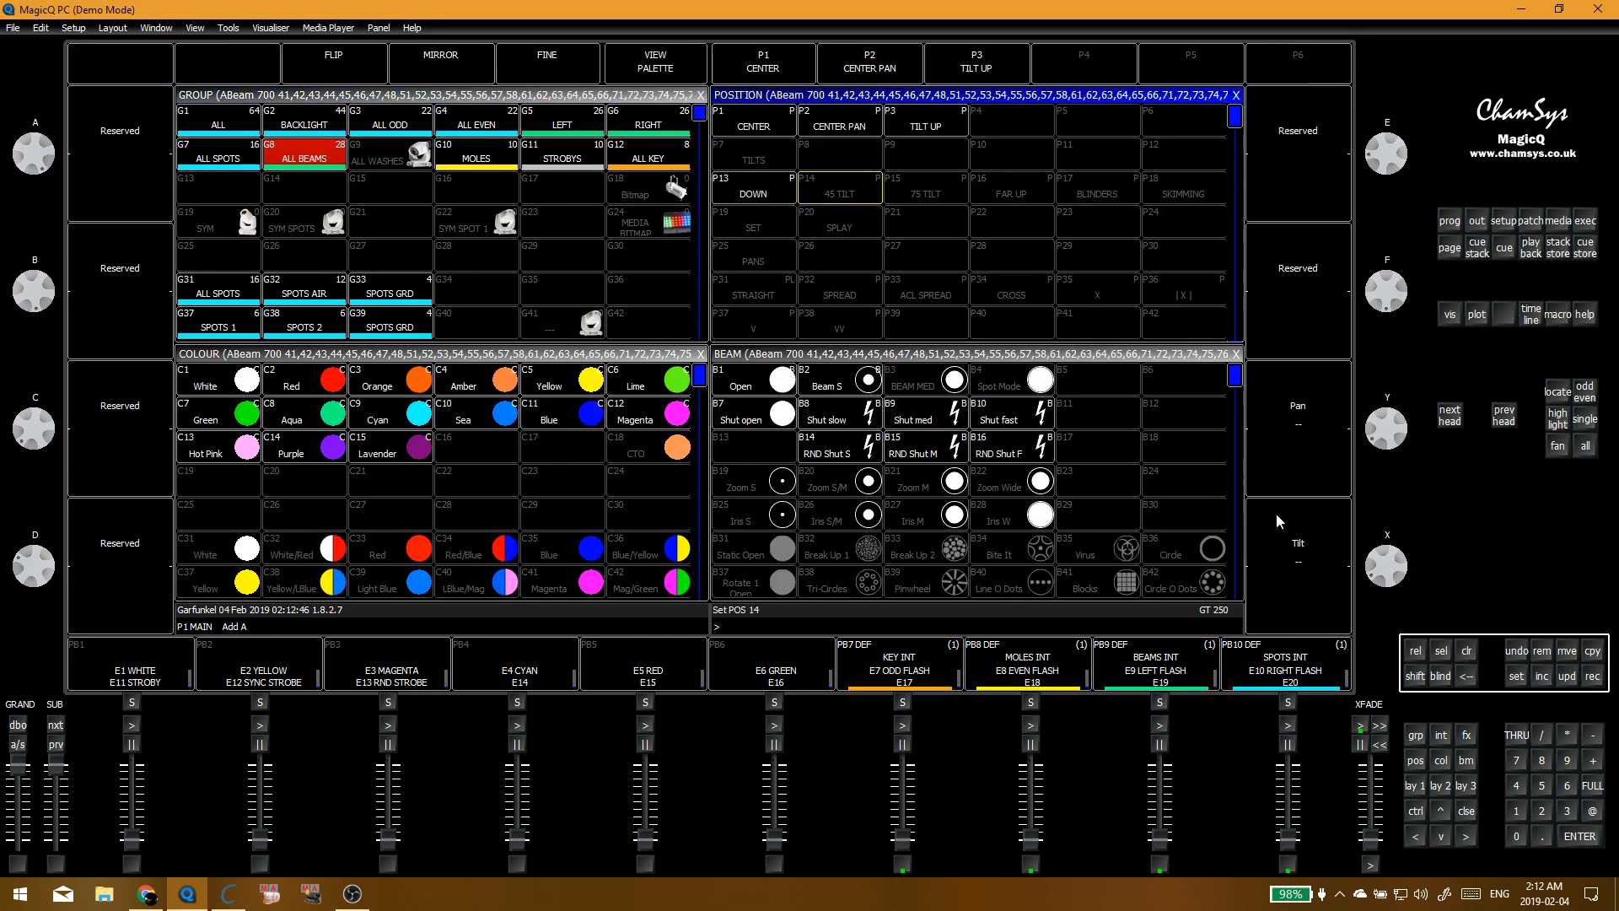
left_click(852, 385)
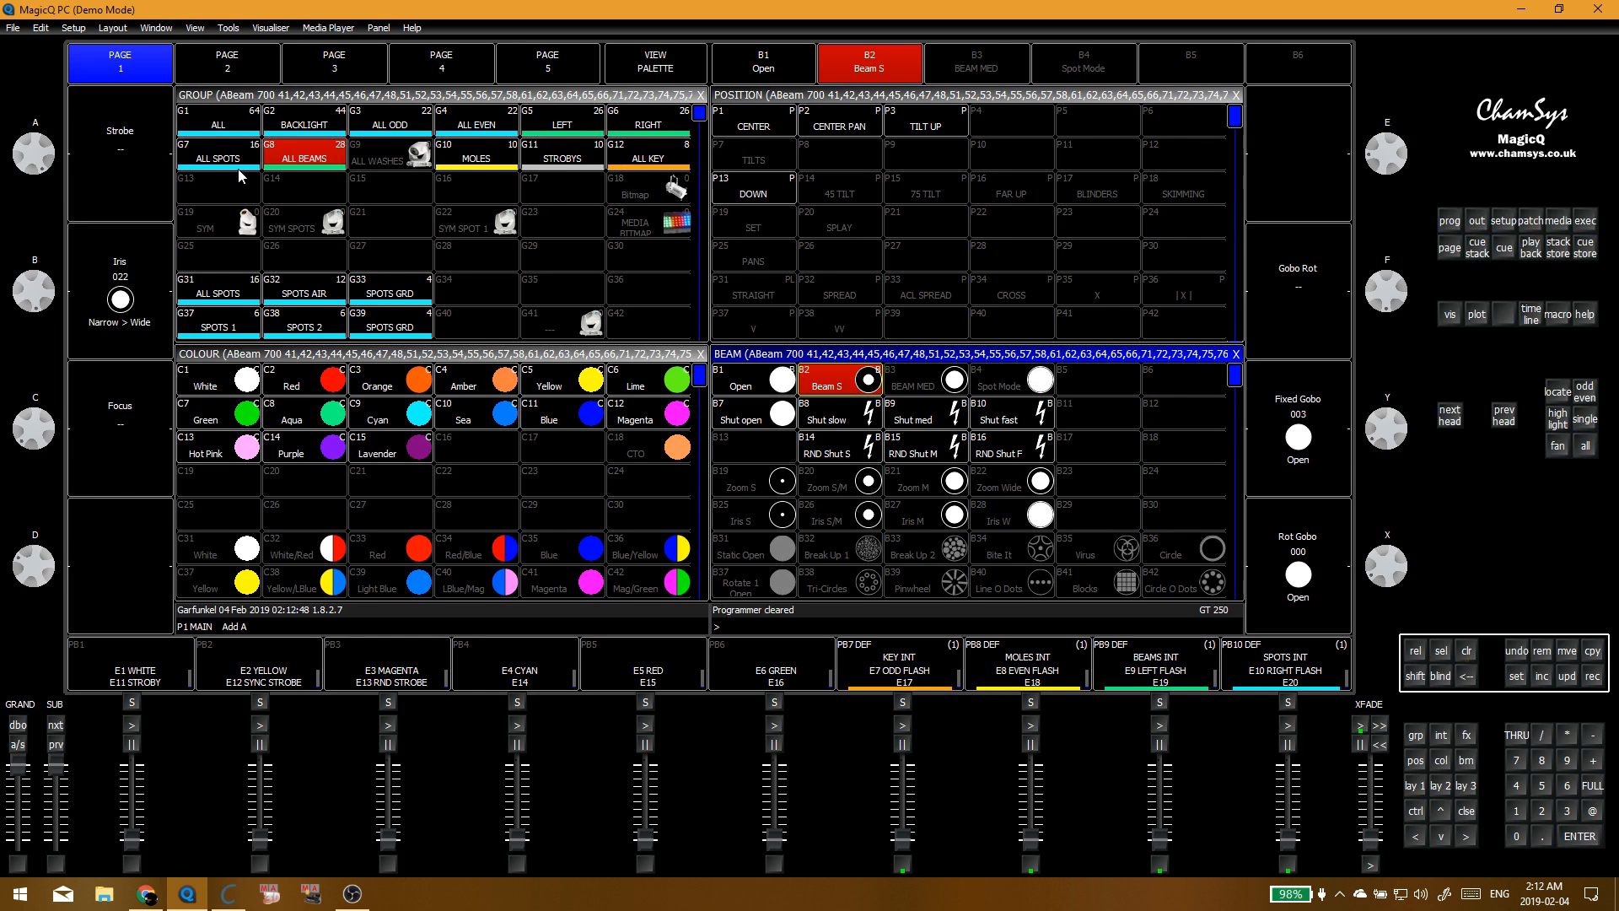
left_click(839, 193)
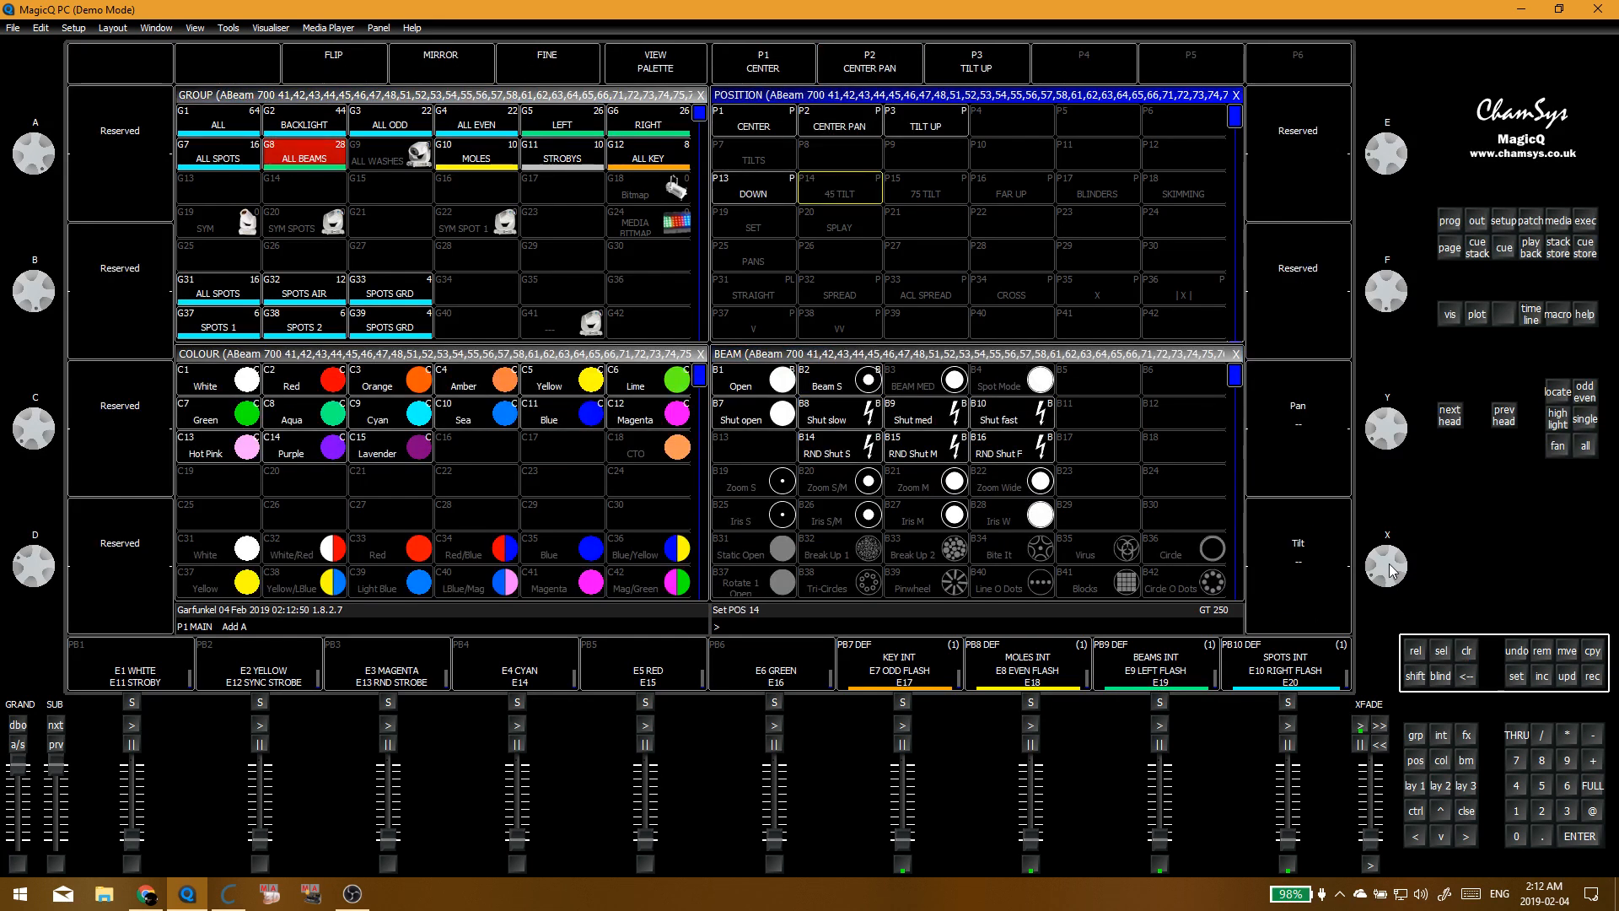
scroll(1390, 597, "up", 1)
left_click(830, 217)
key("Return")
key("ctrl+BackSpace")
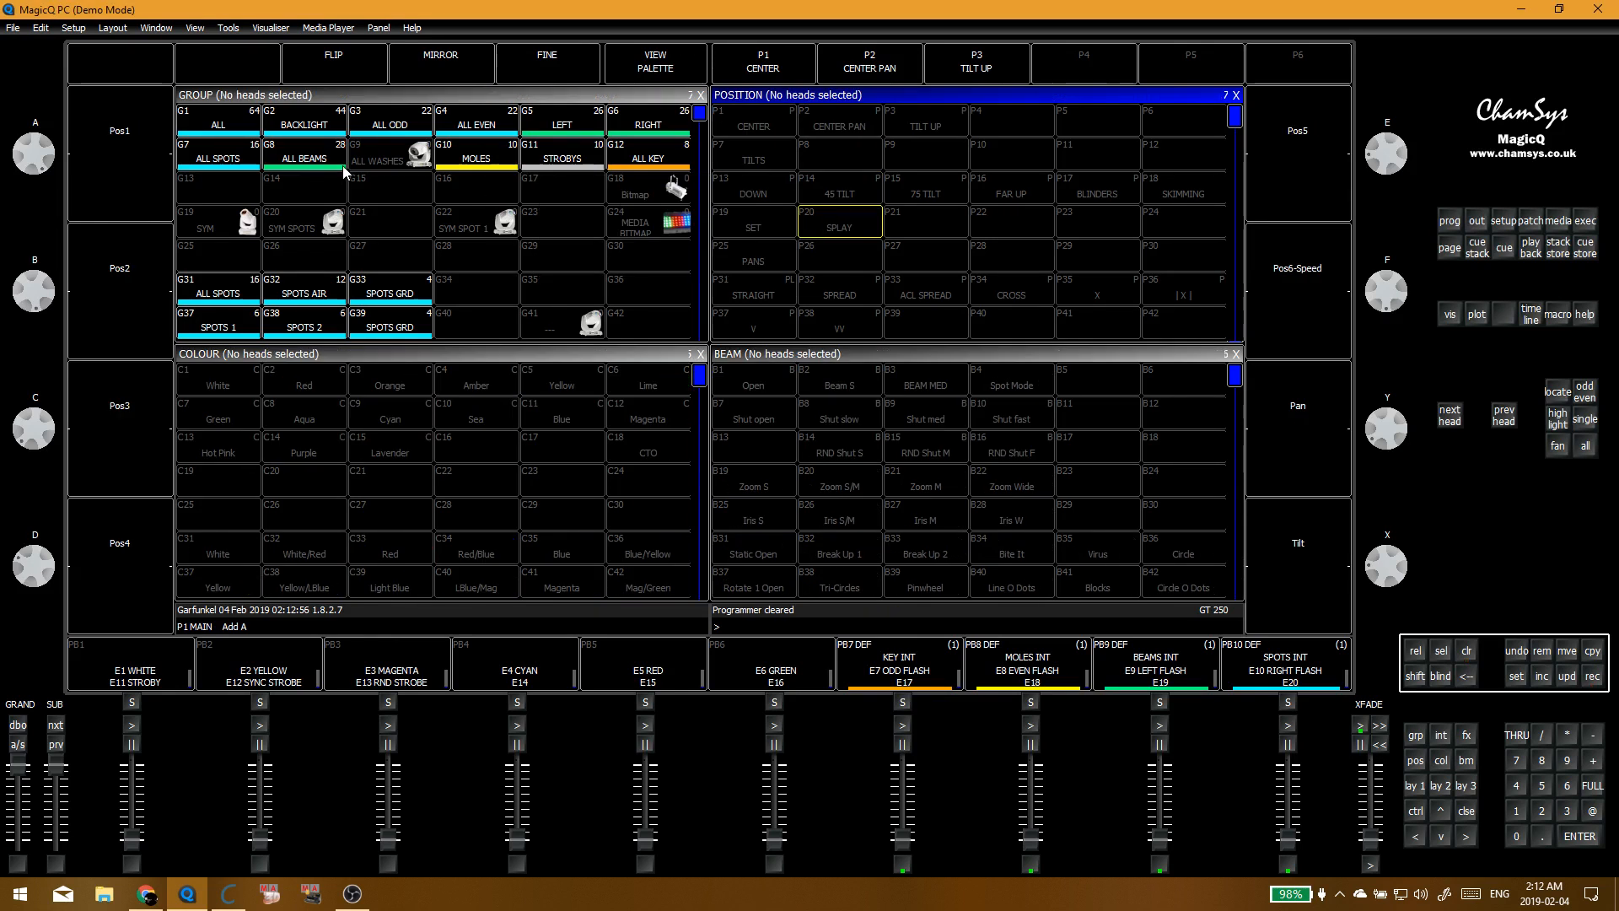
Step: Set the tilt of ALL BEAMS to 45 and update the 45 TILT position palette with it
left_click(309, 156)
left_click(833, 191)
scroll(1391, 586, "up", 2)
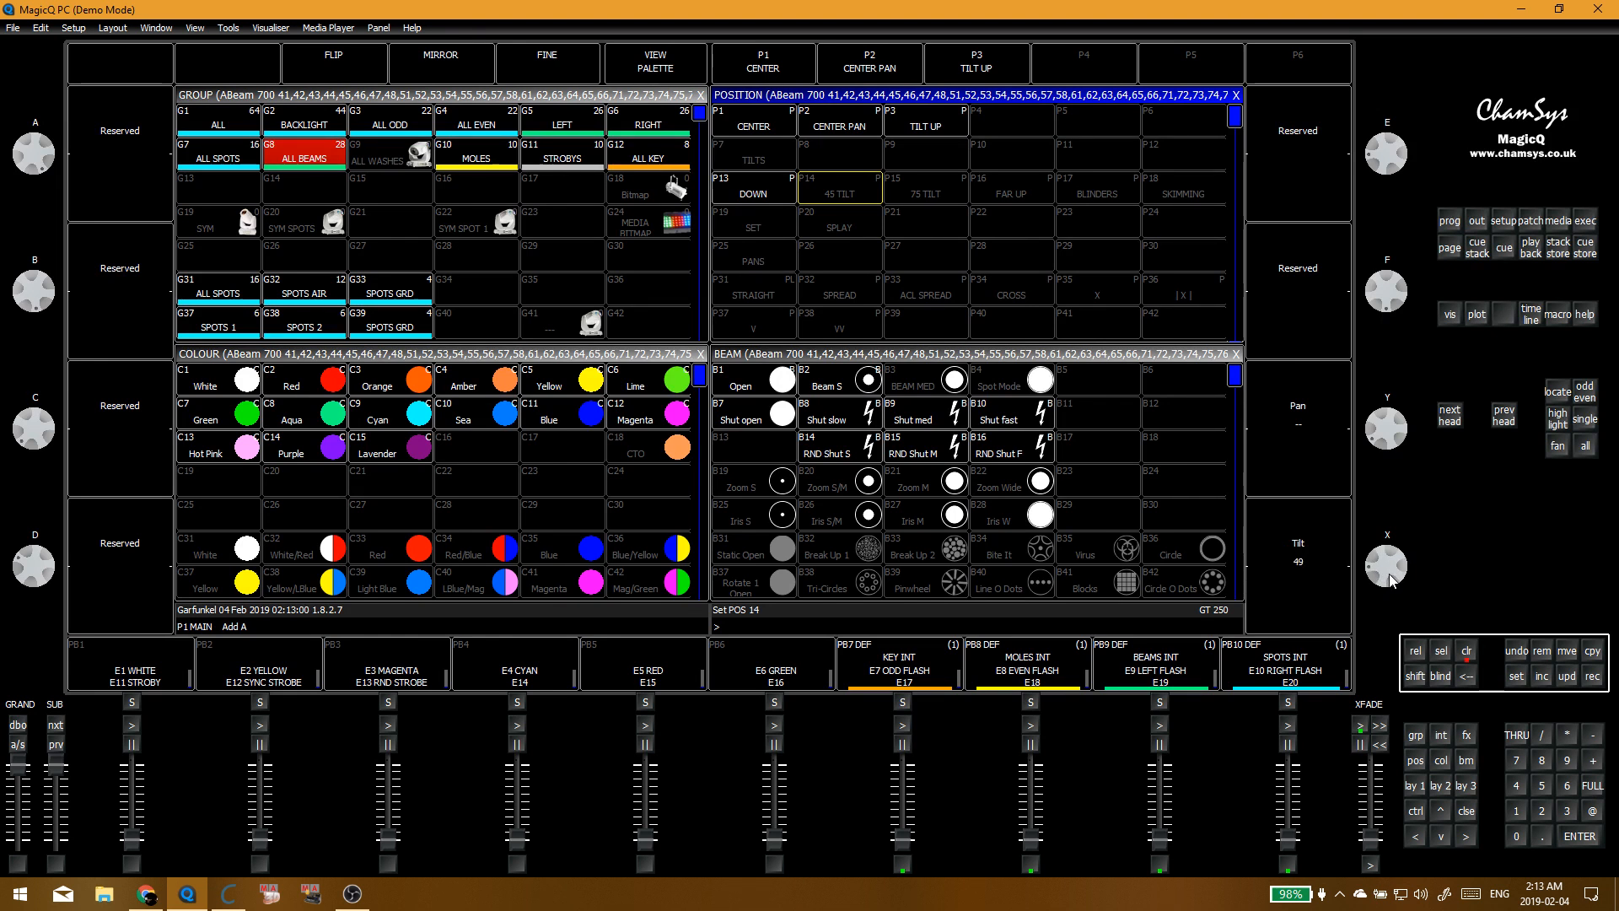
scroll(1390, 580, "down", 3)
key("ctrl+r")
left_click(843, 191)
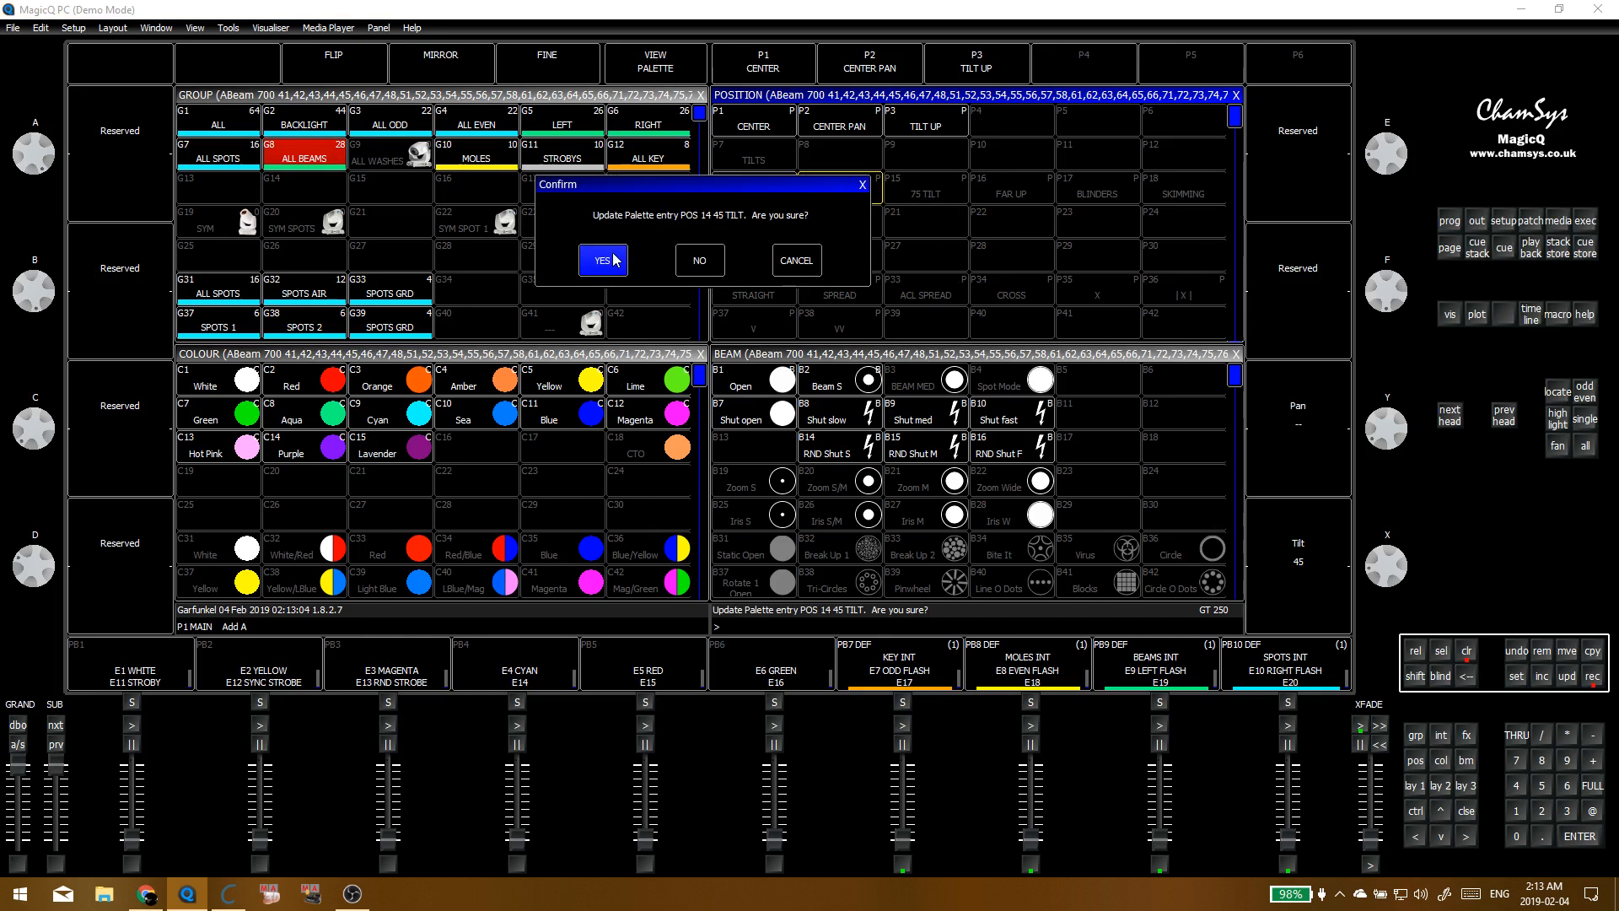
left_click(603, 259)
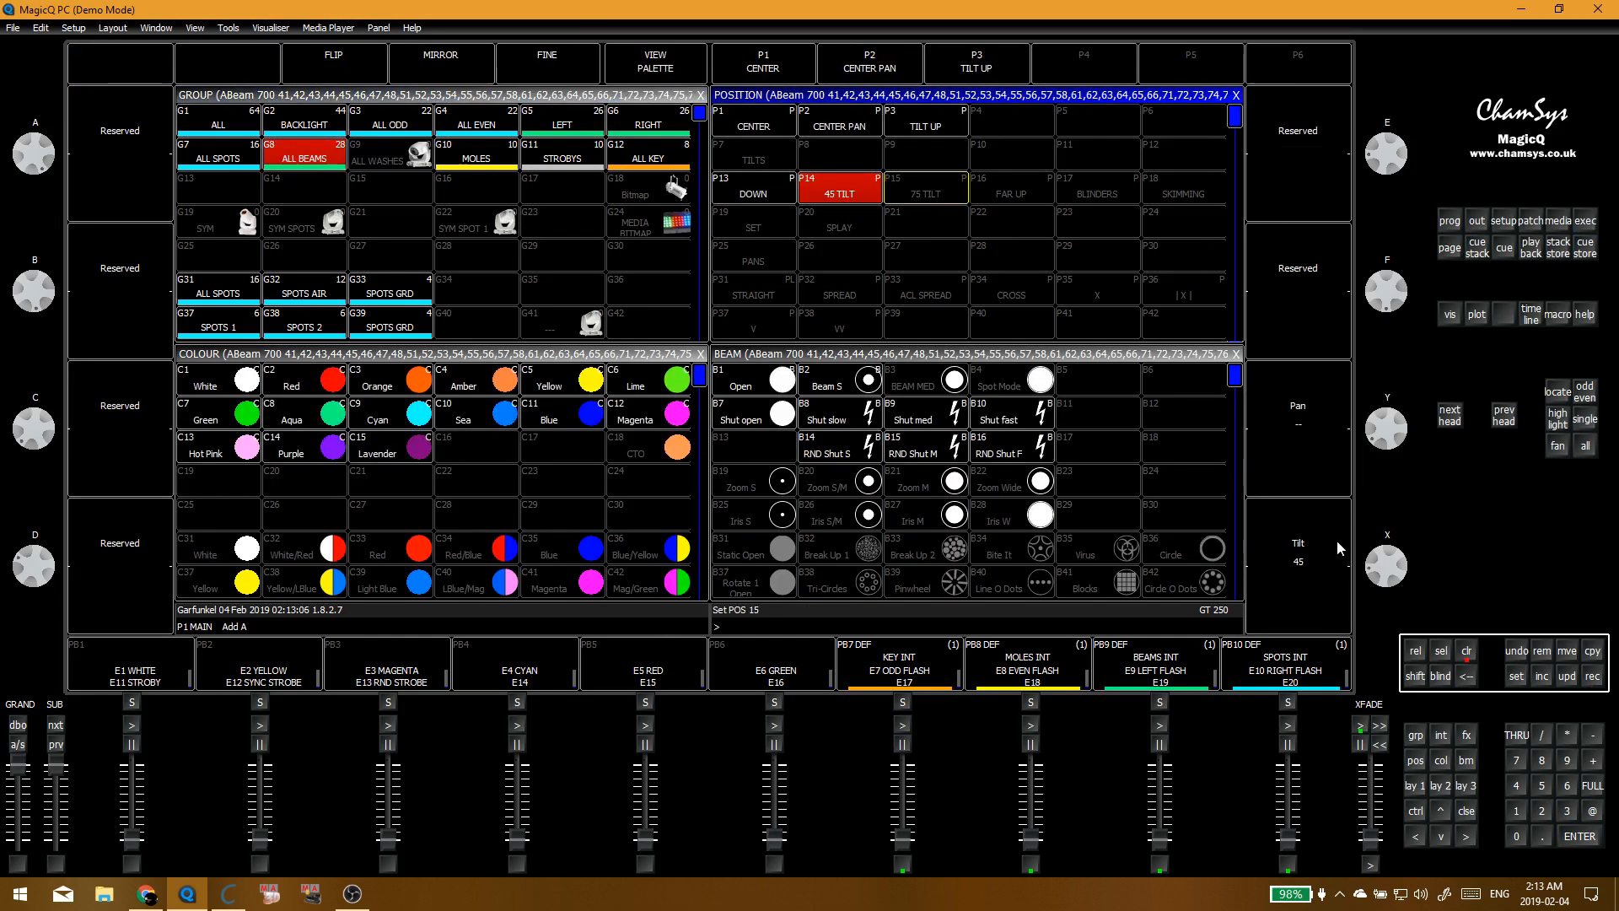
scroll(1385, 567, "up", 10)
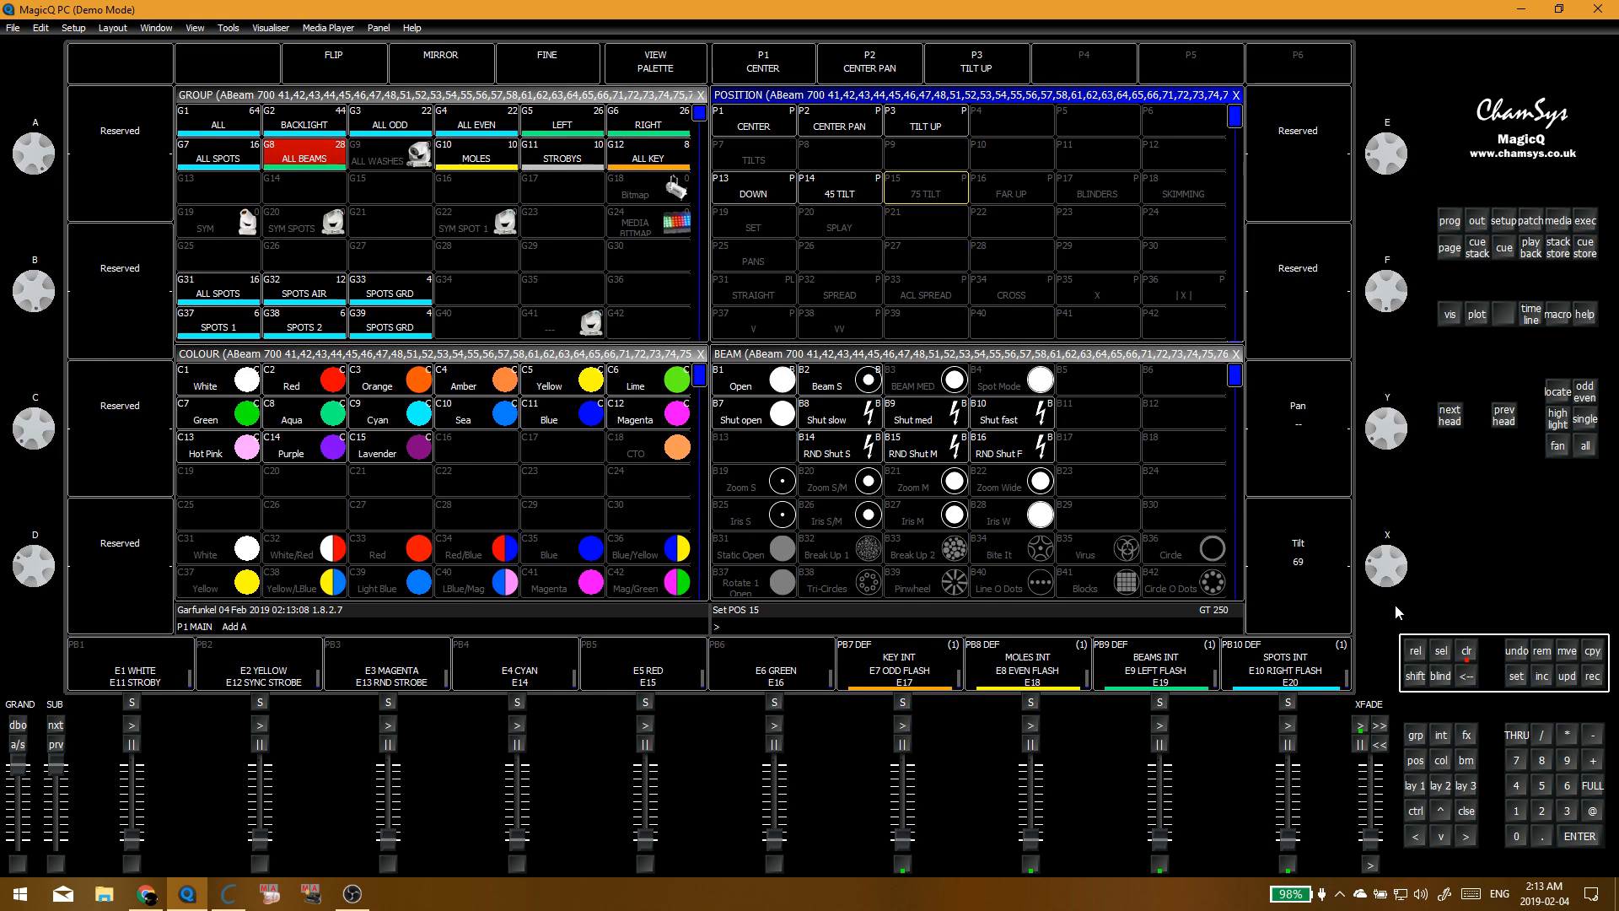
scroll(1395, 604, "up", 1)
scroll(1395, 595, "down", 5)
scroll(1395, 597, "up", 4)
scroll(1396, 603, "down", 8)
key("c")
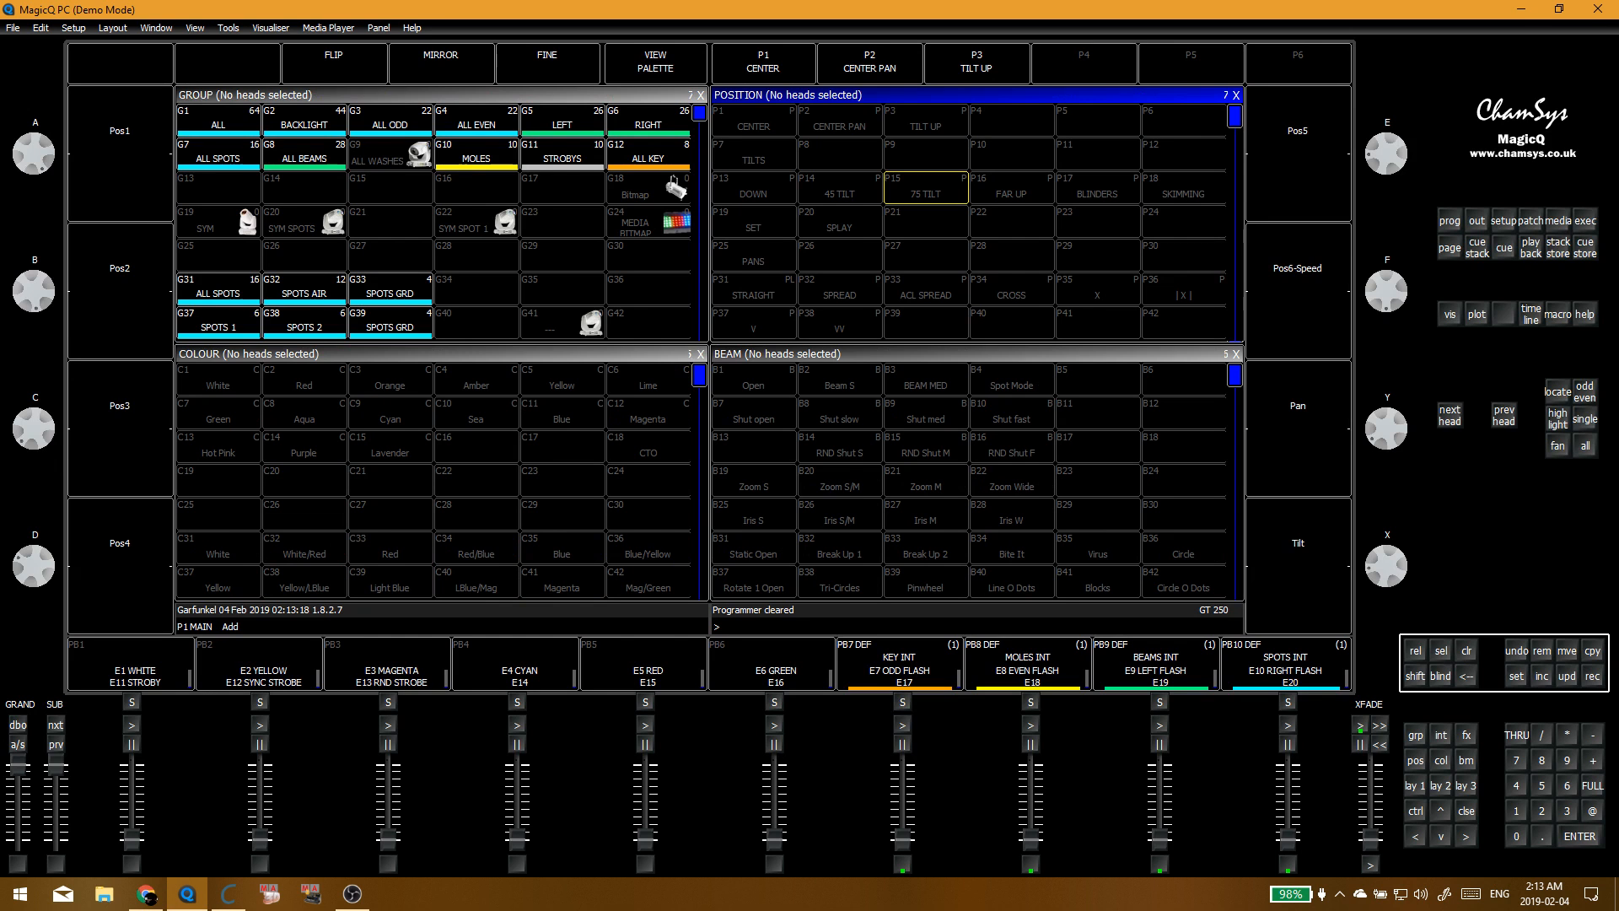
Step: Switch to Capture, show widgets in the front view and open the properties of the smoke object
key("alt+Tab")
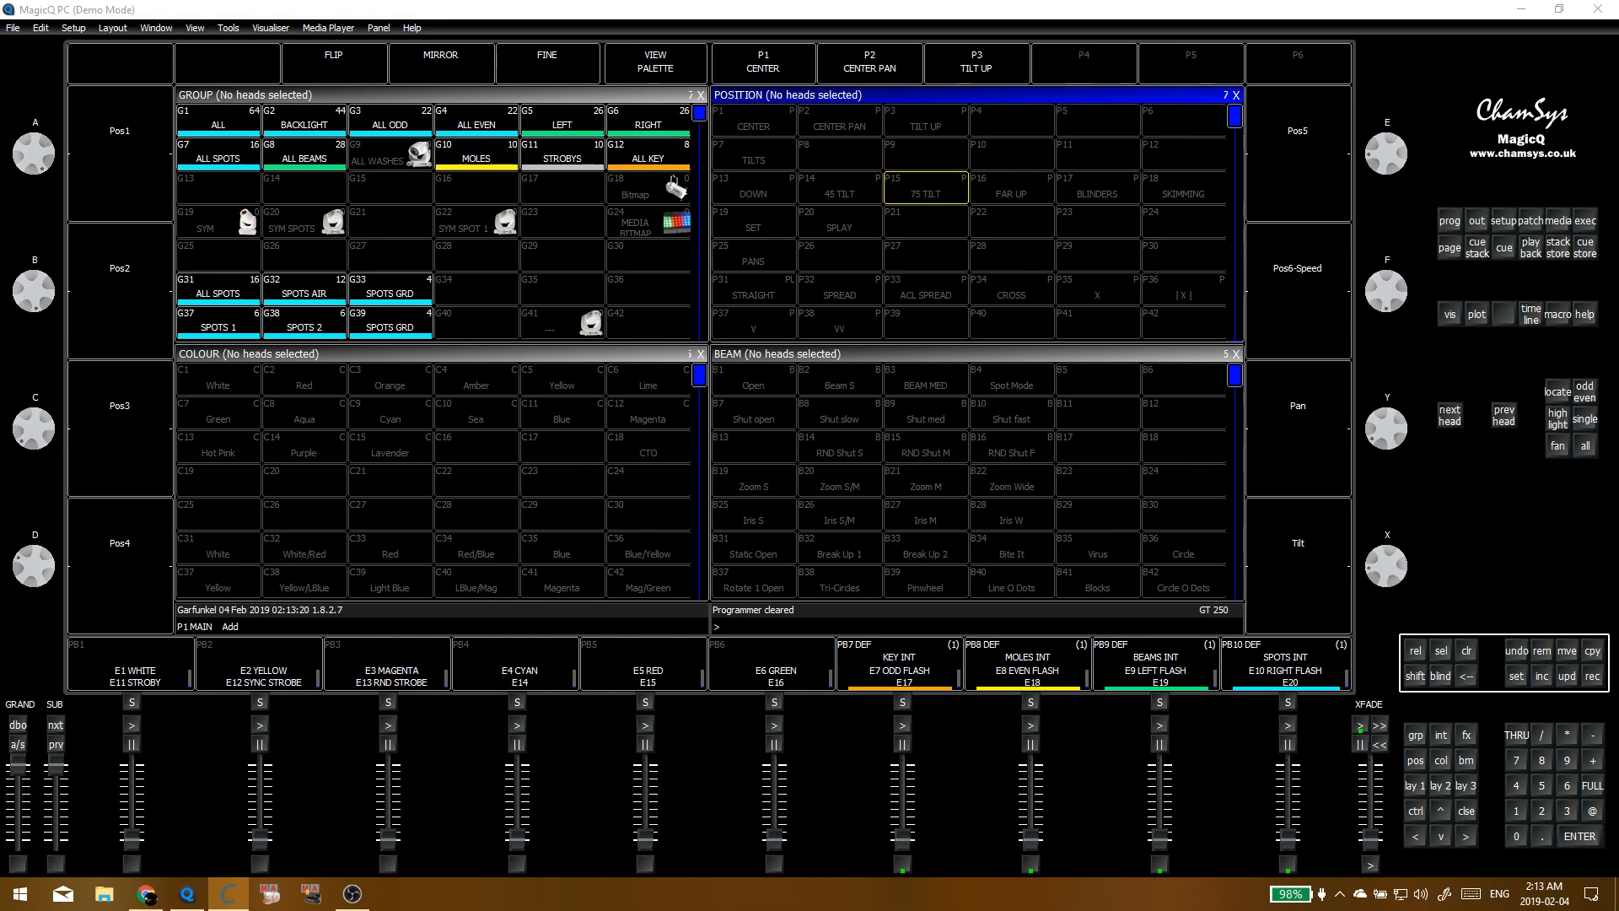
left_click_drag(0, 181, 1062, 2)
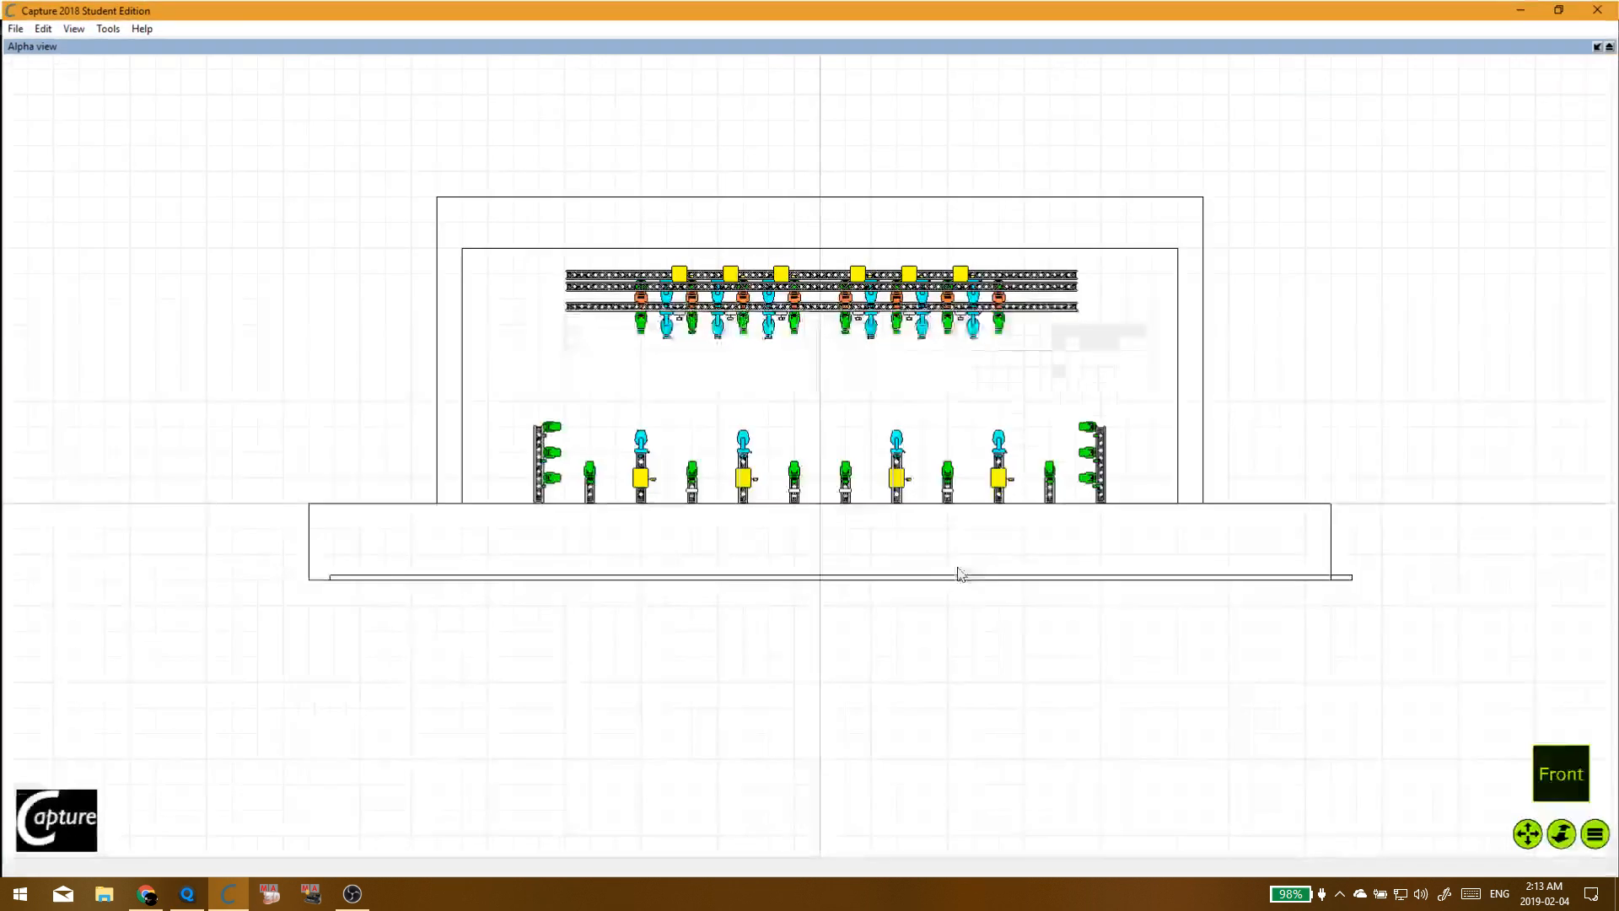
left_click(1595, 834)
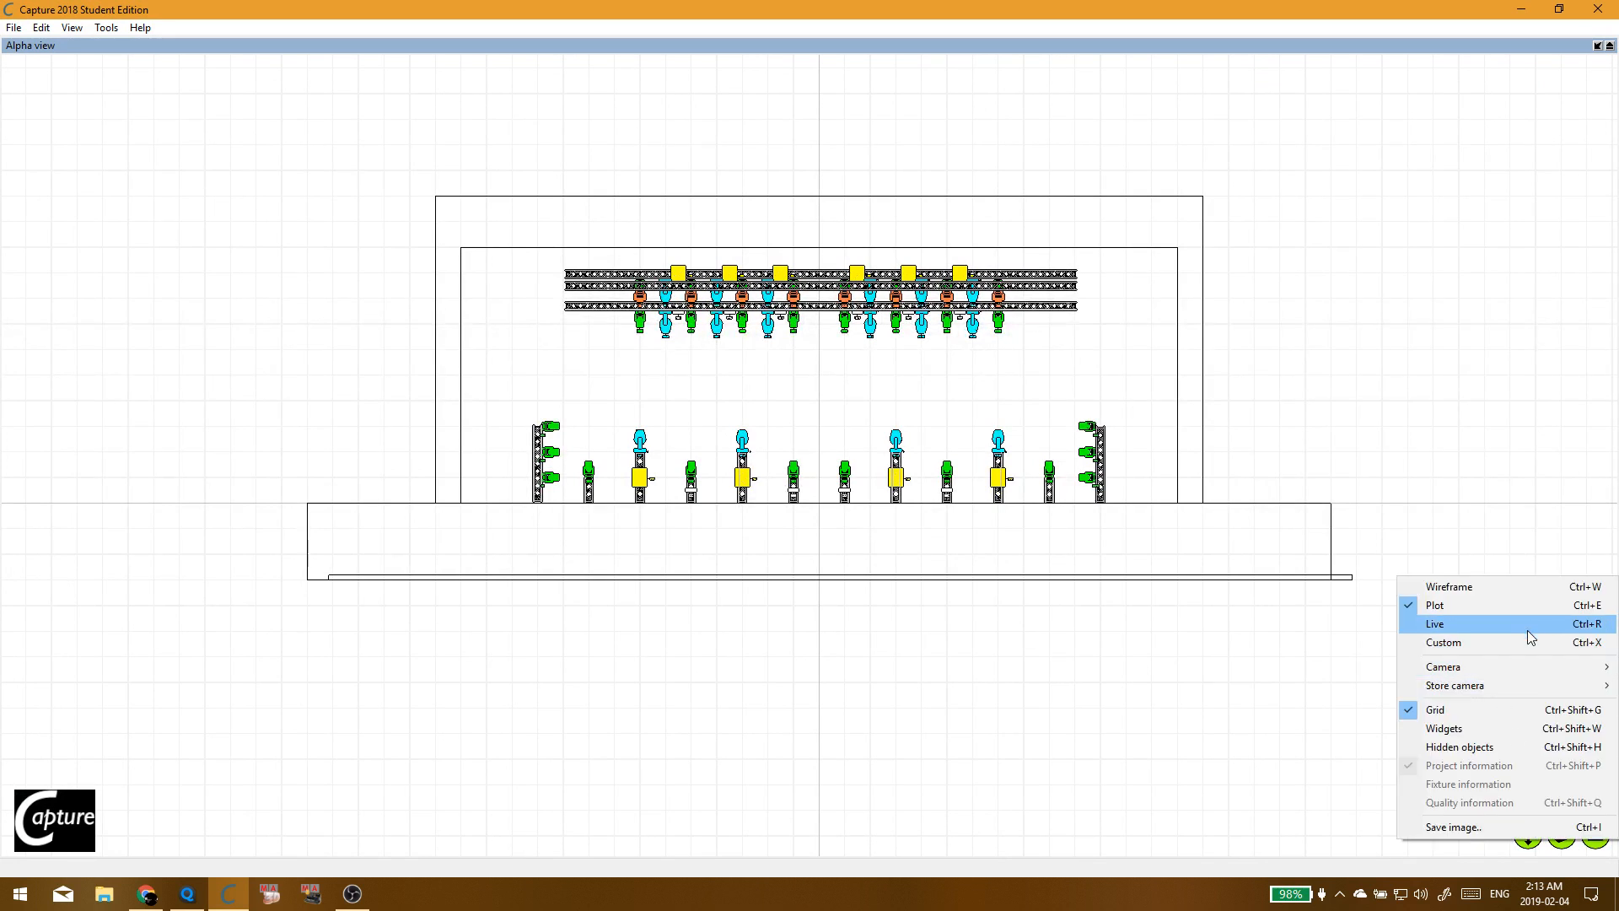
left_click(1505, 728)
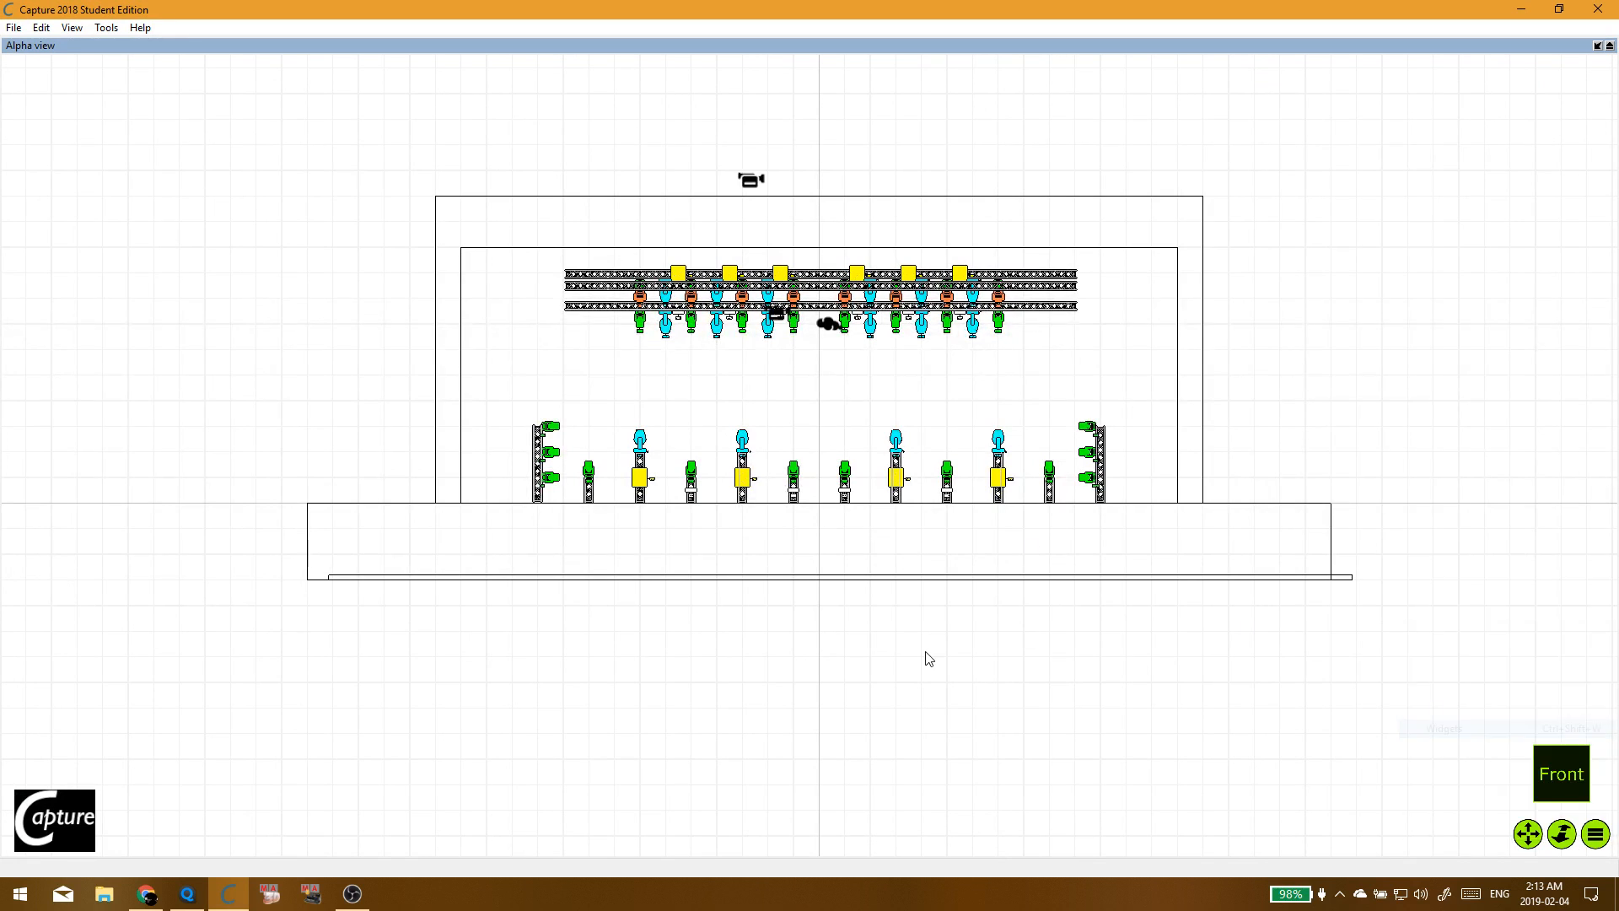
left_click(826, 336)
left_click(1440, 740)
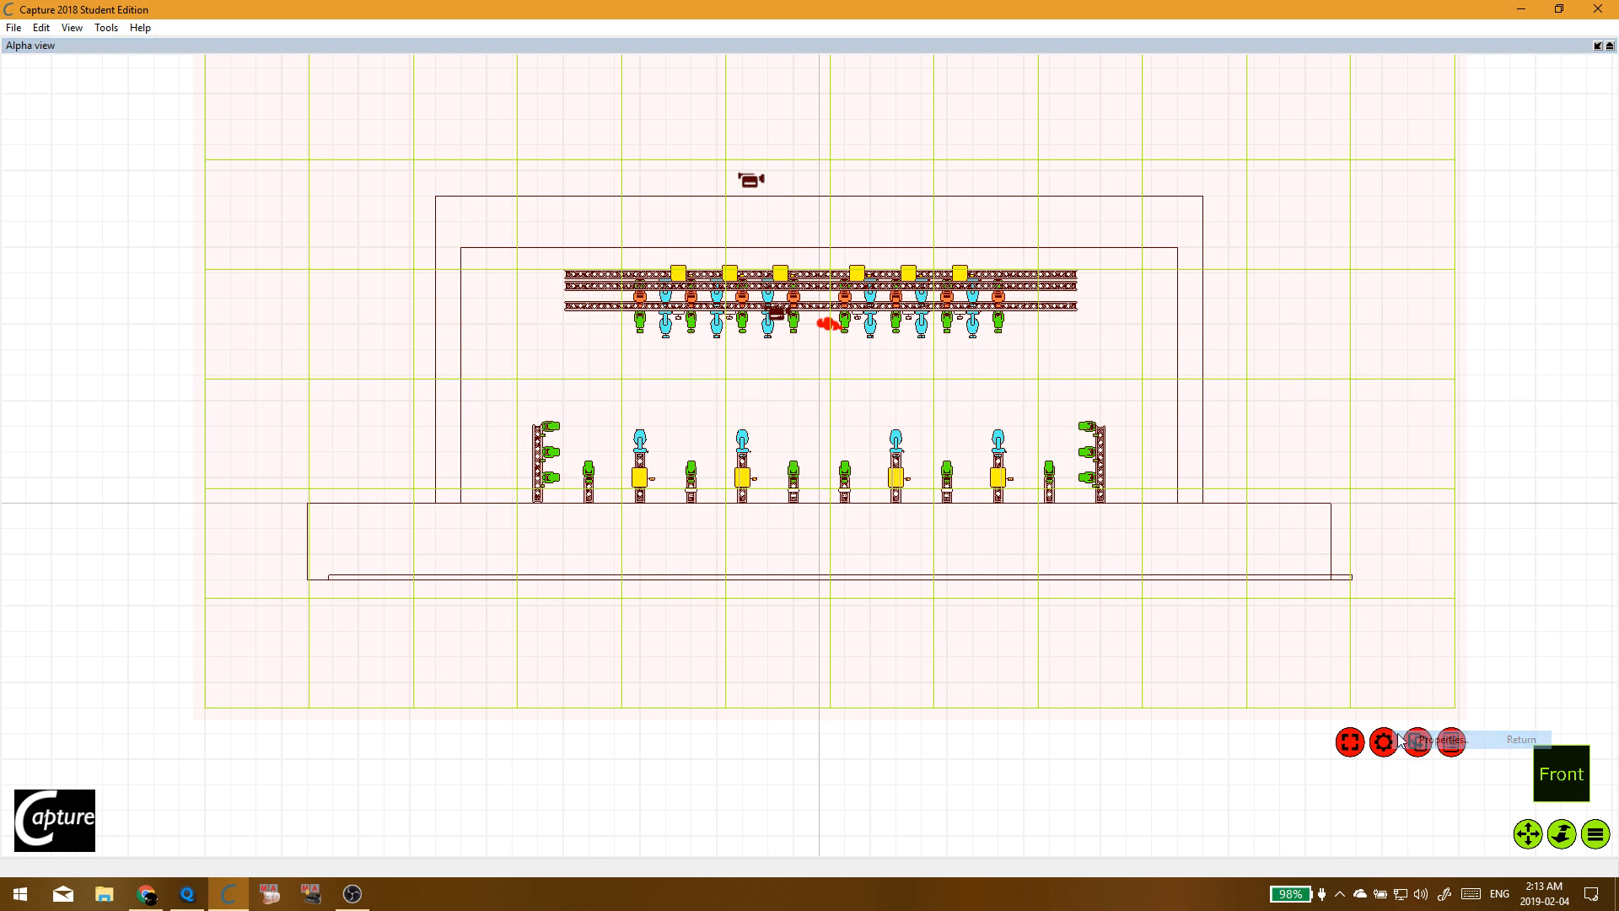
Step: Restore the four-pane layout and set the smoke's Auto-size to No
left_click(1597, 45)
scroll(1143, 572, "down", 5)
scroll(1138, 582, "down", 1)
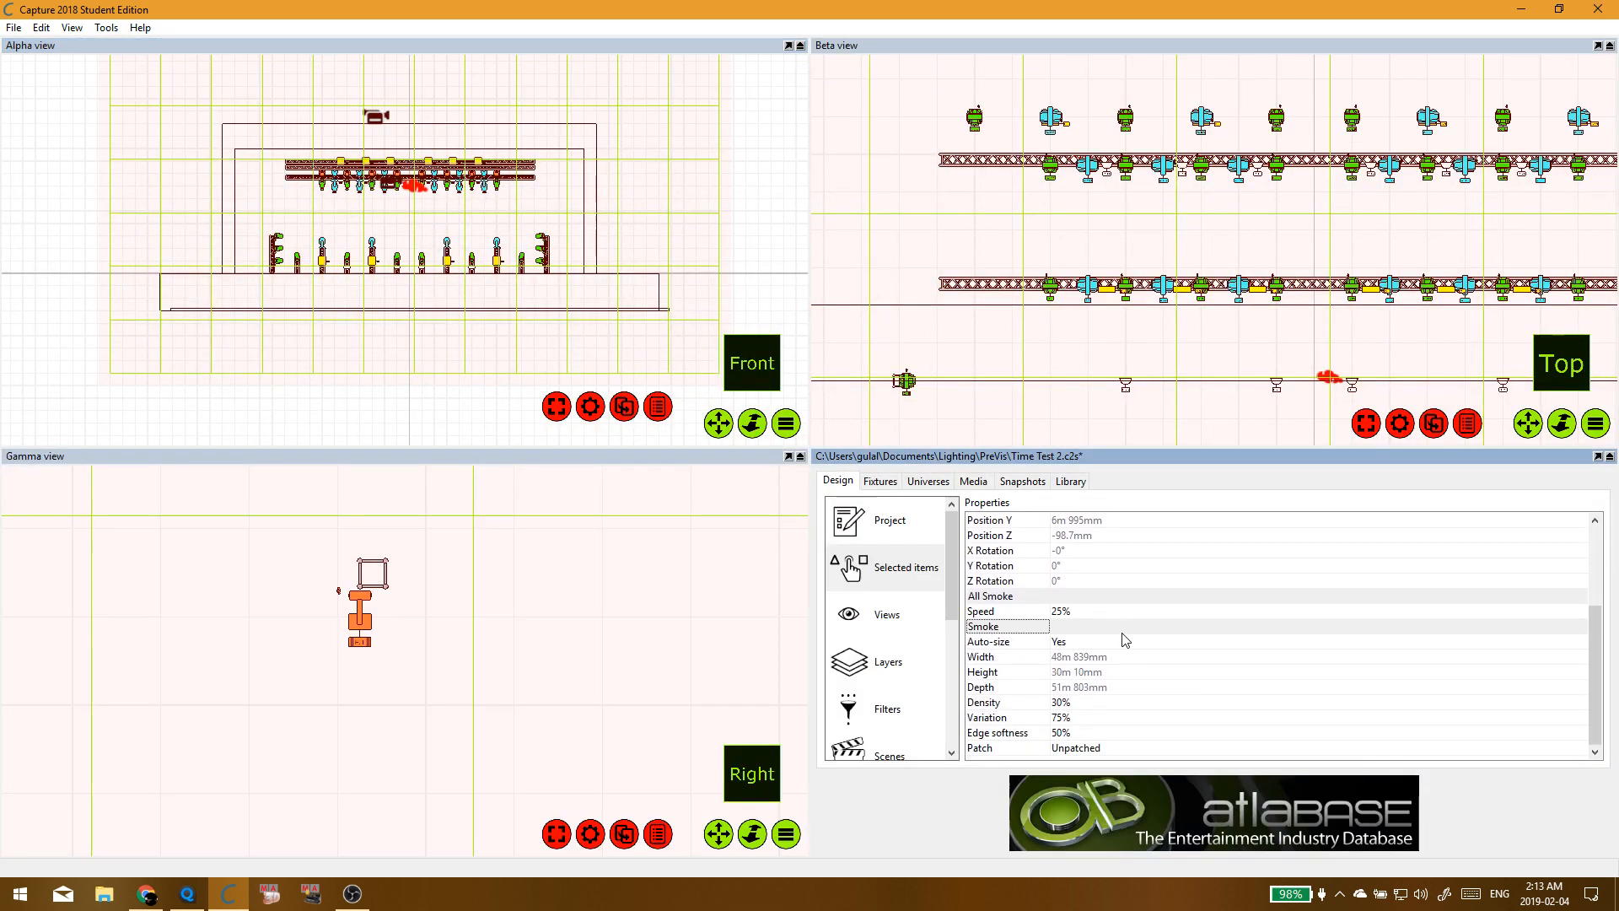
left_click(1112, 643)
left_click(1079, 642)
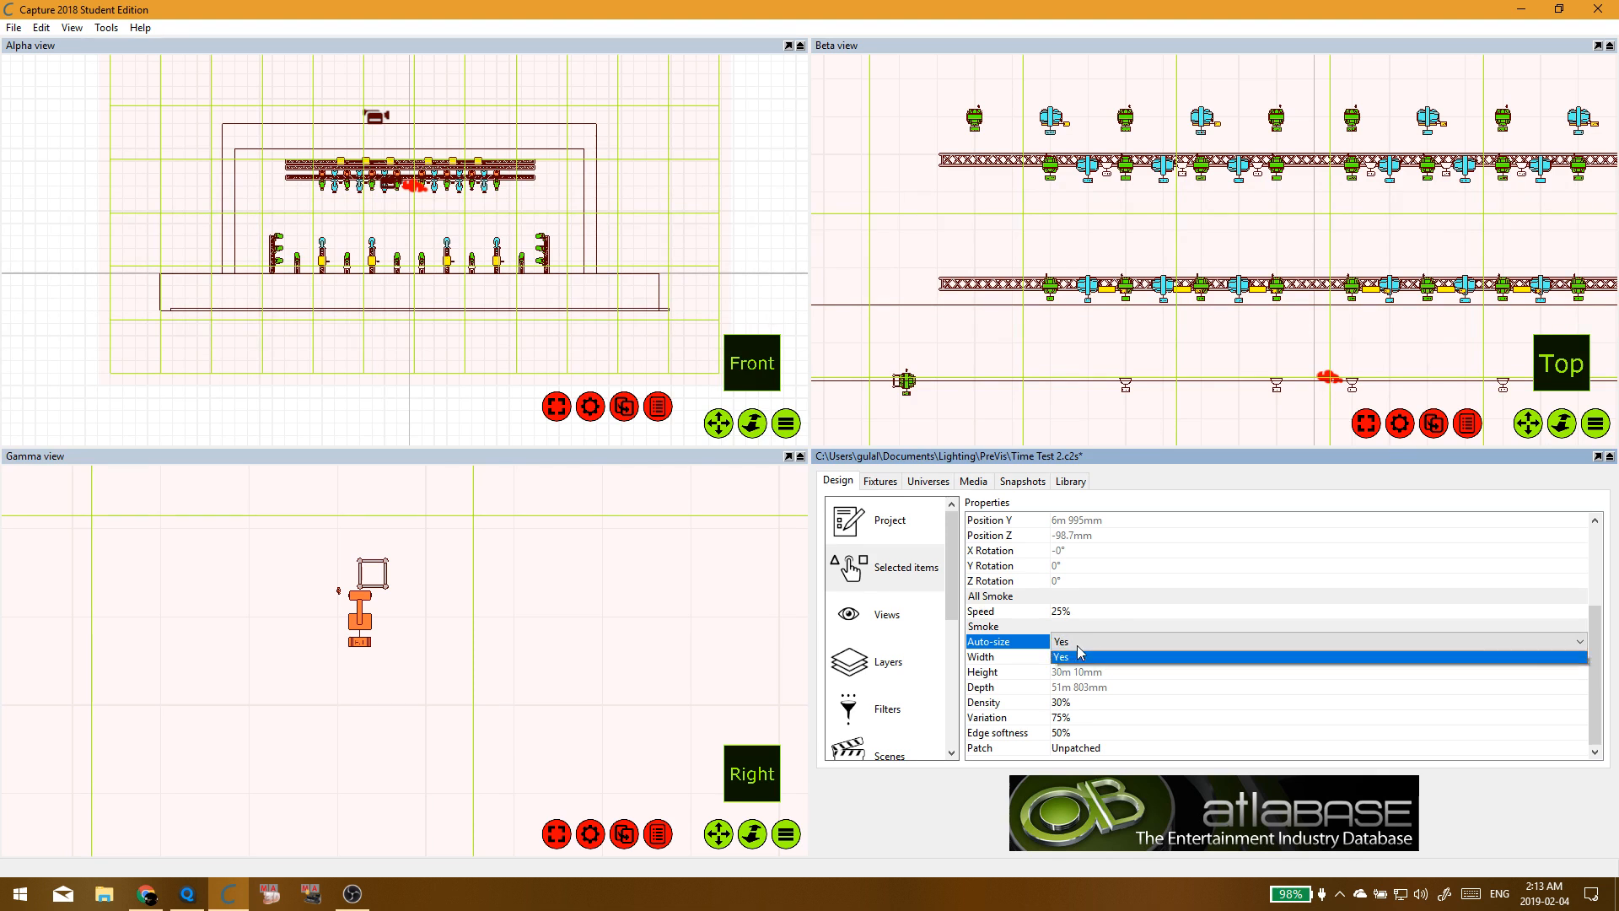
left_click(1093, 669)
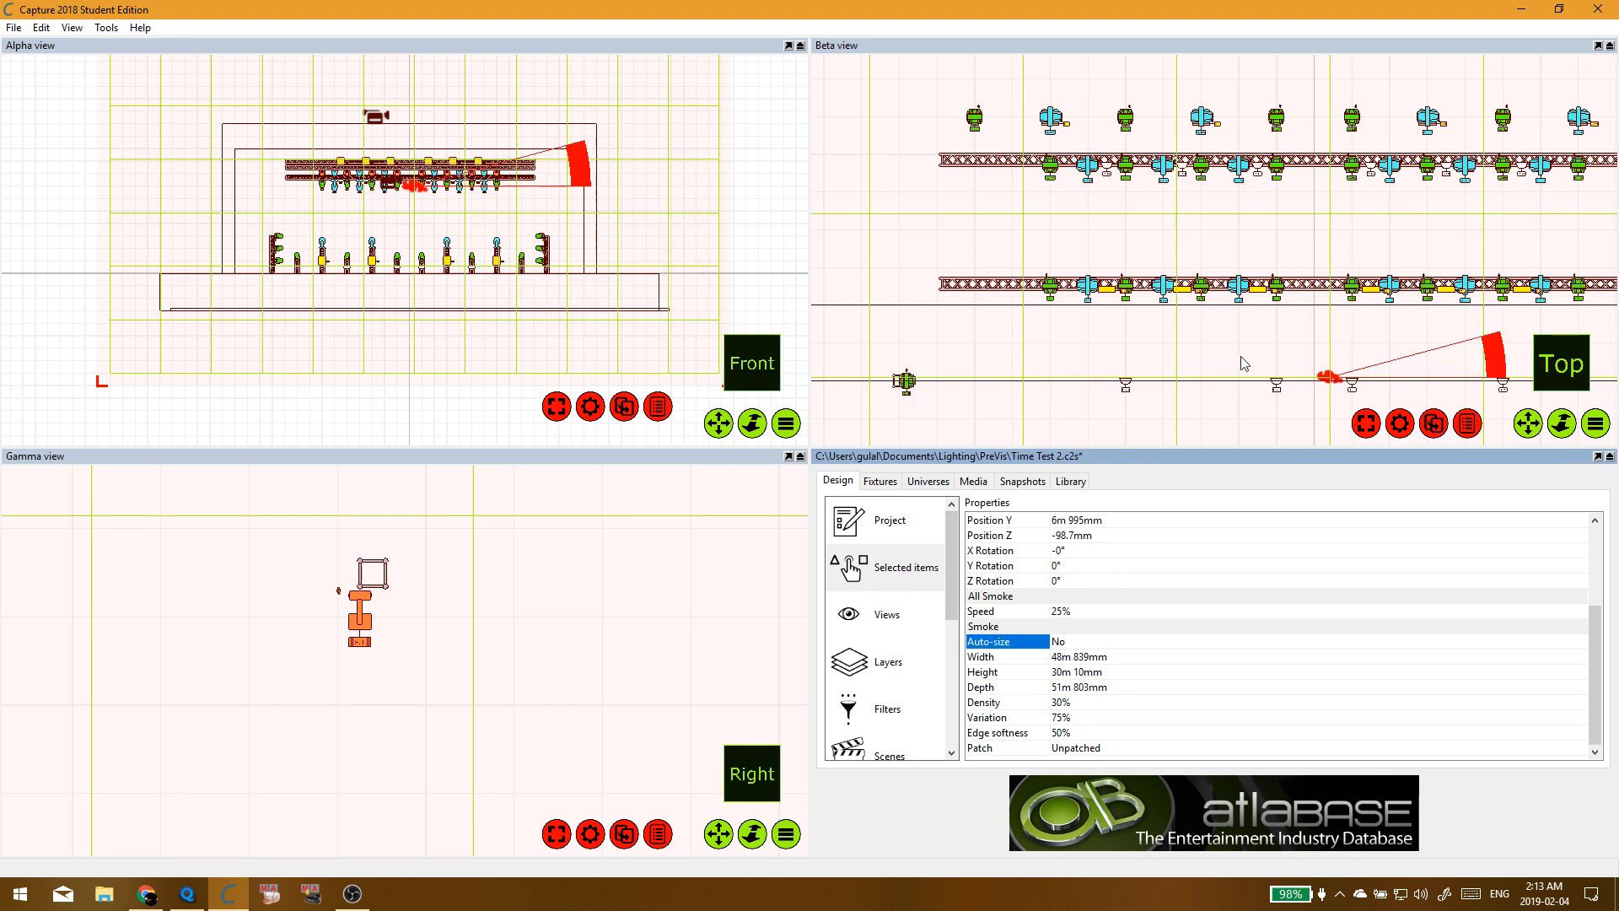
Step: Move the smoke object in the Top view out over the audience area, to a Z position of about 14 m
scroll(1325, 393, "down", 3)
left_click_drag(1528, 422, 1399, 354)
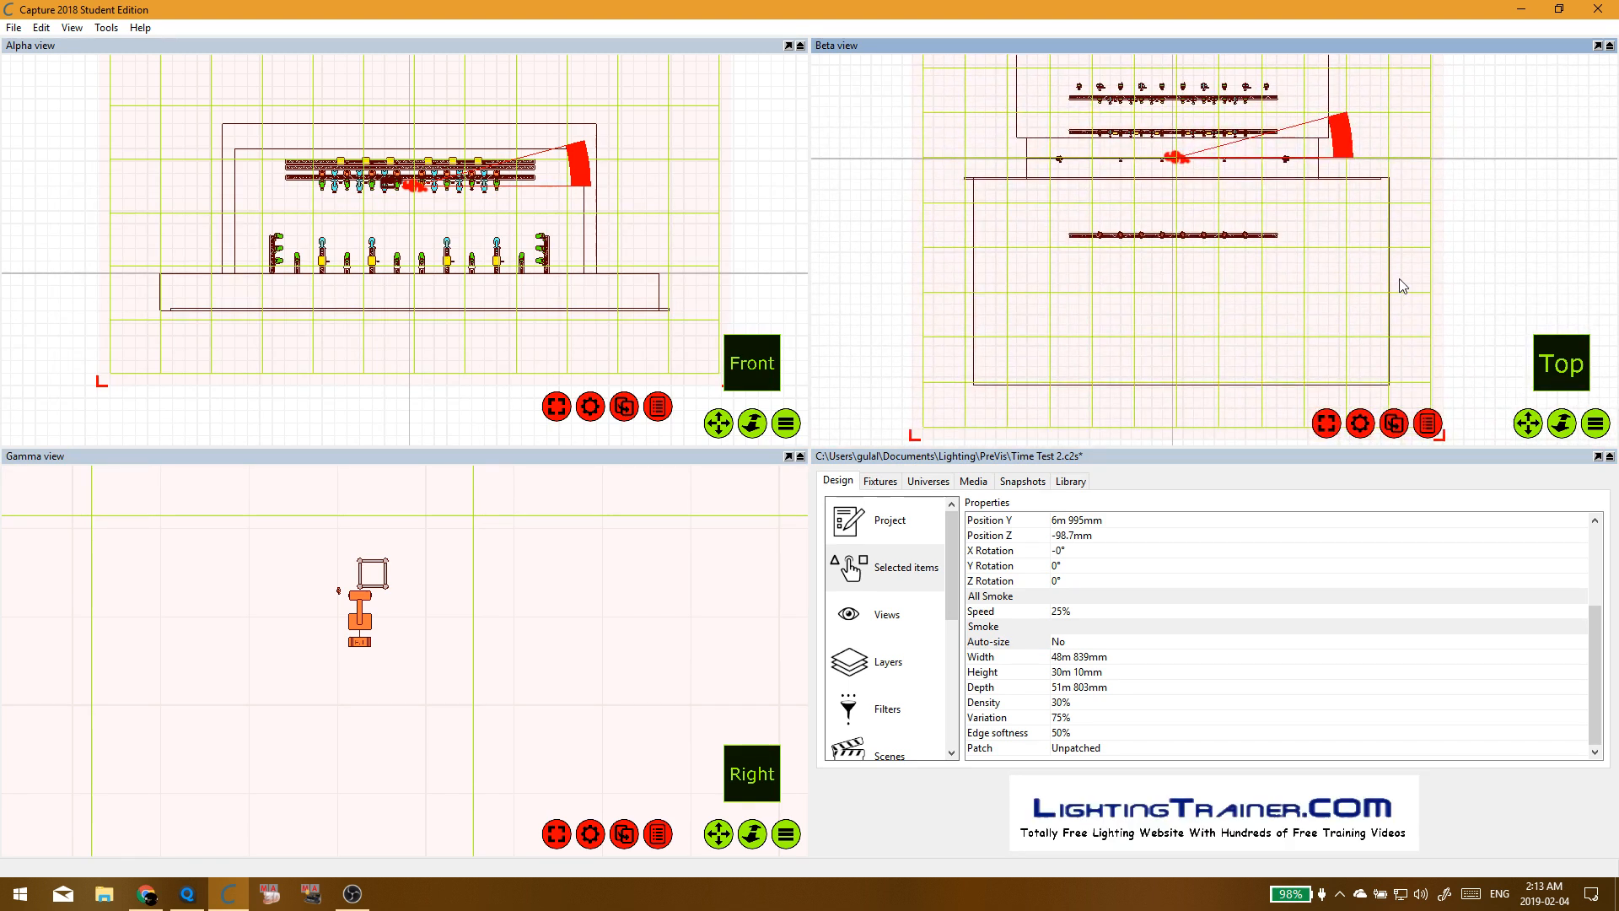
scroll(1402, 289, "down", 2)
left_click_drag(1403, 290, 1425, 380)
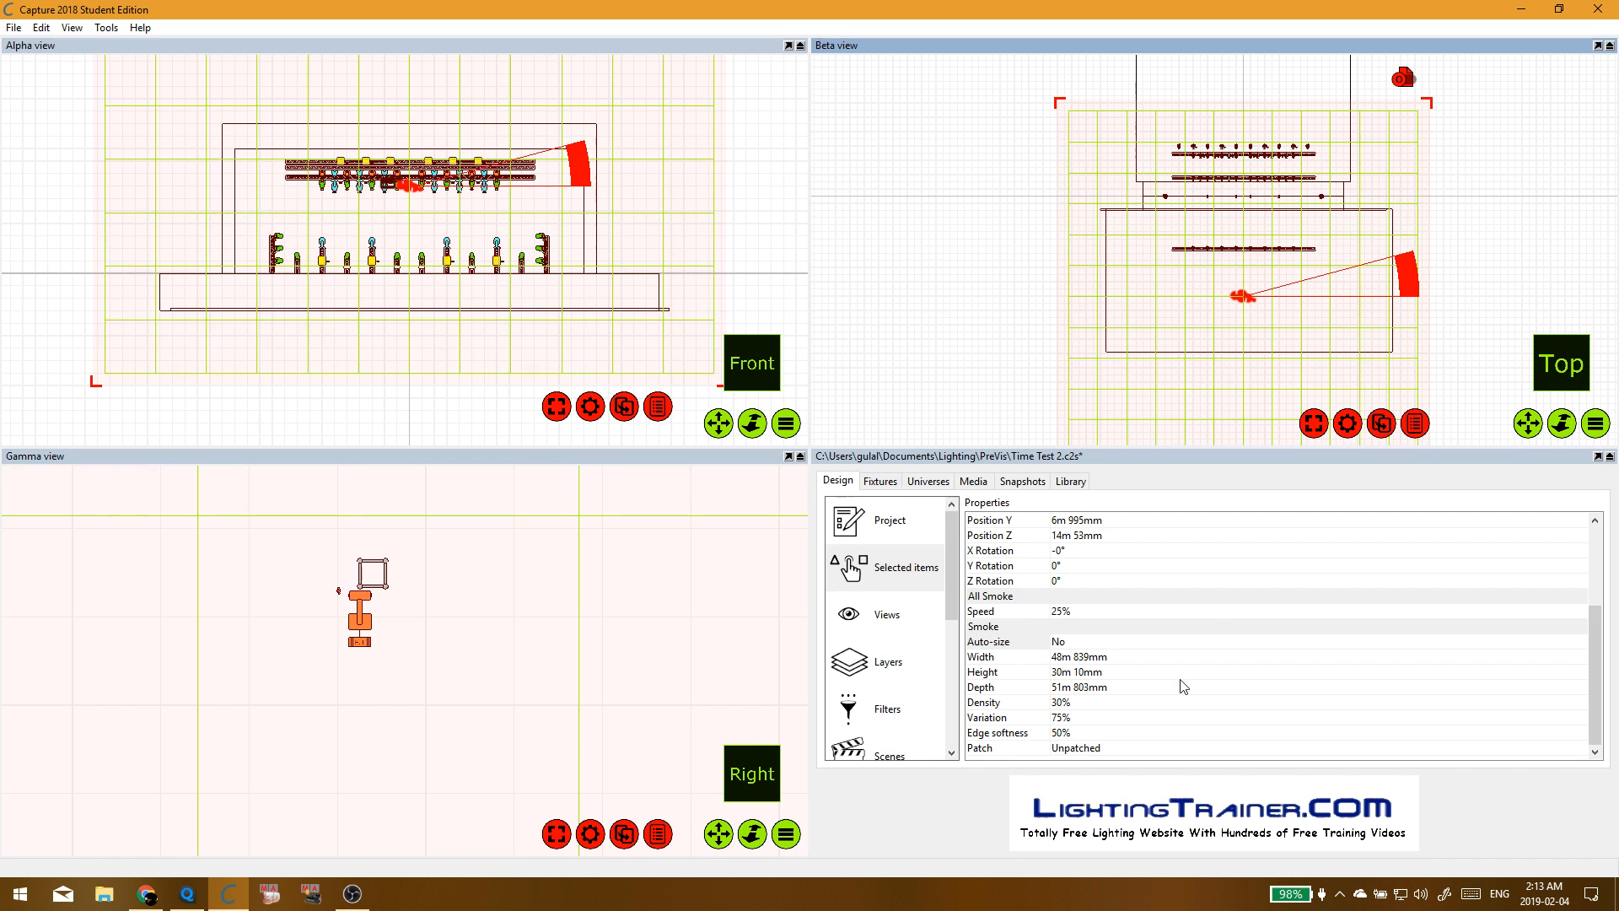
Step: Set the smoke's width to 60 m
left_click(1120, 659)
left_click(1120, 659)
type("50")
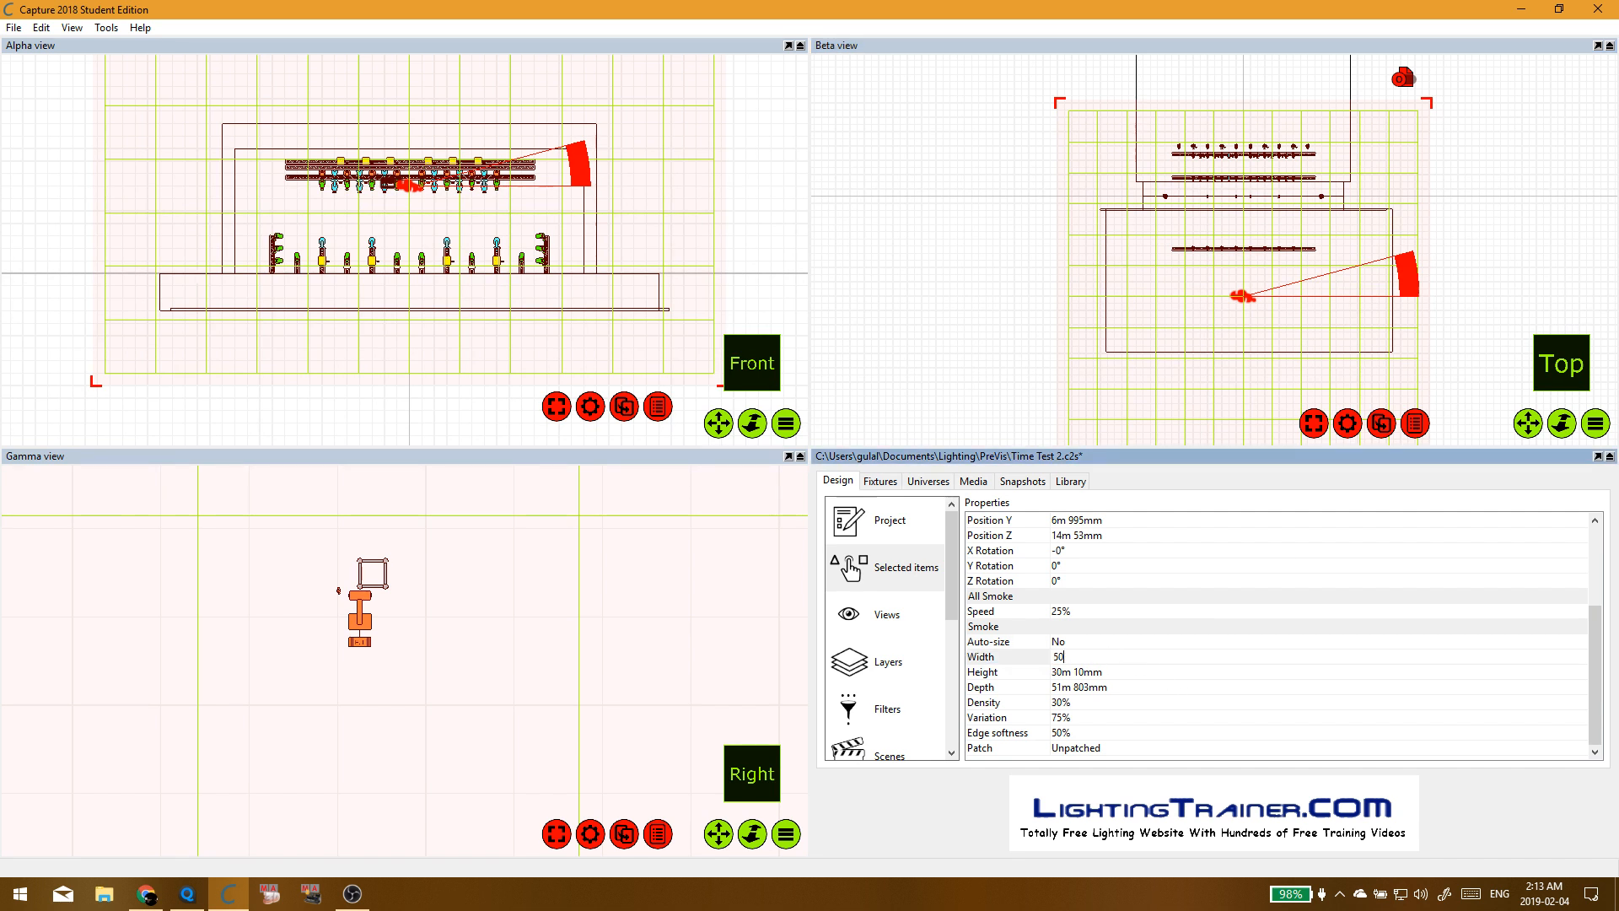
key("Return")
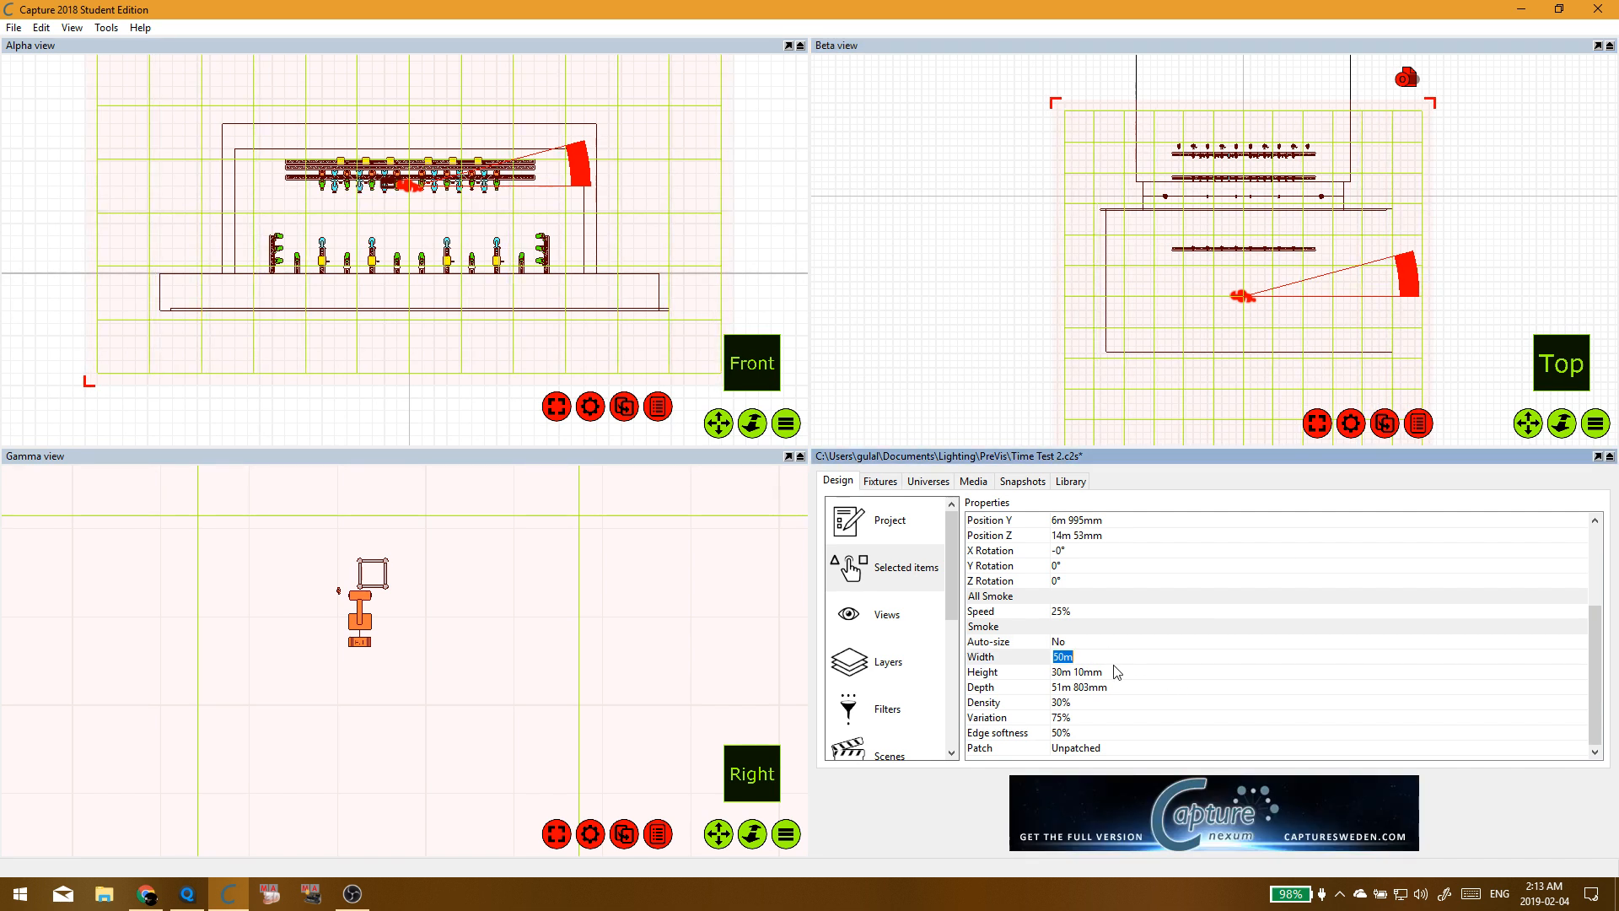
type("60")
key("Return")
Step: Set the smoke's height to 30 m
left_click(1112, 670)
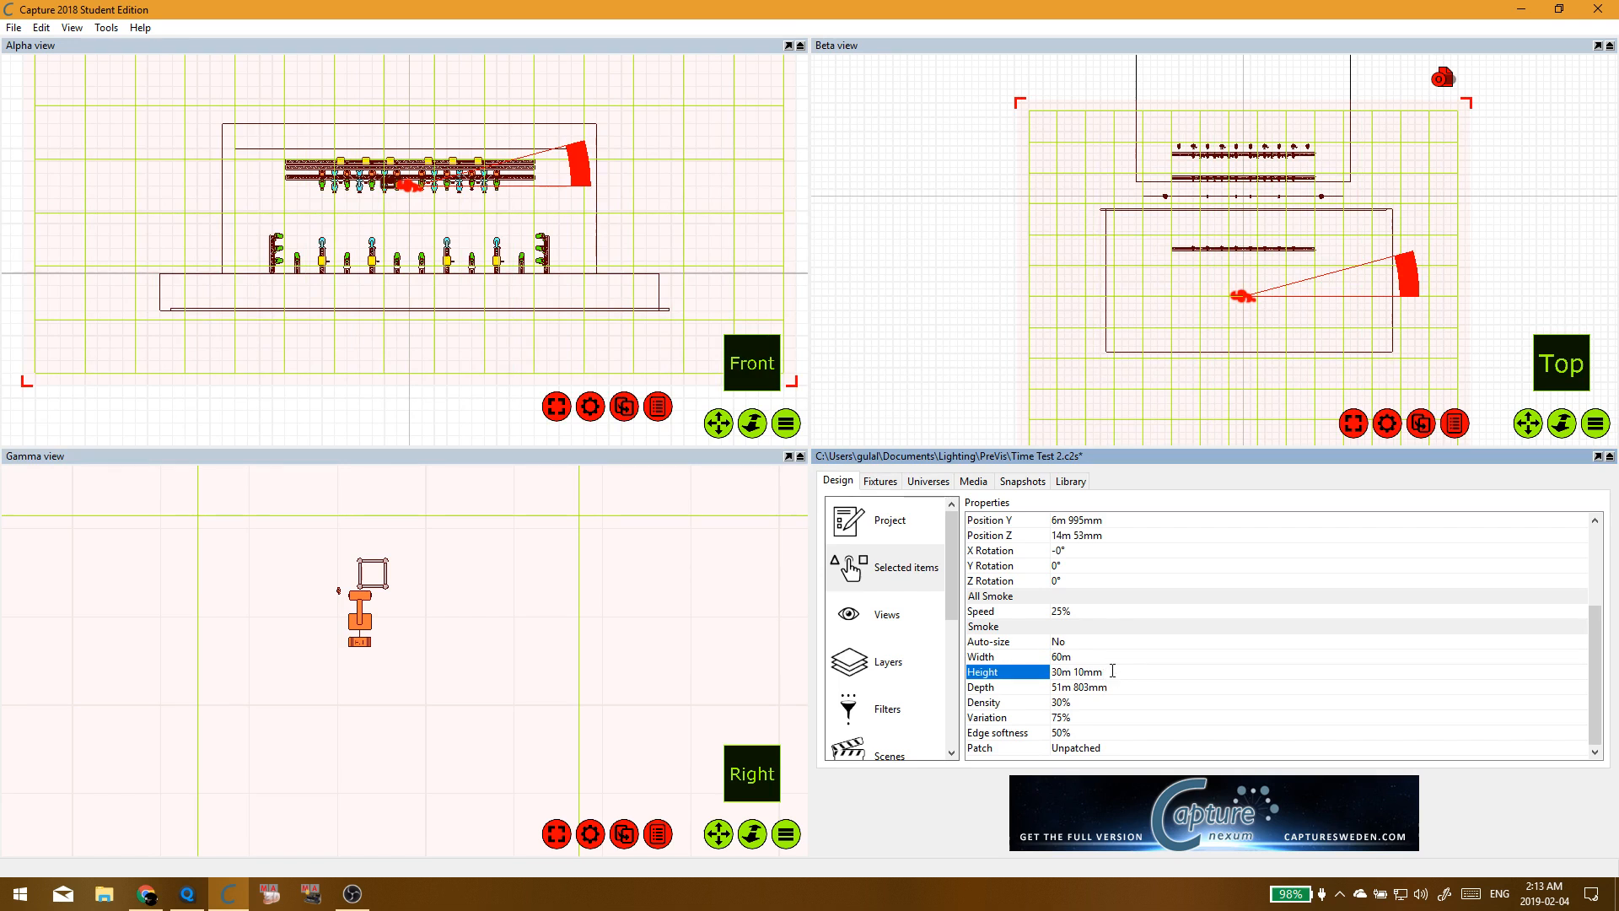
left_click(1112, 671)
type("4")
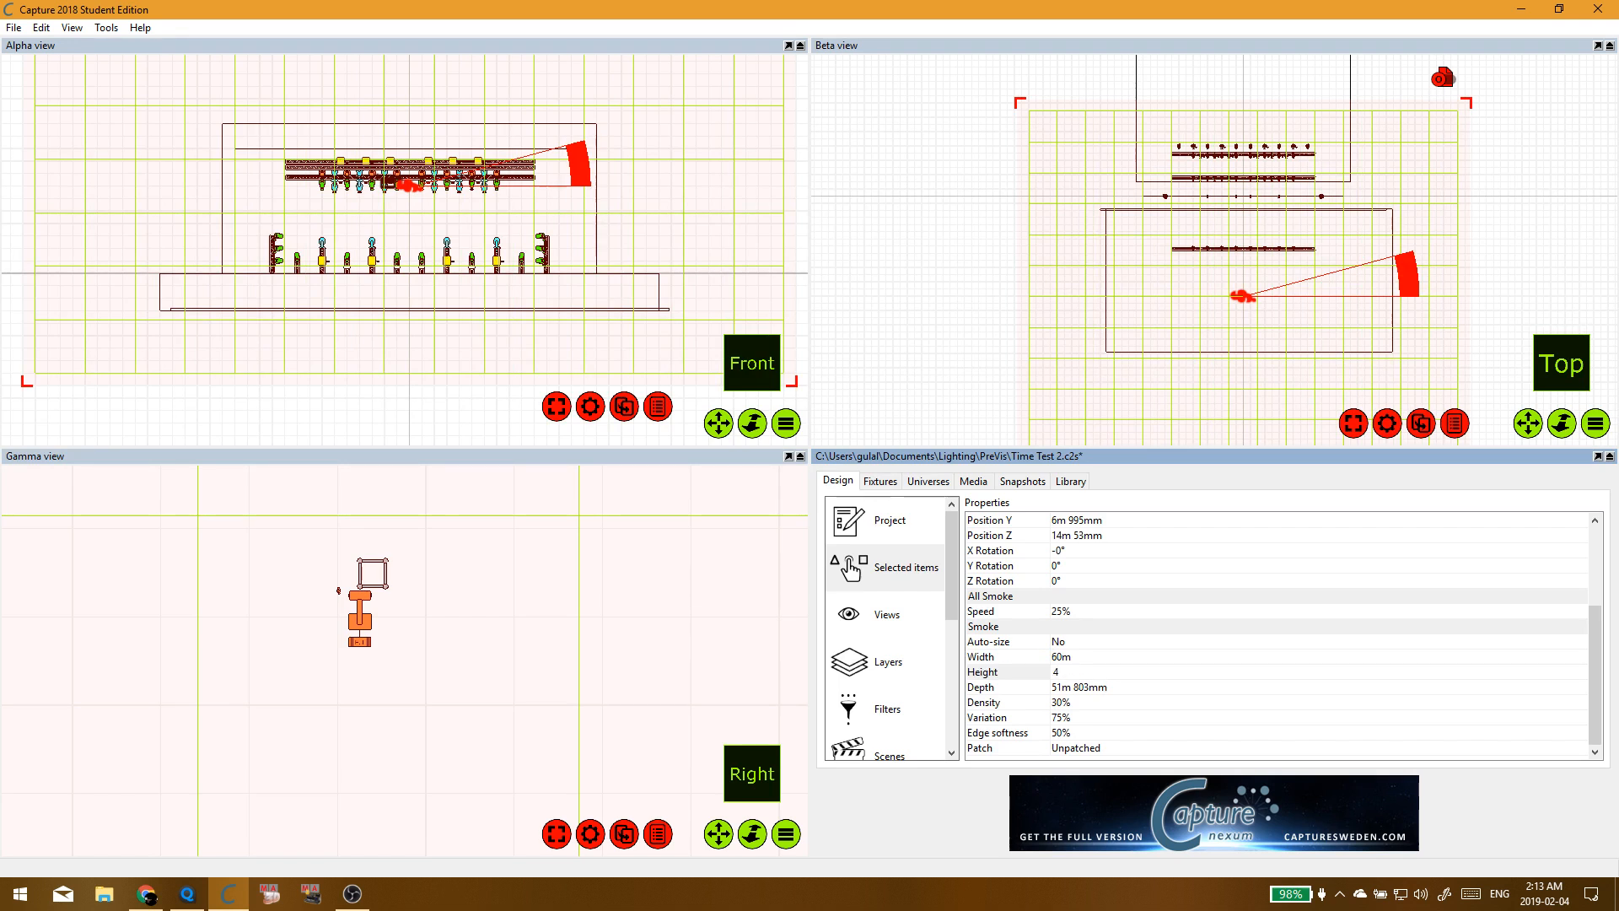
type("1")
key("Return")
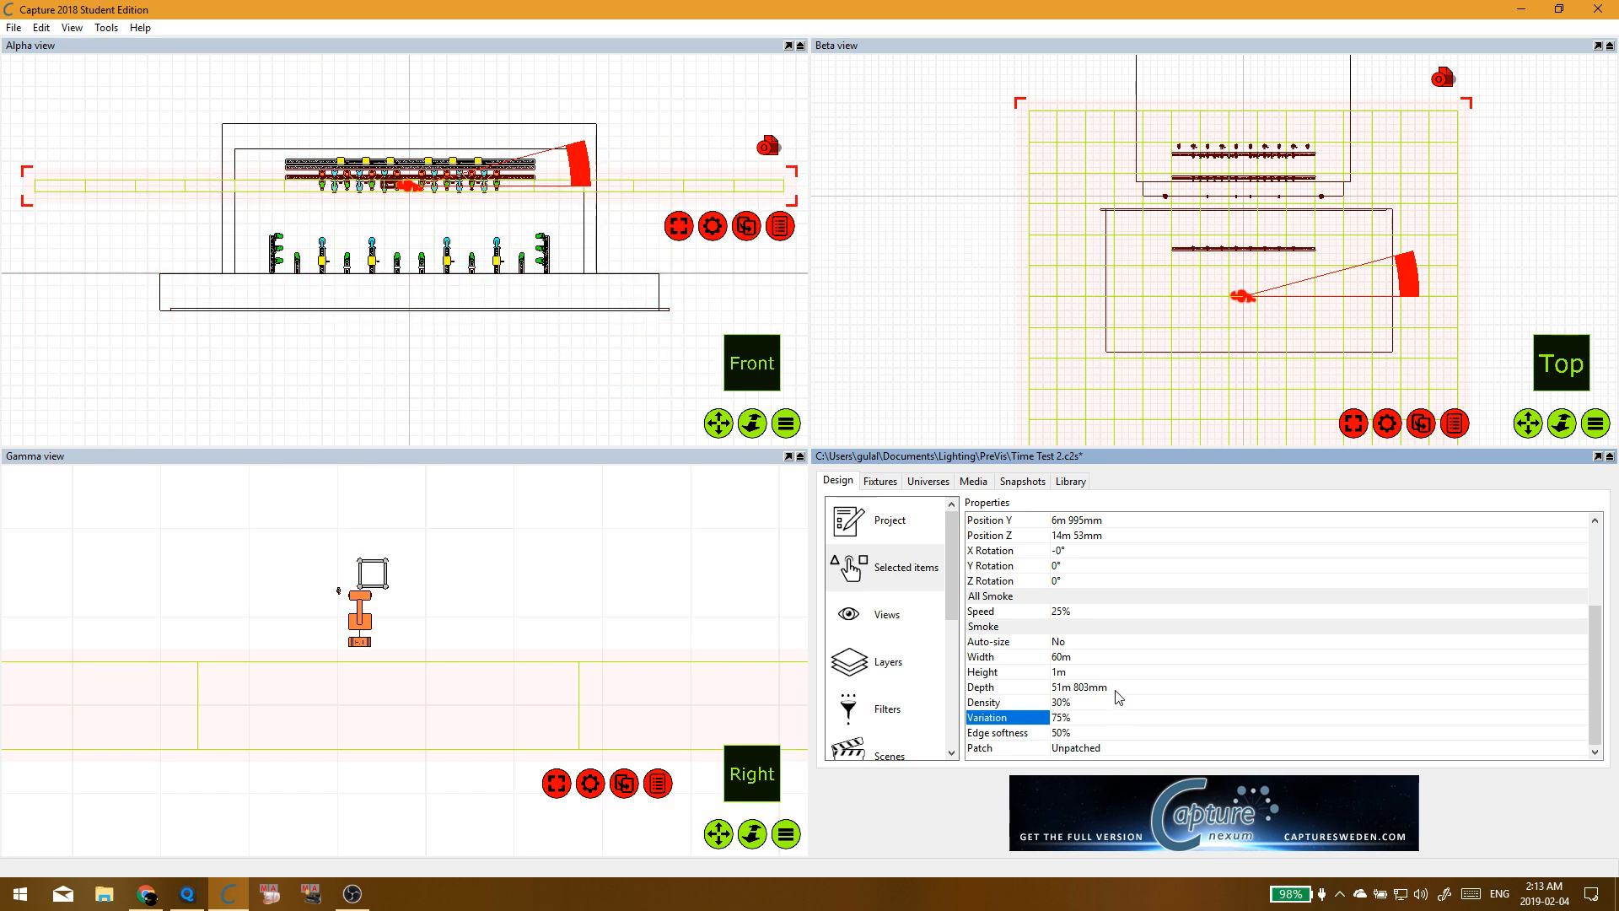
left_click(1111, 673)
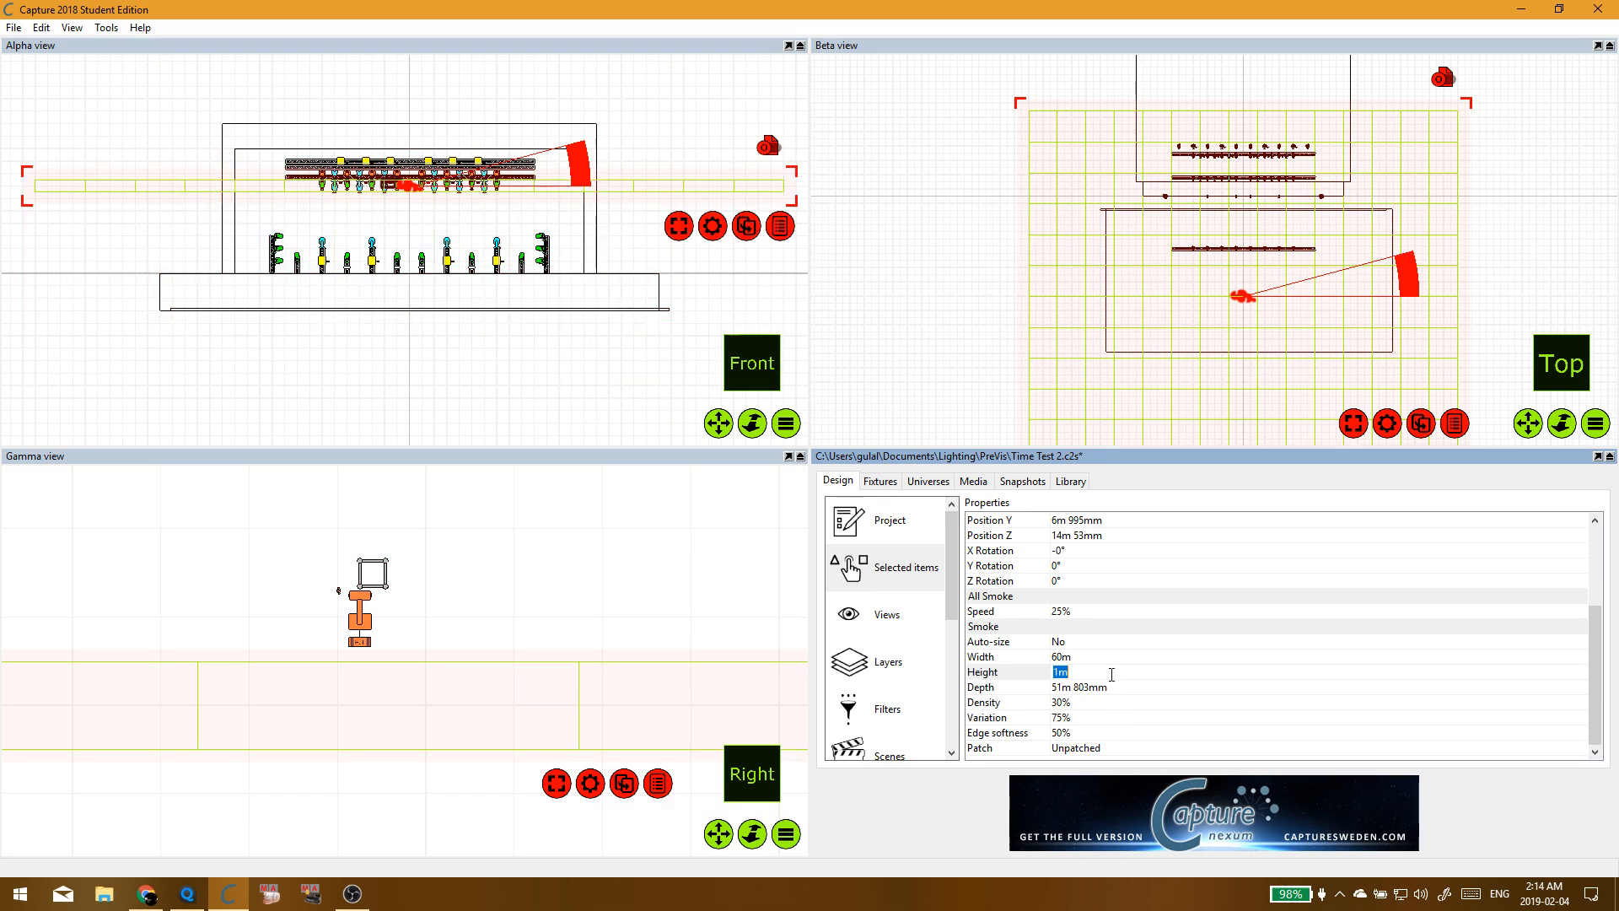
key("Return")
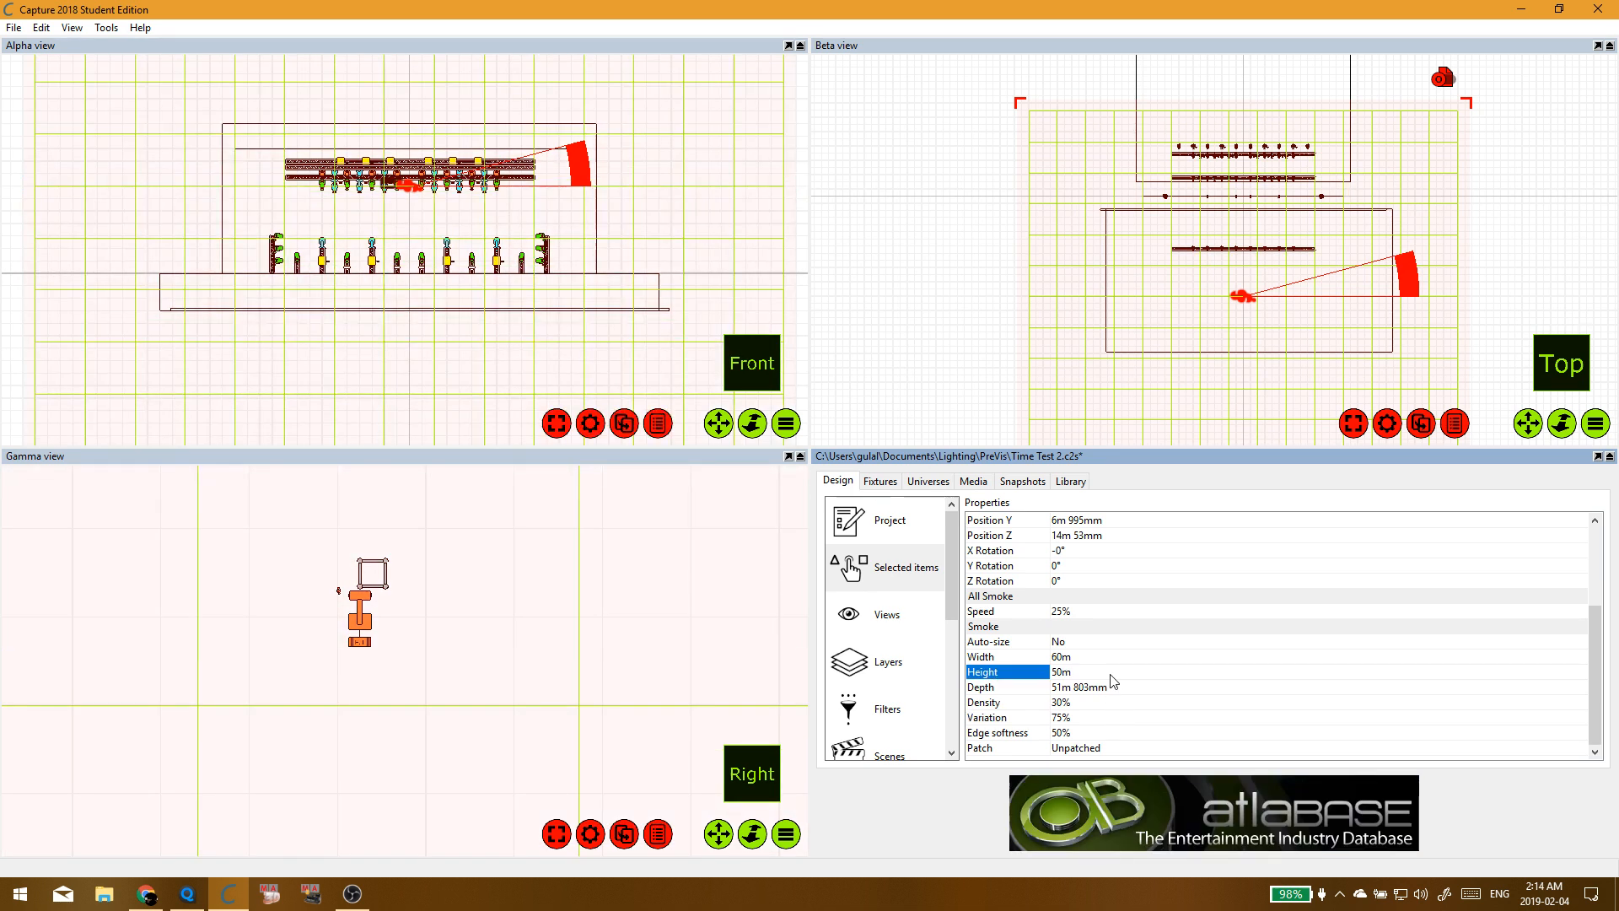
left_click(1112, 673)
type("30")
key("Return")
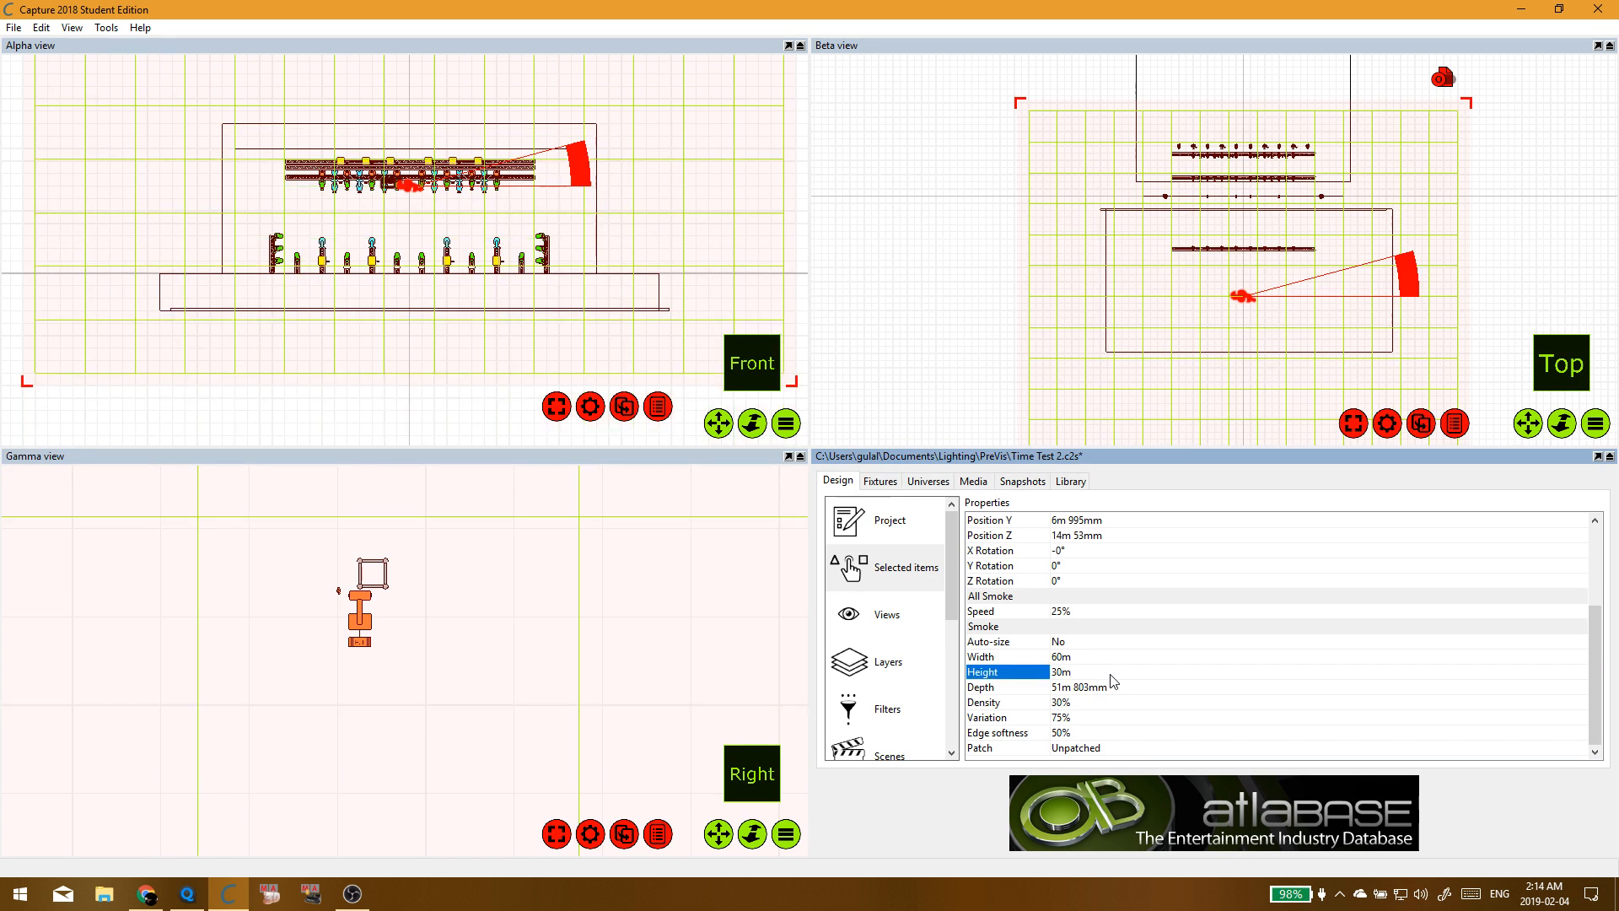
Step: Set the smoke's depth to 60 m
left_click(1092, 689)
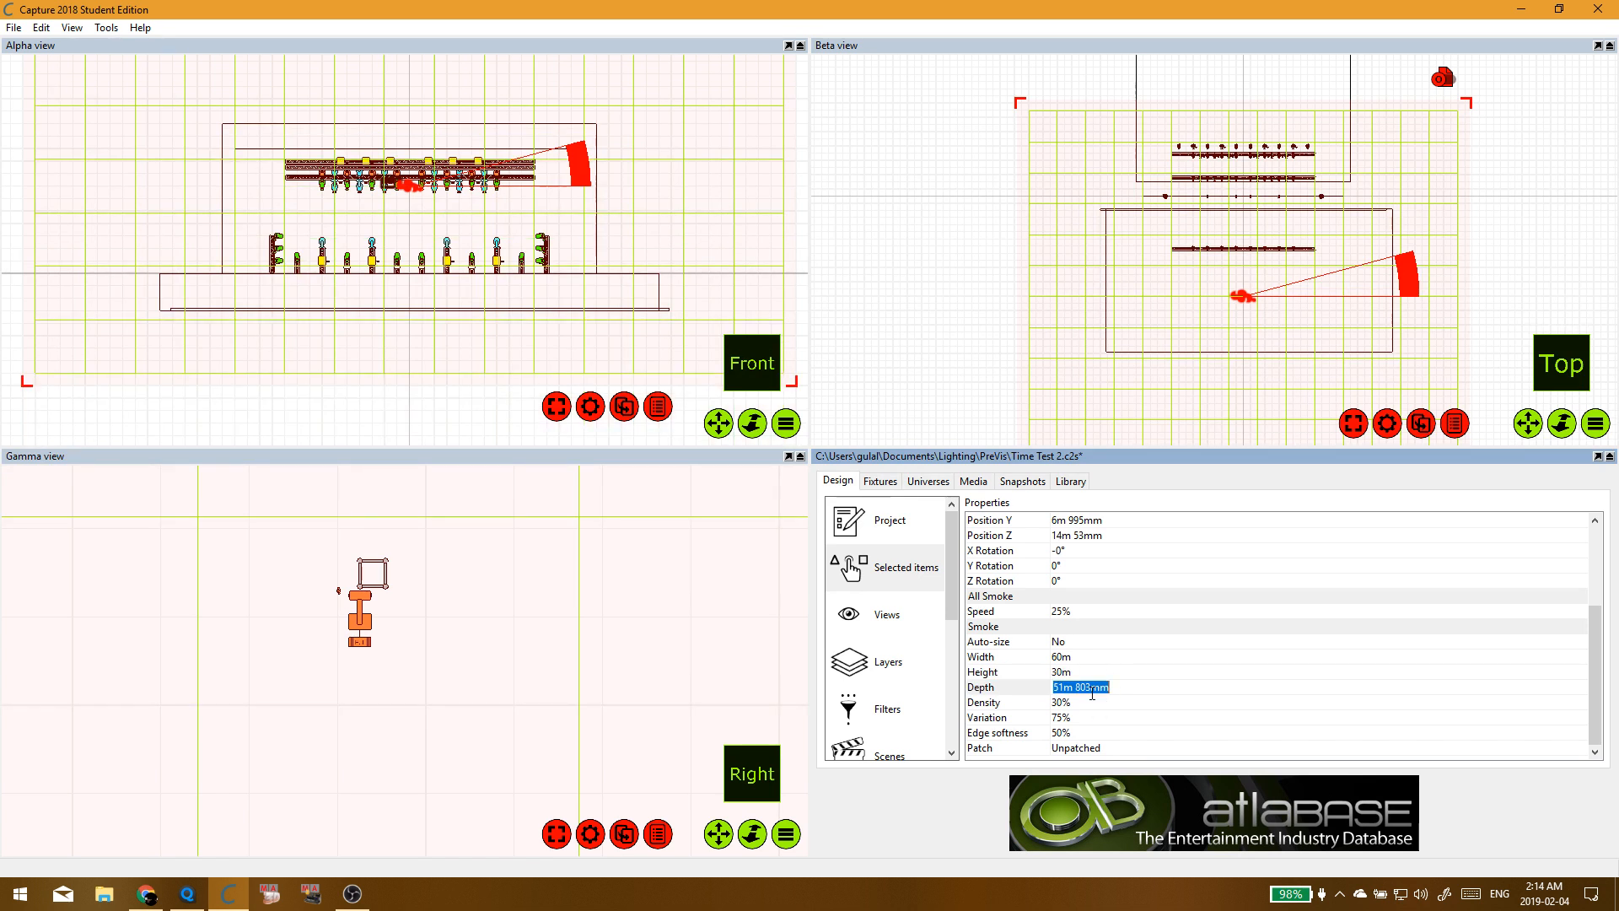
type("60")
key("Return")
Step: Move the smoke slightly further towards the audience in the Top view, deselect it and switch the front view to Live
scroll(1189, 334, "down", 2)
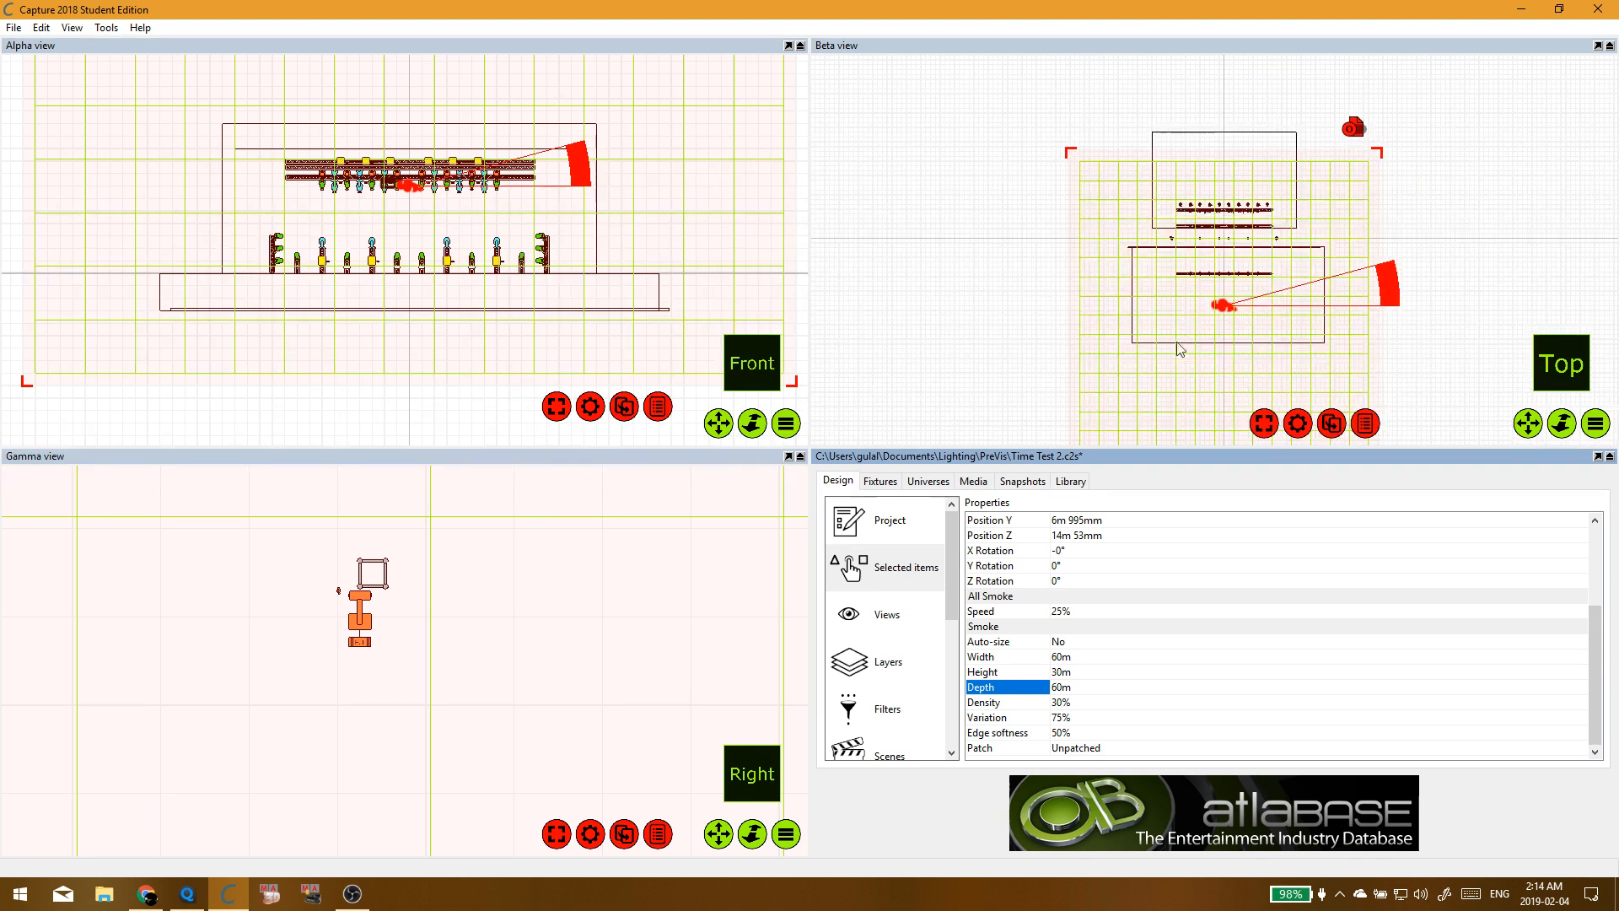
left_click_drag(1148, 381, 1152, 386)
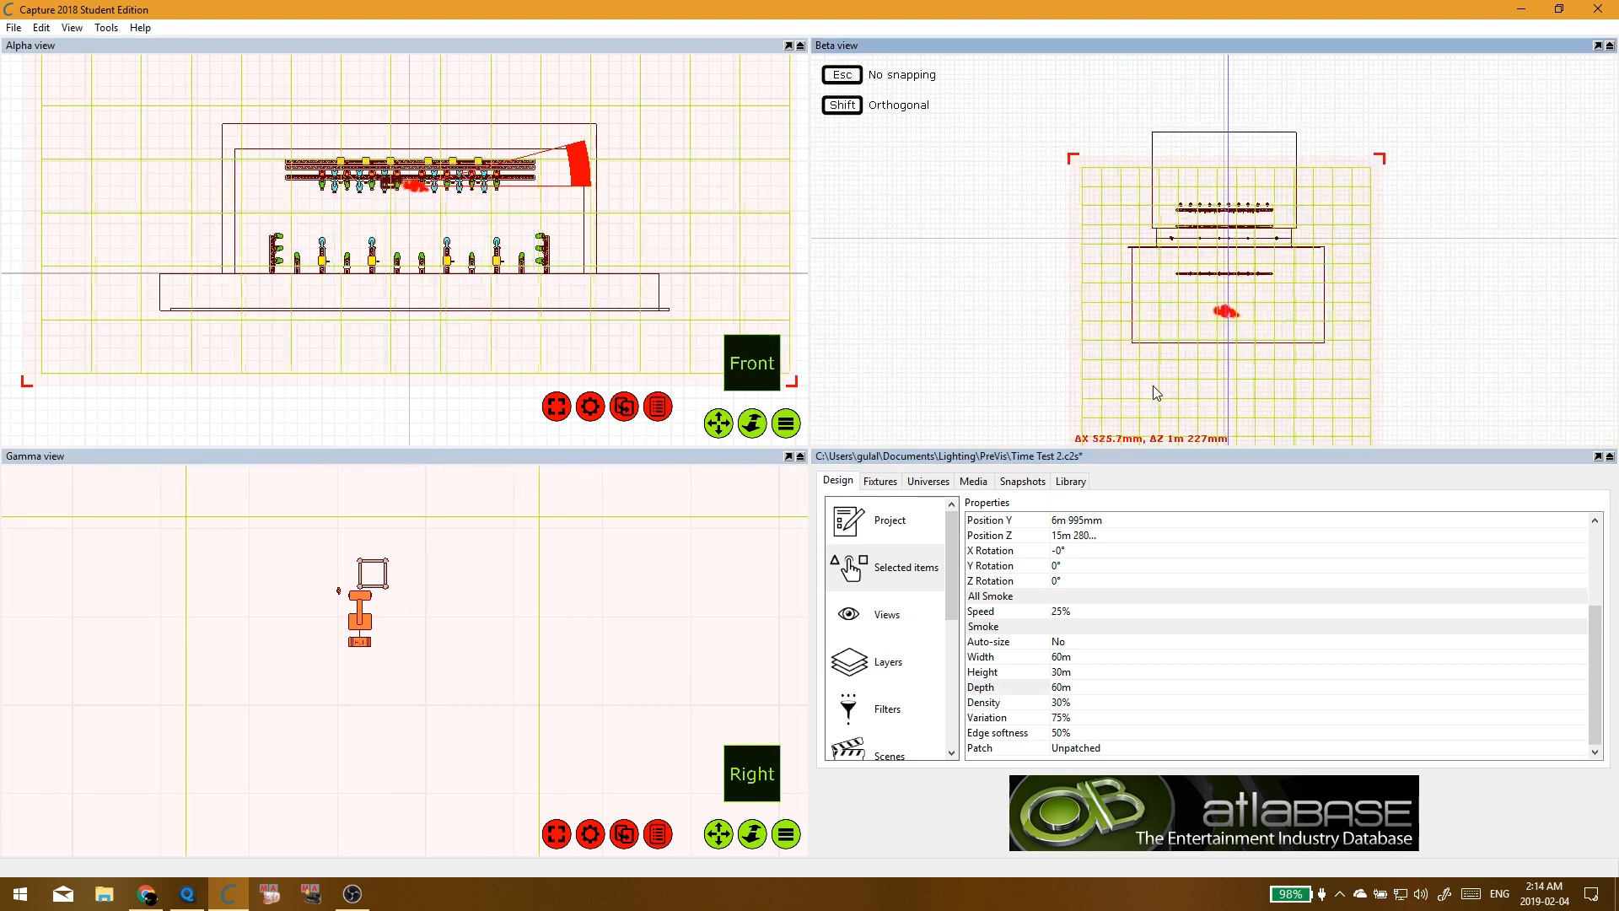
left_click(1427, 391)
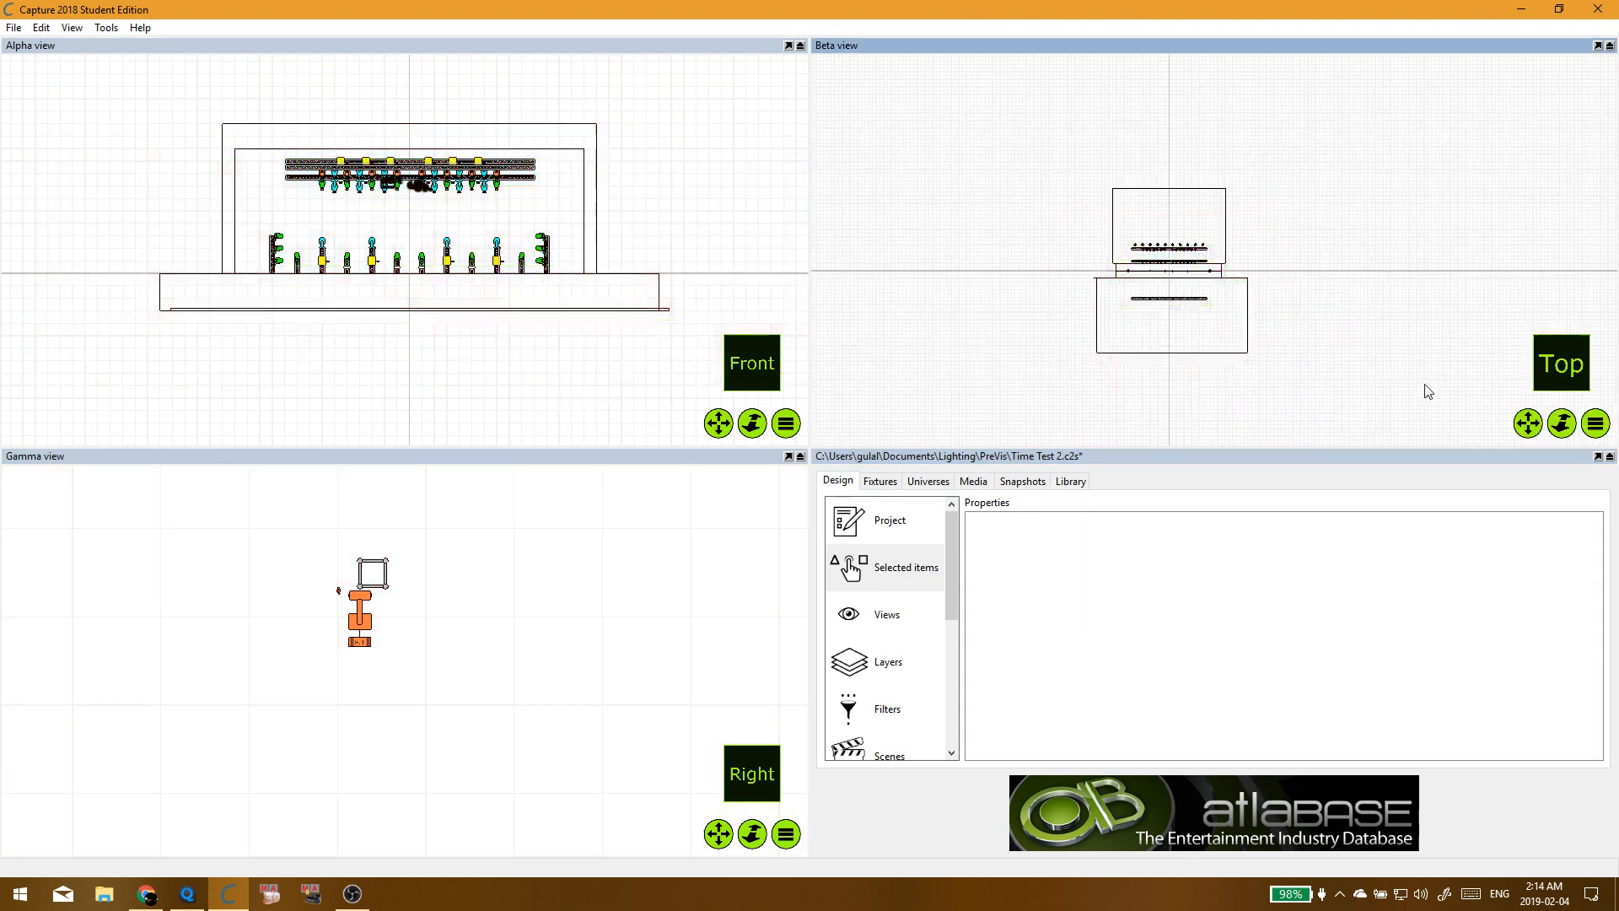
left_click(787, 429)
left_click(854, 474)
Step: Switch to MagicQ and update the 75 TILT position palette for the All Beams group with a tilt of 66
key("alt+Tab")
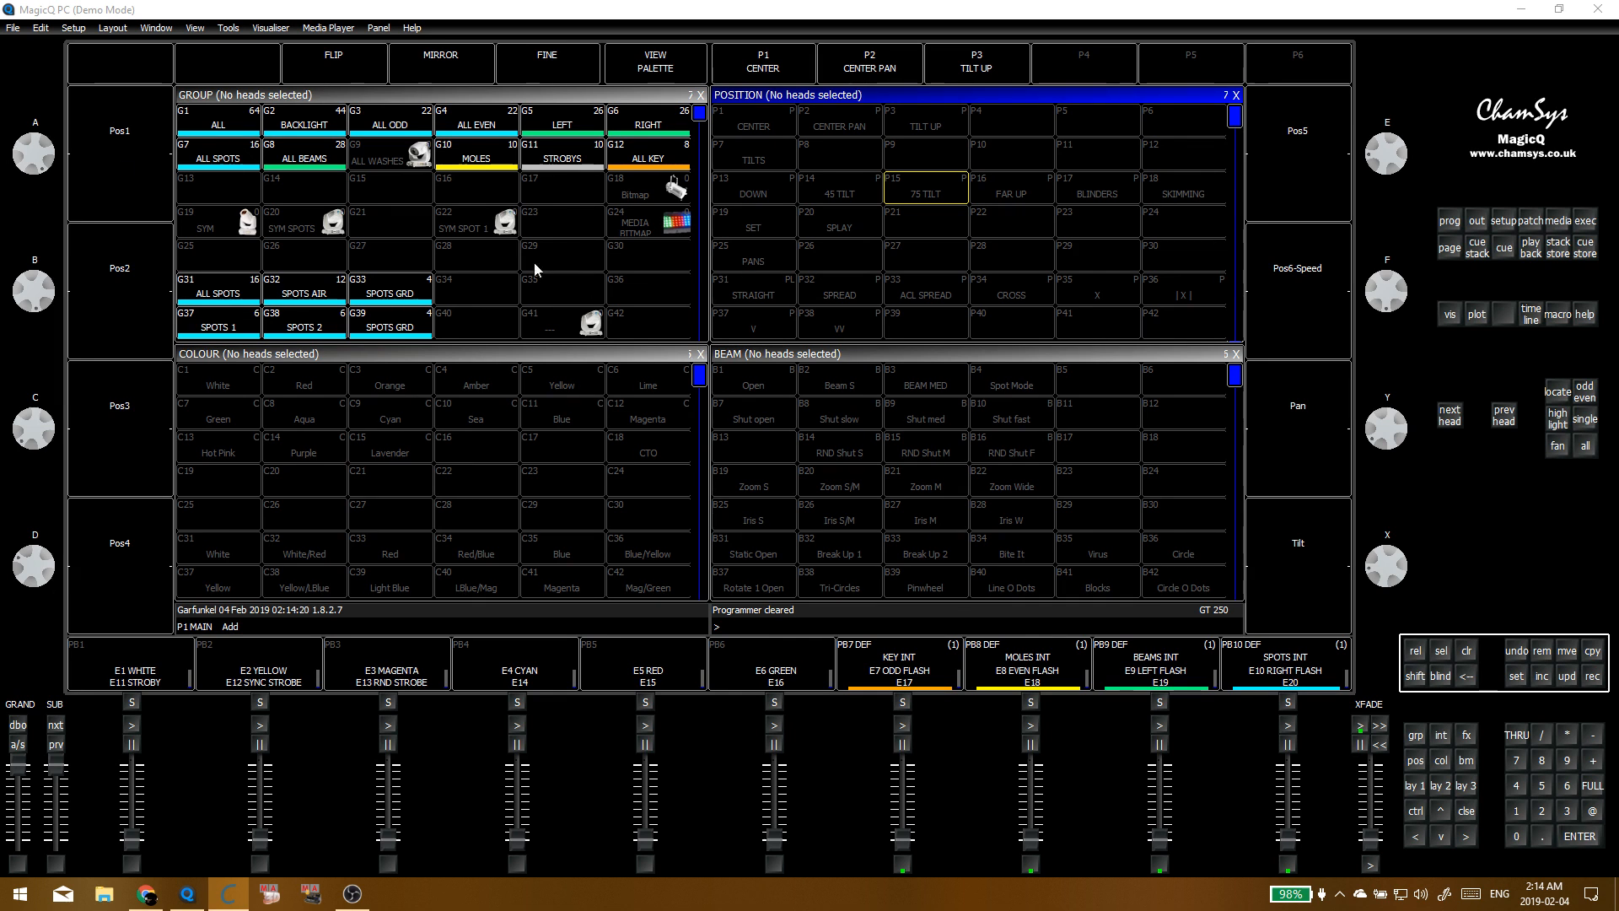
left_click(299, 153)
left_click(896, 196)
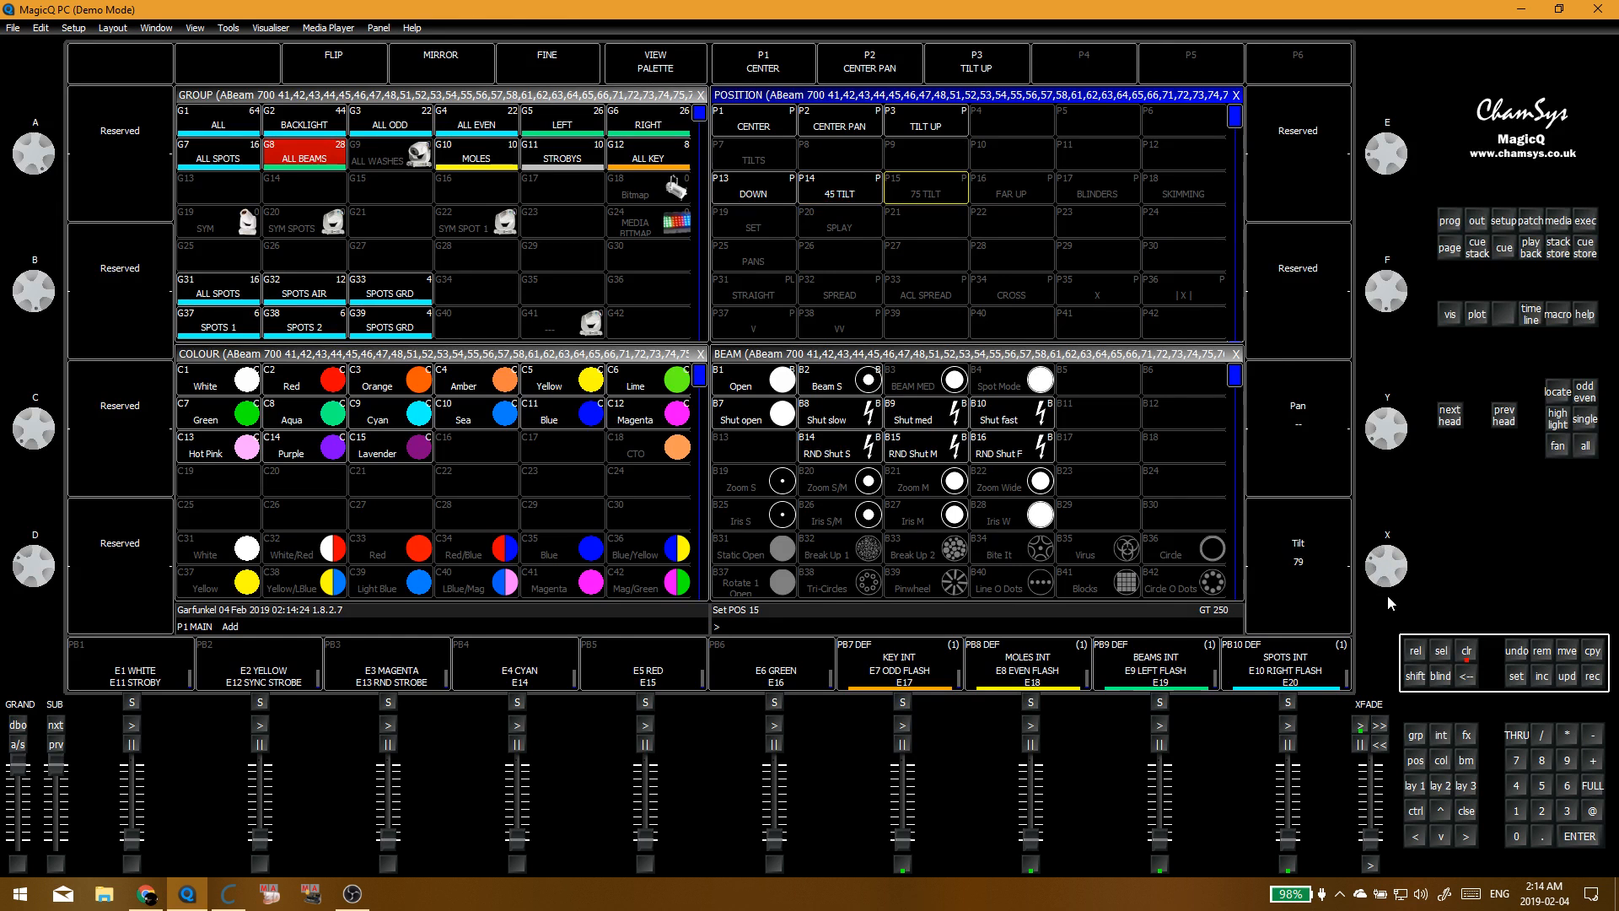
left_click_drag(1388, 598, 1393, 587)
left_click(833, 200)
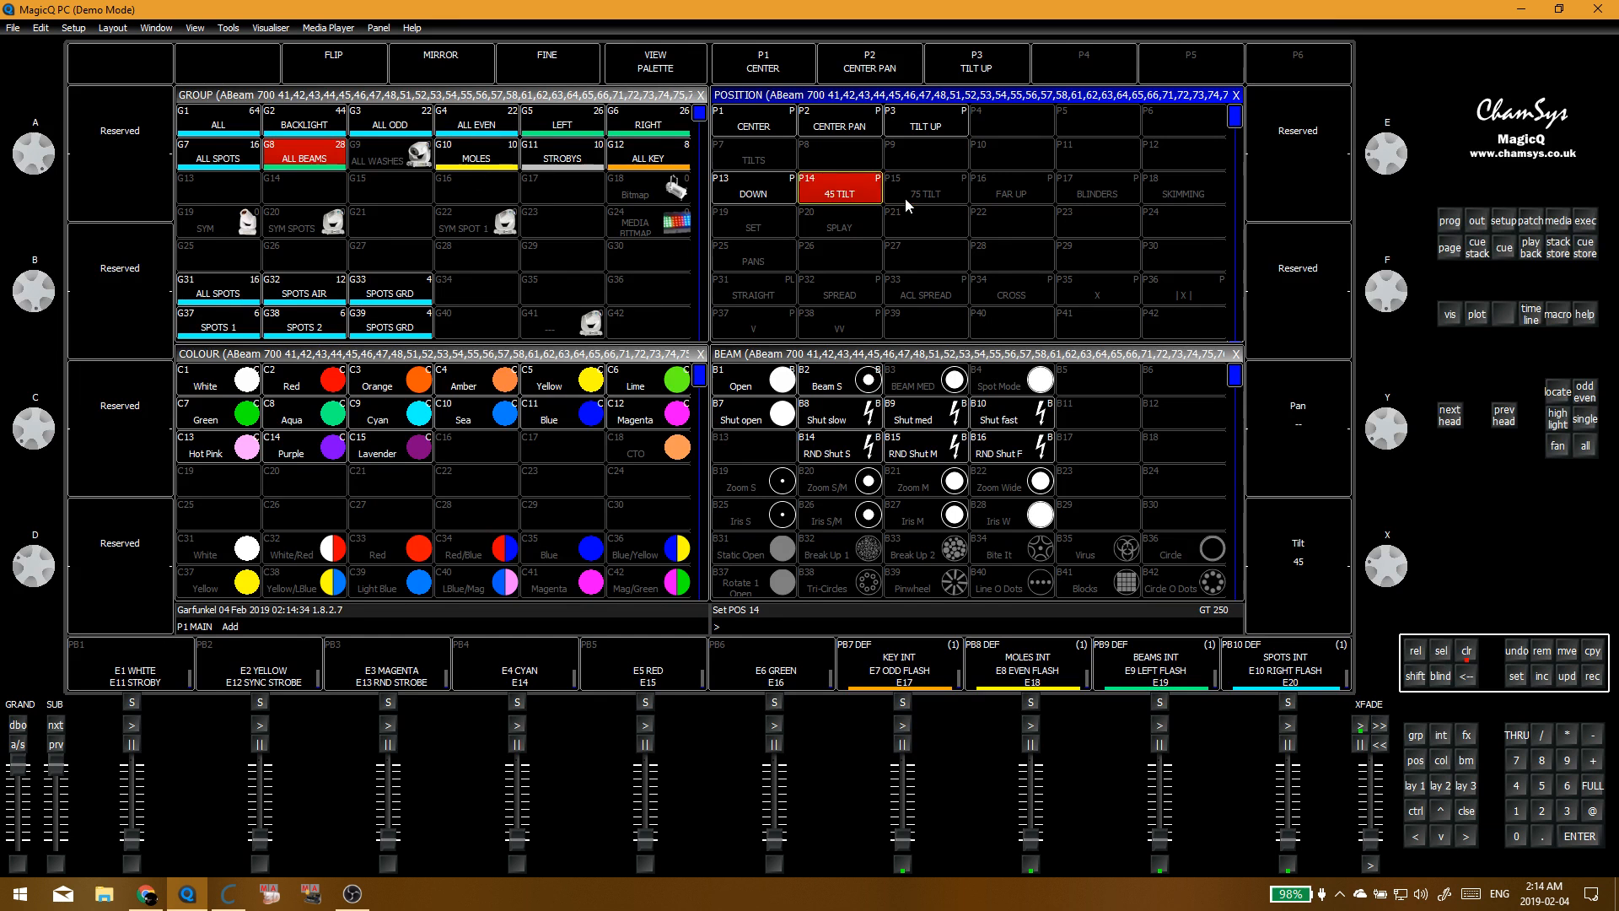
left_click_drag(1377, 573, 1387, 593)
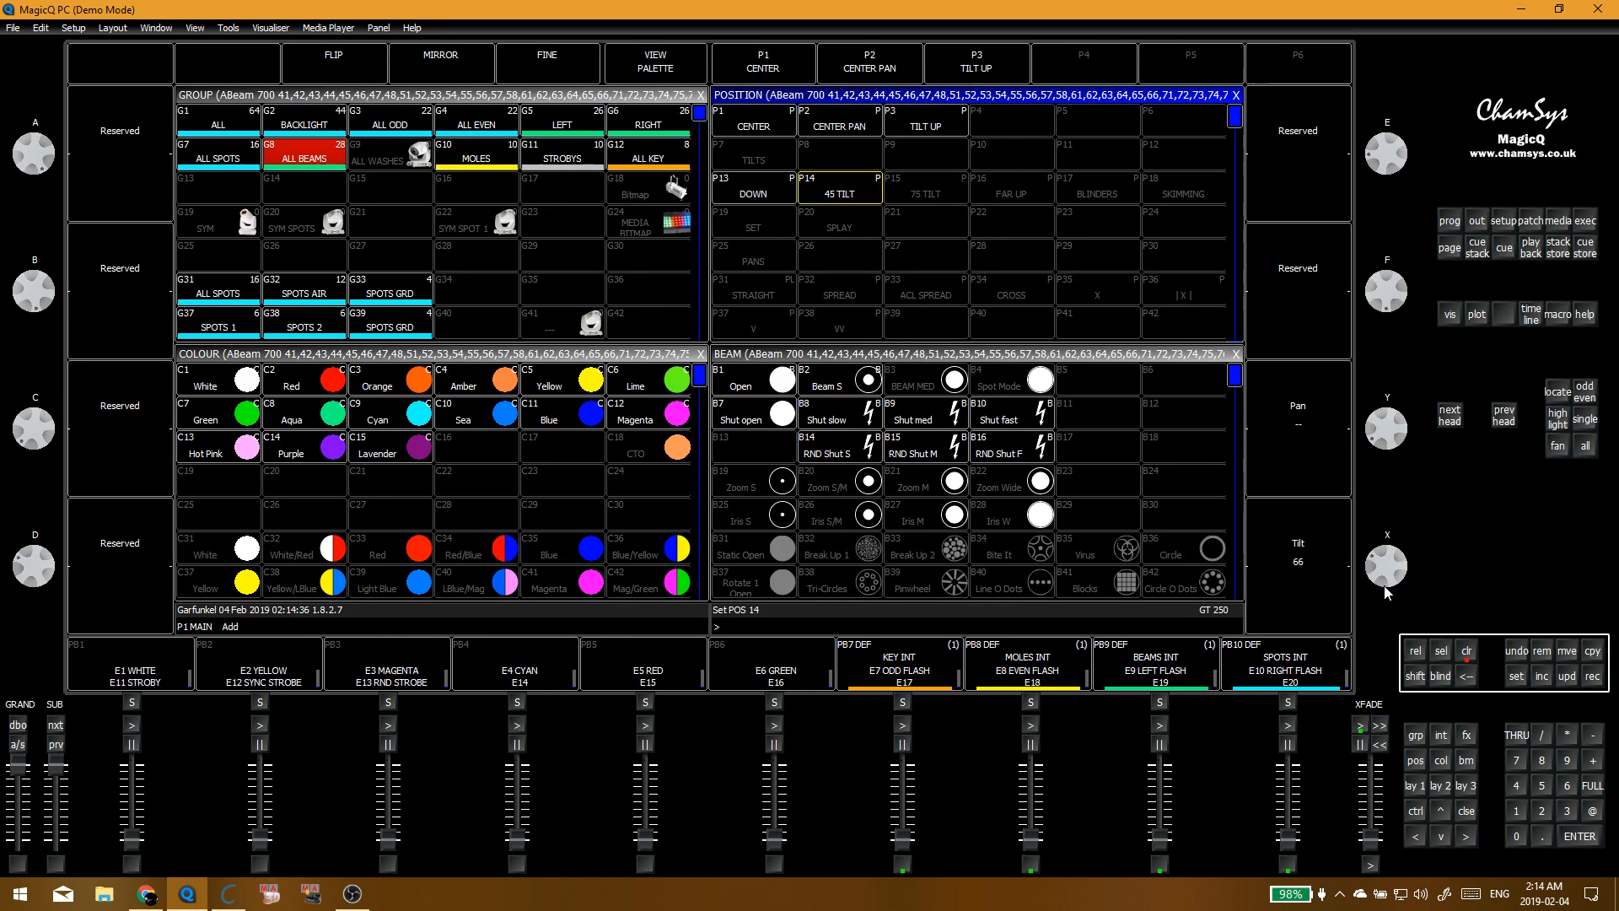
key("ctrl+r")
left_click(902, 192)
left_click(620, 251)
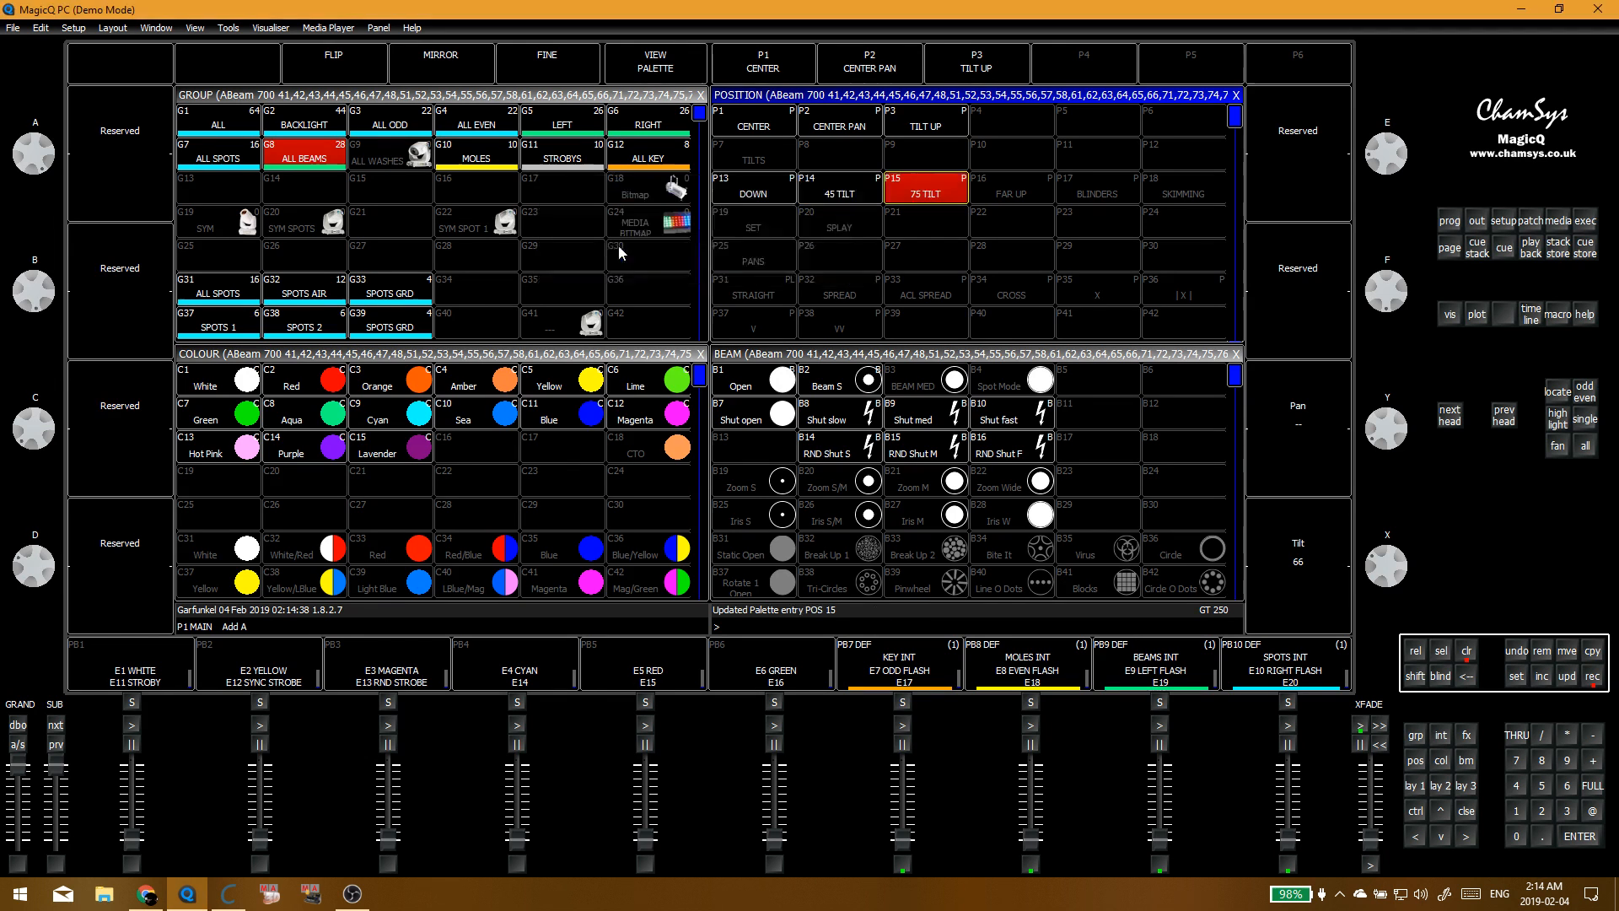
Step: Update the FAR UP position palette for the All Beams group with a tilt of 97
left_click(1011, 192)
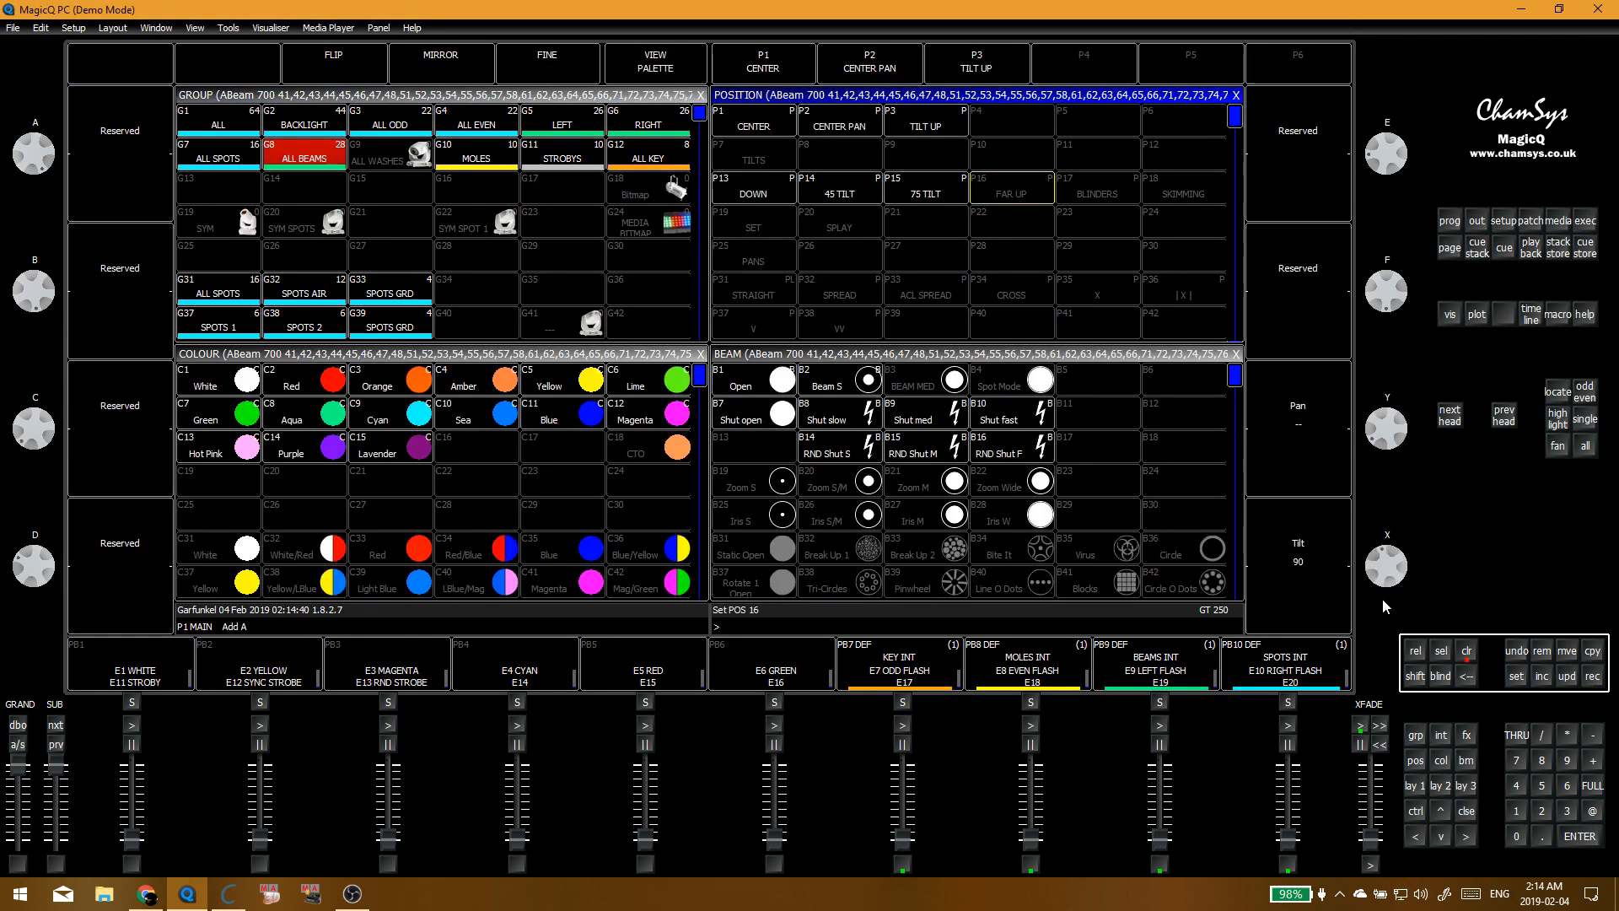
left_click_drag(1382, 600, 1387, 588)
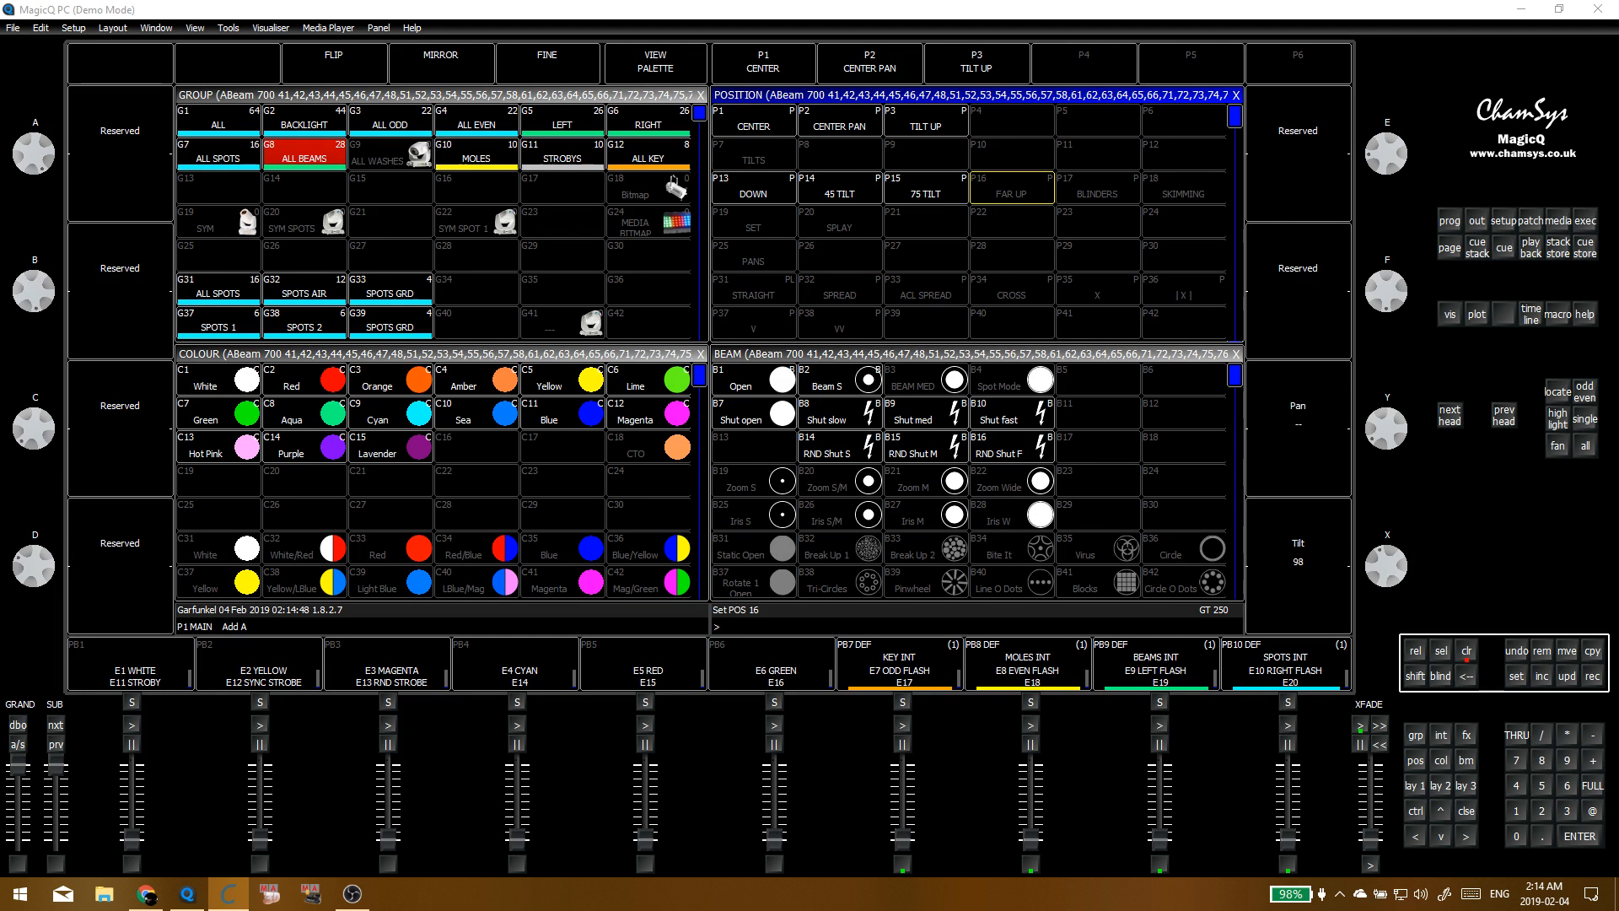
left_click(988, 245)
scroll(1386, 561, "down", 9)
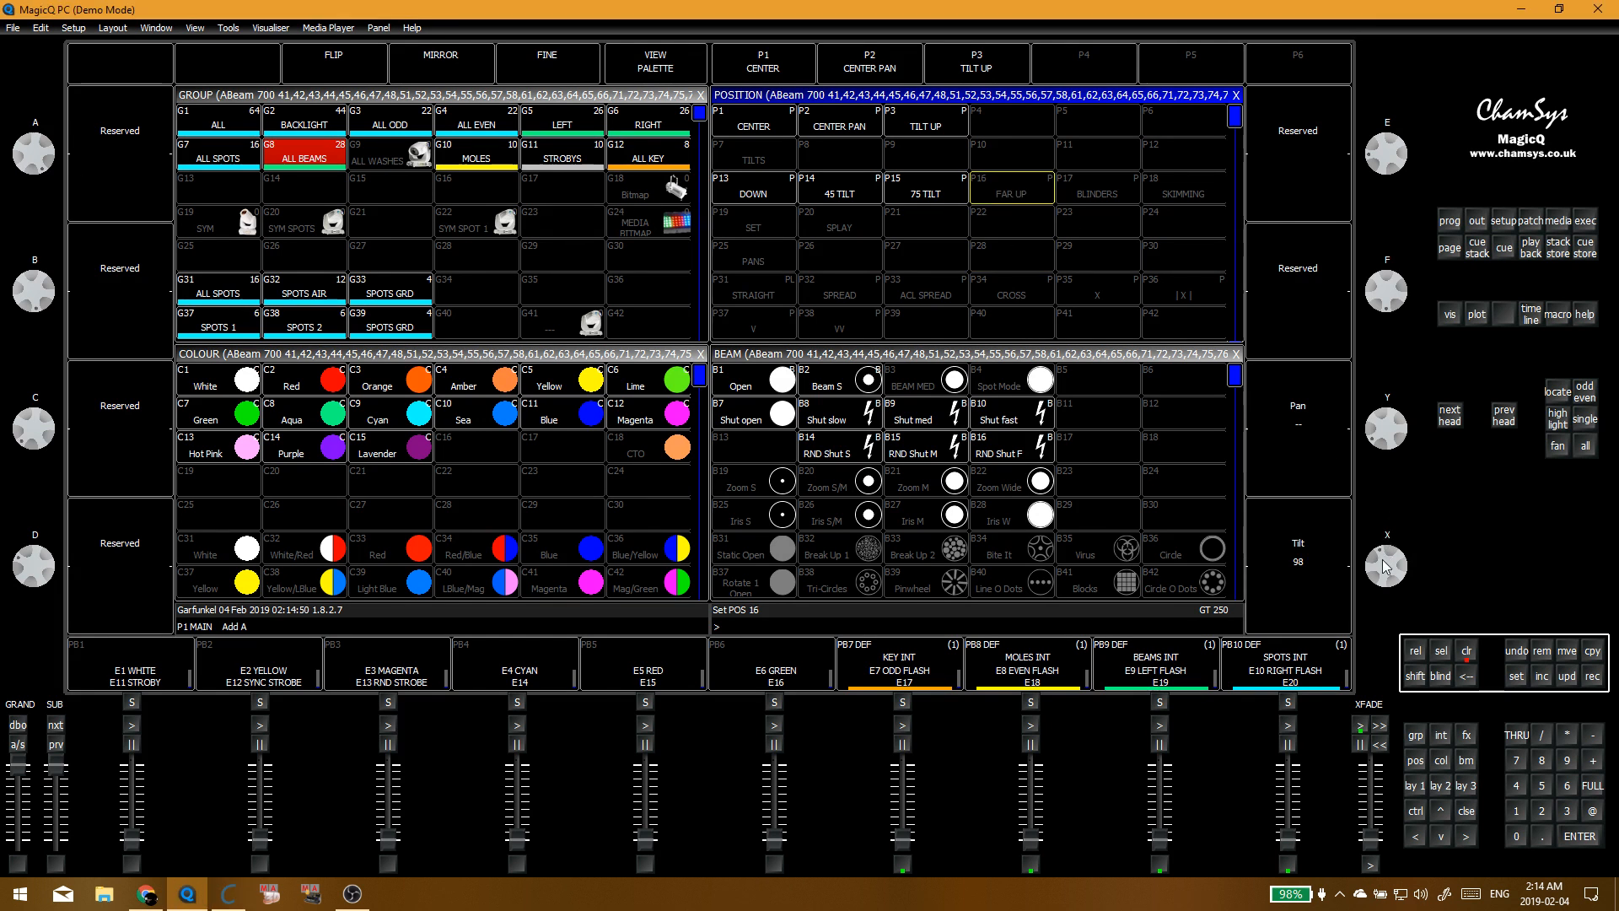
scroll(1385, 558, "up", 1)
scroll(1387, 558, "up", 5)
key("ctrl+u")
left_click(599, 282)
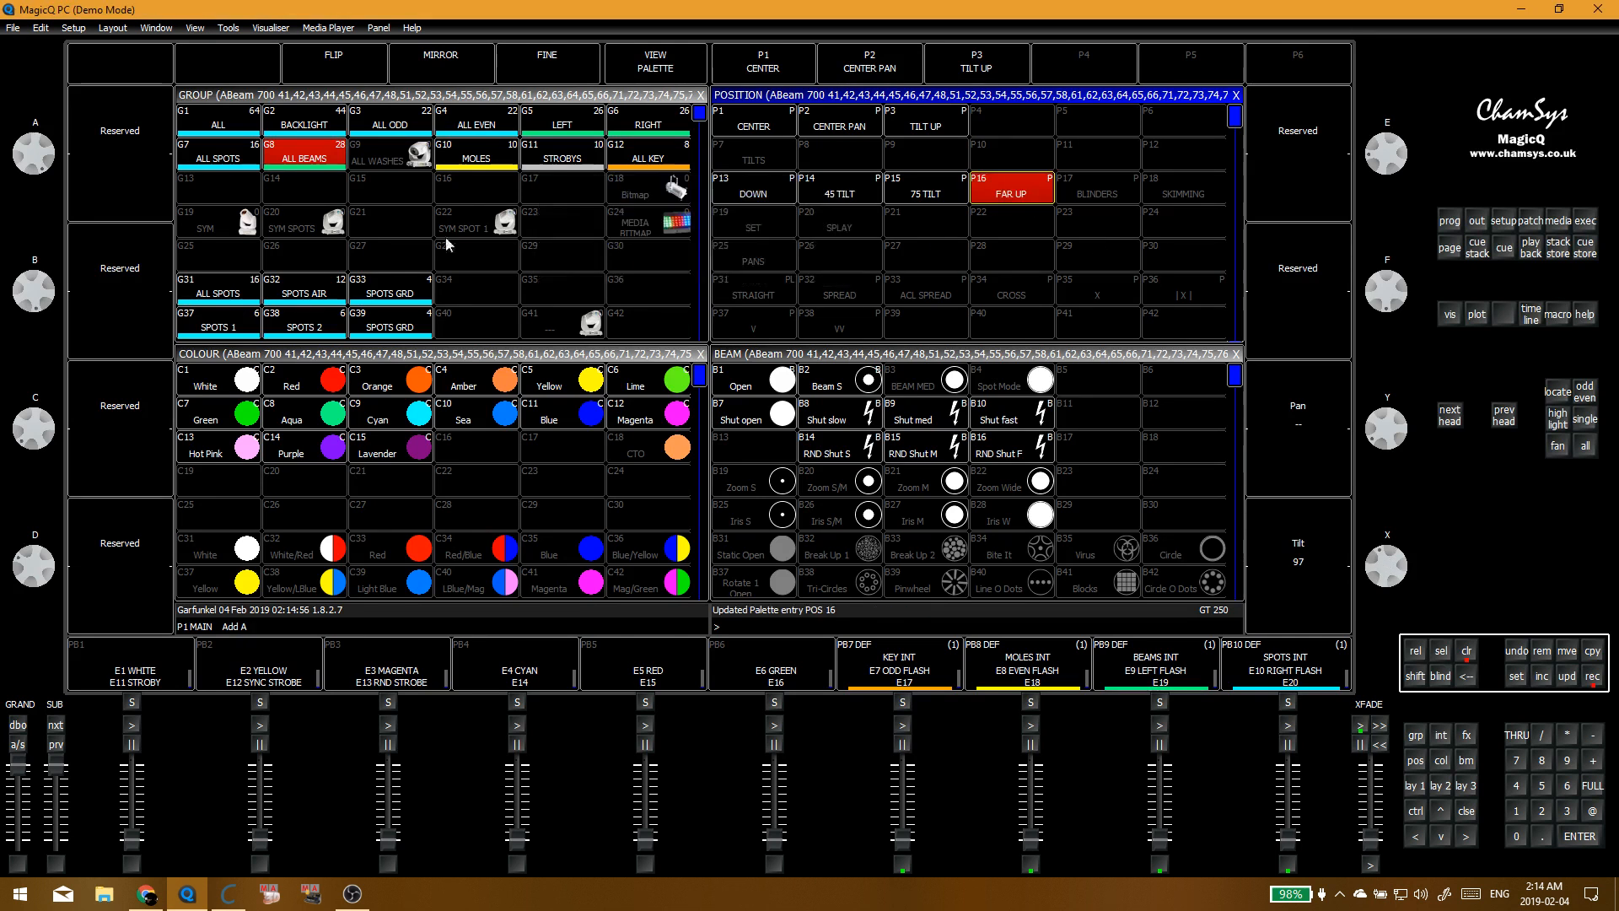
Step: Clear the programmer, reselect All Beams and recall the 75 TILT and FAR UP positions to check them
key("ctrl+BackSpace")
left_click(371, 218)
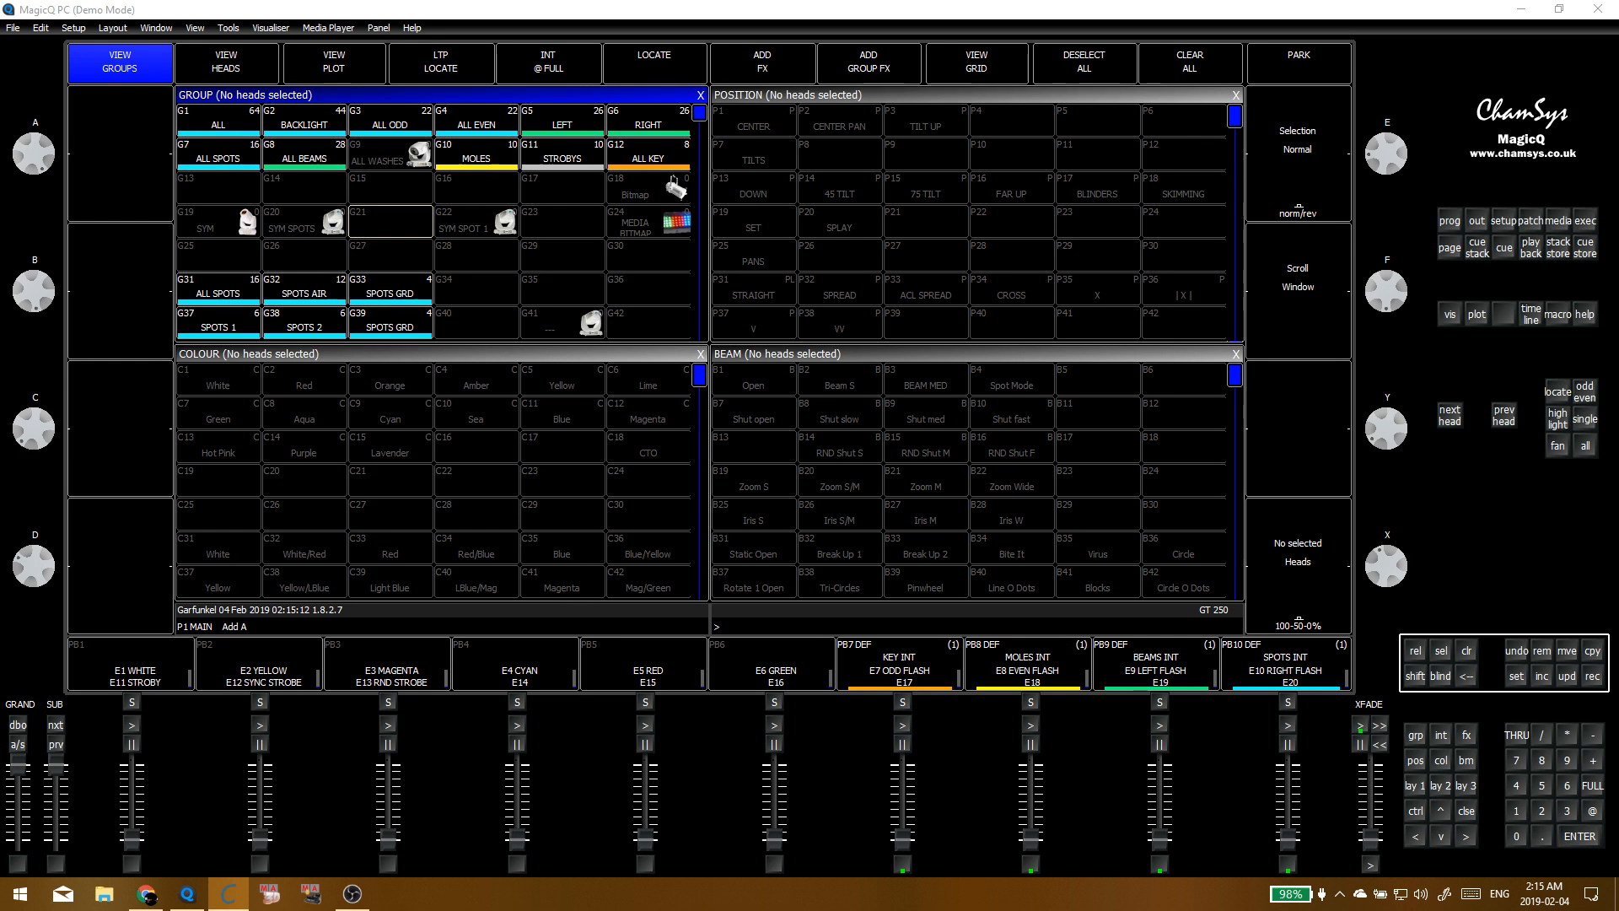
left_click(321, 155)
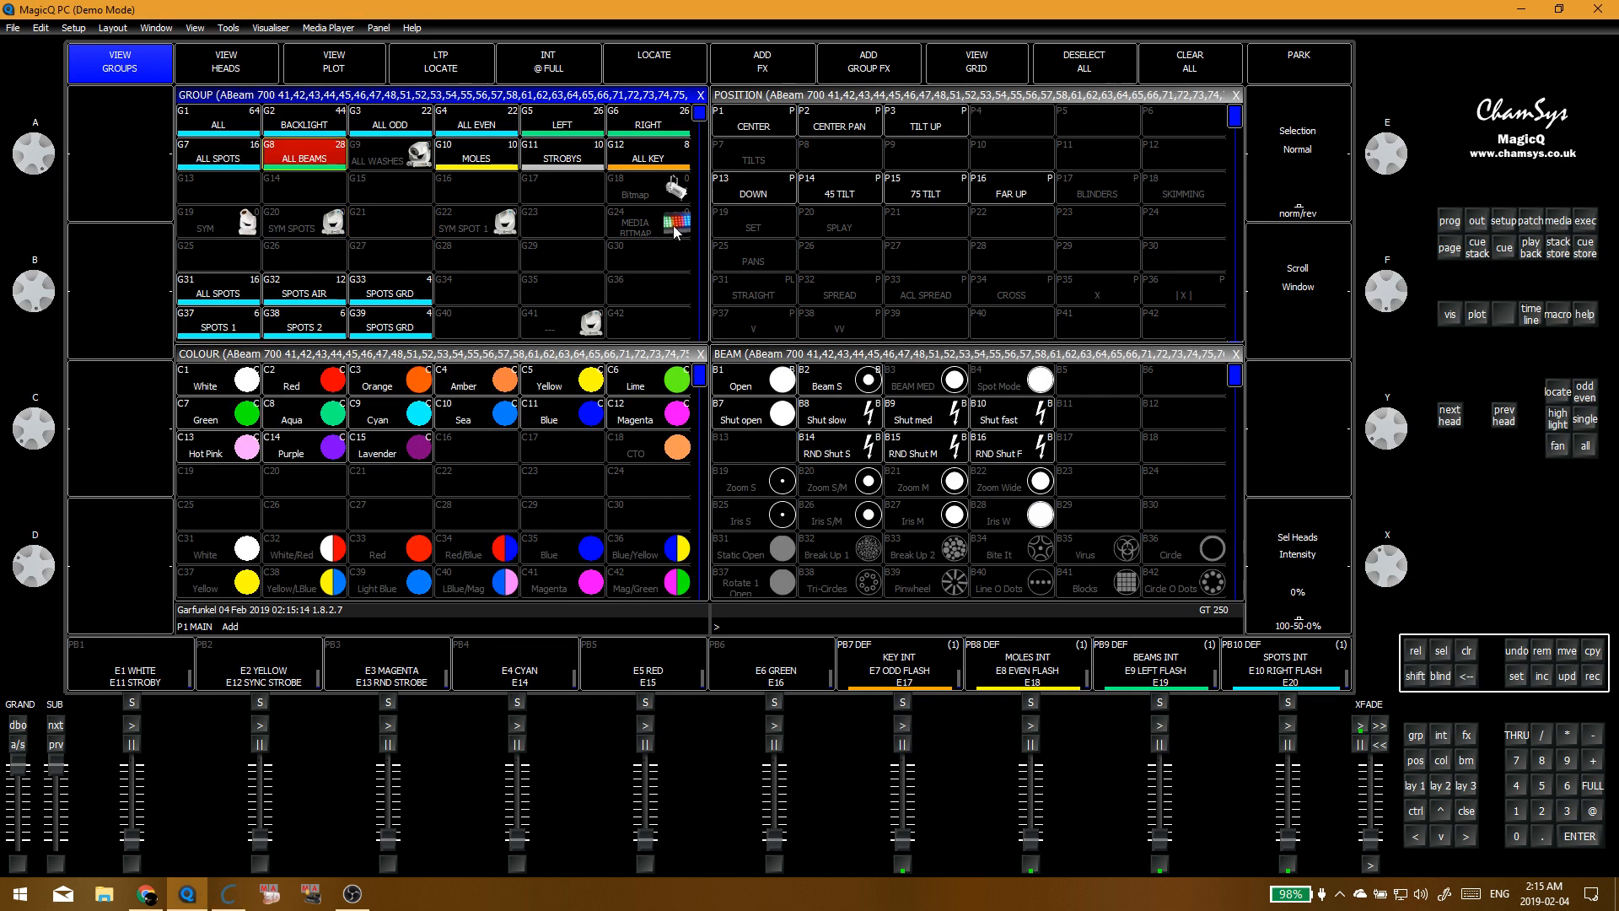
left_click(943, 196)
left_click(990, 199)
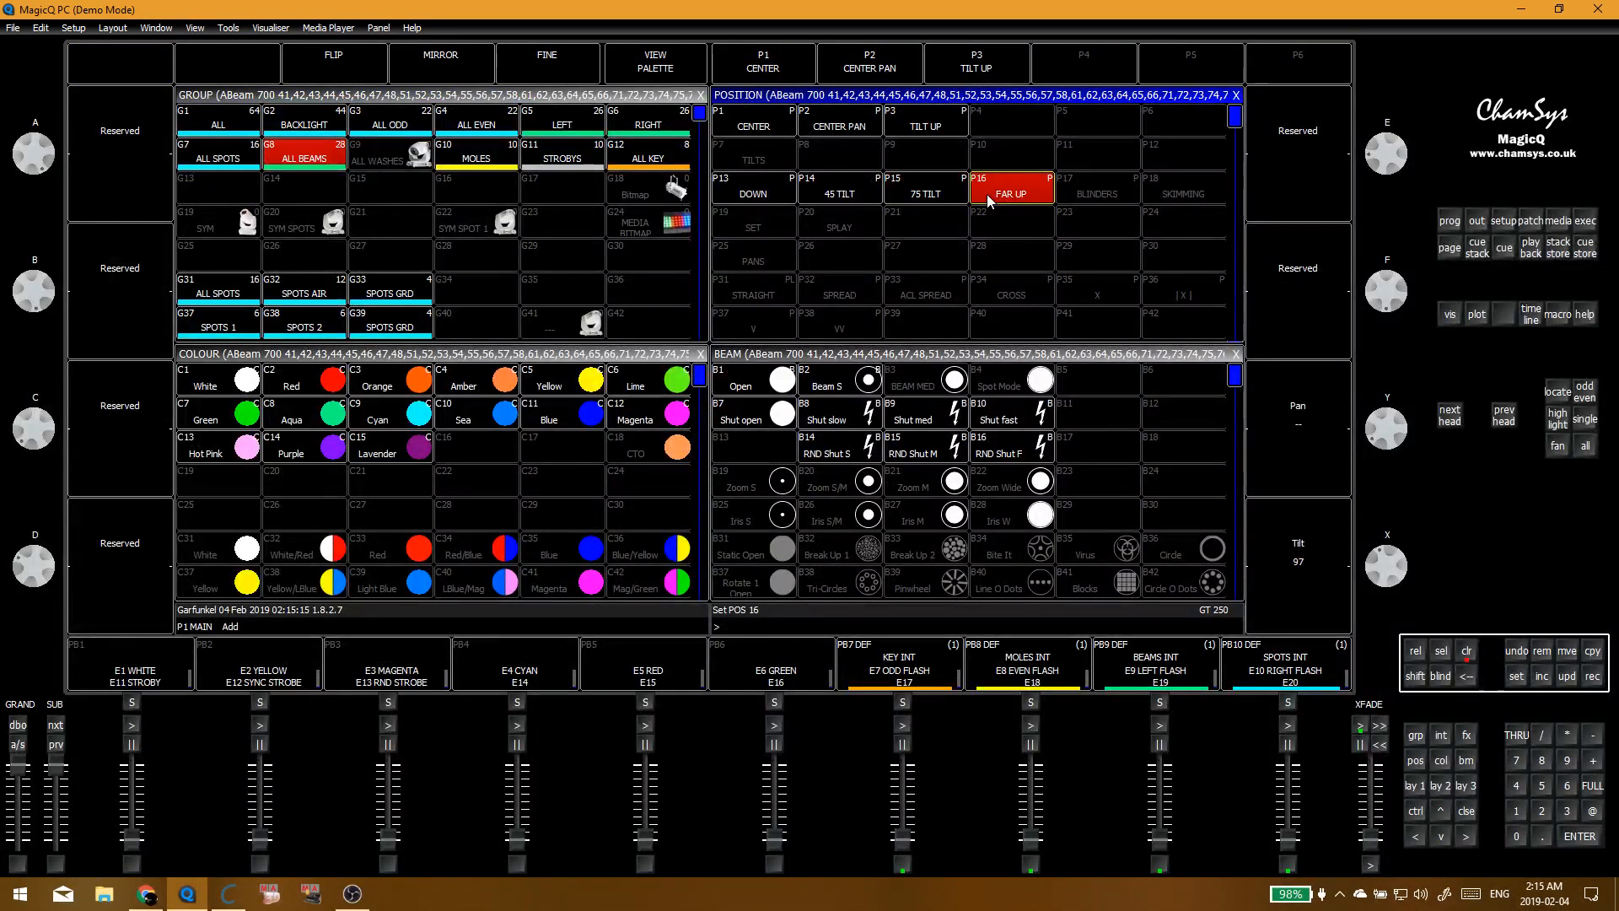
Step: Update the BLINDERS position palette for the All Beams group with a tilt of 69
left_click(1075, 195)
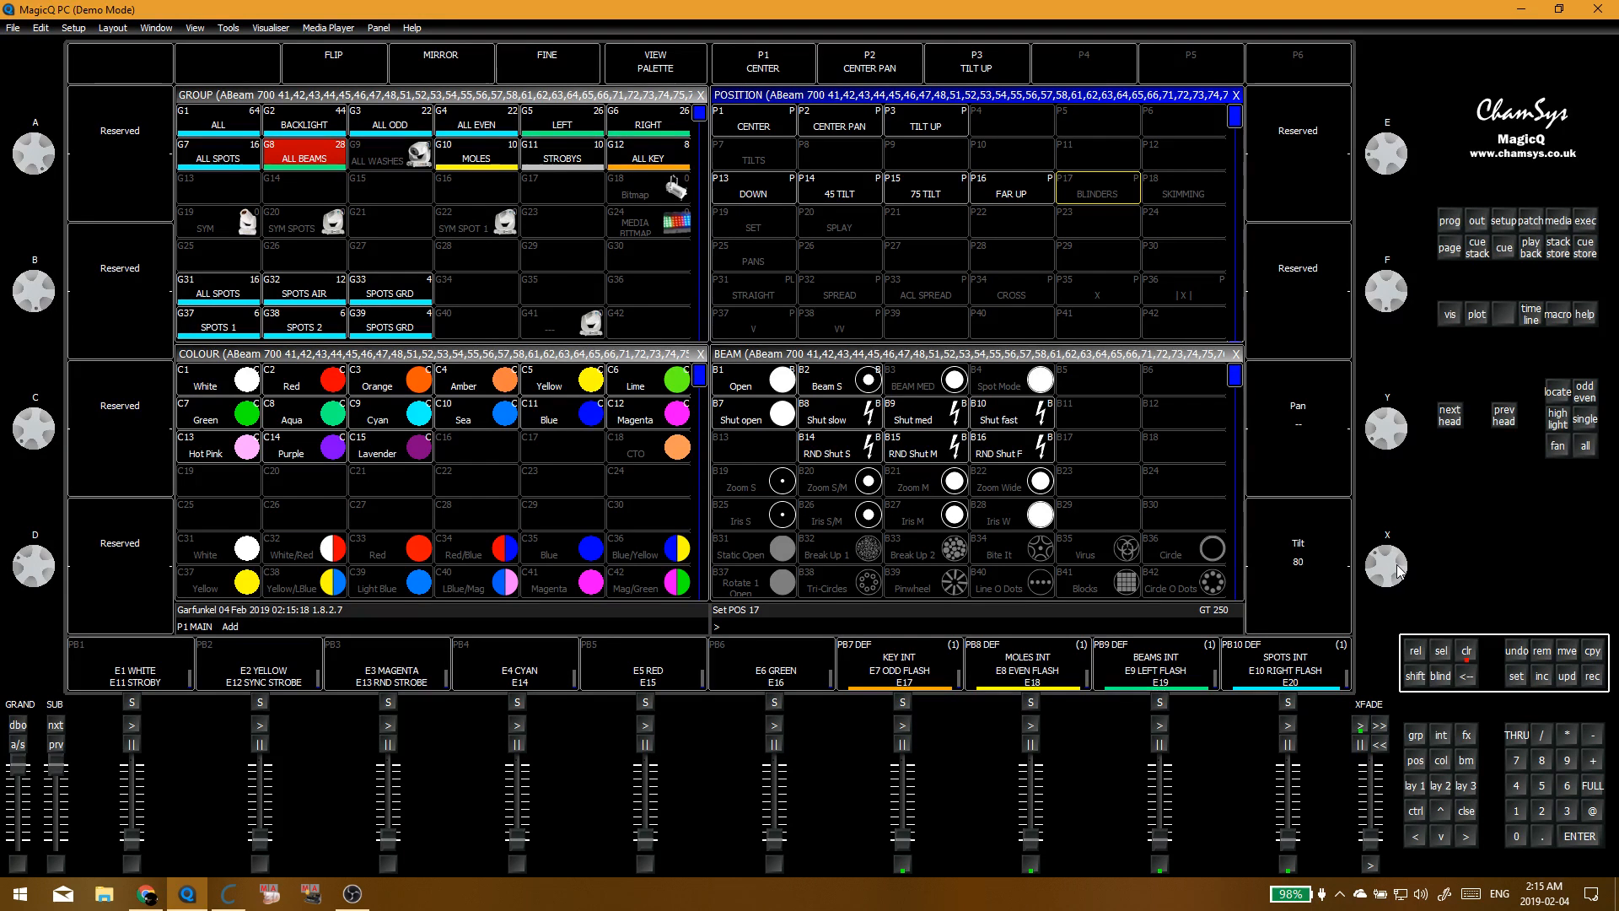
left_click_drag(1397, 578, 1391, 565)
key("ctrl+u")
left_click(1100, 194)
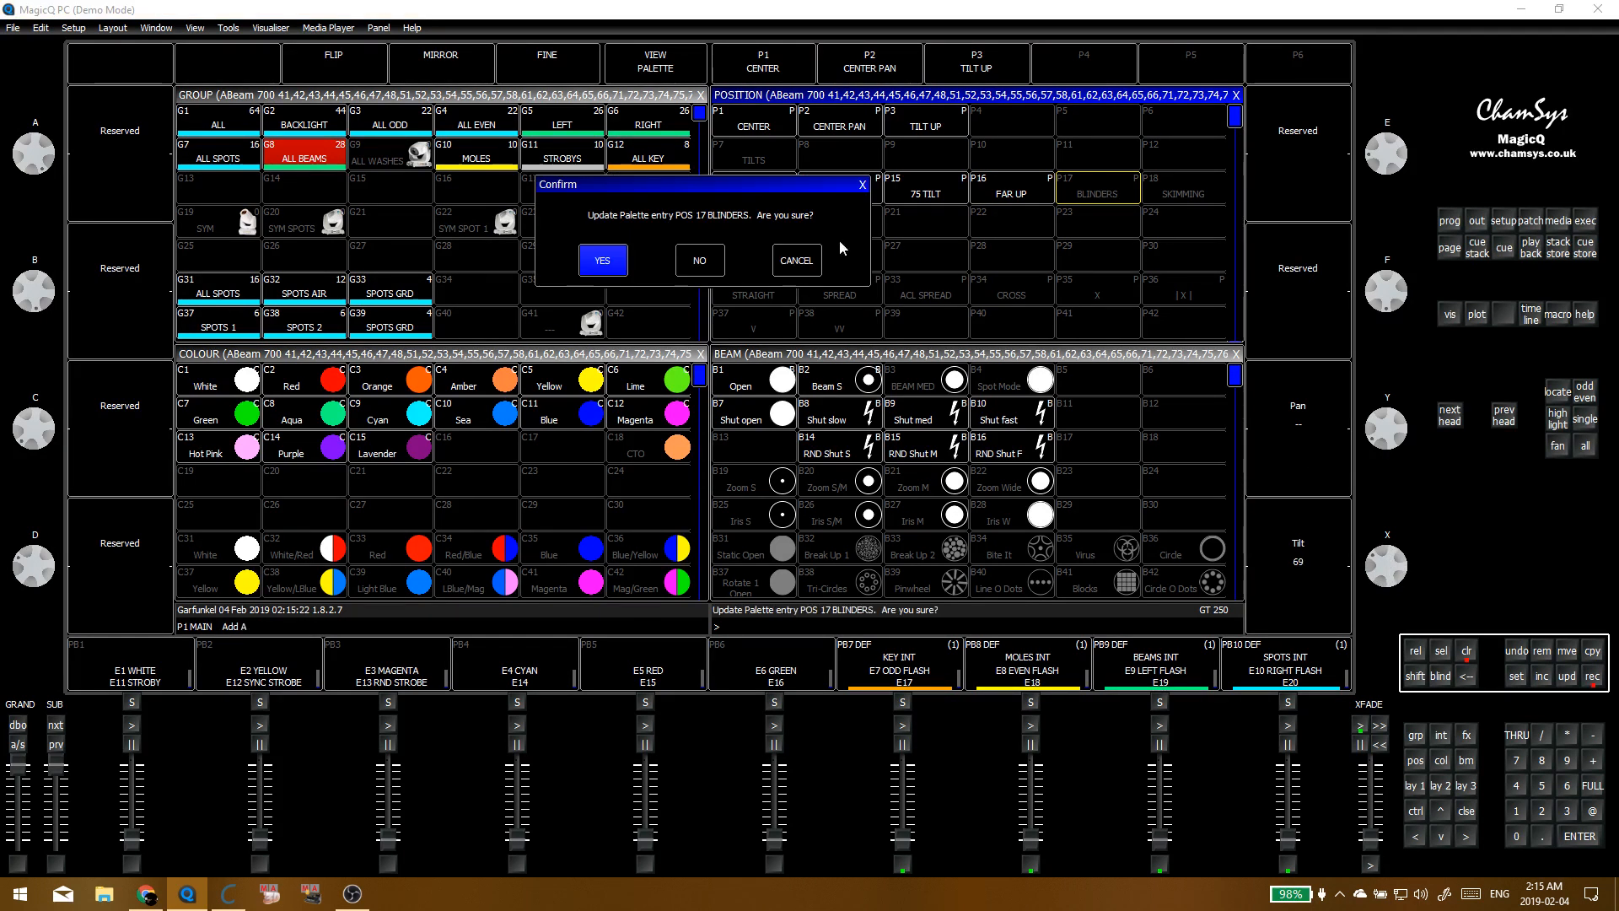
left_click(620, 257)
Step: Recall the 75 TILT, BLINDERS and 45 TILT positions on All Beams to compare them, then clear the programmer
left_click(902, 196)
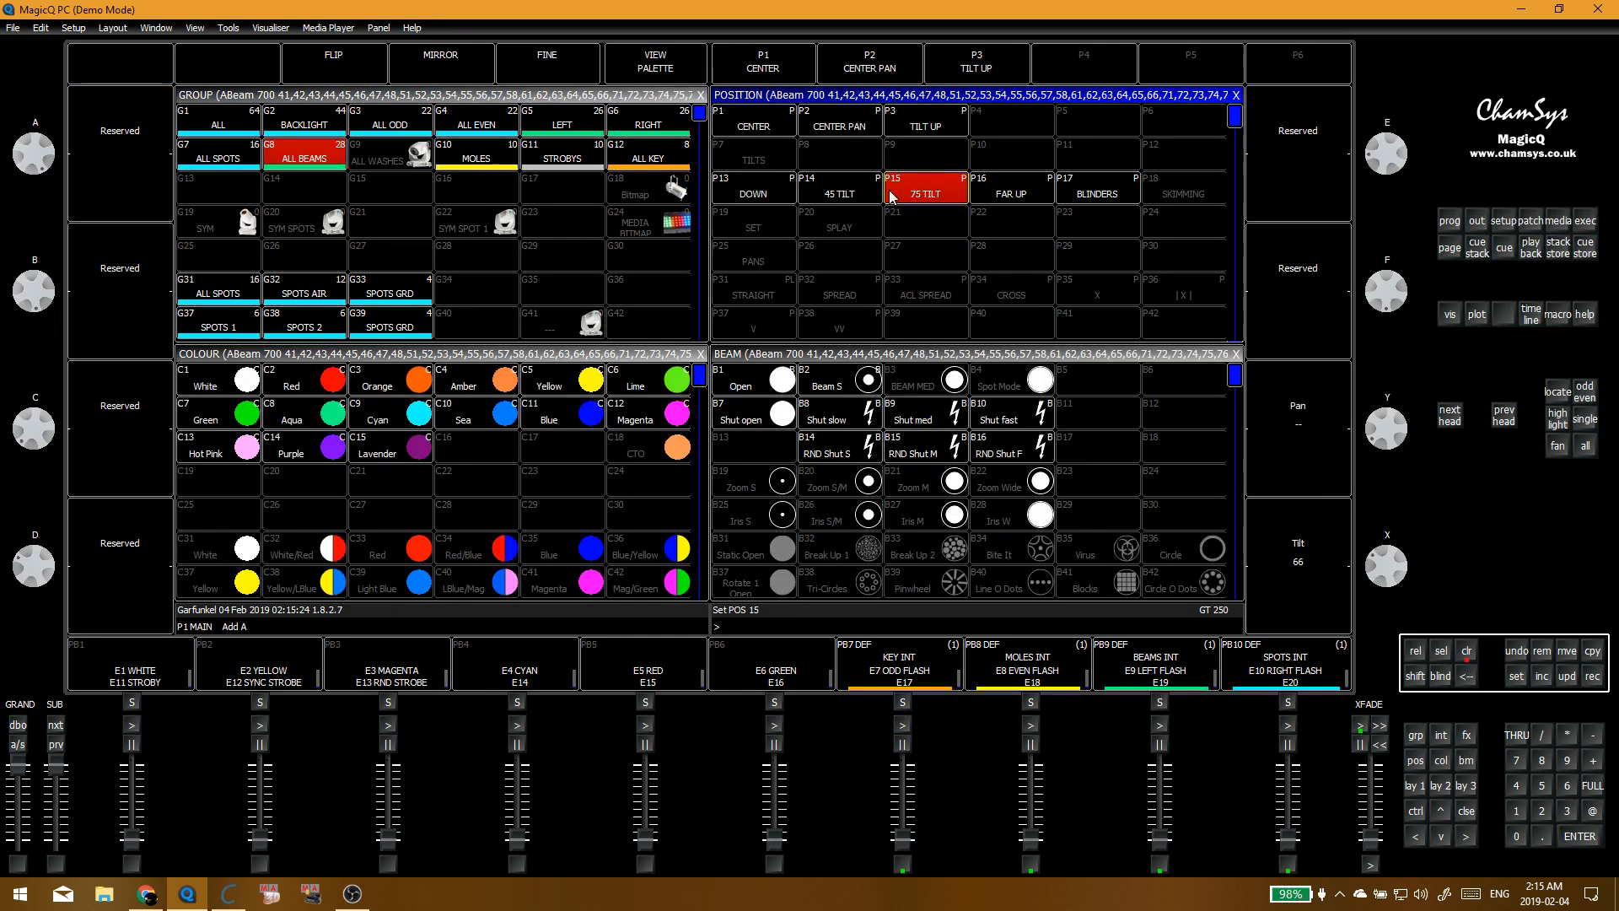
left_click(1123, 187)
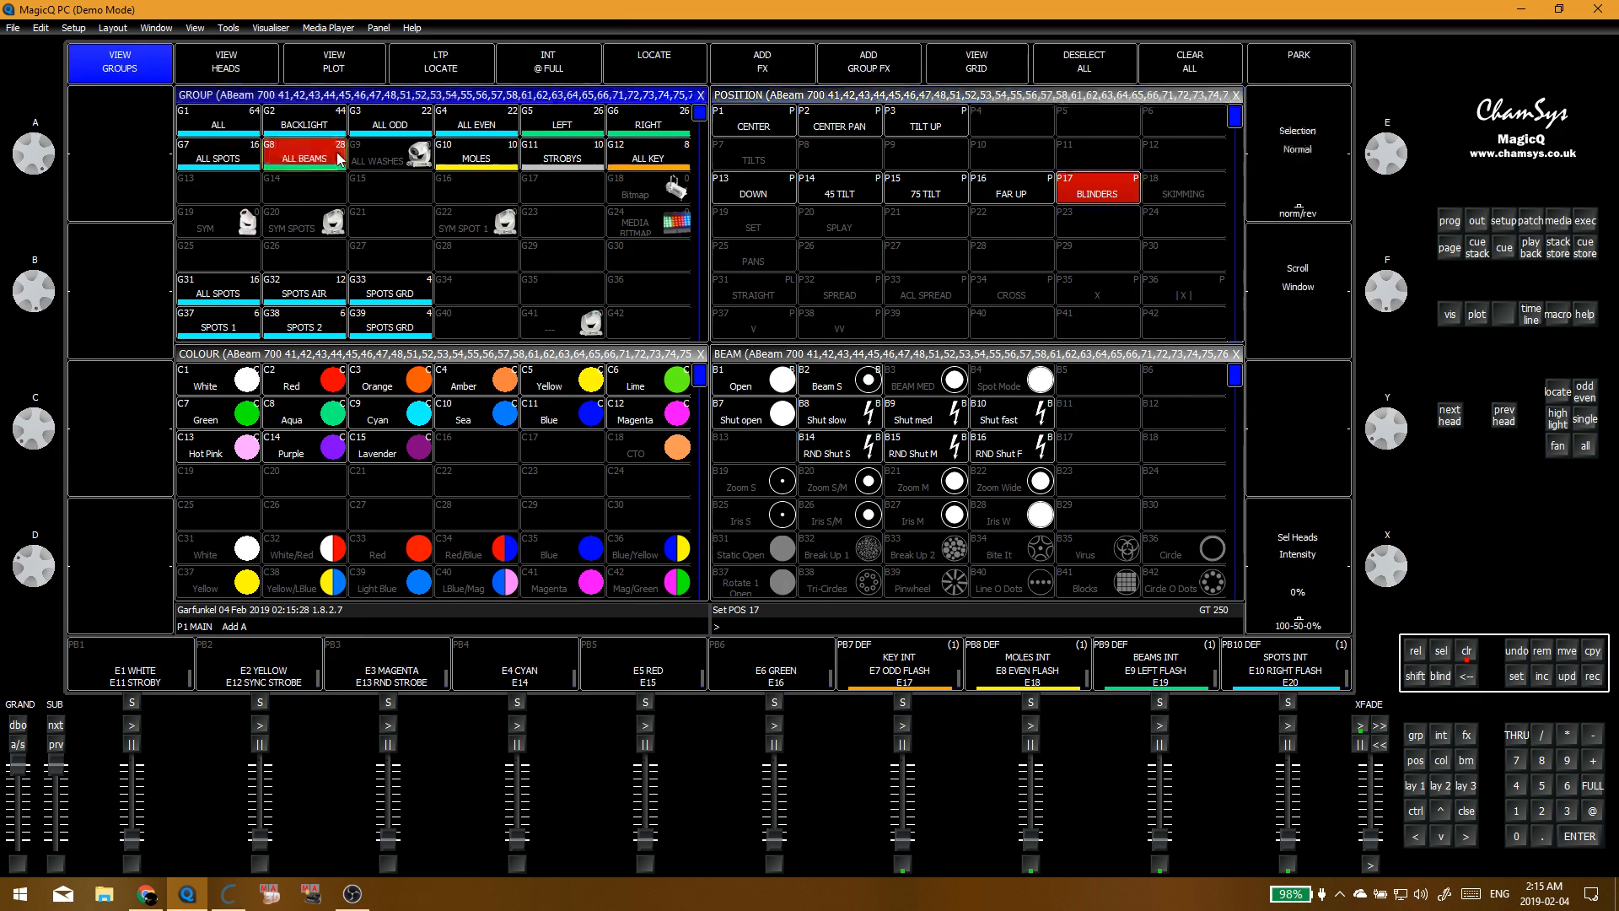
left_click(846, 194)
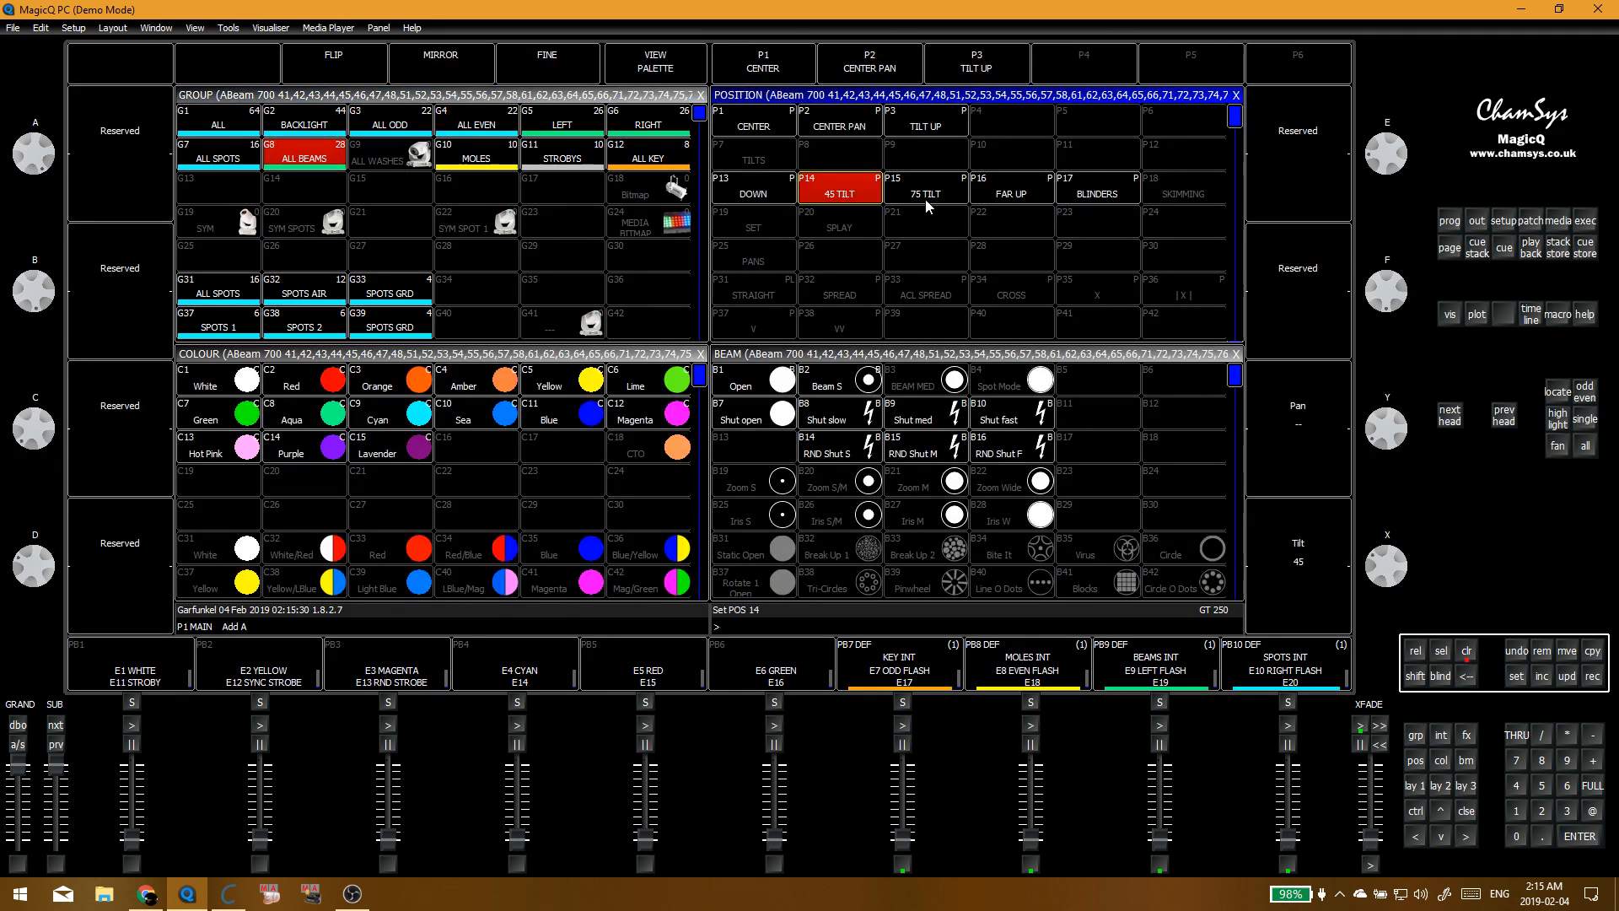
left_click(906, 200)
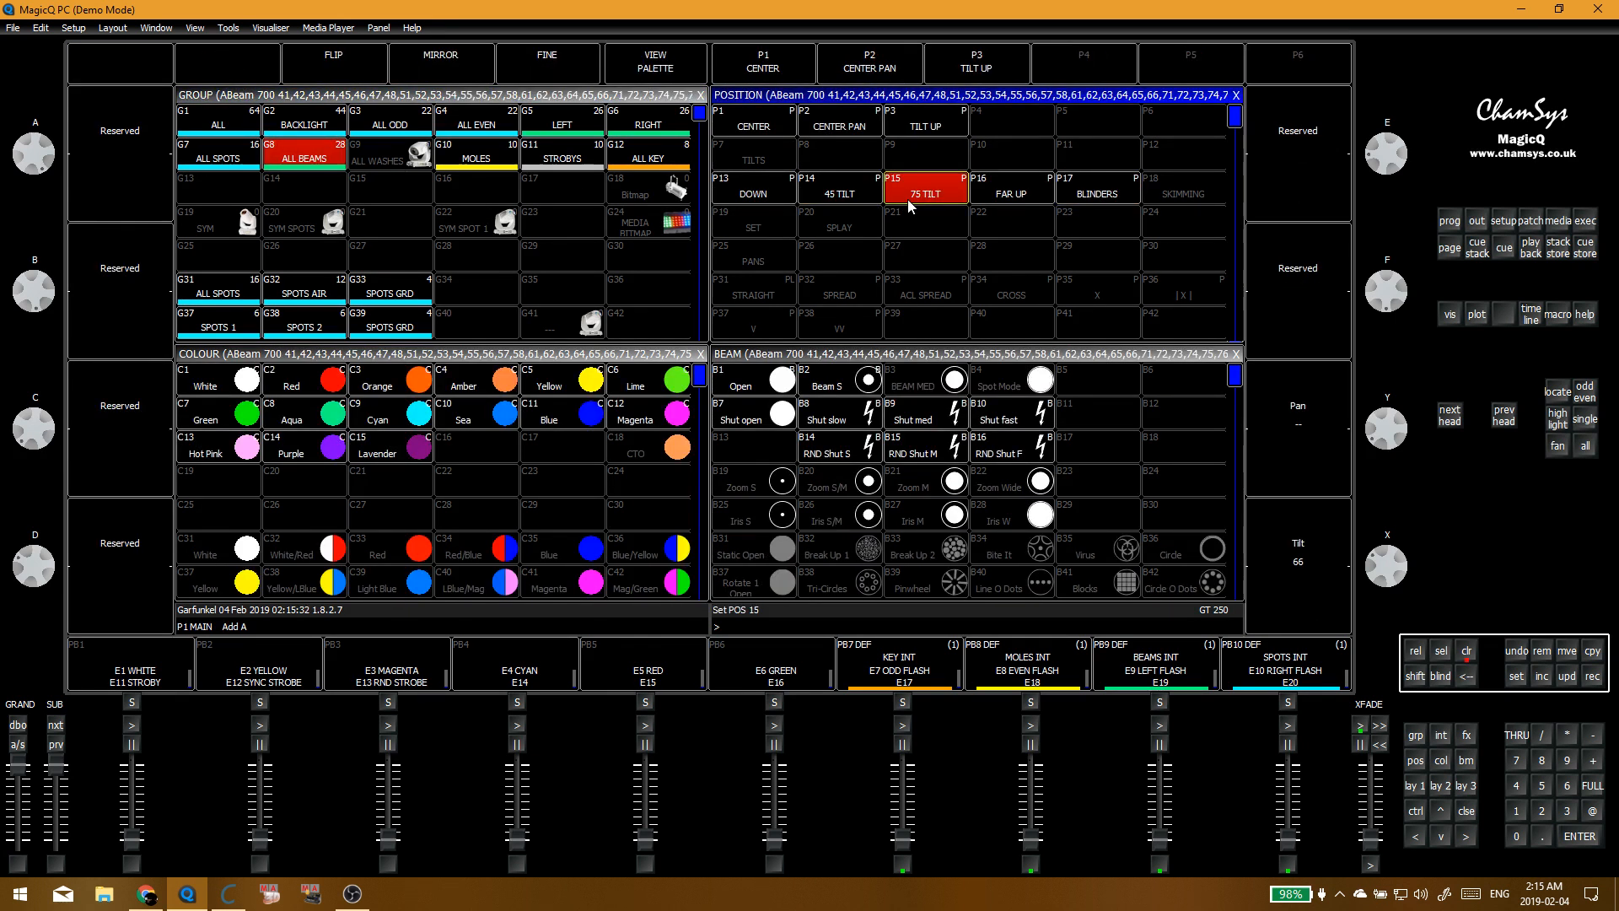
left_click(862, 200)
left_click(899, 197)
key("ctrl+BackSpace")
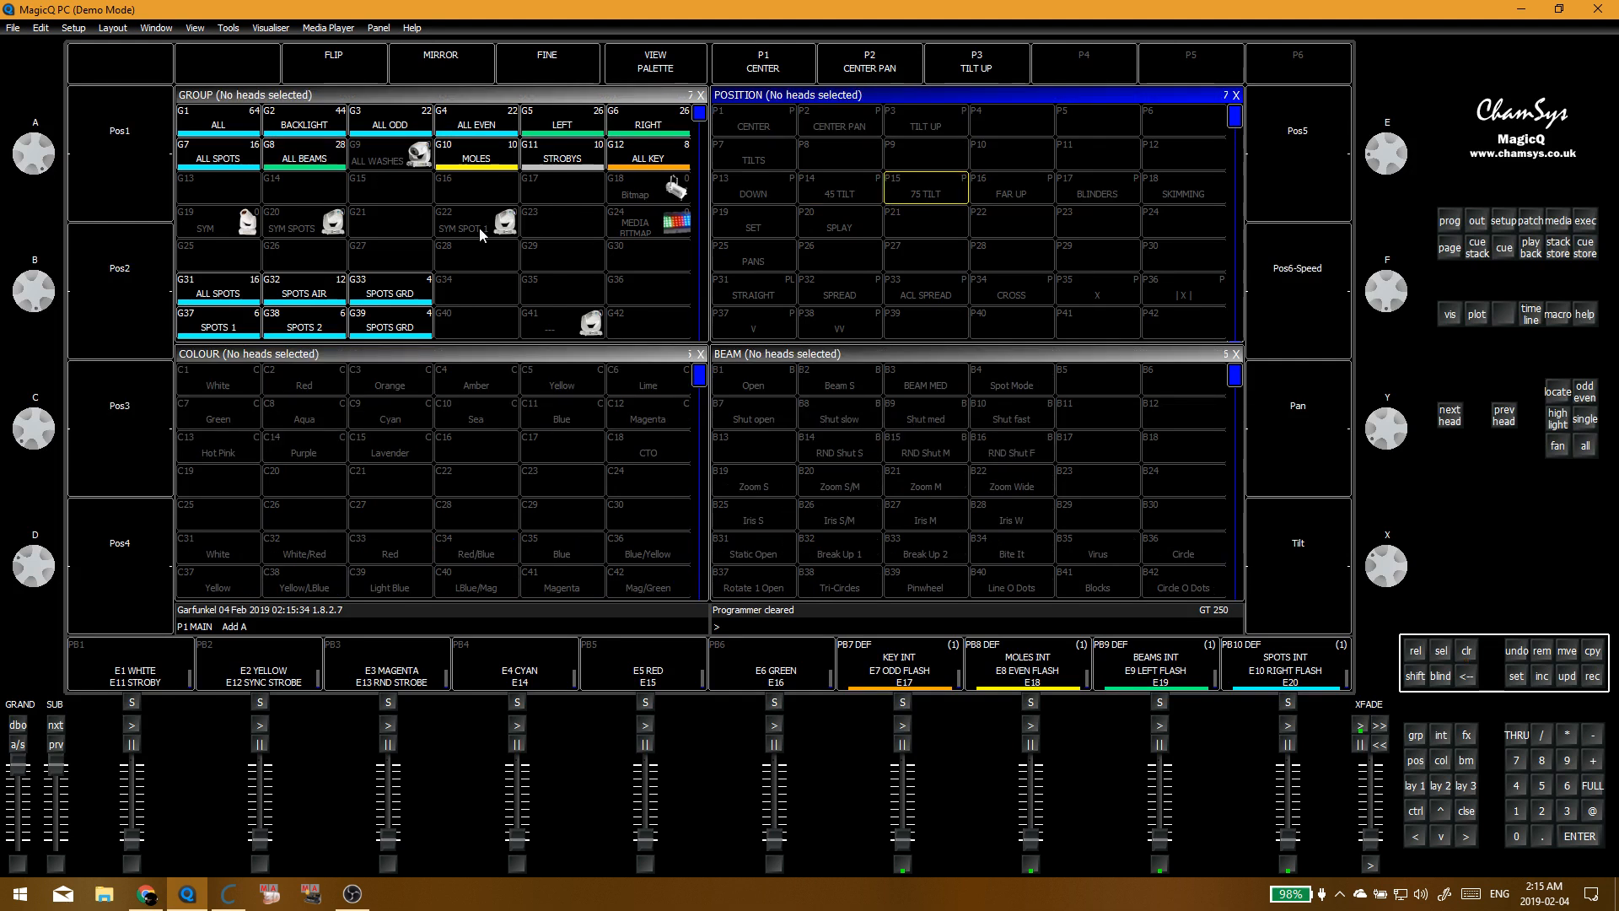
left_click(481, 232)
key("ctrl+BackSpace")
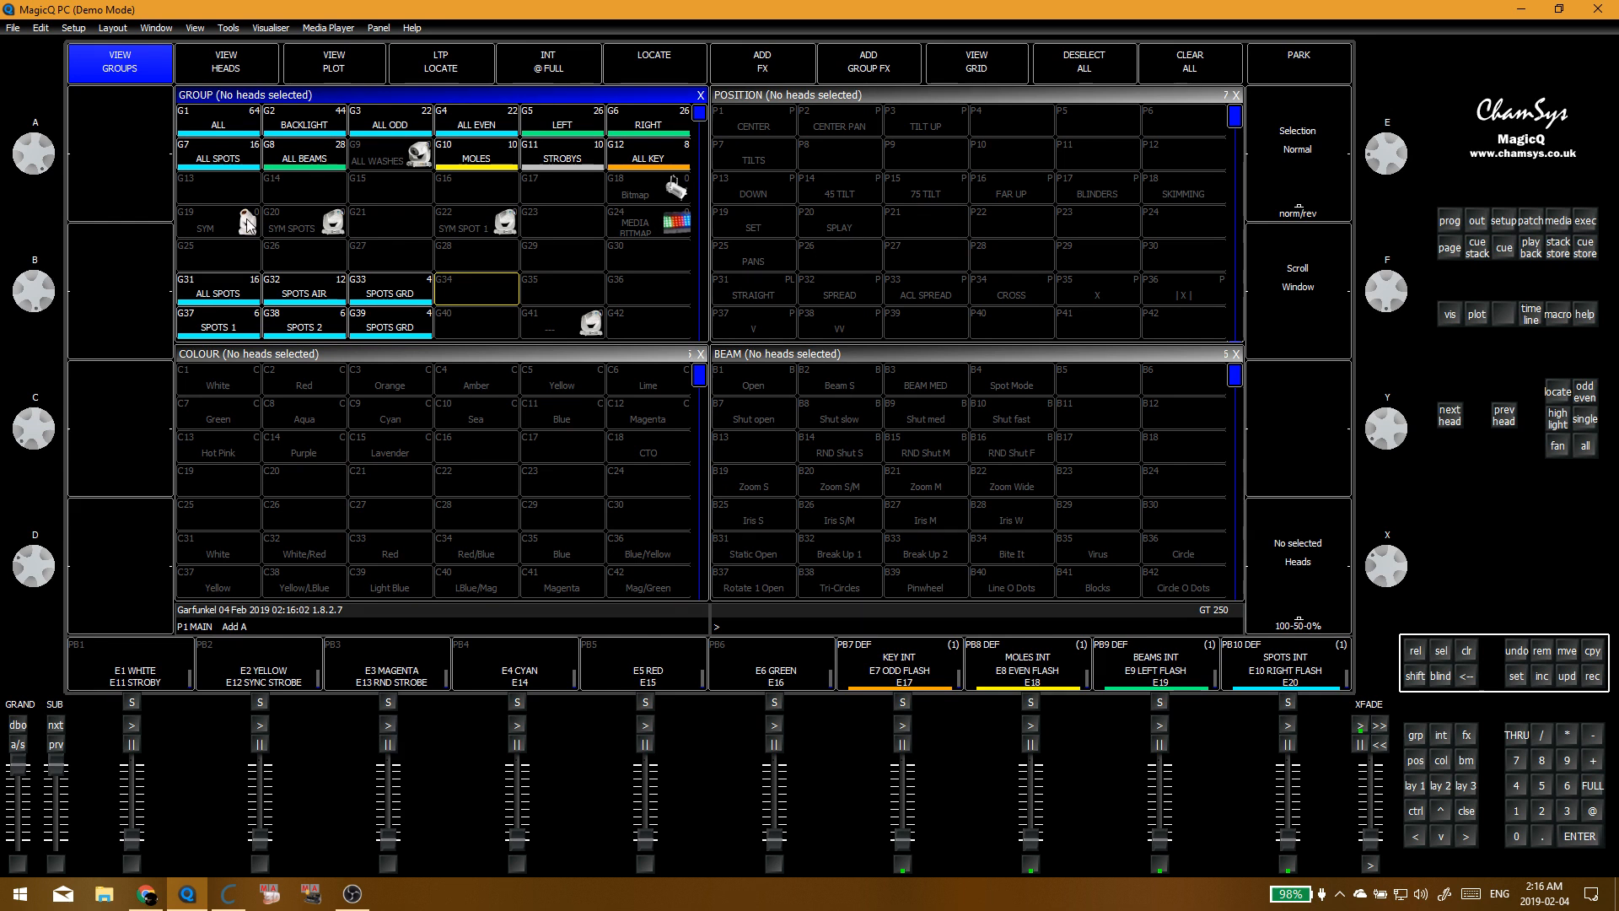
Step: Select All Beams, look through the colour palettes available for them and clear the programmer
left_click(316, 149)
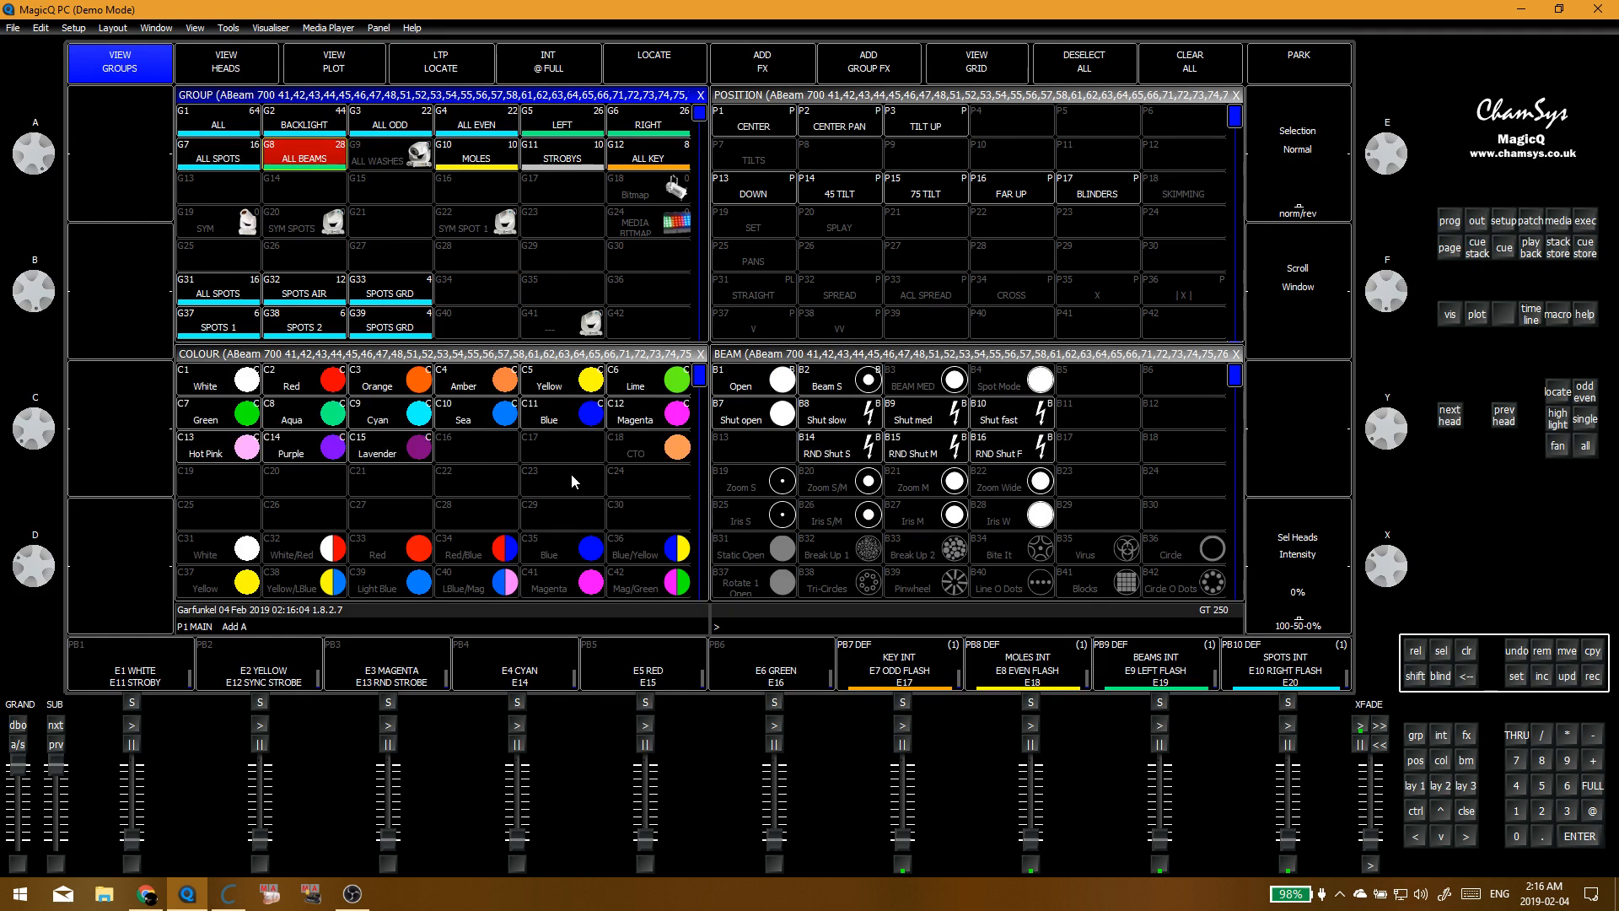
left_click(329, 516)
scroll(472, 535, "down", 5)
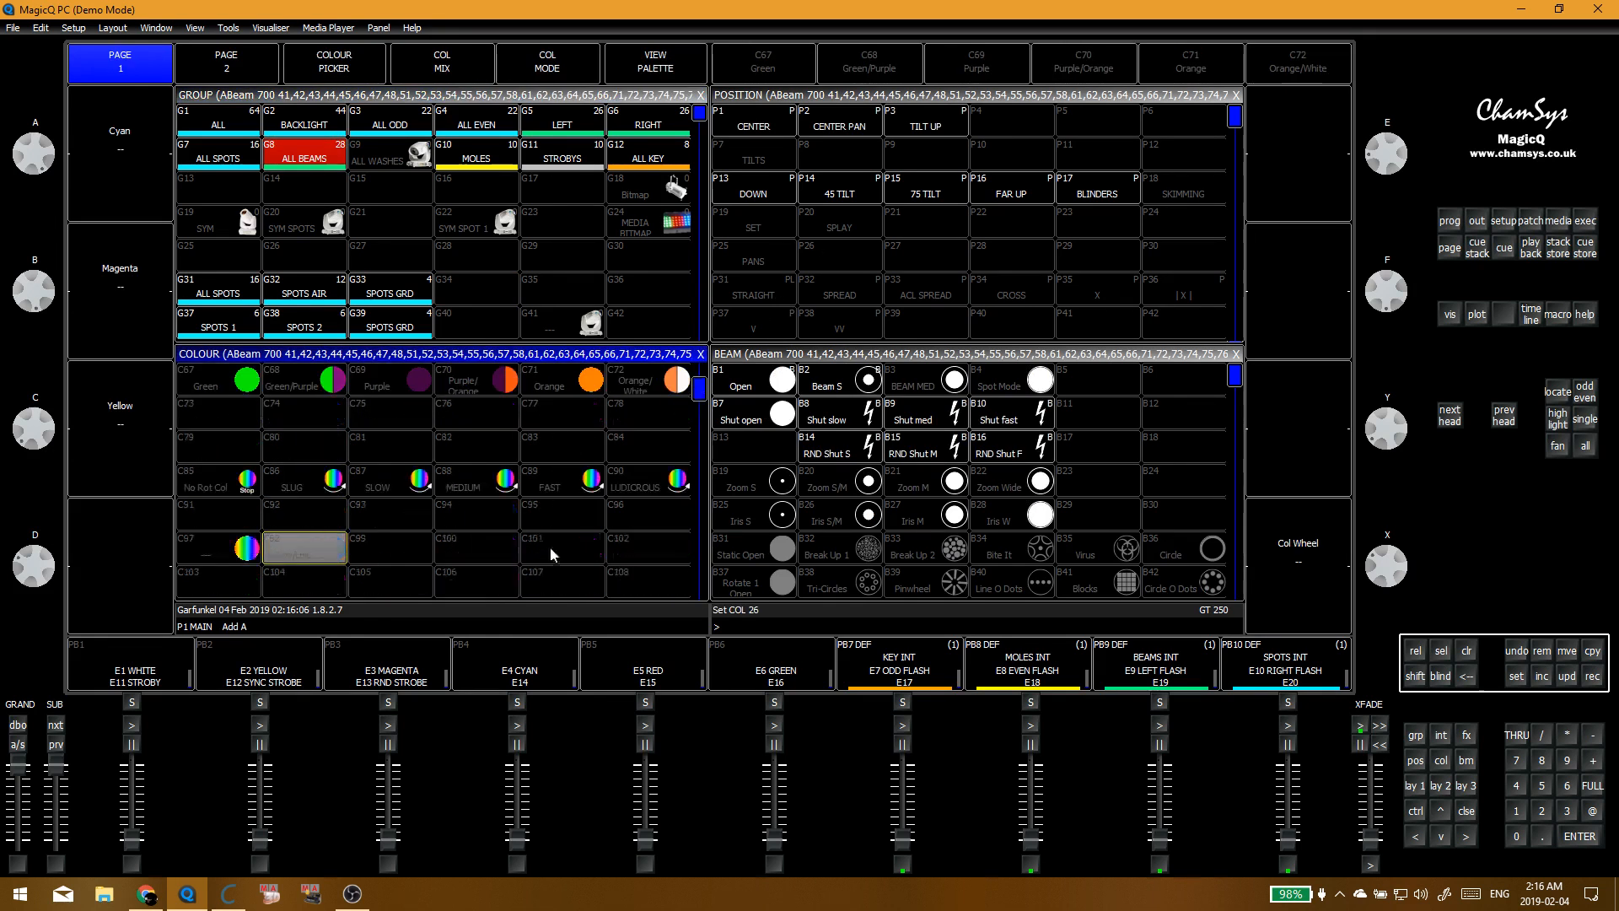
scroll(523, 516, "down", 12)
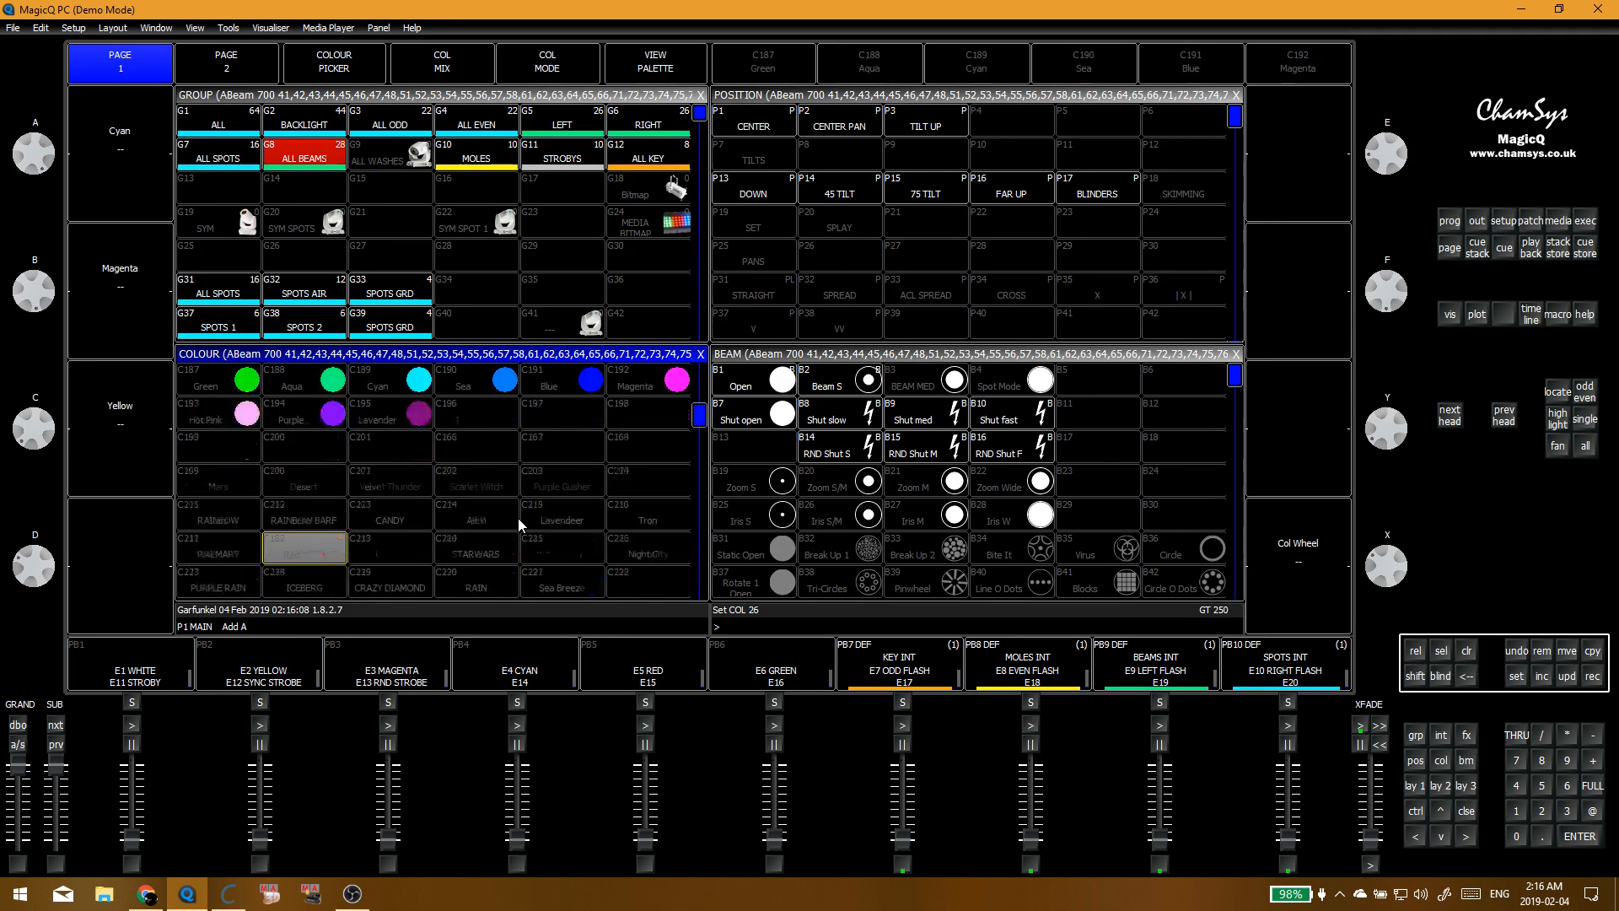
scroll(518, 524, "down", 18)
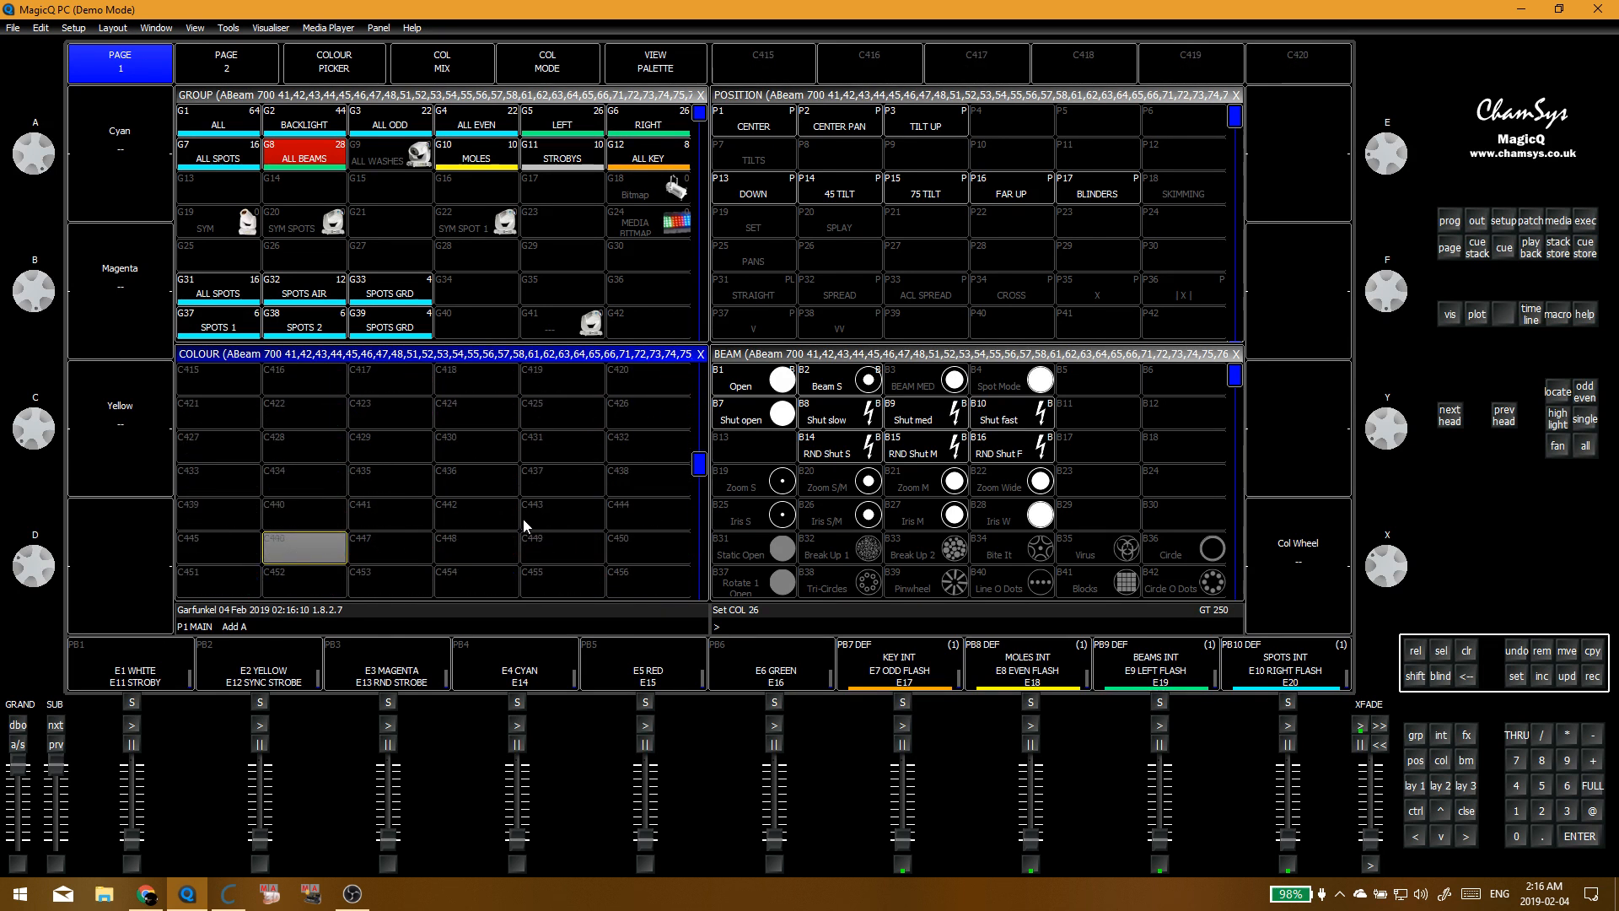
left_click_drag(699, 479, 670, 349)
left_click(531, 445)
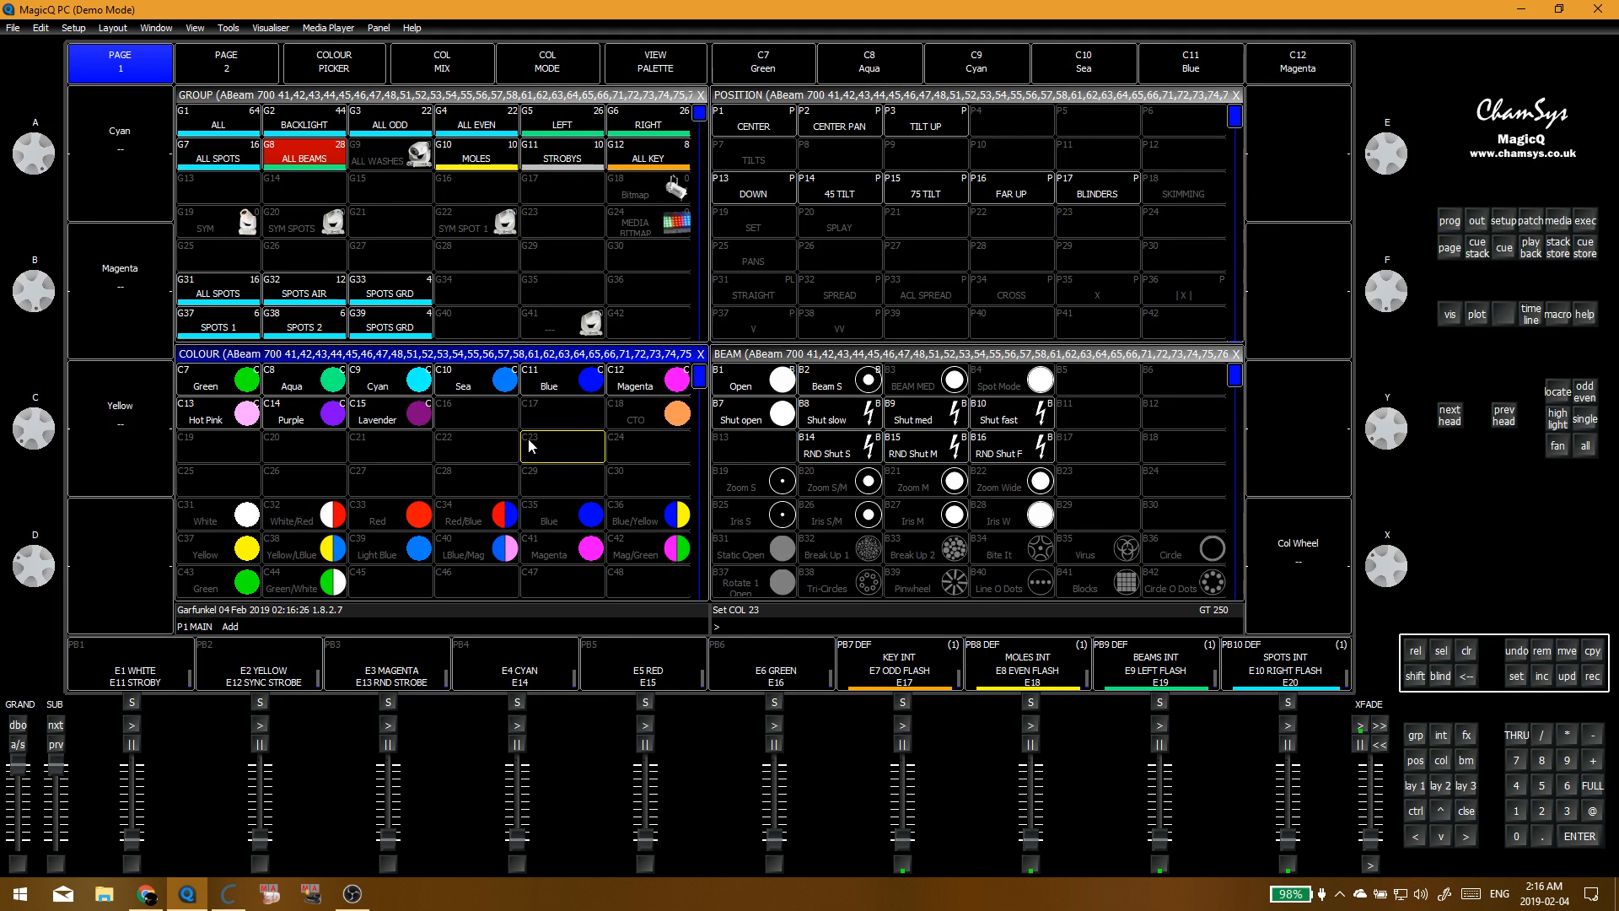
key("ctrl+BackSpace")
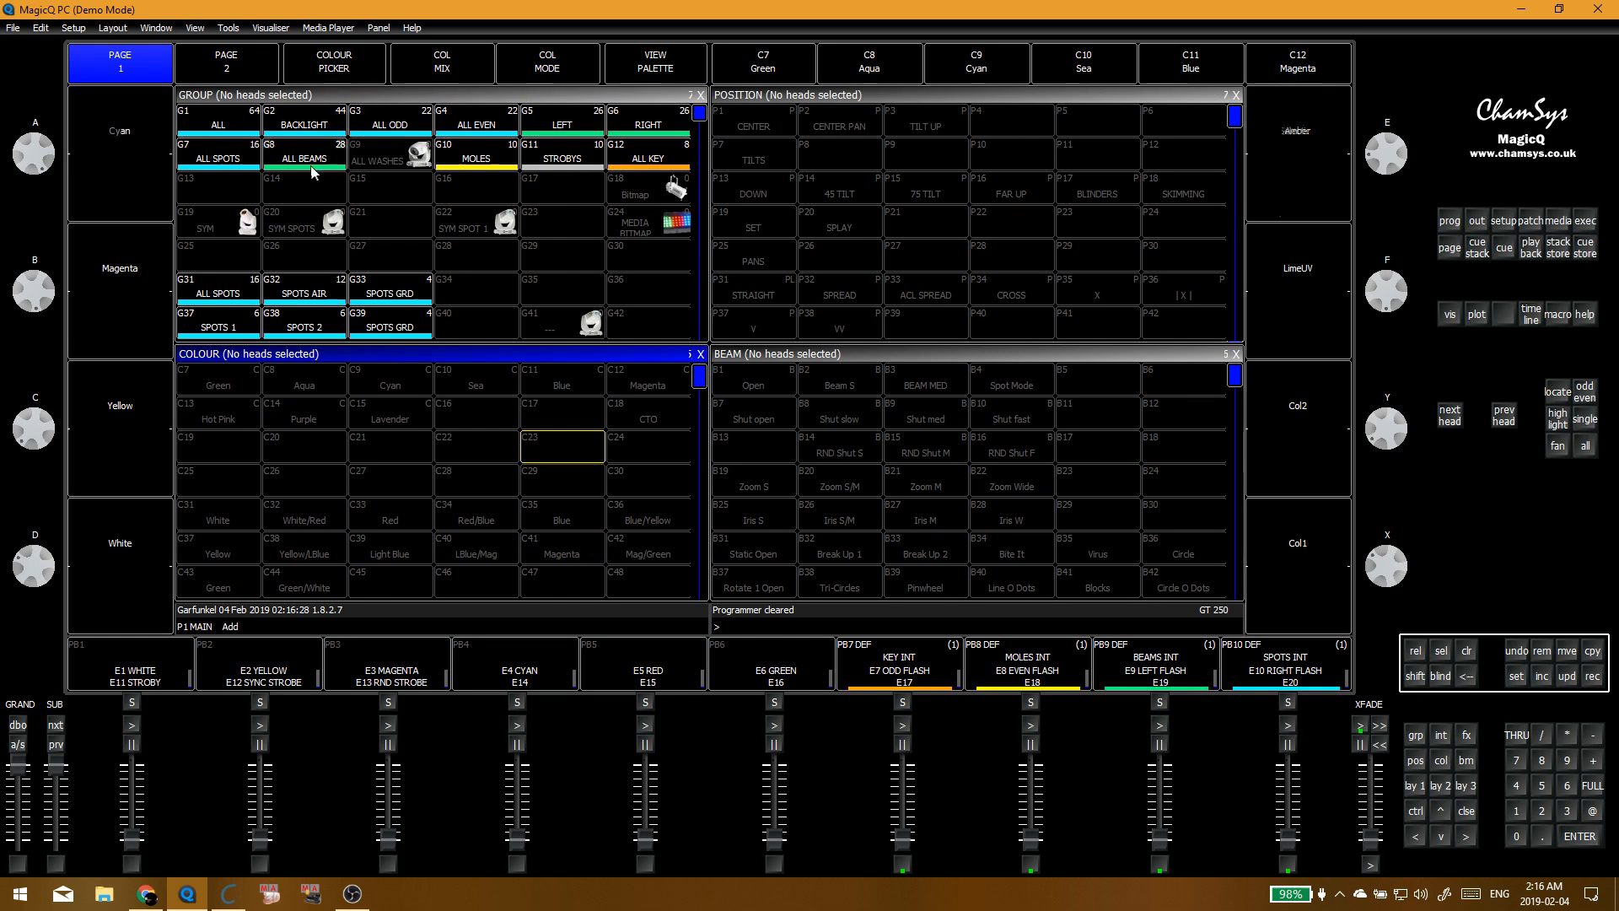
Step: Apply CENTER PAN to the All Beams group and store it in the STRAIGHT position palette
left_click(315, 166)
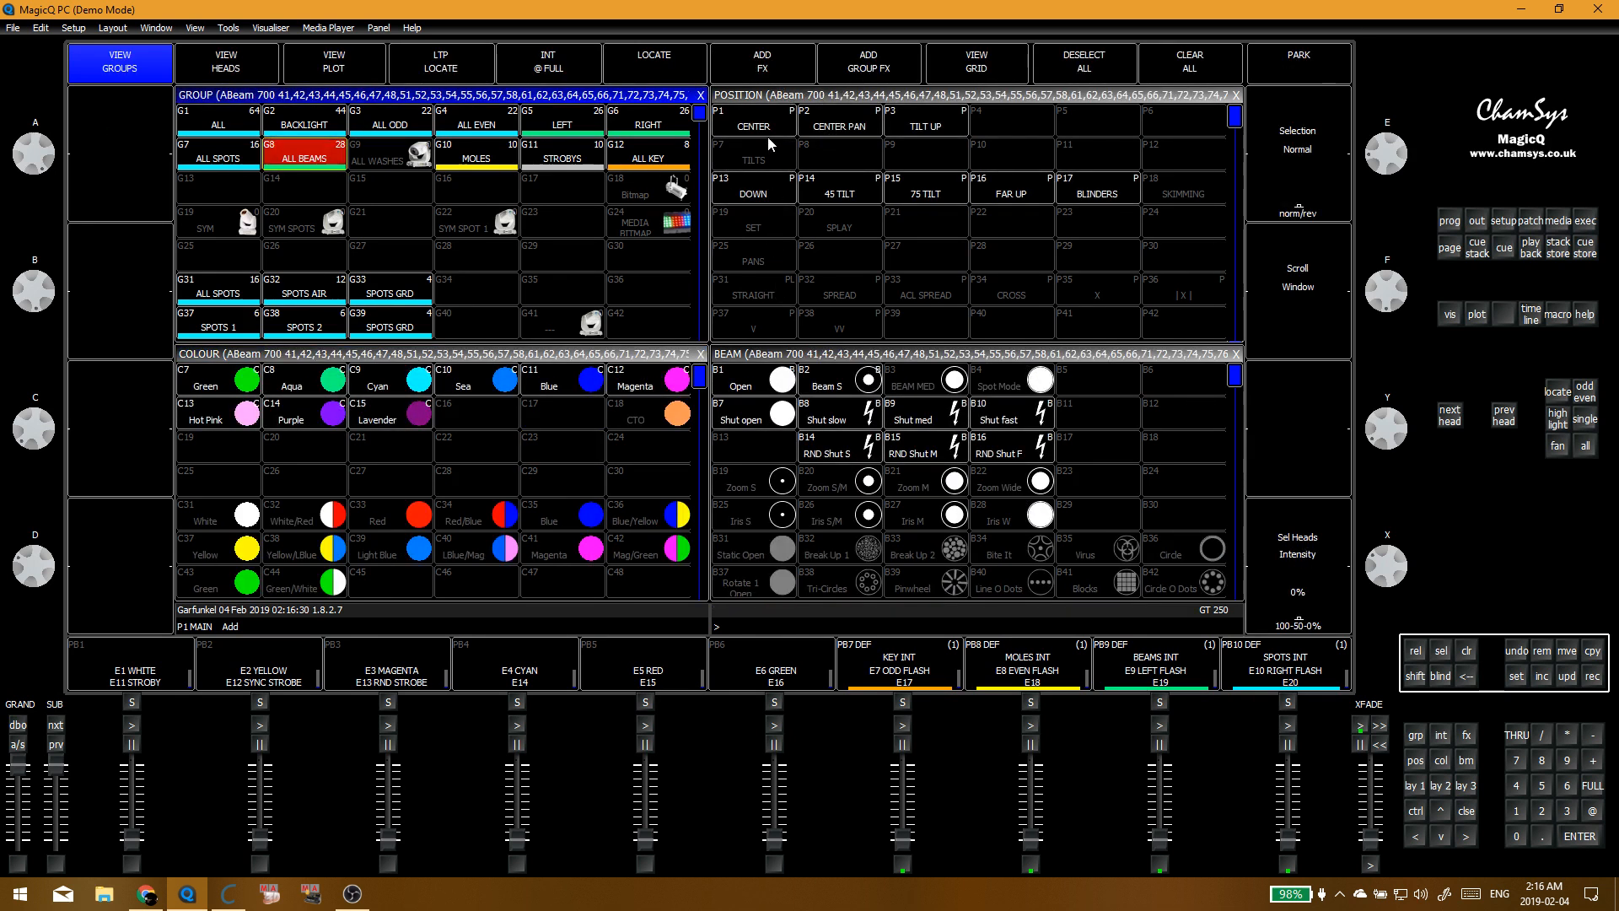
left_click(850, 140)
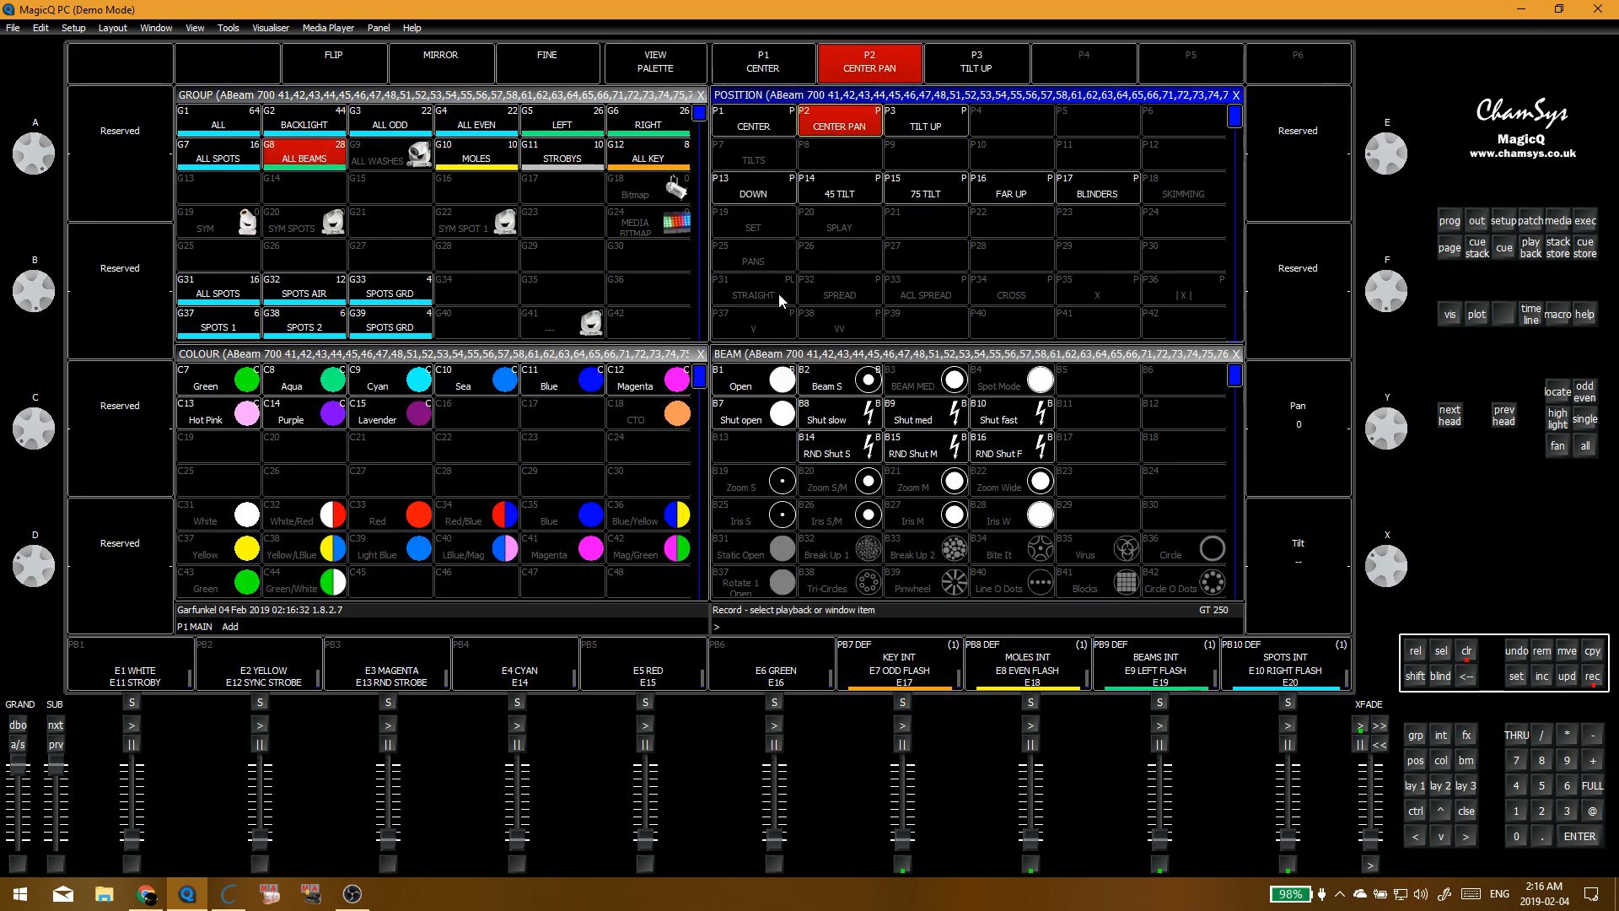
left_click(778, 293)
left_click(604, 258)
left_click(843, 291)
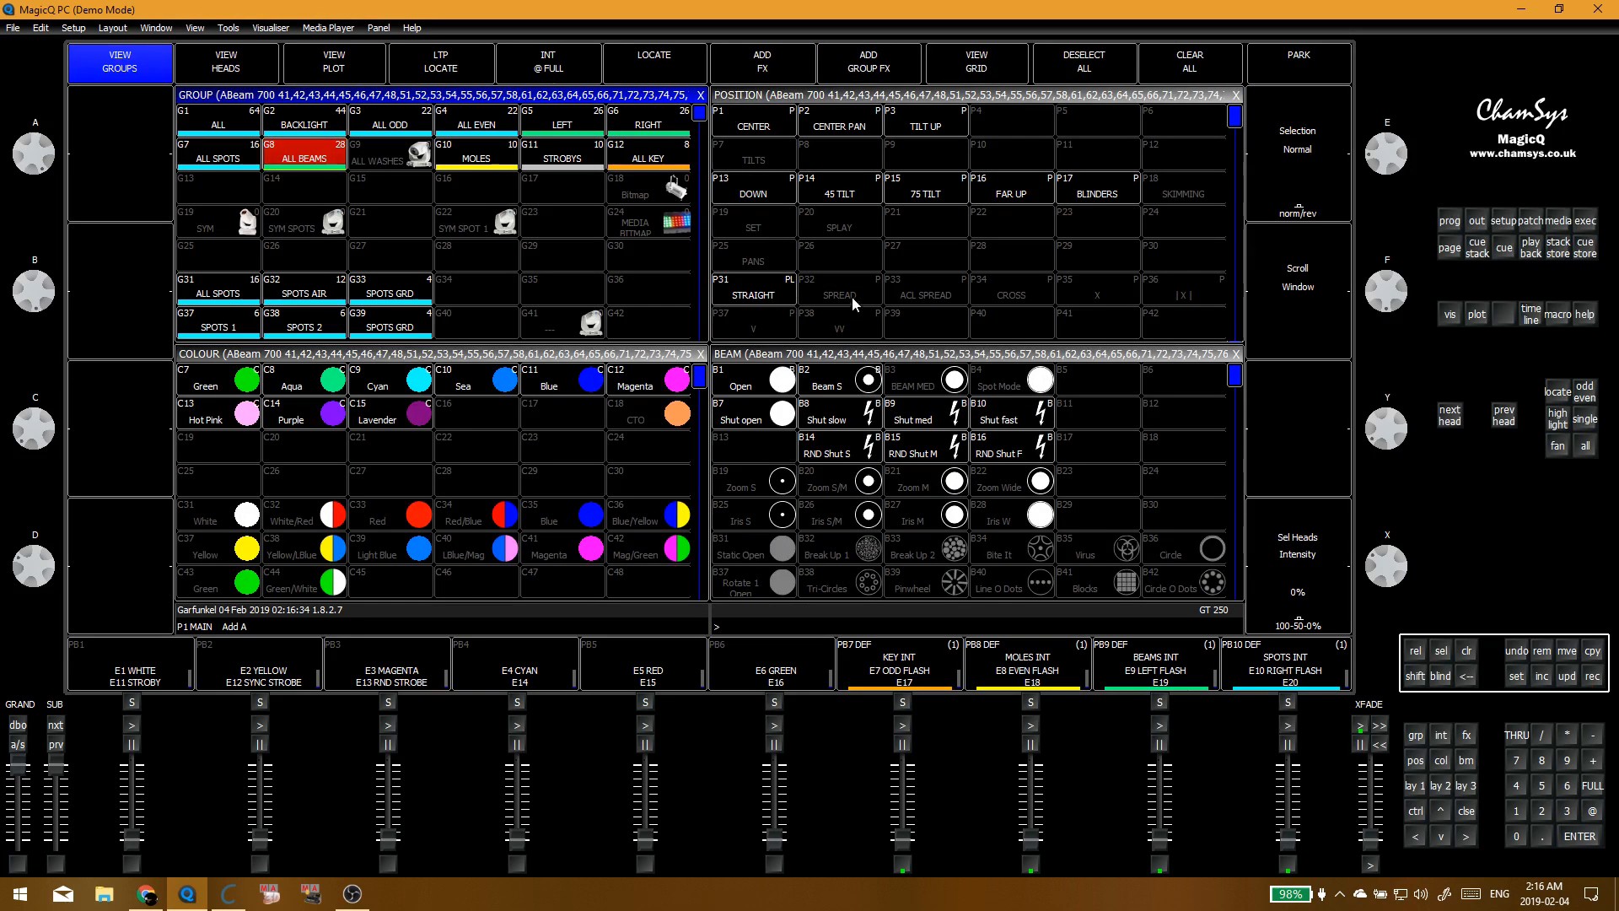
left_click(1561, 450)
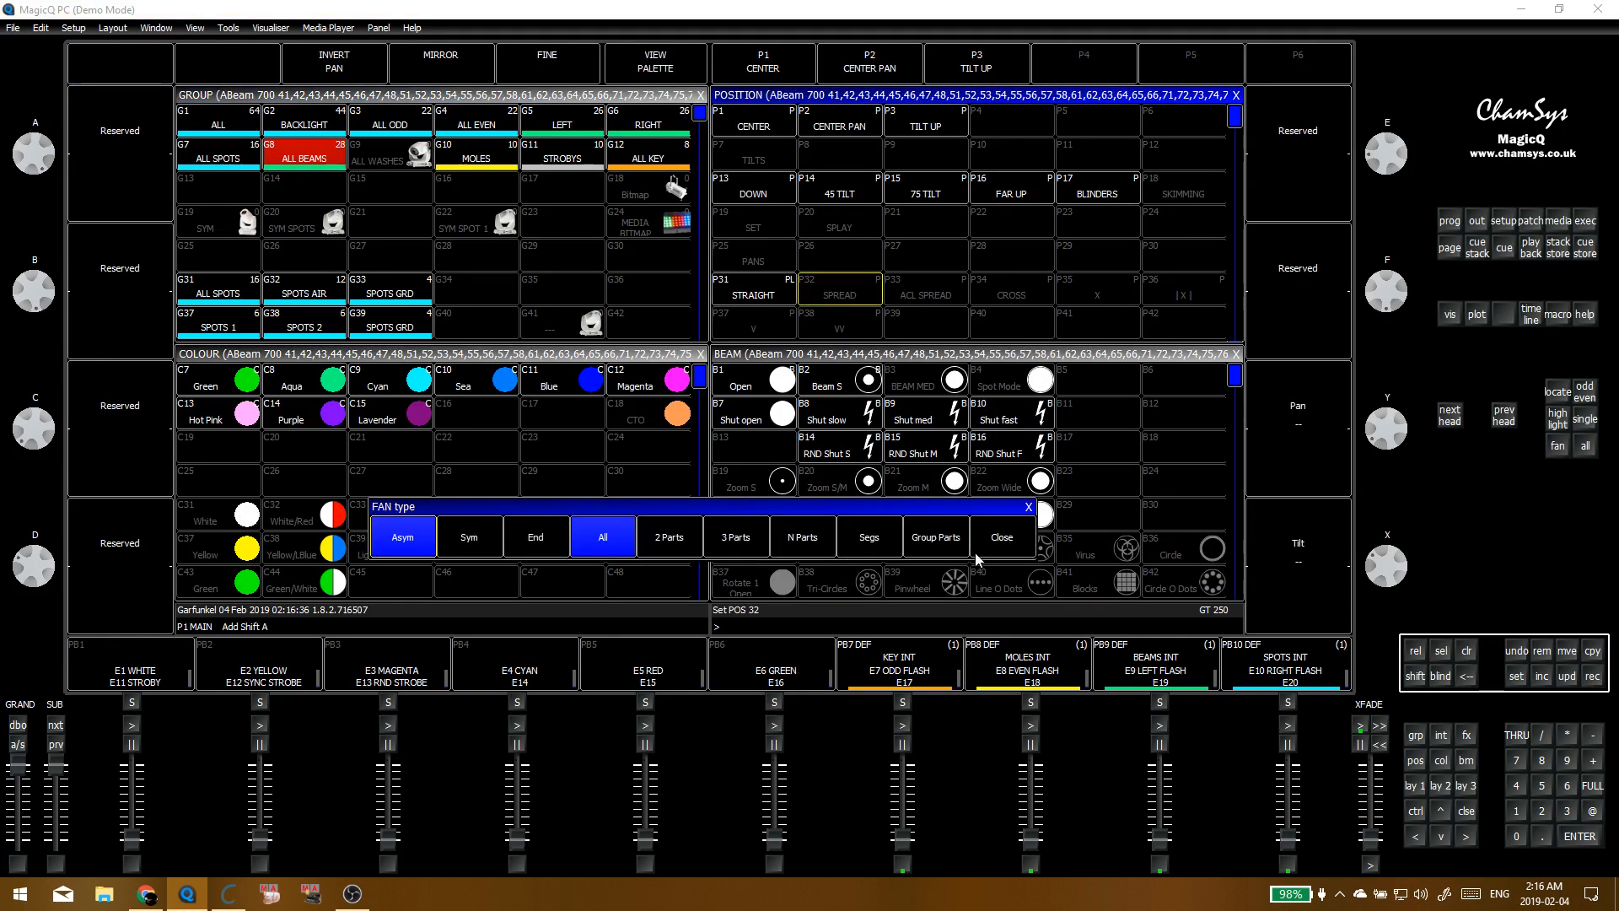
left_click(976, 554)
key("ctrl+BackSpace")
left_click(236, 323)
key("ctrl+BackSpace")
Step: Try to fan the pan of the BEAMS 1 and BEAMS 2 groups from the STRAIGHT position, and clear the programmer
left_click(452, 253)
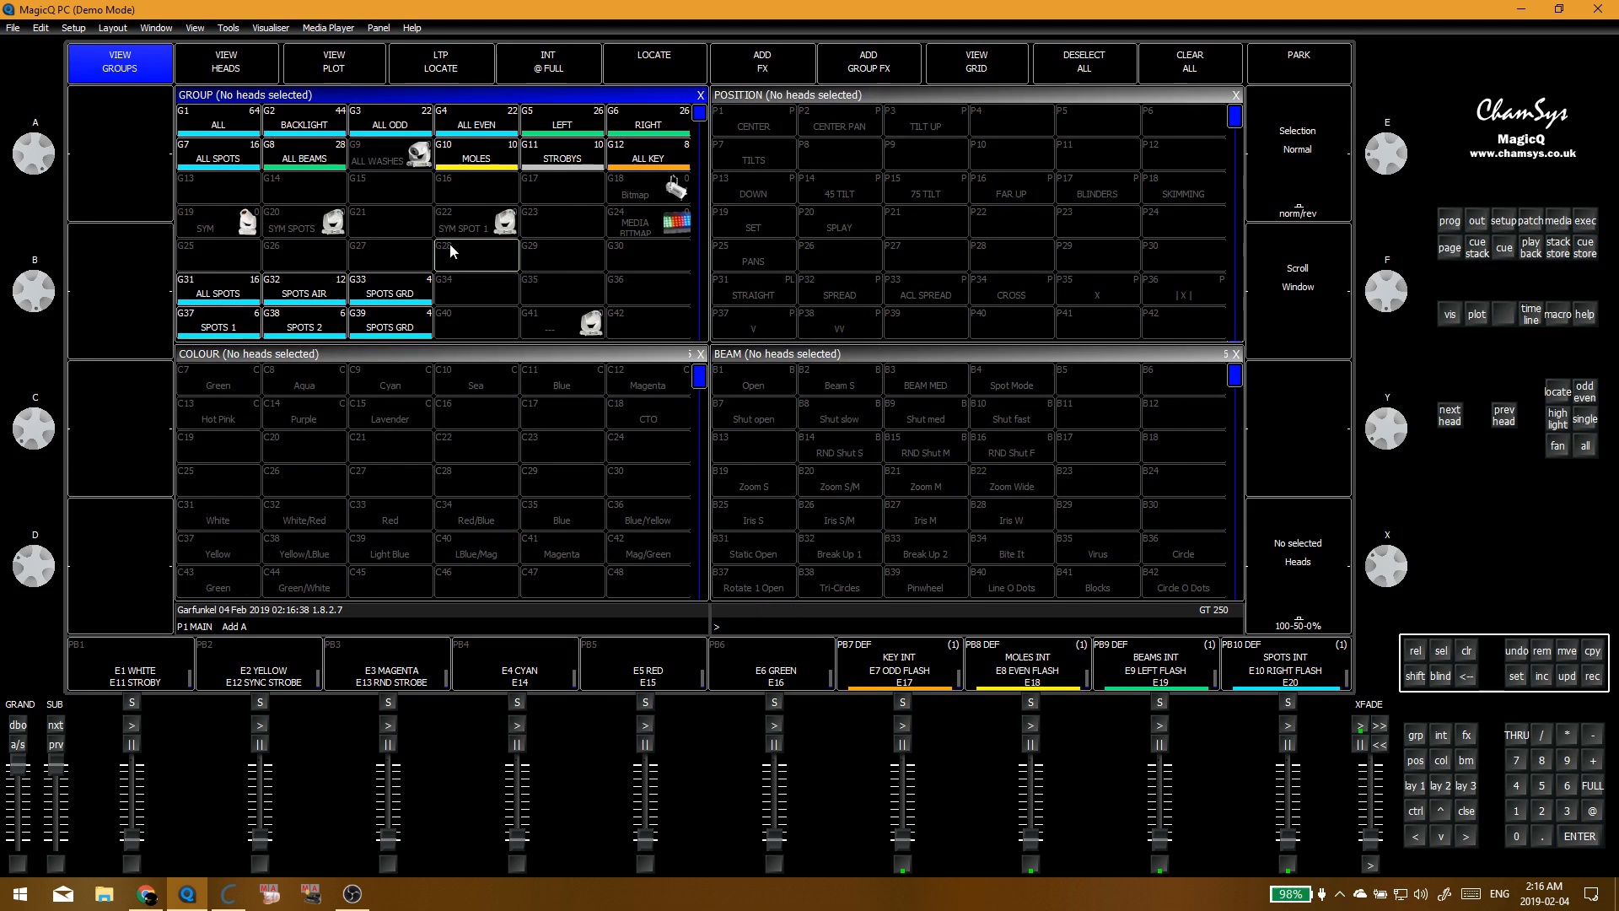
scroll(451, 255, "down", 5)
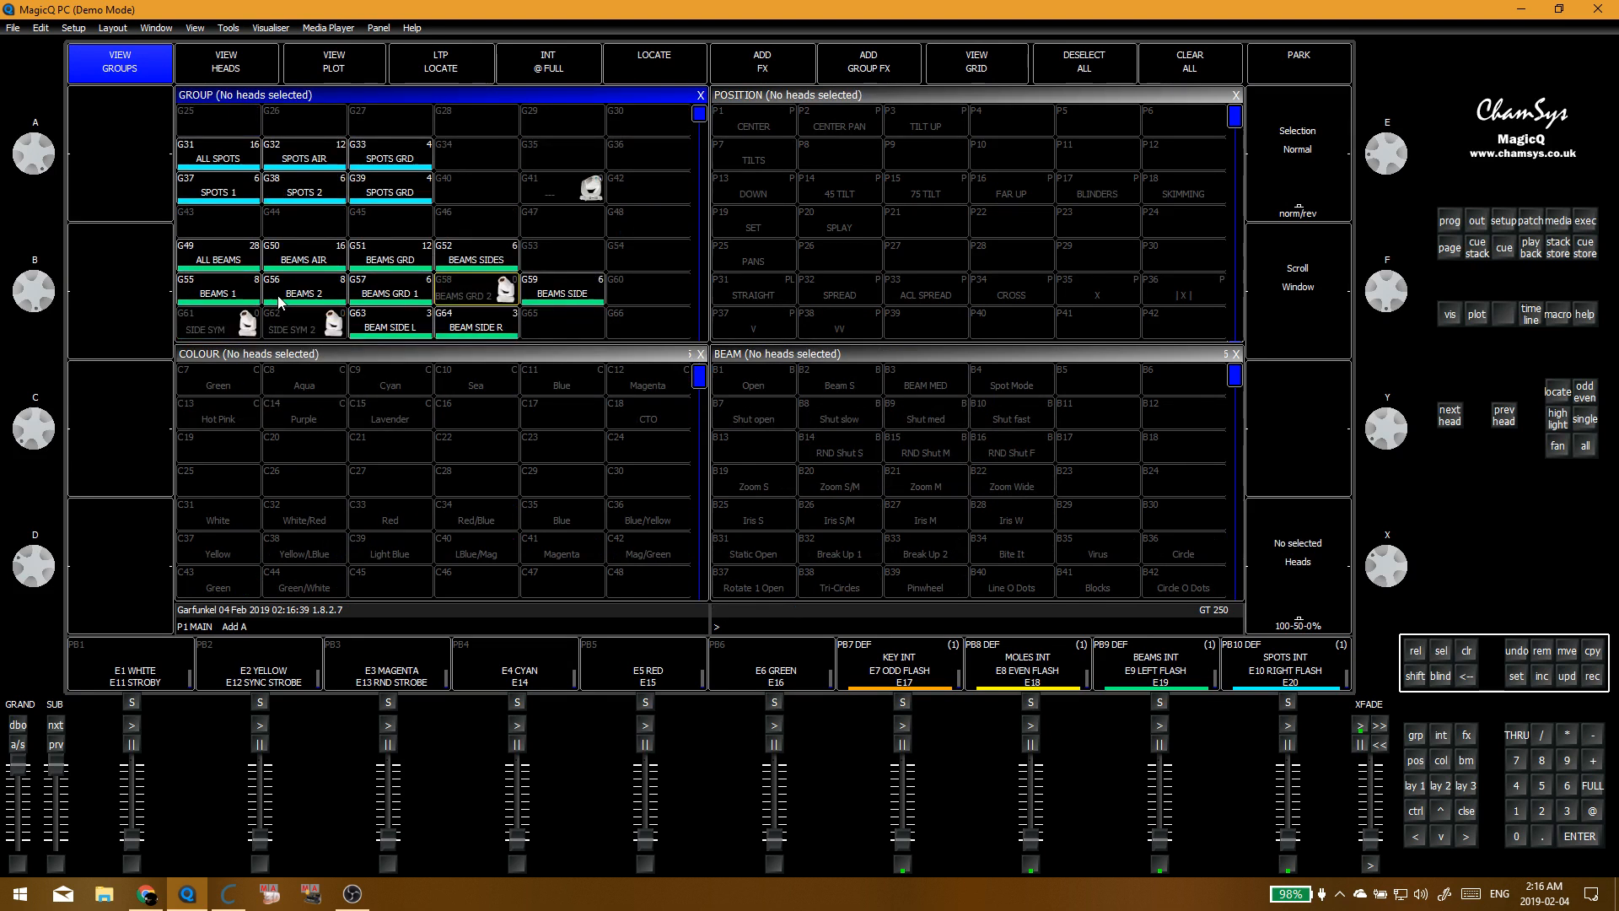
left_click(226, 295)
left_click(283, 297)
left_click(839, 253)
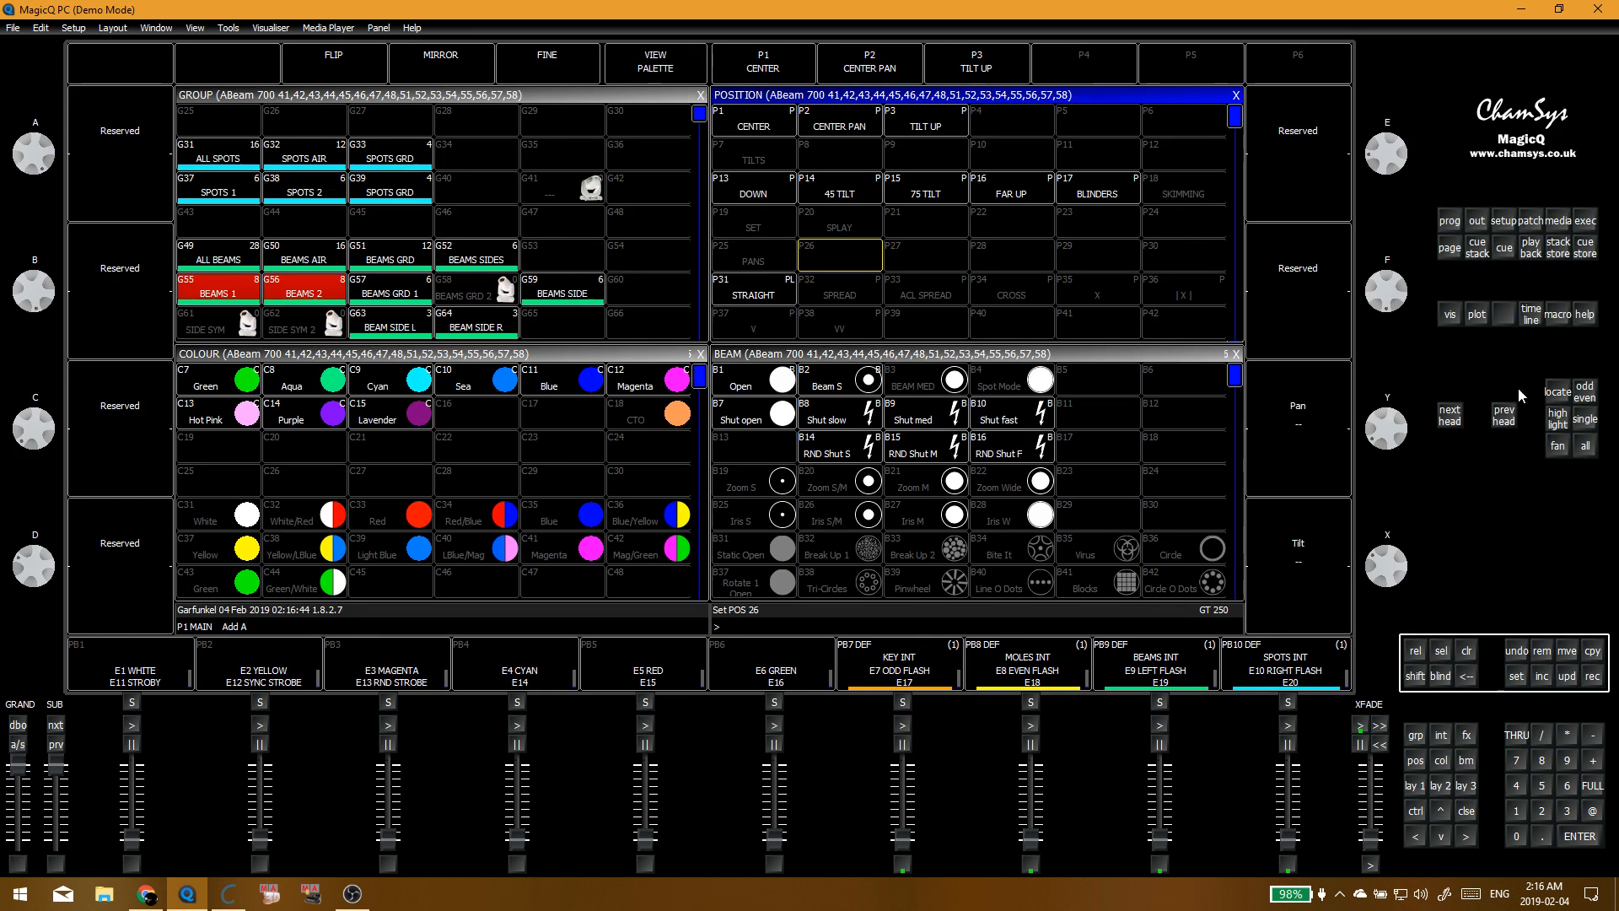
left_click(760, 292)
left_click(838, 295)
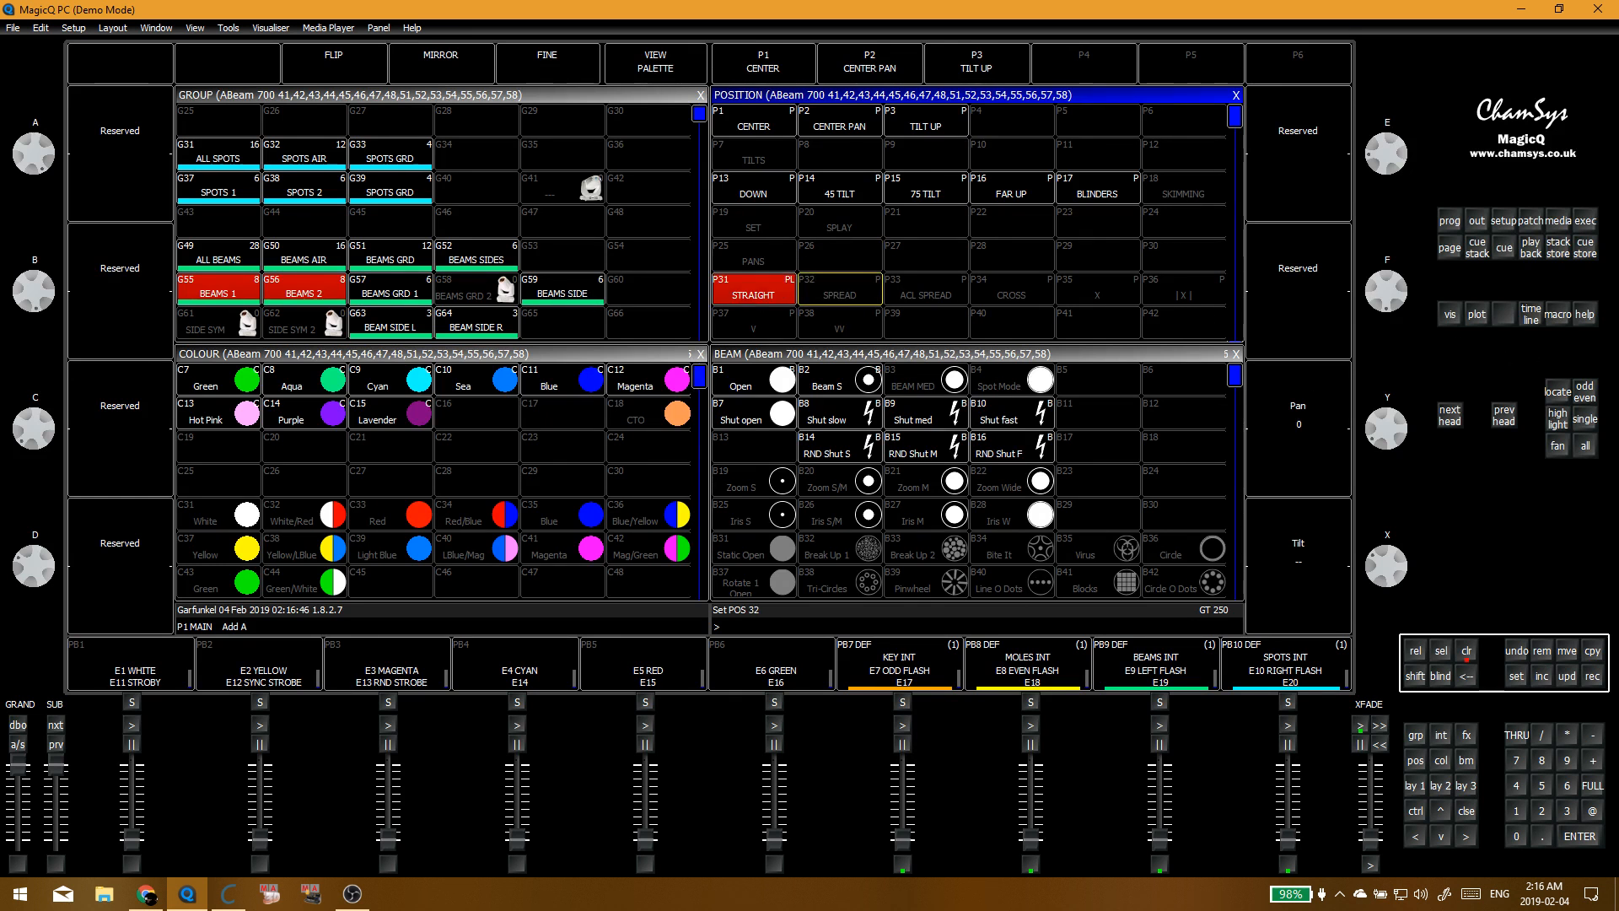
left_click(1558, 447)
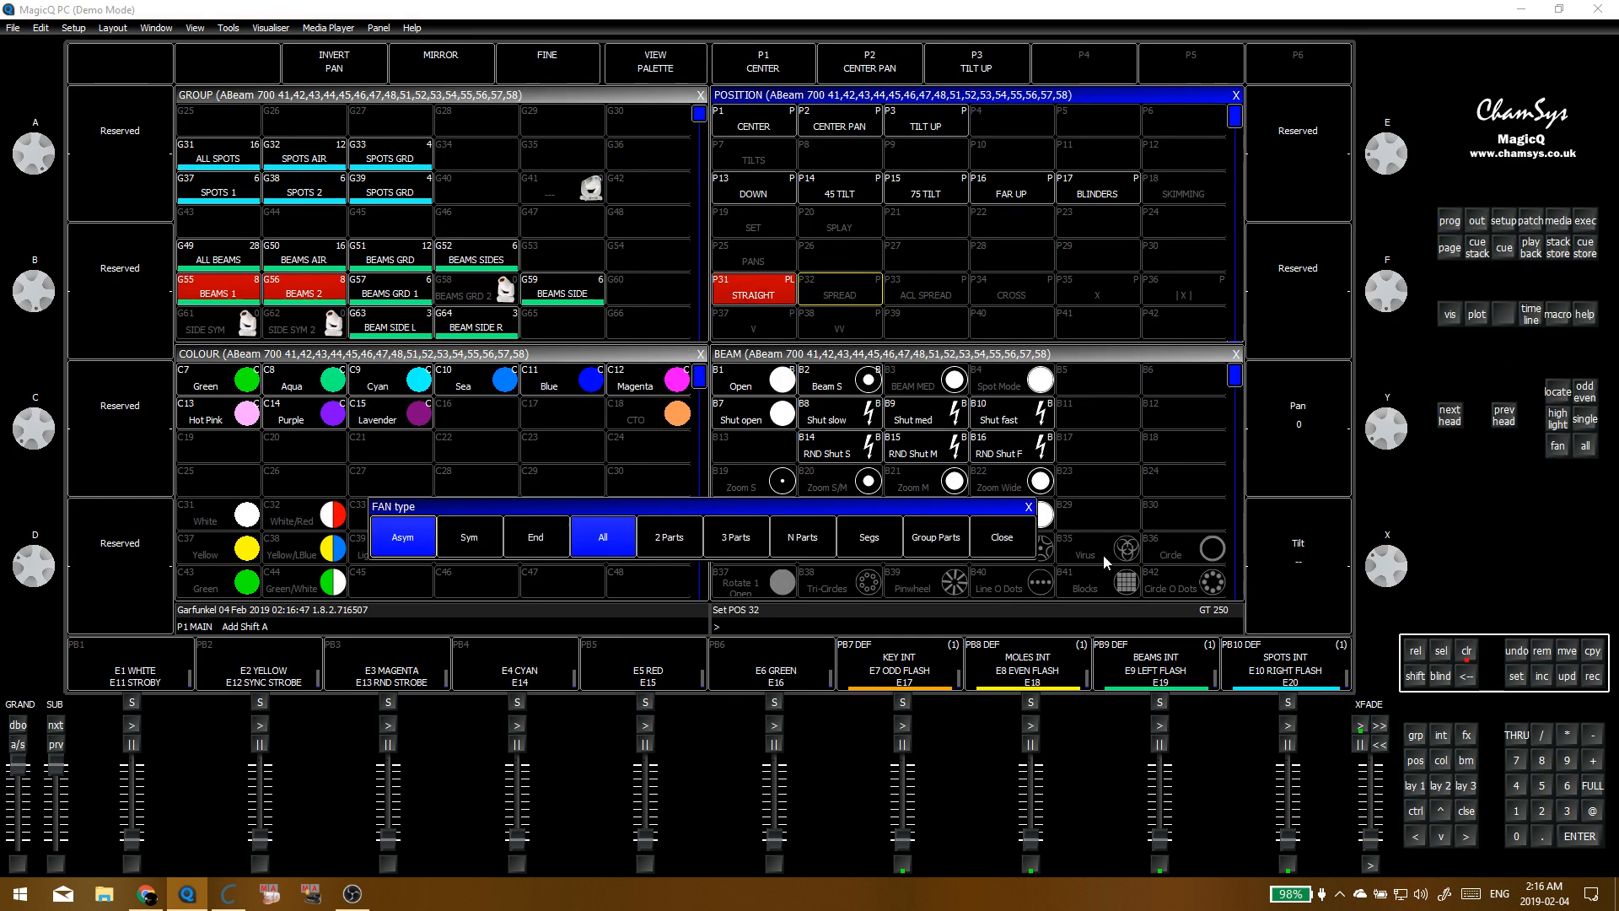
left_click(1387, 436)
key("ctrl+BackSpace")
Step: Try an iris adjustment on the All Beams group with 75 TILT and Beam S applied, and clear the programmer
left_click(217, 253)
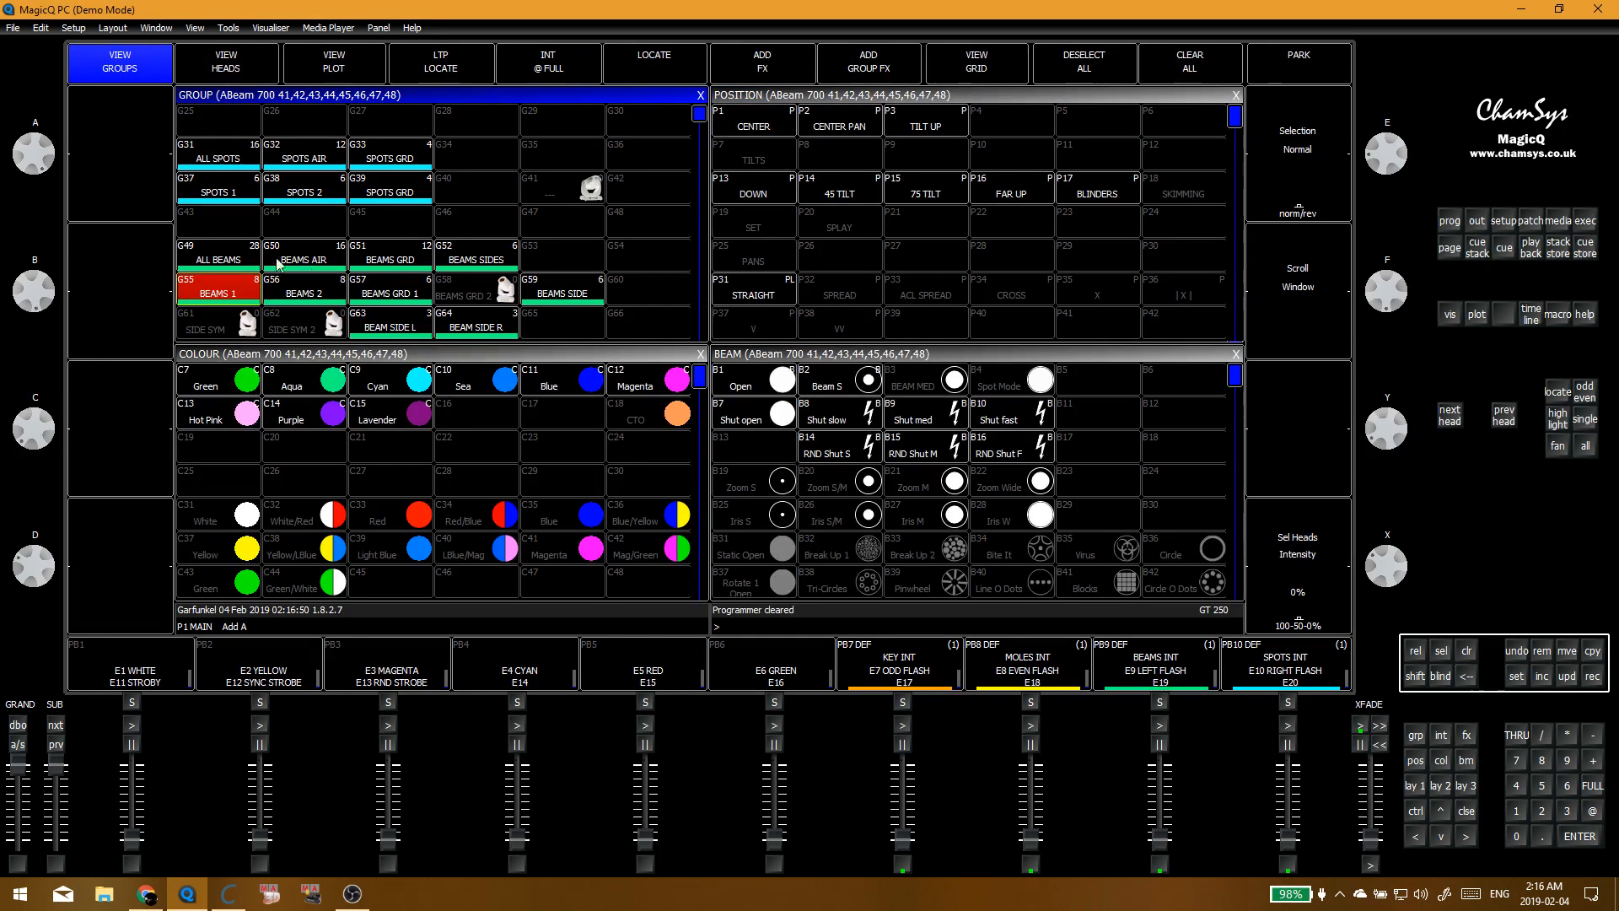
left_click(811, 194)
left_click(900, 195)
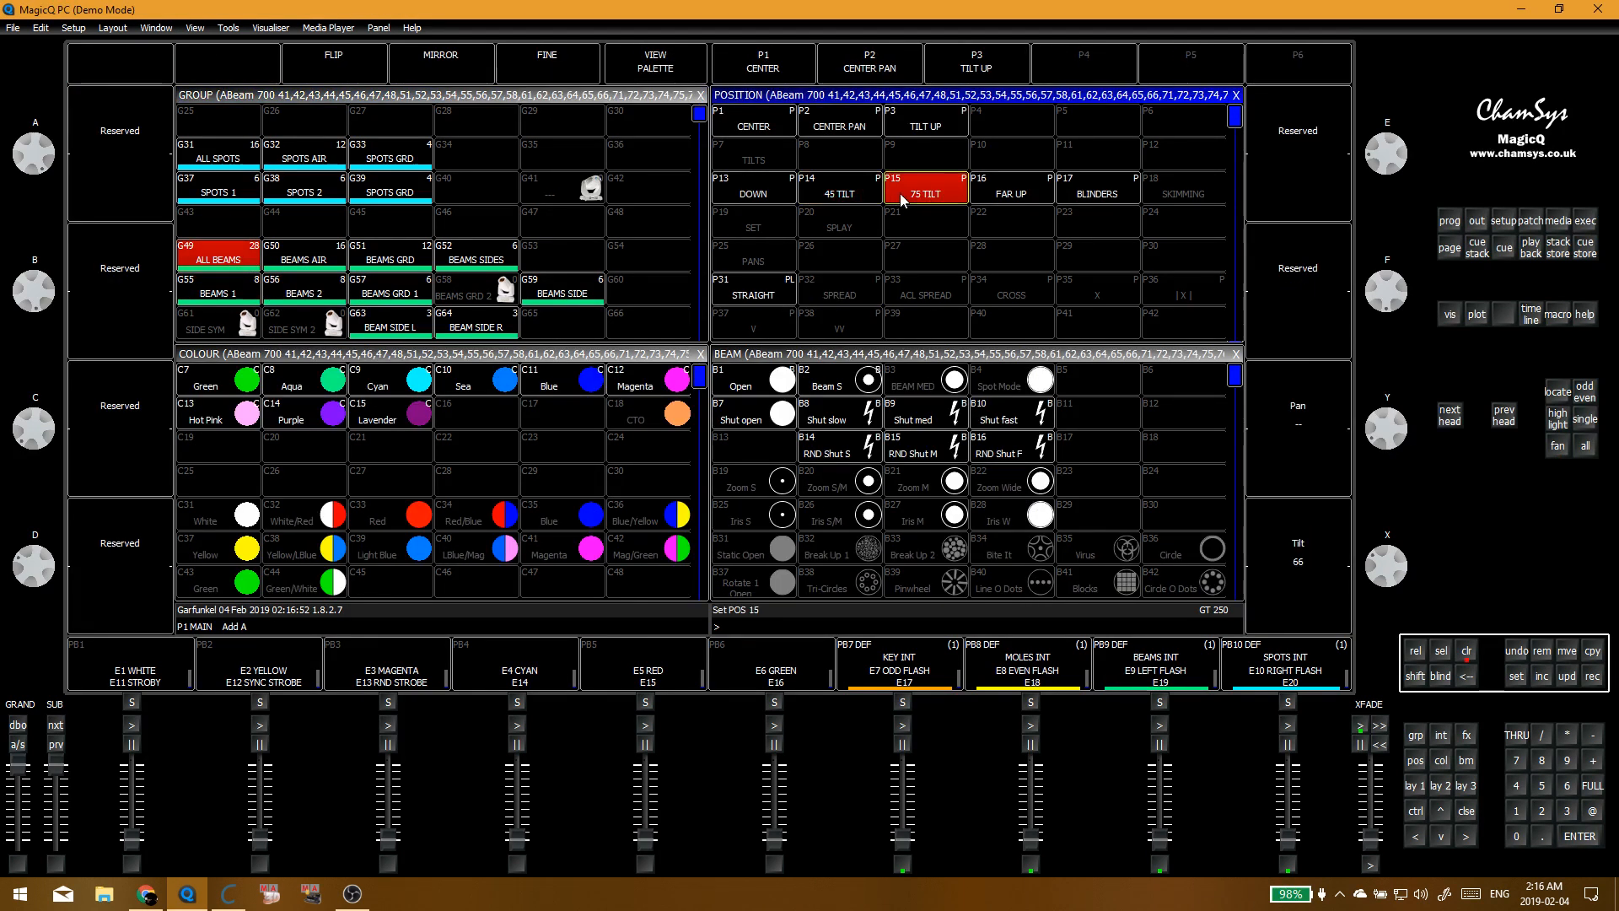
left_click(820, 384)
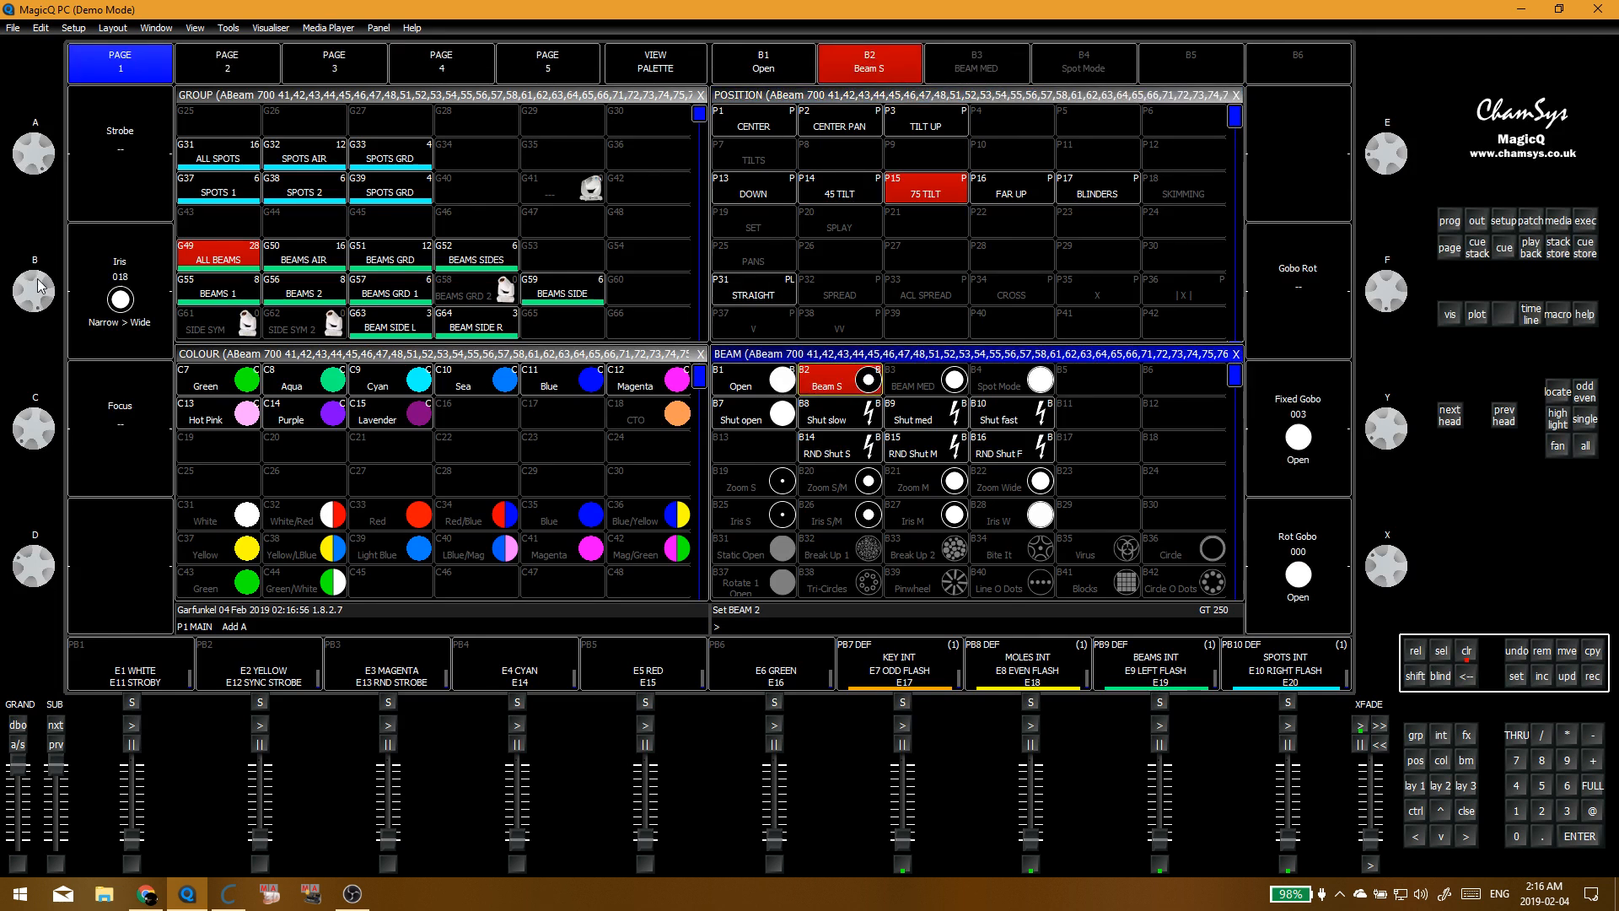
left_click_drag(39, 285, 37, 271)
key("Escape")
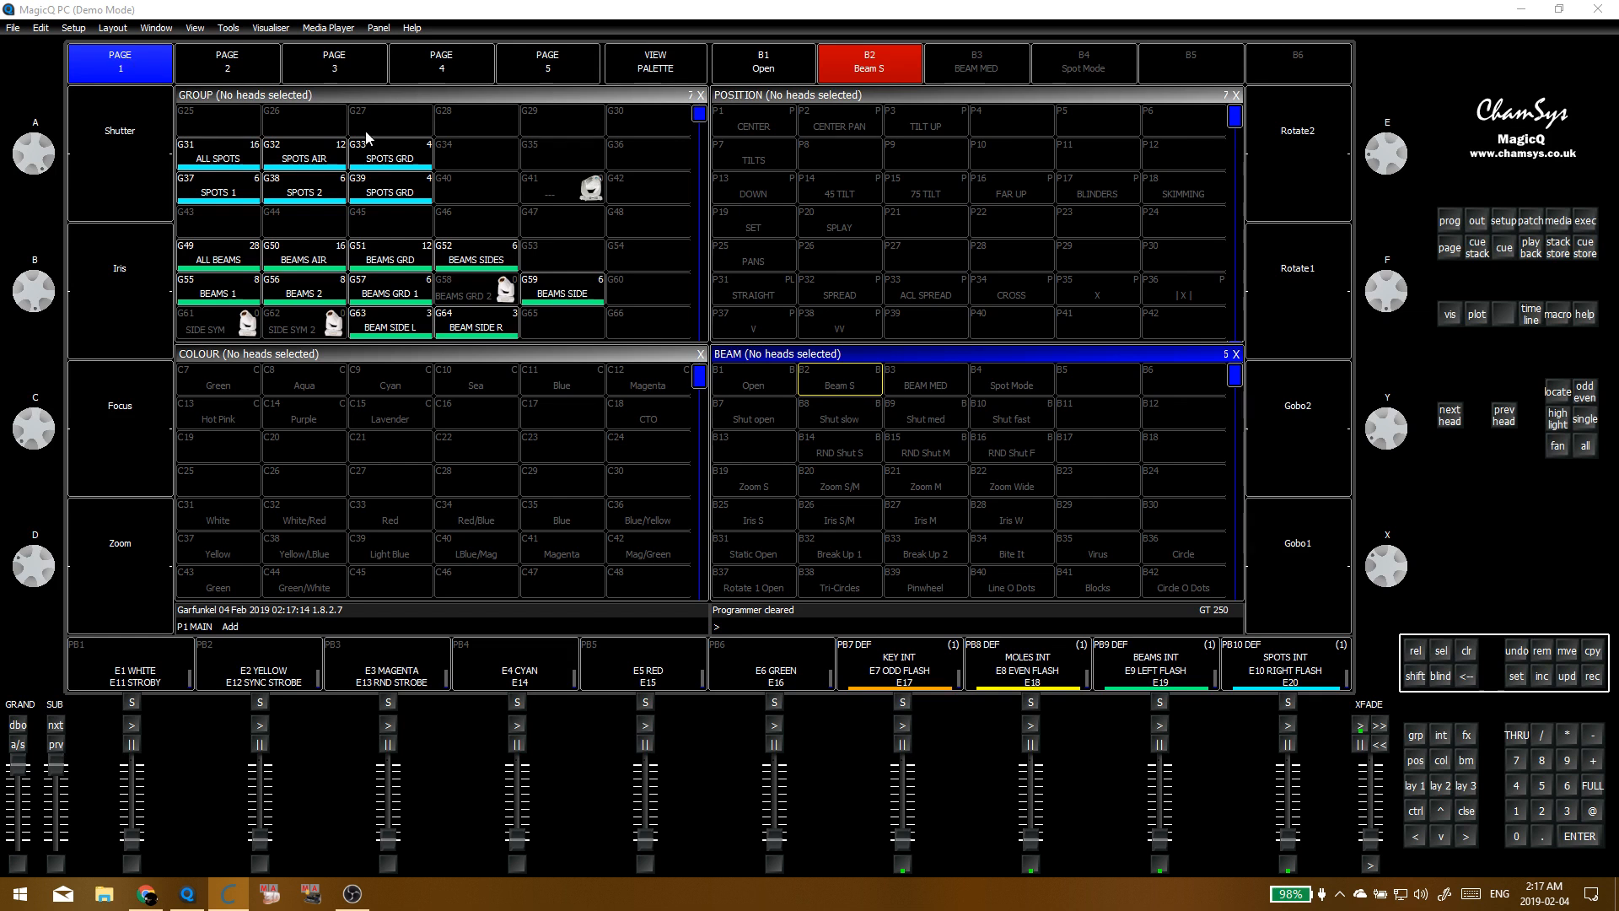
Step: Narrow the iris to 0 for the All Beams group in the Beam S palette
left_click(532, 180)
left_click(209, 250)
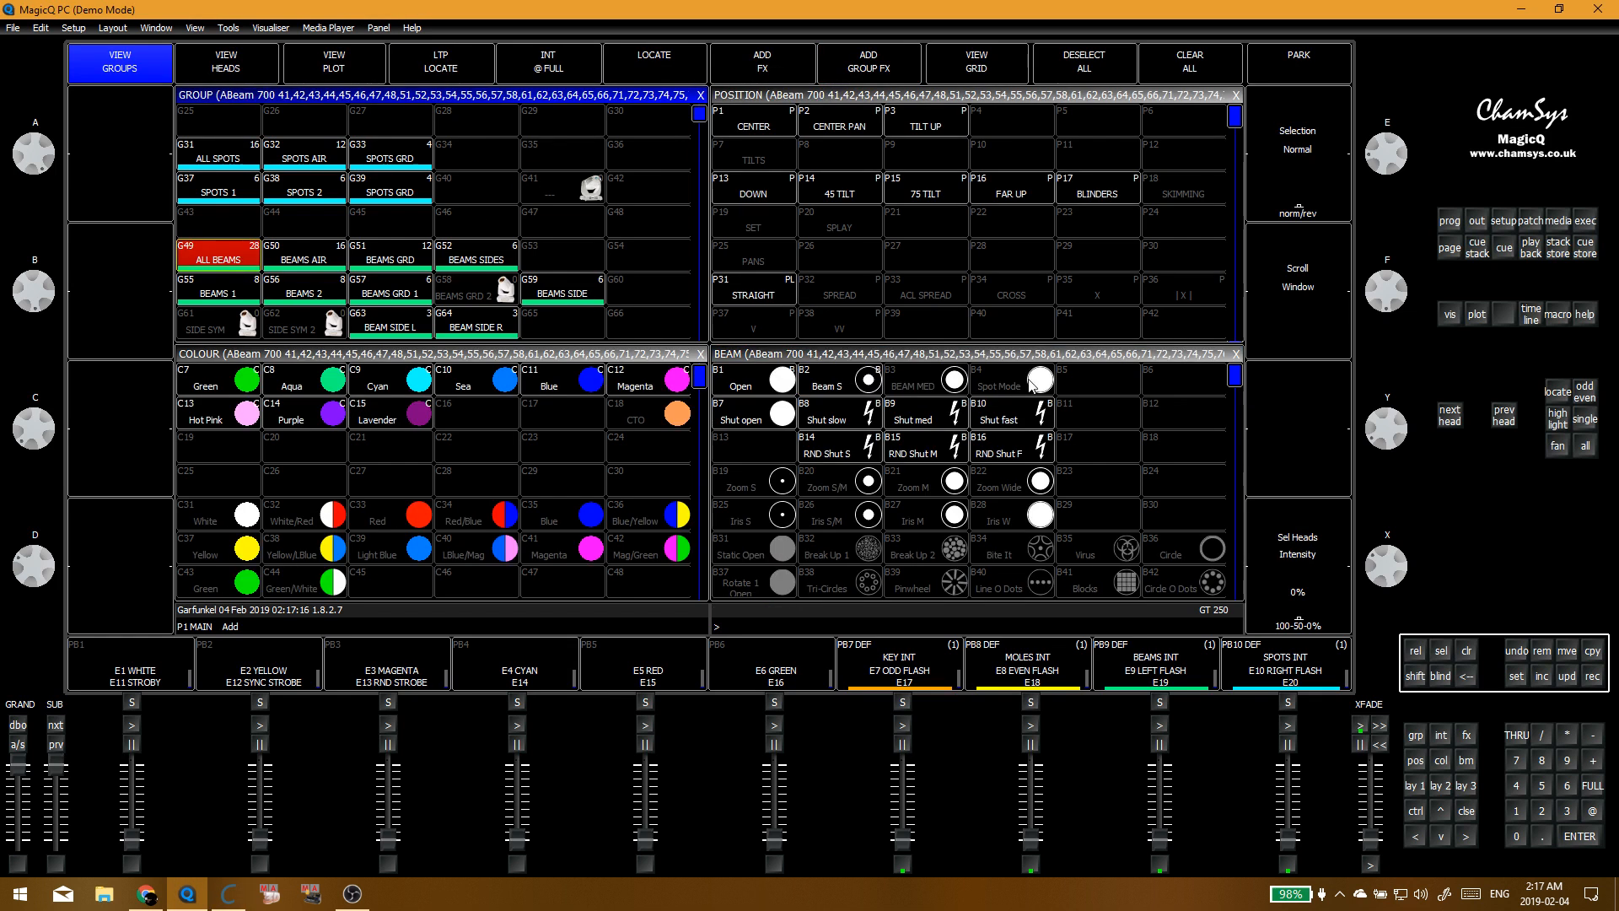
left_click(860, 390)
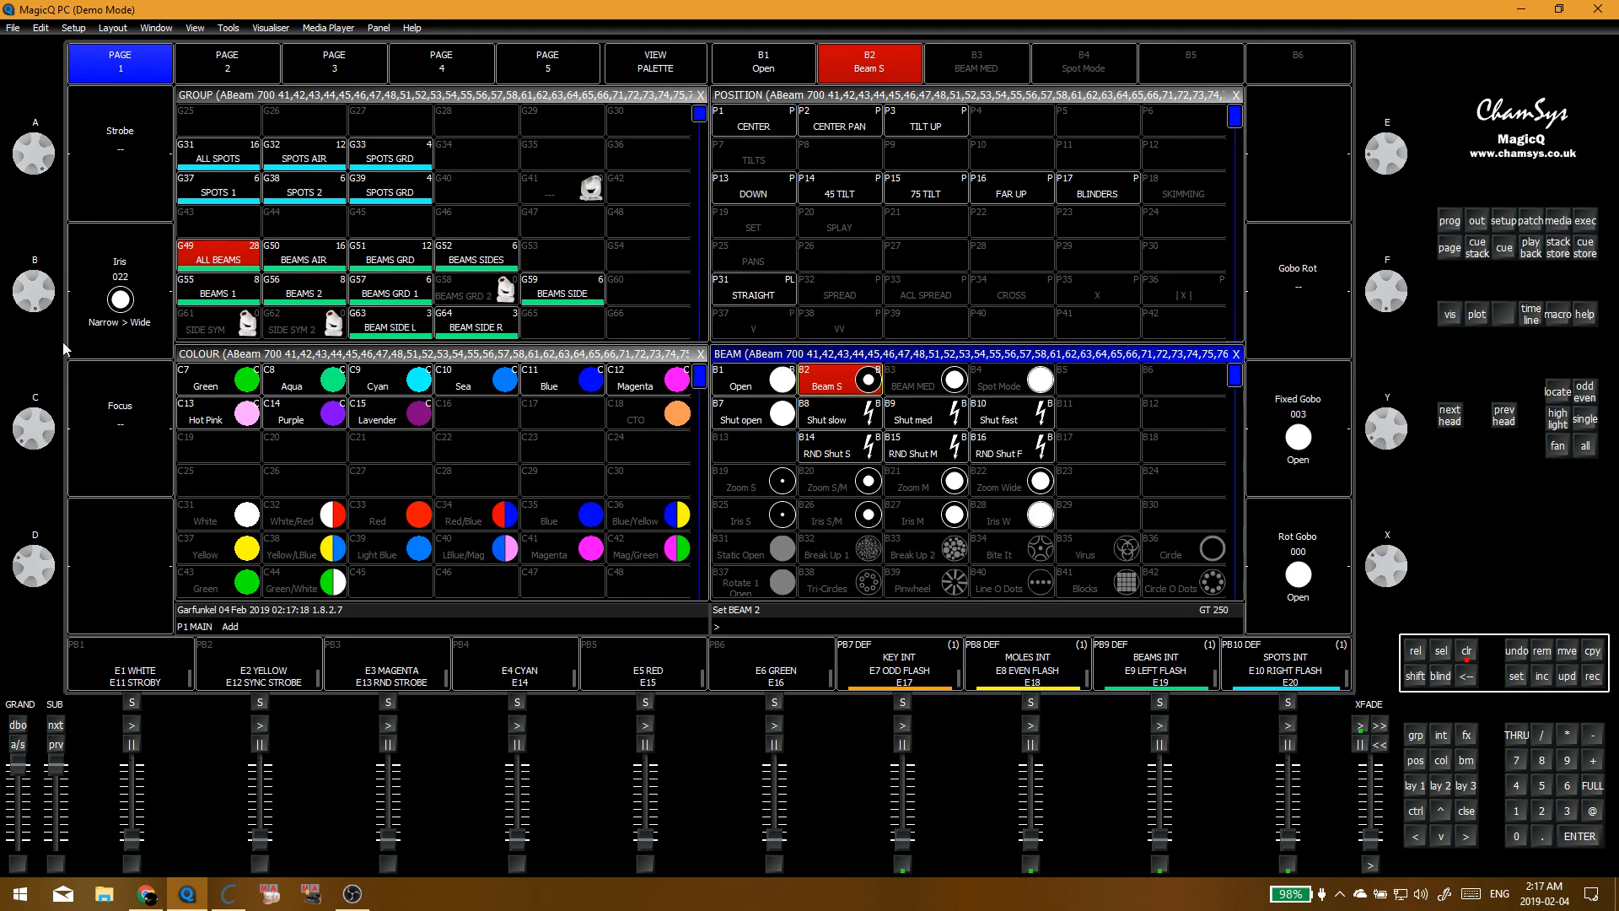
left_click_drag(20, 292, 25, 270)
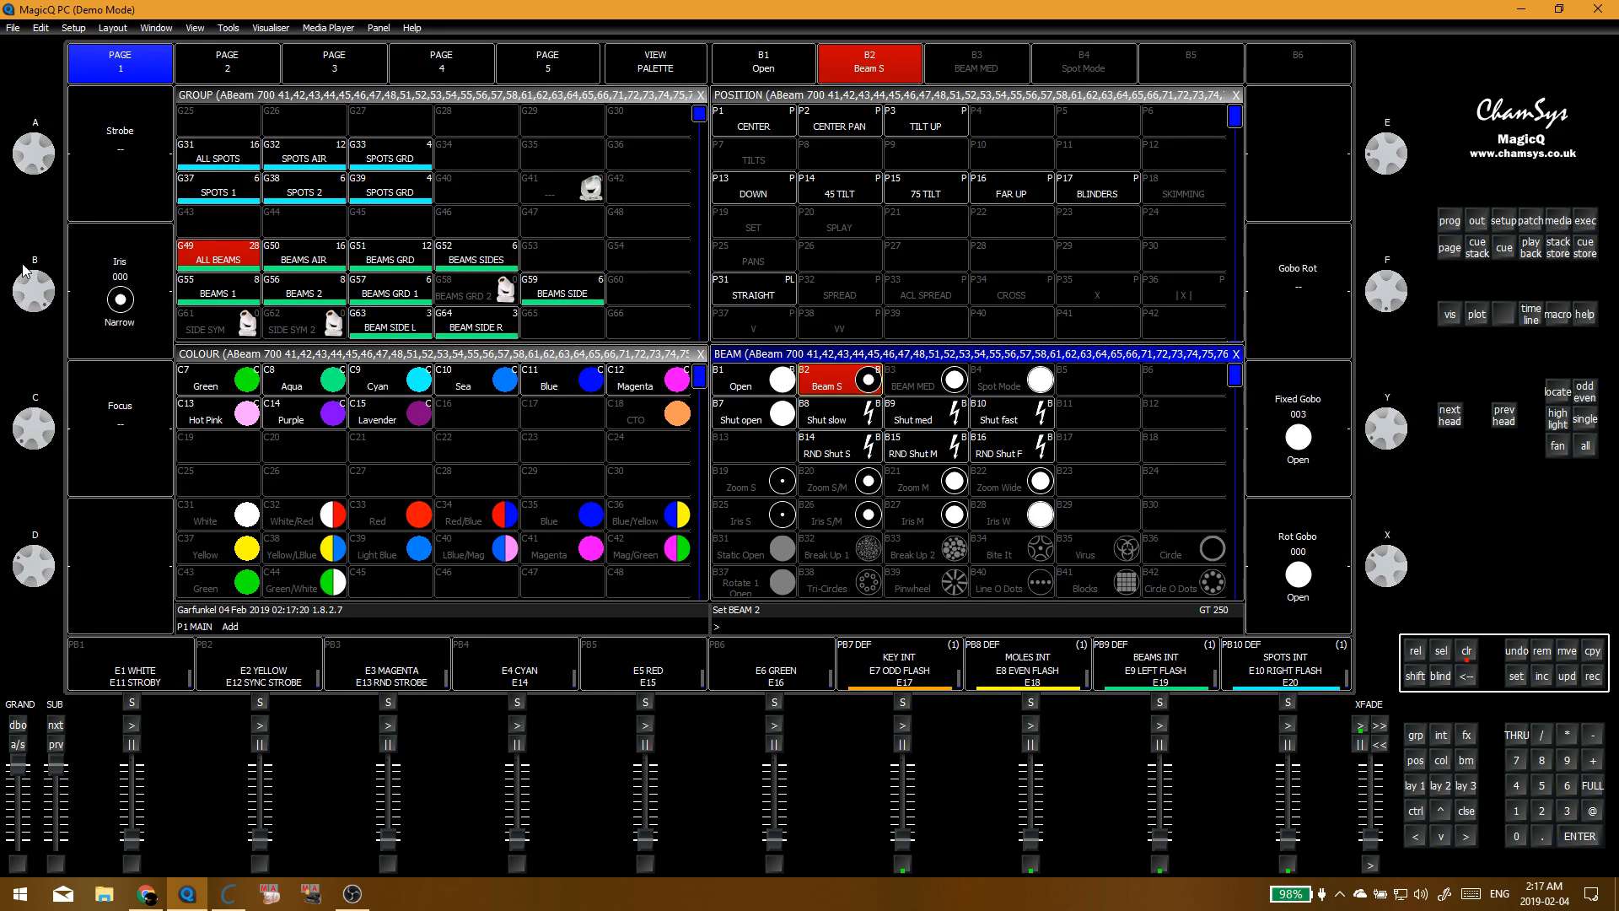
left_click(860, 386)
Step: Recall Beam S and the 45 TILT, 75 TILT and STRAIGHT positions on the All Beams group to check them
left_click(663, 268)
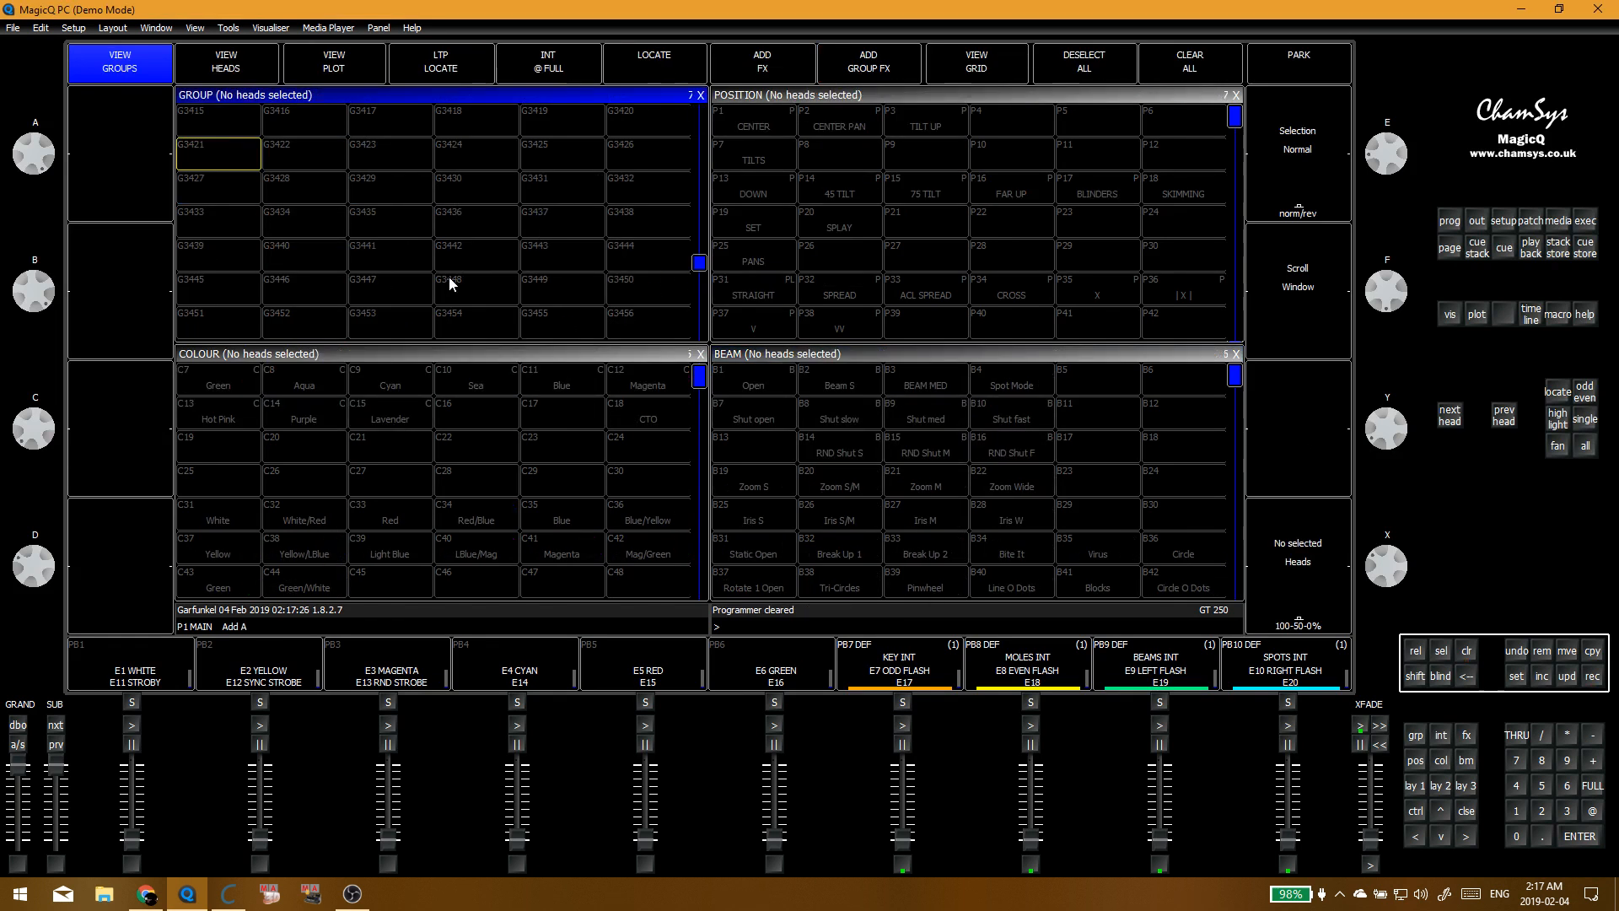
scroll(448, 276, "down", 5)
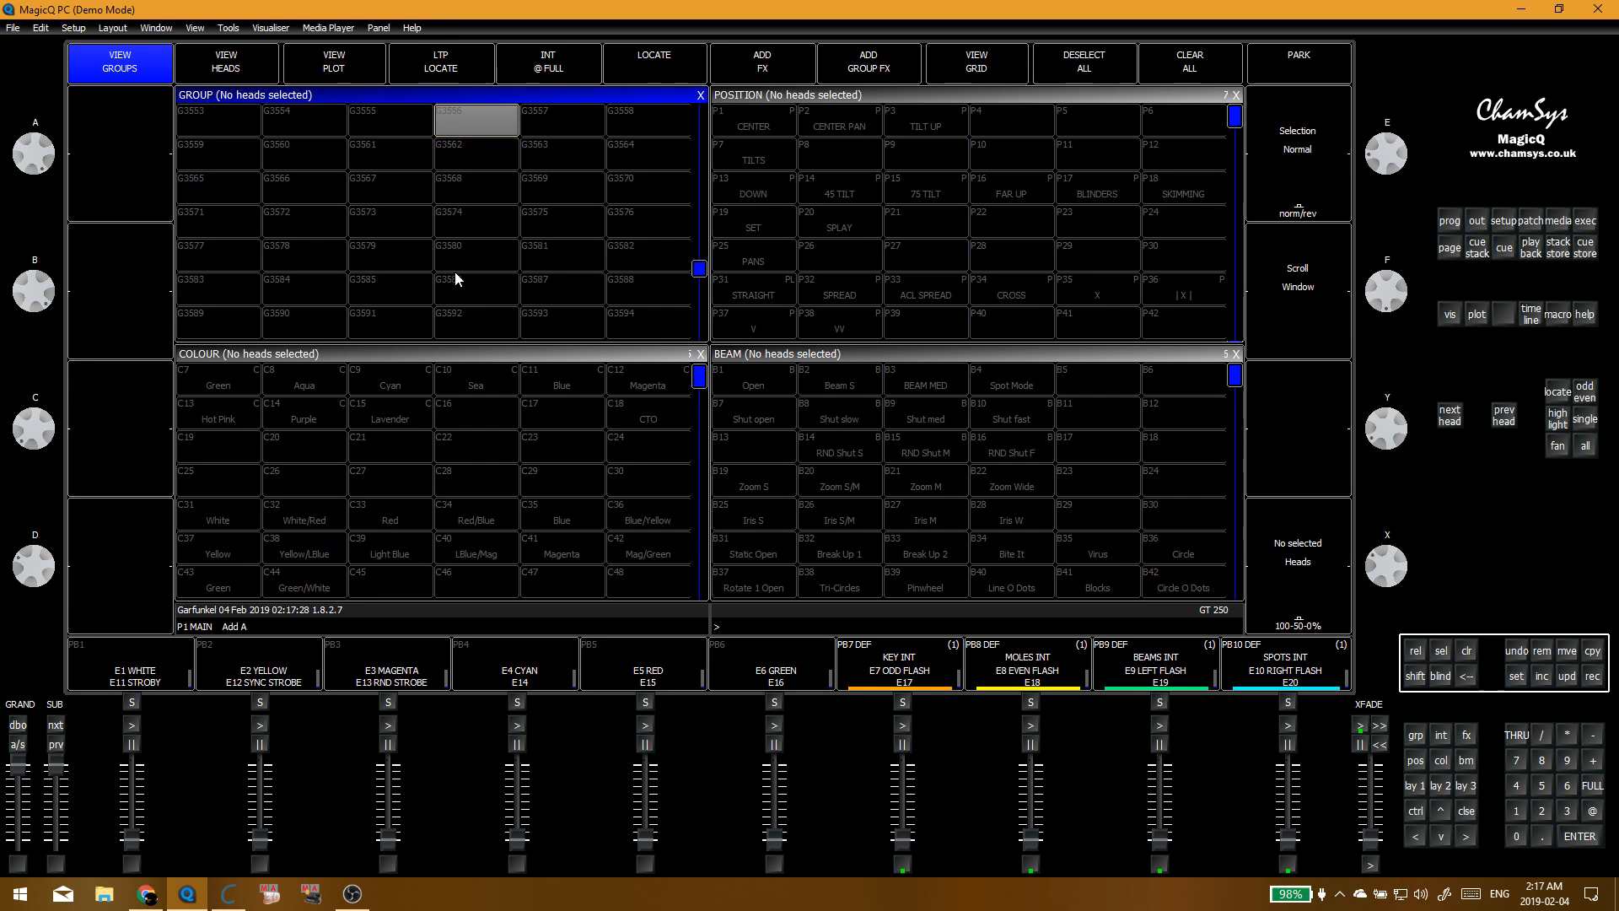
scroll(455, 282, "up", 3)
left_click_drag(699, 277, 698, 108)
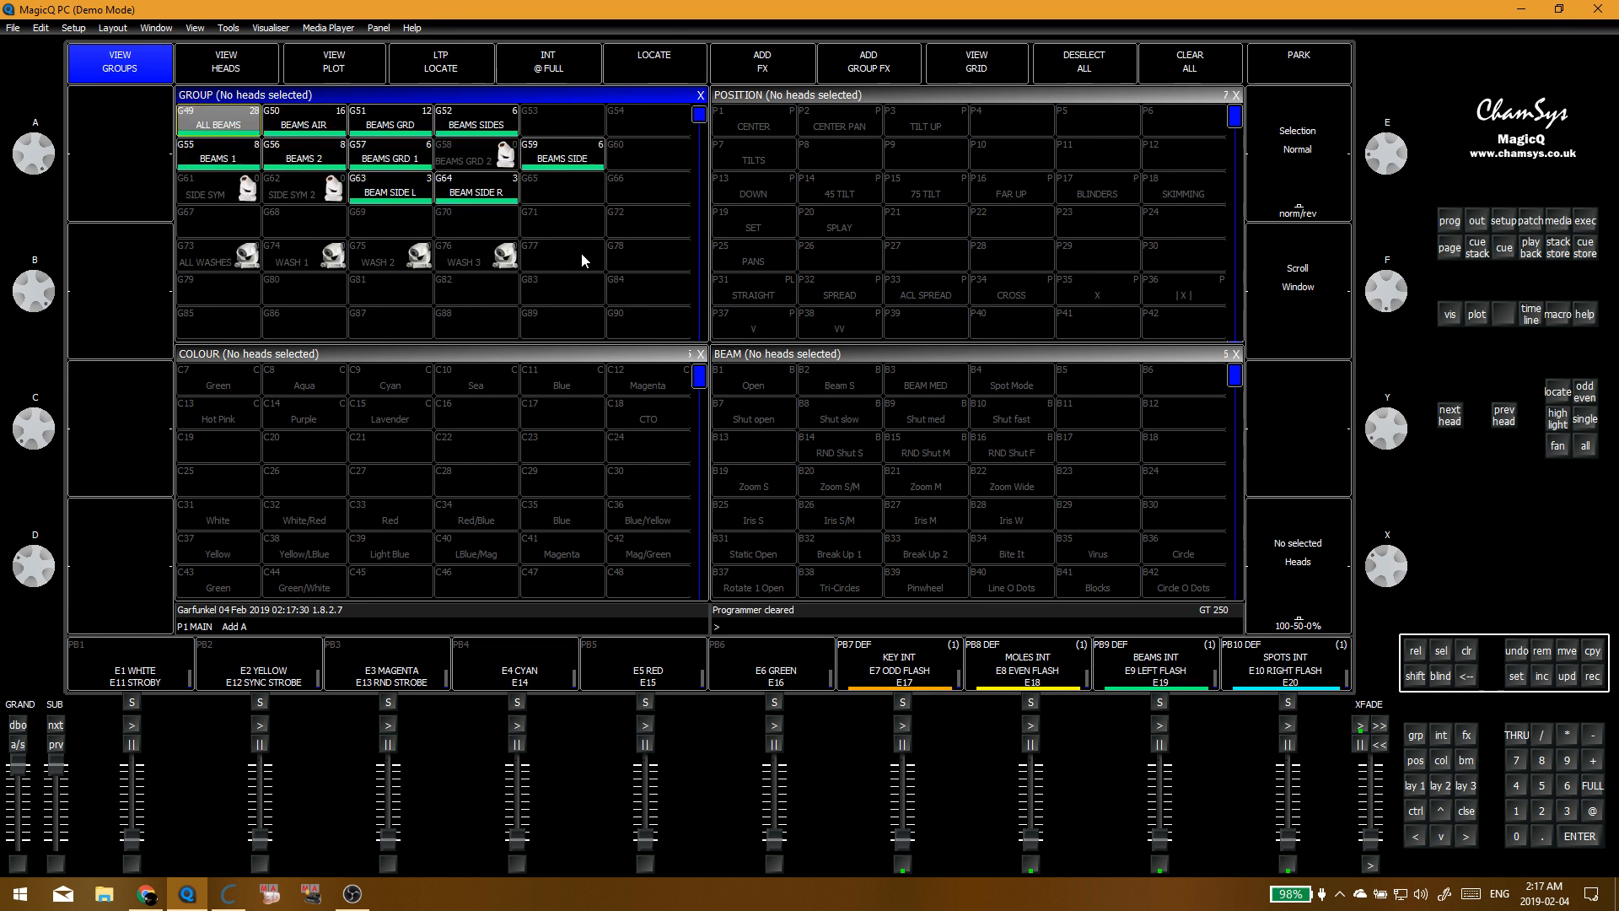
scroll(595, 251, "up", 2)
scroll(590, 241, "up", 2)
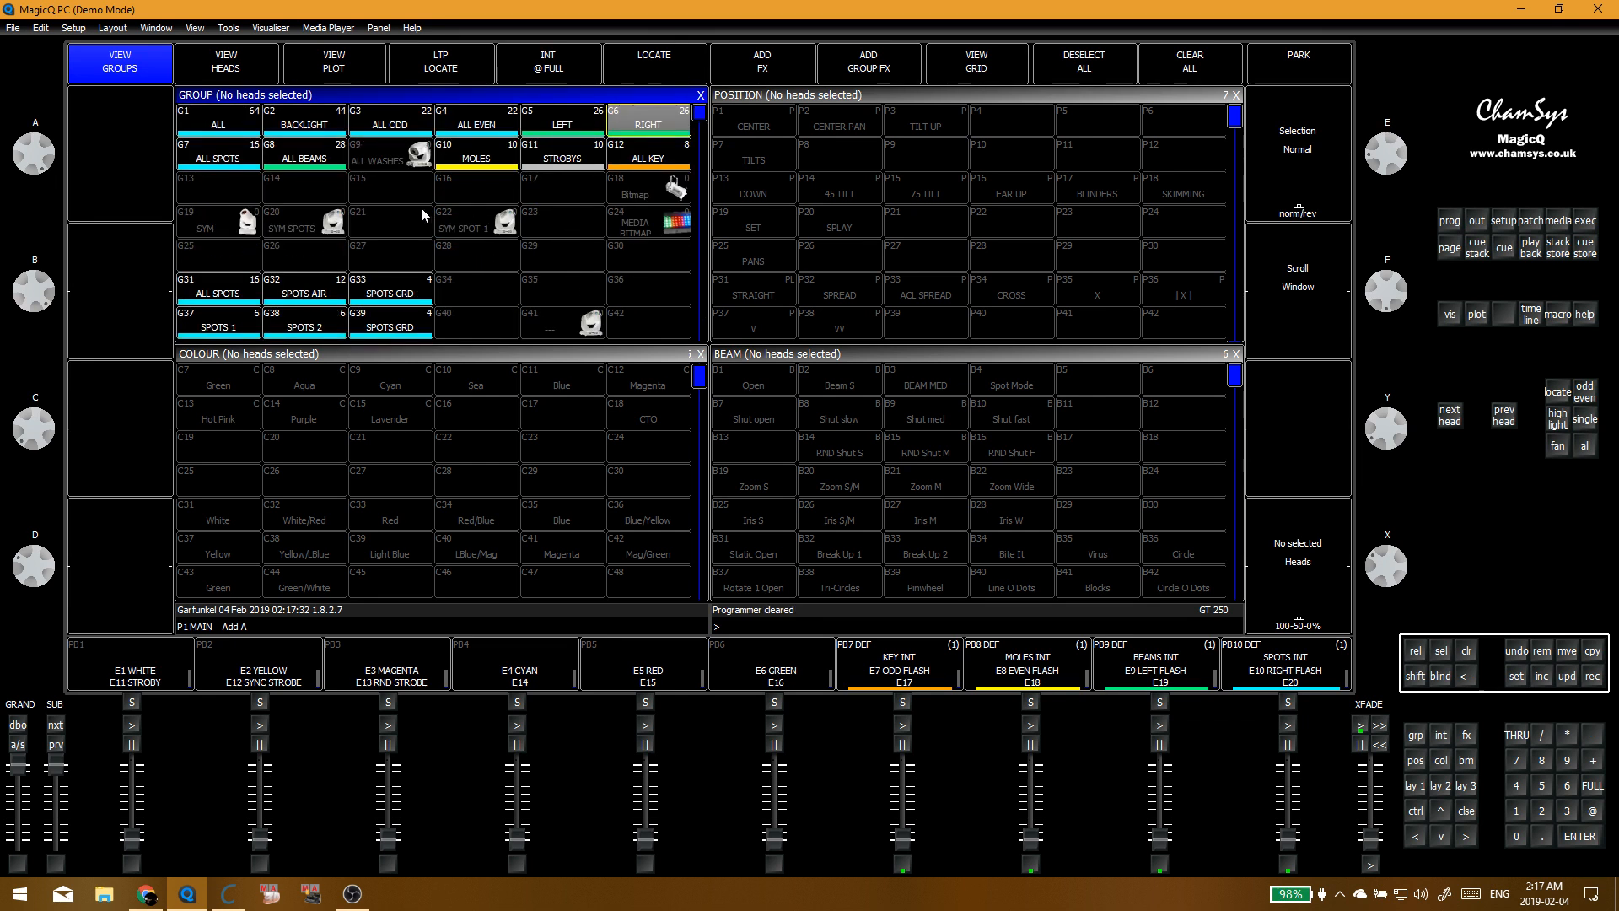
left_click(303, 156)
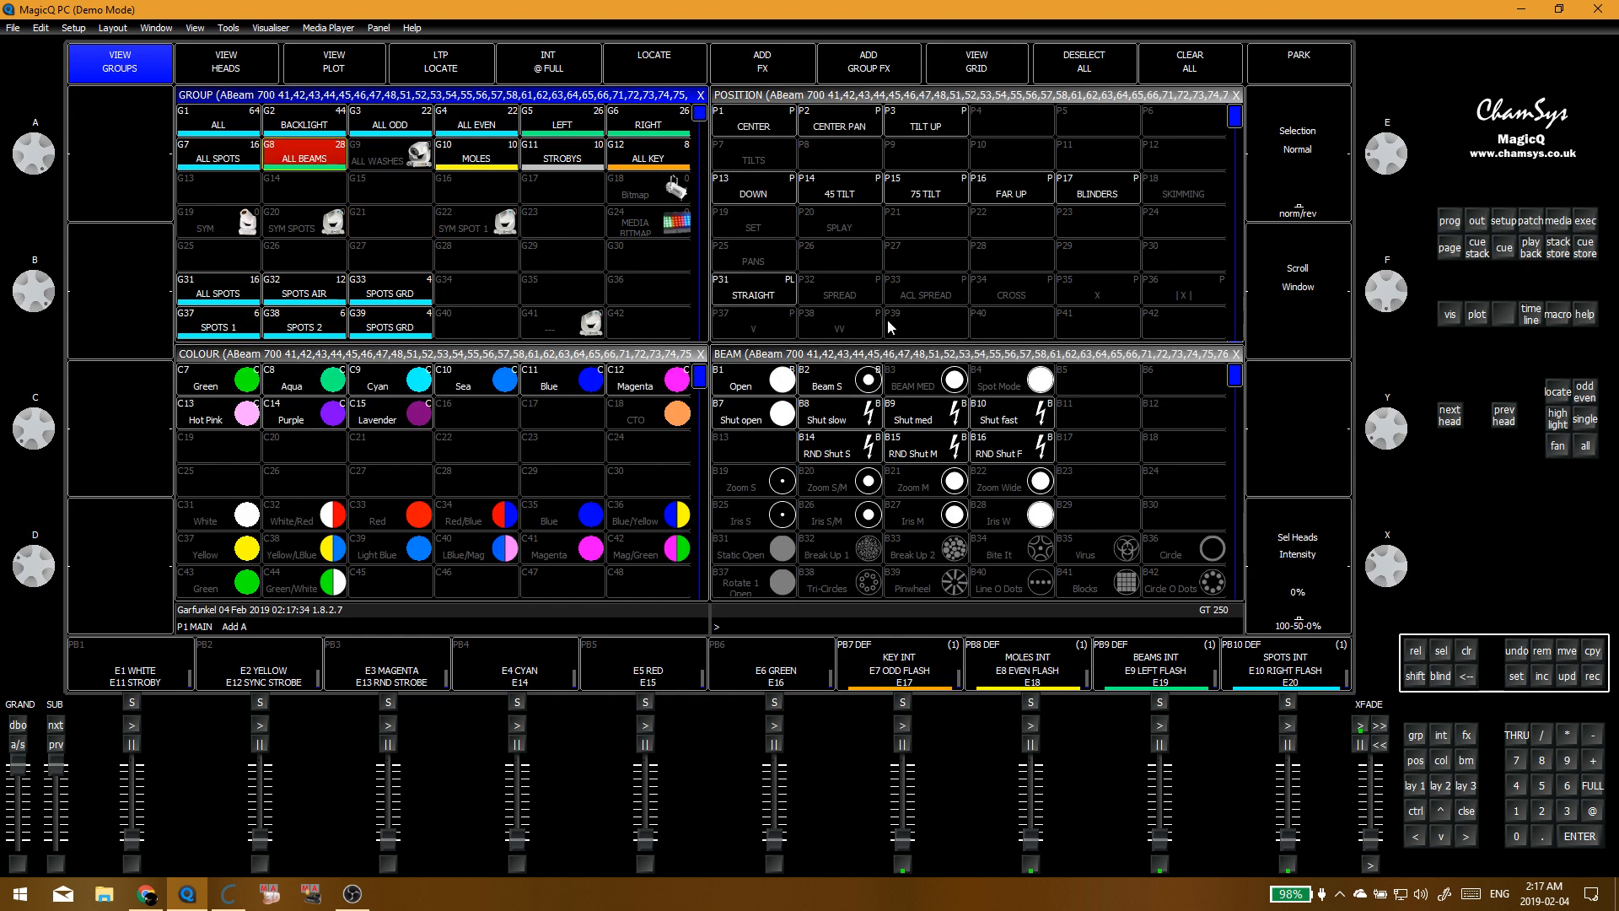
left_click(816, 396)
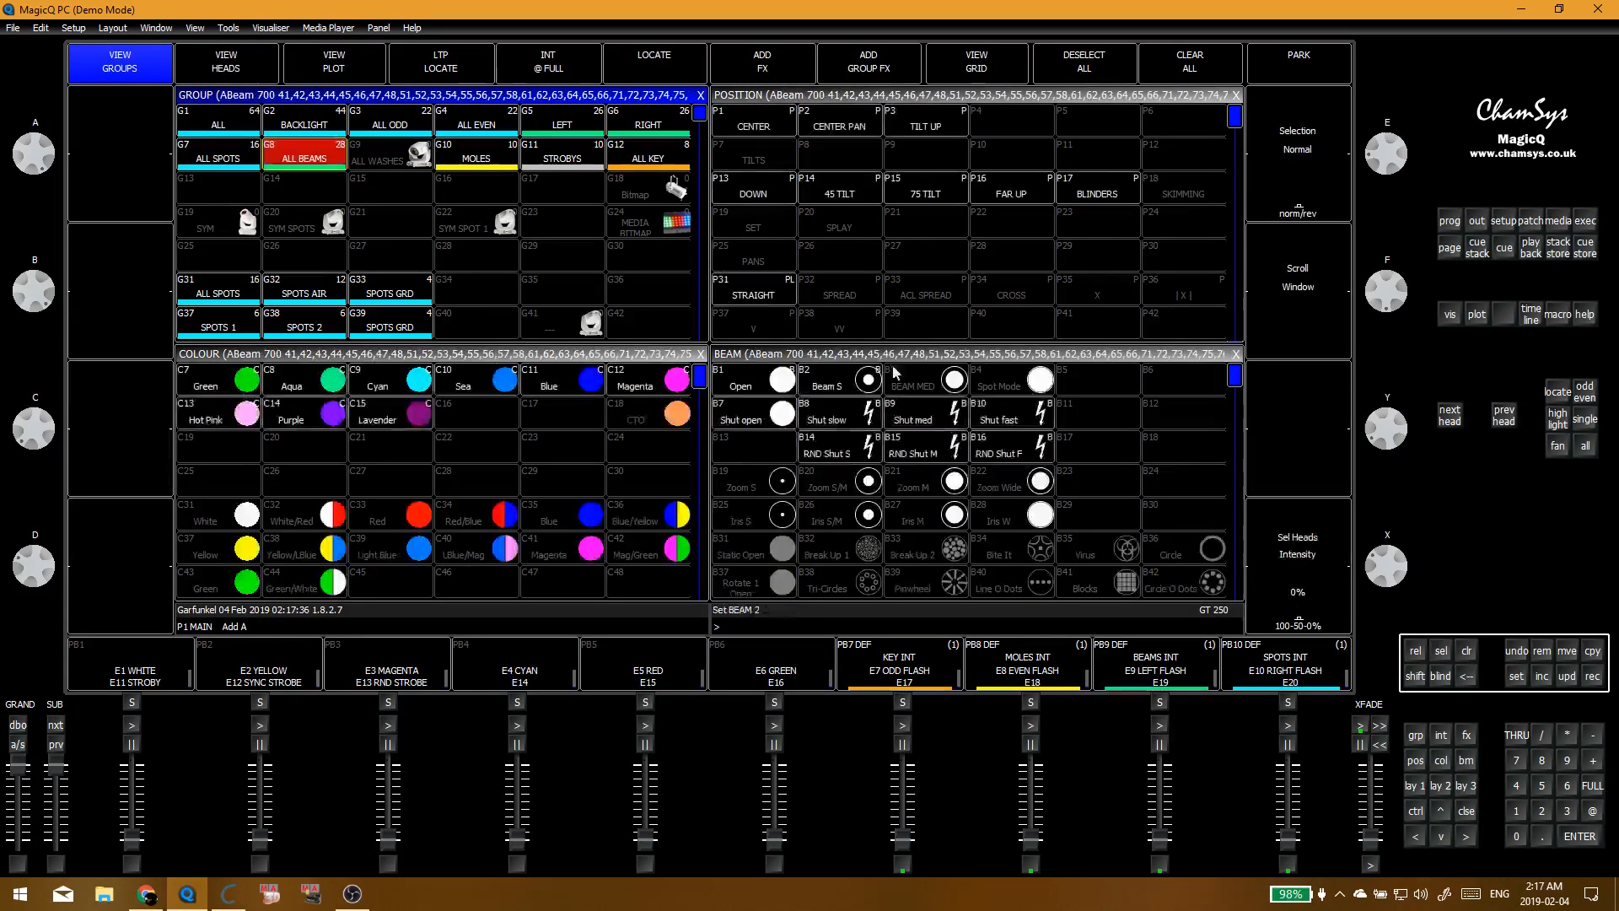
left_click(925, 257)
left_click(839, 190)
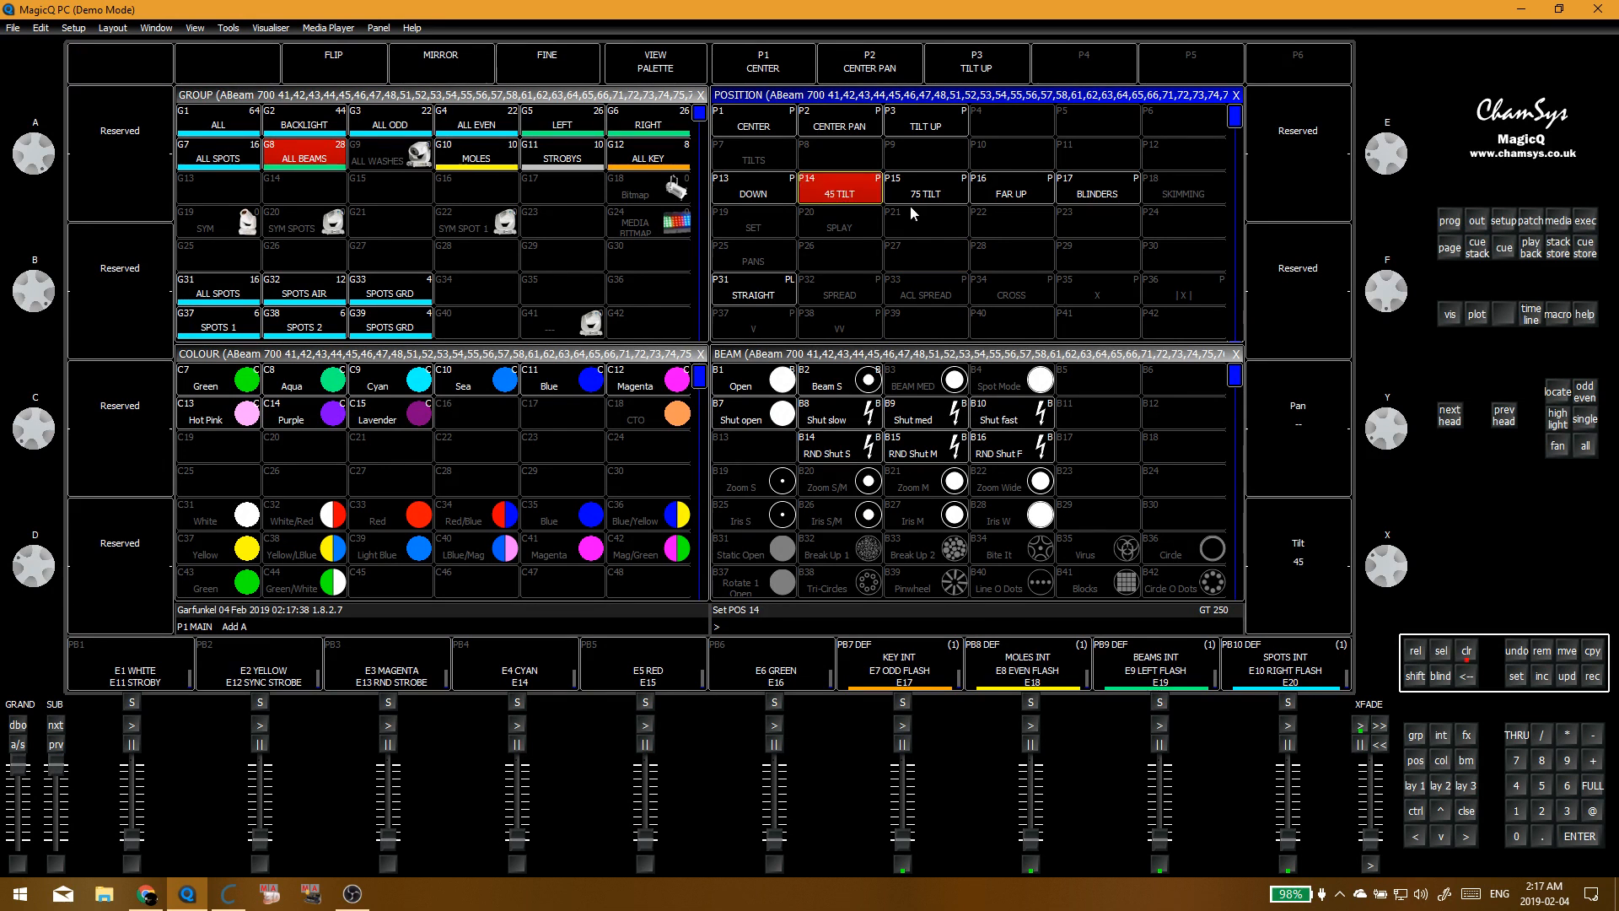
left_click(918, 187)
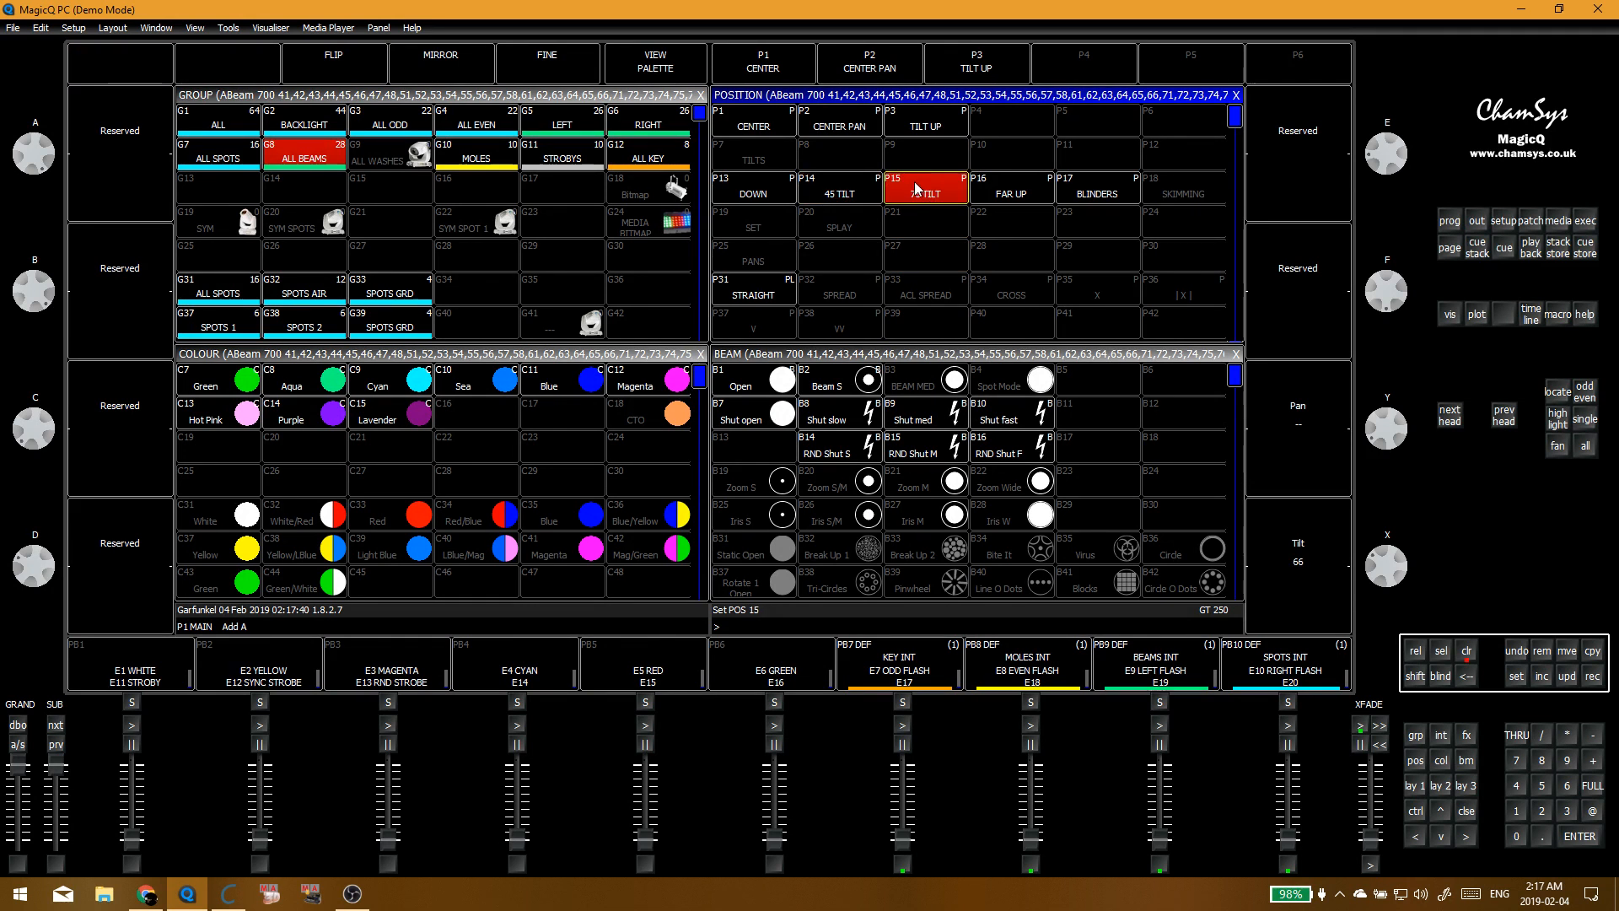
left_click(755, 292)
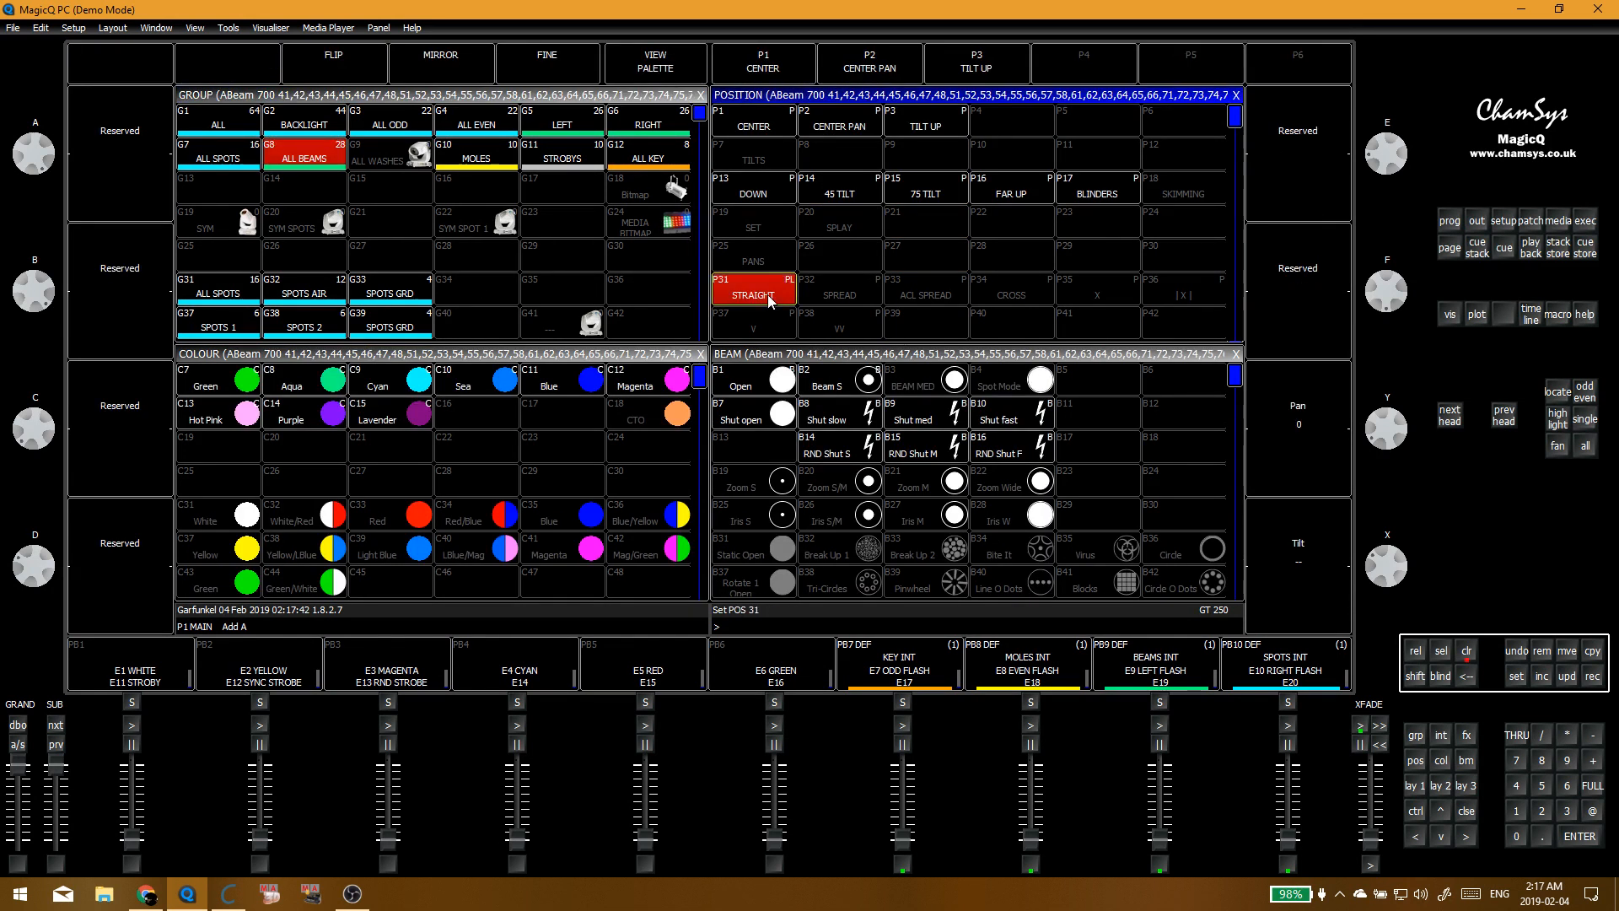
Step: Clear the programmer and recall the CENTER PAN and CENTER positions on All Beams to compare them
left_click(361, 193)
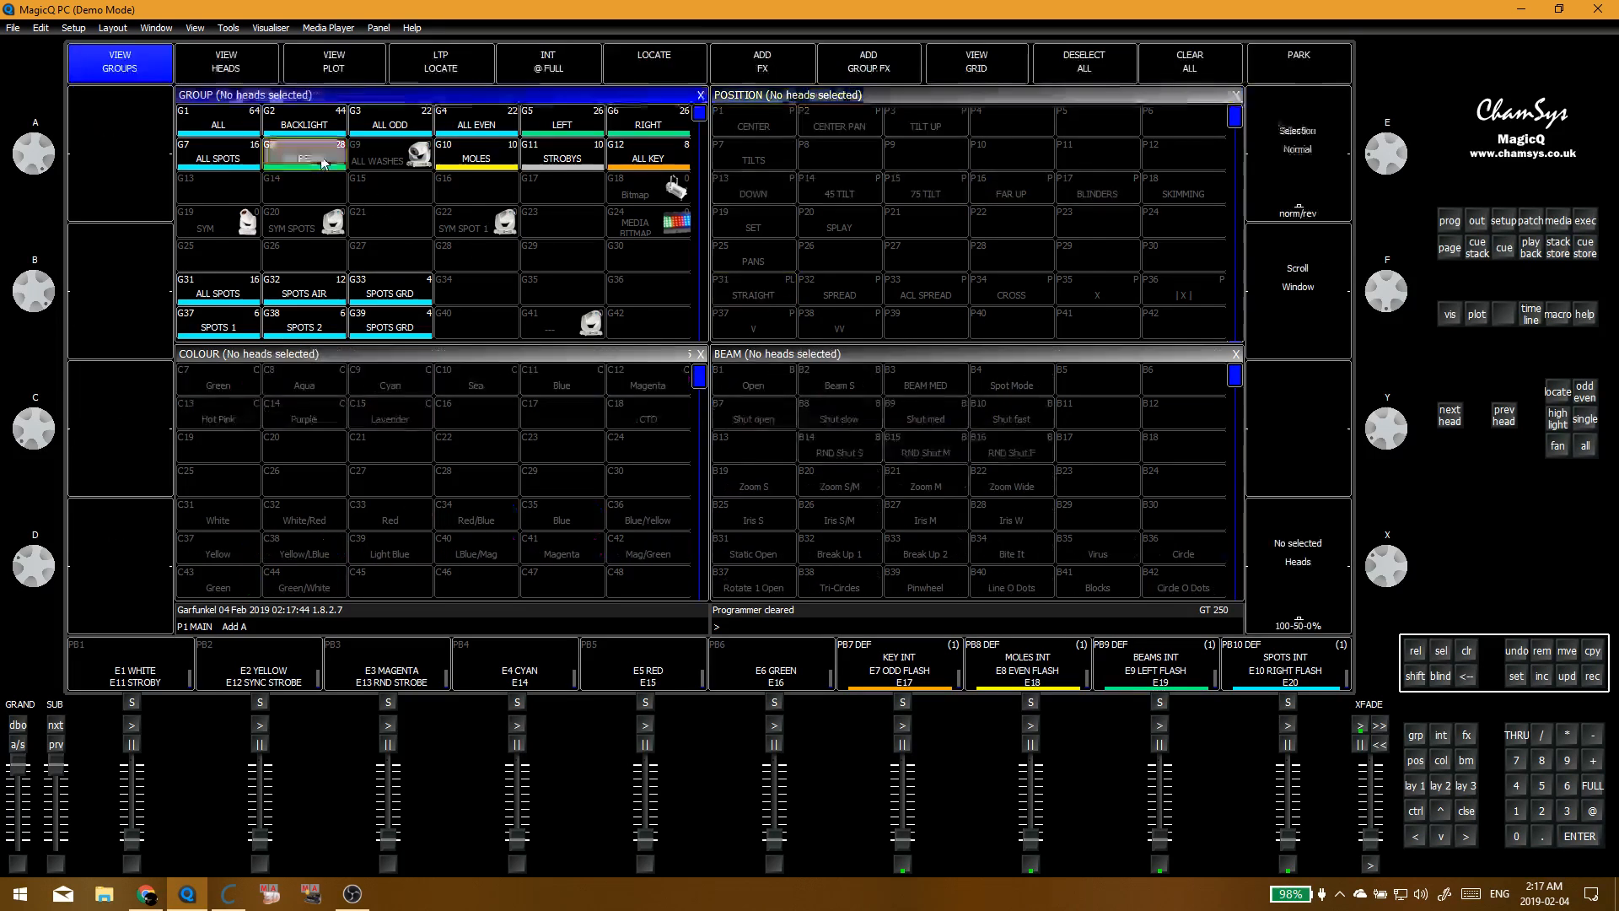
left_click(815, 129)
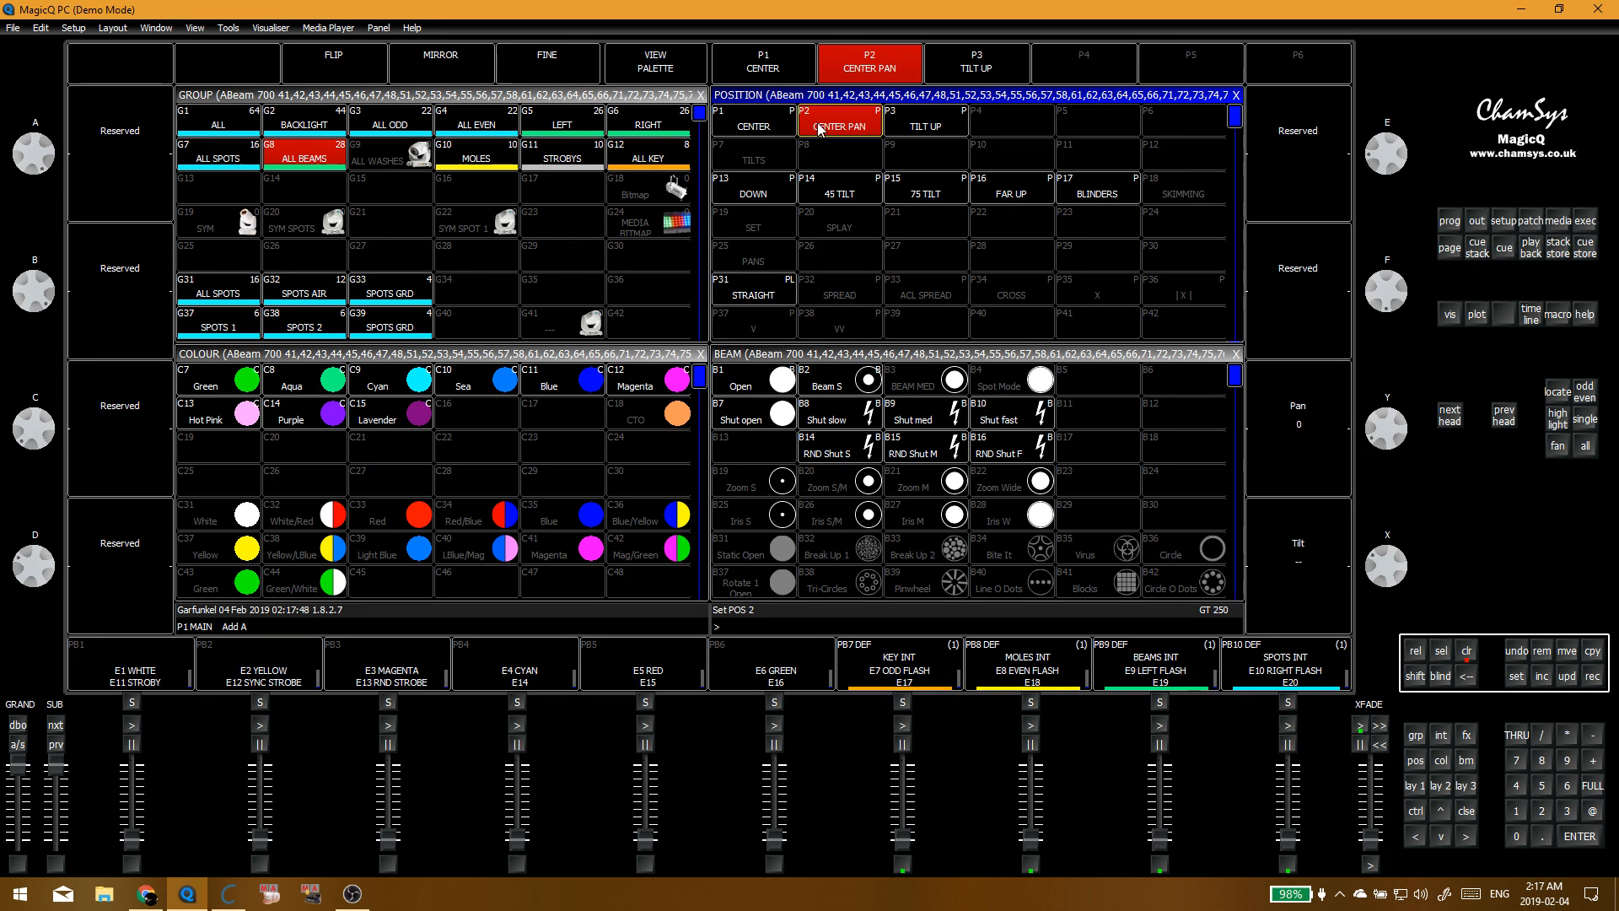
left_click(755, 131)
left_click(827, 125)
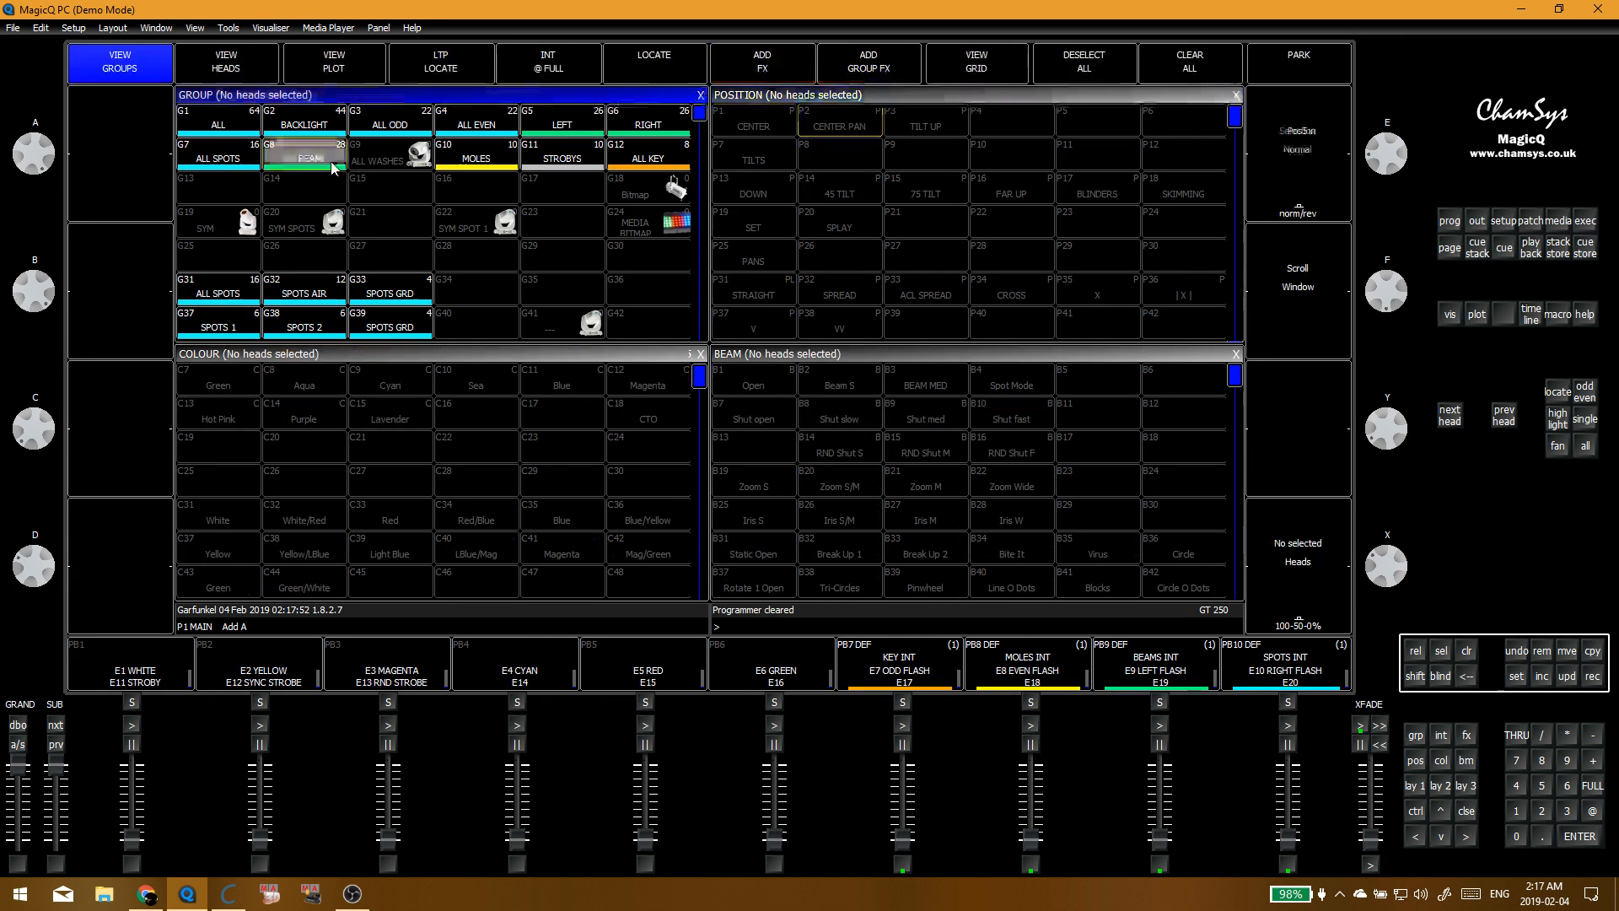
Step: Check All Beams with CENTER PAN combined with 45 TILT, and with 45 TILT and 75 TILT on their own
left_click(862, 126)
left_click(840, 195)
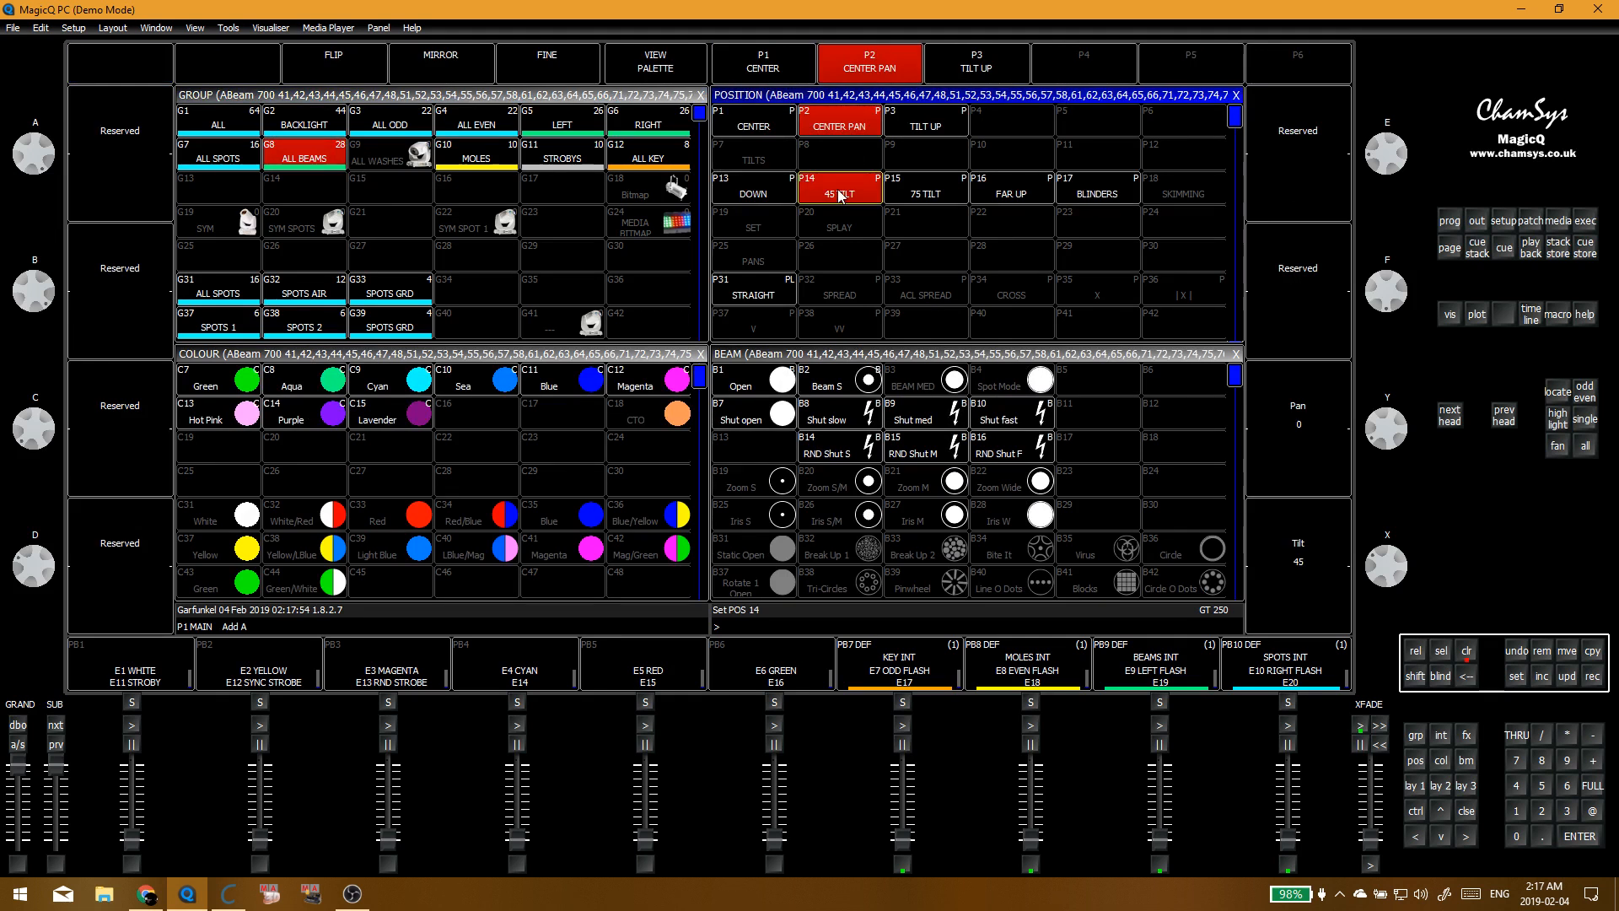
left_click(832, 184)
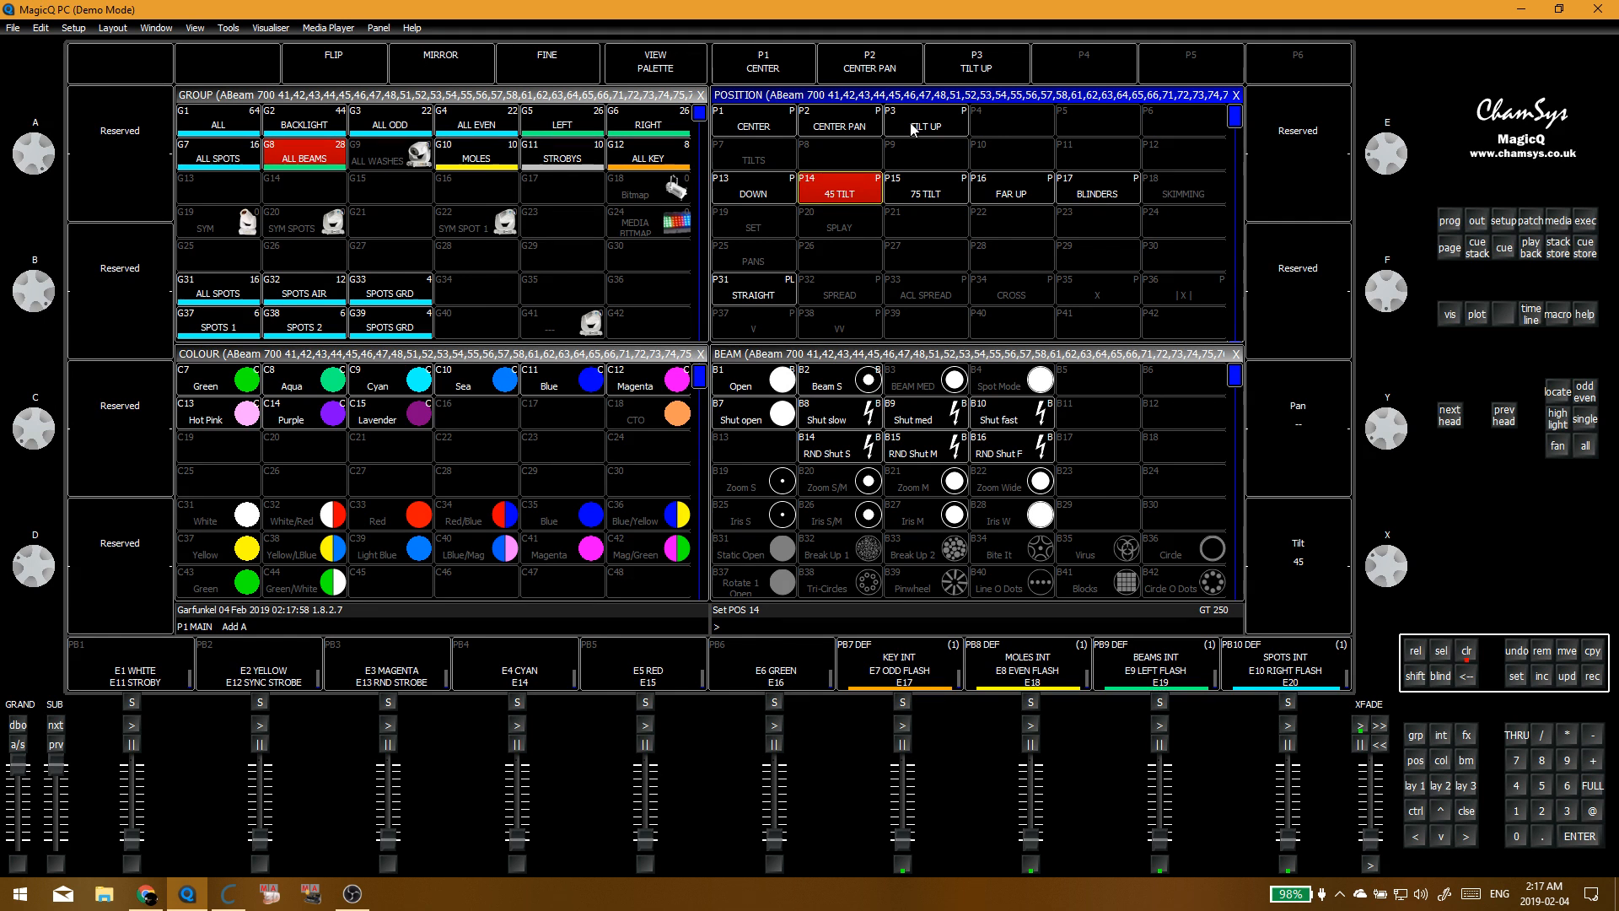
left_click(930, 195)
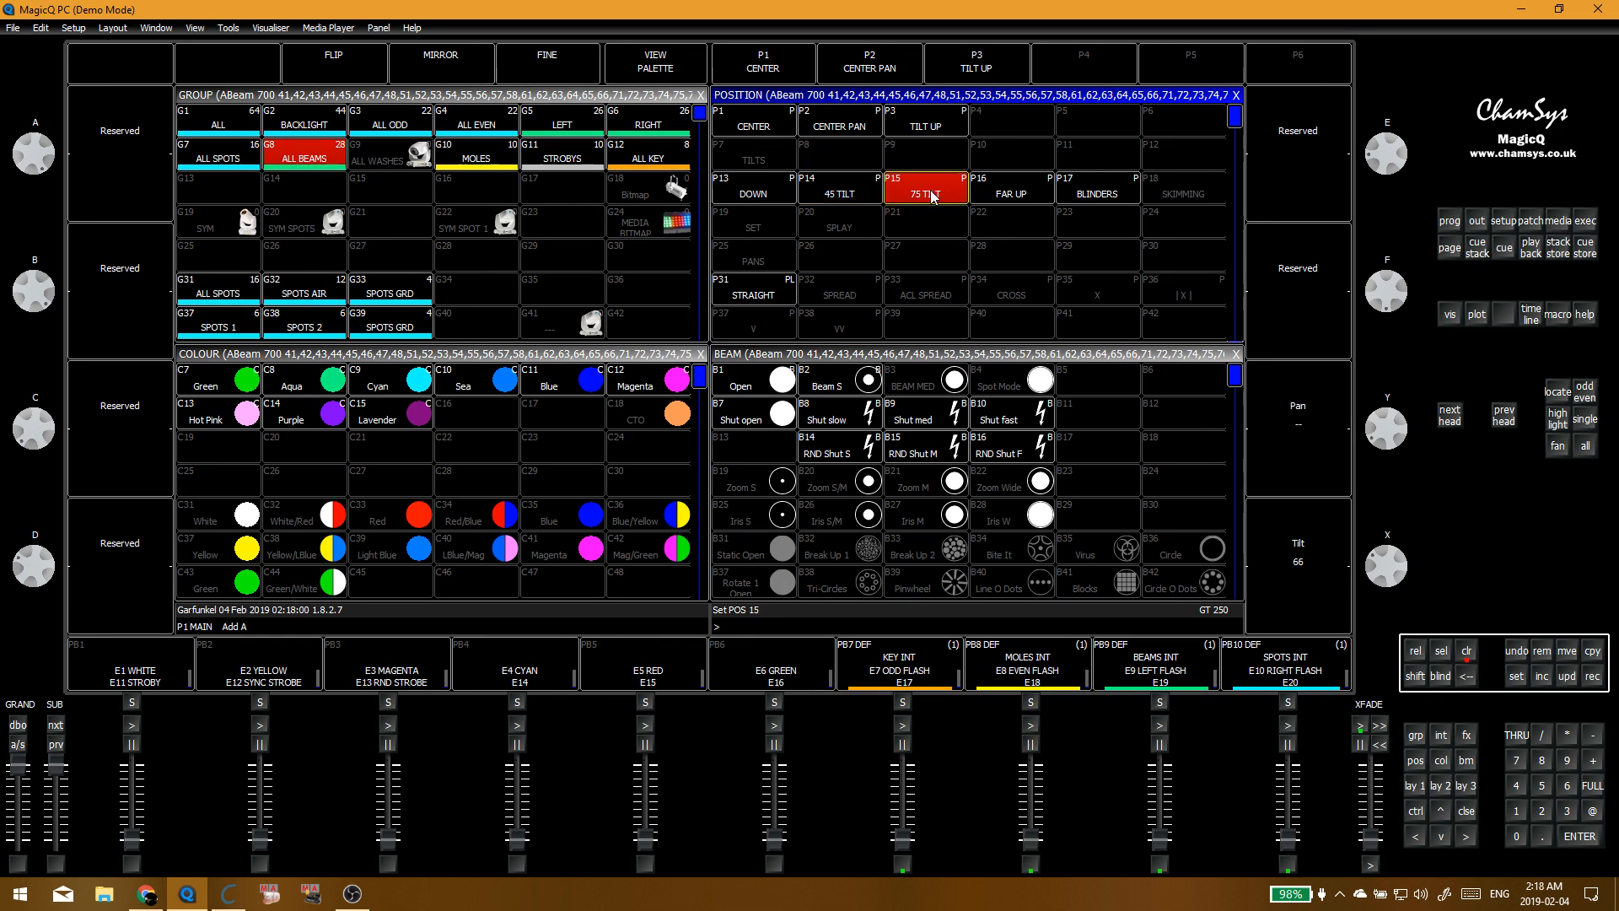
Step: Combine 75 TILT with STRAIGHT on All Beams and examine the pan data stored in the STRAIGHT palette
left_click(410, 184)
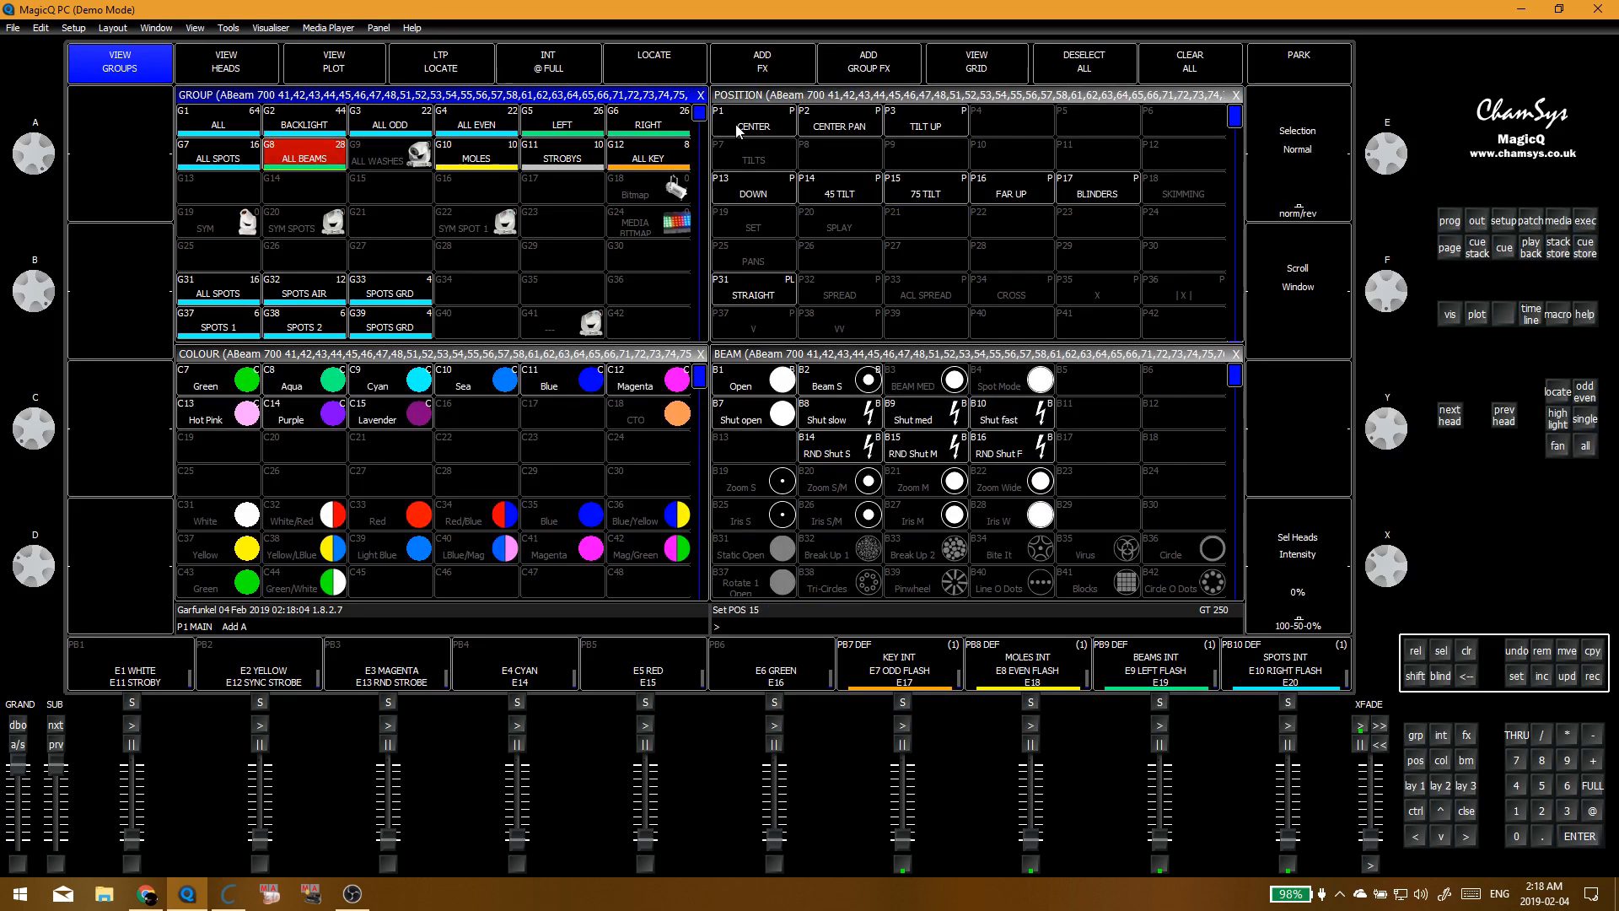
left_click(954, 196)
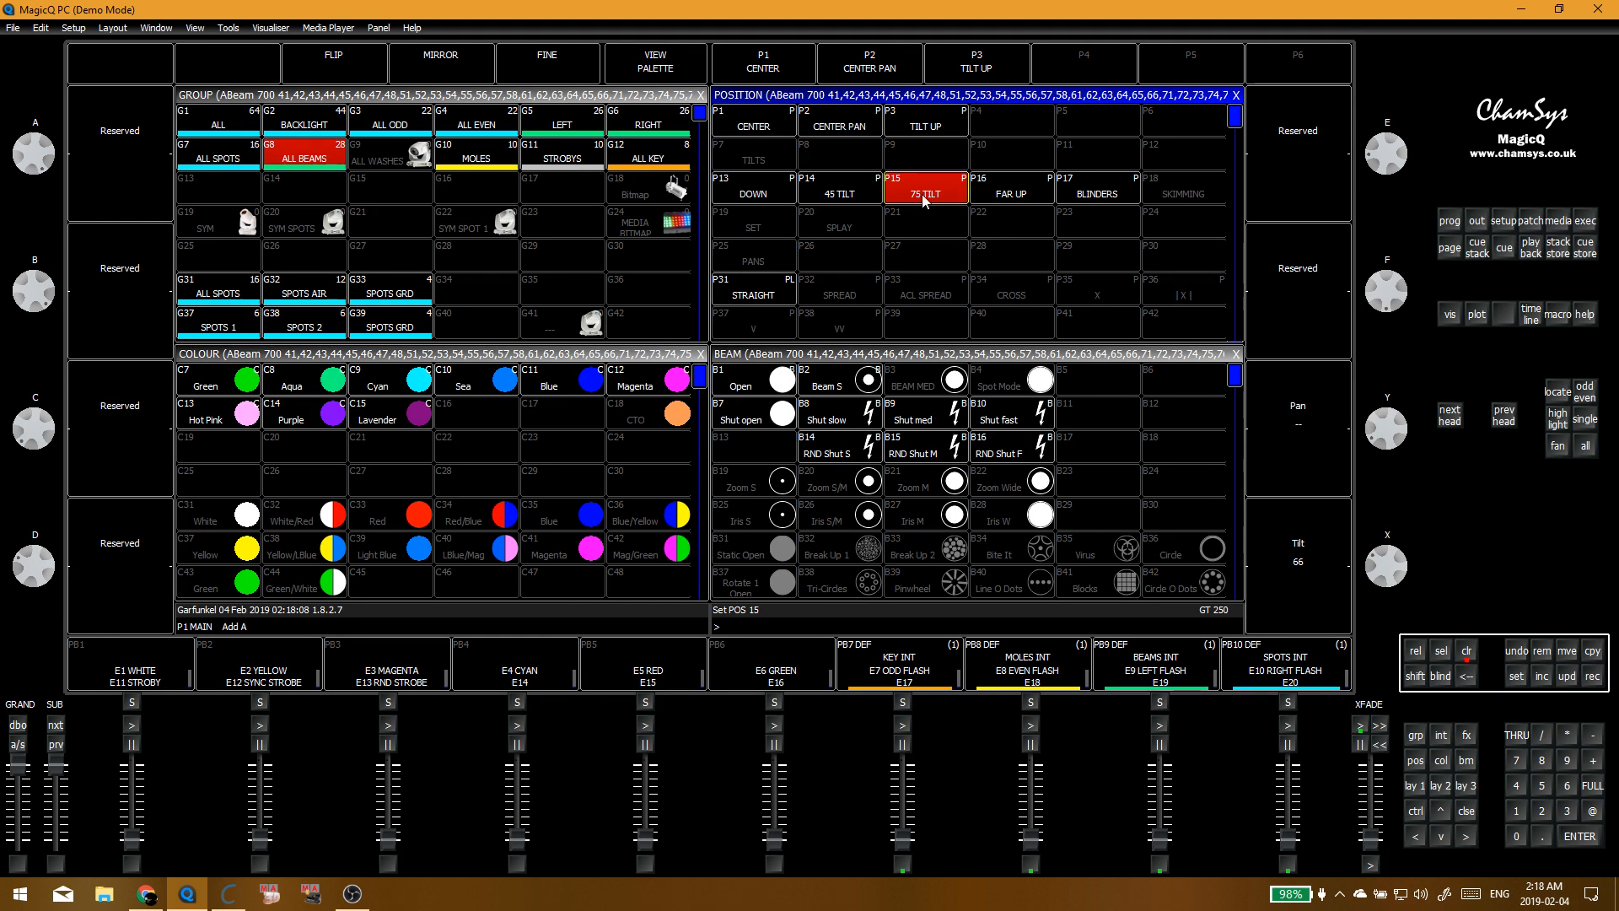
left_click(764, 291)
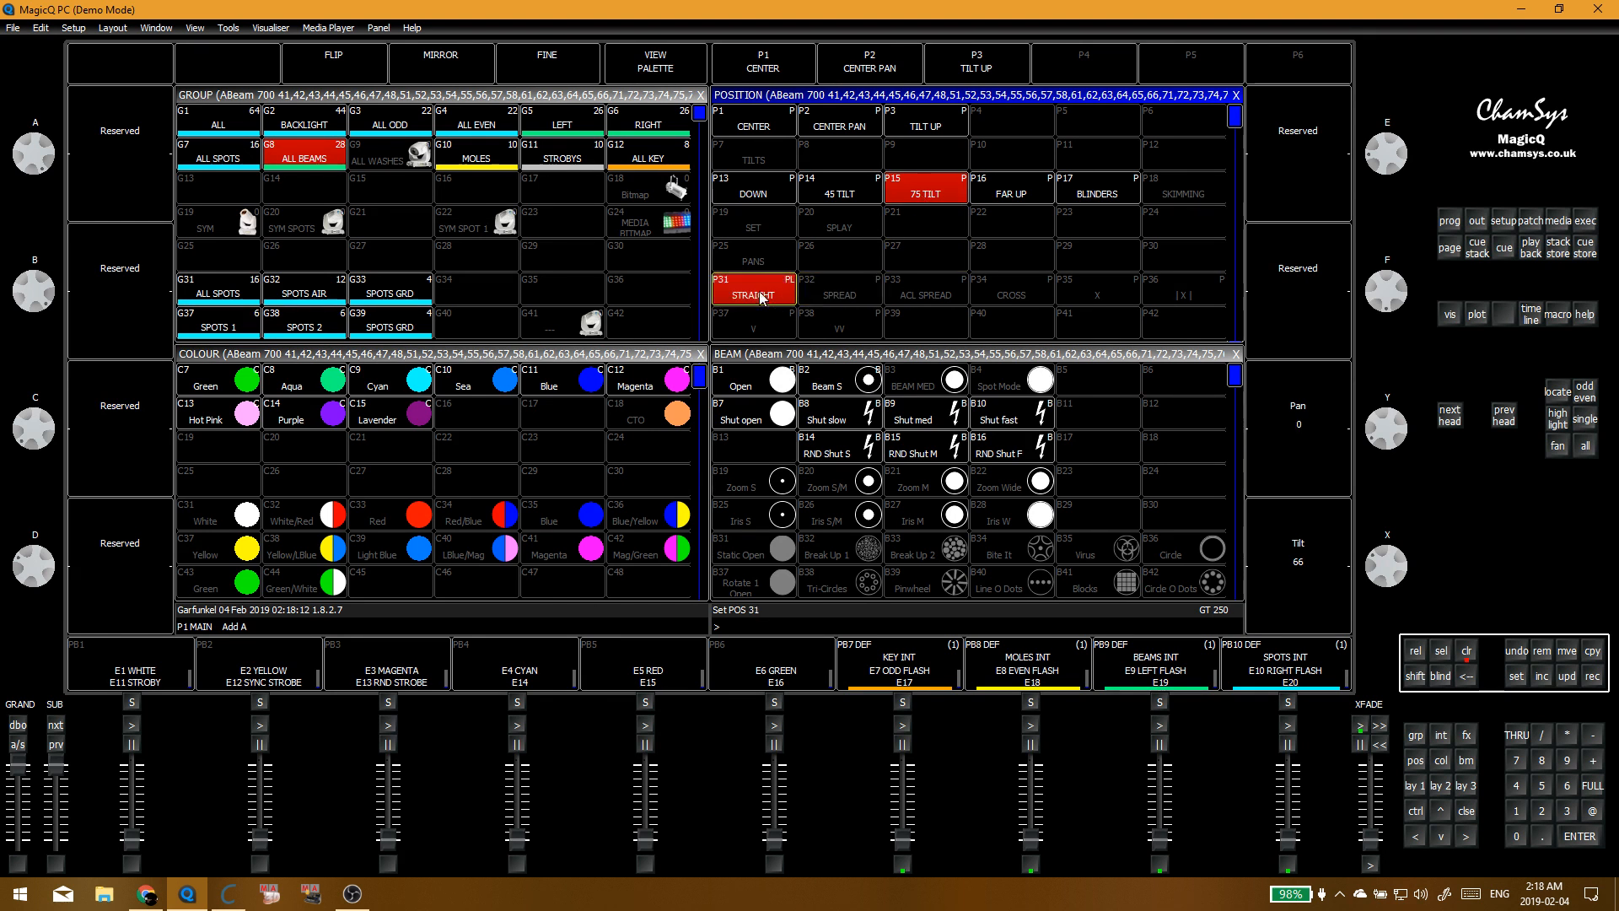
left_click(672, 65)
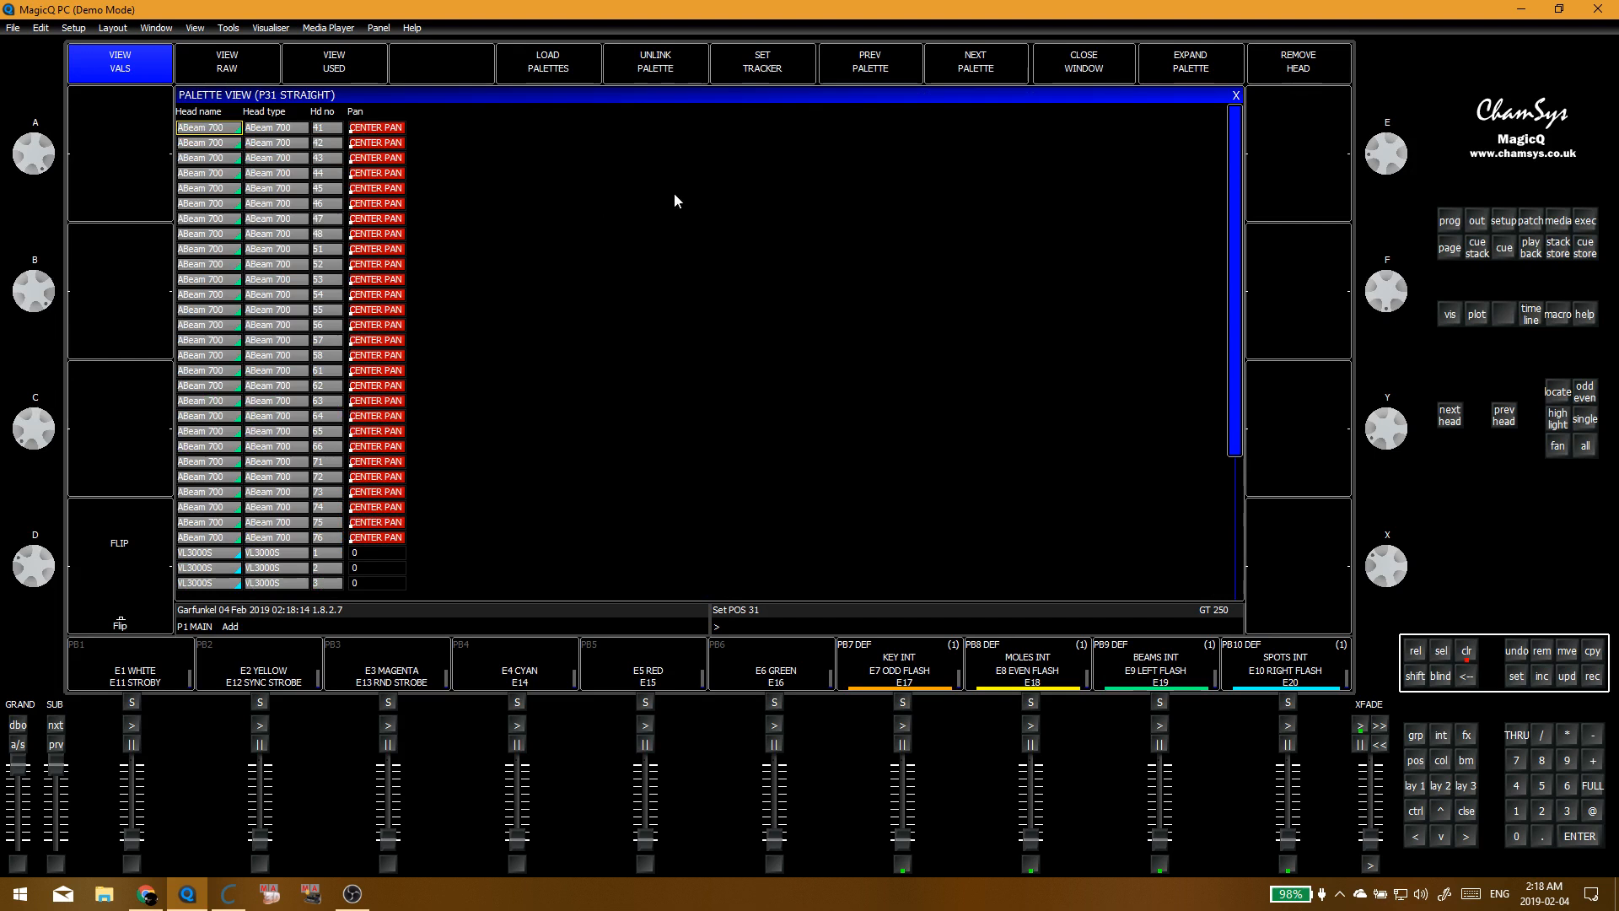
left_click(1234, 96)
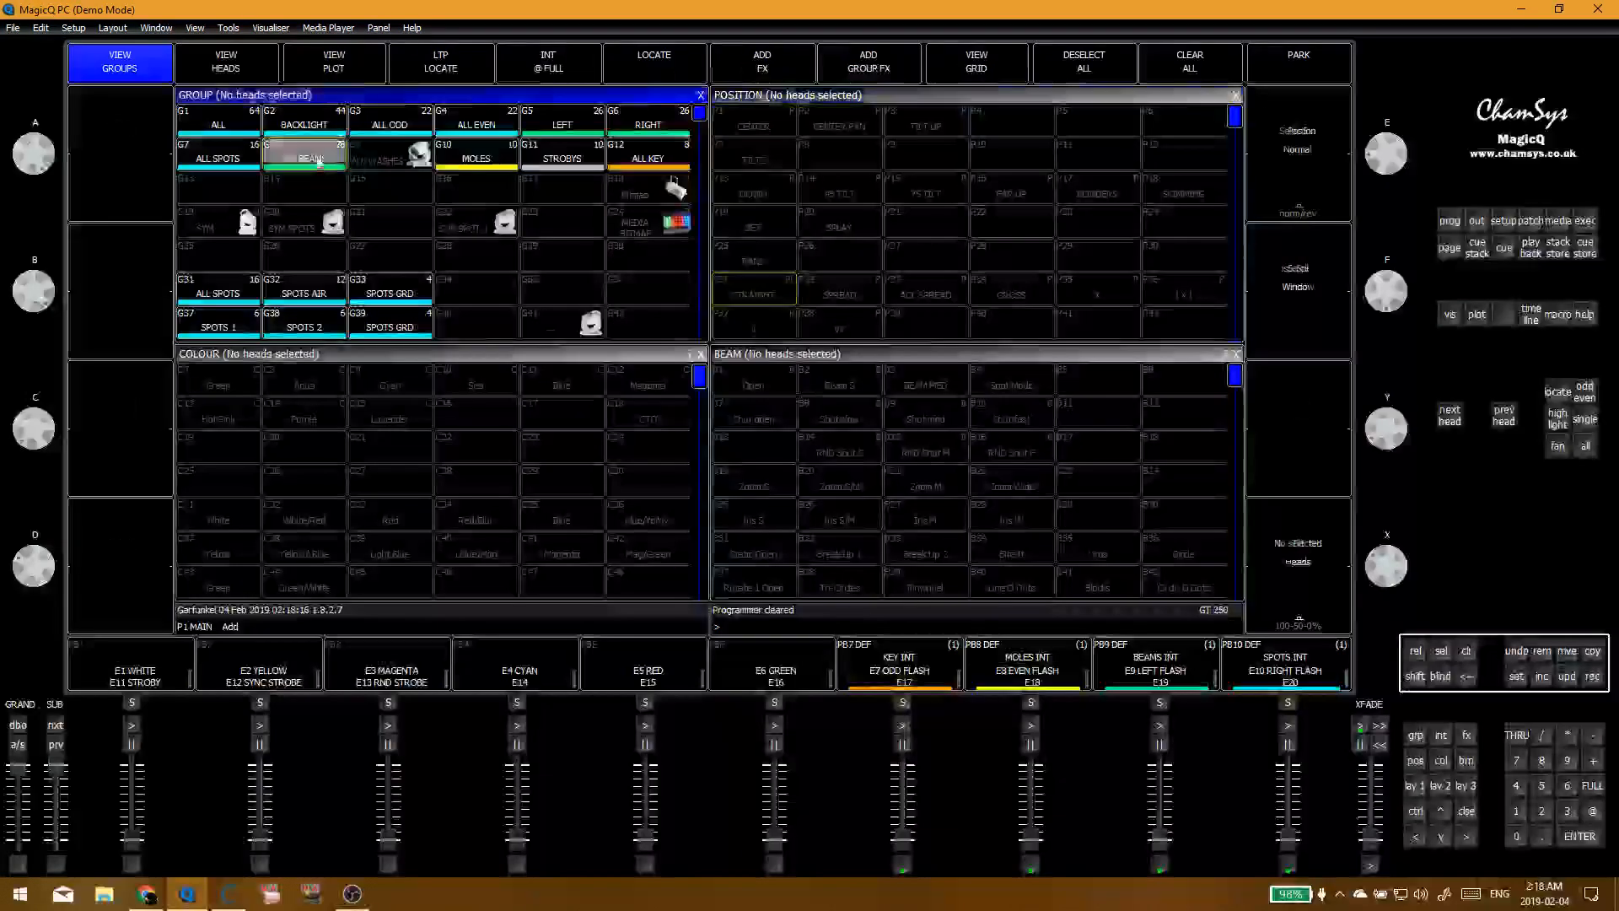
Step: Recall CENTER on All Beams and examine the pan and tilt values stored for each head in its palette
left_click(740, 130)
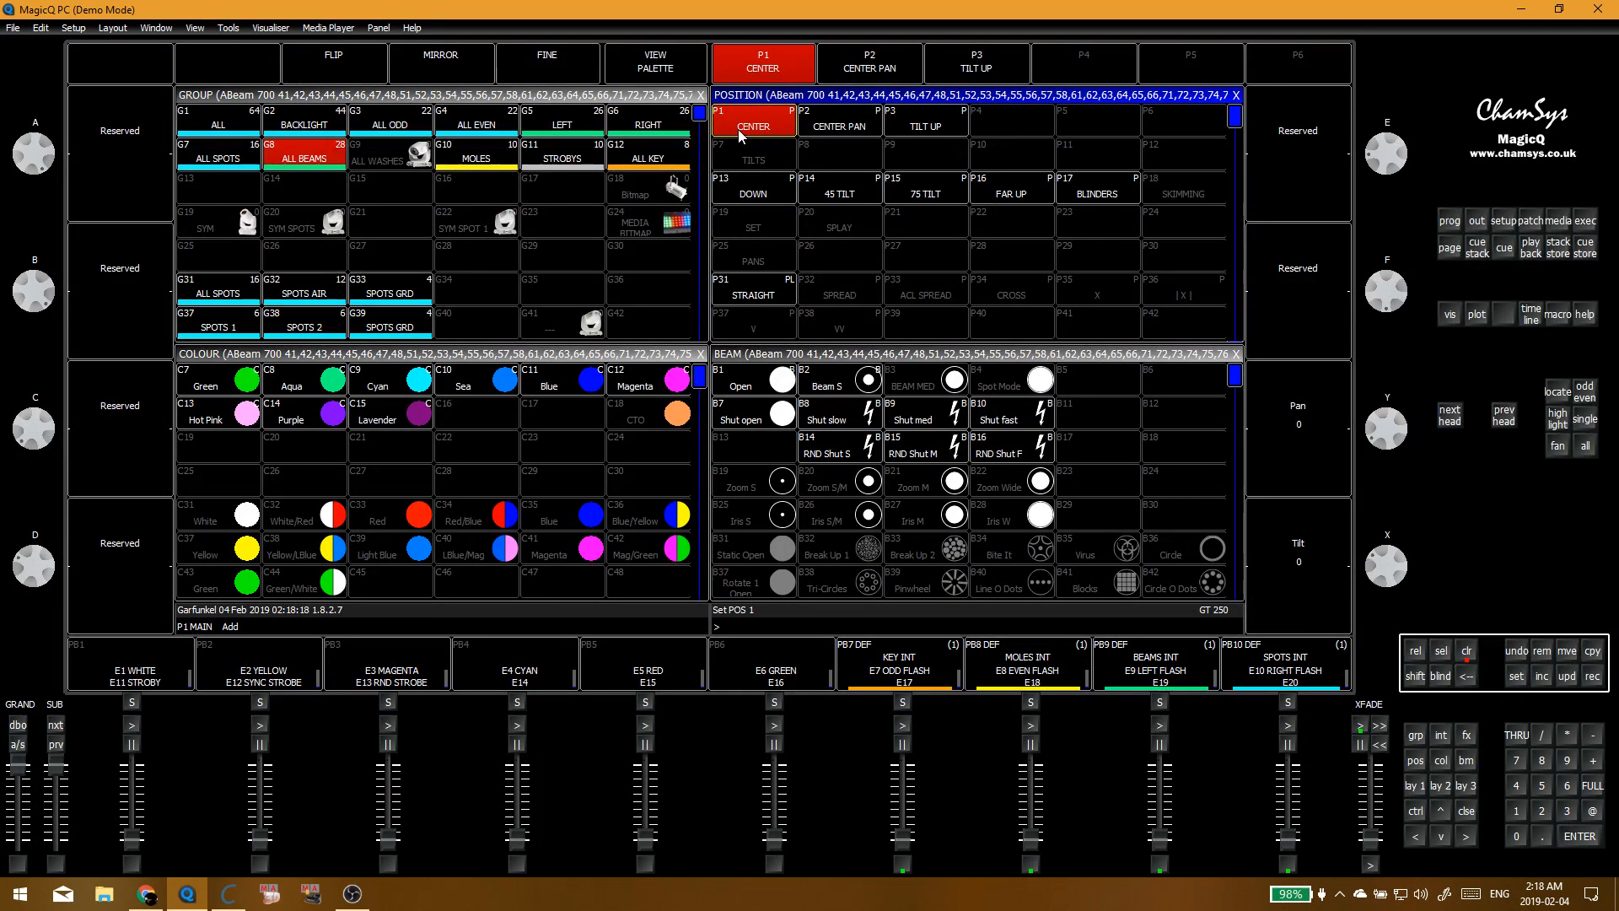
left_click(672, 74)
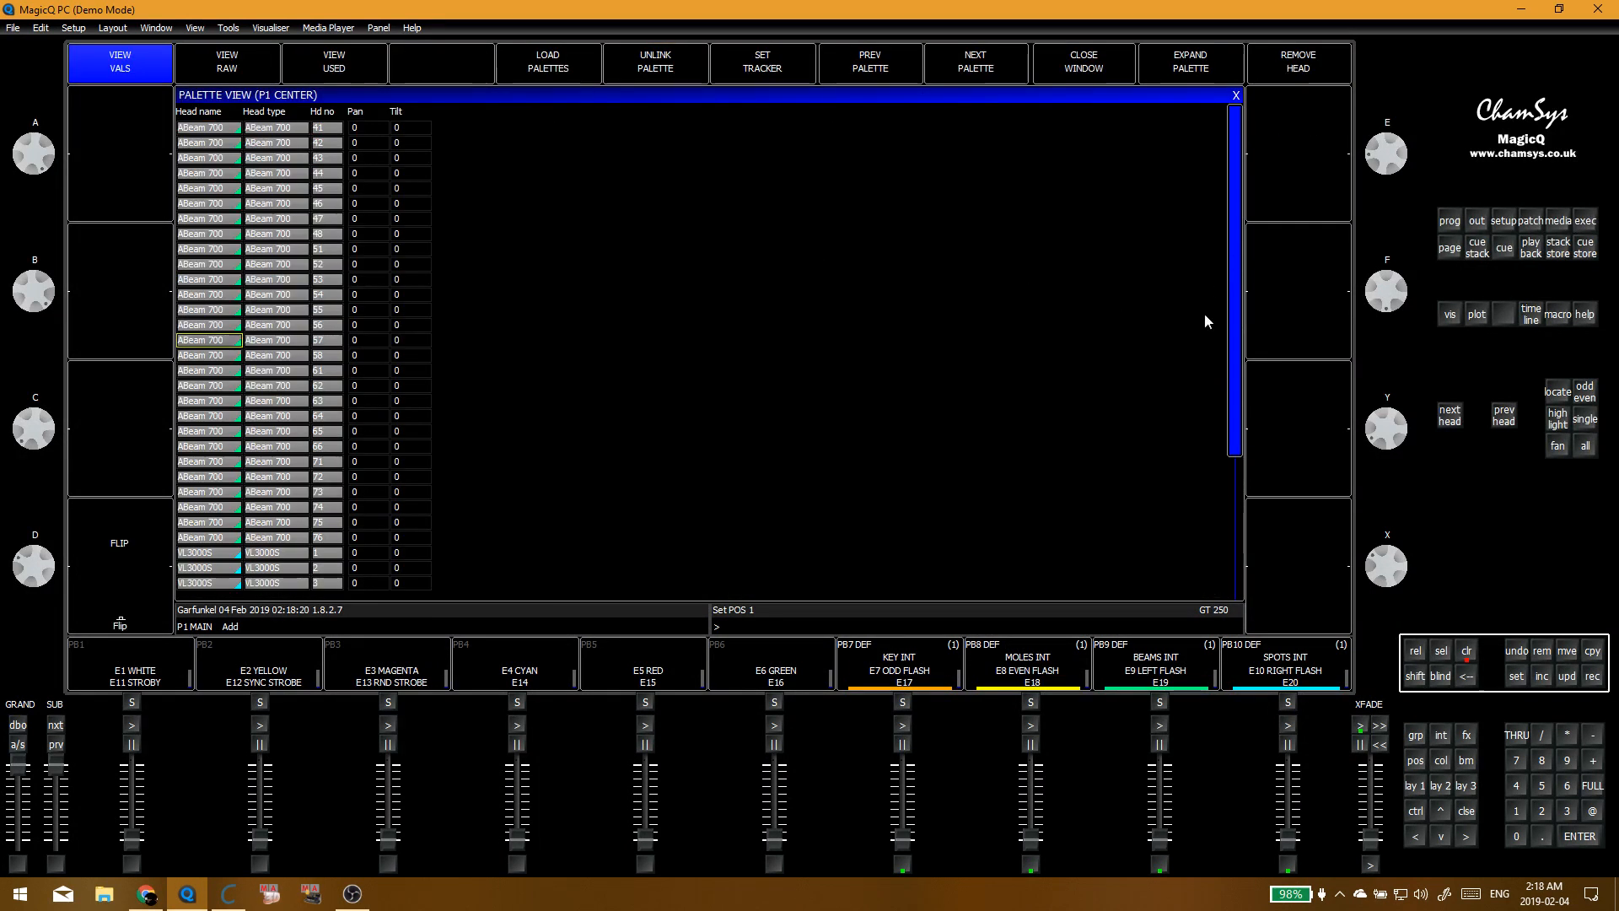
left_click_drag(1233, 320, 1227, 613)
left_click(1236, 96)
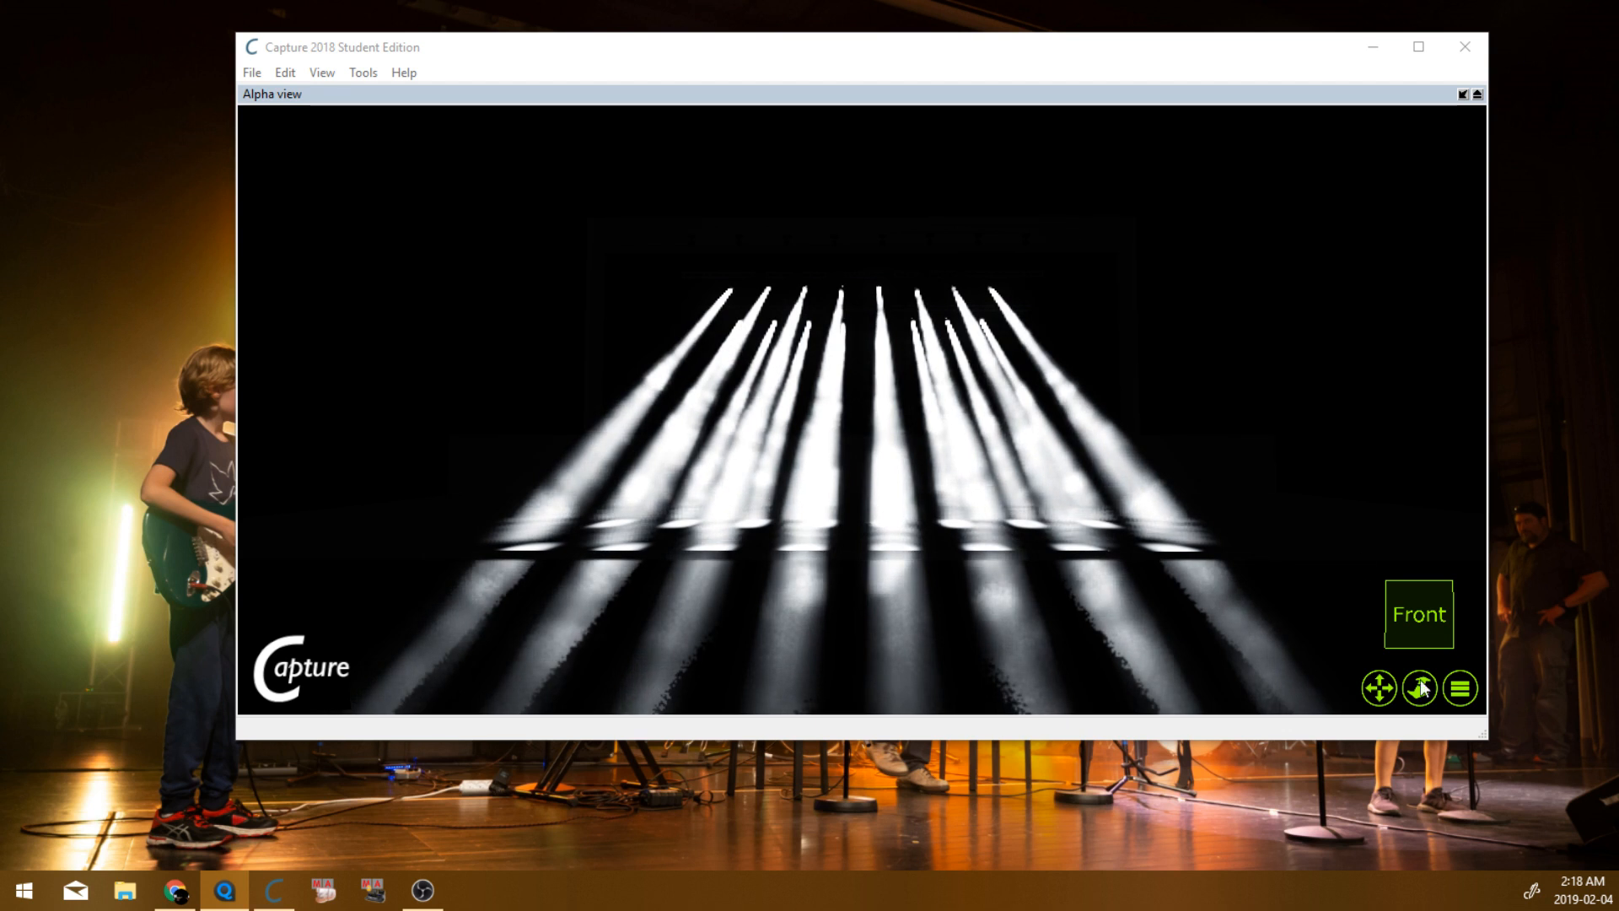
Step: Examine the beam positions in the Capture view, then return to MagicQ and close the fan options
left_click_drag(1421, 687, 1374, 689)
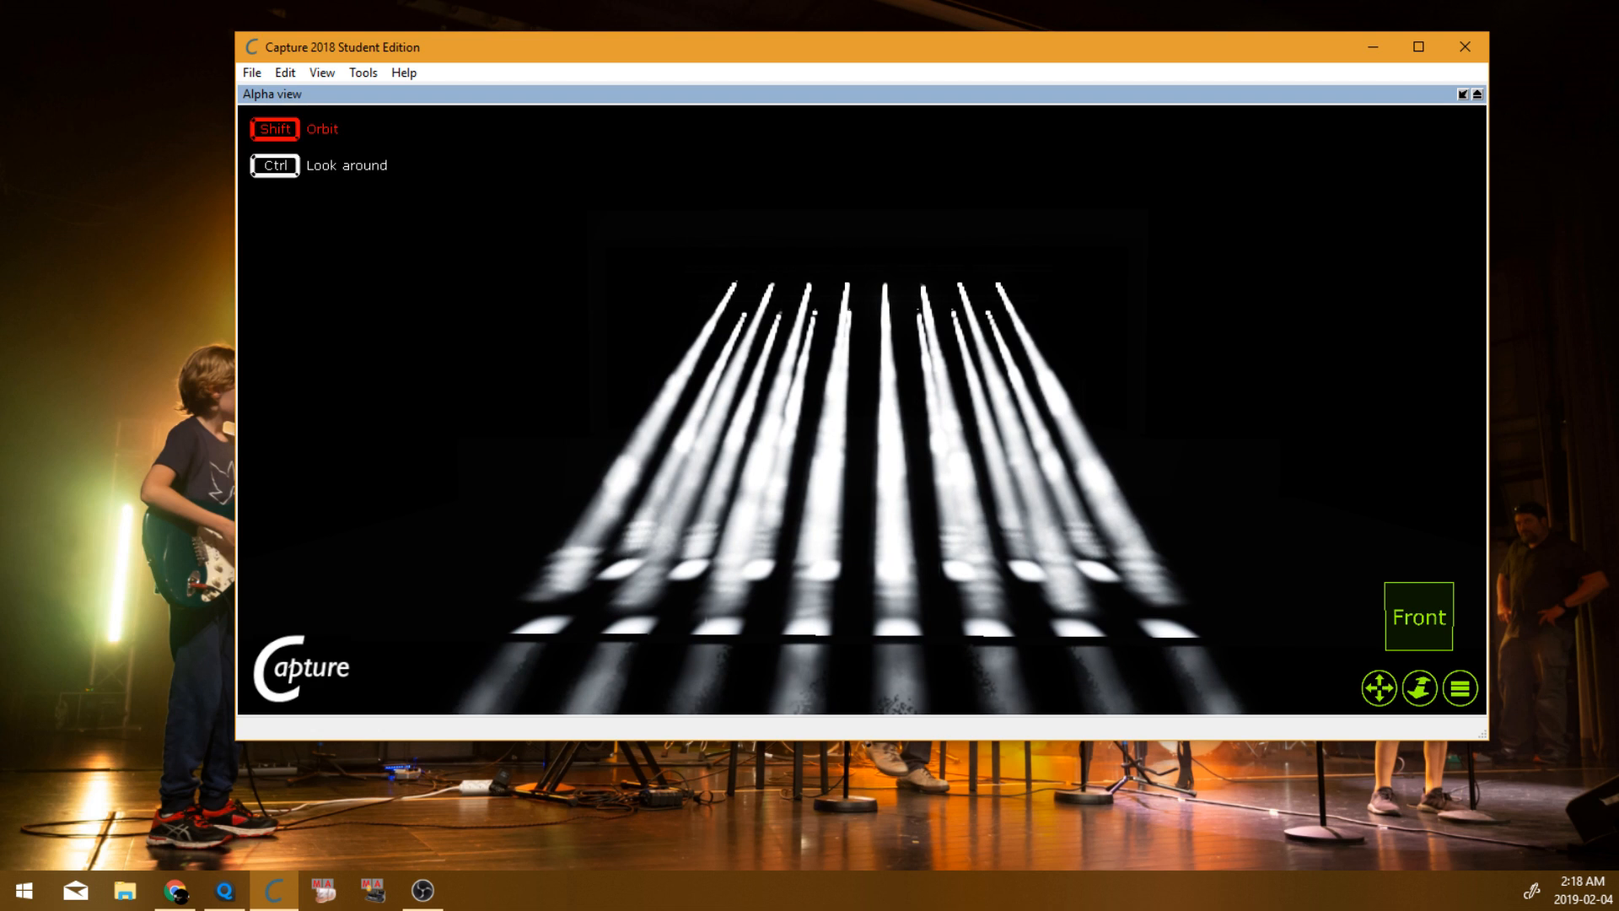
key("alt+Tab")
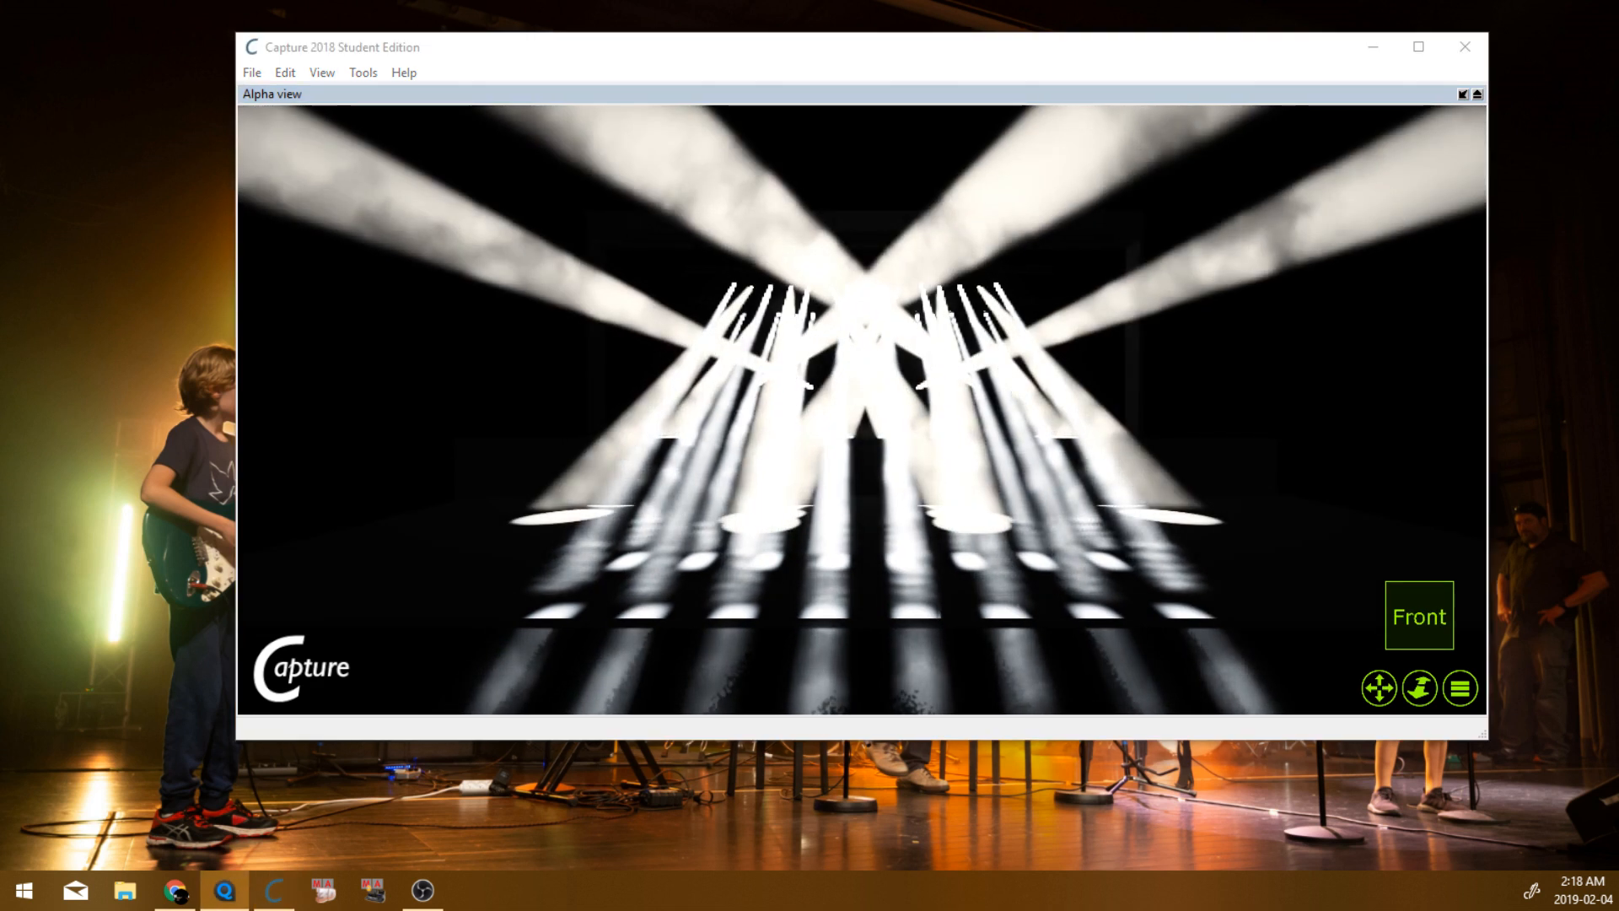
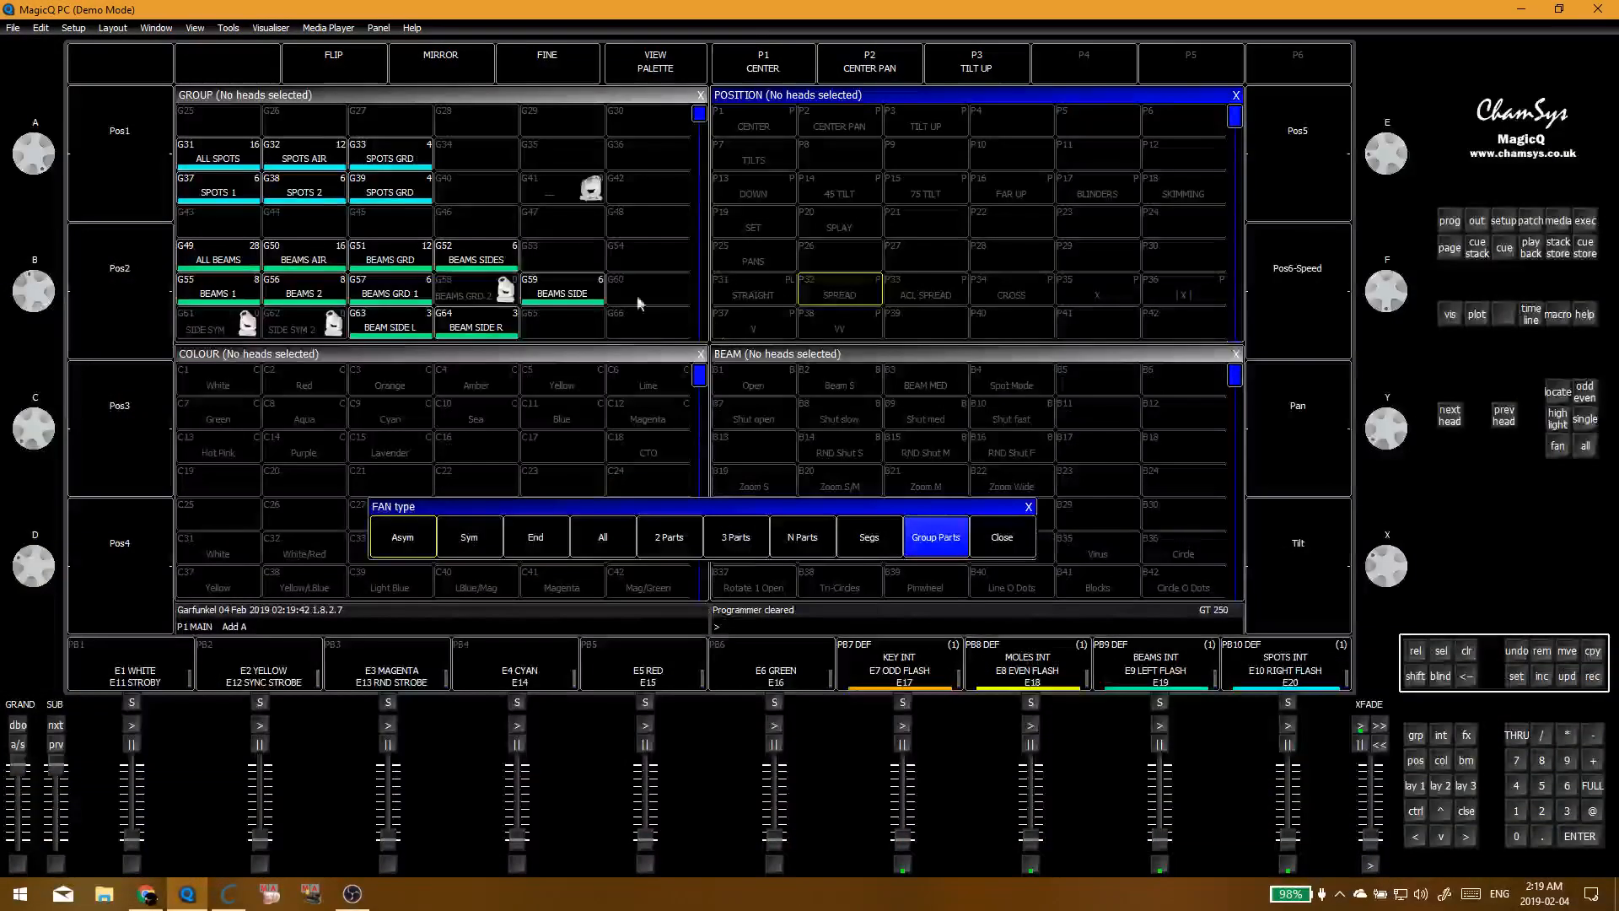
left_click(636, 296)
left_click(1003, 539)
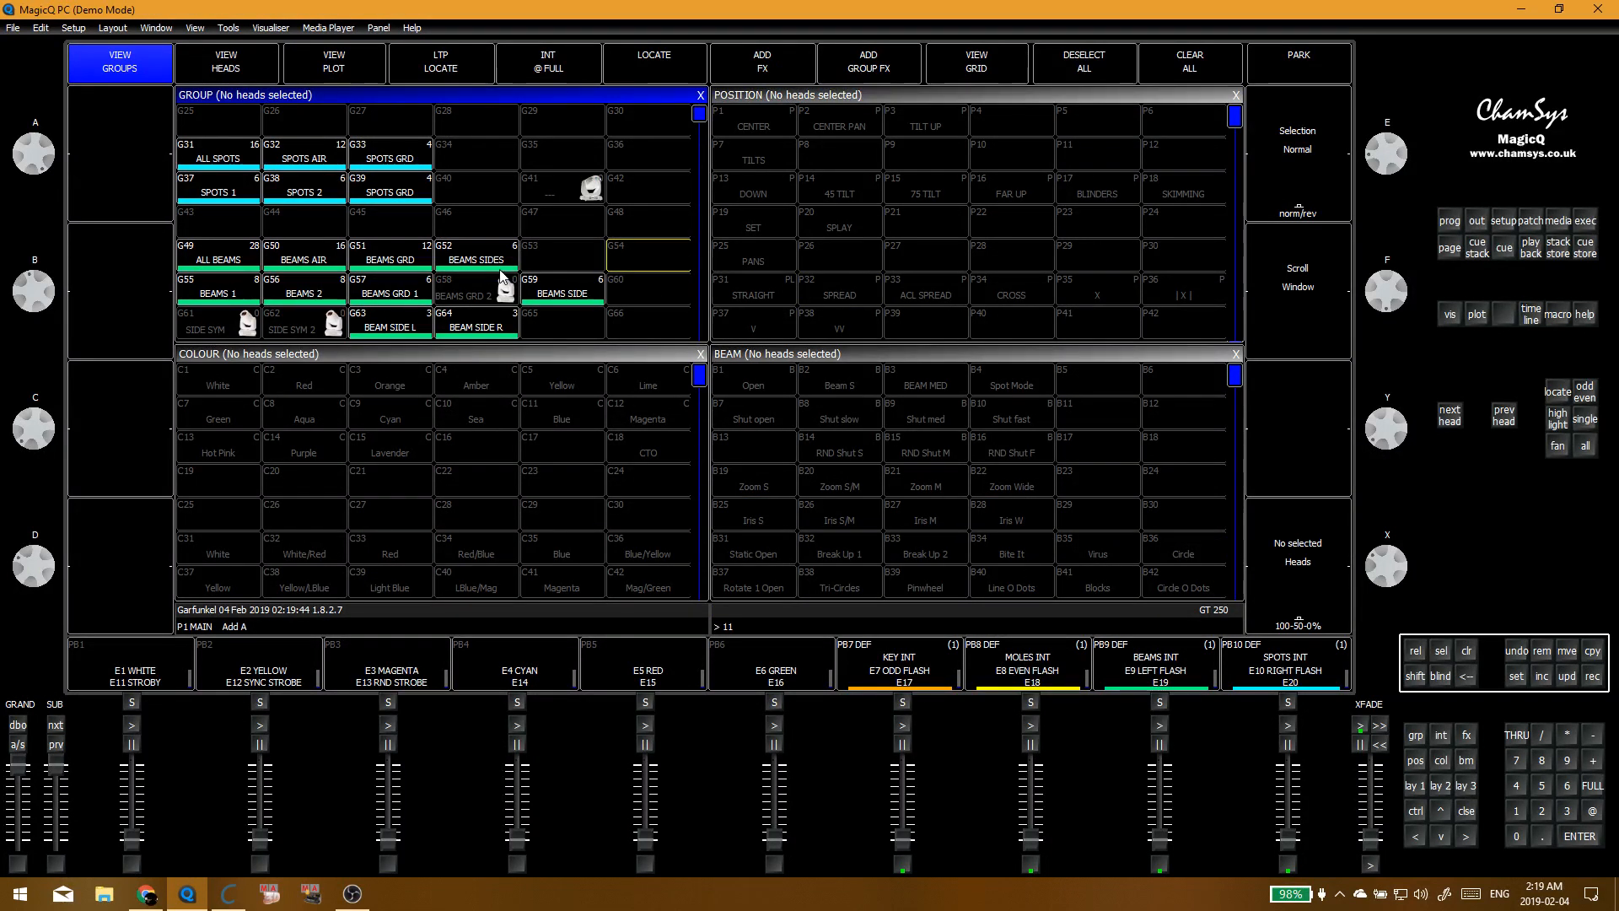
key("Escape")
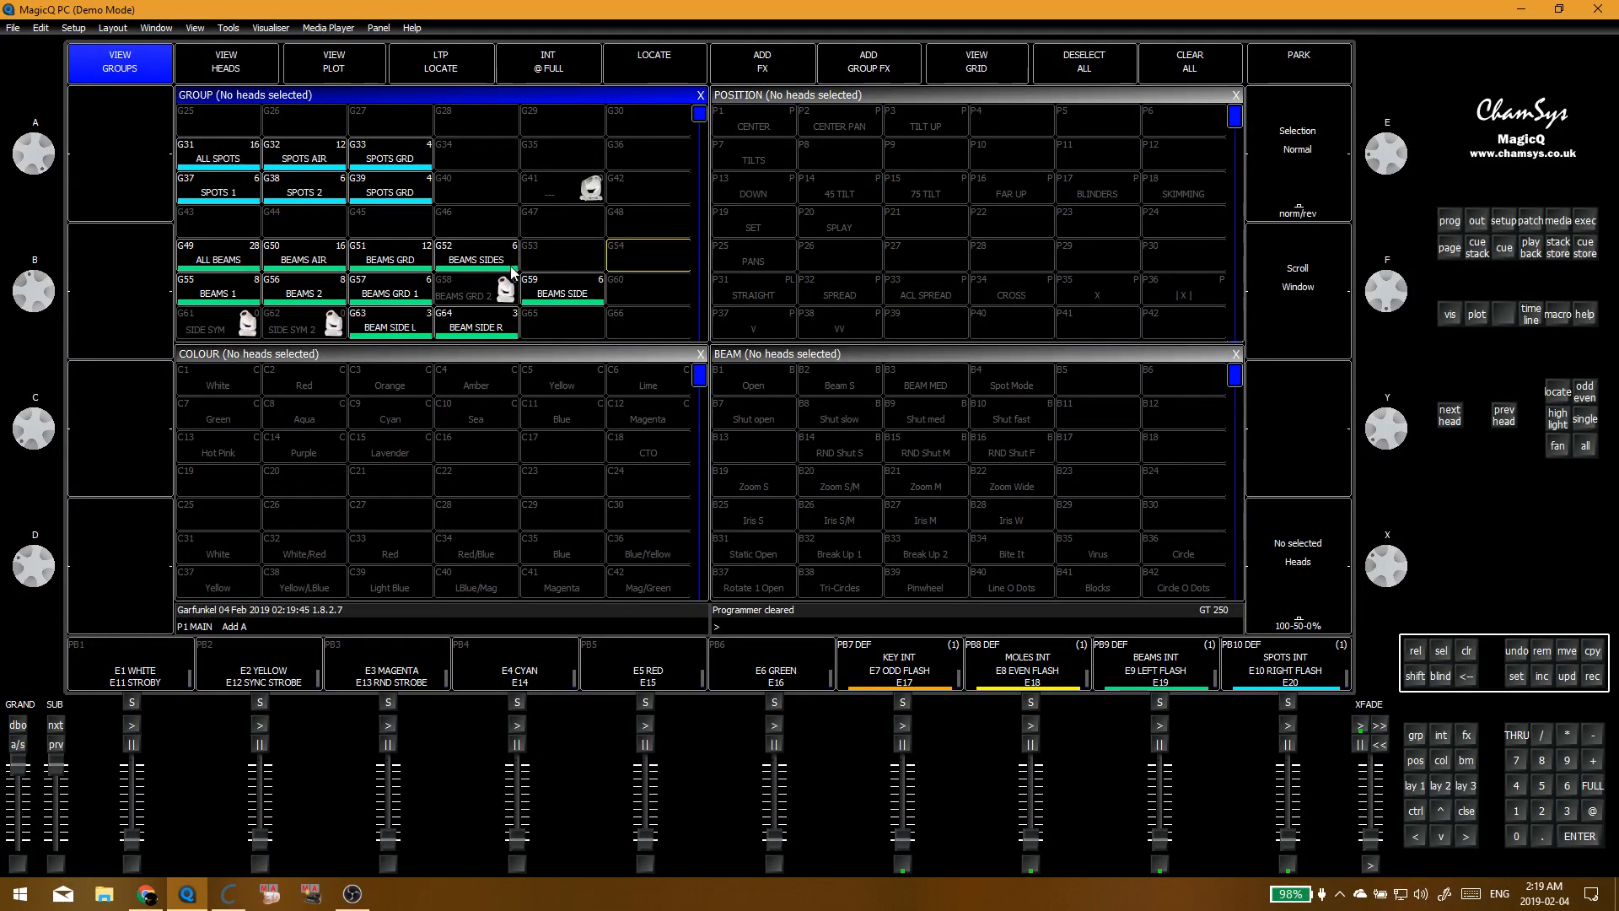
Step: Recall STRAIGHT on Beams 1 and Beams 2 and fan the pan asymmetrically in four parts to 11
left_click(217, 290)
left_click(304, 291)
left_click(730, 296)
left_click(925, 291)
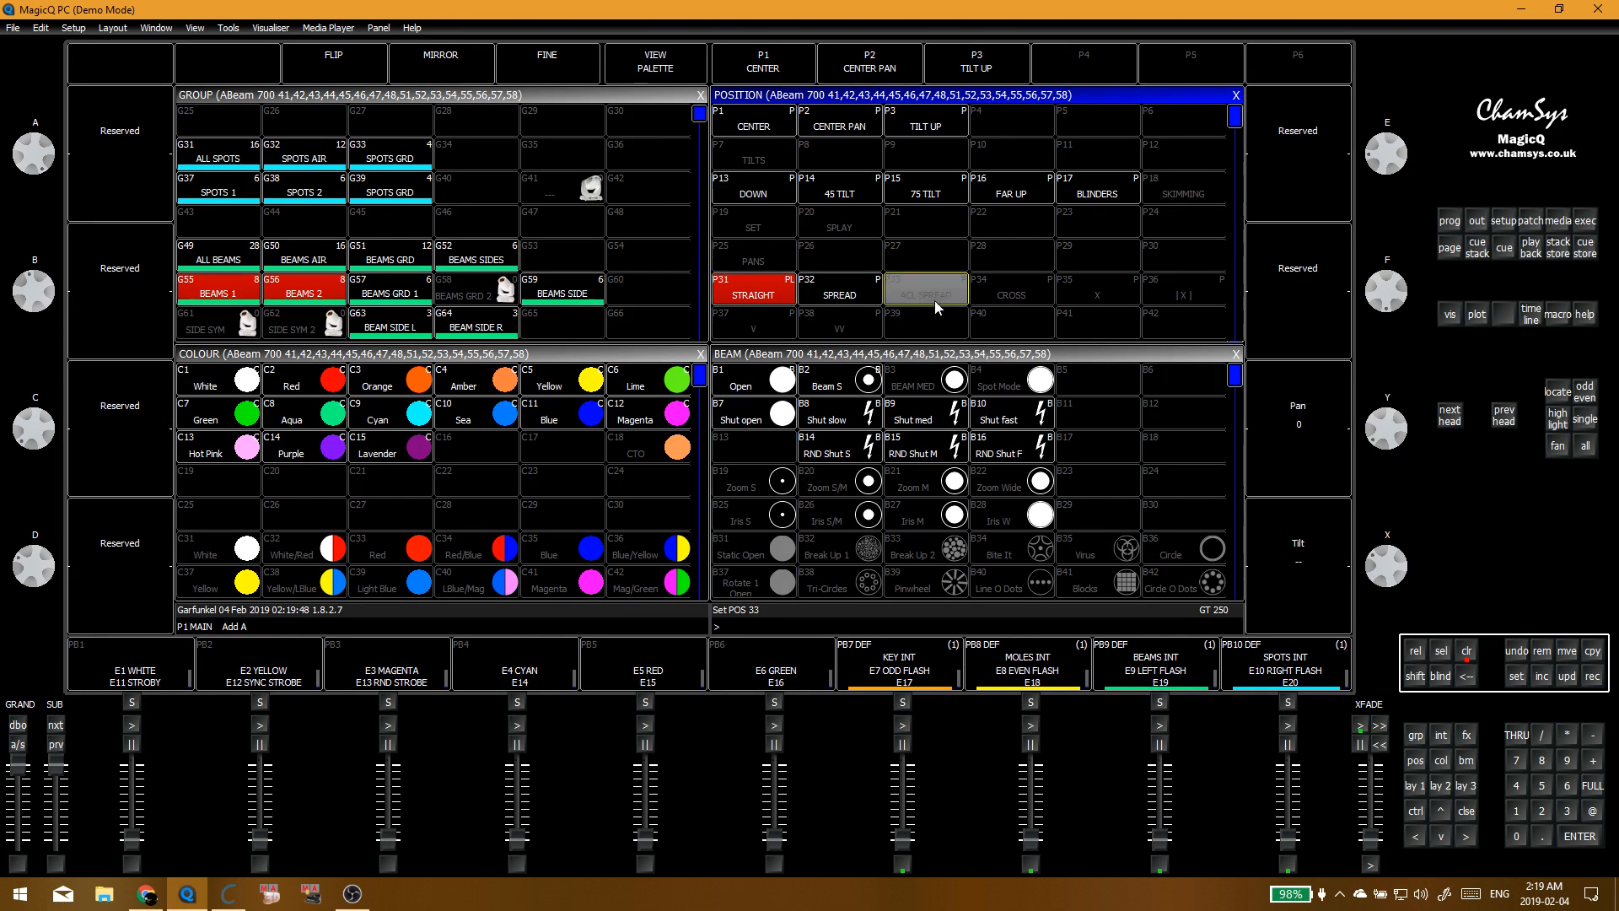
left_click(1556, 447)
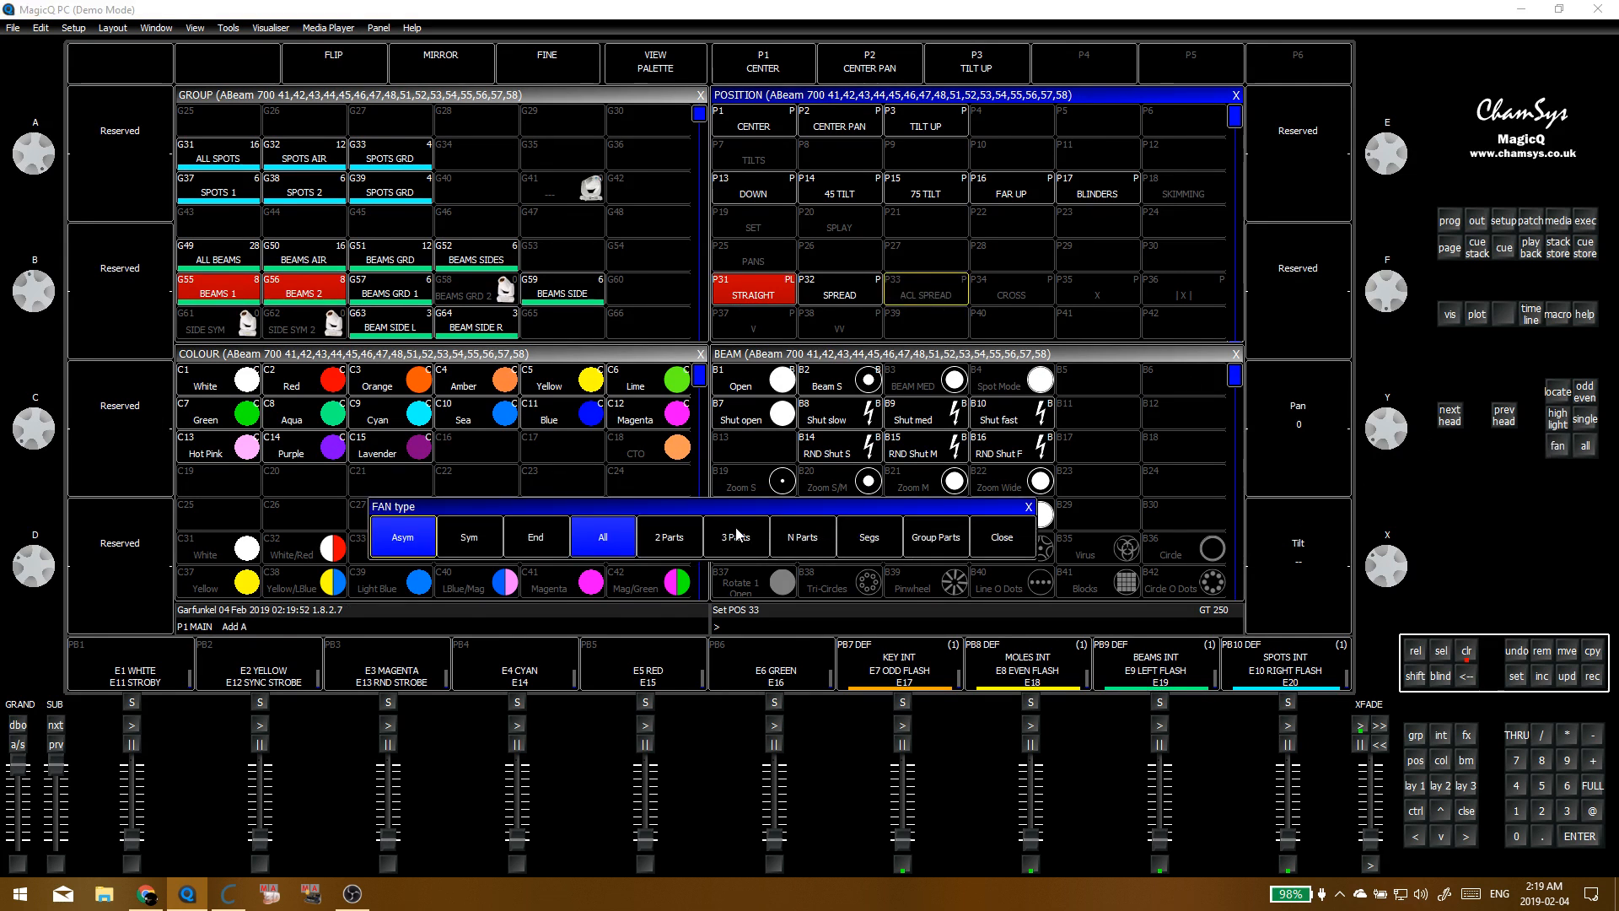
left_click(1516, 786)
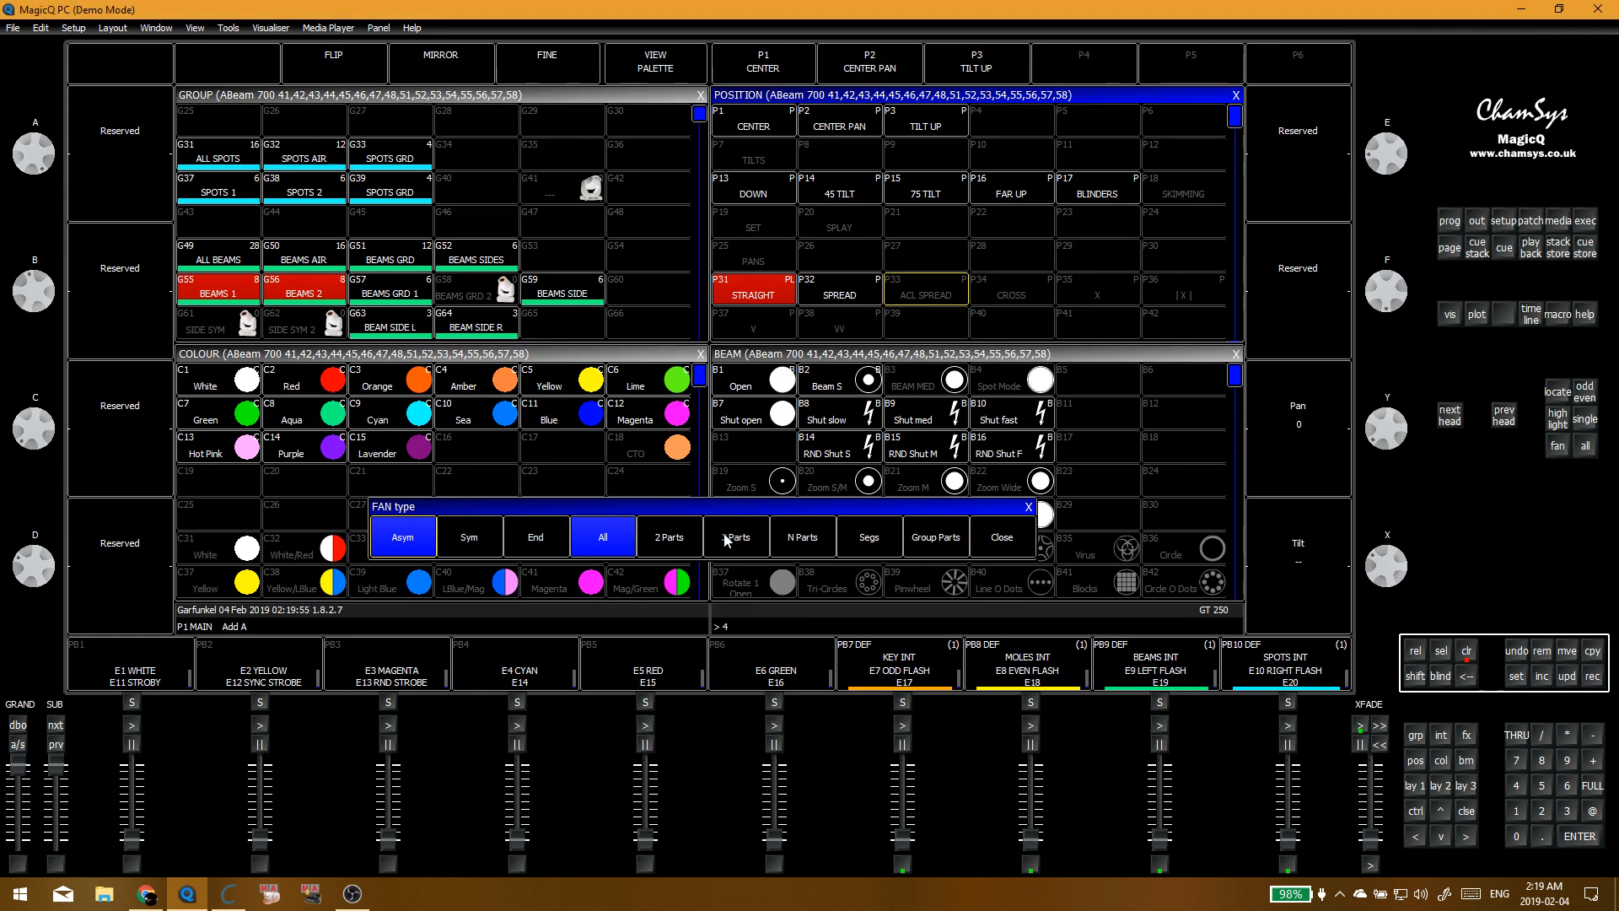
left_click(805, 539)
left_click(1386, 431)
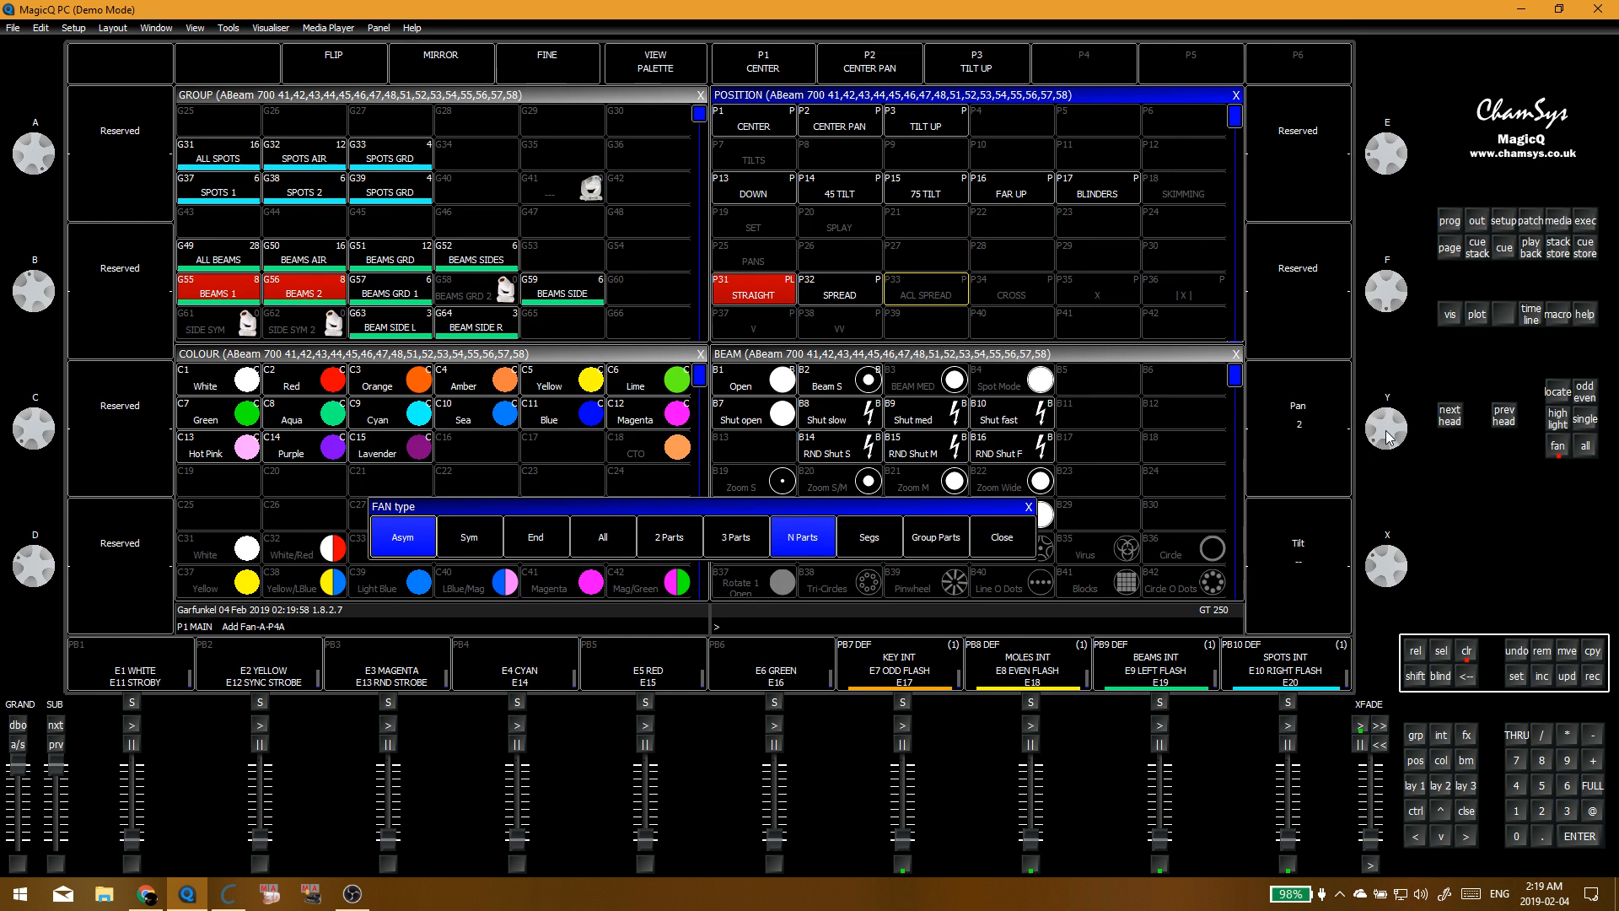
scroll(1385, 413, "up", 1)
Step: Update the ACL SPREAD position palette with the fanned pan and clear the programmer
key("ctrl+r")
left_click(928, 294)
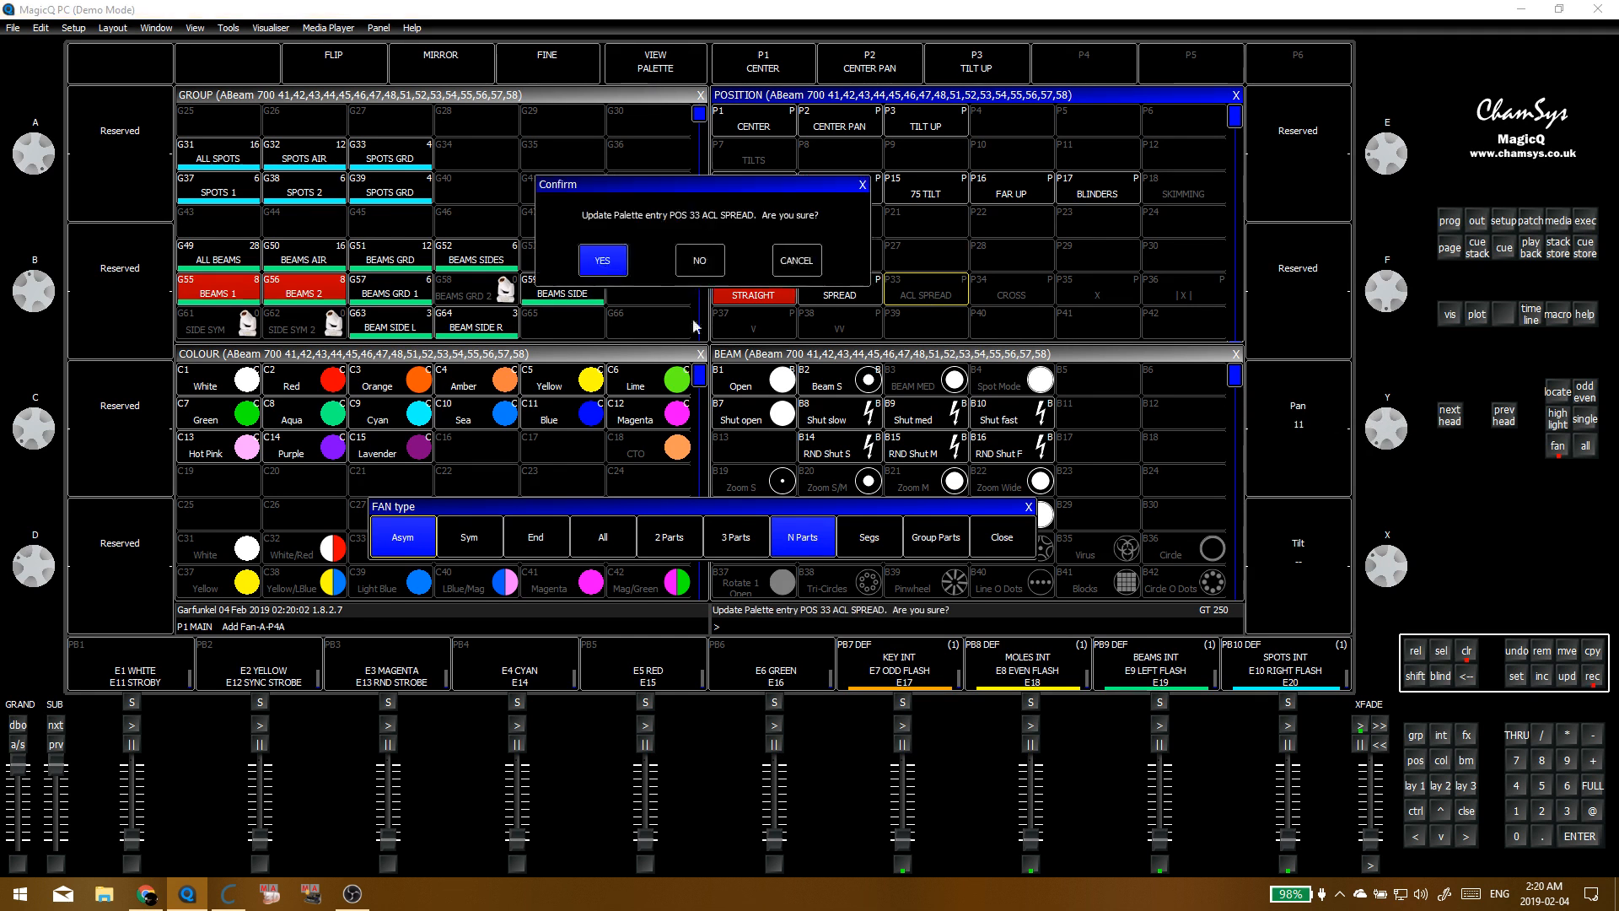
left_click(607, 266)
key("ctrl+BackSpace")
left_click(243, 290)
left_click(295, 290)
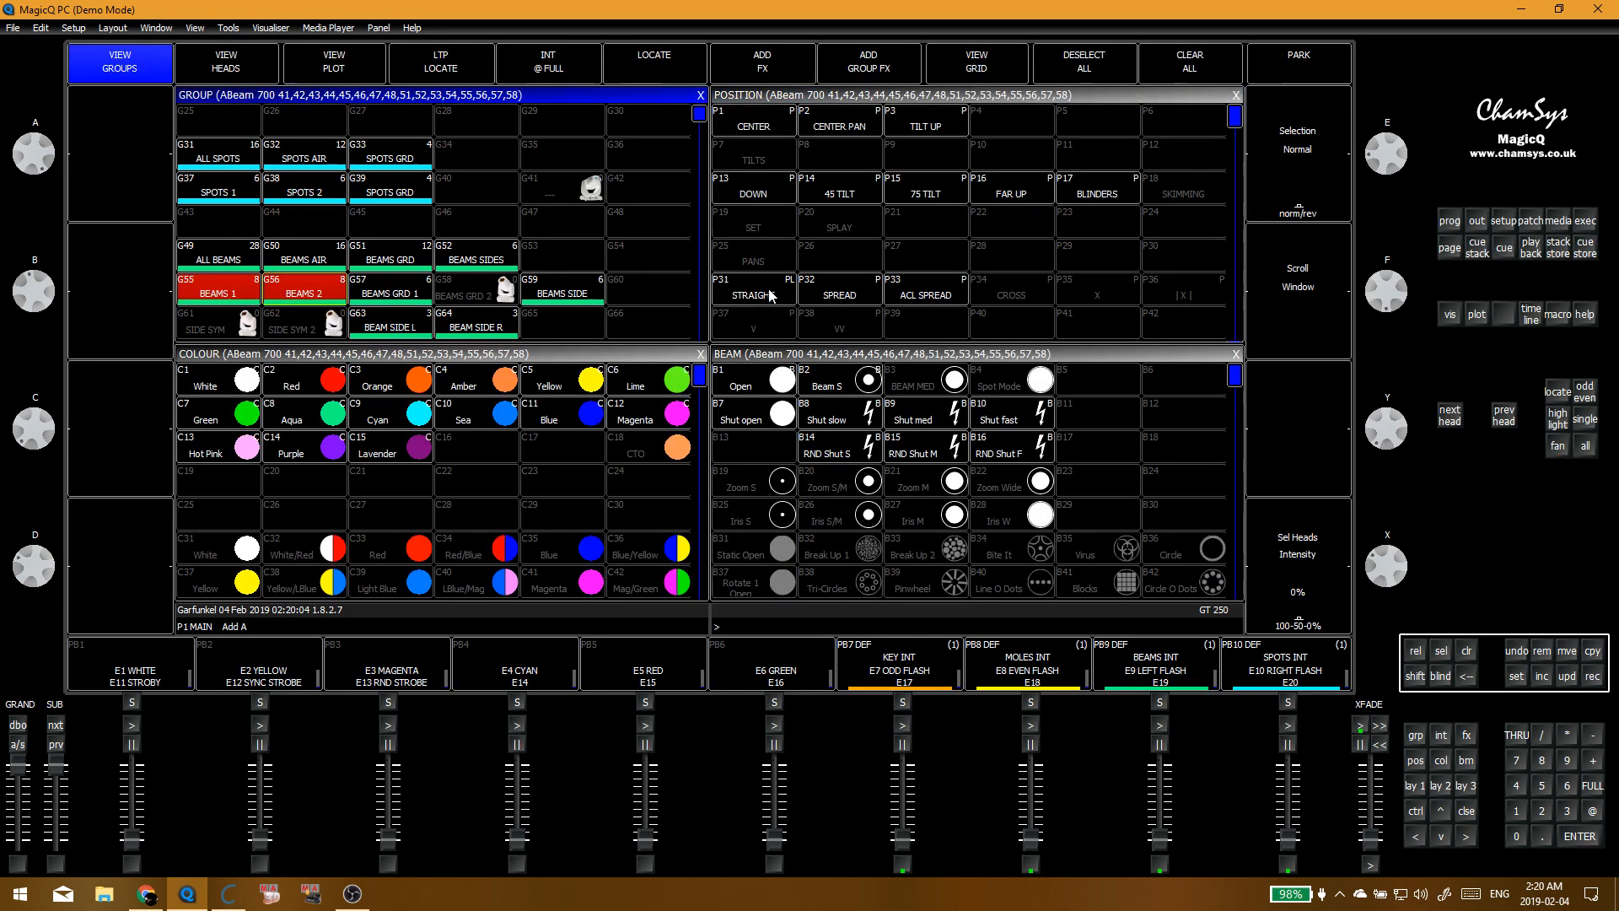
left_click(769, 291)
left_click(1040, 286)
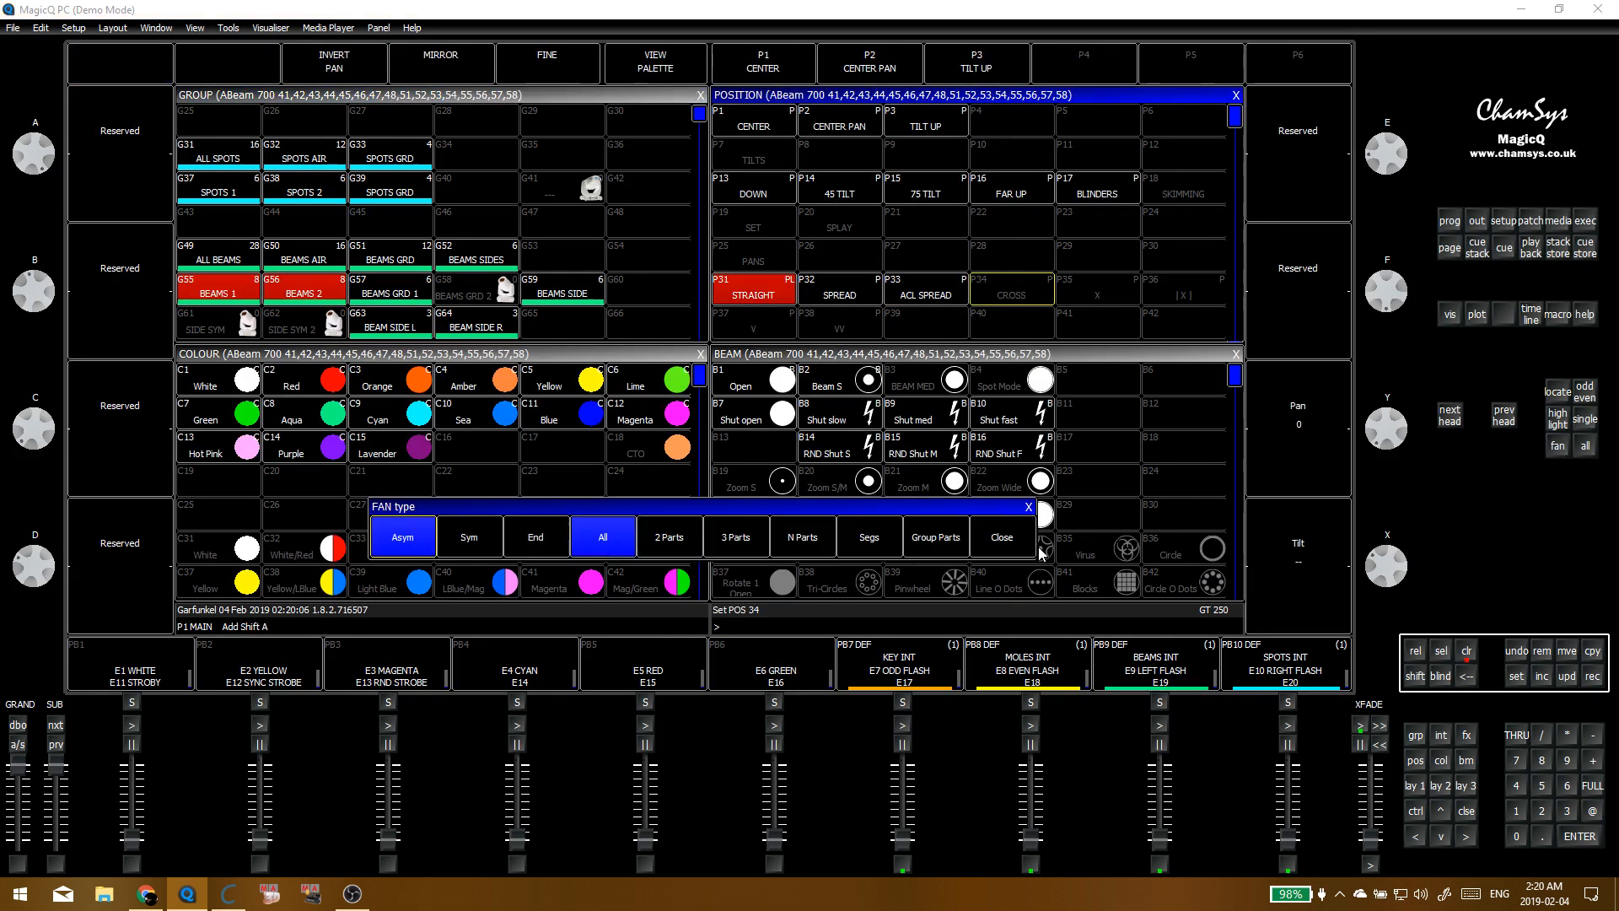
key("ctrl+BackSpace")
Step: Update the CROSS palette for Beams 1 with the STRAIGHT pan fanned asymmetrically in four segments to -9
left_click(319, 302)
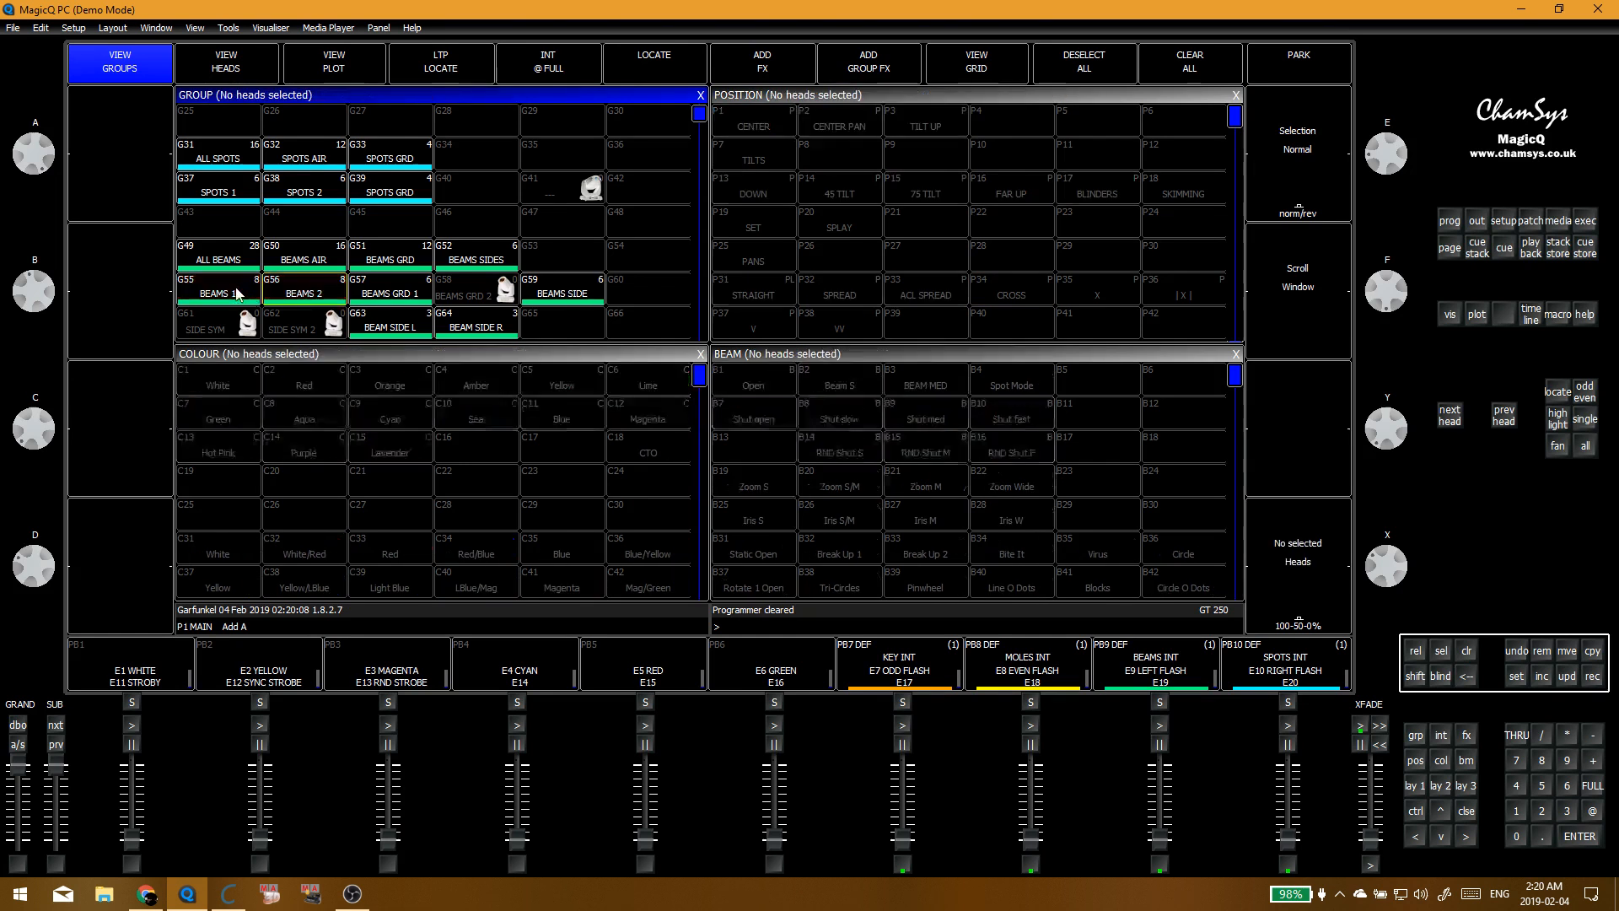
left_click(753, 291)
left_click(1558, 446)
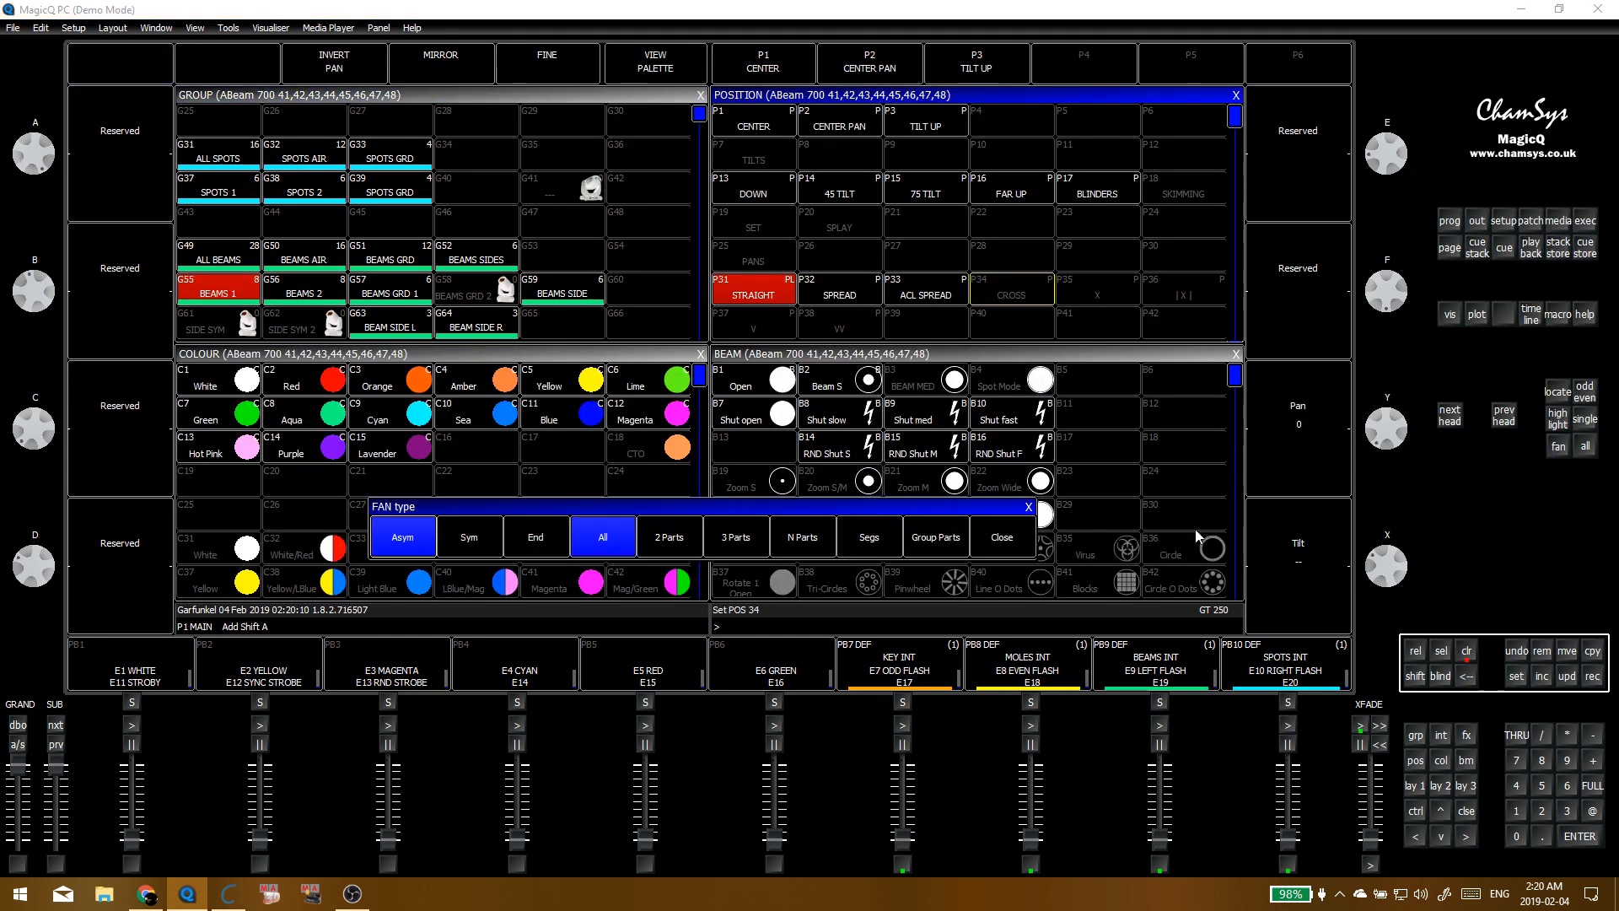
left_click(883, 548)
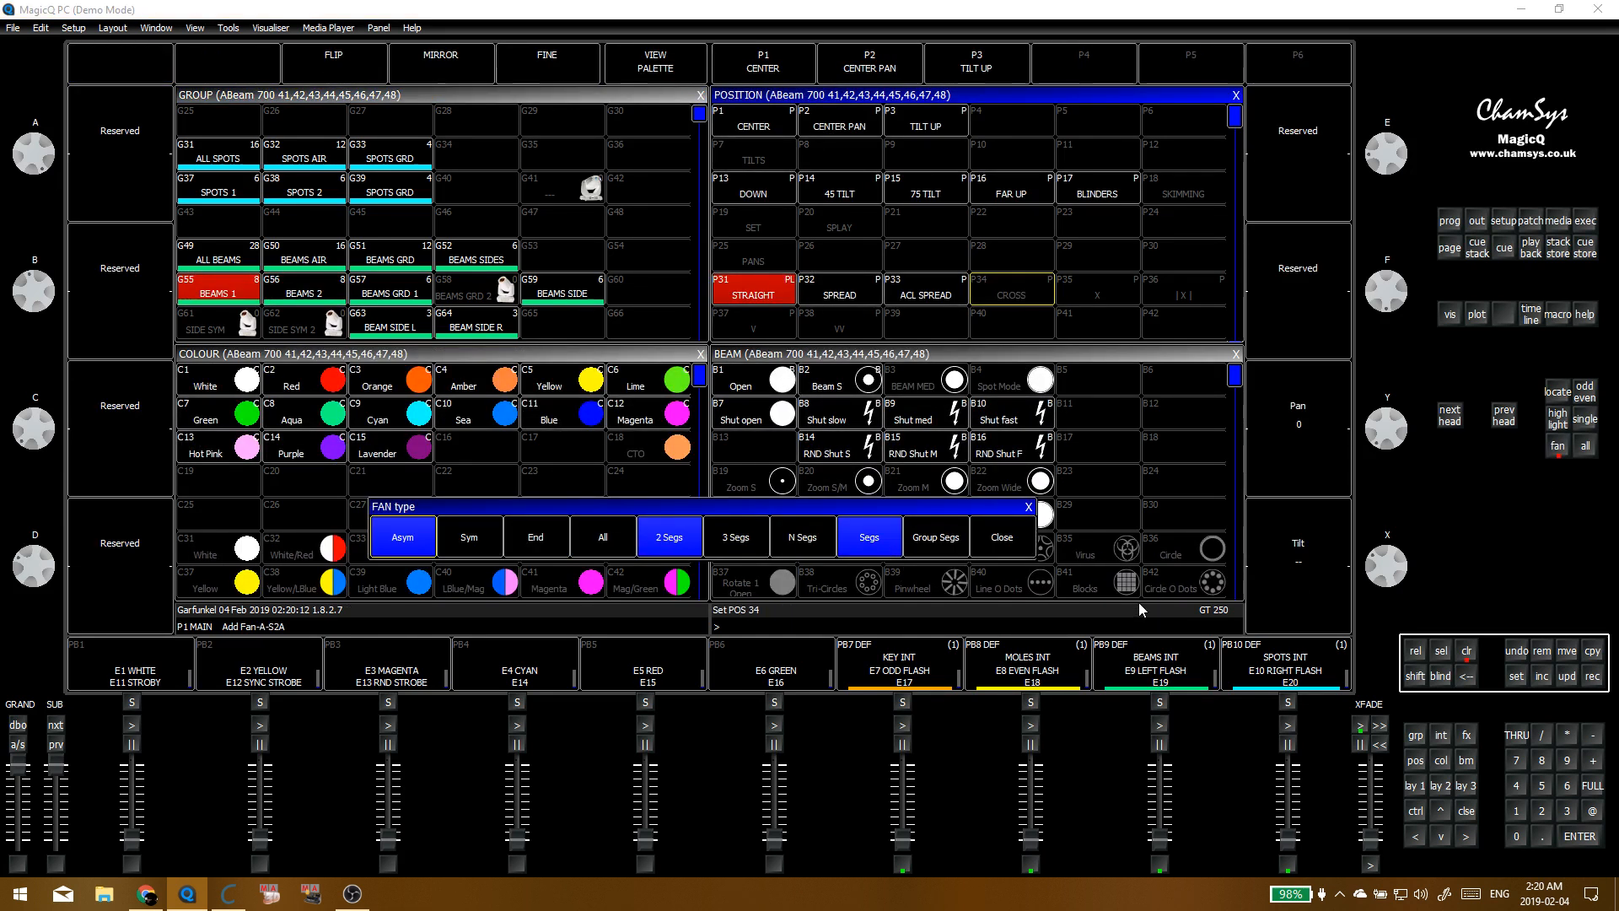
left_click(1516, 785)
left_click(799, 537)
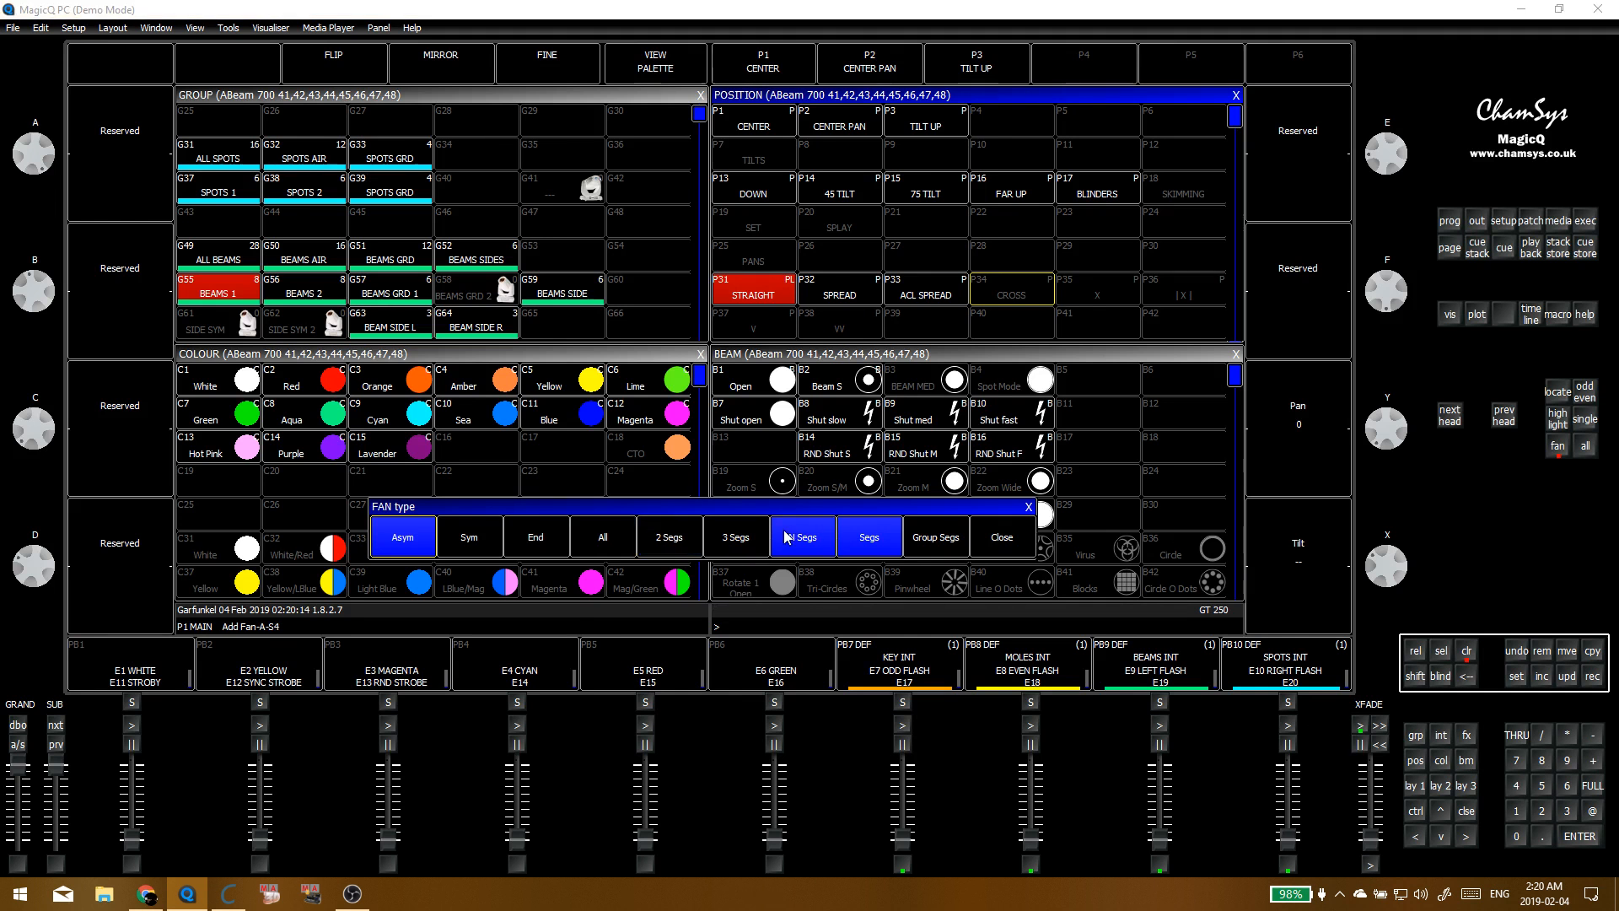
left_click_drag(1383, 433, 1383, 452)
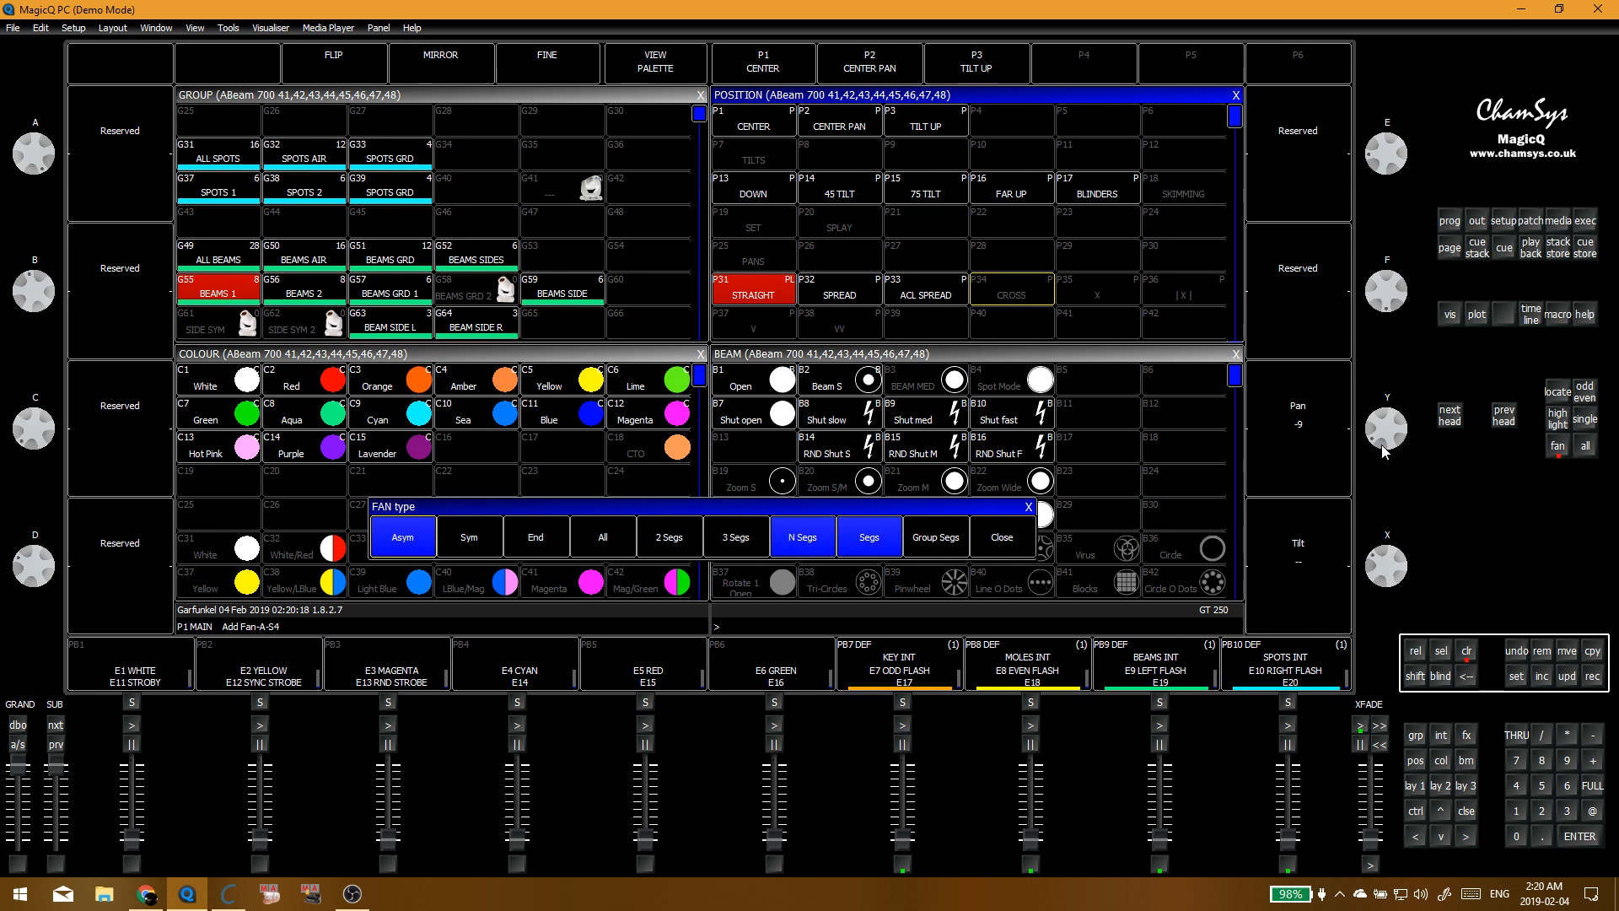
left_click(1003, 295)
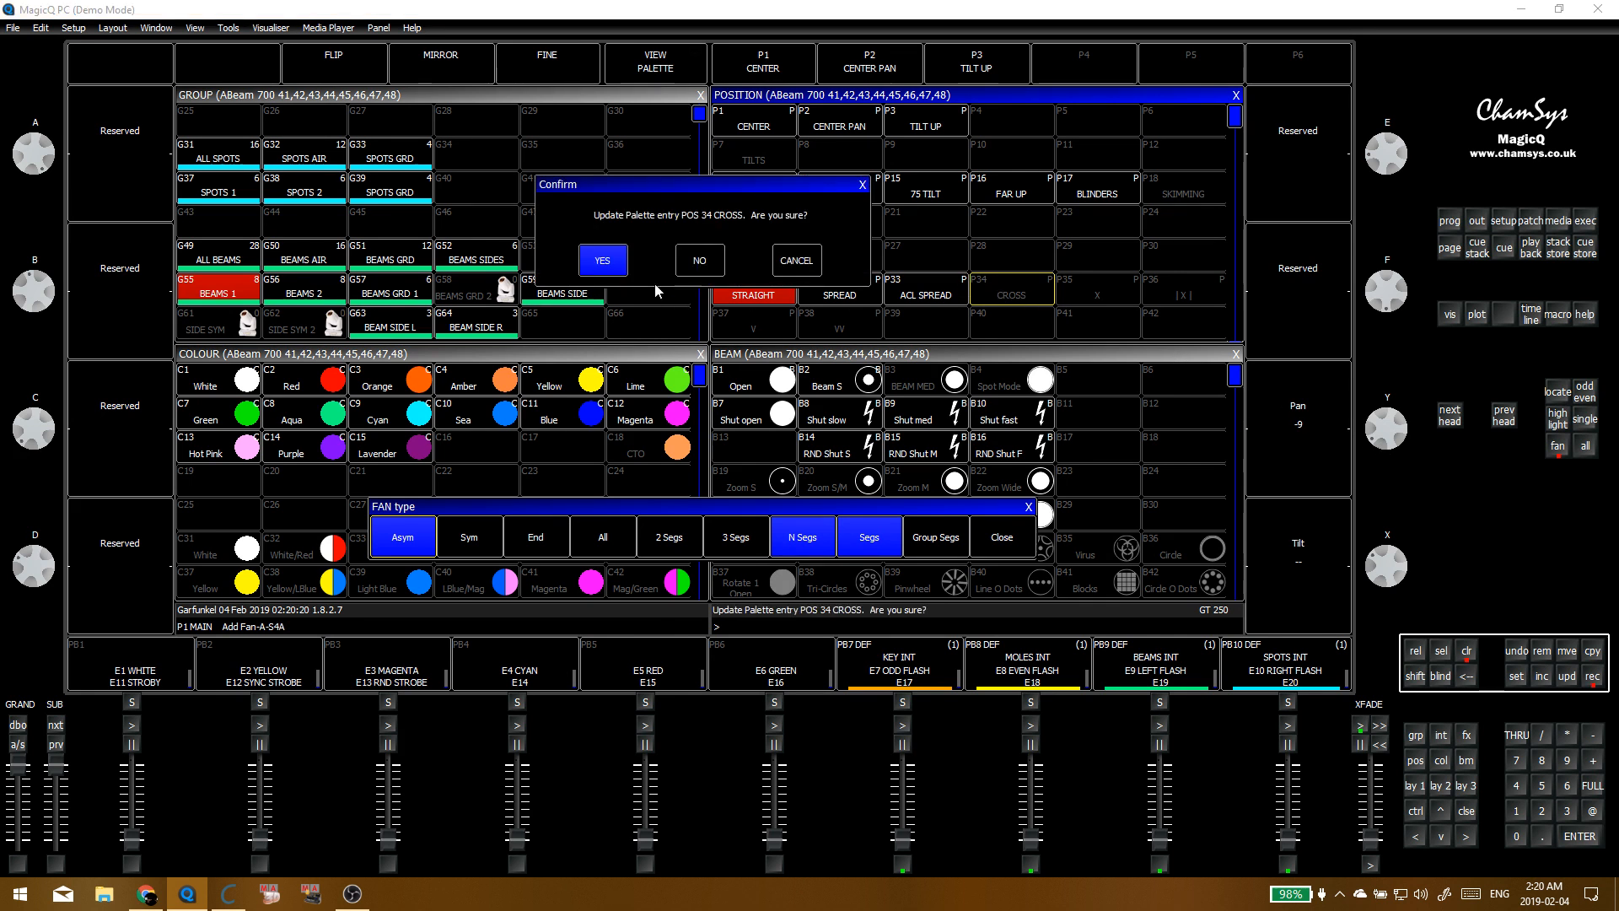
left_click(598, 263)
left_click(507, 292)
Step: Update the CROSS palette for Beams 2 with the STRAIGHT pan fanned in four segments to -9
left_click(303, 290)
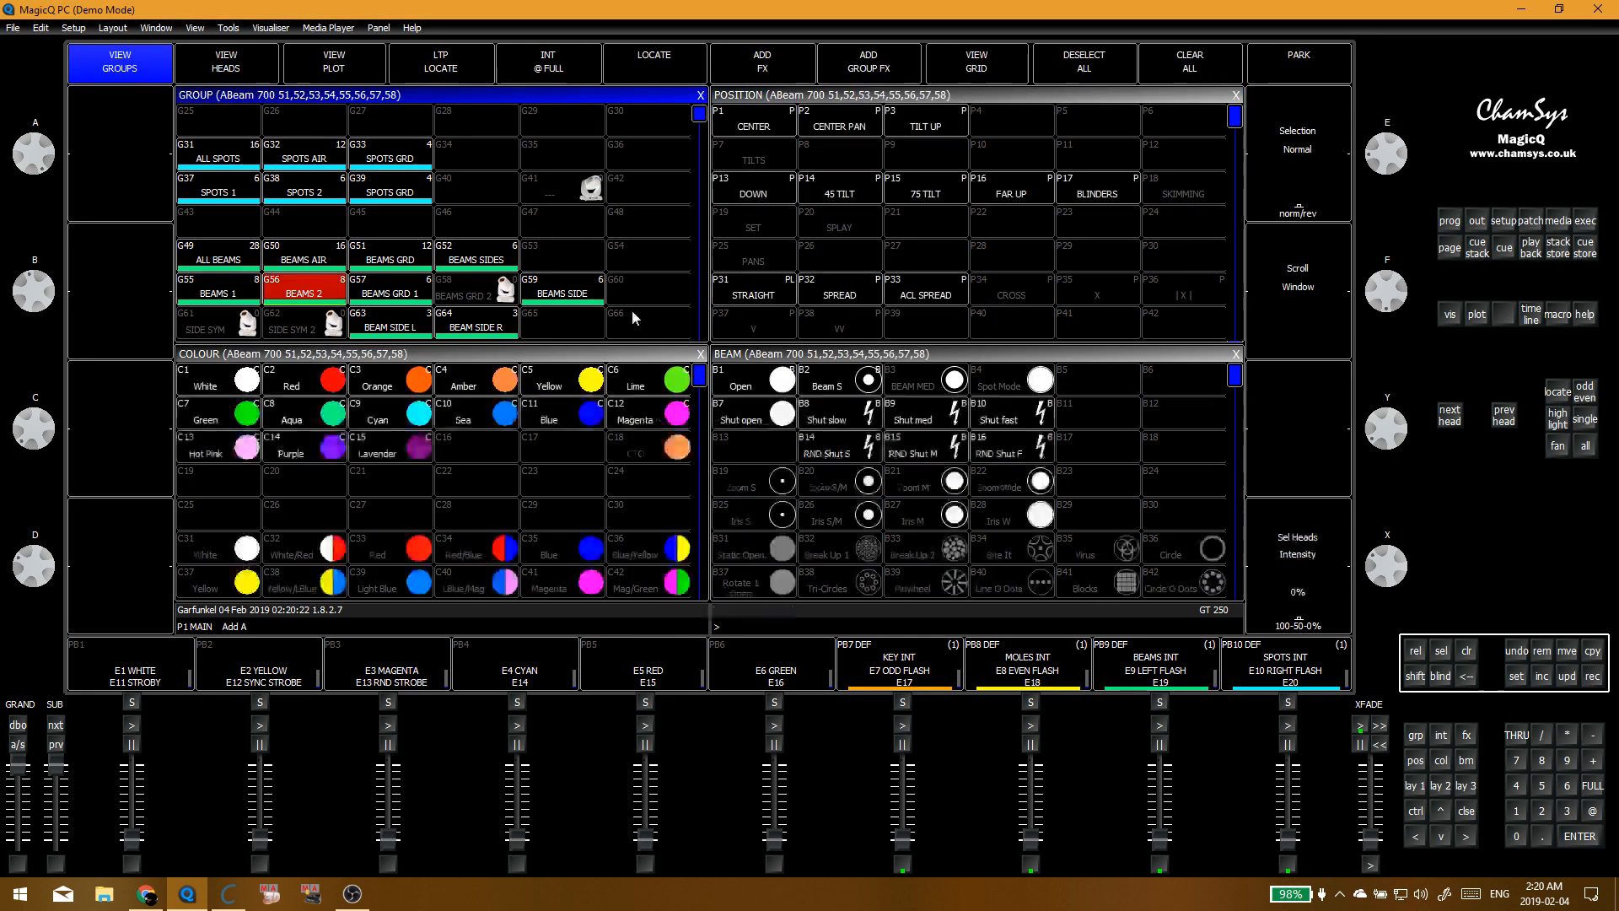
left_click(779, 288)
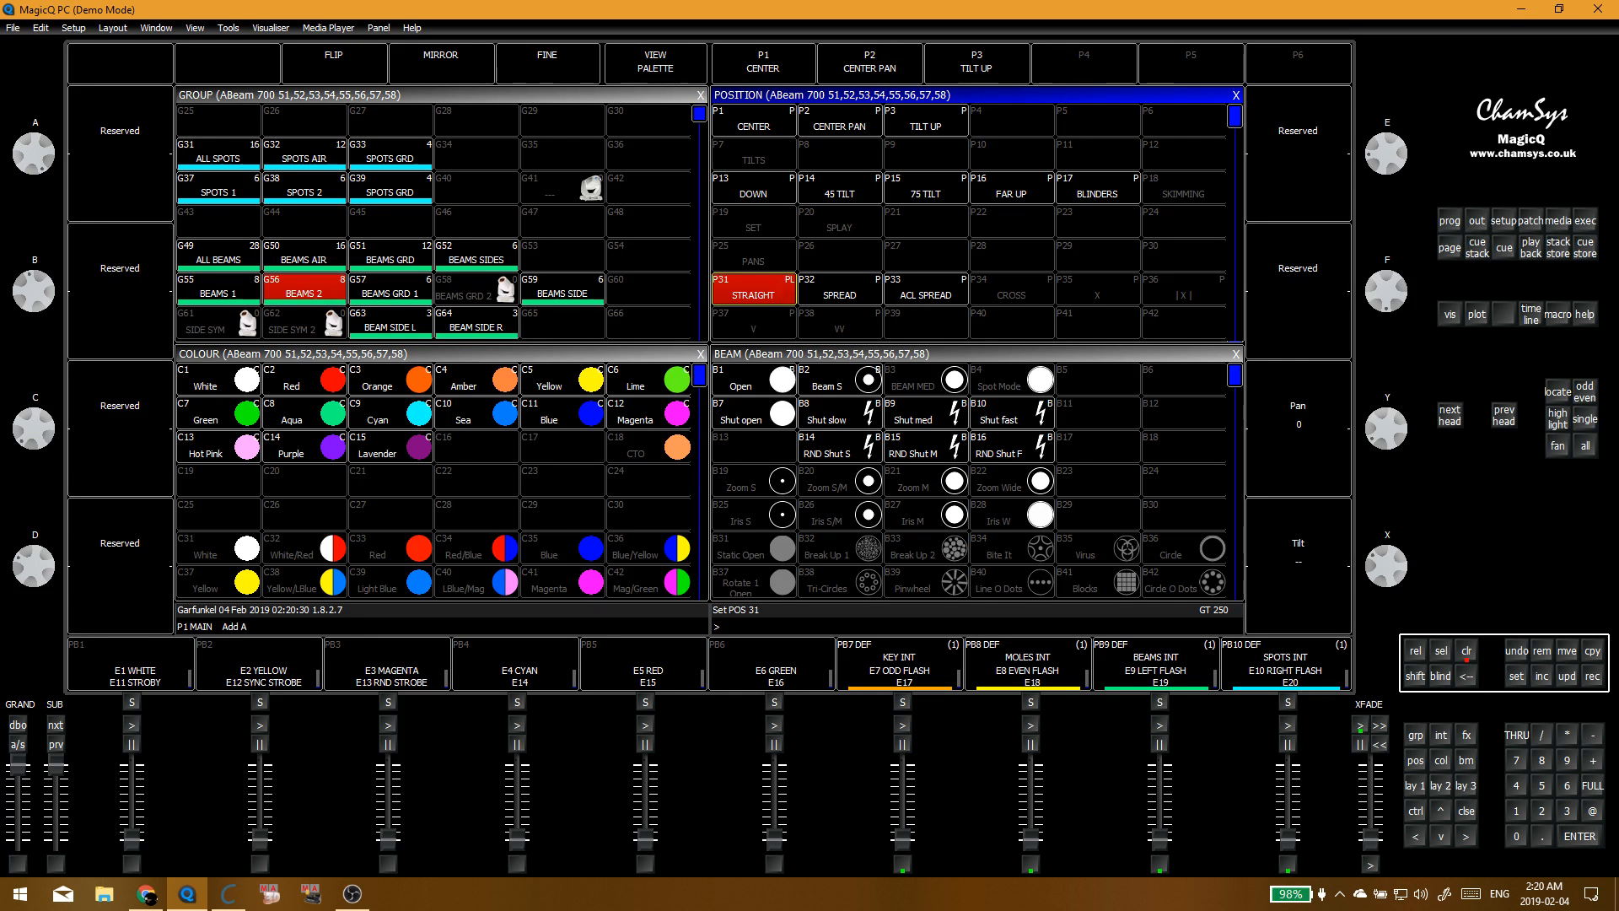
left_click(1556, 447)
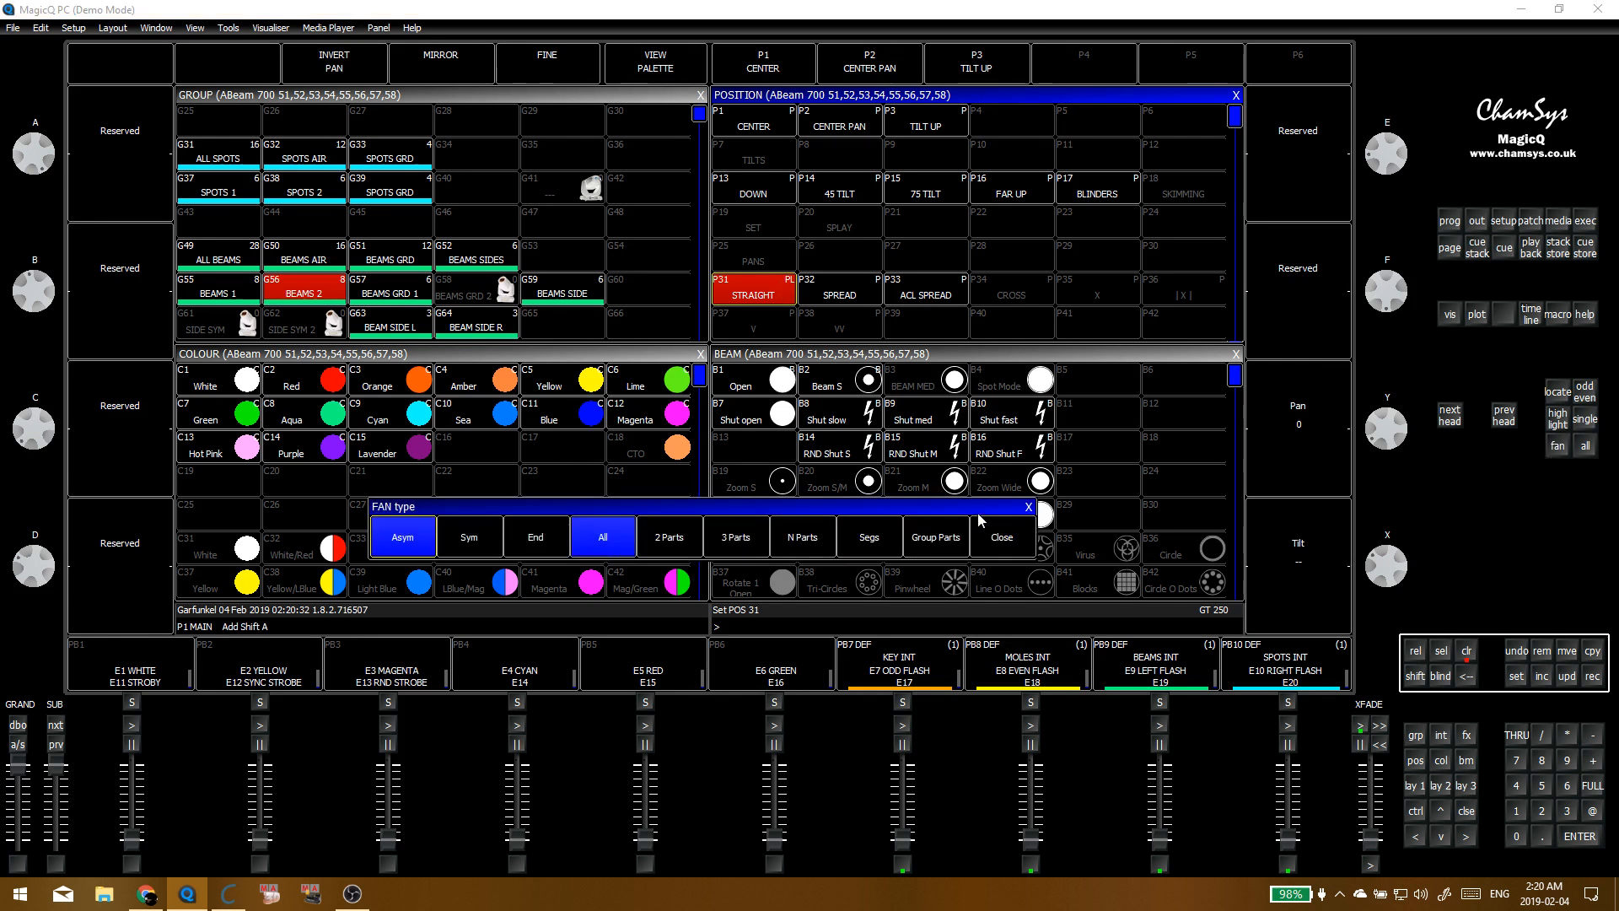
left_click(1525, 788)
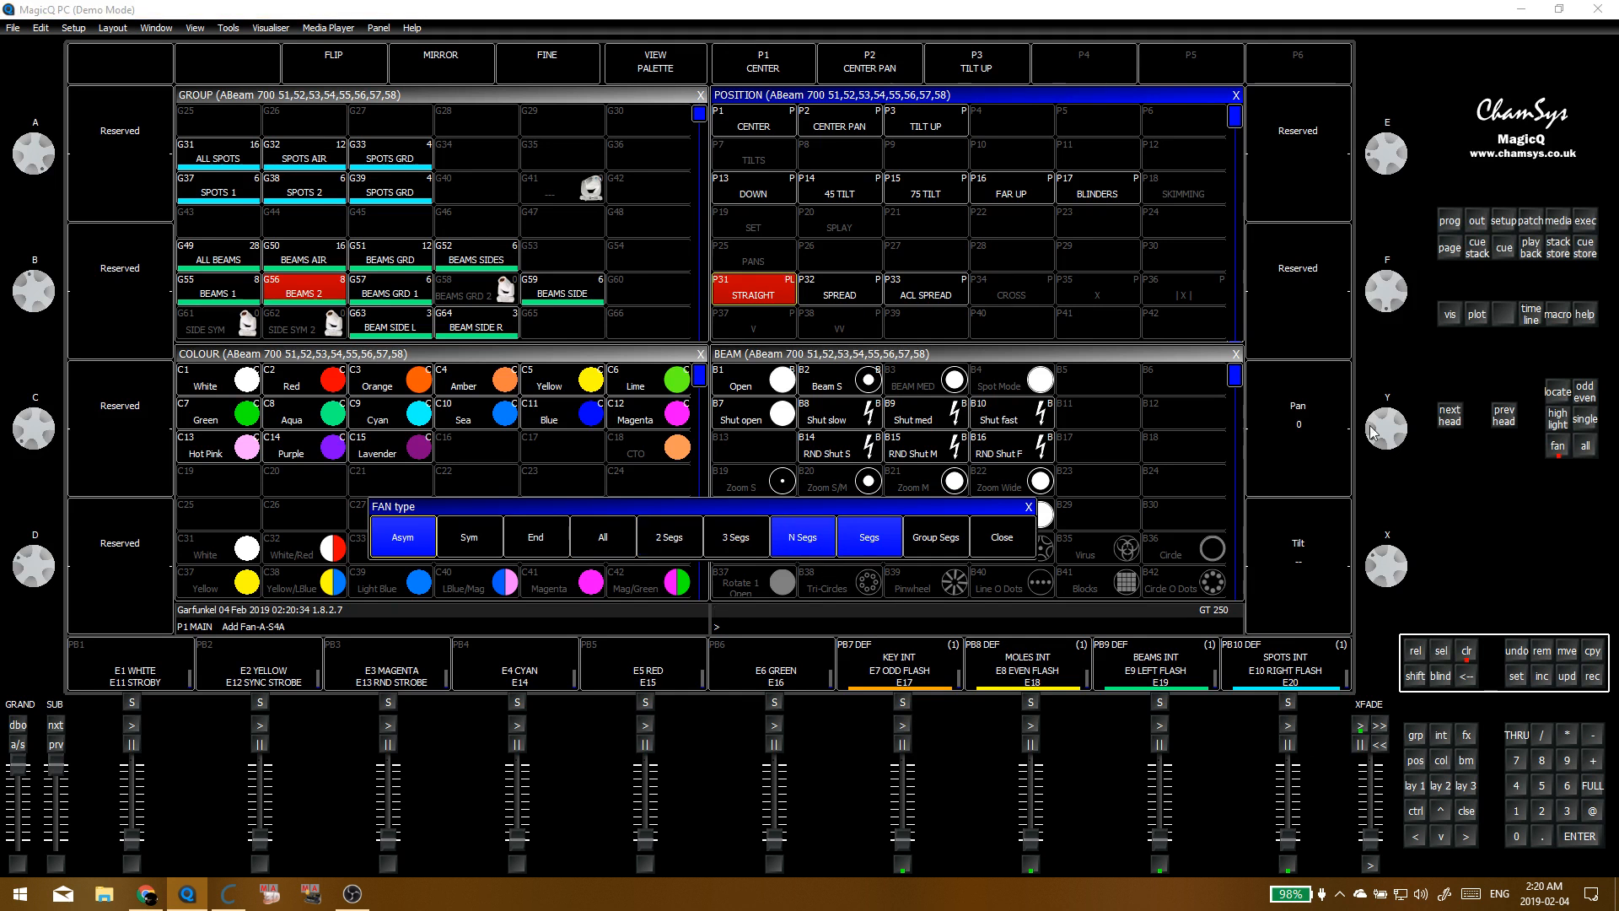
scroll(1389, 435, "up", 2)
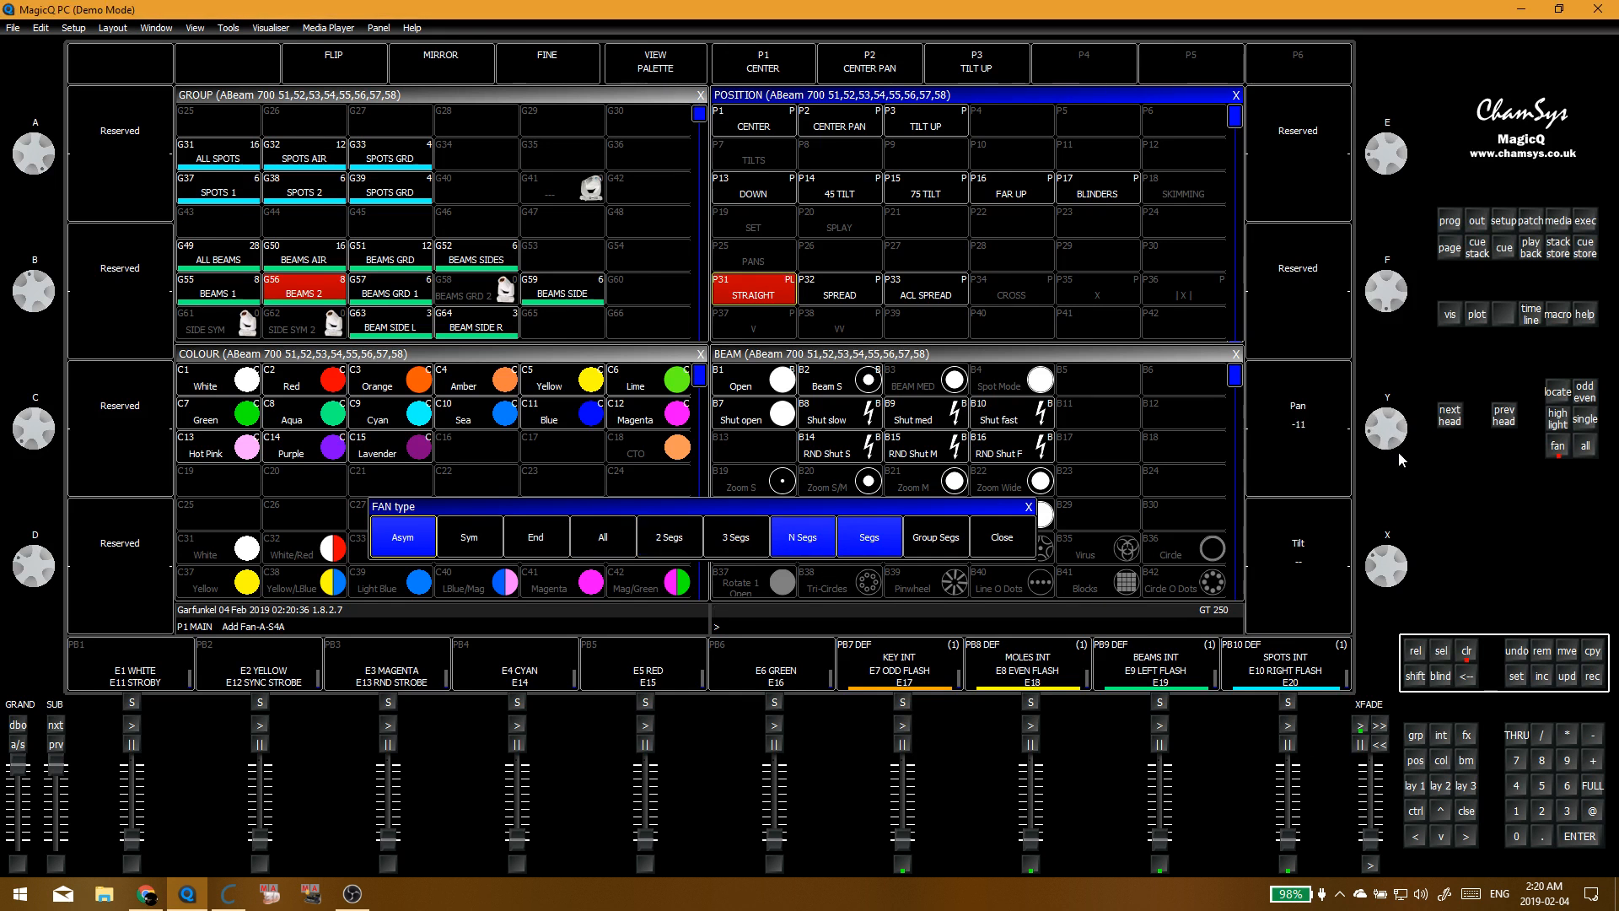
scroll(1398, 452, "up", 2)
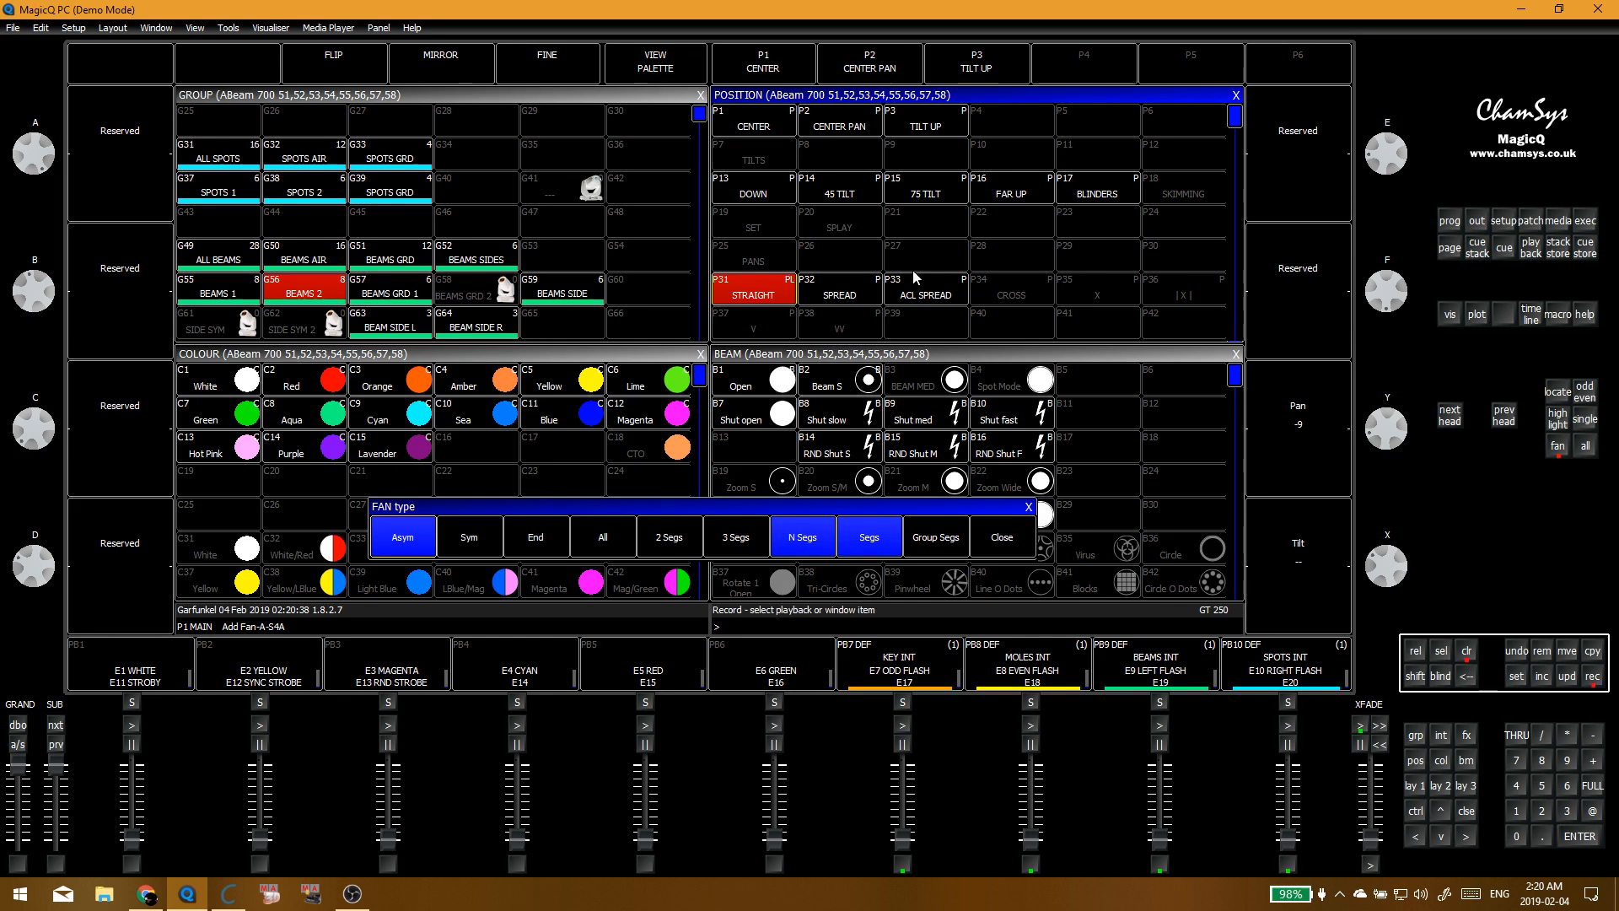
left_click(1011, 287)
left_click(595, 265)
Step: Fan the STRAIGHT pan of Beams 1 and Beams 2 in two parts to -8, store it in the X palette and recall it
left_click(218, 291)
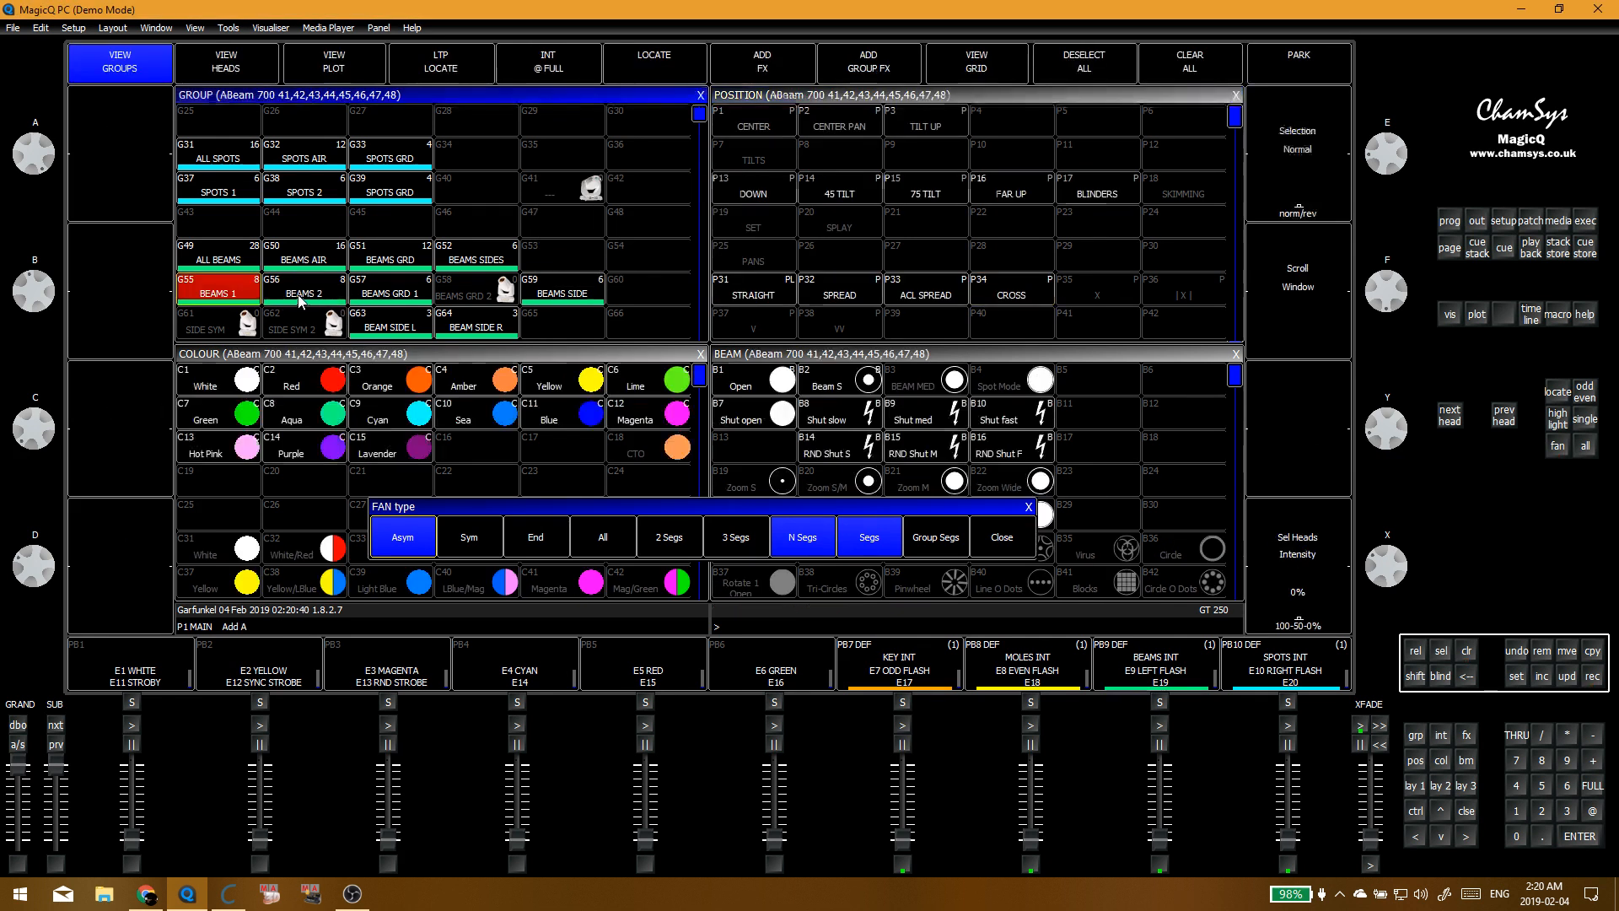
left_click(751, 296)
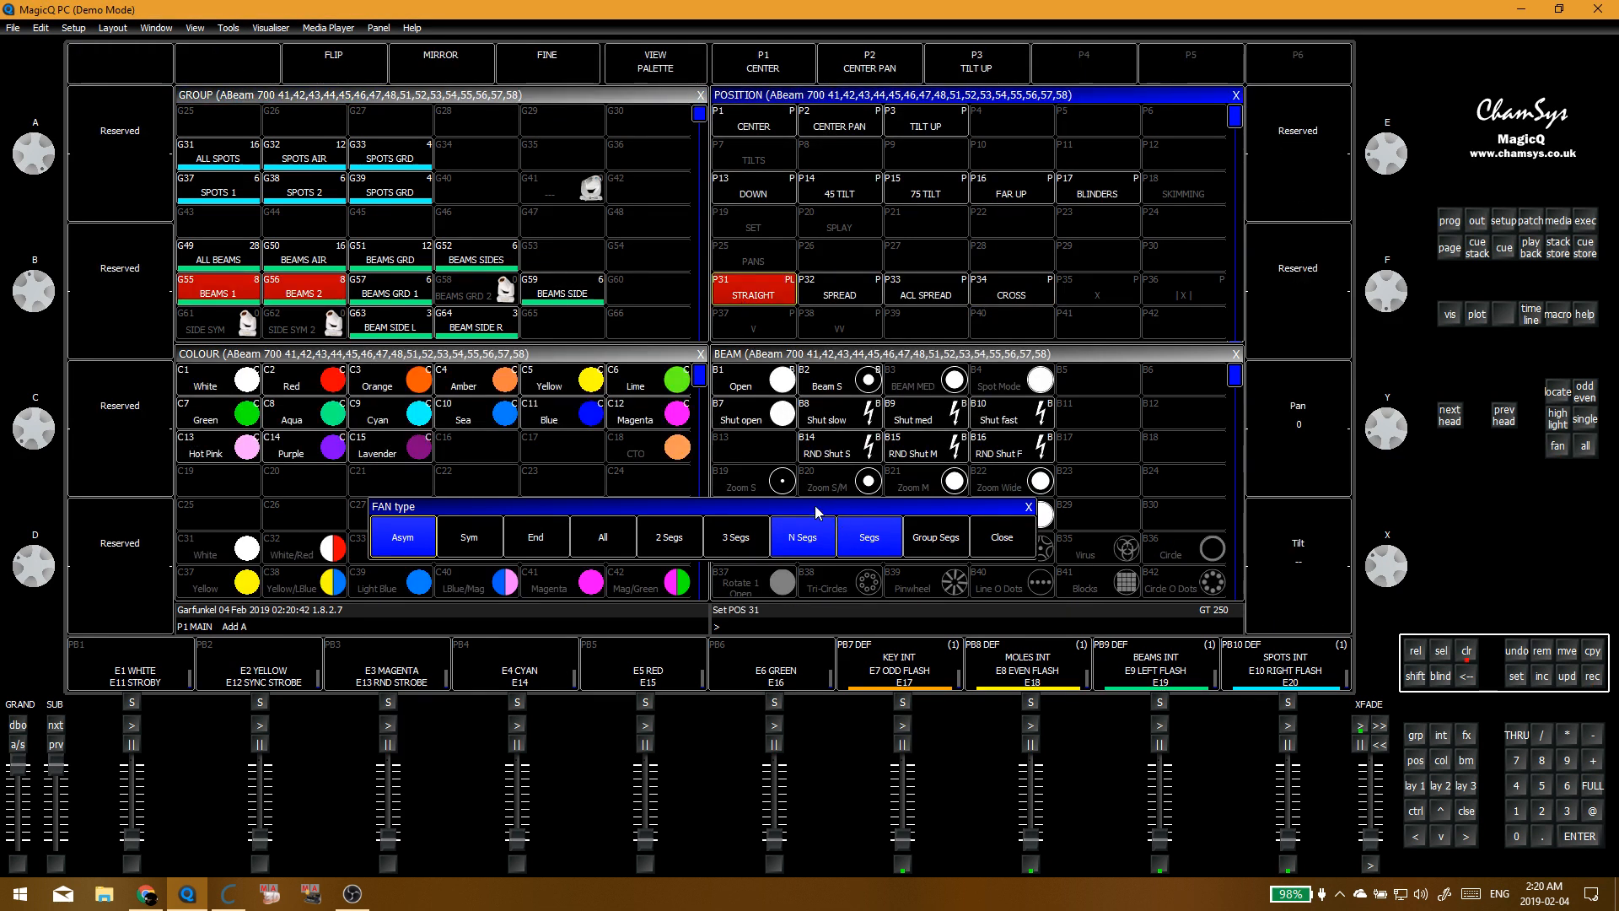
left_click(673, 540)
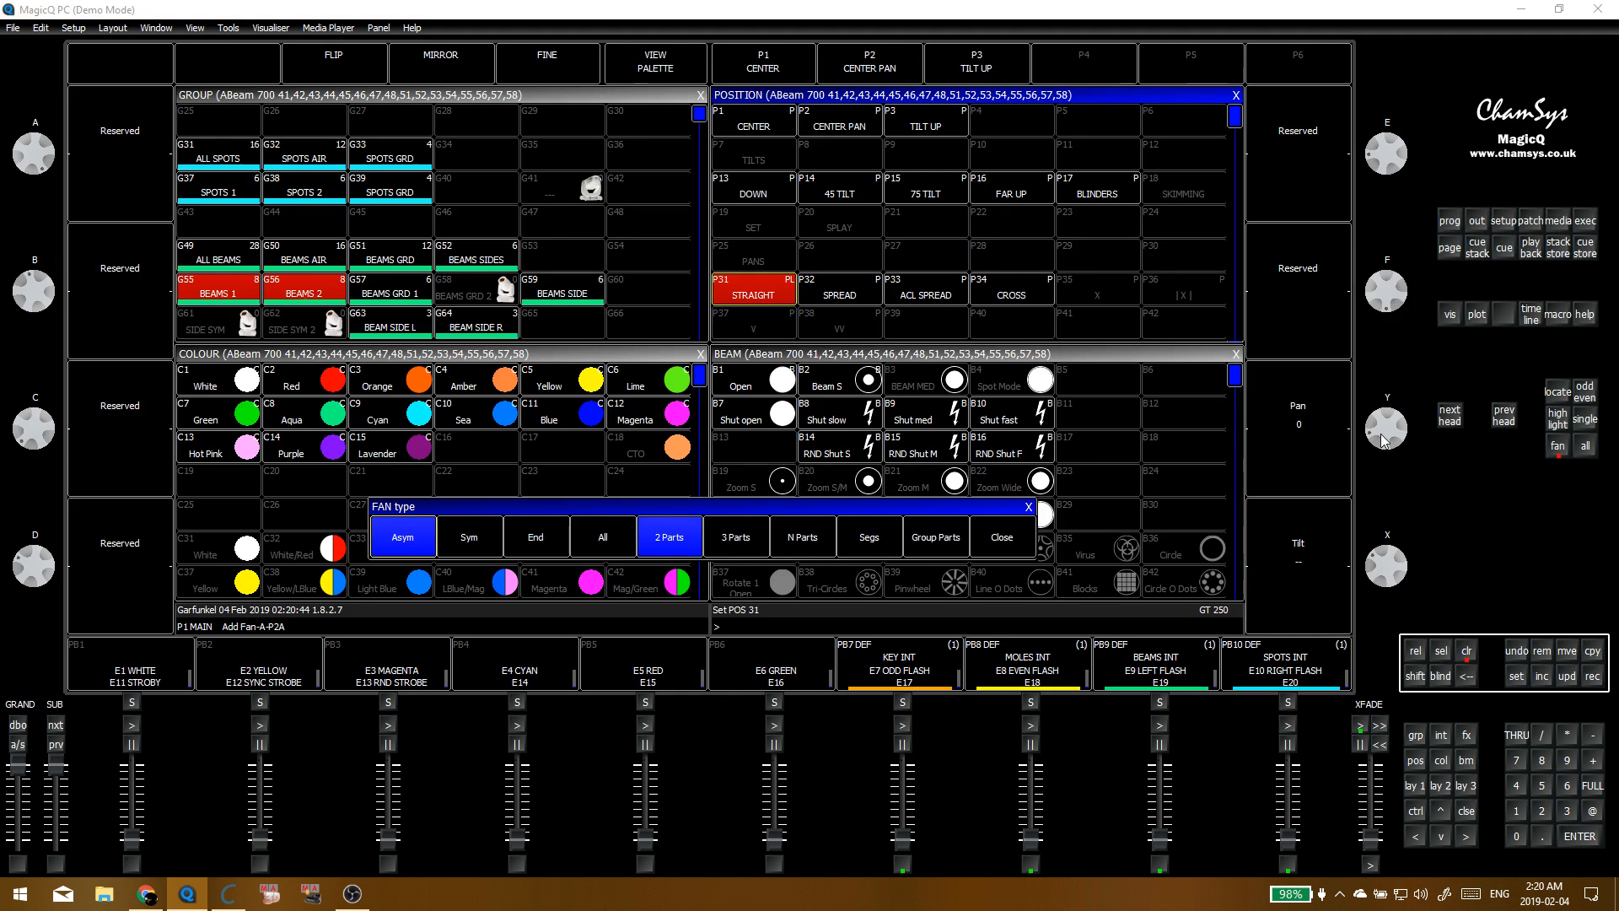
left_click_drag(1383, 441, 1388, 451)
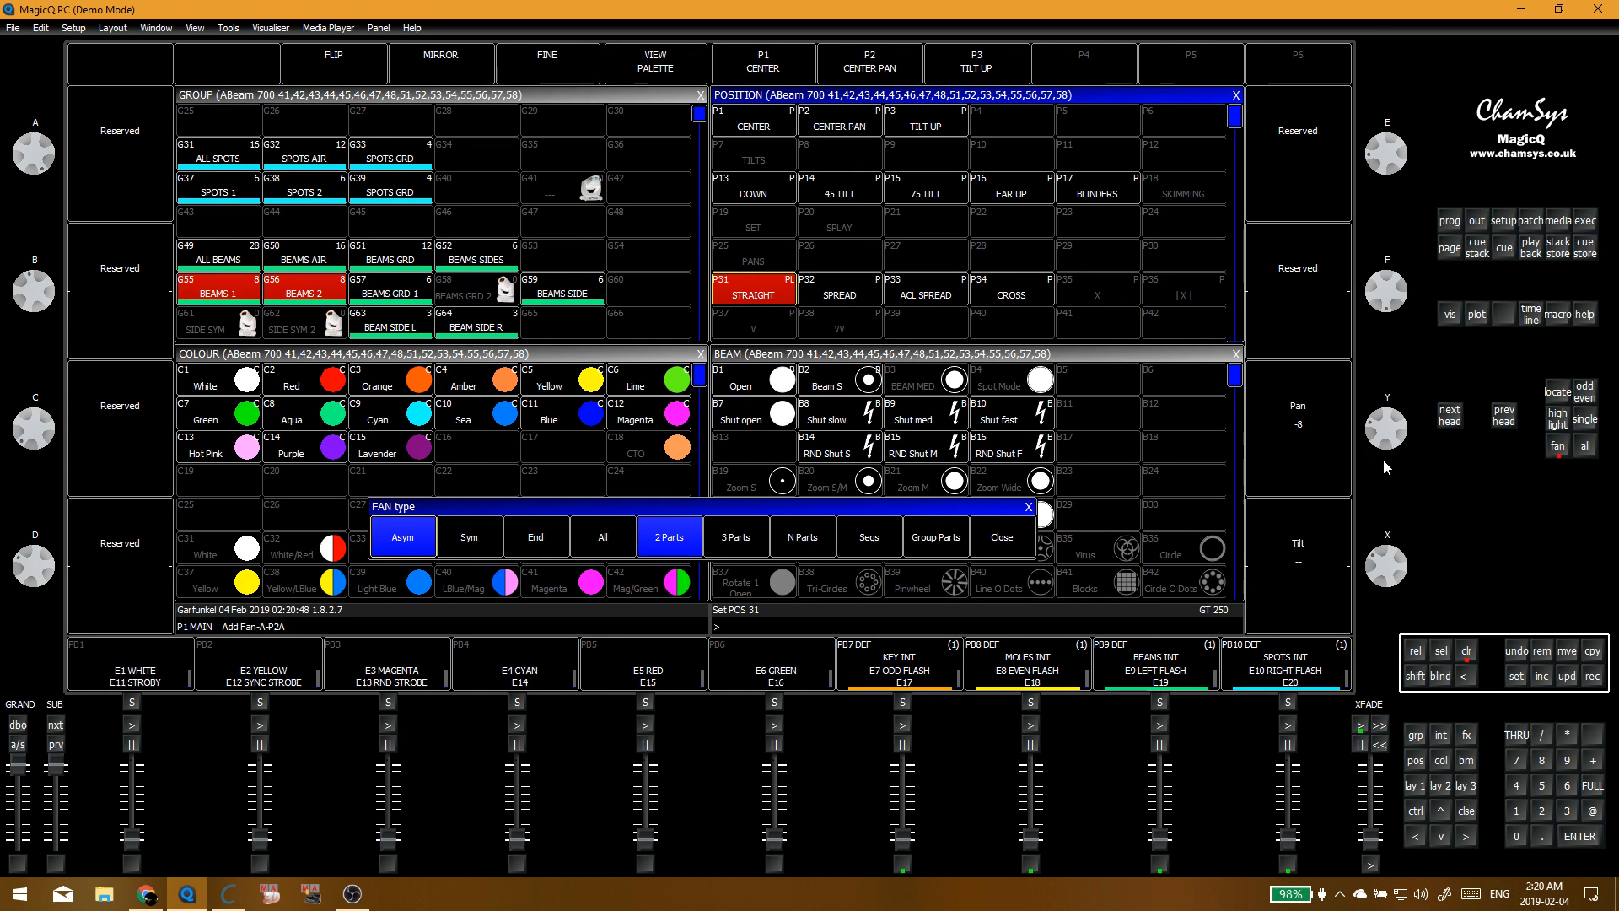
left_click(1097, 289)
left_click(635, 301)
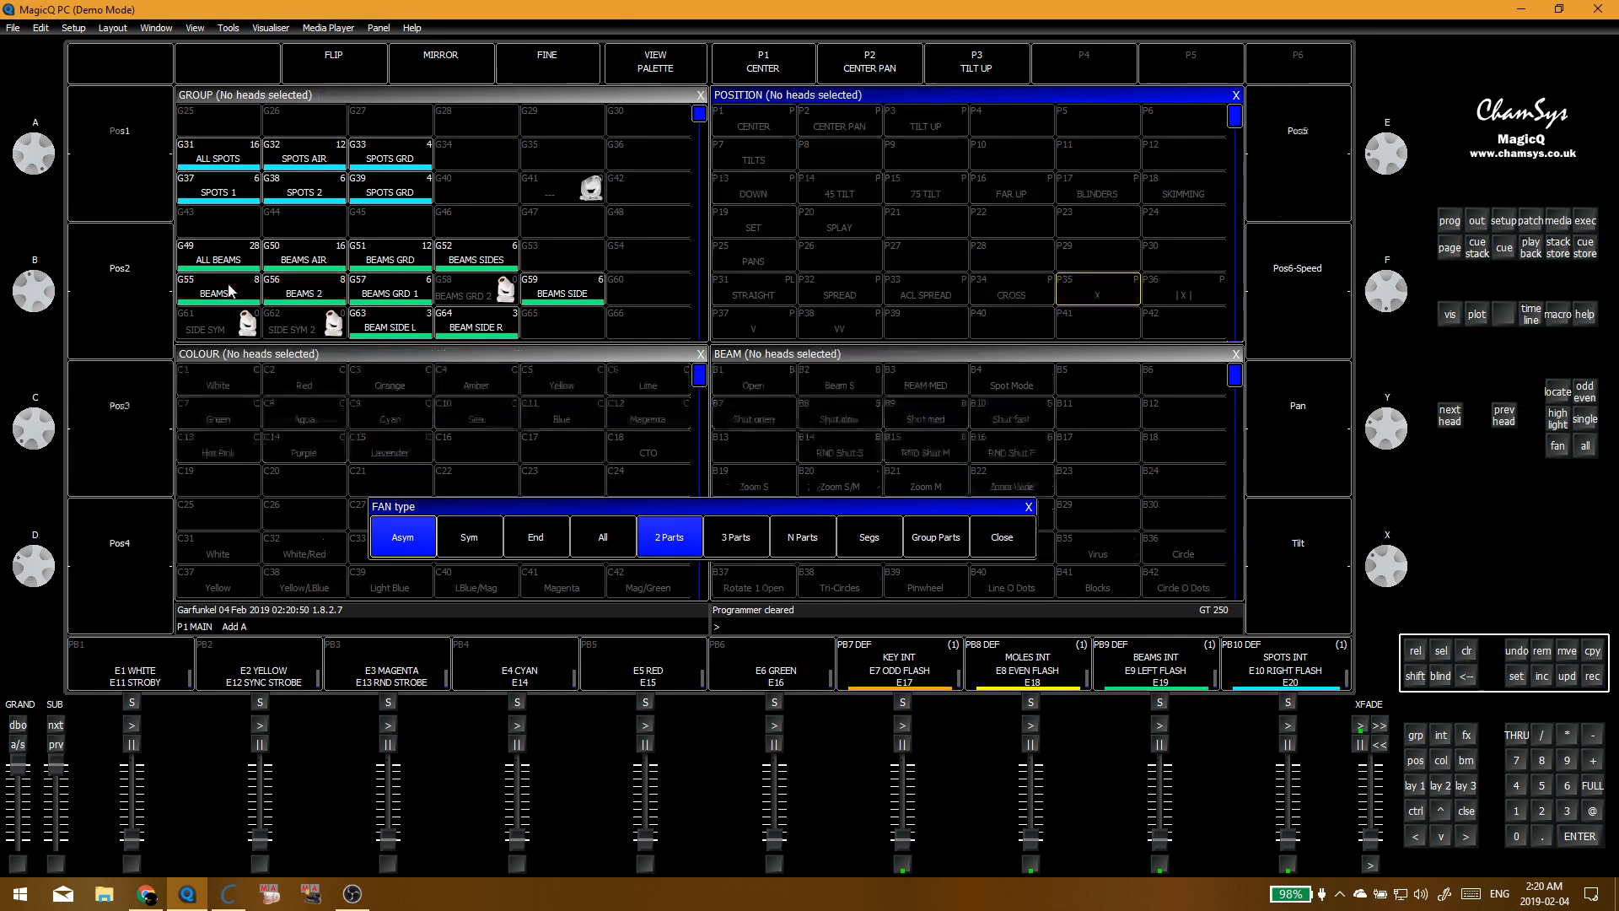
left_click(1120, 289)
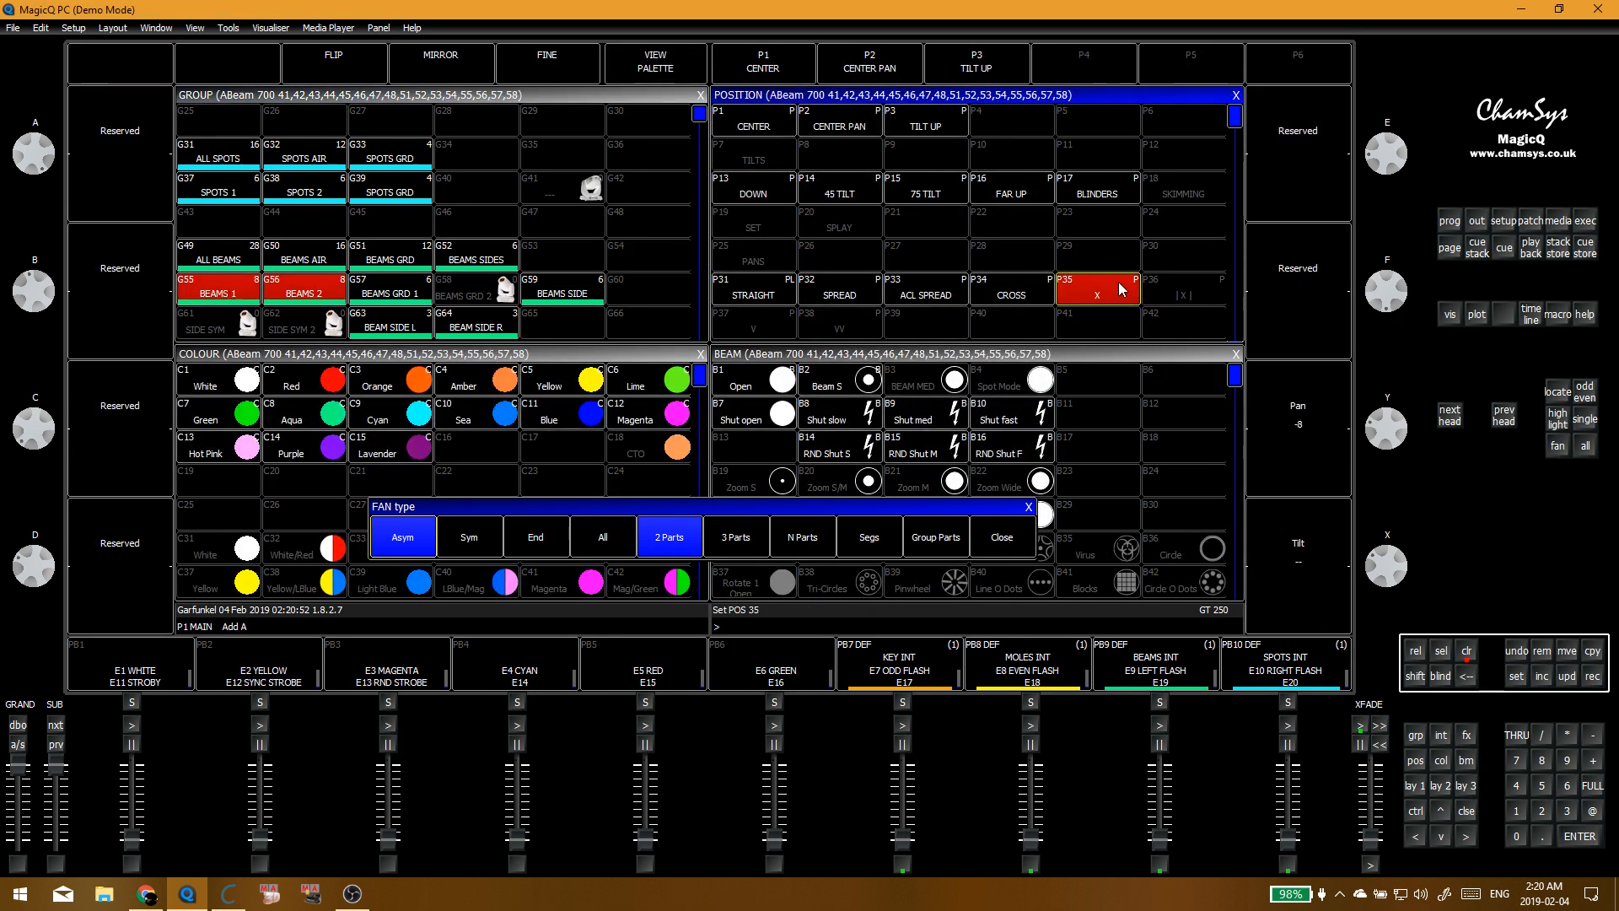
Step: Recall STRAIGHT on both beam groups, fan the pan in two parts to 7 and update the |X| palette
left_click(727, 288)
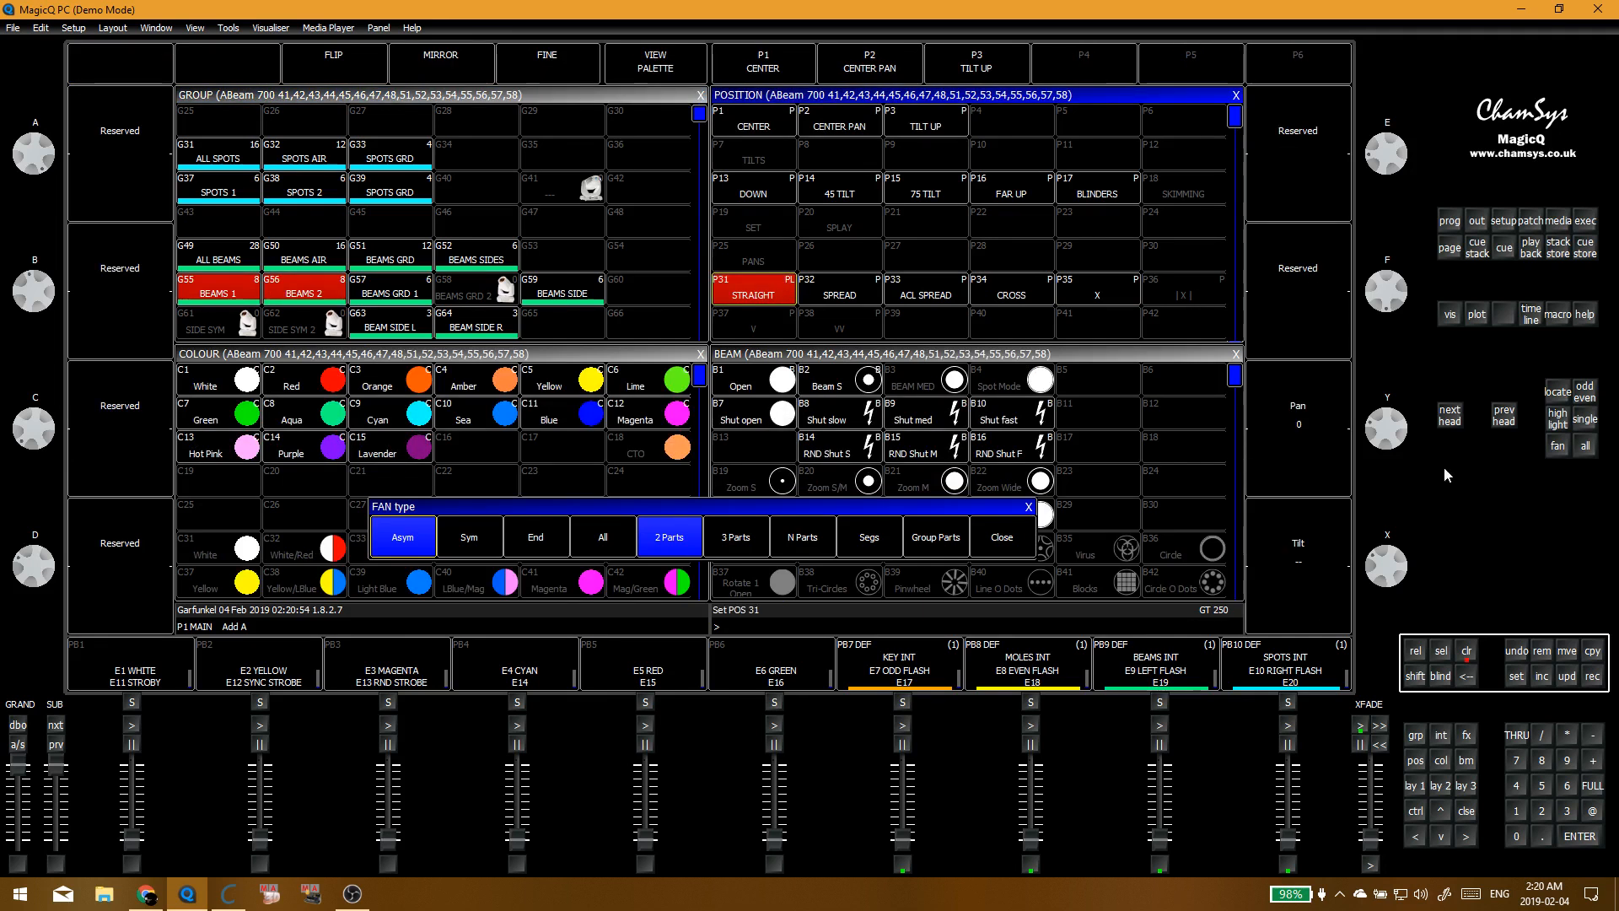
left_click(683, 540)
mouse_move(1386, 425)
left_mouse_down()
mouse_move(1389, 442)
mouse_move(1402, 403)
left_mouse_up()
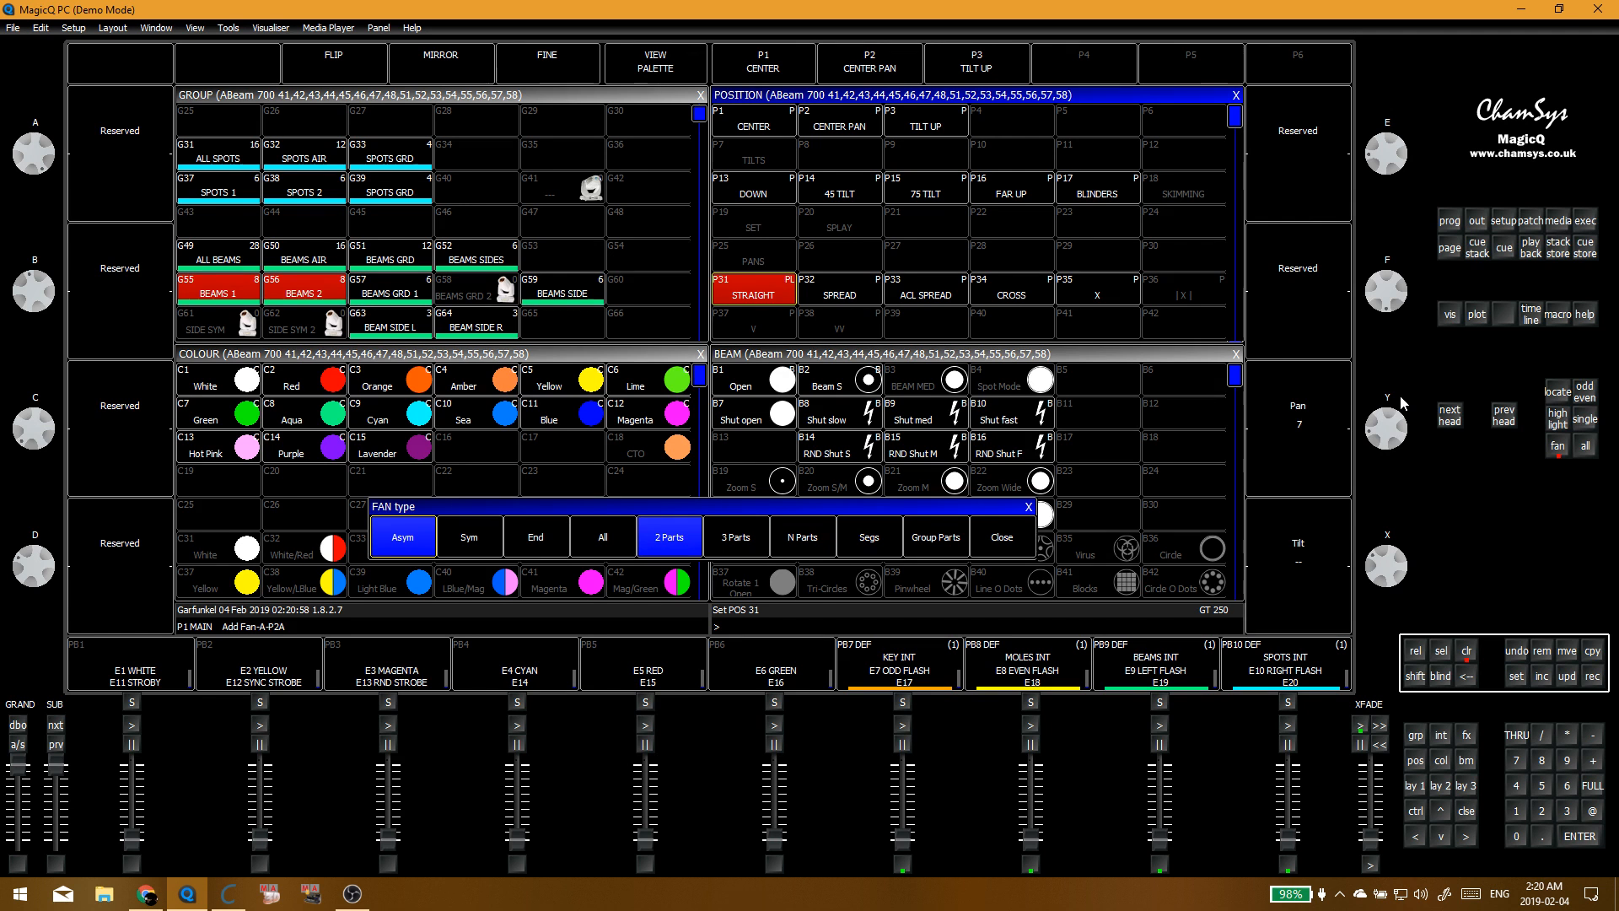
left_click(1185, 289)
left_click(614, 260)
Step: Recall STRAIGHT on Beams 1 and Beams 2, fan the pan asymmetrically in group parts to -17 and store it in the V palette
left_click(221, 295)
left_click(303, 291)
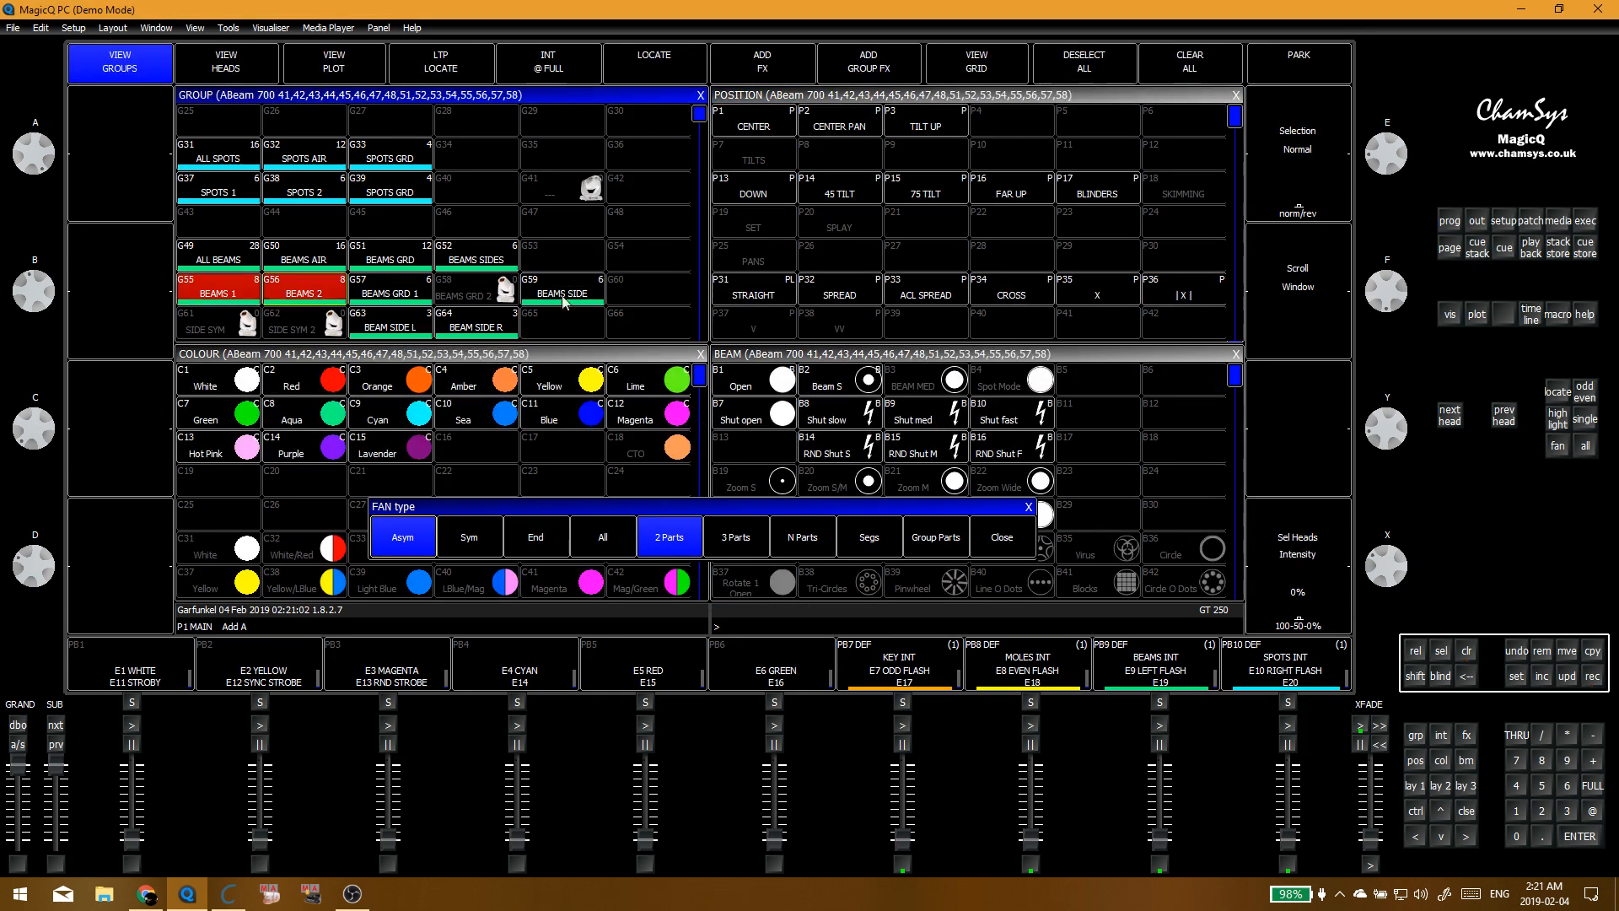
left_click(753, 291)
left_click(936, 537)
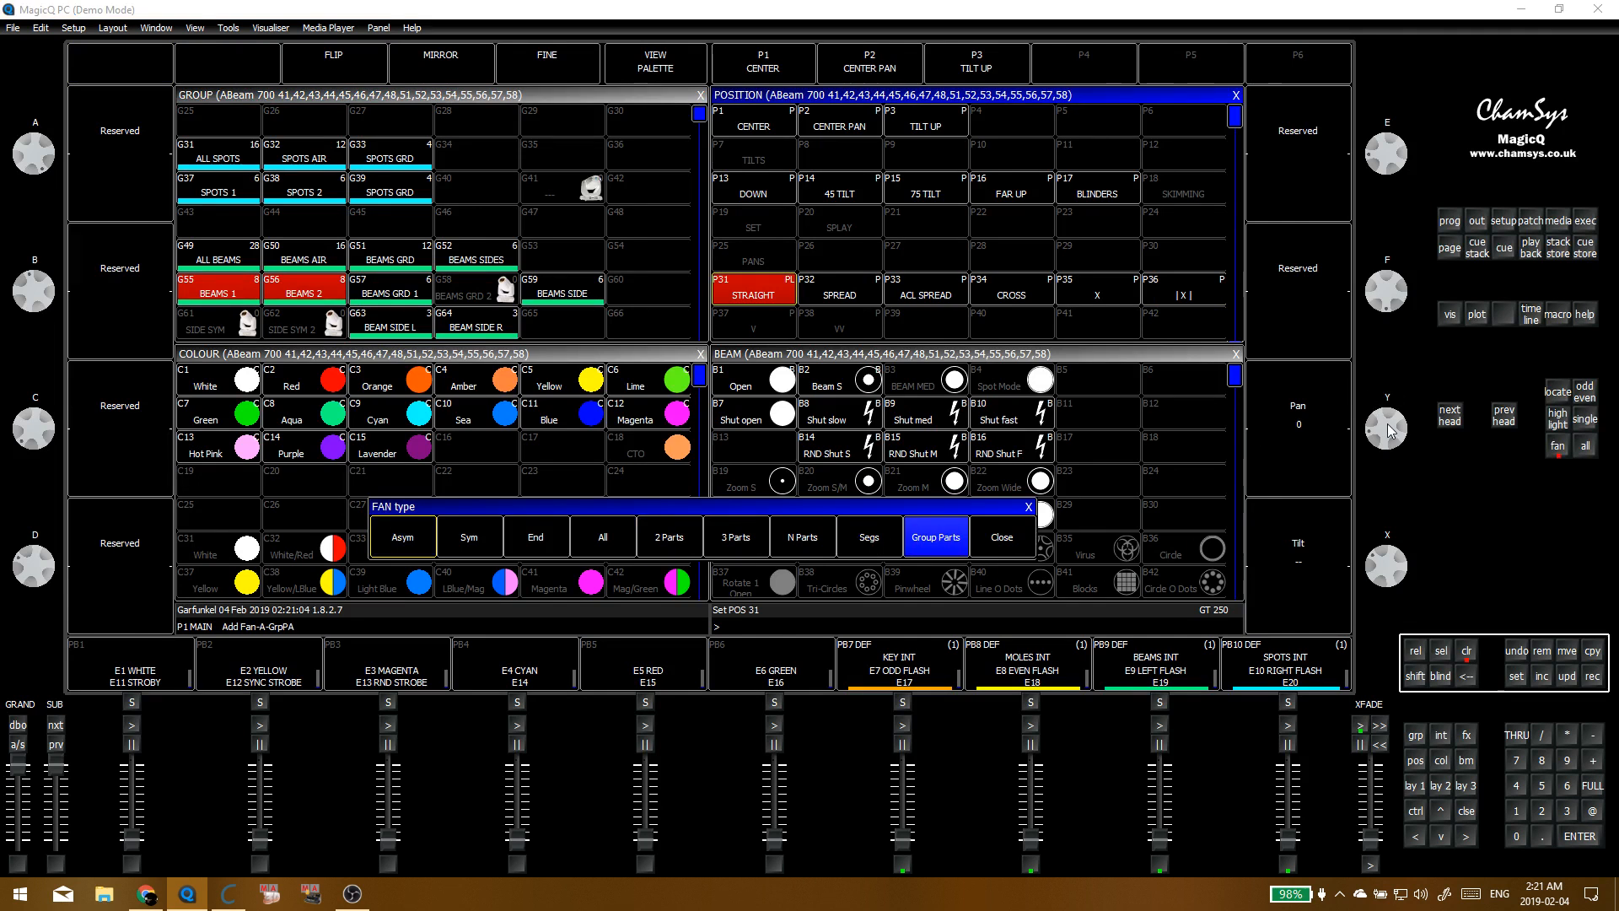
left_click_drag(1390, 431, 1389, 439)
left_click(784, 336)
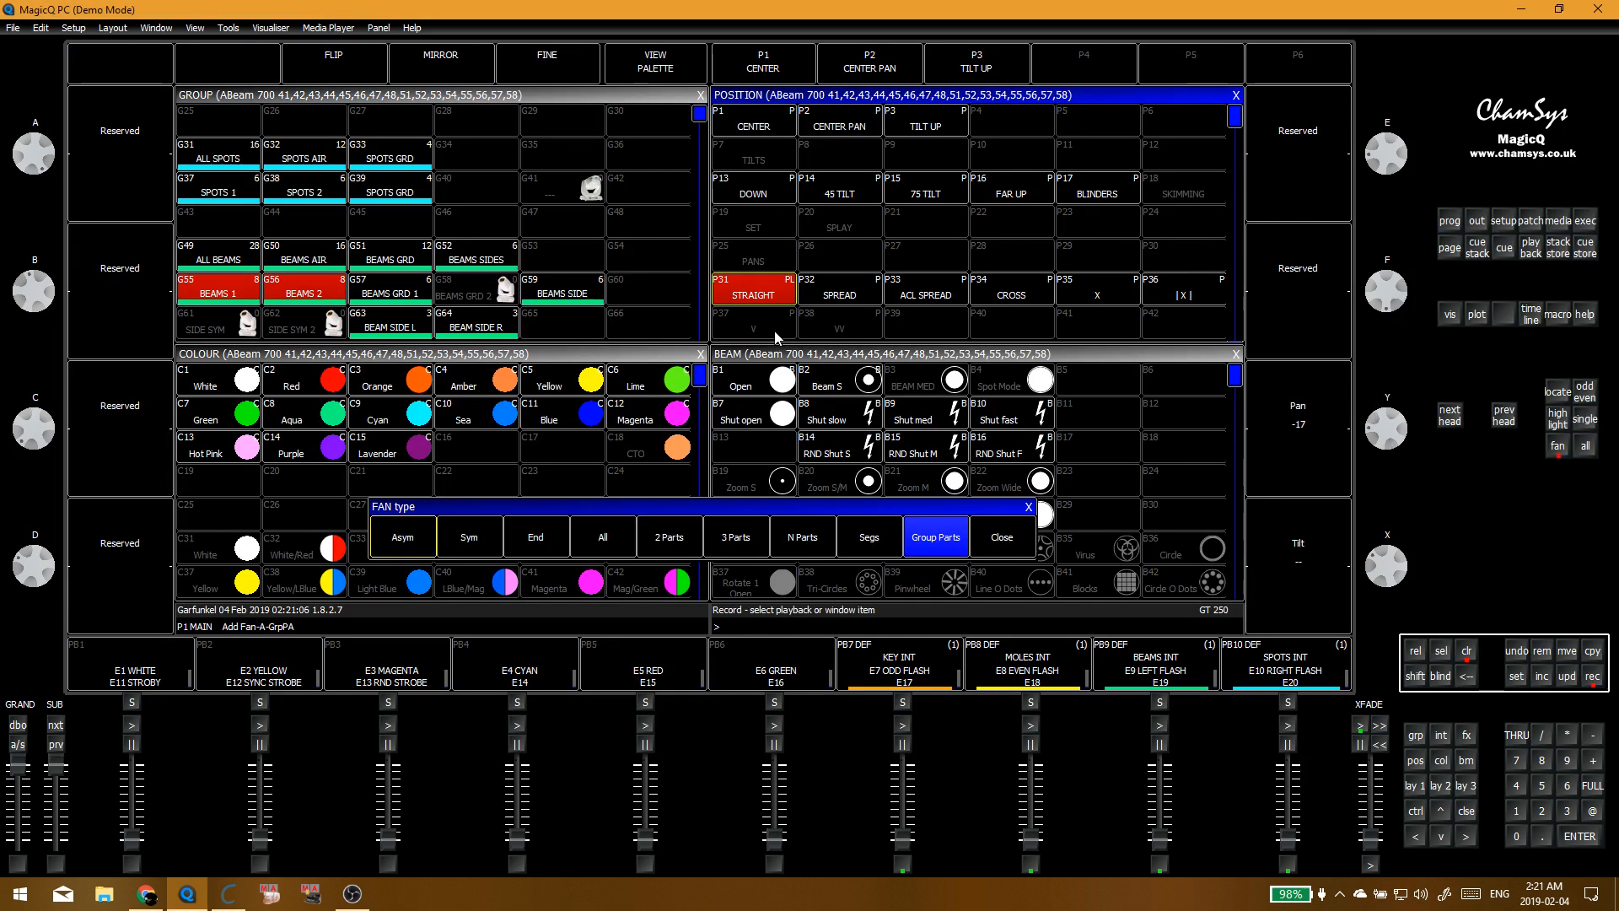
left_click(615, 262)
Step: Fan the pan of Beams 1 and Beams 2 asymmetrically in four parts to -17 and try to store it in the VV palette
left_click(245, 301)
left_click(303, 291)
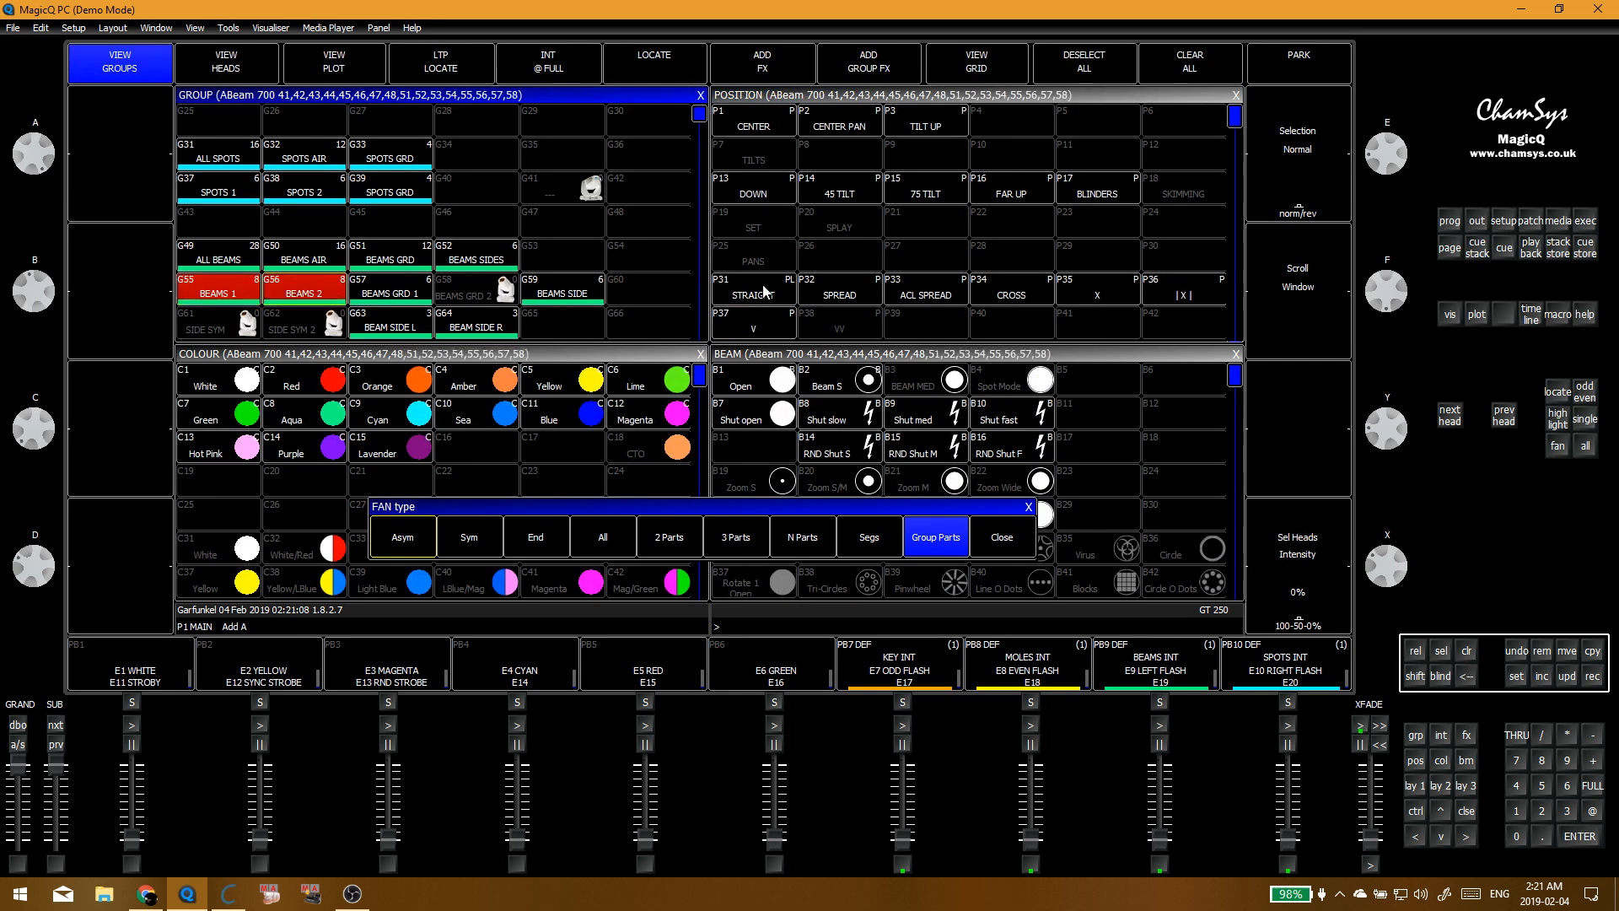
left_click(753, 291)
left_click(826, 322)
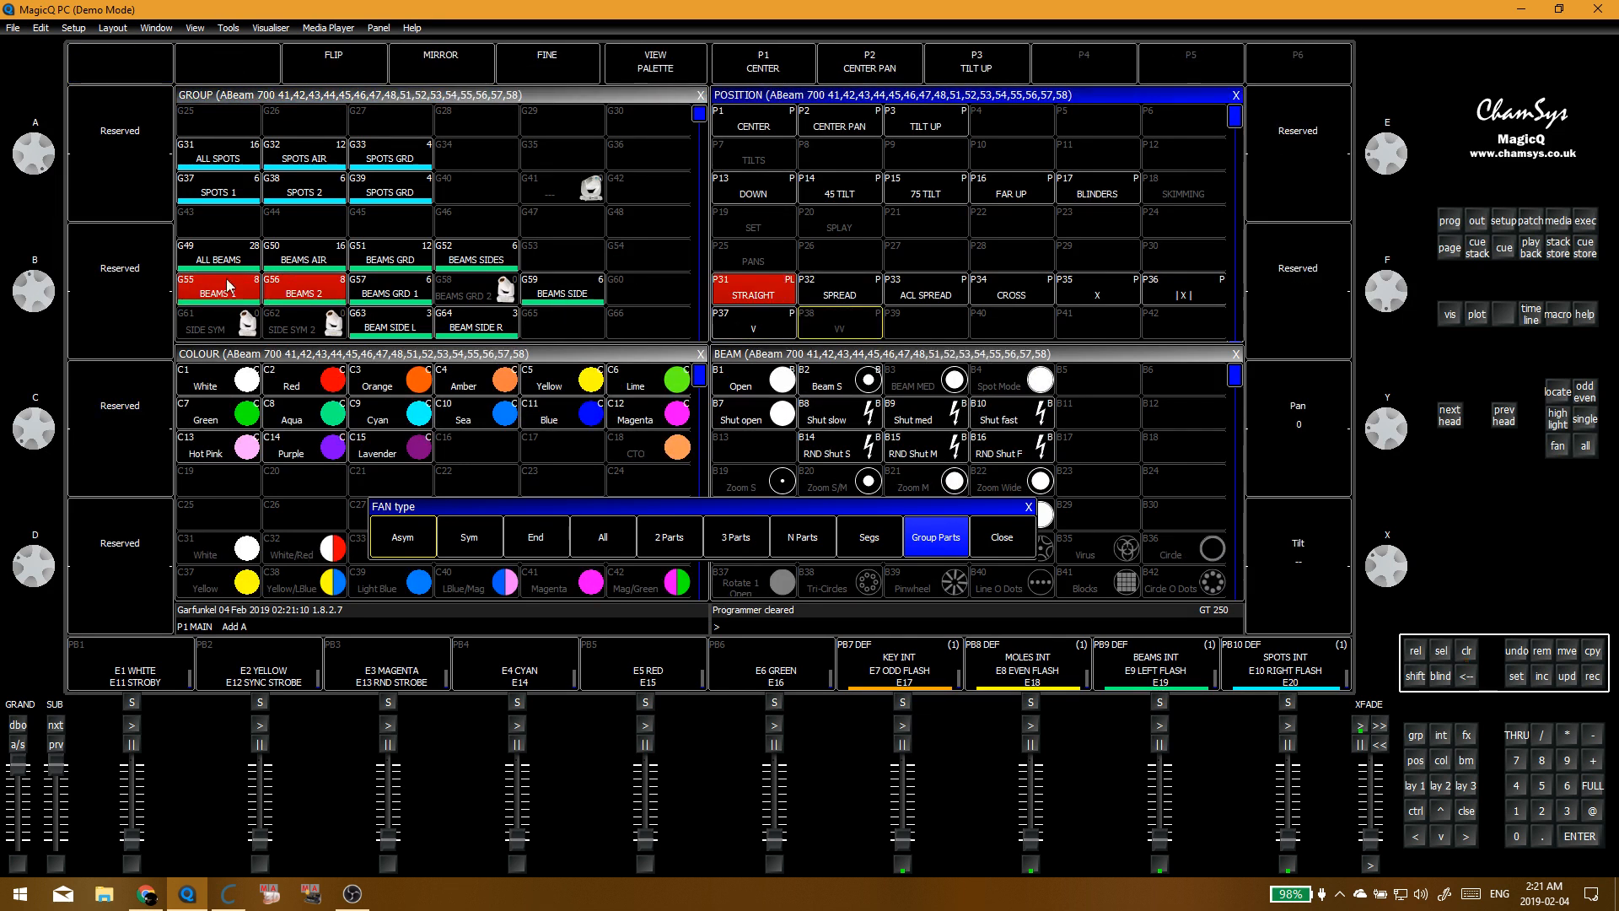
left_click(368, 306)
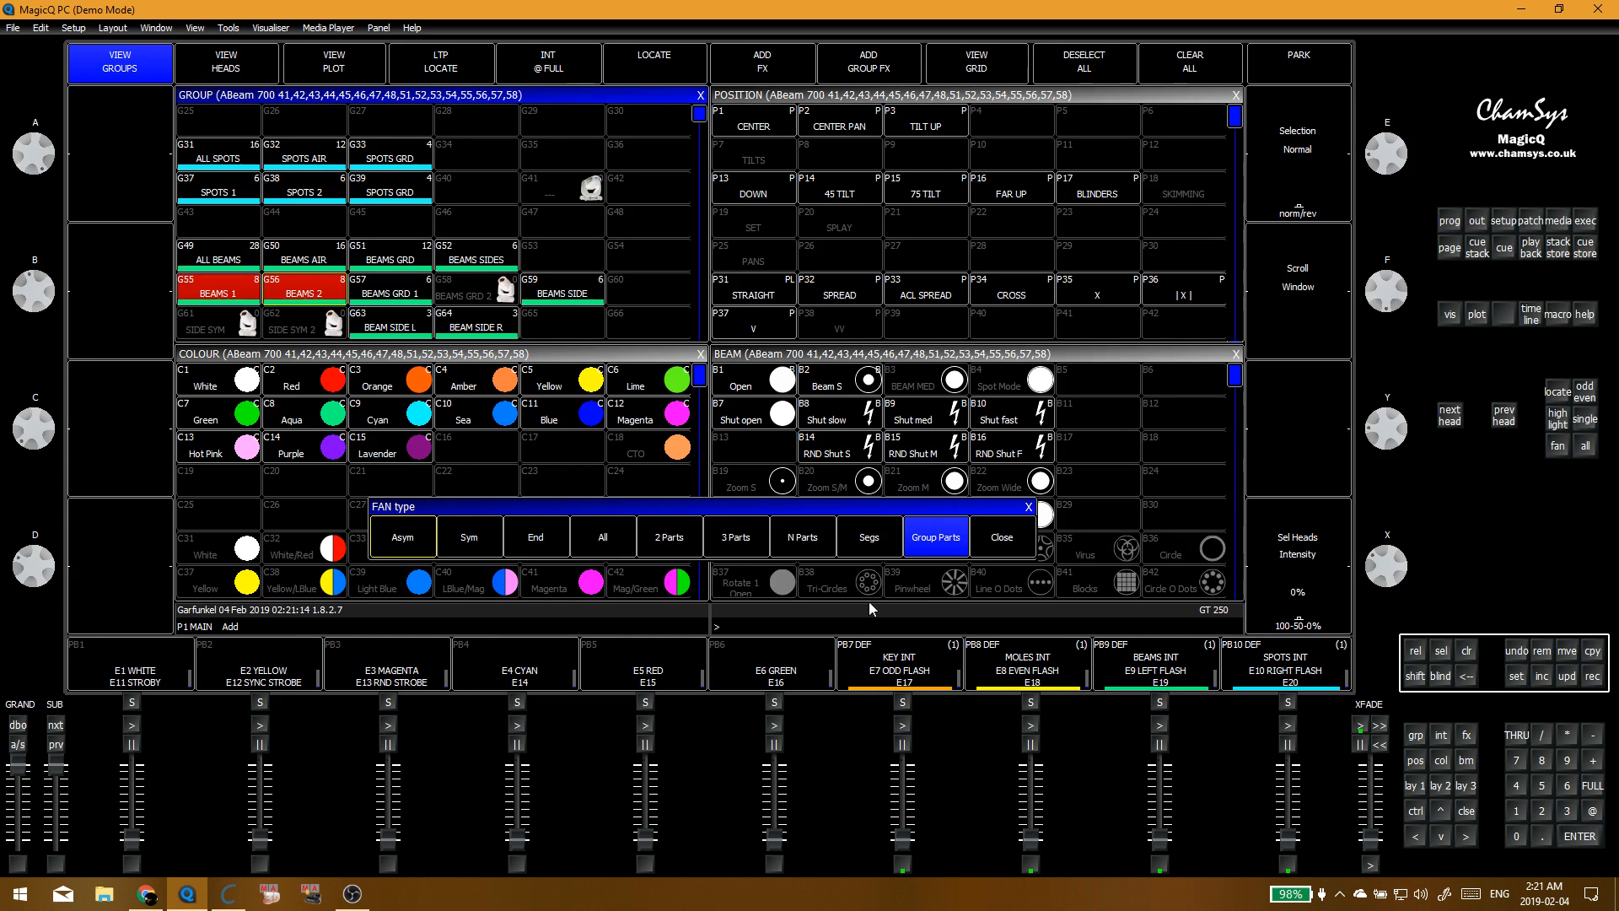
left_click(793, 547)
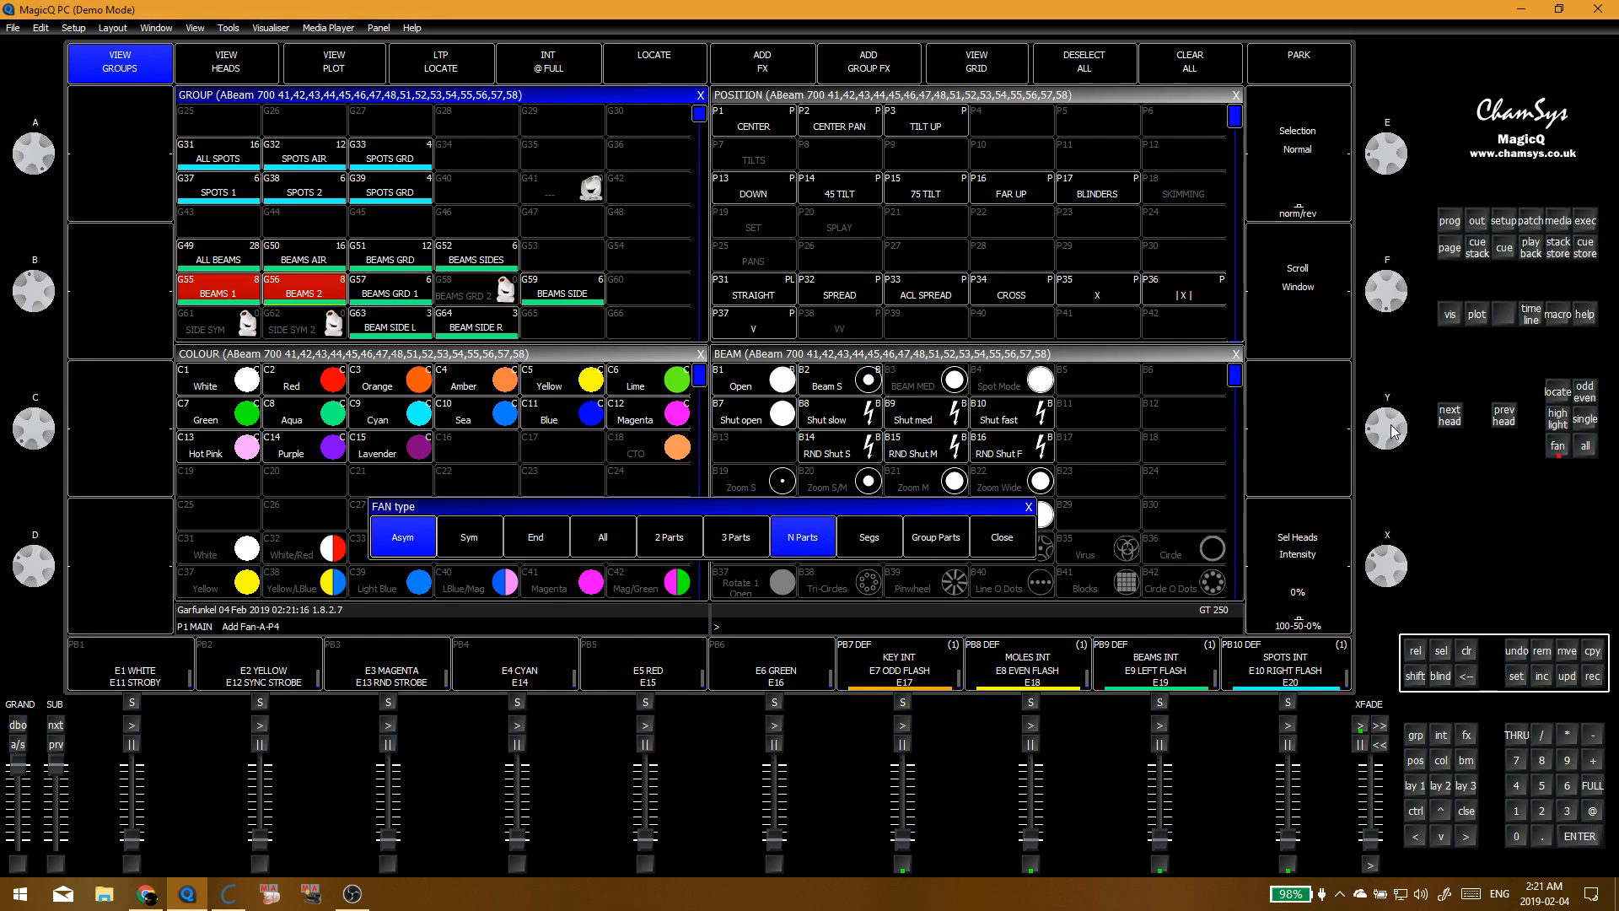
left_click(1021, 317)
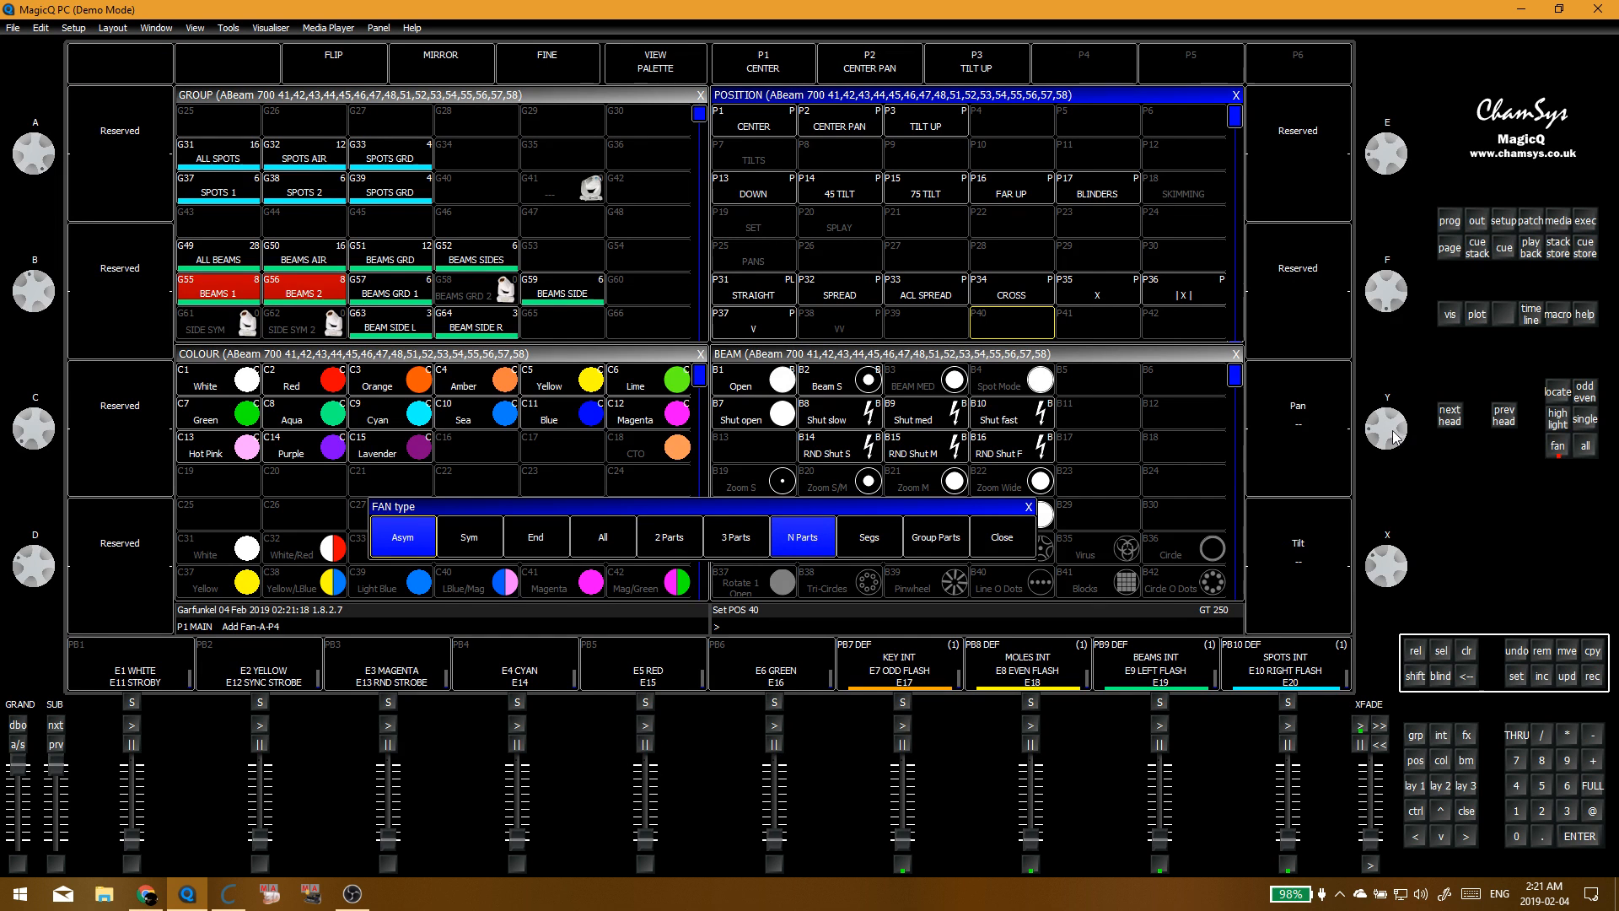
scroll(1390, 452, "down", 2)
key("ctrl+r")
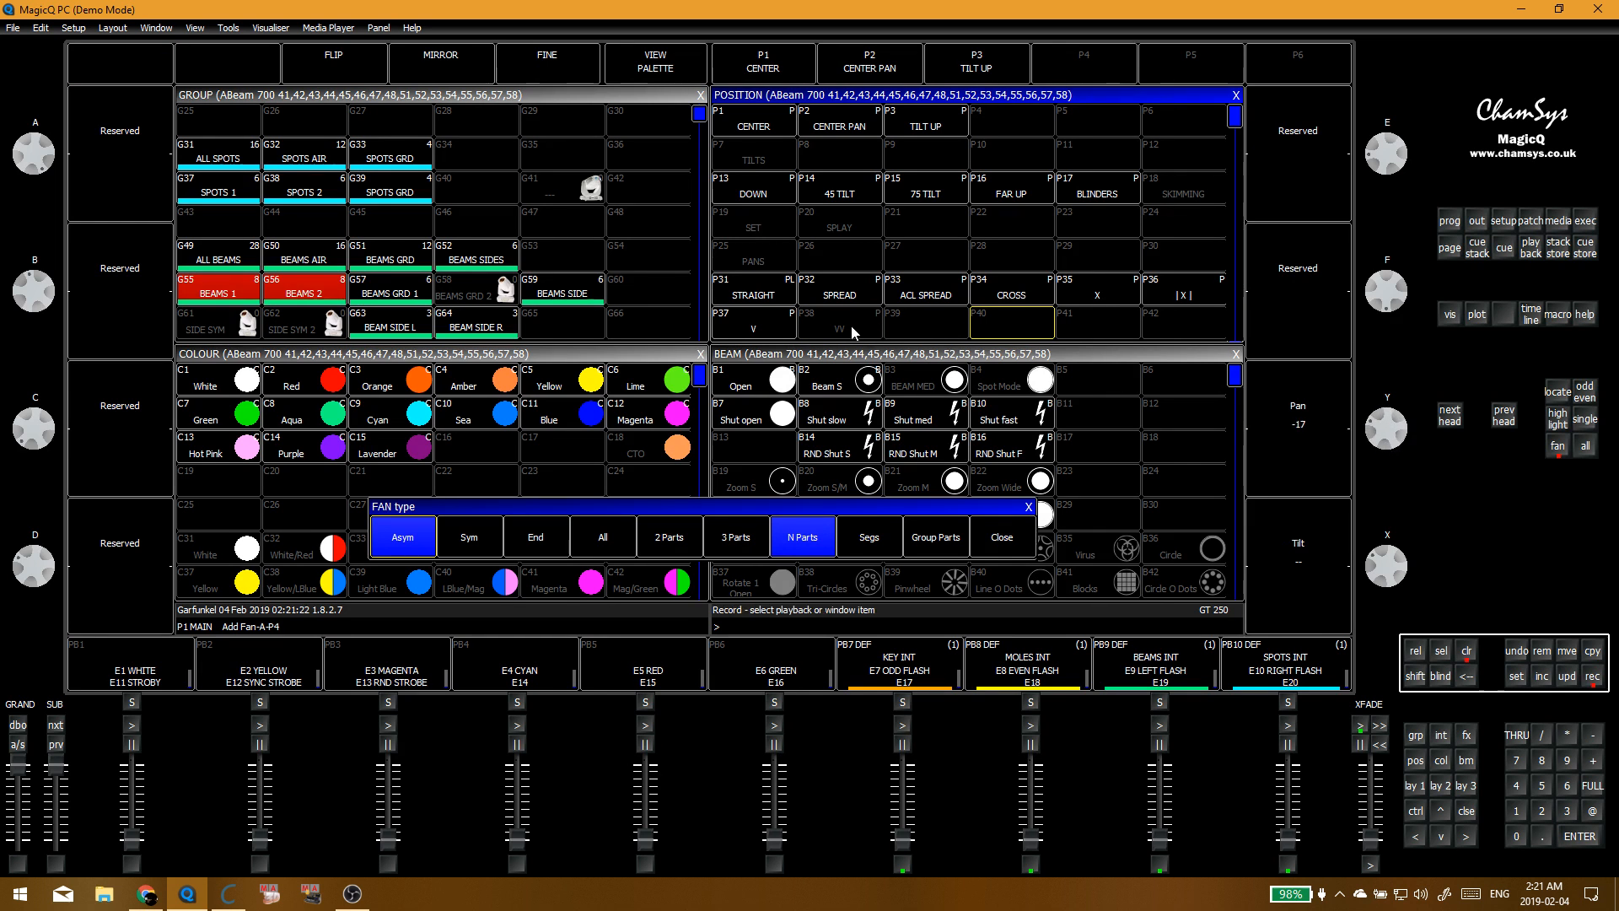
left_click(854, 332)
left_click(594, 261)
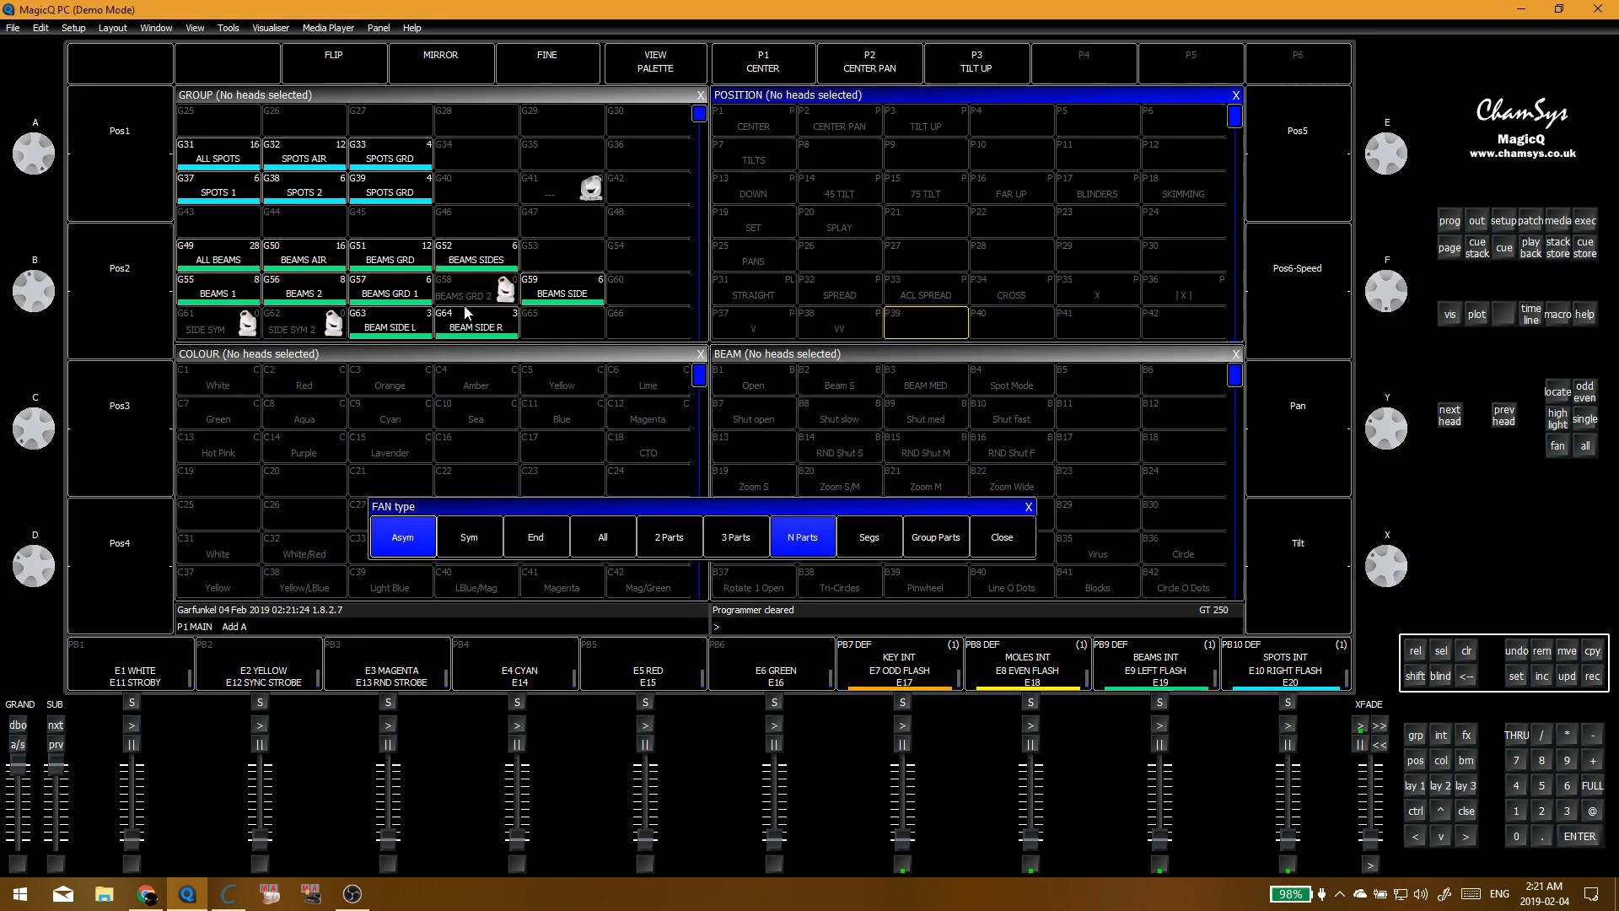
Step: Turn on Beams 1 and Beams 2 and test the X, ACL SPREAD, SPREAD, CROSS, |X| and V positions on the MAIN execute page
key("alt+e")
left_click(1002, 544)
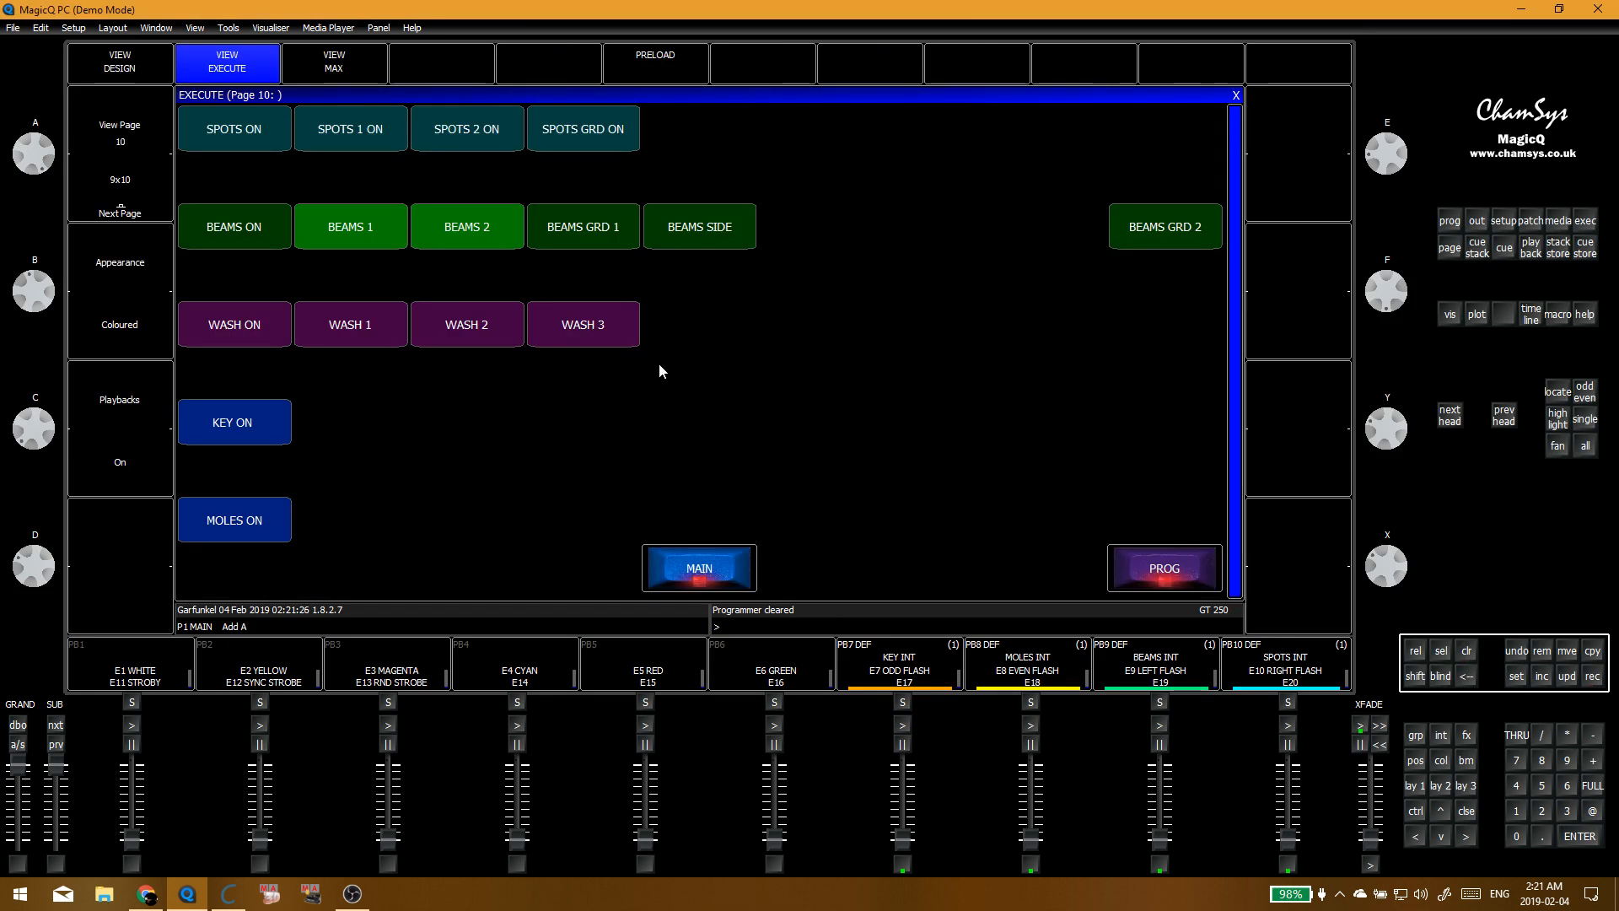
left_click(706, 560)
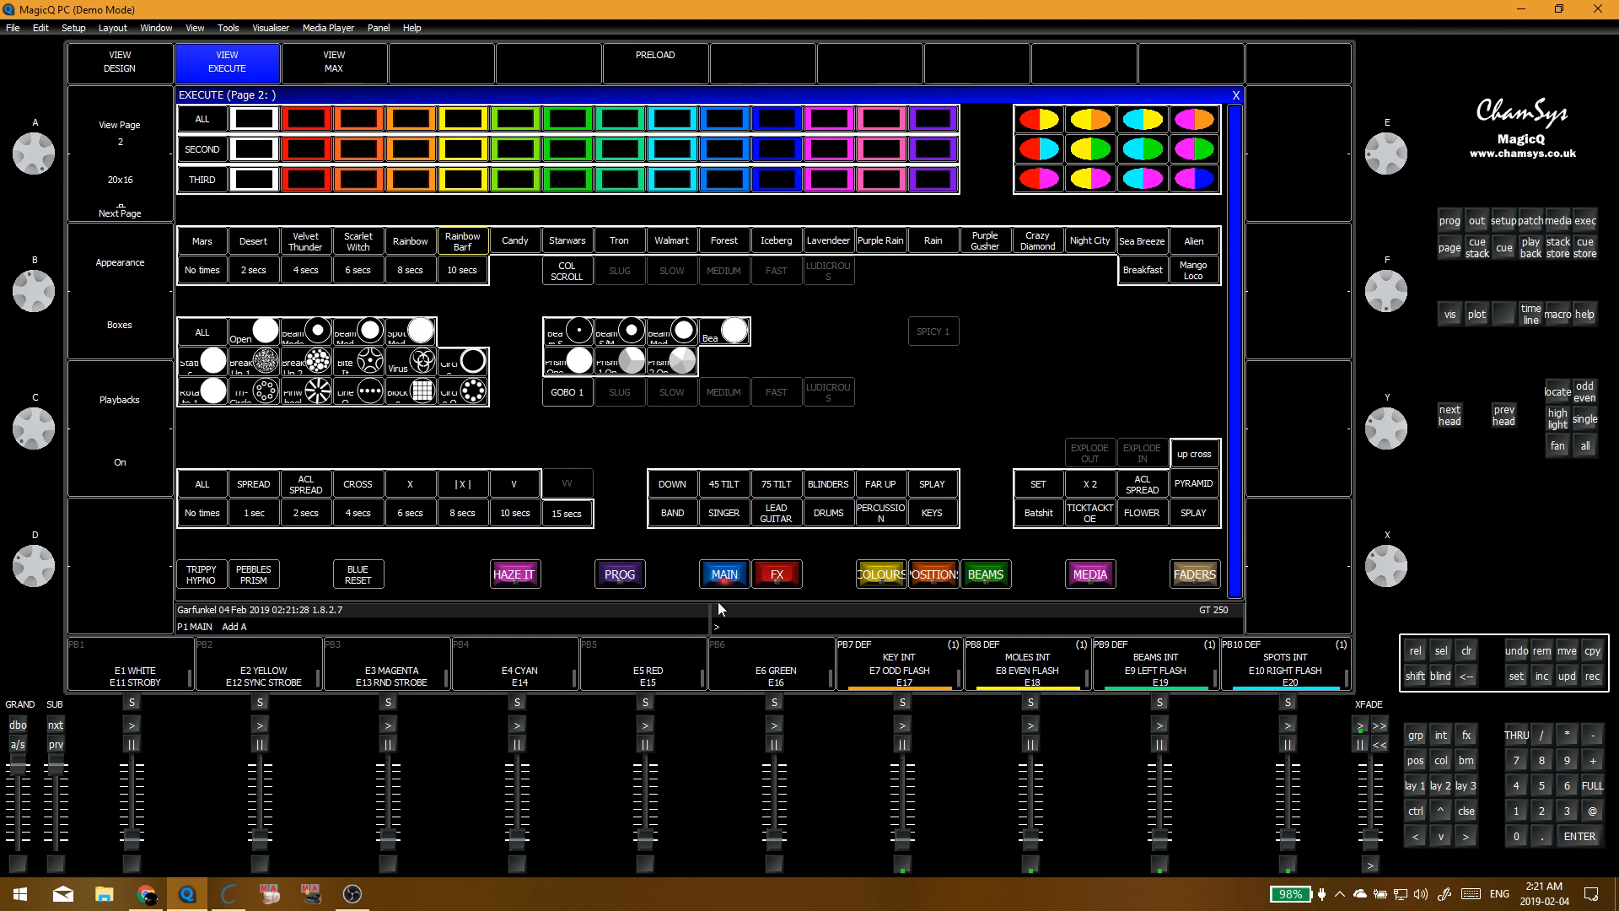
left_click(410, 484)
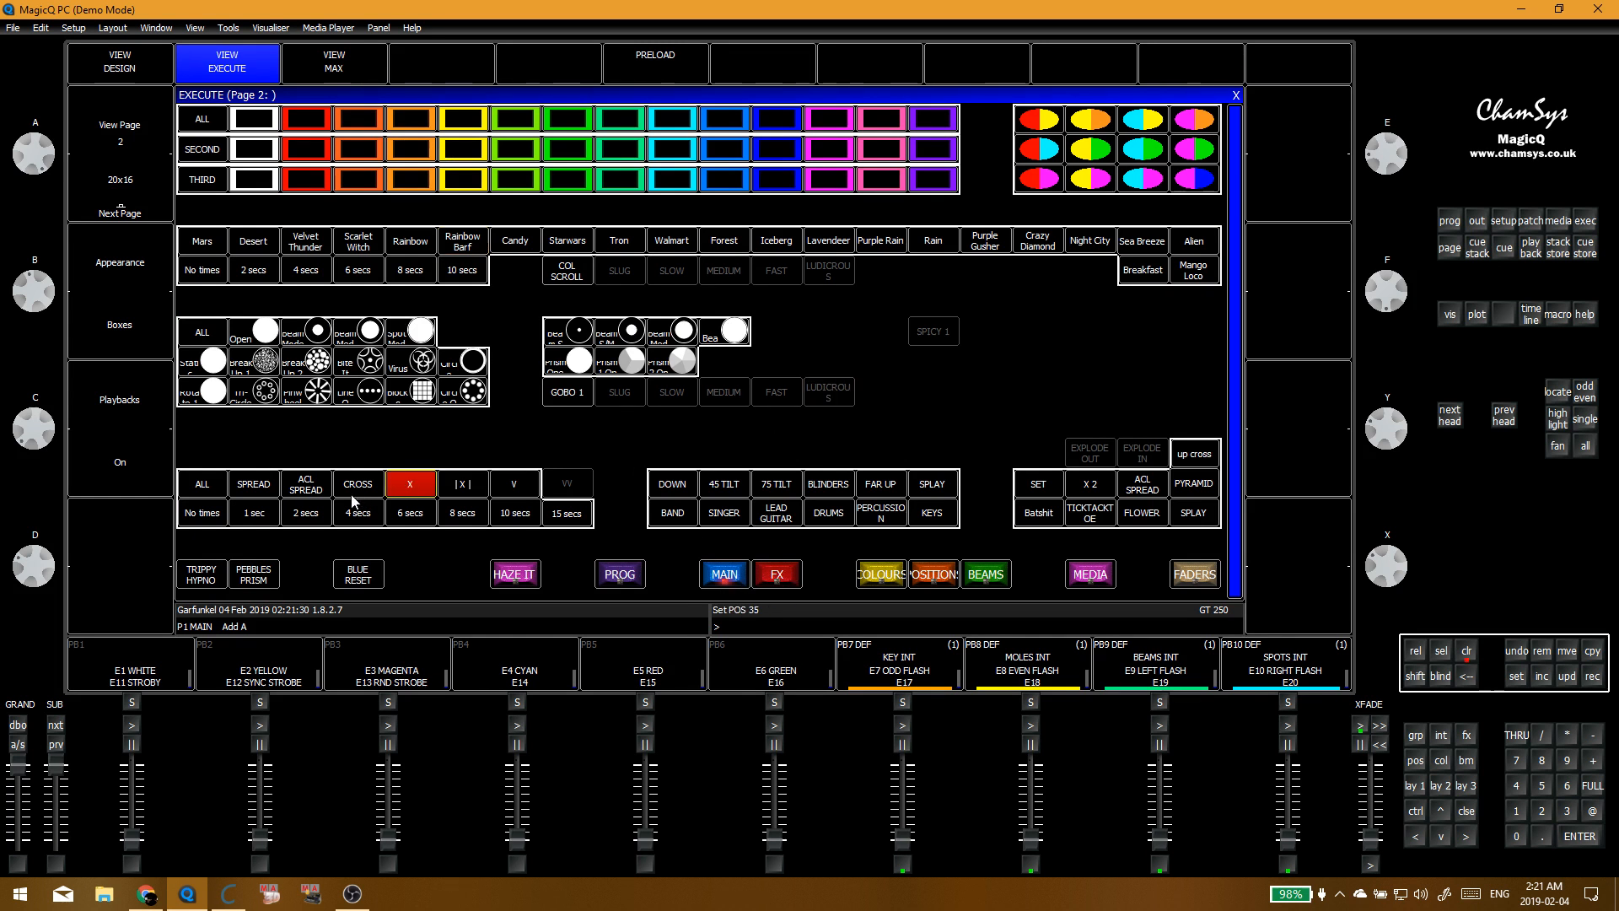
left_click(306, 489)
left_click(293, 493)
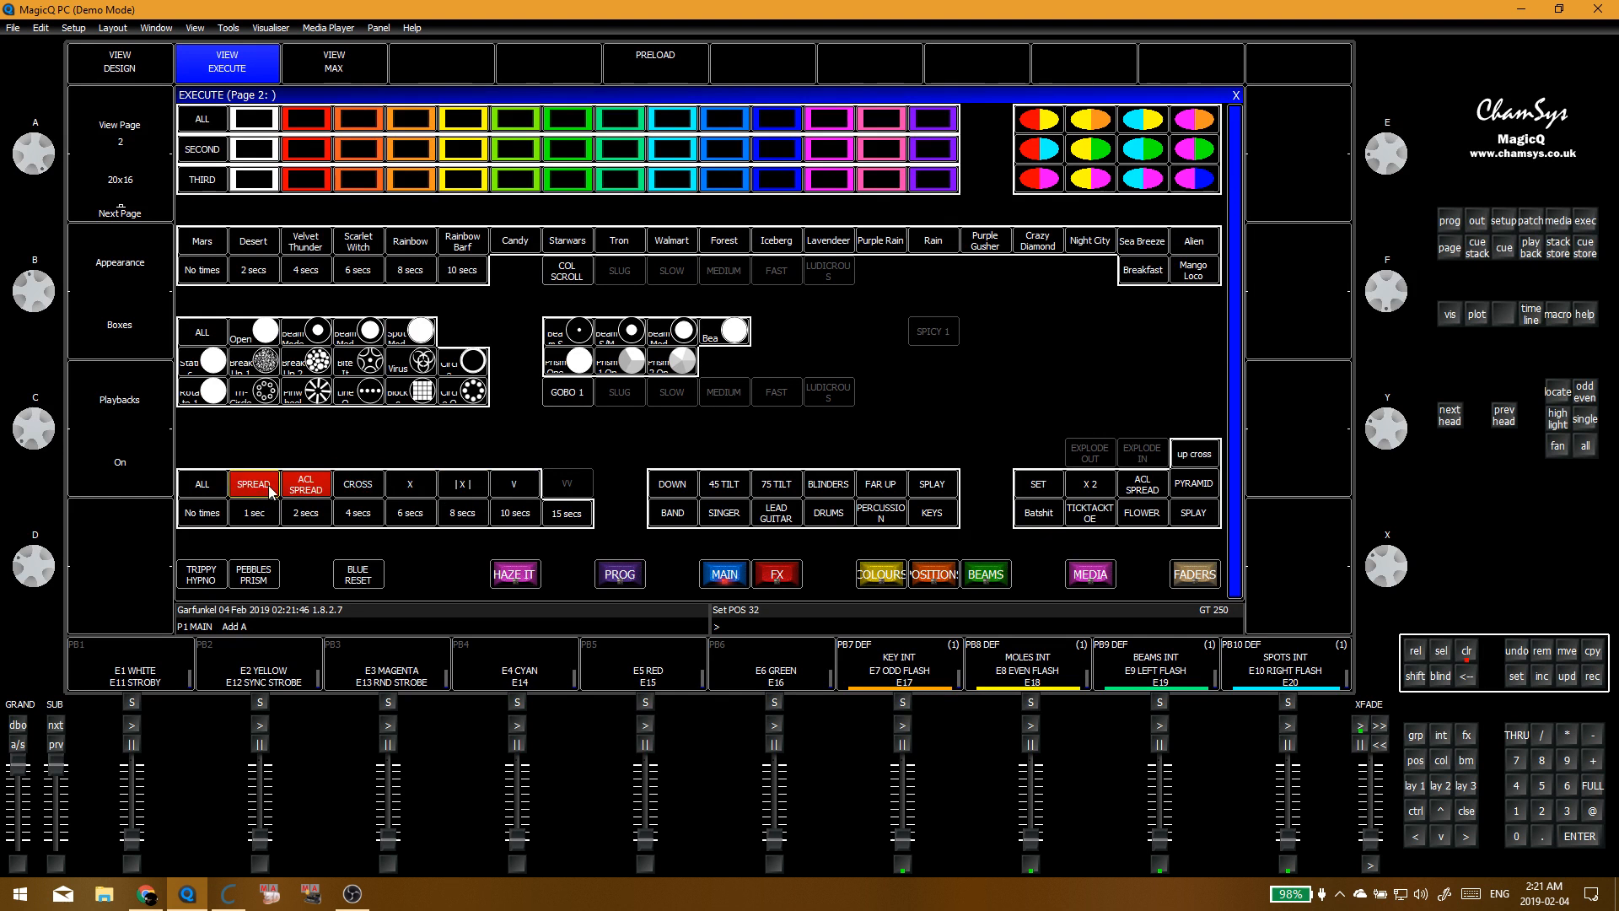
left_click(356, 483)
left_click(413, 483)
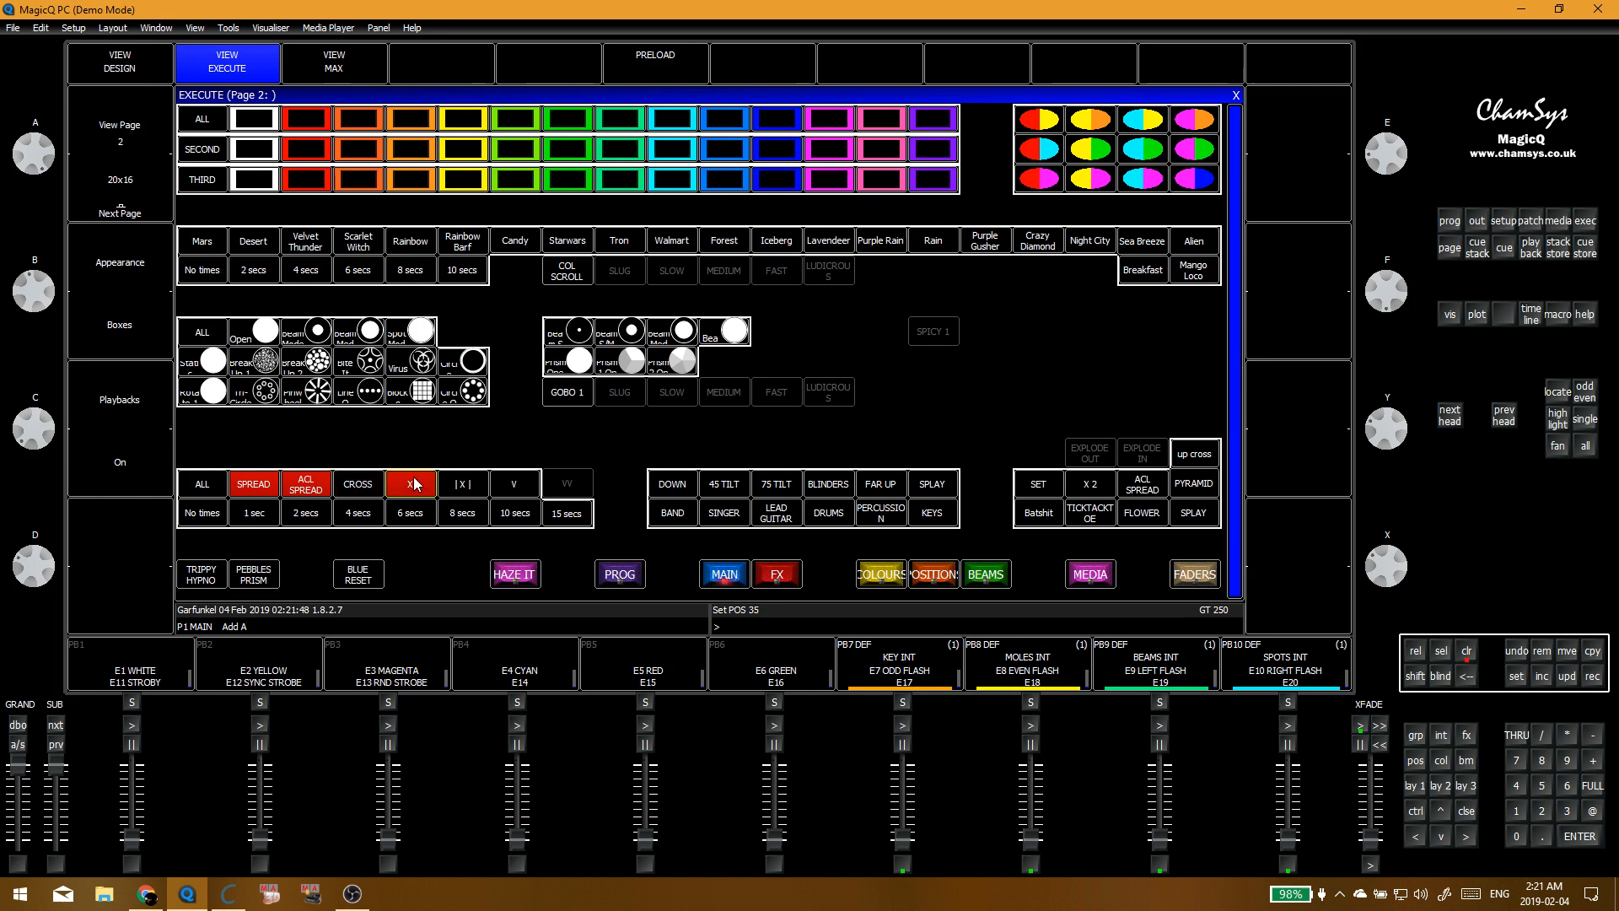
left_click(484, 494)
left_click(515, 487)
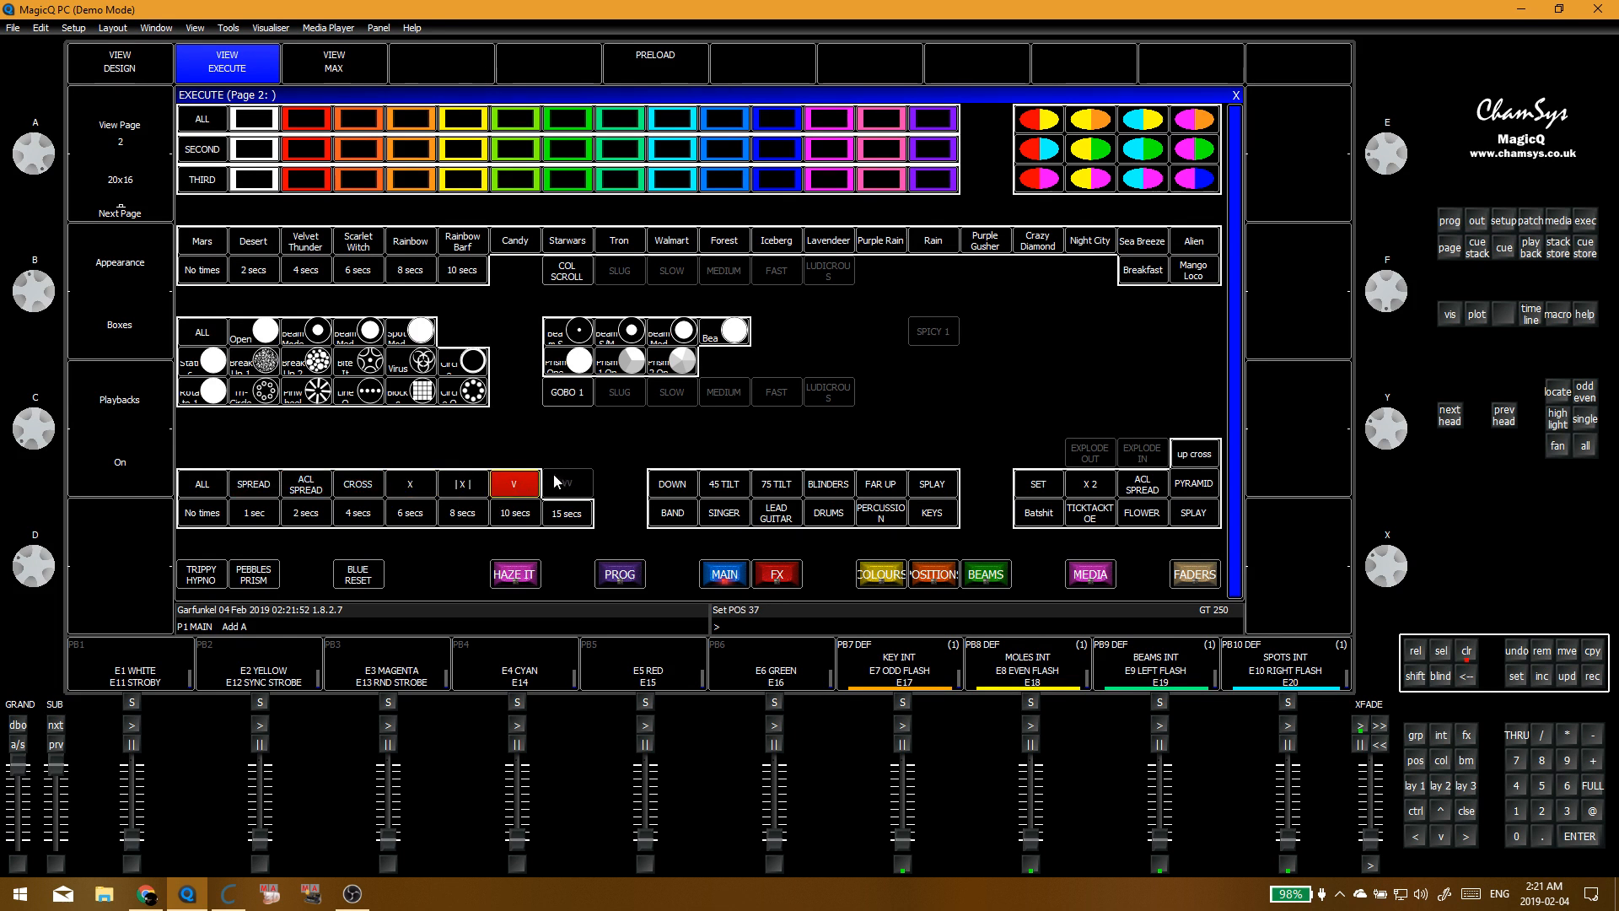
Step: Test CROSS, ACL SPREAD and SPREAD combined with the 45 TILT, BLINDERS and FAR UP positions, and clear the programmer
left_click(378, 488)
left_click(305, 485)
left_click(724, 485)
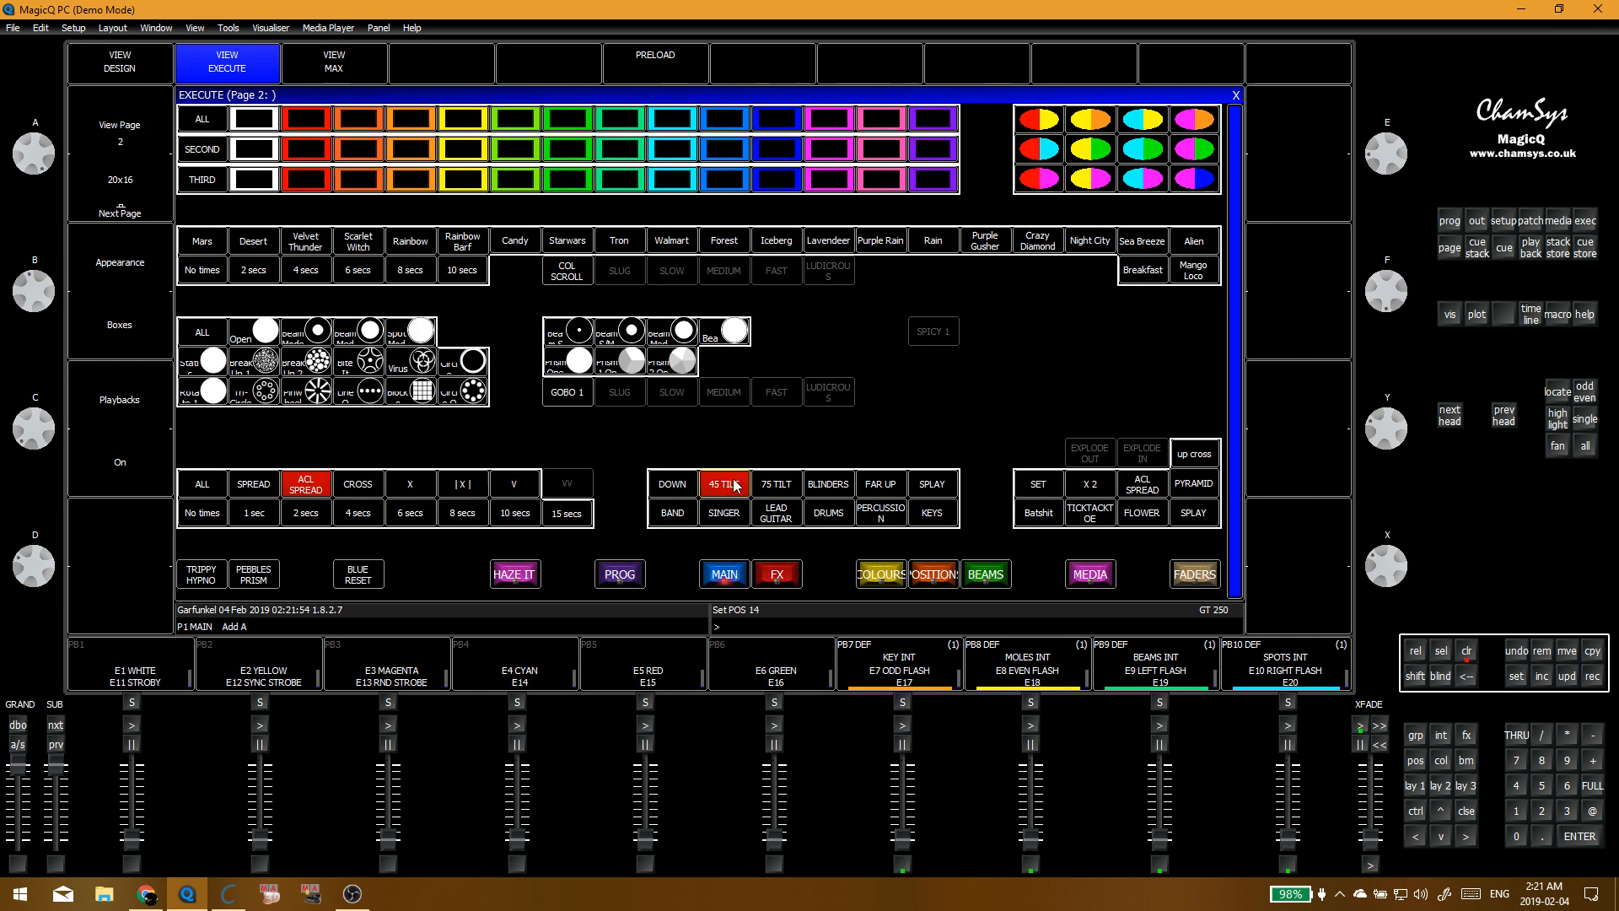
left_click(828, 486)
left_click(864, 491)
left_click(835, 491)
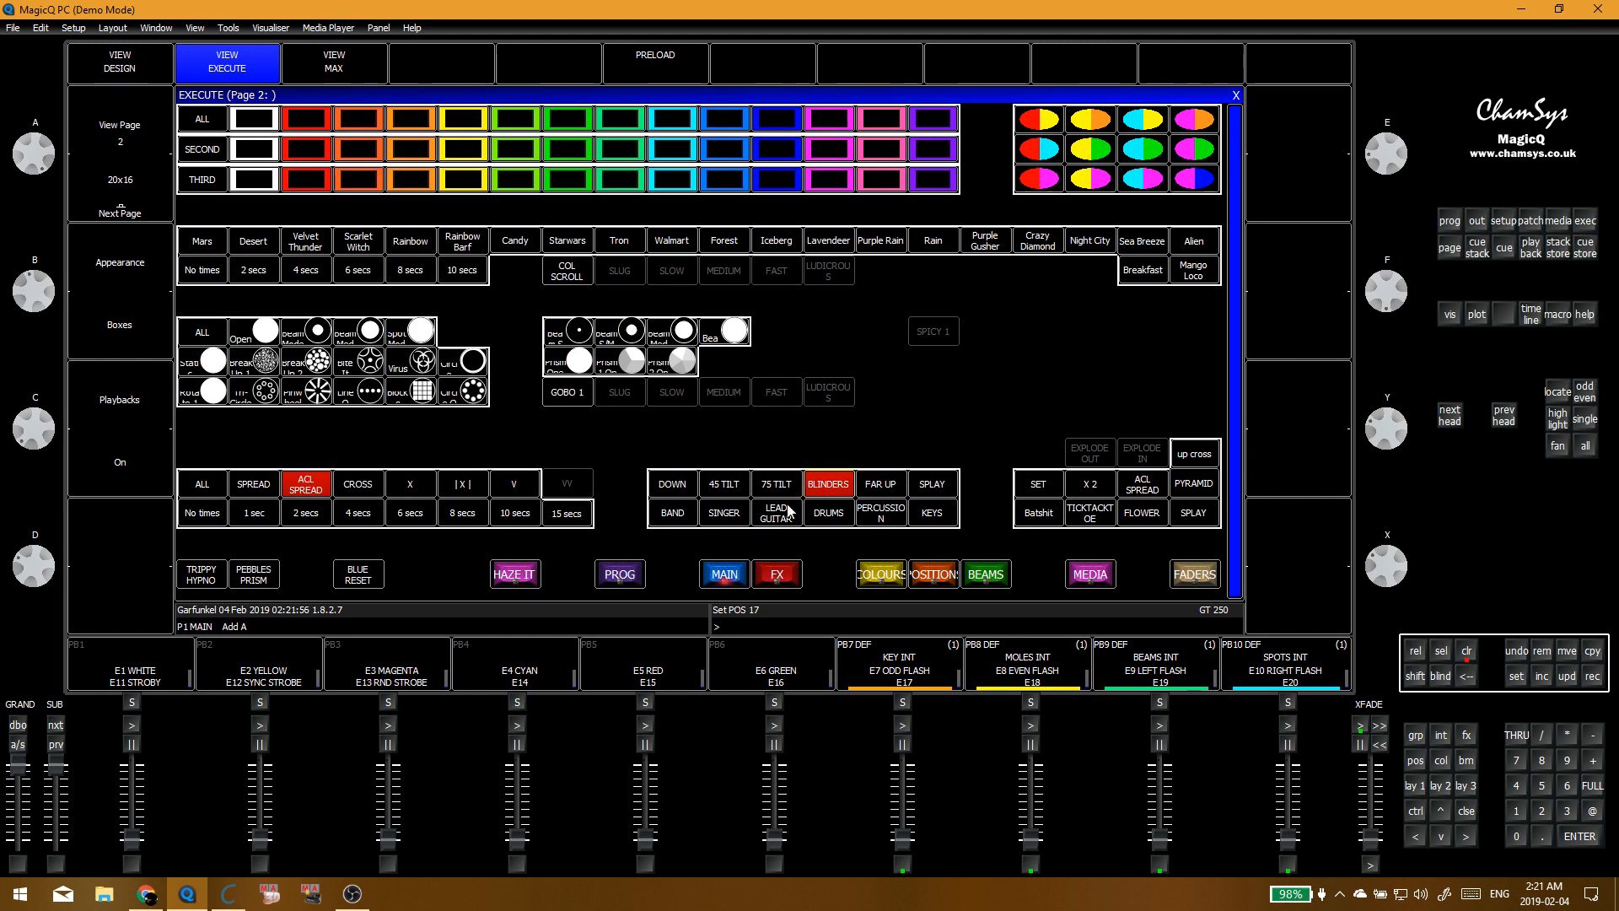
left_click(248, 489)
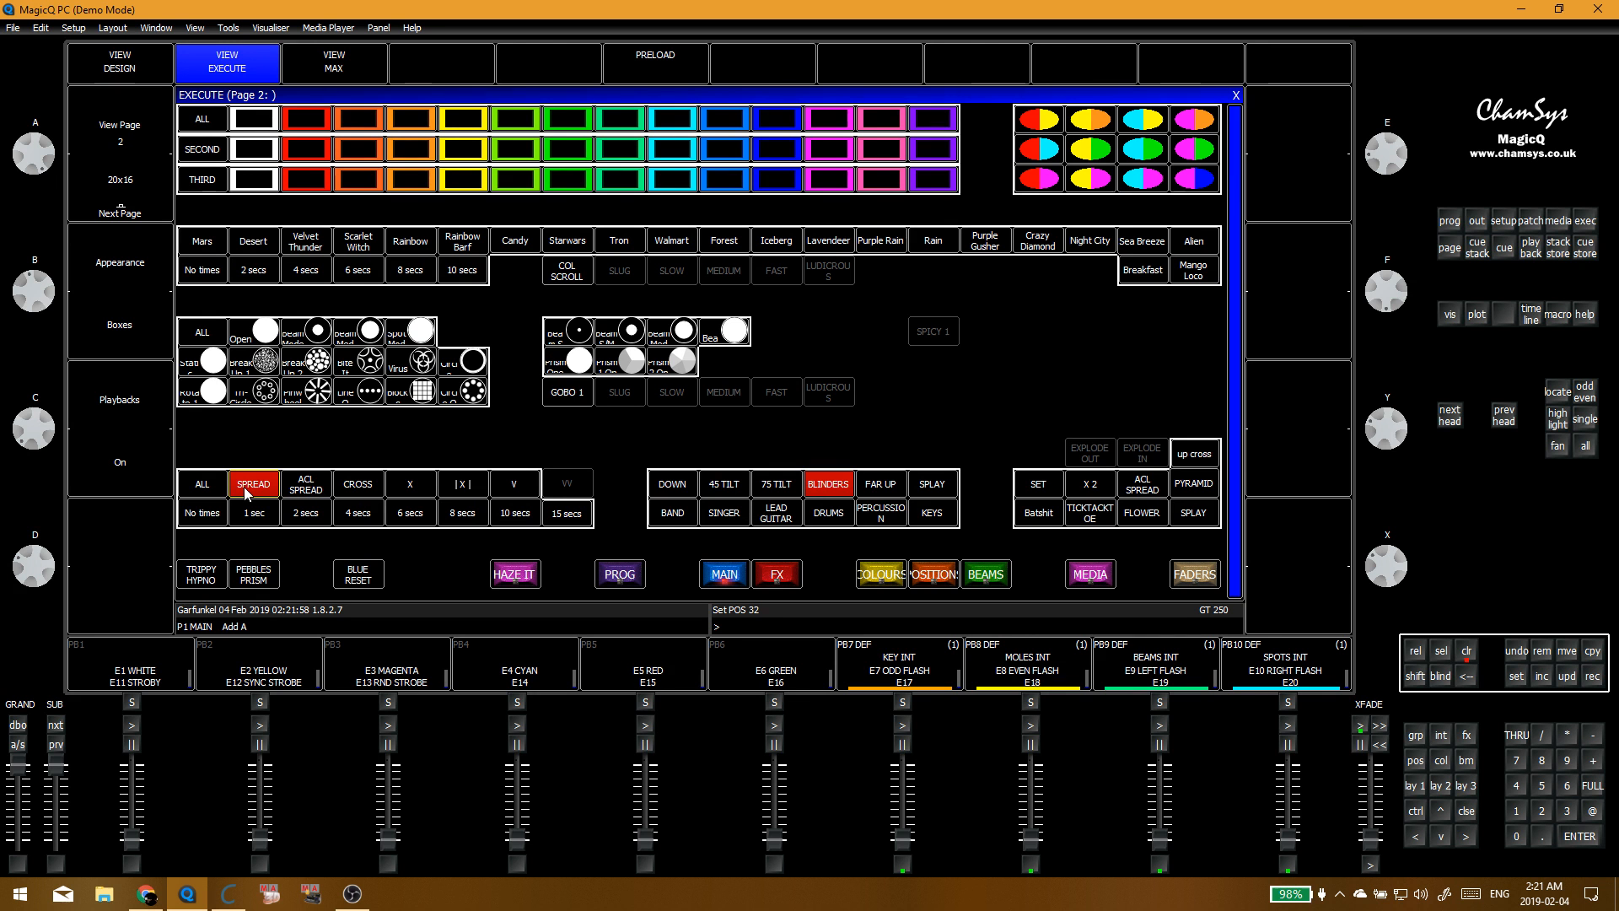
key("Escape")
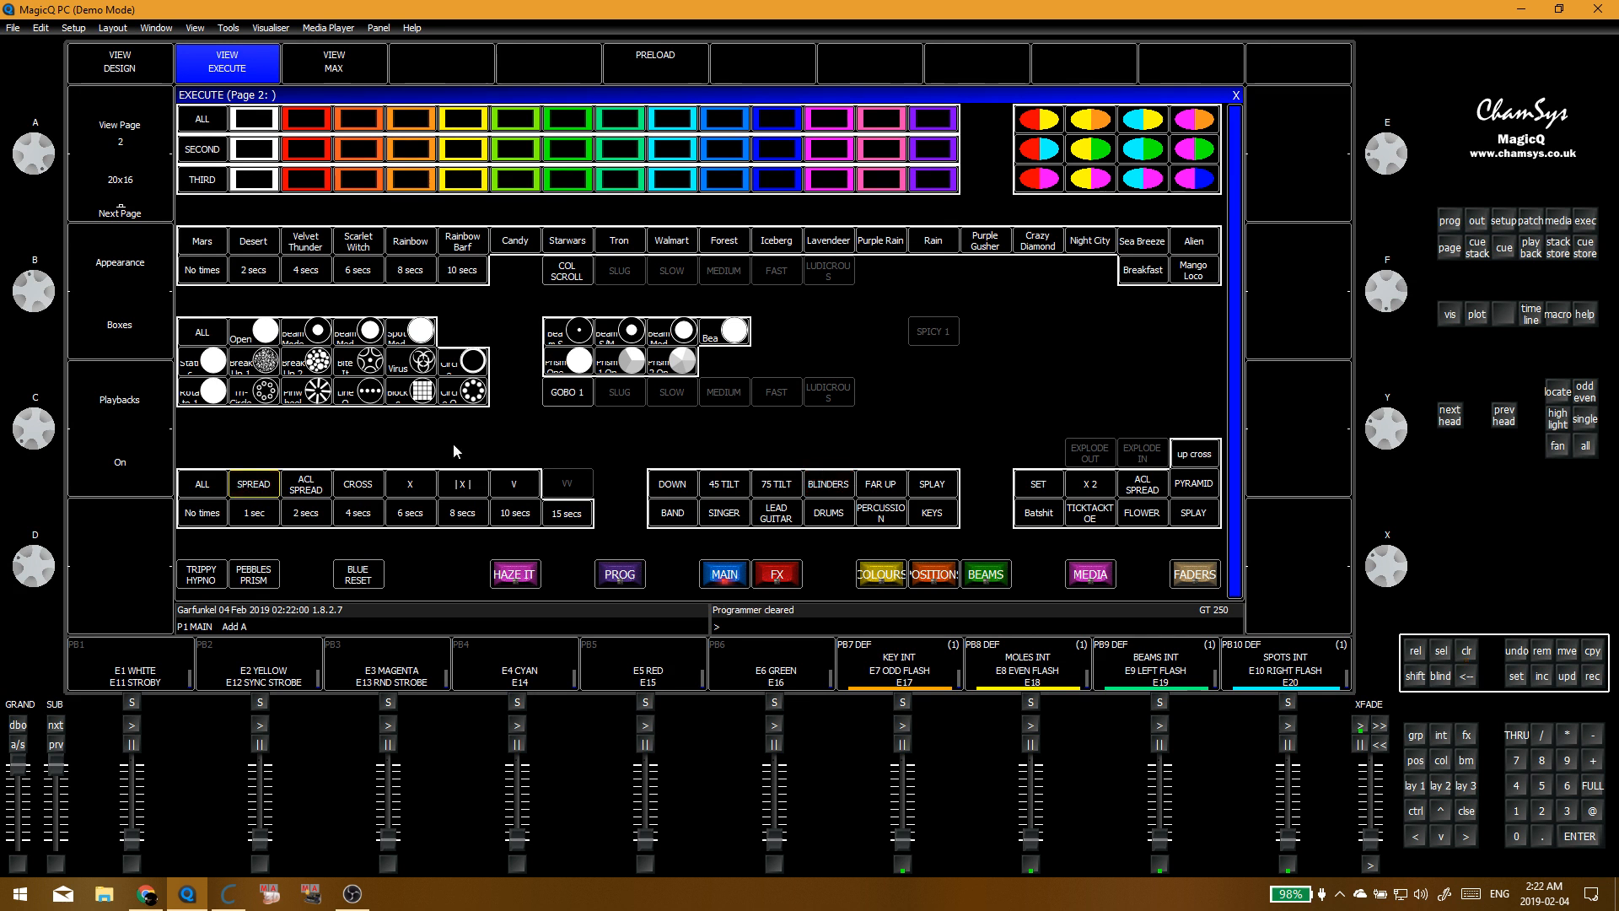
Step: Turn on BEAMS GRD 1 from the PROG execute page and return to the group and palette windows
left_click(619, 574)
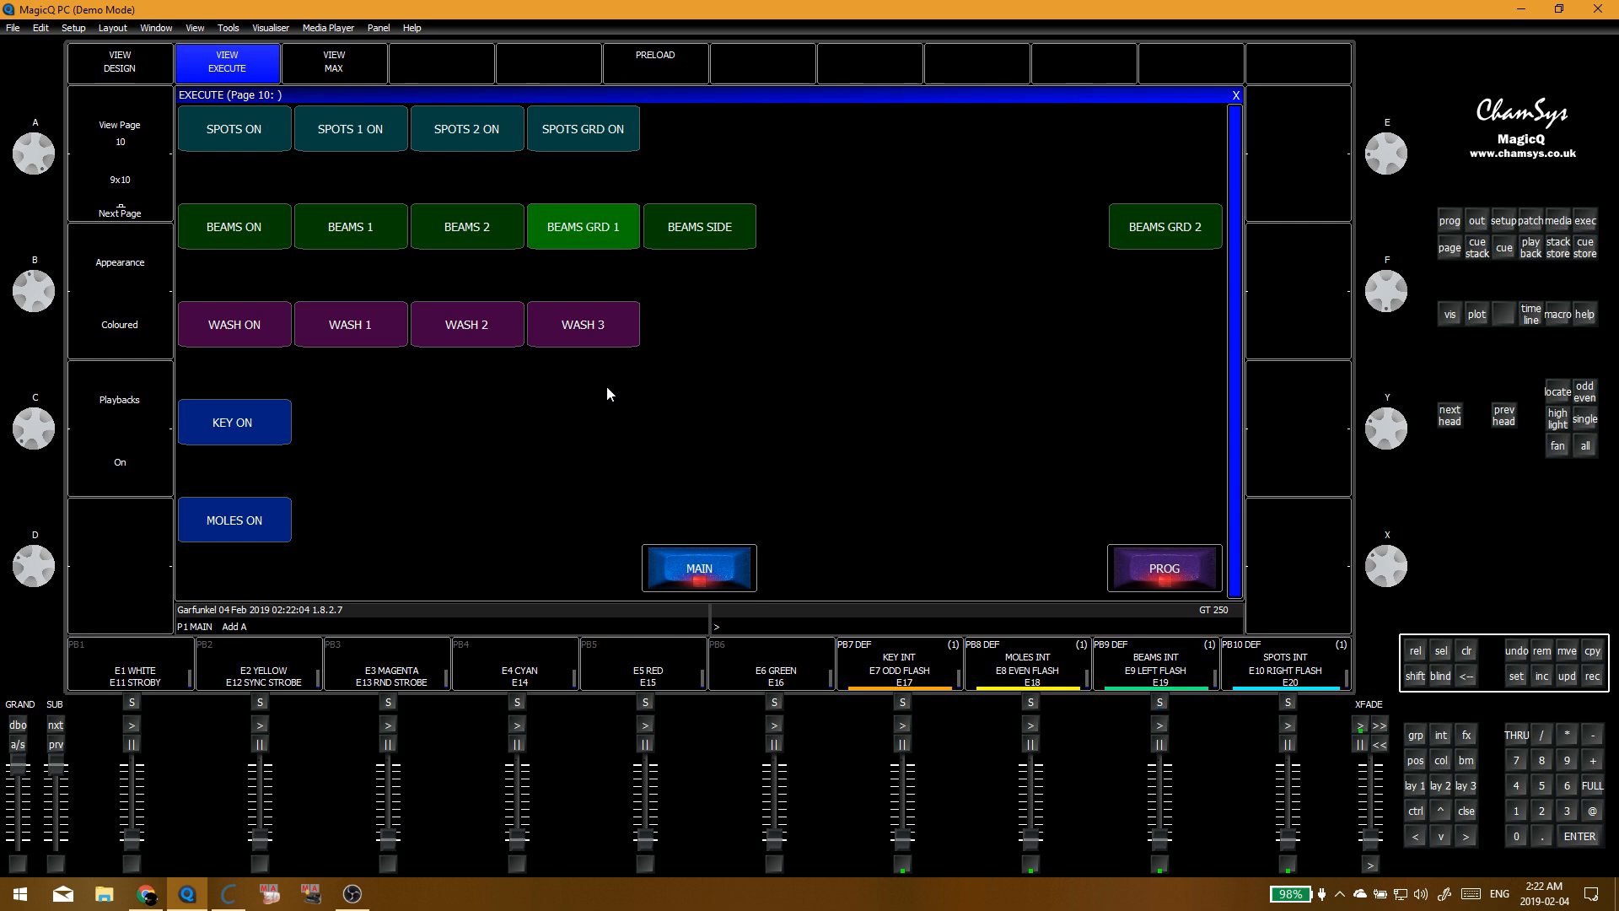
key("F1")
key("Escape")
left_click(551, 295)
key("Escape")
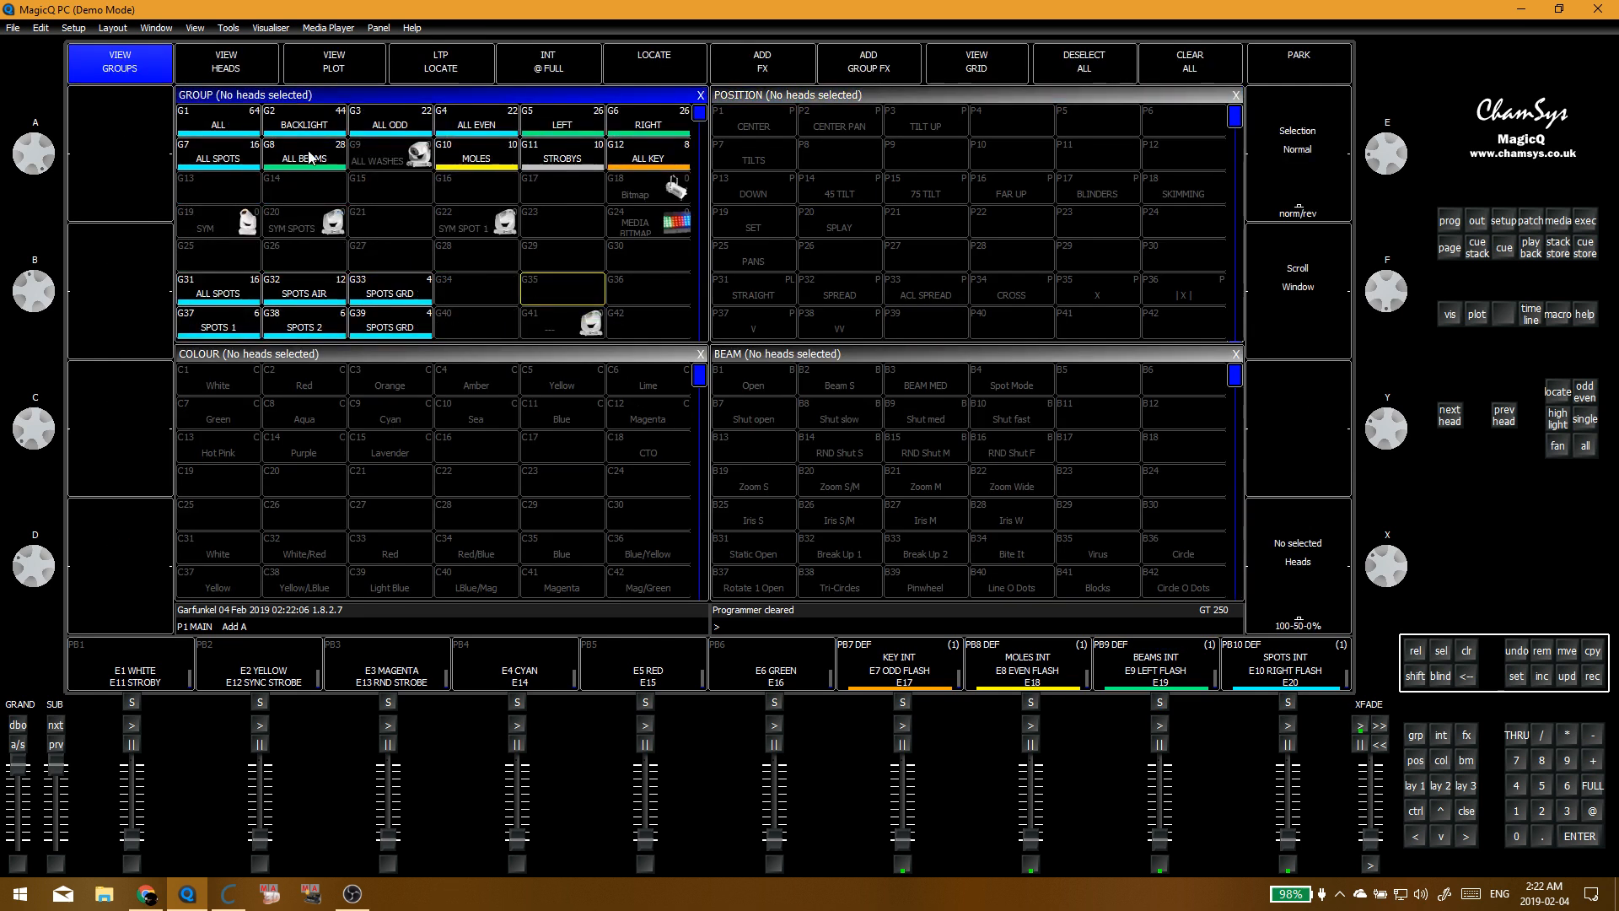
scroll(436, 255, "down", 3)
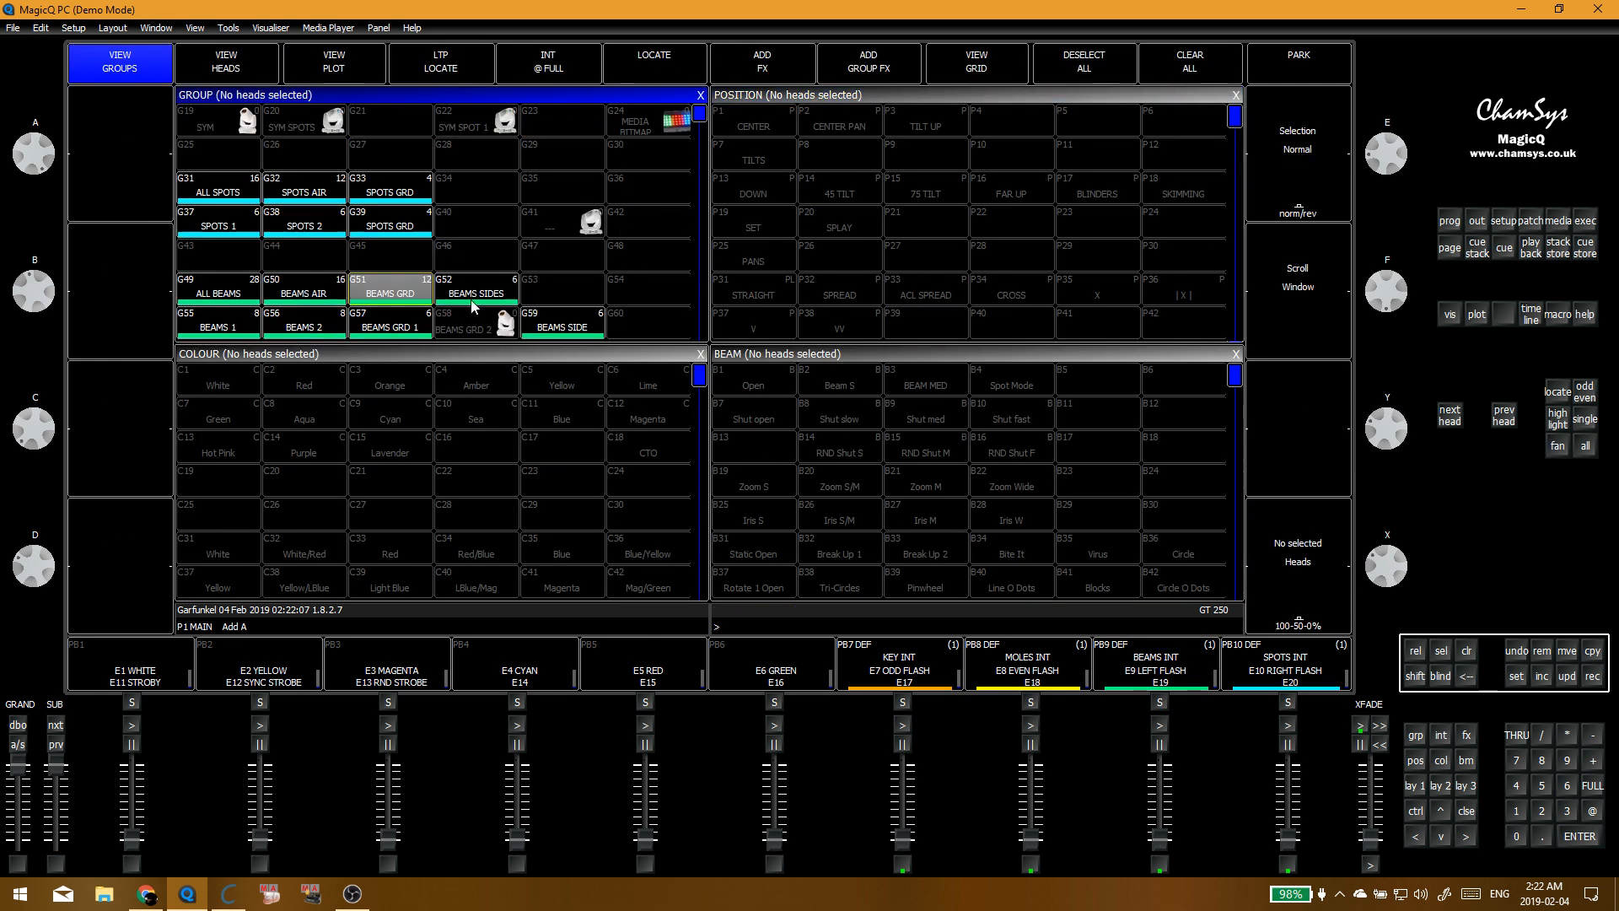
Step: Select the BEAMS GRD 1 group and check its DOWN and 45 TILT position palettes
left_click(391, 325)
left_click(823, 270)
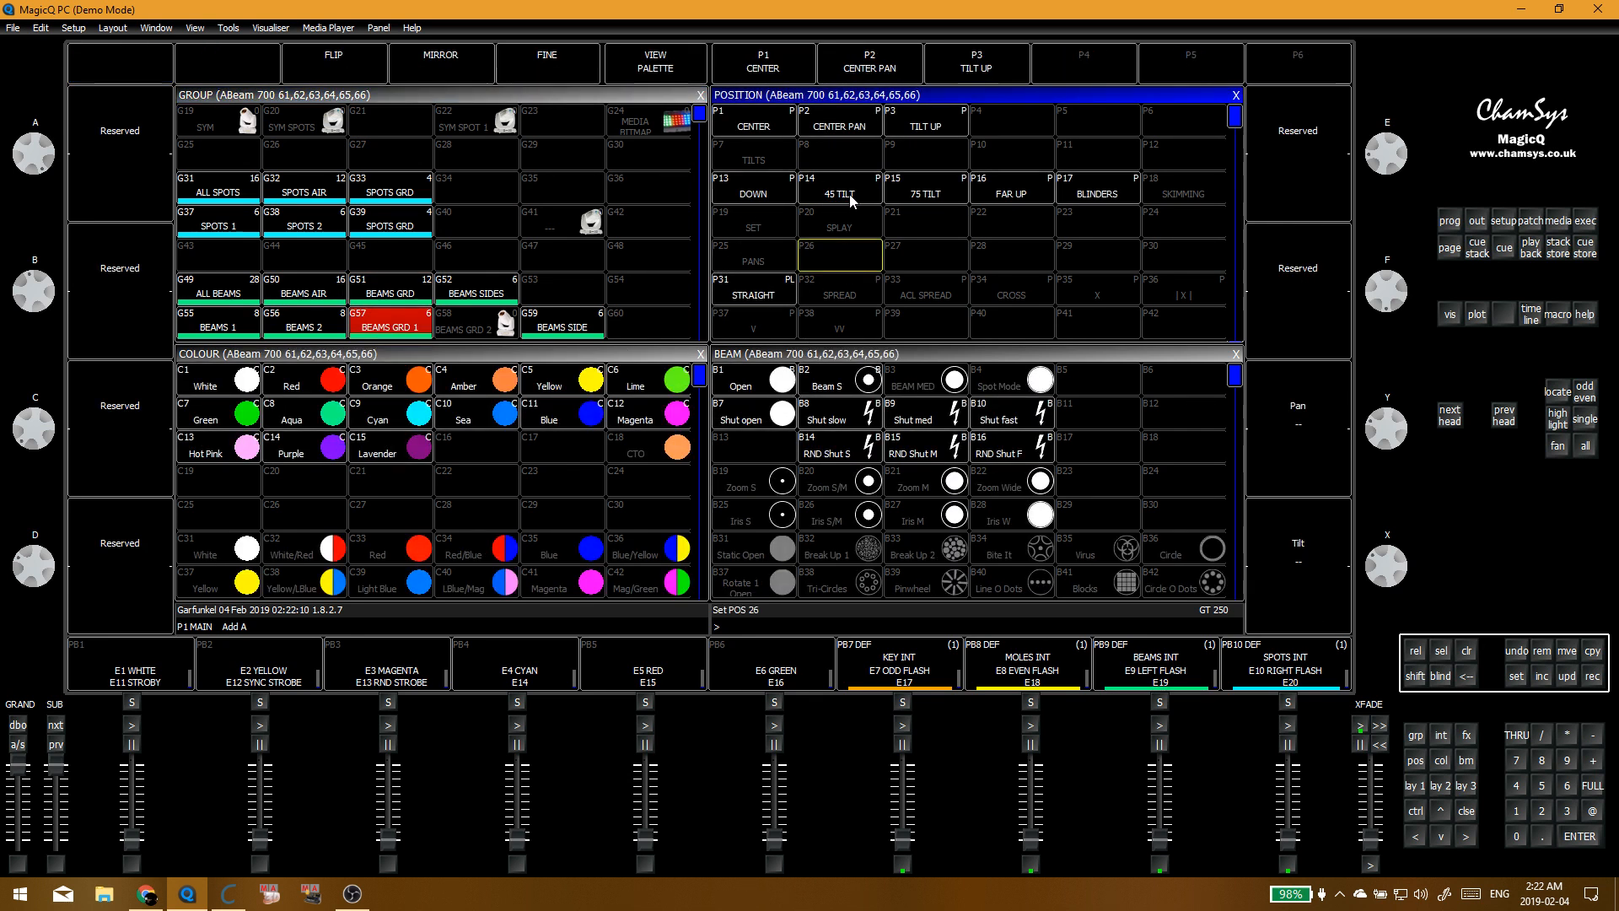
left_click(774, 193)
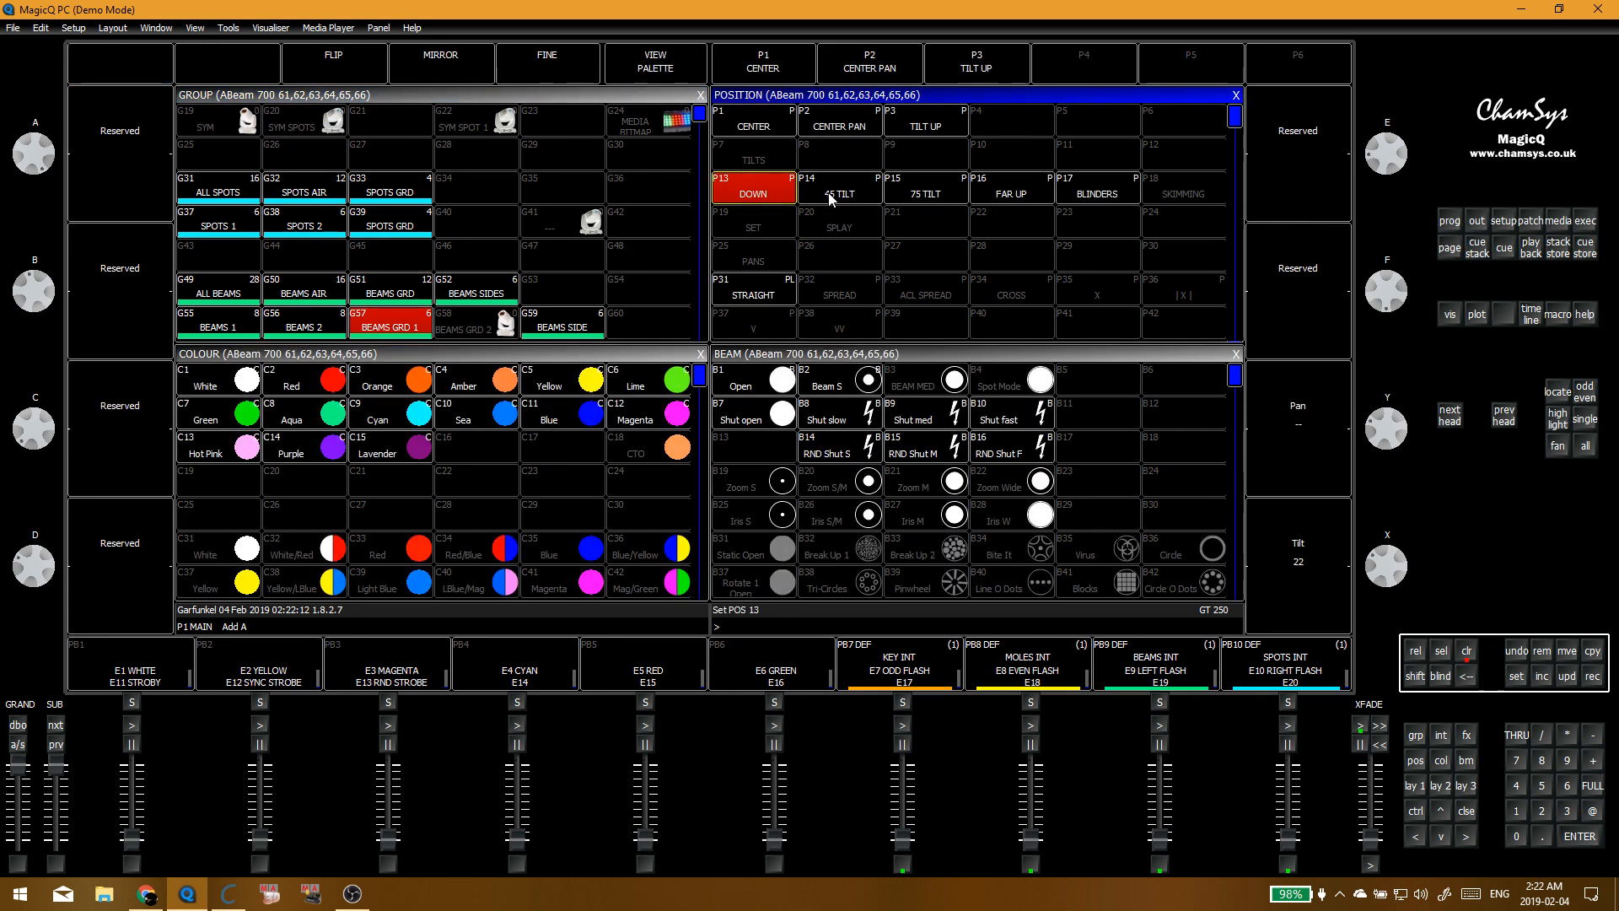
left_click(831, 199)
left_click(763, 192)
Step: Recall DOWN on BEAMS GRD 1, set the tilt to 103, store it in the DOWN palette and clear the programmer
left_click(425, 319)
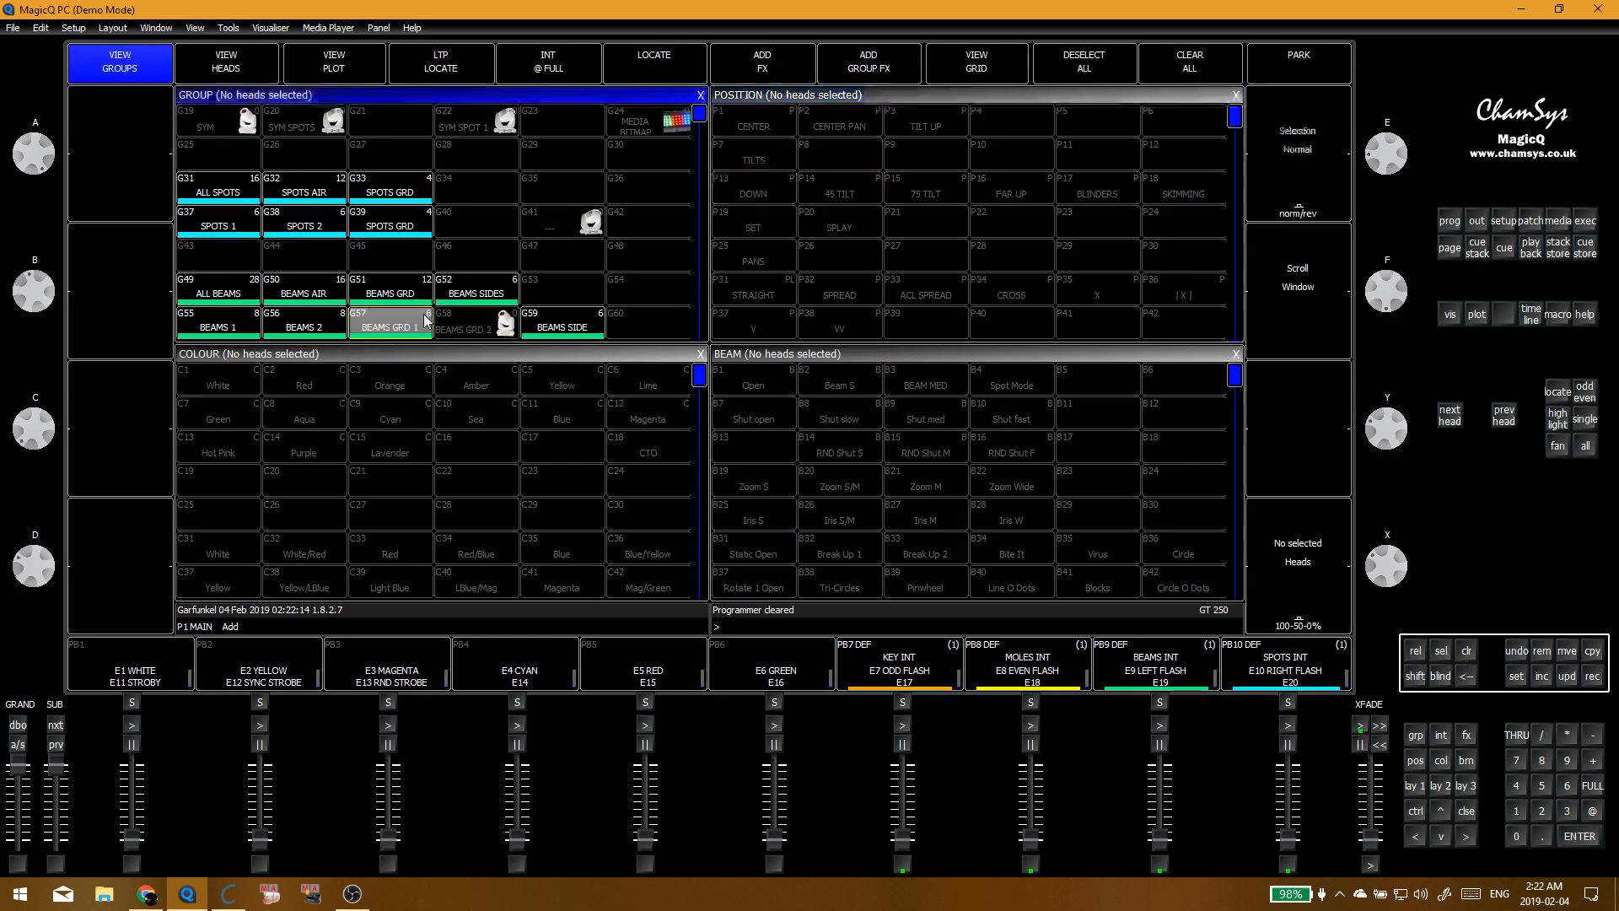
left_click(426, 319)
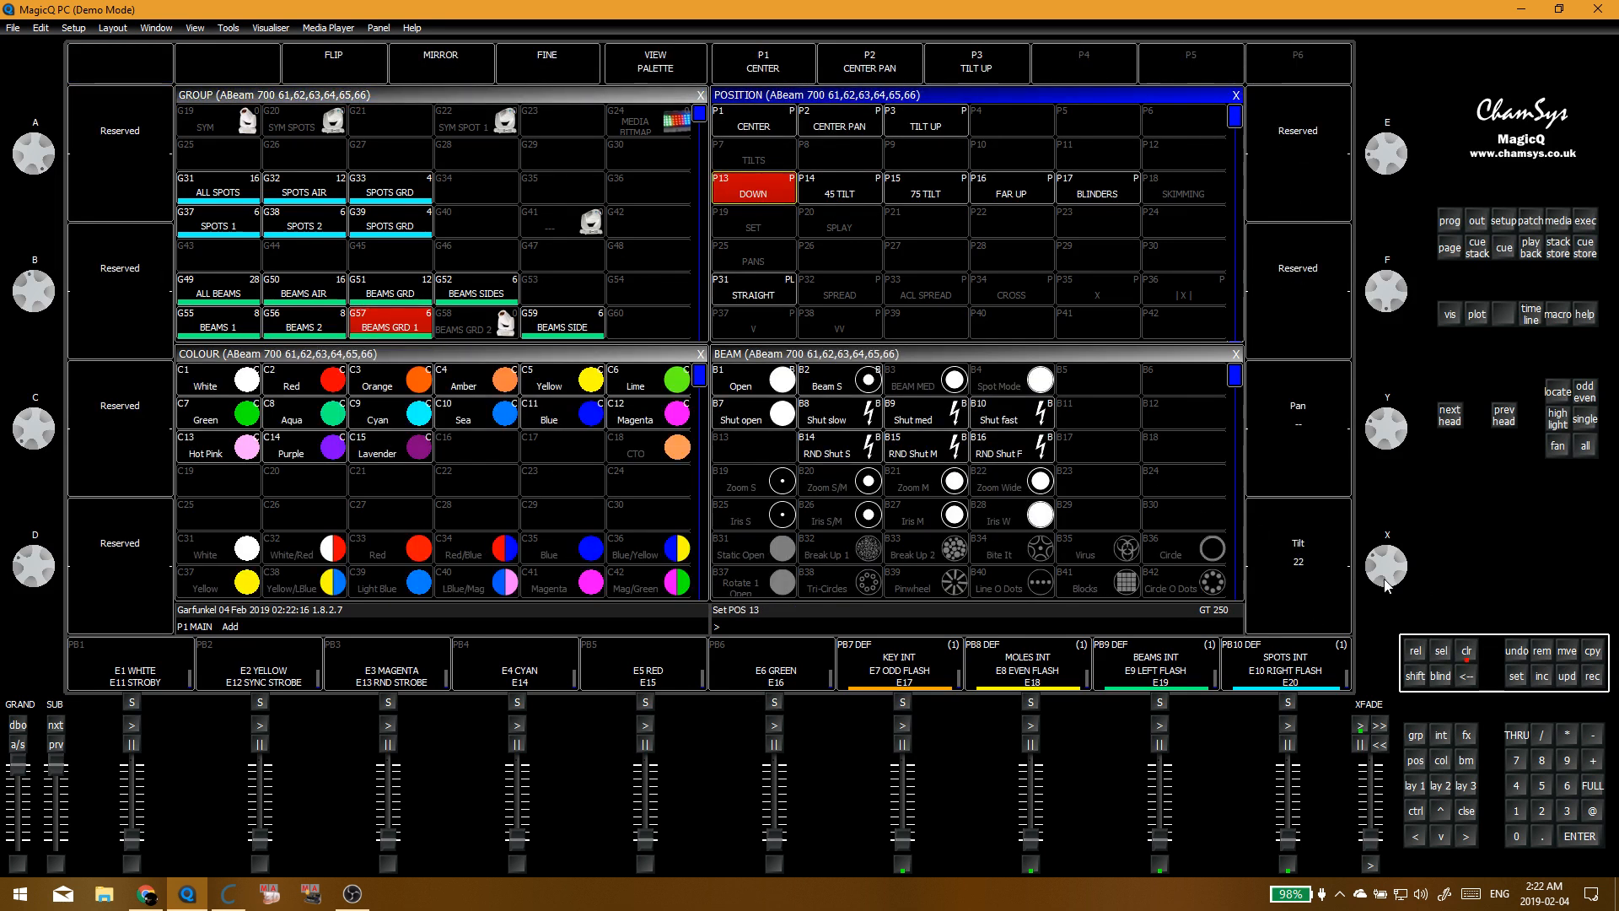
left_click_drag(1386, 582, 1409, 652)
key("r")
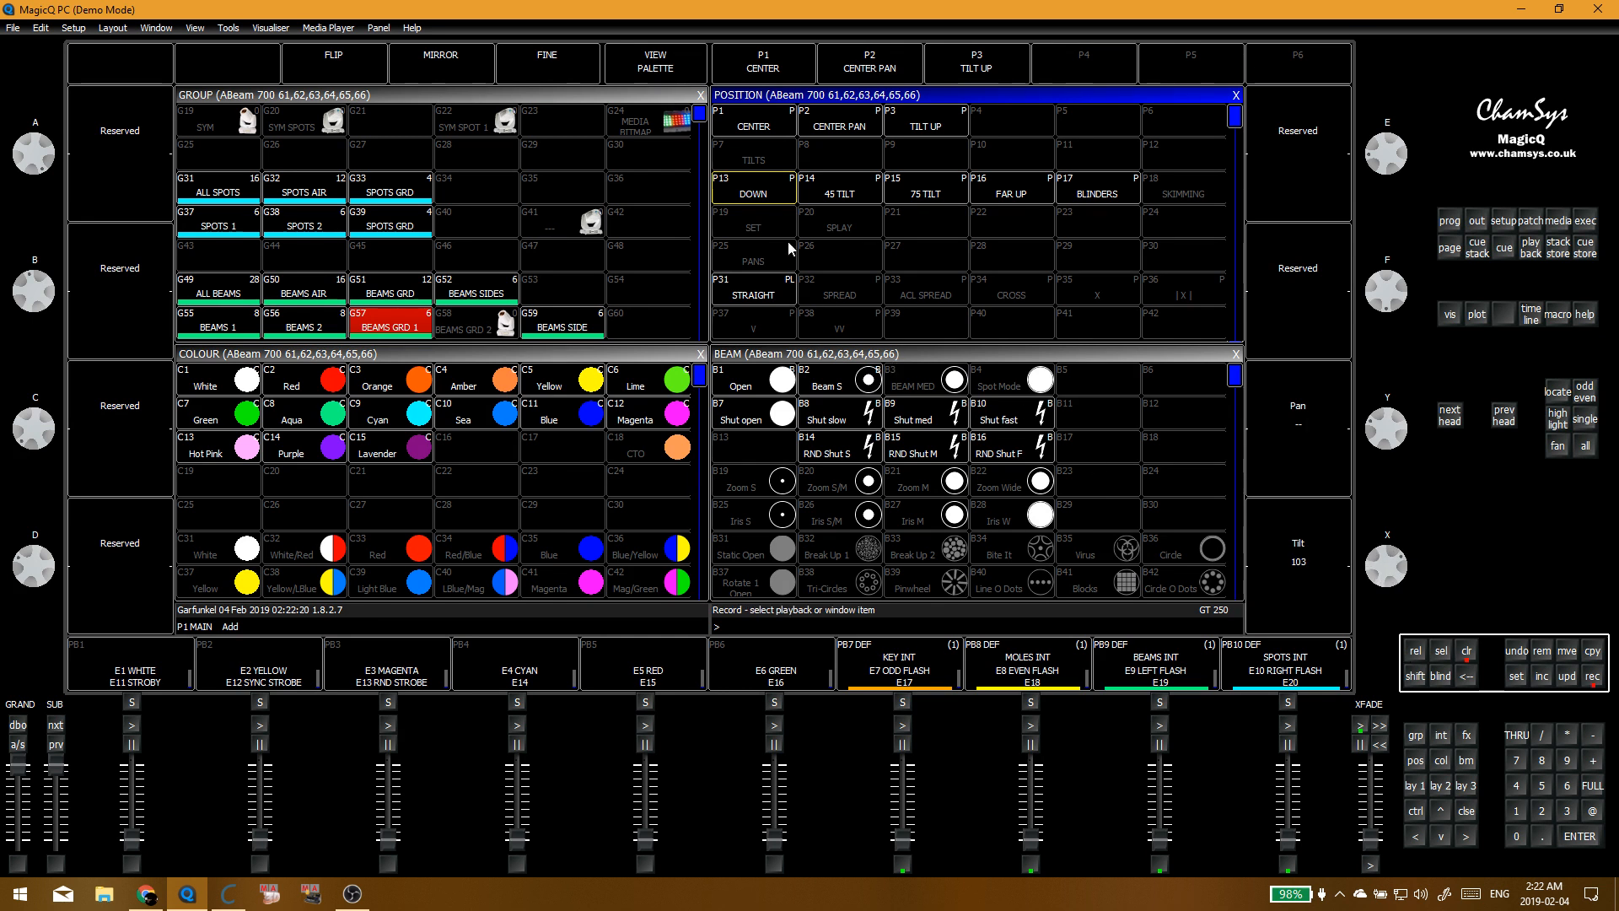
left_click(761, 196)
left_click(606, 253)
key("c")
Step: Recall 45 TILT on BEAMS GRD 1, set the tilt to 79 and update the 45 TILT palette
left_click(407, 328)
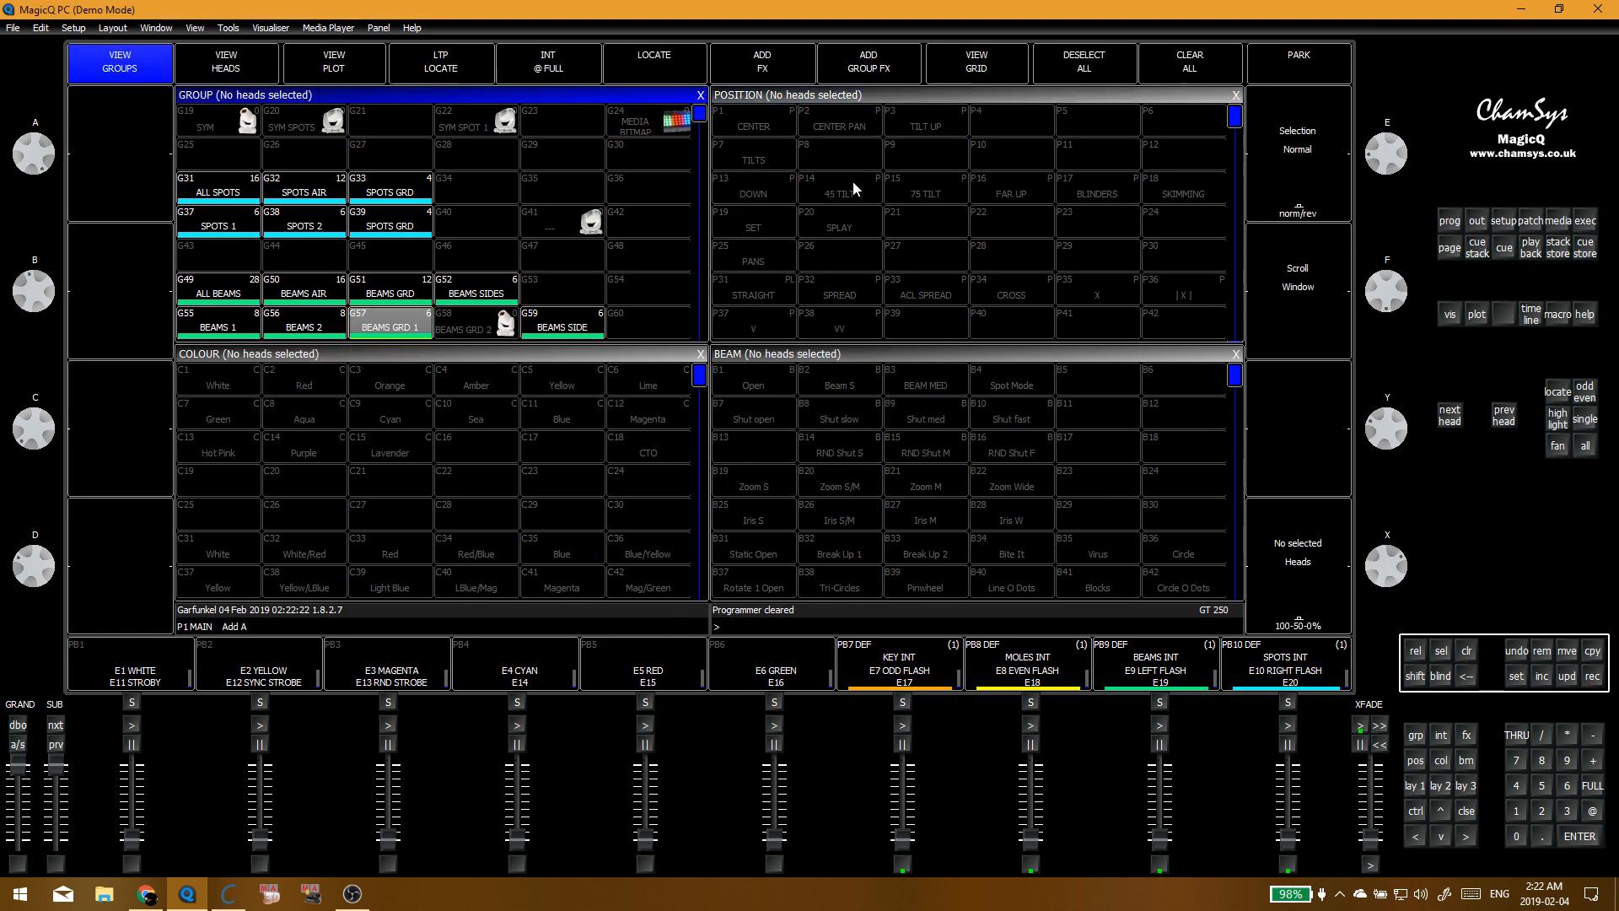
left_click(405, 328)
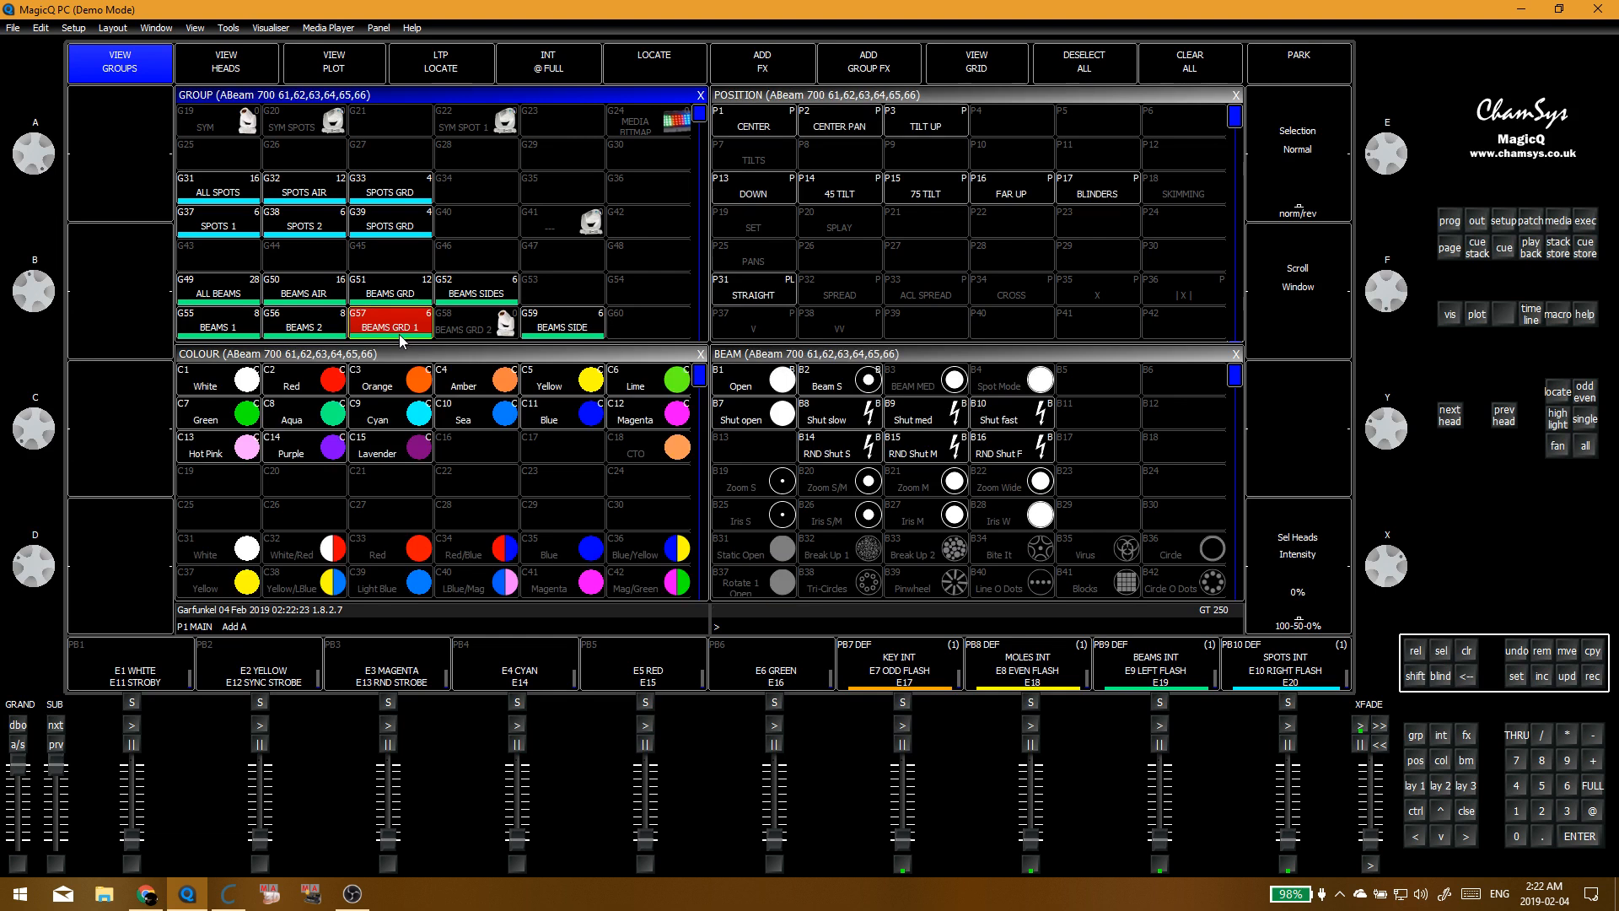
left_click(843, 192)
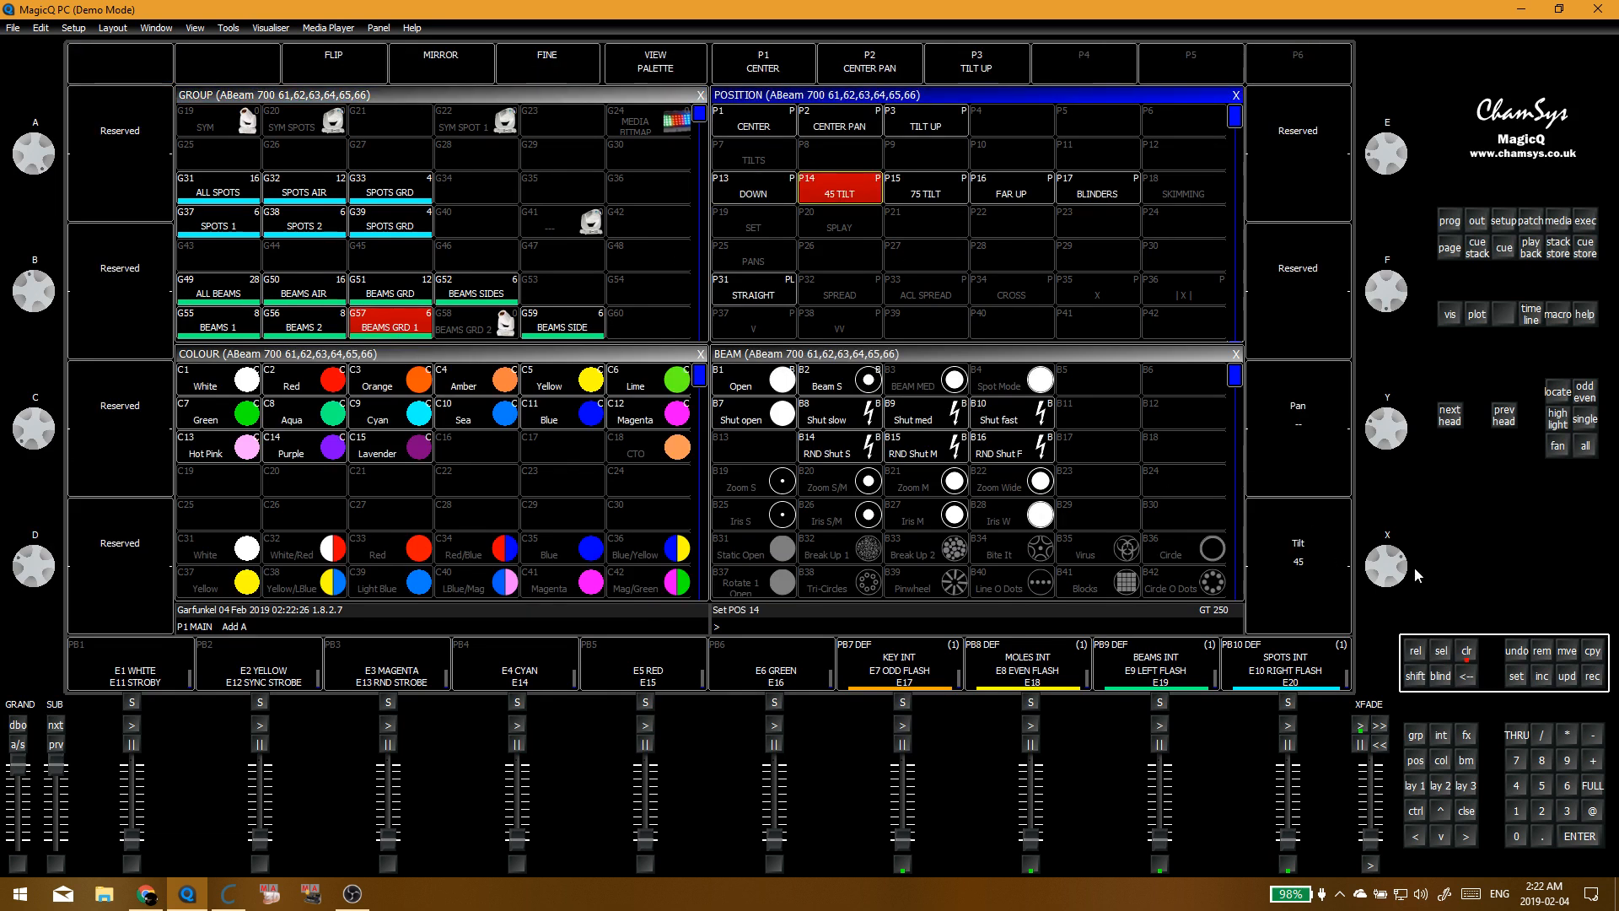
left_click_drag(1406, 540, 1408, 594)
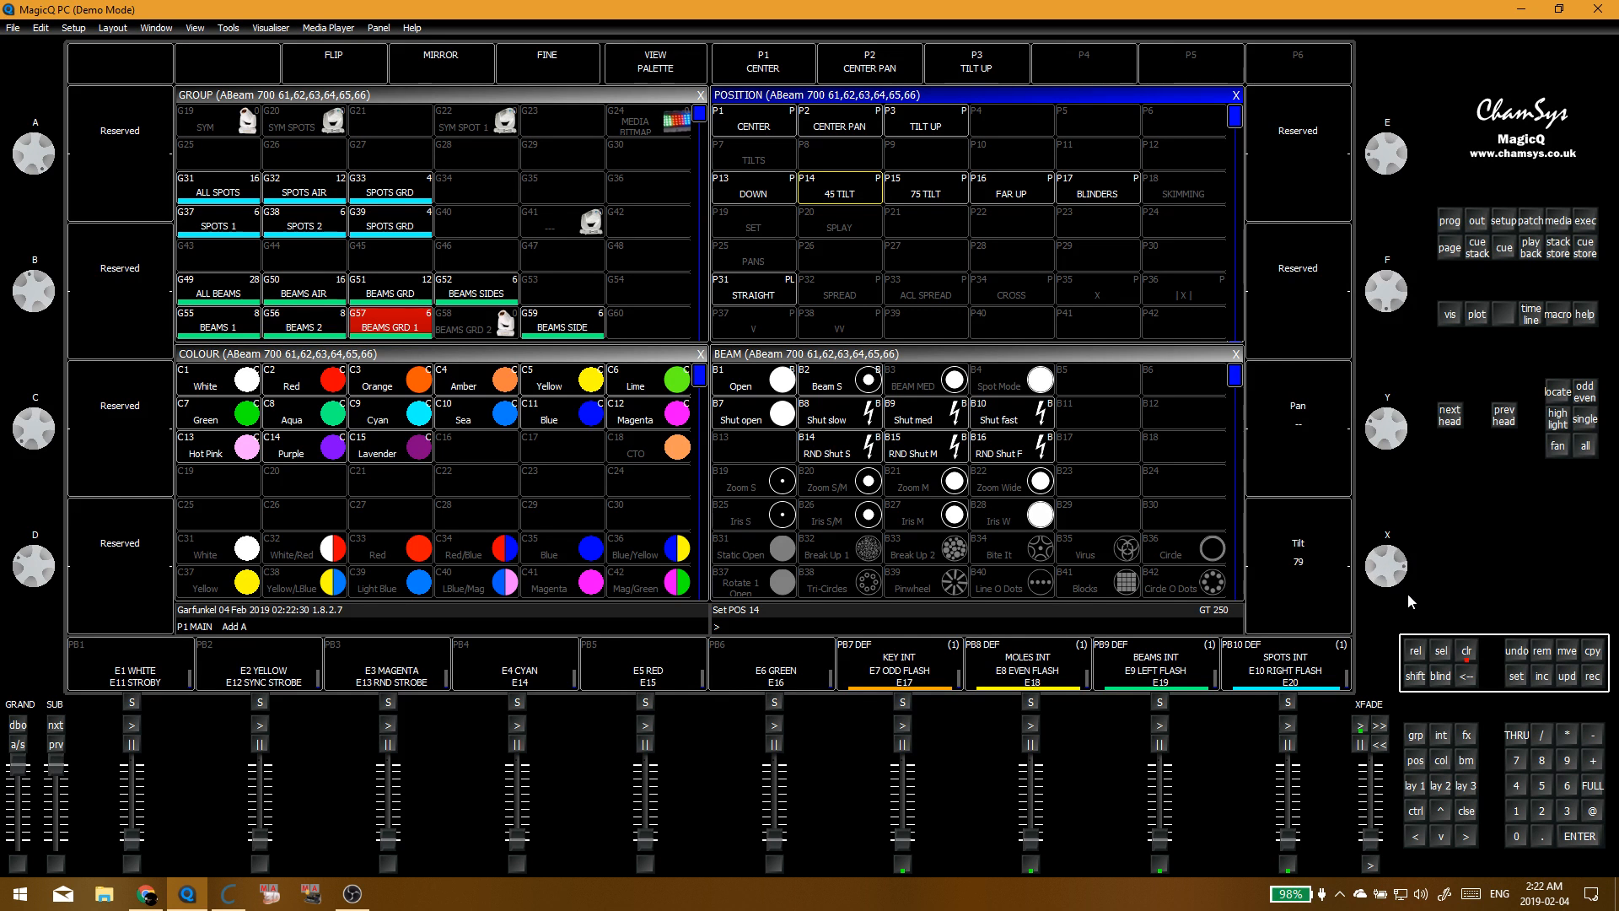
left_click(858, 194)
left_click(596, 257)
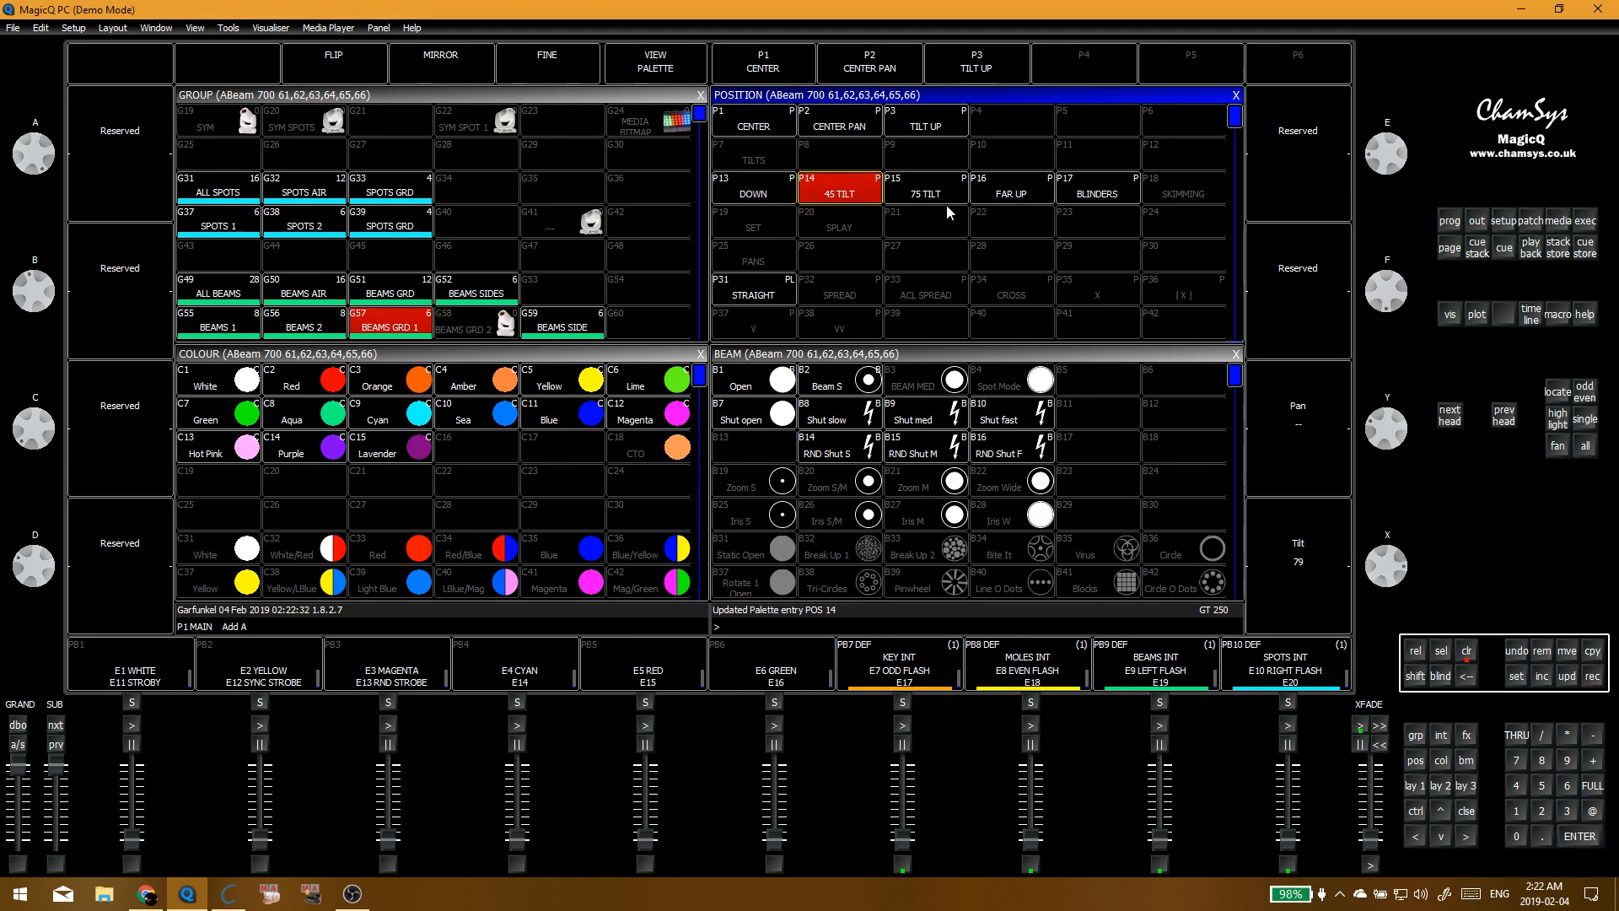
Step: Check 75 TILT on BEAMS GRD 1, then recall FAR UP, set the tilt to 39 and update the FAR UP palette
left_click(925, 196)
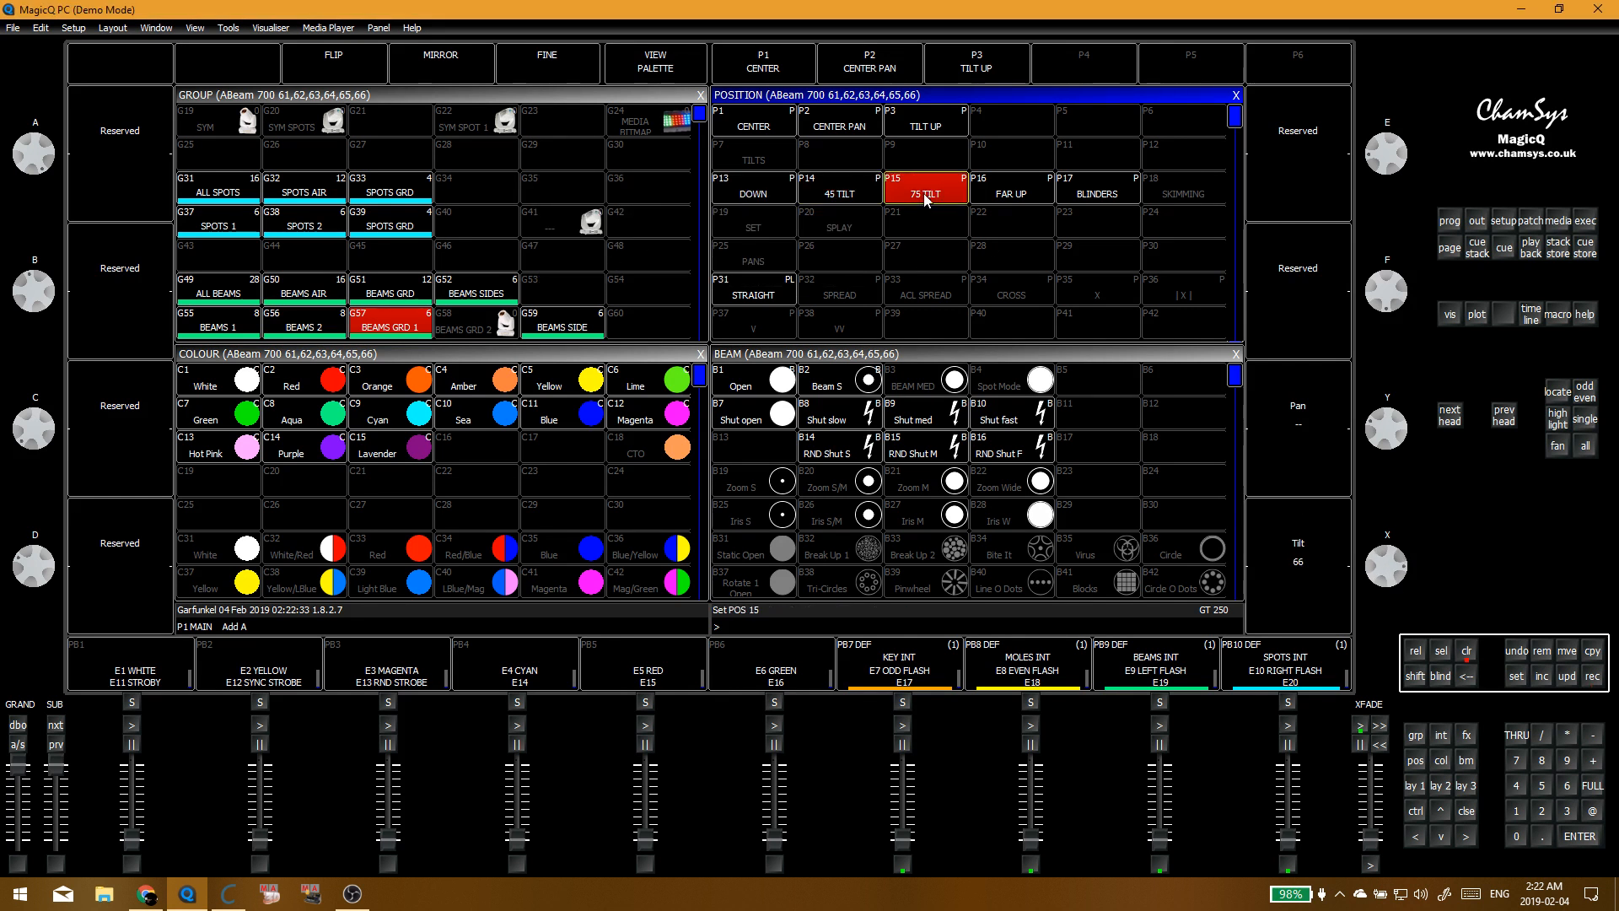
left_click(995, 199)
left_click_drag(1388, 575, 1388, 538)
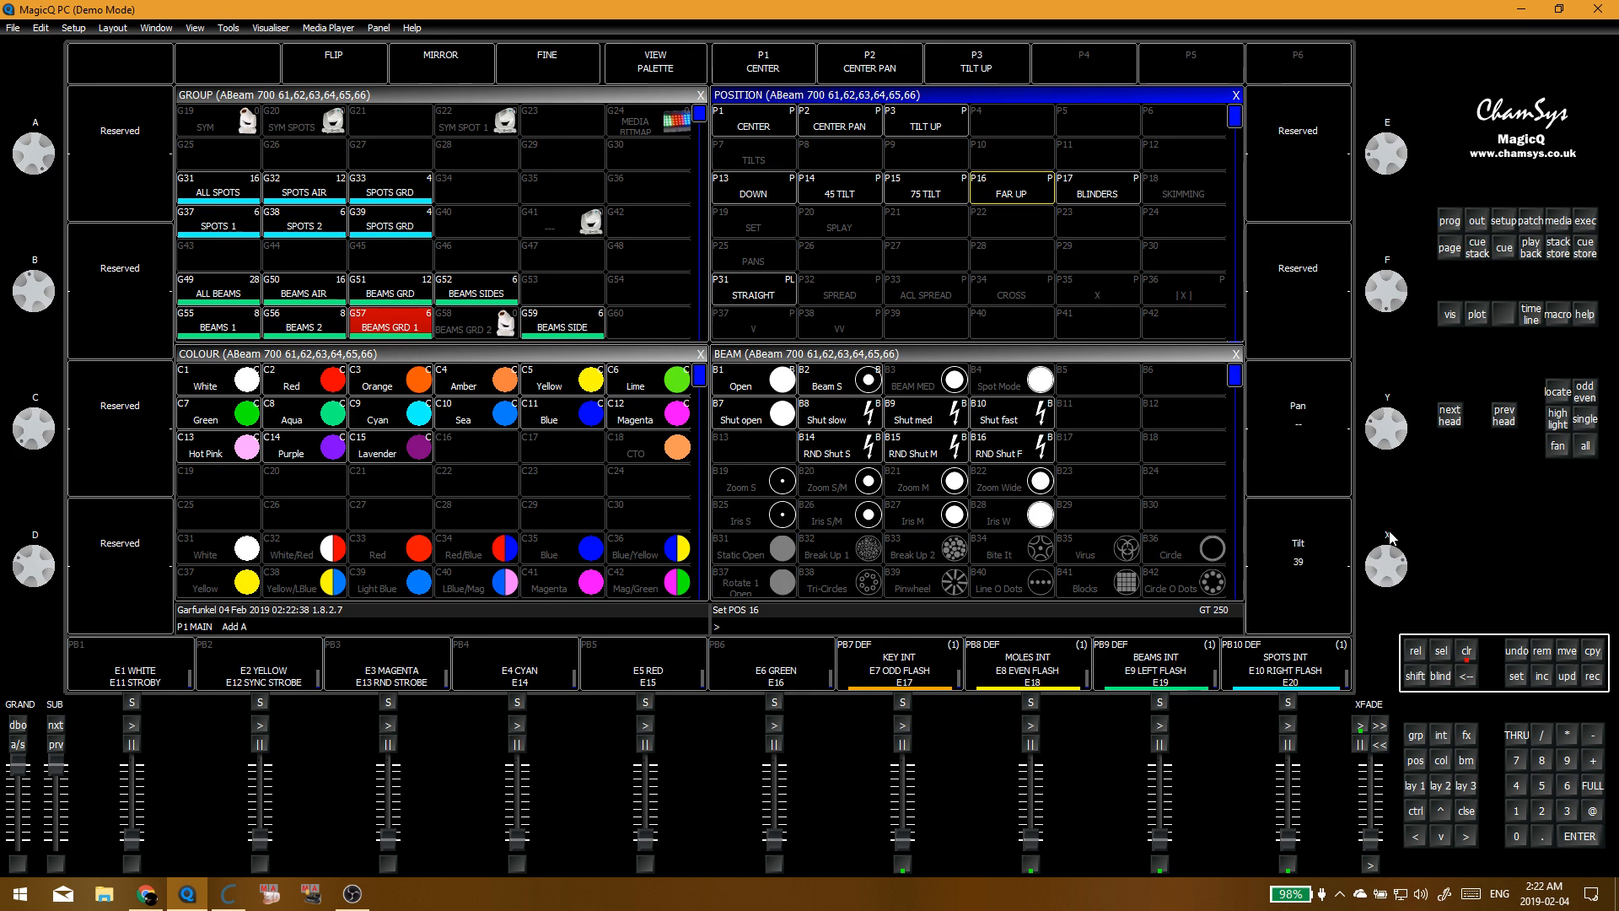
key("ctrl+r")
left_click(1014, 194)
left_click(602, 260)
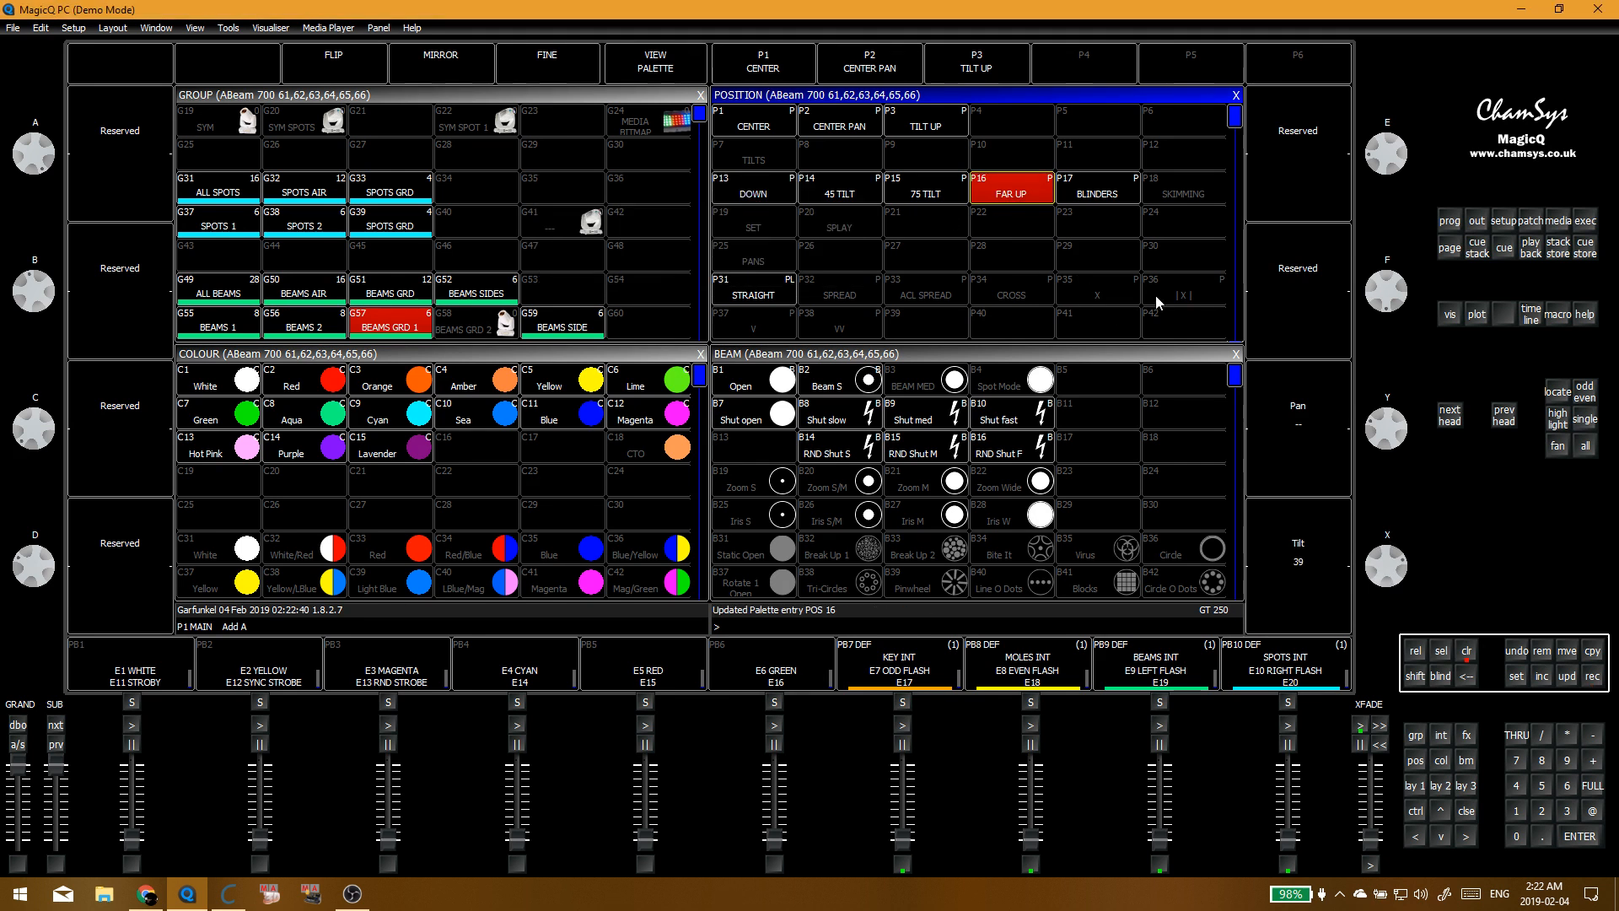
Step: Recall BLINDERS on BEAMS GRD 1, set the tilt to 93 and update the BLINDERS palette
left_click(1108, 204)
left_click_drag(1374, 565, 1386, 573)
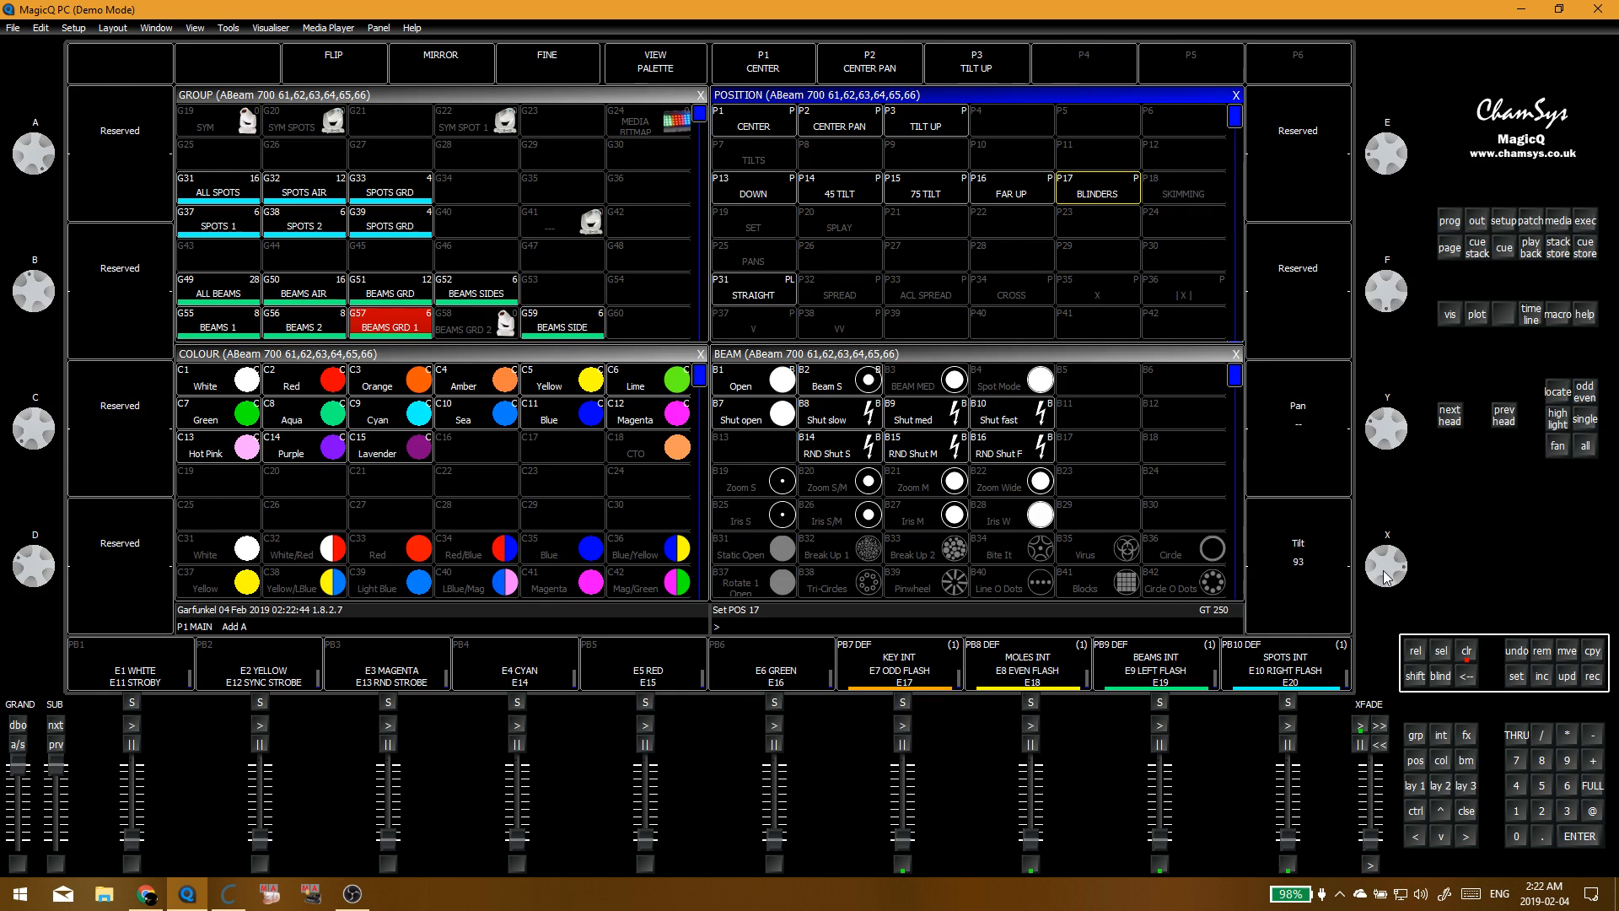
key("ctrl+r")
left_click(1097, 190)
left_click(602, 258)
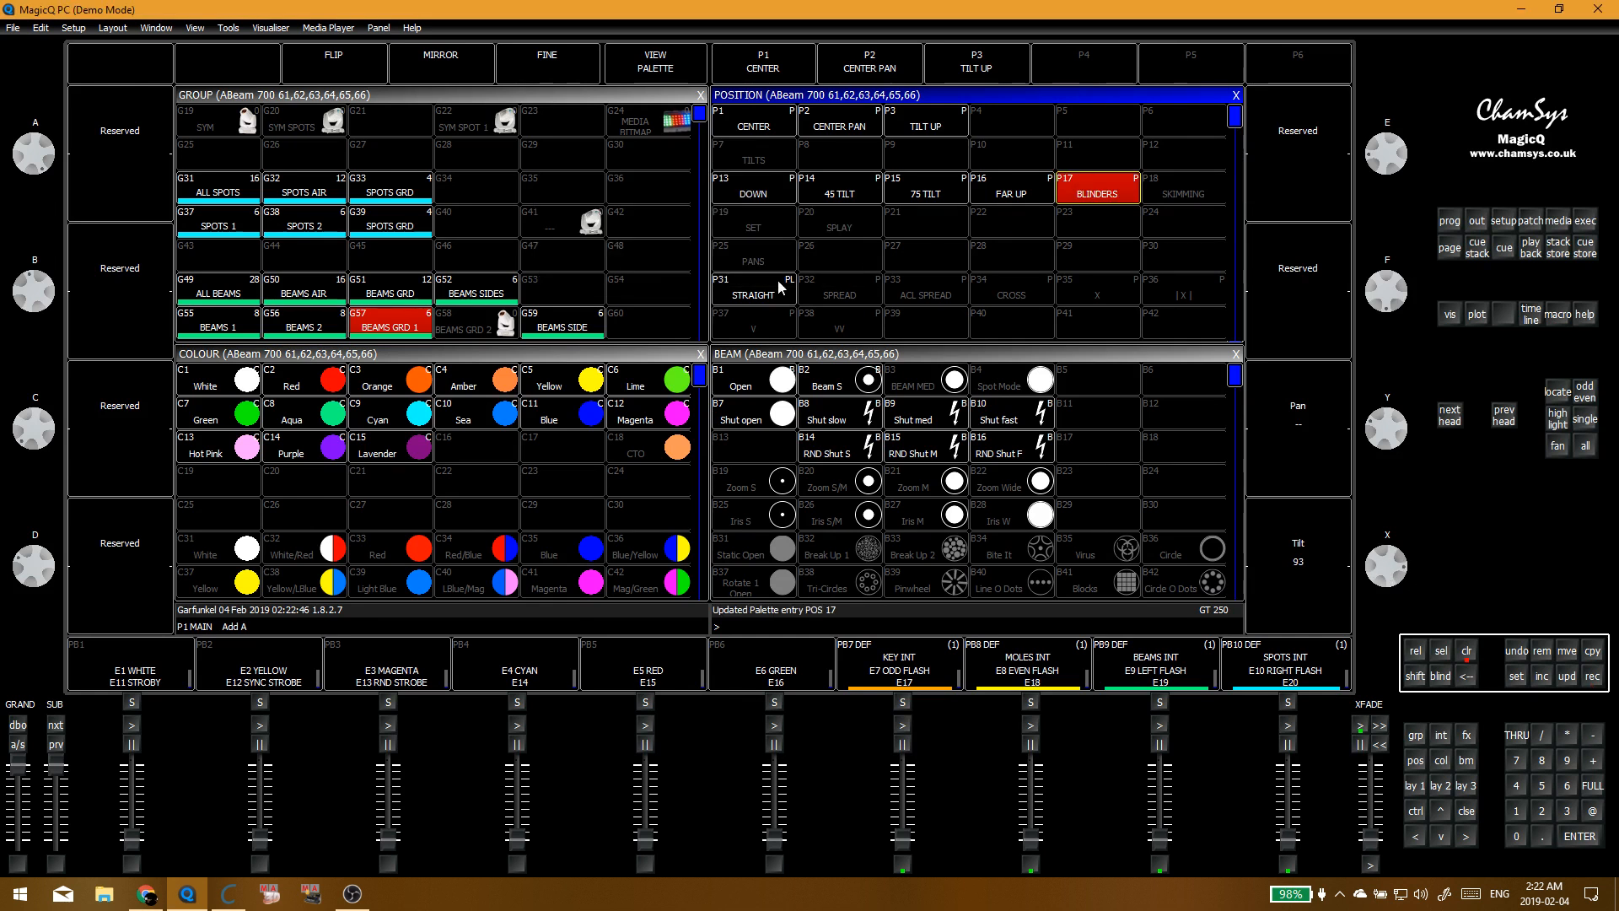
Step: Check the STRAIGHT and 45 TILT positions on BEAMS GRD 1 and clear the programmer
left_click(769, 296)
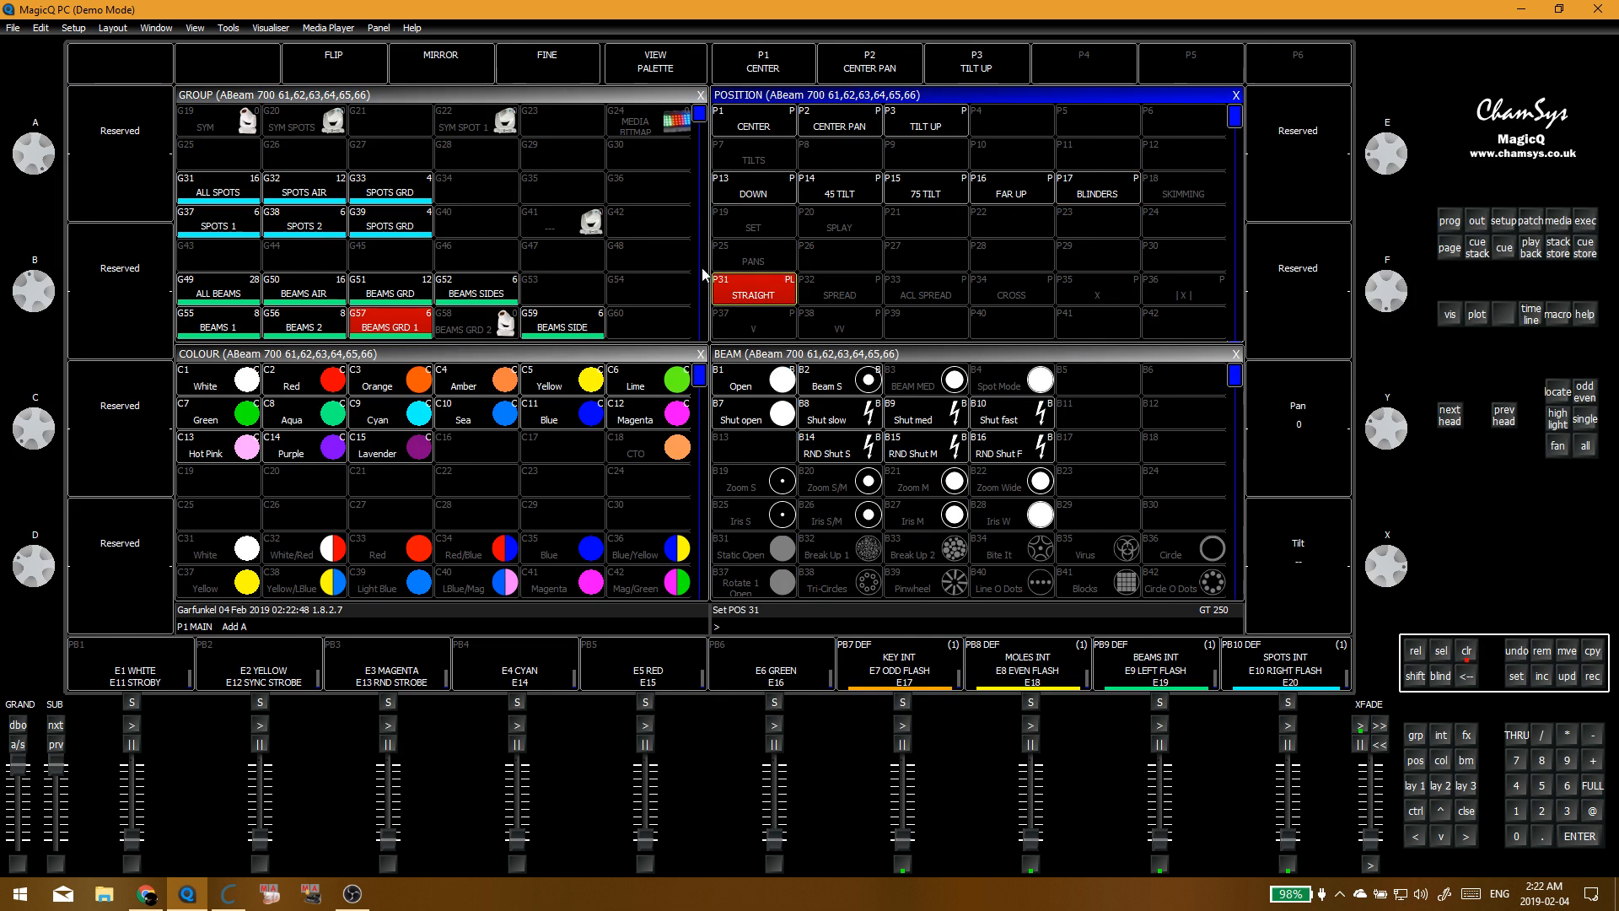
left_click(874, 205)
key("ctrl+BackSpace")
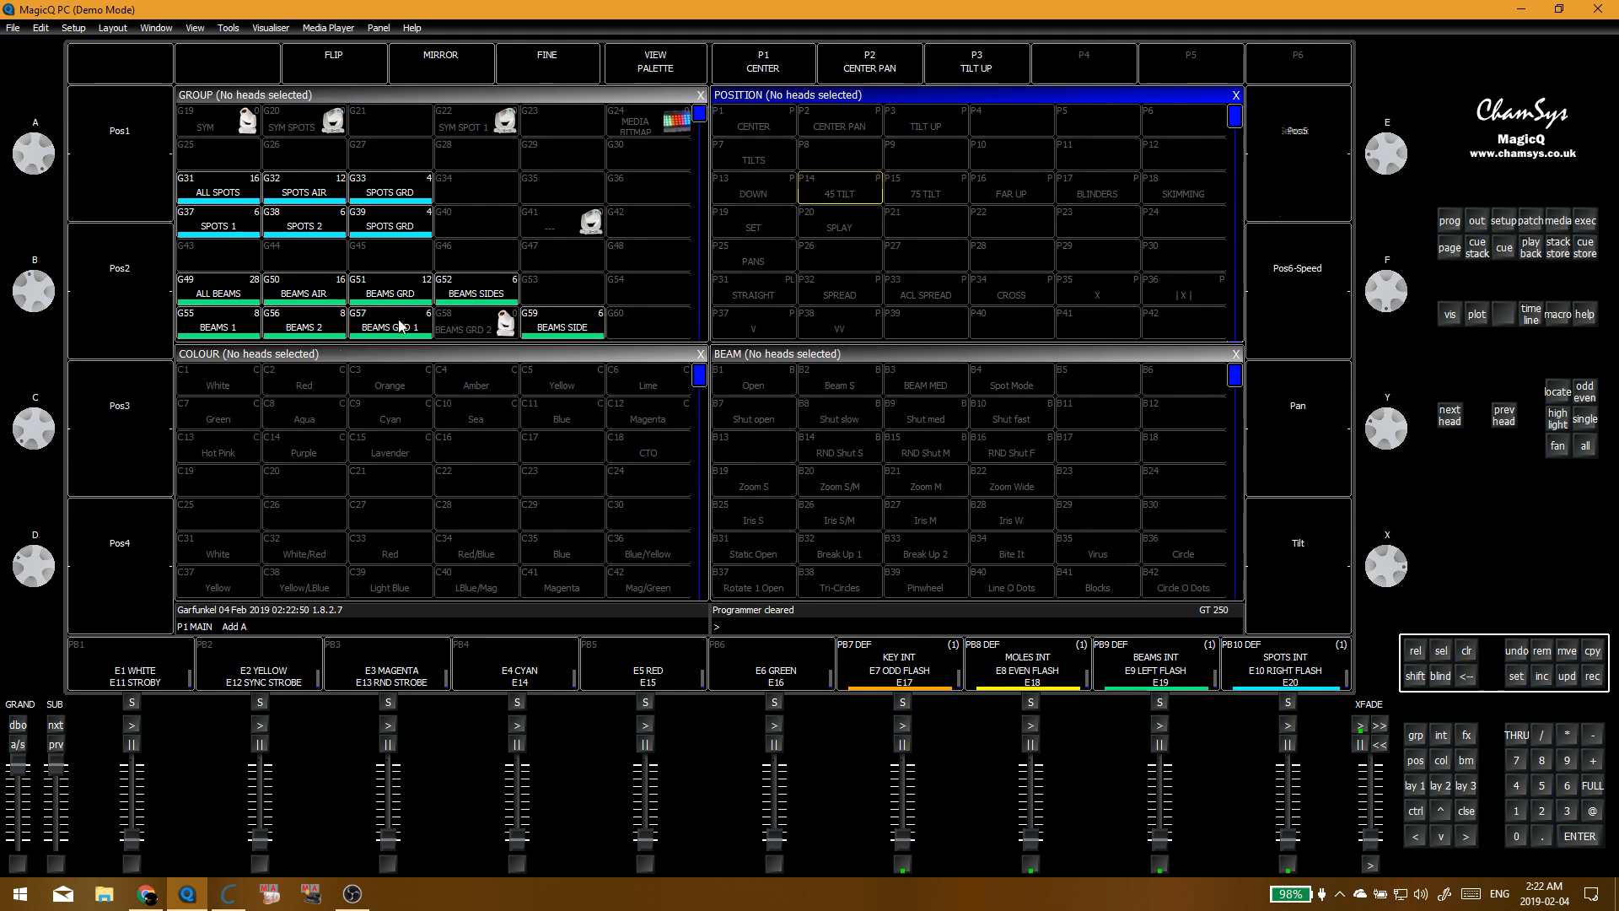
Step: Fan the pan of BEAMS GRD 1 outward from STRAIGHT, store it in the SPREAD palette and clear the programmer
left_click(399, 326)
left_click(761, 298)
left_click(1557, 445)
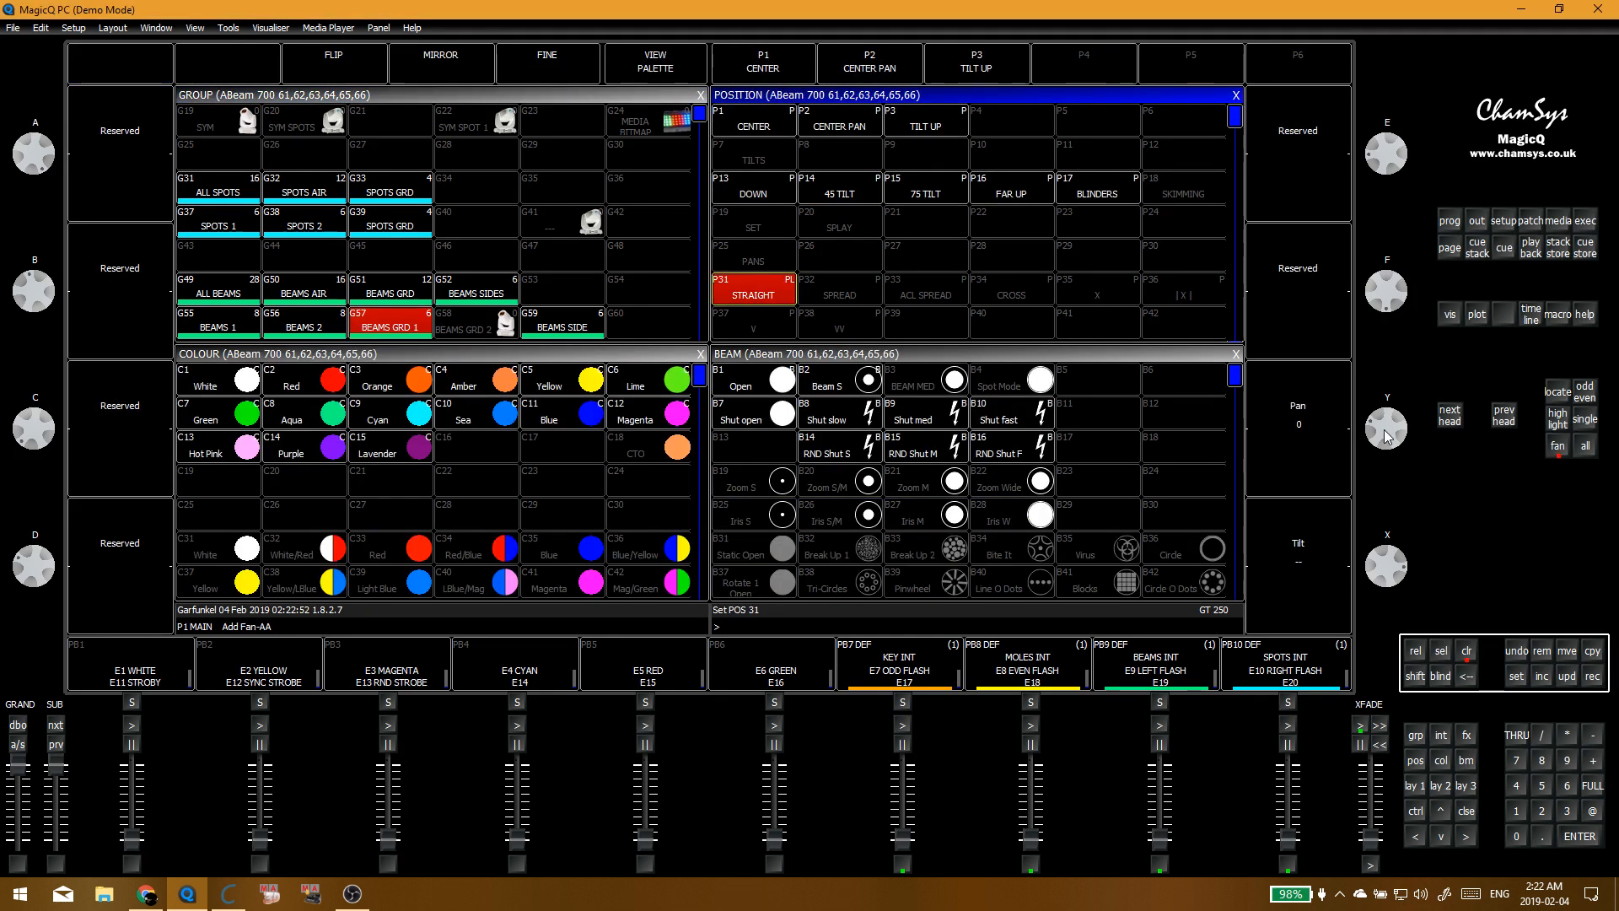
mouse_move(1386, 421)
left_mouse_down()
mouse_move(1389, 445)
mouse_move(1391, 431)
left_mouse_up()
key("ctrl+r")
left_click(843, 284)
left_click(600, 260)
key("ctrl+BackSpace")
left_click(398, 325)
left_click(760, 295)
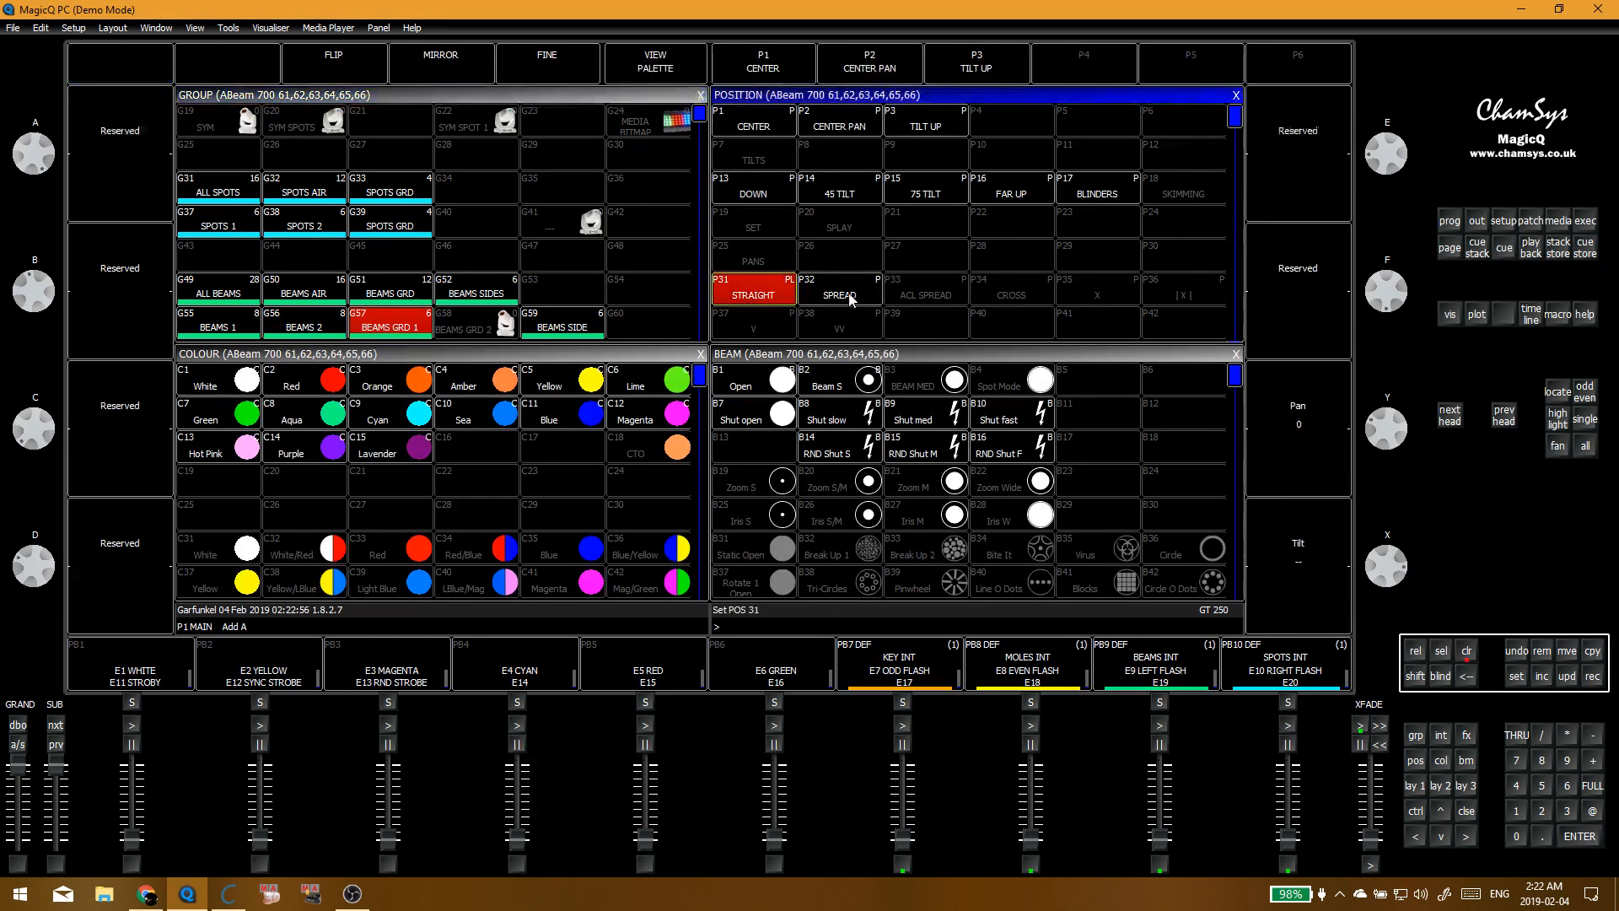
left_click(928, 292)
left_click(1557, 445)
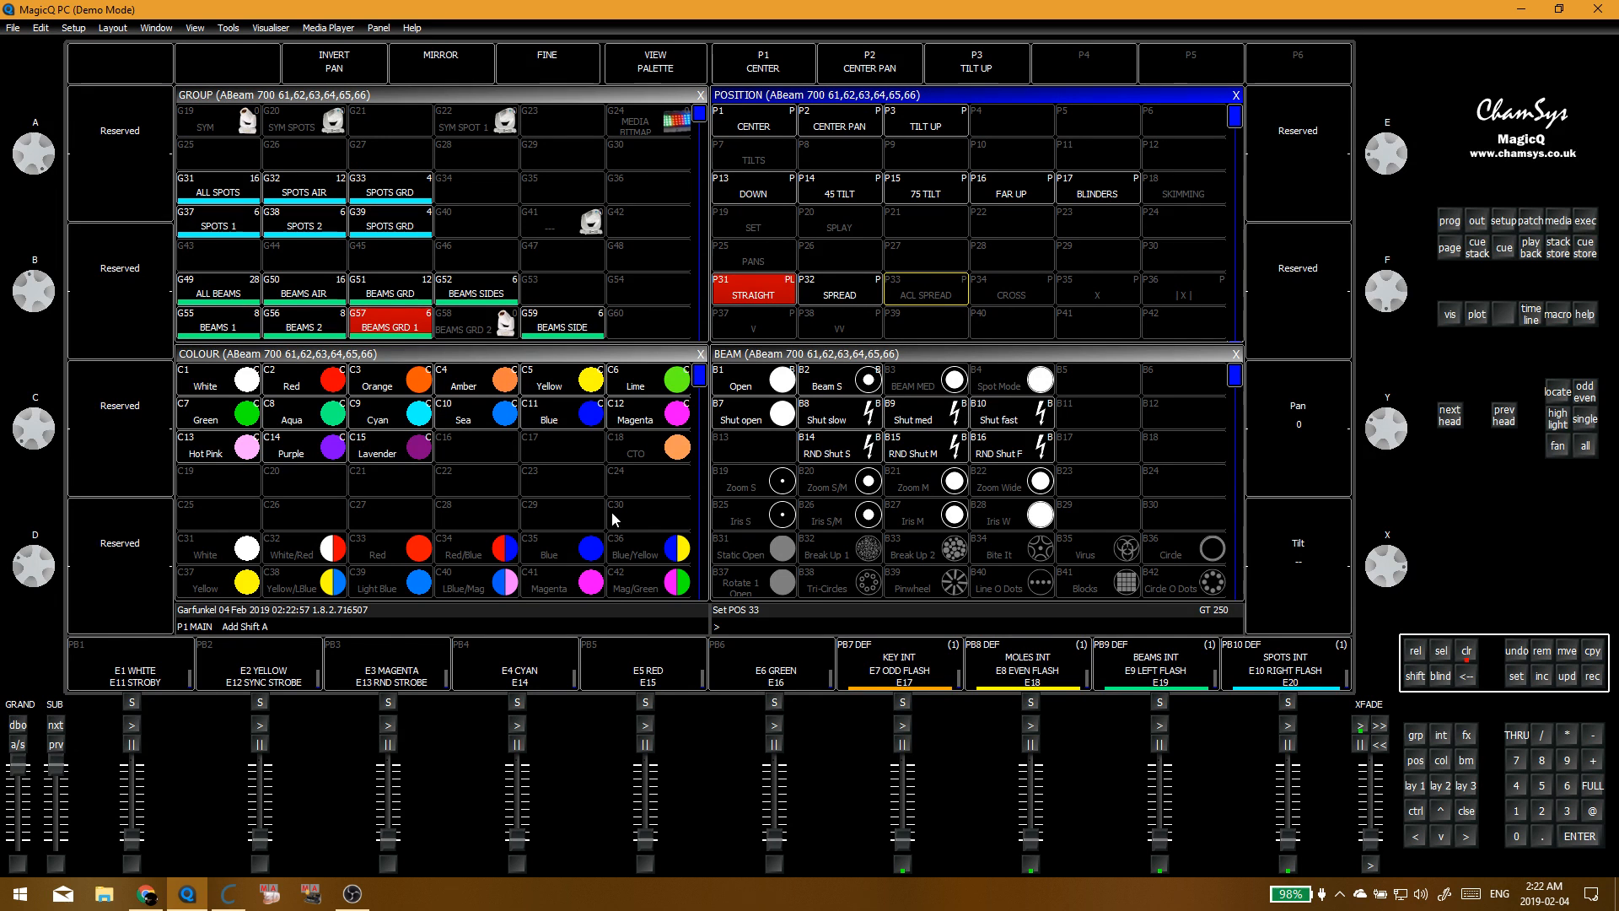
key("ctrl+BackSpace")
Step: Fan the pan of BEAMS GRD 1 from STRAIGHT in 3 Parts, store it in the ACL SPREAD palette and clear the programmer
left_click(408, 326)
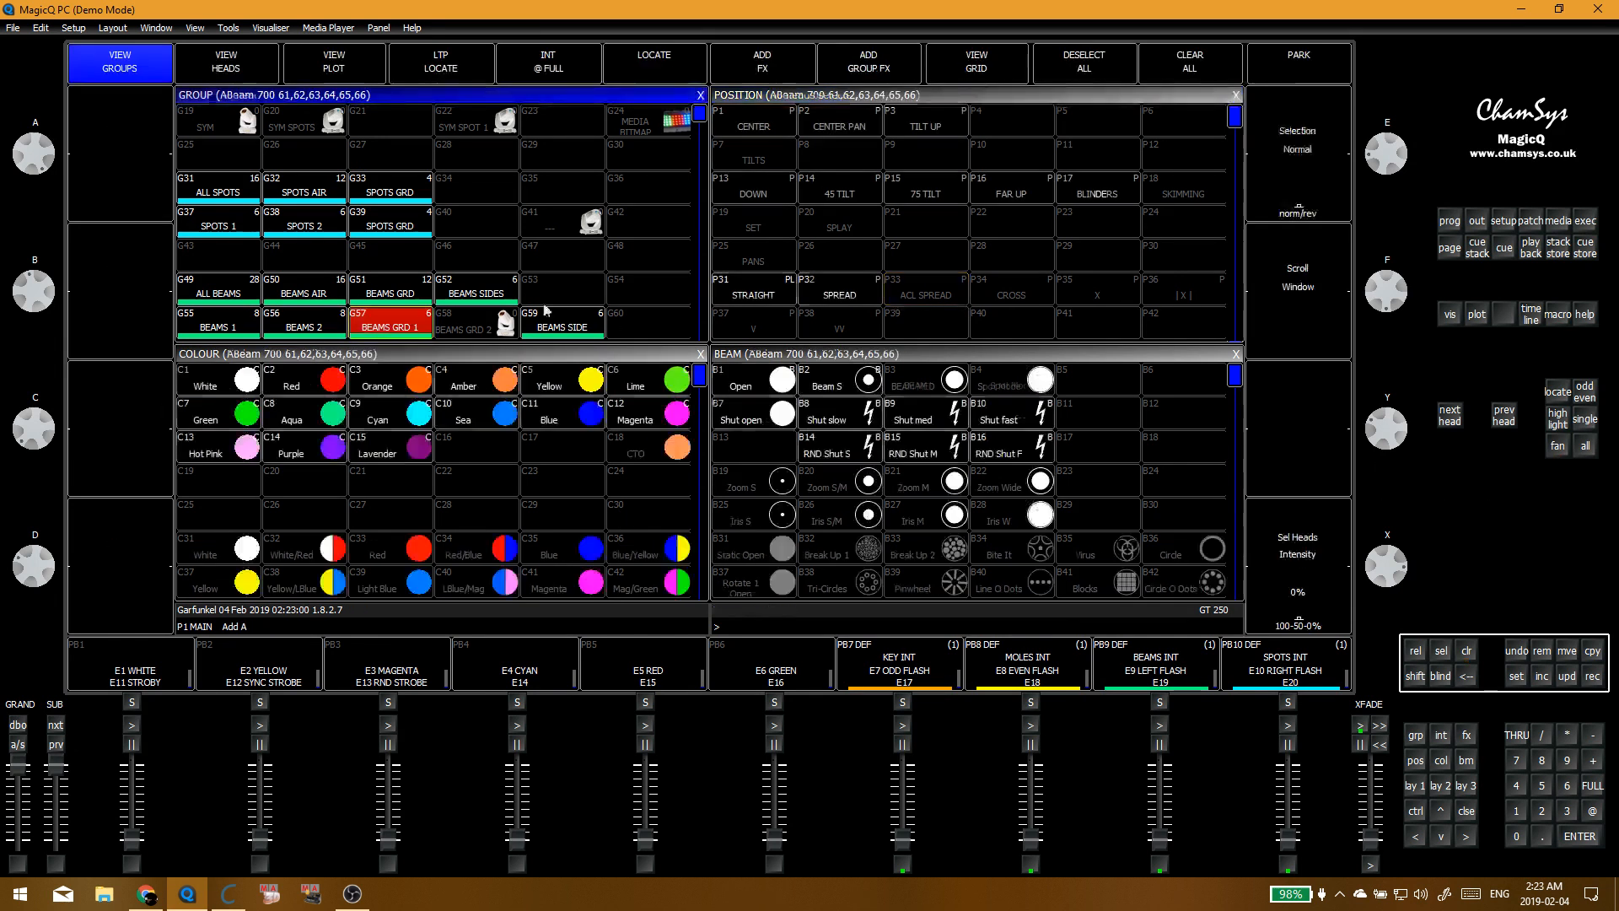
left_click(784, 291)
left_click(926, 291)
left_click(1558, 446)
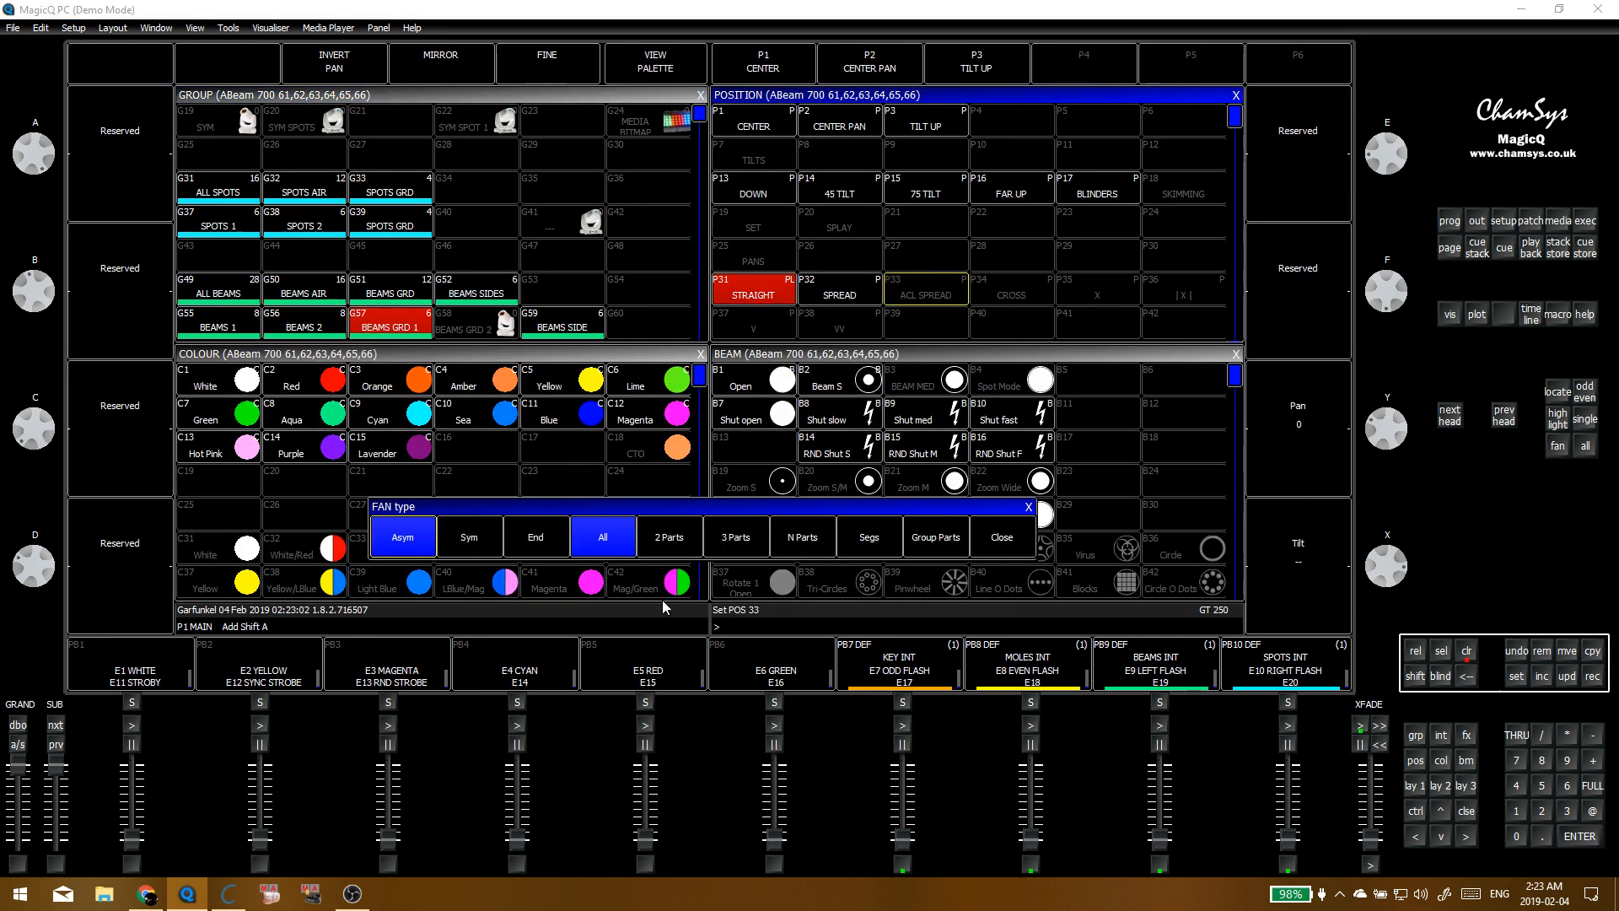
left_click(736, 538)
left_click_drag(1386, 438, 1419, 444)
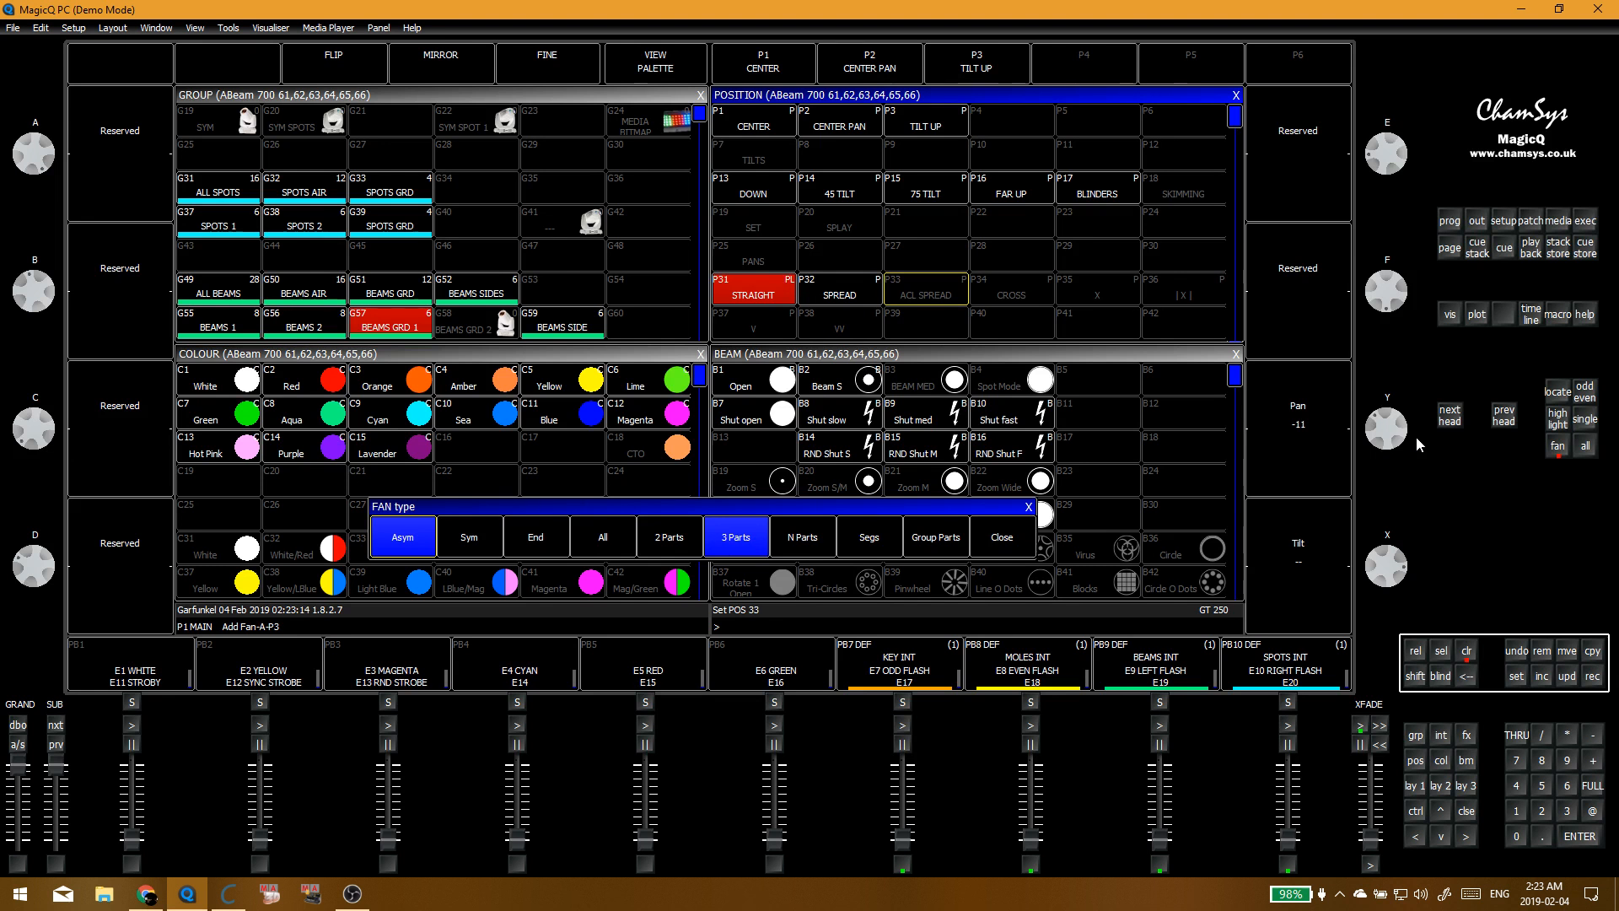
mouse_move(1417, 435)
left_mouse_down()
mouse_move(1424, 406)
mouse_move(1428, 428)
left_mouse_up()
left_click(925, 291)
left_click(582, 278)
key("shift+BackSpace")
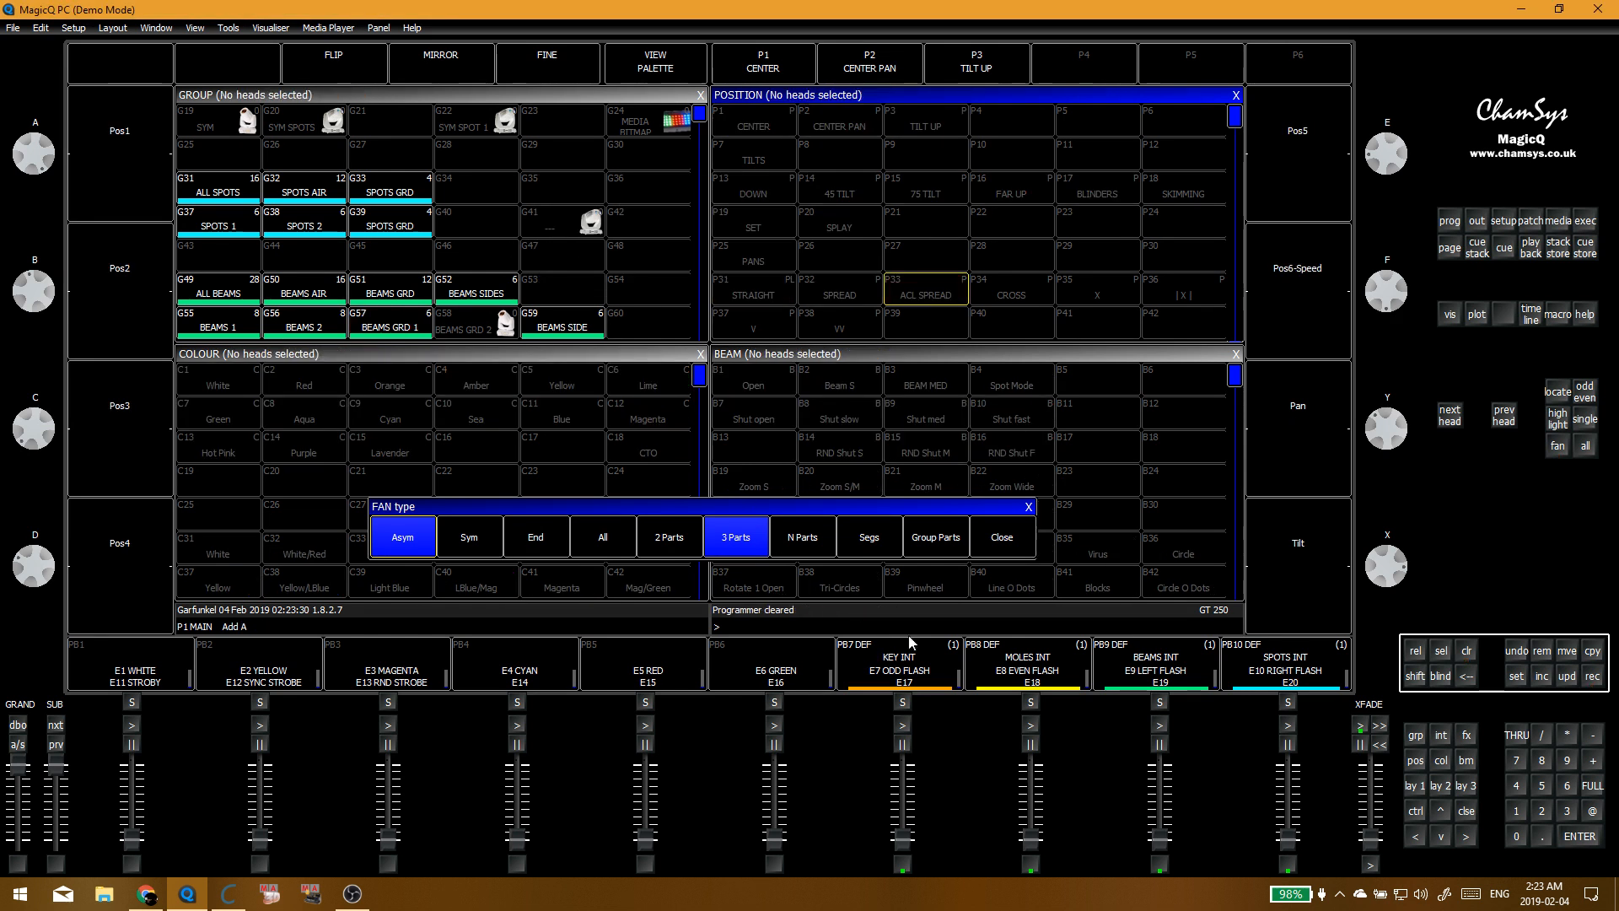
Step: Run the BEAMS INT playback to check the beams in the other window, and release the playback
left_click(1162, 723)
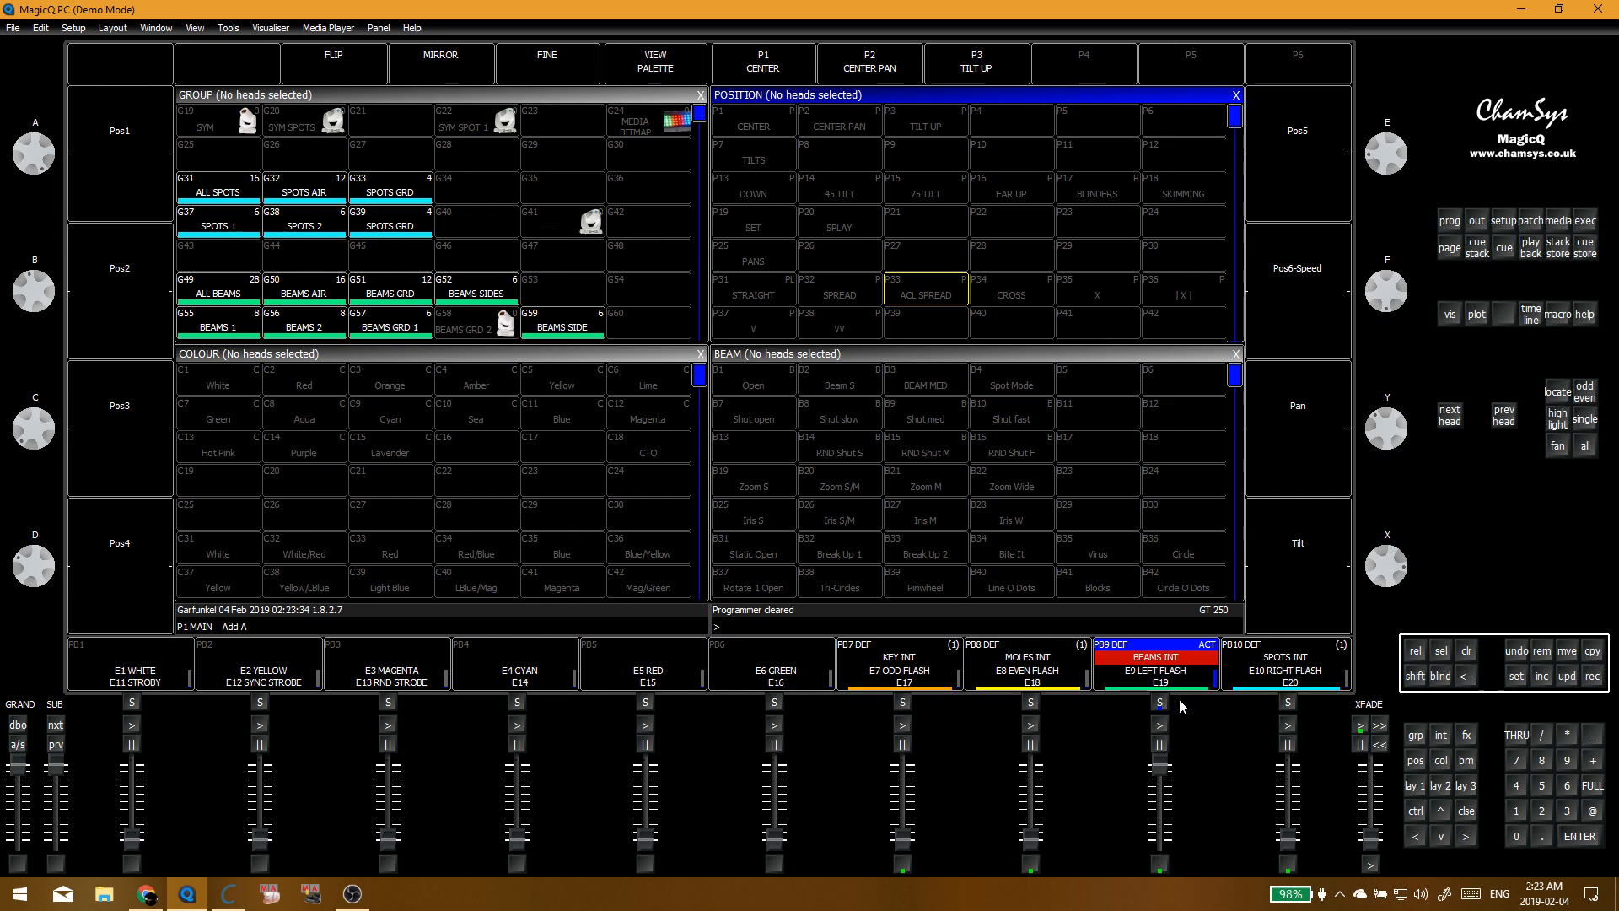
left_click_drag(1186, 770, 1185, 856)
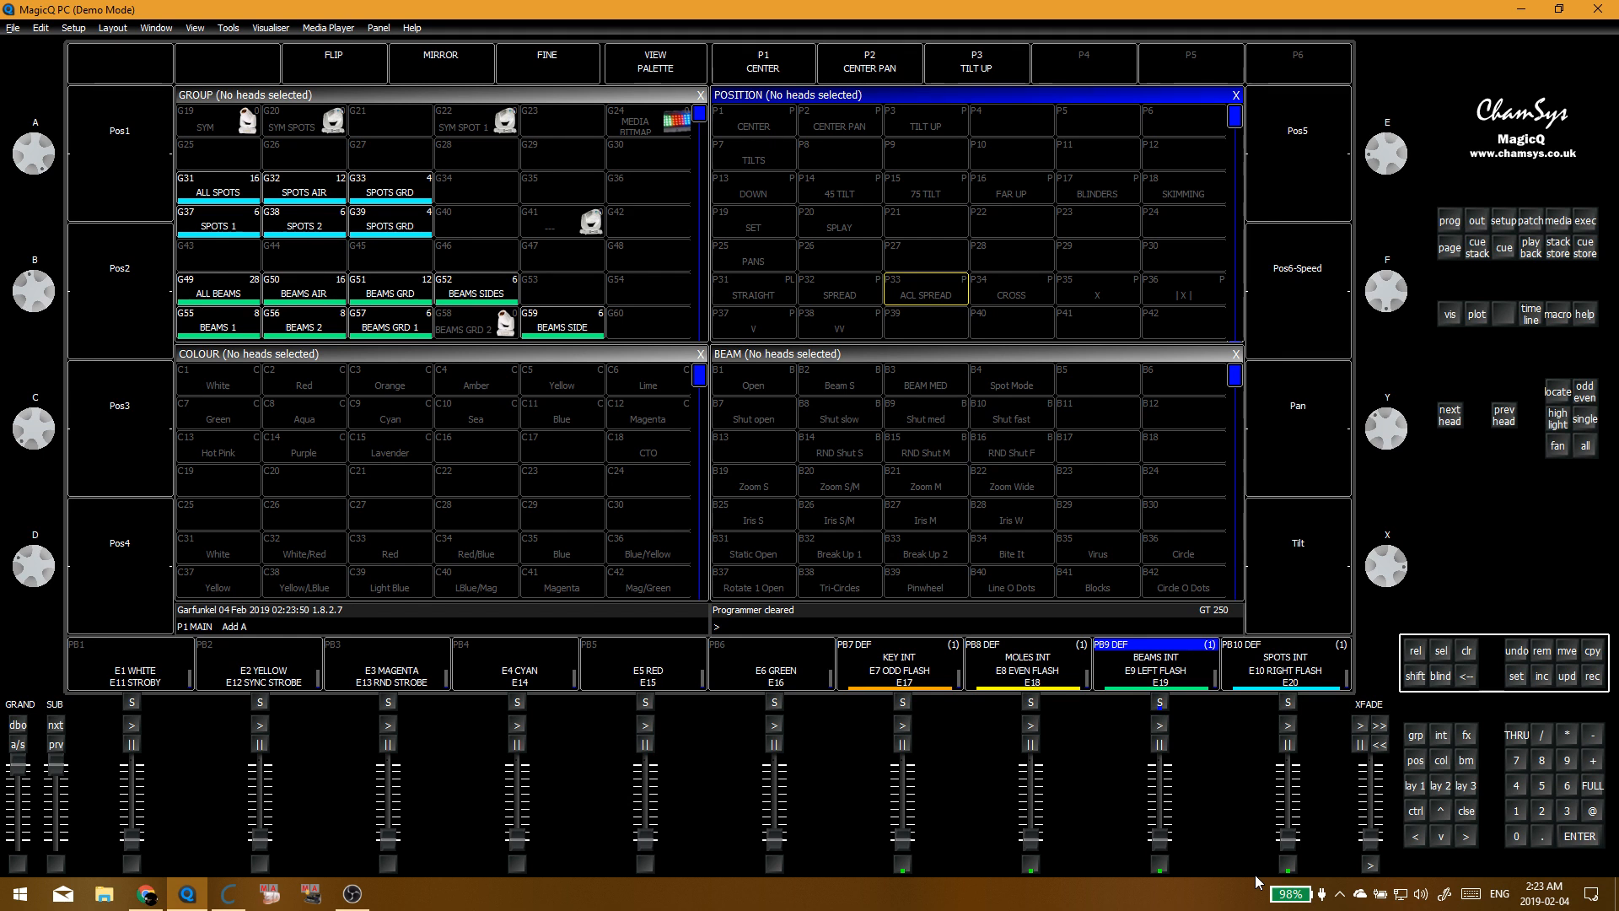
key("alt+Tab")
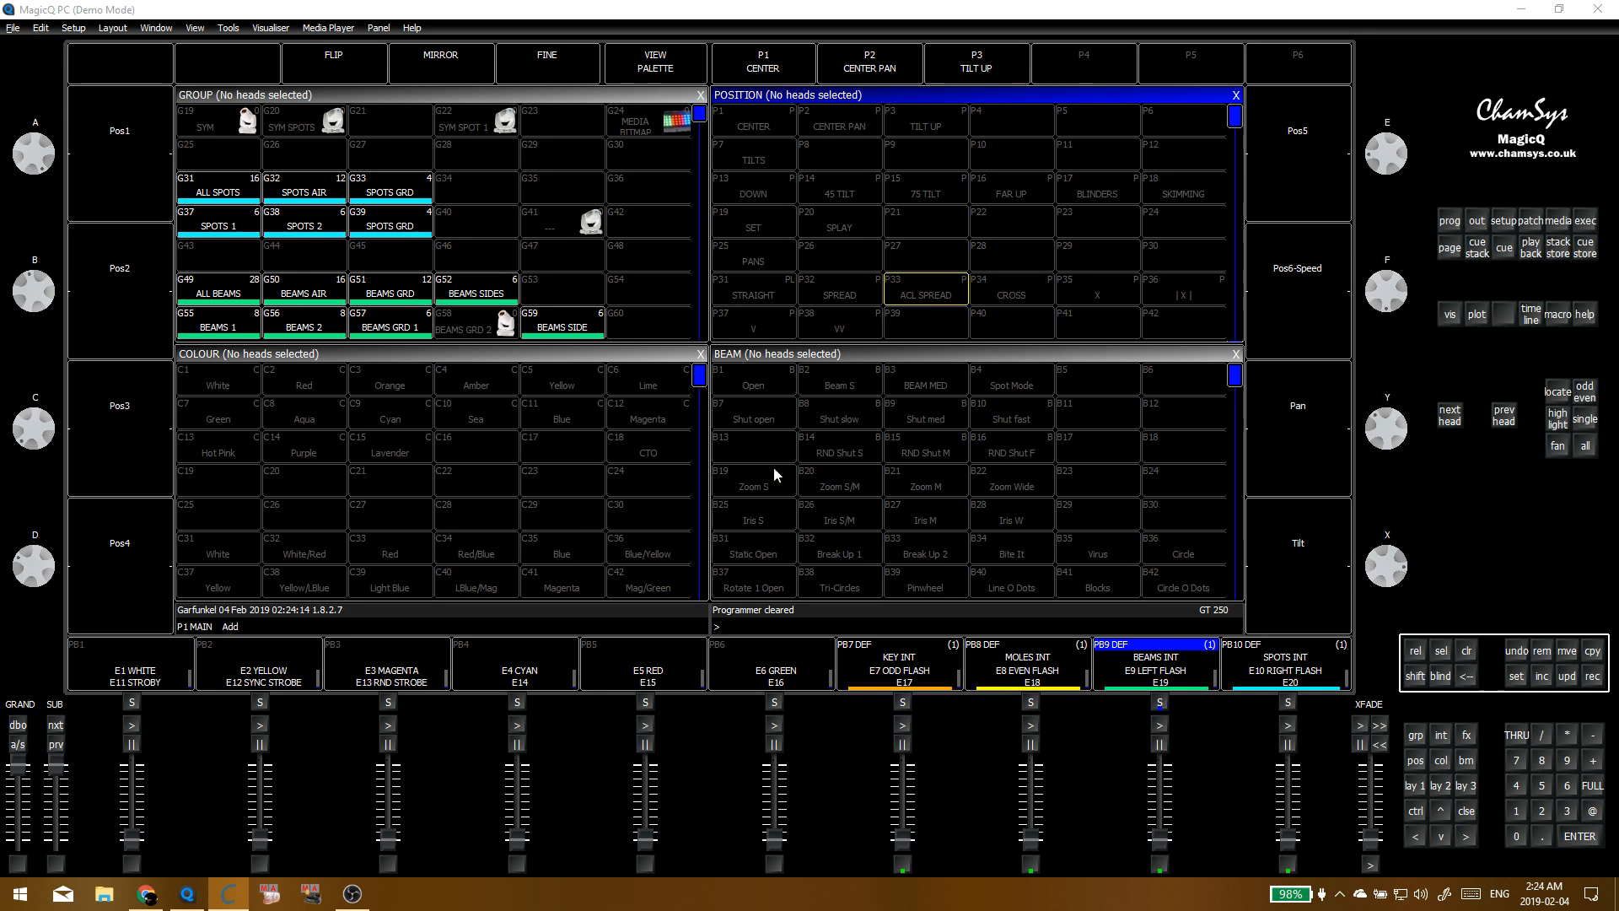
left_click(679, 257)
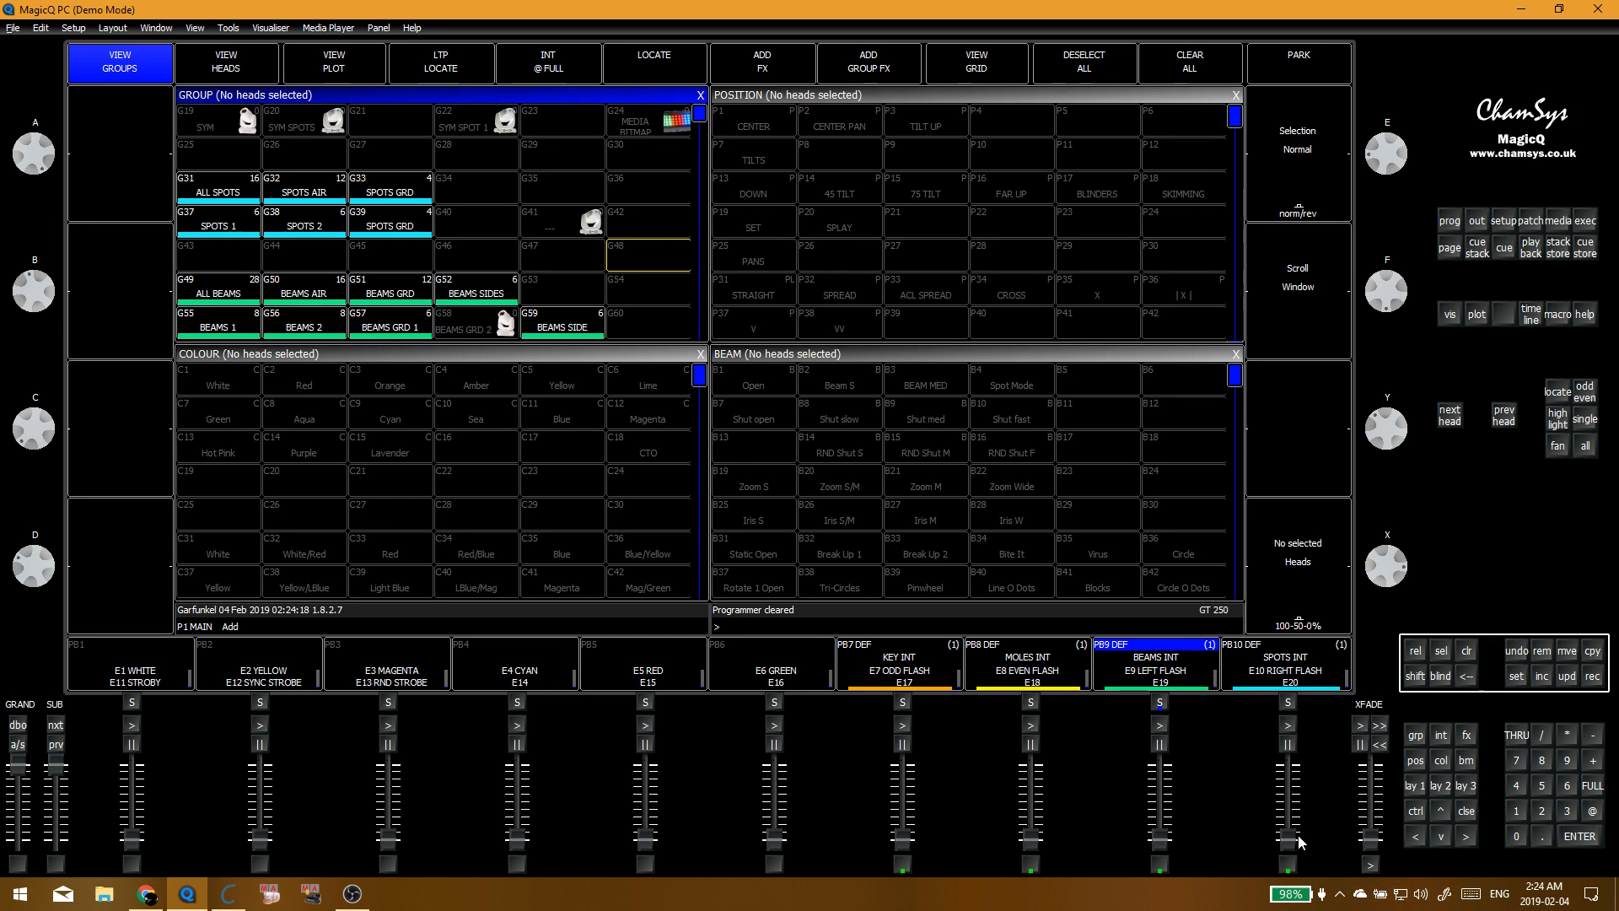
Step: Turn on the SPOTS INT playback and check the 45 TILT position on the SPOTS GRD group with 4 heads
left_click(1289, 726)
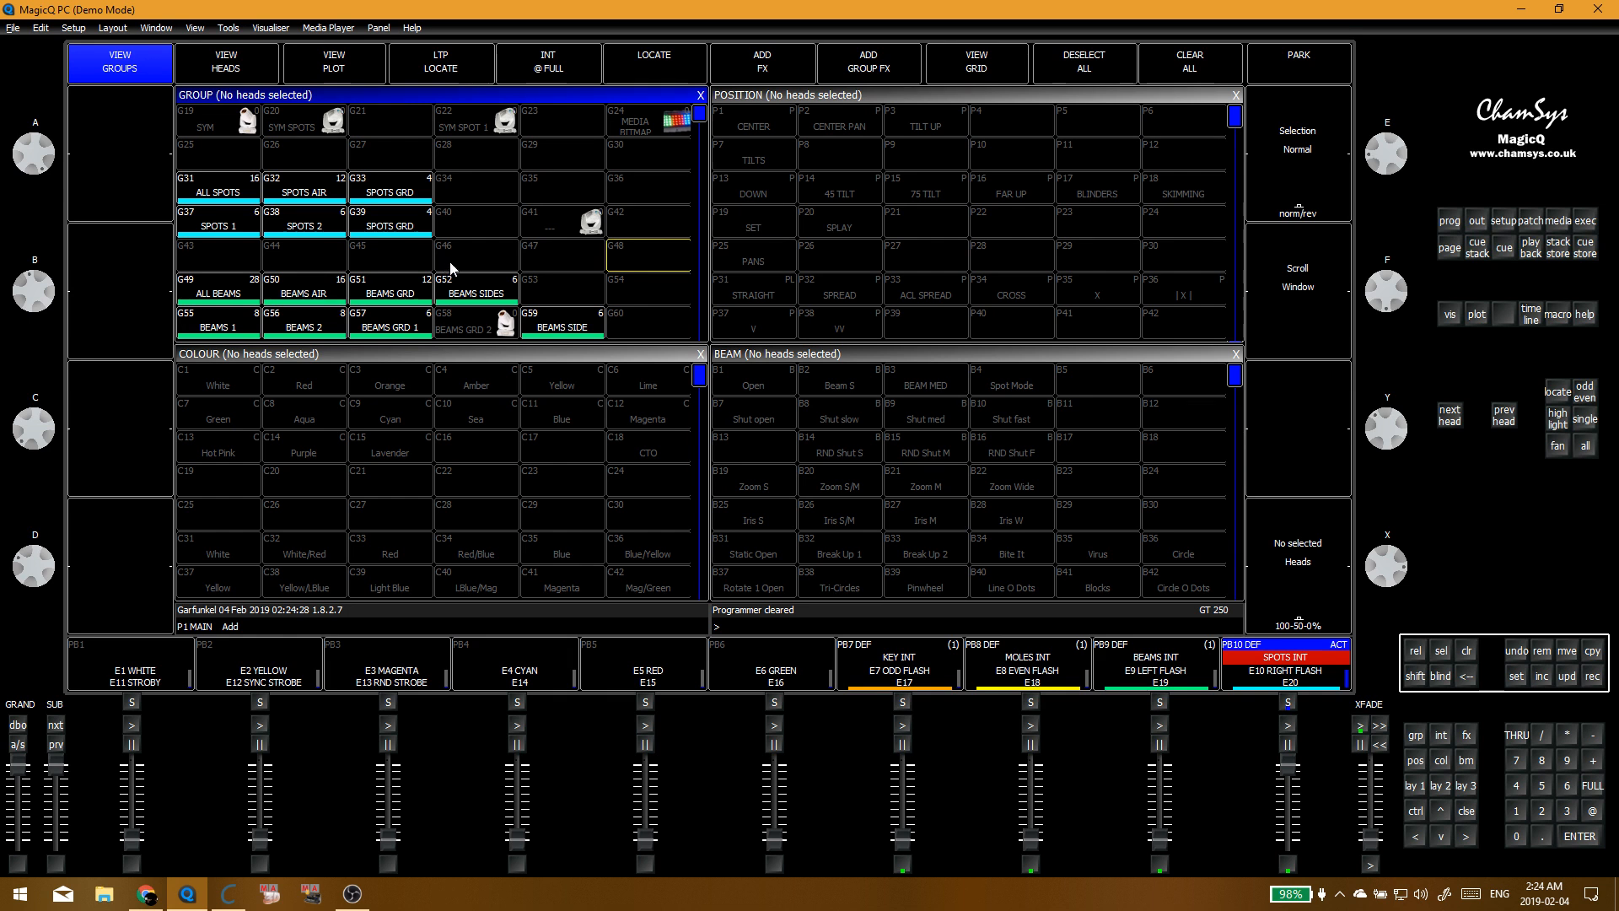
left_click(390, 220)
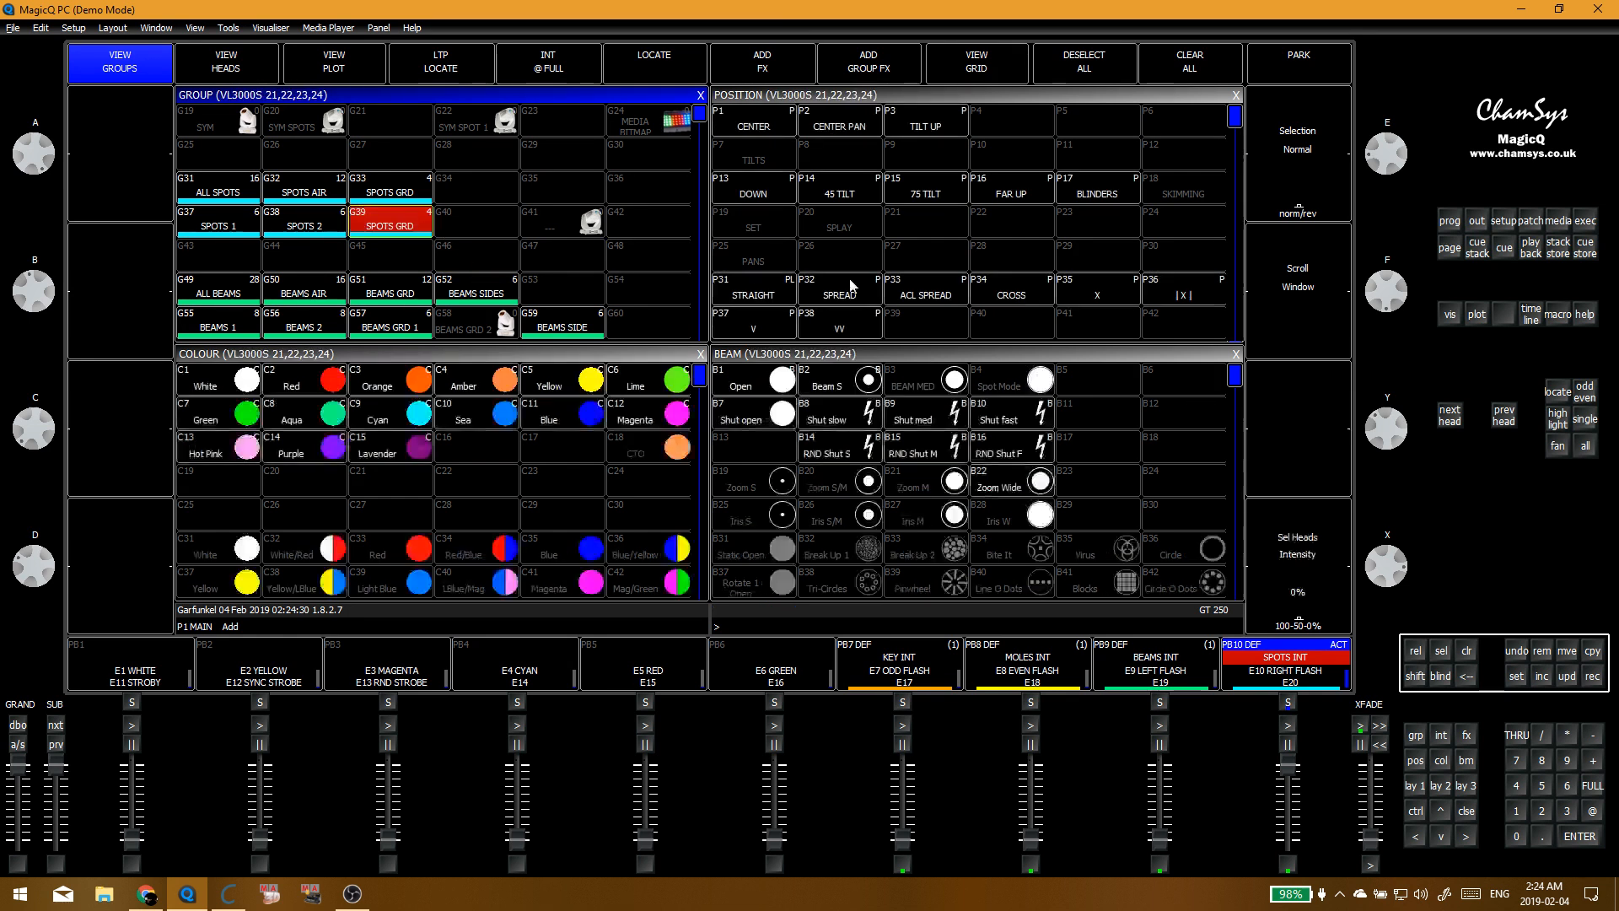
left_click(839, 187)
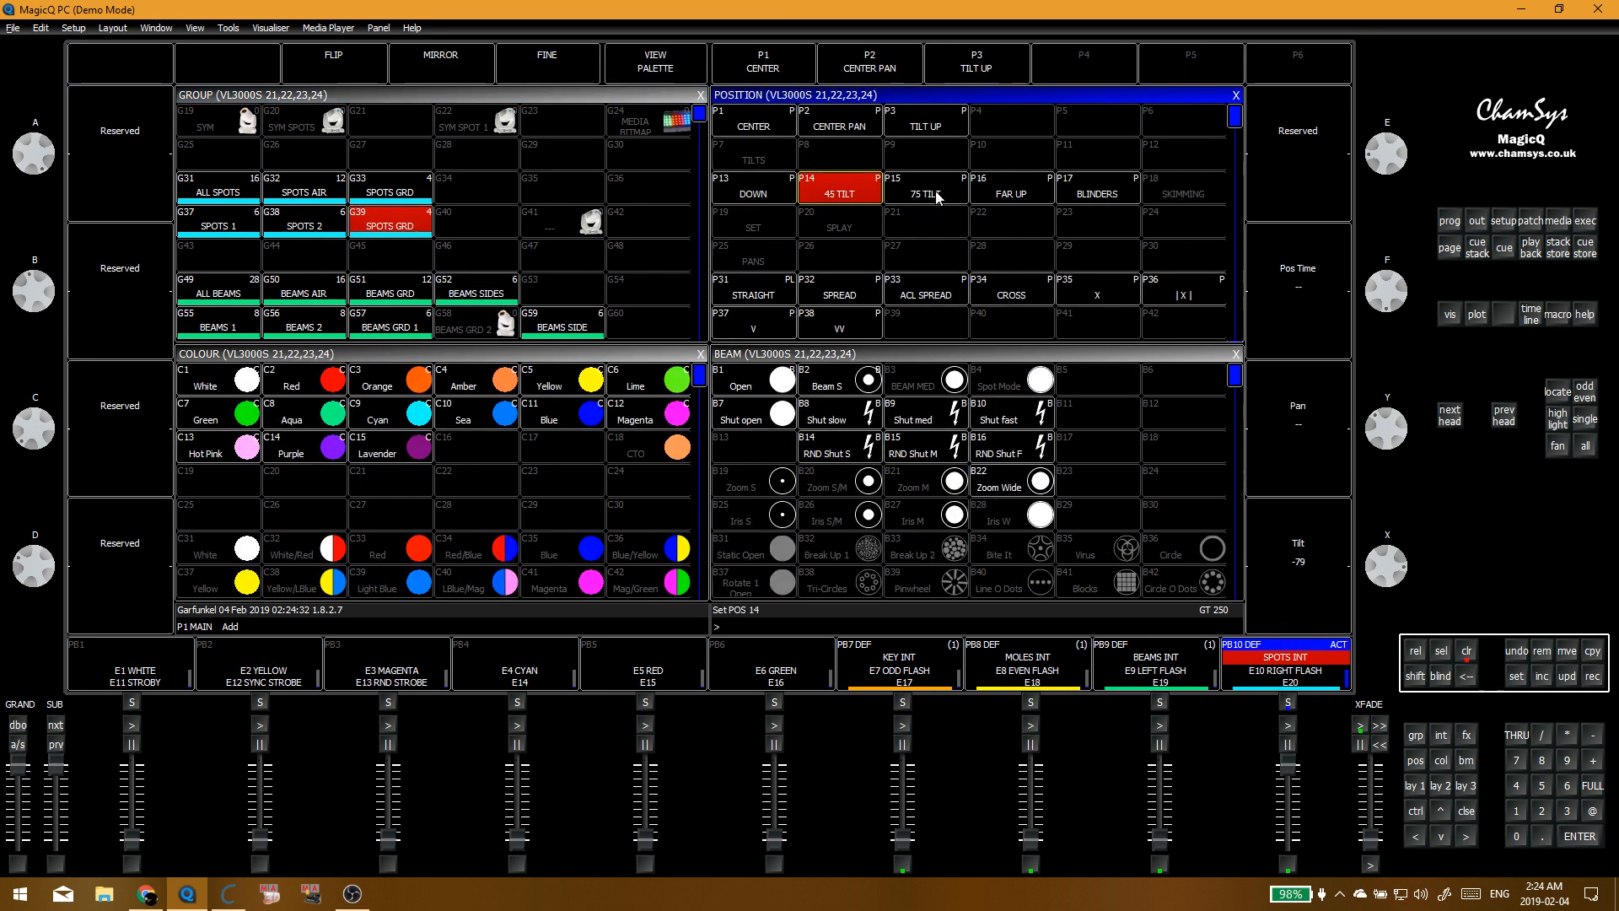
Step: Check SPREAD, ACL SPREAD and 45 TILT on SPOTS 1 and SPOTS 2, clear the programmer and release SPOTS INT
left_click(387, 230)
left_click(268, 223)
left_click(241, 228)
left_click(827, 297)
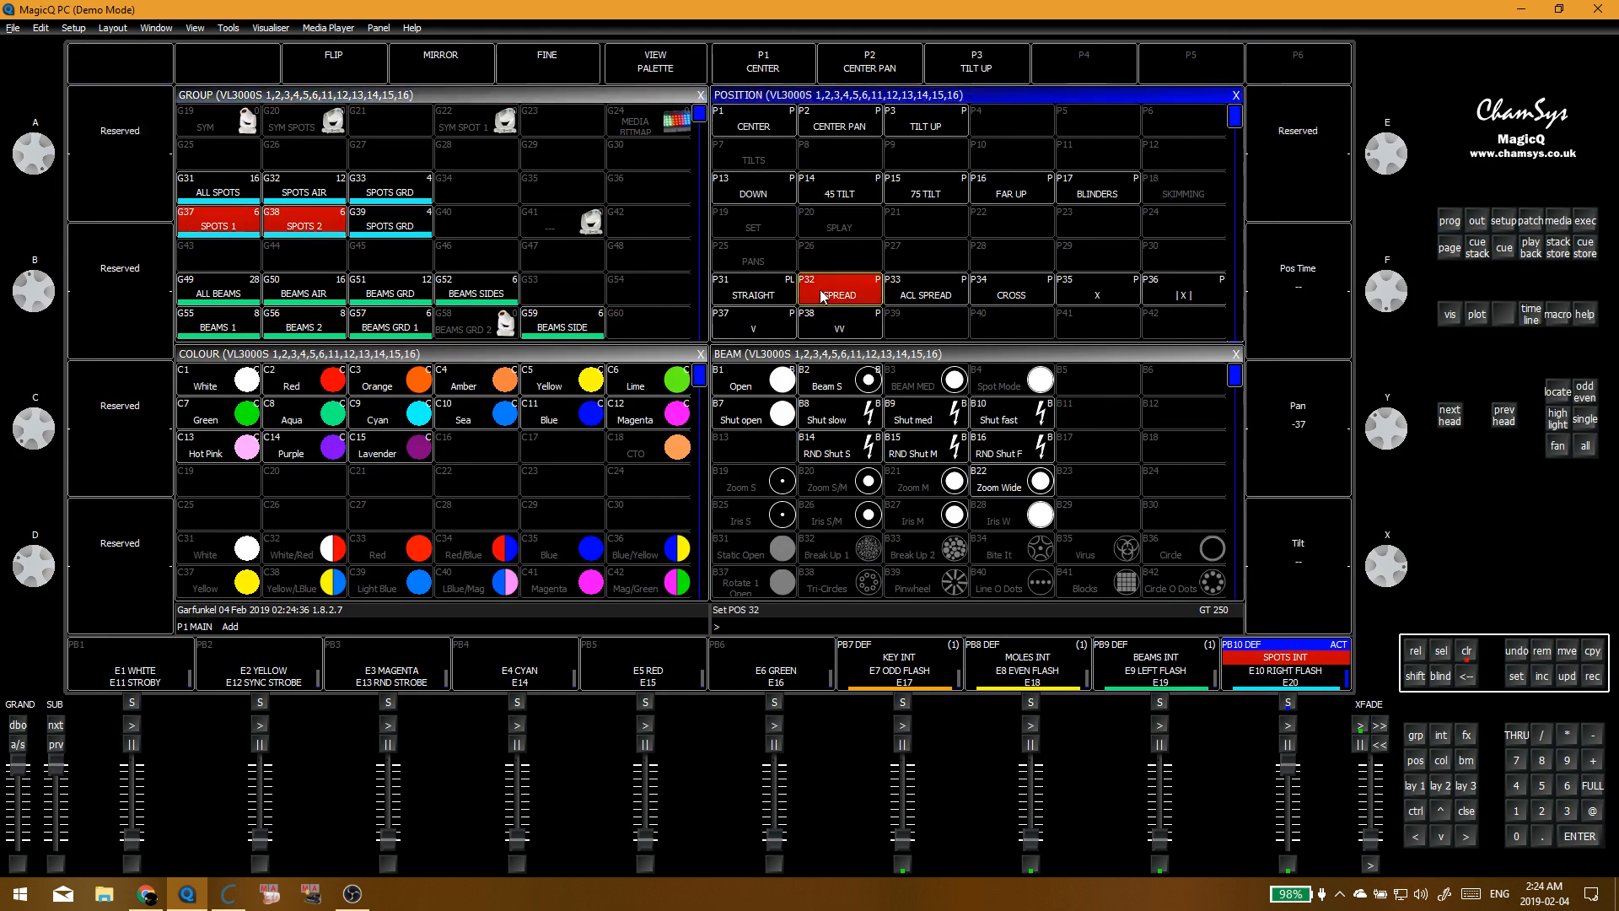
left_click(946, 297)
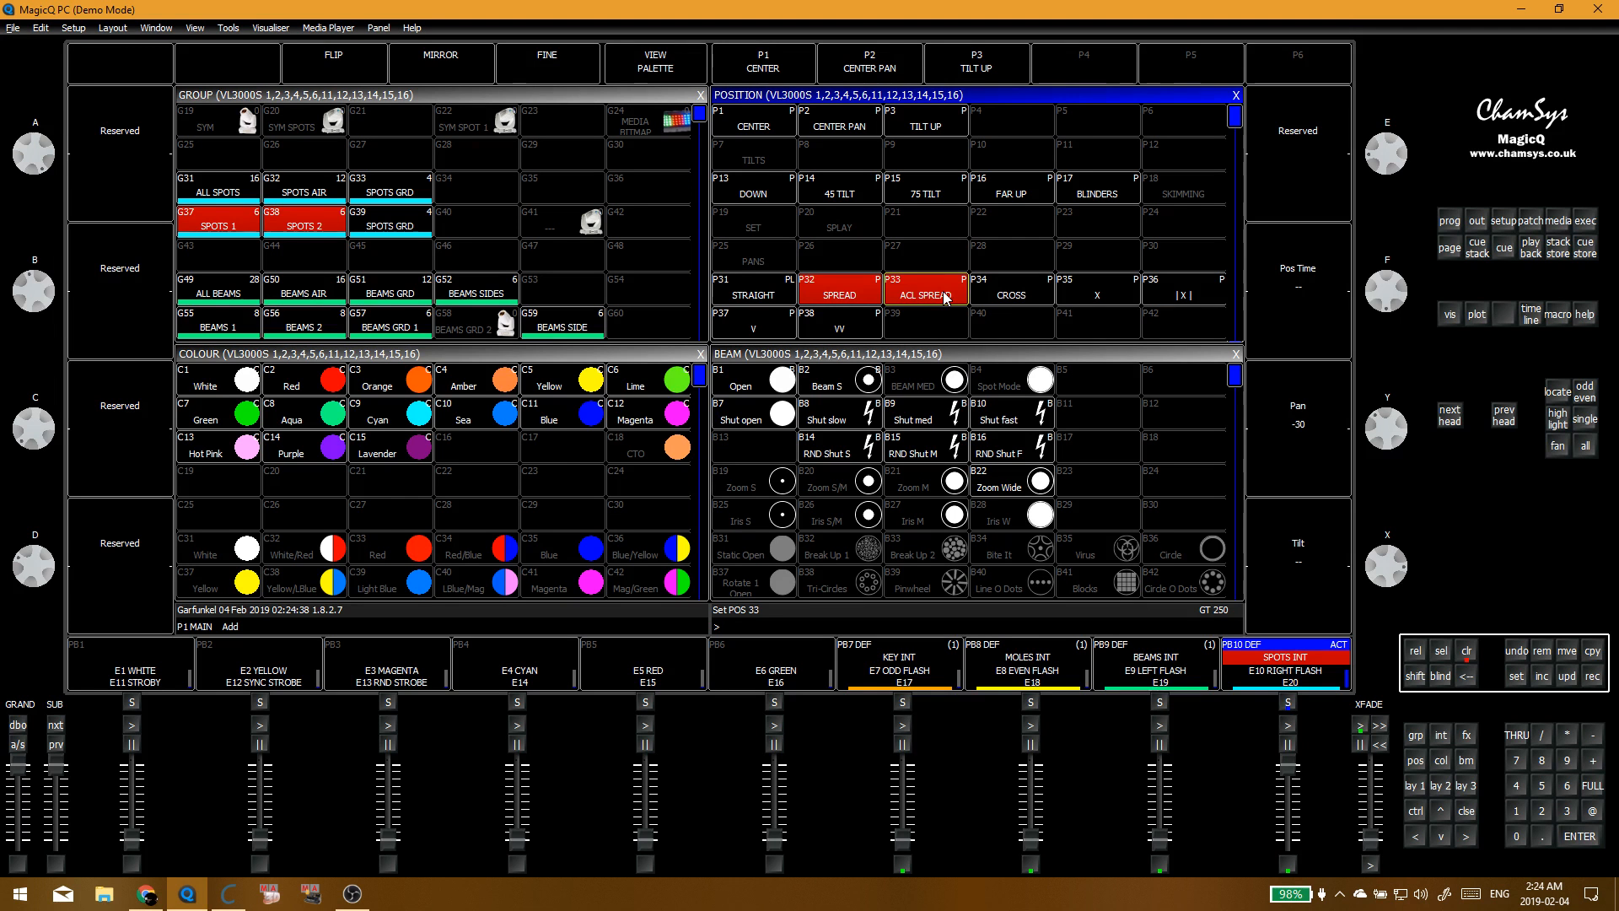
left_click(857, 193)
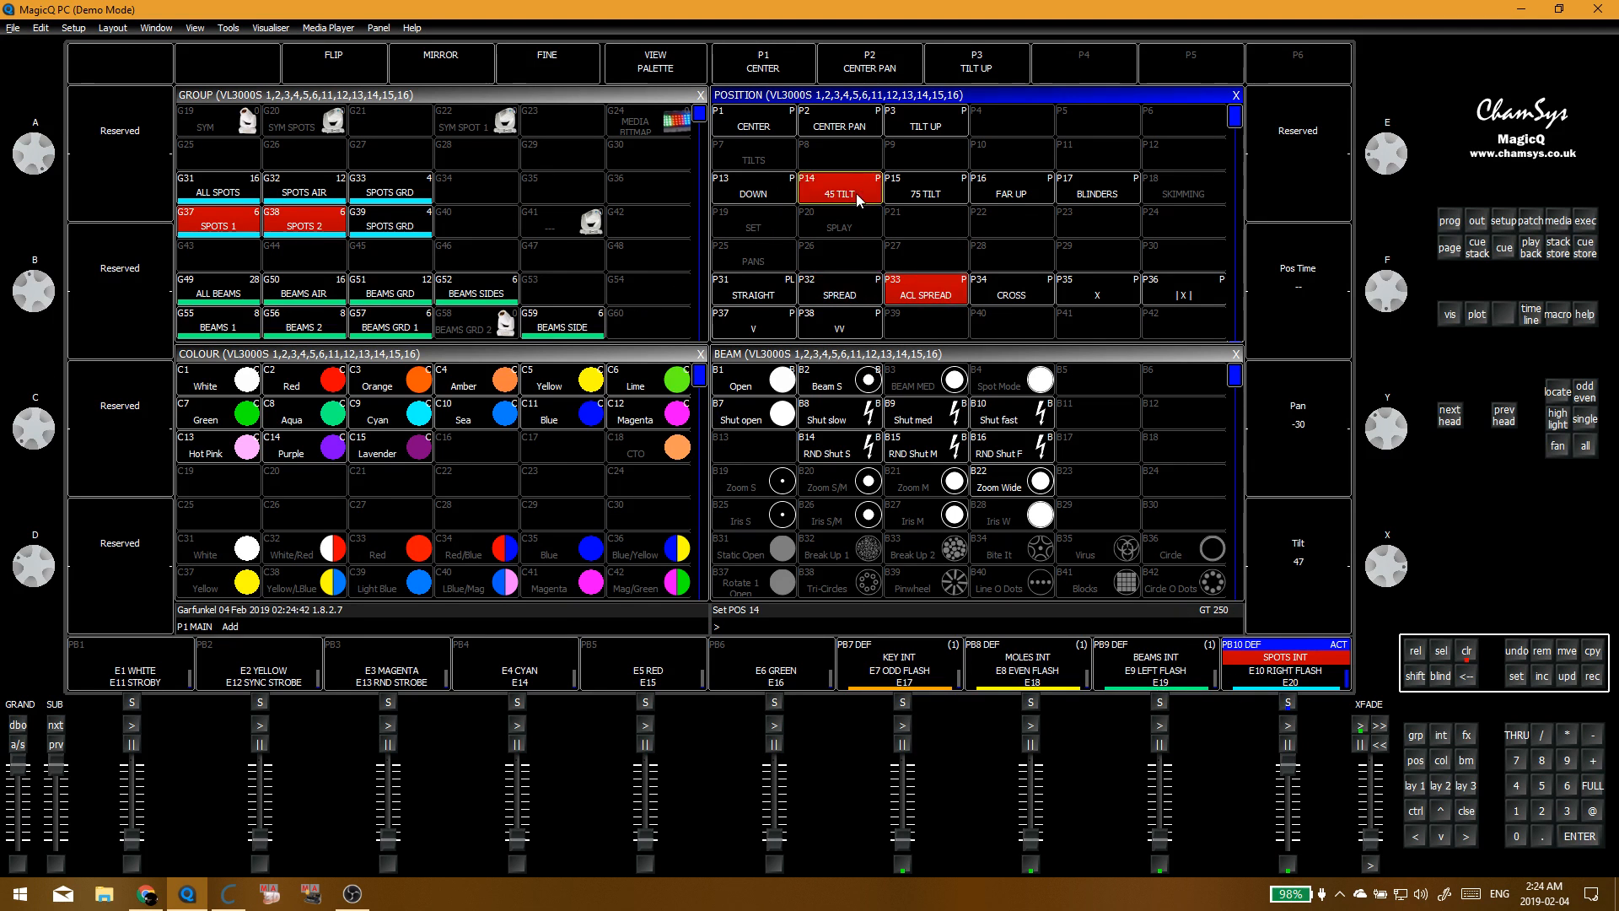
key("ctrl+BackSpace")
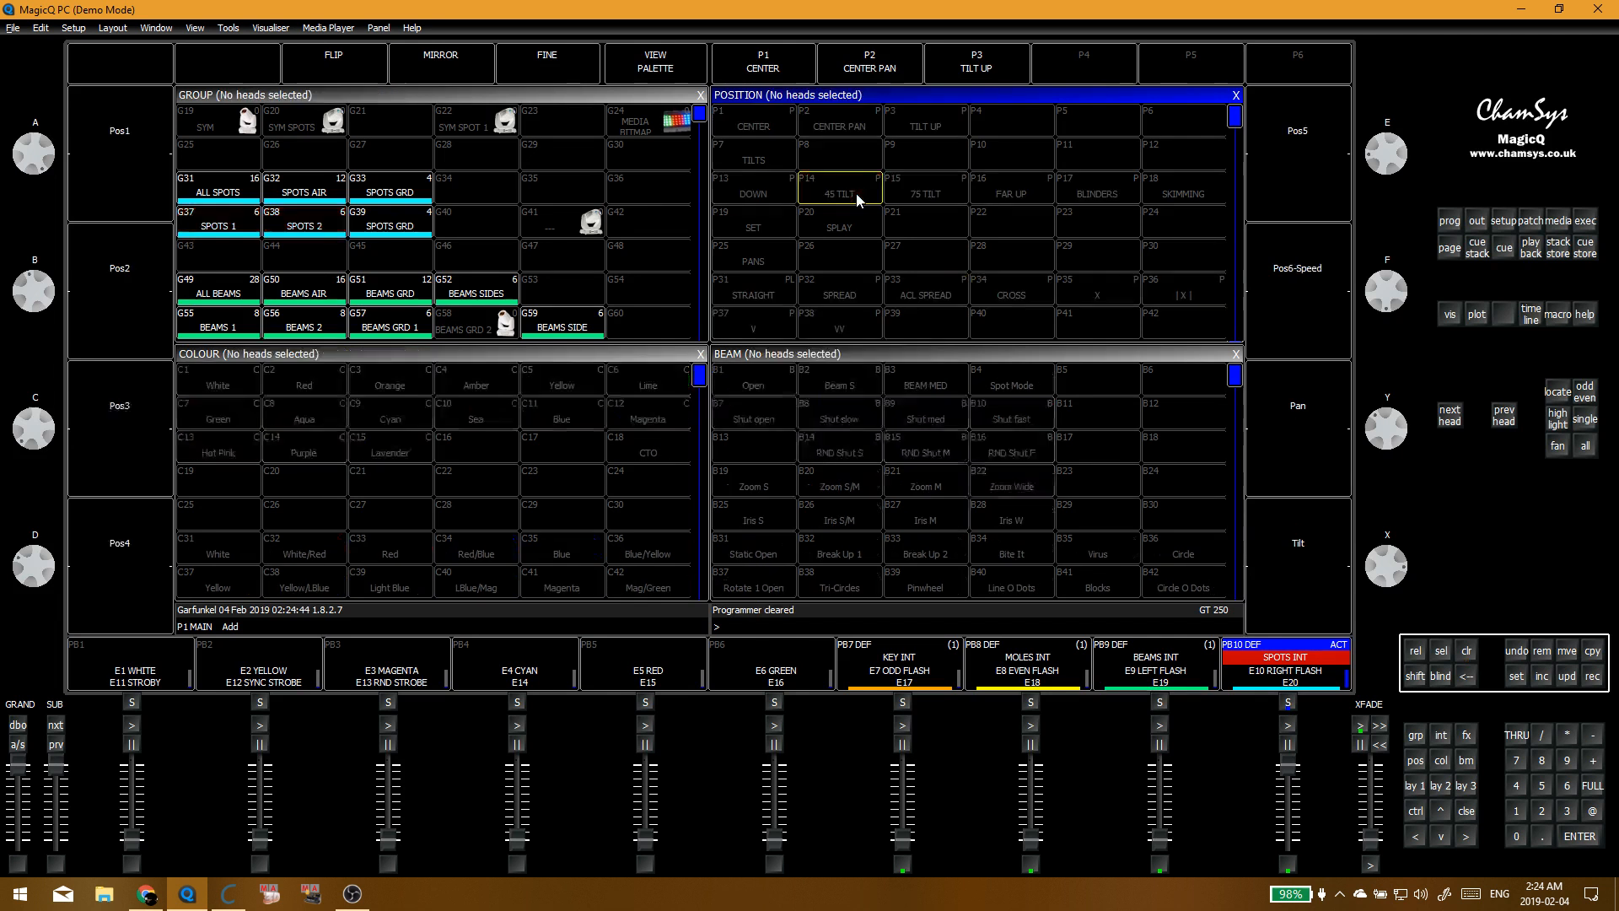
left_click(1288, 835)
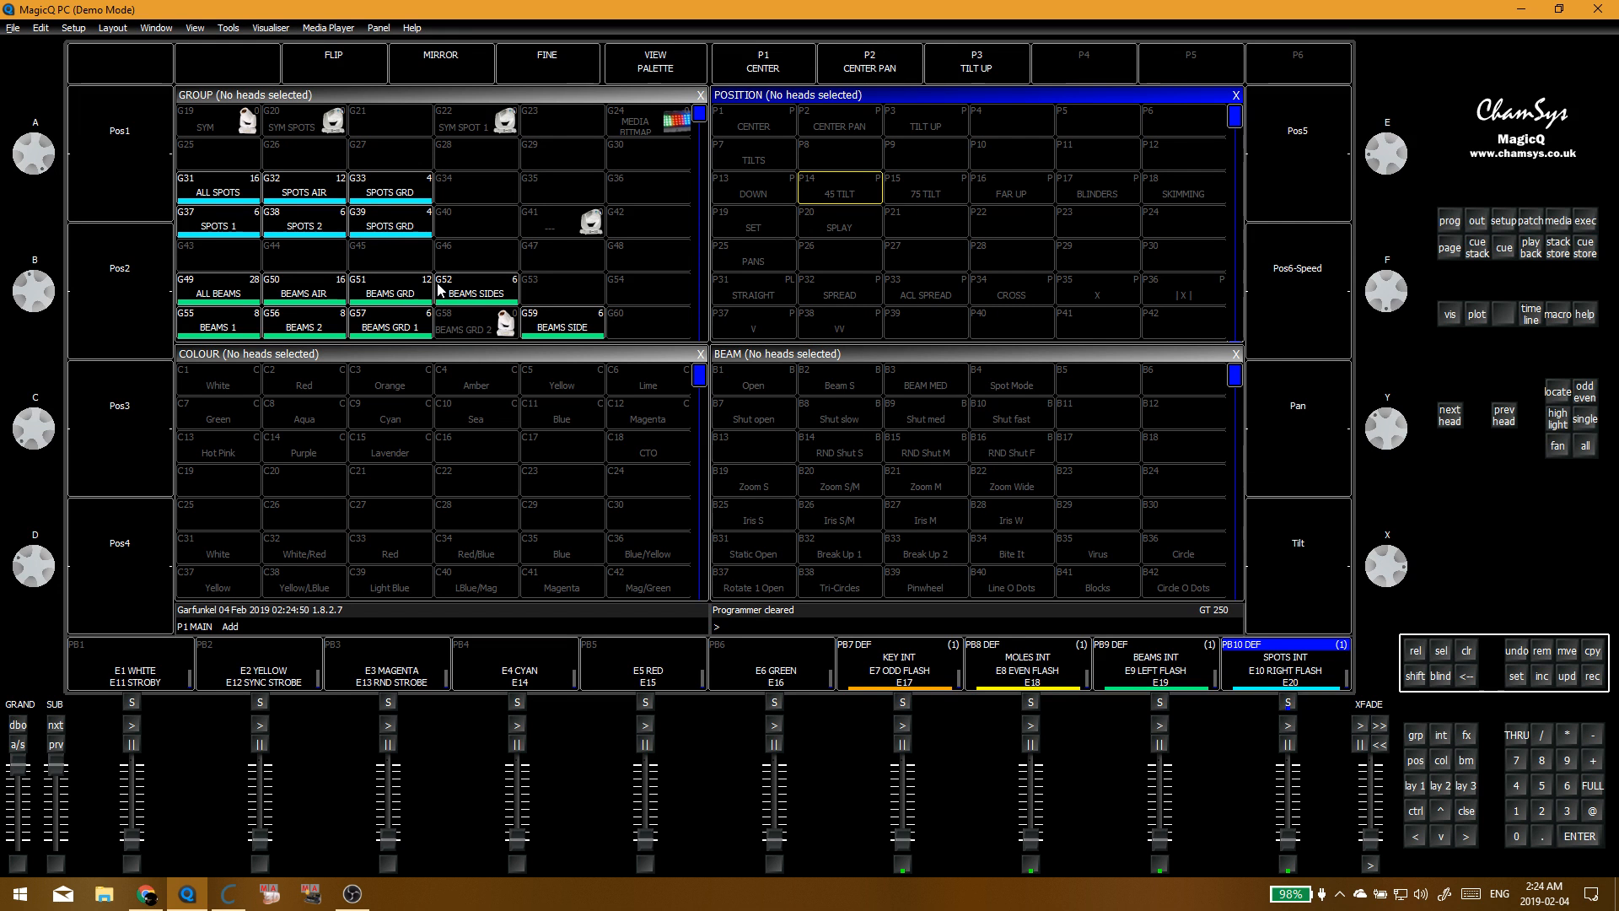
Step: Fan the pan of BEAMS GRD 1 from STRAIGHT in 3 Parts to -11 and update the ACL SPREAD palette
left_click(245, 256)
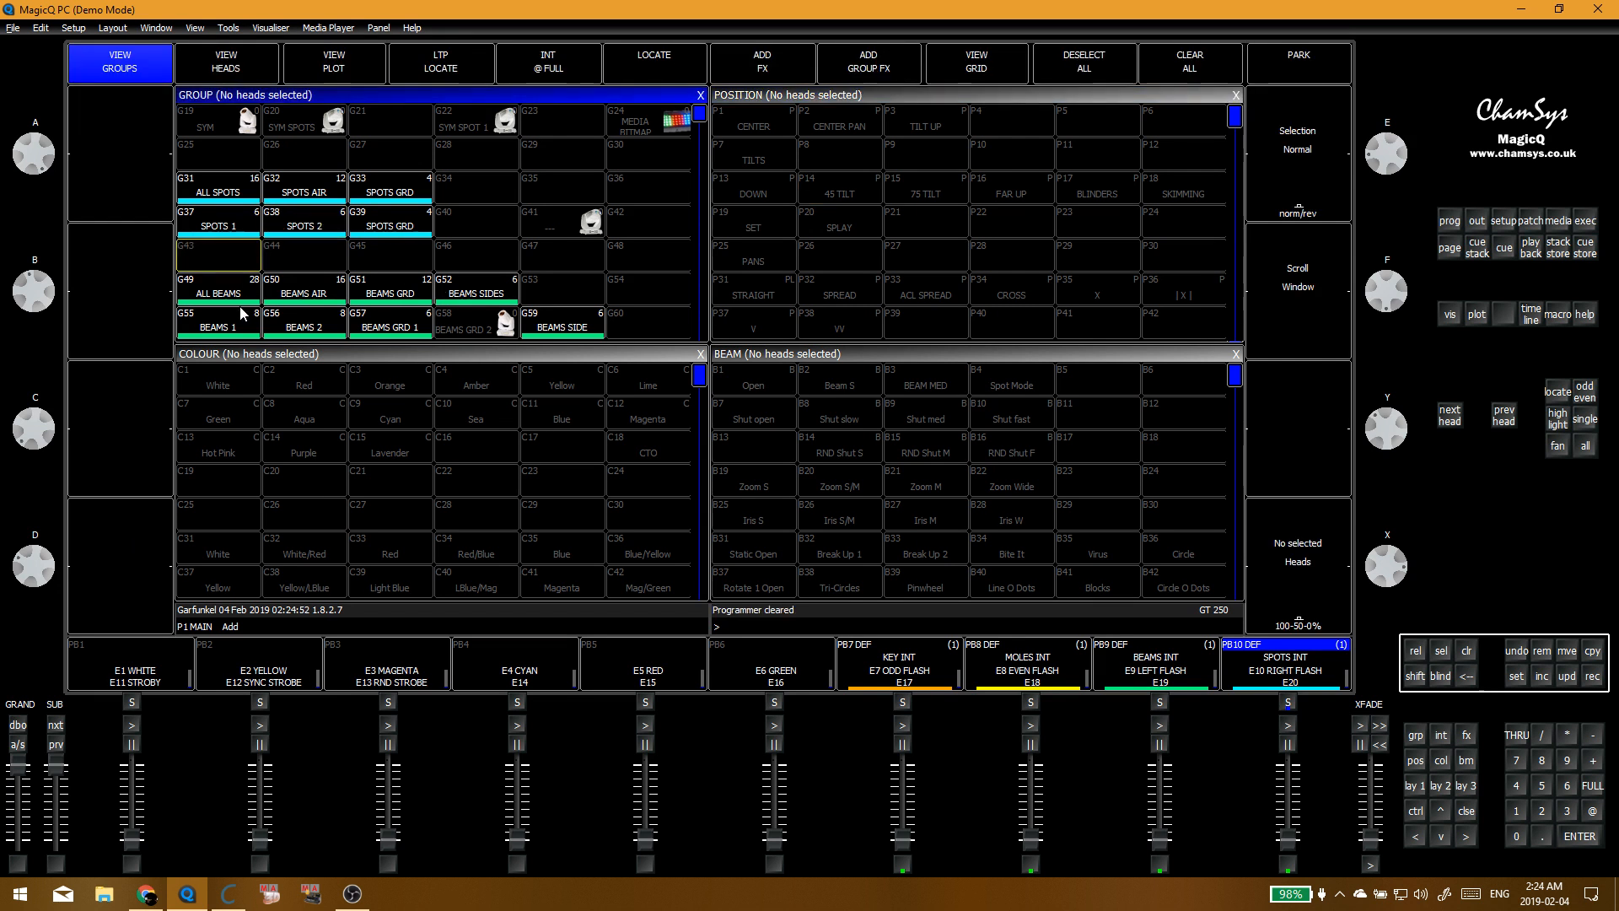
left_click(396, 325)
left_click(755, 289)
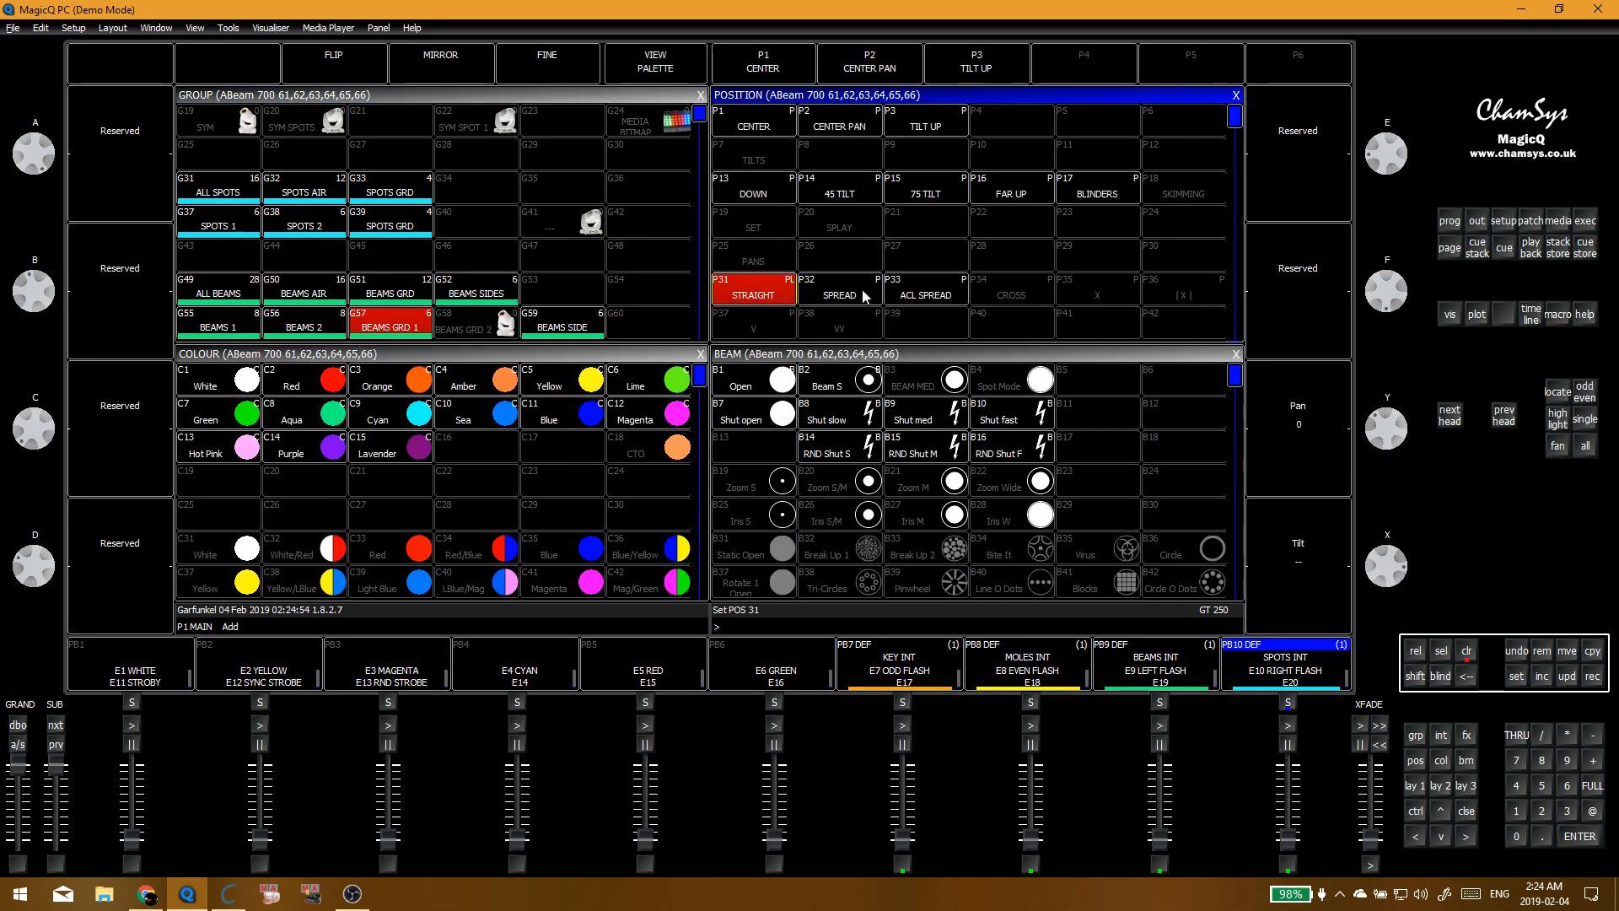
left_click(1558, 446)
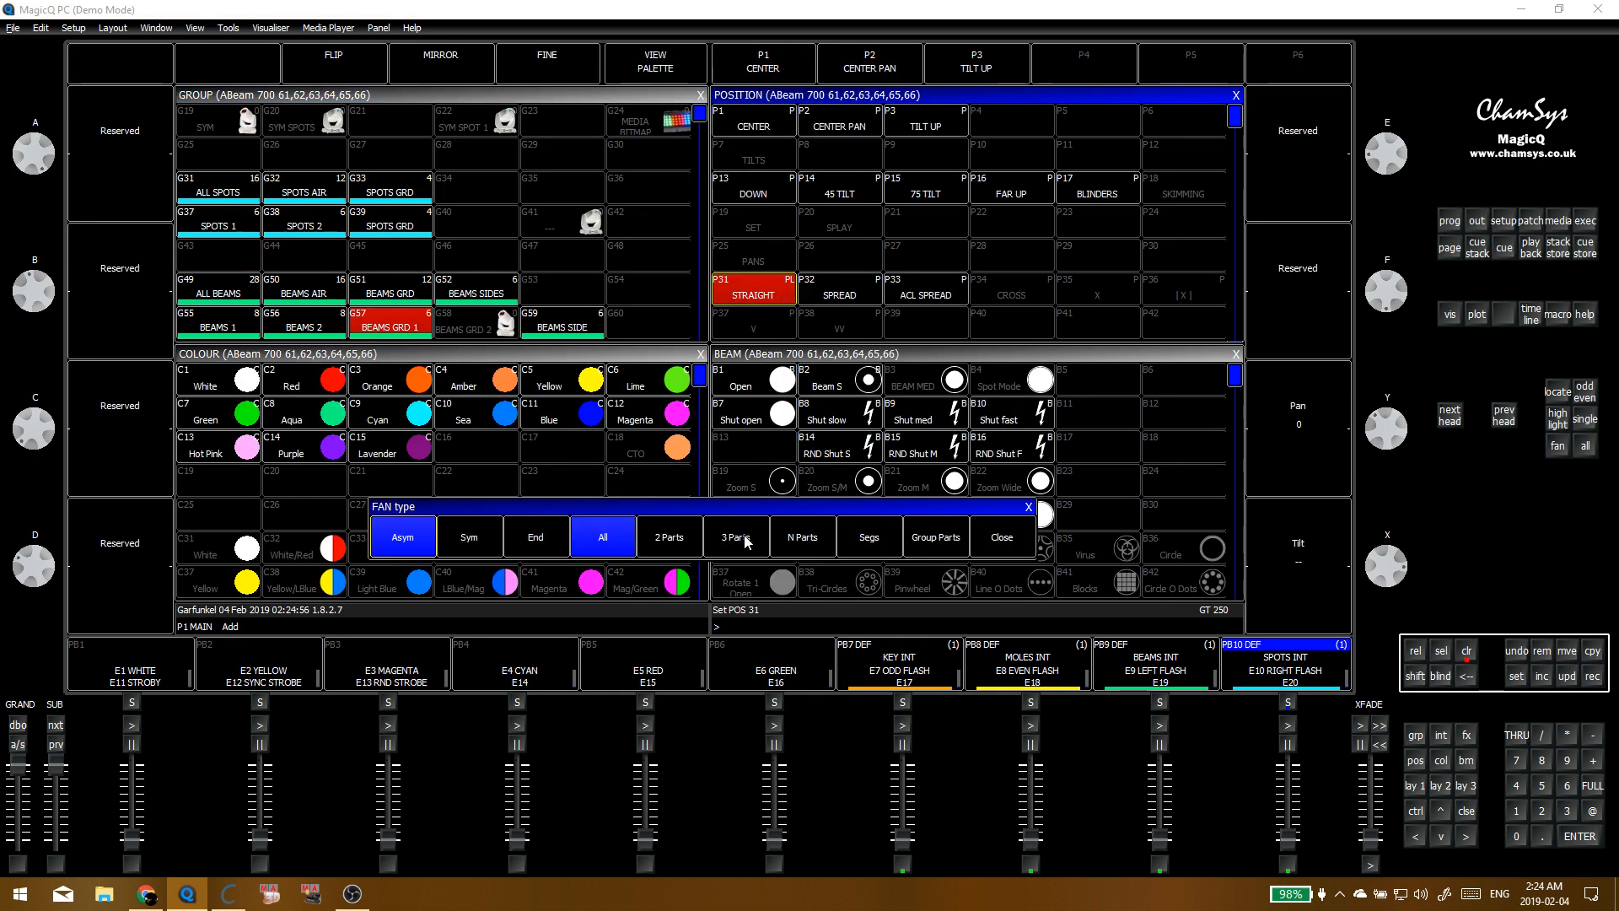
key("3")
mouse_move(1384, 428)
left_mouse_down()
mouse_move(1391, 392)
mouse_move(1396, 423)
left_mouse_up()
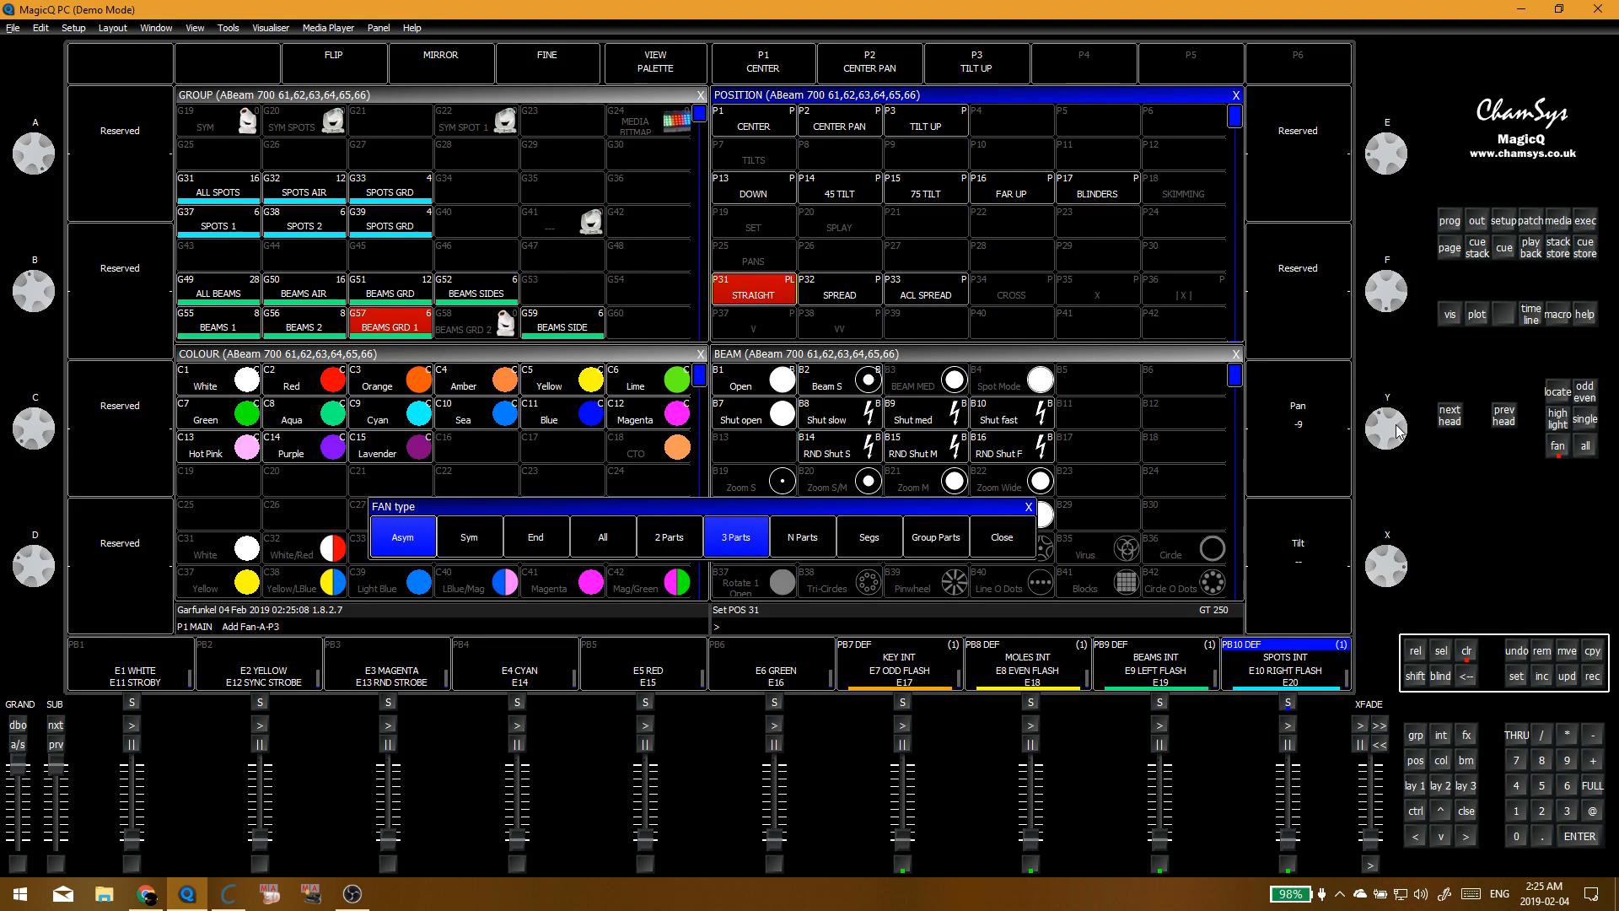
left_click_drag(1395, 421, 1397, 429)
key("ctrl+r")
left_click(943, 297)
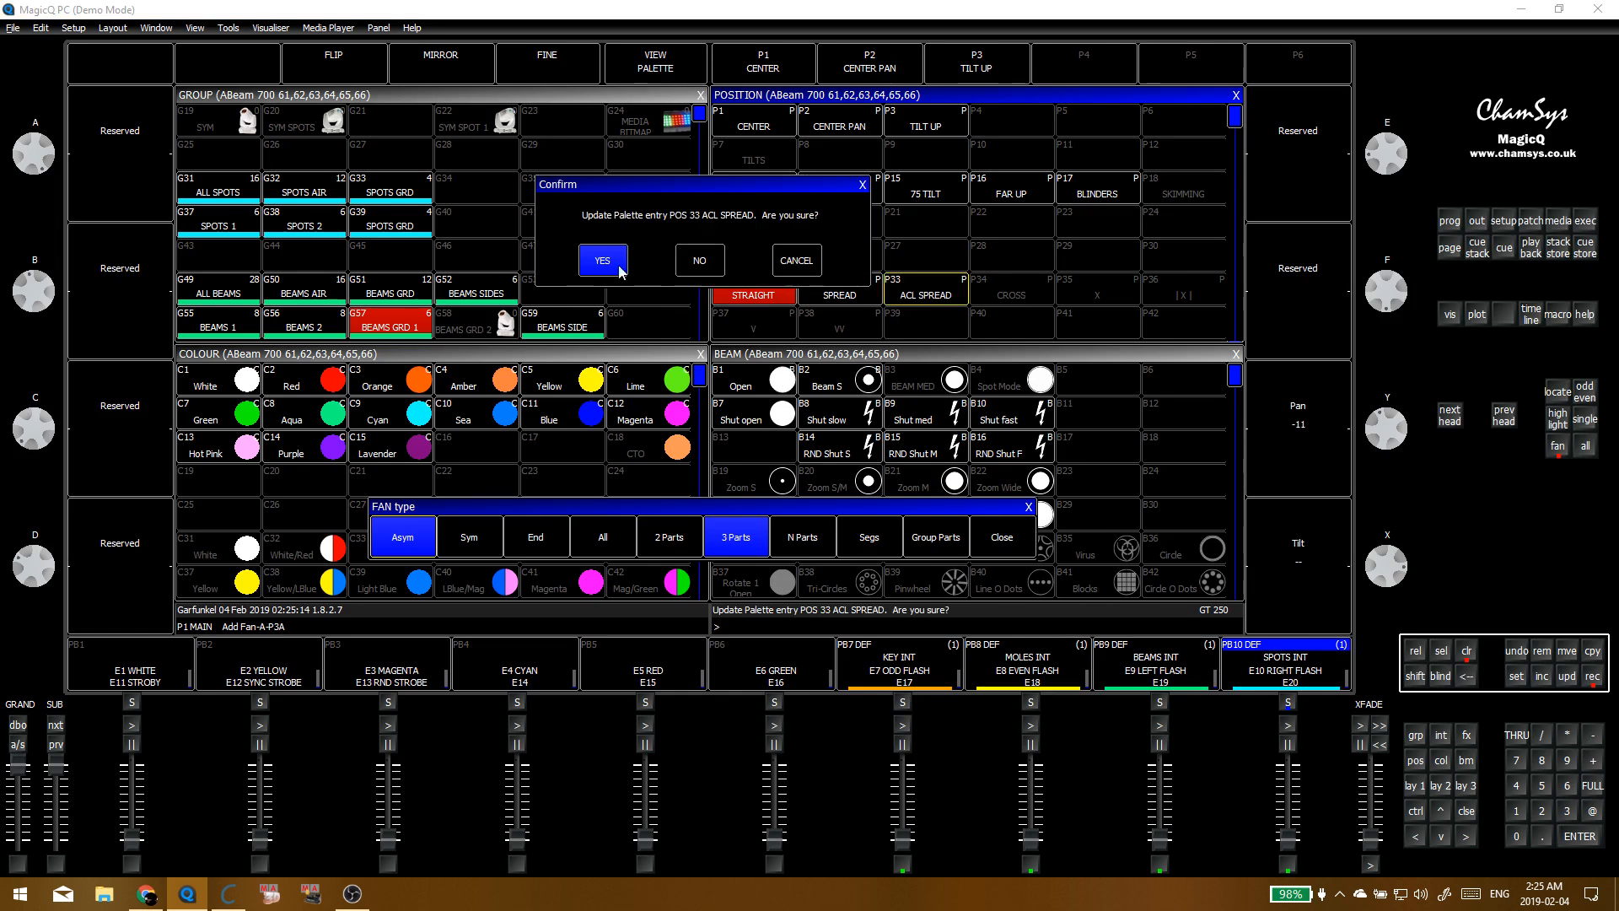
left_click(619, 268)
Step: Fan the pan of BEAMS GRD 1 from STRAIGHT in 3 Segs to 13 and update the CROSS palette
left_click(437, 337)
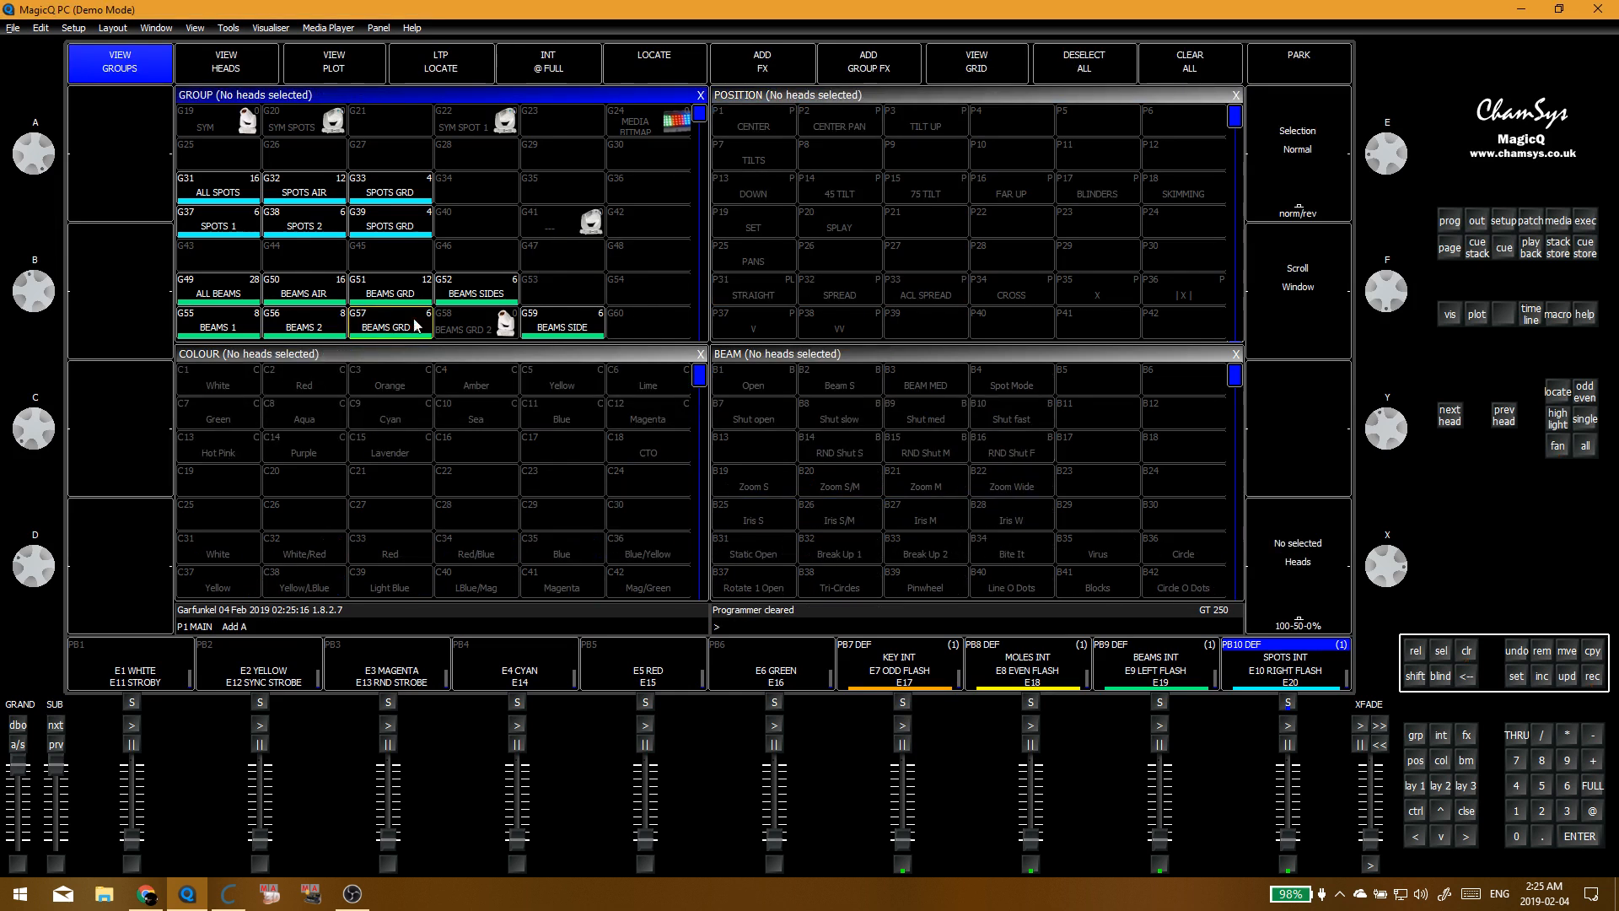
left_click(753, 291)
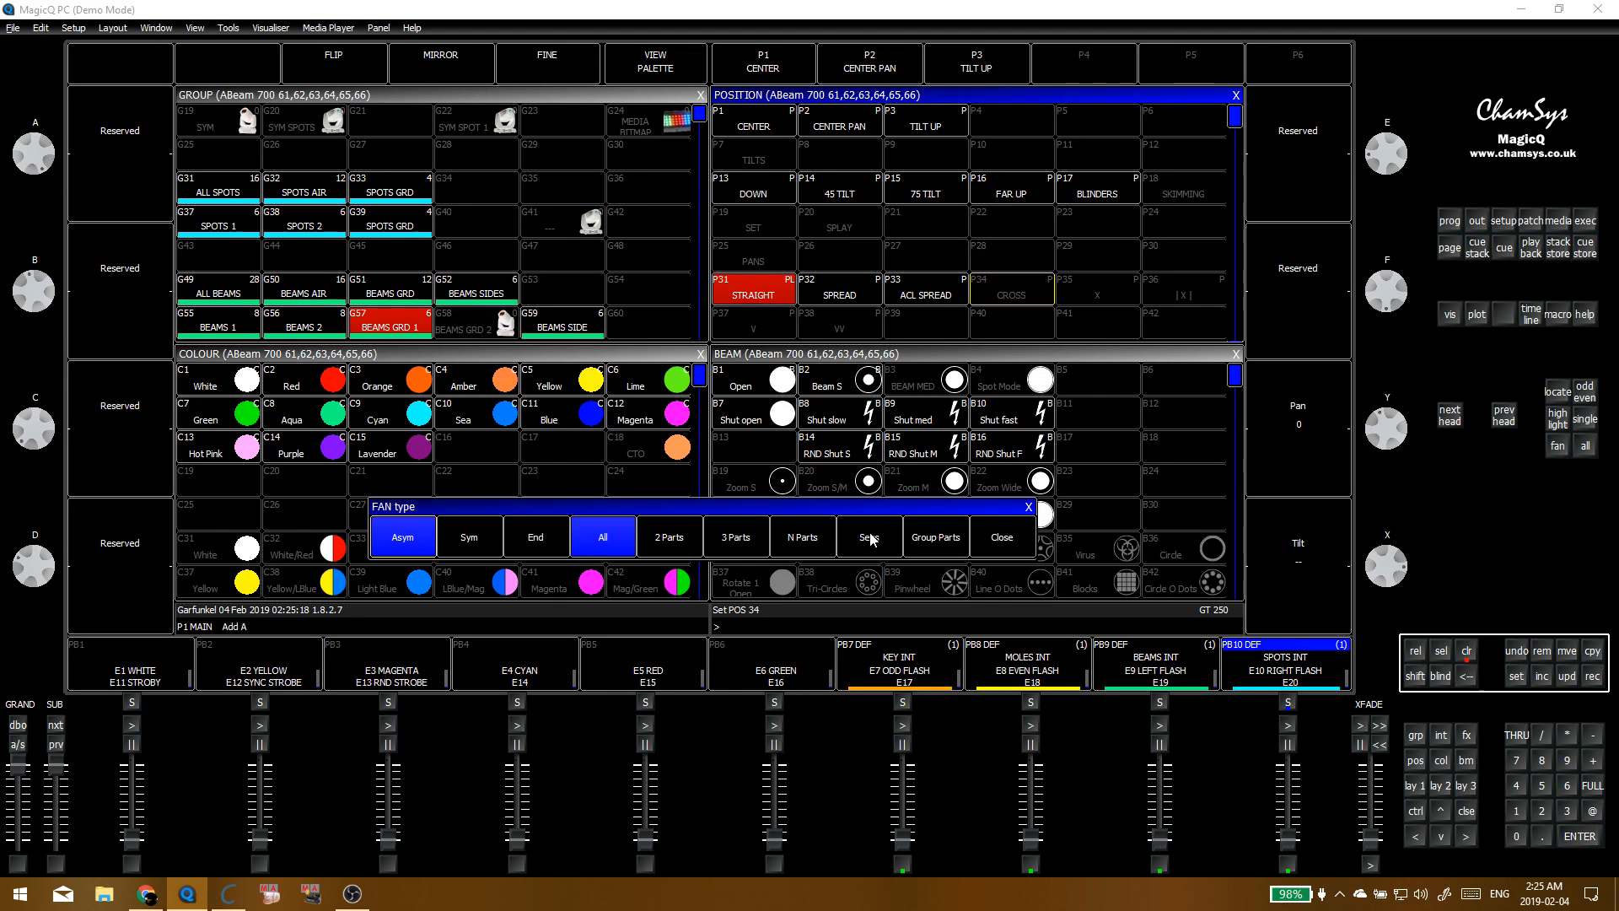
left_click(869, 537)
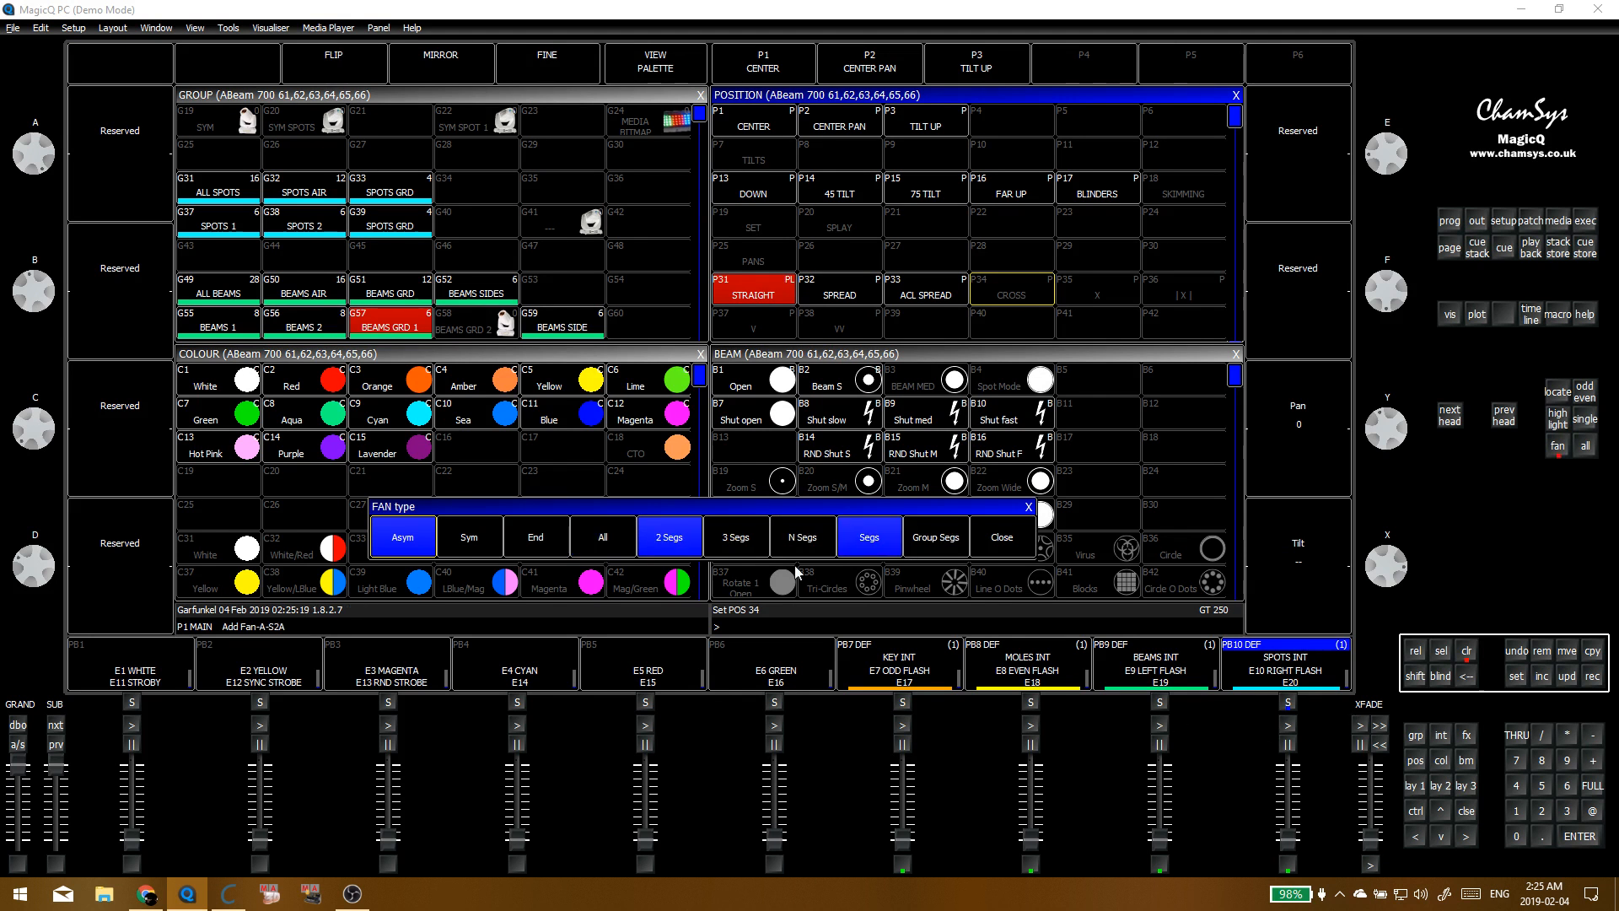
left_click(743, 542)
left_click_drag(1381, 444, 1385, 424)
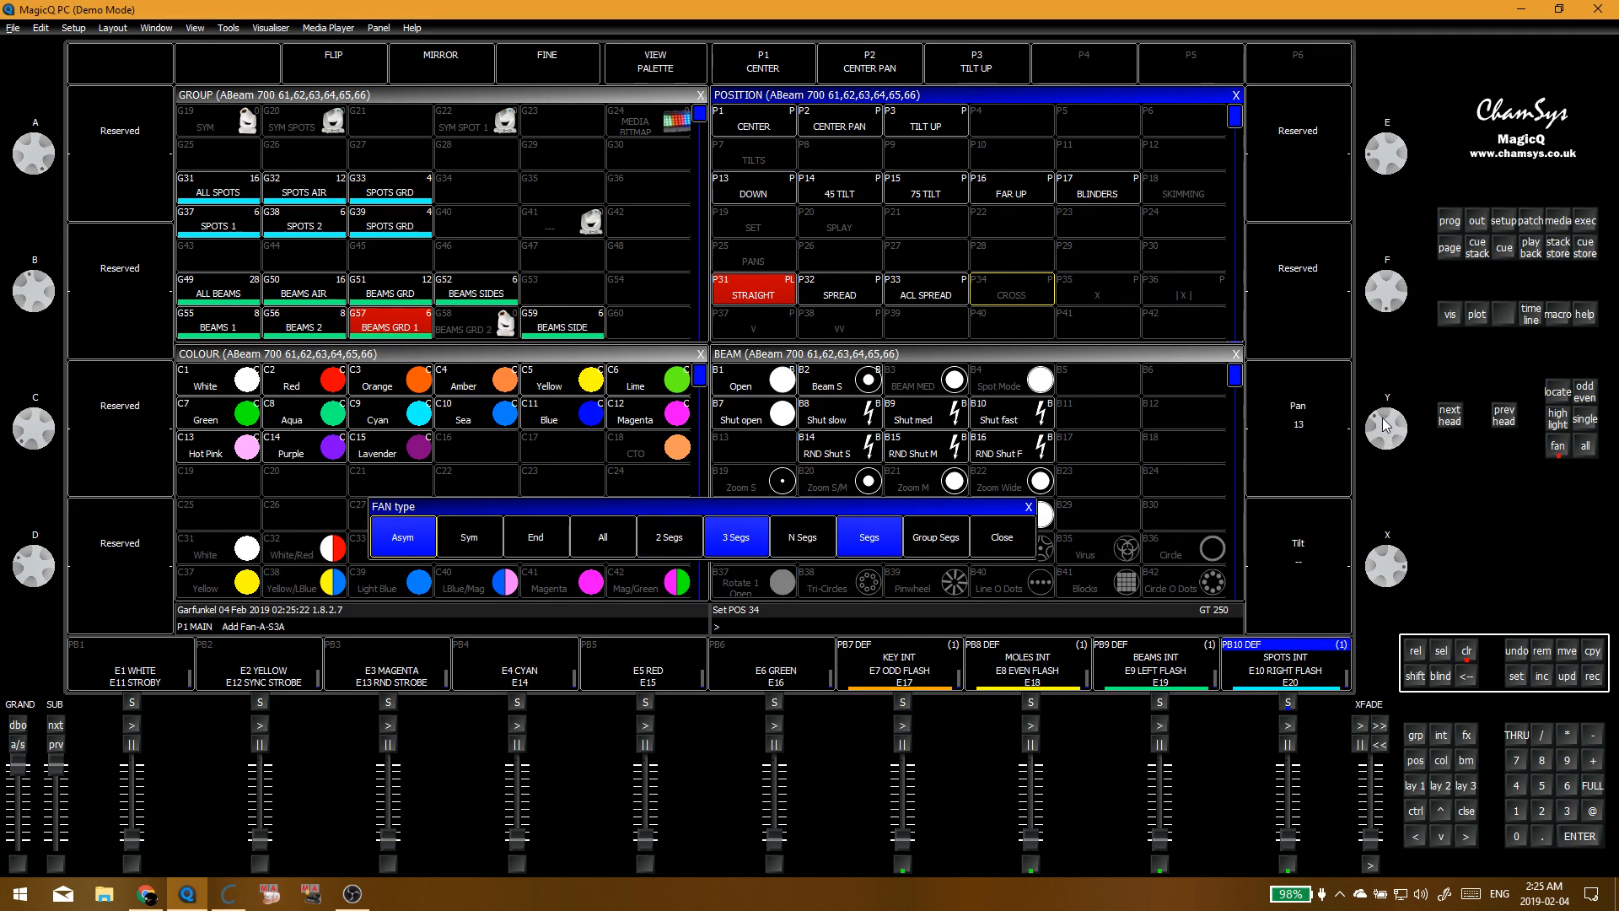
left_click(1012, 289)
left_click(596, 252)
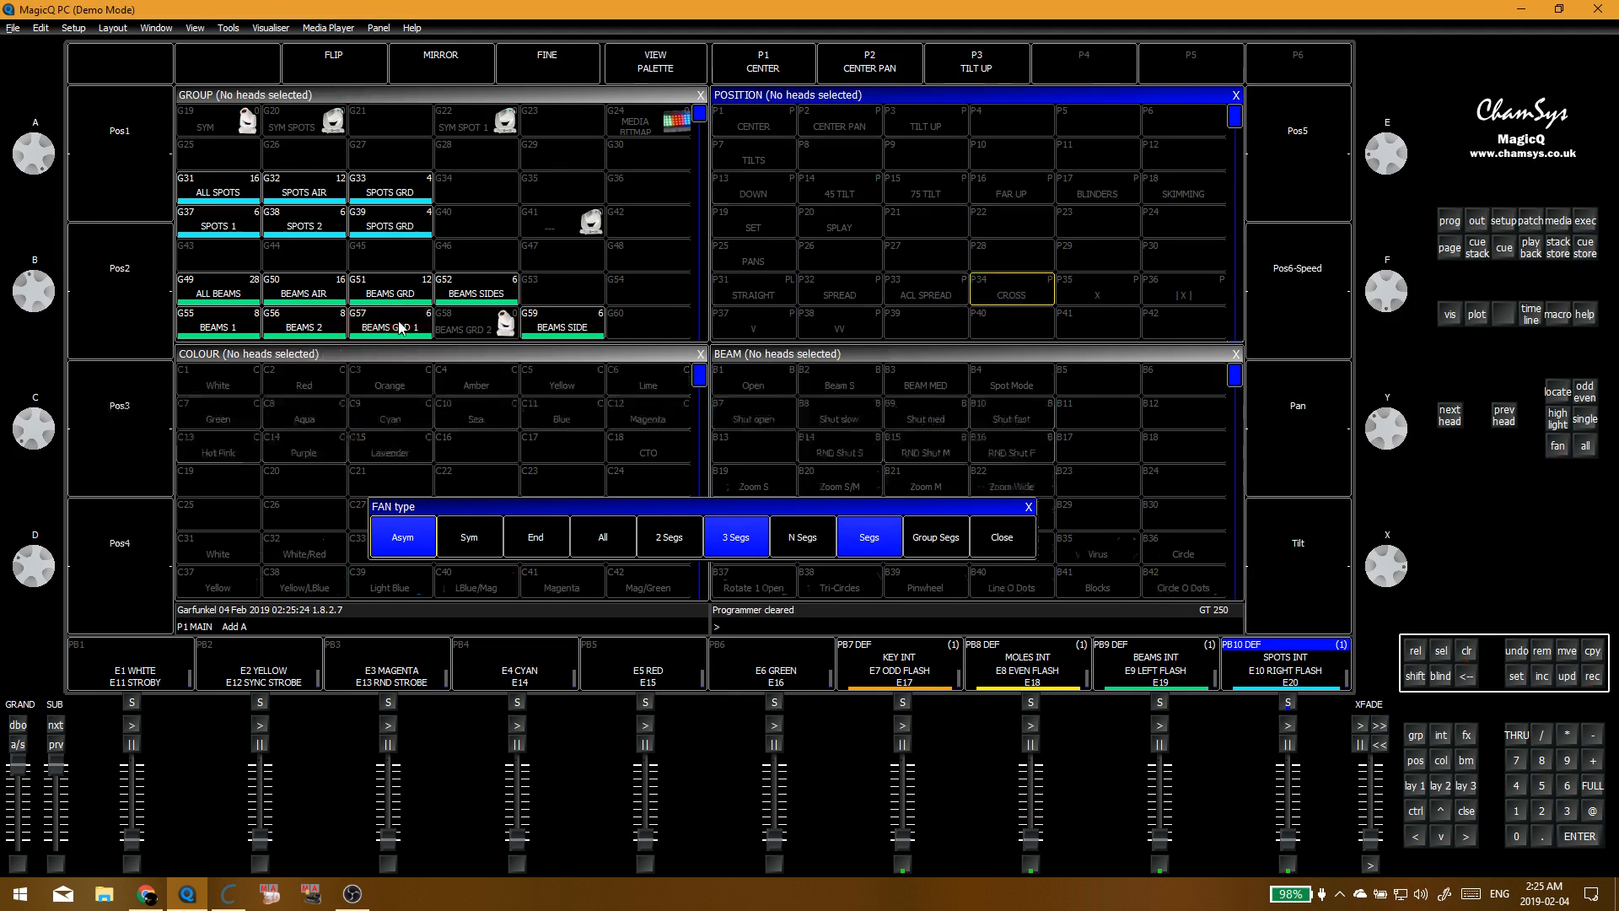
Step: Fan the pan of BEAMS GRD 1 from STRAIGHT in 2 Parts to 12 and update the X palette
left_click(776, 293)
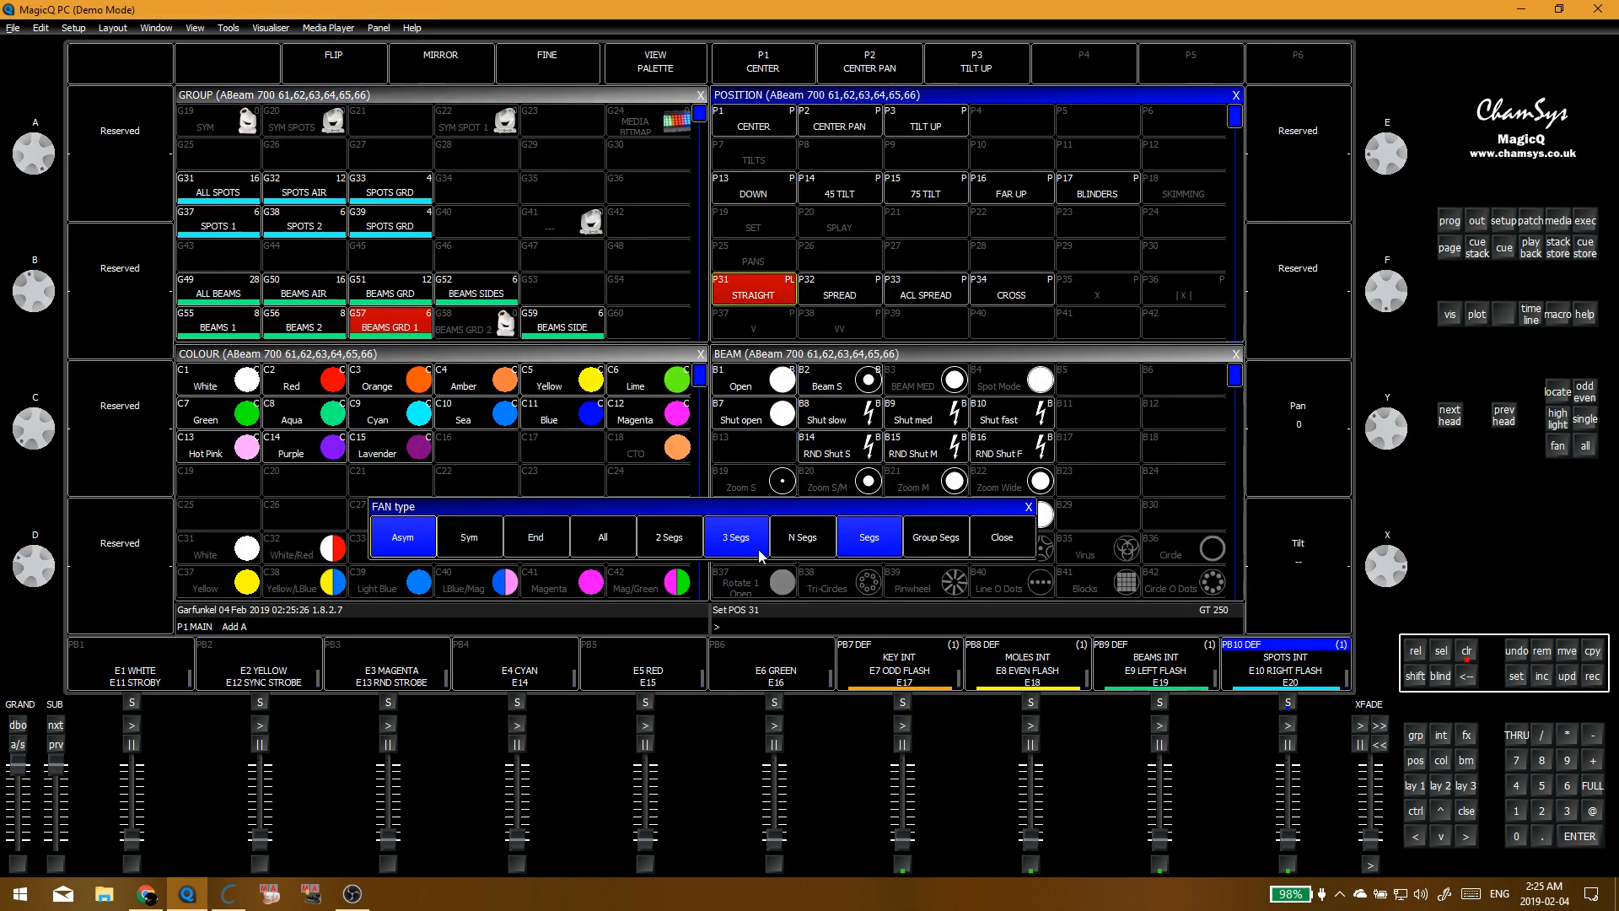
left_click_drag(1387, 426, 1387, 408)
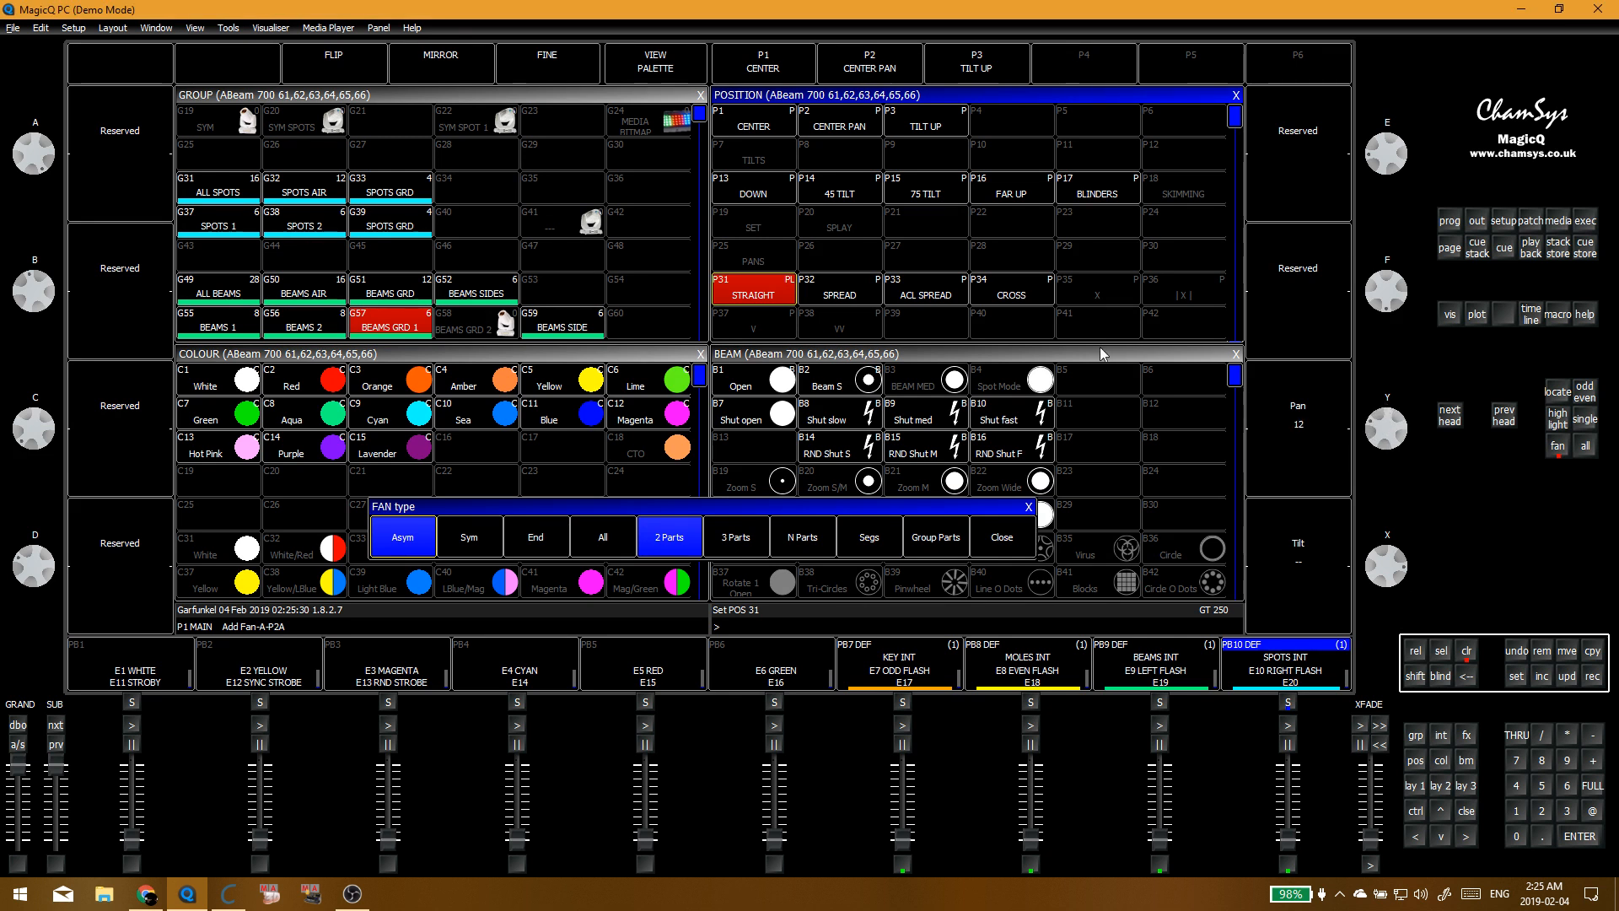
left_click(1096, 291)
left_click(597, 255)
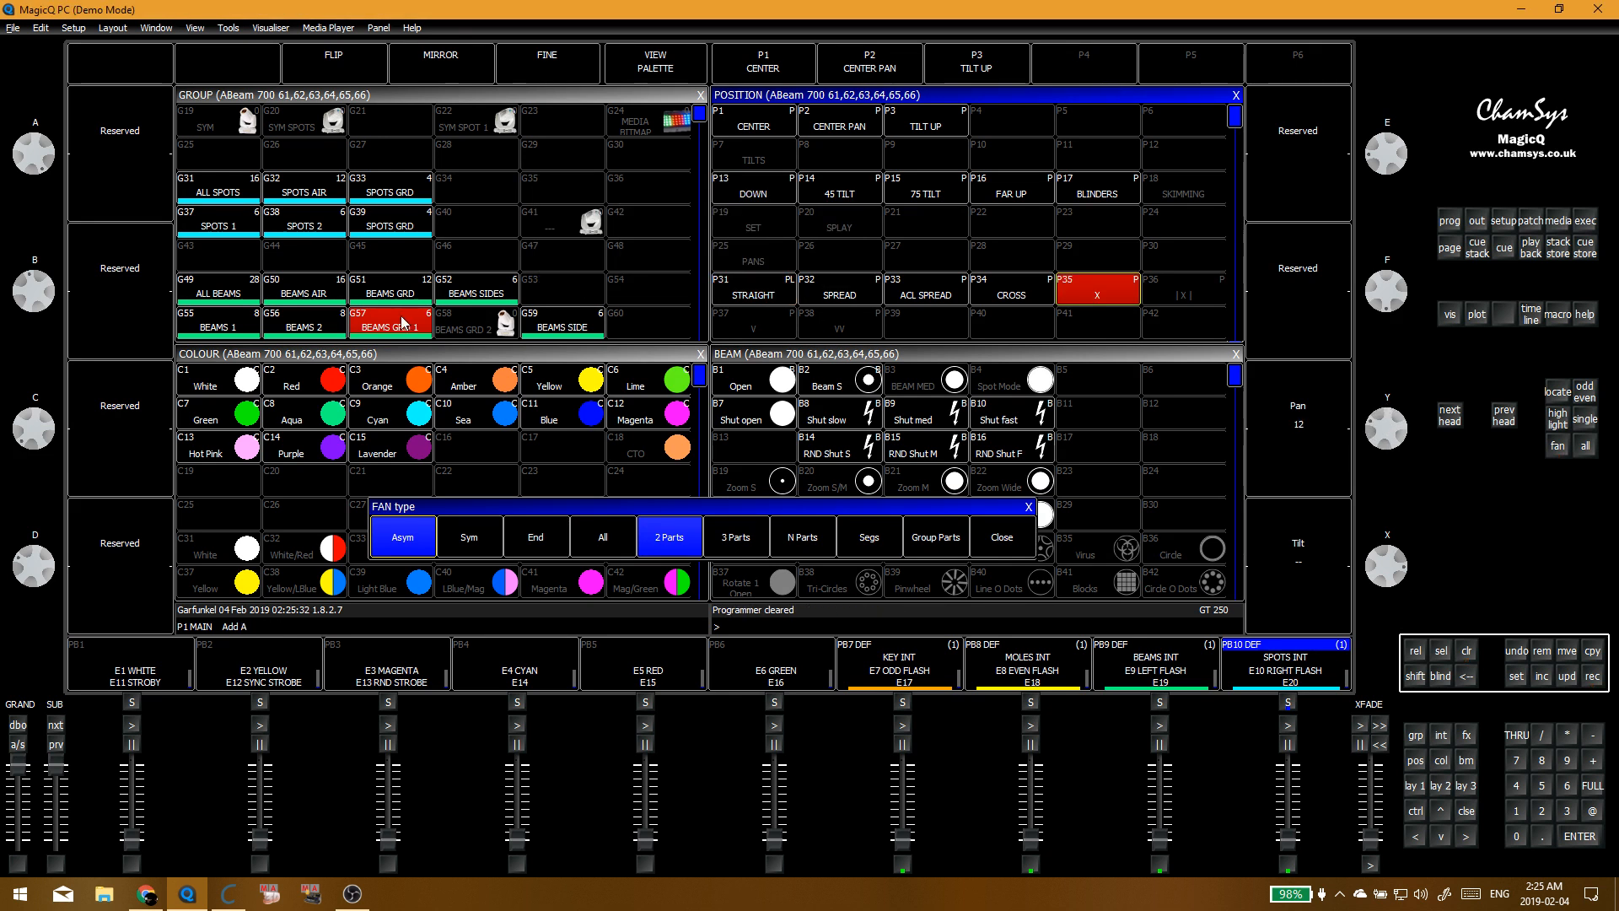
Step: Fan the pan of BEAMS GRD 1 from STRAIGHT in 2 Parts to -7 and update the |X| palette
left_click(719, 293)
left_click(685, 544)
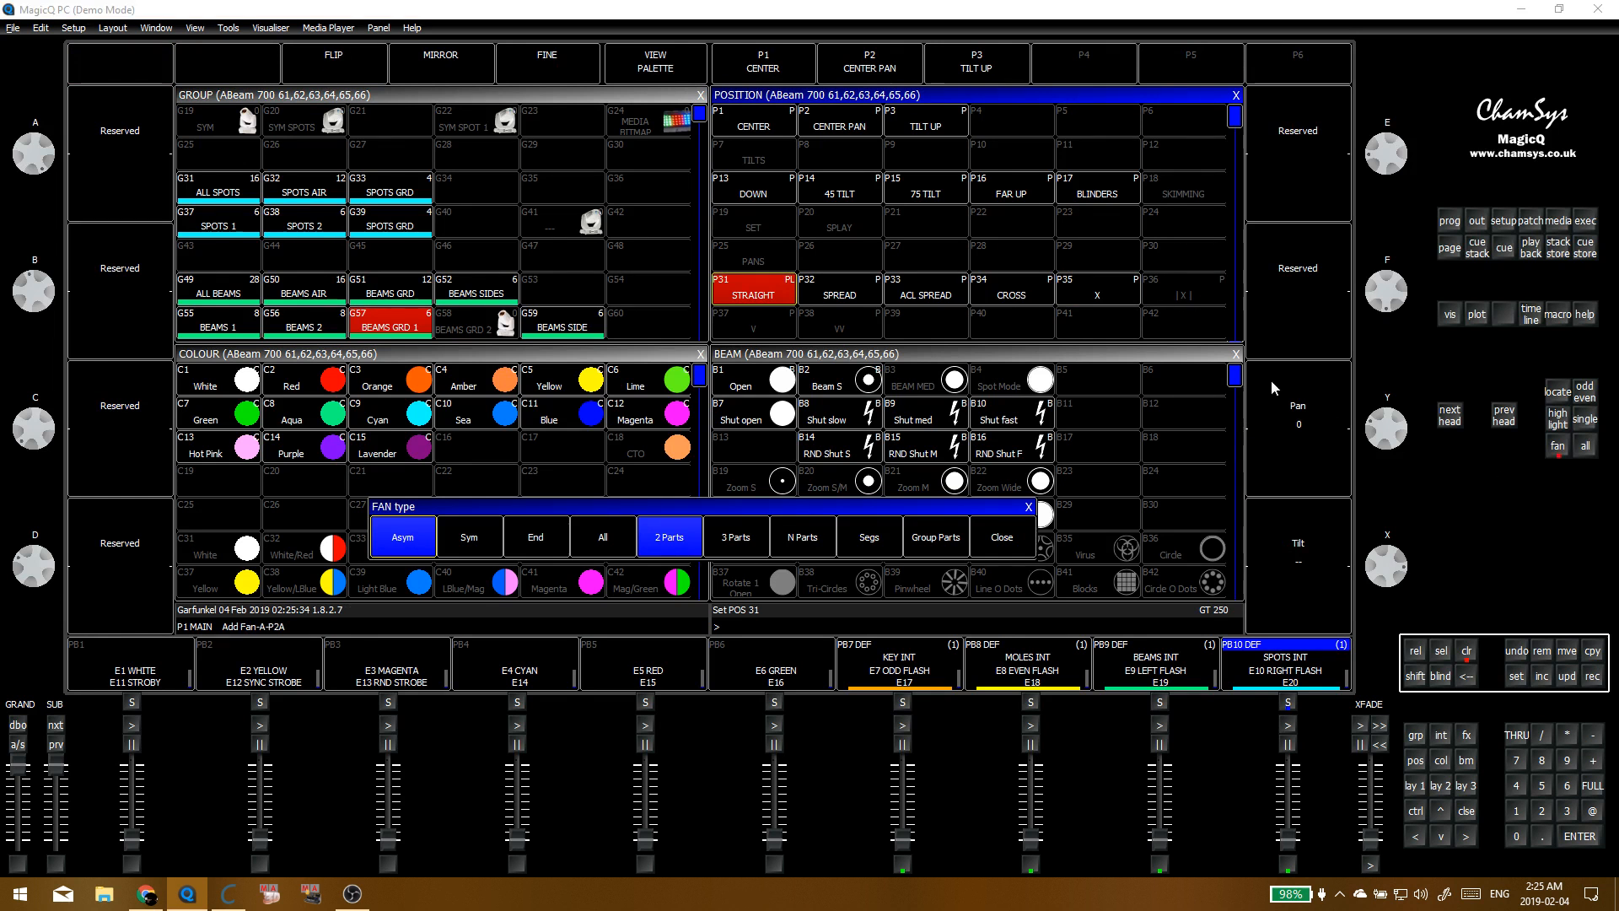
mouse_move(1372, 436)
left_mouse_down()
mouse_move(1389, 445)
mouse_move(1376, 443)
left_mouse_up()
left_click(1188, 285)
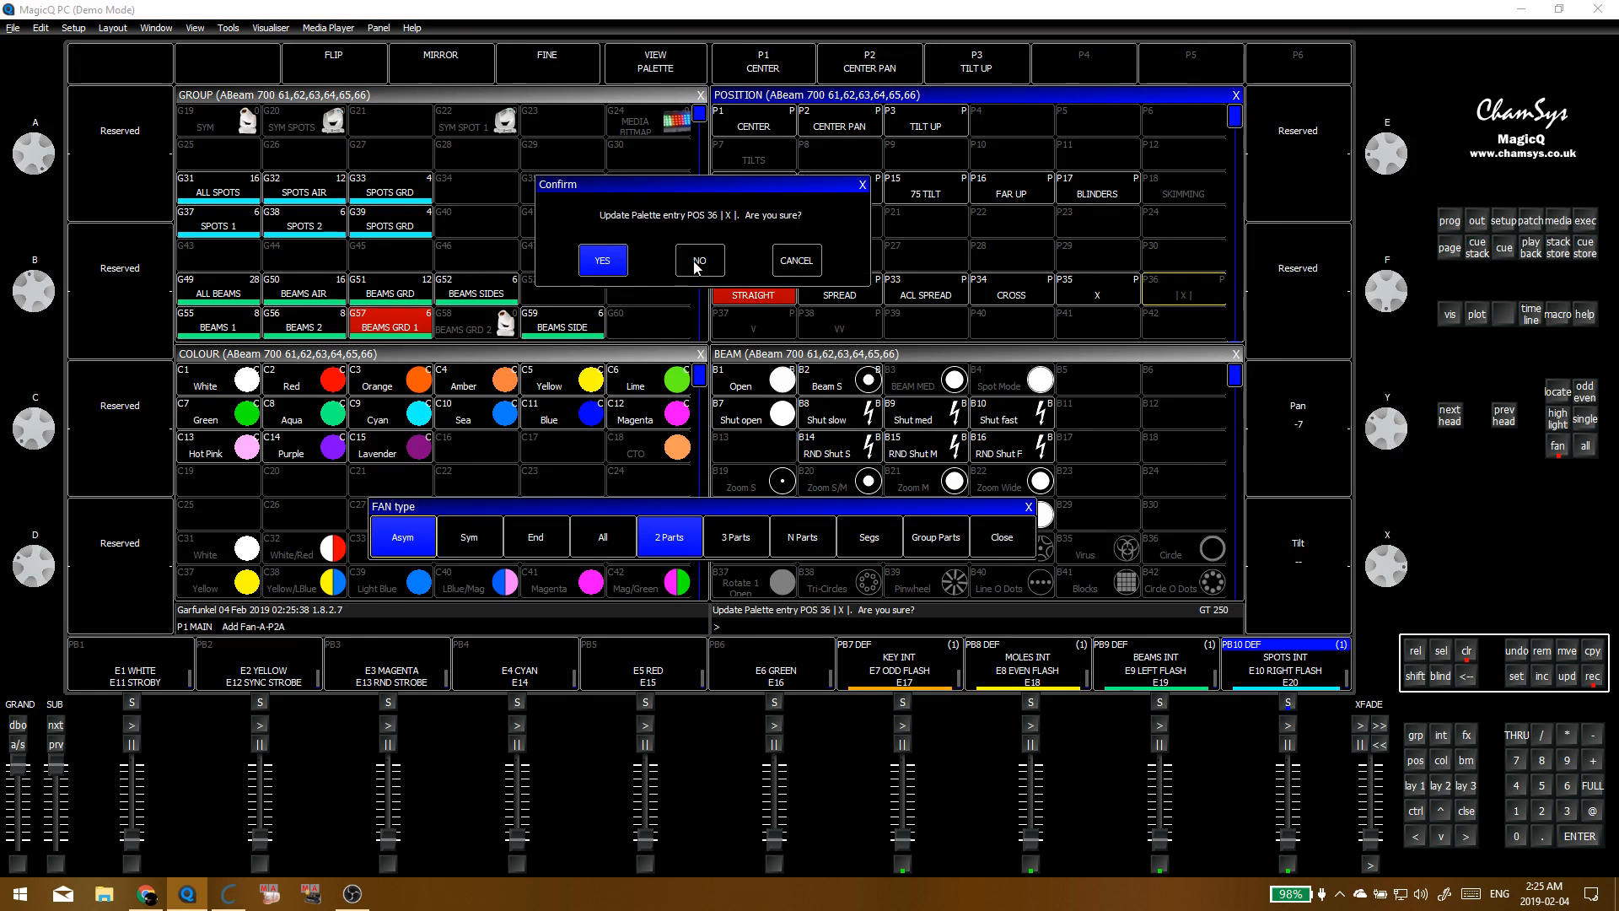
left_click(609, 265)
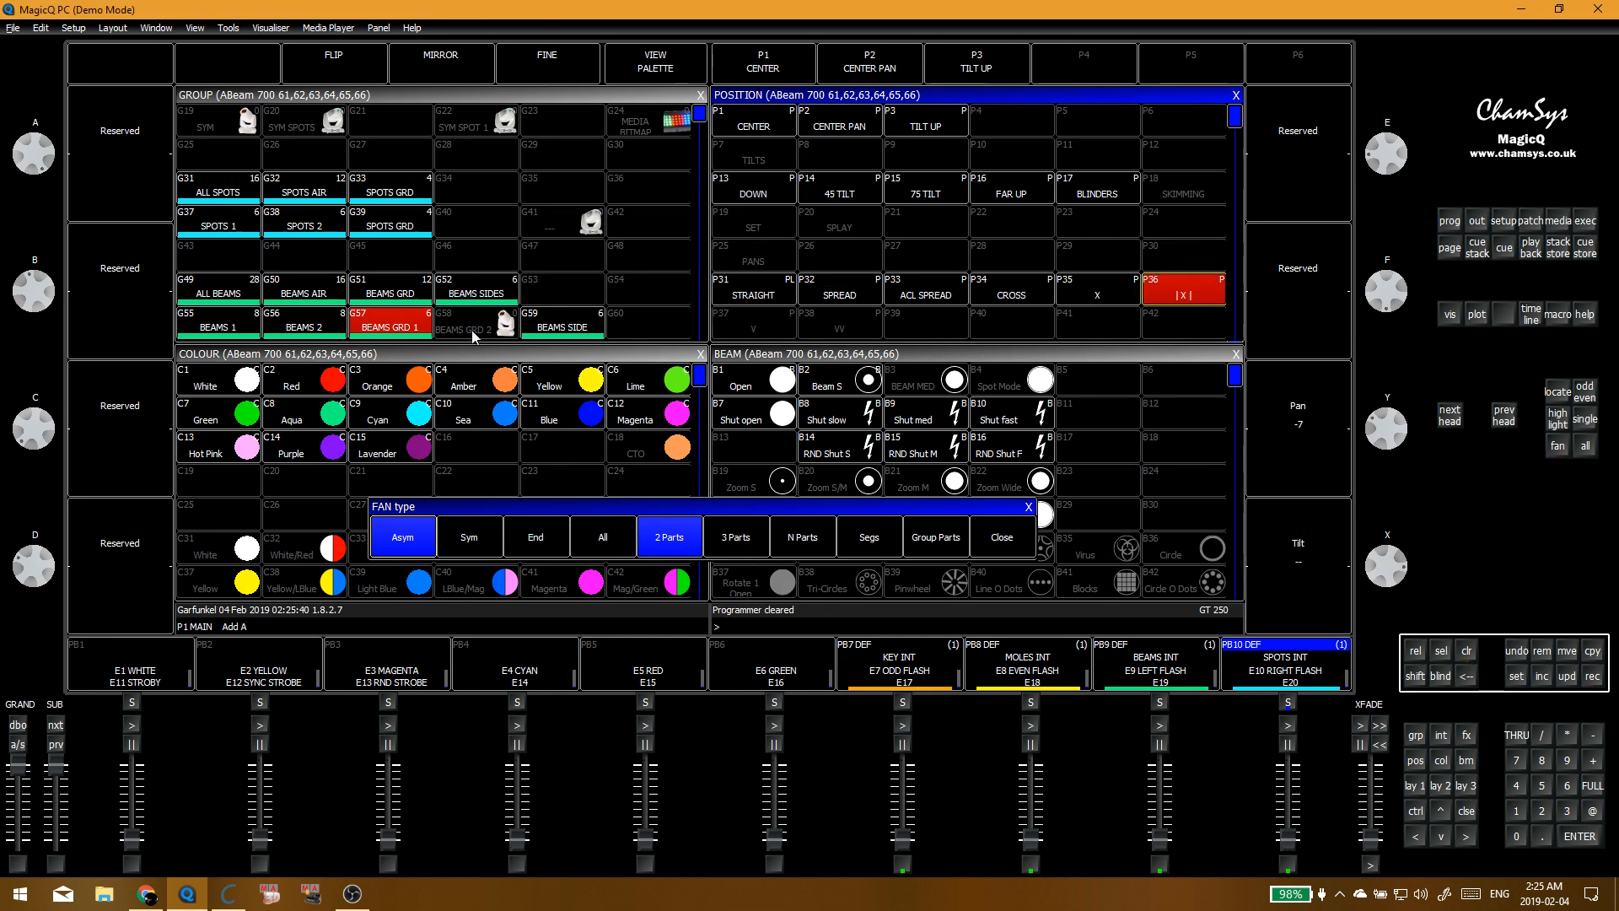
Step: Fan the pan of BEAMS GRD 1 from STRAIGHT across all heads to 18 and update the V palette
left_click(753, 286)
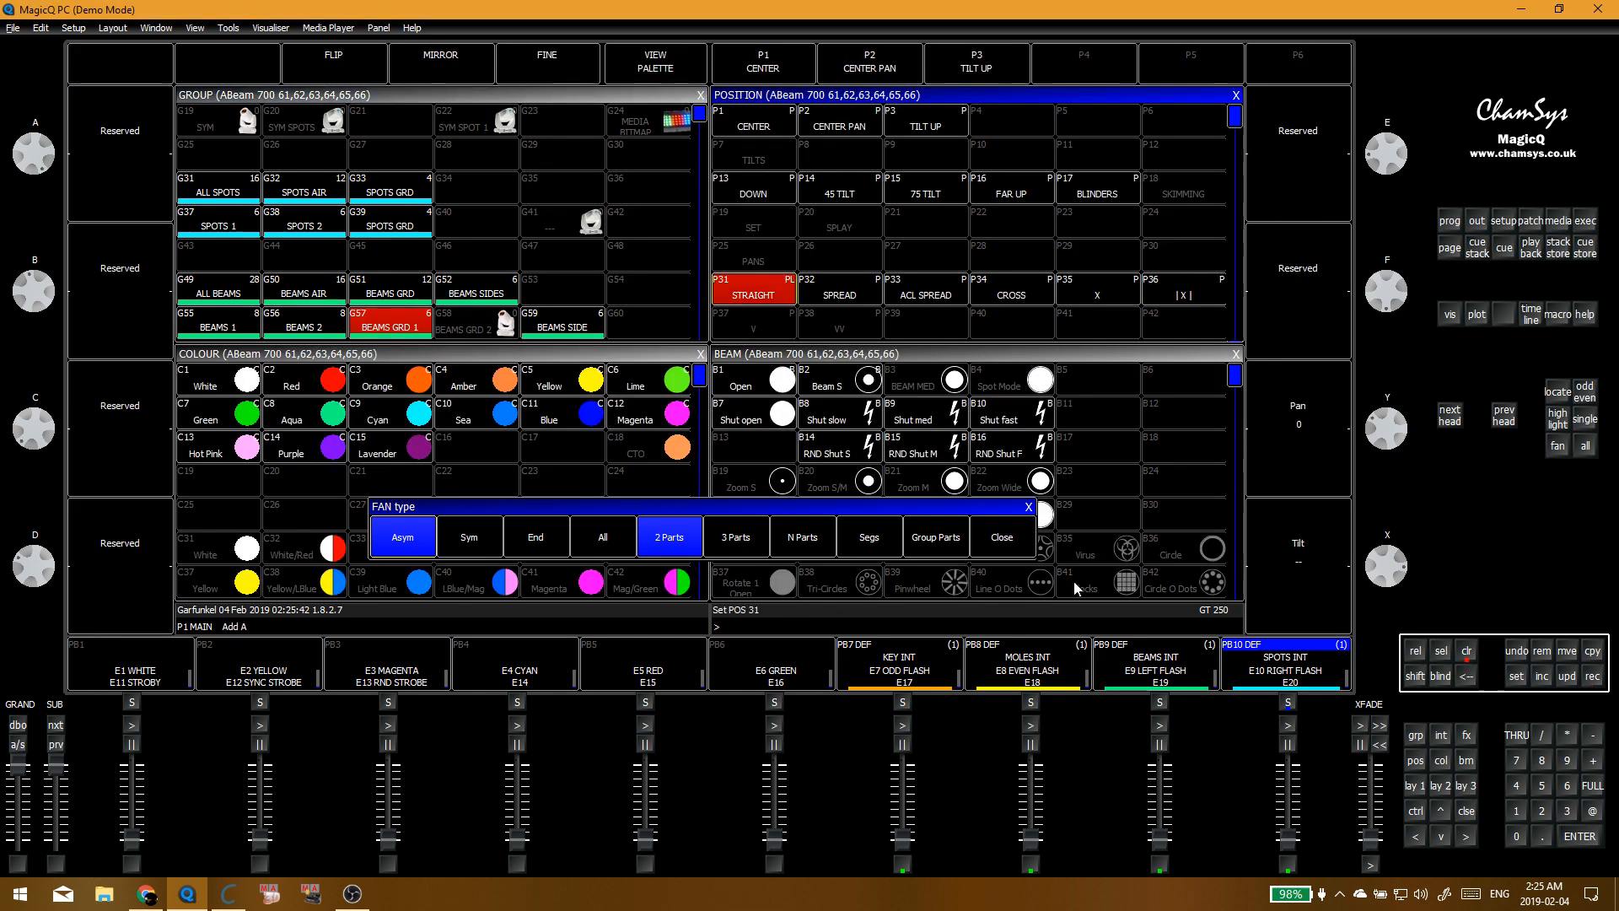
left_click(1003, 544)
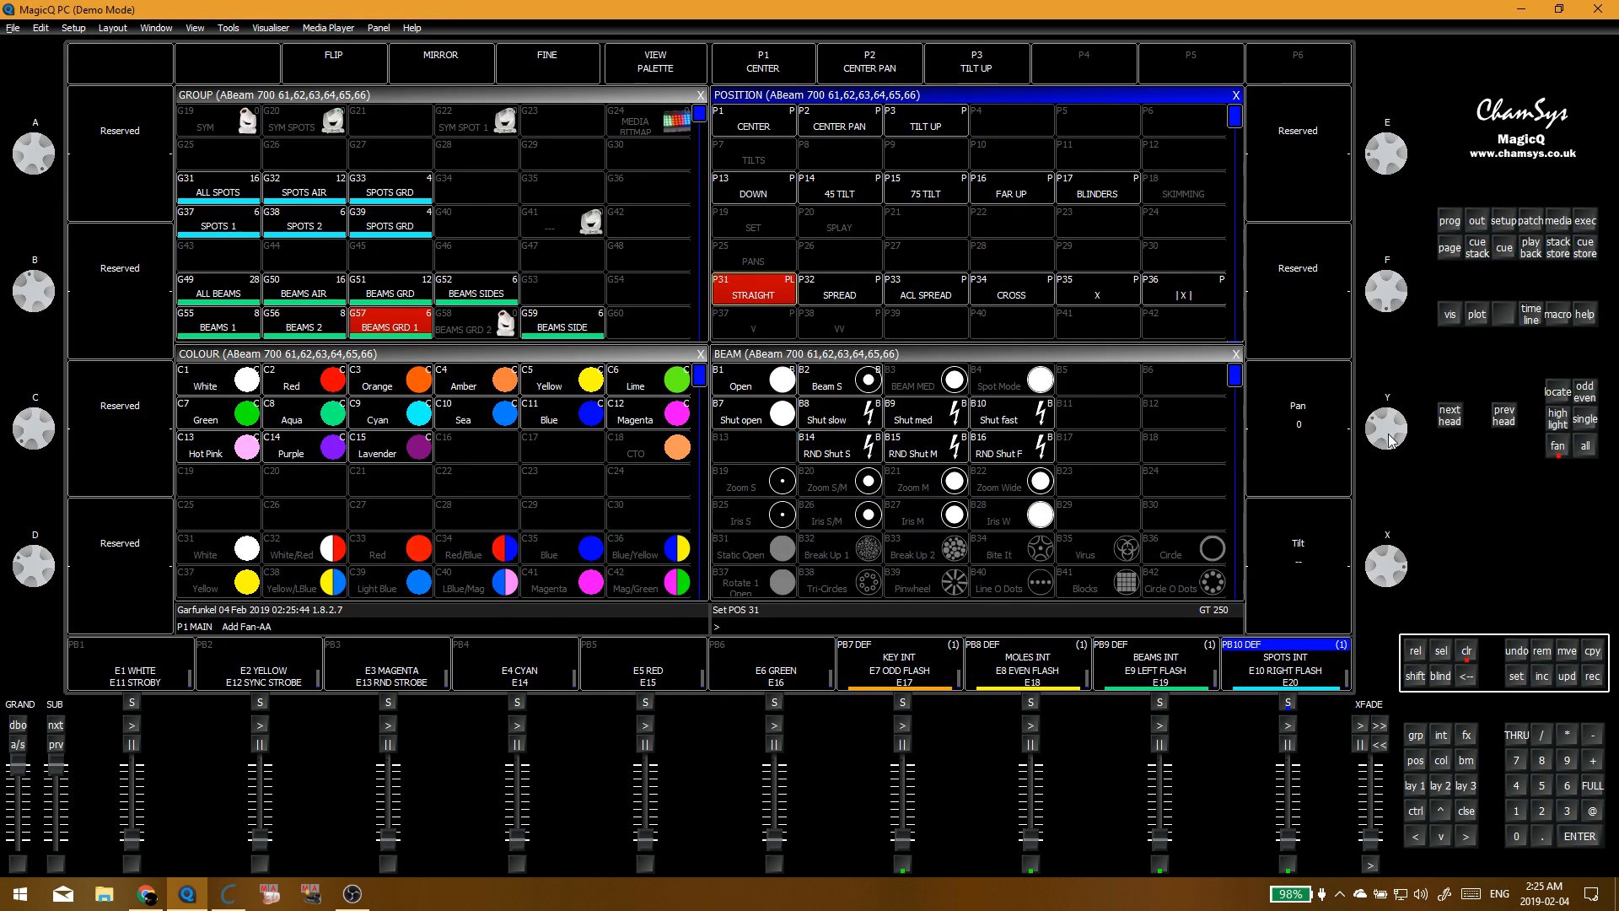
left_click_drag(1377, 443, 1389, 439)
key("r")
left_click(764, 329)
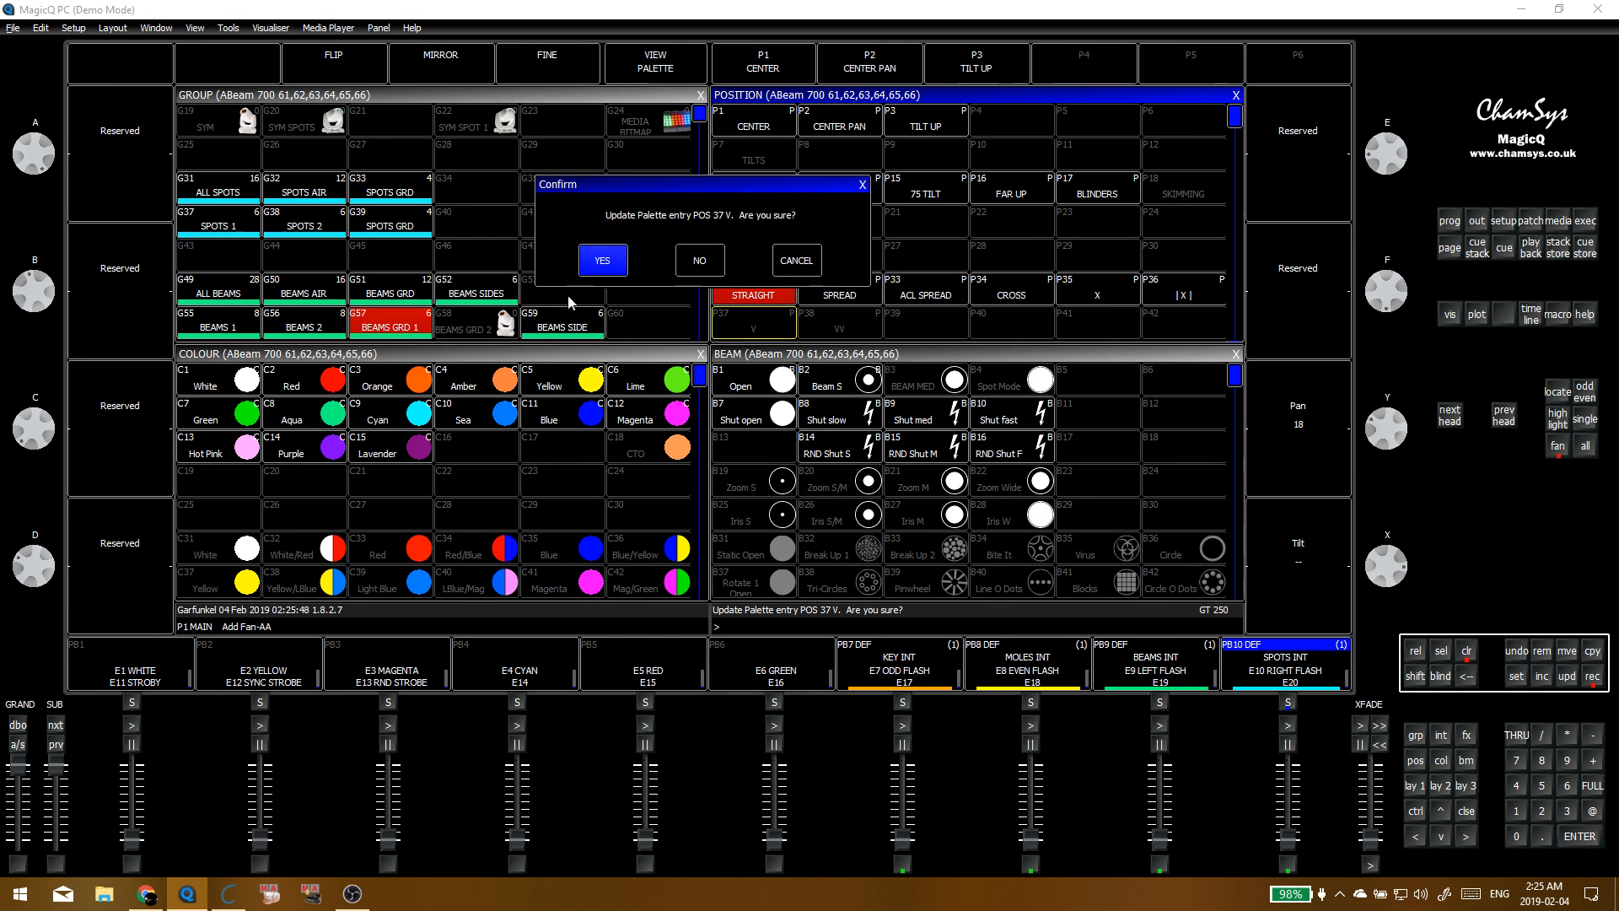
left_click(604, 262)
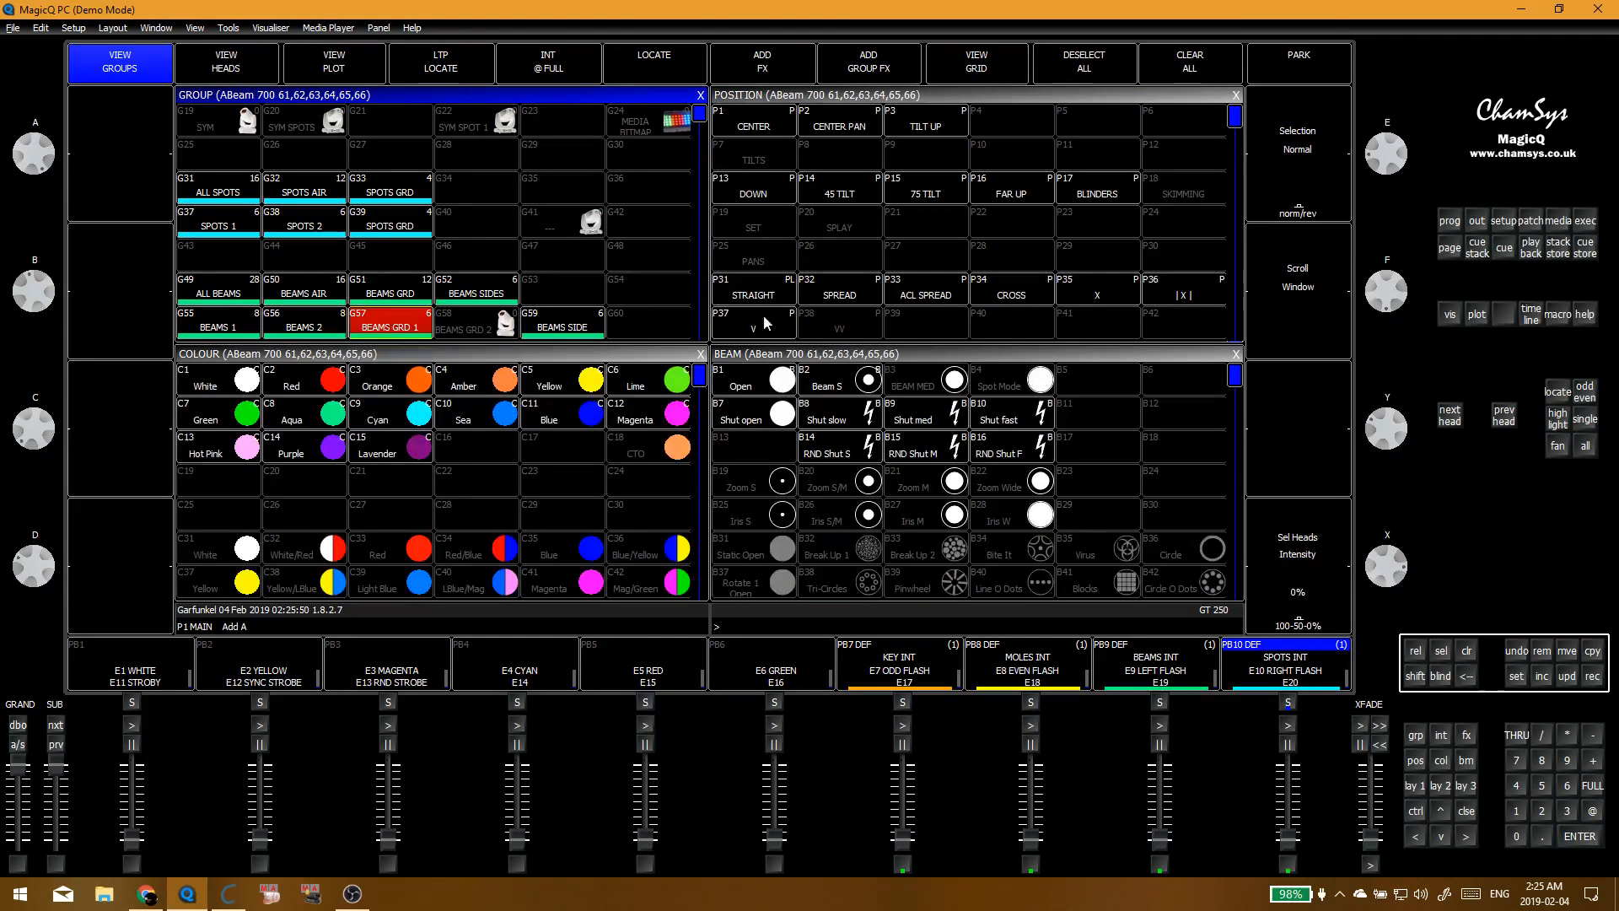
Step: Fan the pan of BEAMS GRD 1 from STRAIGHT in 3 Parts to 13 and update the VV palette
left_click(864, 325)
left_click(1557, 445)
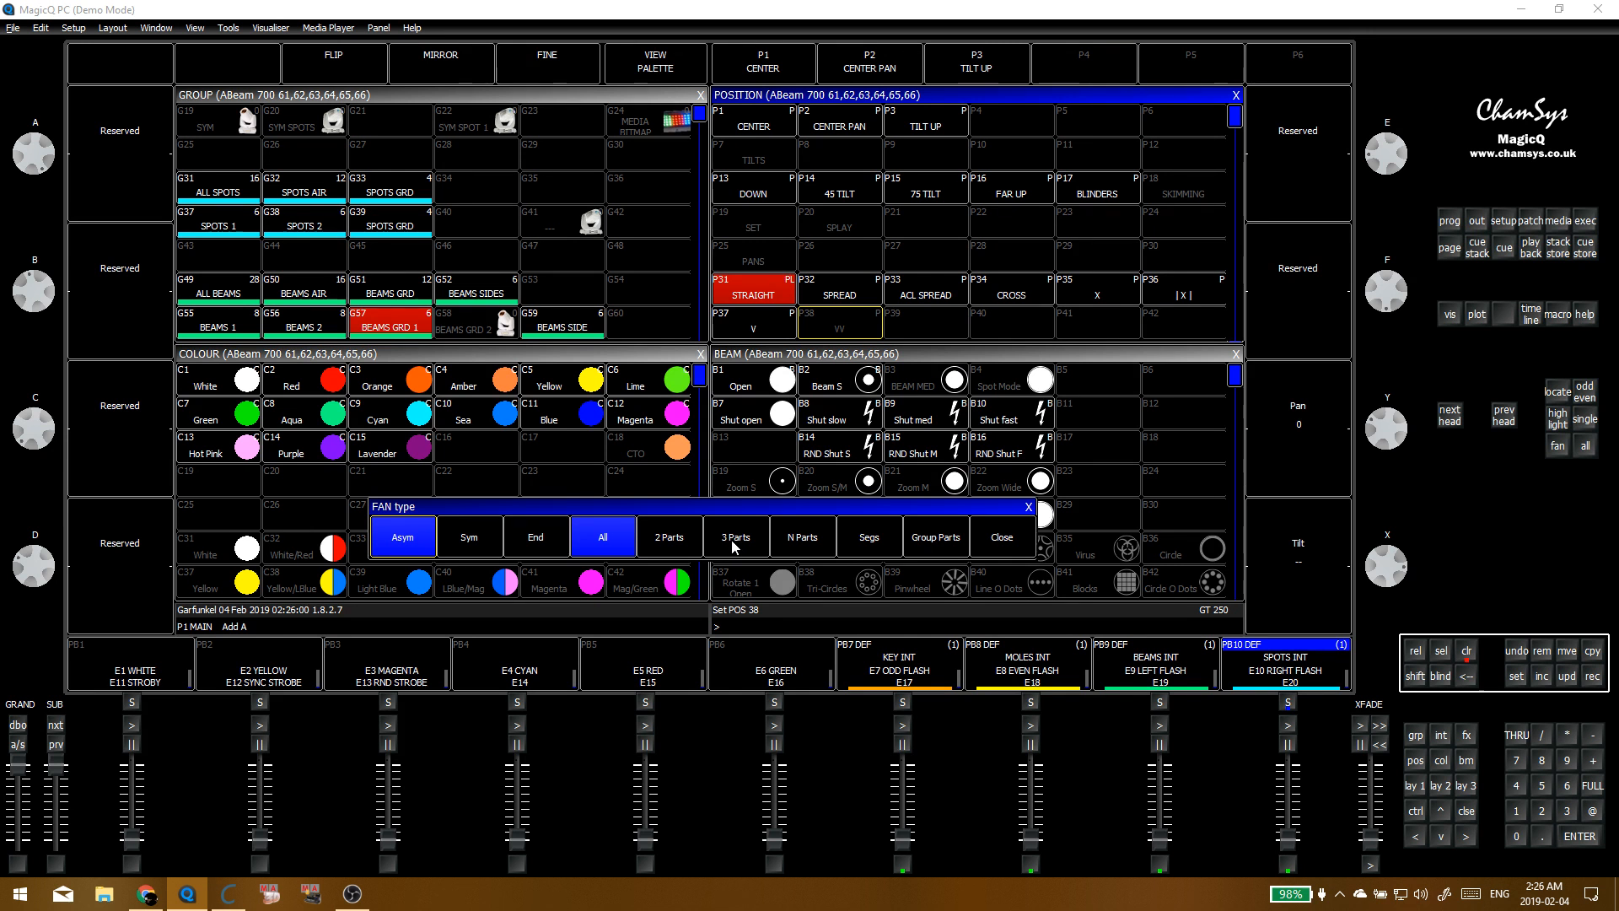
left_click(734, 546)
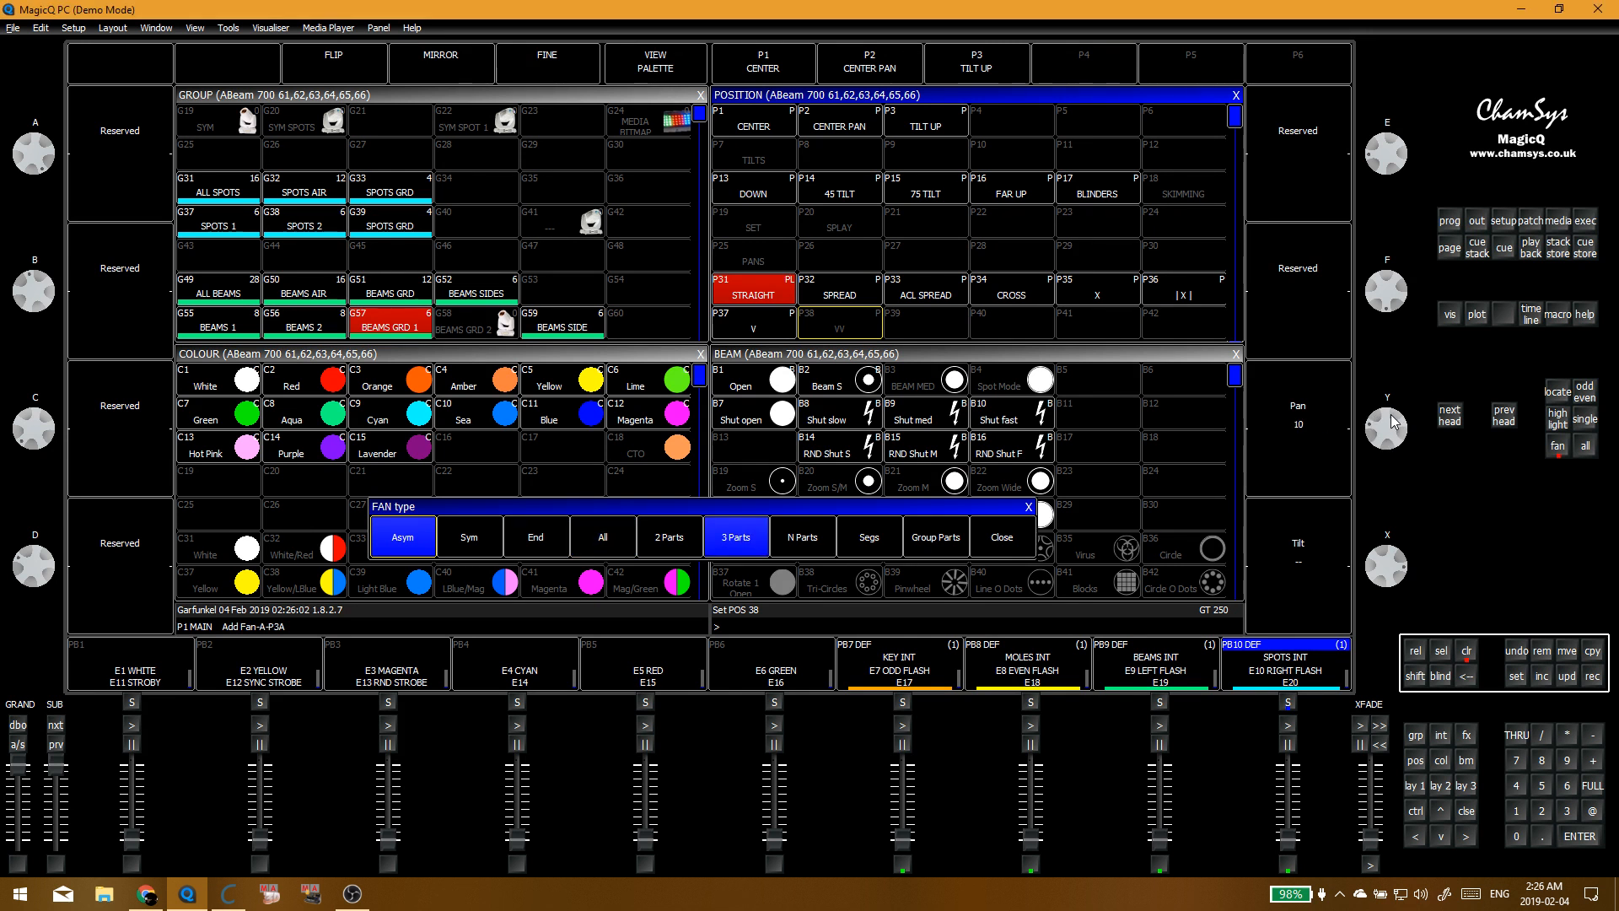
scroll(1391, 412, "up", 3)
key("r")
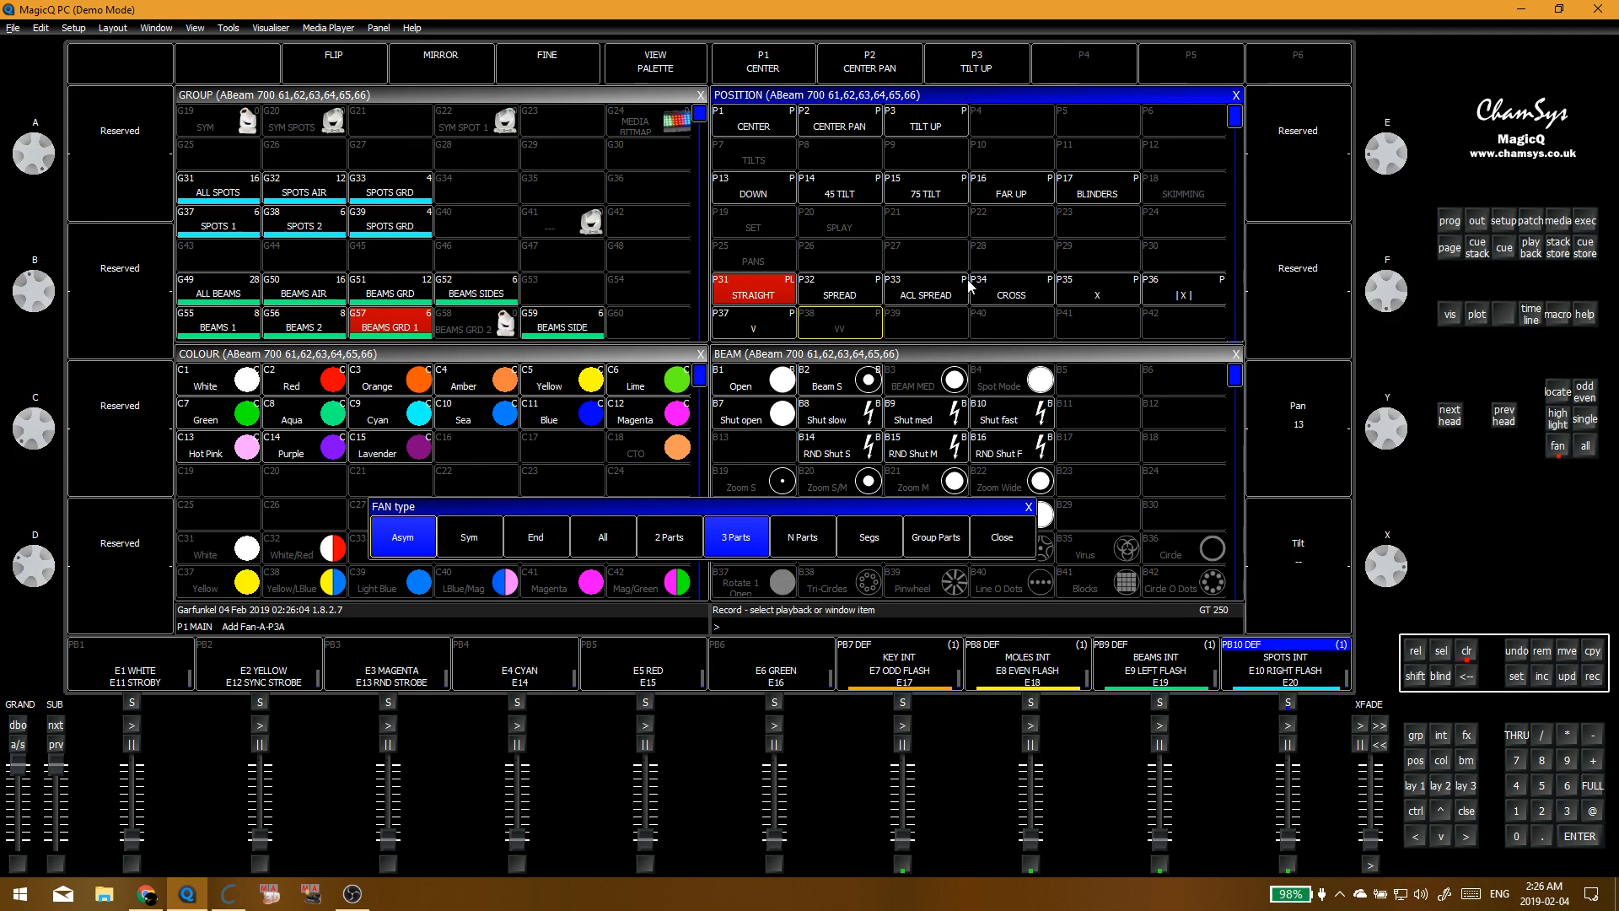
left_click(859, 336)
left_click(596, 261)
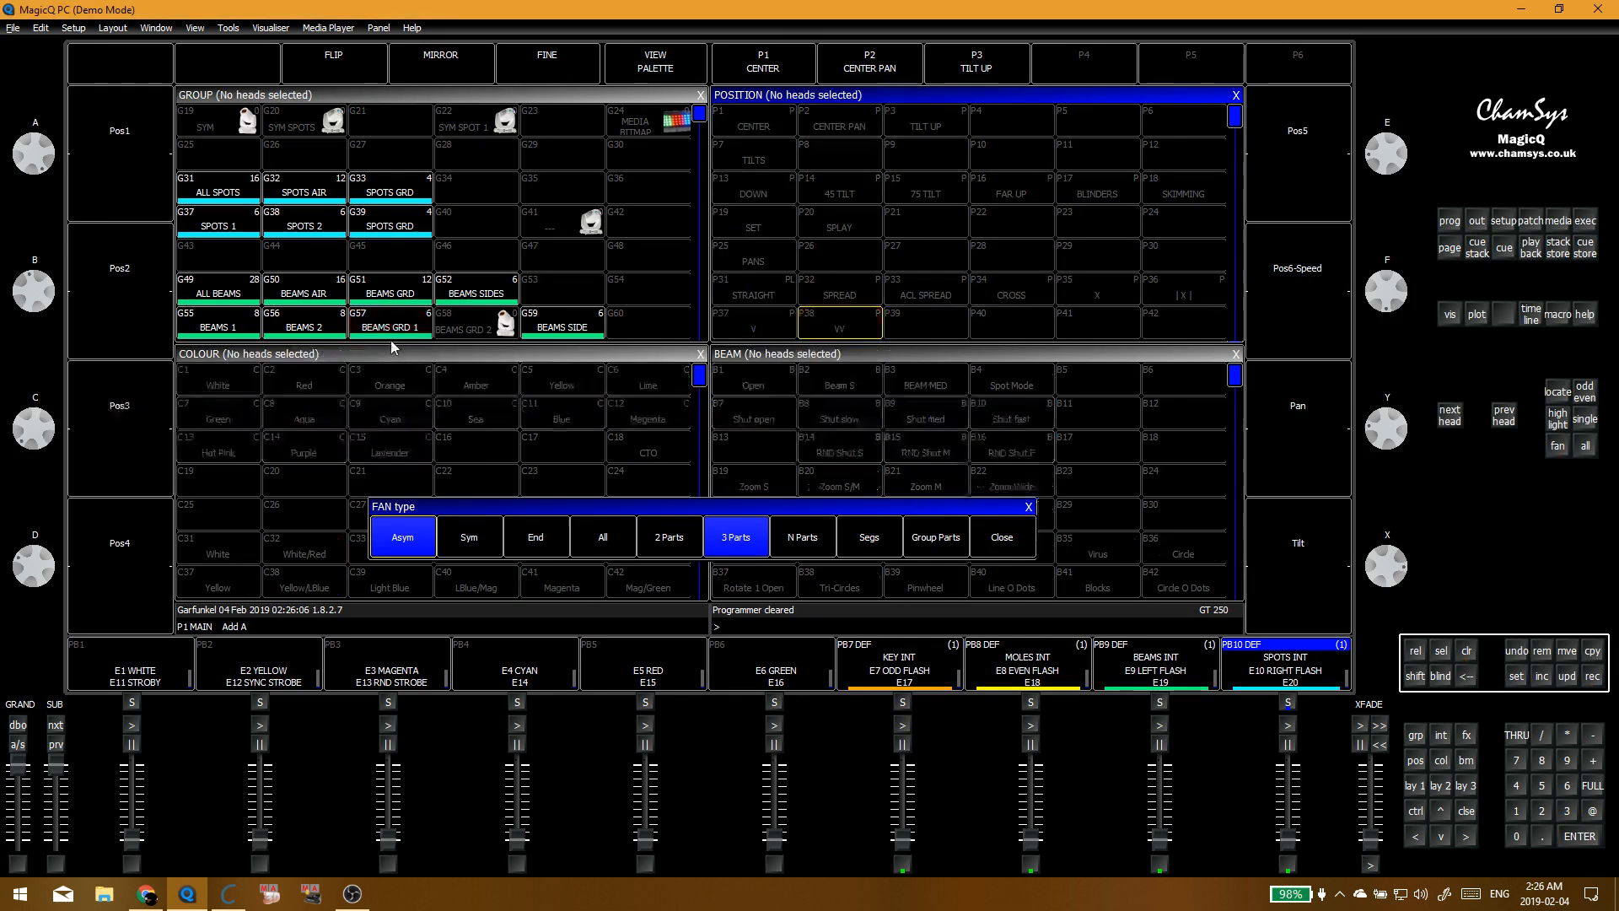
Step: Activate the 4 secs position time on the main execute page and turn off BEAMS GRD 1 on the PROG page
left_click(666, 246)
key("F2")
key("c")
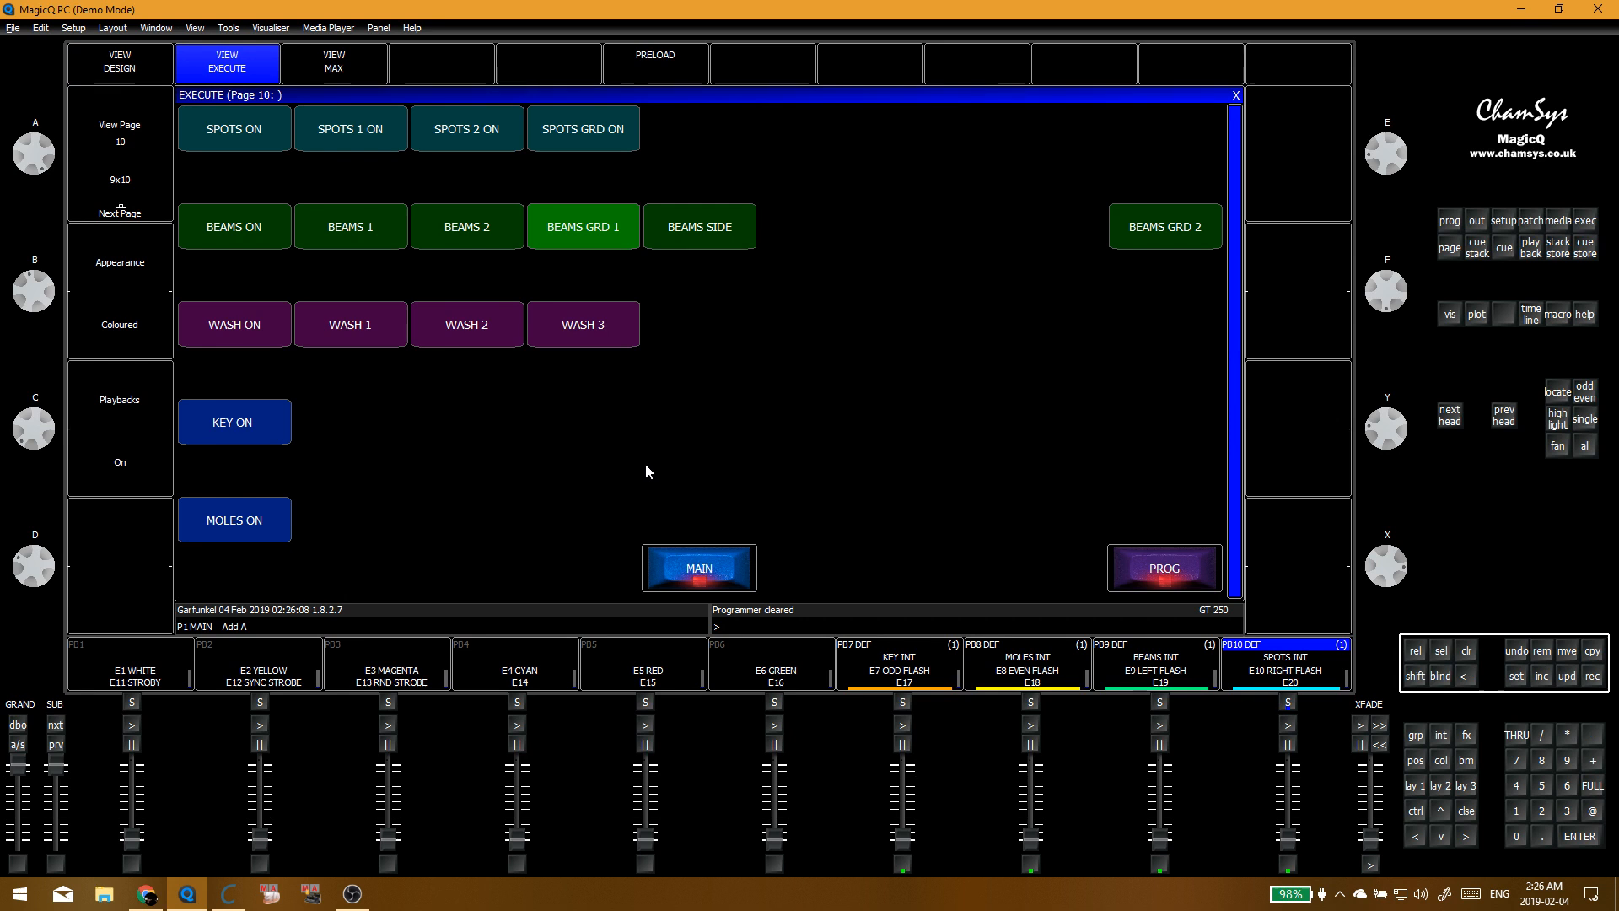
key("F1")
left_click(574, 298)
key("F2")
left_click(699, 571)
left_click(341, 506)
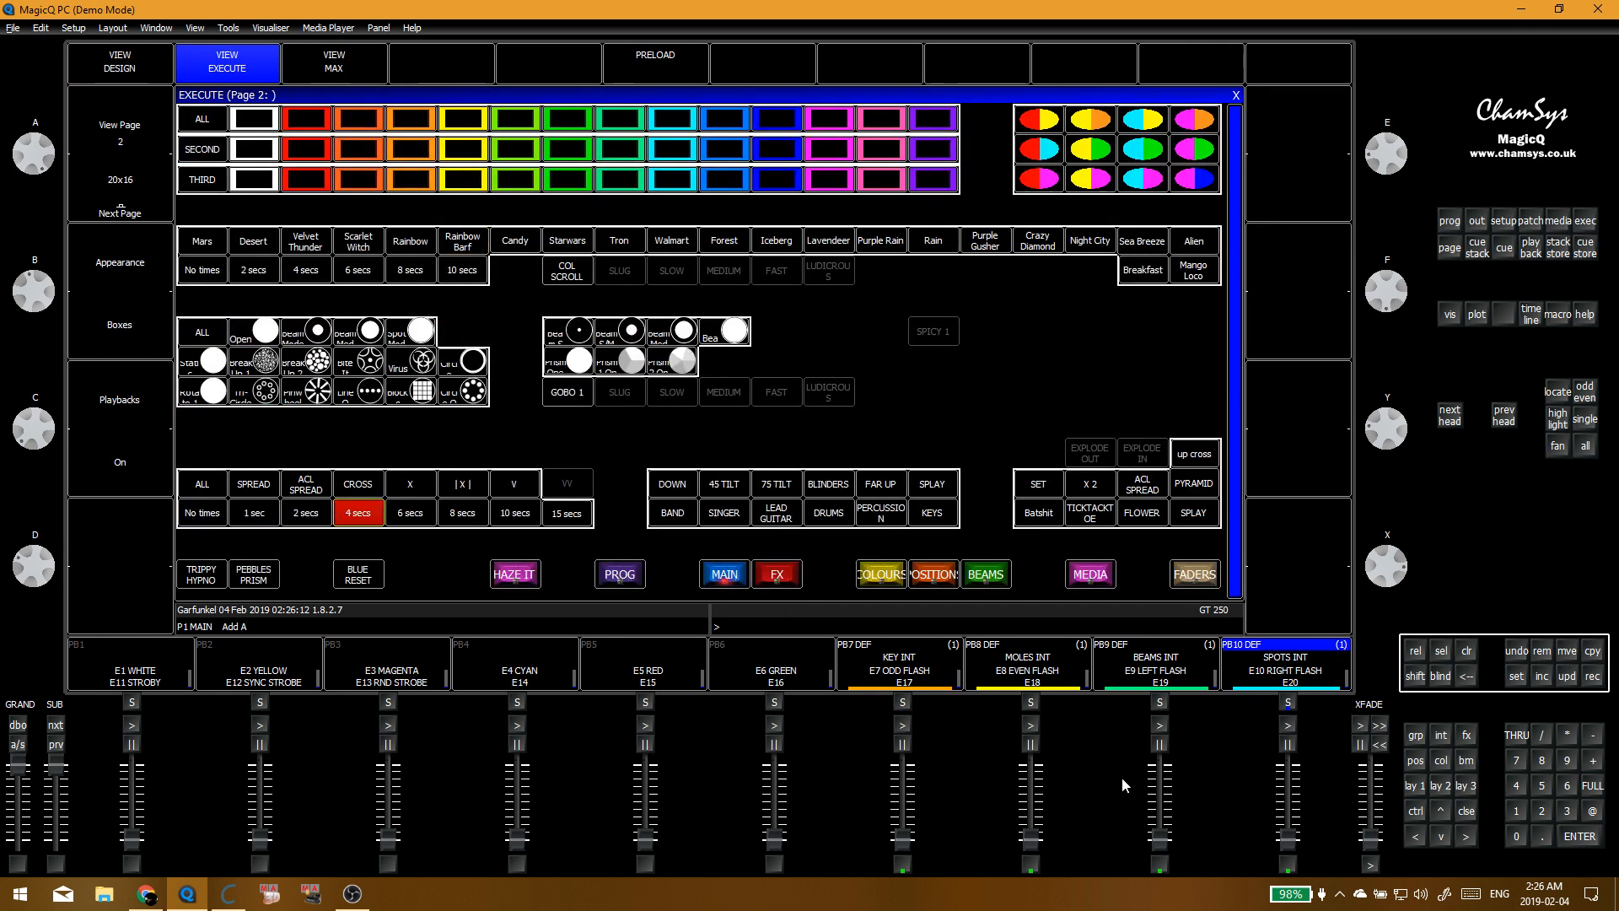
key("Page_Down")
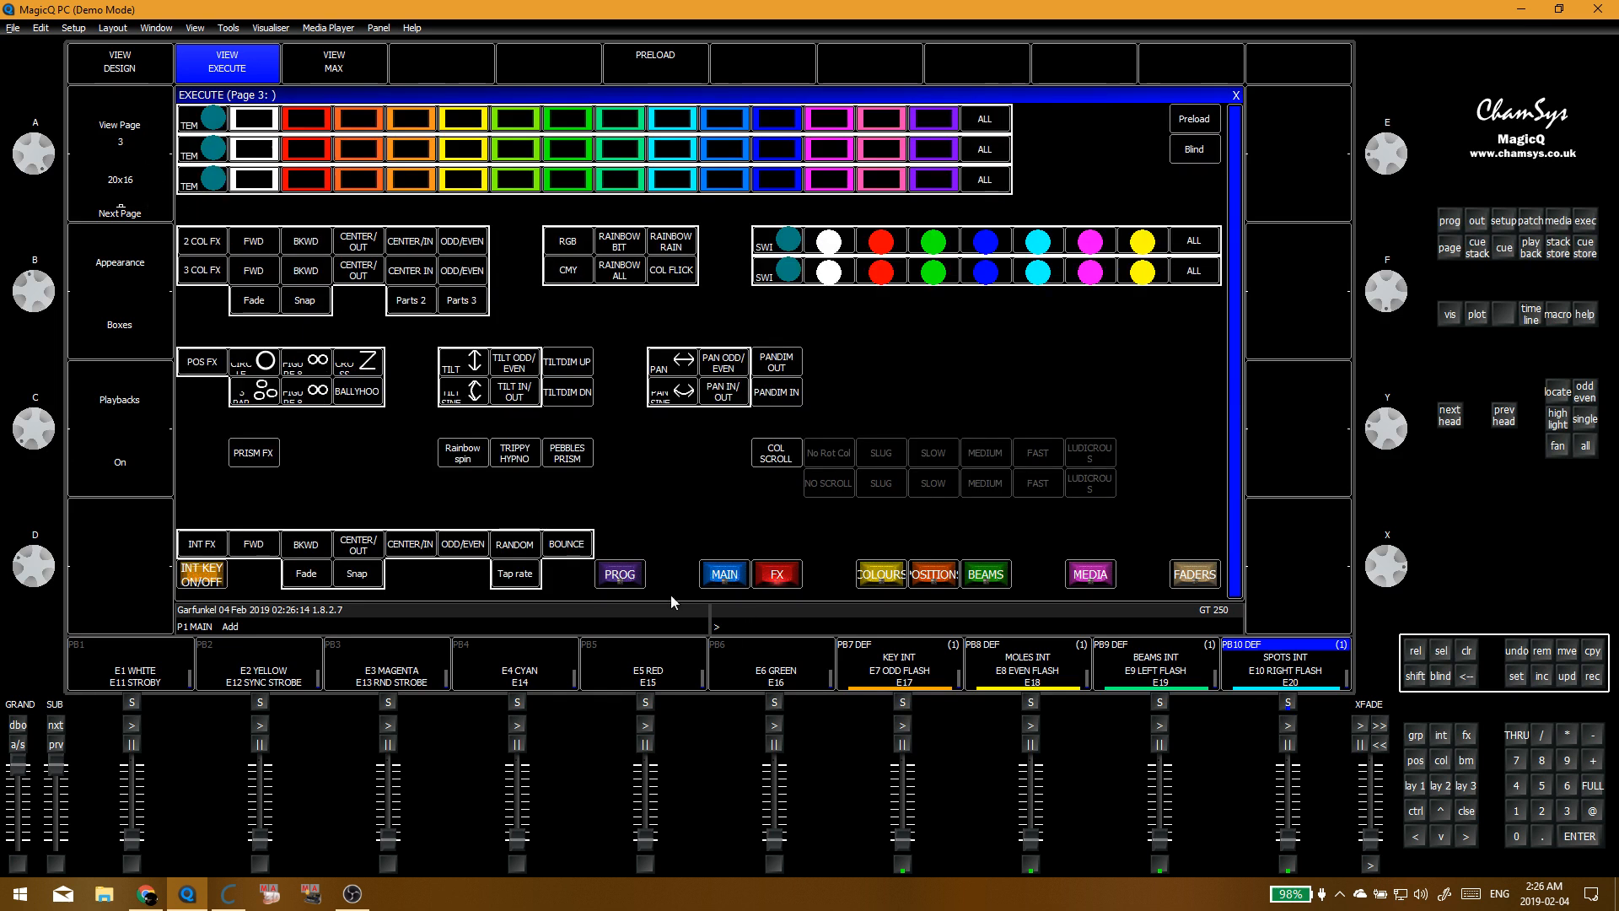
left_click(619, 571)
left_click(564, 236)
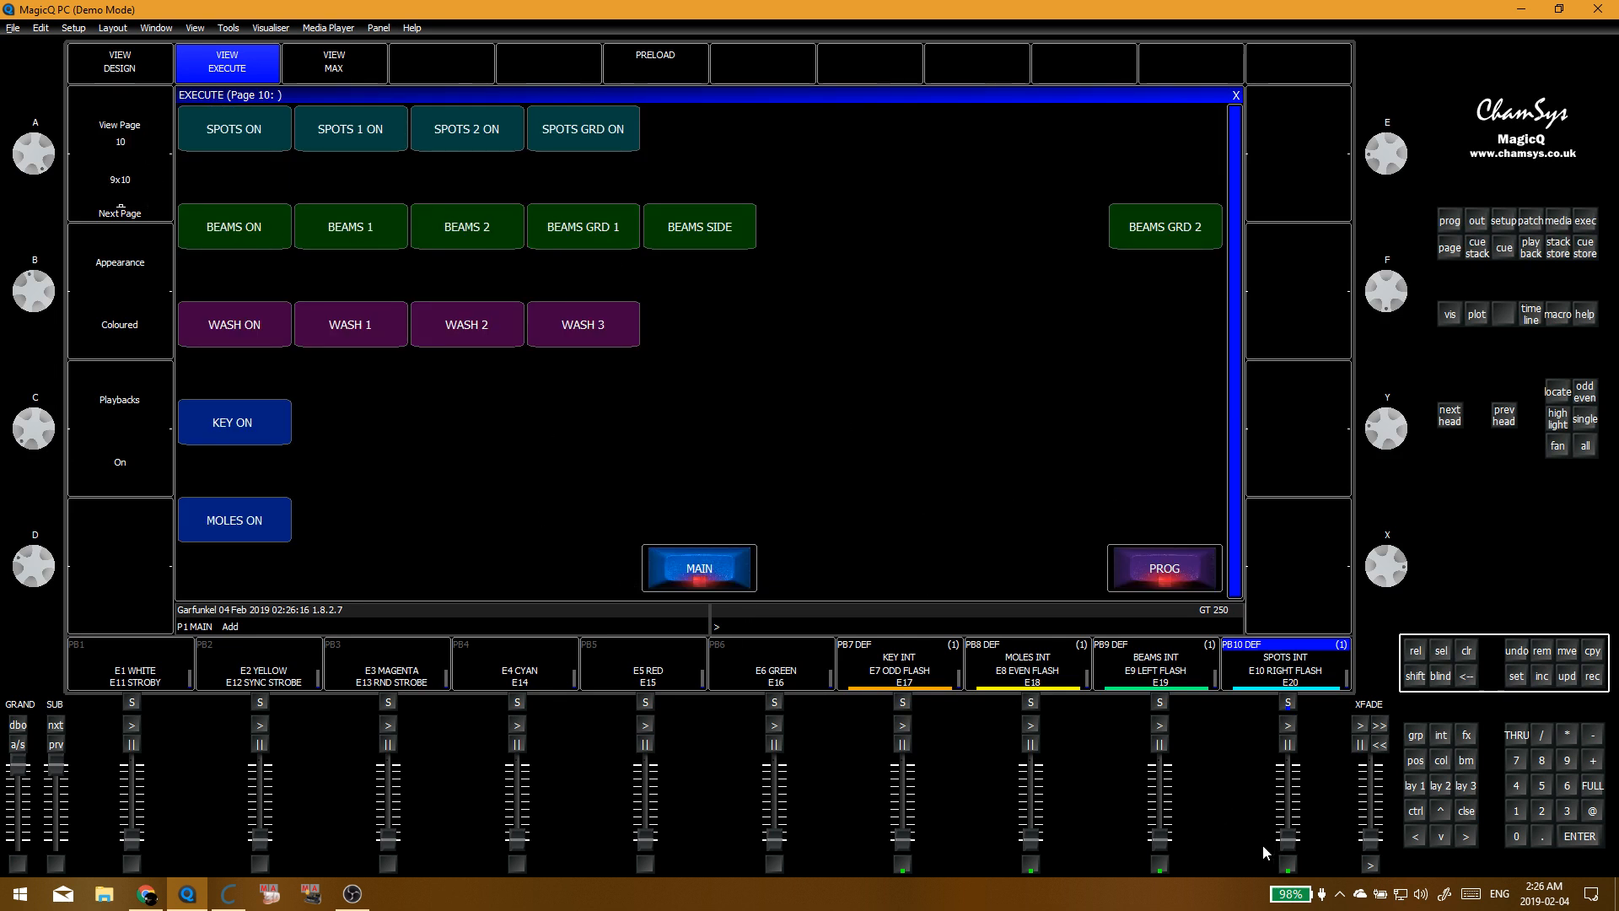
Step: Run BEAMS INT, deactivate 4 secs, check ACL SPREAD, SPREAD, CROSS, X, 45 TILT and 75 TILT, clear the programmer and release BEAMS INT
left_click_drag(1160, 845, 1160, 766)
left_click(753, 588)
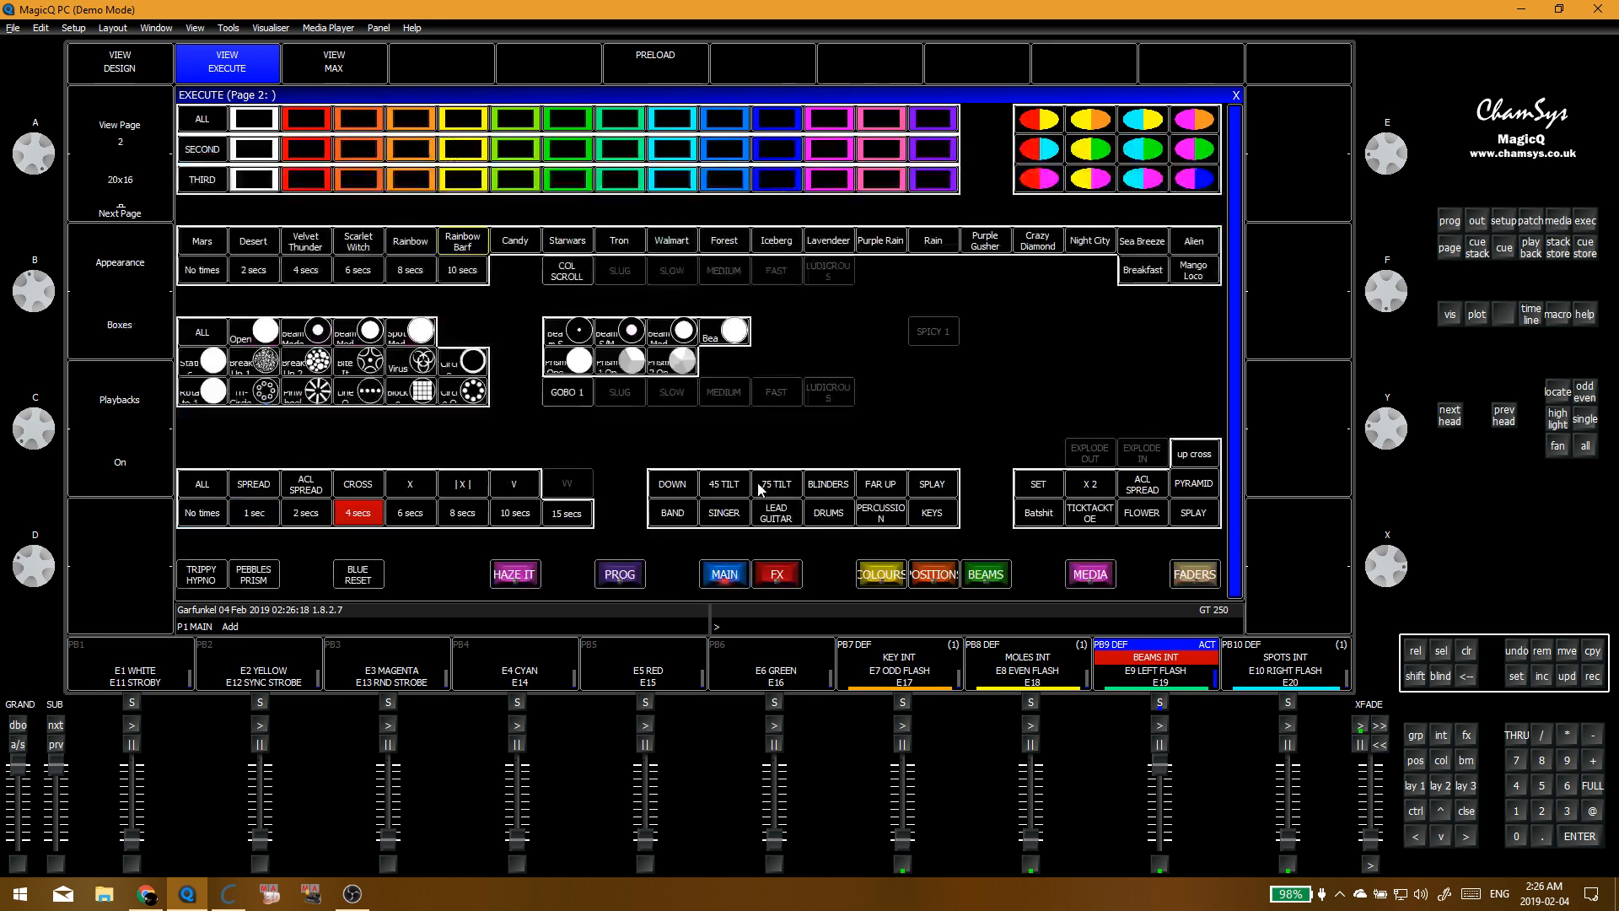
key("ctrl+BackSpace")
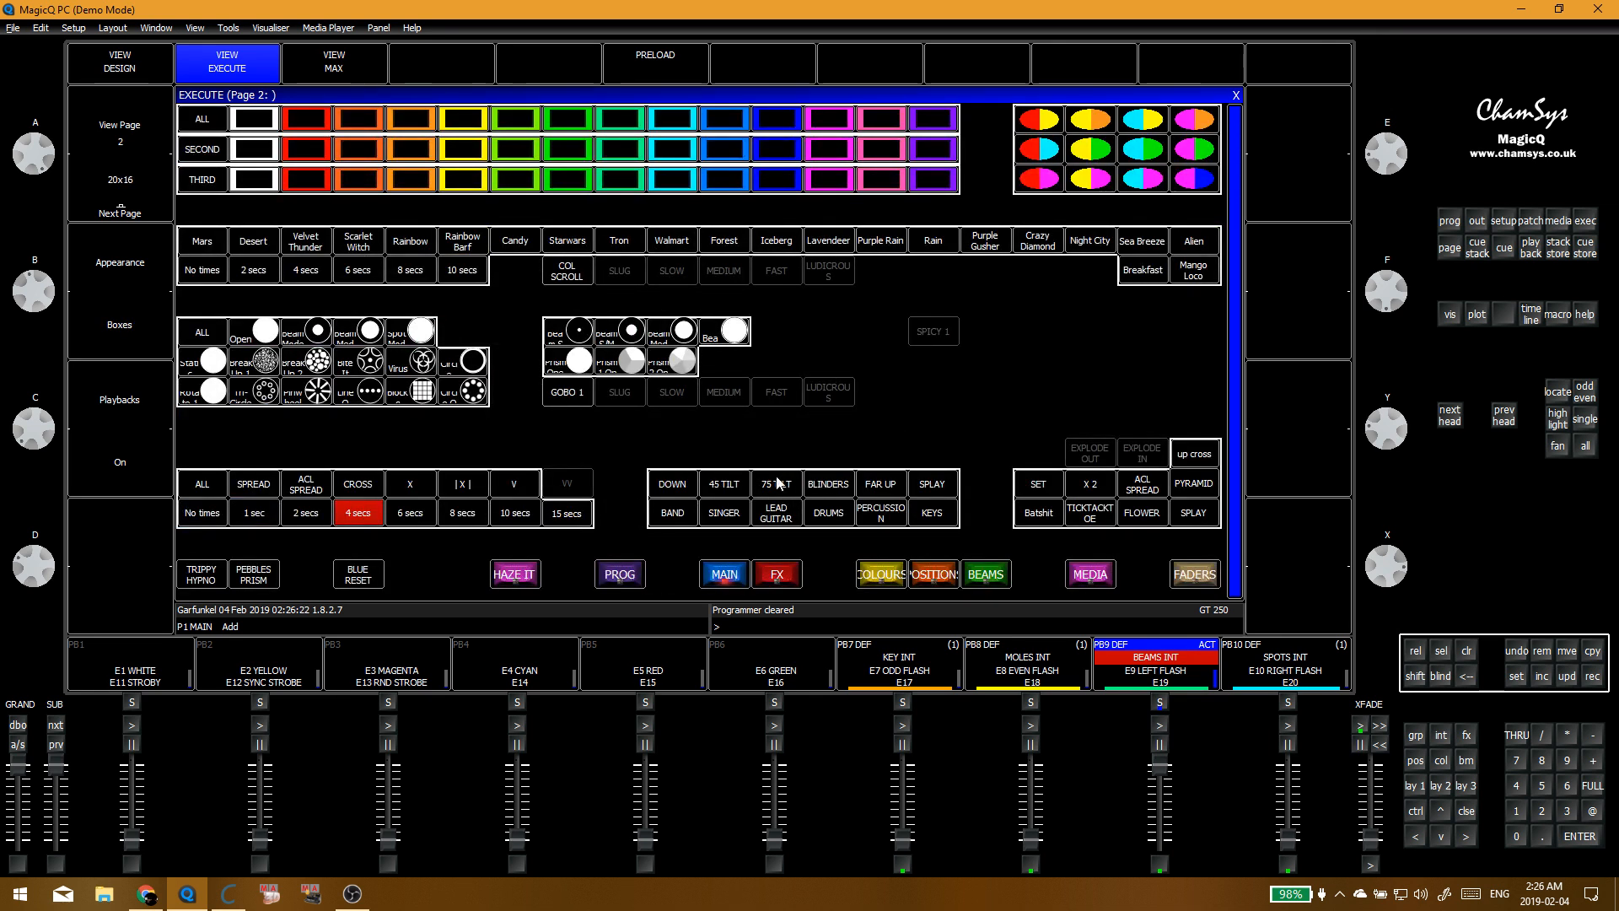
left_click(361, 510)
left_click(303, 489)
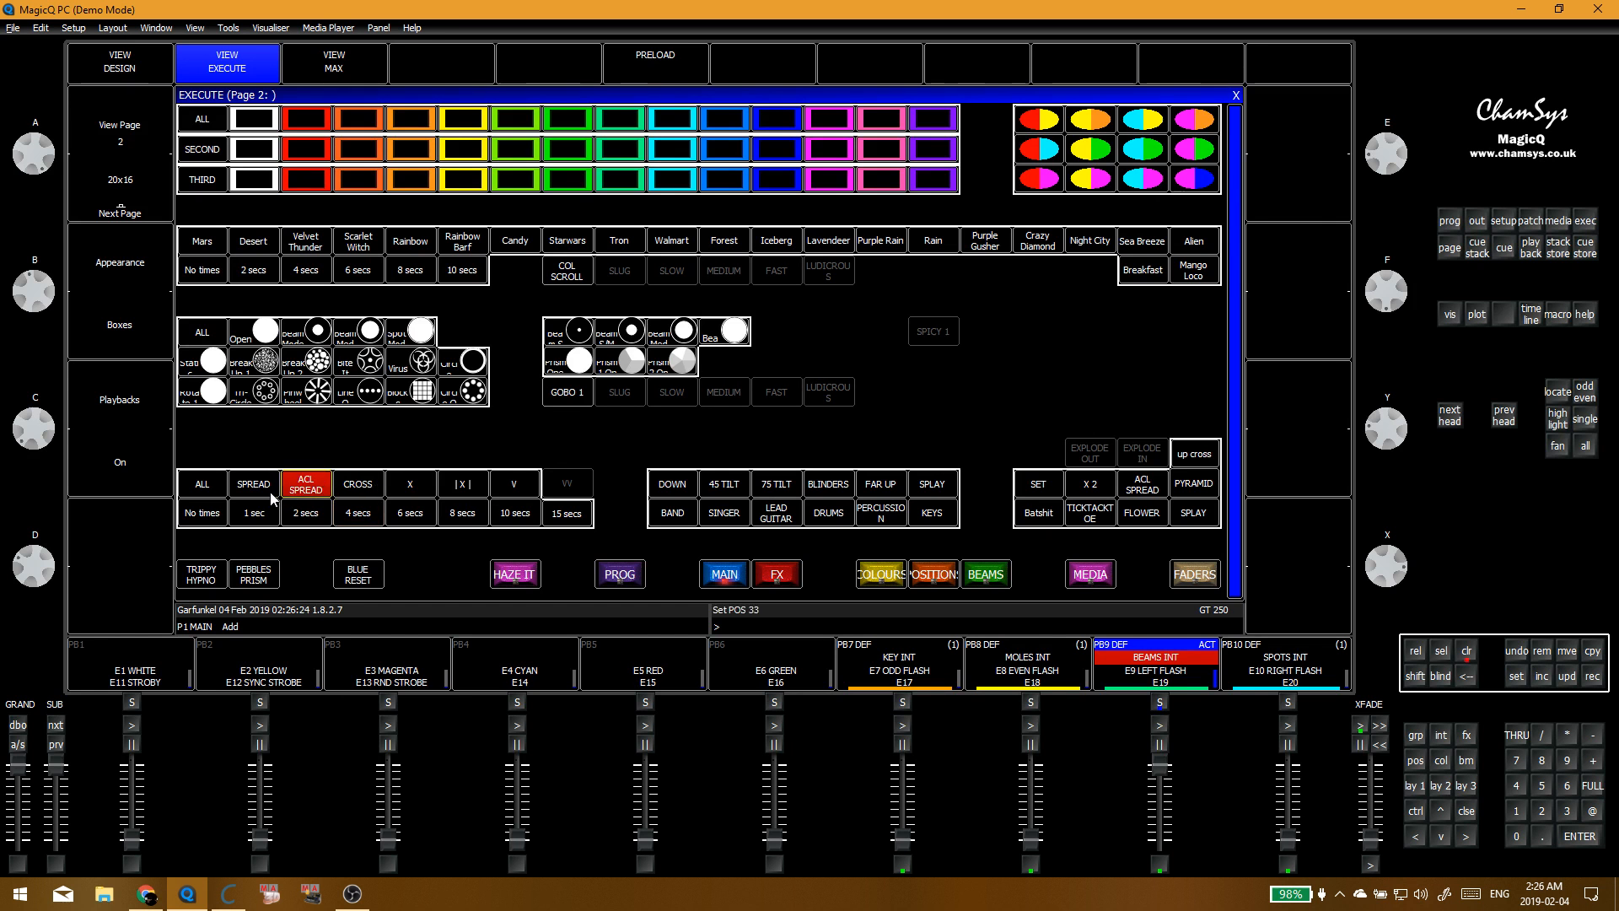
left_click(273, 498)
left_click(372, 490)
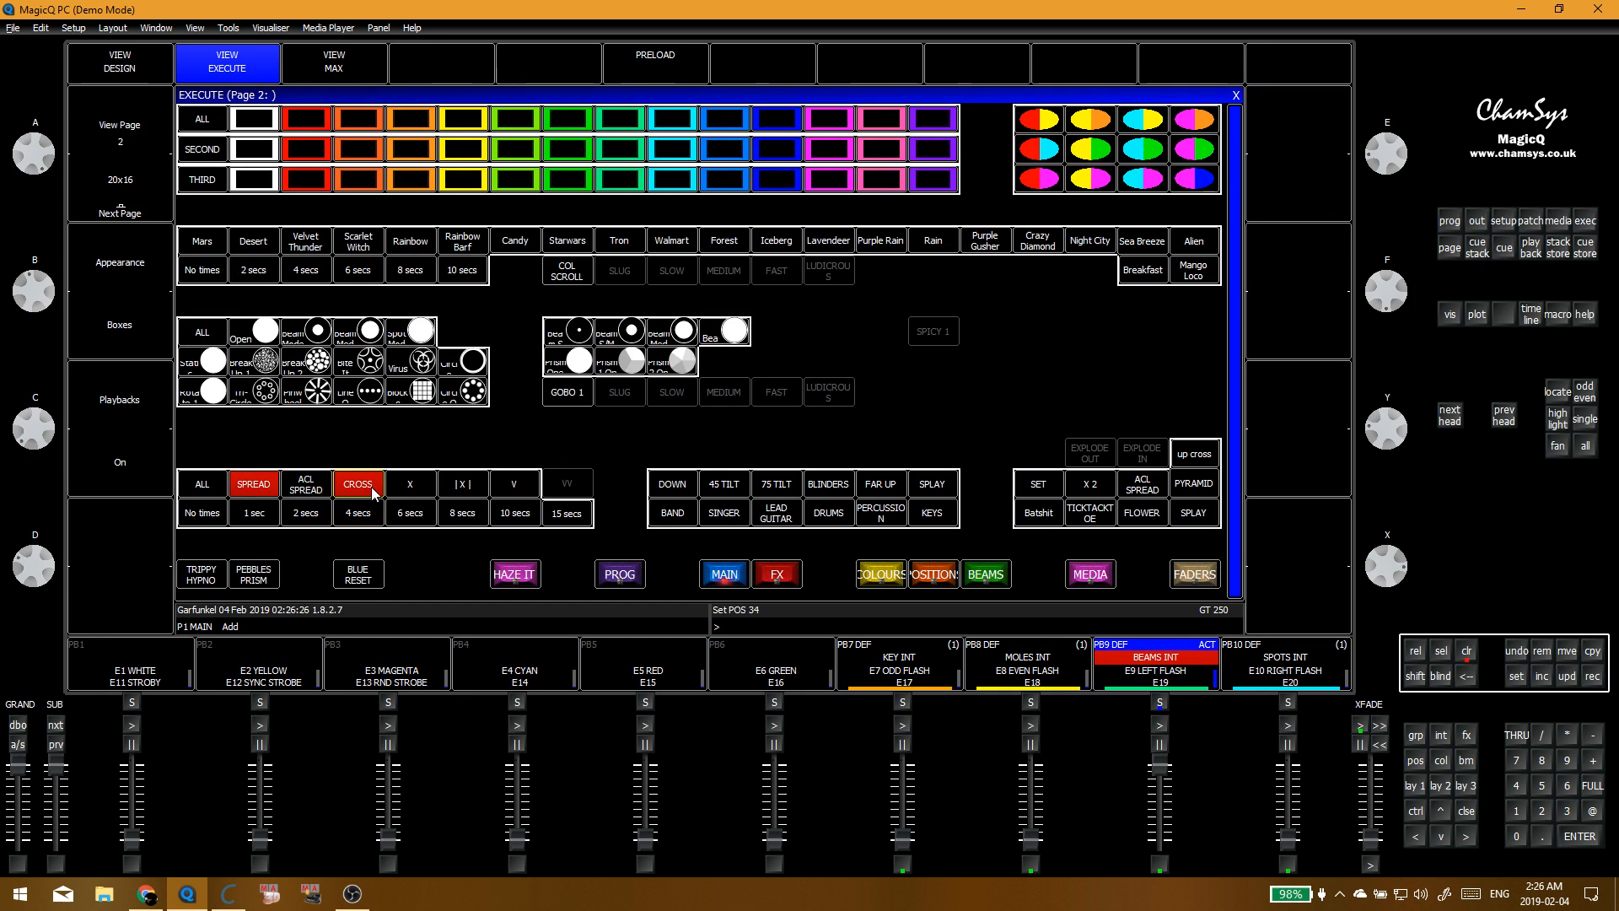
left_click(426, 488)
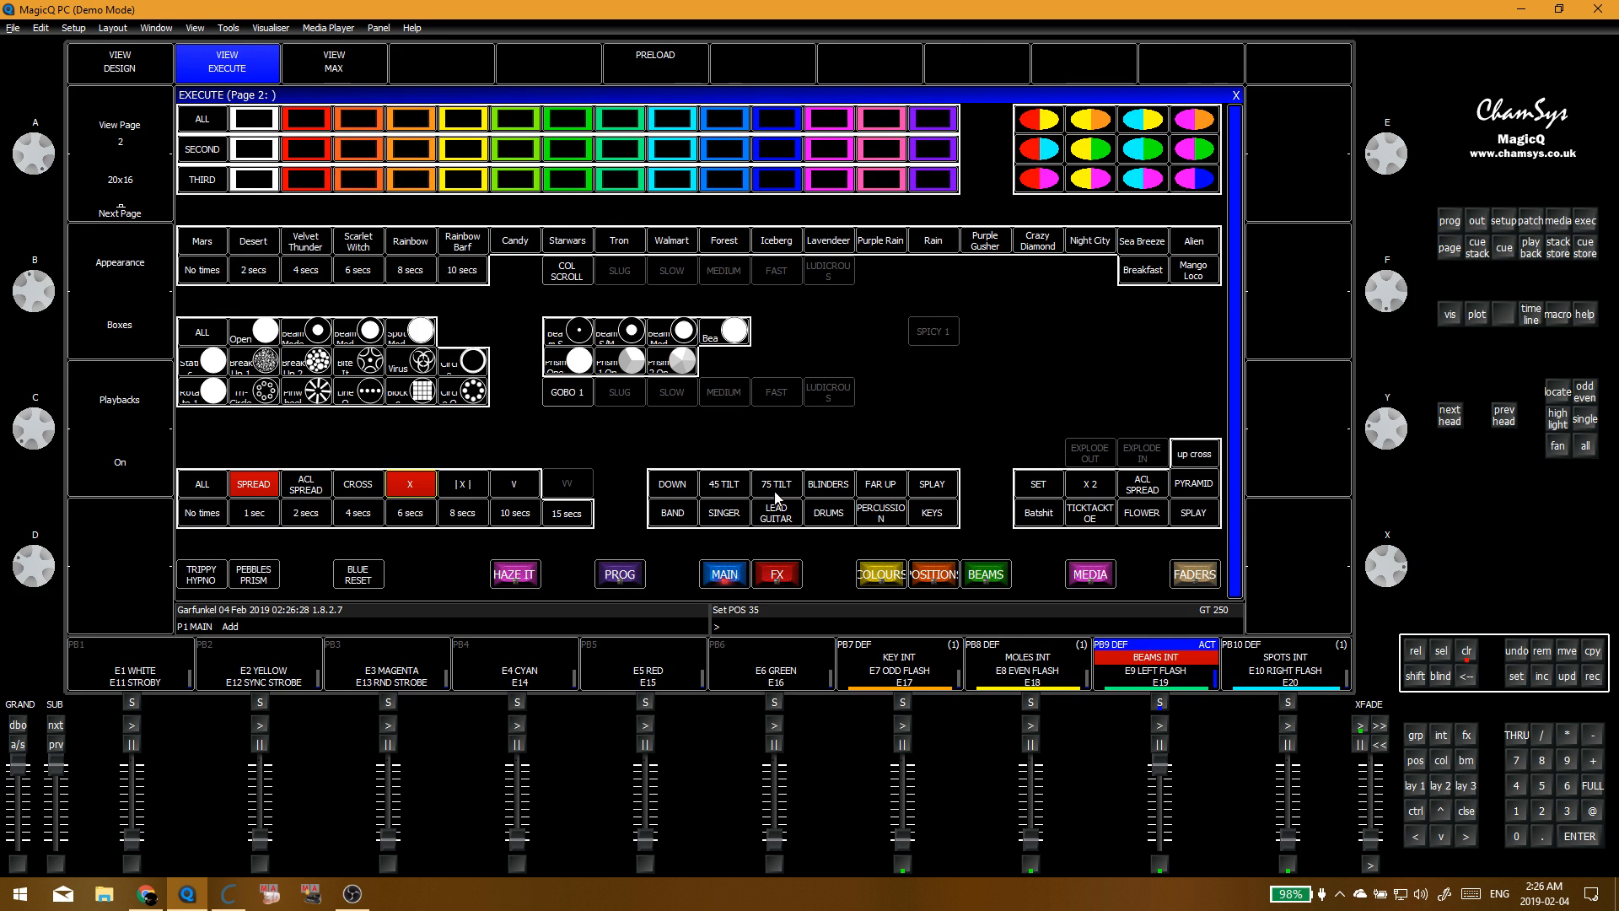
left_click(727, 487)
left_click(782, 486)
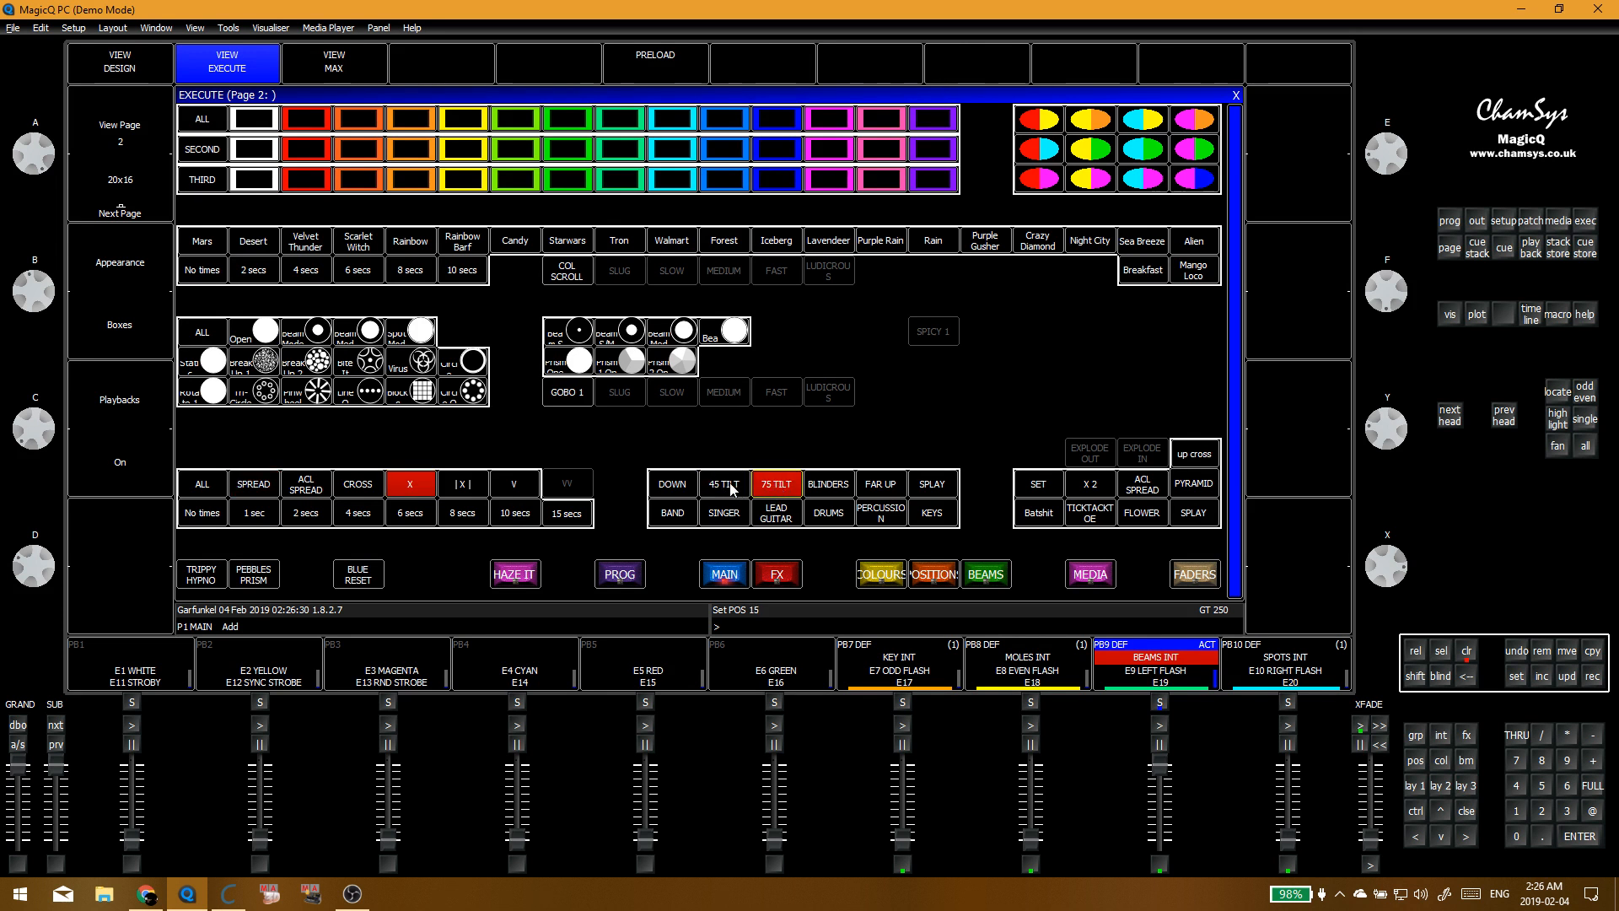
key("ctrl+BackSpace")
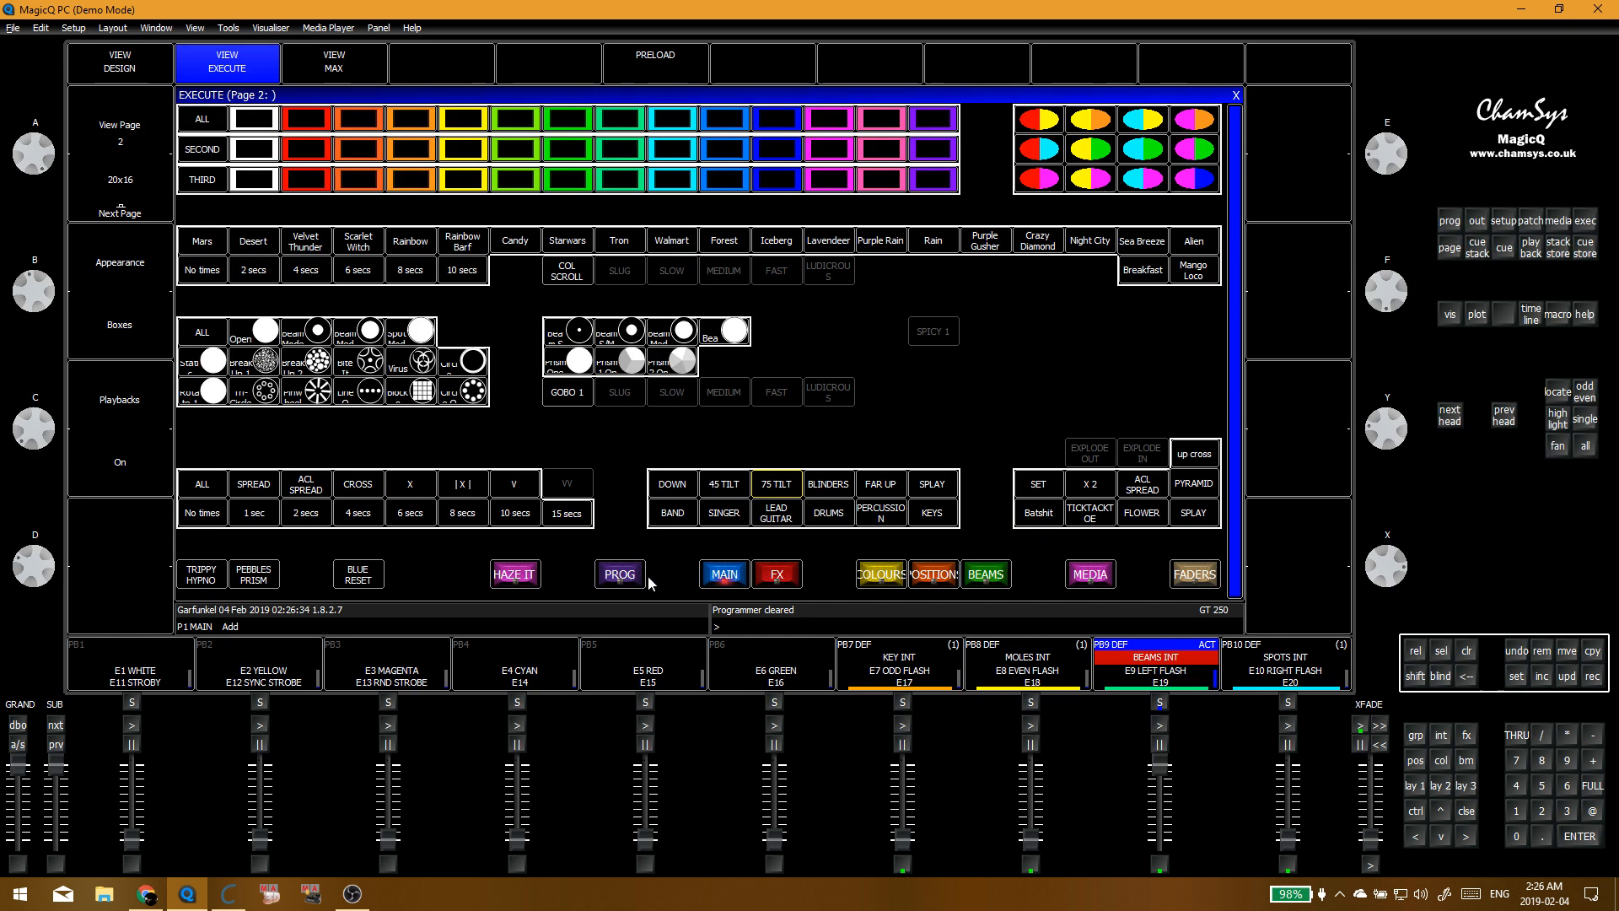
left_click_drag(1157, 767, 1148, 901)
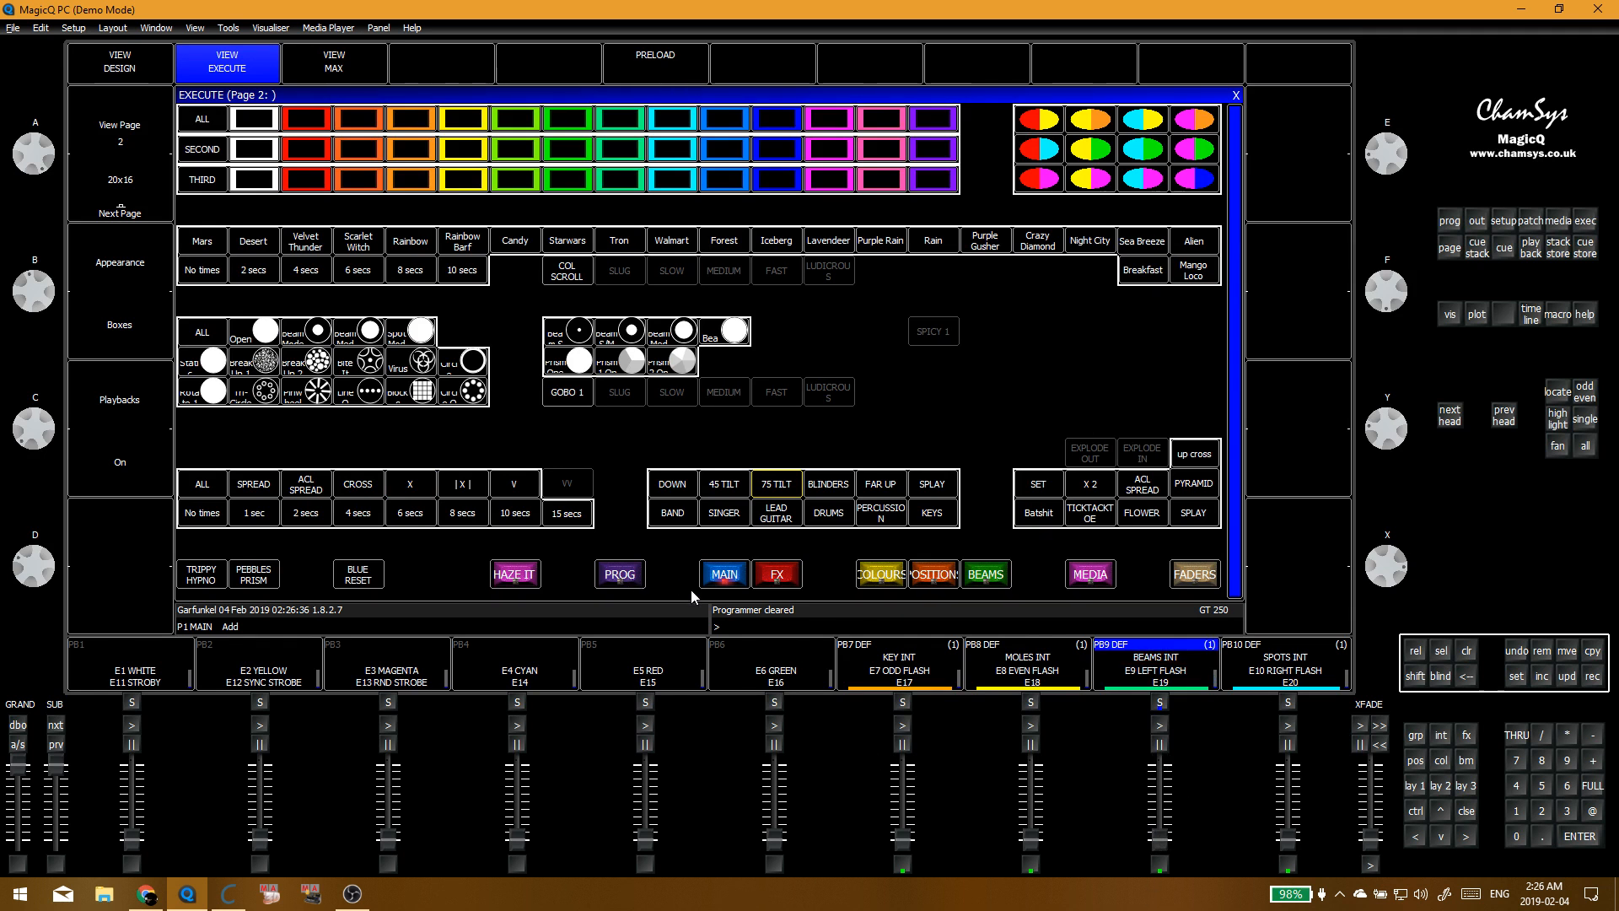
Step: Turn on BEAMS SIDE on the PROG execute page and clear the programmer
left_click(614, 581)
left_click(718, 234)
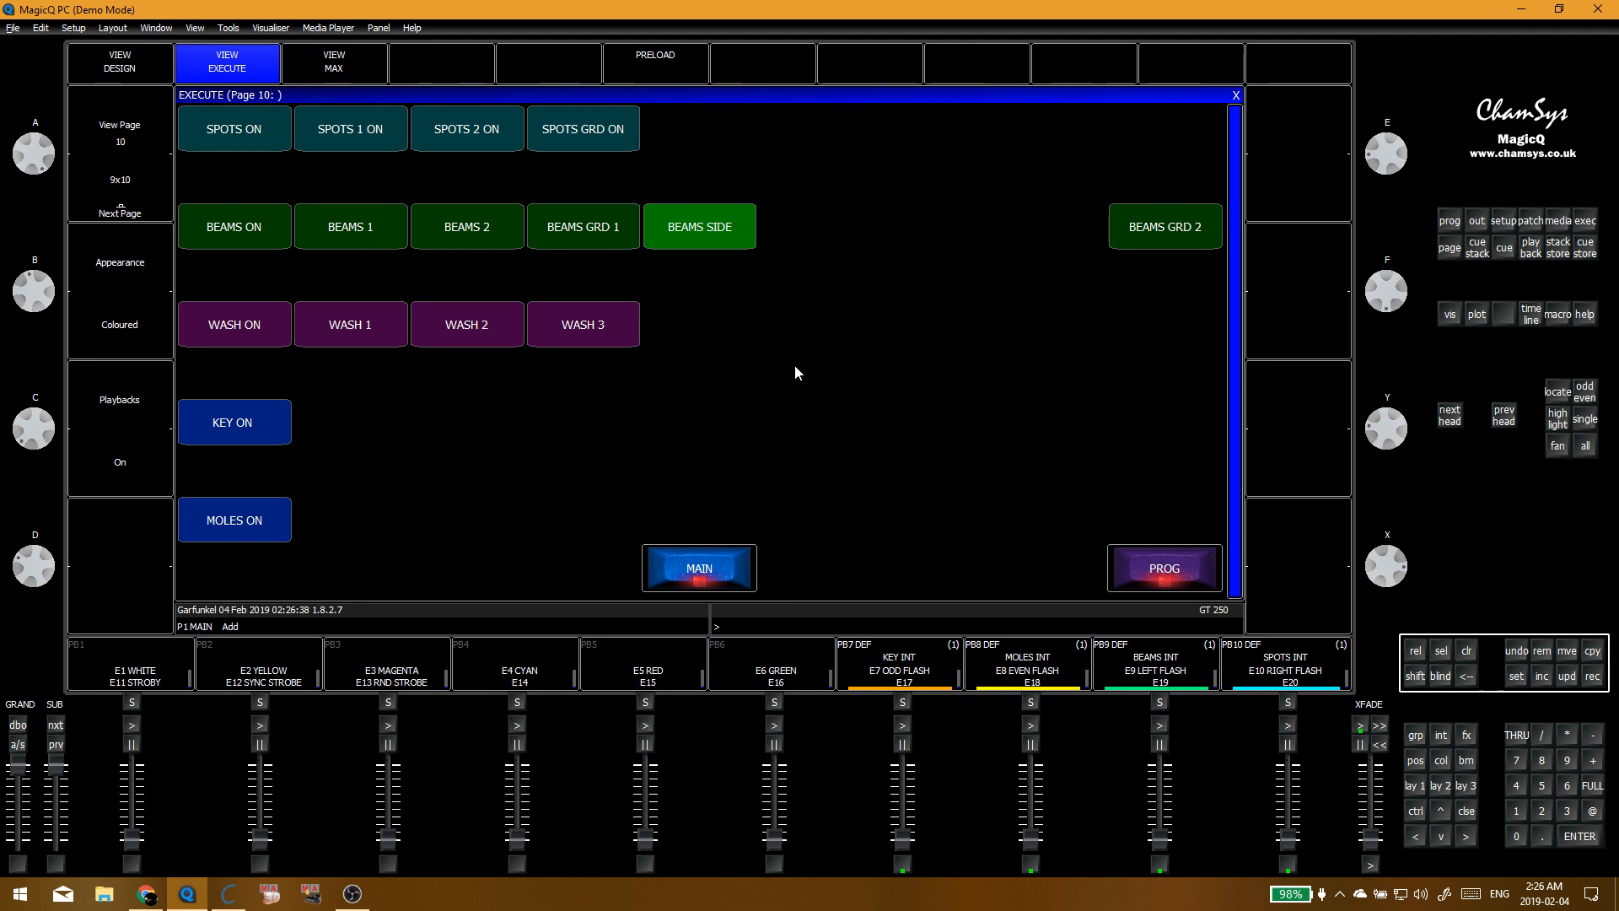
key("Escape")
key("ctrl+BackSpace")
Step: Select the BEAMS SIDE group, check its STRAIGHT and 45 TILT positions, and clear the programmer
left_click(485, 268)
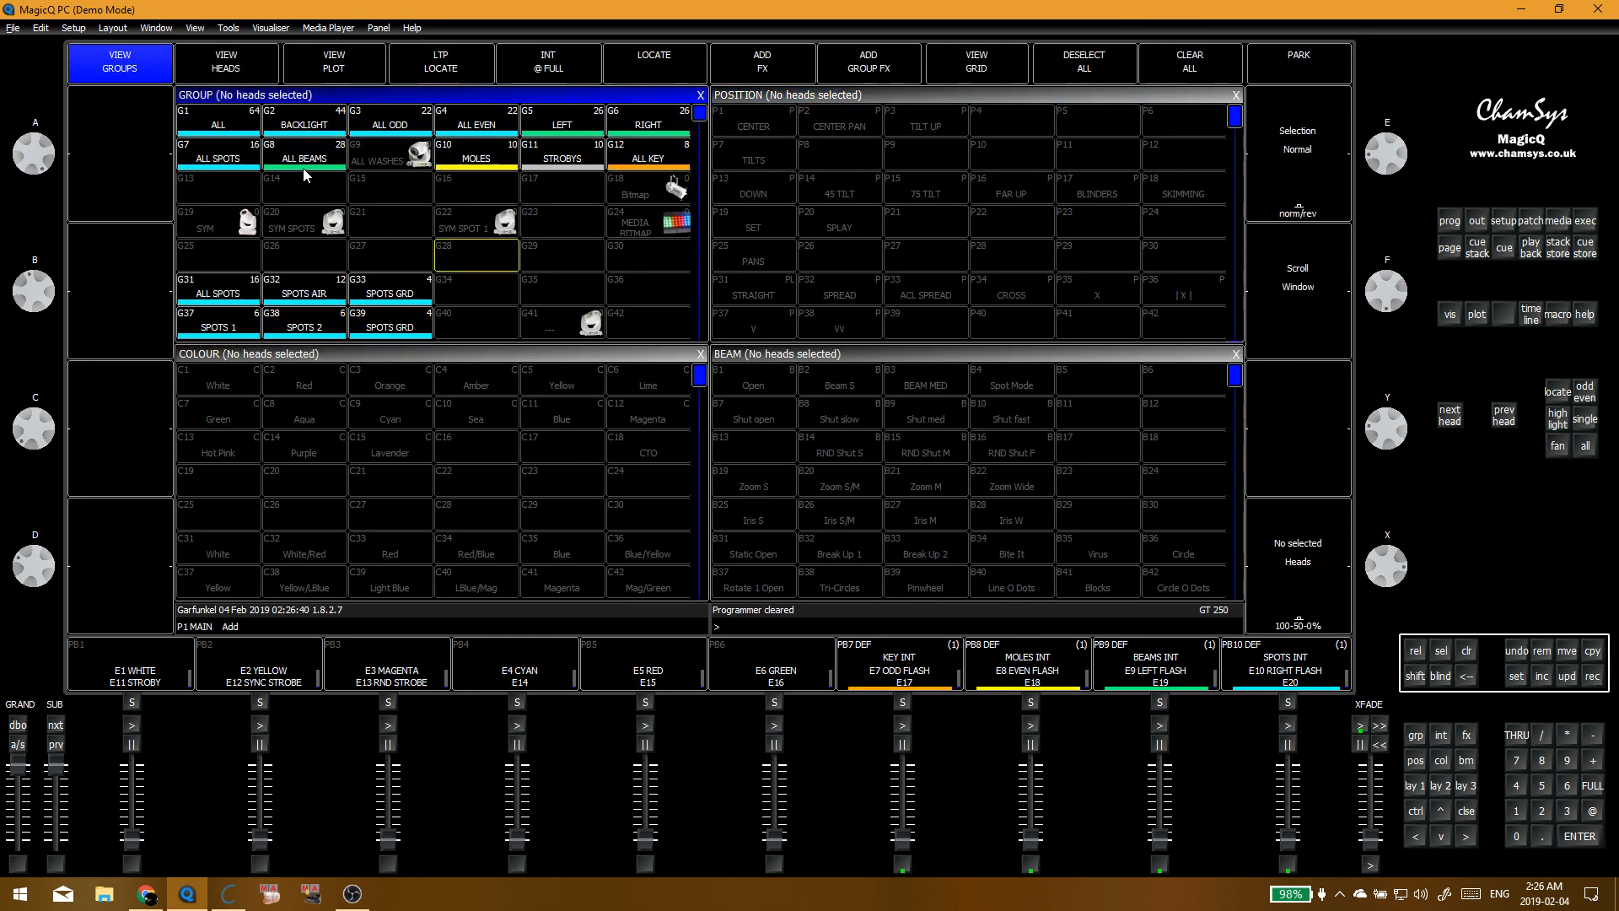
scroll(472, 294, "down", 4)
left_click(579, 292)
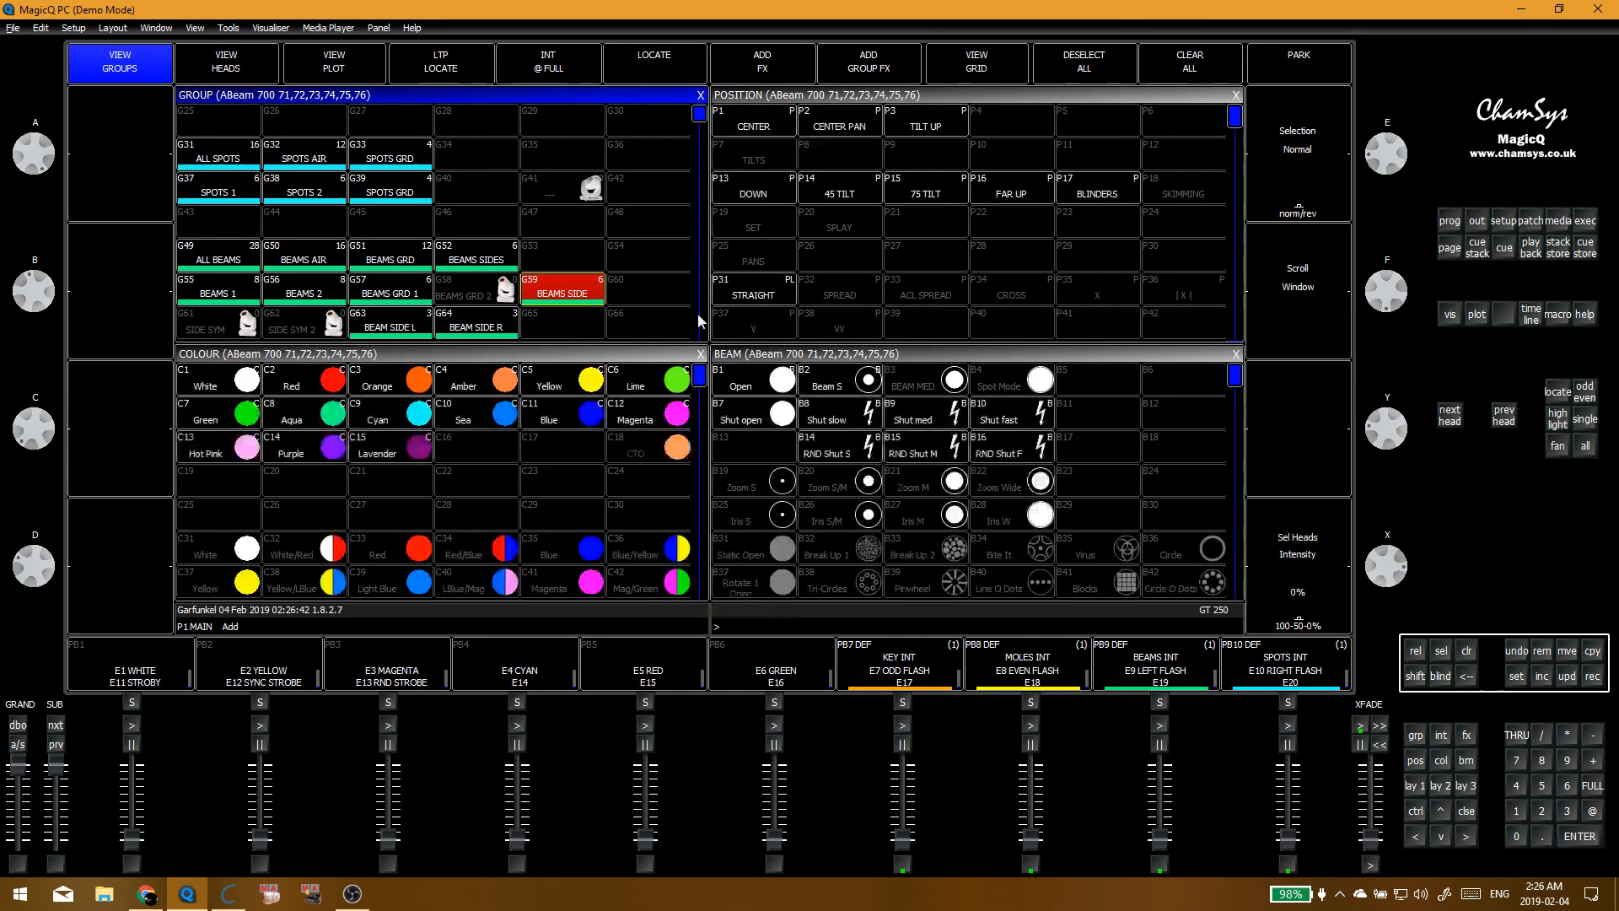
left_click(858, 268)
left_click(778, 297)
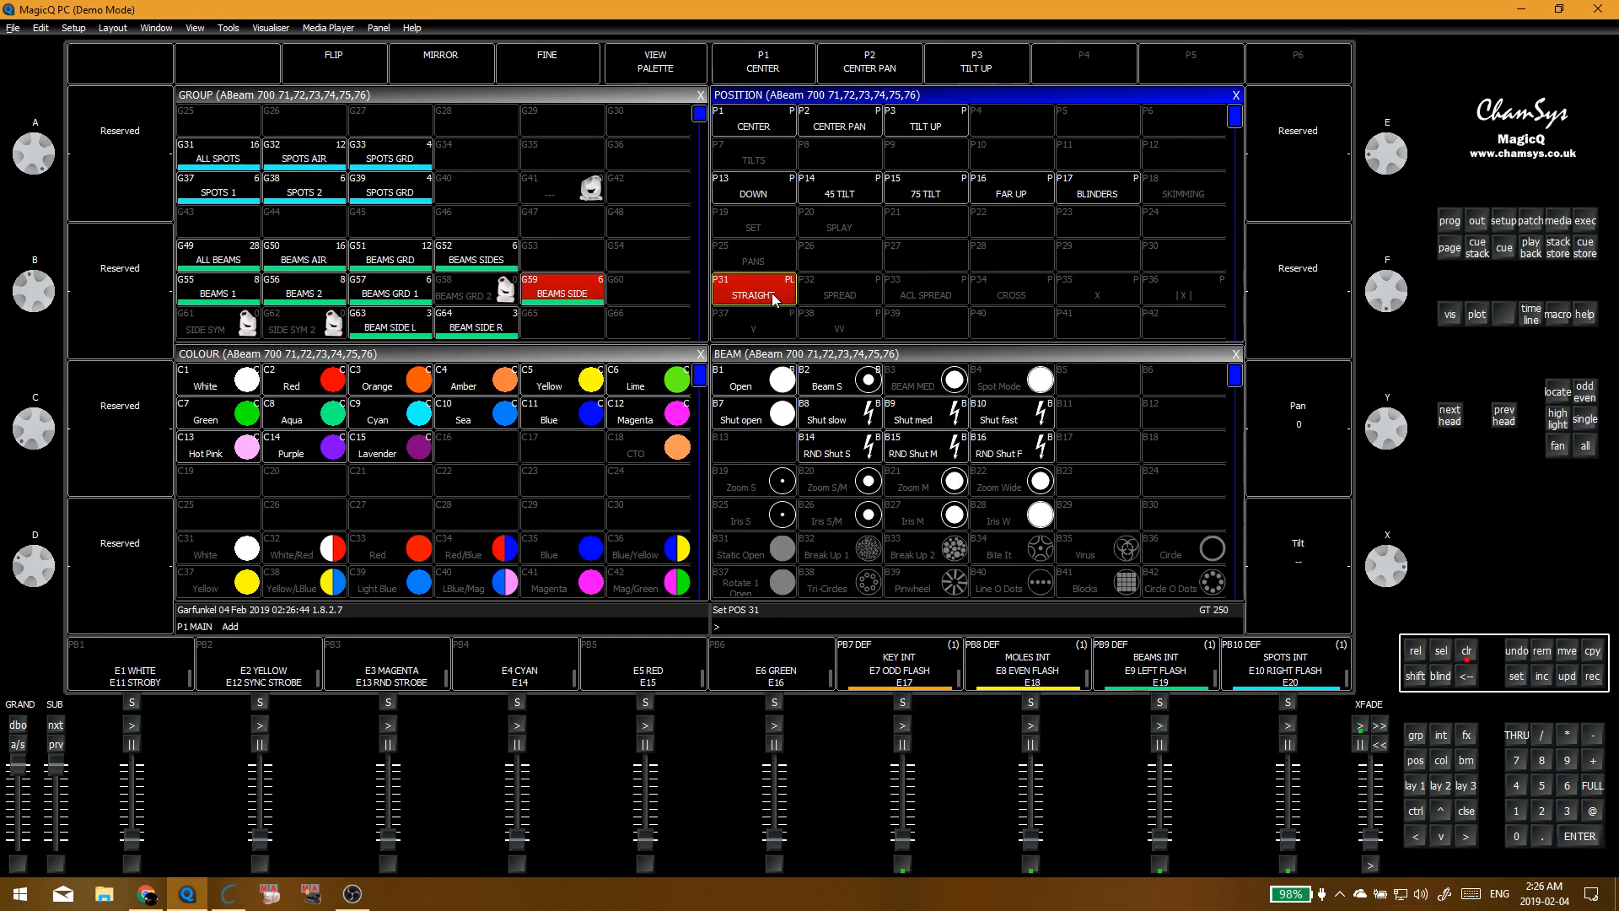
left_click(825, 192)
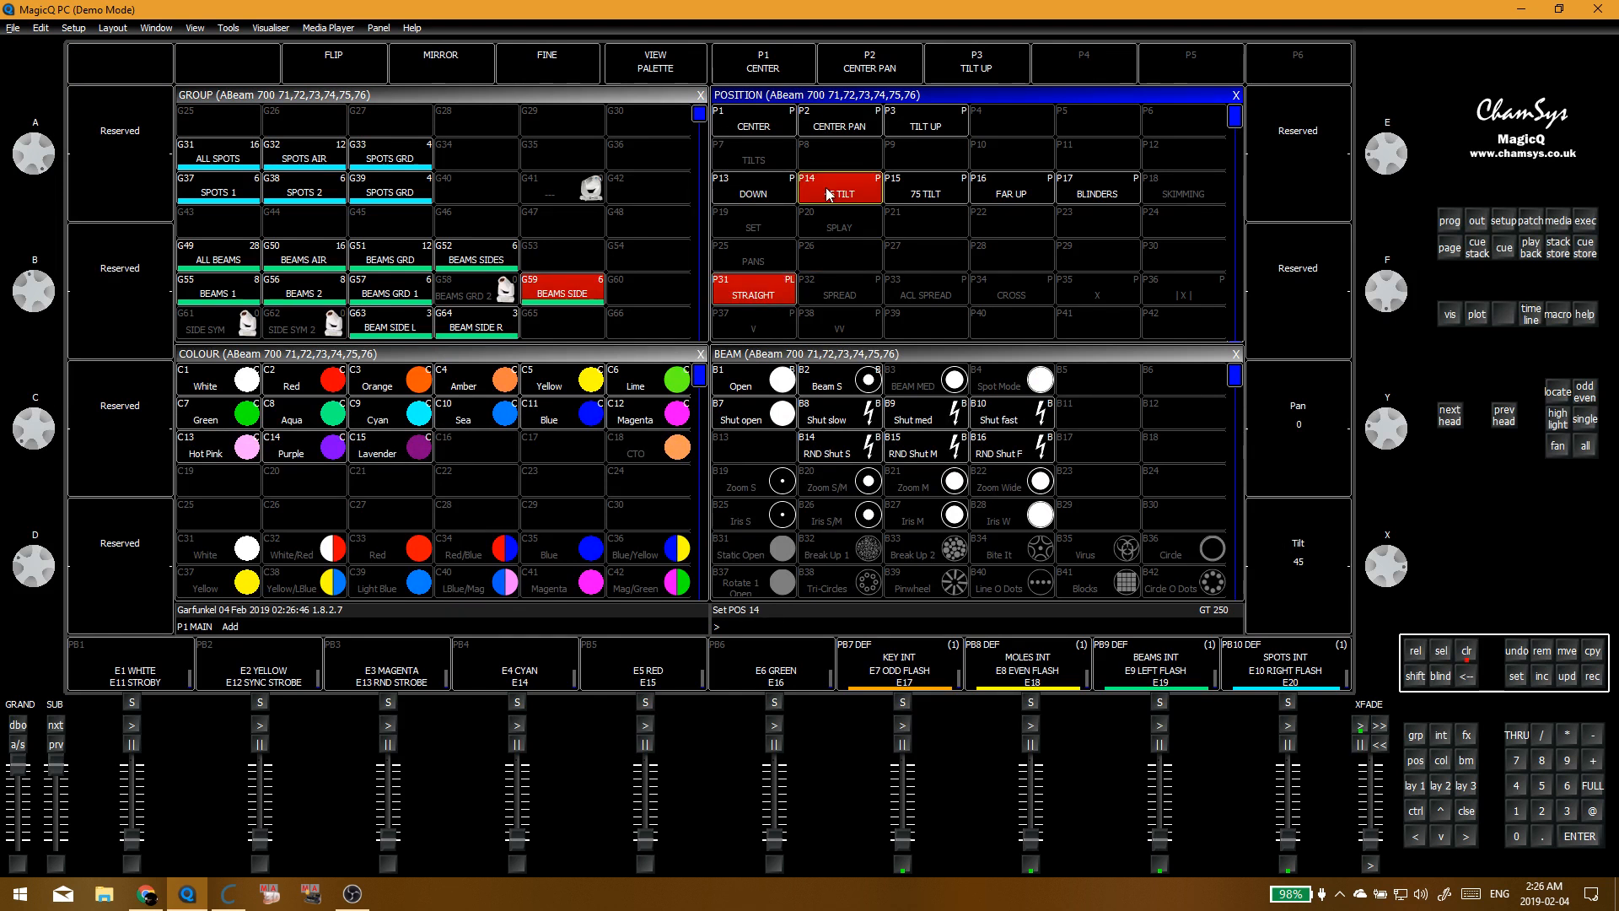
left_click(769, 202)
left_click(888, 266)
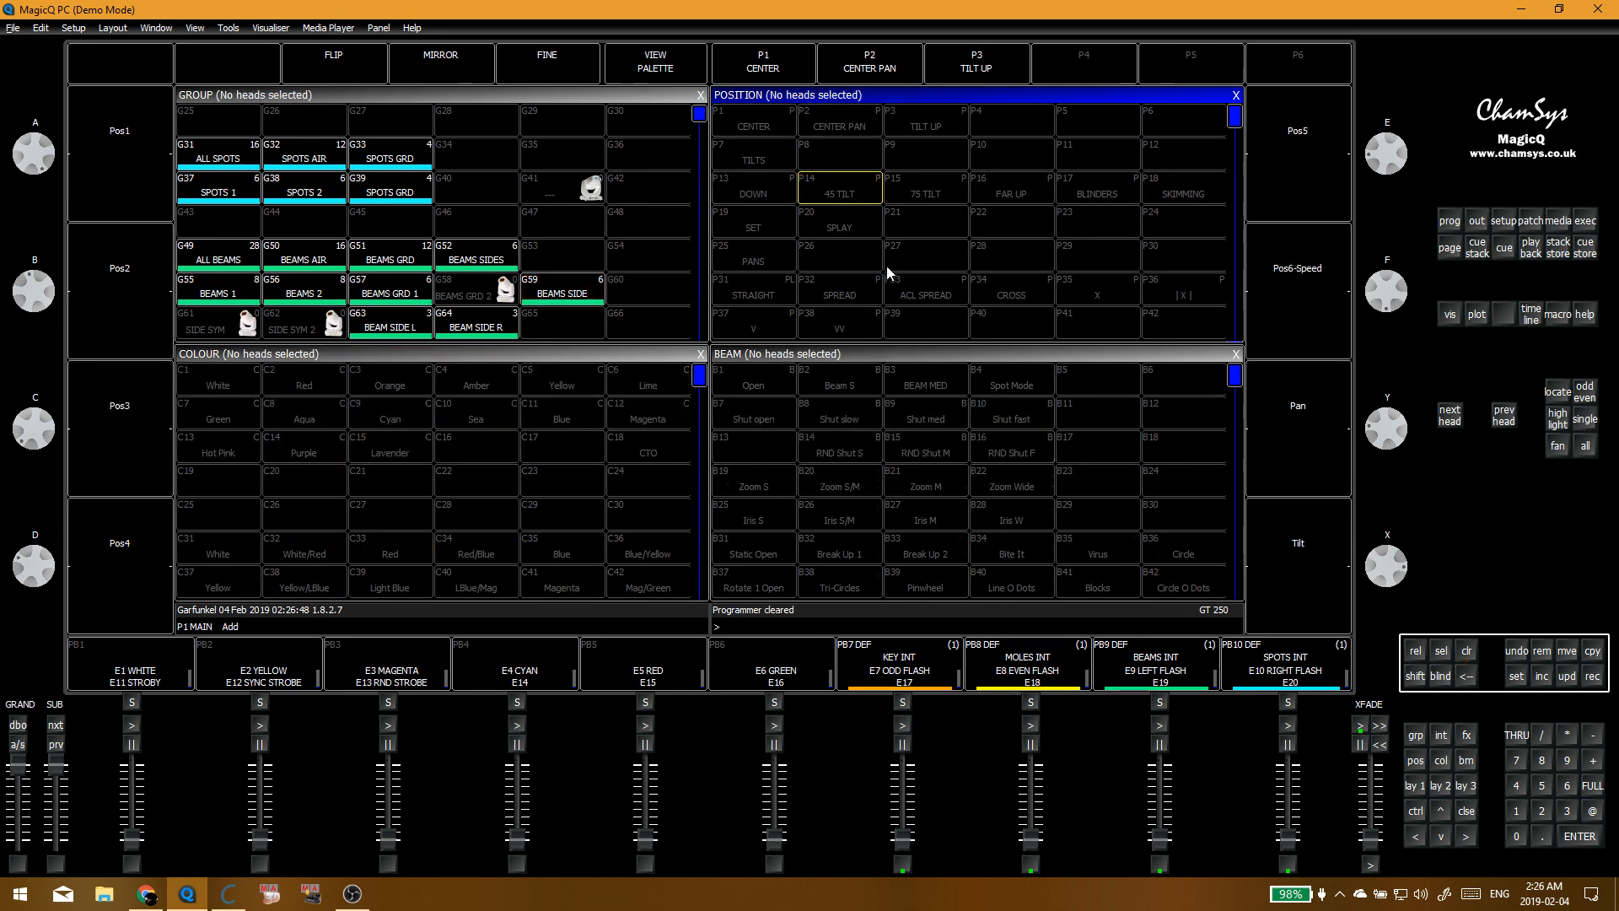
Step: Locate ABeam 700 heads 71 to 76 in the patch and select their Swap fields
left_click(1531, 223)
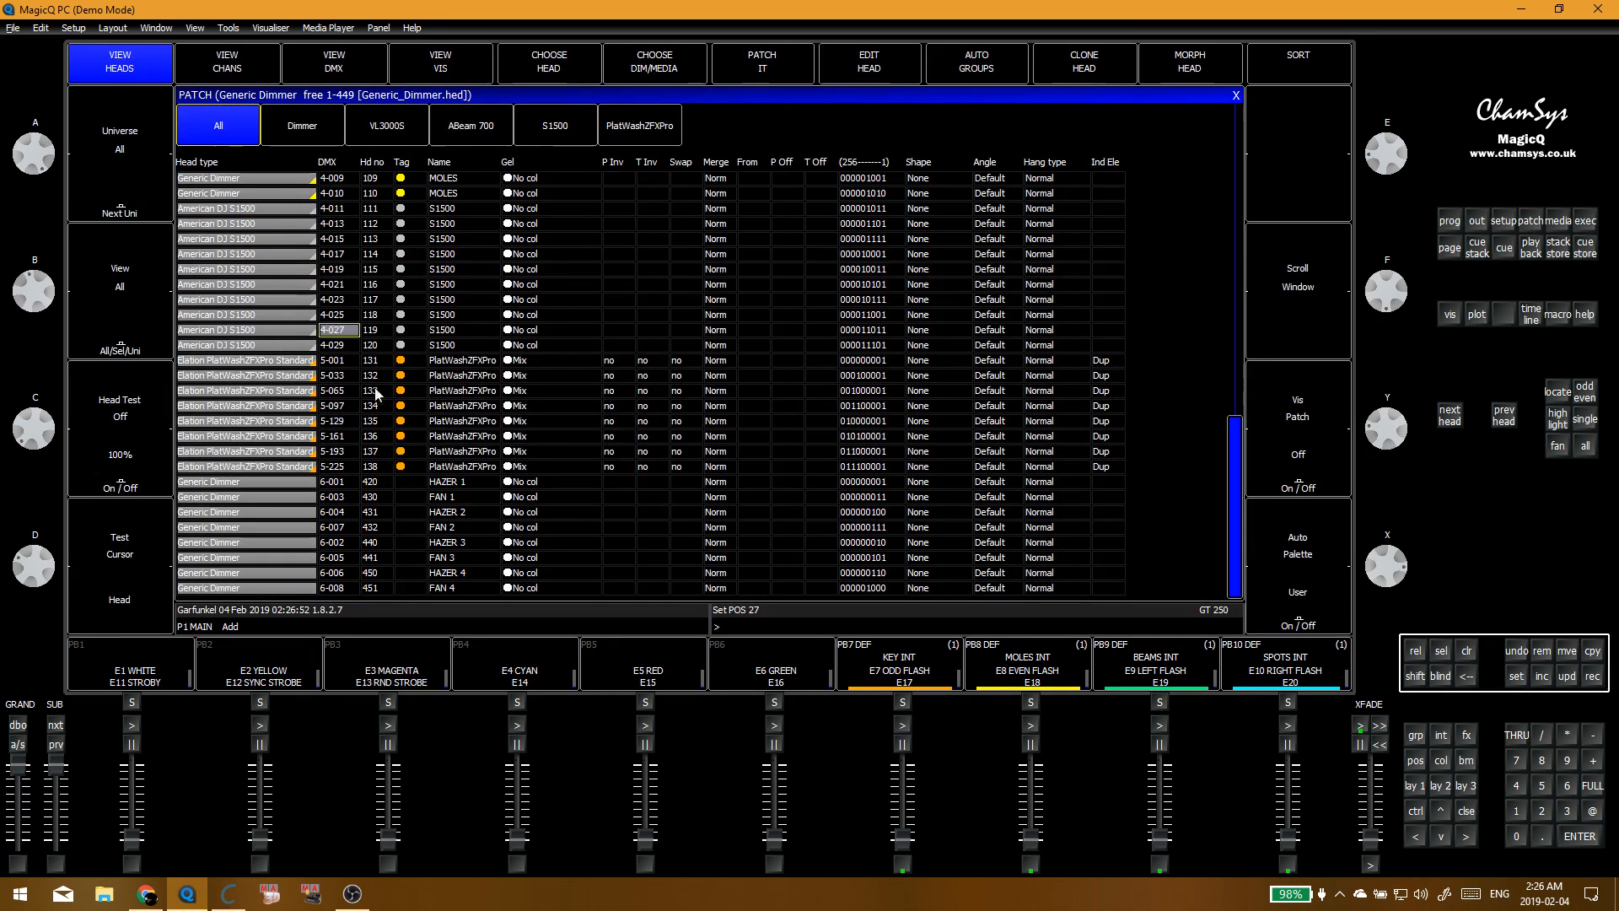
scroll(1229, 355, "up", 3)
scroll(1228, 356, "up", 10)
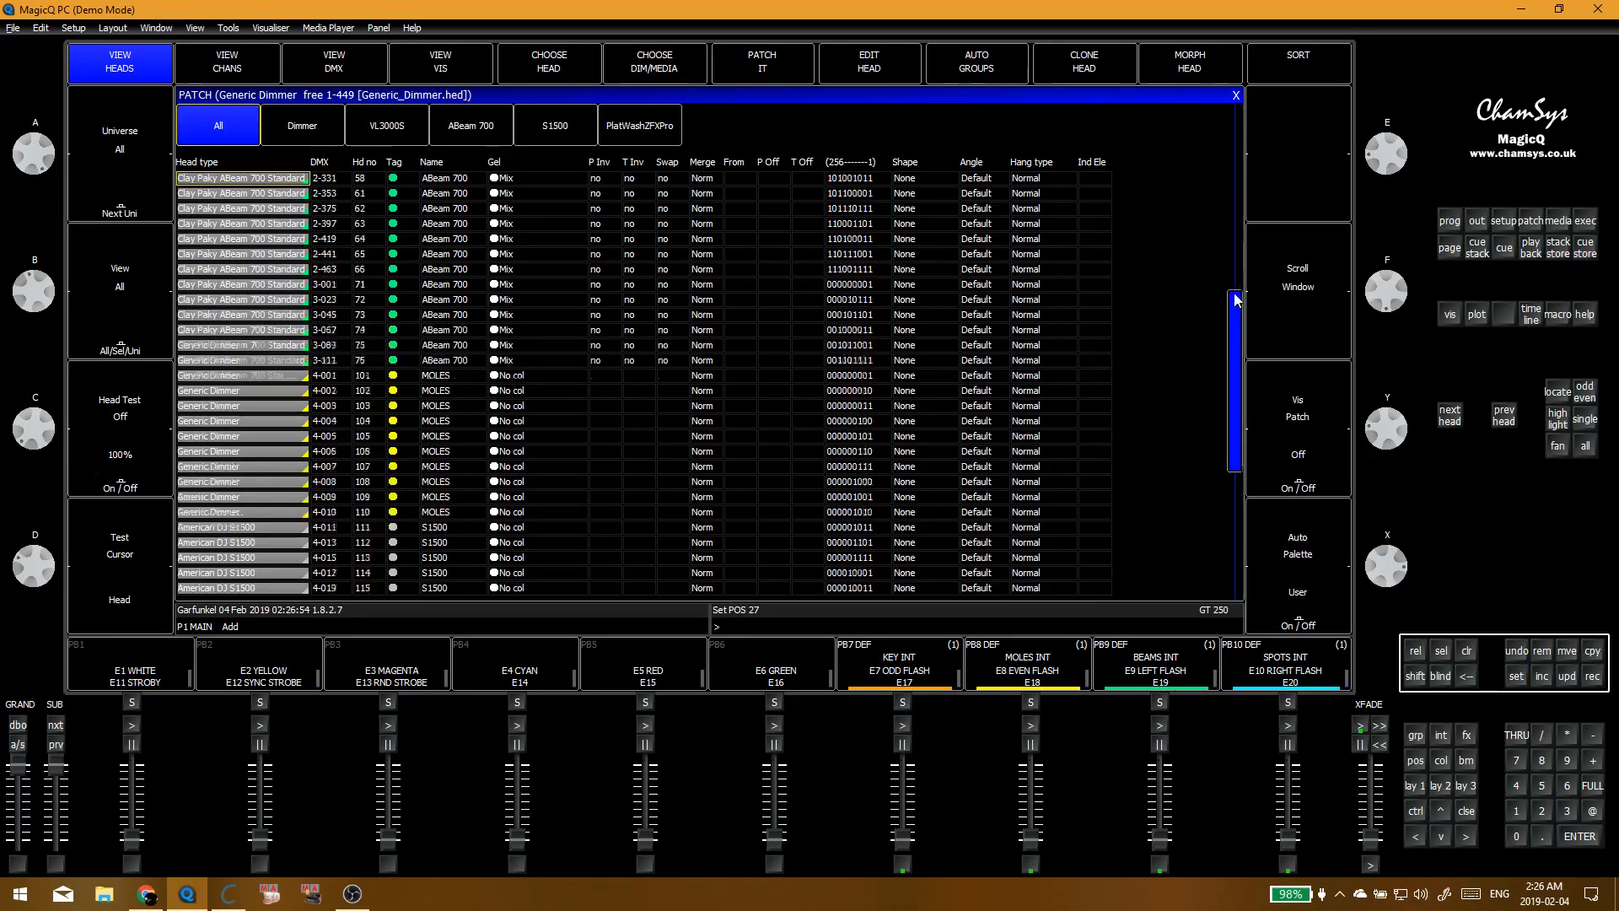
left_click(634, 244)
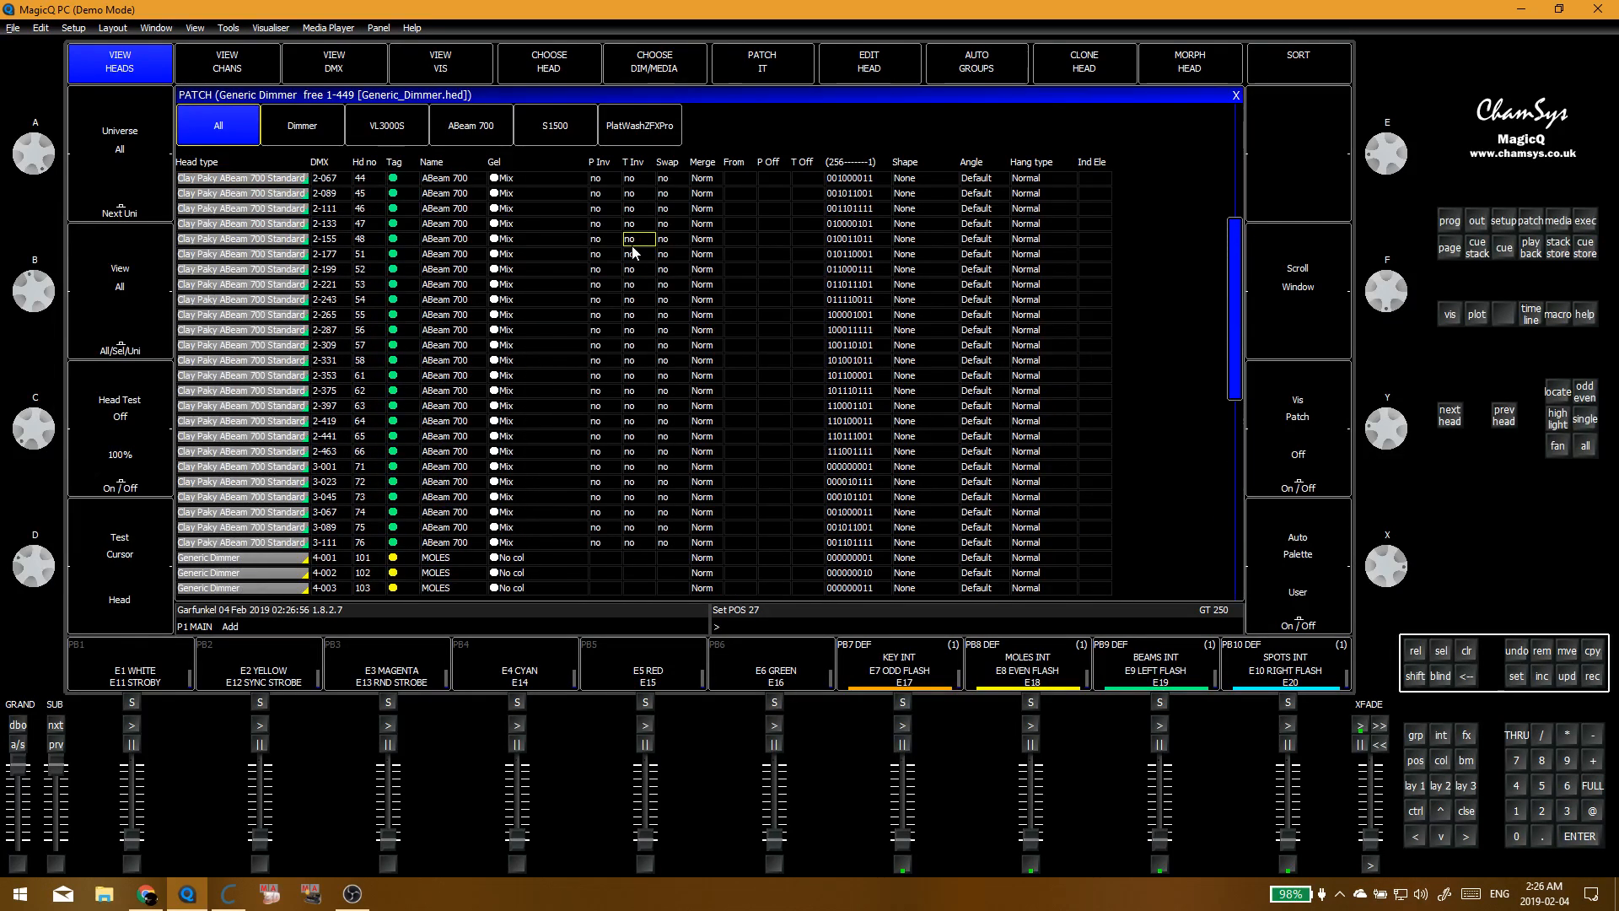
left_click(371, 469)
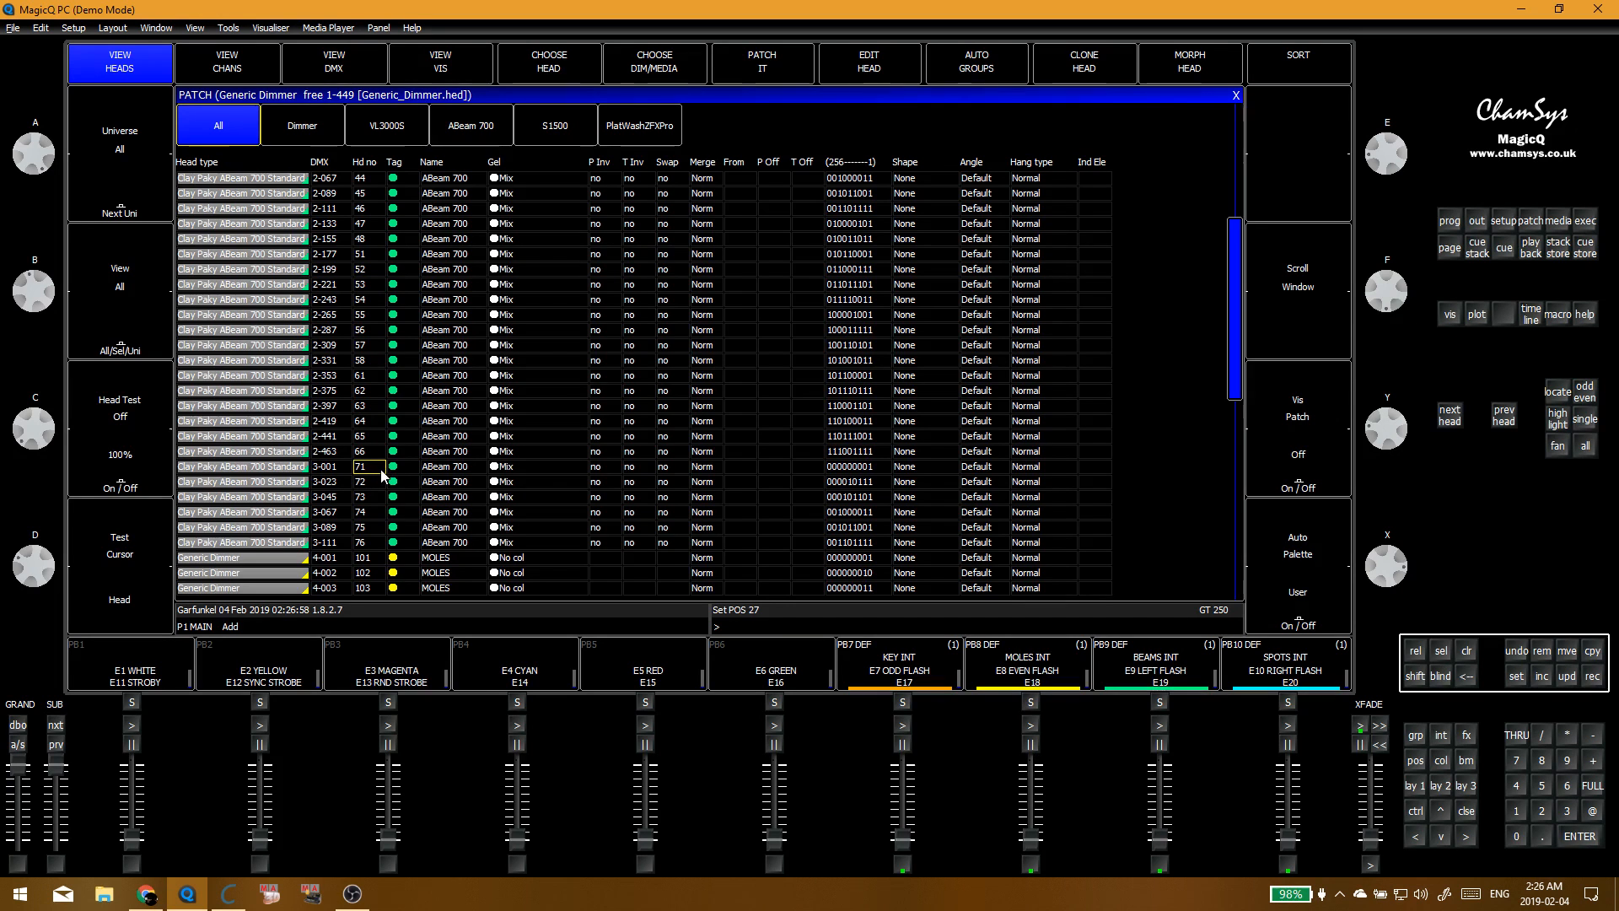
left_click(372, 364)
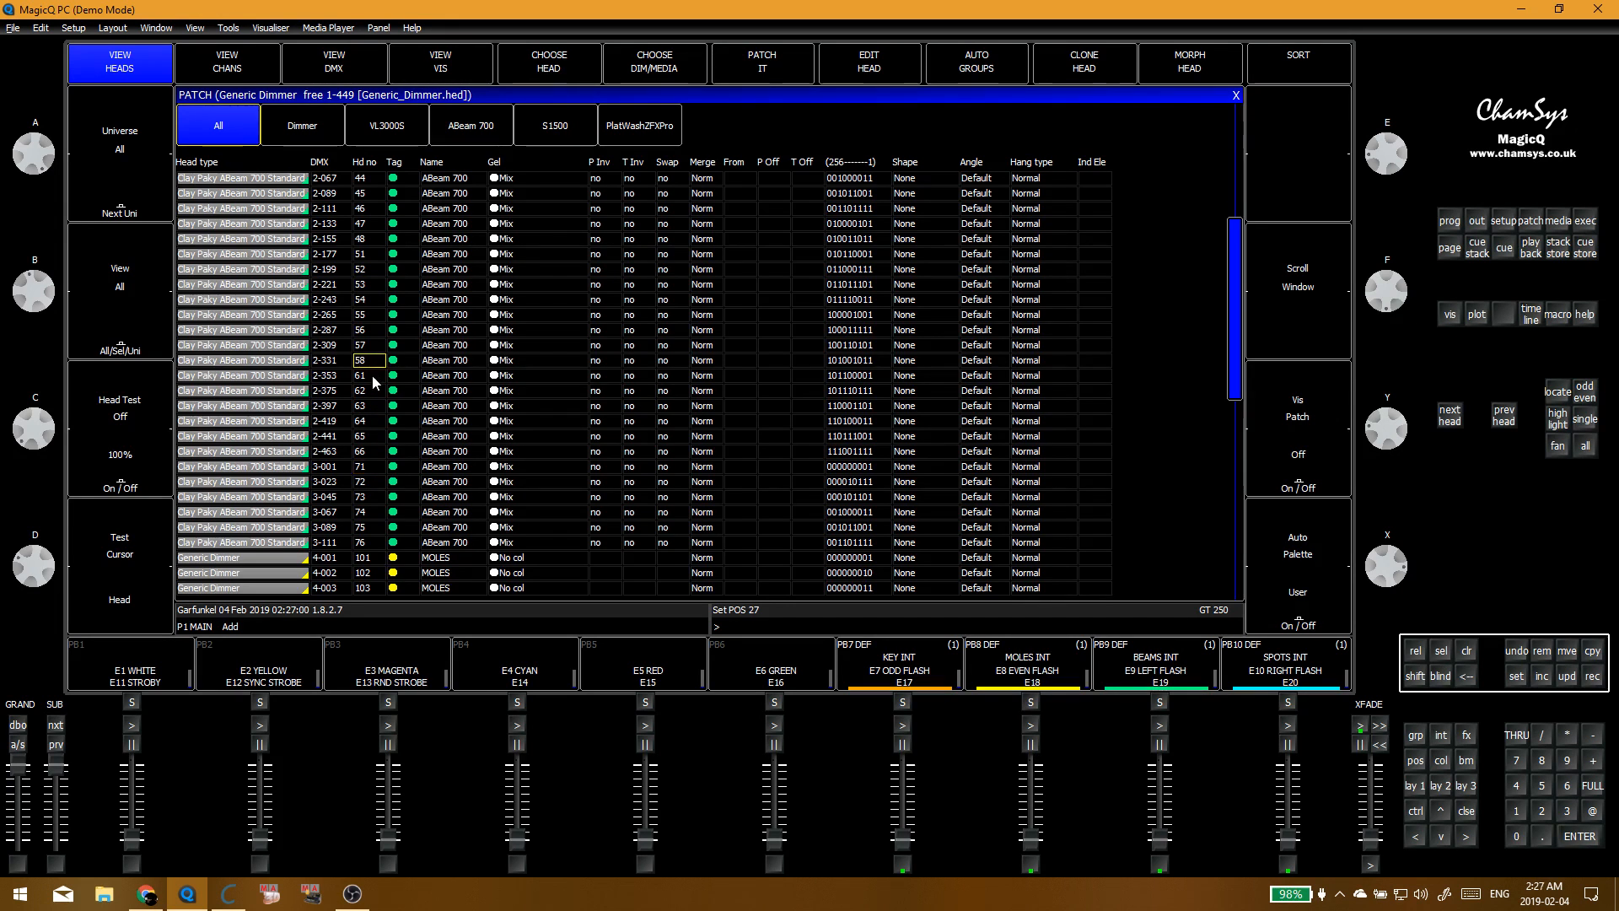
left_click(373, 384)
left_click(371, 467)
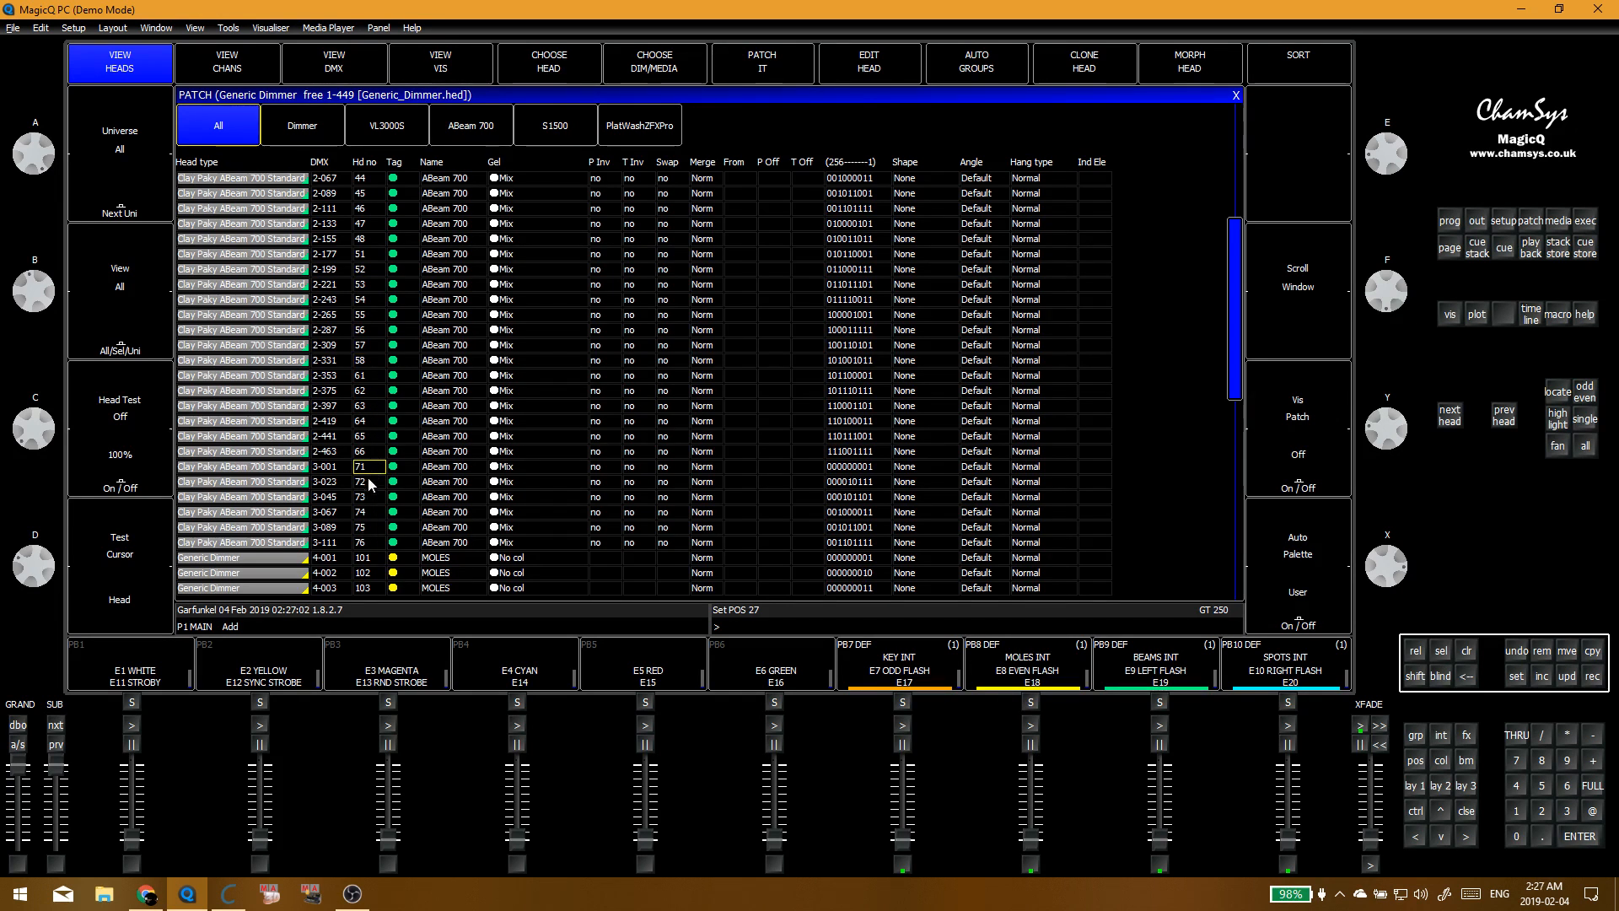
left_click(663, 482)
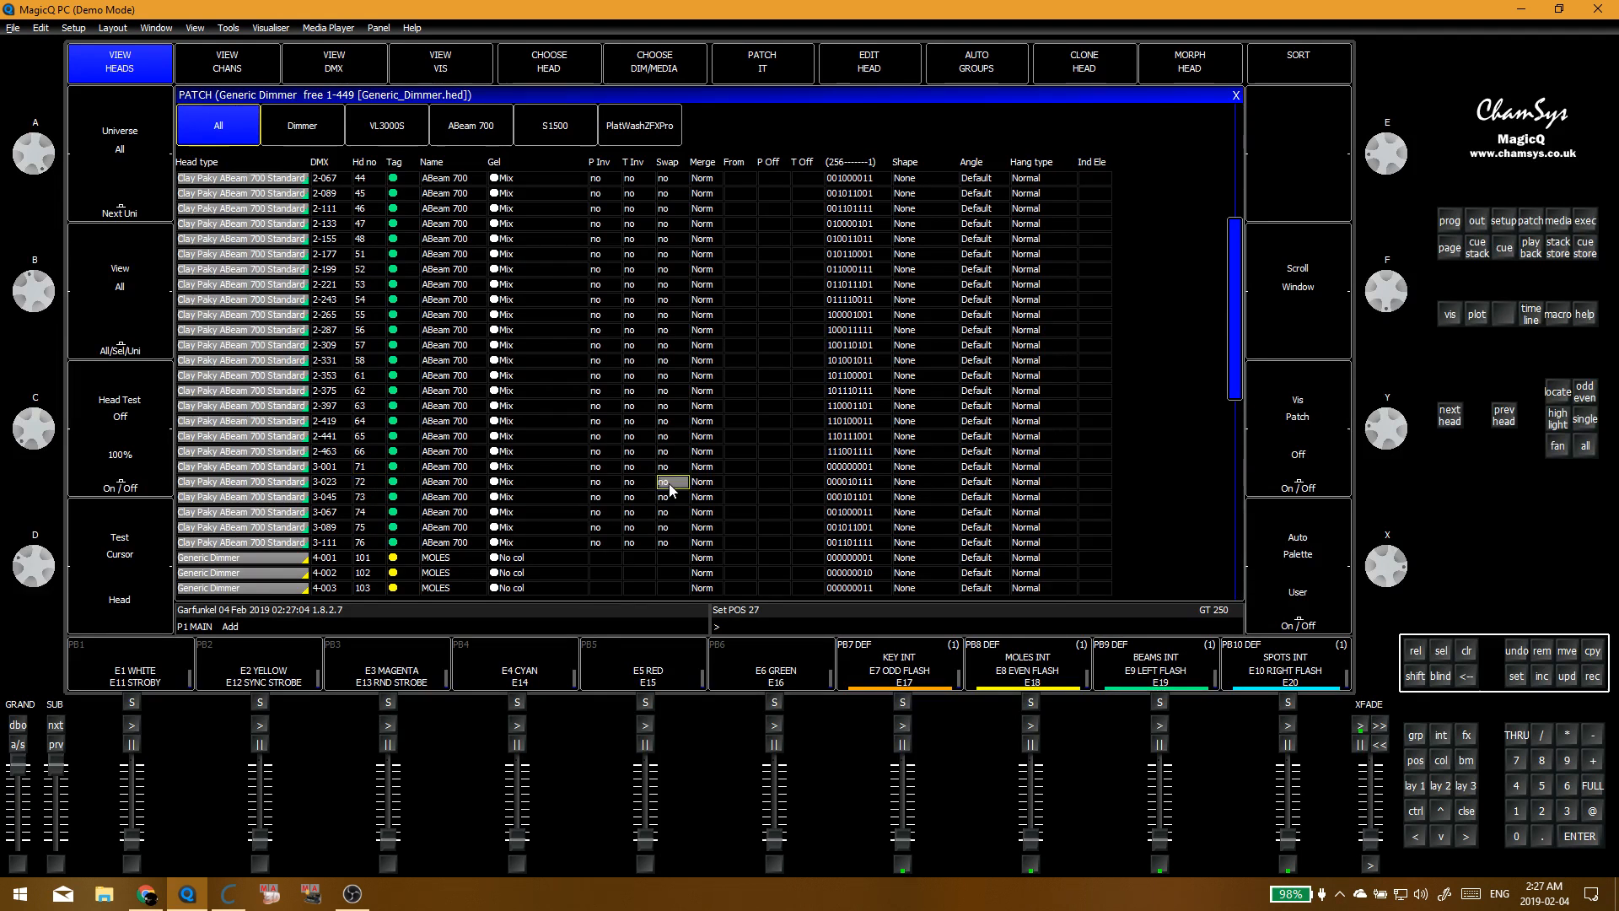
left_click_drag(671, 484, 674, 545)
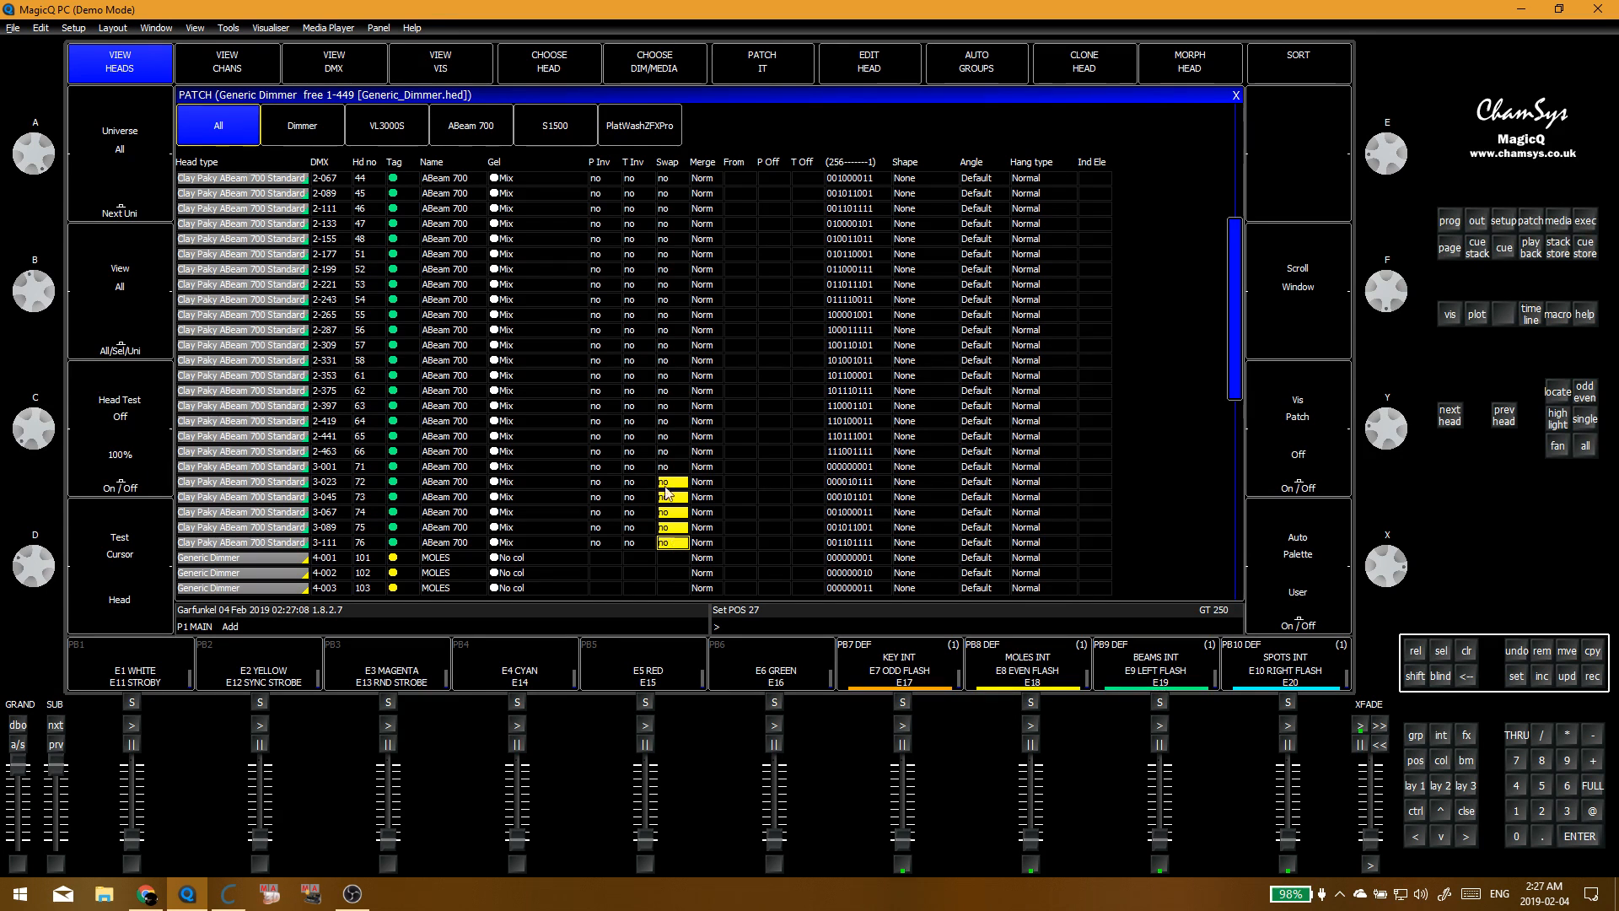
left_click_drag(671, 466, 669, 537)
Step: Select the ALL BEAMS group, check the 45 TILT and STRAIGHT positions, and clear the programmer
key("ctrl+1")
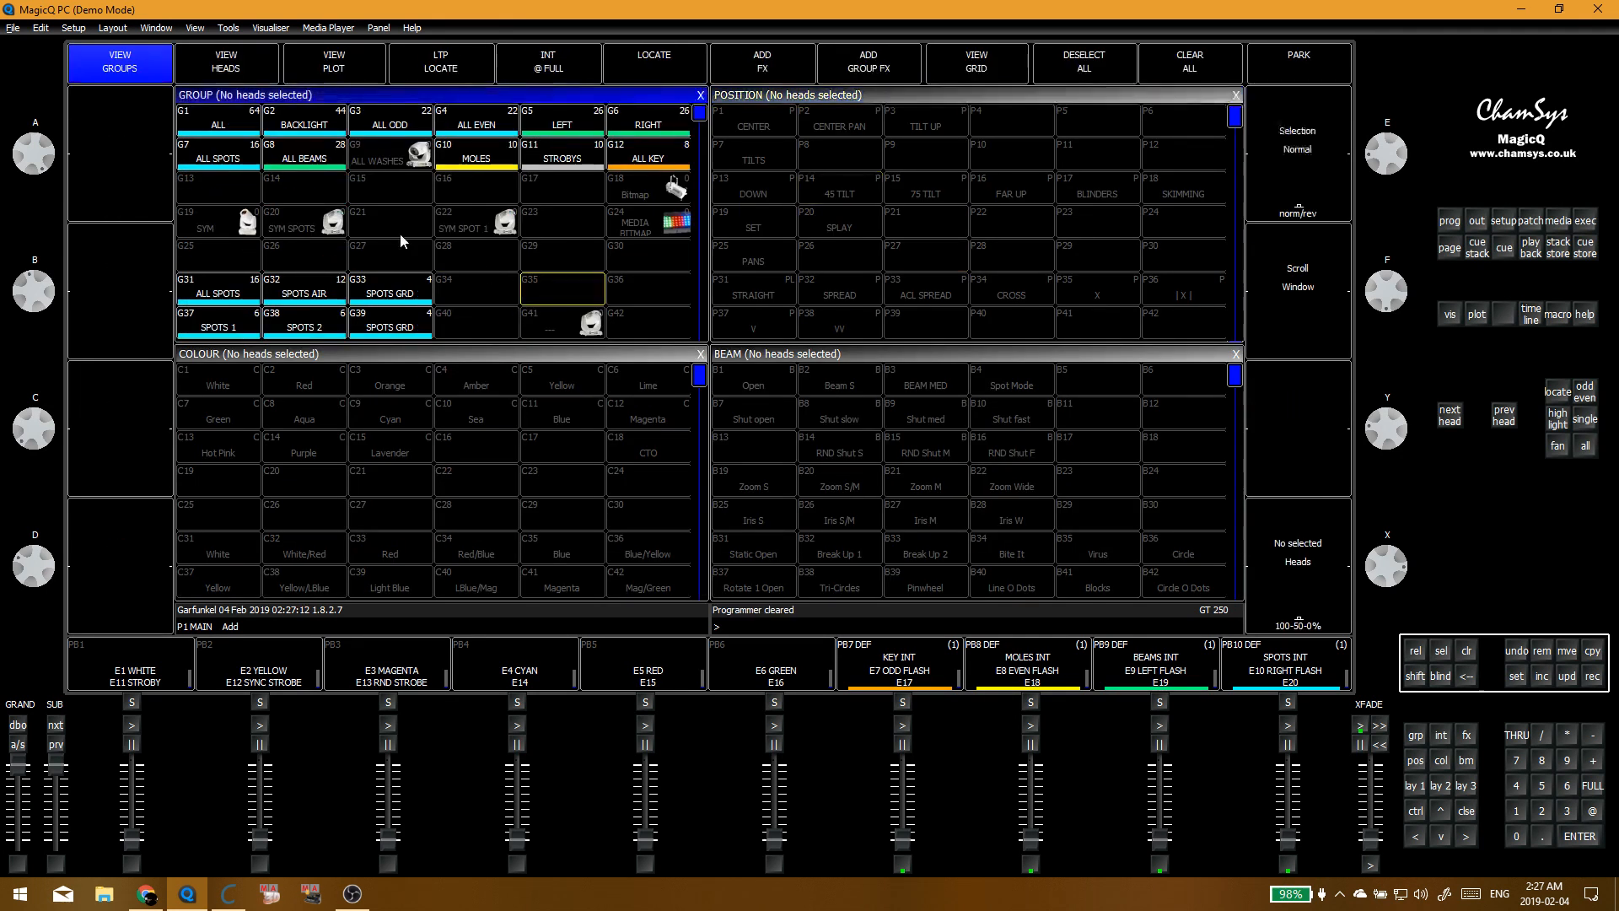
left_click(305, 156)
left_click(854, 194)
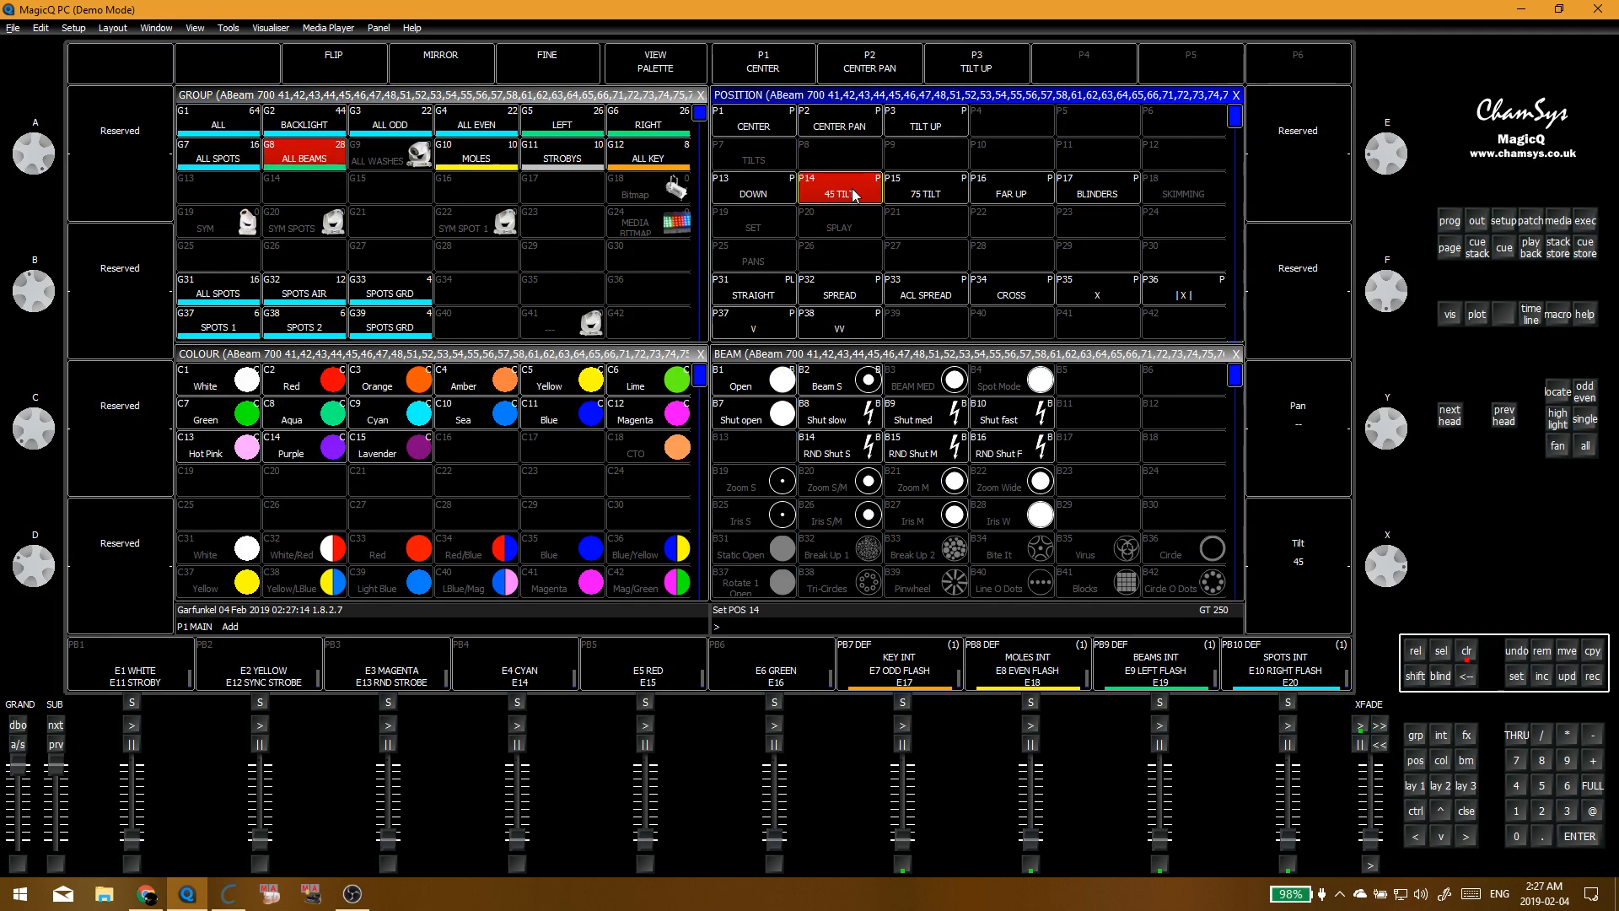
left_click(868, 293)
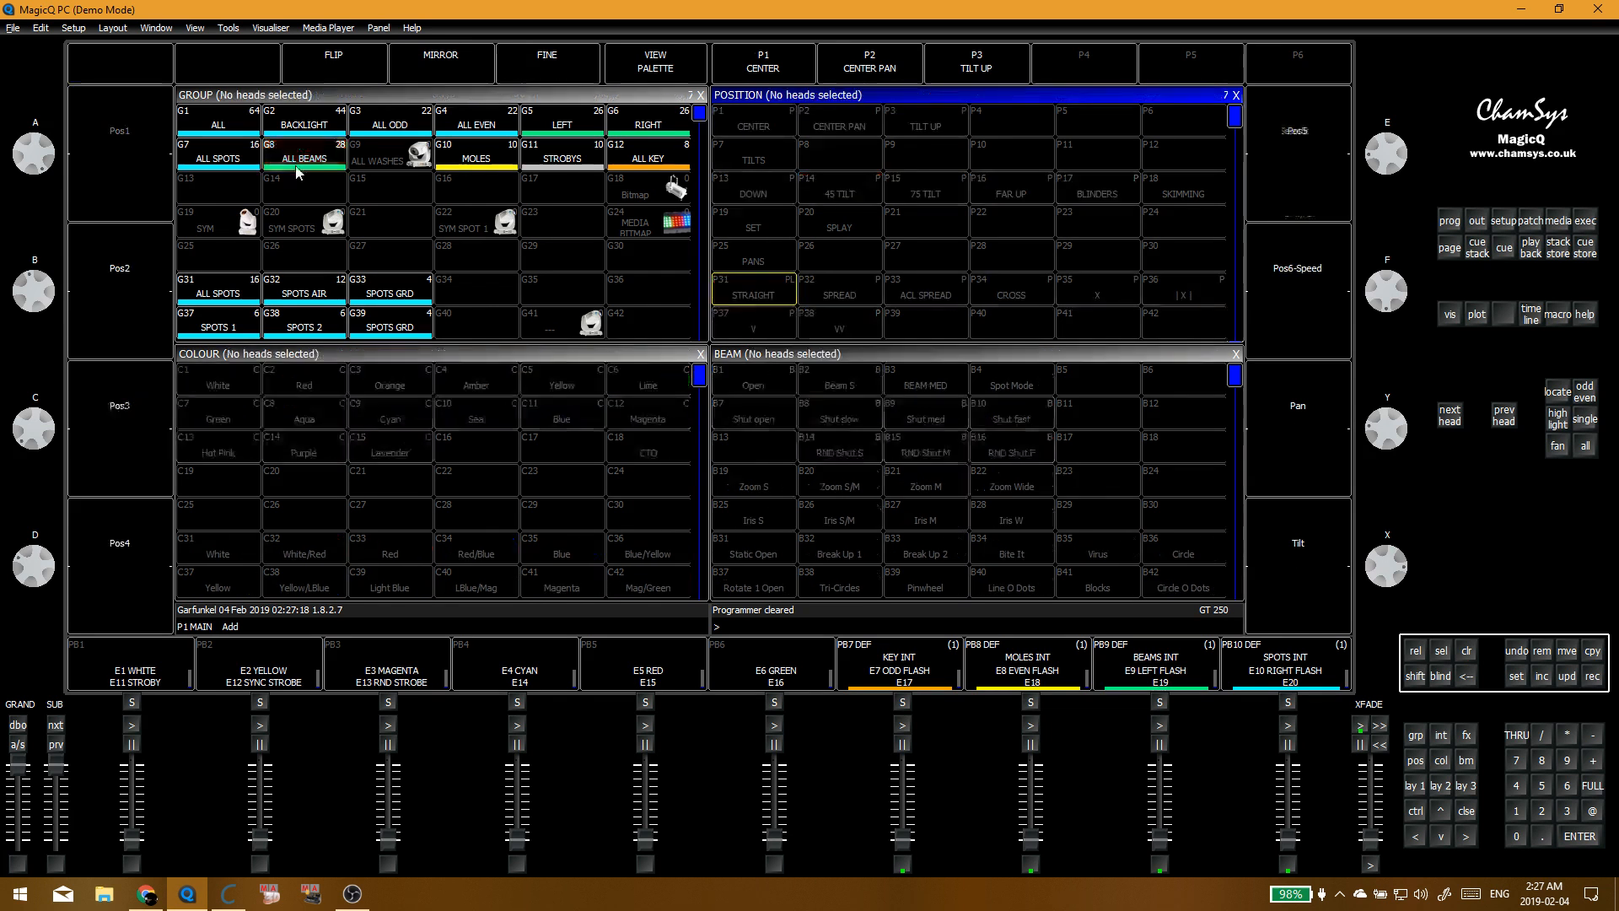
Step: Apply Beam S to the BEAMS SIDES group, test its pan and tilt movement, and clear the programmer
left_click(464, 270)
scroll(464, 270, "down", 6)
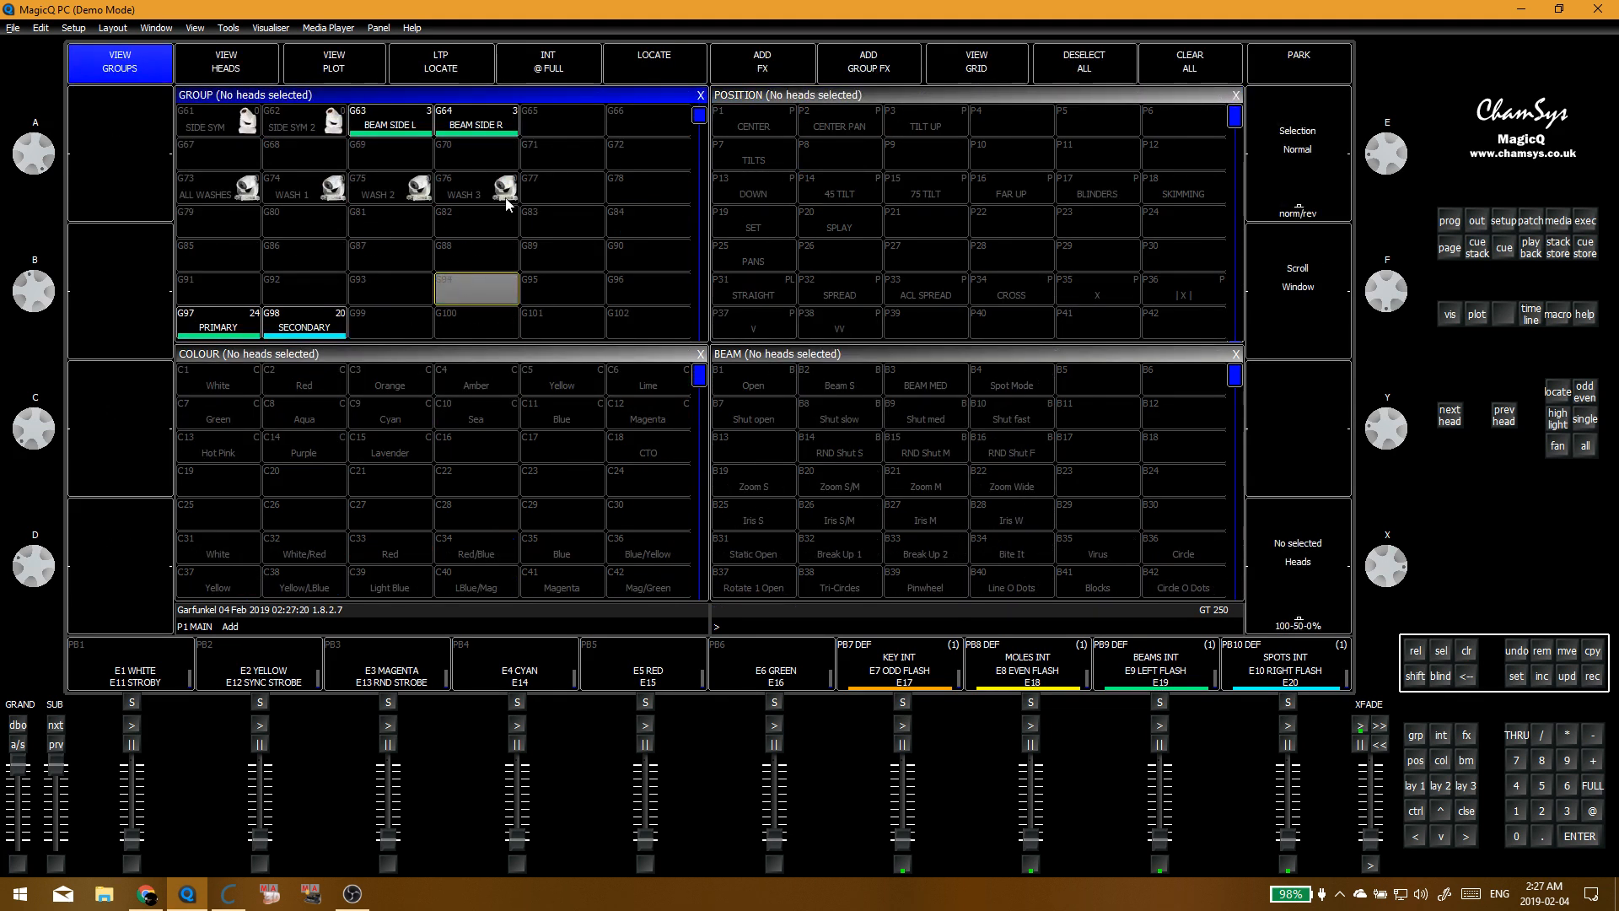
left_click(477, 187)
left_click(1096, 414)
left_click(843, 380)
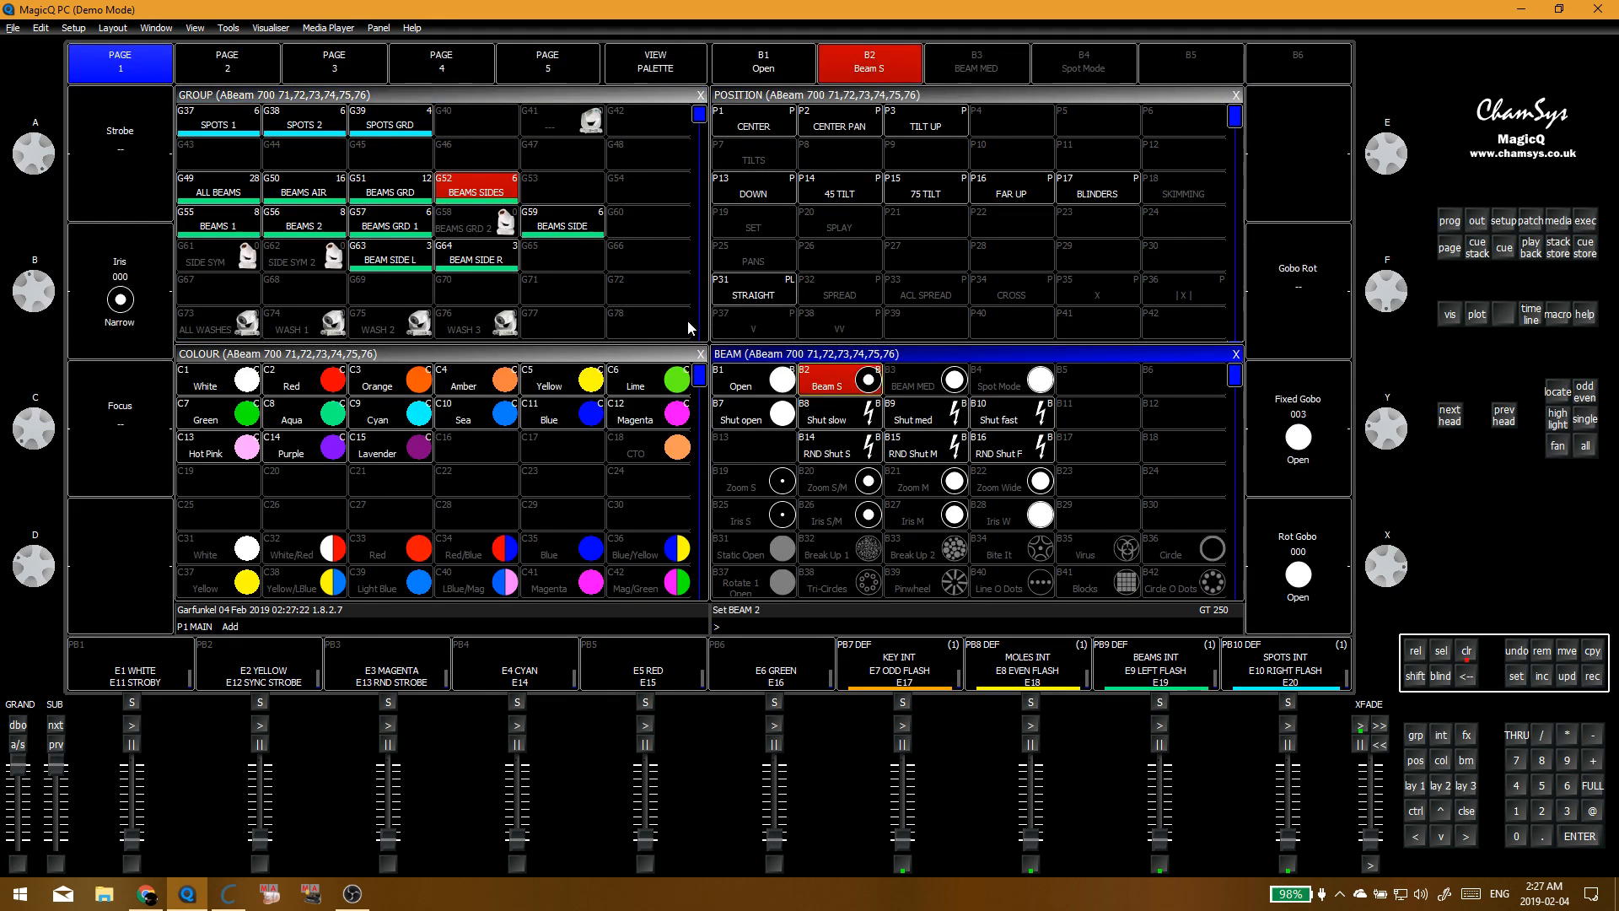
left_click(925, 255)
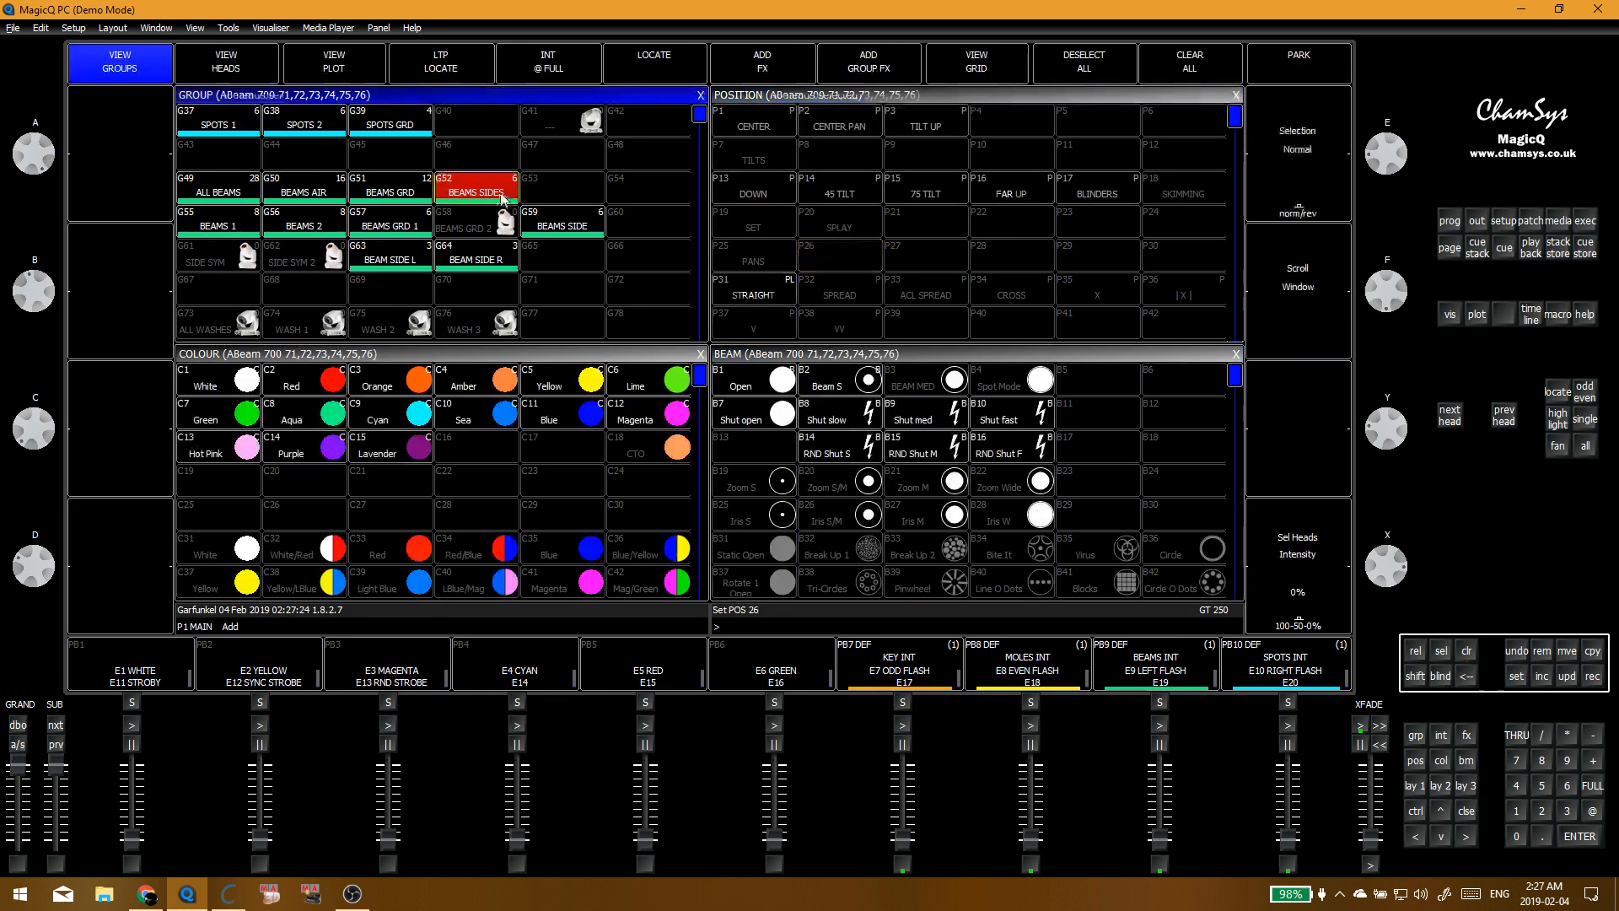
left_click_drag(1395, 449, 1403, 436)
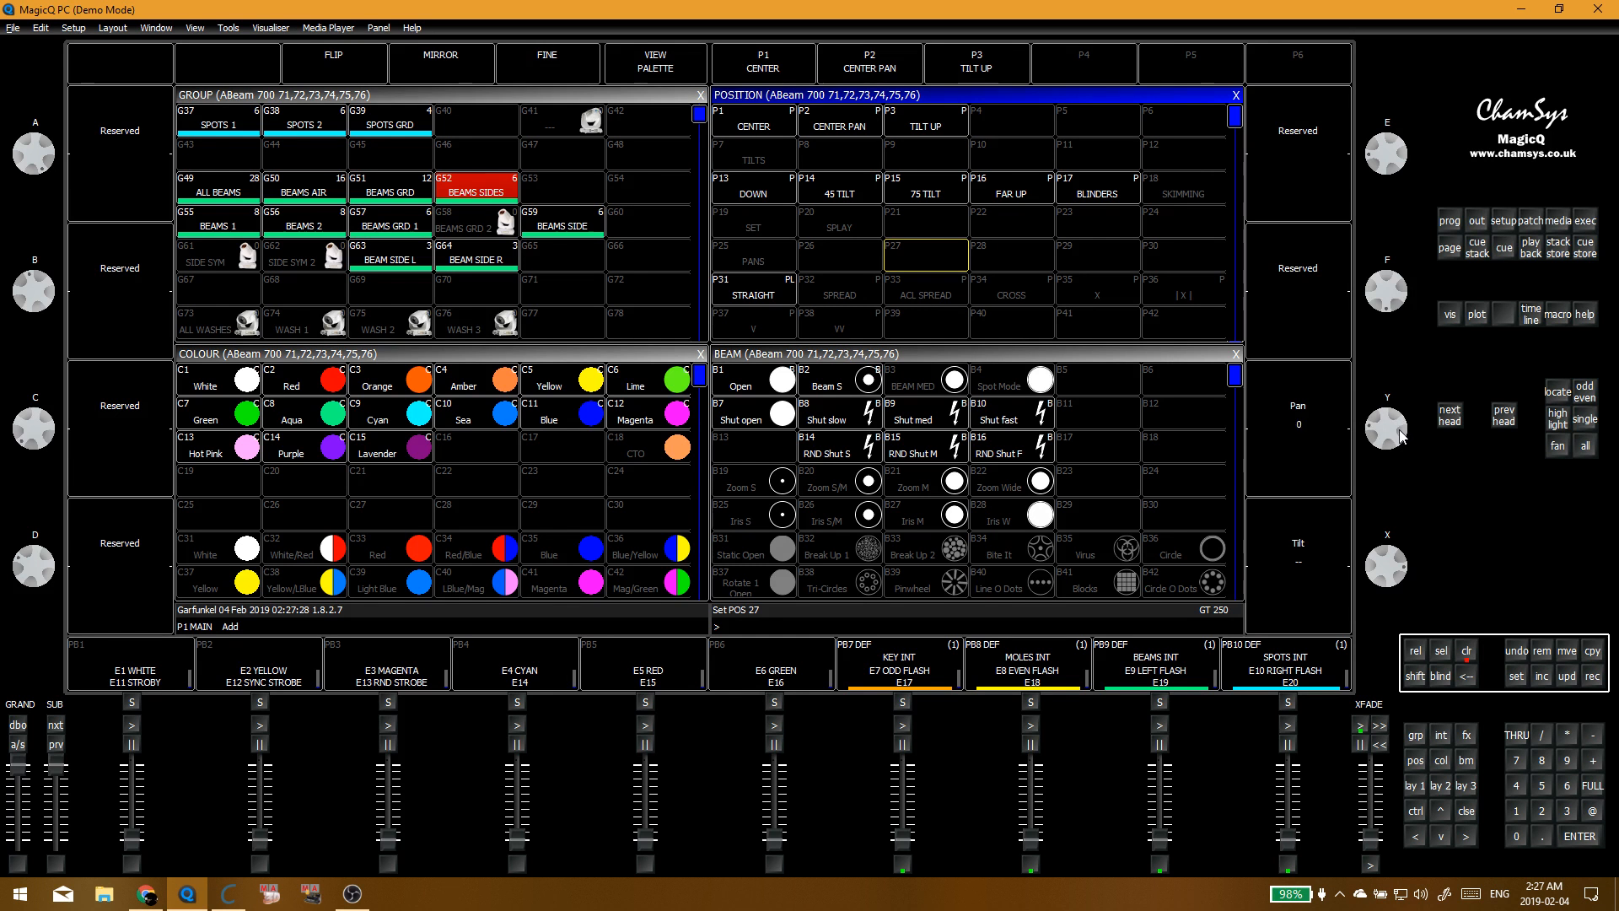
left_click_drag(1402, 563, 1397, 427)
key("ctrl+BackSpace")
Step: Return to the execute page and revisit the Swap fields of ABeam 700 heads 71 to 76 in the patch
key("alt+e")
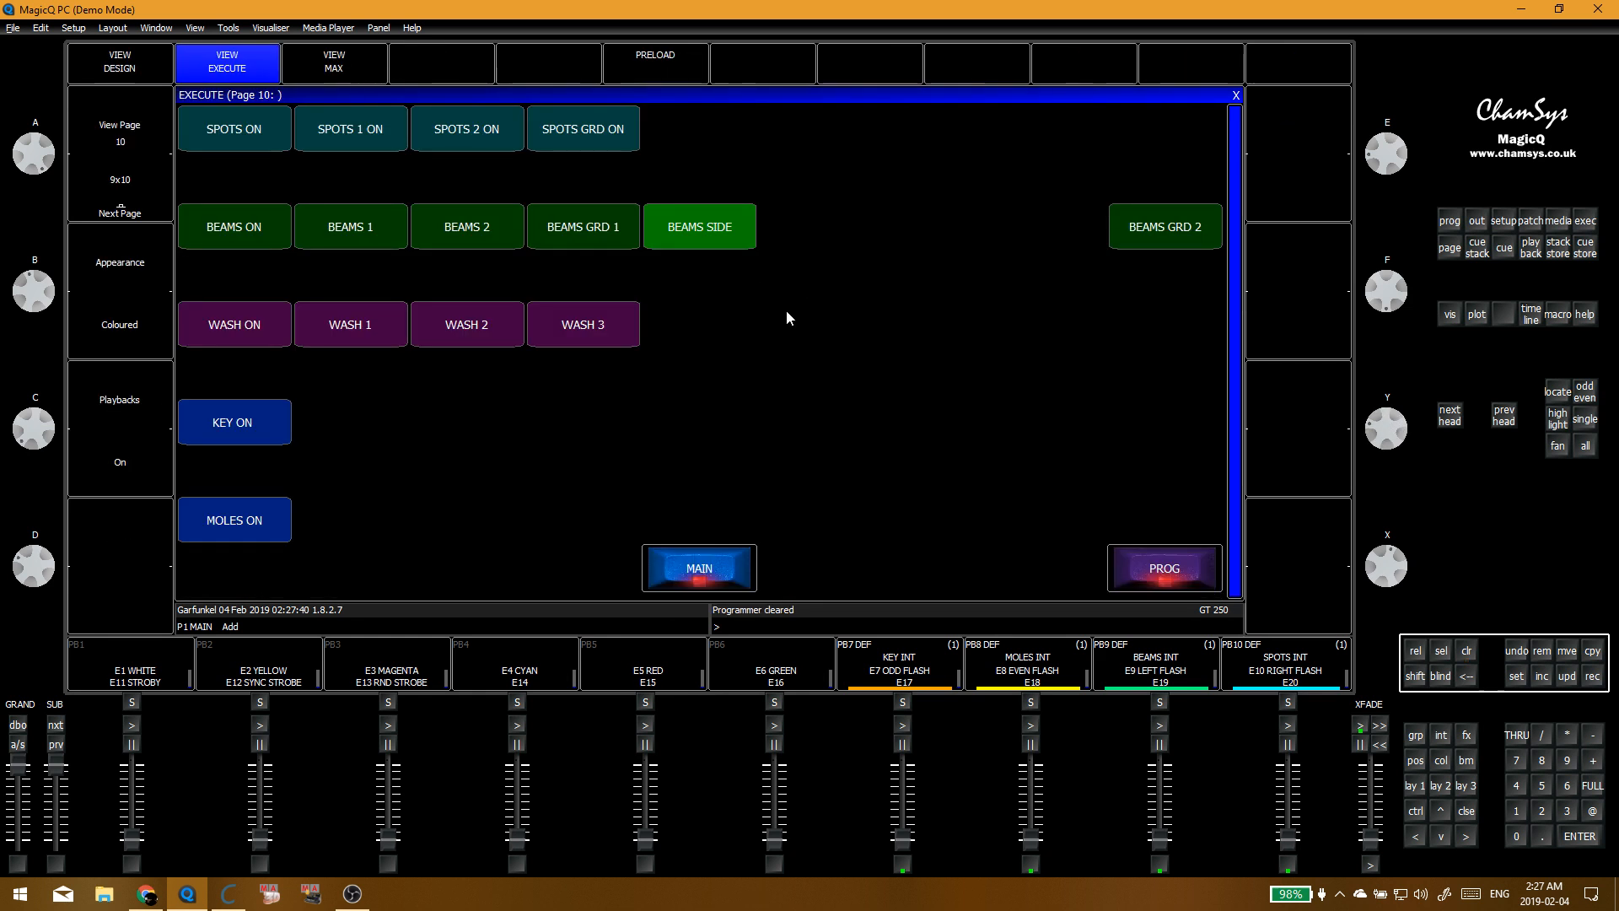
key("alt+t")
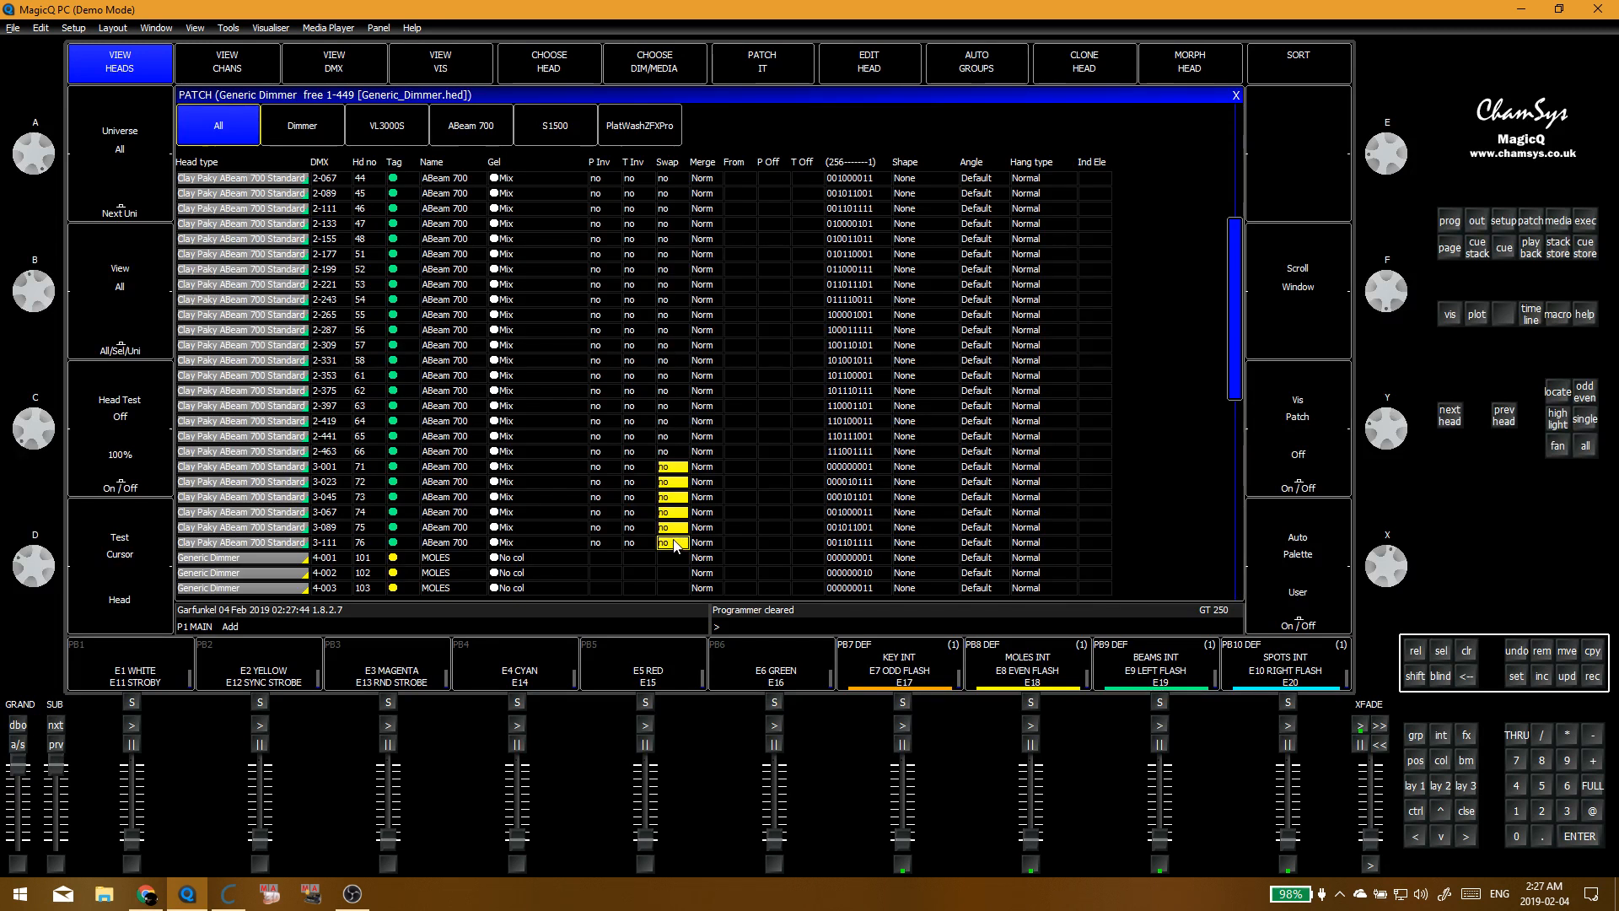
key("alt+g")
Step: Test Beam S with the 45 TILT position on the BEAMS SIDE group and clear the programmer
left_click(304, 152)
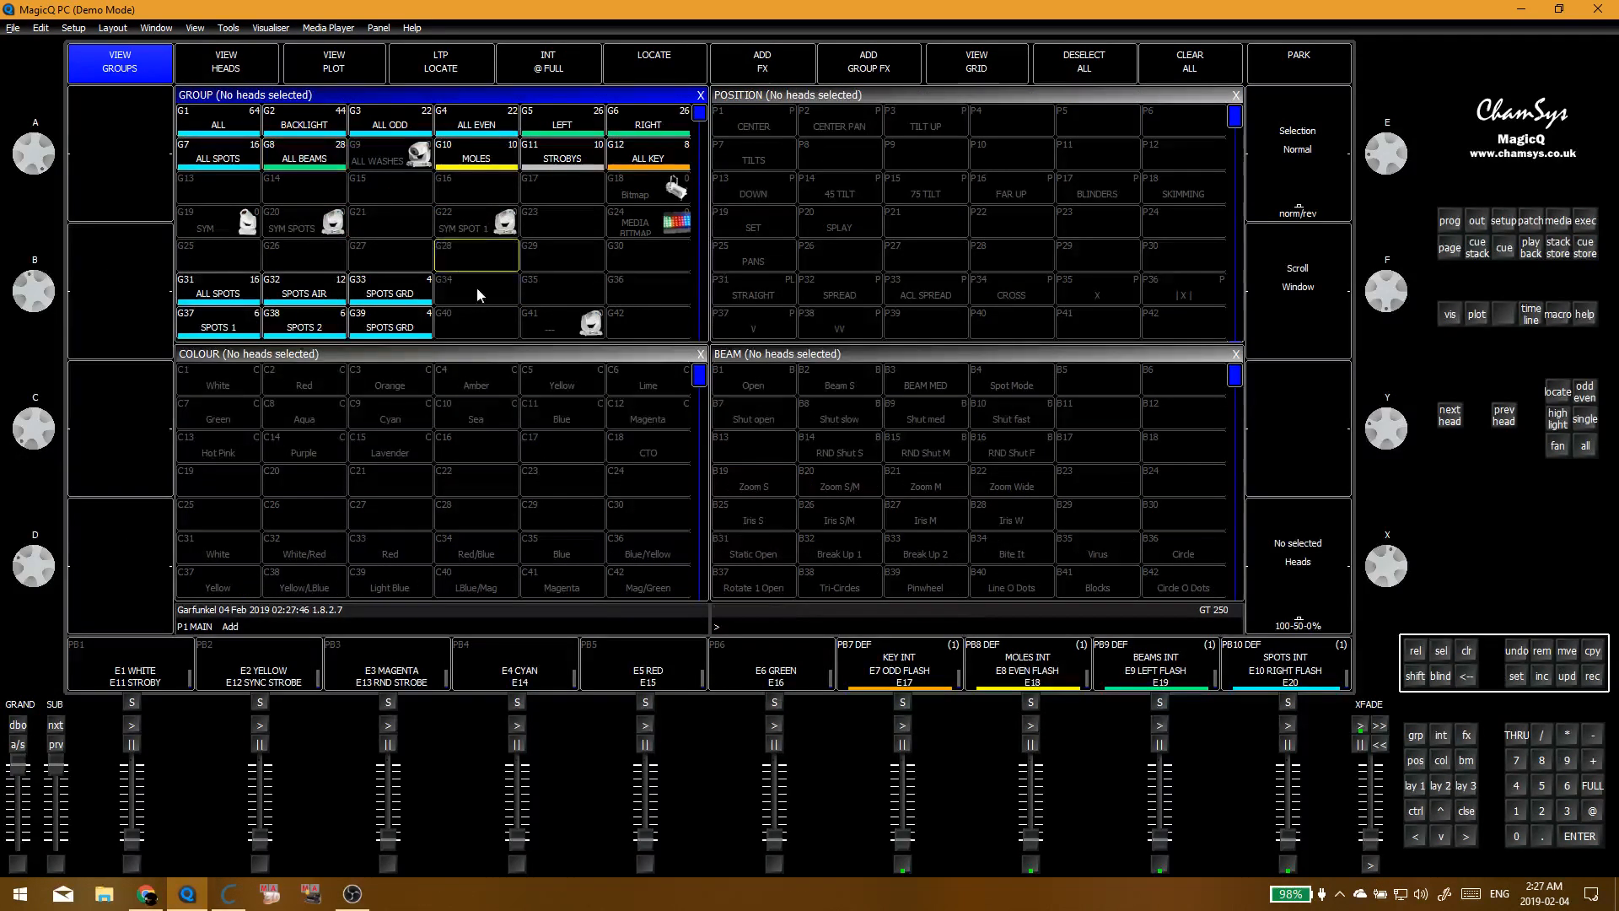
scroll(477, 287, "down", 5)
left_click(561, 187)
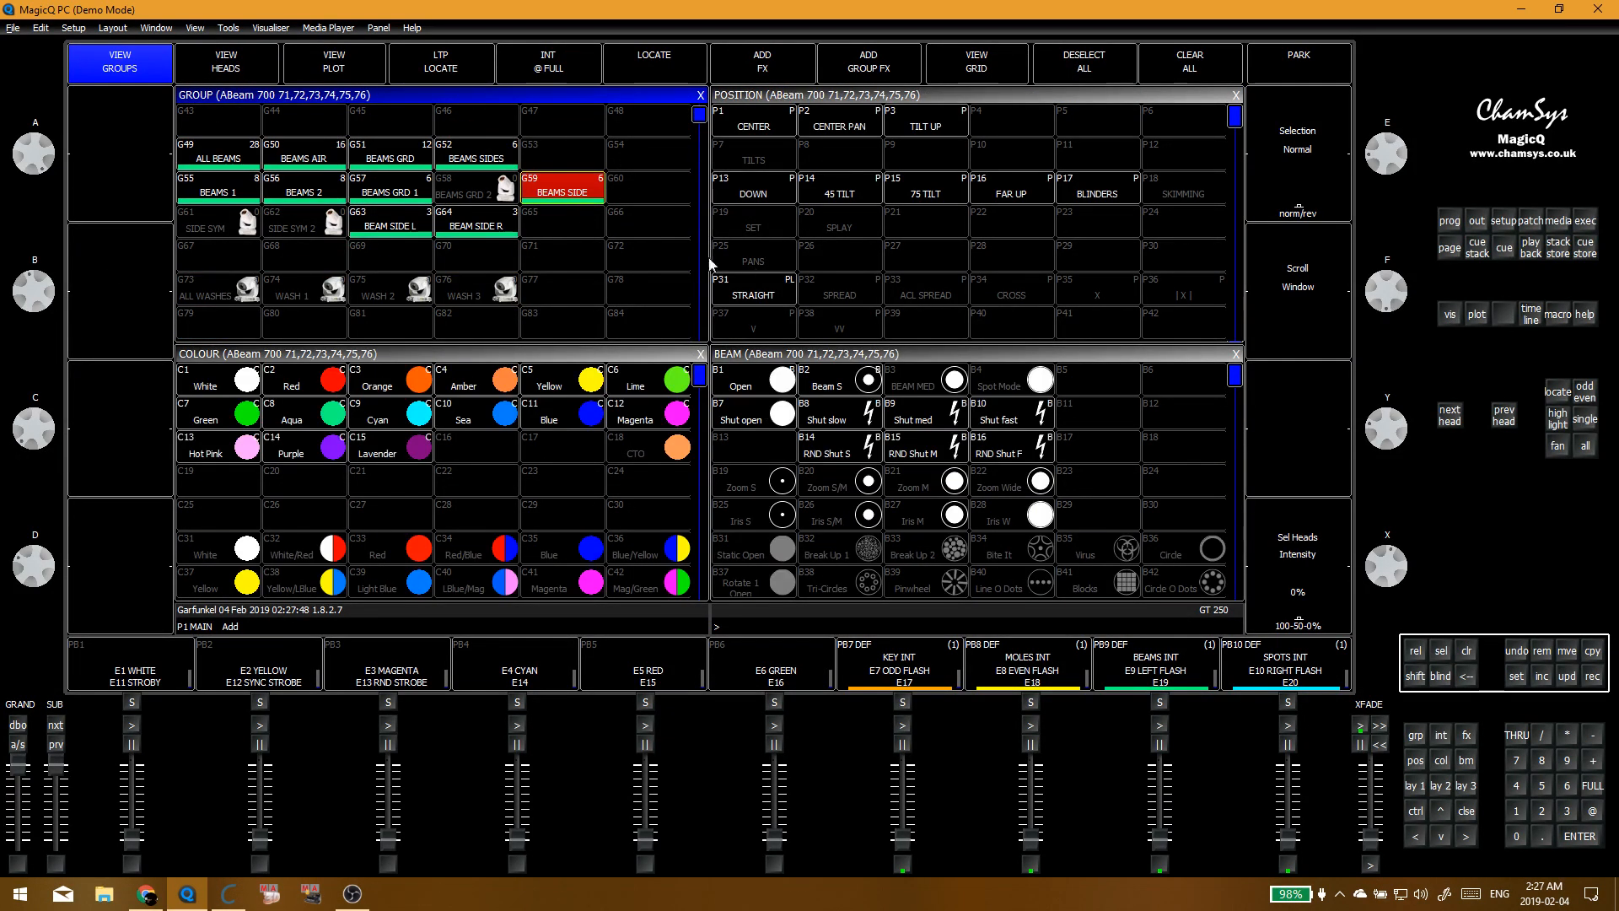
left_click(899, 317)
left_click(830, 381)
left_click(925, 253)
left_click(838, 201)
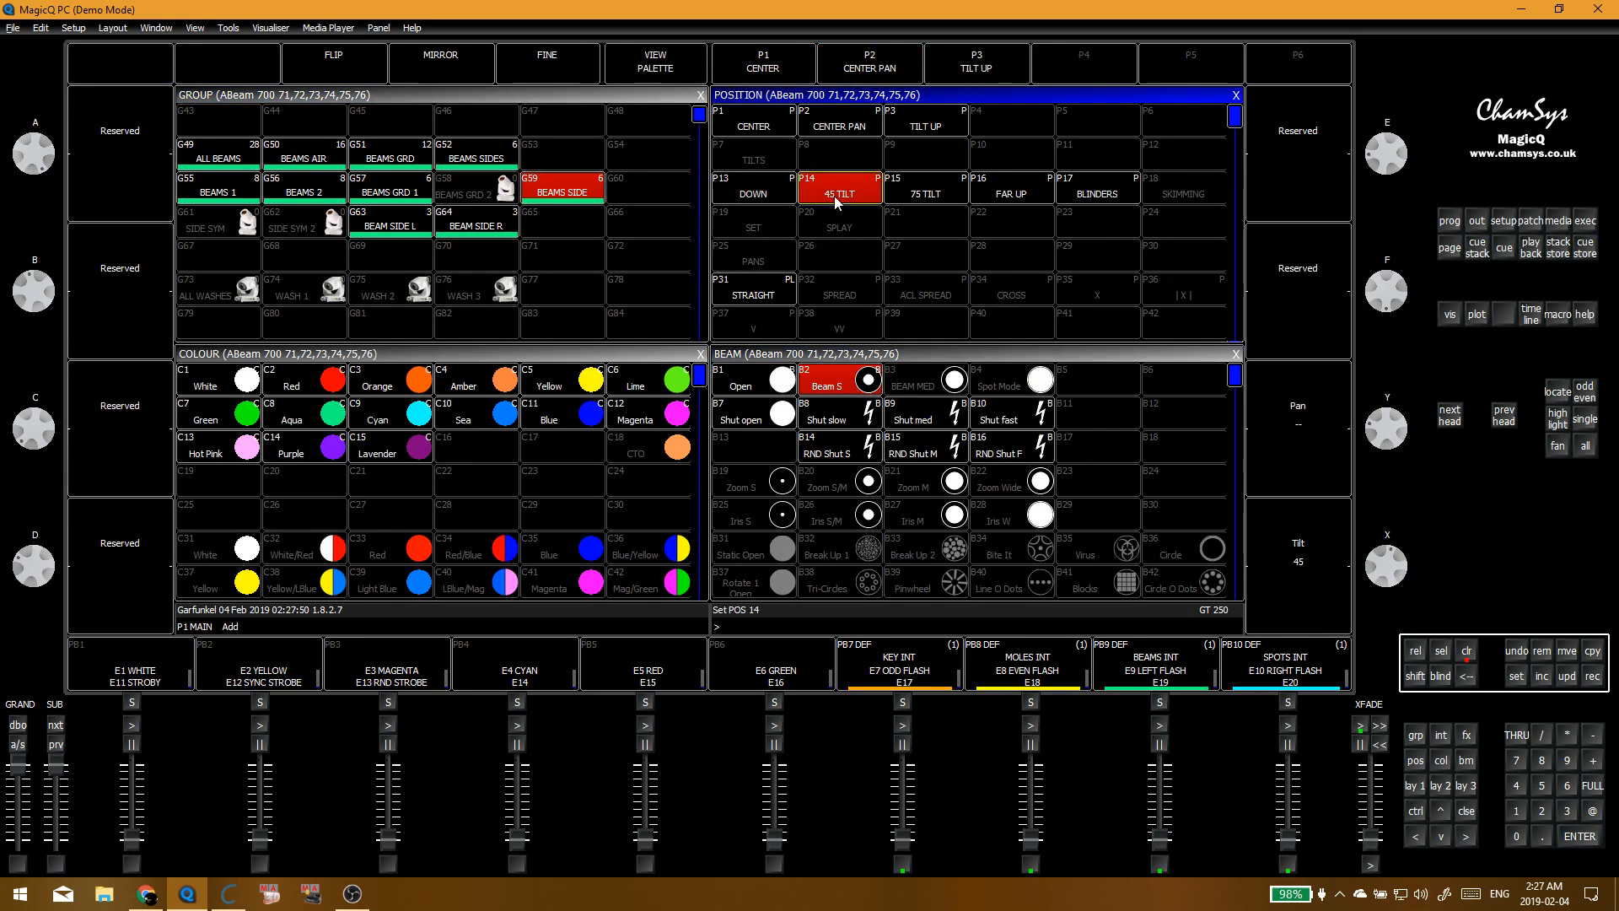
key("ctrl+BackSpace")
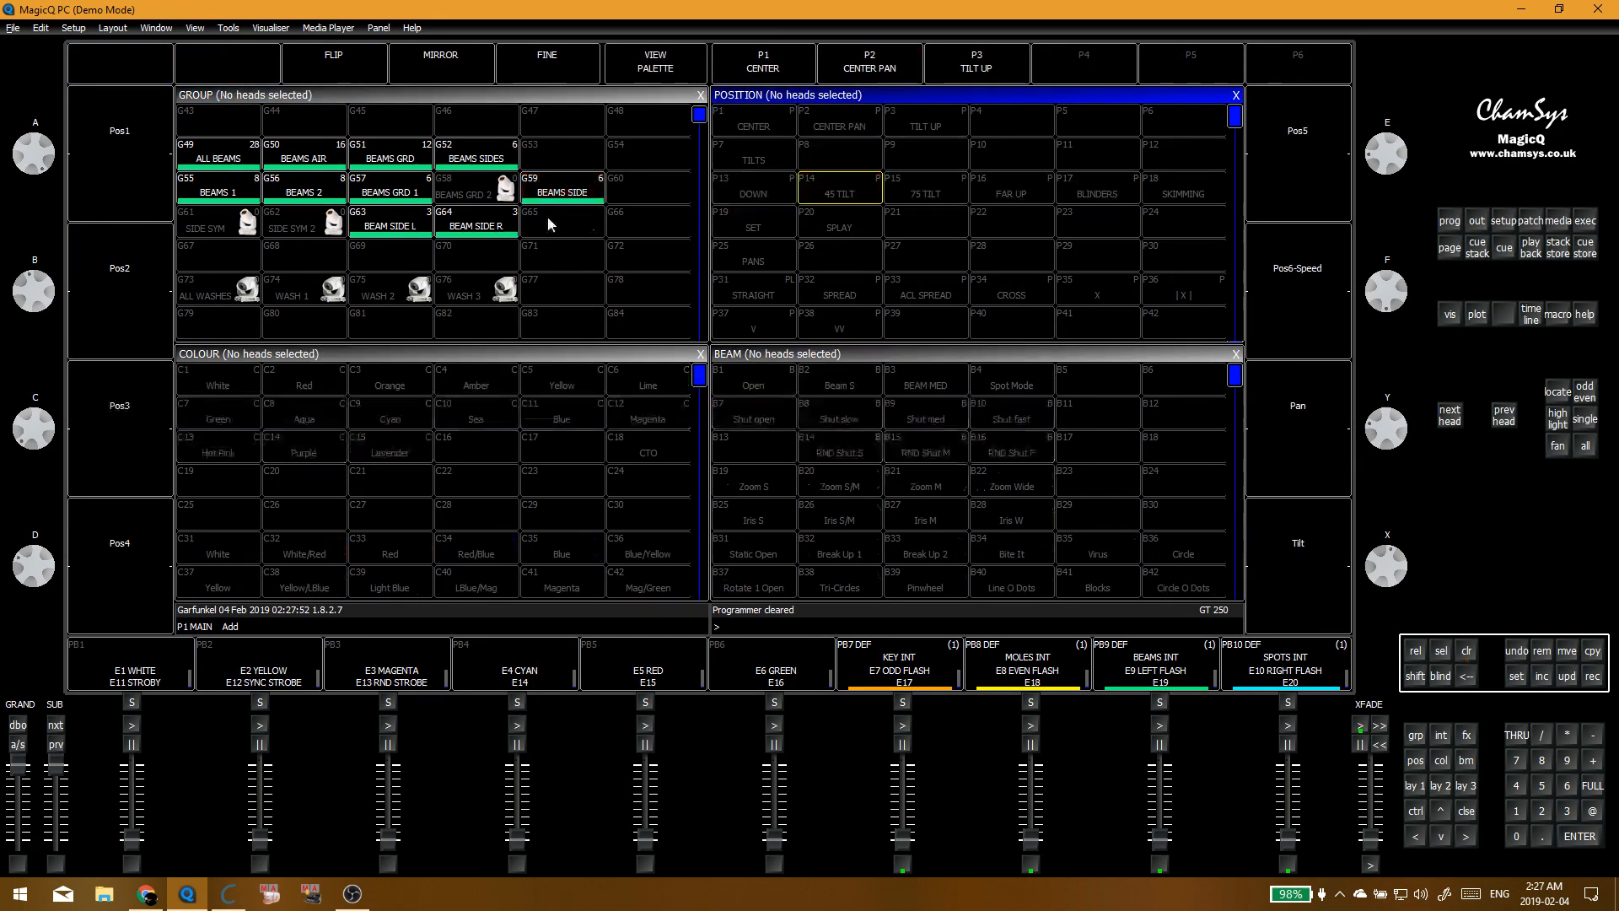
Step: Test a pan of 0 with 45 TILT on BEAMS SIDE, clear the programmer and return to the execute page
left_click(839, 194)
left_click_drag(1388, 432, 1399, 419)
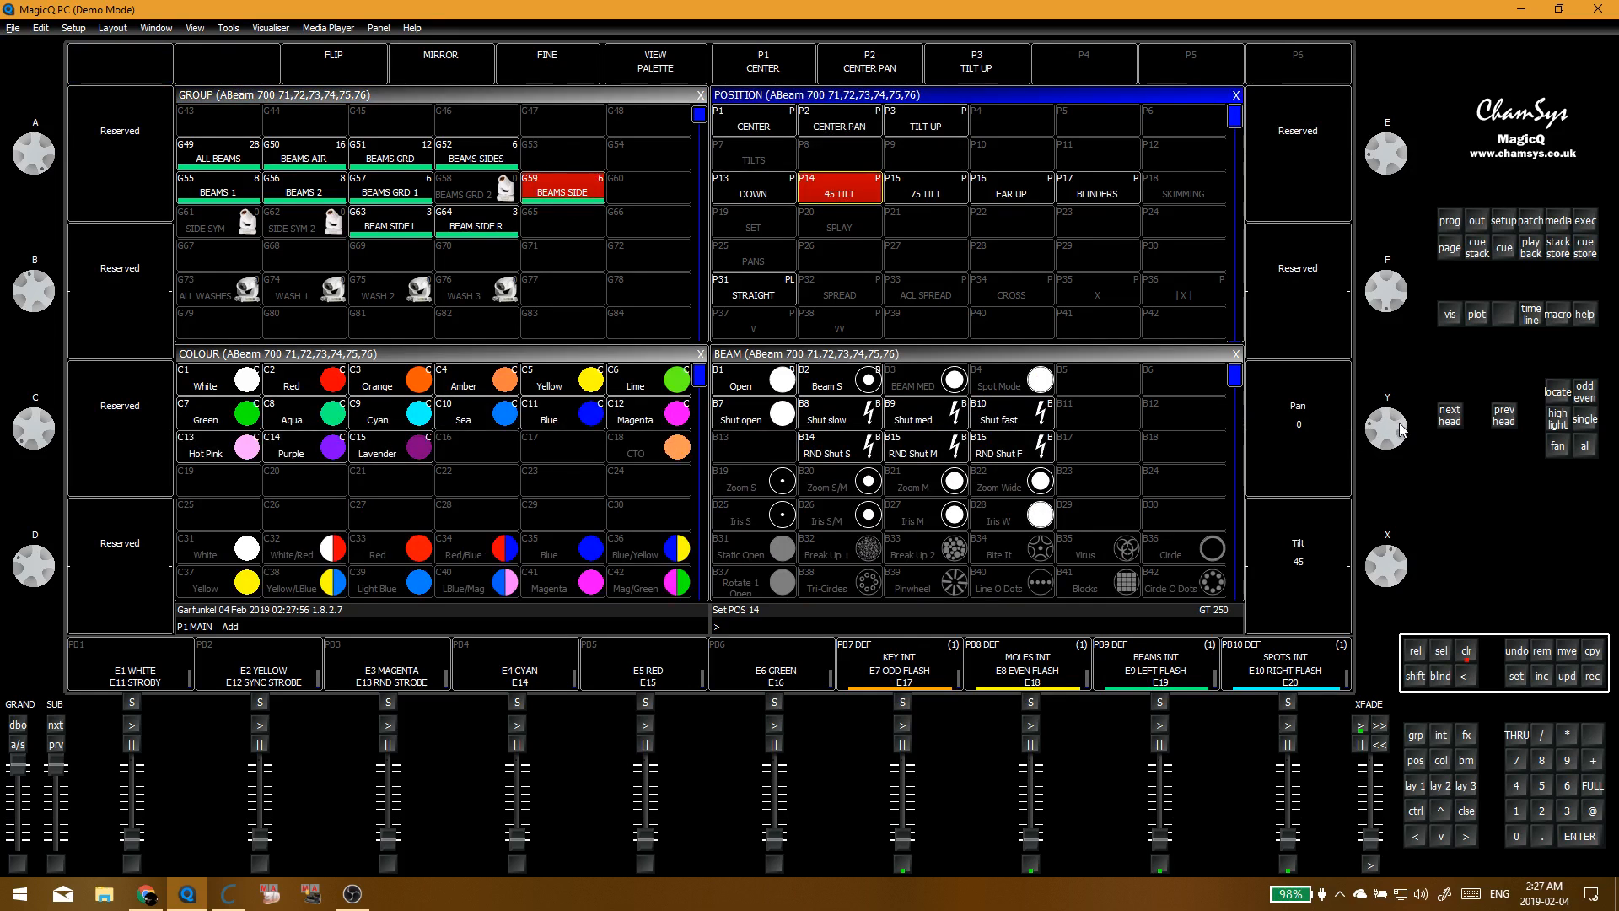
key("ctrl+BackSpace")
key("alt+e")
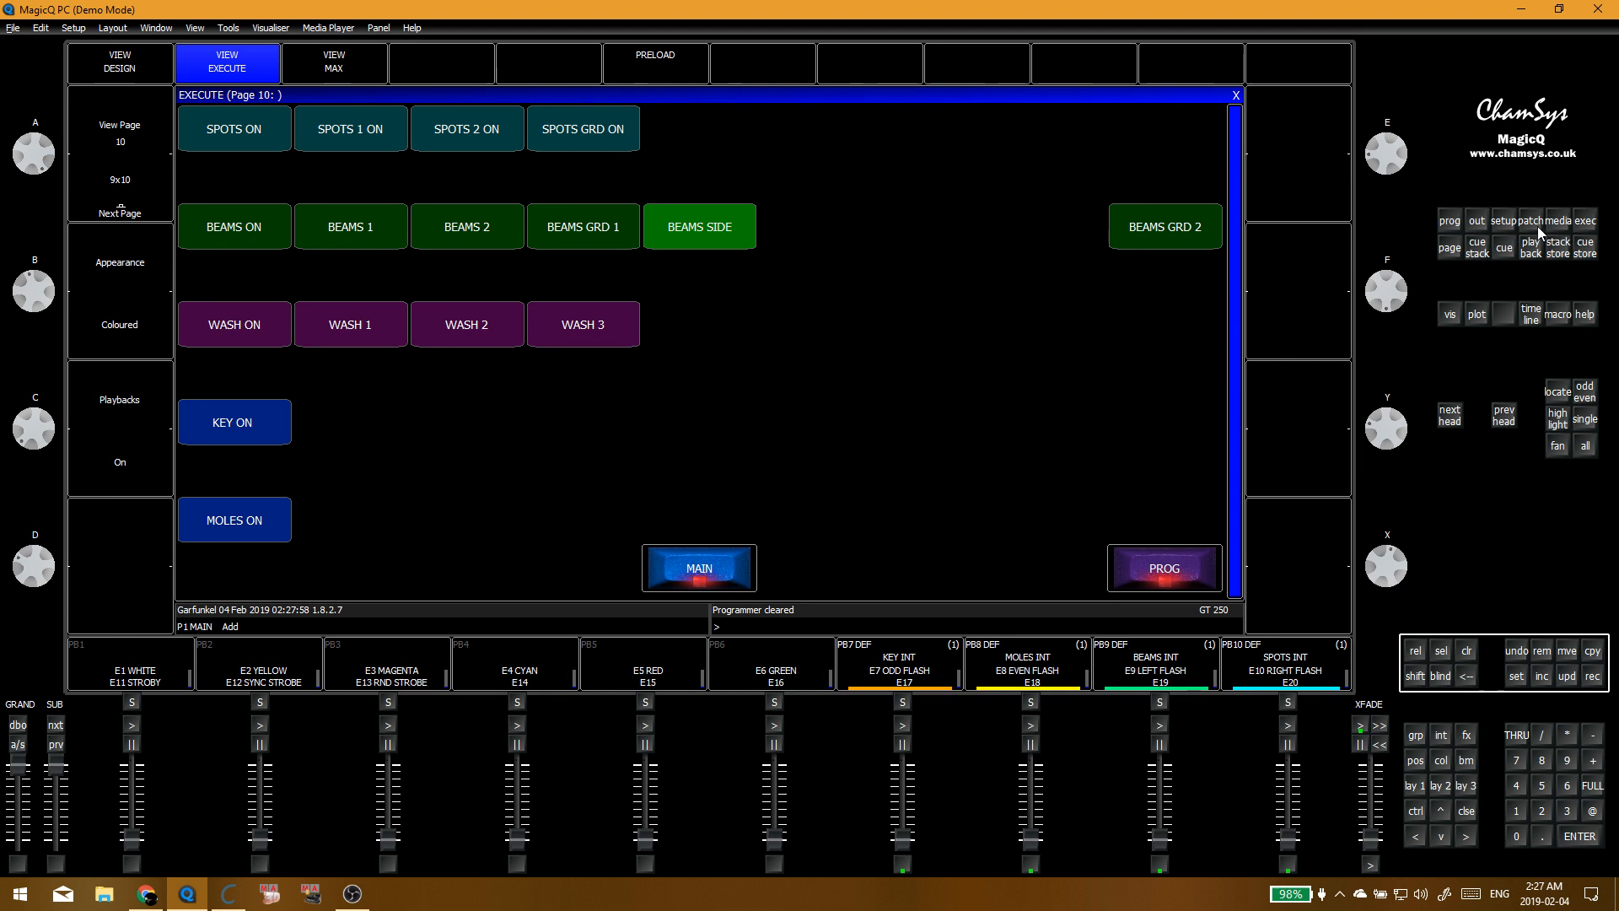
Step: Change the T Inv setting of ABeam 700 heads 71 to 76 in the patch
key("alt+p")
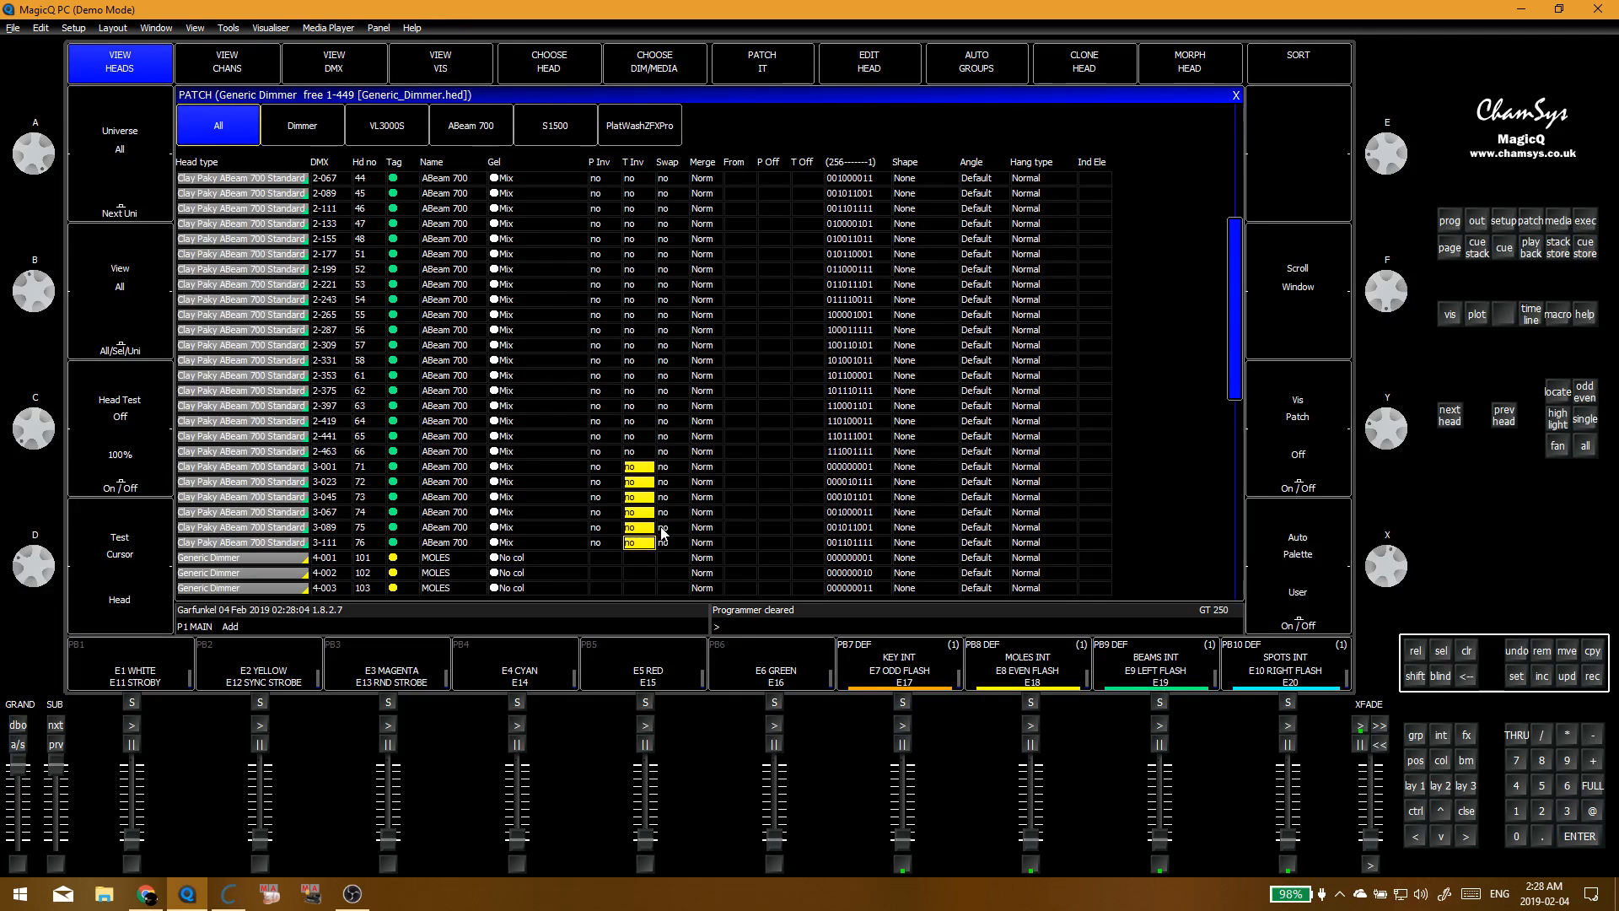
key("Return")
key("Escape")
Step: Check Beam S with 45 TILT, 75 TILT and DOWN on BEAMS SIDE, test its tilt movement and clear the programmer
left_click(510, 289)
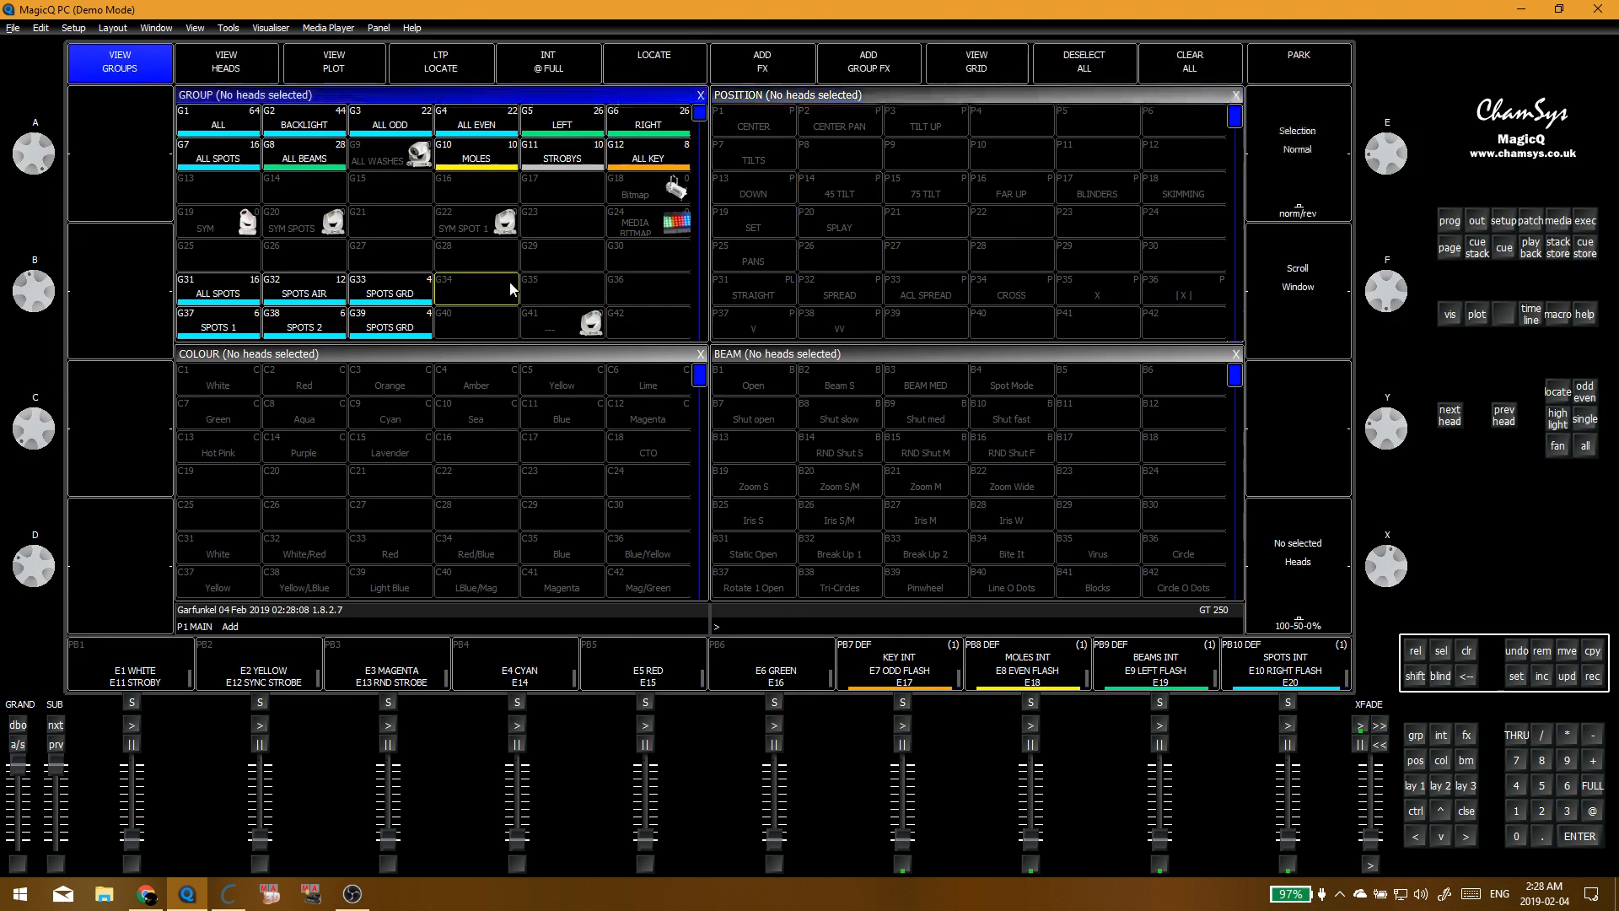
left_click(538, 131)
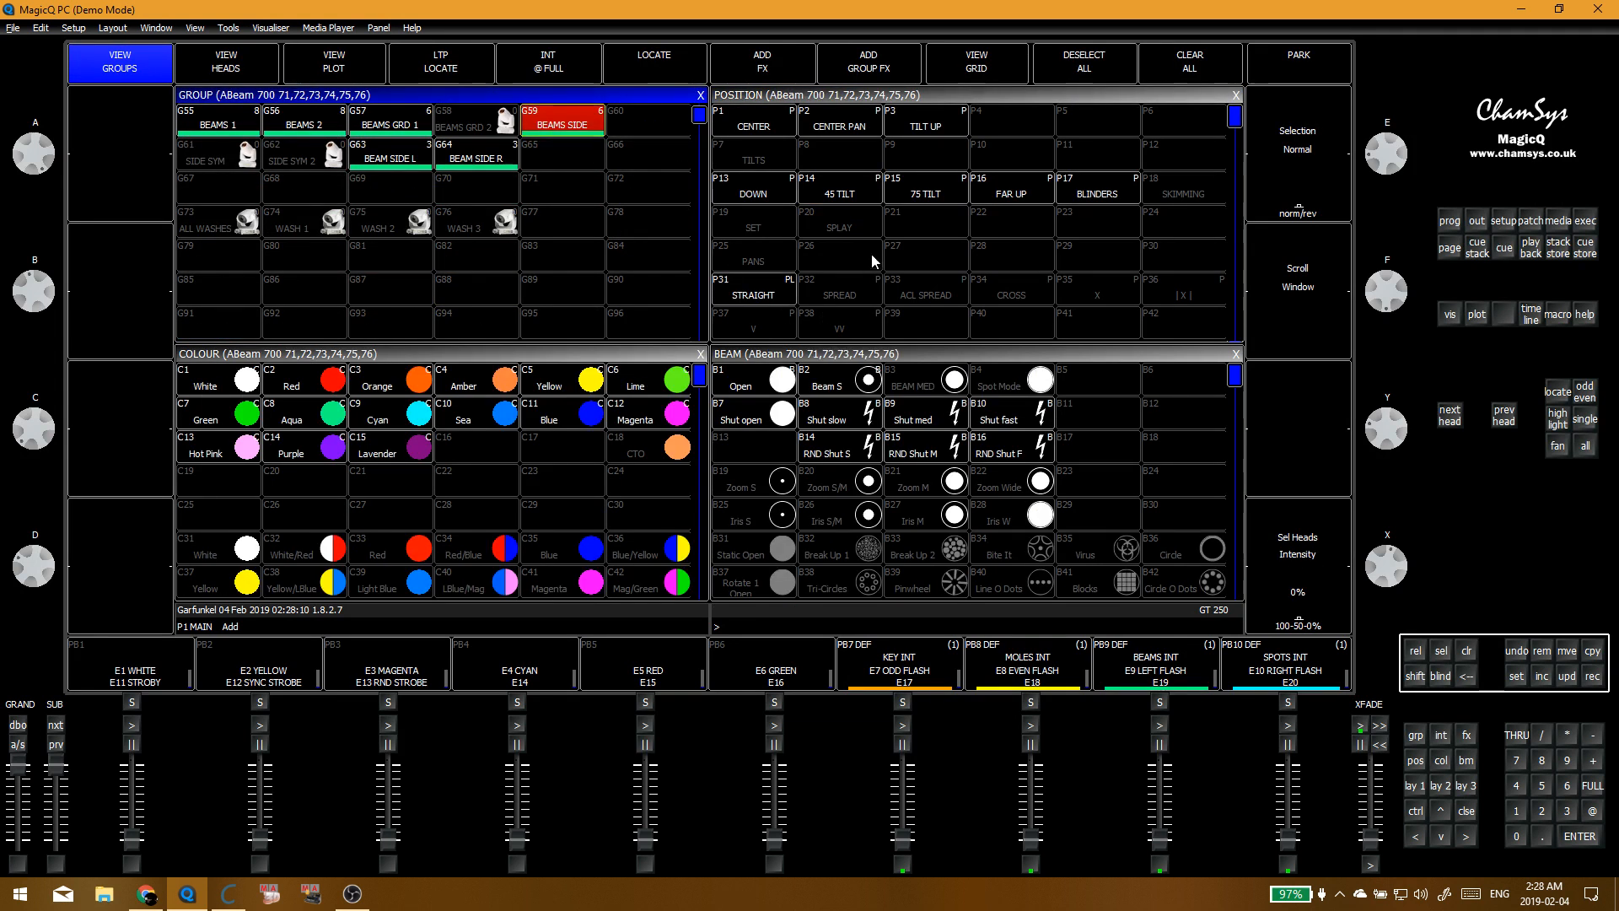
left_click(832, 386)
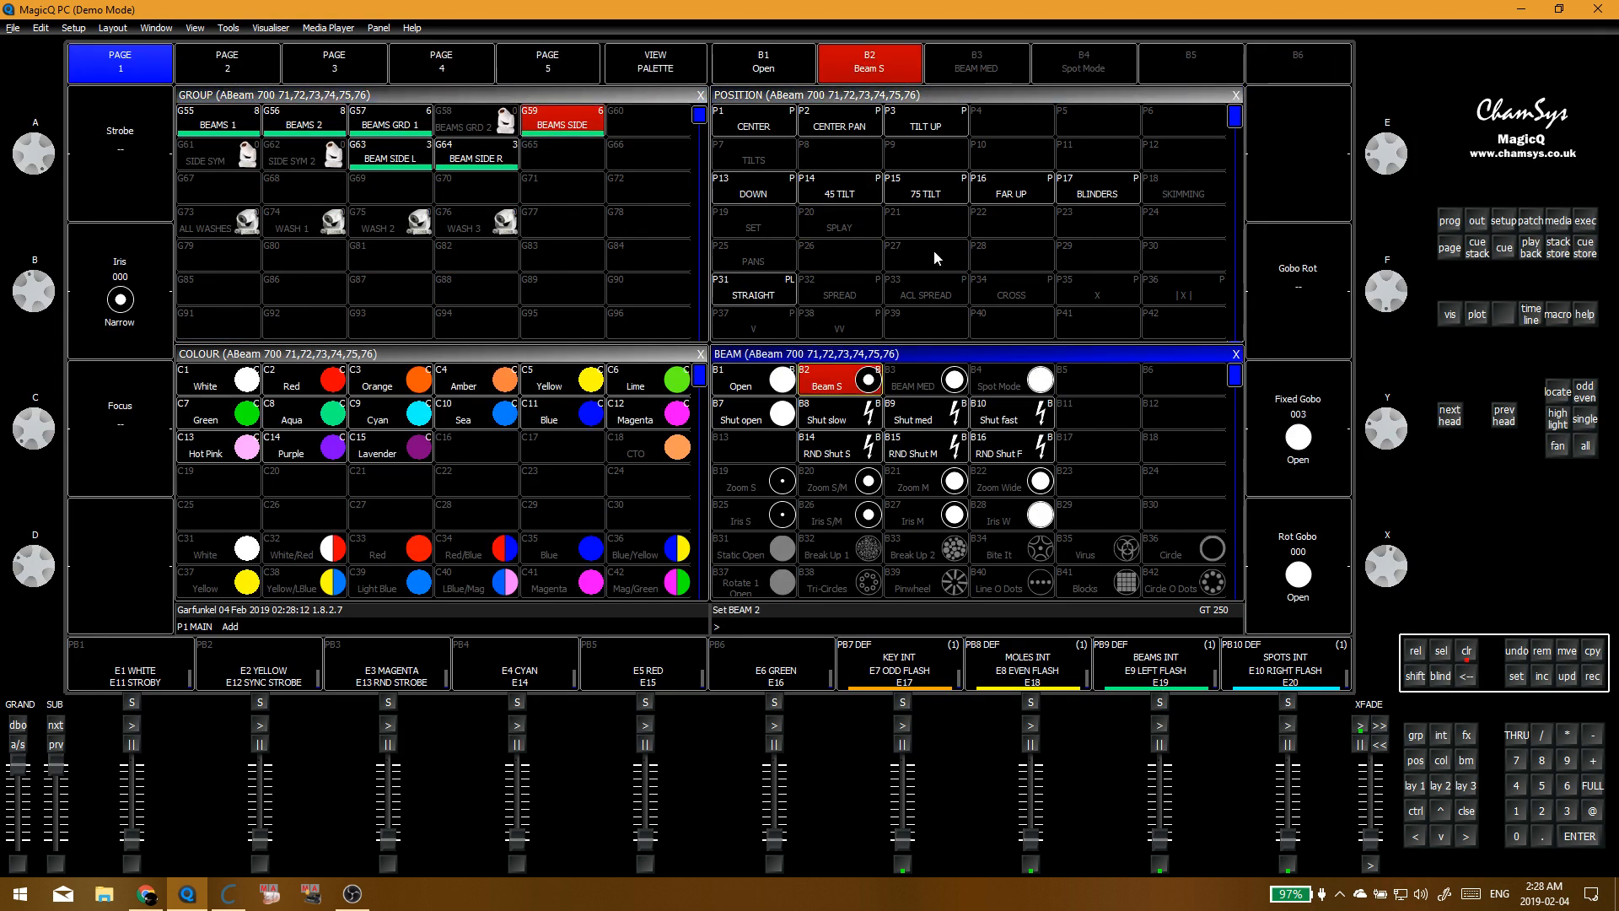
left_click(839, 194)
left_click(928, 199)
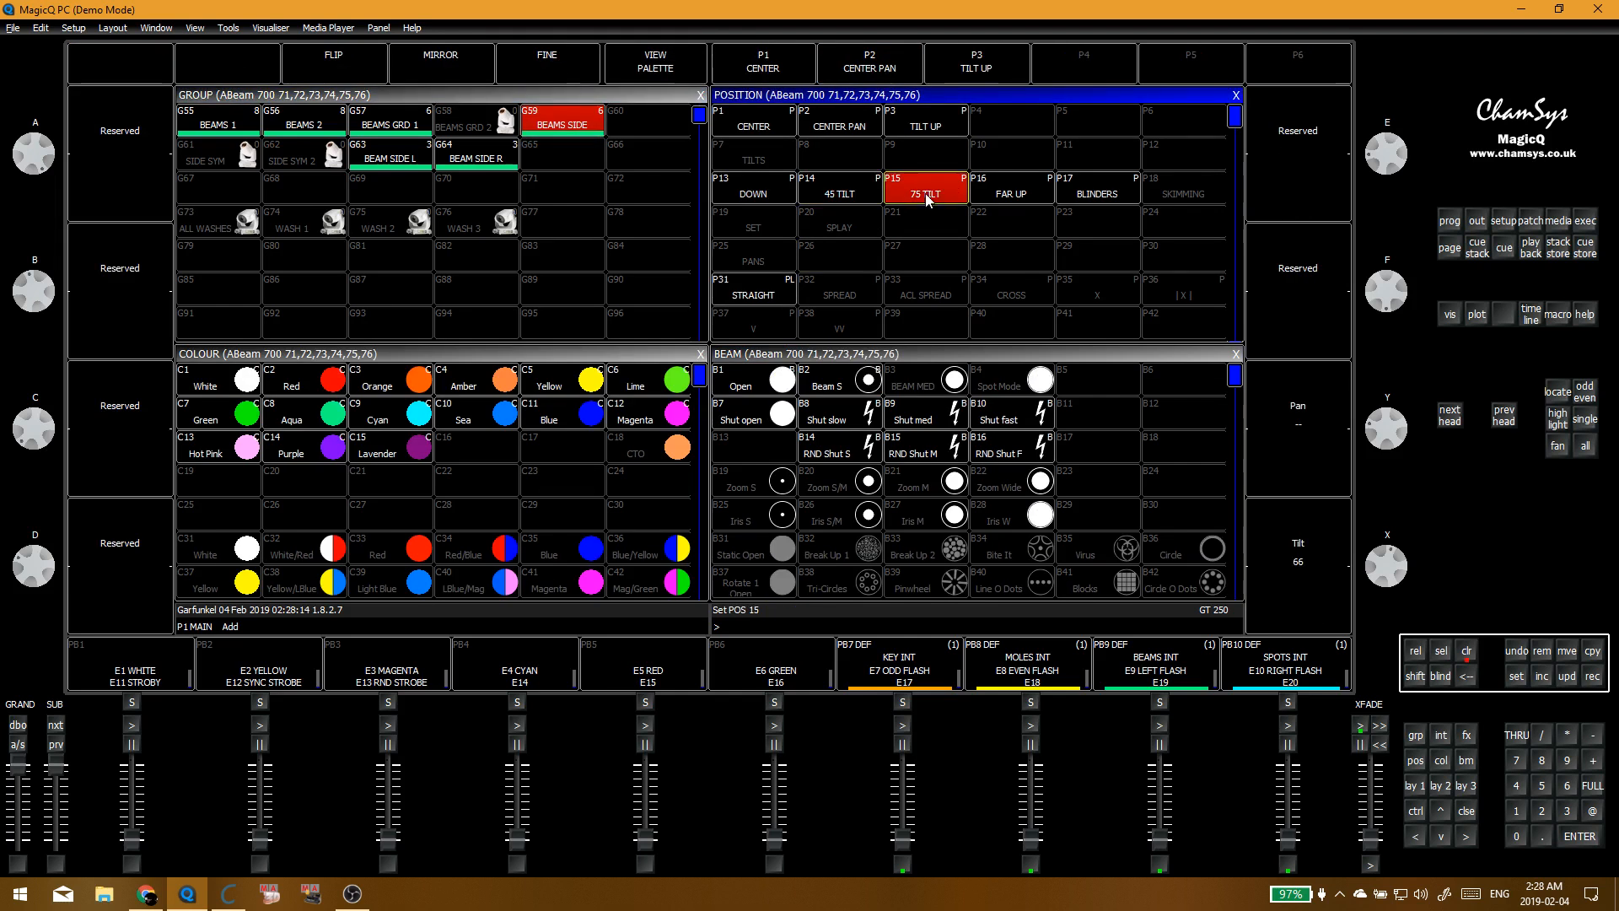
left_click(835, 189)
left_click(753, 193)
left_click(839, 226)
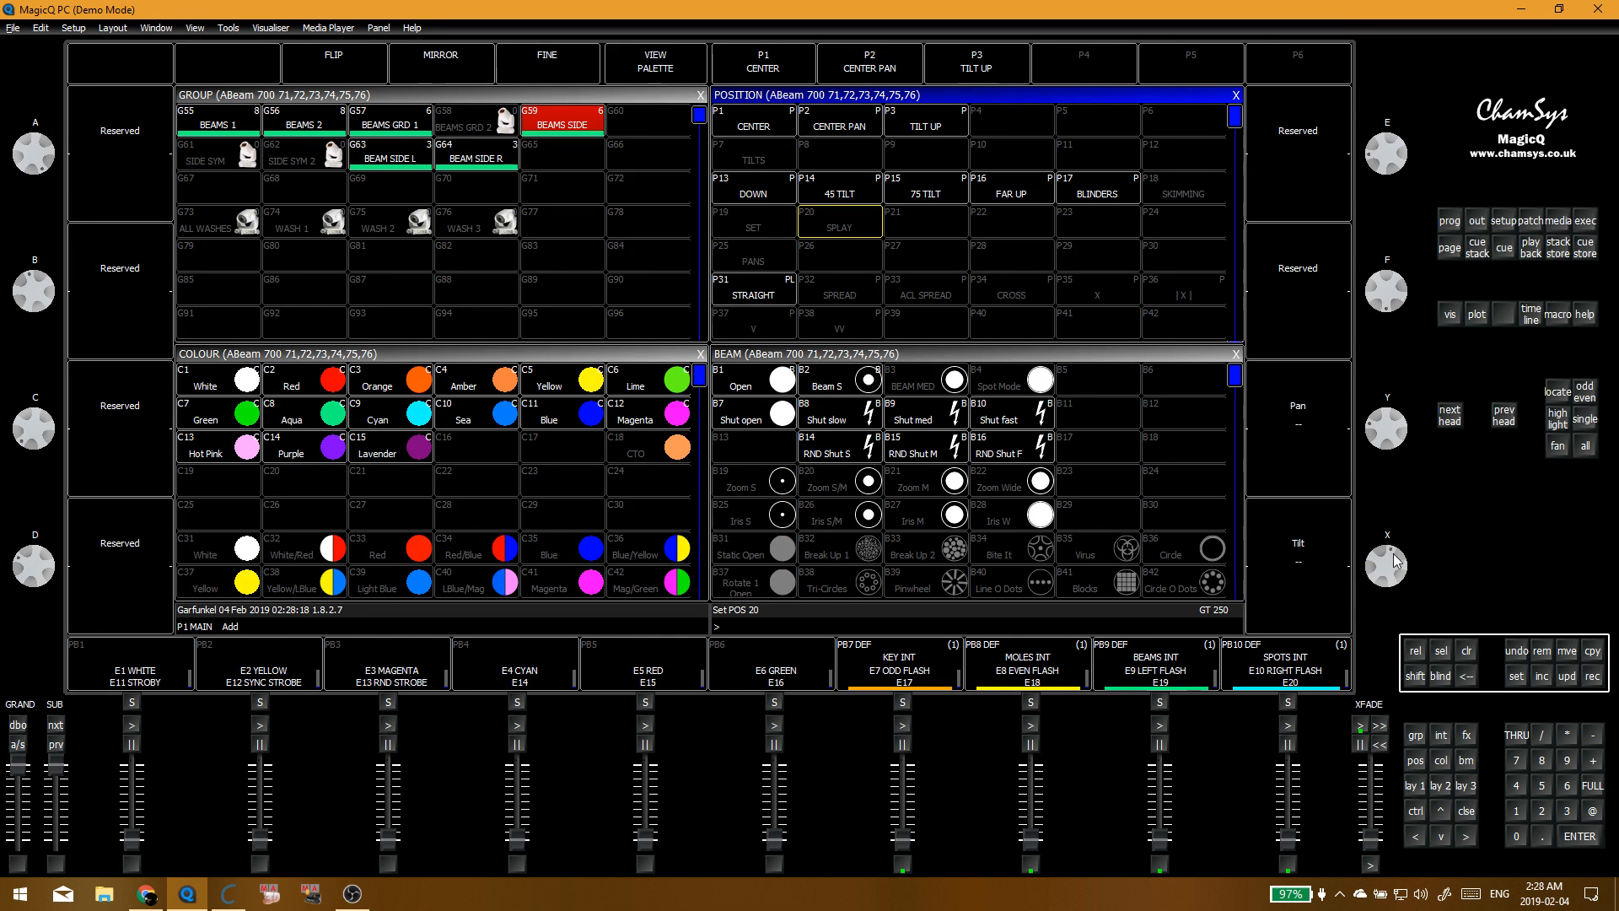
scroll(1395, 443, "up", 5)
left_click(1530, 221)
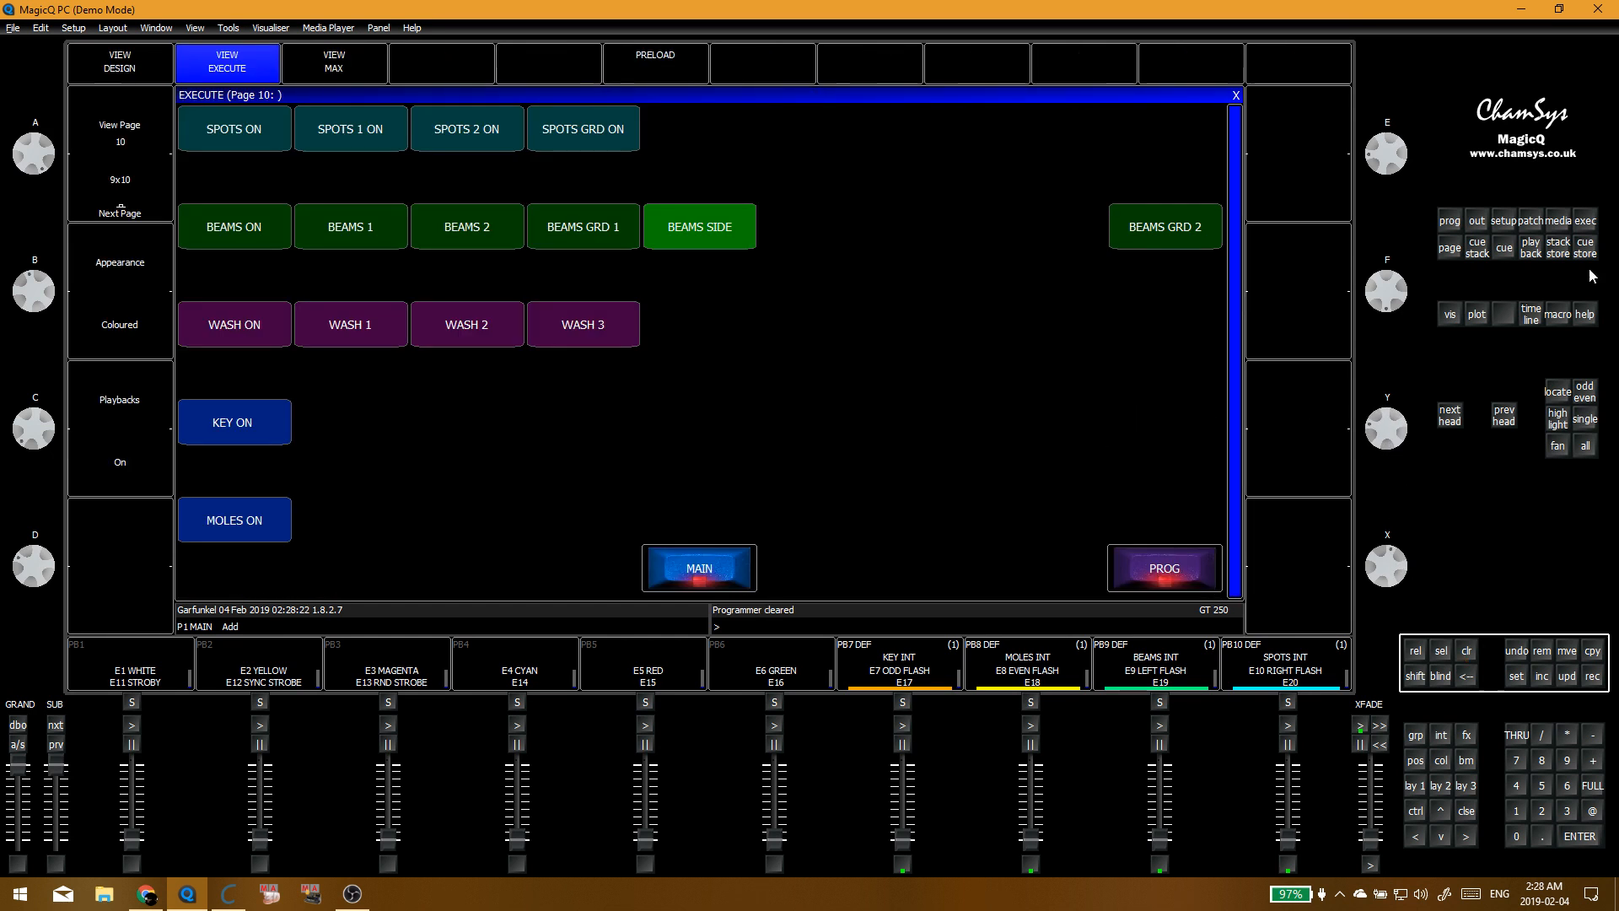
Step: Set T Inv to no for ABeam 700 heads 71 to 76 in the patch
left_click(1531, 221)
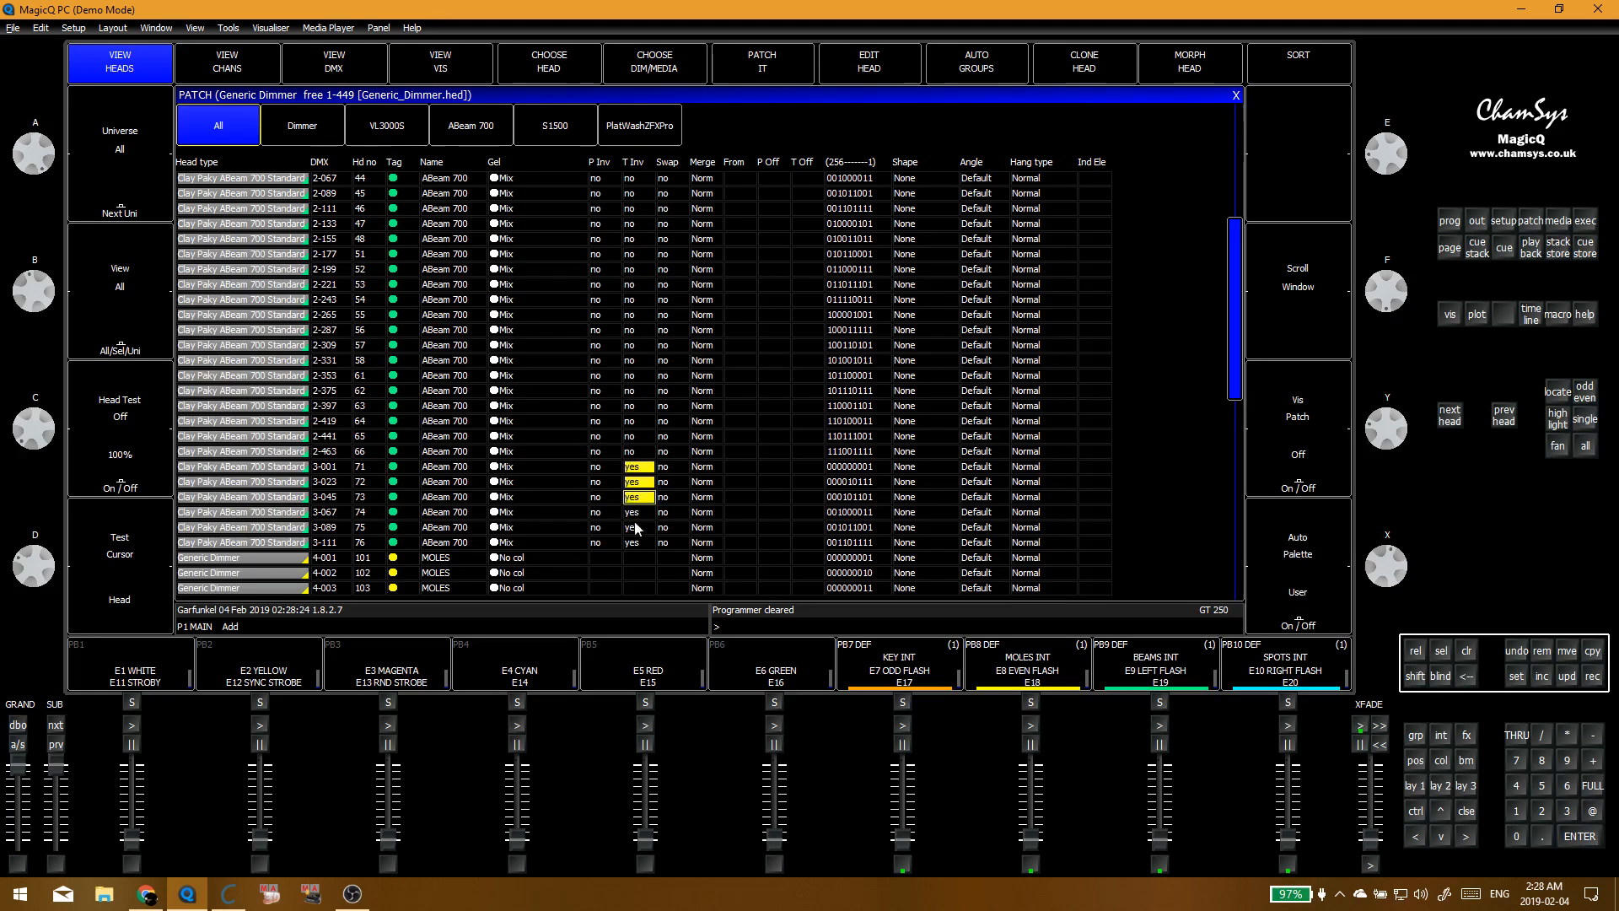
key("ctrl+z")
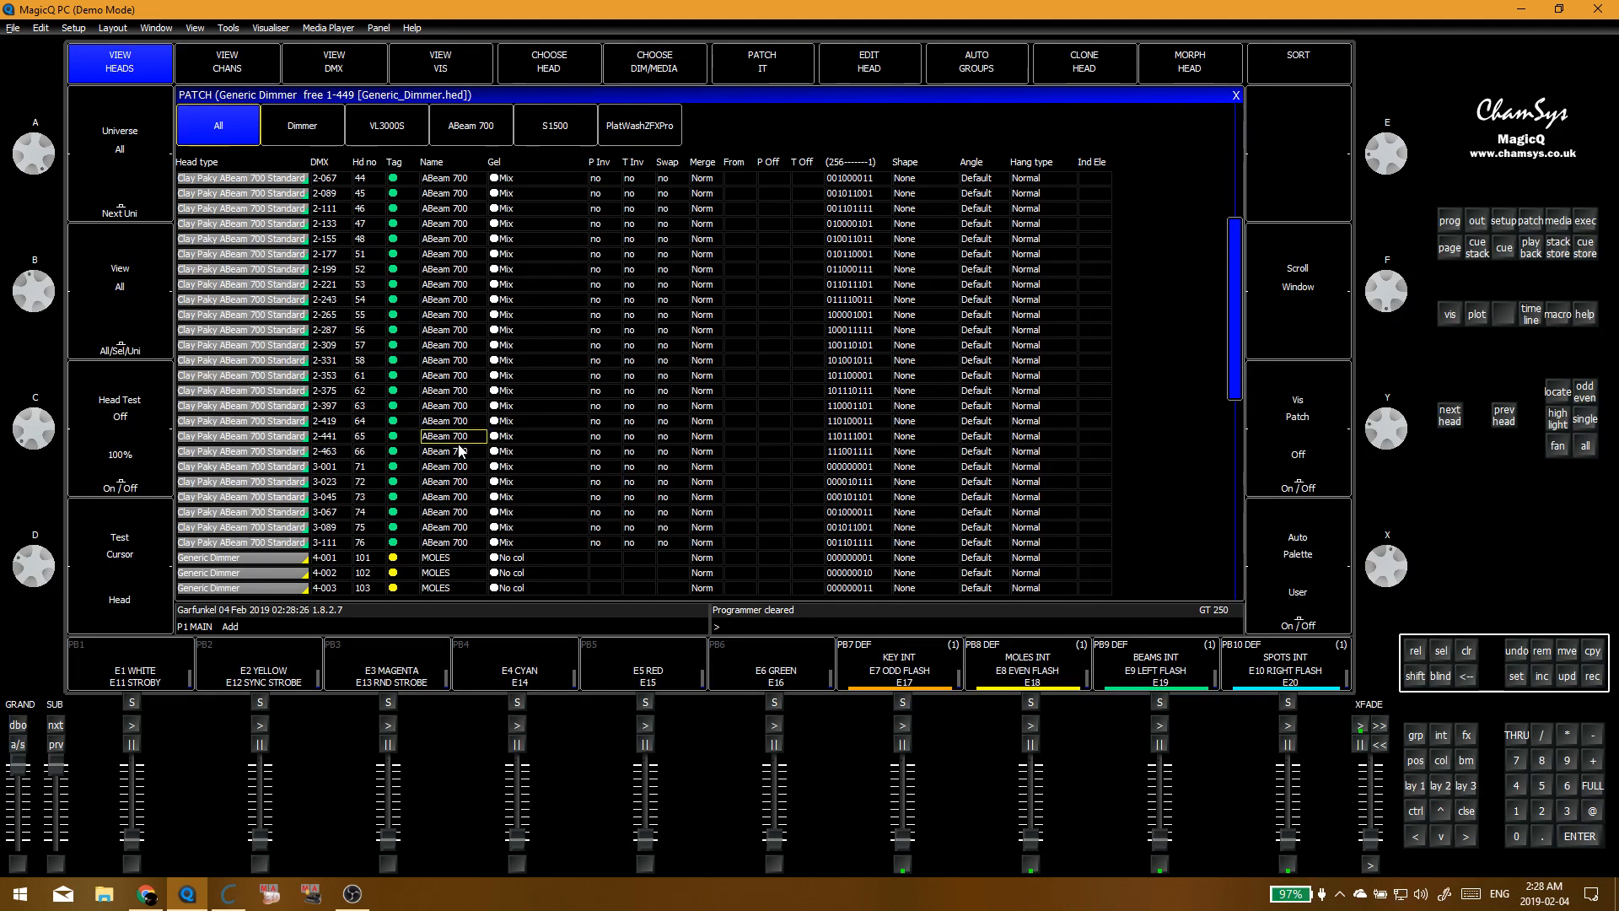
Step: Switch to Capture, display the front Alpha view as a plot and select the six Alpha Beam 700 fixtures on the side towers
key("alt+Tab")
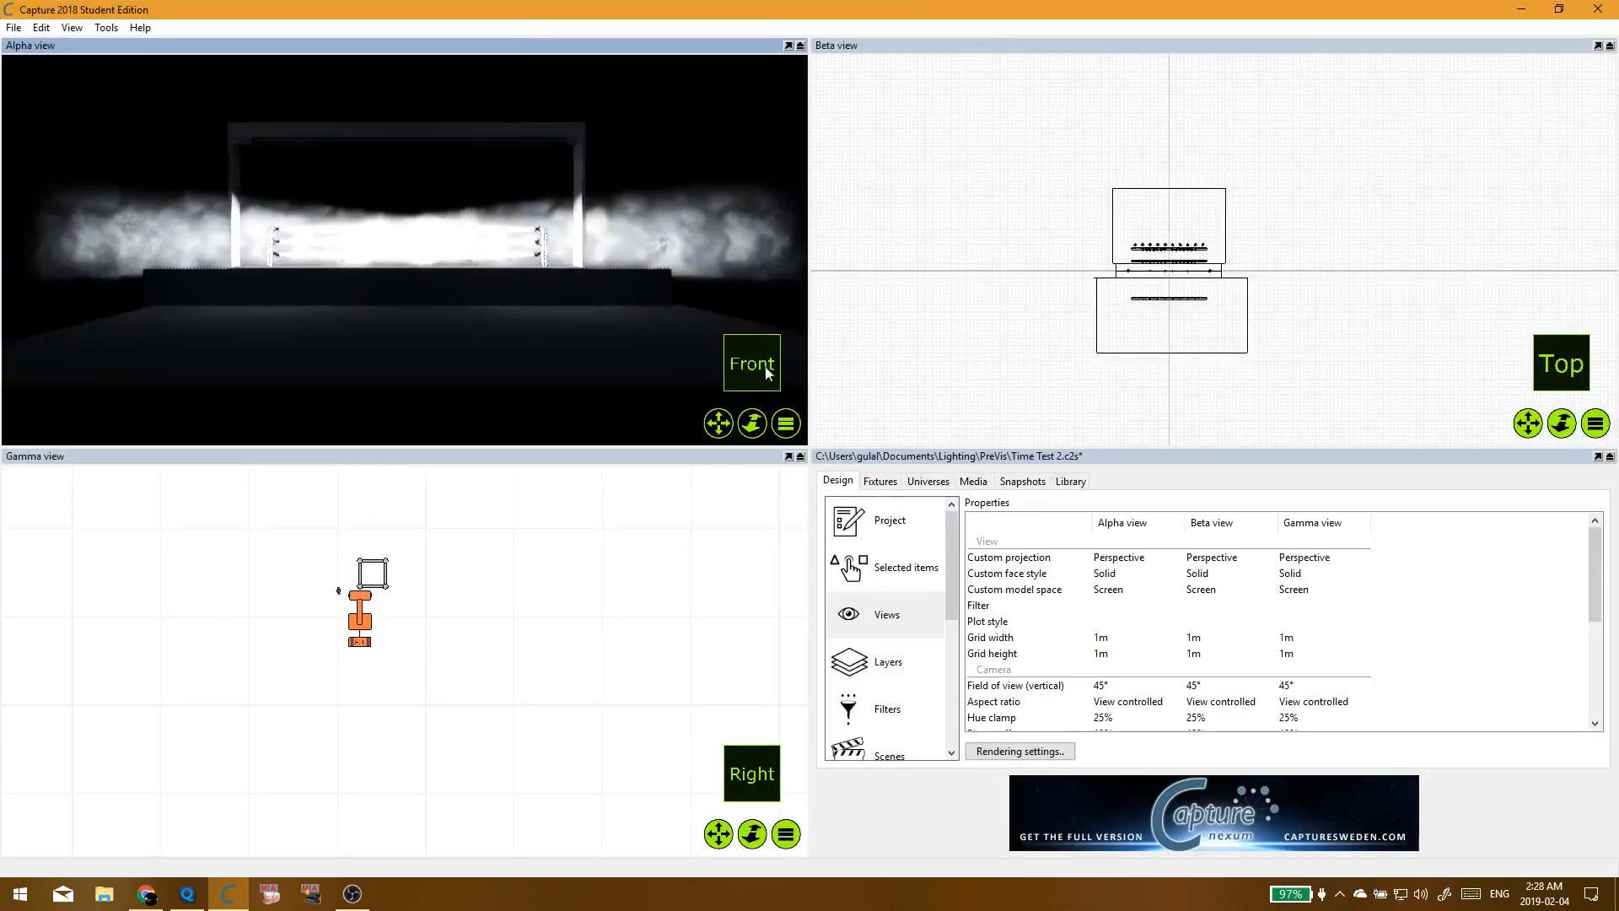
left_click(768, 371)
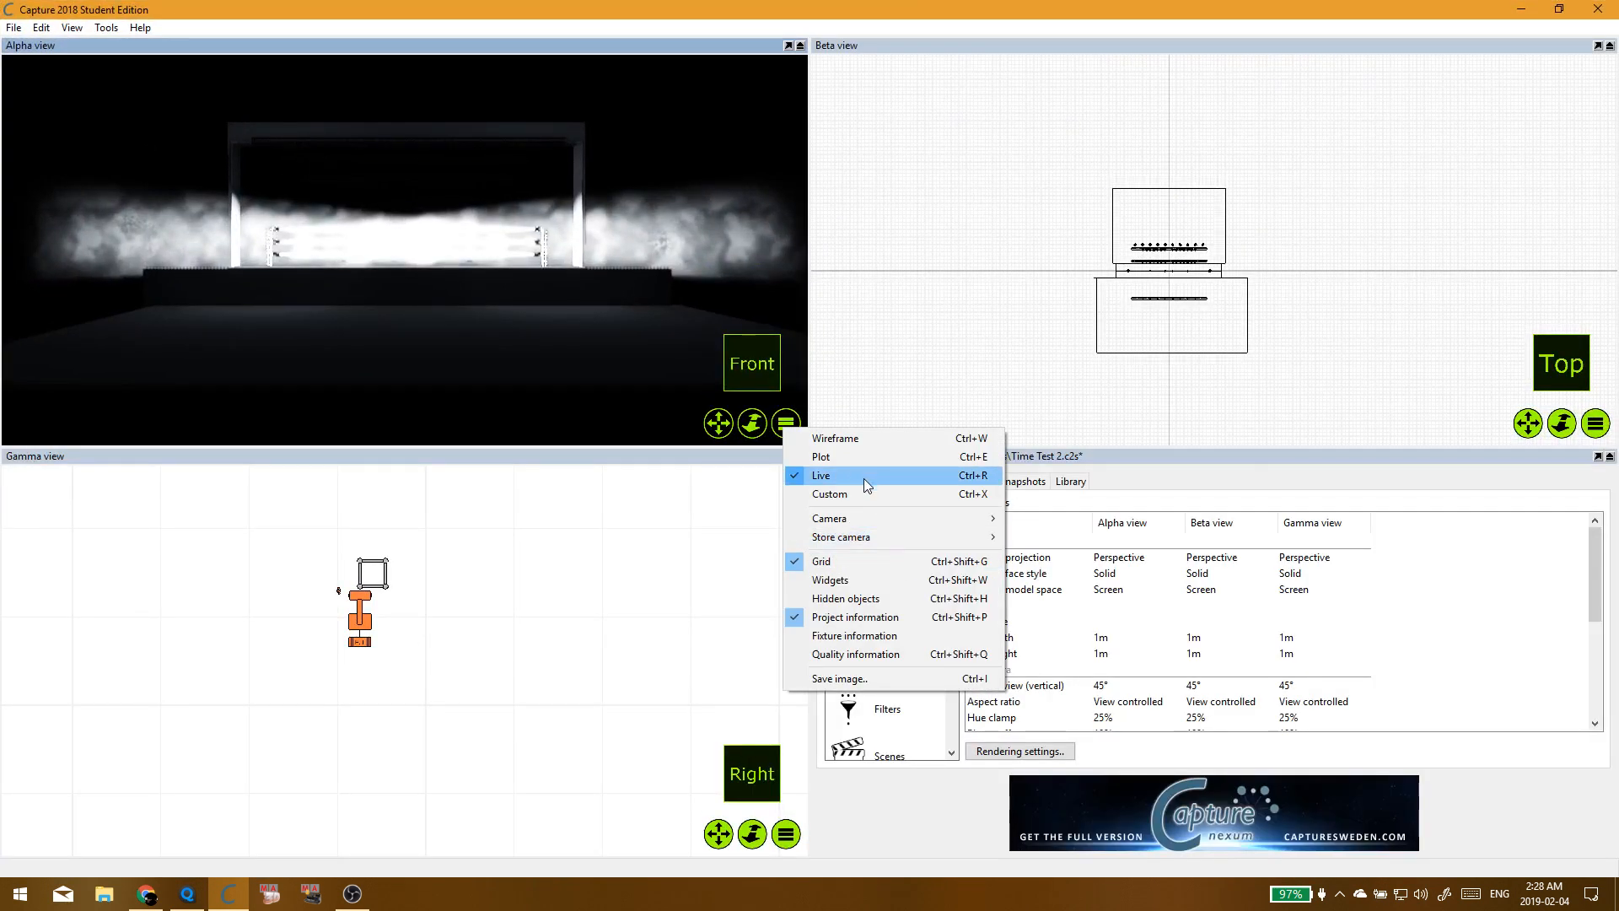
left_click(831, 474)
scroll(261, 280, "up", 3)
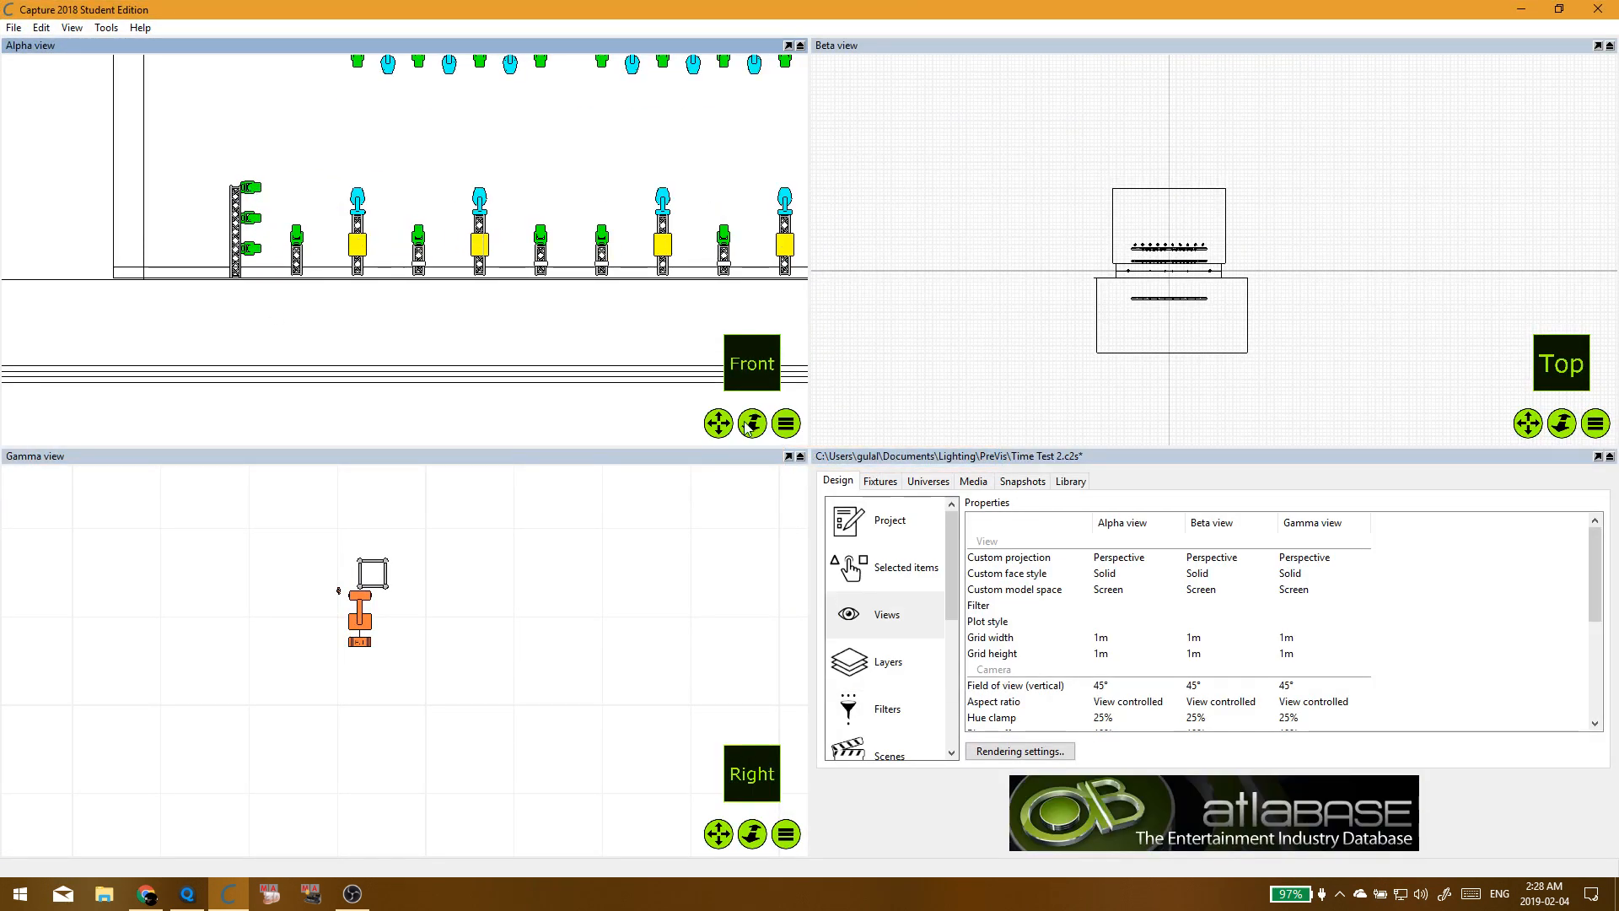
left_click_drag(718, 423, 268, 208)
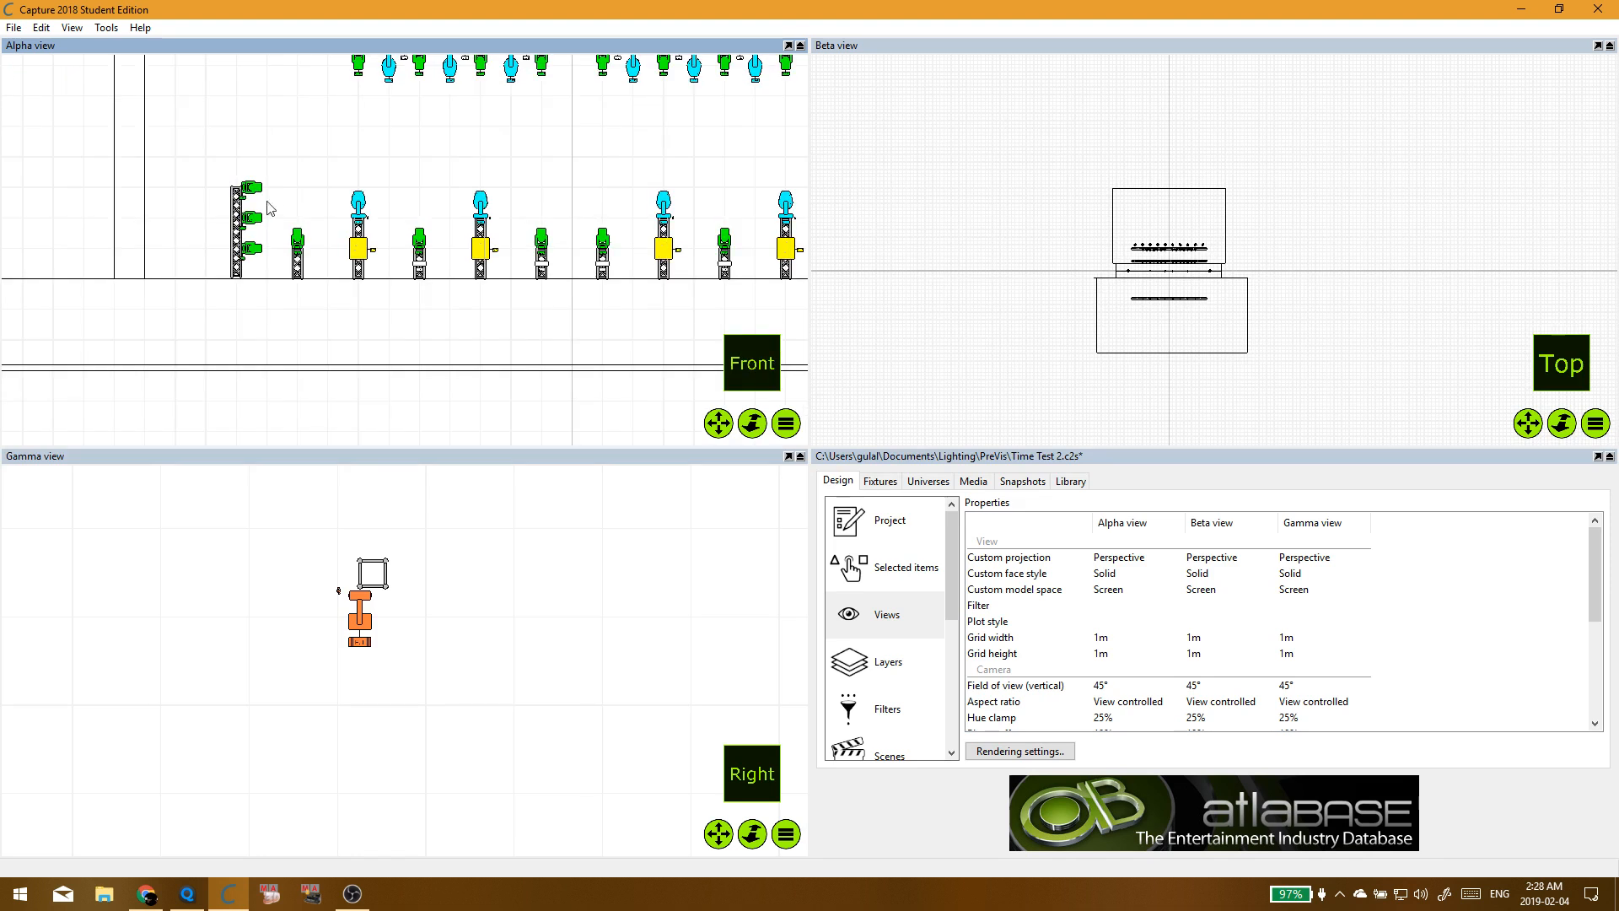
scroll(259, 250, "up", 2)
left_click(253, 249)
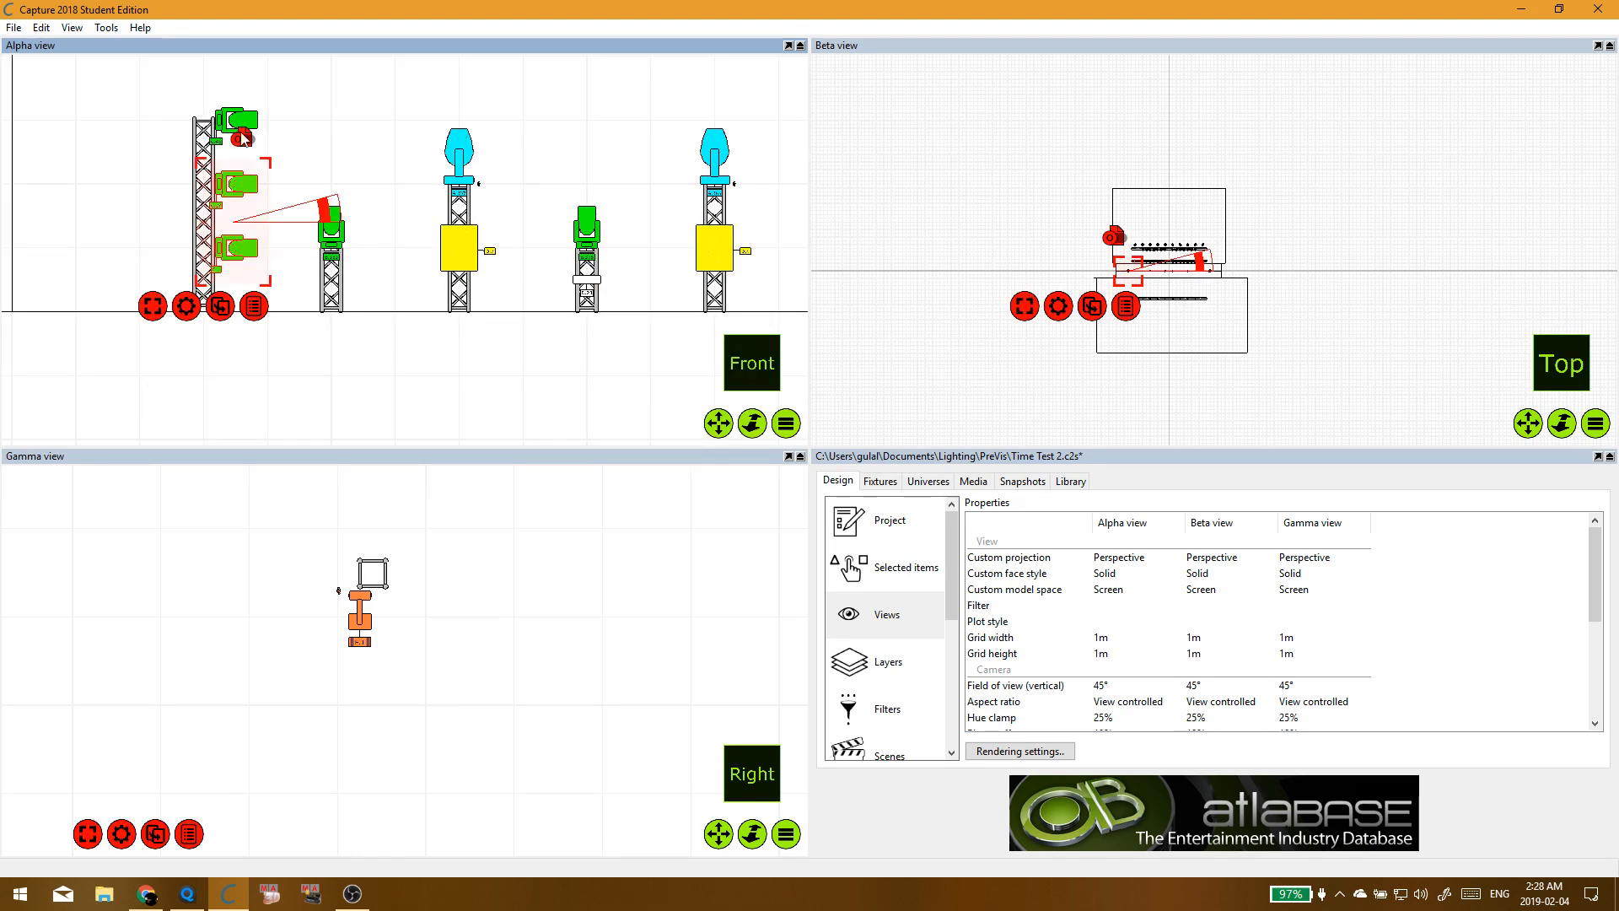
left_click_drag(722, 424, 615, 265)
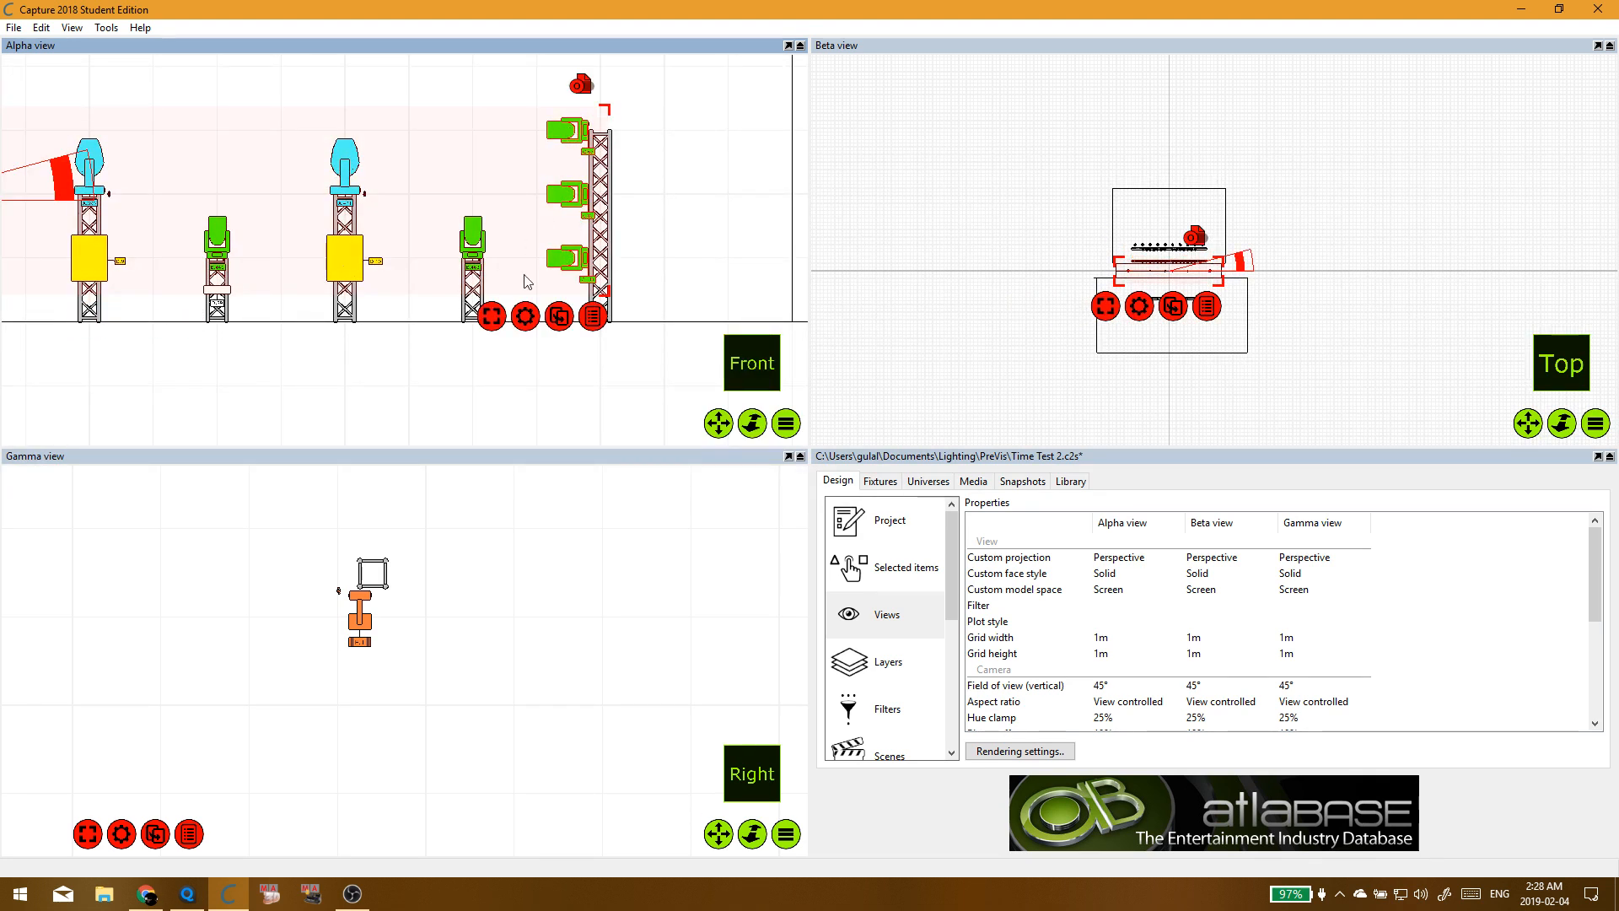
Step: Check the pan and tilt inversion properties of the selected side-tower fixtures, keeping Invert pan at No
left_click(526, 317)
left_click(661, 494)
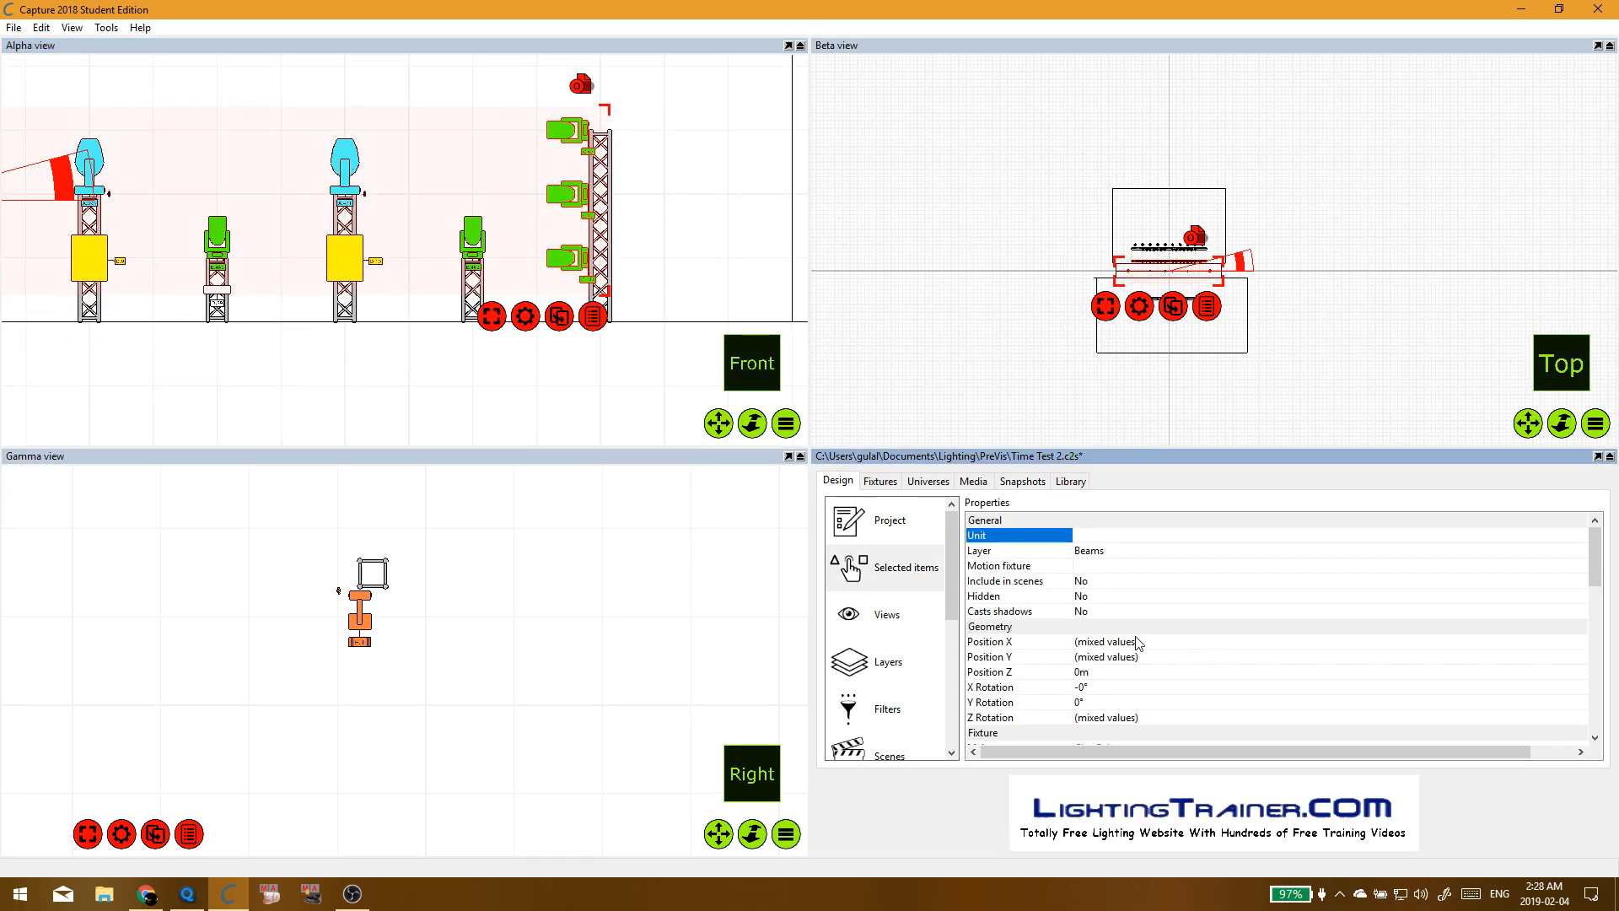
scroll(1118, 590, "down", 3)
scroll(1113, 636, "down", 3)
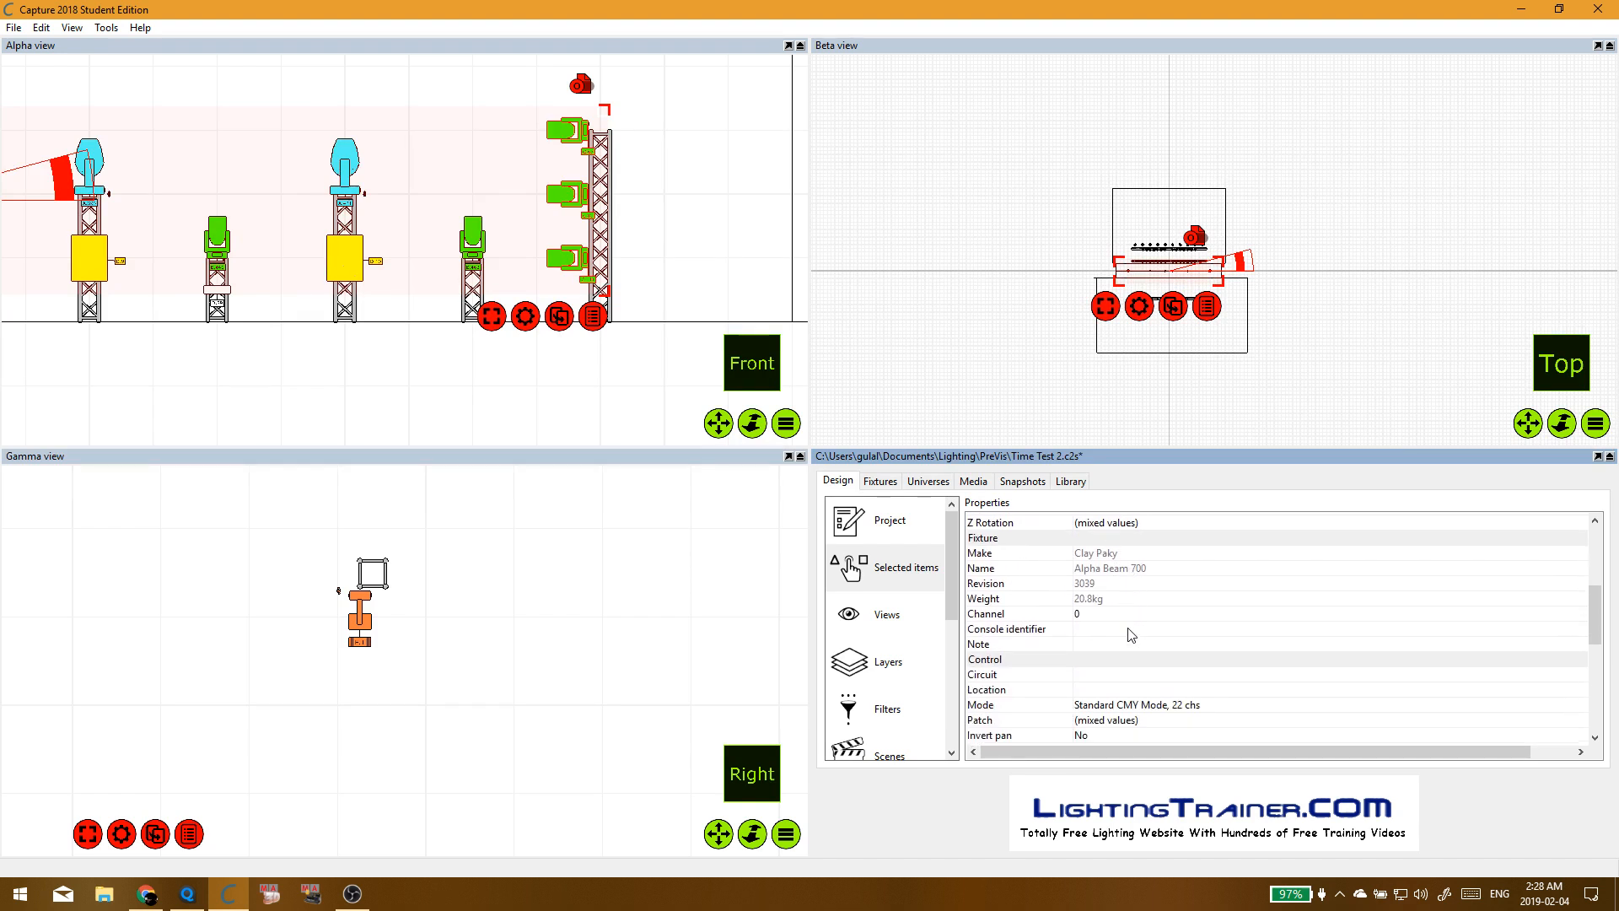
left_click(1127, 642)
left_click(1126, 657)
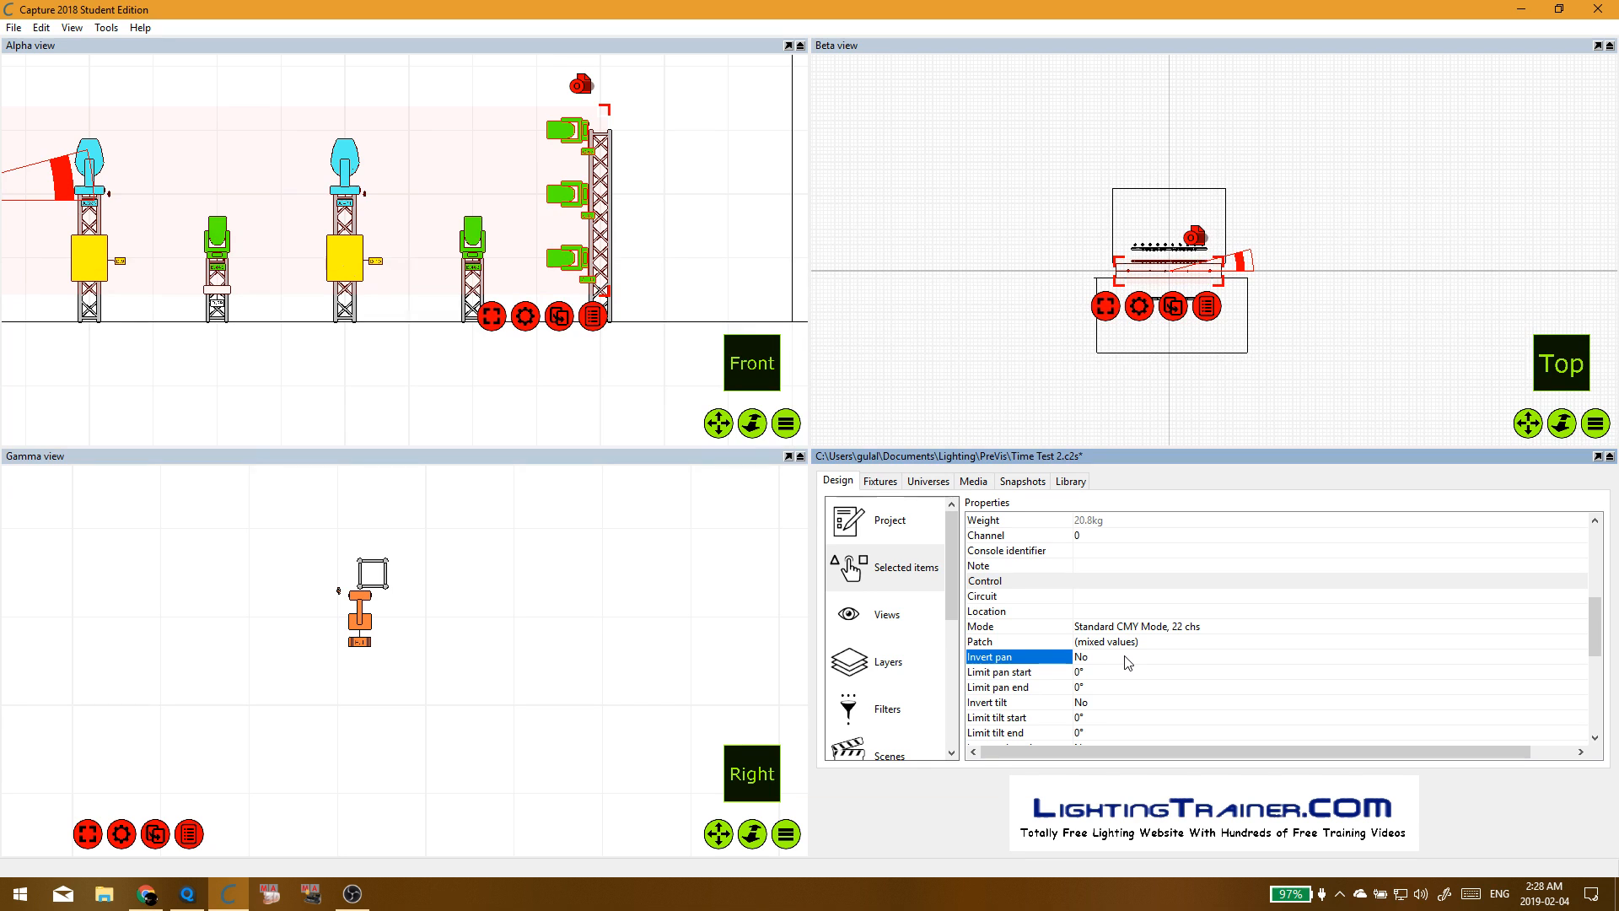
left_click(1127, 660)
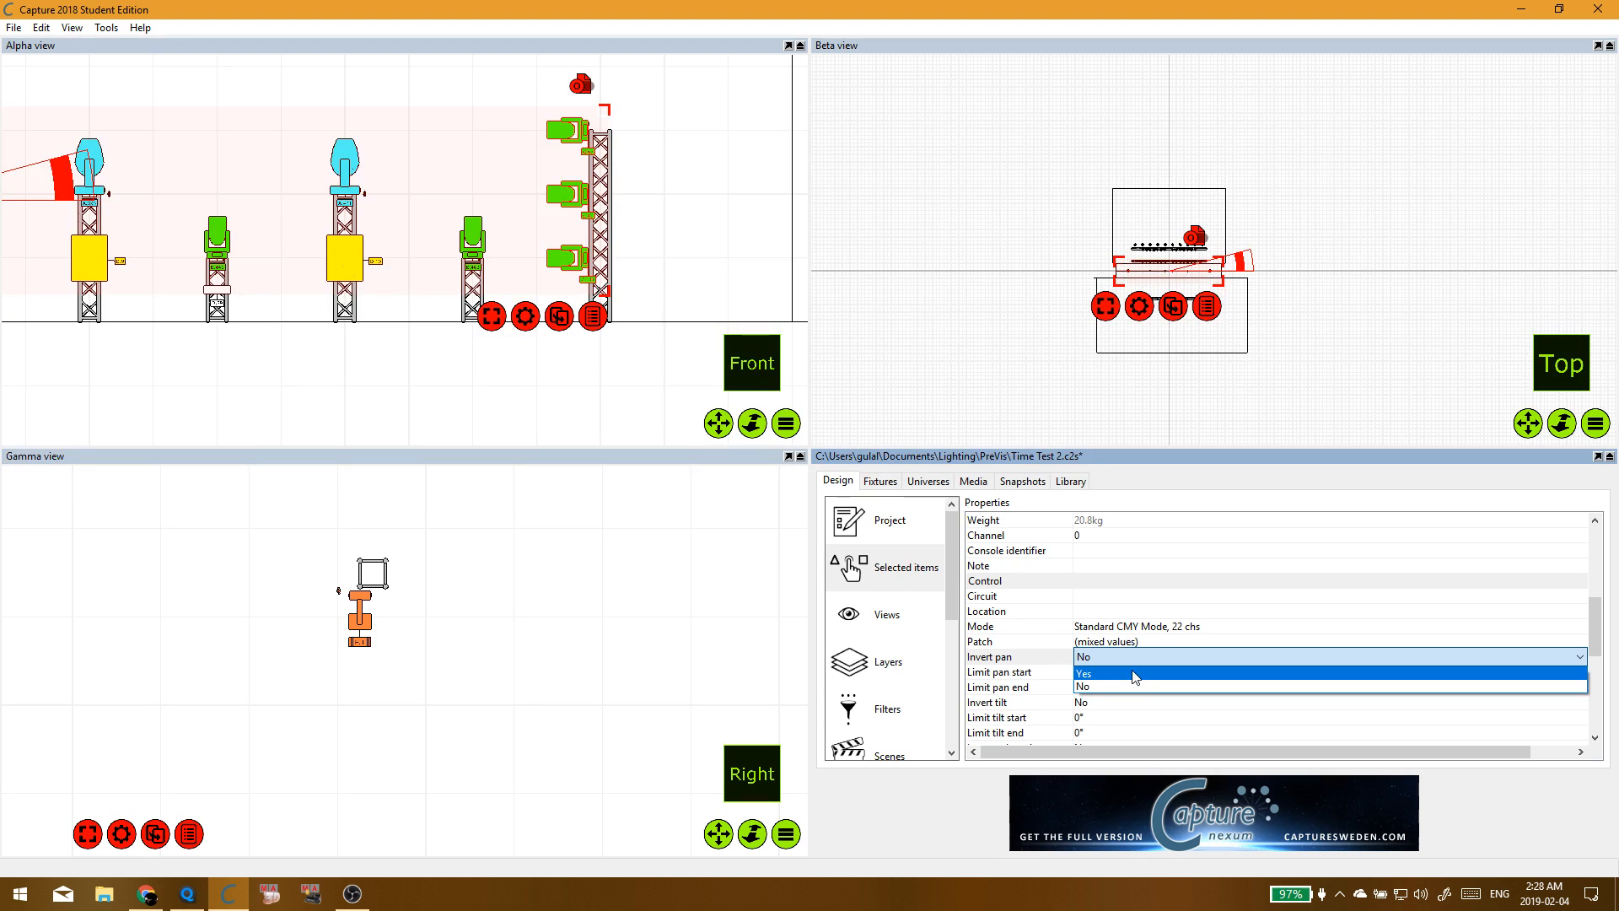
left_click(1012, 651)
scroll(473, 383, "down", 5)
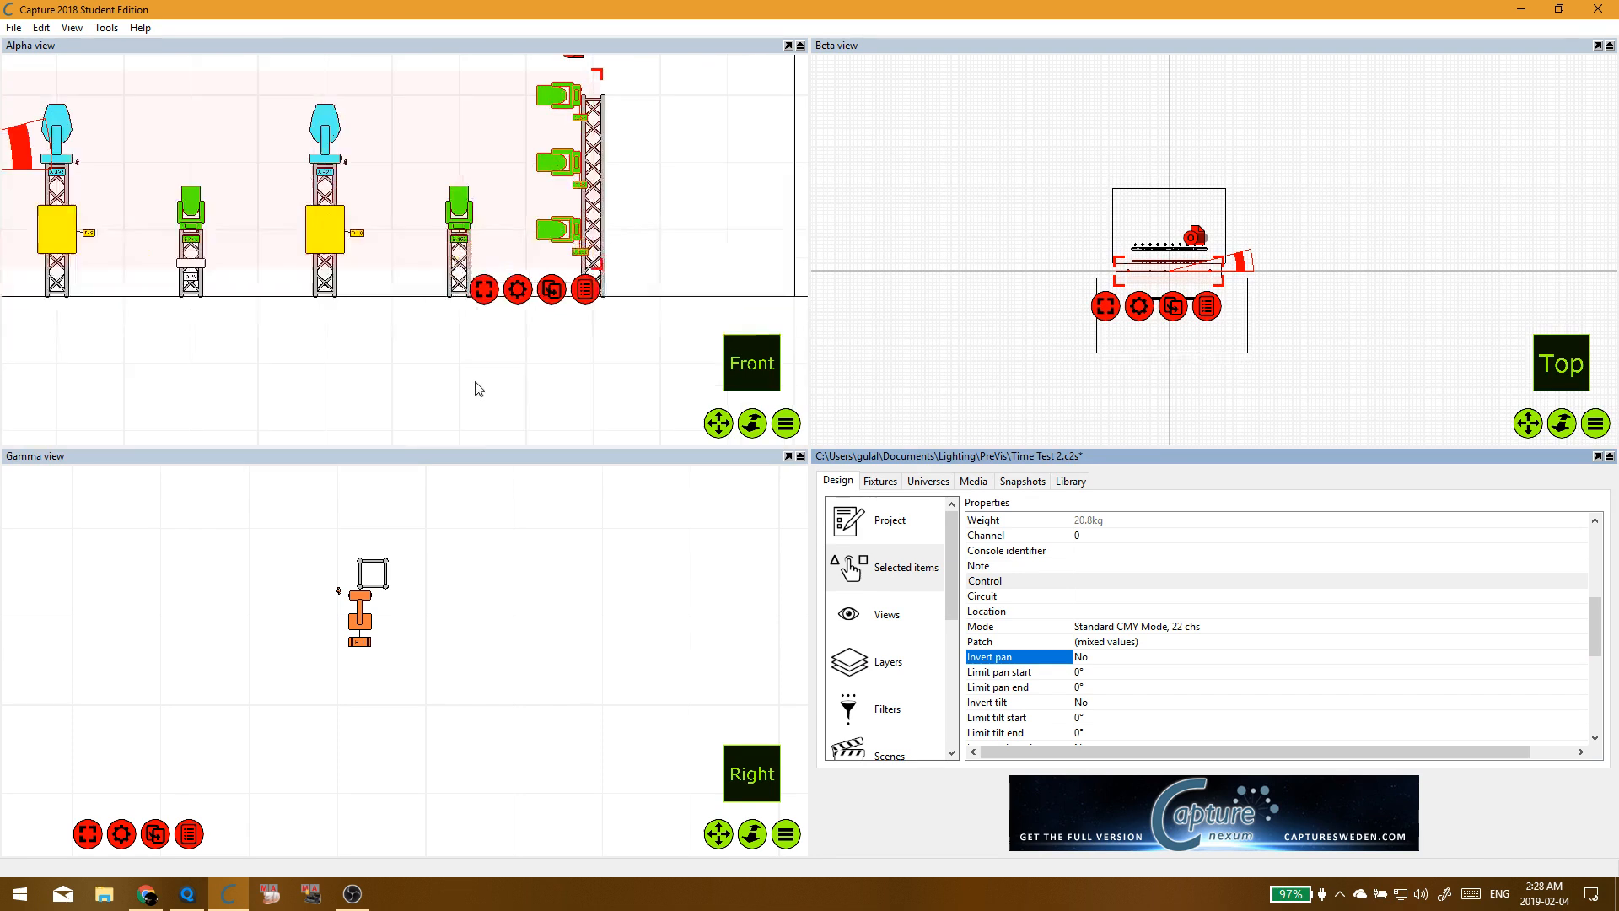
Step: Deselect the fixtures, detach the Alpha view into its own window and move it off this screen
left_click(595, 364)
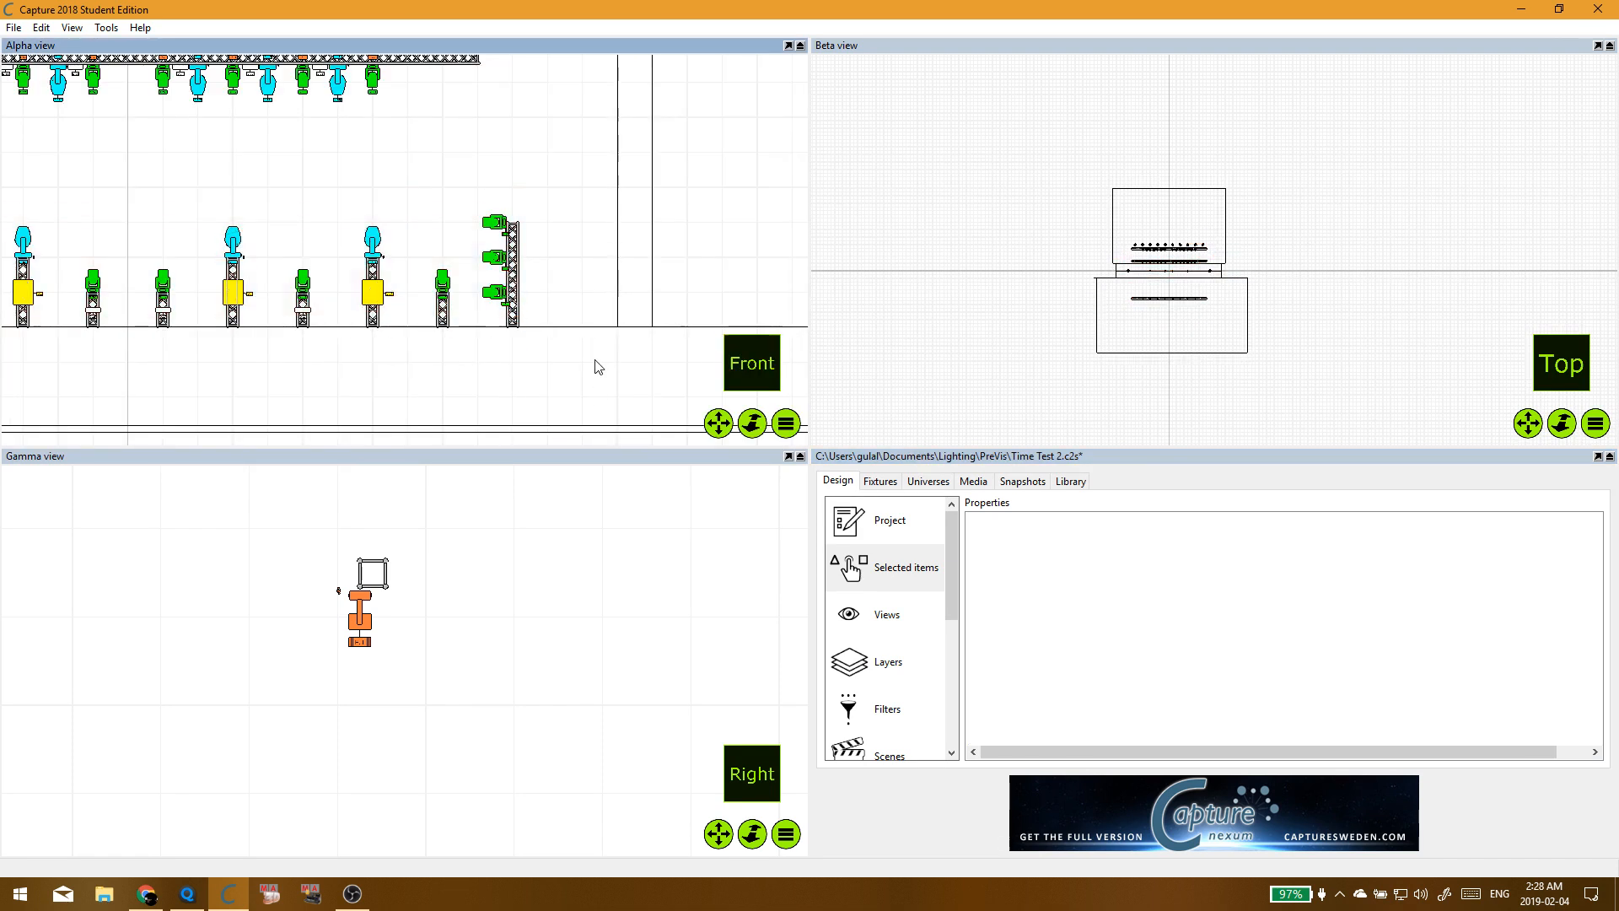
left_click(787, 46)
left_click_drag(763, 9, 0, 338)
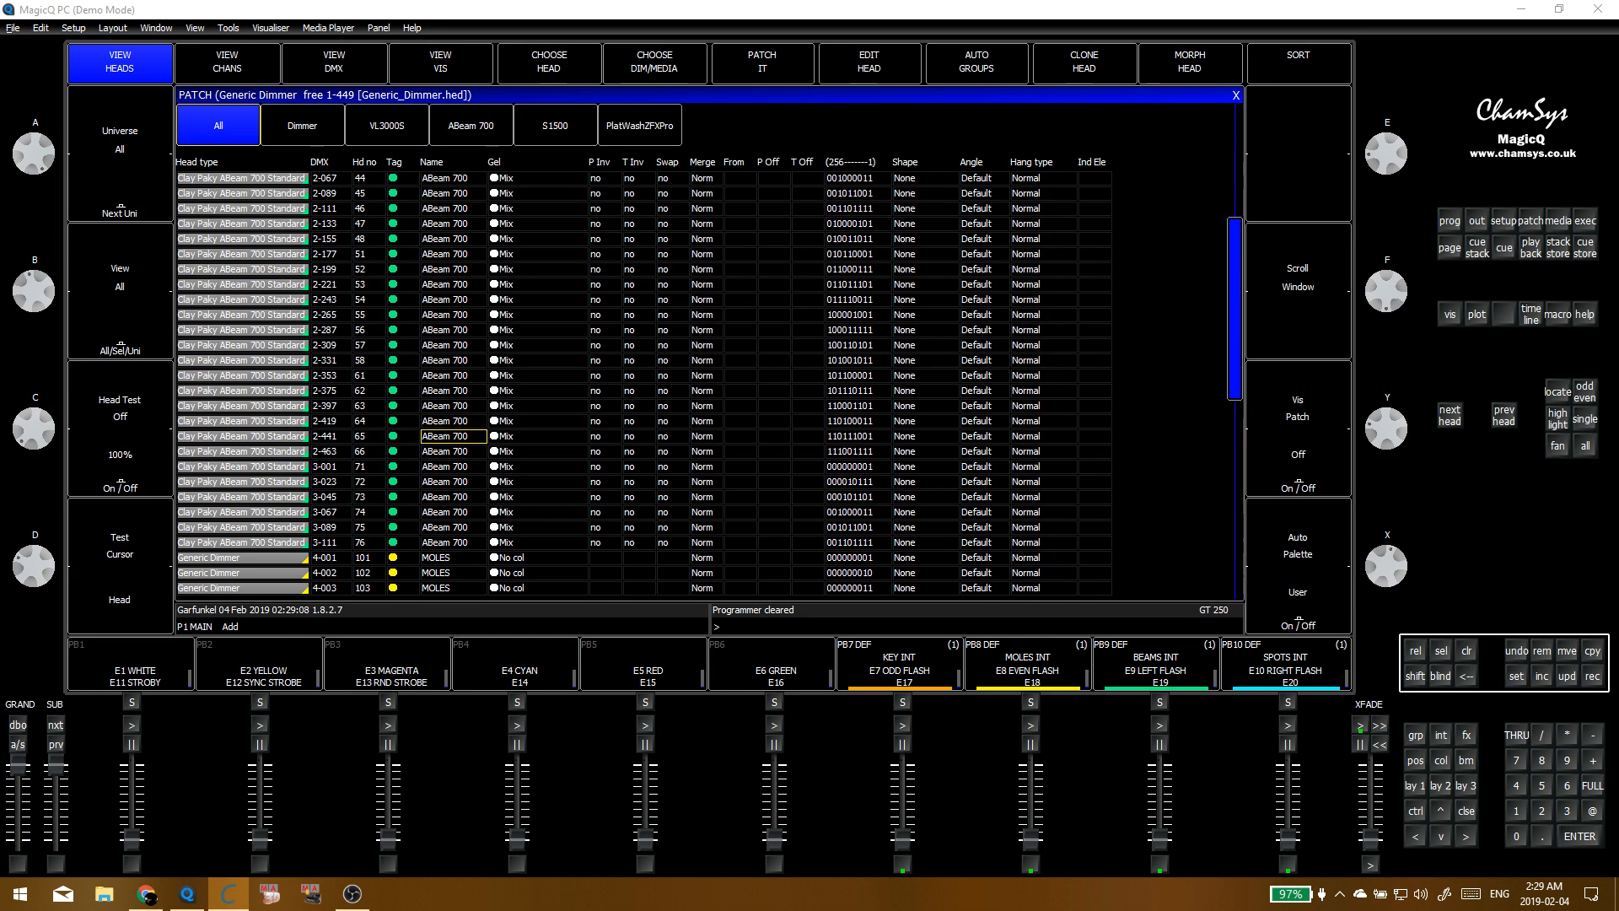
Step: In the MagicQ patch, set Swap to yes for ABeam 700 heads 71 to 76 and leave the patch
left_click(398, 388)
left_click_drag(340, 451, 342, 467)
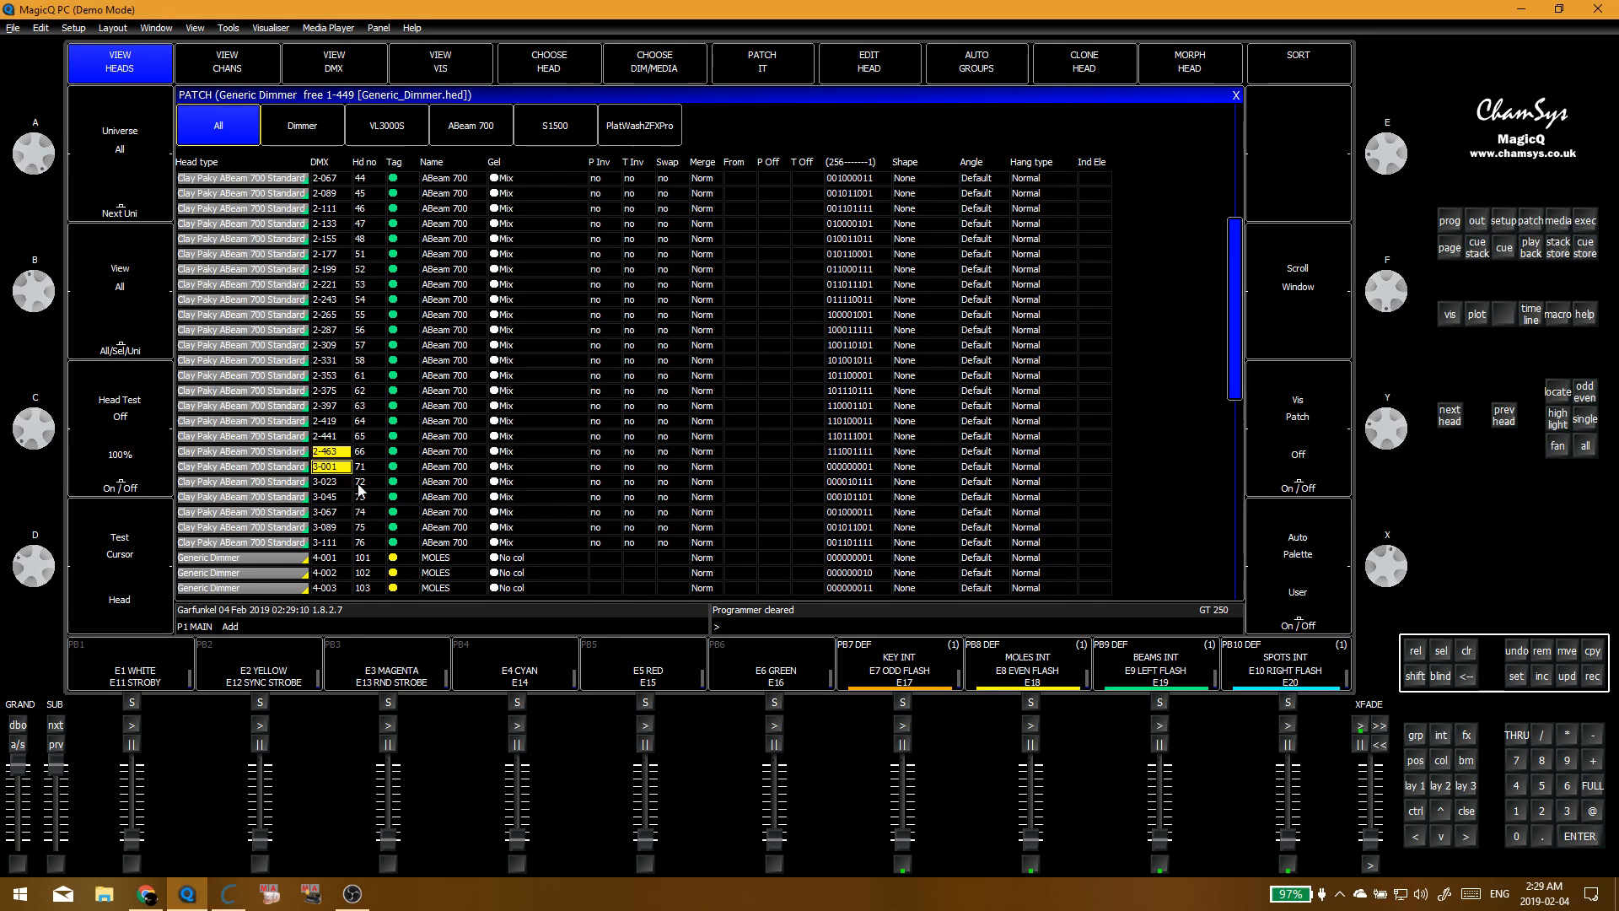
left_click(342, 454)
left_click(371, 467)
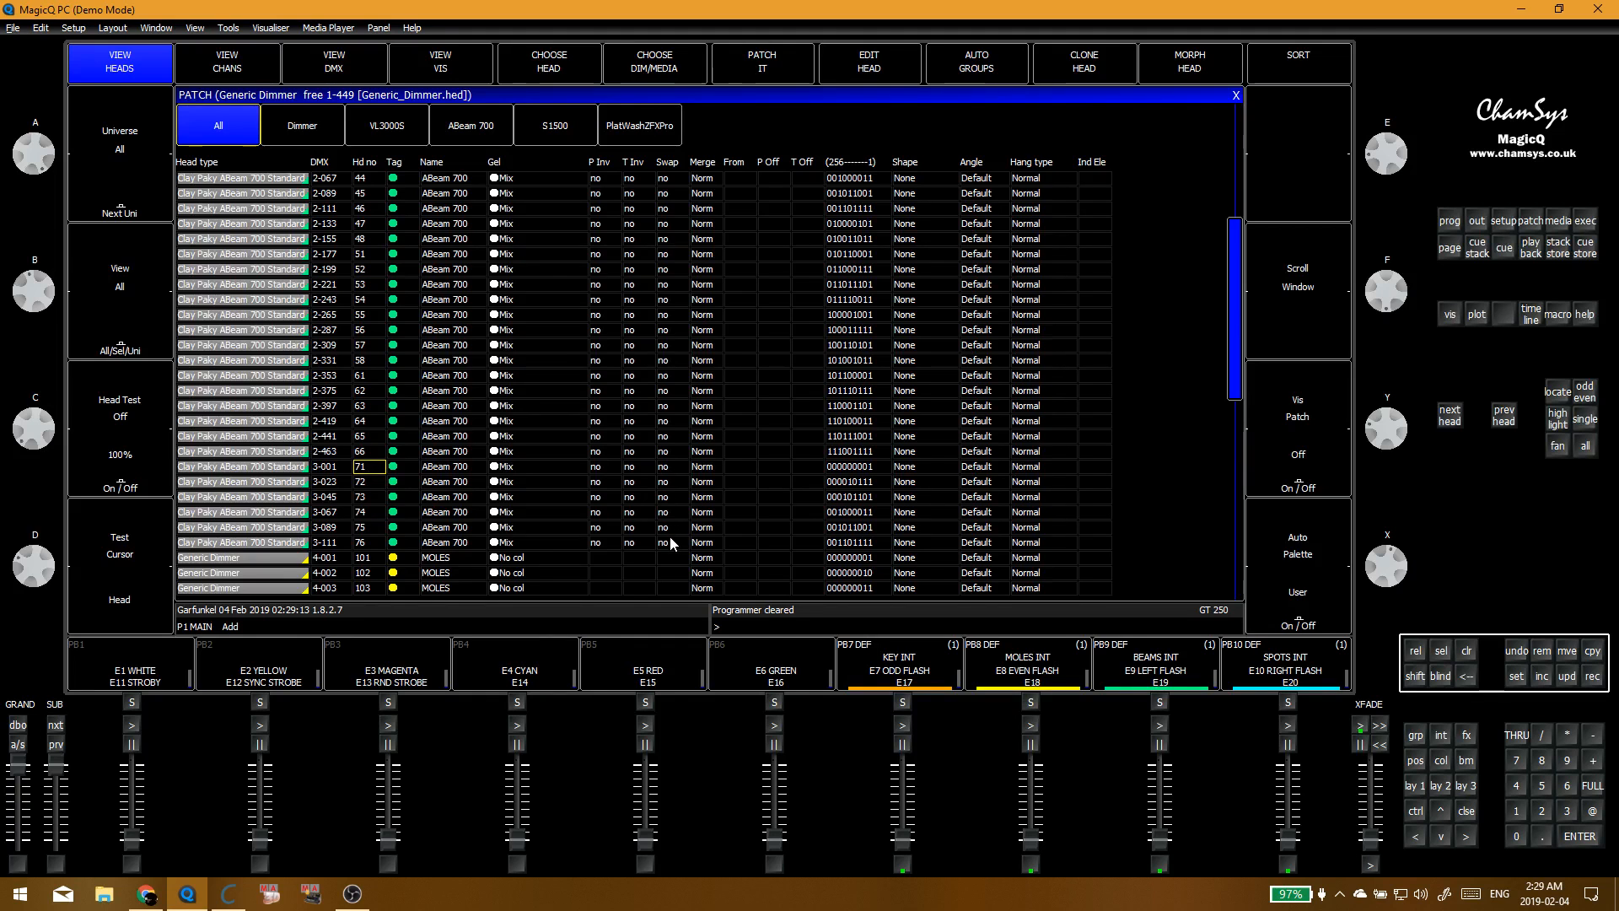
left_click_drag(672, 469, 672, 544)
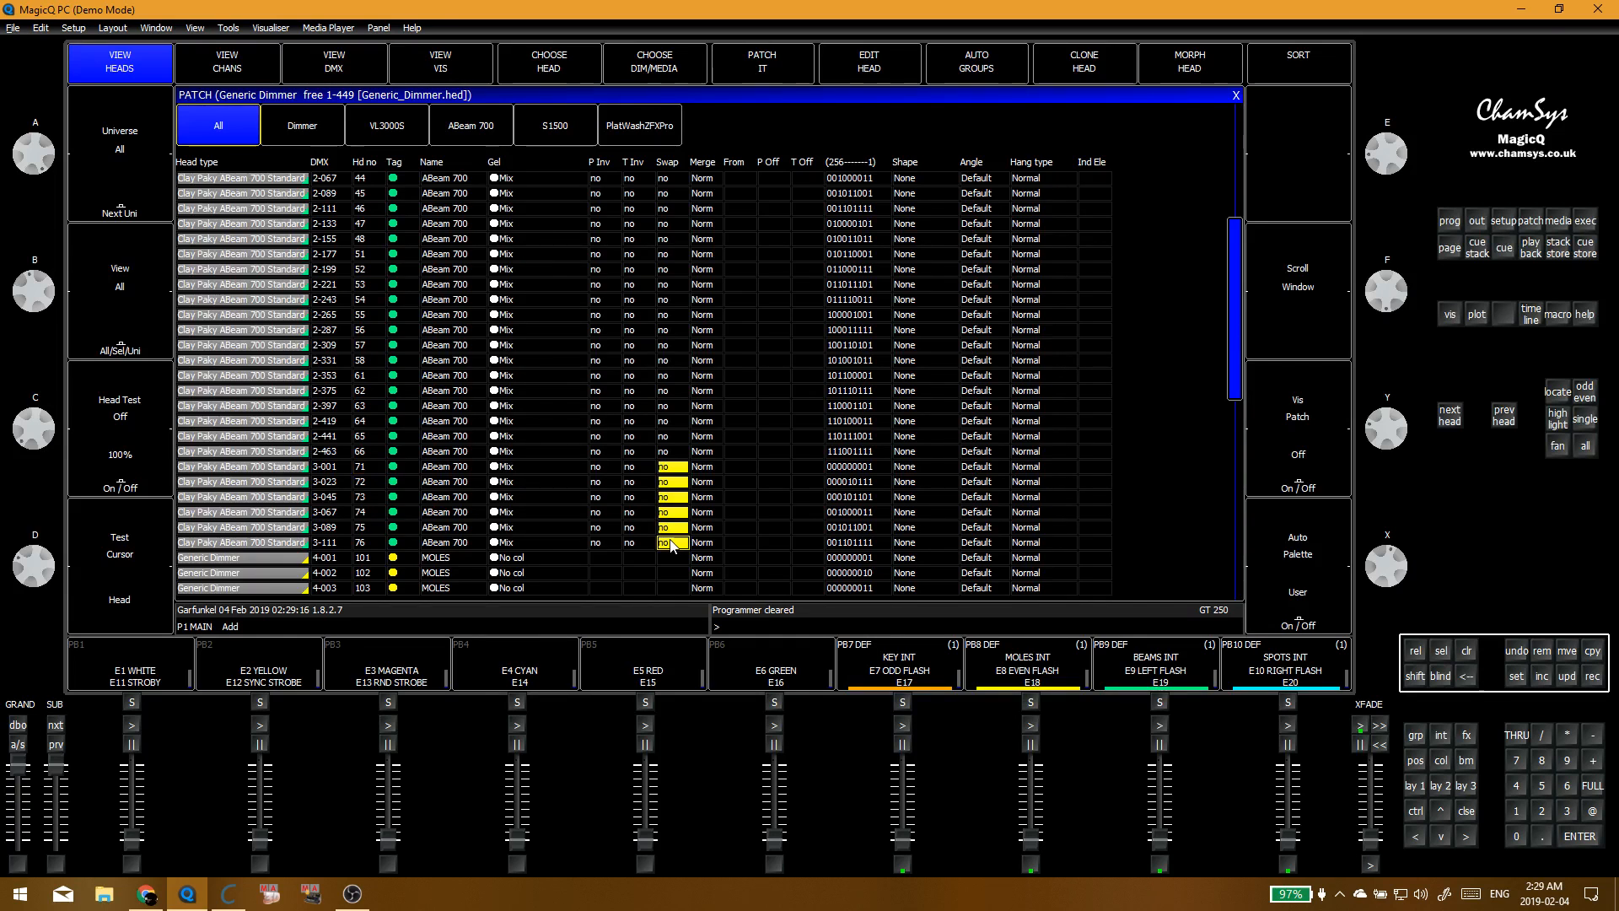
left_click(672, 544)
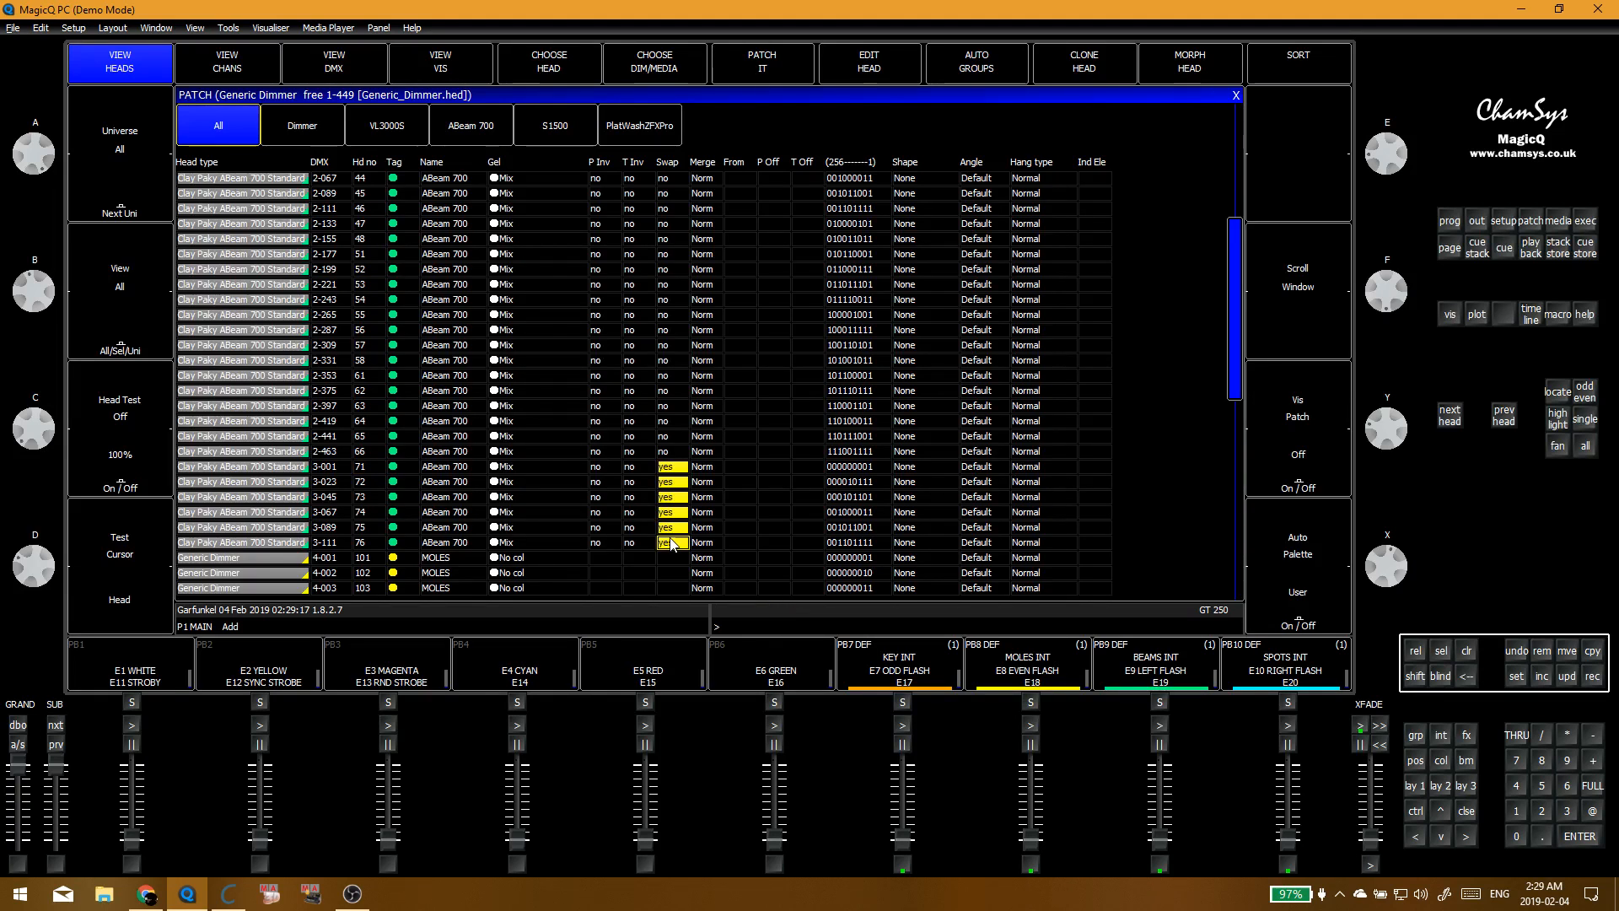
left_click(582, 435)
key("Escape")
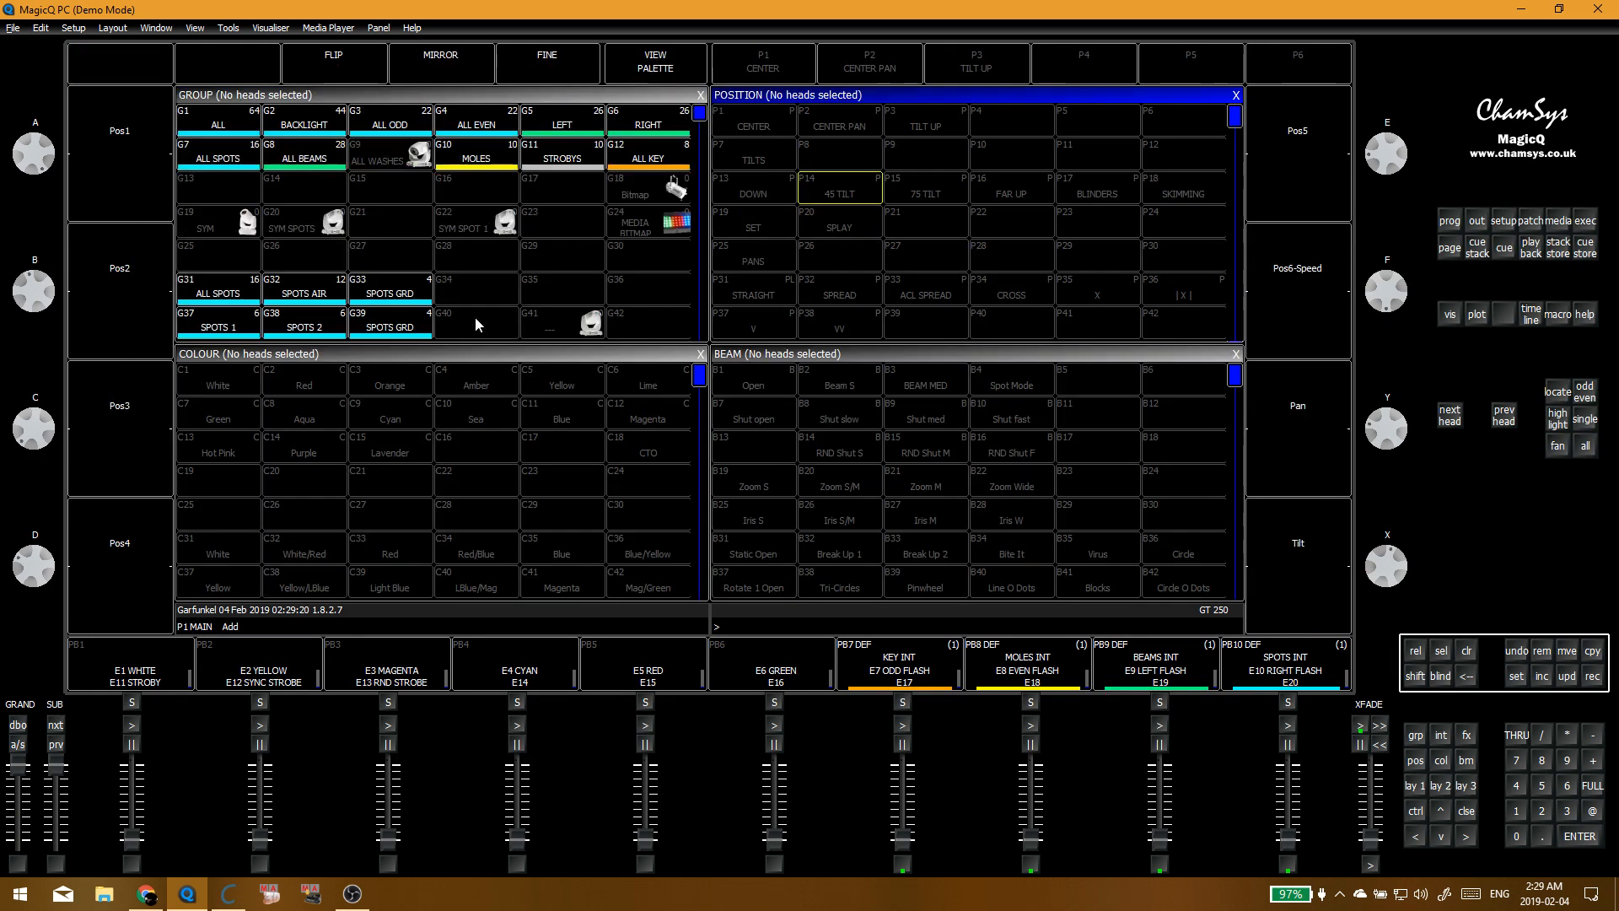
Step: Select the BEAMS SIDE group, test its pan movement, apply Beam S and clear the programmer
key("c")
left_click(497, 295)
scroll(517, 329, "down", 3)
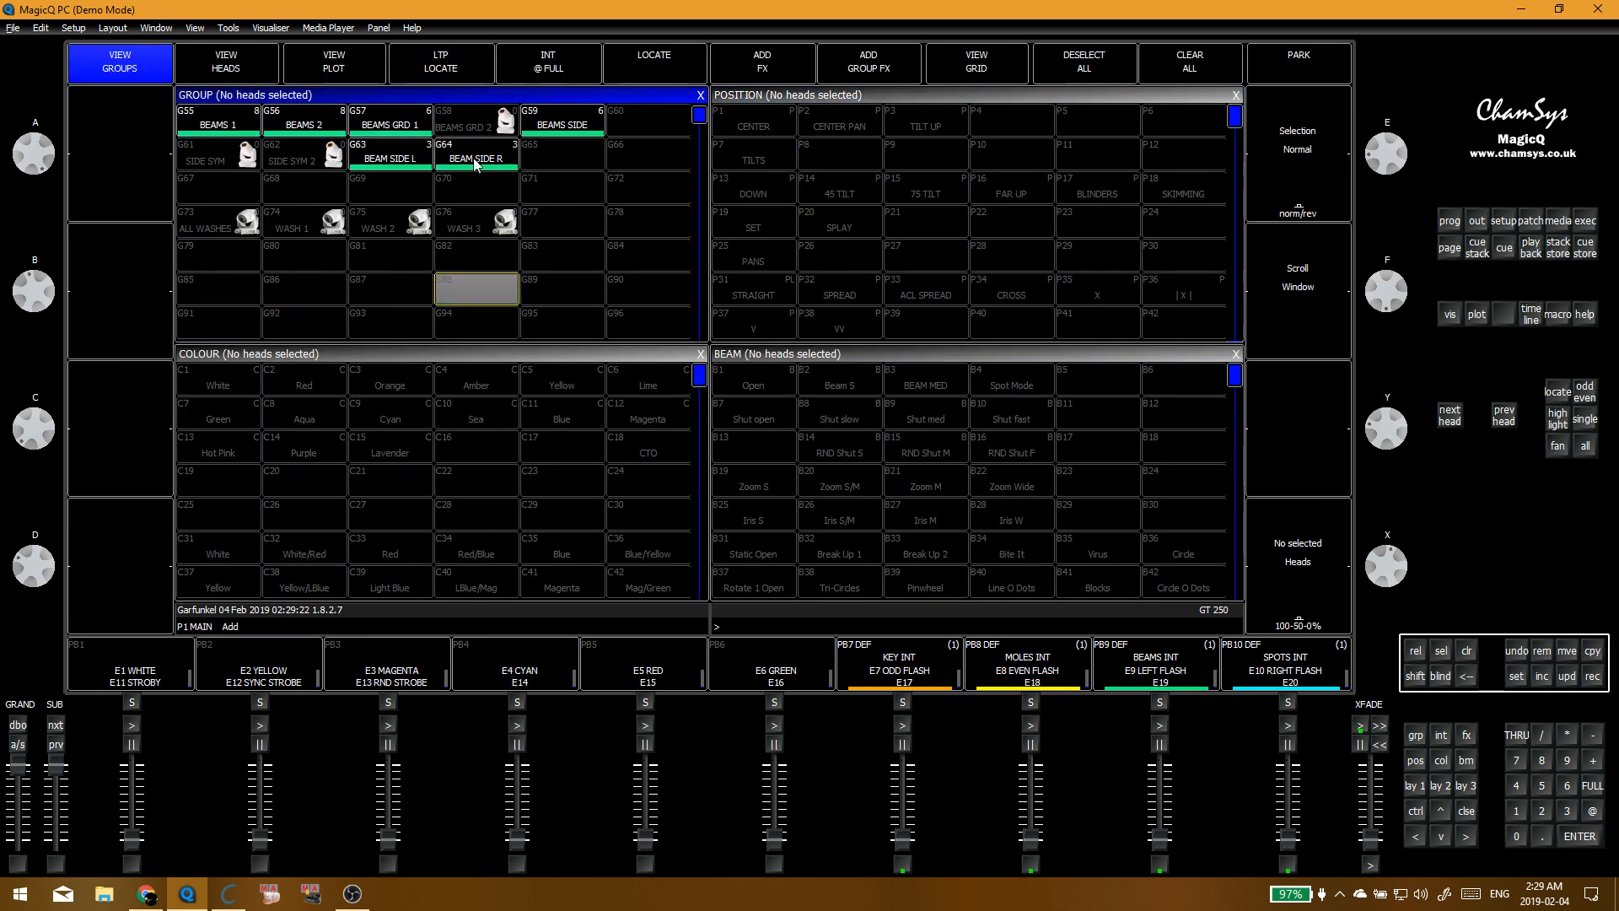
left_click(498, 187)
left_click(499, 125)
left_click(563, 124)
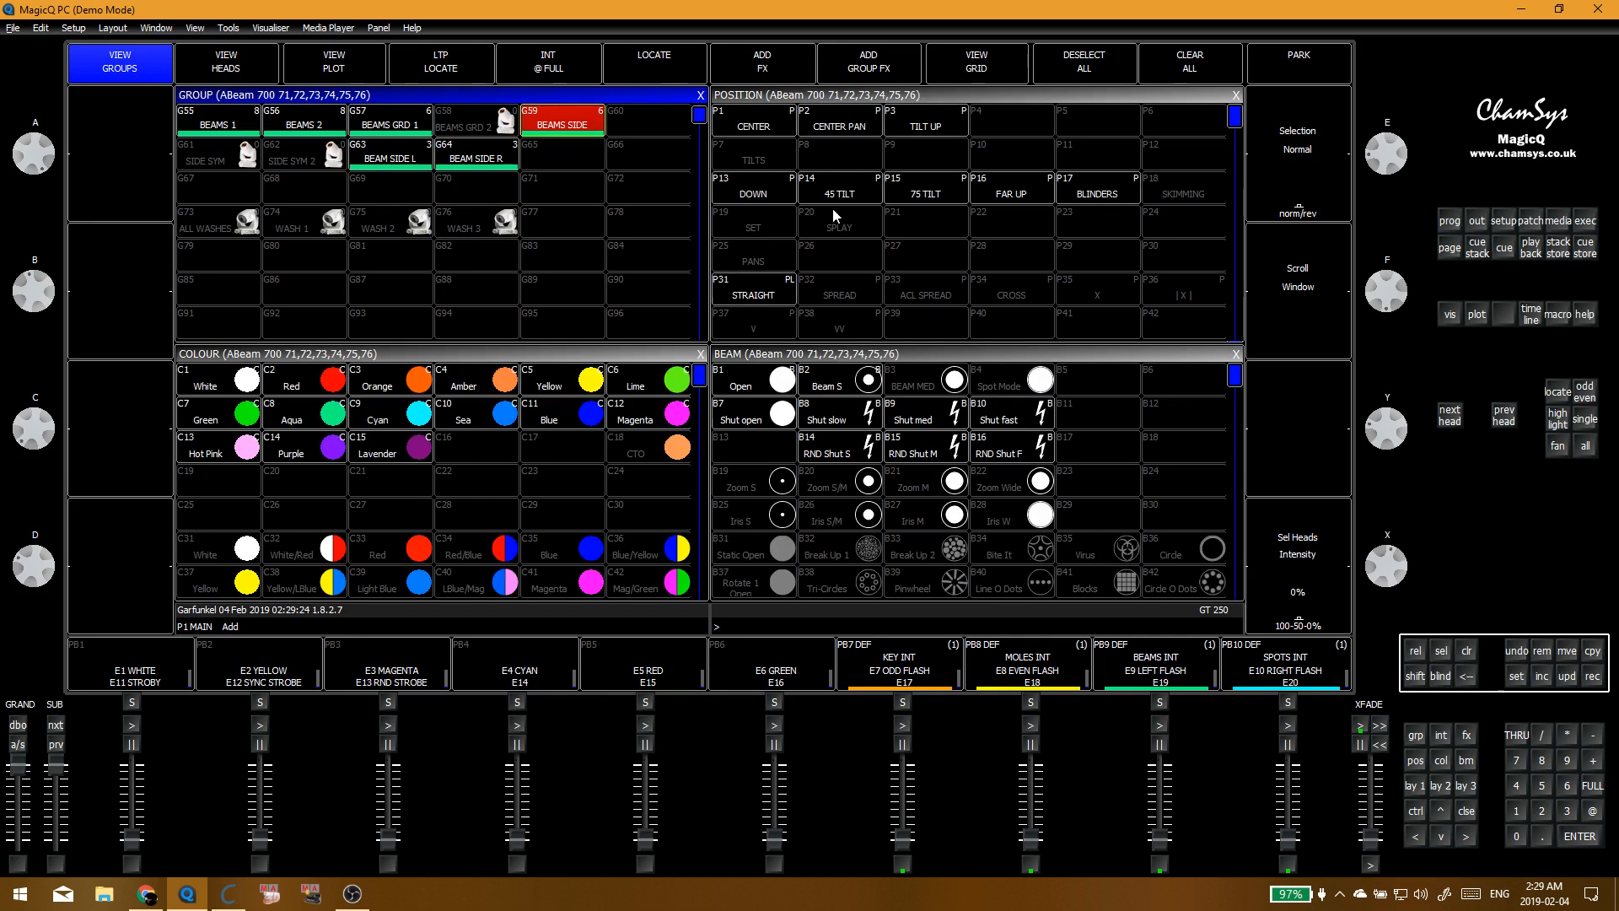
left_click(1011, 254)
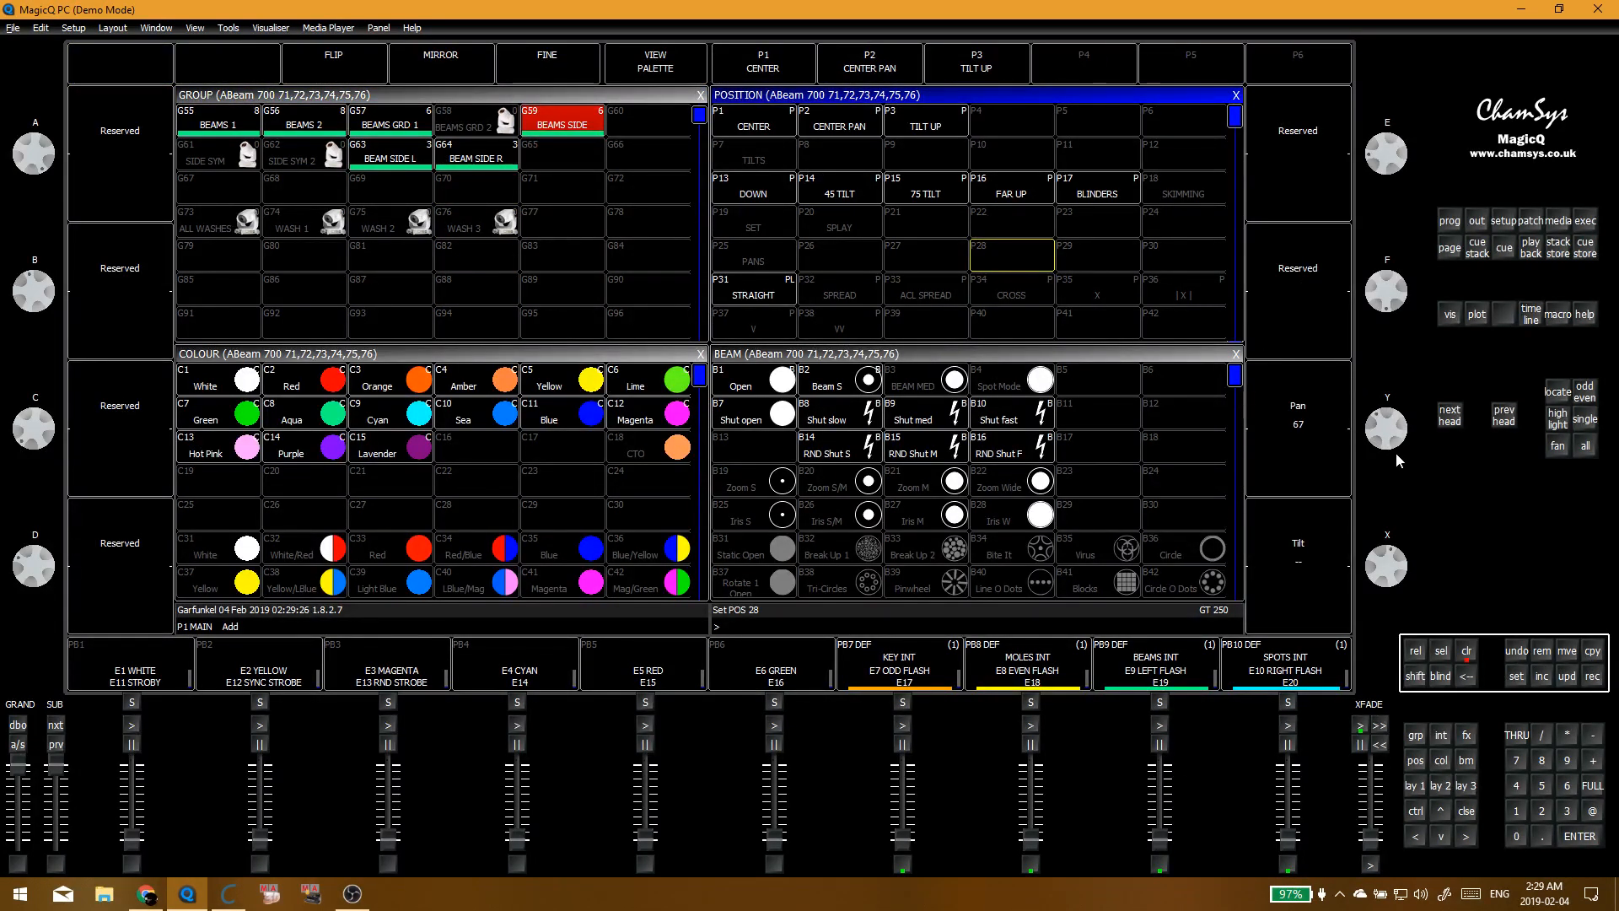
left_click_drag(1394, 452, 1409, 514)
key("alt+Tab")
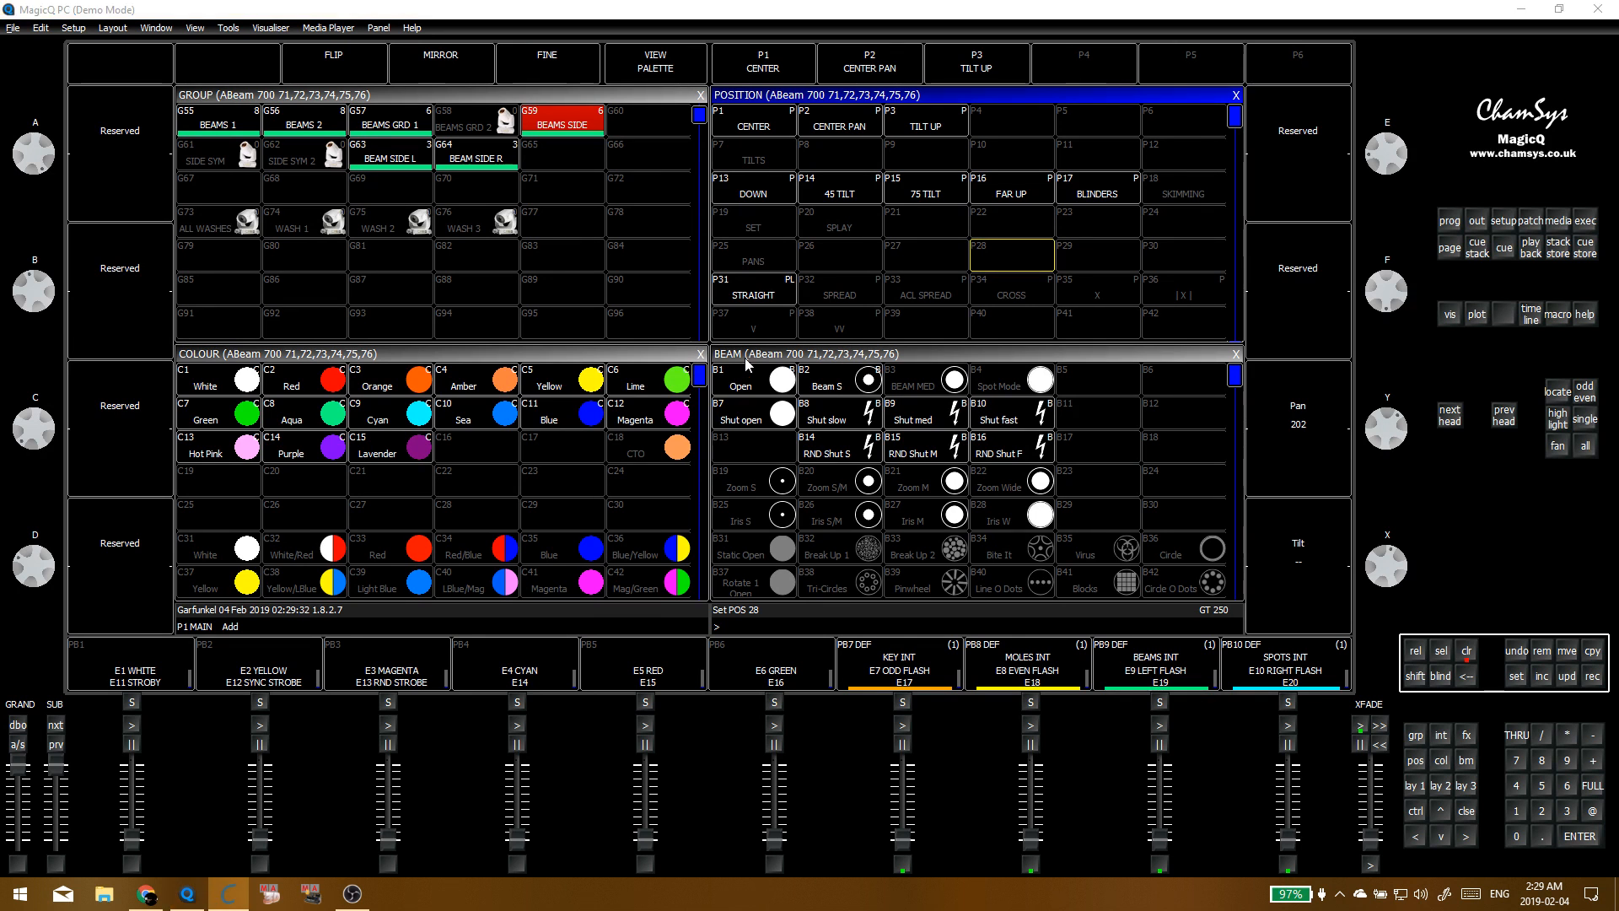
left_click(824, 380)
key("ctrl+BackSpace")
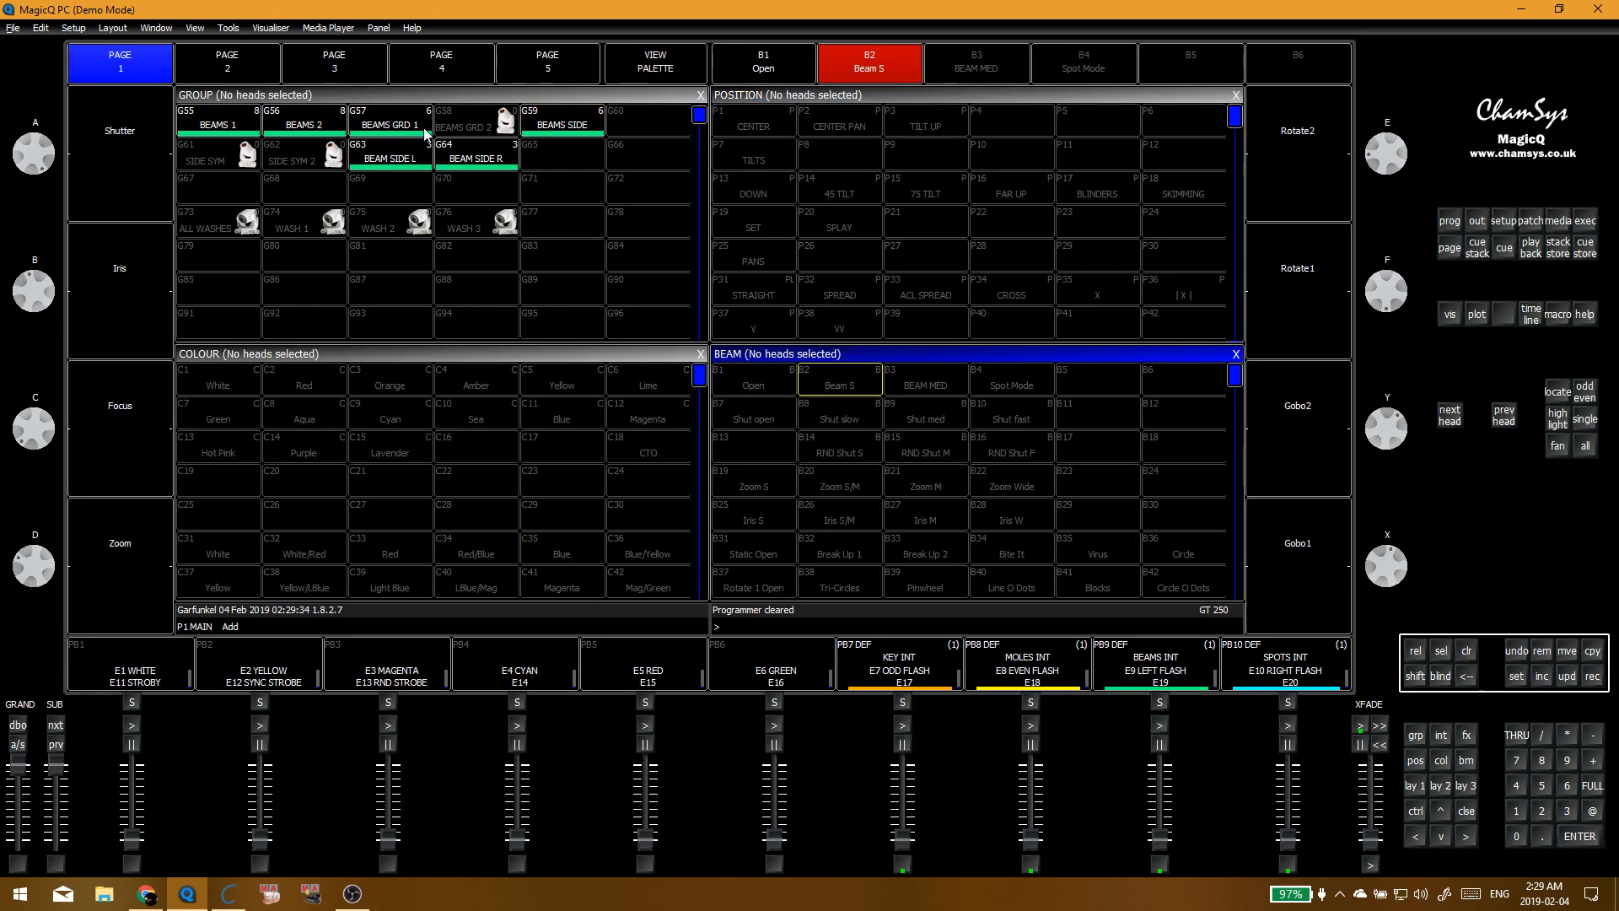
Step: Test Beam S with the DOWN and CENTER positions on BEAMS SIDE and clear the programmer
left_click(546, 126)
left_click(837, 384)
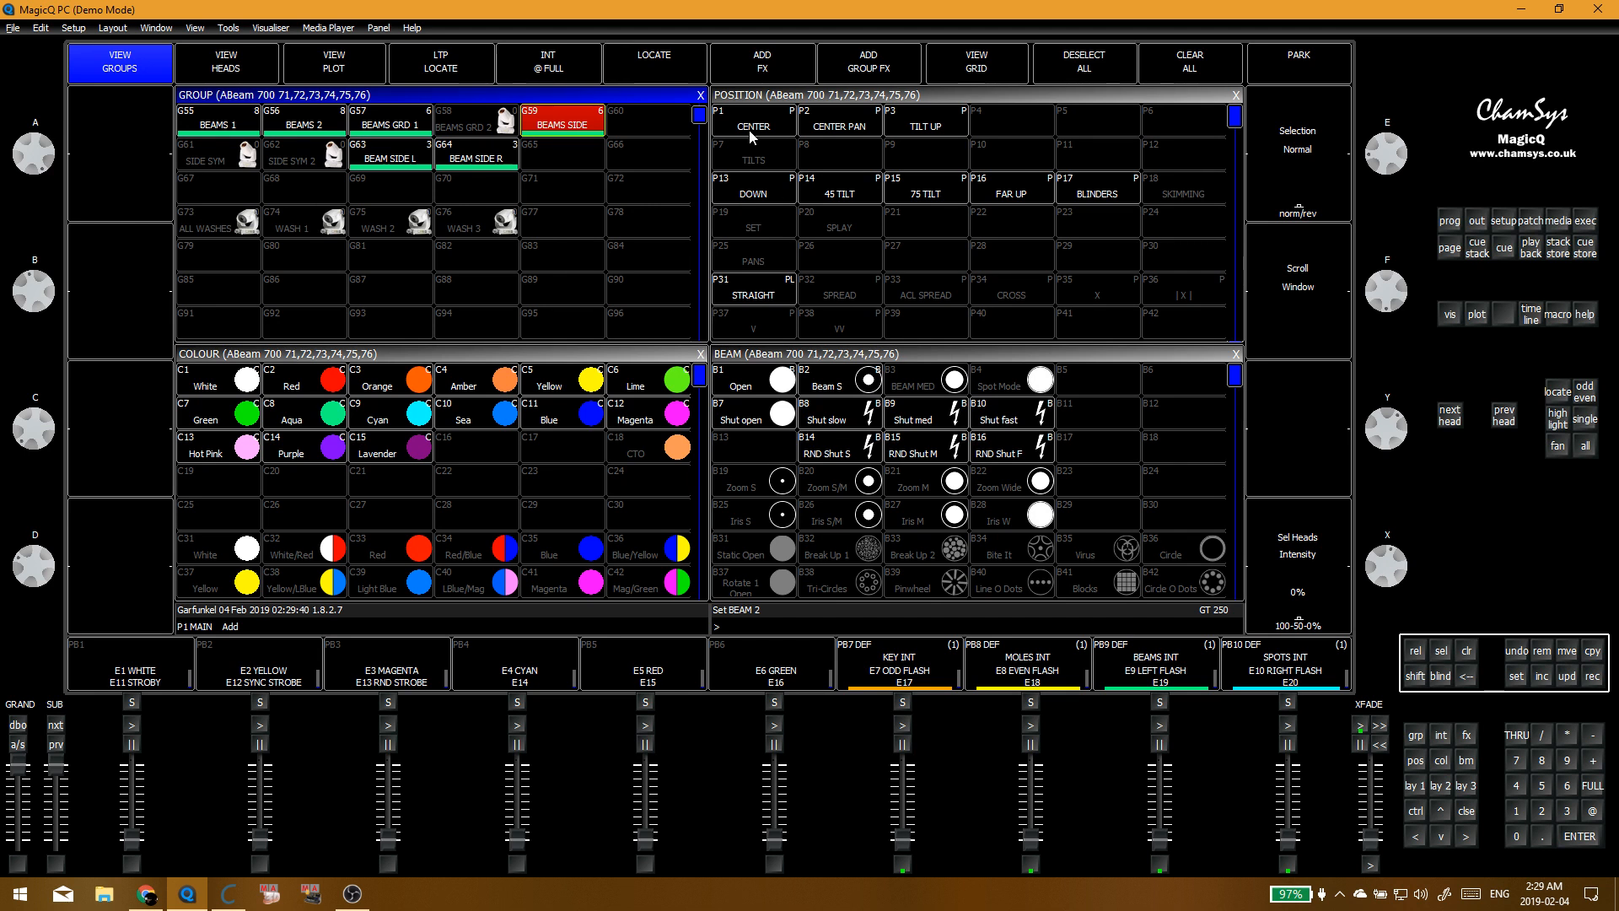
left_click(767, 195)
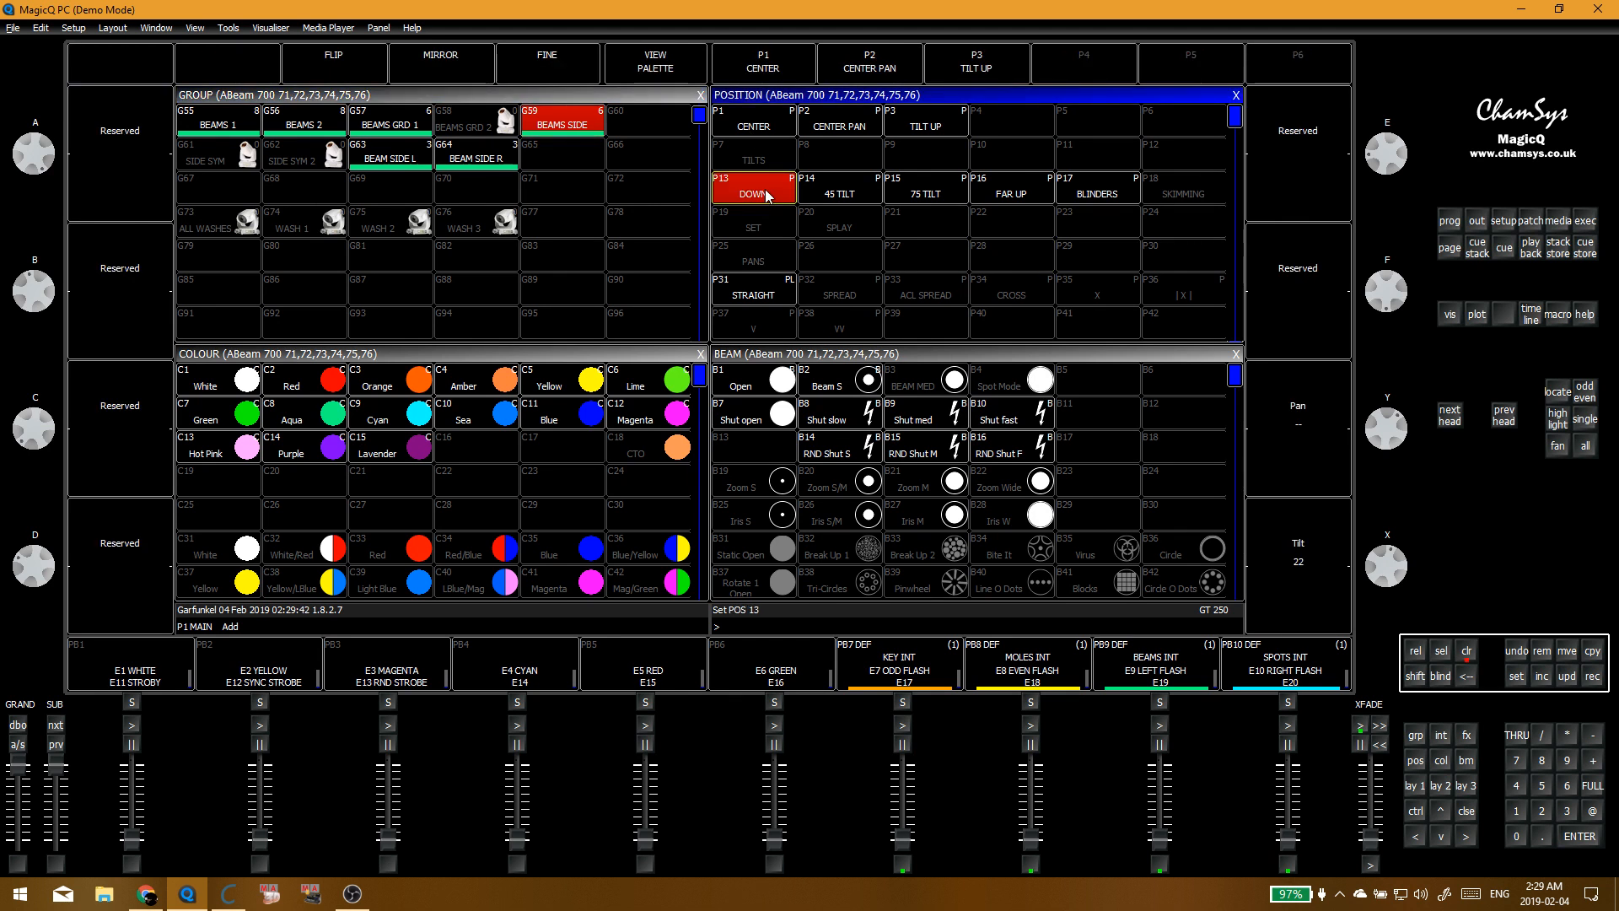
left_click(753, 131)
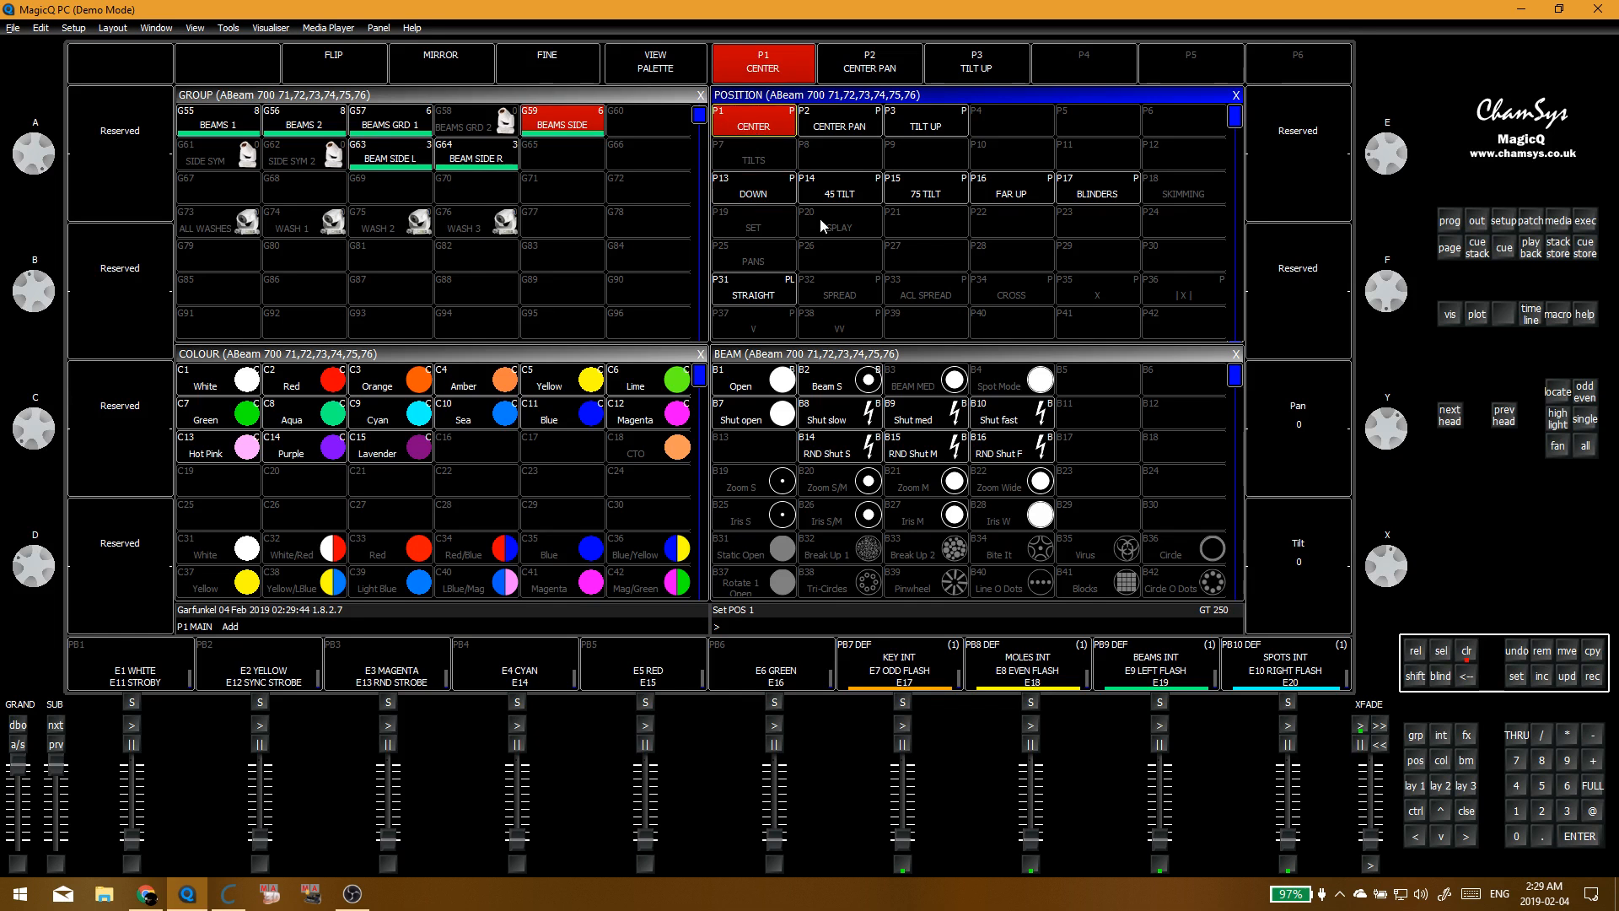
key("ctrl+BackSpace")
Step: Test the STRAIGHT position on the BEAMS SIDE group and clear the programmer
left_click(574, 127)
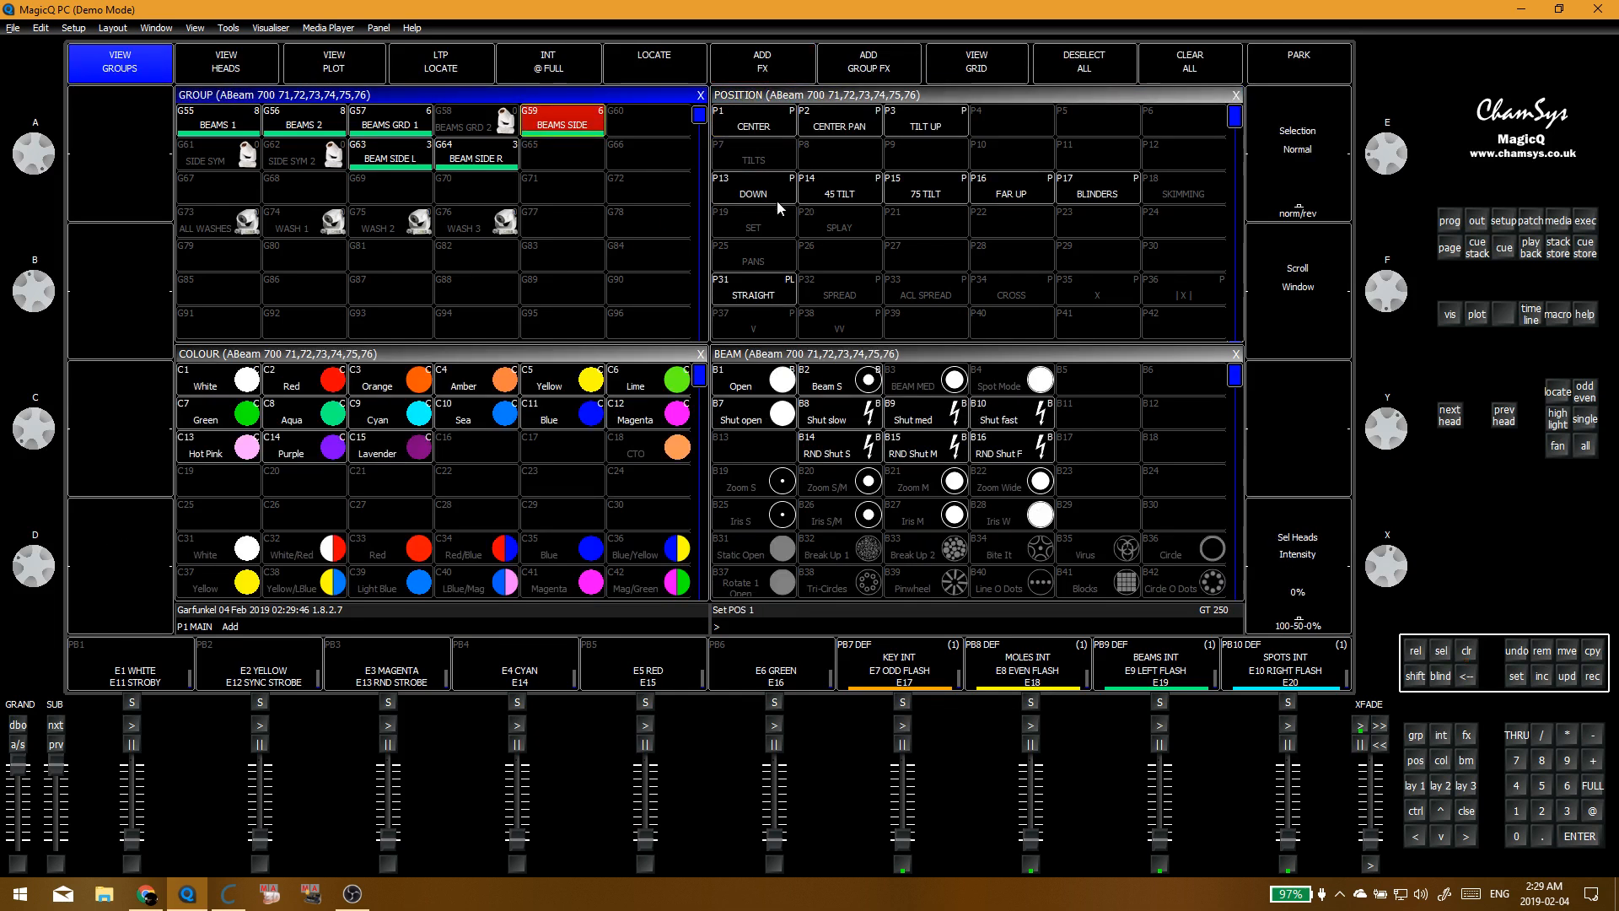
left_click(776, 210)
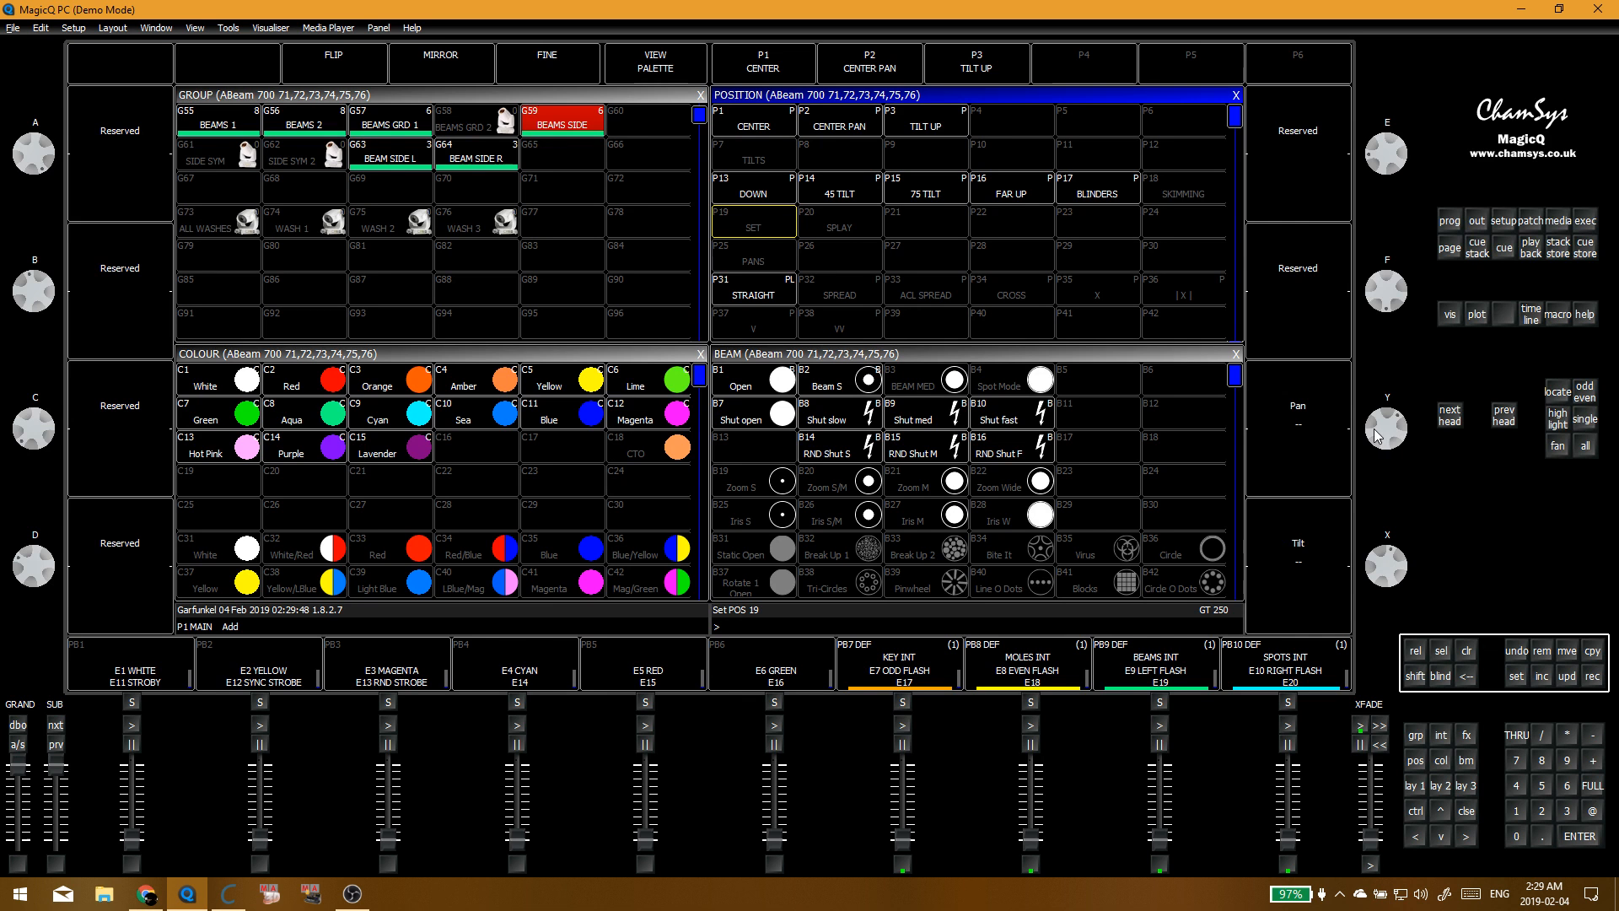
left_click(756, 291)
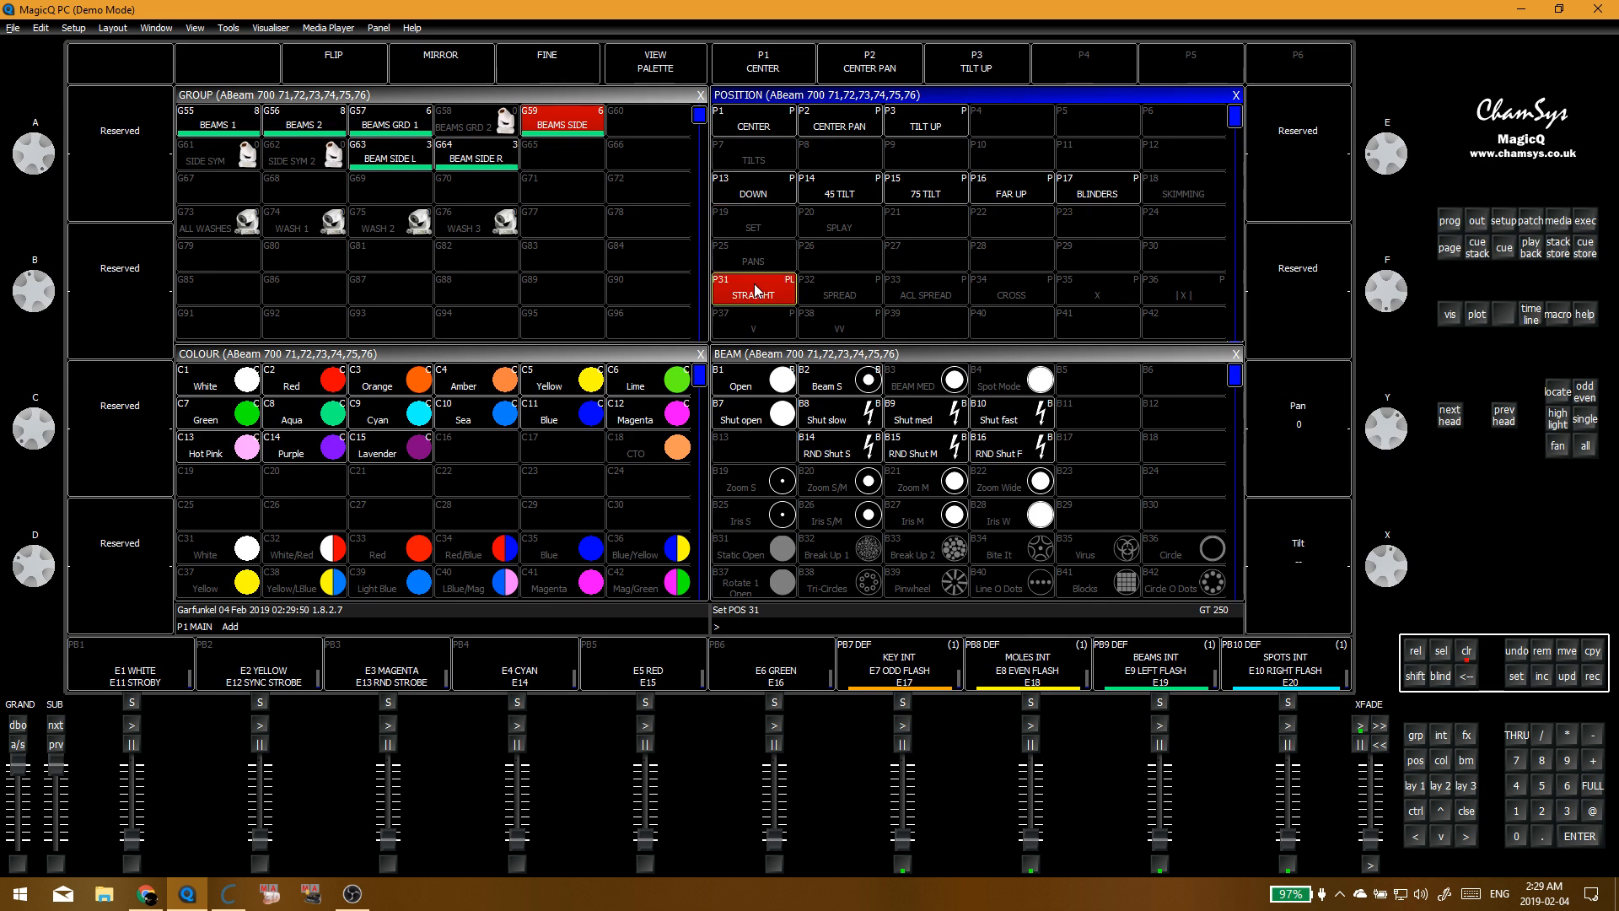
left_click(1466, 651)
left_click(577, 129)
left_click(733, 284)
left_click(1466, 651)
Step: Set the pan of BEAMS SIDE to 181, update the STRAIGHT position palette with it and clear the programmer
left_click(581, 127)
left_click(820, 295)
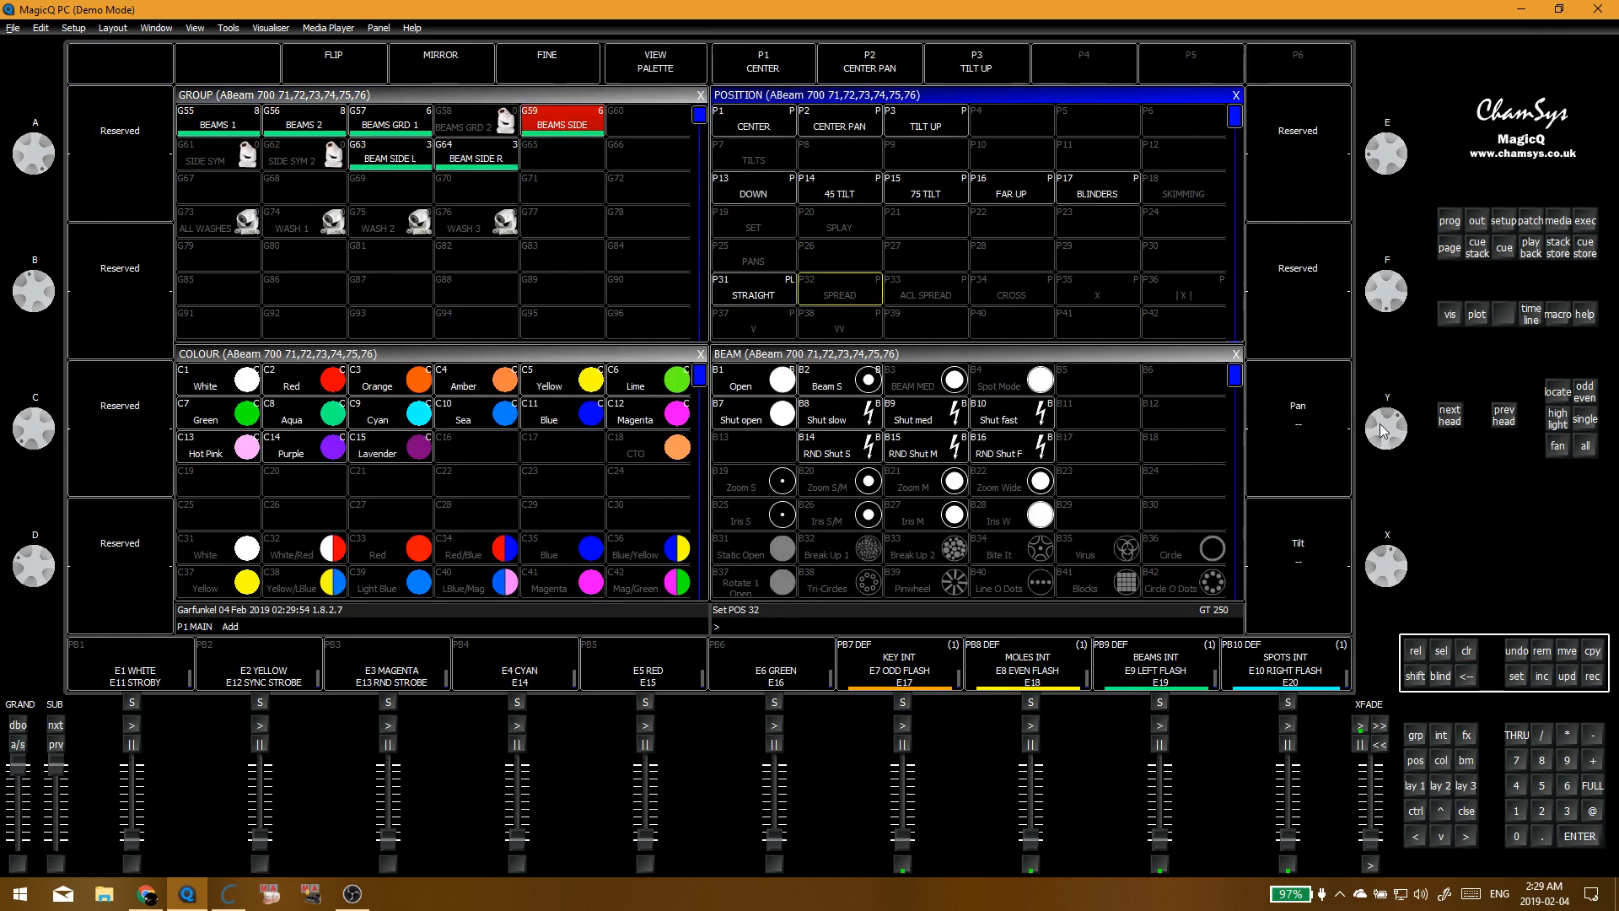
scroll(1382, 424, "down", 3)
left_click_drag(1381, 415, 1373, 512)
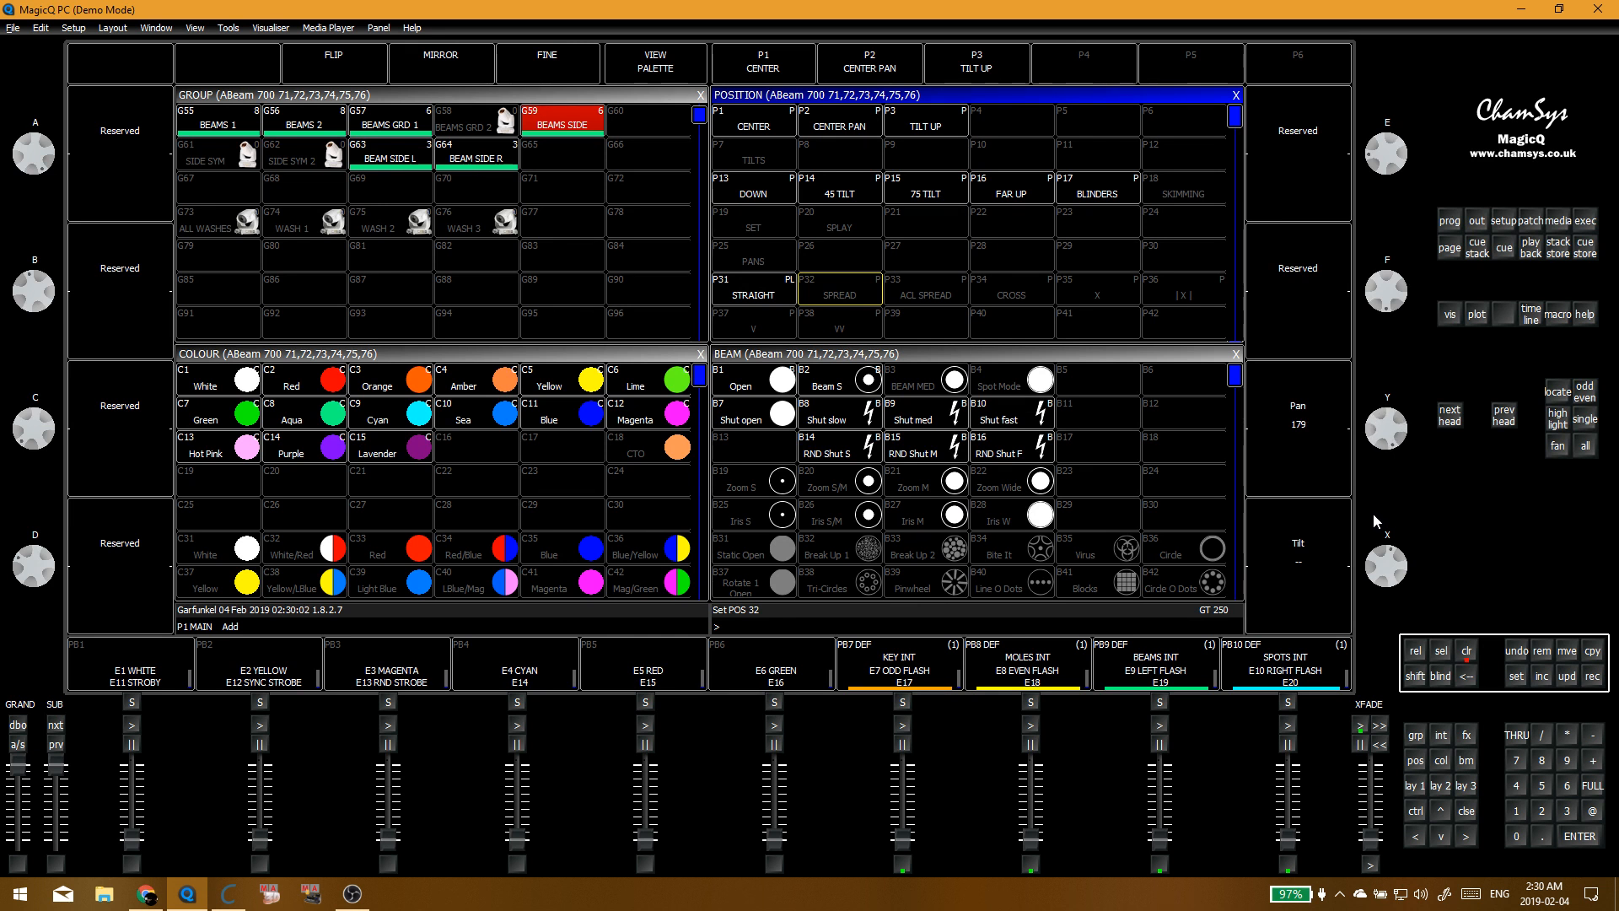
left_click_drag(1373, 514, 1373, 514)
left_click_drag(1382, 461, 1383, 439)
left_click(769, 295)
left_click(633, 245)
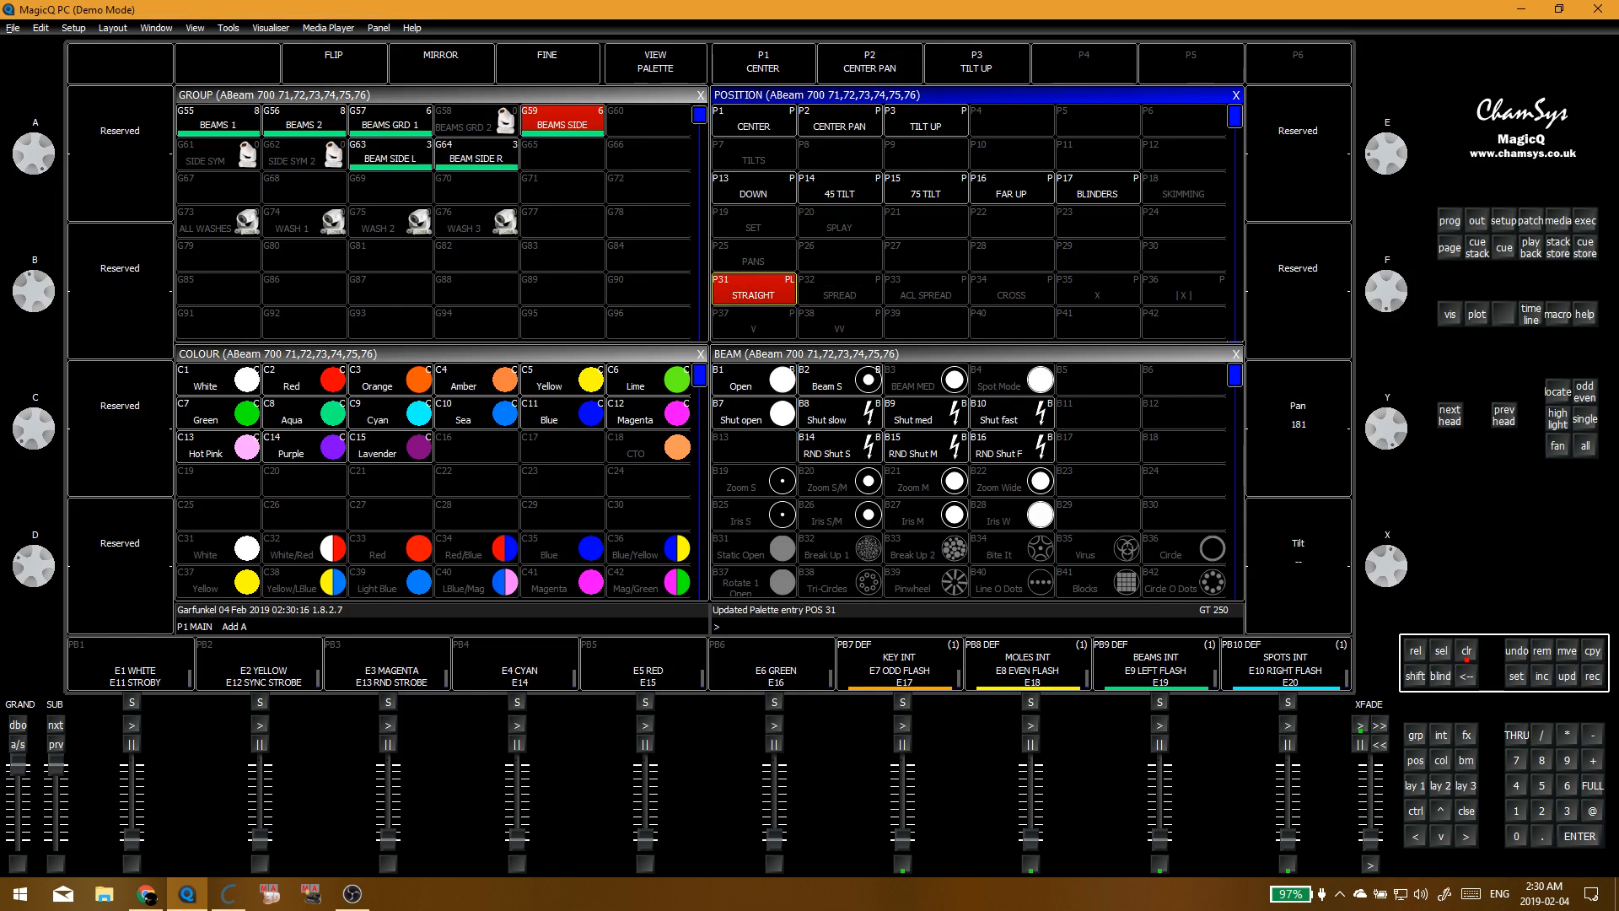
key("Escape")
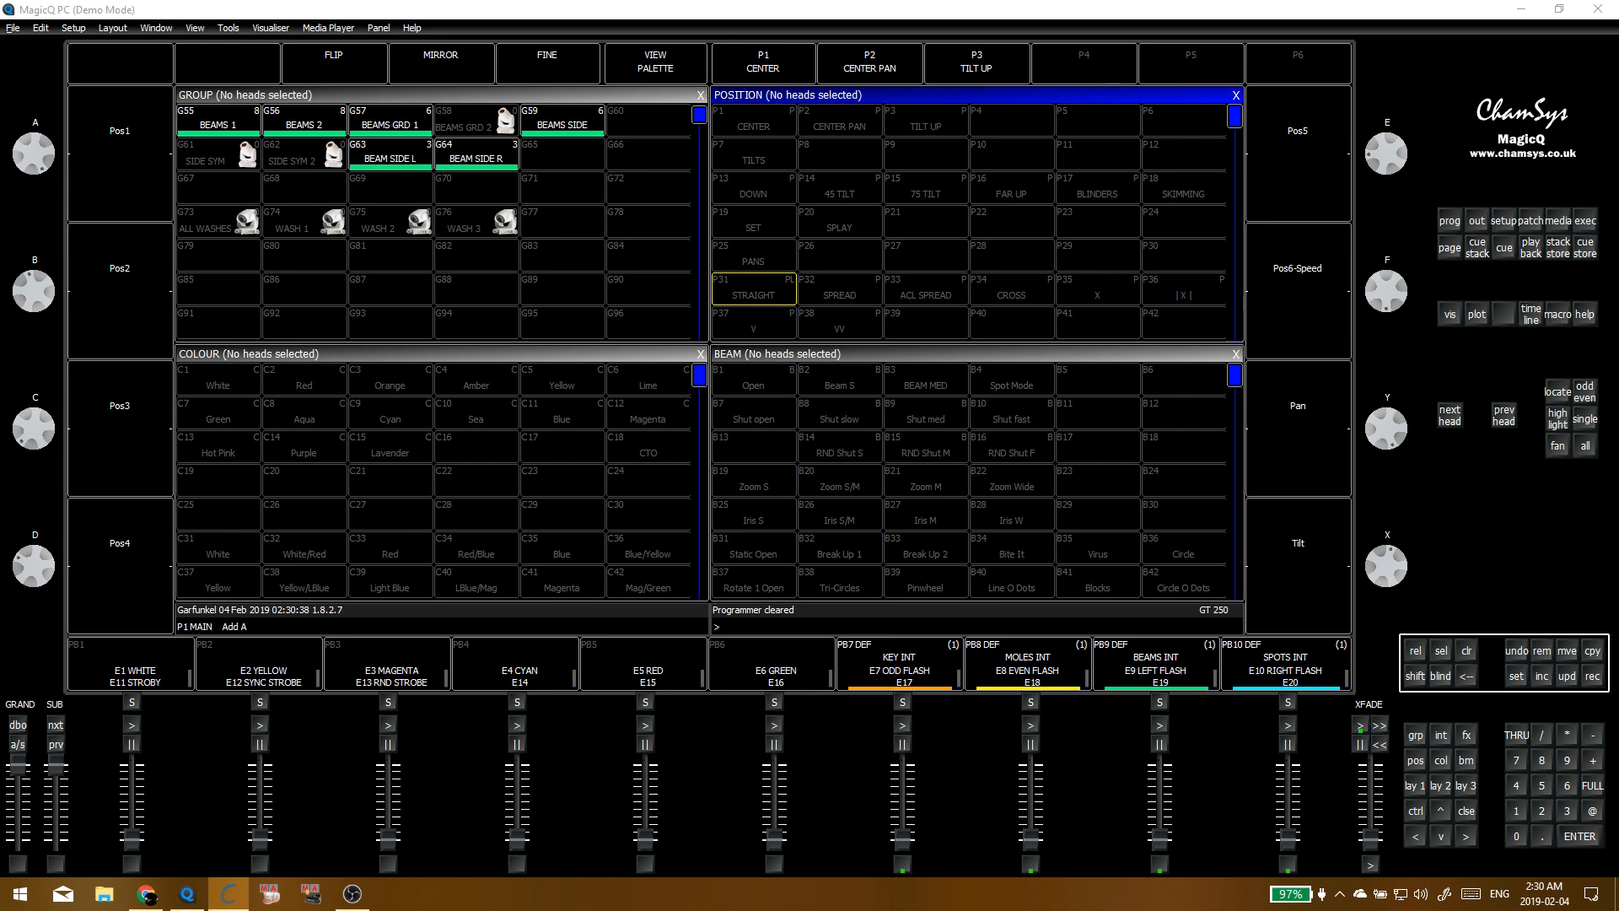
Step: Select the BEAMS SIDE group, set its pan to 163 from the STRAIGHT position and update the STRAIGHT palette with it
left_click(928, 263)
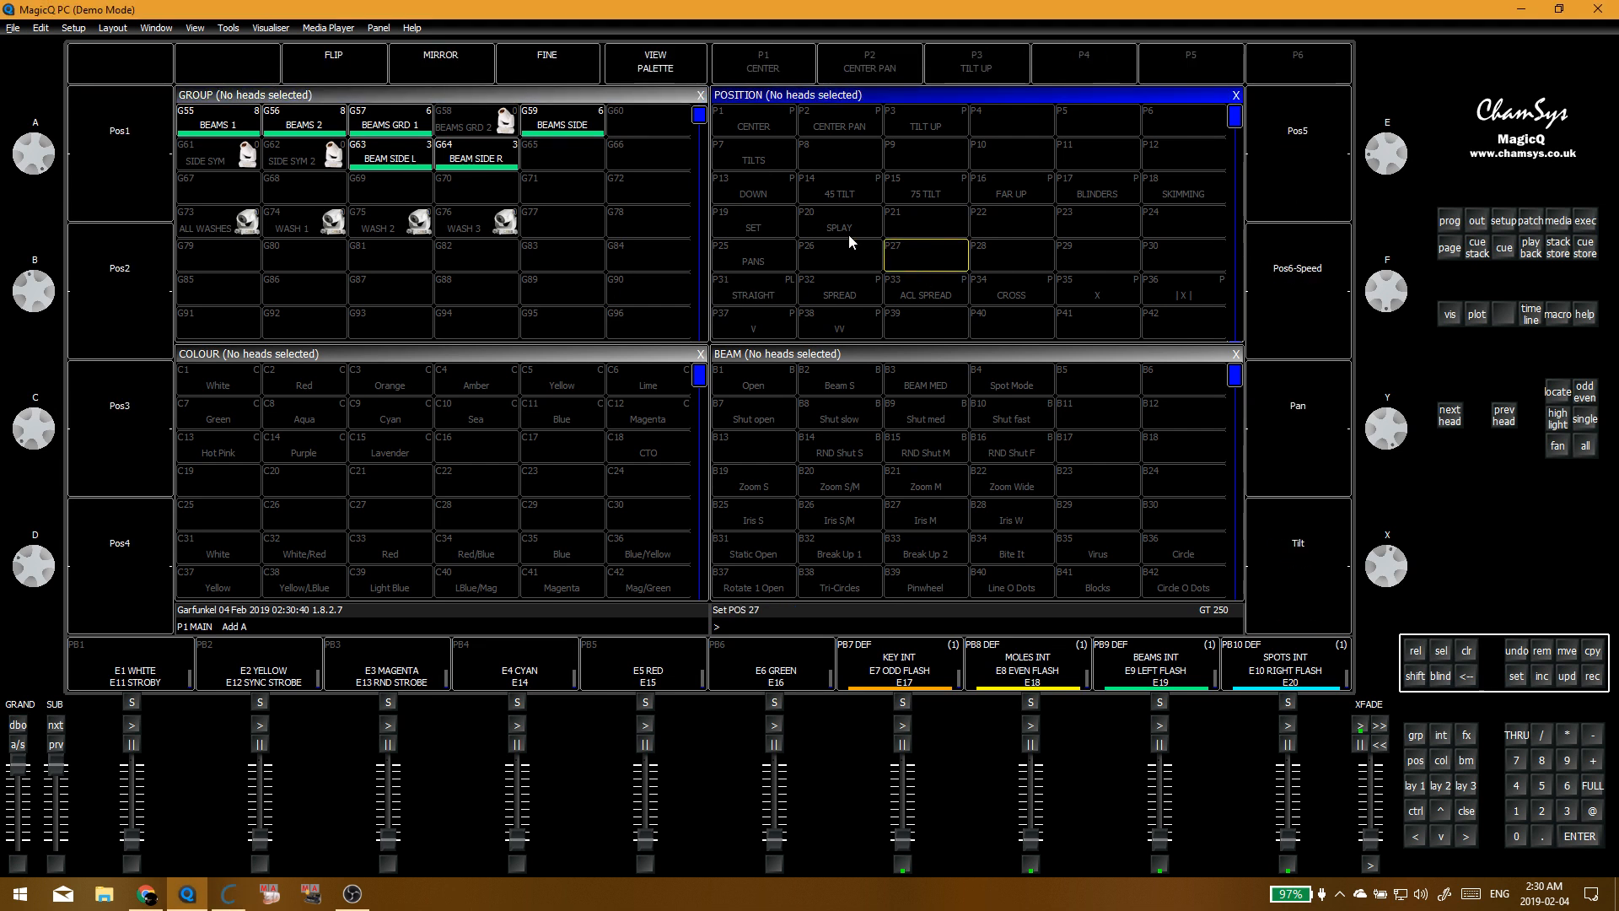
left_click(474, 283)
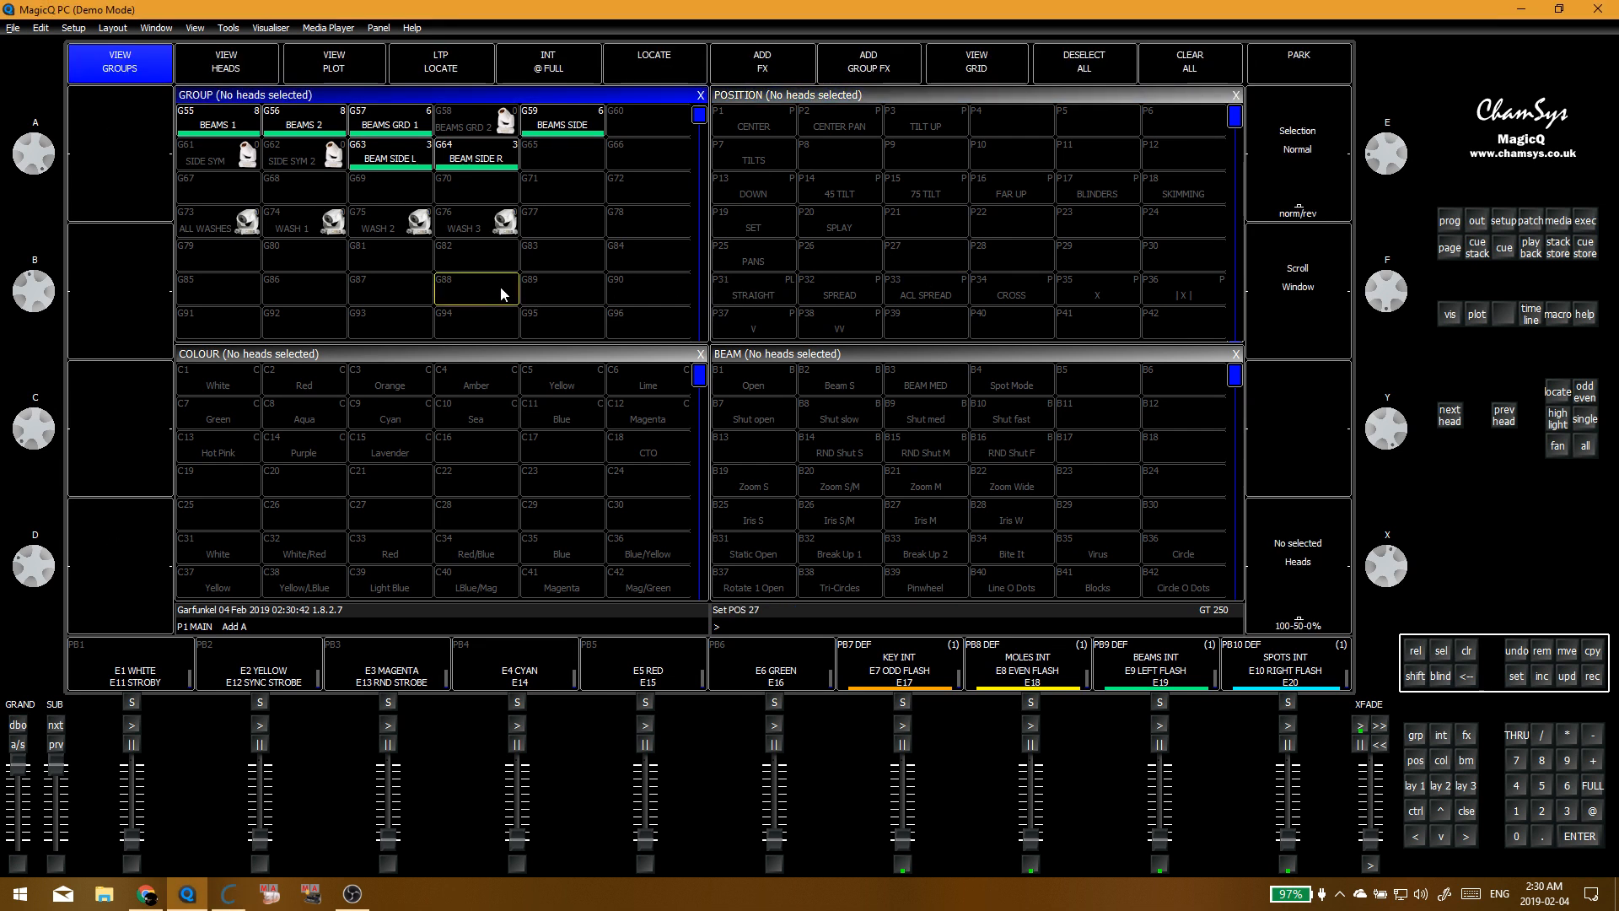
left_click(563, 124)
left_click(931, 258)
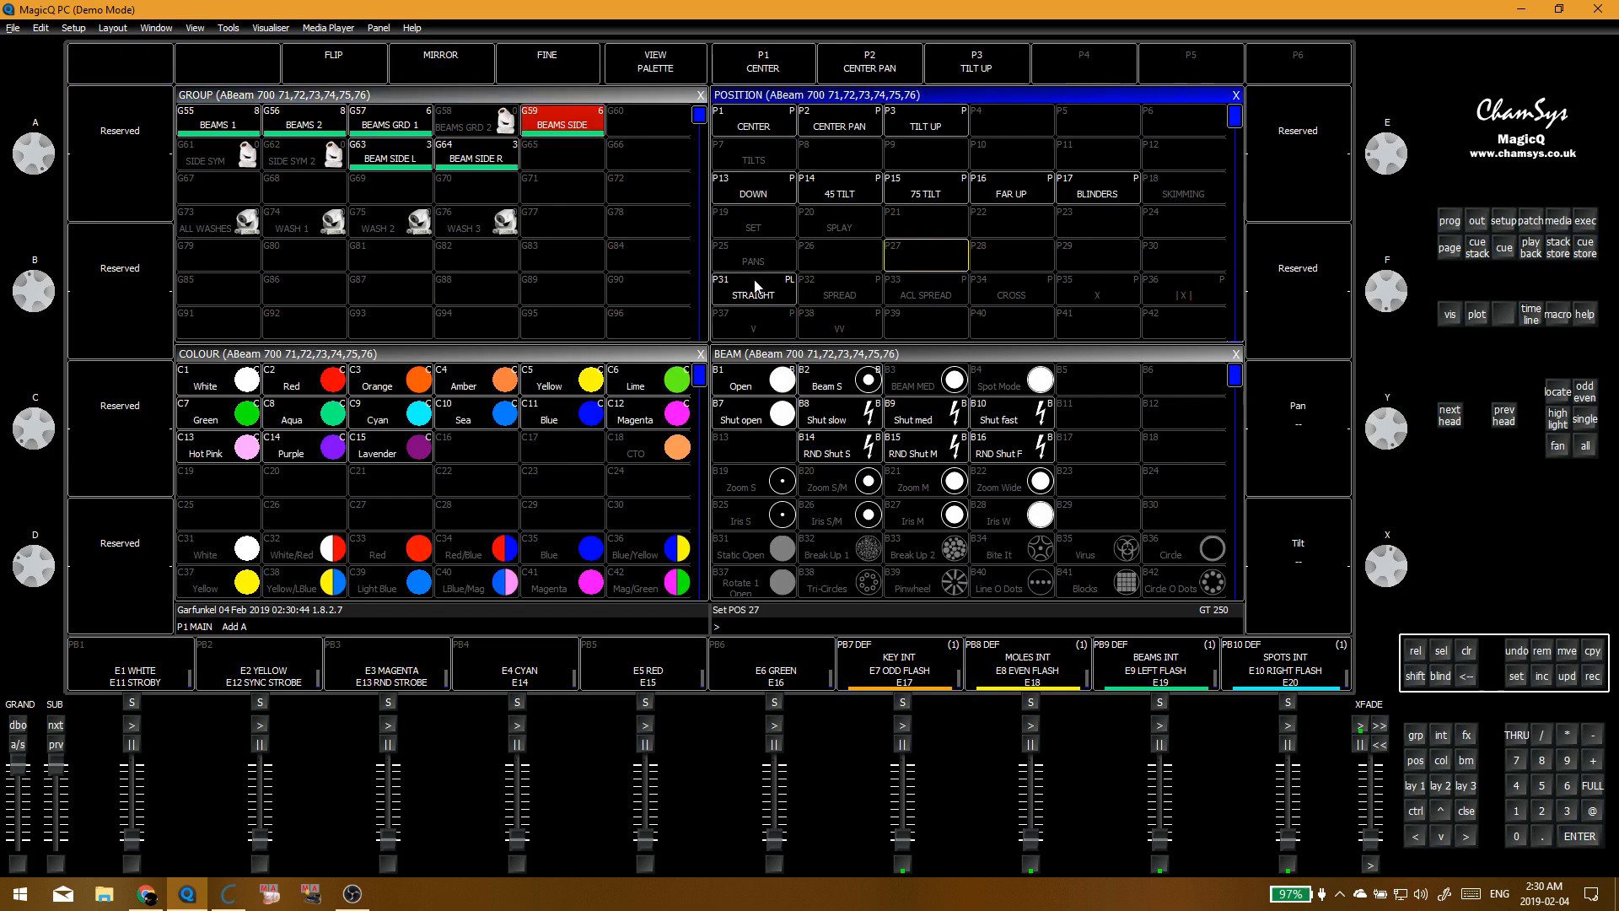
left_click(754, 292)
left_click_drag(1380, 441, 1396, 435)
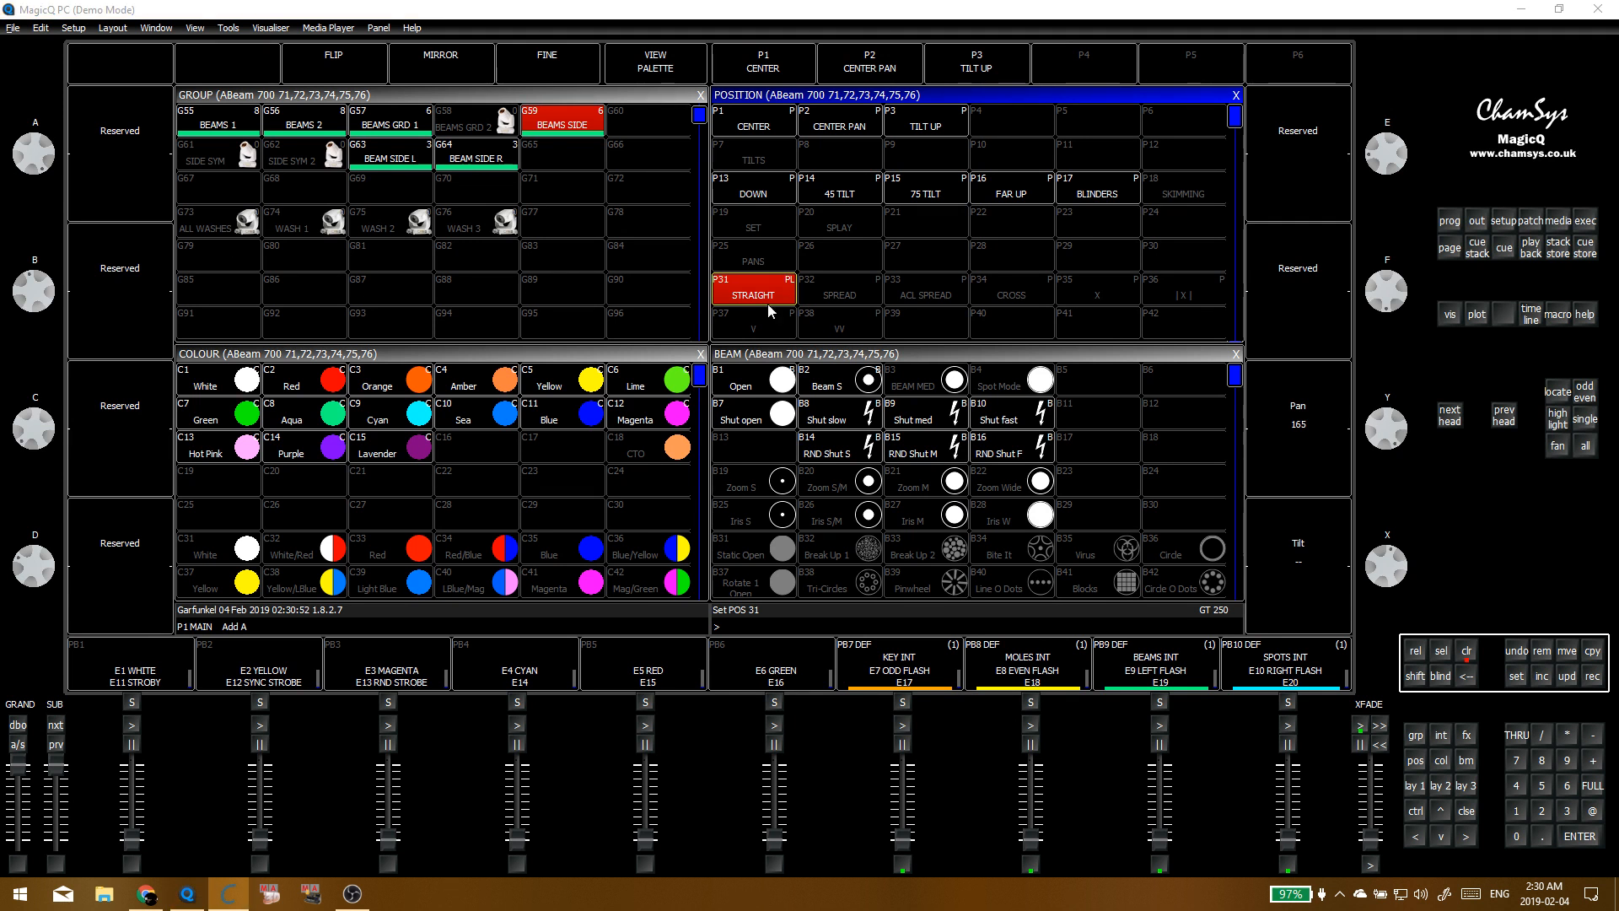
left_click_drag(1402, 393, 682, 352)
left_click(753, 286)
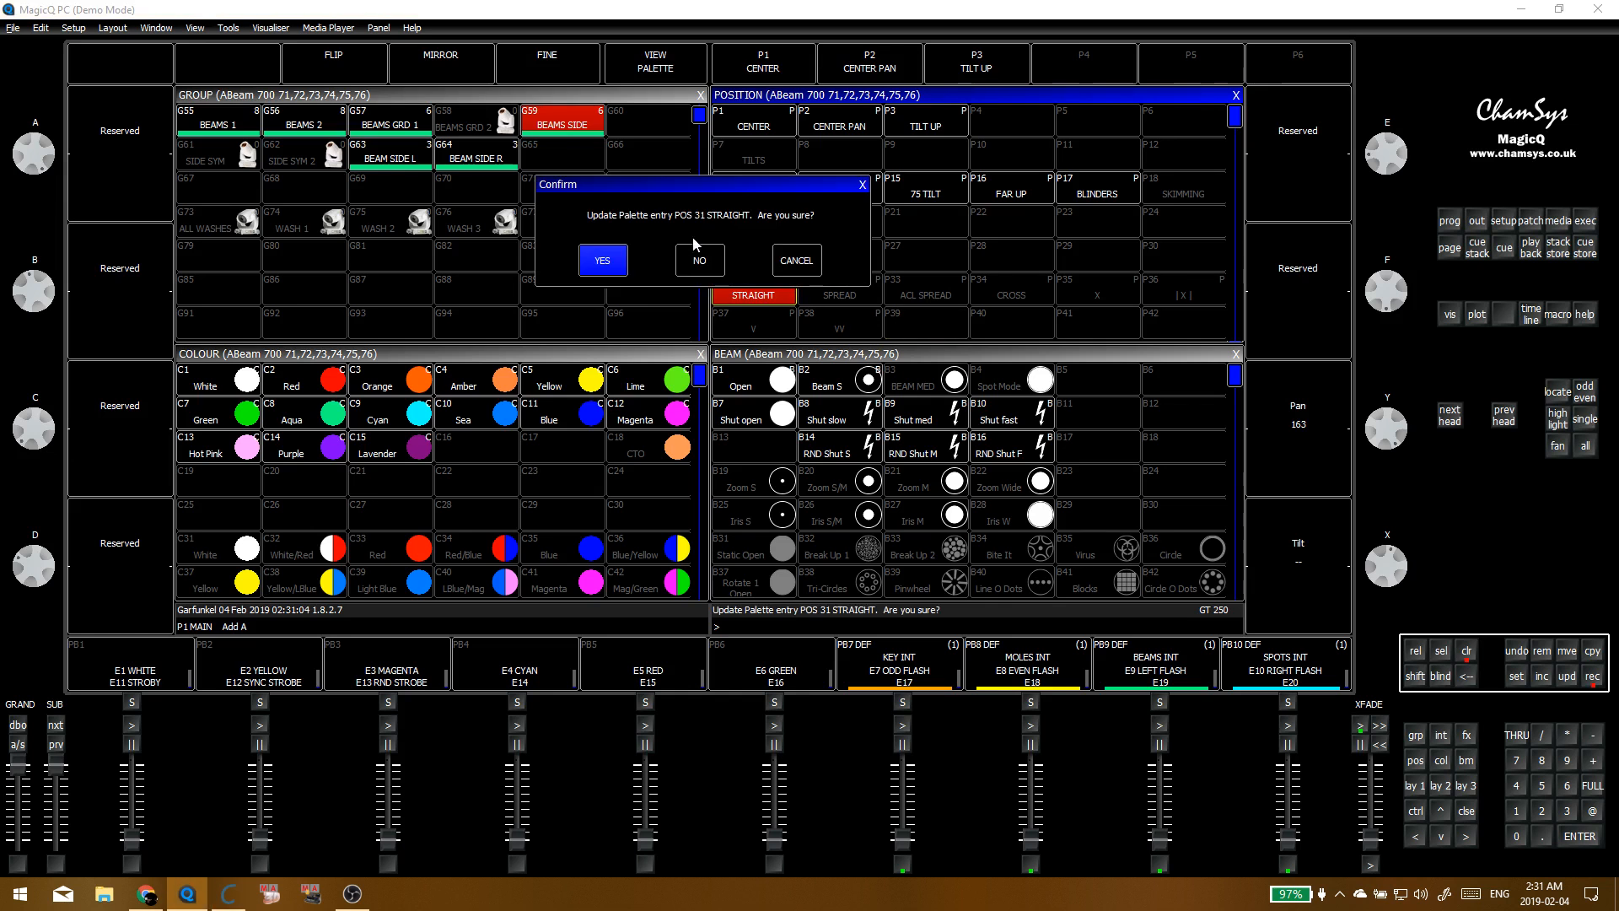
left_click(624, 257)
Step: Open the contents of the STRAIGHT position palette, unlink its pan entries from the CENTER PAN palette and close the view
left_click(759, 286)
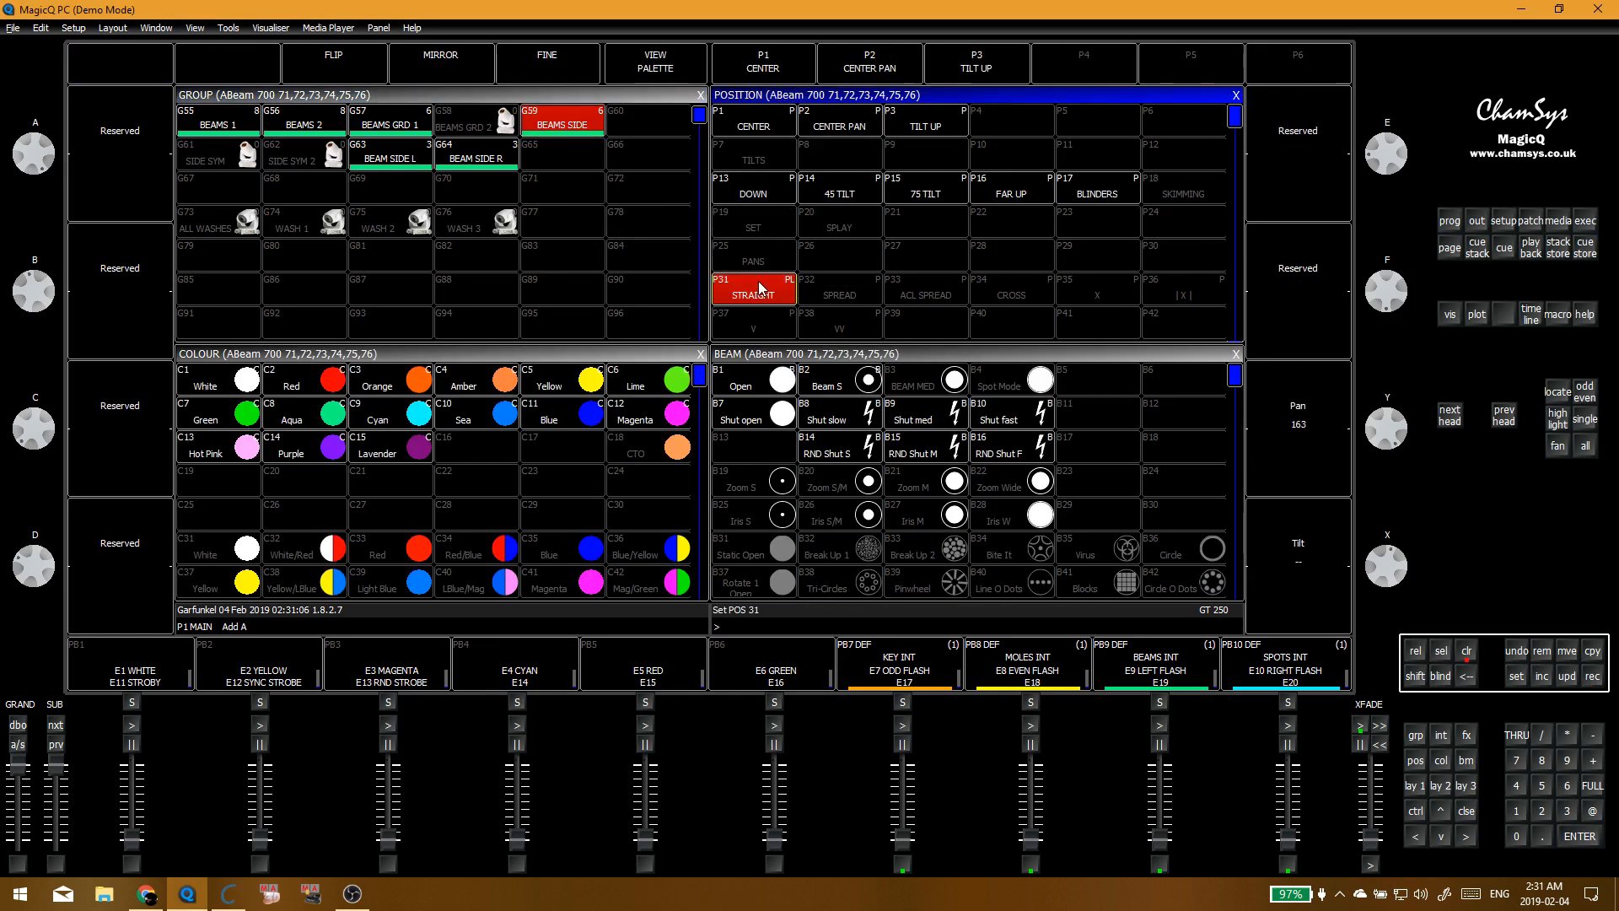
left_click(657, 75)
scroll(815, 199, "down", 15)
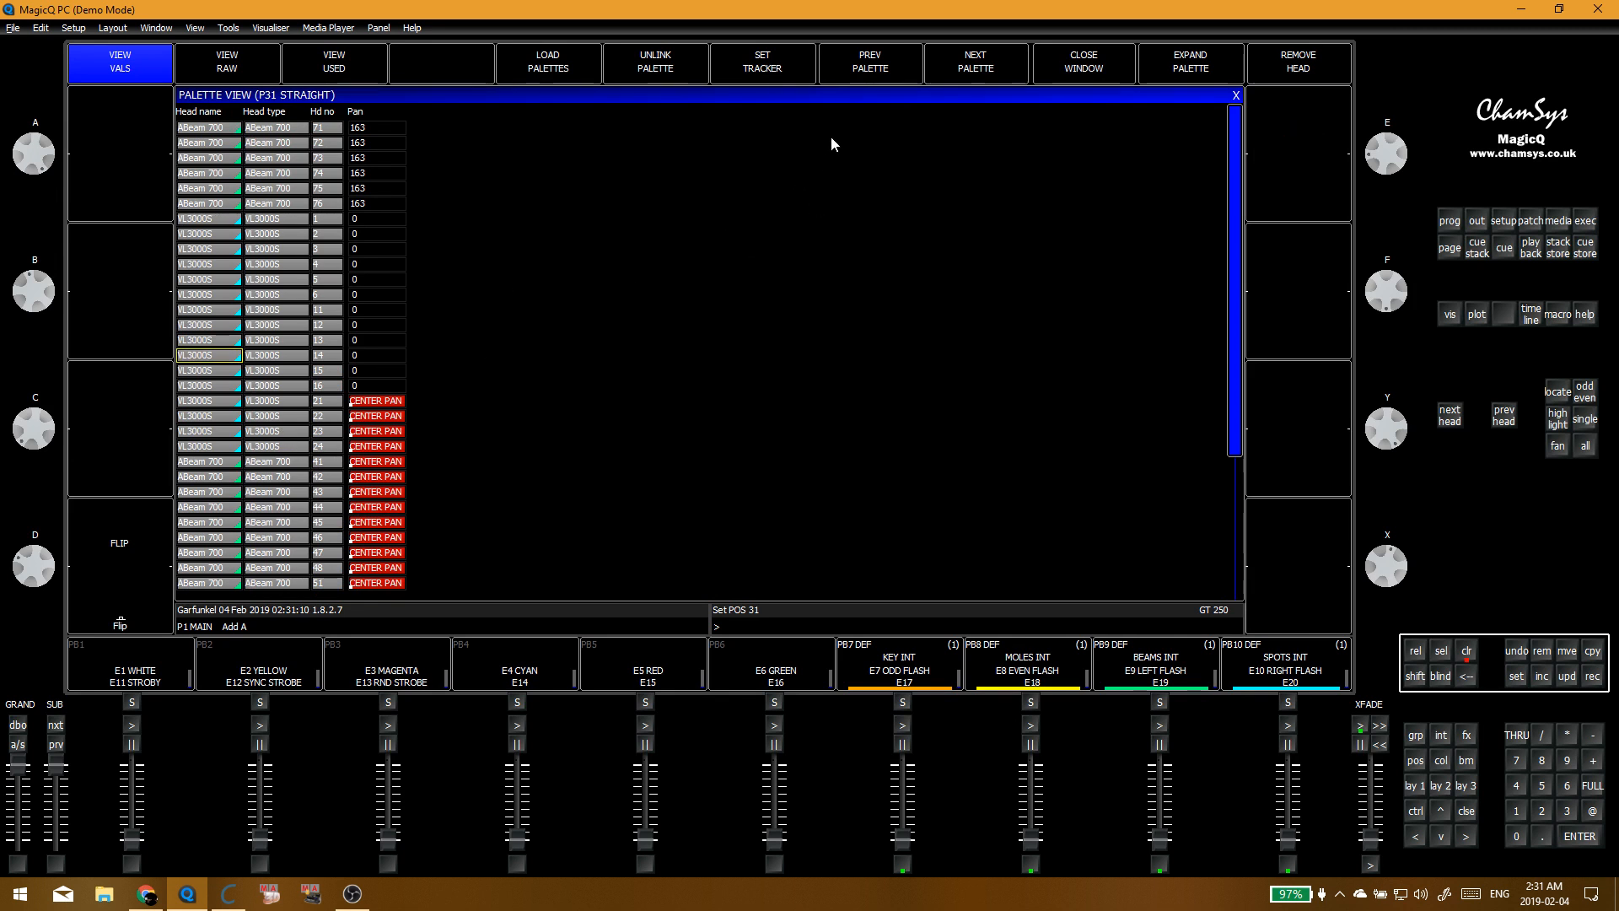
scroll(1001, 329, "down", 6)
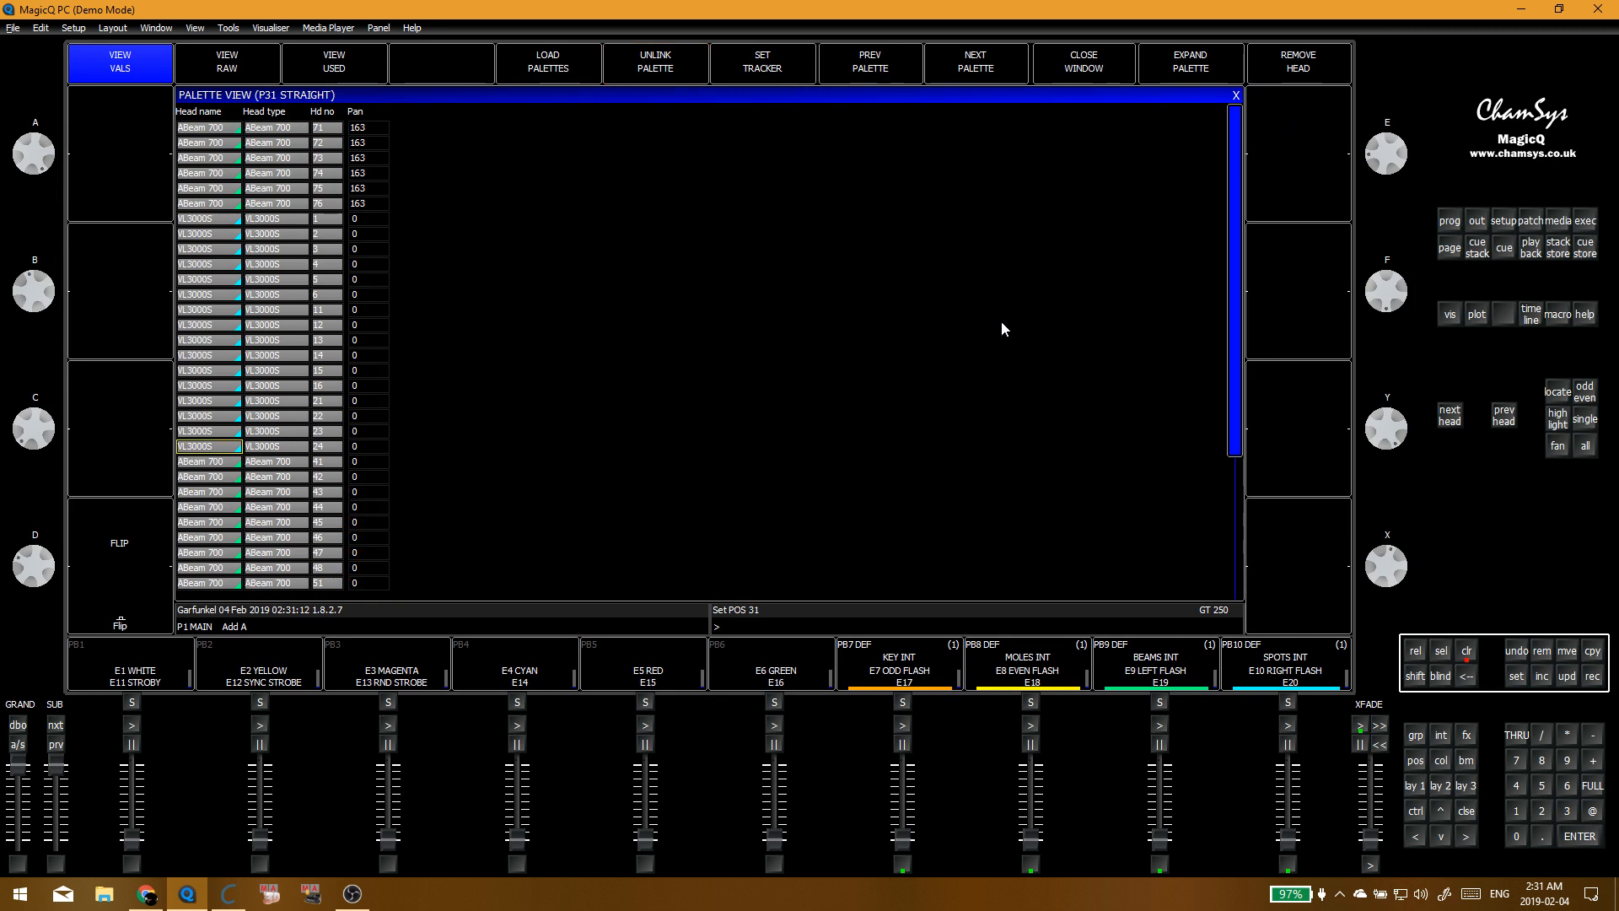
left_click_drag(1226, 254, 1201, 130)
left_click(1237, 95)
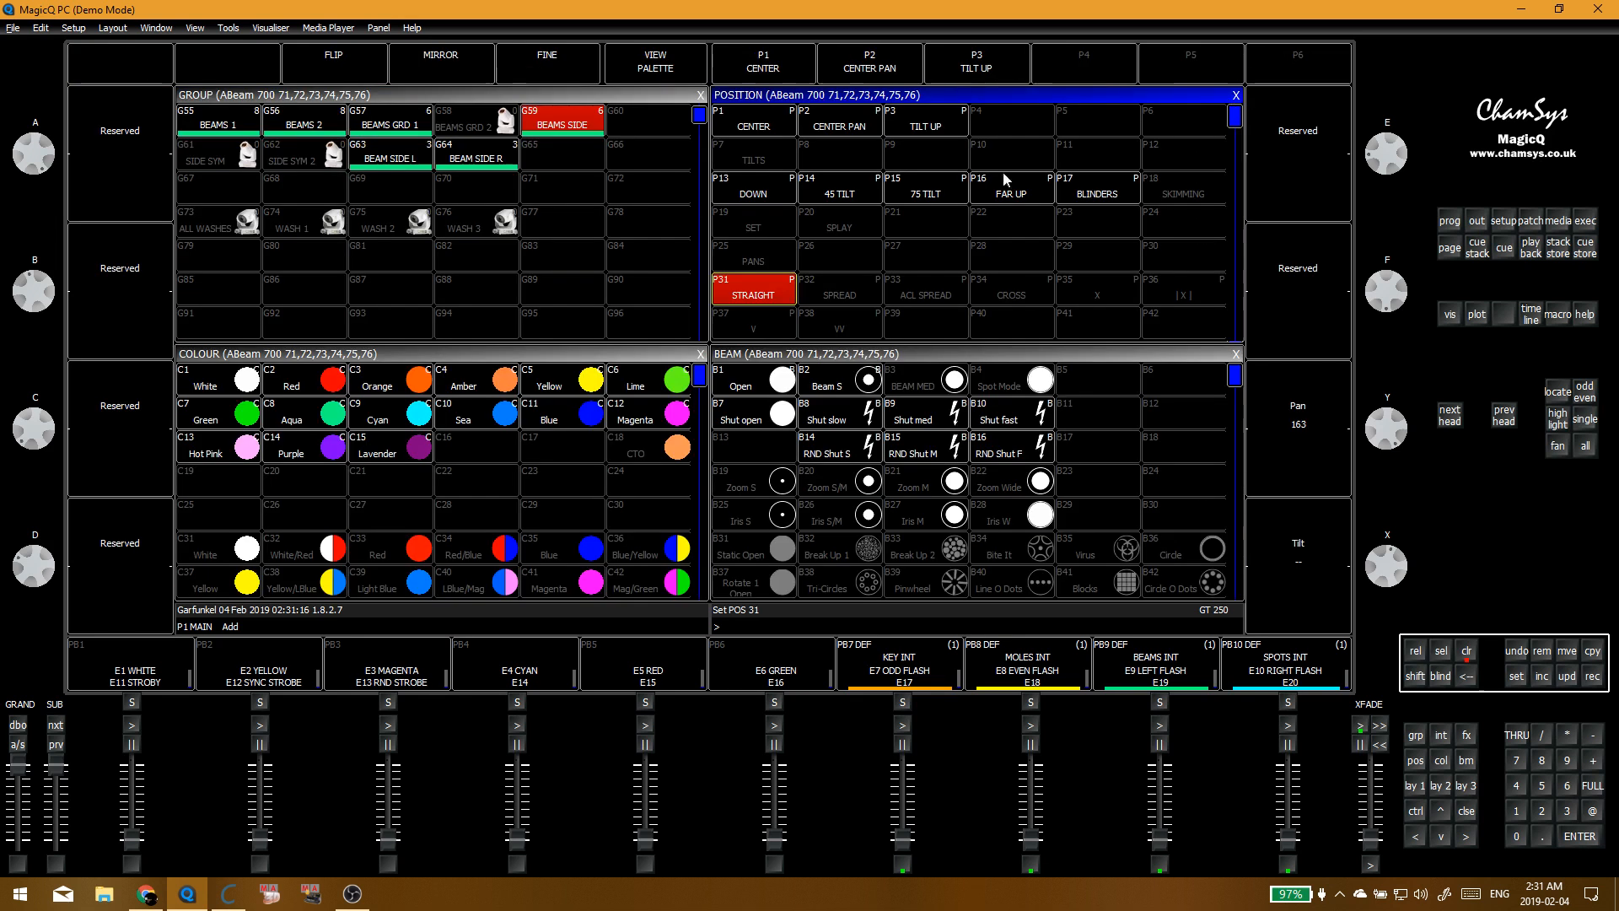
Step: Test the DOWN, CENTER and STRAIGHT positions on the BEAMS SIDE group, clearing the programmer after DOWN
left_click(563, 123)
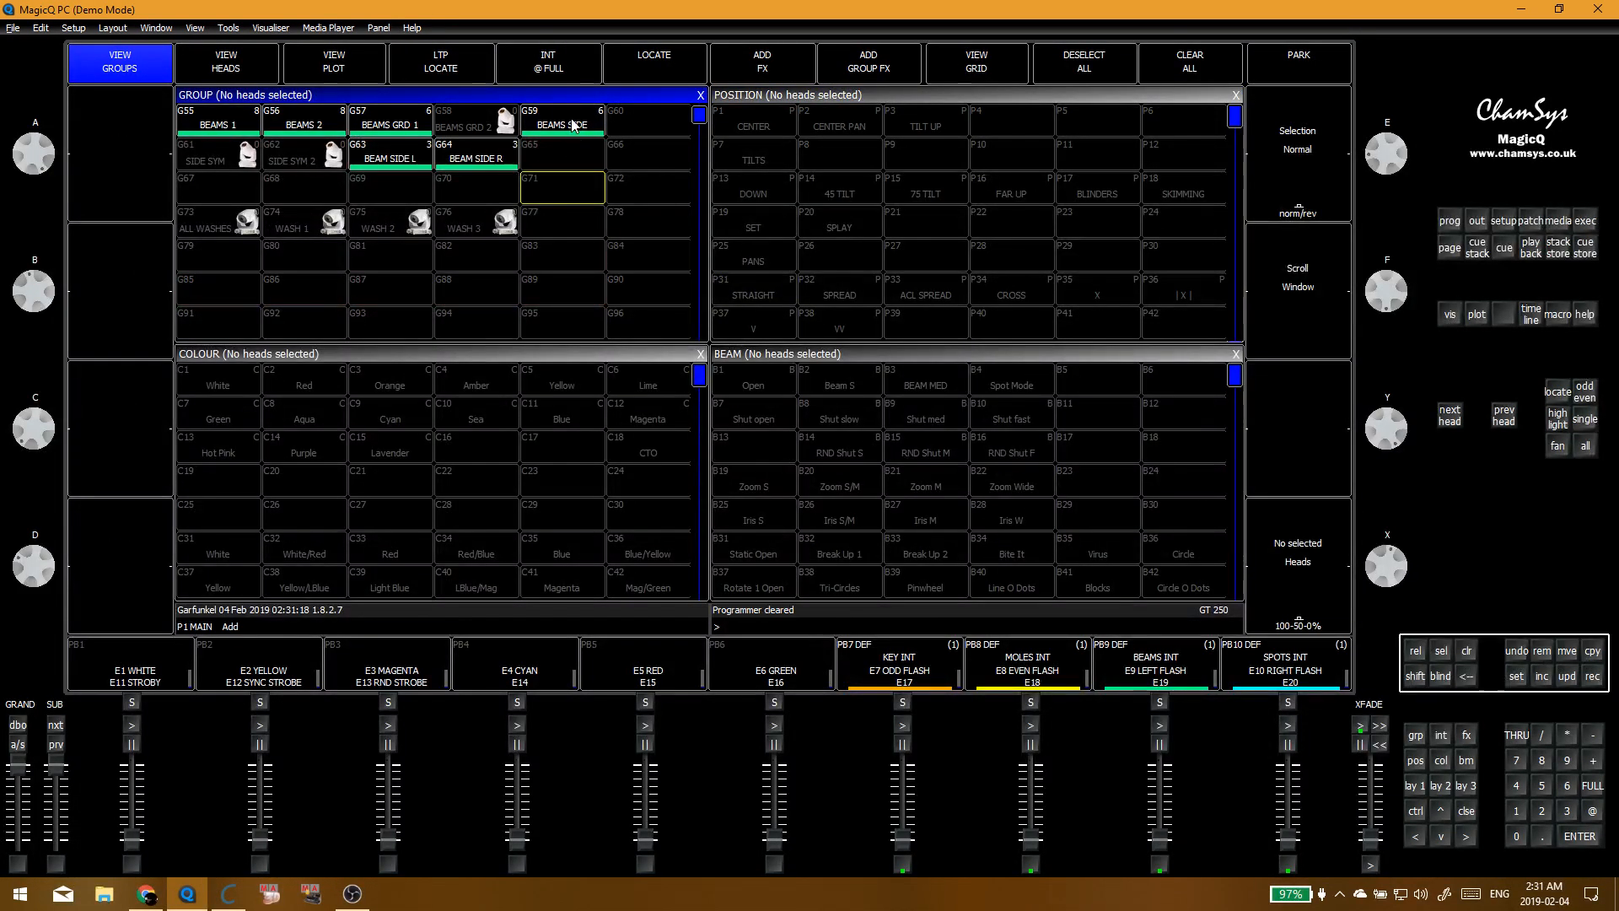
left_click(769, 182)
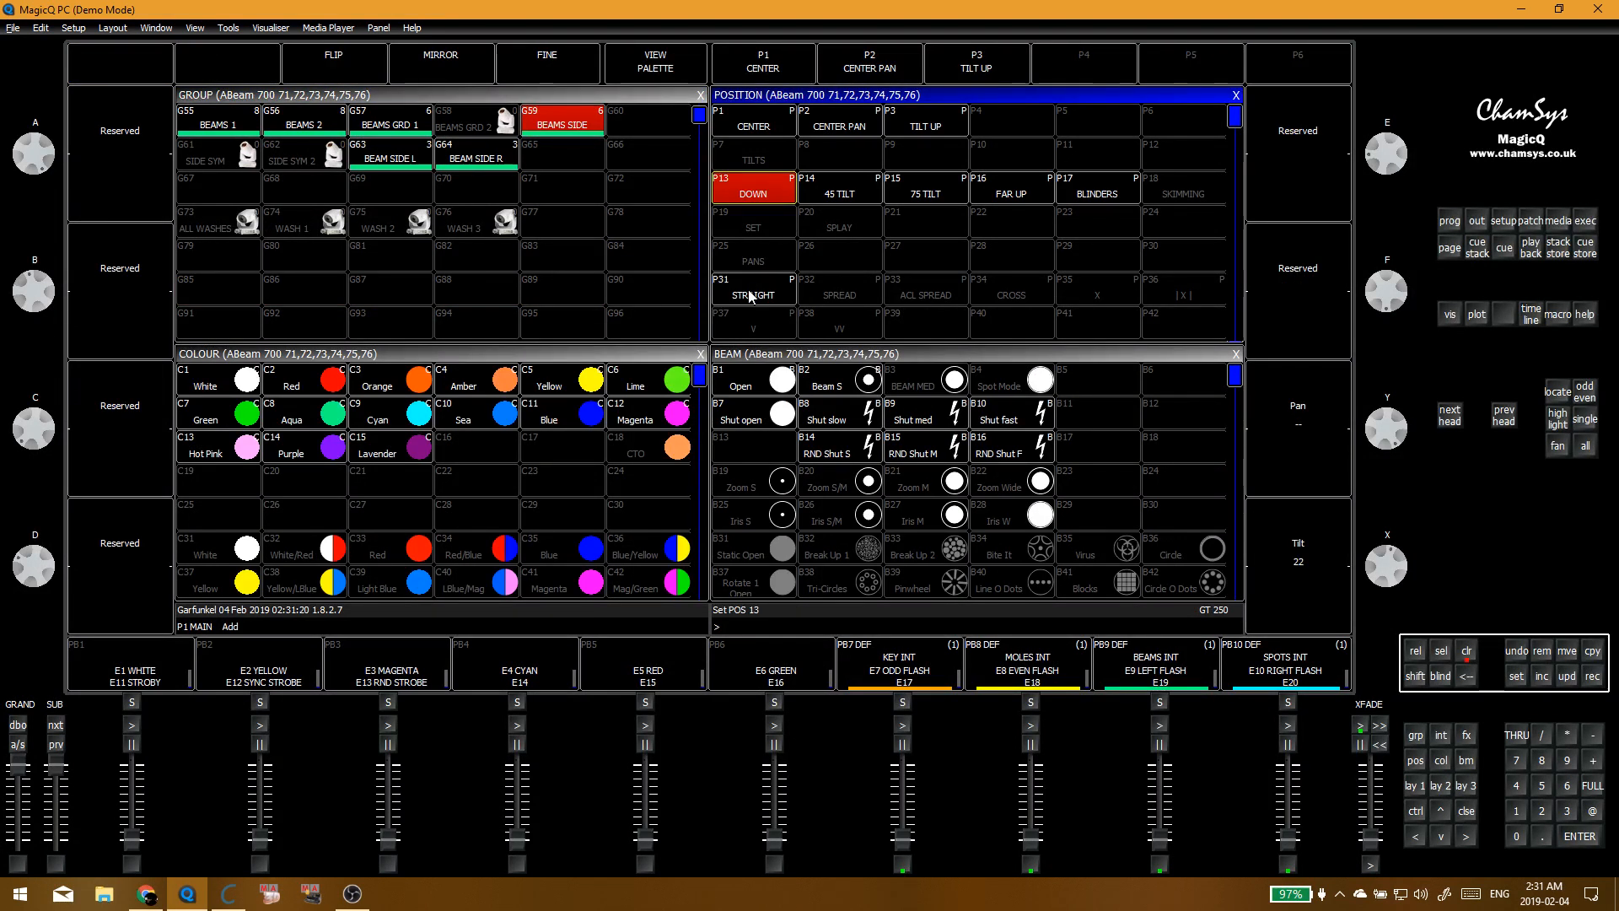
key("shift+BackSpace")
left_click(576, 128)
left_click(754, 125)
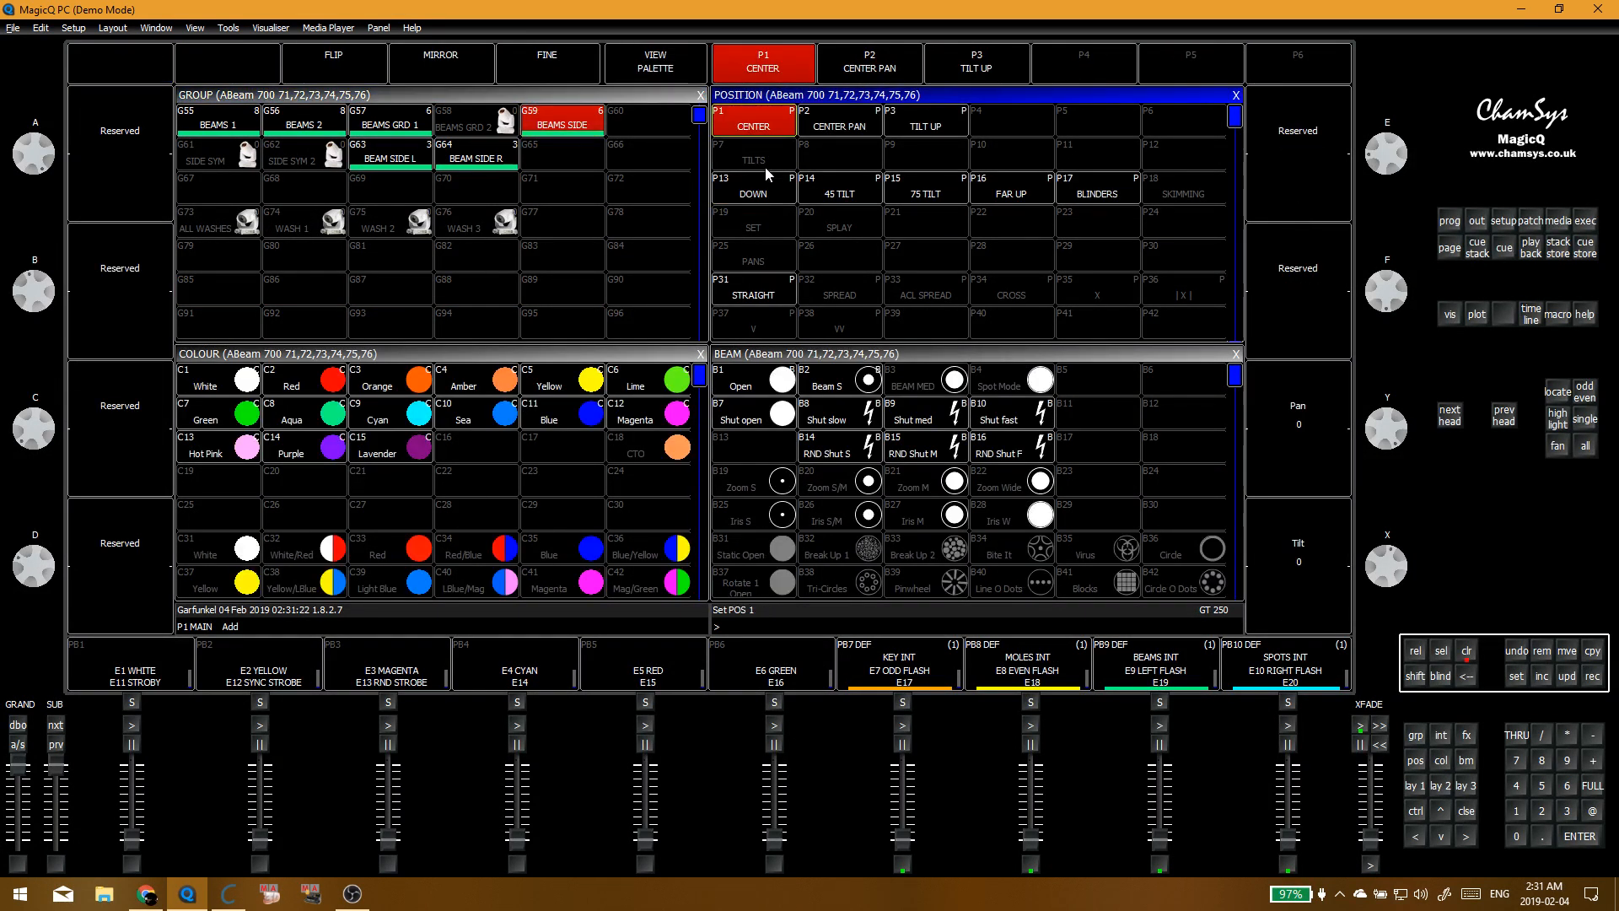
left_click(745, 300)
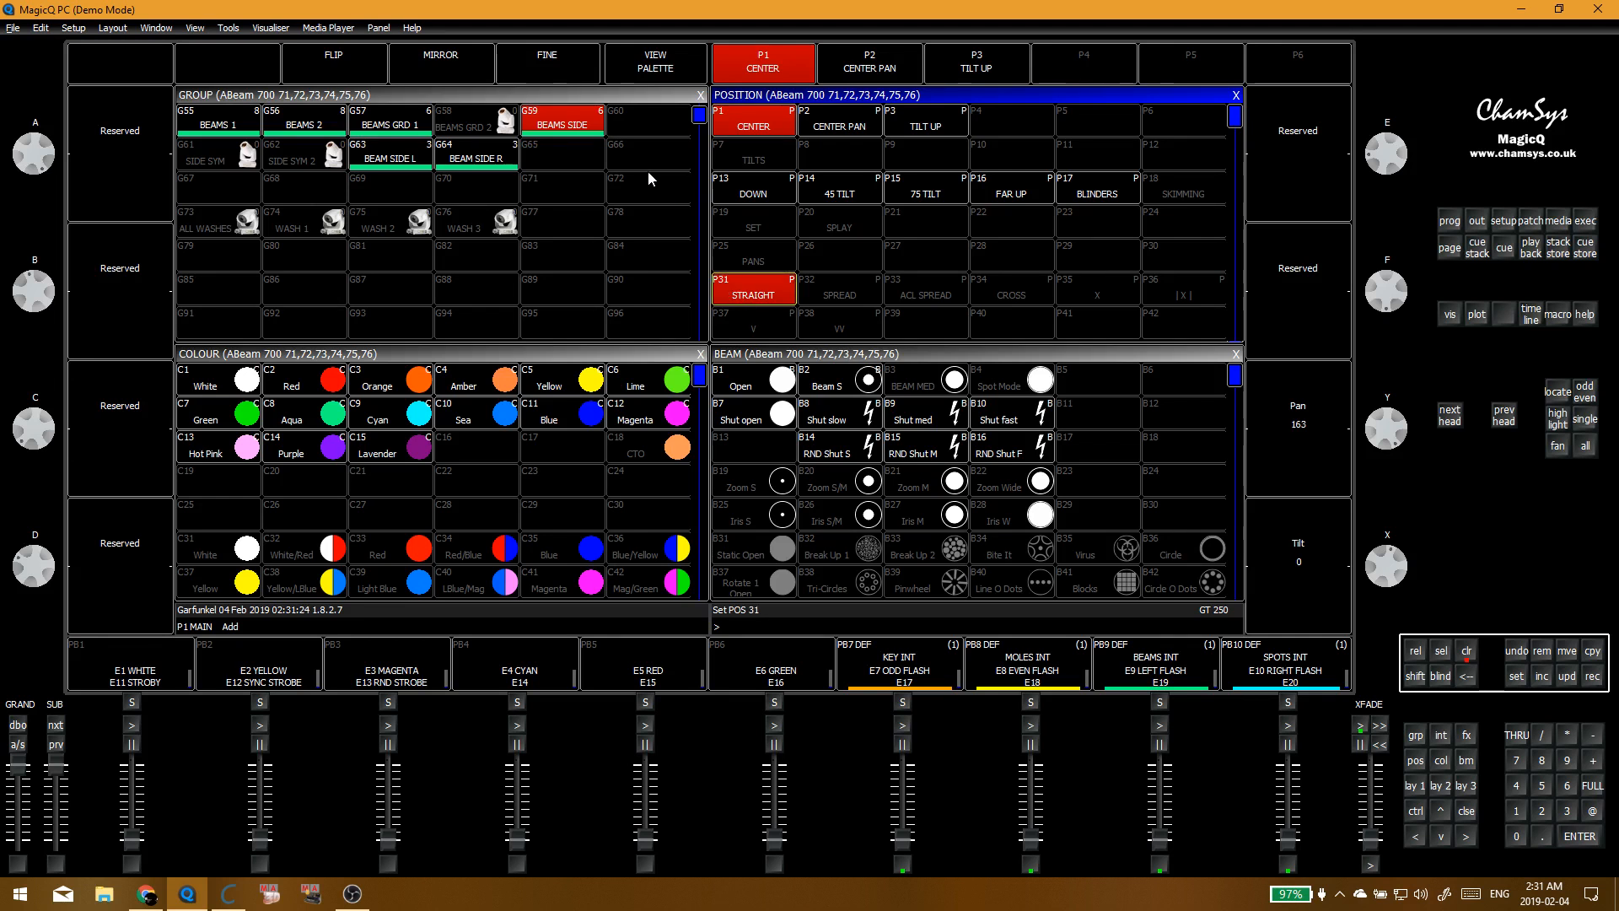
Step: Test the tilt movement of the BEAMS SIDE group and clear the programmer
left_click(814, 253)
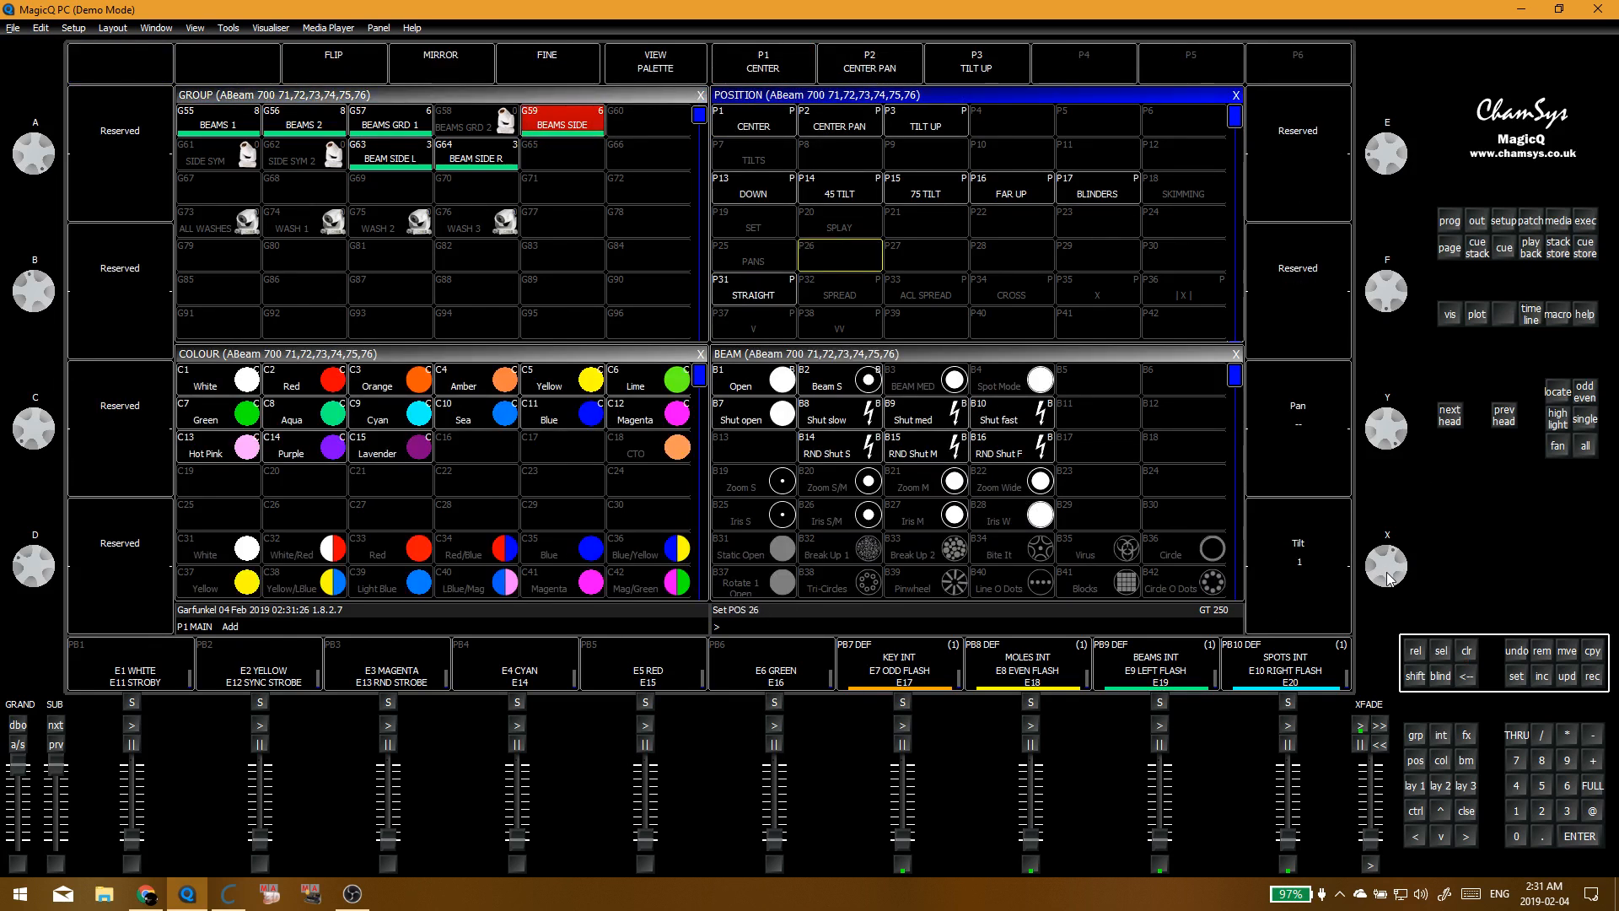
left_click_drag(1387, 555, 1391, 574)
key("Escape")
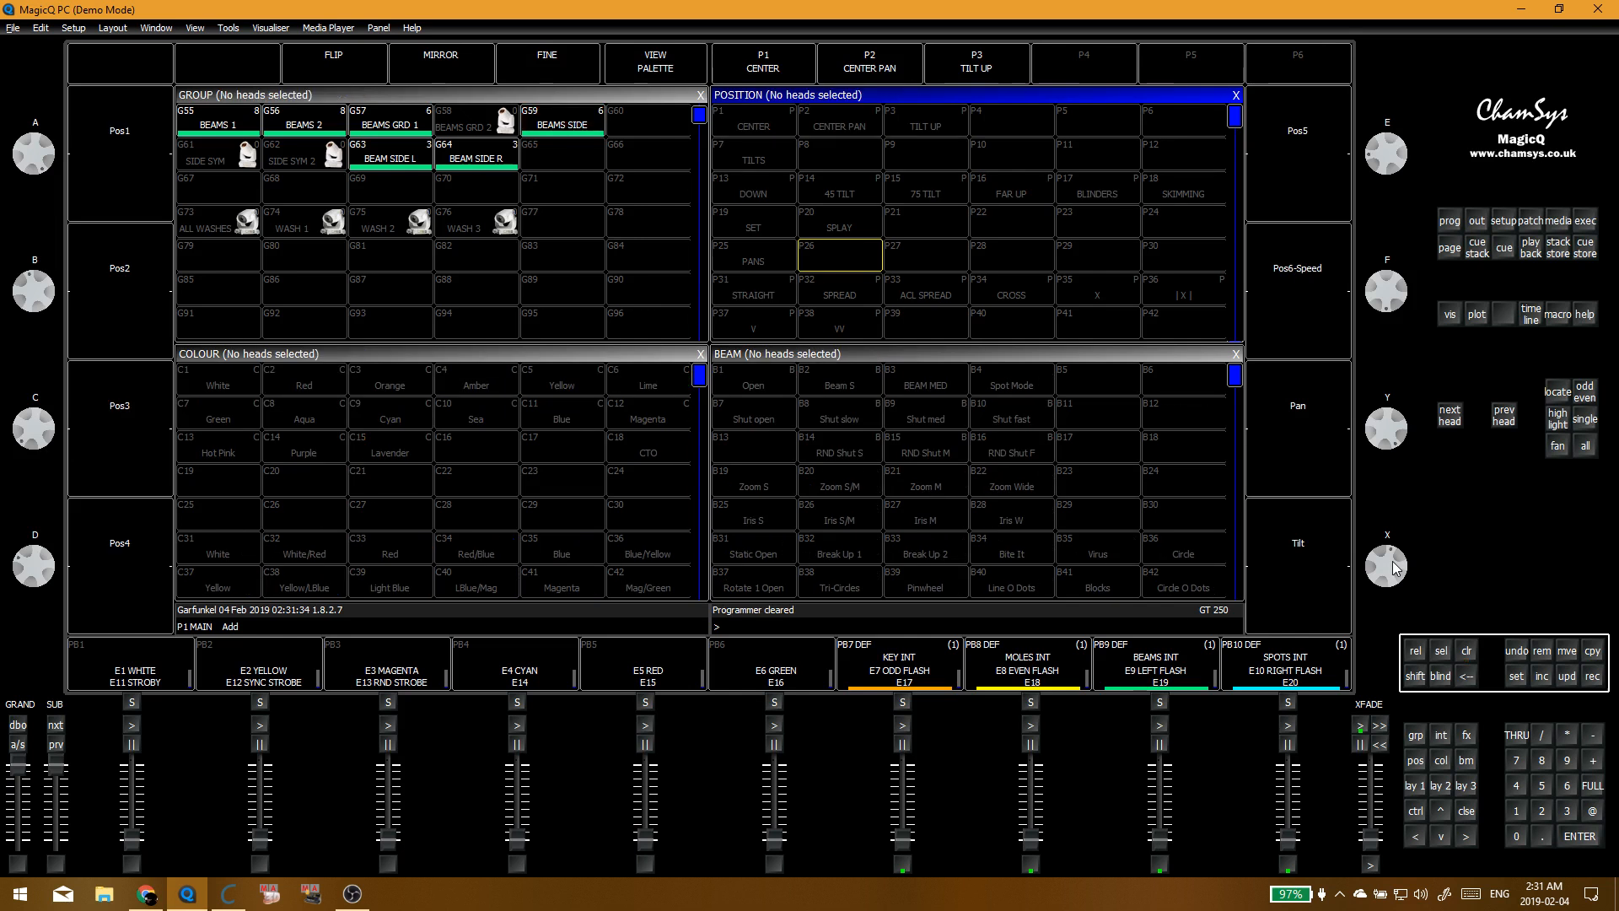
Step: Switch to Capture, maximise its window and set the Alpha view to Plot display
key("alt+e")
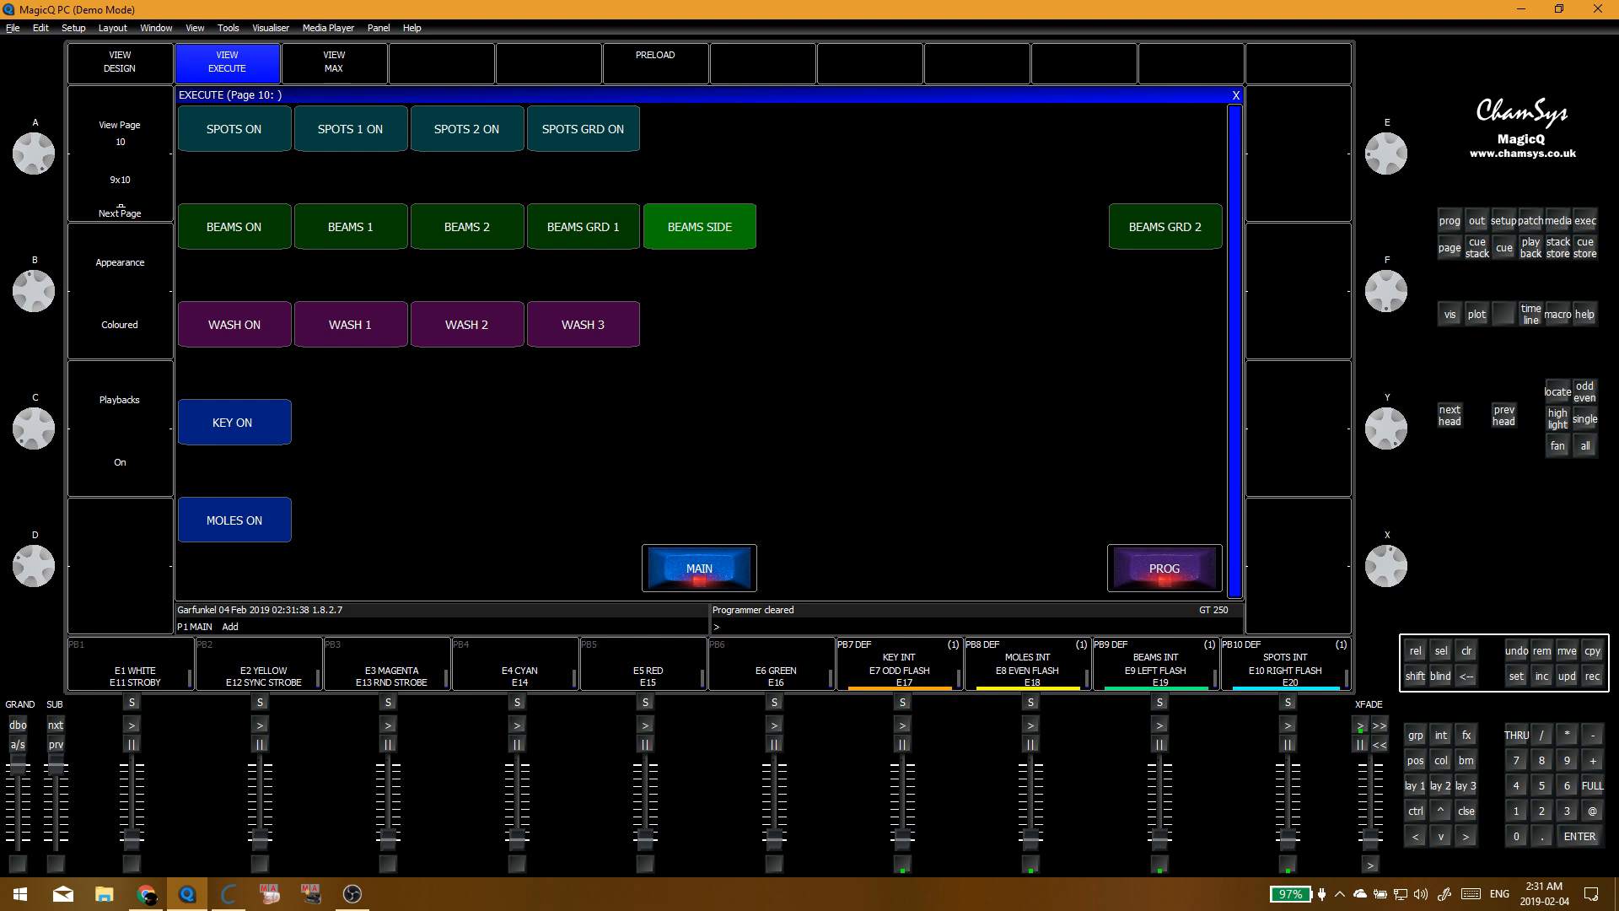
key("alt+Tab")
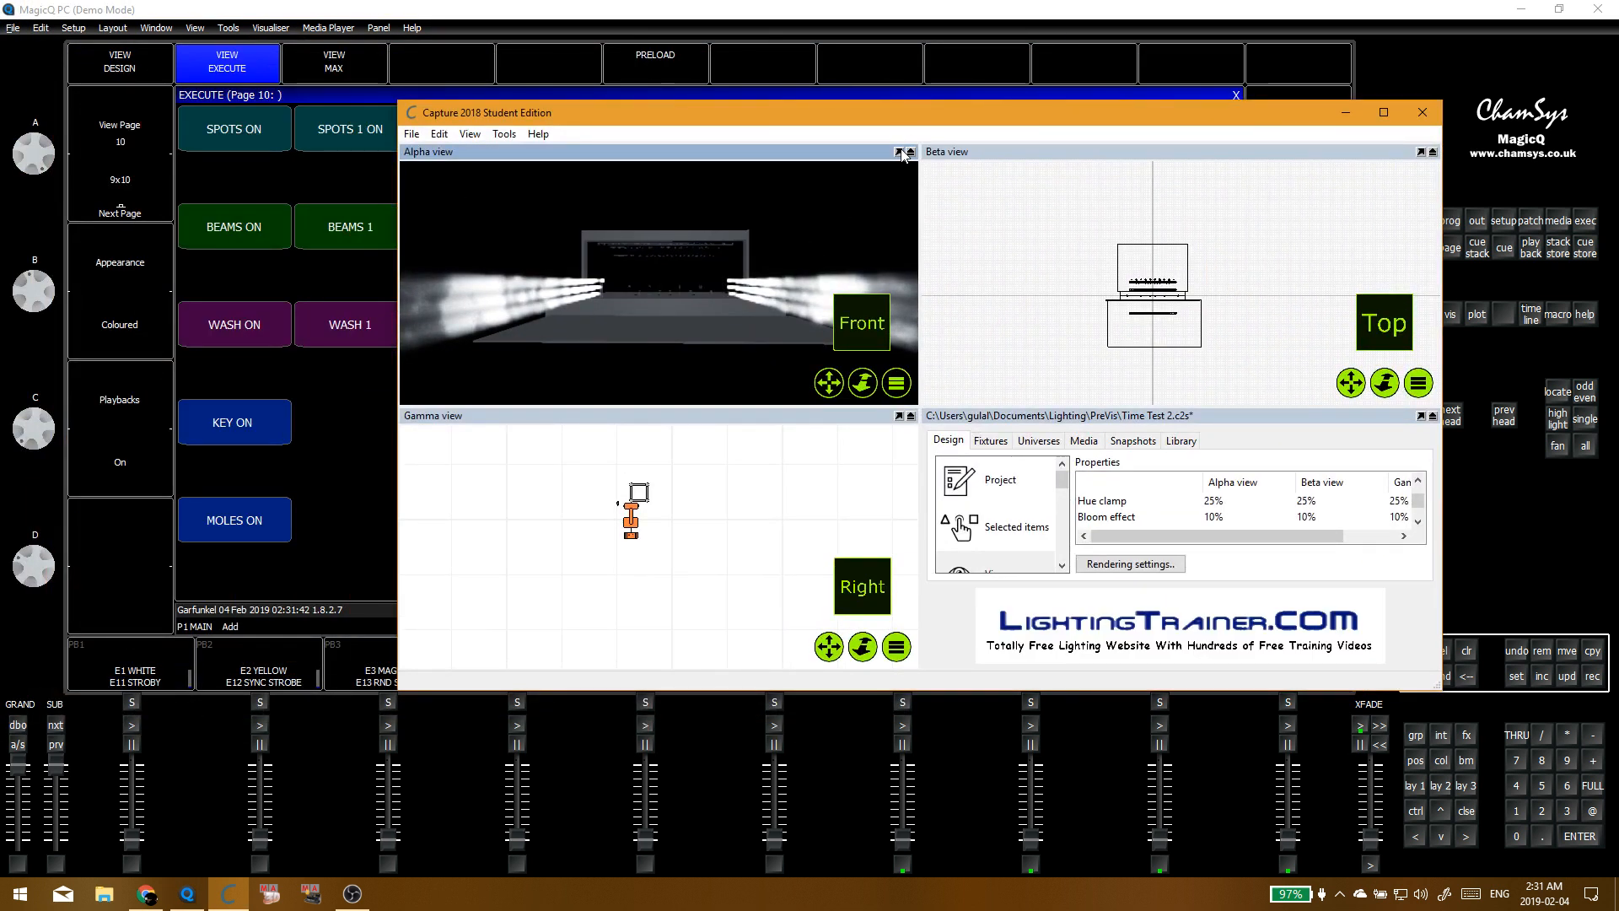
left_click(1383, 112)
left_click(786, 423)
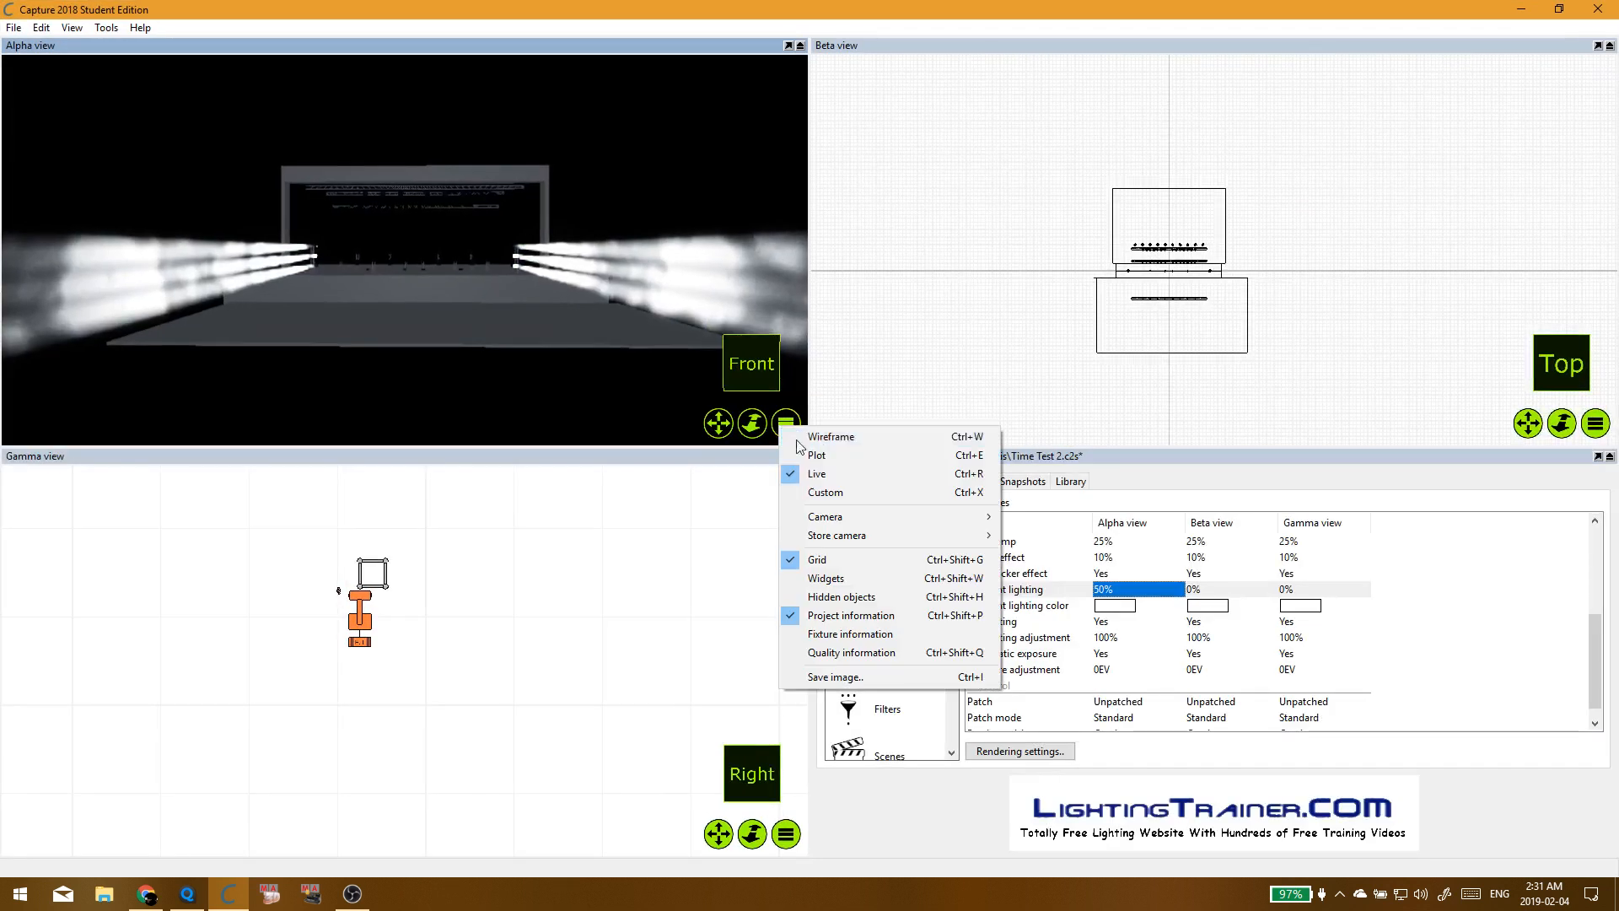
left_click(861, 478)
left_click(786, 424)
left_click(851, 455)
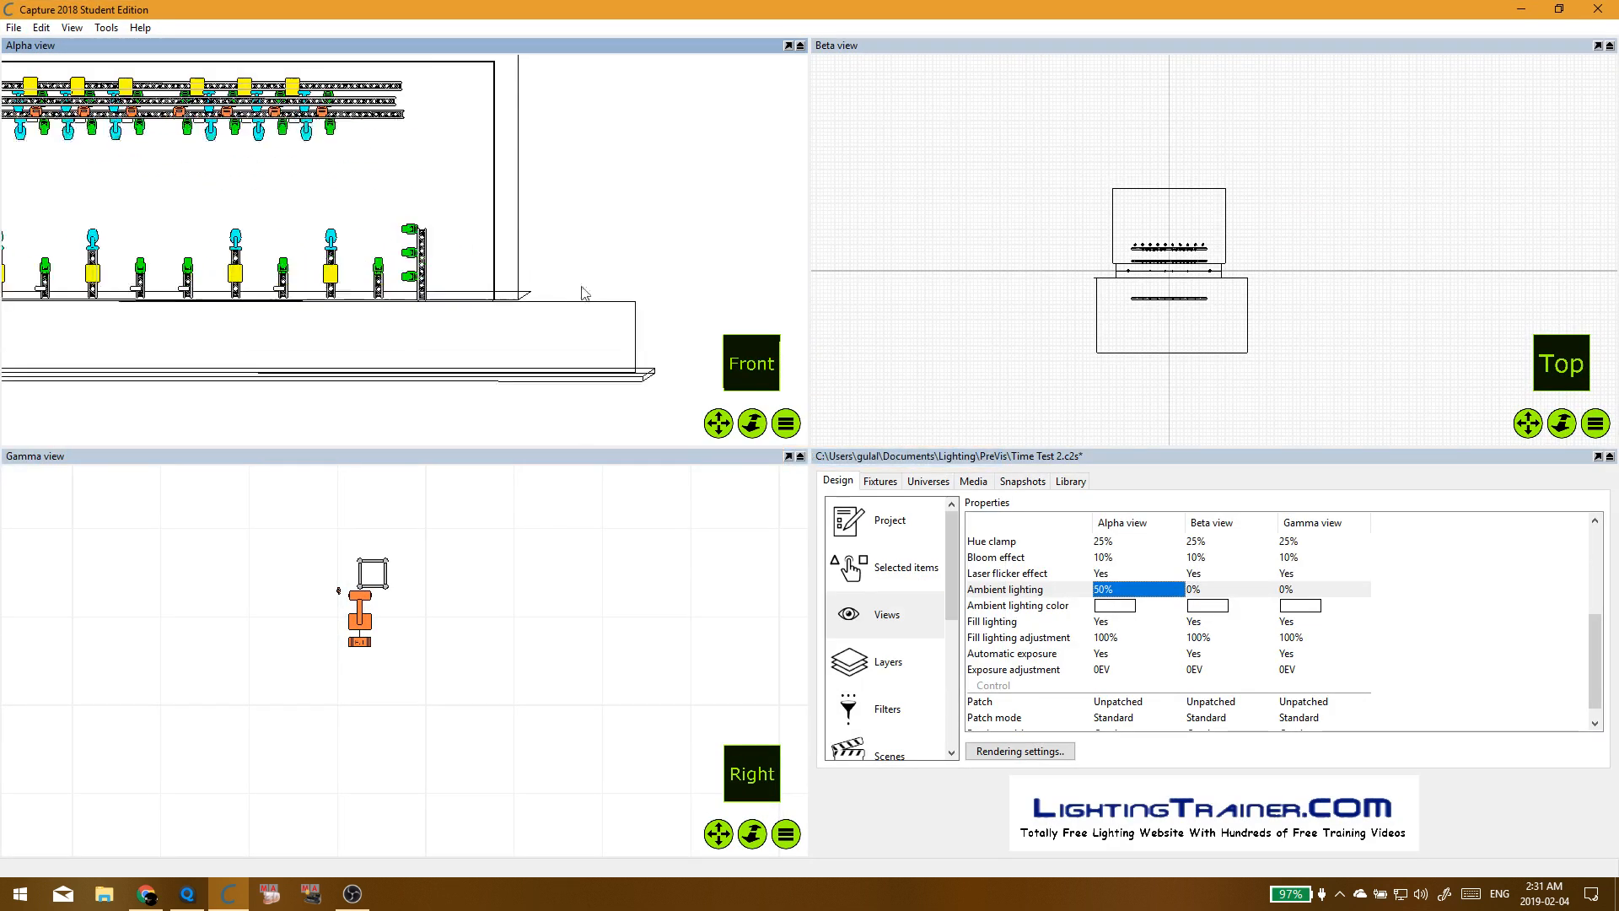
Step: Select the three side beam fixtures on the vertical truss at stage right of the front view and show their properties
left_click(503, 263)
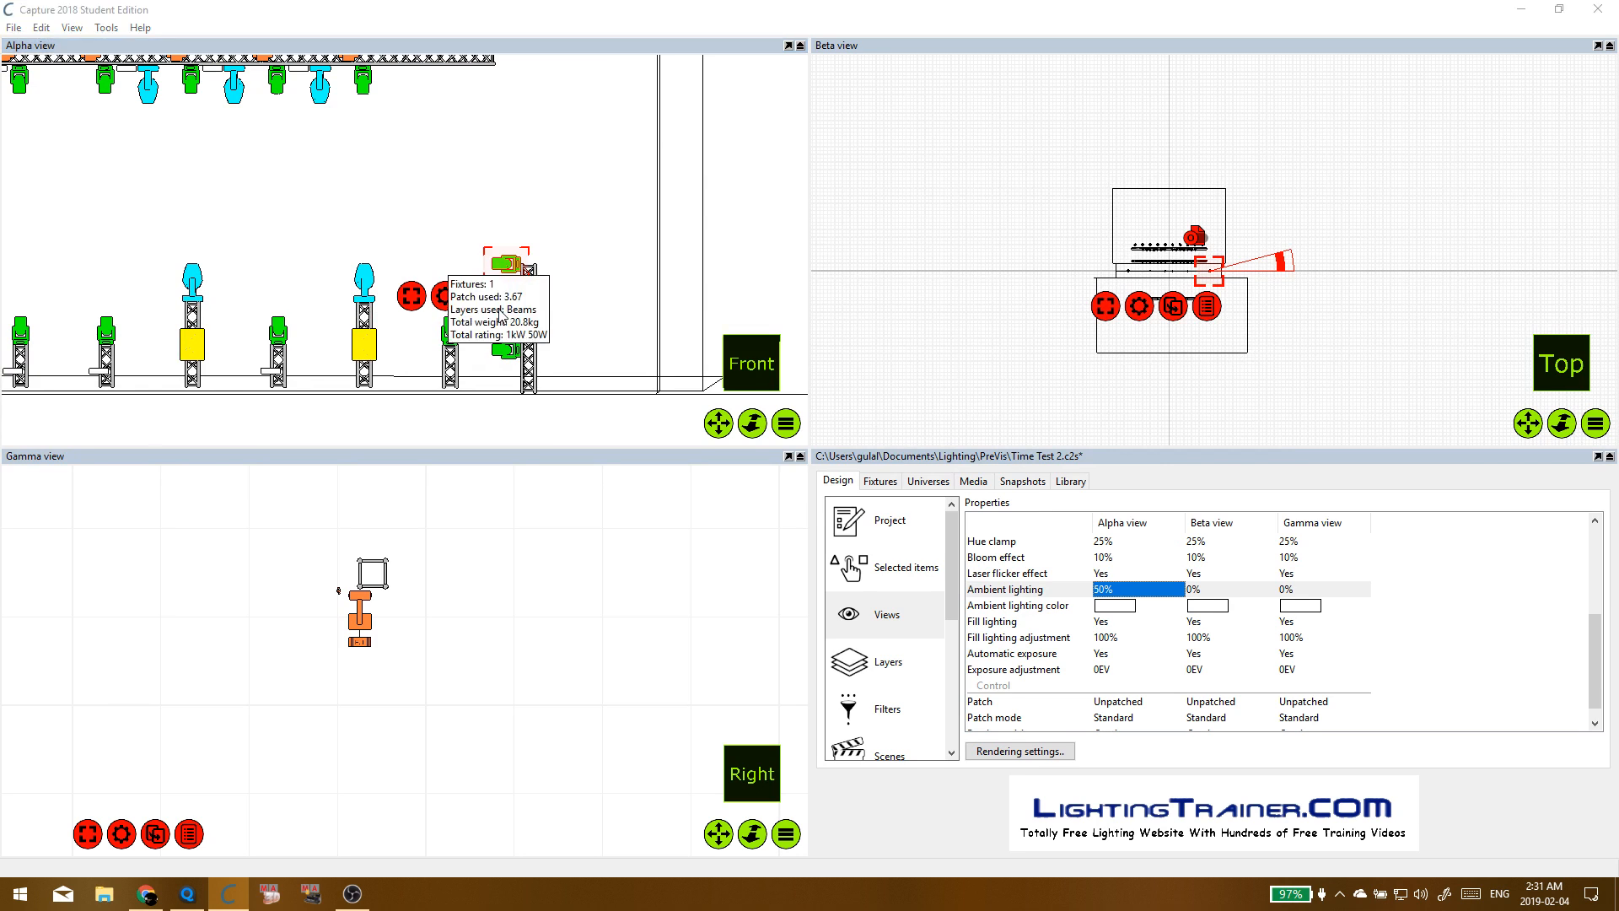
left_click(556, 324)
scroll(565, 330, "up", 4)
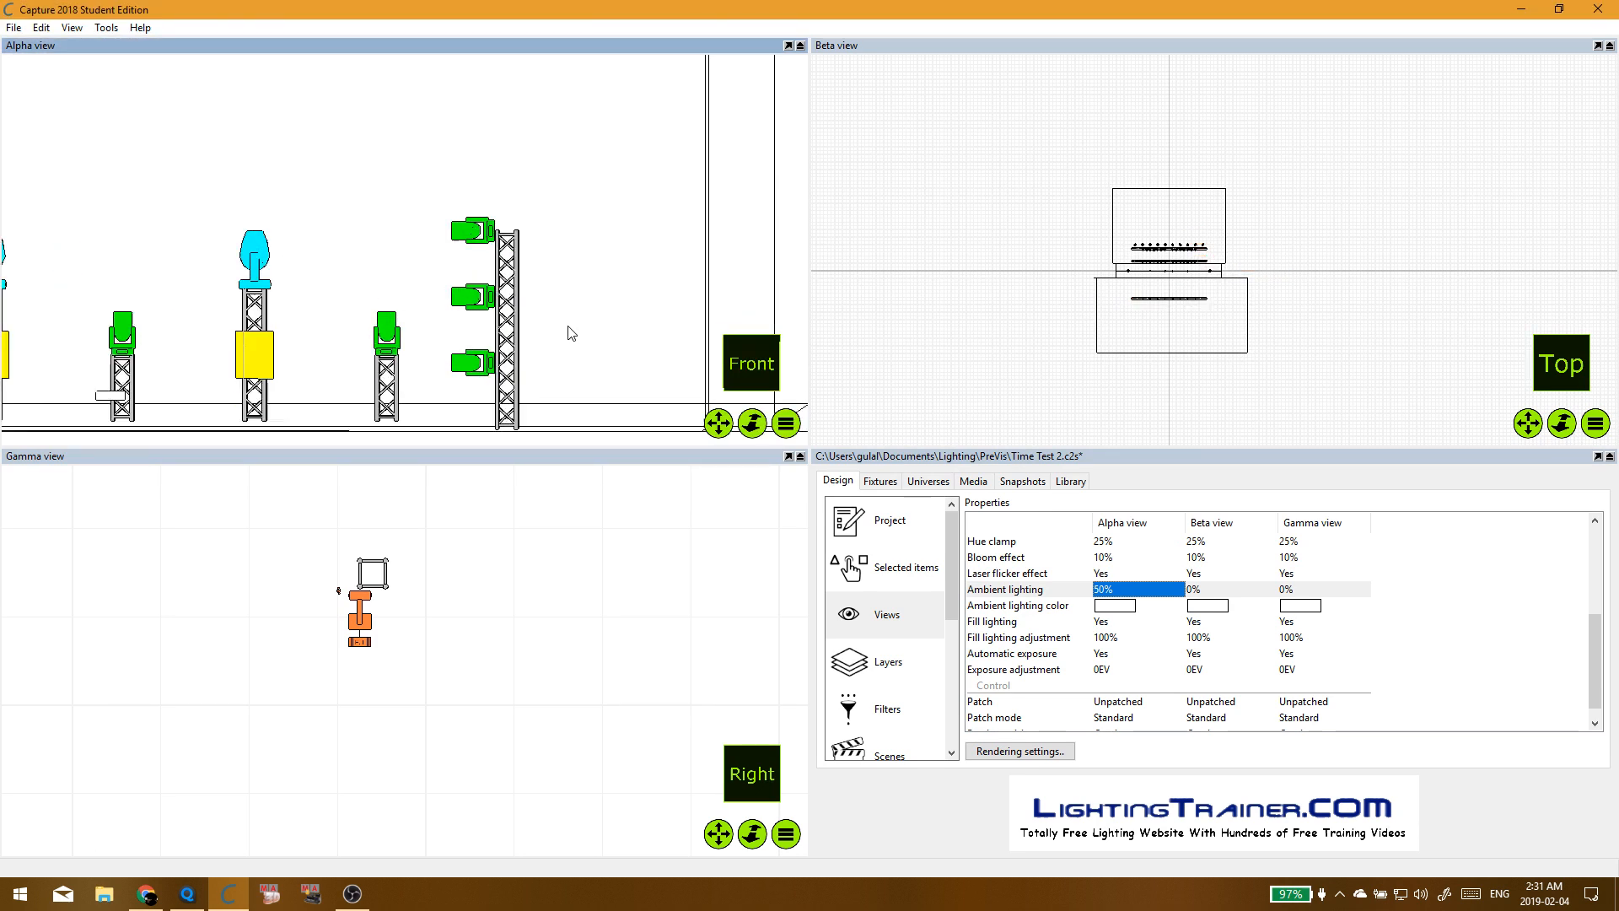
left_click(470, 371)
left_click(452, 286, "ctrl")
left_click(456, 215, "ctrl")
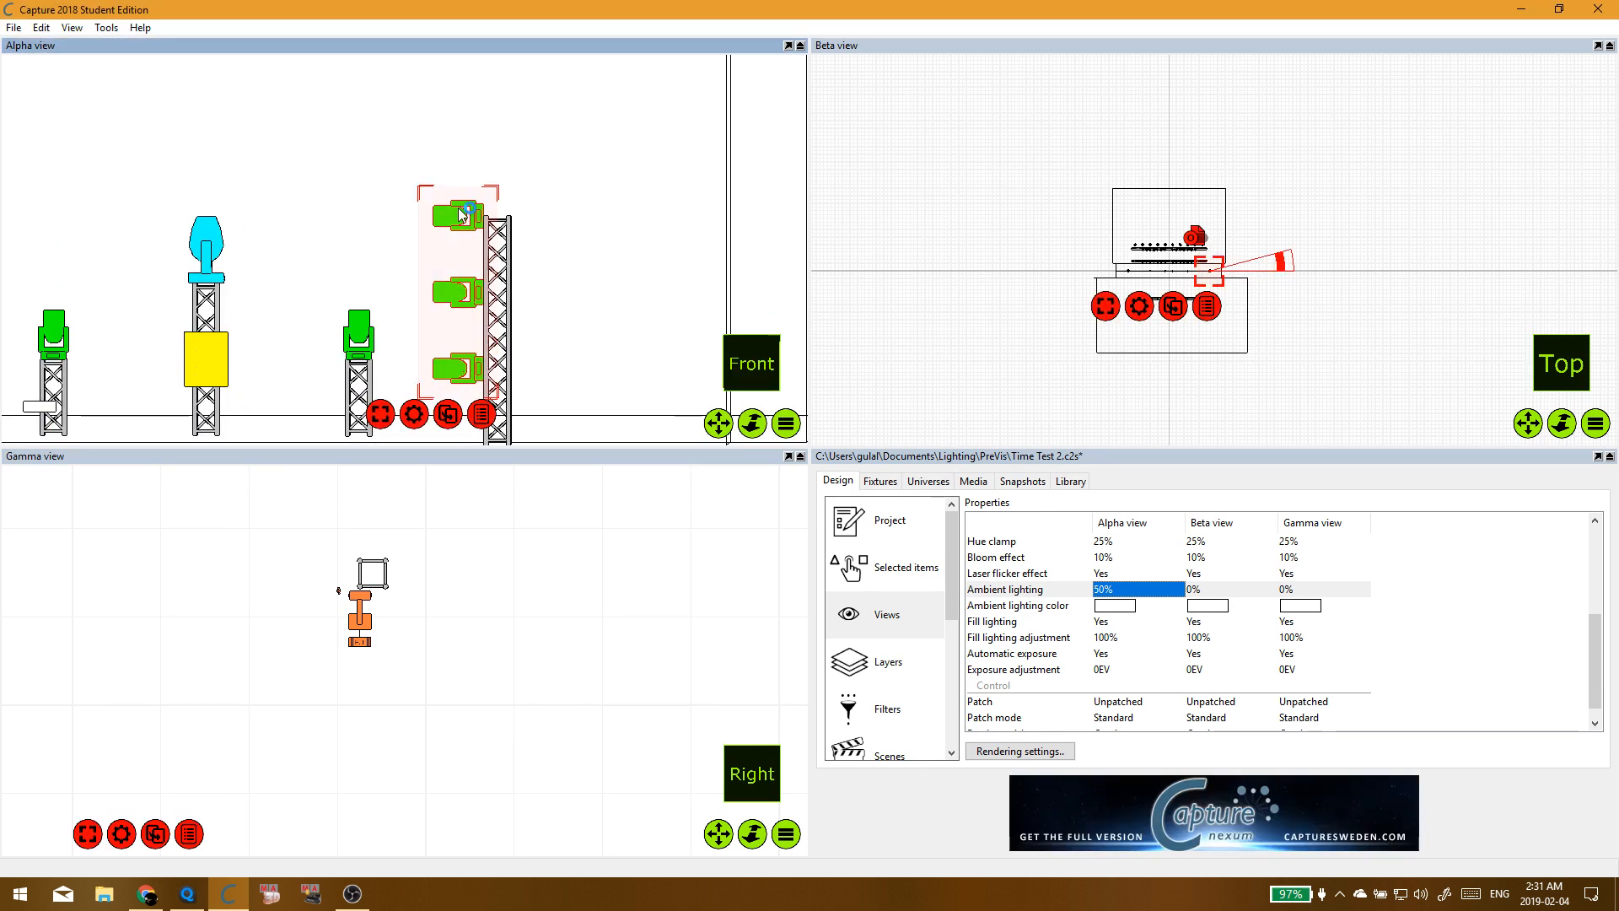
right_click(432, 396)
left_click(455, 590)
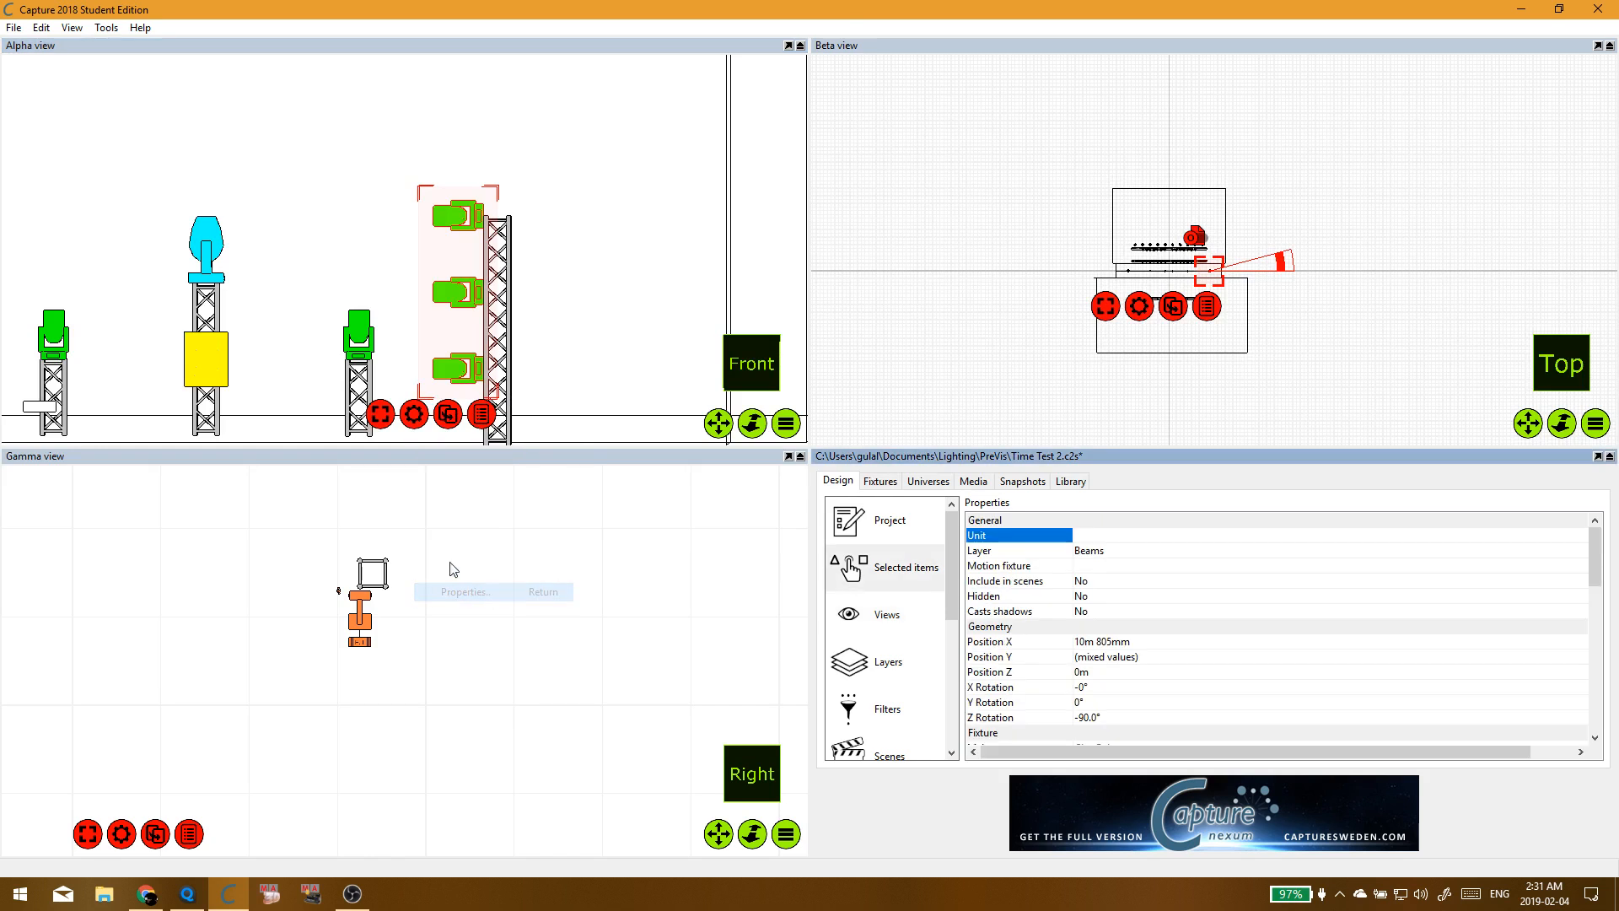
Step: Set Invert pan to Yes for the three selected side beam fixtures, leaving Invert tilt at No
left_click(1136, 642)
scroll(1134, 643, "down", 3)
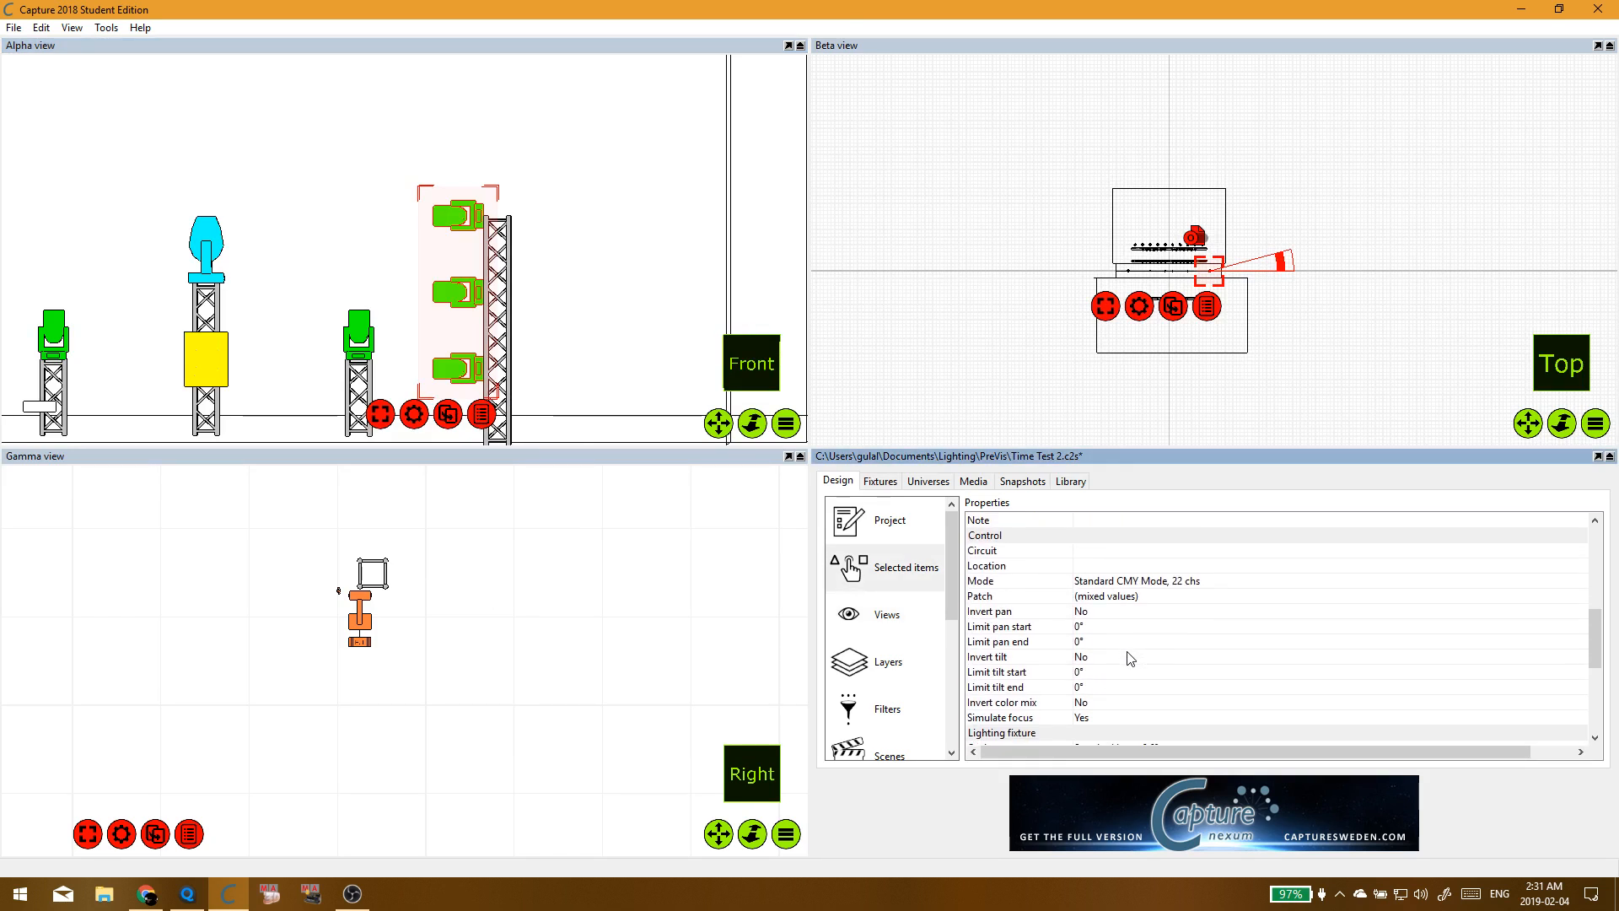
left_click(1126, 642)
left_click(1111, 659)
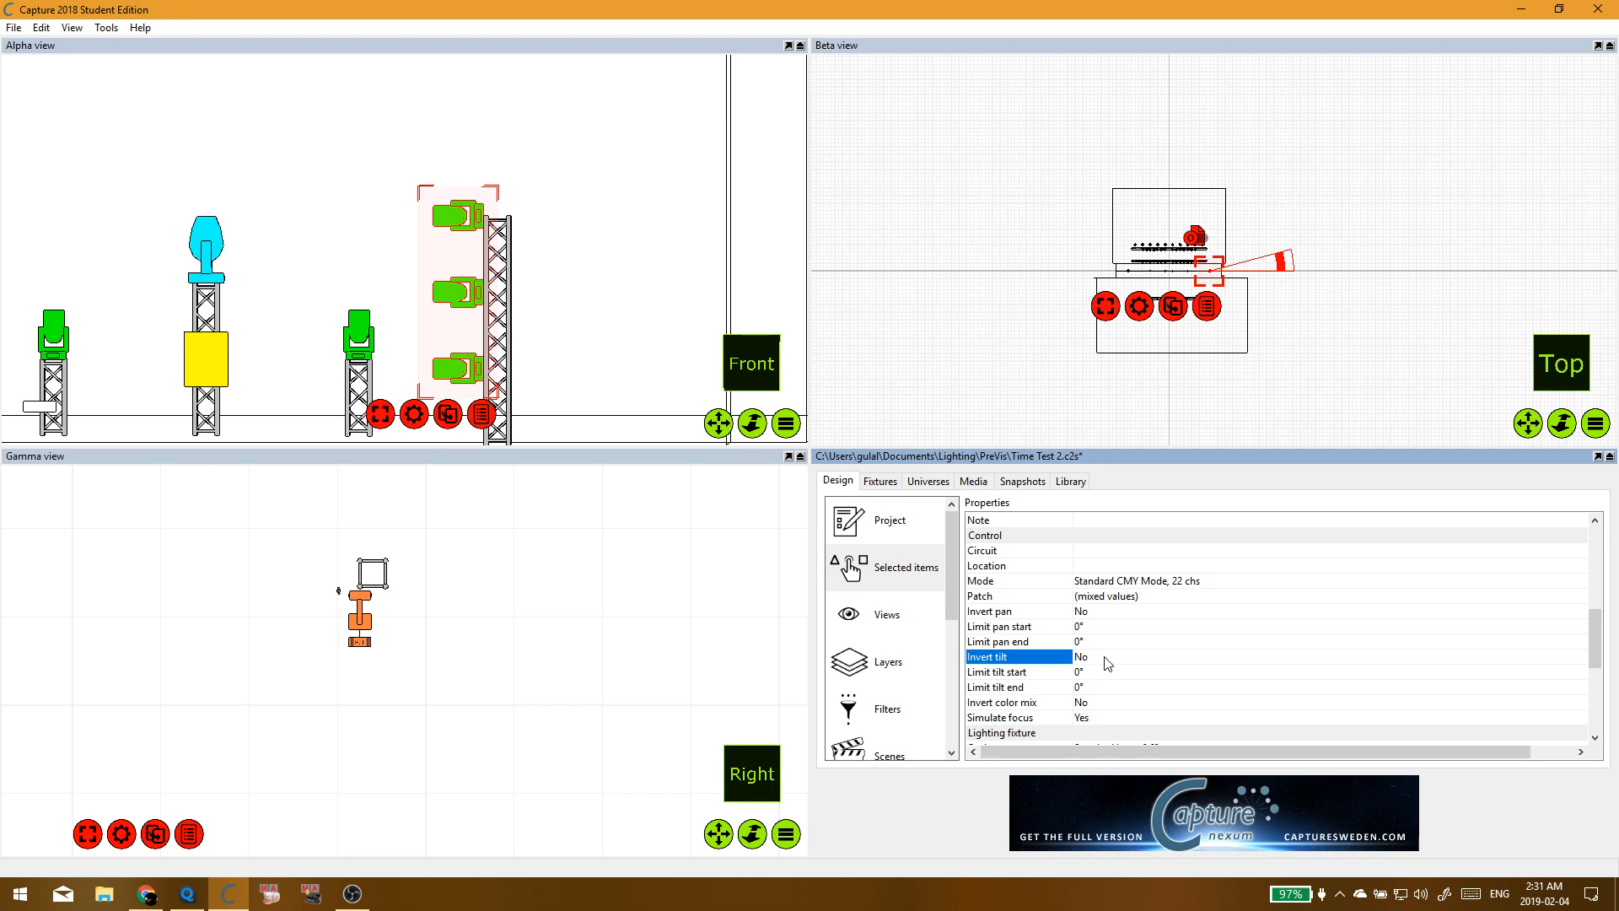
left_click(1107, 663)
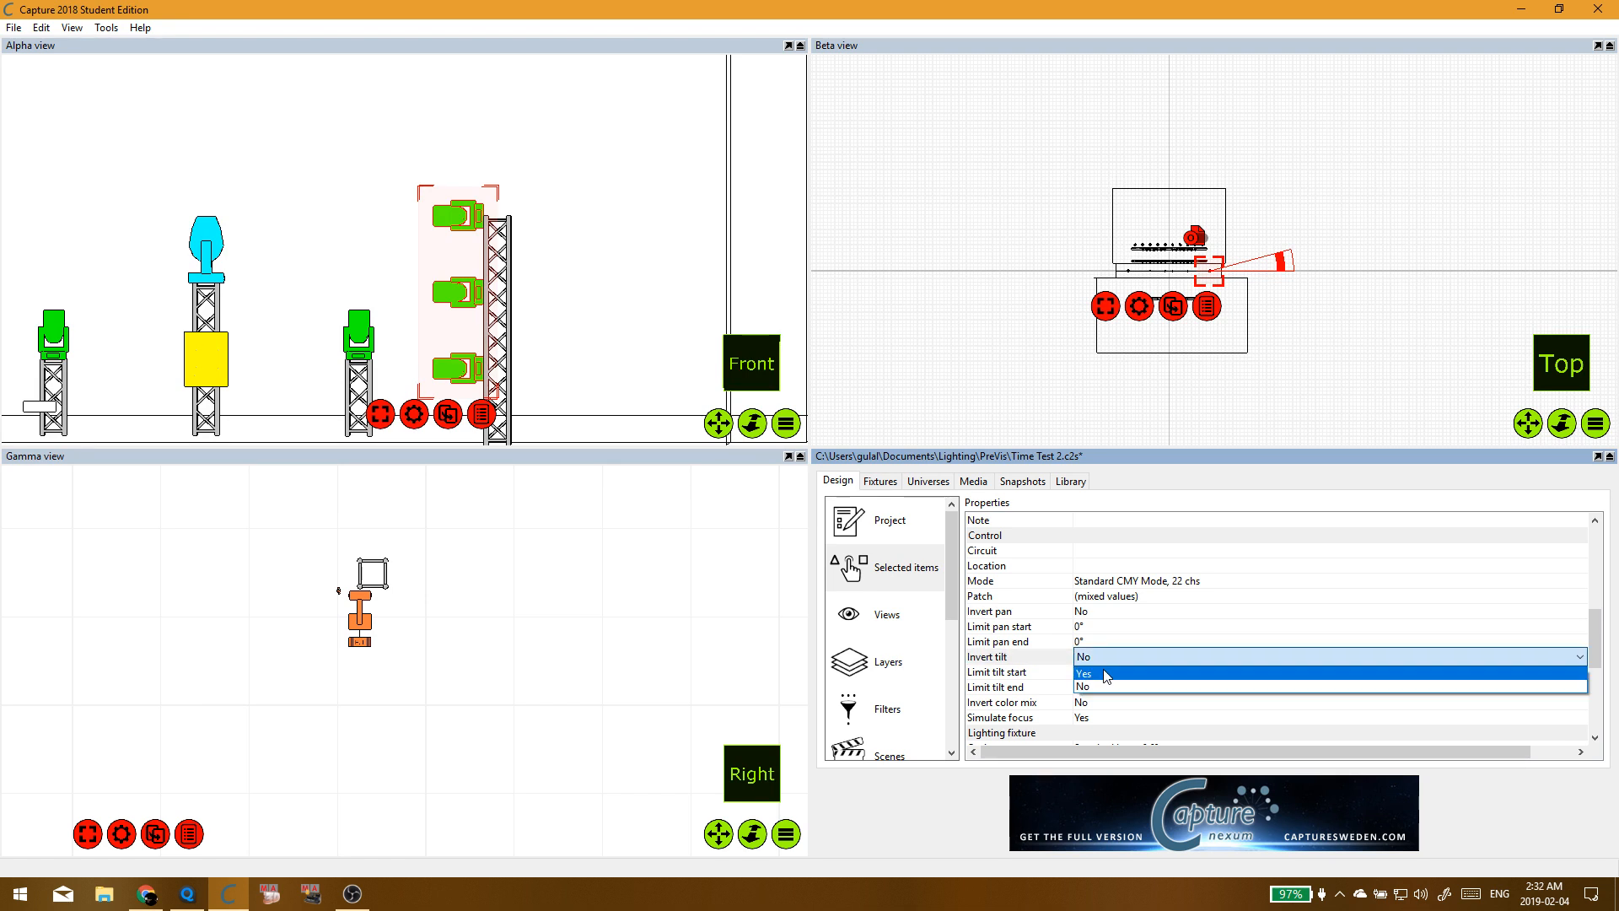
left_click(1050, 661)
left_click(1099, 611)
left_click(1101, 613)
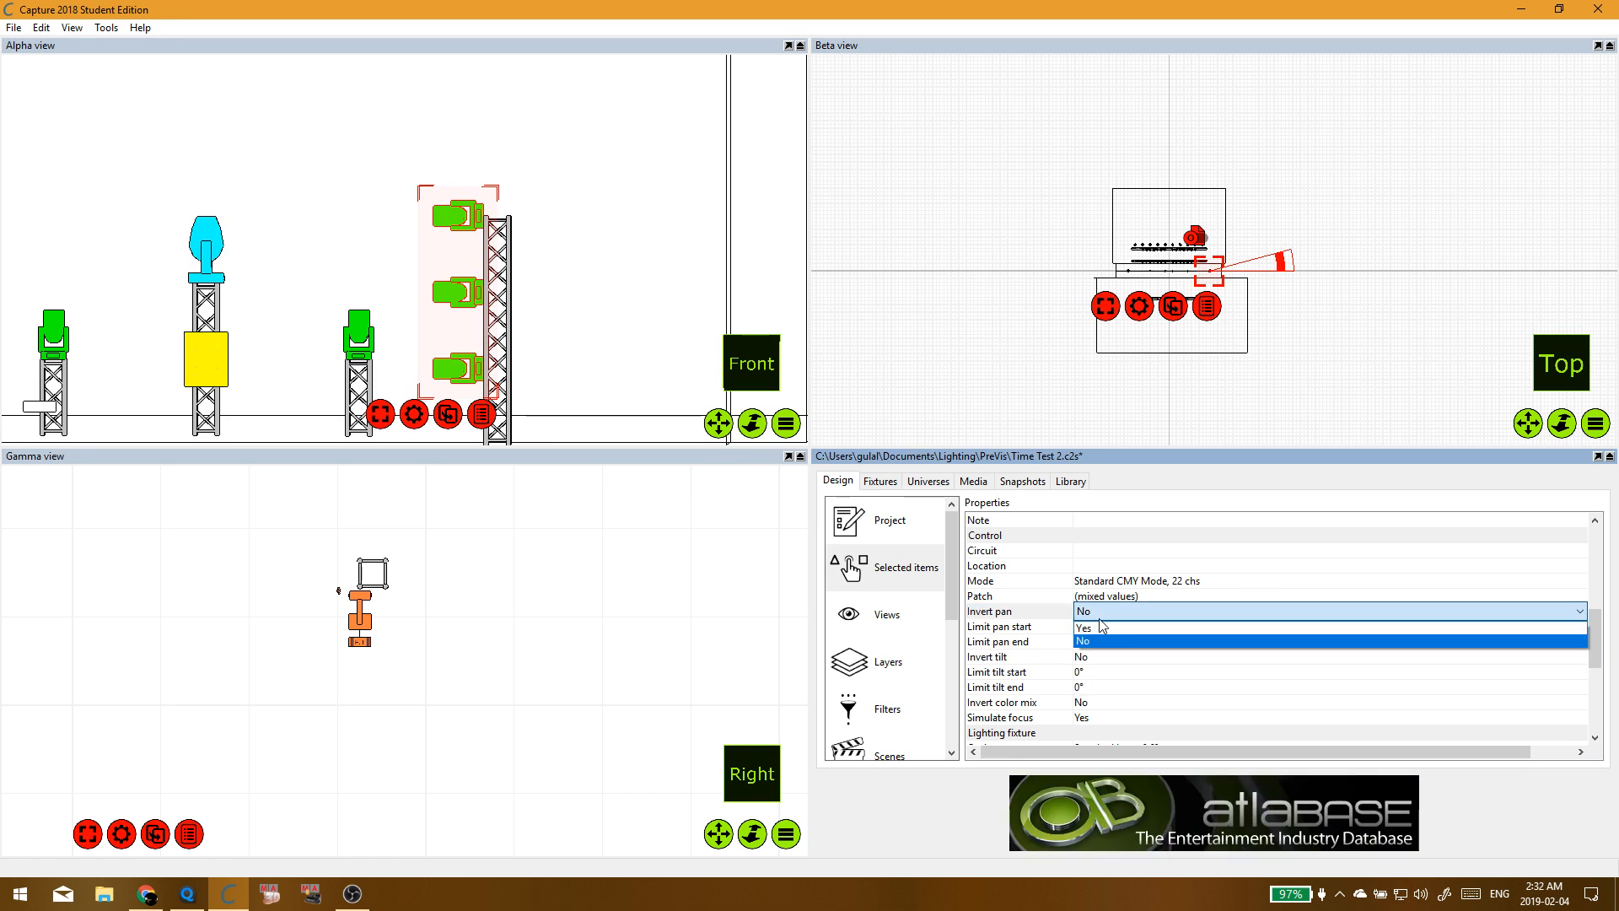
left_click(1101, 624)
Step: Deselect the fixtures and return the Alpha view to Live display
left_click(658, 246)
scroll(658, 246, "down", 5)
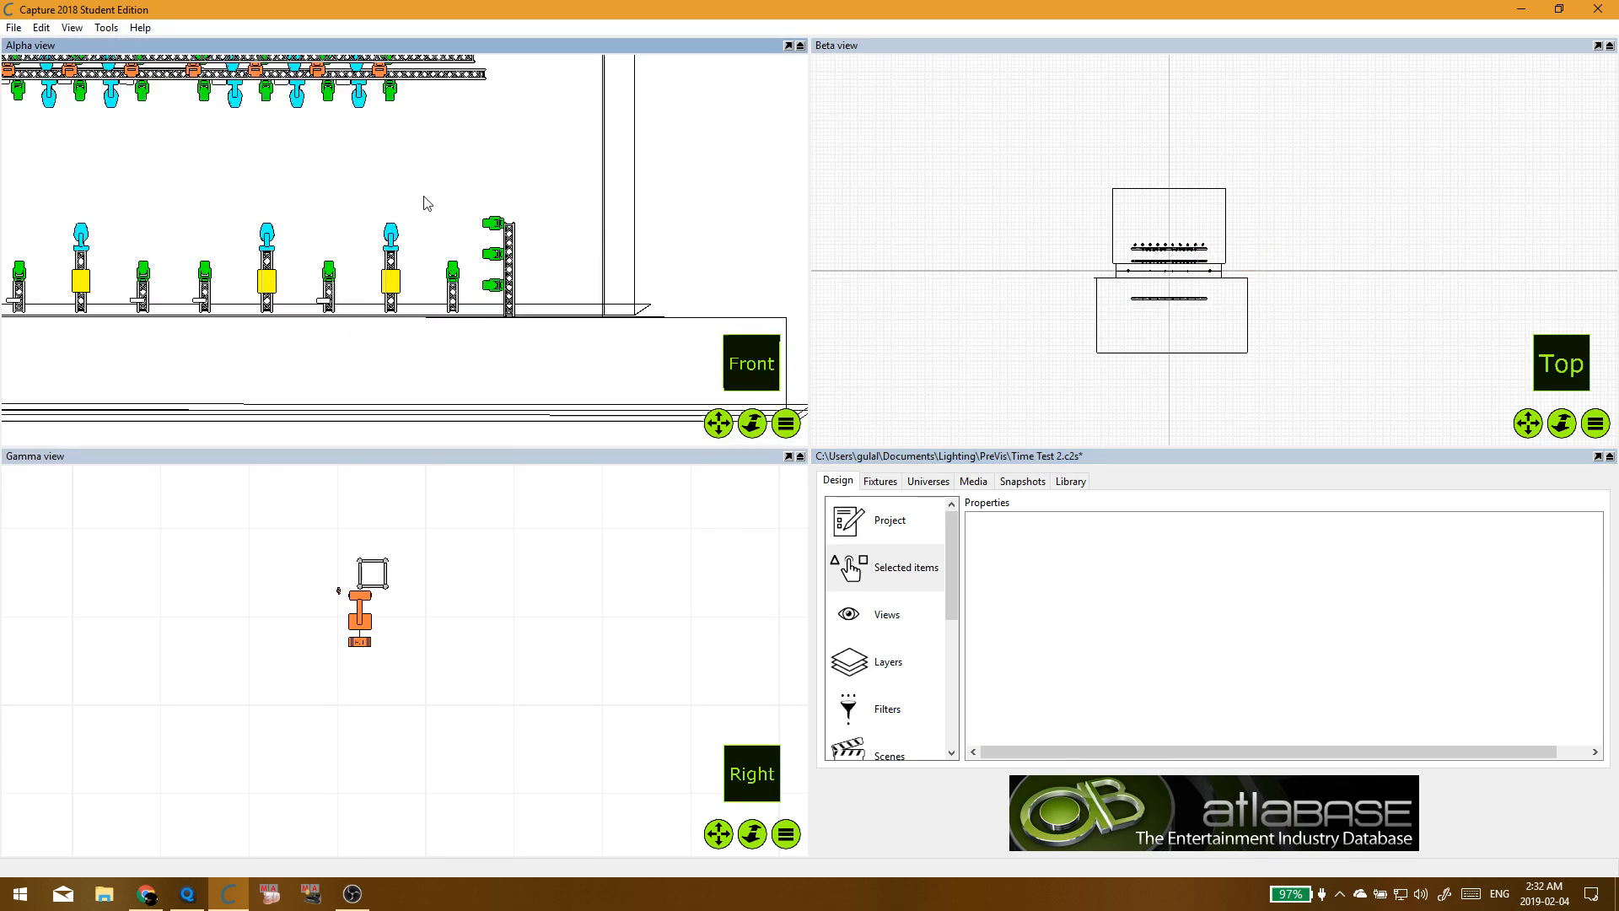
left_click(783, 423)
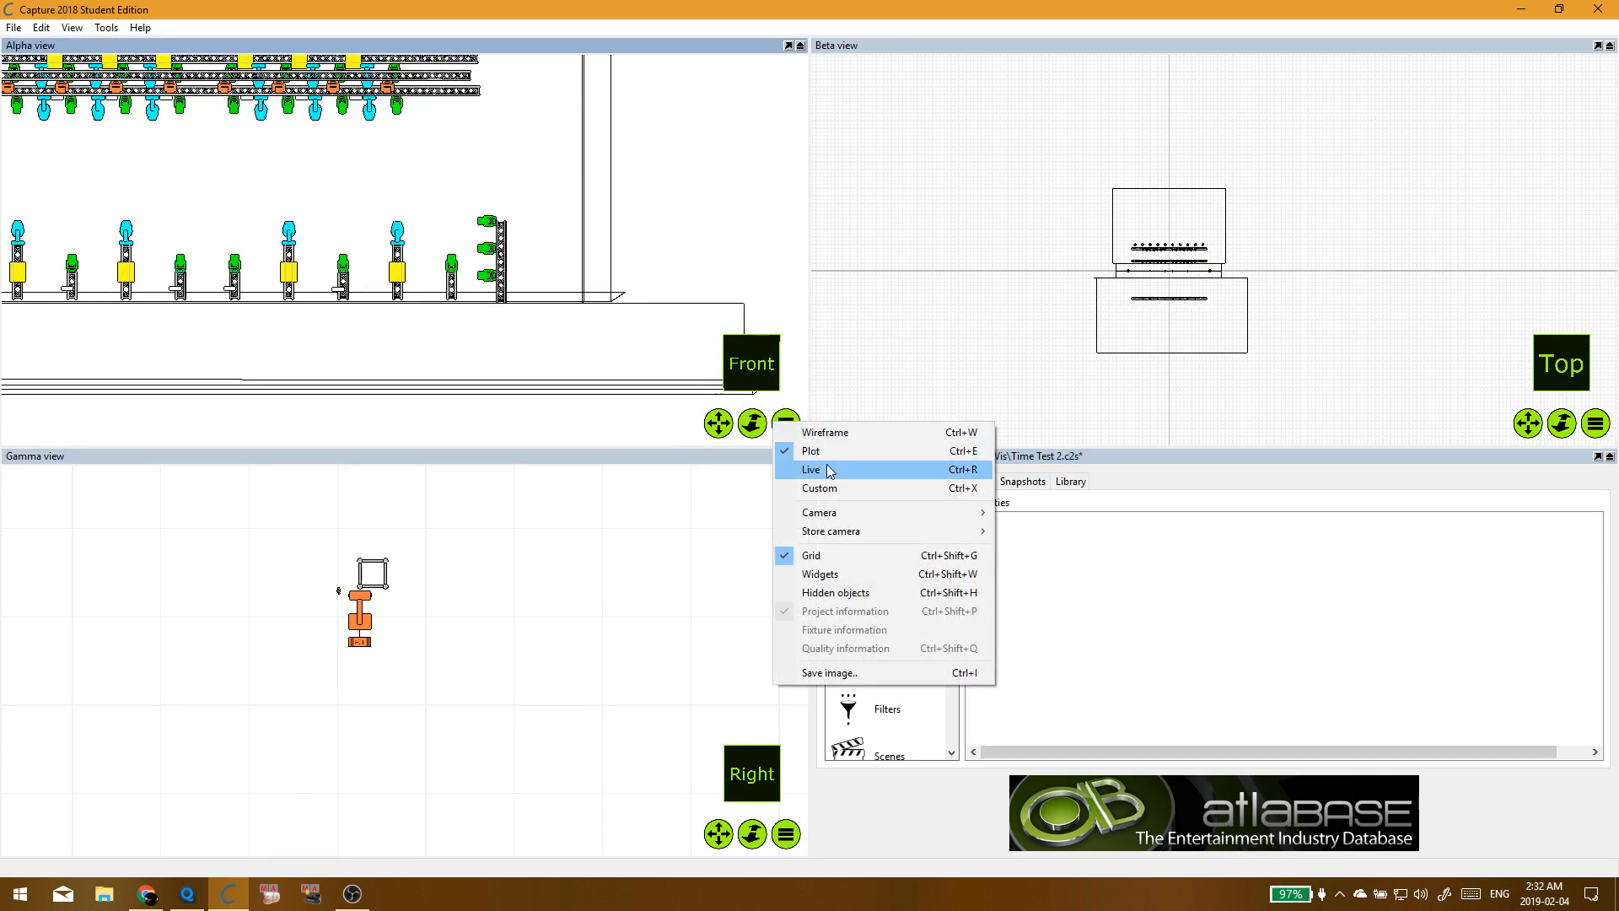
left_click(811, 470)
Step: Switch back to MagicQ, select the BEAMS SIDES group and test its movement and the STRAIGHT position
key("alt+Tab")
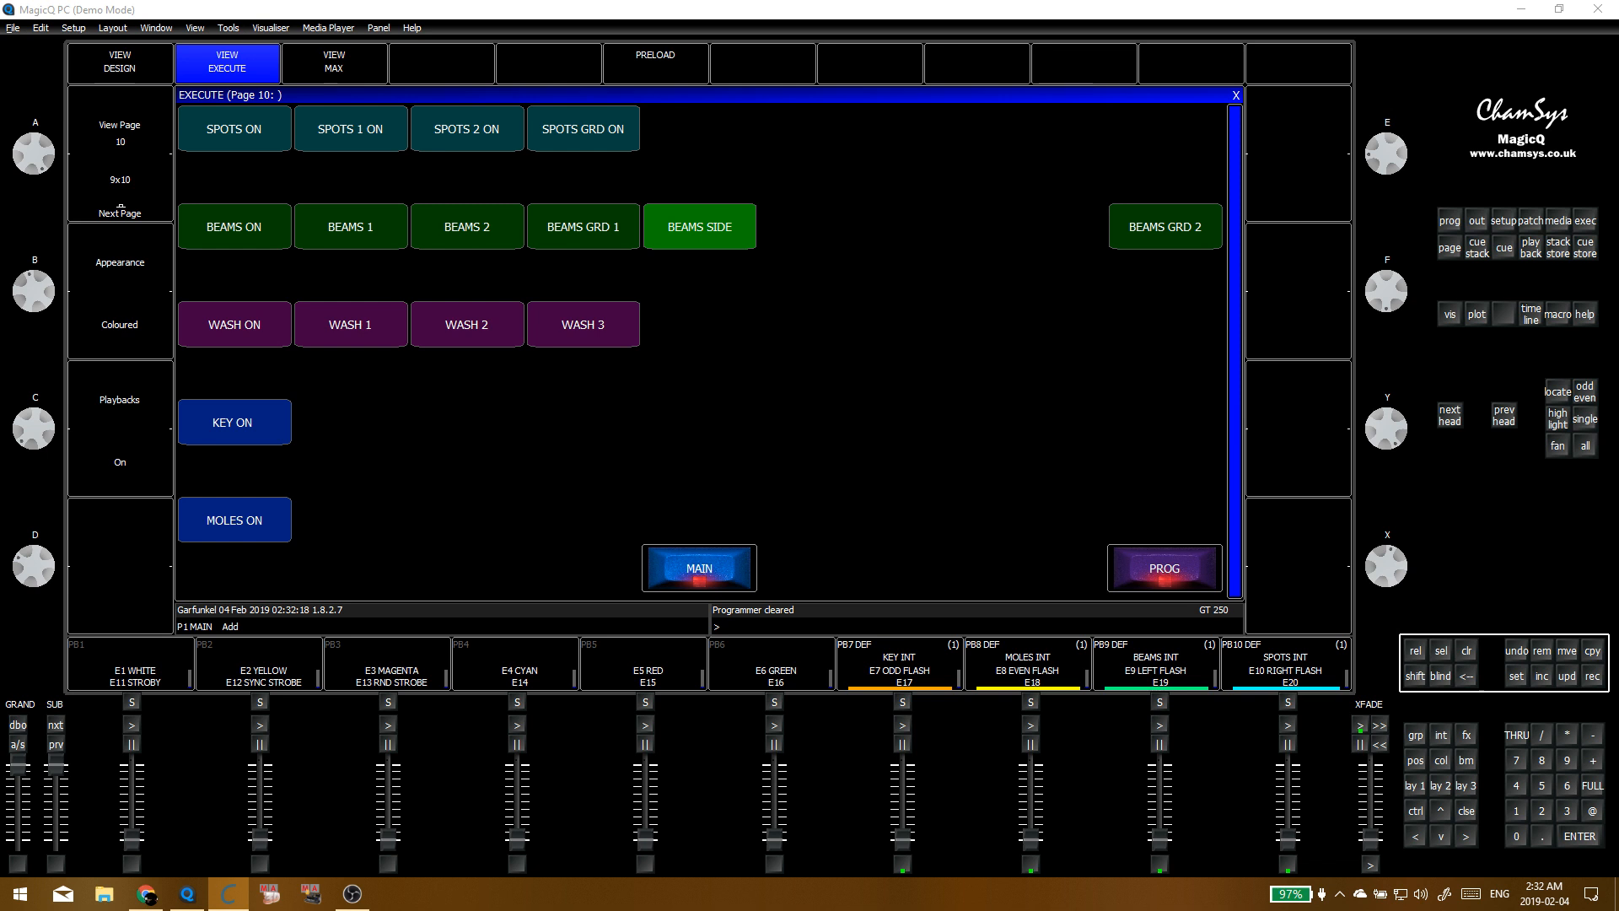
left_click(675, 416)
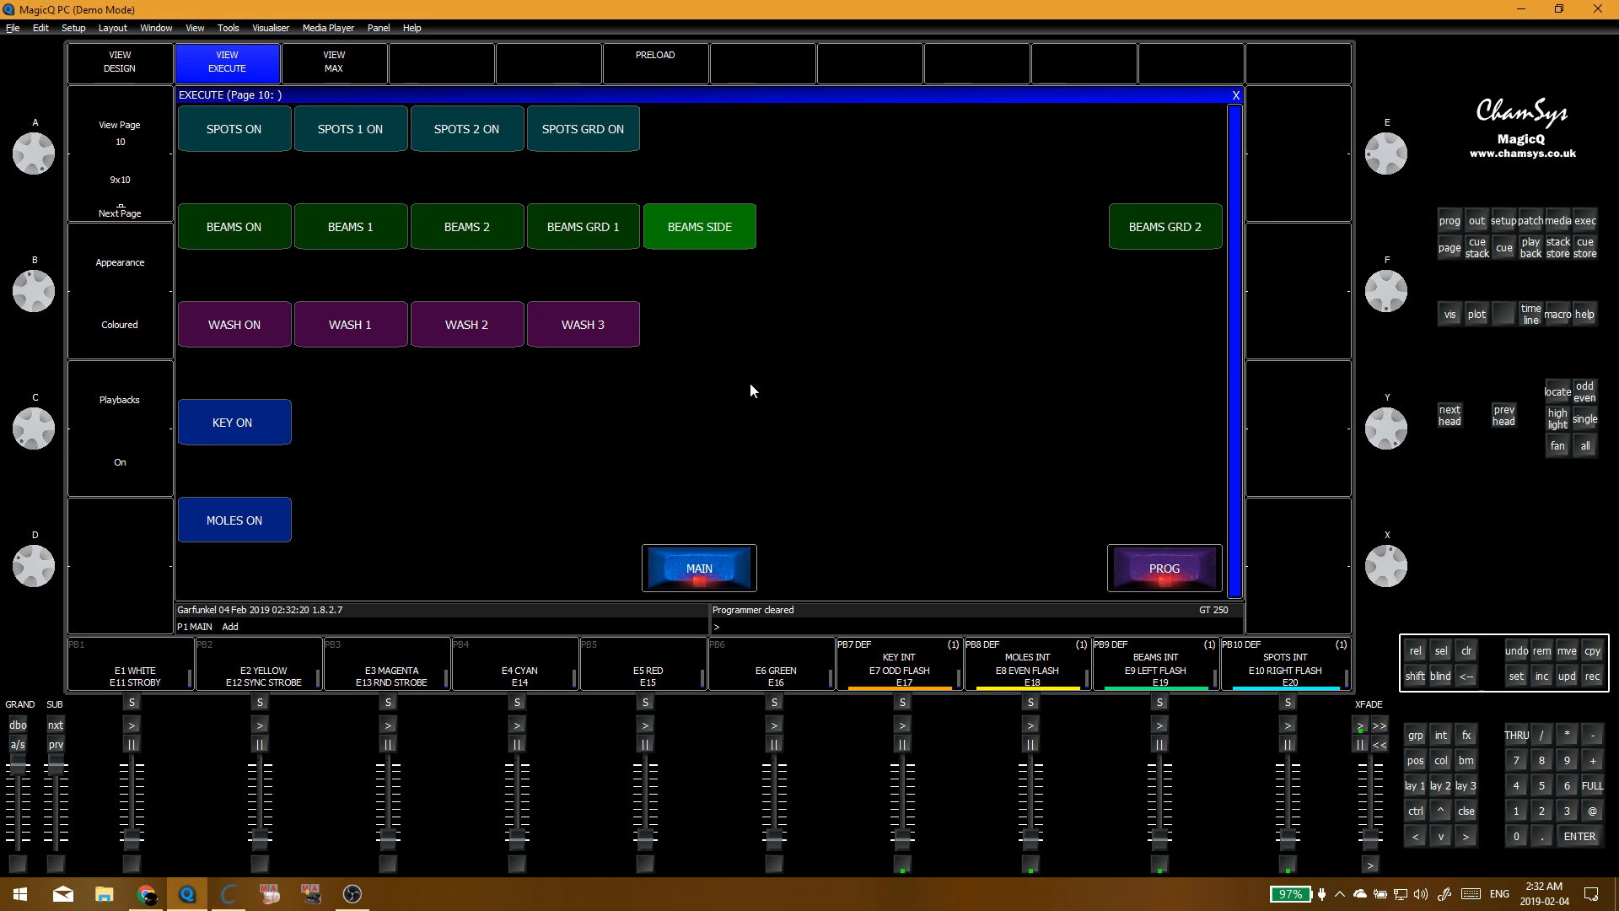
key("F1")
left_click(646, 295)
scroll(514, 286, "down", 4)
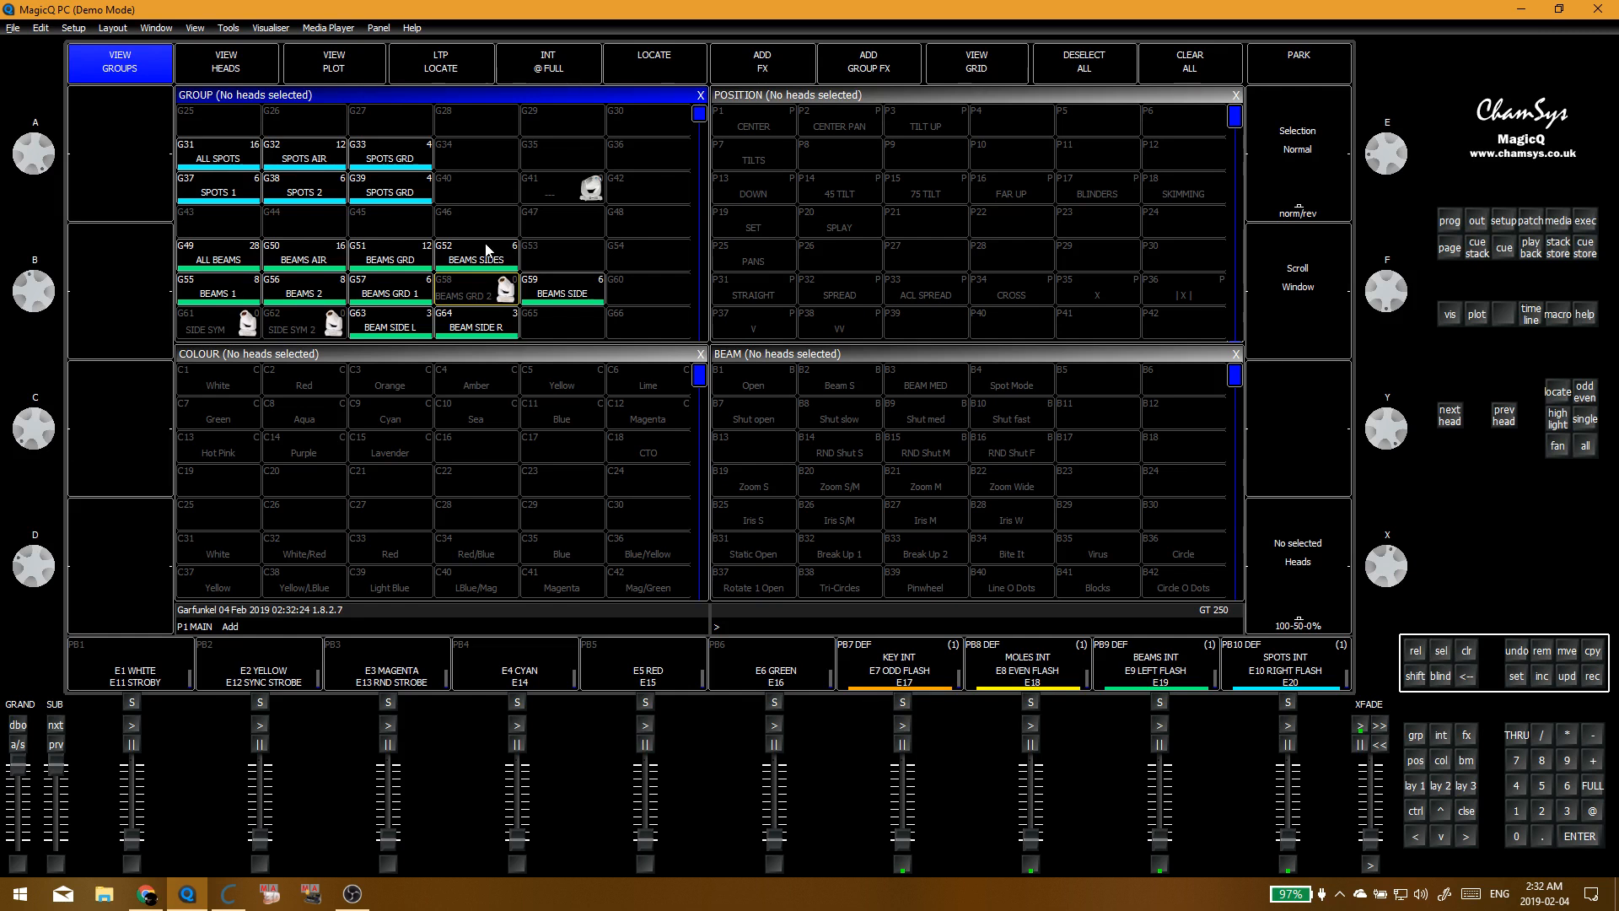
left_click(485, 253)
left_click(933, 258)
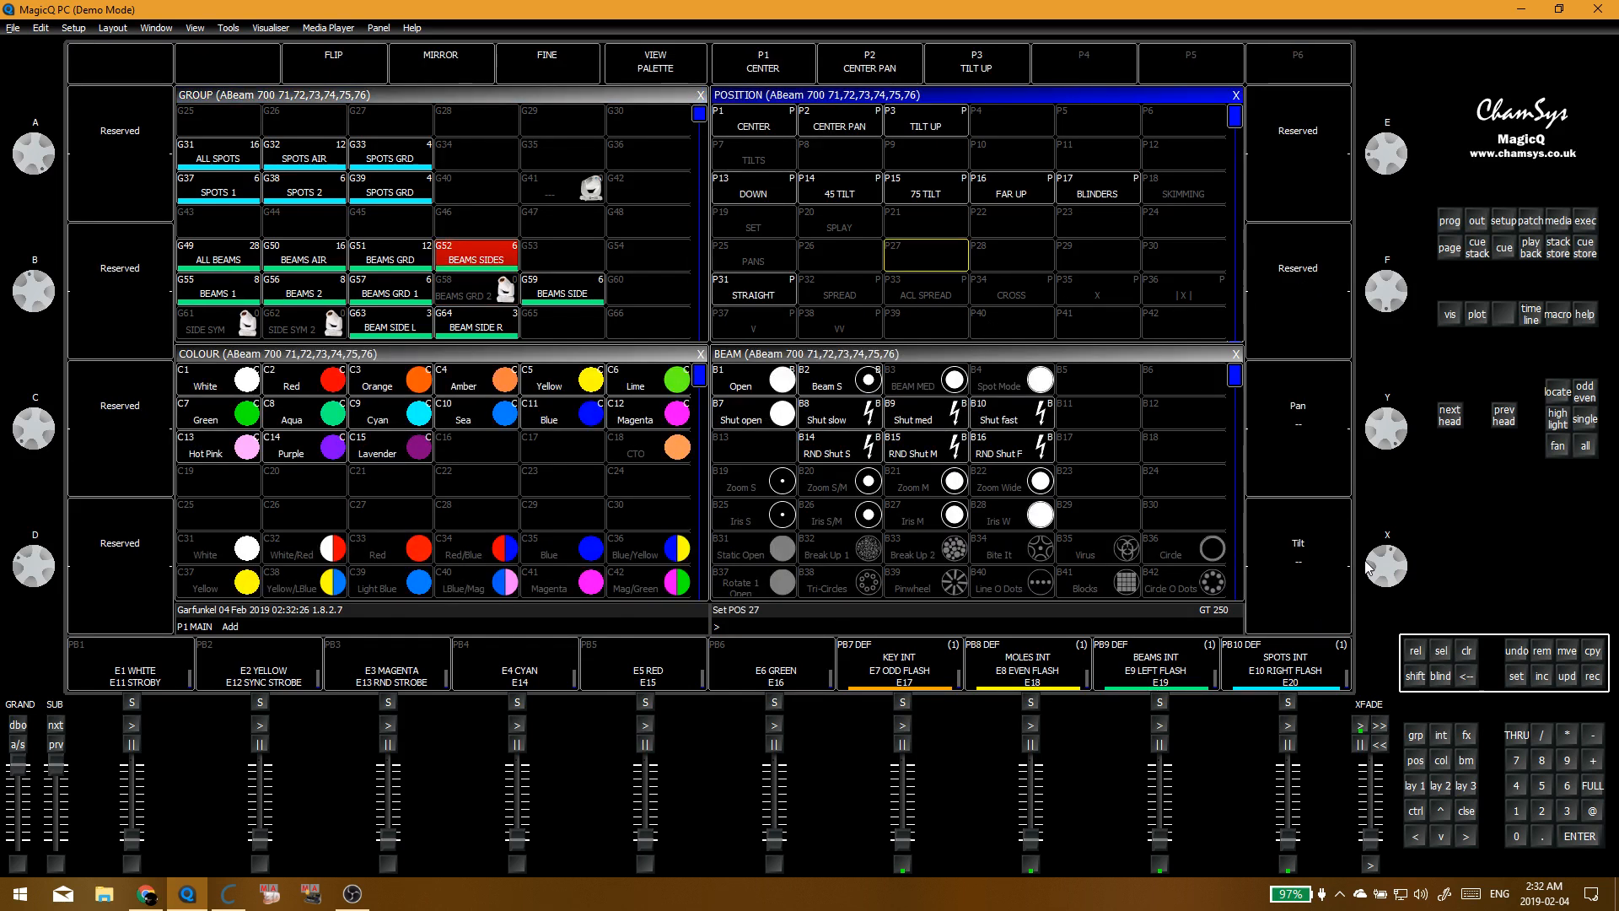
scroll(1383, 563, "down", 2)
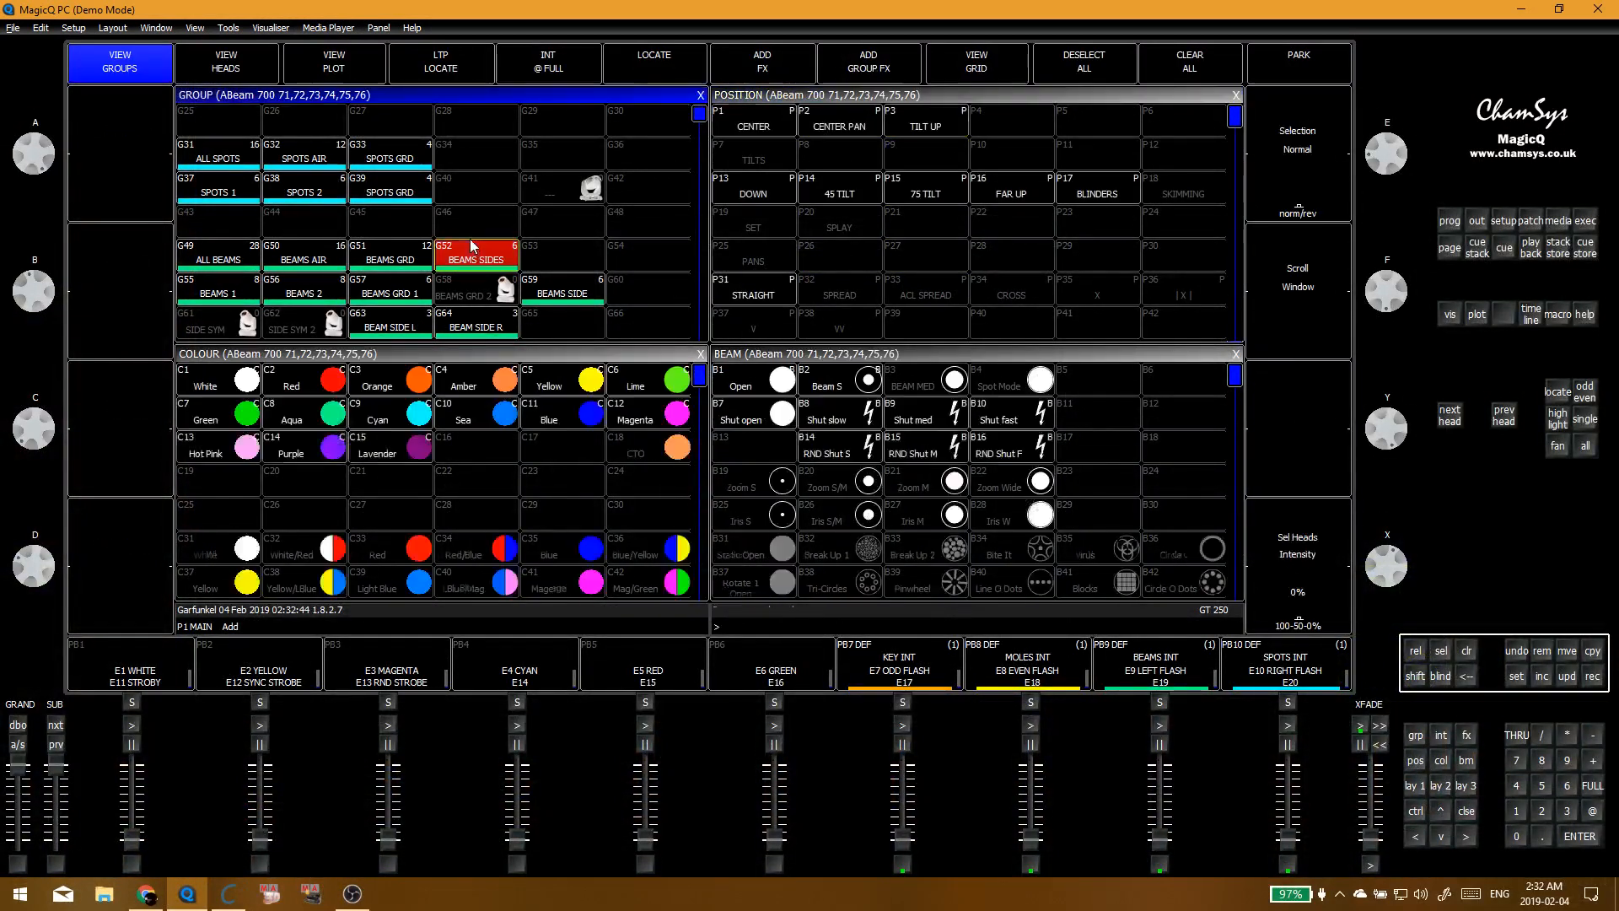
left_click(784, 293)
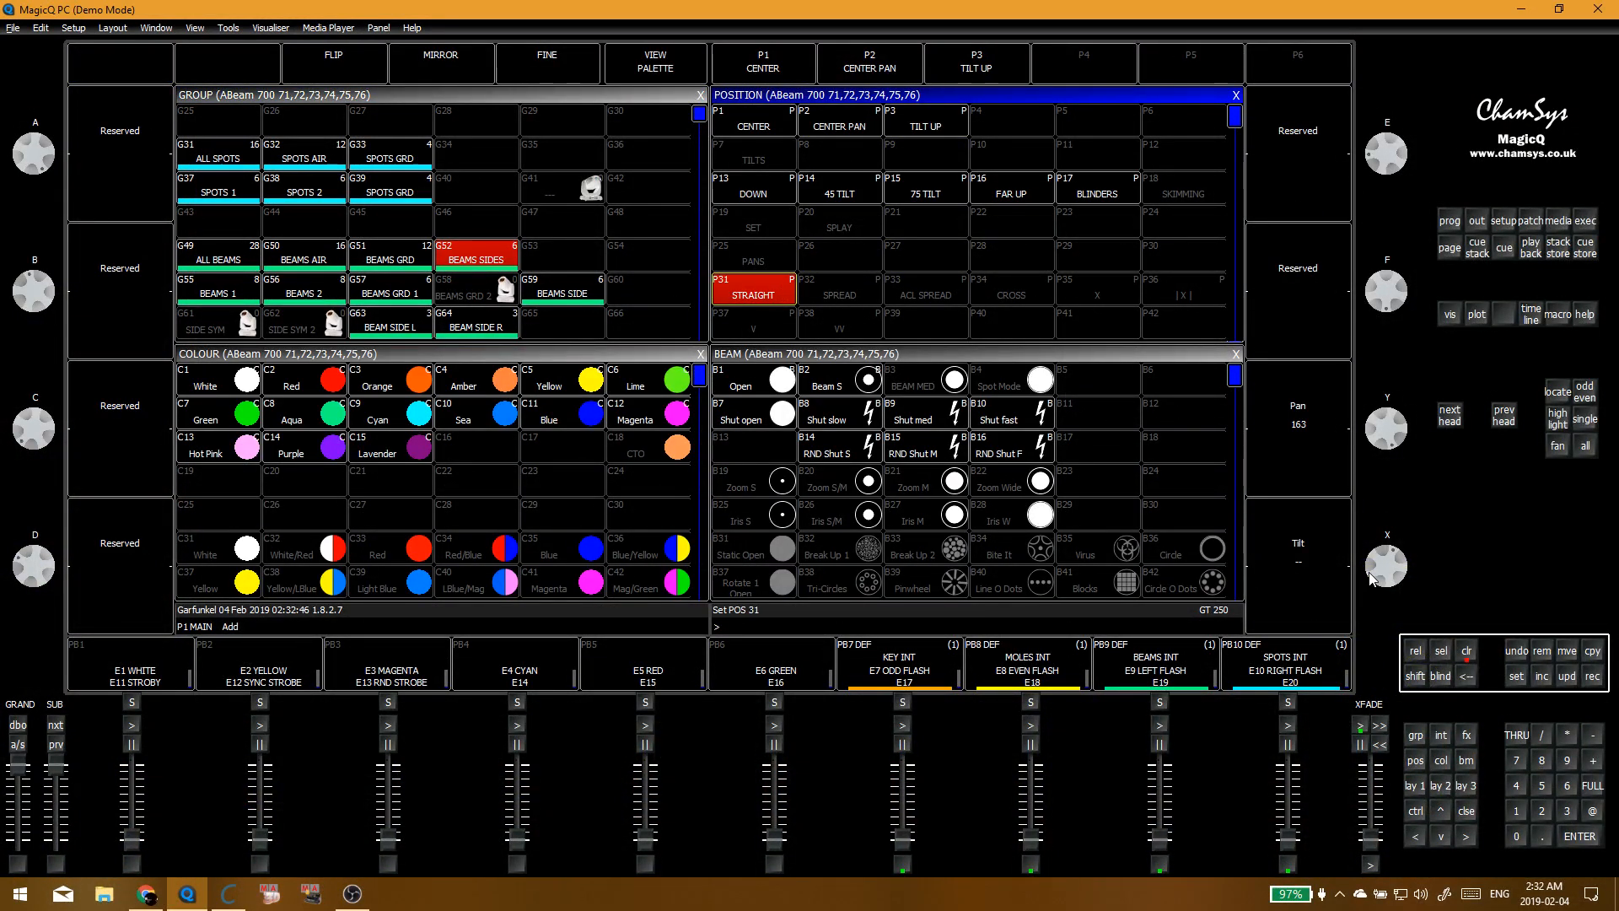
Step: Set the tilt of the BEAMS SIDES group to 16 and update the DOWN position palette with it
left_click(852, 297)
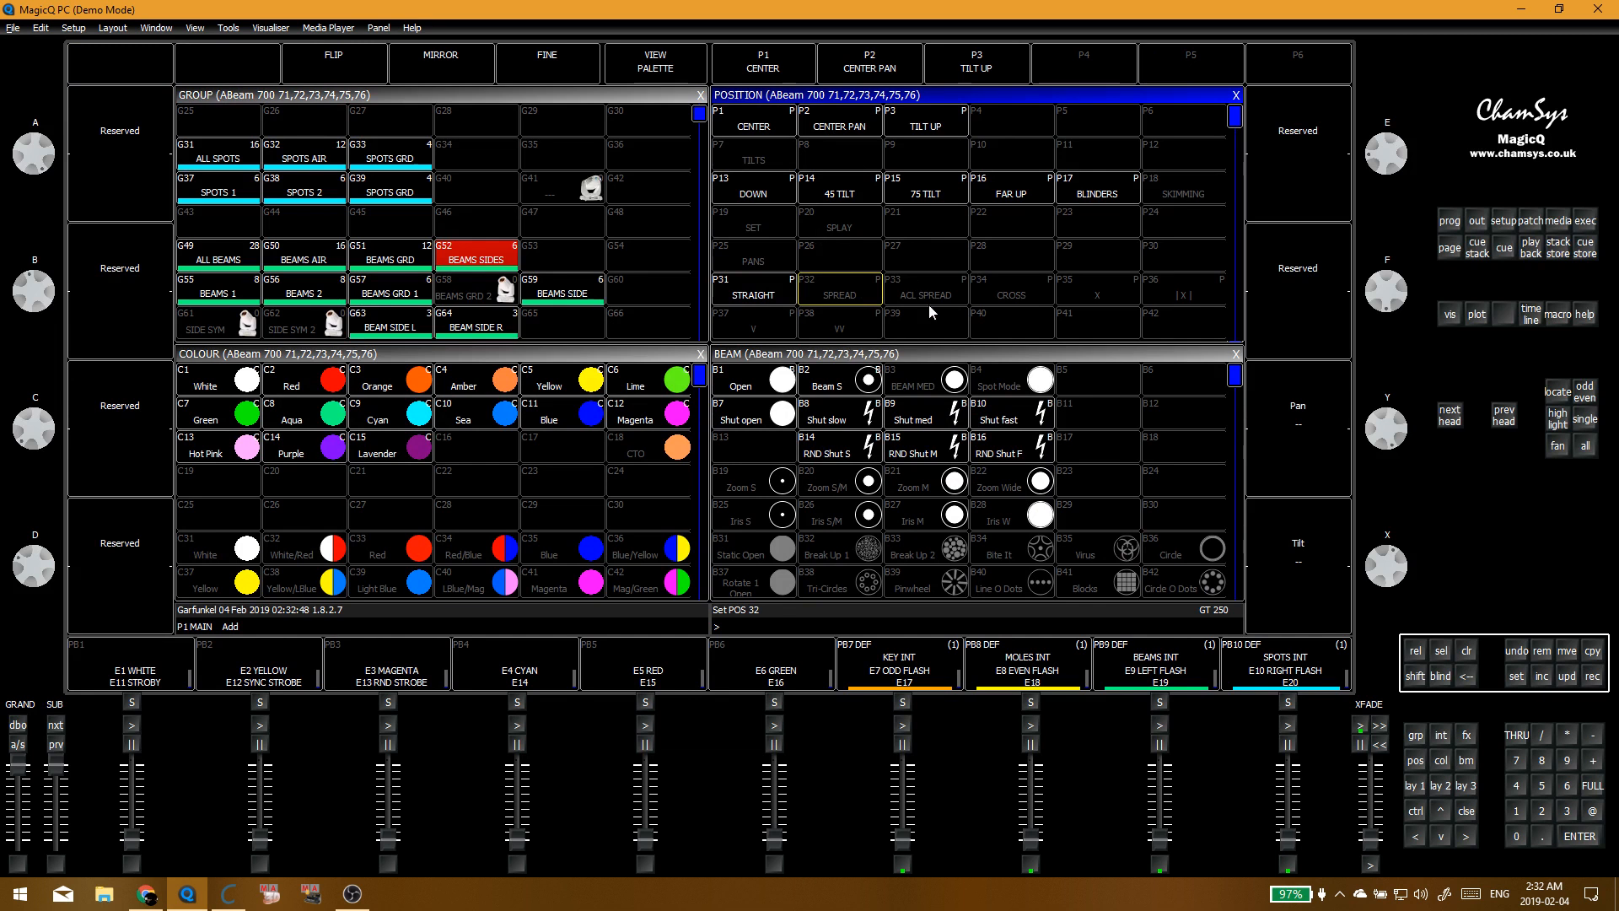
left_click_drag(1388, 562, 1397, 565)
scroll(1397, 565, "down", 4)
key("r")
left_click(756, 200)
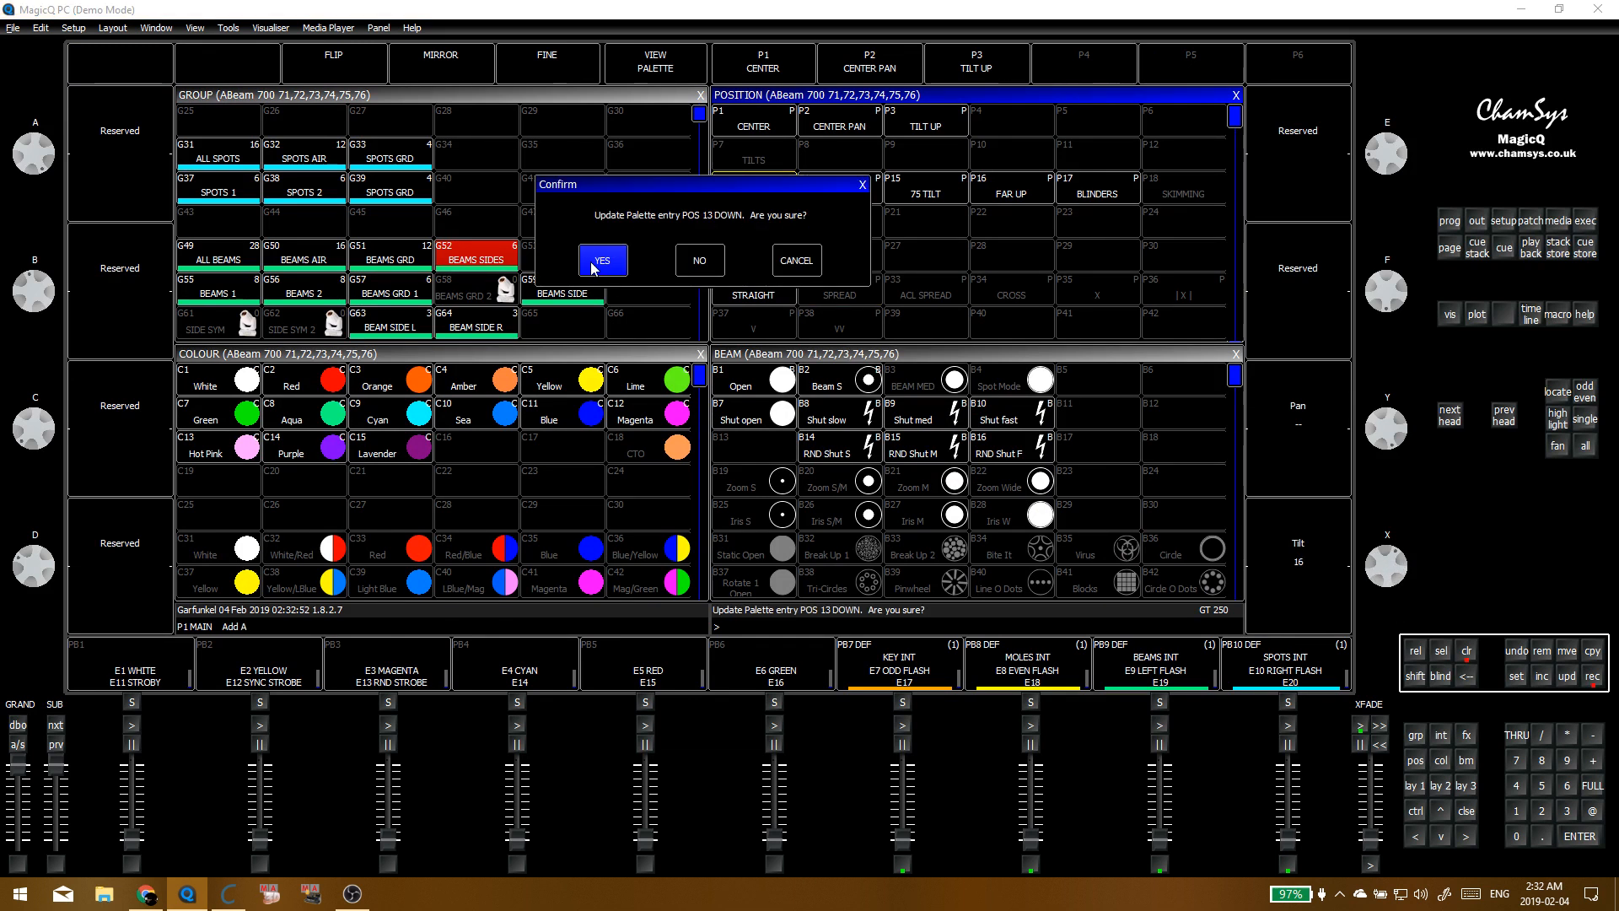
left_click(595, 265)
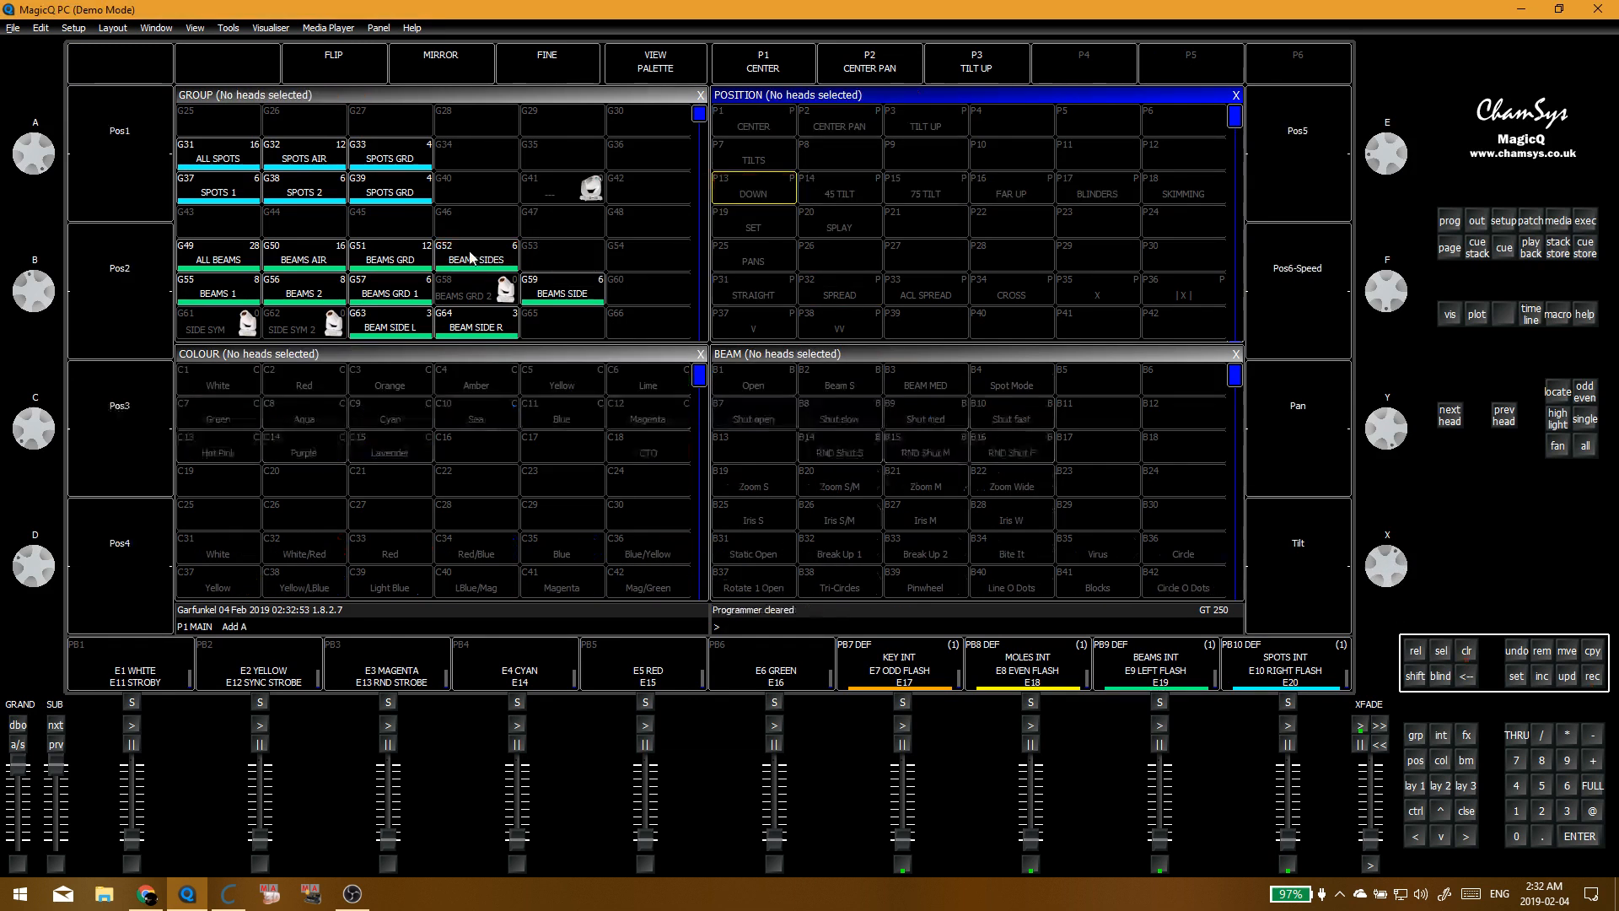
Step: Select the BEAMS SIDES group and apply the 45 TILT position
left_click(837, 225)
left_click(866, 197)
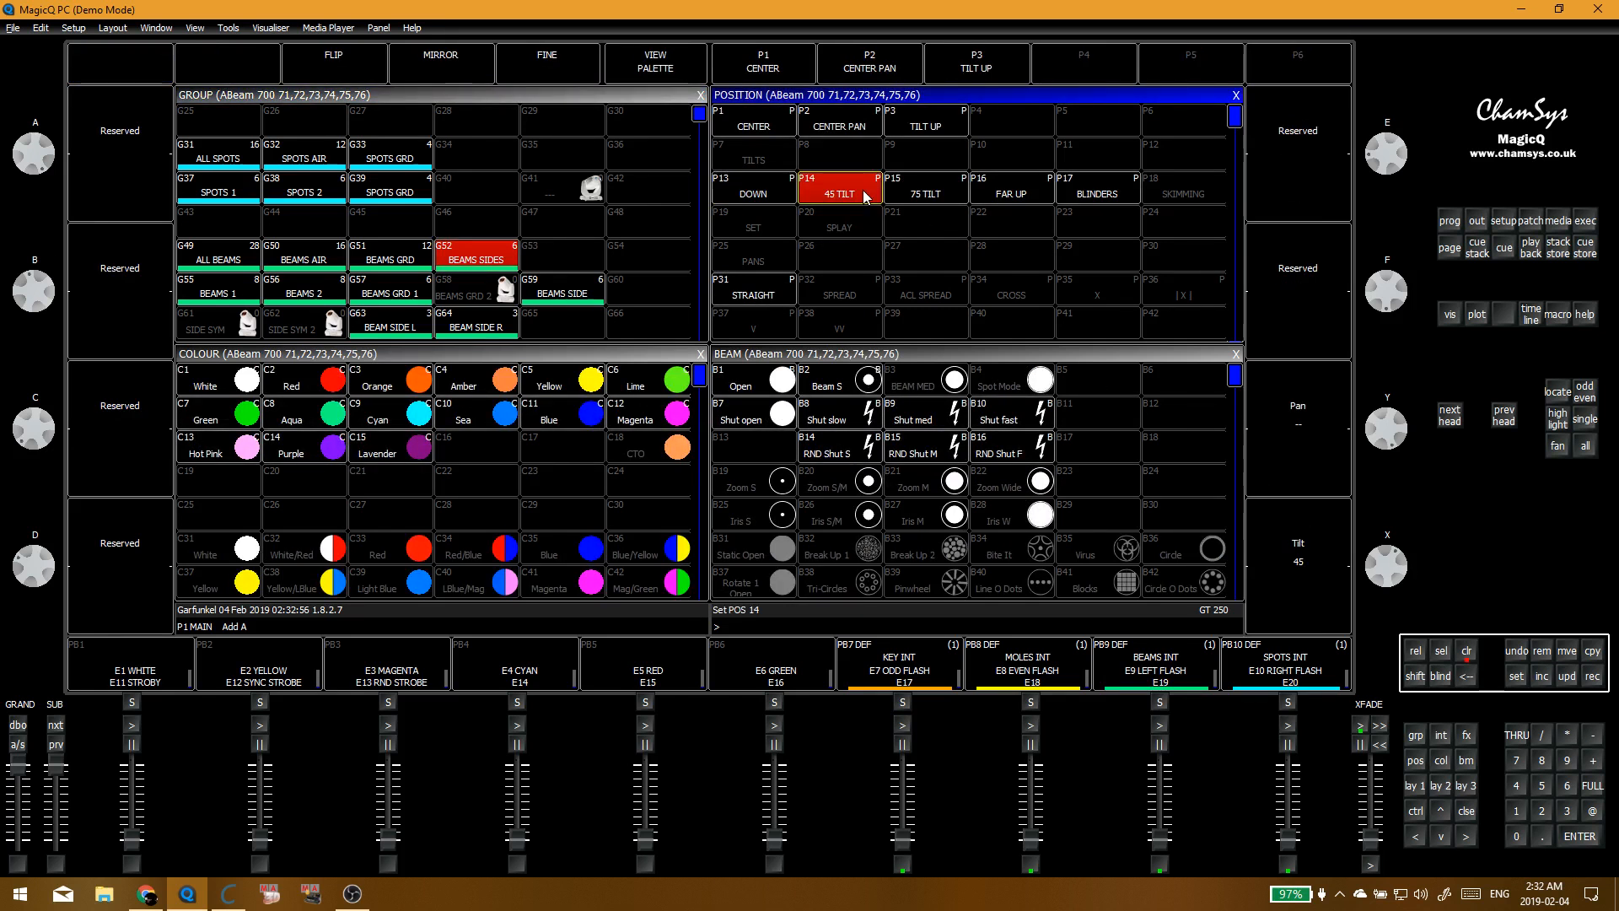
Step: Clear the programmer, reselect the BEAMS SIDES group and recall its DOWN position palette as the starting point
left_click(769, 185)
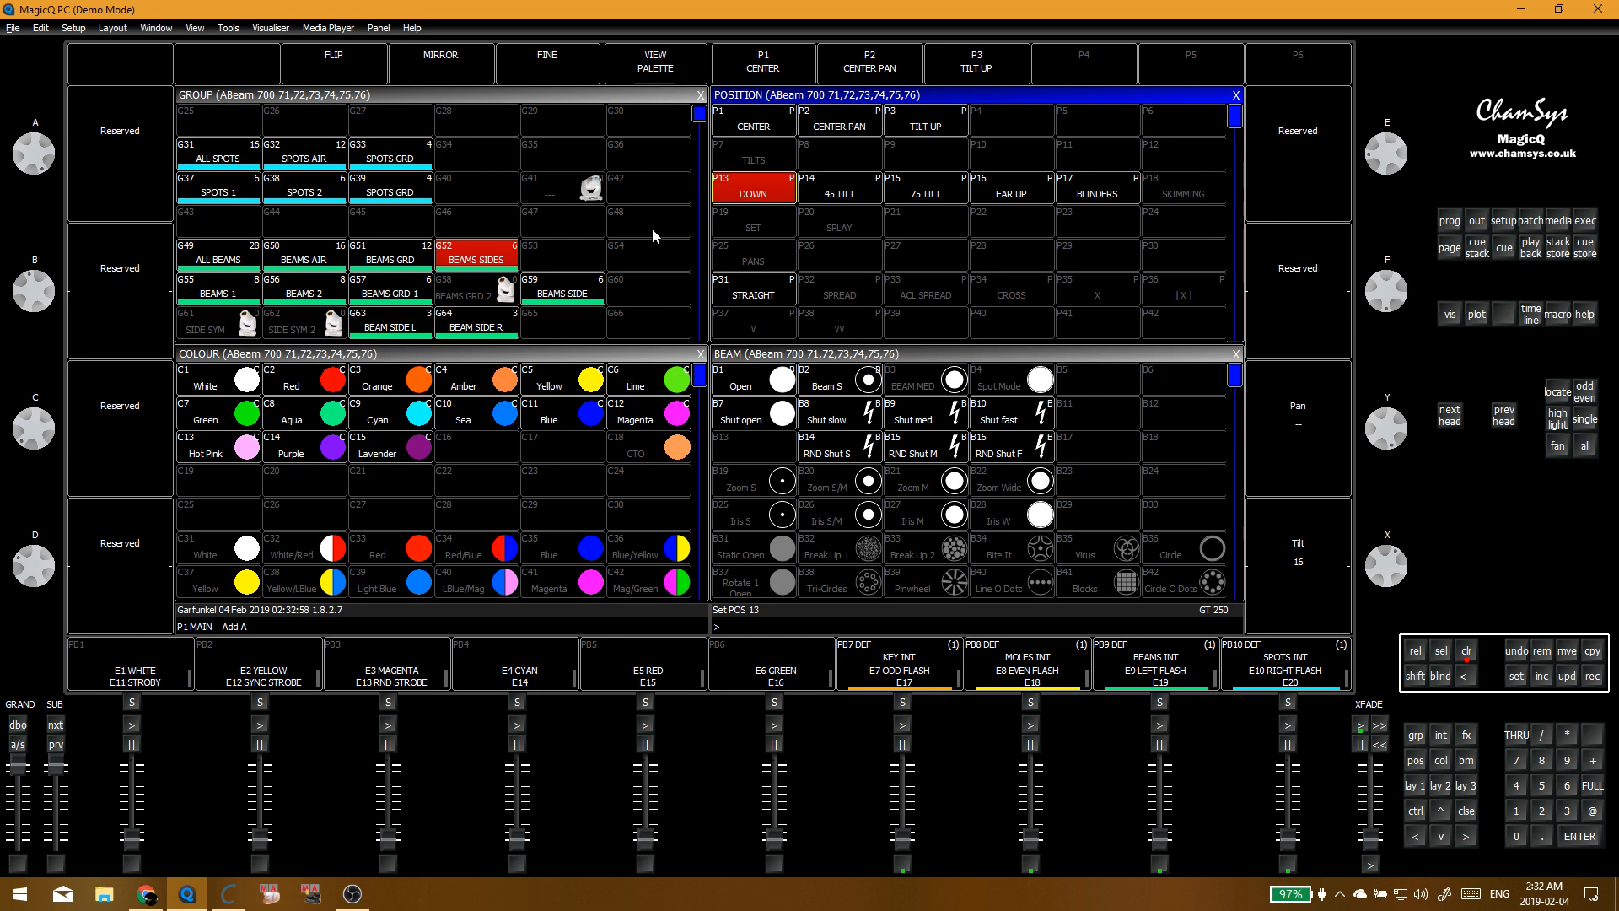
key("Delete")
left_click(488, 260)
left_click(774, 194)
left_click(763, 201)
Step: Adjust the tilt of the BEAMS SIDES group to -5 and update the 45 TILT position palette with it
scroll(1389, 591, "down", 5)
scroll(1395, 572, "down", 4)
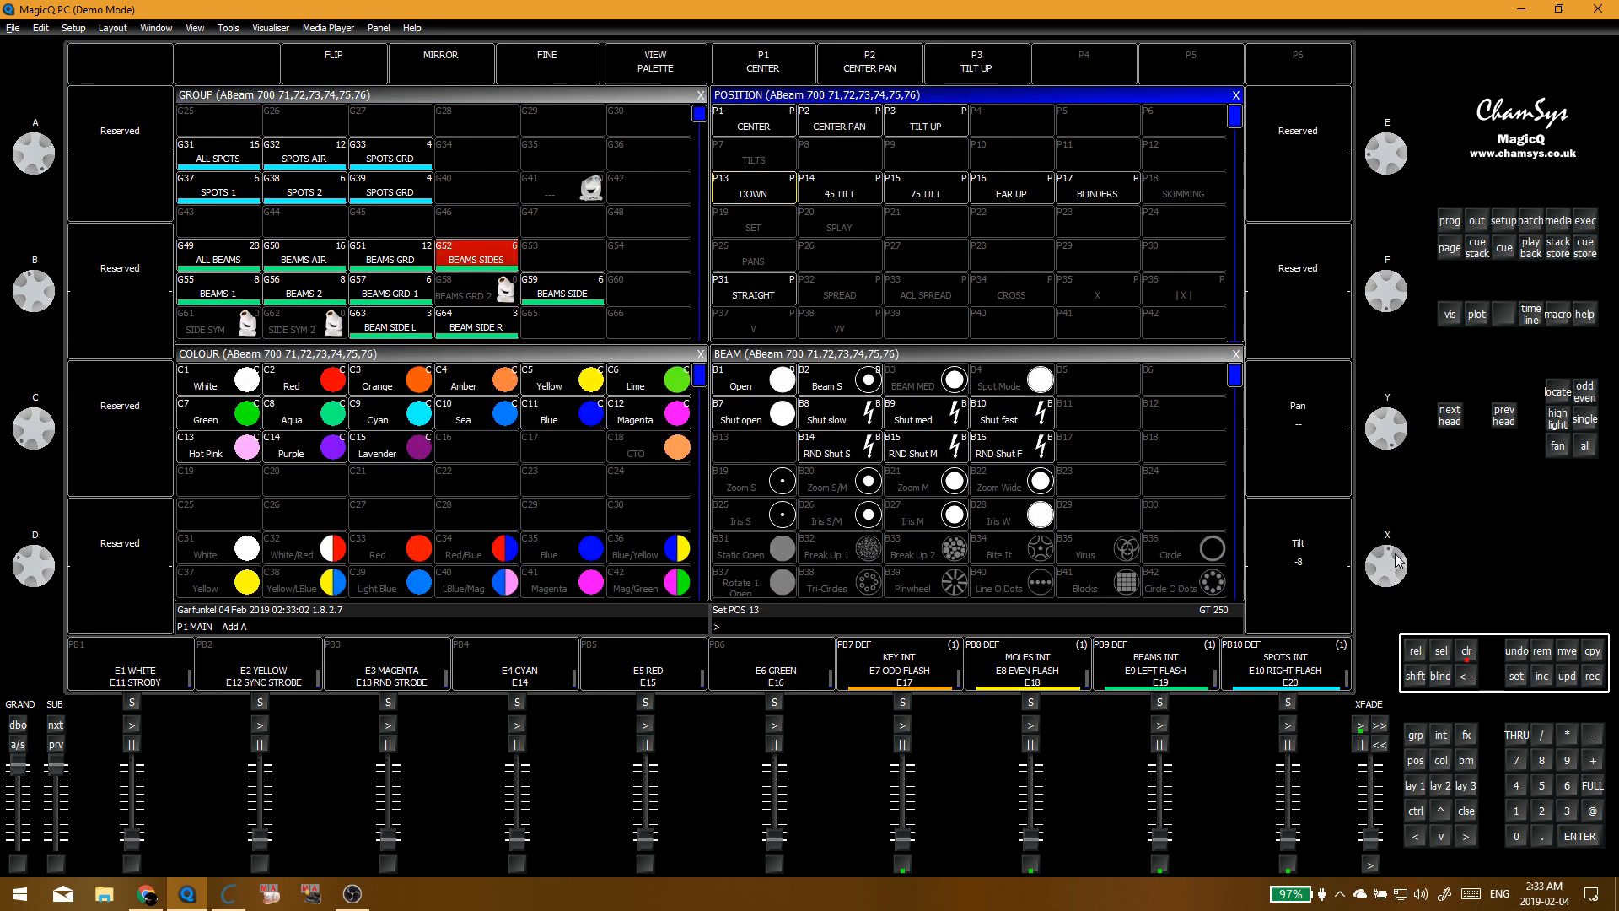
scroll(1396, 558, "up", 1)
key("ctrl+r")
left_click(849, 196)
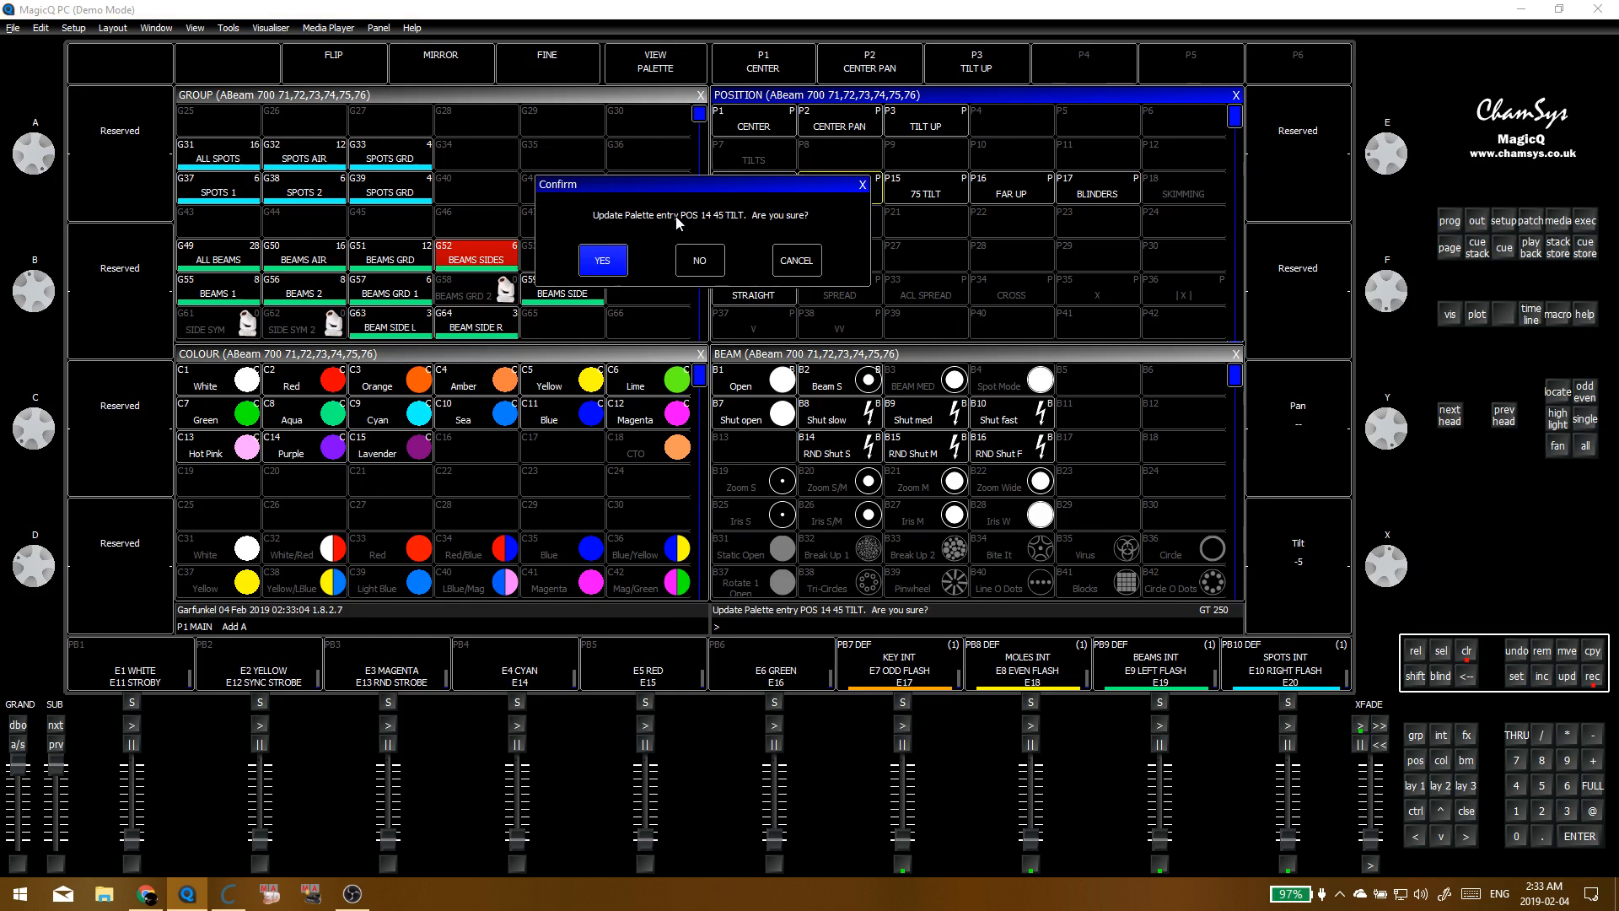
left_click(601, 260)
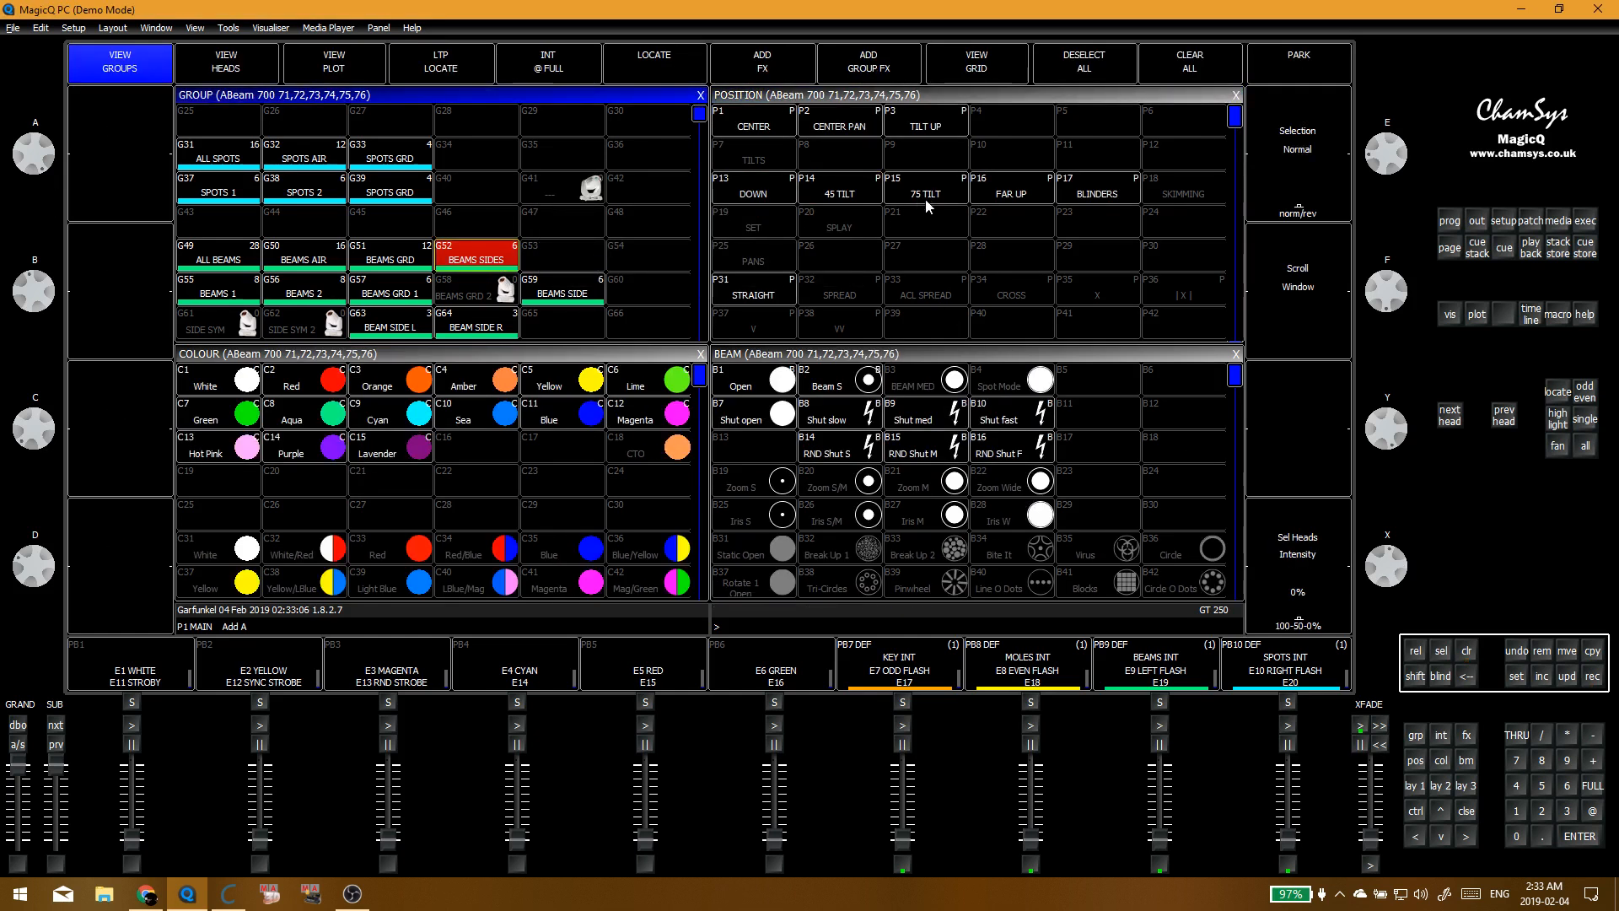
Step: Lower the BEAMS SIDES tilt to about -23 and update the 75 TILT position palette
scroll(1384, 553, "down", 6)
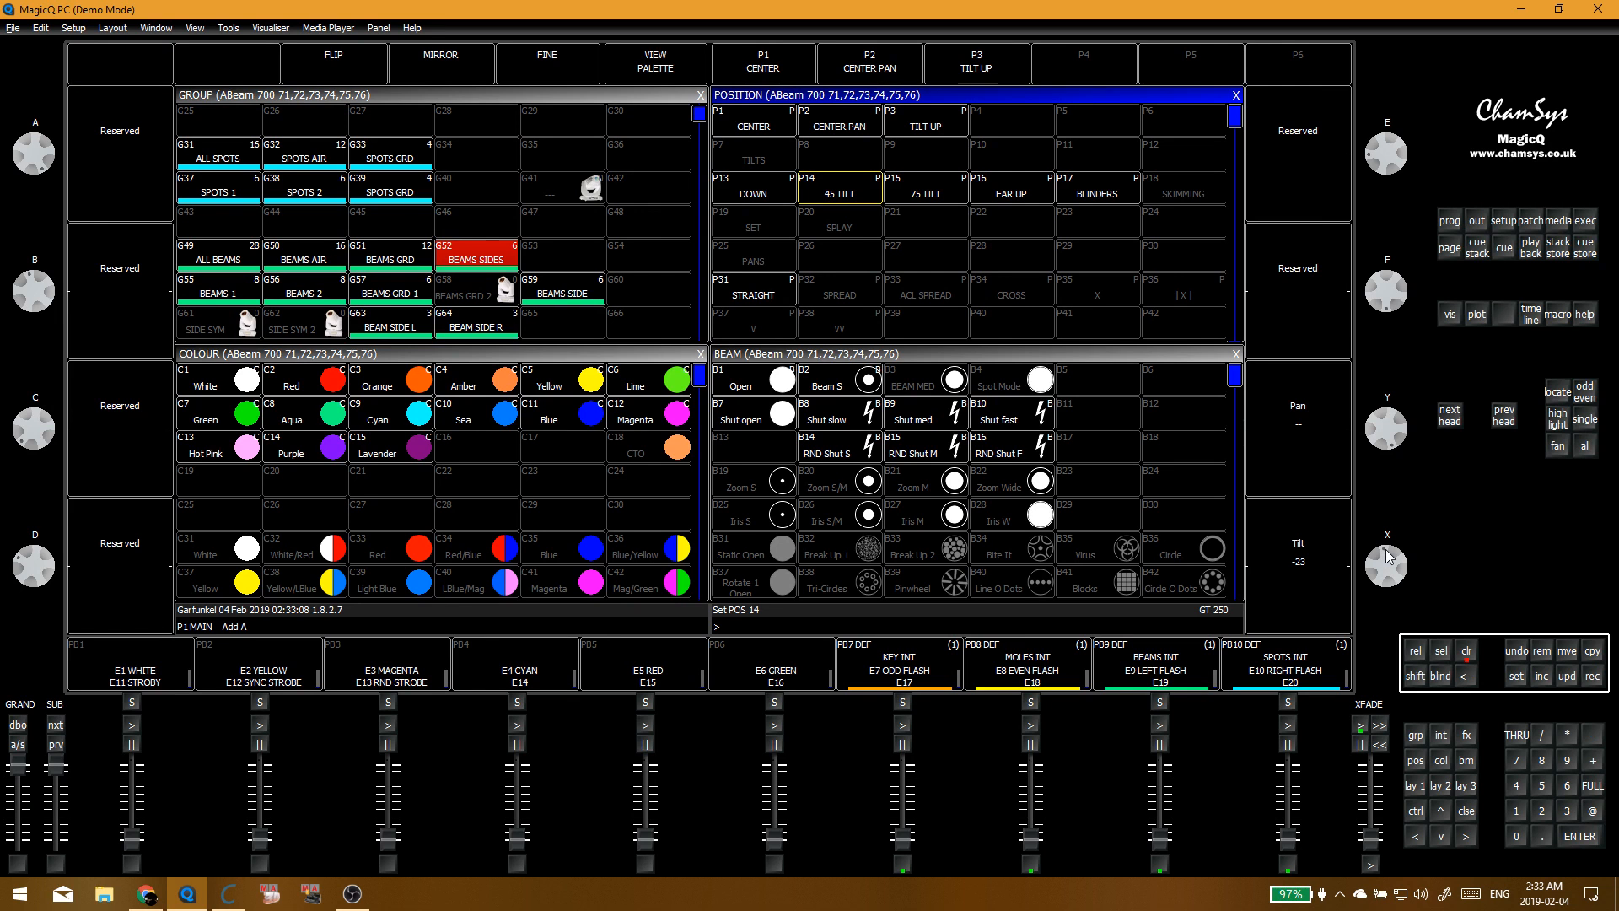
key("ctrl+r")
left_click(928, 203)
left_click(590, 253)
Step: Lower the BEAMS SIDES tilt to -40 and update the FAR UP position palette
scroll(1396, 576, "down", 3)
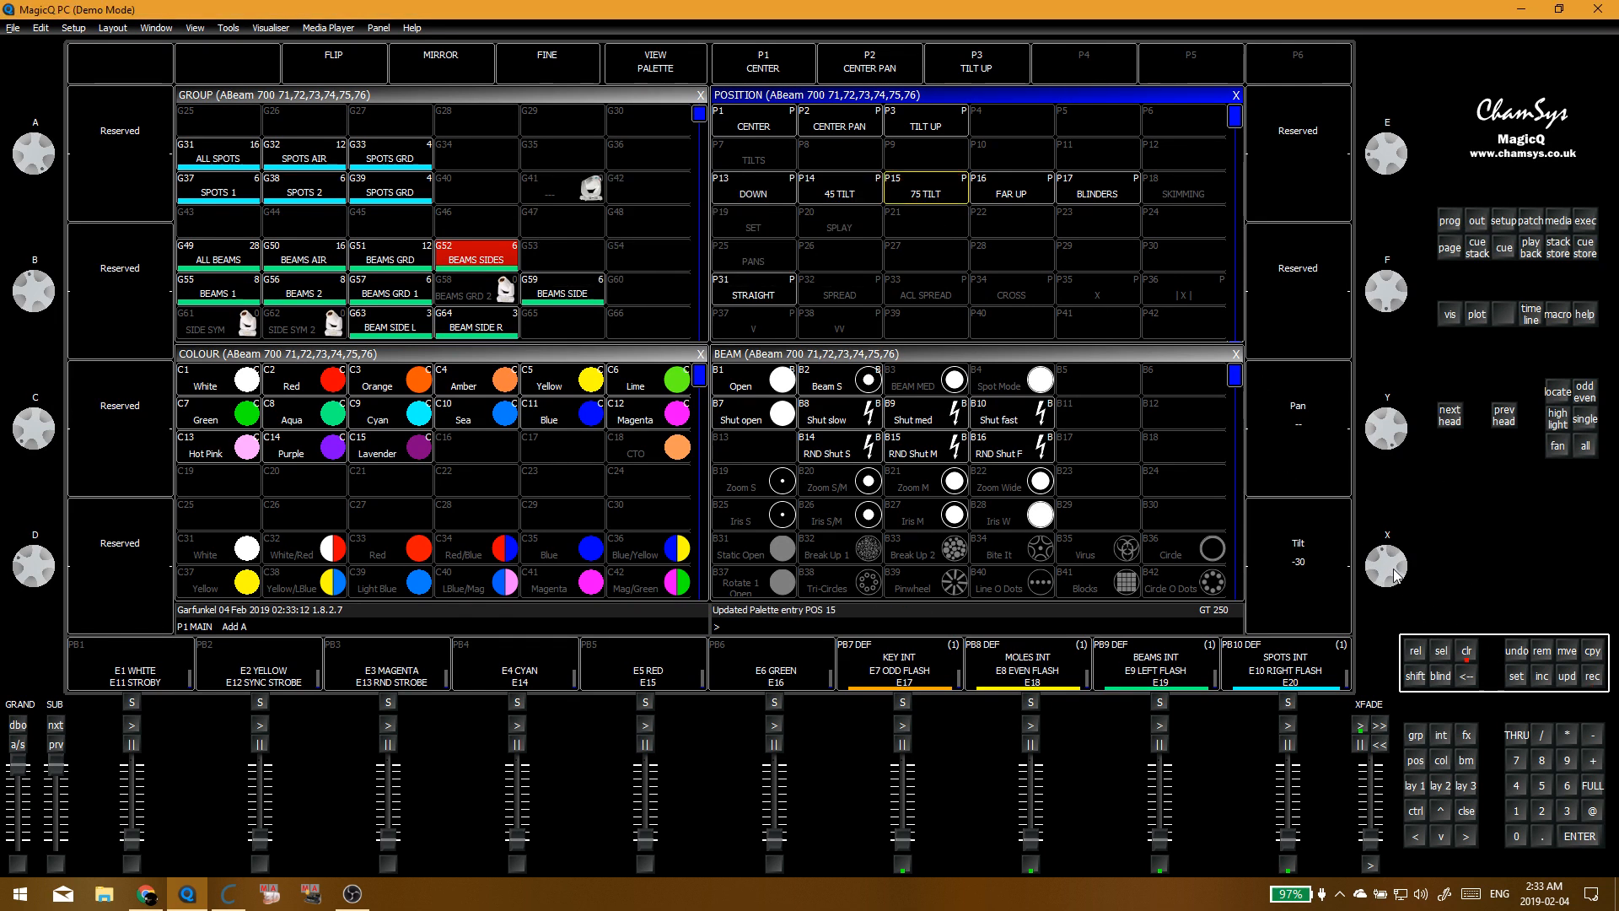
scroll(1395, 576, "down", 3)
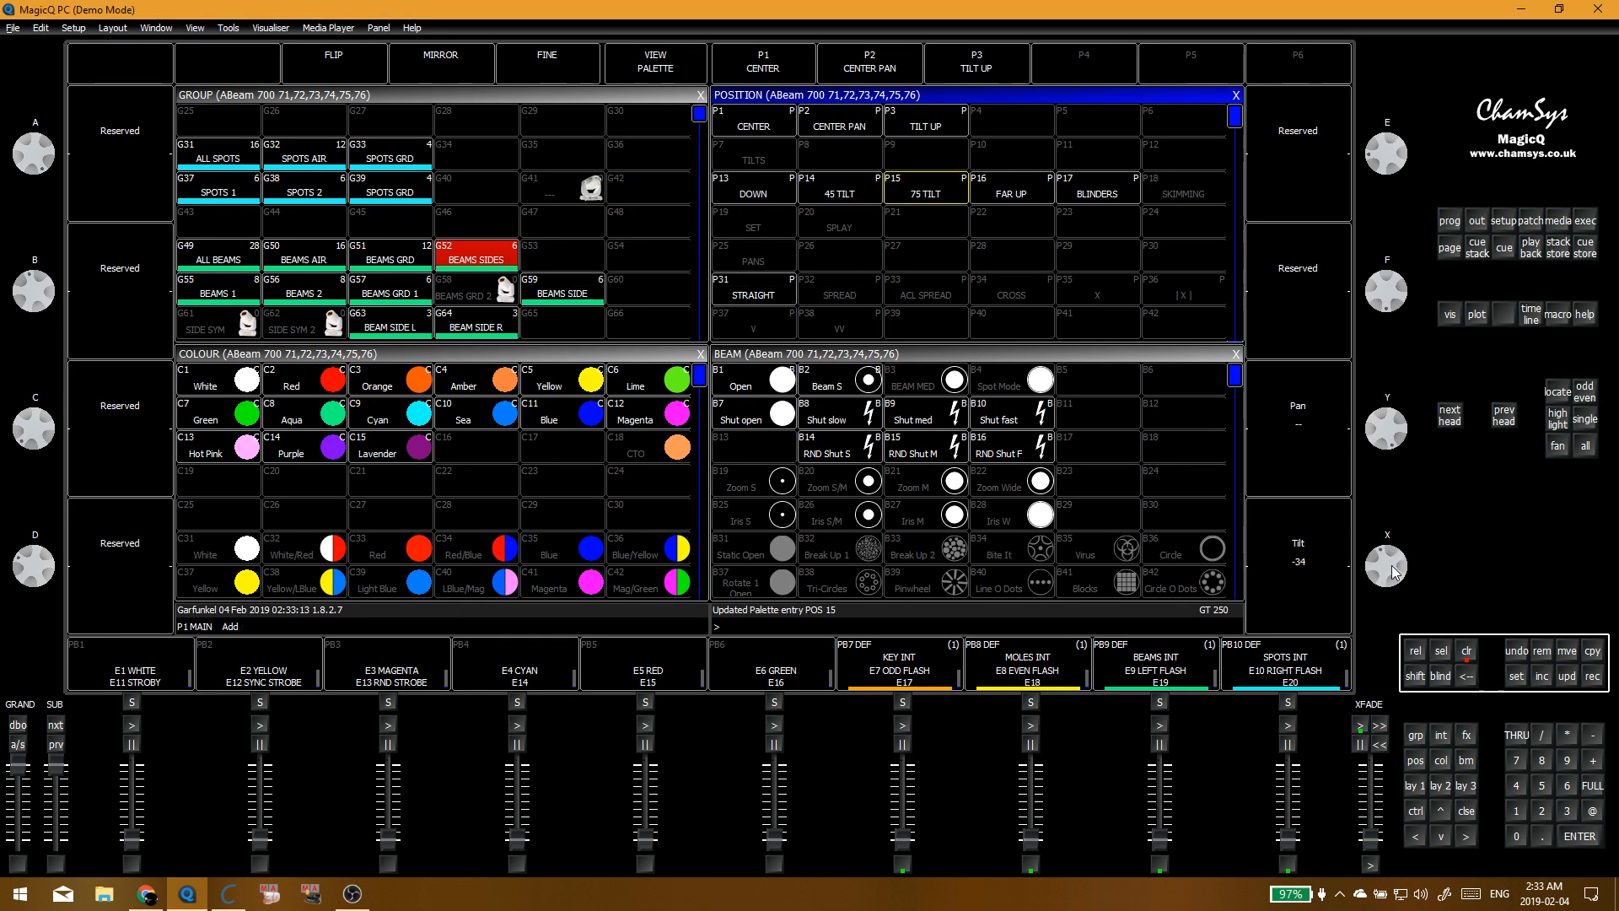
key("ctrl+r")
left_click(1000, 197)
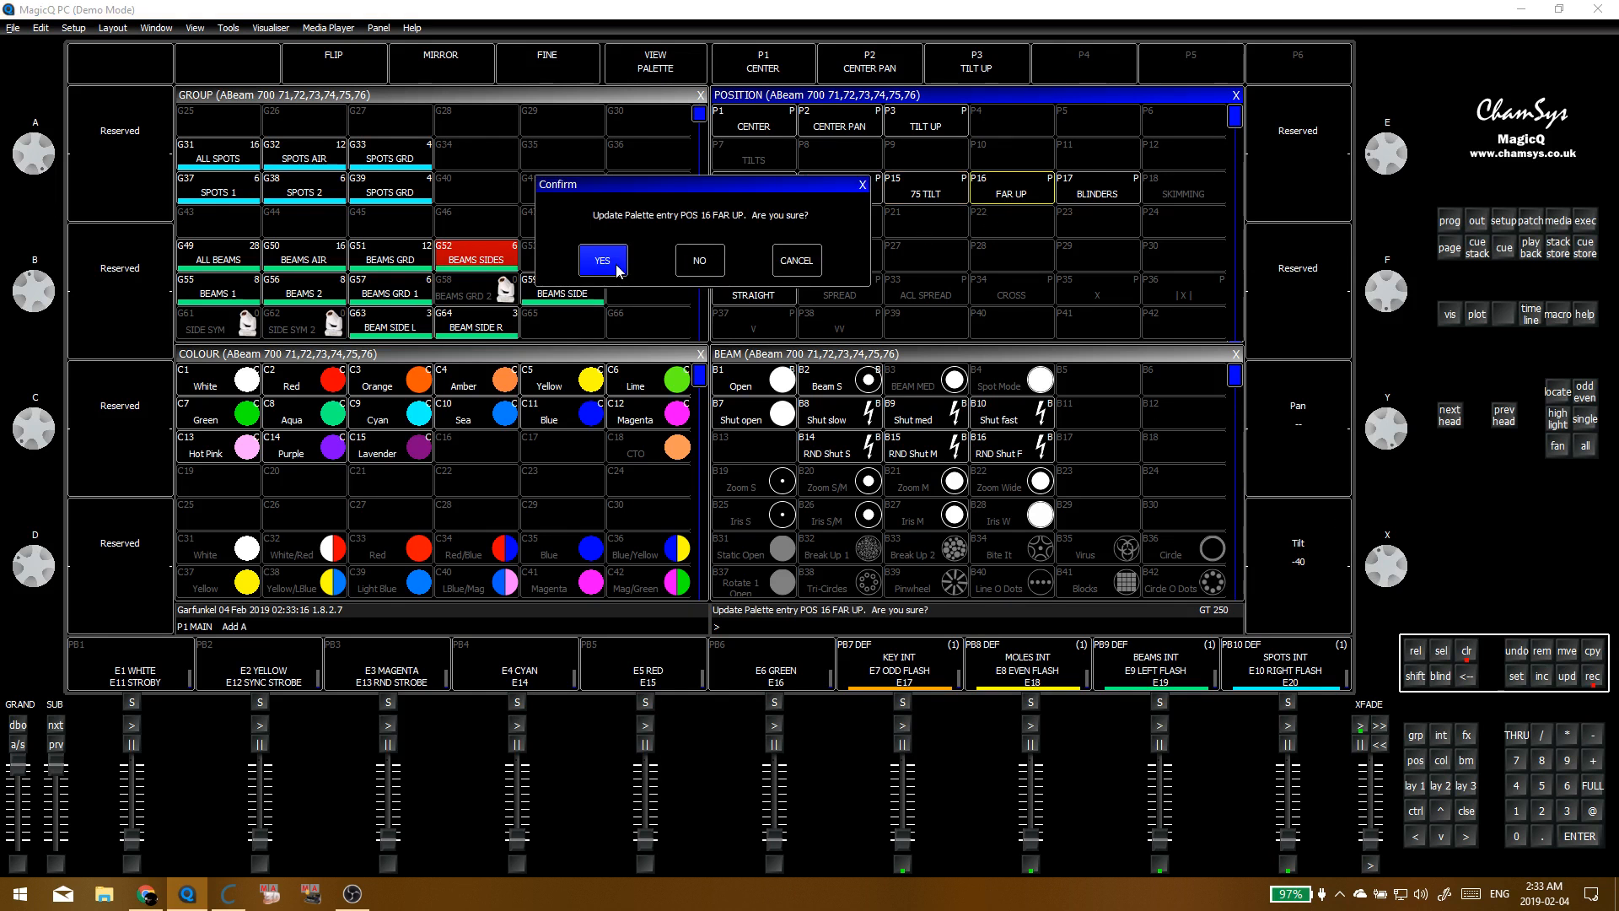
left_click(602, 261)
Step: Raise the BEAMS SIDES tilt to about 3 and update the BLINDERS position palette
scroll(1385, 567, "up", 5)
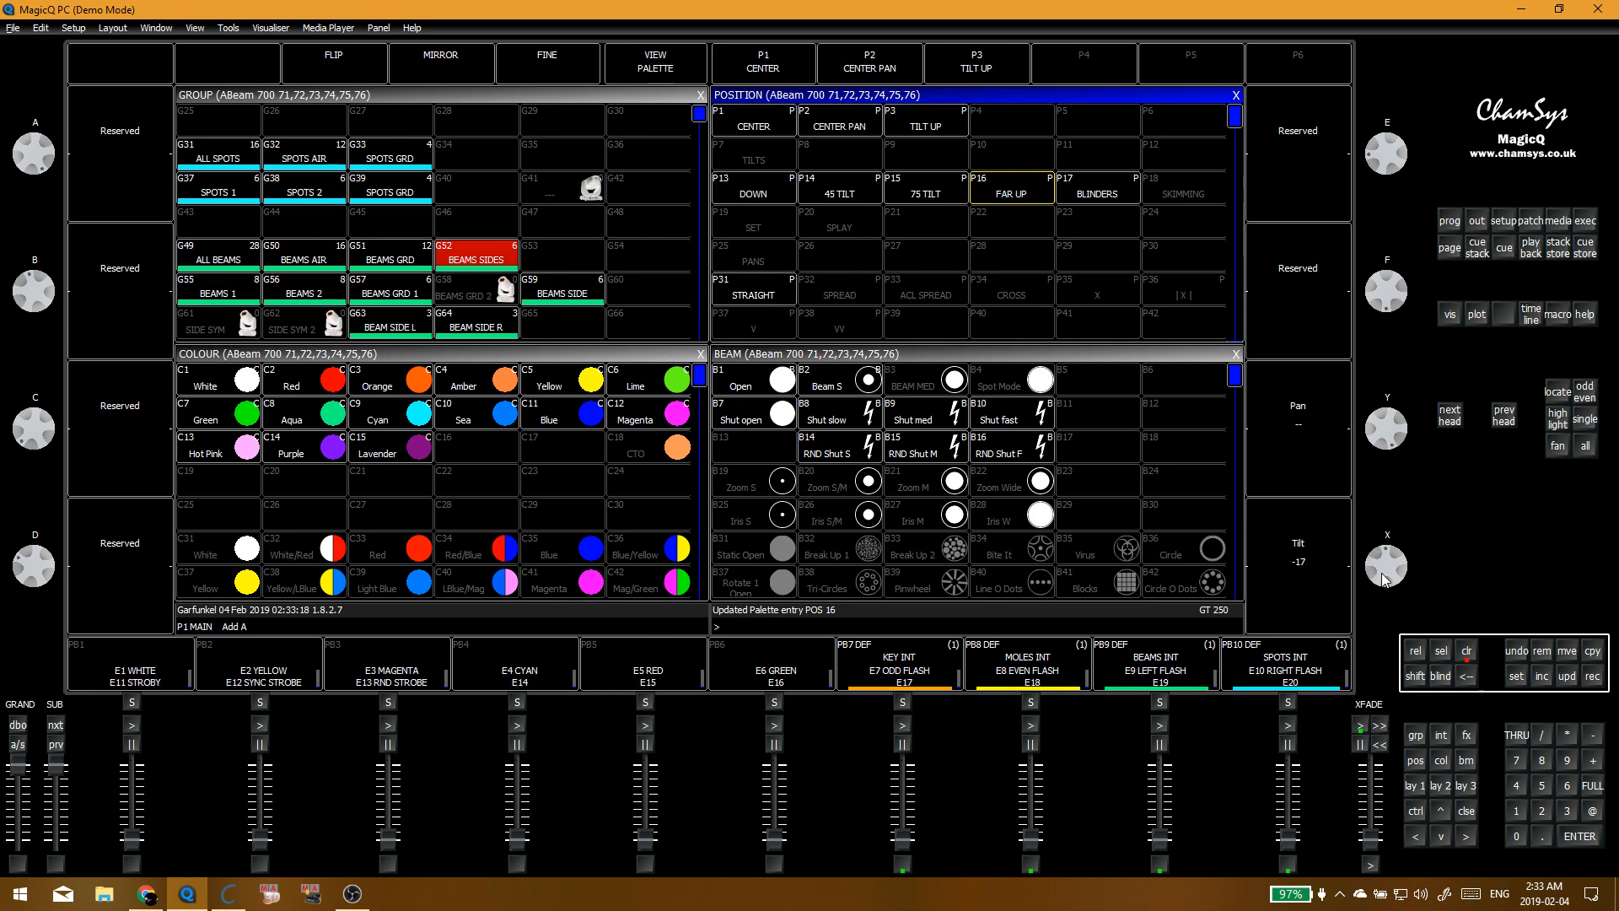
scroll(1386, 567, "up", 1)
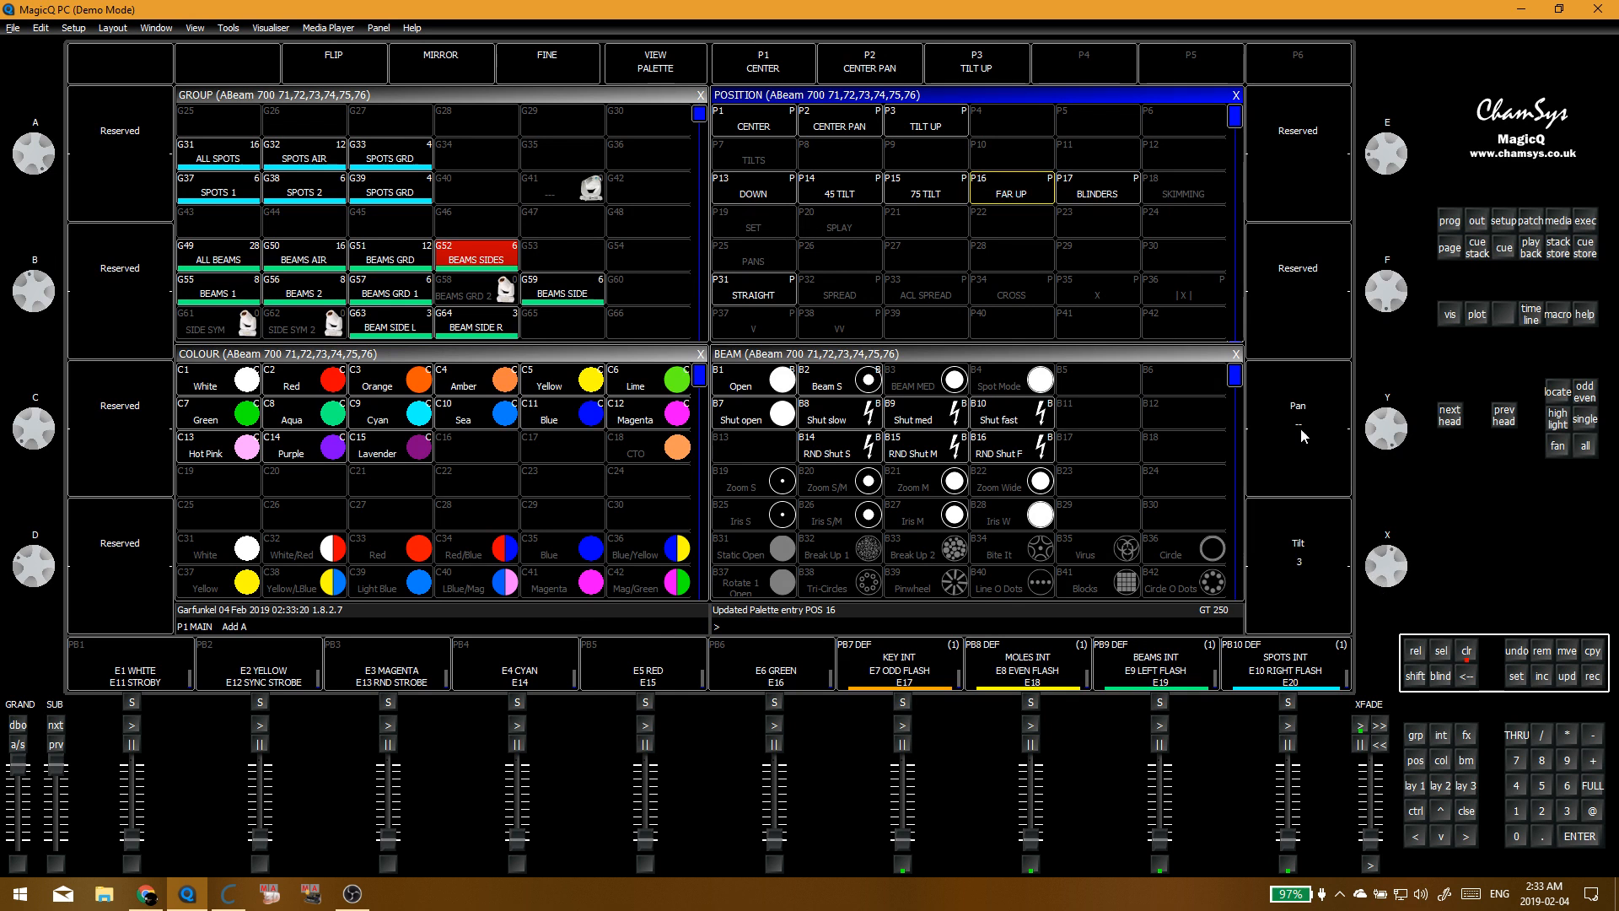
key("ctrl+r")
left_click(1096, 196)
left_click(582, 269)
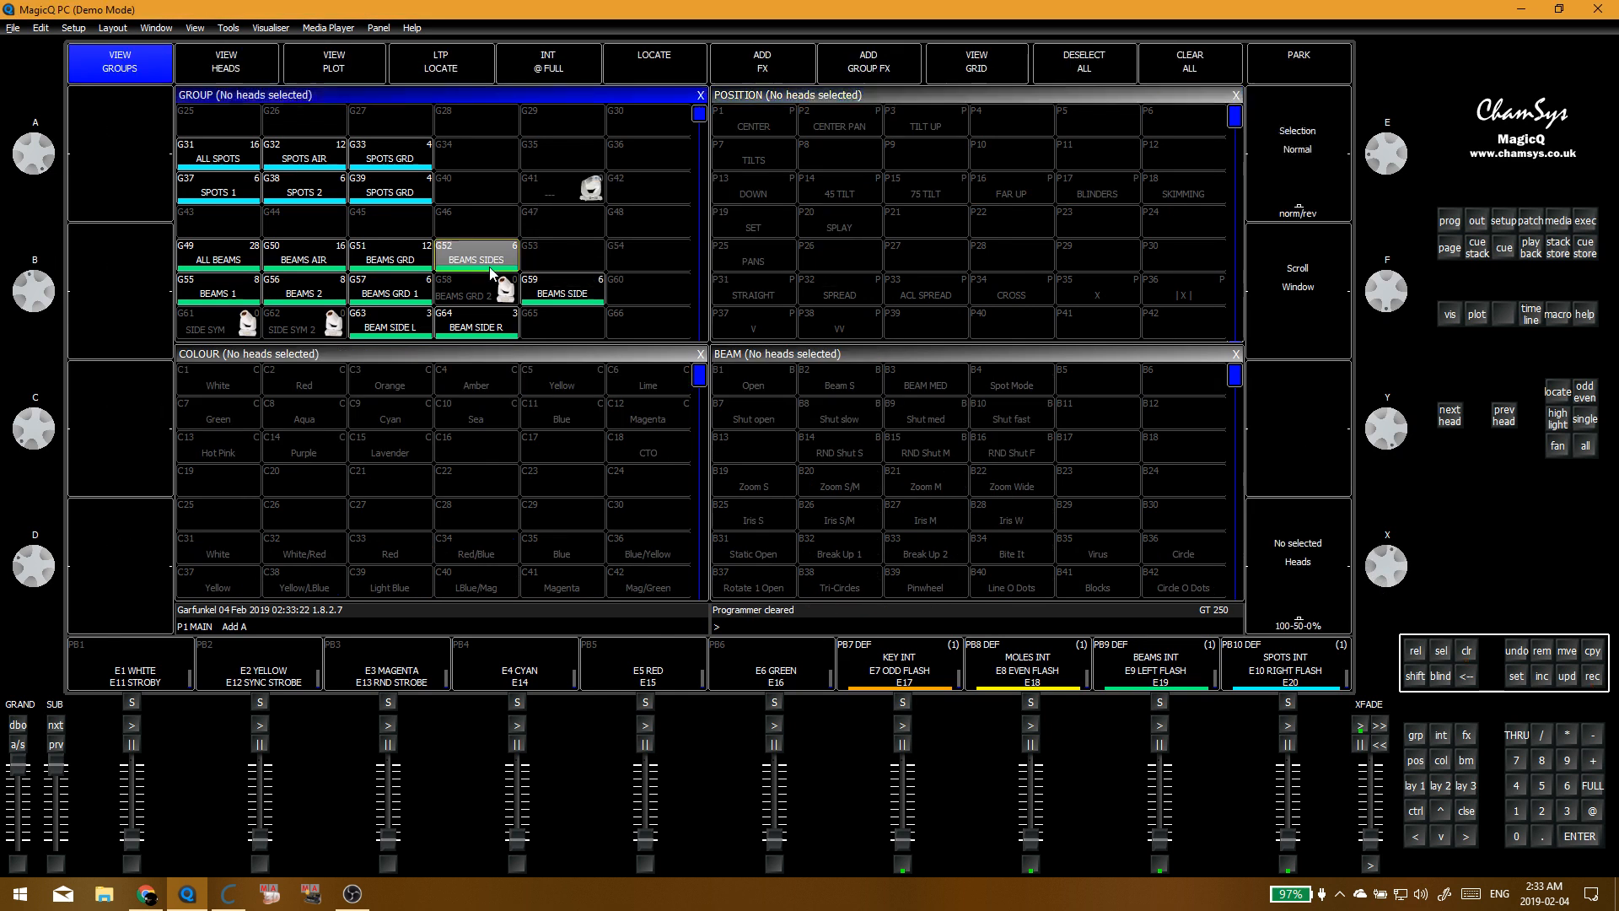
Step: Recall the DOWN, STRAIGHT and 45 TILT positions on the BEAMS SIDES group to check them, and clear the programmer
left_click(746, 201)
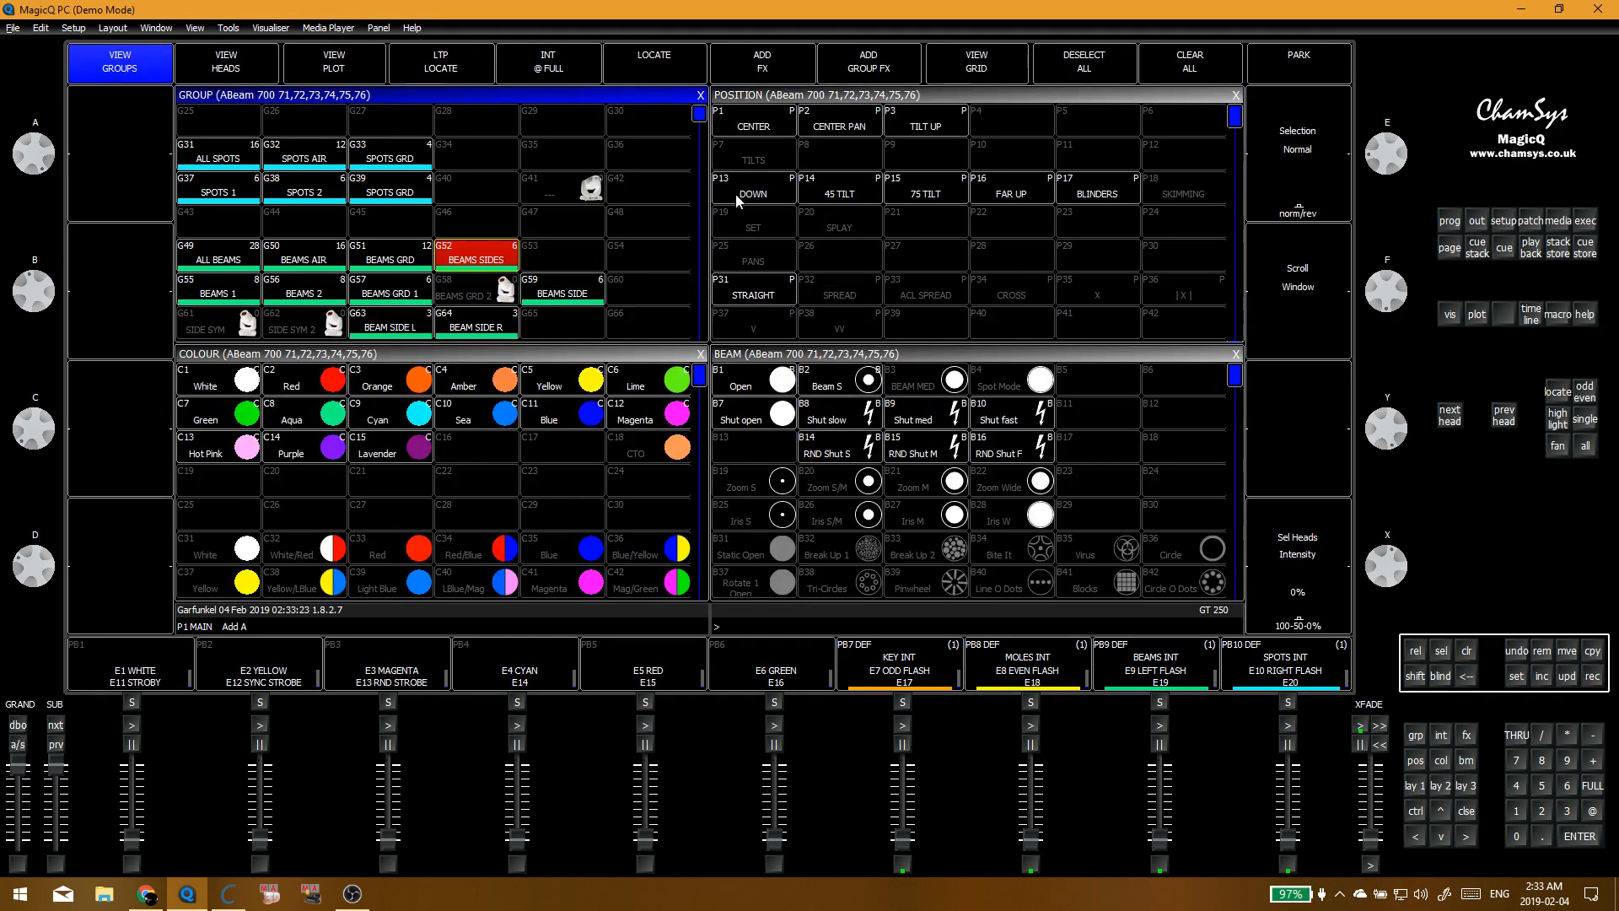
left_click(753, 288)
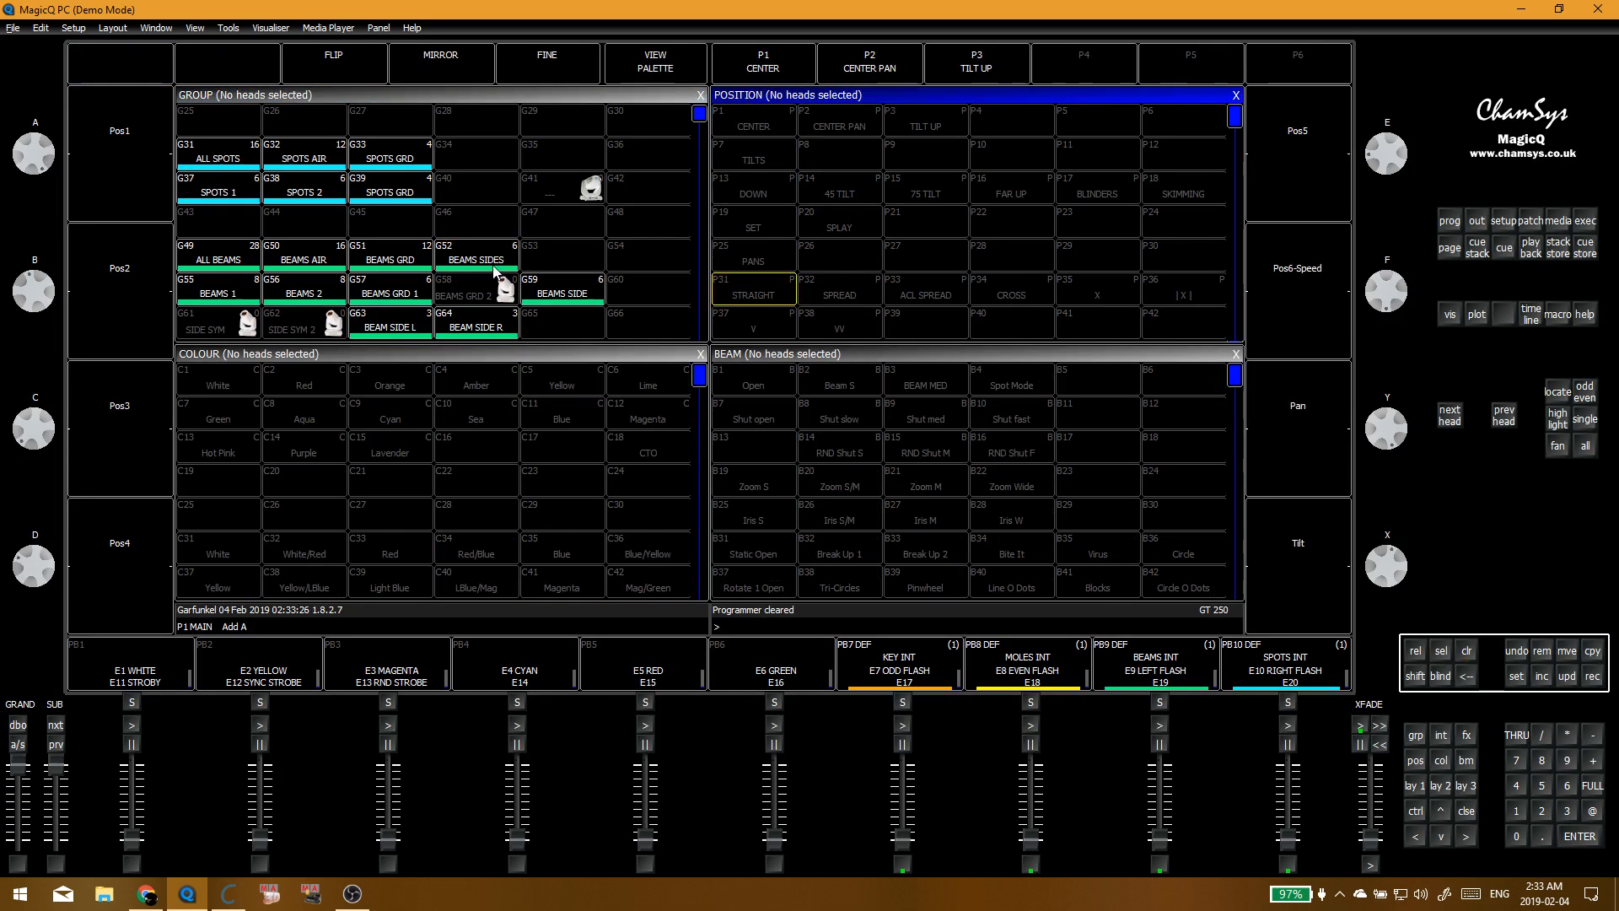
left_click(839, 194)
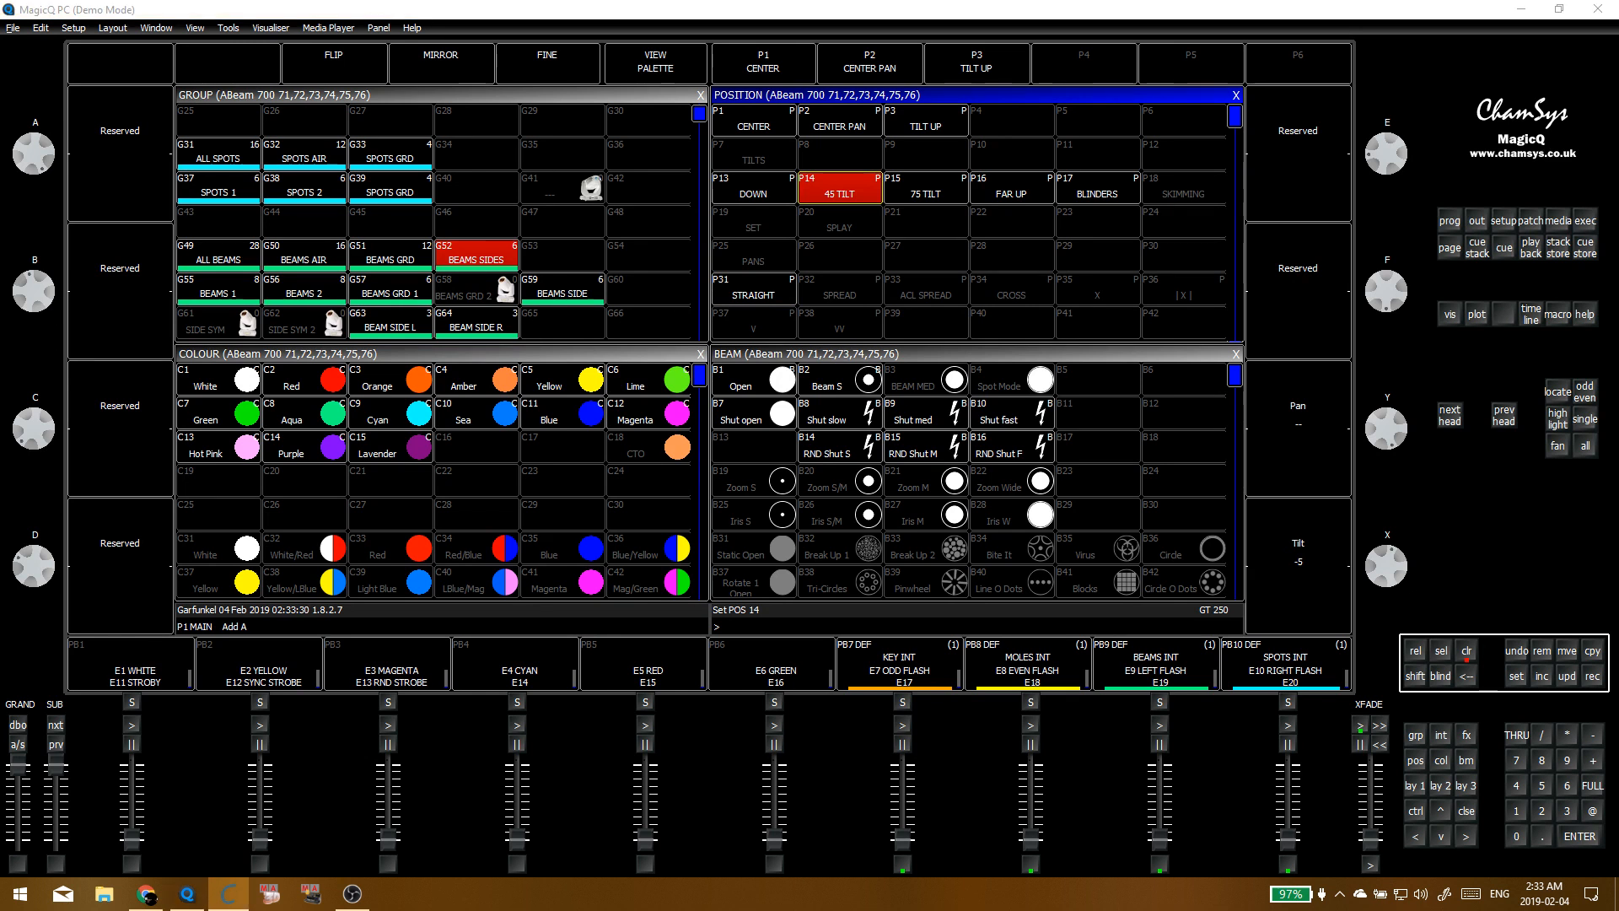
left_click(927, 248)
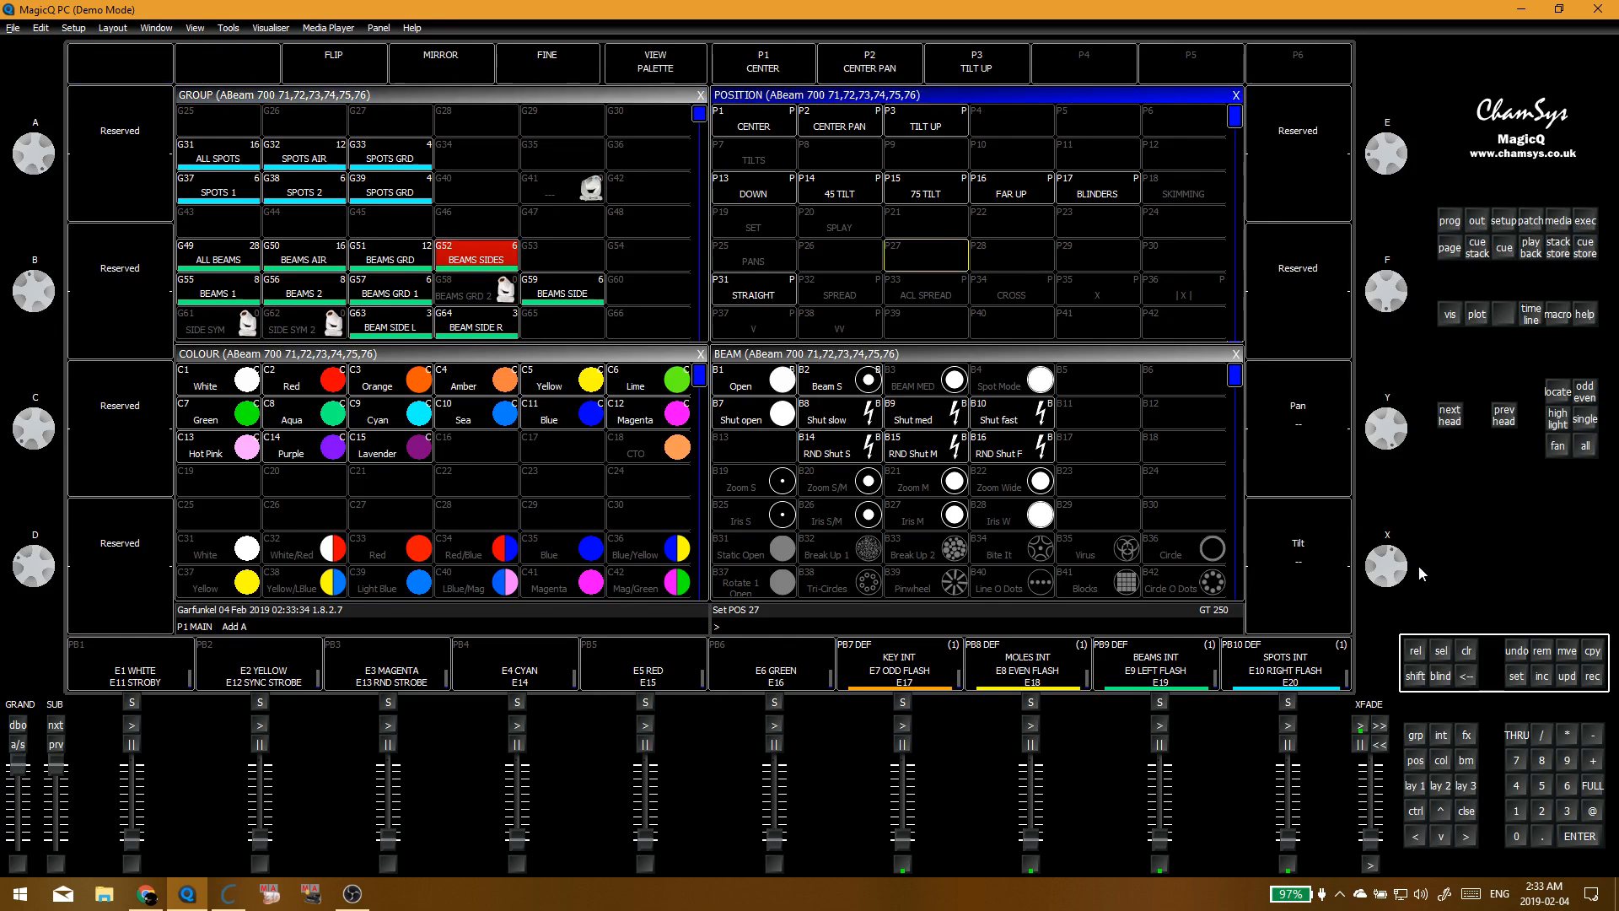
key("shift+a")
Step: Try a pan of about 120 on the BEAMS SIDES group for the SPREAD position and inspect its pan levels in the programmer
left_click(496, 552)
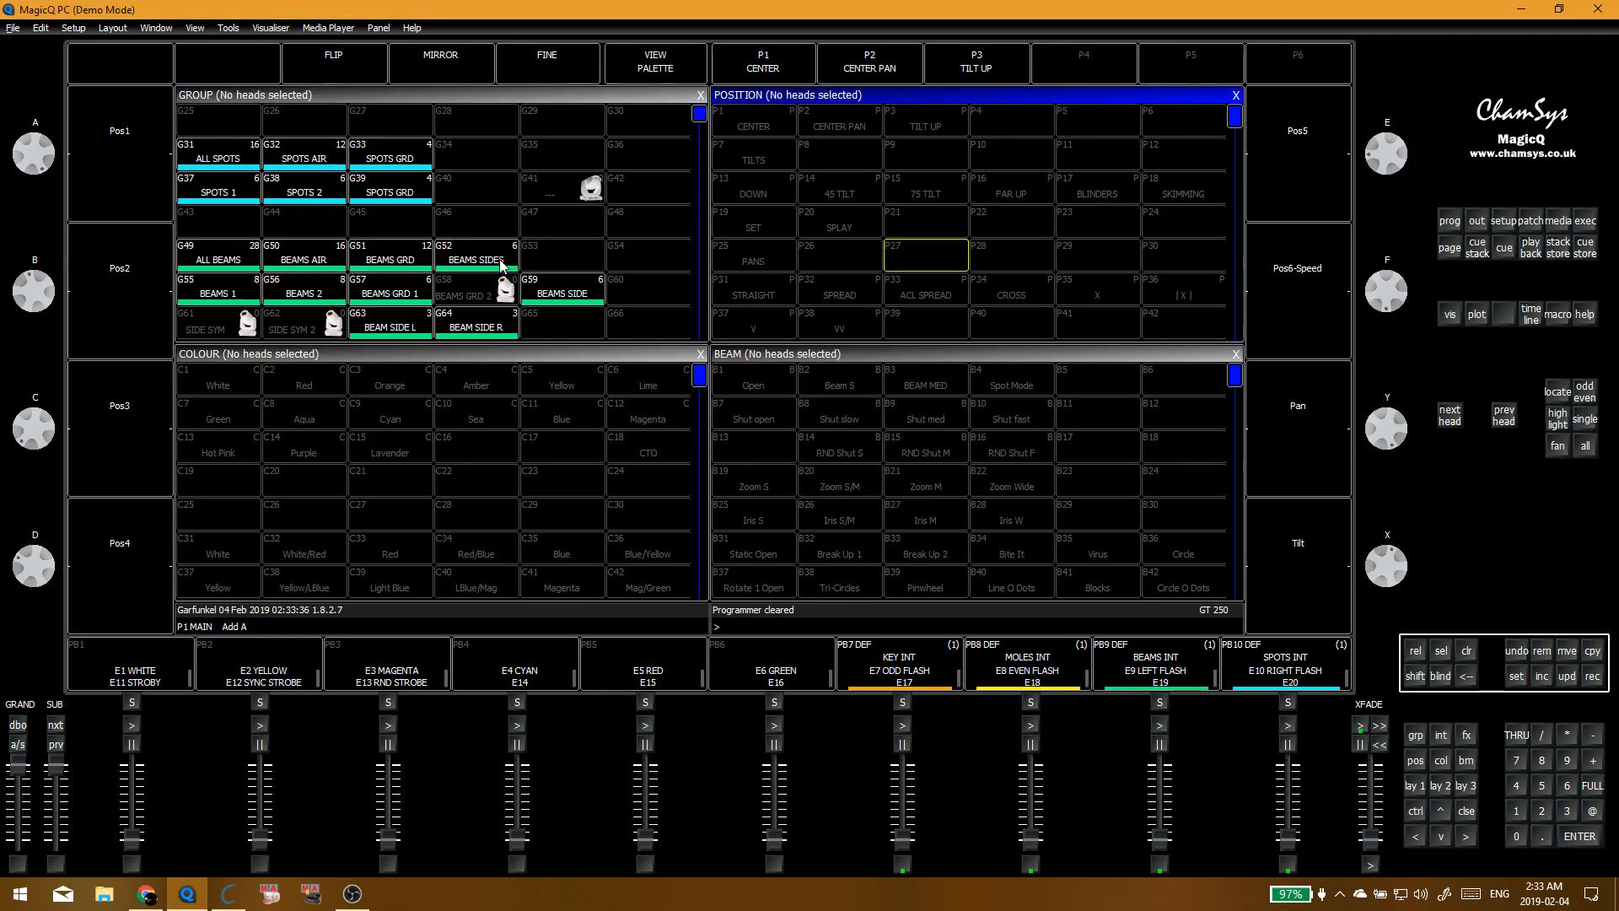
left_click(846, 287)
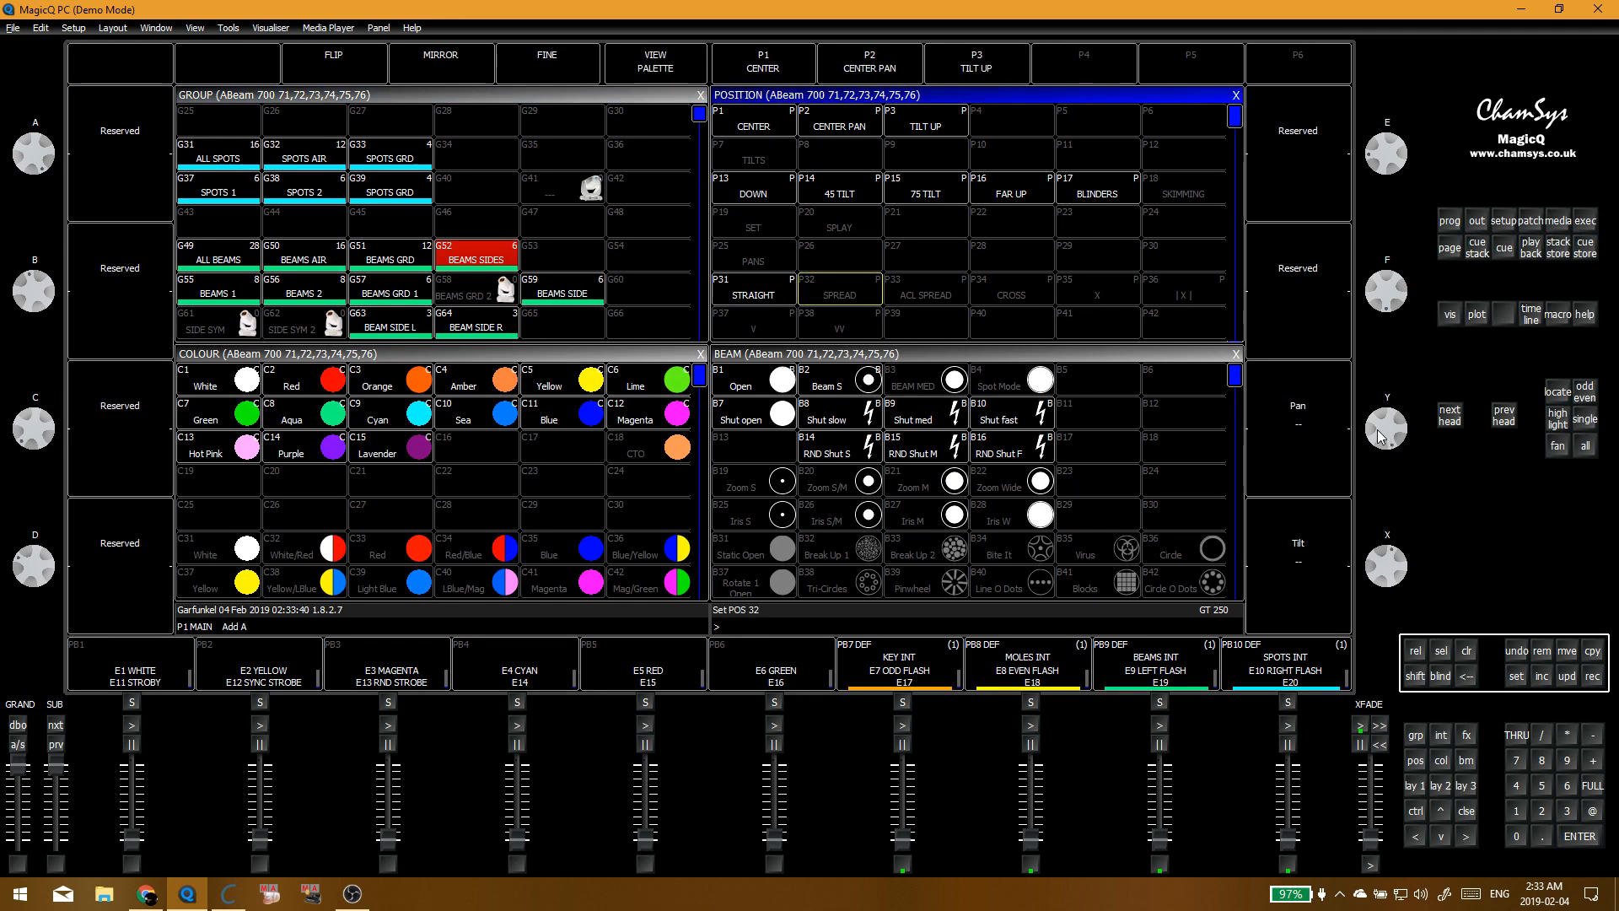
left_click_drag(1383, 434, 1387, 413)
key("shift")
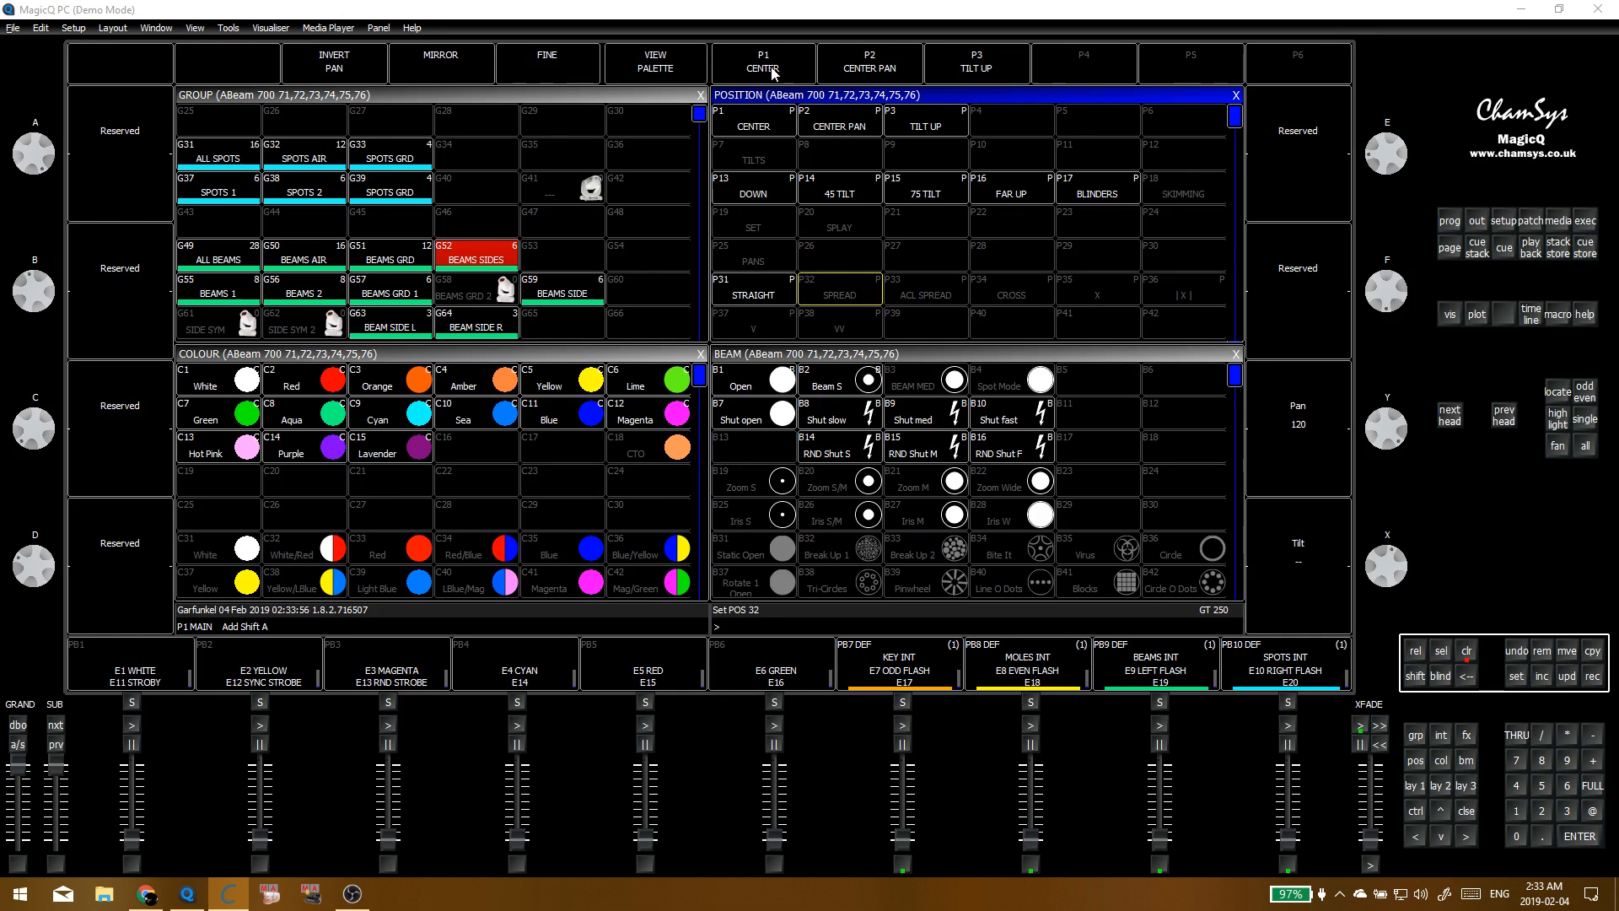
left_click(1449, 220)
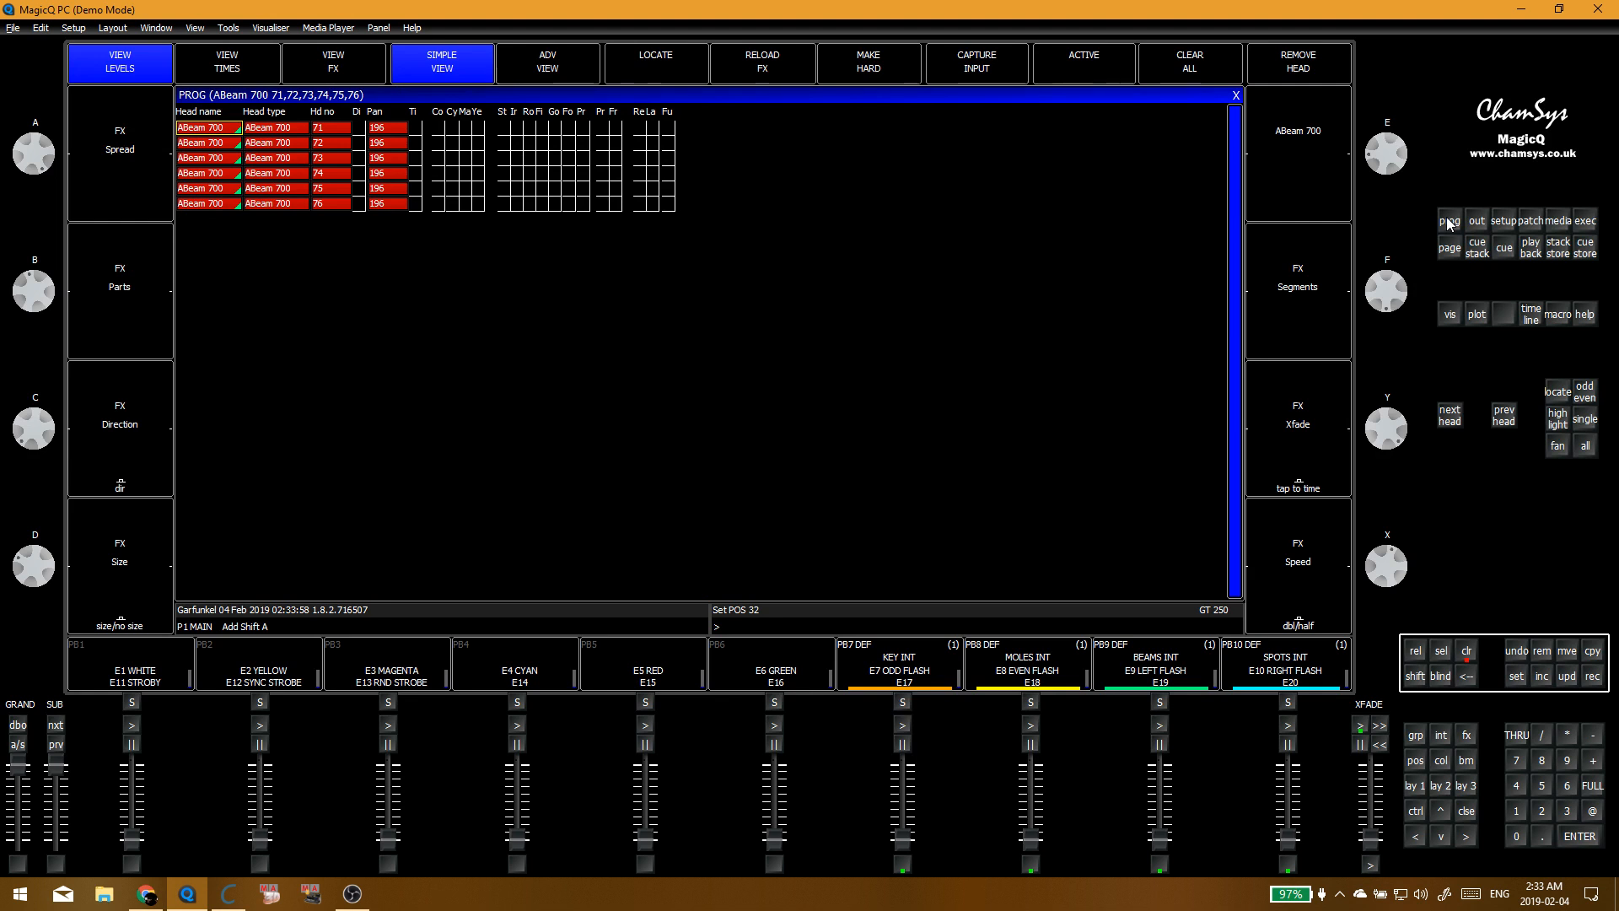
left_click(1236, 96)
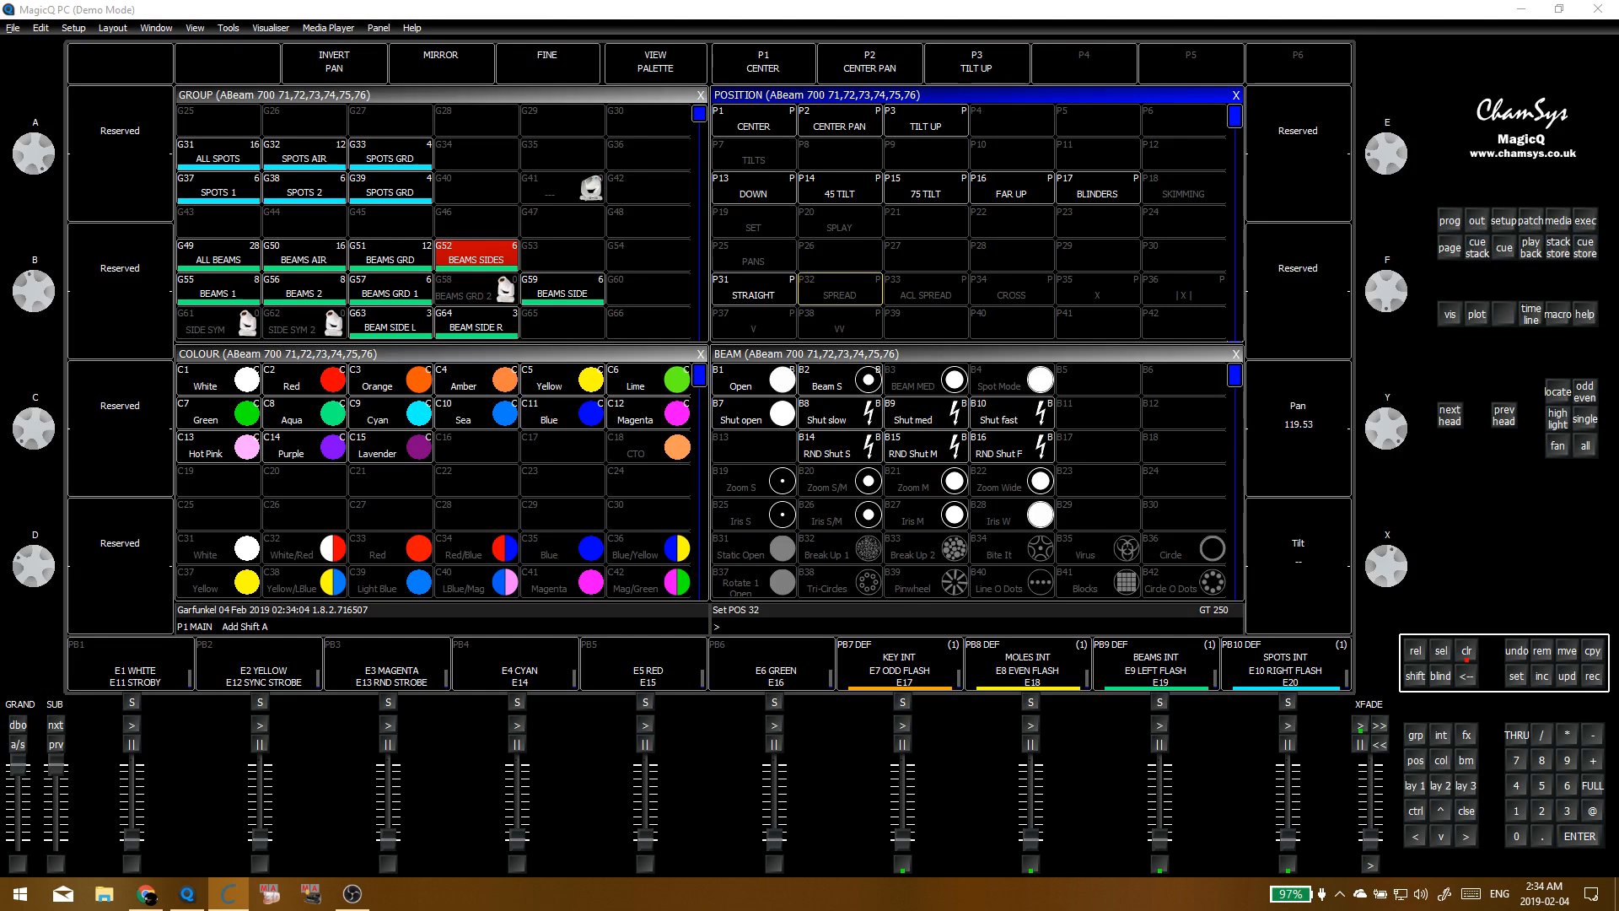
Step: Recall the STRAIGHT position on the BEAMS SIDES group and try panning the heads to about 77
left_click(498, 262)
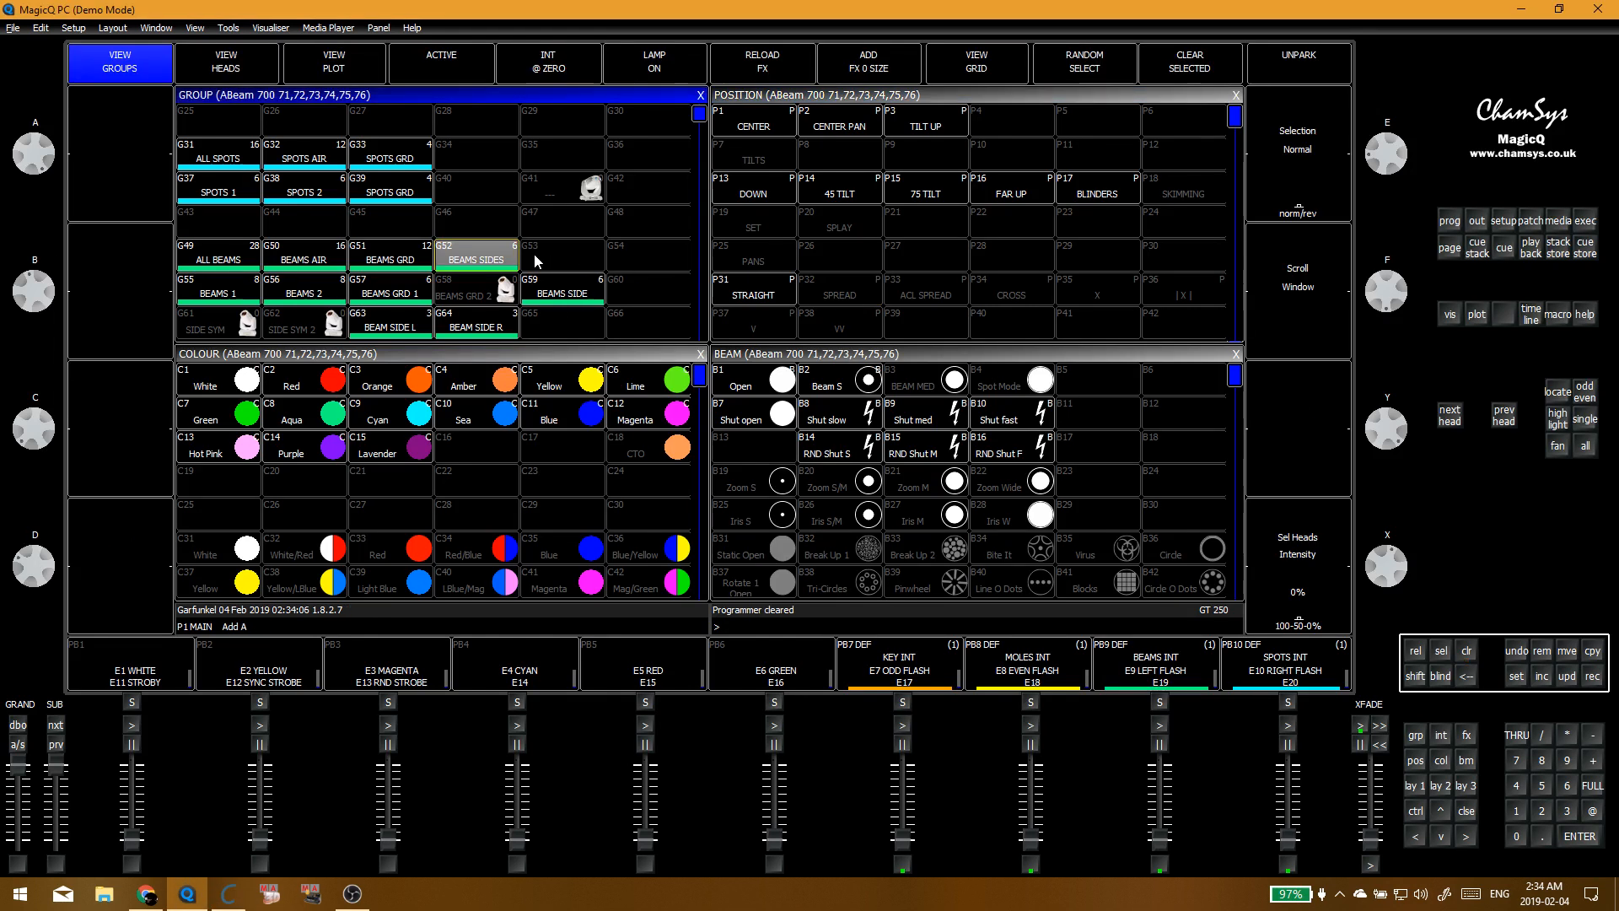
left_click(746, 297)
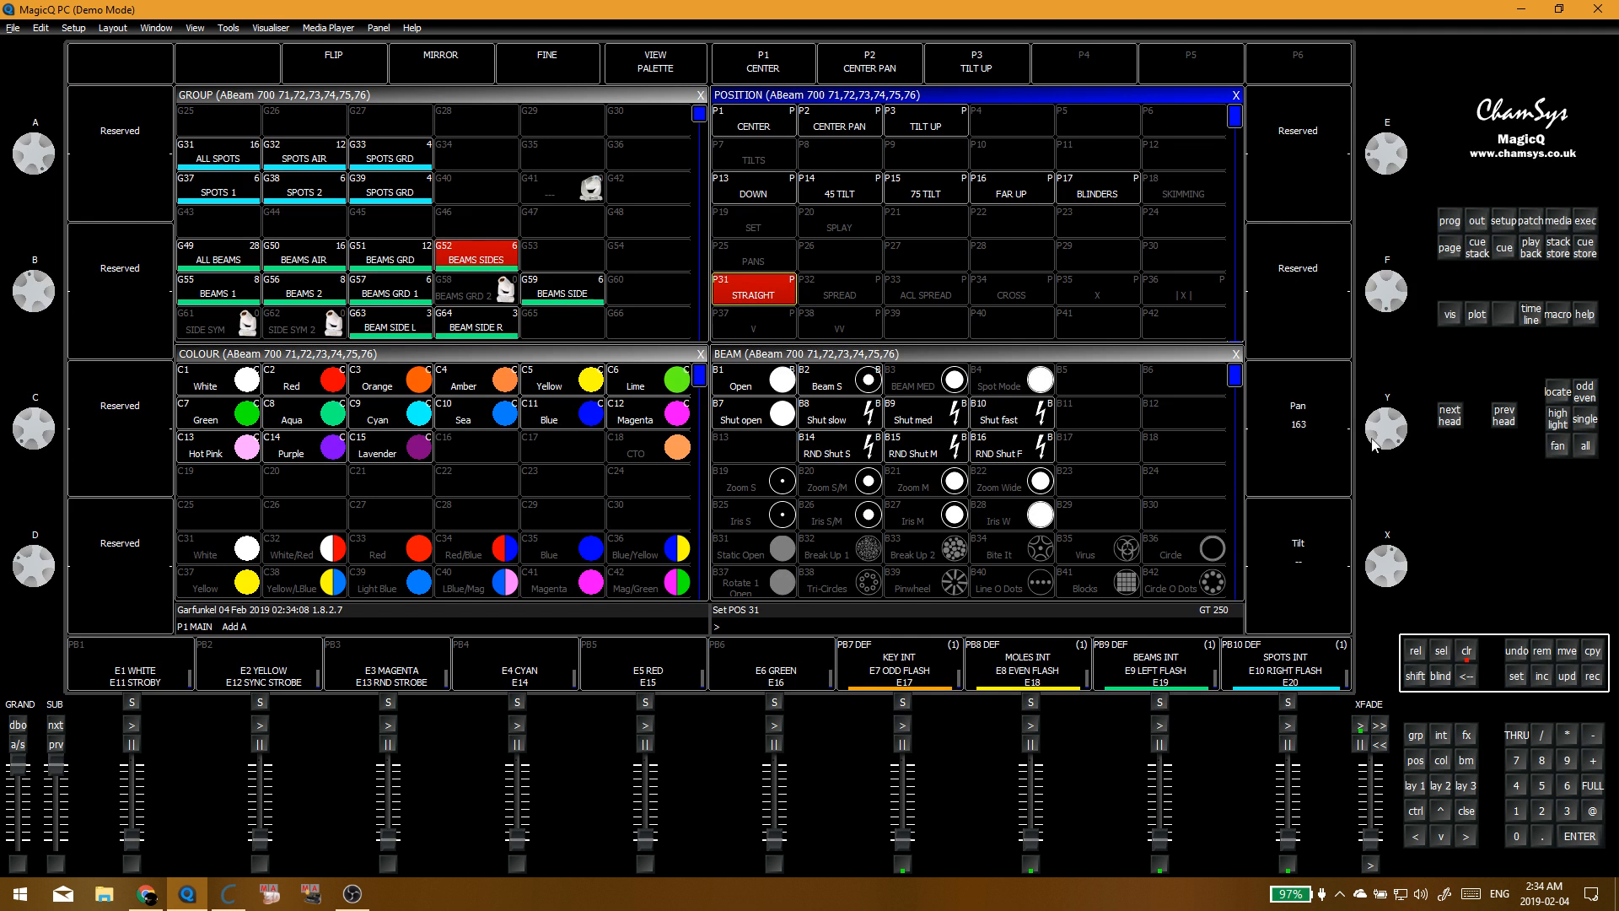
left_click_drag(1376, 415, 1376, 392)
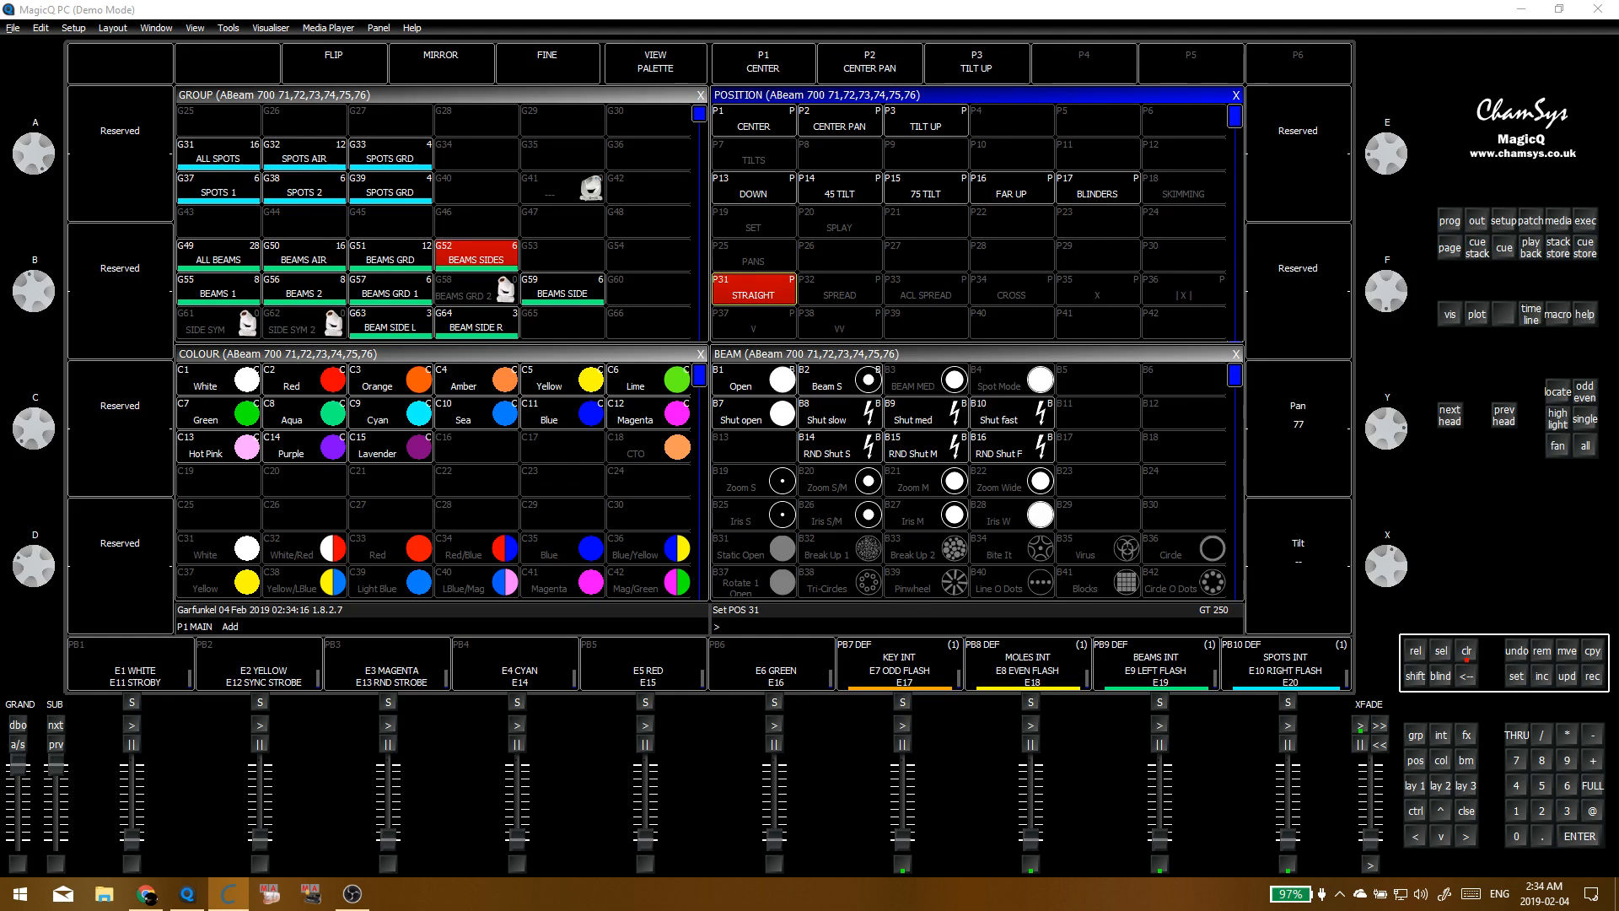
Step: Reselect the BEAMS SIDES group and try panning the heads to about 169
left_click(469, 258)
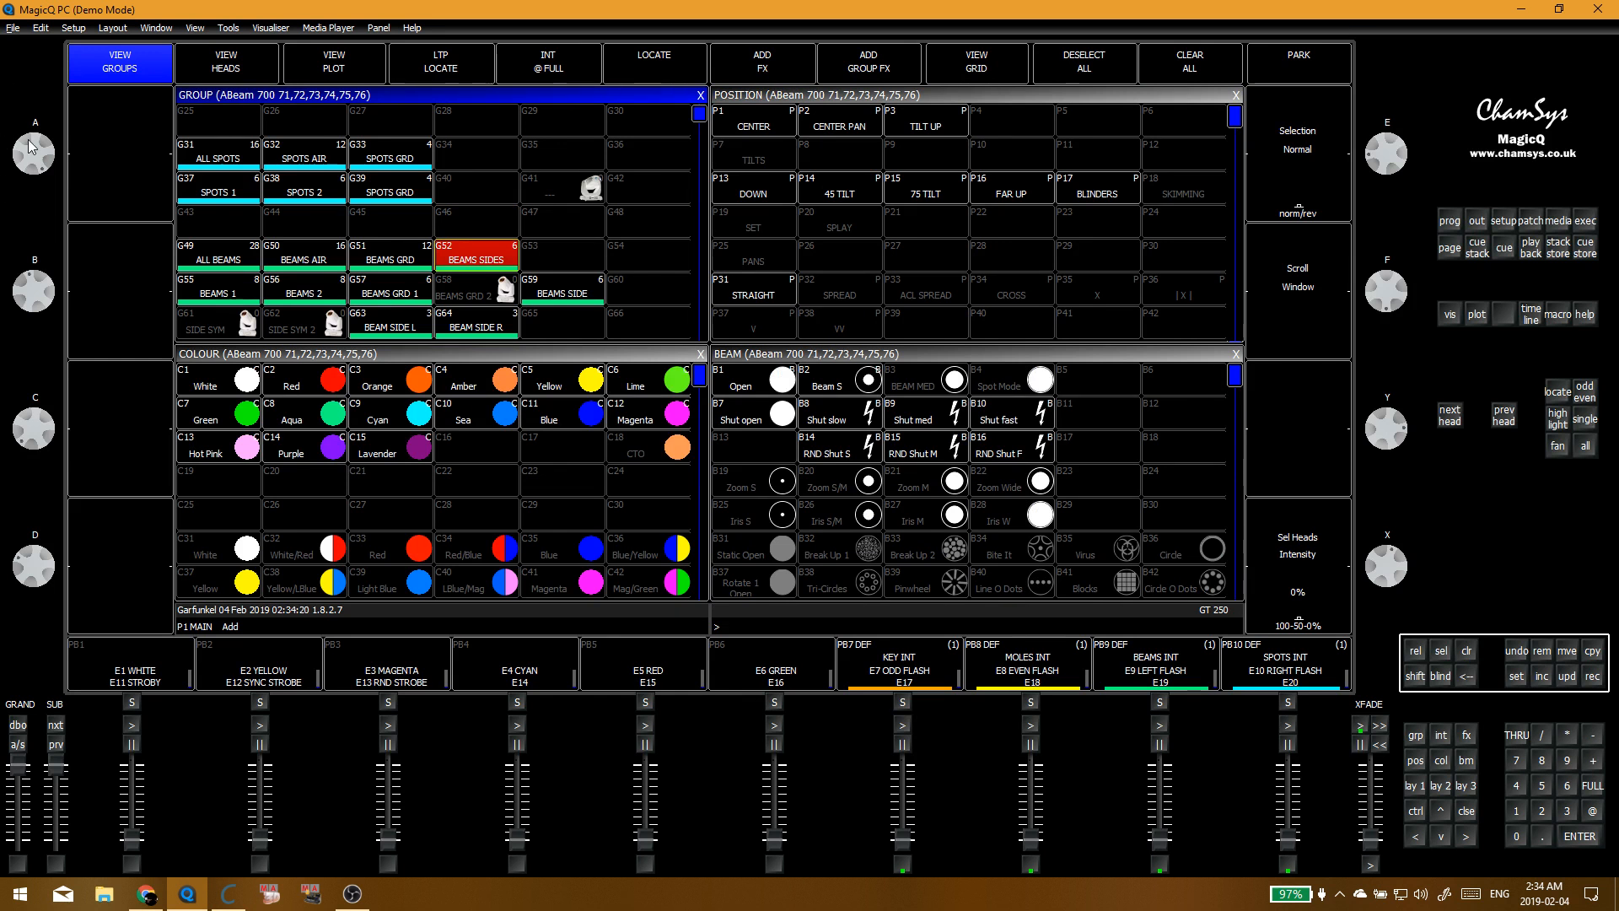
key("alt+Tab")
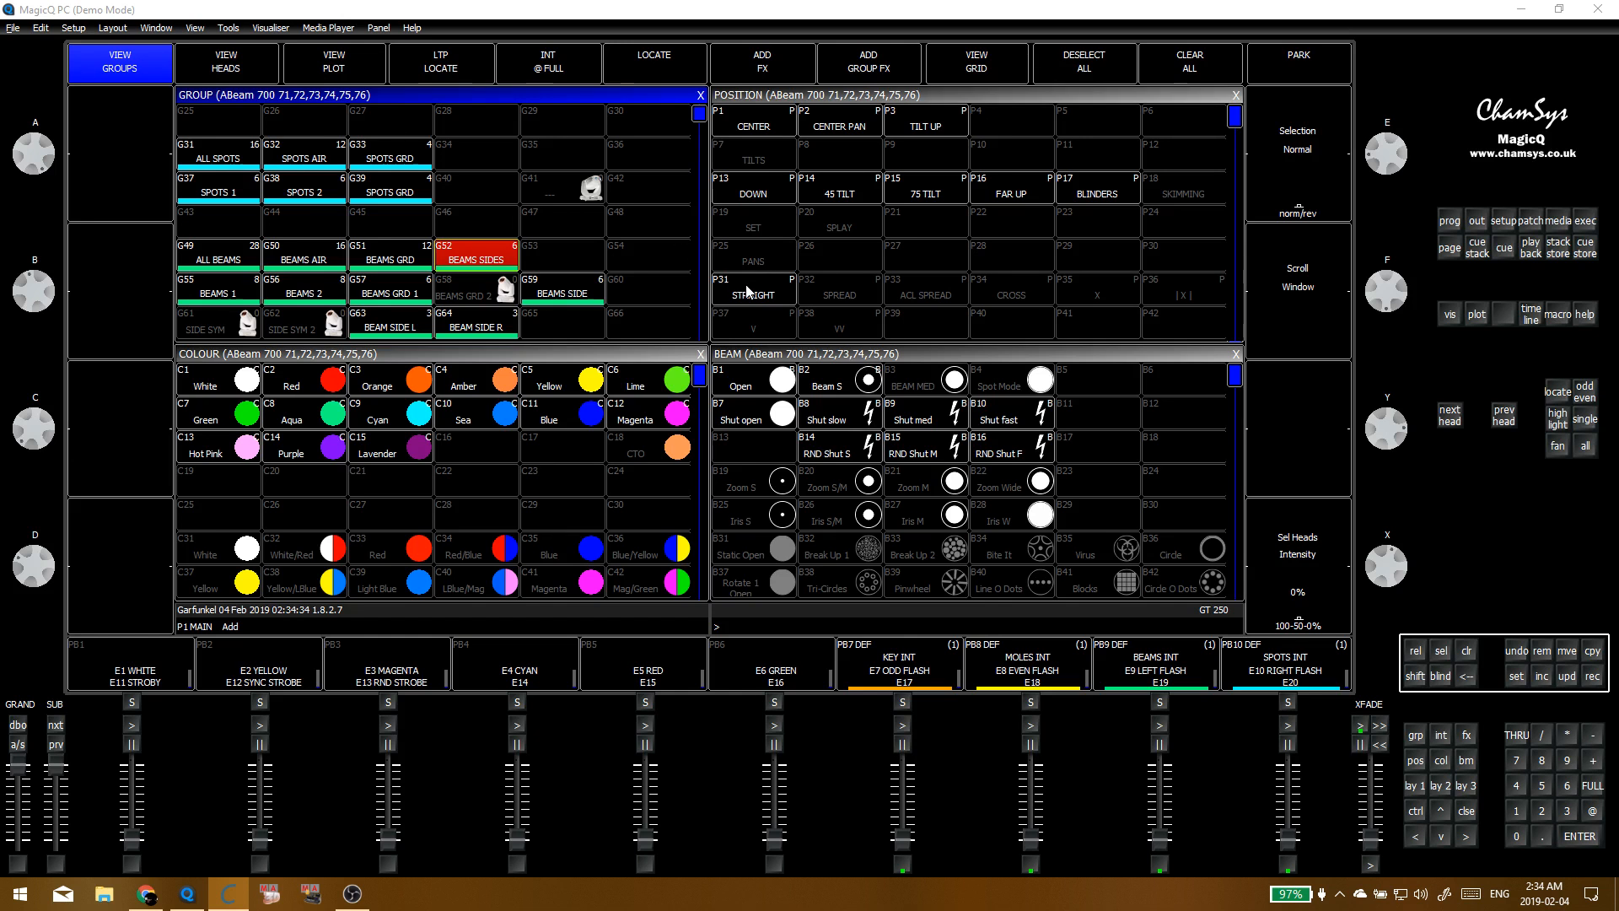
left_click(925, 253)
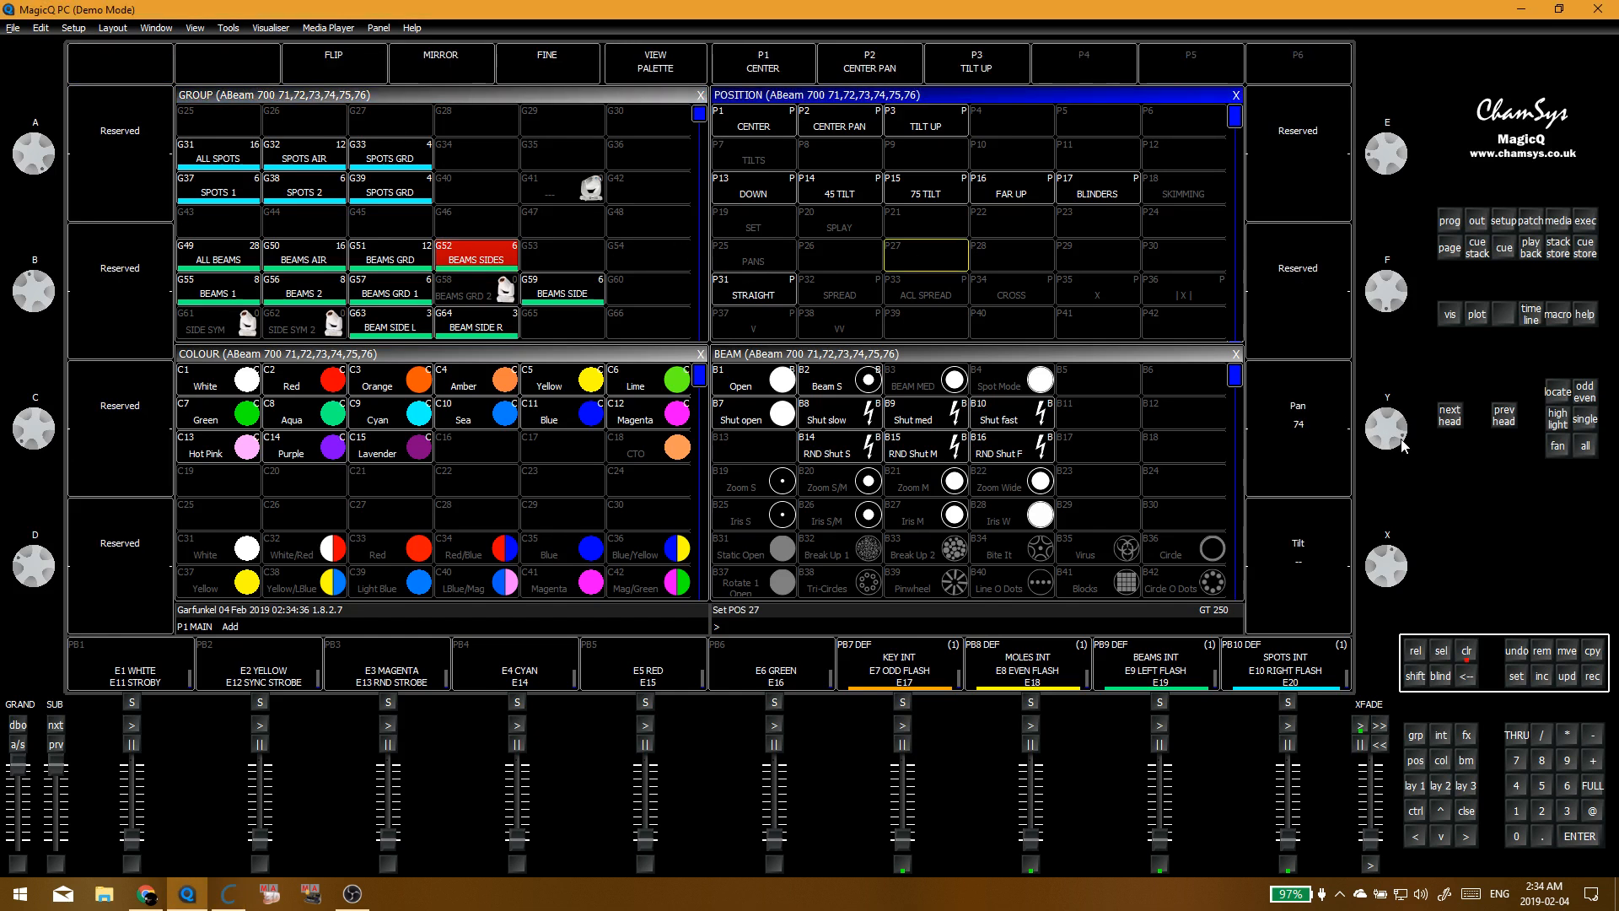
left_click_drag(1401, 440, 1404, 454)
mouse_move(1403, 454)
left_mouse_down()
mouse_move(1386, 393)
mouse_move(1393, 462)
left_mouse_up()
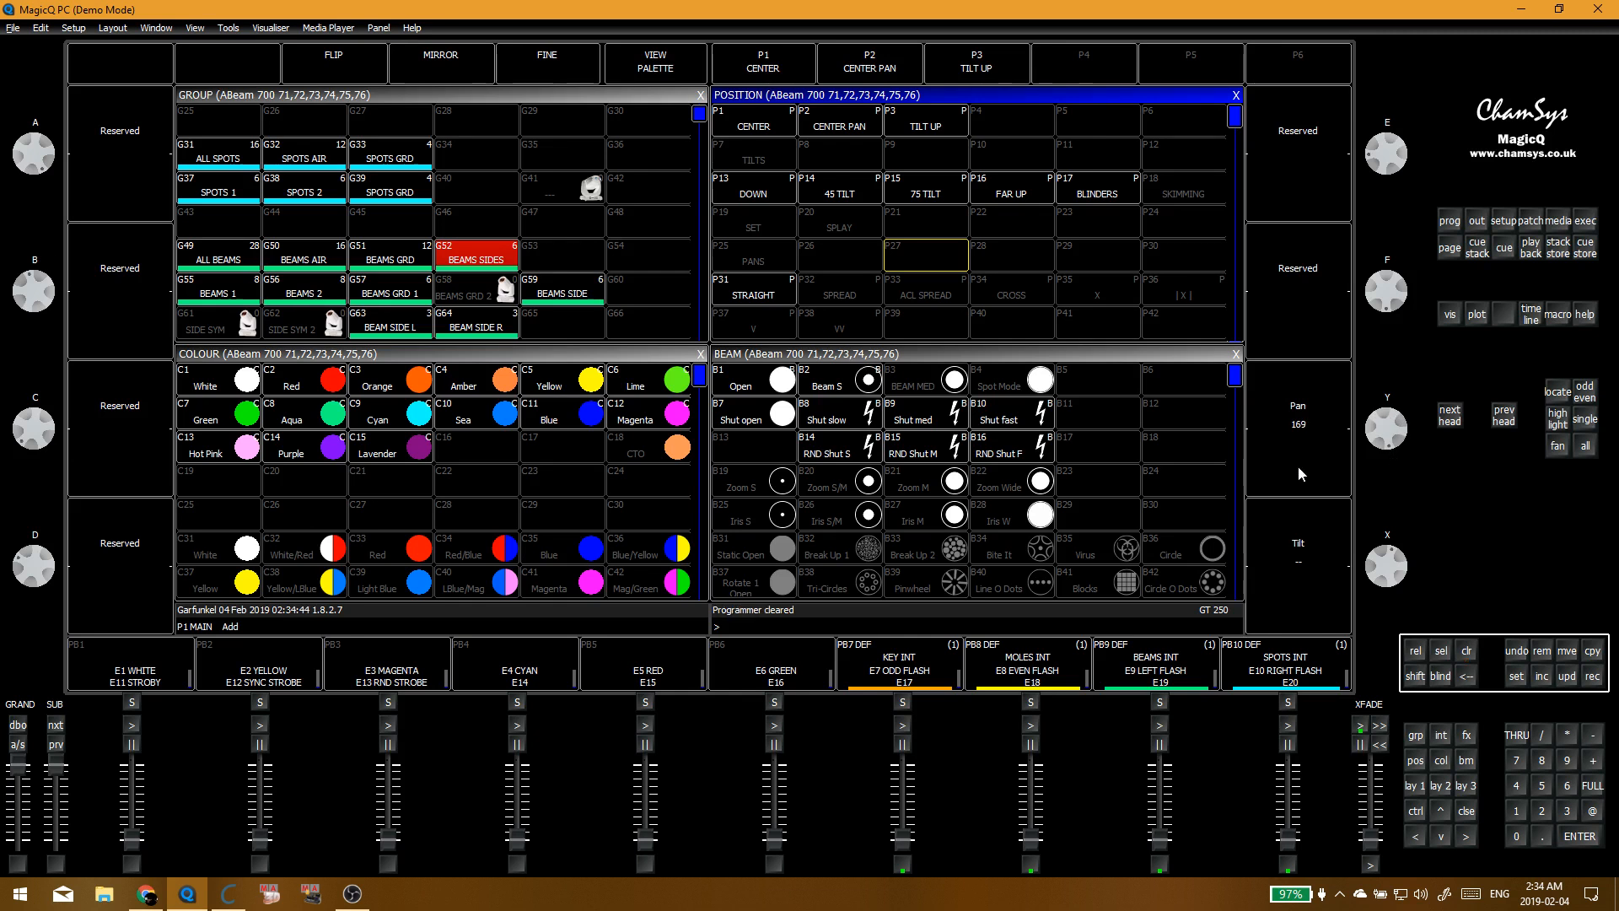
Step: Examine the SPOTS ON cue stack from the execute page, including its activate and release options and the head levels in its cue
key("alt+e")
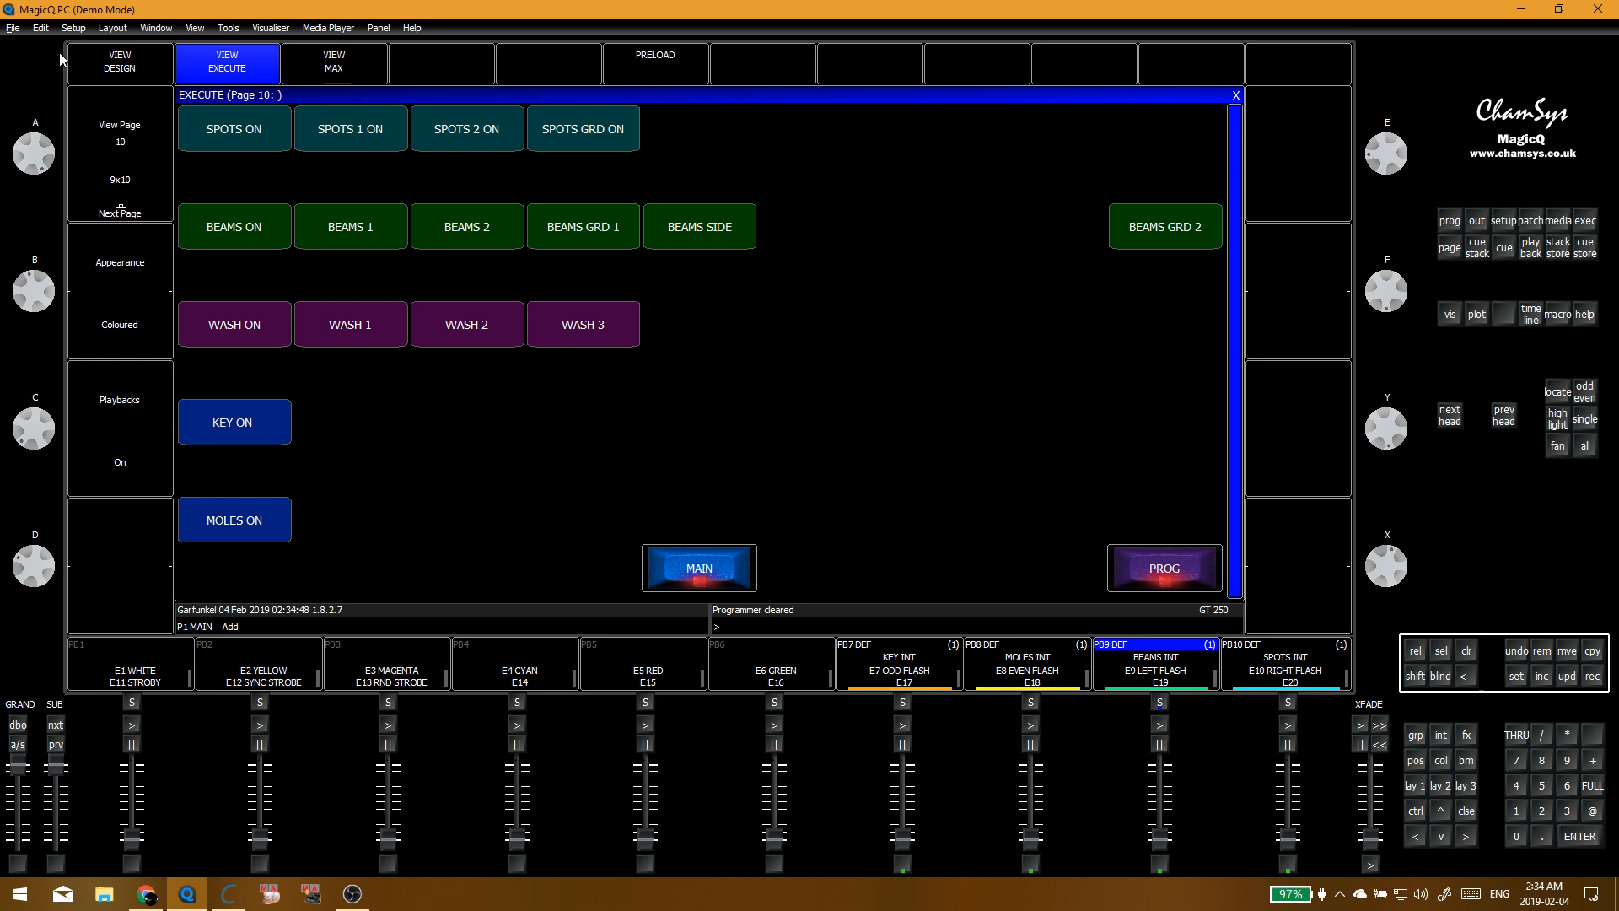
left_click(127, 80)
left_click(447, 260)
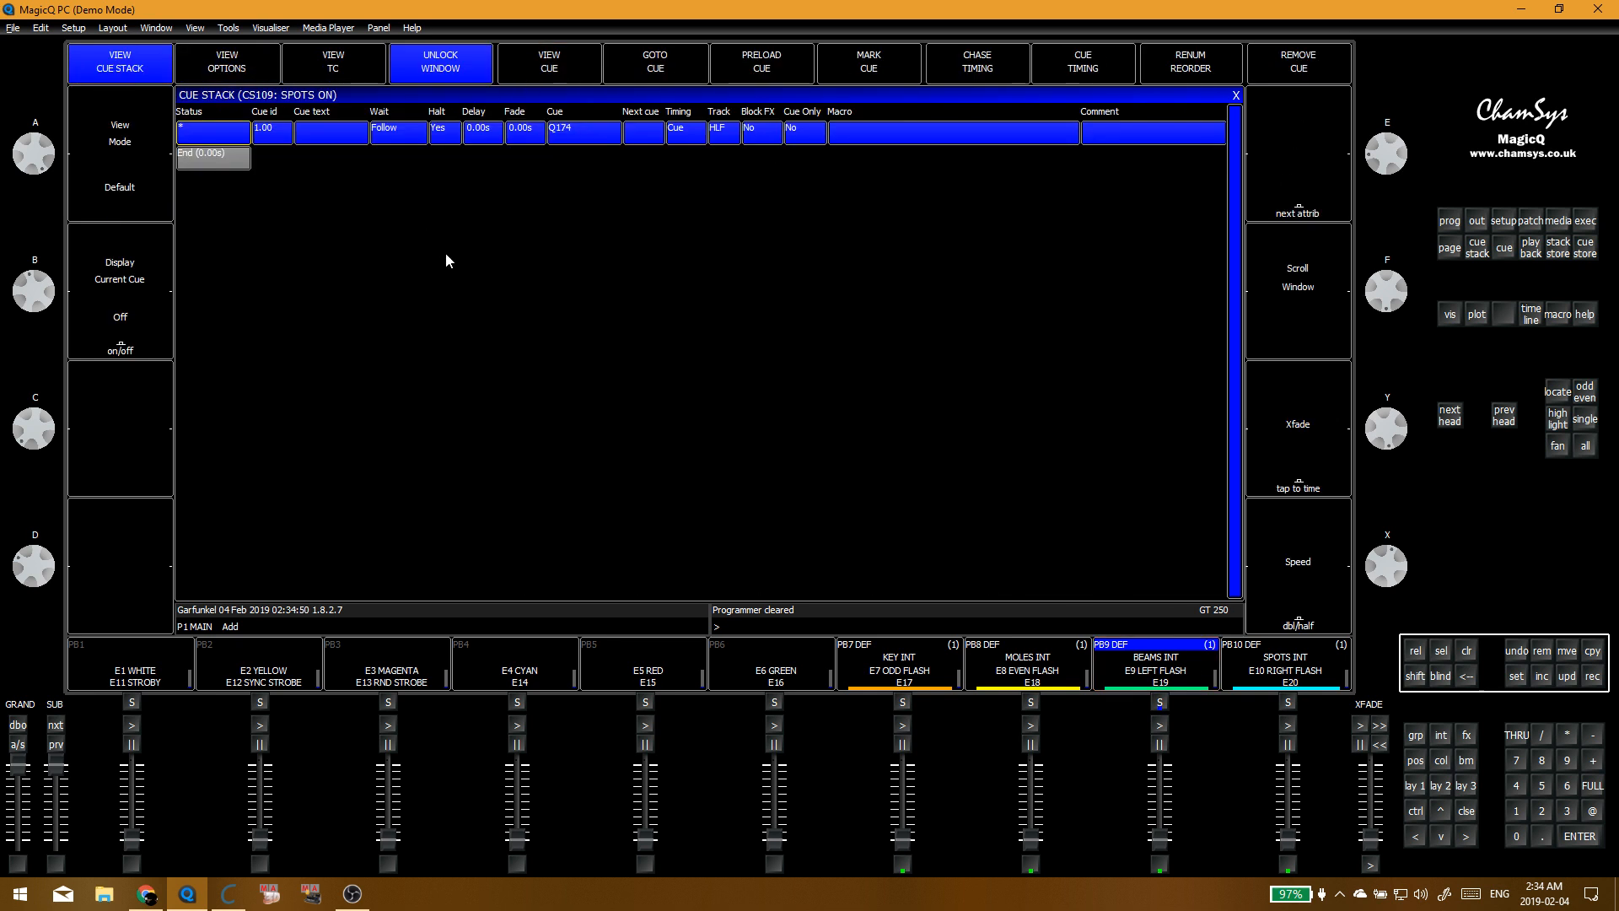
left_click(227, 67)
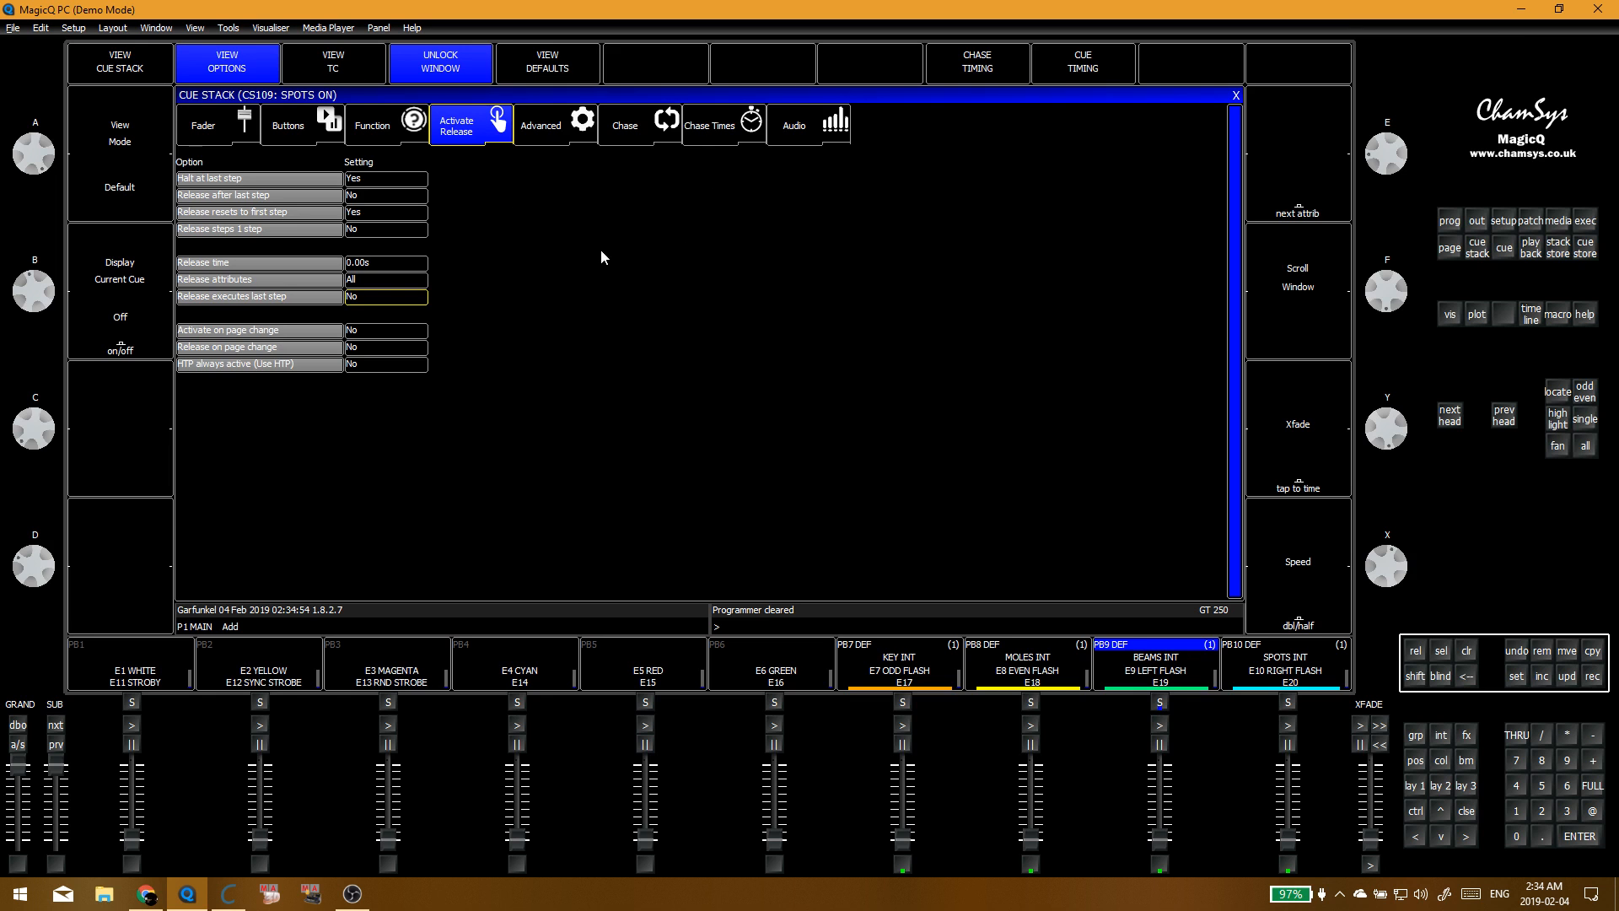
left_click(145, 74)
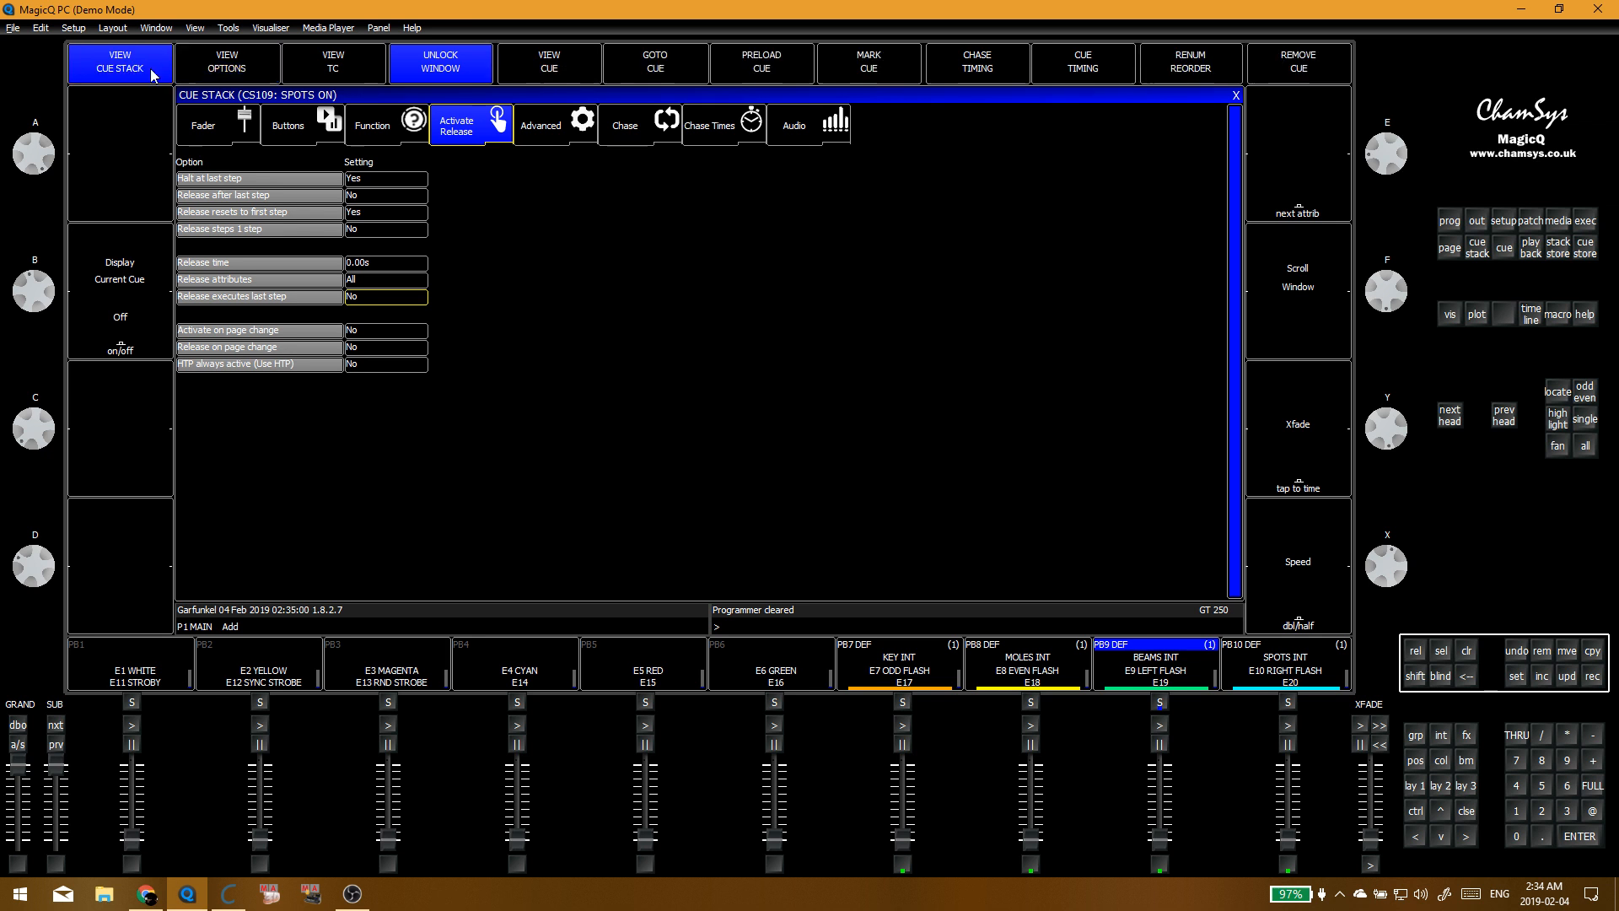
left_click(557, 64)
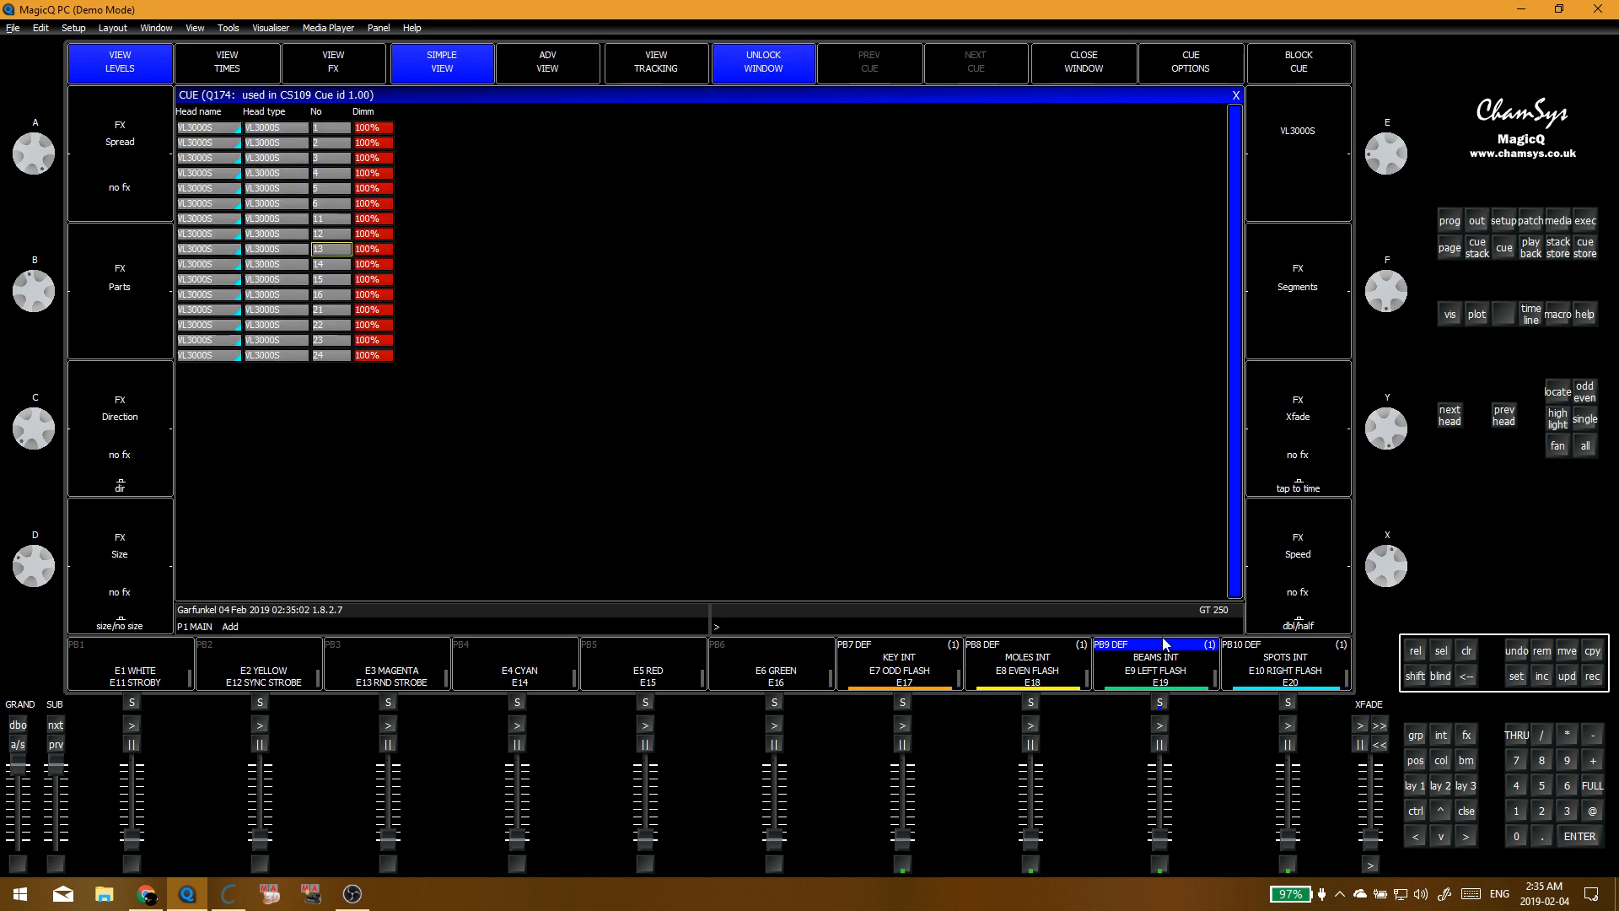
Step: Examine the head levels stored in the BEAMS INT playback's cue and clear the programmer
left_click(1148, 672)
left_click(144, 60)
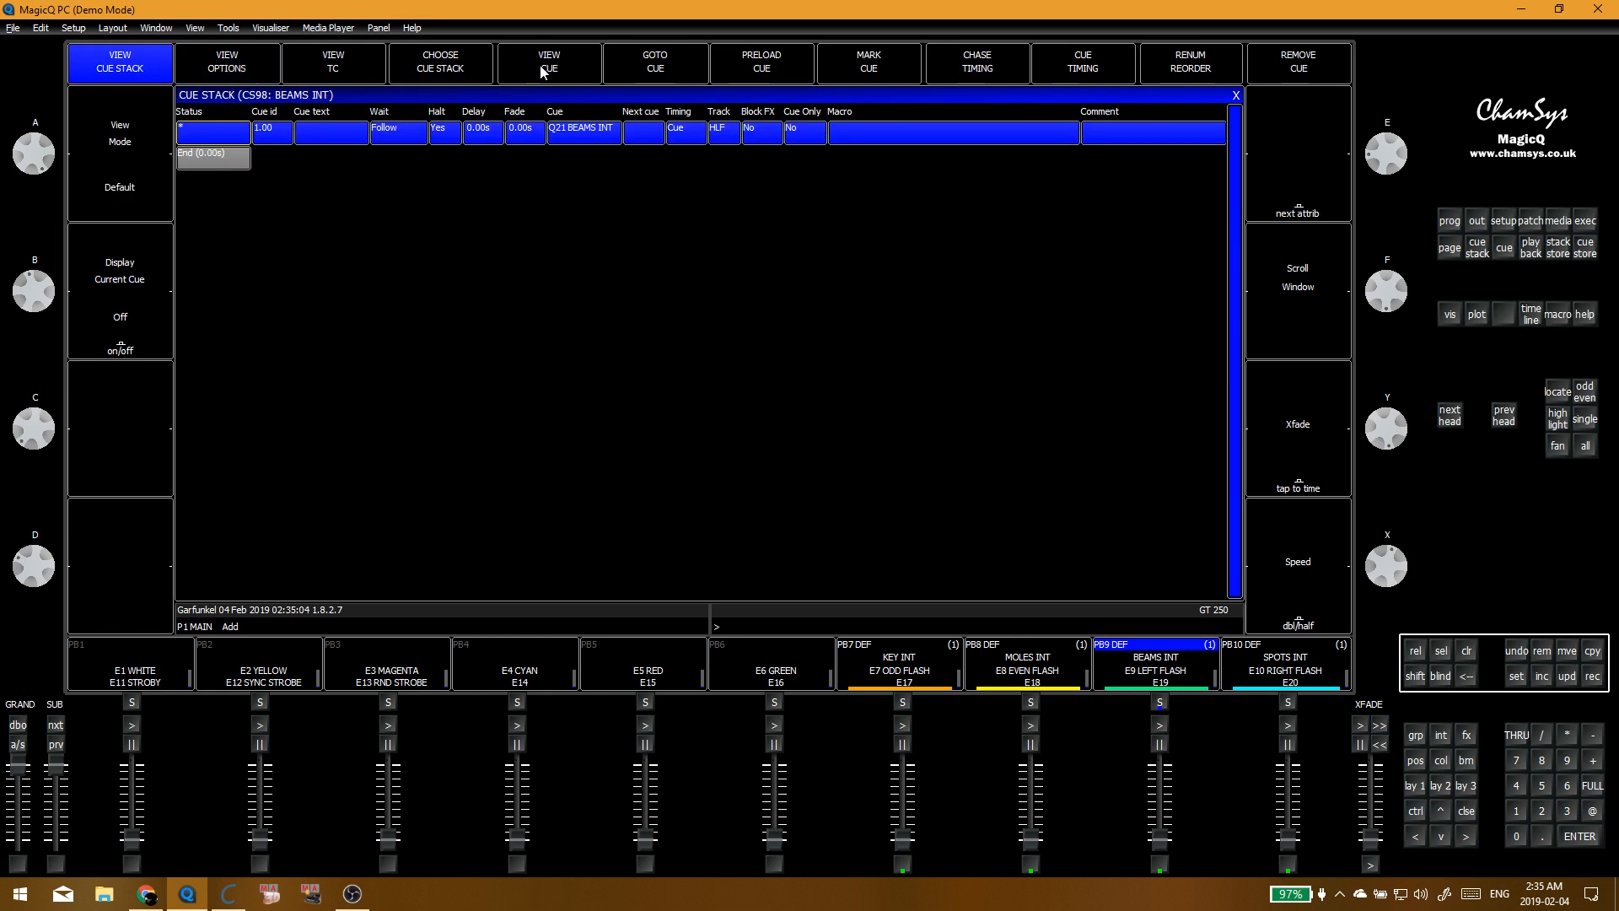
left_click(544, 72)
left_click_drag(296, 462, 391, 559)
key("Escape")
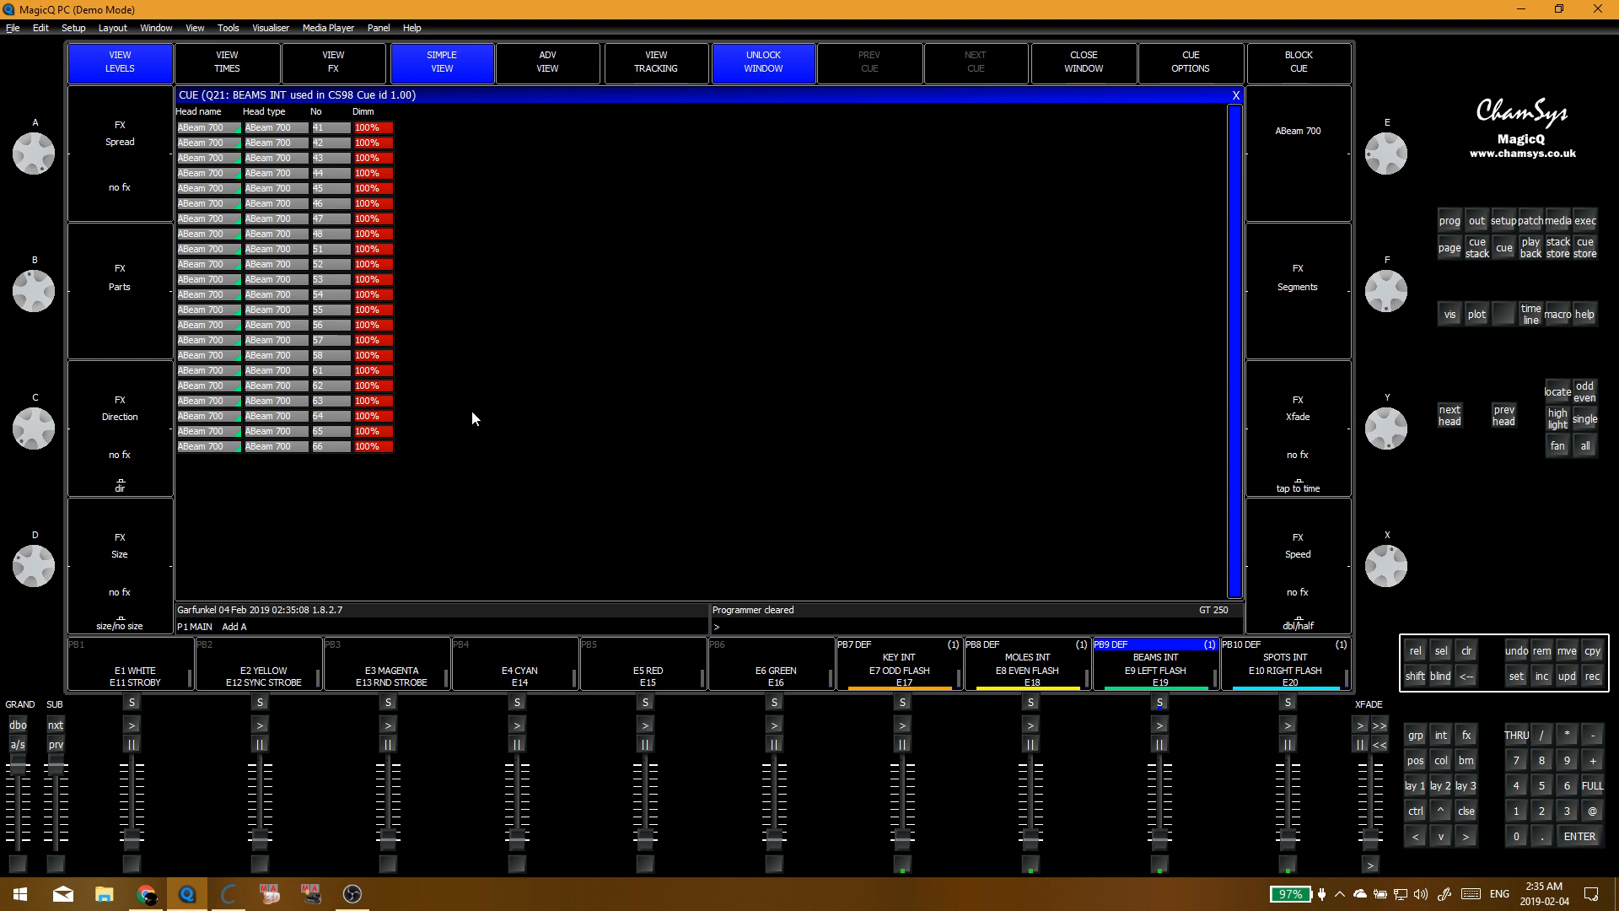
Step: Return to the execute page and raise the BEAMS INT playback fader to near full
key("alt+e")
left_click_drag(1160, 837, 1160, 764)
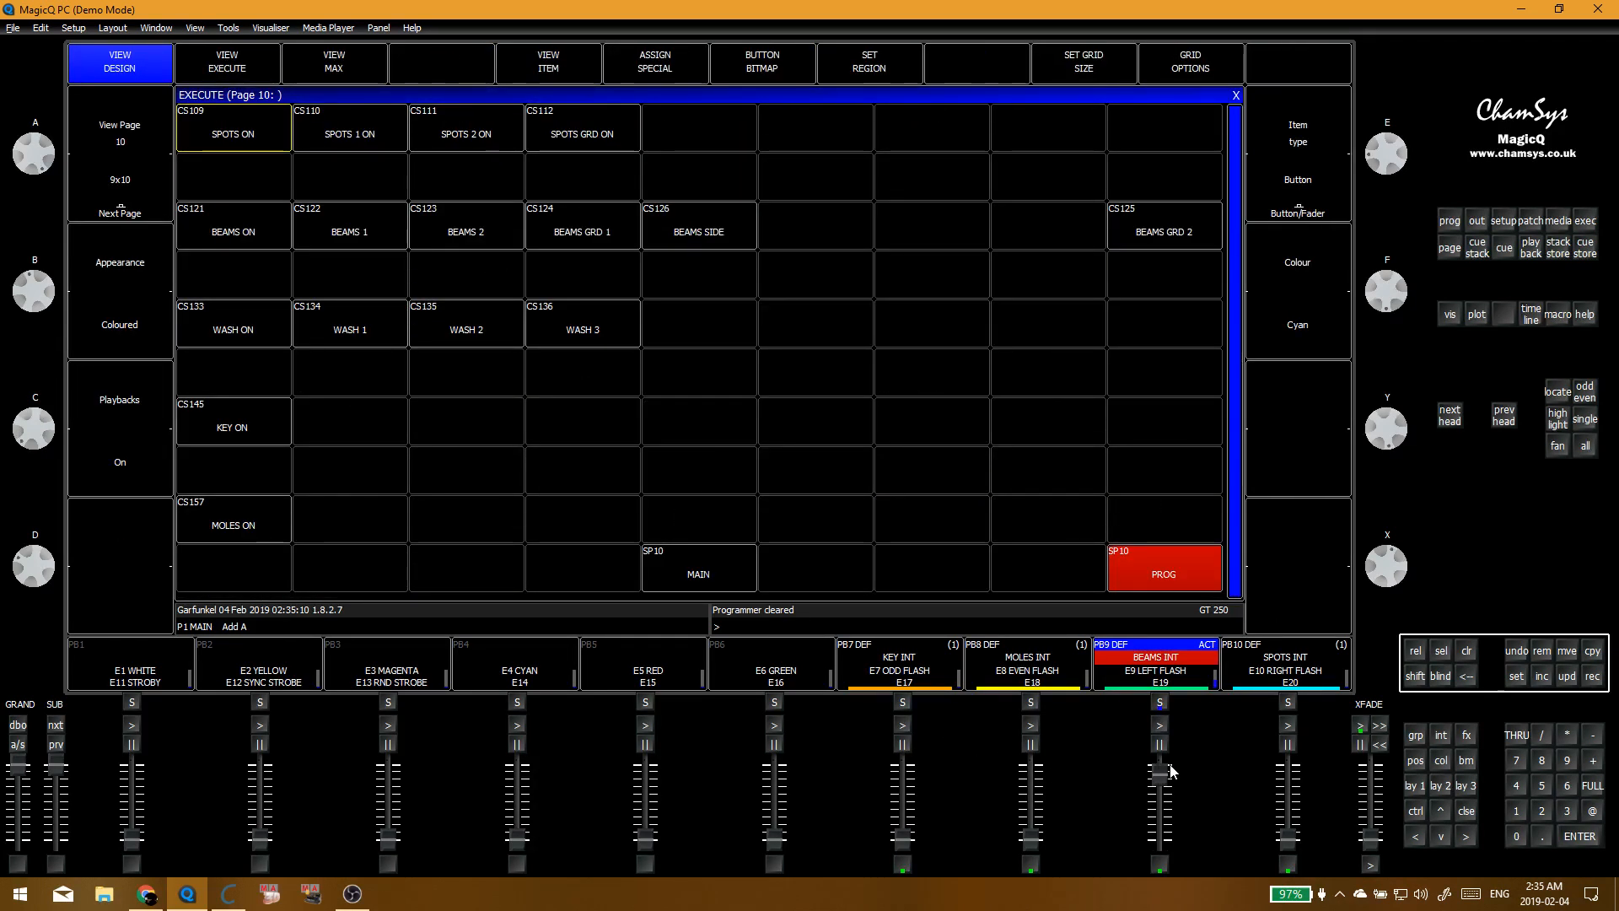
Step: Go to the MAIN execute page and set it to execute mode
key("alt+g")
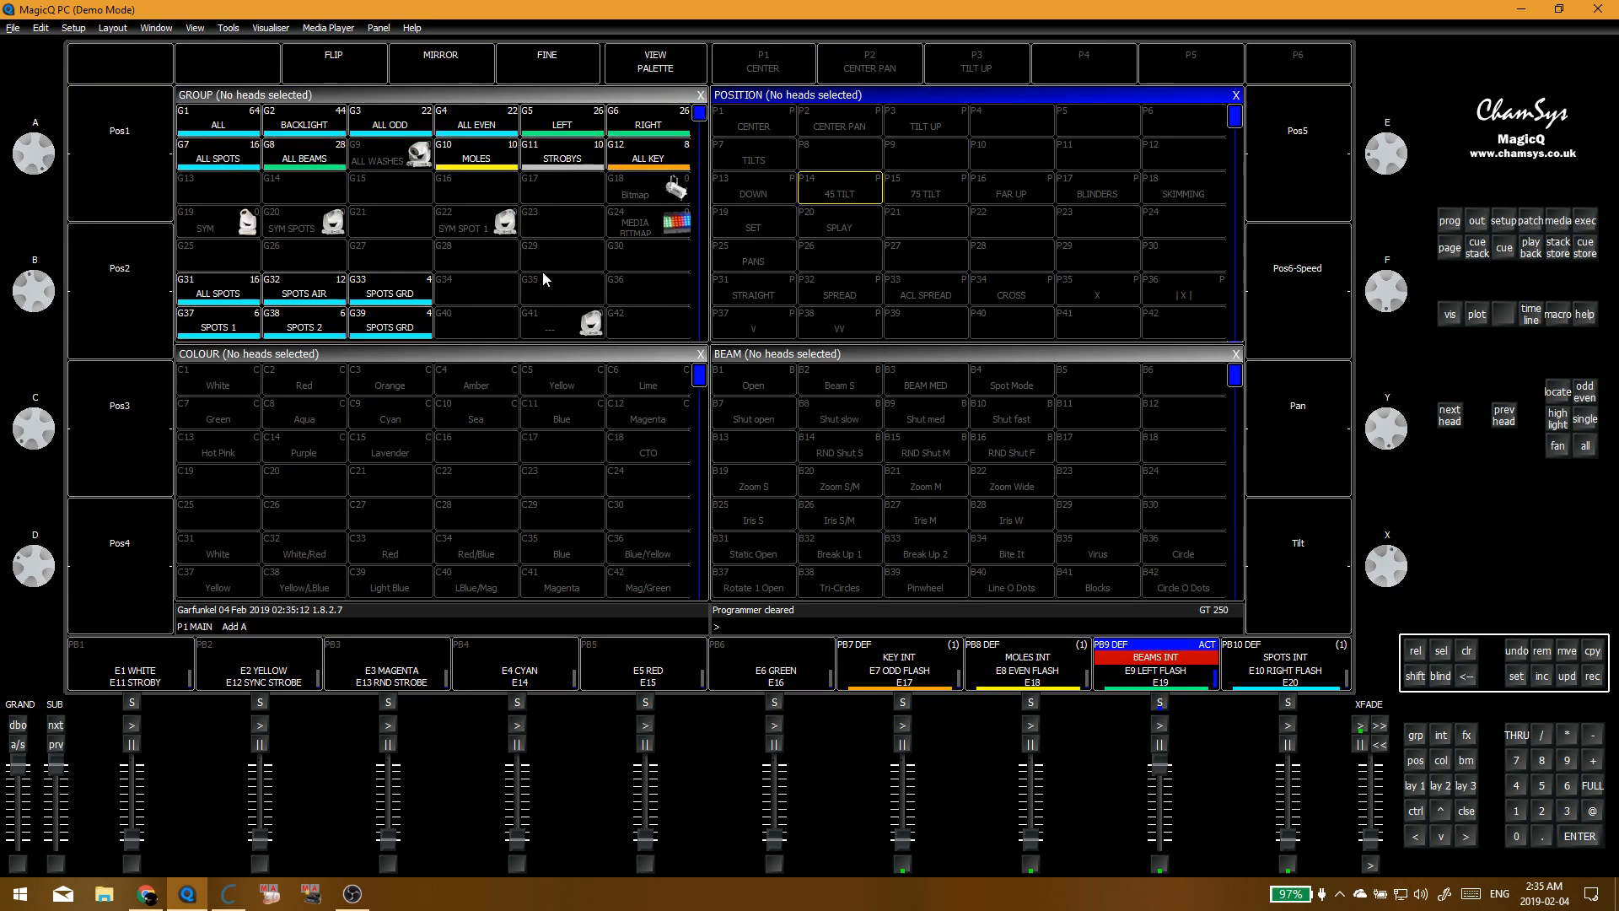
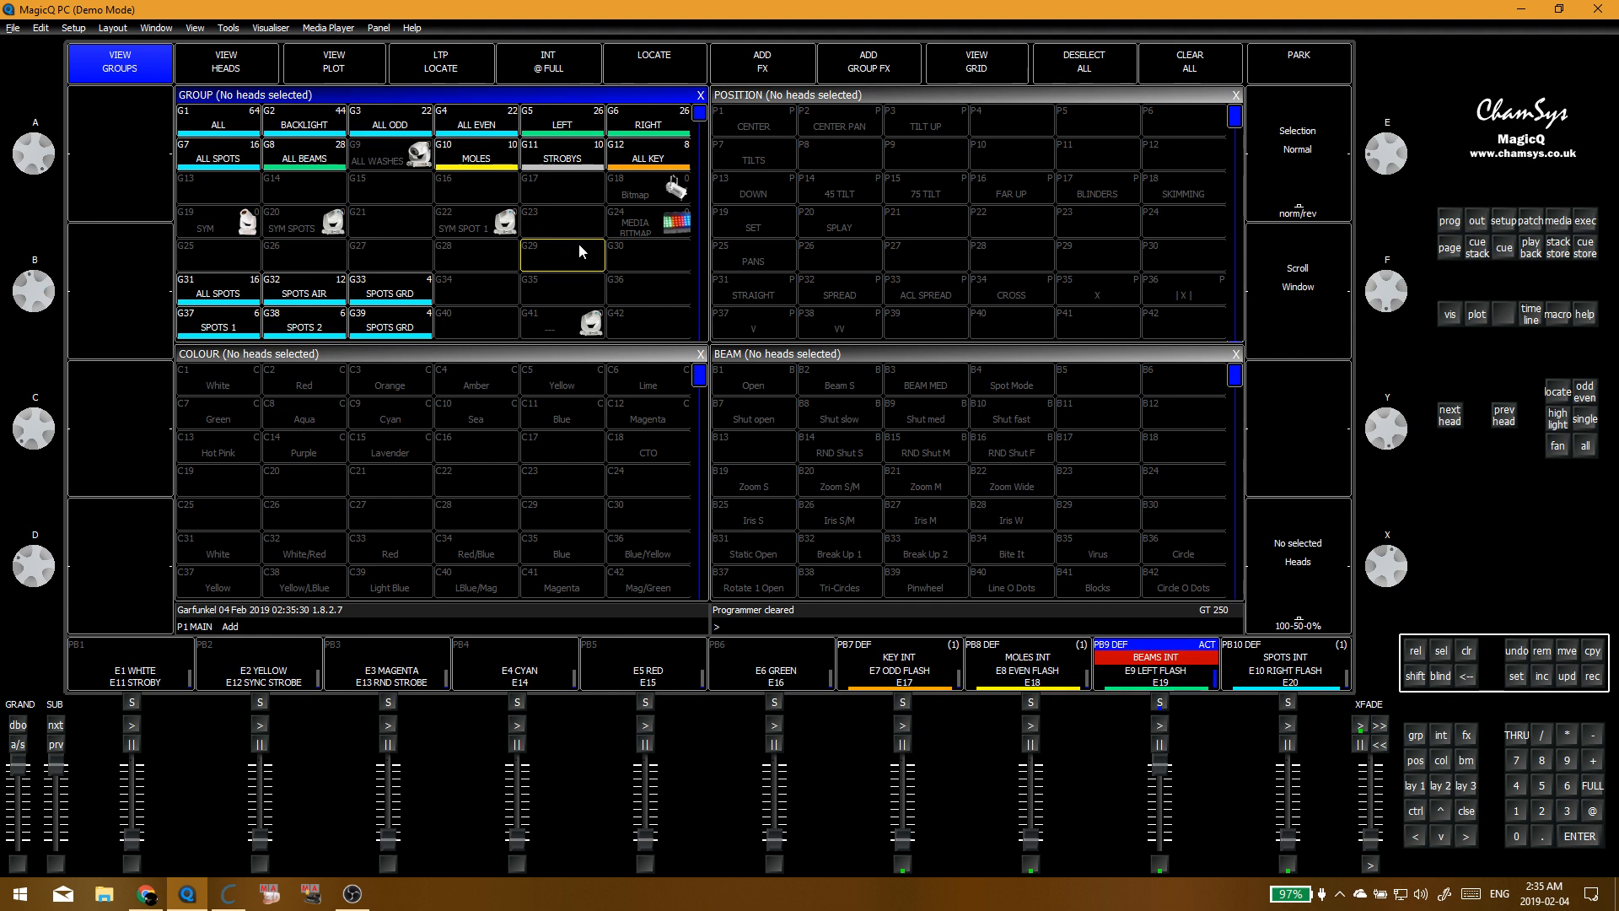
key("alt+e")
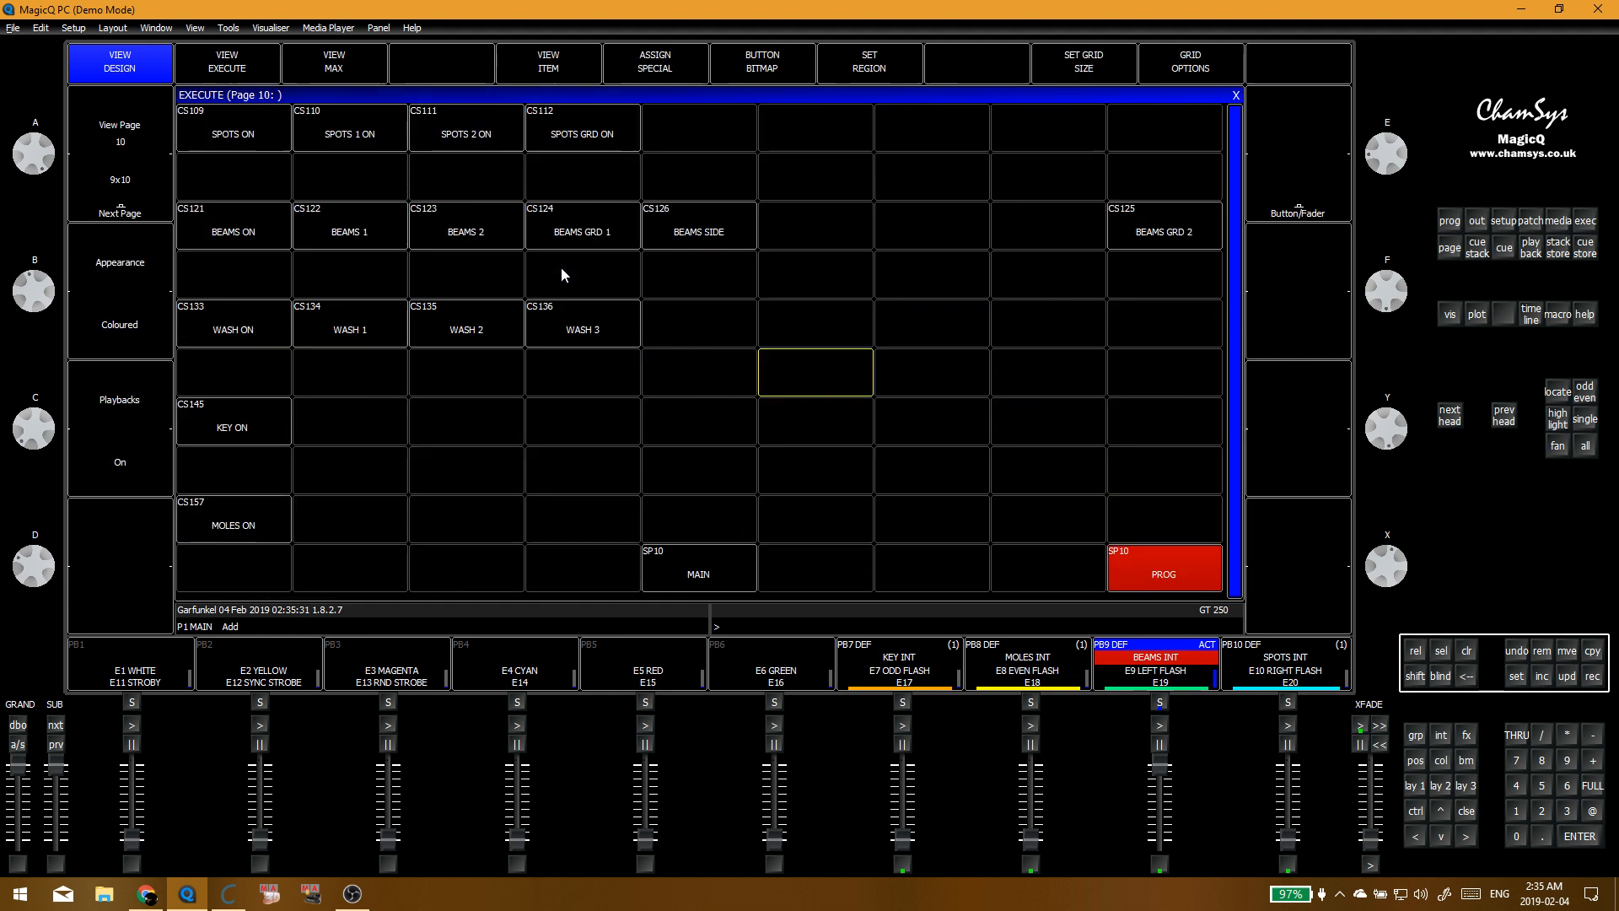
left_click(732, 547)
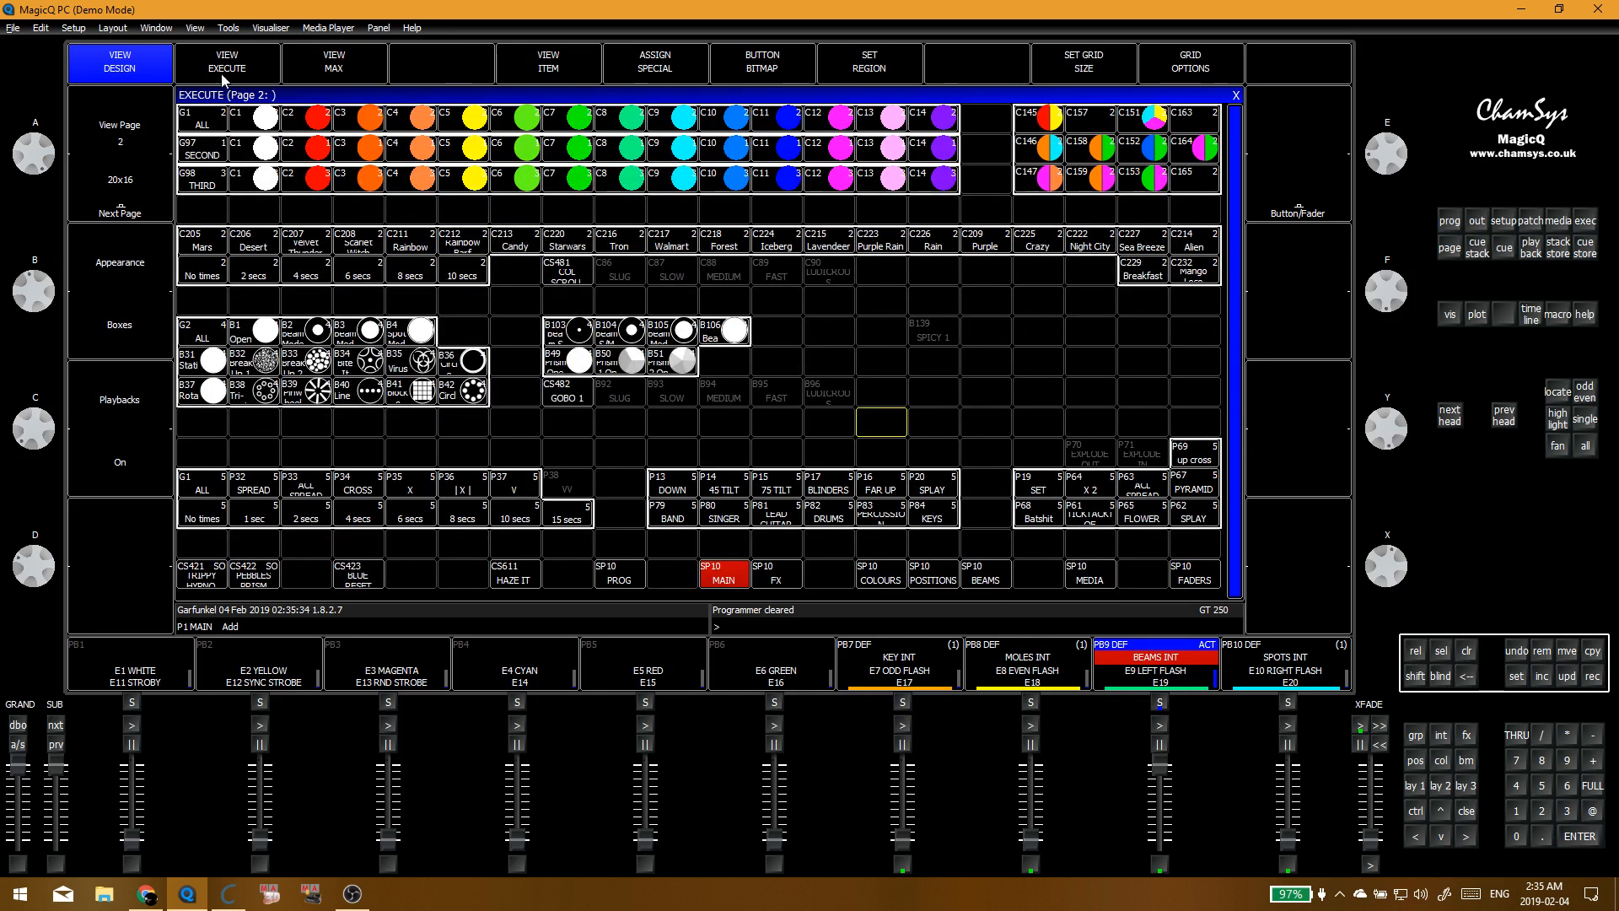
left_click(223, 74)
Step: Test the ACL SPREAD, CROSS and SPREAD positions combined with 75 TILT and FAR UP, and clear the programmer
left_click(328, 493)
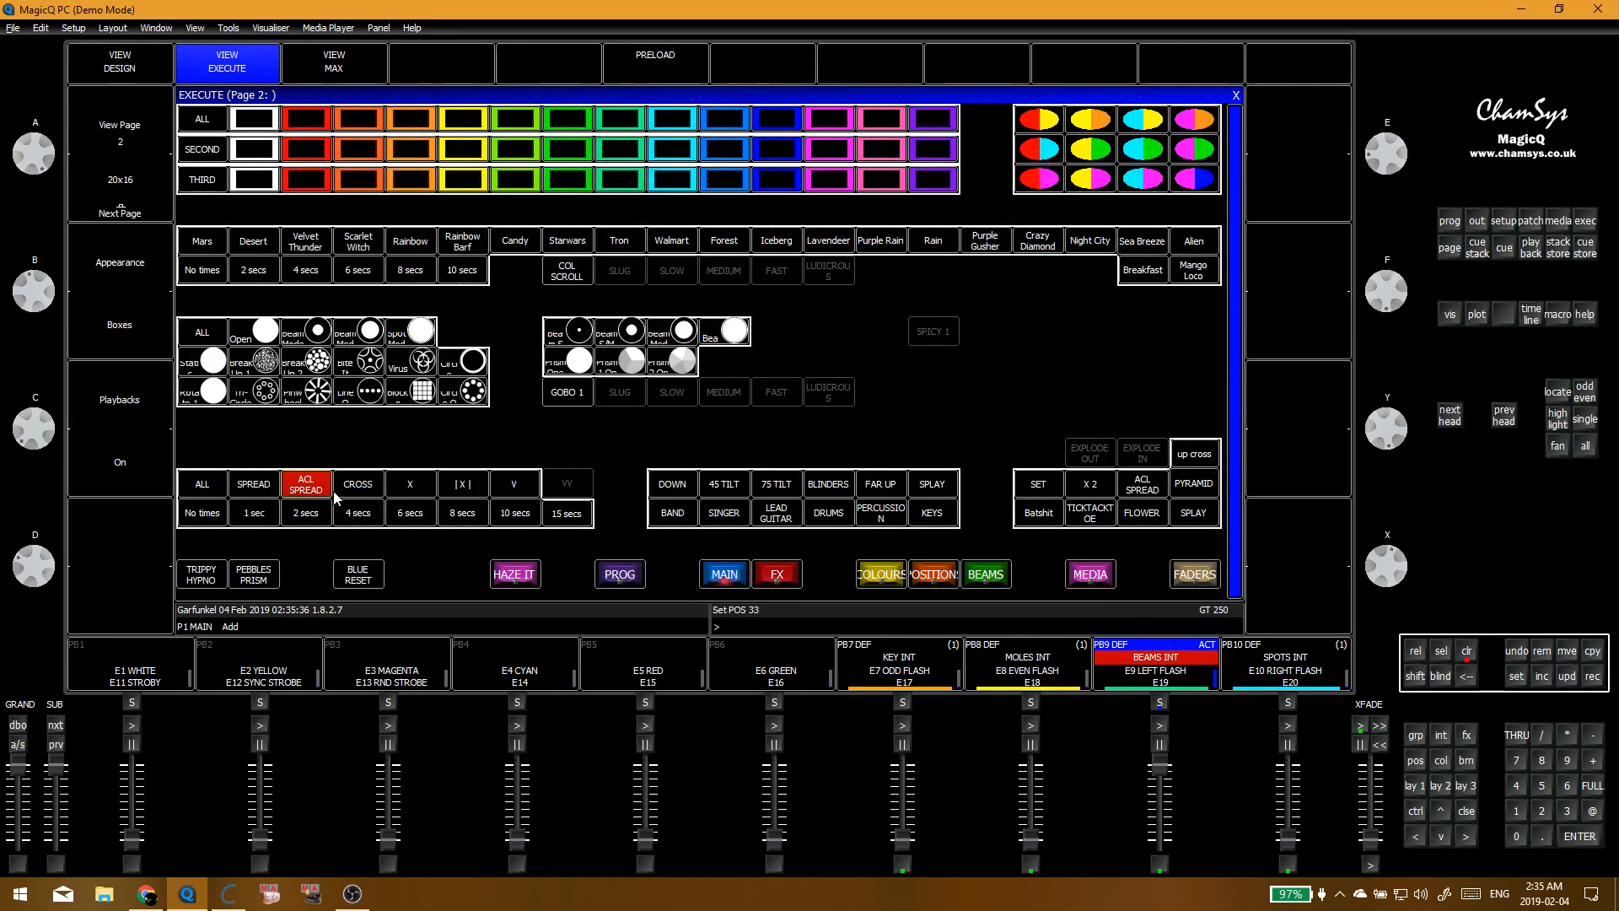
left_click(764, 491)
left_click(885, 493)
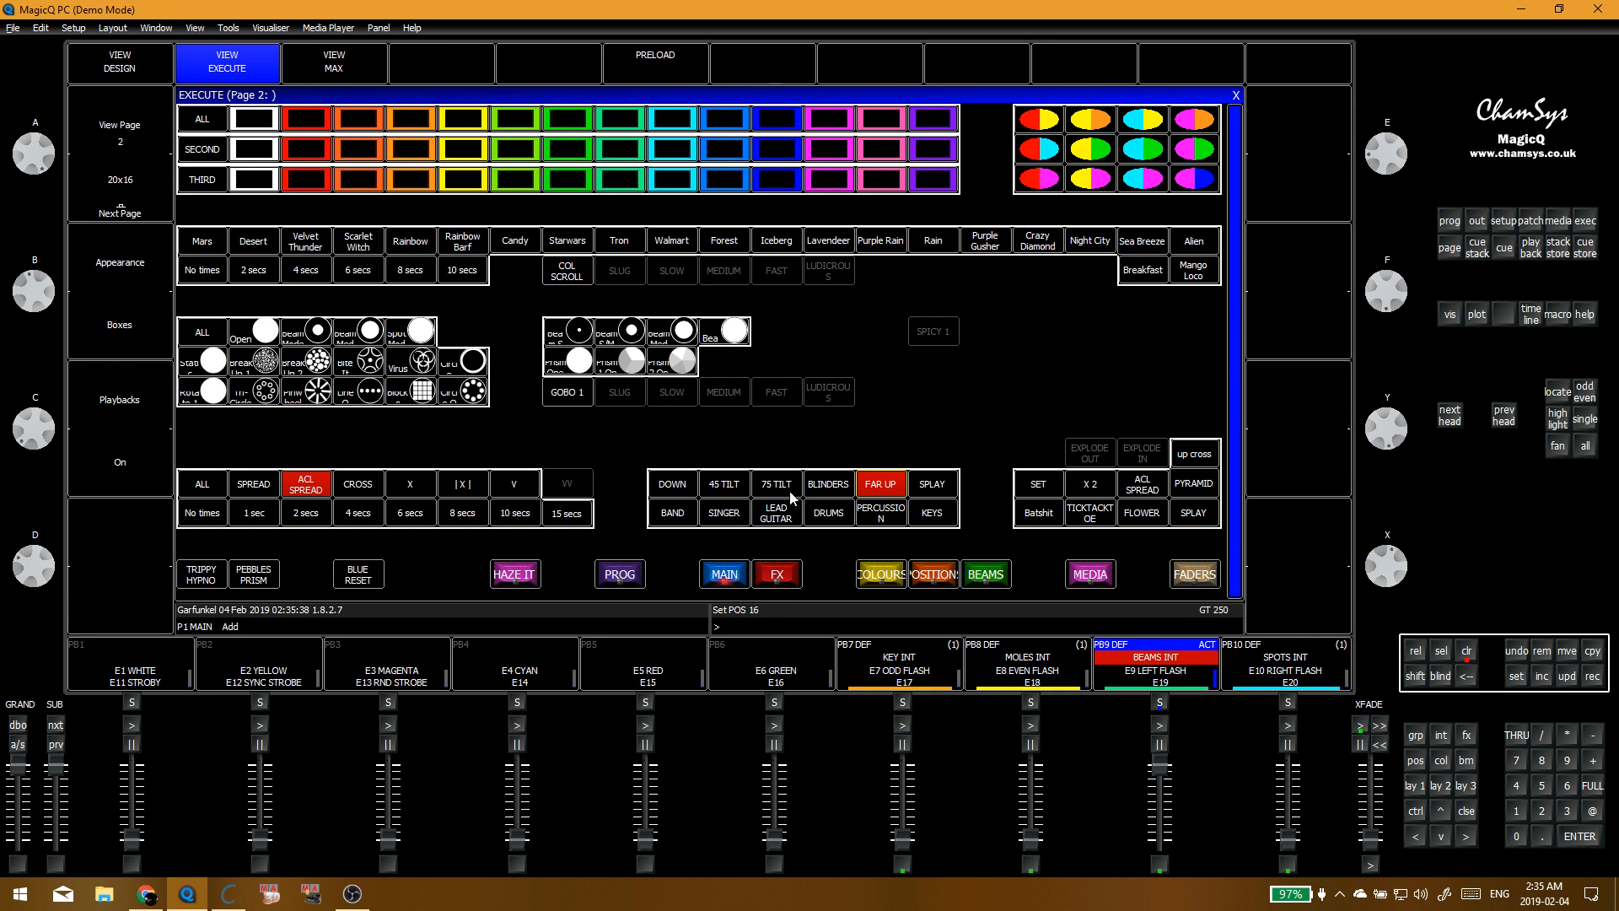
left_click(357, 487)
left_click(284, 489)
left_click(771, 484)
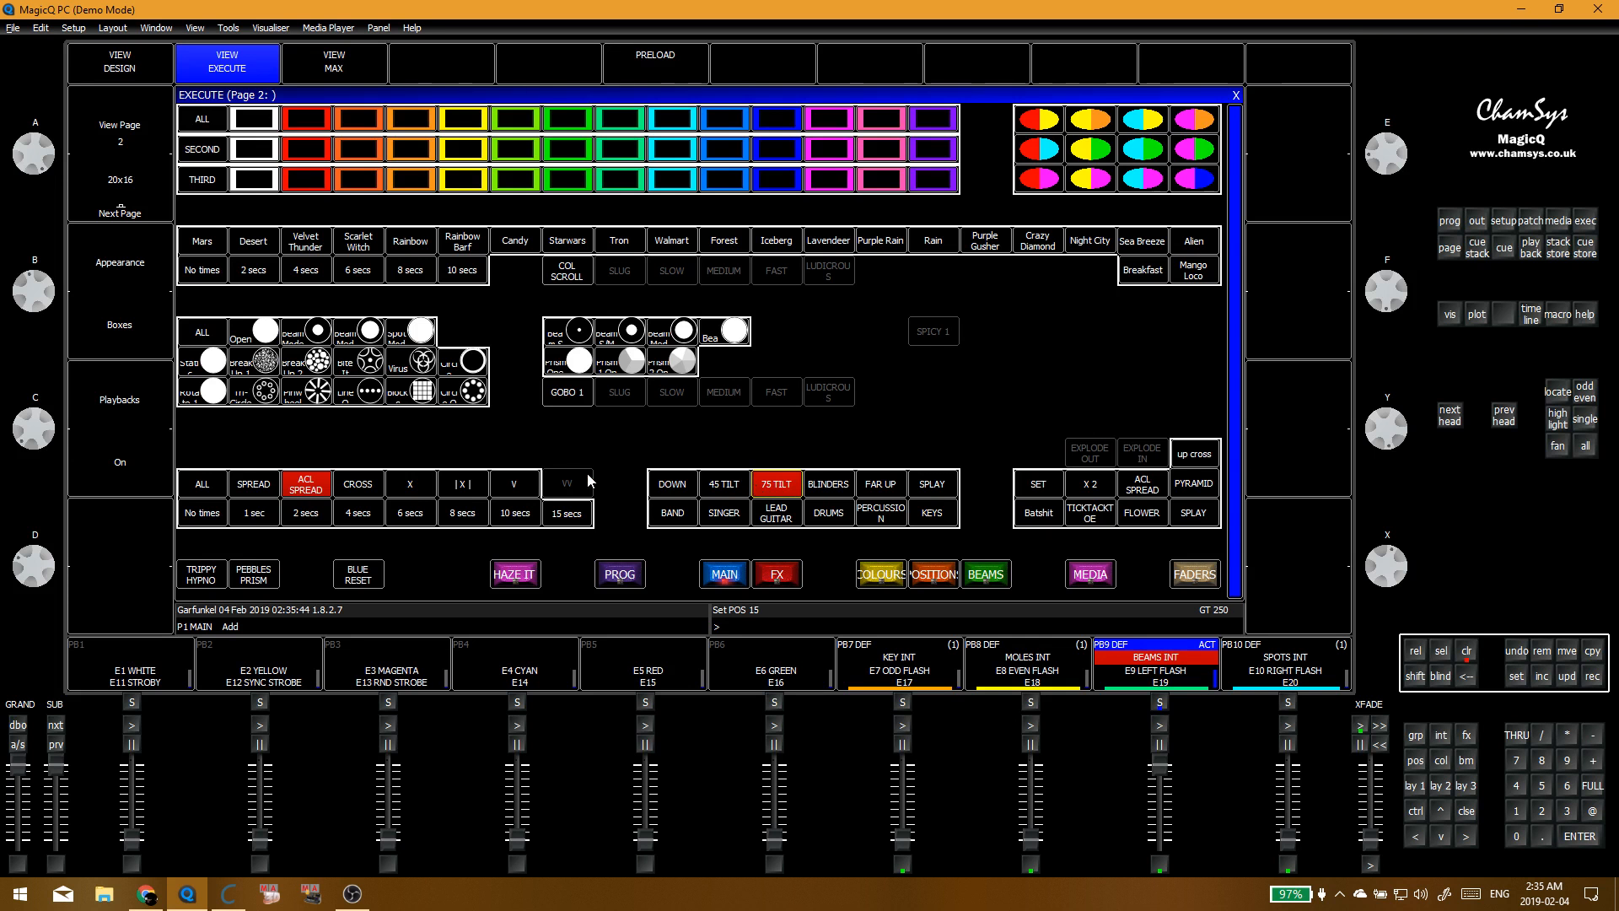
left_click(257, 487)
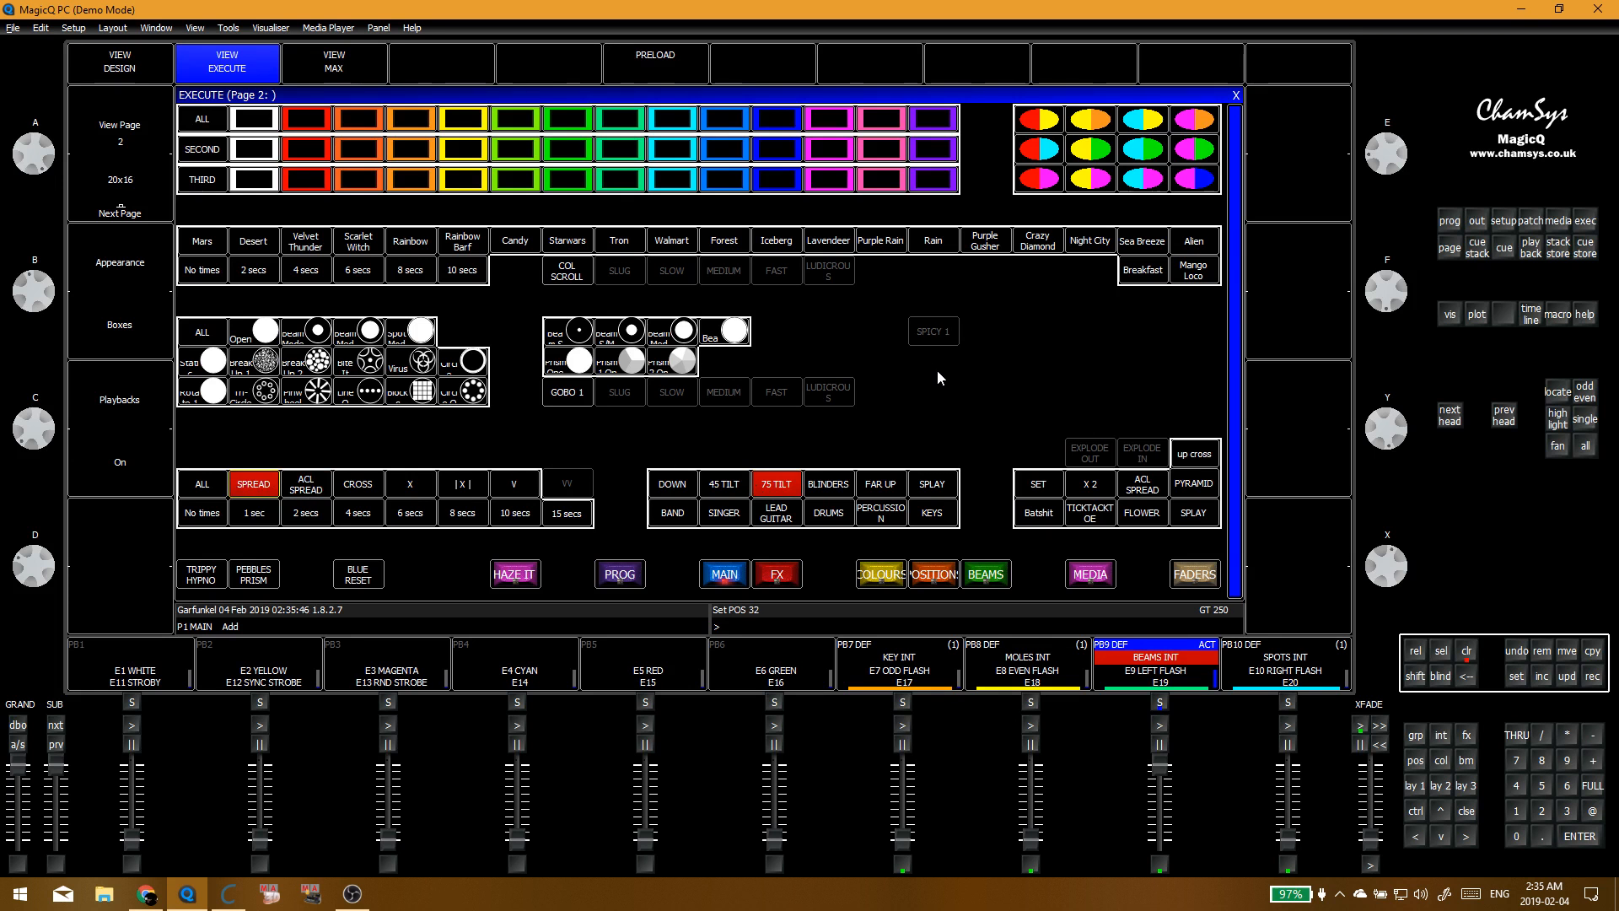
key("Escape")
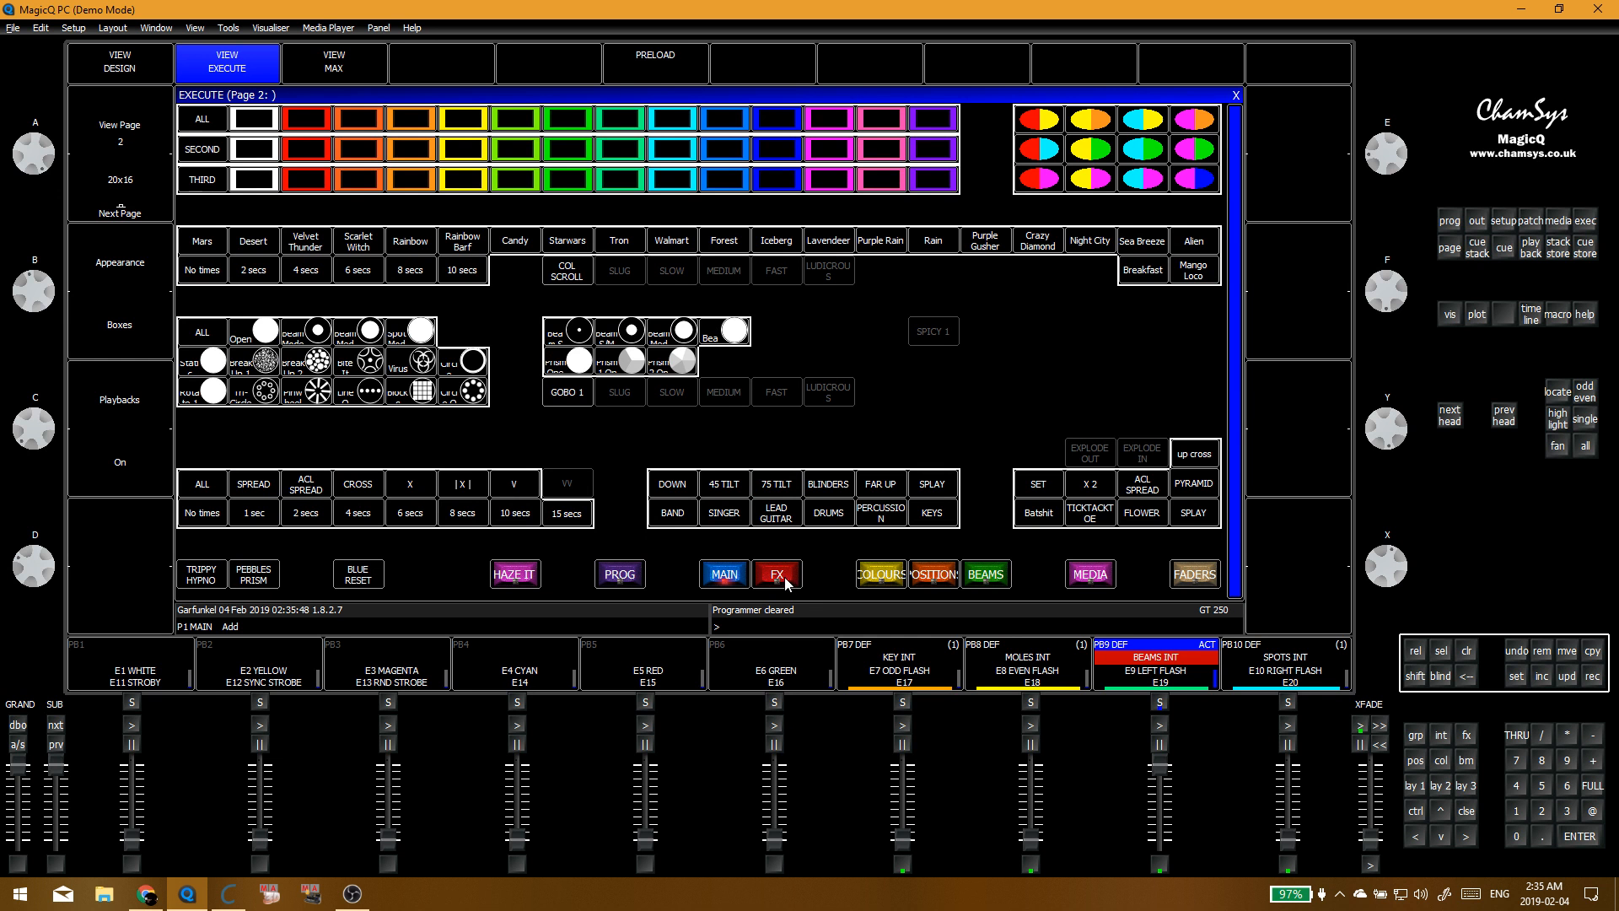
Step: Test red on the SECOND row and yellow on the THIRD row of the colour grid, and clear the programmer
left_click(326, 160)
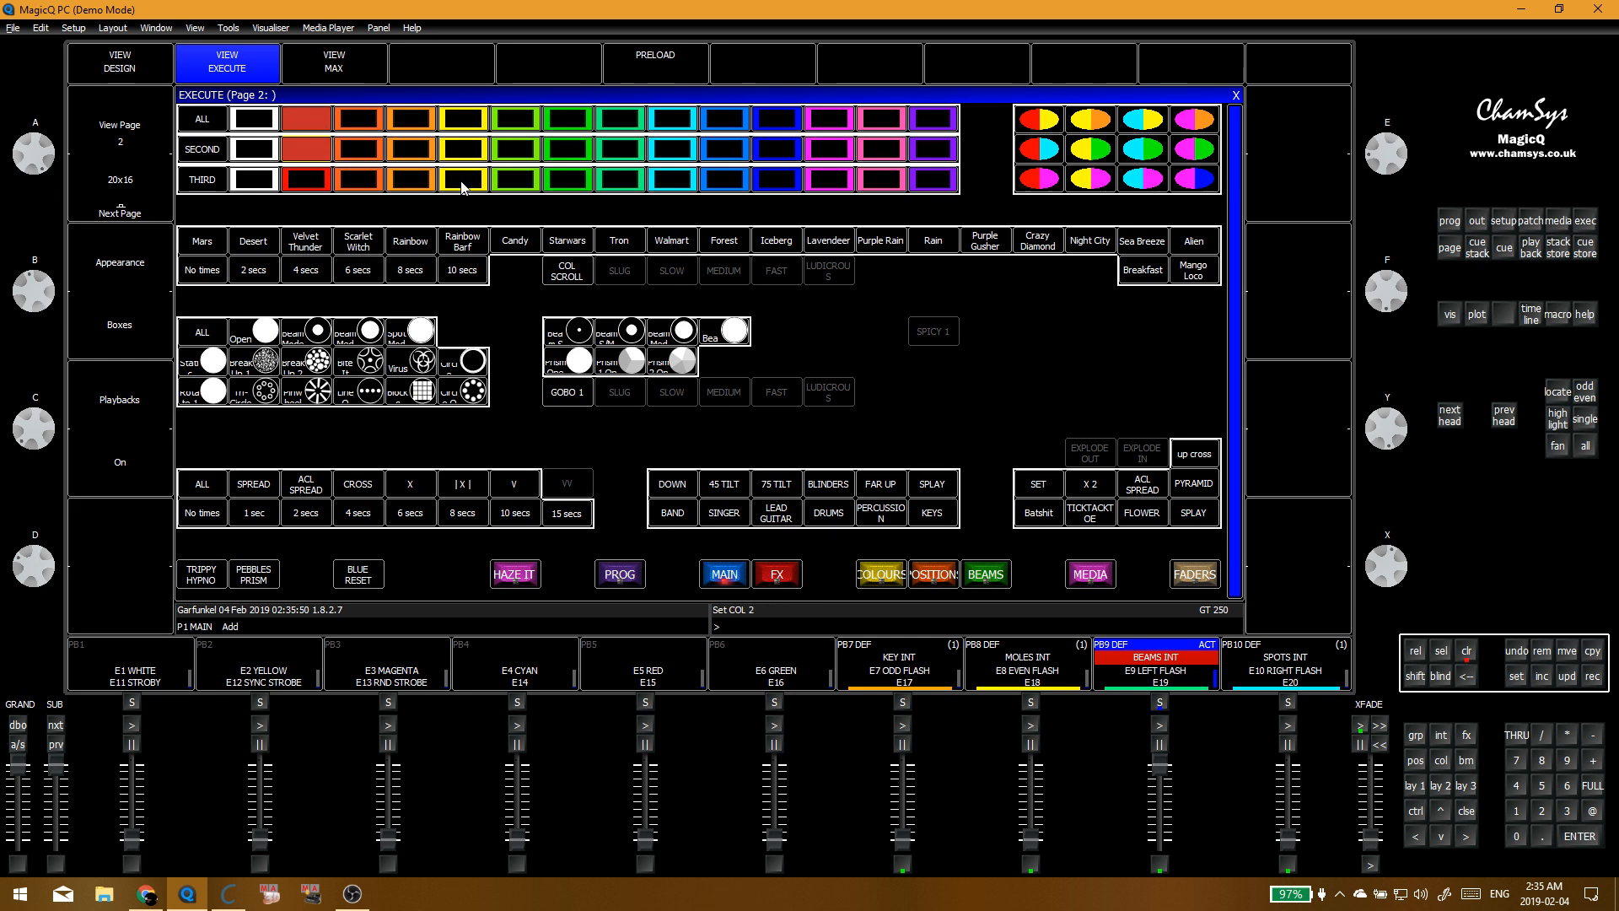
left_click(462, 183)
key("Escape")
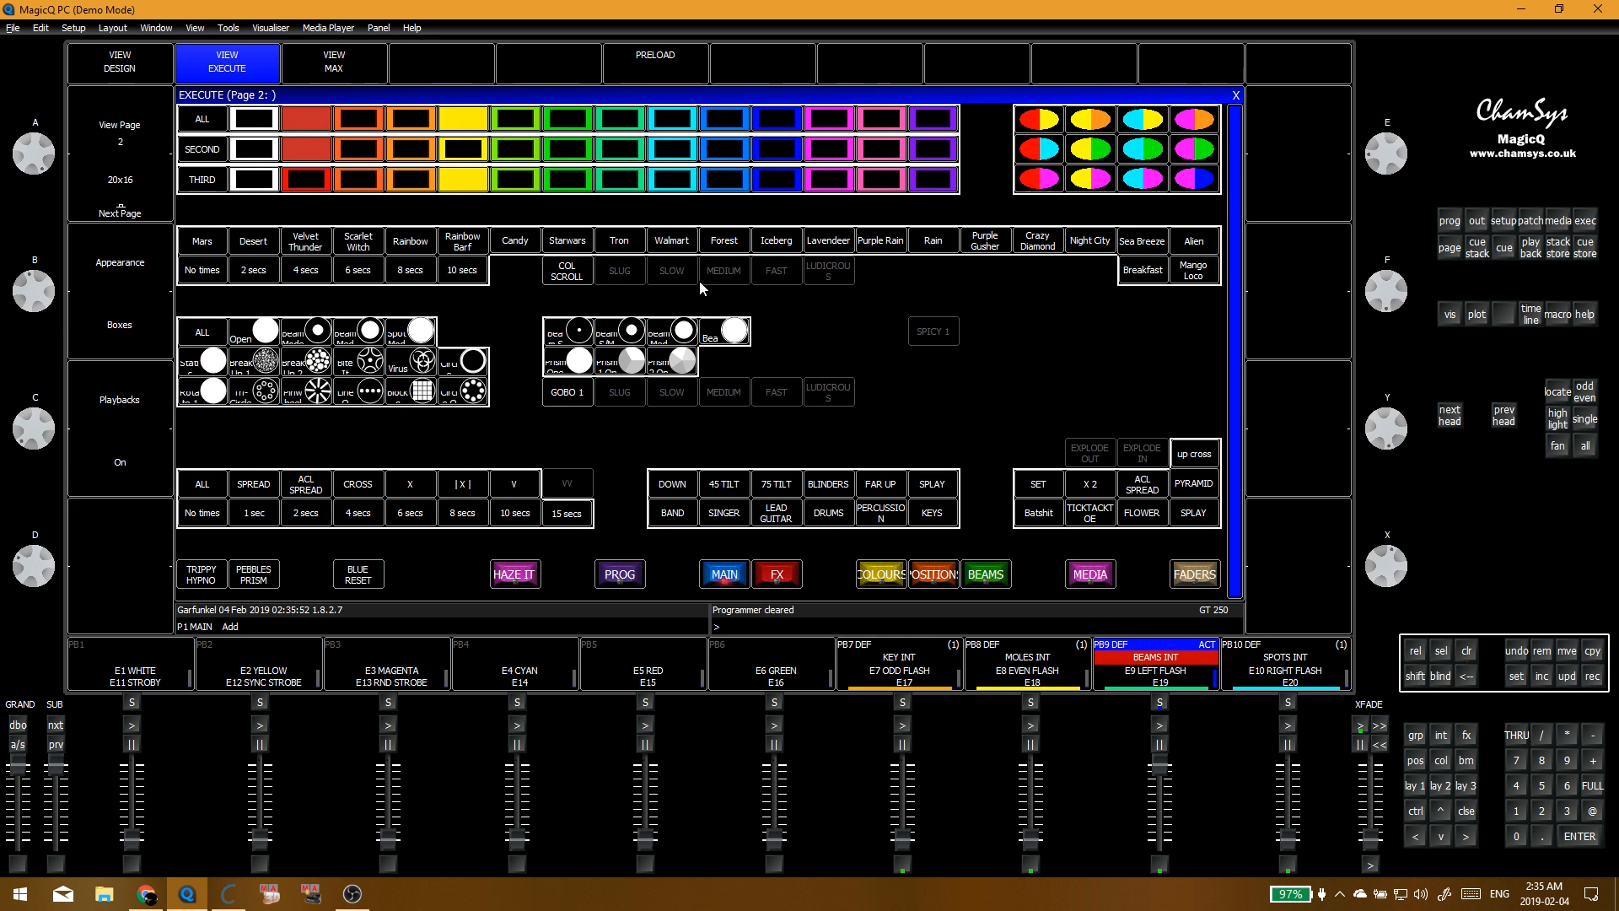
Step: Re-record the PRIMARY group with the heads of PRIM SPOT and PRIM BEAM, replacing the existing group, and clear the selection
key("alt+g")
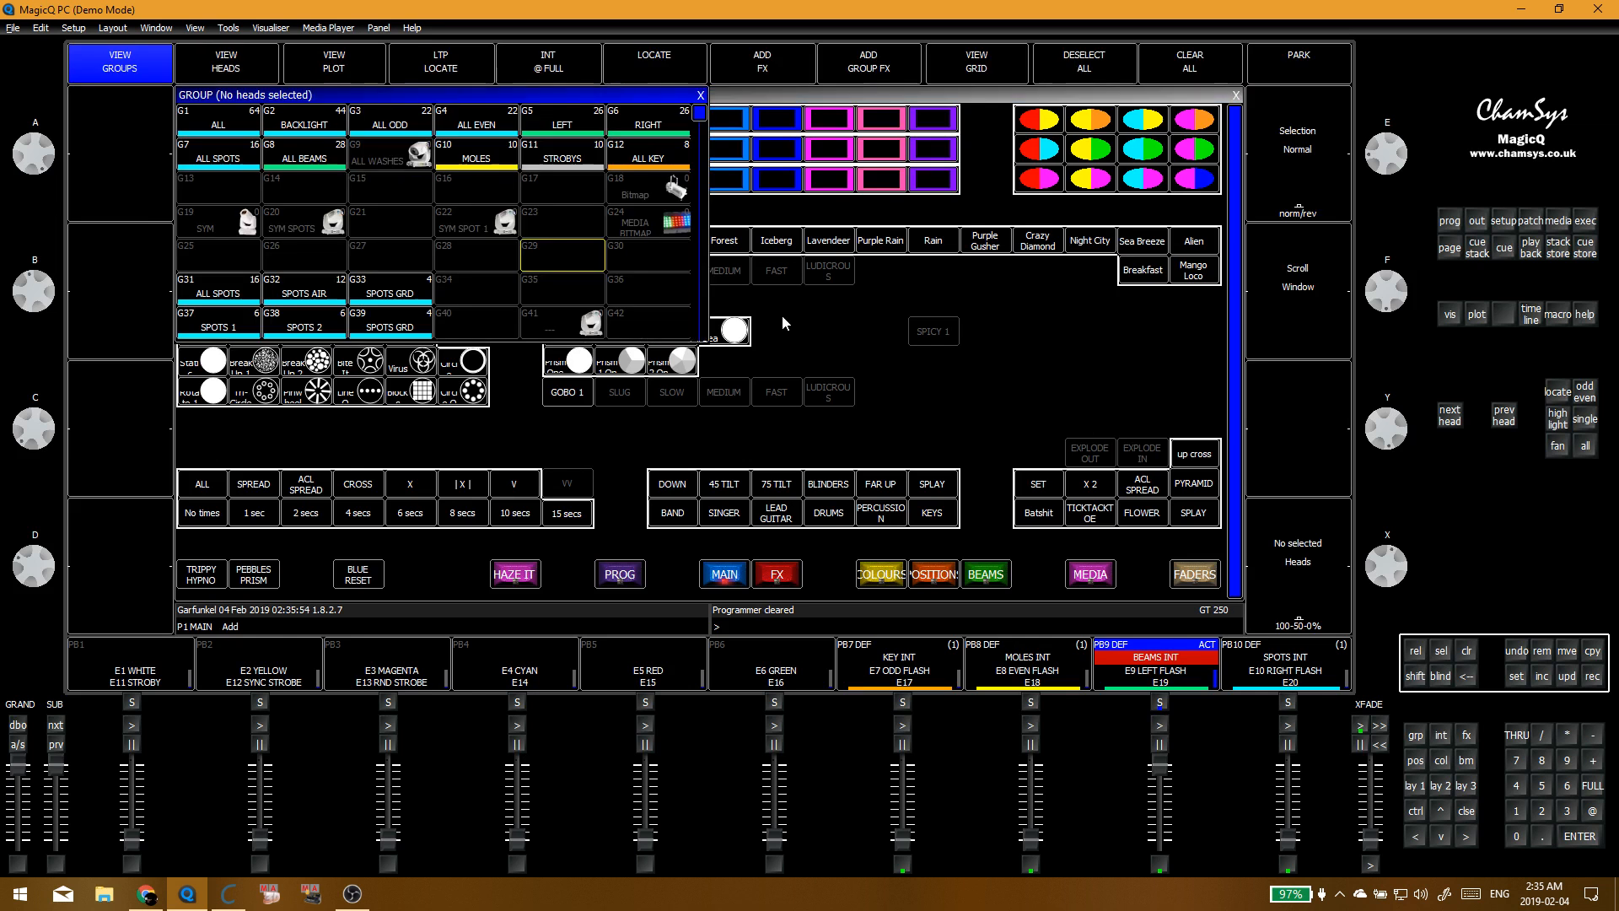
scroll(467, 278, "down", 7)
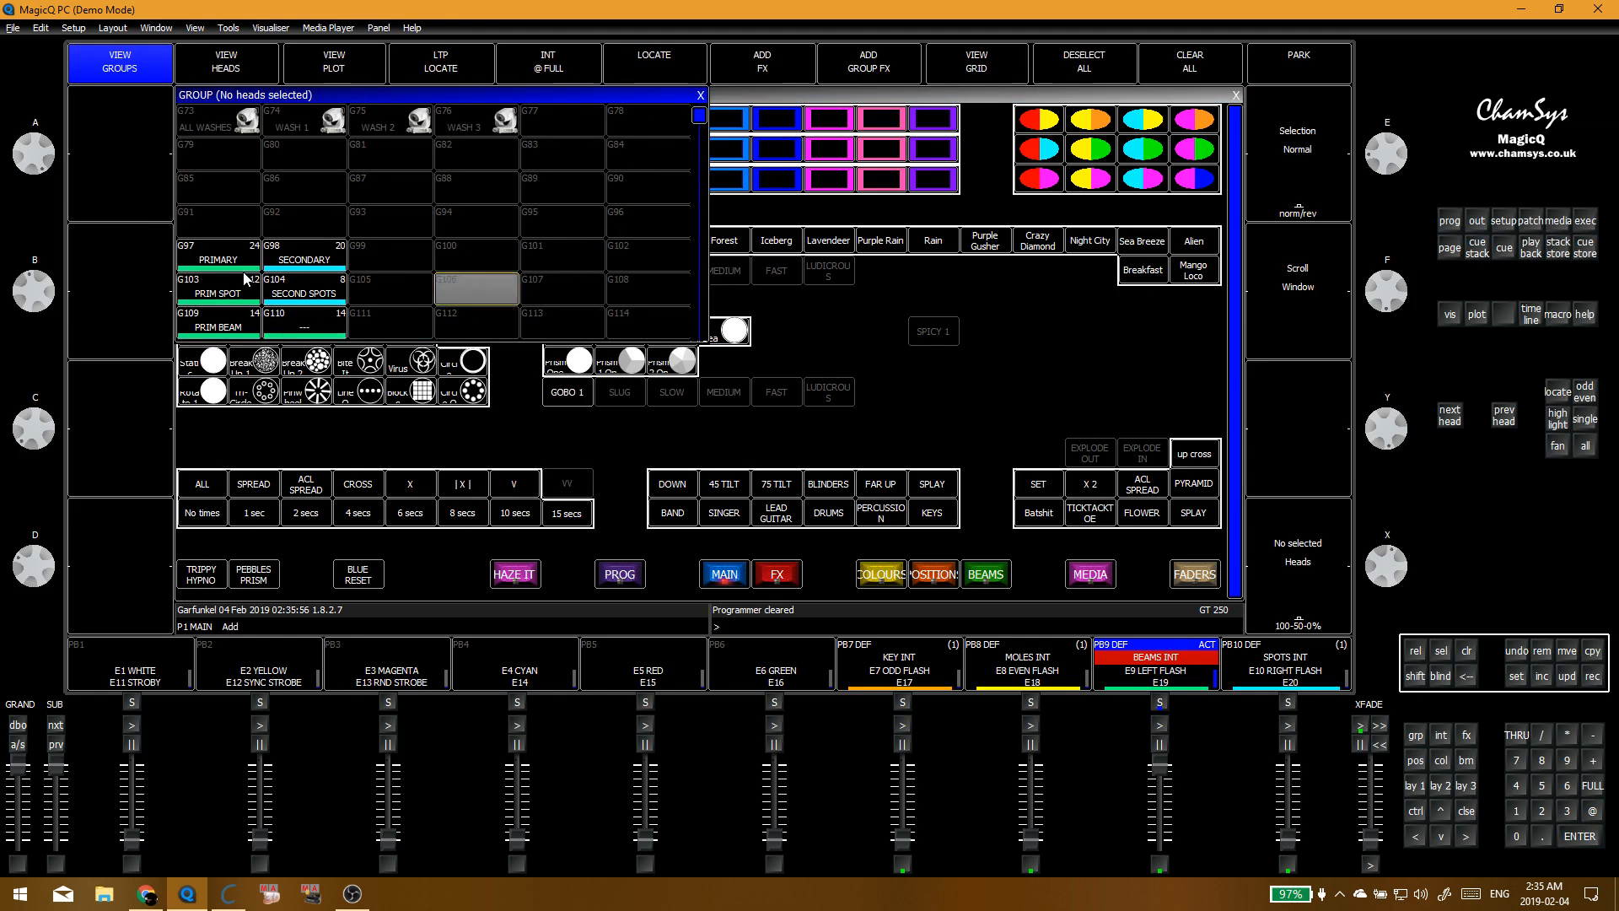
left_click(223, 261)
left_click(230, 286)
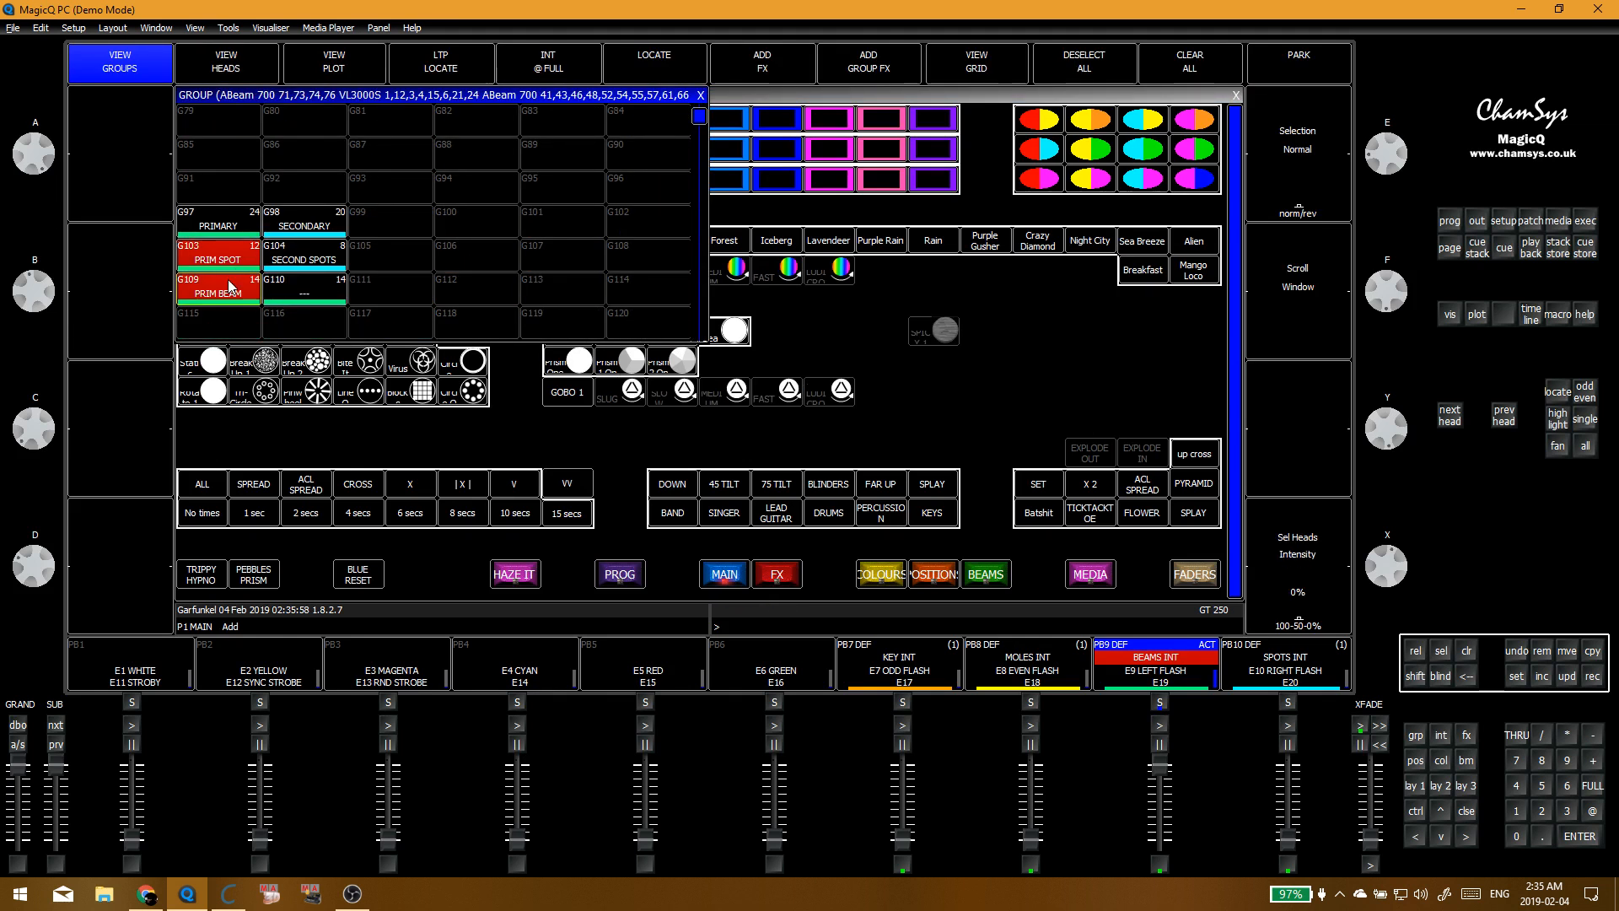
key("ctrl+r")
left_click(228, 226)
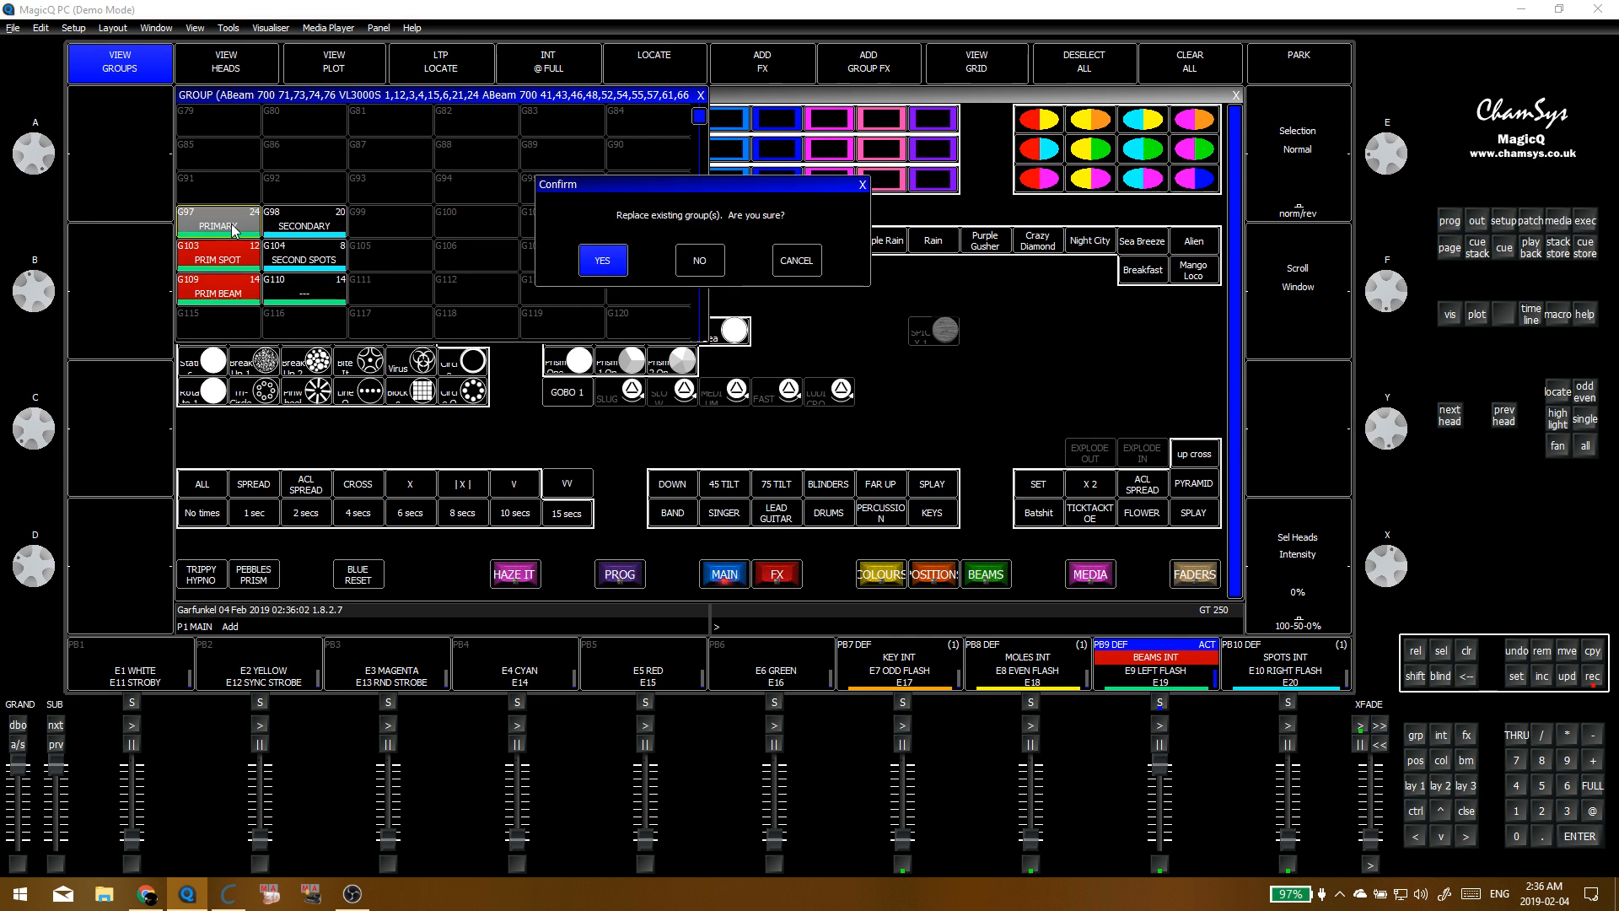
left_click(580, 260)
key("alt+BackSpace")
Step: Re-record the SECONDARY group with the heads of SECOND SPOTS and the unnamed group G110, clear the selection and close the group window
left_click(303, 255)
left_click(303, 289)
key("ctrl+r")
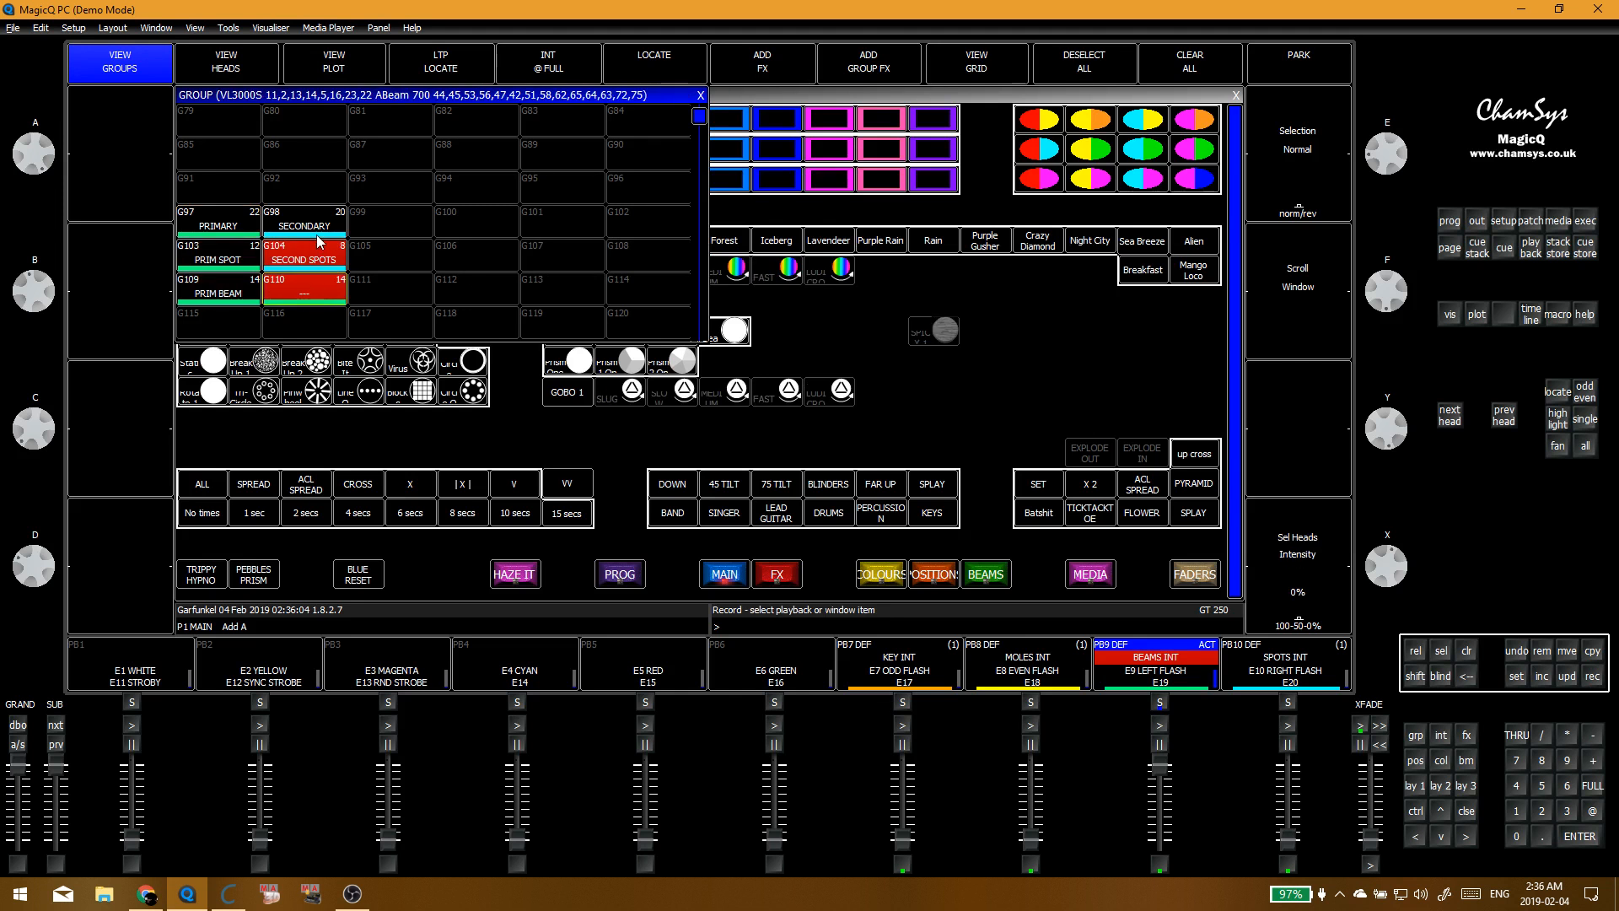
left_click(303, 226)
left_click(601, 261)
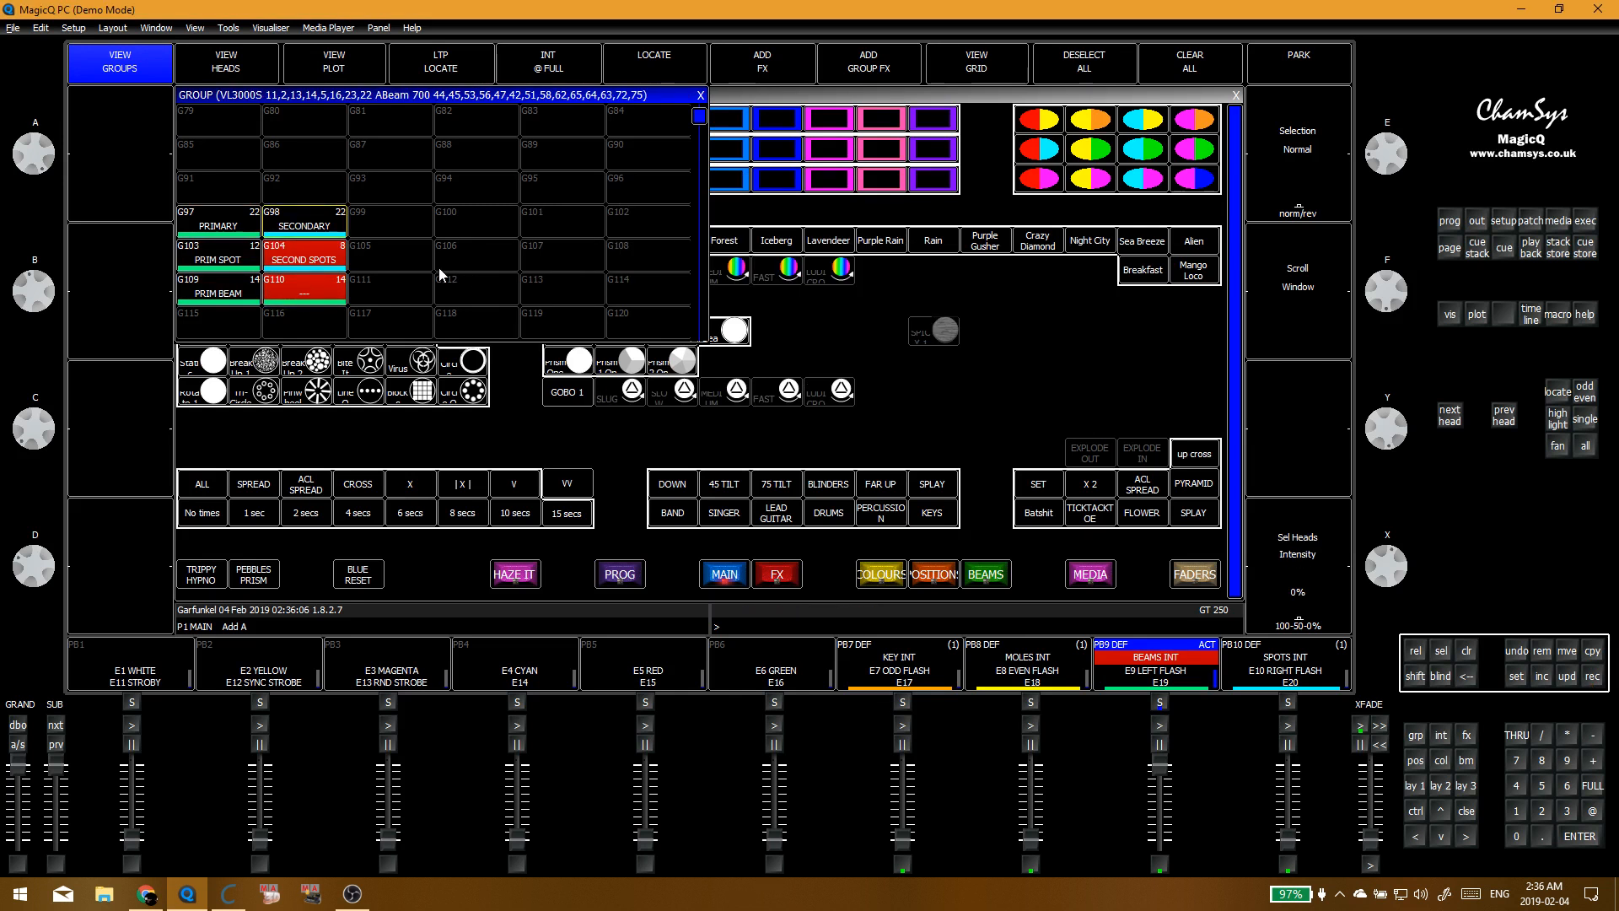
key("alt+BackSpace")
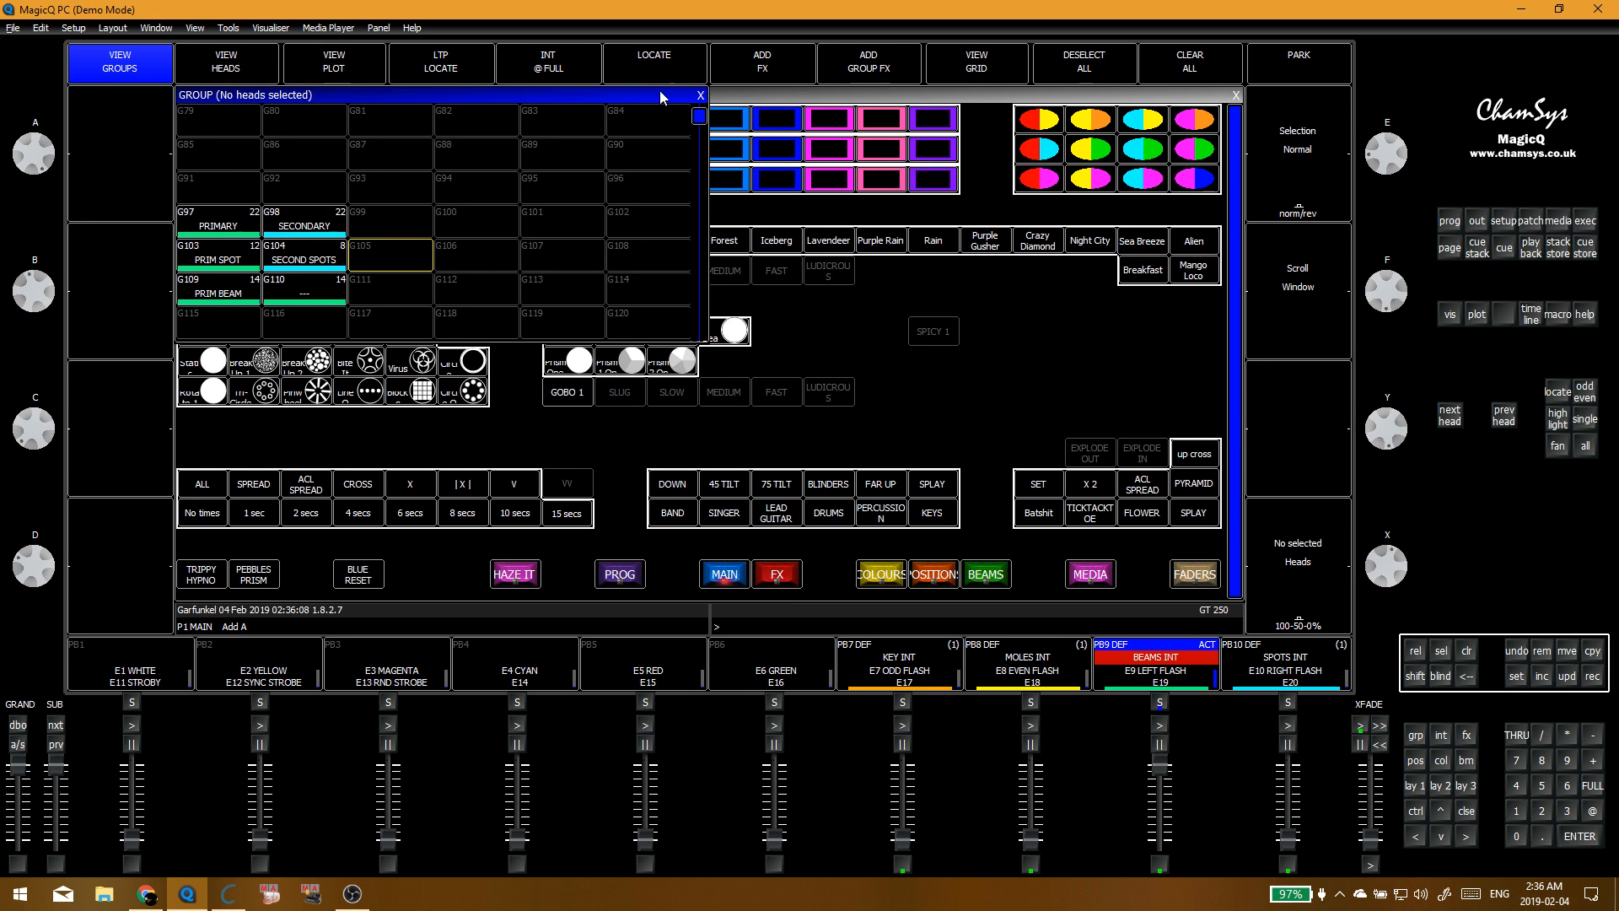
left_click(700, 94)
Step: Test orange for ALL, yellow for SECOND and magenta for THIRD, checking the visualiser, and clear the programmer
left_click(353, 112)
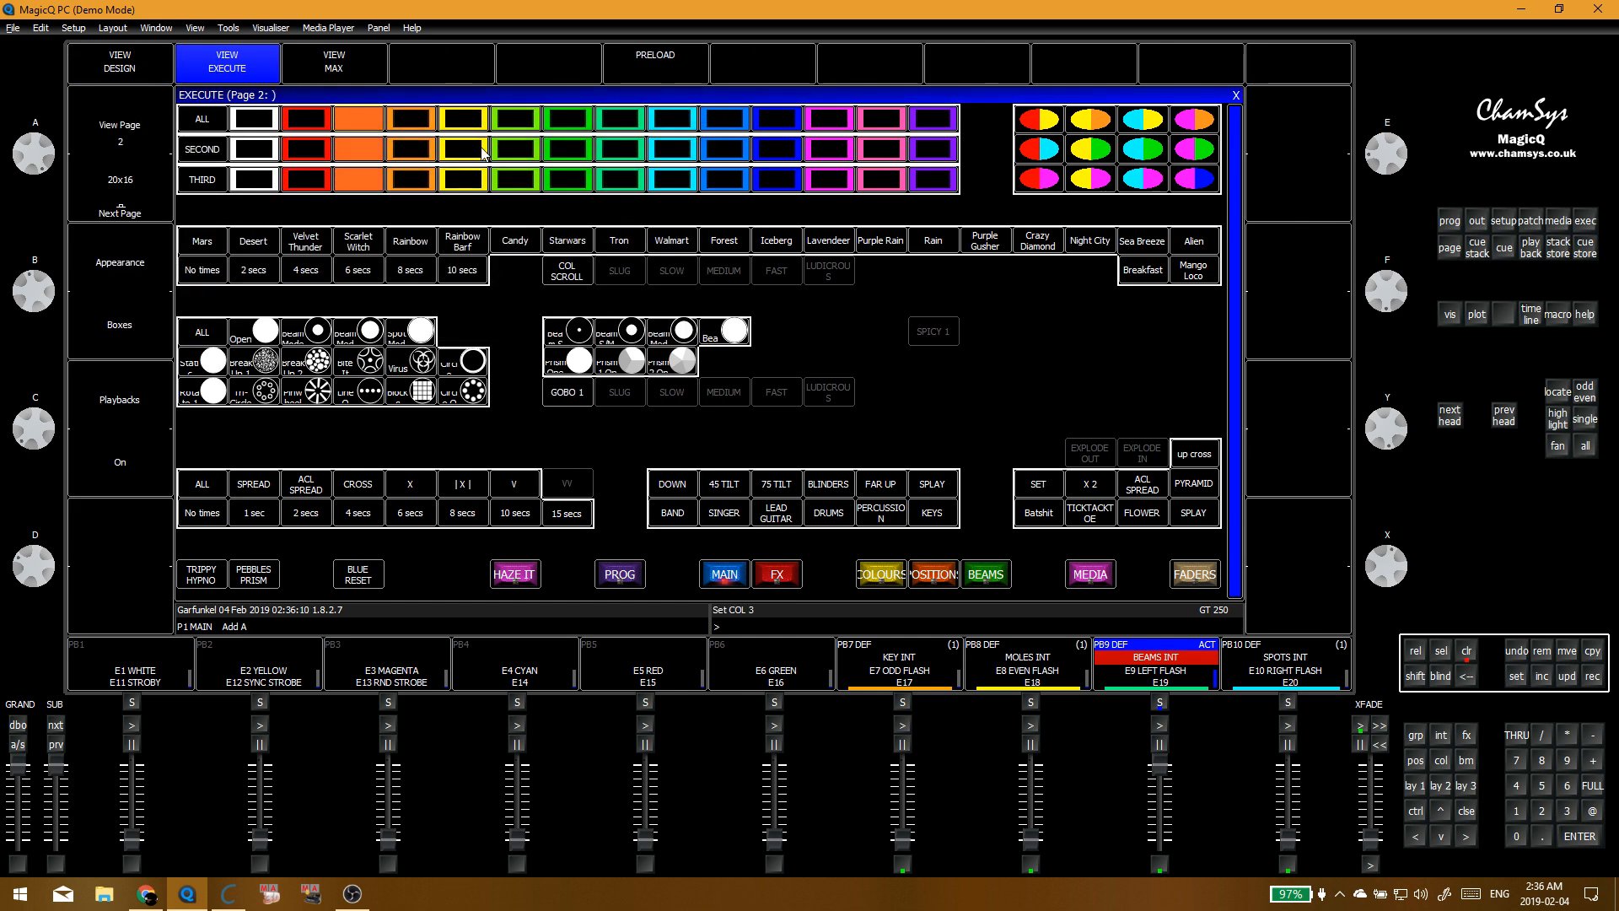
left_click(466, 155)
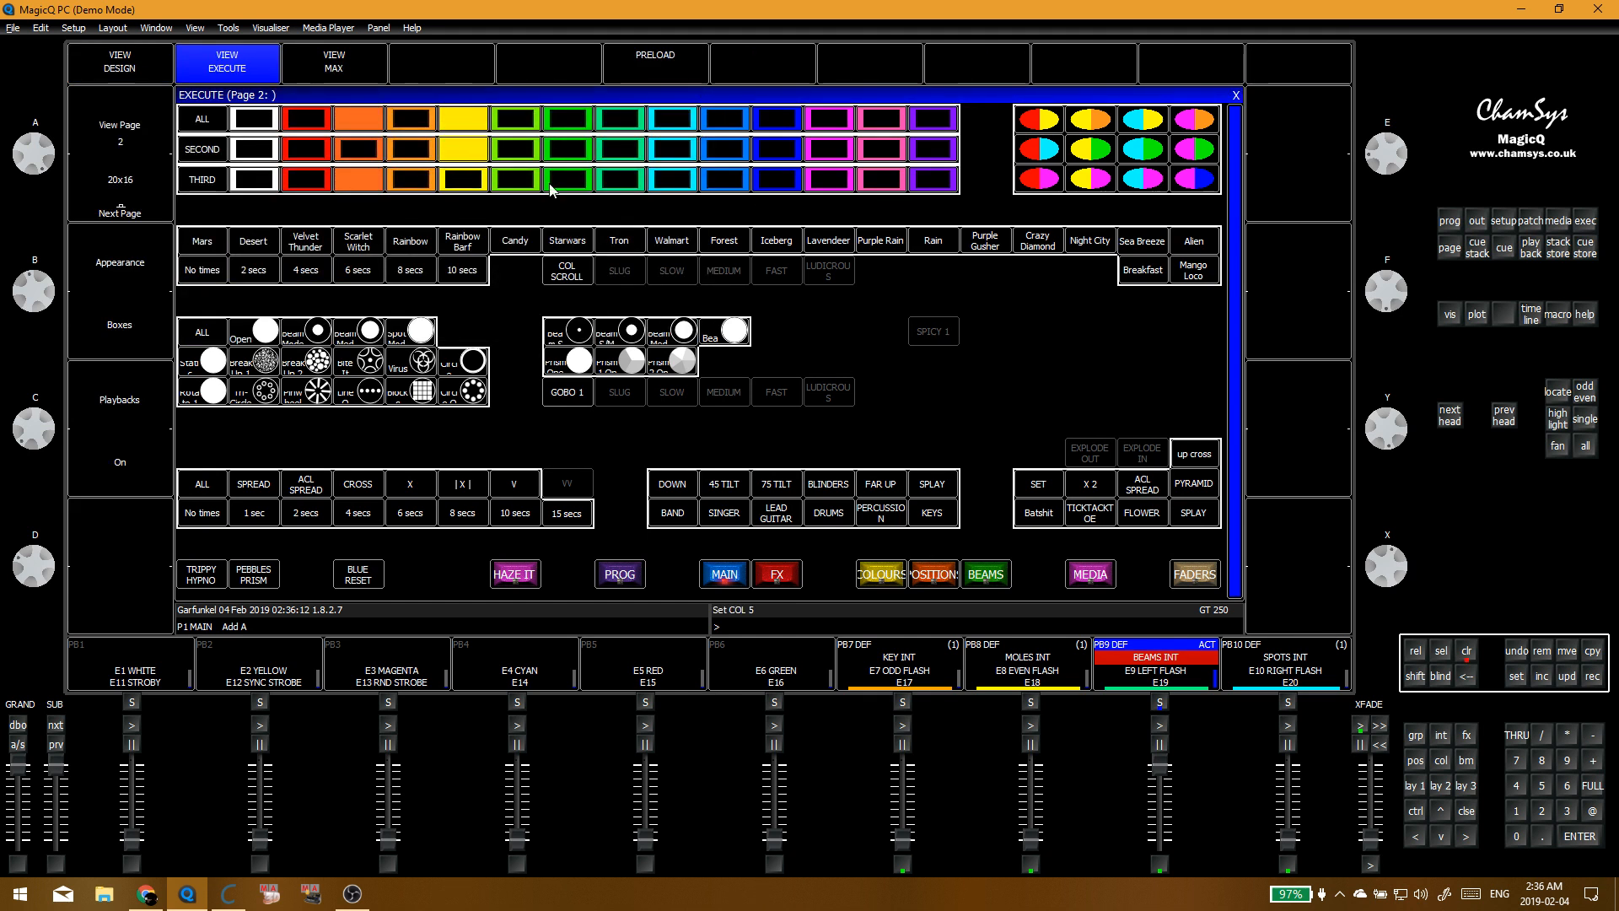
left_click(817, 185)
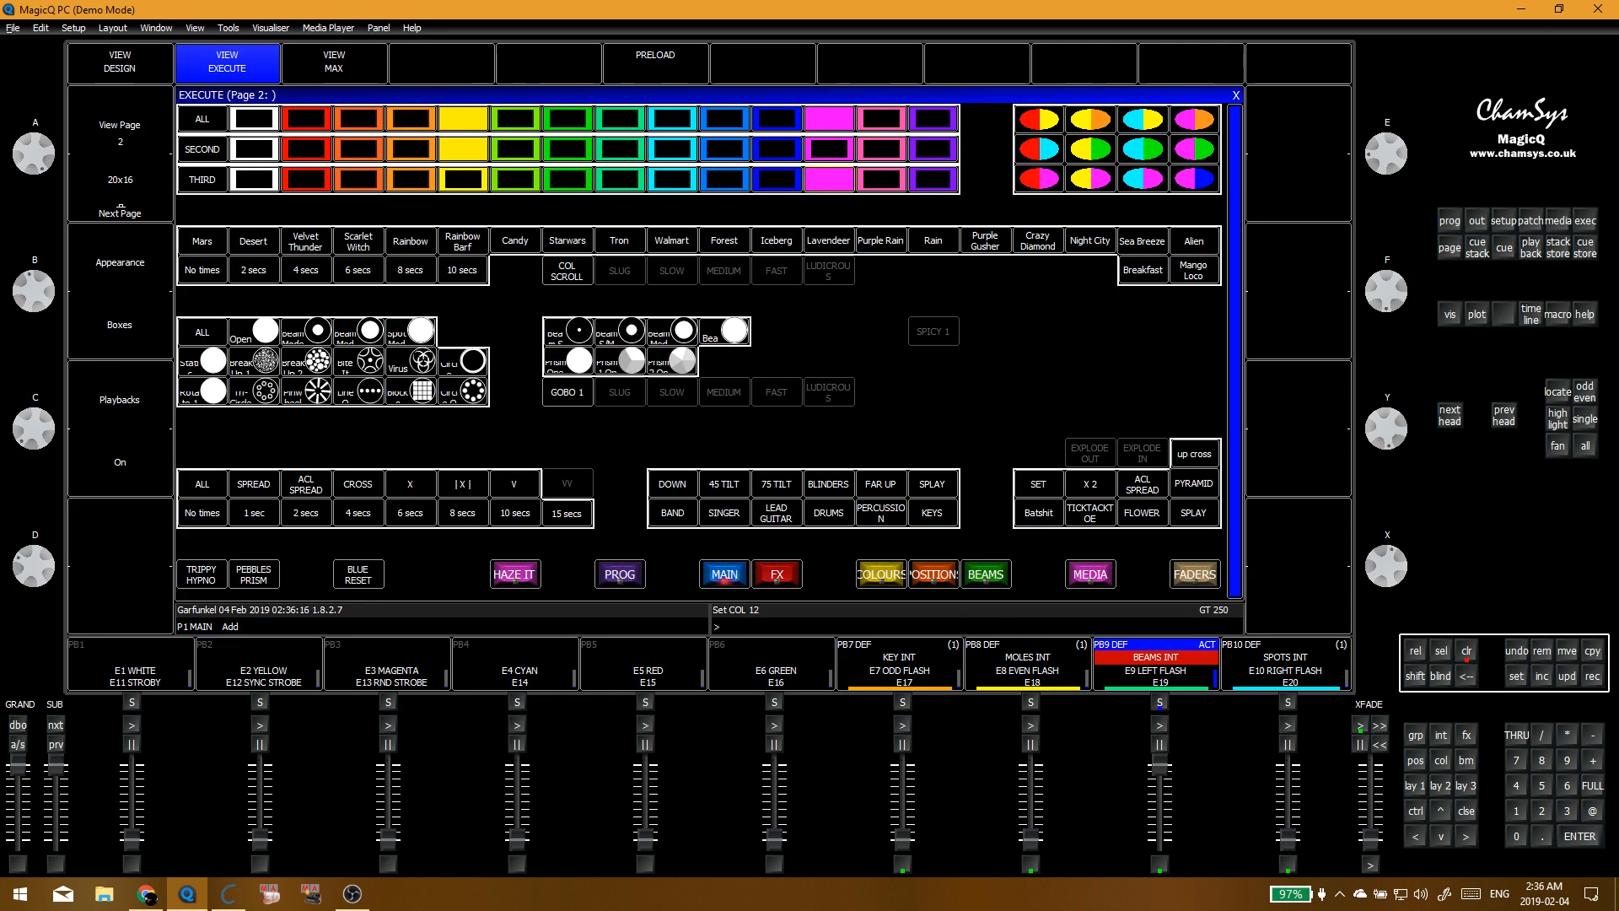
key("alt+Tab")
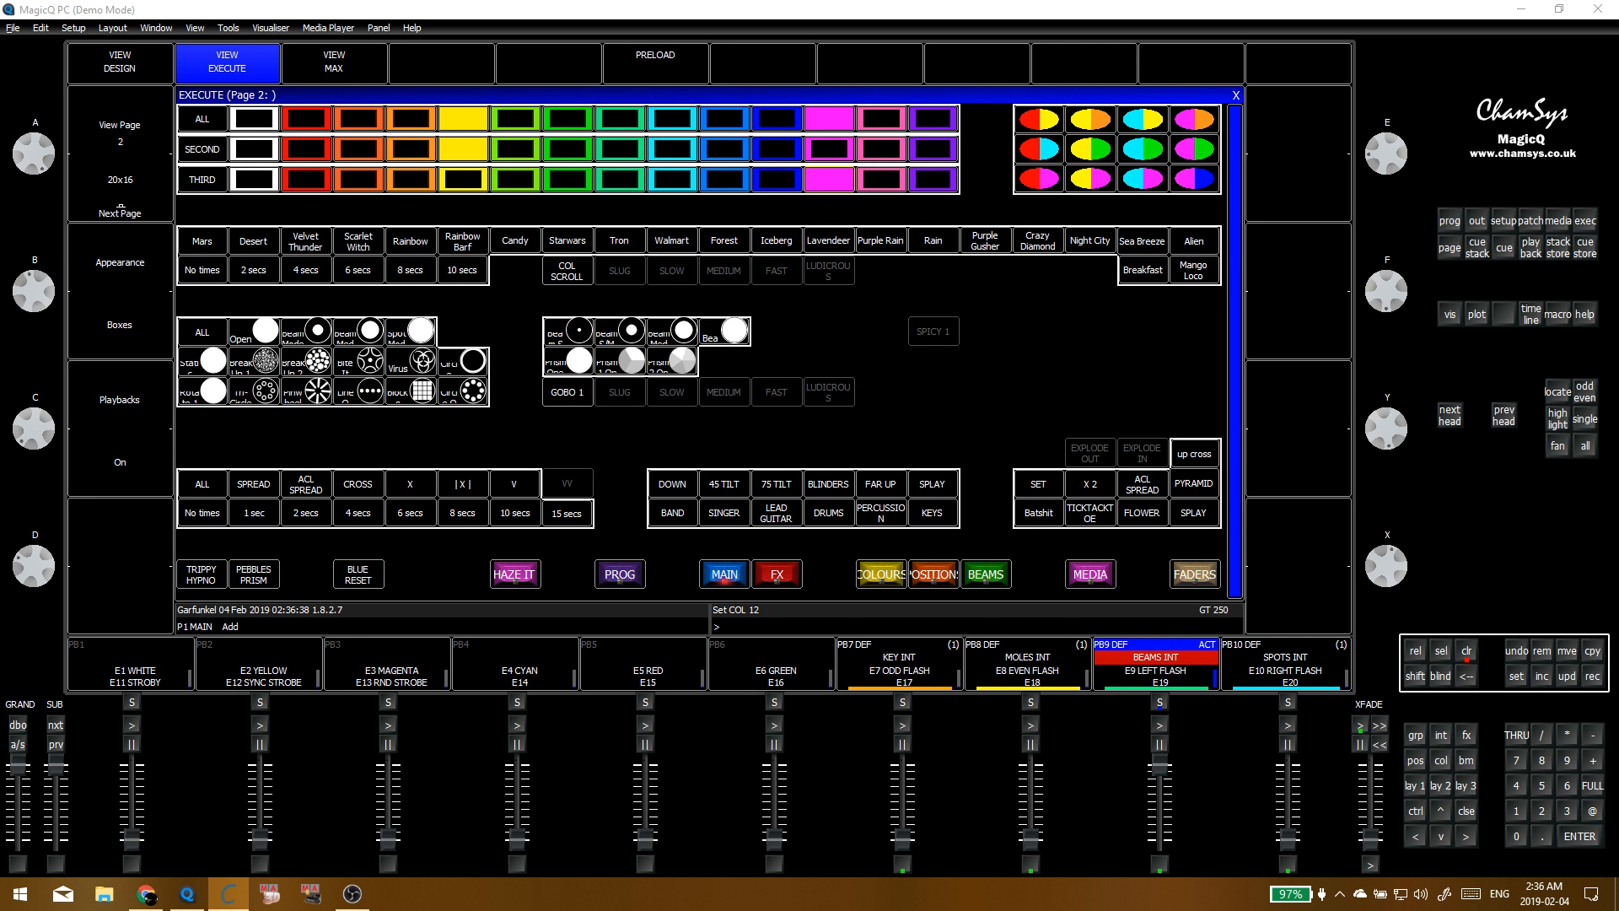
left_click(857, 339)
key("ctrl+BackSpace")
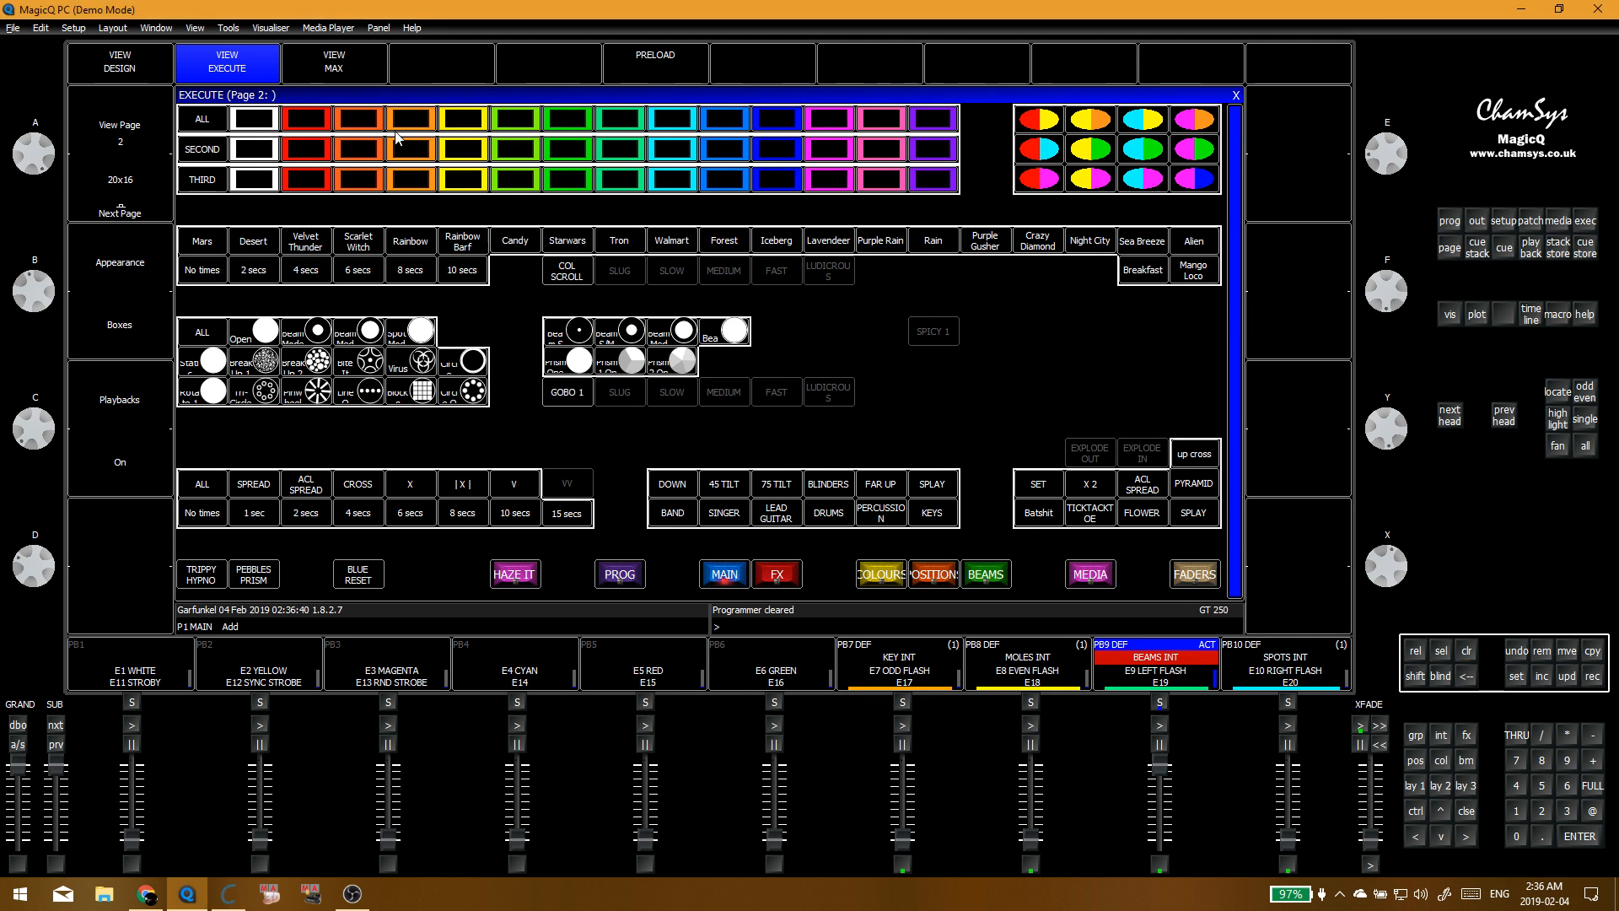
Step: Test orange for ALL, green for SECOND and cyan for THIRD, and clear the programmer
left_click(374, 127)
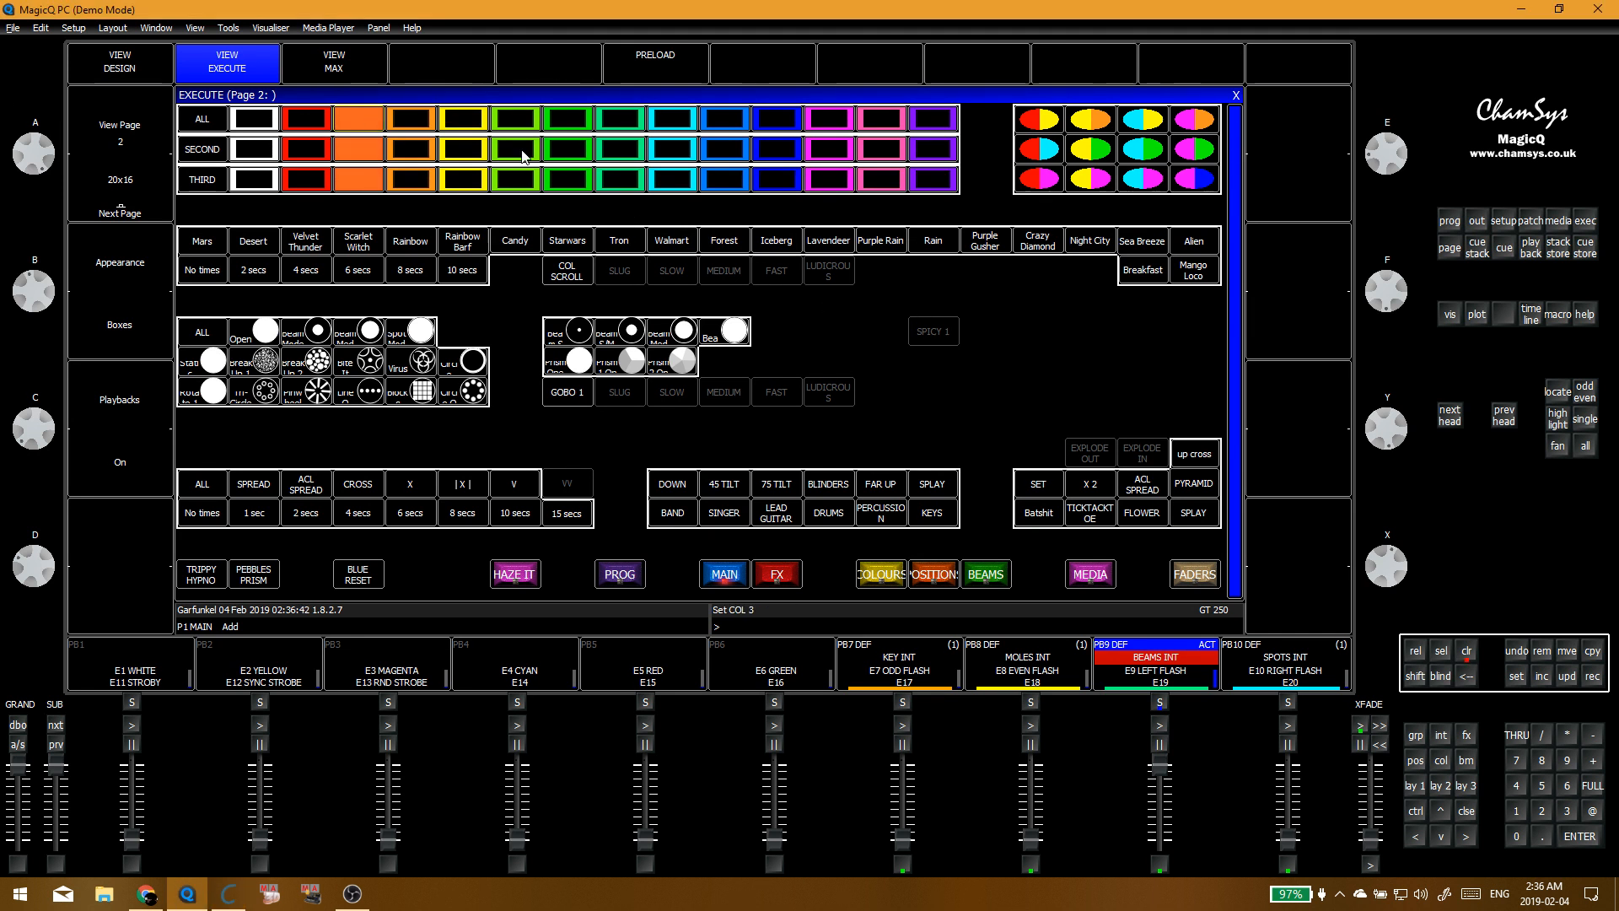
left_click(565, 150)
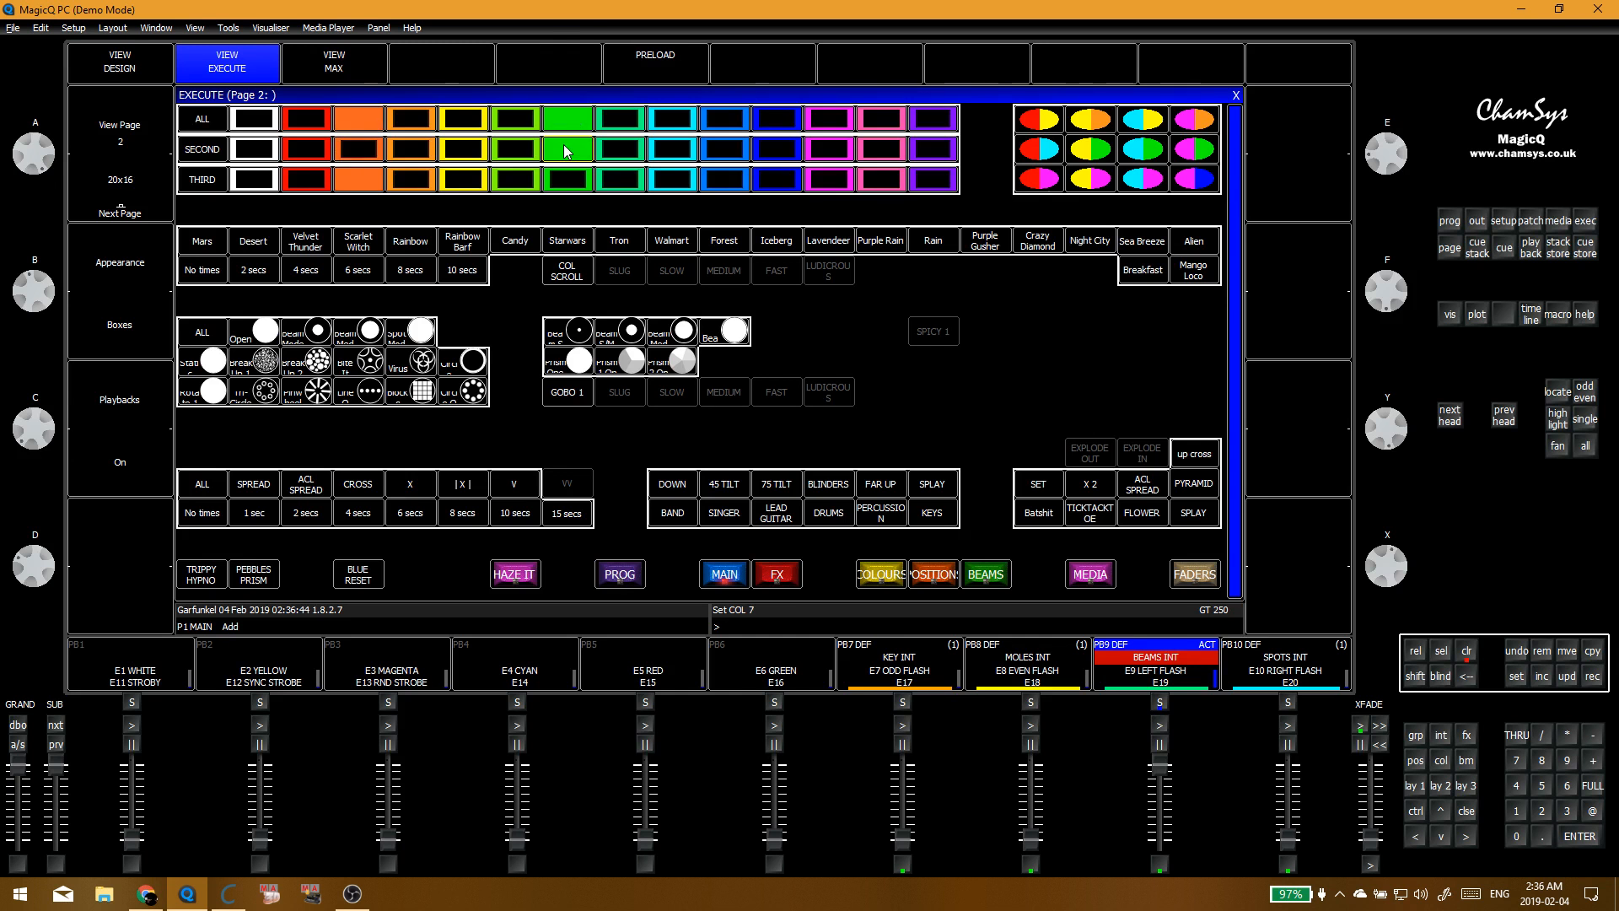
left_click(684, 184)
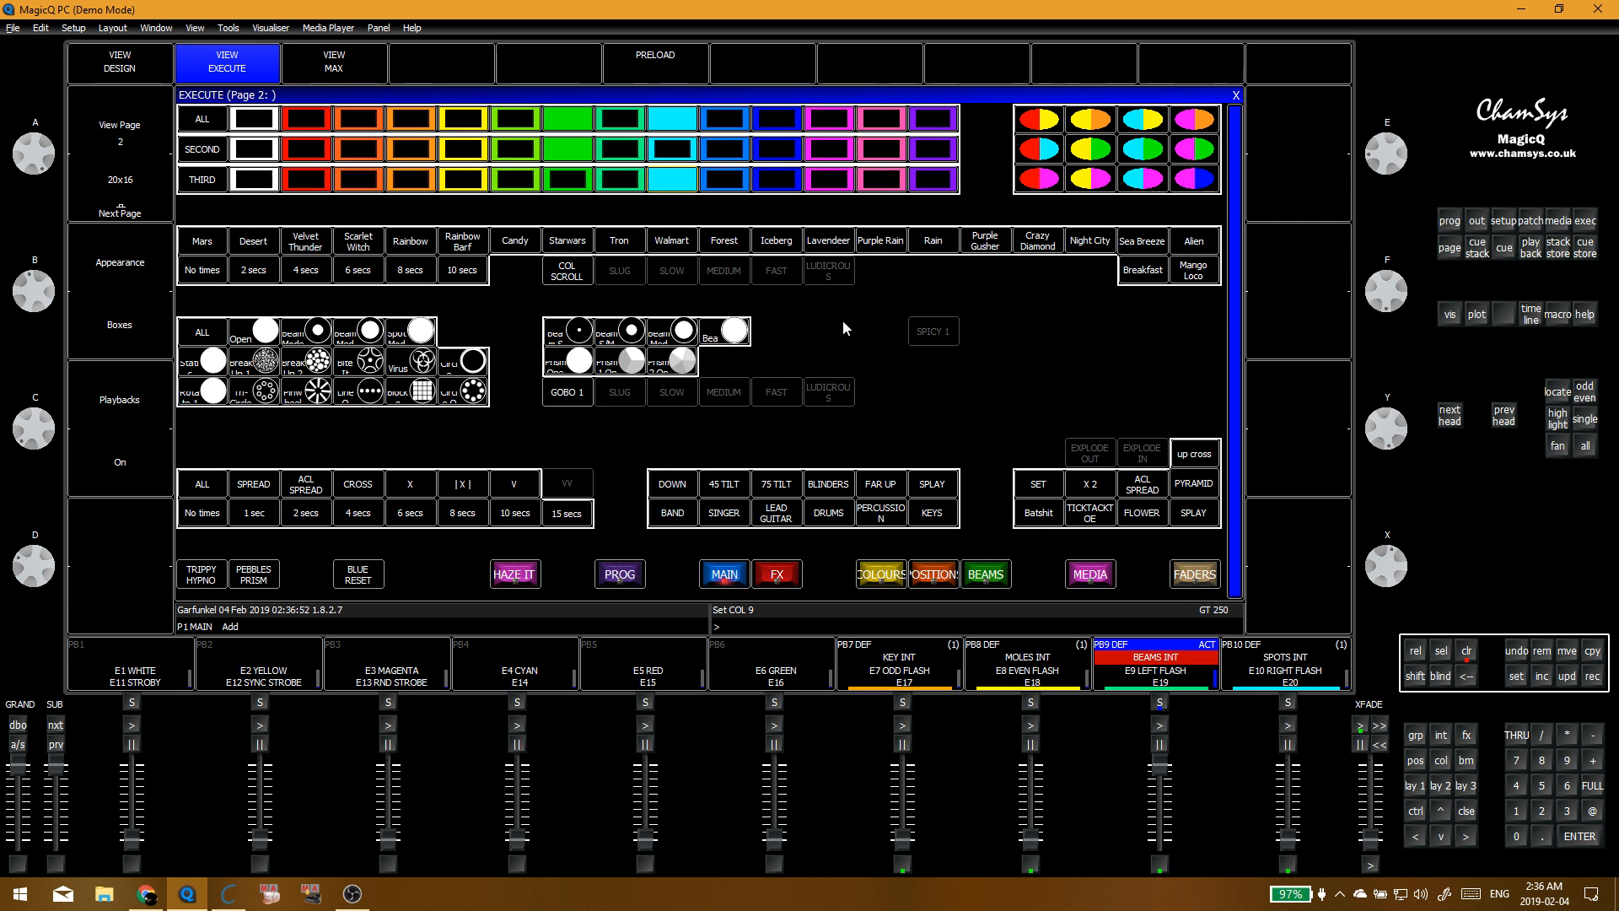
key("ctrl+BackSpace")
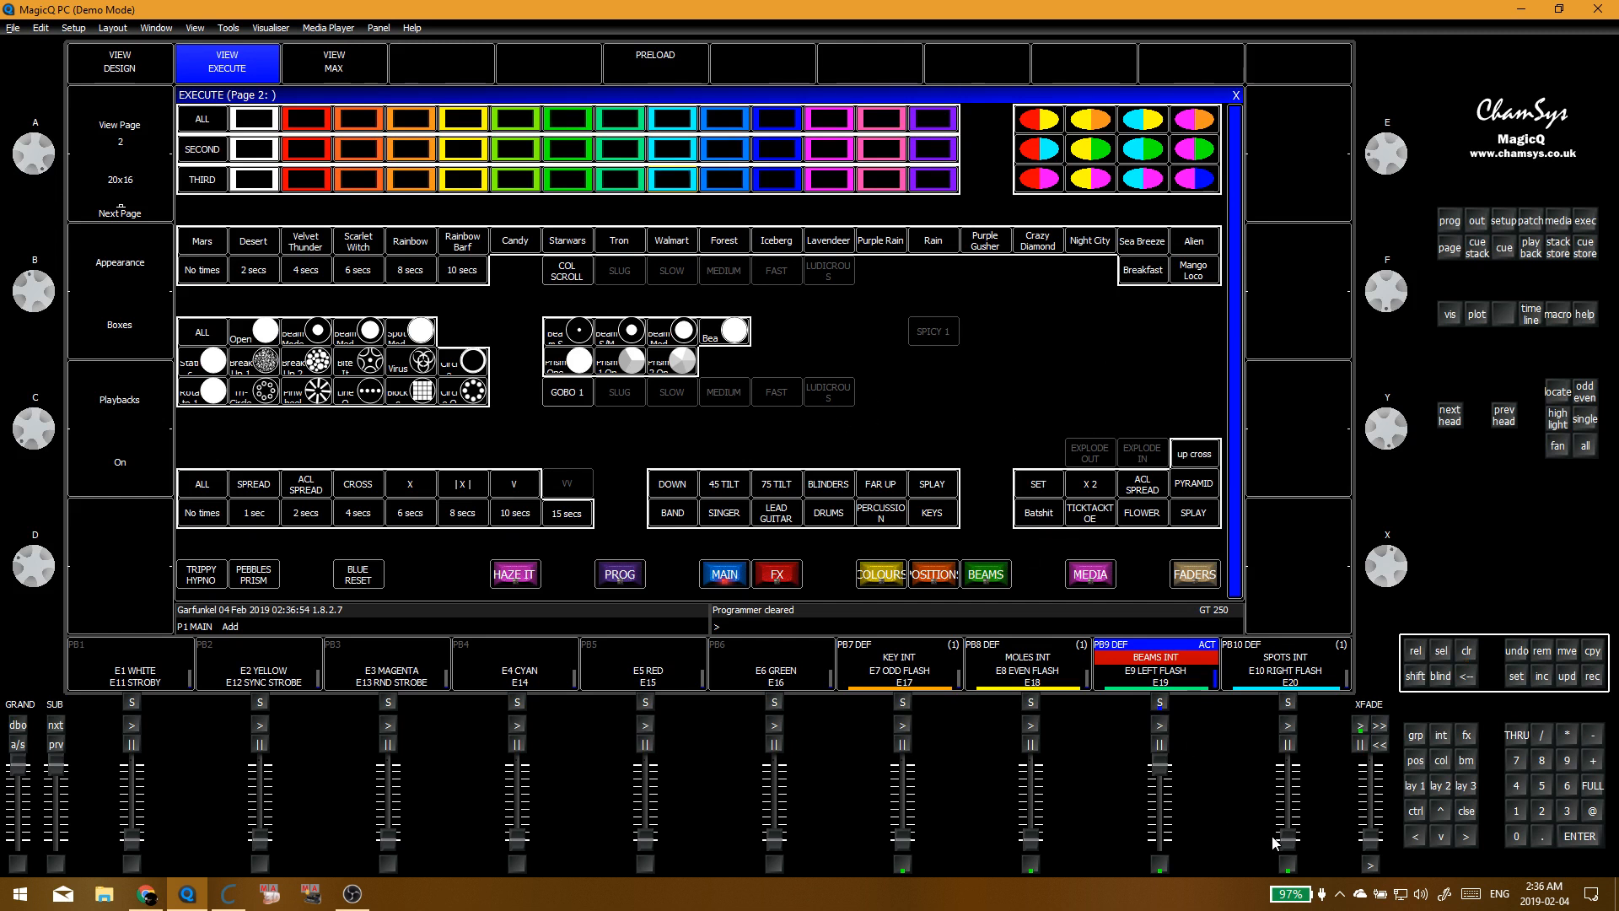
Step: Raise the SPOTS INT playback fader to full and lower BEAMS INT to zero
left_click_drag(1275, 840, 1294, 712)
left_click_drag(1160, 765, 1156, 890)
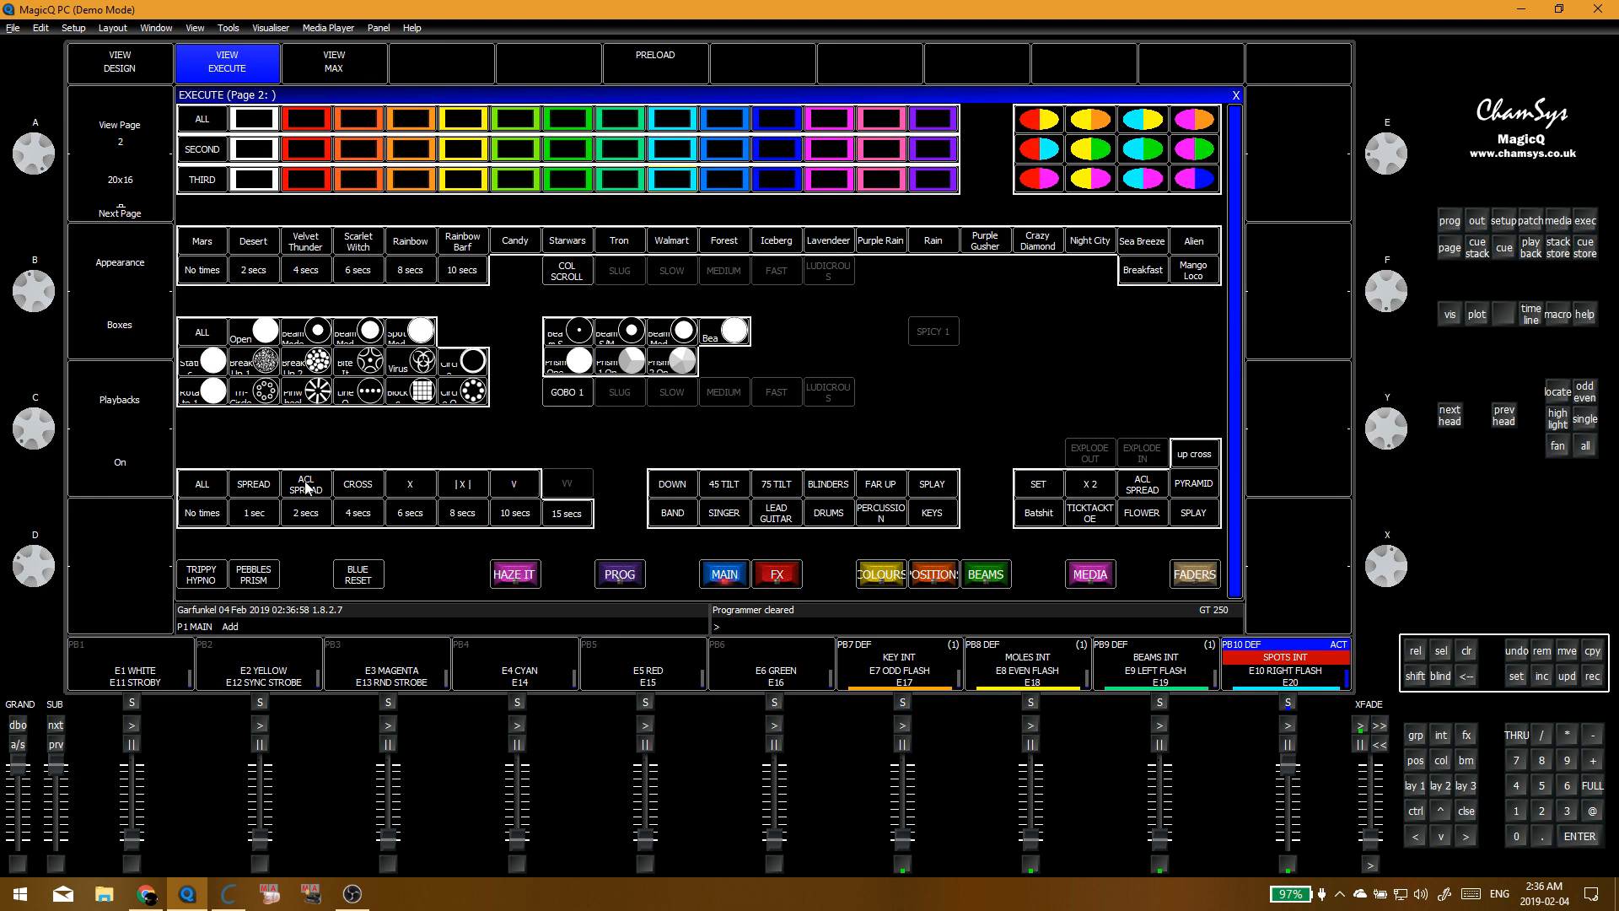
Step: Test the SPREAD, ACL SPREAD and X positions on the spots with the 45 TILT, BLINDERS and 75 TILT palettes
left_click(258, 487)
left_click(306, 488)
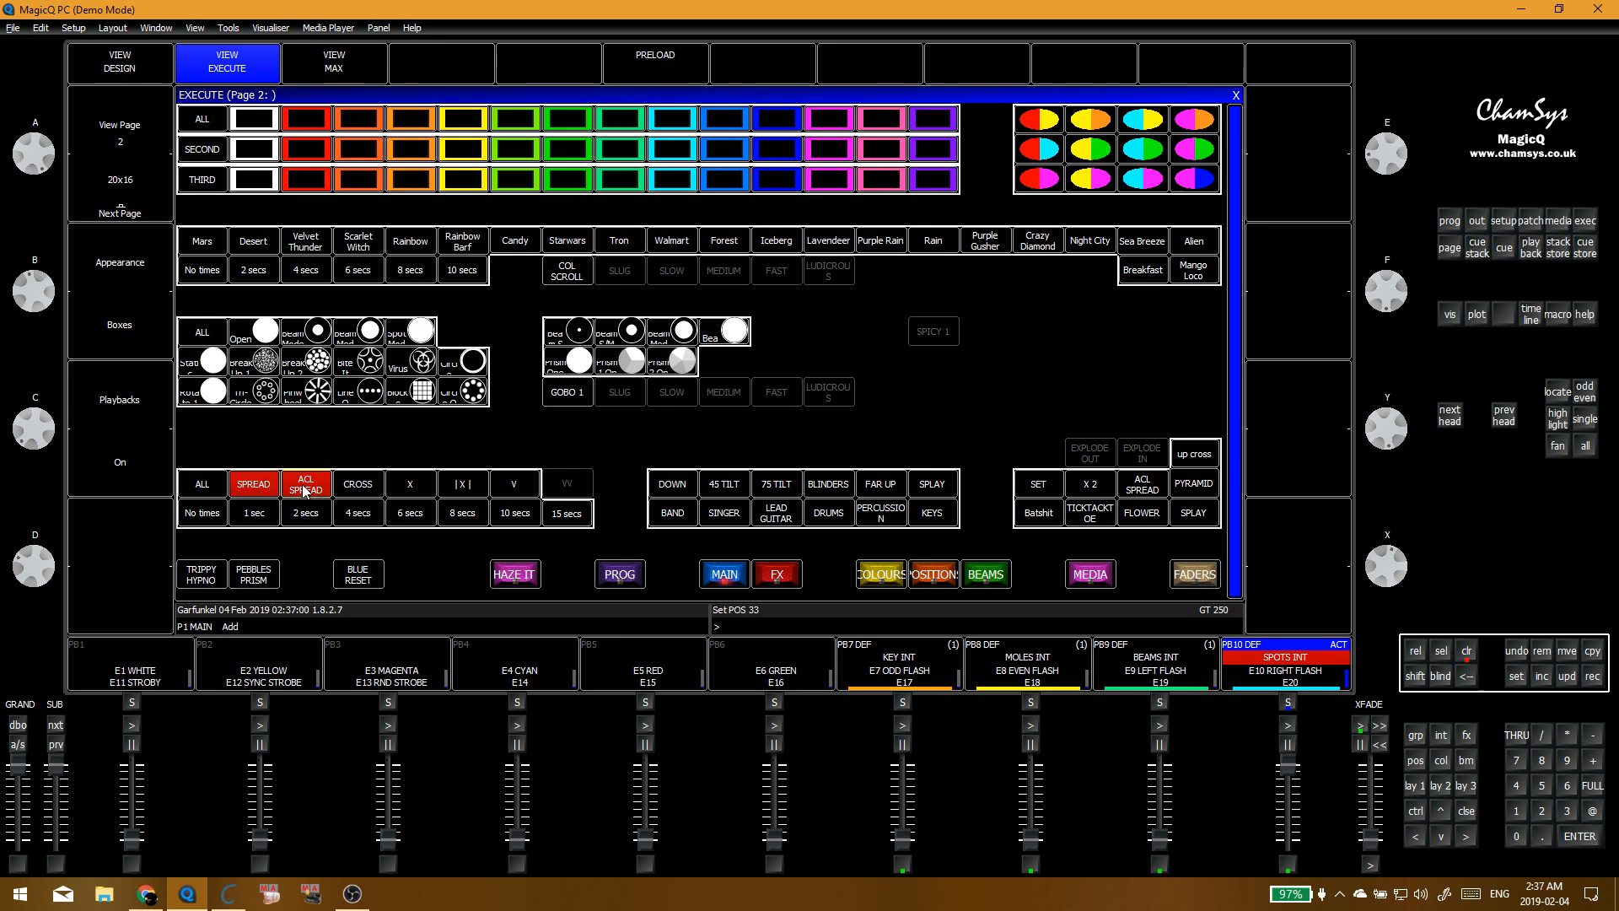
left_click(724, 493)
left_click(832, 488)
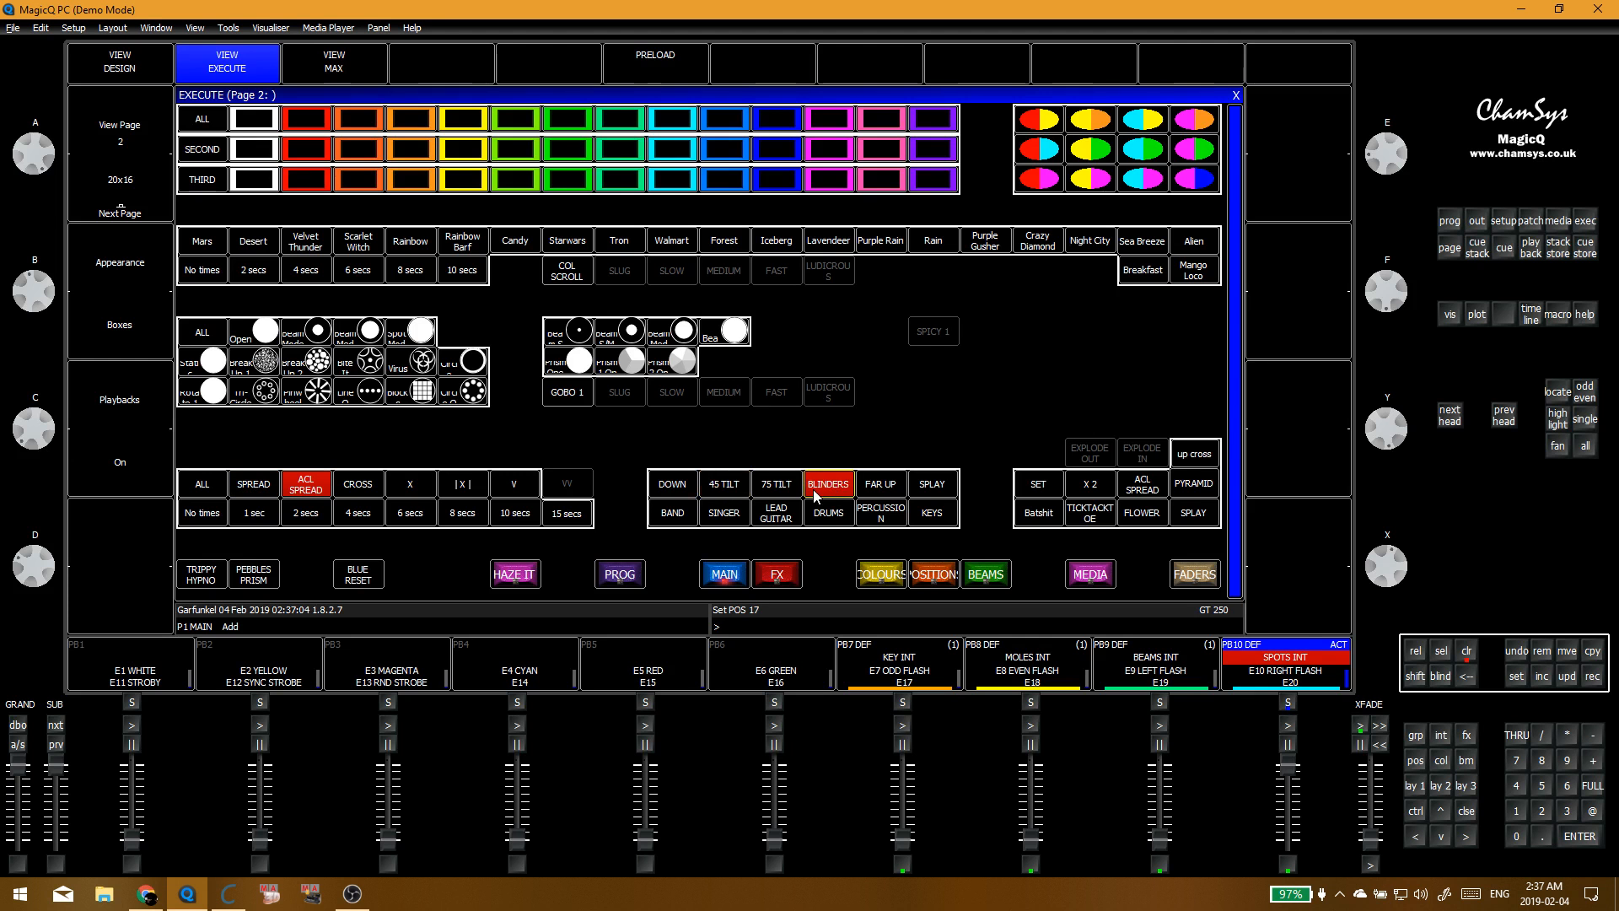
left_click(762, 494)
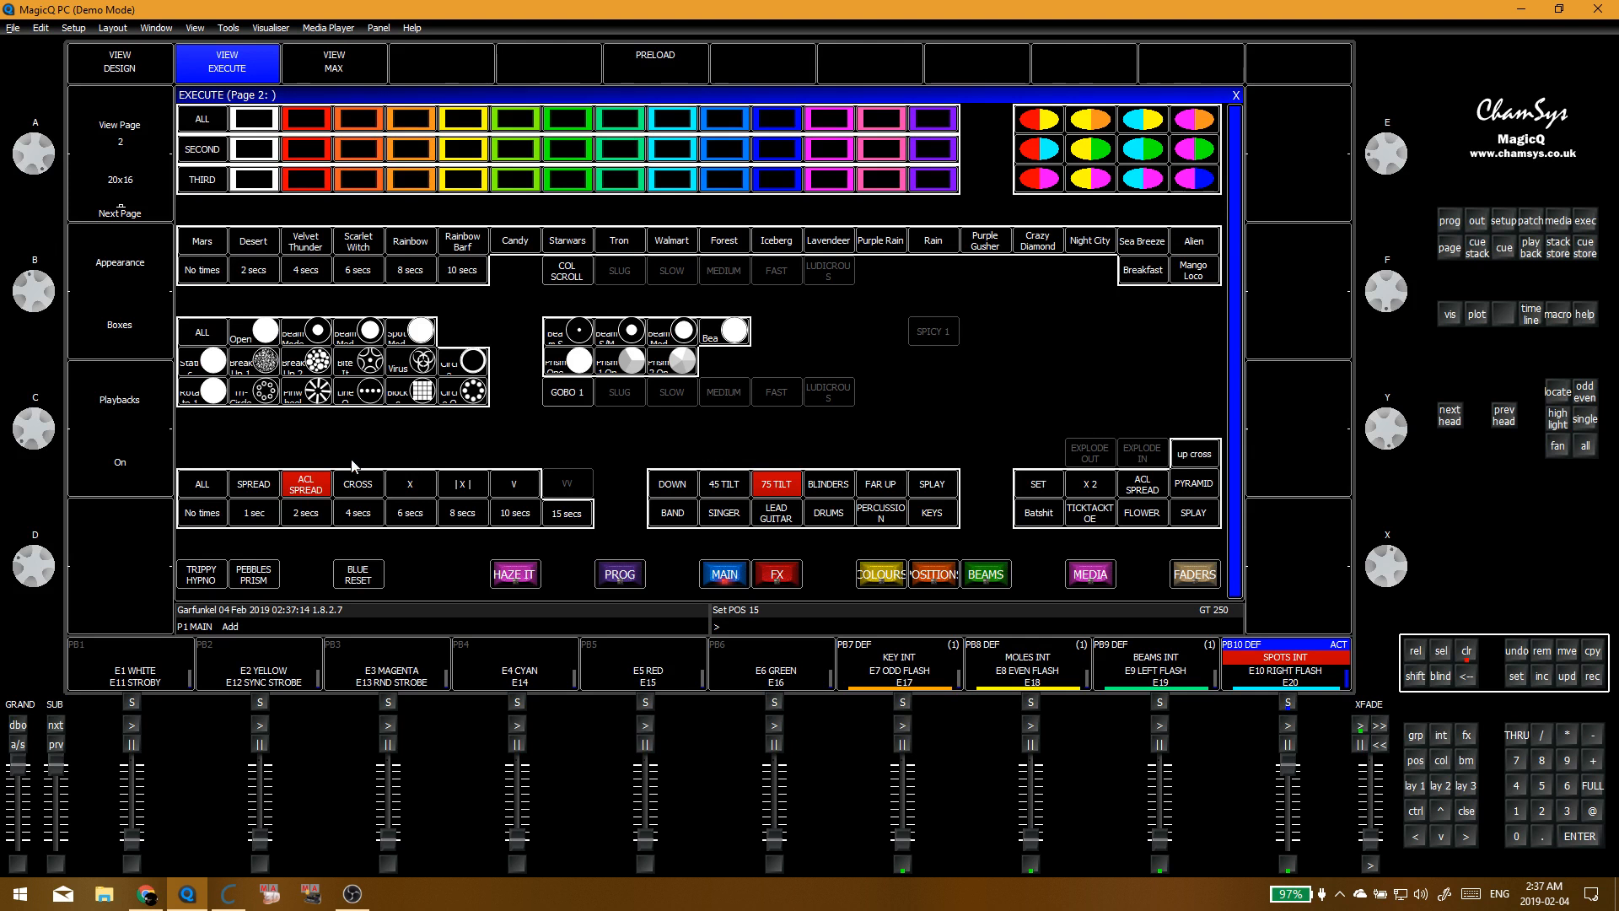
left_click(267, 477)
left_click(403, 489)
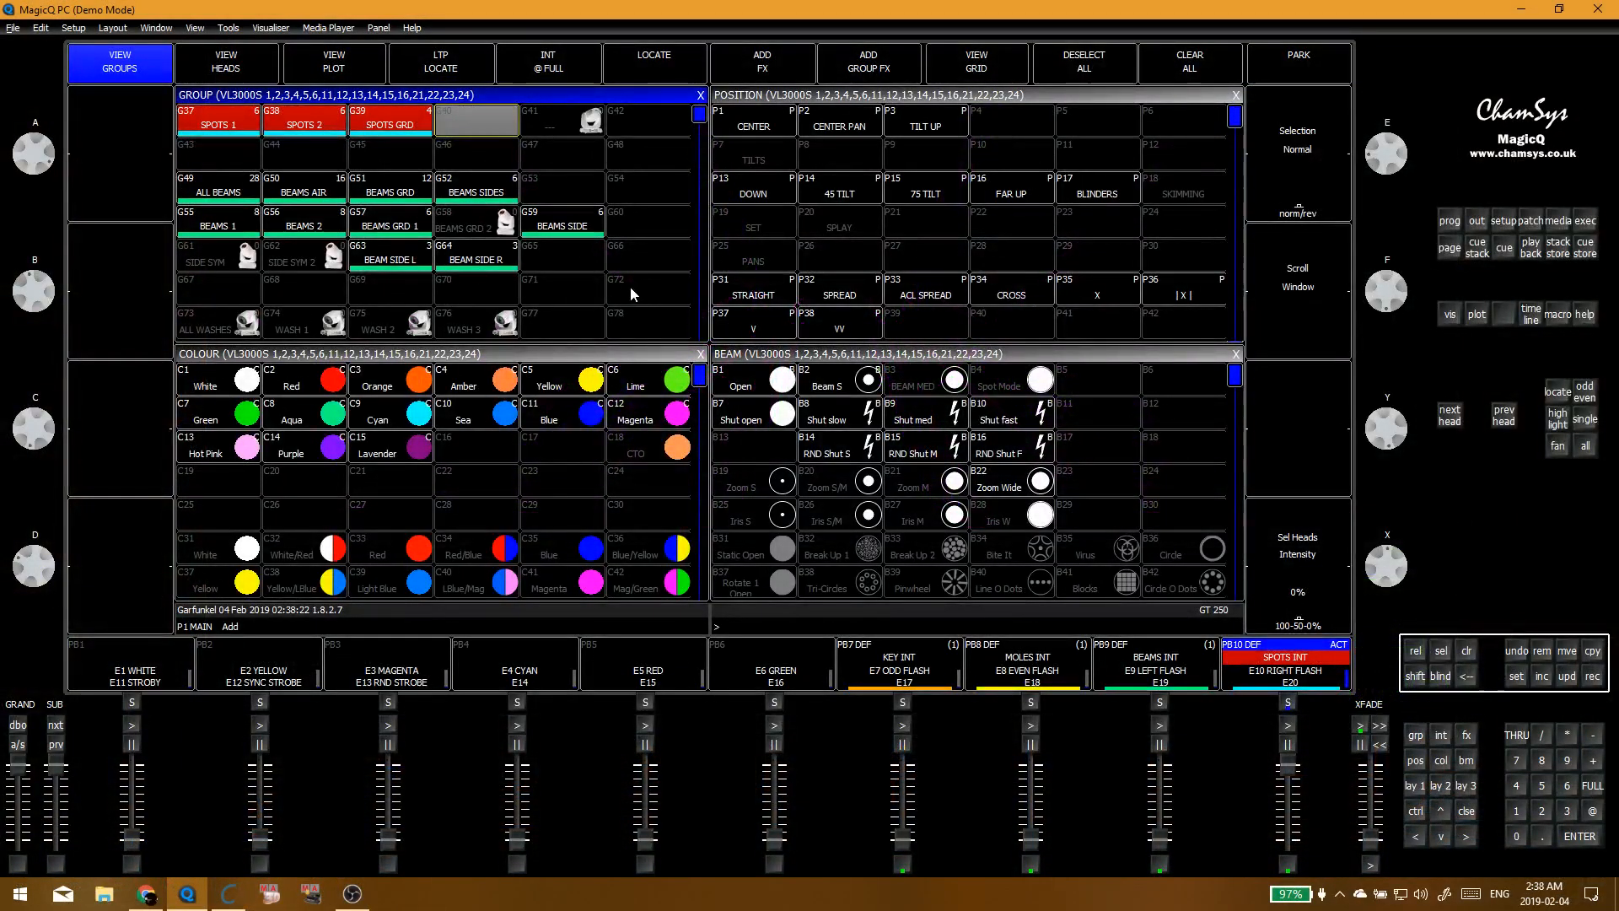
Step: Add a 2col FX using TEMP 1 and TEMP 2 to SPOTS 1, 2 and GRD and BEAMS 1, 2 and GRD 1, spread Within groups
scroll(542, 265, "up", 5)
left_click_drag(217, 289, 389, 289)
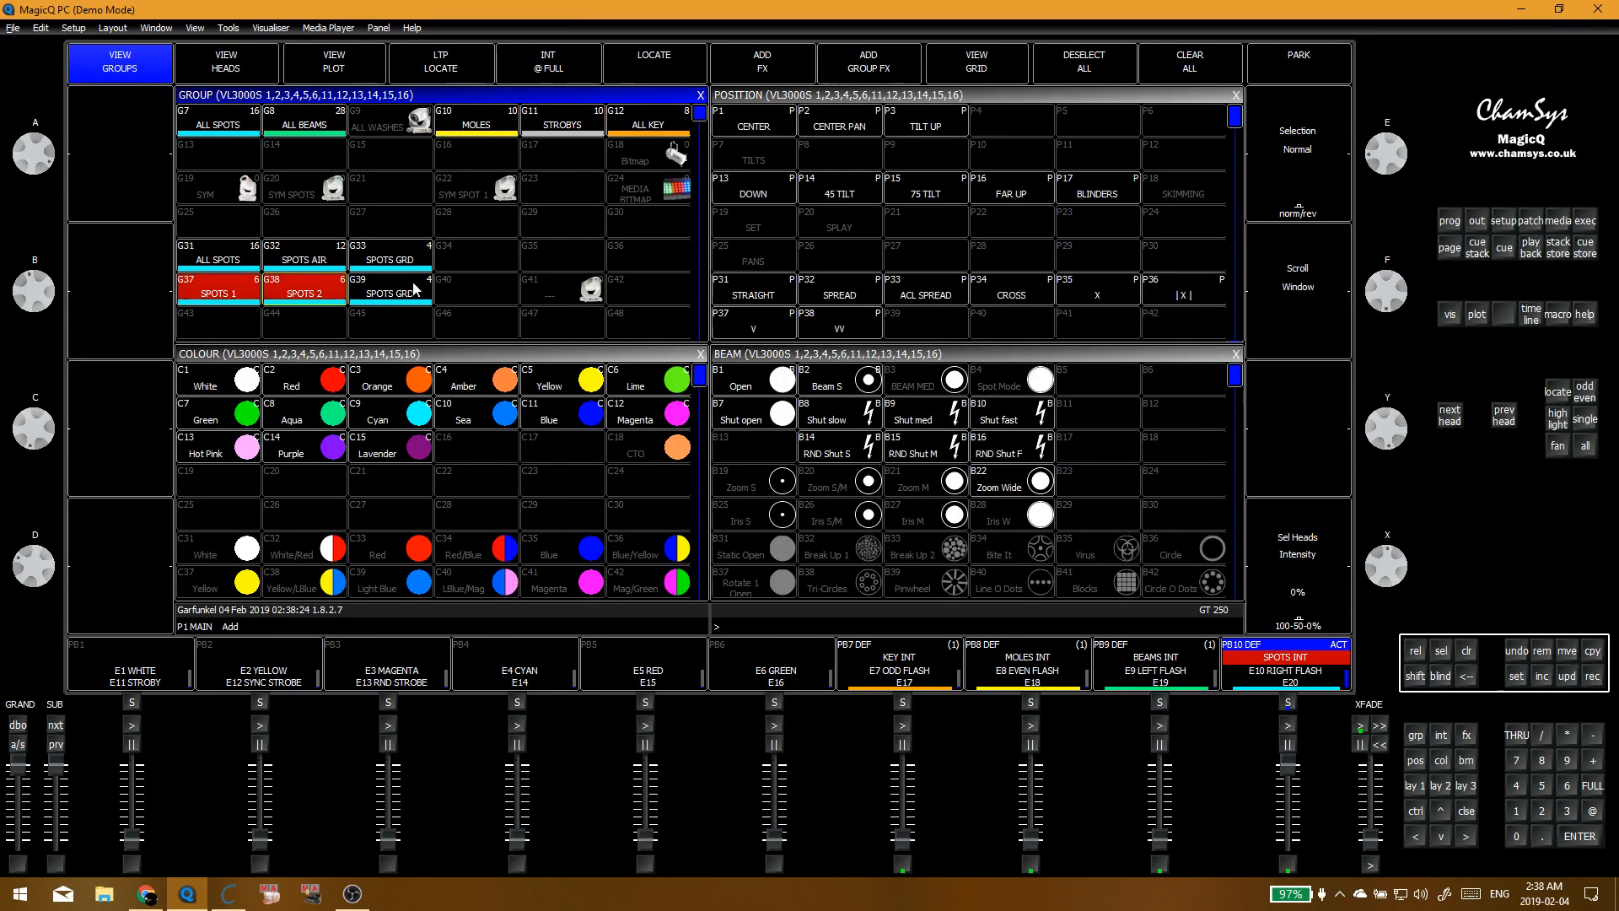
scroll(510, 252, "down", 4)
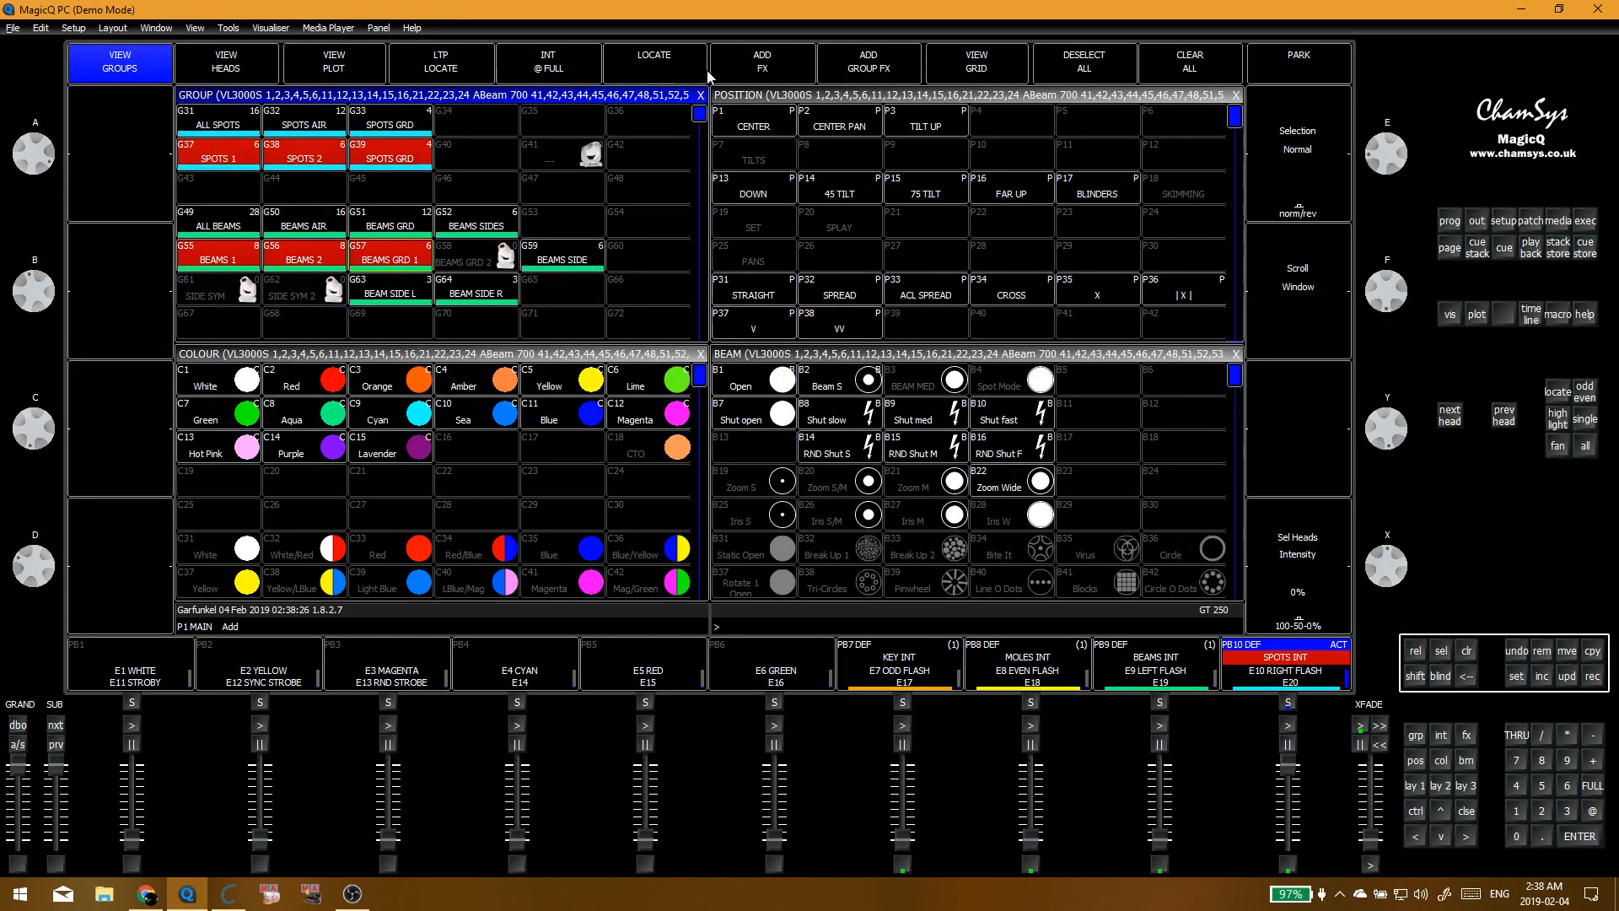
left_click(769, 67)
left_click(476, 145)
left_click(579, 177)
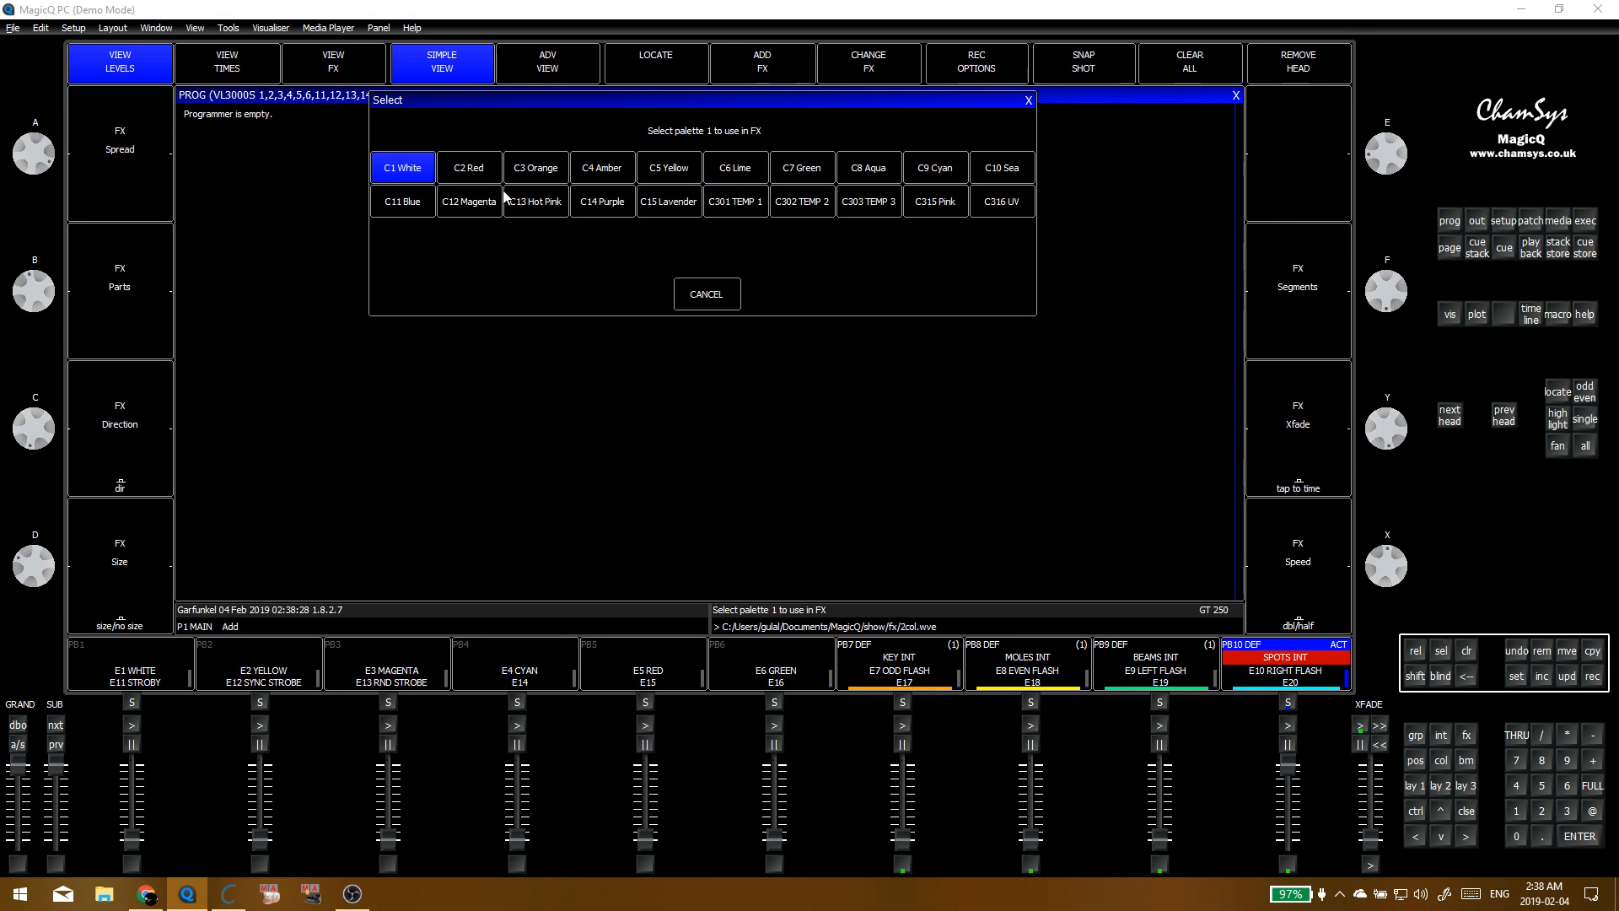
left_click(741, 206)
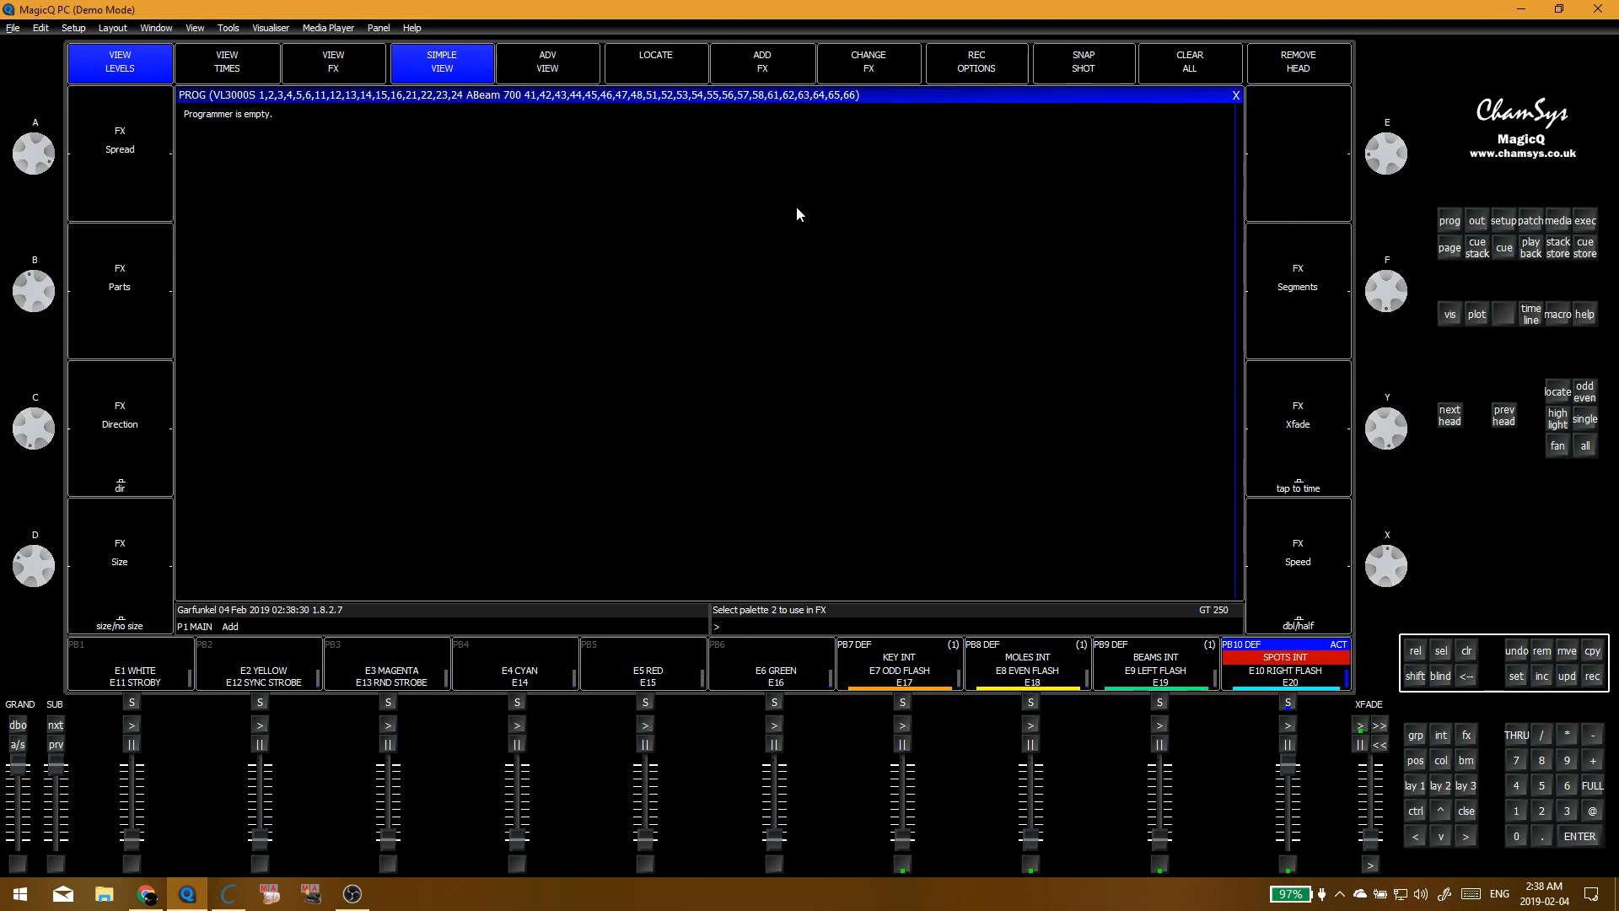
left_click(796, 206)
left_click(614, 266)
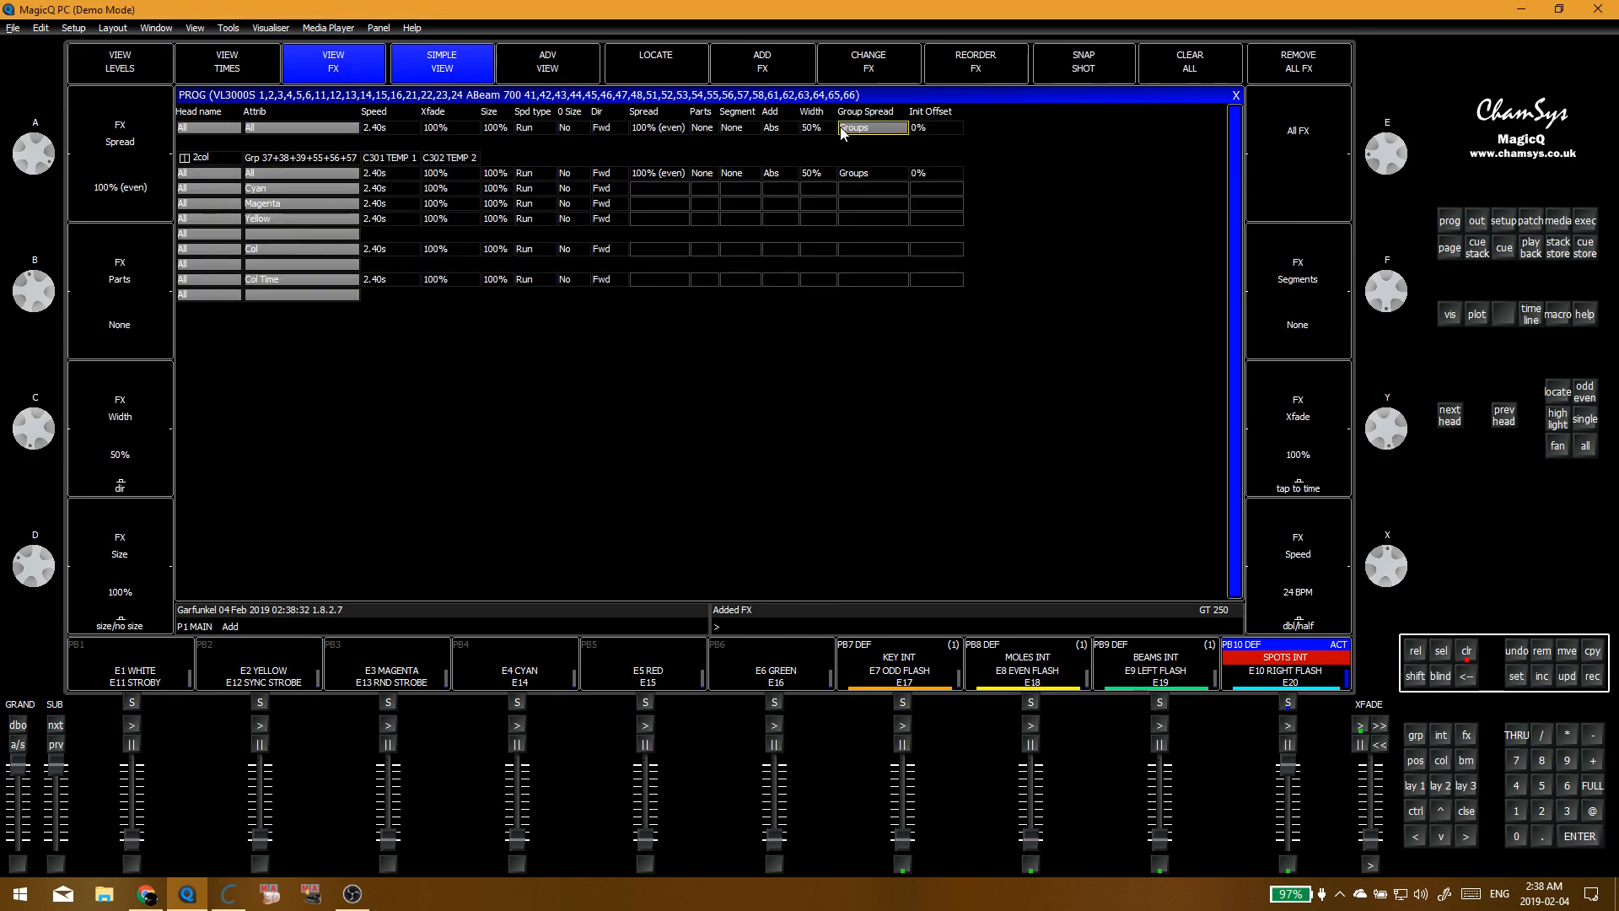
left_click(882, 123)
left_click(741, 250)
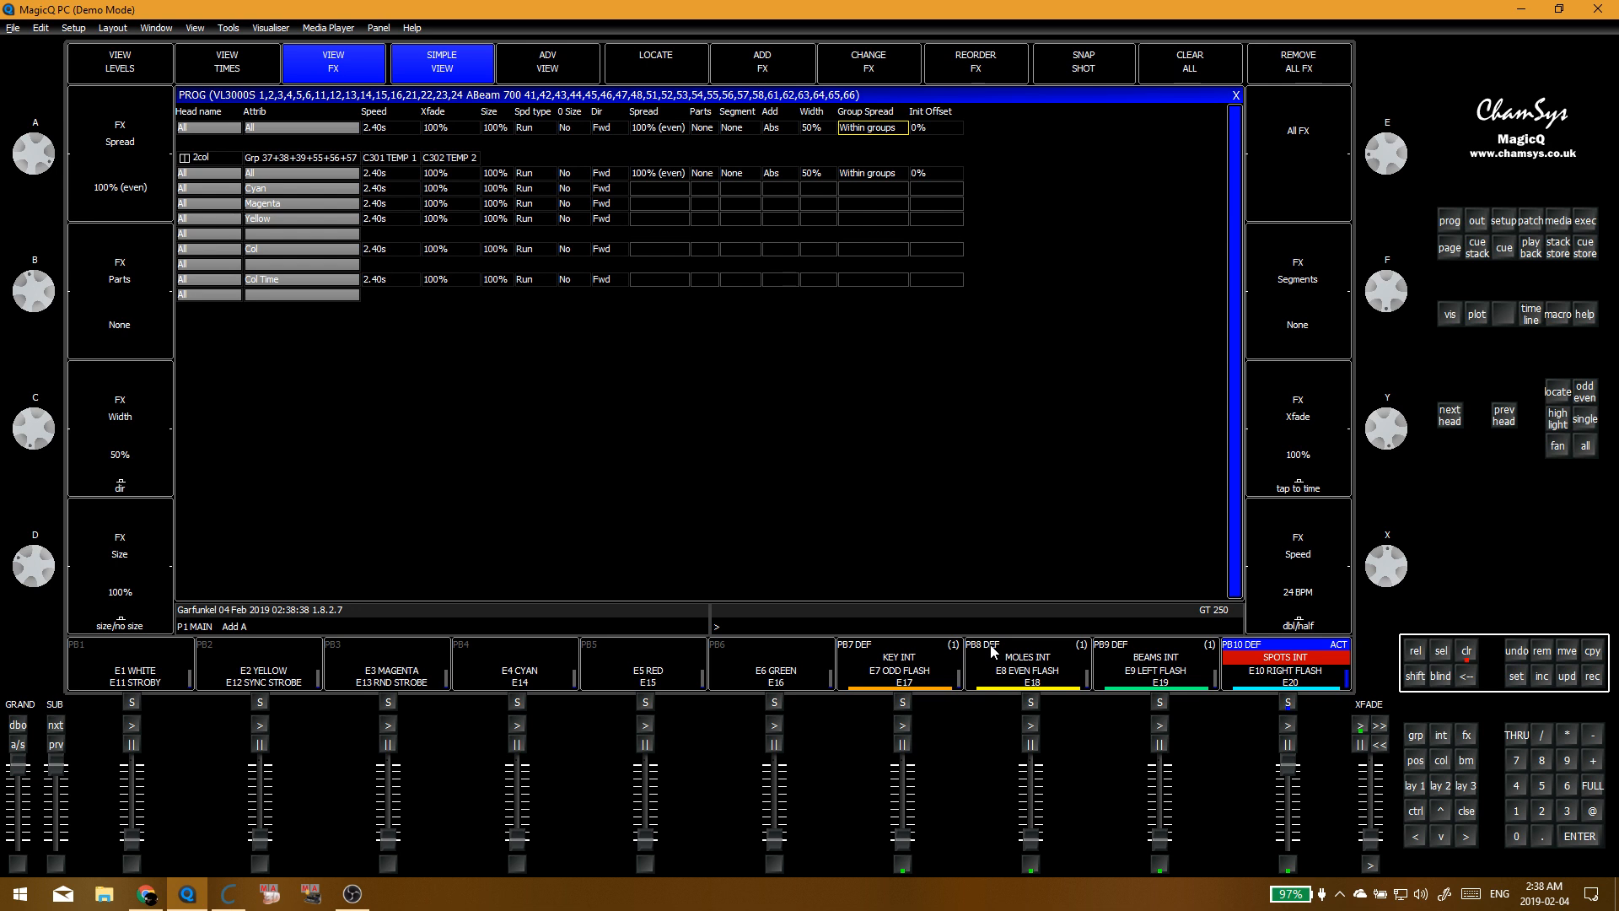
Step: Clear the programmer, set the first colour row to red and the second to lime on the execute page, and return to programming
key("alt+e")
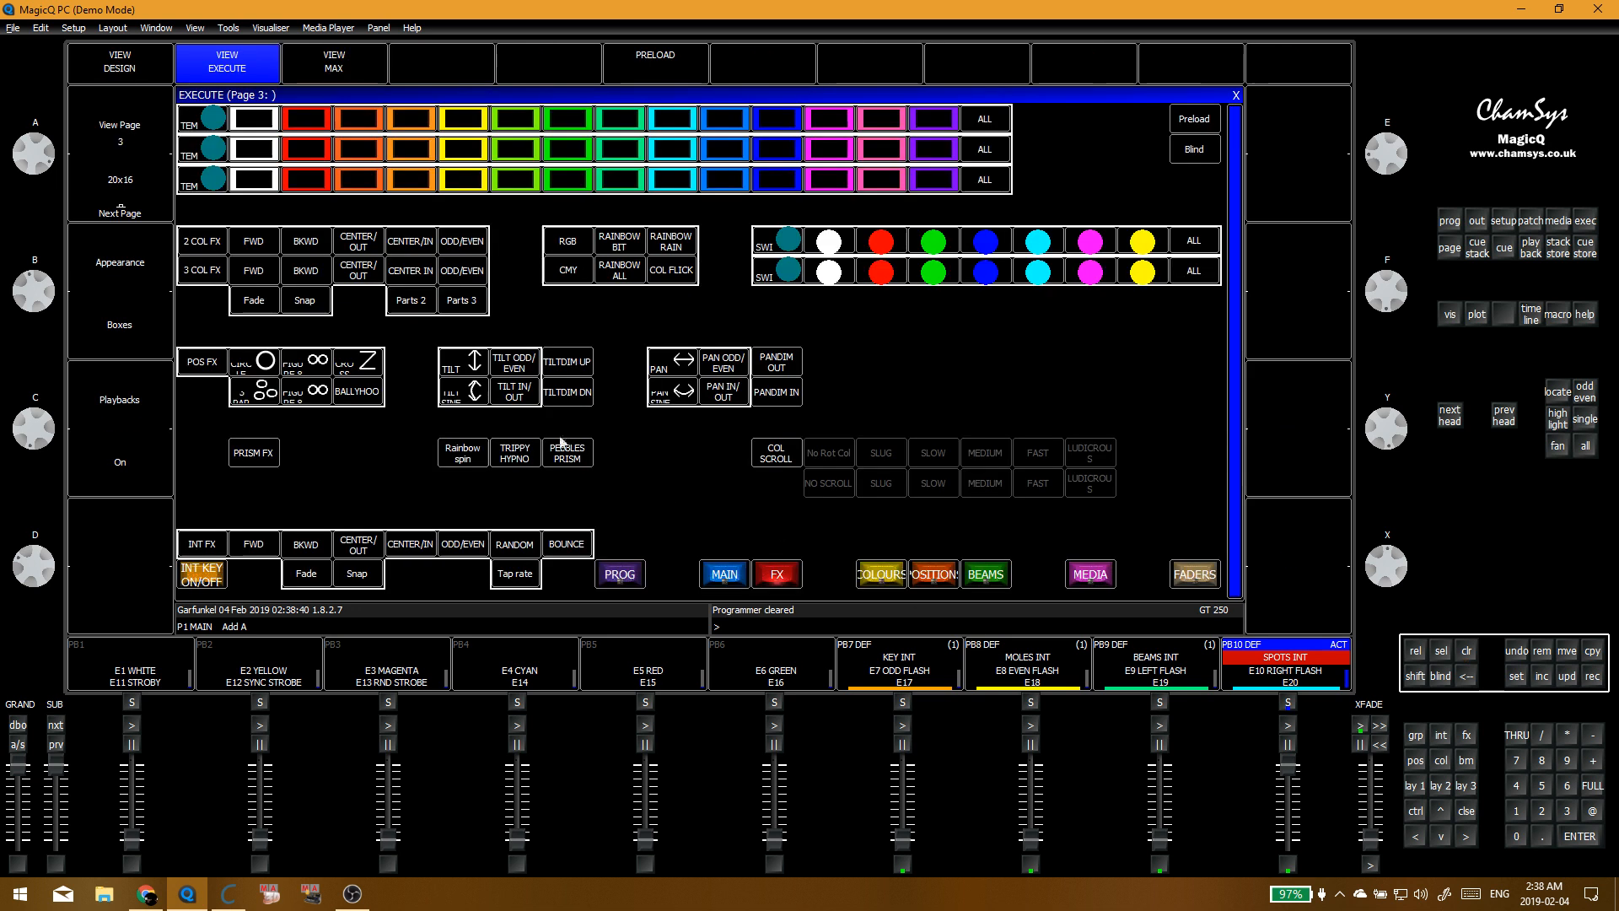
left_click(515, 148)
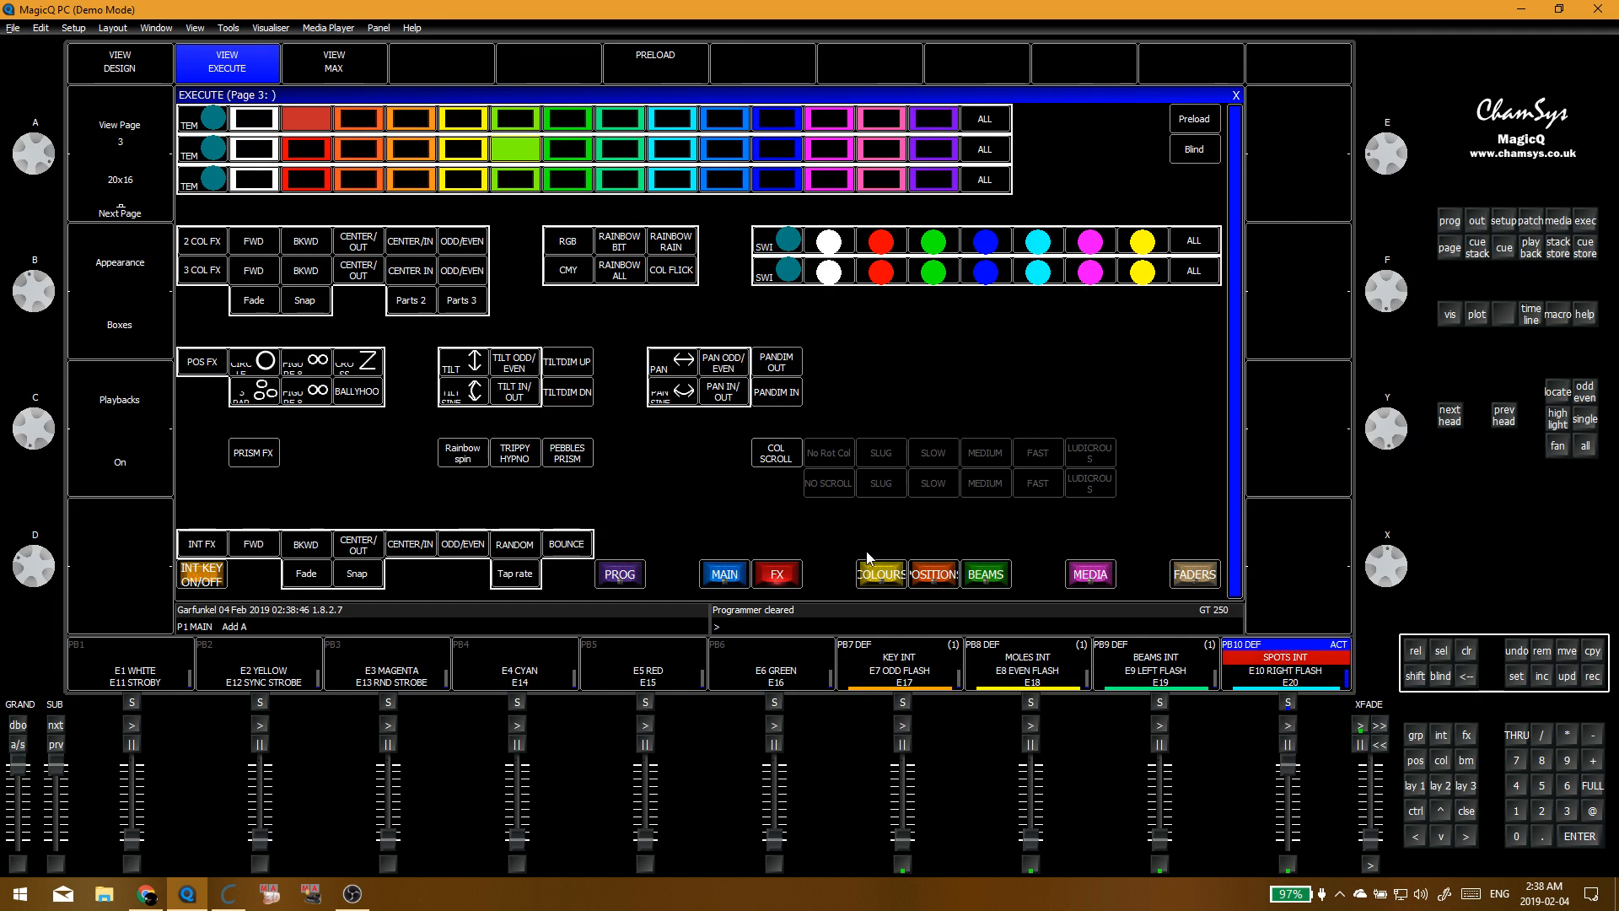
left_click(620, 573)
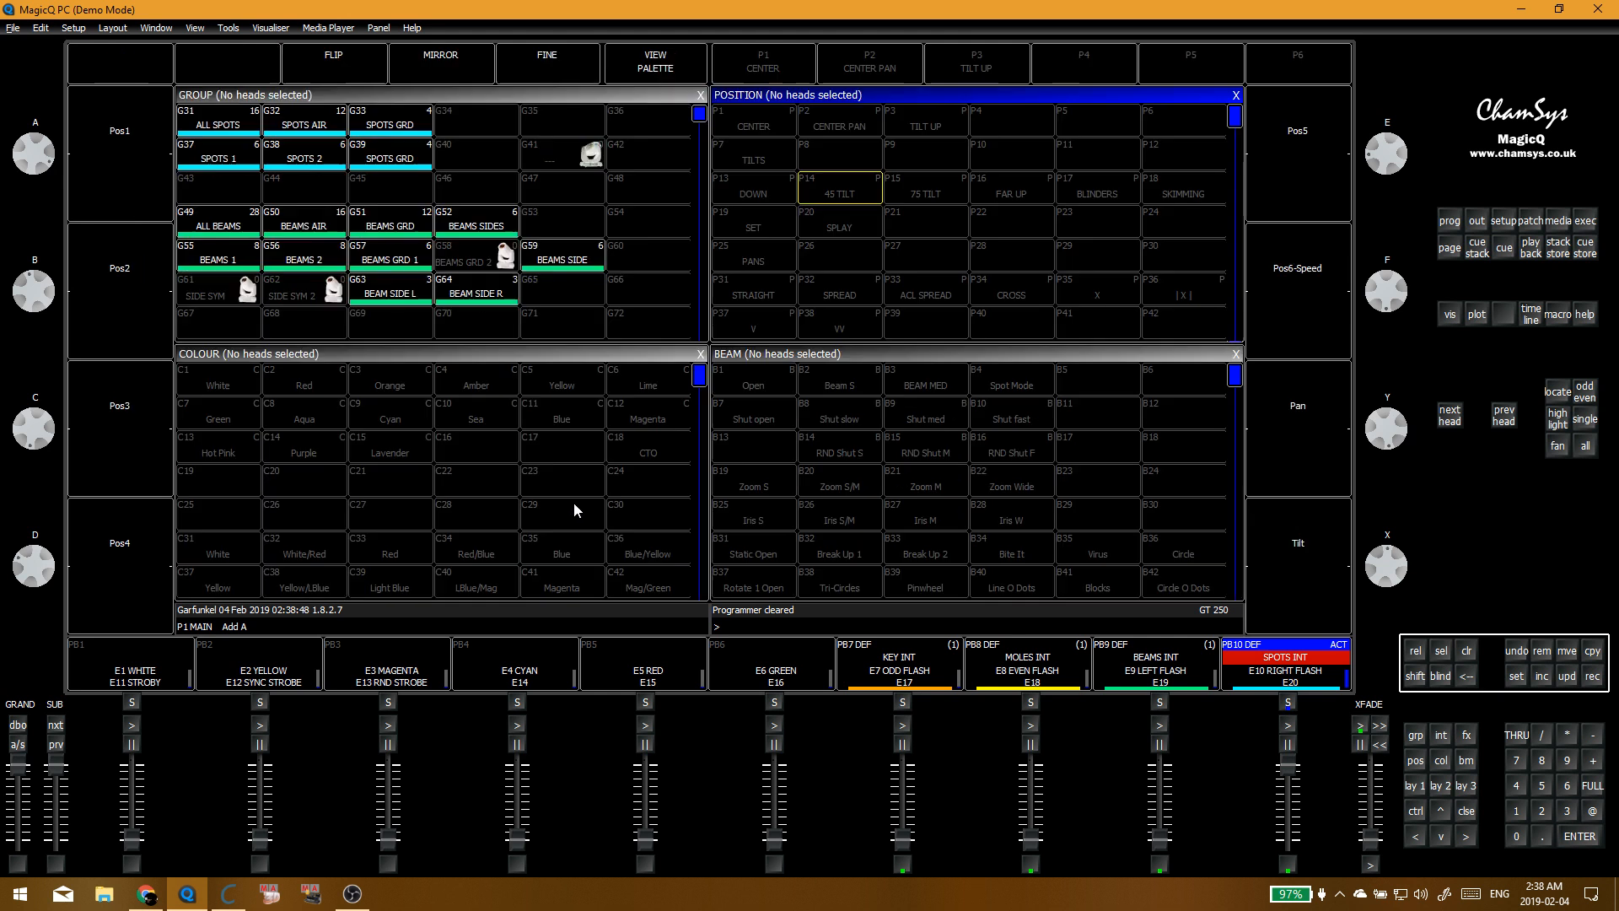
Step: Try a Group Parts pan fan from the STRAIGHT position on SPOTS 1, SPOTS 2 and SPOTS GRD, and clear the programmer
left_click(771, 297)
key("ctrl+BackSpace")
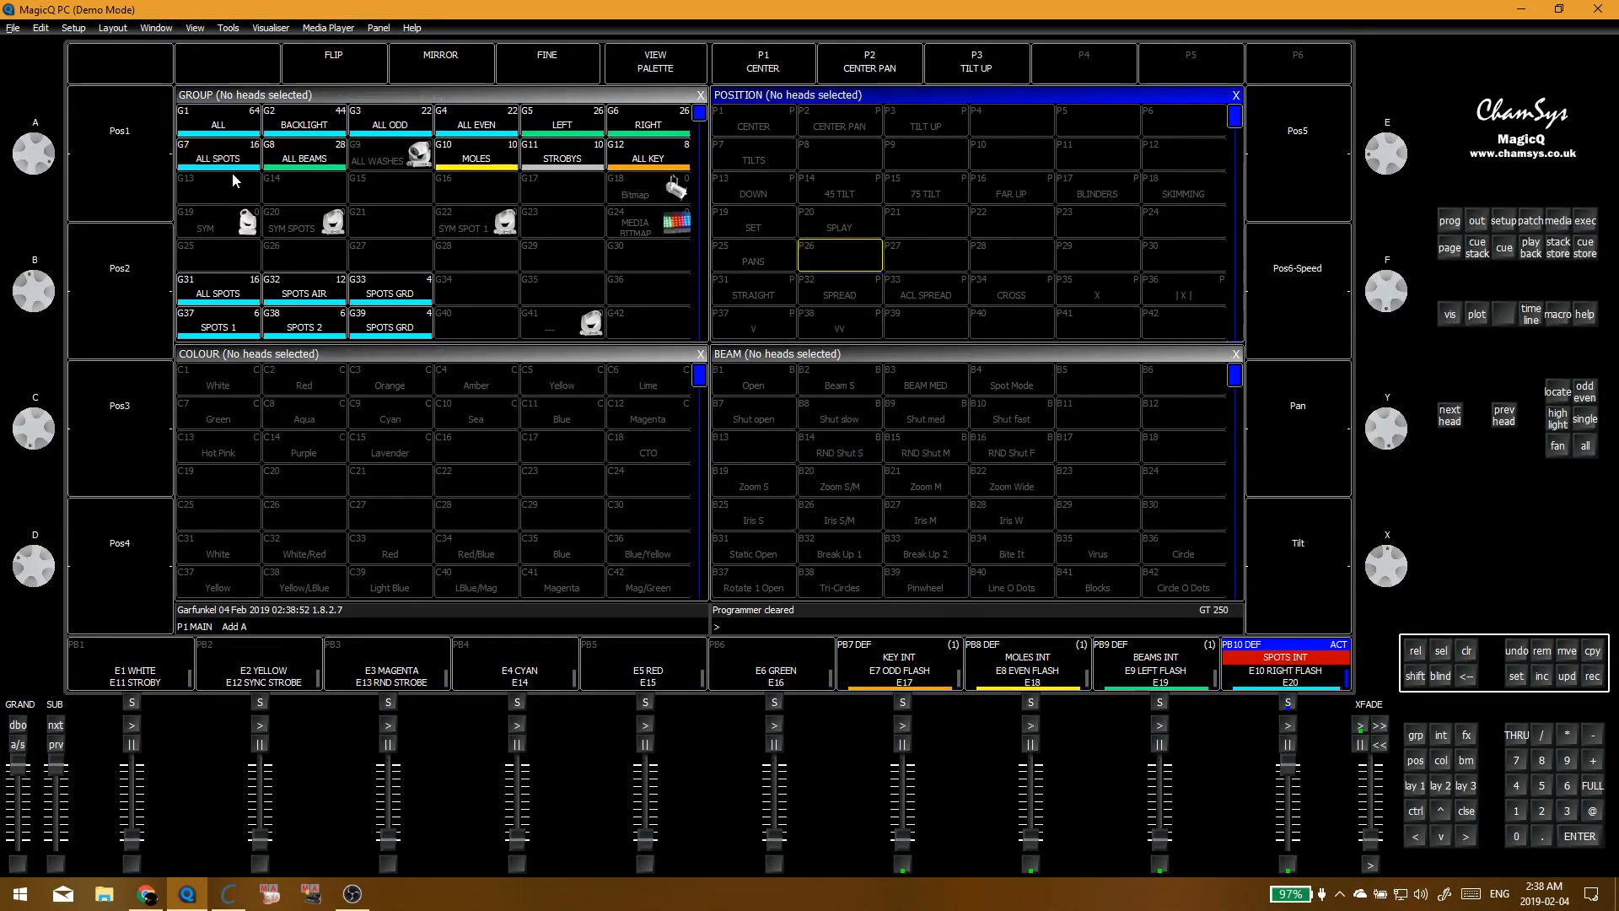
left_click(234, 158)
key("ctrl+BackSpace")
left_click(232, 323)
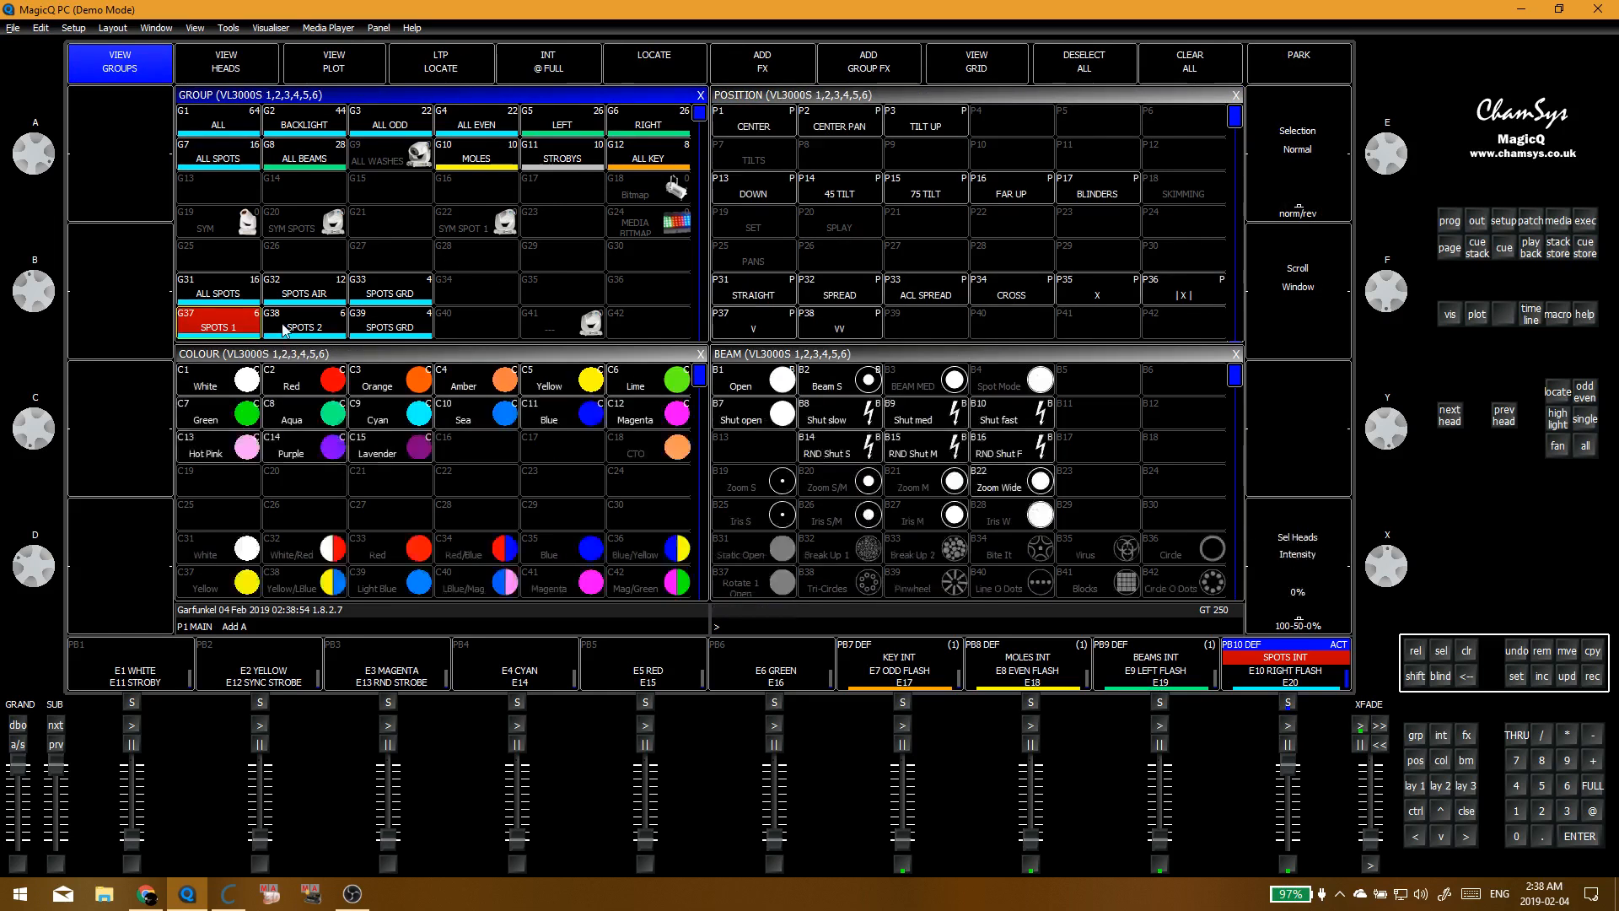
left_click(297, 323)
left_click(380, 323)
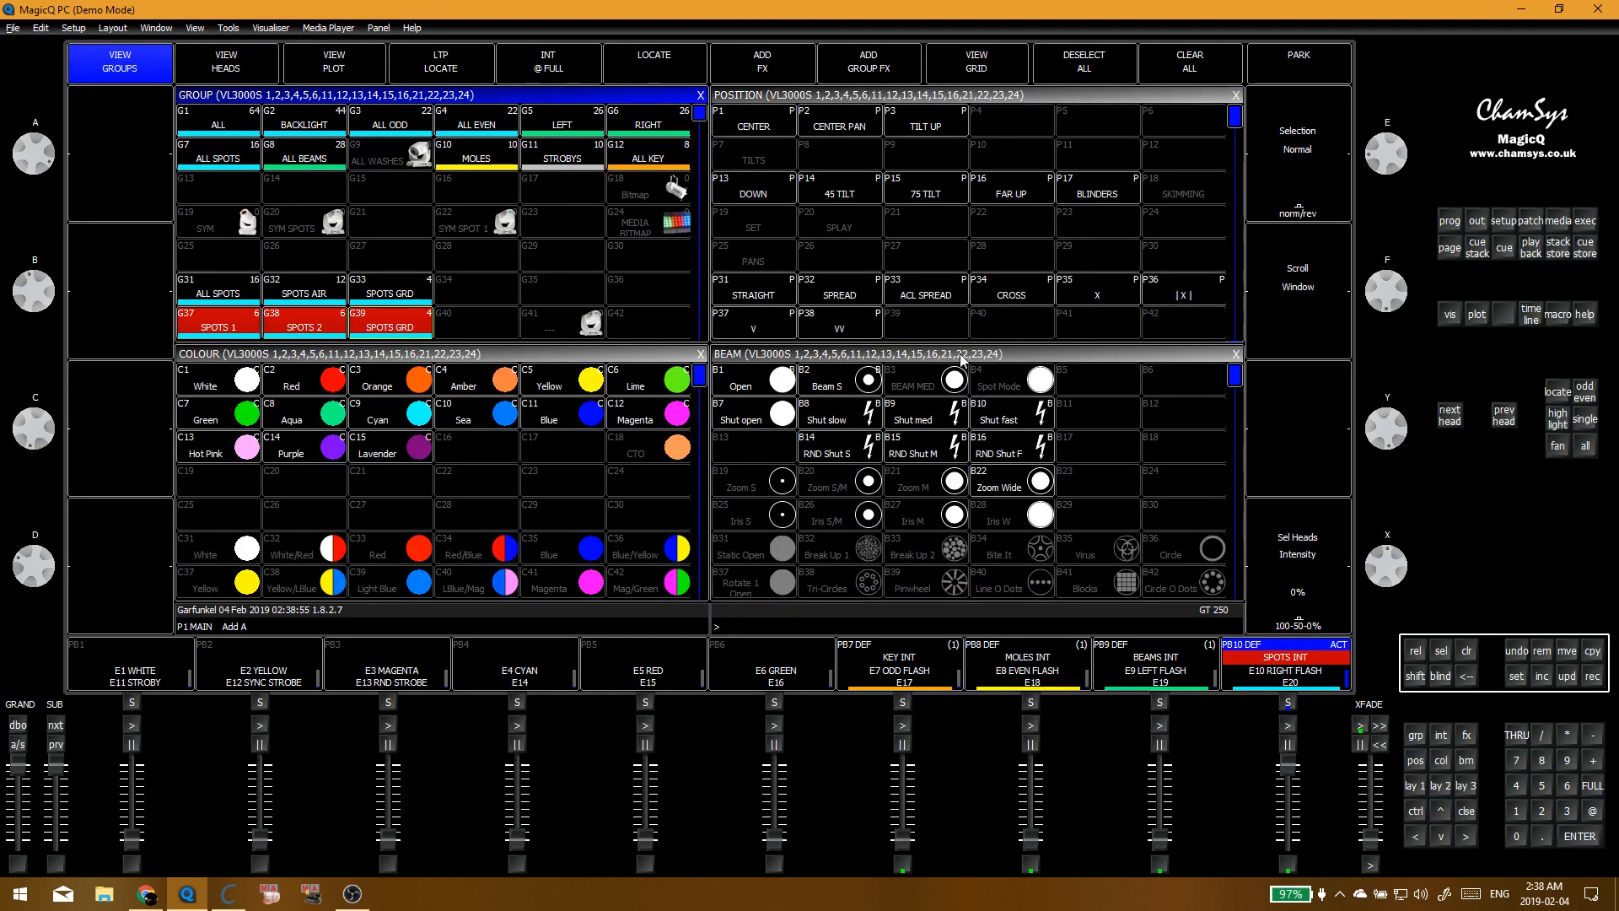
left_click(752, 305)
left_click(1556, 447)
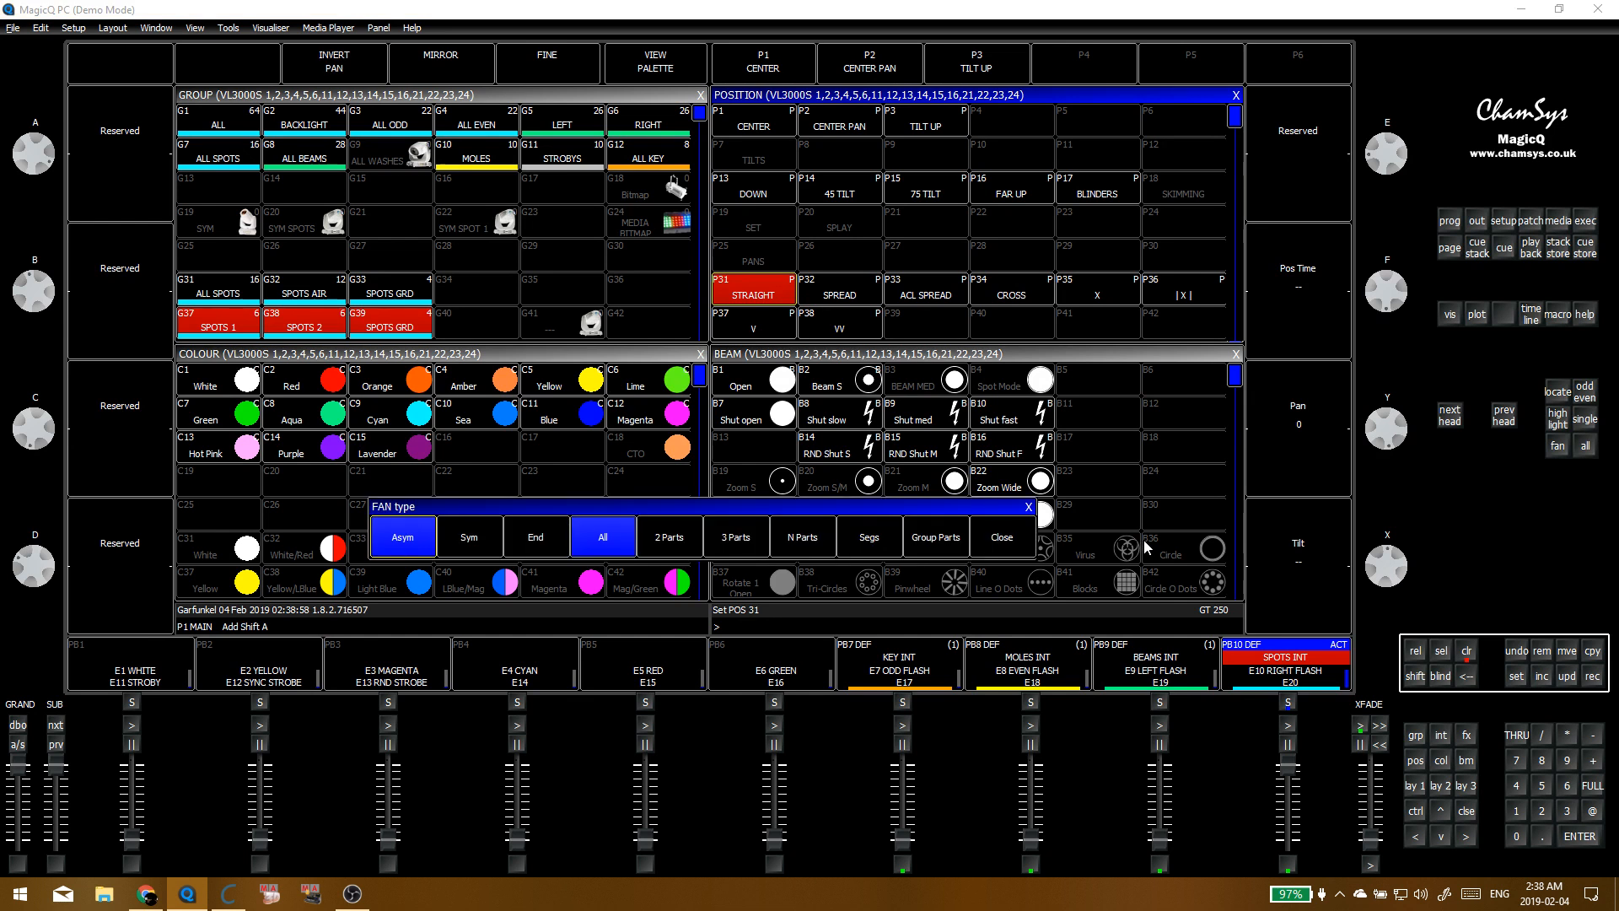
left_click_drag(1385, 434, 1384, 453)
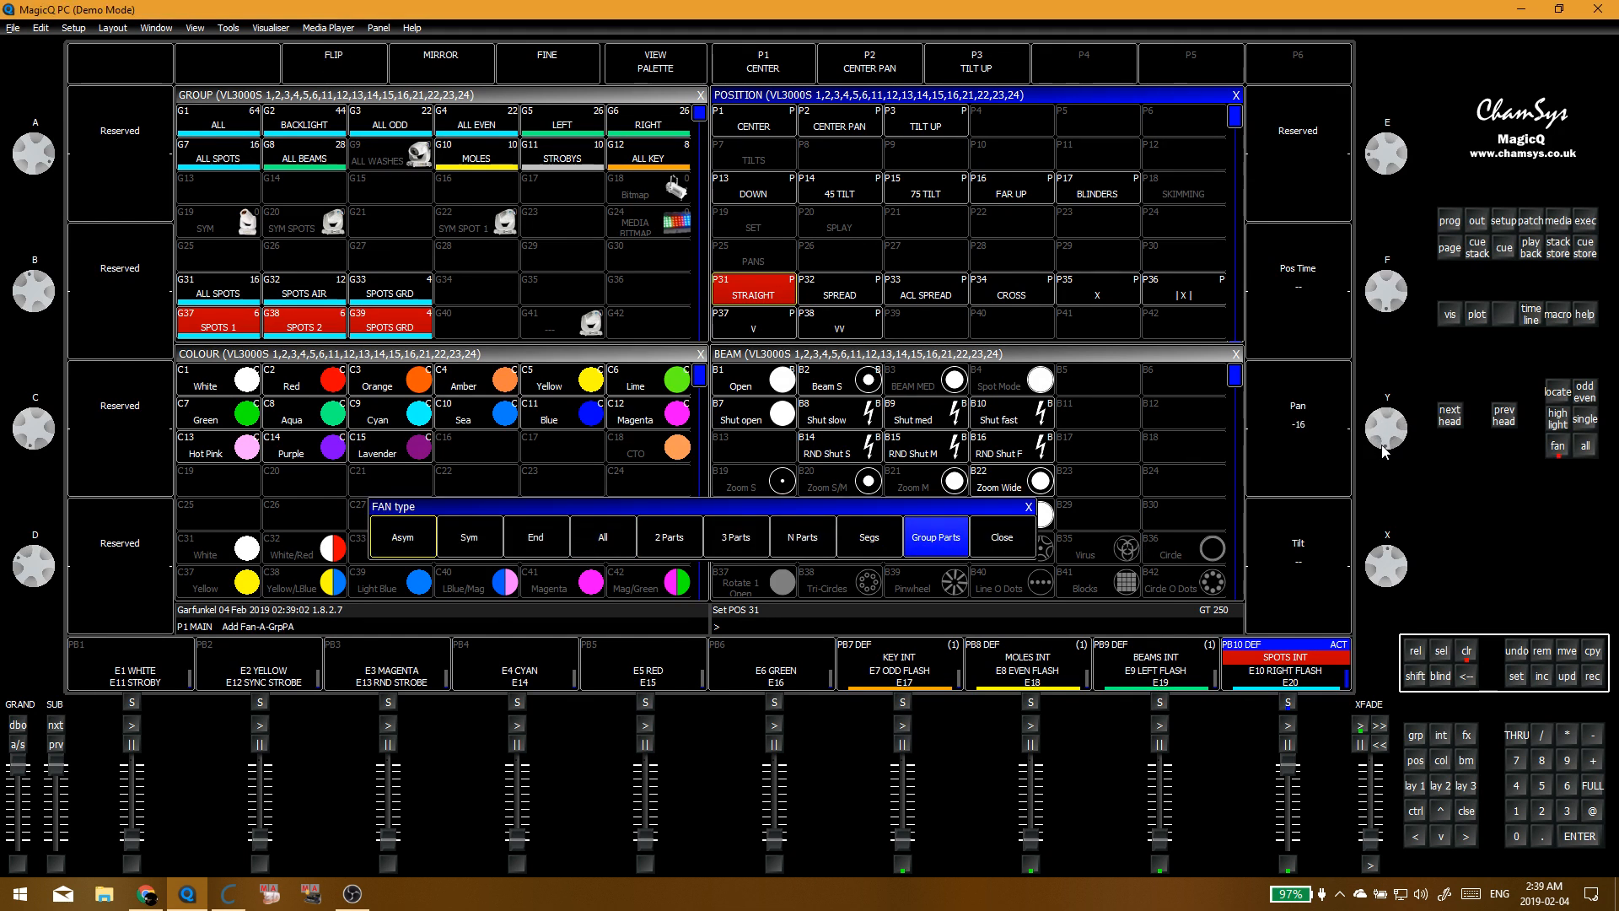
left_click(1466, 651)
Step: Select the SPOTS 1 and SPOTS 2 groups and put them in the STRAIGHT position
left_click_drag(223, 327, 387, 325)
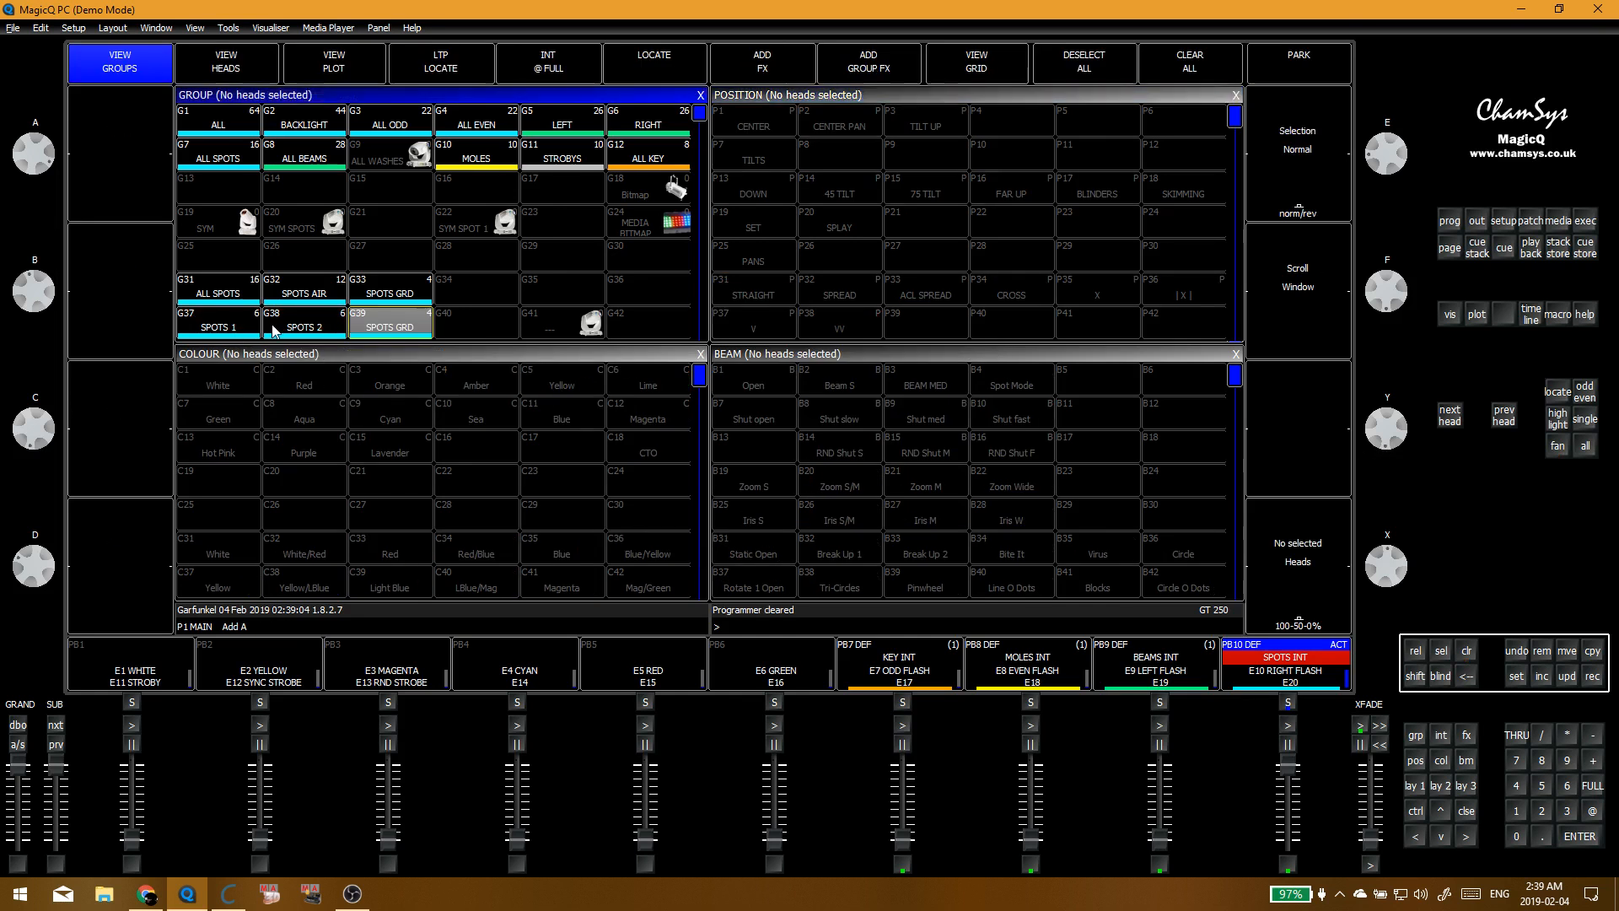
left_click(778, 302)
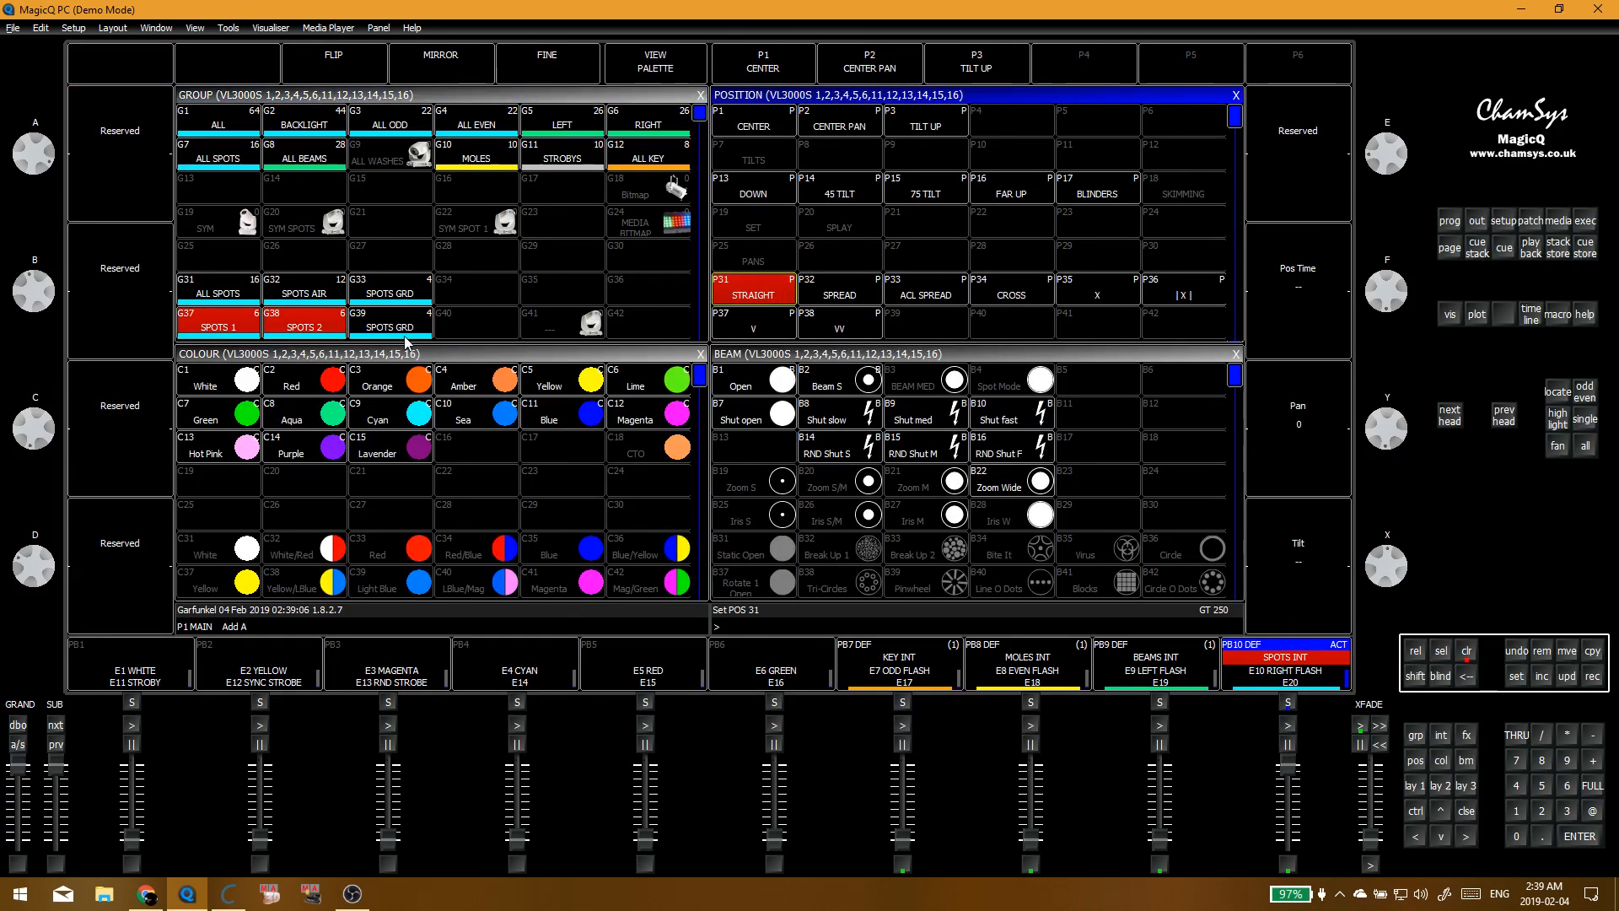
left_click(408, 342)
left_click(789, 289)
left_click_drag(232, 329, 332, 332)
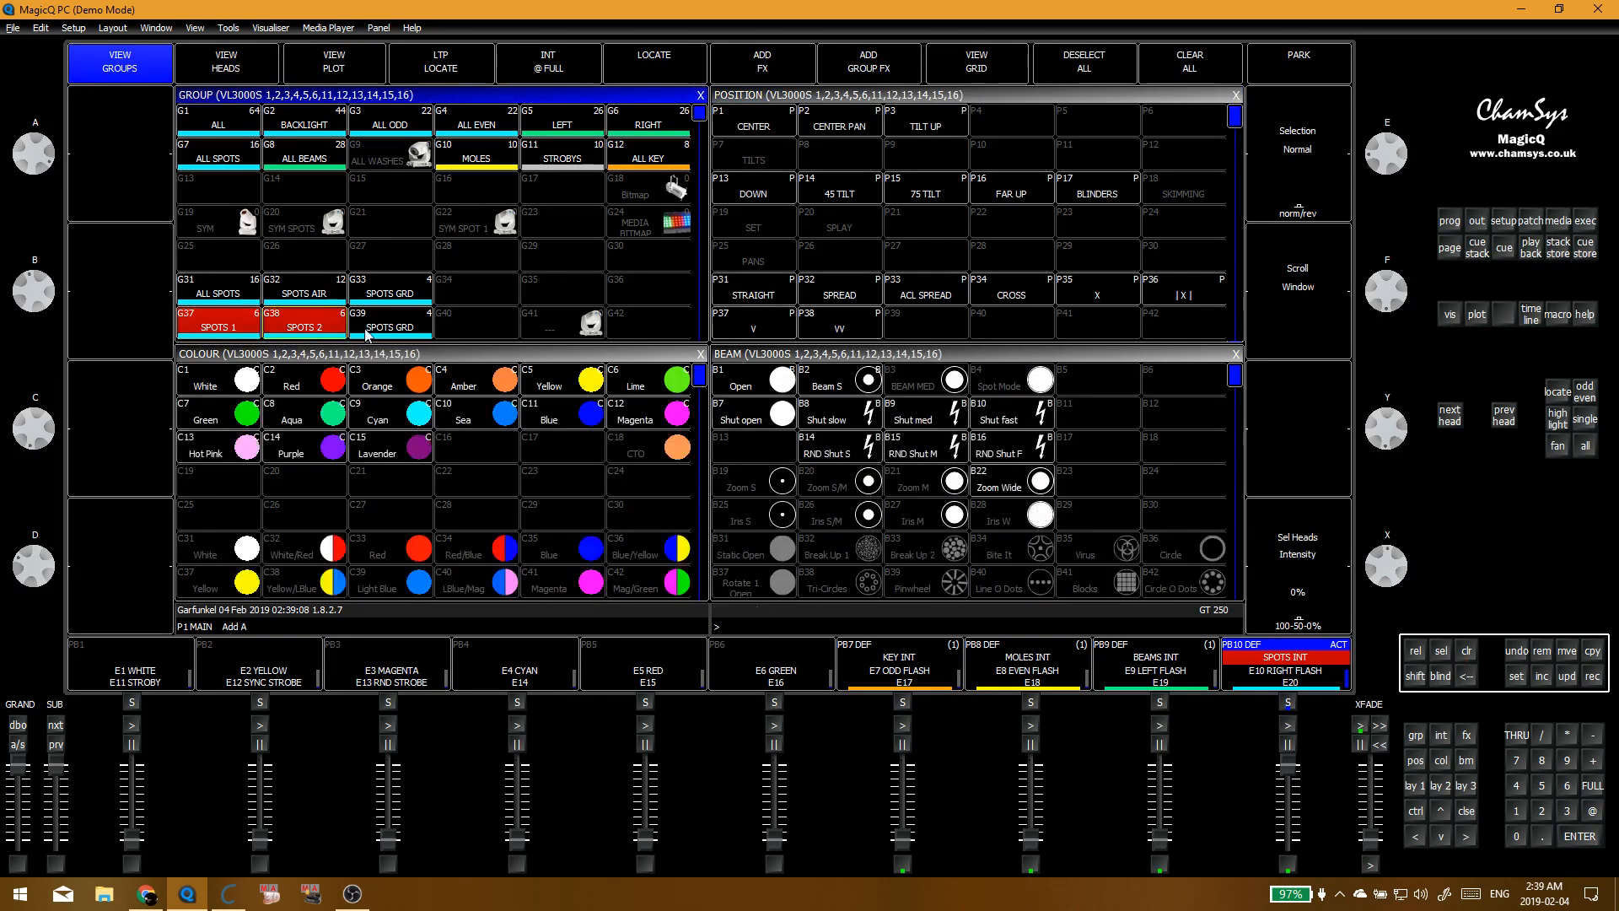
left_click(753, 306)
Step: Fan the pan of SPOTS 1 and SPOTS 2 to -16 with Group Parts and update the SPREAD position palette with it
left_click(1558, 445)
left_click(956, 541)
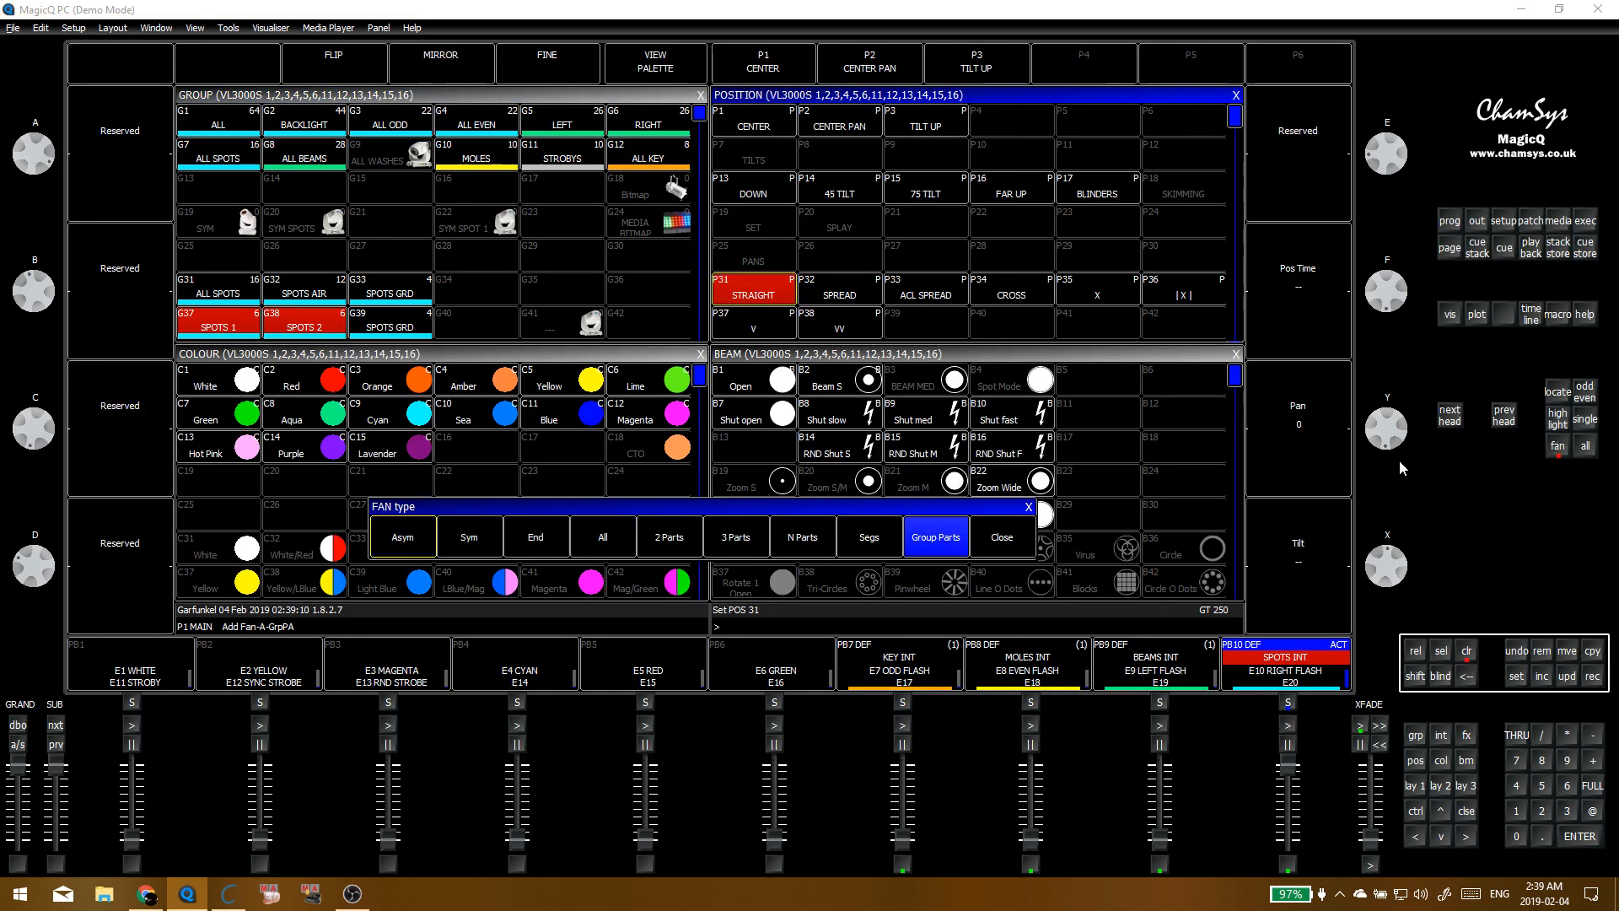
left_click_drag(1389, 453, 1395, 447)
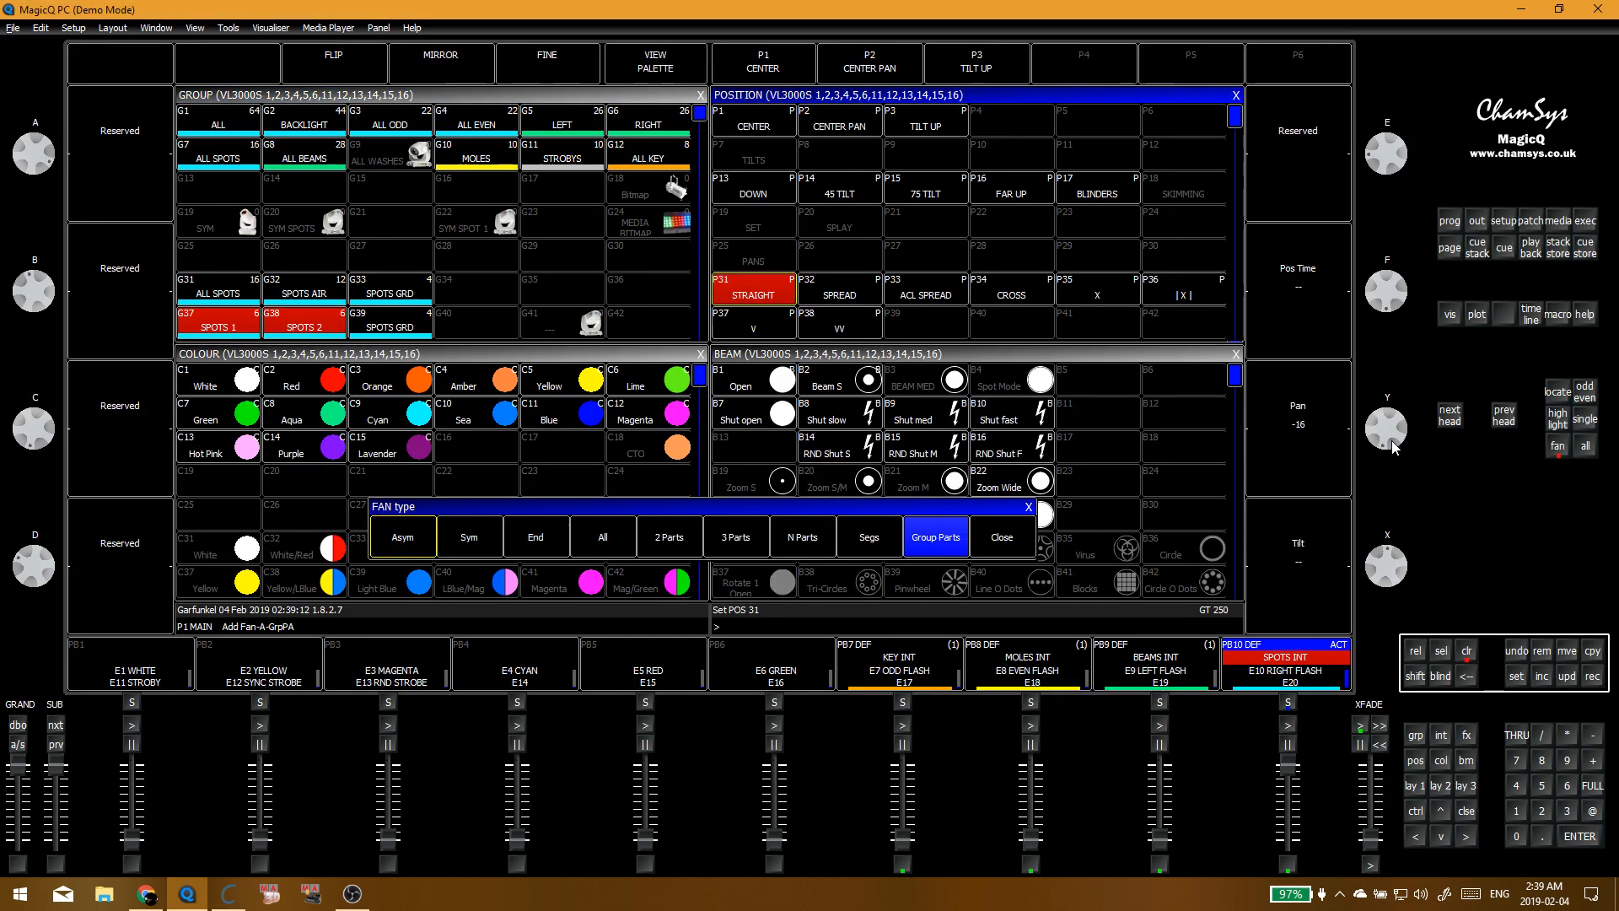
key("r")
left_click(856, 293)
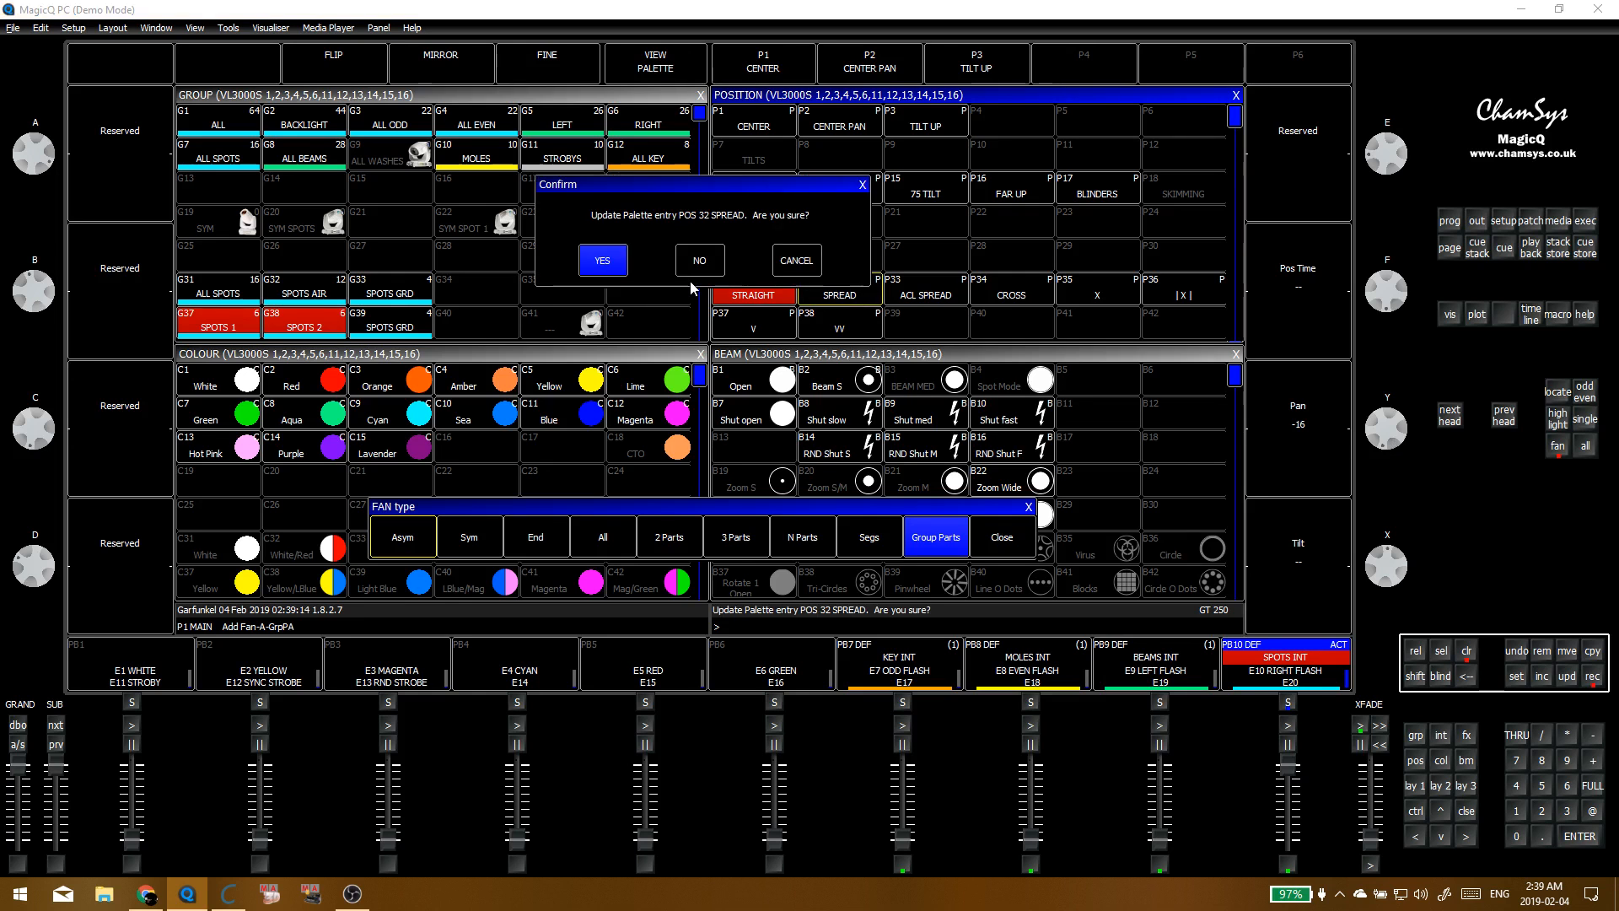
left_click(614, 264)
Step: Fan the pan of SPOTS GRD to 19 from STRAIGHT, update the SPREAD palette with it, and clear the programmer
left_click(384, 321)
left_click(782, 295)
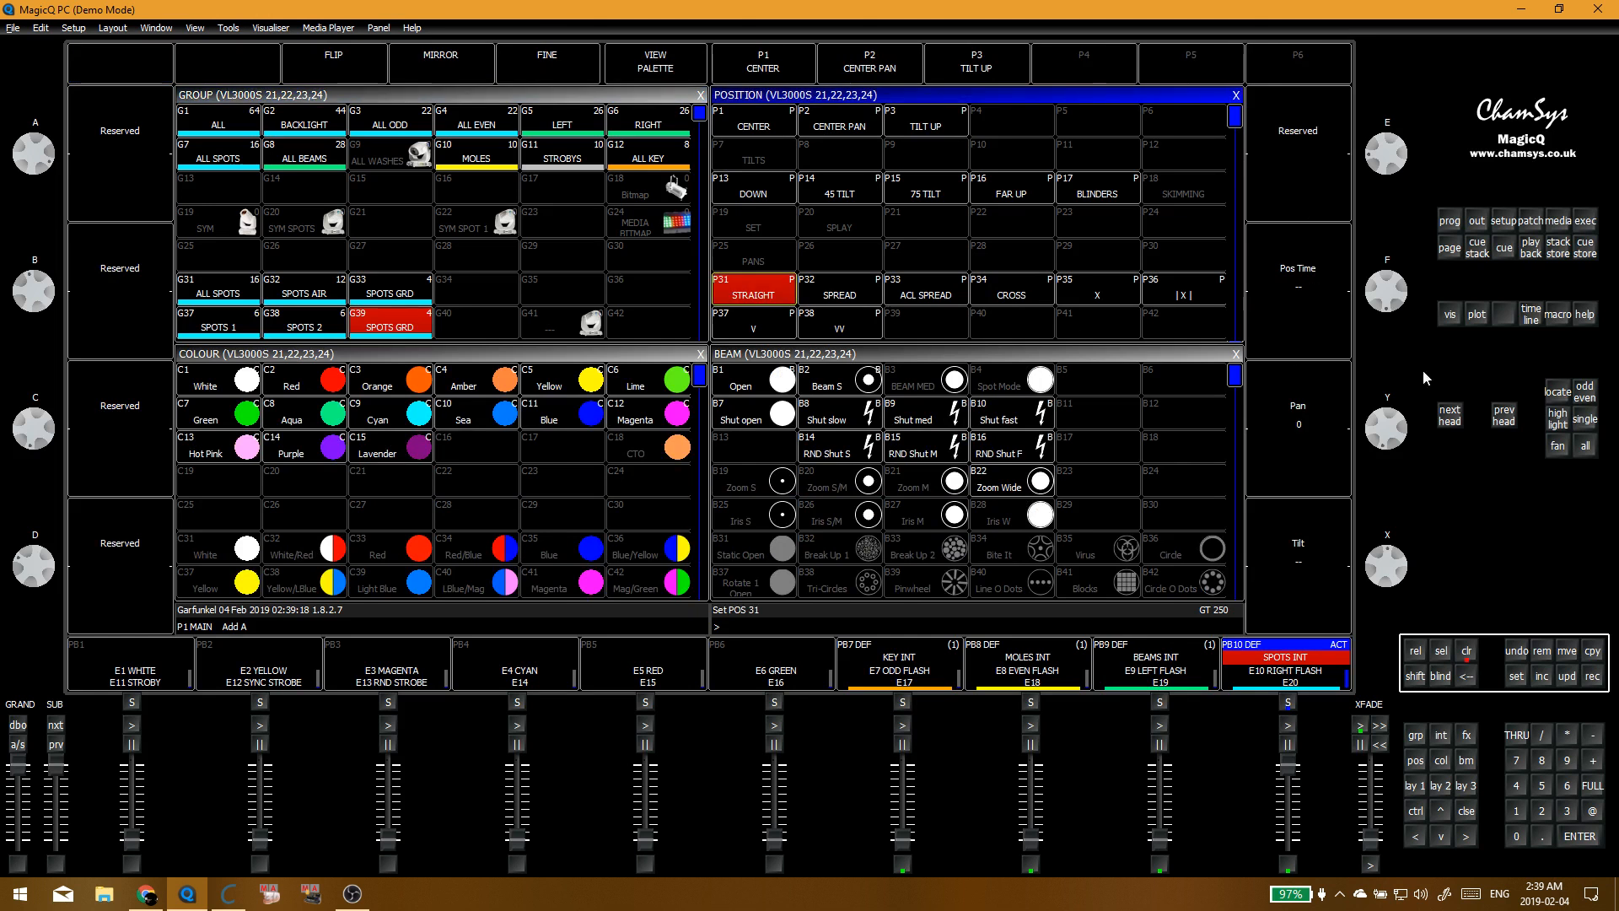
left_click(1558, 447)
left_click_drag(1398, 456, 1387, 438)
key("r")
left_click(842, 289)
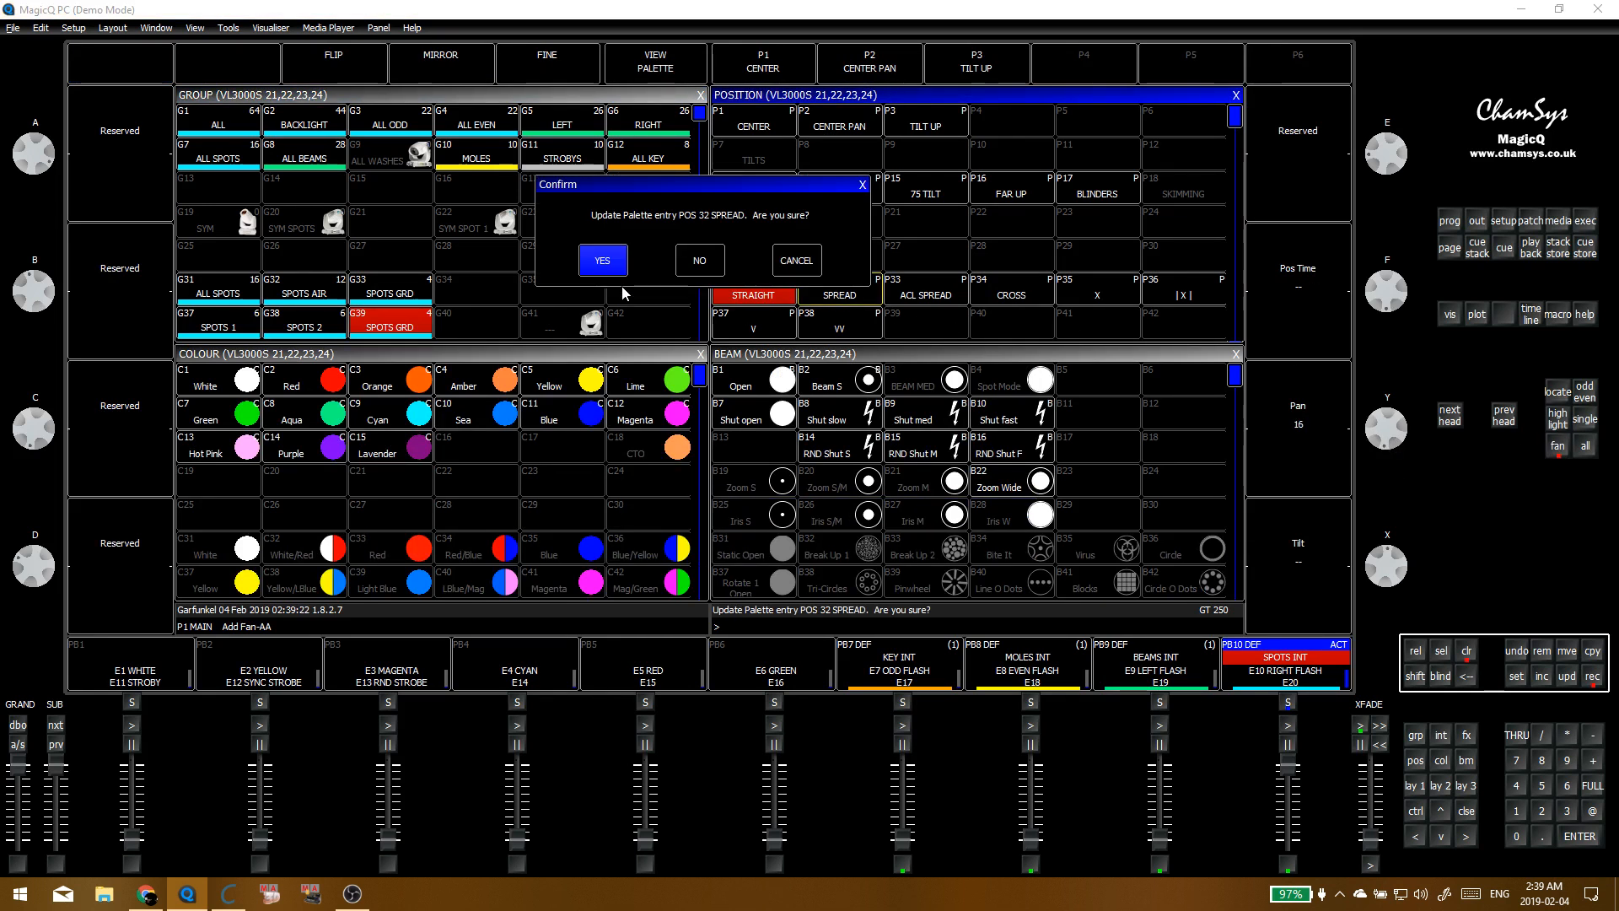
left_click(792, 265)
mouse_move(1399, 446)
left_mouse_down()
mouse_move(1399, 377)
mouse_move(1393, 432)
left_mouse_up()
key("c")
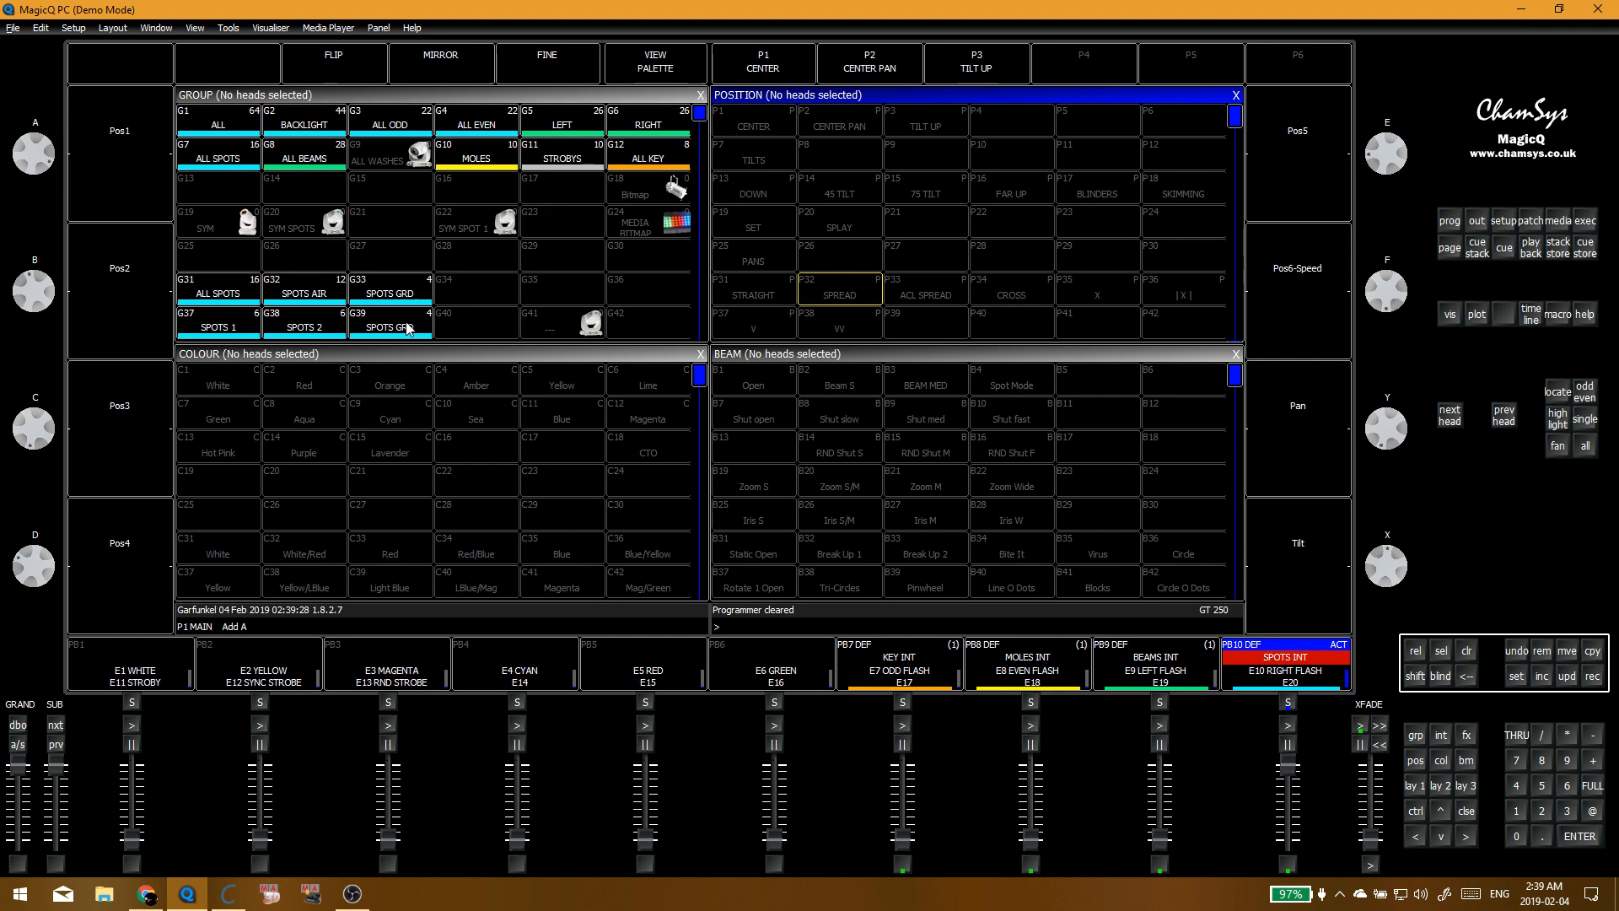
Step: Test the SPREAD palette against STRAIGHT on the SPOTS 1 and SPOTS 2 groups and clear the programmer
left_click(223, 324)
left_click(305, 325)
key("c")
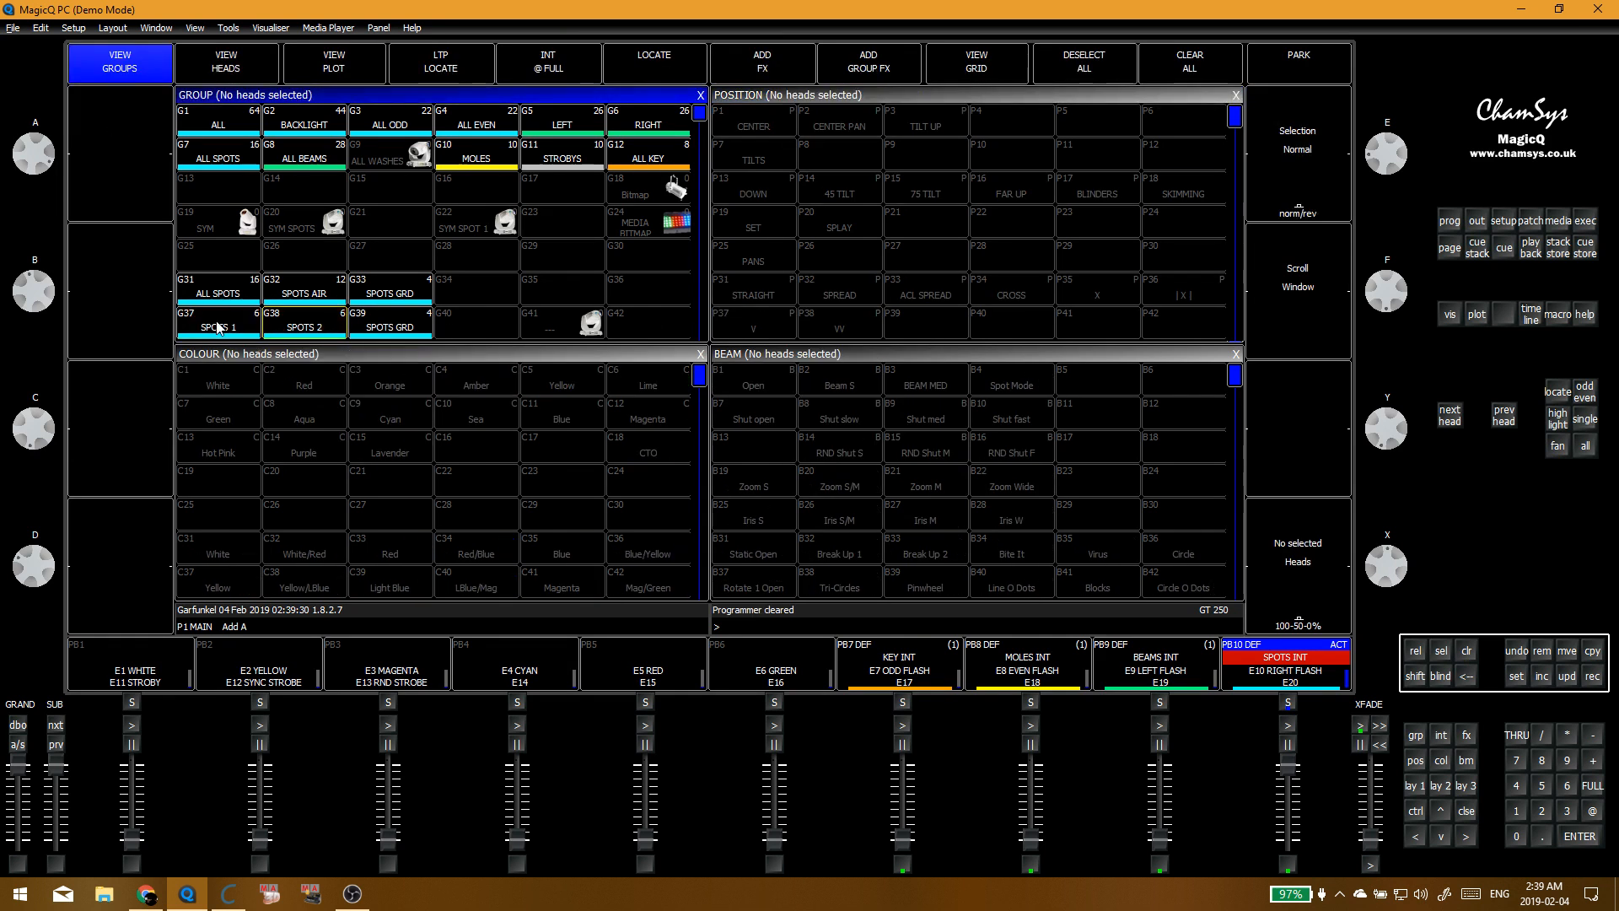
left_click(783, 294)
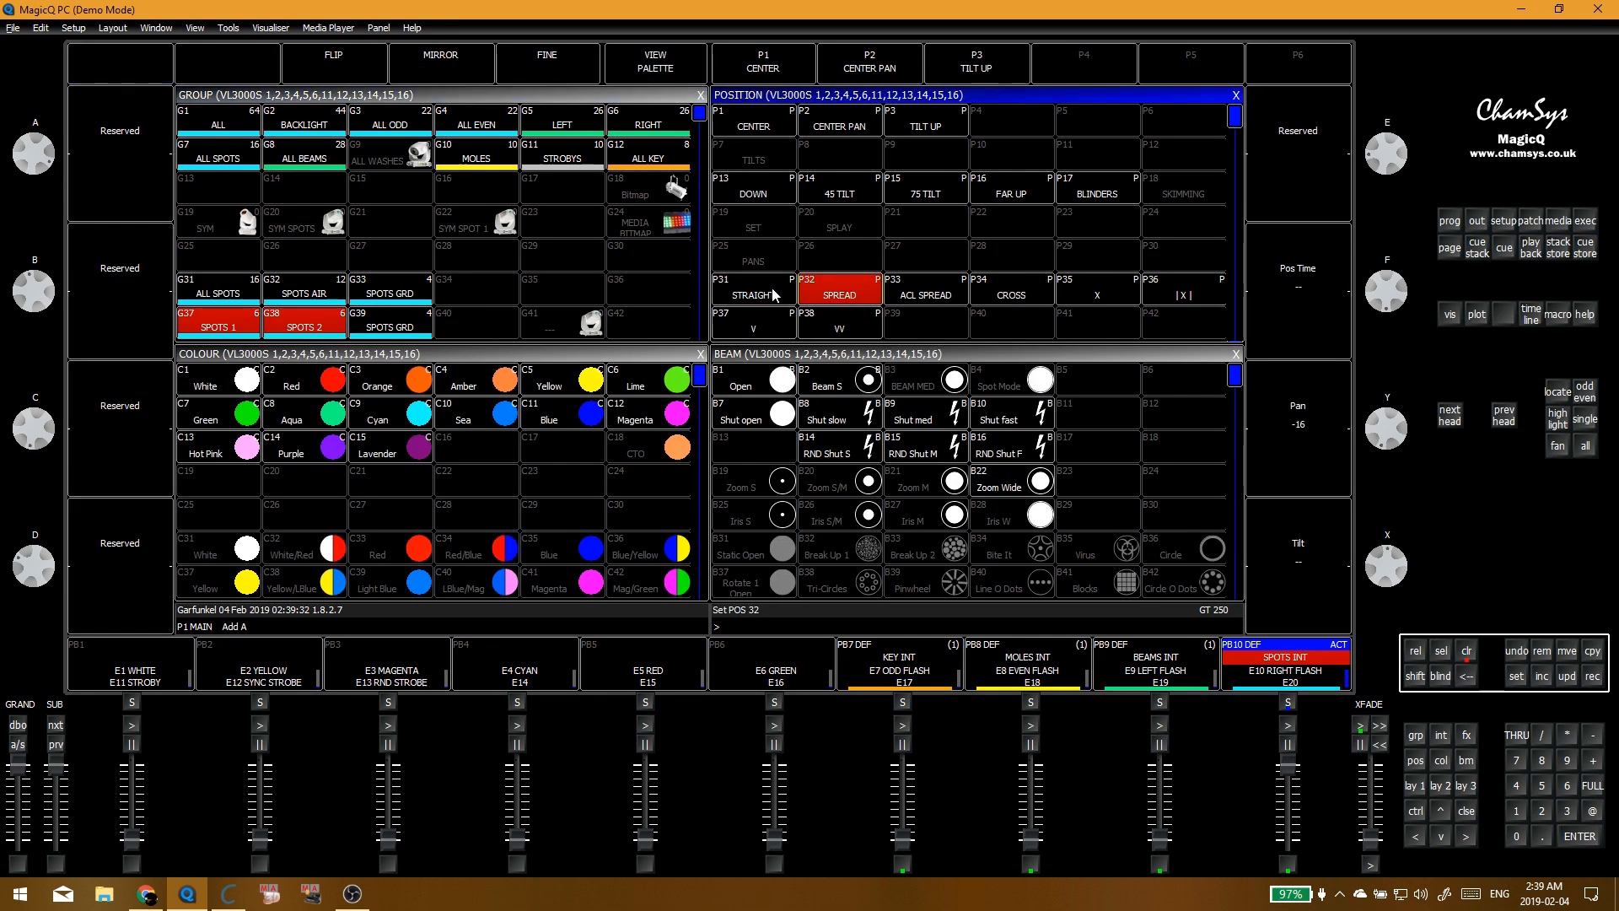
left_click(834, 291)
left_click(767, 293)
key("c")
Step: Switch SPOTS GRD repeatedly between STRAIGHT and SPREAD to compare the positions, and clear the programmer
left_click(394, 329)
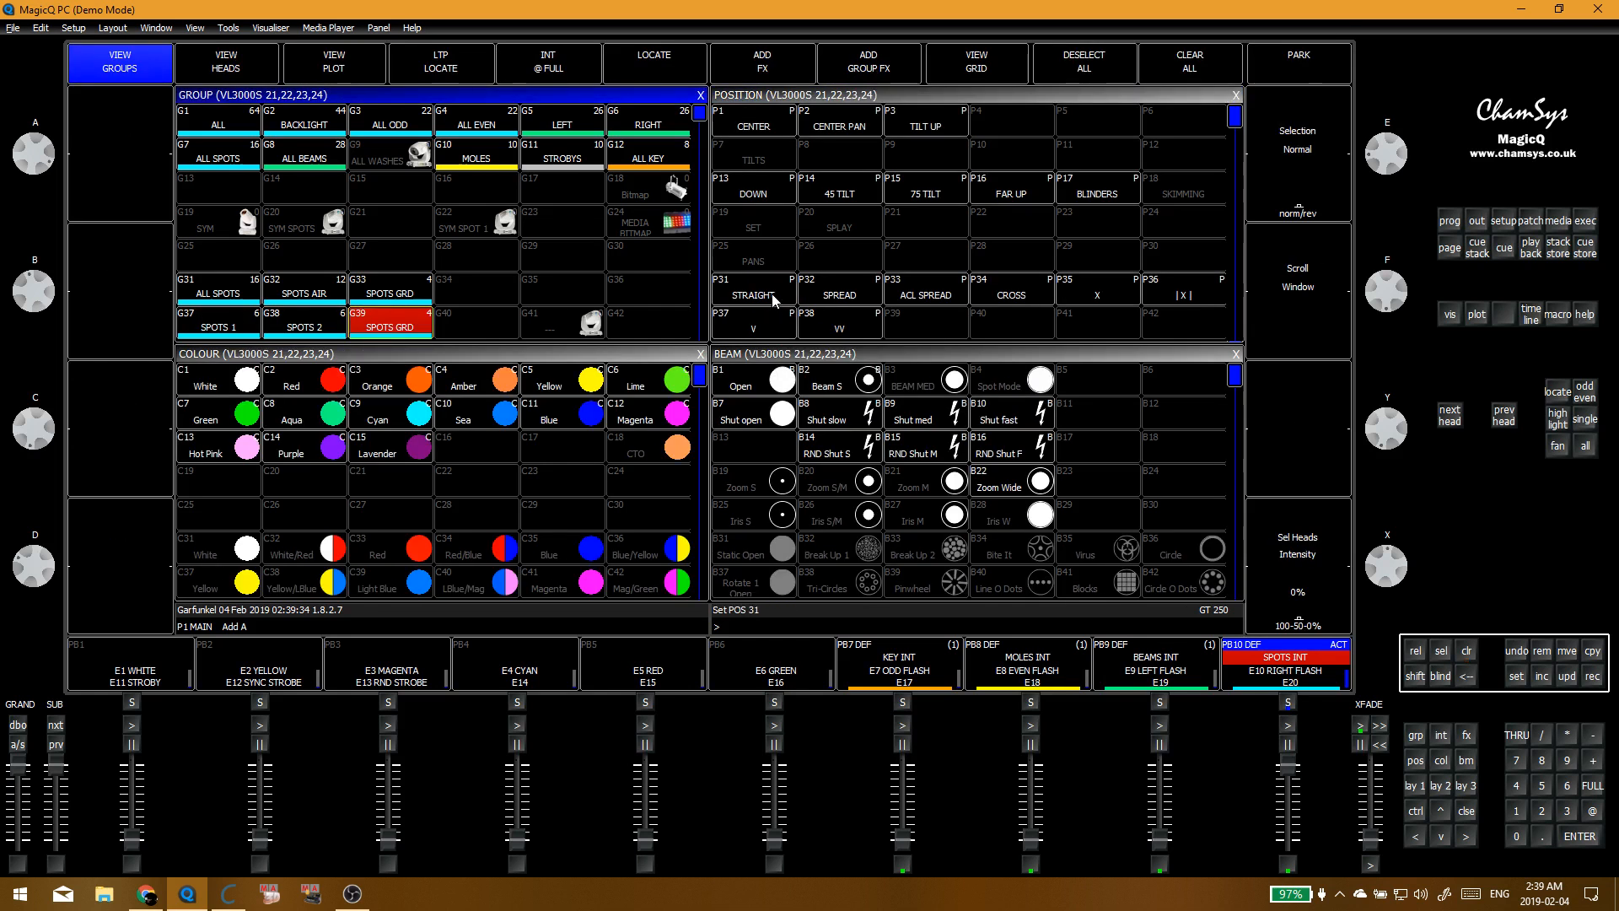
left_click(770, 292)
left_click(829, 294)
left_click(782, 294)
left_click(831, 295)
left_click(782, 293)
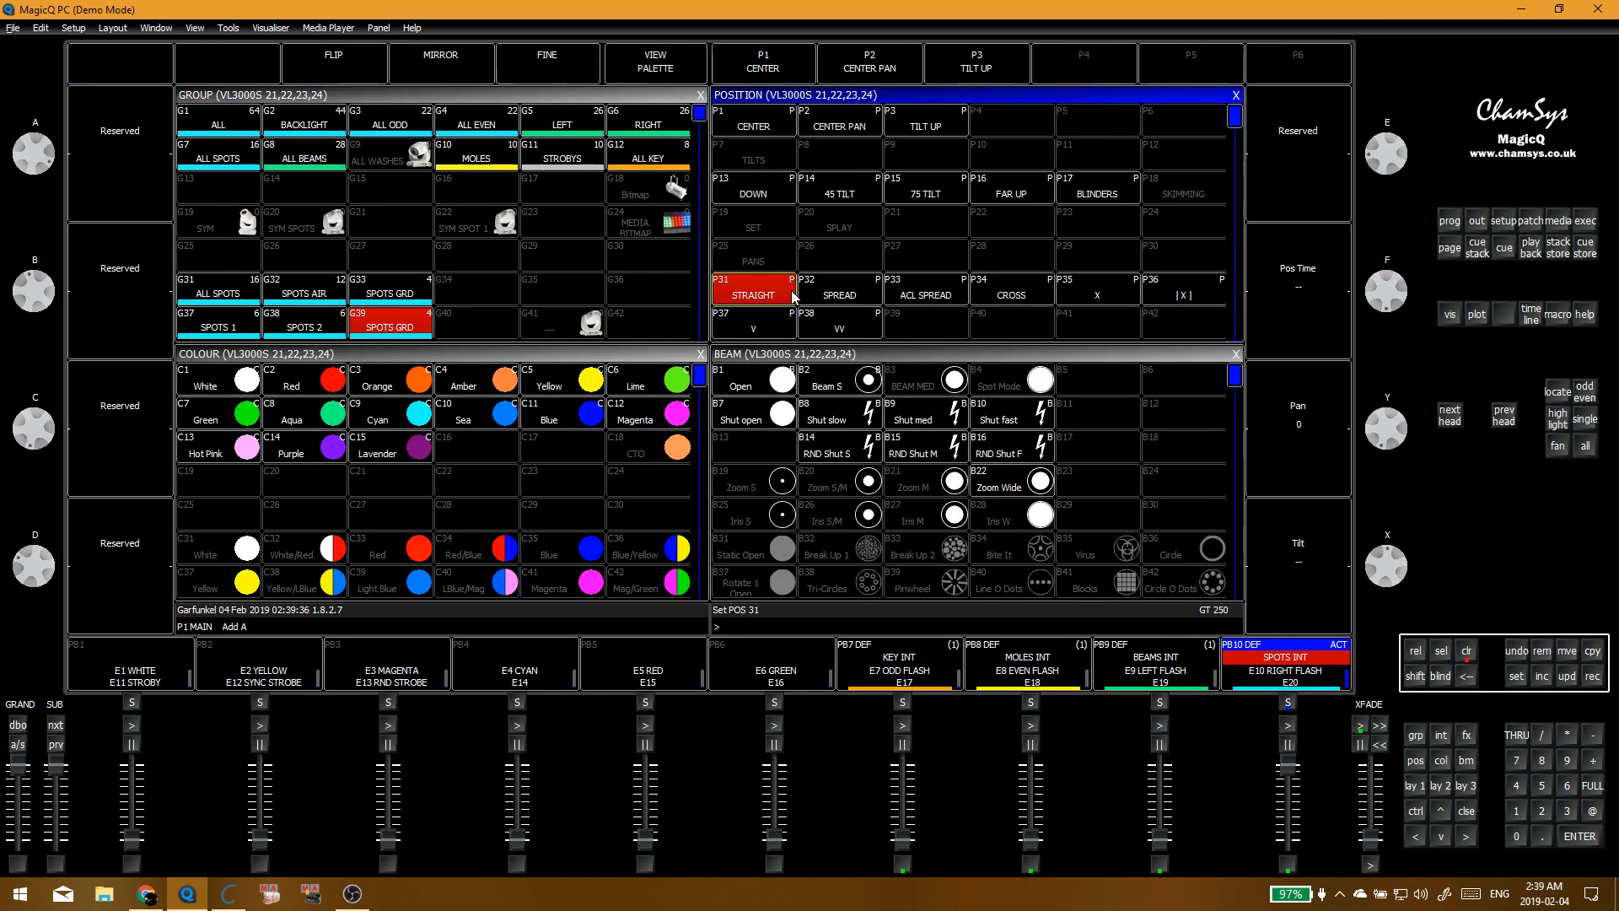
left_click(829, 296)
key("c")
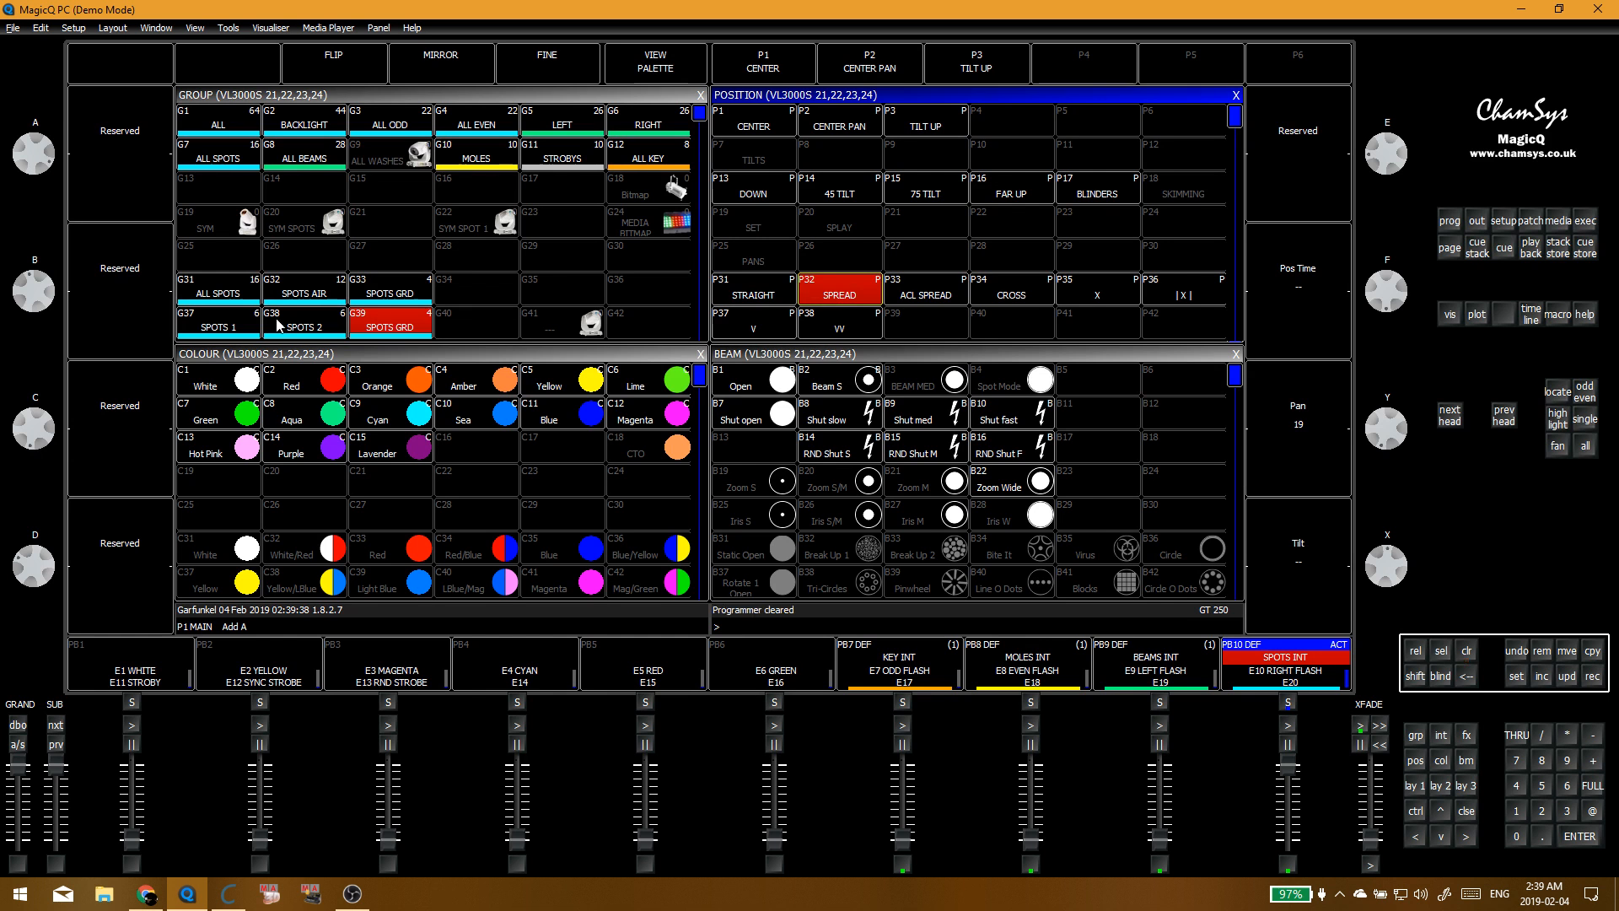
Step: Test the SPREAD palette on SPOTS 1, SPOTS 2 and SPOTS GRD together and clear the programmer
left_click(240, 327)
left_click(303, 329)
left_click(371, 332)
left_click(844, 292)
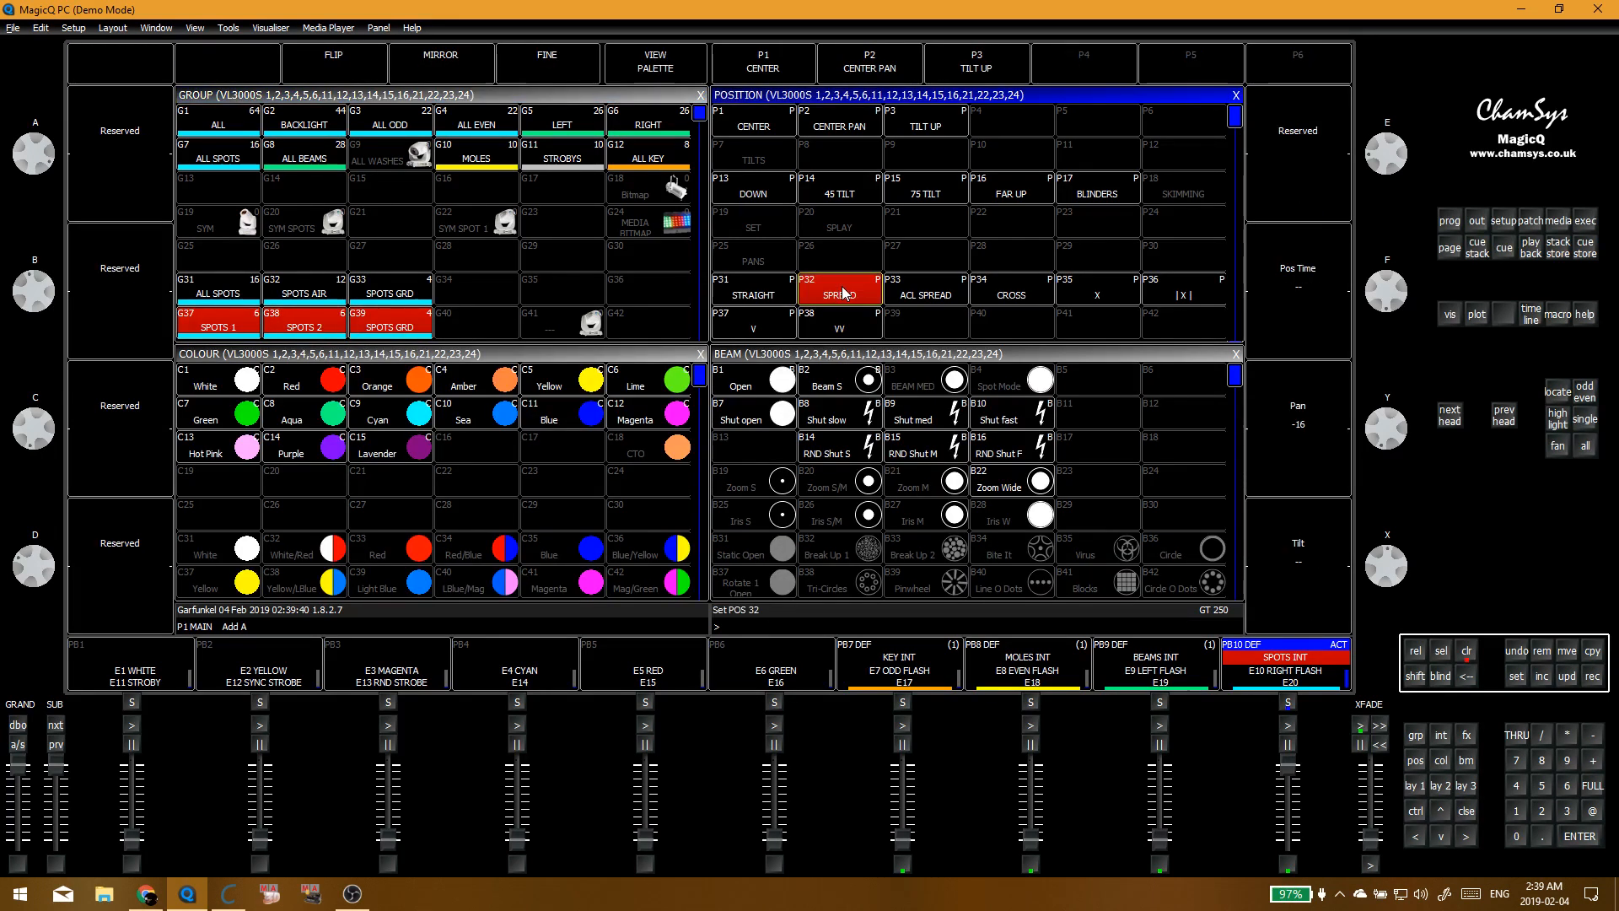
key("c")
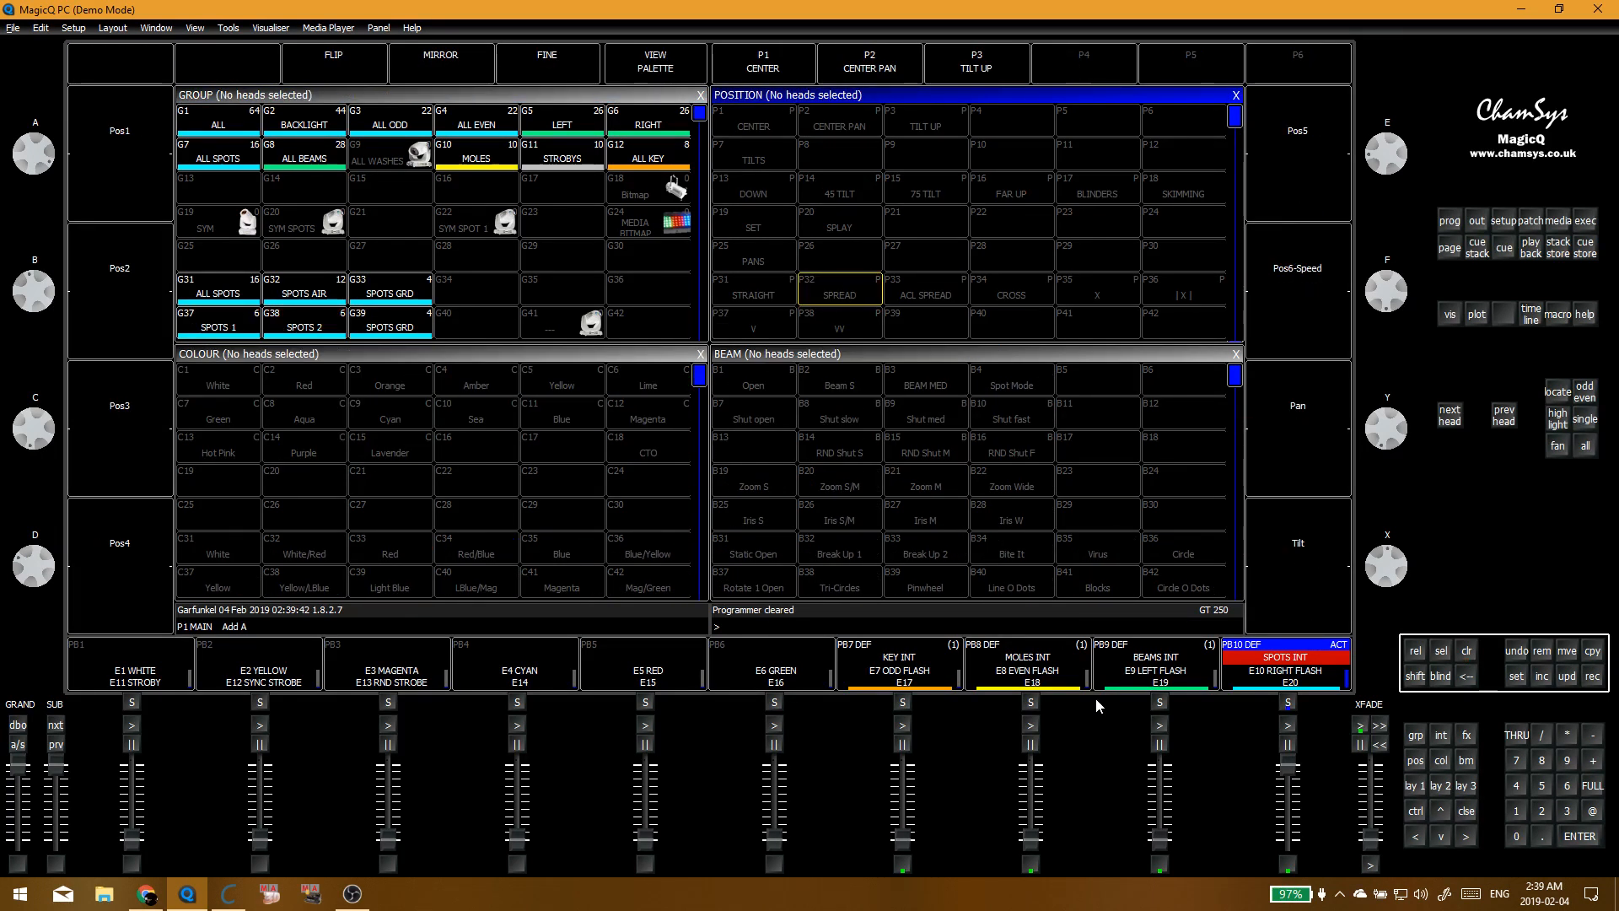
Step: Lower the BEAMS INT playback fader to zero and check the colour selections on the execute page
left_click_drag(1160, 846, 1155, 892)
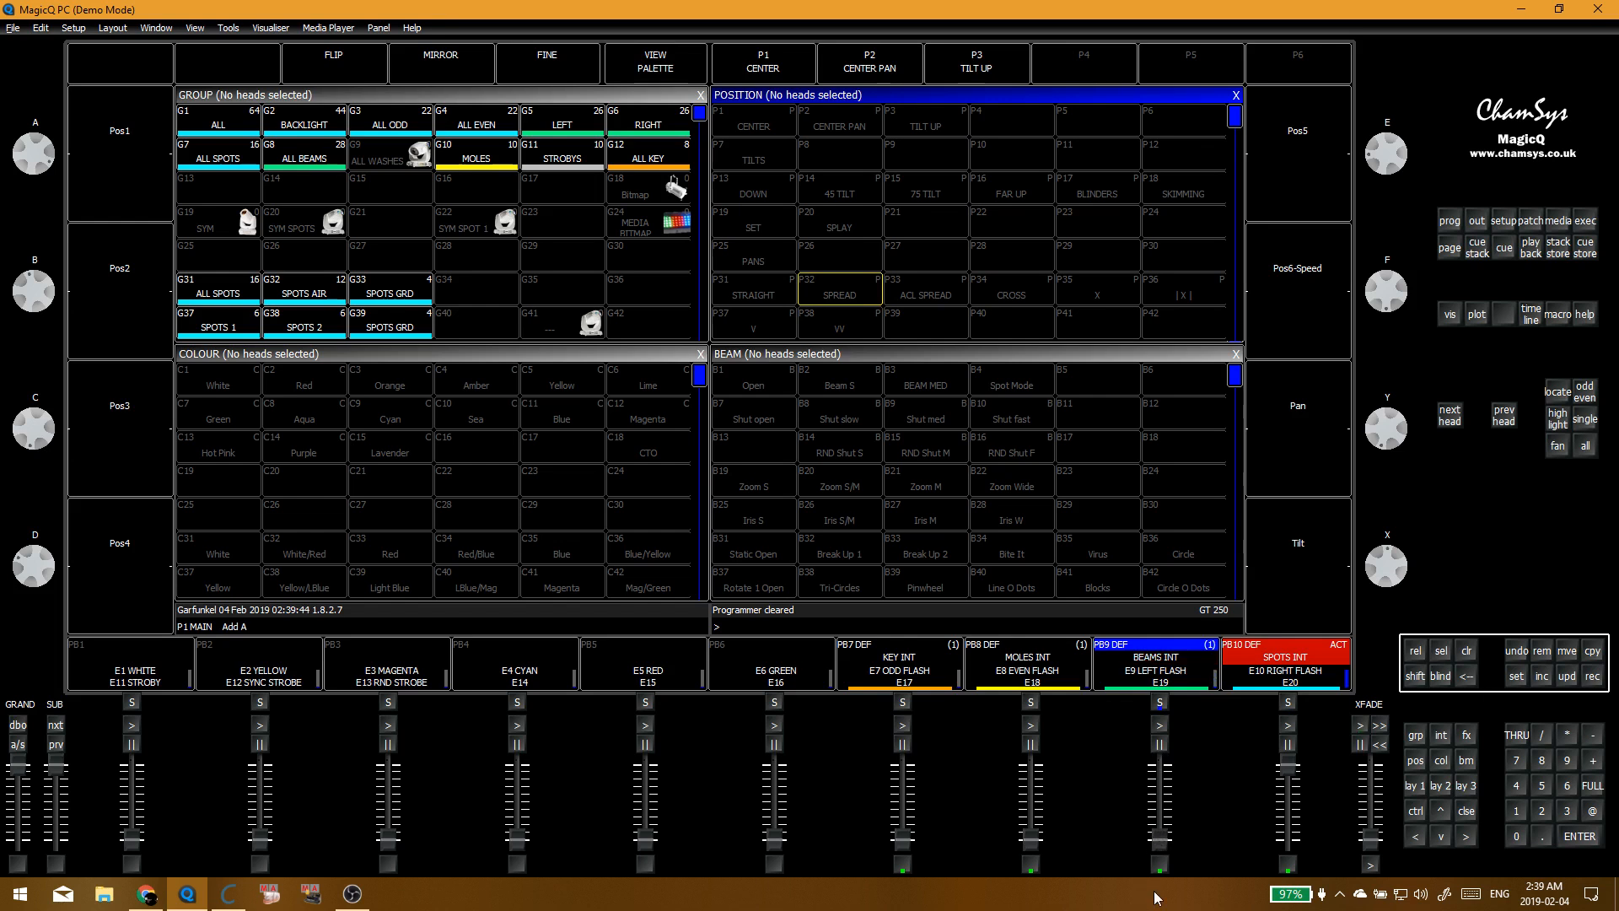
key("e")
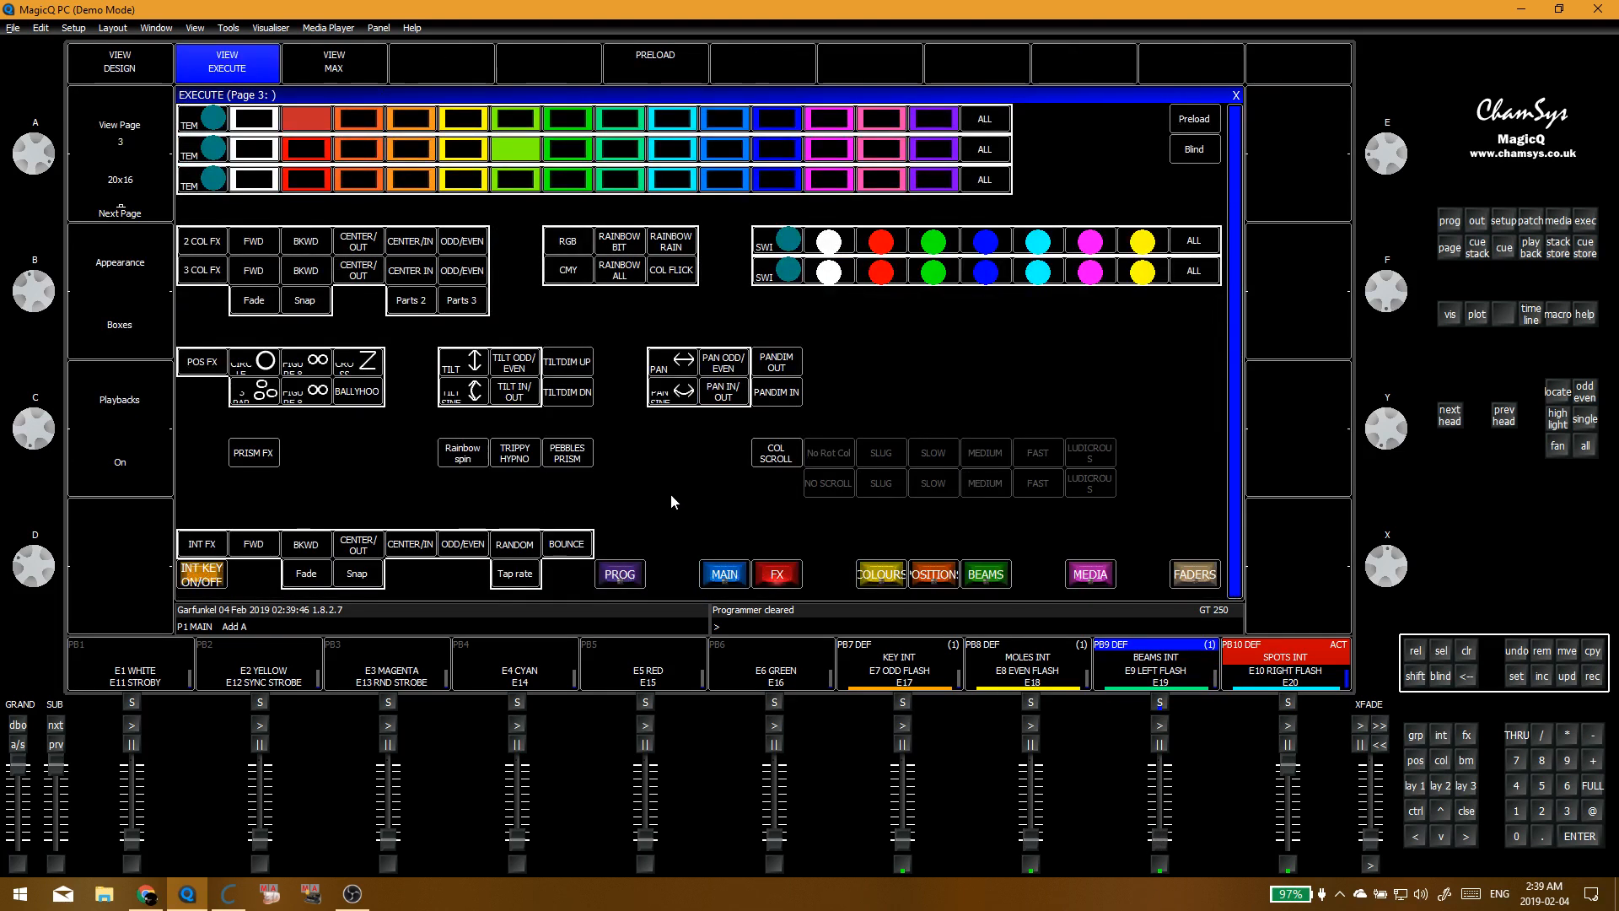
key("Escape")
Step: Select the groups SPOTS 1, SPOTS 2, SPOTS GRD (G39), BEAMS 1, BEAMS 2 and BEAMS GRD 1
left_click(214, 327)
left_click(302, 326)
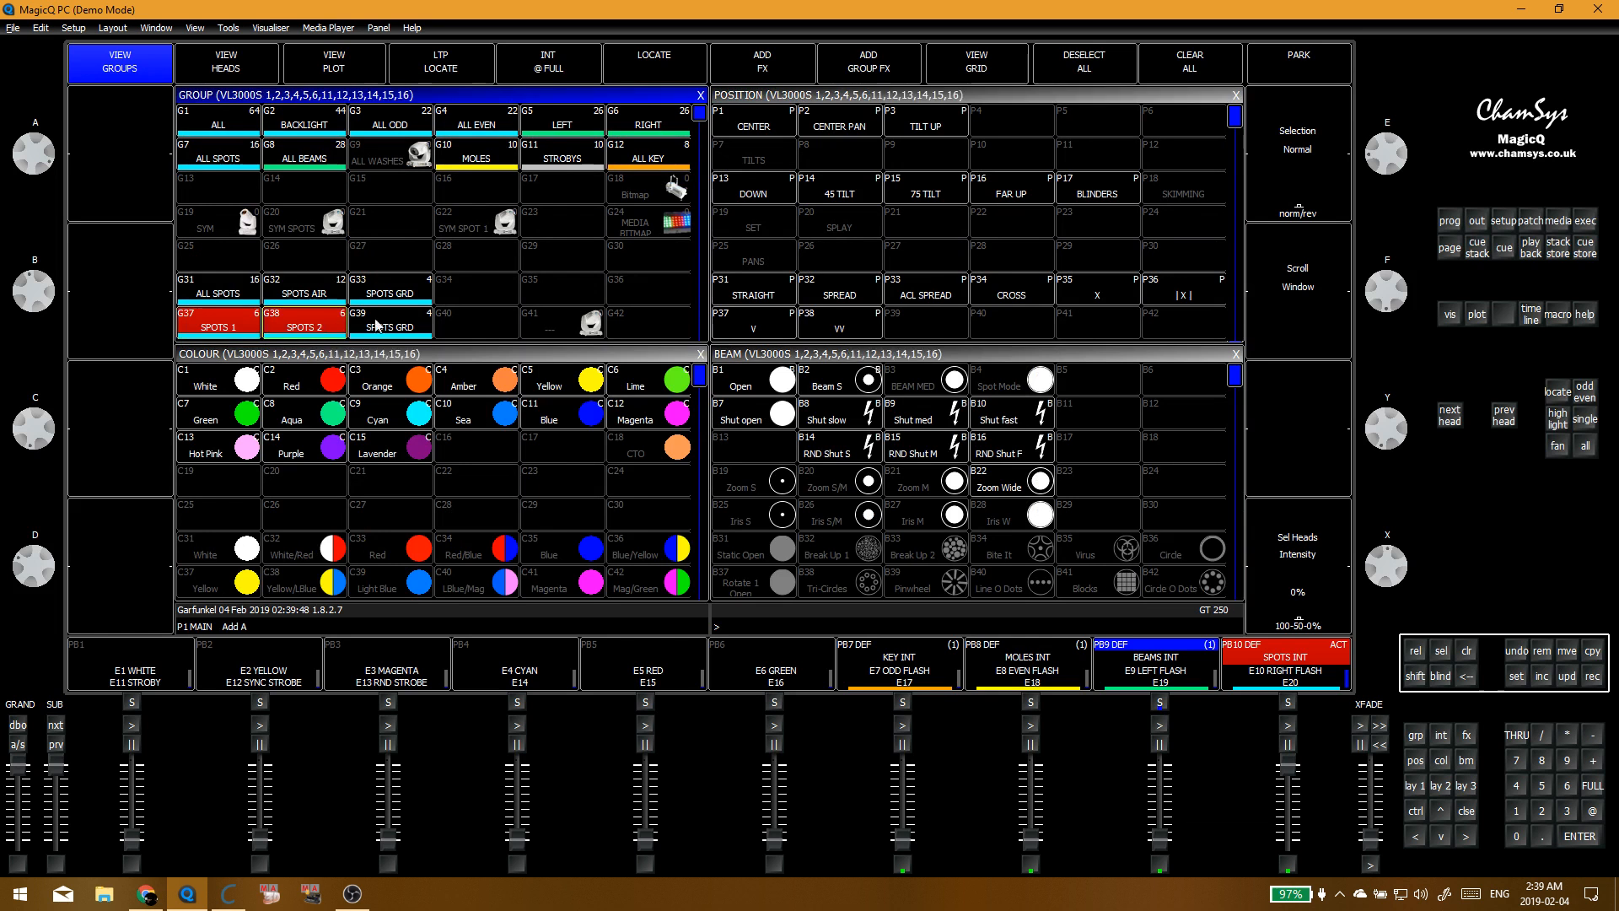
left_click(377, 326)
scroll(537, 291, "down", 4)
left_click(217, 290)
left_click(304, 291)
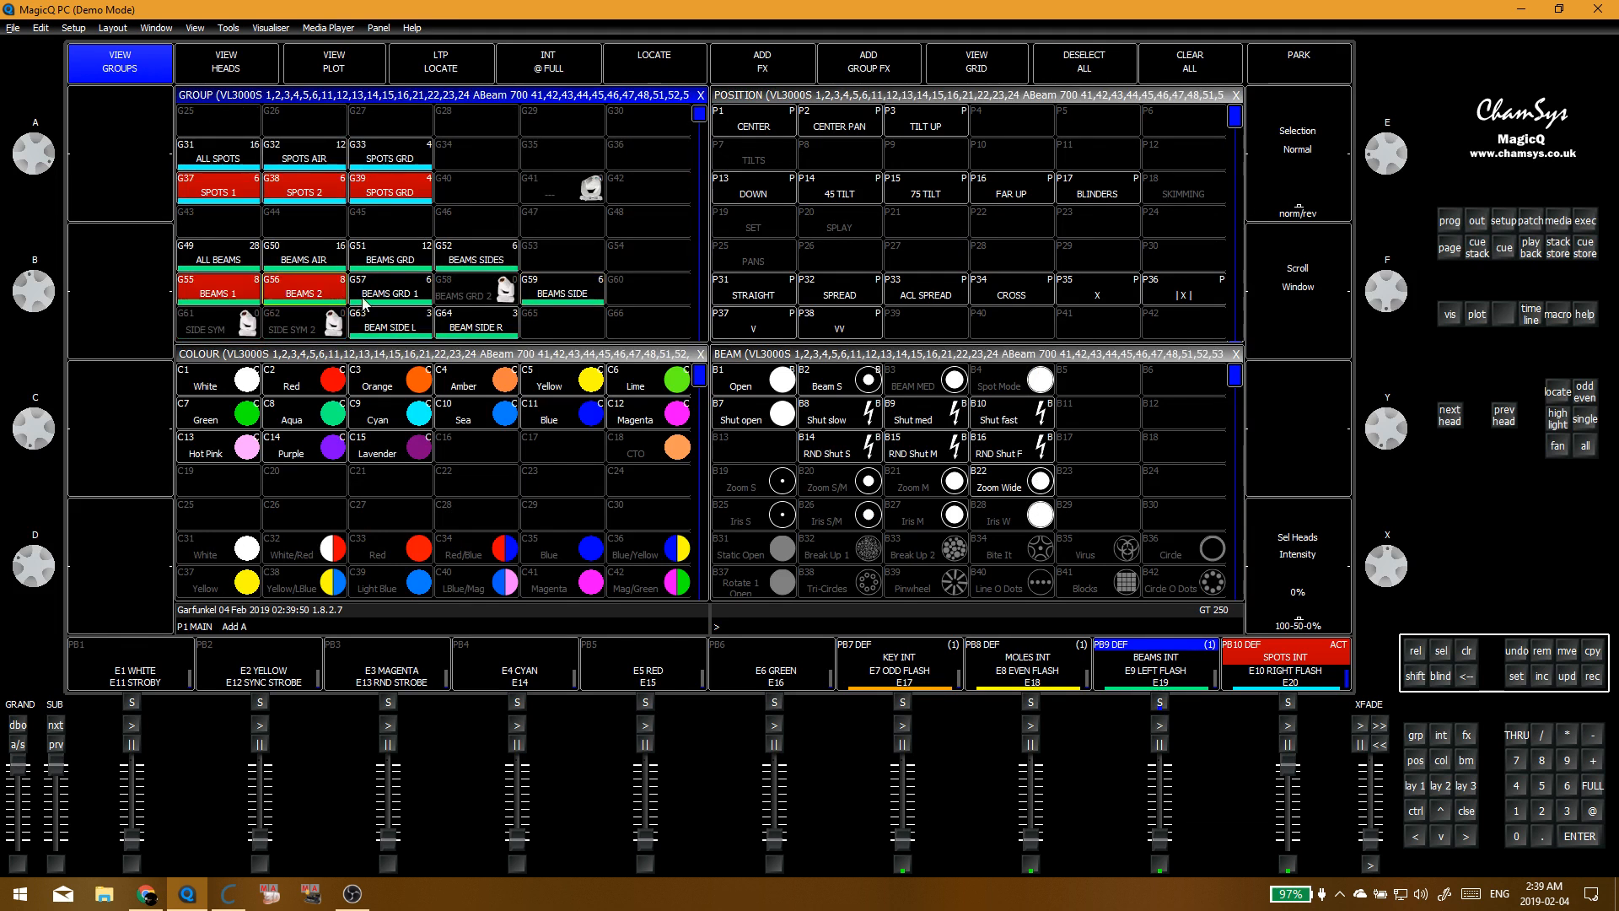
left_click(390, 291)
Step: Add the 2col colour FX with palettes C301 TEMP 1 and C302 TEMP 2 on the groups, with group spread Within groups
left_click(782, 64)
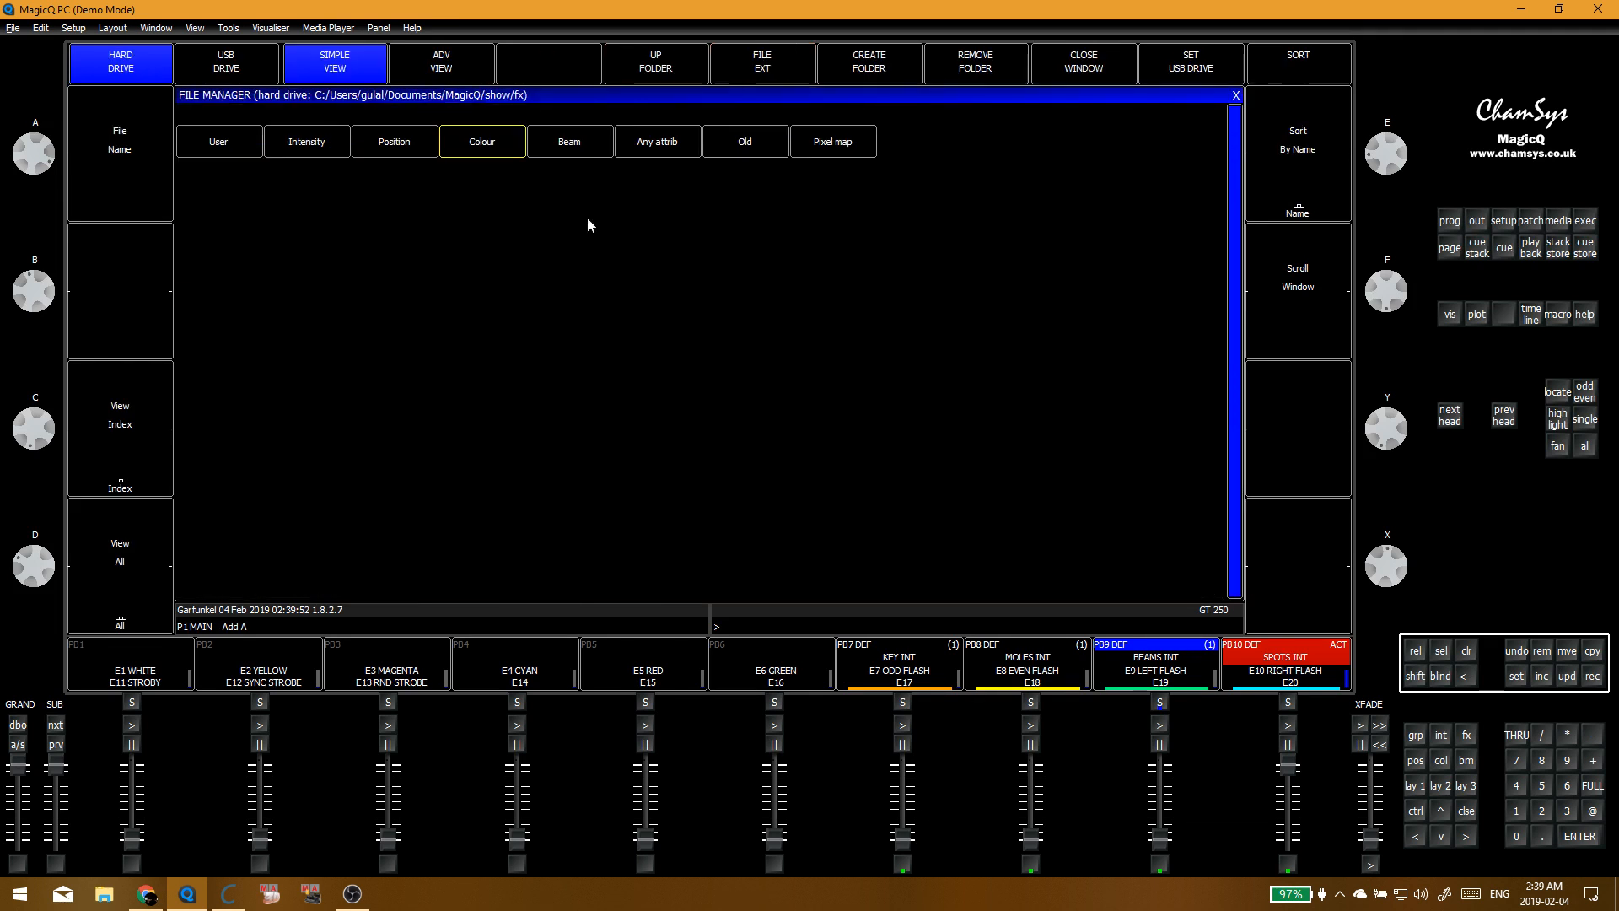
left_click(490, 144)
left_click(320, 142)
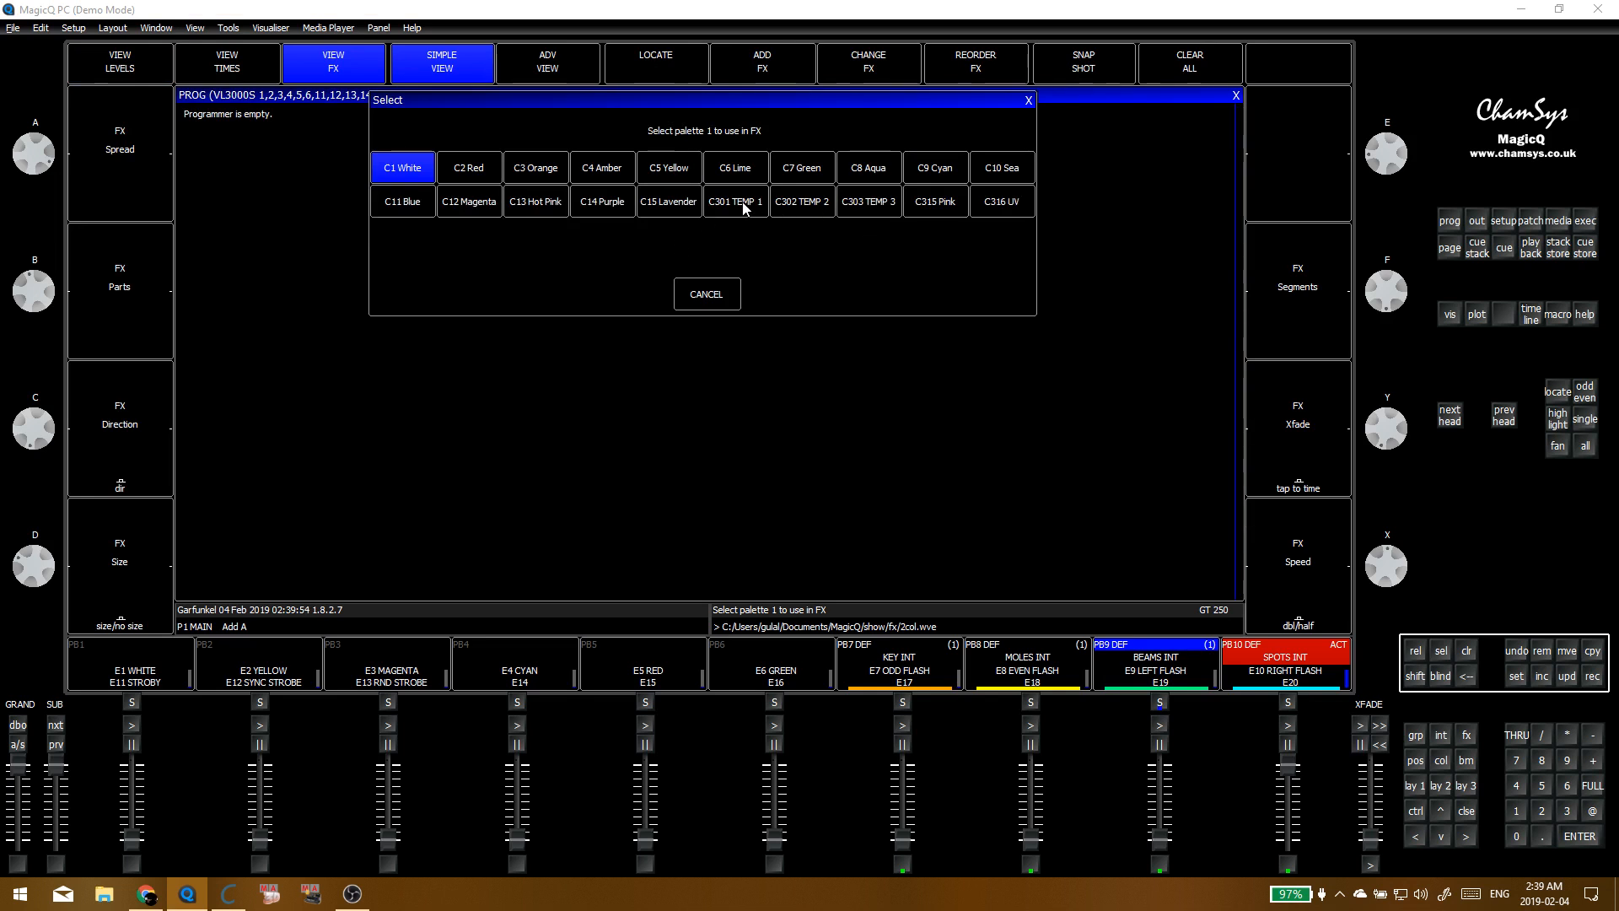
left_click(793, 206)
left_click(802, 206)
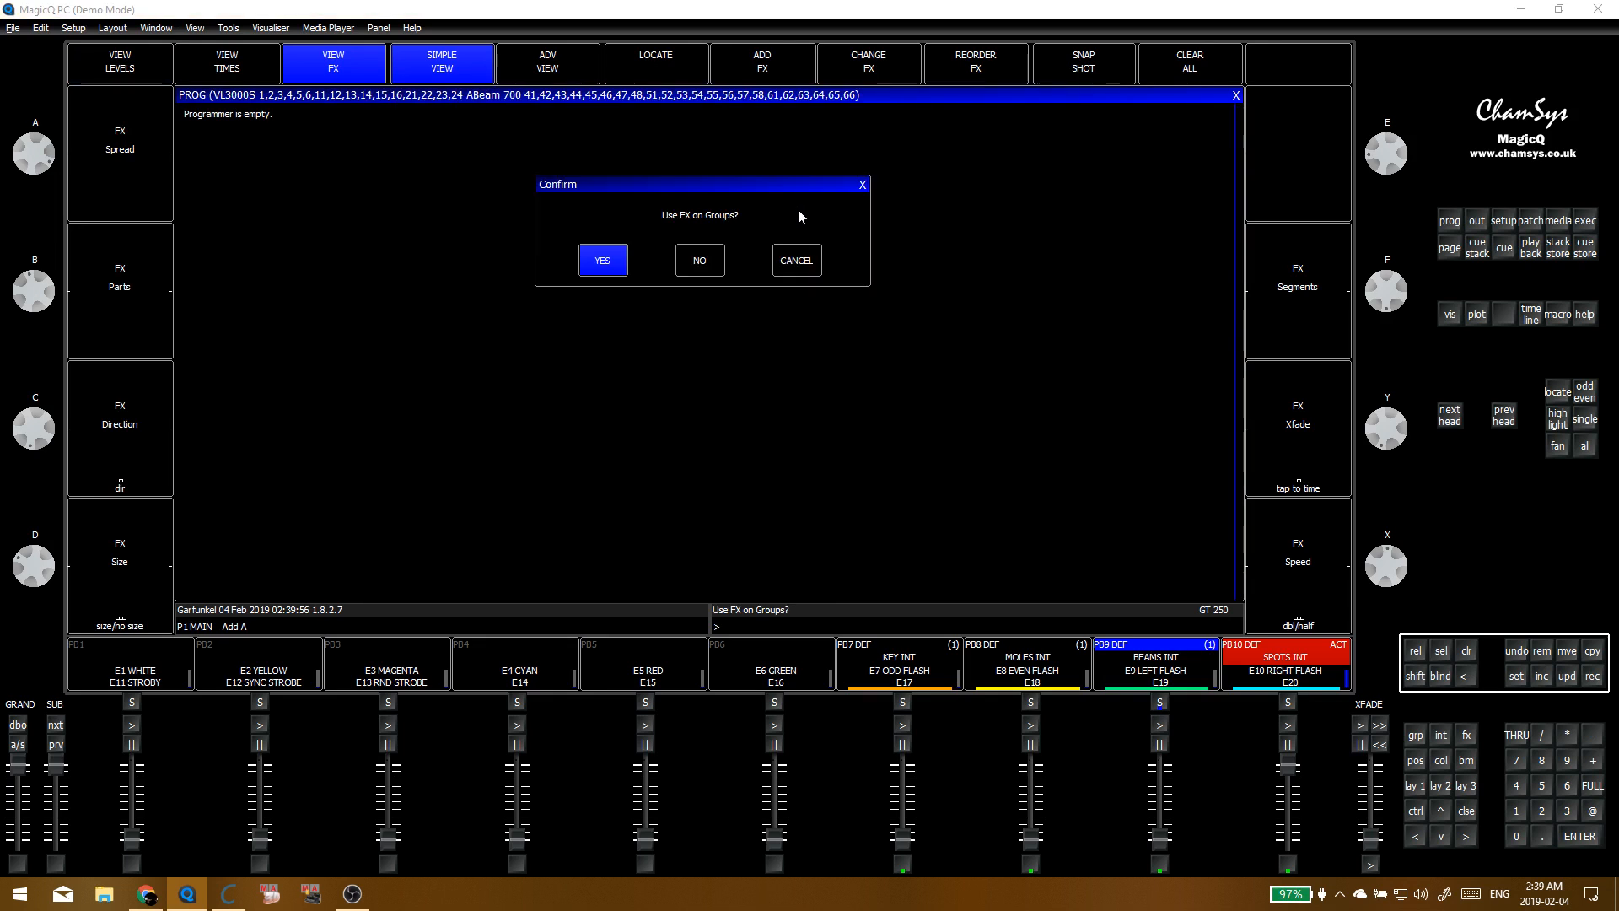
left_click(601, 258)
left_click(857, 129)
left_click(743, 255)
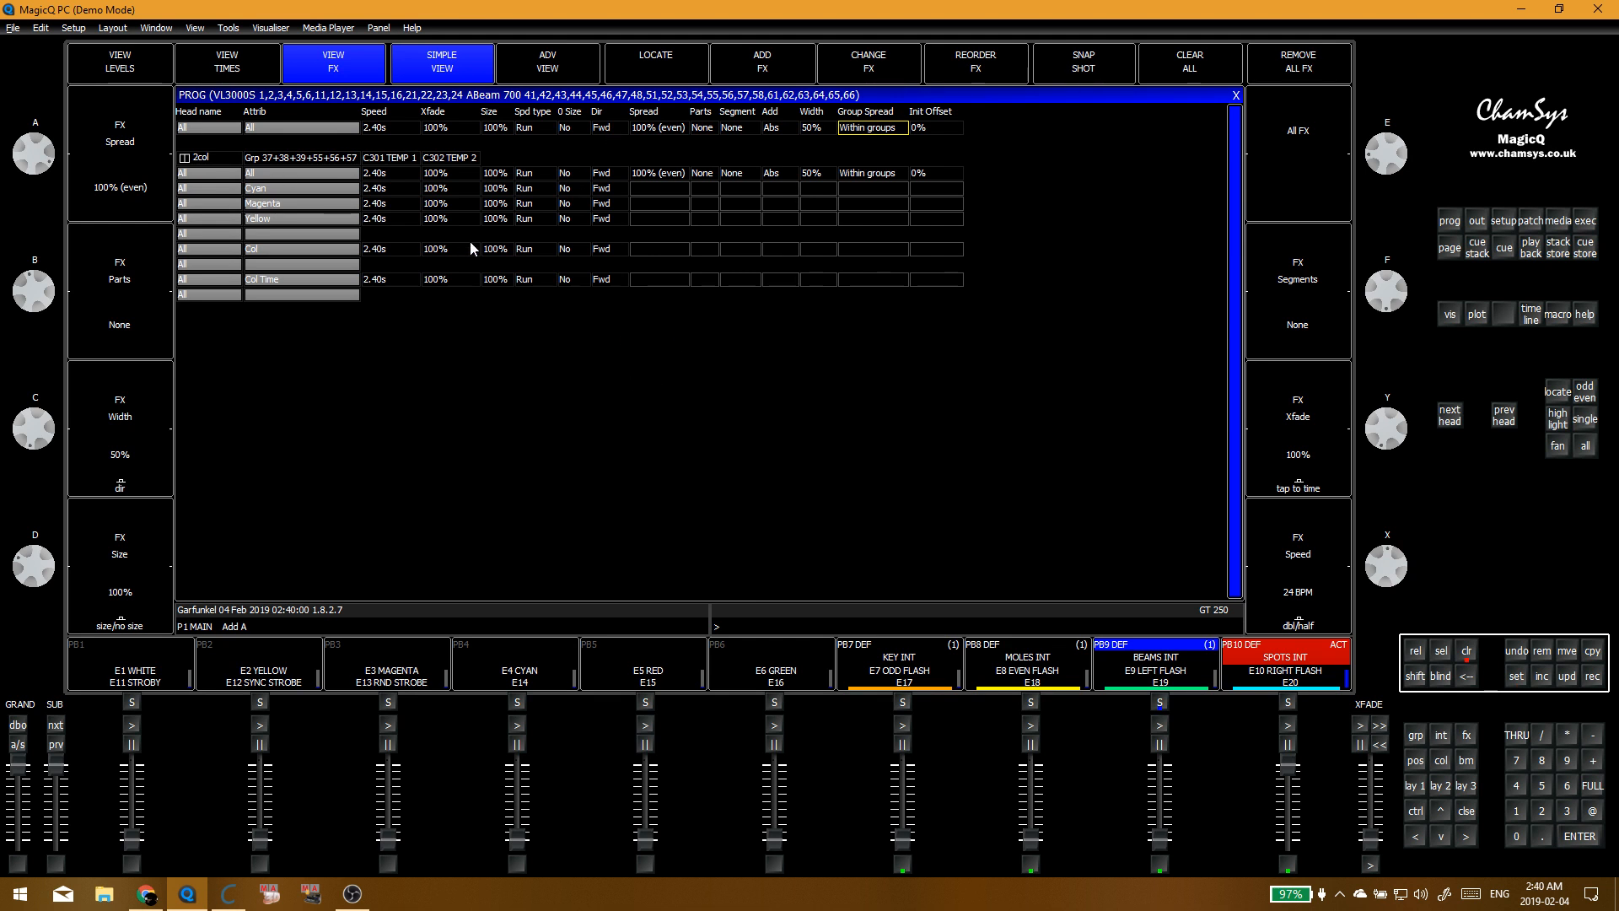
Step: Try different widths on the 2col FX, including 32%, and return the width to 50%
left_click(645, 189)
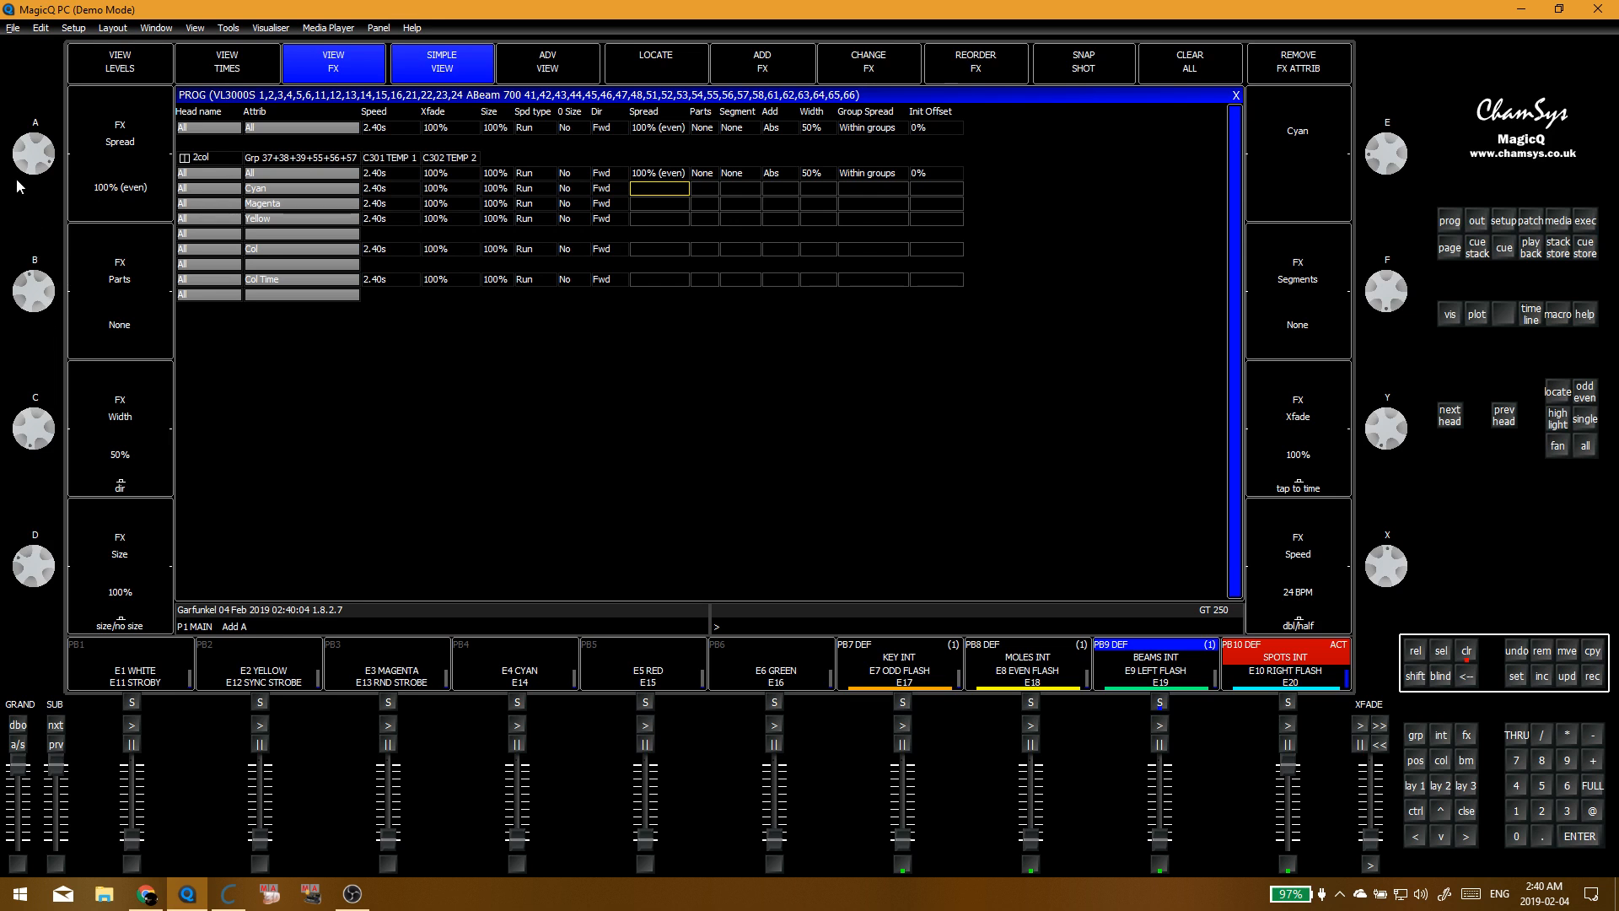
left_click_drag(23, 437, 41, 398)
left_click_drag(40, 472, 44, 490)
scroll(51, 439, "up", 5)
scroll(43, 430, "down", 7)
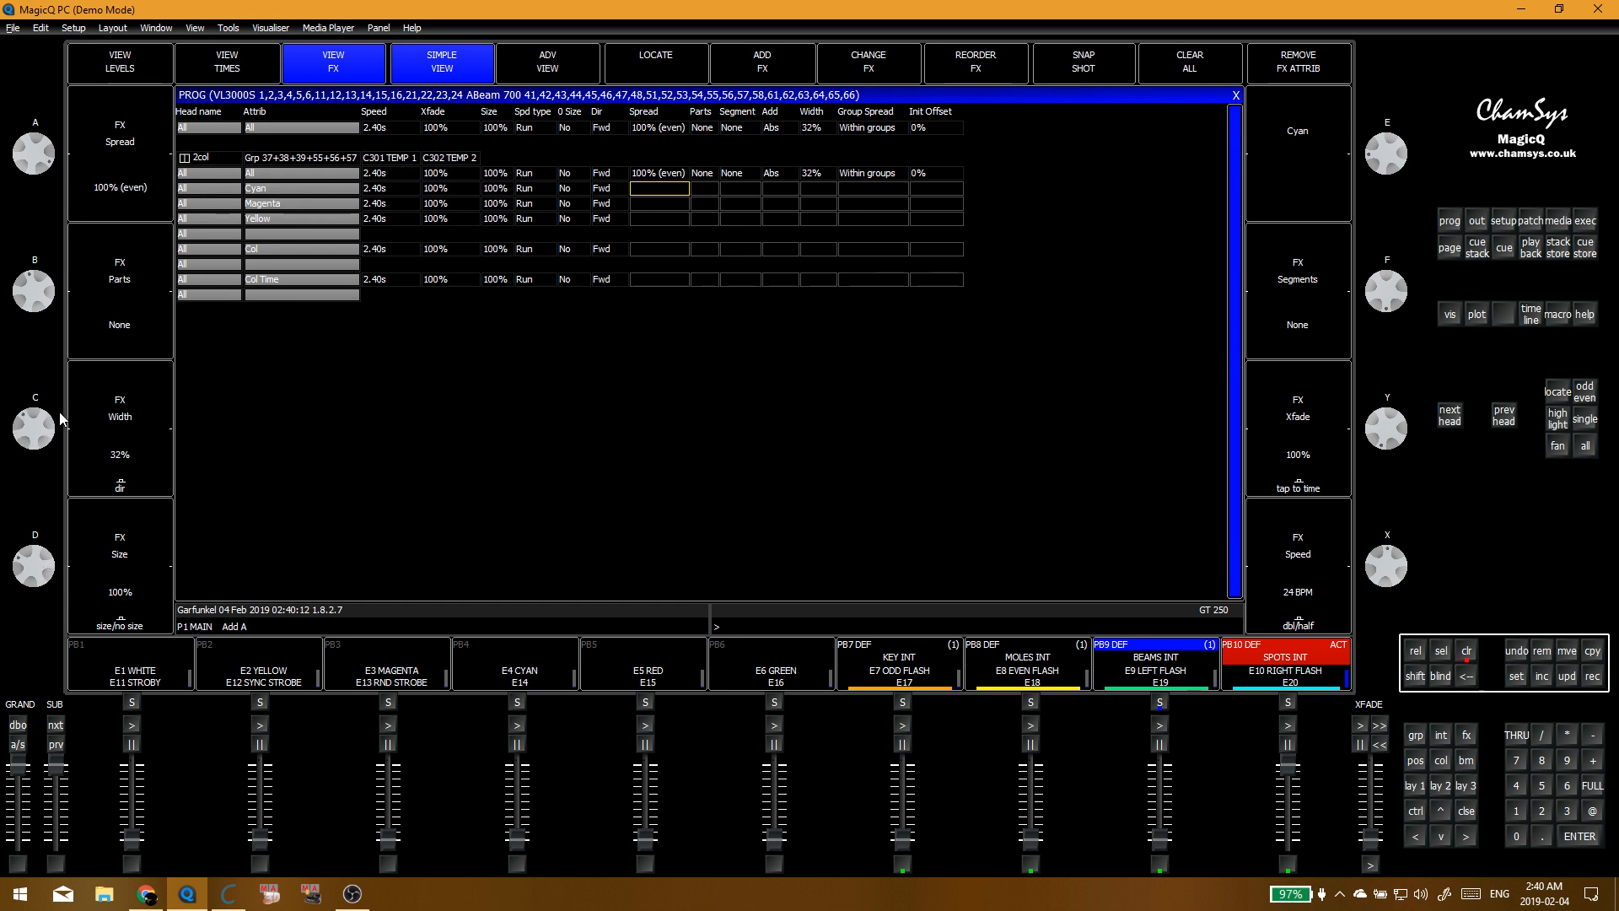
scroll(51, 430, "up", 8)
scroll(59, 438, "down", 5)
scroll(64, 448, "up", 1)
scroll(46, 118, "down", 2)
Step: Try lower spread values on the 2col FX, down to 7%, and return the spread to 100% (even)
scroll(35, 160, "down", 10)
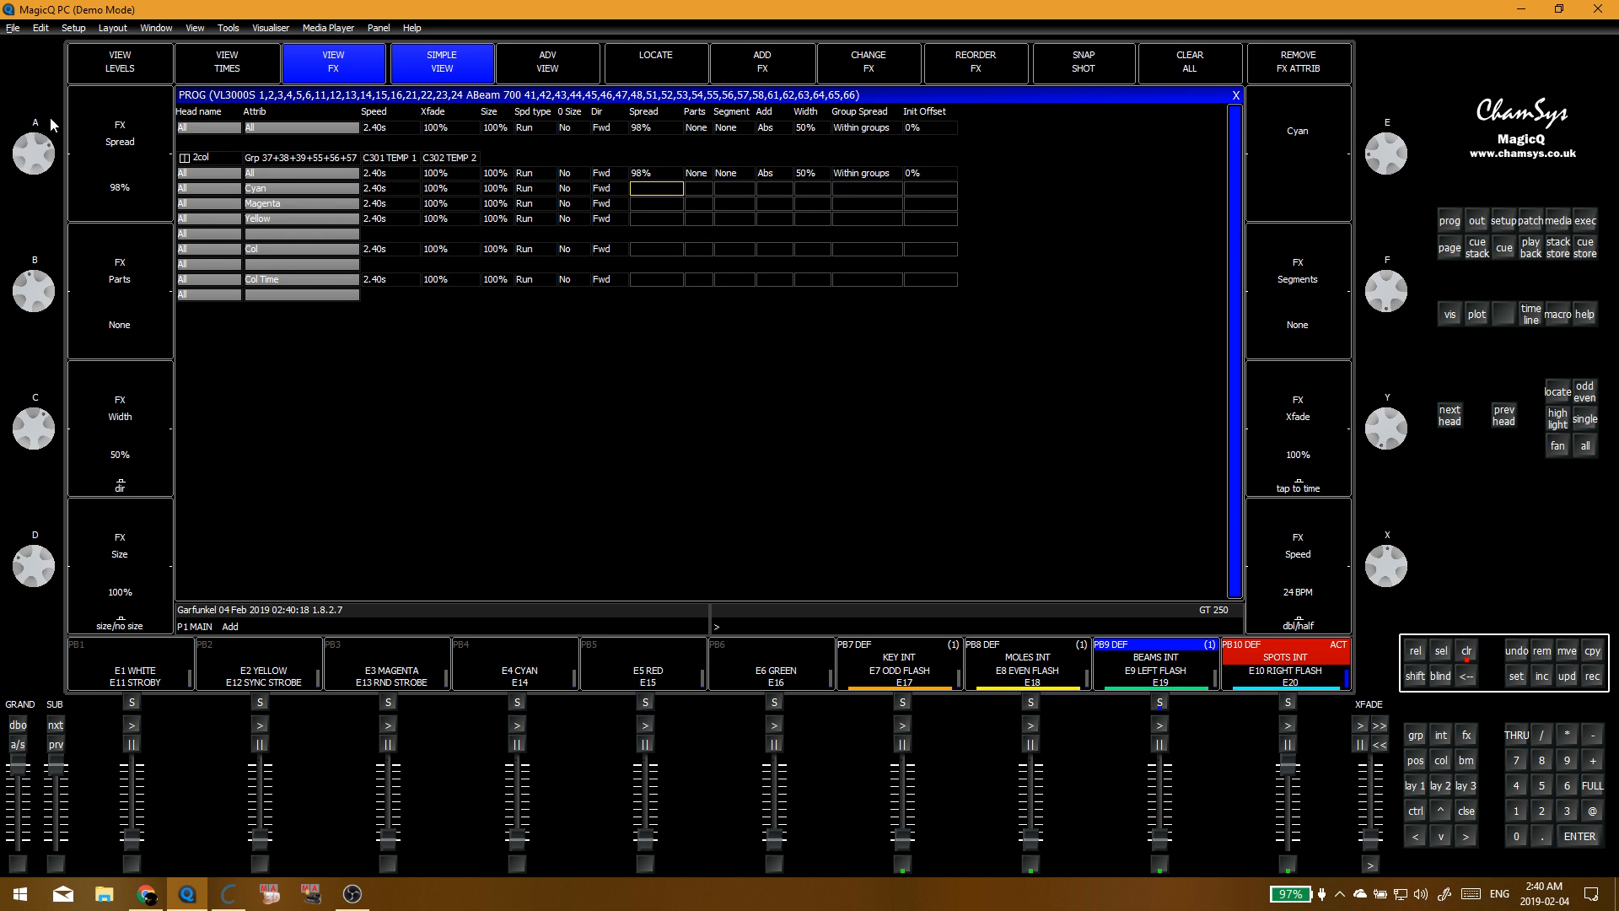
scroll(38, 168, "down", 20)
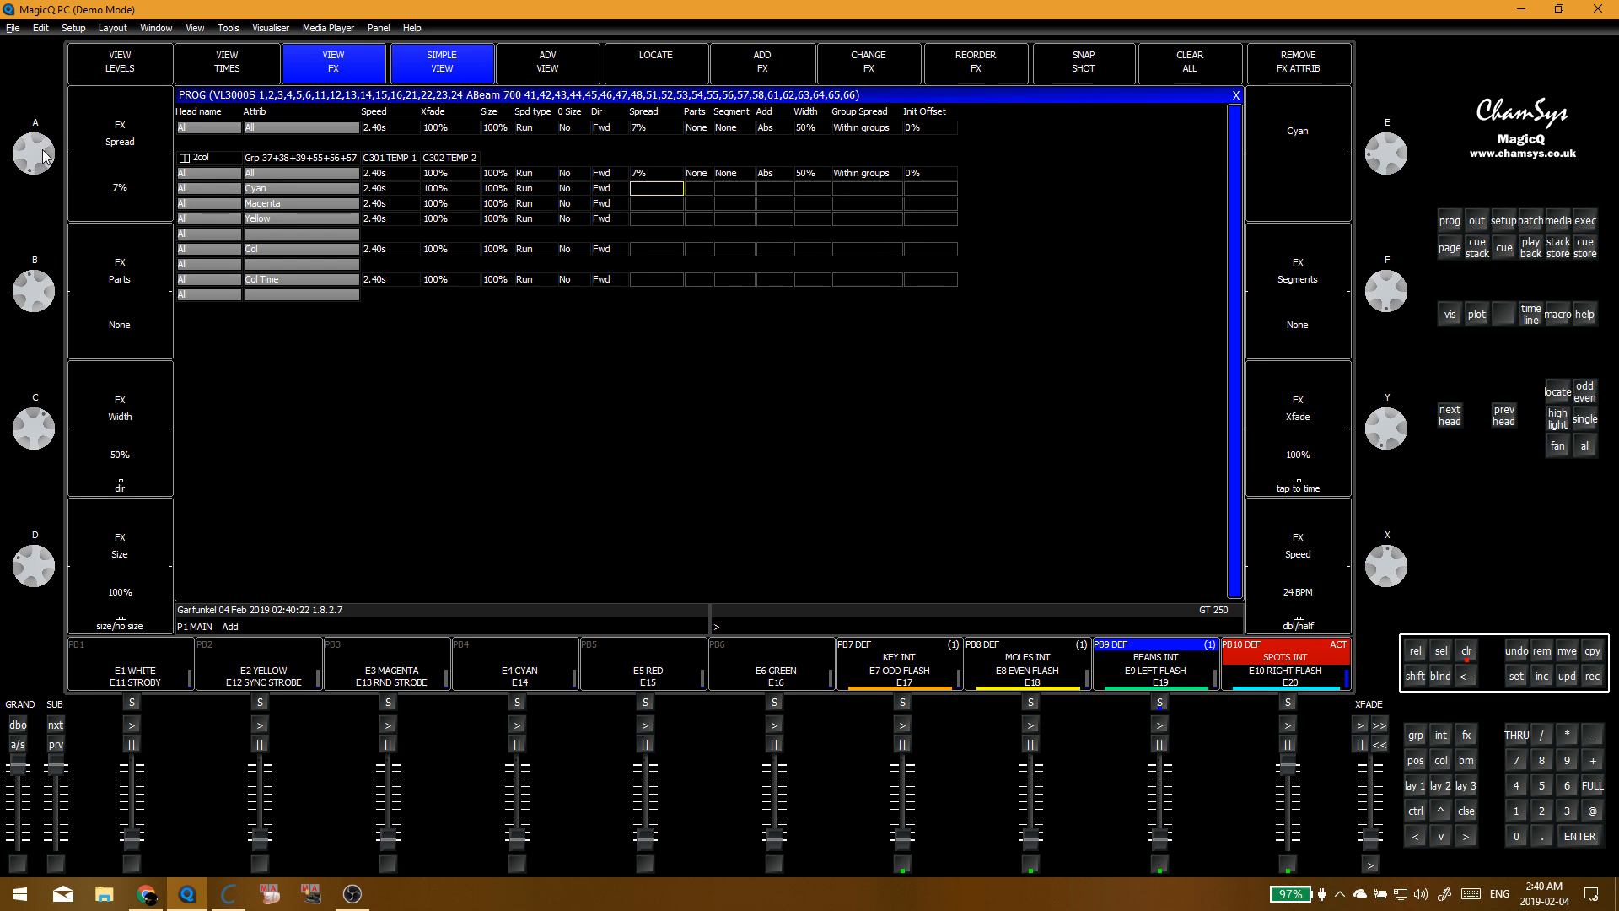
scroll(38, 160, "up", 3)
scroll(32, 168, "up", 20)
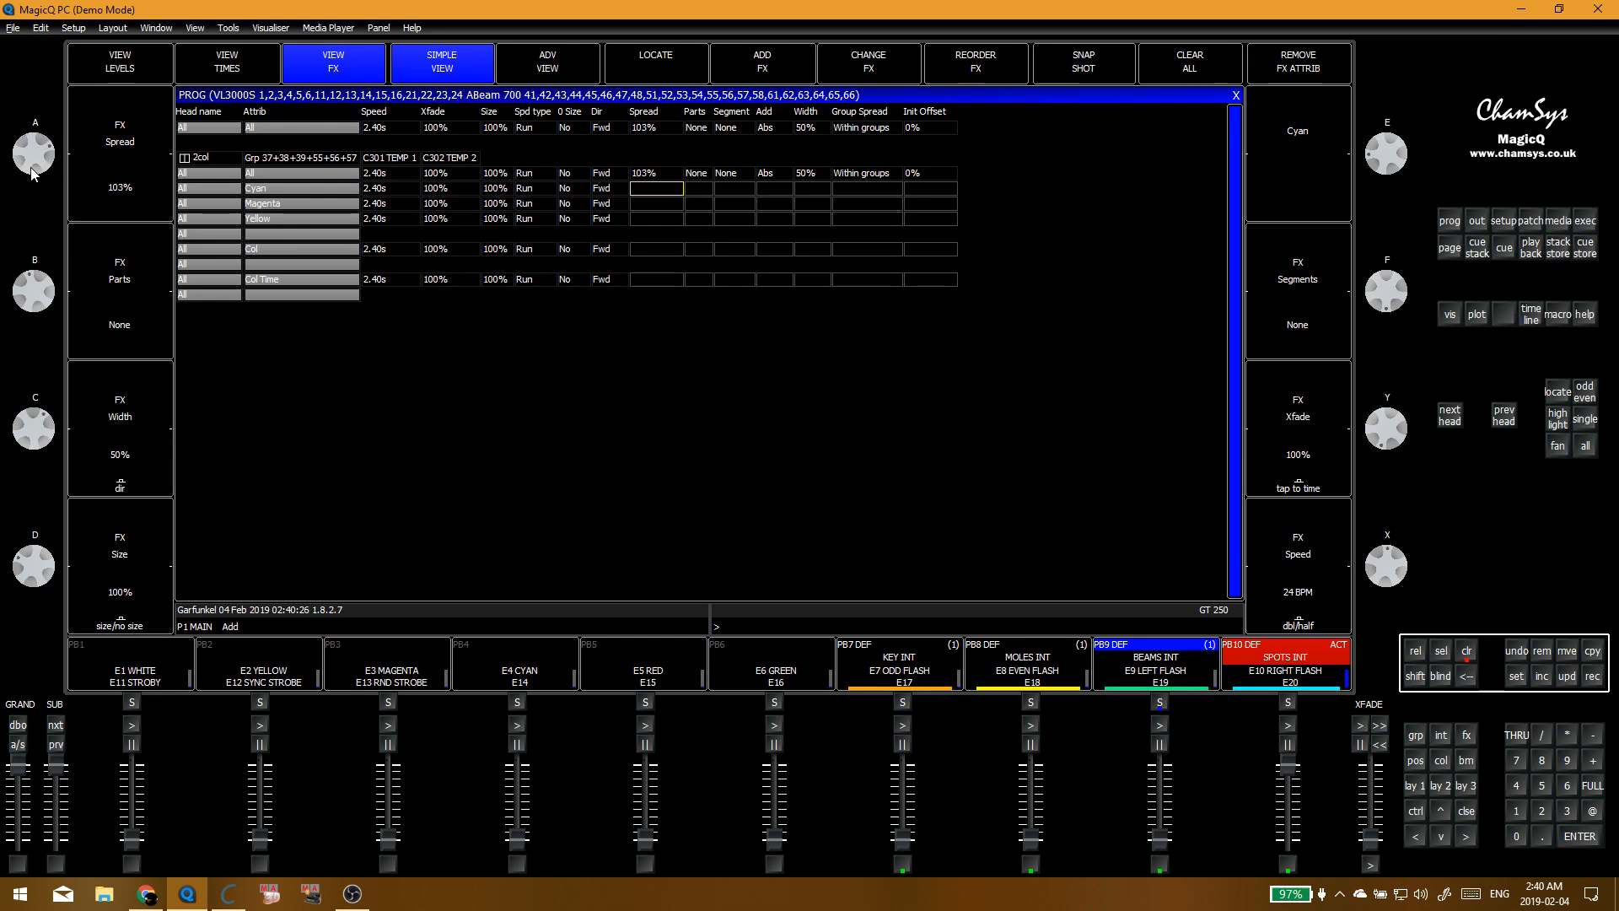
scroll(40, 150, "down", 1)
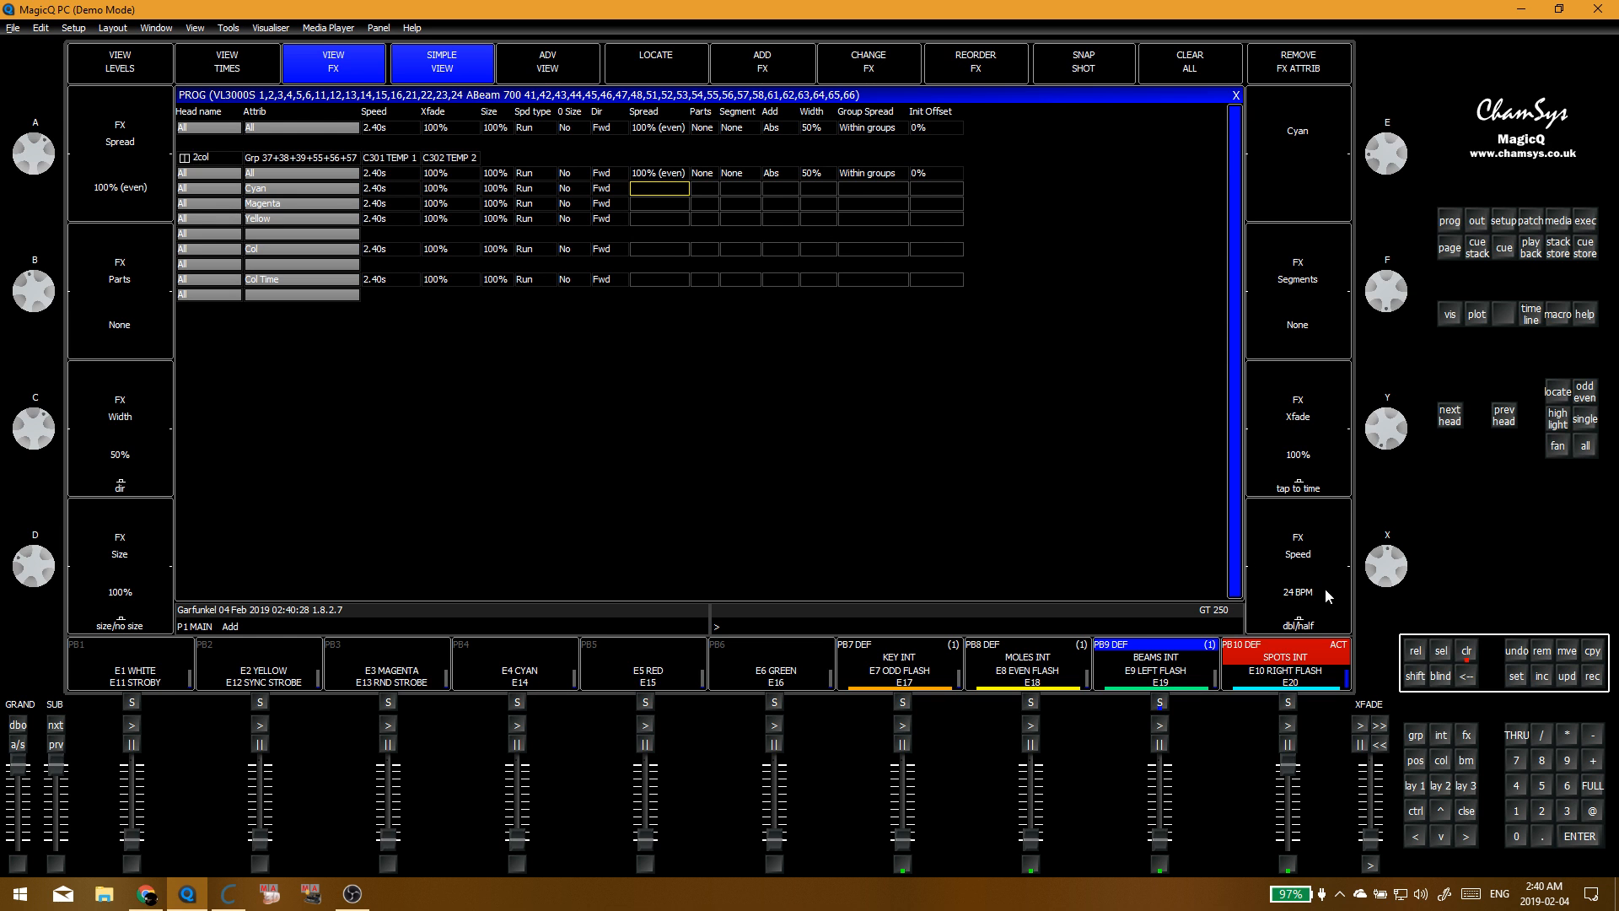
Step: Set the 2col FX speed to 1.20s and try its parts at 2's
left_click(1299, 617)
left_click(1303, 543)
left_click(446, 204)
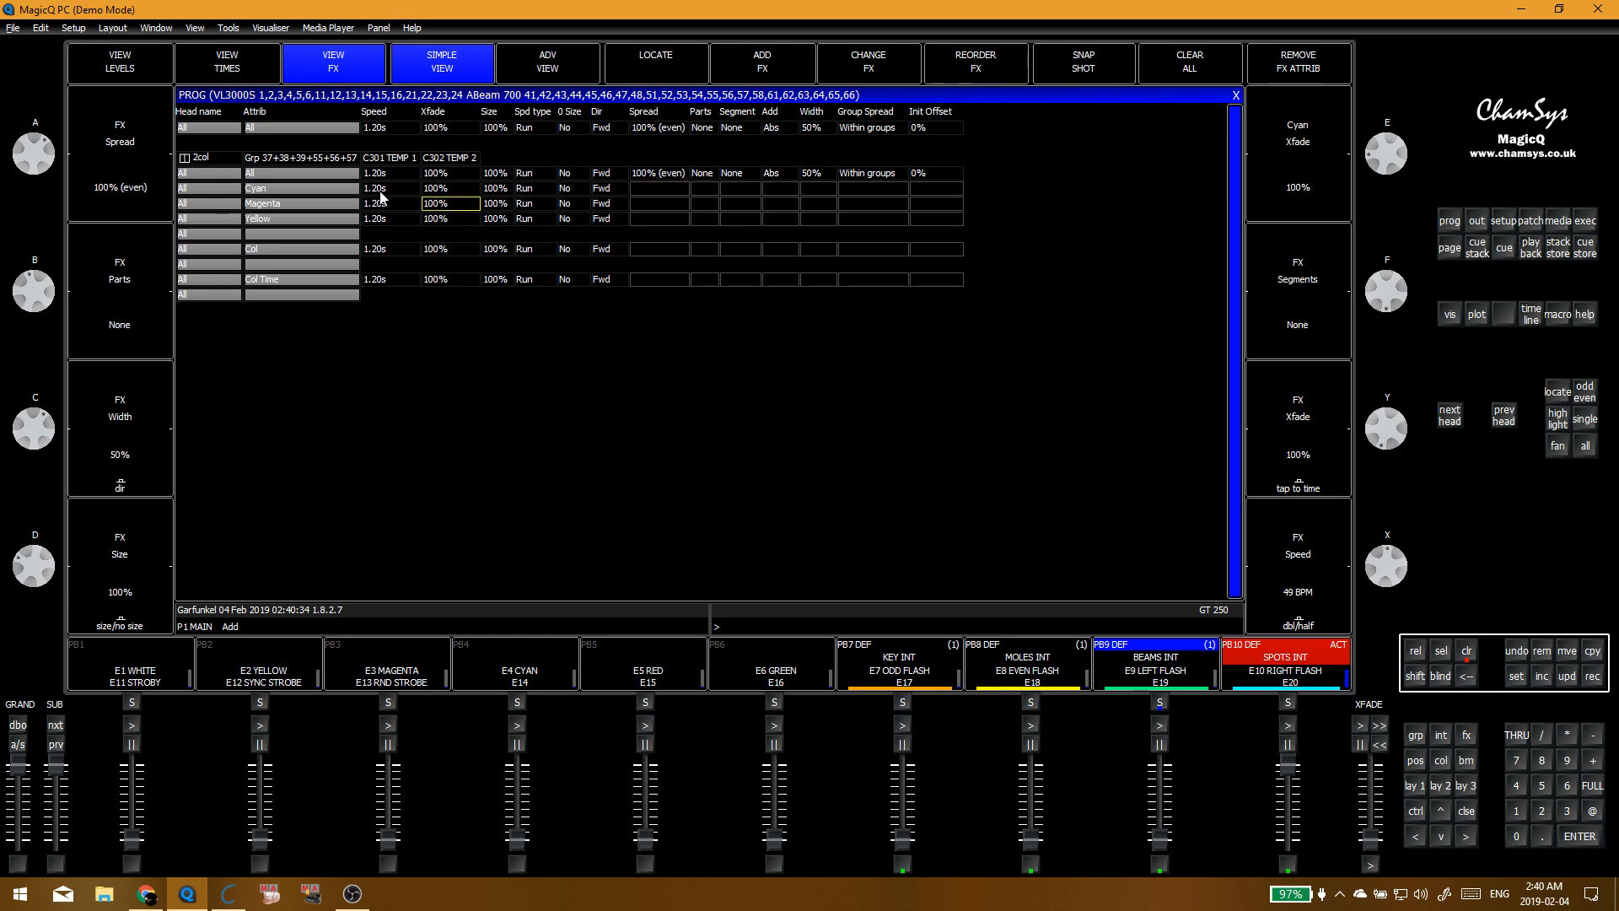
left_click(368, 239)
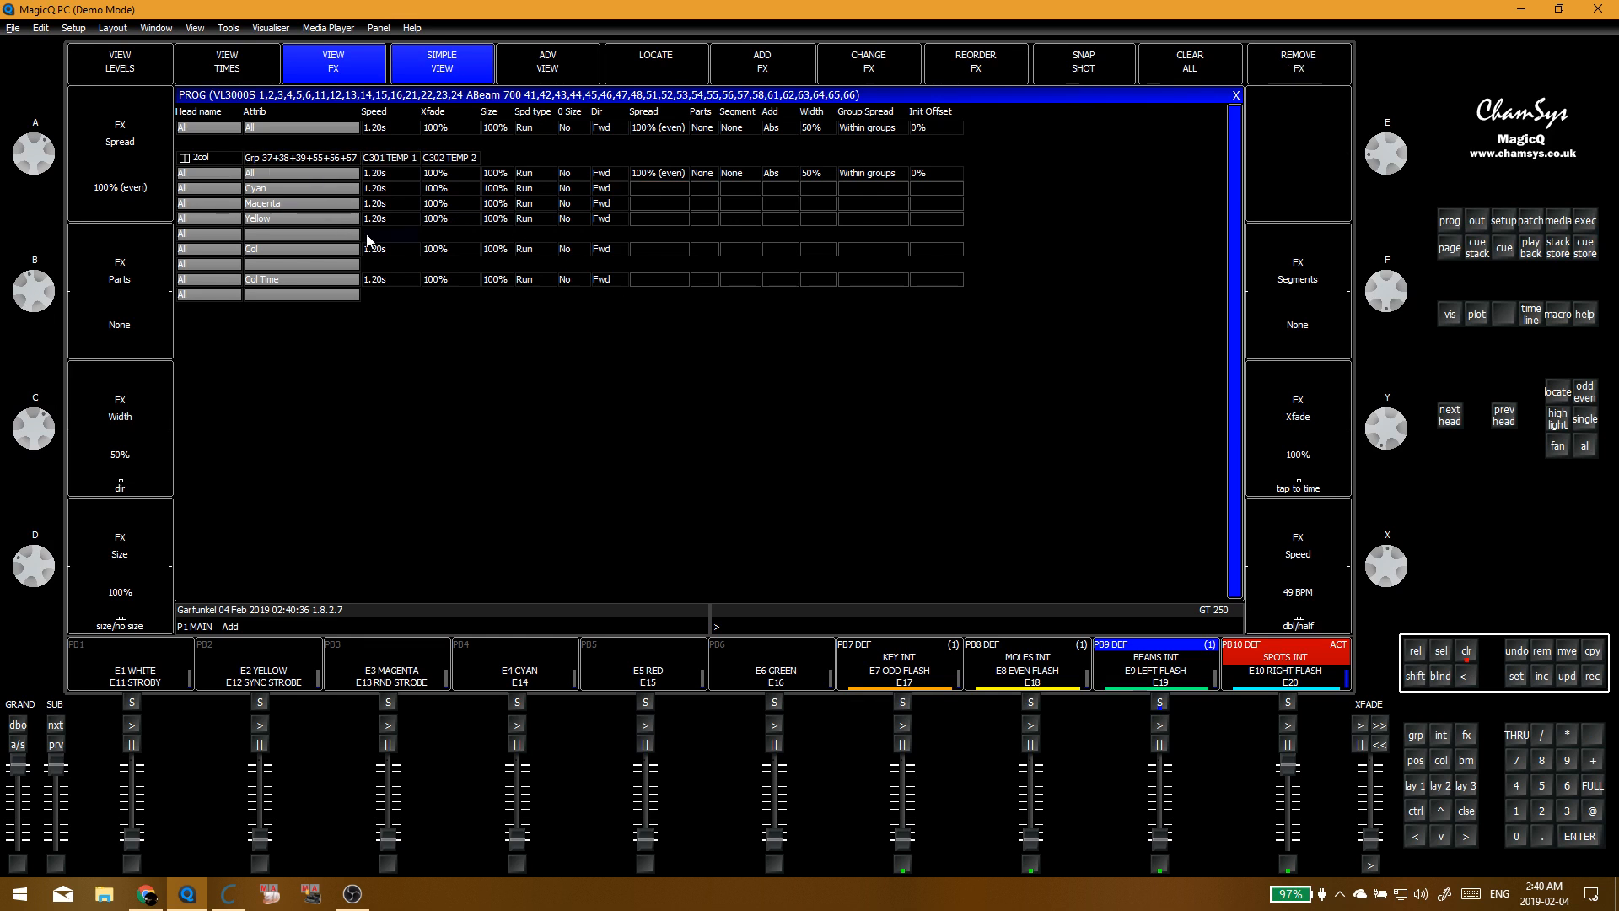
left_click(518, 281)
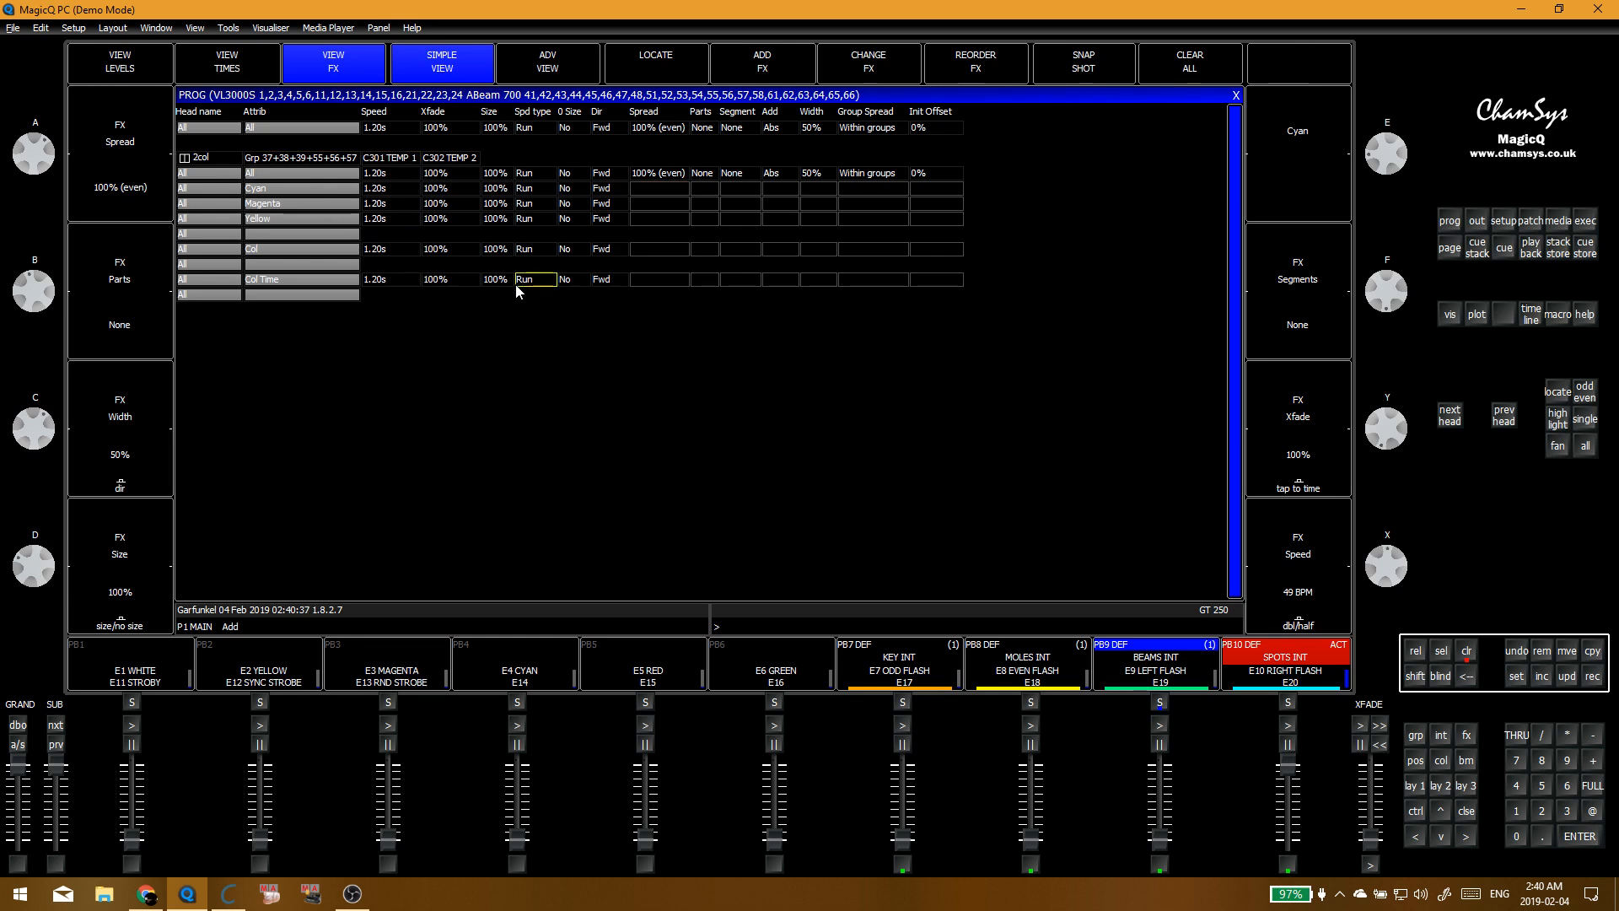
left_click(347, 285)
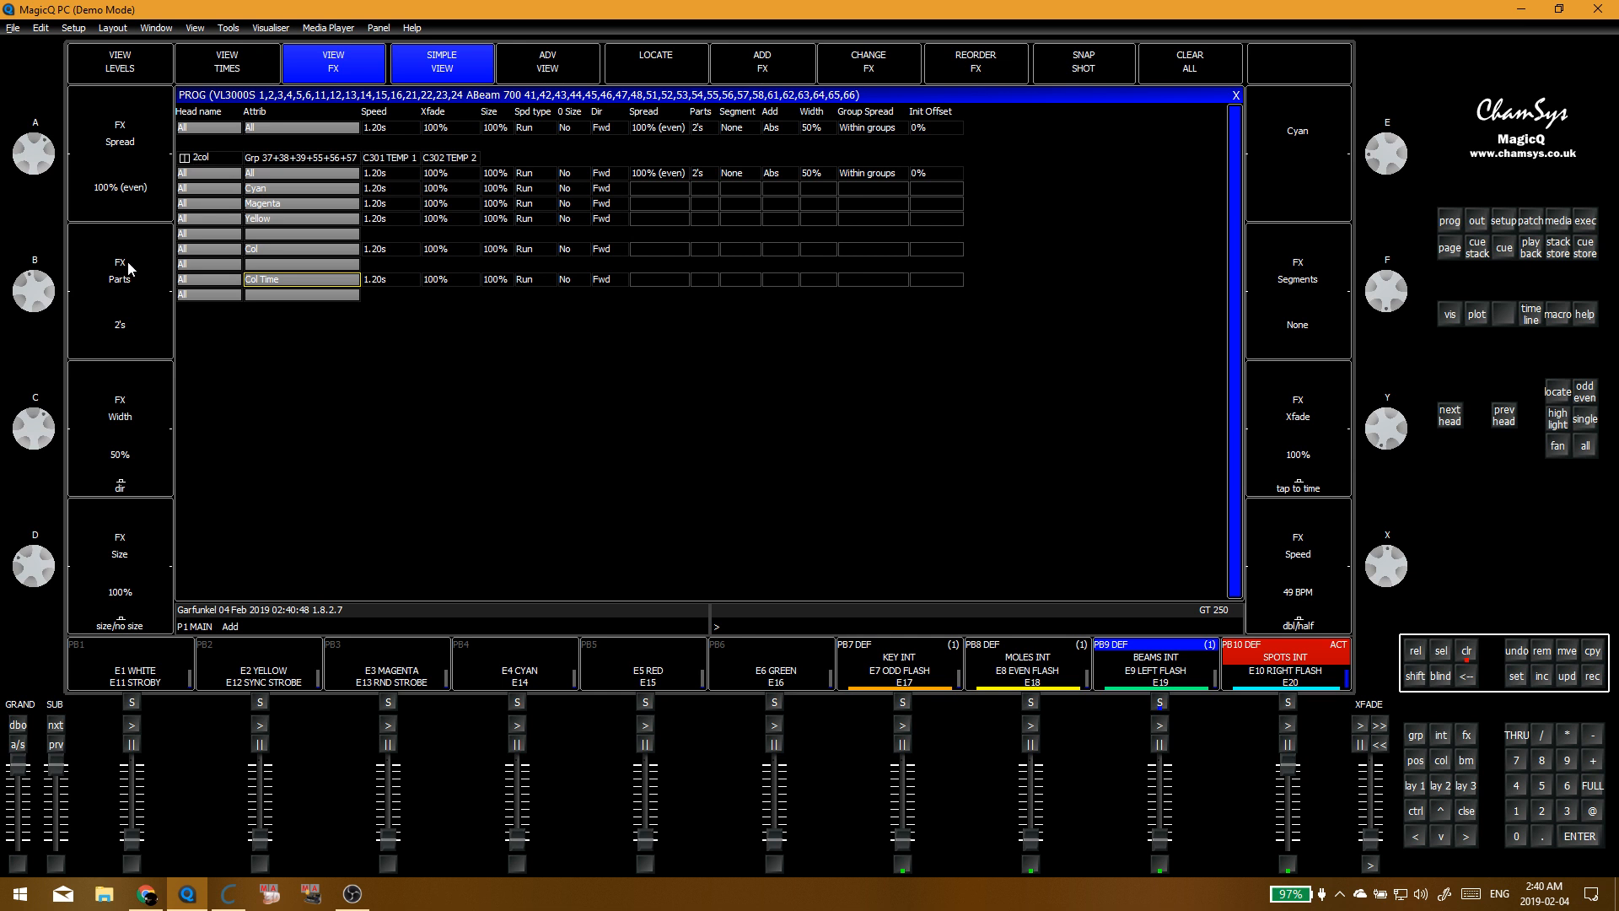
Step: Set the 2col FX speed to 0.60s and compare crossfades of 0%, 100% and 50%
mouse_move(1398, 440)
left_mouse_down()
mouse_move(1396, 417)
mouse_move(1389, 447)
left_mouse_up()
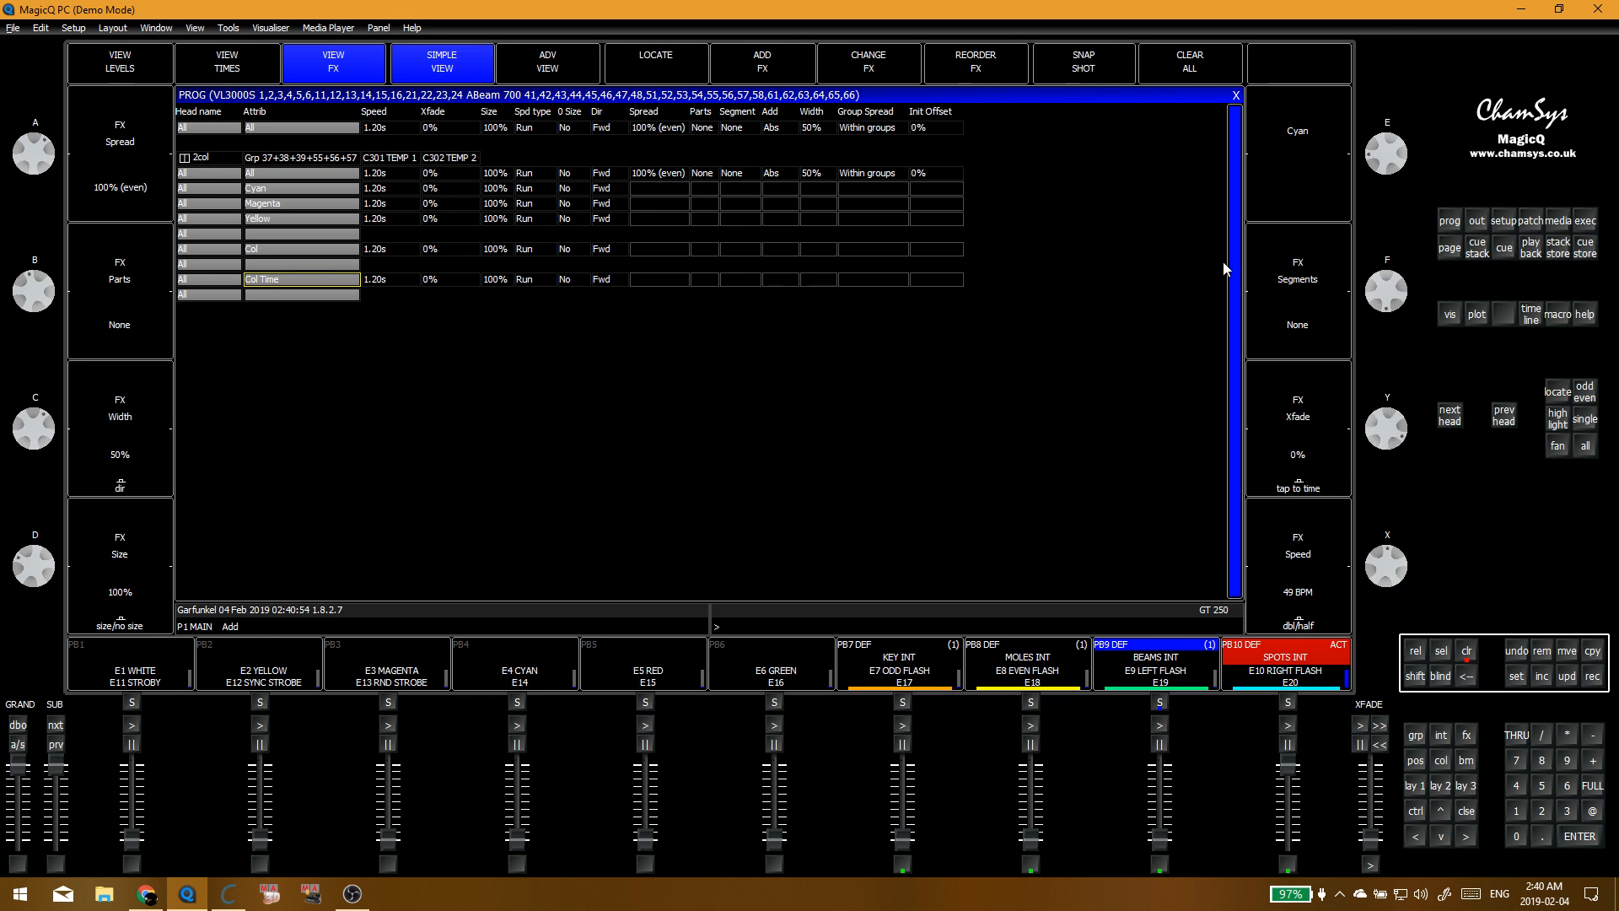
left_click(1262, 619)
left_click(1337, 536)
left_click(1295, 544)
left_click(1307, 608)
left_click_drag(1387, 427, 1380, 830)
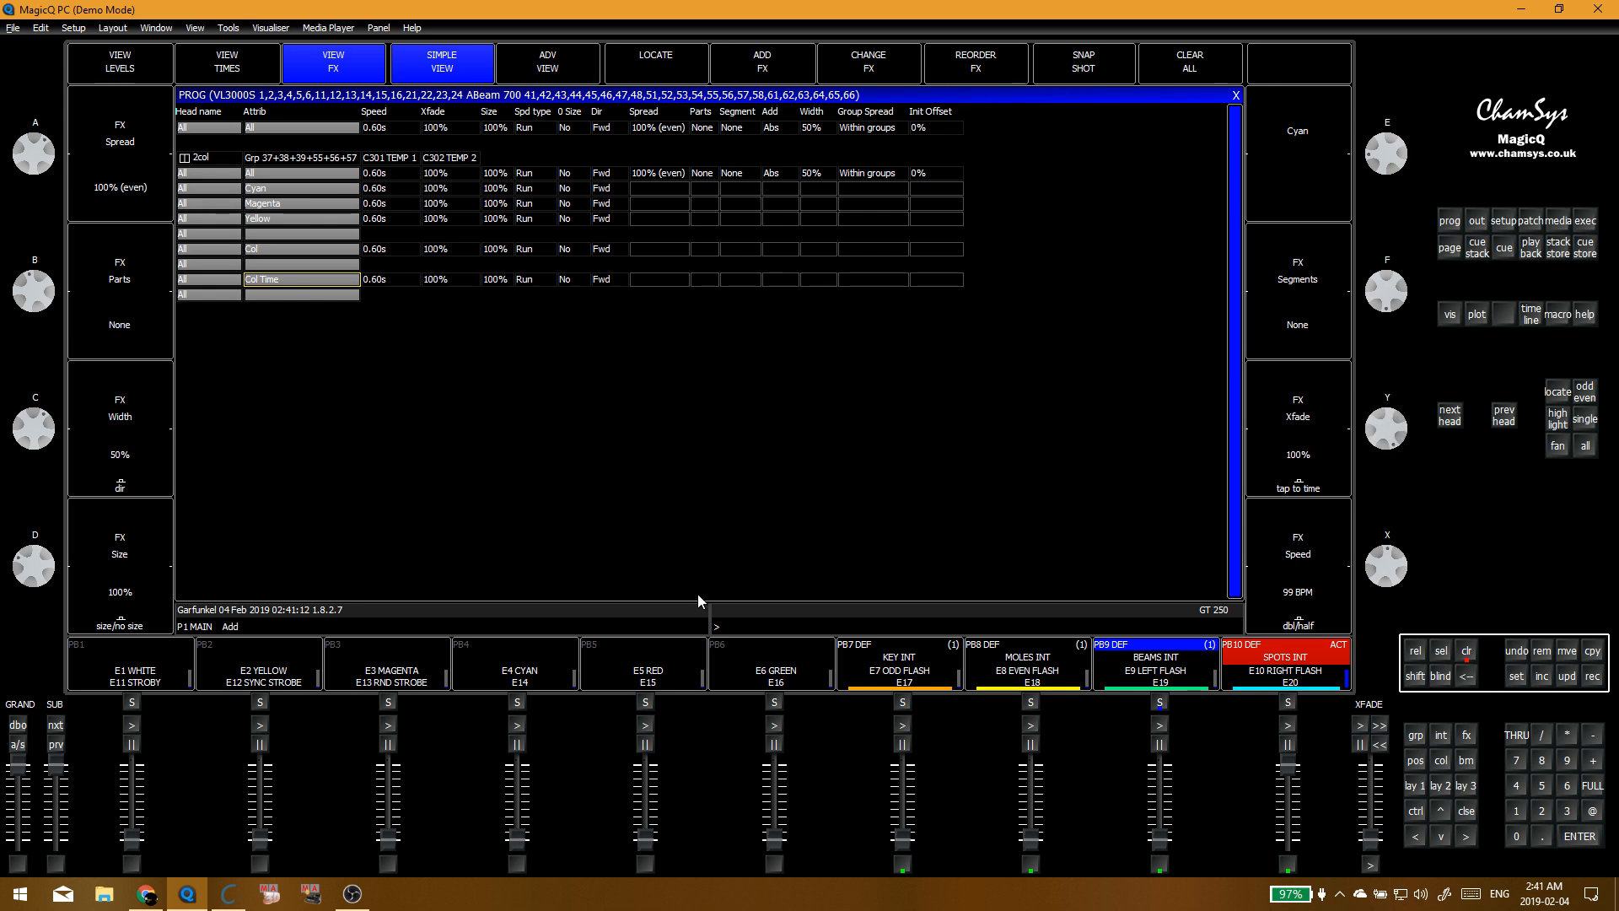
left_click_drag(1368, 426, 1404, 2)
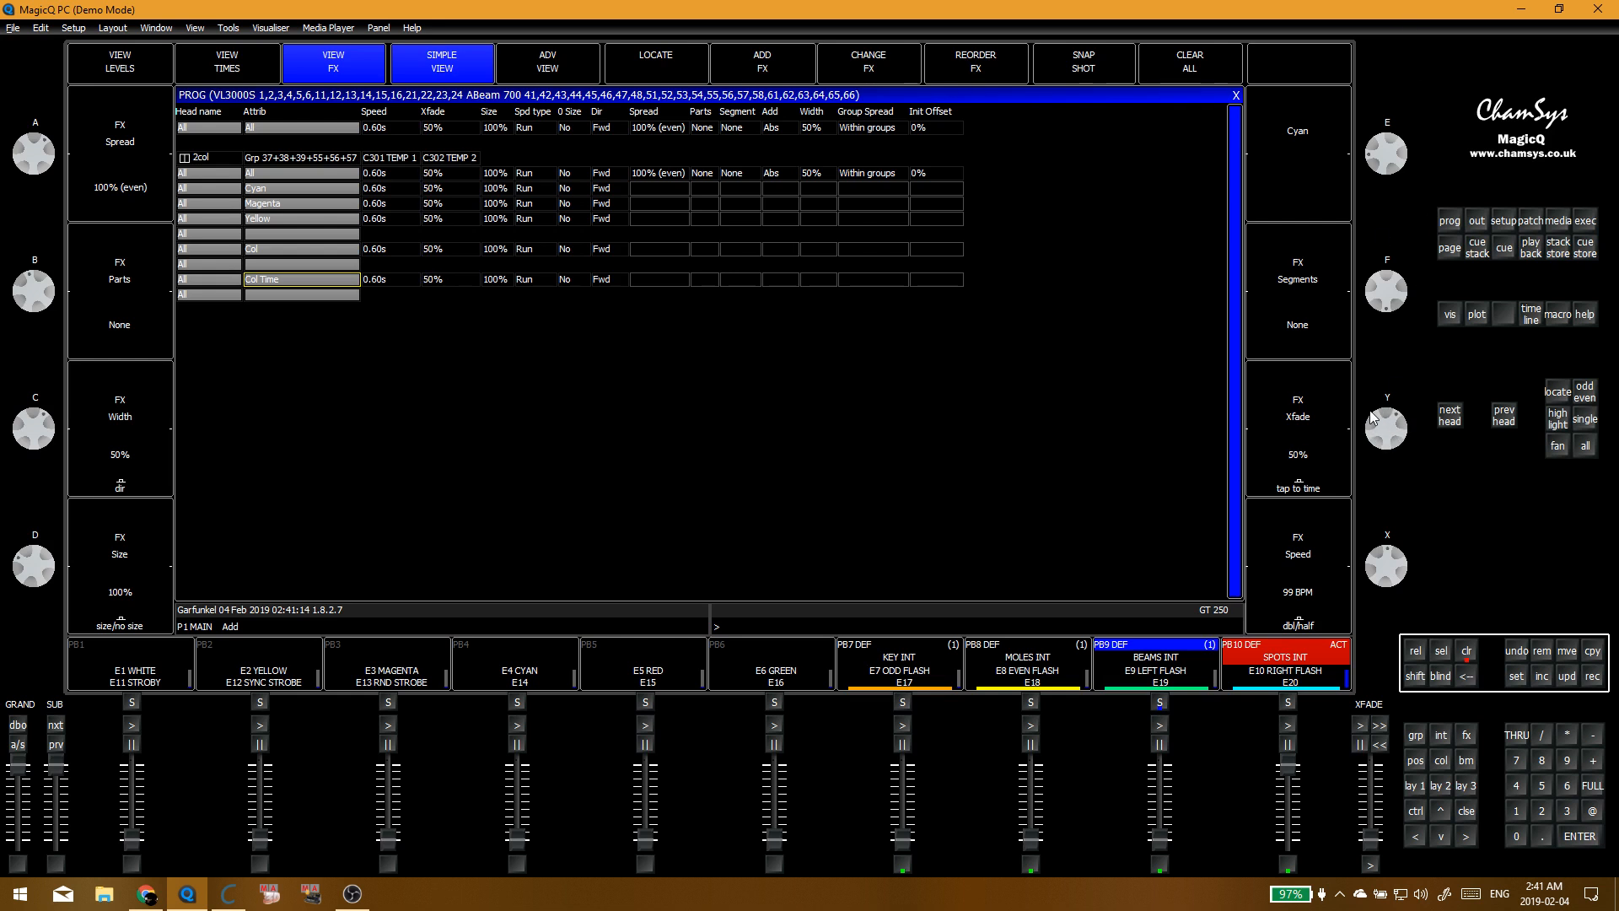
left_click_drag(1371, 415, 1389, 423)
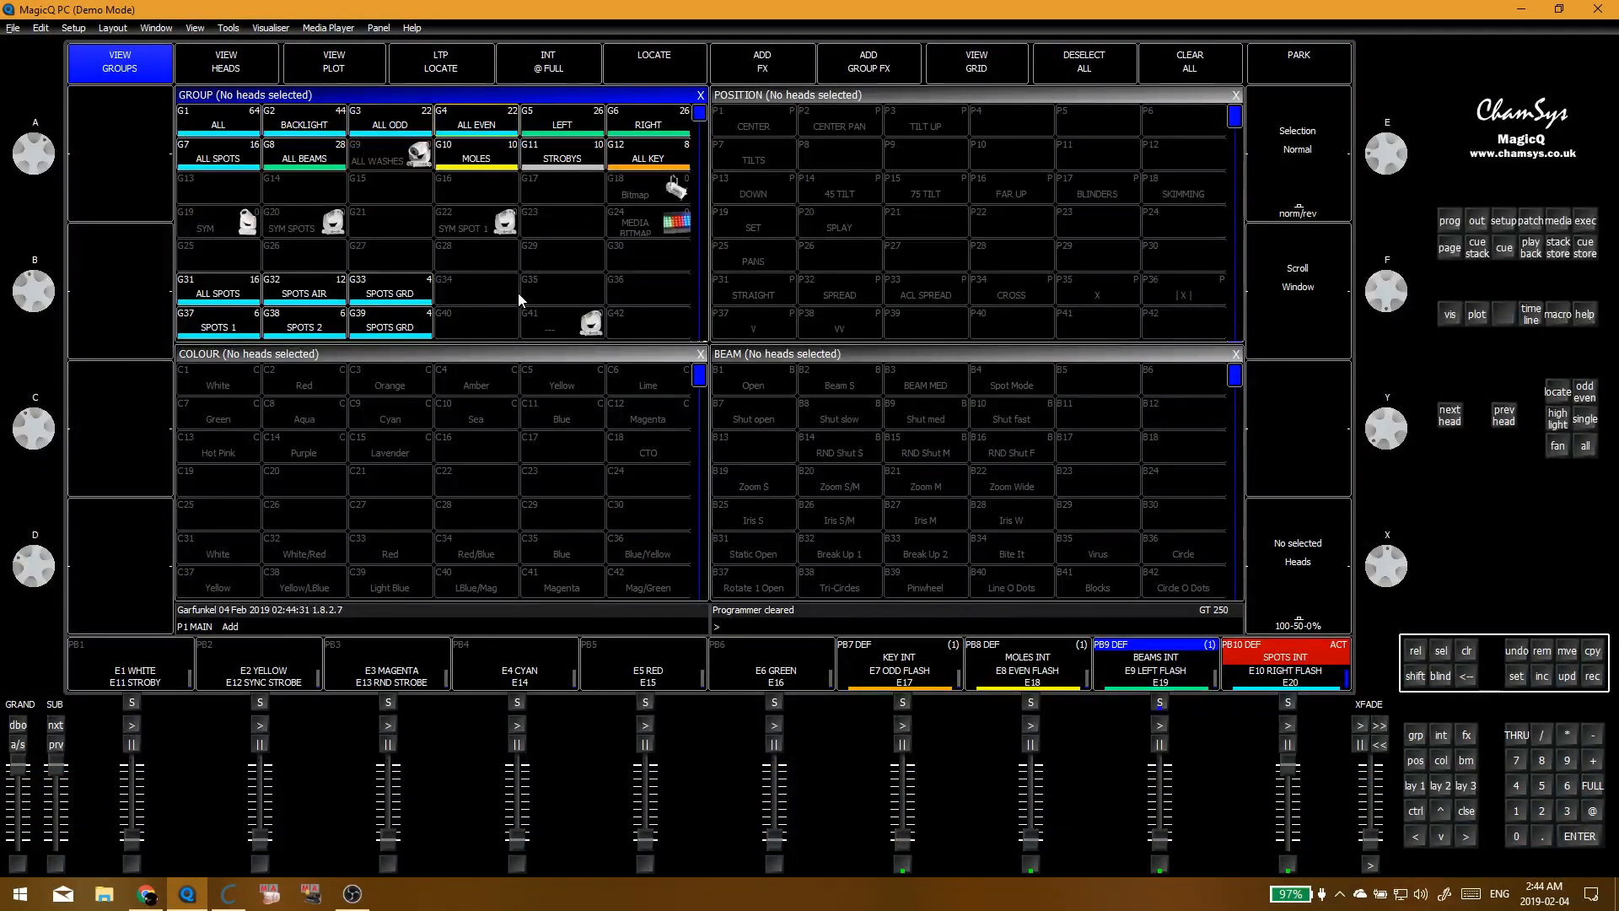
Step: Select SPOTS 1, SPOTS 2, SPOTS GRD (G39), BEAMS 1, BEAMS 2 and BEAMS GRD 1 for a position FX
left_click(517, 292)
left_click(226, 327)
left_click(303, 325)
left_click(390, 325)
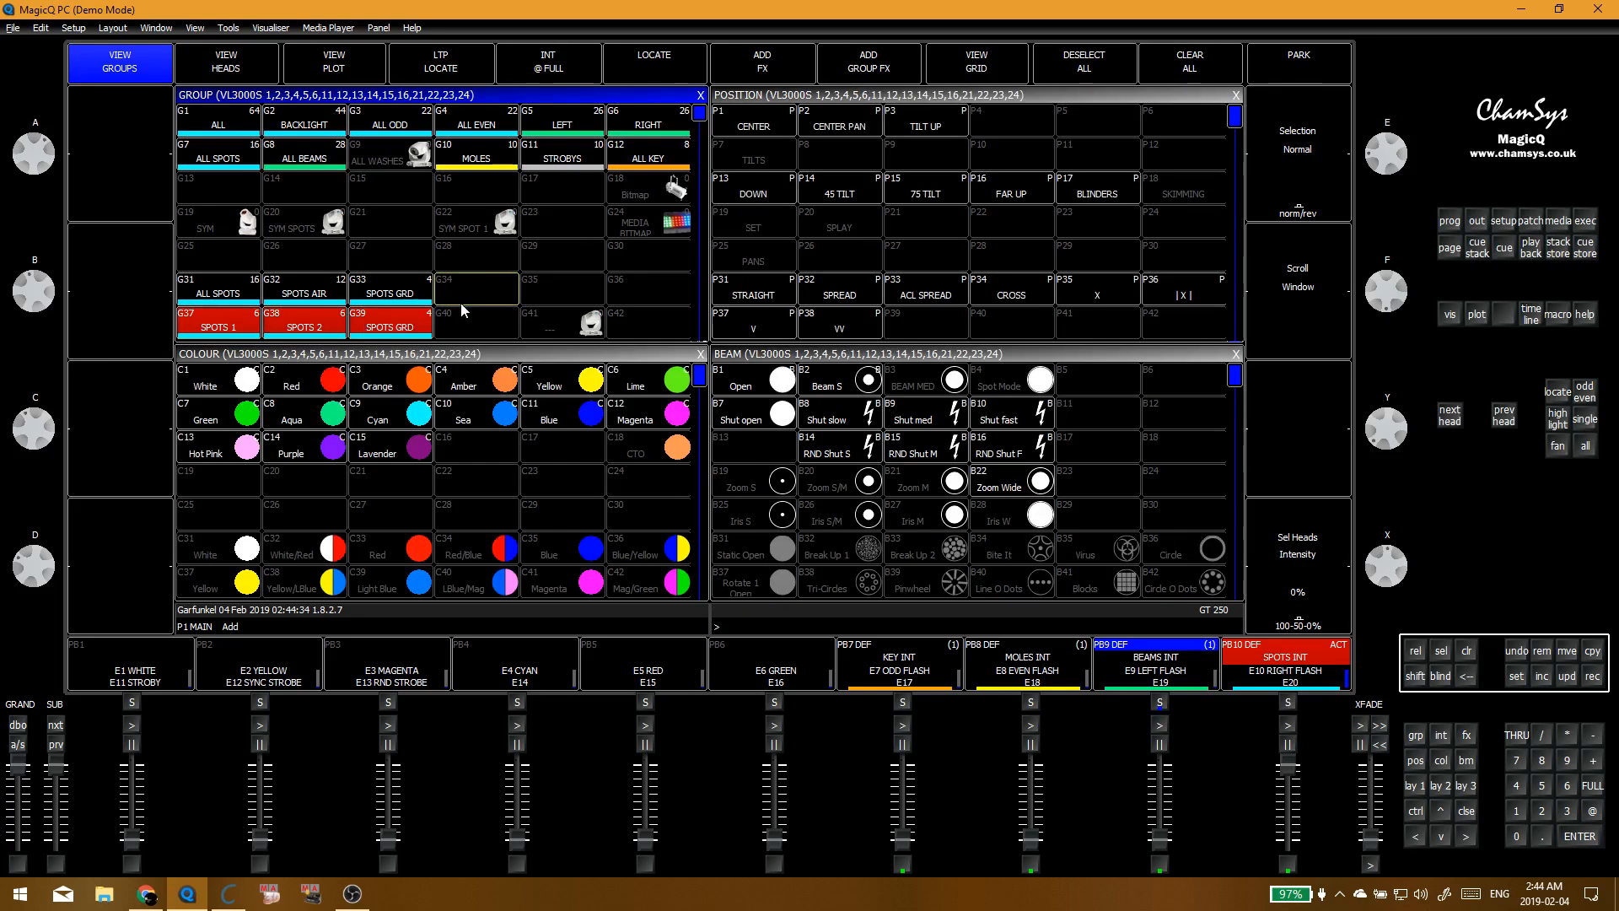
scroll(221, 274, "down", 5)
left_click(242, 265)
left_click(304, 257)
left_click(390, 257)
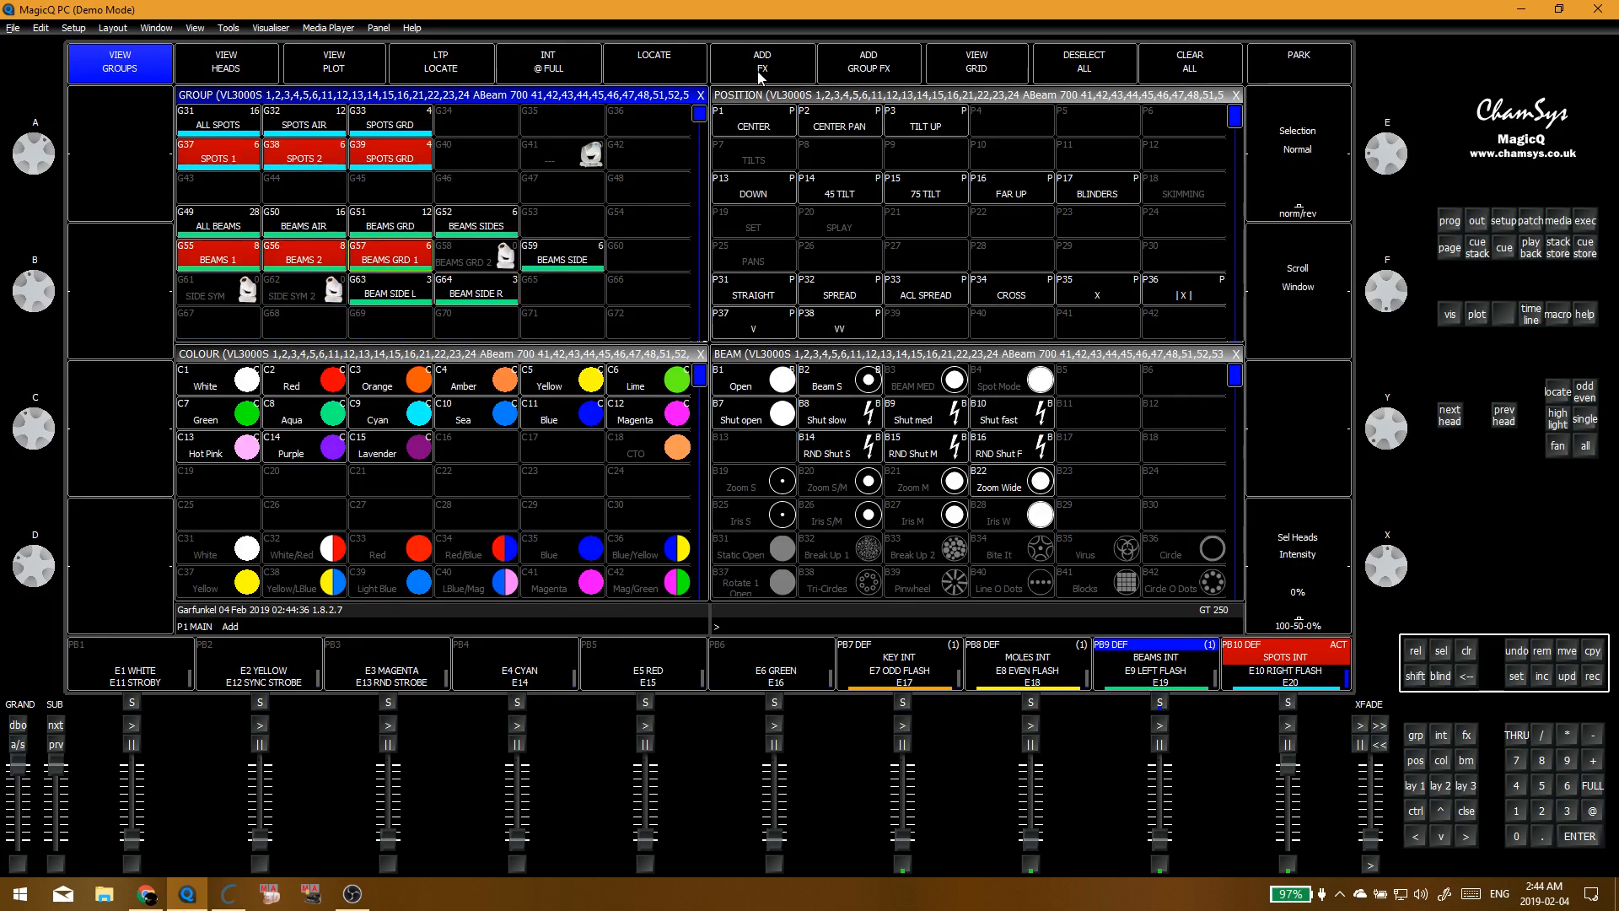
Step: Add the circle position FX on the selected groups and set its group spread to Within groups
left_click(762, 68)
left_click(850, 152)
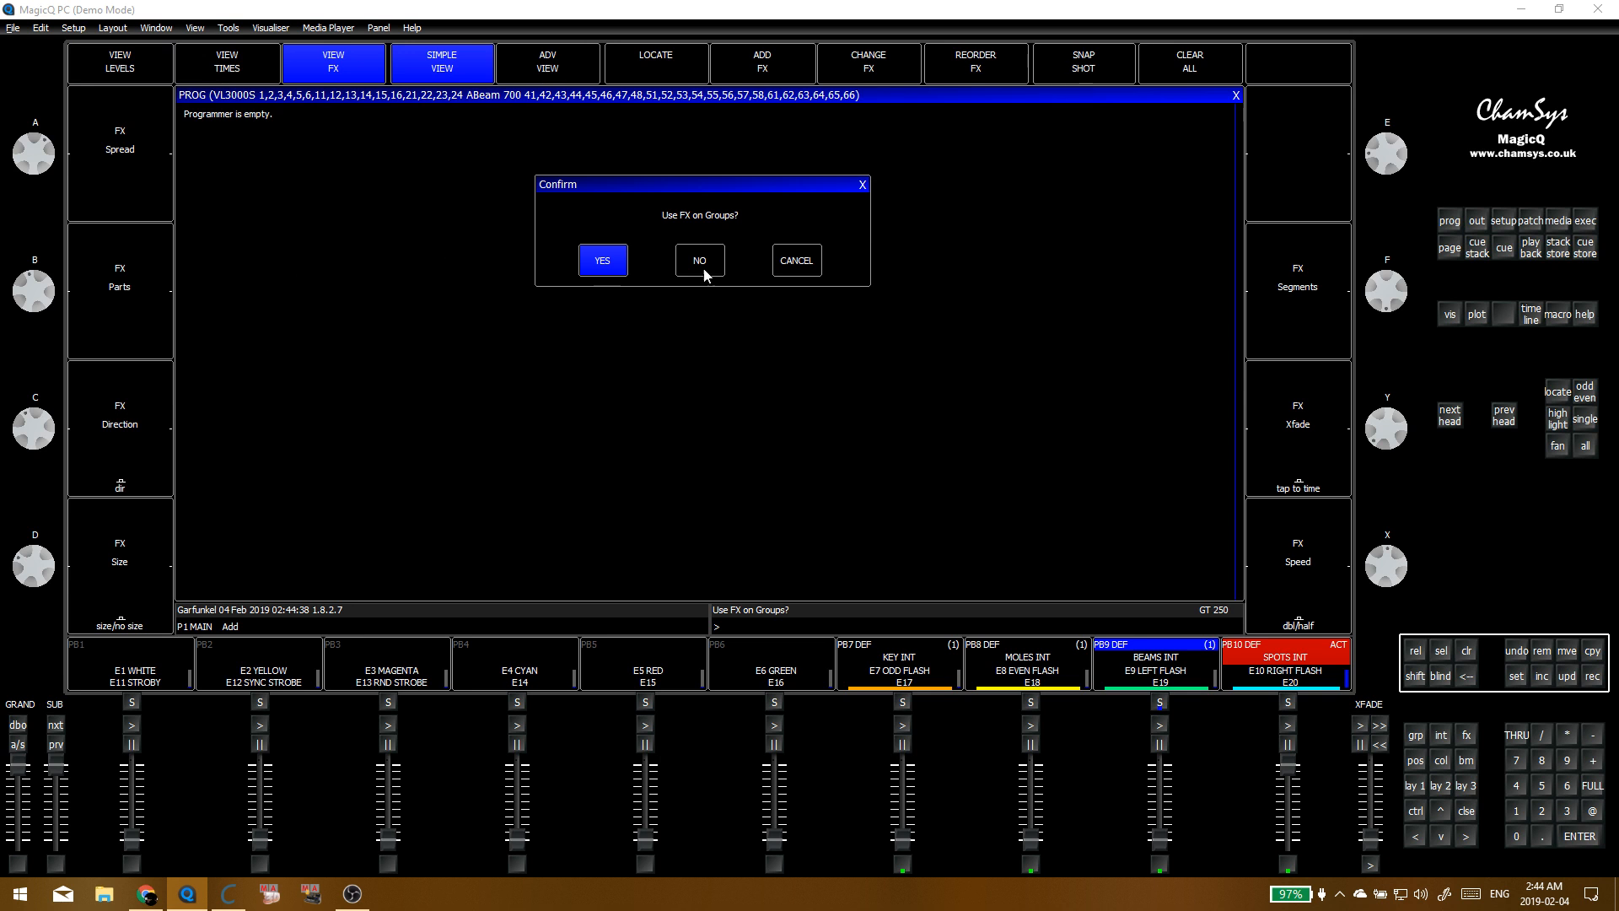
left_click(628, 262)
left_click(807, 128)
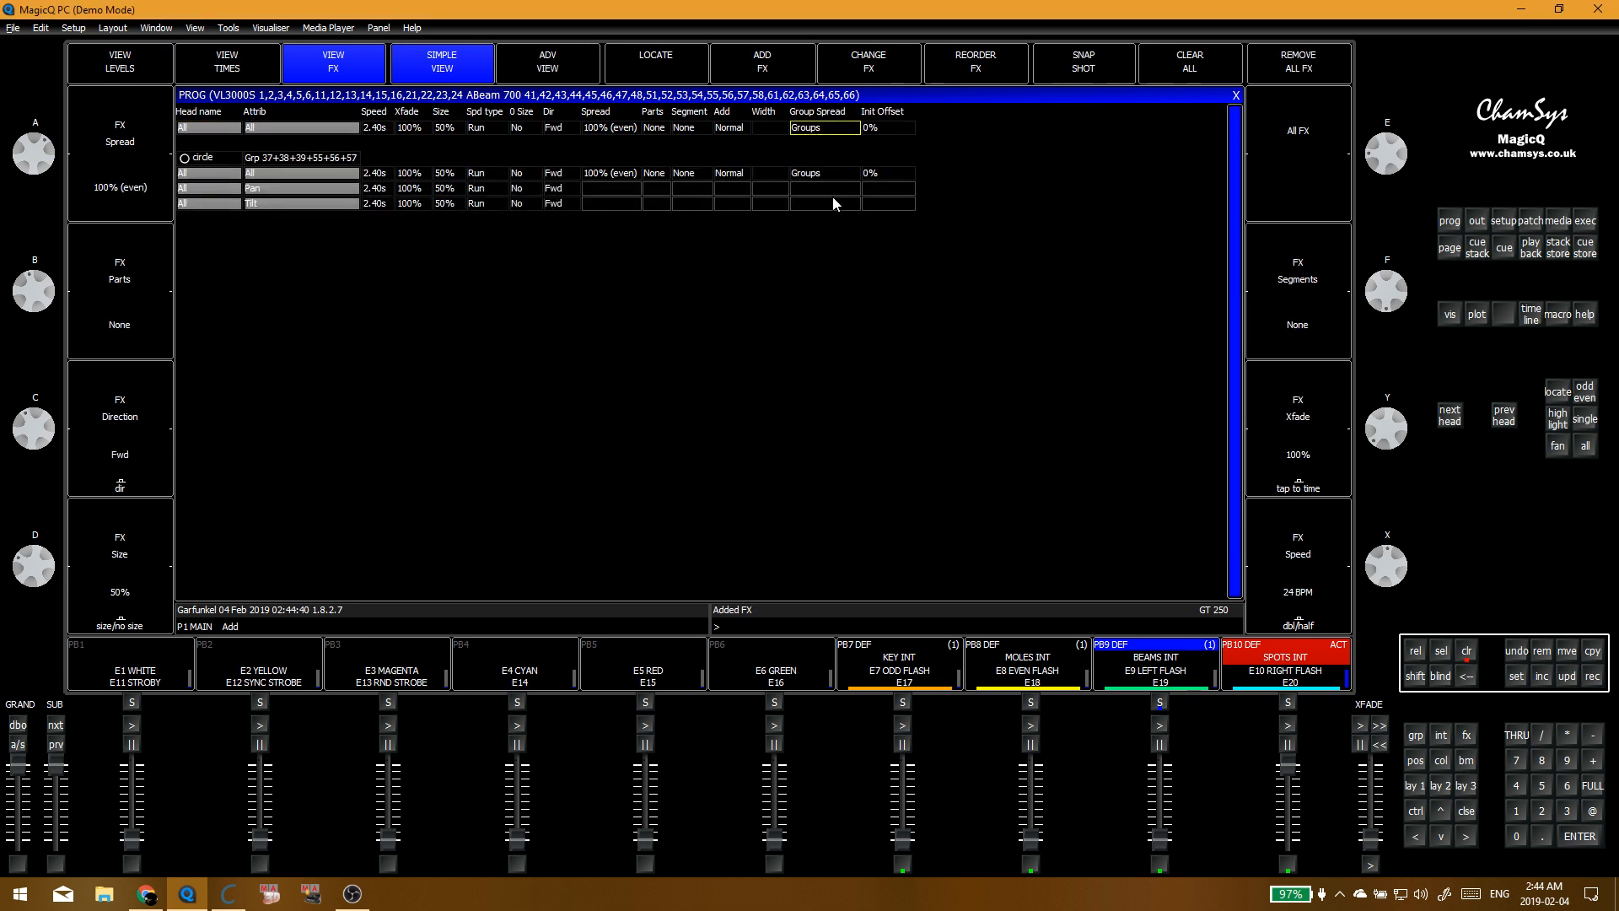
left_click(807, 128)
left_click(736, 250)
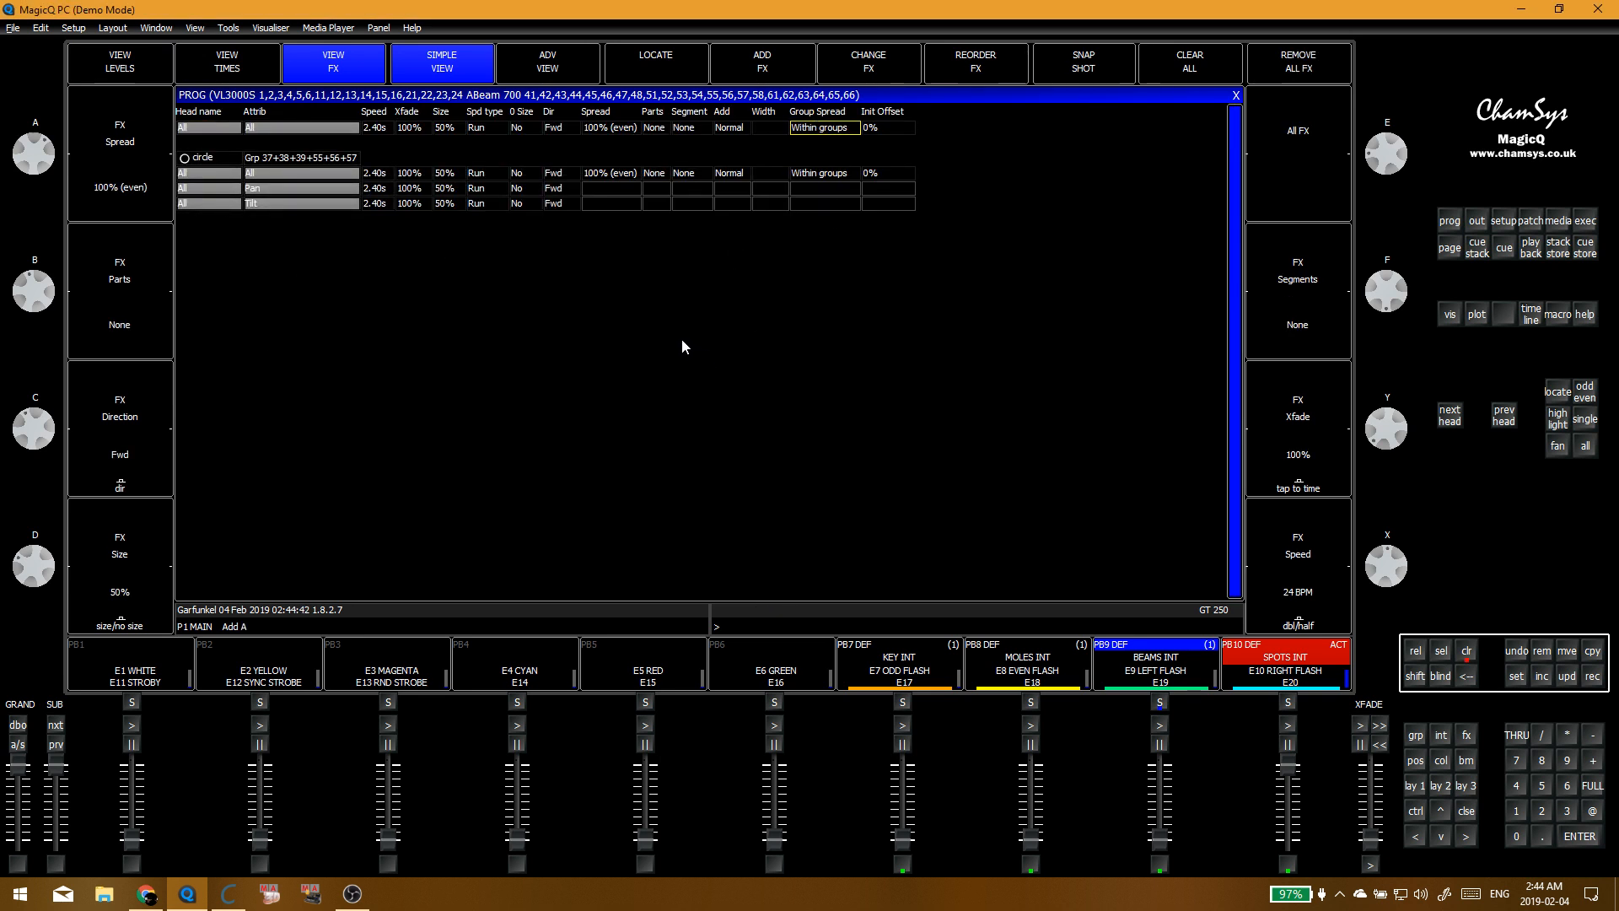
Step: Set the circle FX size to 23% and its speed to 1.20s, with the Add mode at Normal
mouse_move(19, 573)
left_mouse_down()
mouse_move(25, 558)
mouse_move(38, 592)
mouse_move(39, 575)
left_mouse_up()
left_click(1299, 542)
left_click(730, 127)
left_click(730, 127)
left_click(708, 312)
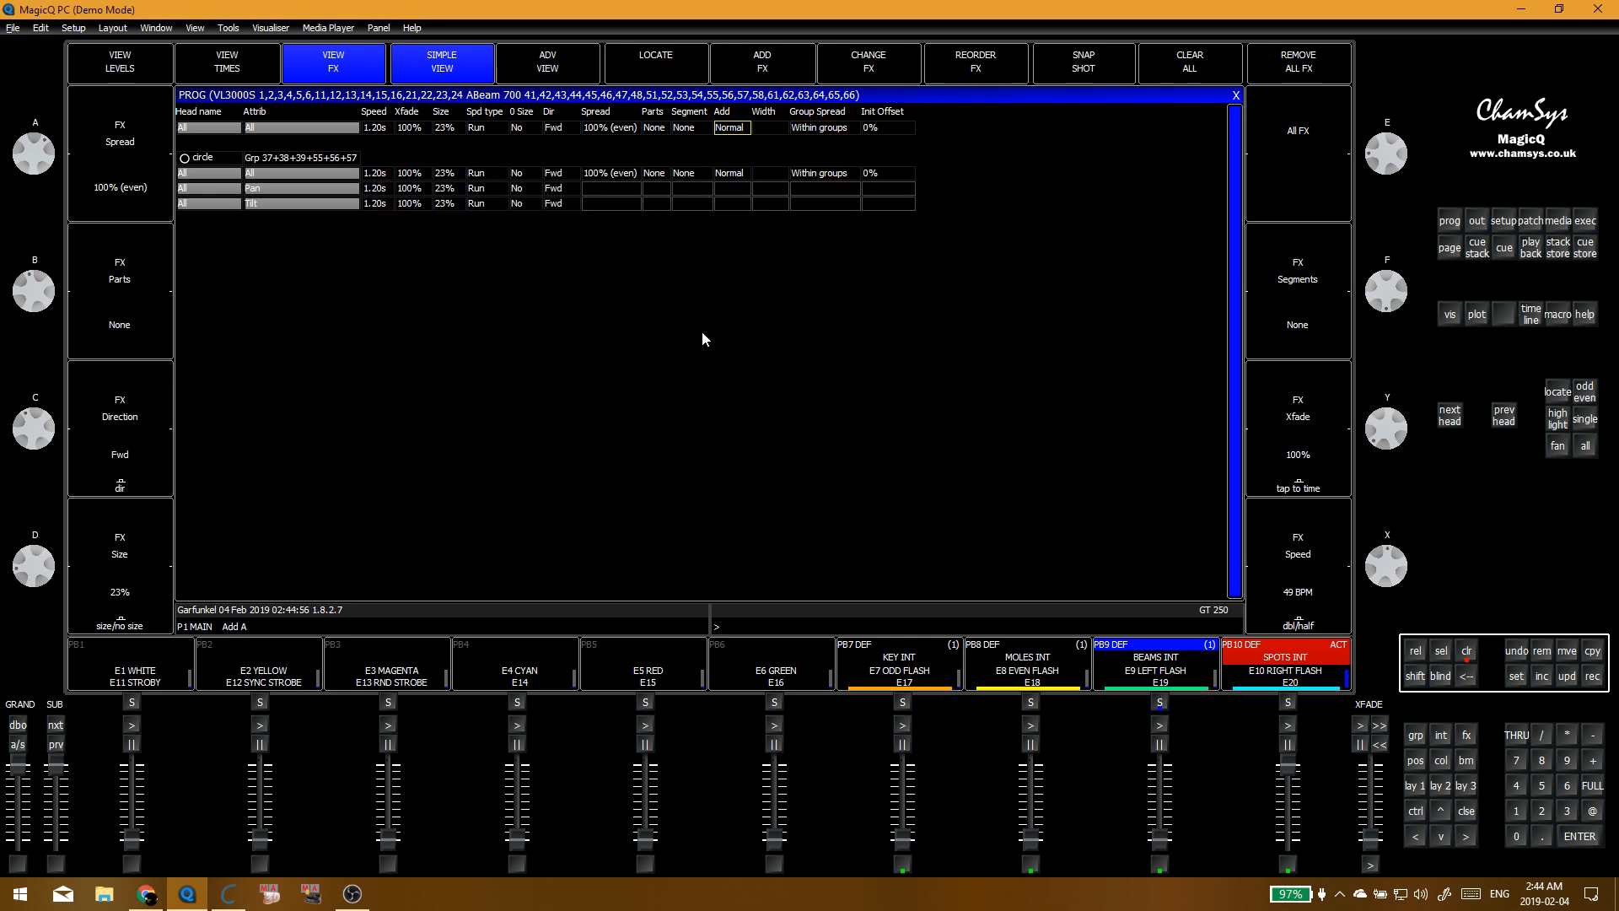
left_click(1299, 545)
Step: Record the circle FX by merging it into the circle item of the POS FX row on execute page 3
key("alt+e")
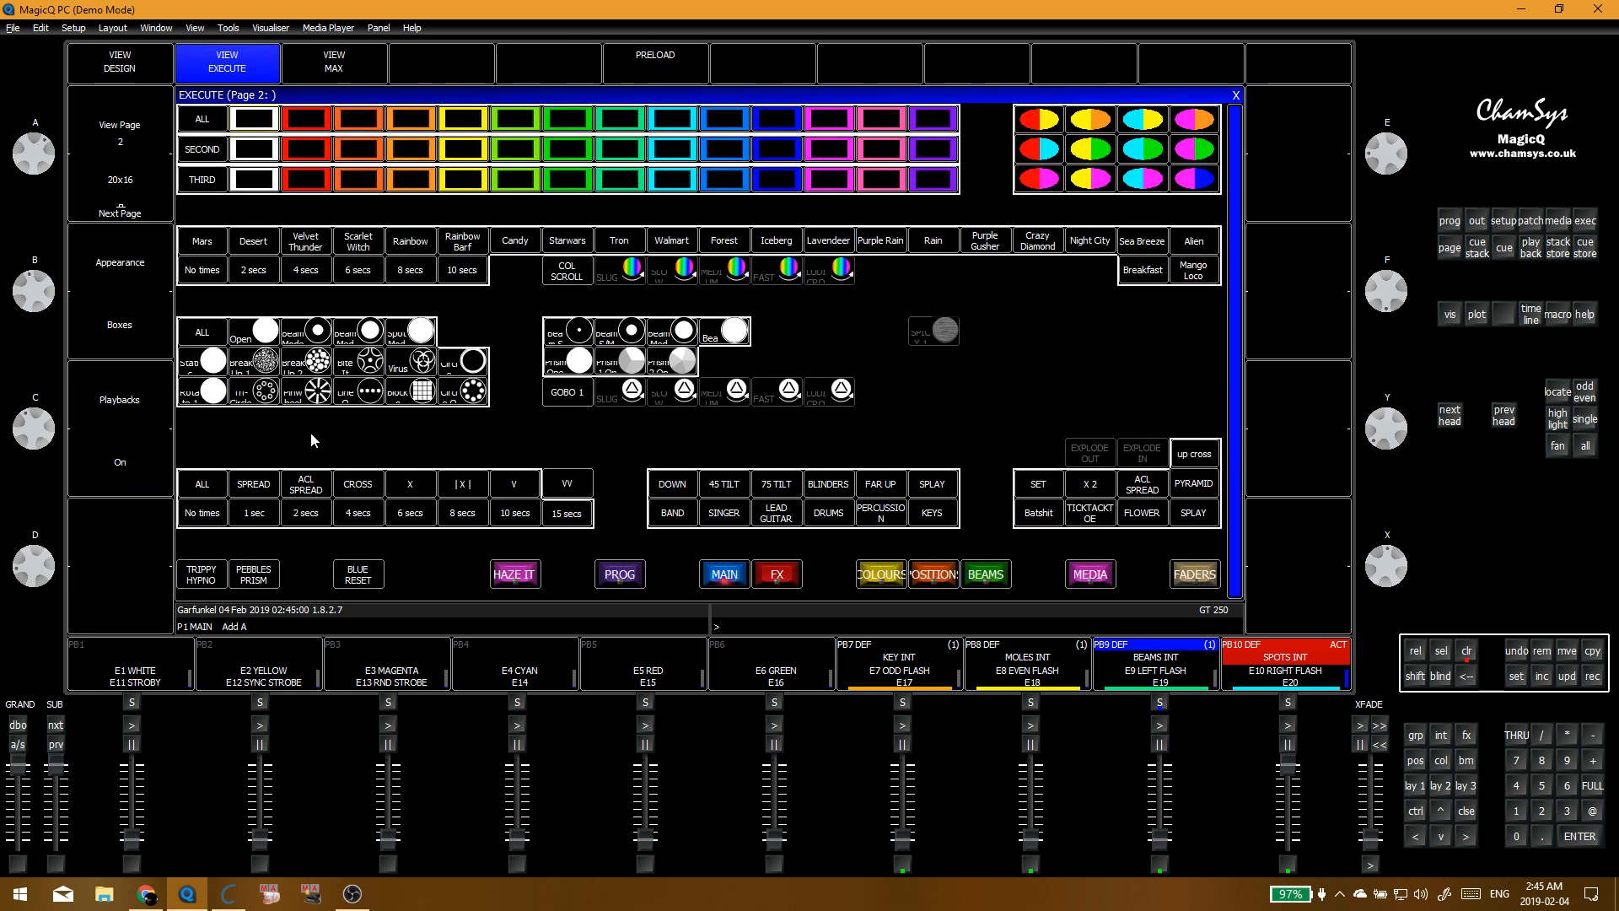
left_click(128, 155)
left_click(260, 371)
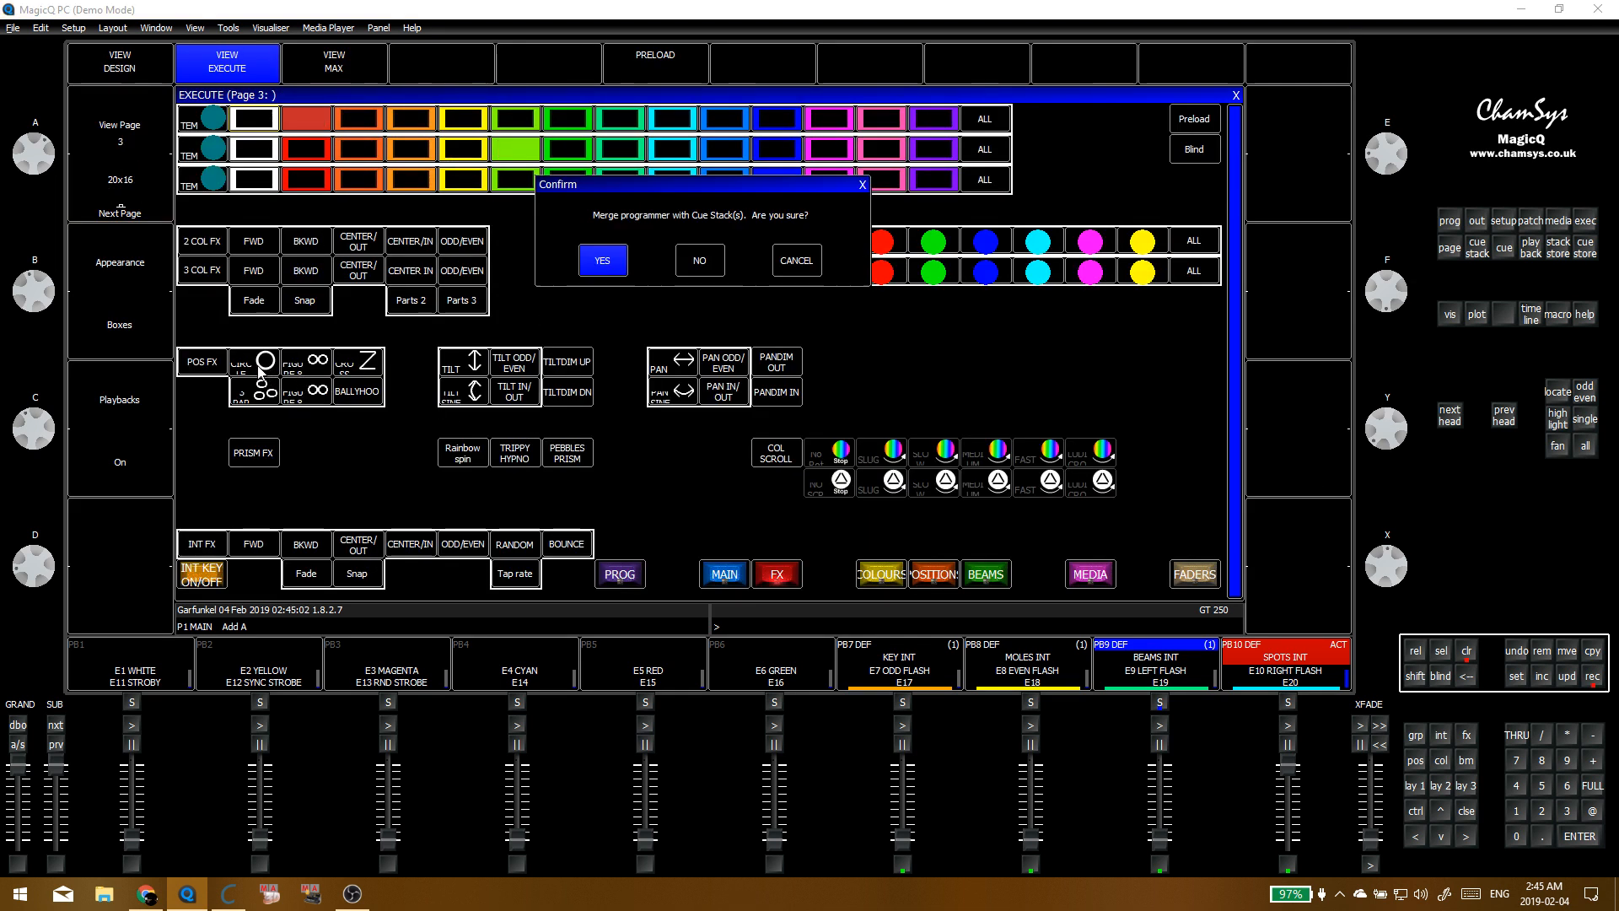
left_click(602, 259)
Step: Reselect the SPOTS 1, SPOTS 2, SPOTS GRD (G39), BEAMS 1, BEAMS 2 and BEAMS GRD 1 groups
key("alt+1")
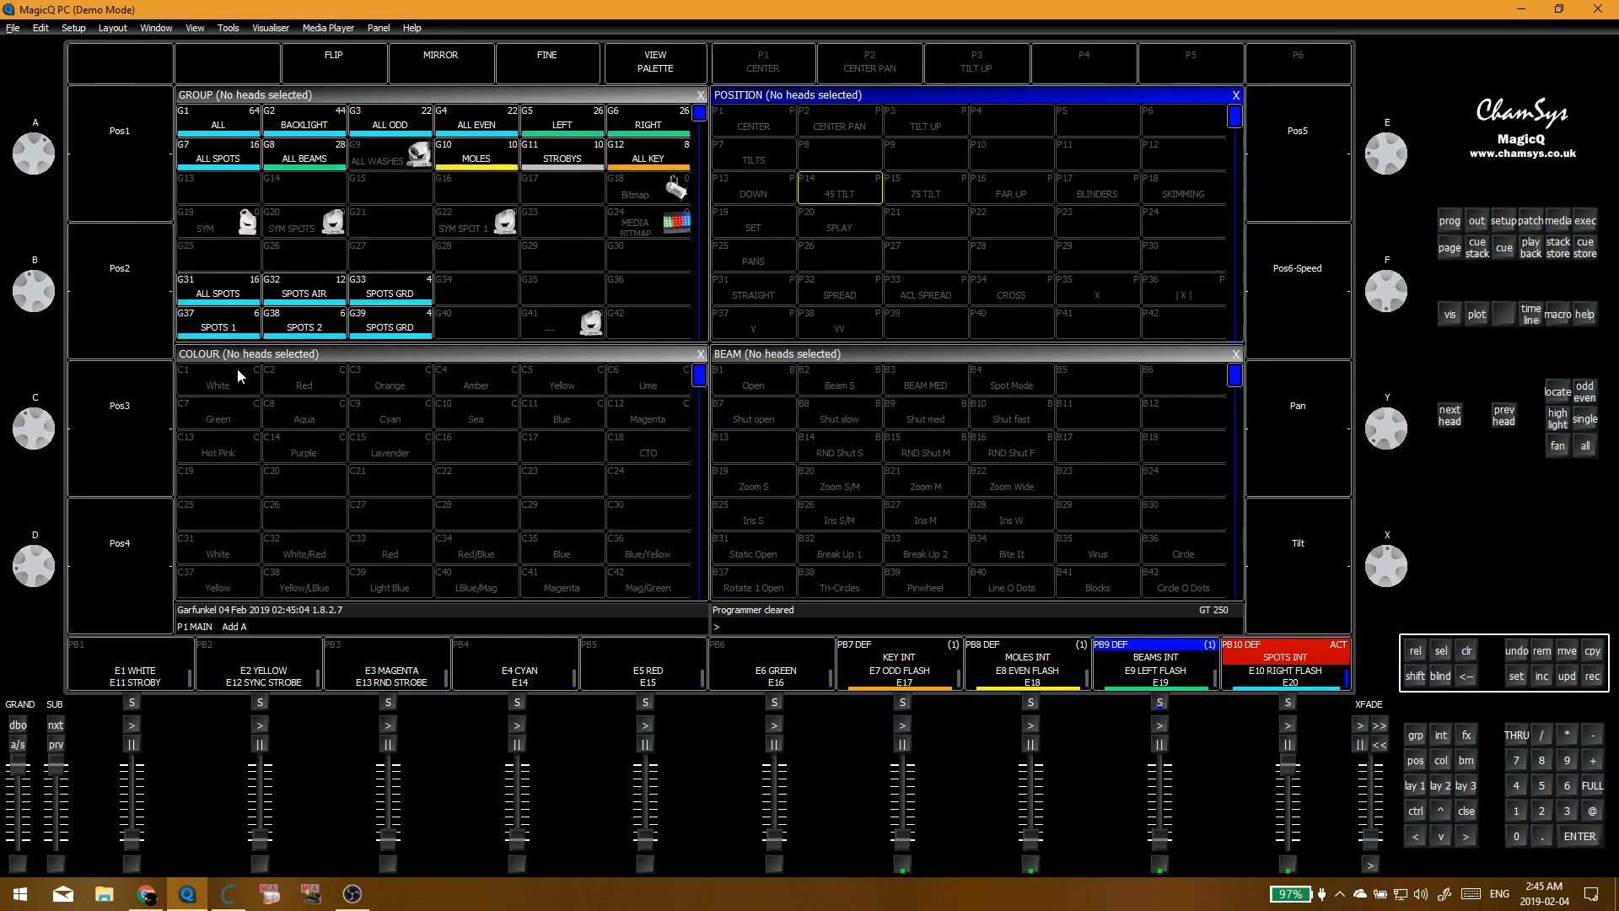
left_click(218, 325)
left_click(305, 324)
left_click(390, 325)
scroll(337, 295, "down", 5)
left_click(245, 262)
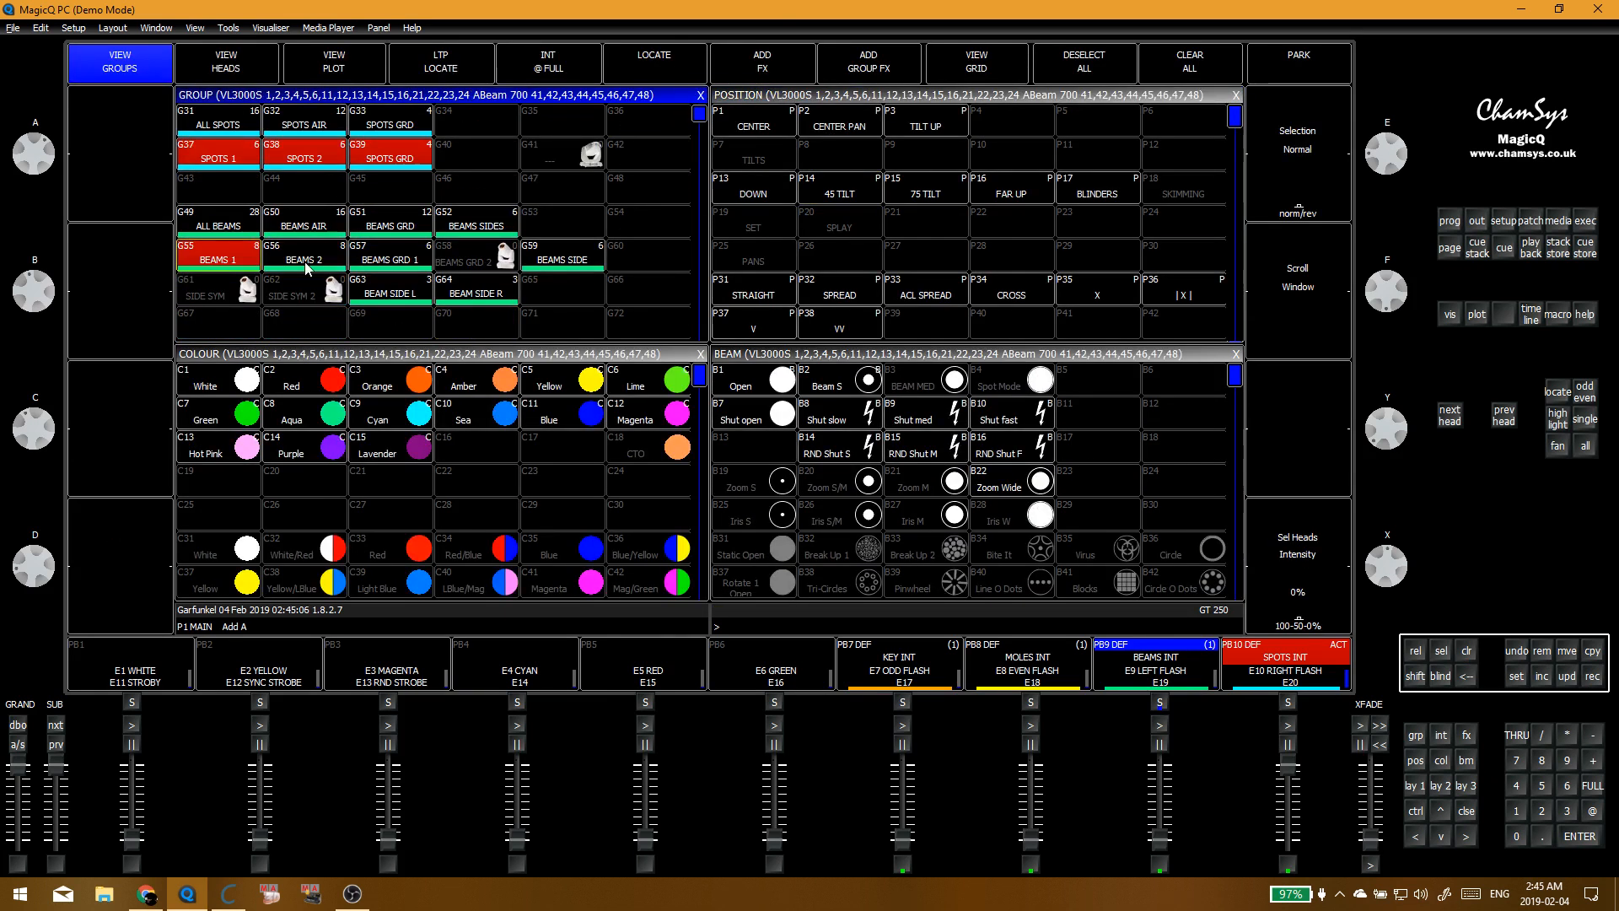
left_click(305, 261)
Step: Add another circle position FX on the groups with group spread set to Within groups
left_click(795, 65)
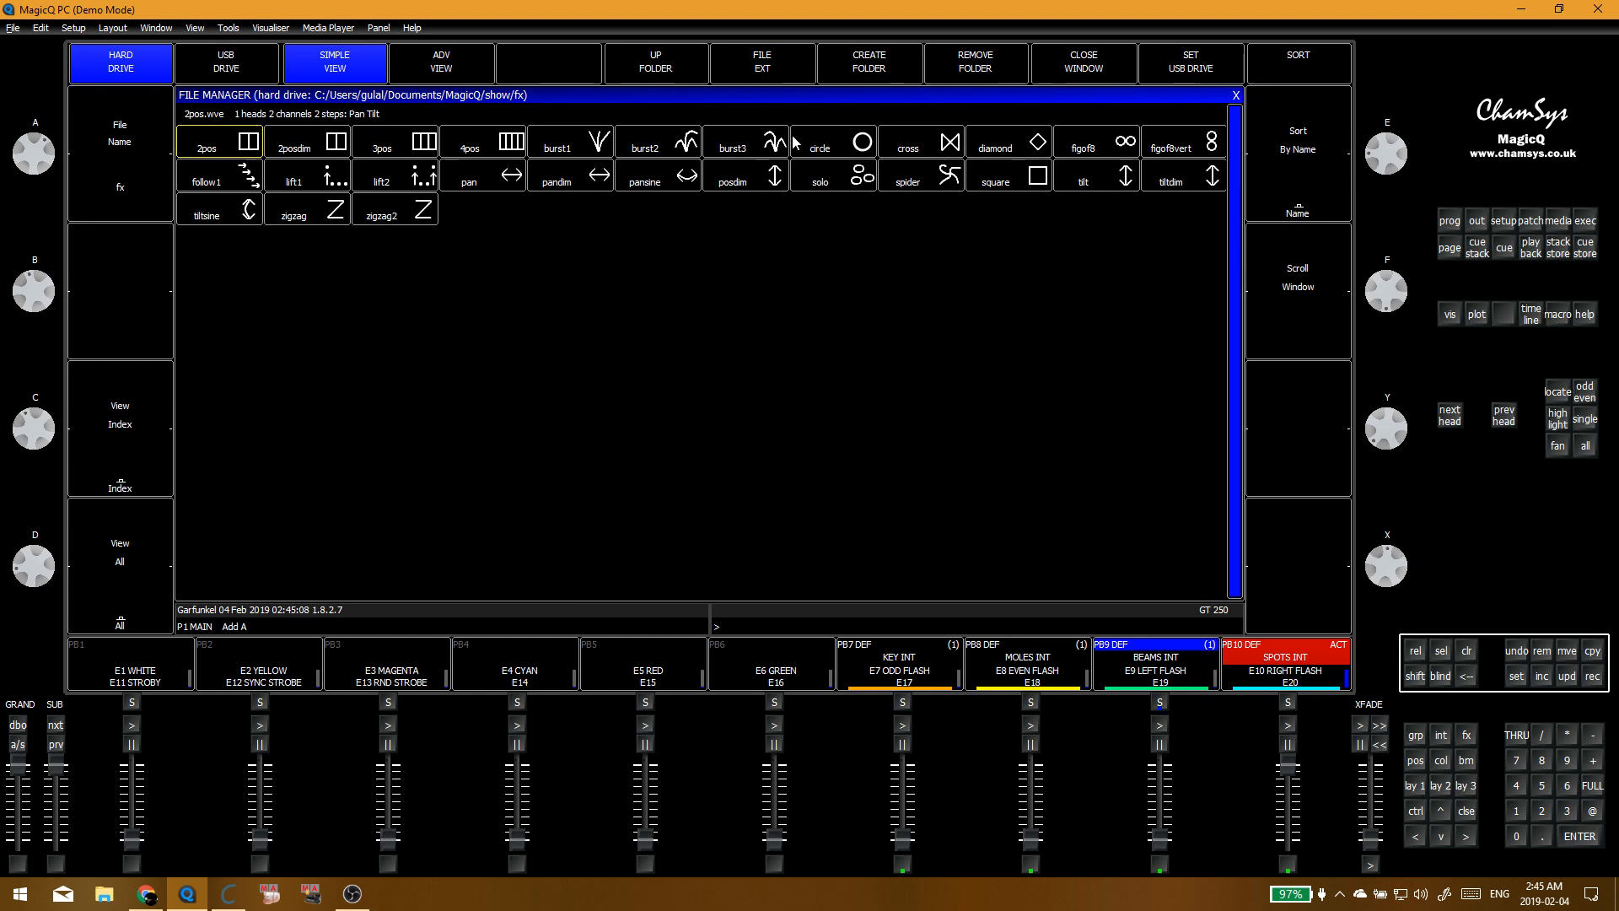
left_click(795, 144)
left_click(607, 271)
left_click(818, 172)
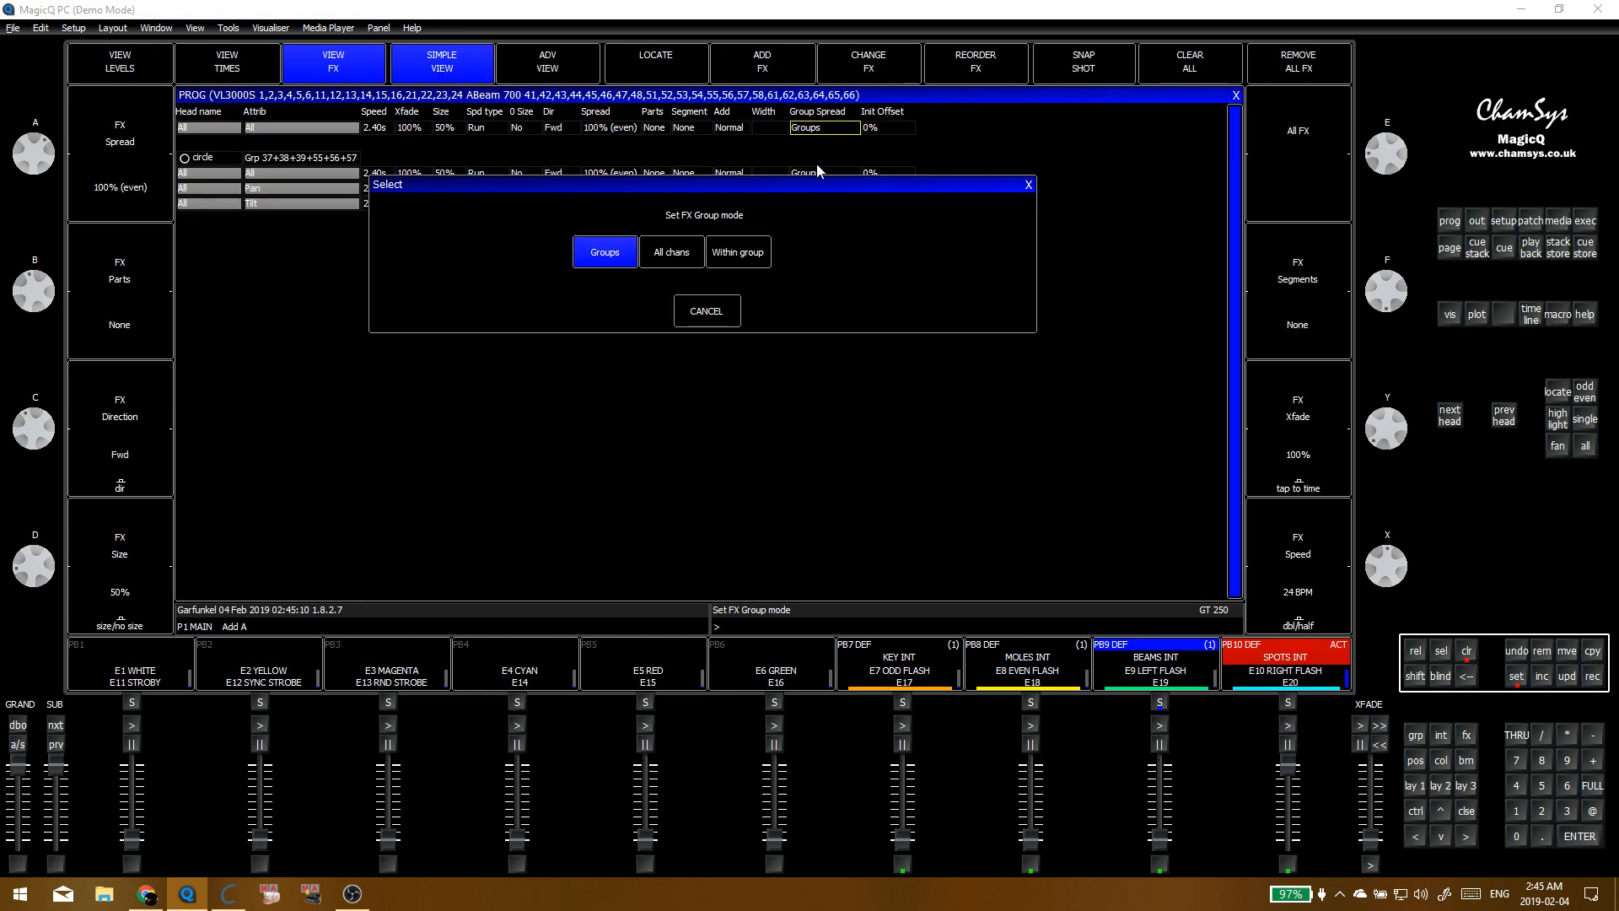
left_click(738, 252)
Step: Set the new circle FX to direction Centre out, size 16% and speed 1.20s, and return to the execute page
left_click(562, 127)
left_click(590, 171)
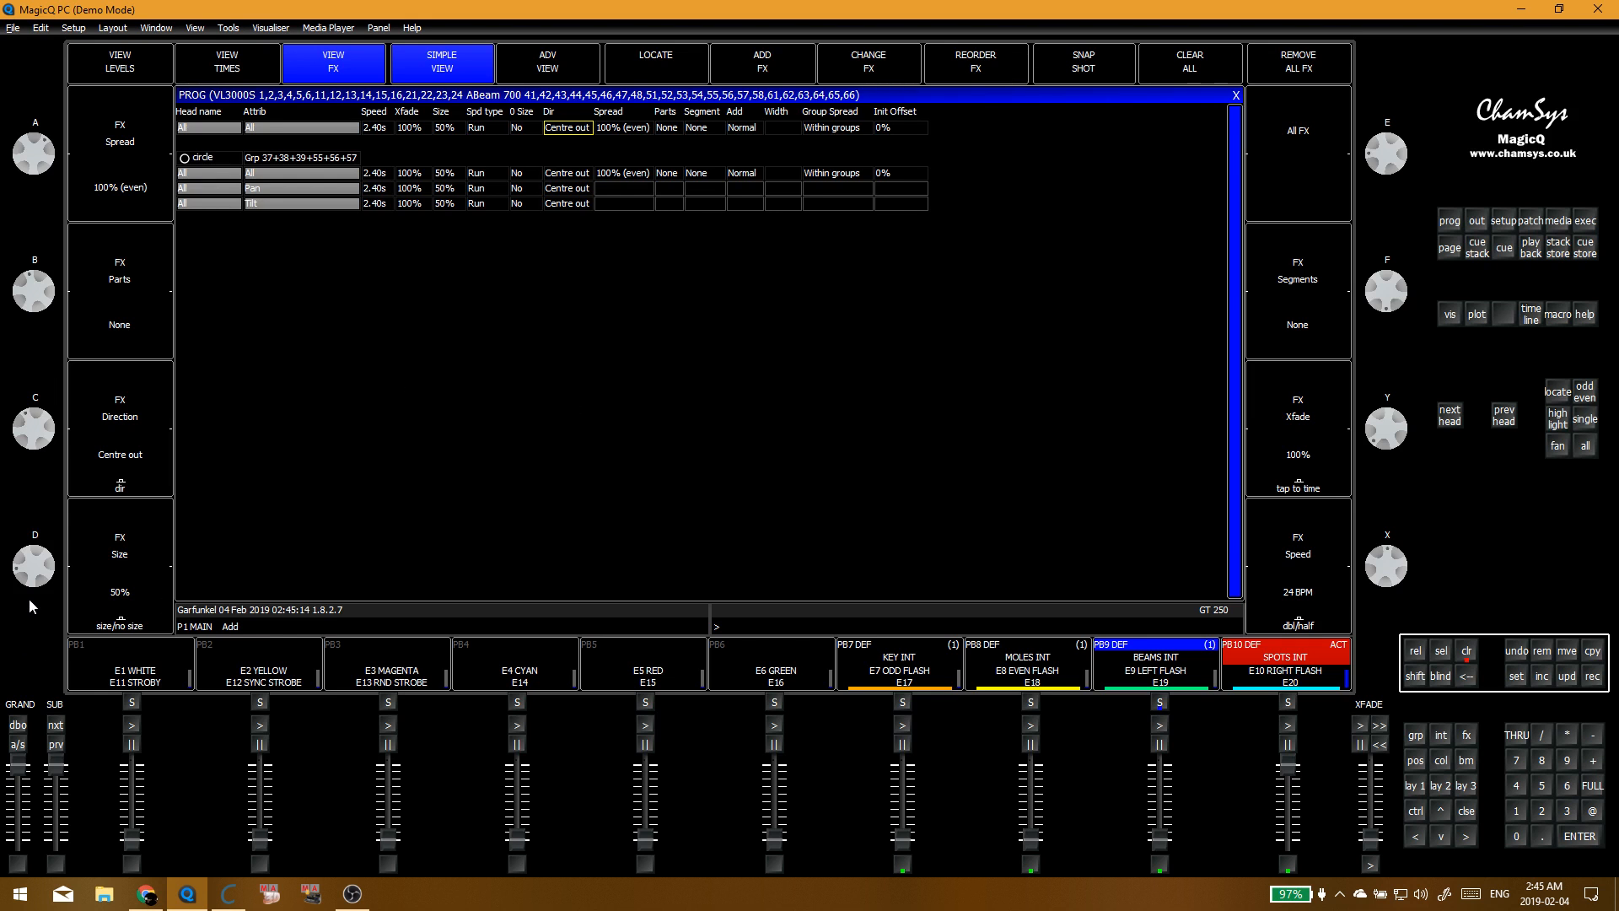
scroll(31, 567, "down", 10)
scroll(31, 566, "up", 3)
left_click(1339, 563)
left_click(838, 180)
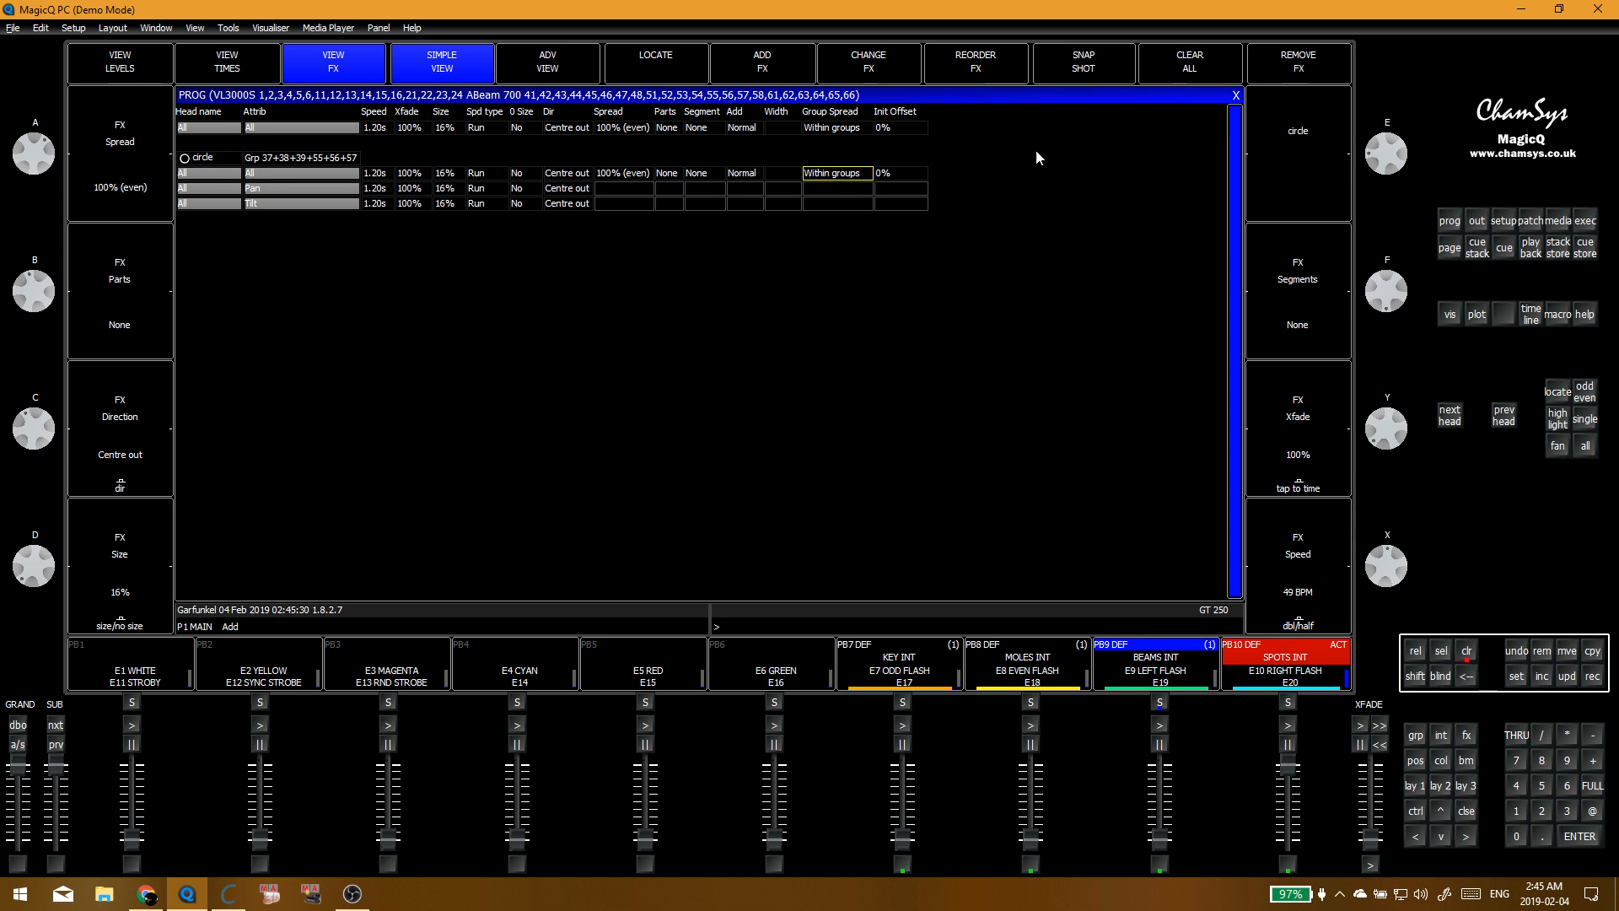
left_click(1299, 556)
left_click(1237, 95)
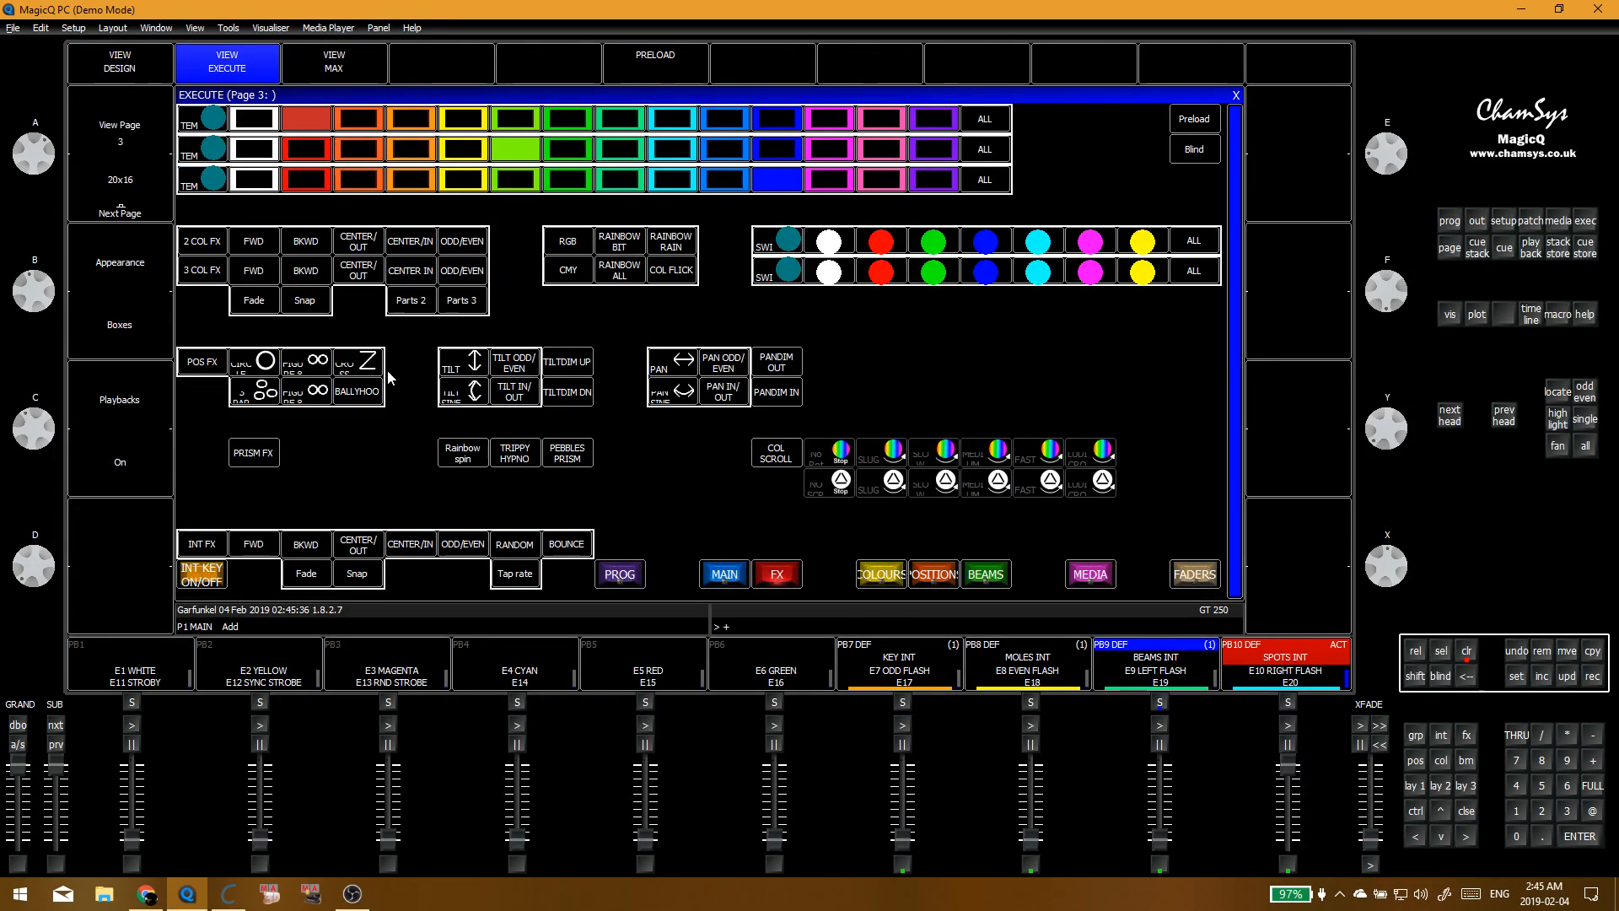
Step: Record the new position FX onto the upper figure-of-eight item of the POS FX row and clear the programmer
key("r")
left_click(307, 363)
left_click(594, 270)
key("c")
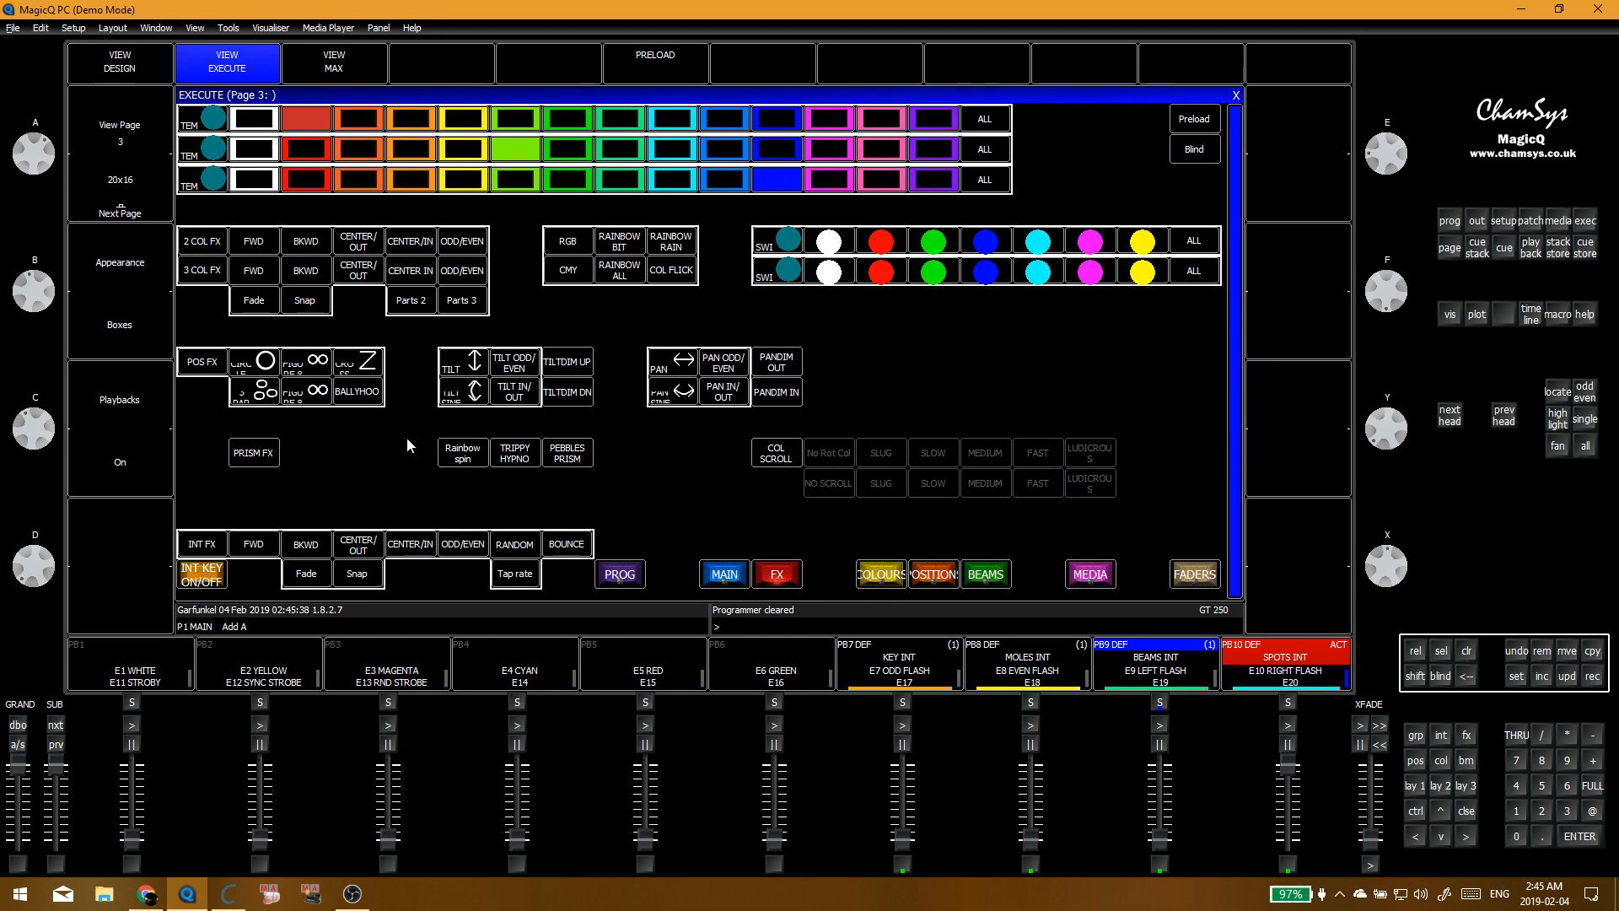
key("F1")
left_click_drag(226, 331, 464, 310)
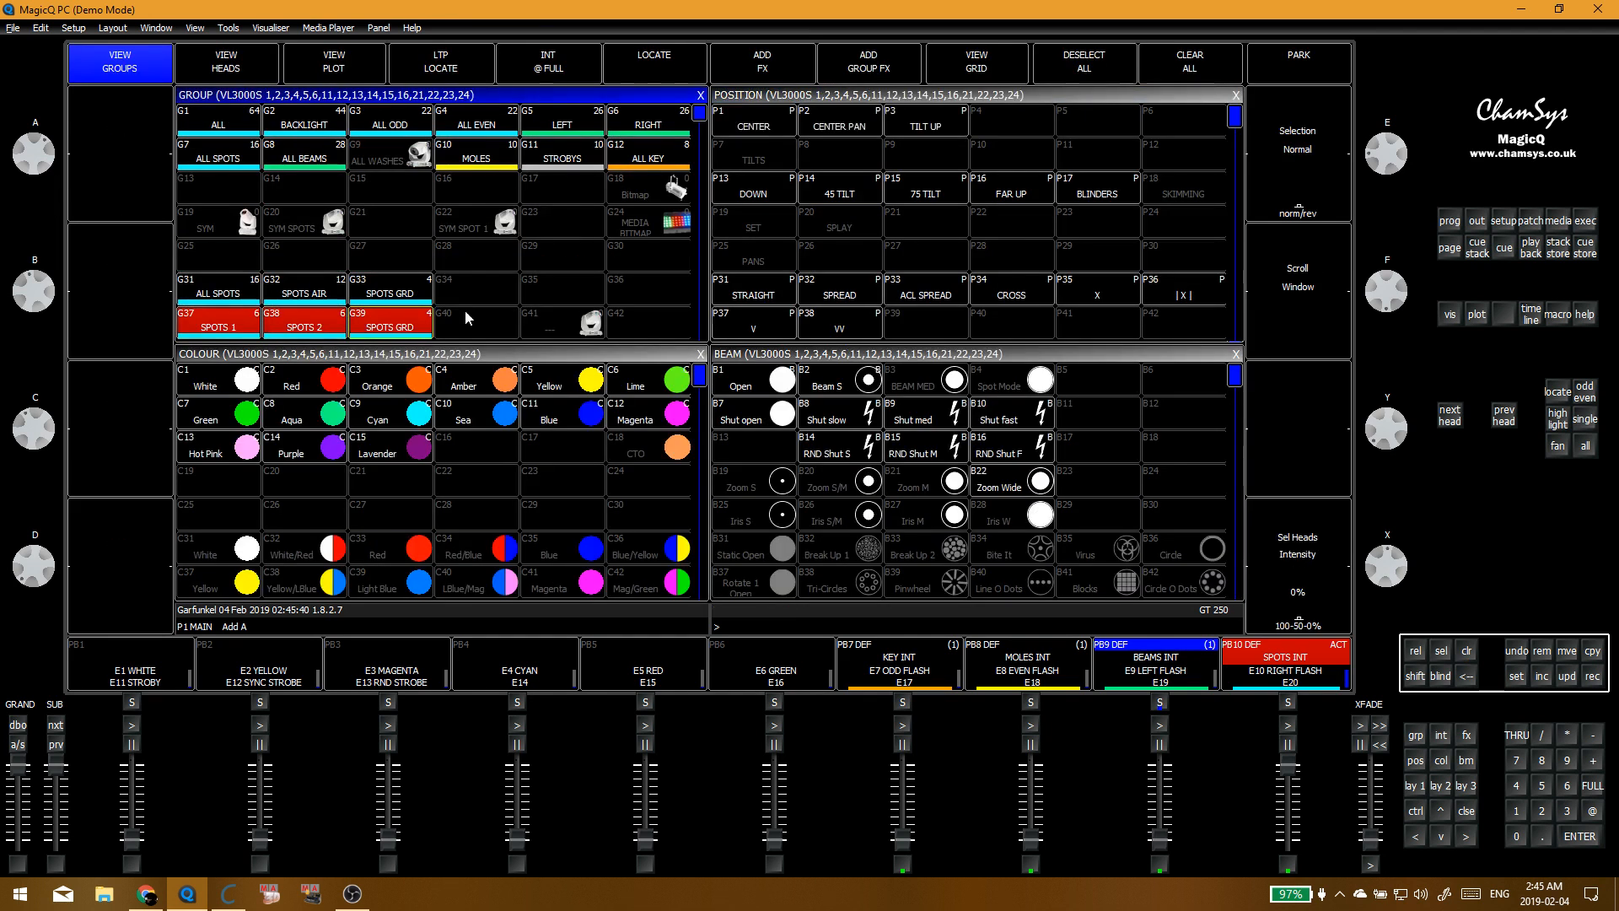
scroll(467, 321, "down", 4)
left_click_drag(218, 293, 401, 297)
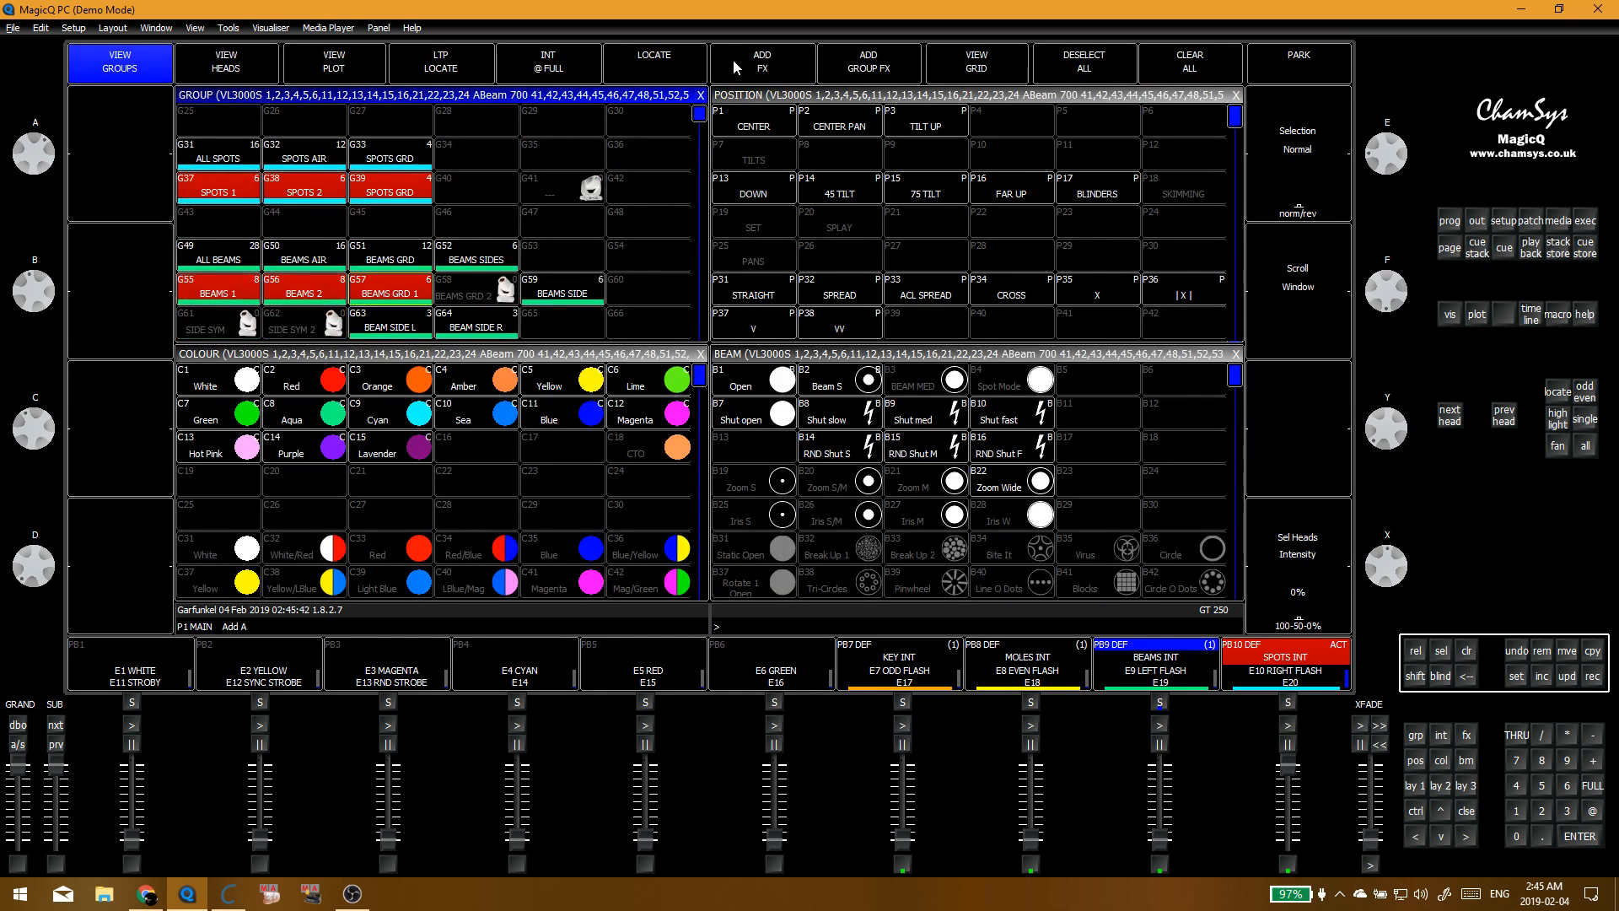
left_click(731, 59)
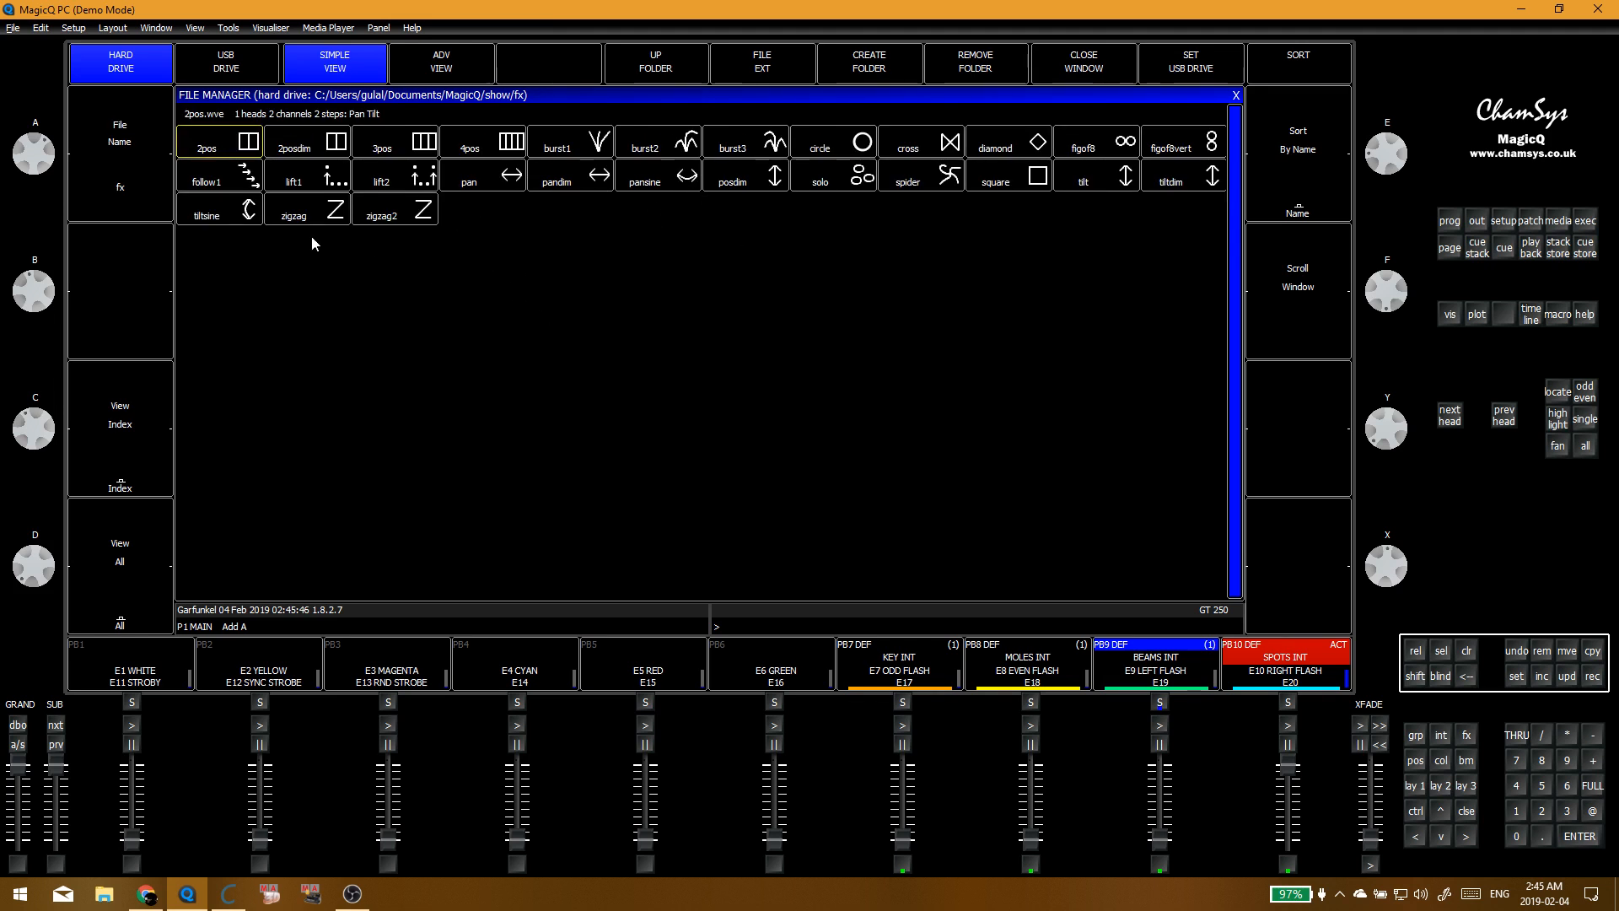
left_click(229, 212)
left_click(586, 263)
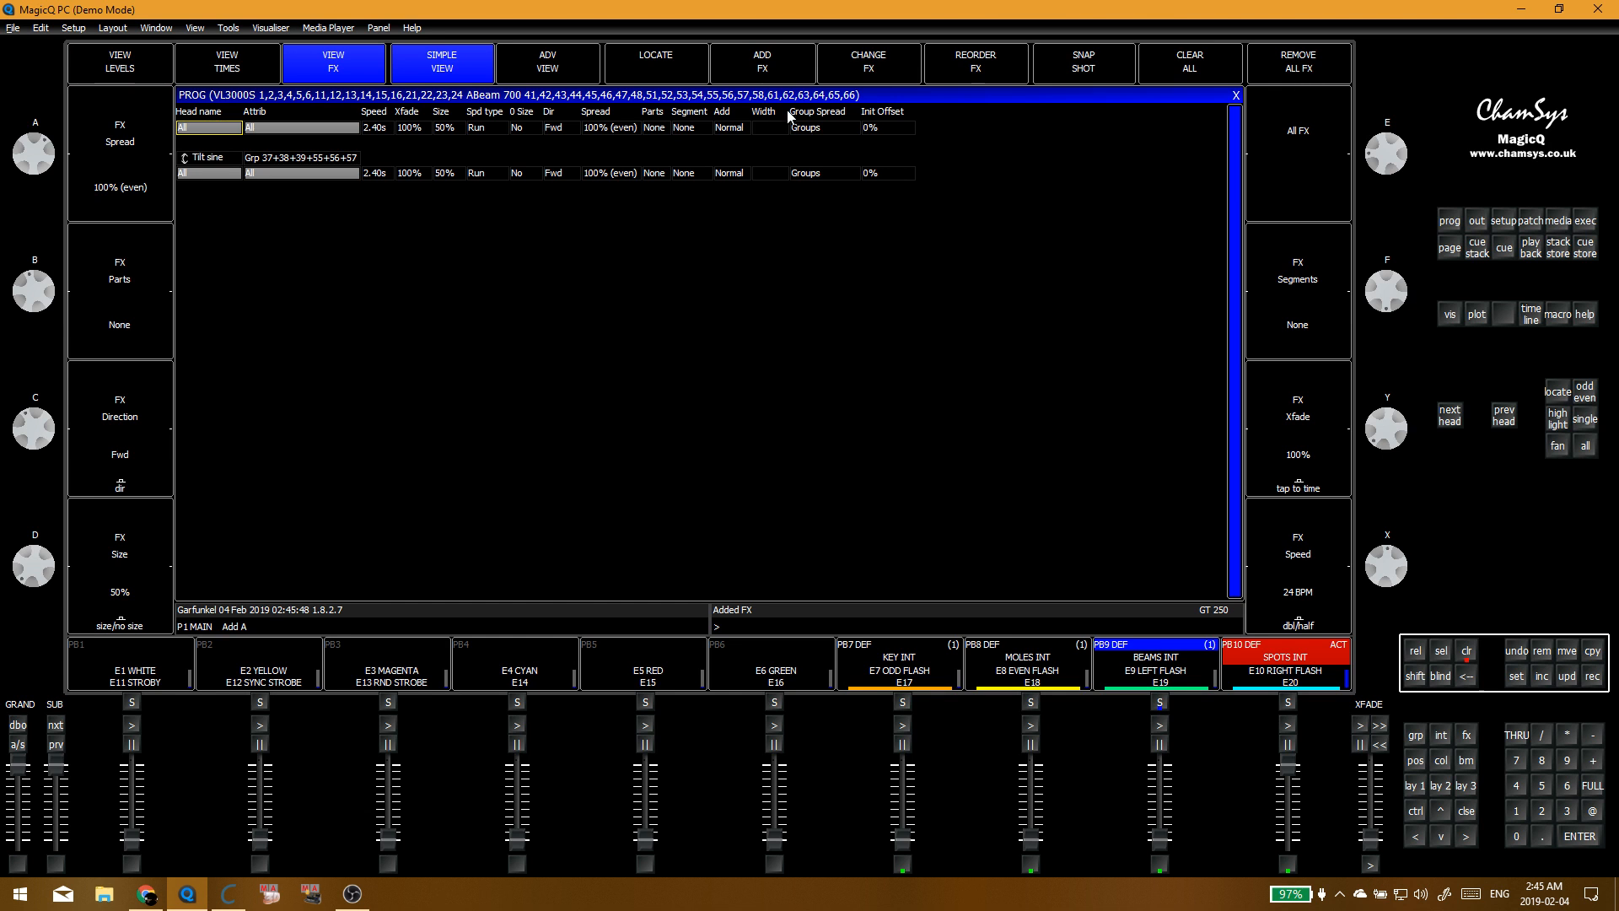
left_click(811, 128)
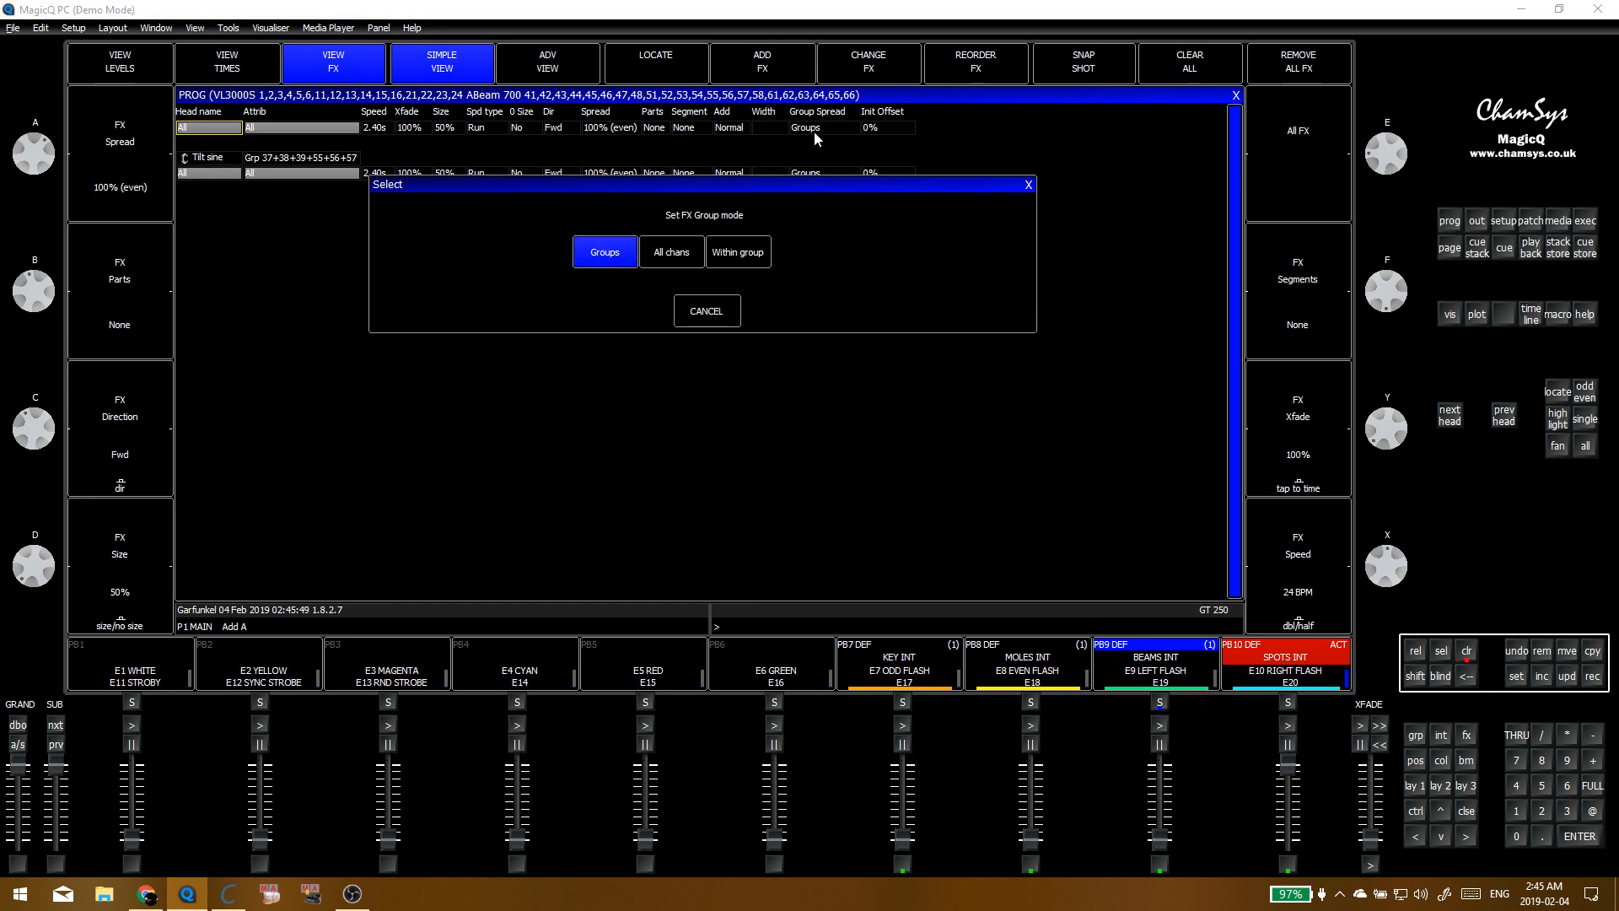
left_click(732, 261)
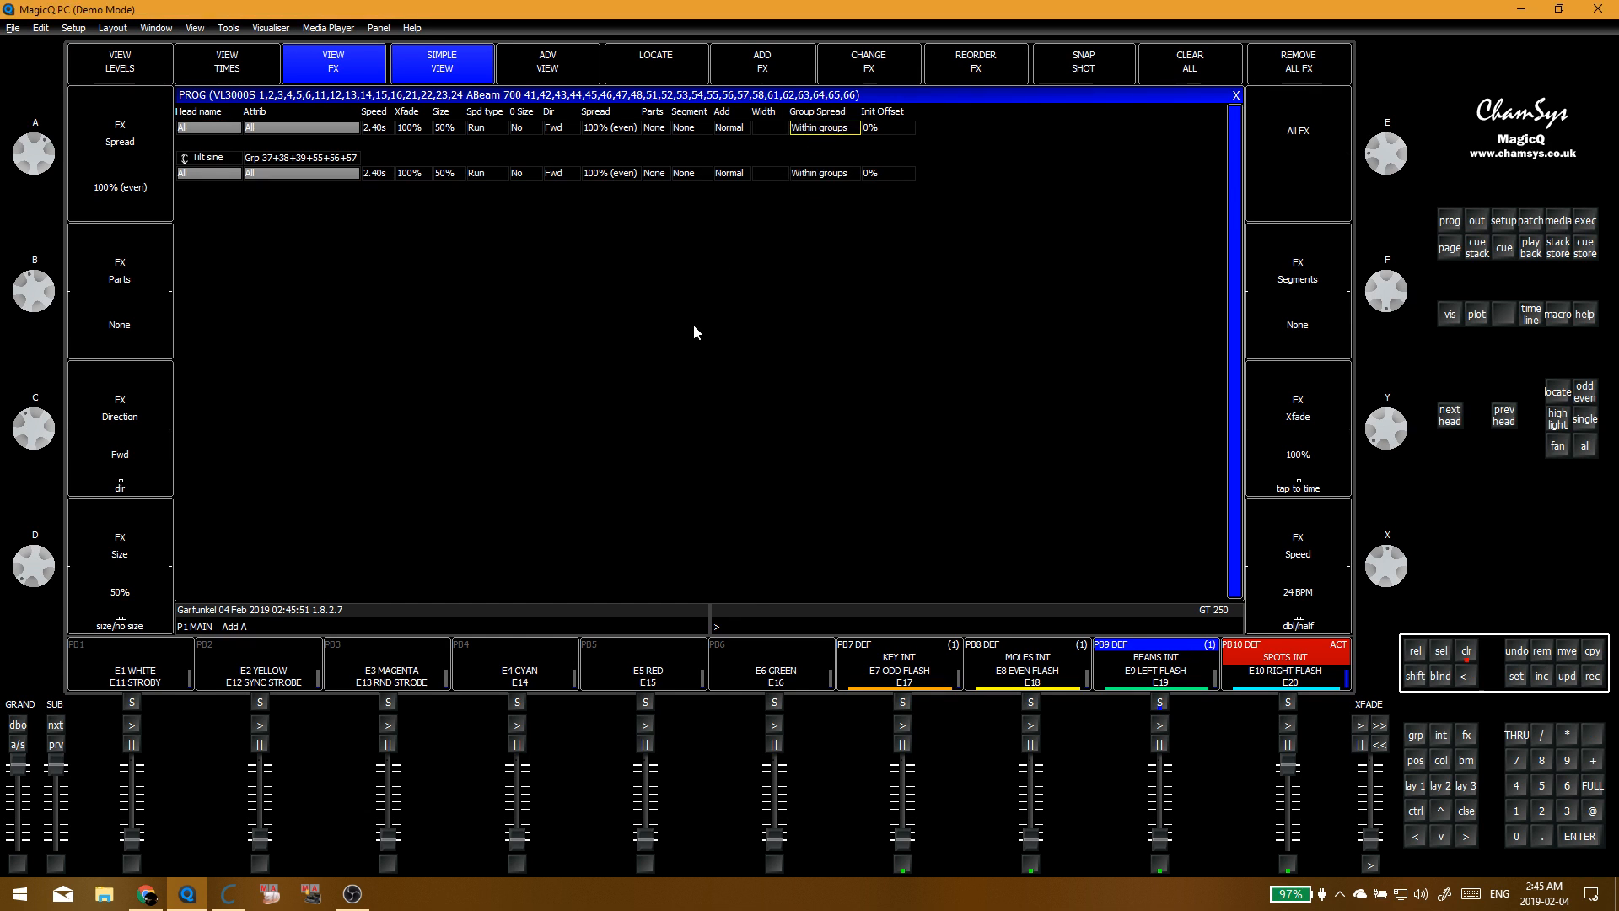
left_click(580, 129)
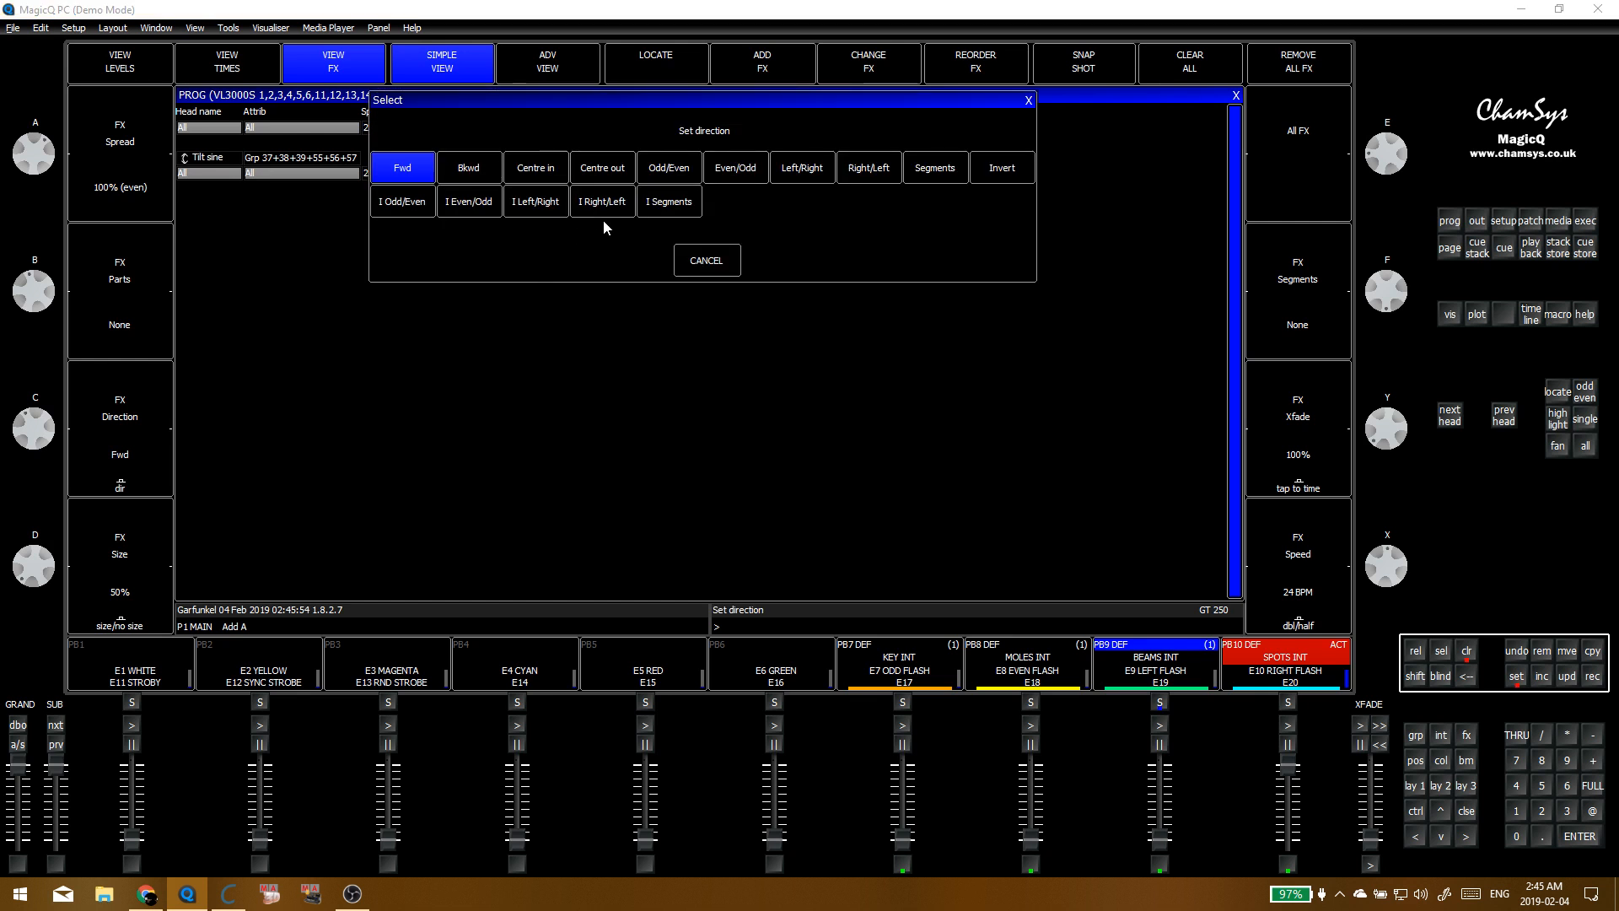
left_click(600, 169)
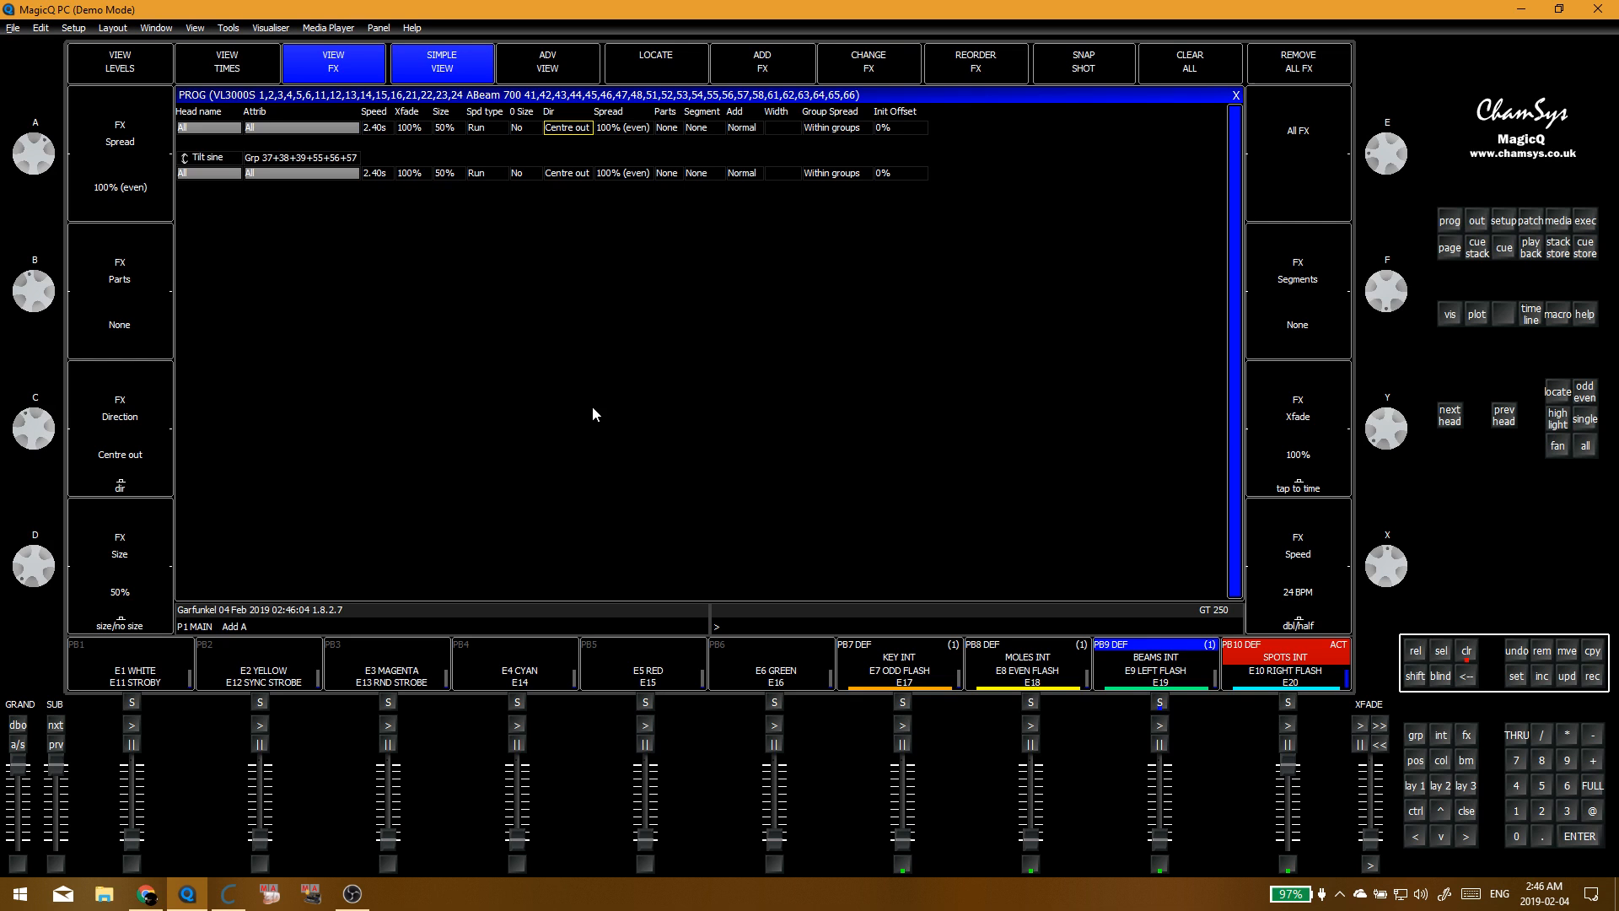
key("ctrl+BackSpace")
key("Escape")
Step: Select the groups in the order SPOTS 1, SPOTS GRD (G39), SPOTS 2, BEAMS 1, BEAMS GRD 1, BEAMS 2
left_click(221, 327)
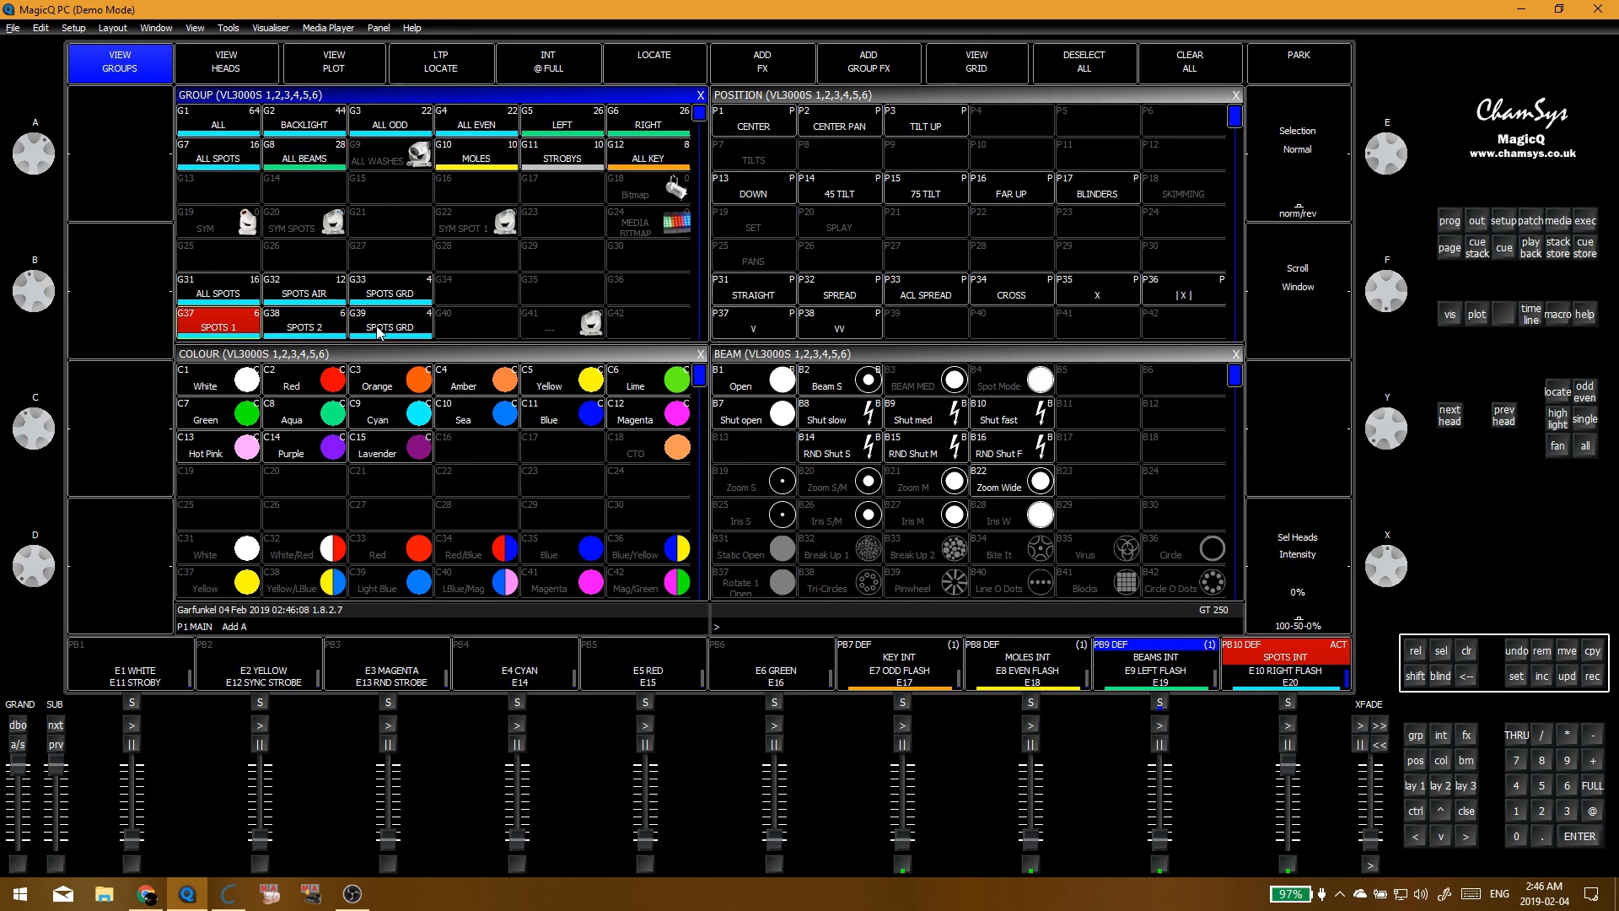
left_click(375, 331)
left_click(317, 329)
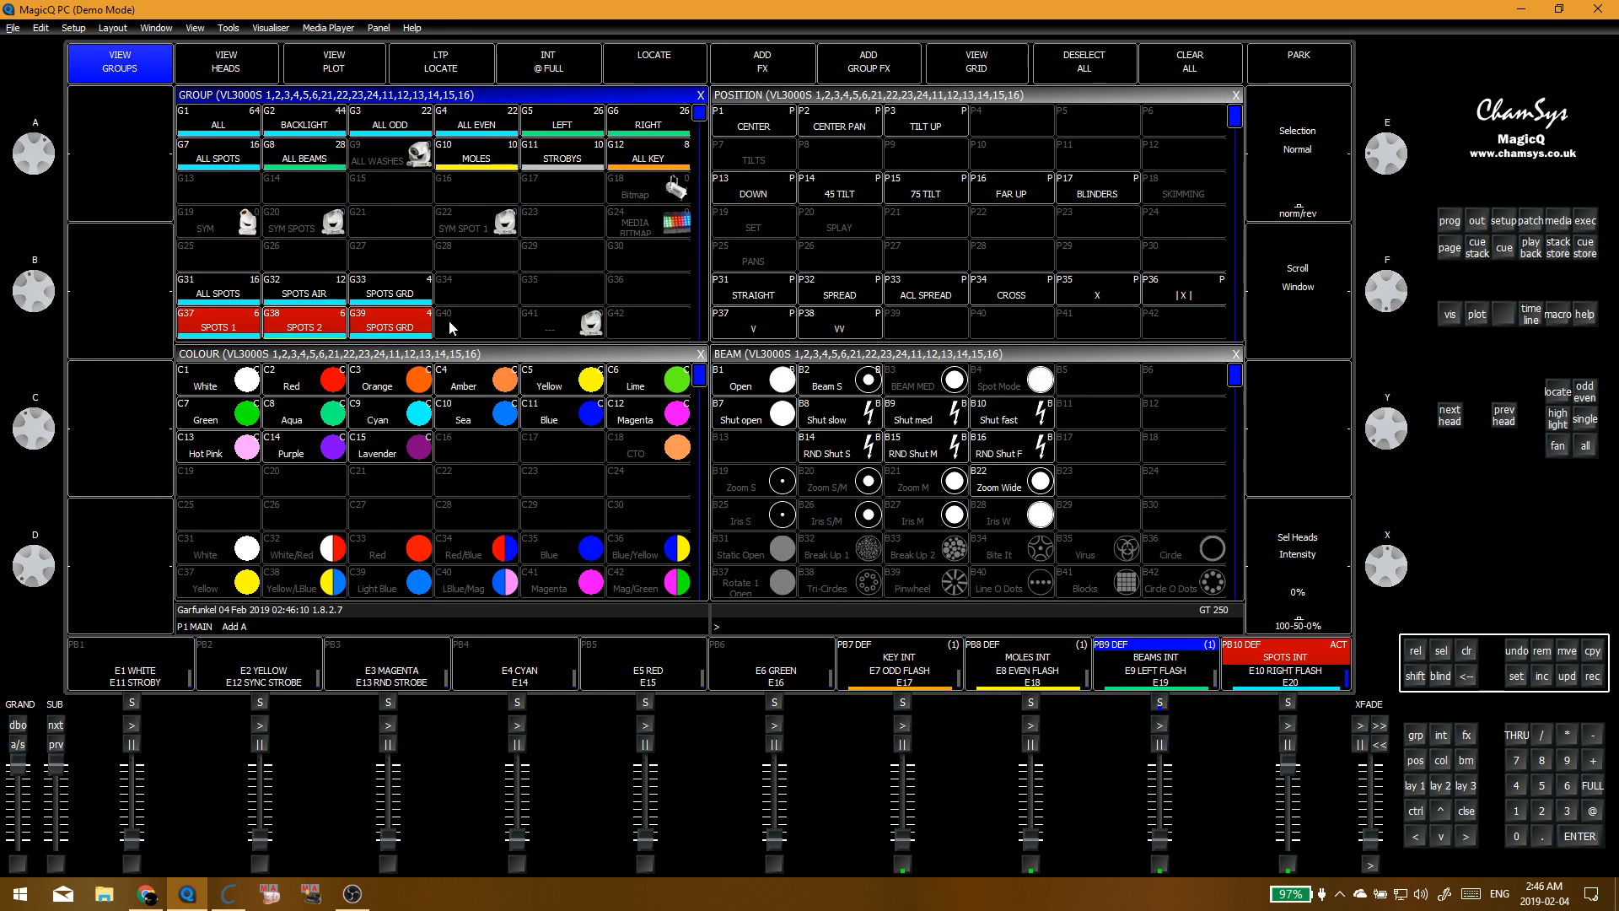
scroll(313, 312, "down", 3)
left_click(227, 327)
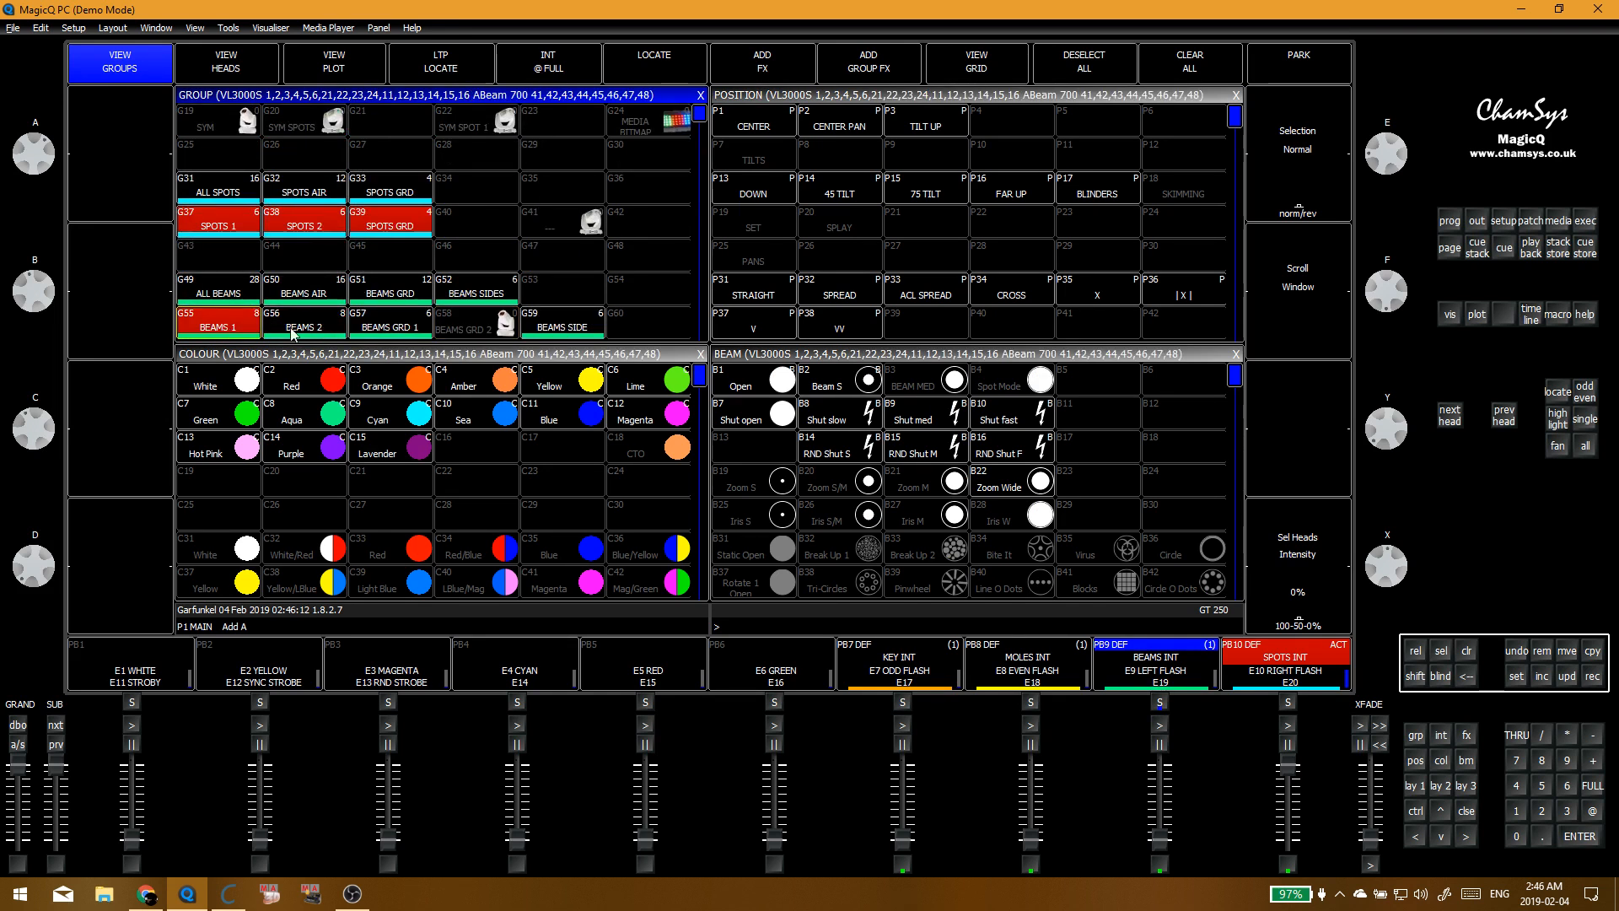
left_click(375, 329)
left_click(304, 329)
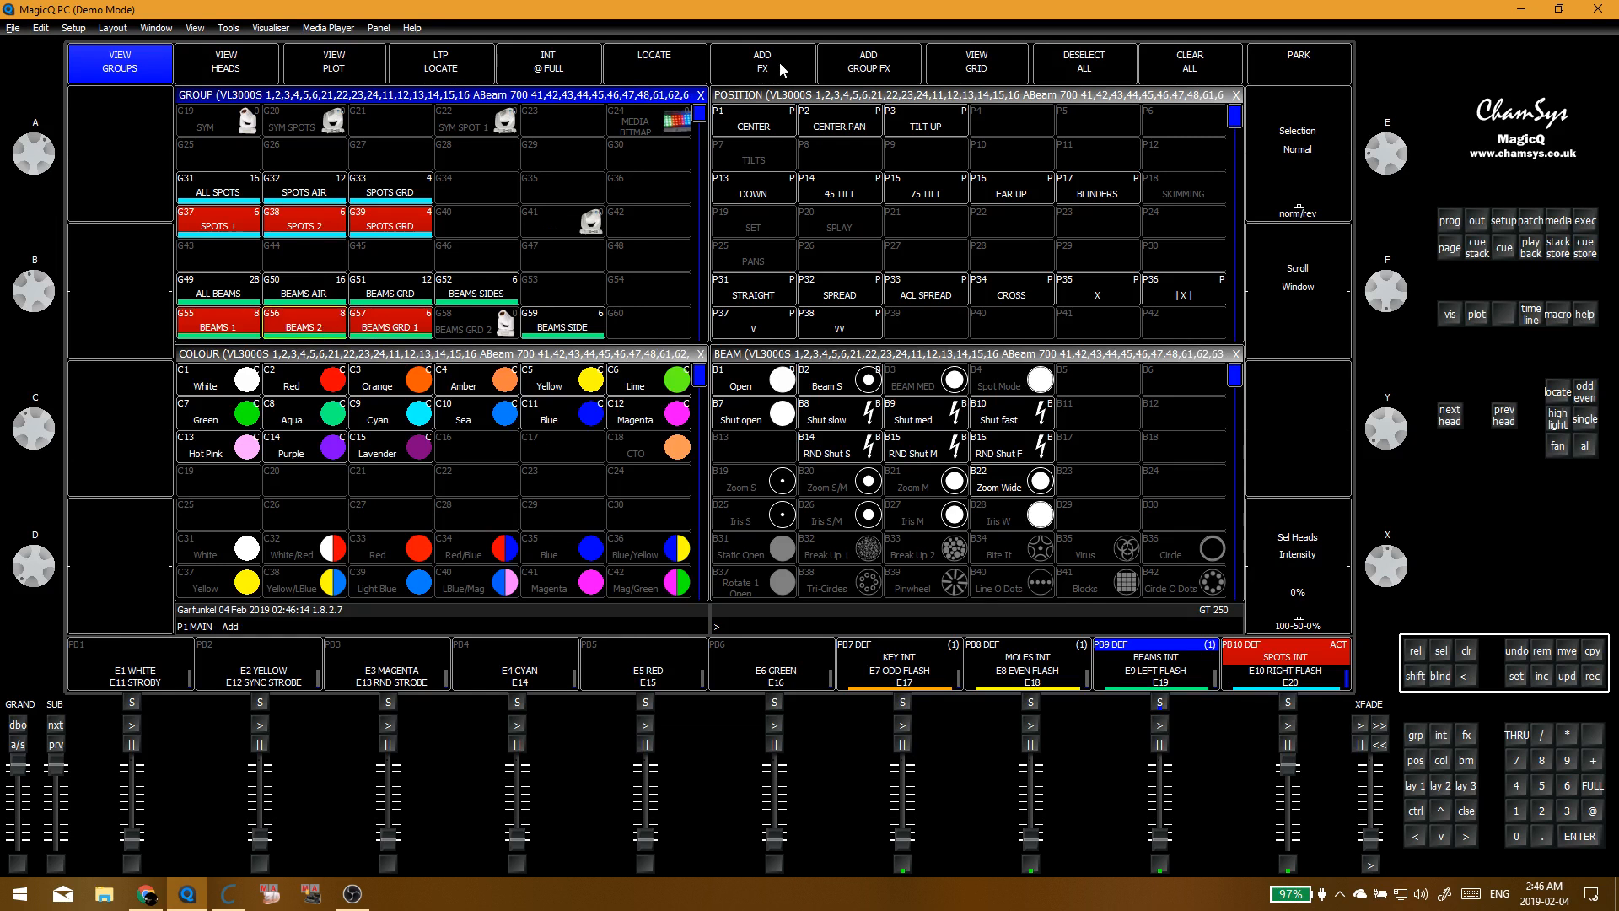
Step: Add the tiltsine FX on the groups with group spread set to Within groups
left_click(779, 62)
left_click(435, 137)
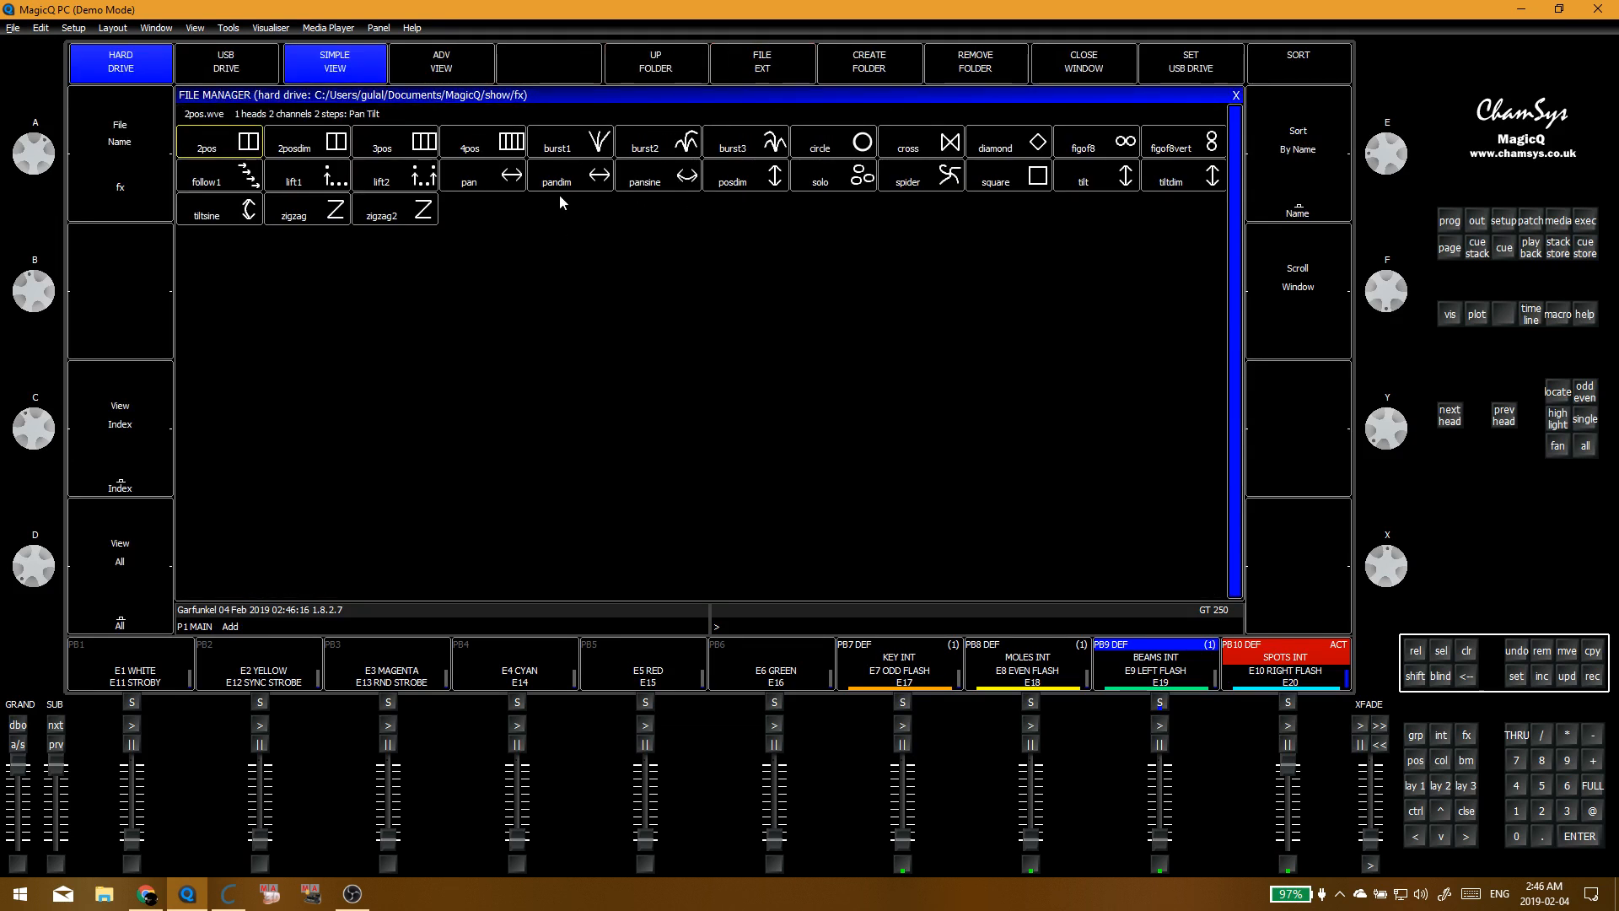
left_click(213, 218)
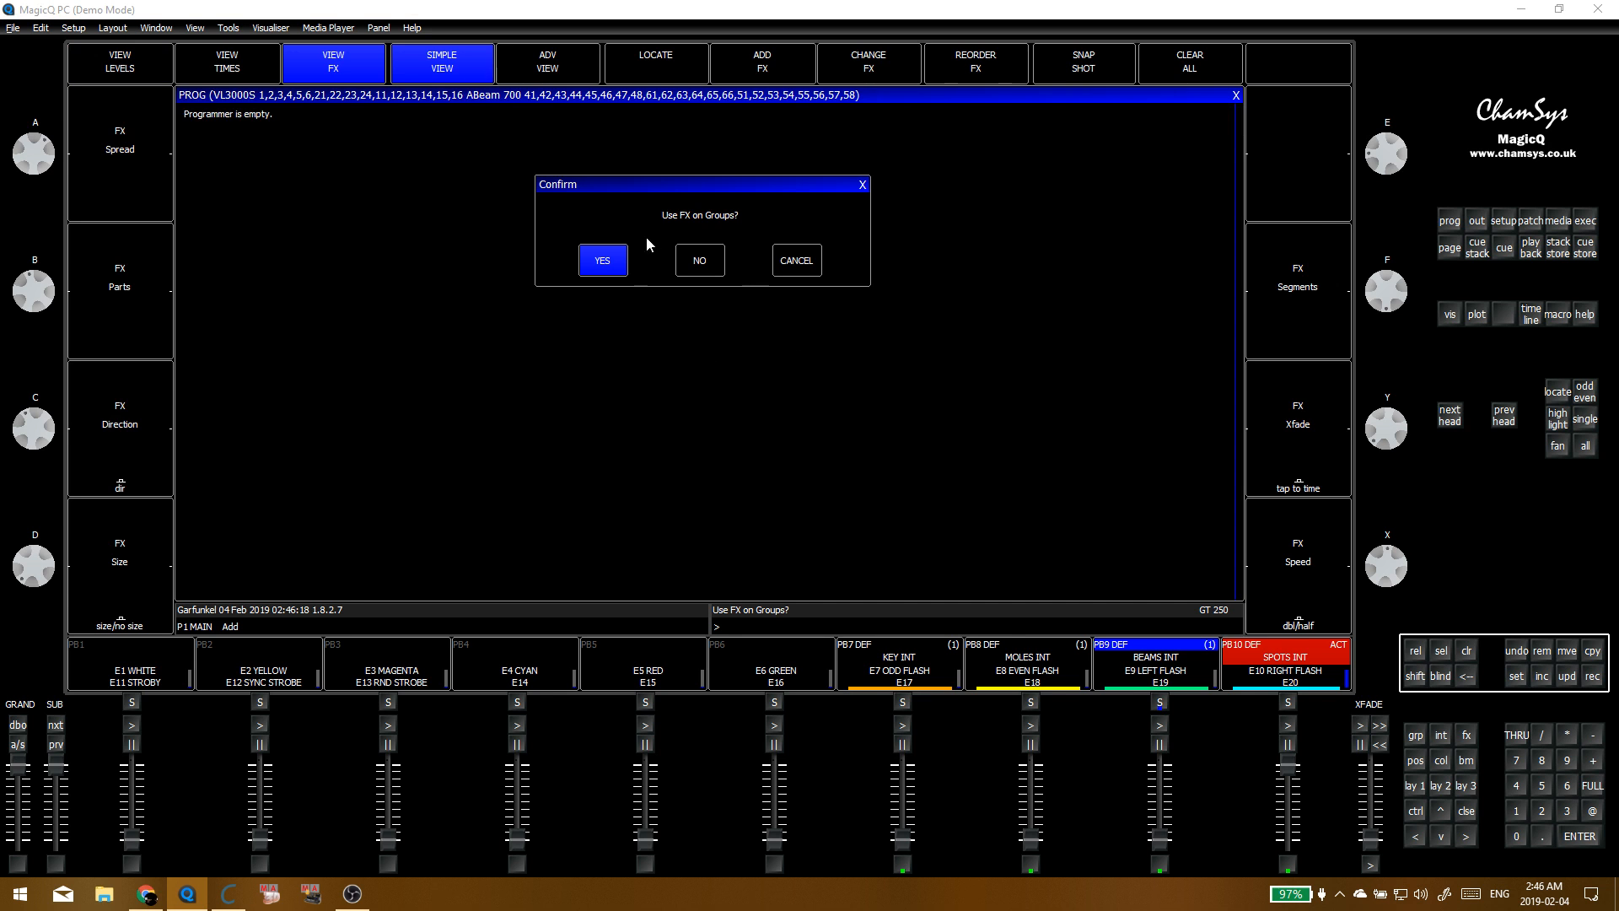
left_click(590, 268)
left_click(816, 127)
left_click(816, 127)
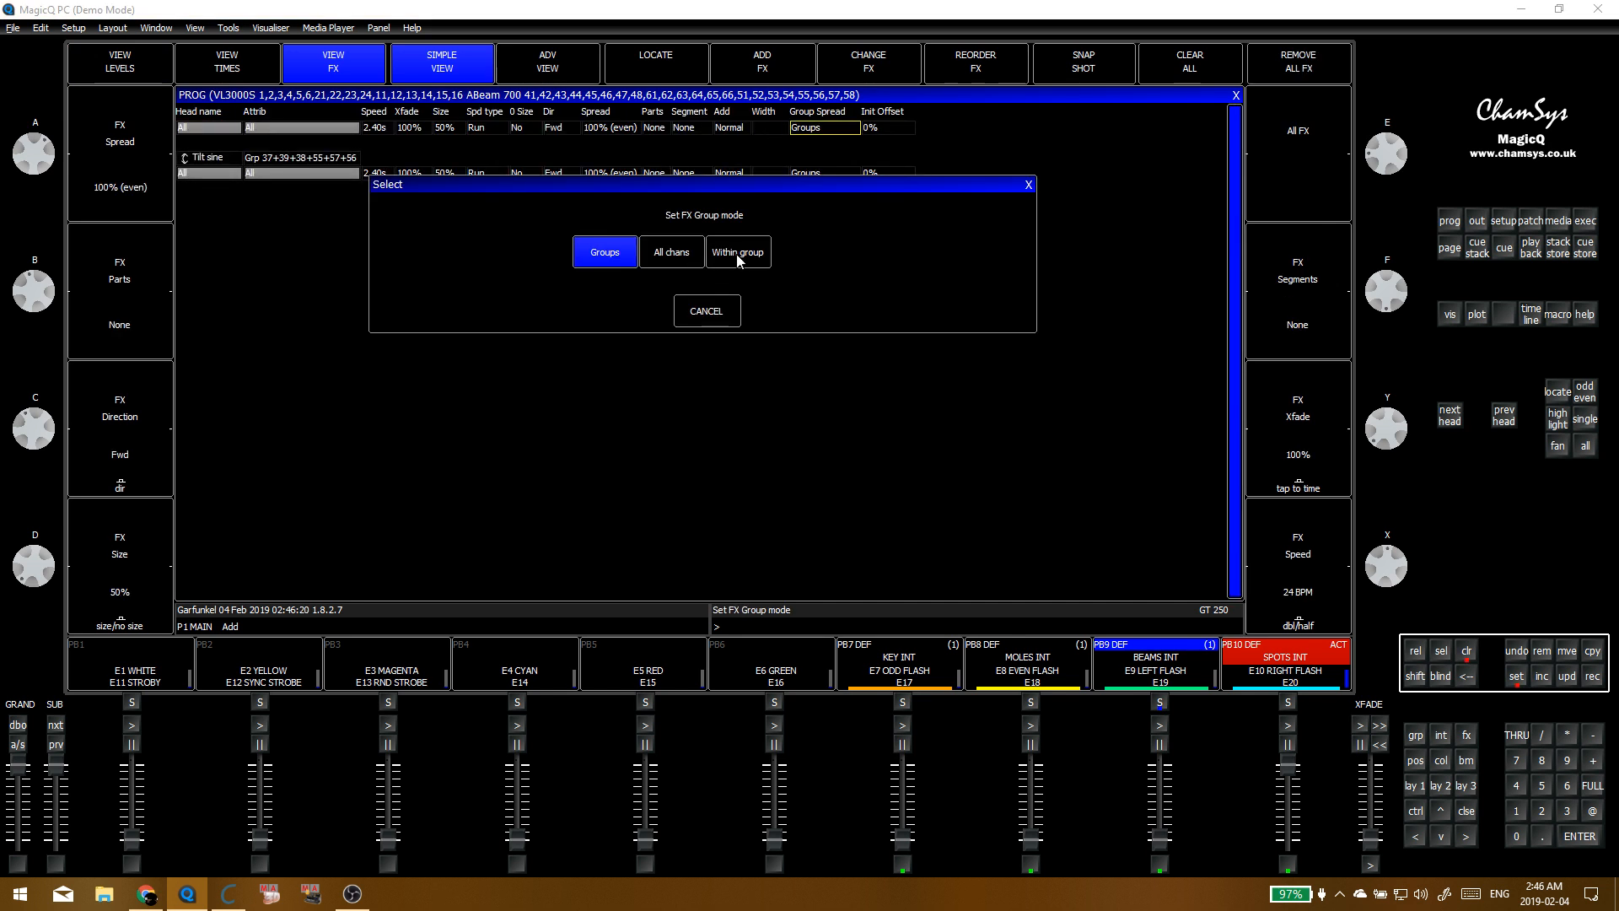
left_click(736, 254)
Step: Set the tilt sine FX to direction Centre in, size 29% and speed 0.60s
left_click(564, 126)
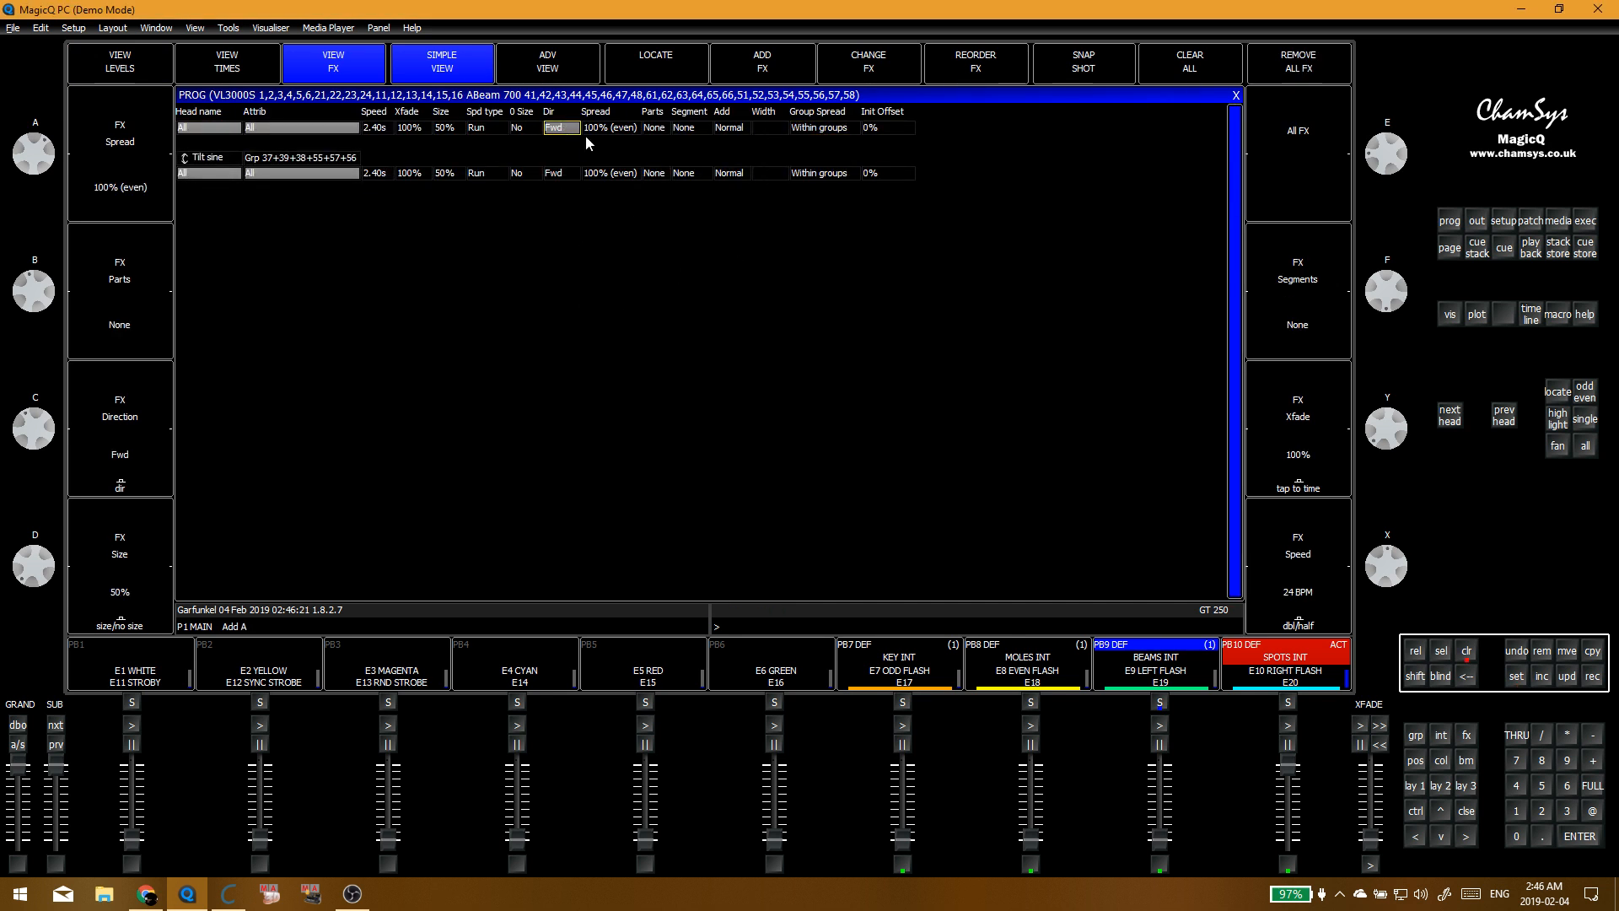
left_click(560, 127)
left_click(549, 177)
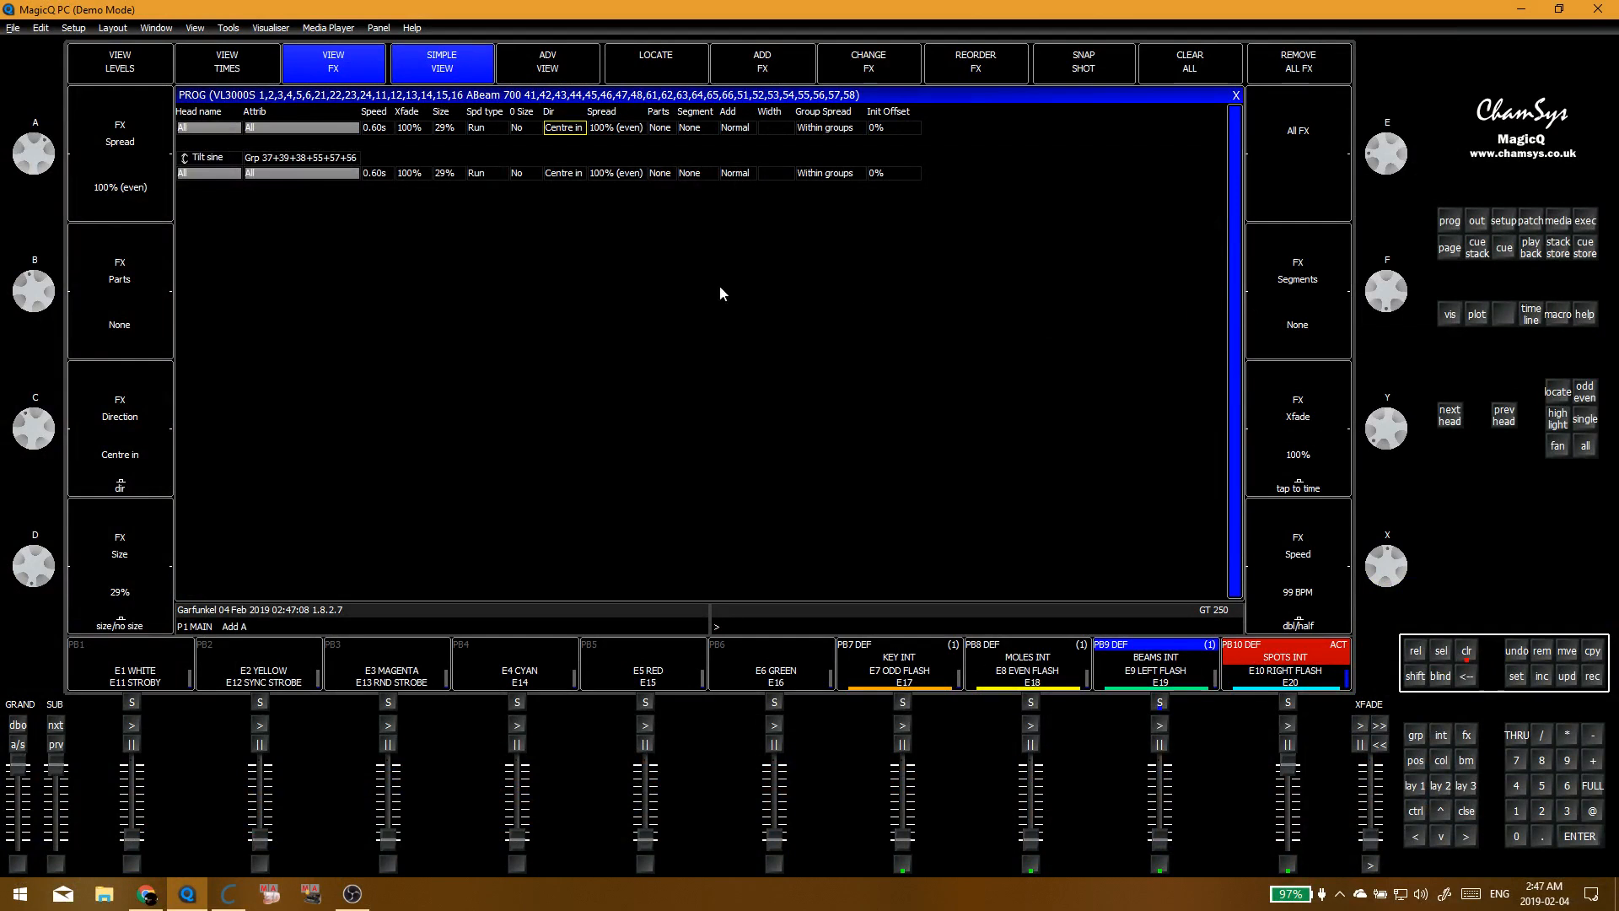
Step: Record the tilt FX by merging it into the TILT IN/OUT item on execute page 3 and clear the programmer
key("ctrl+r")
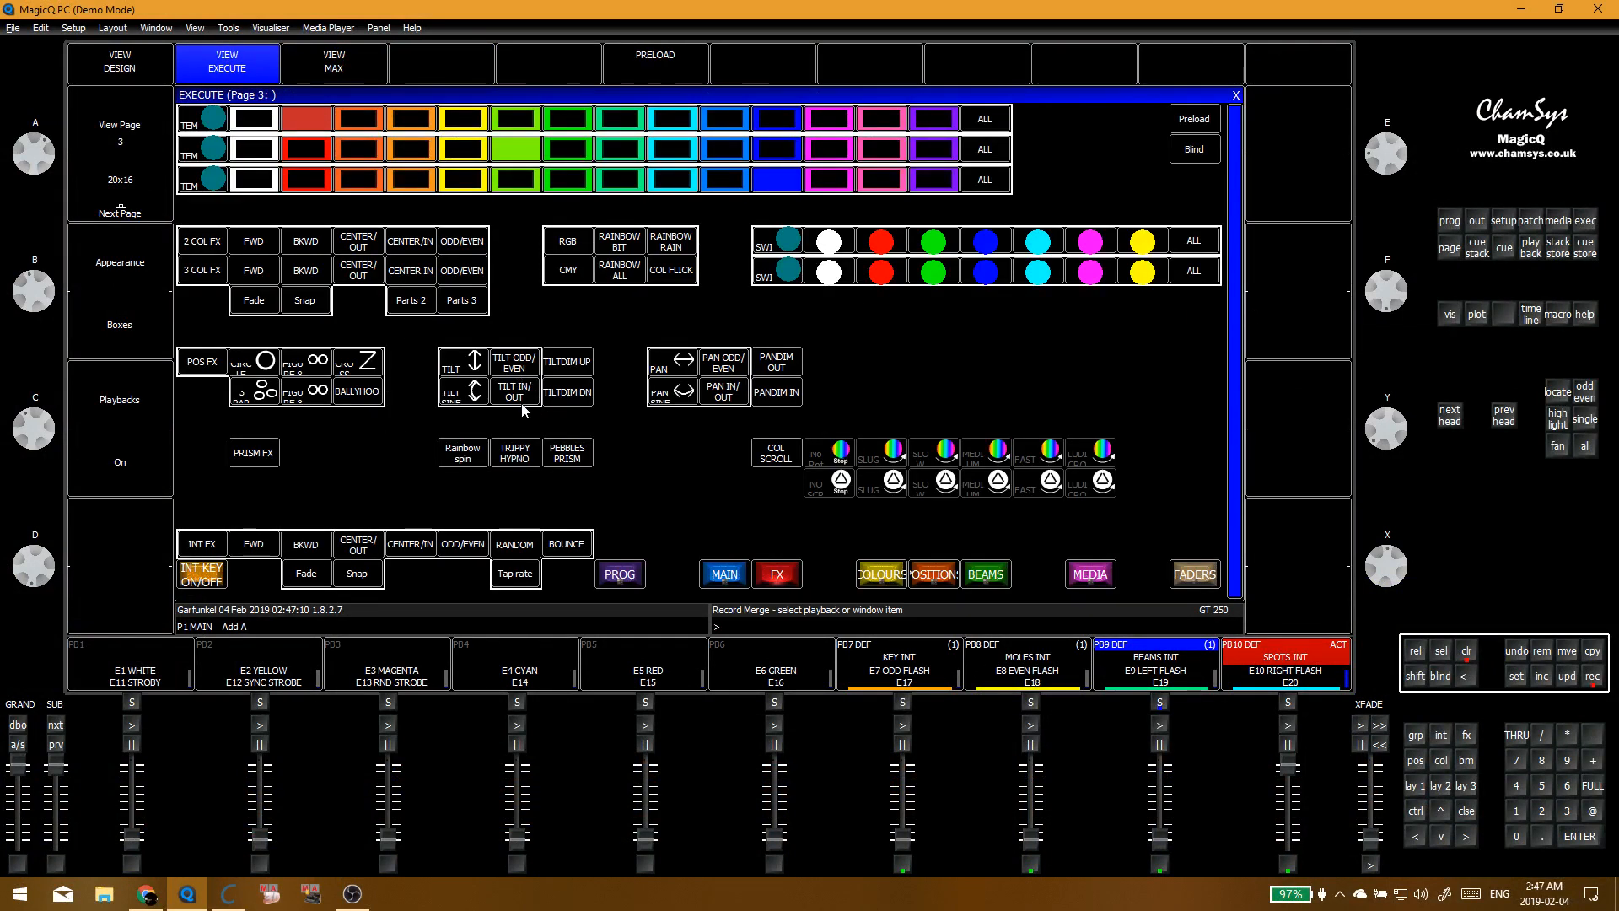
left_click(514, 392)
key("Return")
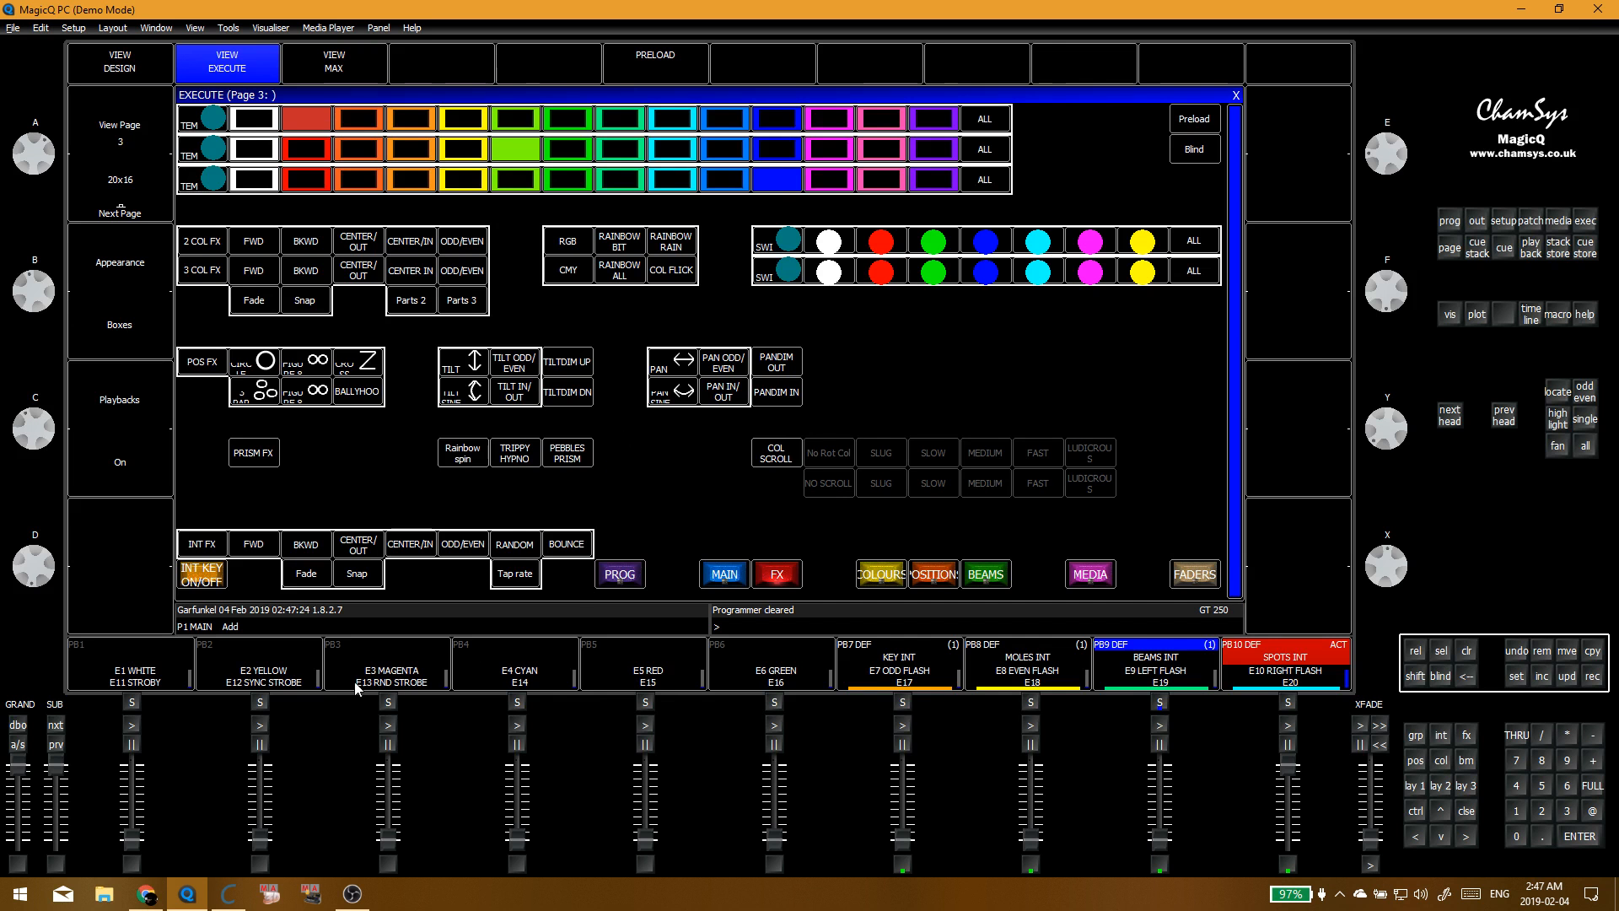
Step: Record new cue stacks on playbacks PB1, PB2 and PB3, and name PB1 POS FX SIZE
left_click(143, 675)
left_click(259, 675)
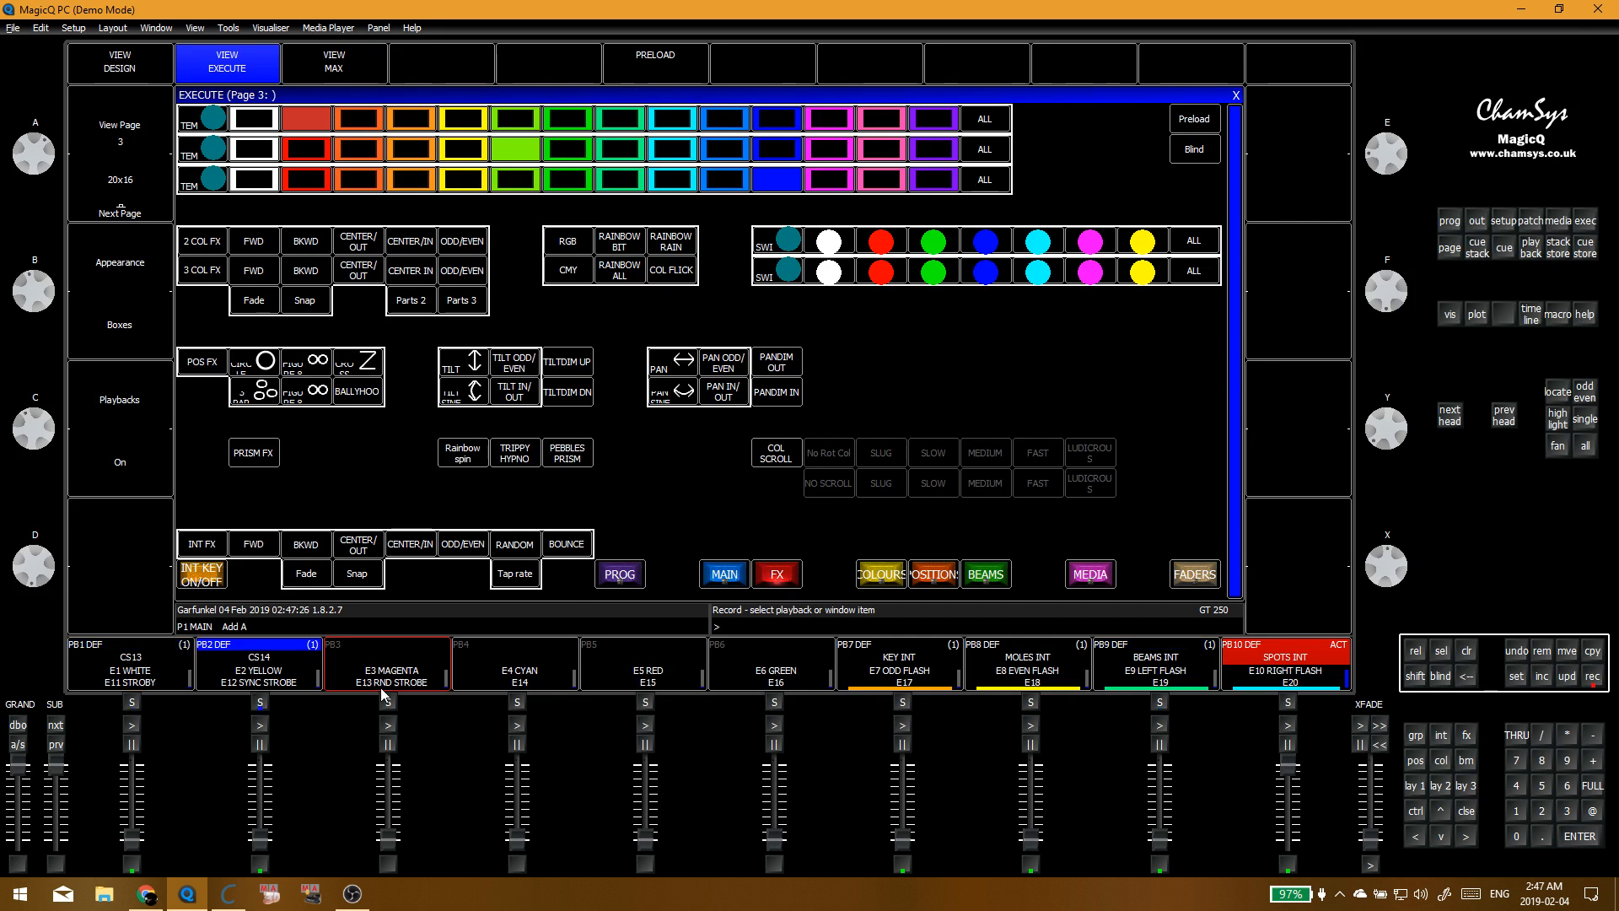
left_click(388, 674)
left_click(135, 663)
type("POS FX SIZE")
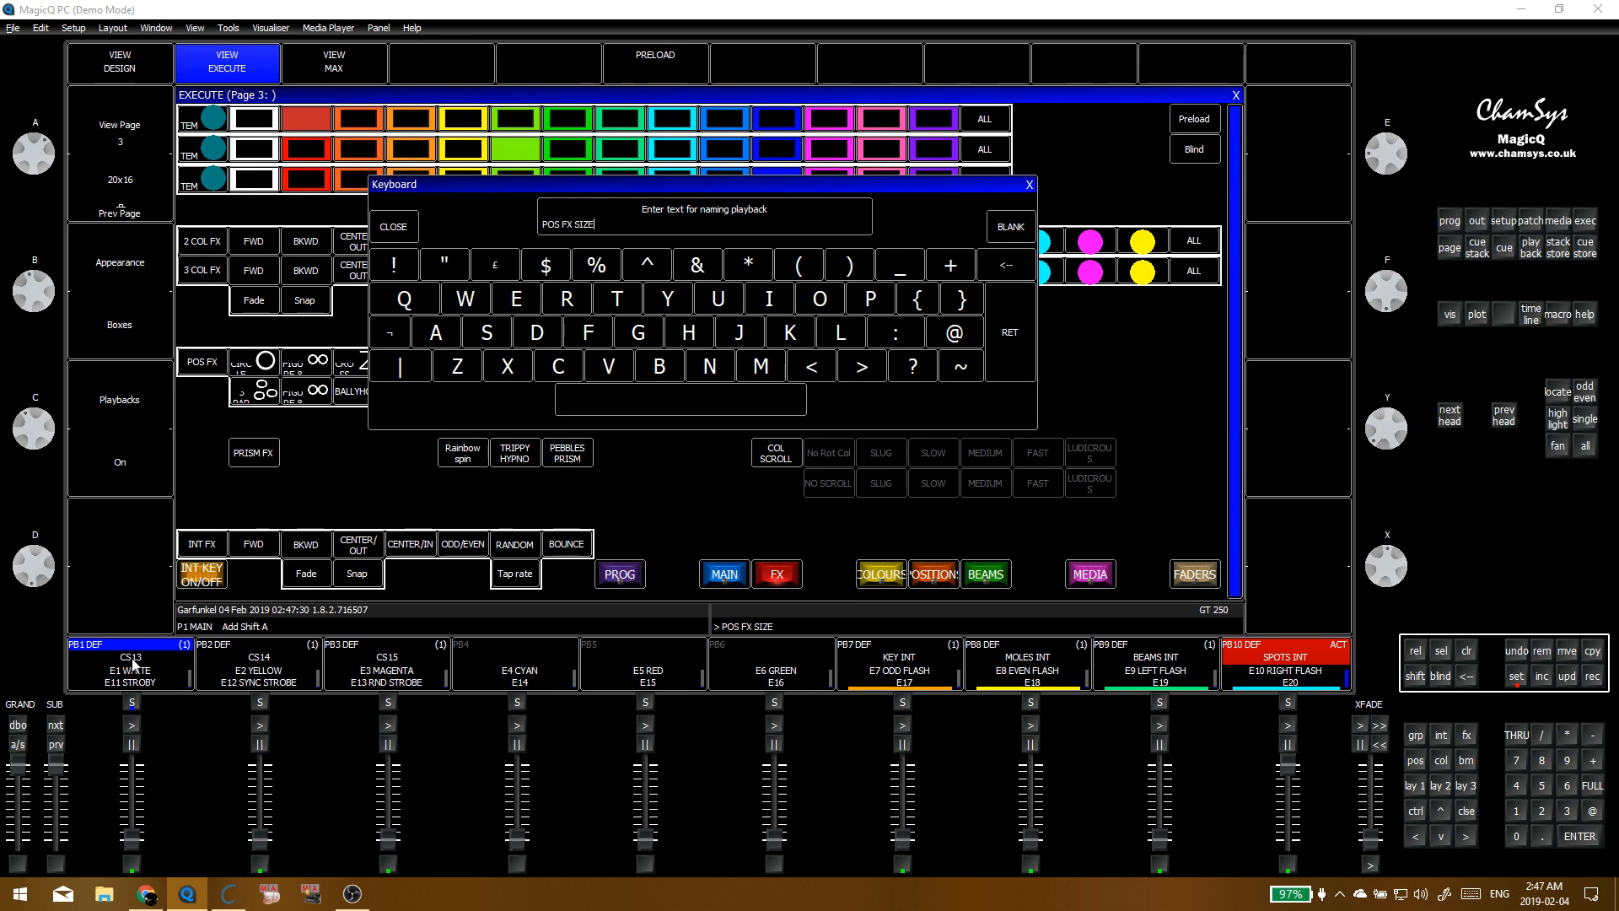
key("Return")
Step: Set the playback priority of the POS FX SIZE cue stack to Above Programmer in its advanced options
left_click(159, 666)
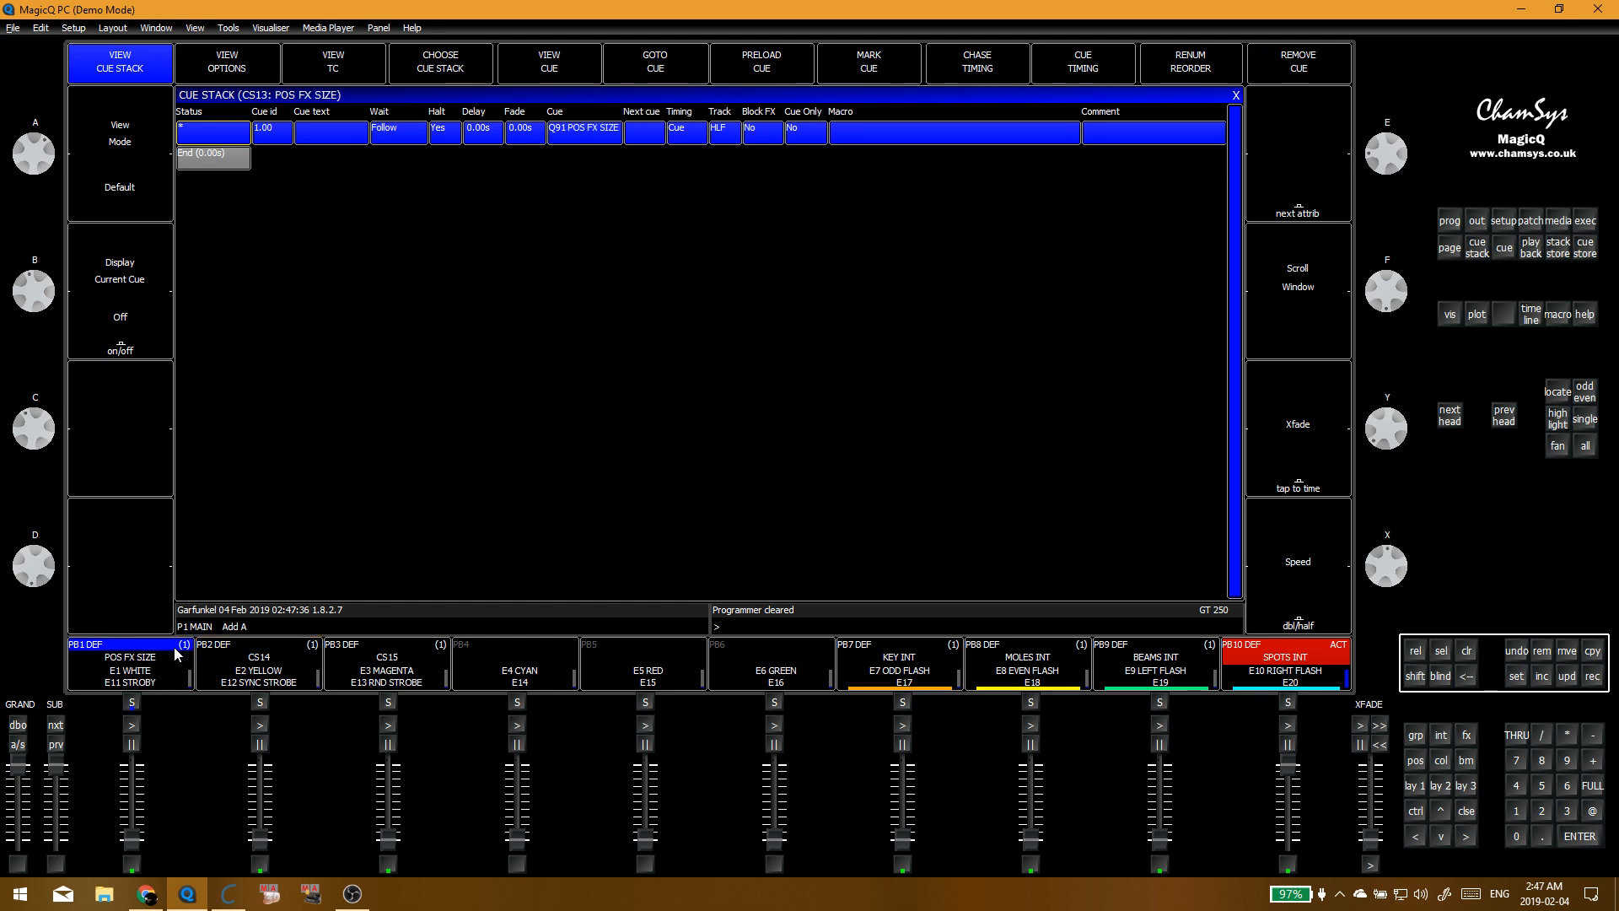
left_click(224, 64)
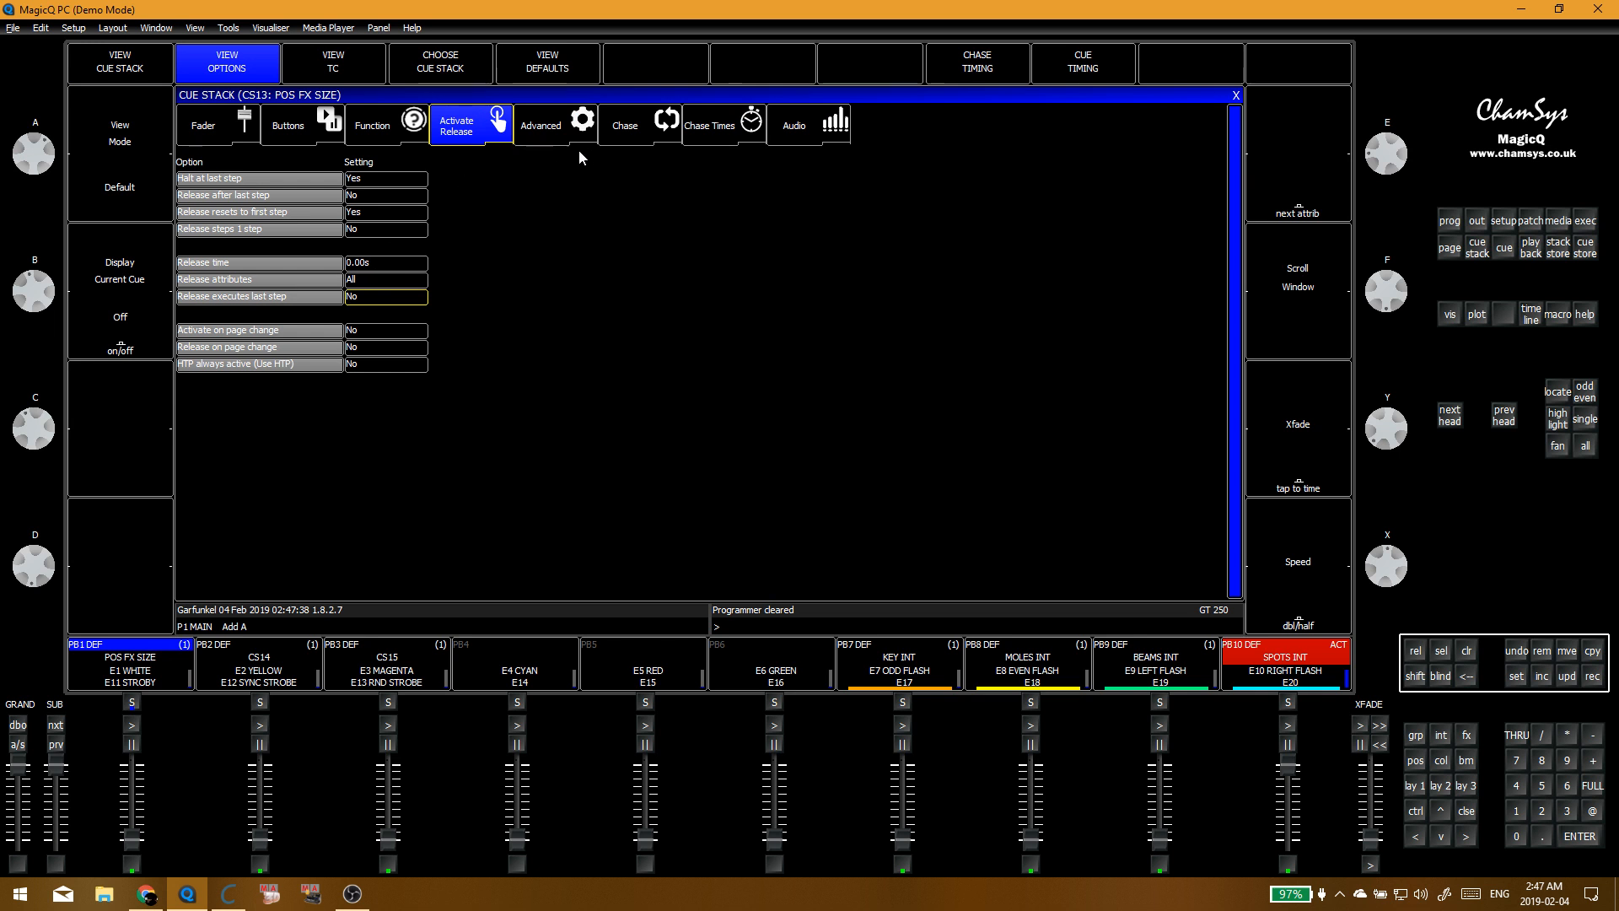
left_click(541, 125)
left_click(385, 211)
left_click(558, 260)
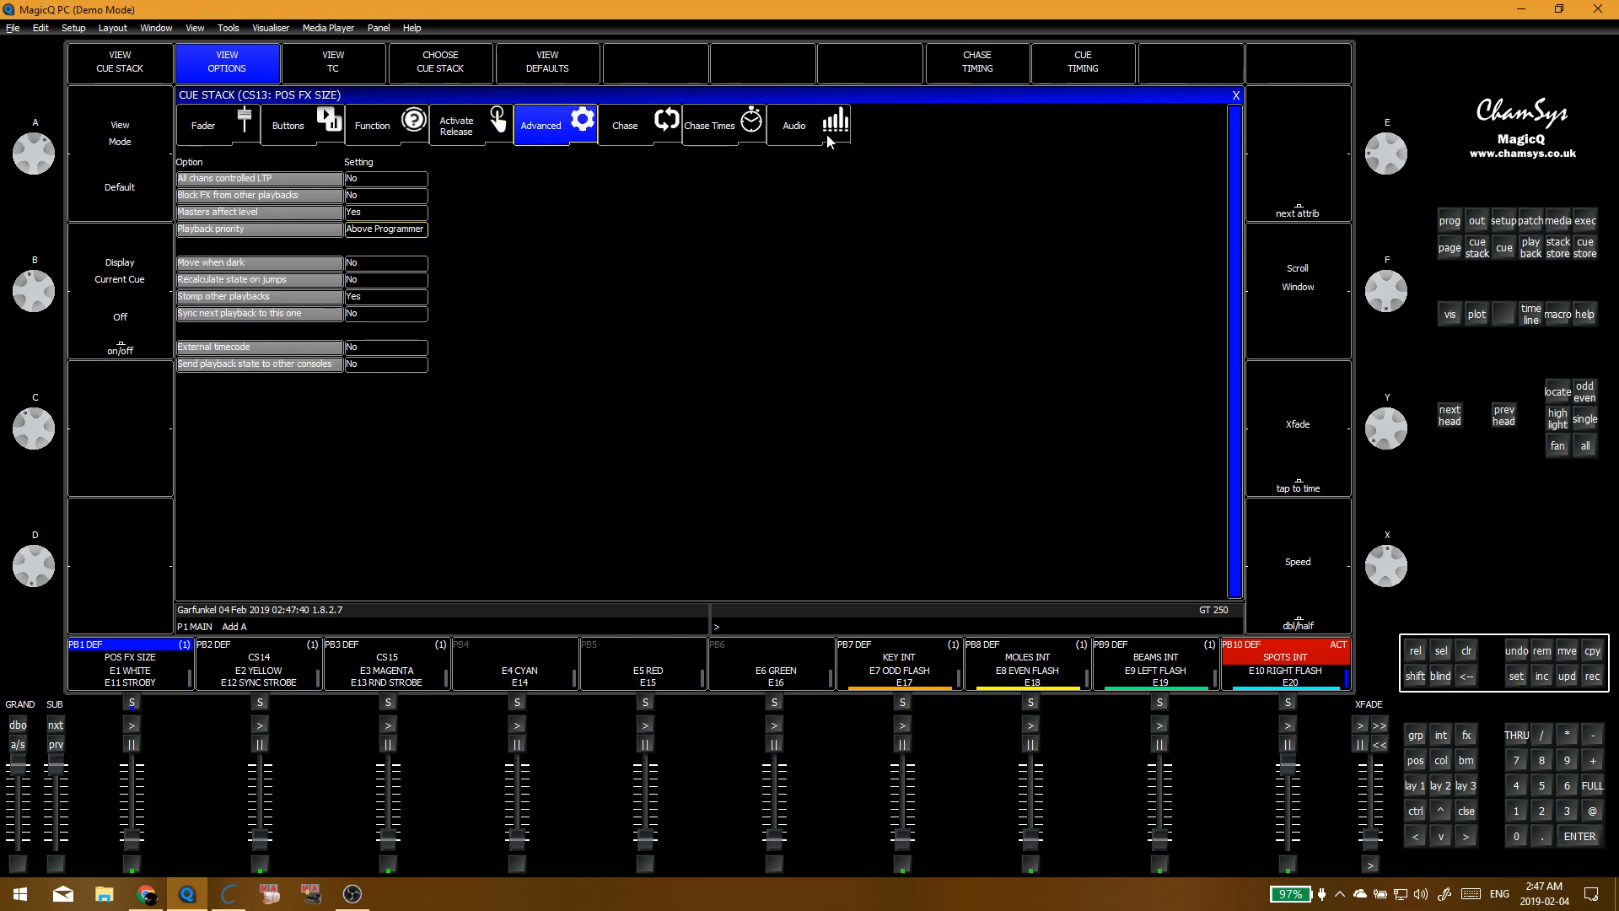
Step: Set Fader releases stack and Fader controls HTP chans to No for the POS FX SIZE cue stack
left_click(795, 124)
left_click(290, 126)
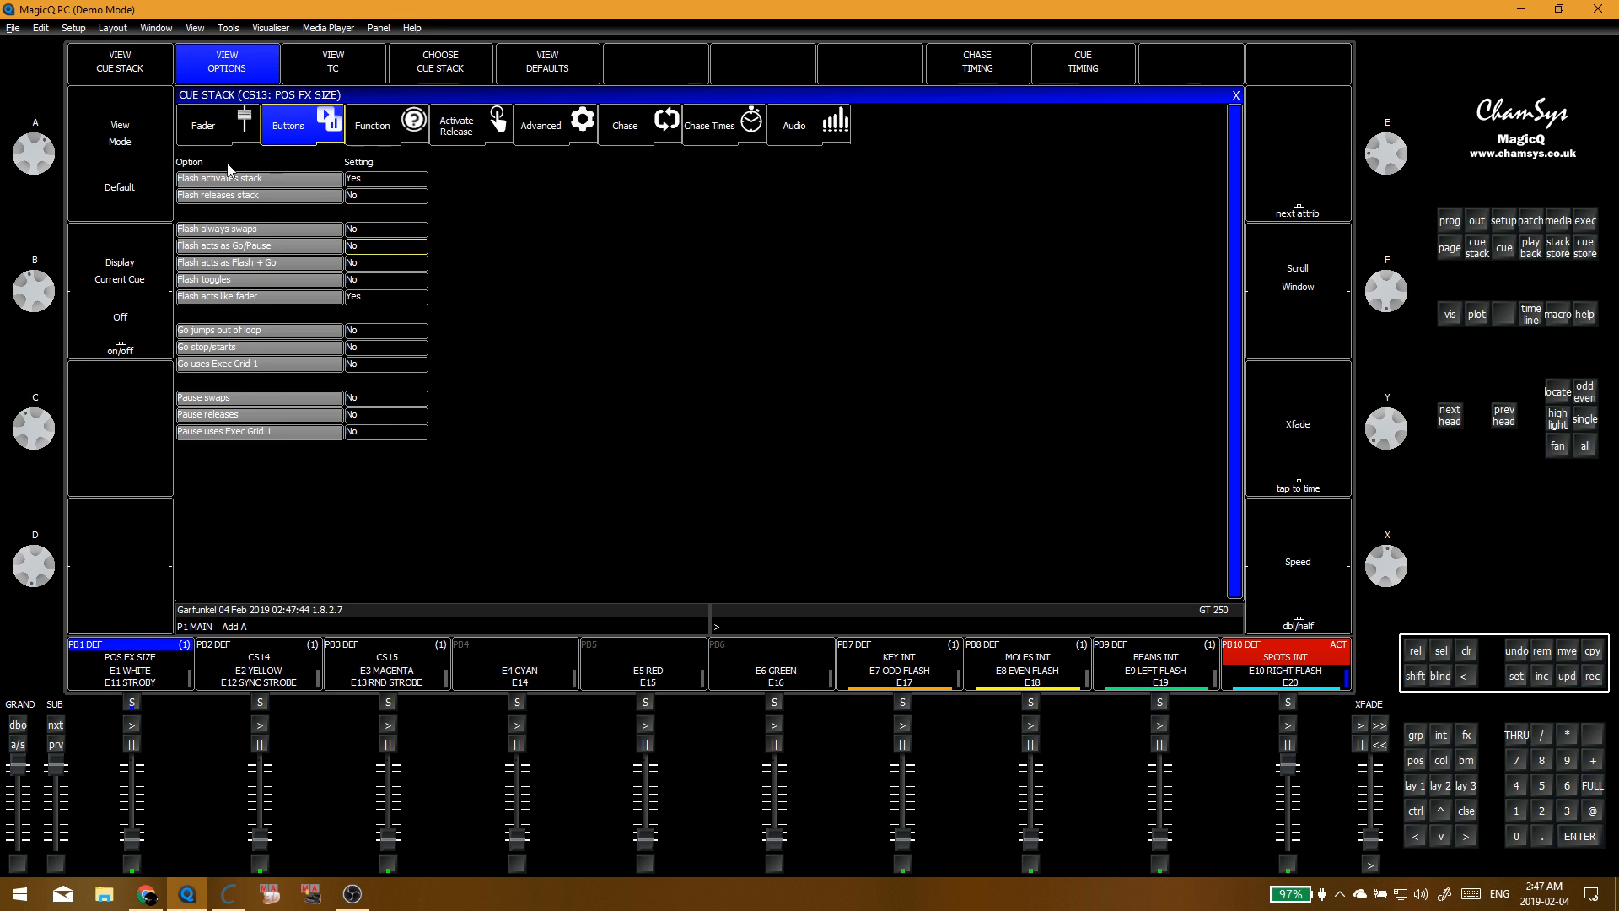
left_click(201, 136)
left_click(390, 195)
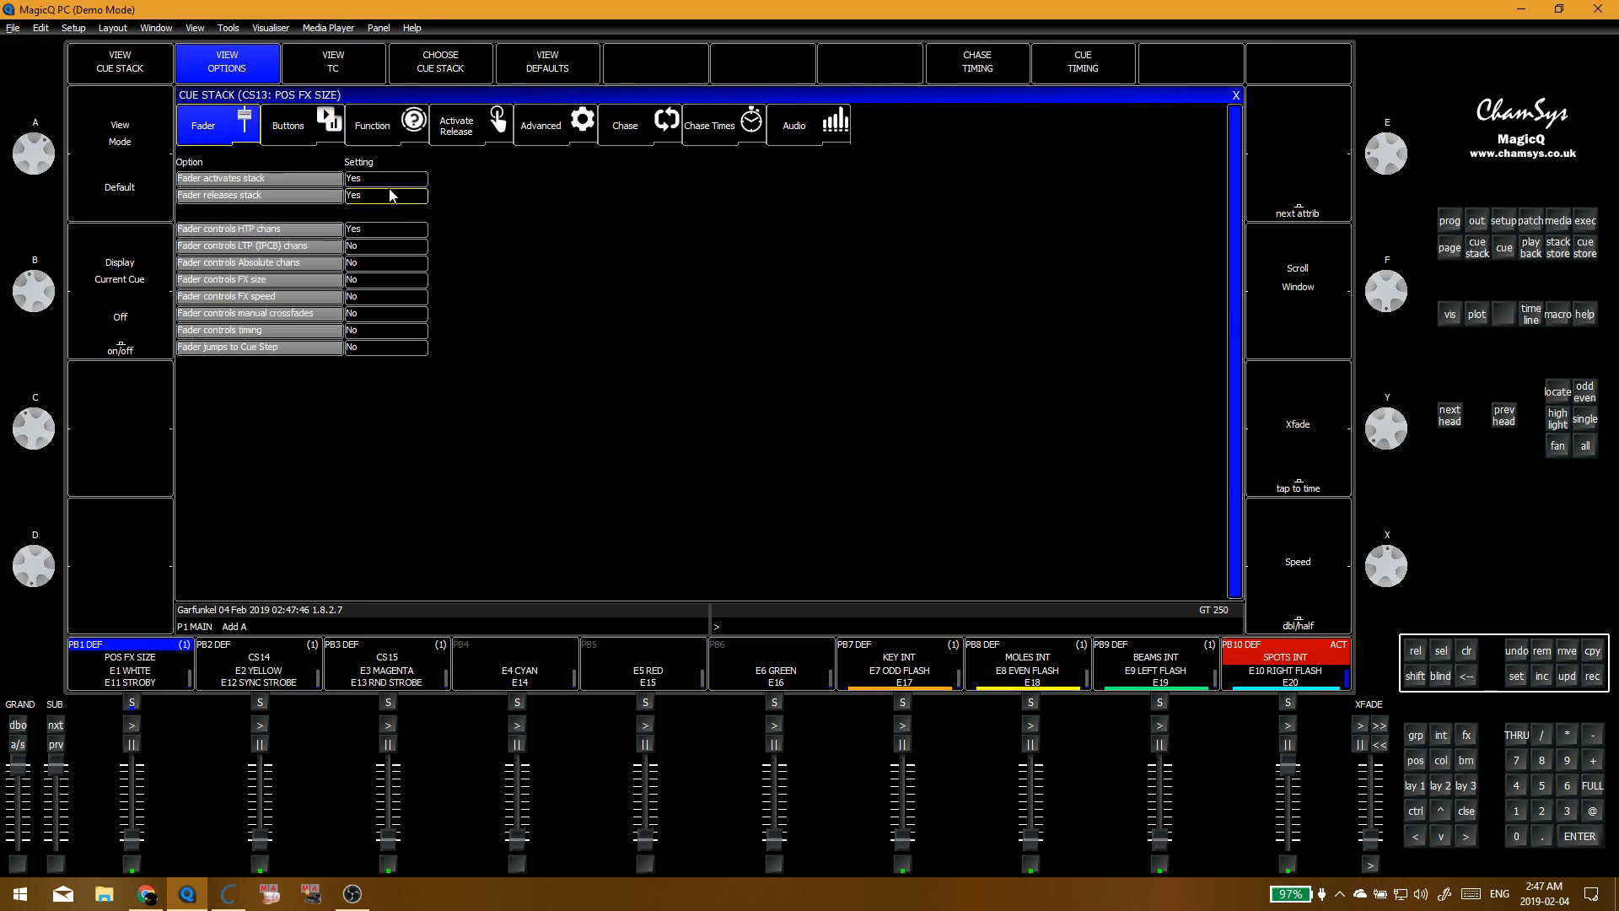
left_click(391, 196)
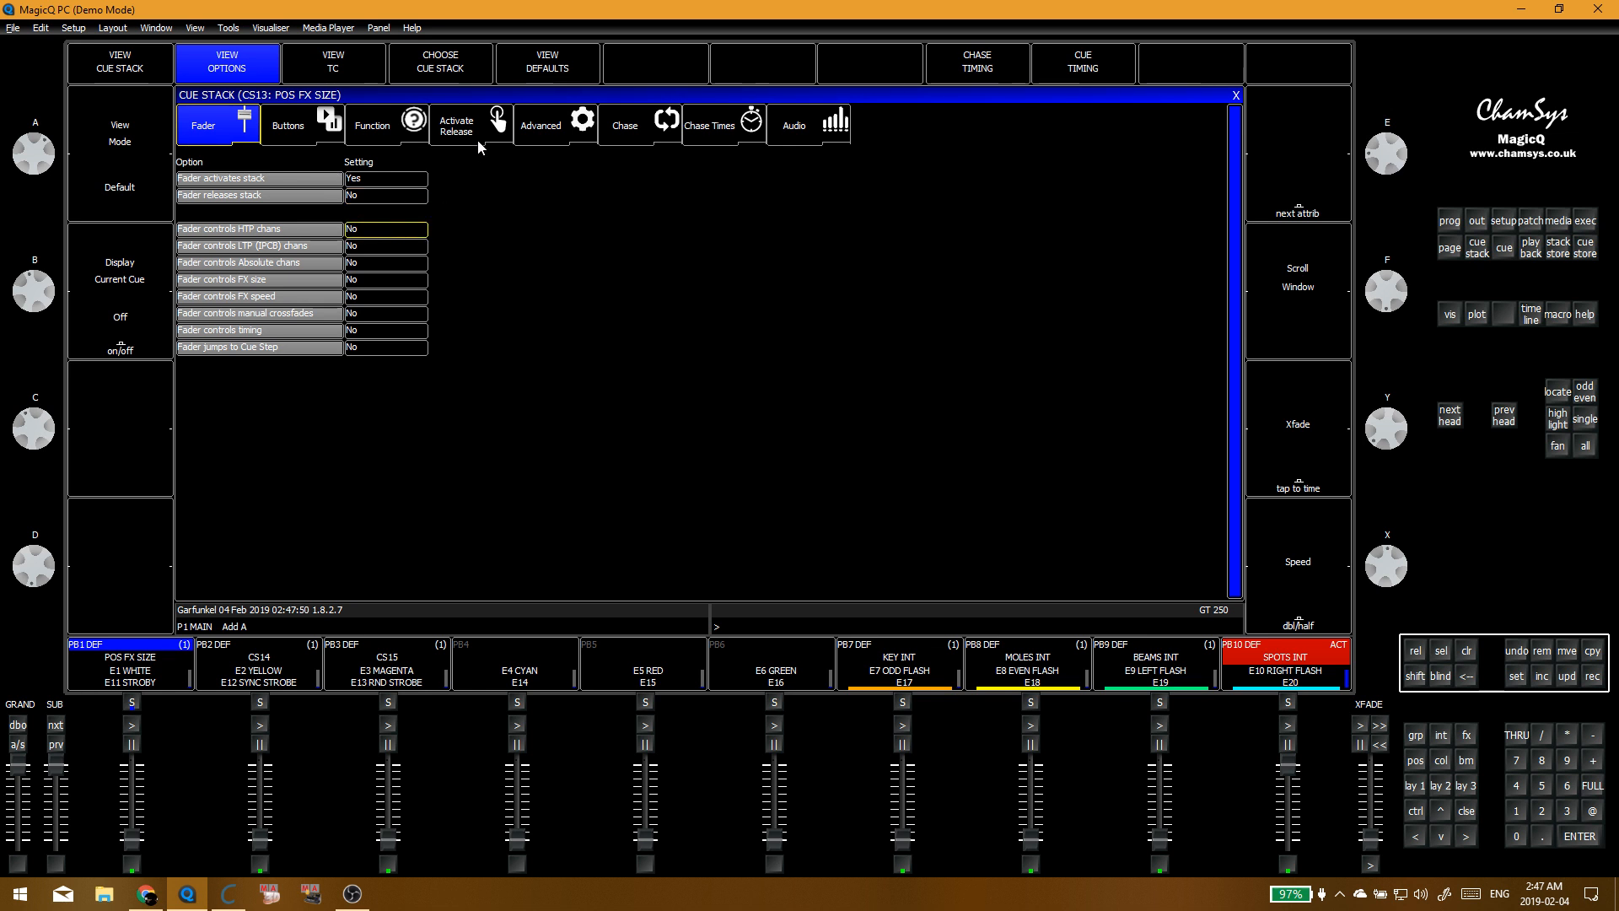
Step: Make the POS FX SIZE cue stack a Size Master in its function options
left_click(447, 126)
left_click(383, 128)
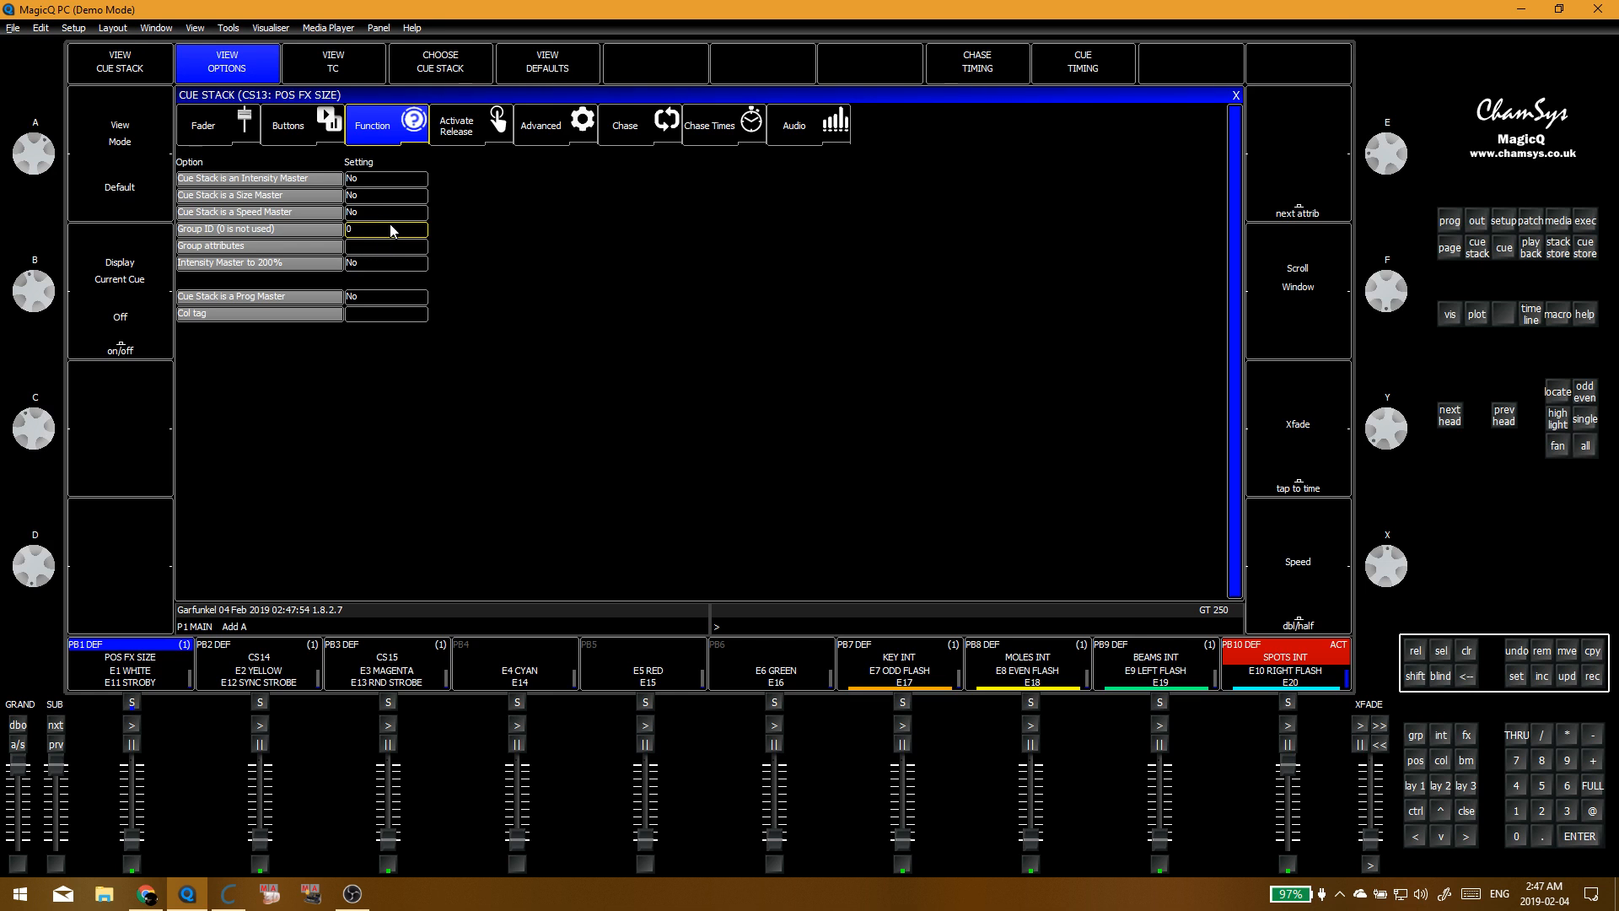
left_click(382, 196)
left_click(663, 261)
Step: Assign the size master to group G2 BACKLIGHT with the group attributes set to Pos
left_click(382, 246)
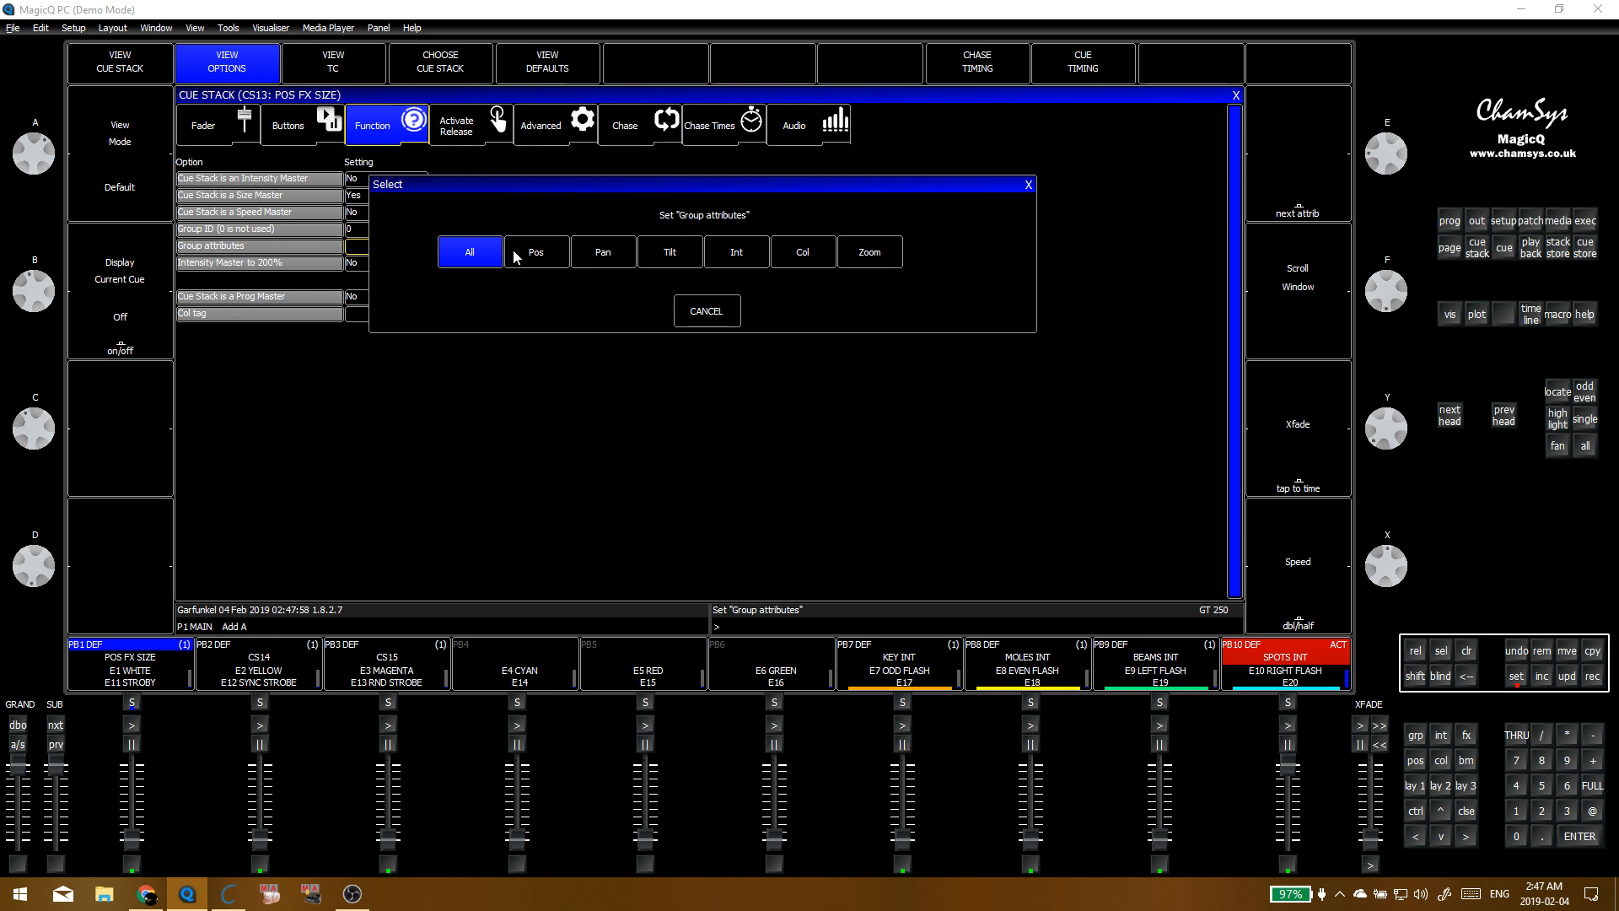
key("Escape")
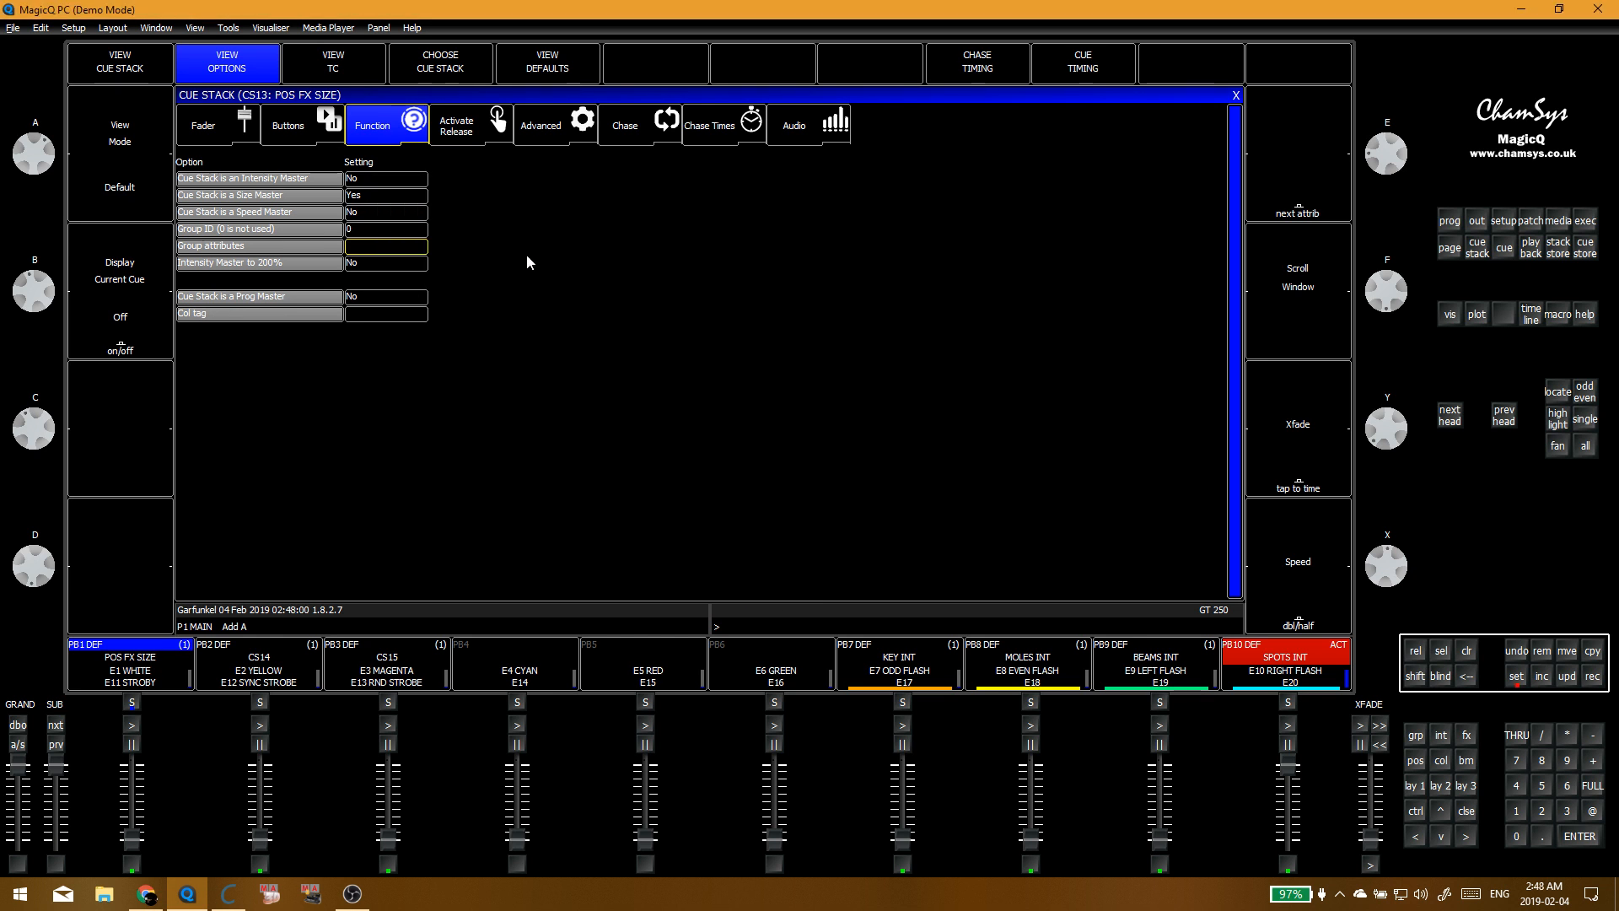
left_click(413, 233)
left_click(672, 379)
left_click(759, 421)
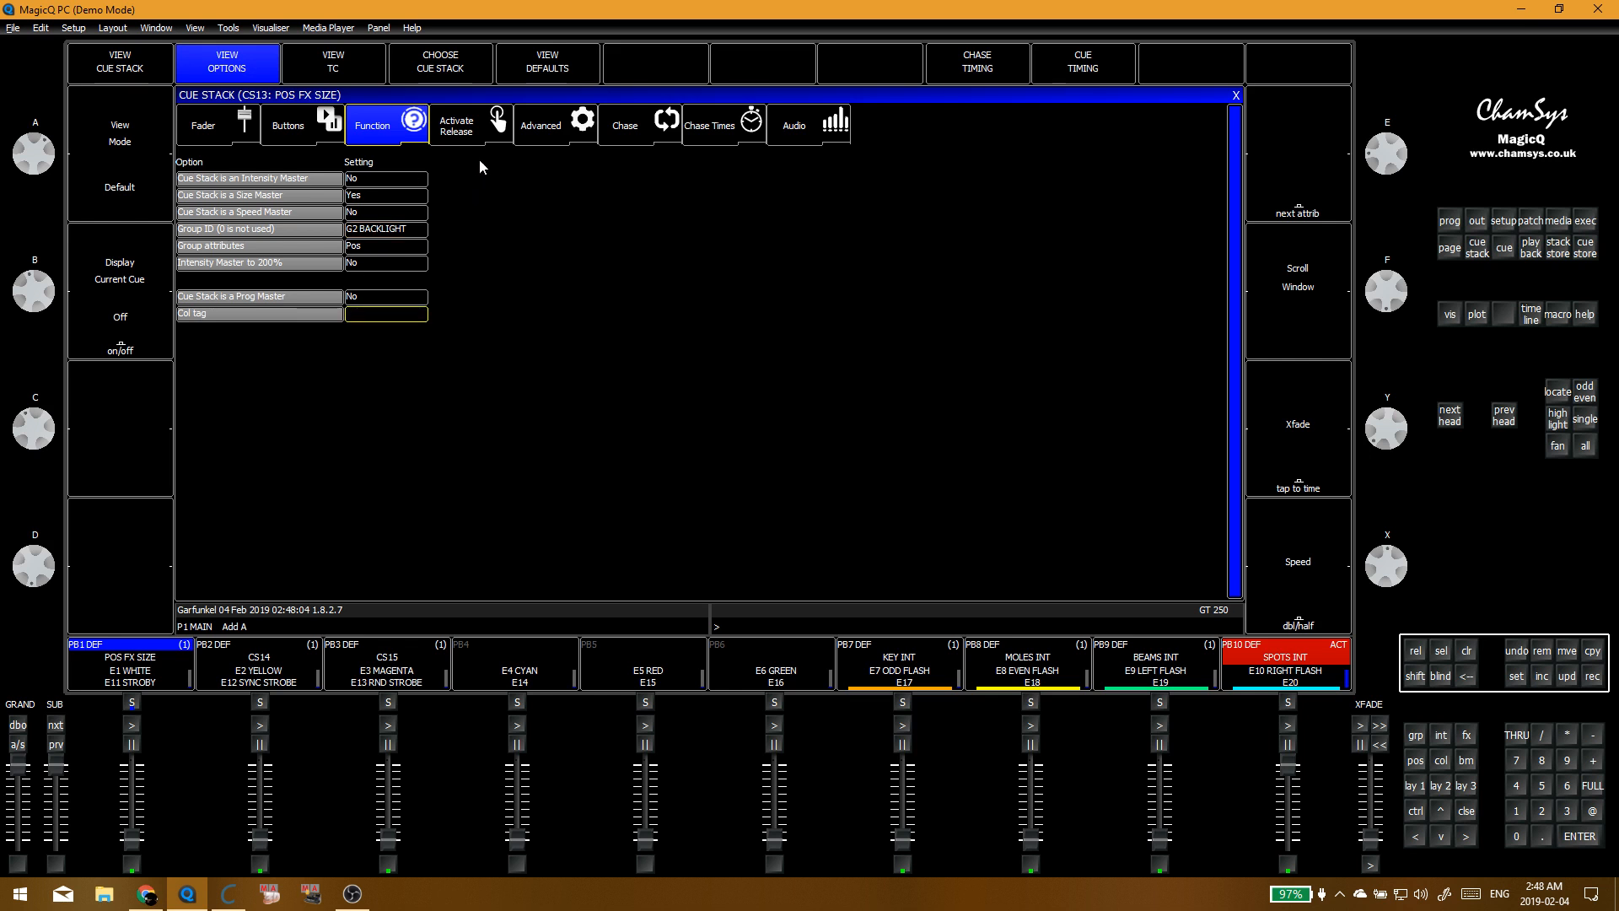
Step: Tag the POS FX SIZE cue stack red, check its audio options and return to the execute page
left_click(401, 319)
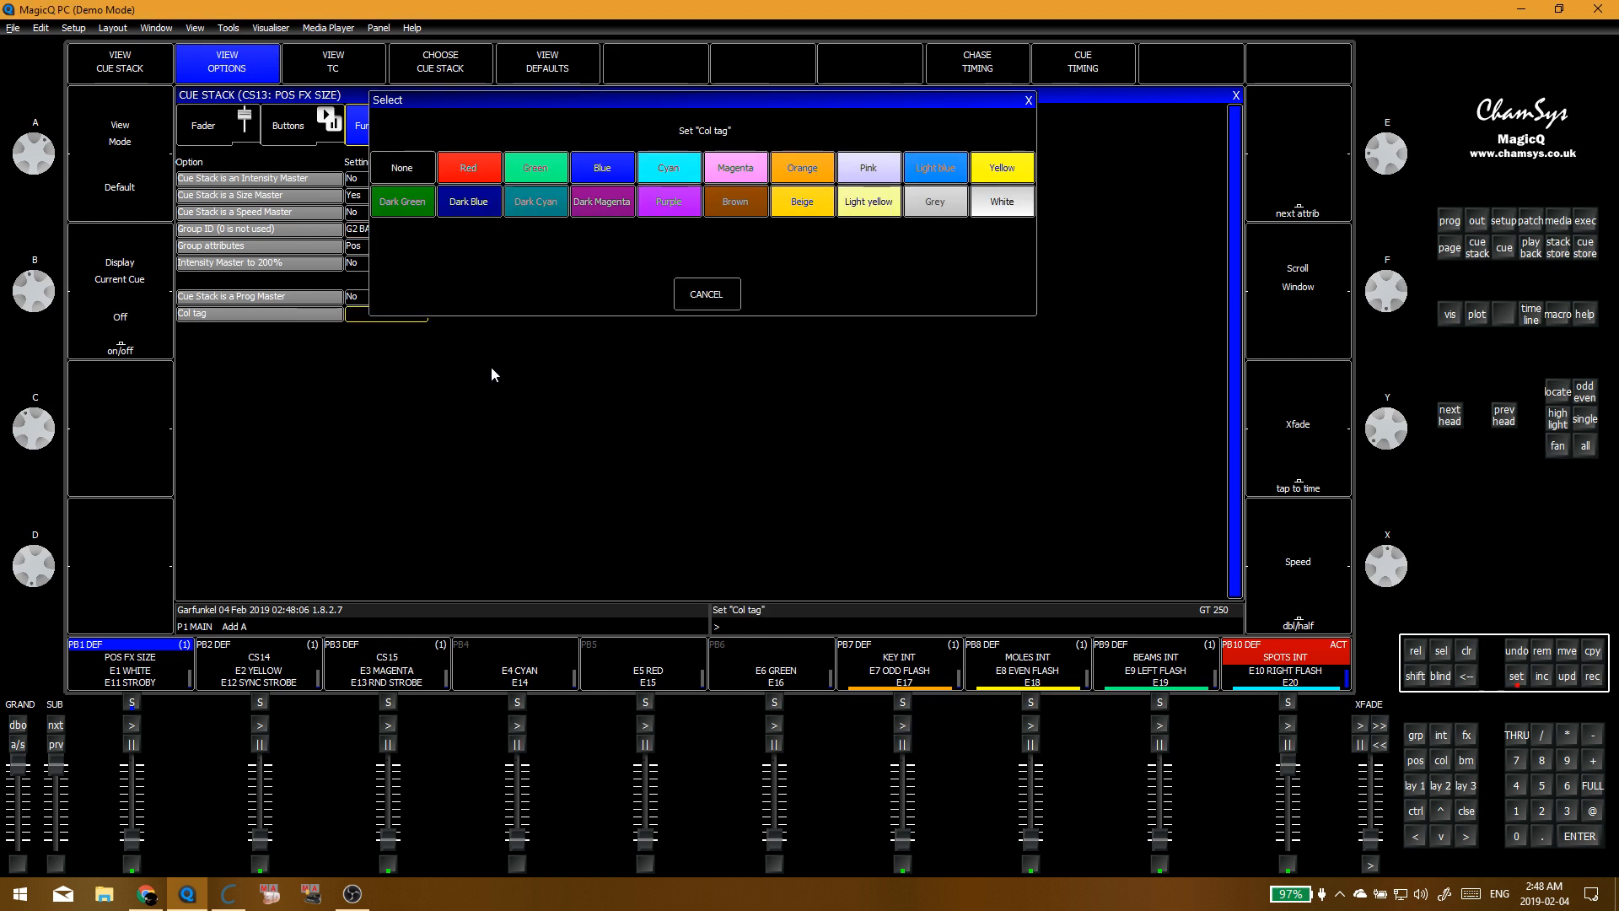
left_click(468, 167)
left_click(795, 133)
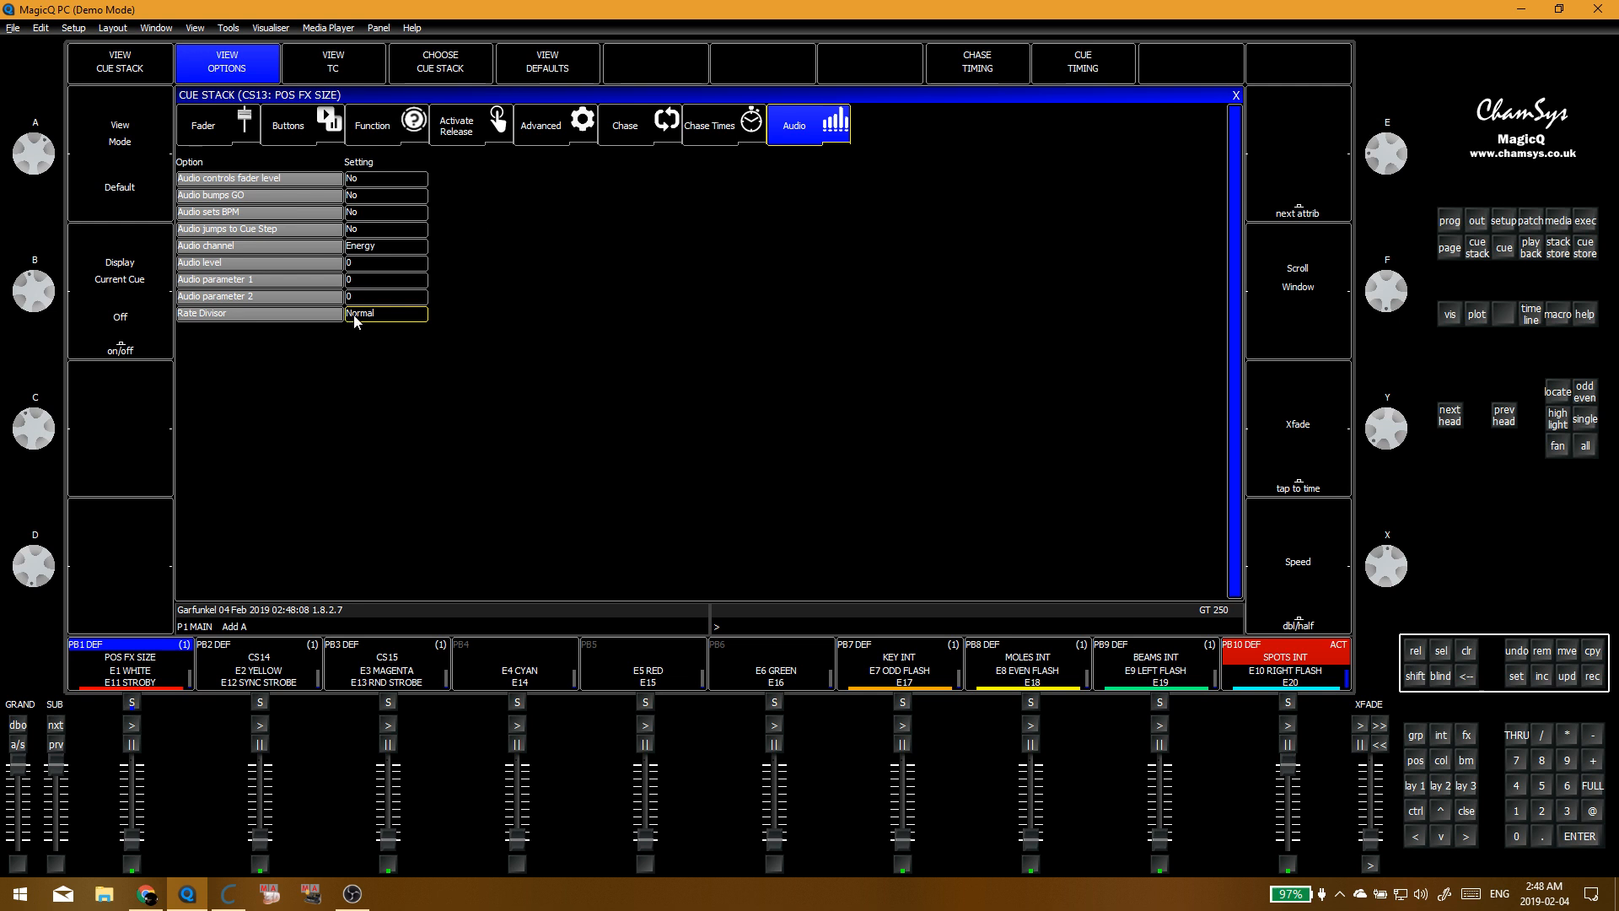
left_click(395, 317)
left_click(991, 172)
left_click(118, 72)
left_click(1234, 96)
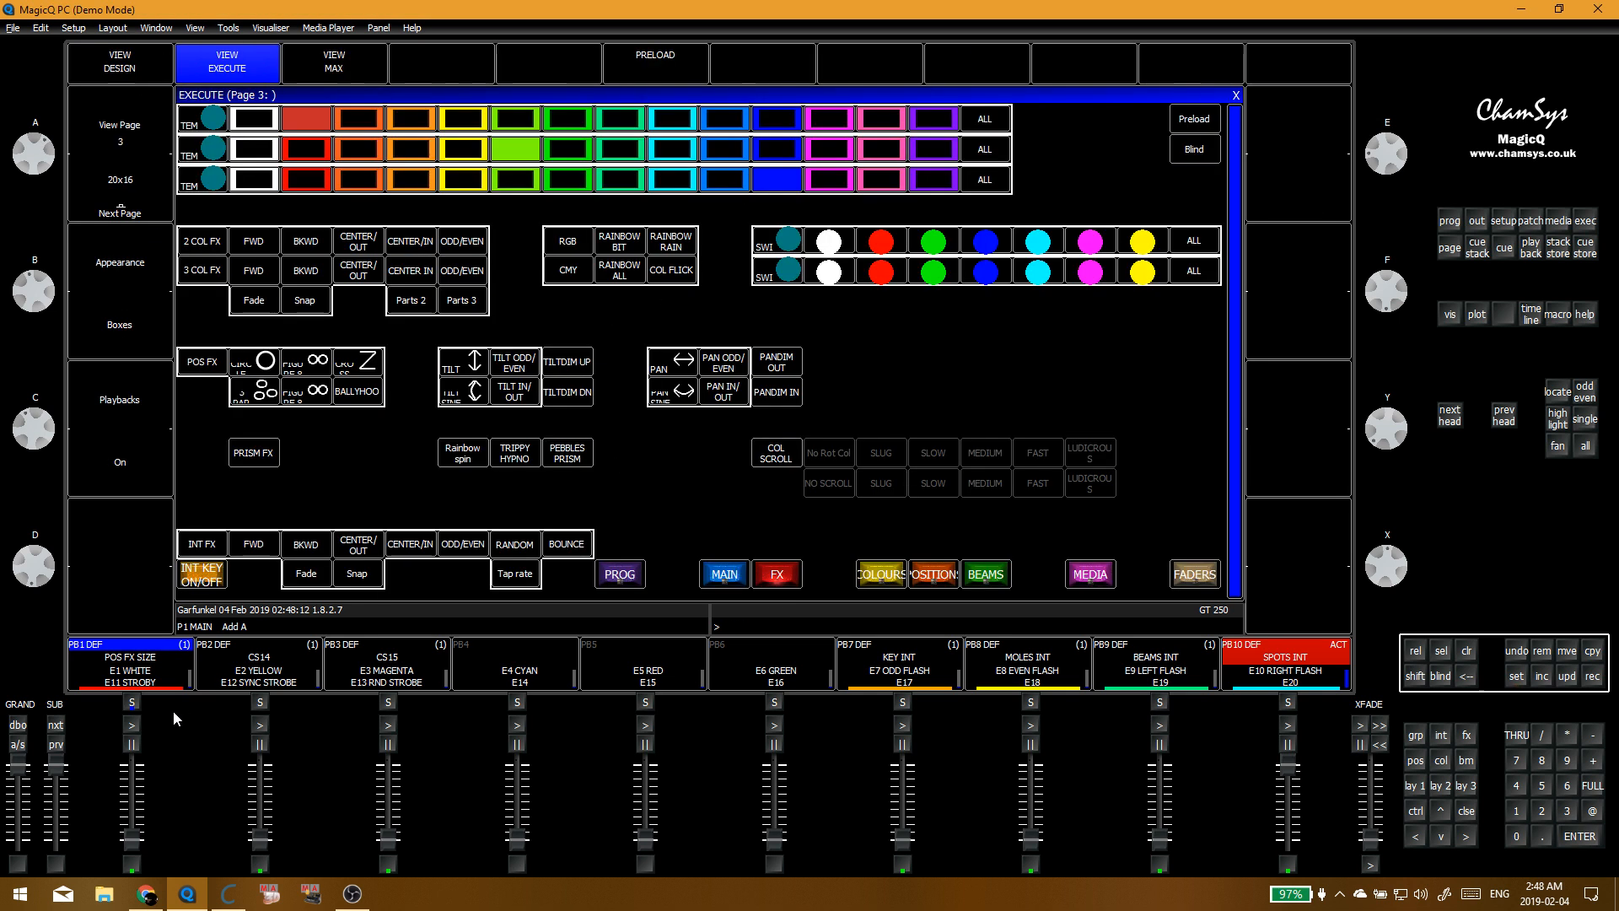
Step: Activate the POS FX SIZE playback, review its cue stack fader options and return to the execute page
left_click(131, 861)
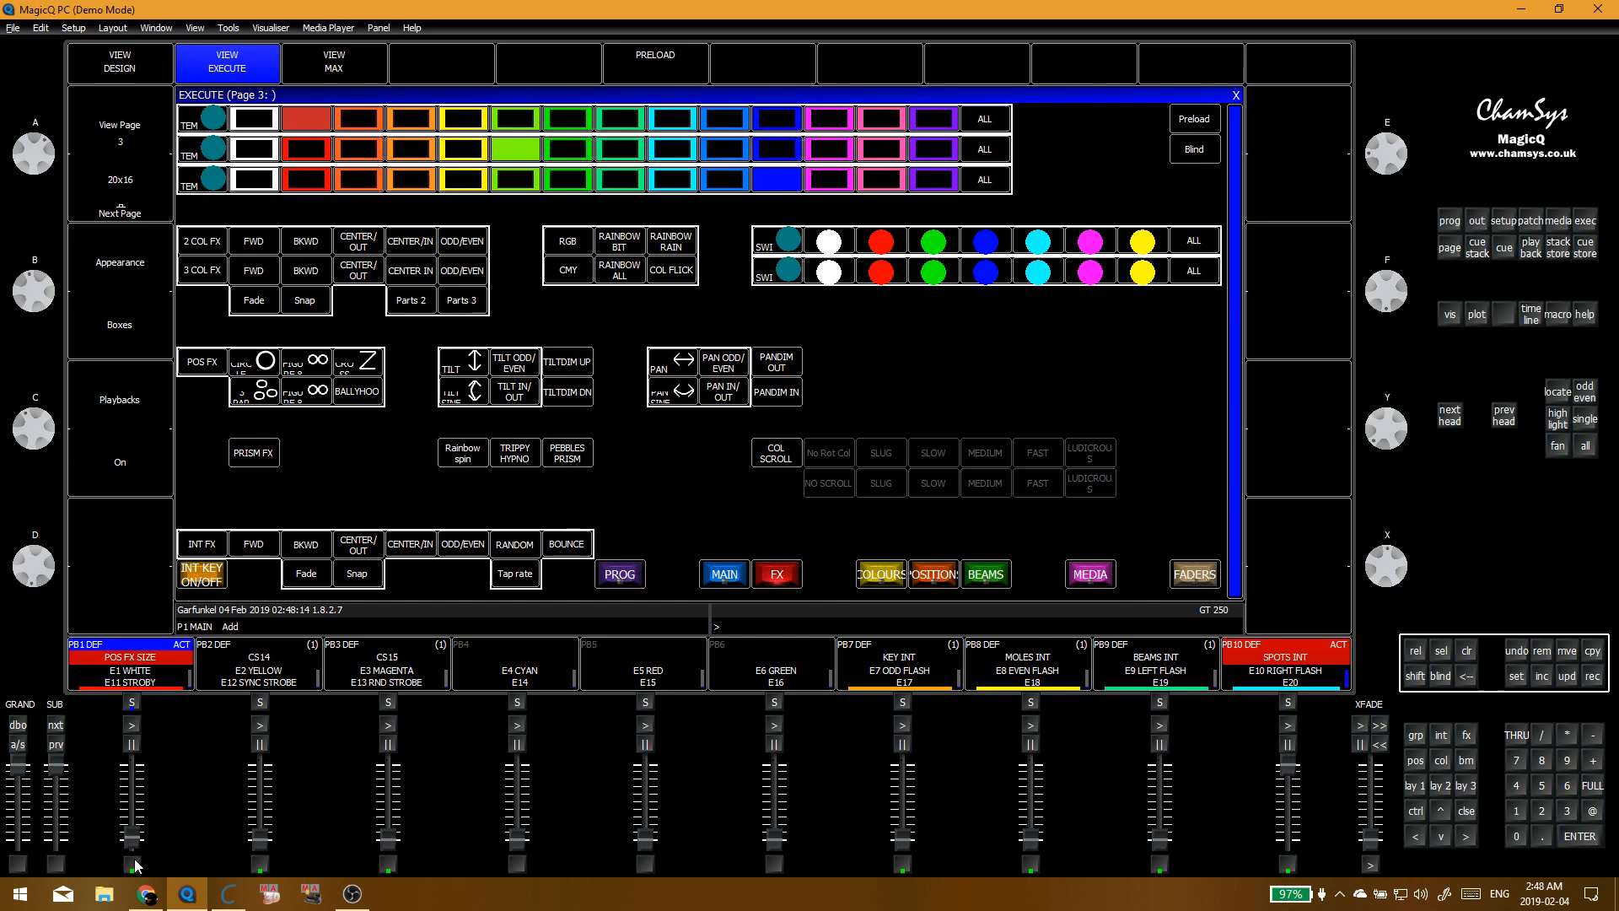
left_click(131, 701)
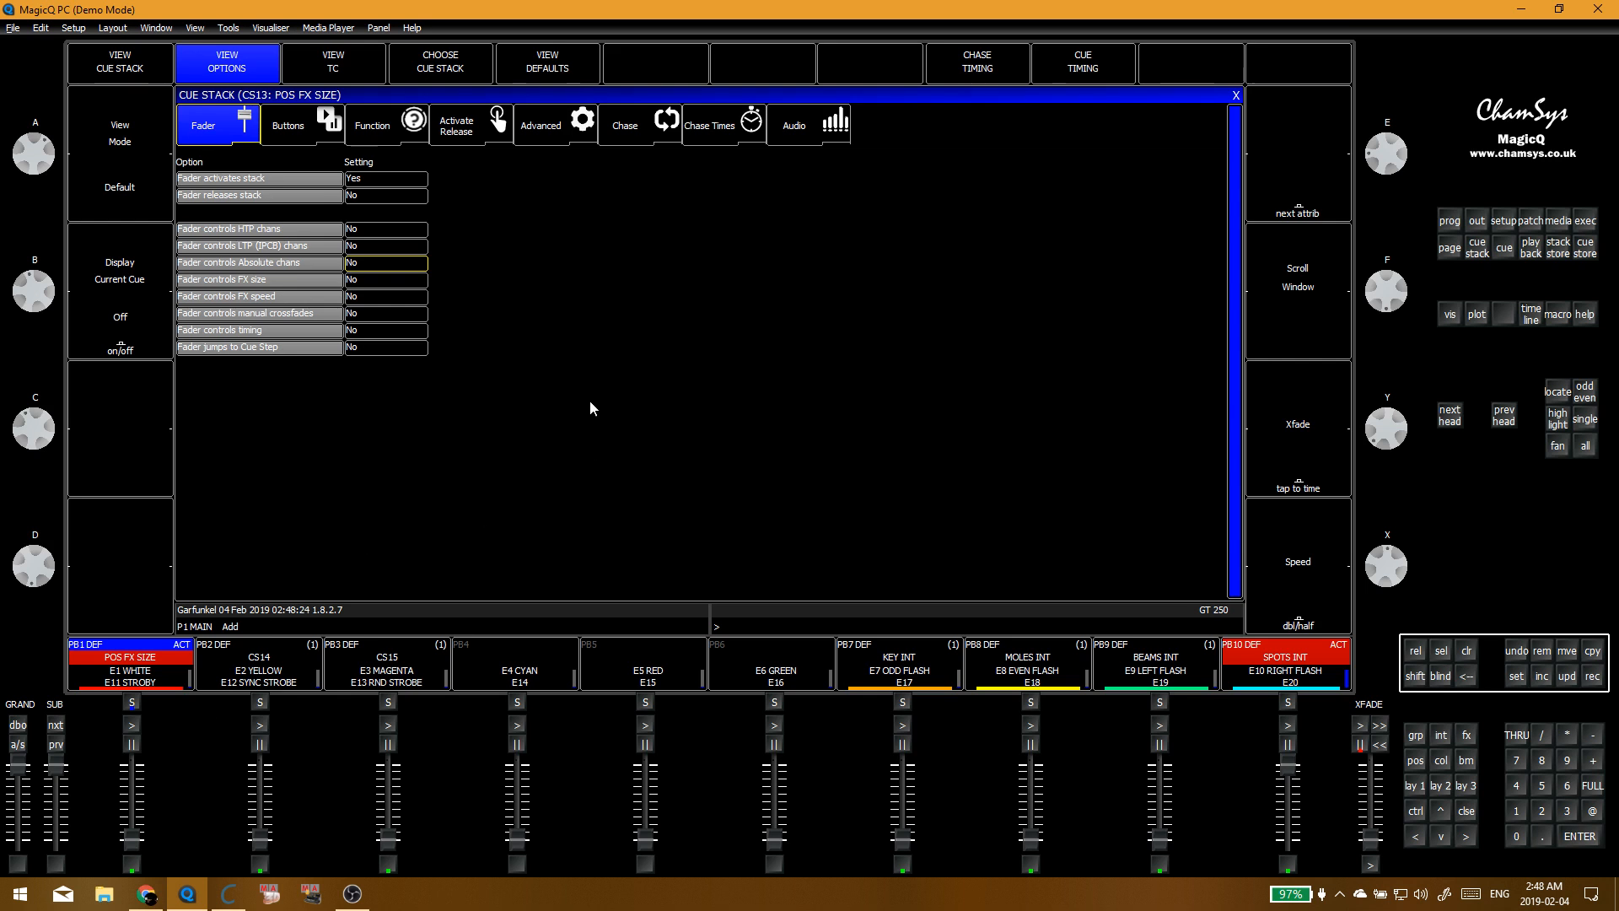
key("alt+x")
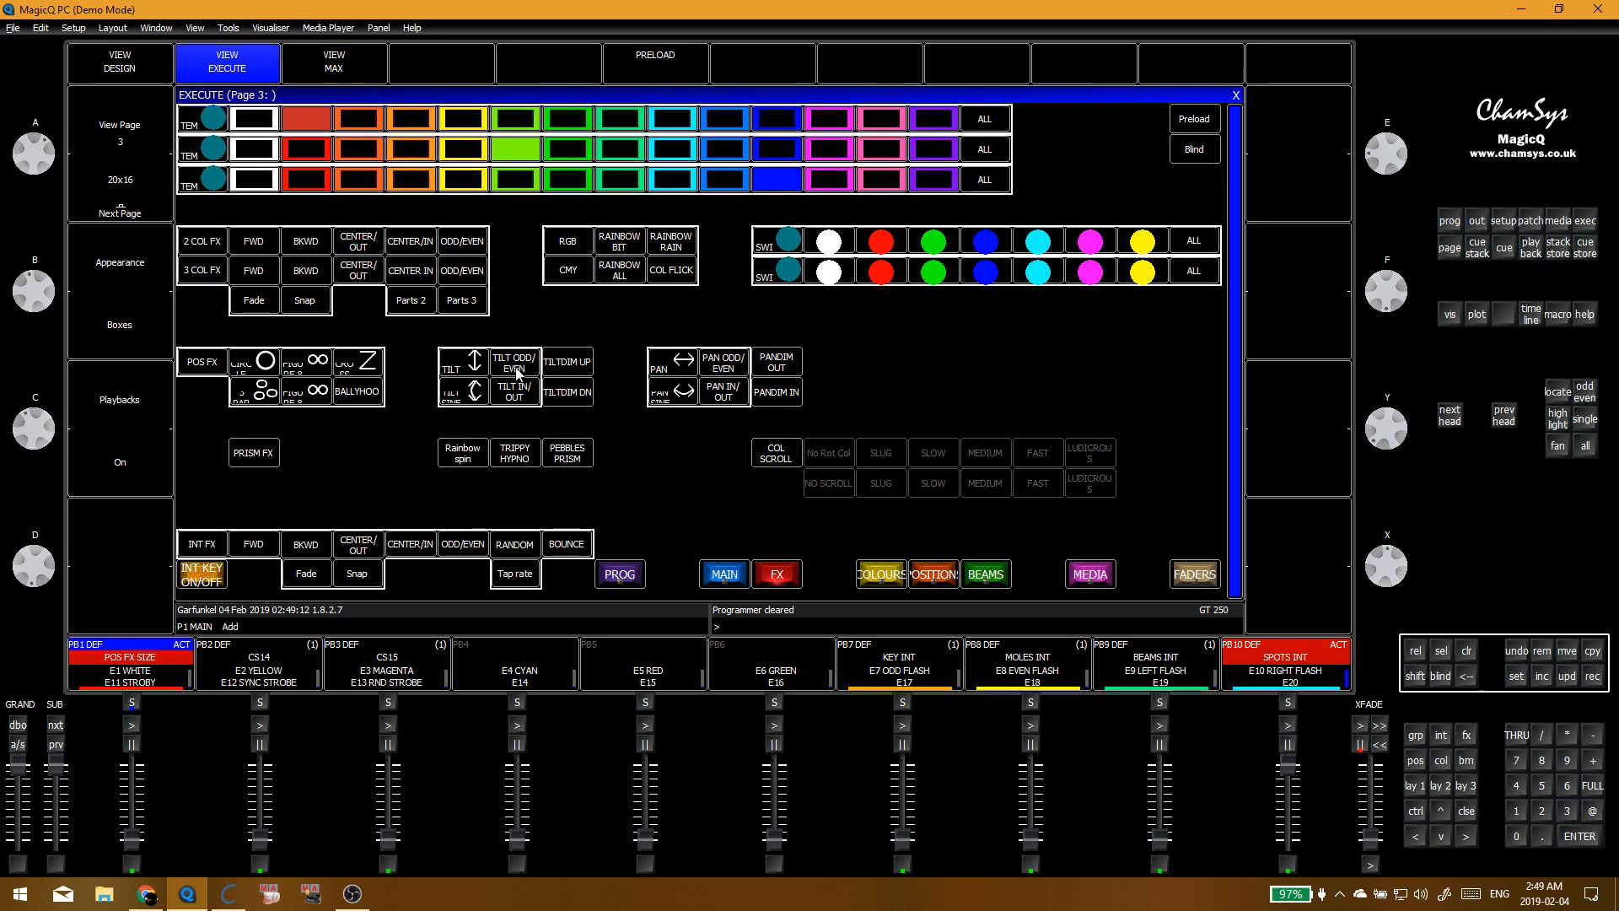
Step: Run the TILT IN/OUT effect and test its size with the POS FX SIZE fader
left_click(513, 397)
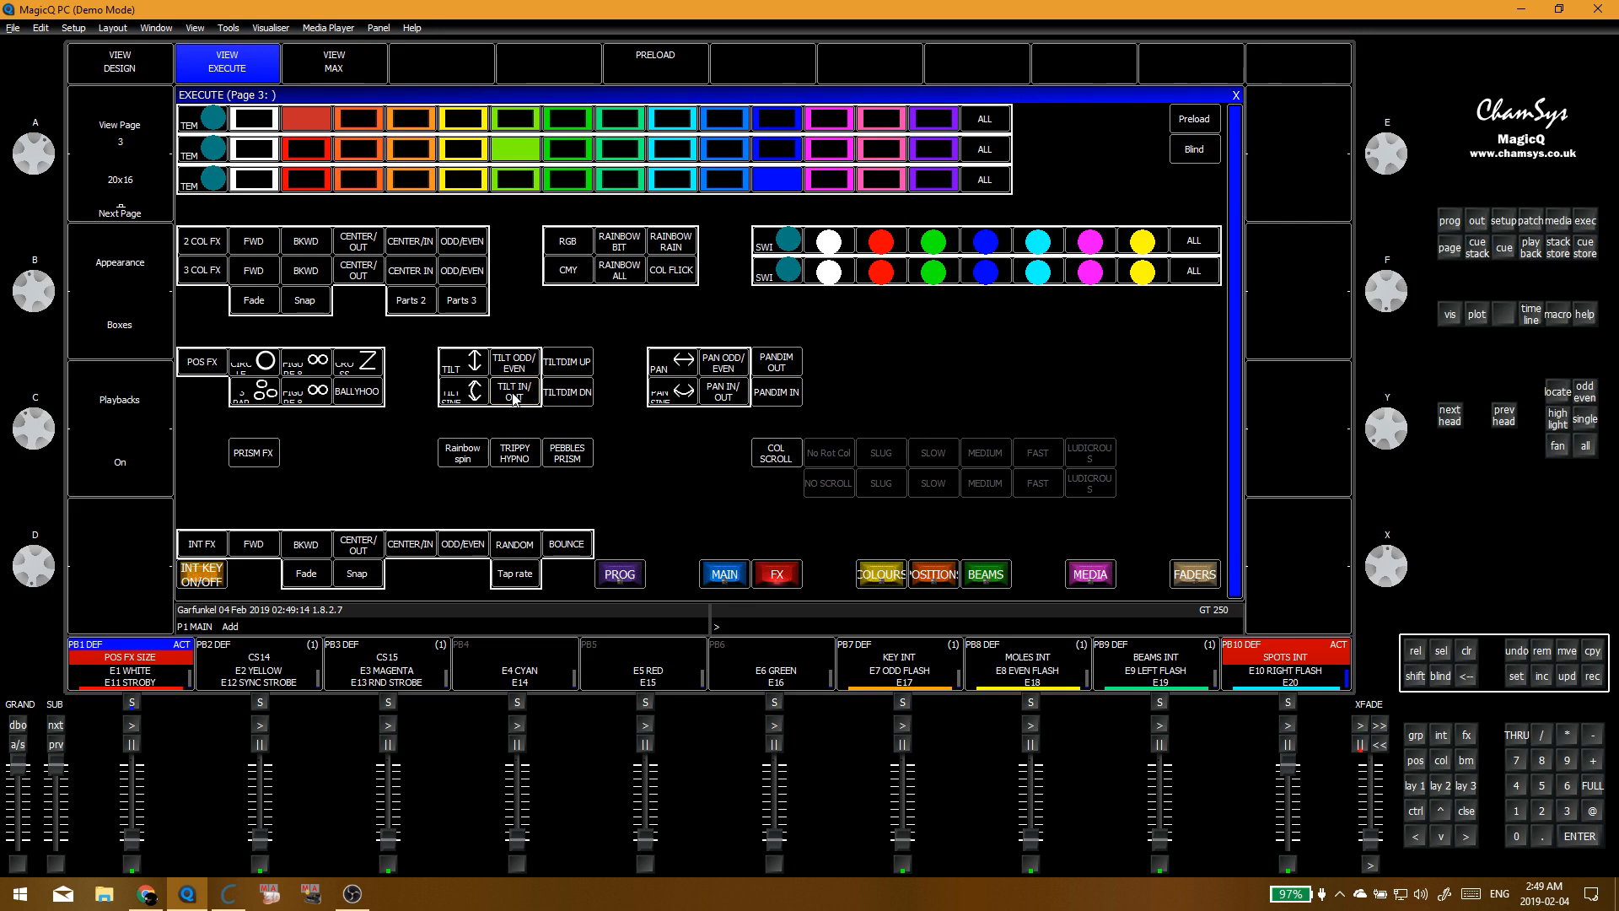
left_click(514, 397)
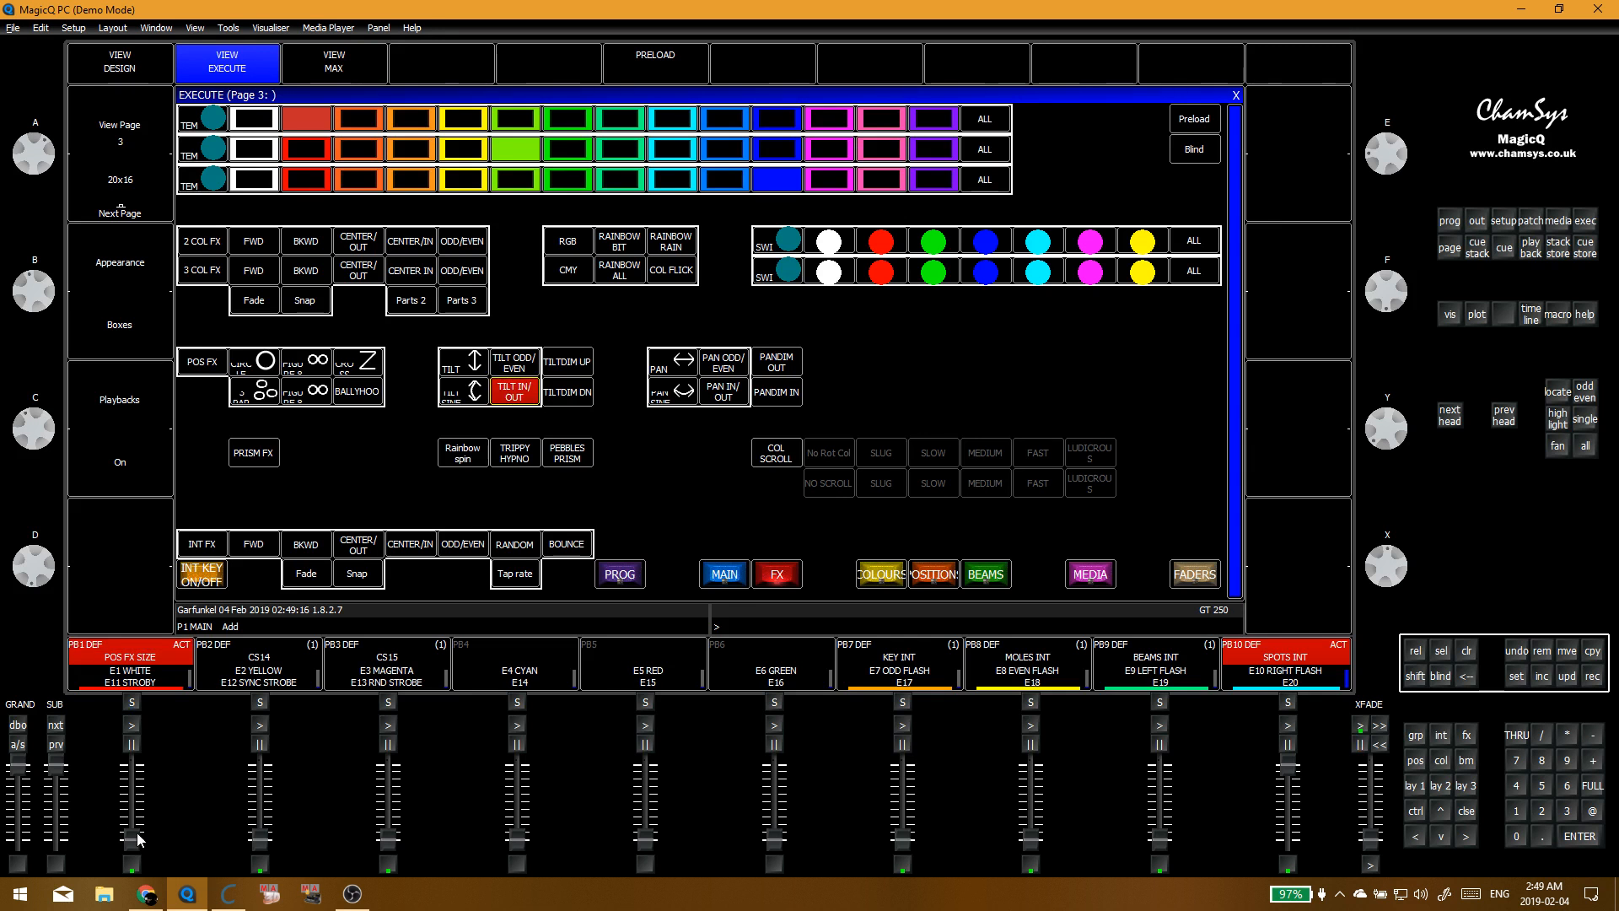
mouse_move(137, 833)
left_mouse_down()
mouse_move(148, 699)
mouse_move(118, 854)
left_mouse_up()
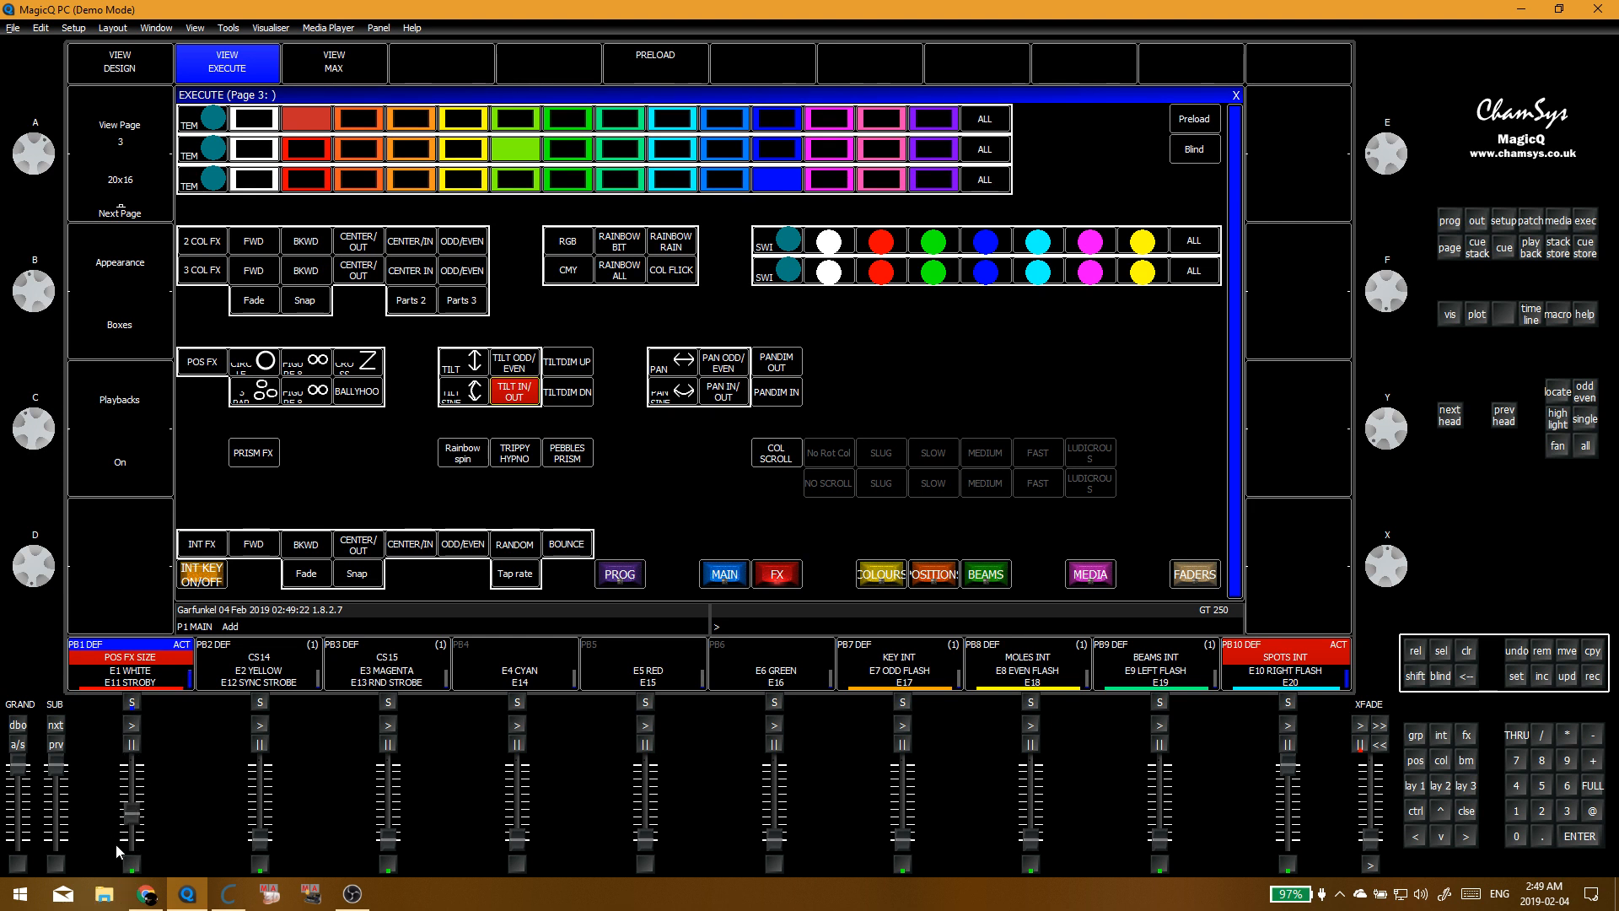
Step: Release POS FX SIZE and remove the cue stacks from playbacks PB1, PB2 and PB3
left_click(251, 672)
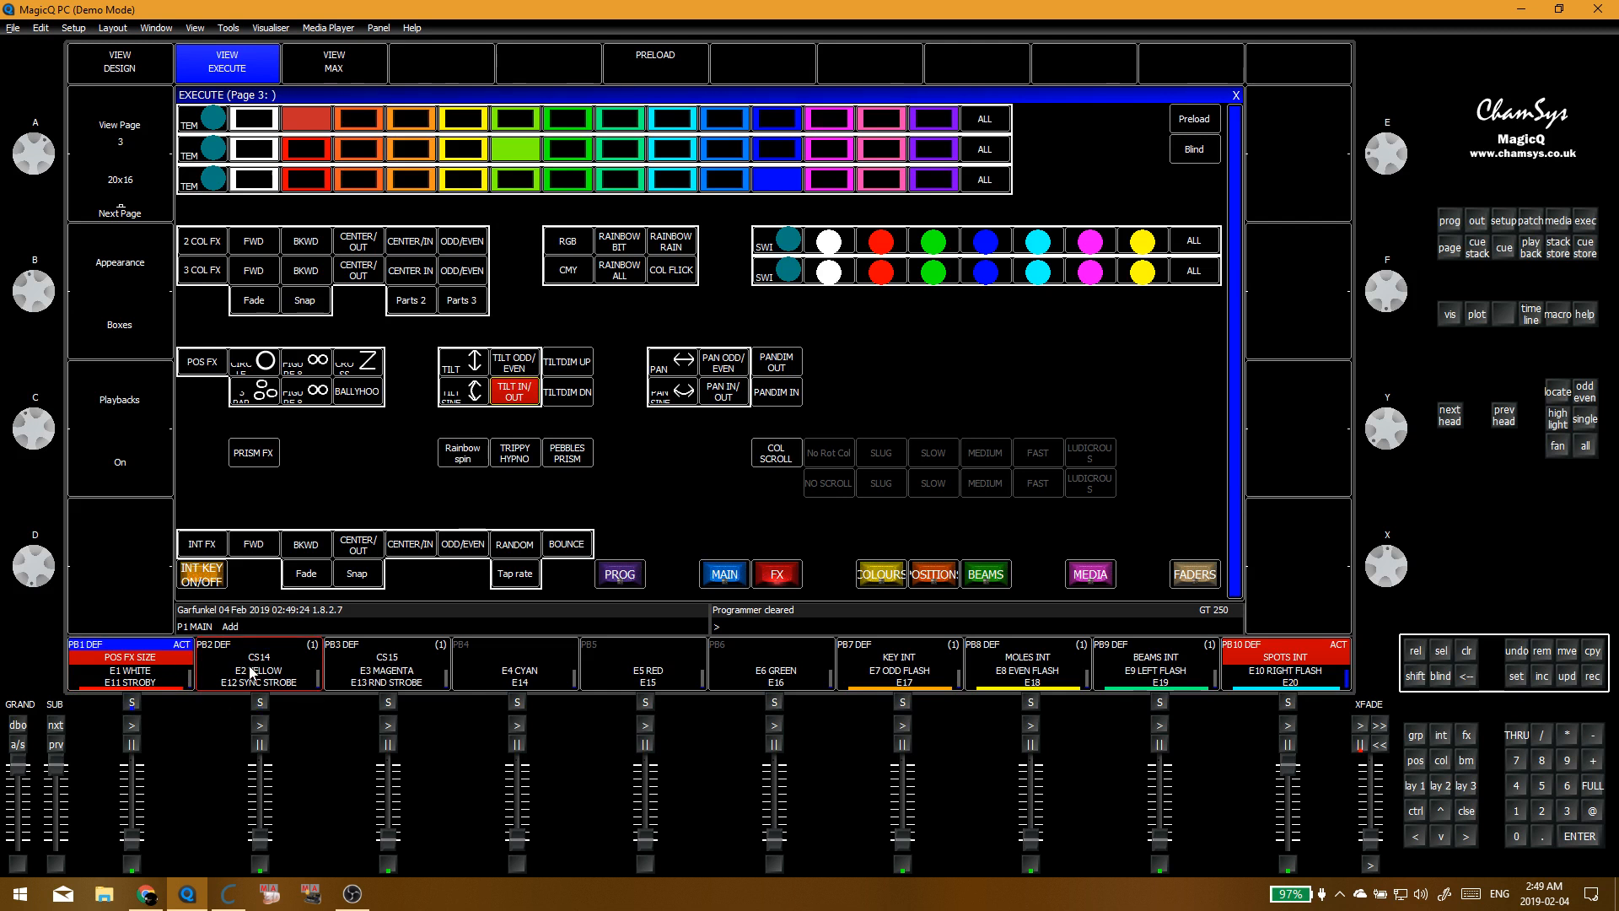
key("Delete")
key("Delete")
left_click(131, 724)
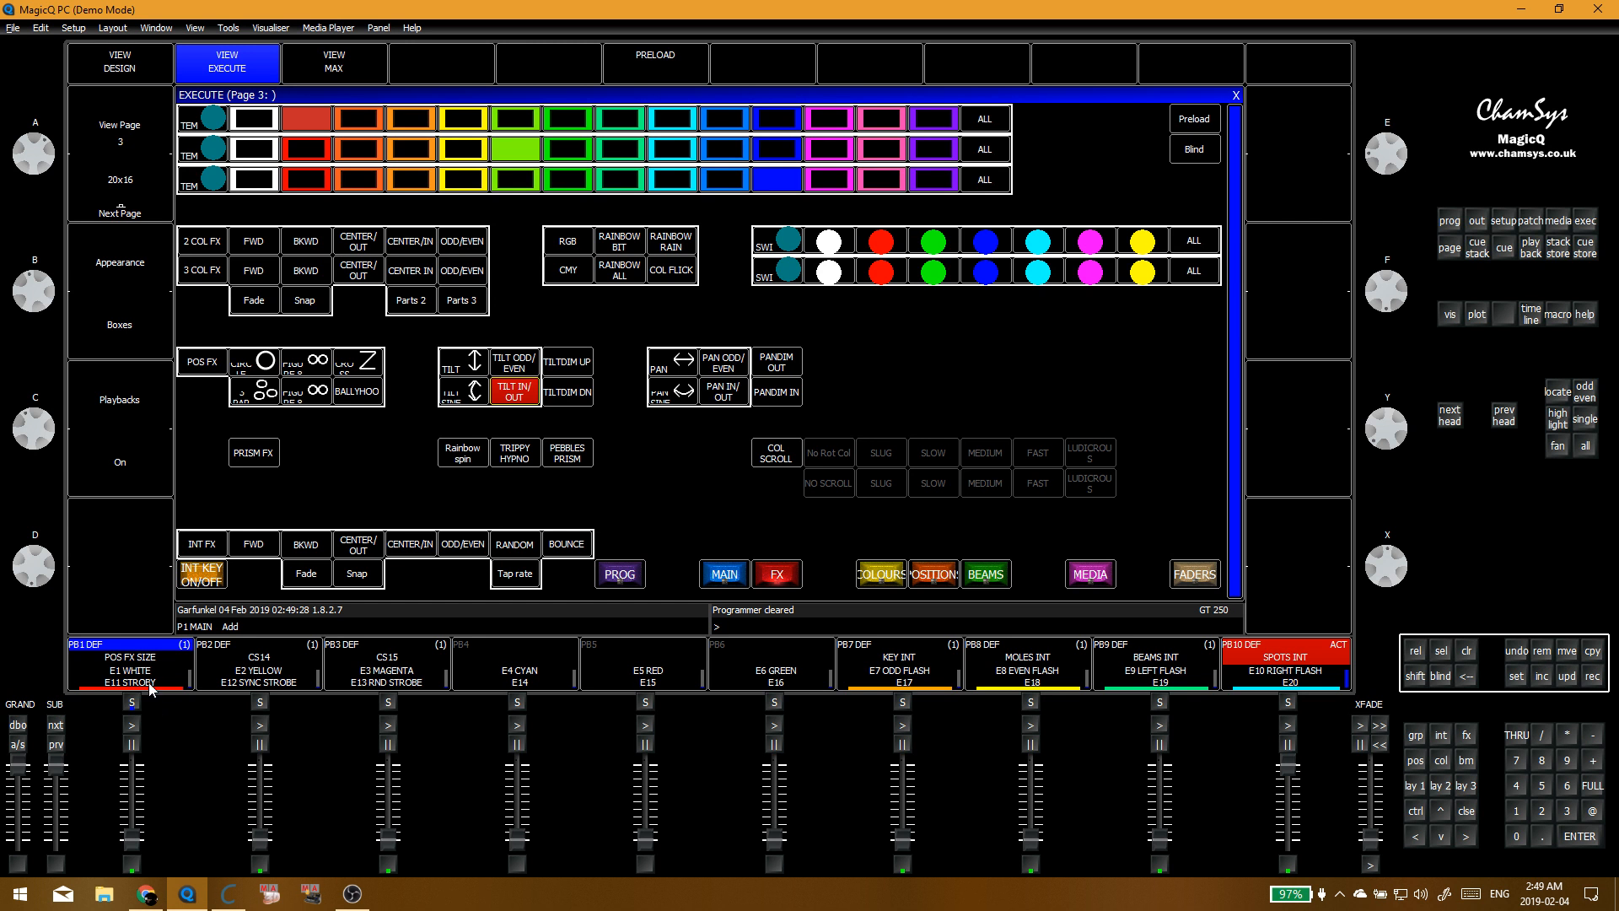
key("Delete")
left_click(602, 268)
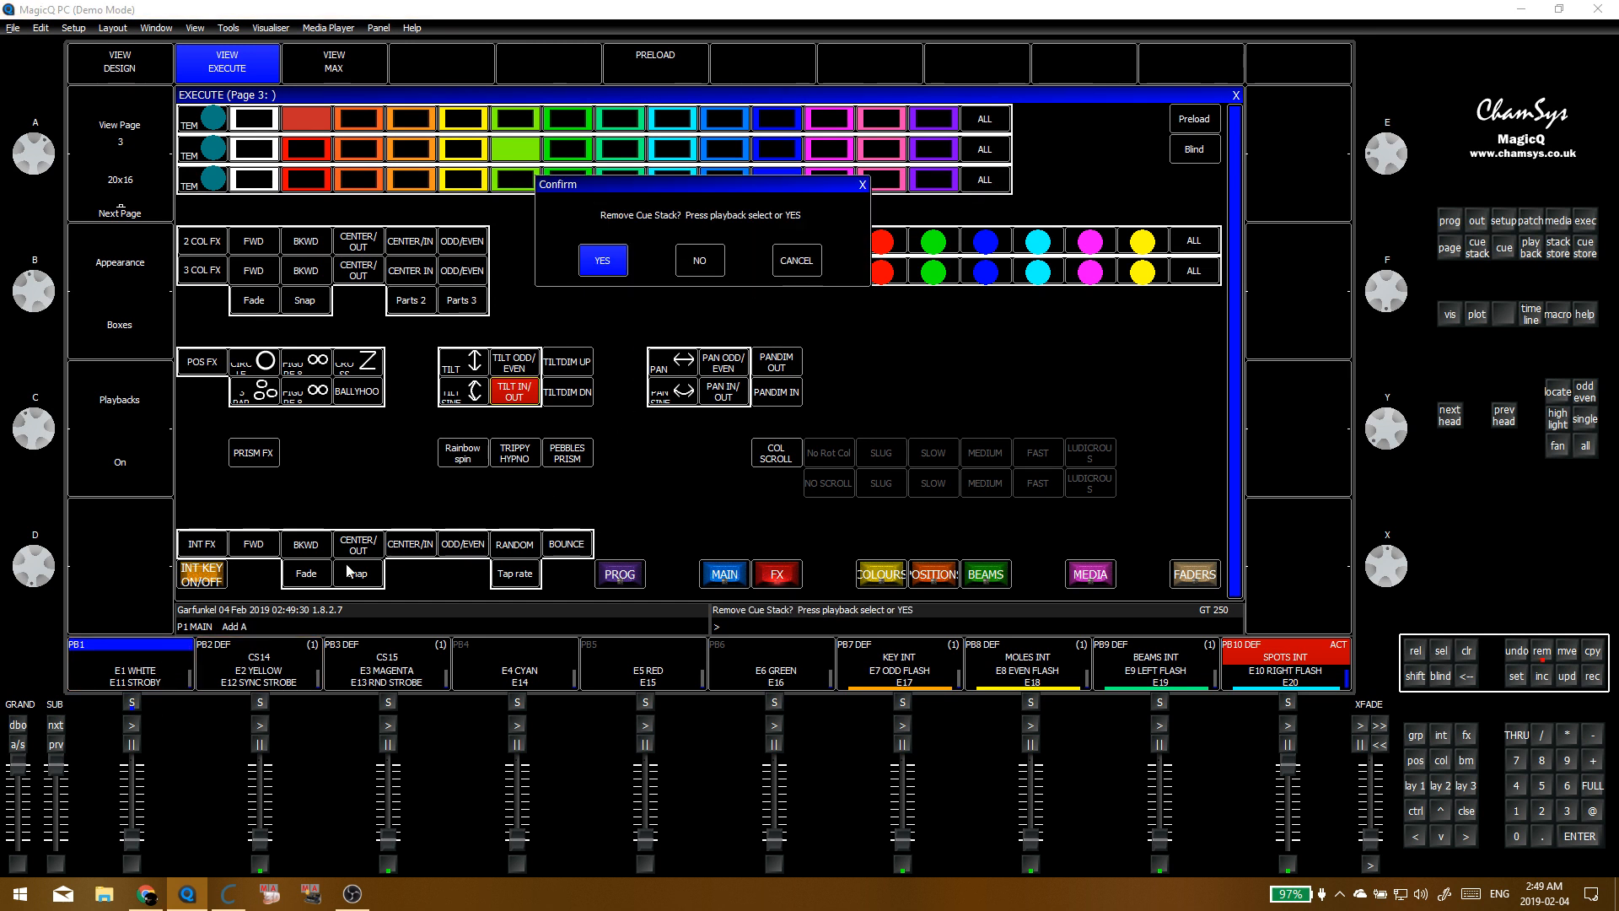
left_click(598, 269)
key("Delete")
left_click(413, 654)
left_click(597, 263)
key("Escape")
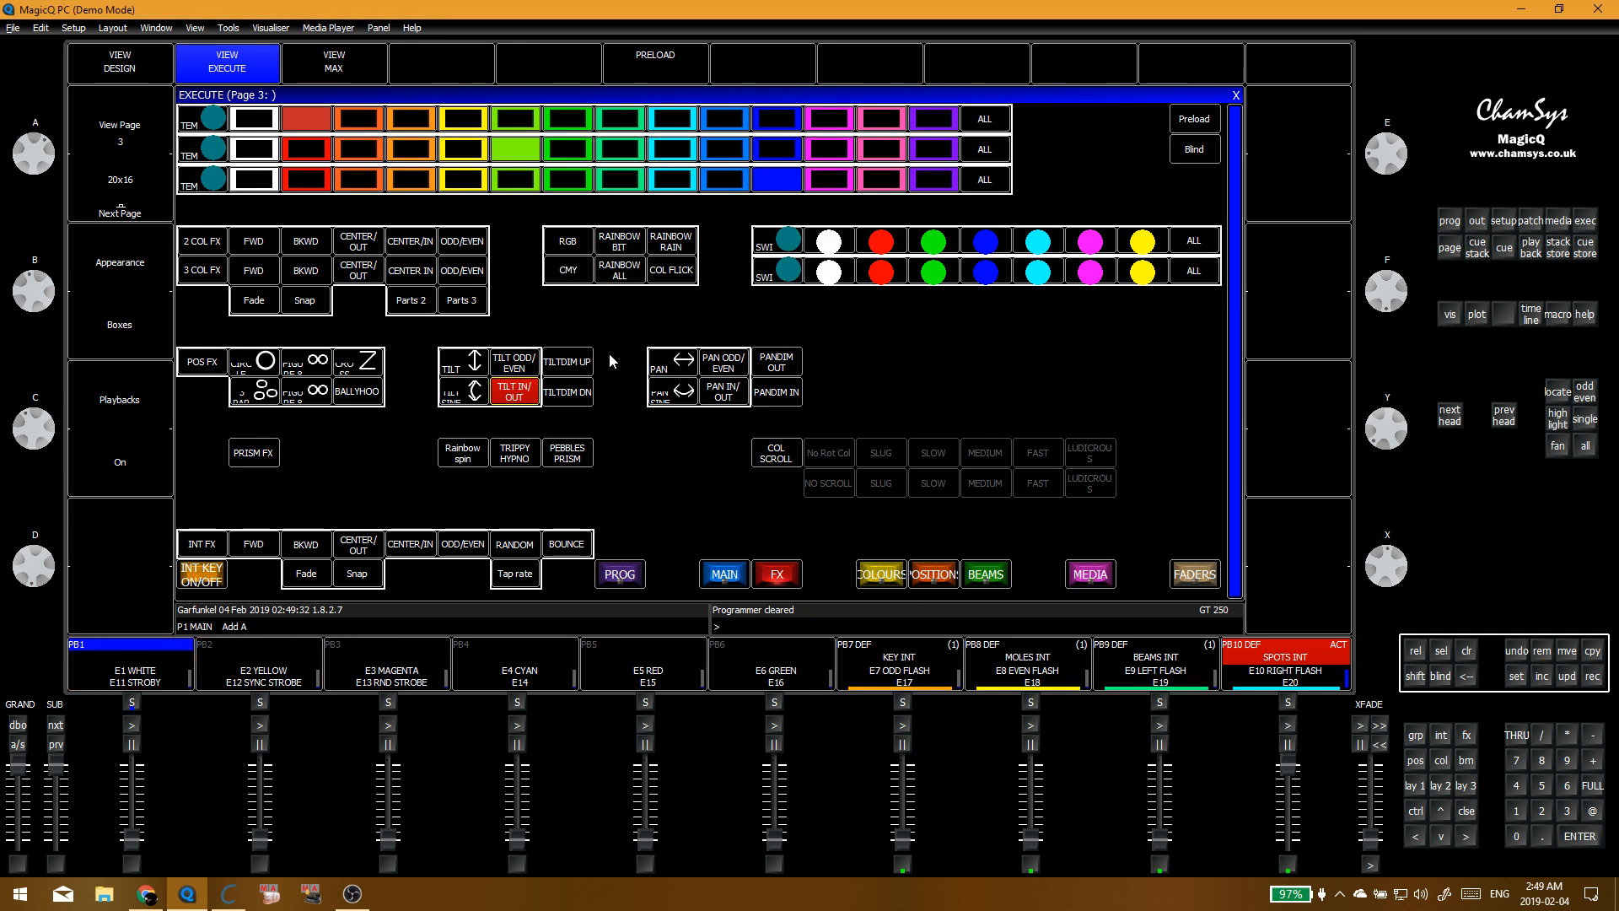
Step: Copy the stored POS FX SIZE cue stack CS229 from the cue stack store to playback PB1
key("F11")
scroll(560, 372, "down", 12)
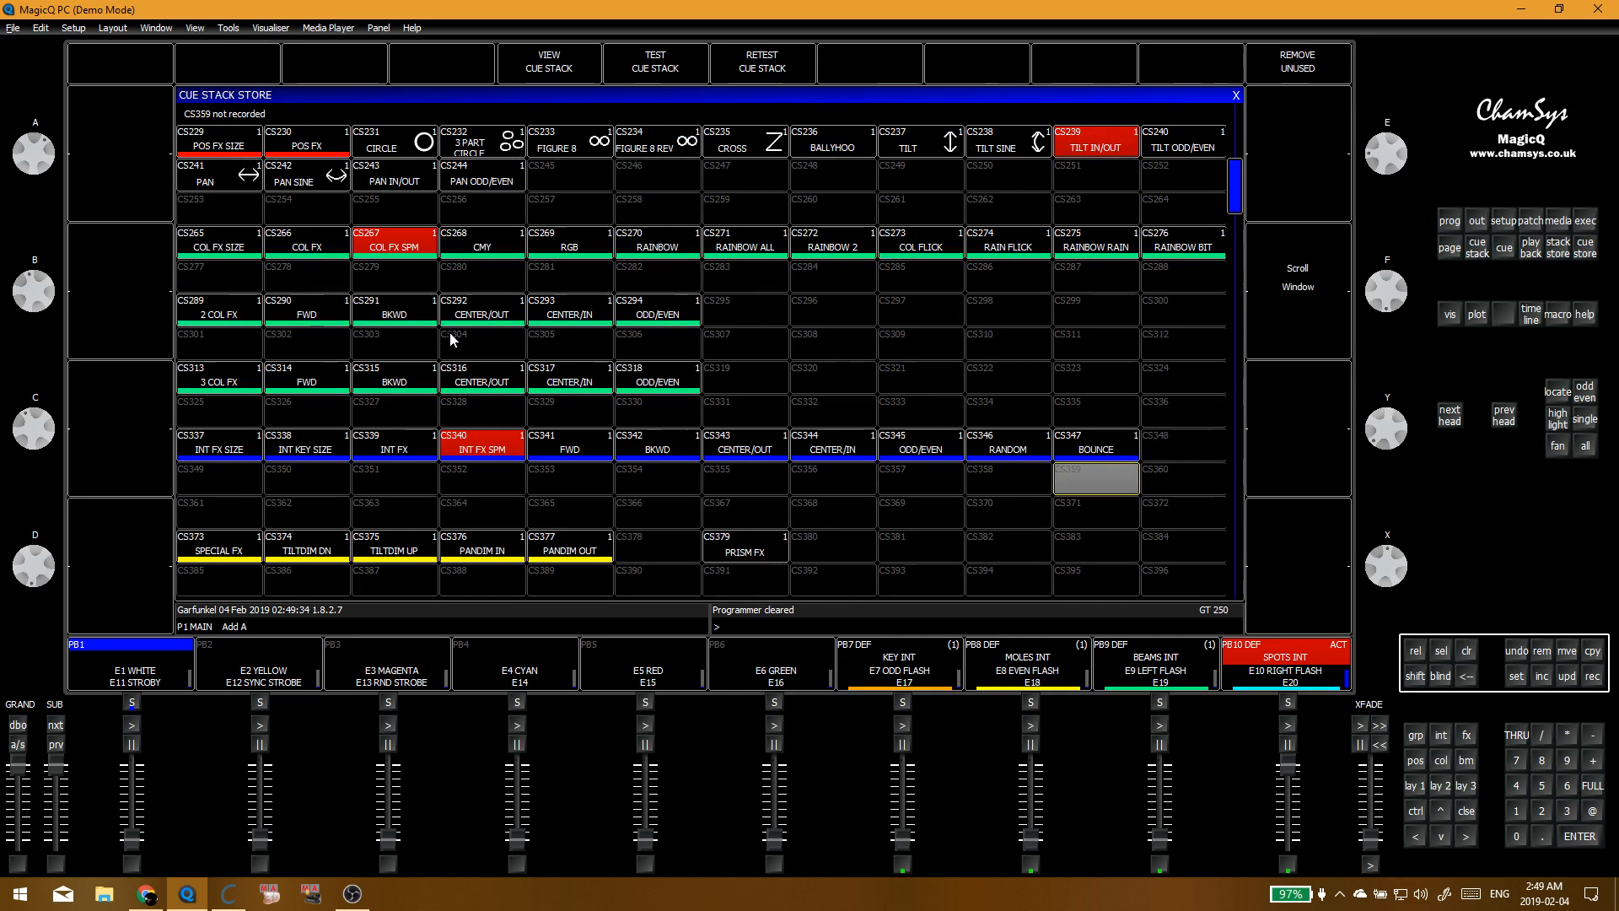
scroll(362, 368, "down", 20)
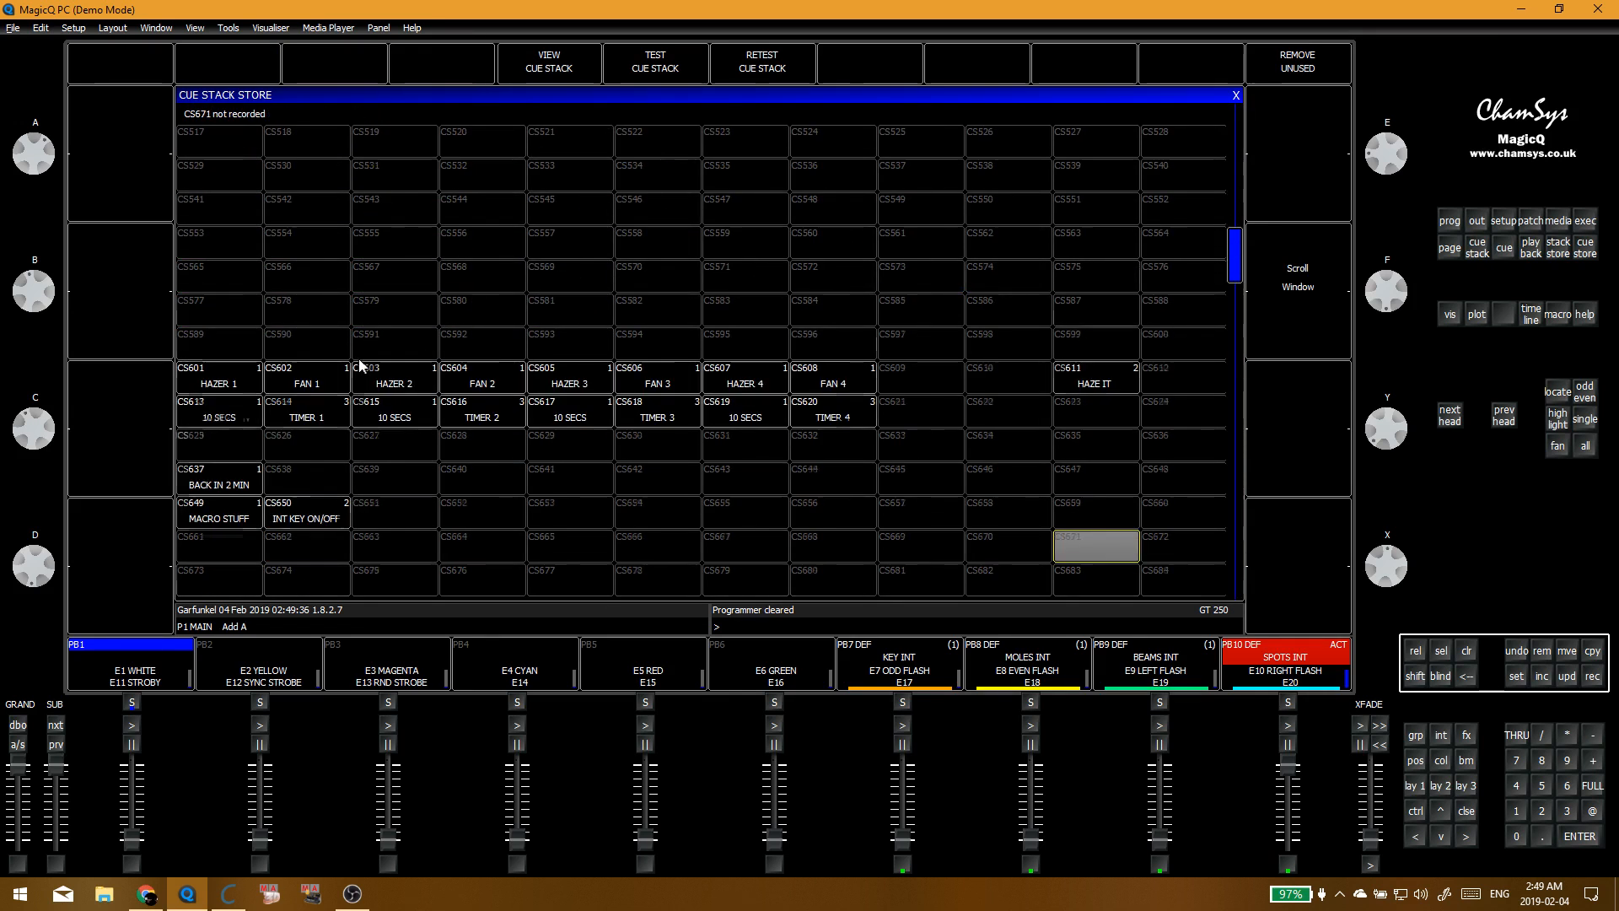
scroll(355, 370, "up", 20)
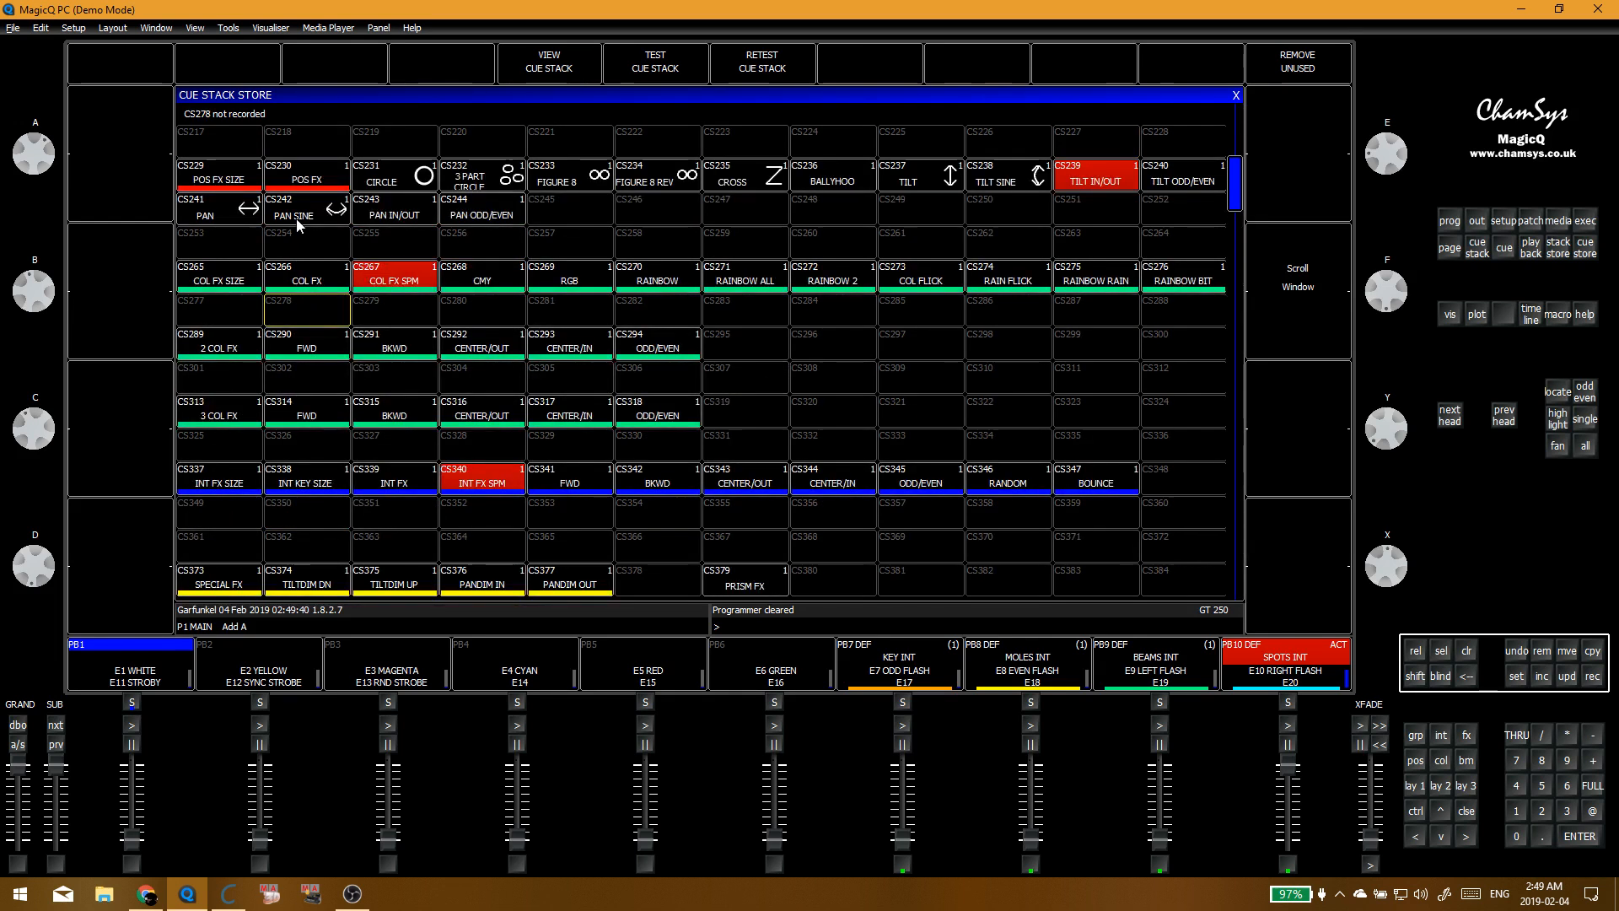
key("ctrl+c")
left_click(241, 179)
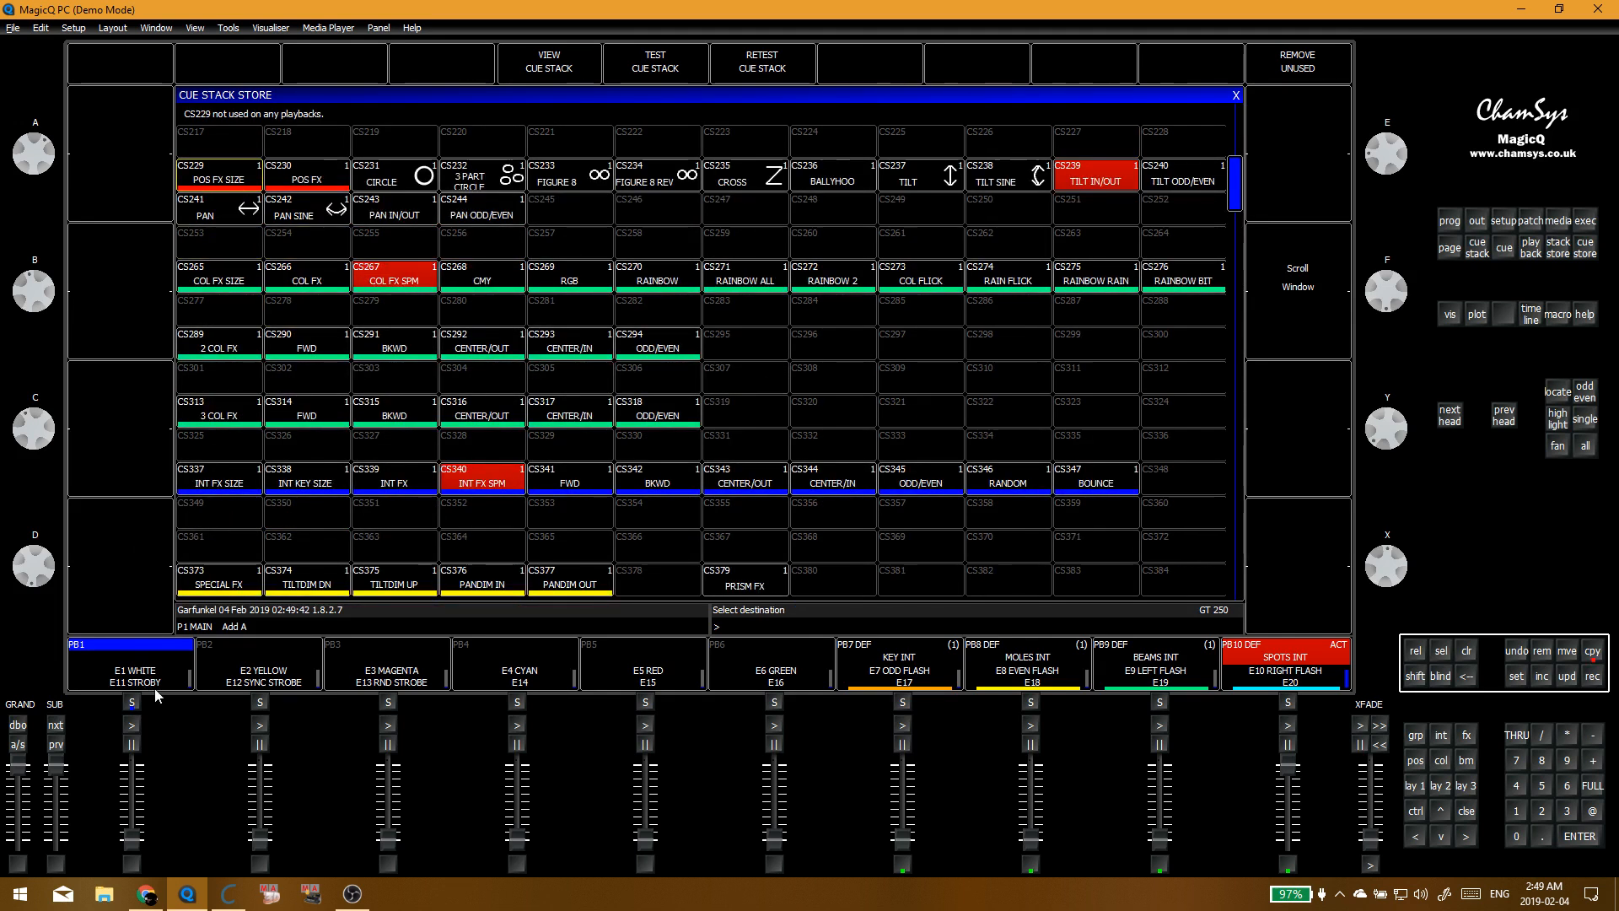
left_click(155, 684)
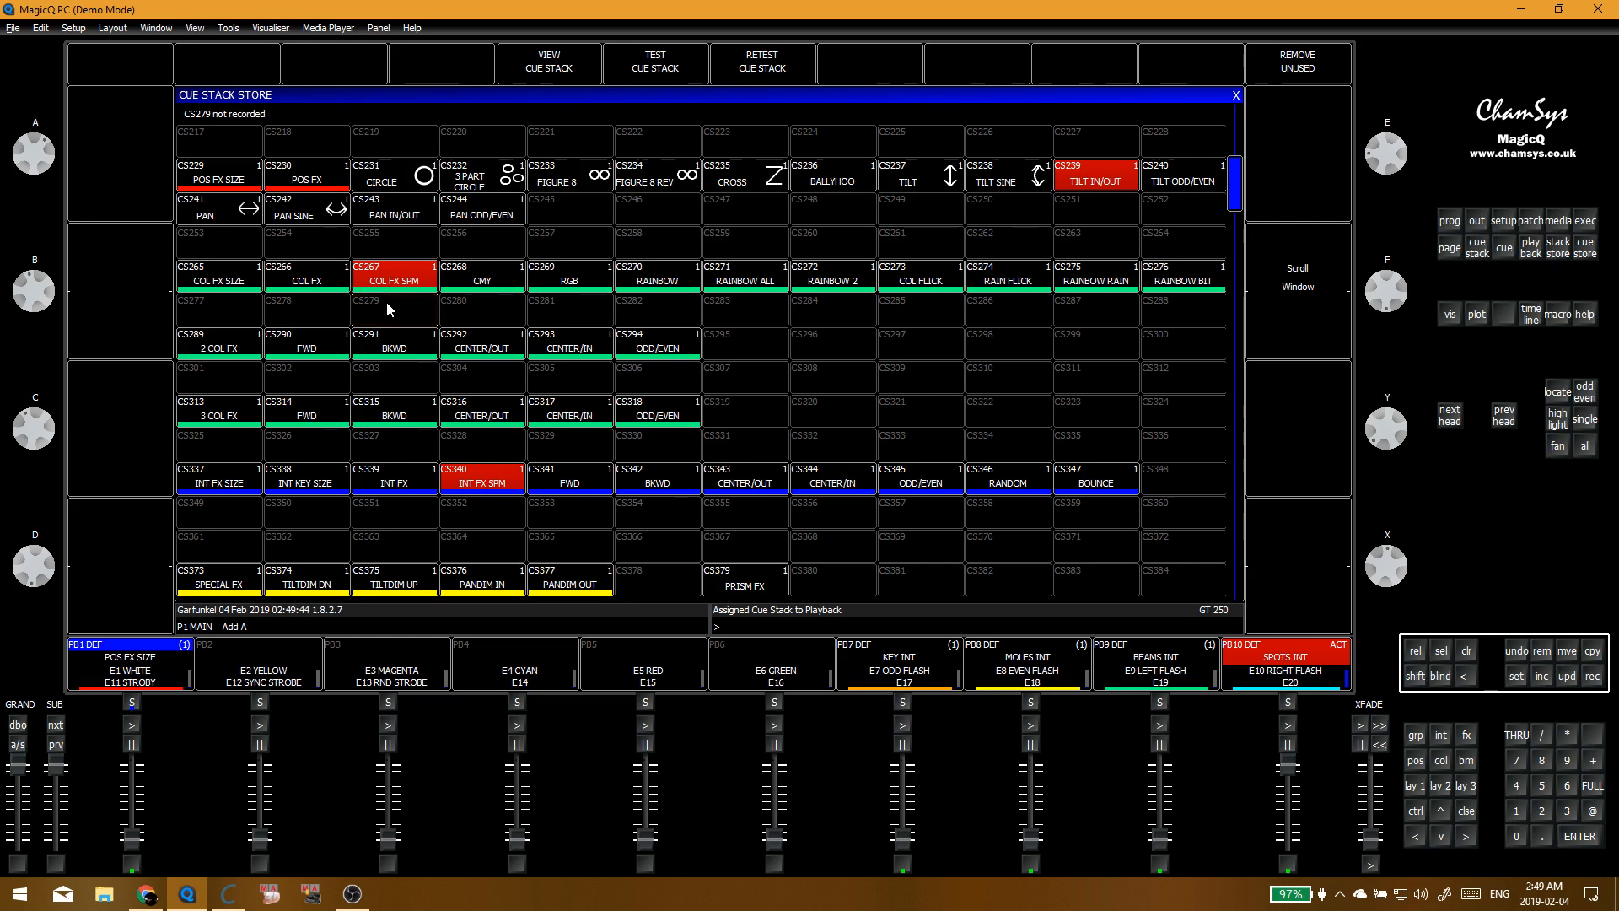
Step: Copy the stored cue stacks COL FX SIZE (CS265) to playback PB2 and INT FX SIZE (CS337) to PB3
key("ctrl+c")
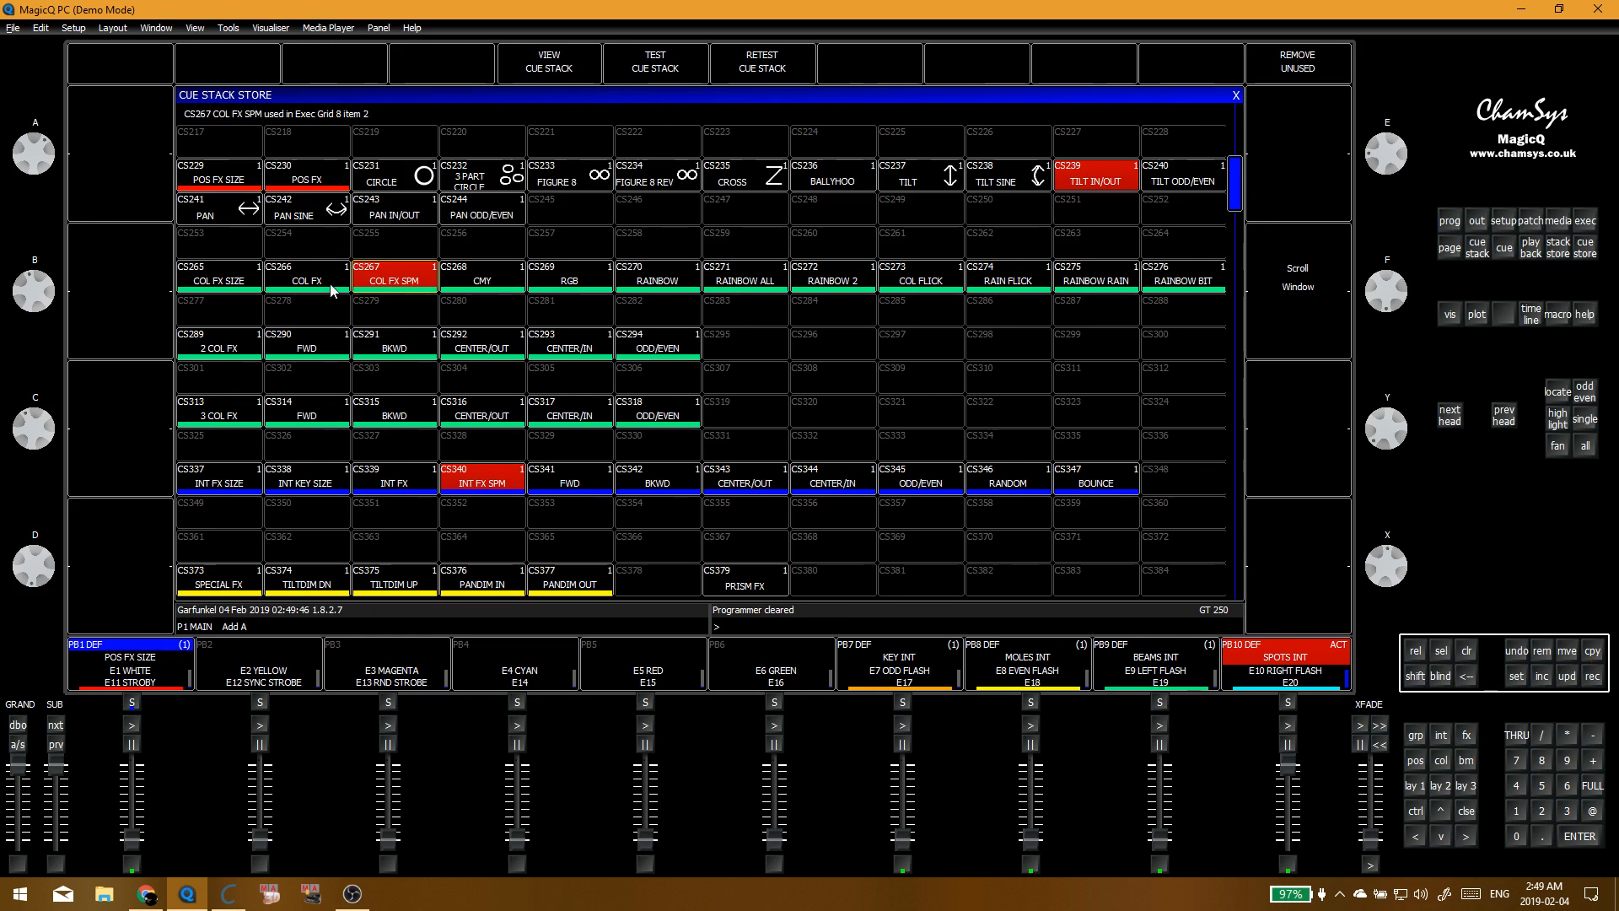
left_click(325, 283)
left_click(221, 276)
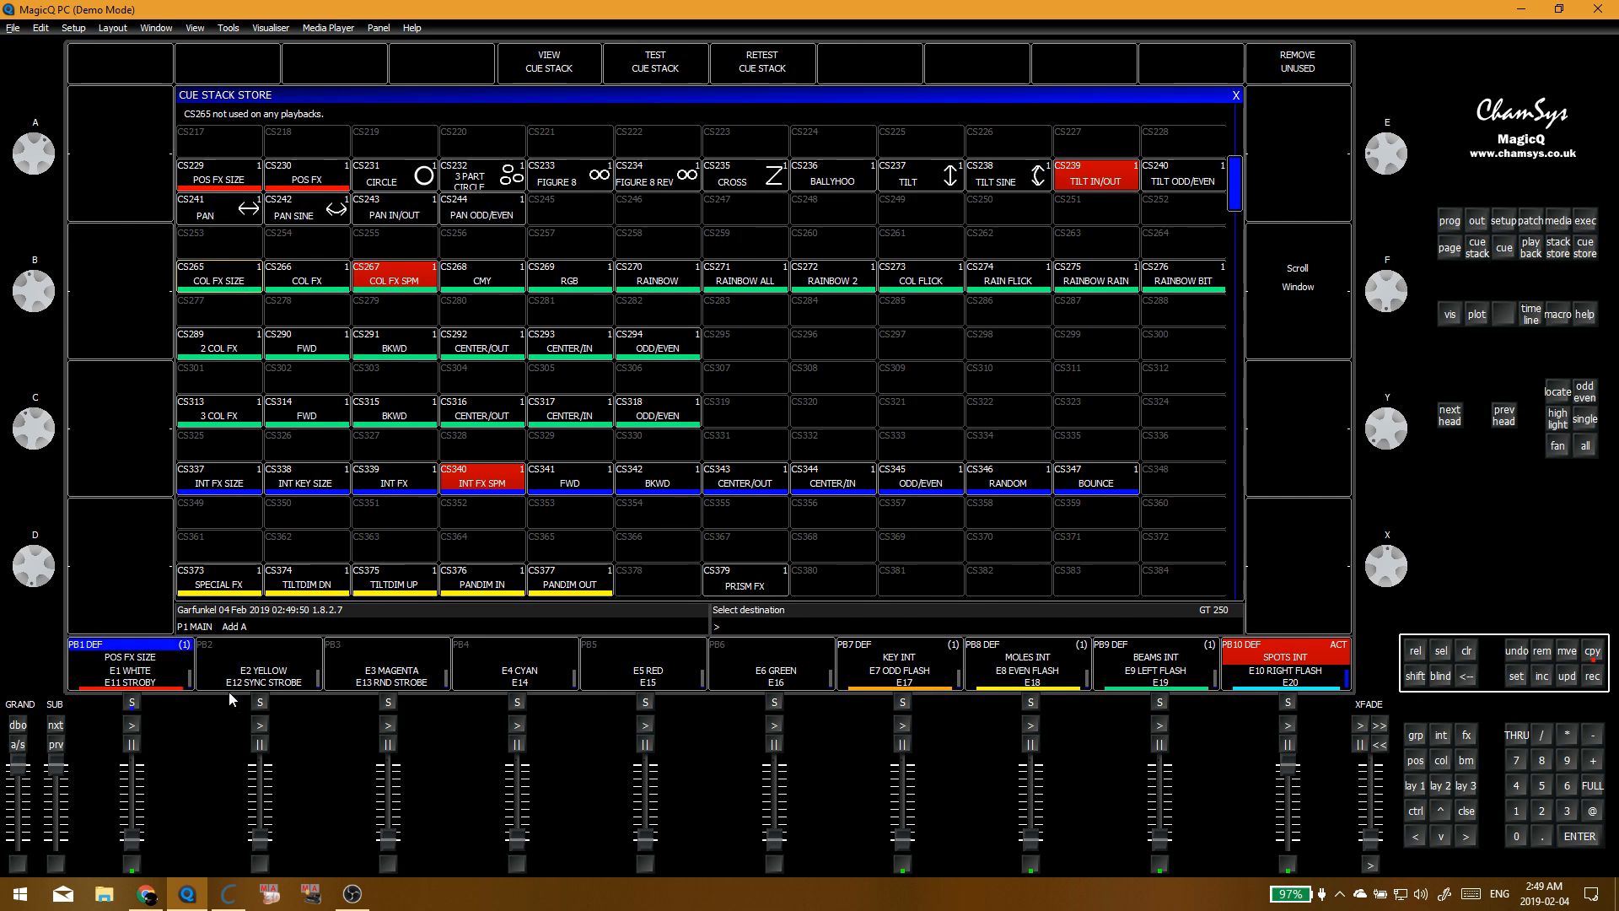
left_click(253, 667)
key("ctrl+c")
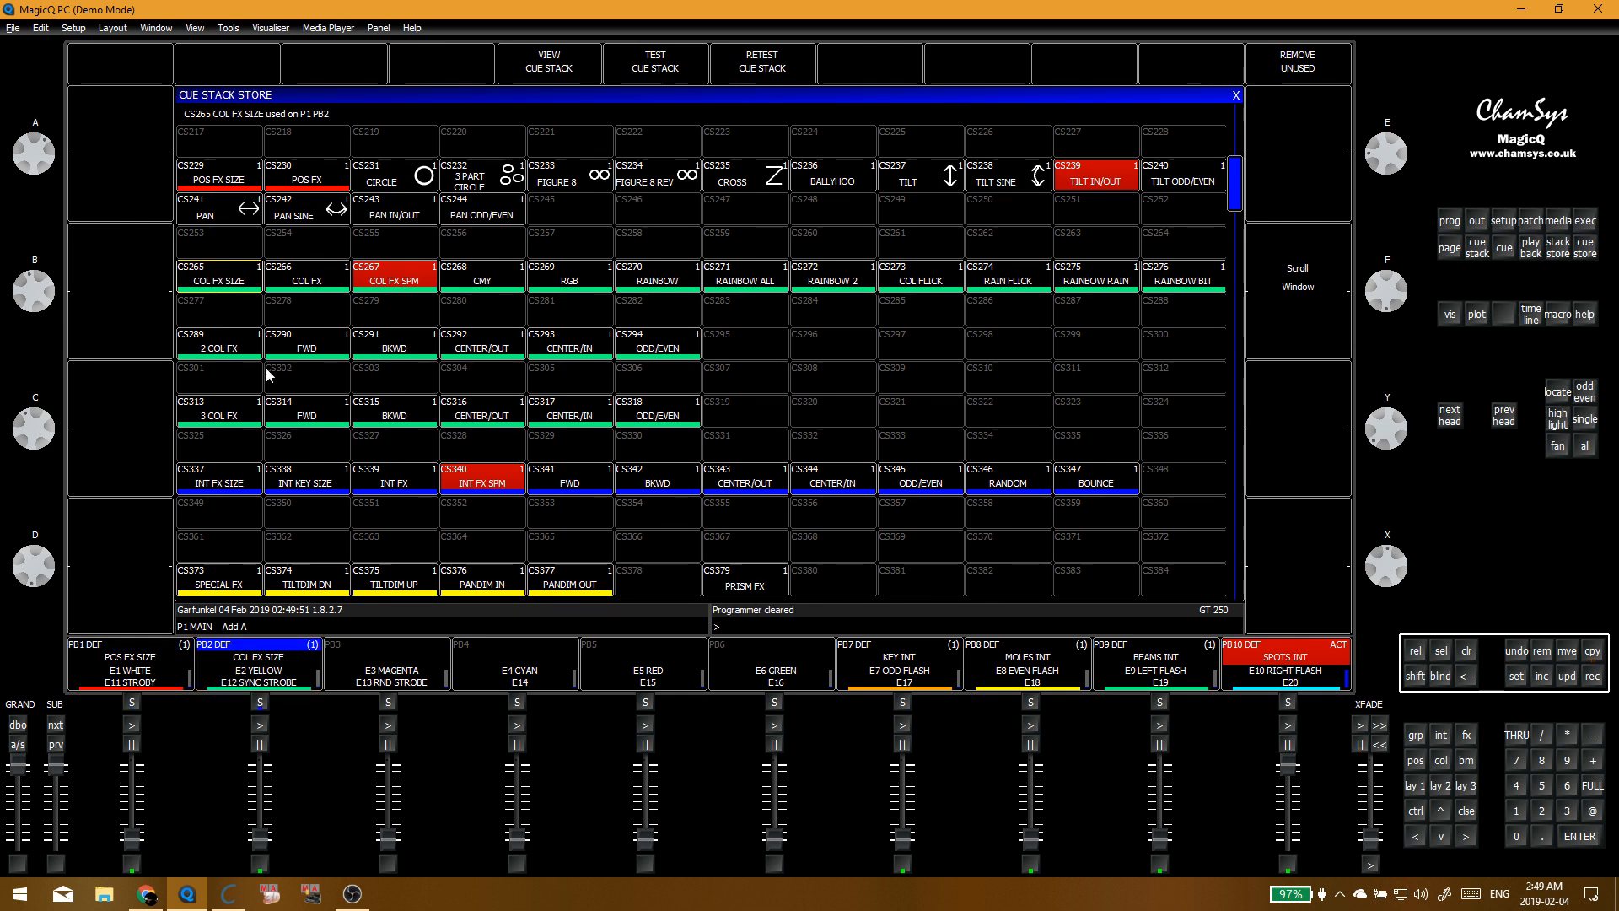
left_click(223, 485)
left_click(342, 685)
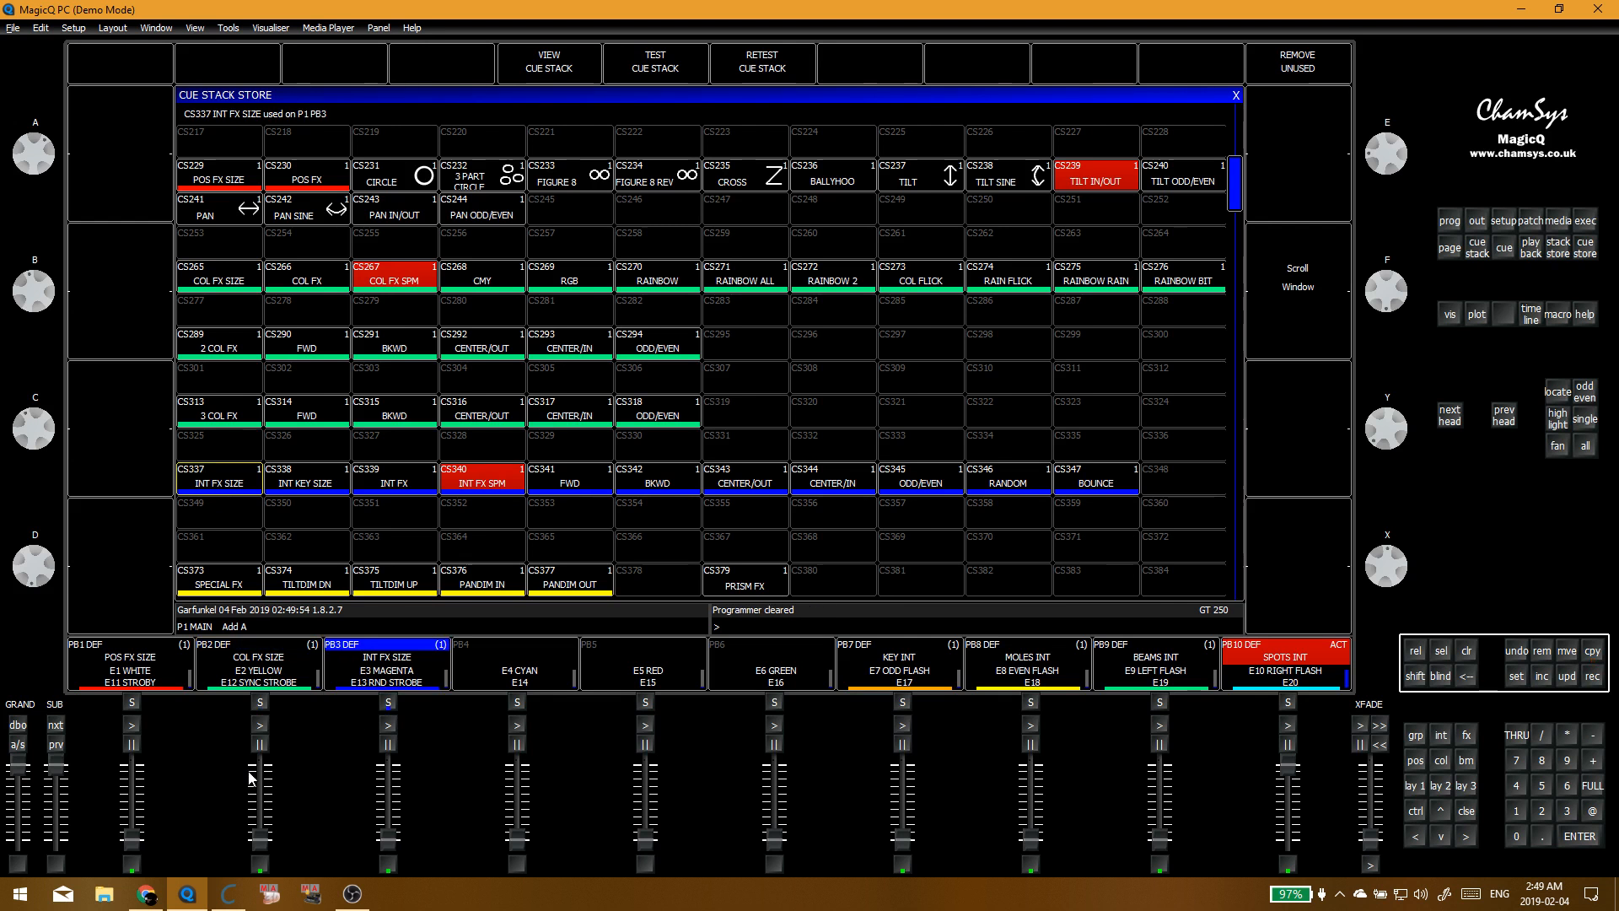
Step: Activate the COL FX SIZE, INT FX SIZE and POS FX SIZE playbacks
left_click(258, 864)
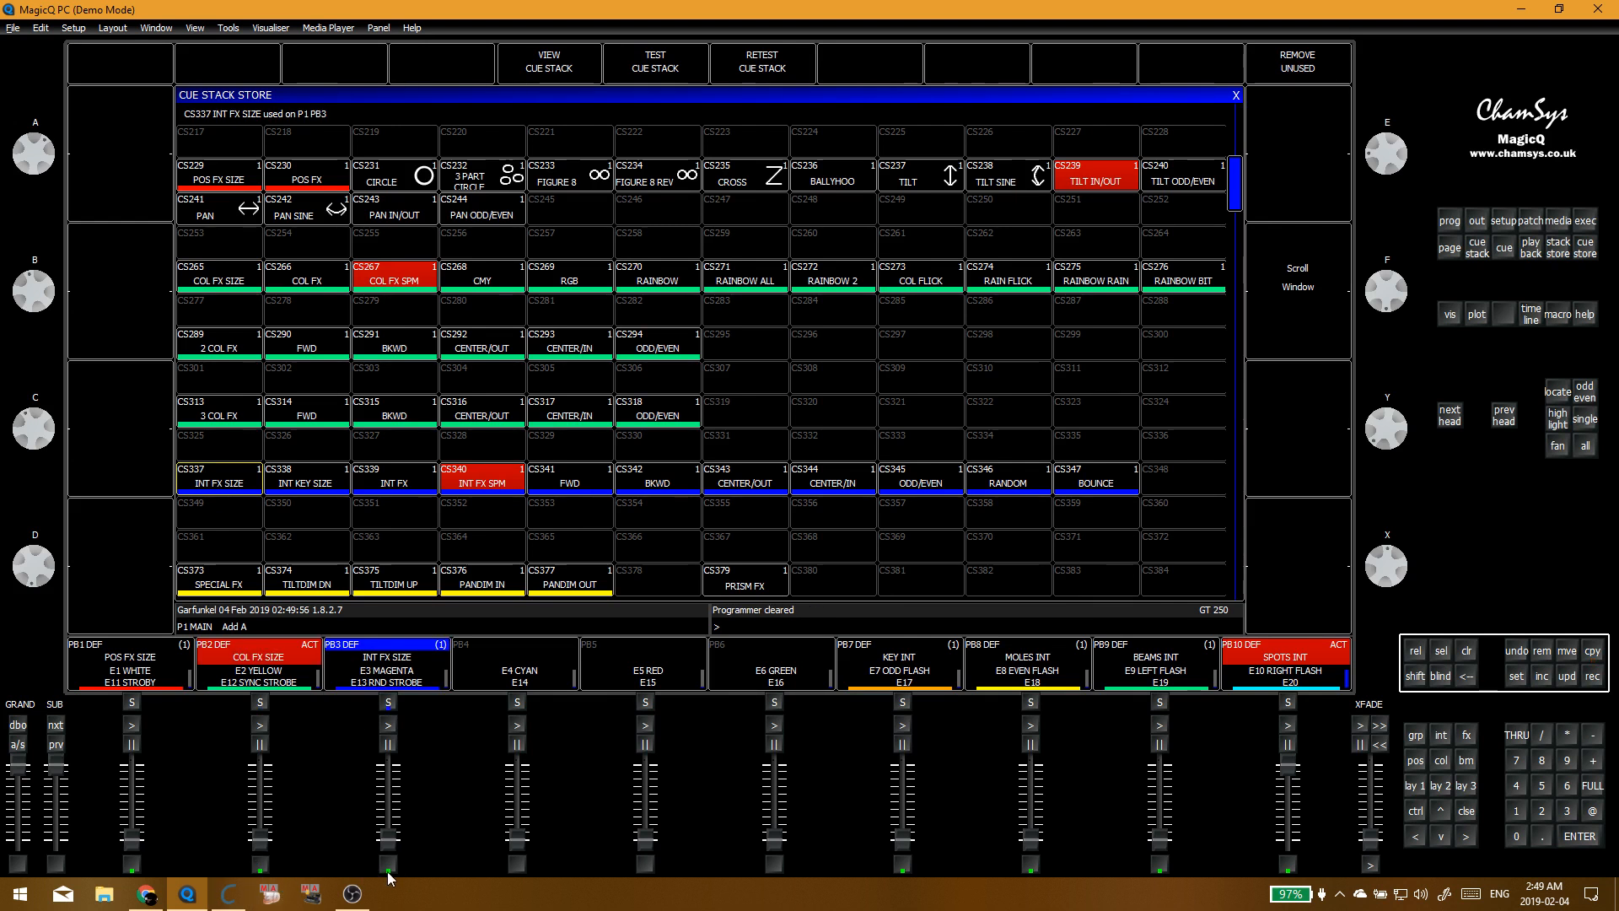
left_click(388, 865)
left_click(131, 864)
left_click(132, 703)
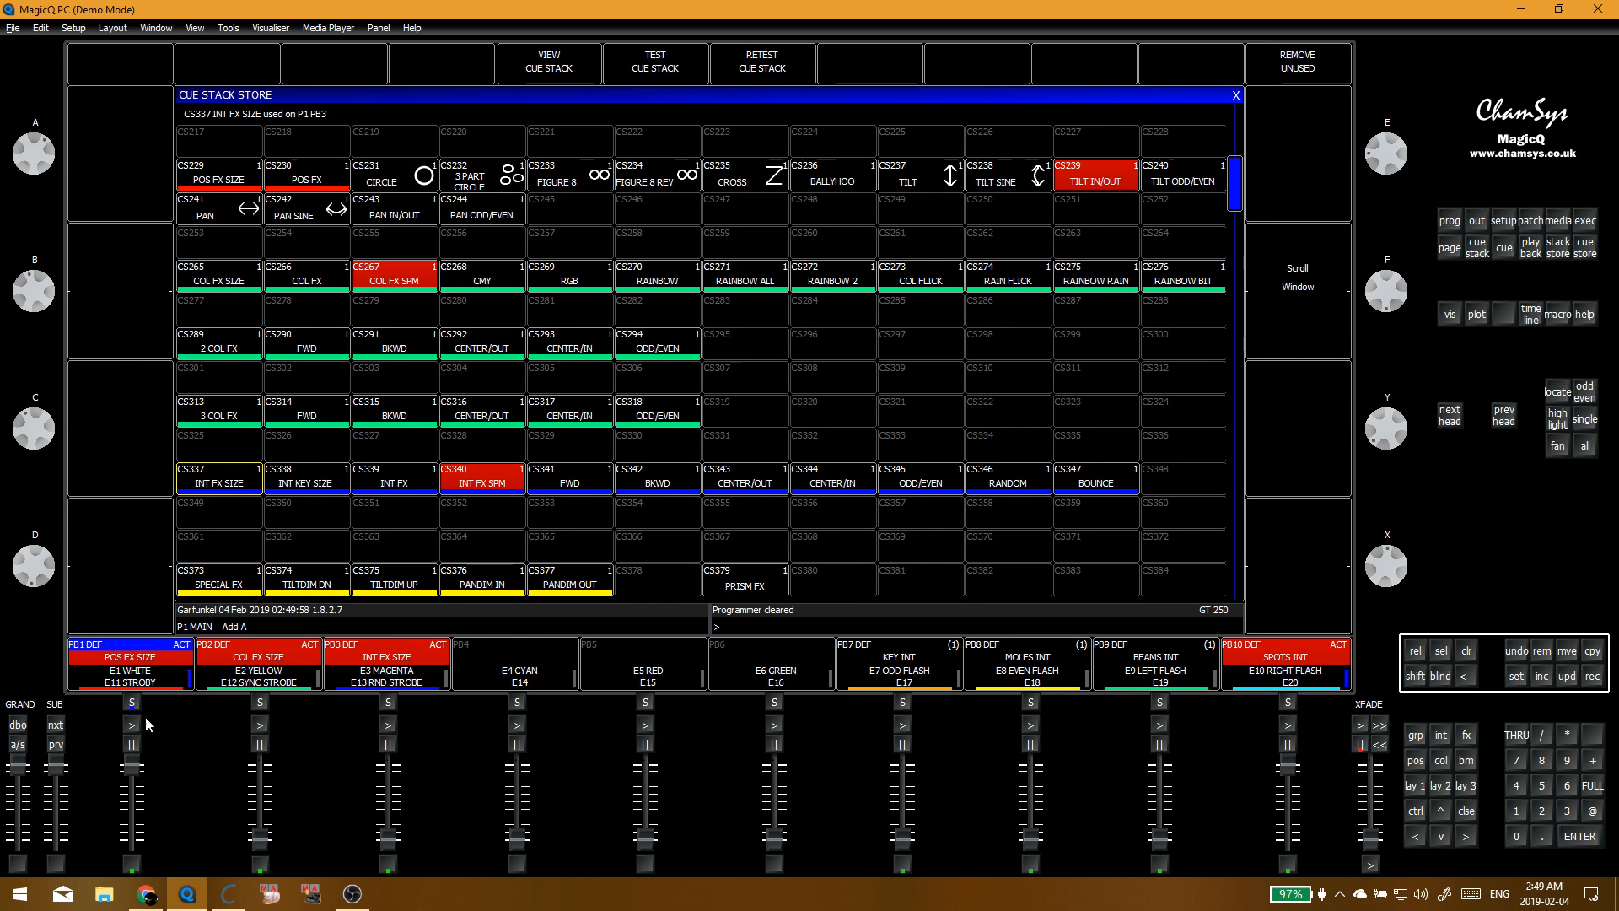
left_click_drag(133, 767, 135, 844)
key("Escape")
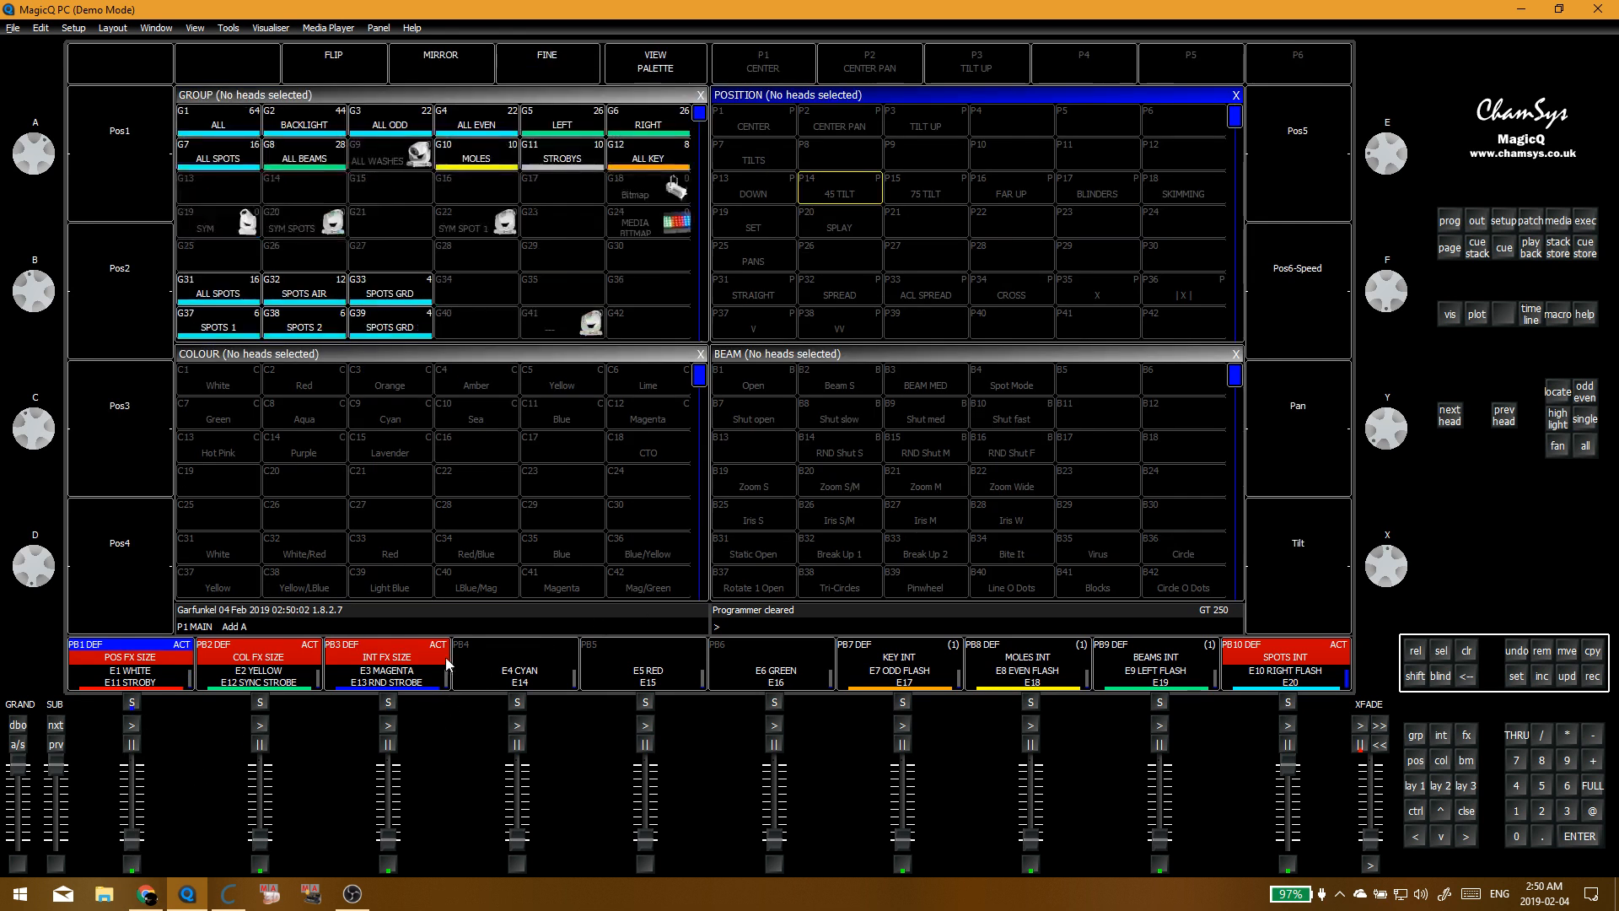
Step: Return to the execute page and turn off the running TILT IN/OUT effect
left_click(134, 682)
mouse_move(270, 679)
left_mouse_down()
mouse_move(314, 678)
mouse_move(81, 672)
mouse_move(261, 680)
left_mouse_up()
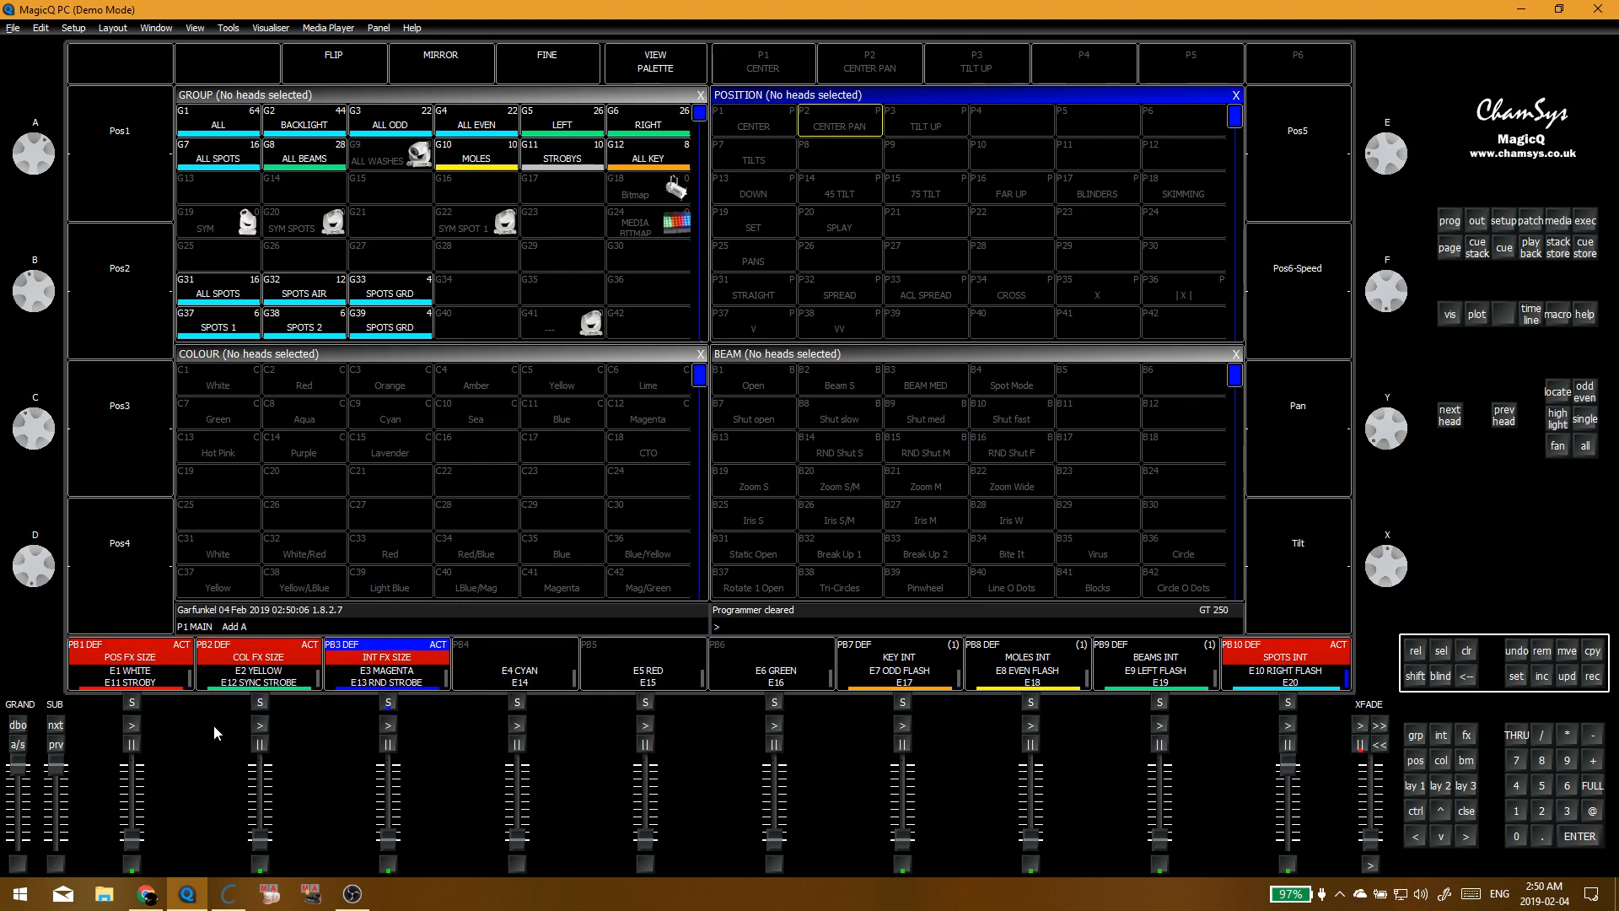
key("F1")
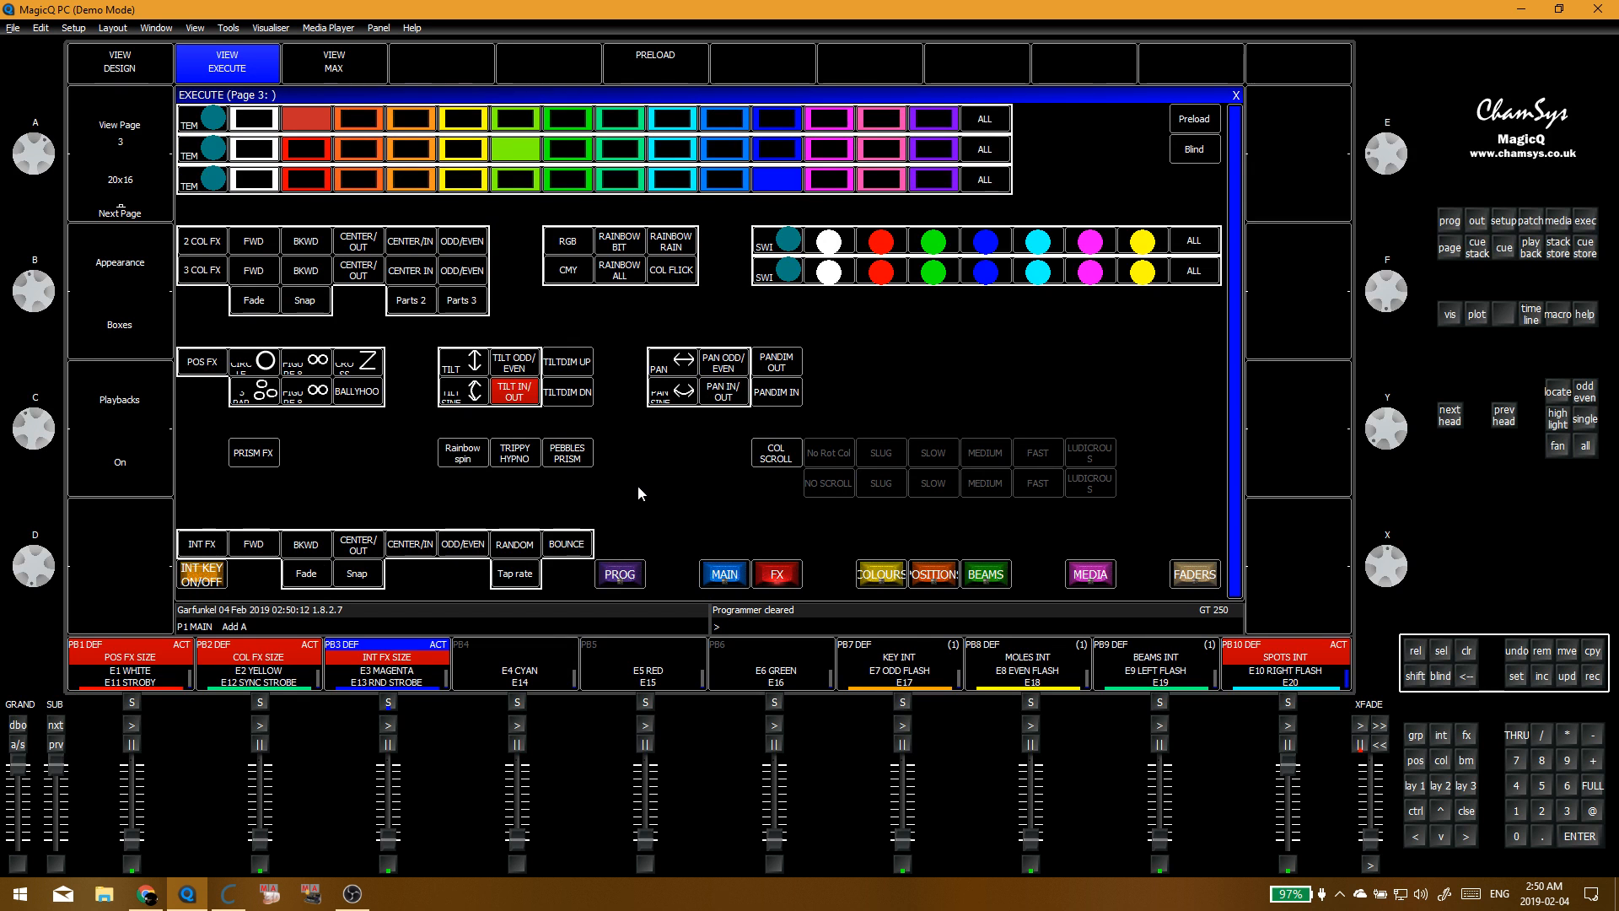
left_click(470, 369)
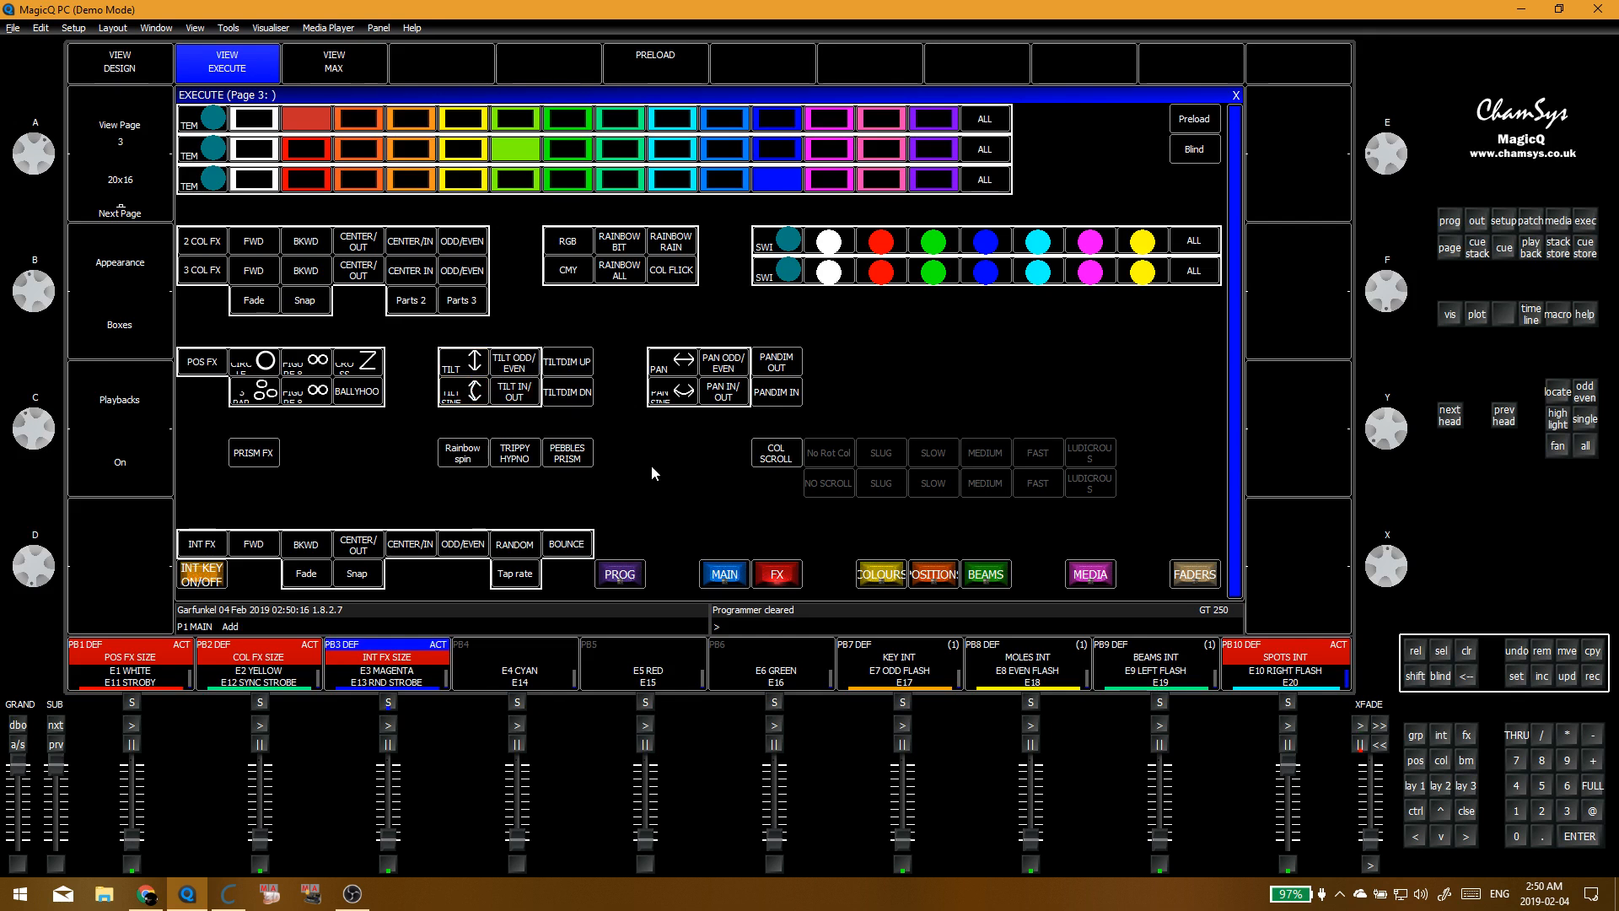
Step: Select the groups SPOTS 1, SPOTS 2, SPOTS GRD (G39), BEAMS 1, BEAMS 2 and BEAMS GRD 1
key("alt+g")
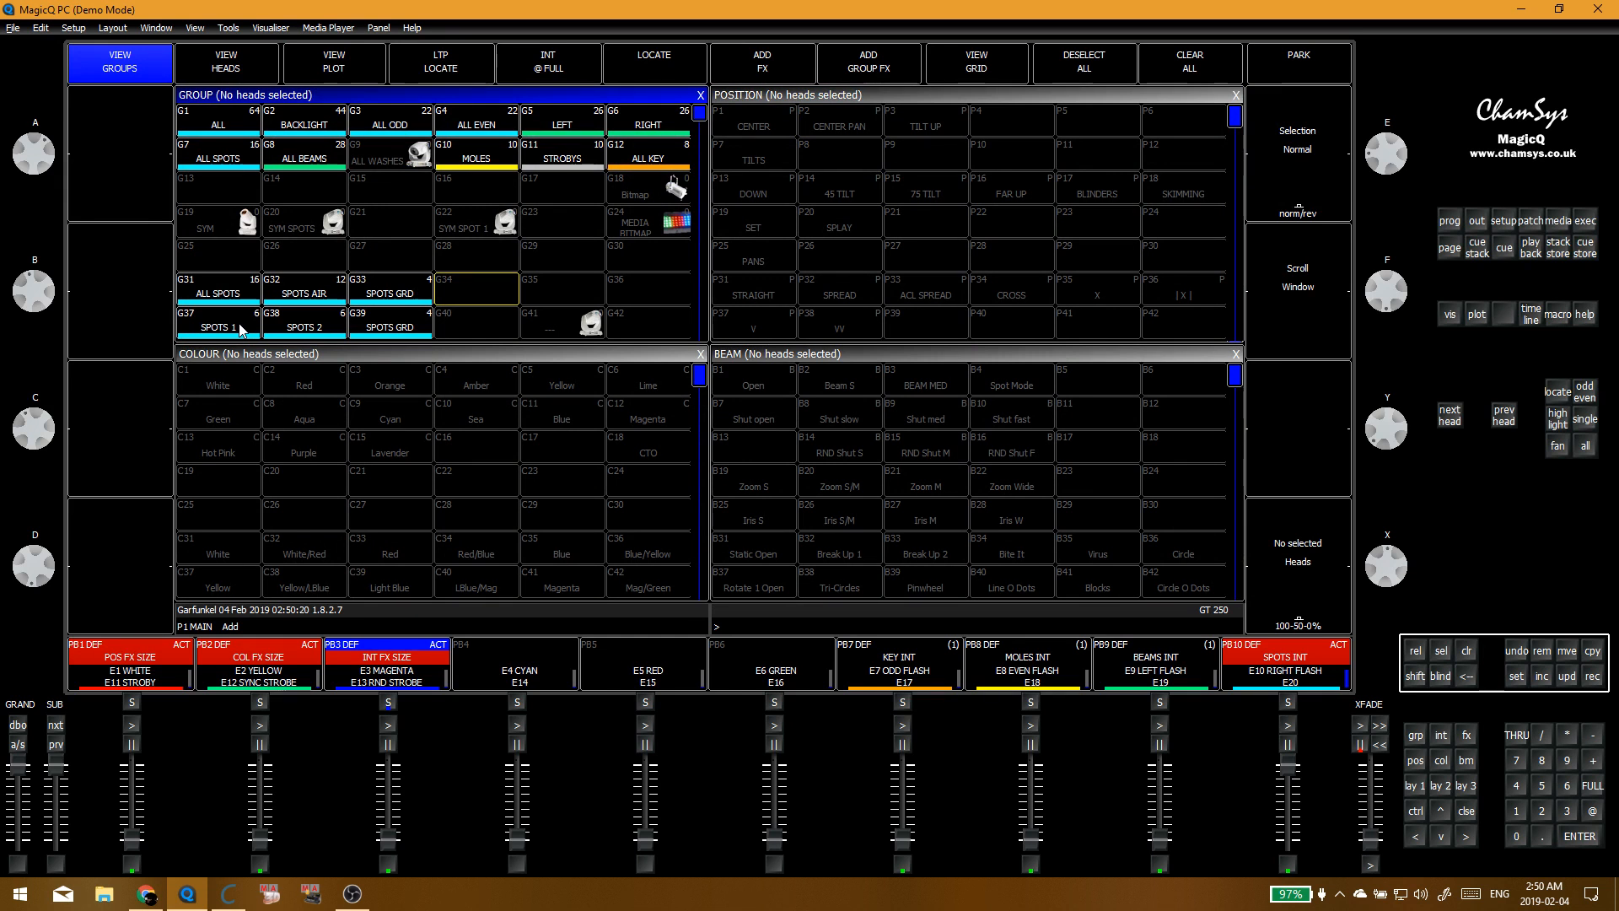
left_click(1030, 325)
left_click(493, 293)
left_click(233, 319)
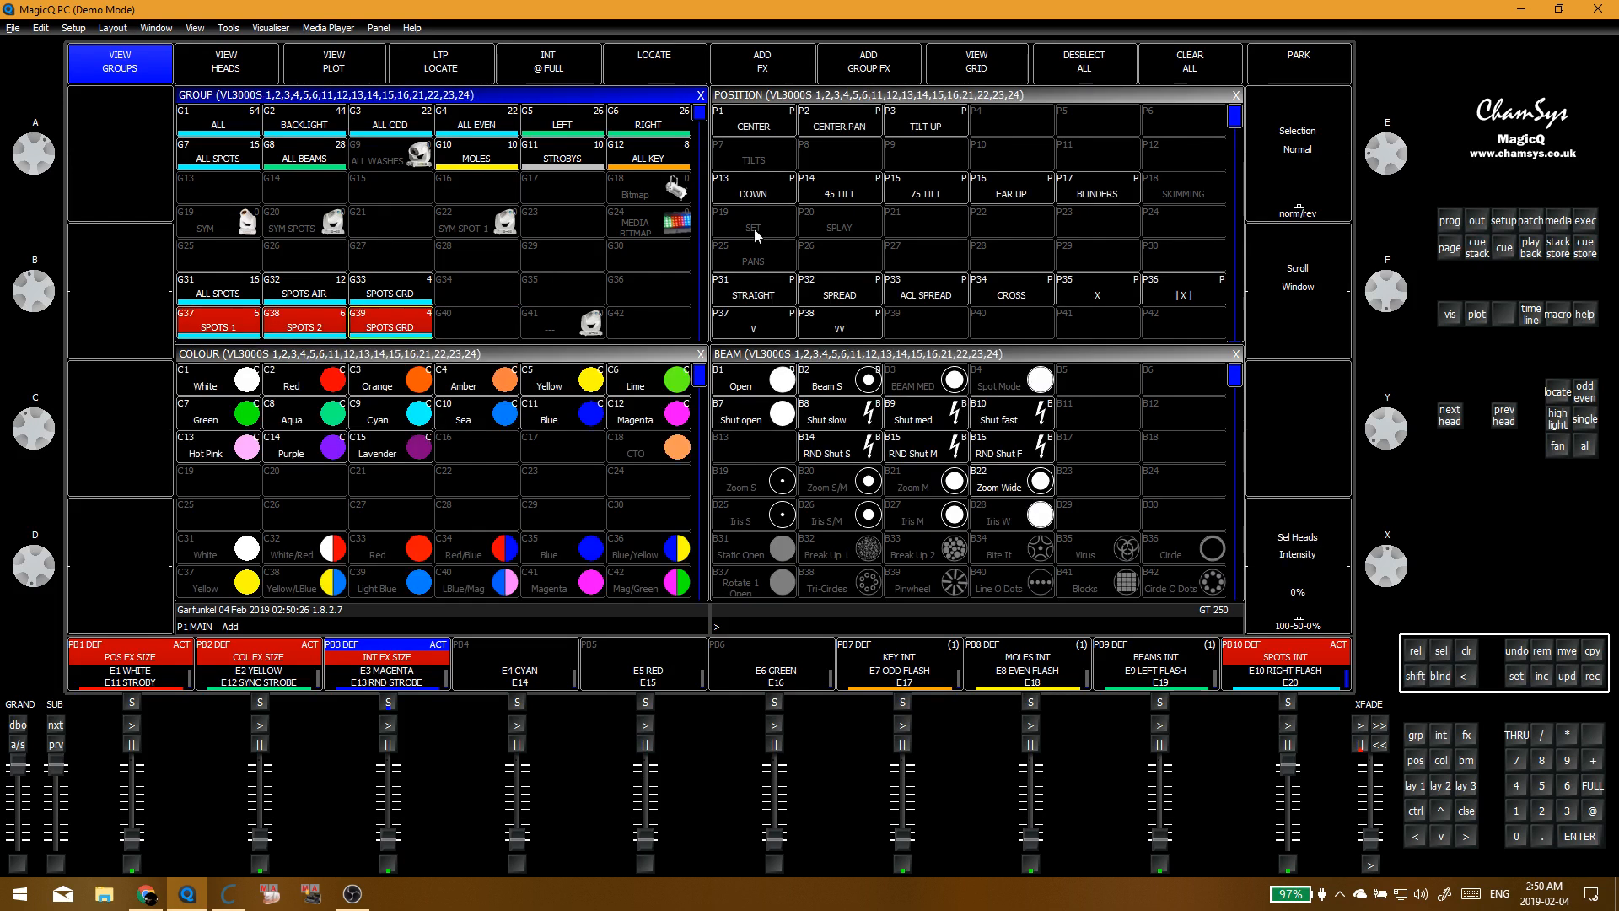
scroll(472, 295, "down", 7)
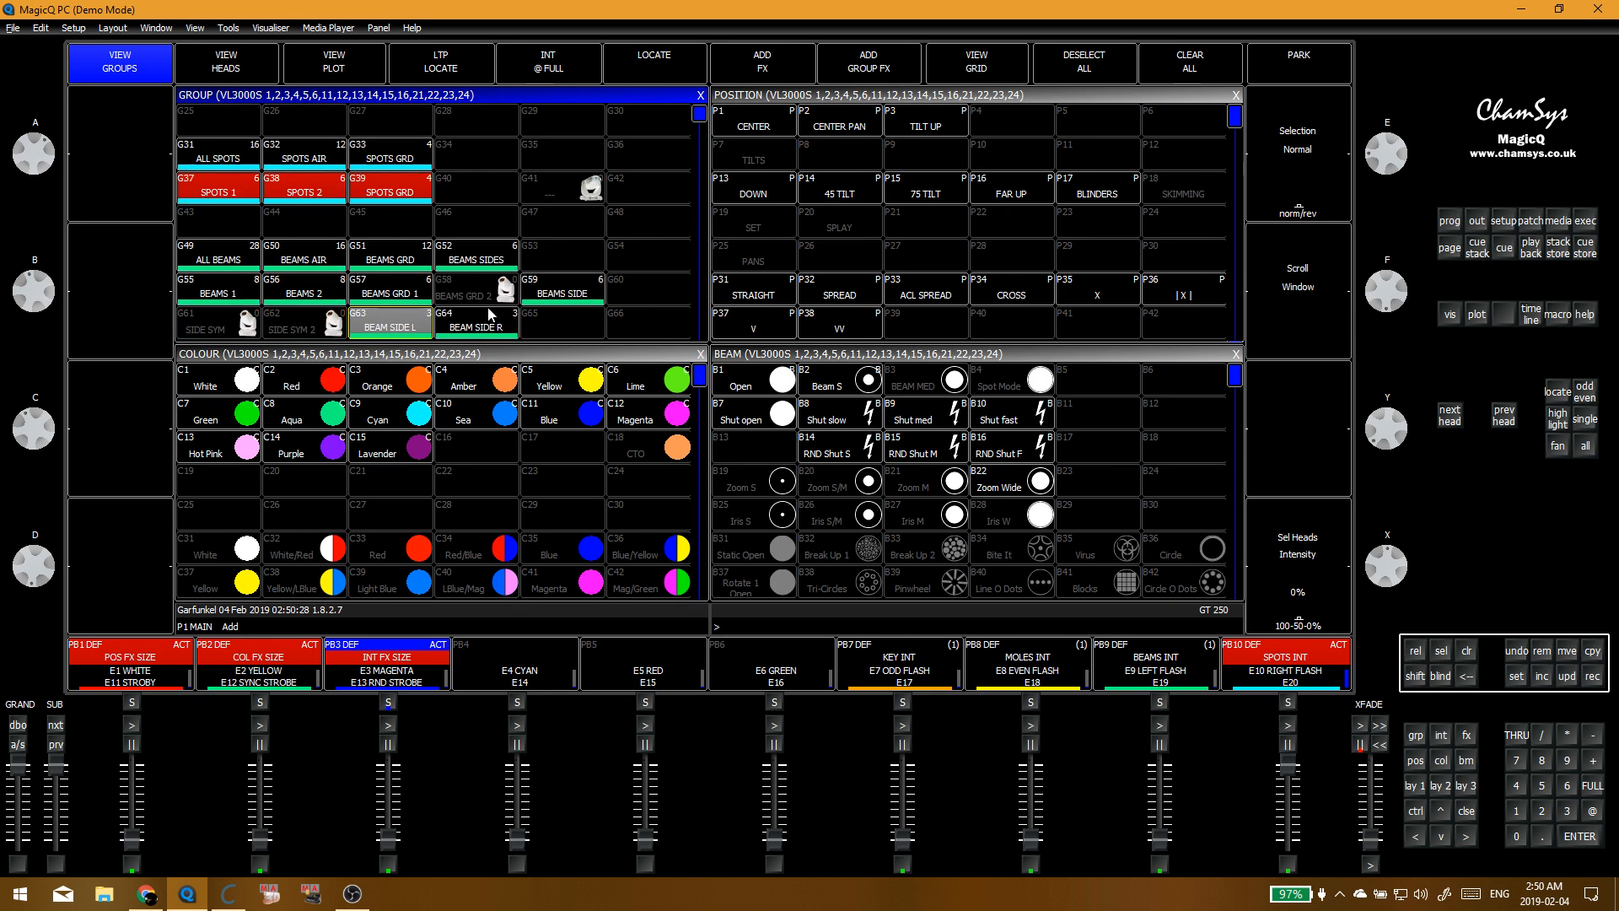
left_click(235, 203)
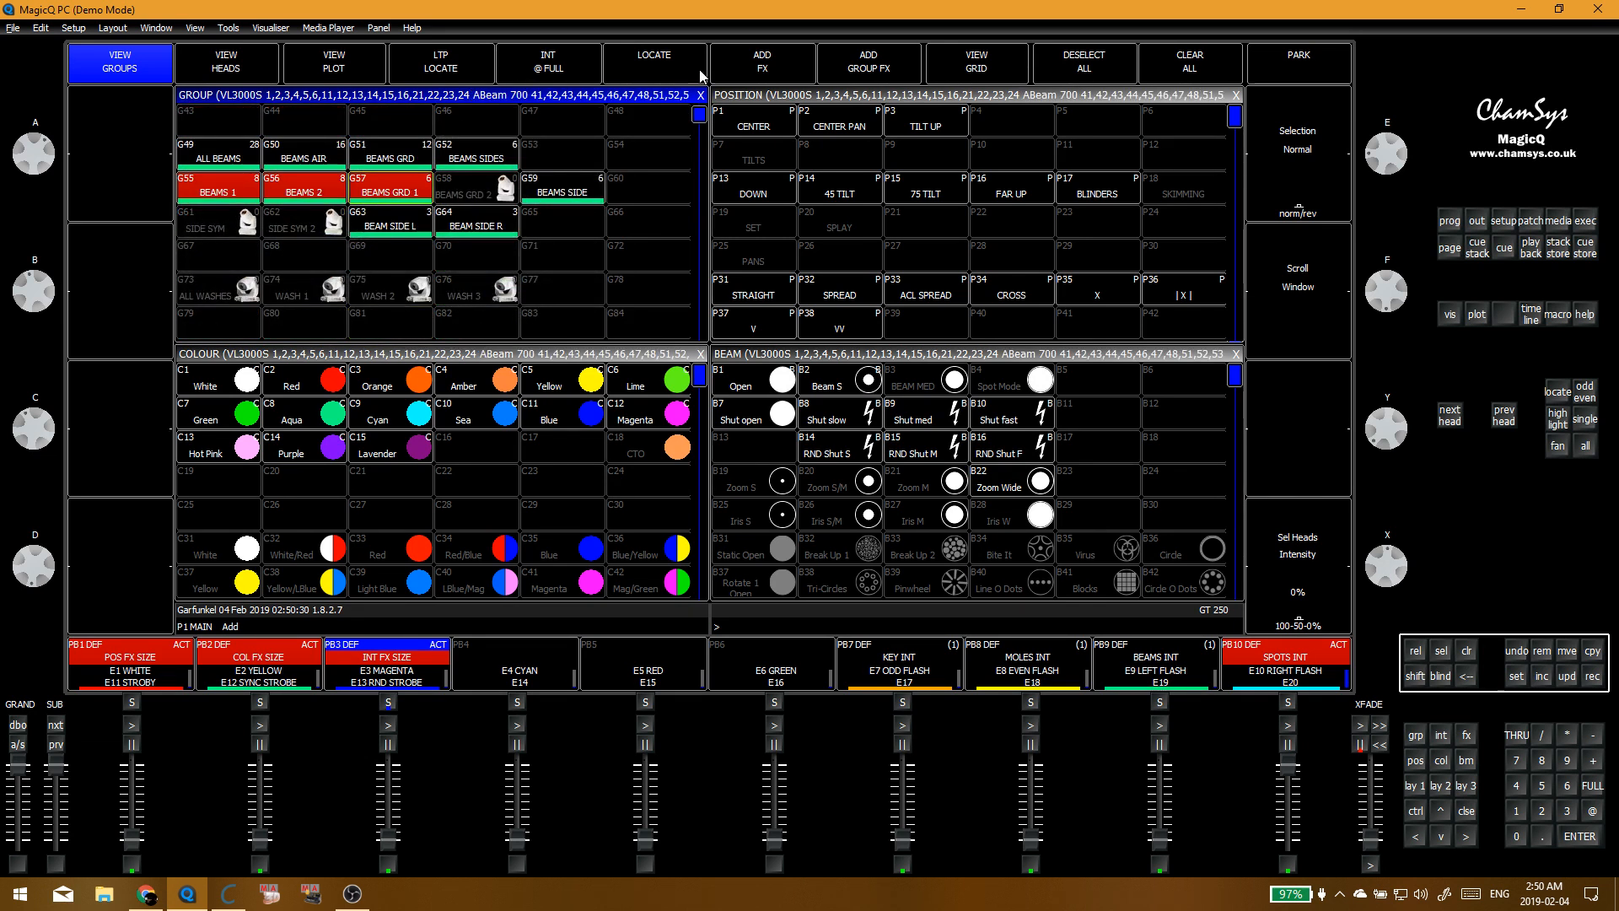
Step: Add the 2posdim position FX using palettes P16 FAR UP and P13 DOWN, applied across the selected groups
left_click(781, 54)
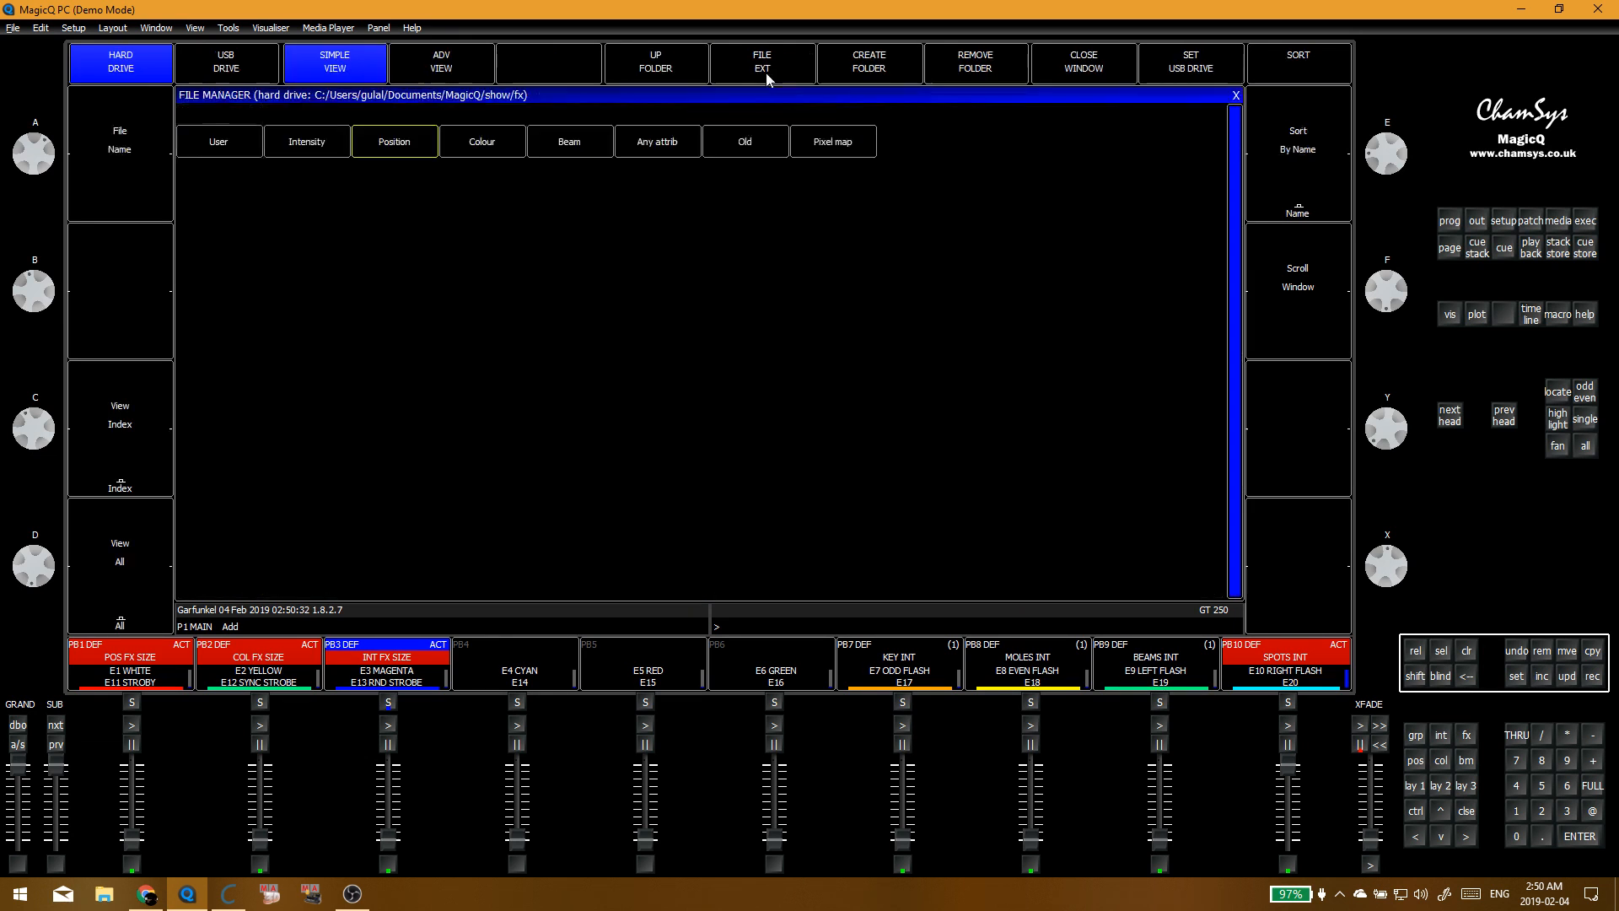
left_click(418, 150)
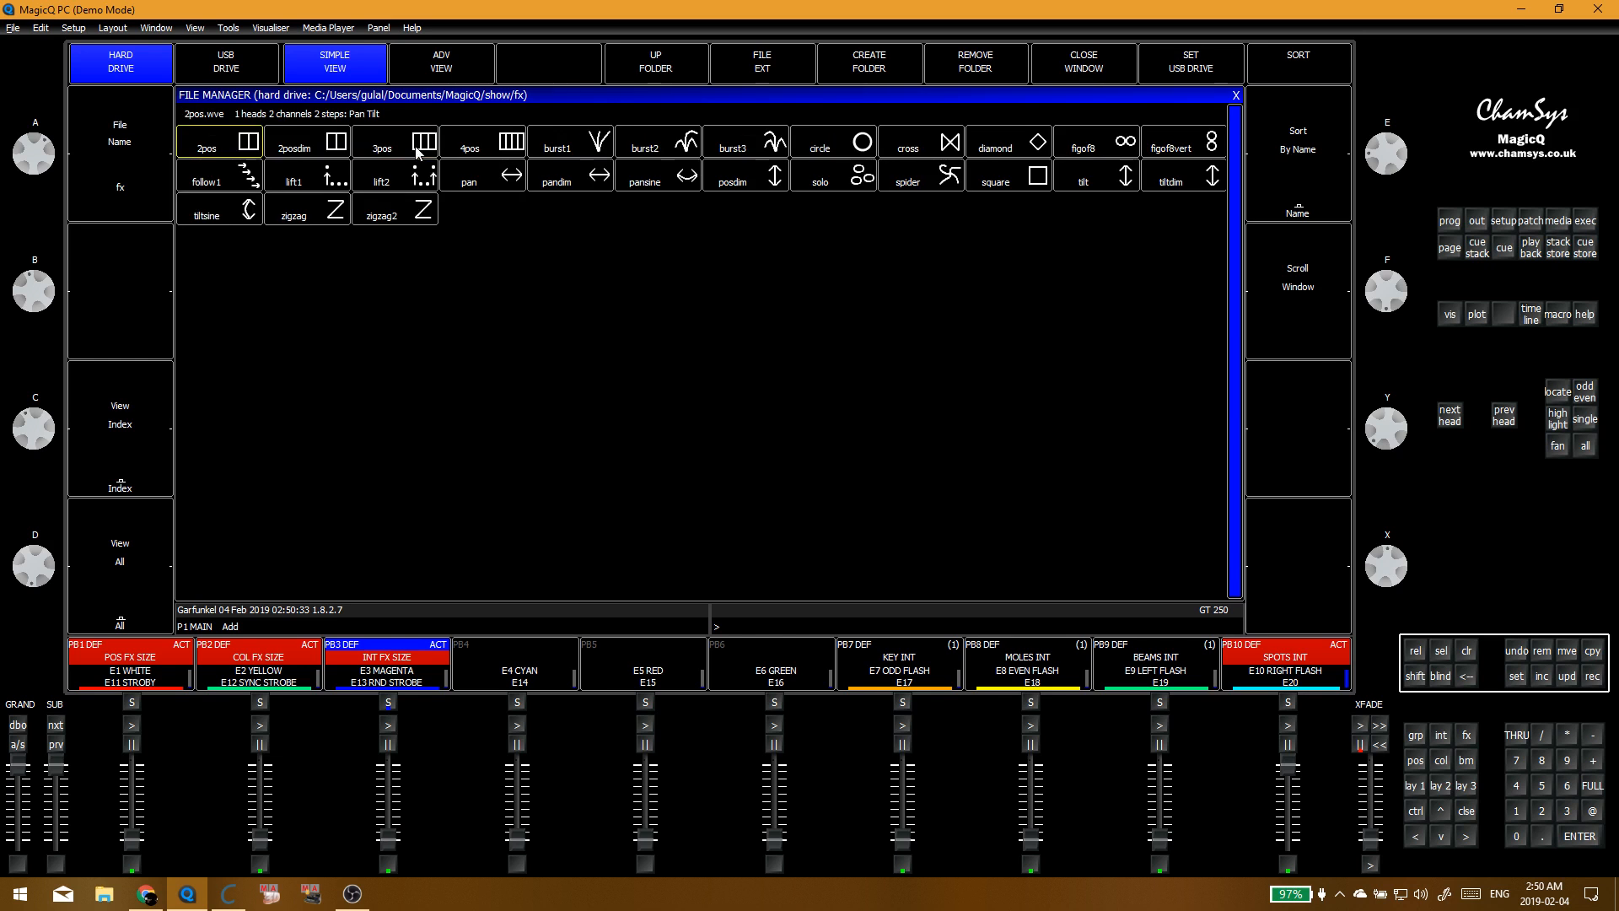
left_click(326, 156)
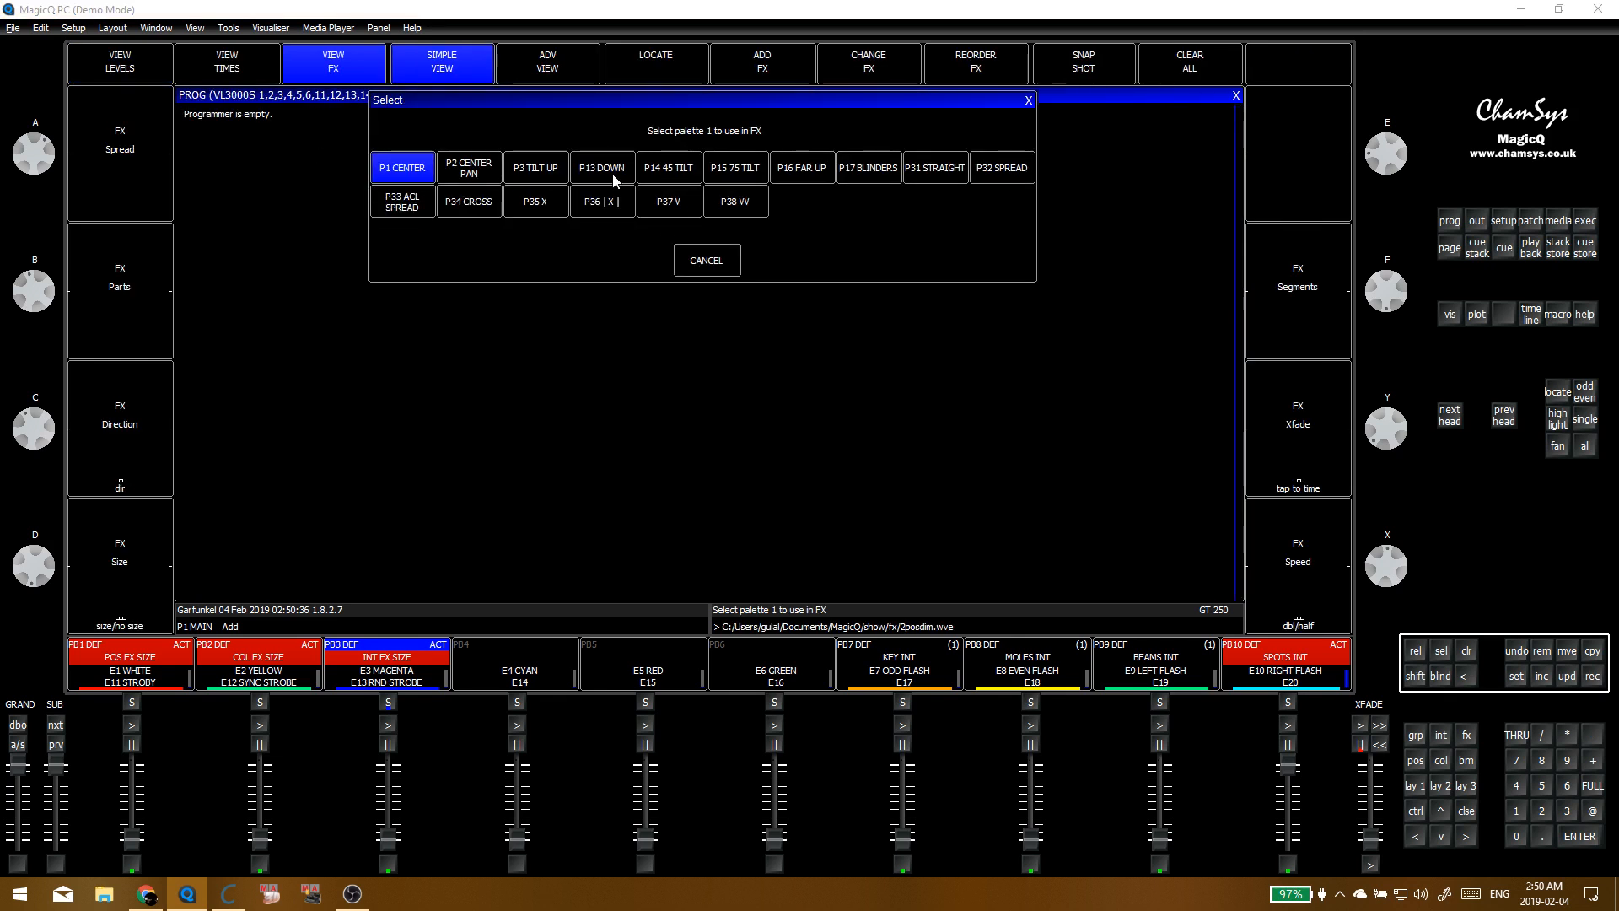
left_click(794, 177)
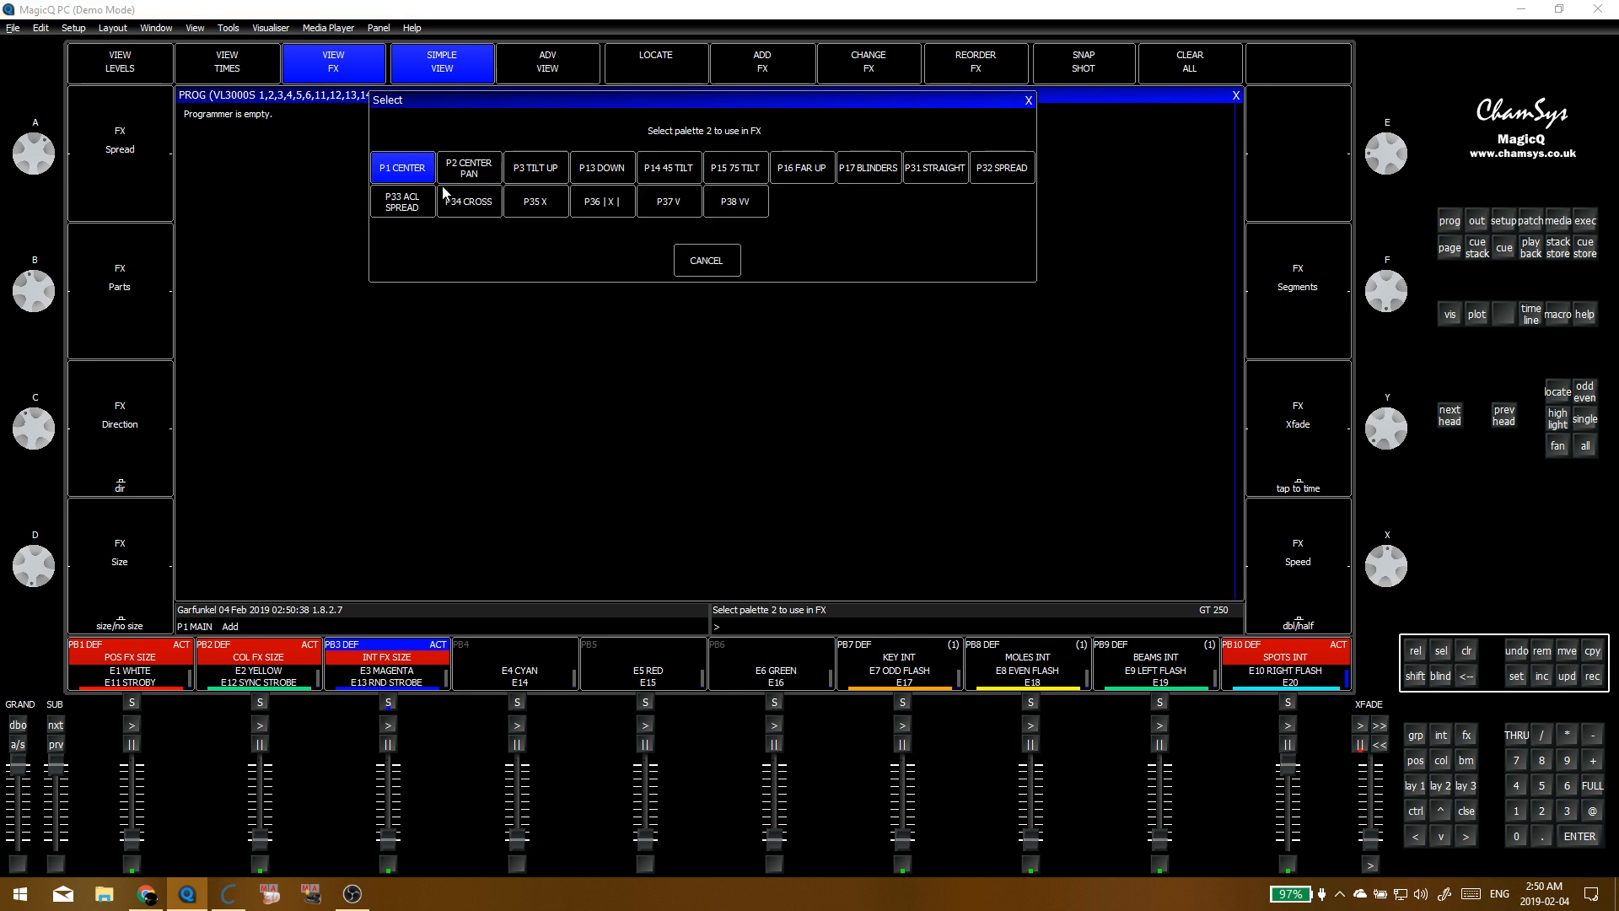
left_click(641, 179)
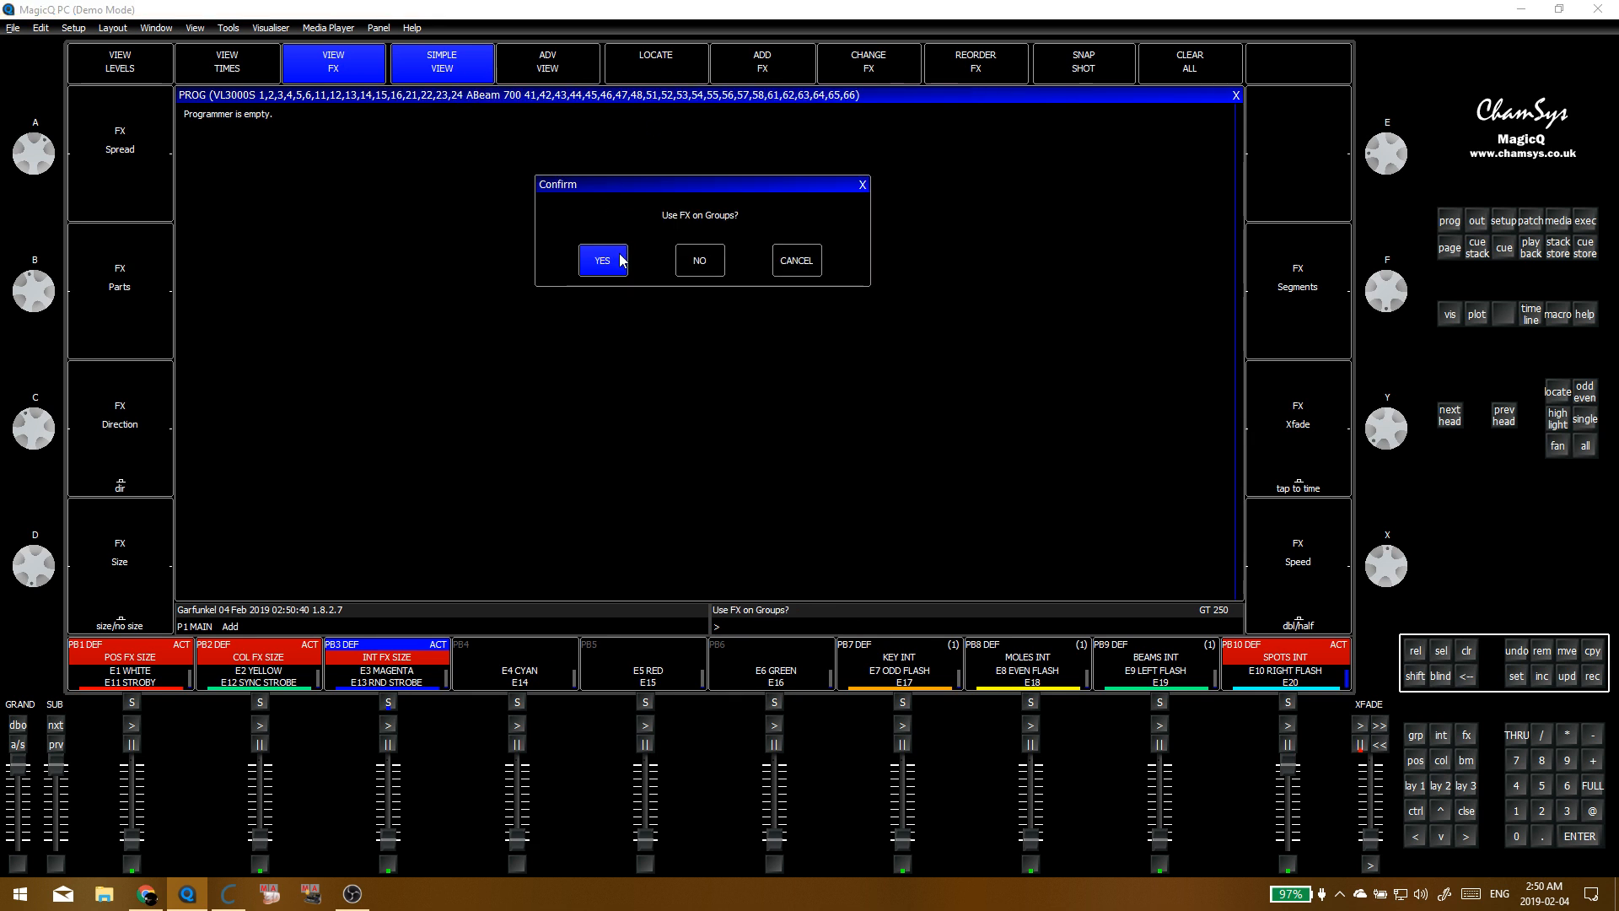
left_click(611, 263)
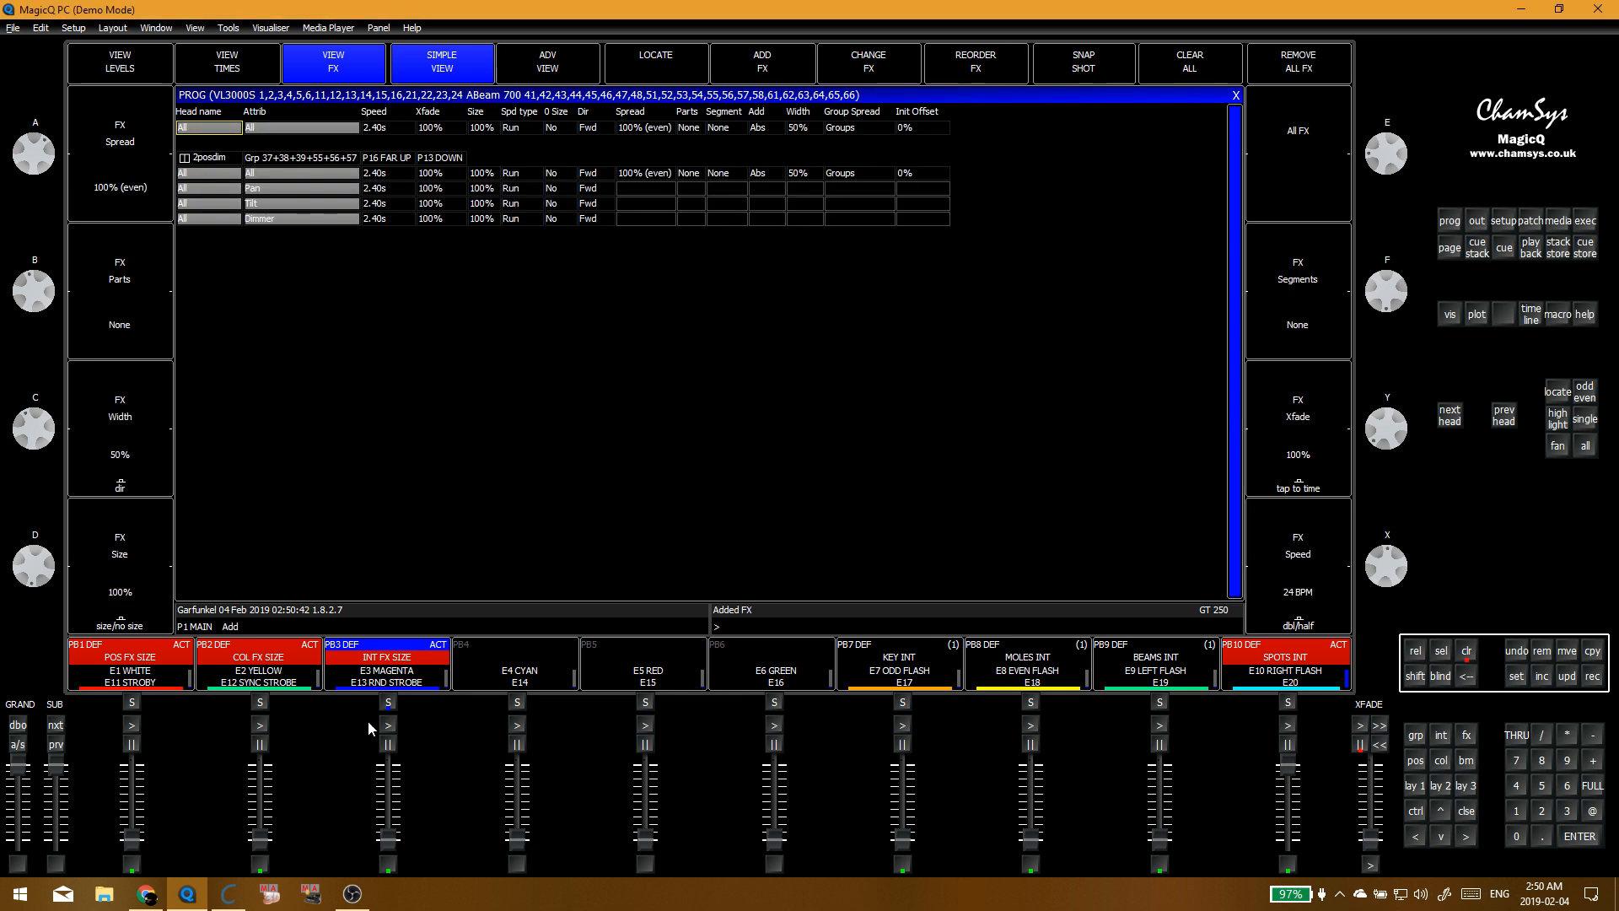
Step: Raise the INT FX SIZE and POS FX SIZE playback masters to full
left_click_drag(389, 838, 388, 766)
left_click_drag(133, 825, 131, 764)
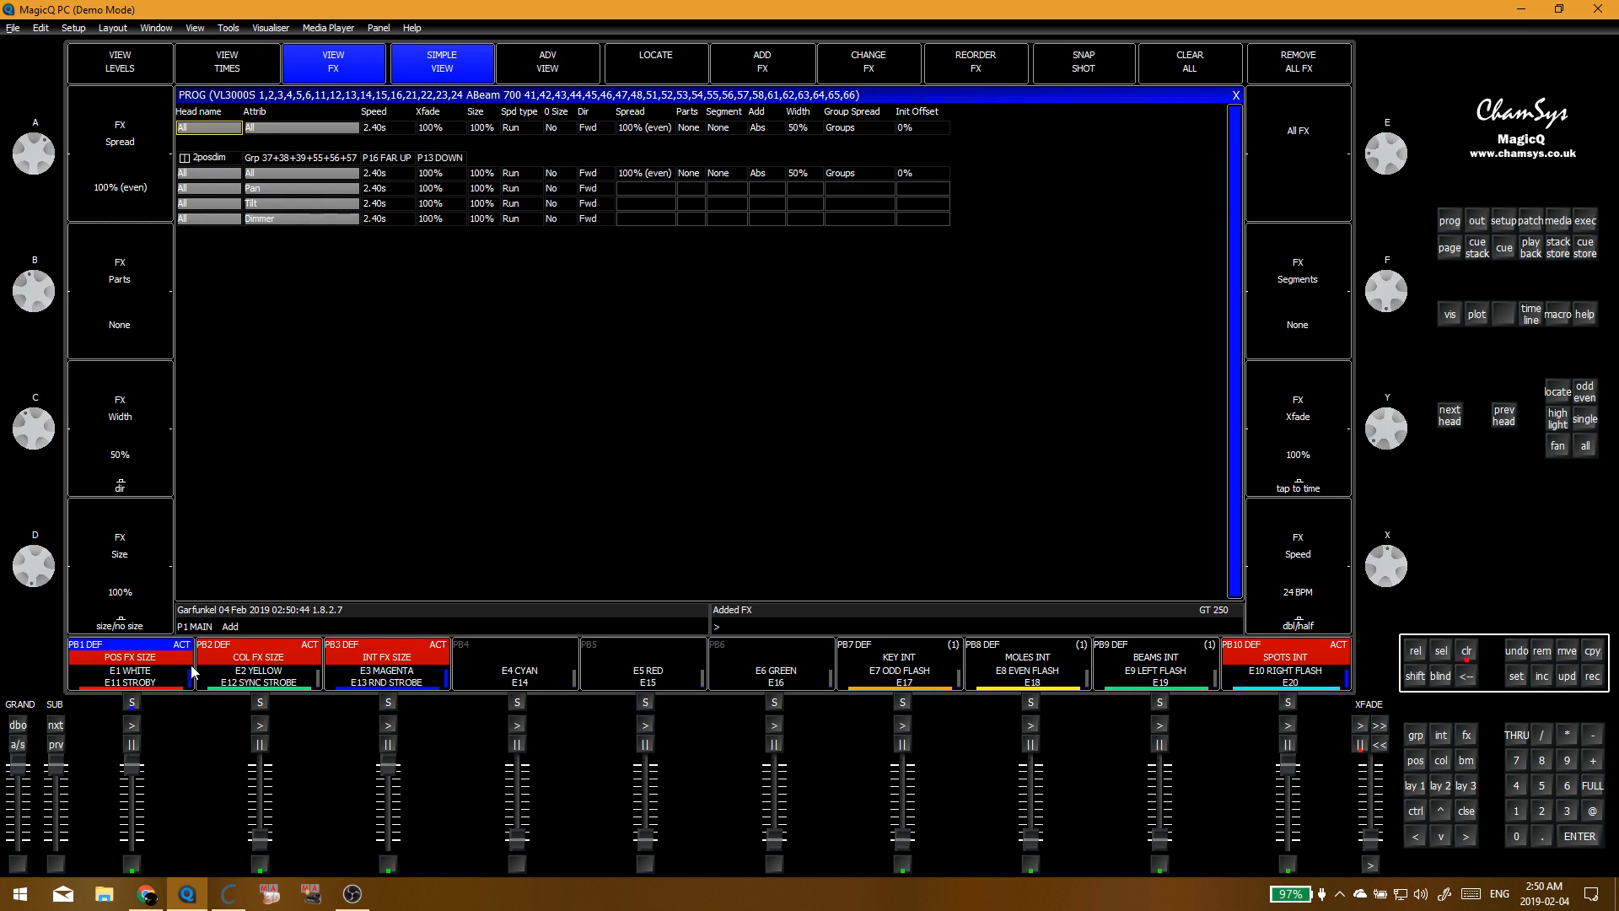
Step: Set the 2posdim effect's group spread to Within groups and its direction to Centre in
left_click(840, 130)
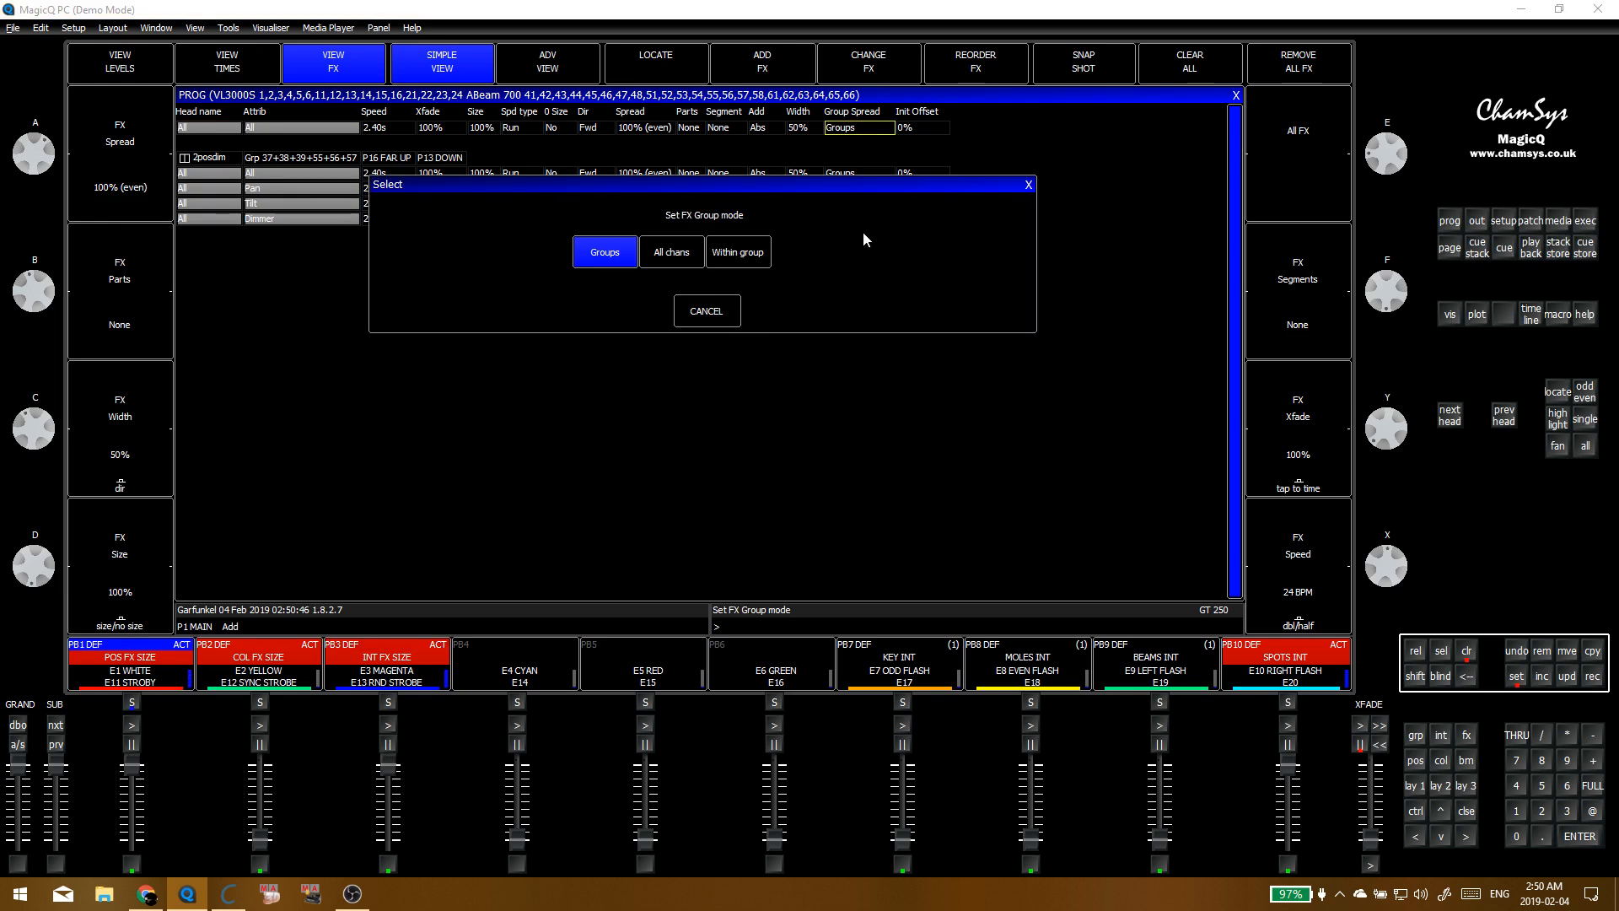
left_click(746, 263)
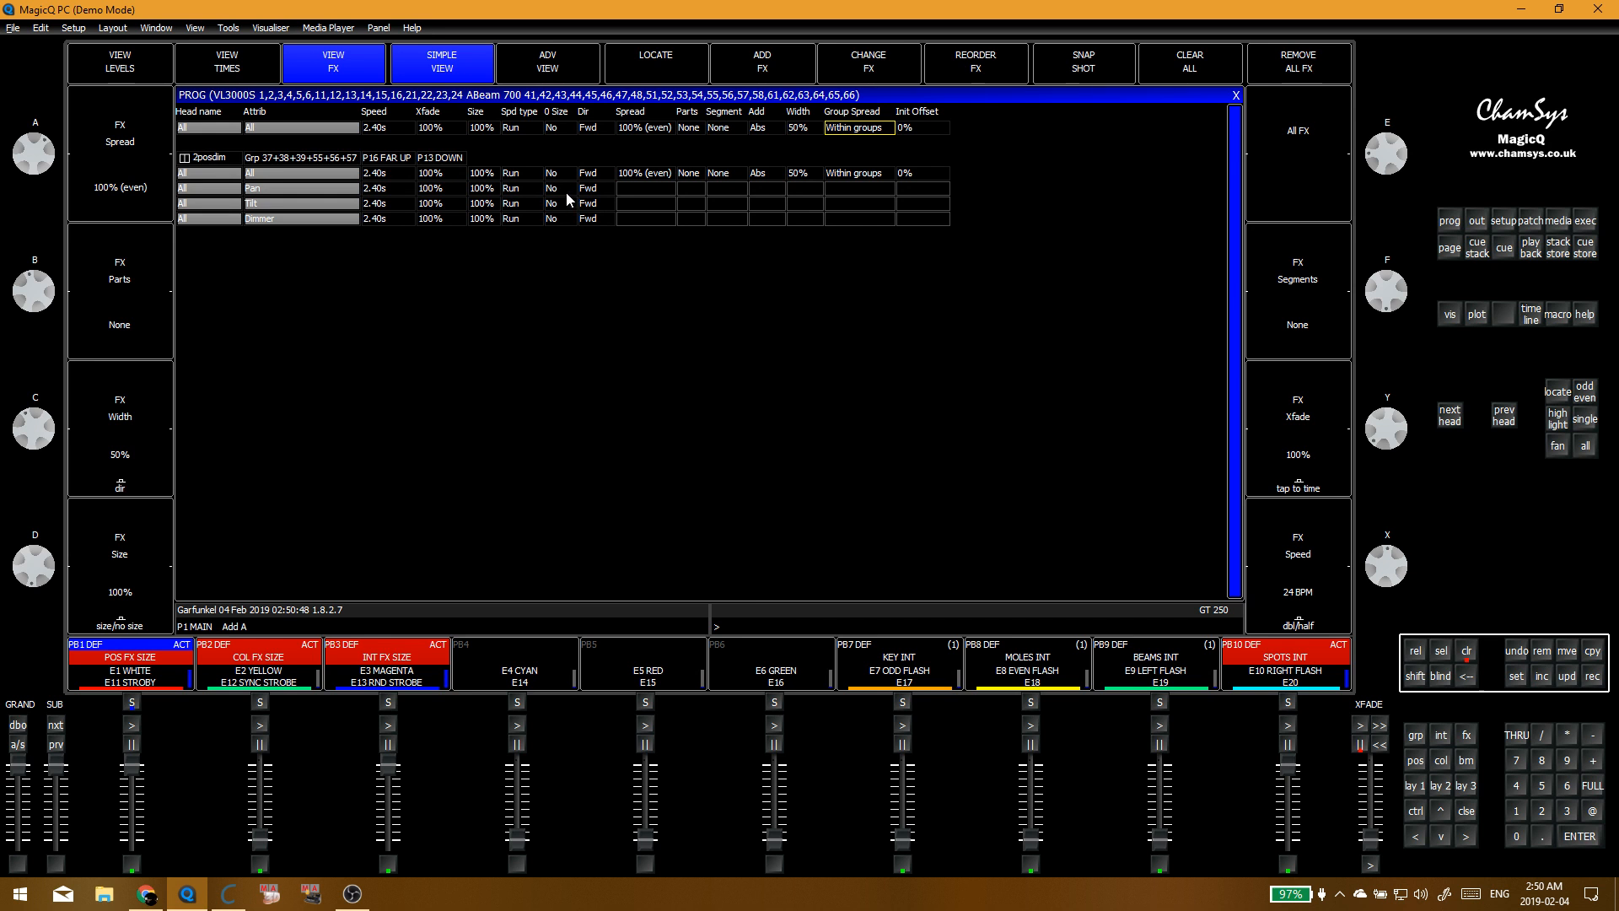
left_click(606, 125)
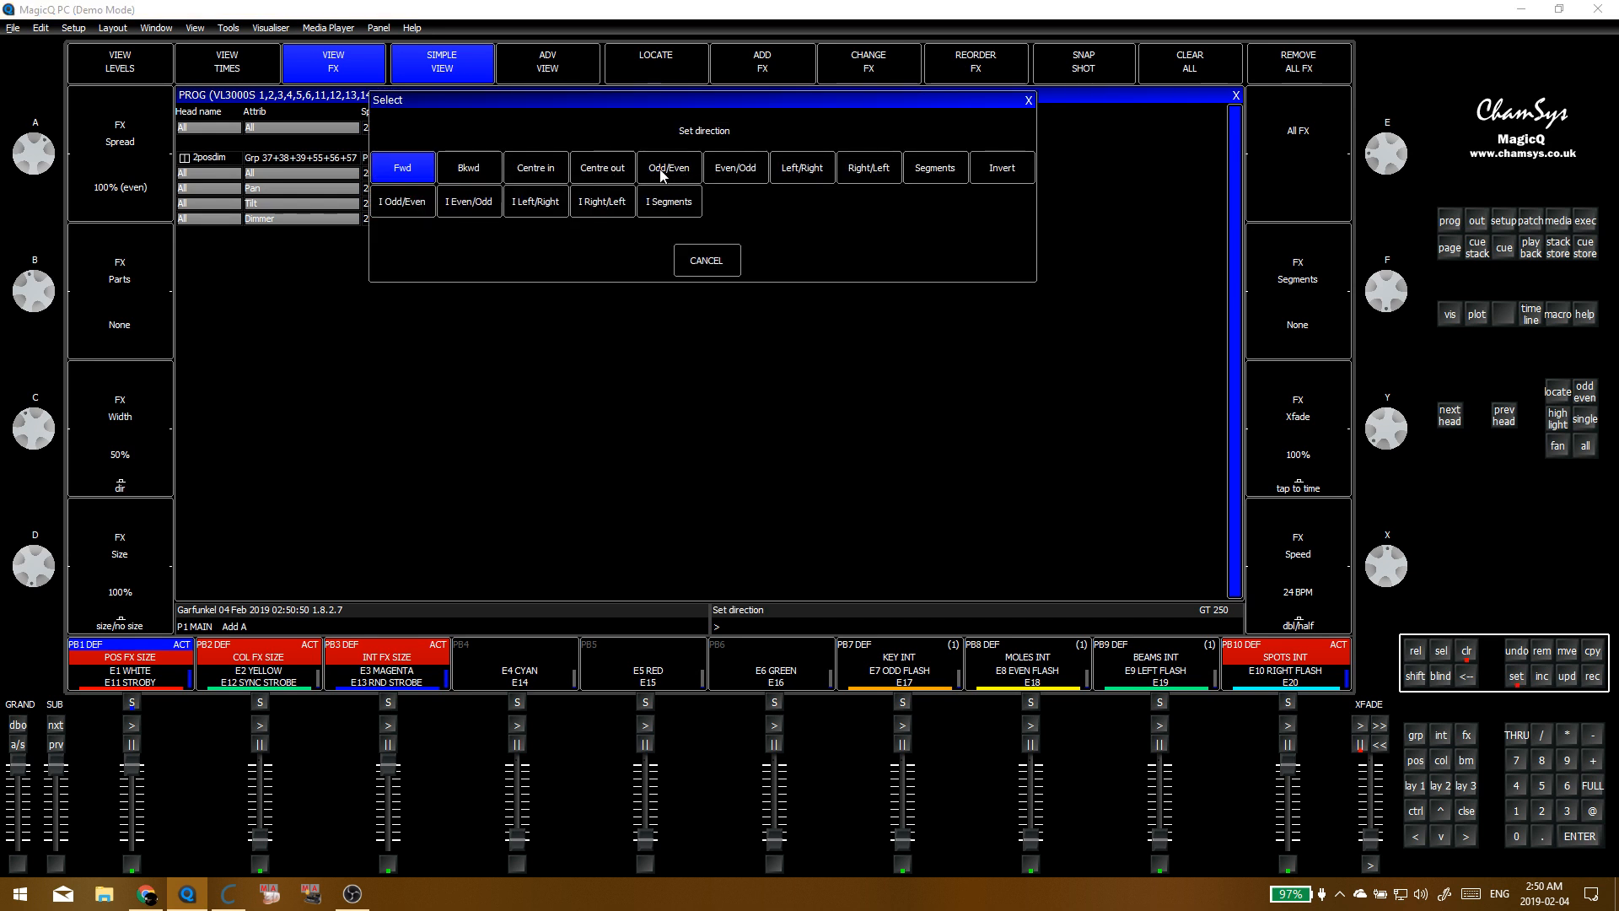
left_click(539, 170)
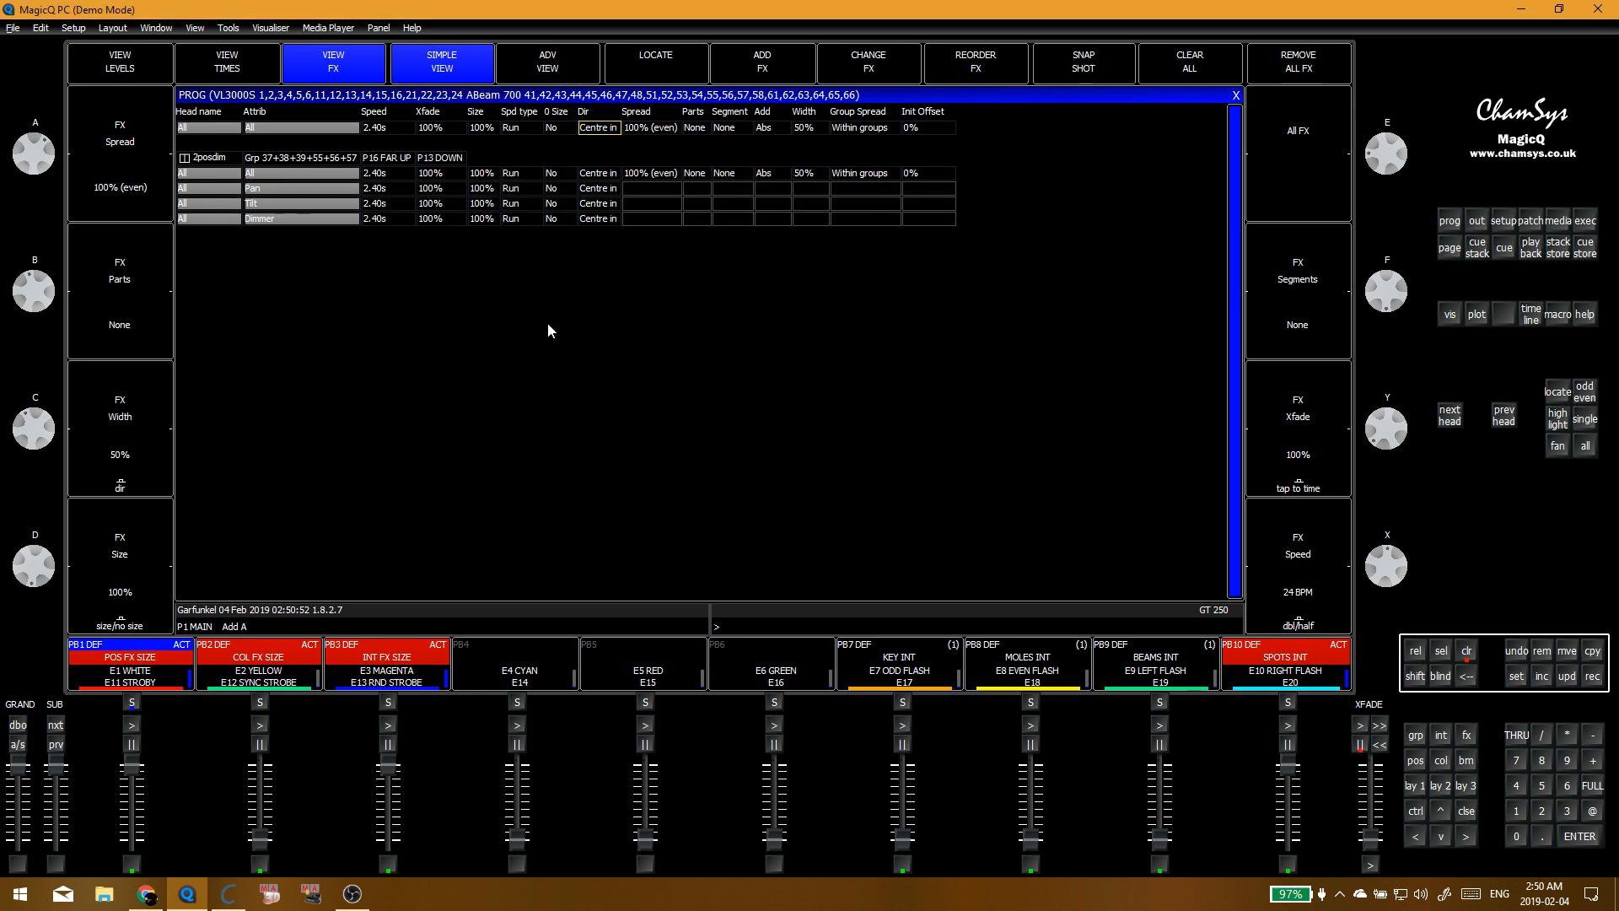
Step: Raise the effect's speed to 49 BPM and try the Left/Right and Centre out directions
left_click(1307, 554)
left_click(585, 128)
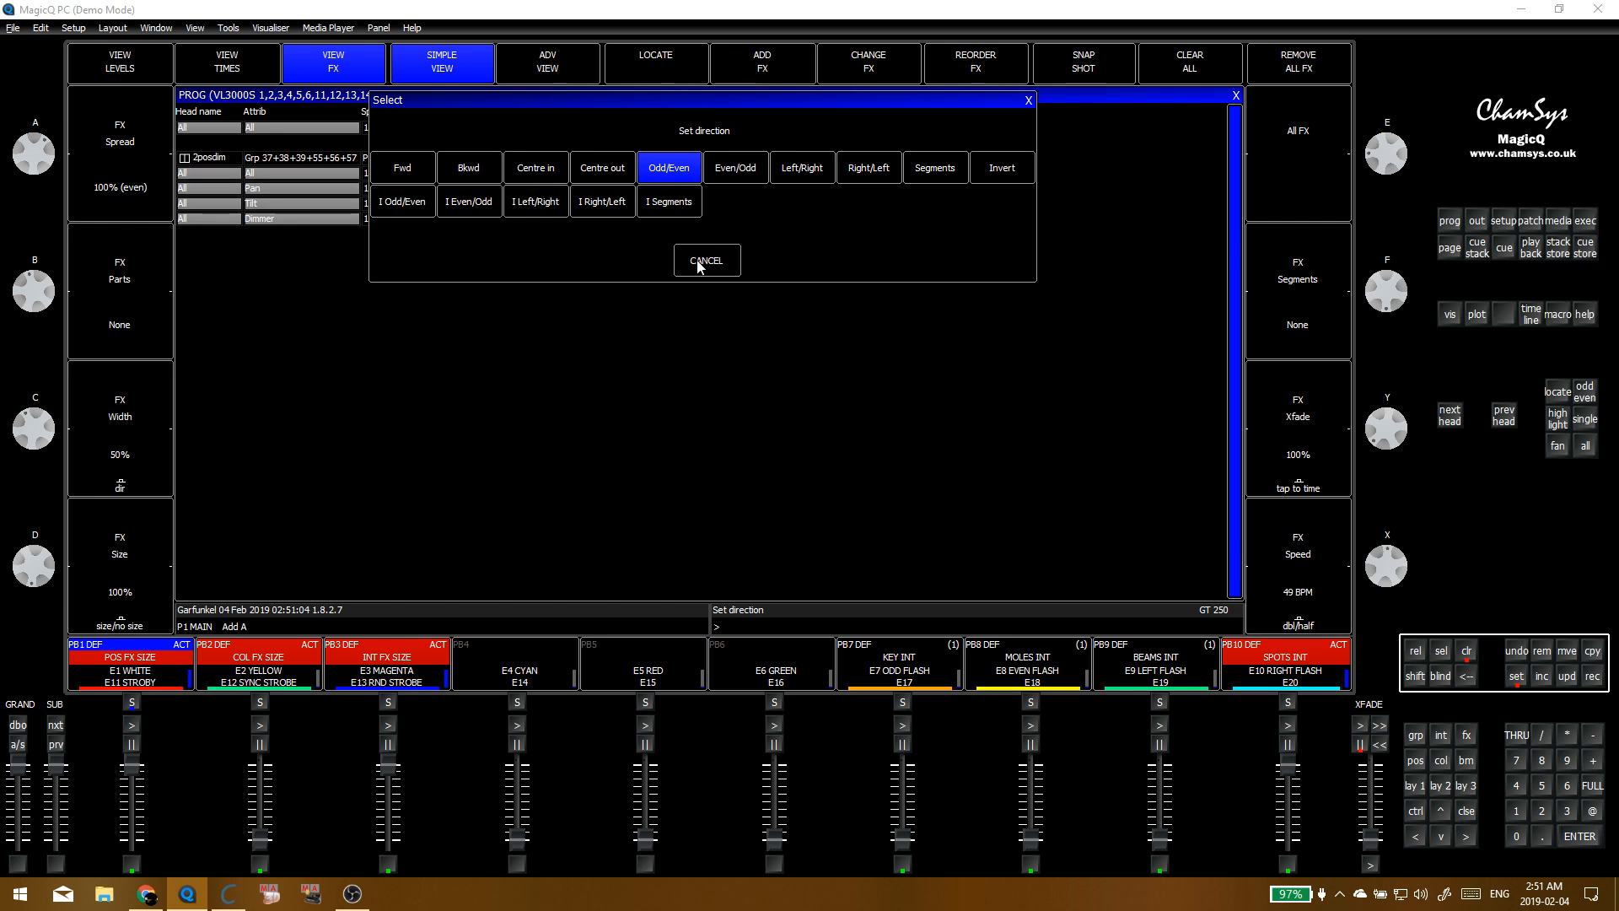
left_click(796, 174)
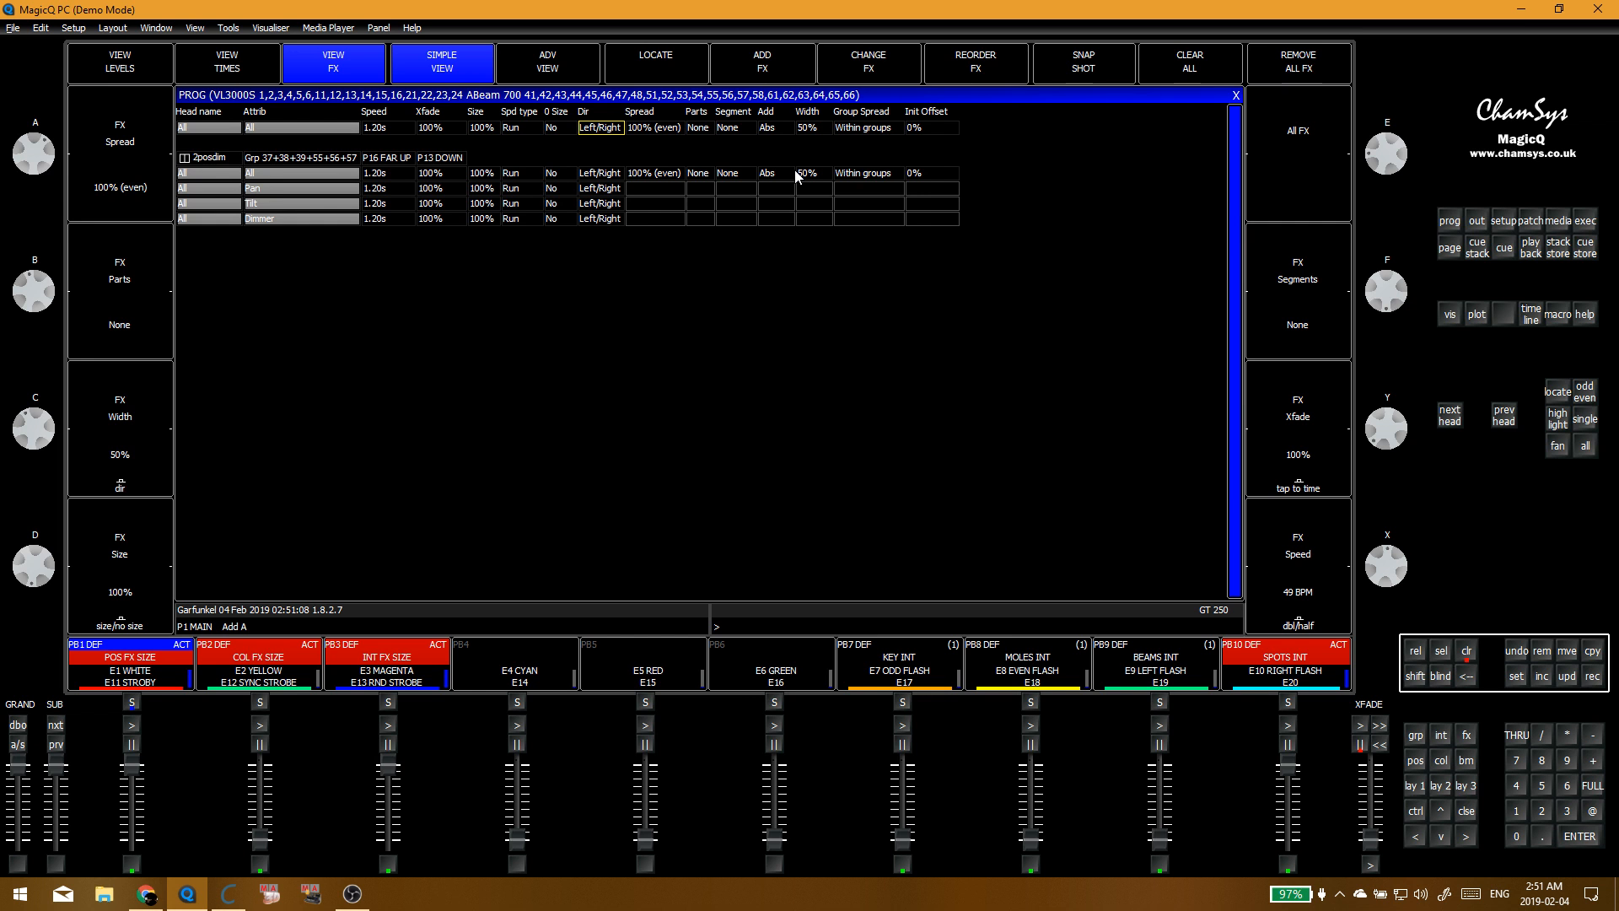
left_click(599, 127)
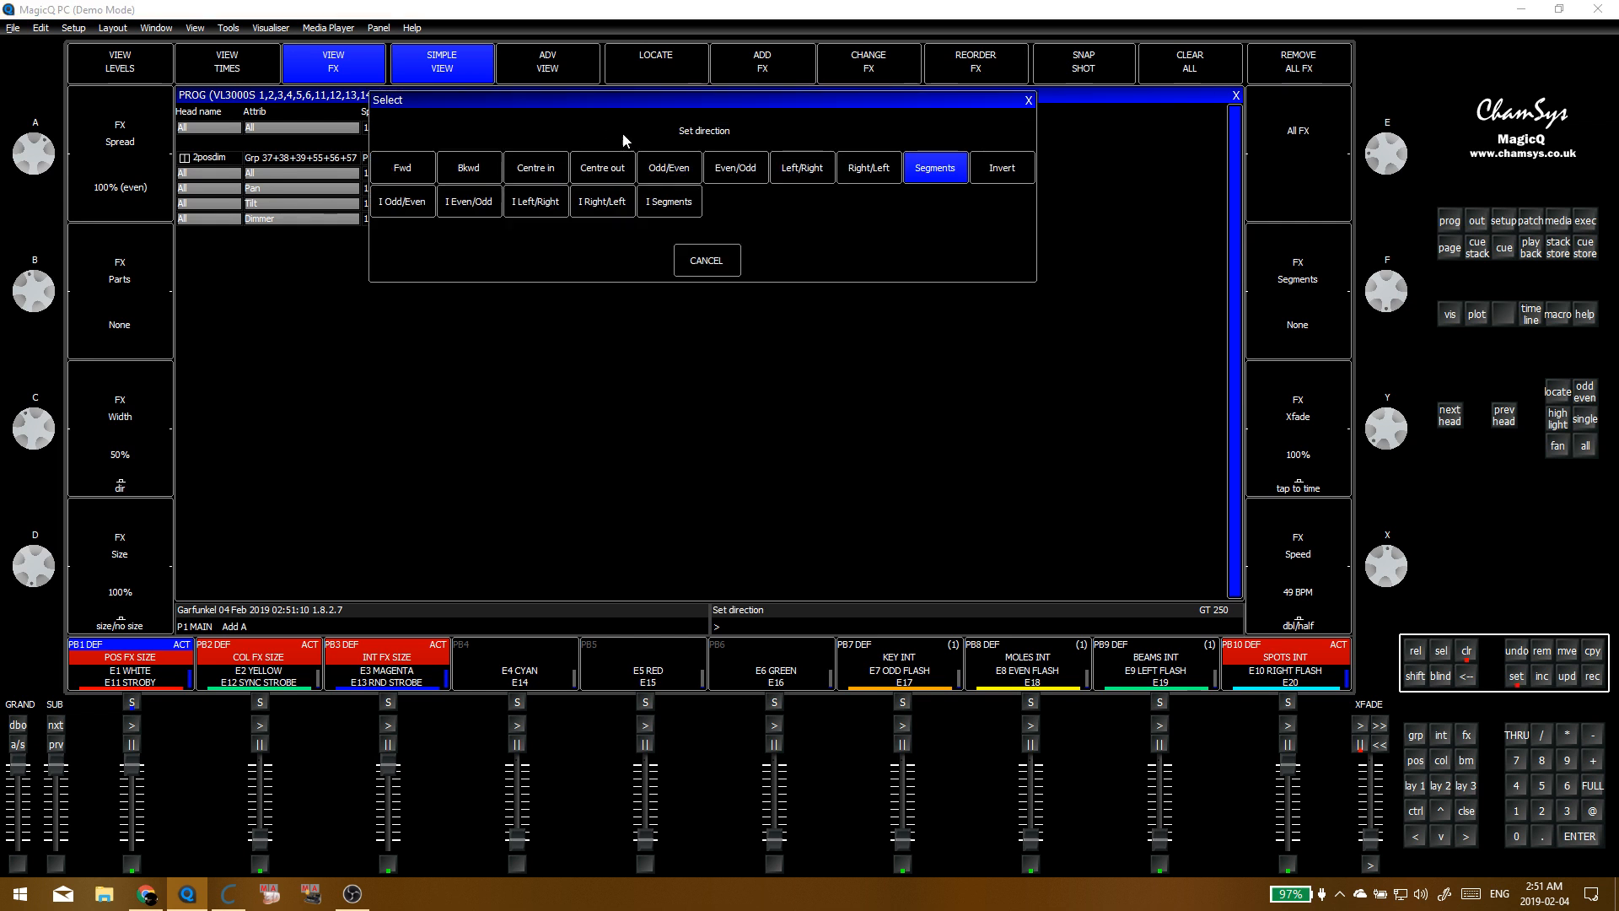
left_click(595, 174)
Step: Try spreads of 47% and 118% and a width of 56%, restoring the spread to 100% (even) and the width to 50%
left_click_drag(44, 159, 44, 93)
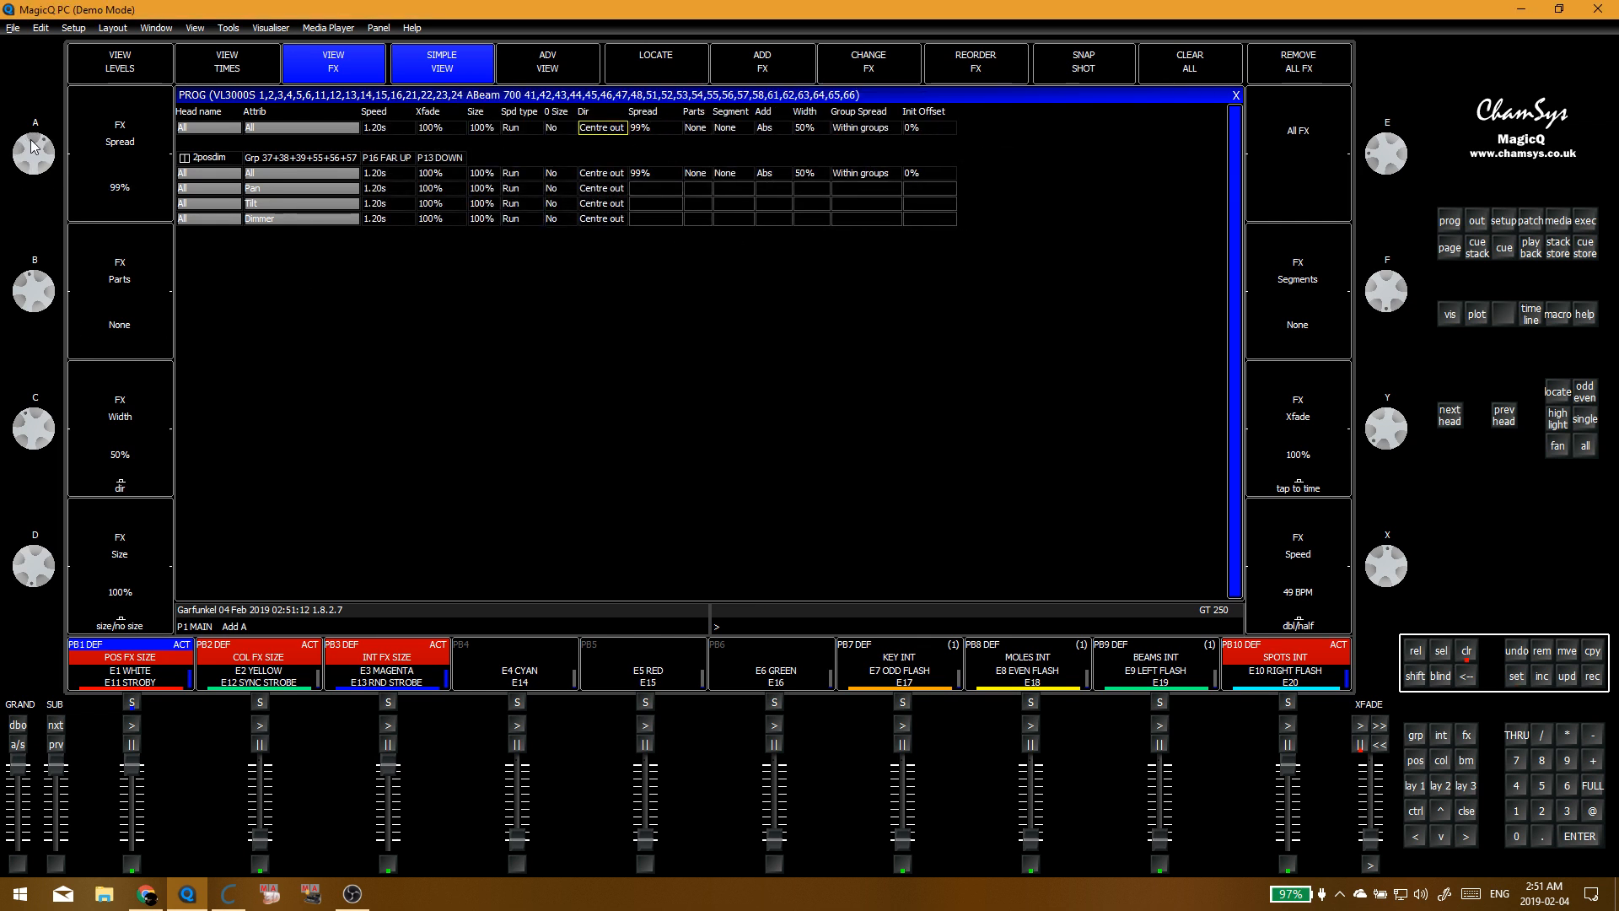
scroll(47, 163, "down", 5)
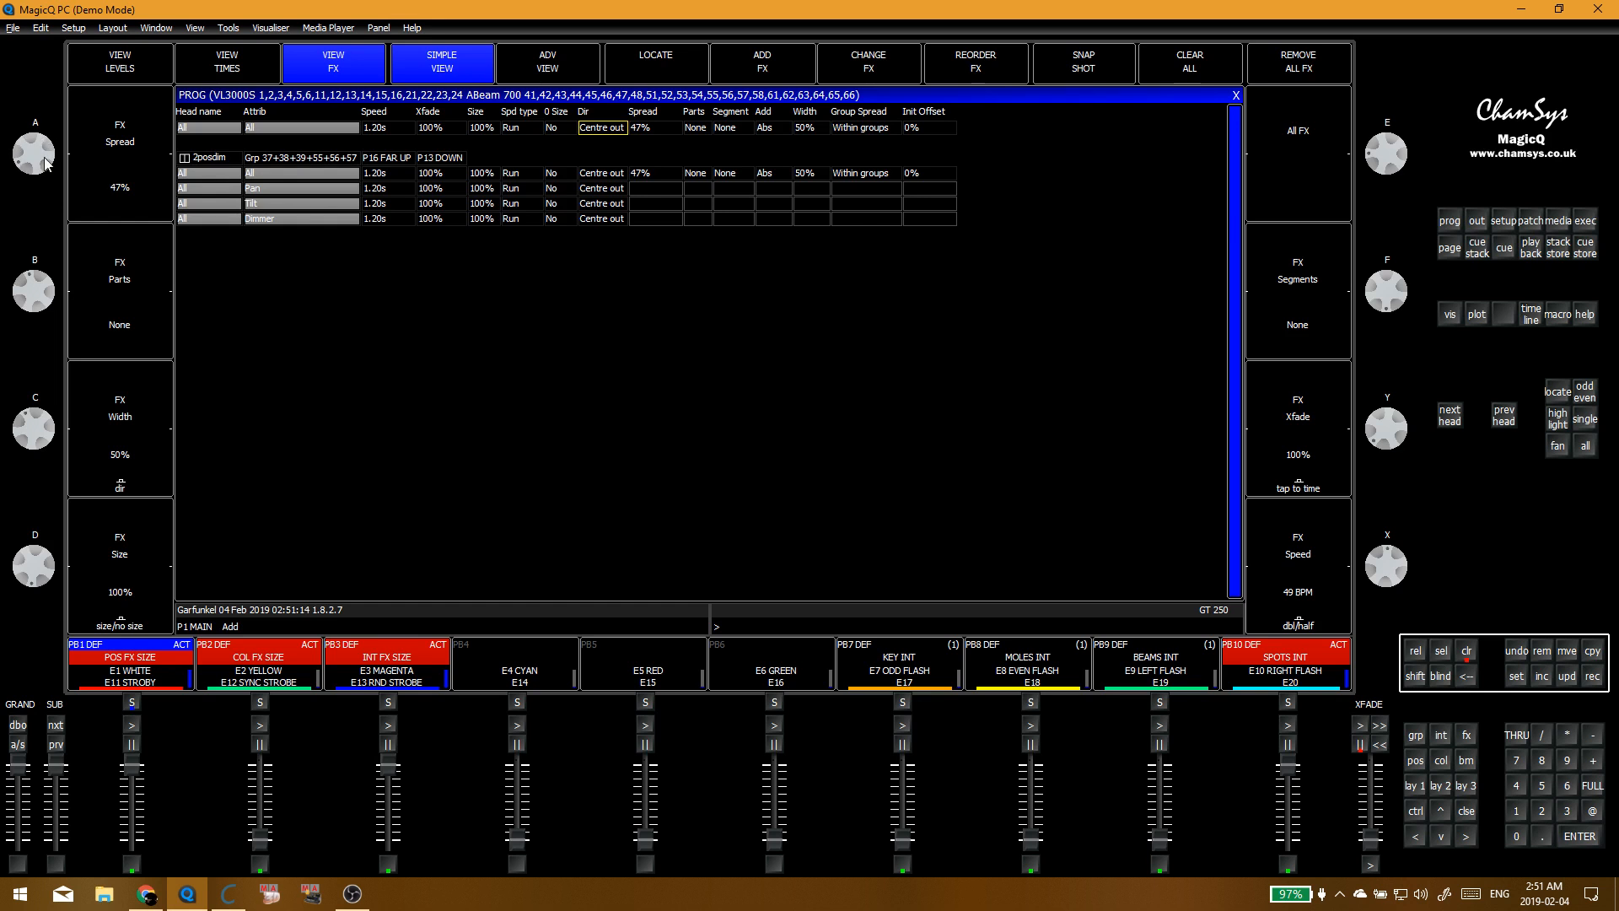
scroll(34, 152, "up", 8)
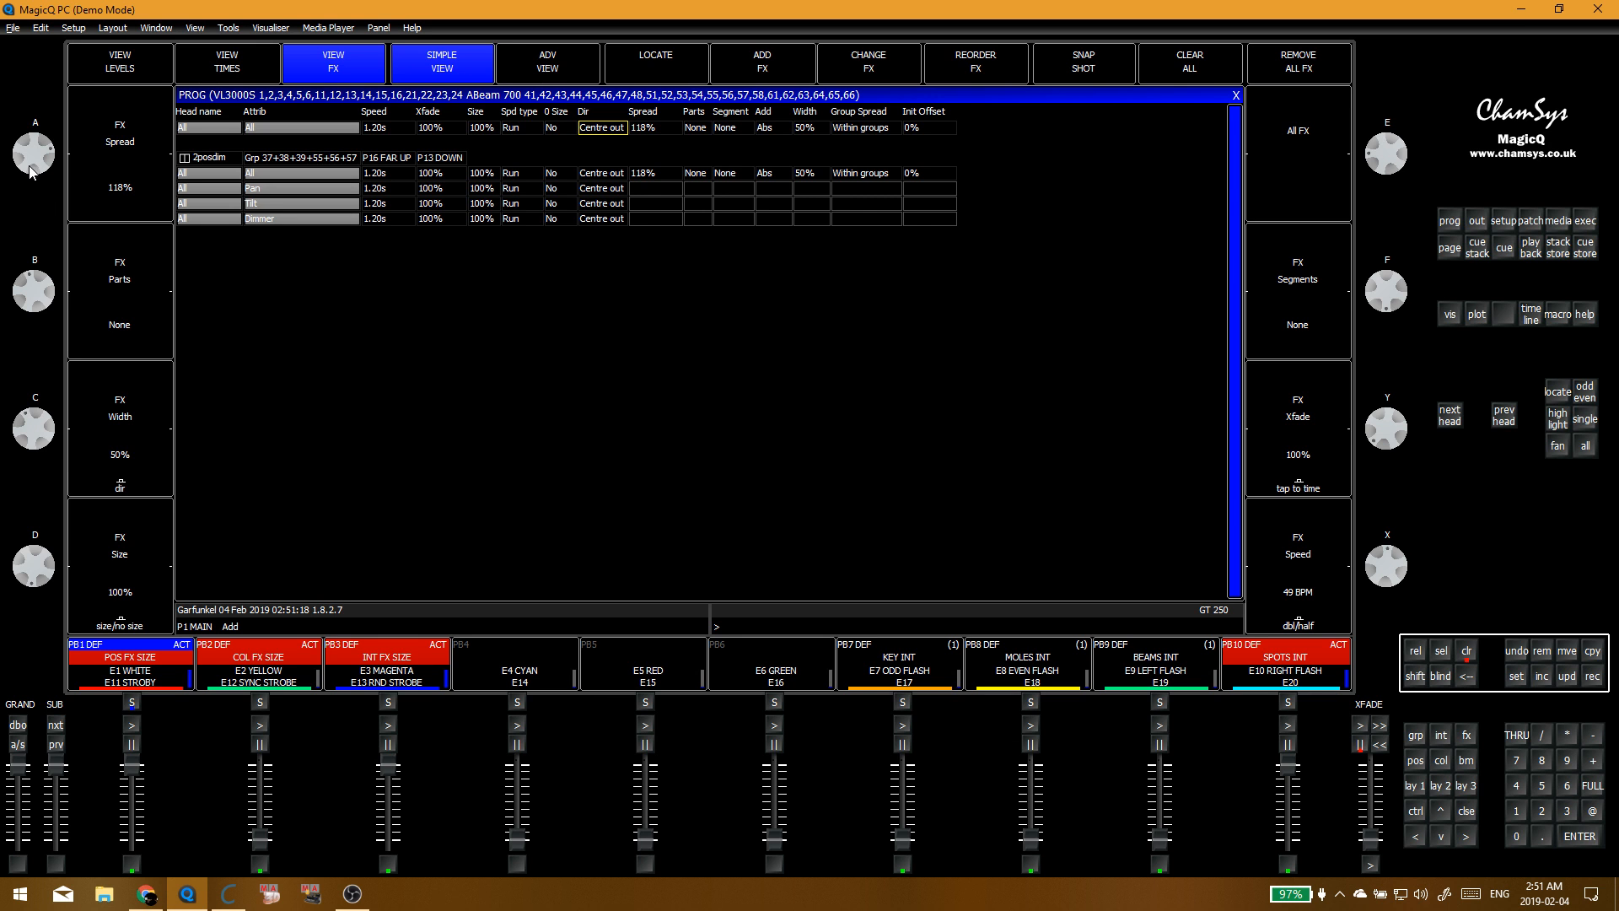
scroll(34, 165, "down", 3)
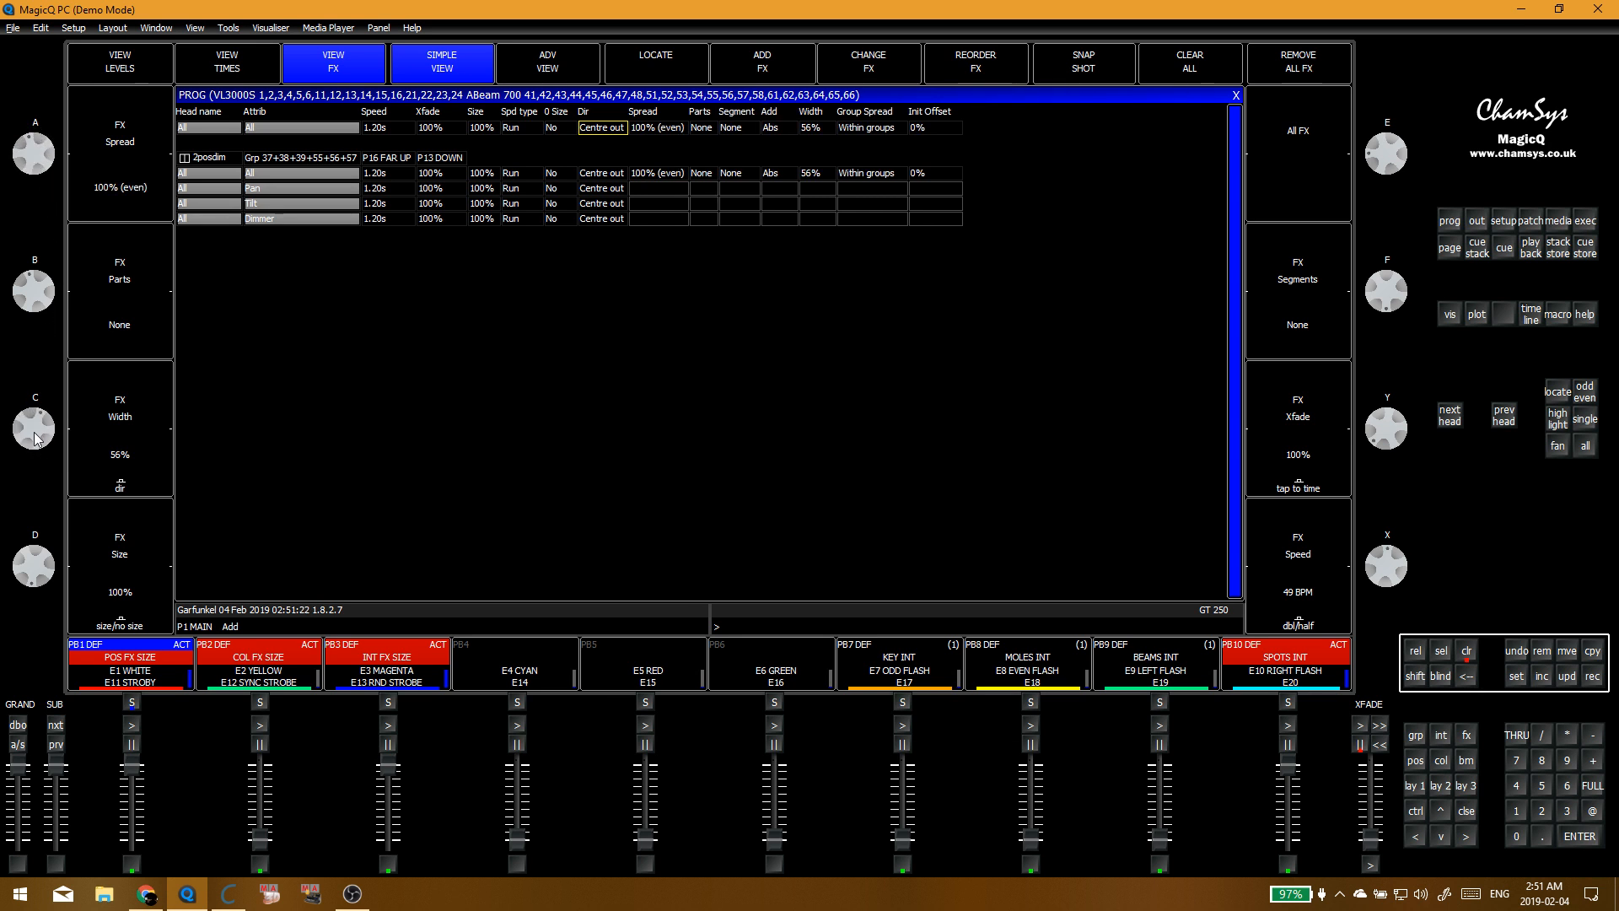
scroll(36, 437, "up", 2)
scroll(38, 375, "down", 3)
scroll(43, 390, "up", 1)
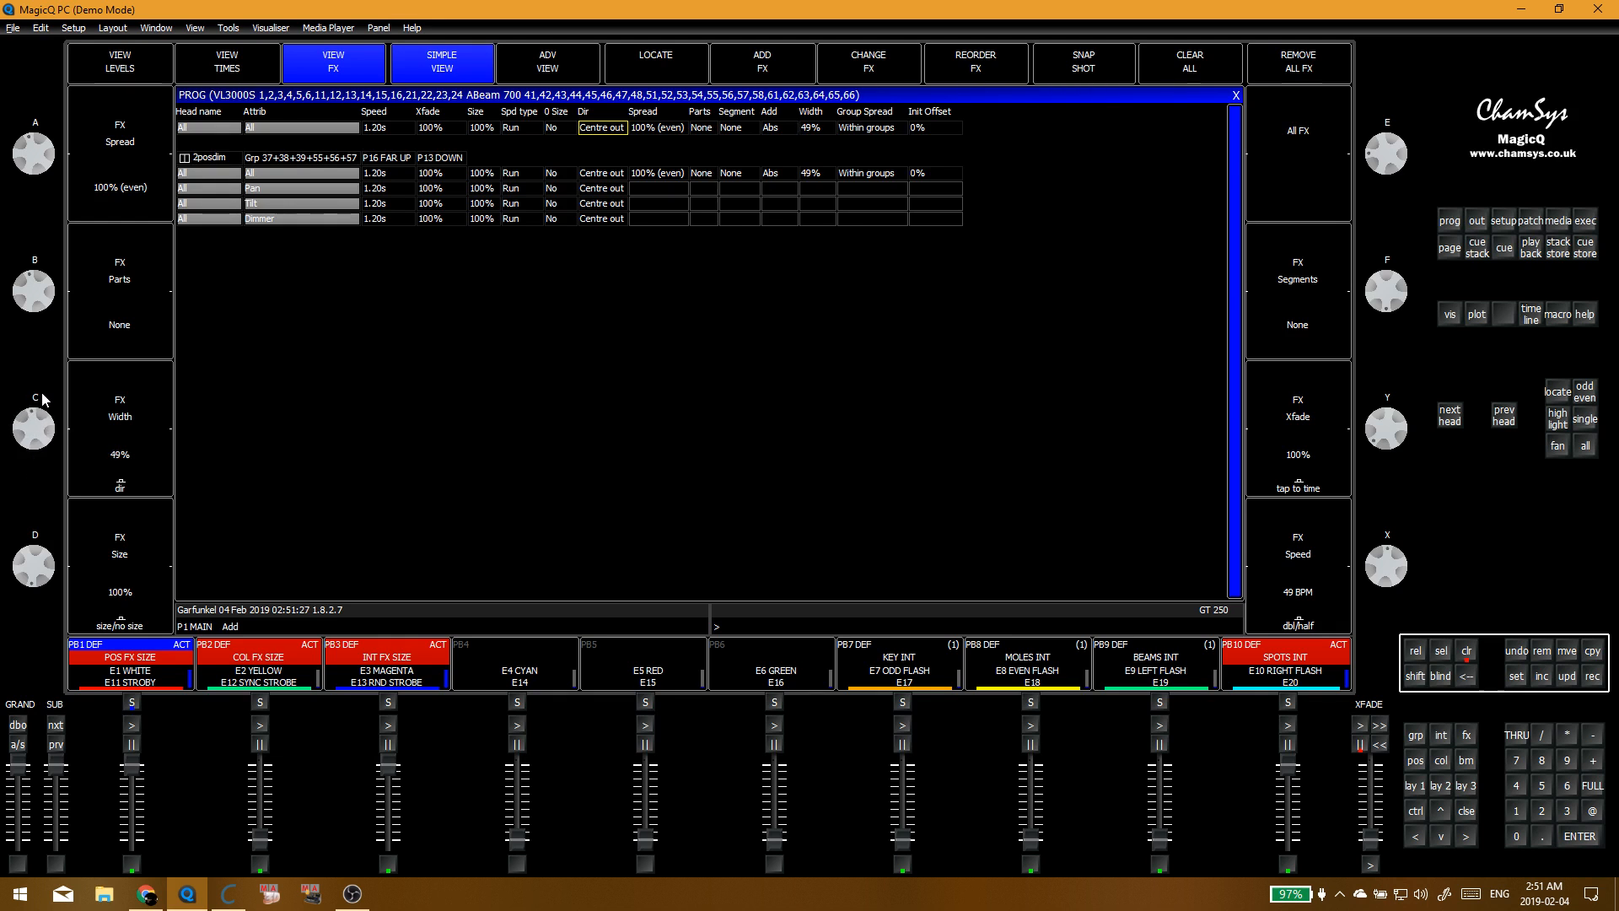
Step: Try splitting the effect into parts of 2's and into segments, resetting both to None
left_click(119, 323)
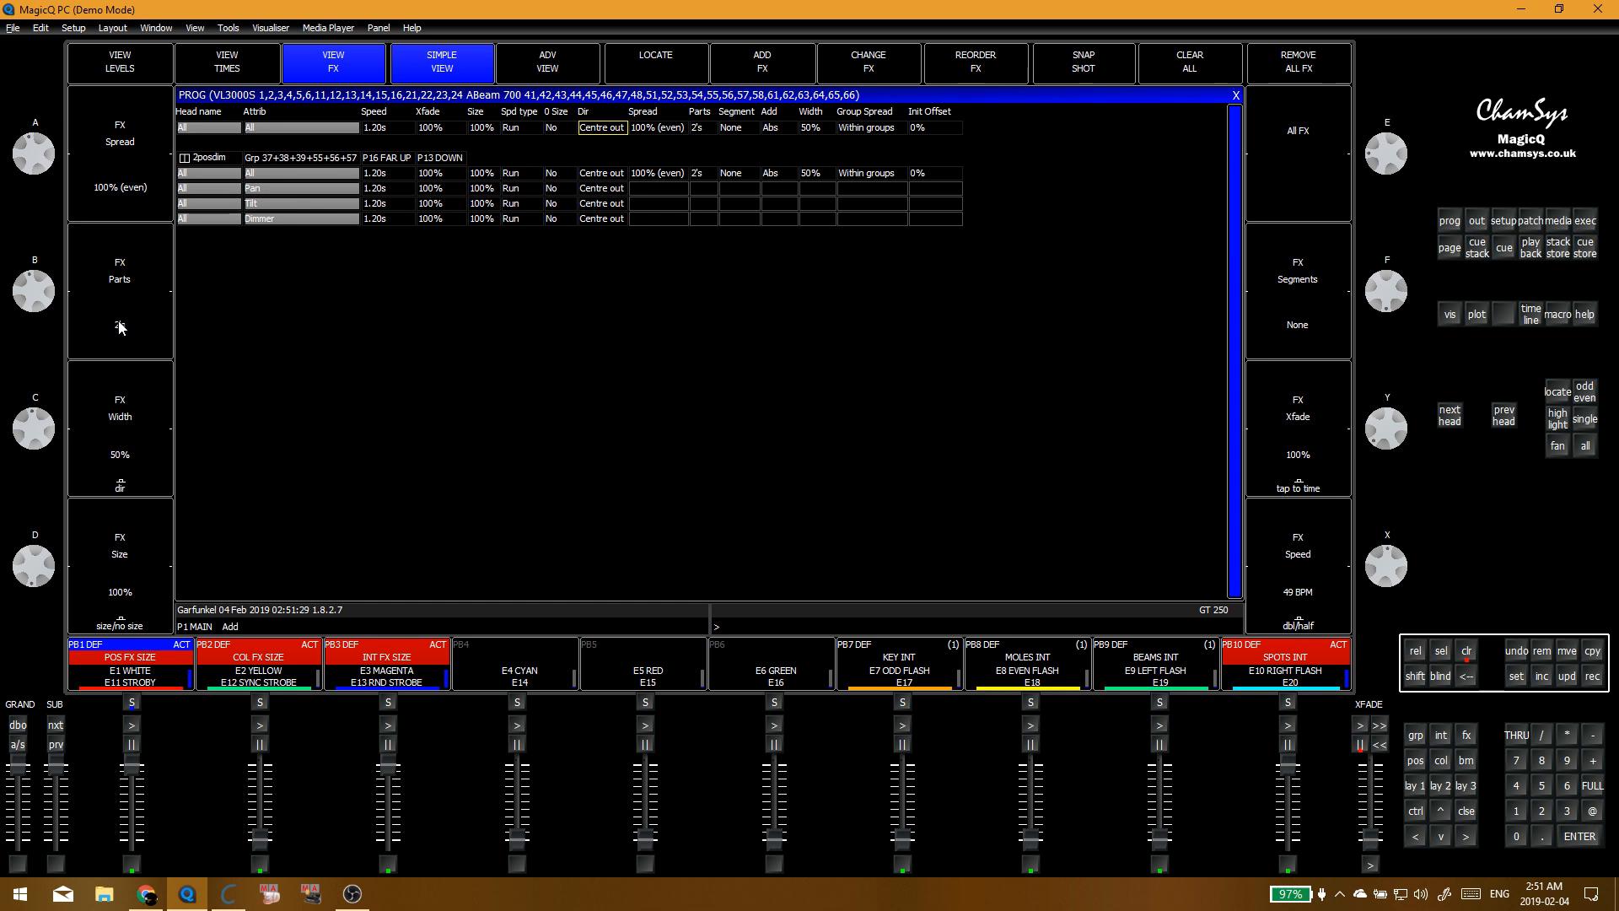
left_click(116, 272)
left_click(1298, 350)
left_click(1302, 259)
Step: Set the 2posdim effect's group spread to All chans and its direction to Bkwd
left_click(780, 173)
left_click(868, 173)
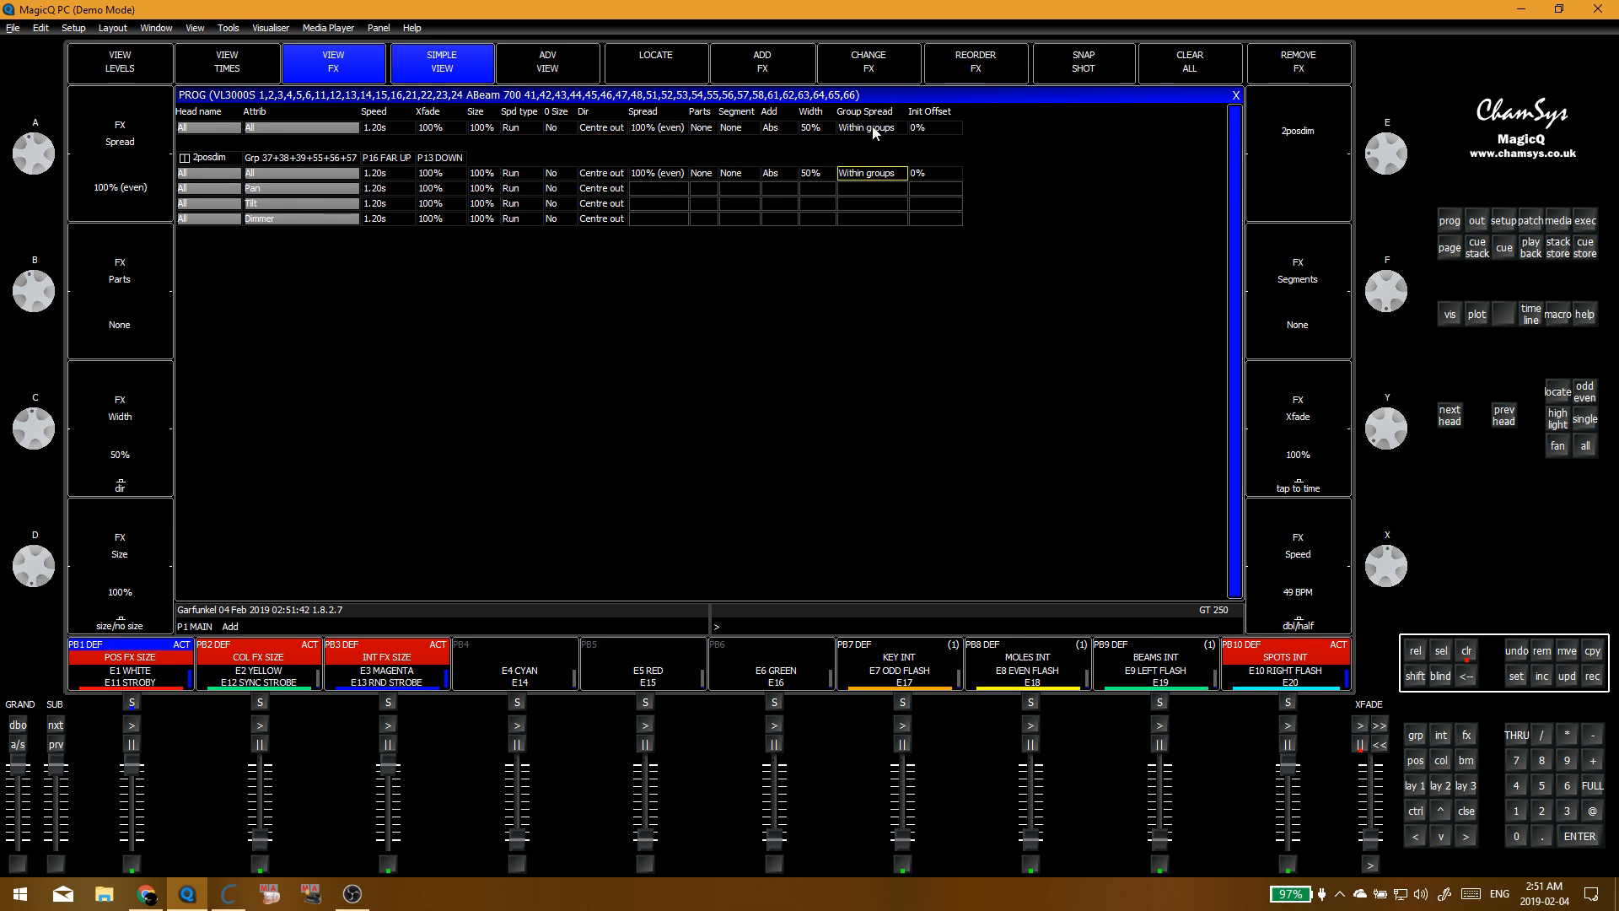
left_click(874, 128)
left_click(874, 128)
left_click(680, 258)
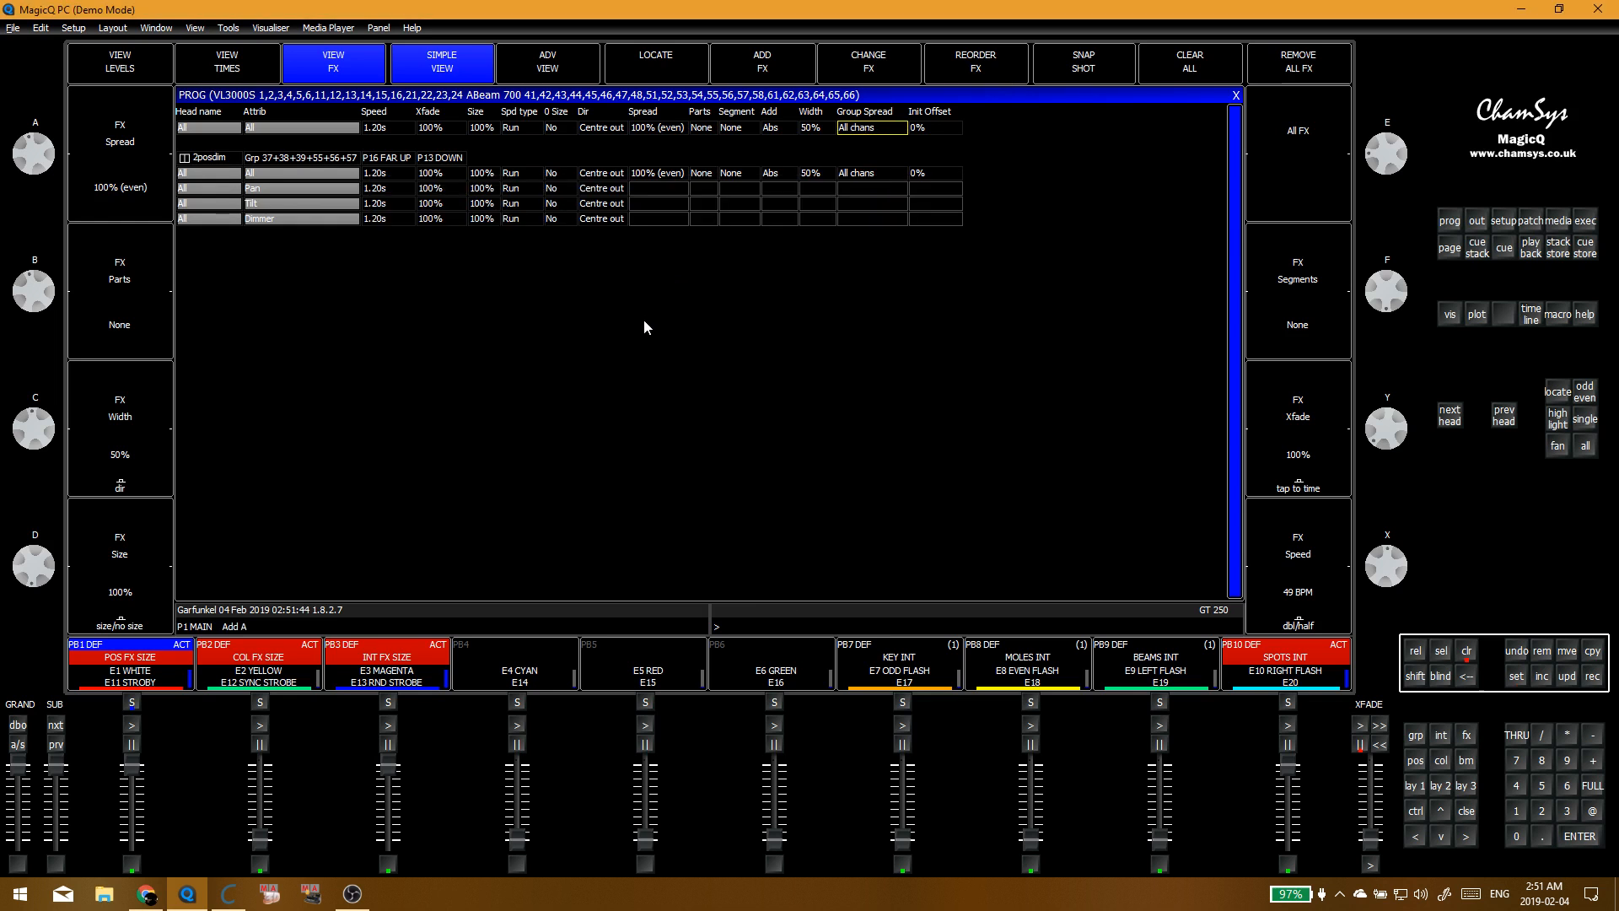
left_click(599, 128)
left_click(598, 128)
left_click(445, 174)
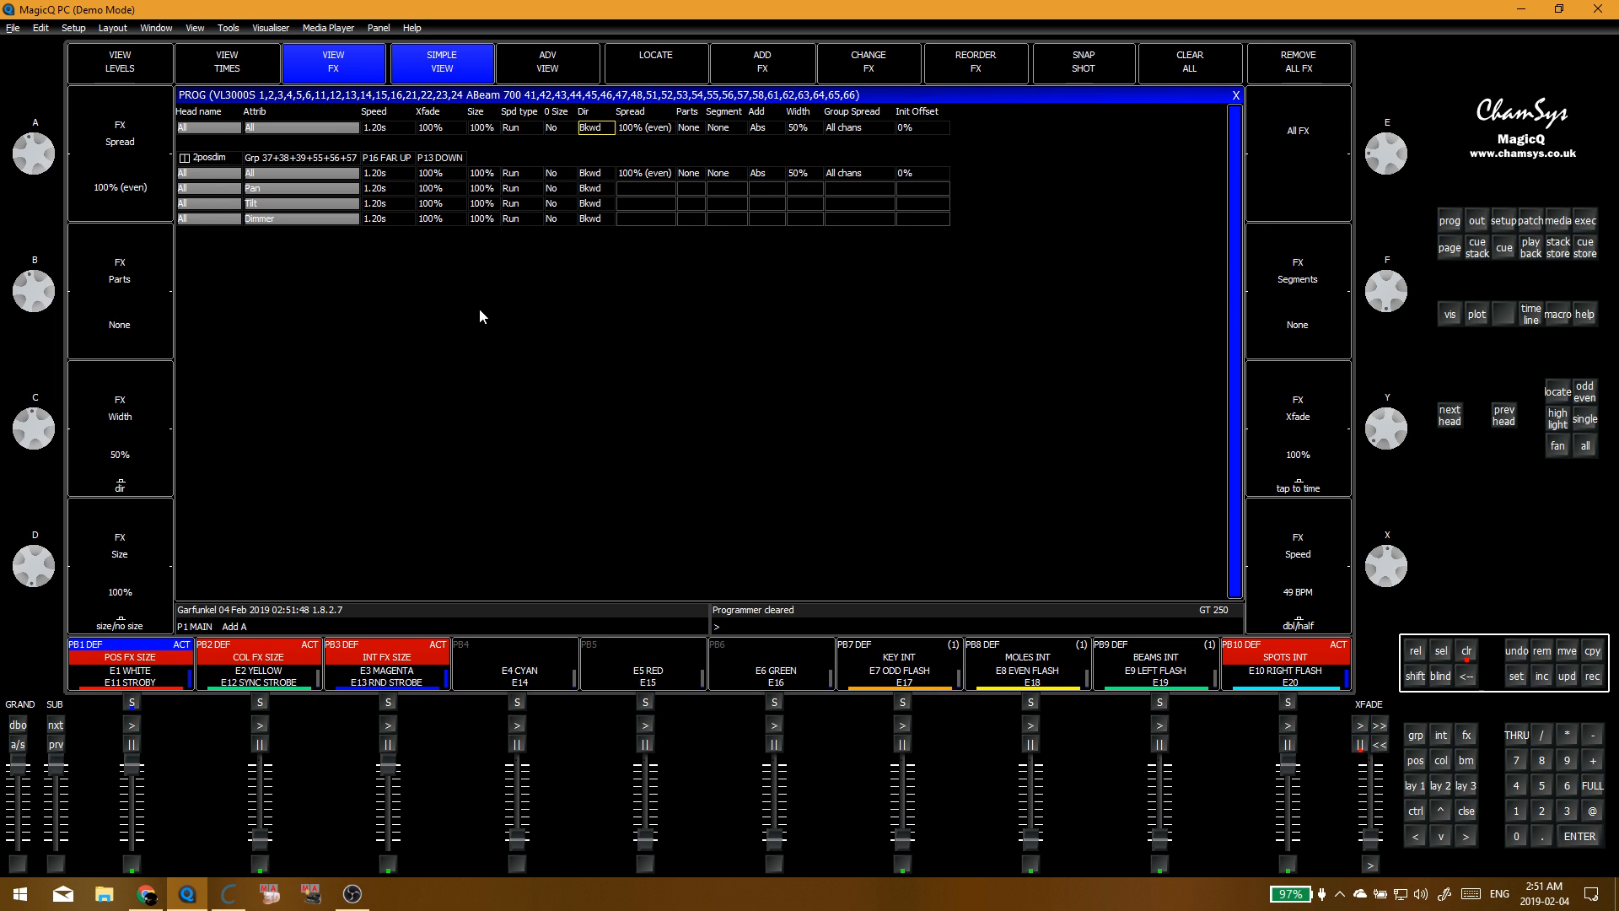
Step: Clear the programmer and select SPOTS 1, SPOTS 2, SPOTS GRD (G39), BEAMS 1, BEAMS 2 and BEAMS GRD 1
key("ctrl+BackSpace")
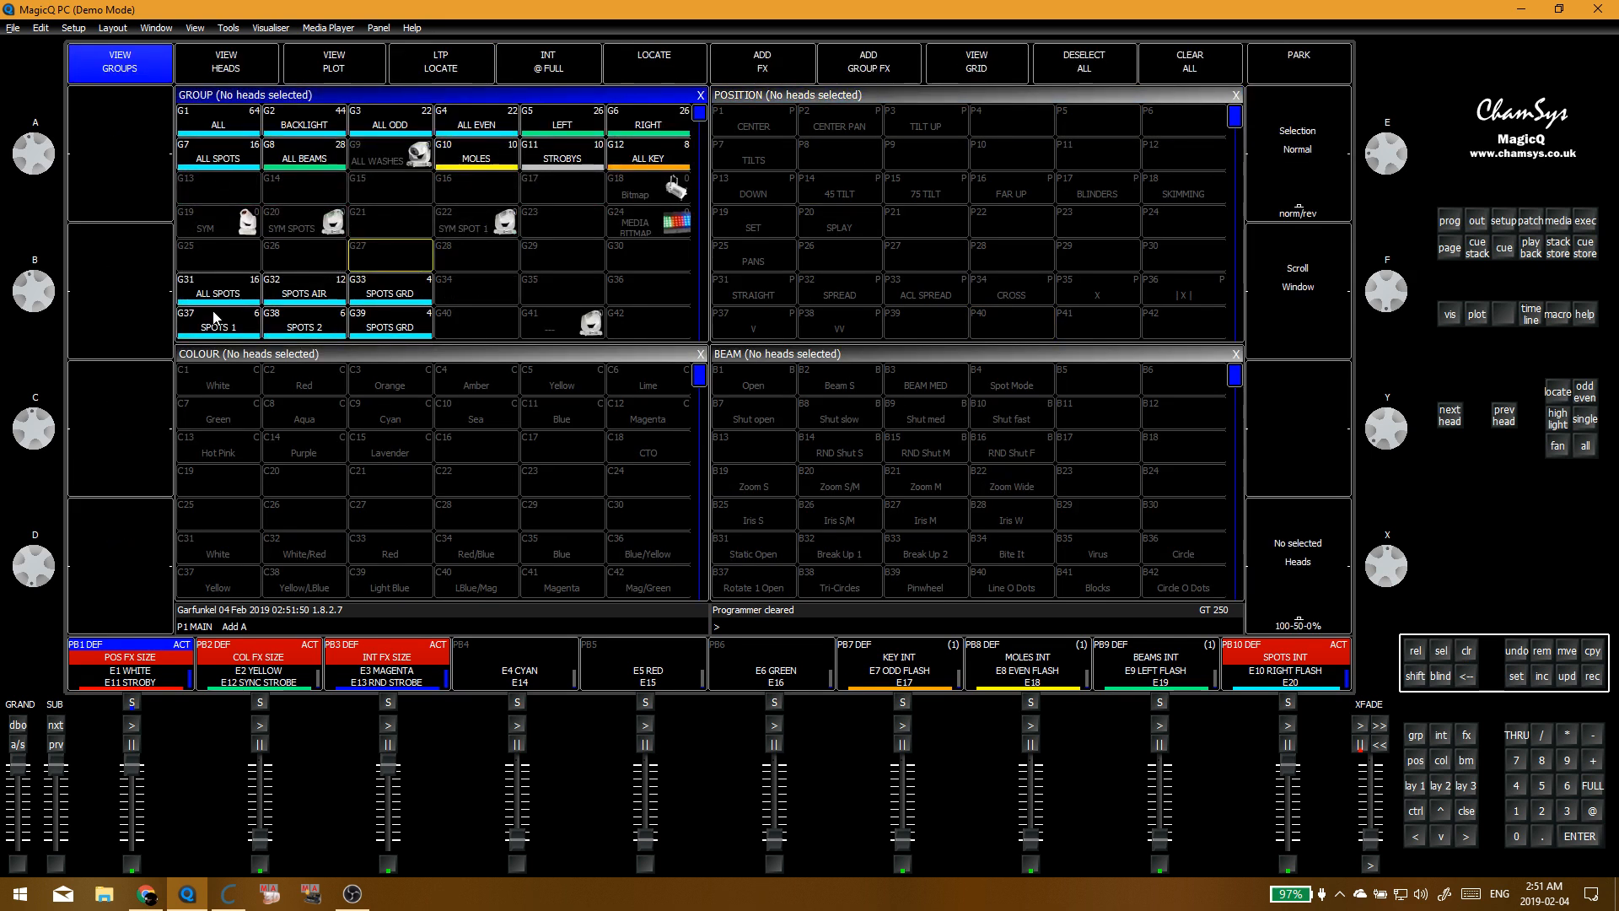
left_click_drag(217, 320, 512, 315)
scroll(512, 315, "down", 4)
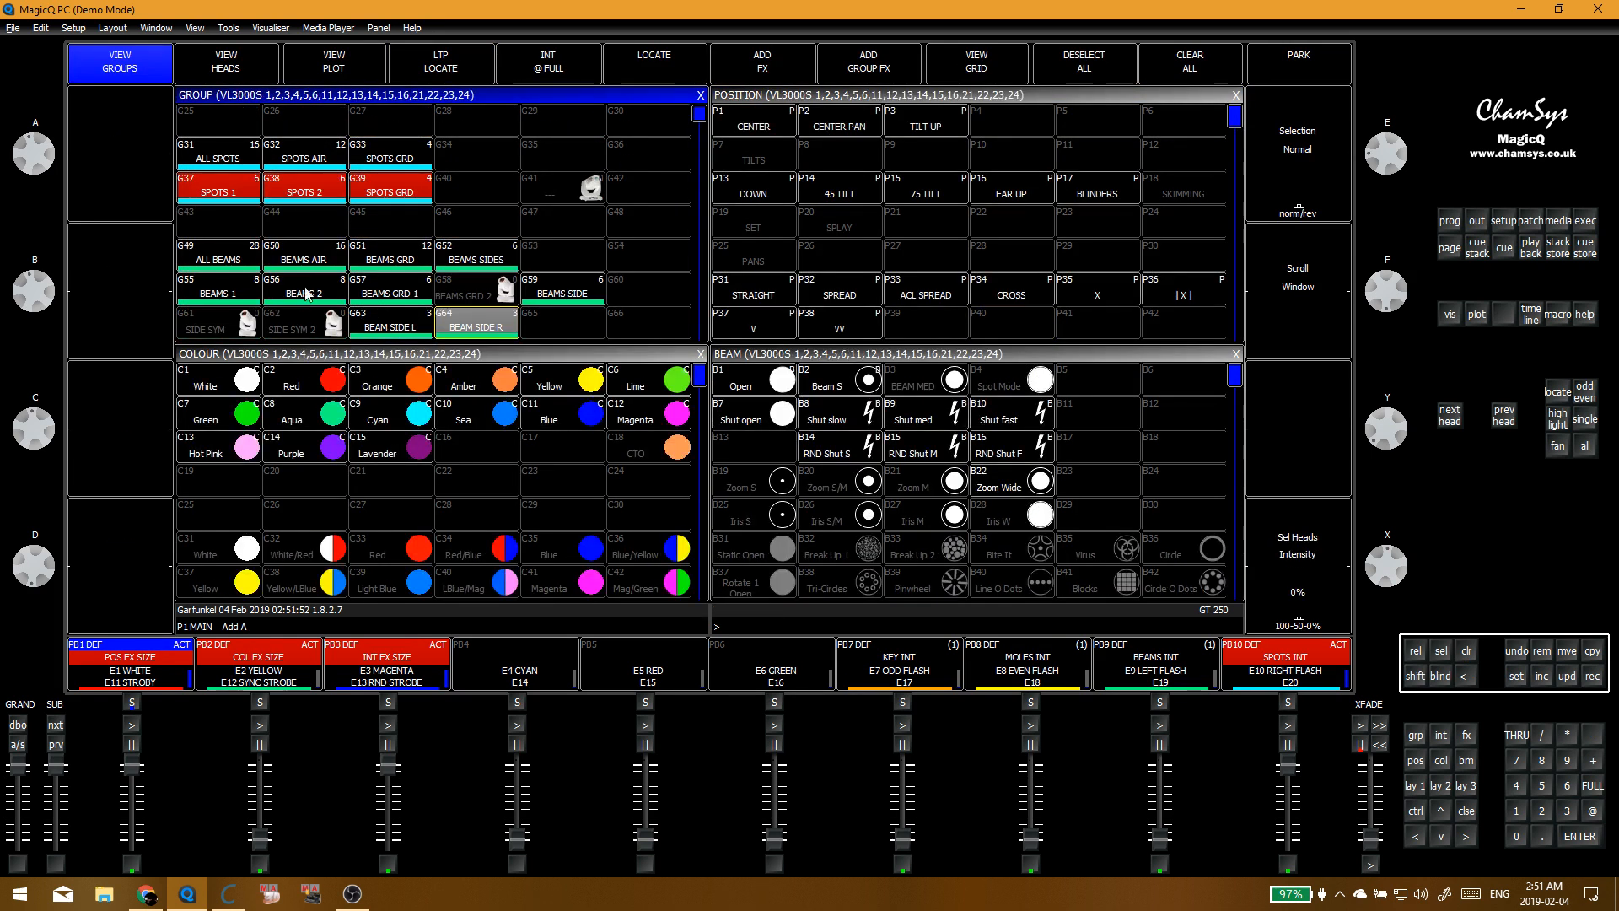
left_click_drag(217, 287, 390, 288)
Step: Add the 2posdim position FX with palettes P16 FAR UP and P13 DOWN, without using FX on groups
left_click(814, 76)
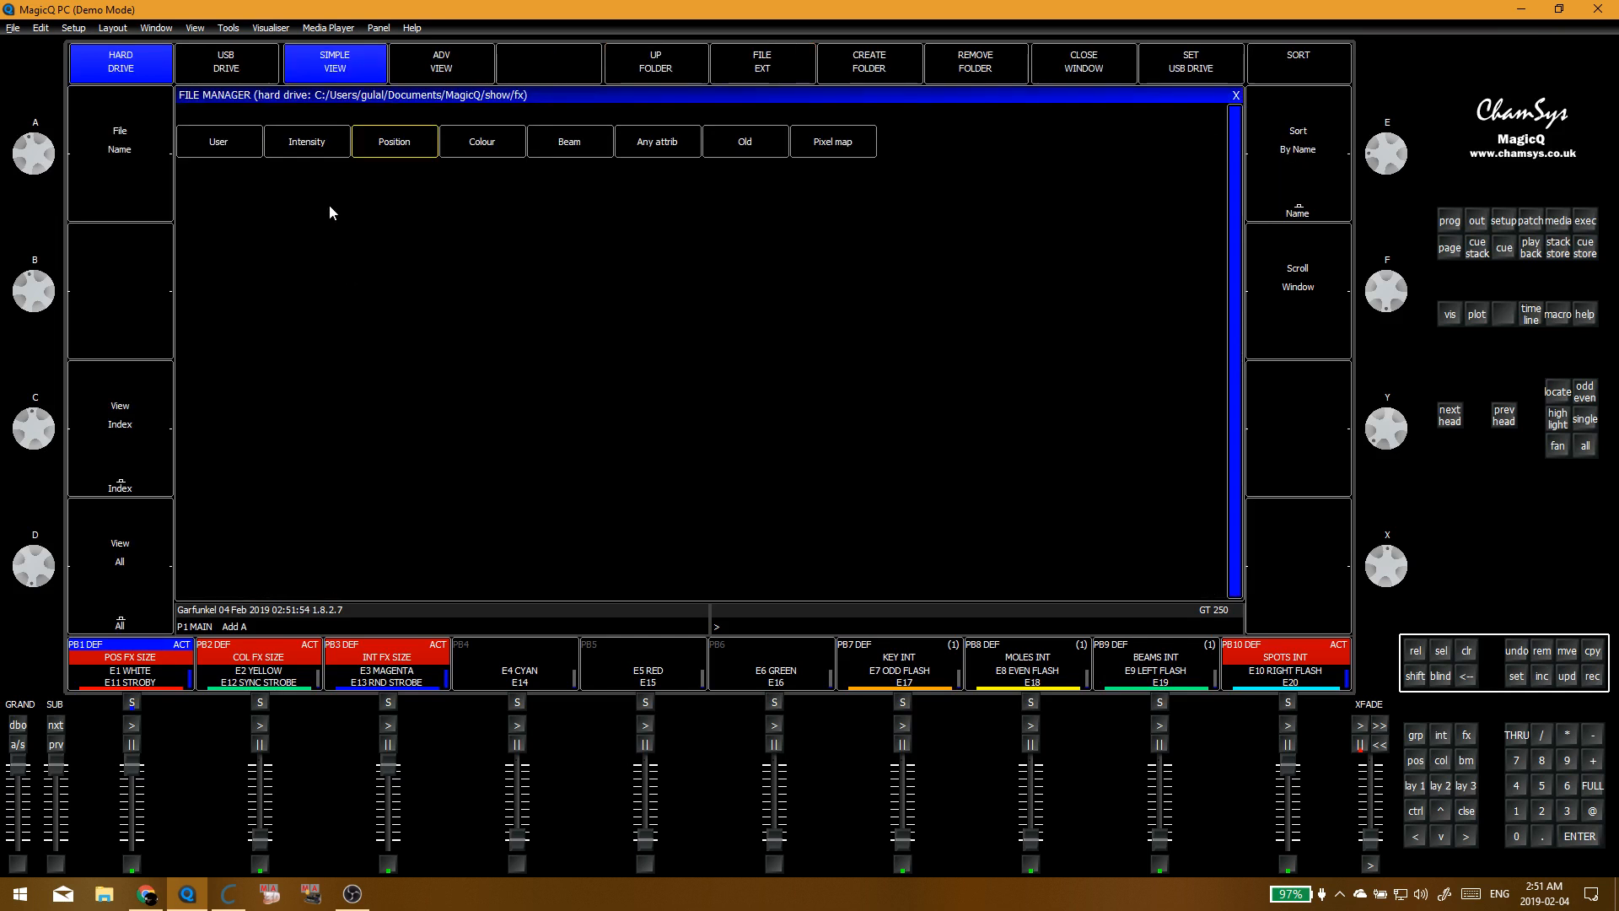
left_click(381, 152)
left_click(364, 203)
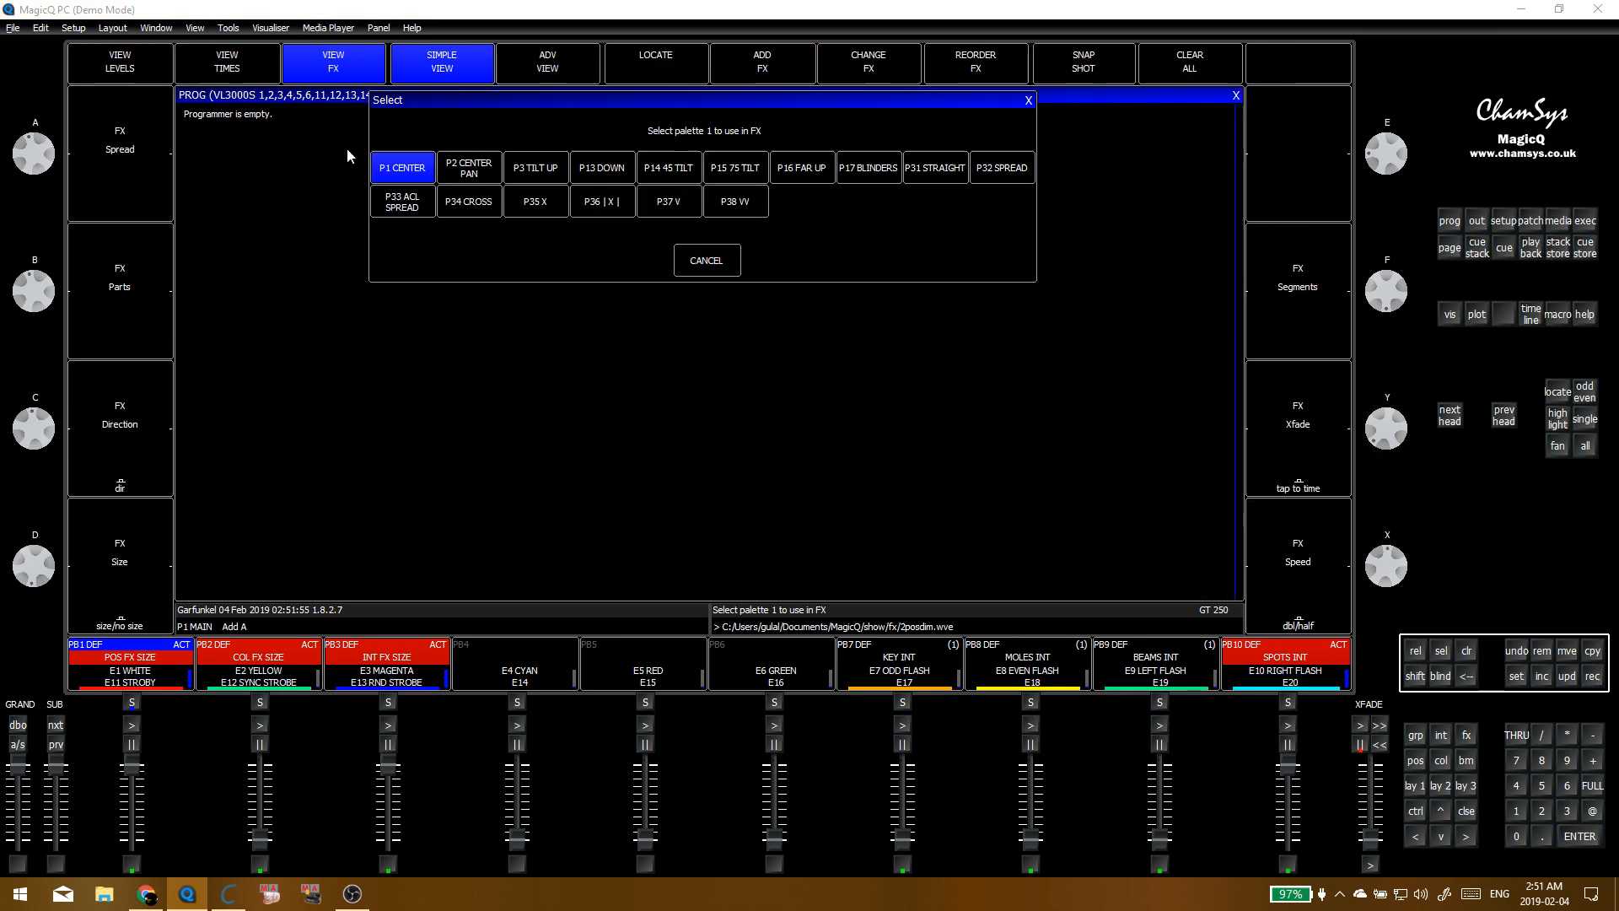
left_click(730, 173)
left_click(610, 172)
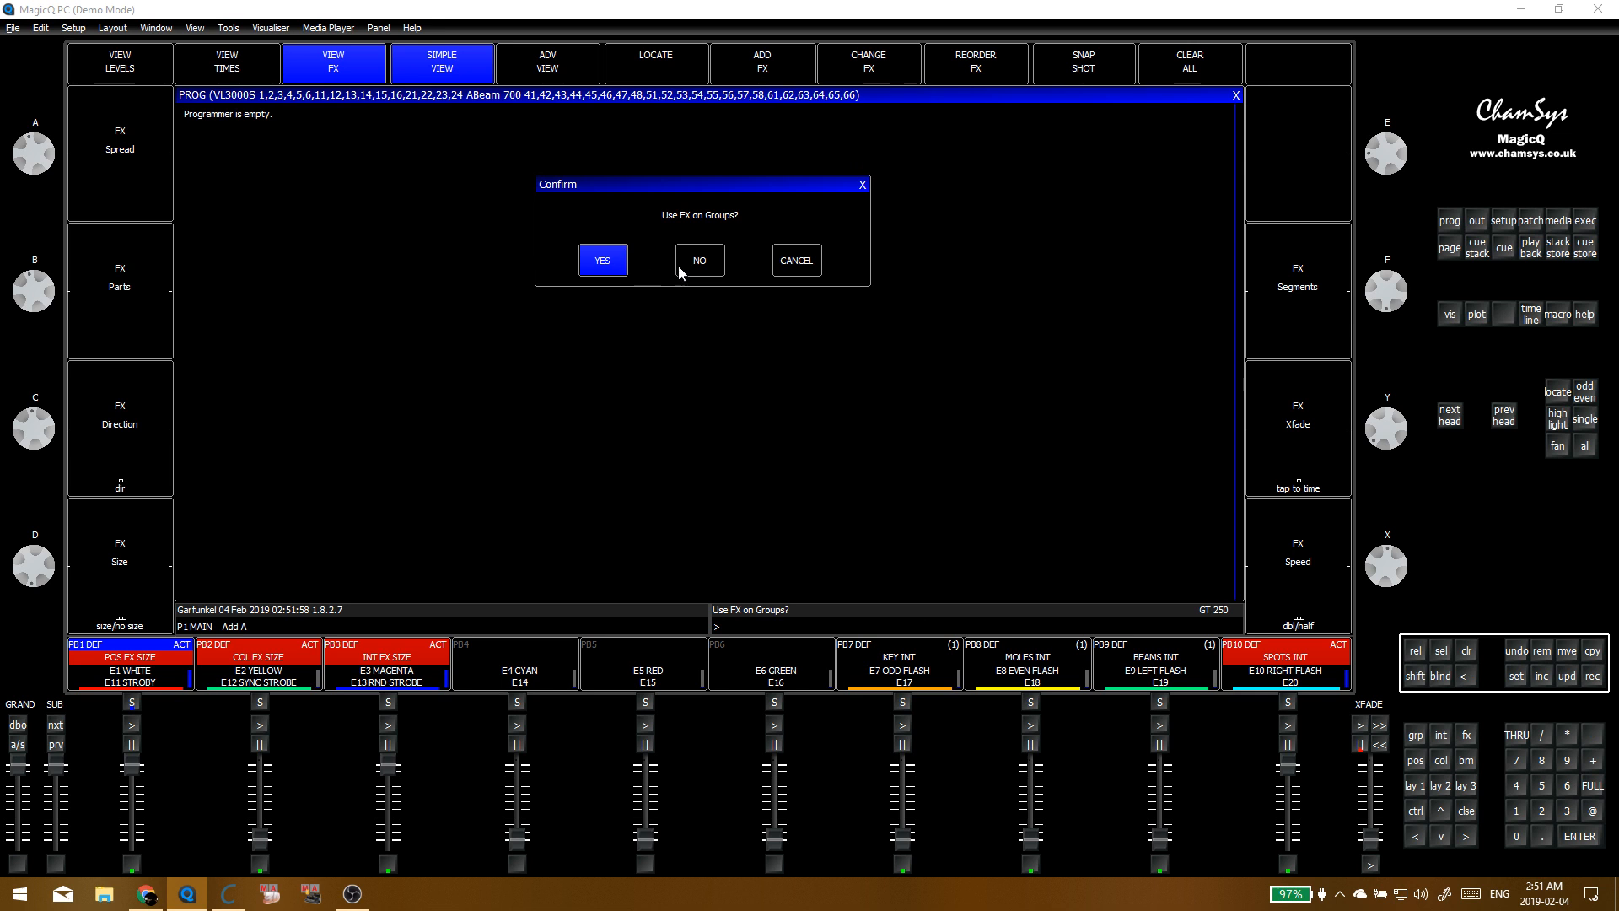
left_click(680, 264)
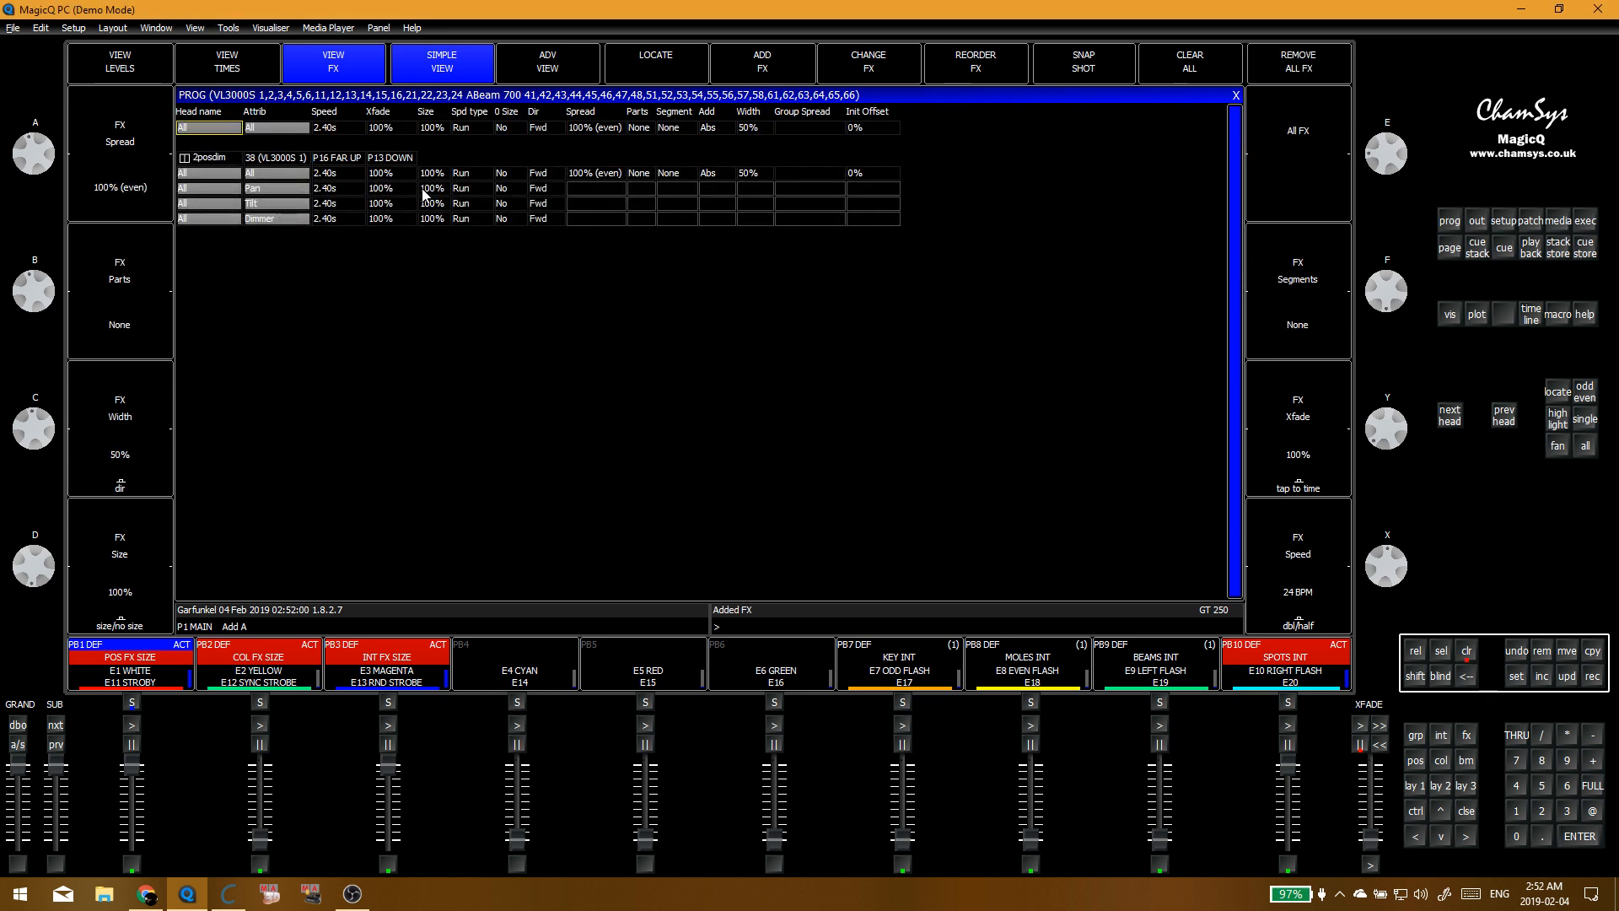
Step: Set the new 2posdim effect's direction to Centre in and its speed to 49 BPM
left_click(535, 129)
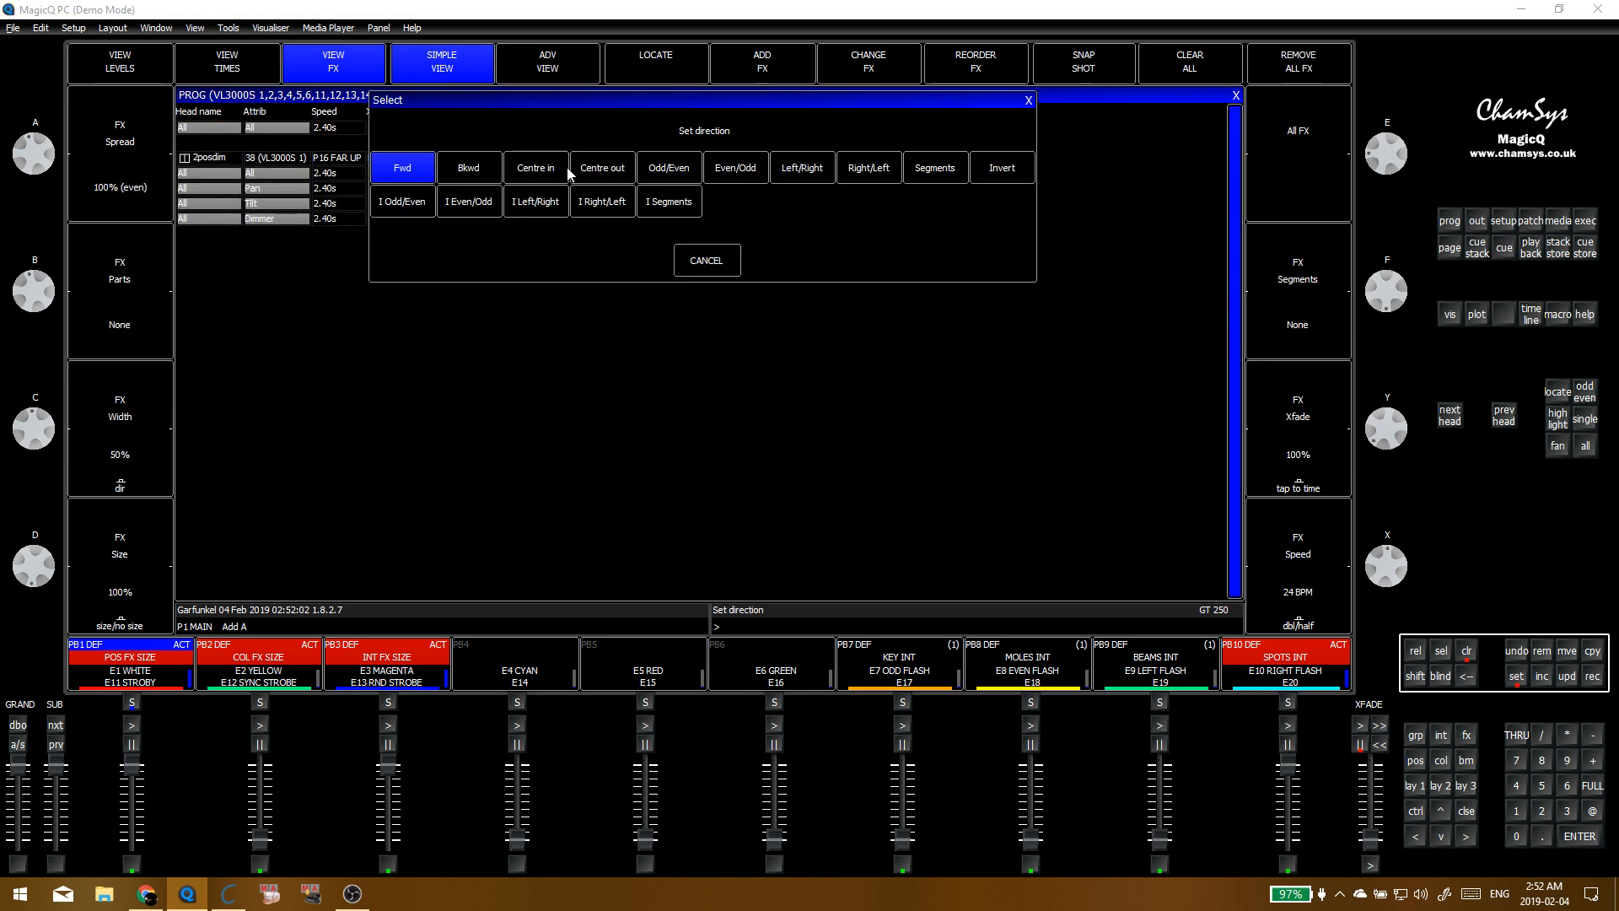
left_click(555, 175)
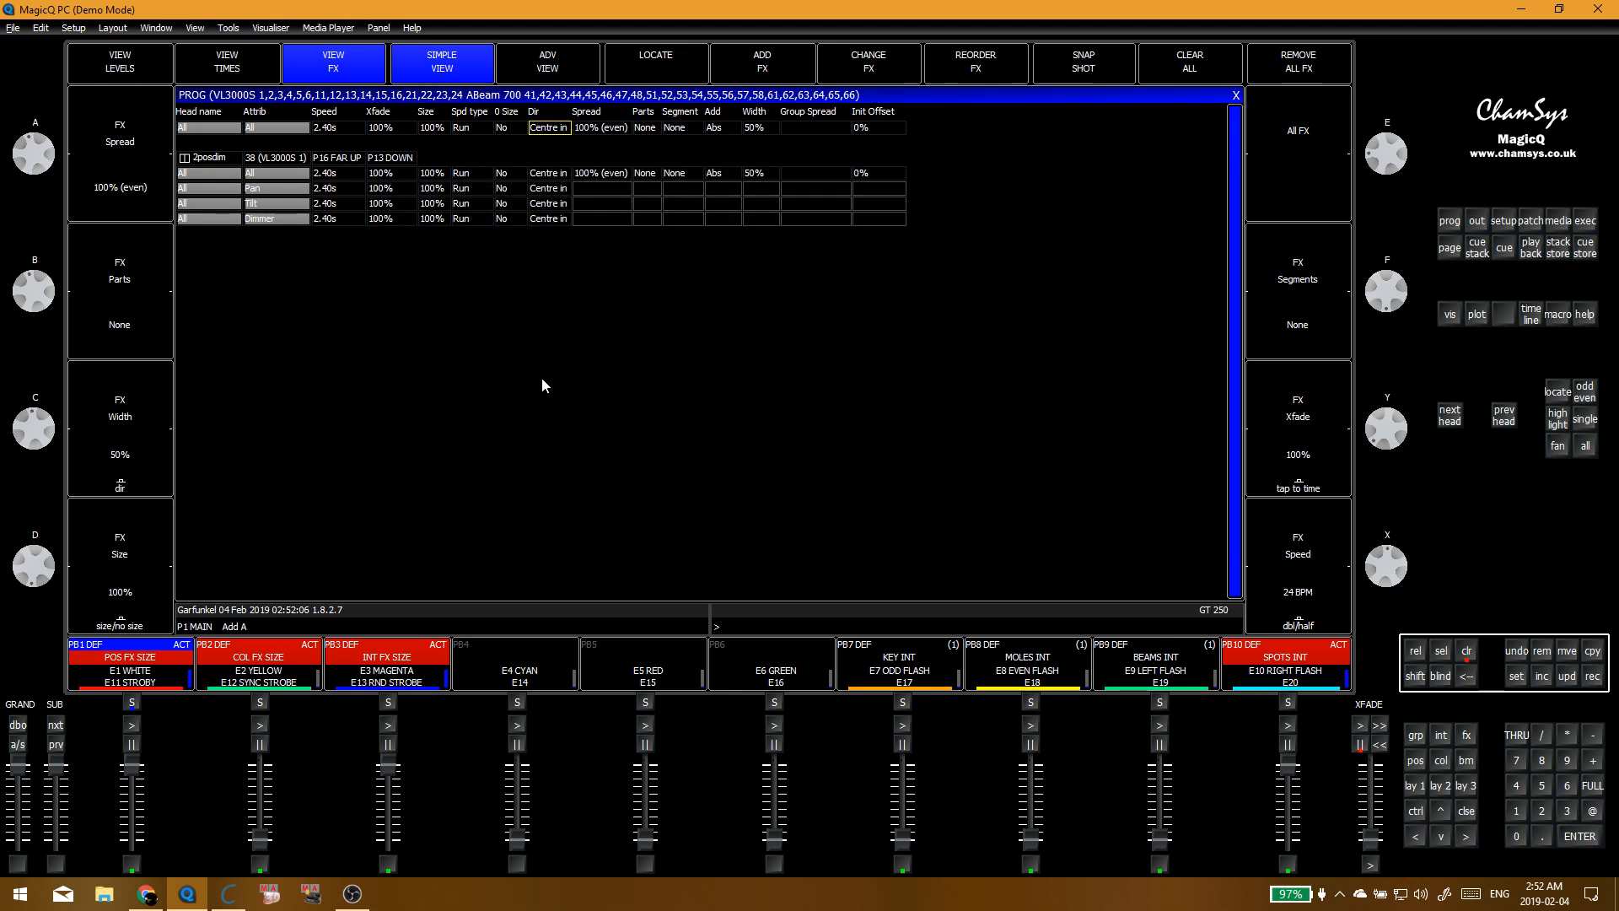
left_click(1295, 489)
left_click(1295, 489)
left_click(1312, 628)
Step: Try parts of 2's and segments of 3's on the effect, and clear the programmer
left_click(121, 319)
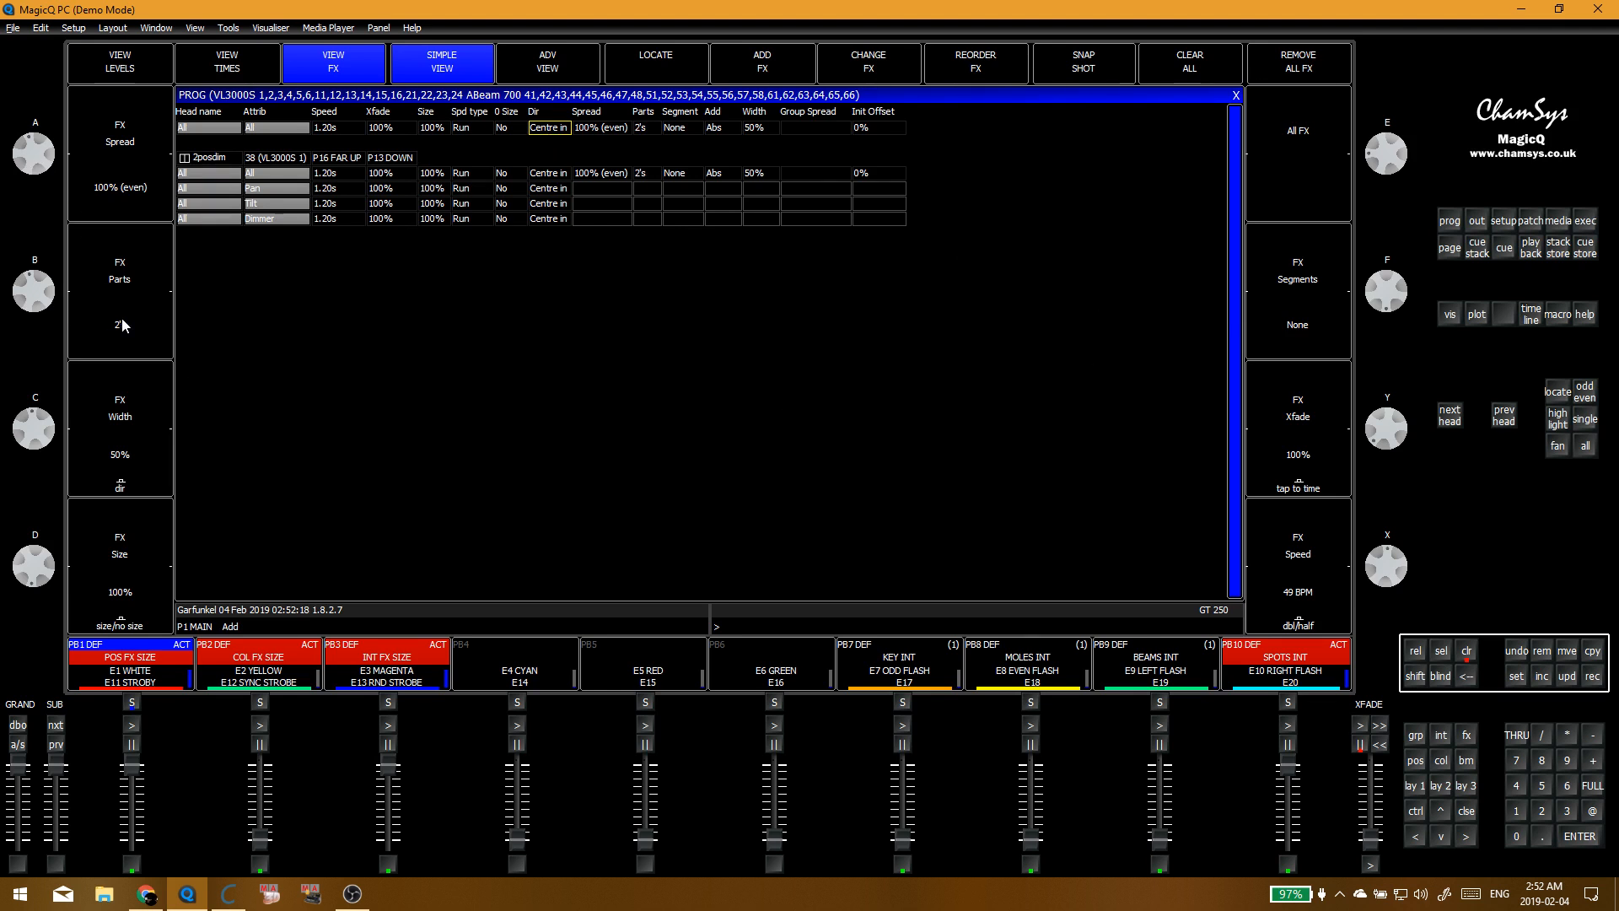
left_click(133, 275)
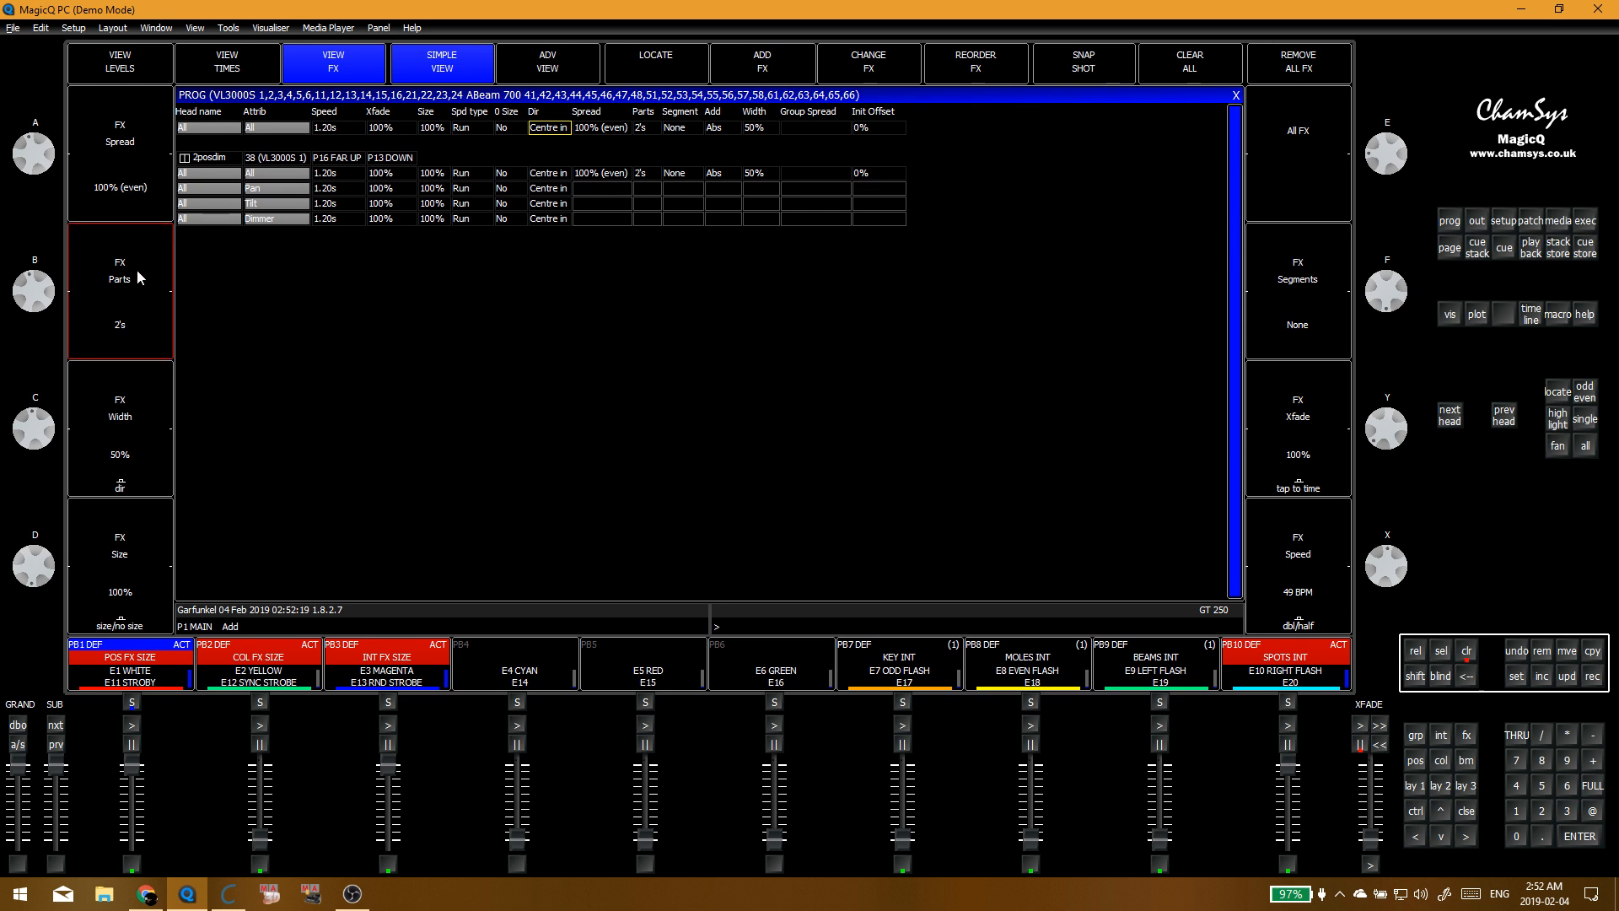
left_click(1318, 334)
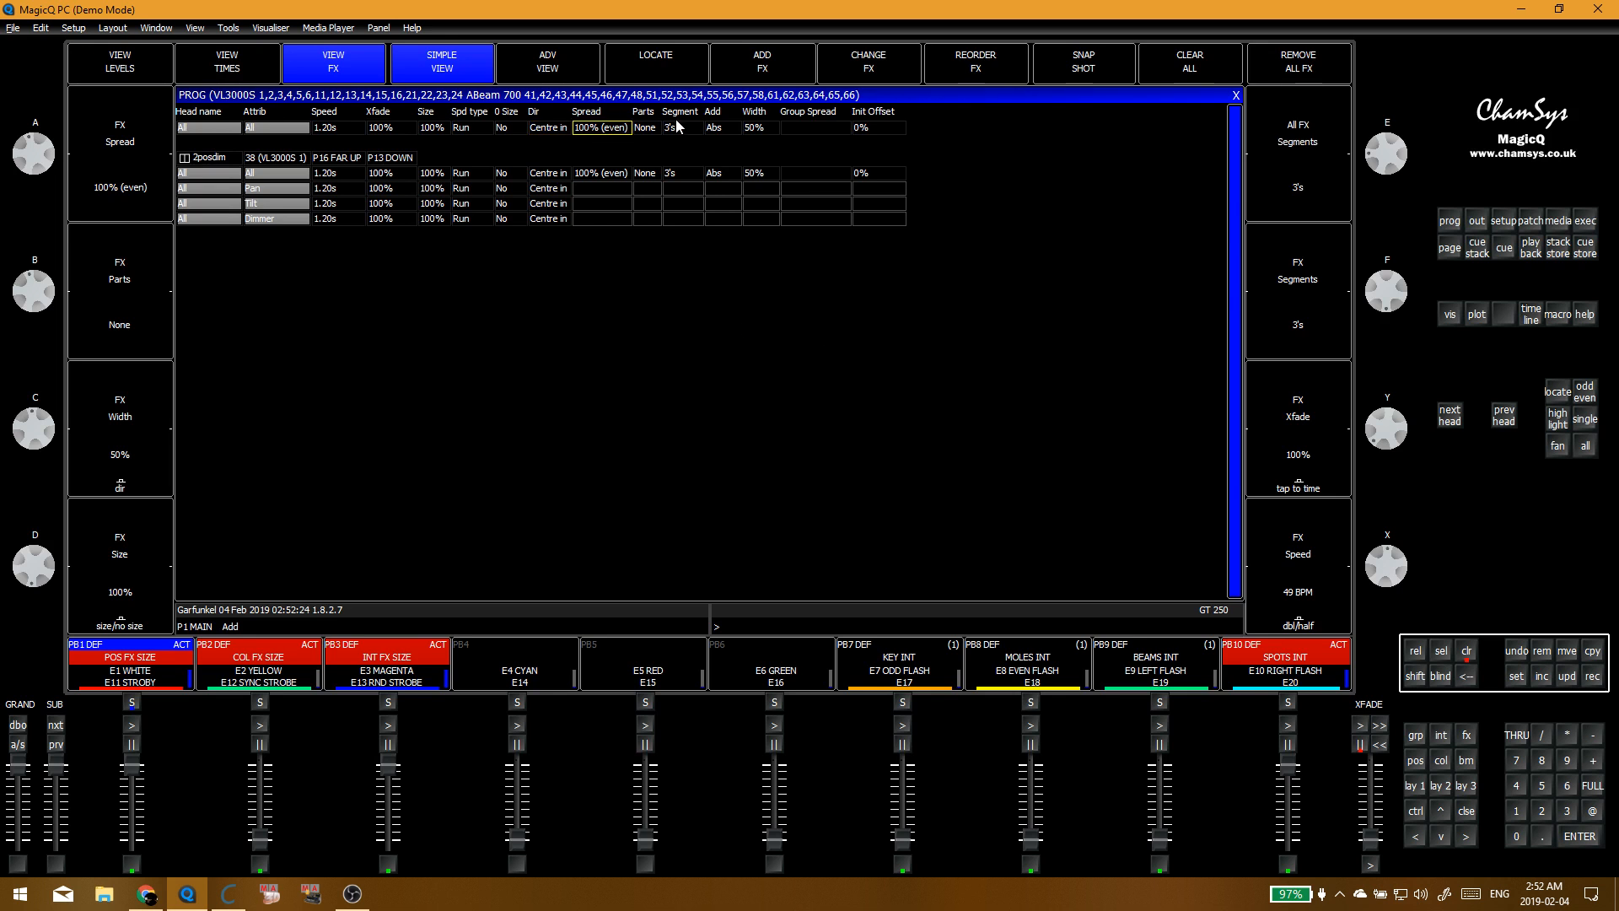
left_click(679, 127)
left_click(1324, 337)
left_click(1324, 337)
left_click(1320, 272)
key("c")
key("F1")
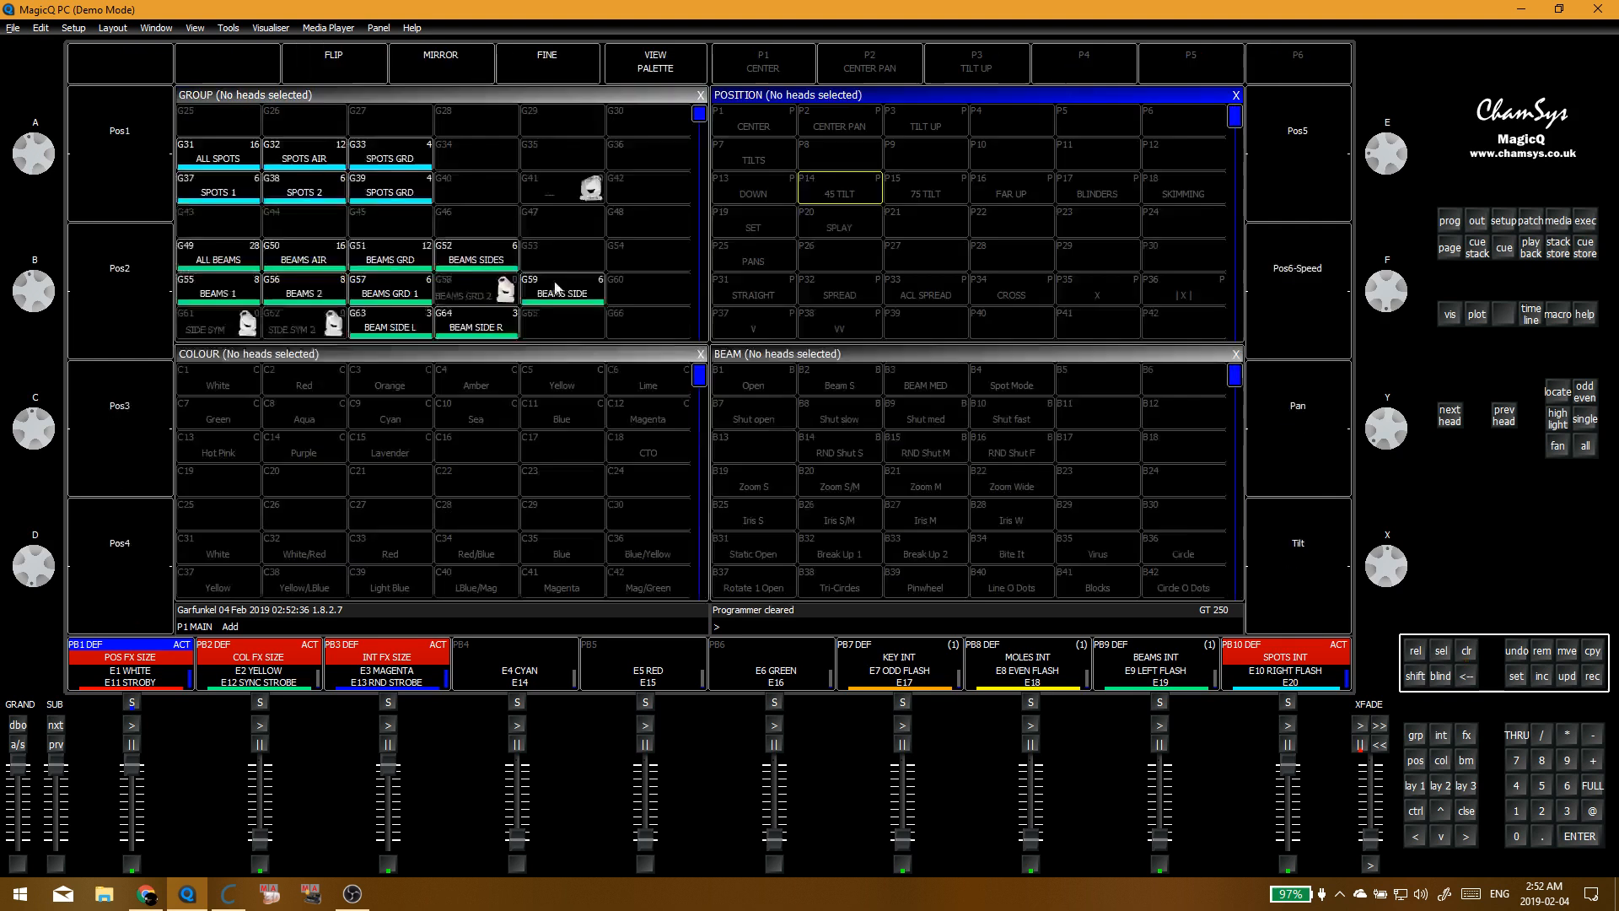
scroll(556, 283, "up", 3)
left_click(585, 289)
key("F2")
key("c")
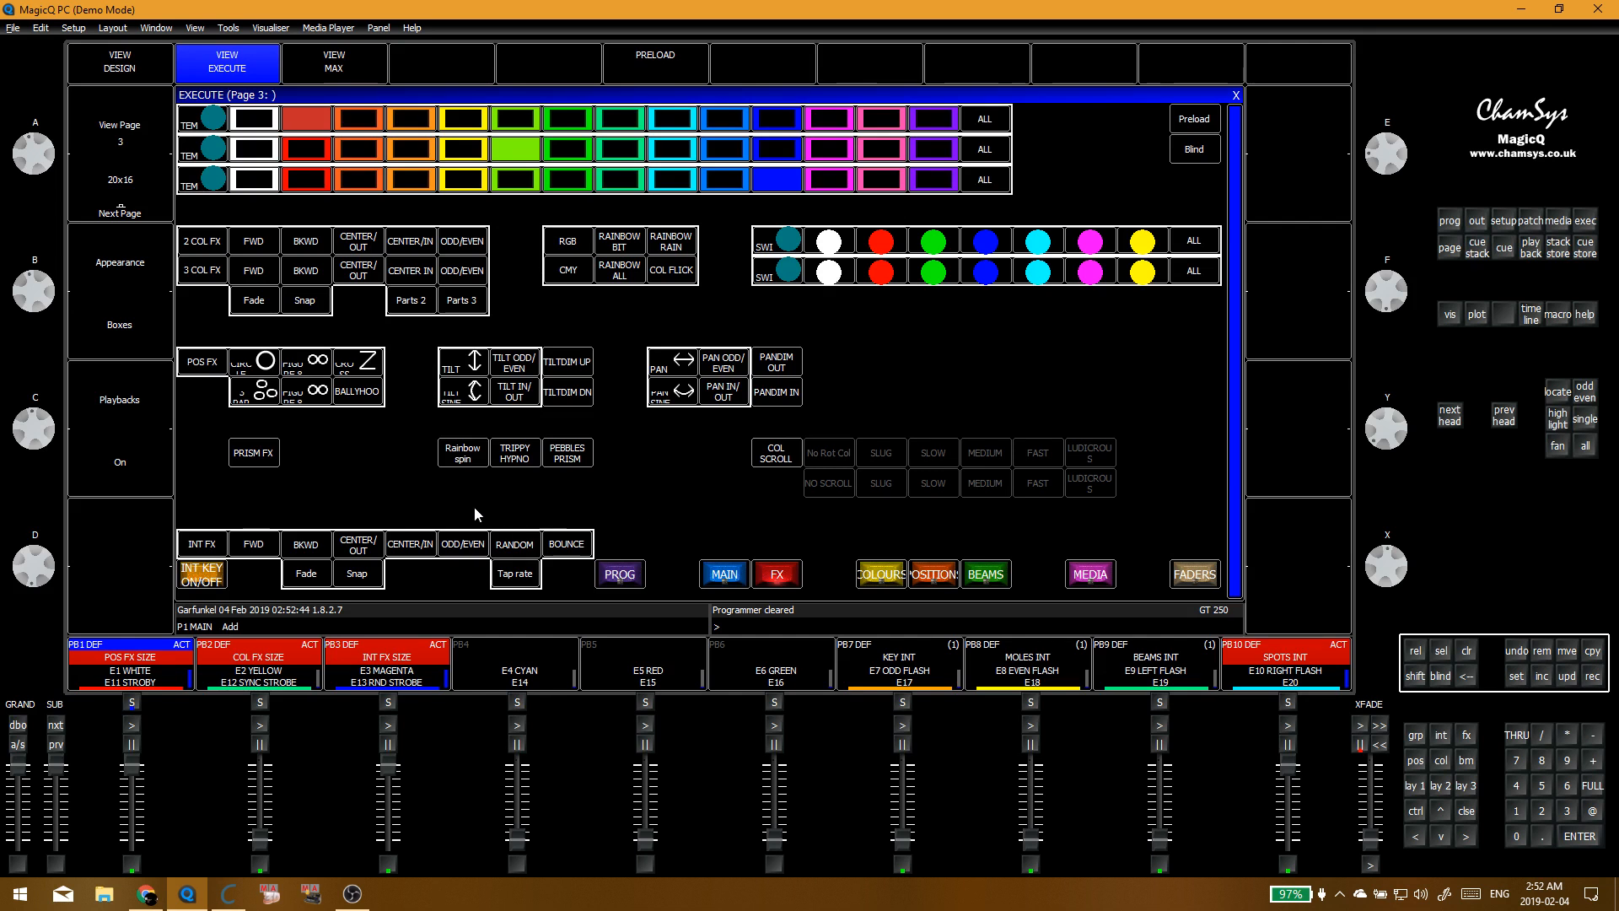
Step: Reselect the groups SPOTS 1, SPOTS 2, SPOTS GRD (G39), BEAMS 1, BEAMS 2 and BEAMS GRD 1
key("F1")
left_click(216, 319)
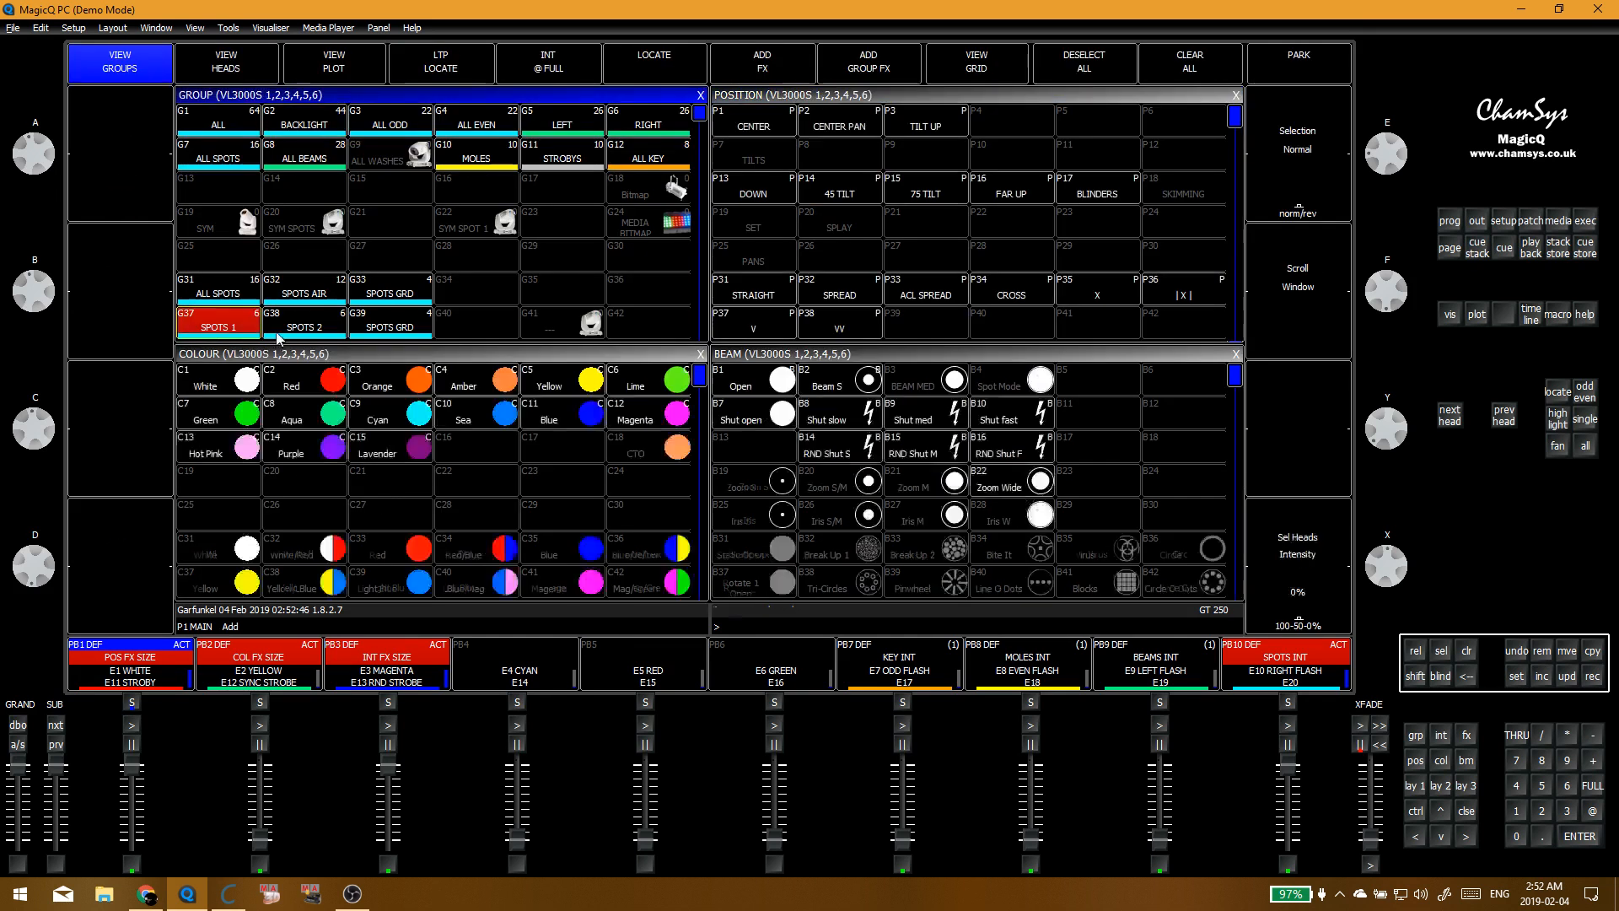
left_click(279, 333)
left_click(390, 324)
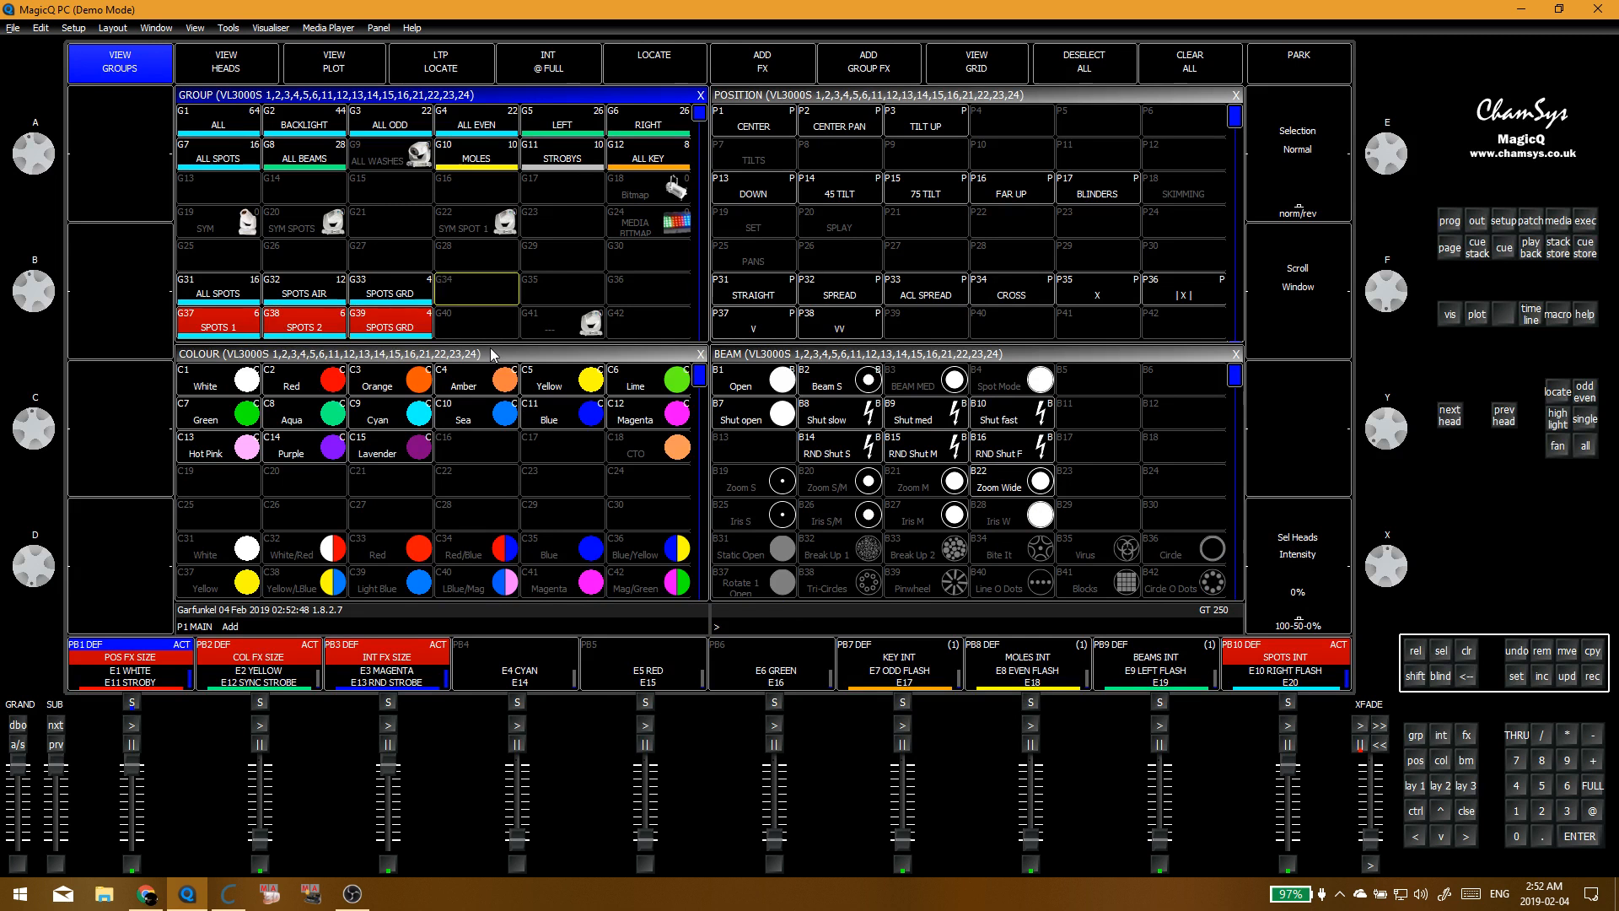
scroll(472, 286, "down", 5)
left_click(219, 253)
left_click(304, 253)
left_click(391, 253)
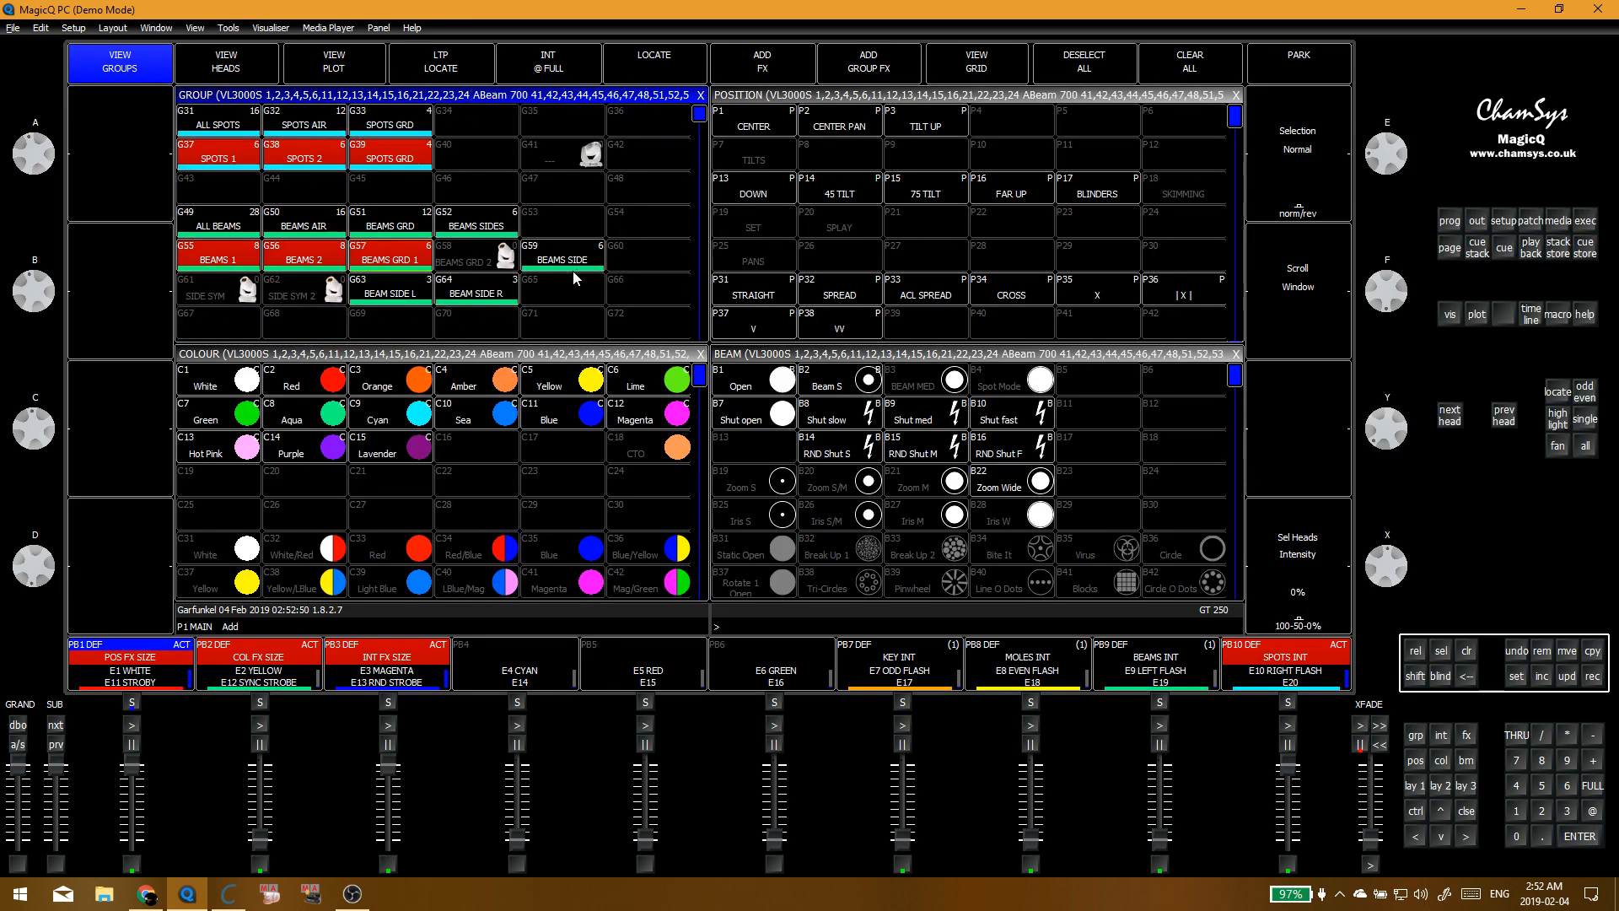
Step: Try adding the flicker intensity FX to the selected spot and beam groups, and clear the programmer
left_click(763, 66)
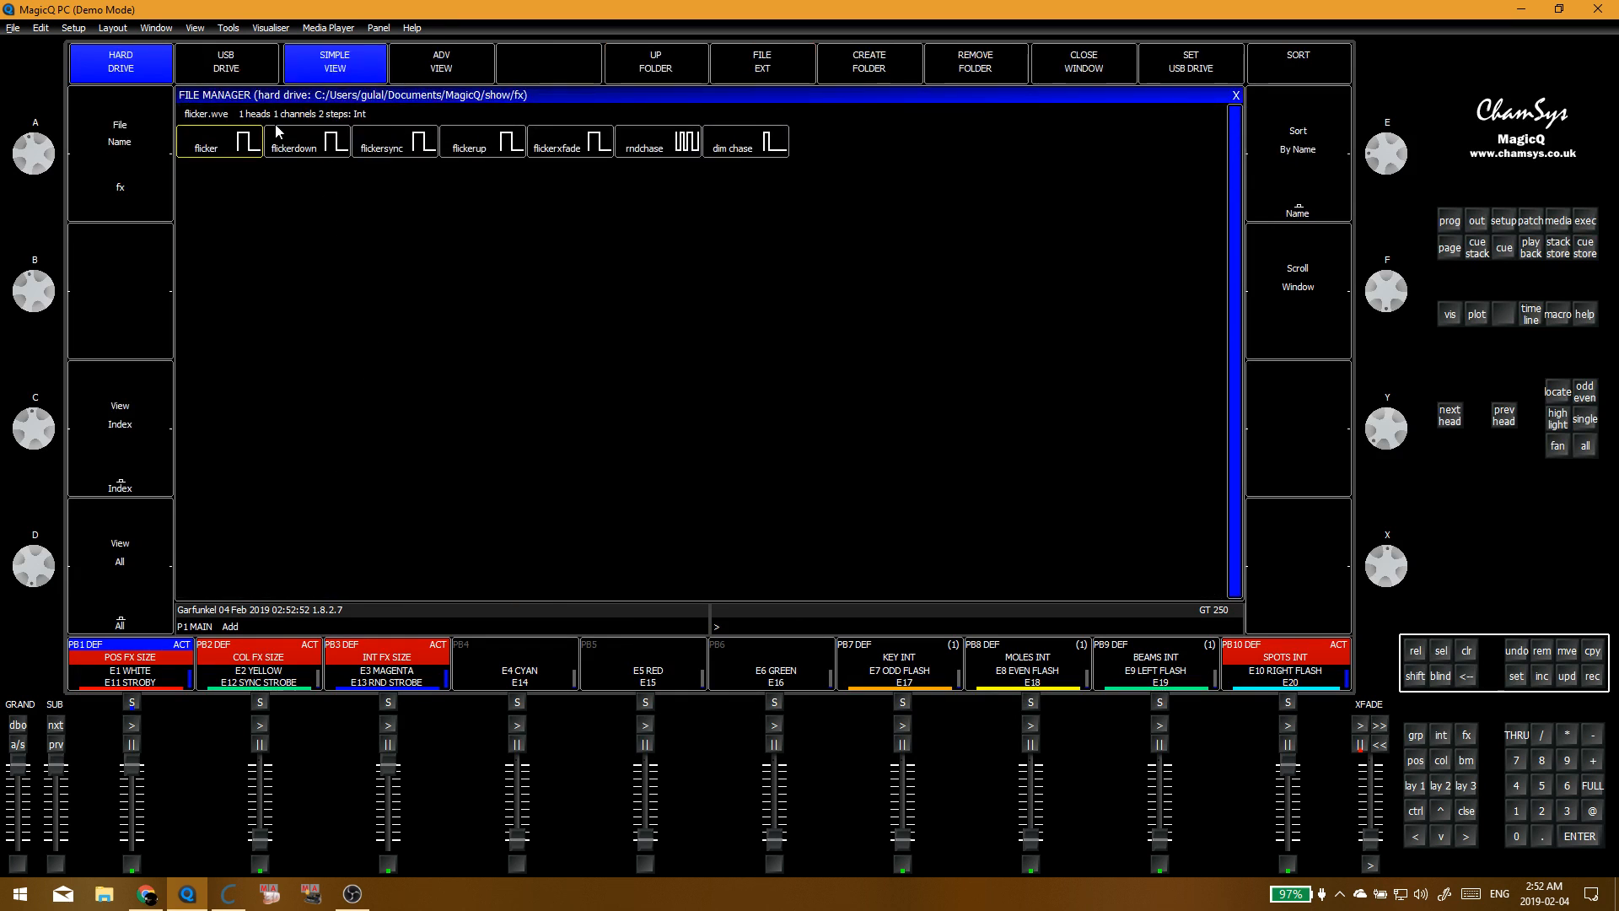
left_click(229, 145)
left_click(691, 266)
key("c")
key("Escape")
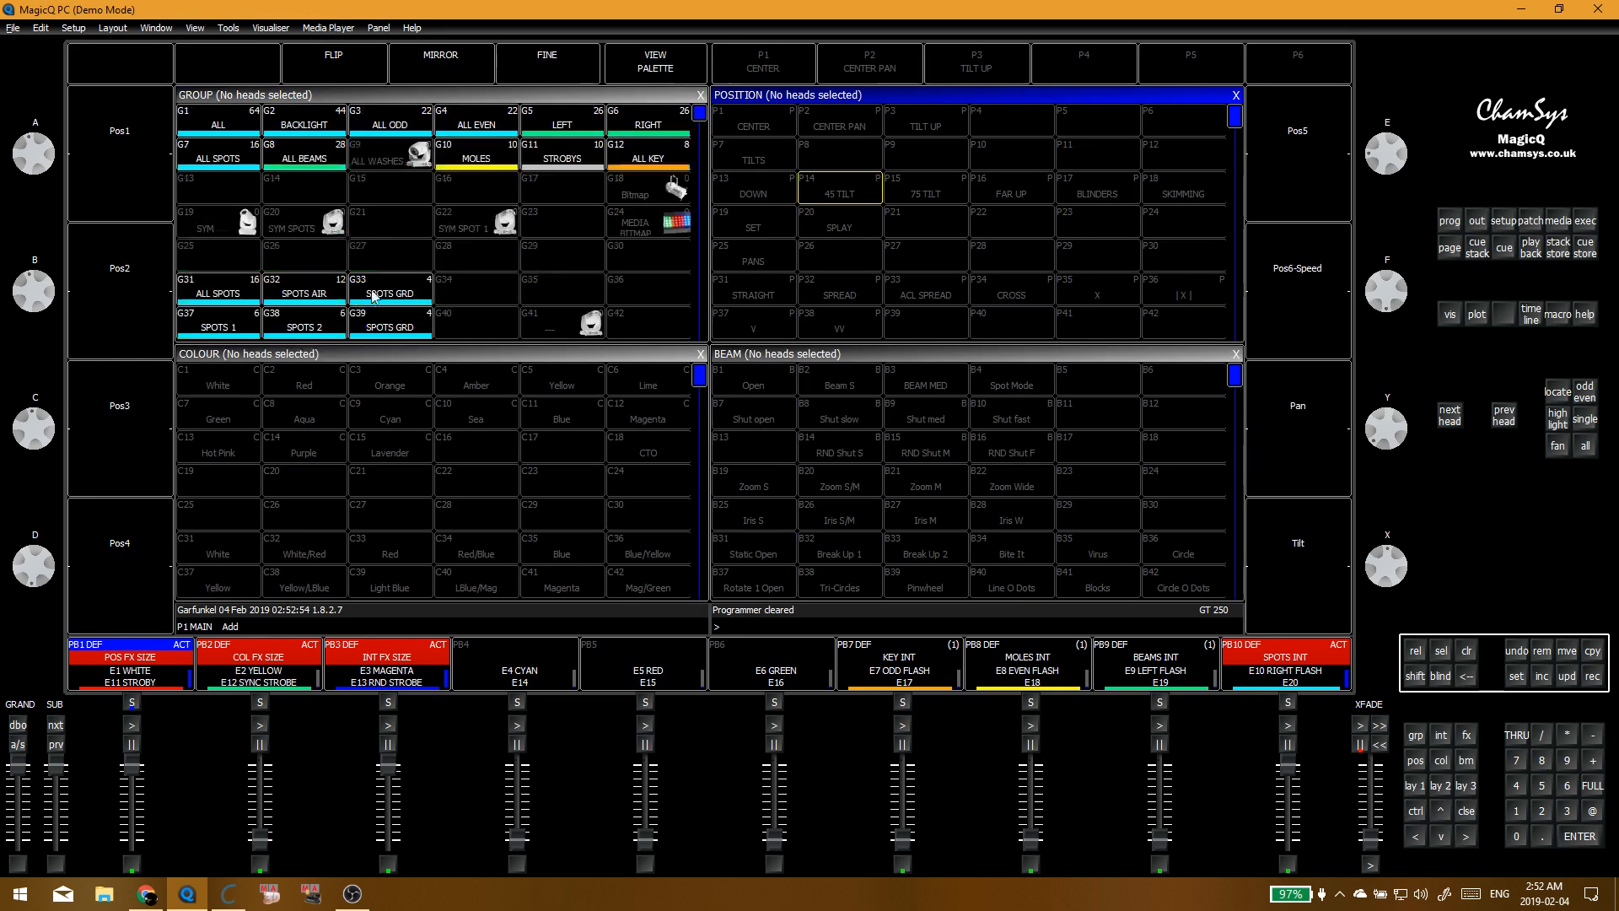
Step: Select the groups SPOTS 1, SPOTS 2, SPOTS GRD (G39), BEAMS 1, BEAMS 2 and BEAMS GRD 1
left_click(253, 325)
left_click(307, 325)
left_click(387, 327)
scroll(471, 312, "down", 4)
left_click(240, 296)
left_click(308, 296)
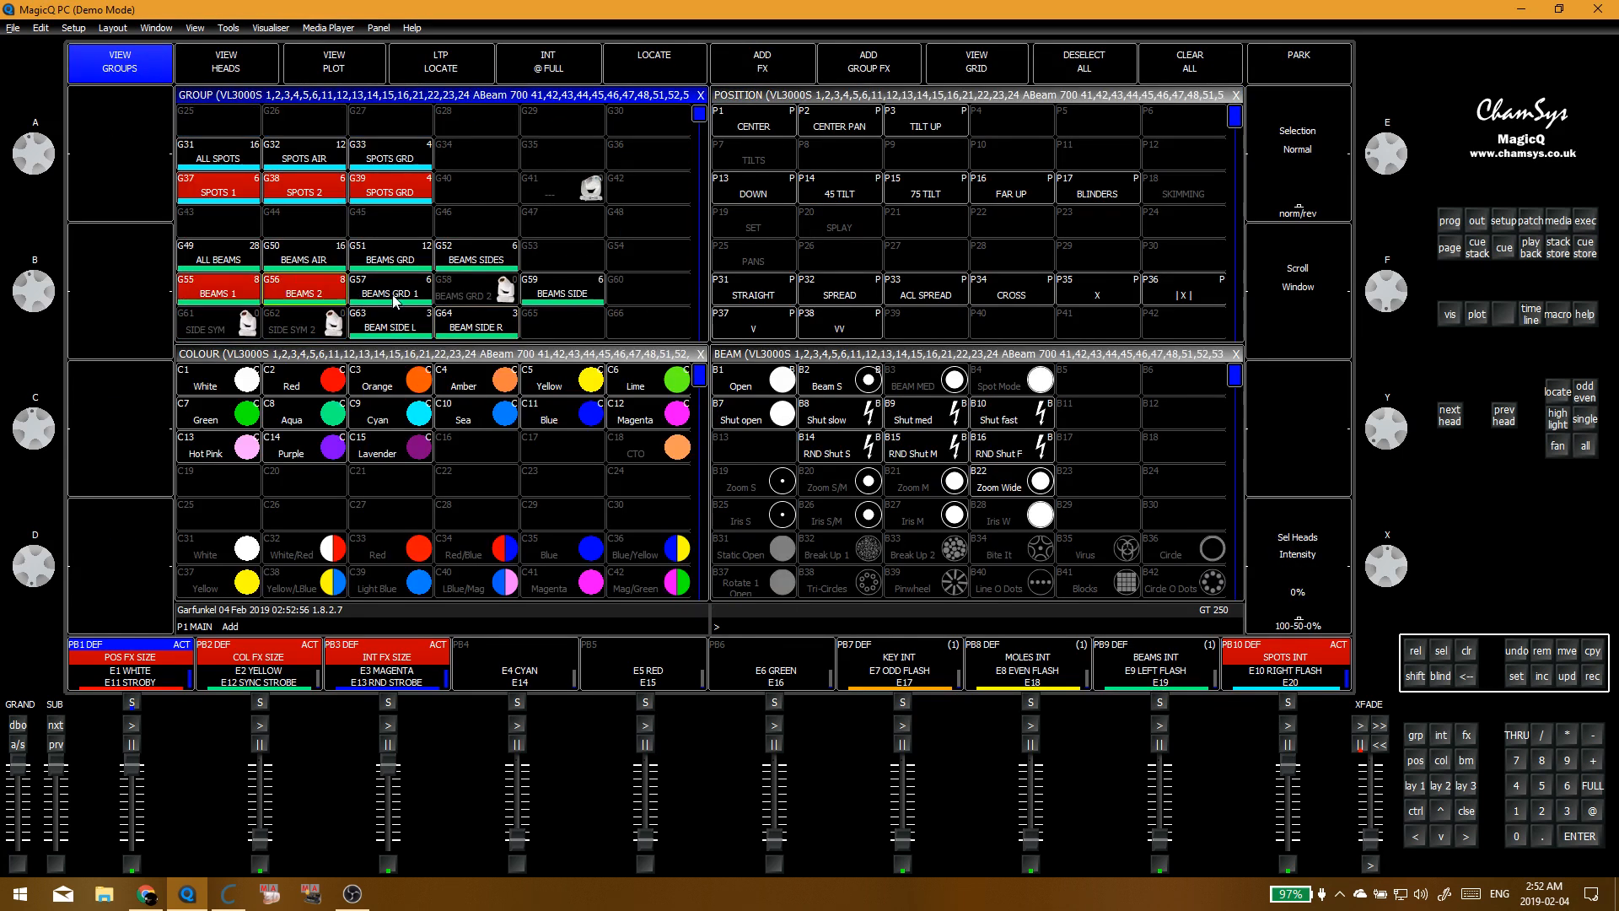
left_click(393, 296)
mouse_move(255, 838)
left_mouse_down()
mouse_move(256, 801)
mouse_move(255, 843)
left_mouse_up()
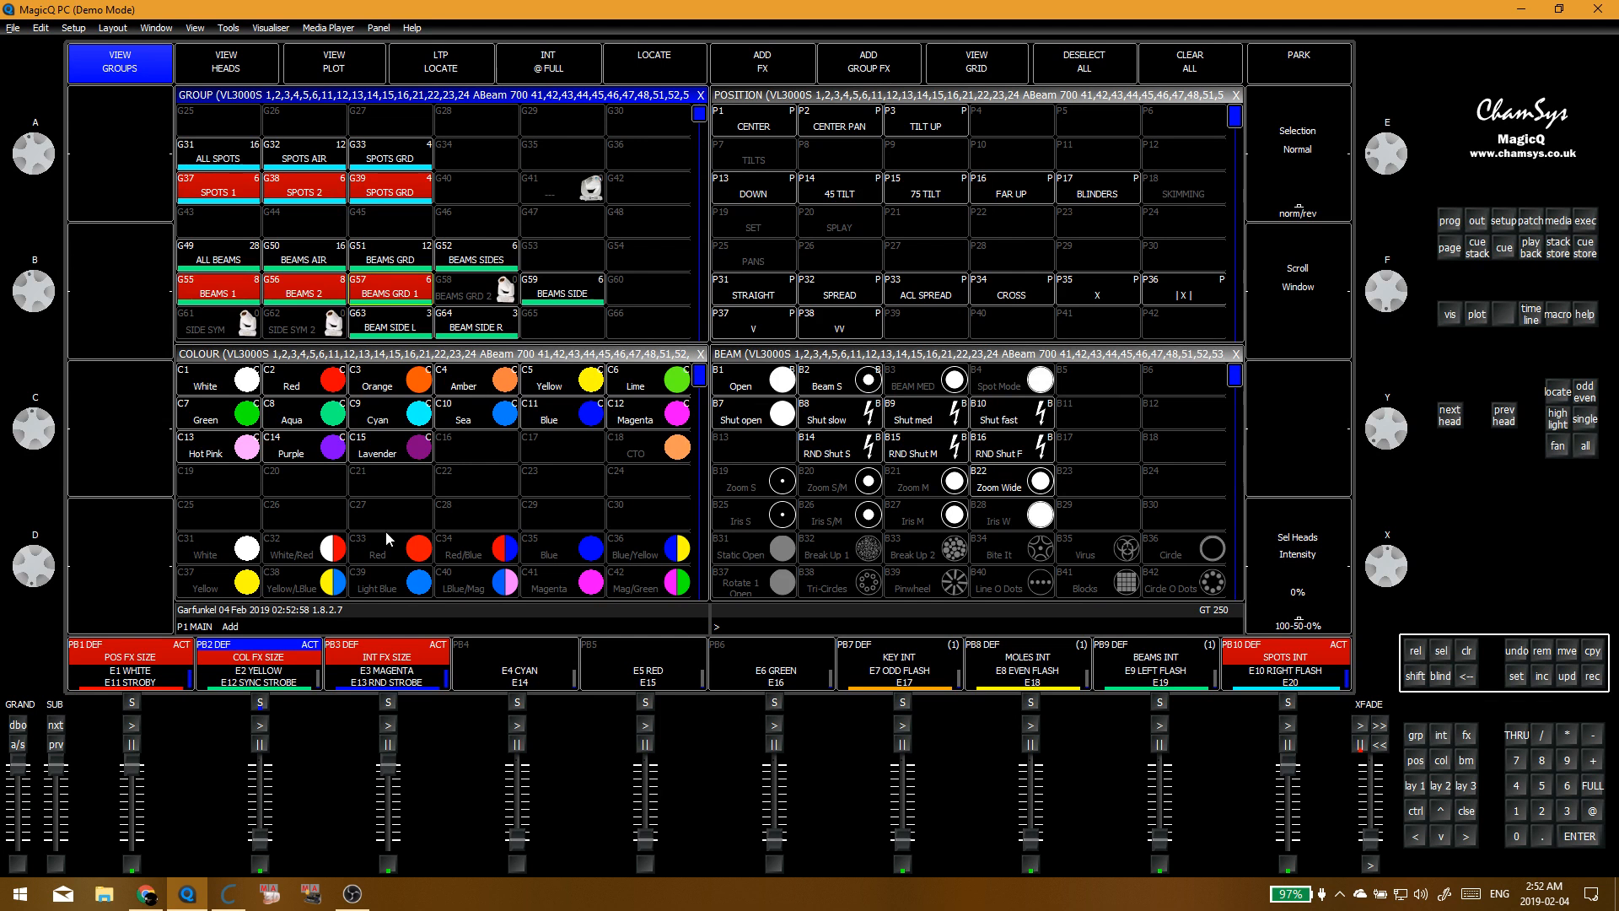
Step: Add the dim chase intensity FX to the selected groups as group FX, and set its group spread to Within groups
left_click(761, 61)
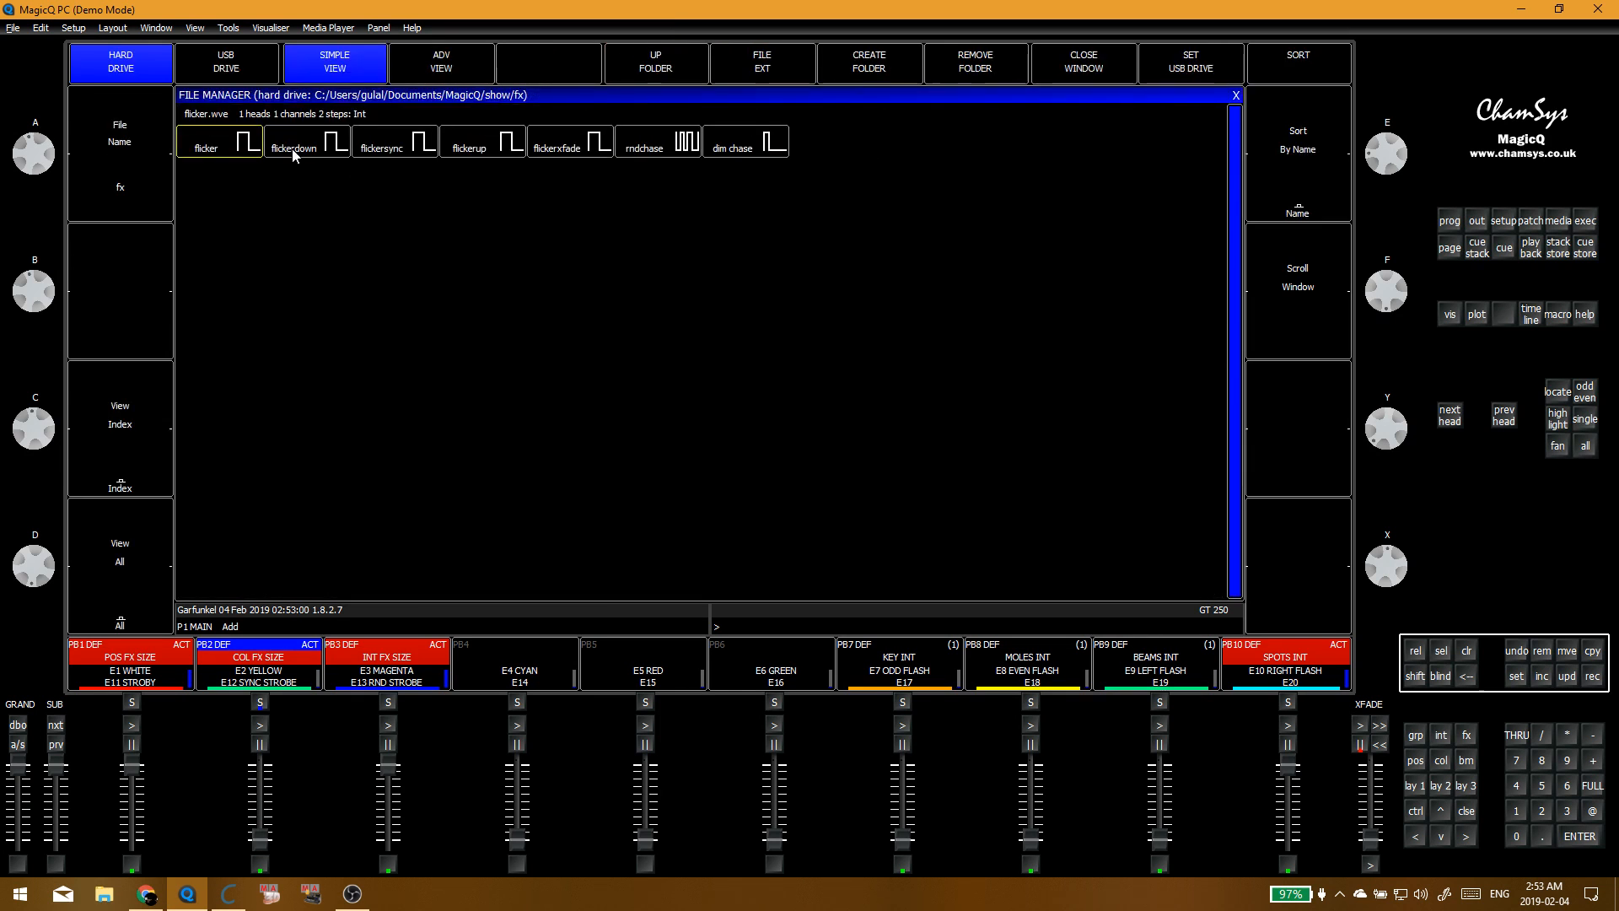
left_click(747, 145)
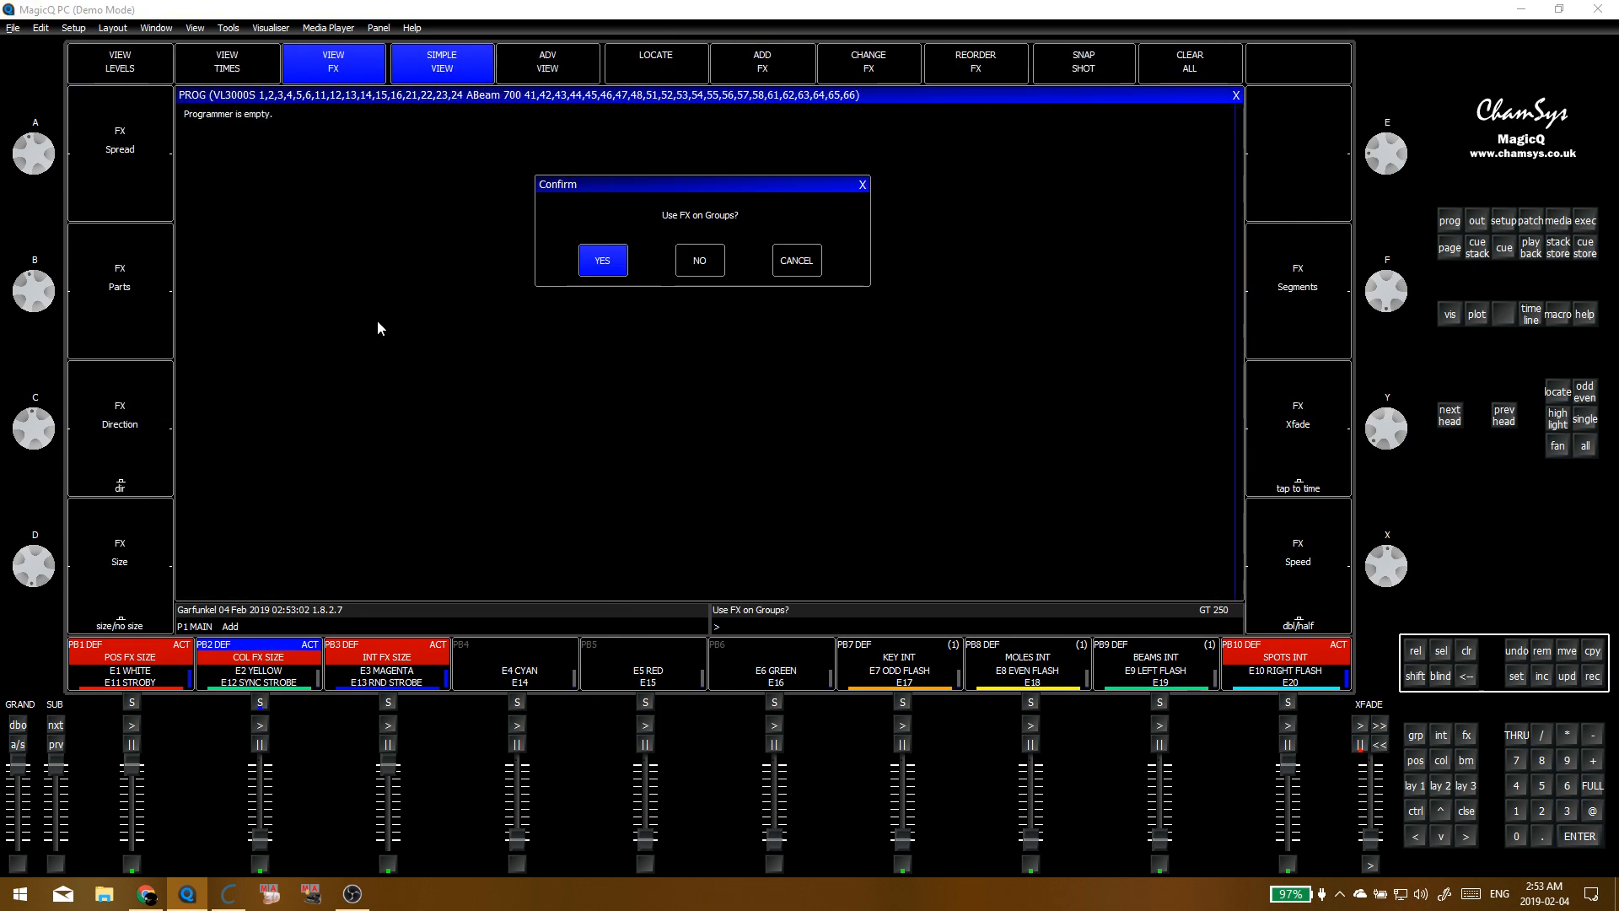
left_click(615, 260)
left_click(823, 127)
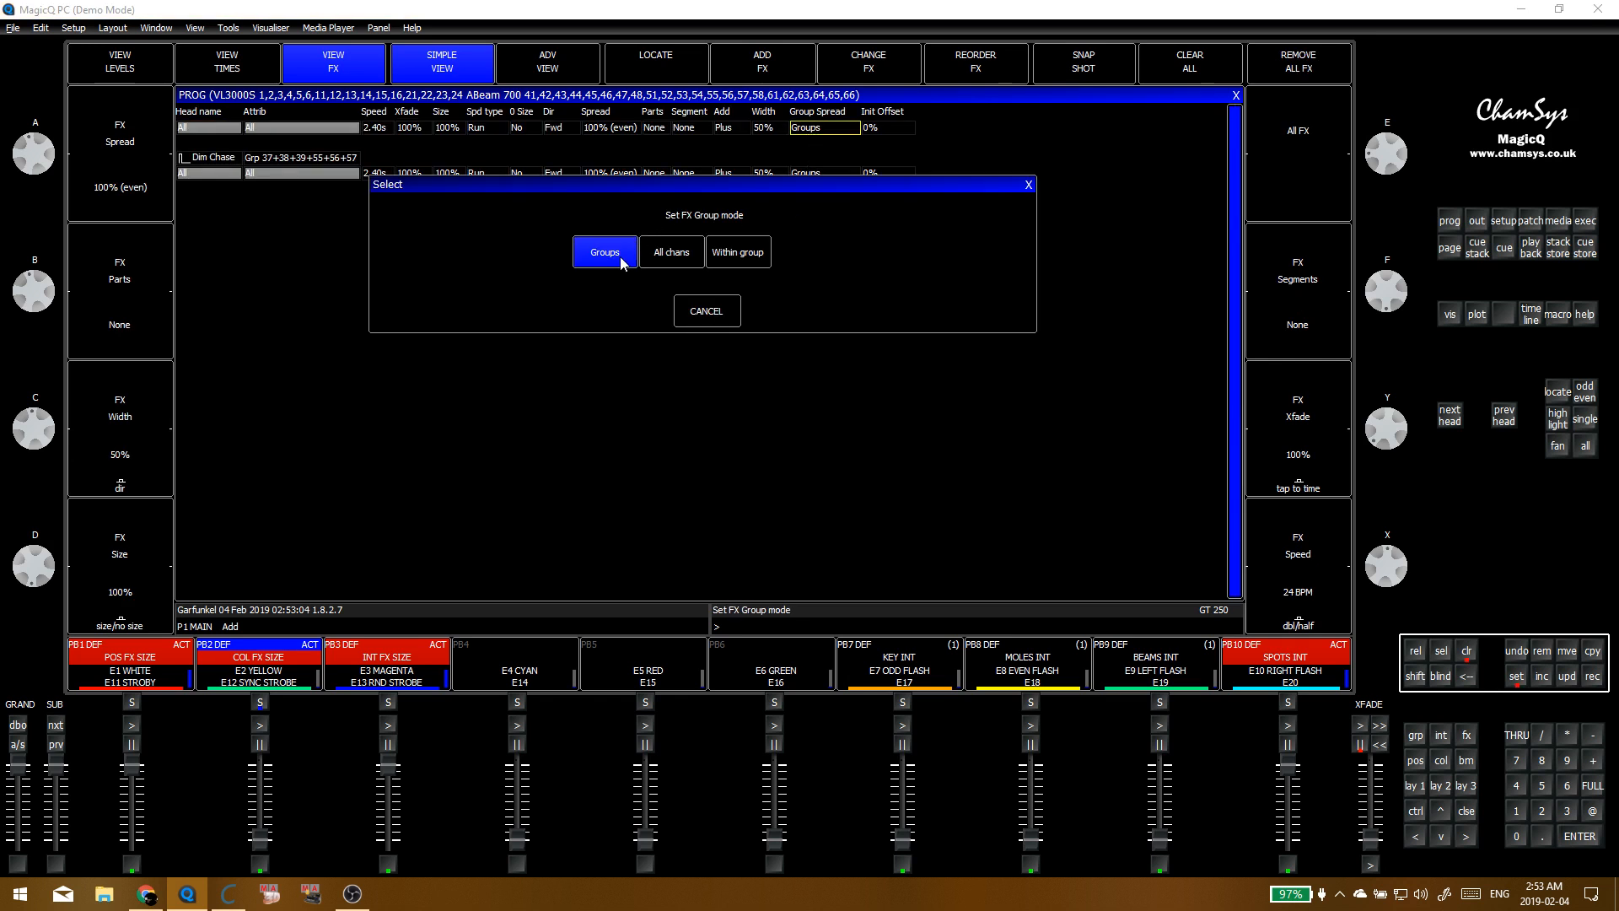
left_click(726, 255)
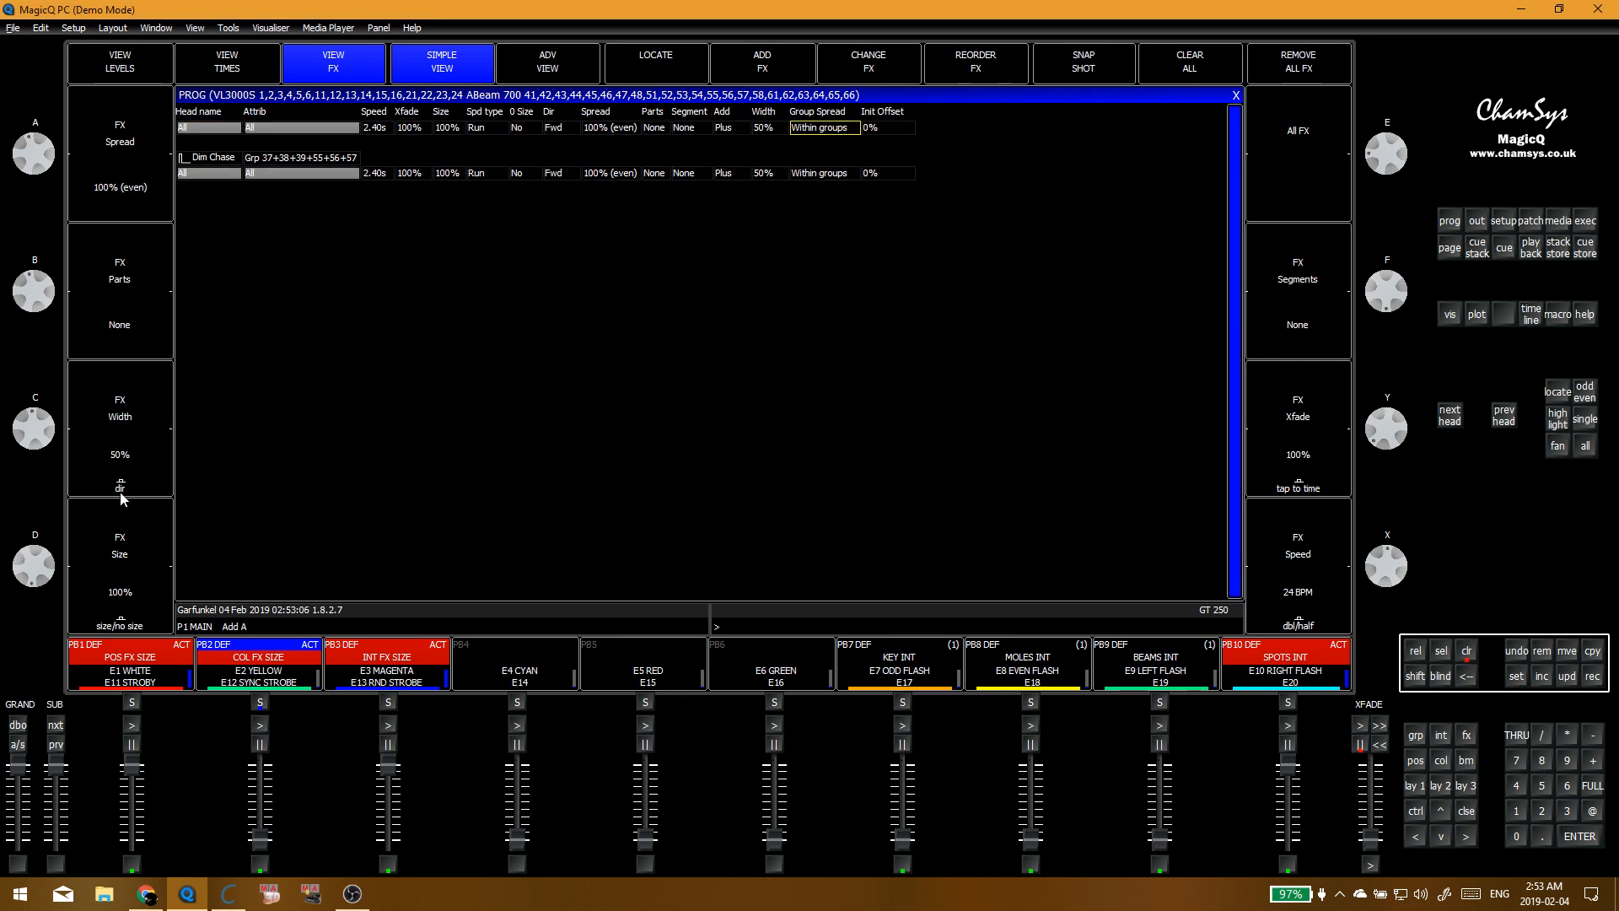
Step: Try a 54% spread and the Minus add mode on the dim chase with the SPOTS INT playback
left_click_drag(32, 175, 45, 103)
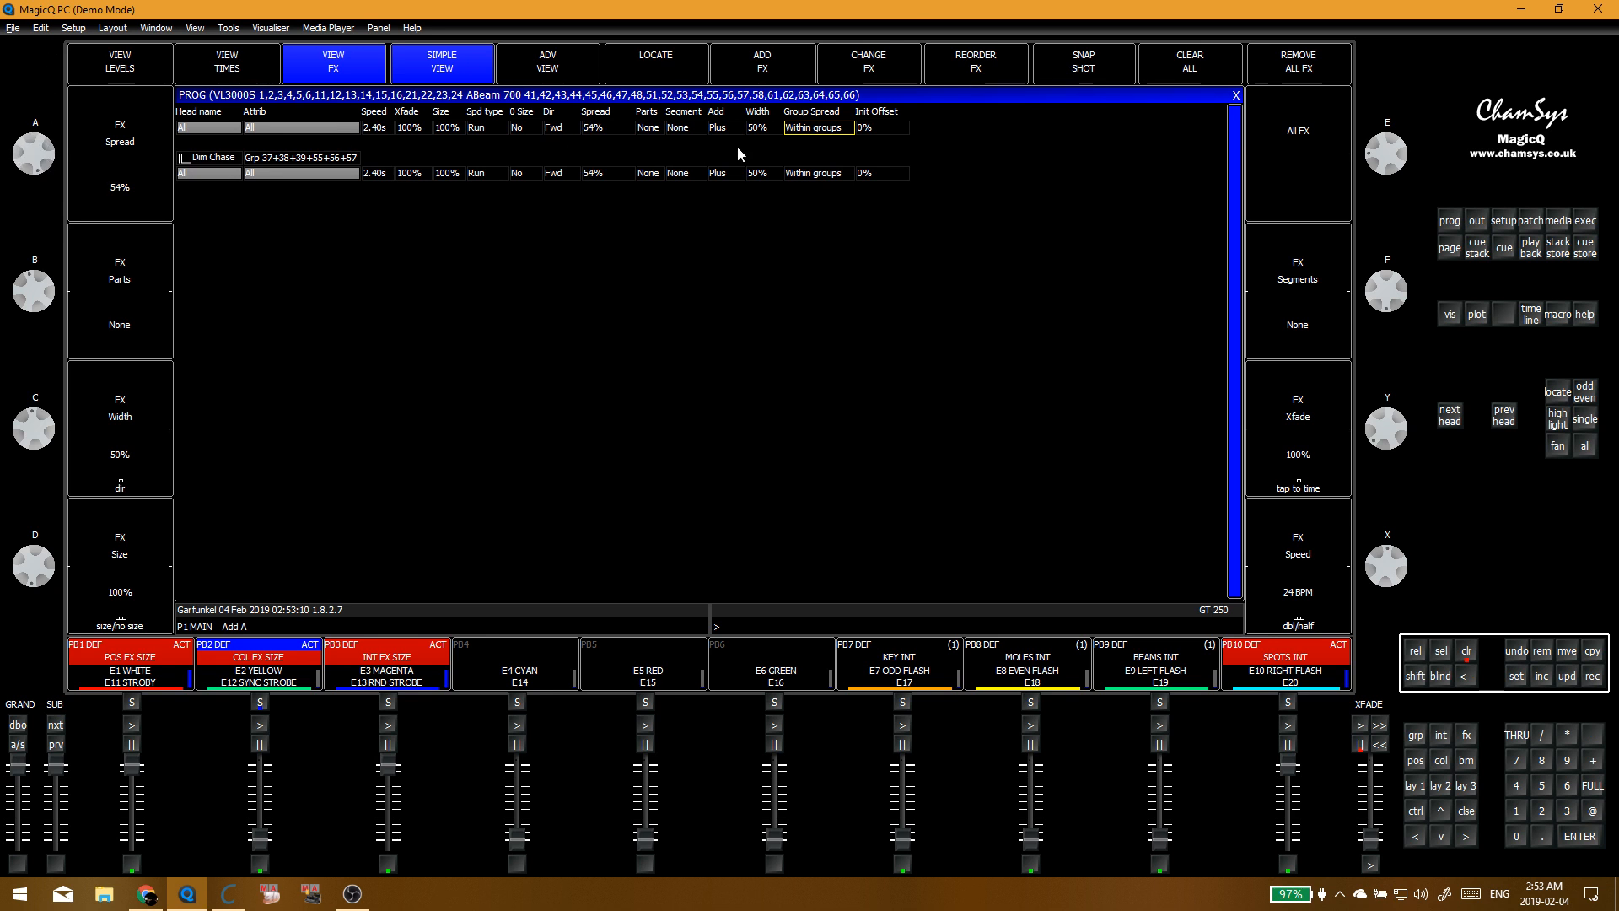
left_click(713, 125)
left_click(713, 126)
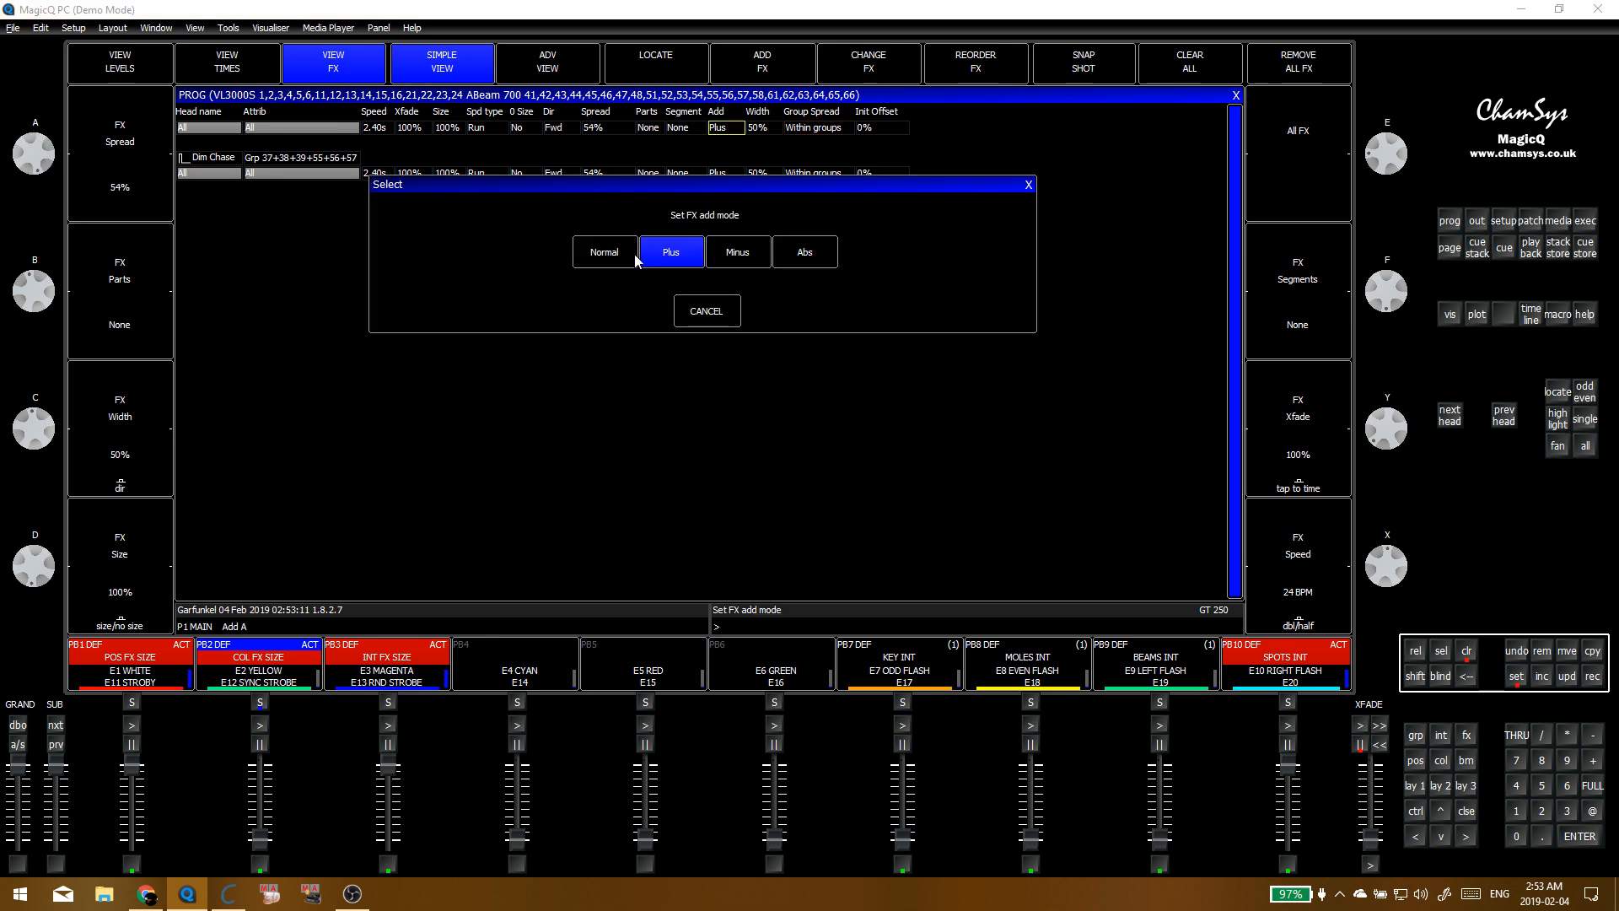
left_click(734, 250)
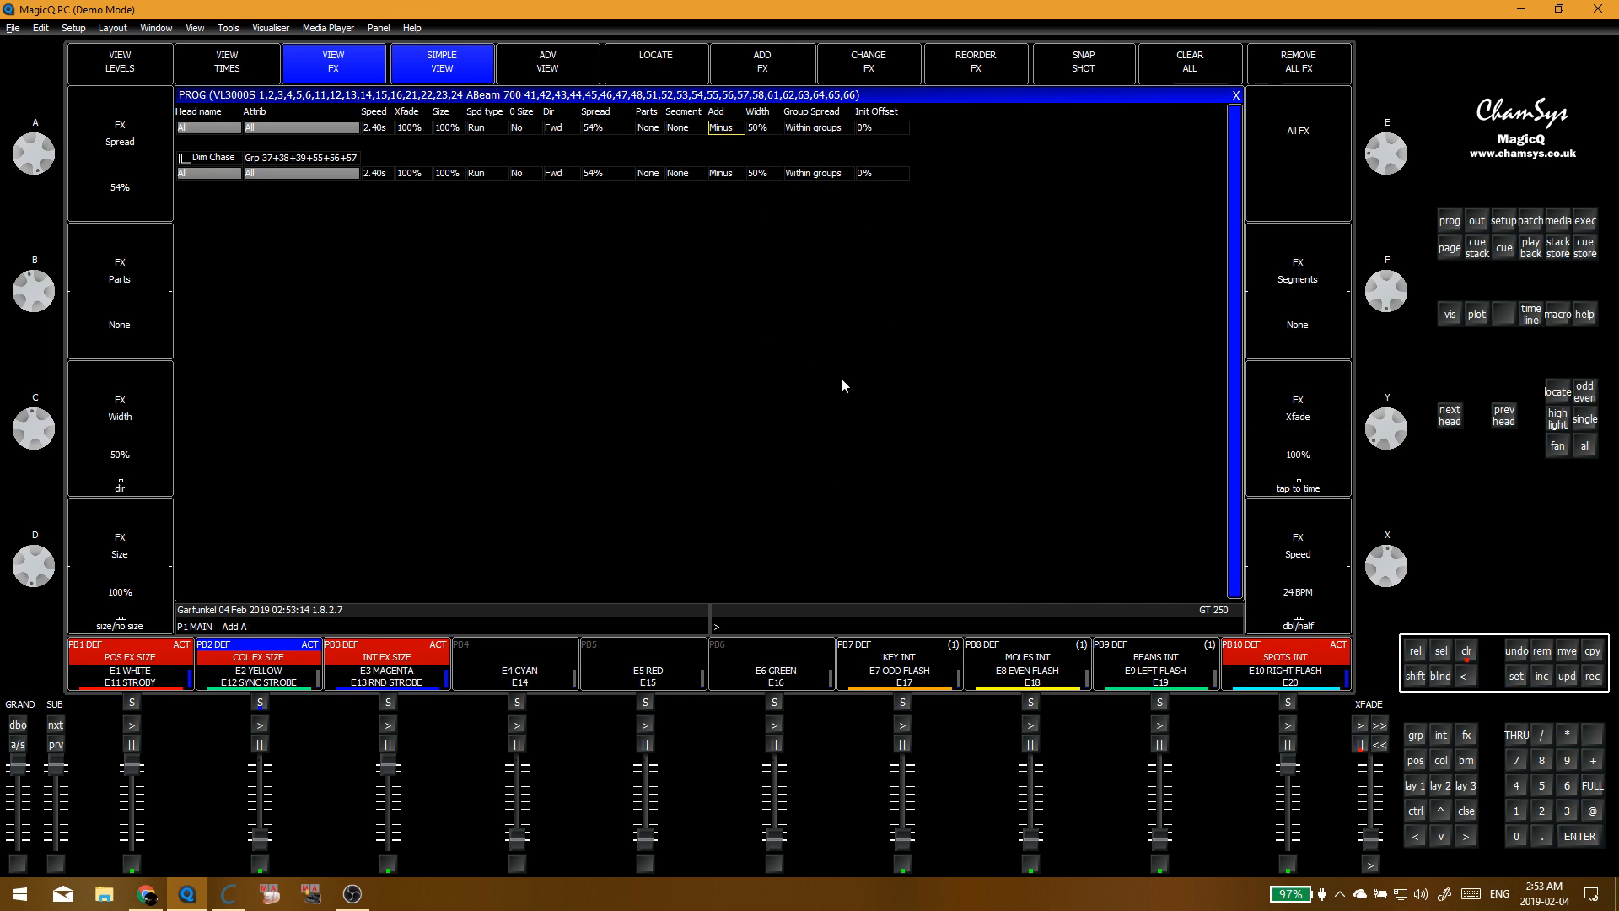
left_click(1289, 769)
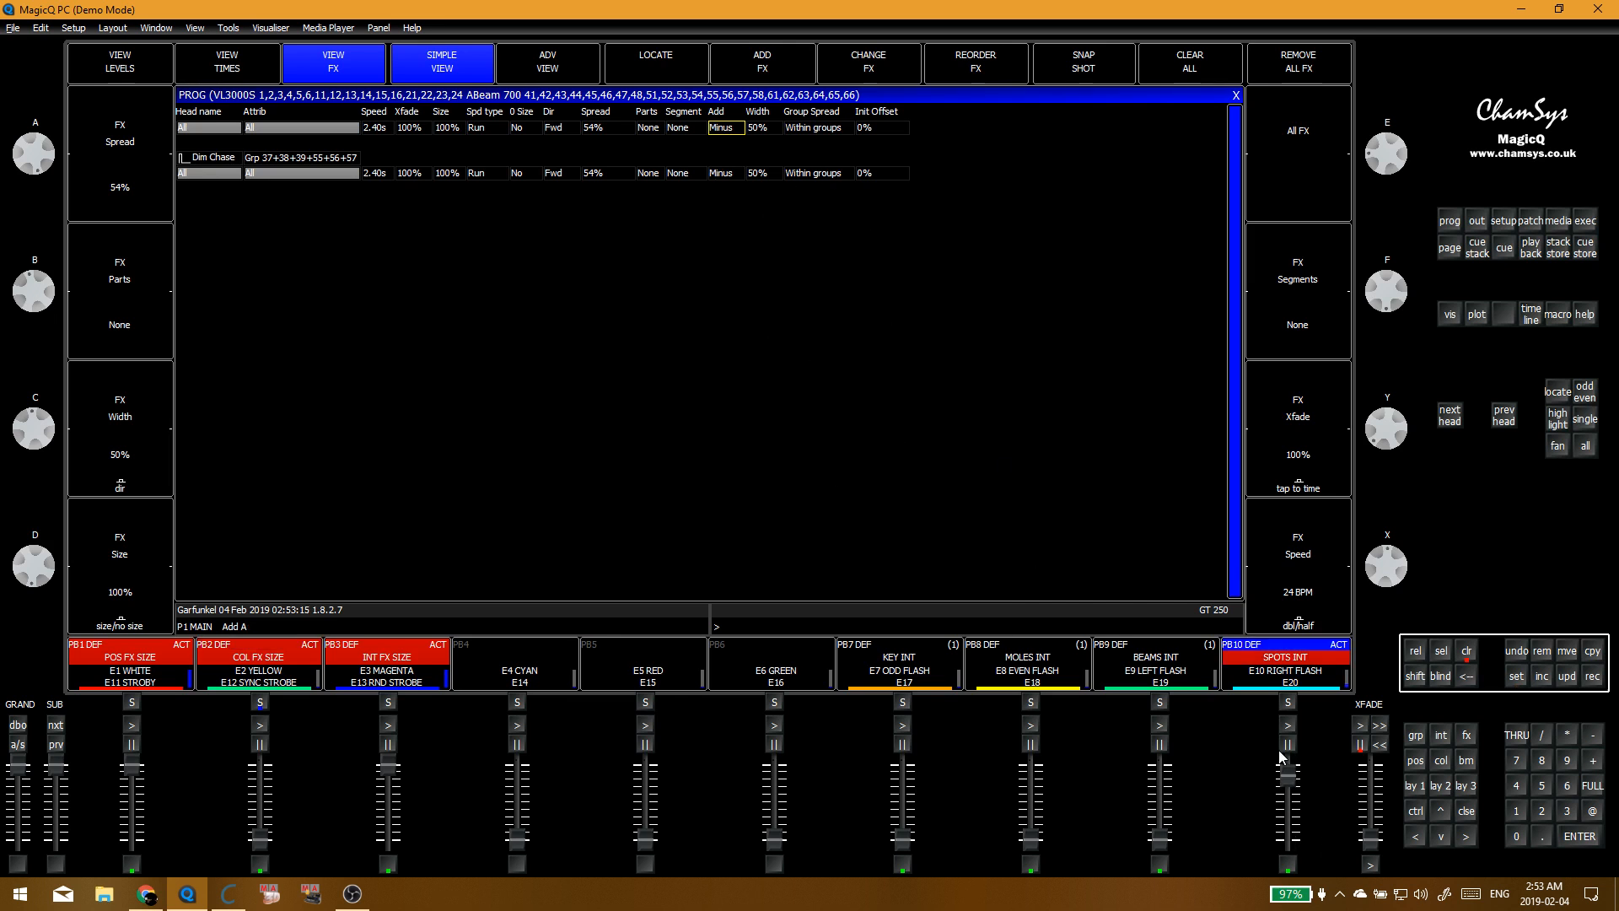
Step: Set the dim chase's add mode to Normal and its speed to 99 BPM
left_click(730, 129)
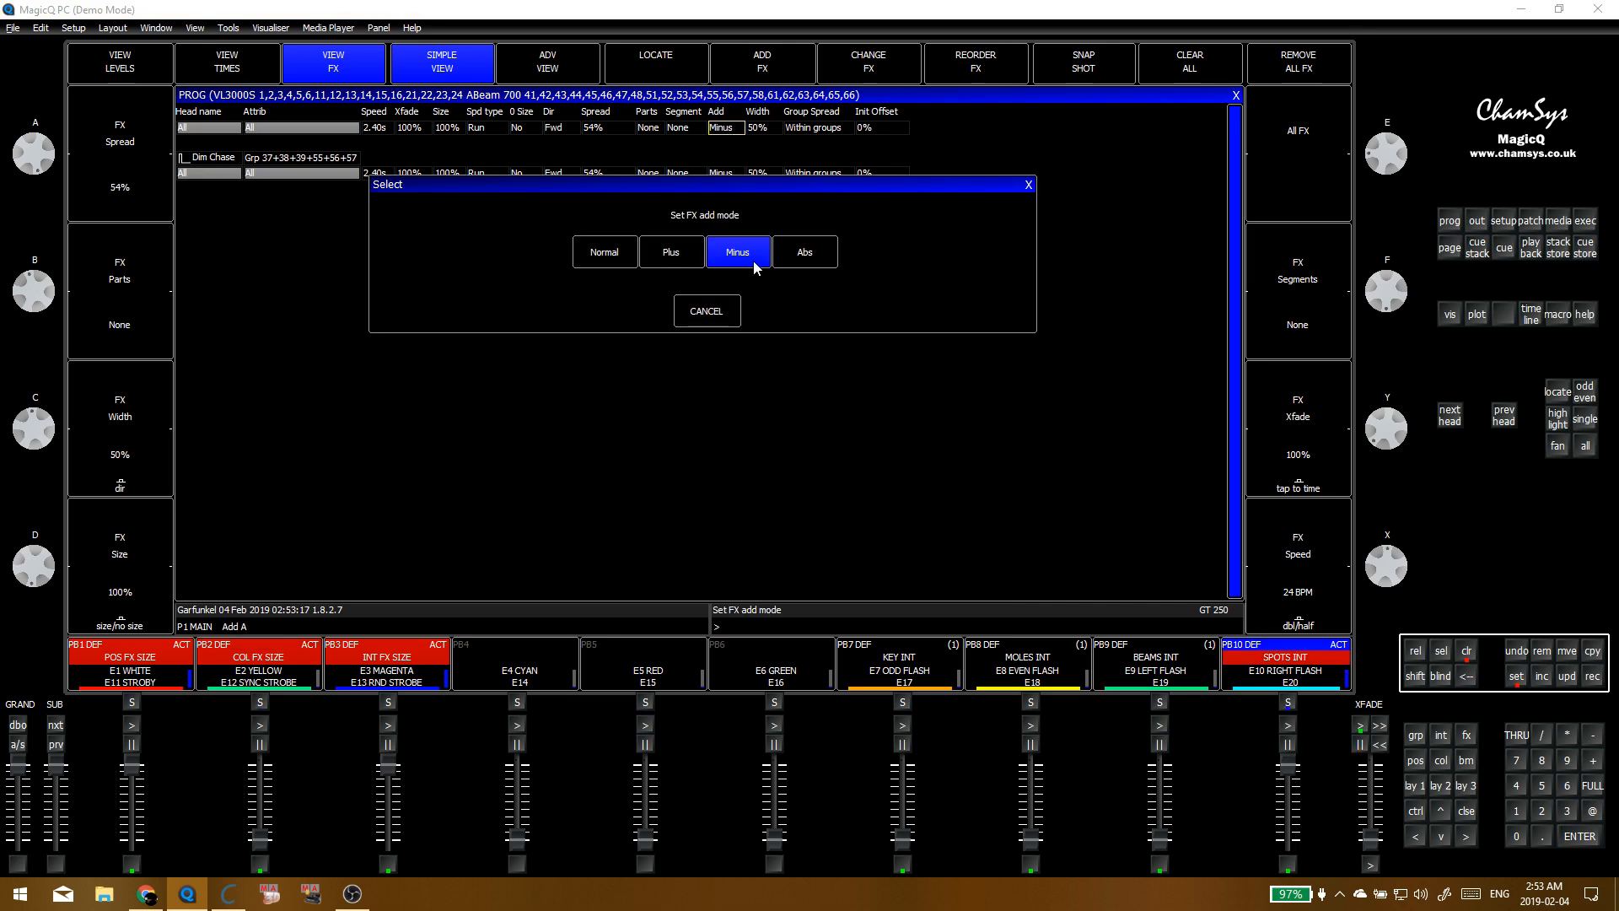
left_click(607, 260)
left_click(1320, 540)
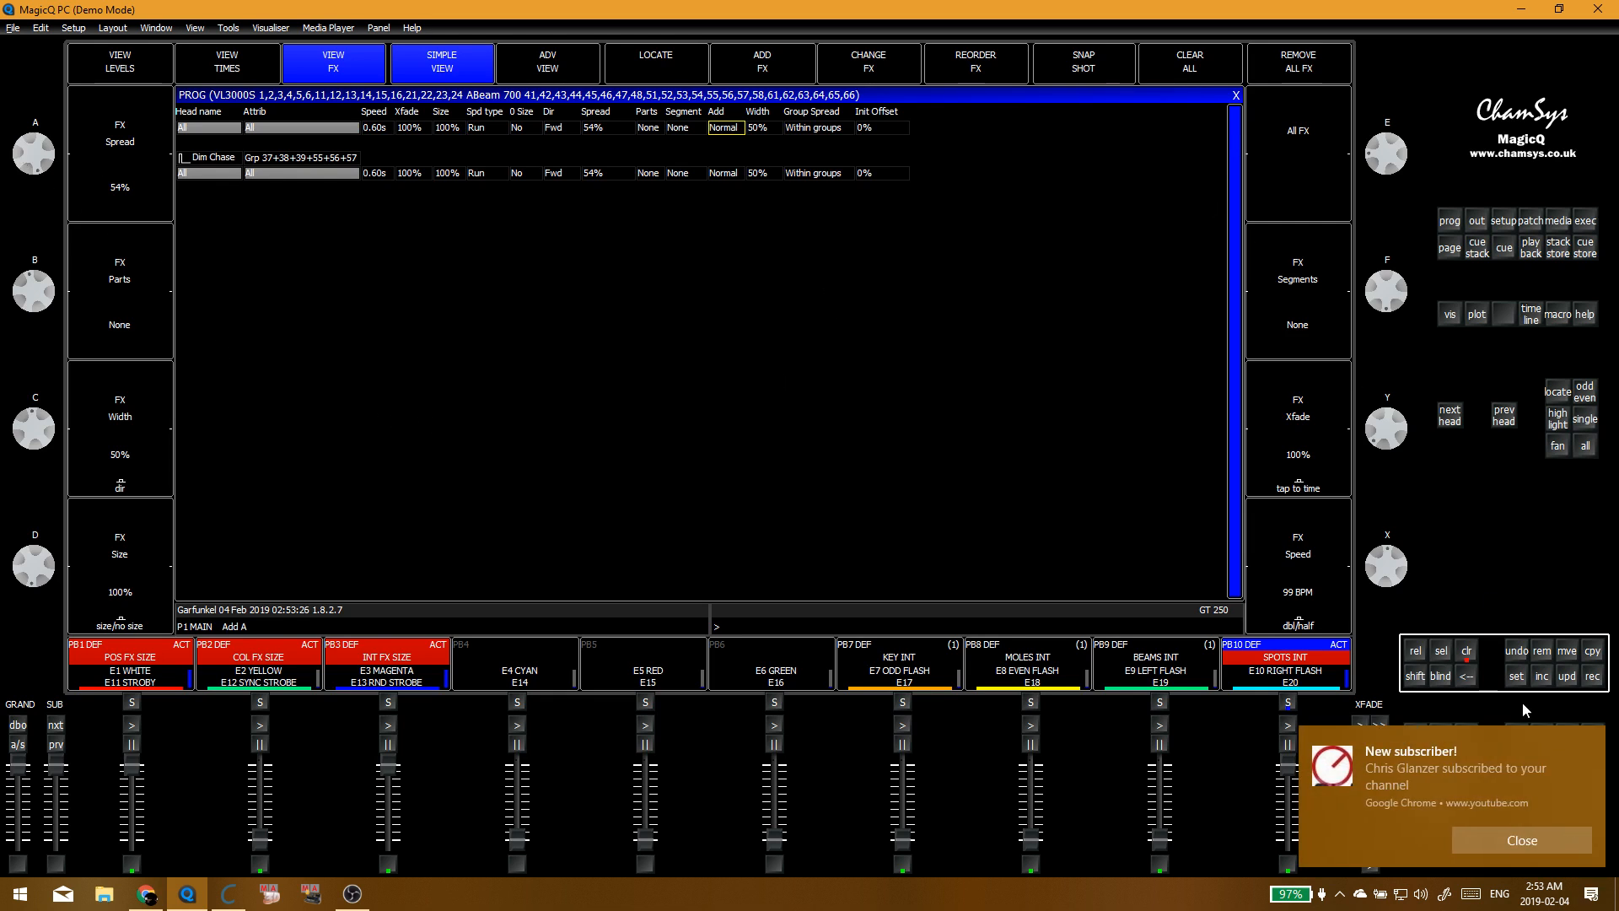
Step: Merge the programmed dim chase into the INT FX FWD cue stack on the execute page and activate it
left_click(1235, 95)
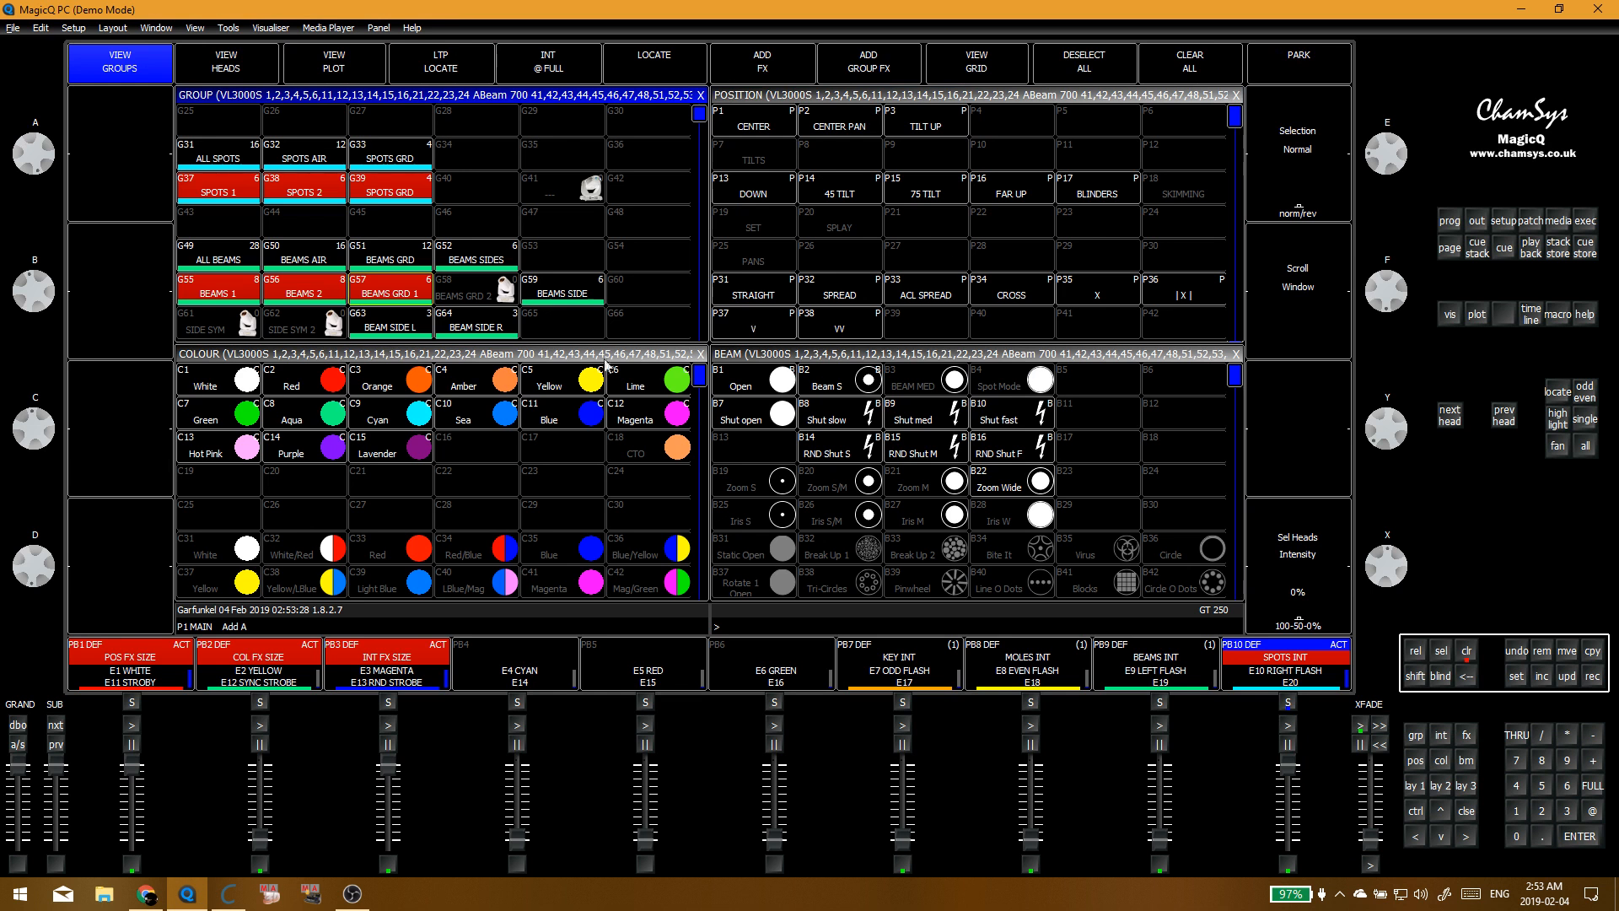
left_click(415, 471)
key("alt+c")
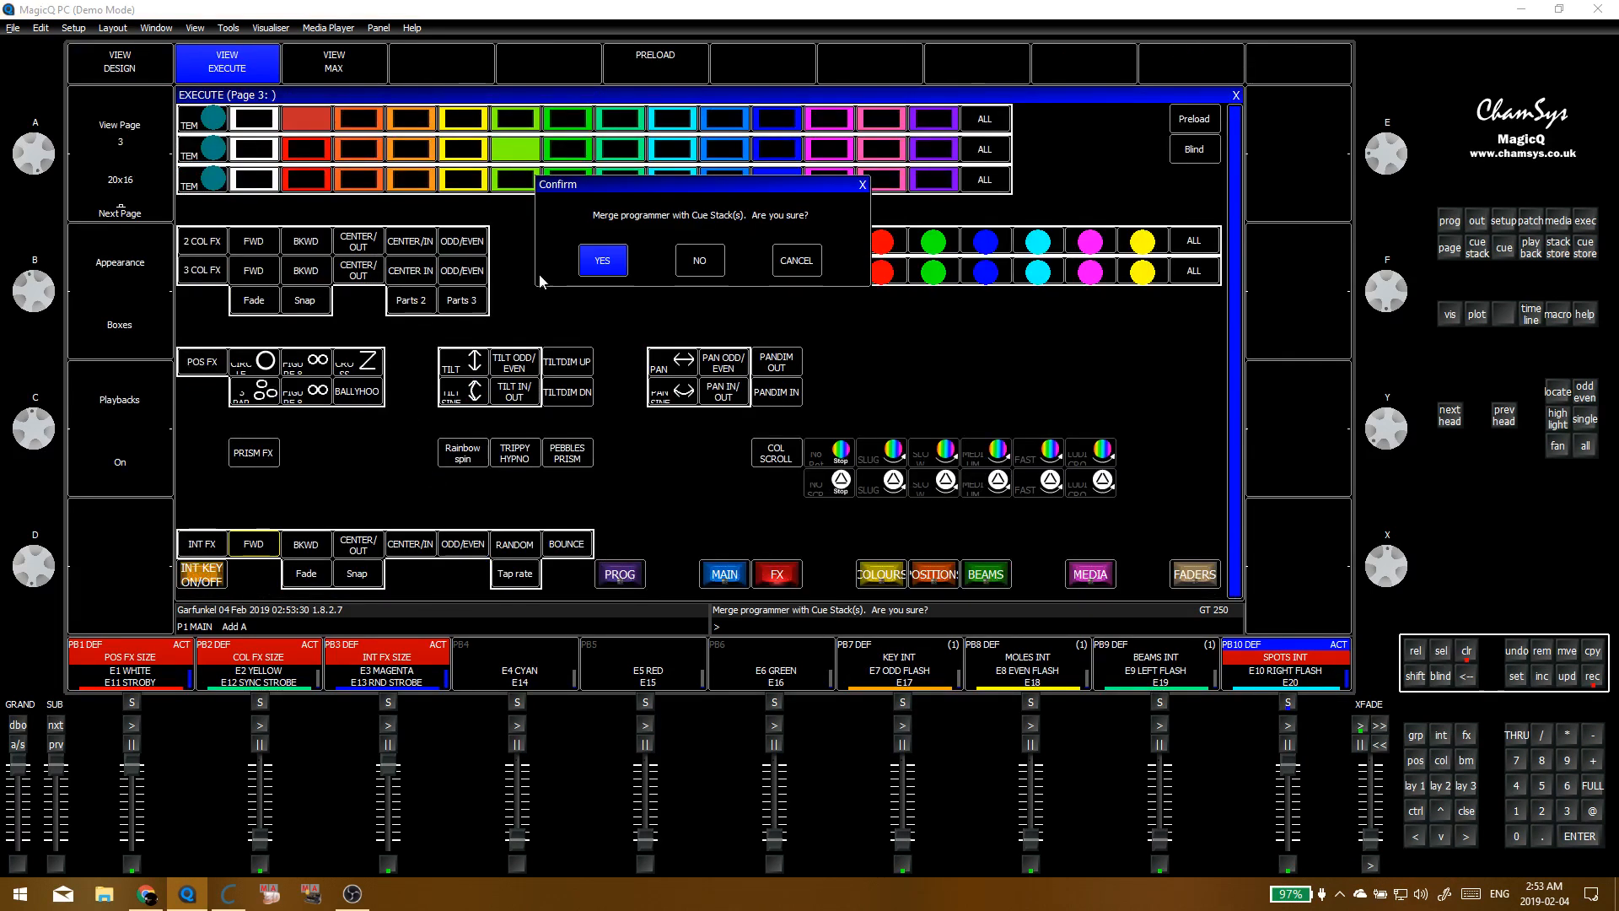
key("Return")
left_click(253, 543)
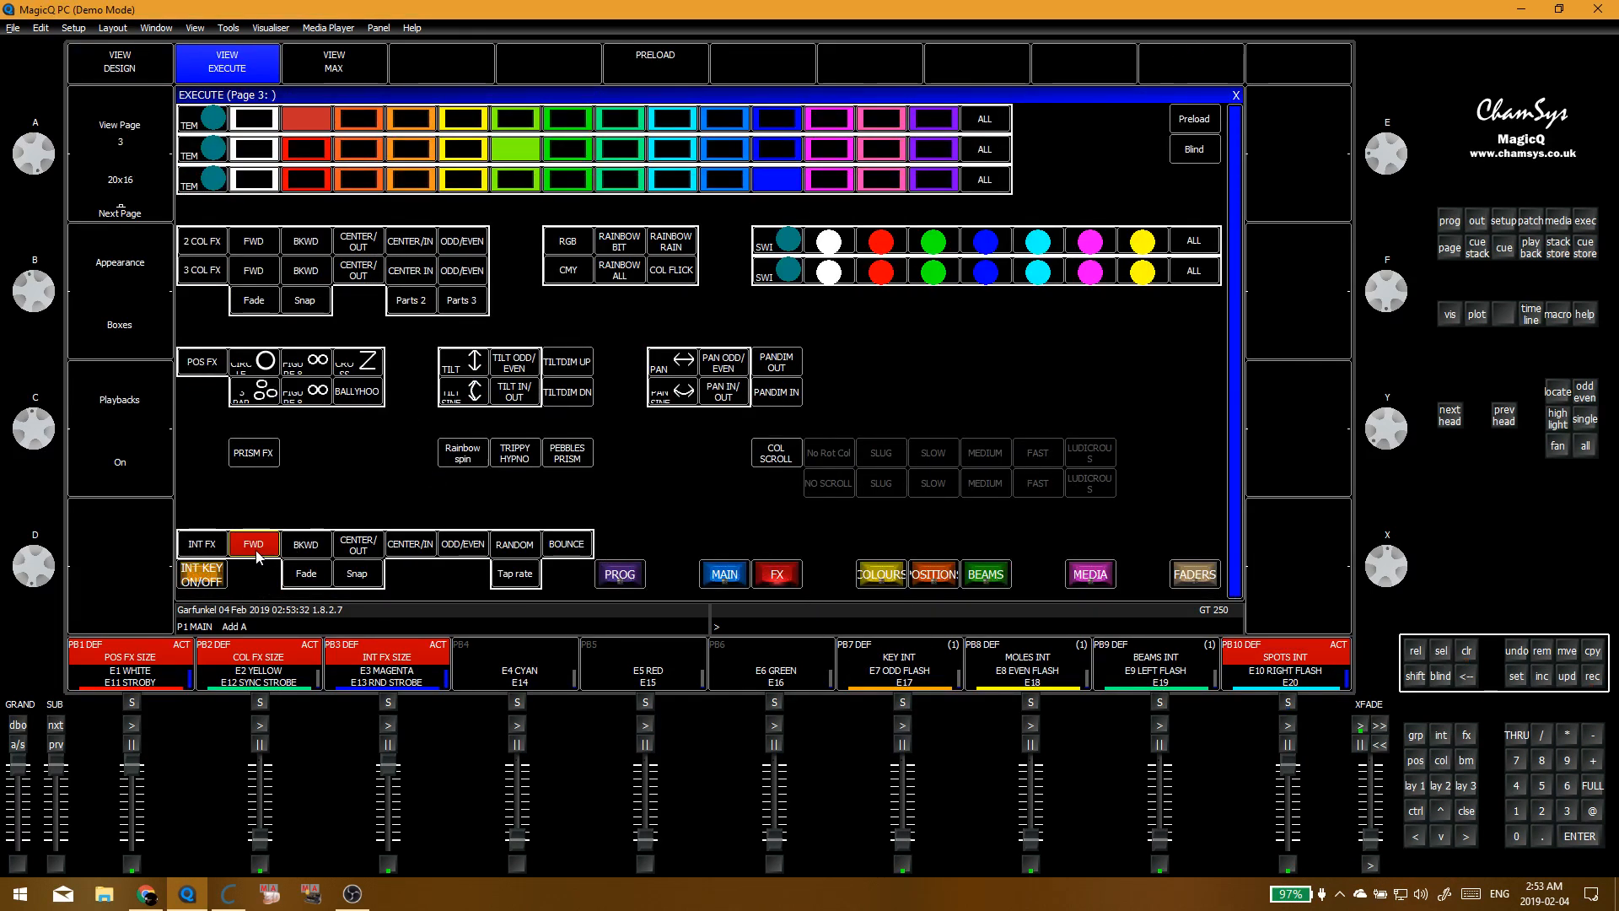
Step: Set the add mode of the dim chase stored in the INT FX FWD cue to Minus
left_click(119, 69)
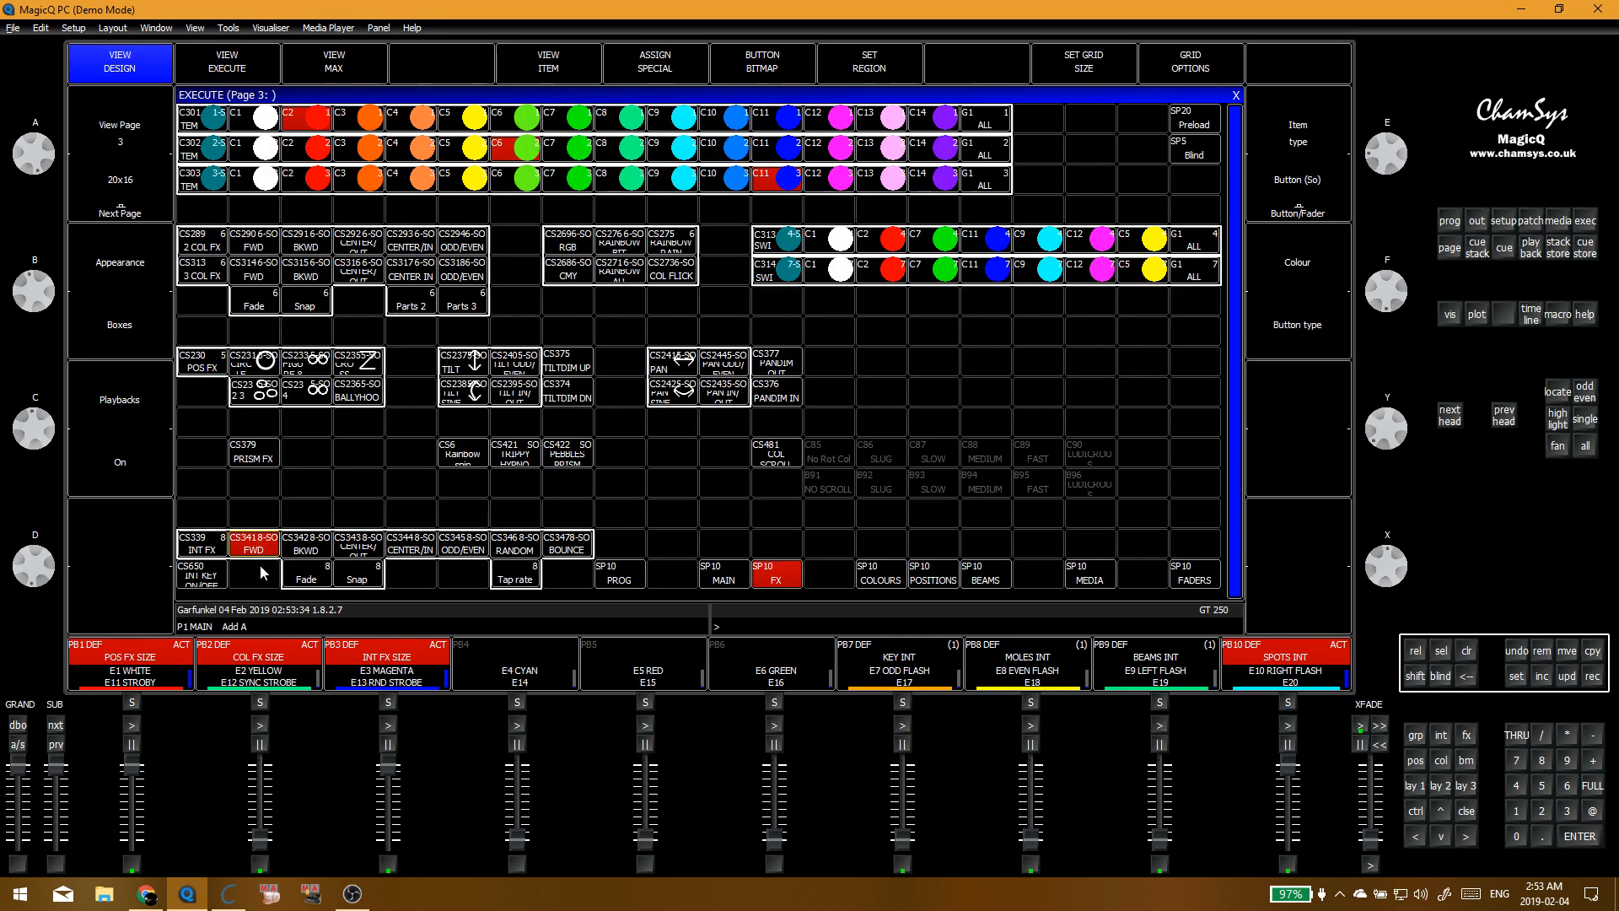
left_click(580, 82)
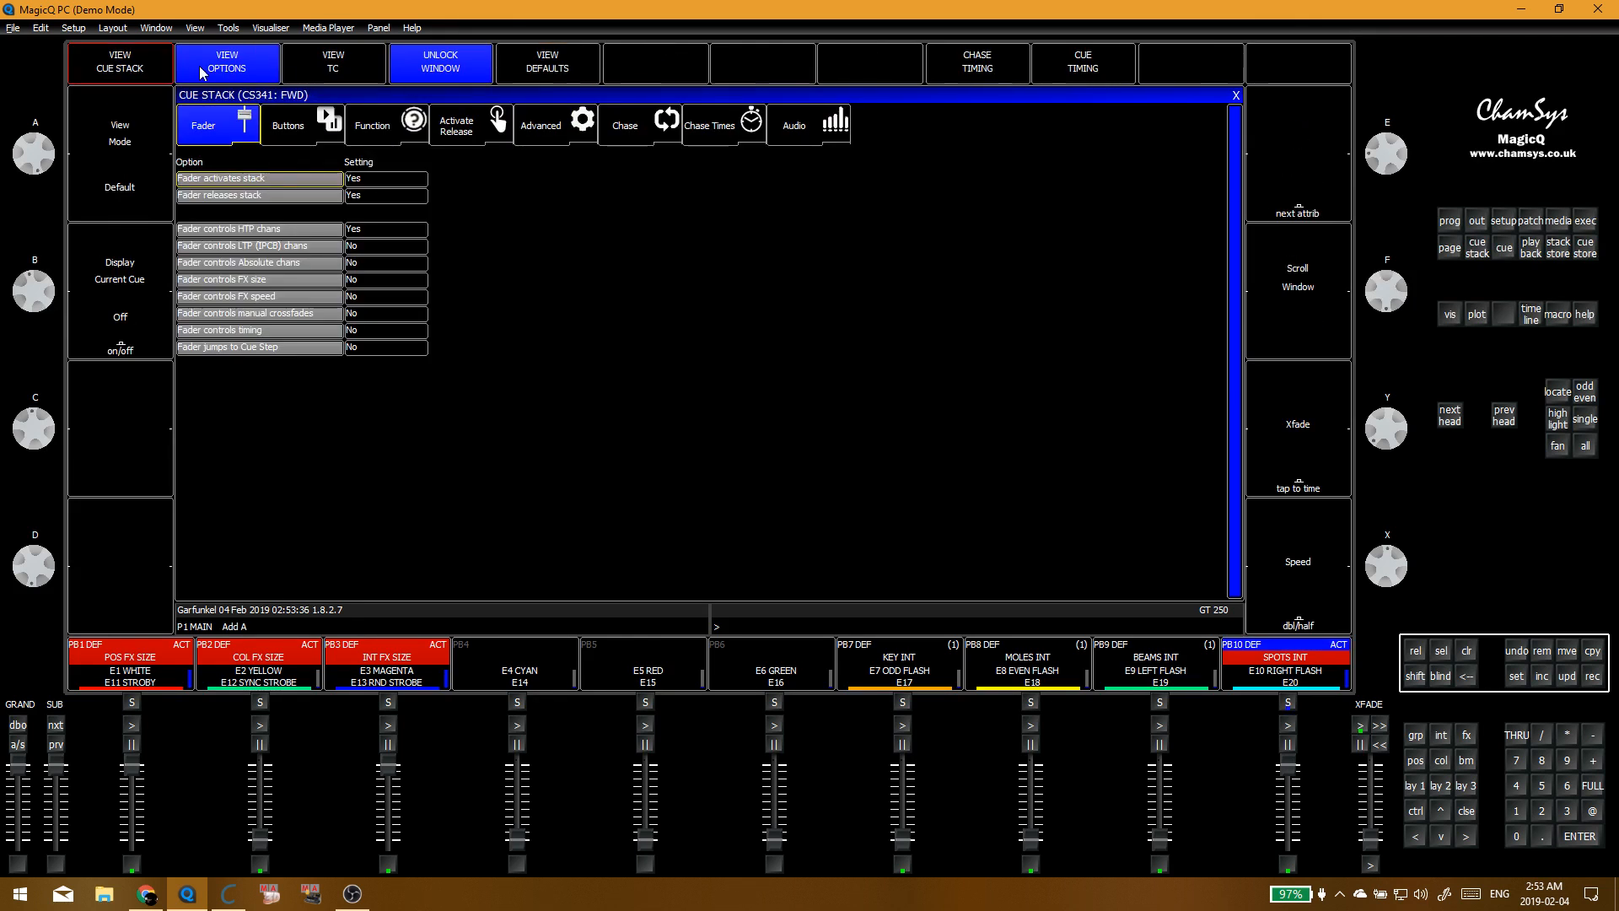
left_click(342, 126)
left_click(237, 72)
left_click(339, 74)
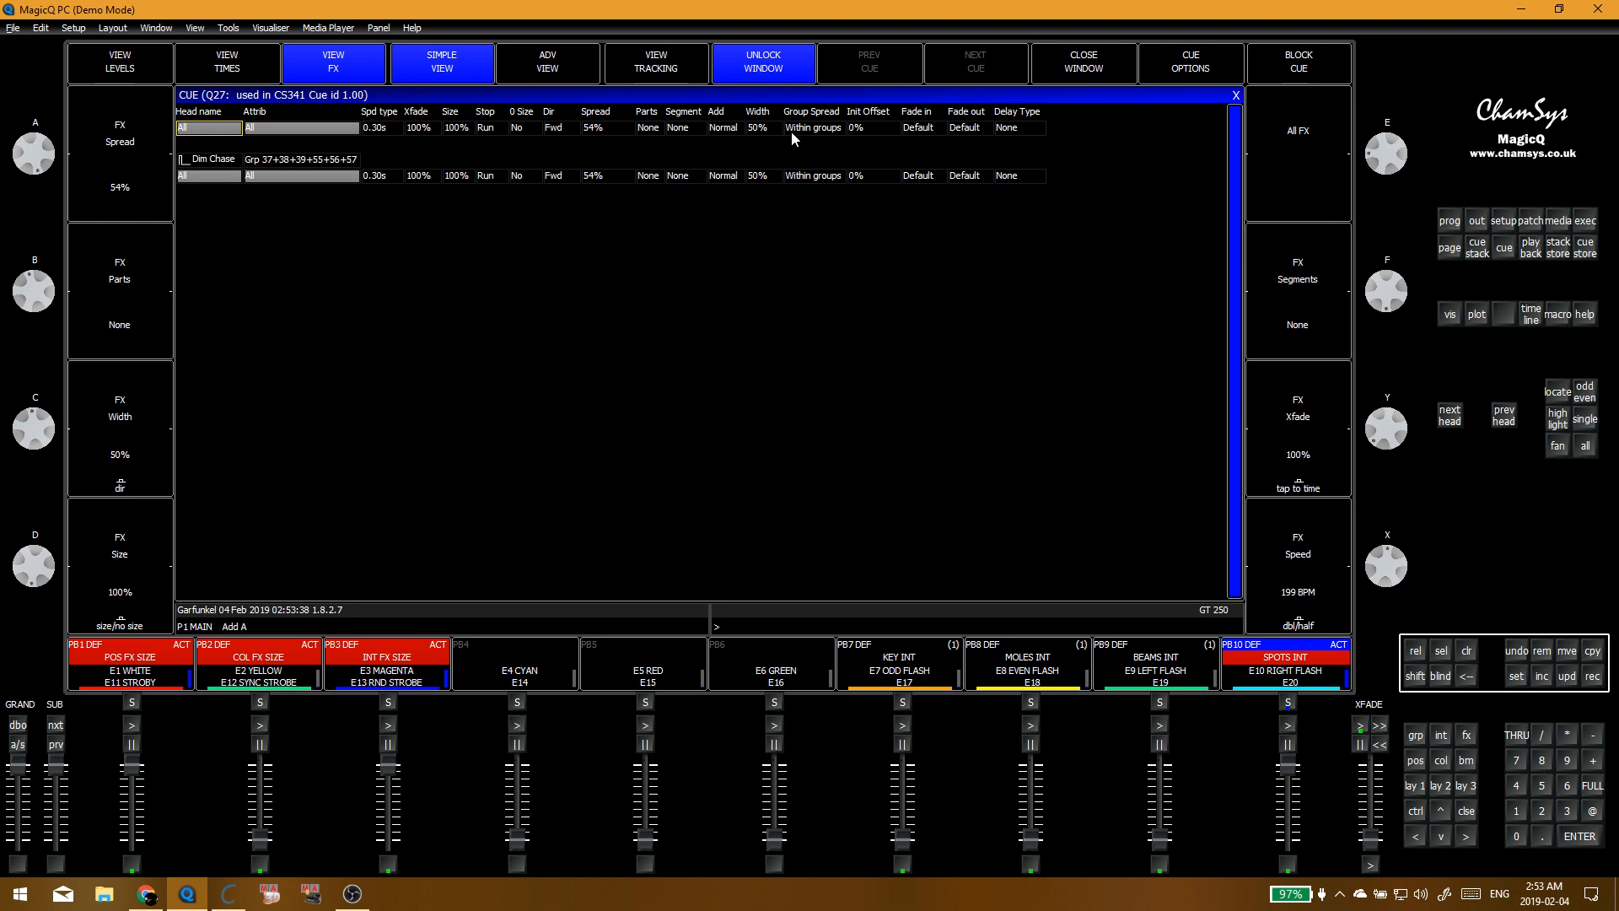
left_click(712, 127)
left_click(735, 252)
left_click(1236, 94)
left_click(1236, 94)
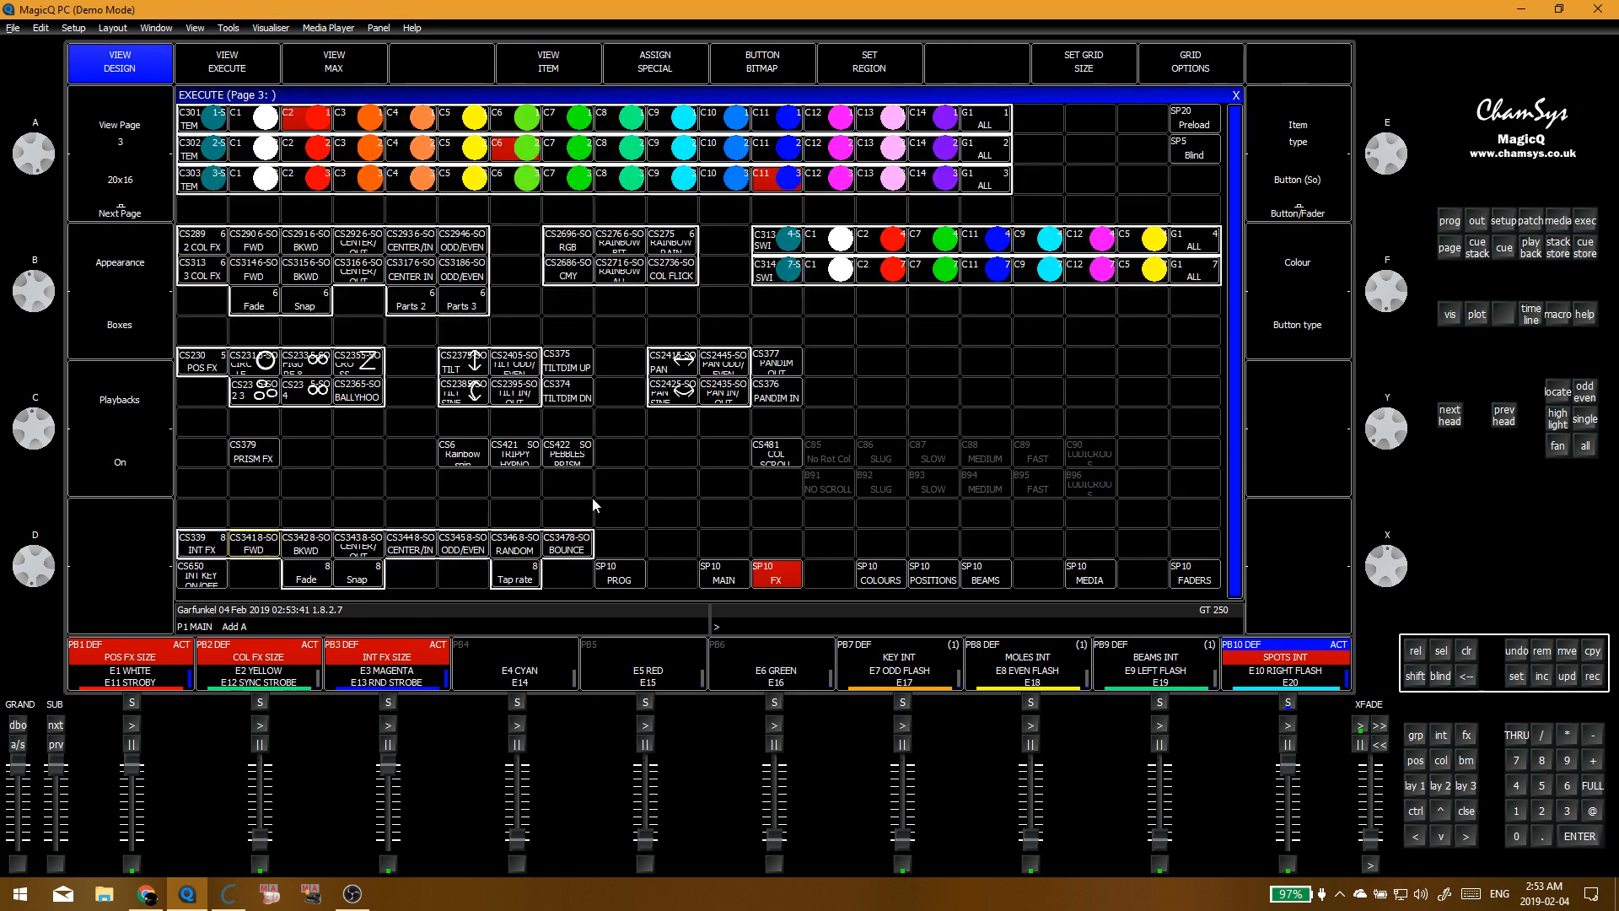
Step: Set the INT FX FWD cue's spread to 100% (even) and its width to 30%, and clear the programmer
left_click(268, 550)
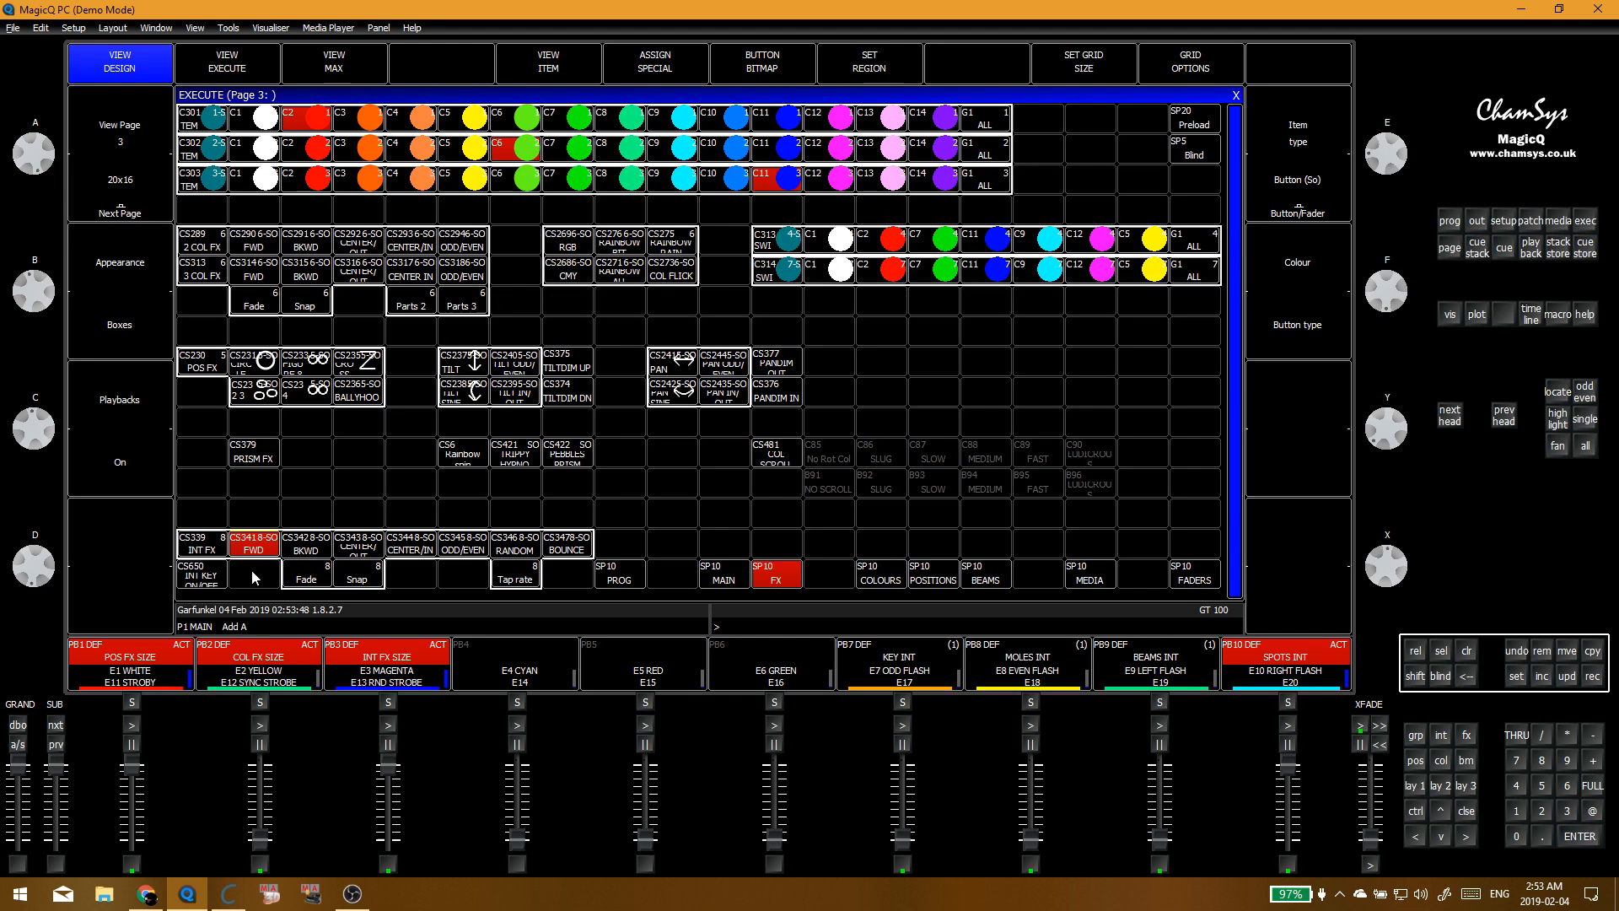
left_click(257, 512)
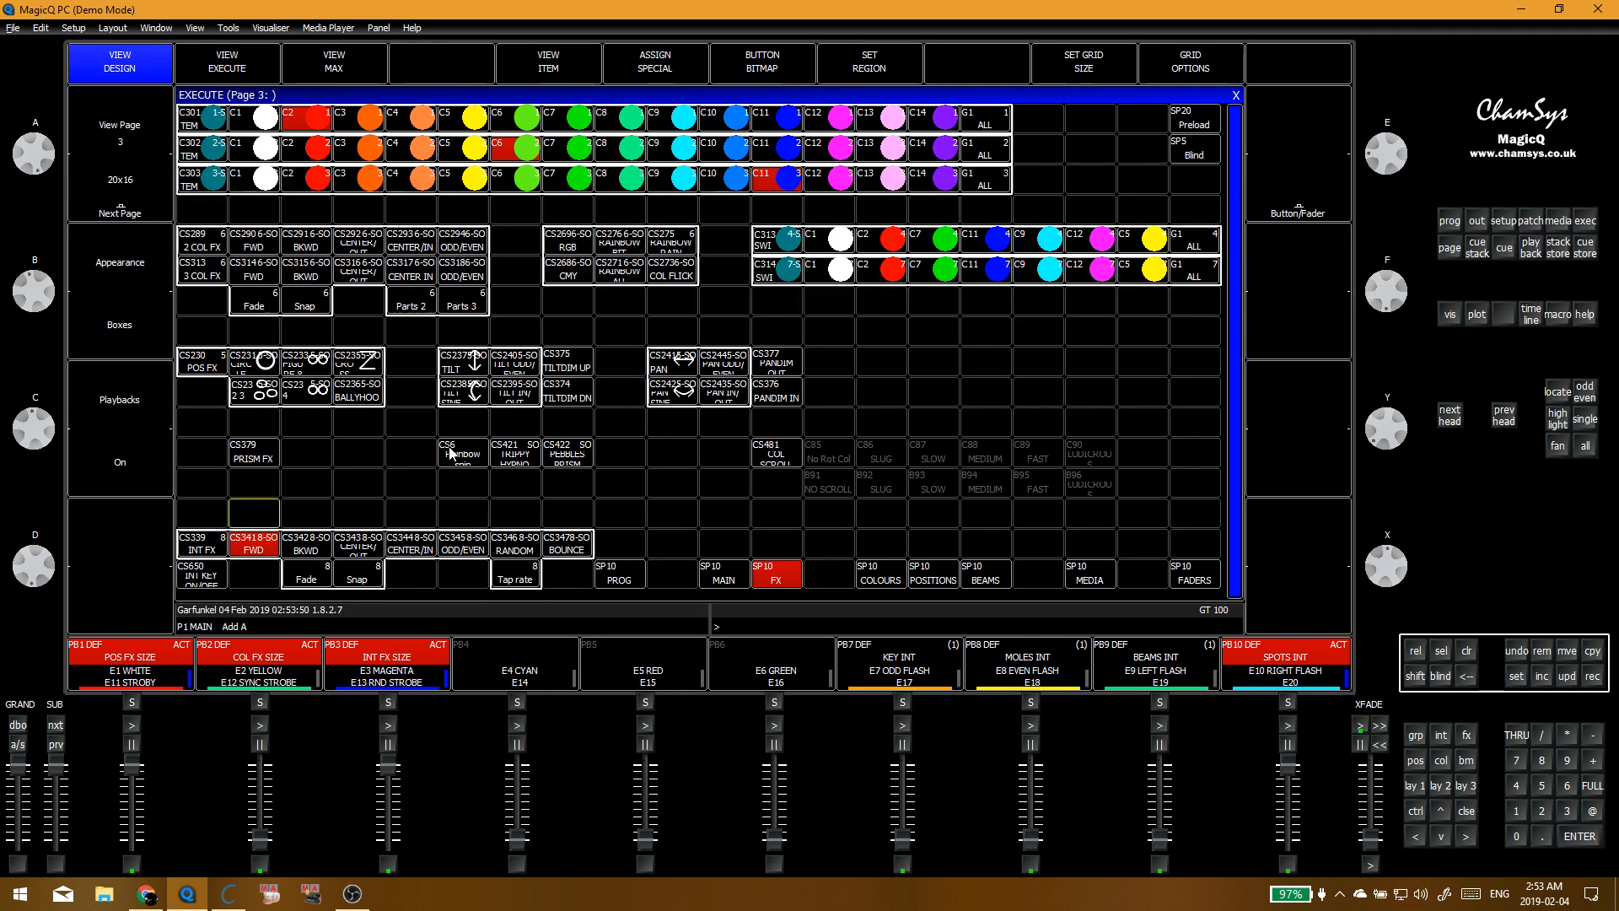
left_click(253, 544)
left_click(544, 61)
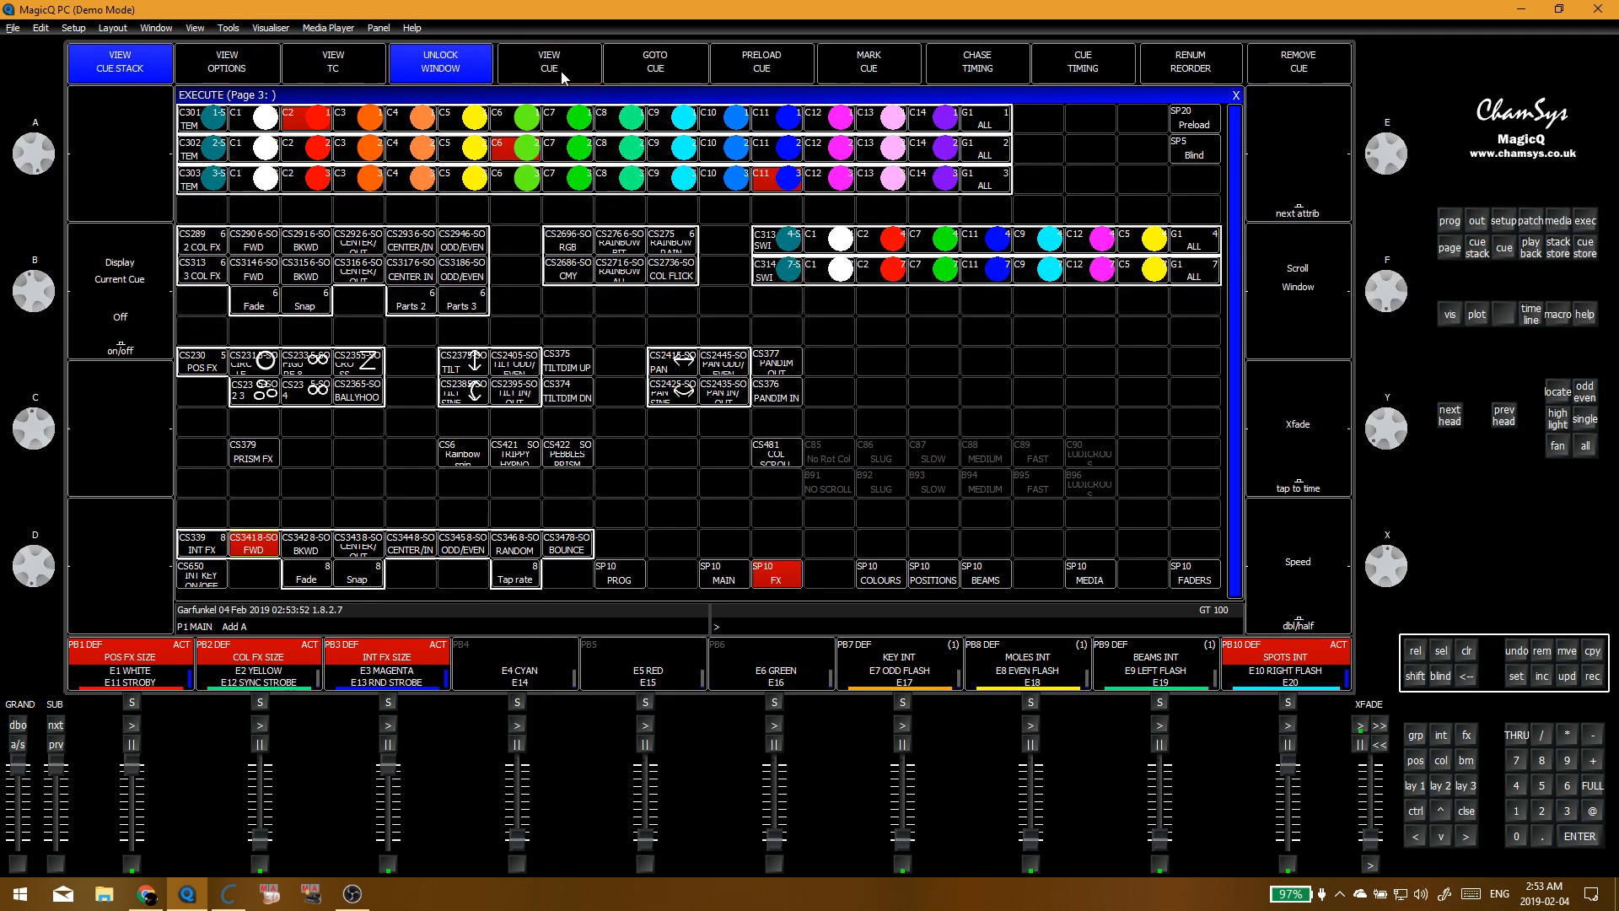
left_click(540, 59)
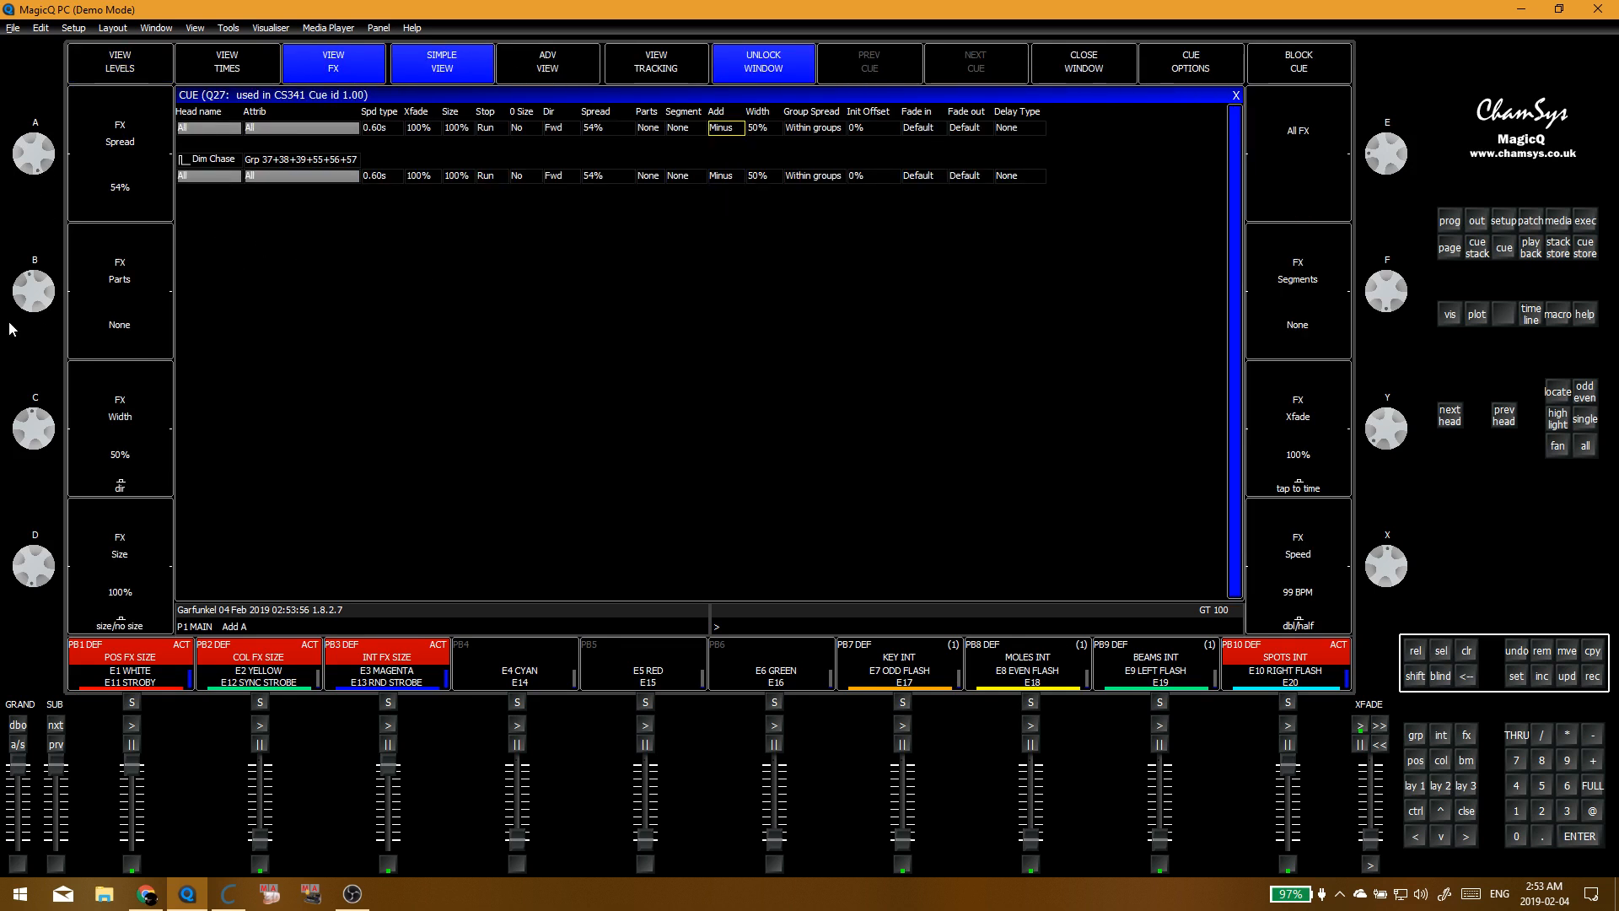
left_click_drag(43, 174, 35, 127)
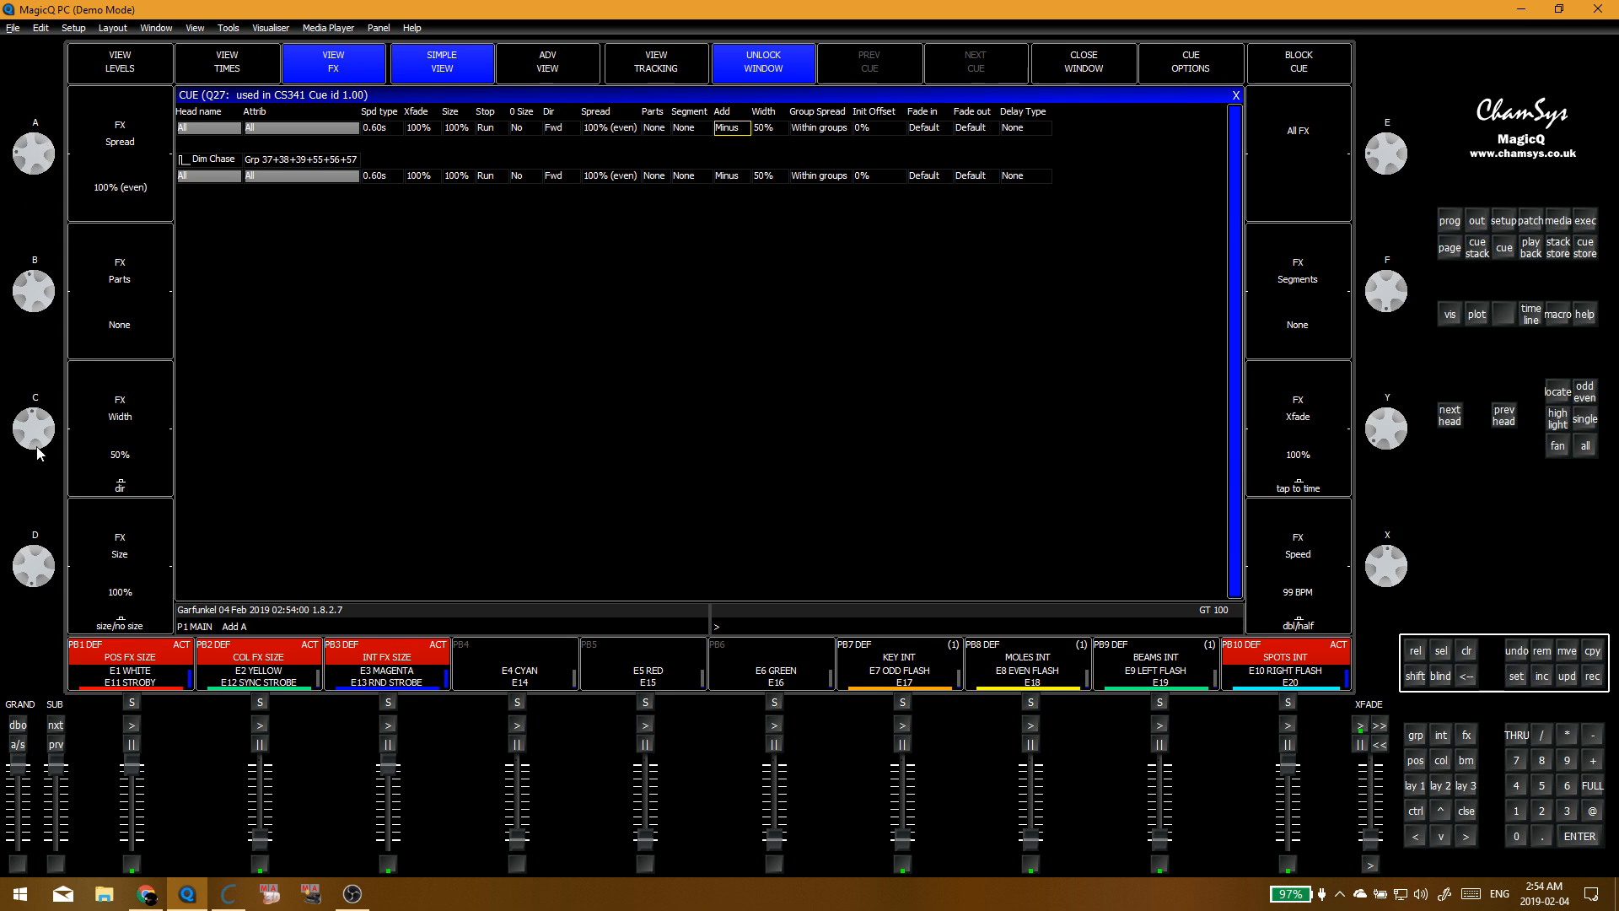
left_click_drag(40, 453, 41, 411)
key("Escape")
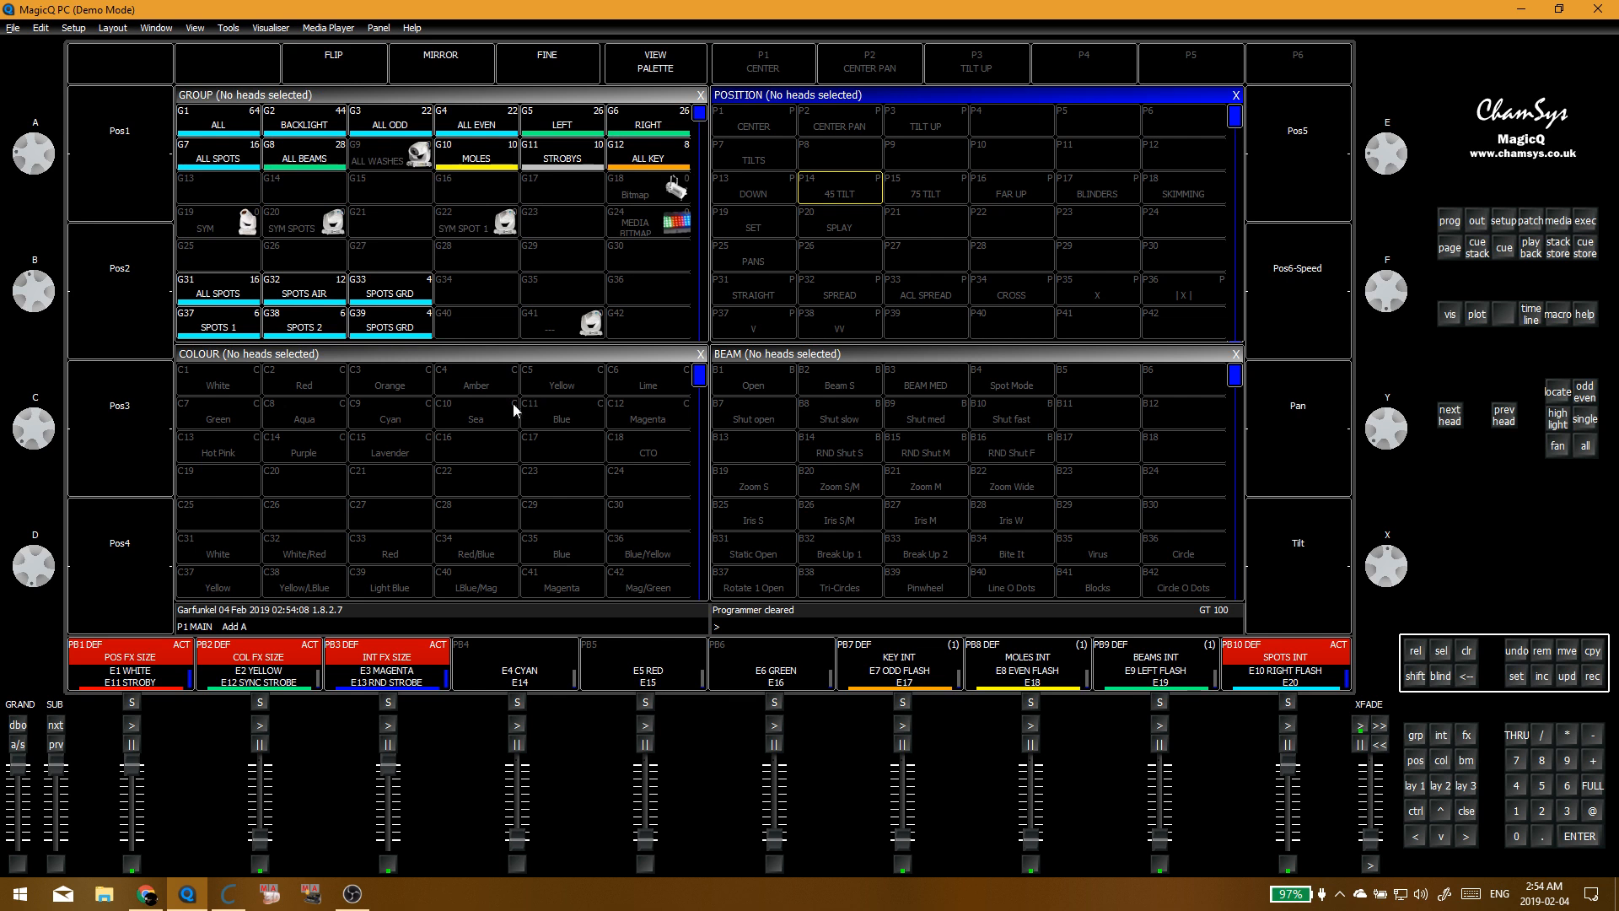
Step: Include the INT FX FWD cue, set its direction to Bkwd, and merge it into the INT FX BKWD cue stack
key("alt+e")
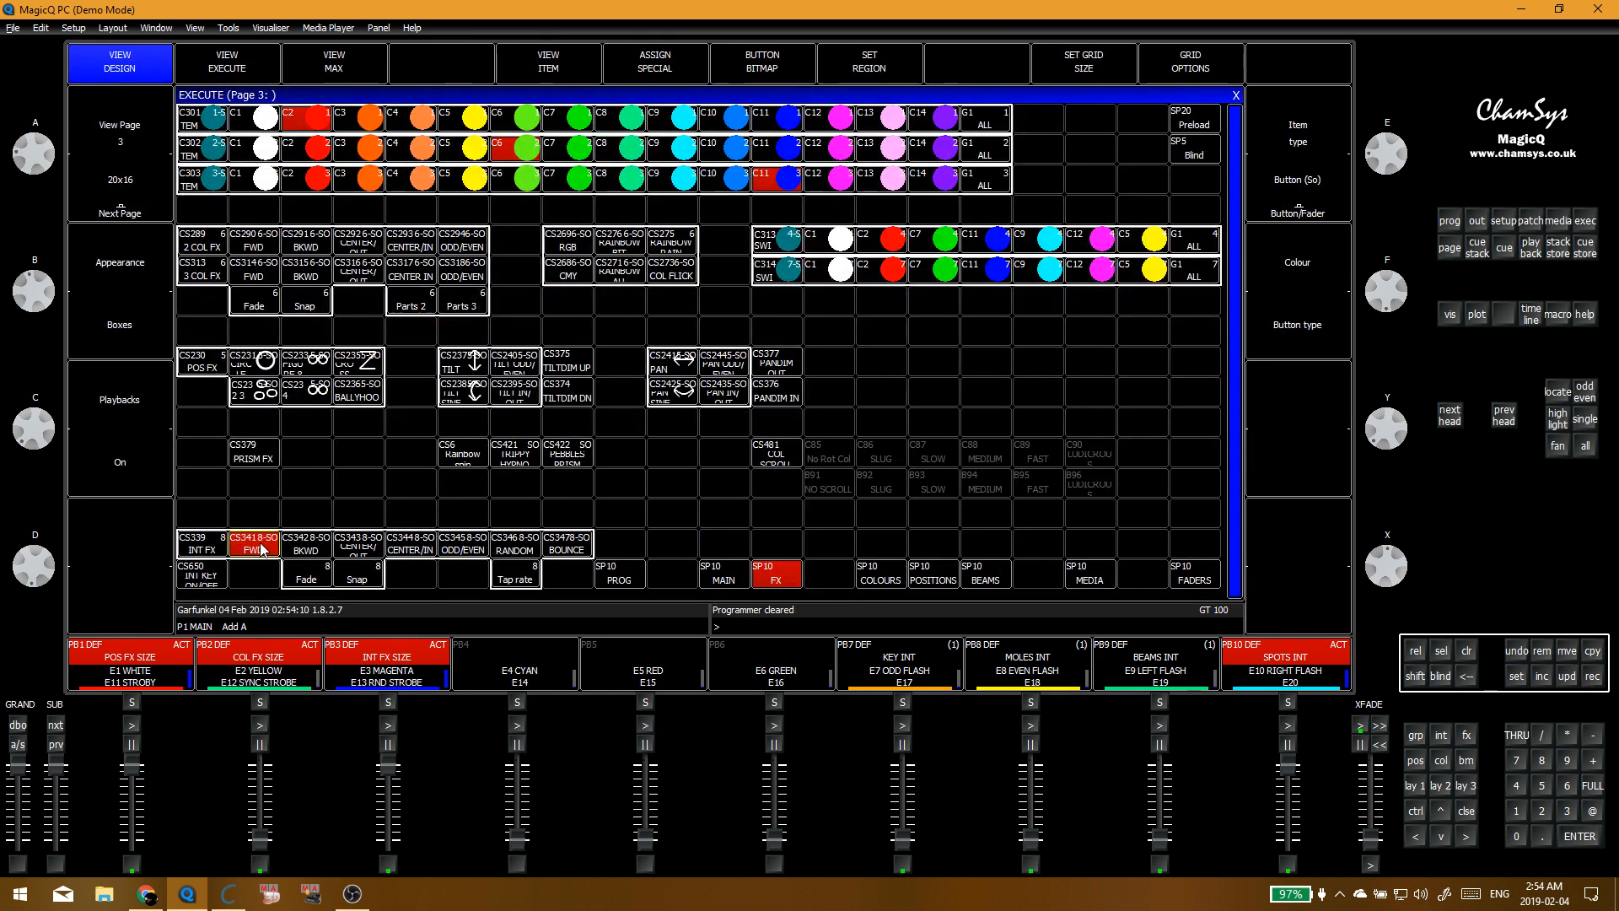
left_click(262, 548)
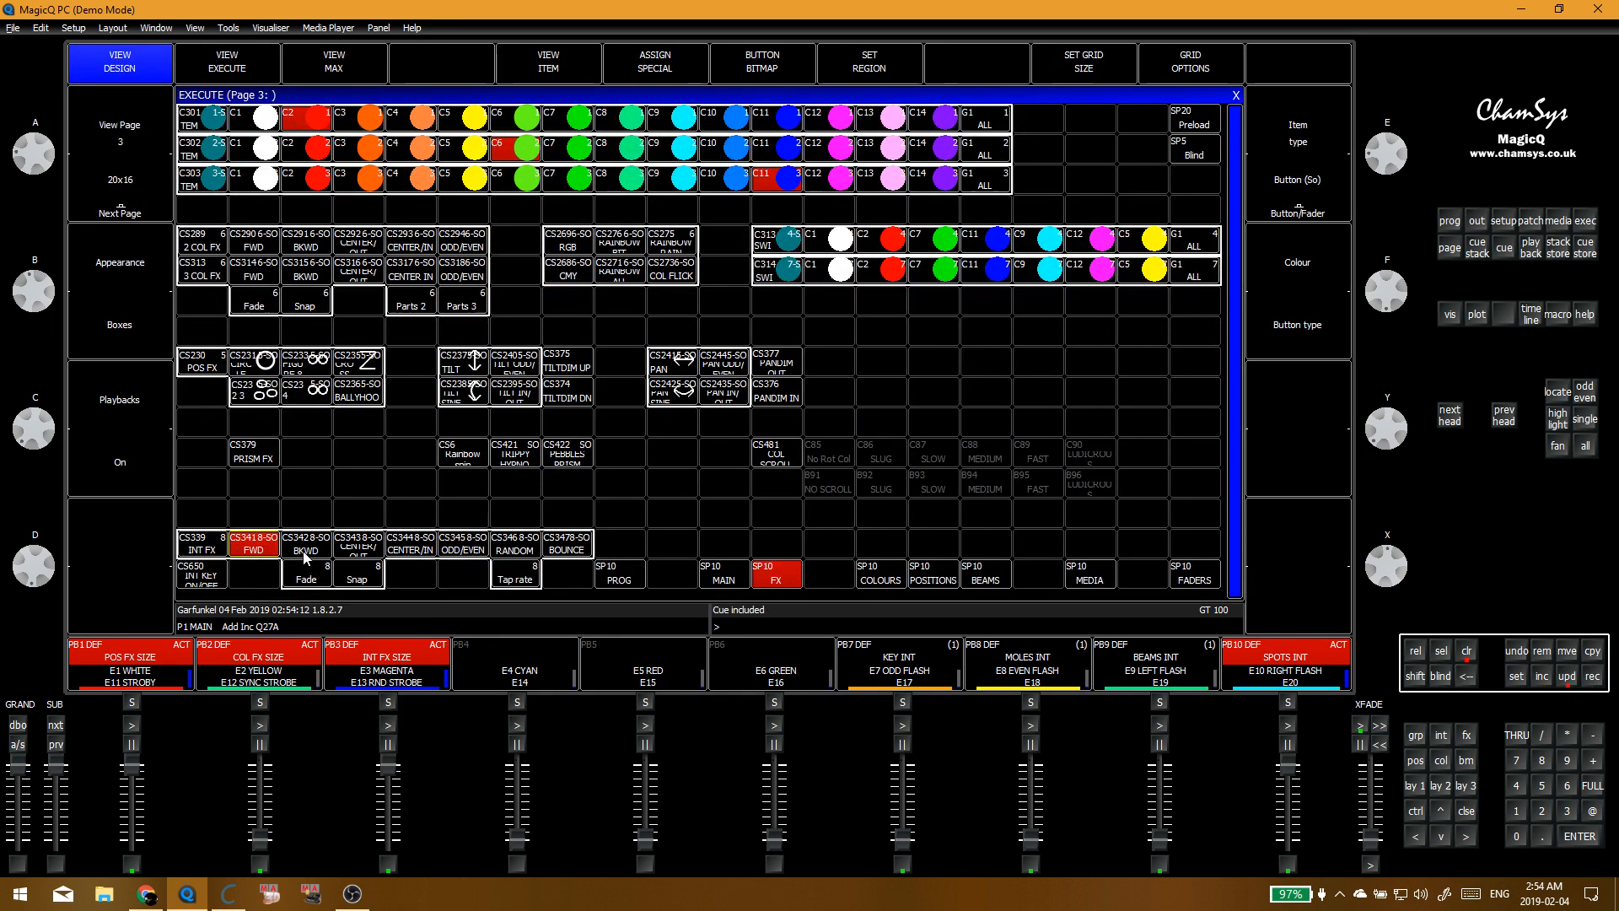
left_click(1449, 222)
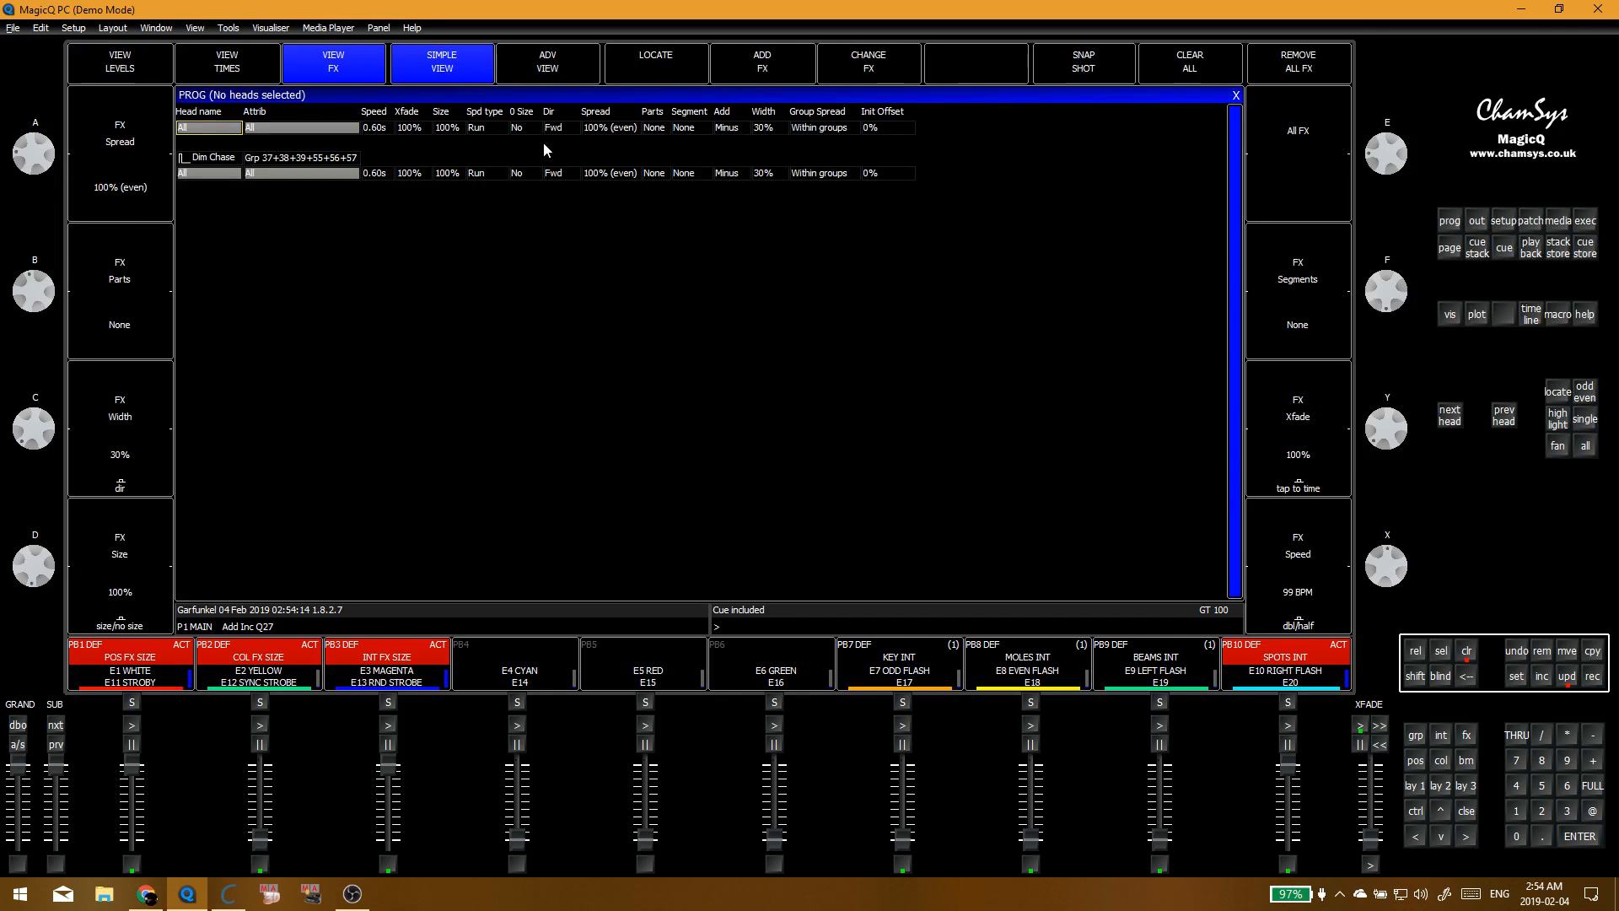
left_click(553, 128)
left_click(497, 175)
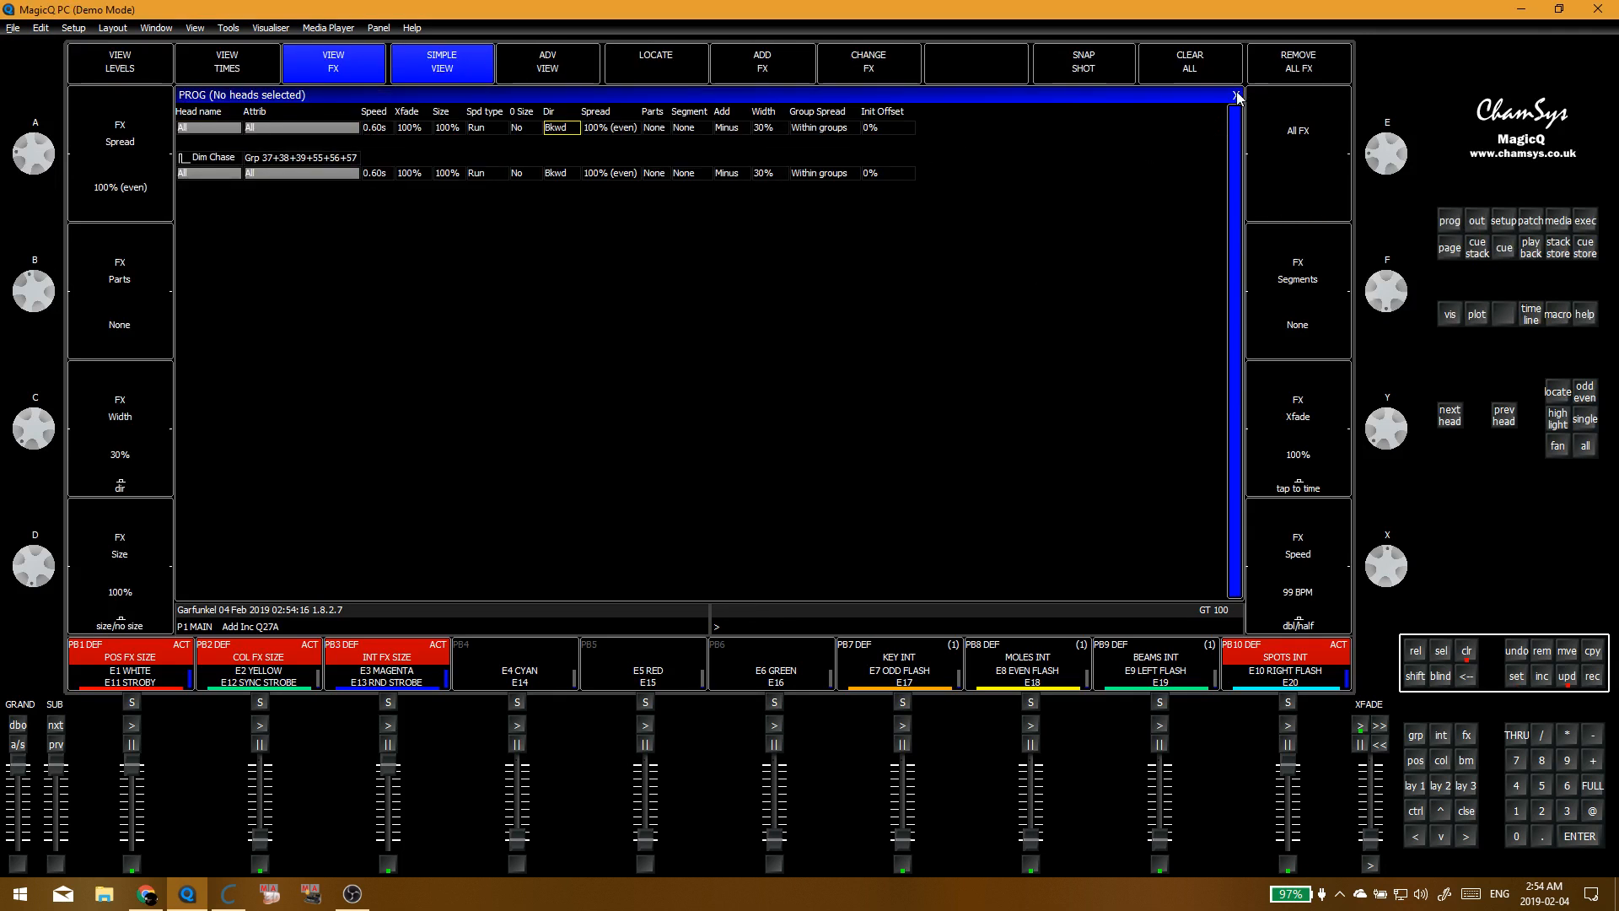
key("Return")
left_click(307, 544)
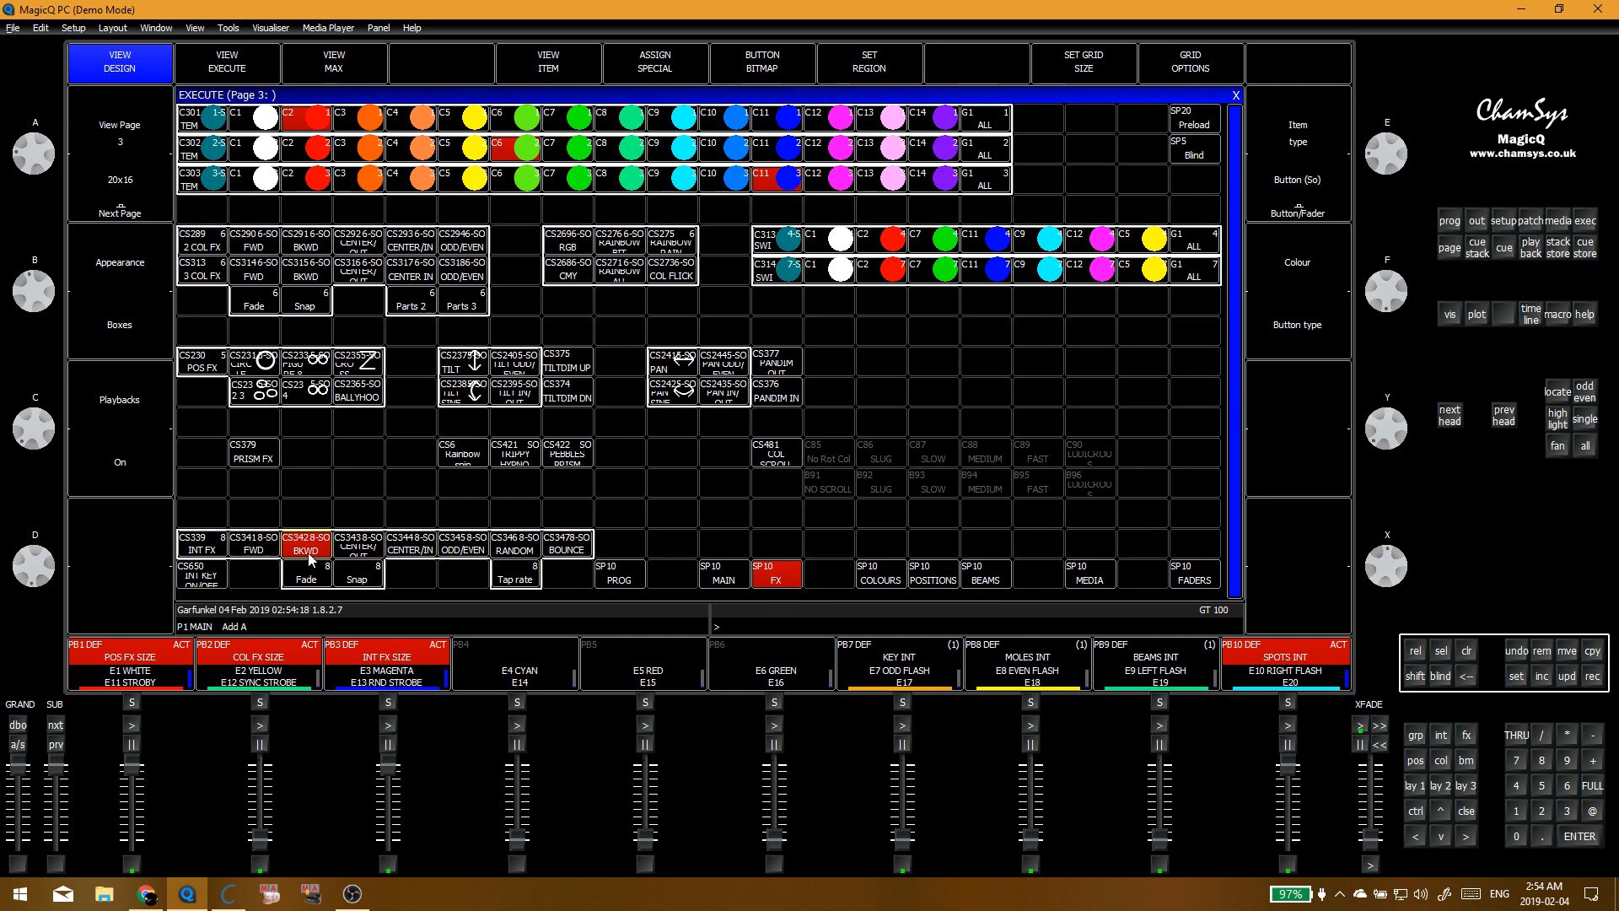
left_click(312, 552)
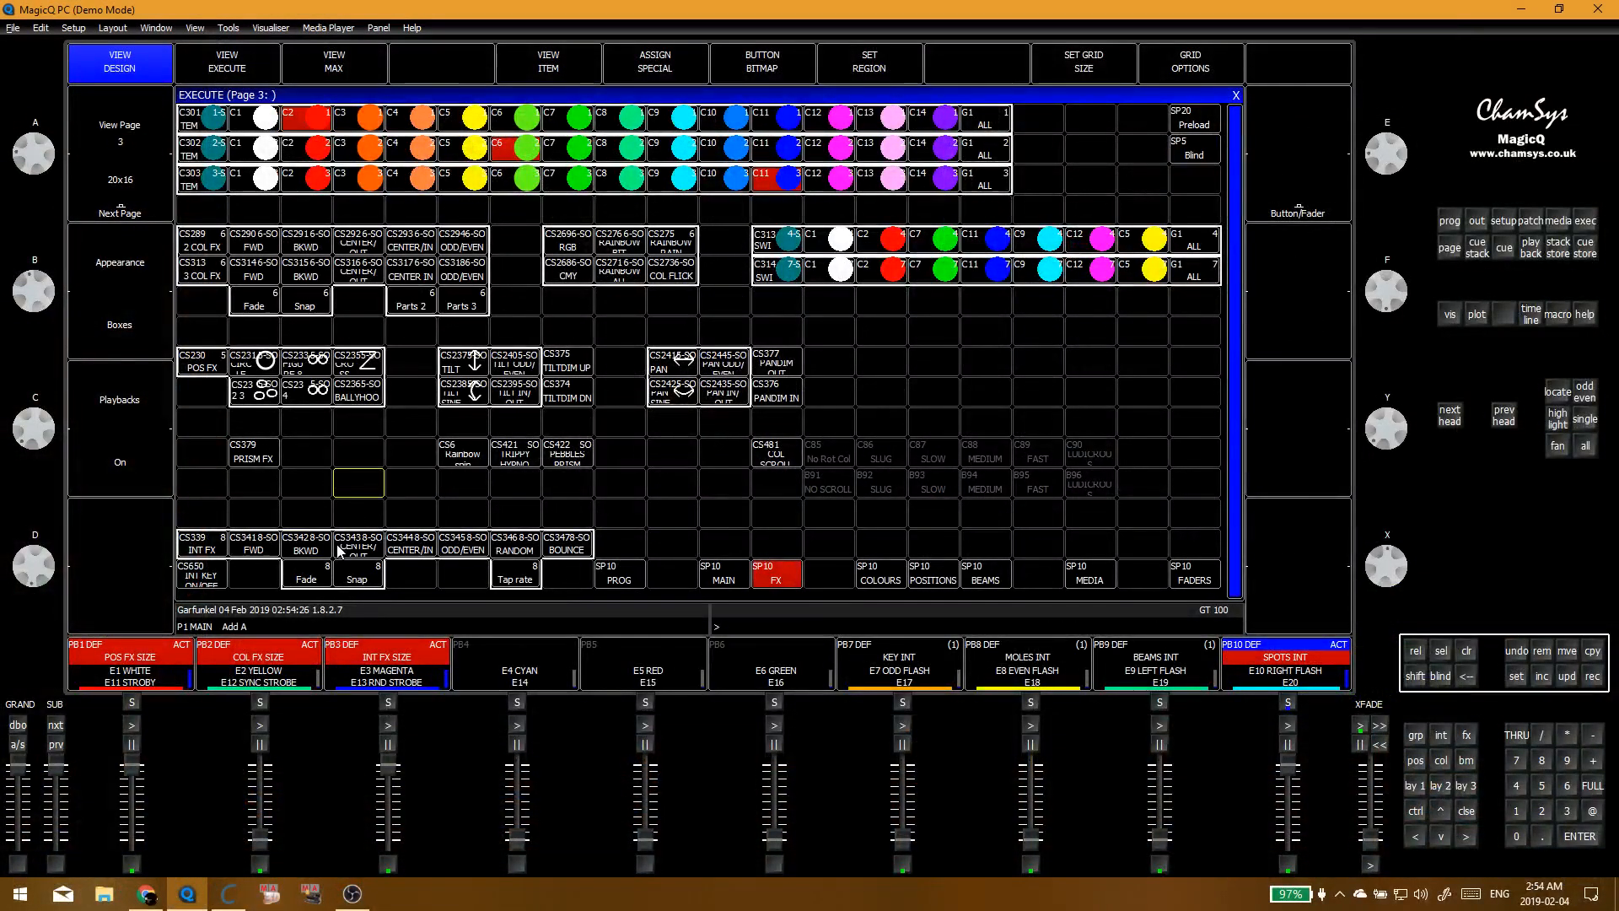
Step: Include the INT FX BKWD cue, change its FX direction, and merge it into the INT FX CENTER/OUT cue stack
left_click(321, 547)
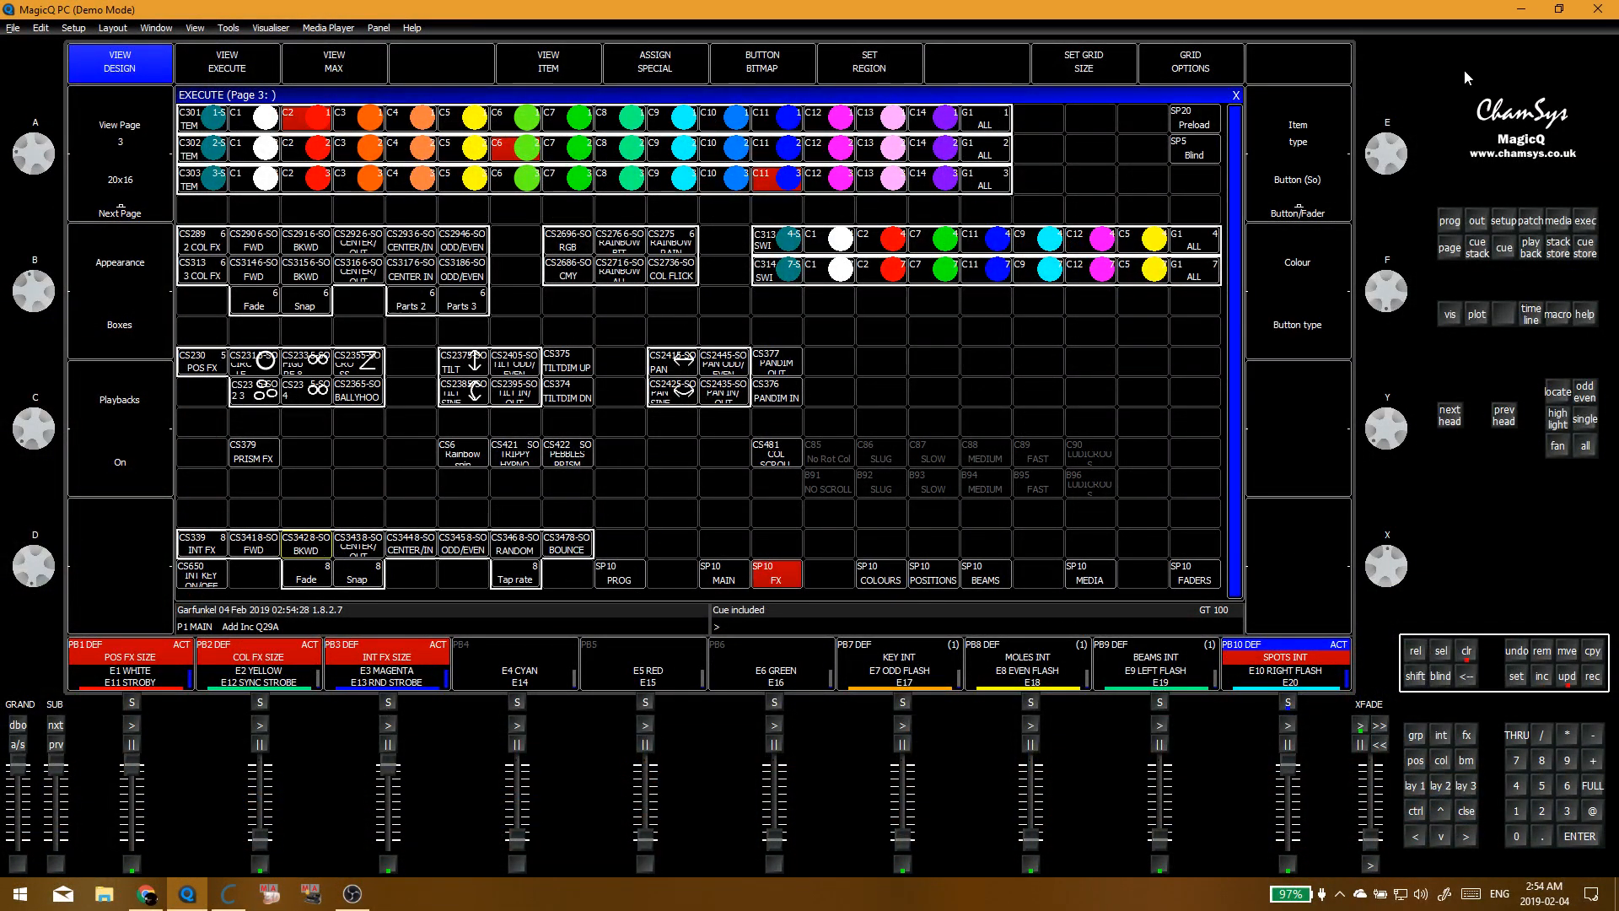
left_click(1450, 220)
left_click(580, 129)
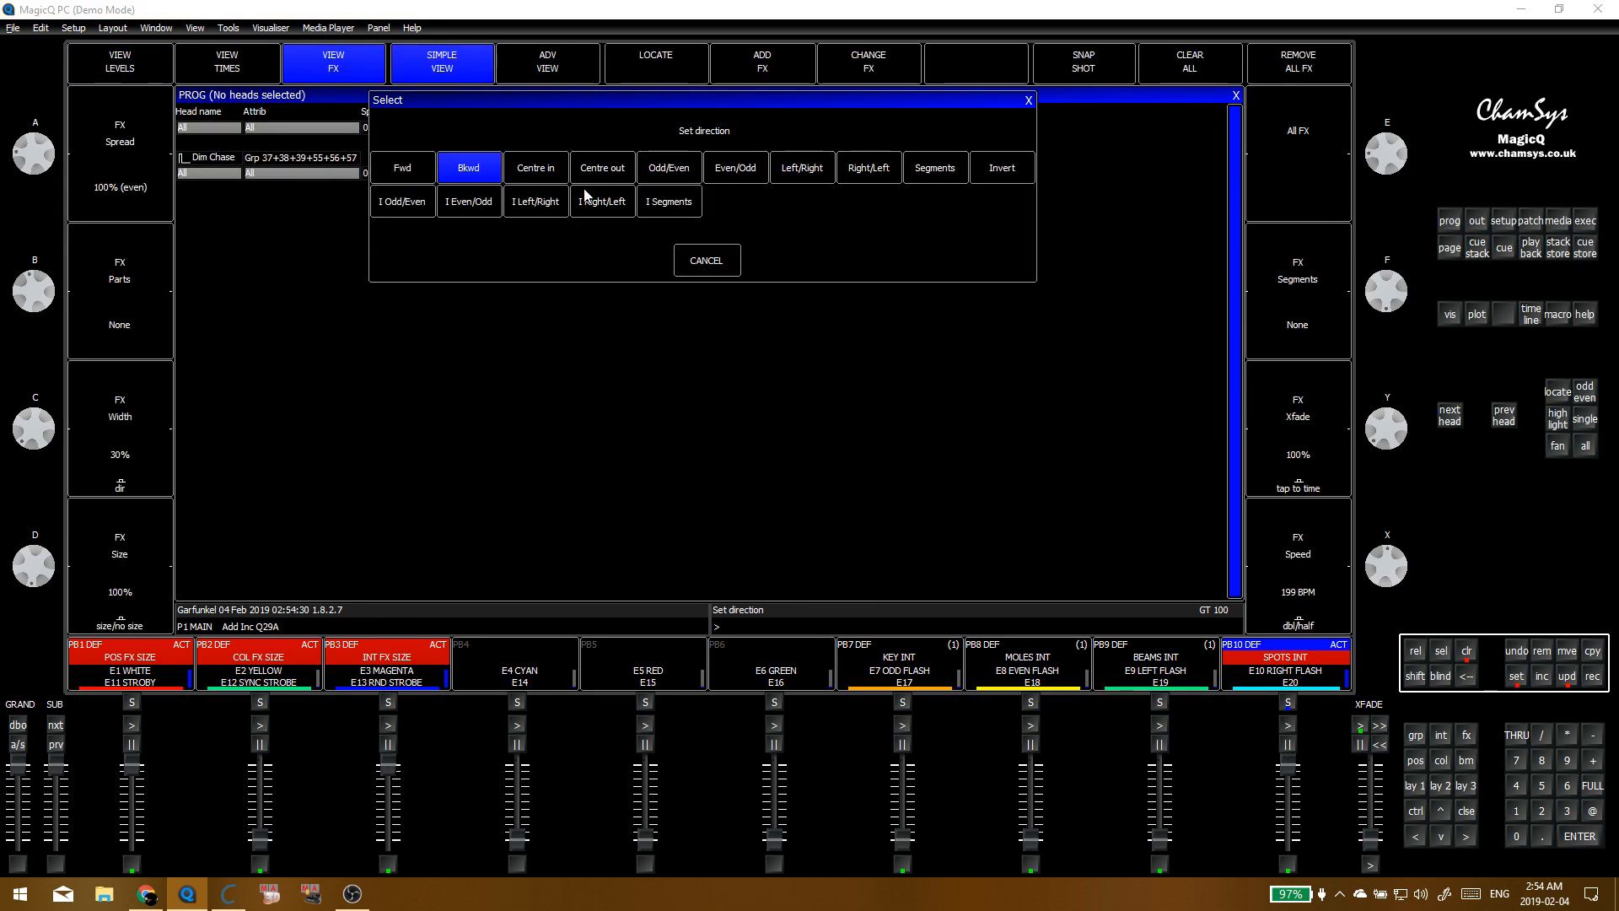
left_click(552, 194)
left_click(1235, 96)
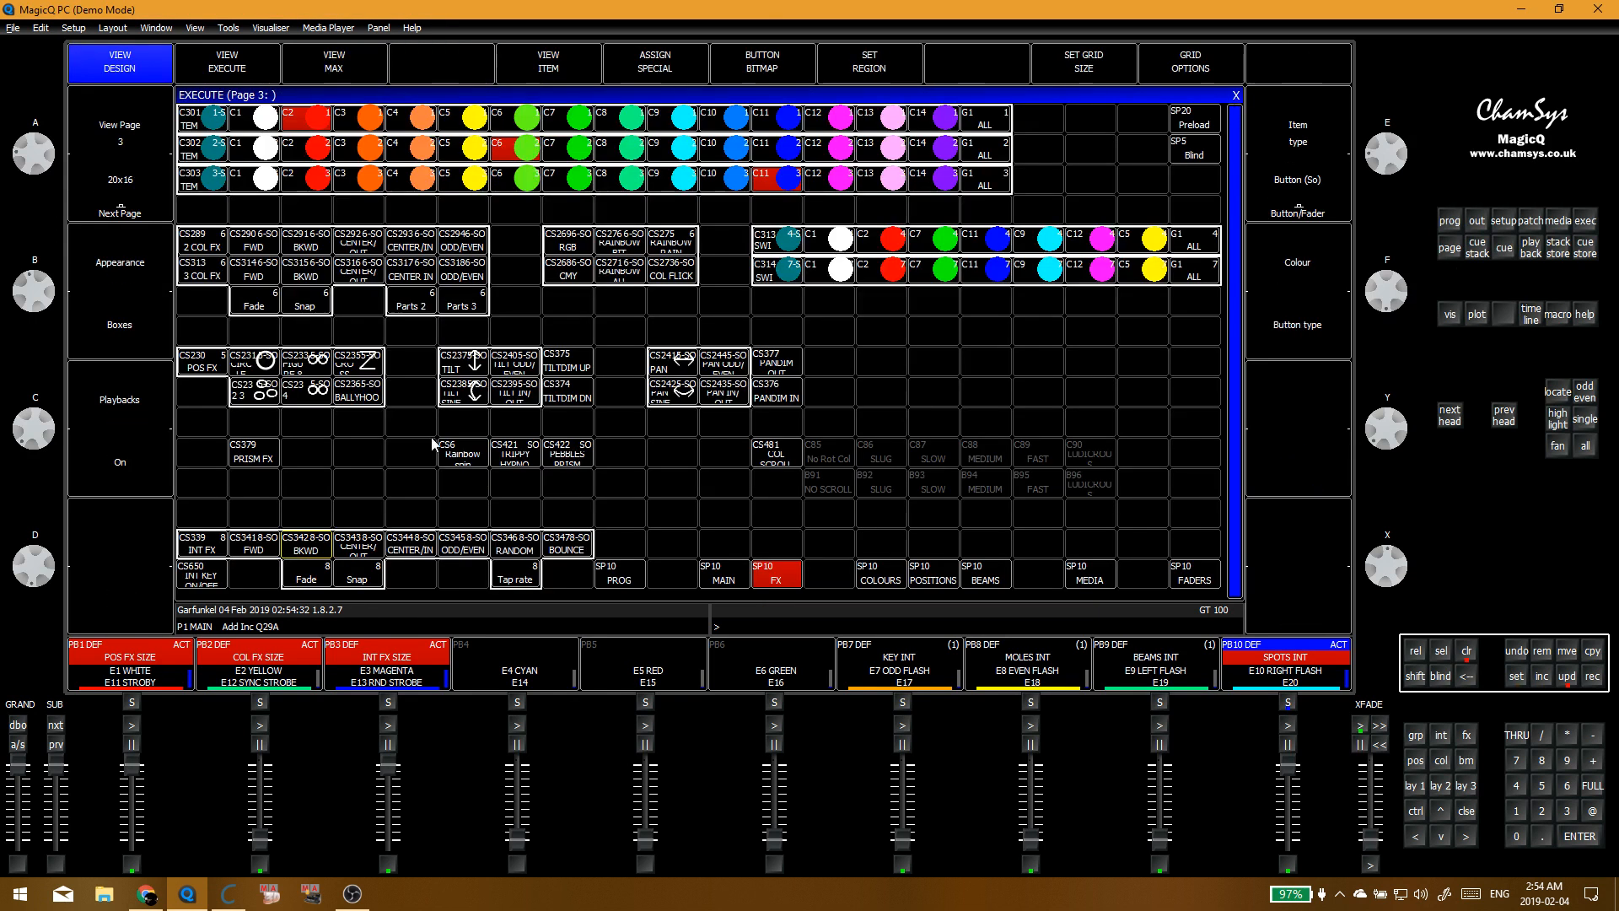
left_click(379, 543)
left_click(601, 266)
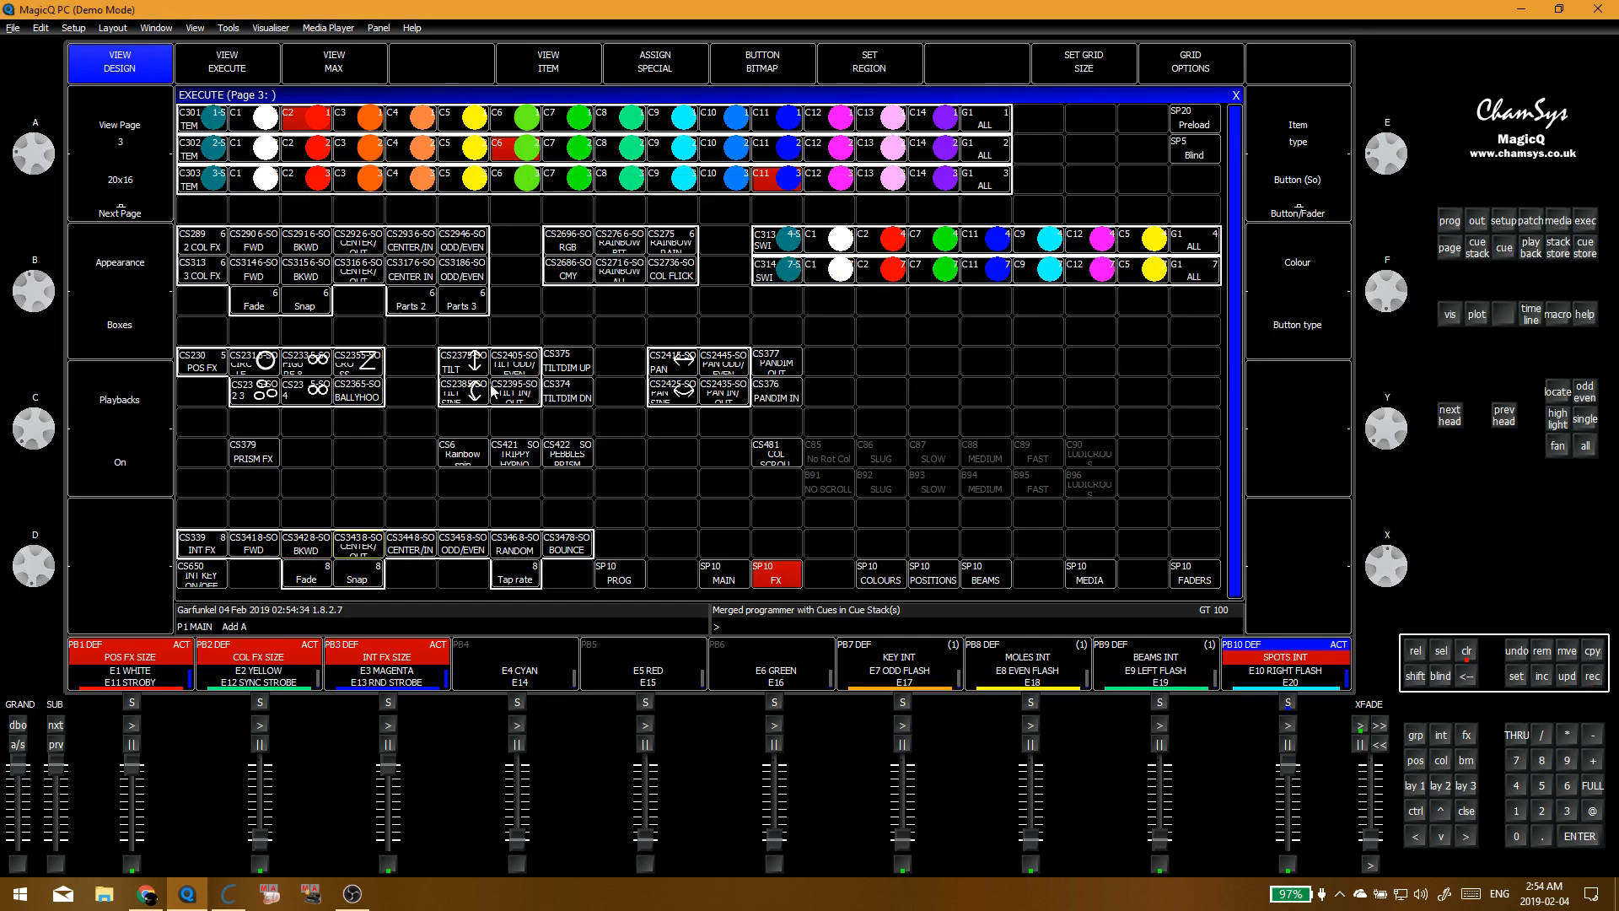
Step: Test the INT FX CENTER/OUT button and its Fade option on the execute page
left_click(364, 547)
left_click(369, 549)
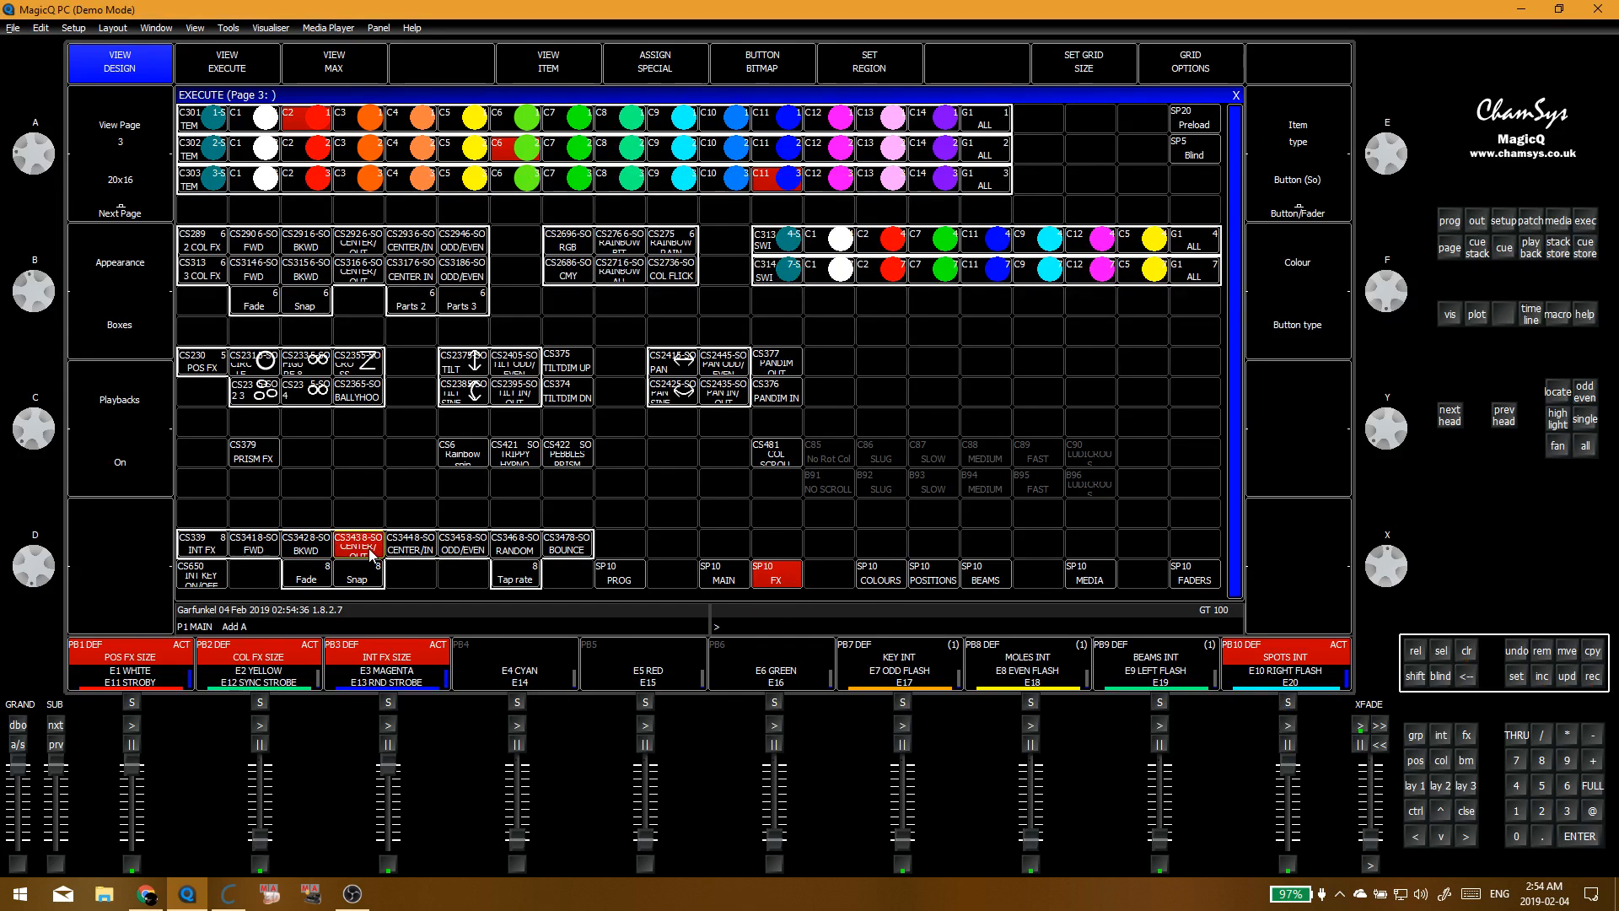
left_click(367, 546)
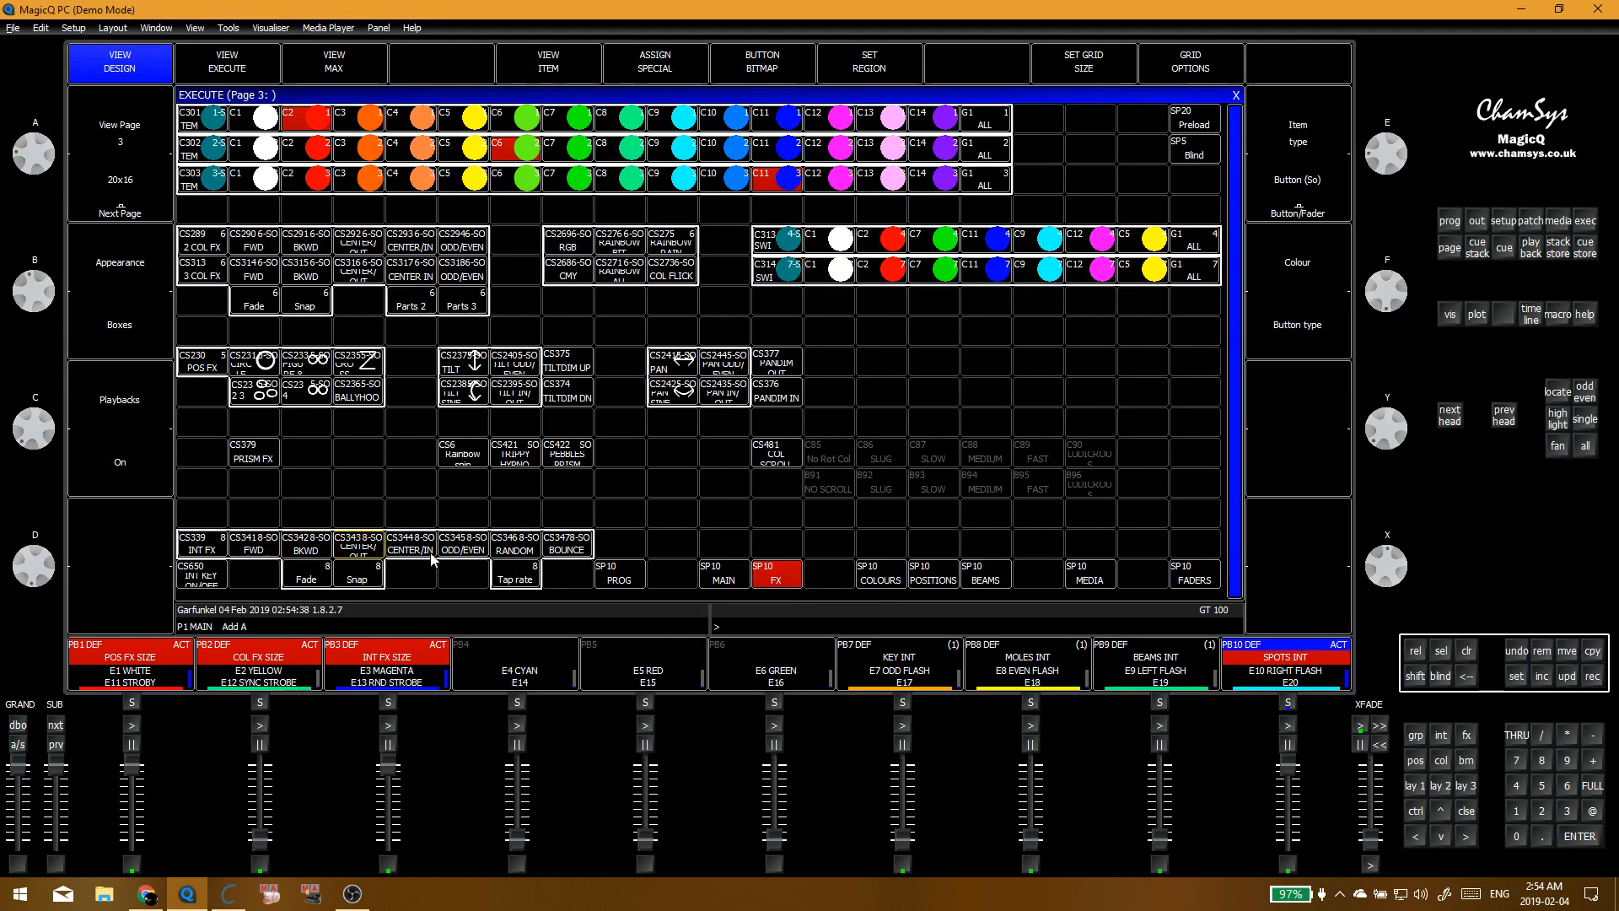
left_click(301, 579)
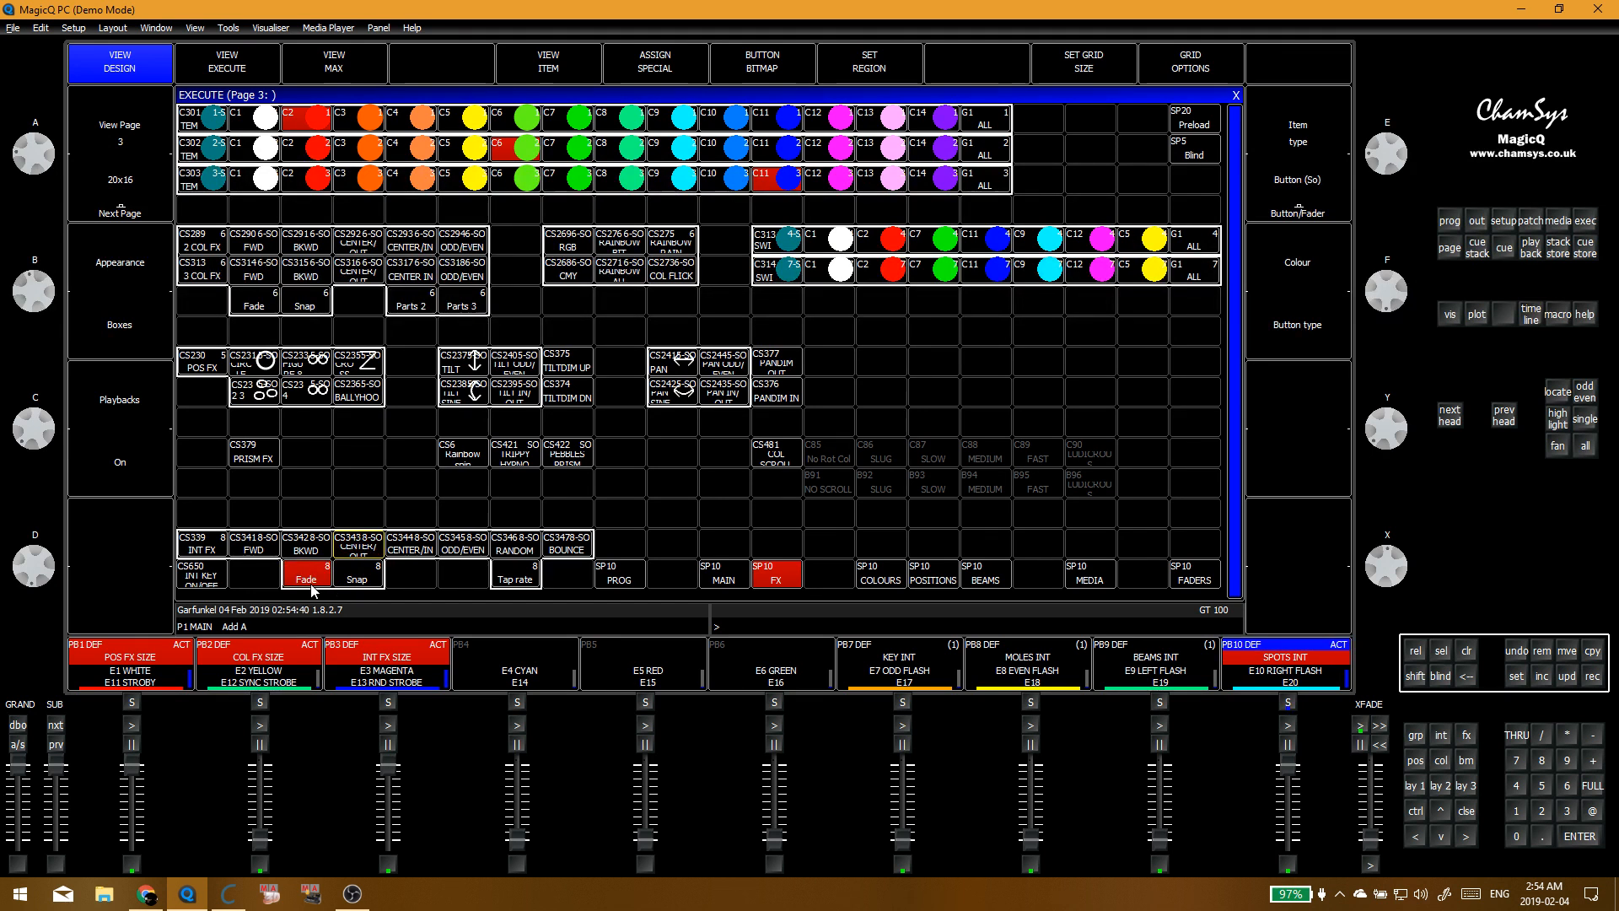
Step: Open the FX settings of the cue in the INT FX CENTER/OUT cue stack and set the dim chase width to 20%
left_click(358, 543)
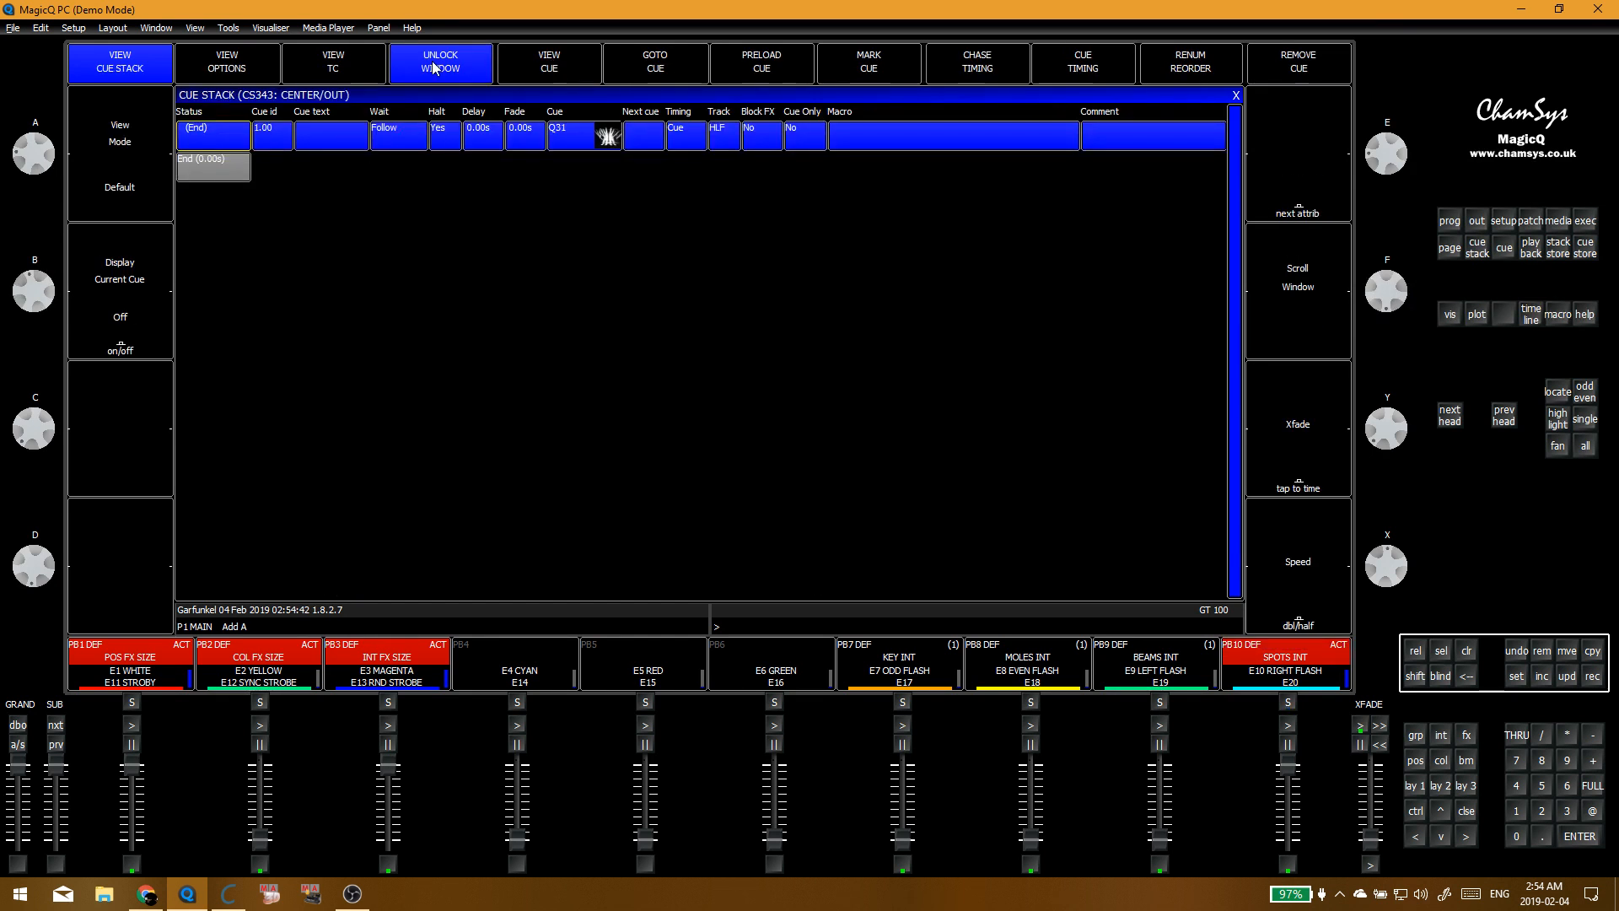
left_click(565, 63)
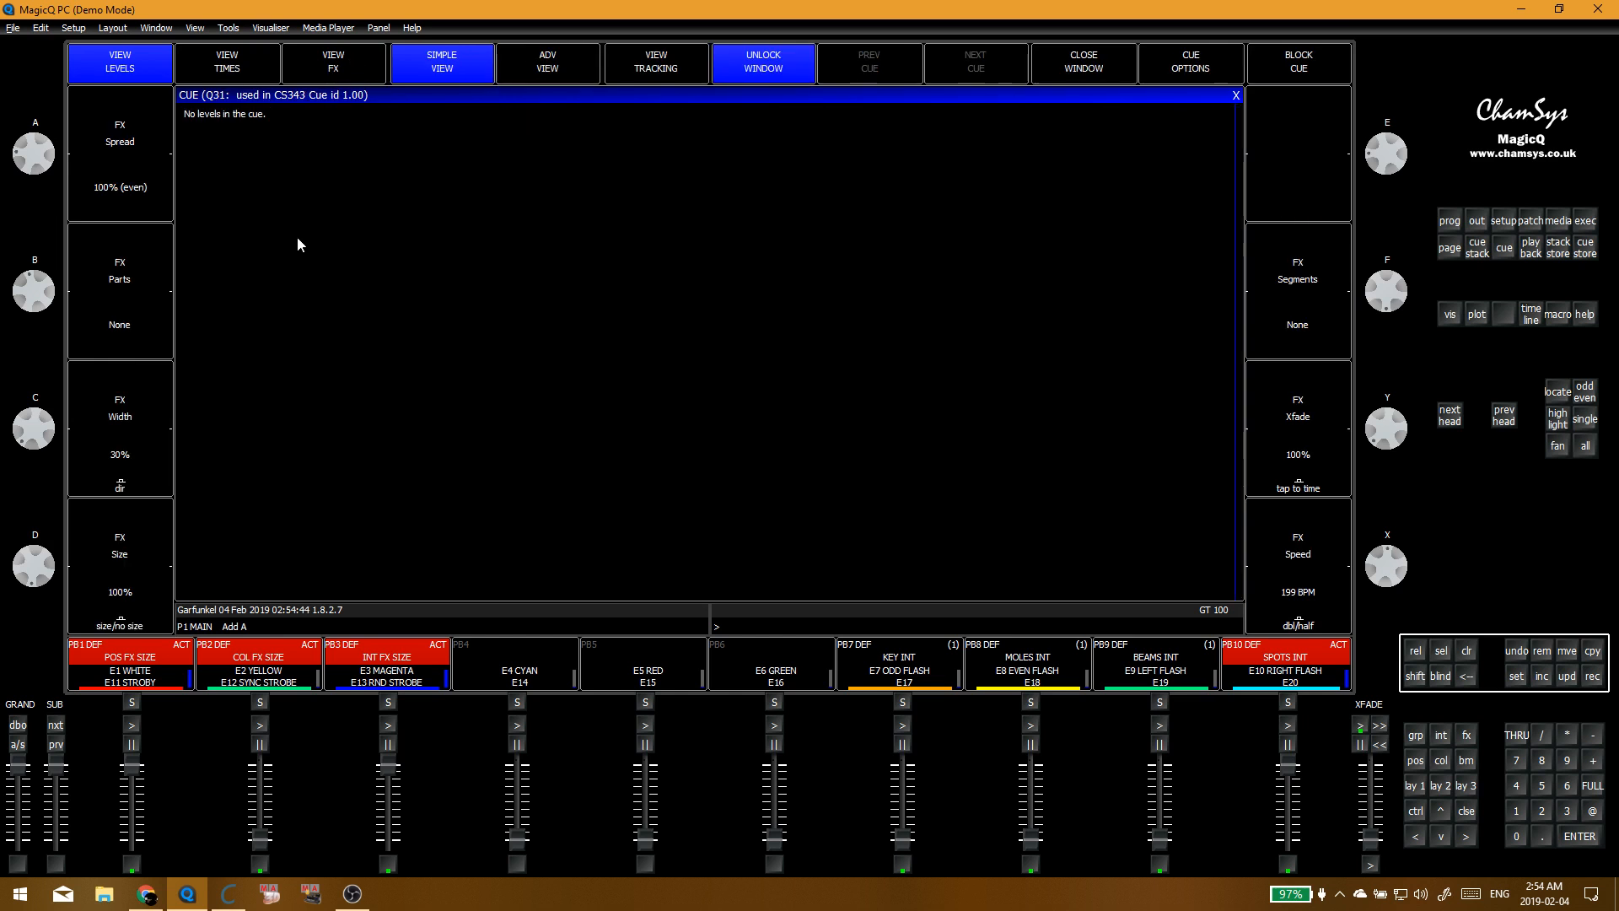
left_click_drag(20, 454, 34, 422)
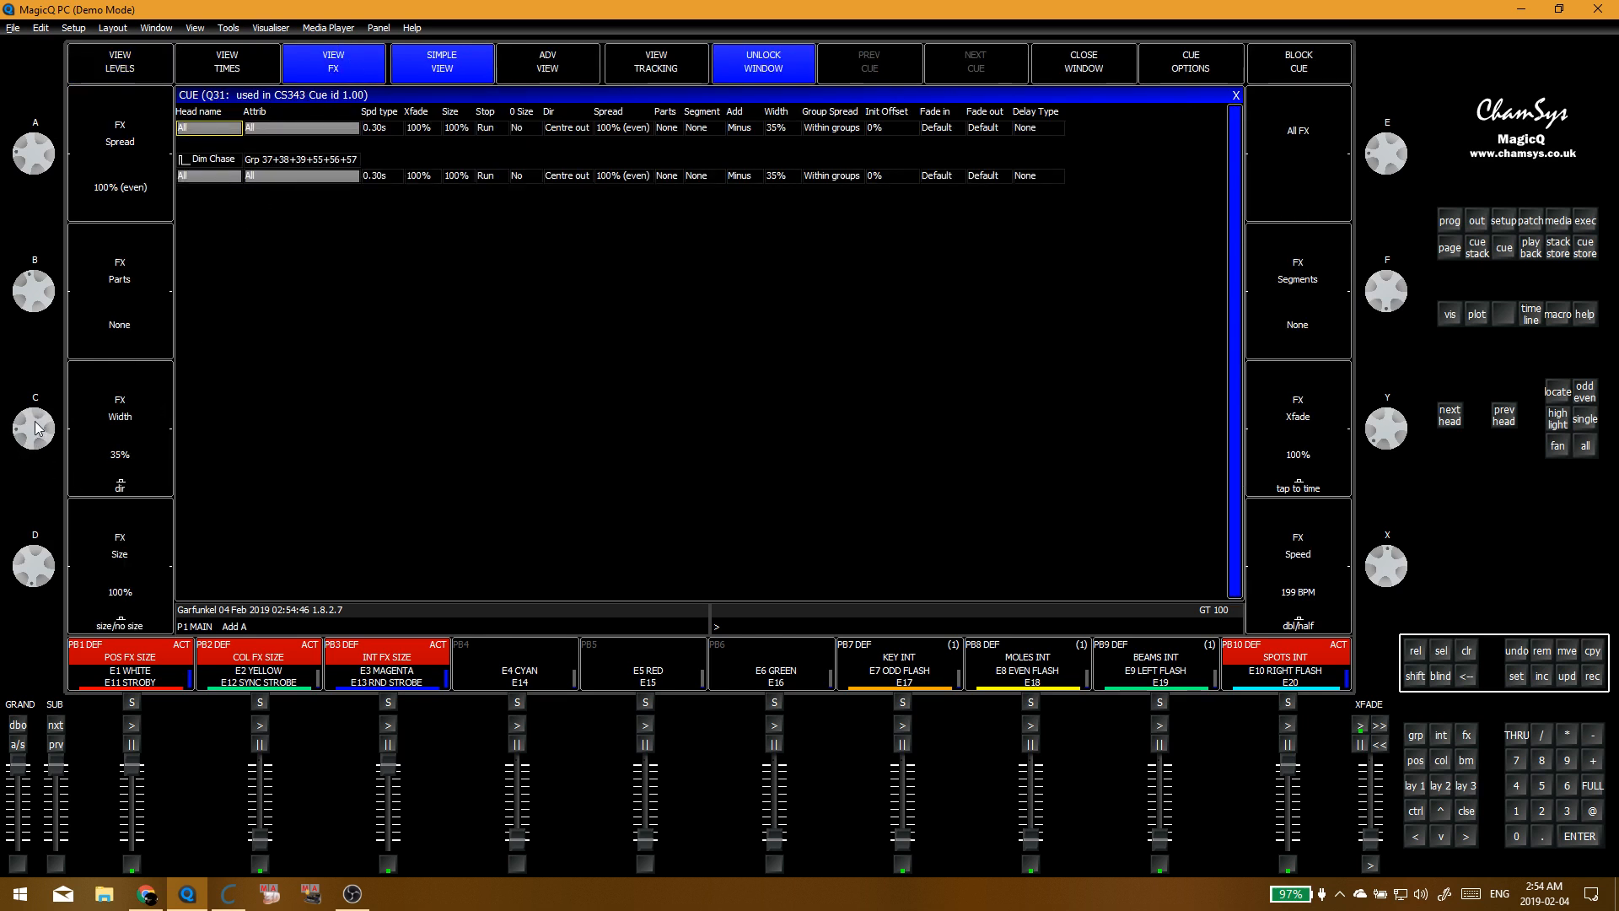
scroll(46, 434, "down", 8)
left_click_drag(32, 480, 25, 418)
Step: Try a speed of 49 BPM on the CENTER/OUT cue's dim chase, restore 199 BPM, and close the cue
double_click(1287, 622)
left_click(1287, 621)
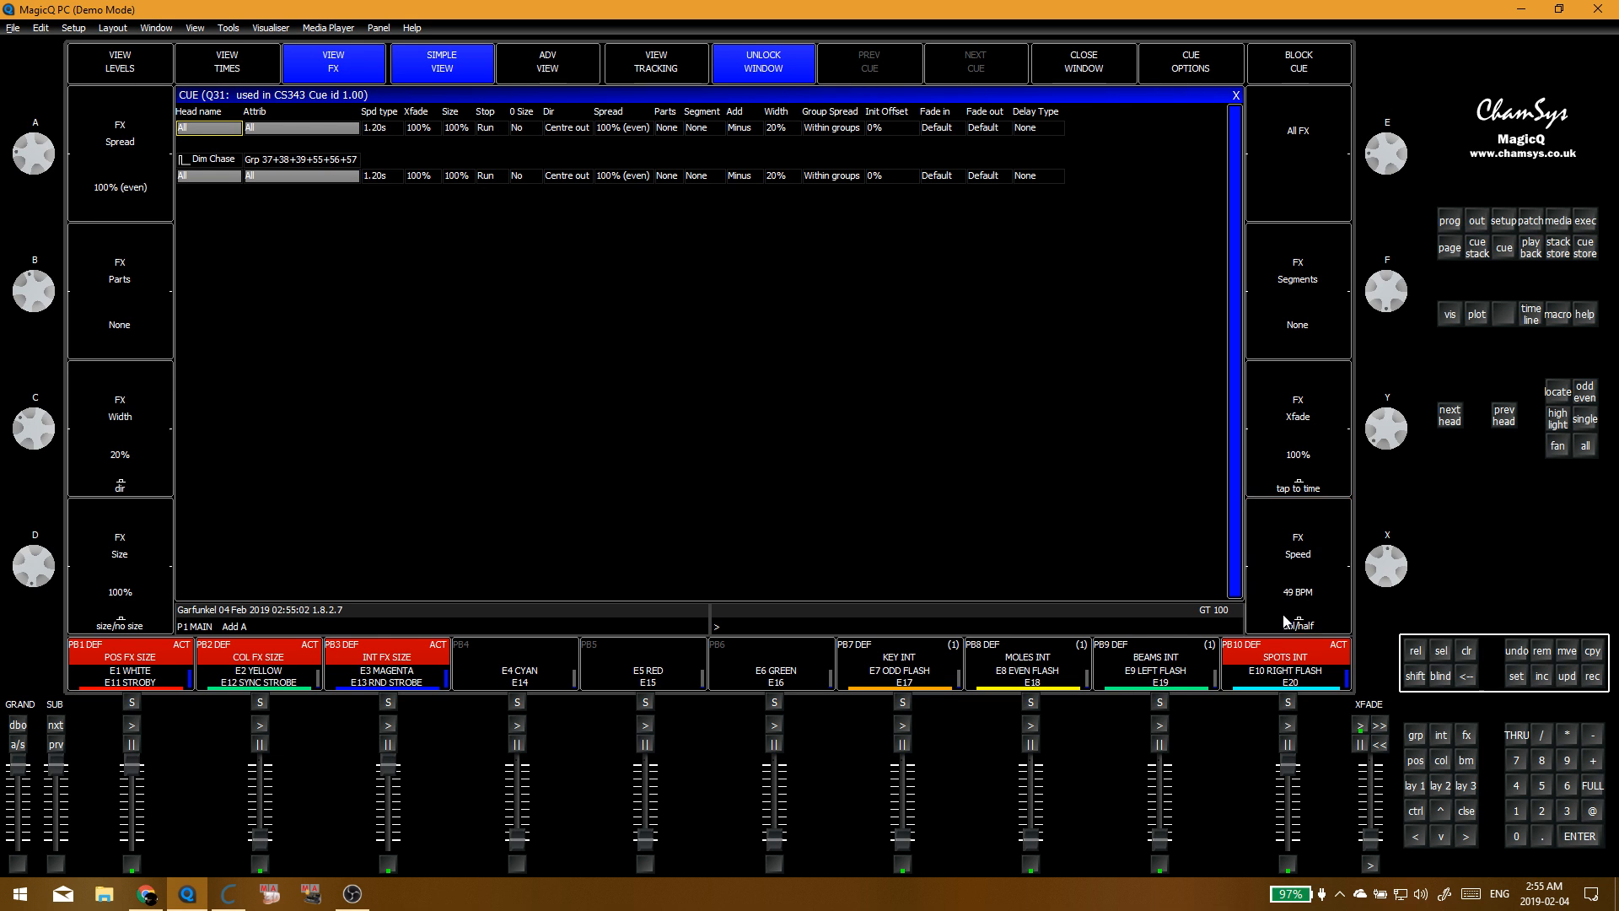
left_click(1289, 559)
left_click(1236, 96)
Step: Include the INT FX CENTER/OUT cue, set its direction to Centre in, and merge it into the CENTER/IN cue stack
left_click(358, 548)
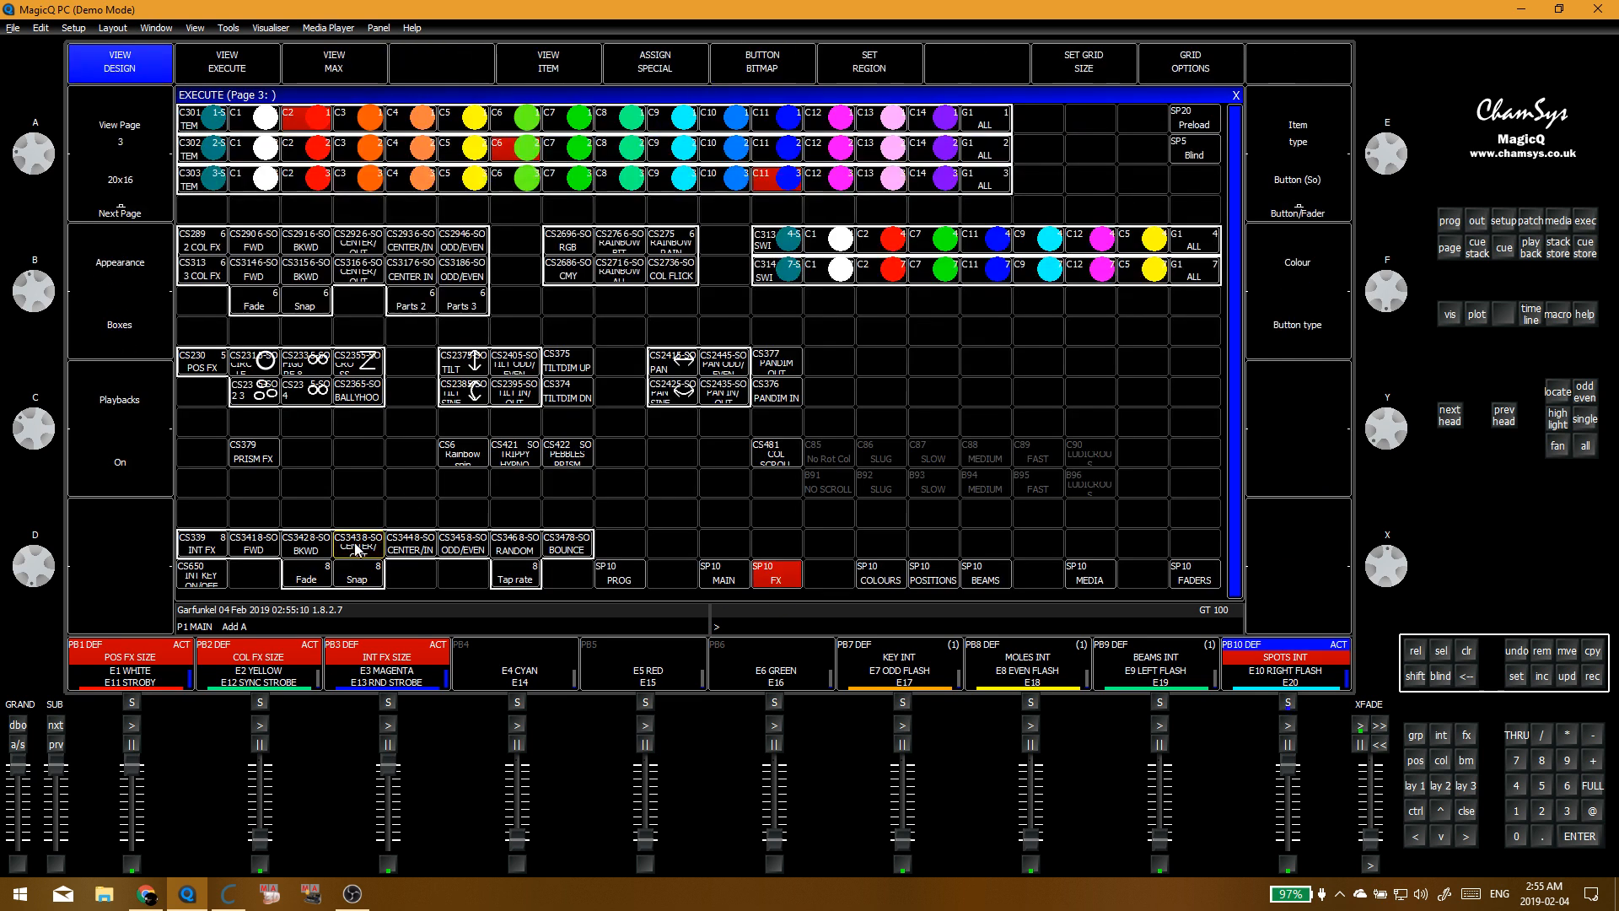
left_click(357, 548)
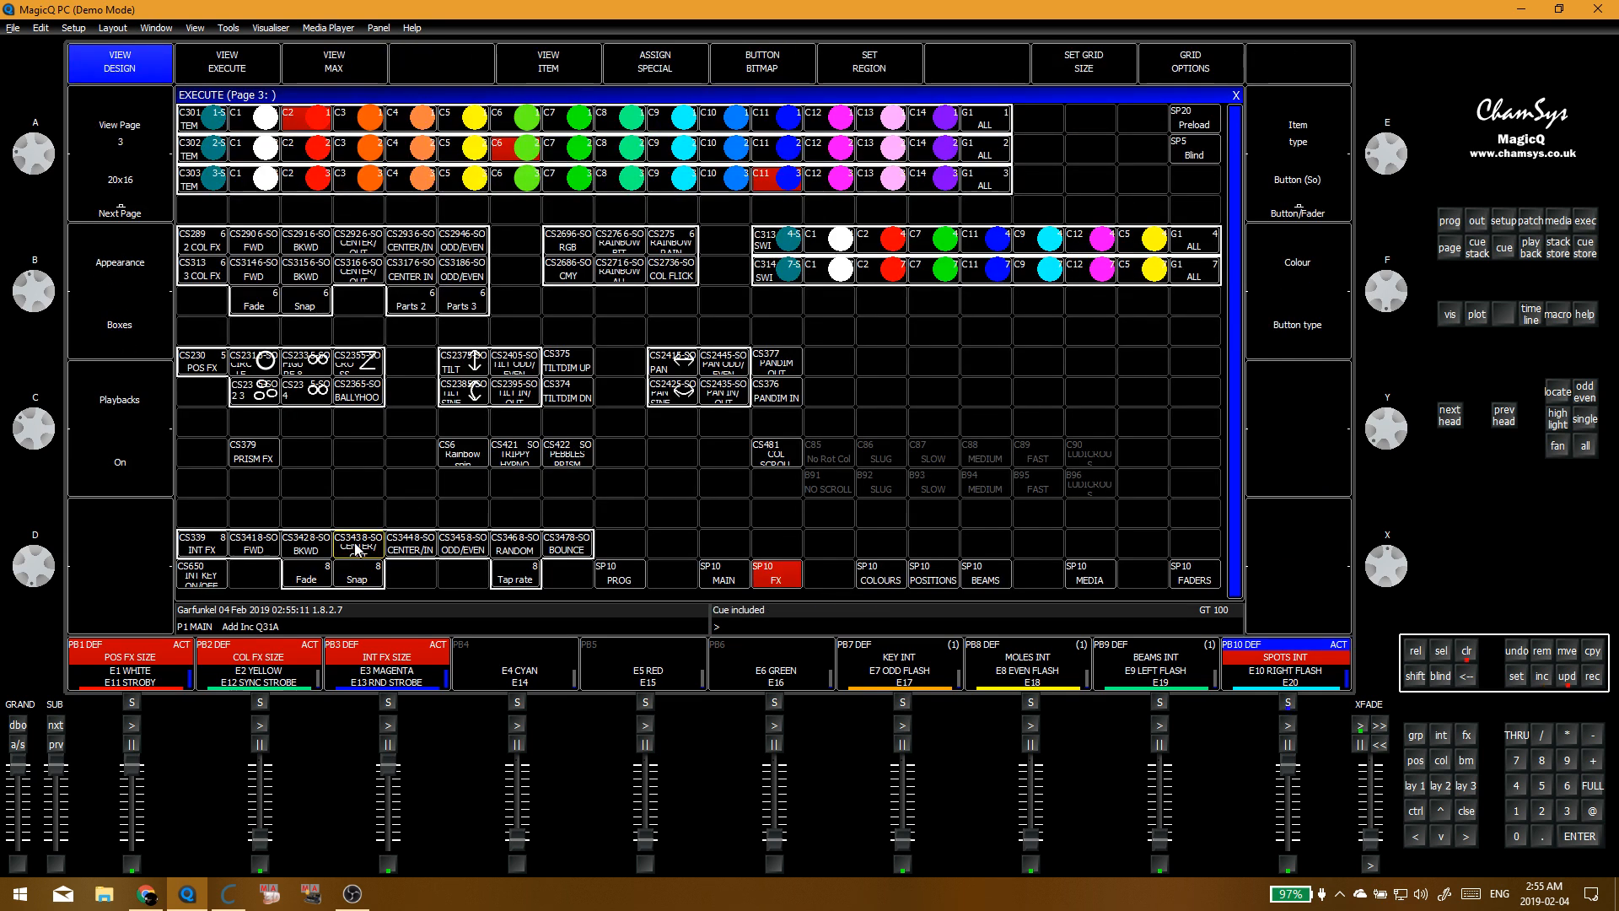
left_click(1444, 220)
left_click(590, 130)
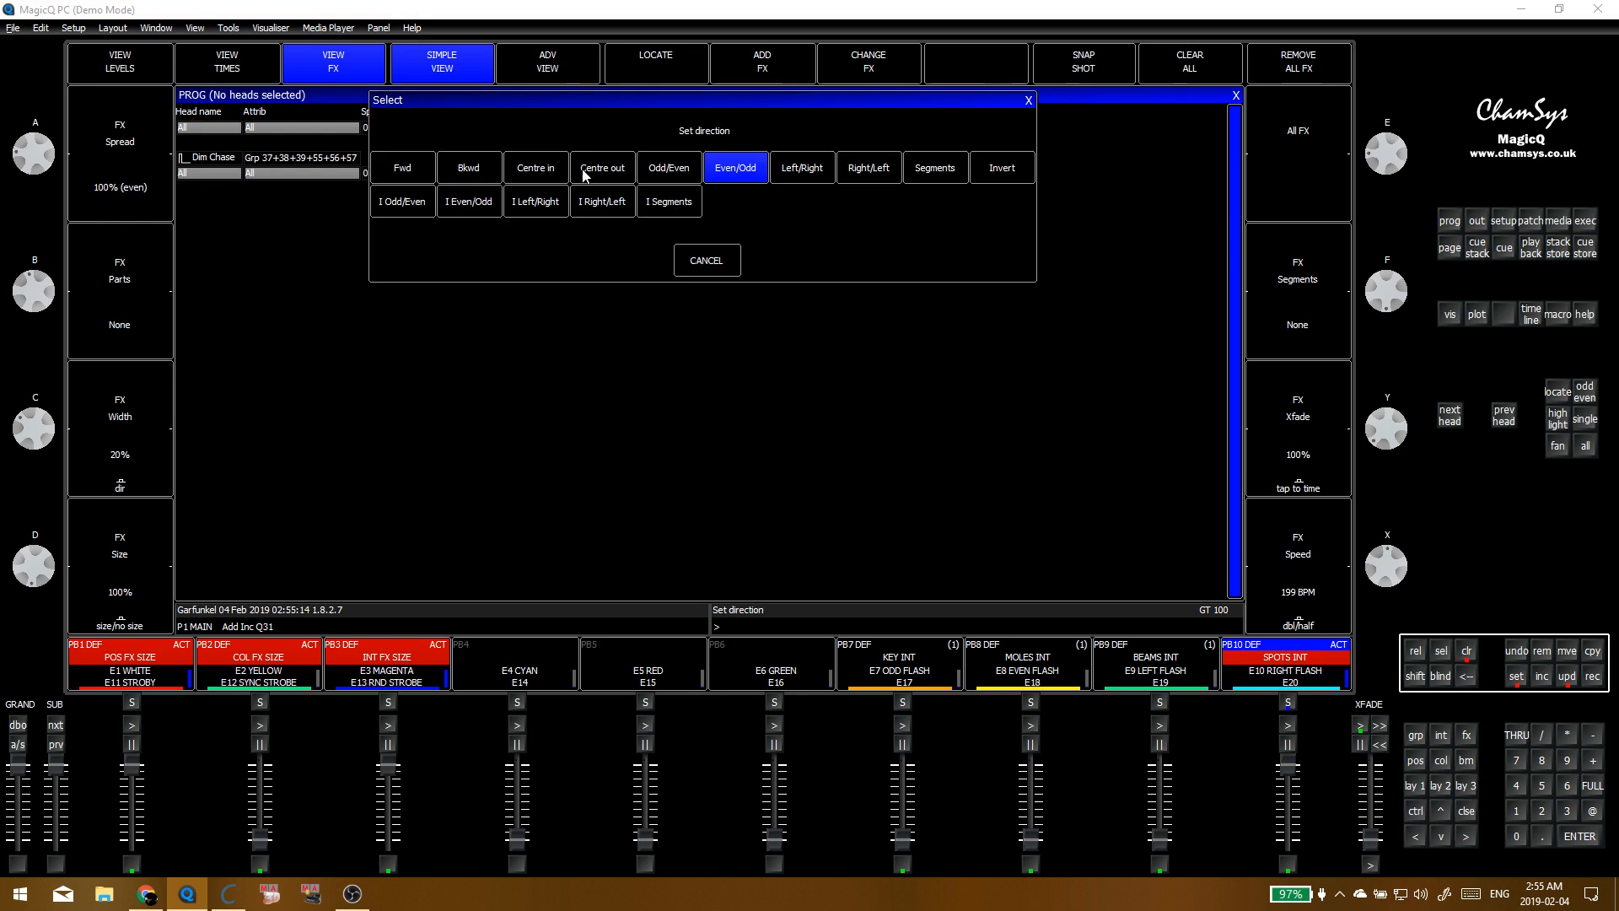
left_click(544, 167)
left_click(1236, 96)
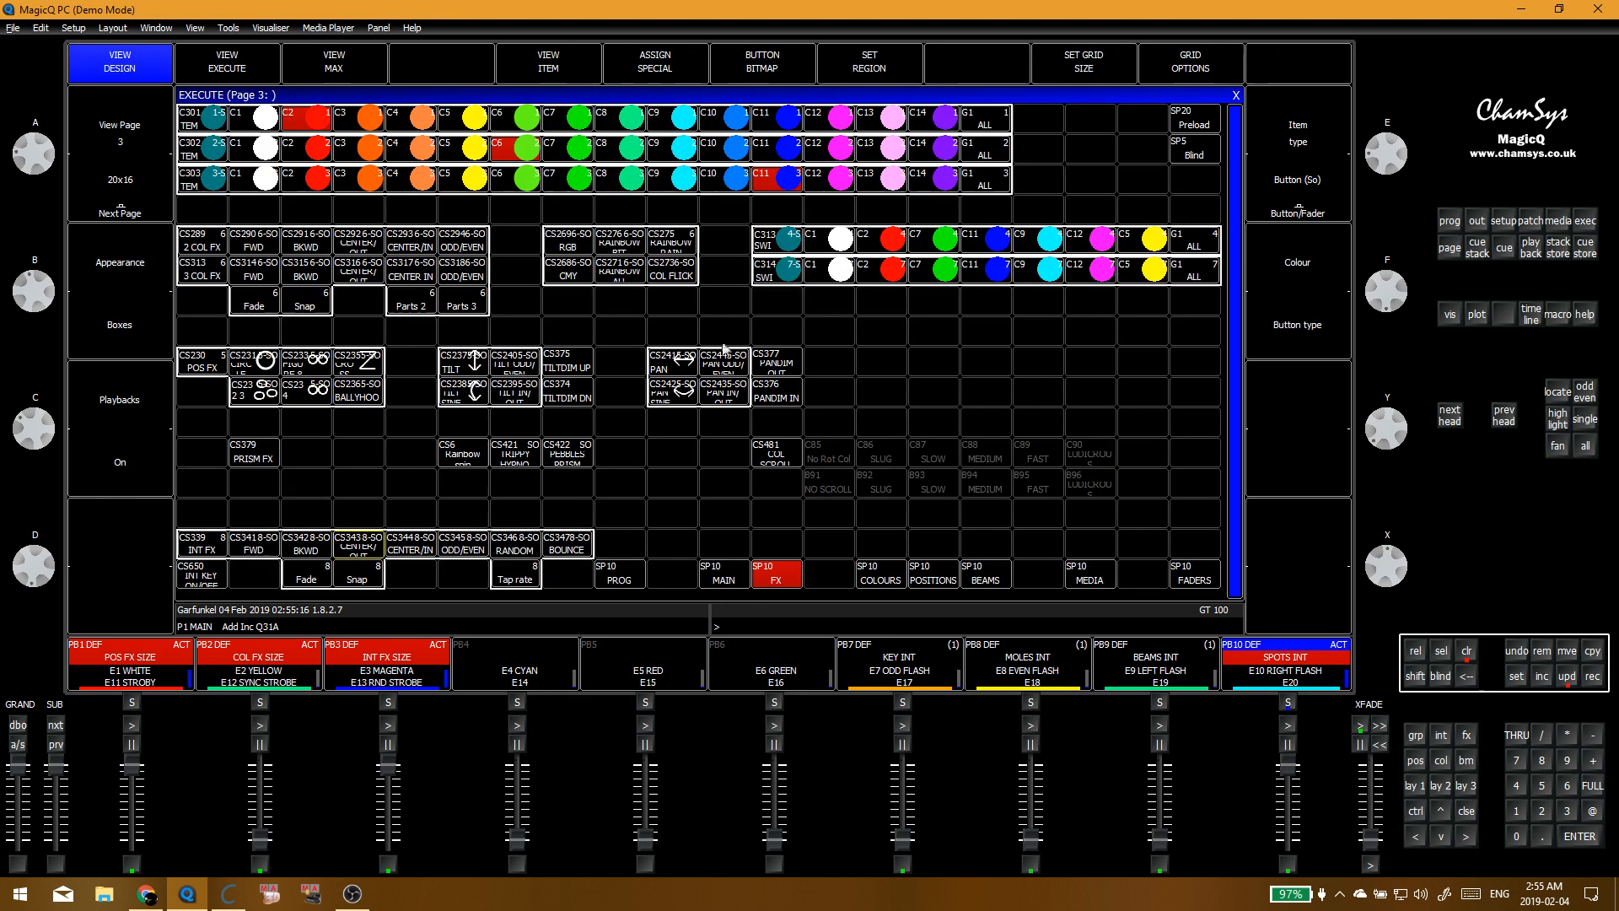
left_click(410, 546)
left_click(595, 305)
left_click(410, 547)
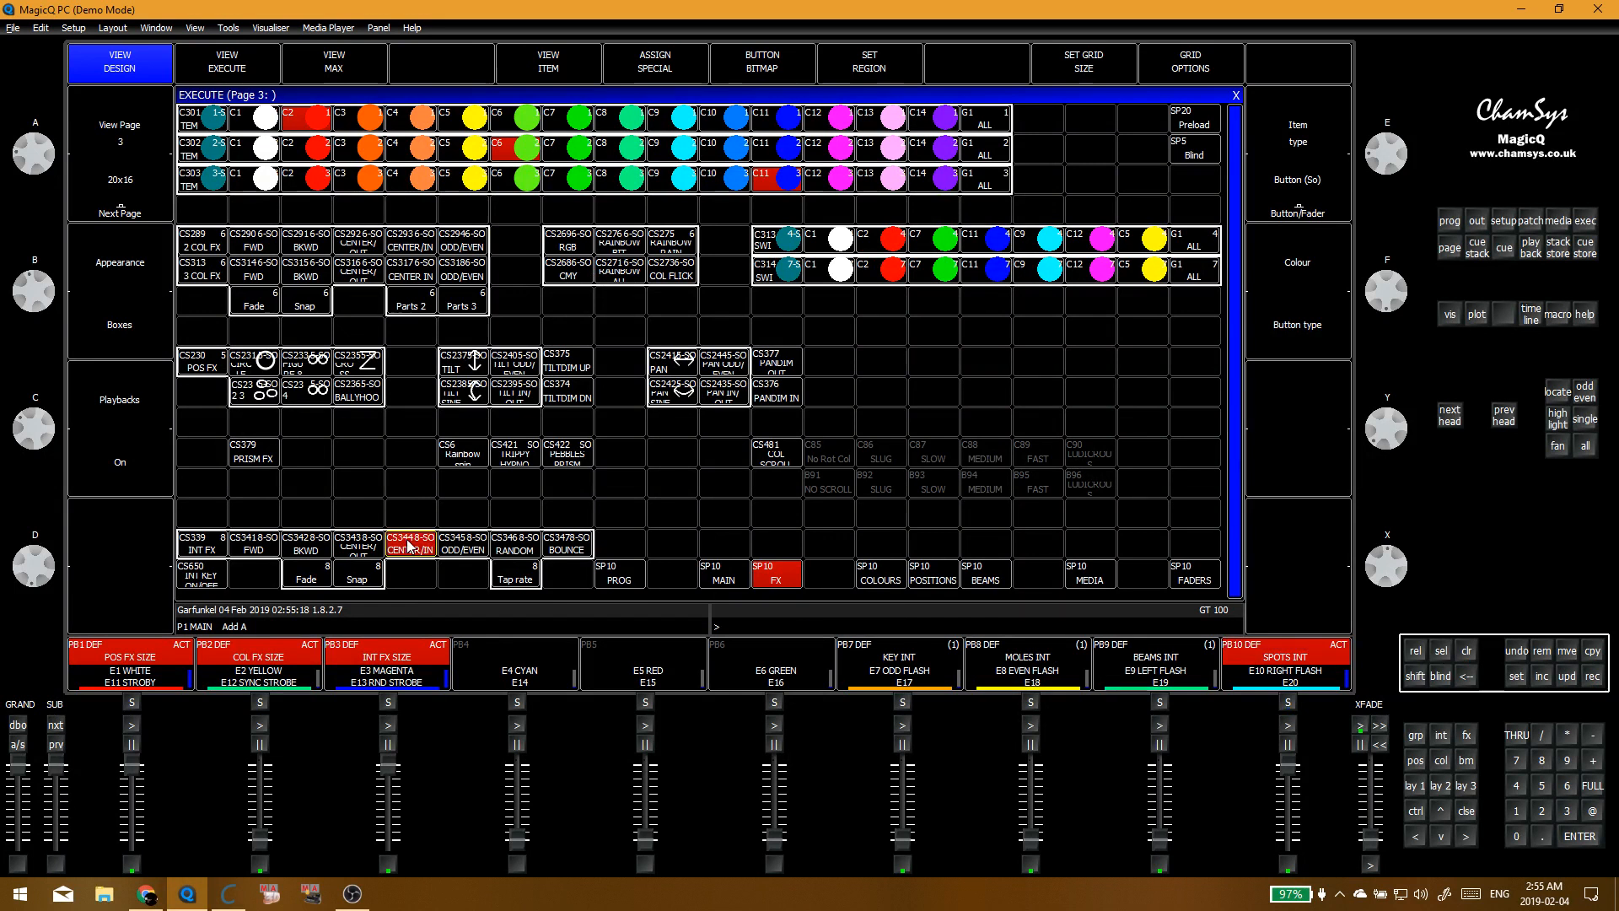
Step: Include the INT FX CENTER/IN cue, set its direction to Even/Odd, and merge it into the ODD/EVEN cue stack
left_click(410, 546)
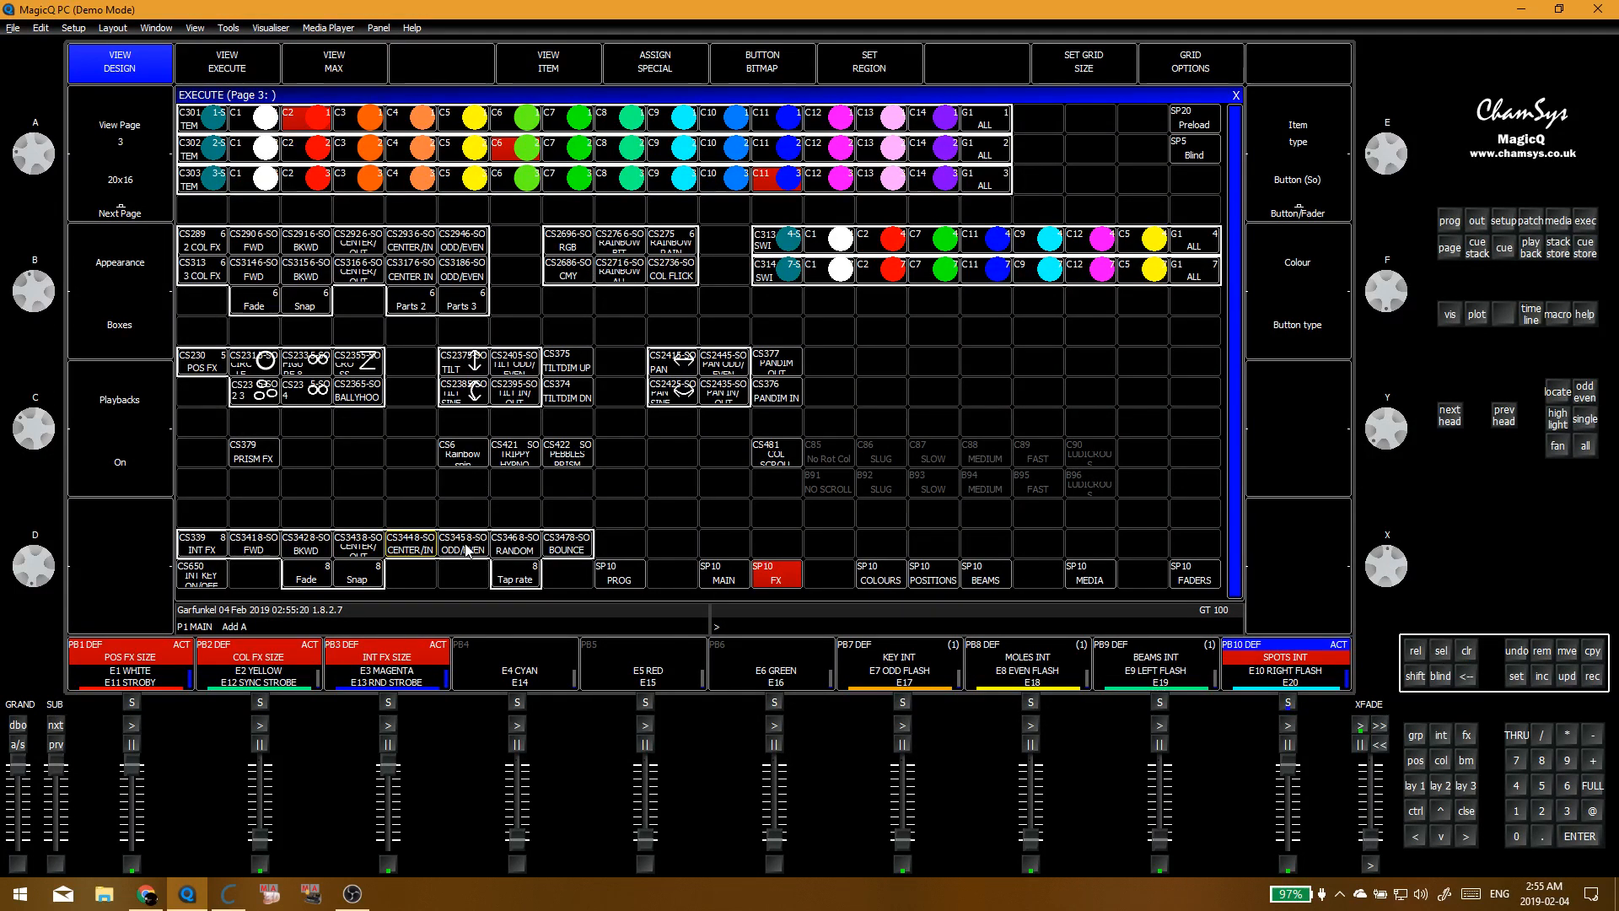
left_click(1449, 221)
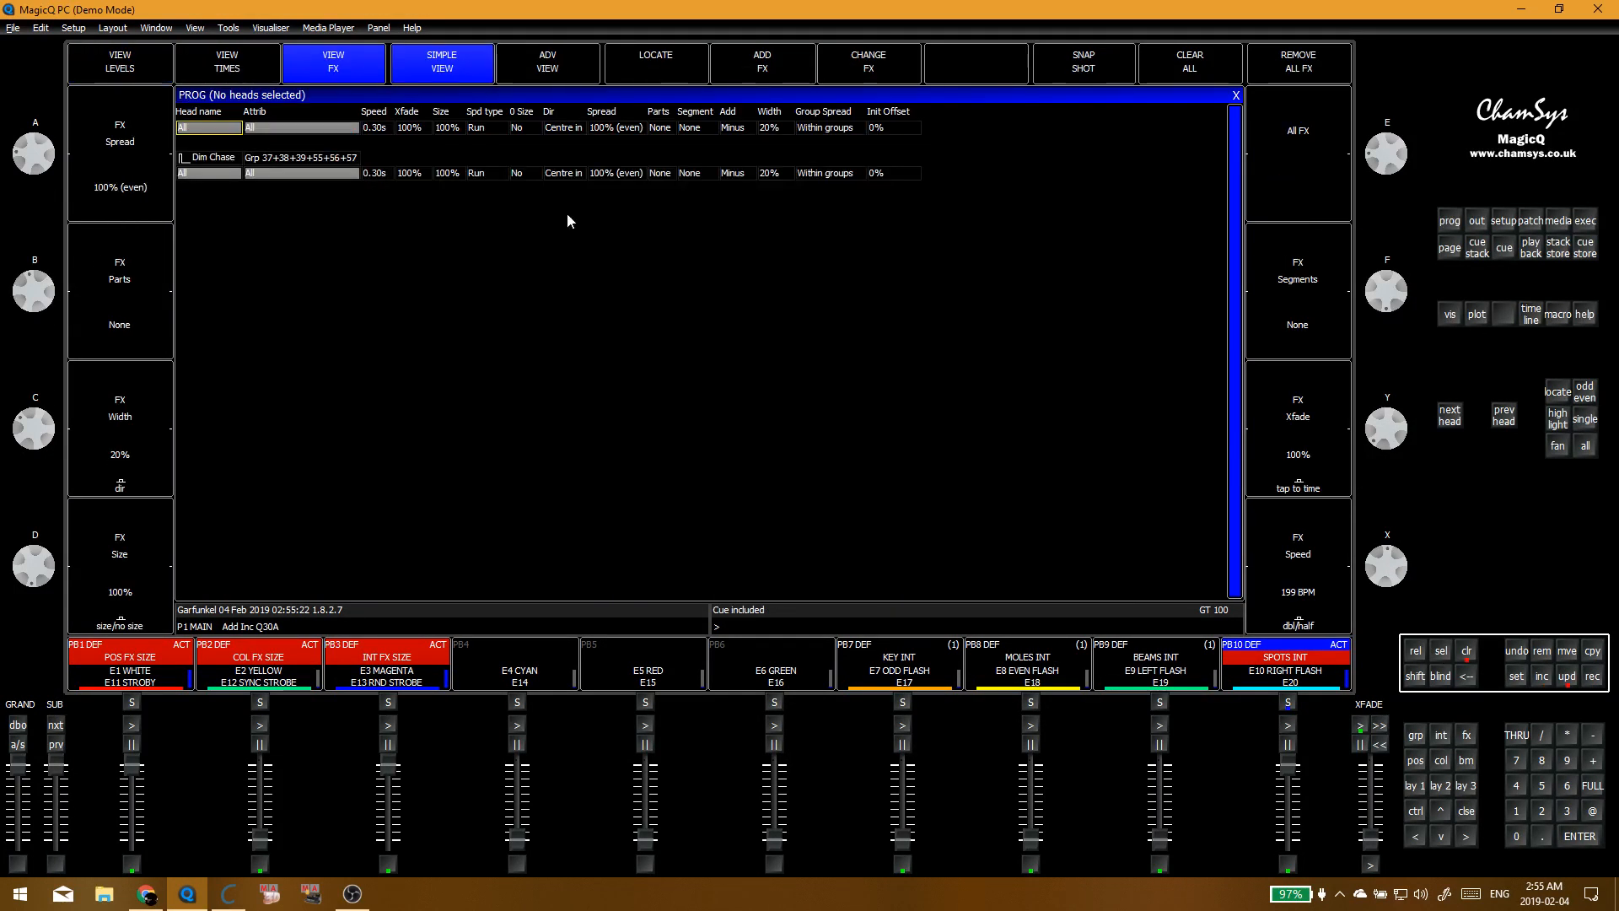
left_click(563, 127)
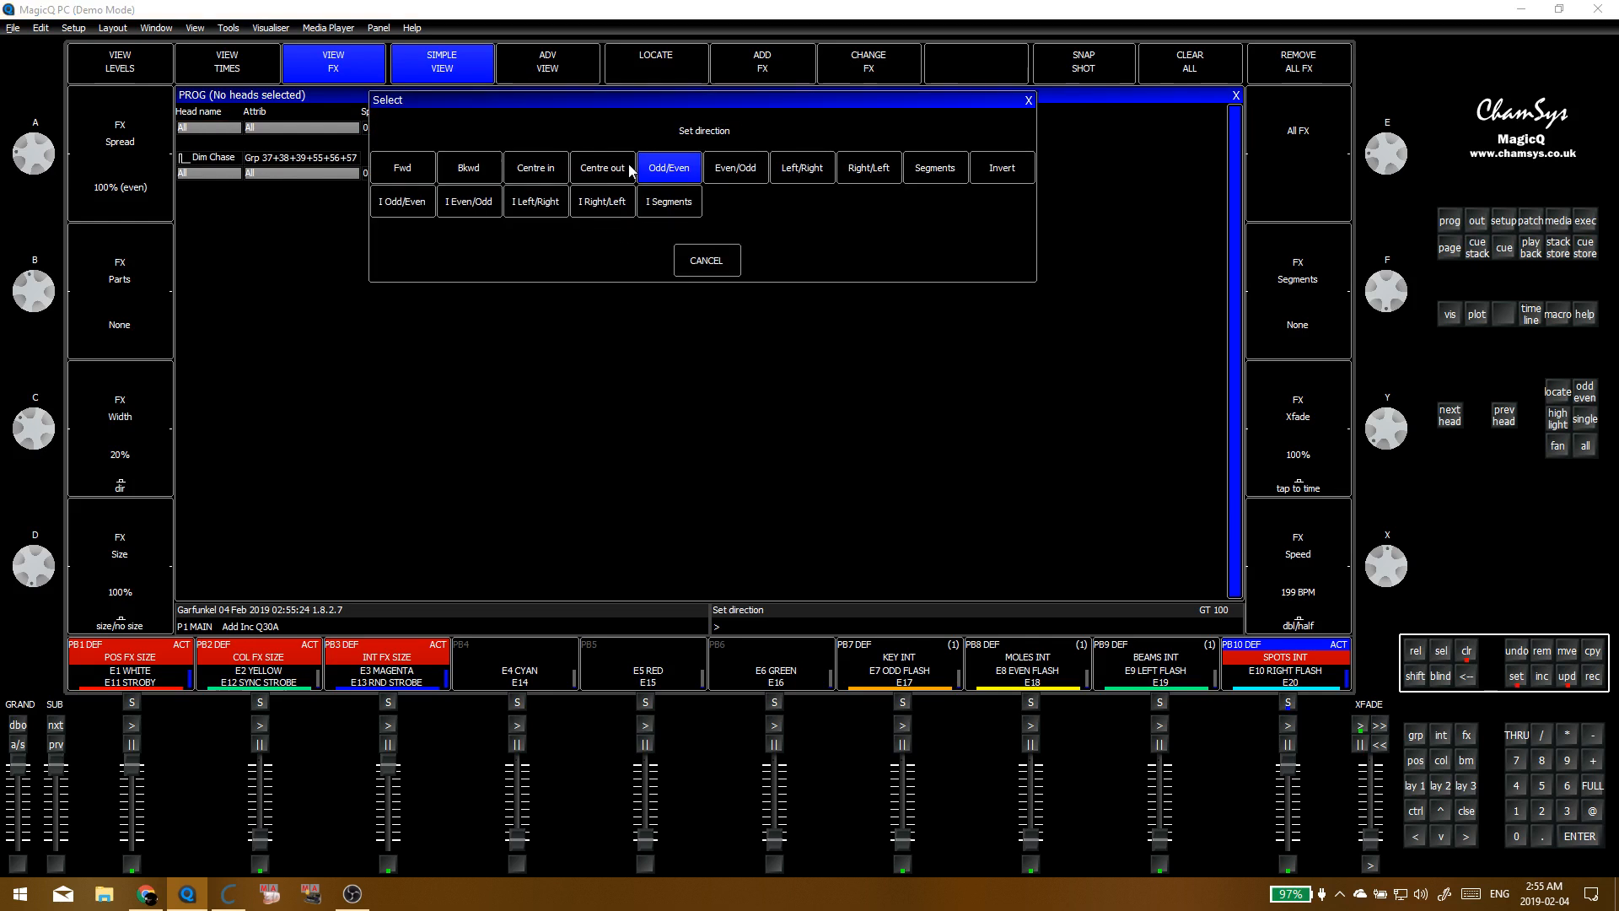
left_click(631, 170)
left_click(1236, 96)
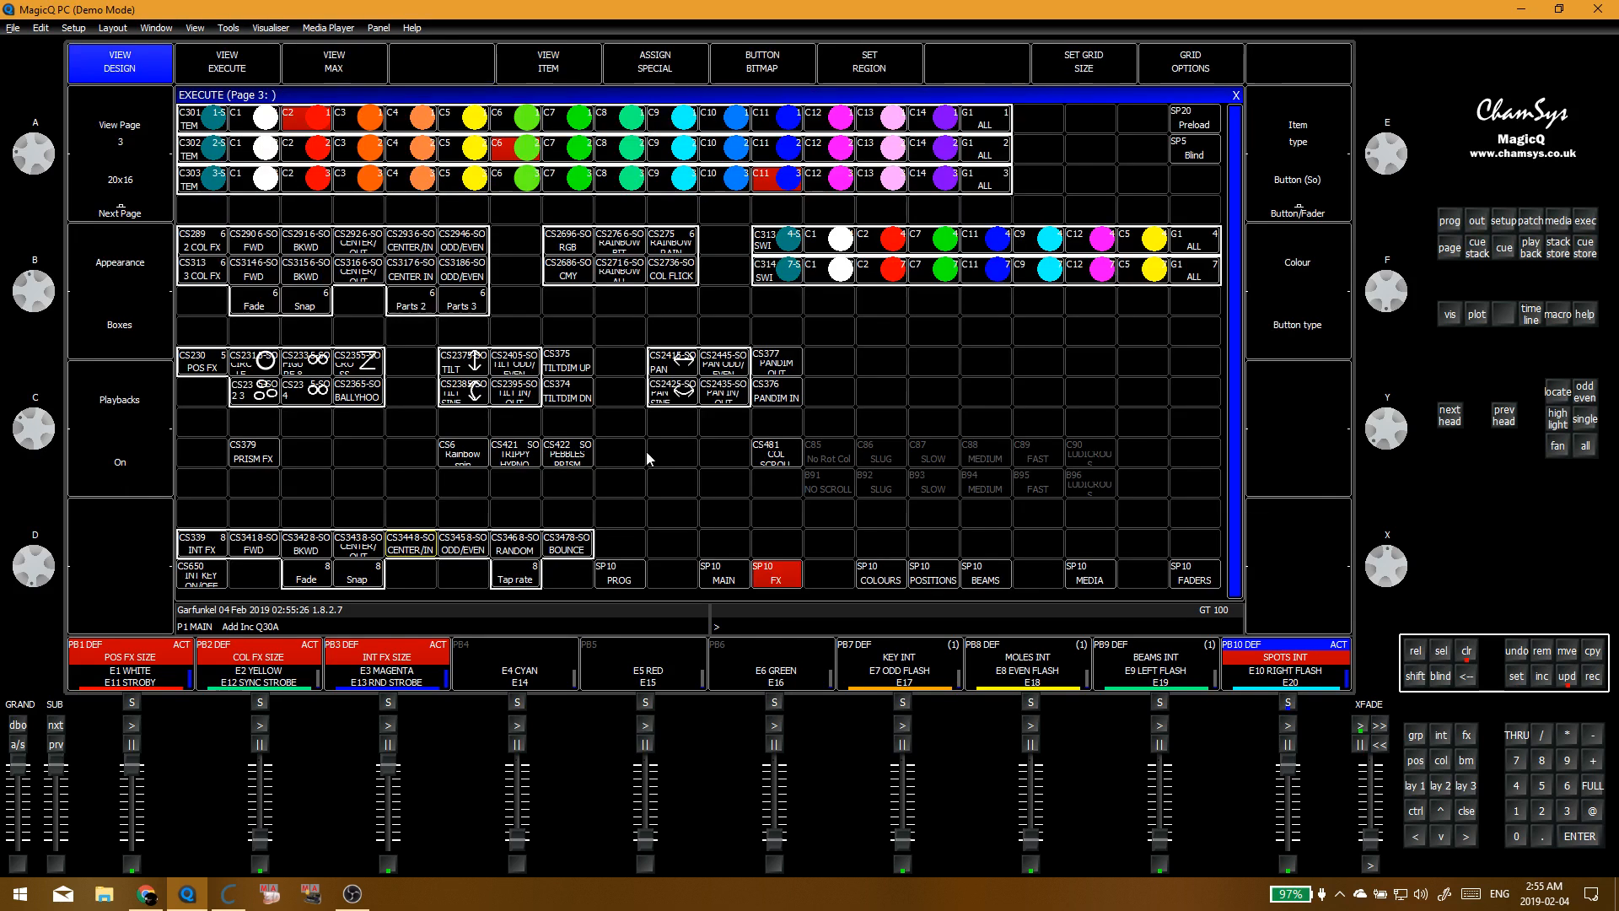
left_click(465, 554)
key("Return")
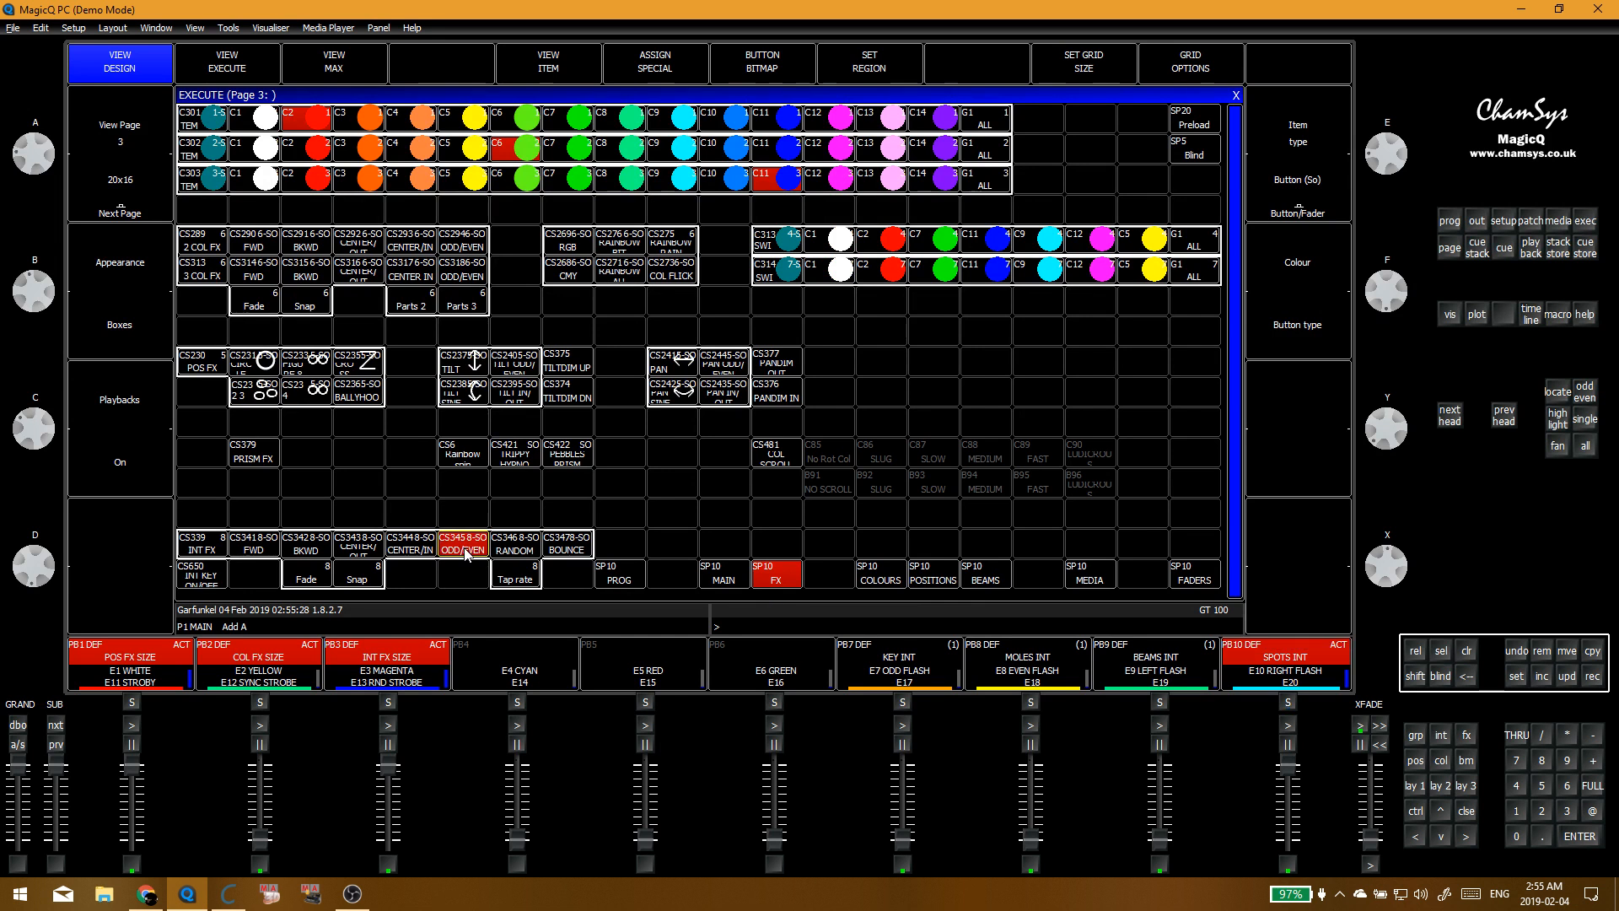
Step: Open the FX settings of the cue in the INT FX ODD/EVEN cue stack
left_click(563, 59)
left_click(555, 68)
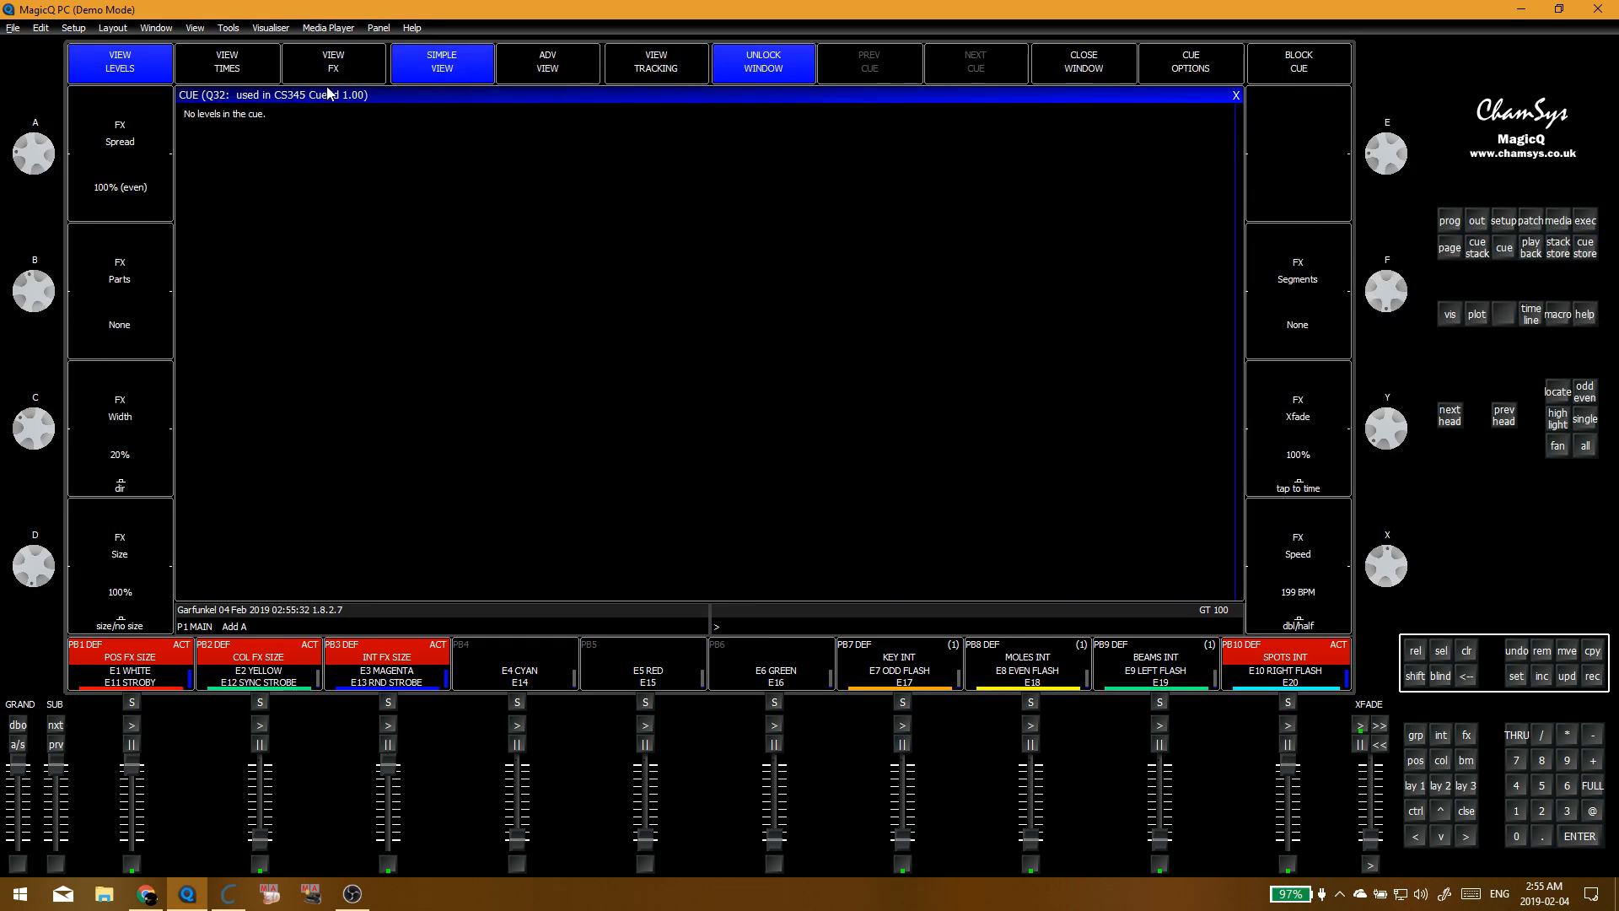
left_click(371, 68)
Step: Try the Fwd and Odd/Even directions on the ODD/EVEN cue's dim chase
left_click(640, 132)
left_click(562, 133)
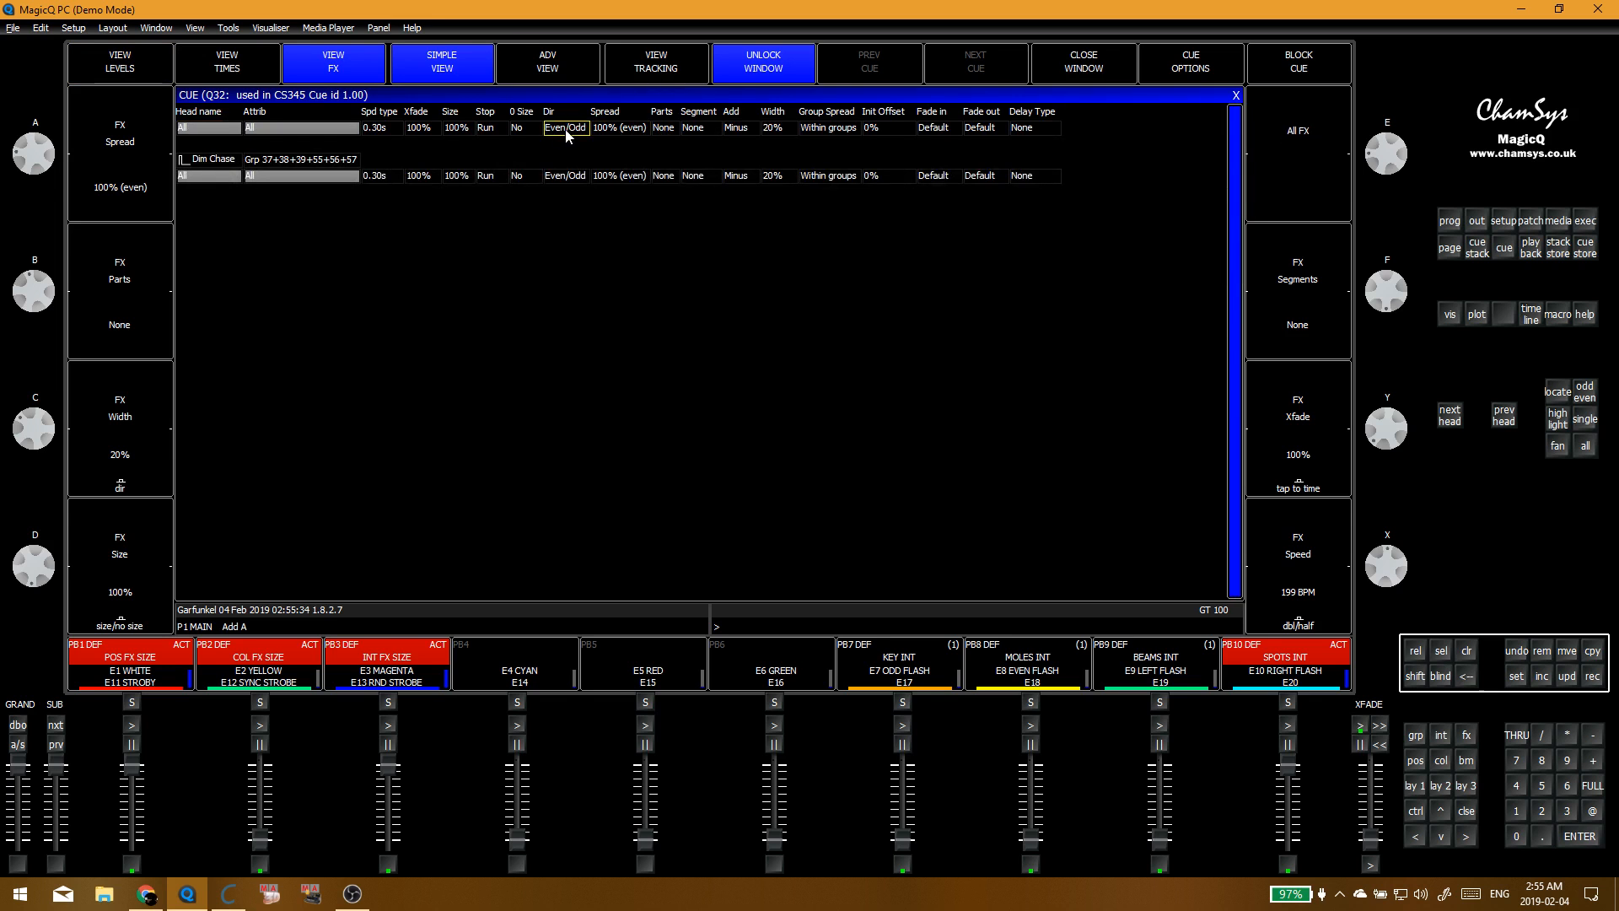
left_click(562, 133)
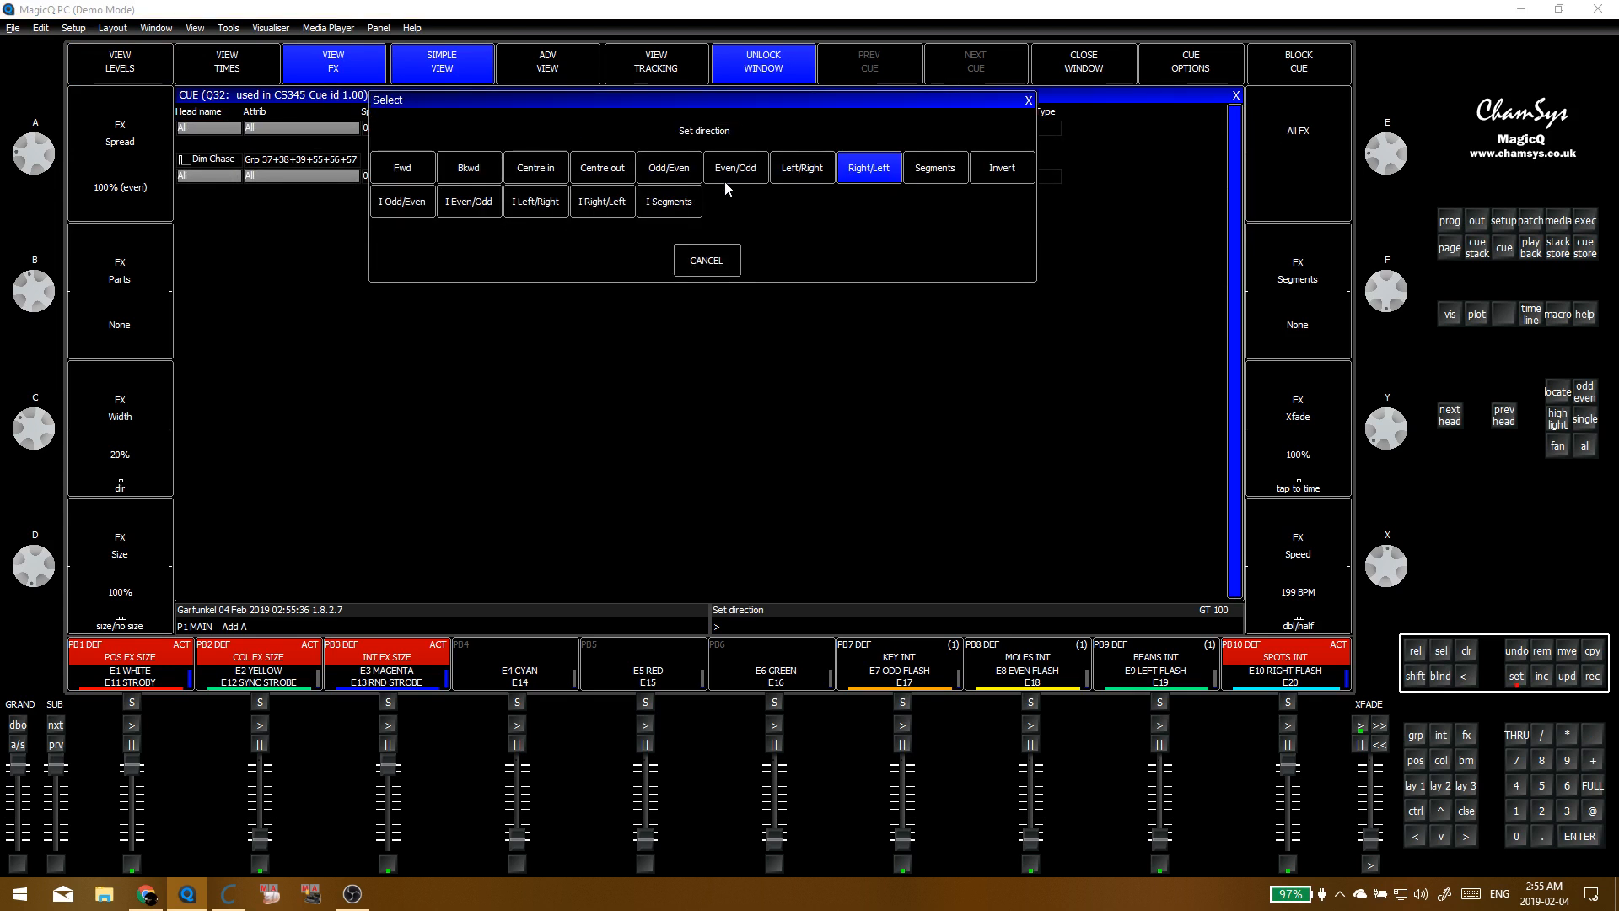
left_click(403, 168)
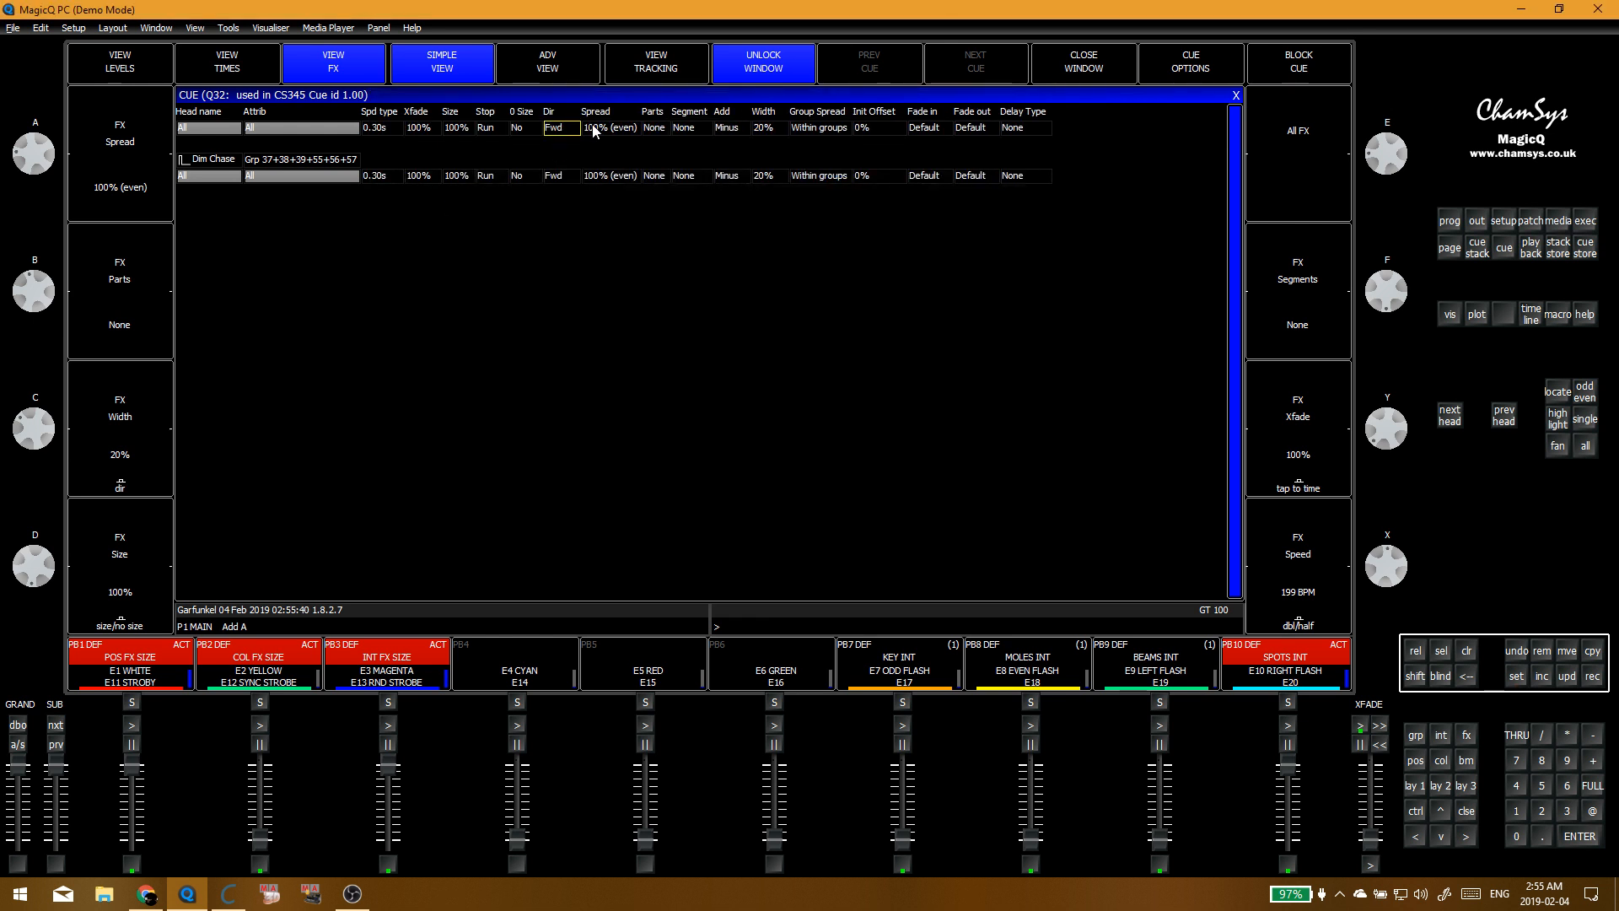
left_click(566, 128)
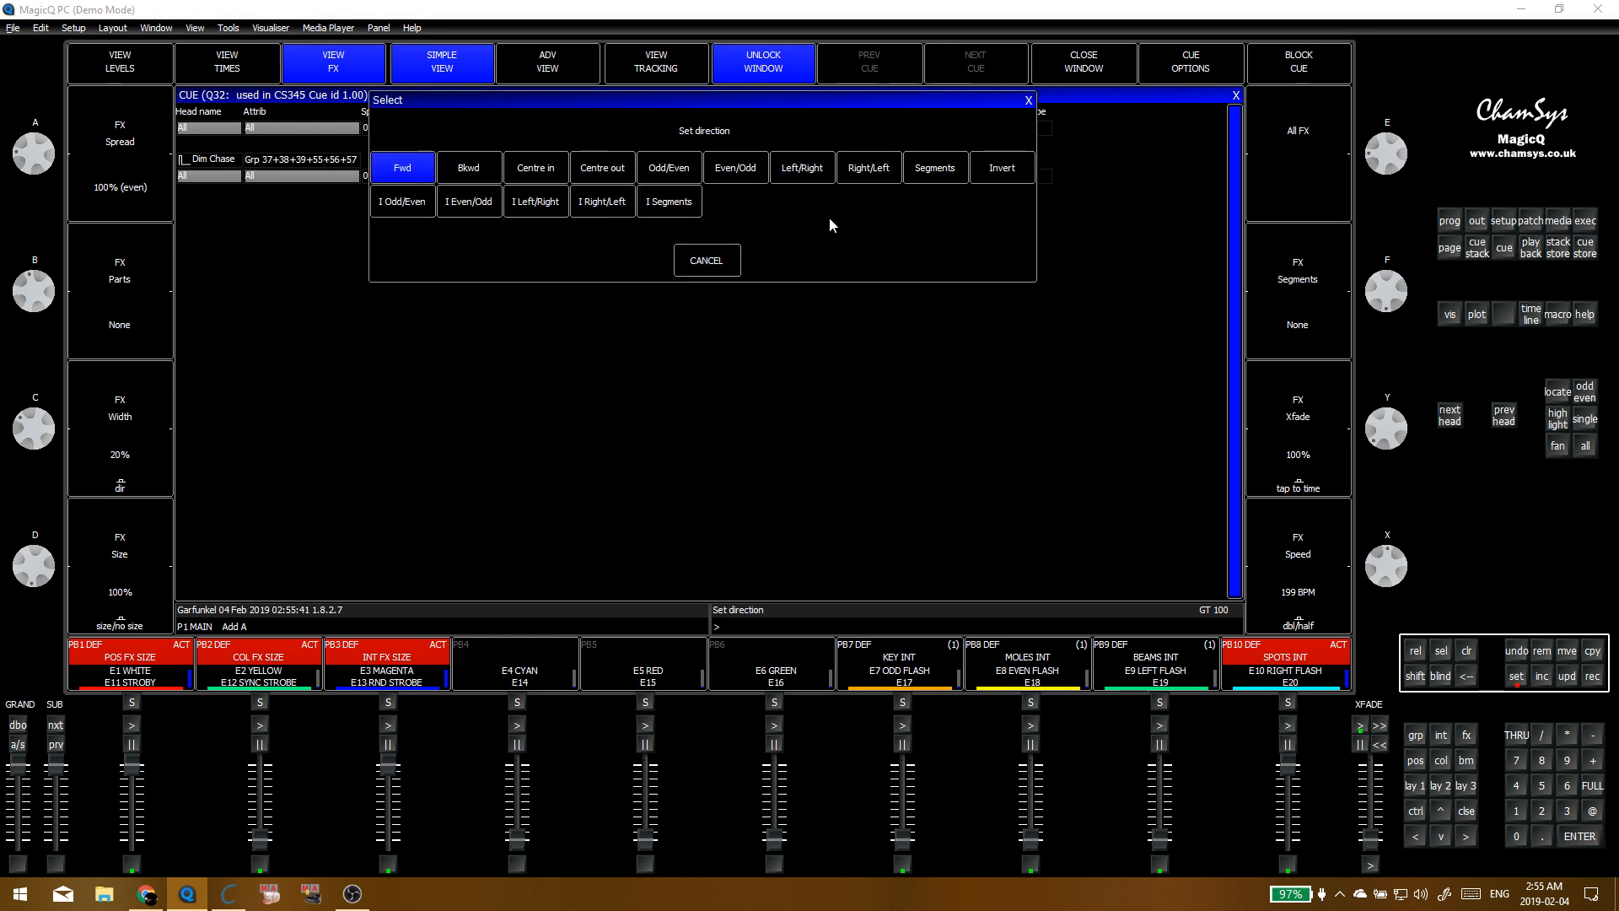
left_click(683, 173)
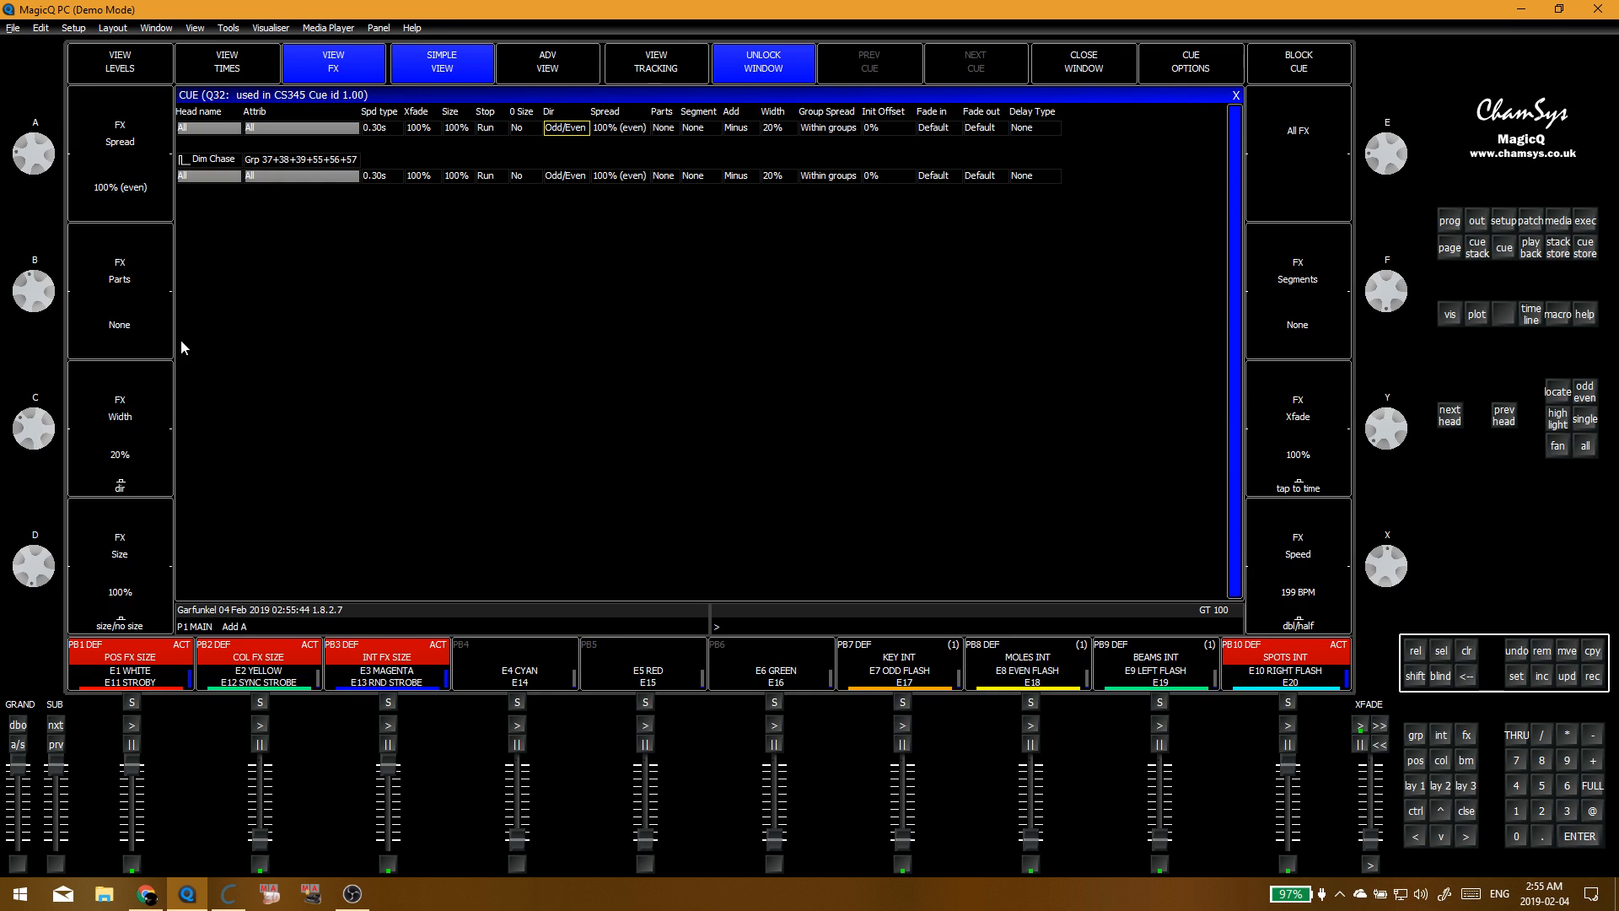
Step: Try a width of 14% and a group spread of Groups on the ODD/EVEN cue's dim chase
left_click_drag(47, 440, 43, 392)
double_click(843, 132)
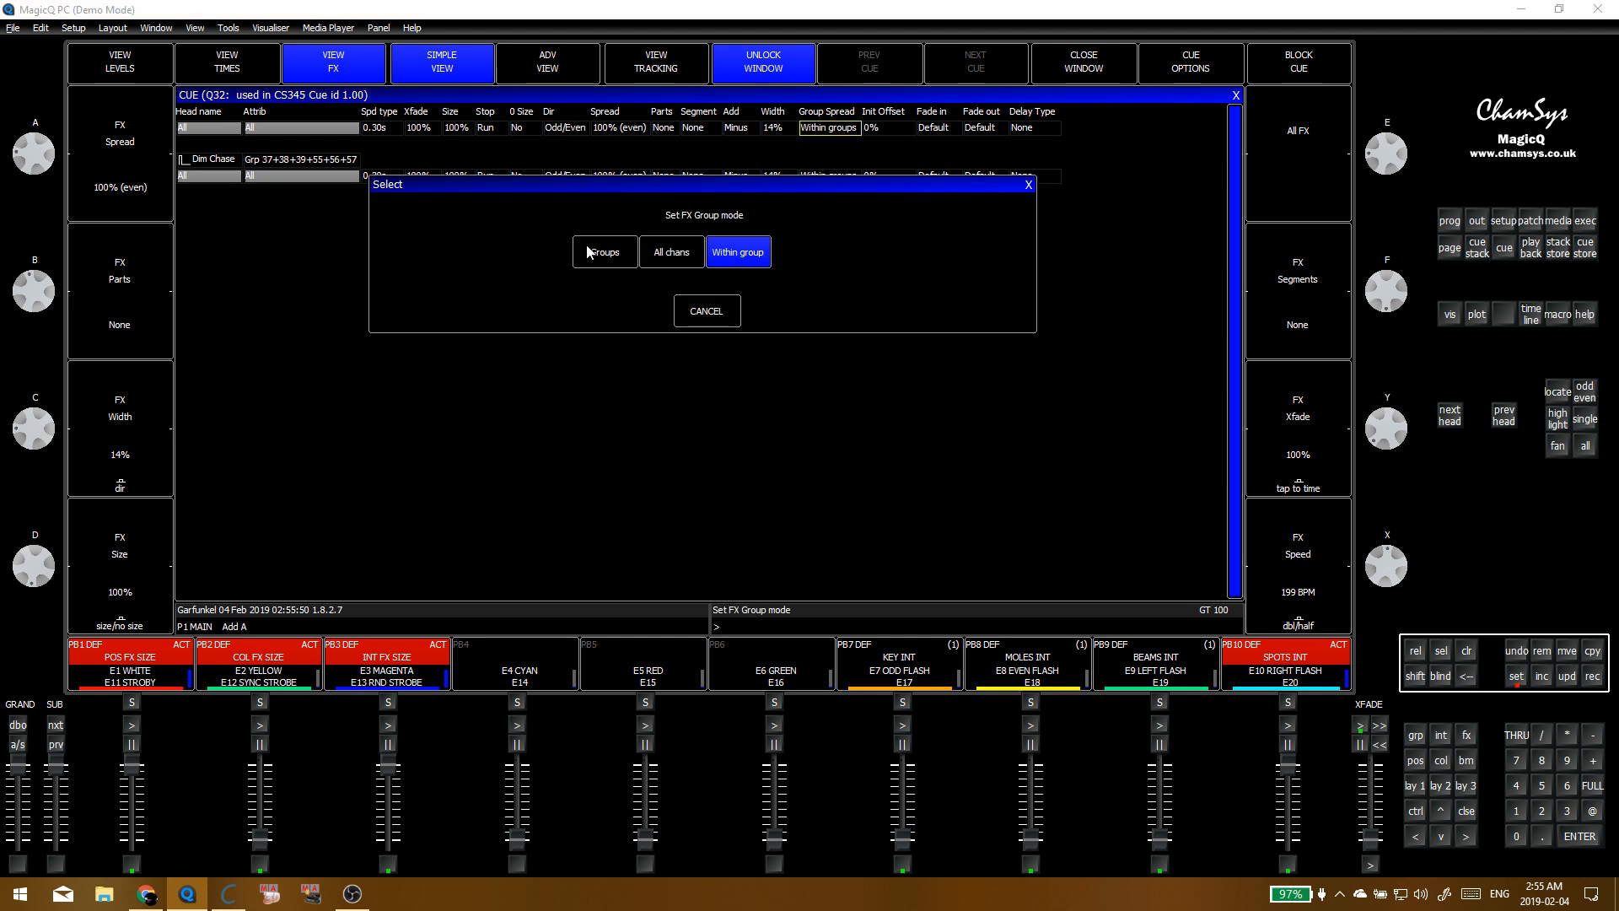
left_click(588, 248)
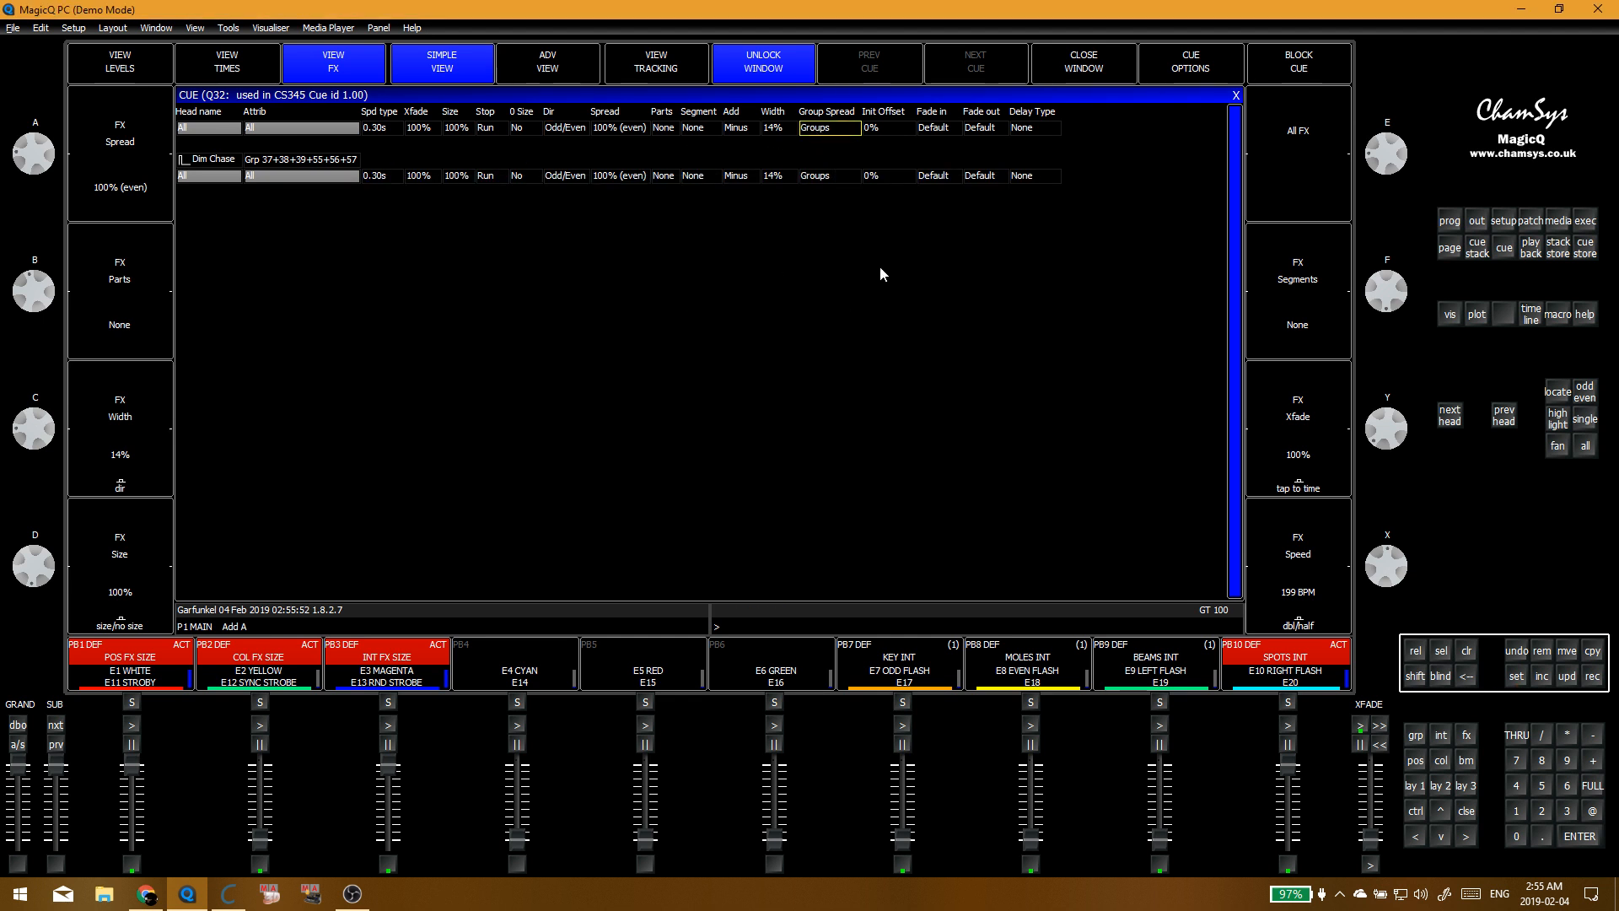
Step: Set the ODD/EVEN cue's group spread to All chans and its width to 19%
double_click(840, 128)
left_click(672, 253)
left_click_drag(44, 443, 35, 460)
Step: Try the Fwd direction on the ODD/EVEN cue, set it to Even/Odd, and return to the execute page
double_click(562, 127)
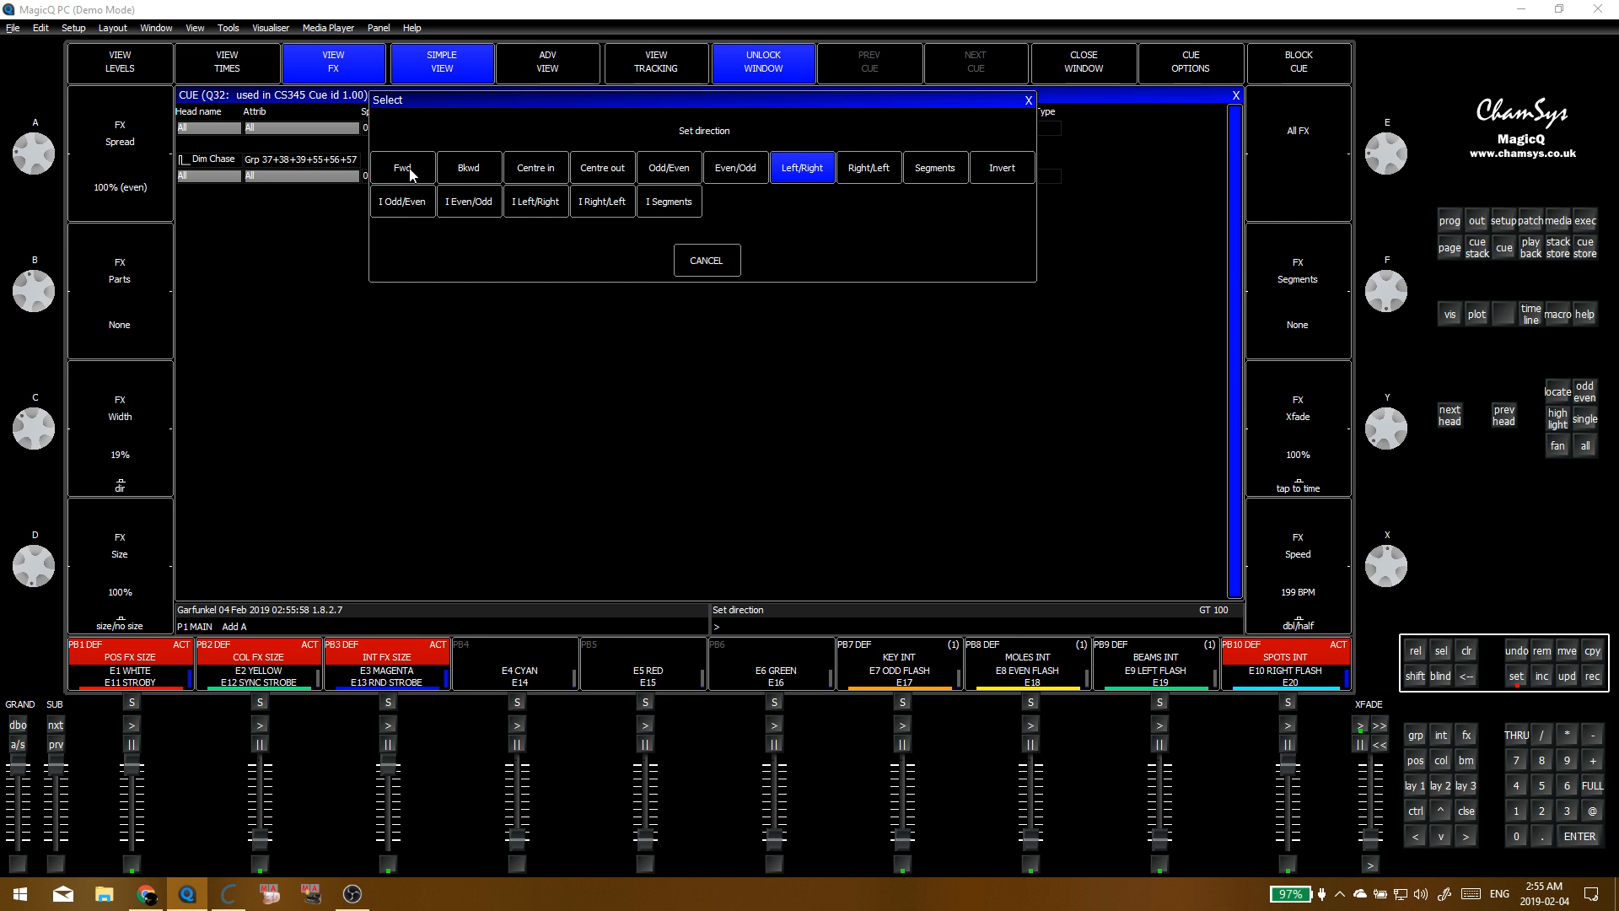
left_click(409, 169)
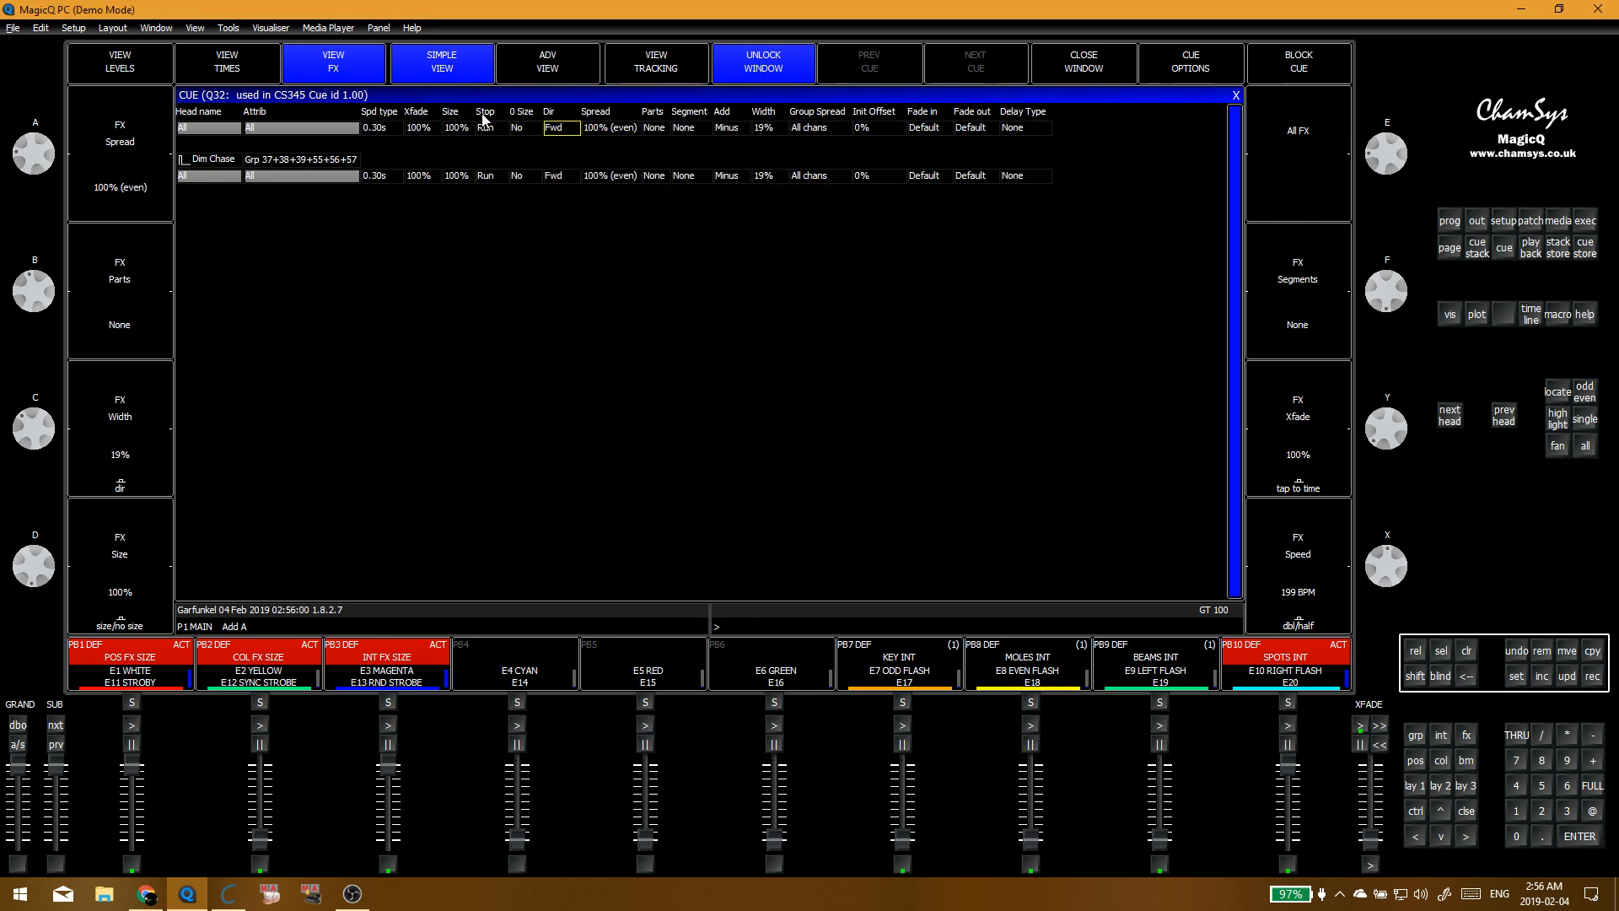
left_click(559, 127)
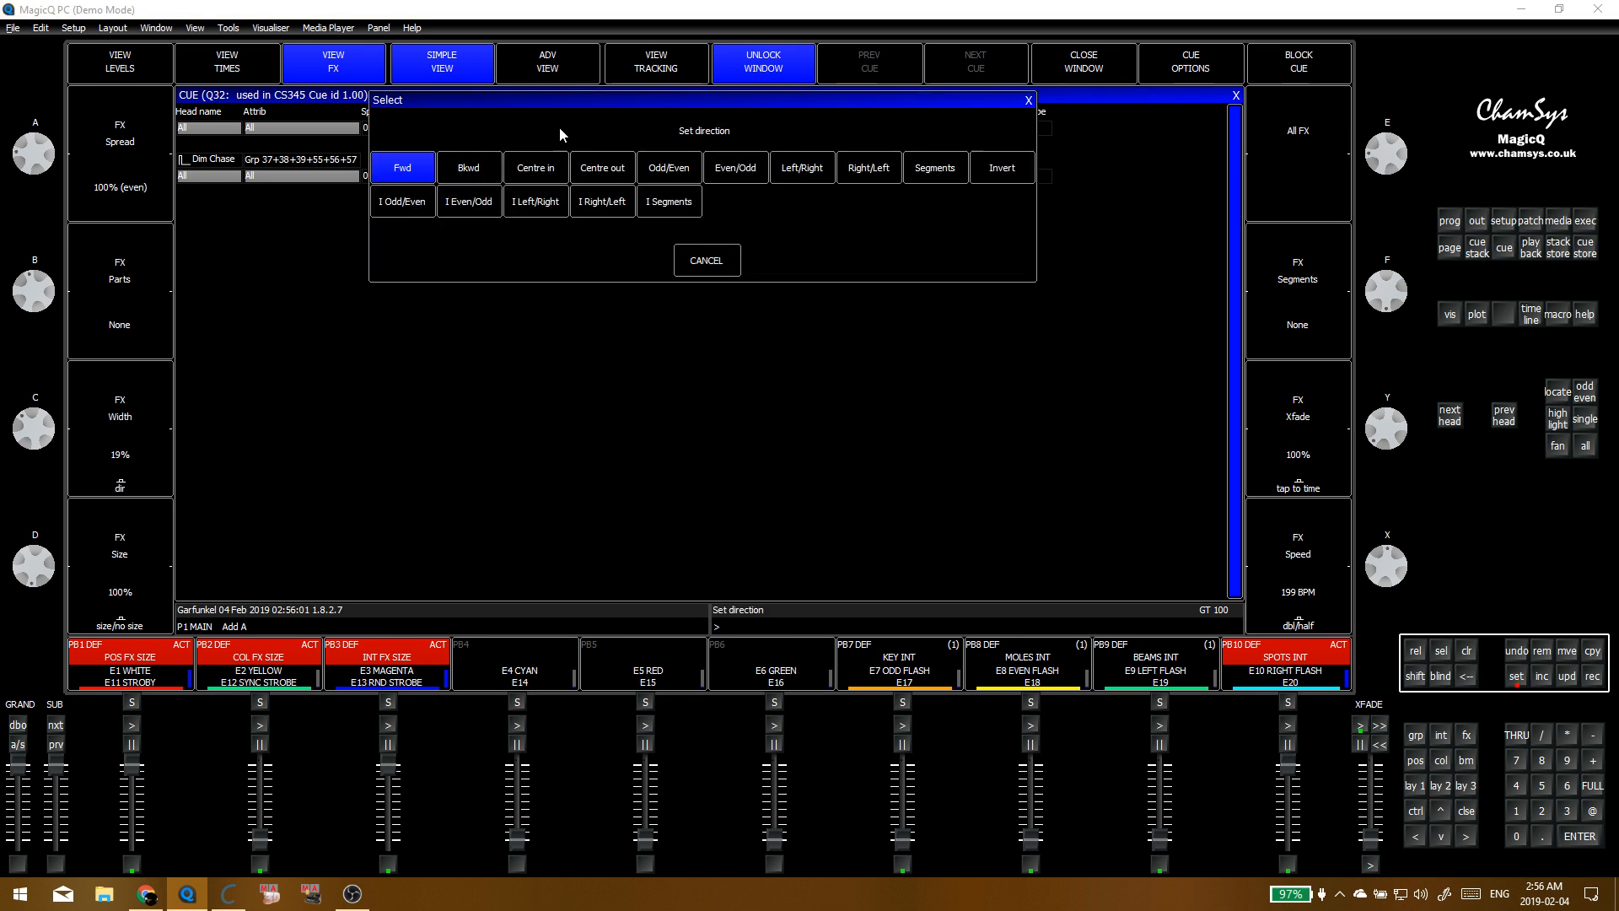
left_click(737, 169)
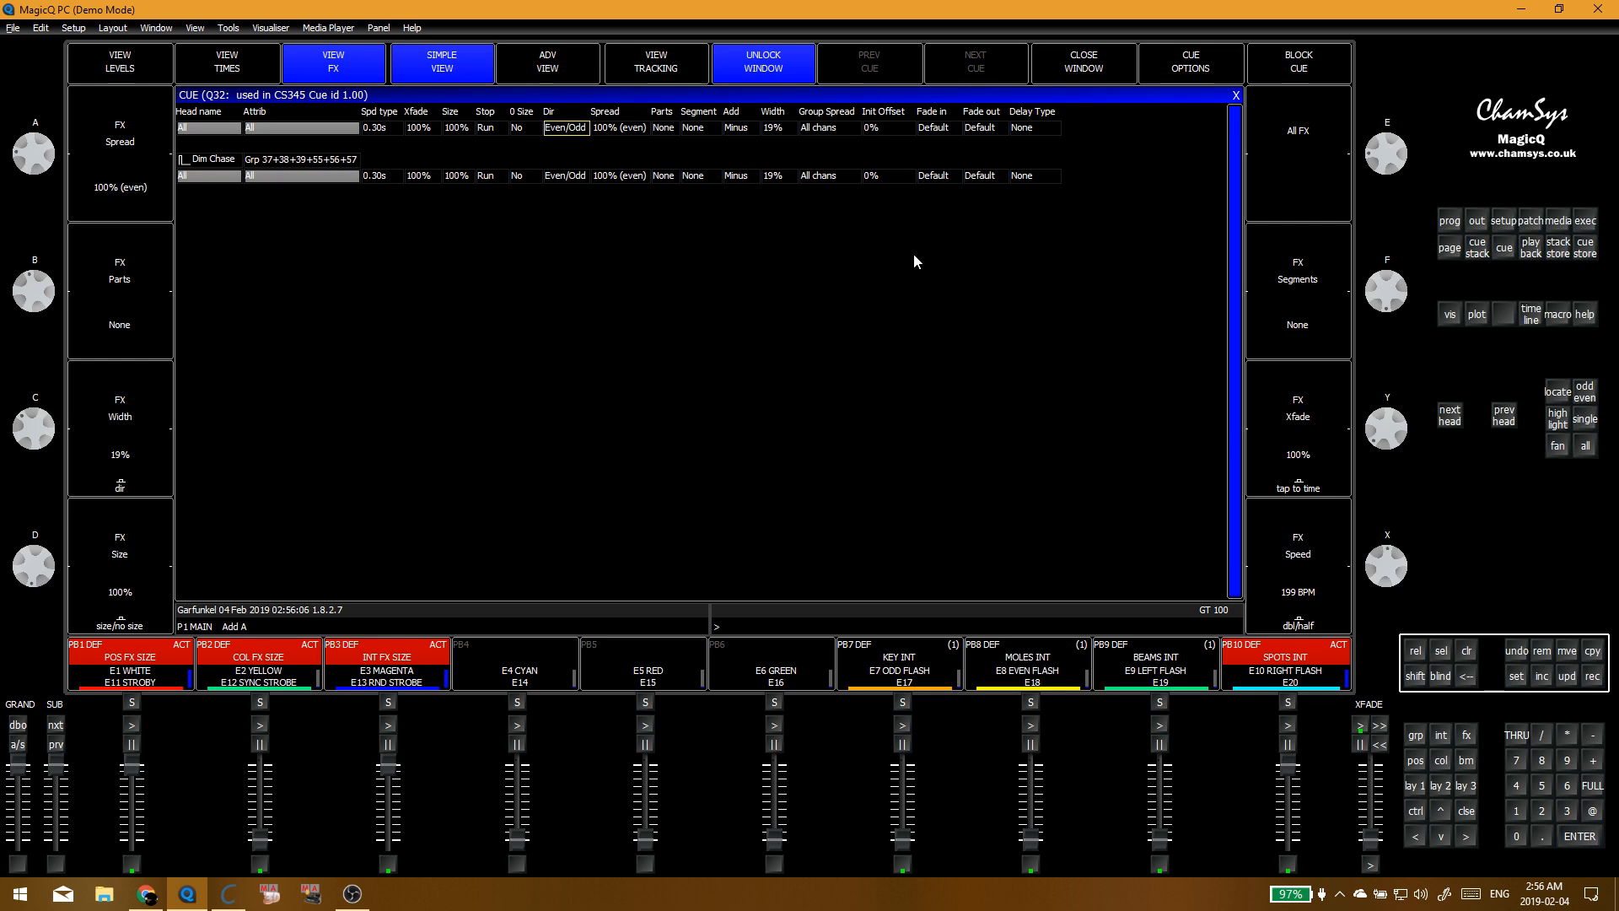
left_click(1235, 98)
left_click(1235, 95)
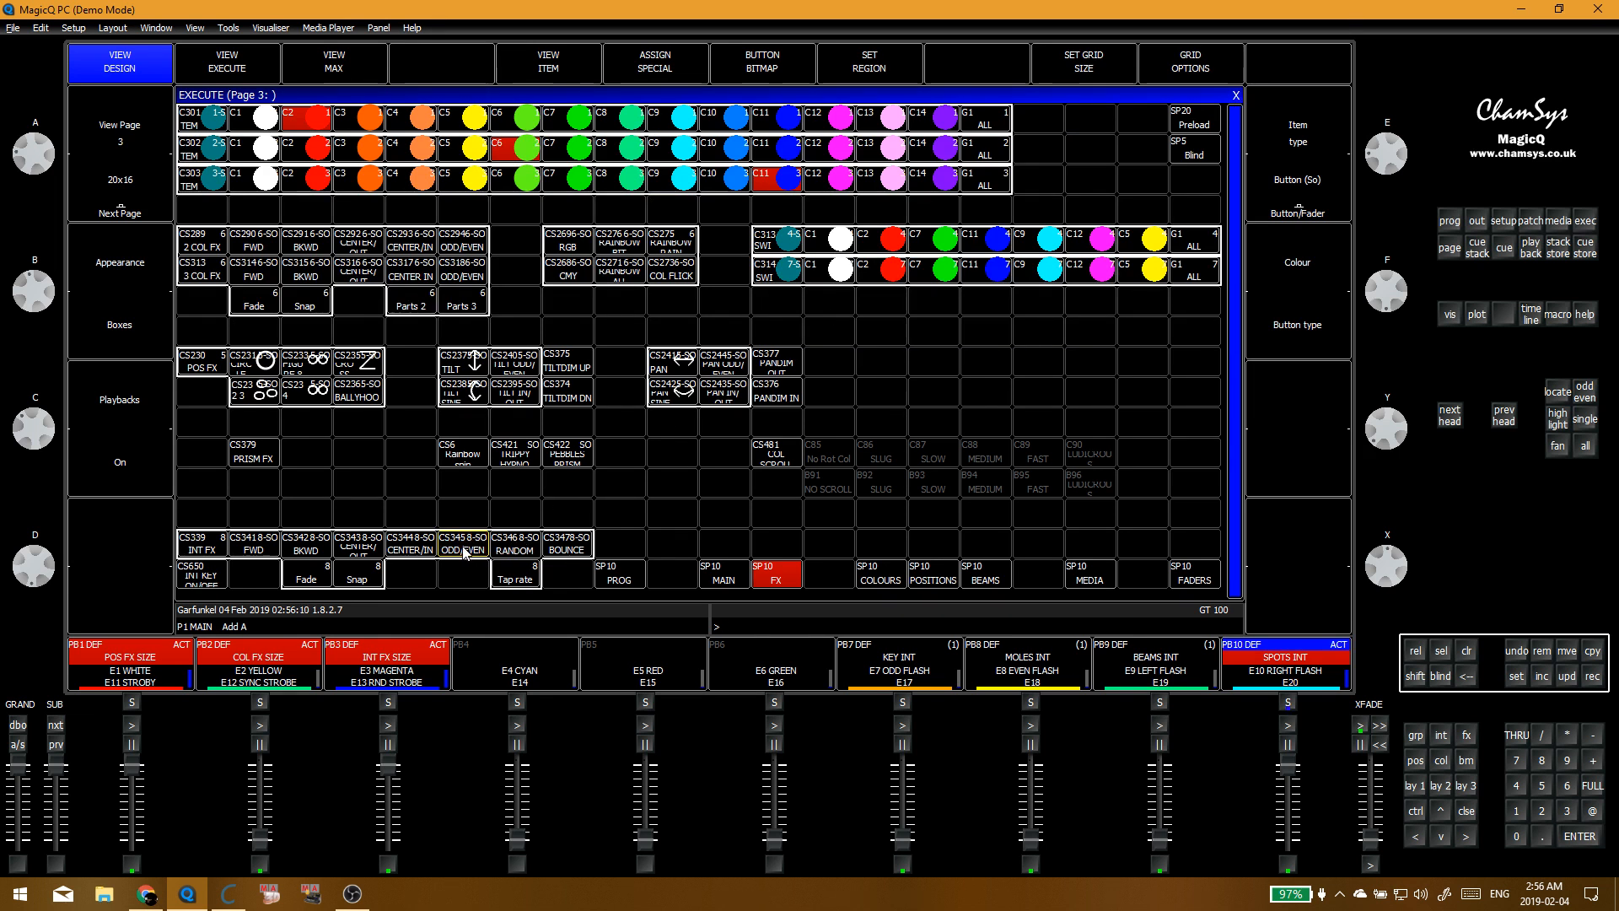
Step: Test the INT FX RANDOM button, then select groups 37, 38, 39, 55, 56 and 57 with an empty programmer
left_click(516, 548)
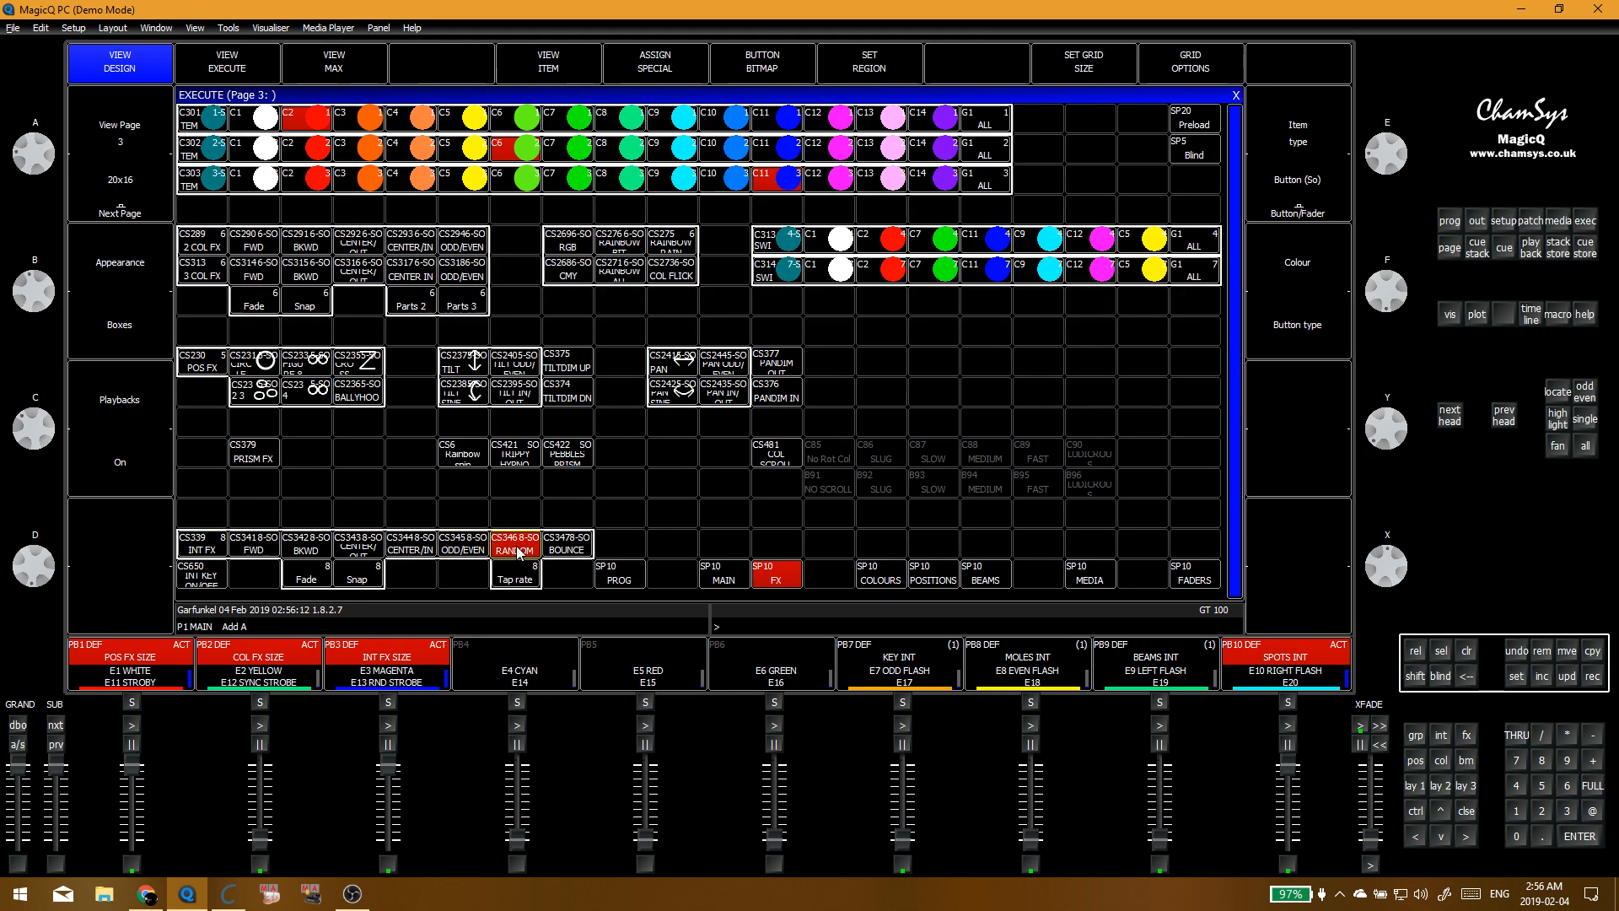
left_click(516, 551)
key("ctrl+F1")
key("c")
left_click_drag(230, 327, 468, 304)
scroll(410, 304, "down", 3)
left_click_drag(215, 221, 392, 221)
Step: Add the rndchase intensity FX on the selected groups and set its group spread to Within group
left_click(789, 71)
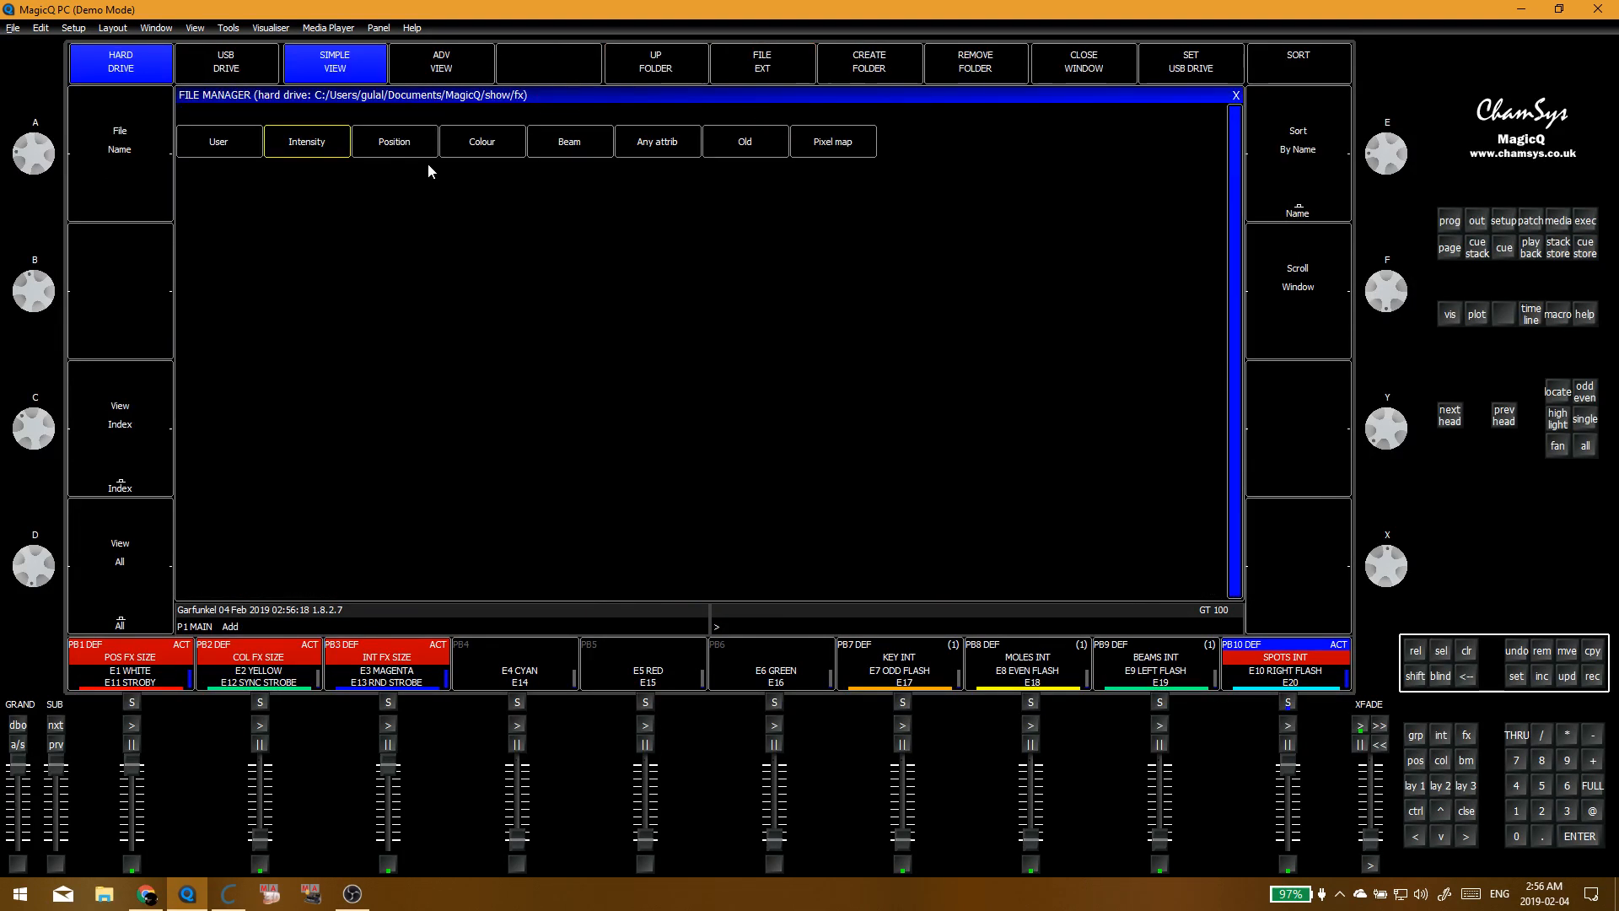
left_click(339, 147)
left_click(629, 152)
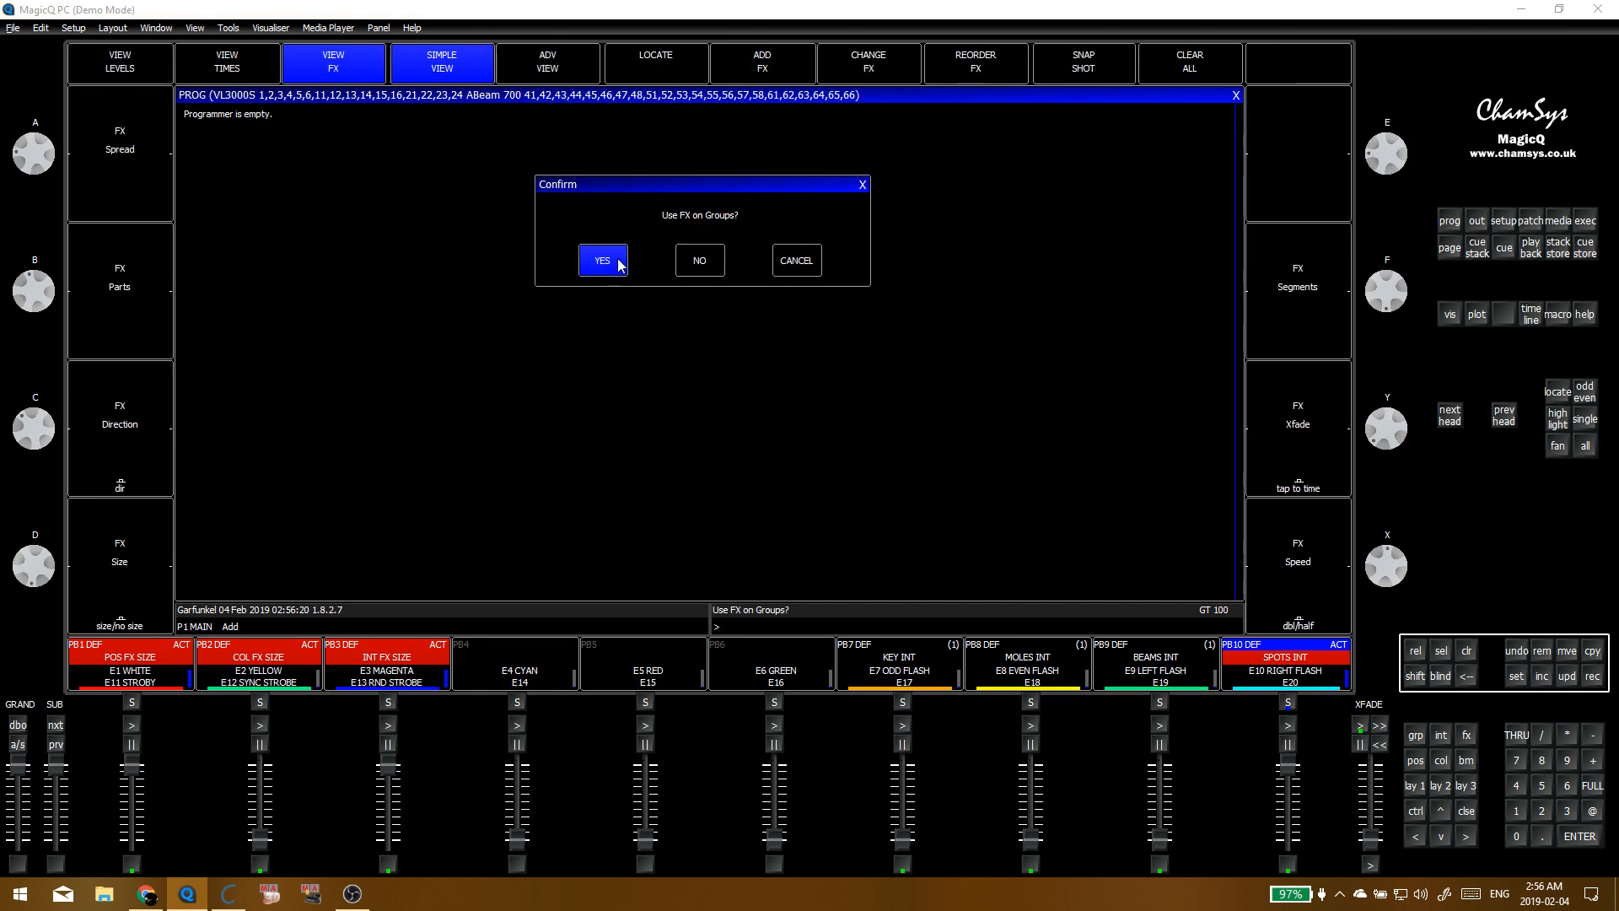
left_click(606, 260)
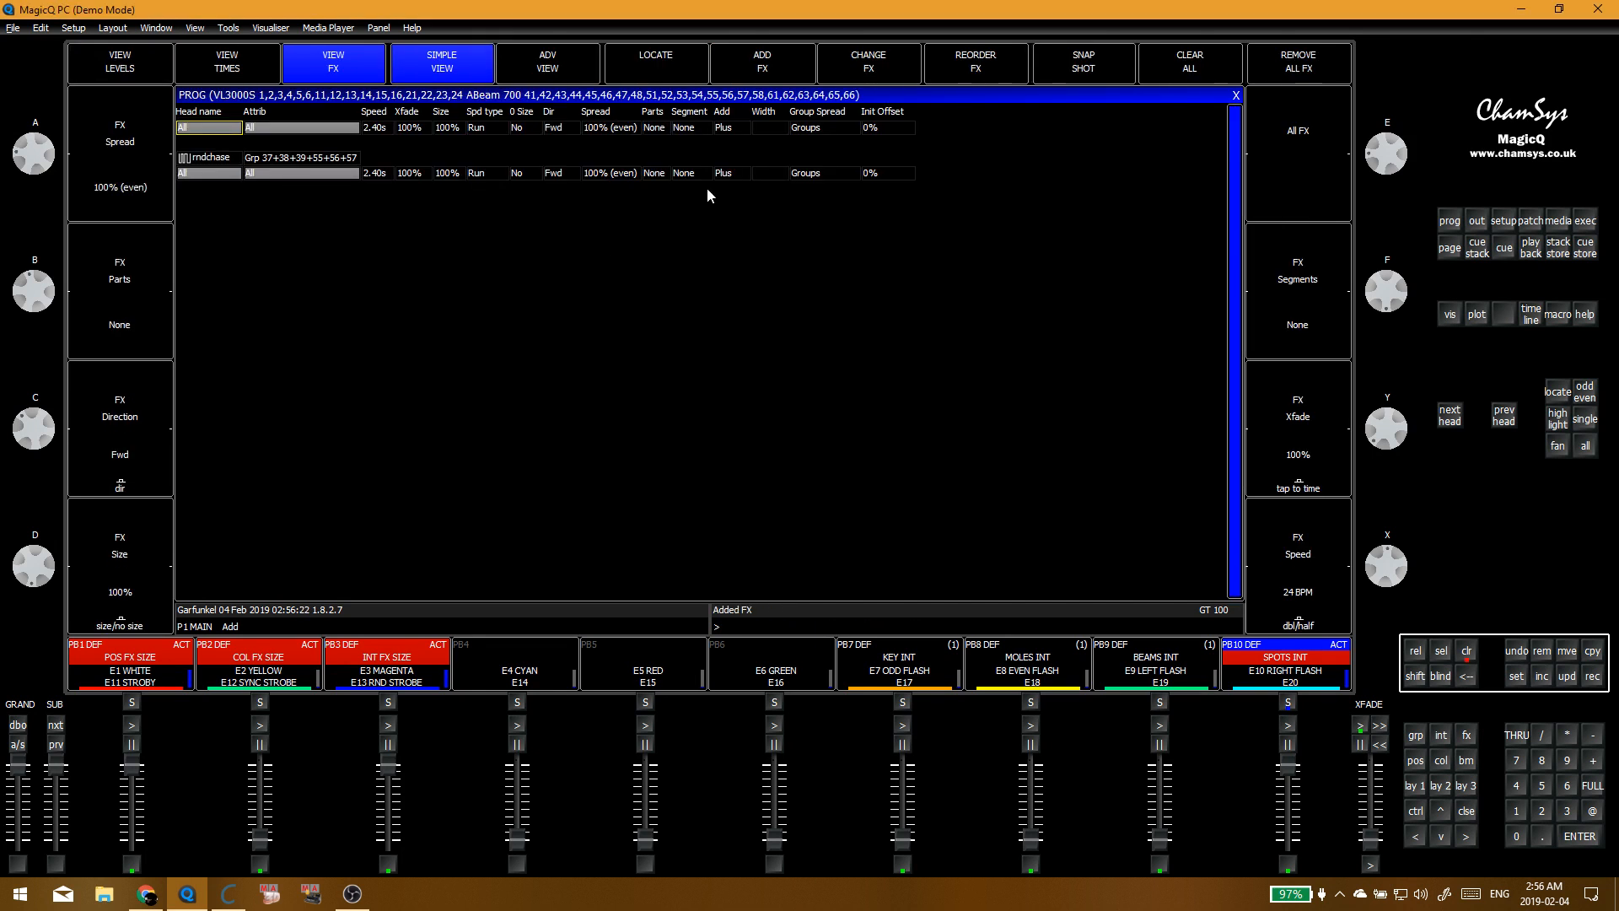
left_click(822, 127)
left_click(731, 253)
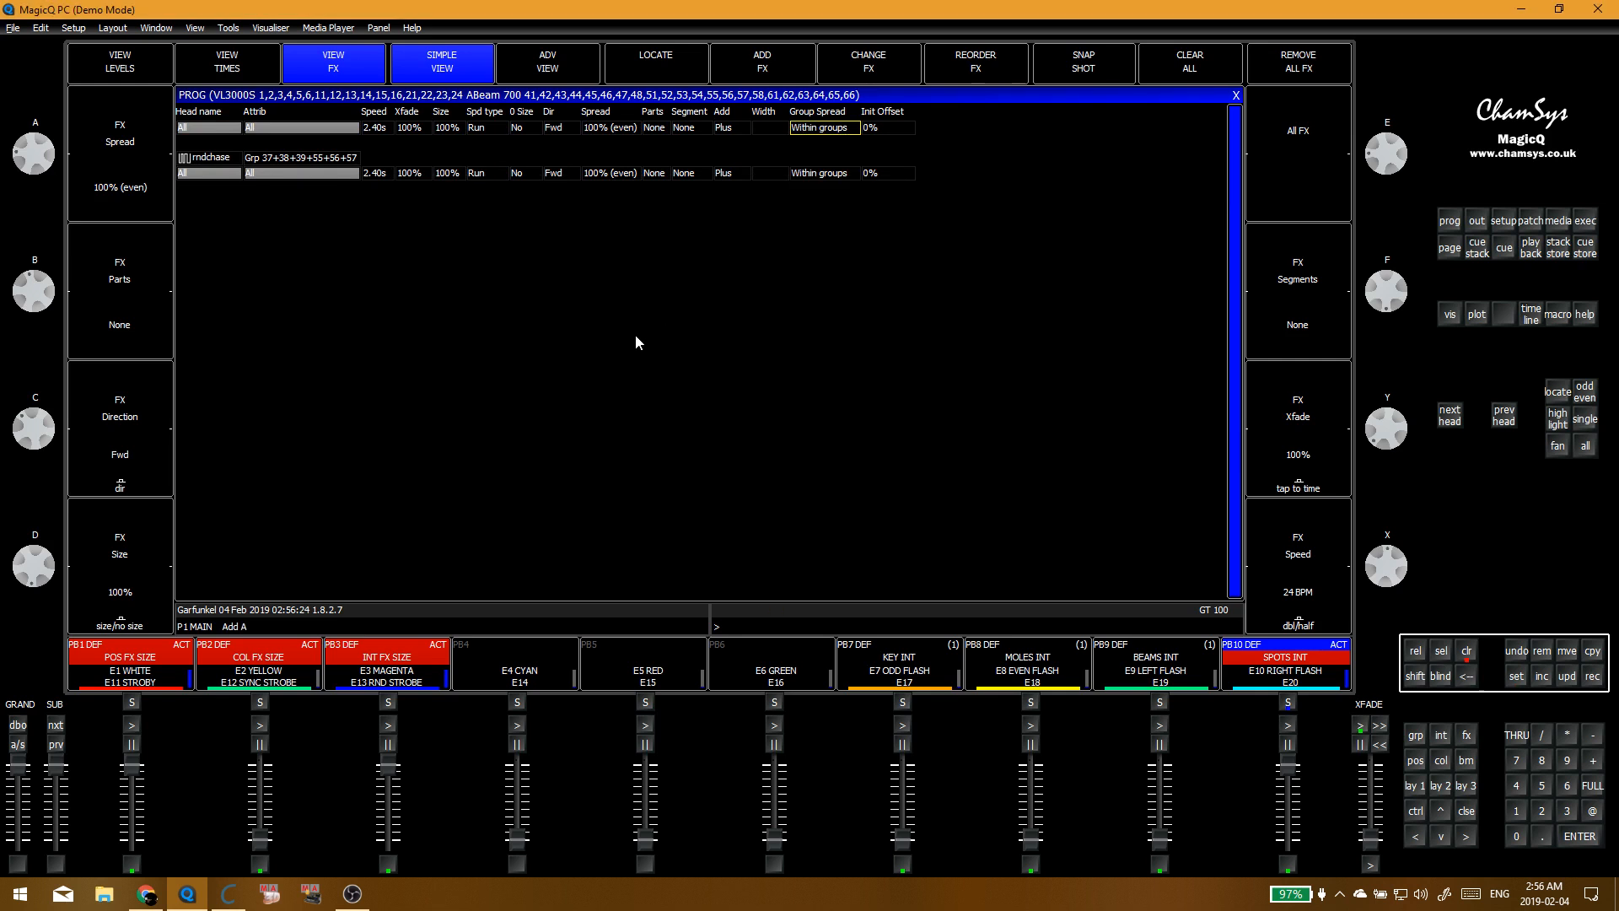
Step: Clear the programmer and reselect groups 37, 38, 39, 55, 56 and 57
left_click(1288, 546)
key("ctrl+BackSpace")
key("ctrl+F1")
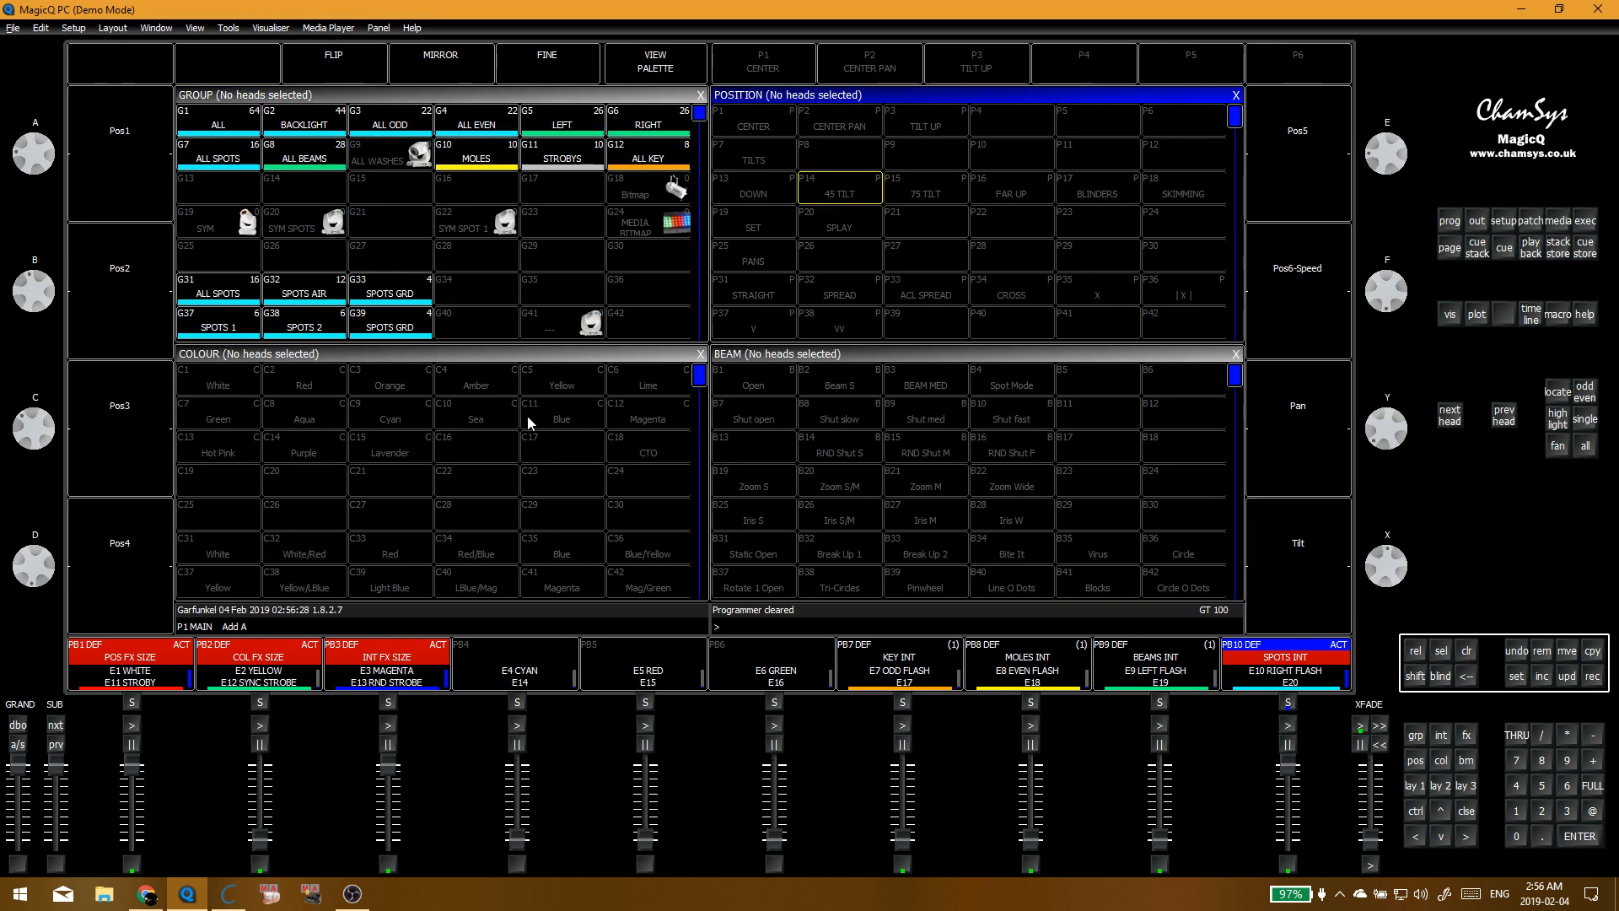
left_click(226, 327)
left_click(301, 327)
left_click(390, 327)
scroll(390, 253, "down", 4)
left_click(218, 286)
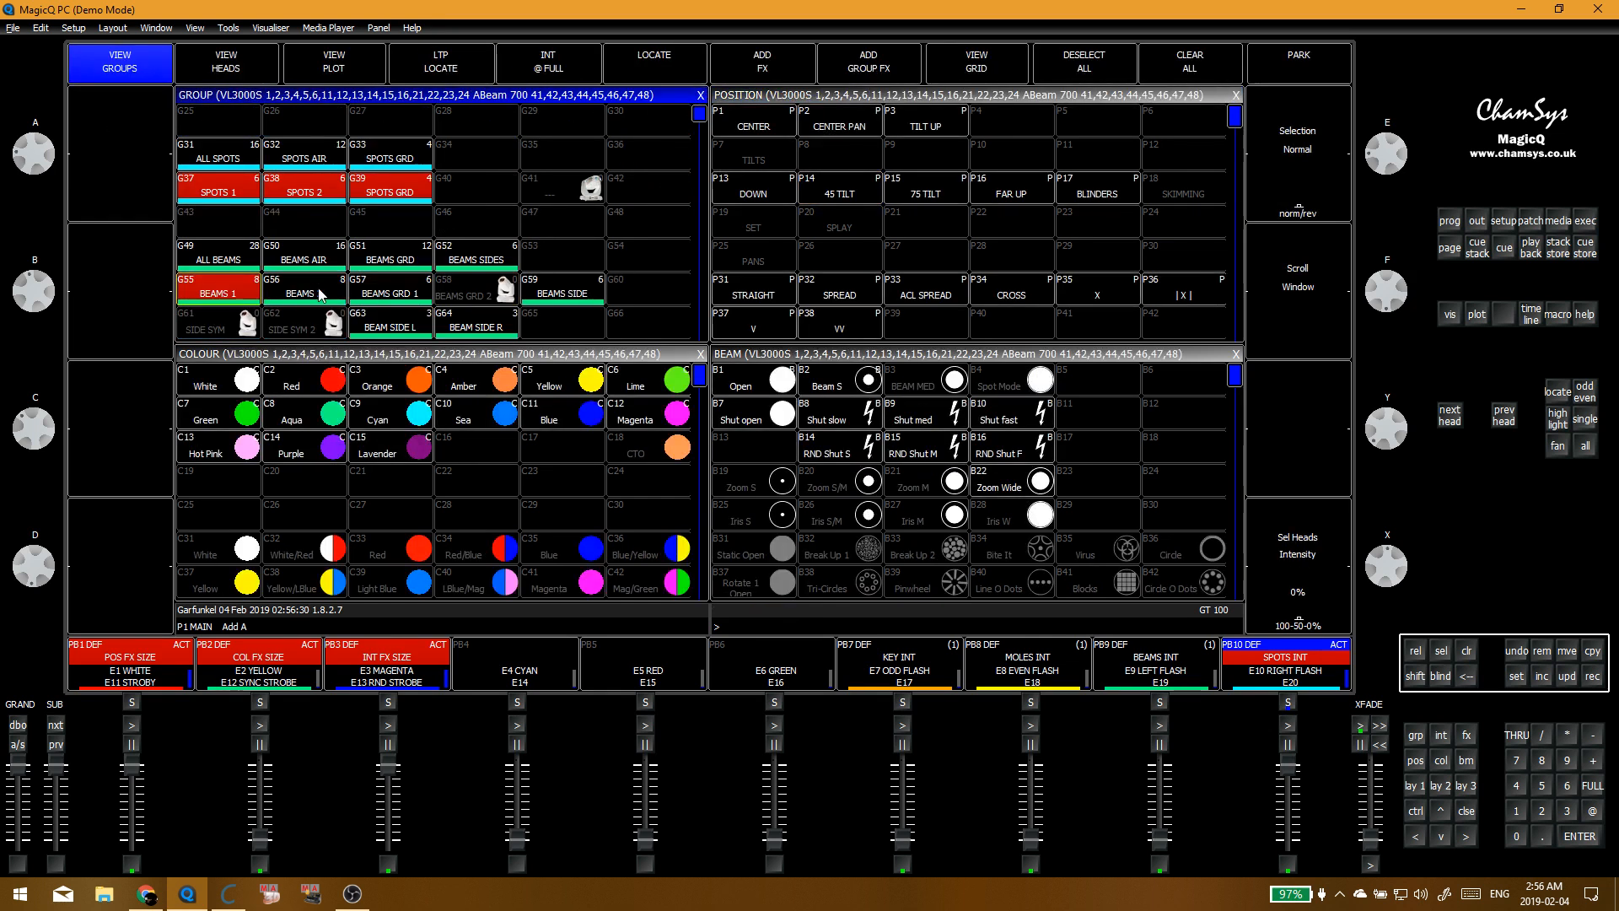
left_click(305, 287)
left_click(391, 287)
Step: Add the rndchase intensity FX across the selected individual heads, keeping its add mode at Plus
left_click(733, 71)
left_click(305, 144)
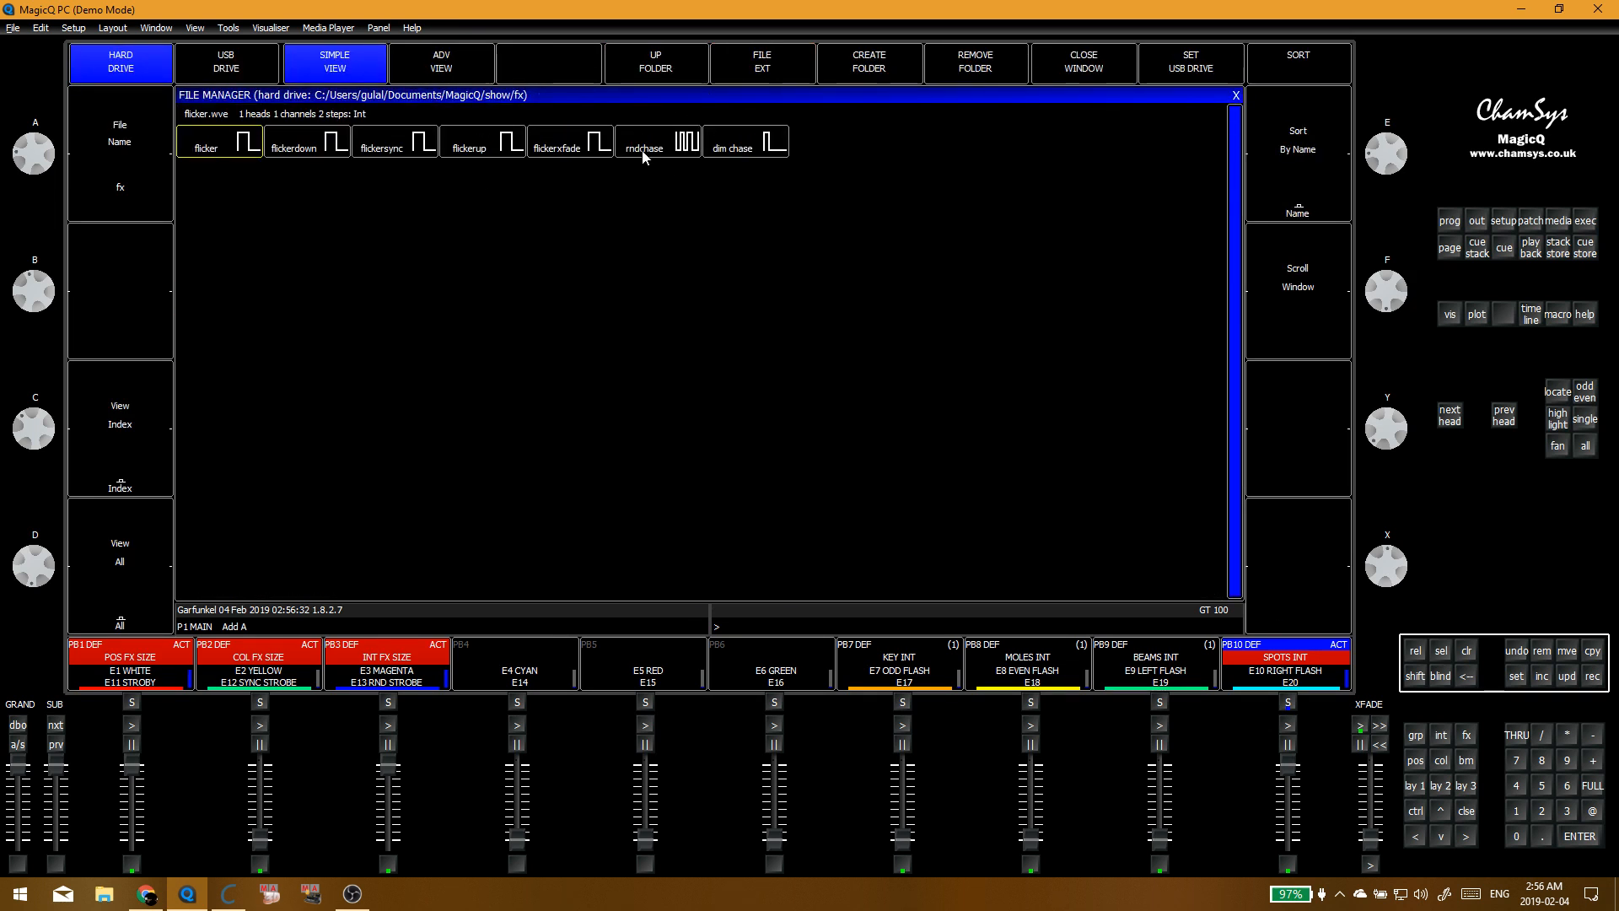
left_click(640, 148)
left_click(604, 270)
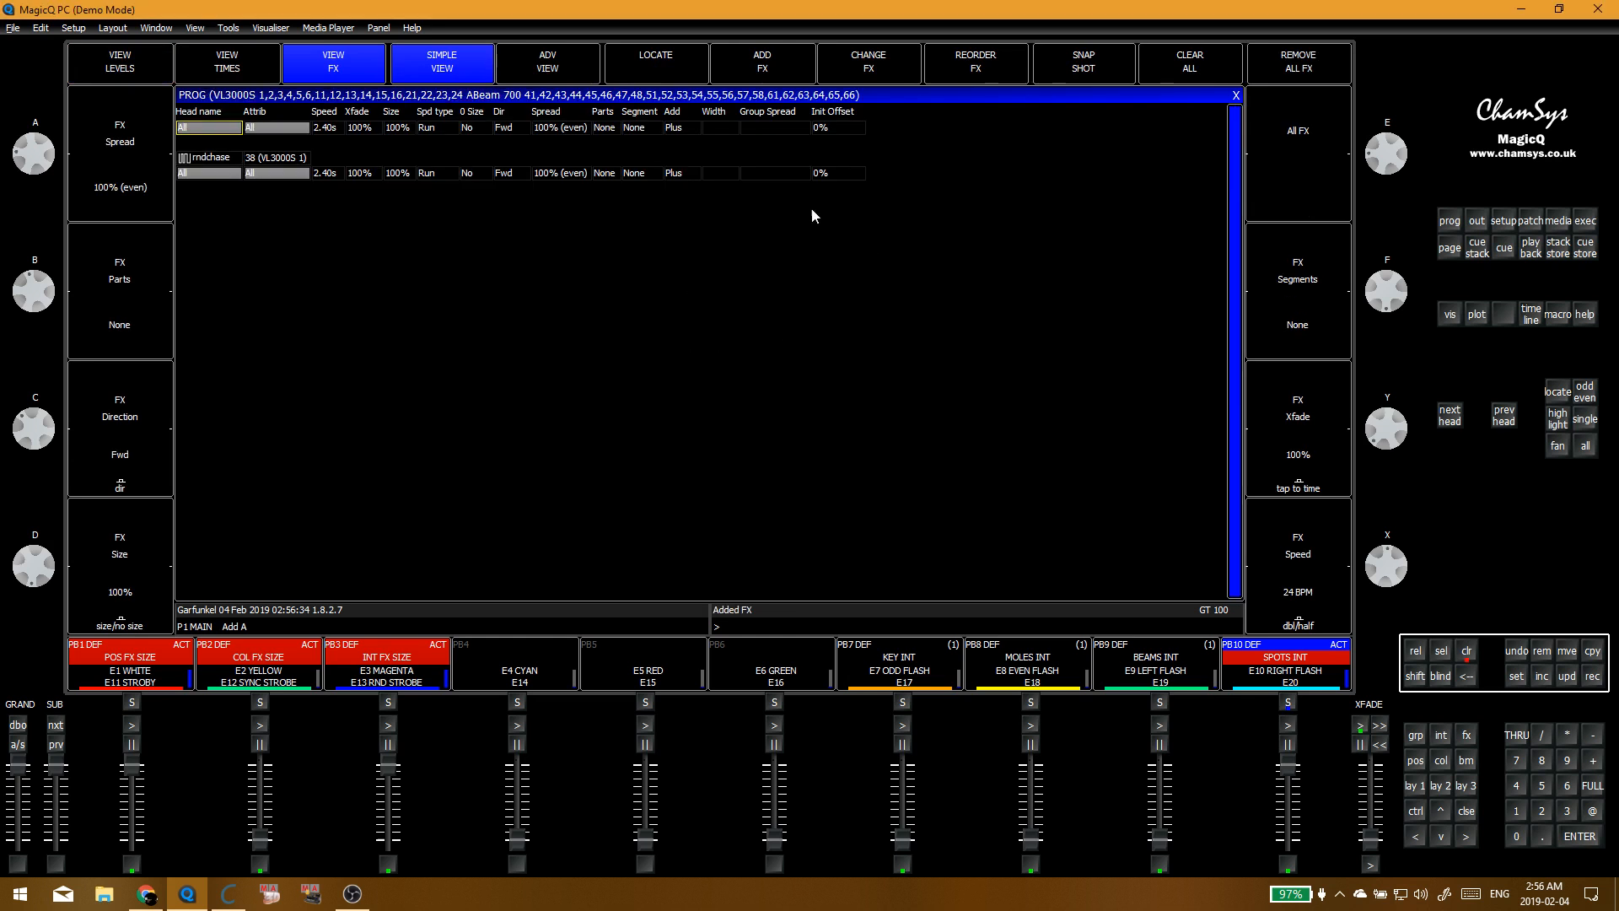
double_click(682, 127)
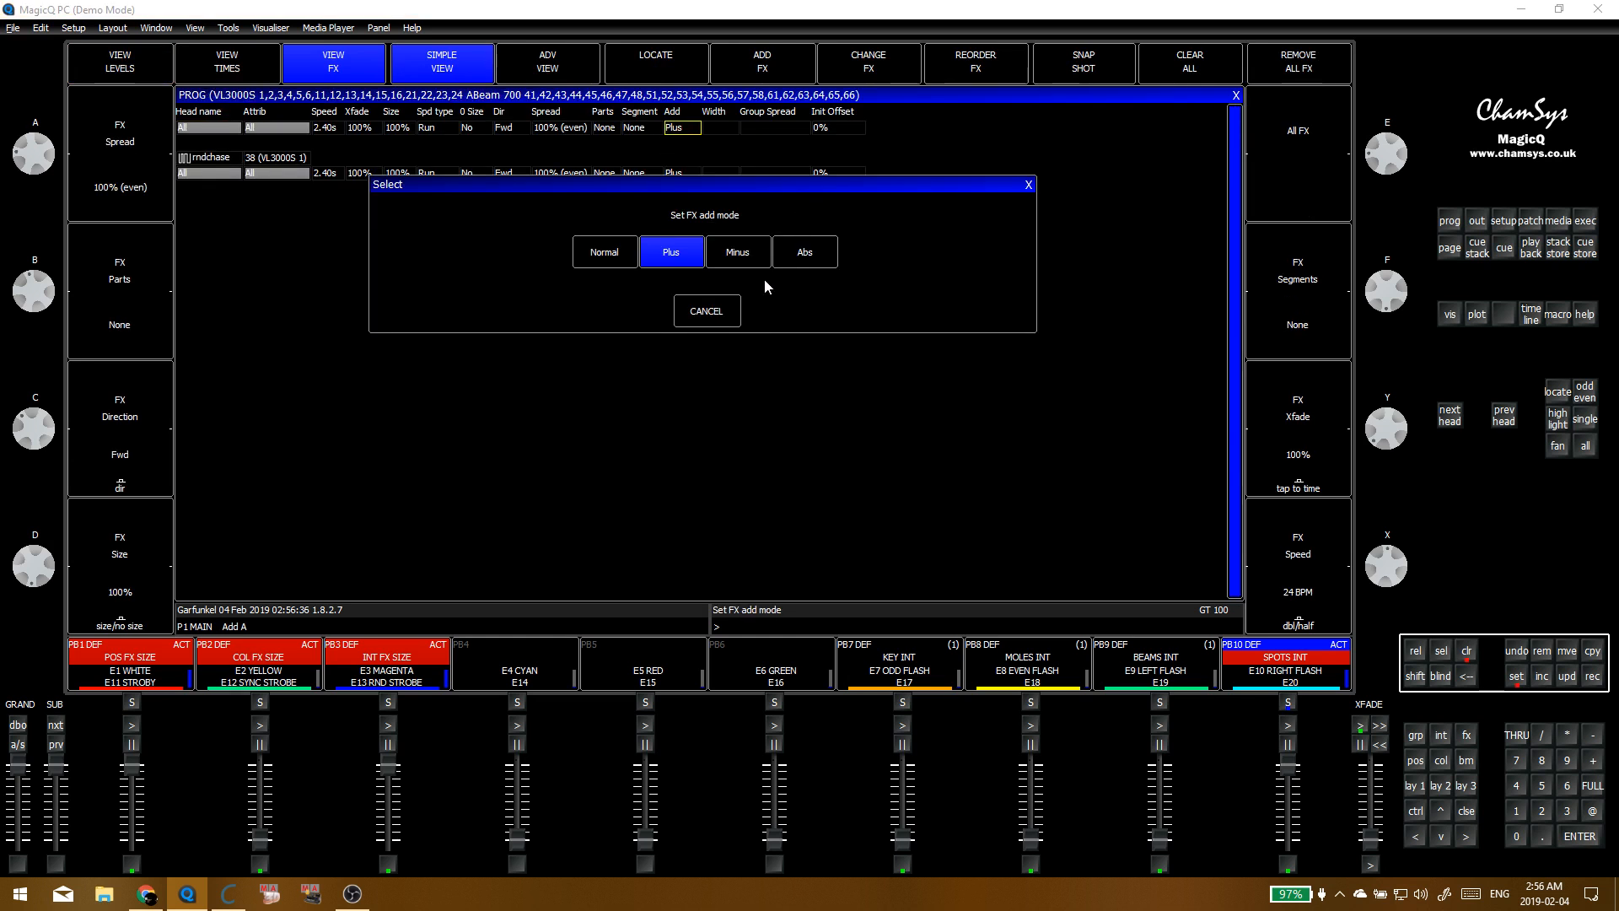
left_click(706, 311)
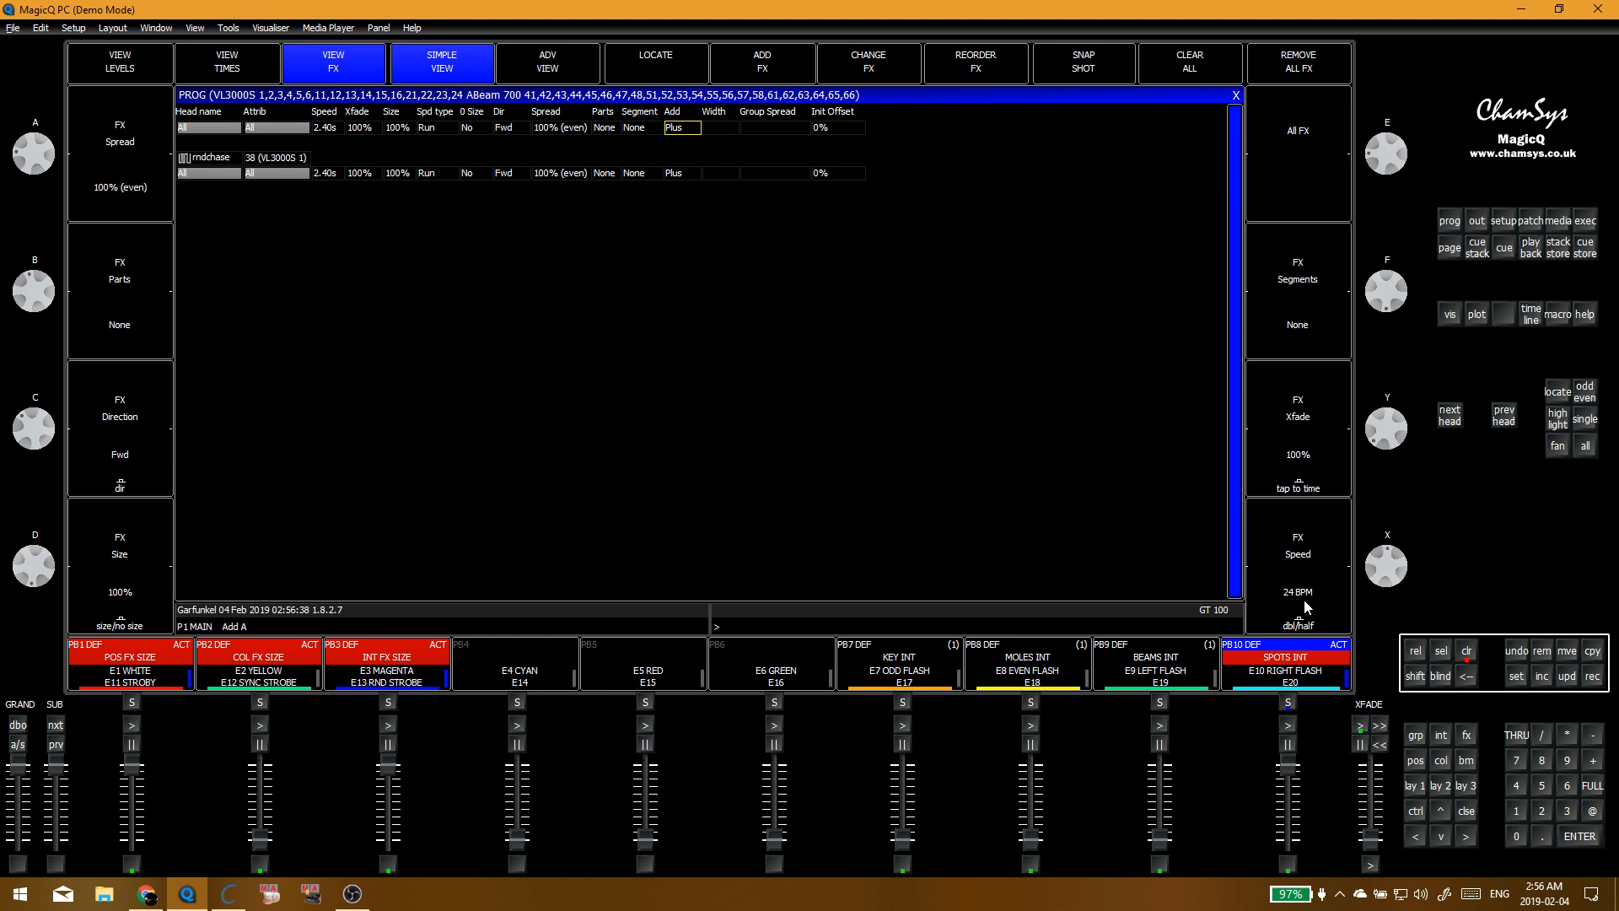
Step: Raise the rndchase speed to 199 BPM and merge the programmer into the execute page's RANDOM cue stack
left_click(1307, 551)
left_click(1306, 551)
left_click(1301, 549)
left_click(1235, 97)
key("alt+e")
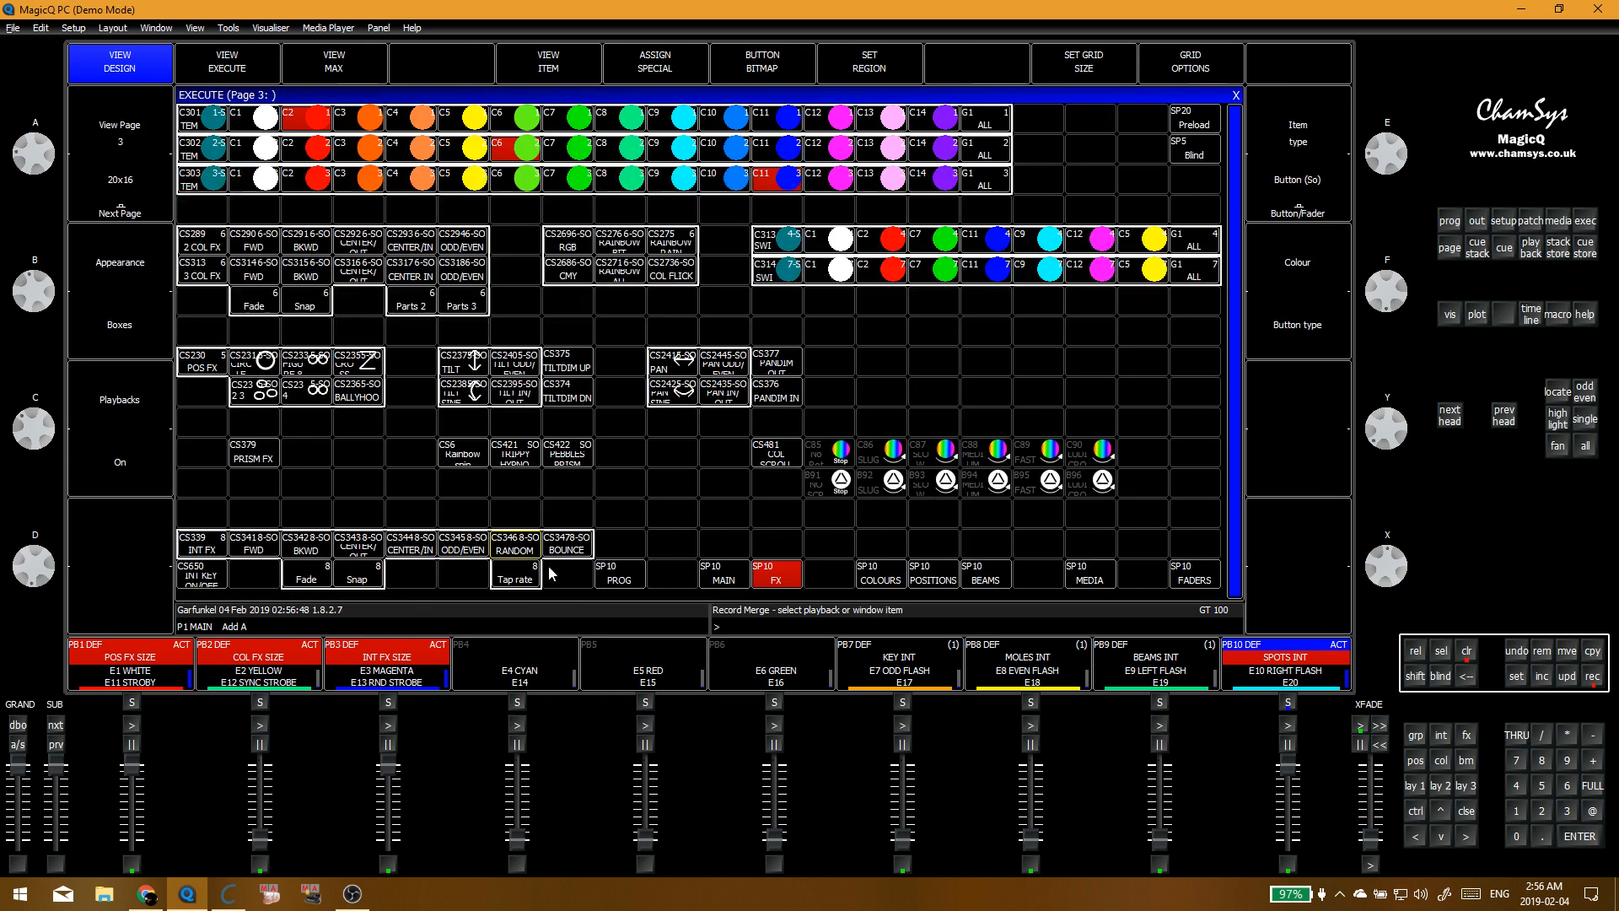
left_click(601, 312)
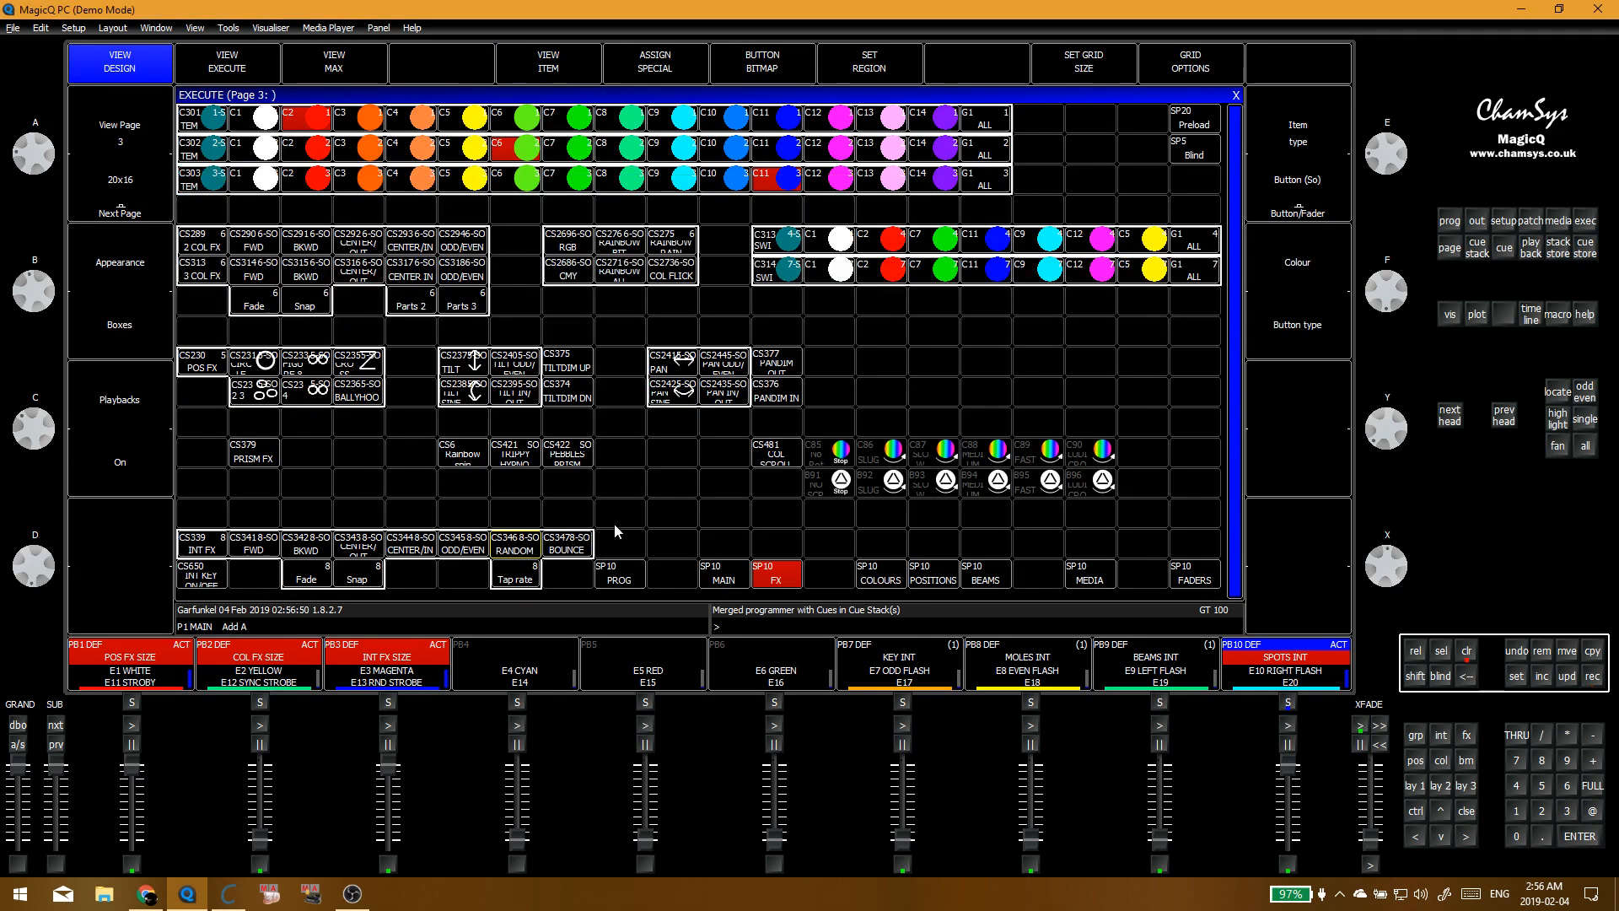
Step: Activate the INT FX RANDOM button and open its cue RND
left_click(516, 546)
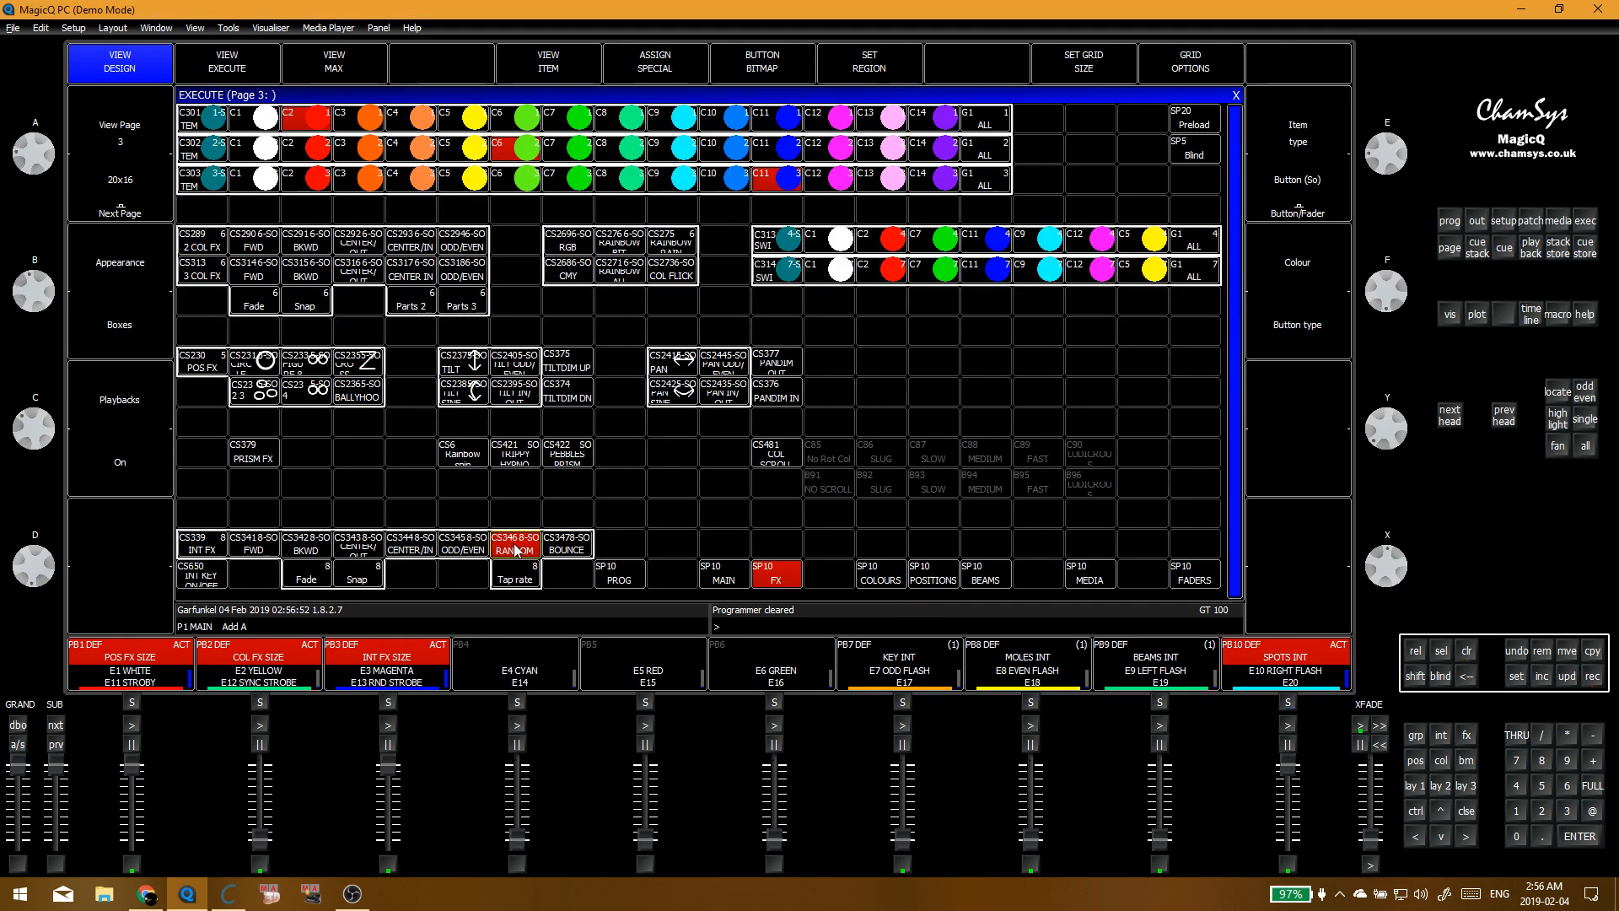
left_click(516, 549)
left_click(511, 550)
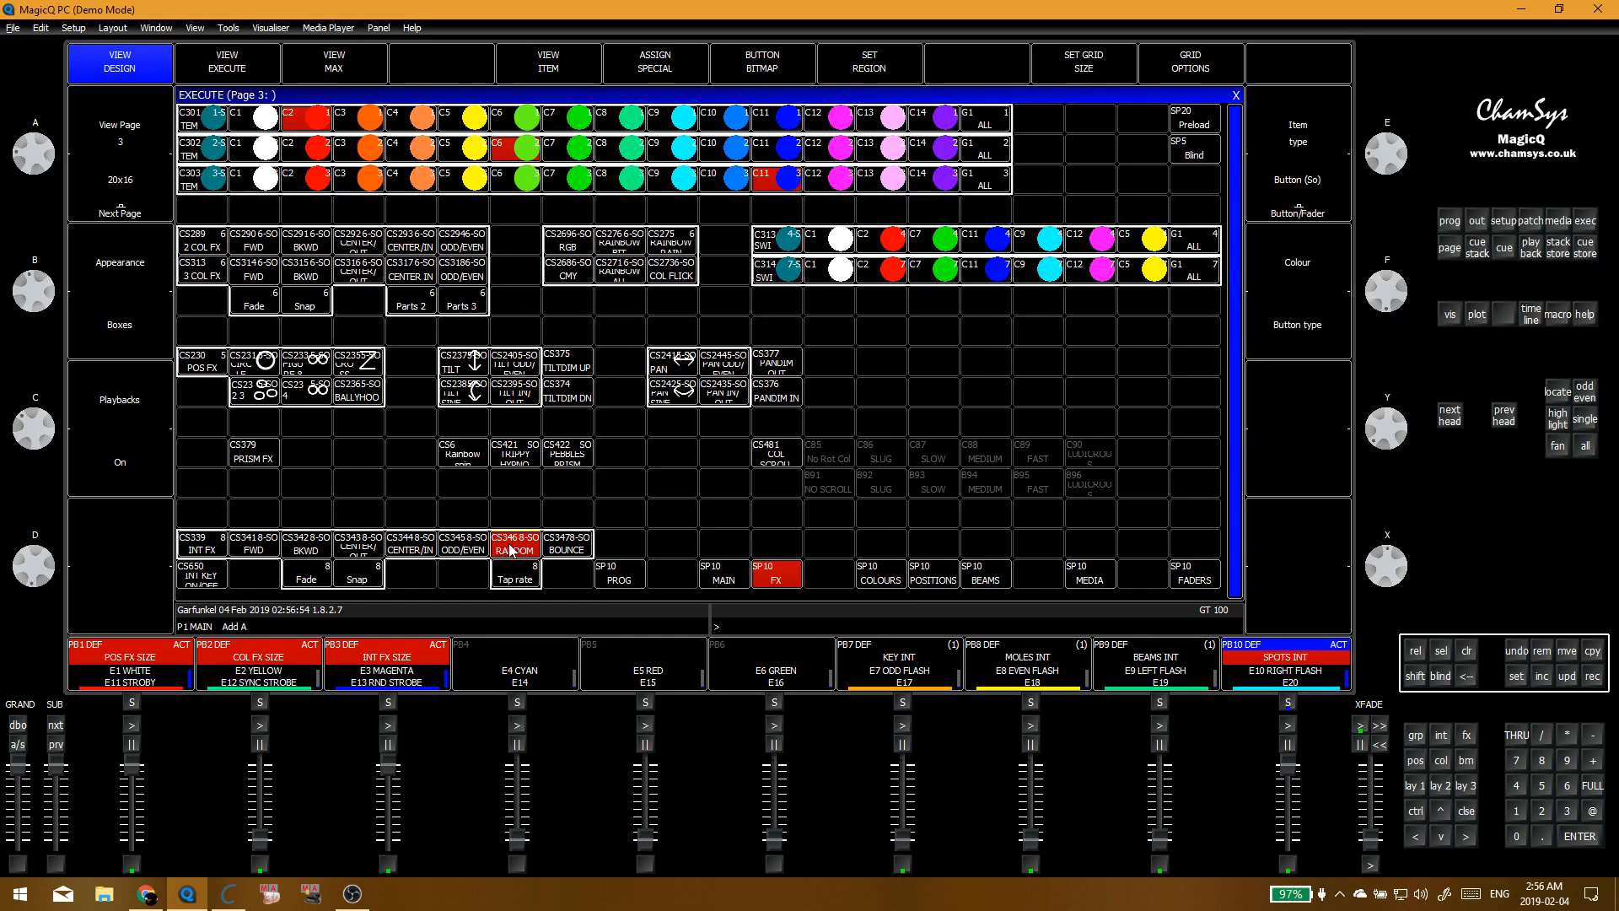
left_click(550, 66)
left_click(578, 69)
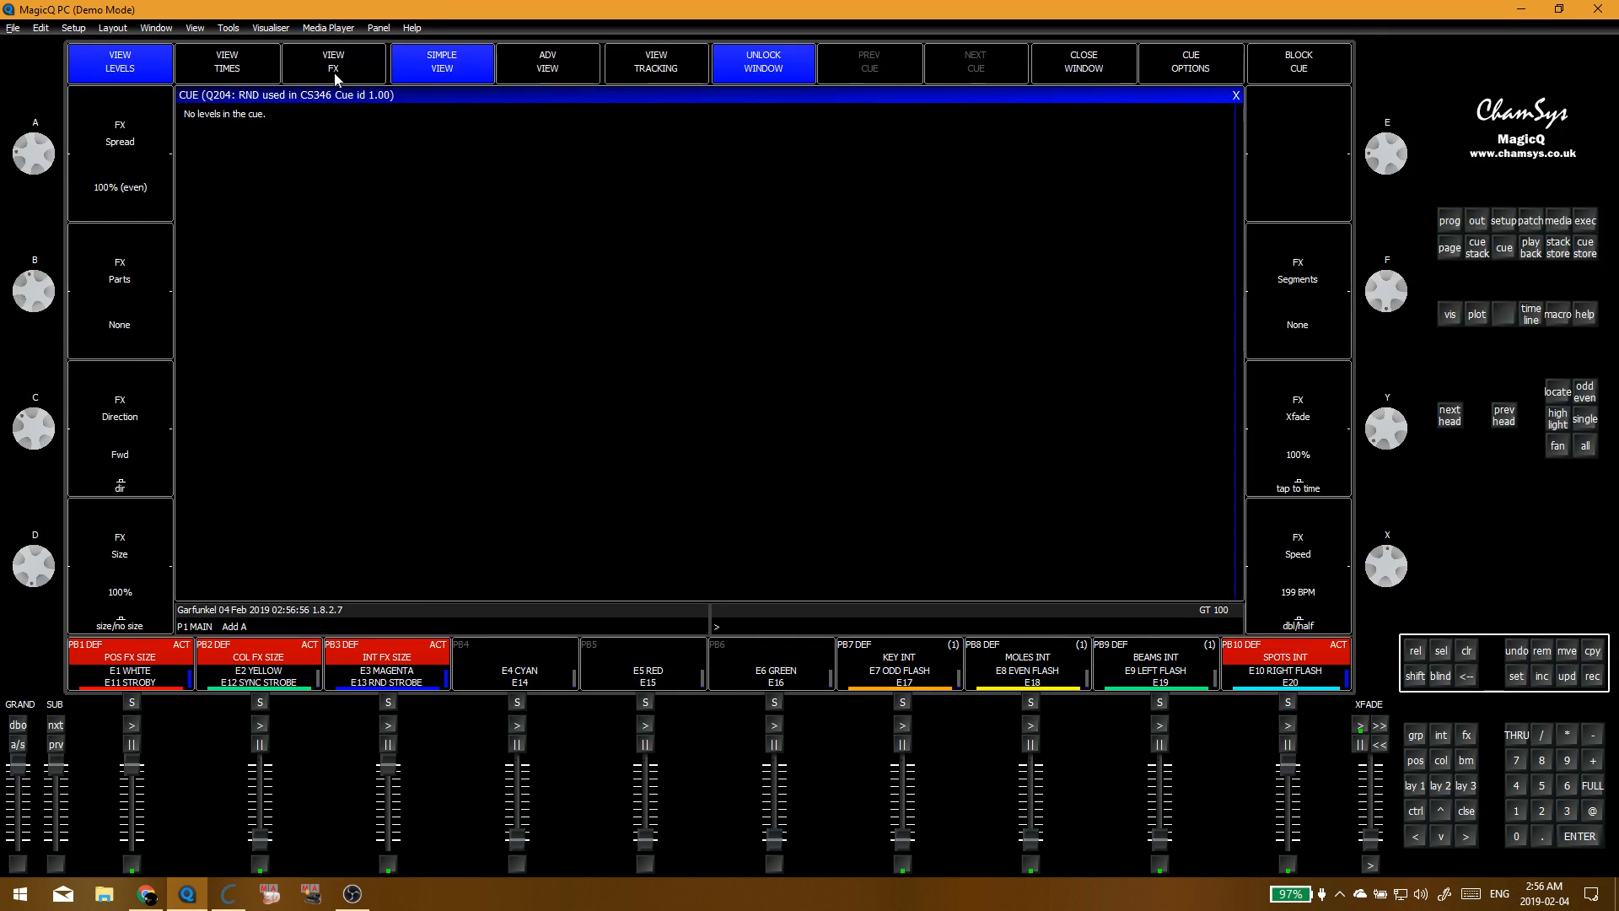
Step: Set the rndchase FX add mode to Minus in the RND cue and return to the execute page
left_click(333, 63)
left_click(683, 127)
left_click(683, 128)
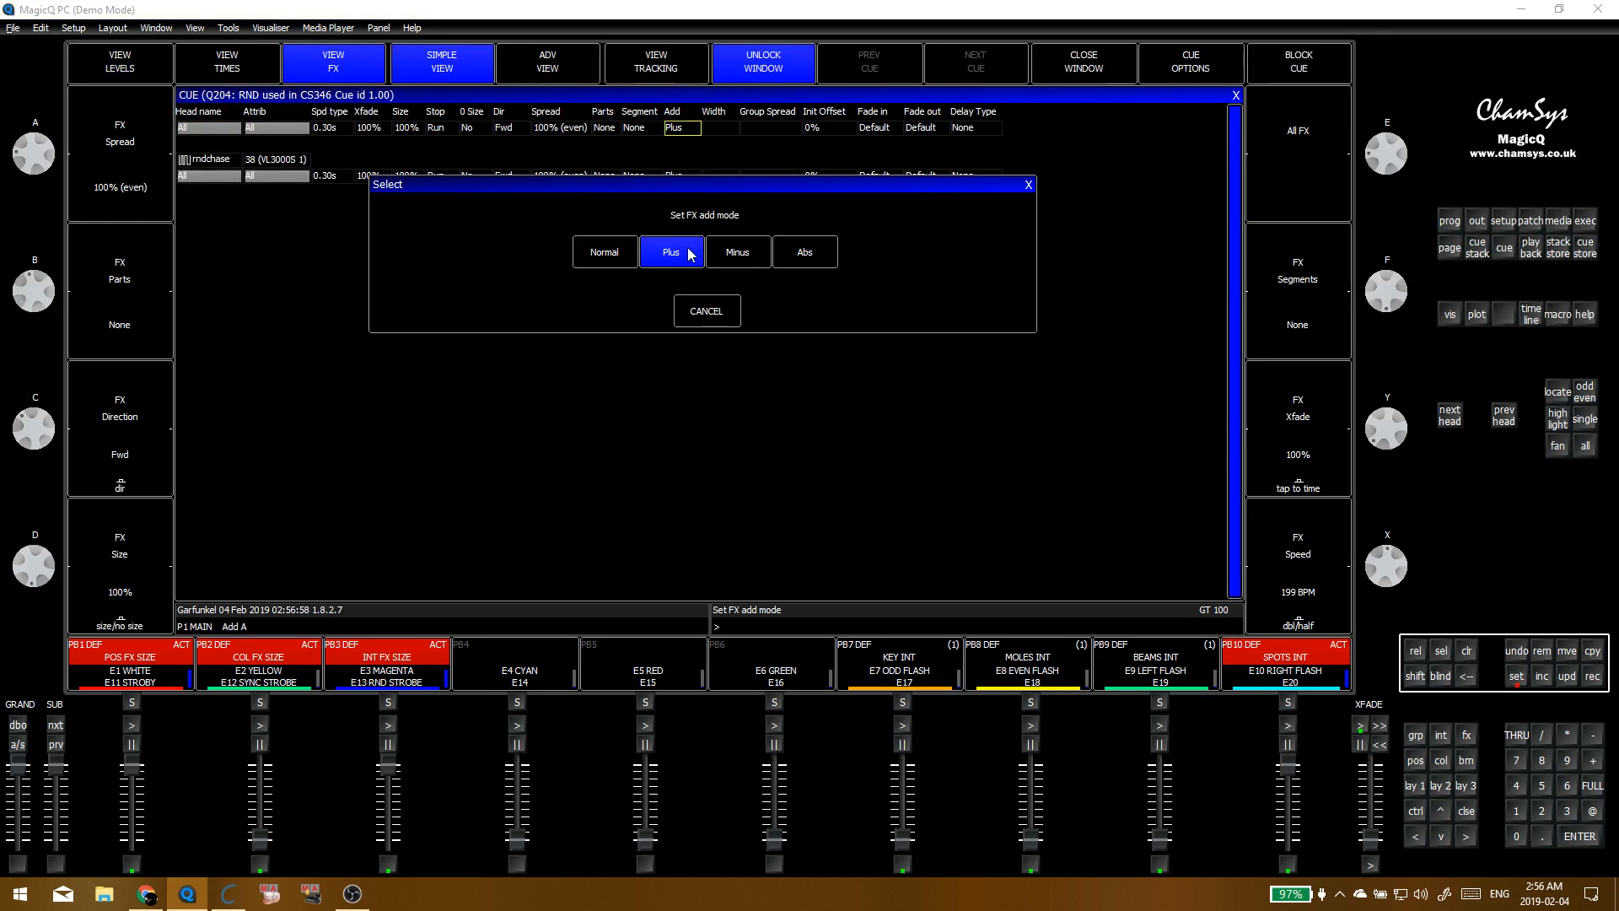
left_click(737, 253)
left_click(1236, 96)
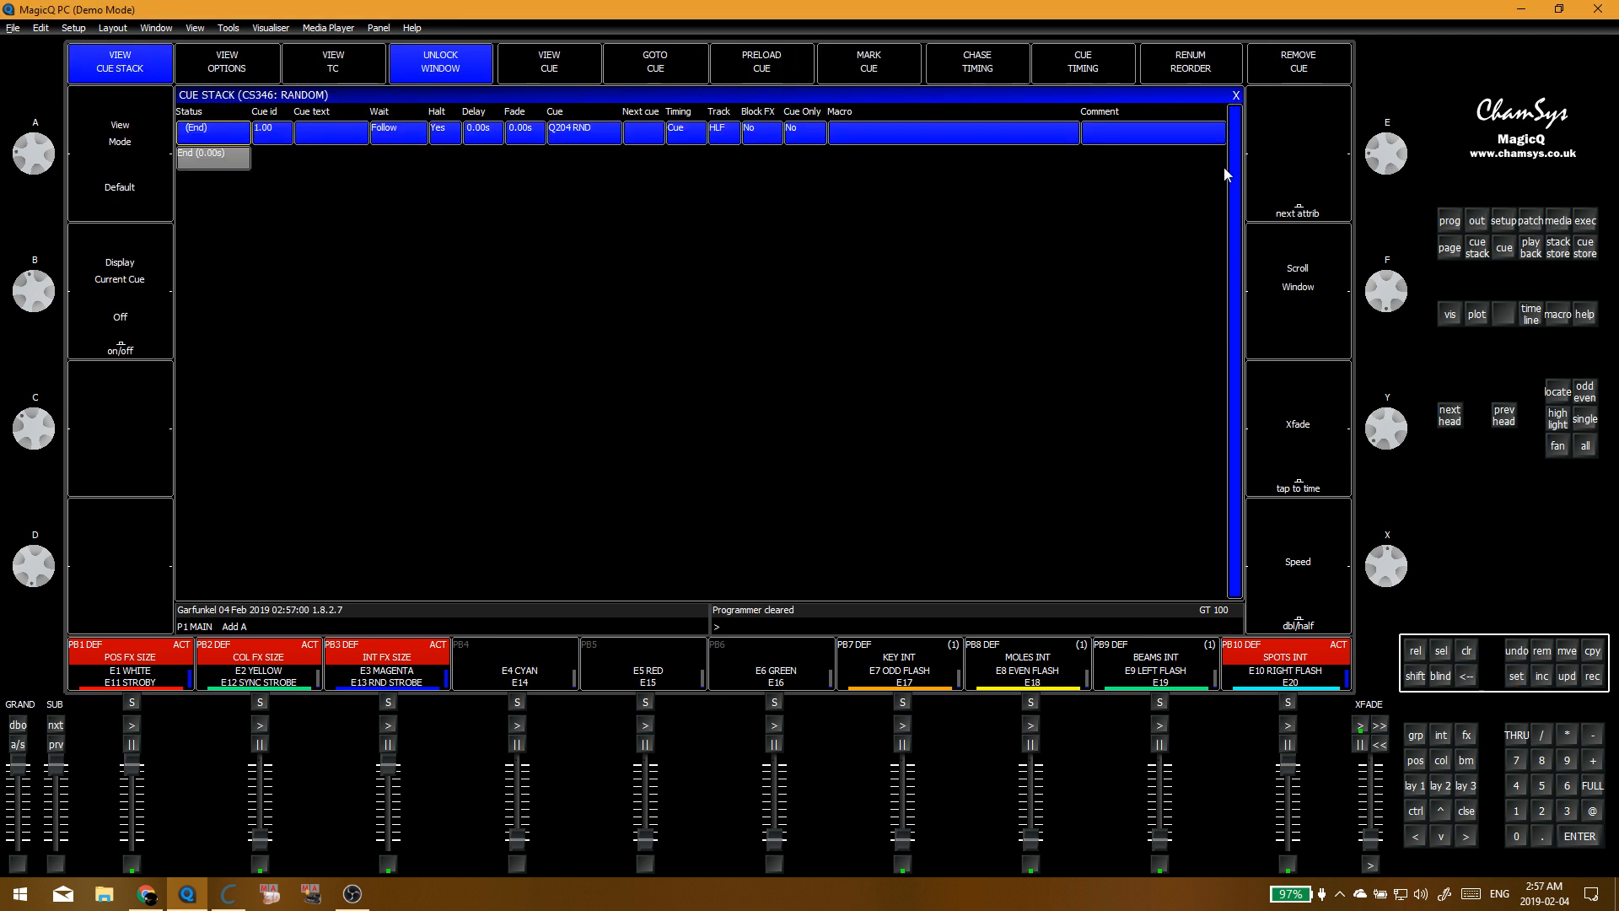
left_click(1237, 96)
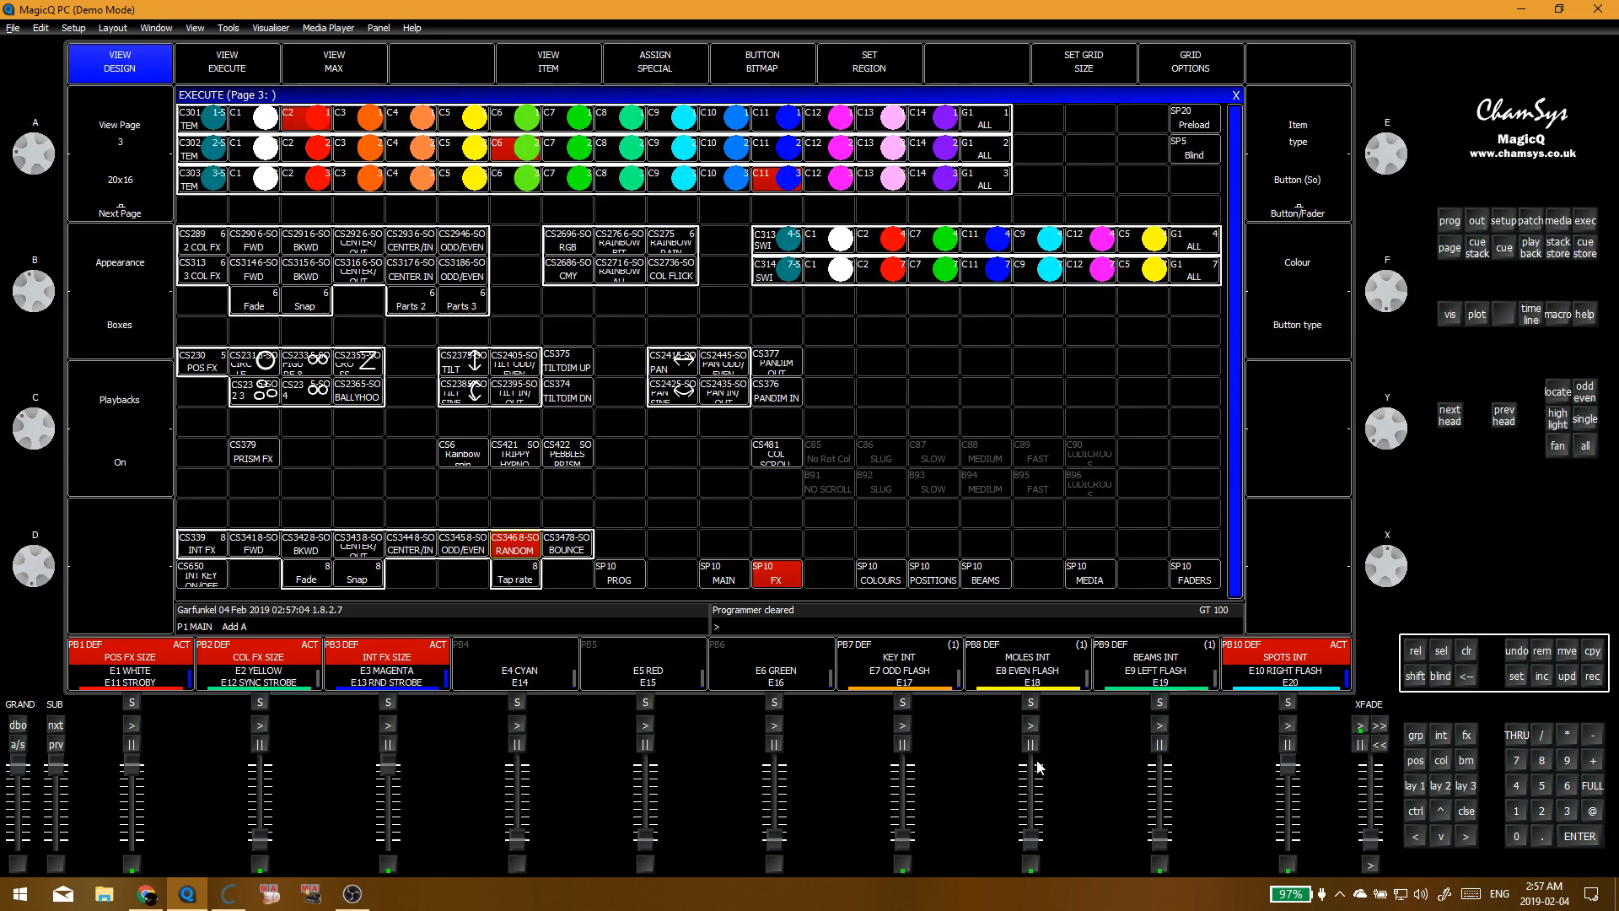
Step: Lower the SPOTS INT playback to zero and turn off the RANDOM effect
left_click_drag(1287, 766, 1287, 839)
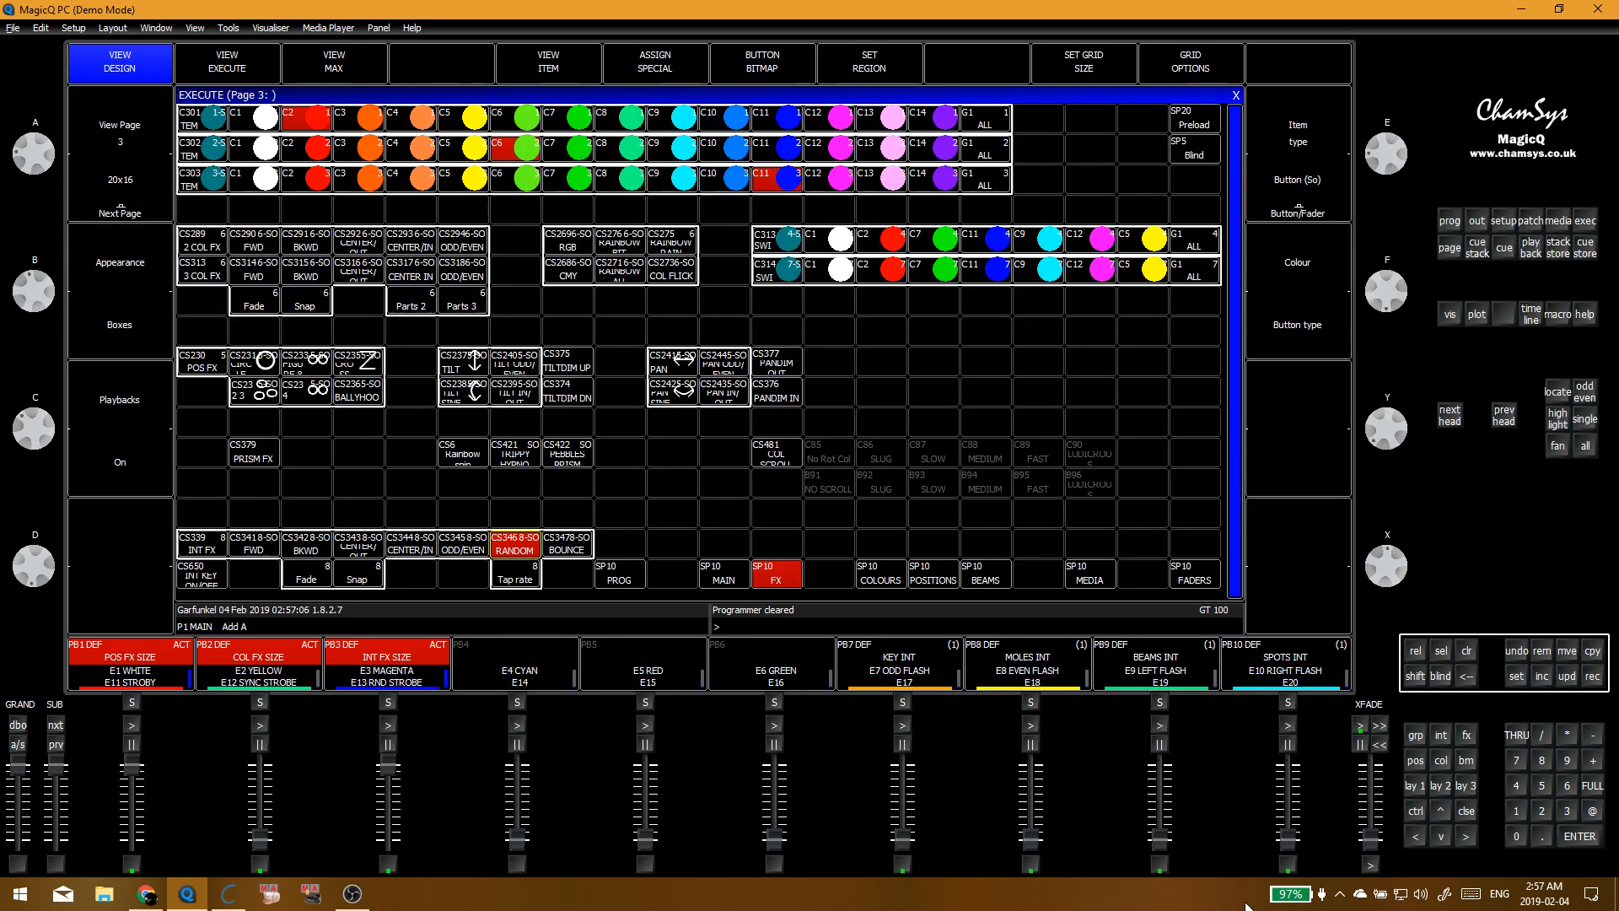
left_click(574, 393)
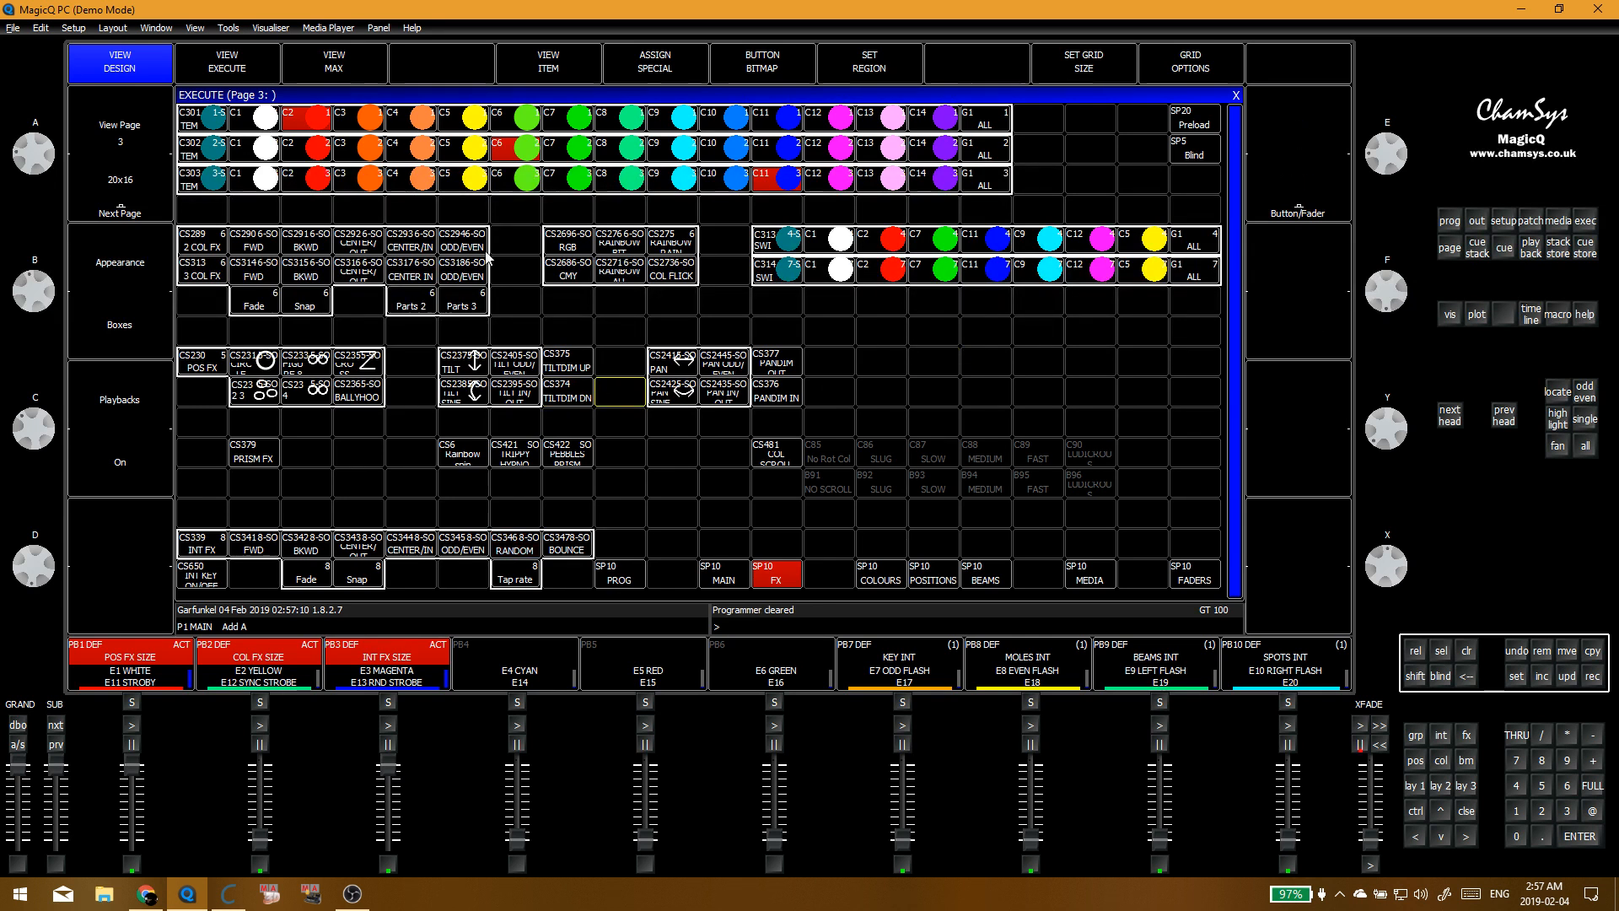
key("alt+1")
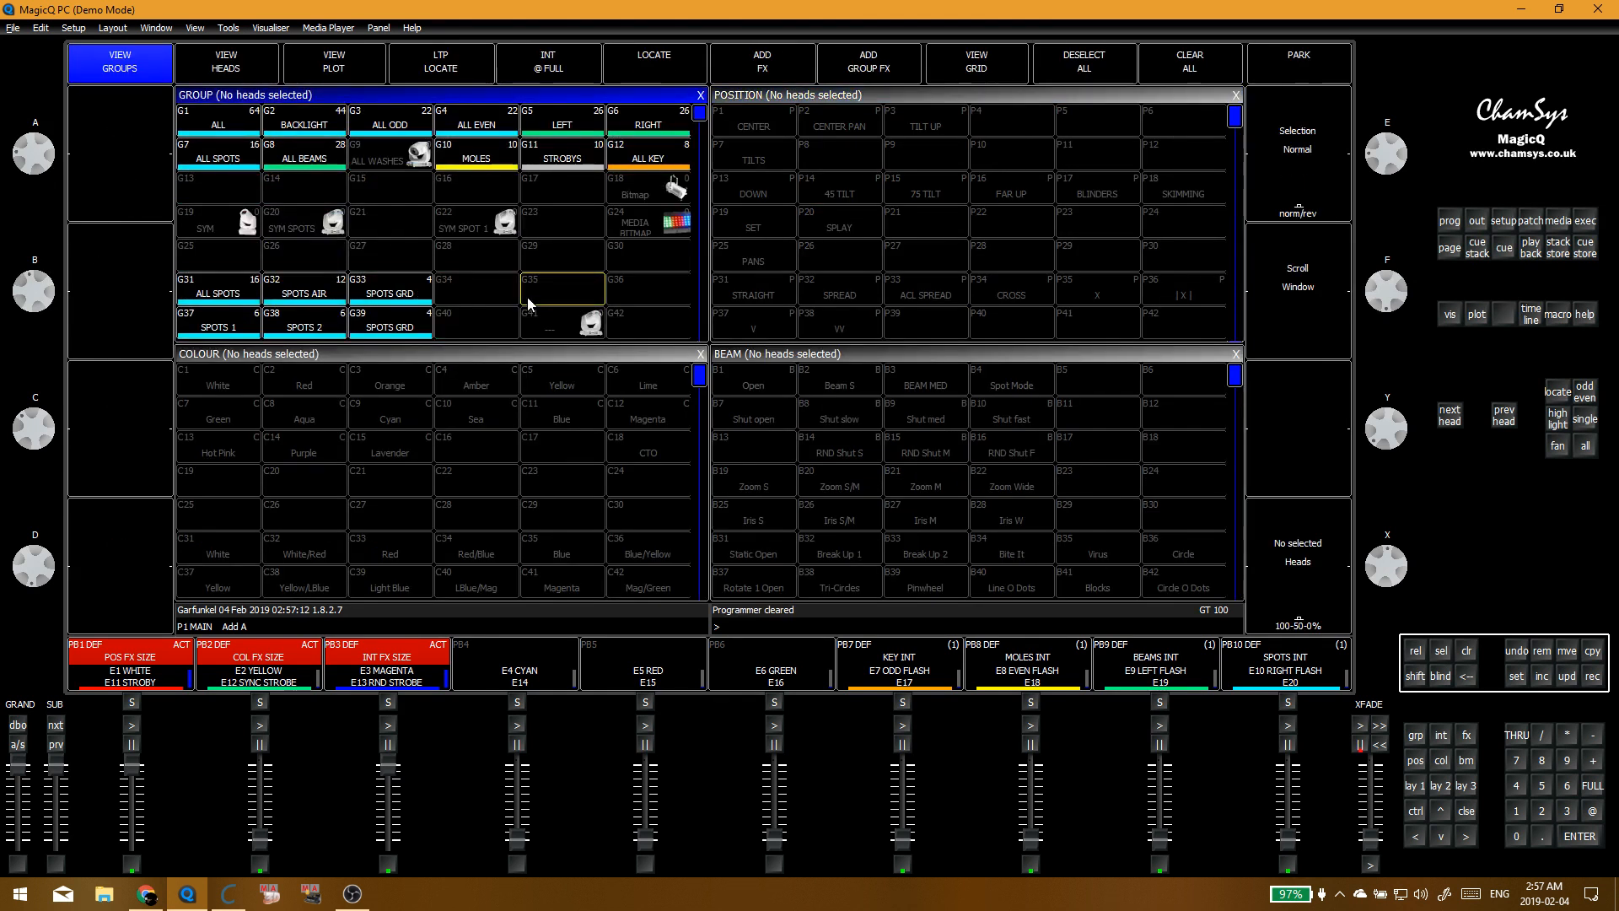
key("alt+2")
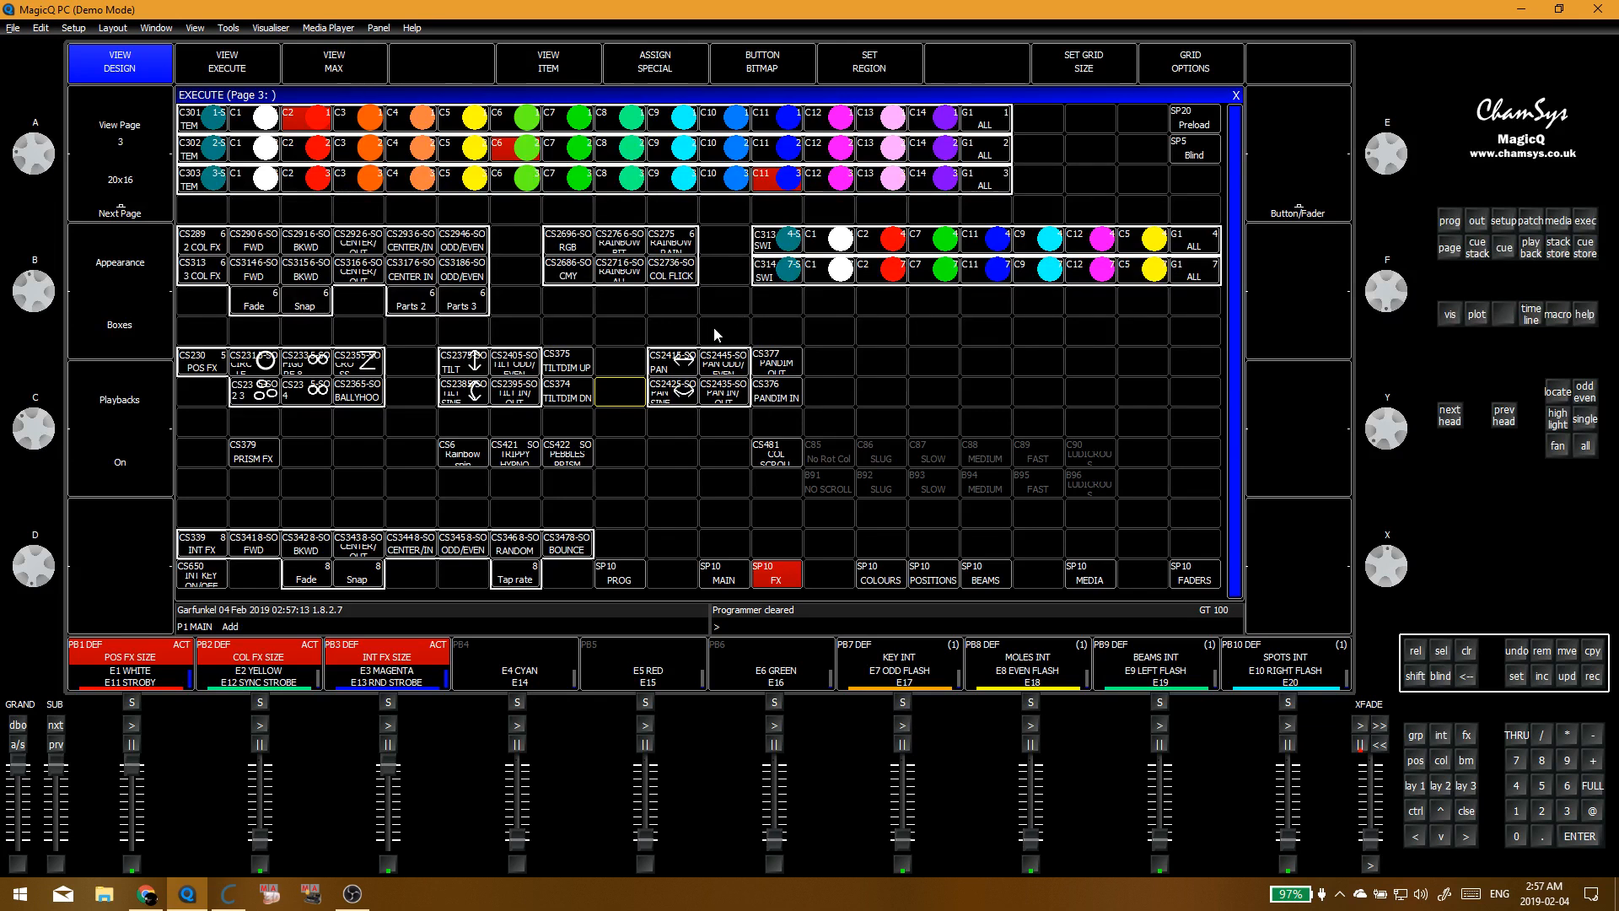
Step: Open the MAIN execute page in execute view and raise the BEAMS INT playback to full
left_click(919, 339)
left_click(730, 578)
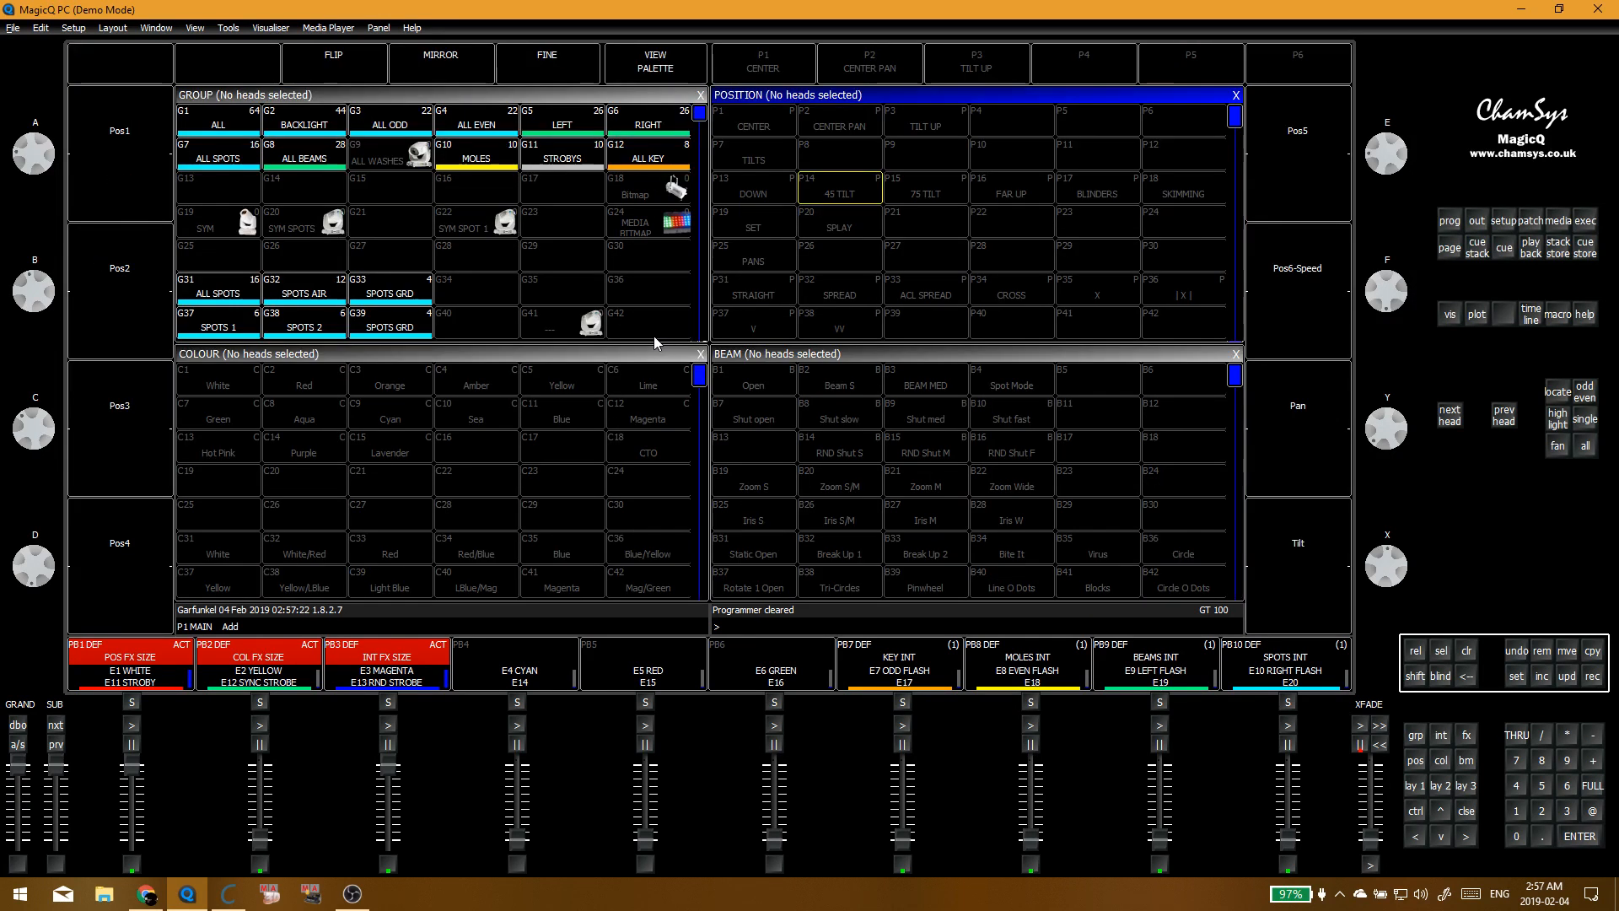
left_click(227, 63)
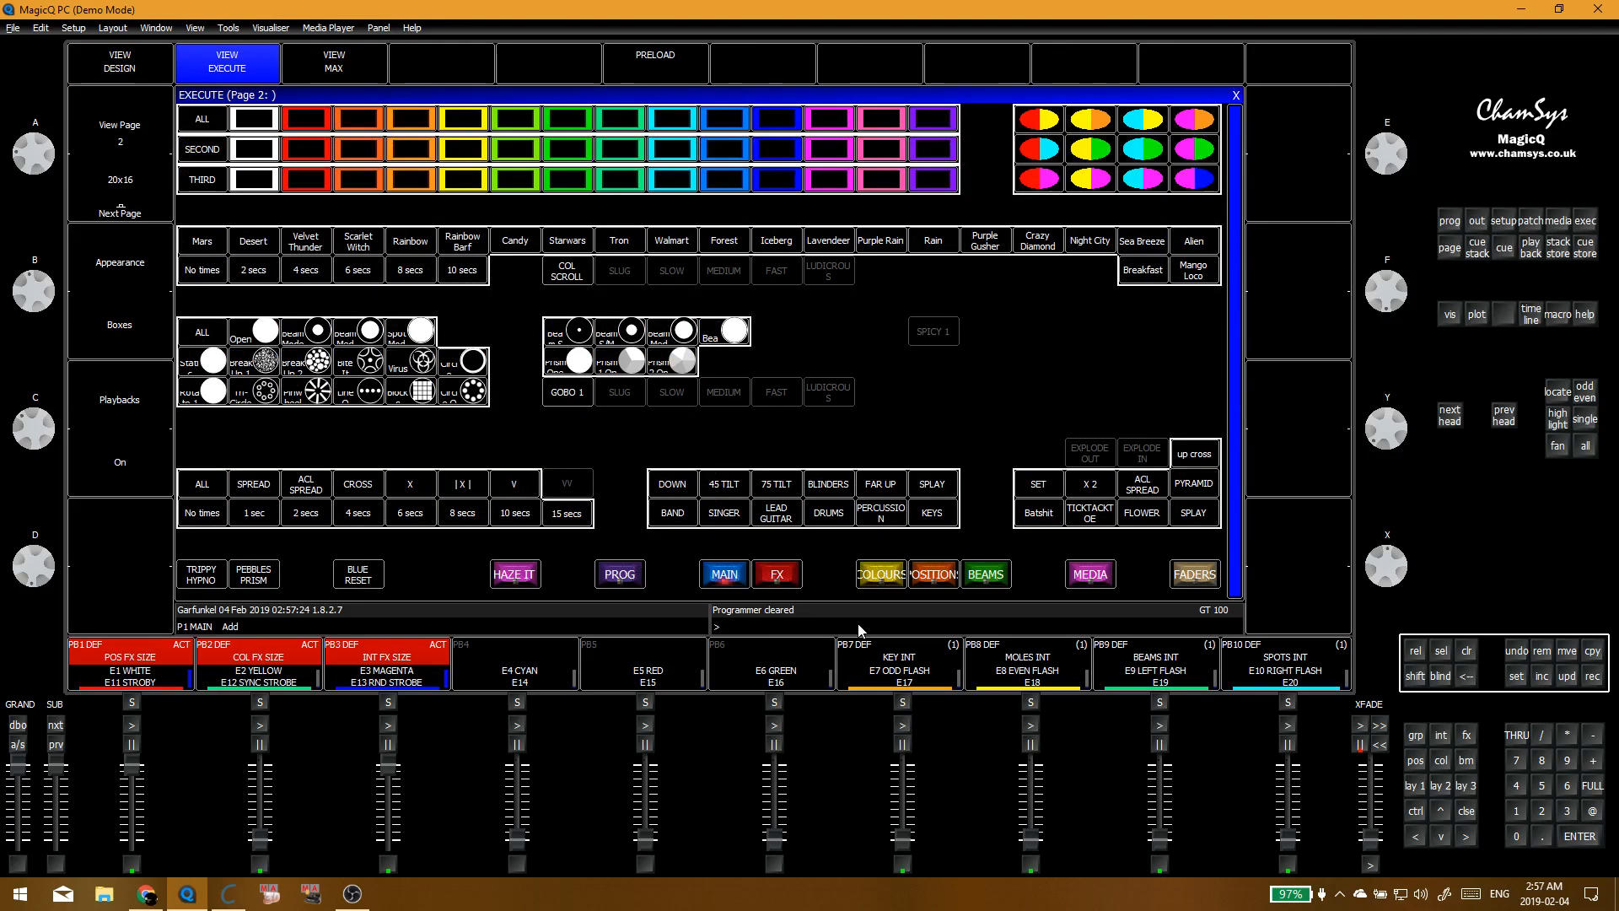
left_click_drag(1160, 833, 1160, 763)
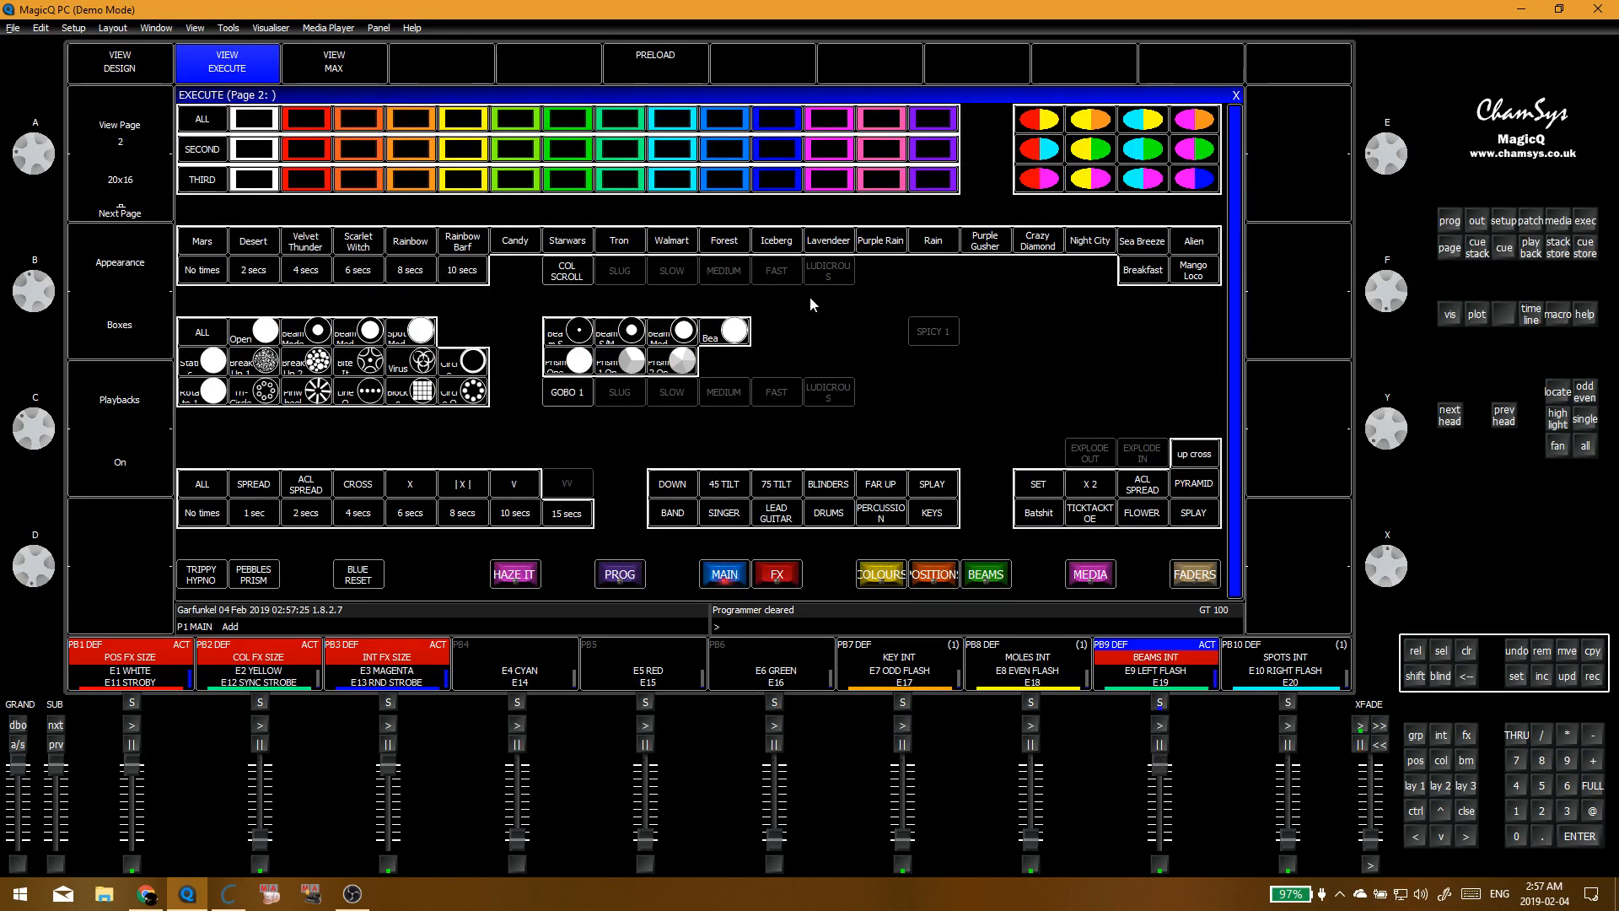
Step: Preview orange with yellow, and cyan with green, bringing the SPOTS INT playback up alongside BEAMS INT
left_click(351, 121)
left_click(463, 149)
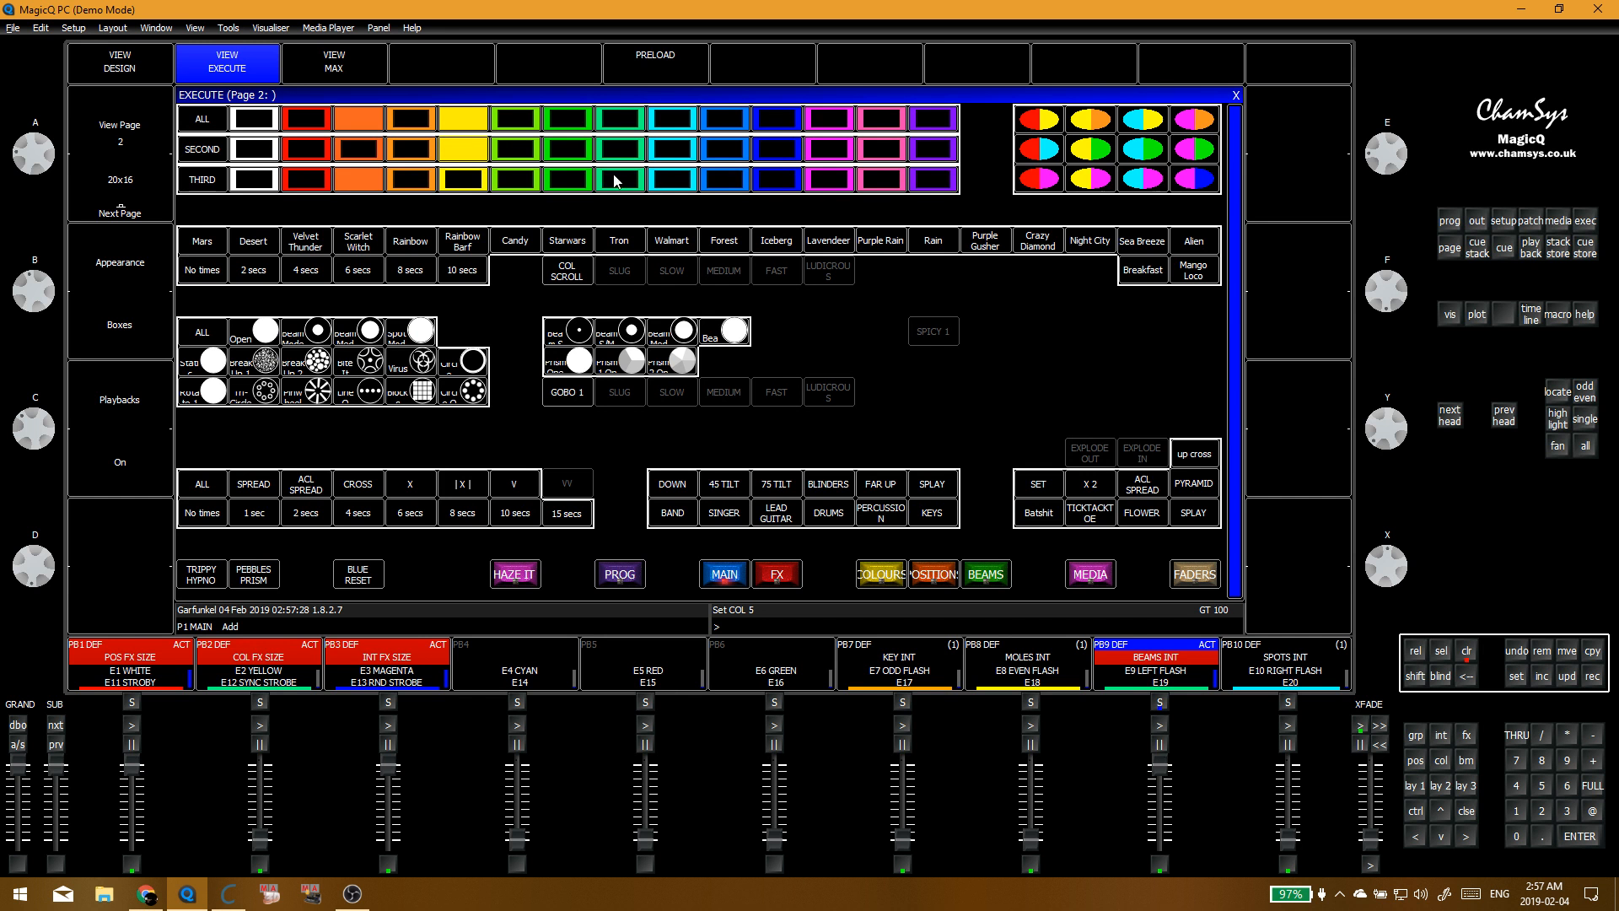
left_click(672, 119)
left_click(566, 149)
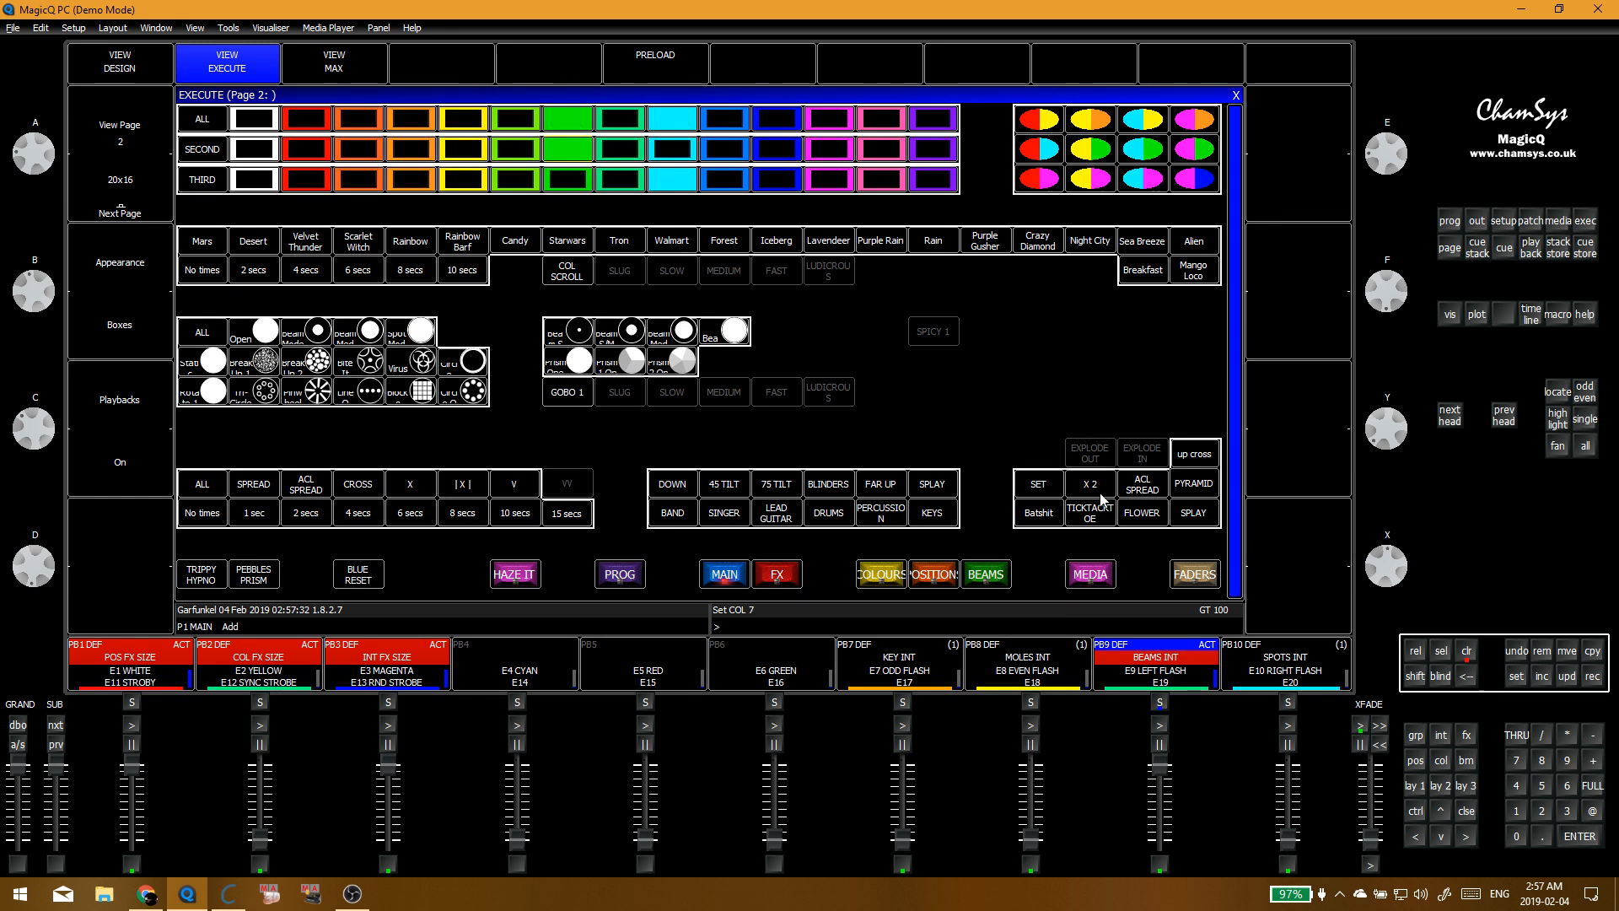
left_click_drag(1287, 835, 1288, 765)
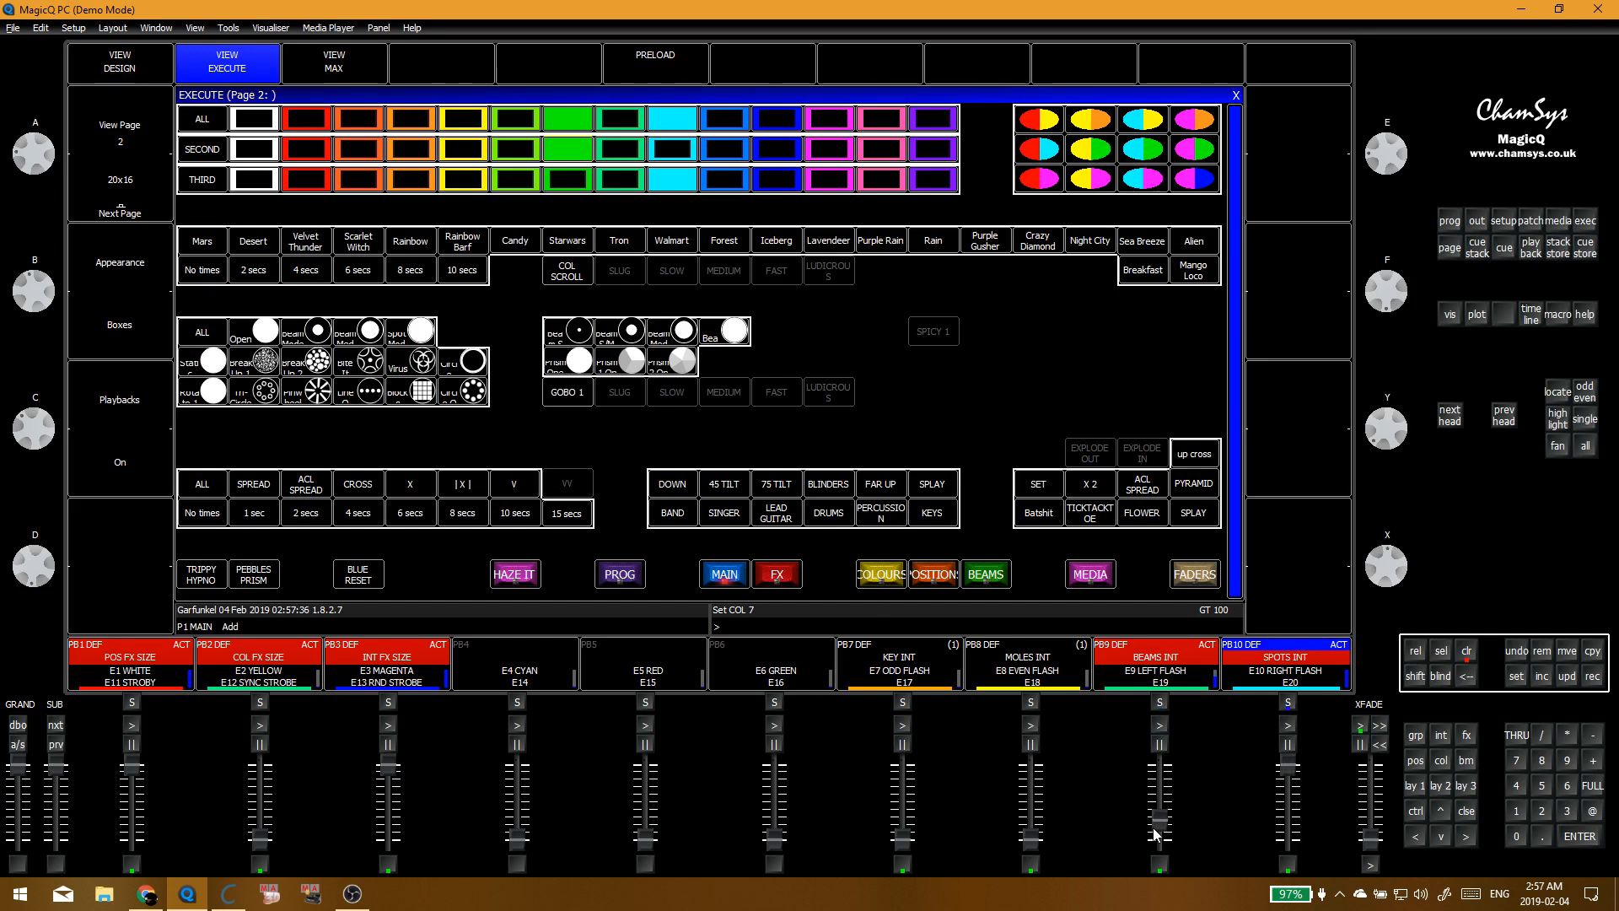
left_click(1159, 705)
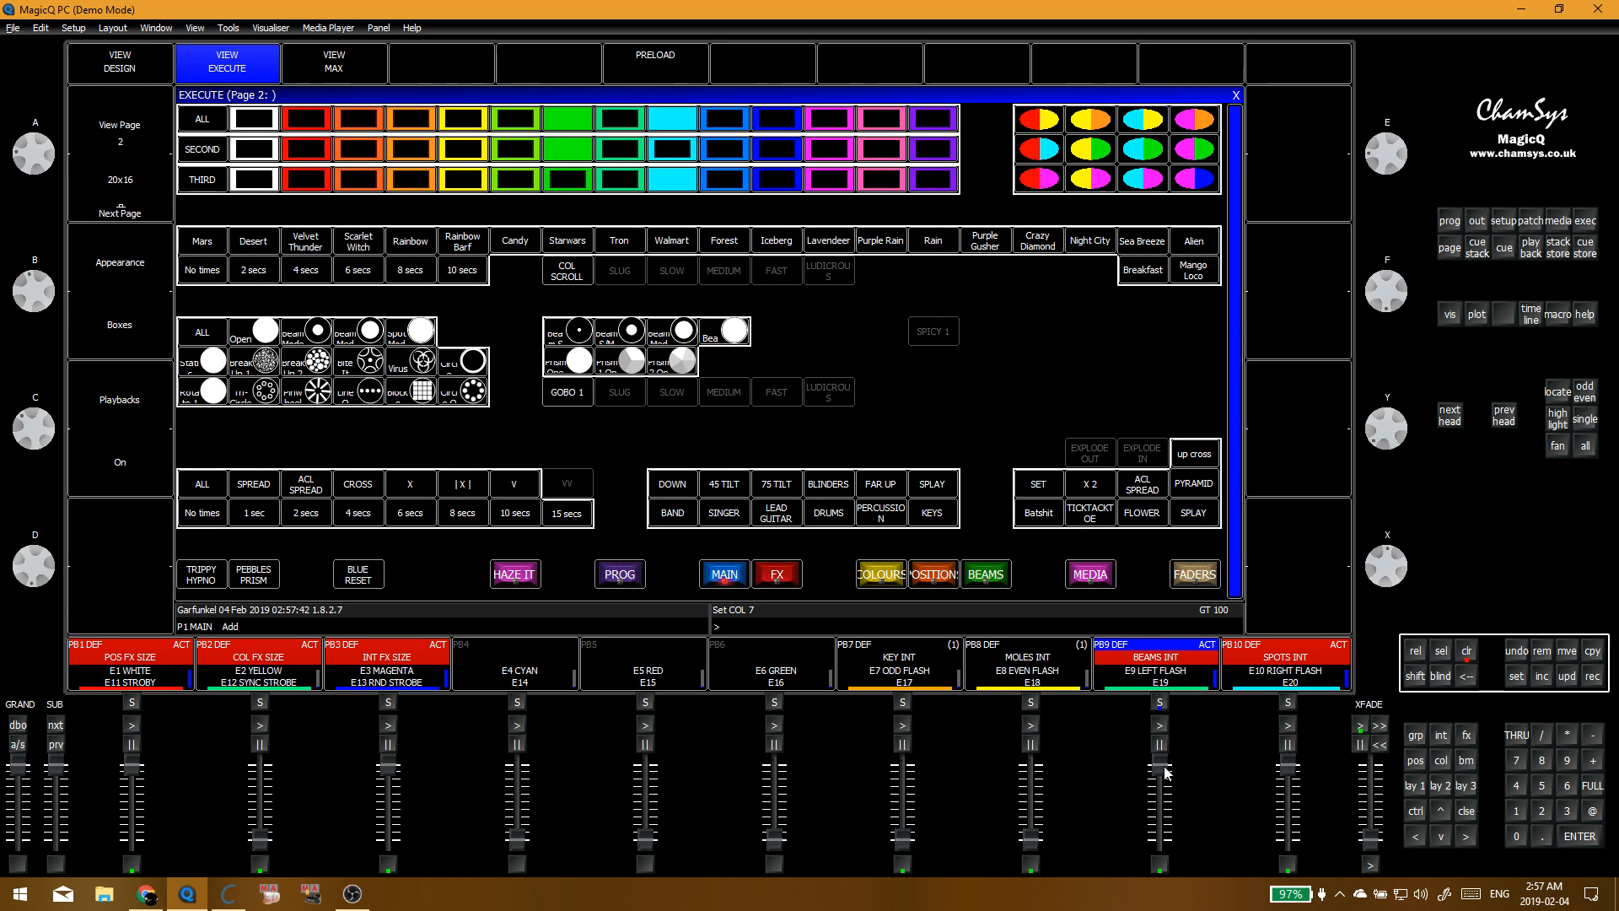
Step: Look through the beam and position palettes, including the position palettes below MASTERS
key("ctrl+1")
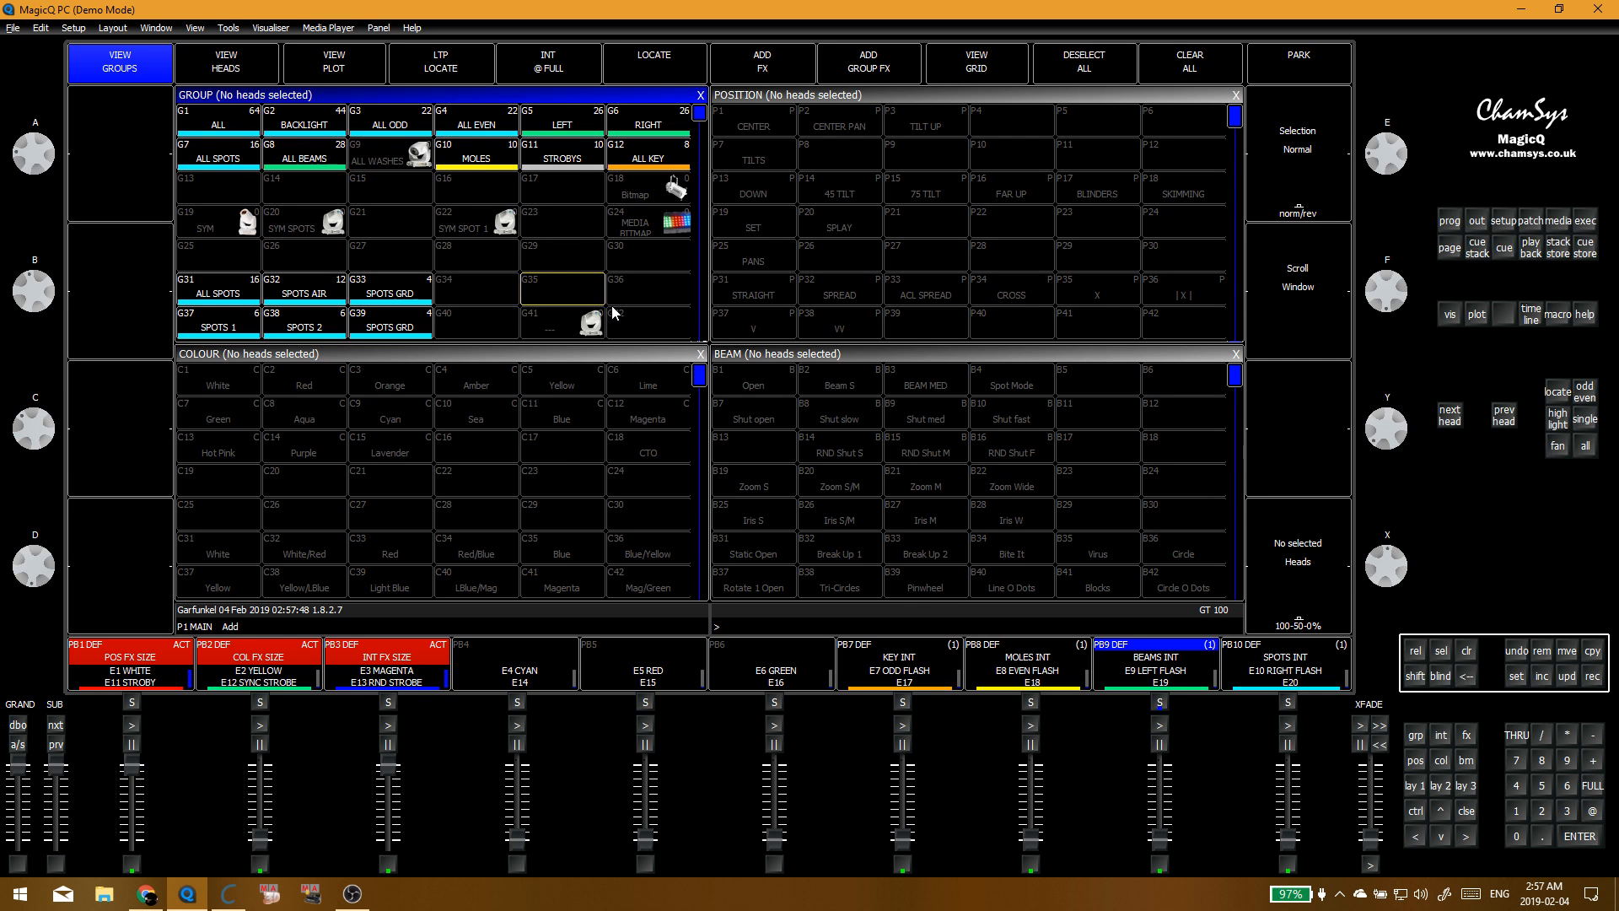
left_click(1109, 323)
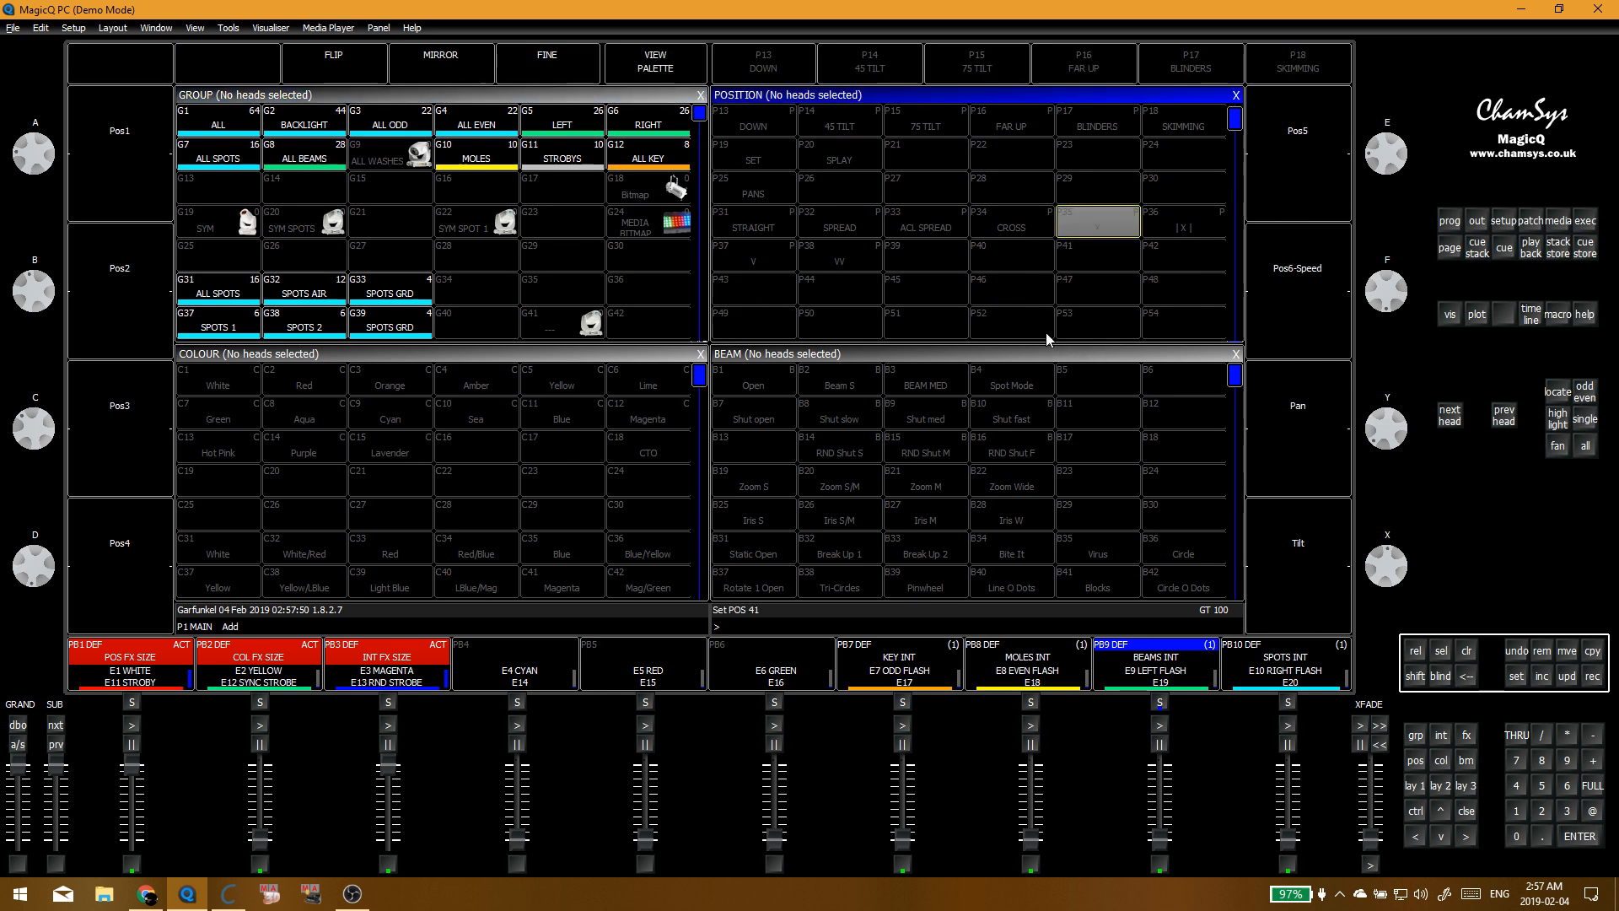
left_click(933, 478)
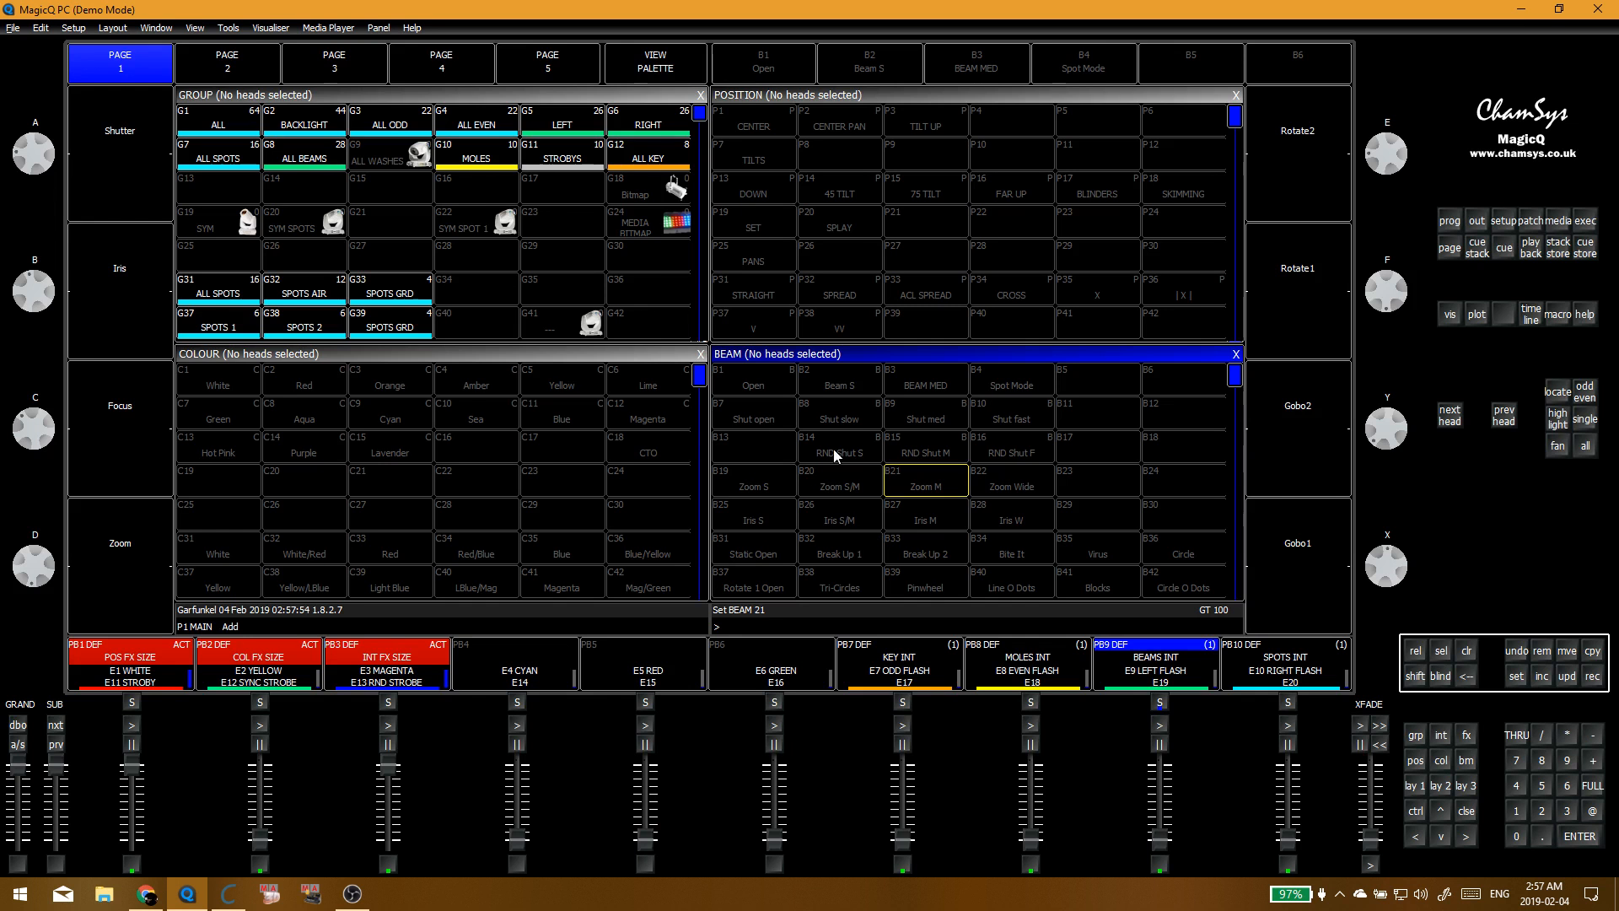
scroll(858, 280, "down", 3)
scroll(850, 354, "up", 3)
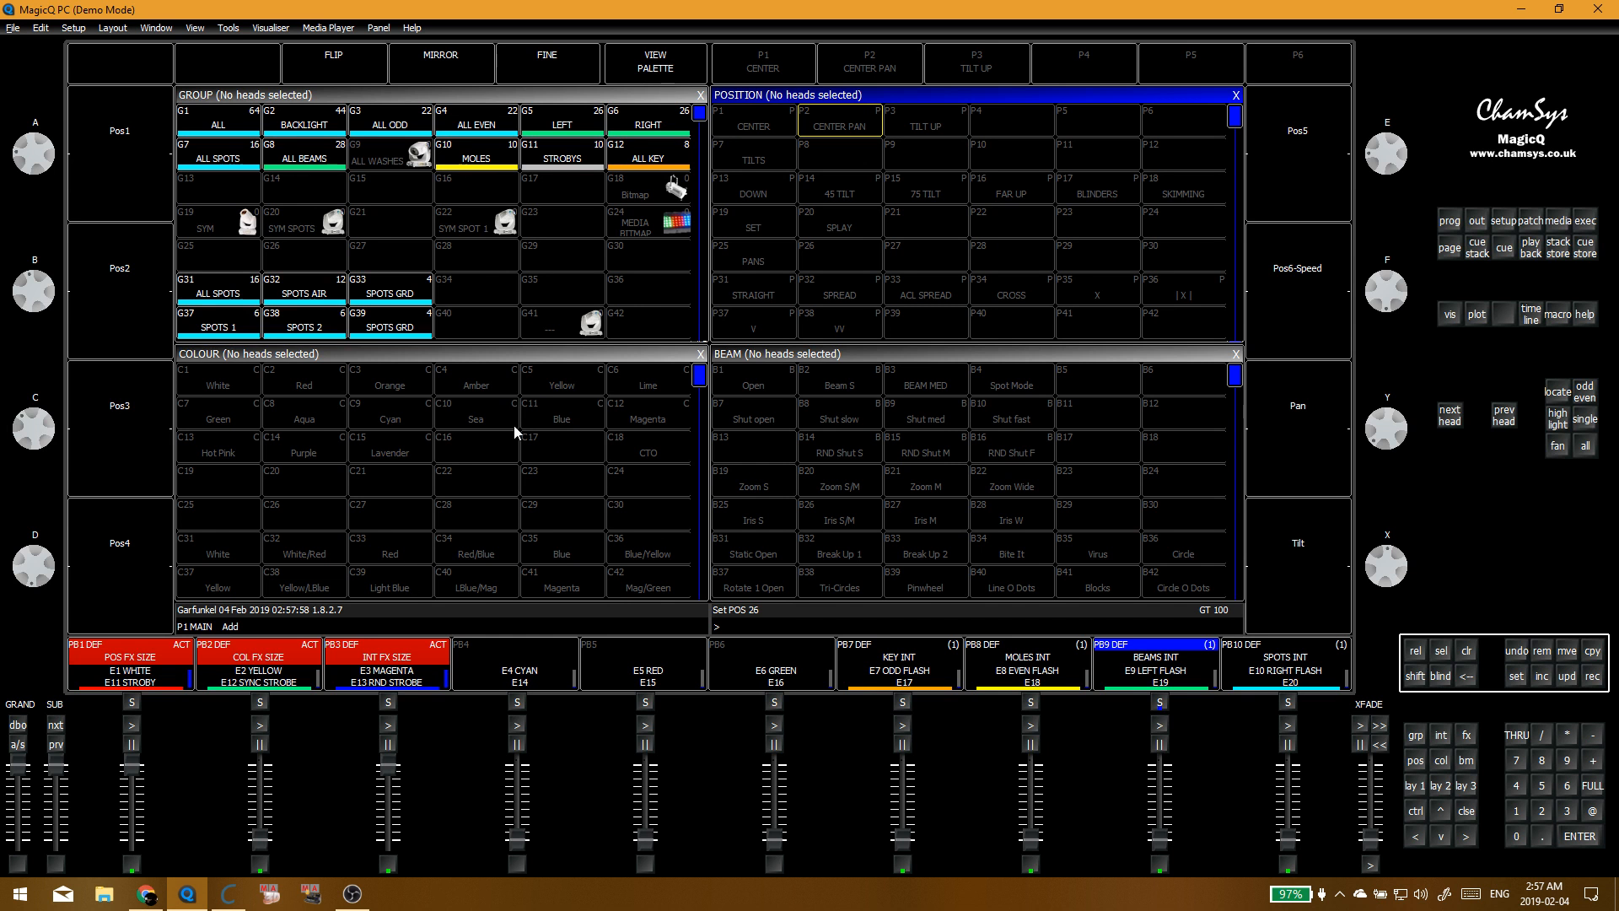
scroll(927, 270, "down", 6)
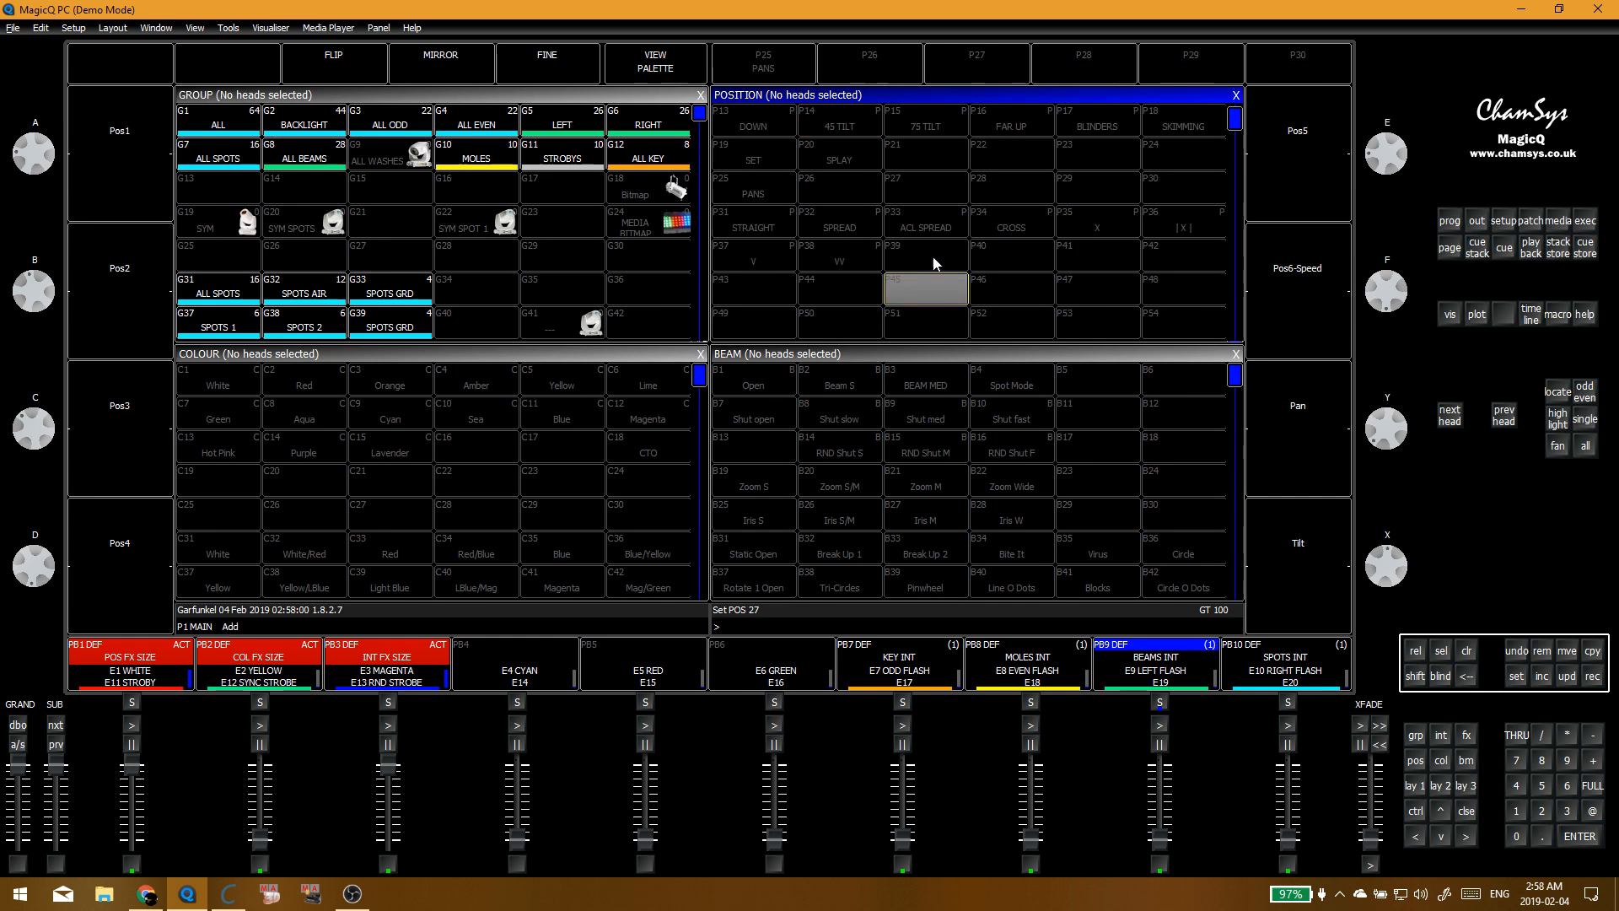
left_click(810, 270)
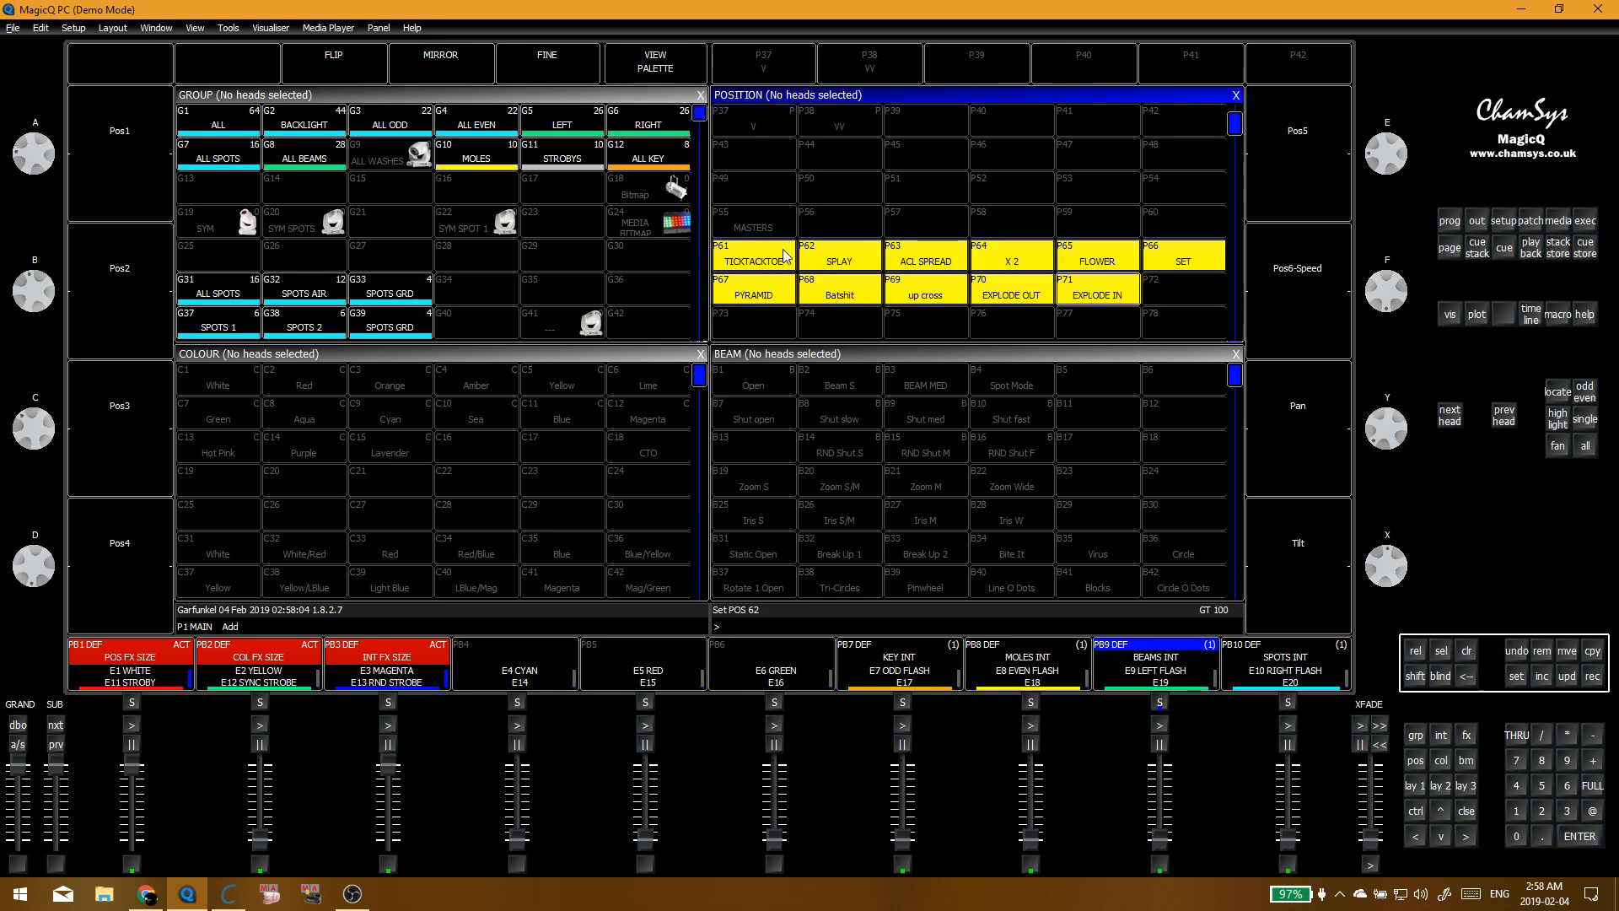
key("Up")
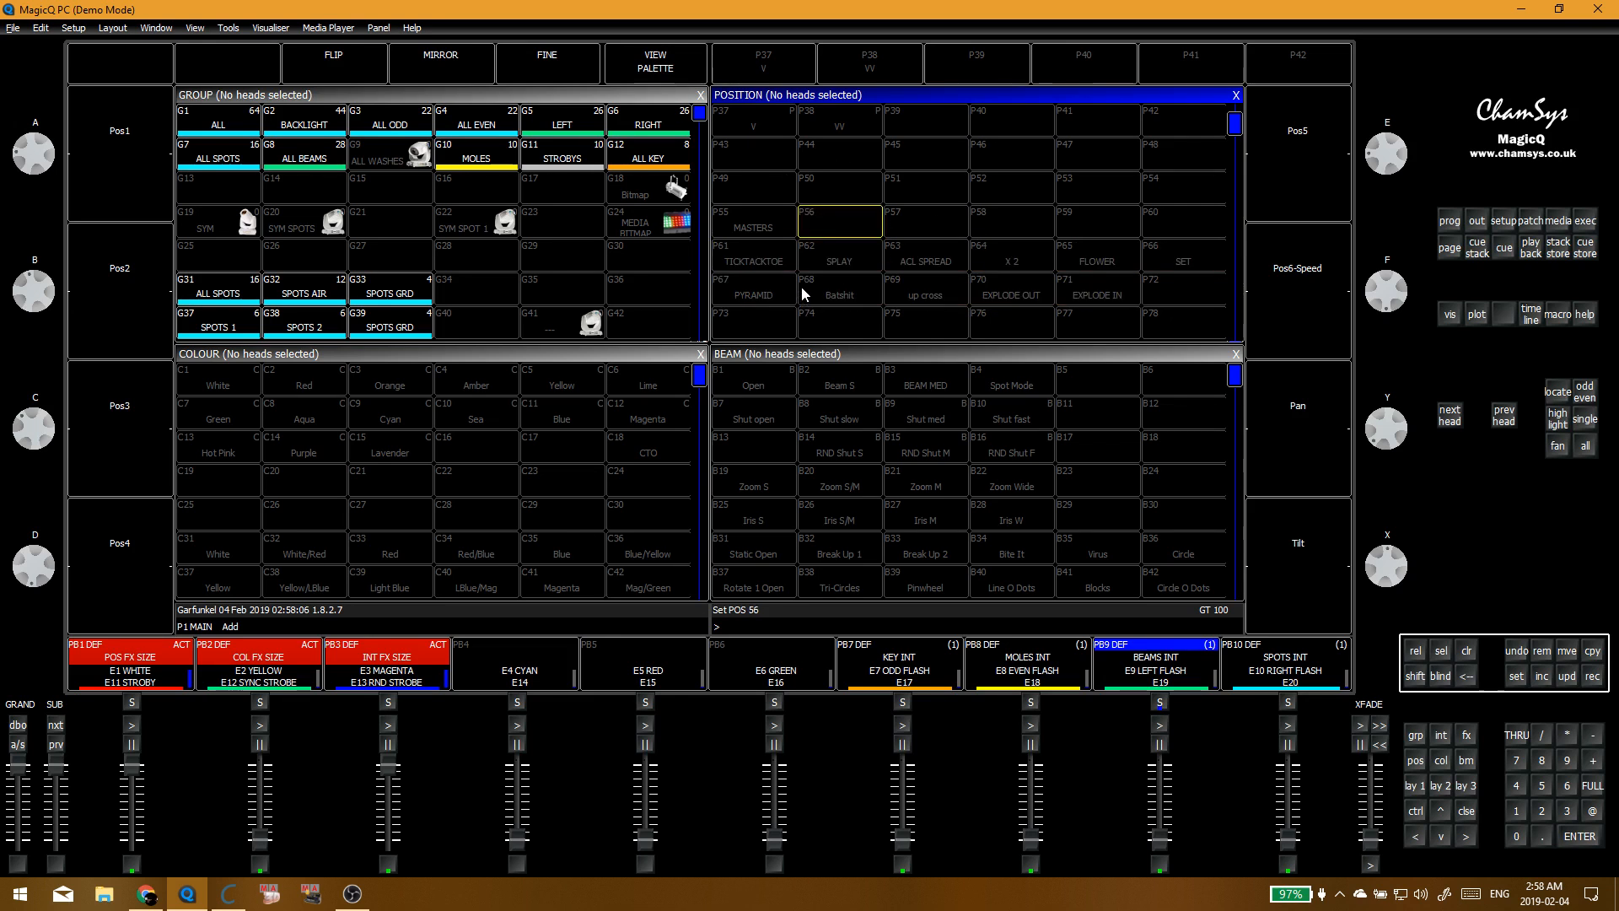
Step: Return to the execute page, open the FX page and start the upper figure-eight position effect
key("alt+e")
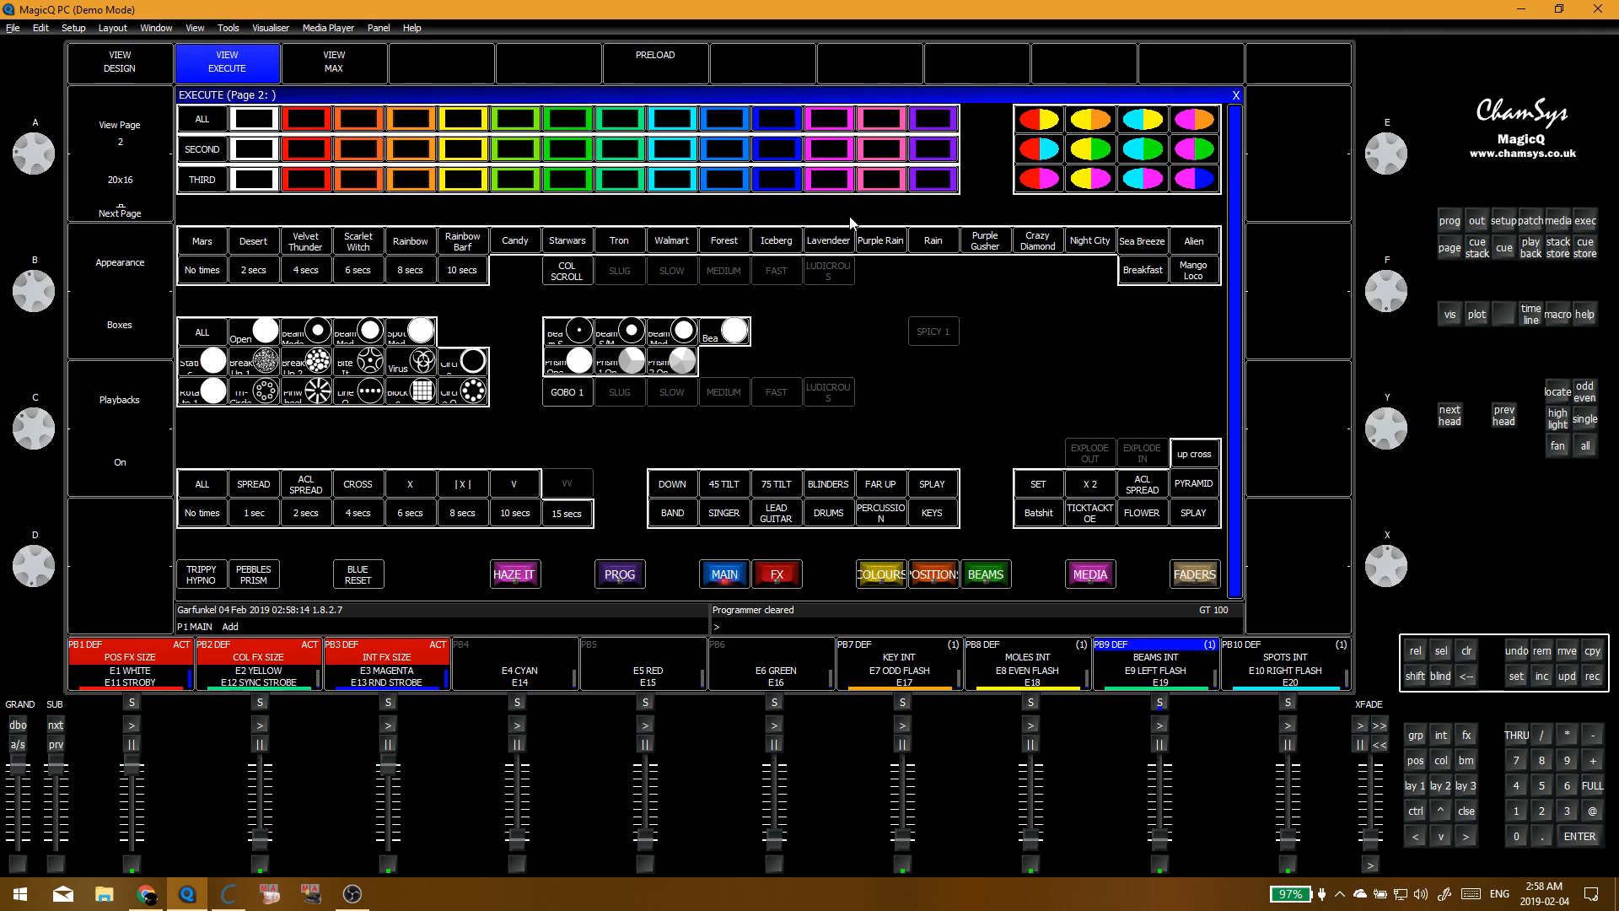
left_click(792, 580)
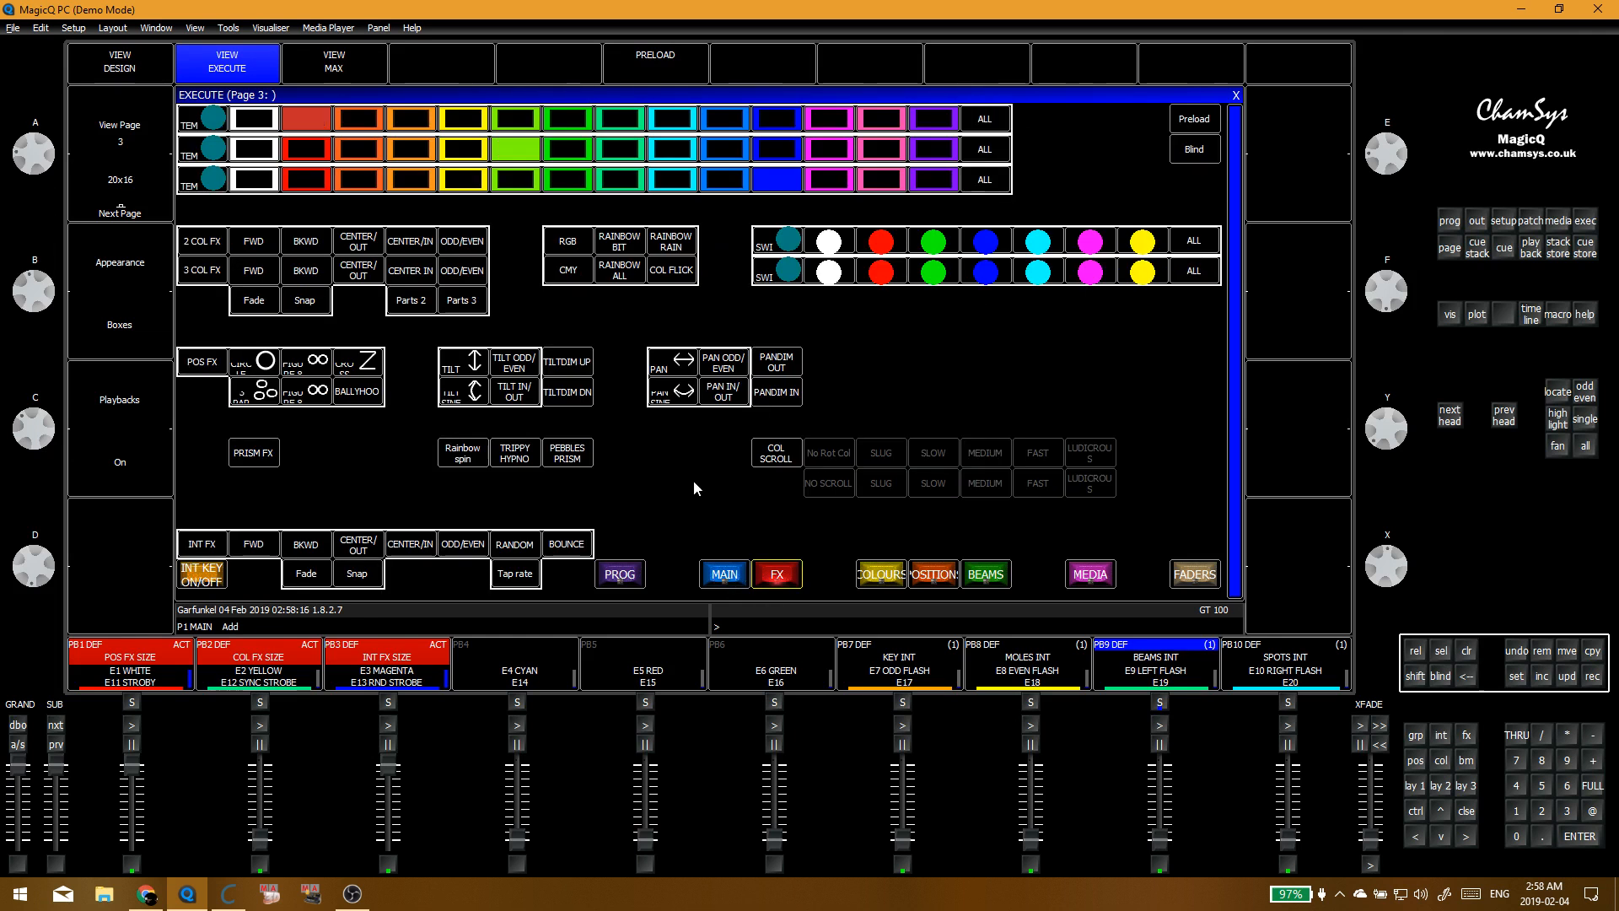
left_click(300, 355)
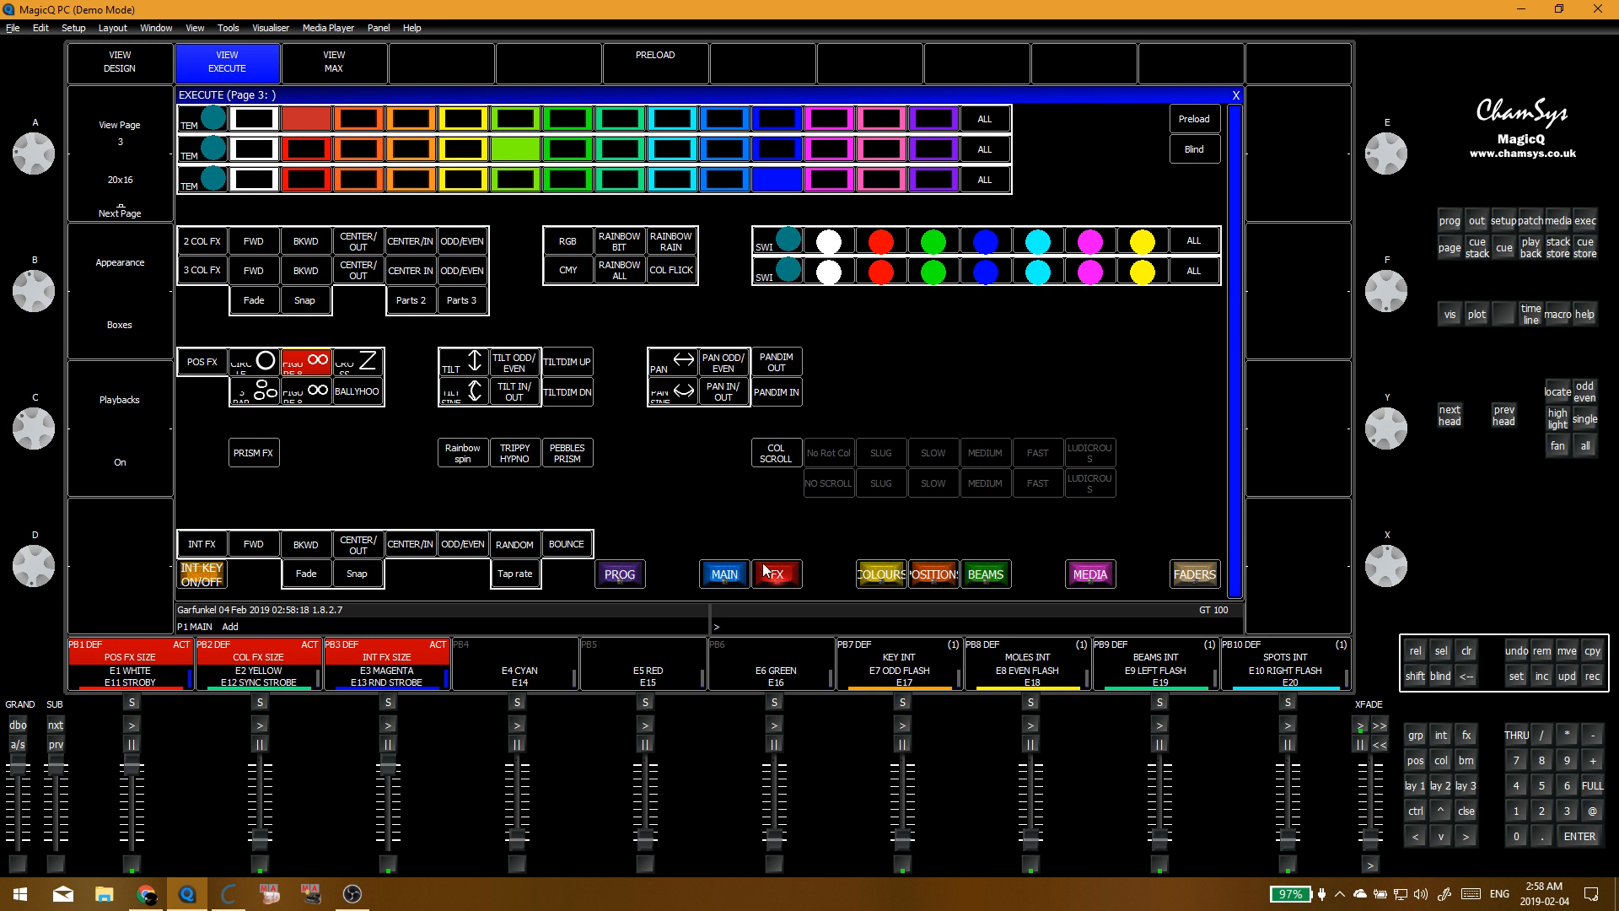
Step: Run the BEAMS INT playback at full while dimming the grand master to about half, and return BEAMS INT to zero
left_click(1153, 739)
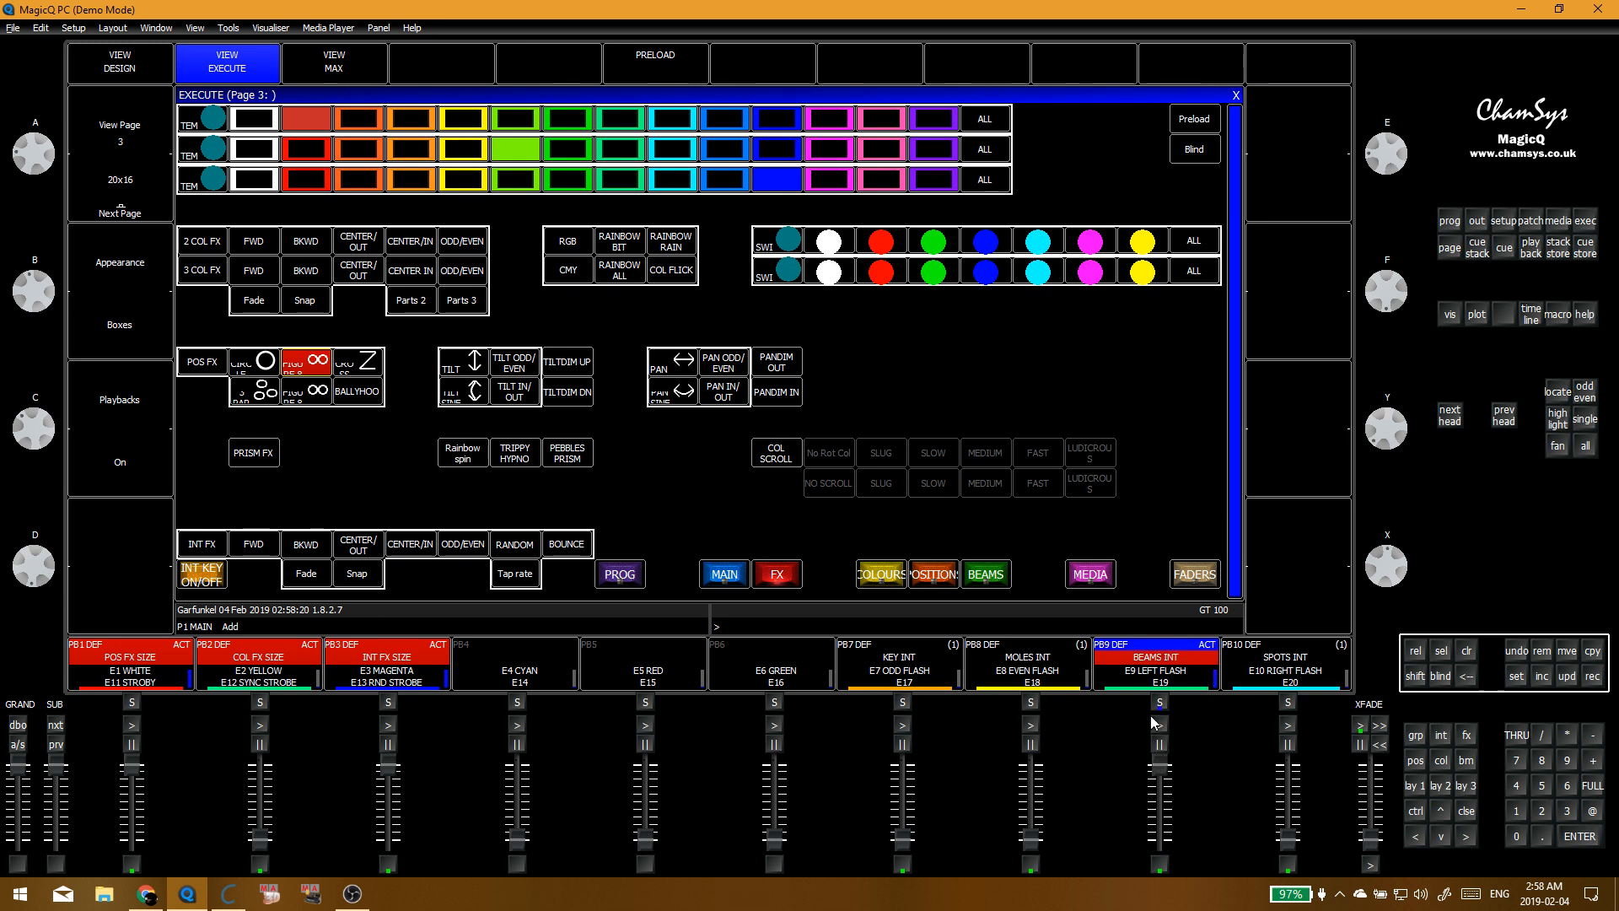
left_click_drag(17, 769, 17, 818)
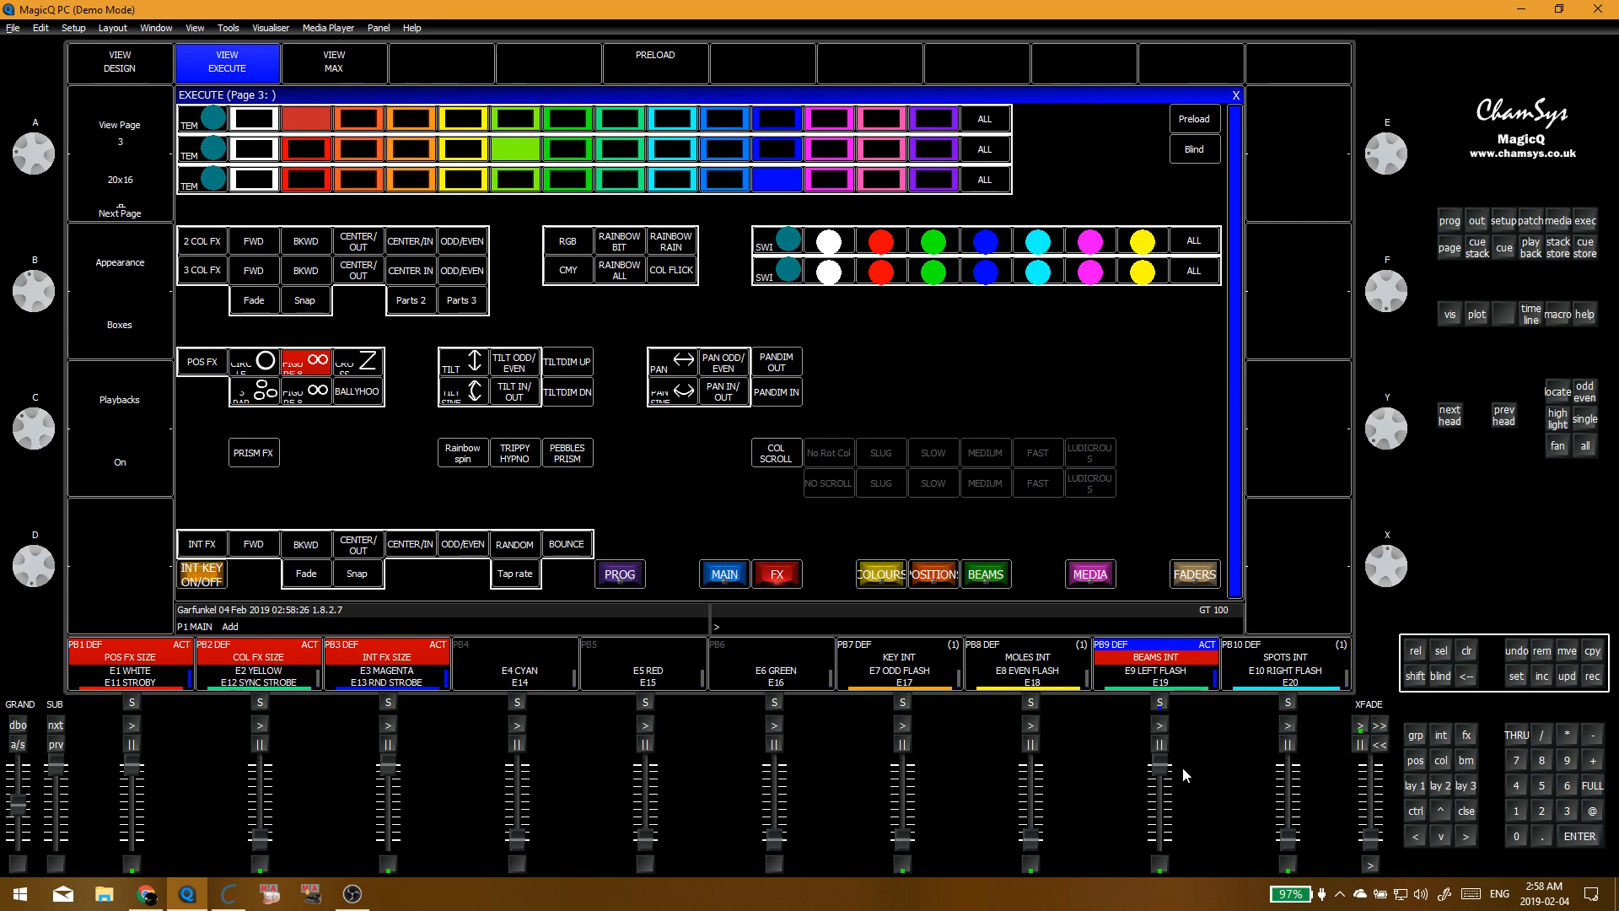
left_click_drag(1183, 767, 1165, 862)
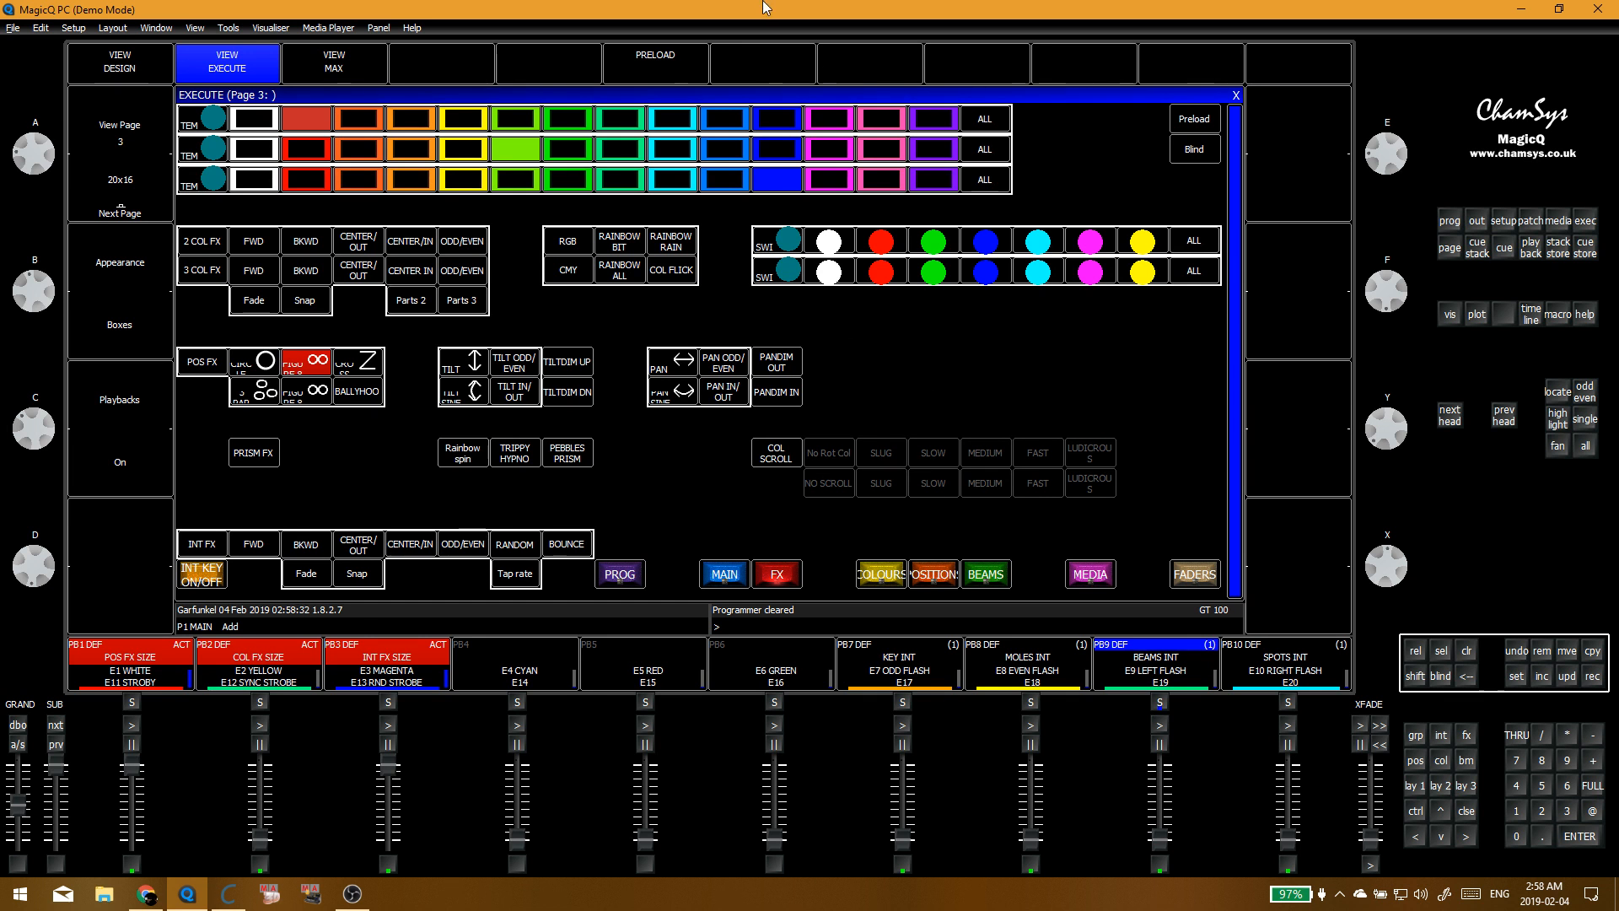
left_click(938, 453)
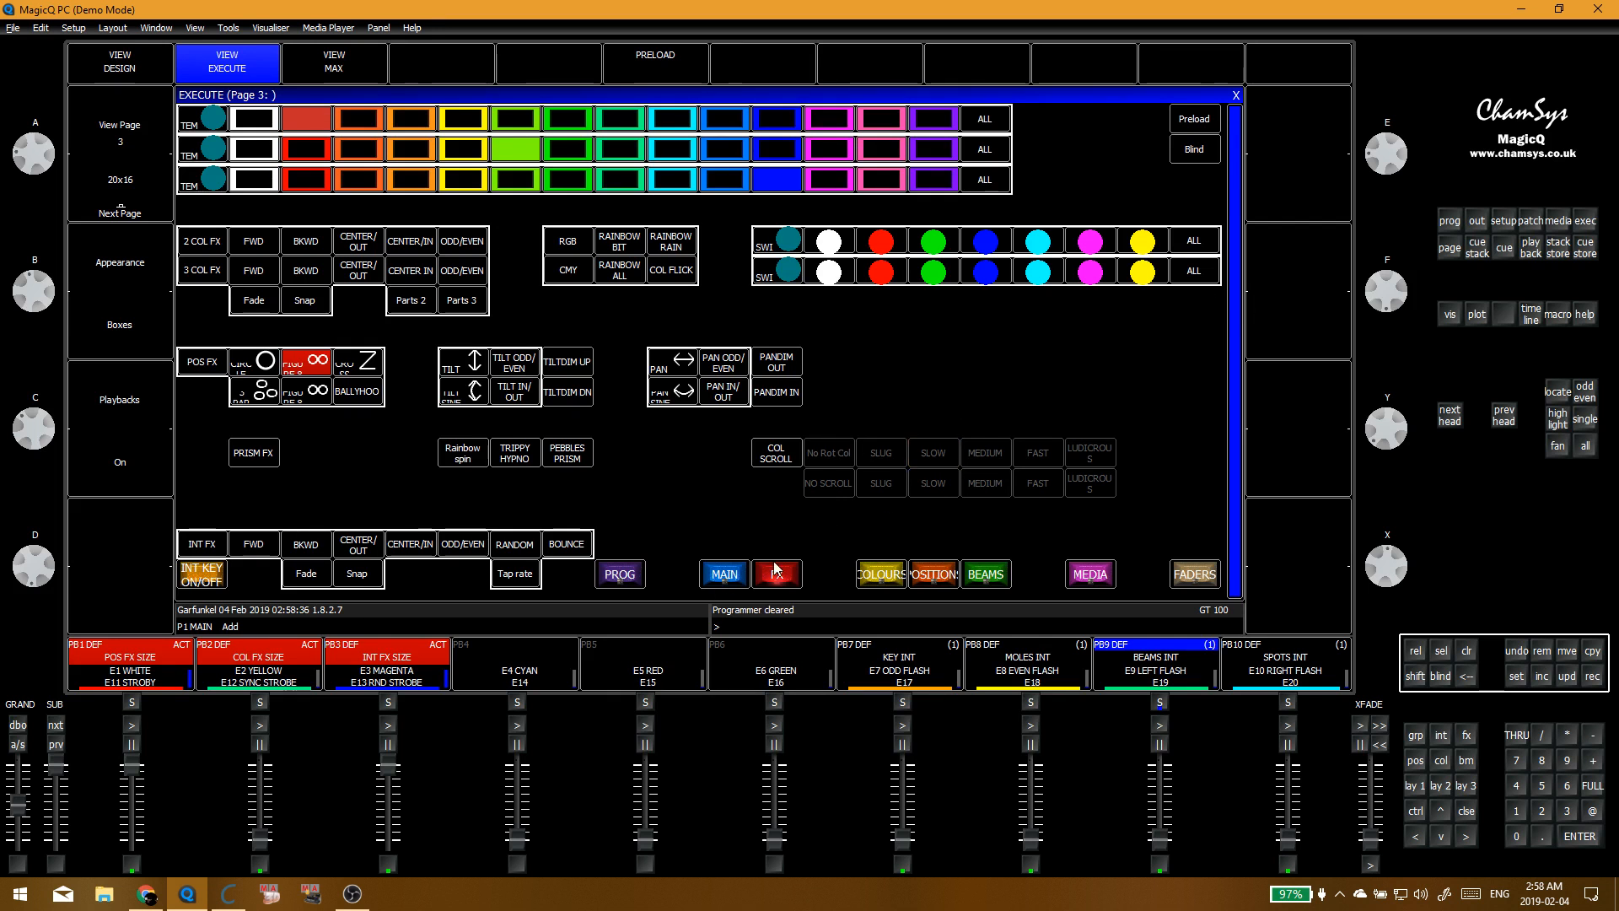
left_click(720, 573)
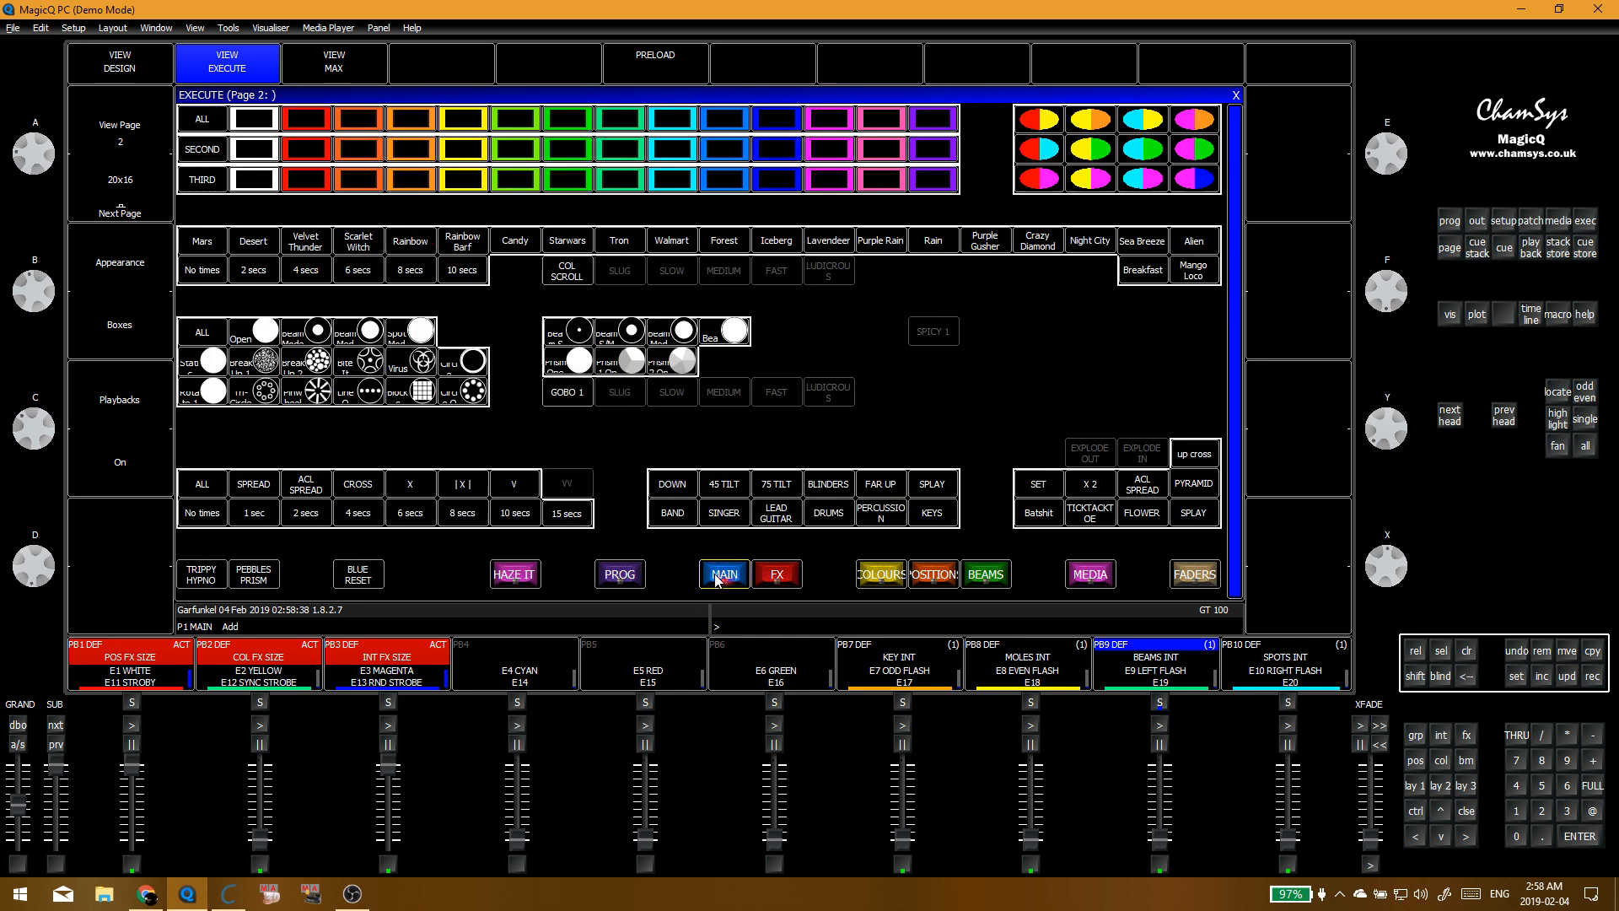
left_click(776, 574)
left_click(516, 382)
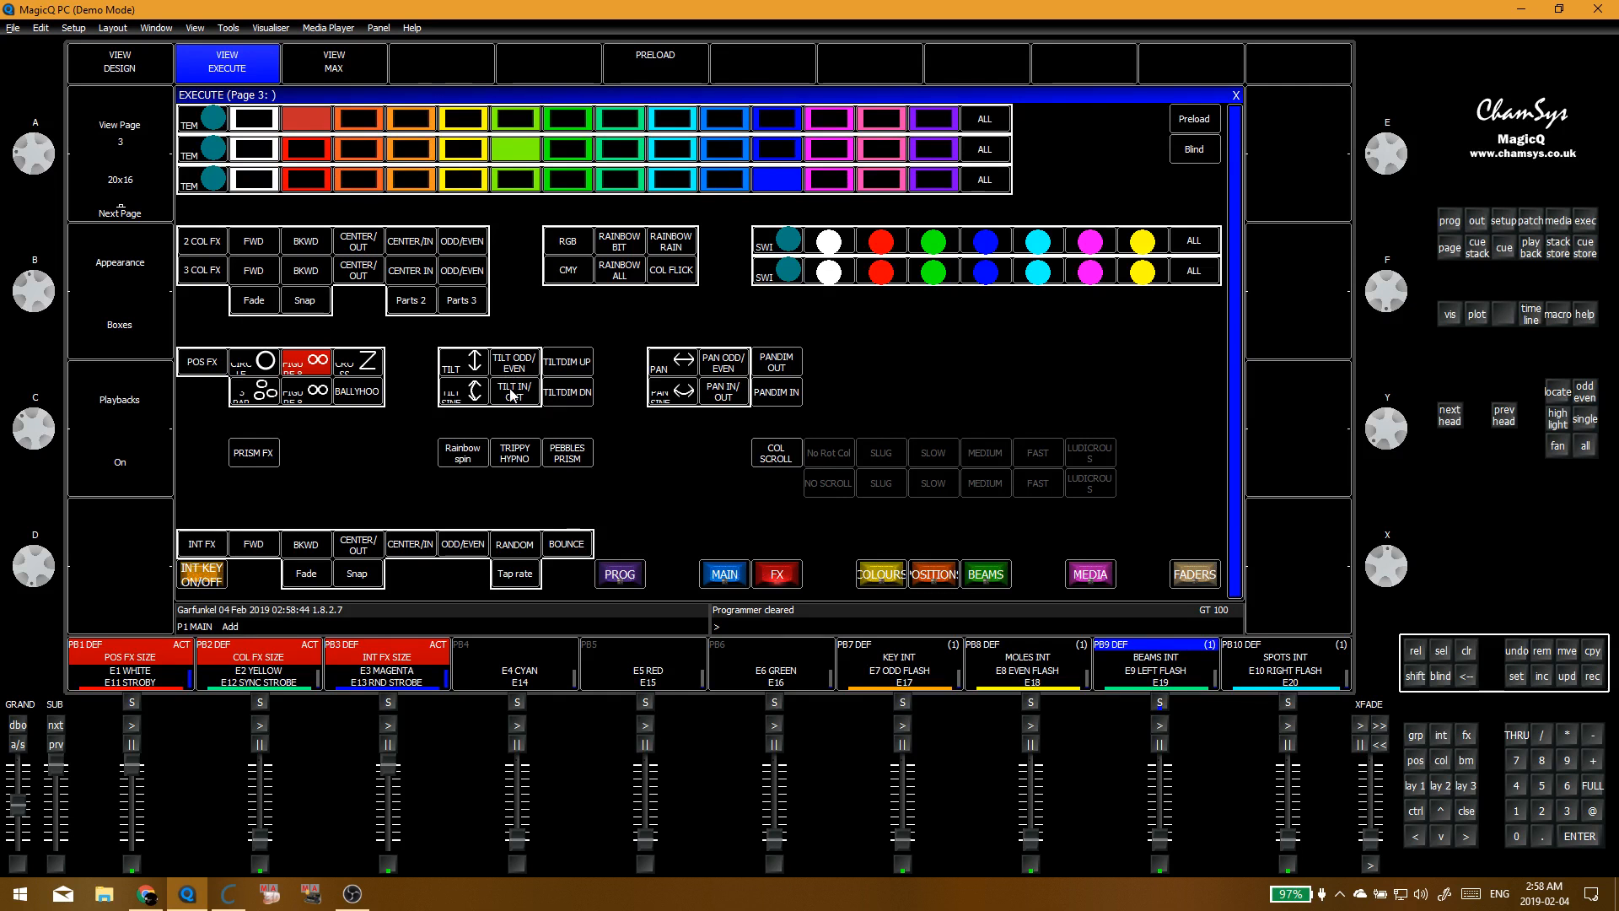
left_click(528, 398)
key("Escape")
Step: Flash the MOLES INT playback several times and bring the BEAMS INT playback up
left_click(1028, 865)
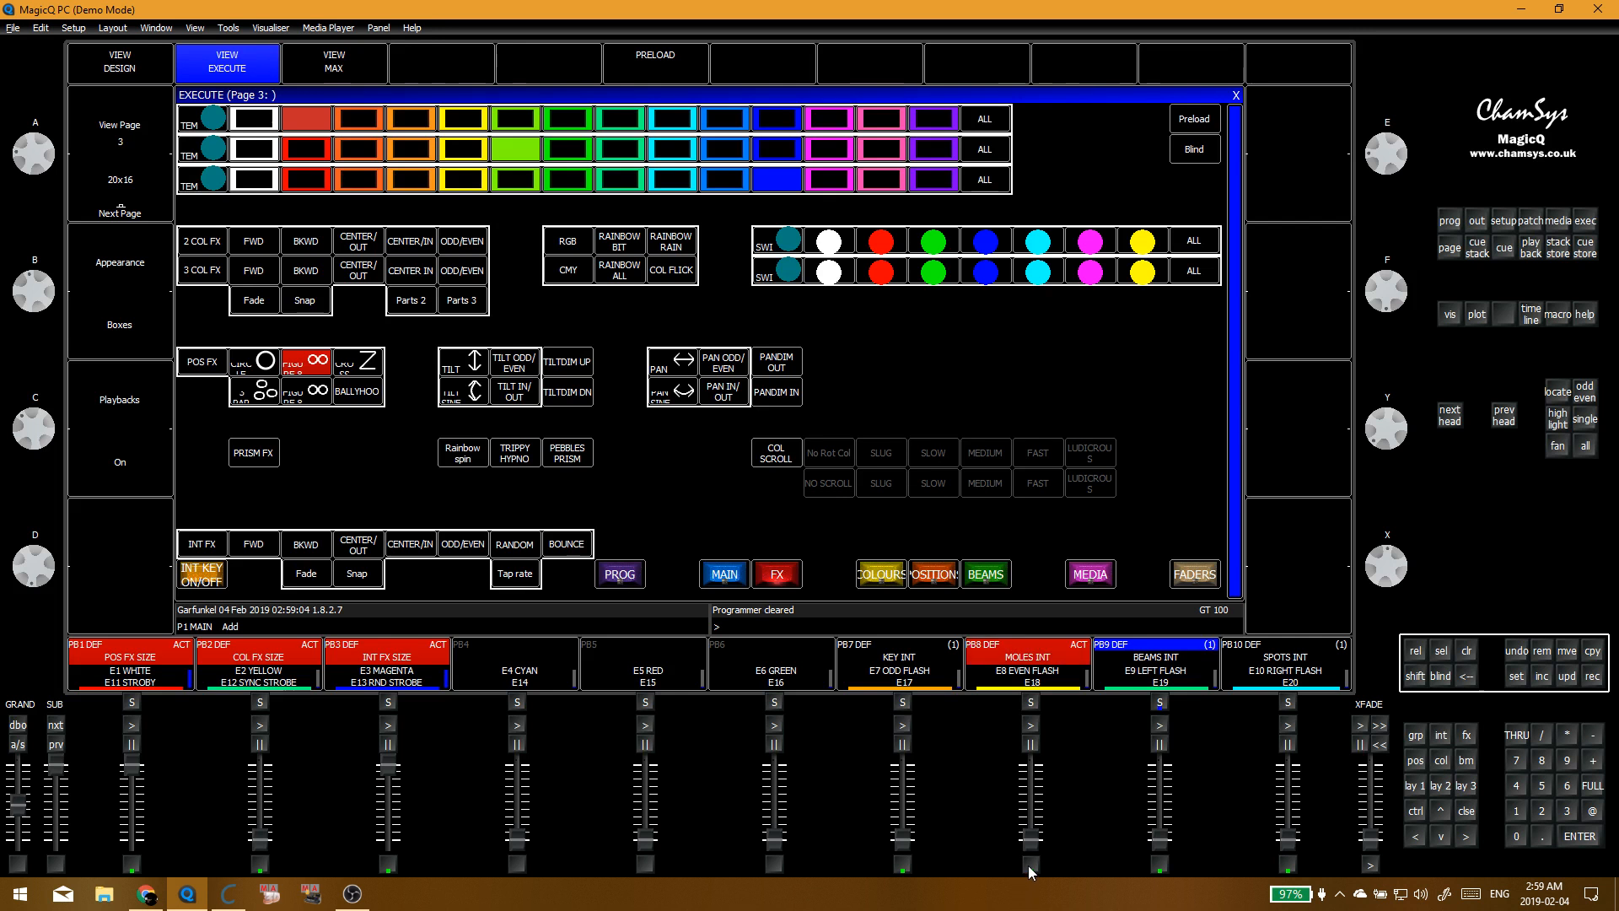
left_click(1028, 866)
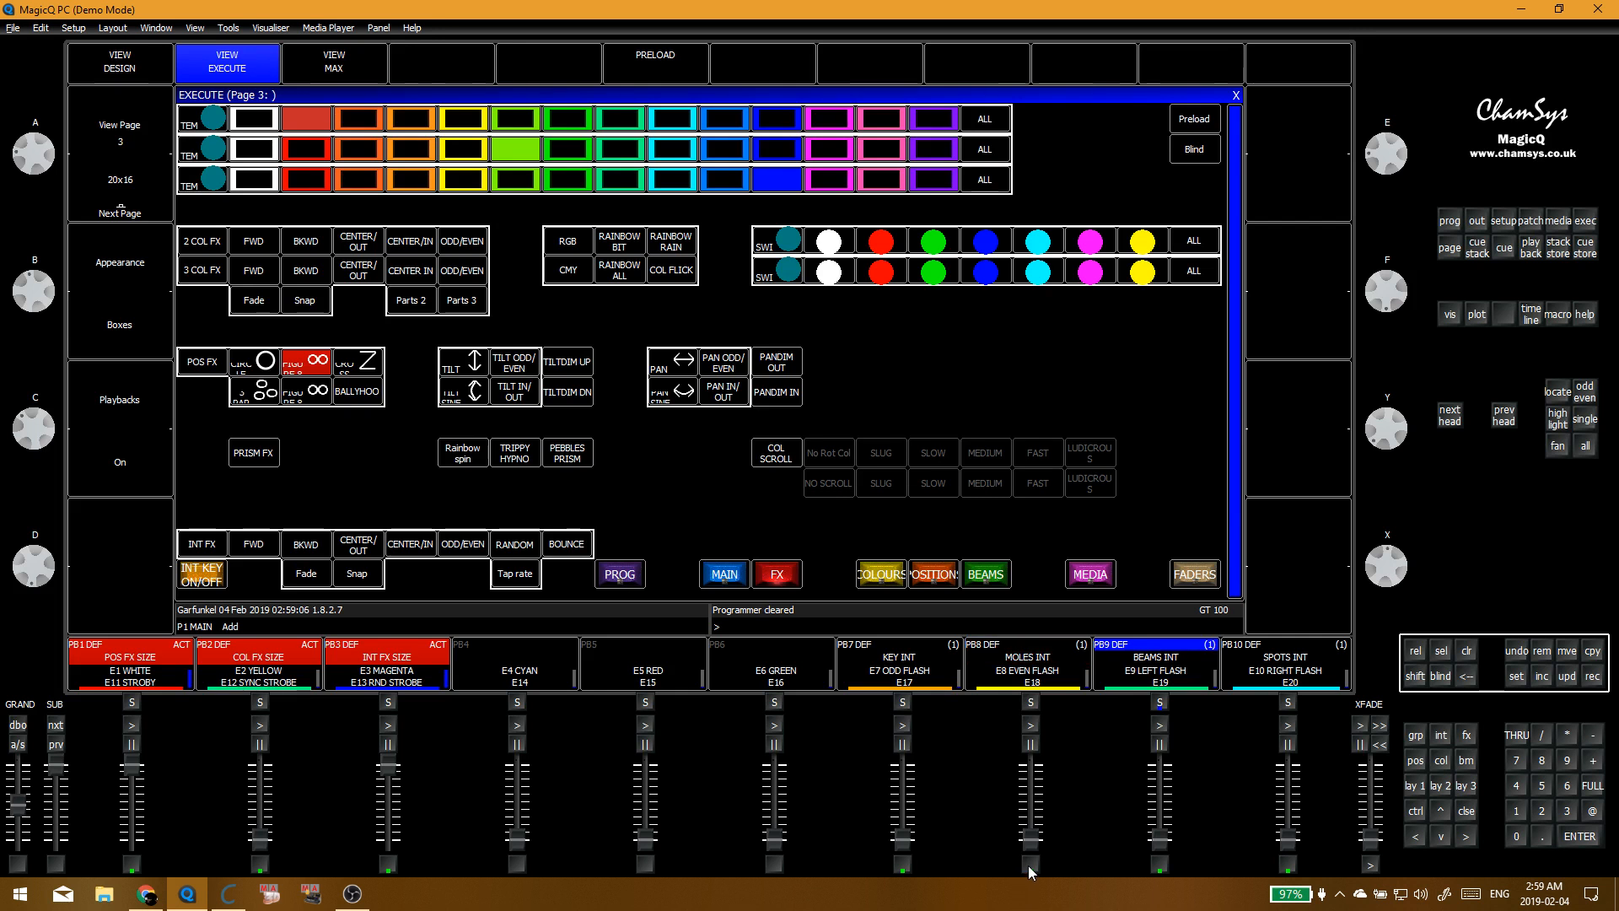
left_click(1029, 865)
left_click(1029, 865)
left_click(1029, 865)
left_click(1029, 865)
left_click(1160, 866)
left_click(1160, 865)
left_click(1161, 865)
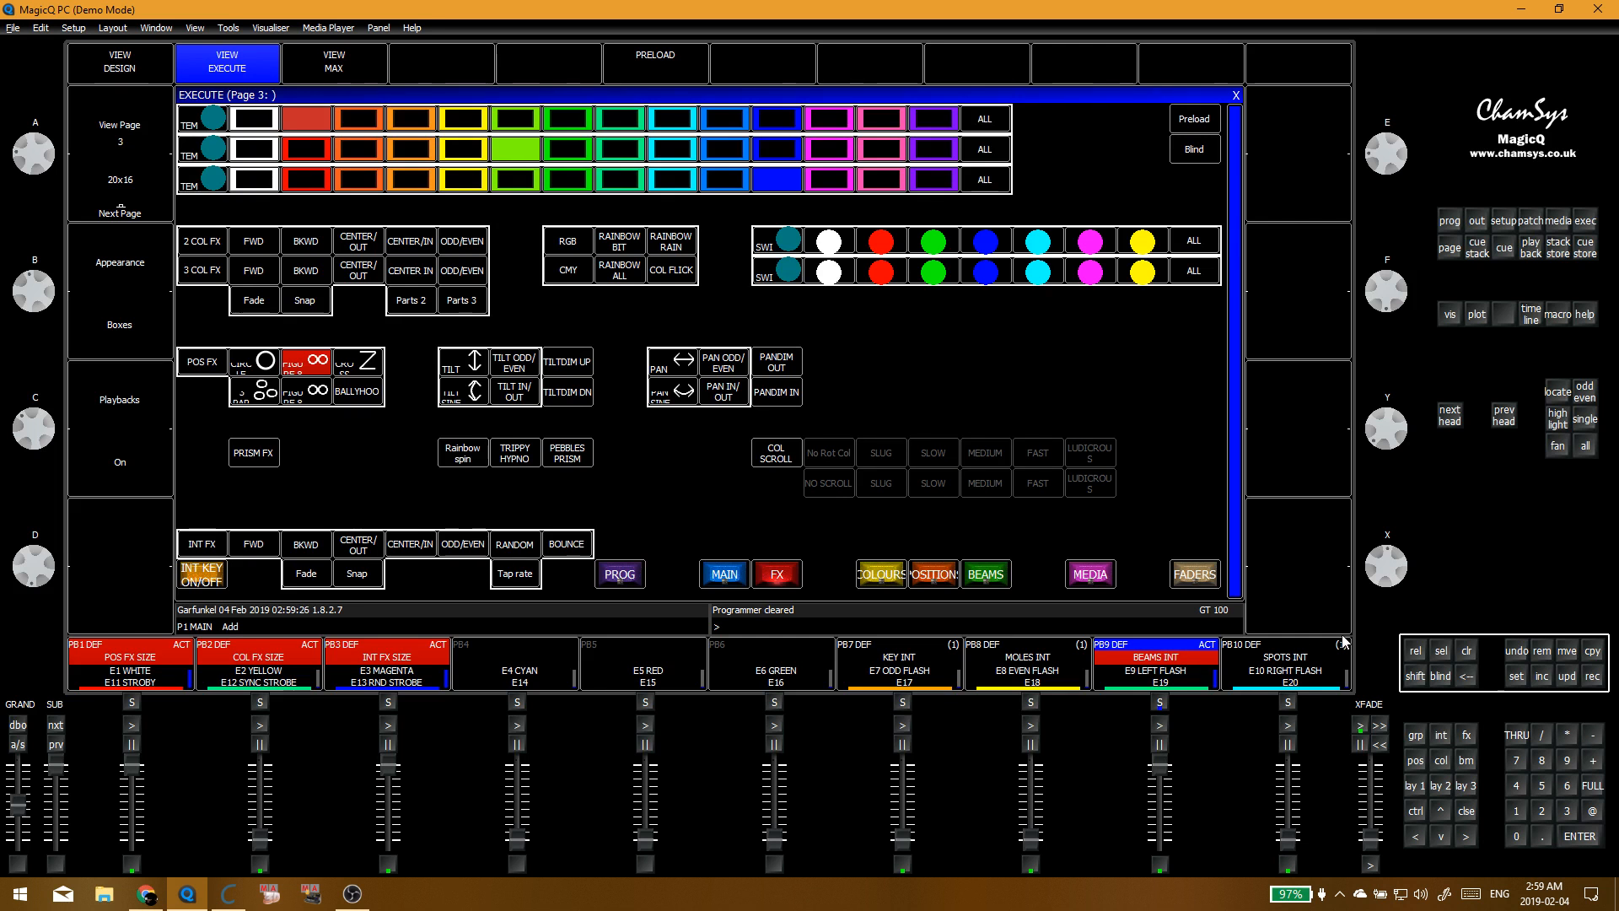
Step: Set all fixtures to white on the MAIN page and compare SPOTS INT with BEAMS INT, returning both playbacks to zero
left_click(727, 577)
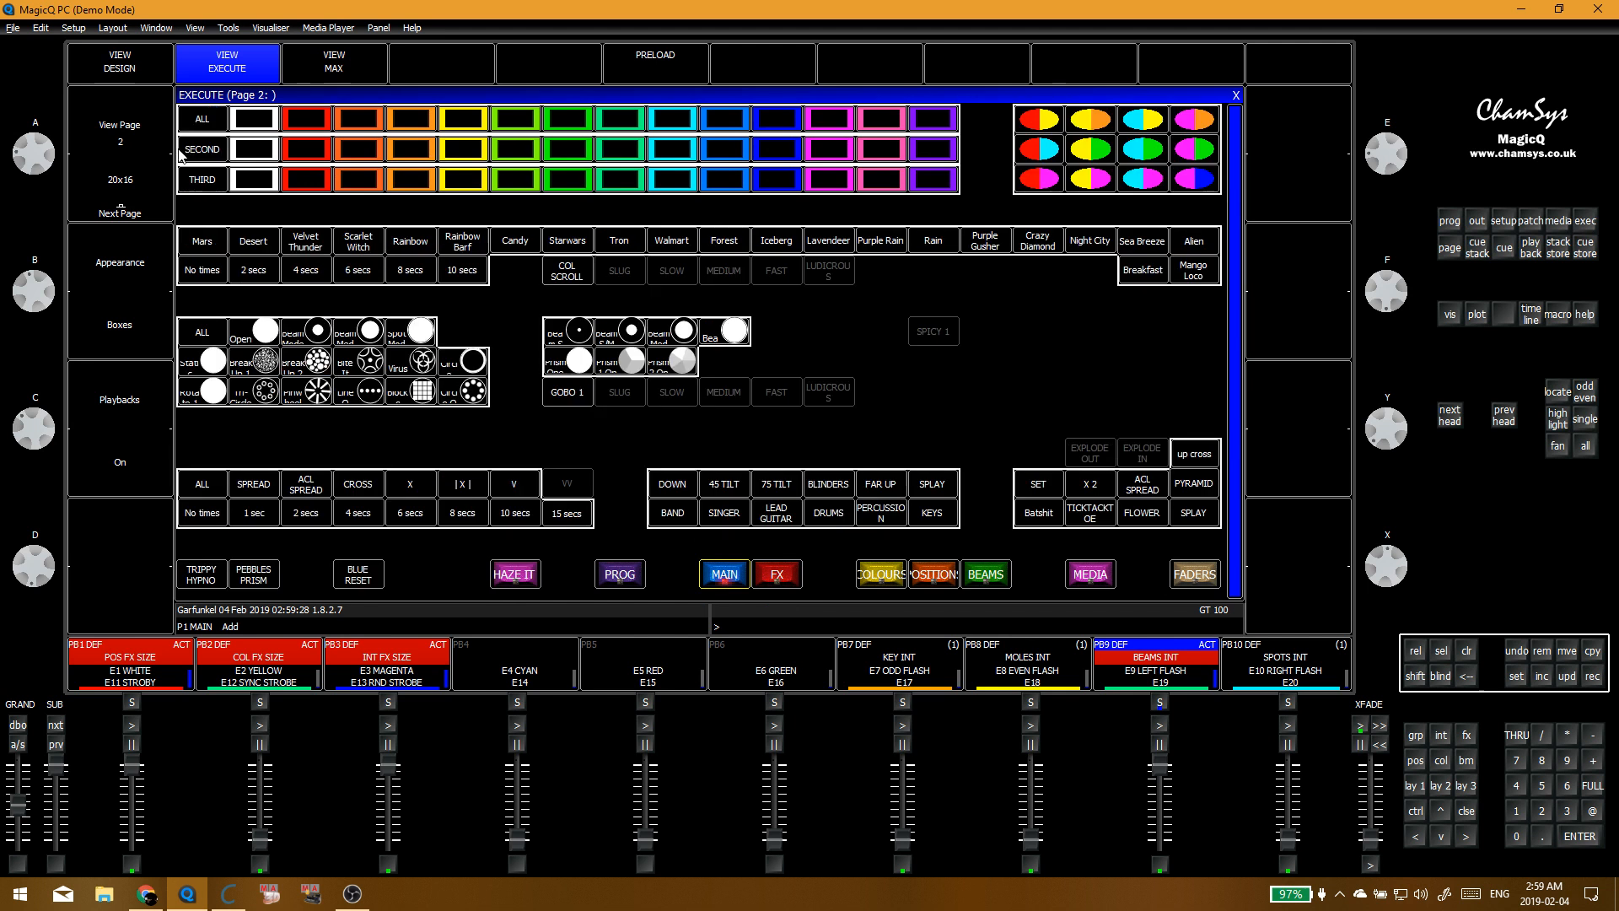
left_click(259, 119)
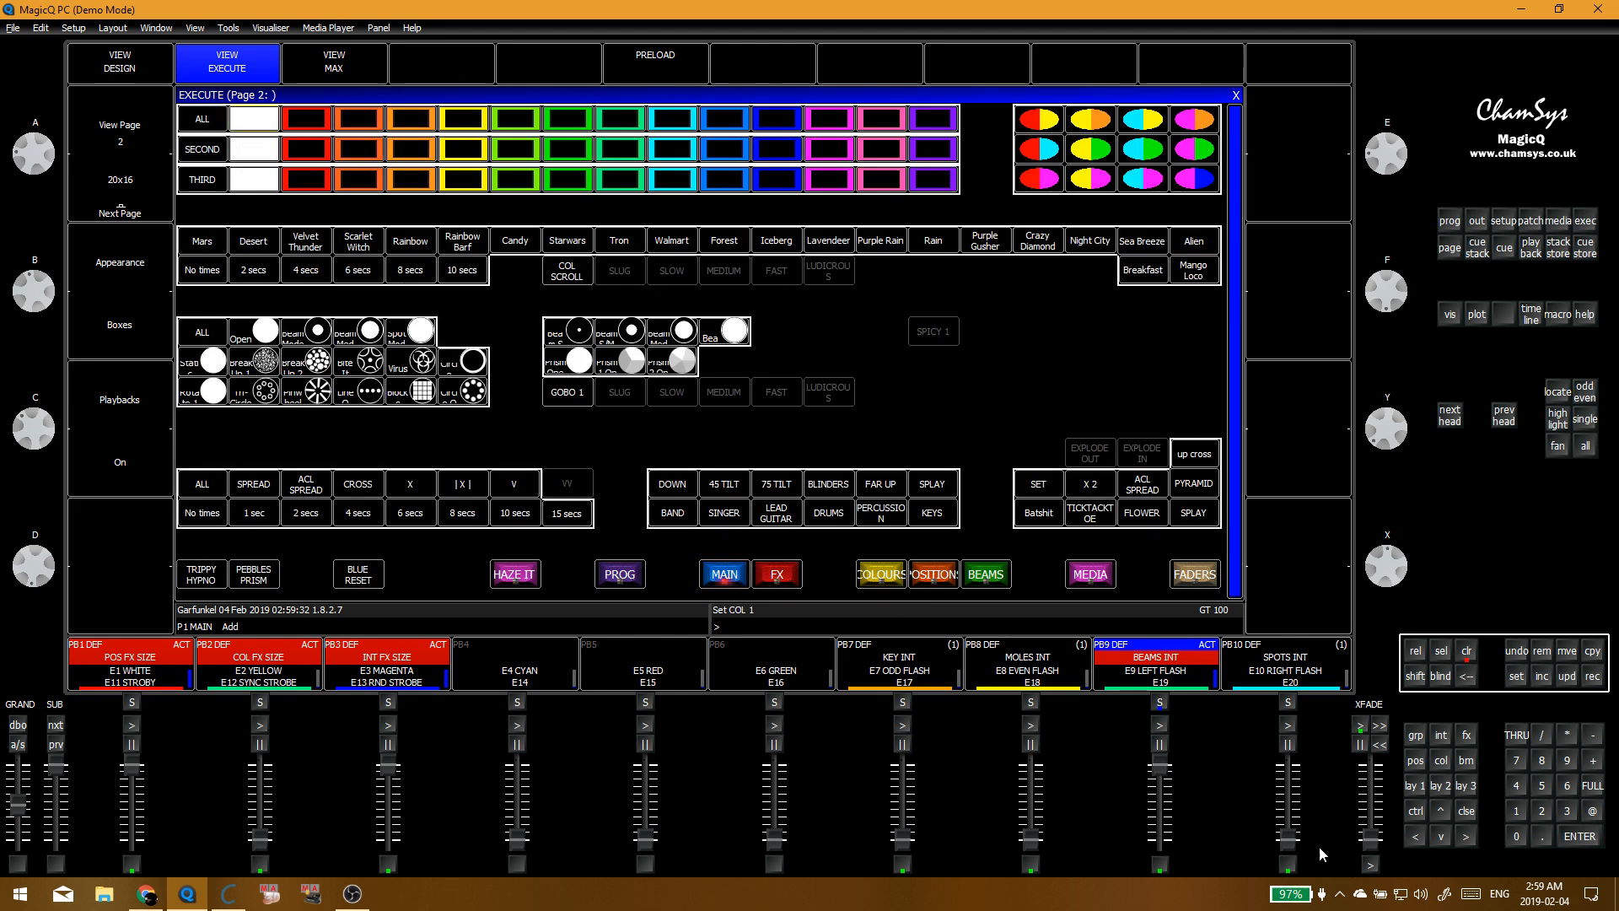
left_click_drag(1287, 837, 1287, 763)
left_click_drag(1160, 763, 1161, 837)
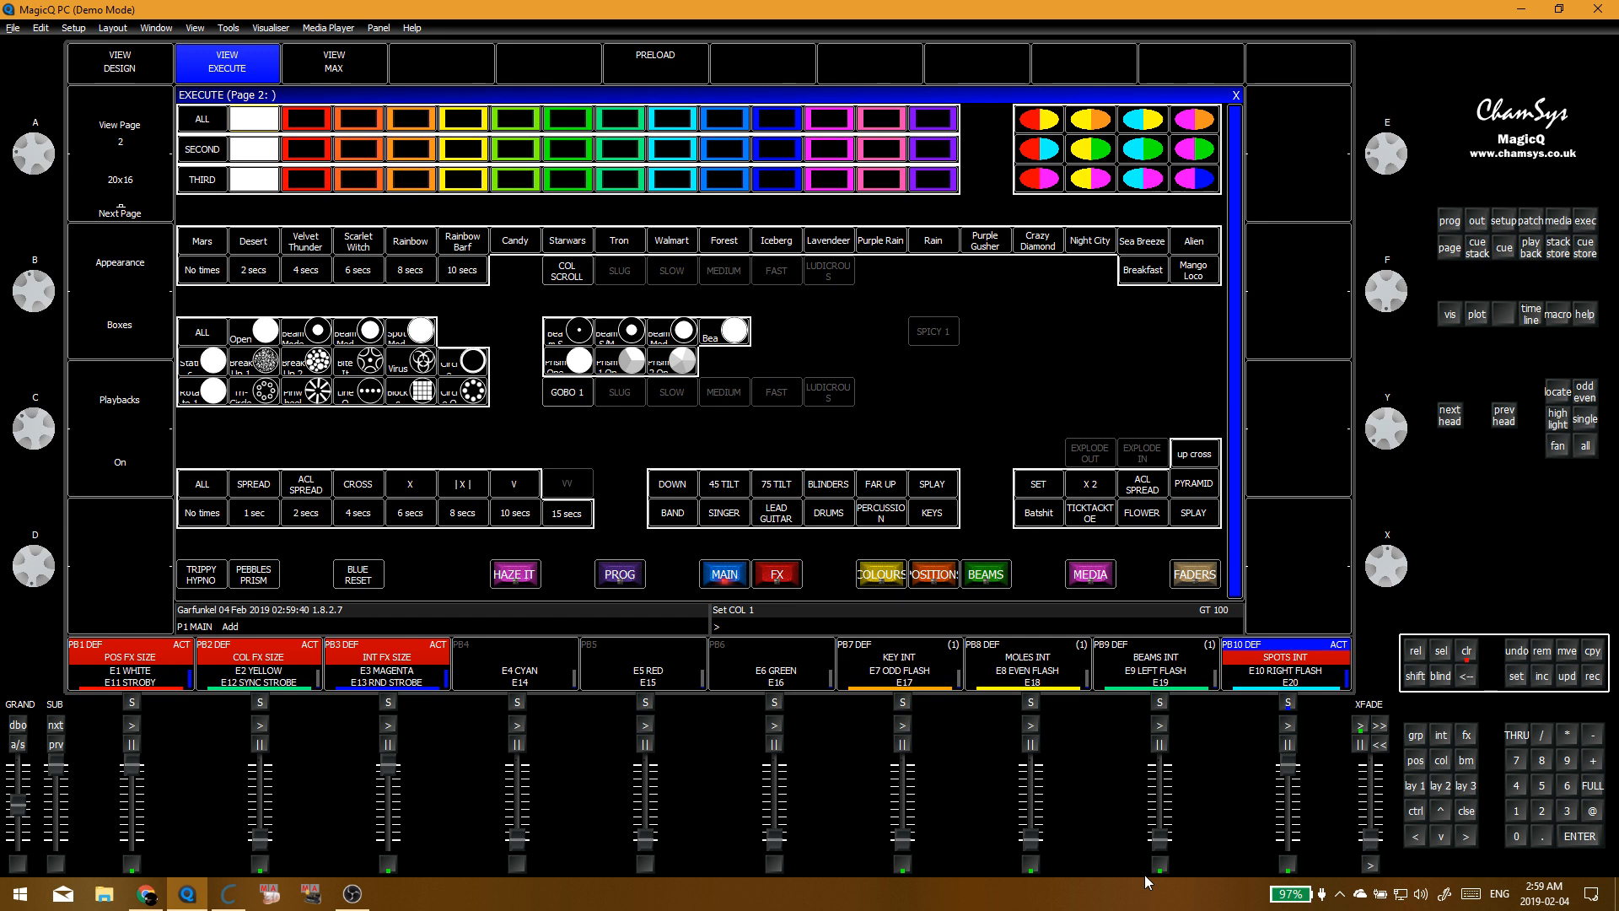
left_click_drag(1160, 840, 1159, 766)
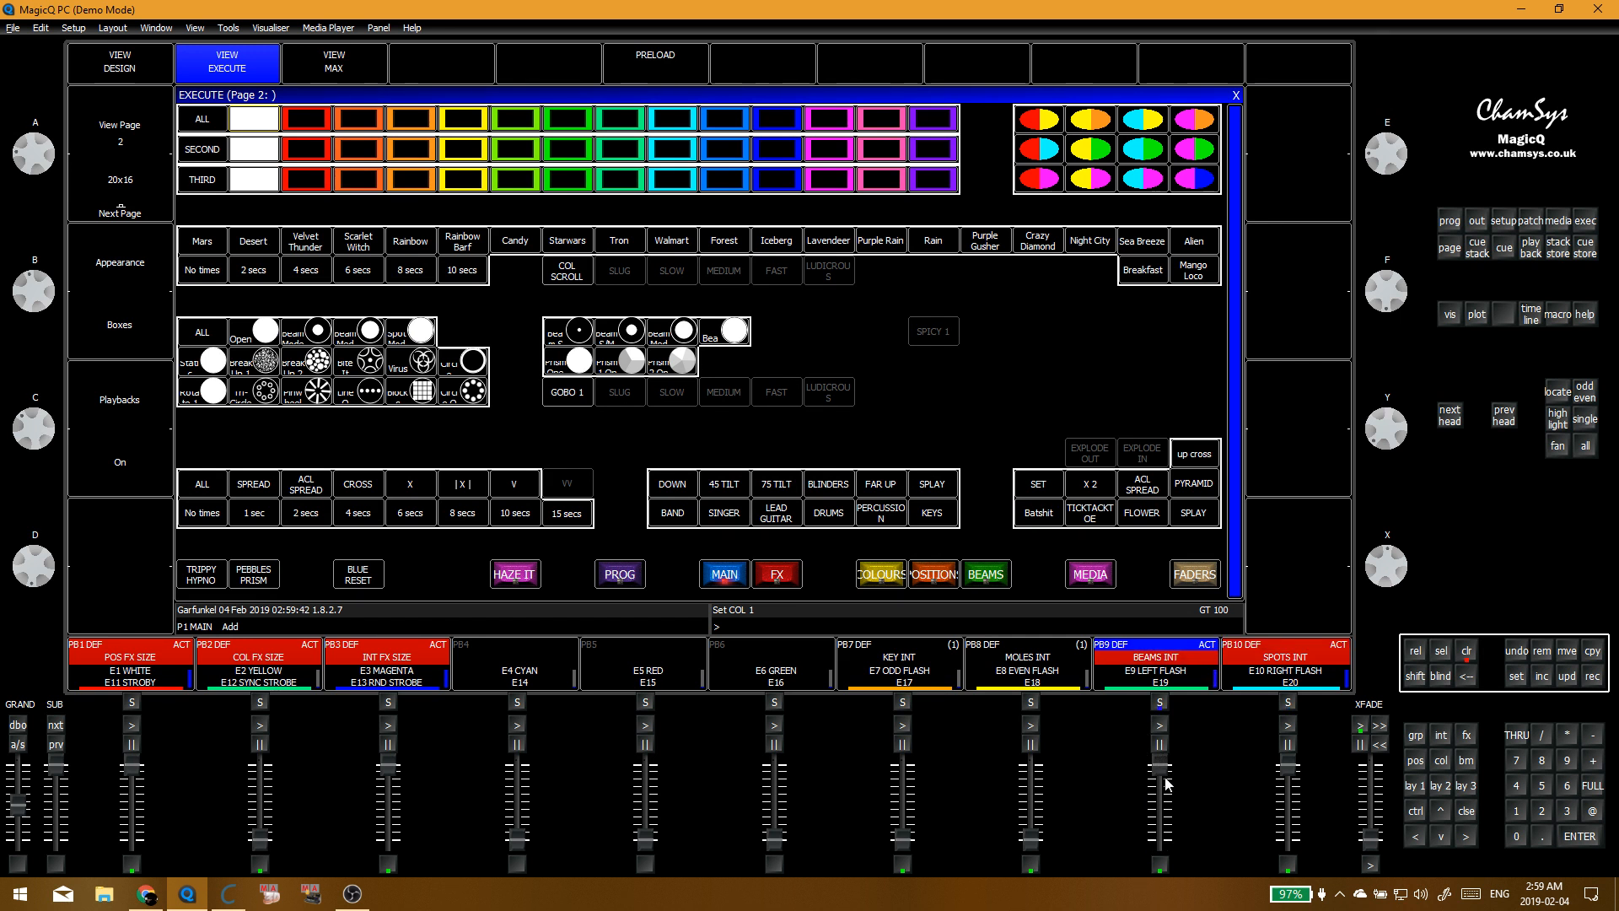
left_click_drag(1284, 764, 1278, 895)
left_click_drag(1160, 766, 1154, 883)
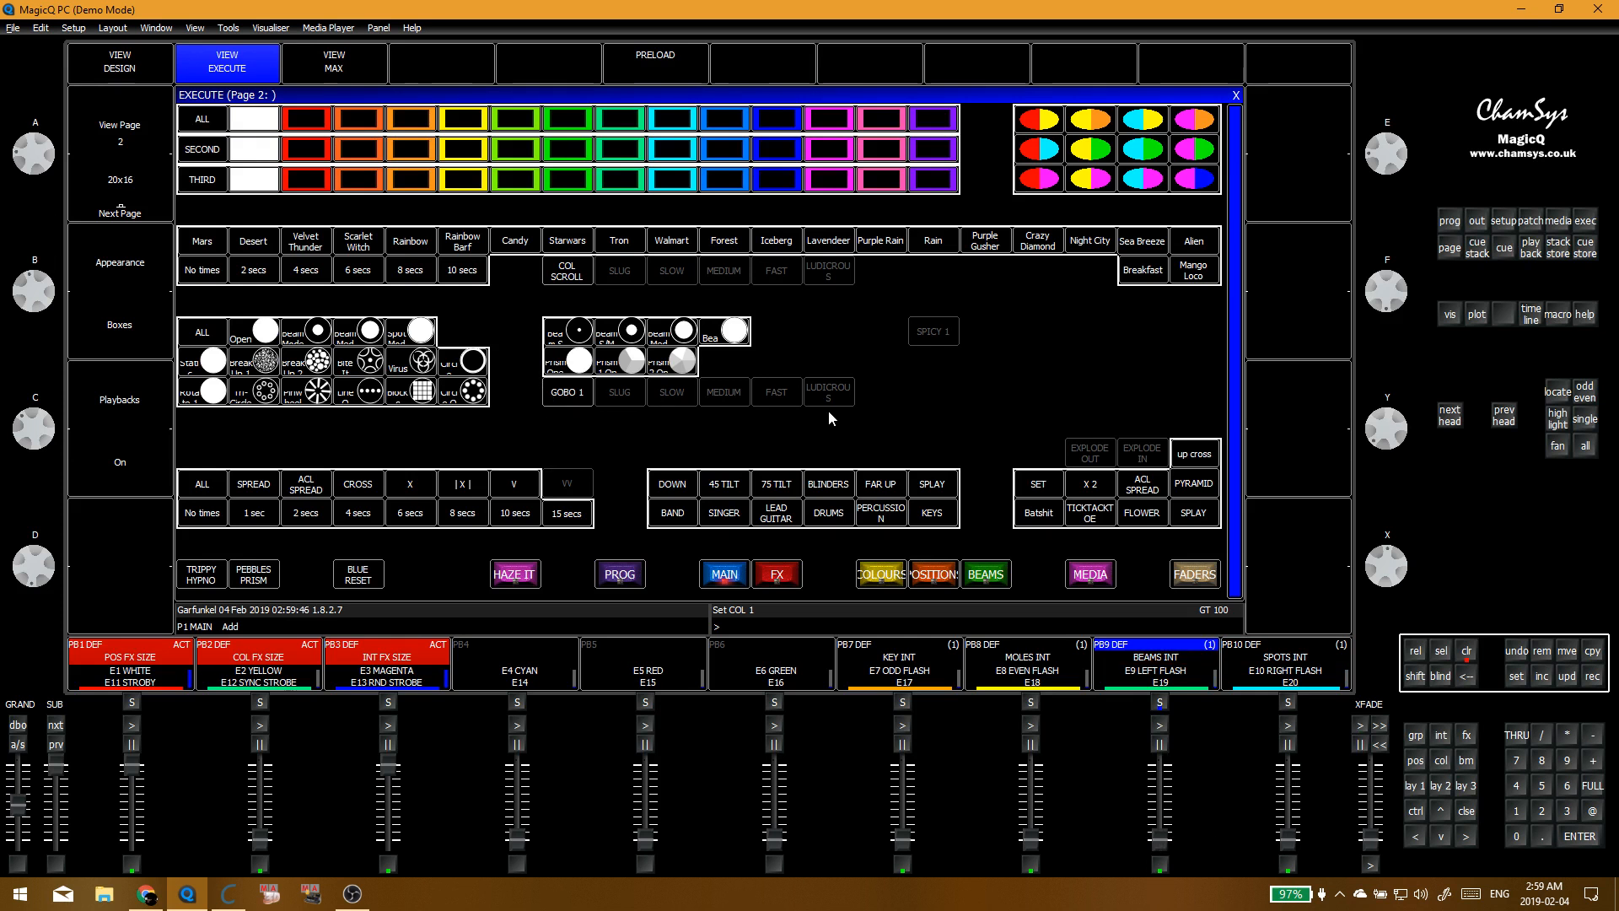
Step: Preview a range of colours on all fixtures, including blue, orange, green and pink, finishing on lime green
left_click(725, 577)
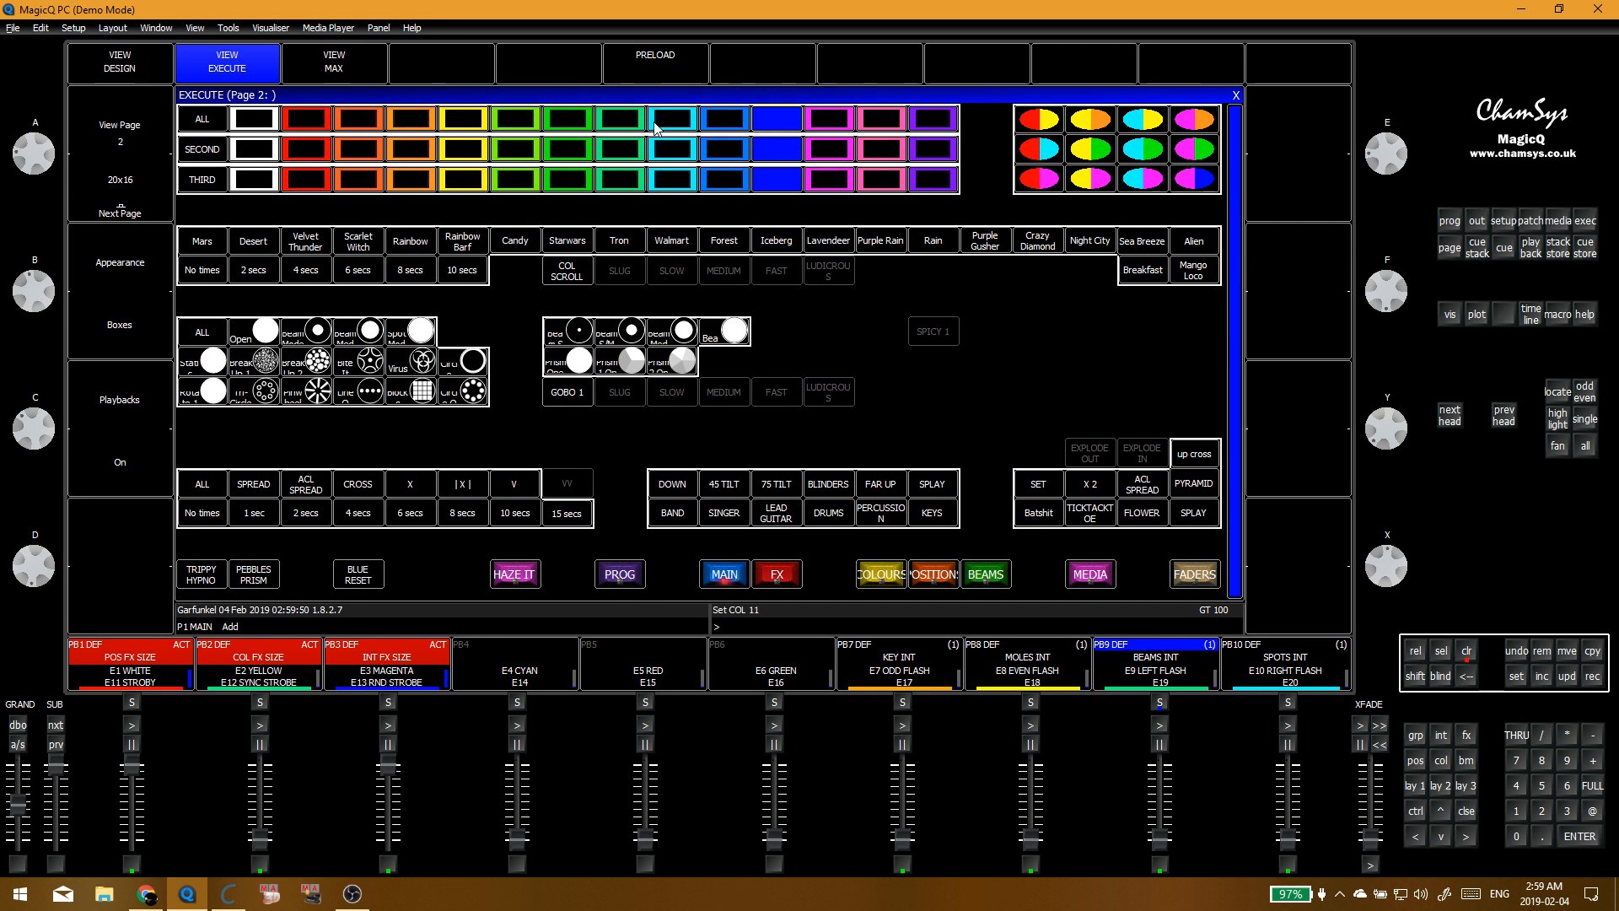
left_click(498, 119)
left_click(411, 119)
left_click(359, 119)
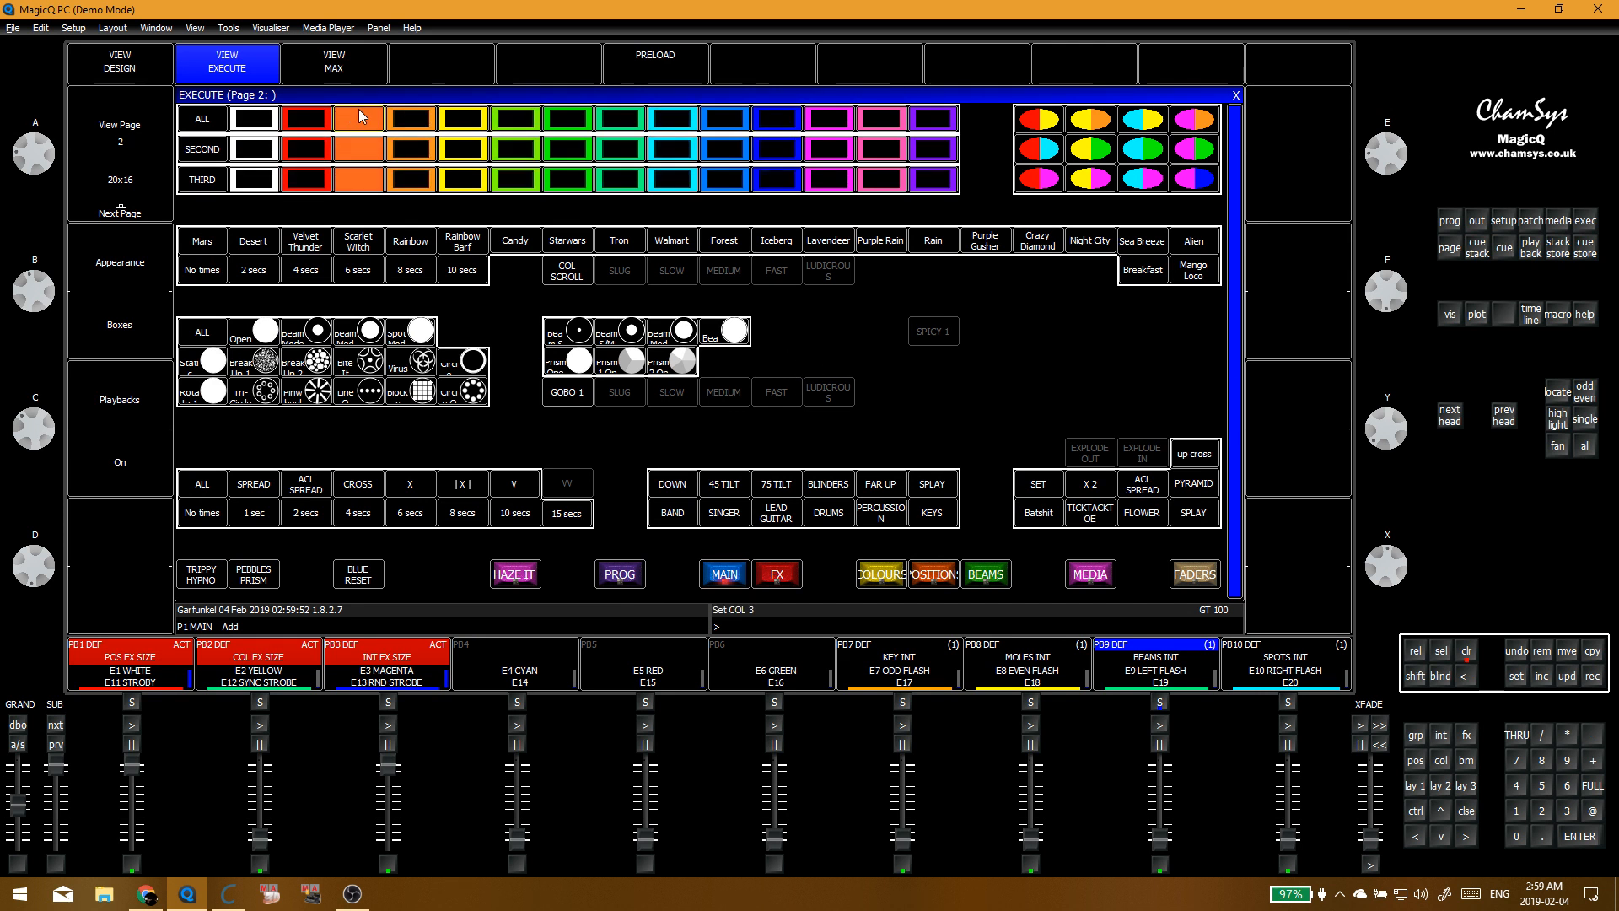
left_click(512, 120)
left_click(566, 120)
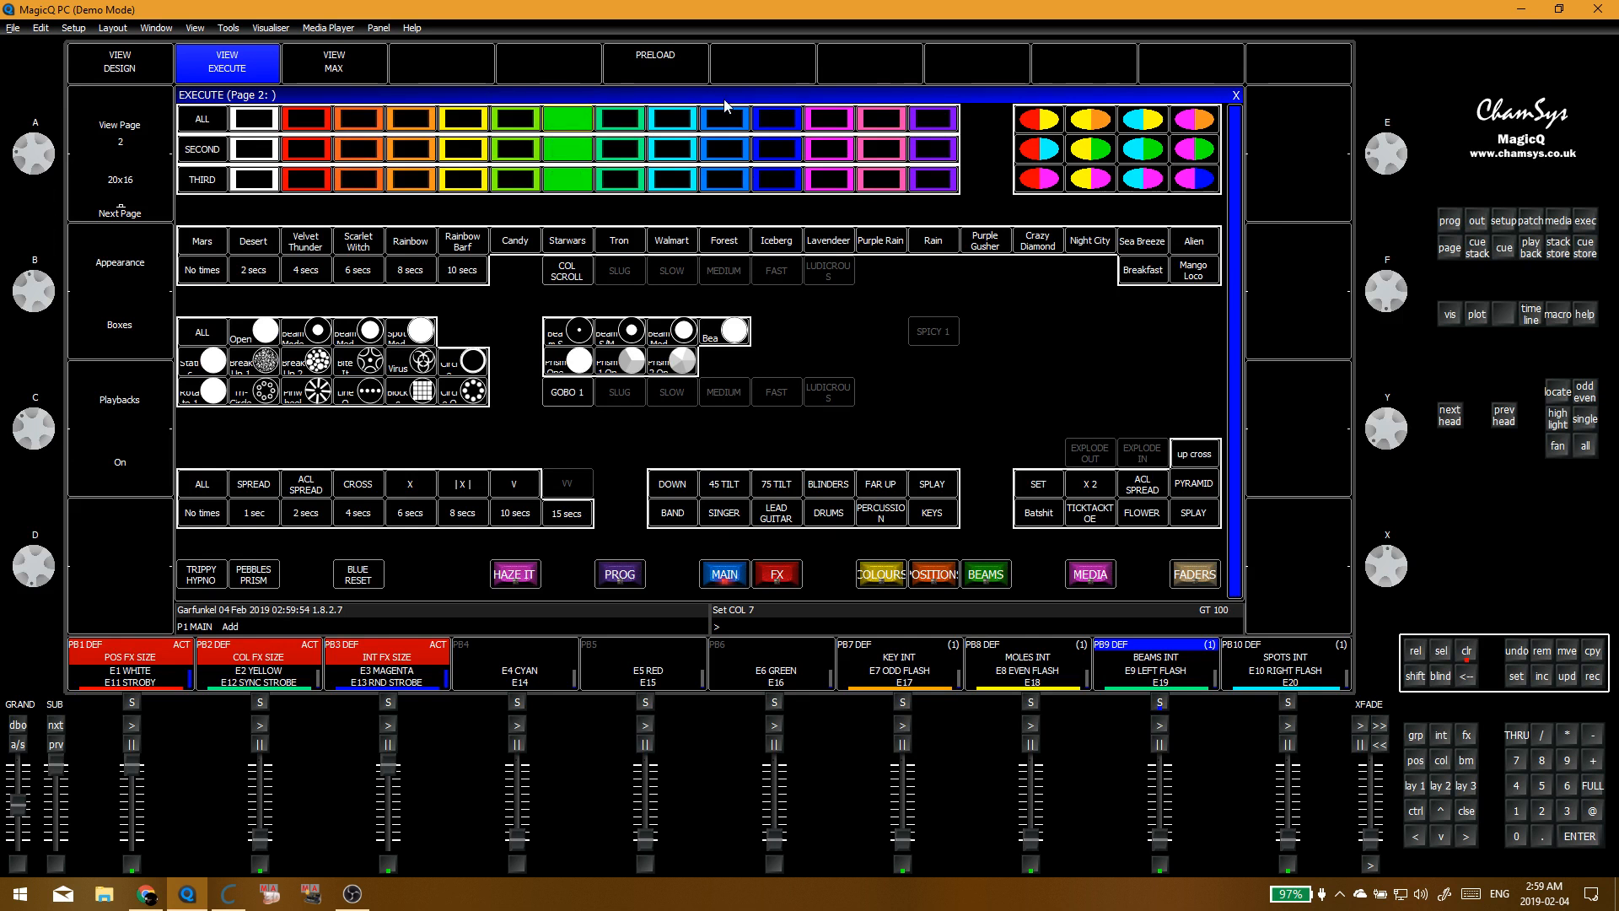
left_click(791, 121)
left_click(884, 120)
left_click(929, 119)
left_click(877, 120)
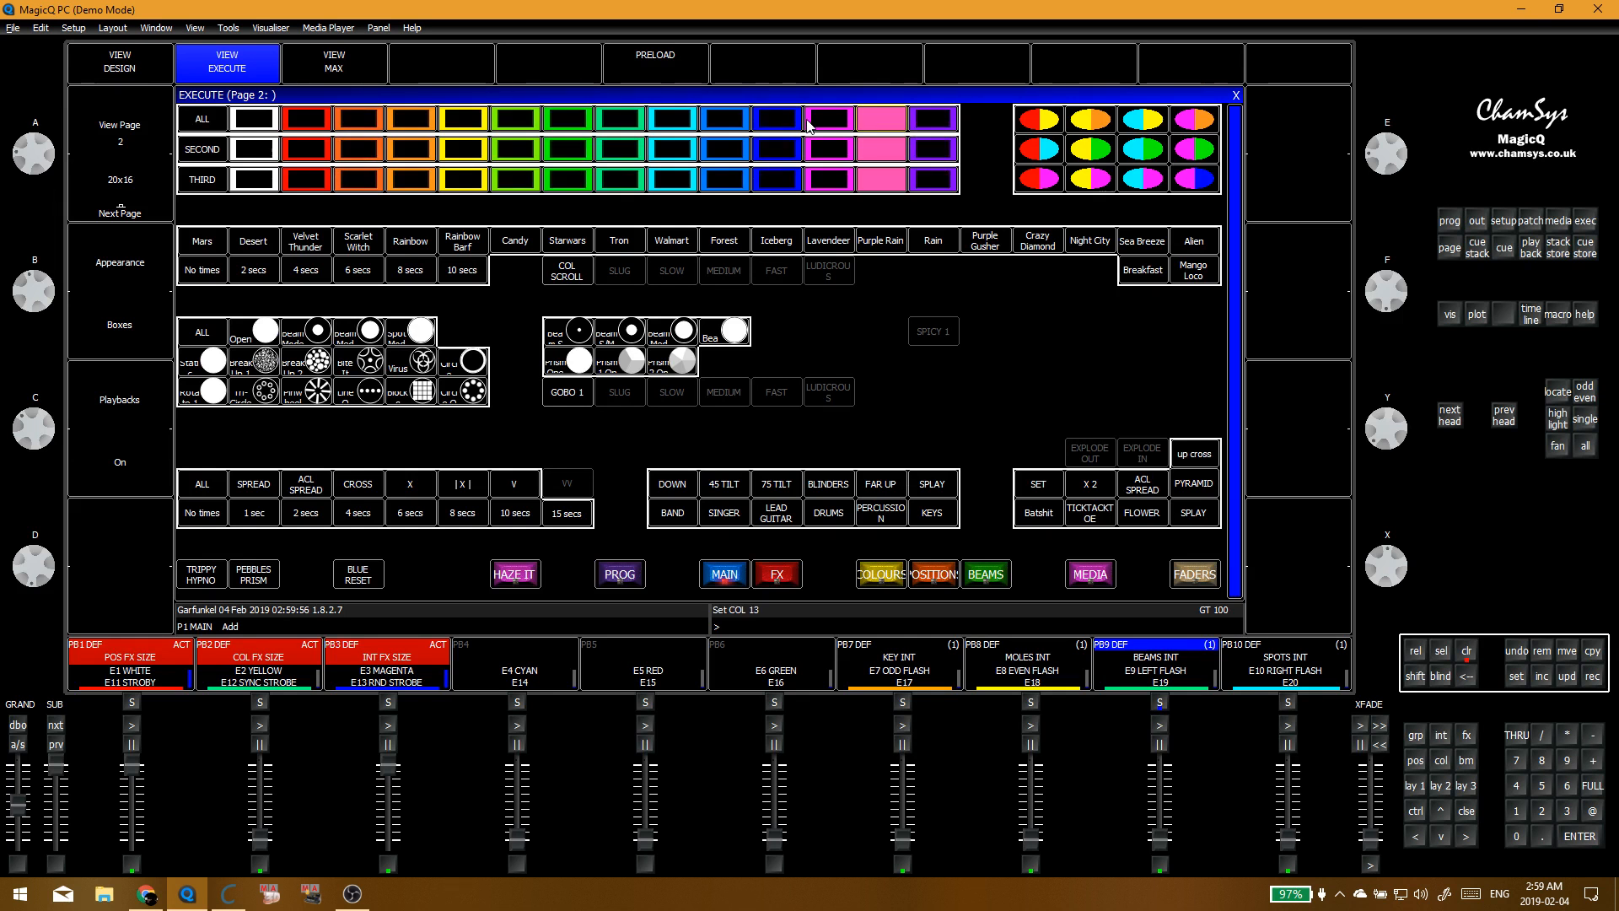
left_click(831, 119)
left_click(627, 117)
left_click(515, 120)
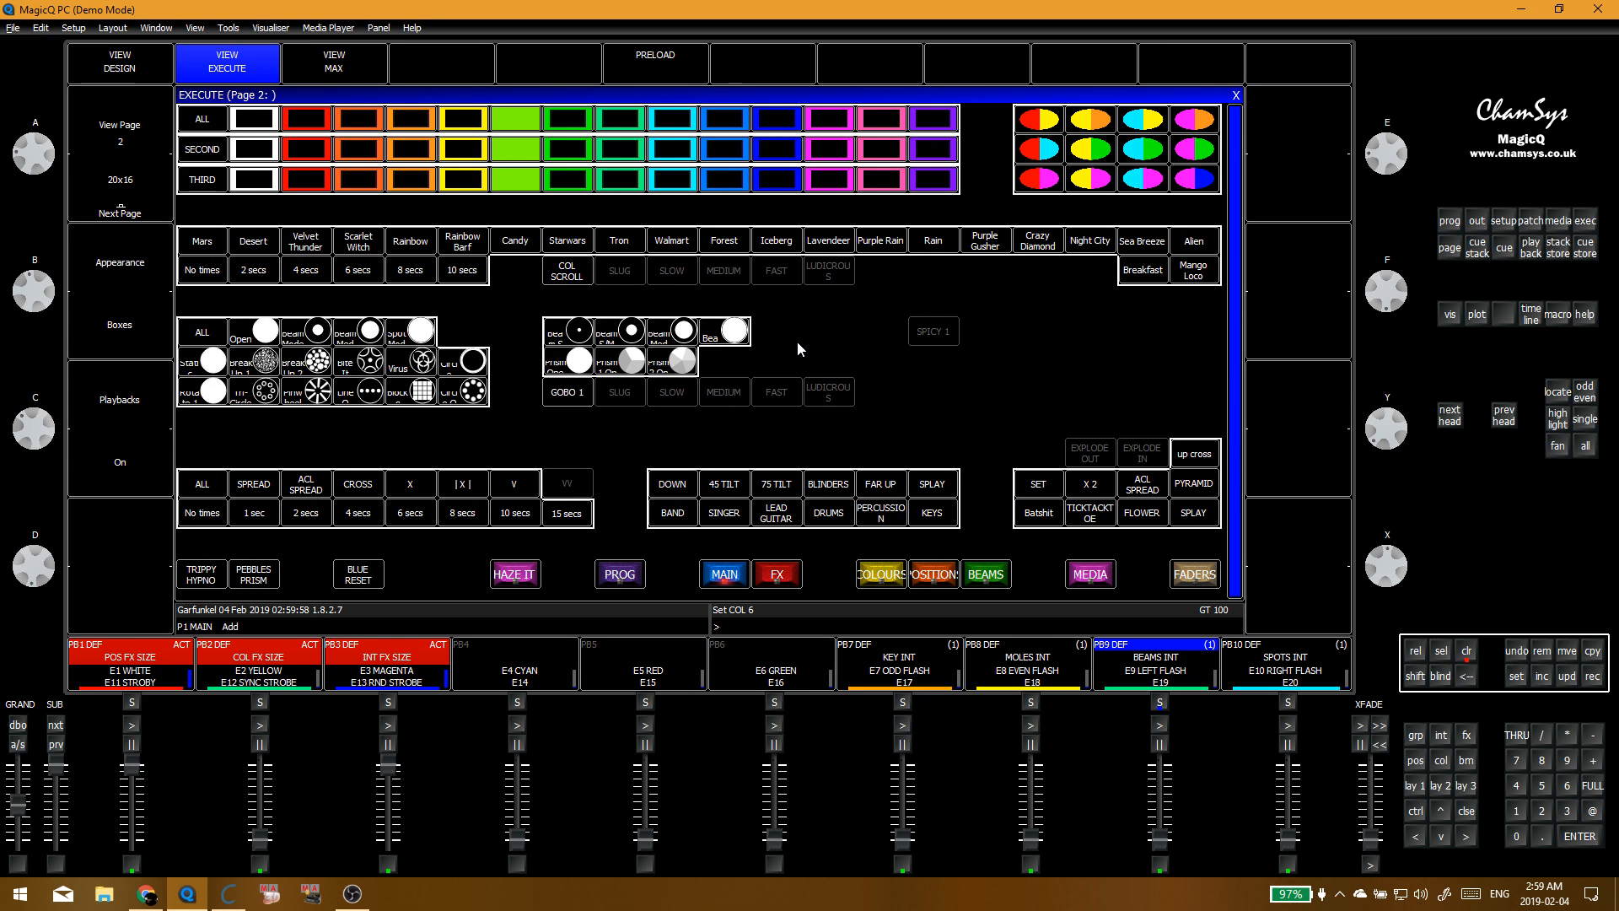
Step: Open the FX execute page and stop the upper figure-eight position effect
left_click(730, 585)
left_click(767, 584)
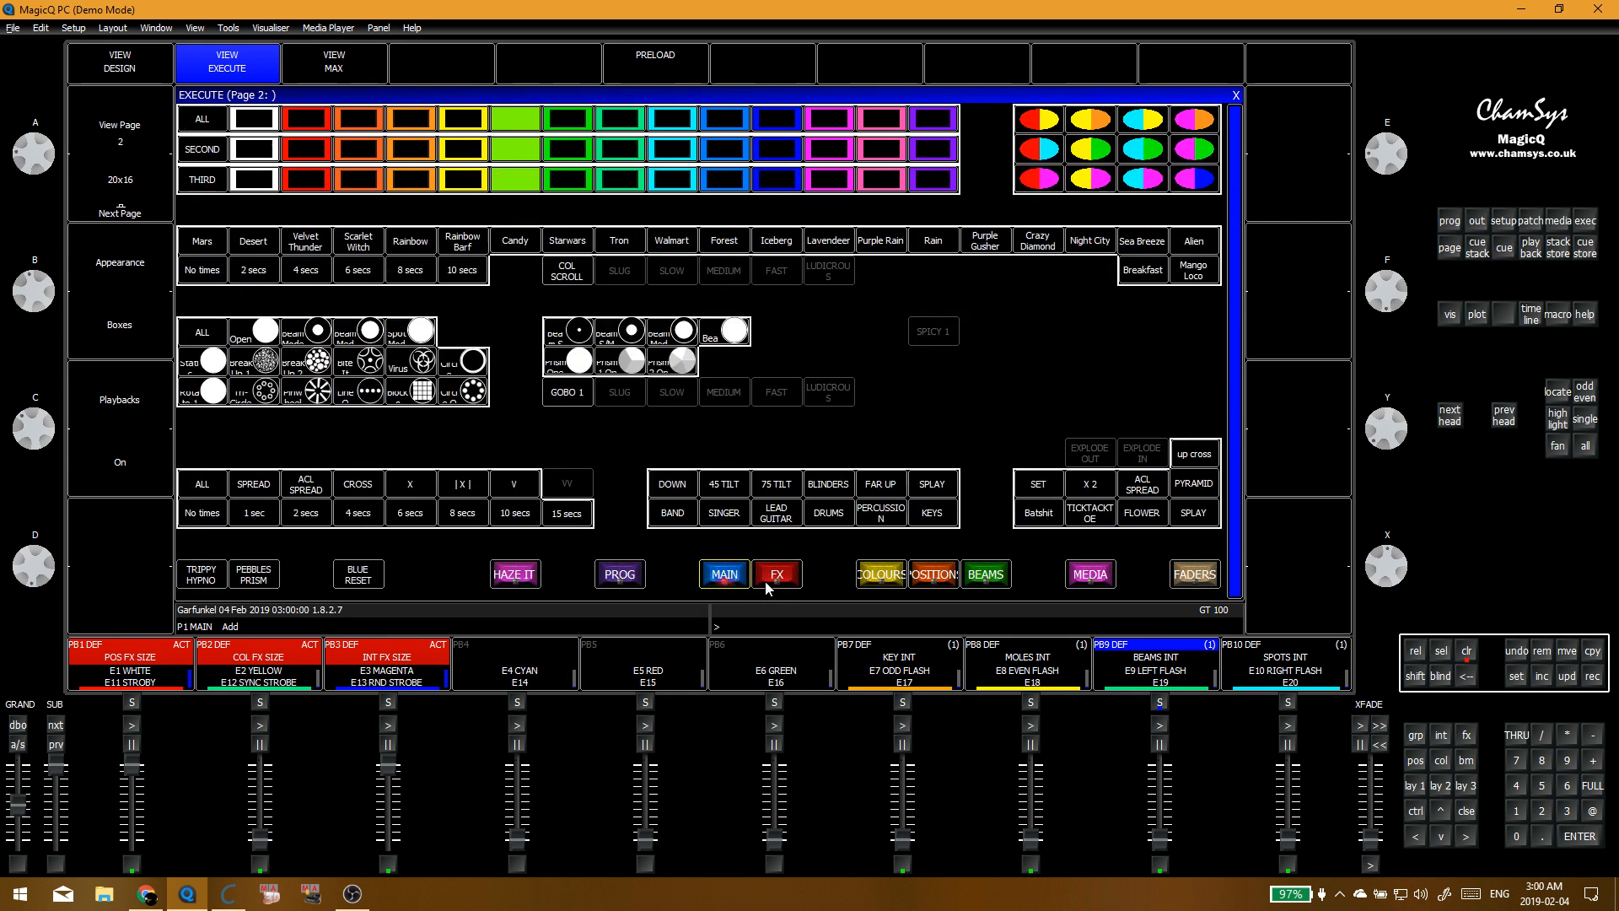
left_click(709, 576)
left_click(302, 363)
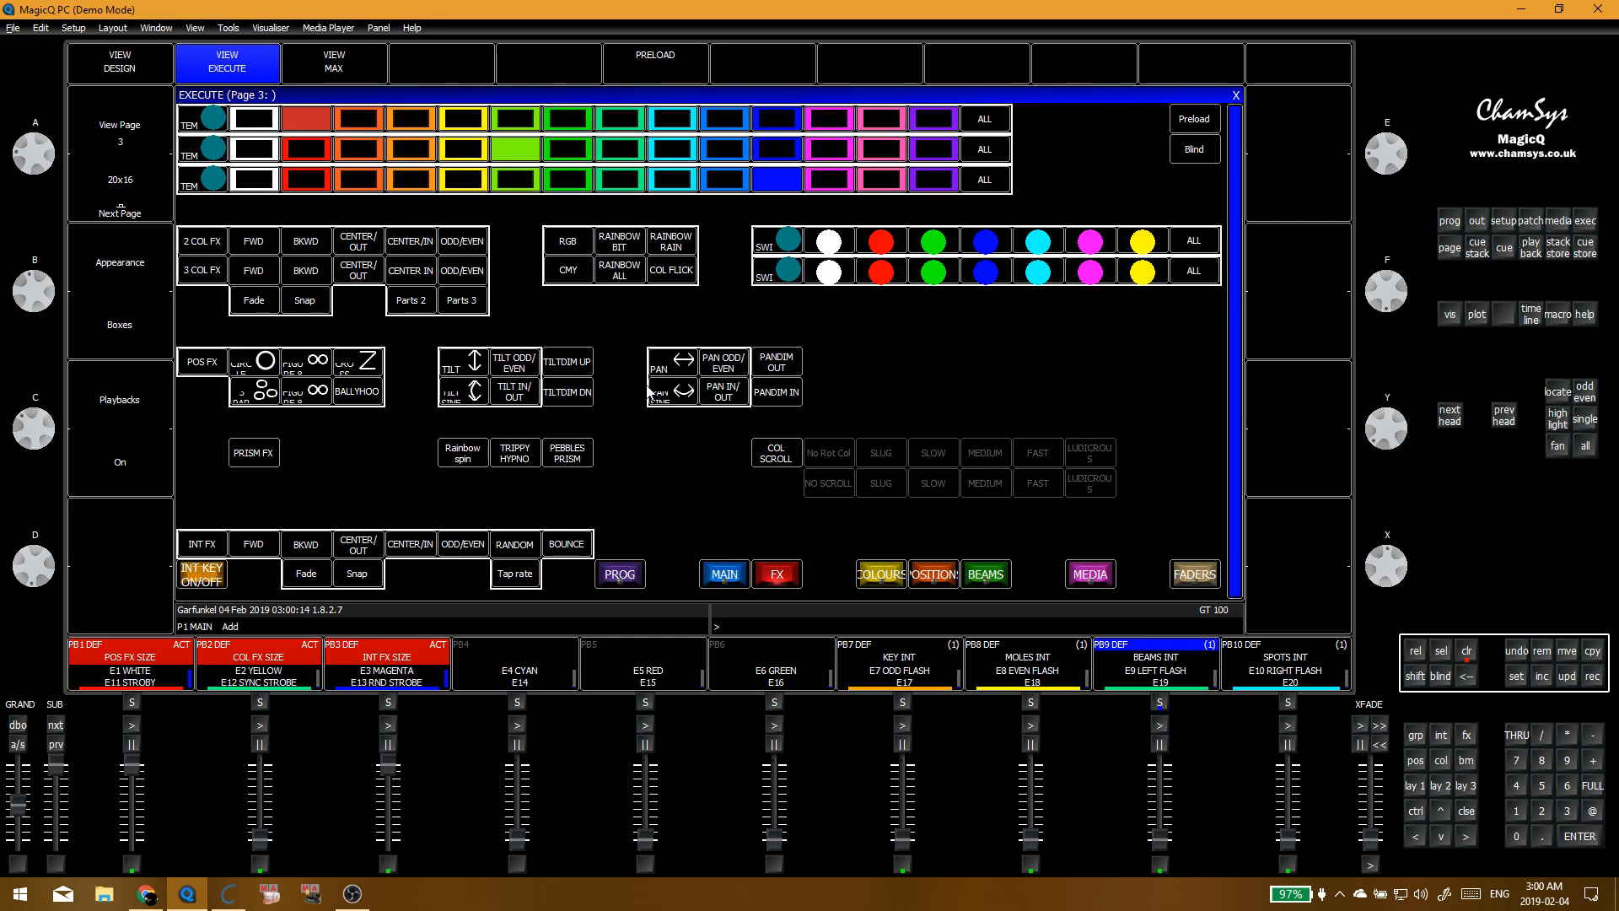
Step: Return to the MAIN execute page and set all fixtures to red
left_click(725, 578)
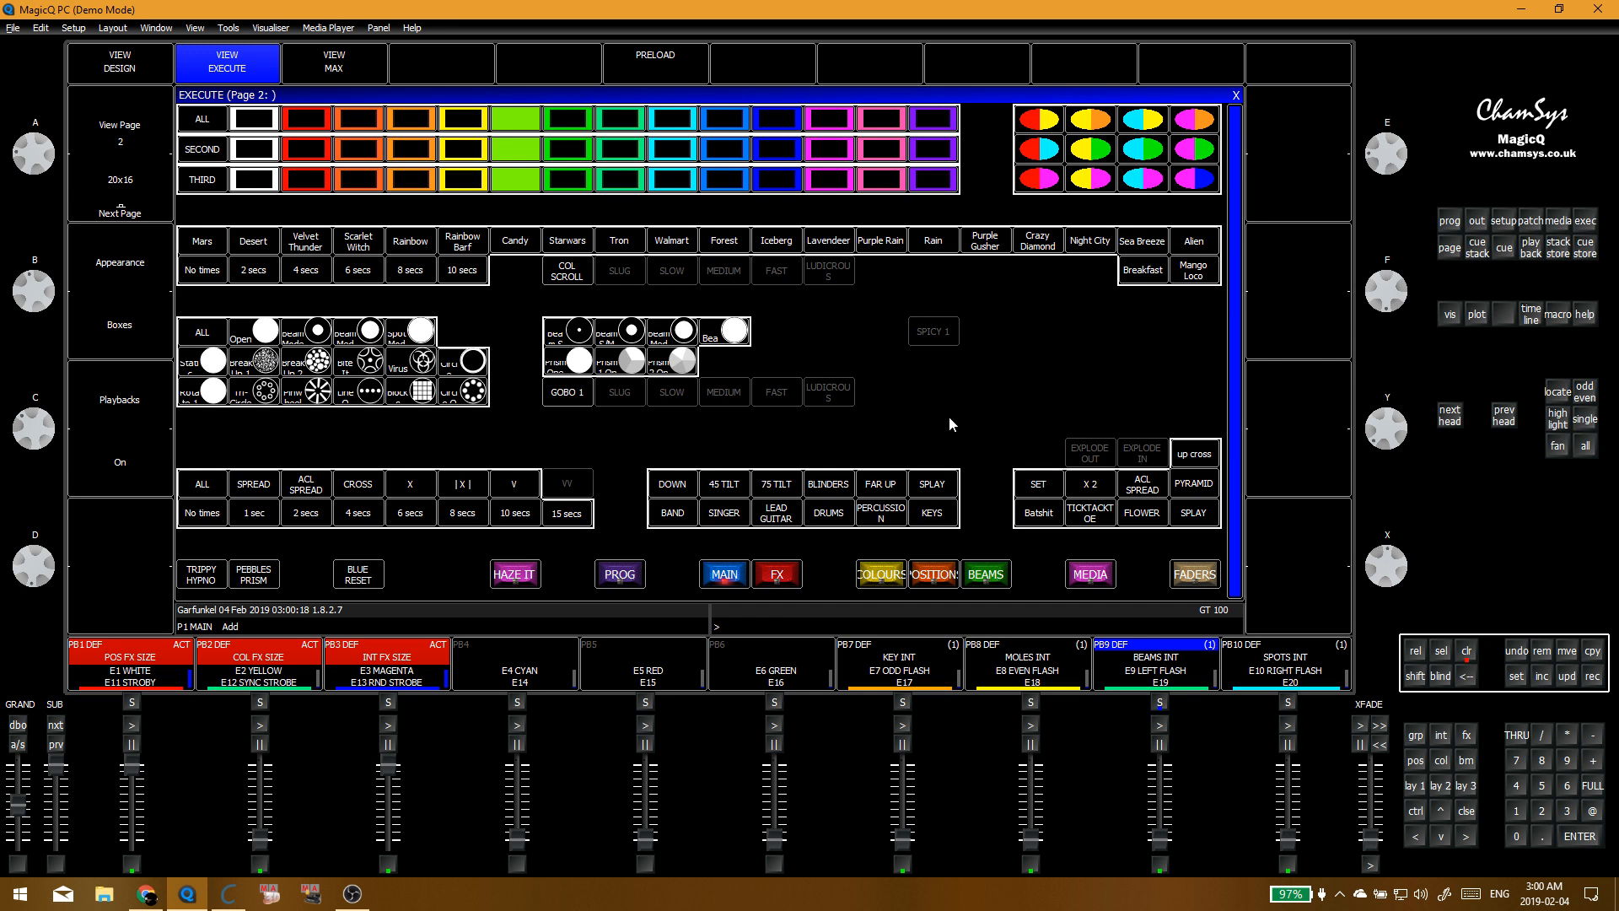
left_click(306, 119)
left_click(518, 156)
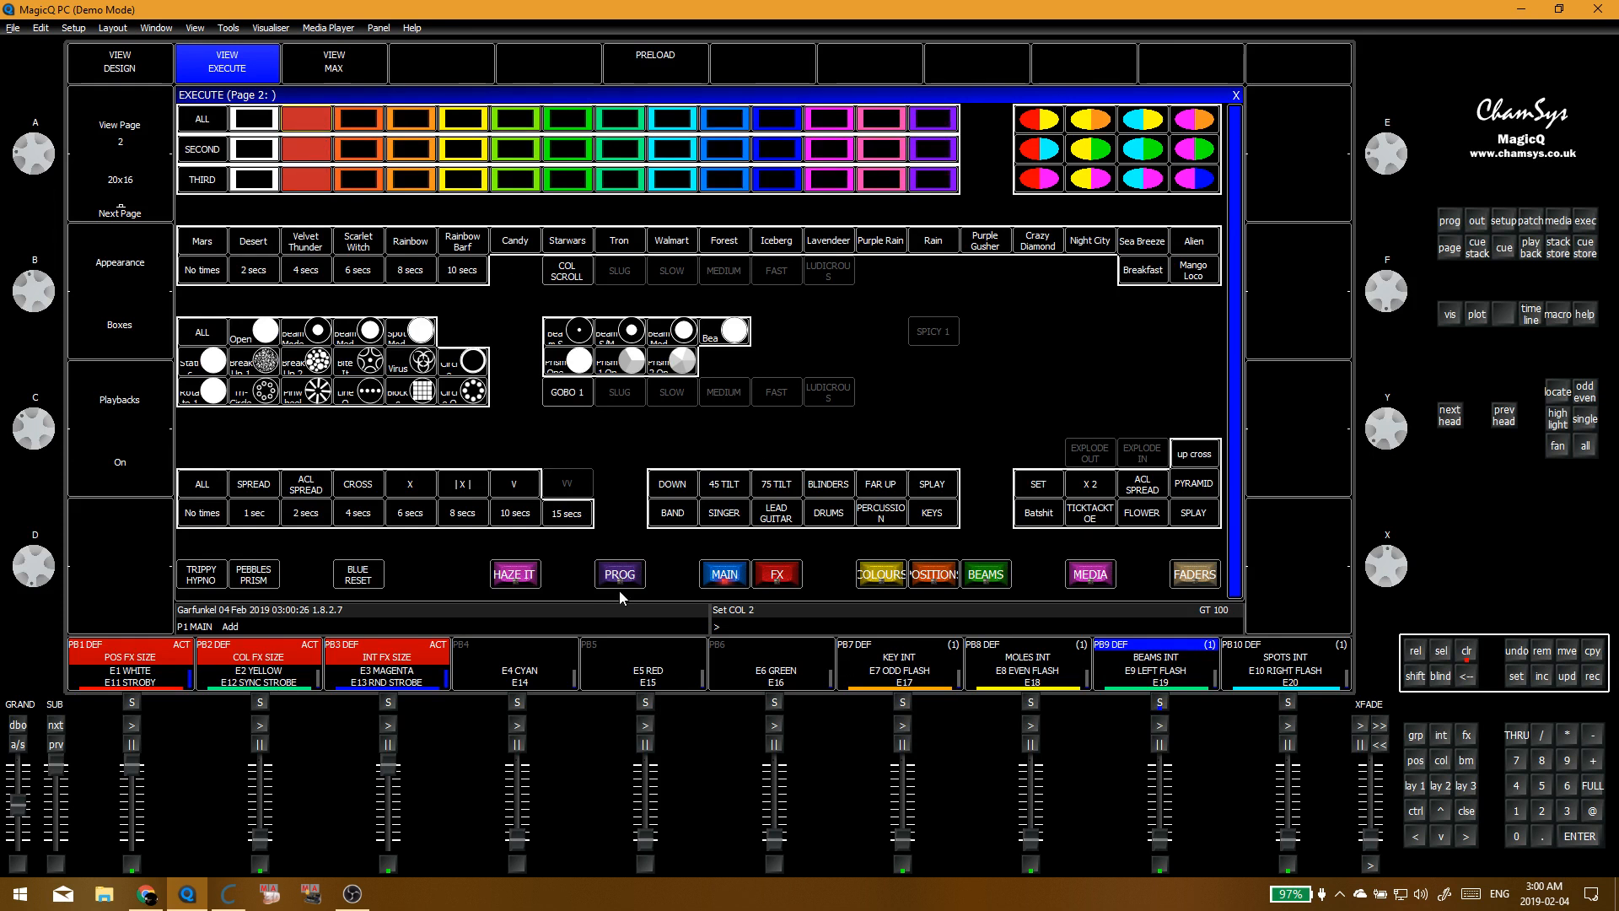
left_click(777, 577)
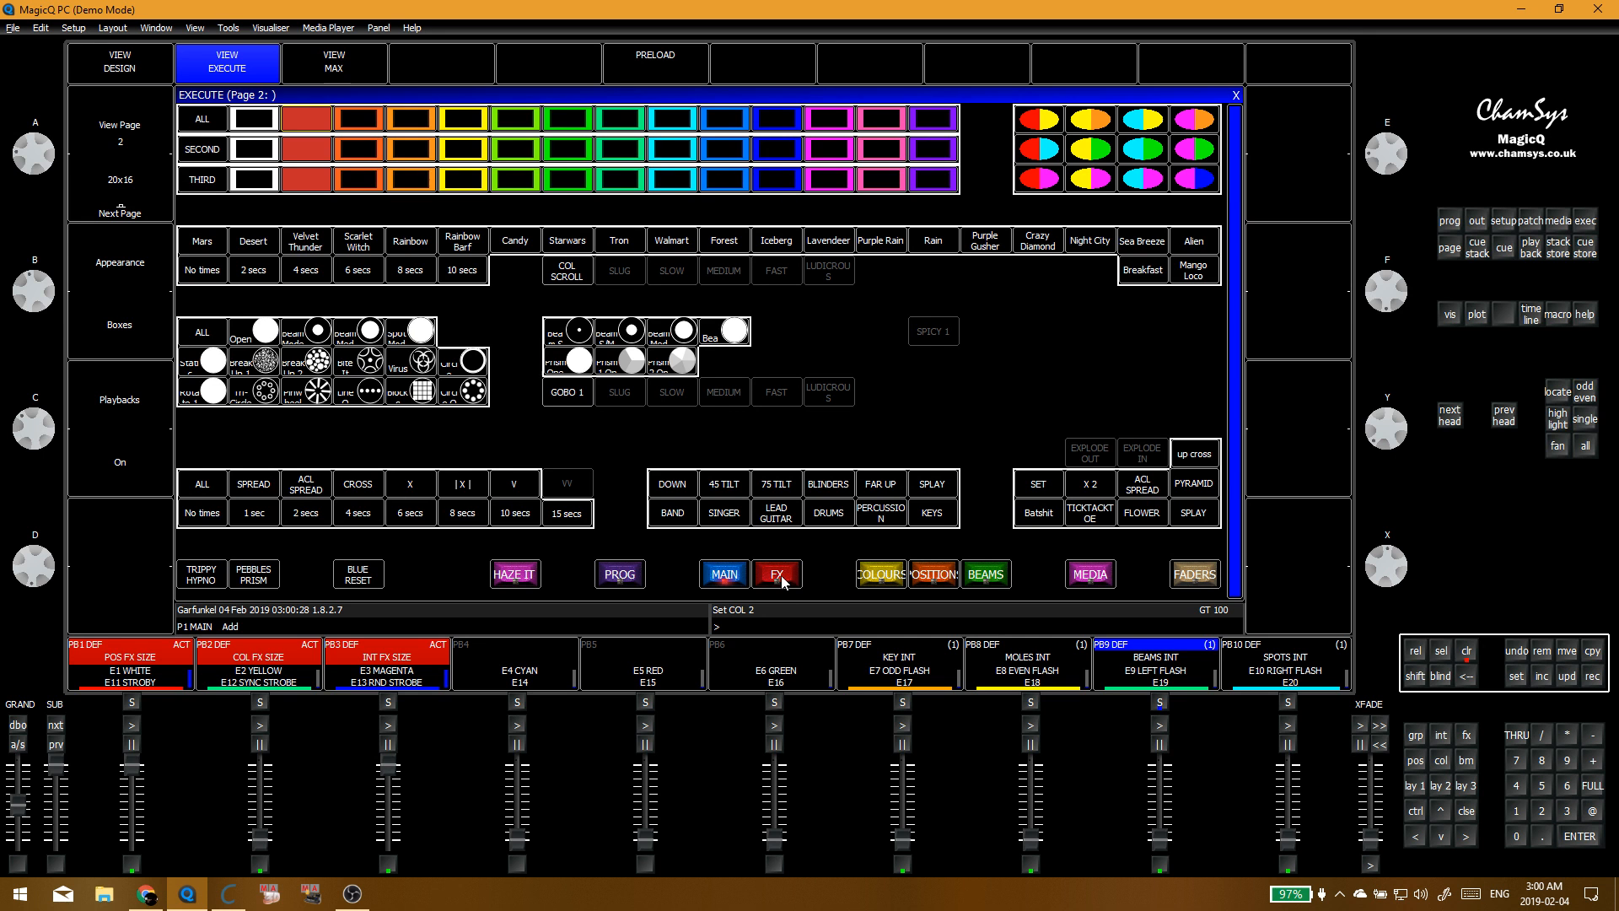
left_click(718, 580)
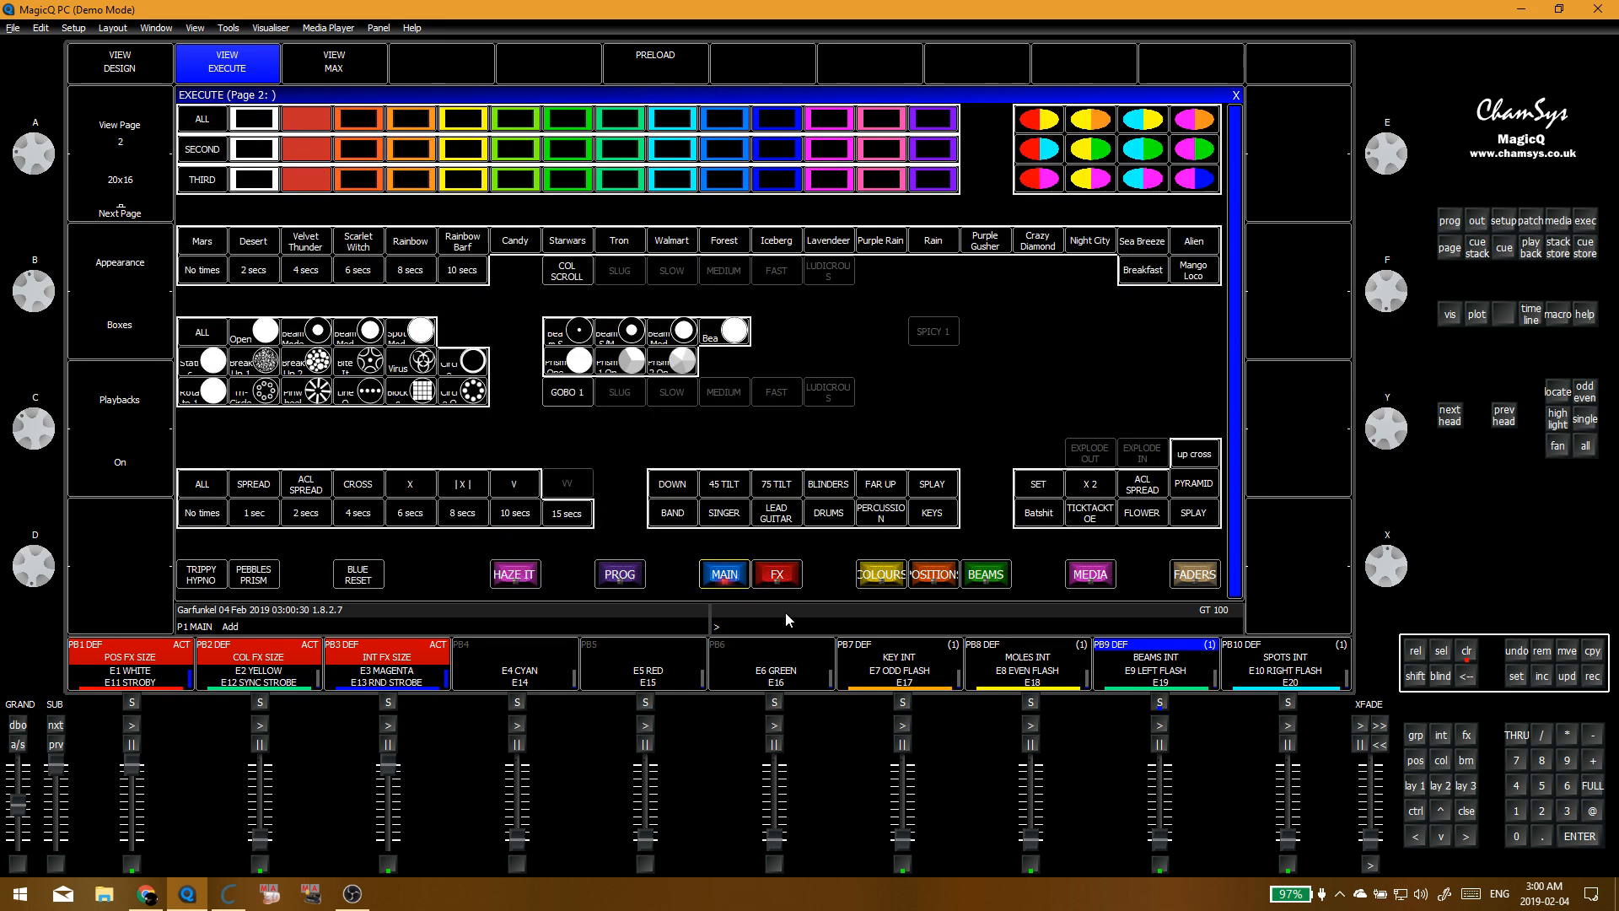